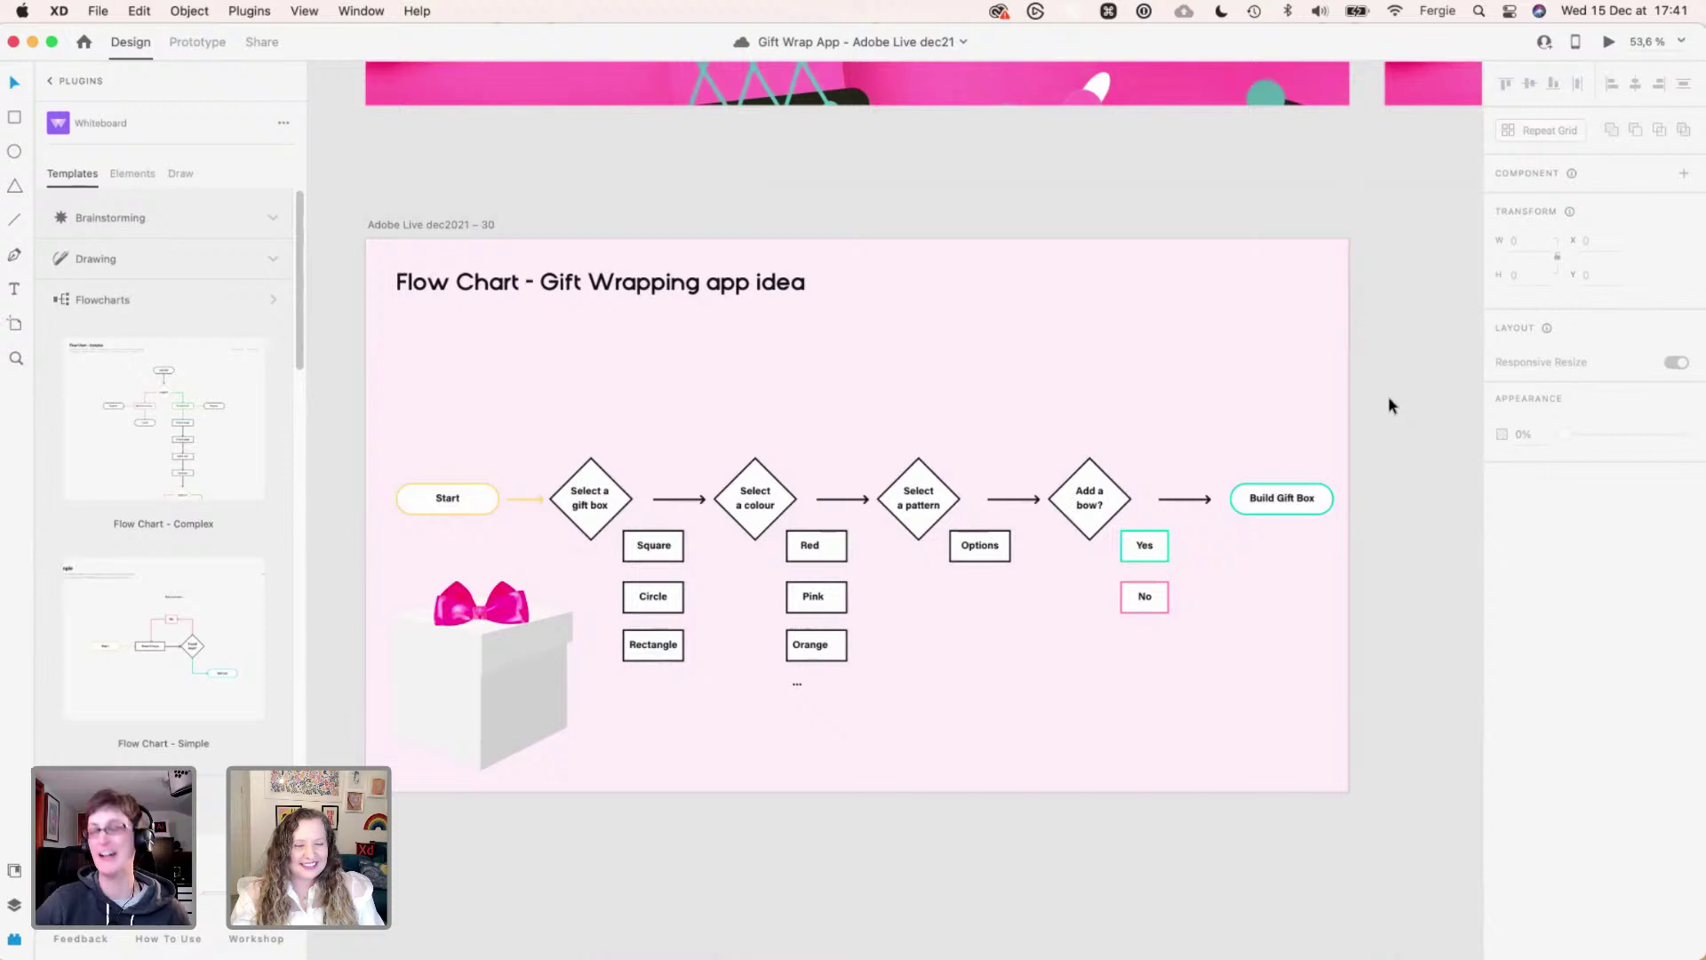
- Add a new artboard using the iPhone 12 Pro Max preset
key(space)
drag(1389, 400, 1345, 394)
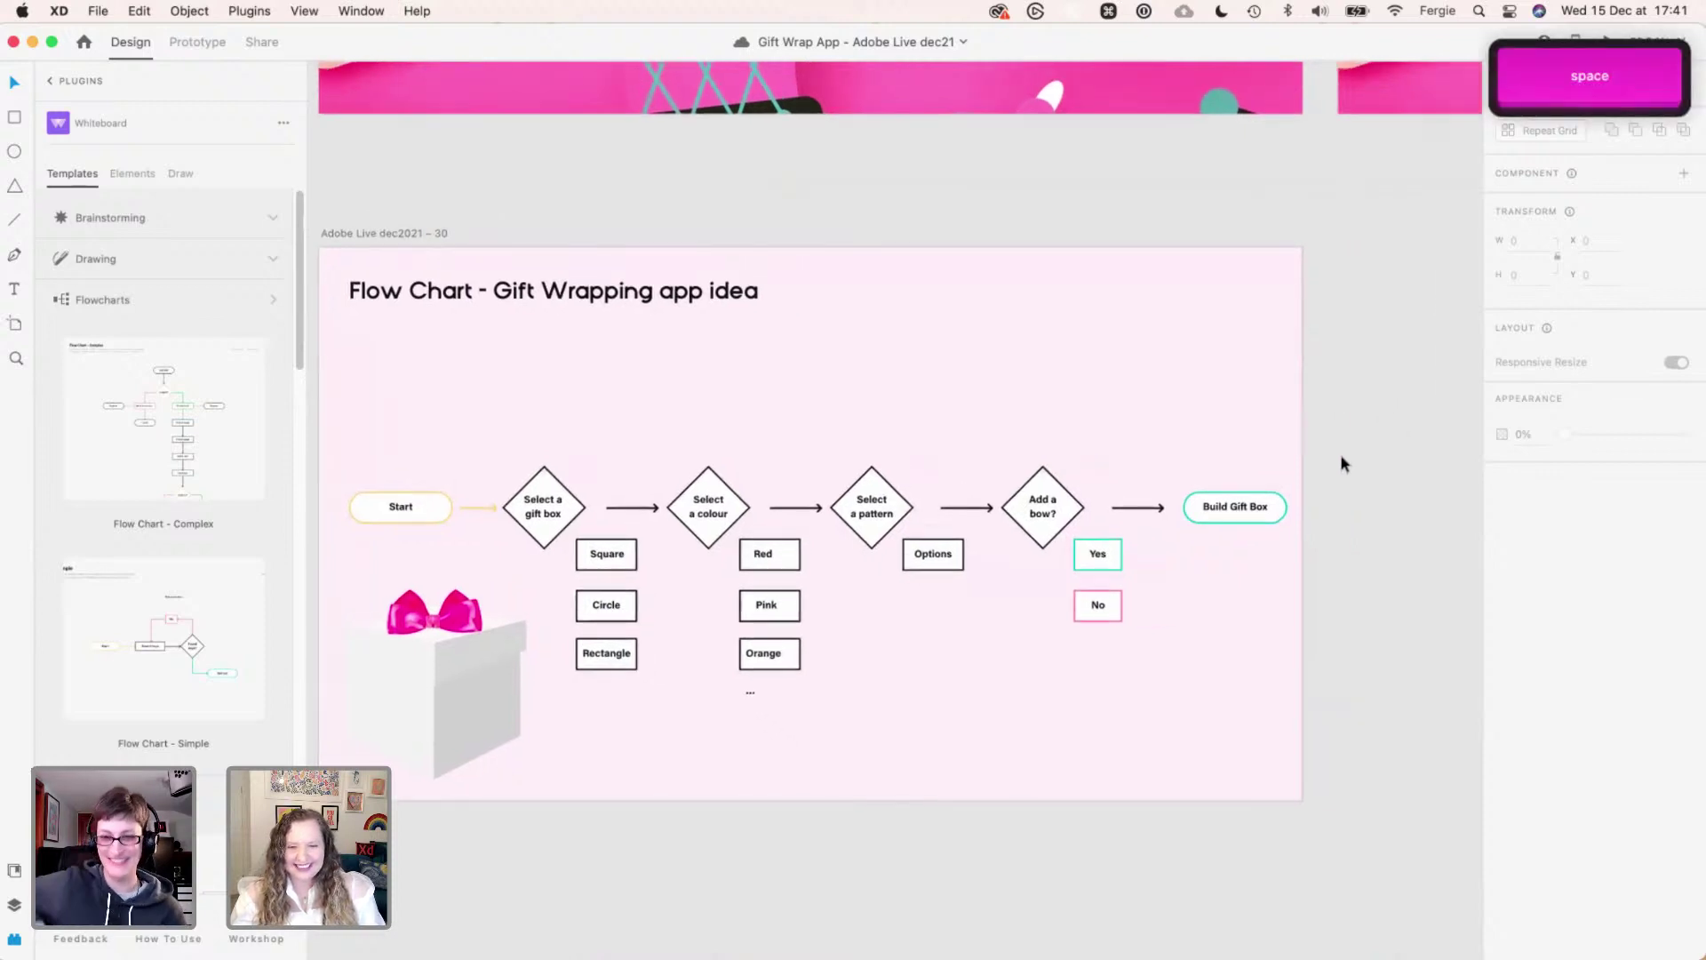
key(space)
drag(1351, 548, 1067, 702)
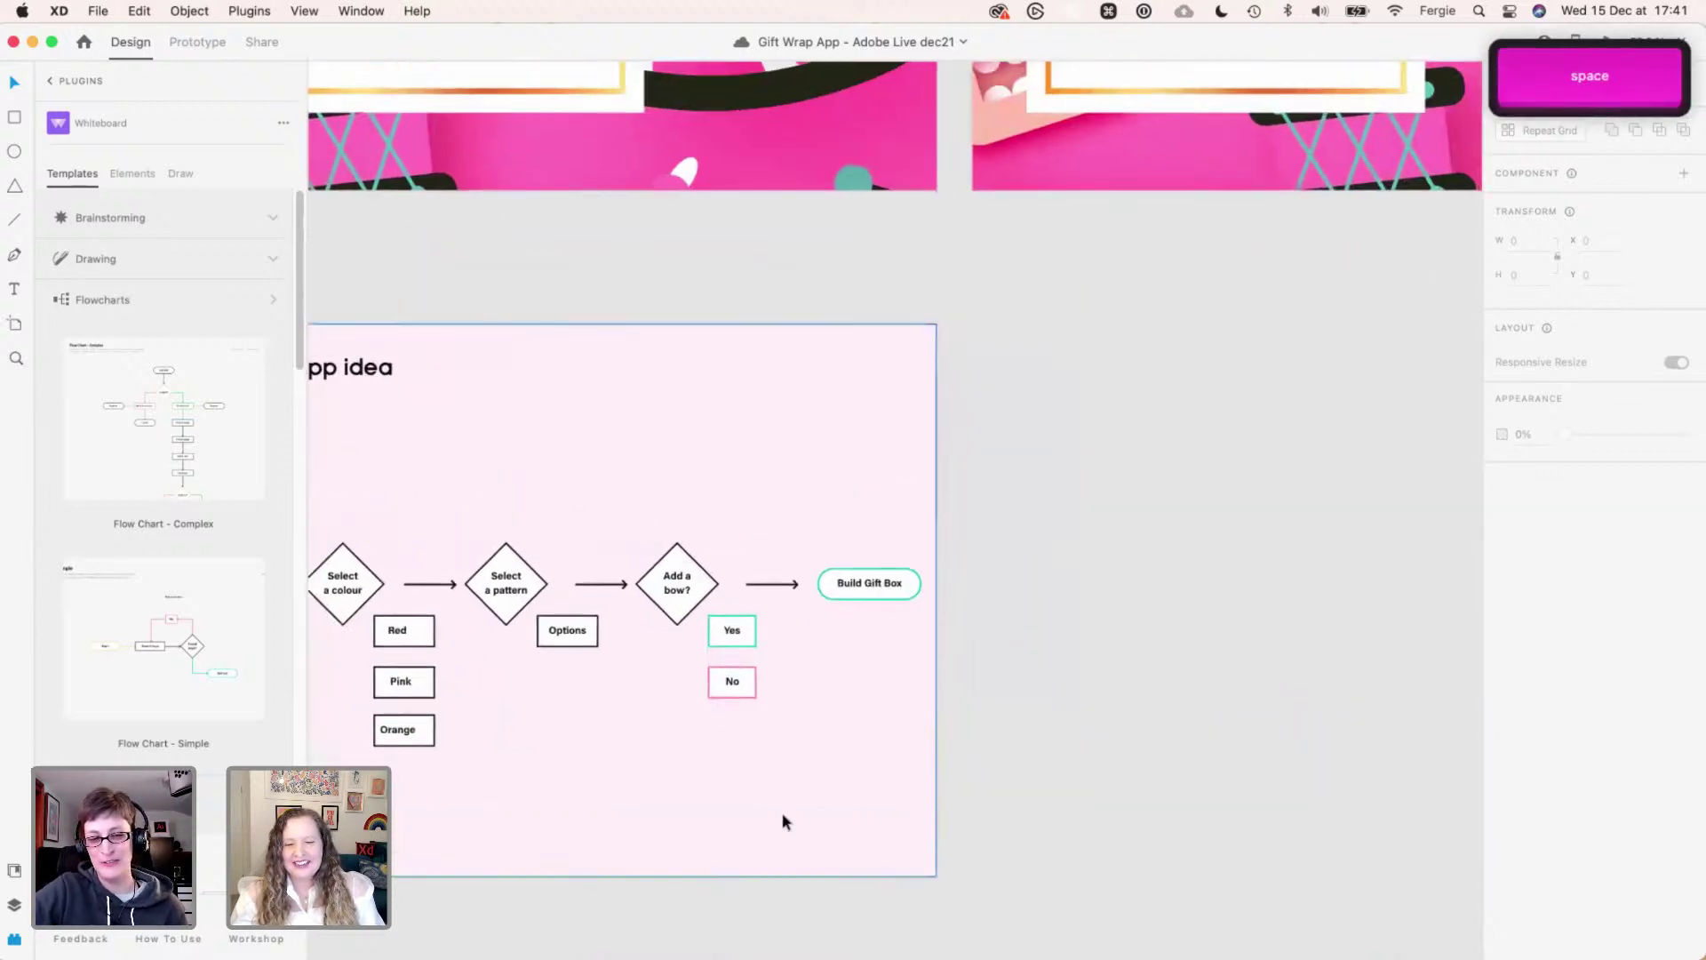
scroll(782, 821, down, 6)
scroll(782, 821, left, 6)
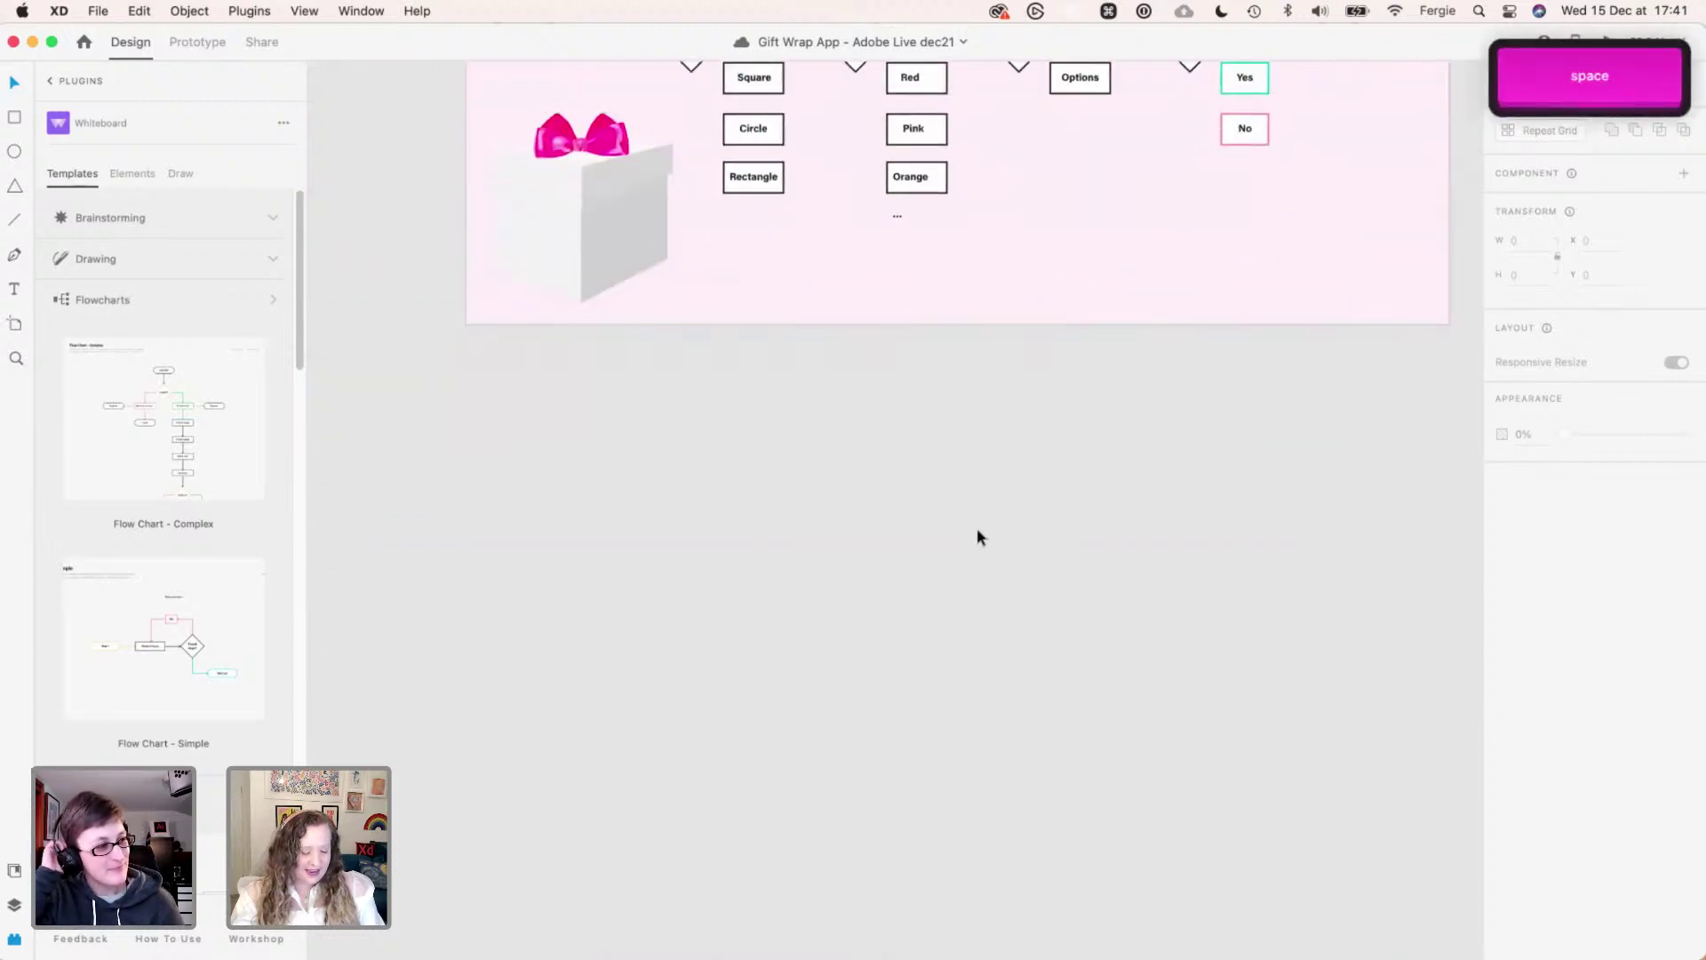
key(a)
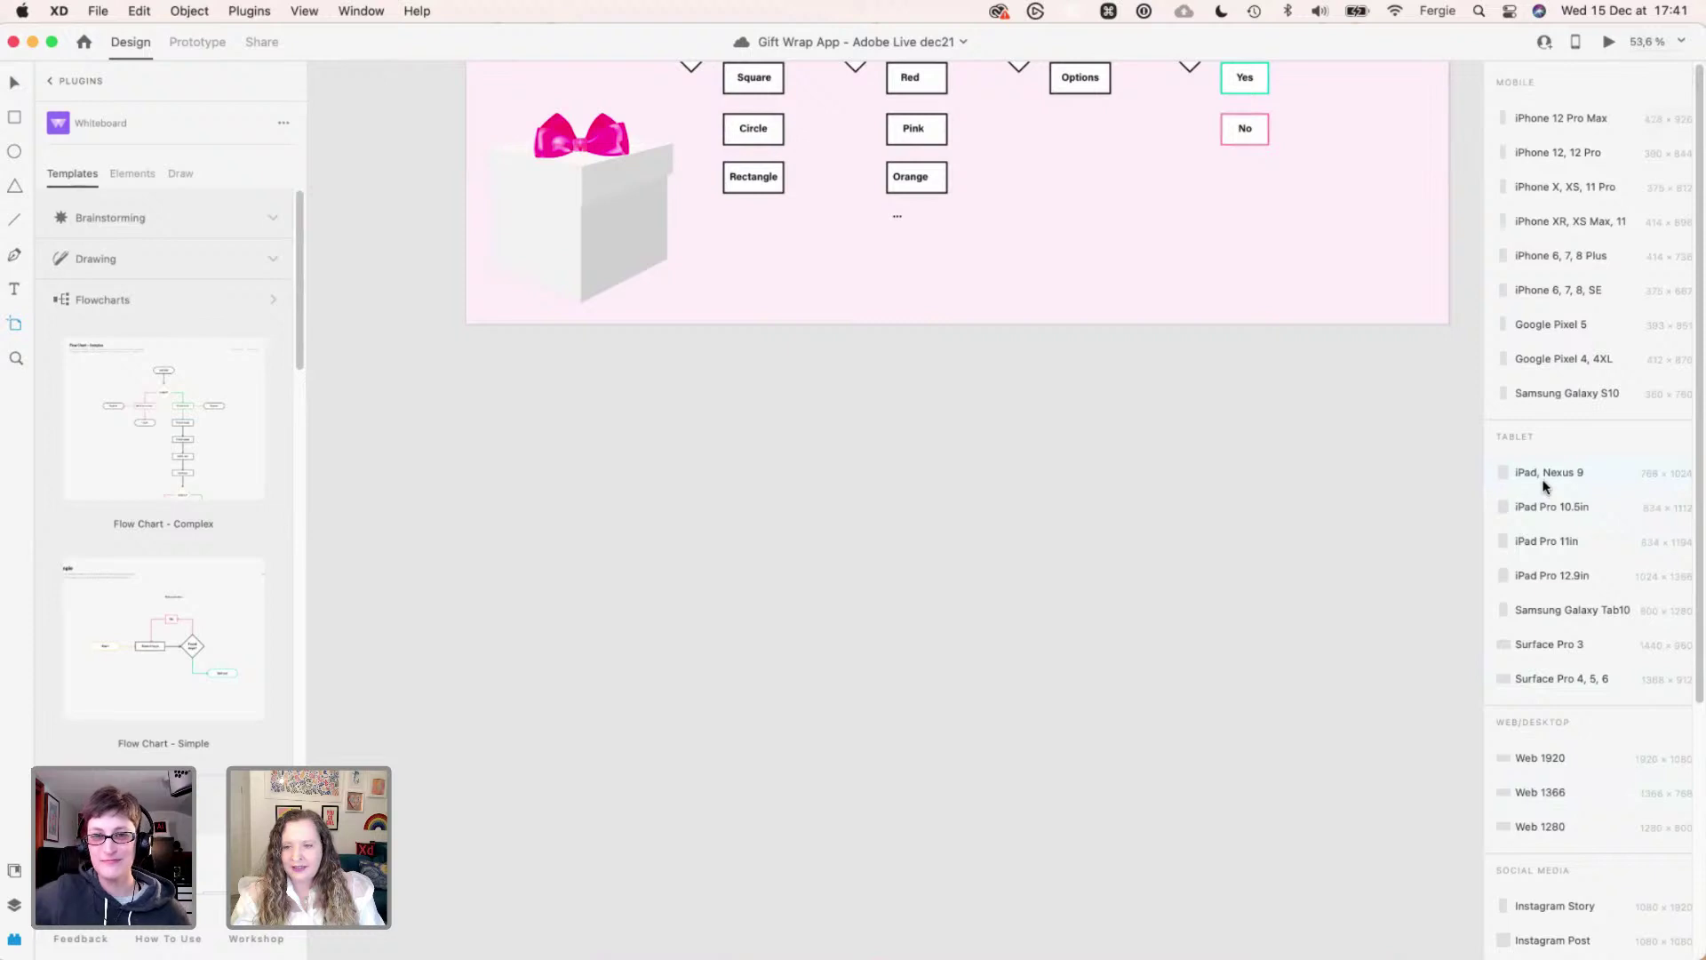
click(1549, 125)
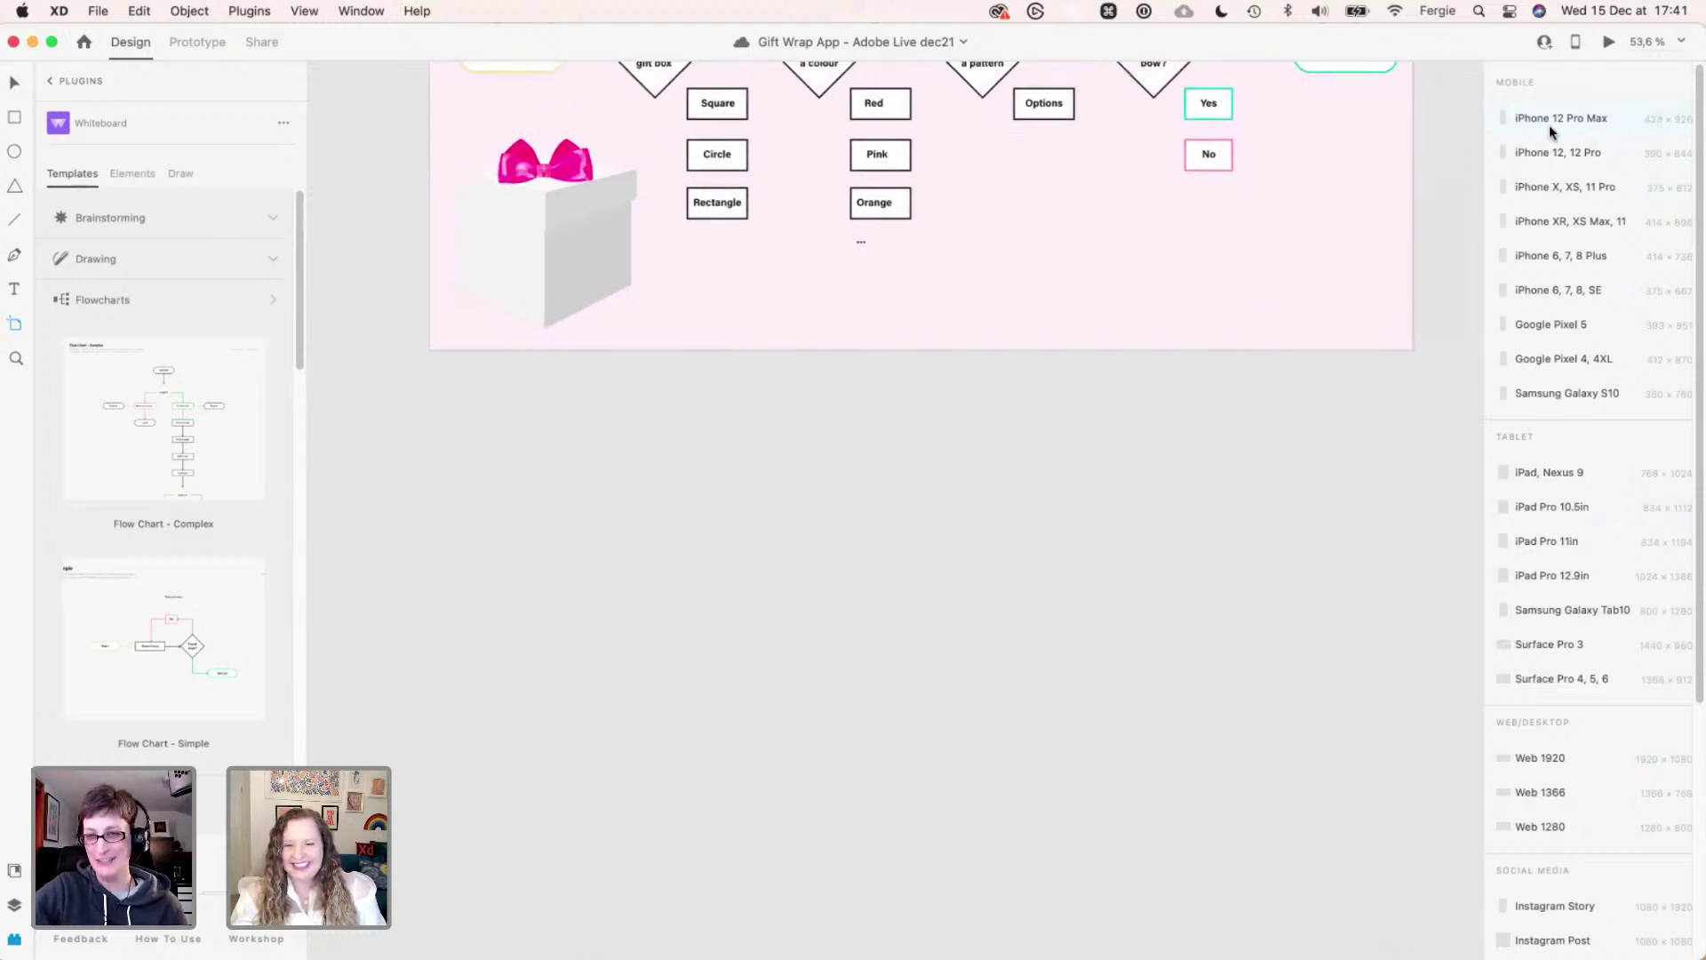
- Rename the new iPhone artboard as "Select your box"
double_click(867, 260)
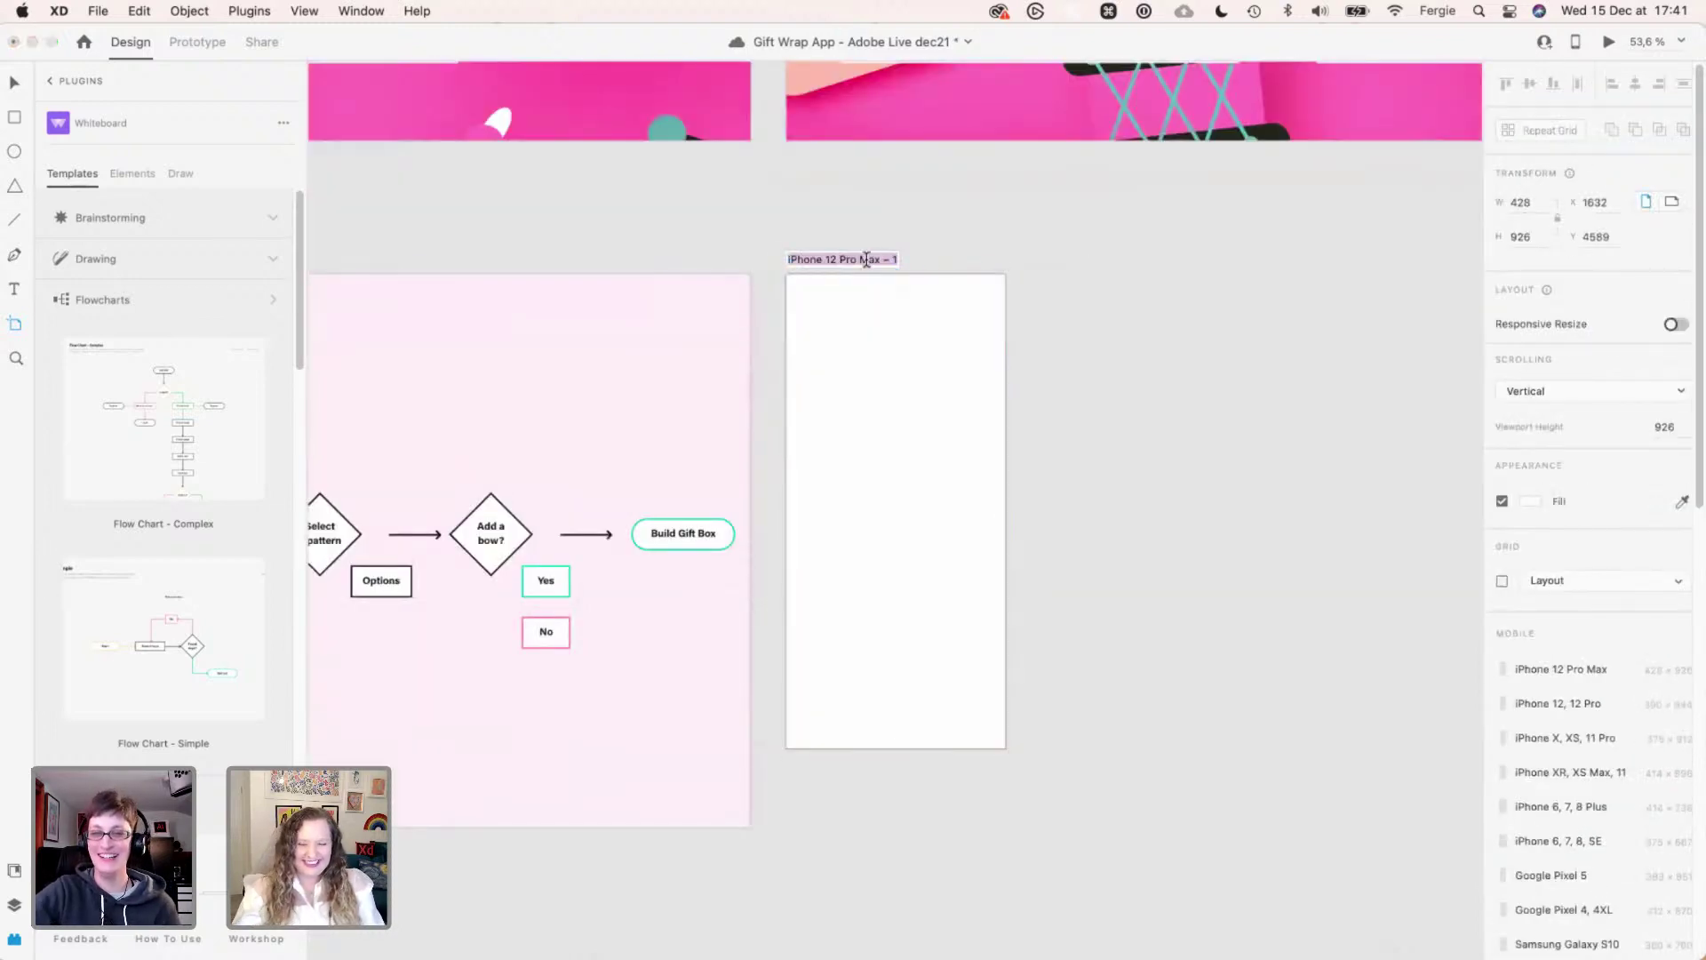
text(Sesle)
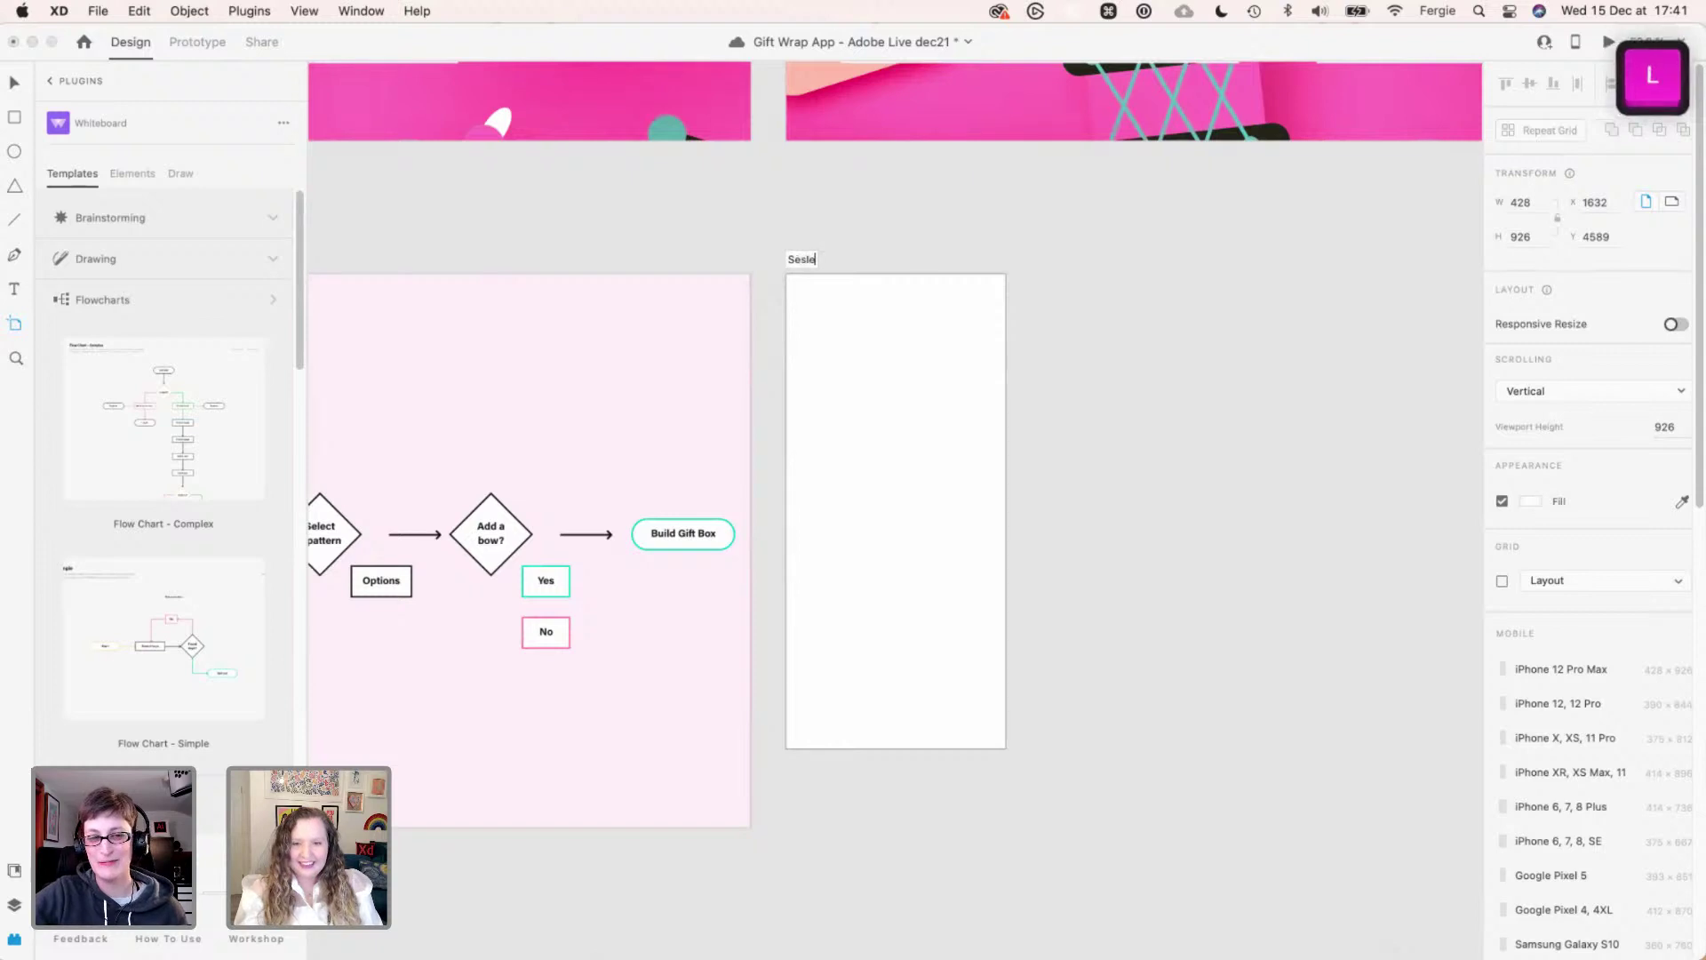
key(super+BackSpace)
text(Selec)
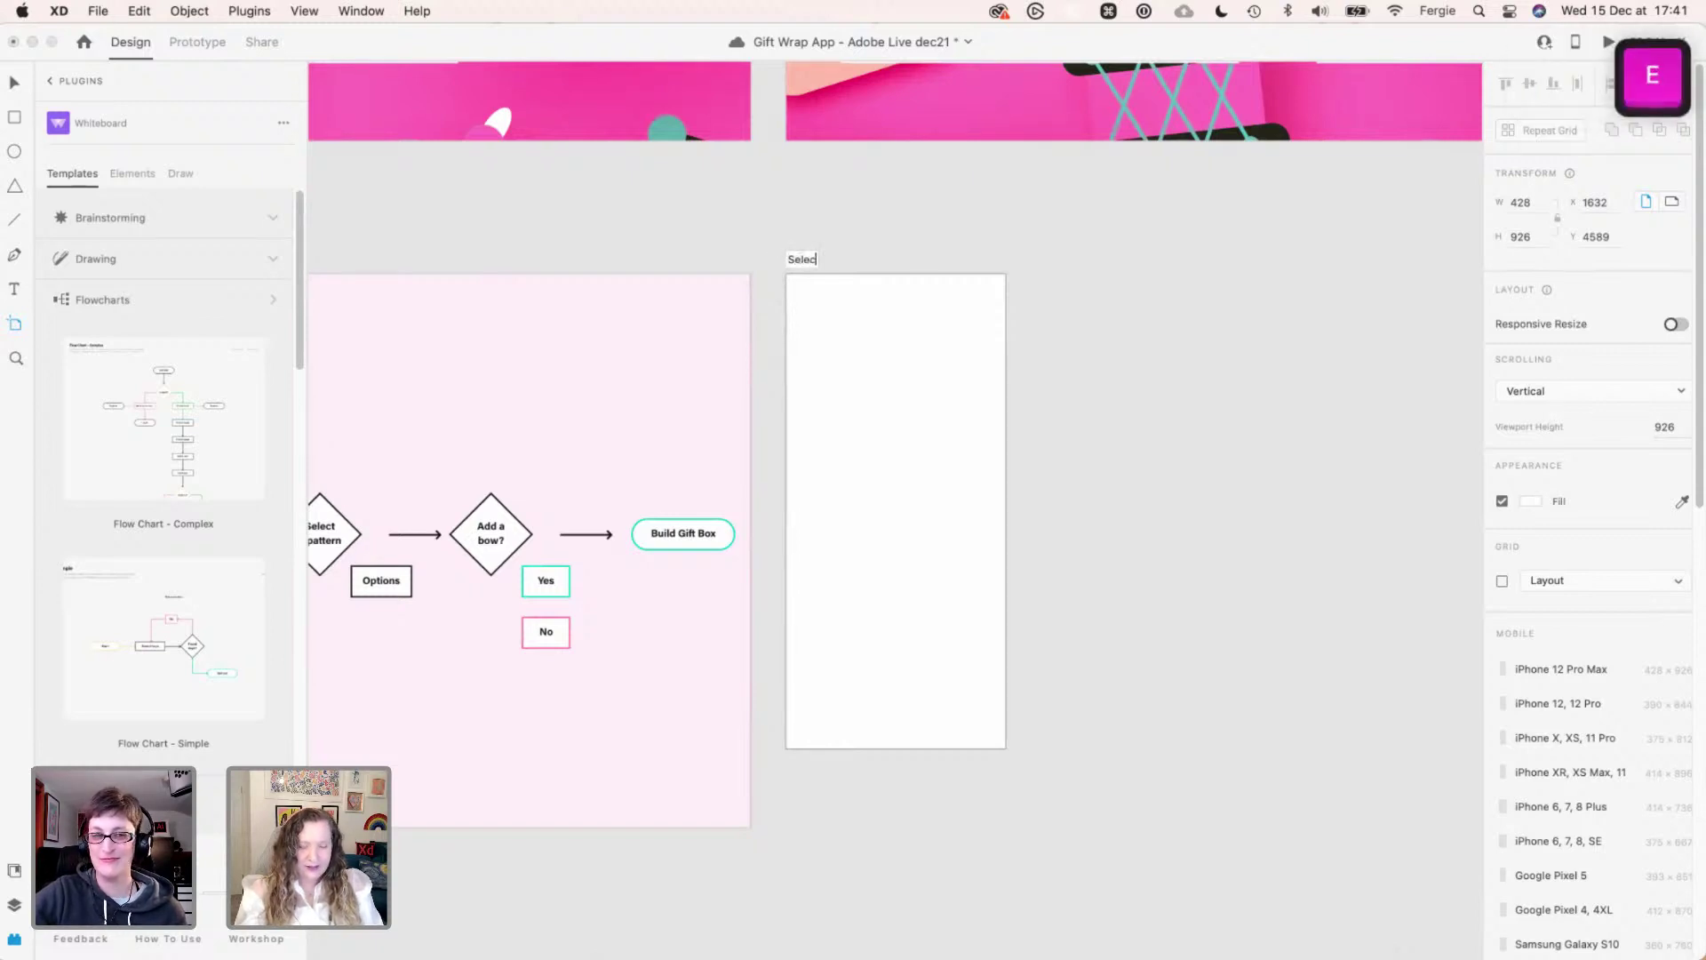
text(t Y)
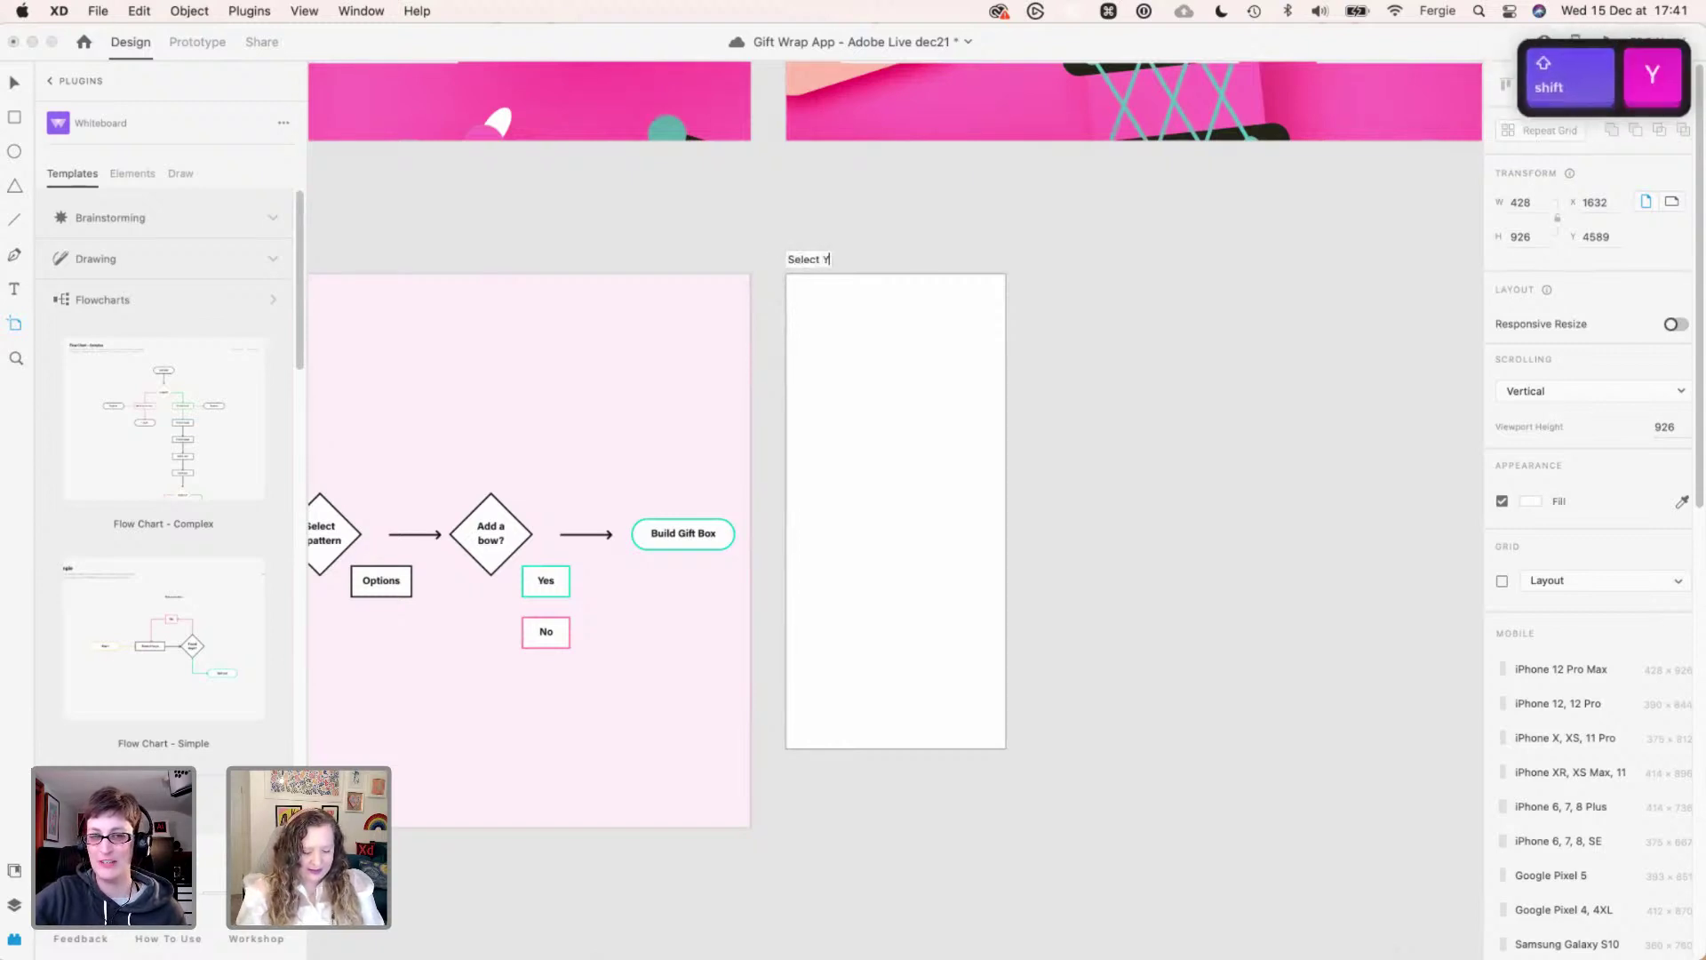
key(BackSpace)
text(your box)
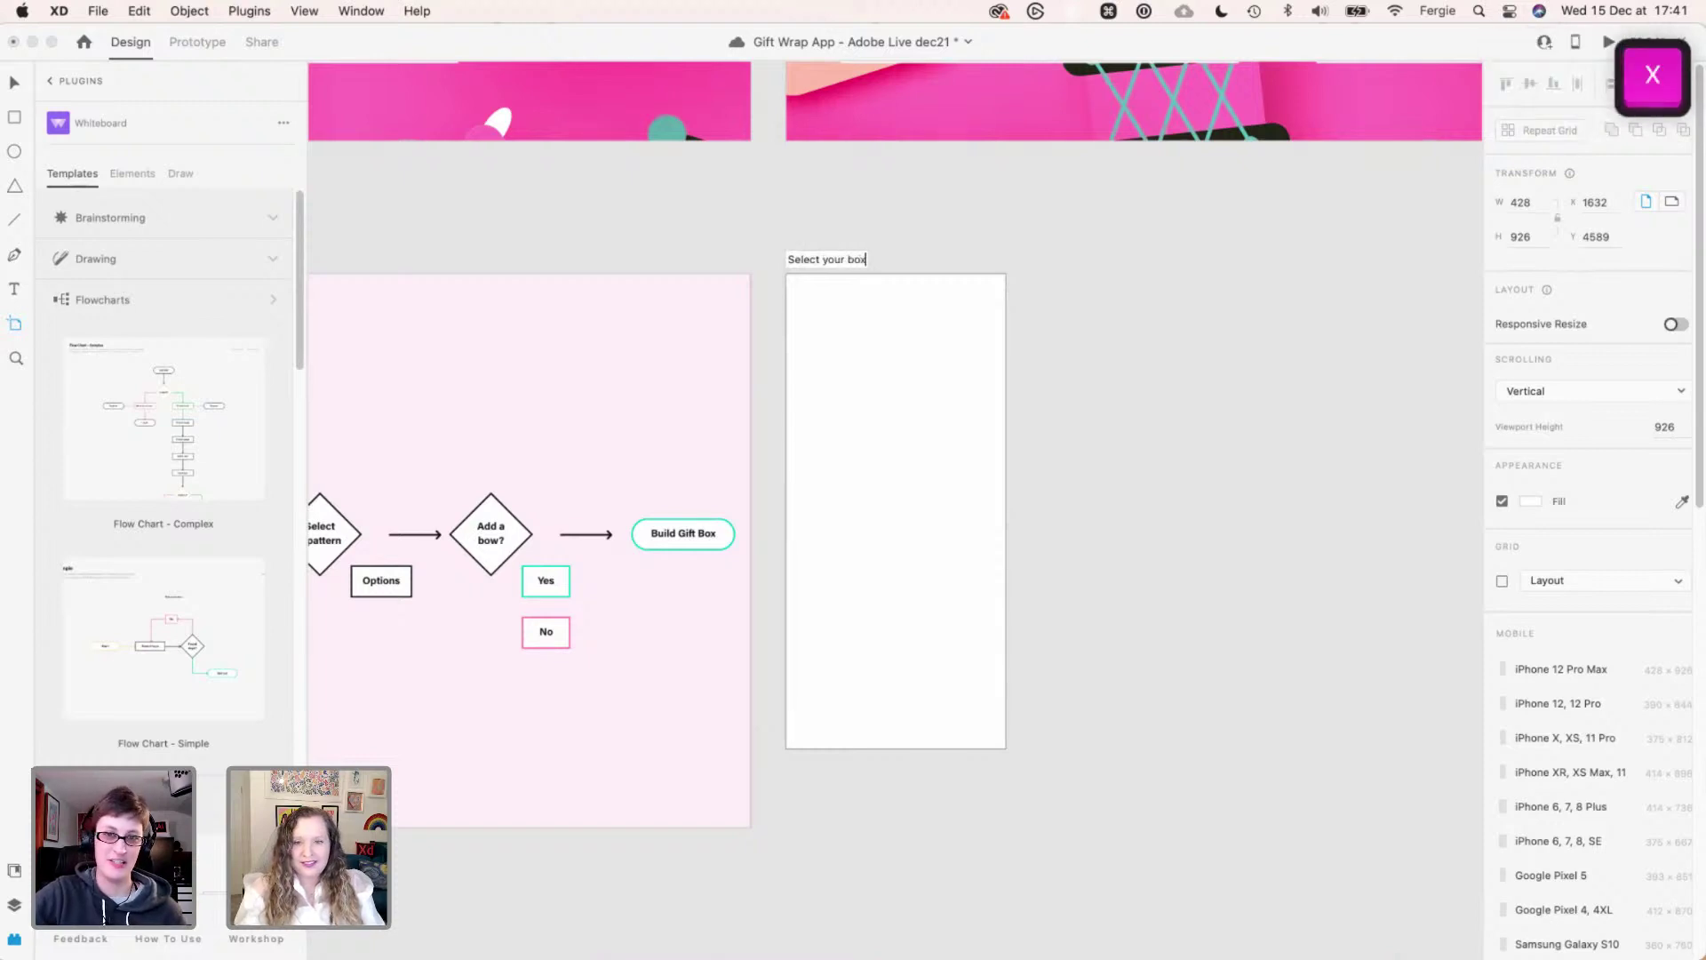
key(Return)
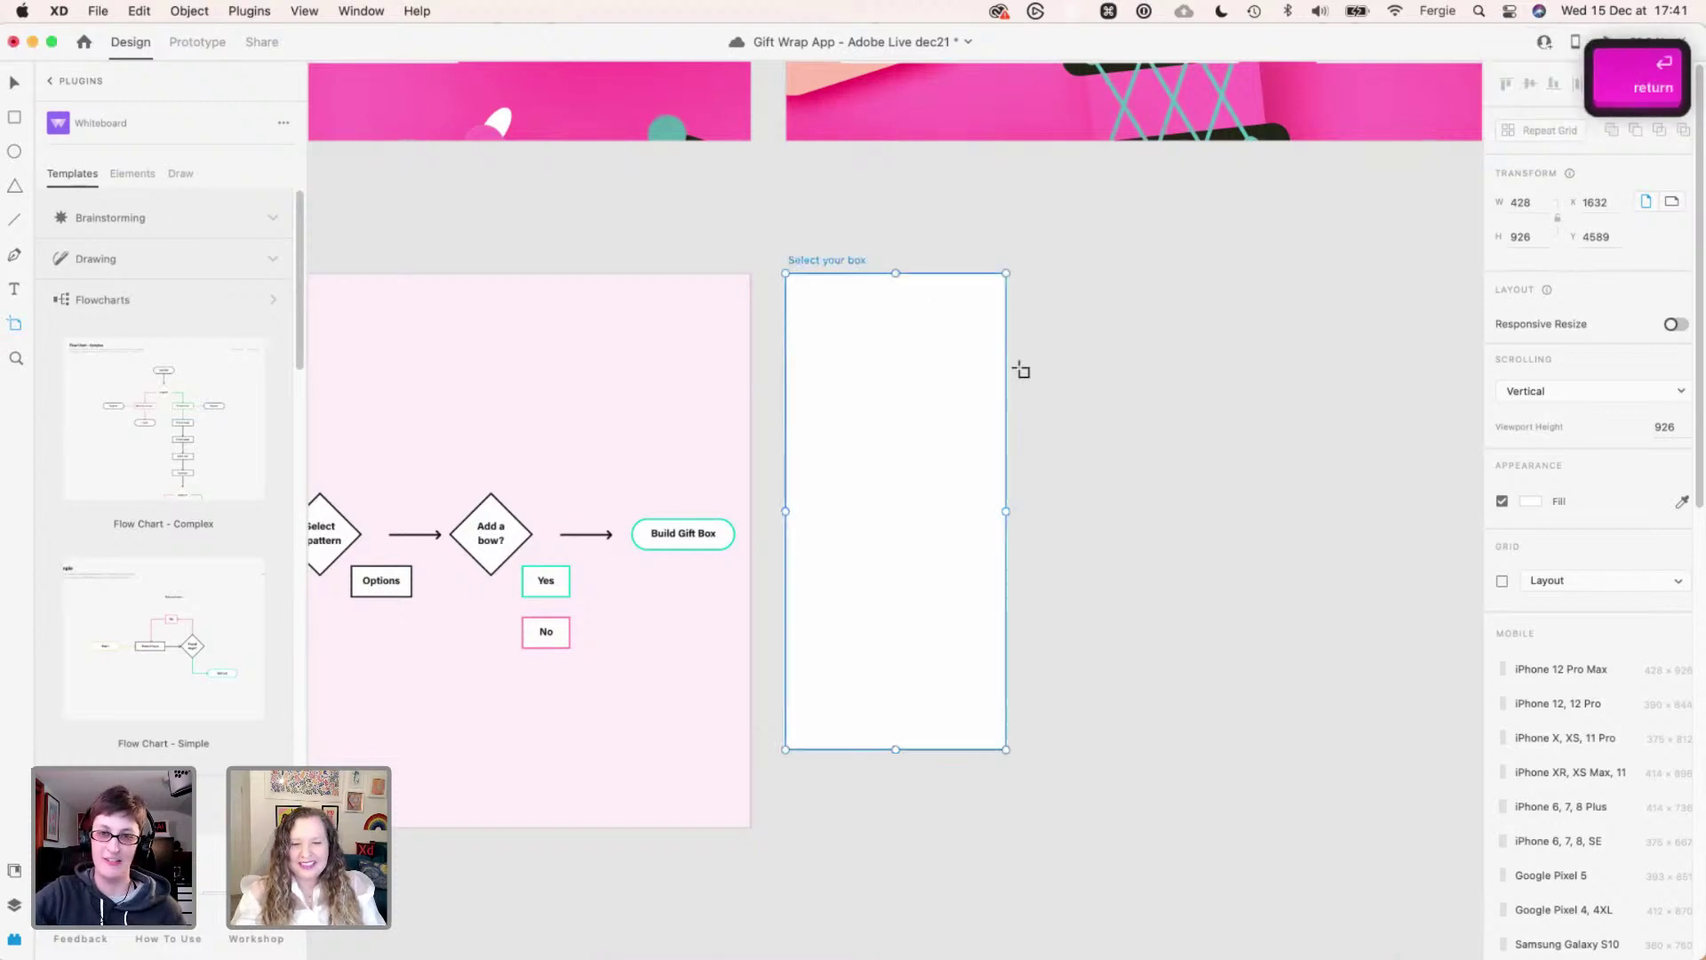
- Move the "Select your box" artboard below the flow chart's left edge and place a duplicate to its right
scroll(1018, 370, down, 5)
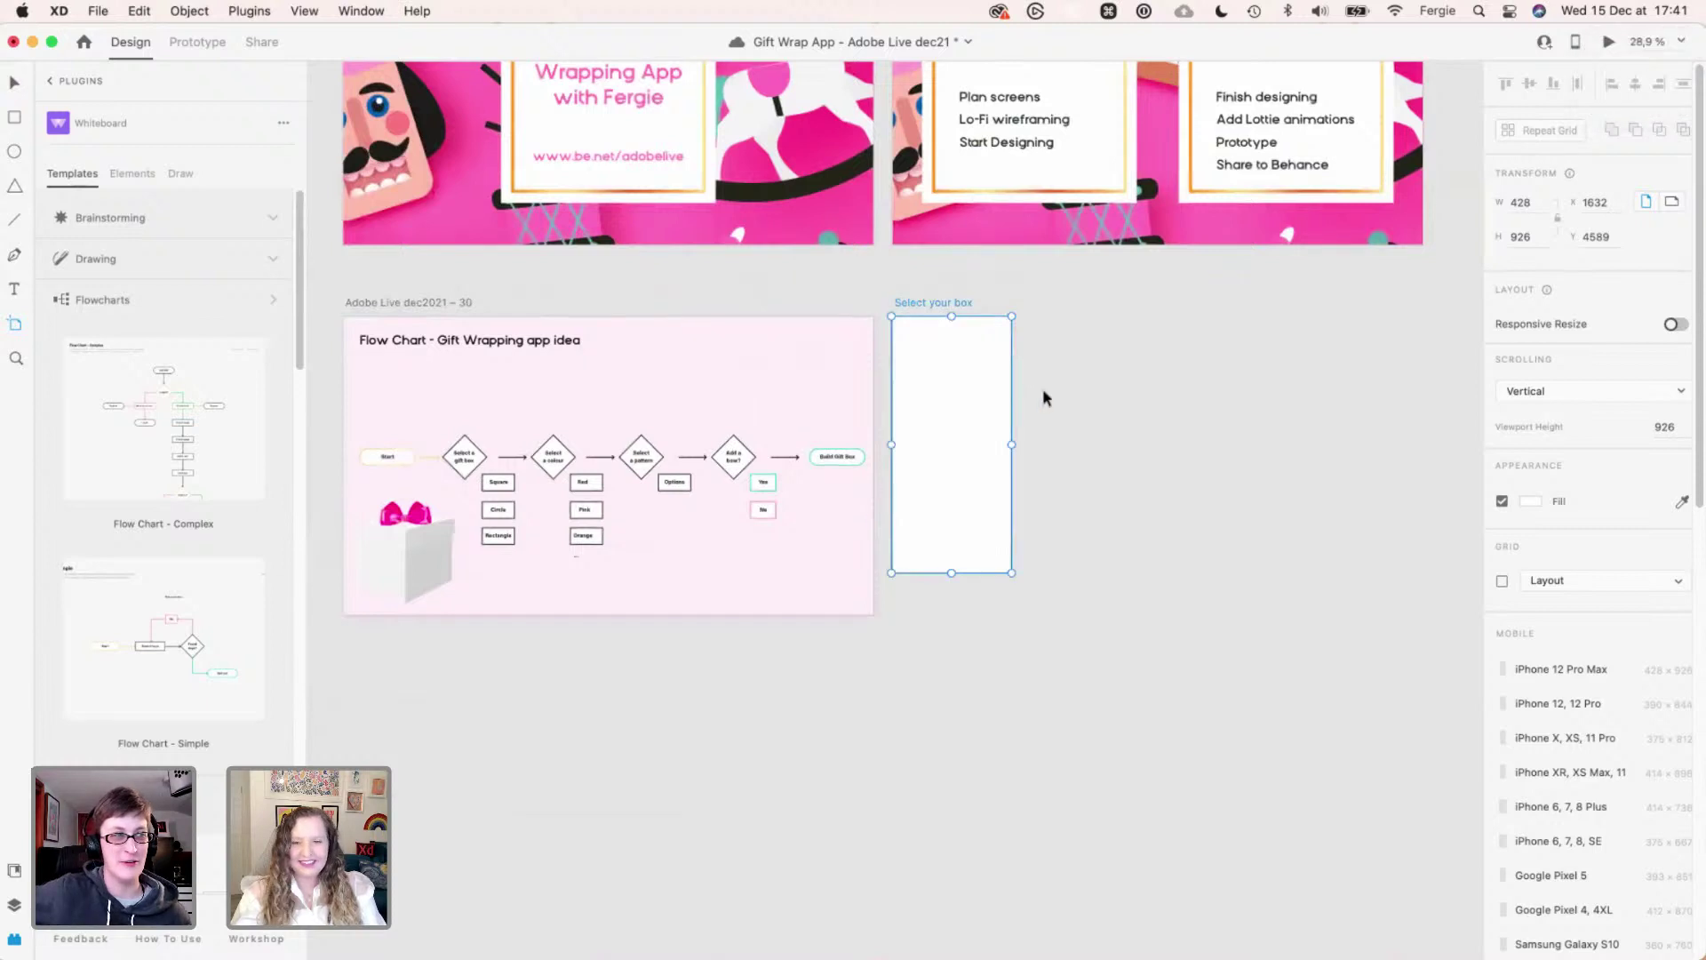
click(1119, 551)
key(space)
scroll(1101, 400, down, 3)
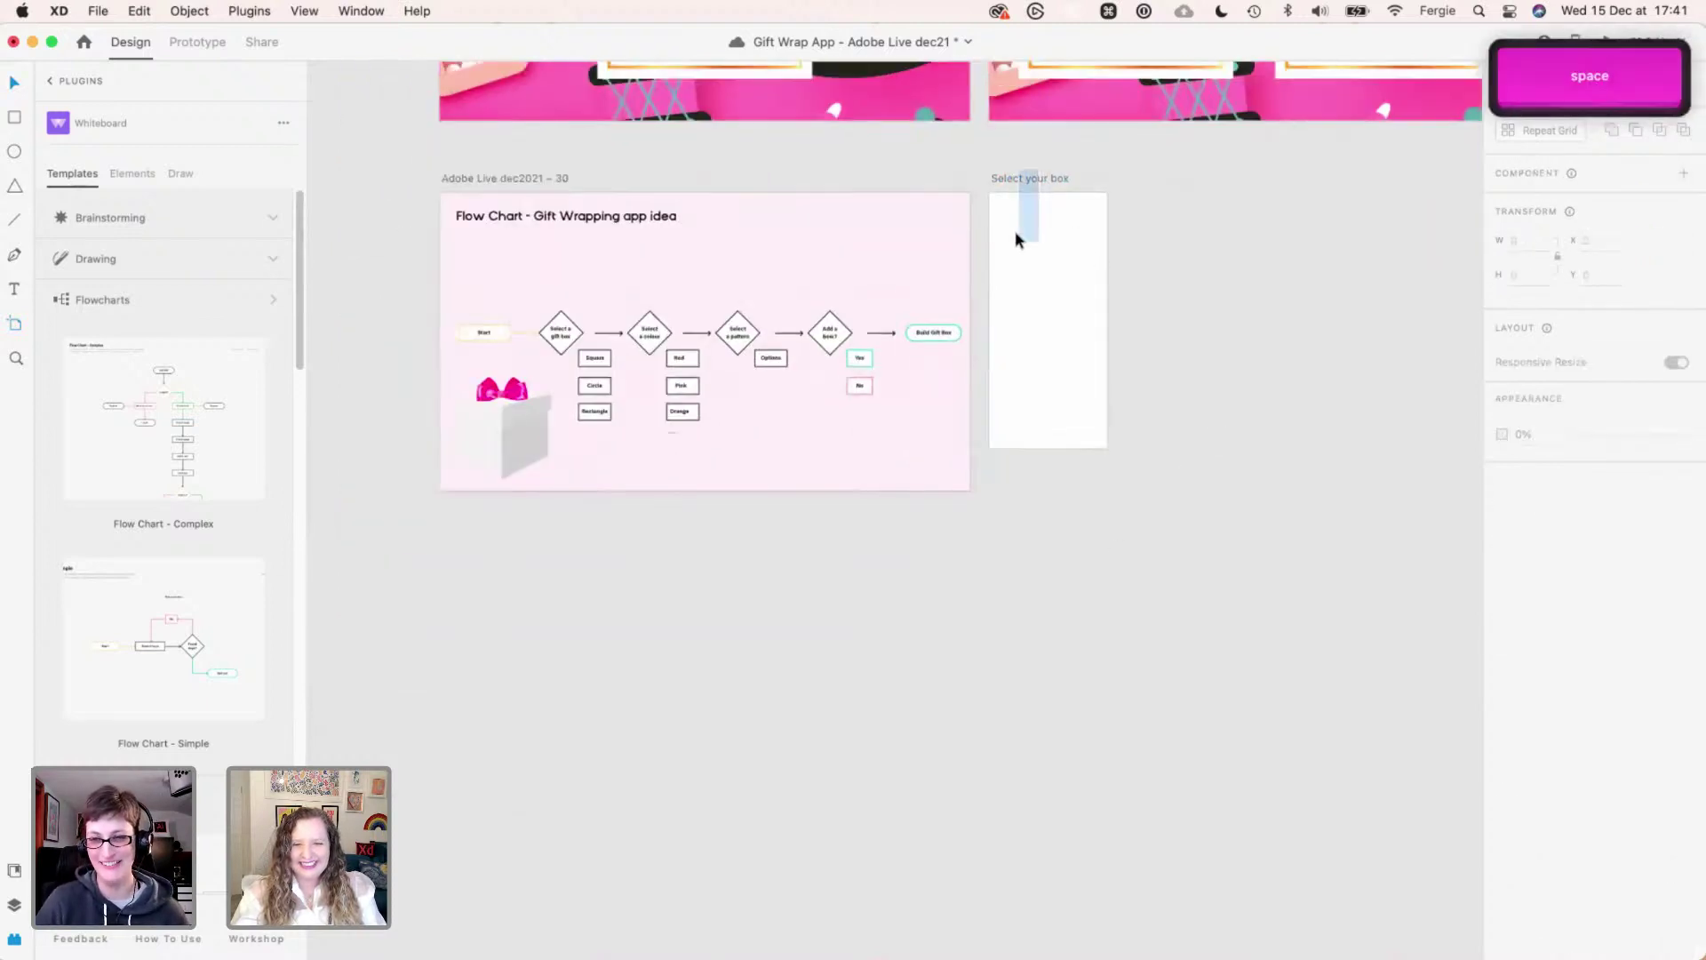
drag(1011, 178, 621, 538)
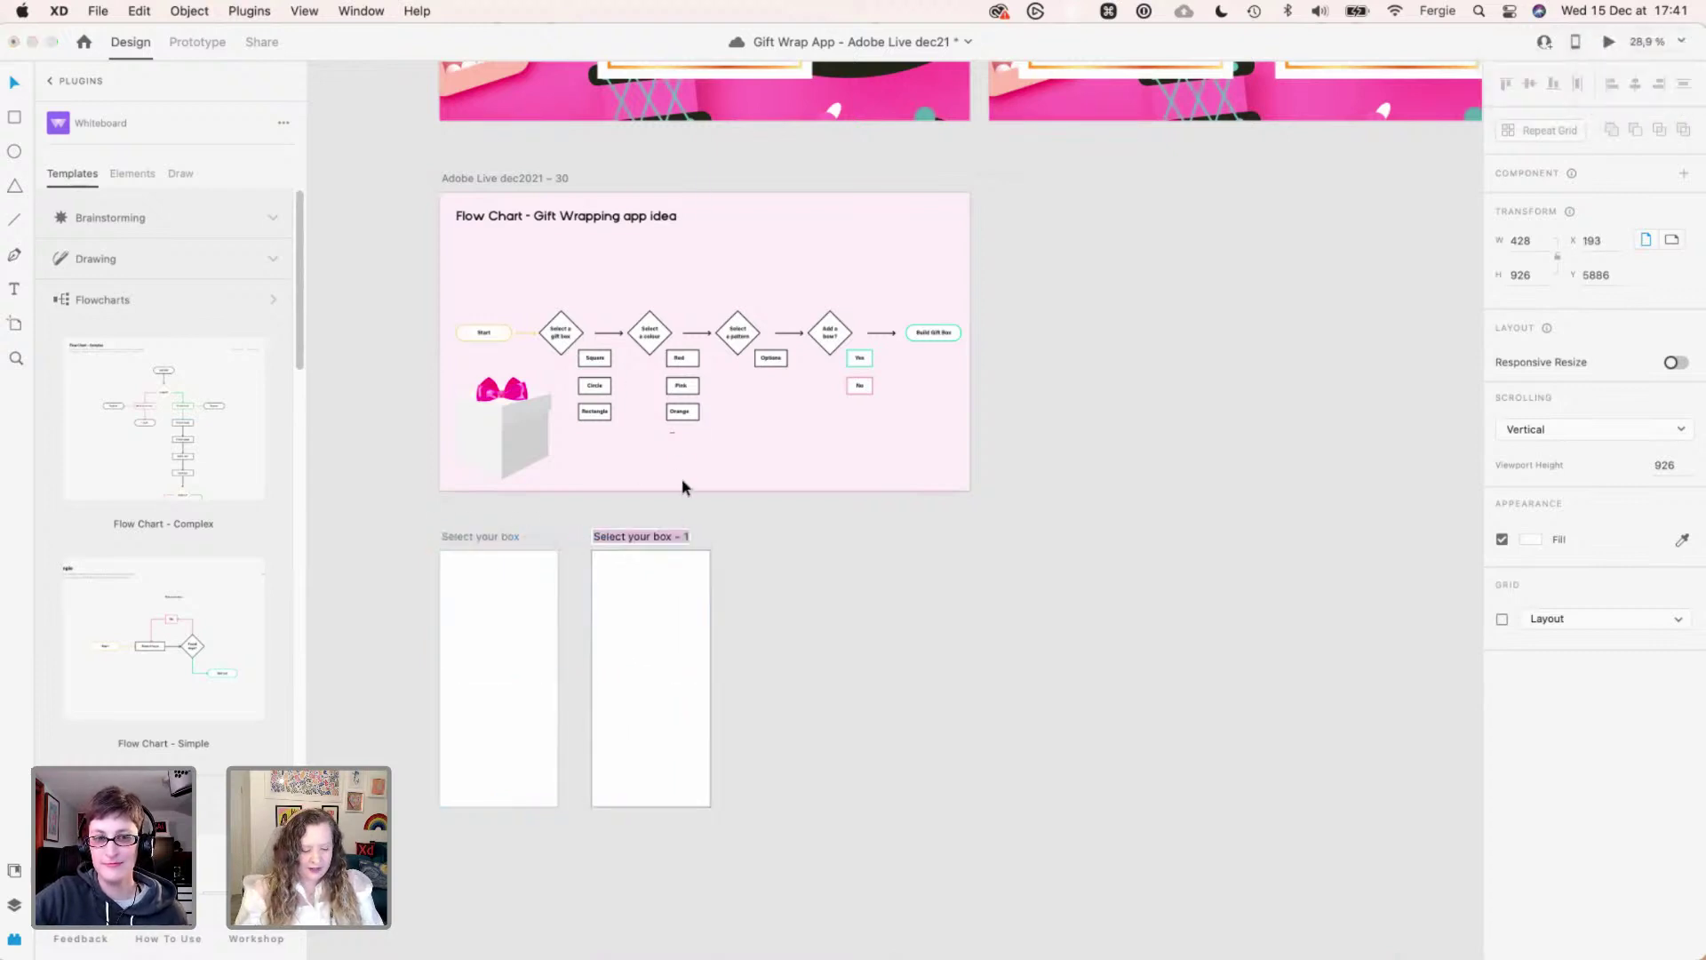
- Name the duplicated artboard "Choose a colour"
text(Choose)
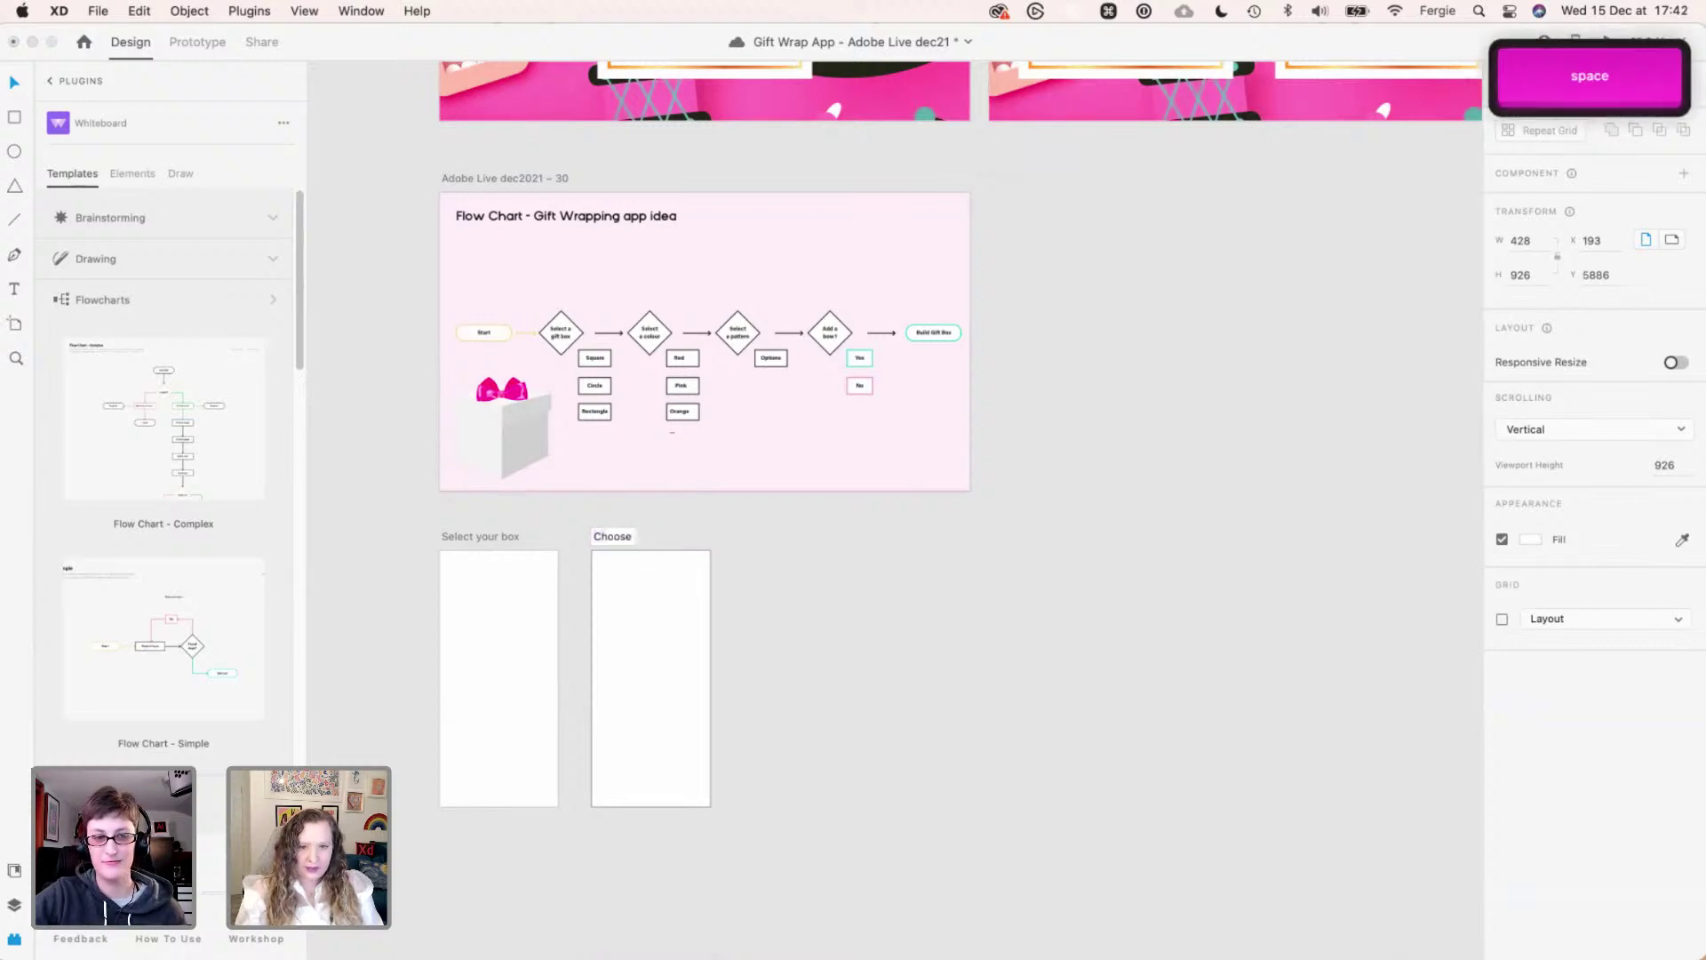
text( a colour)
key(Return)
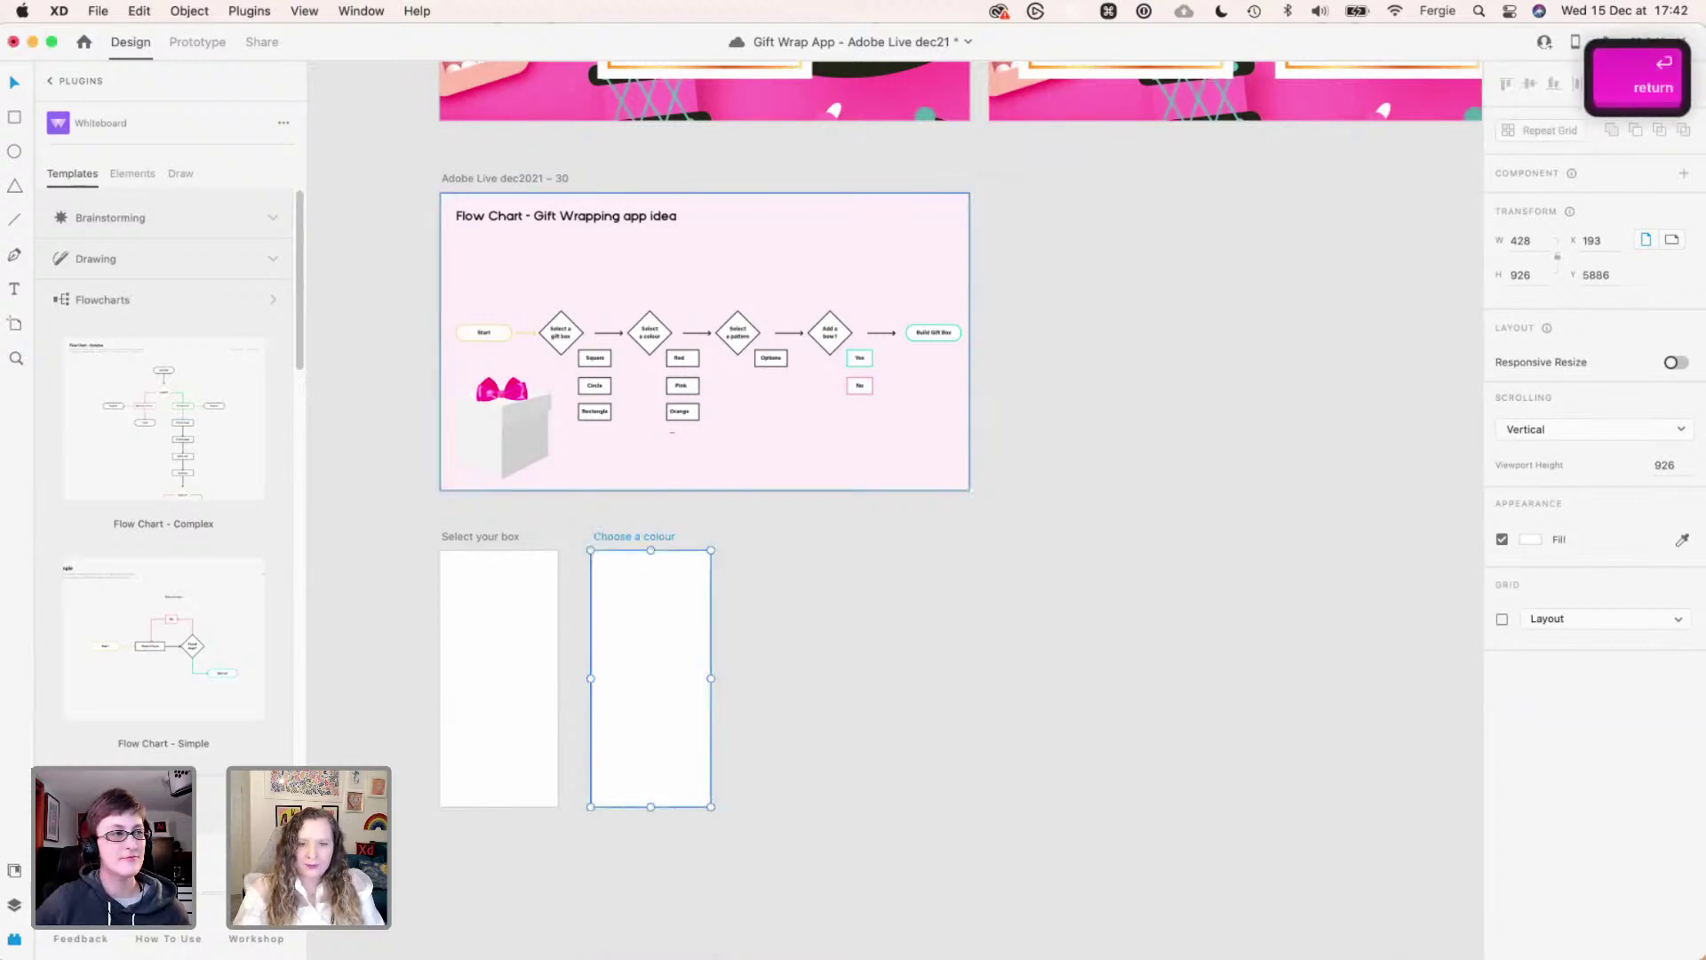
- Duplicate the "Choose a colour" artboard to its right and name the copy "Add a pattern"
drag(649, 534, 787, 540)
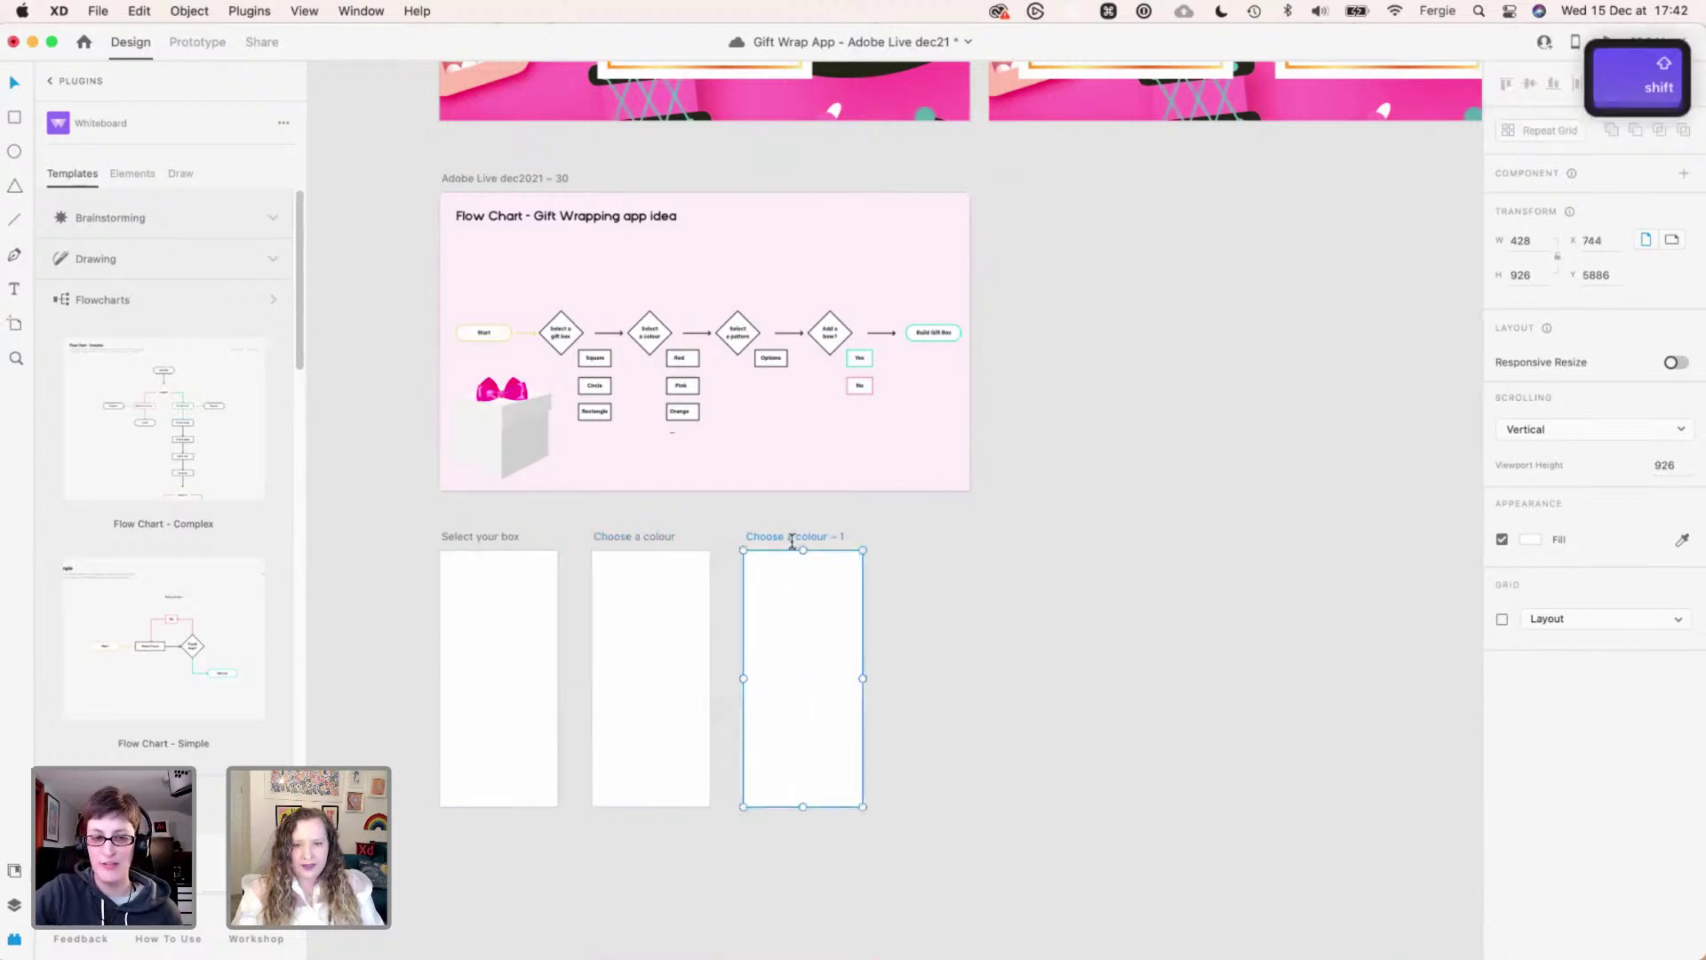
double_click(792, 537)
text(Add )
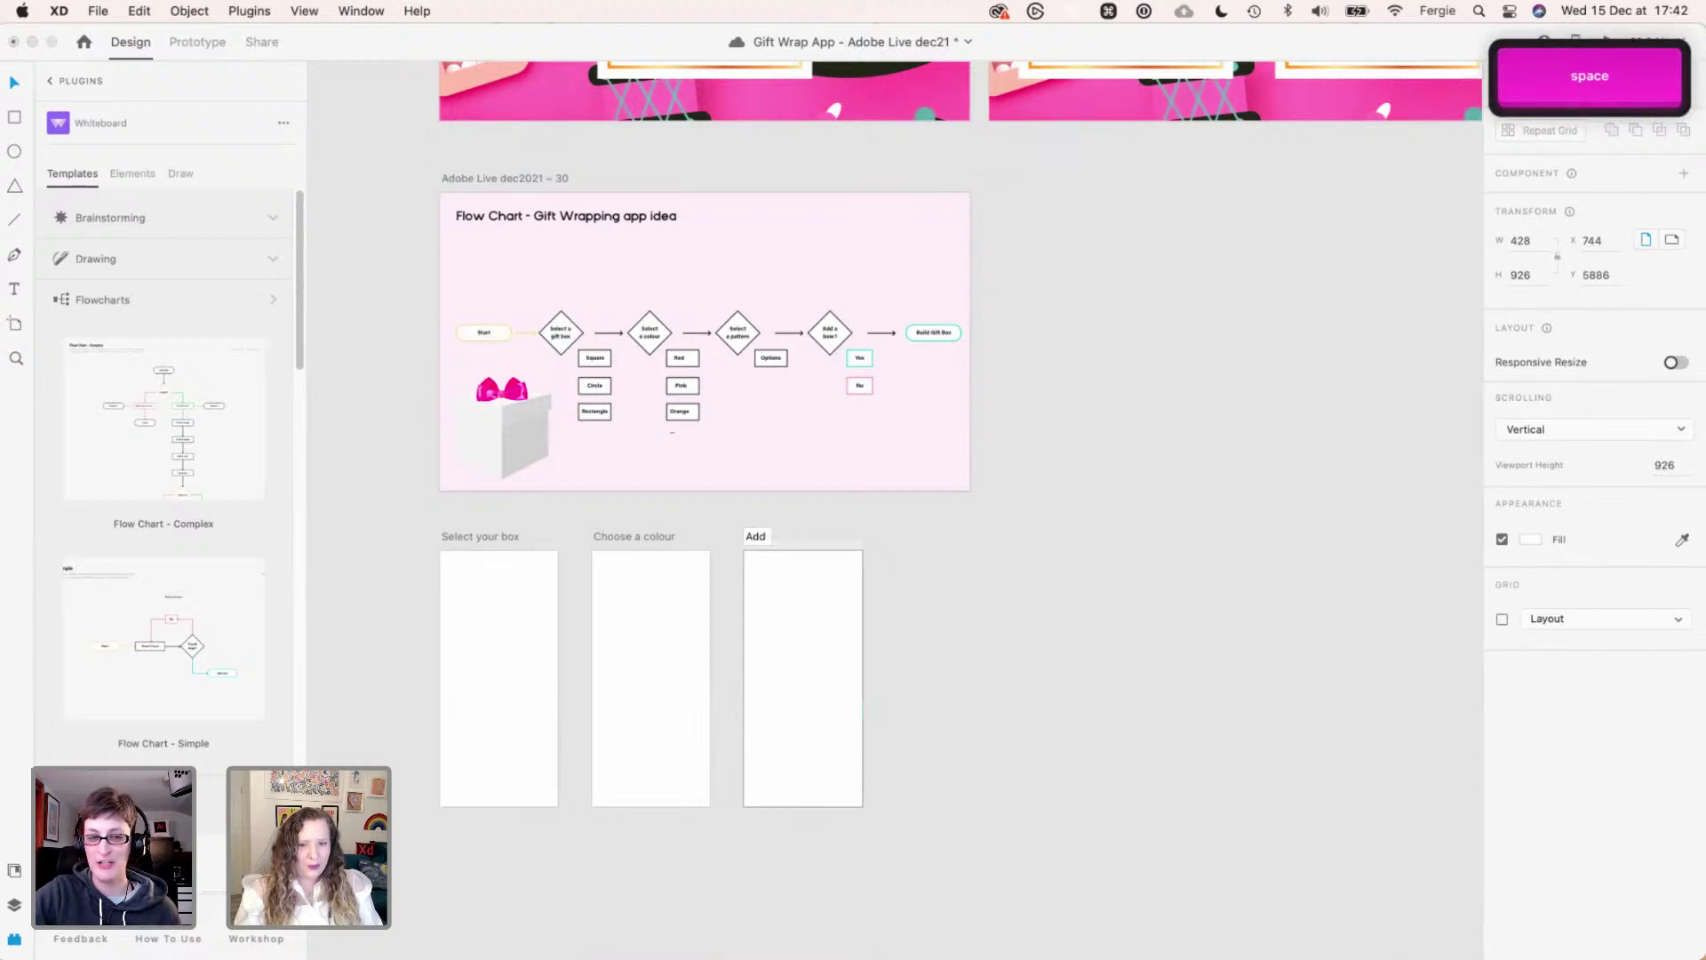
text(a pattern)
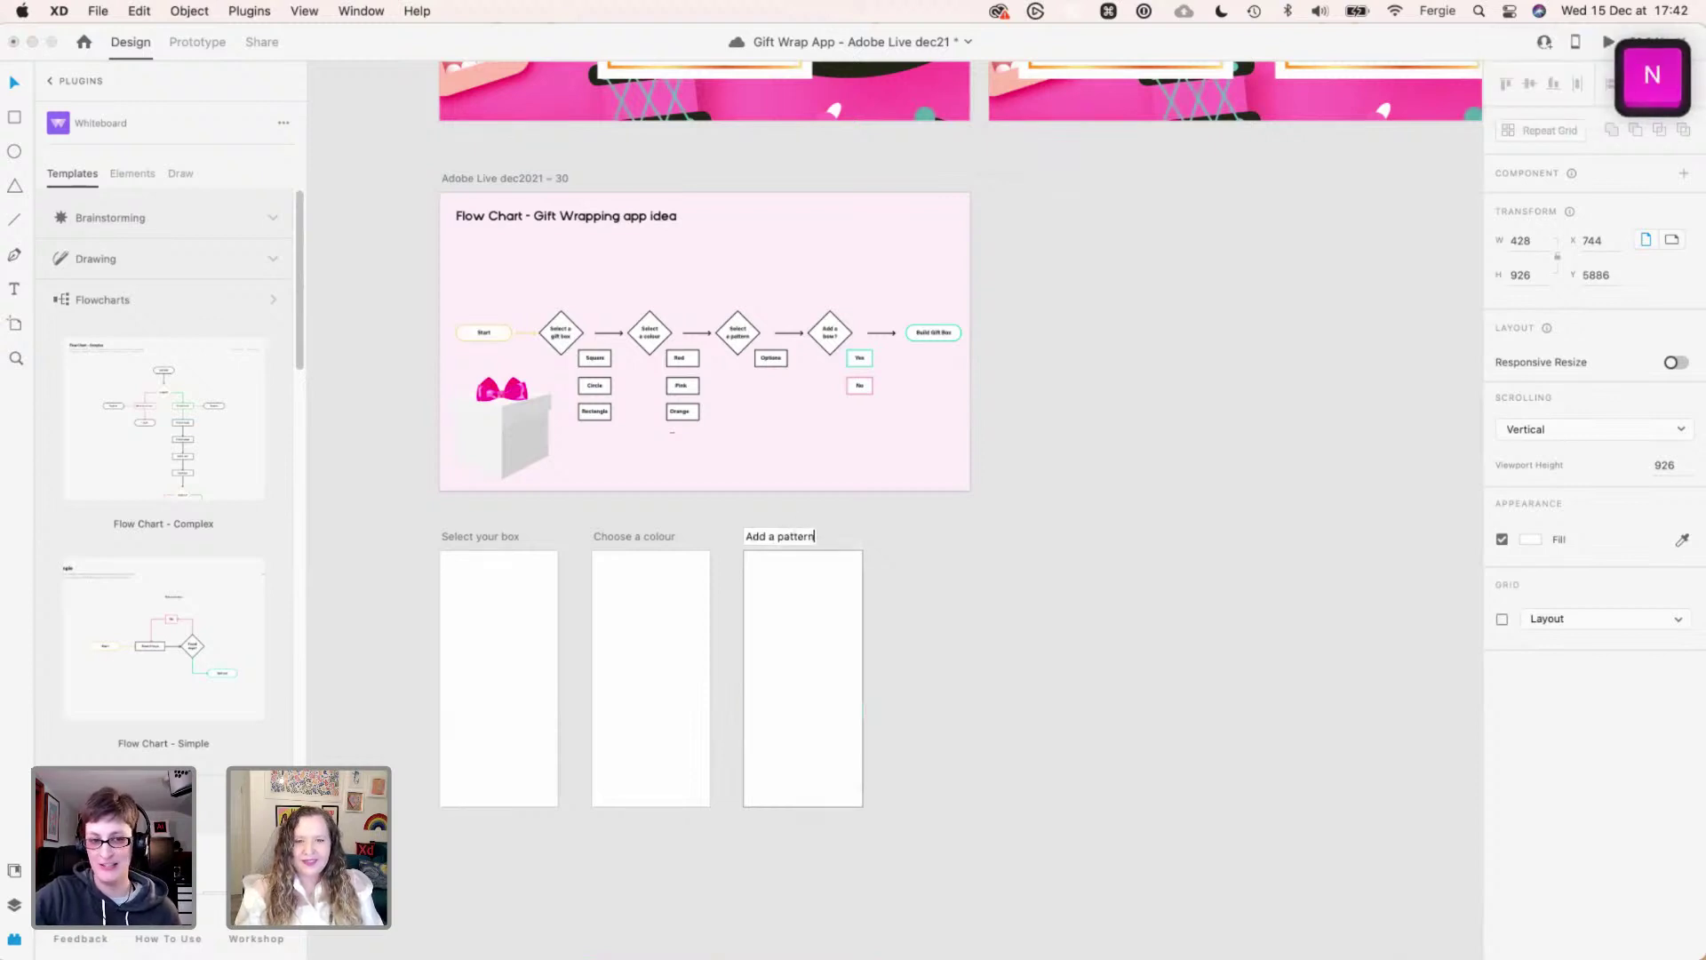
key(Return)
- Duplicate the "Add a pattern" artboard to its right, keeping only one copy, and name it "Optional bow"
drag(781, 544, 931, 538)
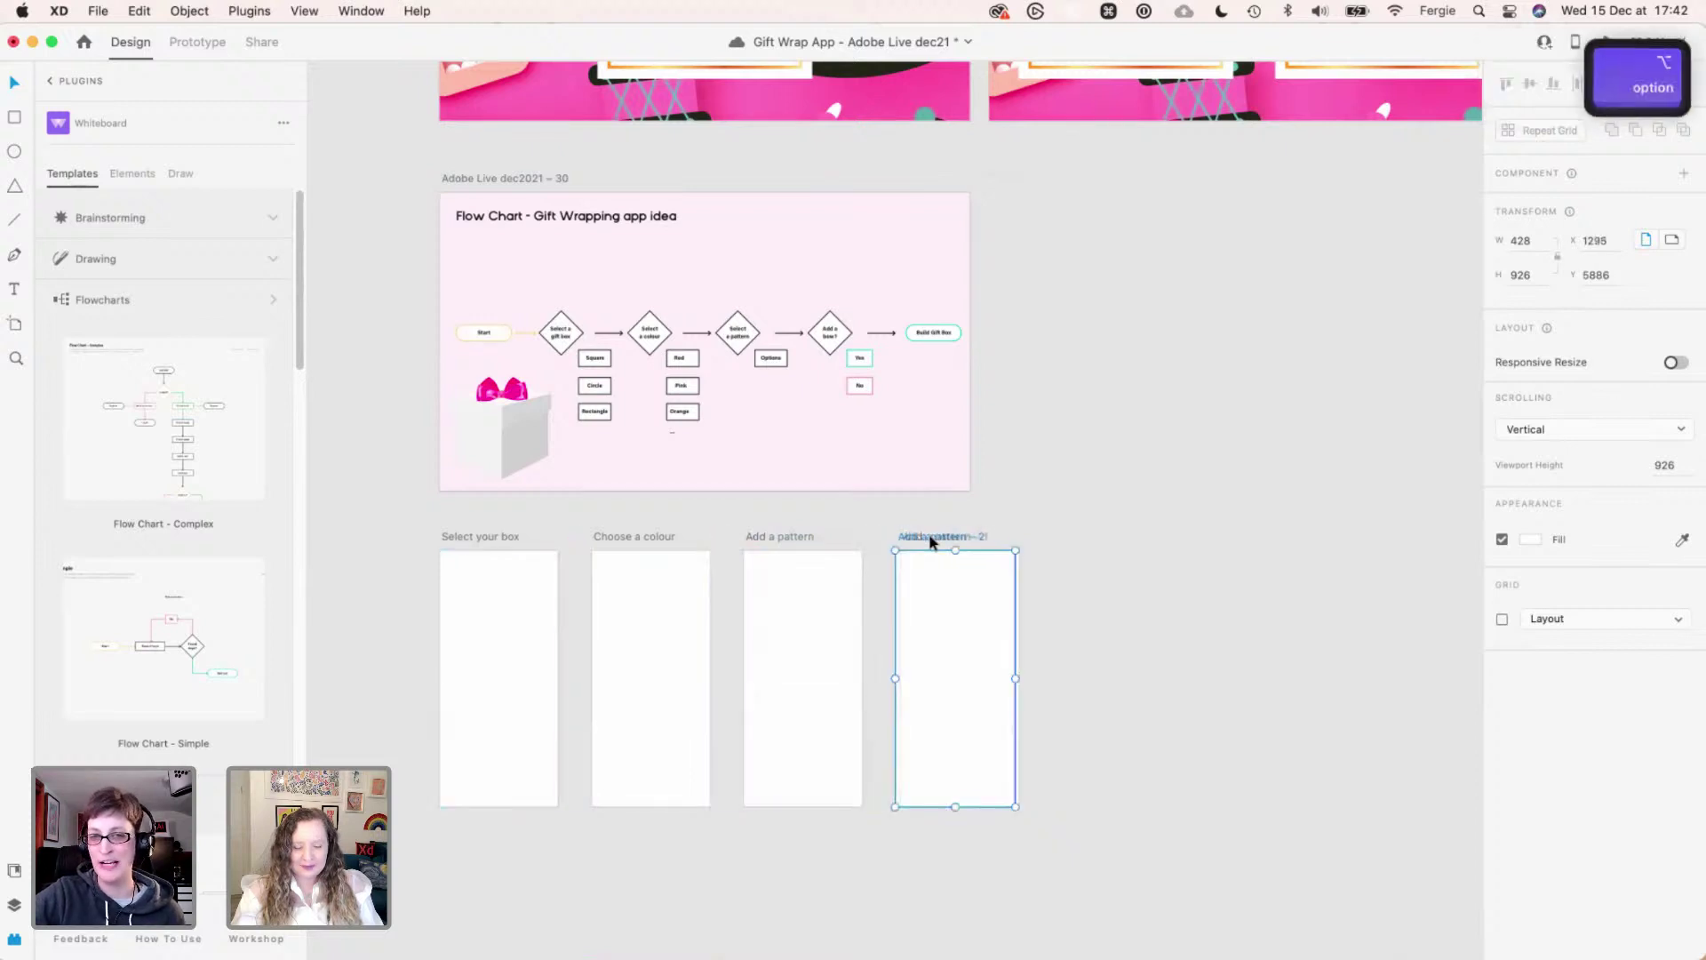
key(super+z)
double_click(930, 536)
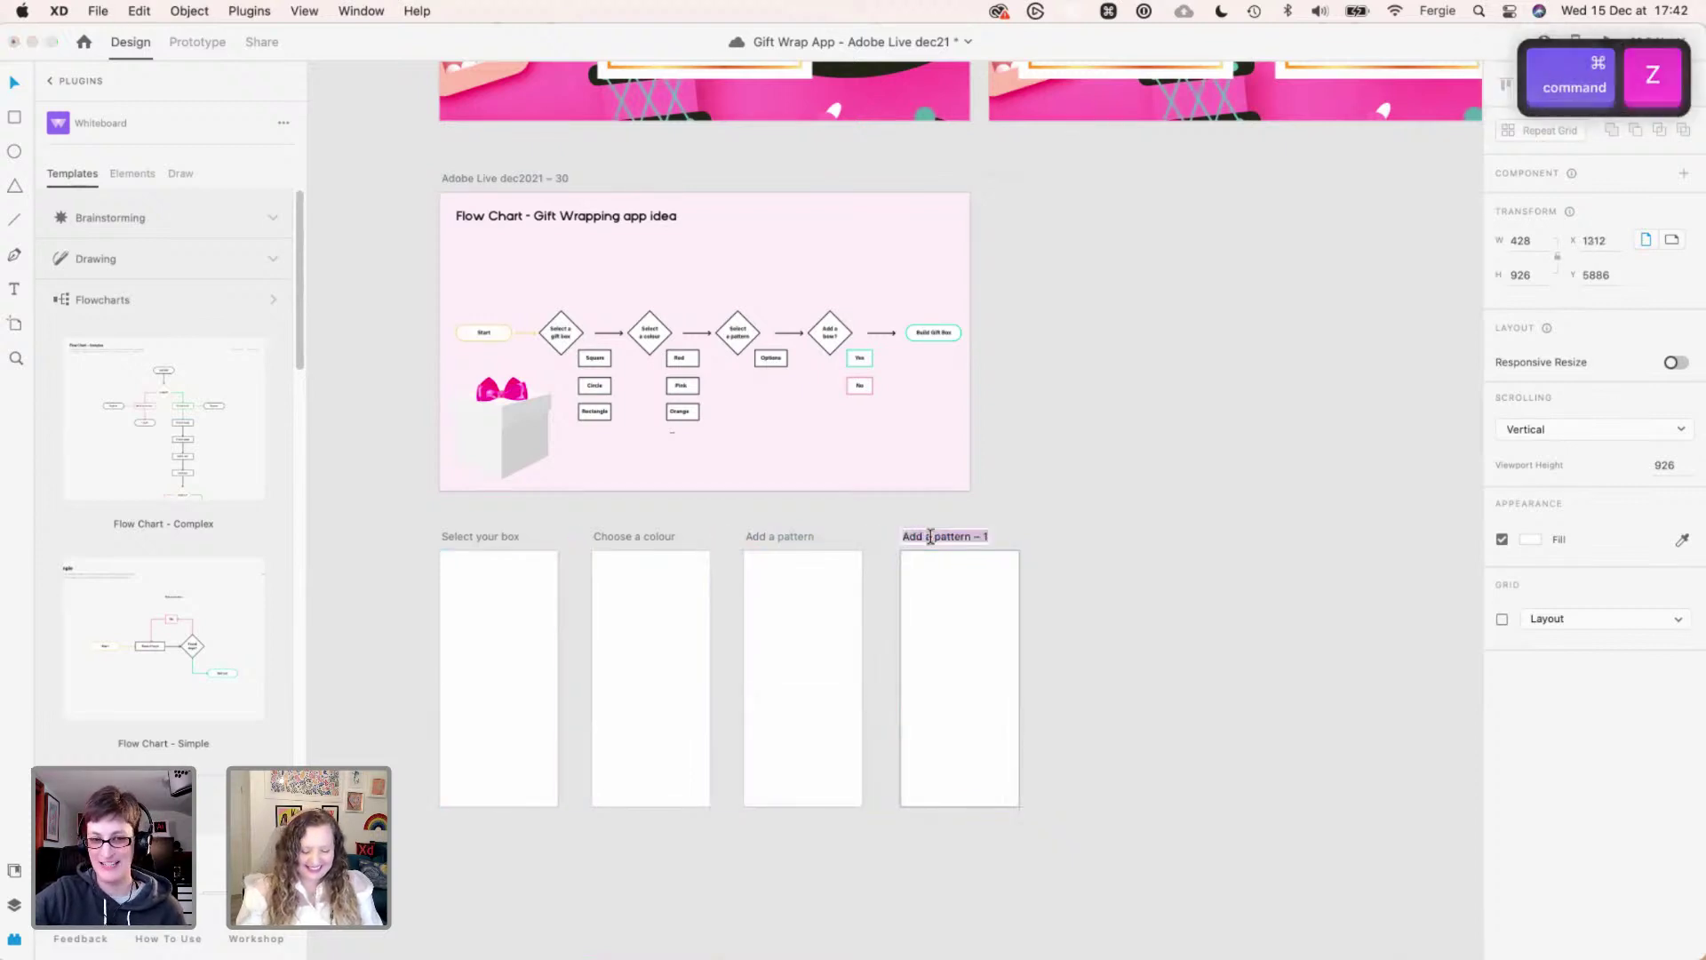
text(Optional bow)
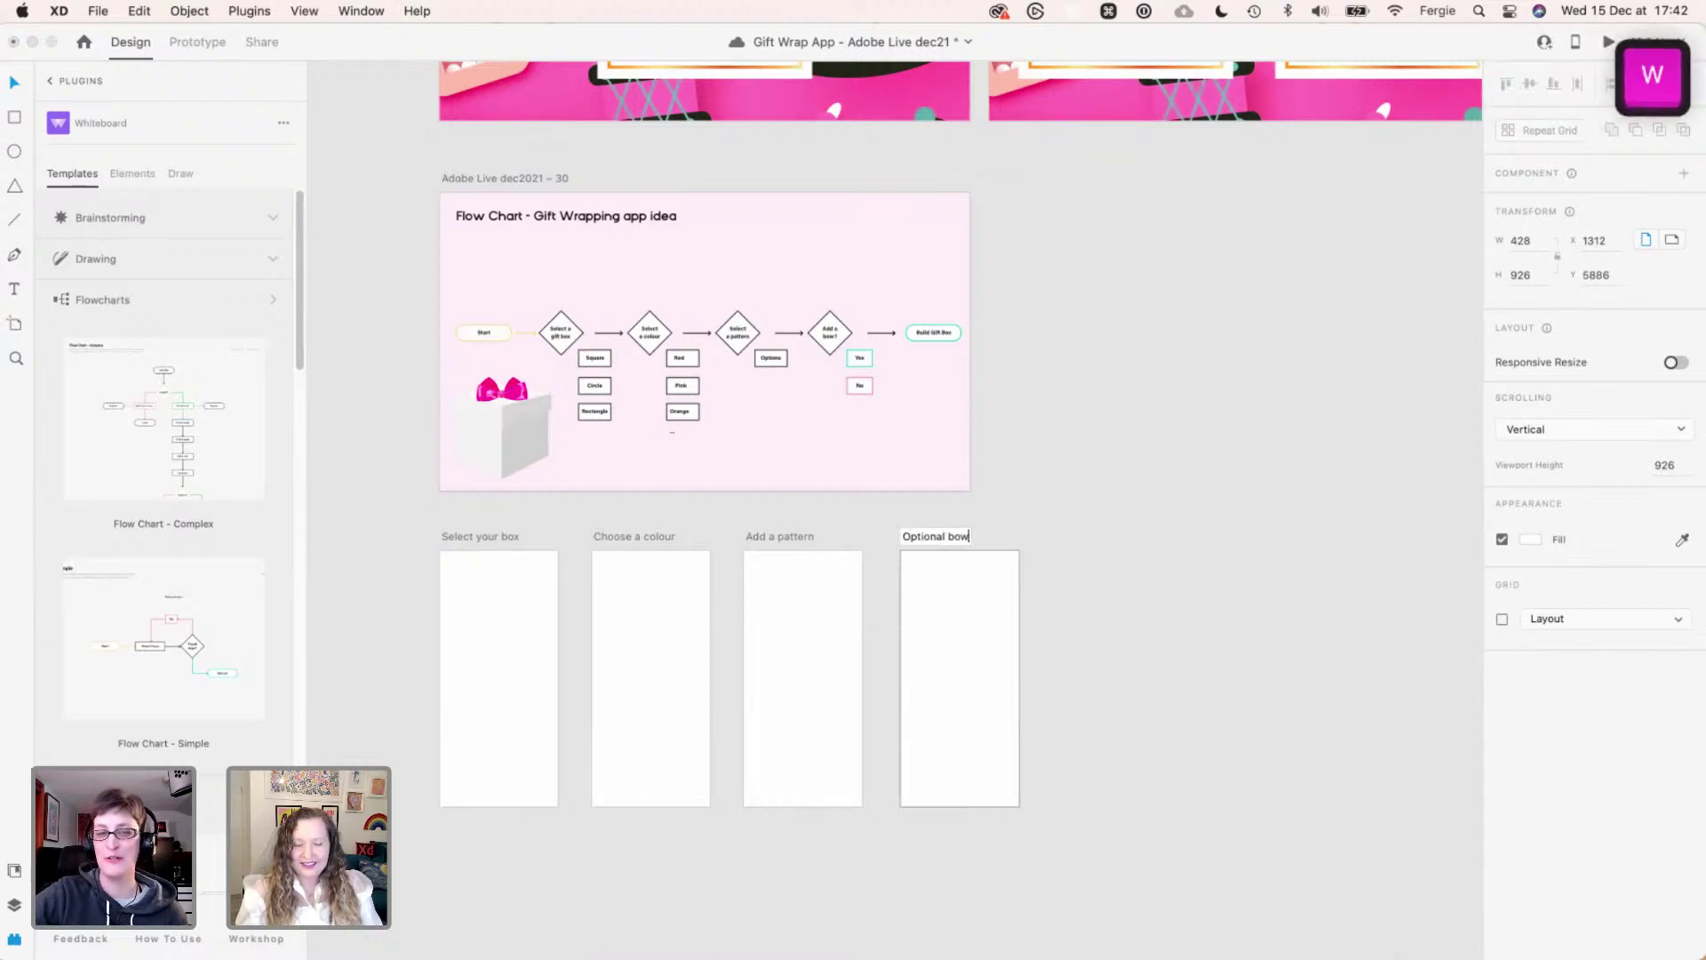
key(Return)
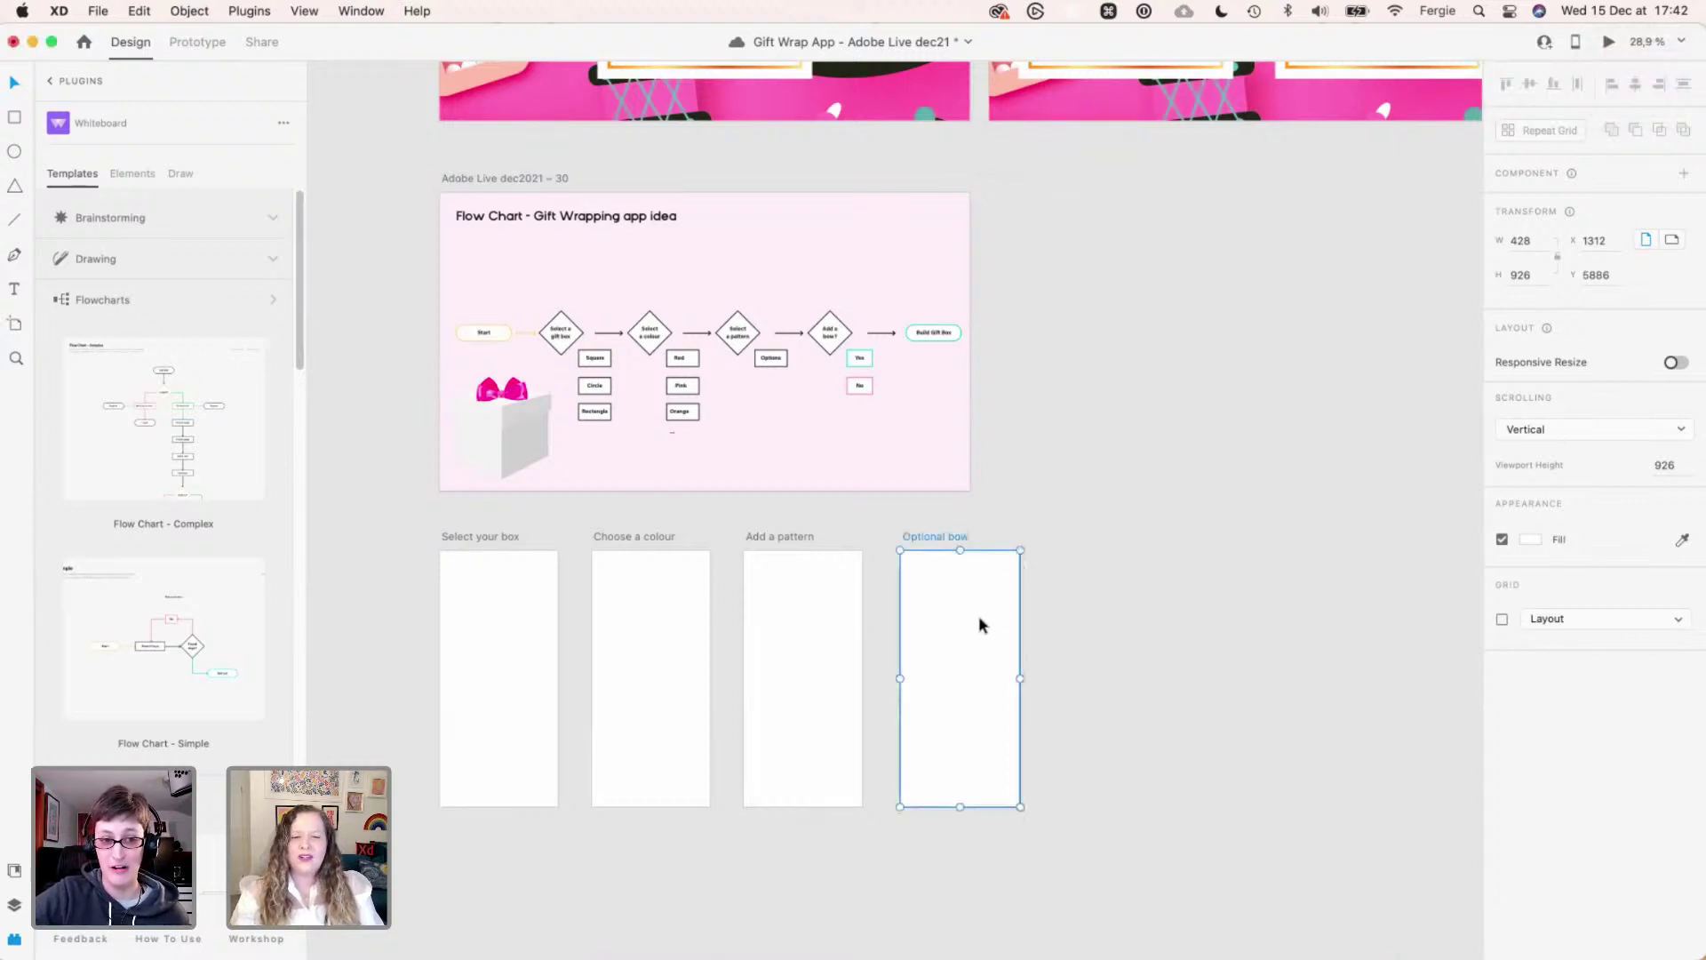
- Save the document with the four phone artboards
scroll(426, 674, up, 5)
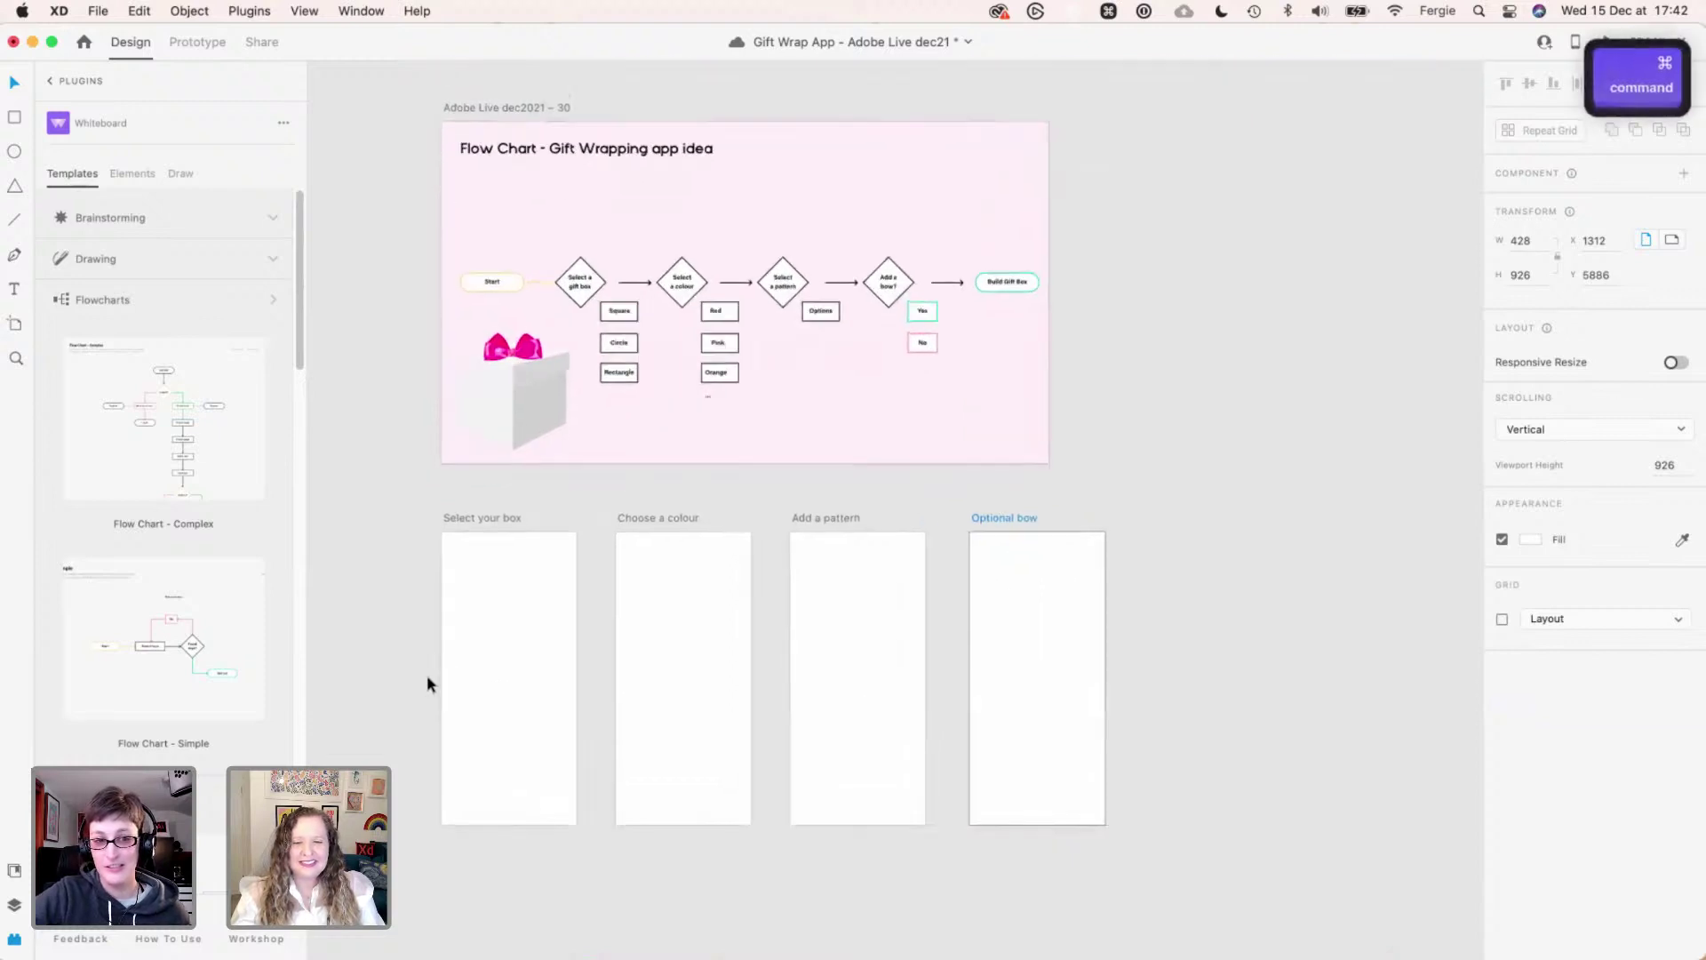
scroll(427, 675, up, 3)
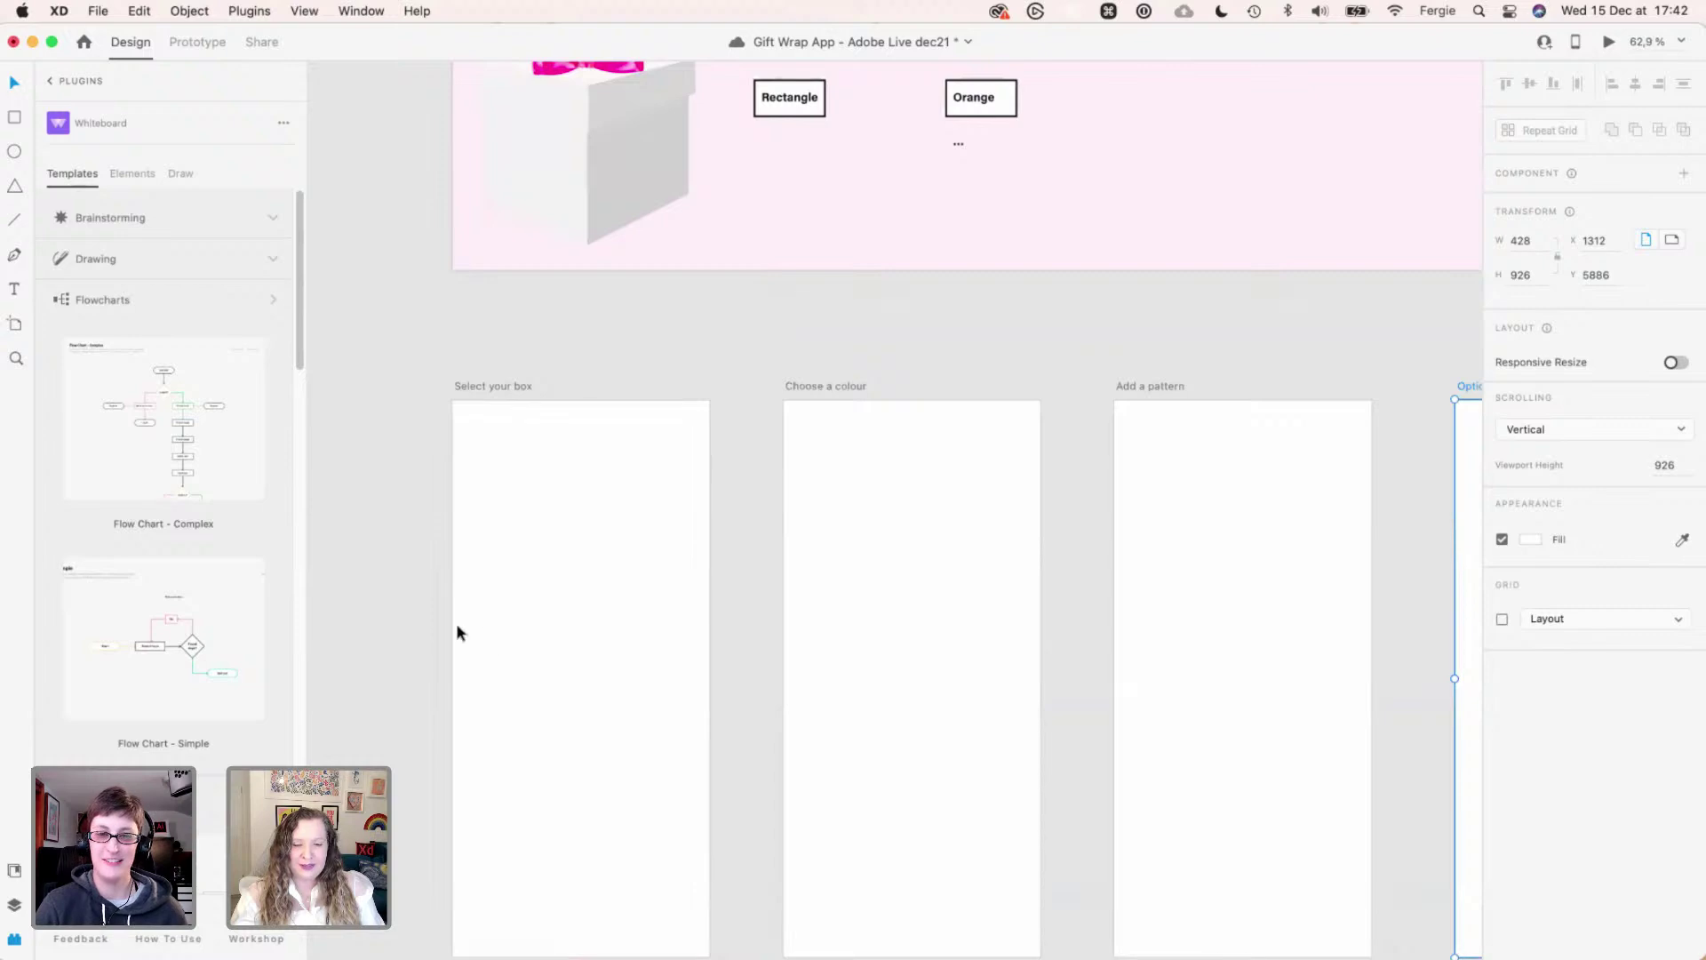
key(space)
drag(407, 716, 411, 605)
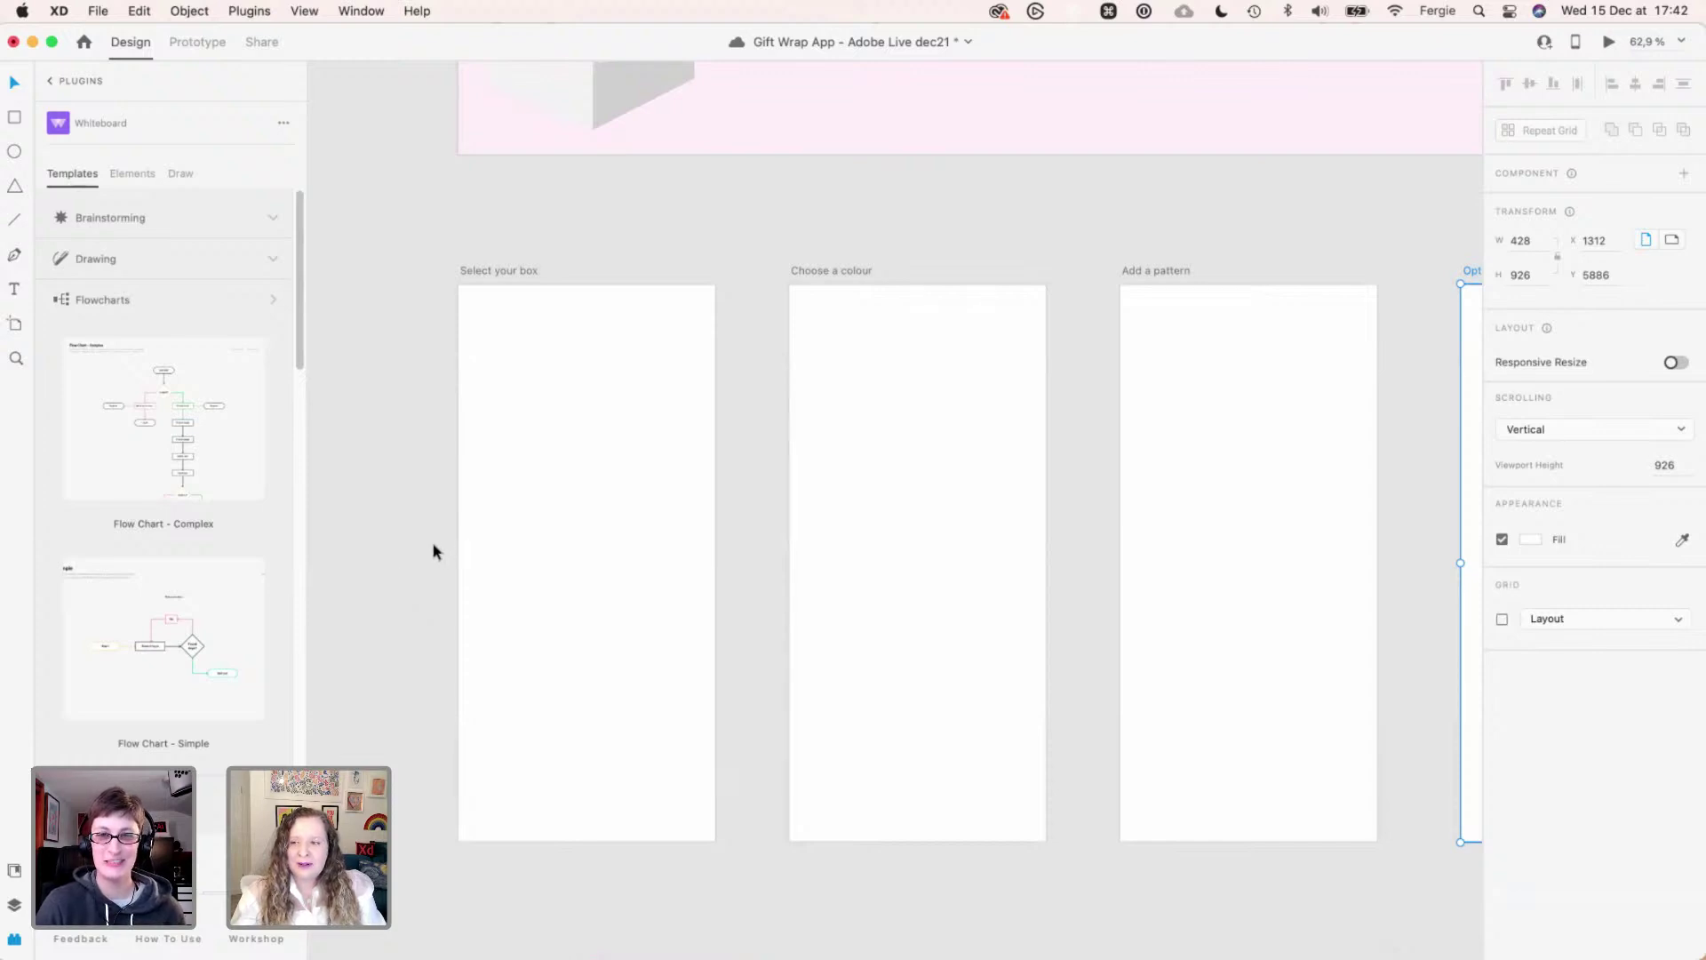
key(super+s)
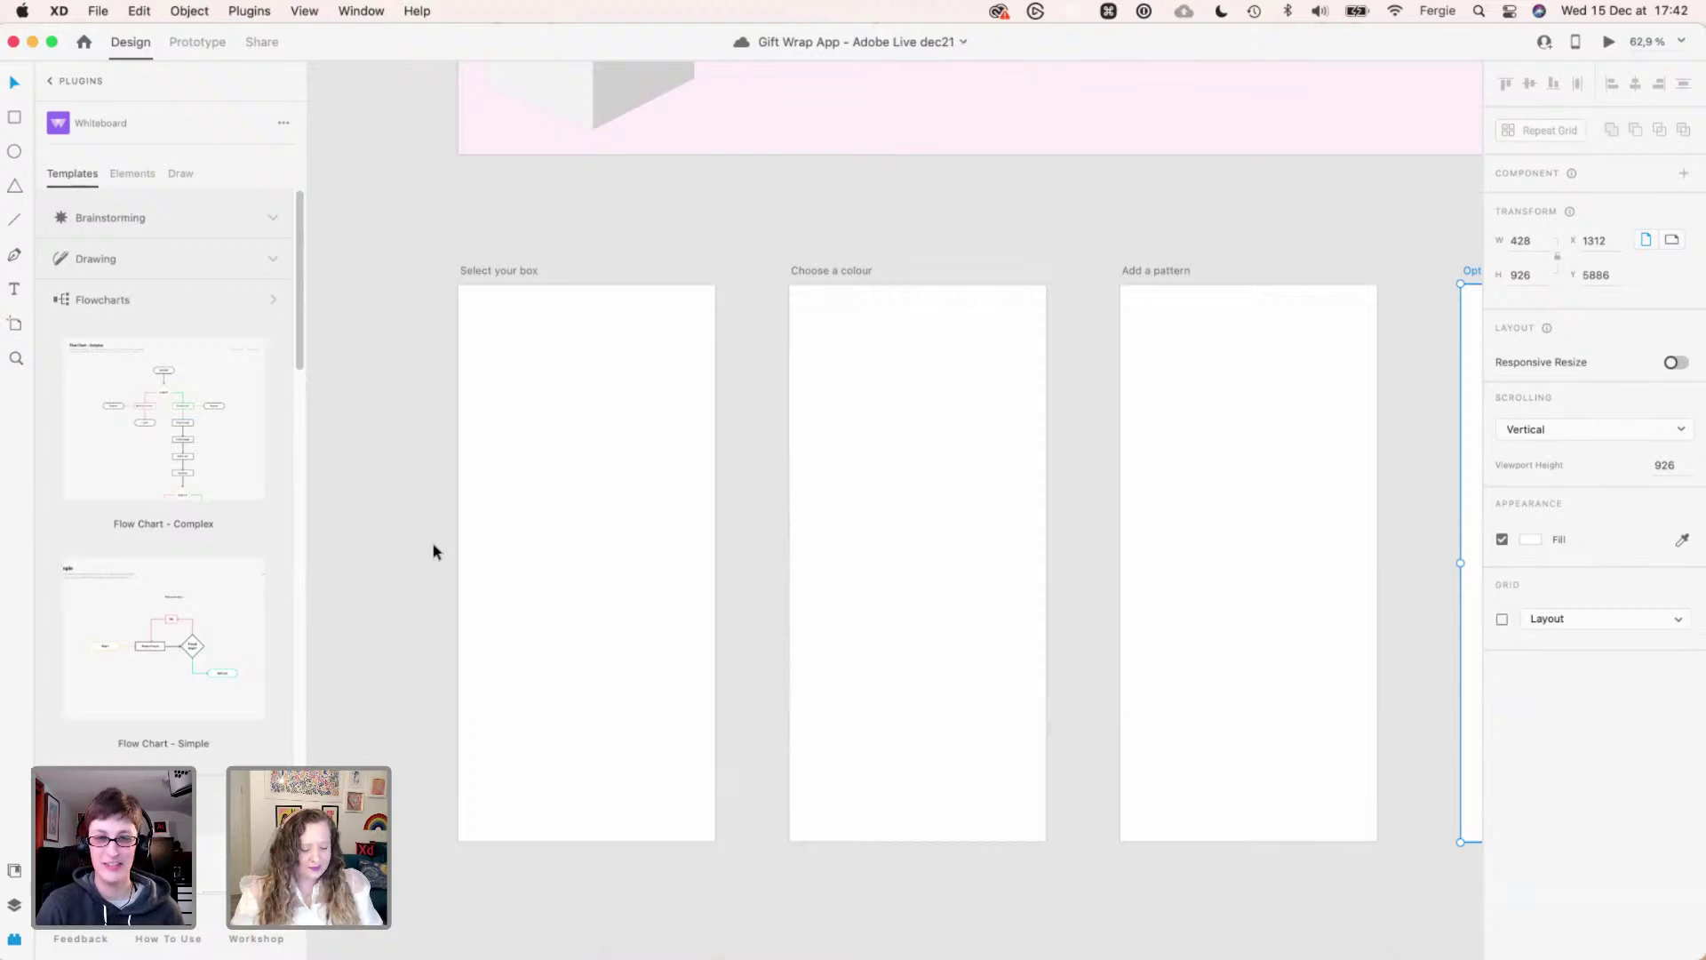
- Show the layers list and draw a 154 by 154 square on the upper left of the "Select your box" artboard
scroll(483, 277, up, 4)
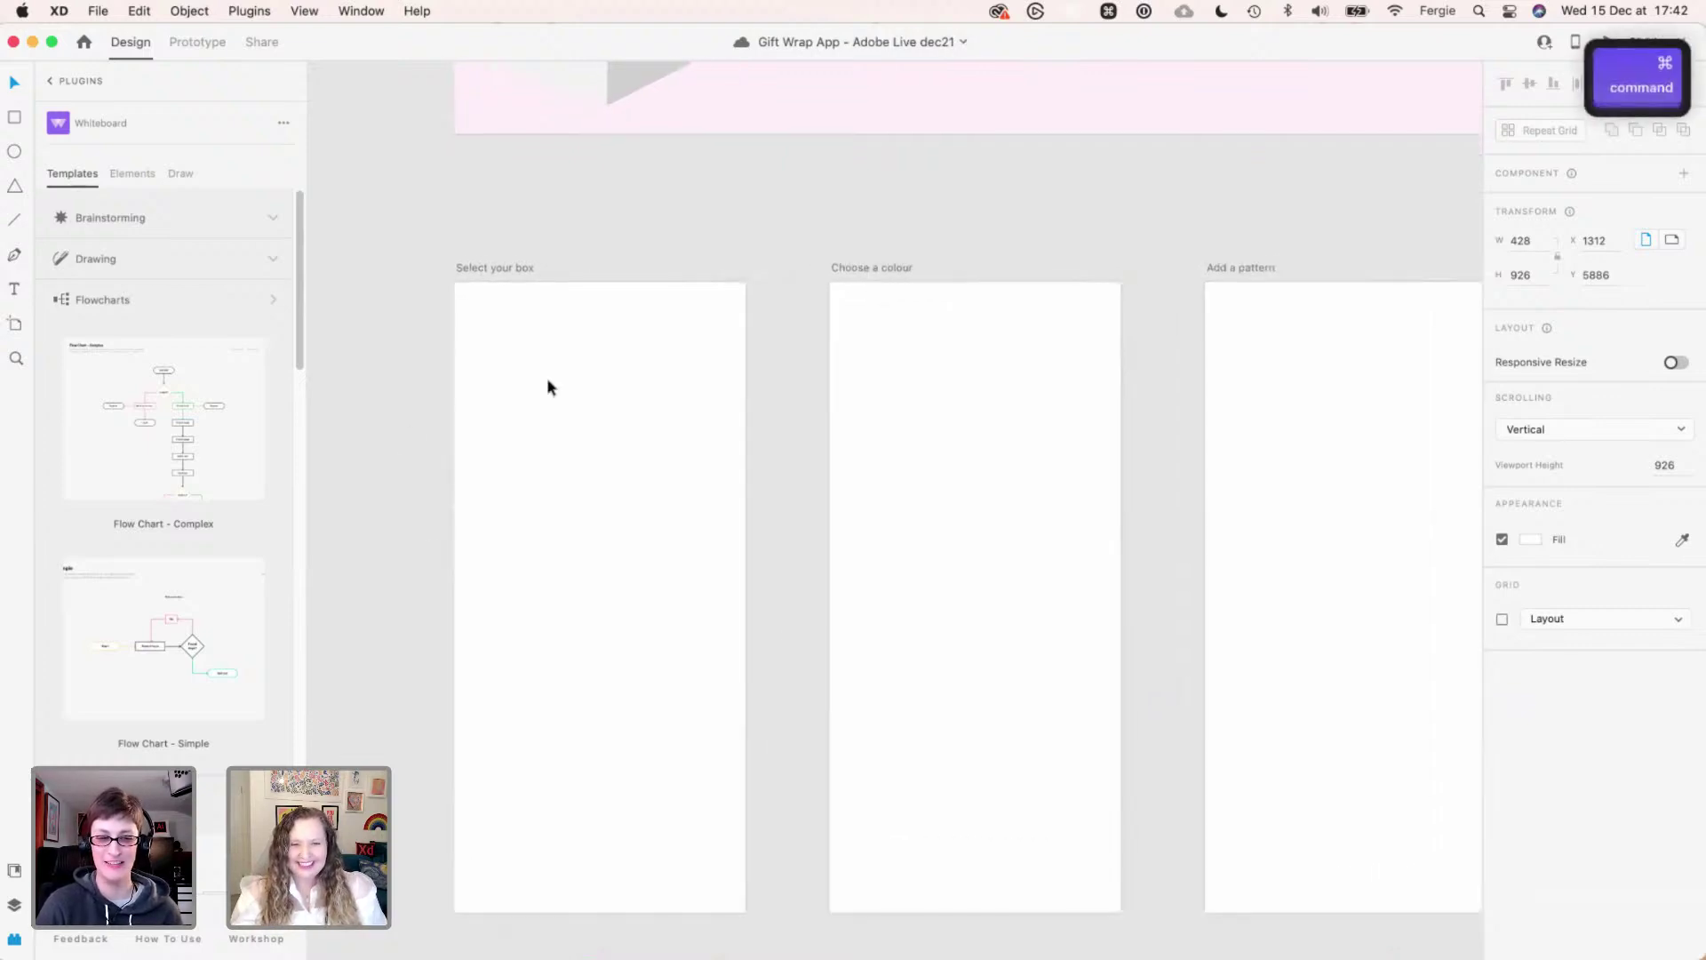
scroll(755, 530, down, 3)
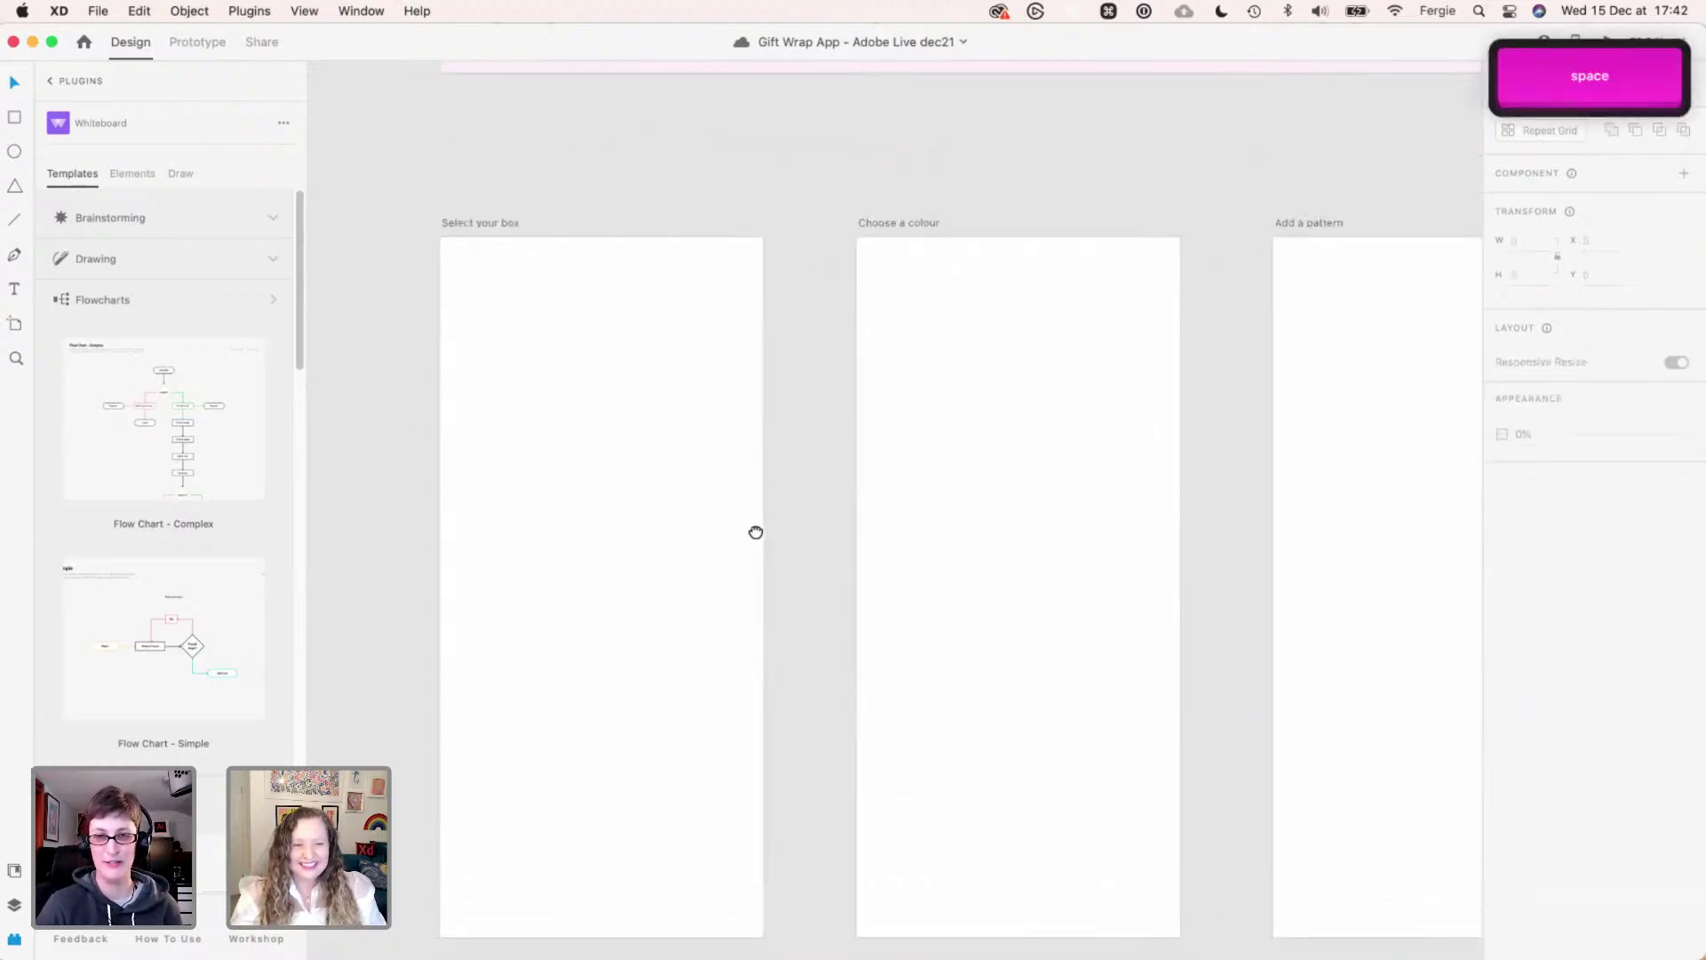
scroll(721, 582, up, 1)
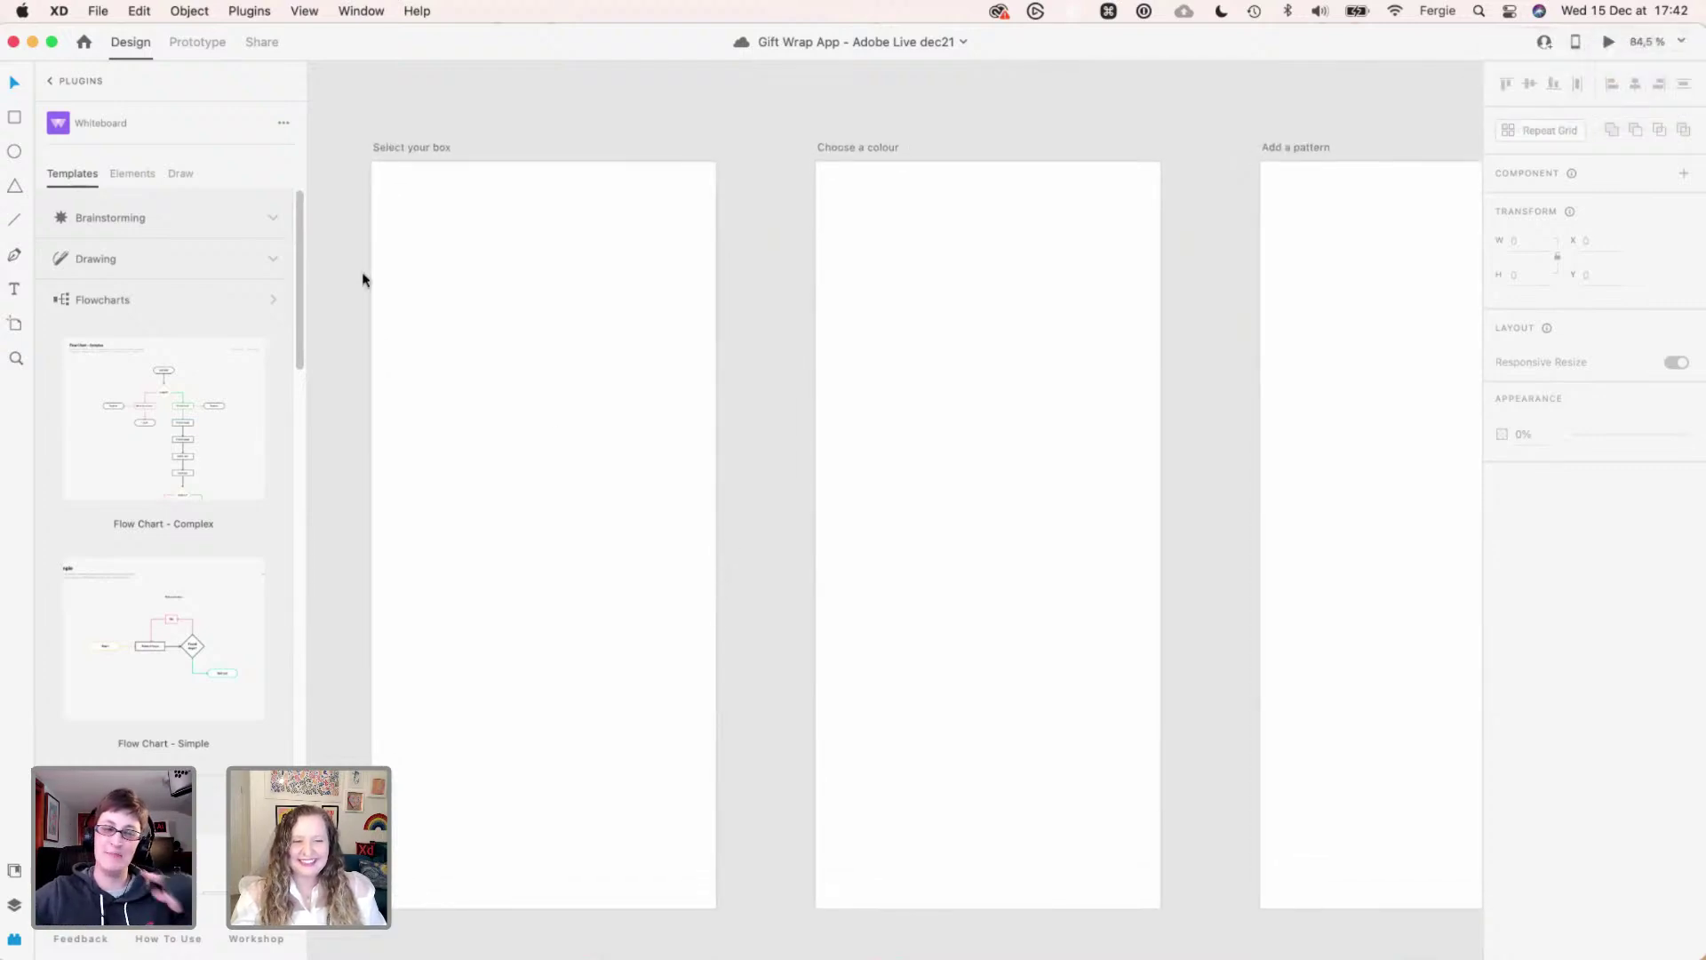
key(super+y)
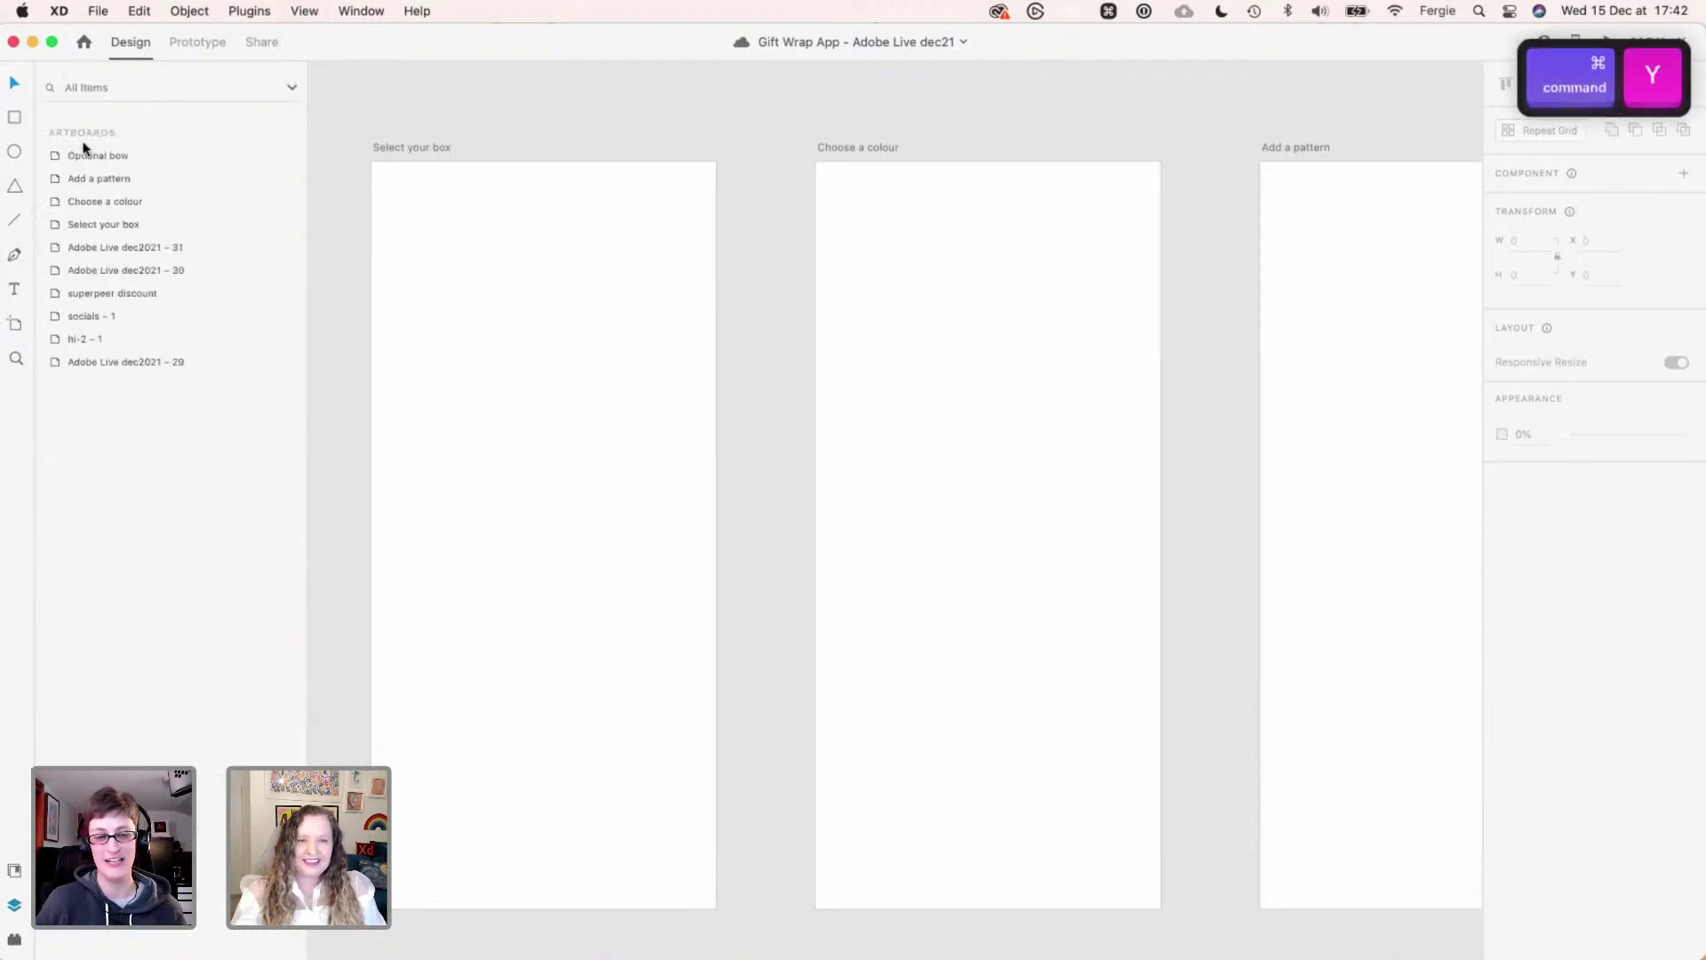
click(530, 390)
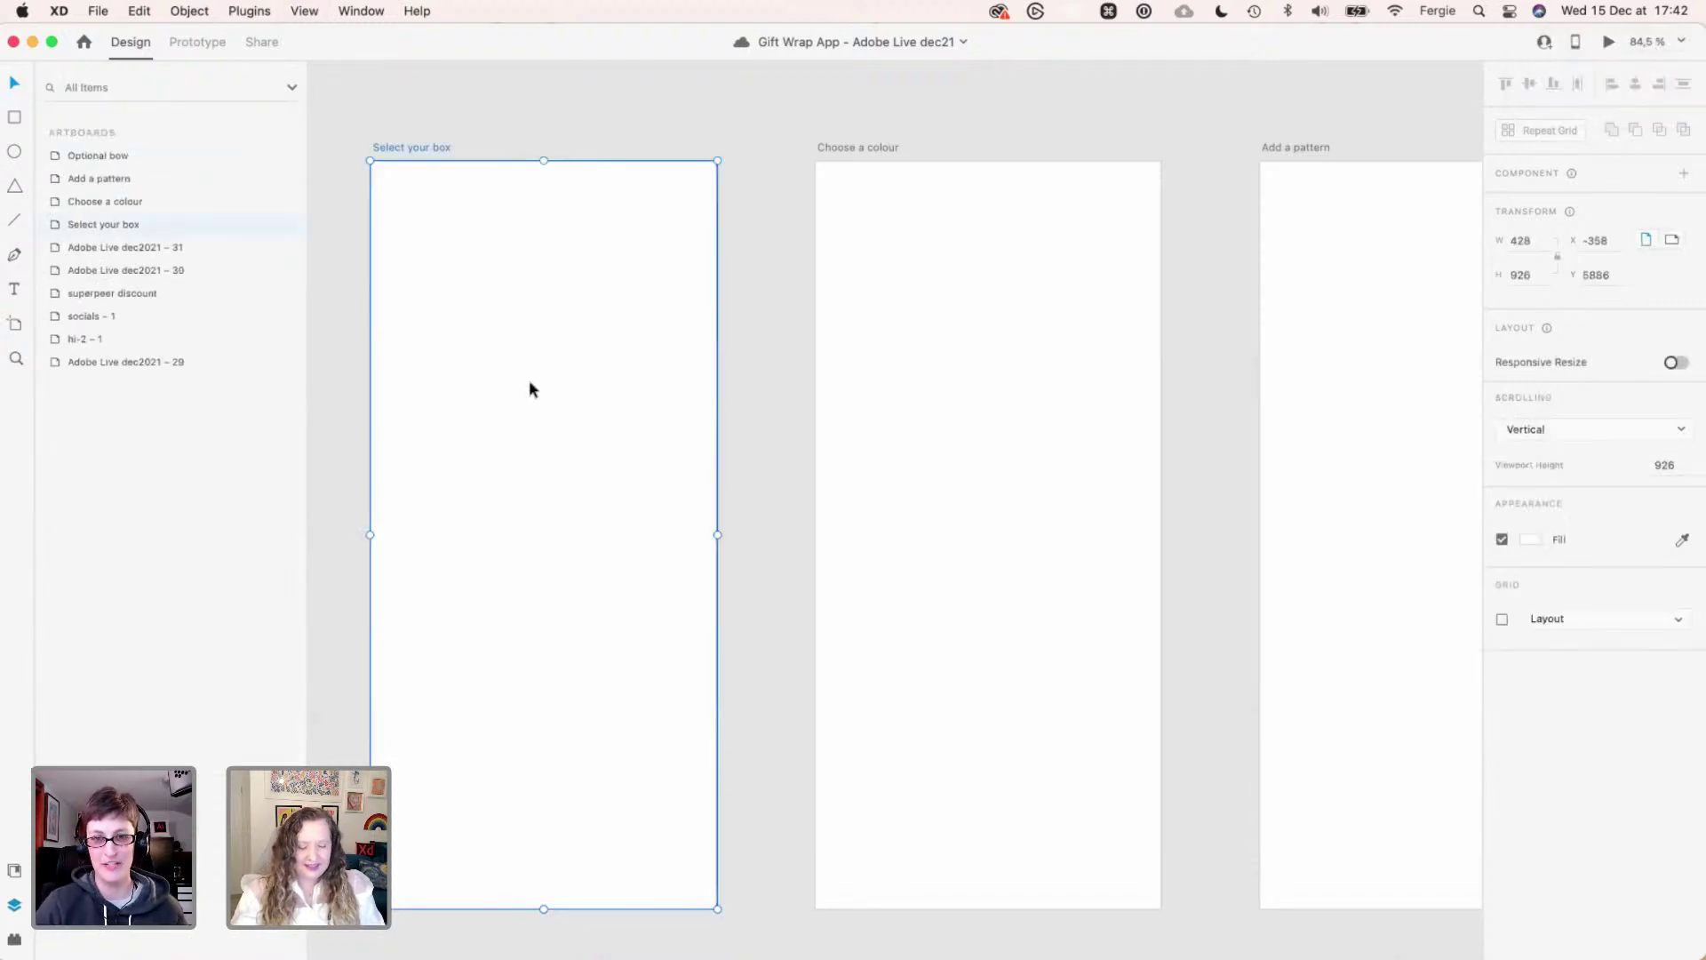
key(r)
drag(407, 345, 531, 523)
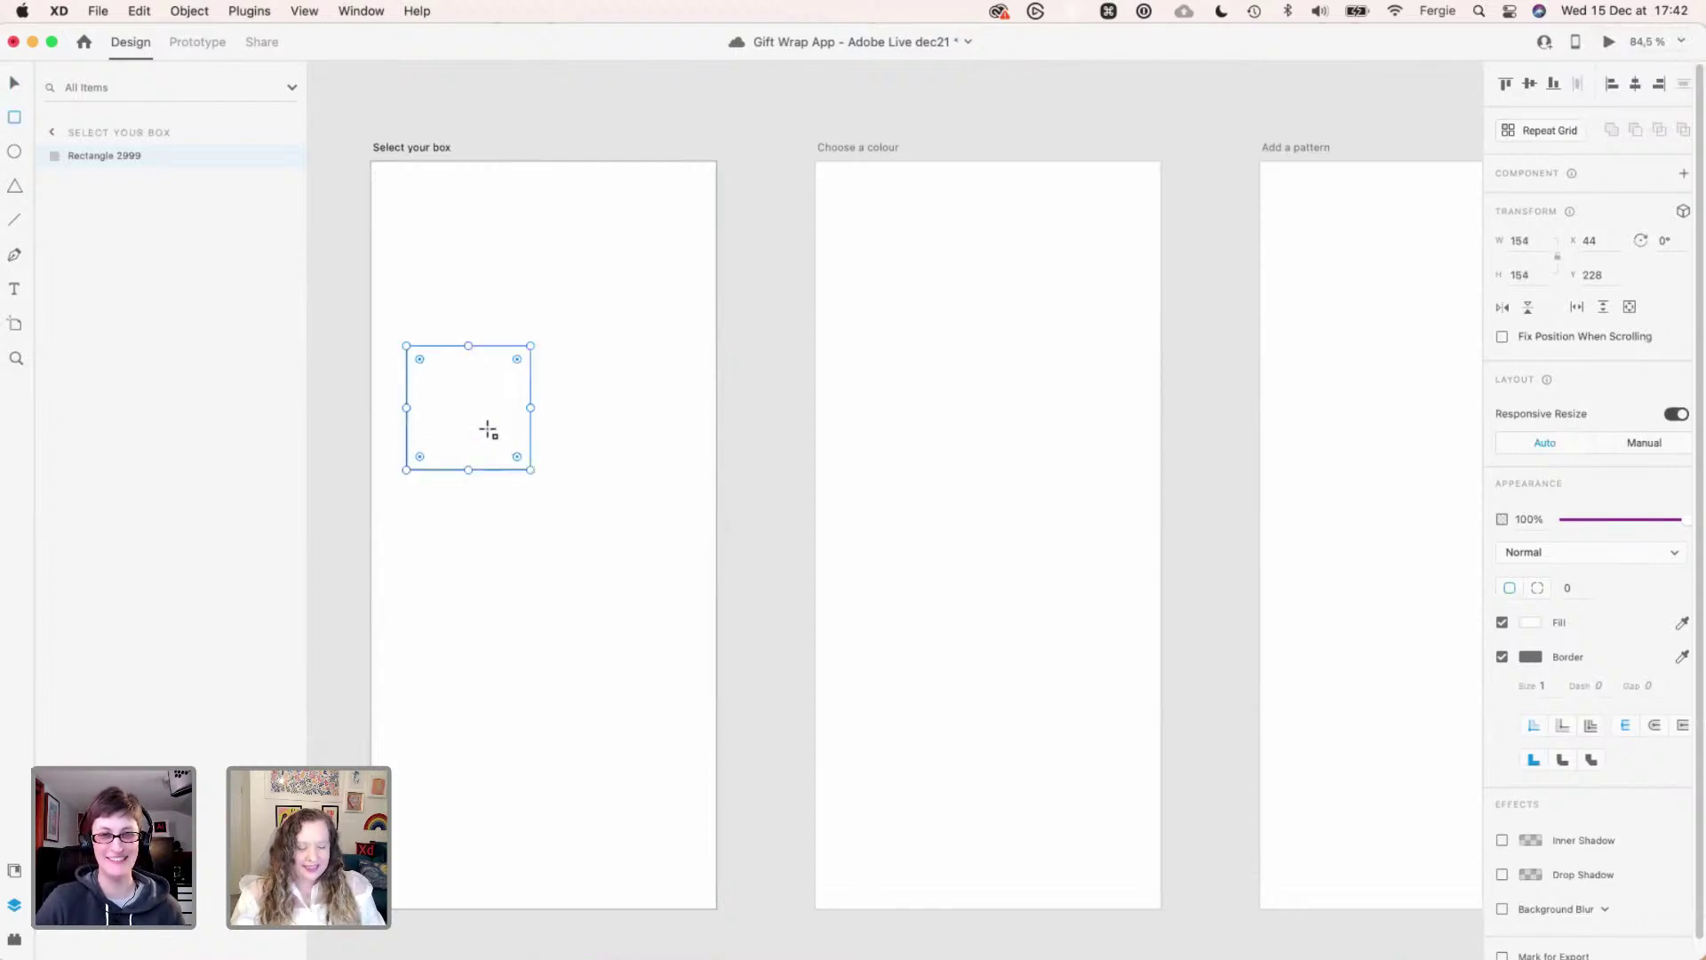
- Duplicate the square to its right, leaving a 20-pixel gap between the two, and reselect the original
key(v)
drag(478, 416, 602, 439)
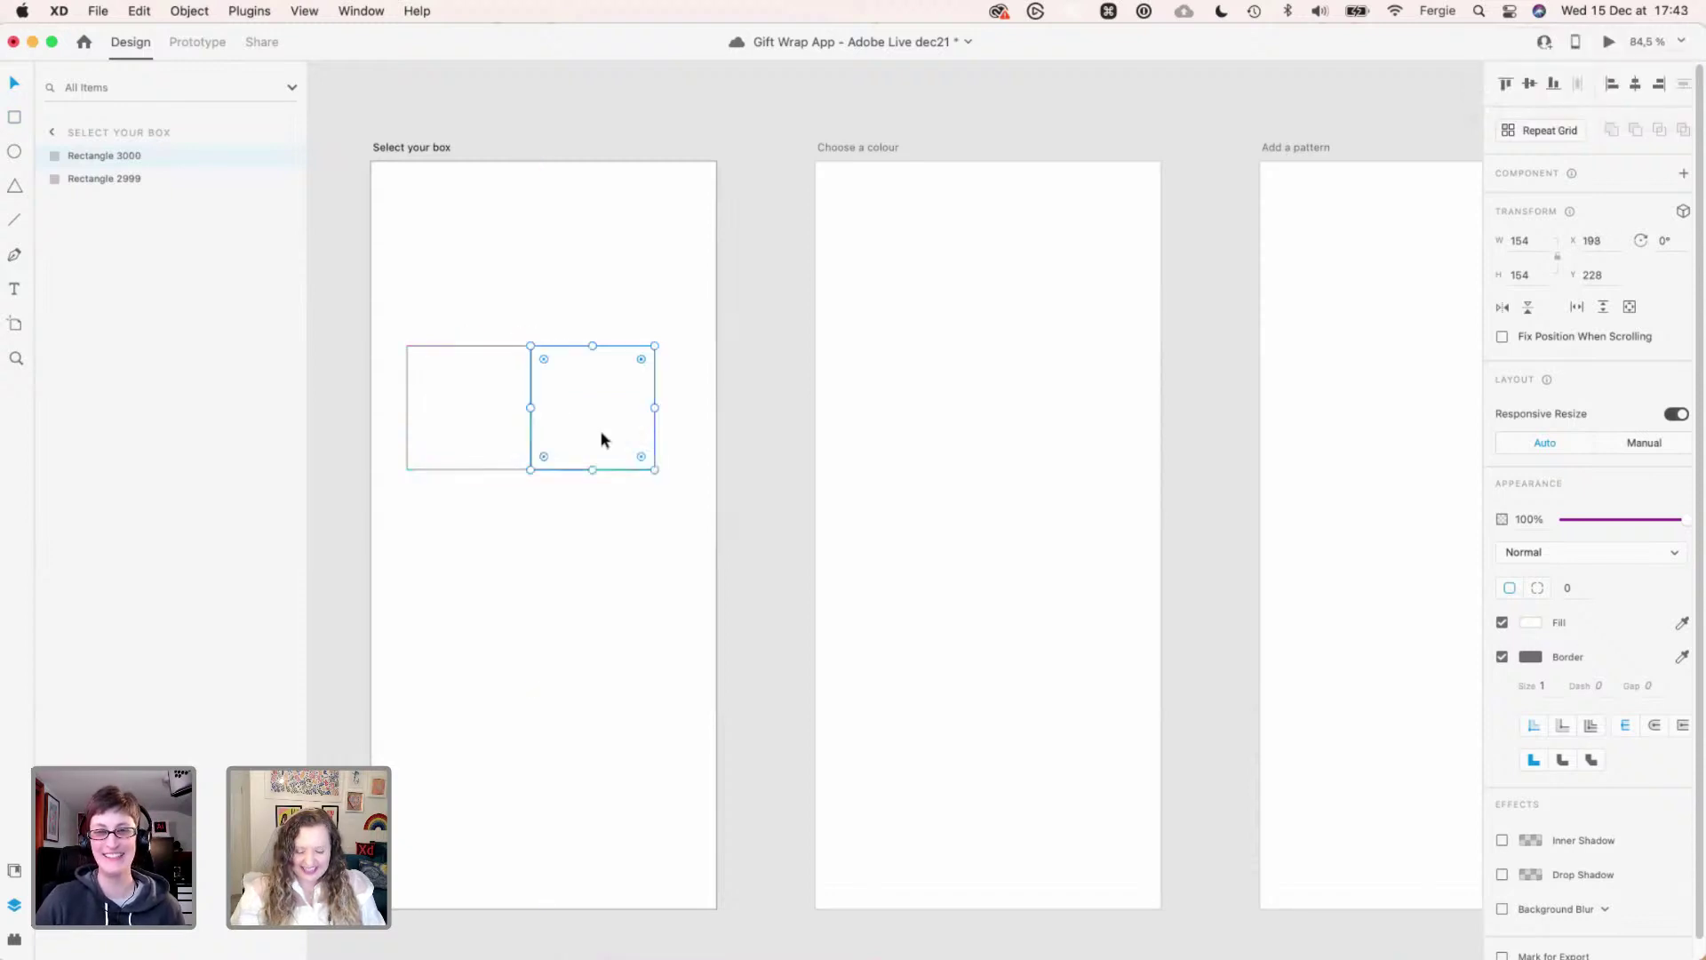
key(shift+Right)
key(shift+Right)
click(429, 421)
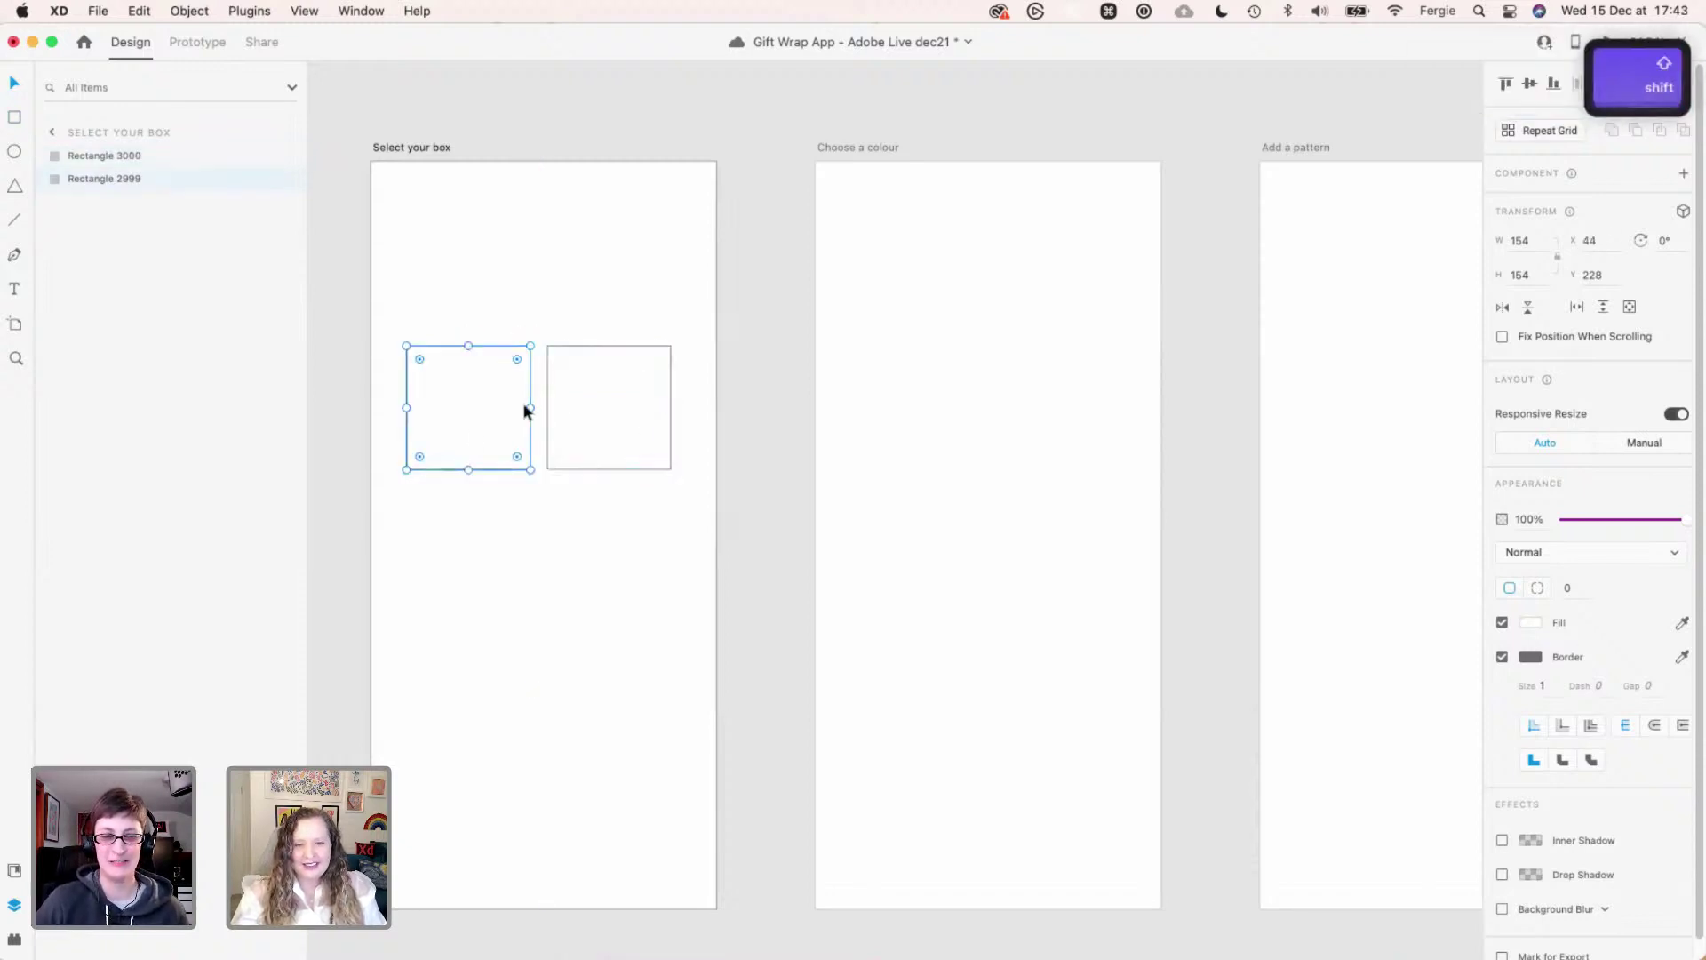
- Move both squares down about 34 pixels and duplicate the pair below them, leaving a 20-pixel gap between the rows
shift+click(584, 397)
key(shift+Down)
key(shift+Down)
key(shift+Down)
click(579, 295)
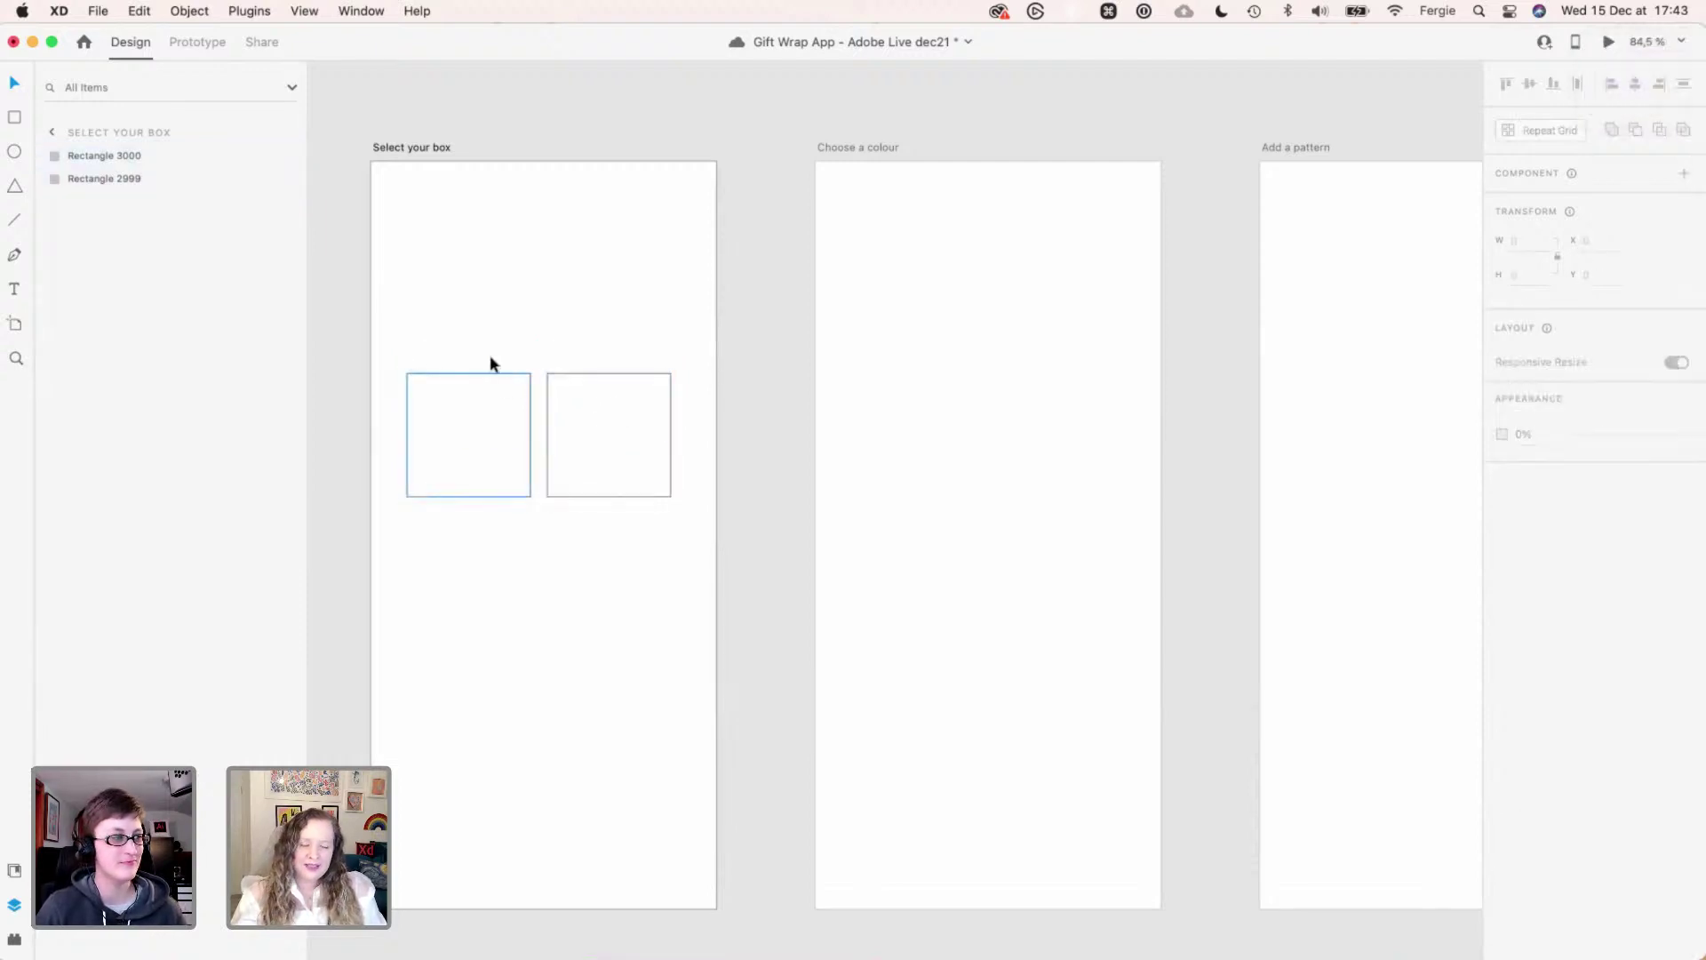
key(super+a)
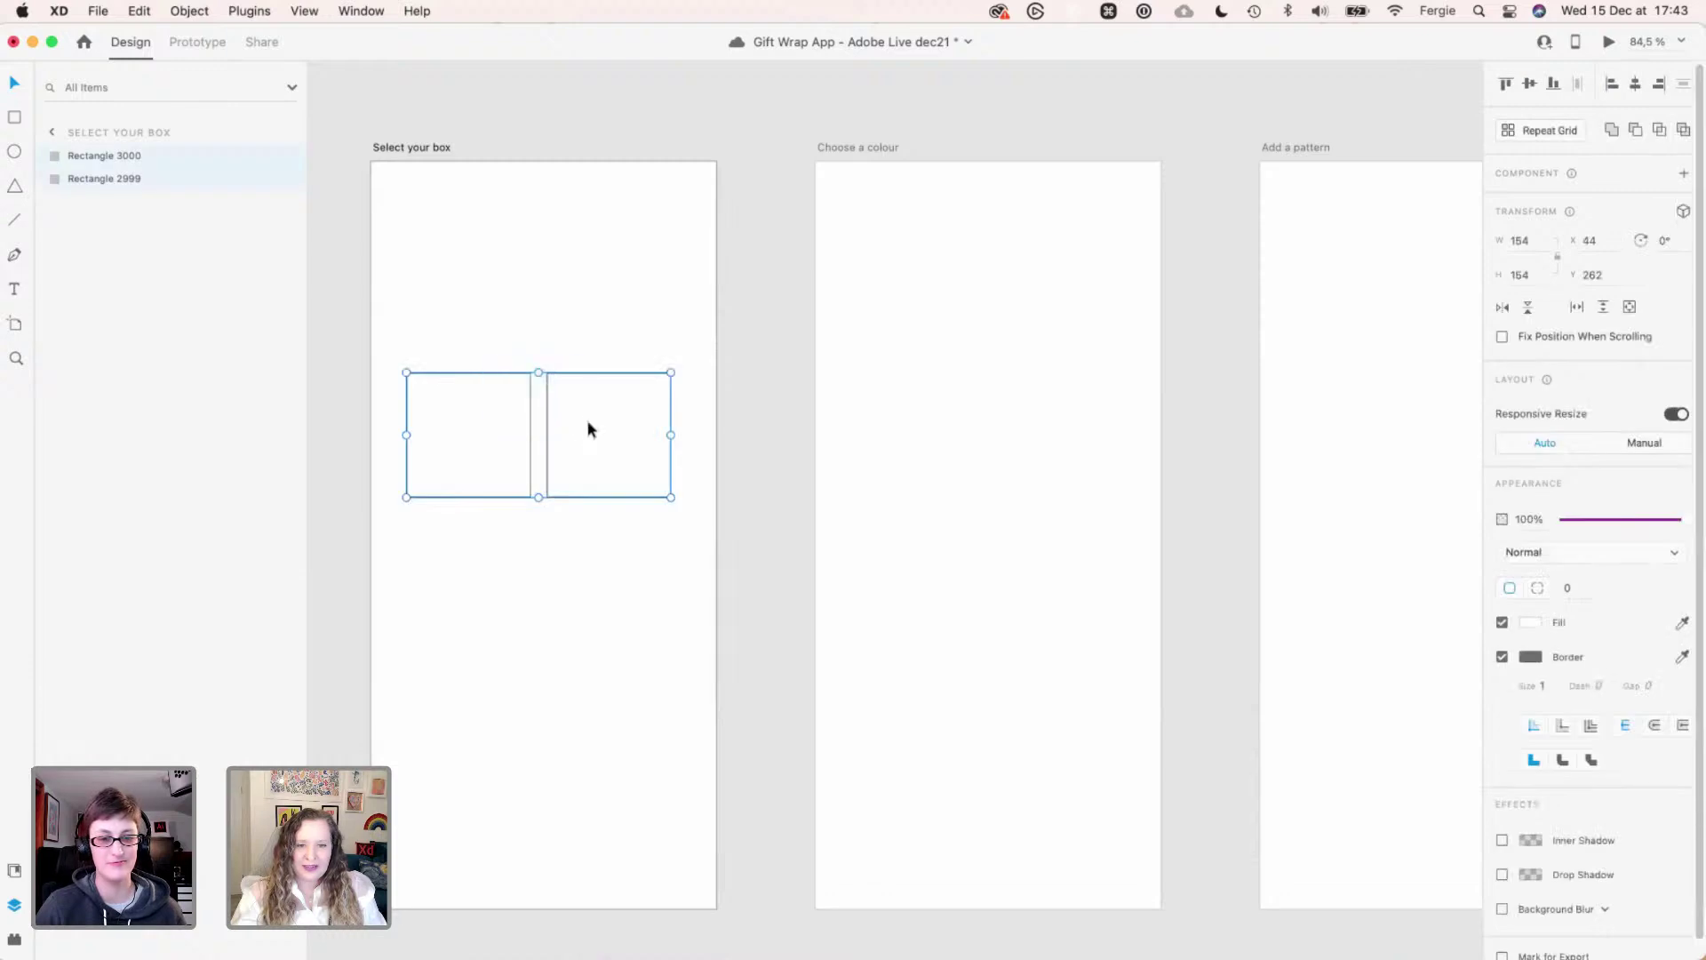
drag(584, 391, 599, 533)
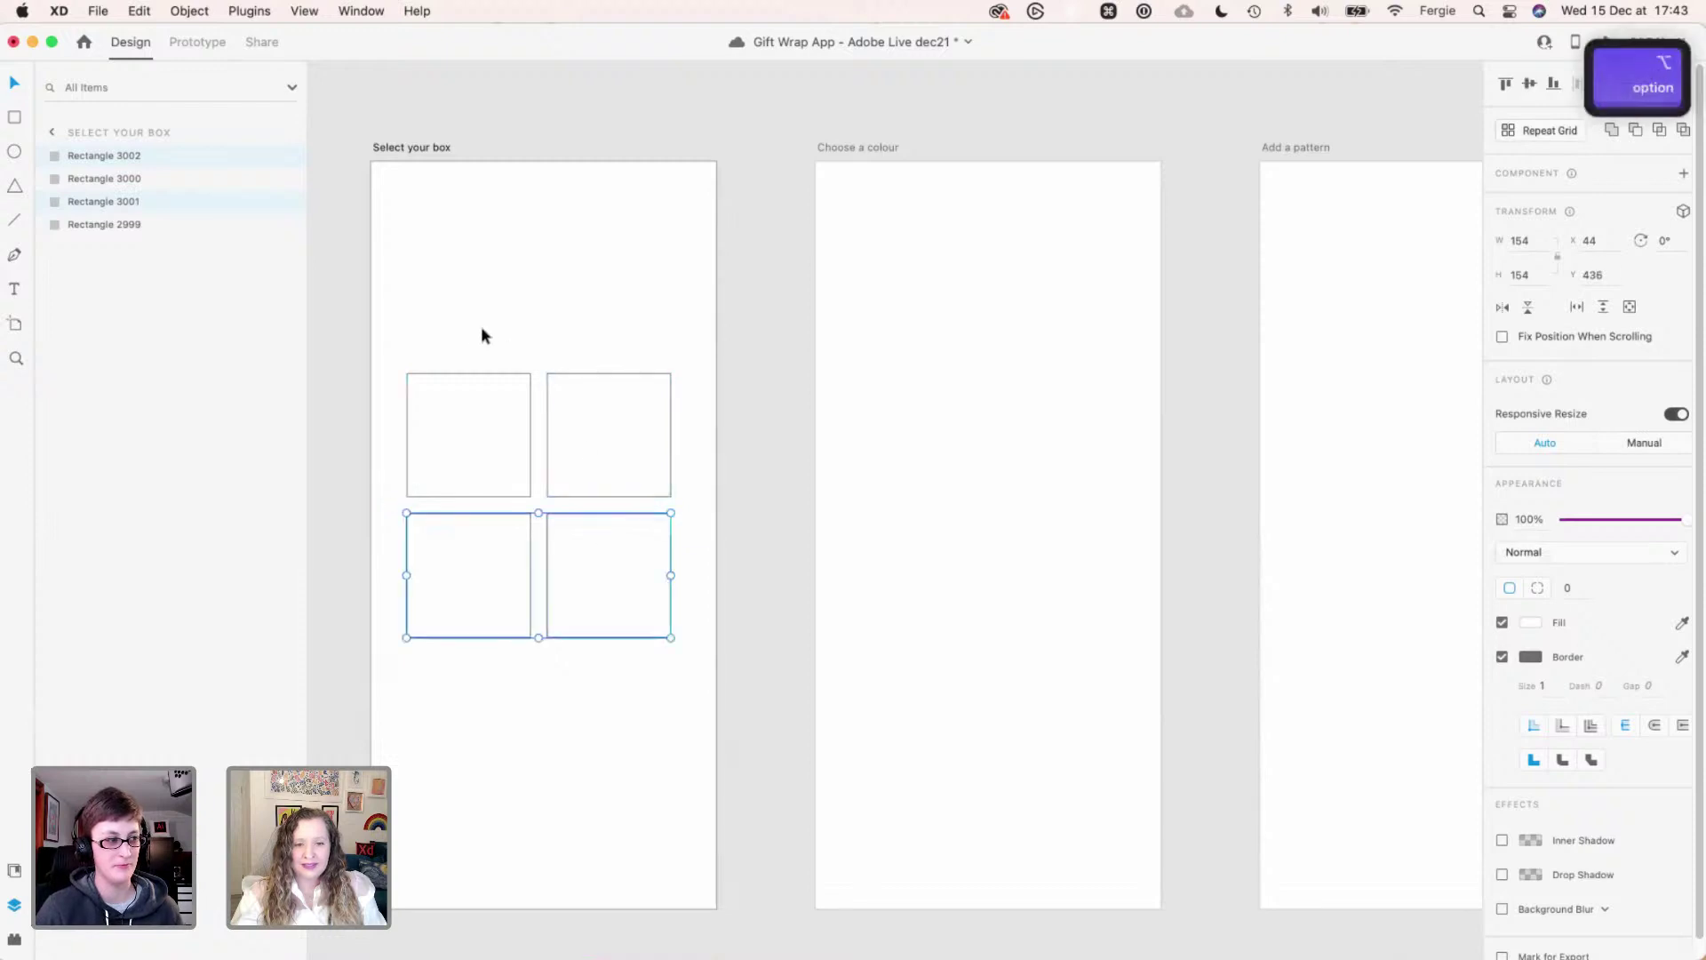
- Move all four squares on the "Select your box" artboard down together by about 110 pixels
drag(473, 338, 632, 565)
key(shift+Down)
key(shift+Down)
key(shift+Down)
key(shift+Down)
key(shift+Down)
key(shift+Down)
key(shift+Down)
key(shift+Down)
key(shift+Down)
key(shift+Down)
key(shift+Down)
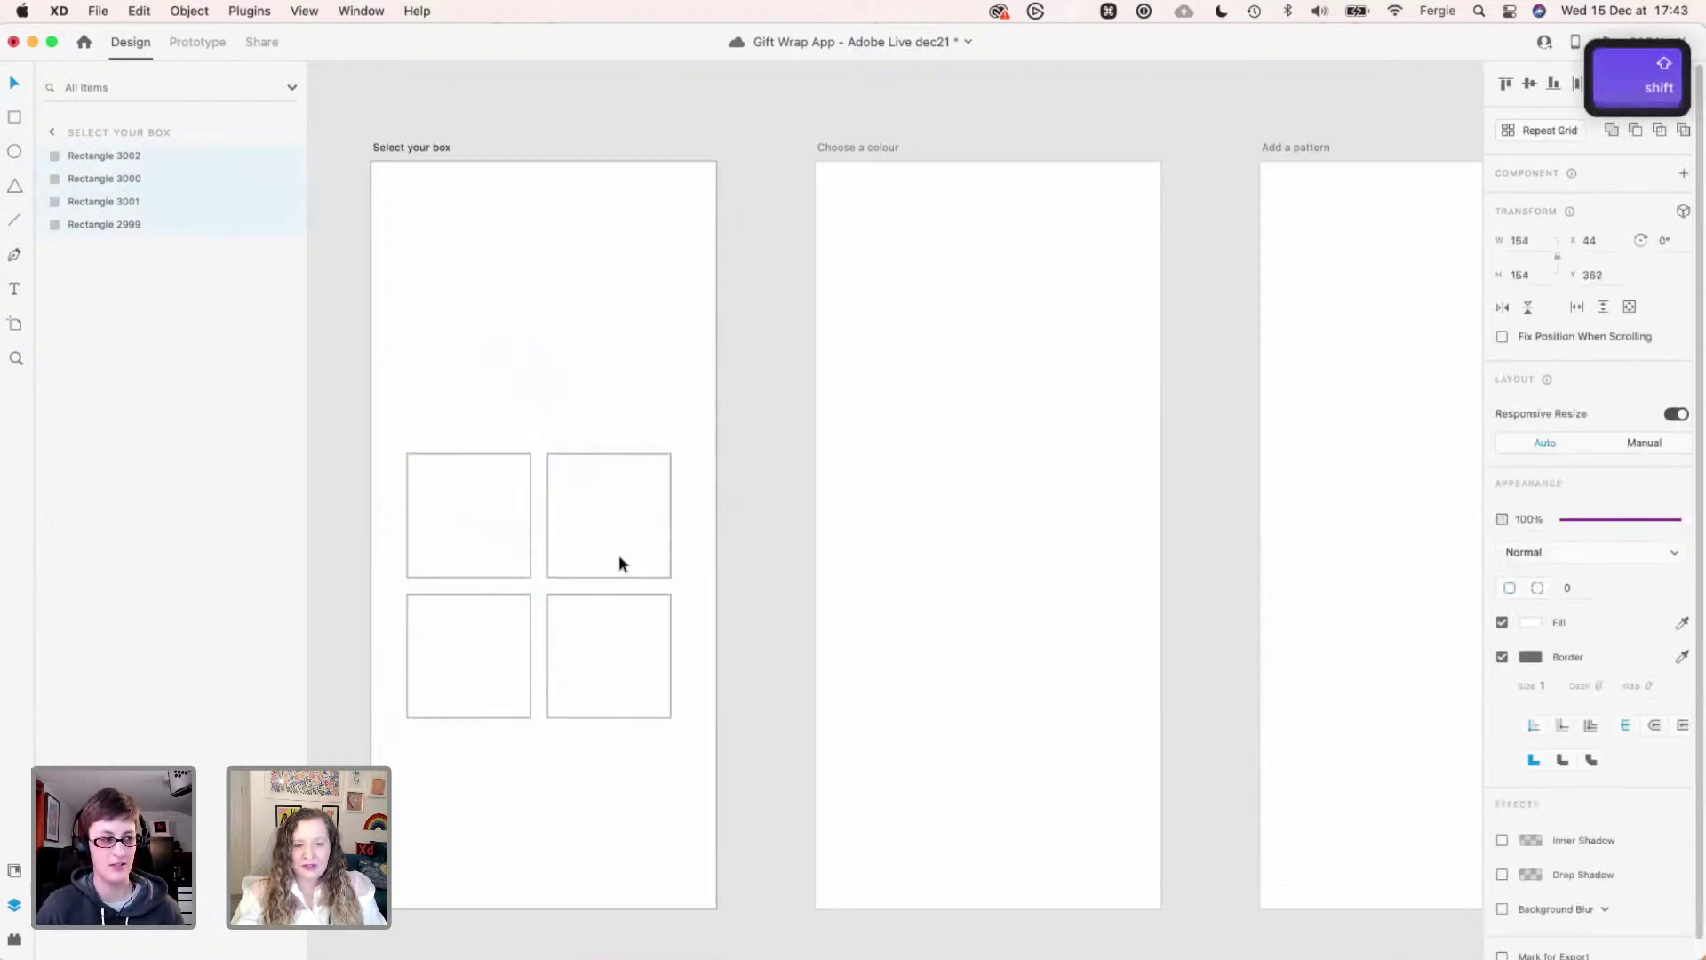
click(579, 423)
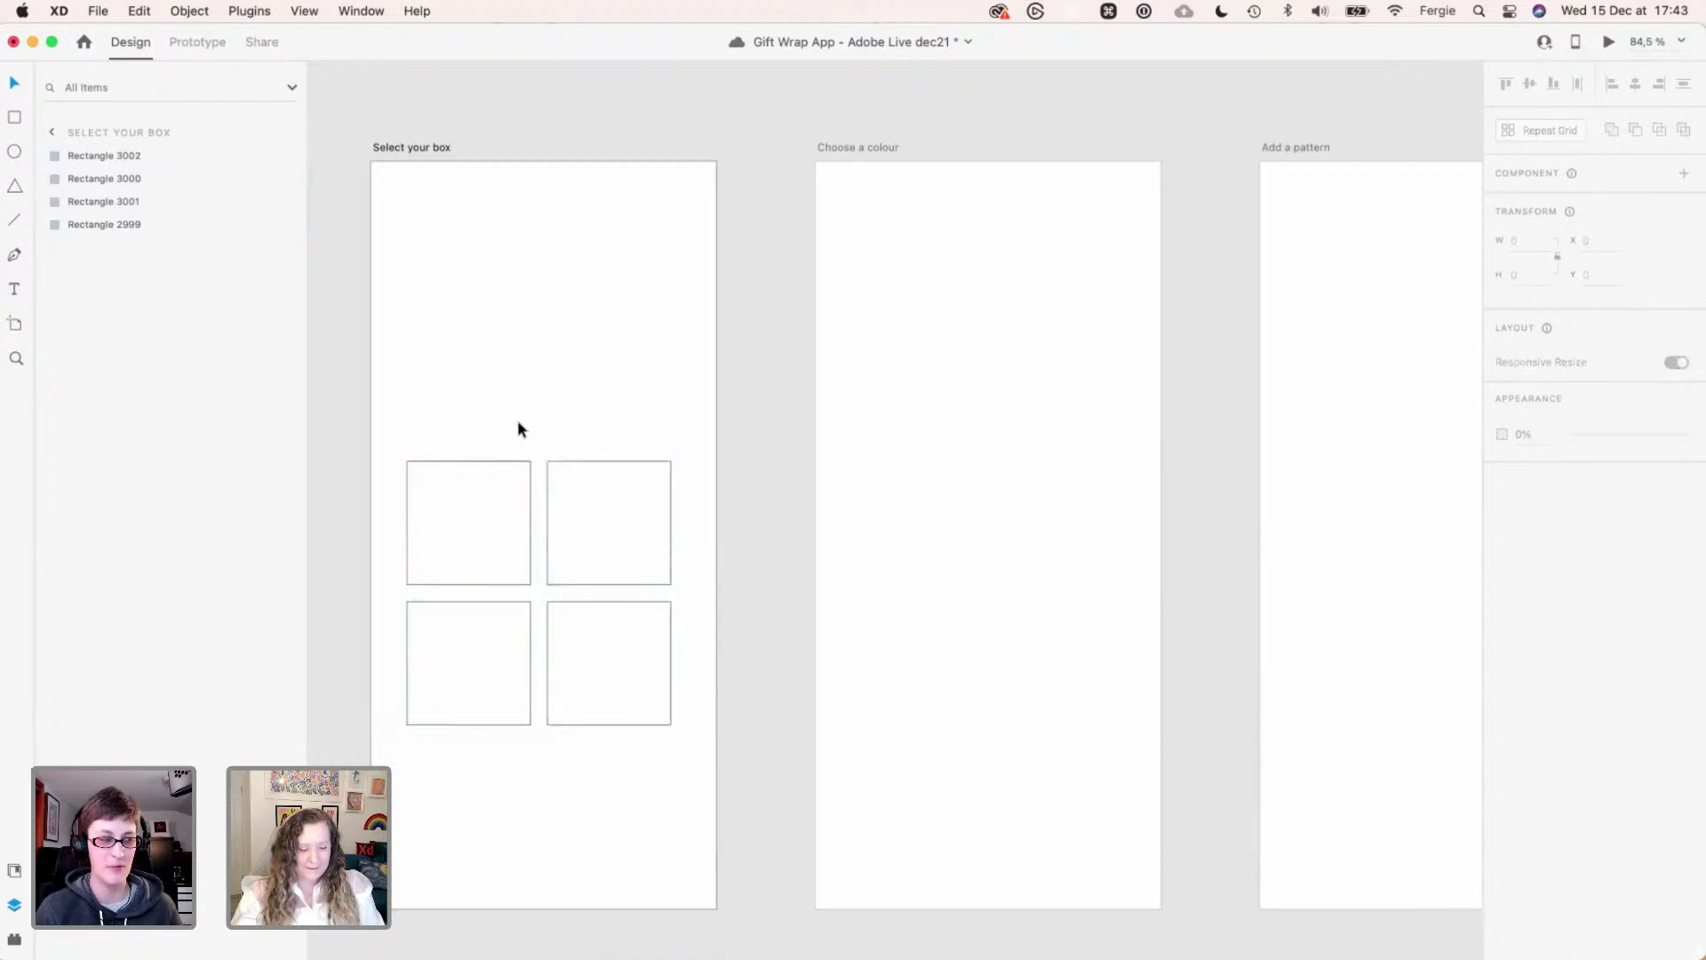
- Draw a 328 by 50 rectangle as wide as the square grid and place it near the artboard's bottom at Y 826
key(r)
drag(407, 433, 669, 412)
mouse_move(538, 411)
mouse_down()
mouse_move(538, 392)
mouse_move(594, 844)
mouse_up()
key(v)
key(alt)
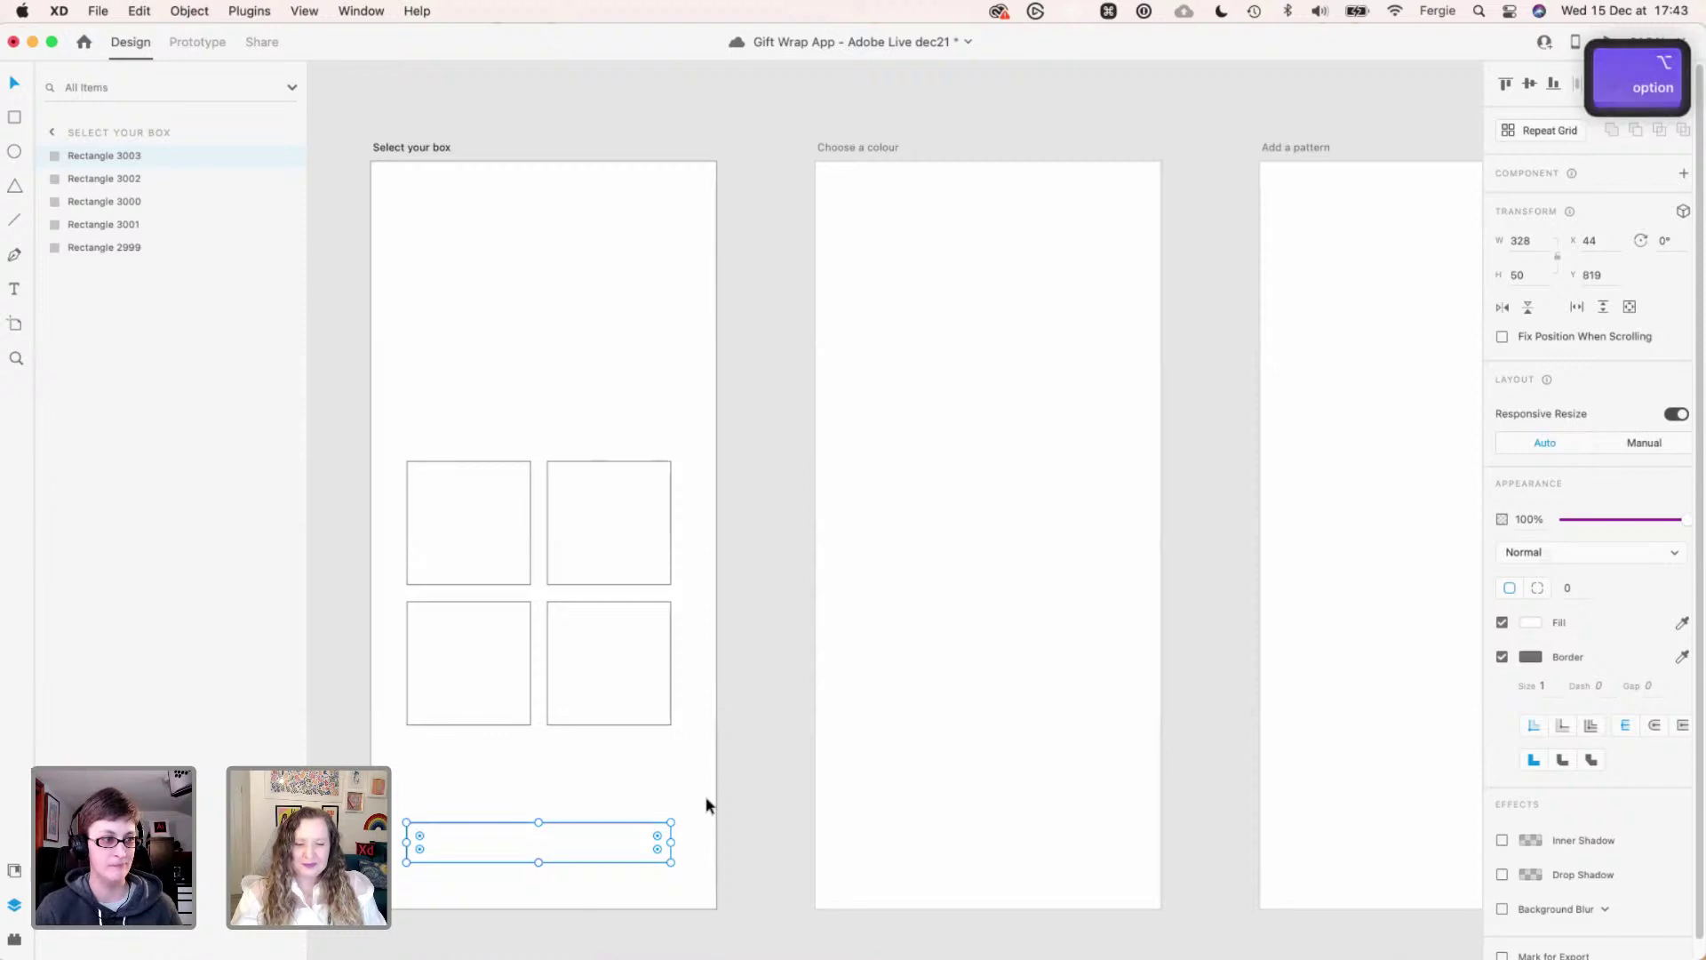
key(shift+alt+Down)
key(alt)
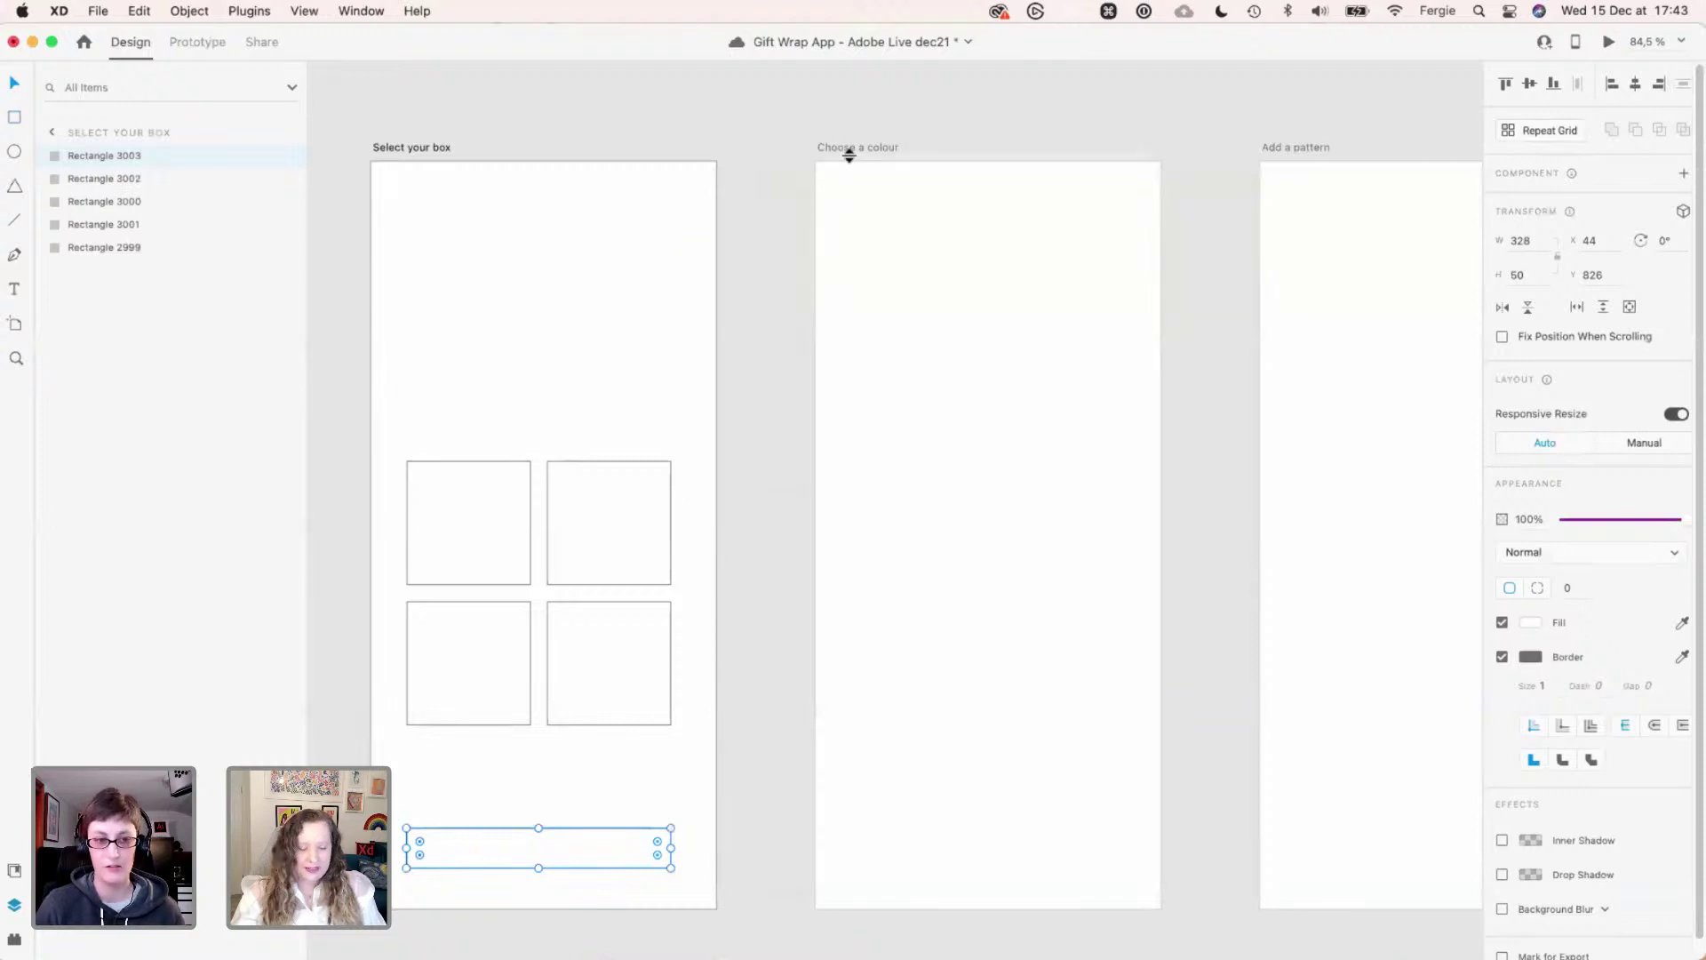
key(a)
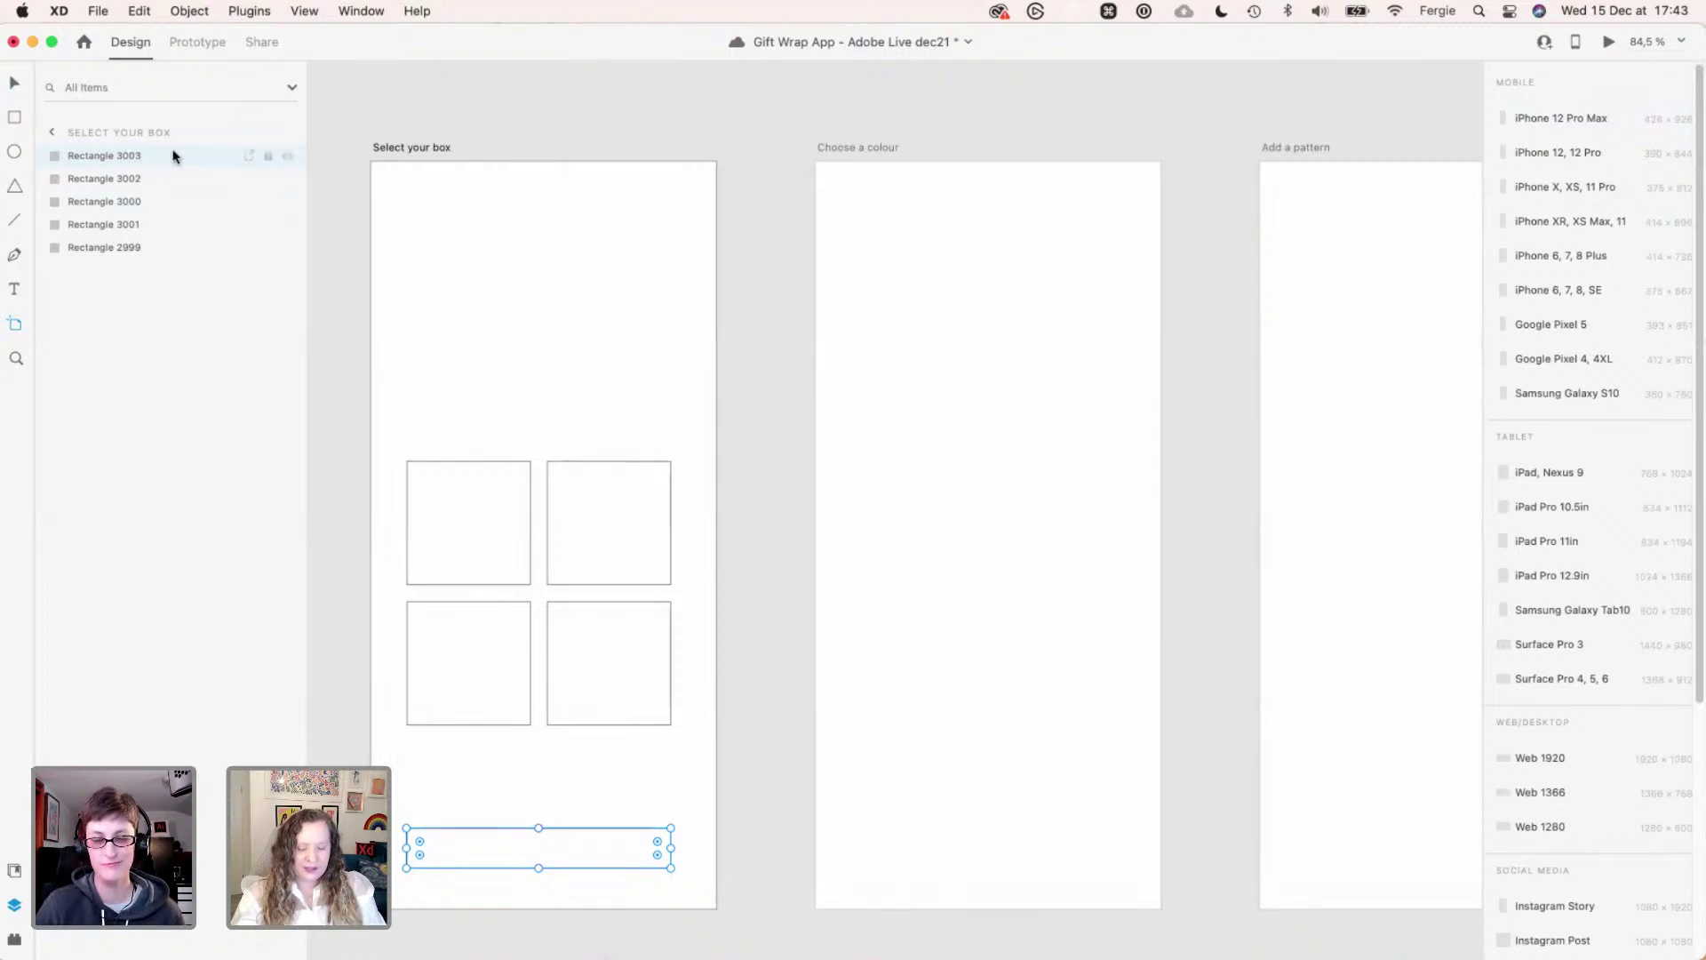
key(v)
click(551, 251)
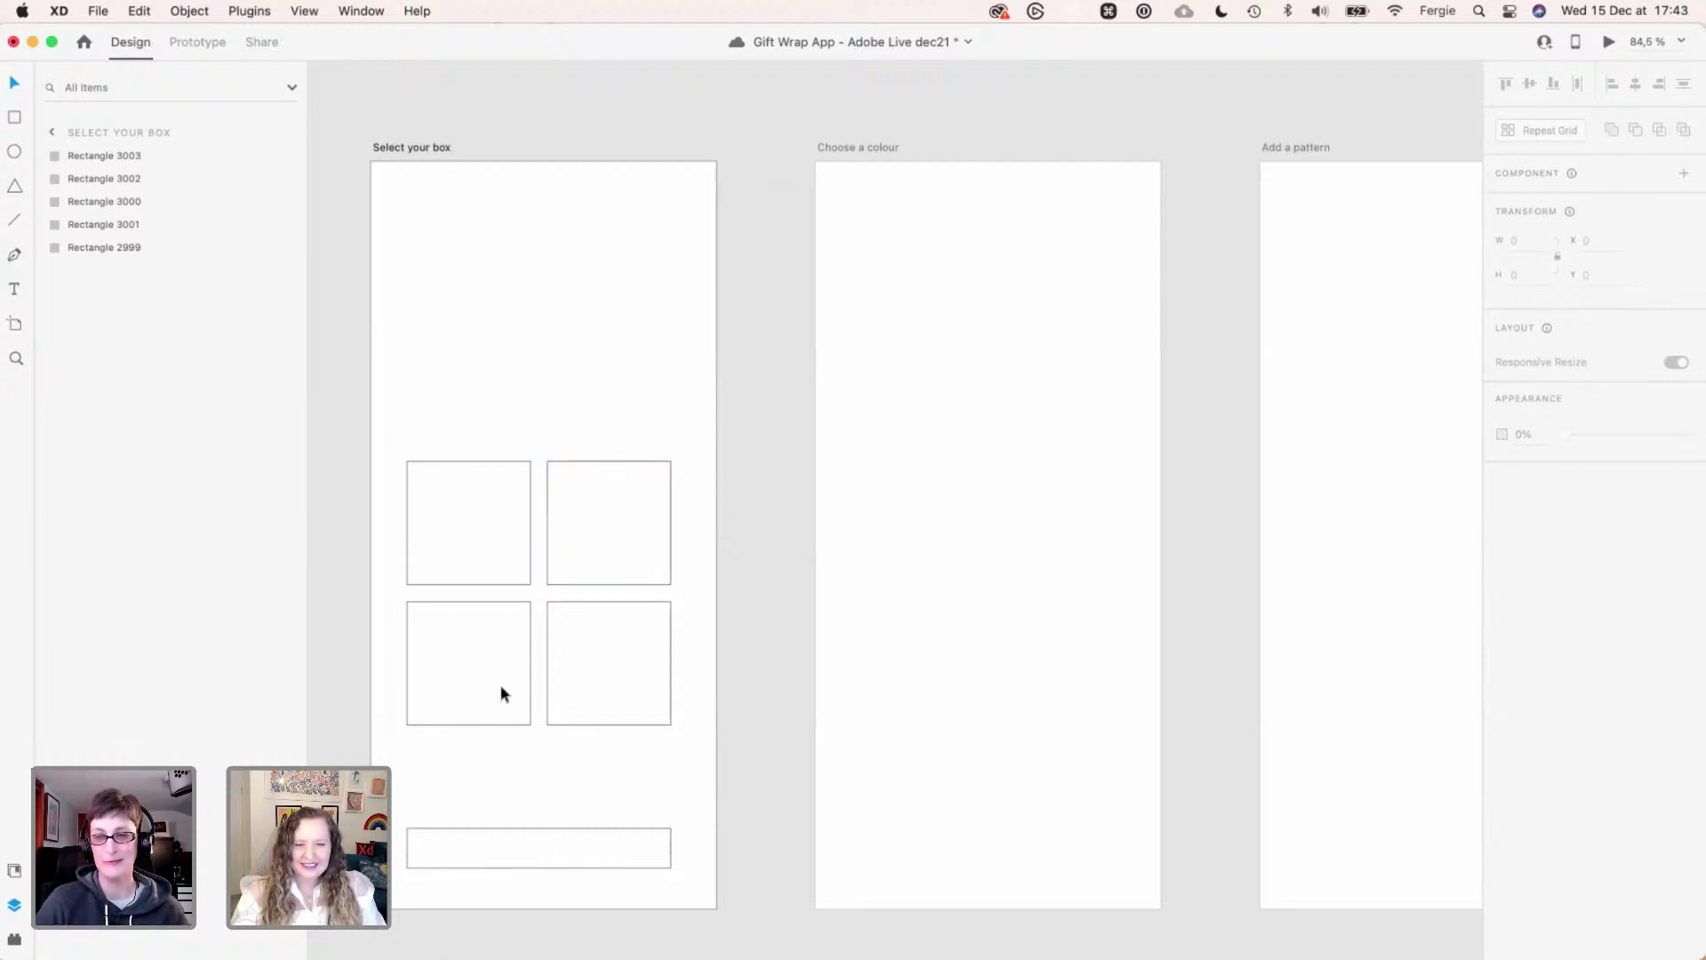
- Add the text "Image/icon" above the squares and centre it horizontally over them
click(541, 837)
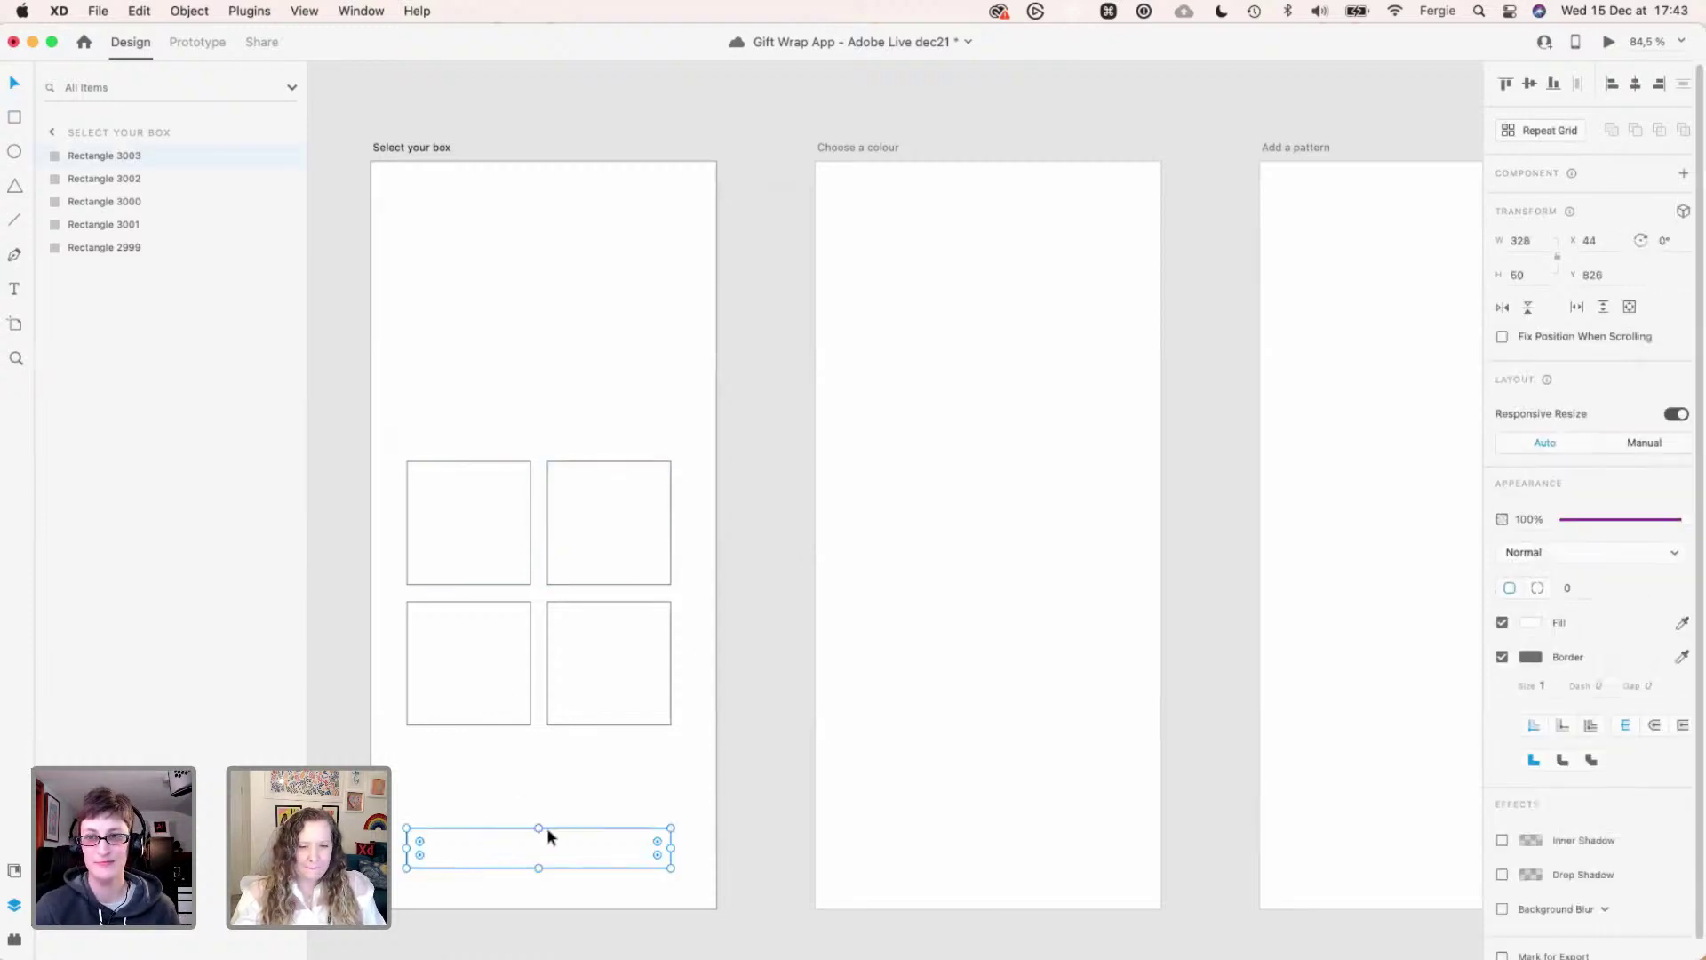
key(t)
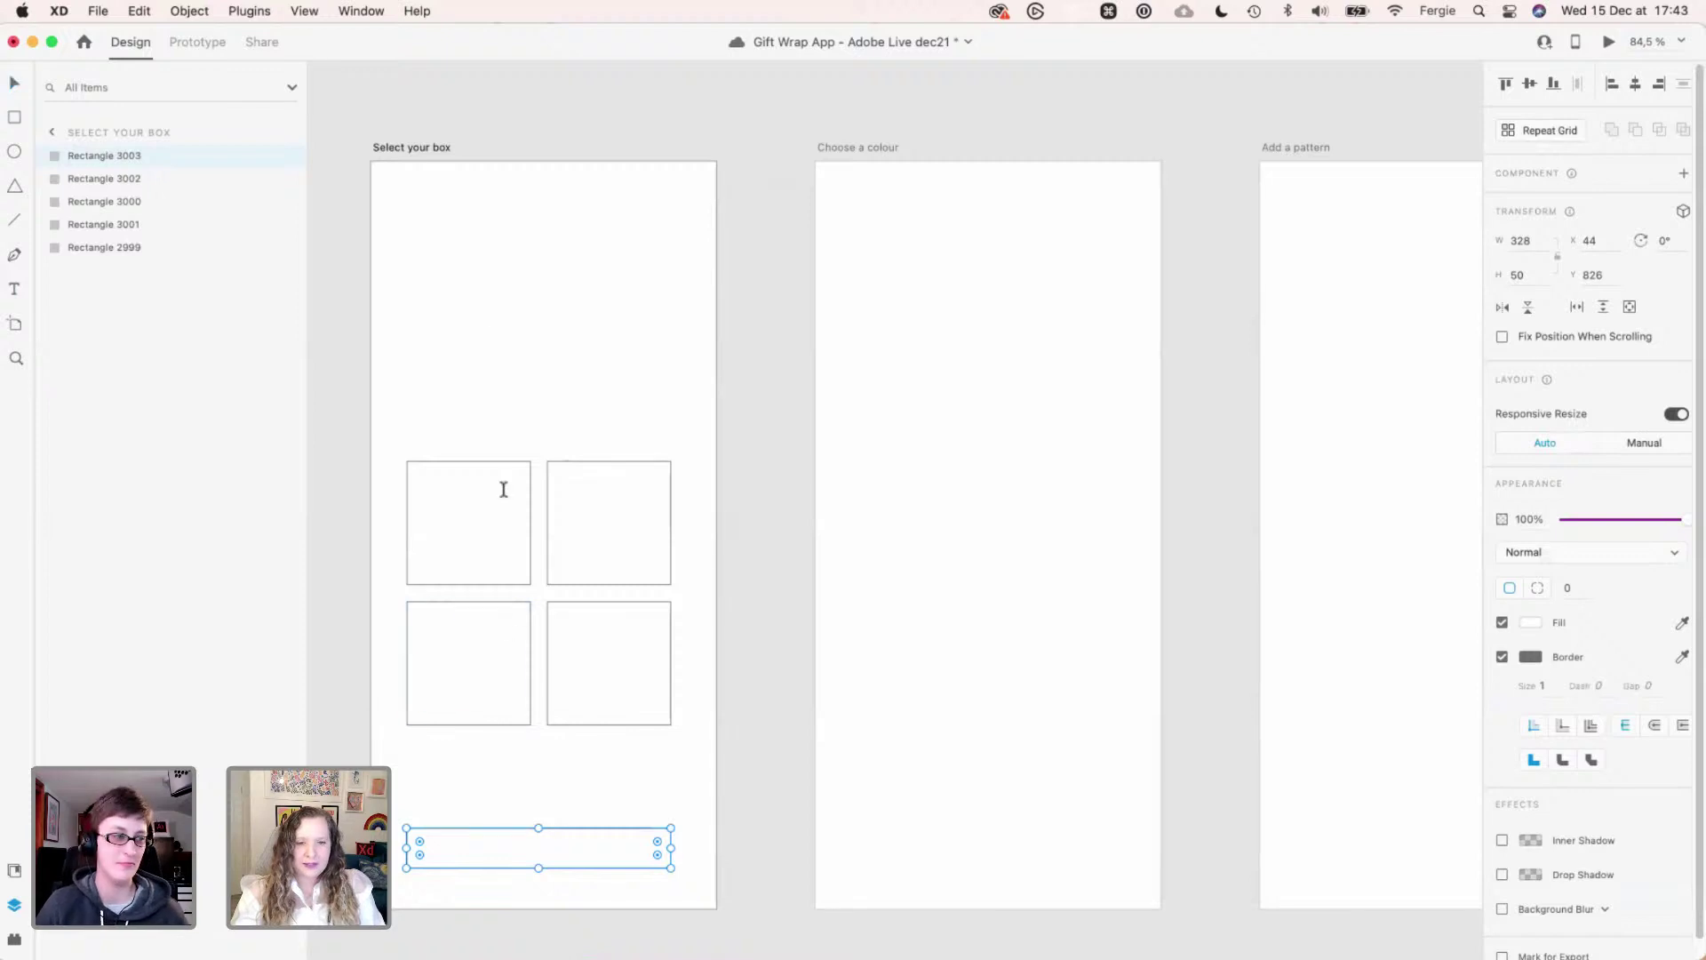
click(492, 313)
text(I)
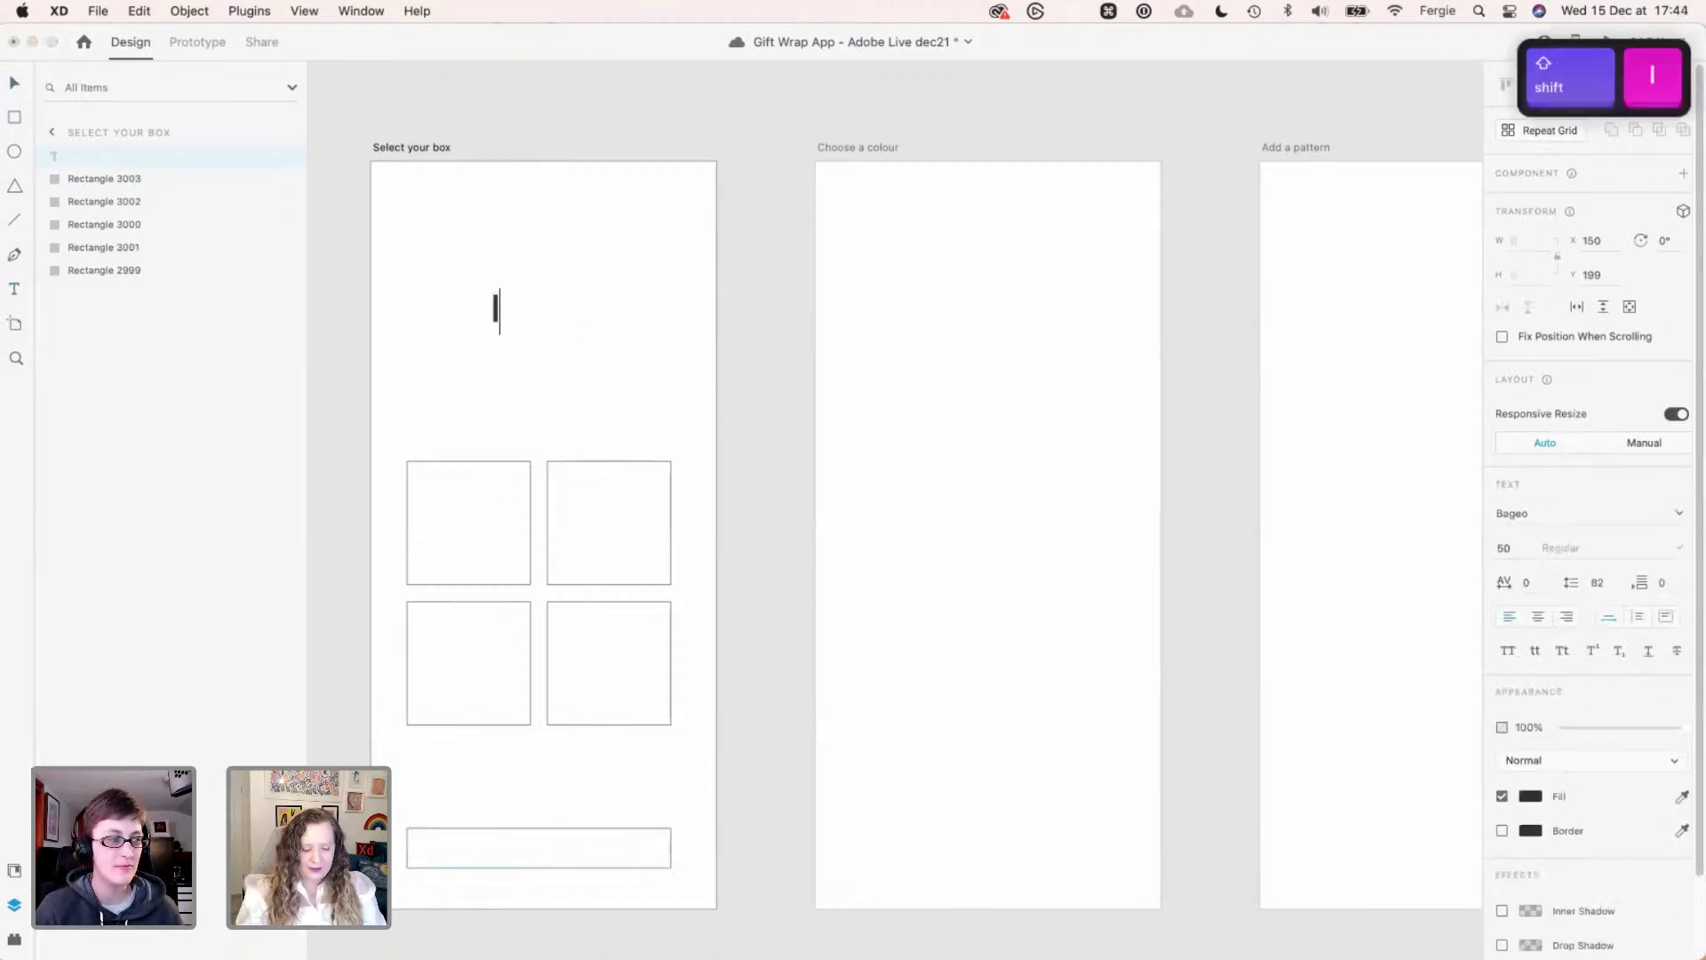
text(mage/icon)
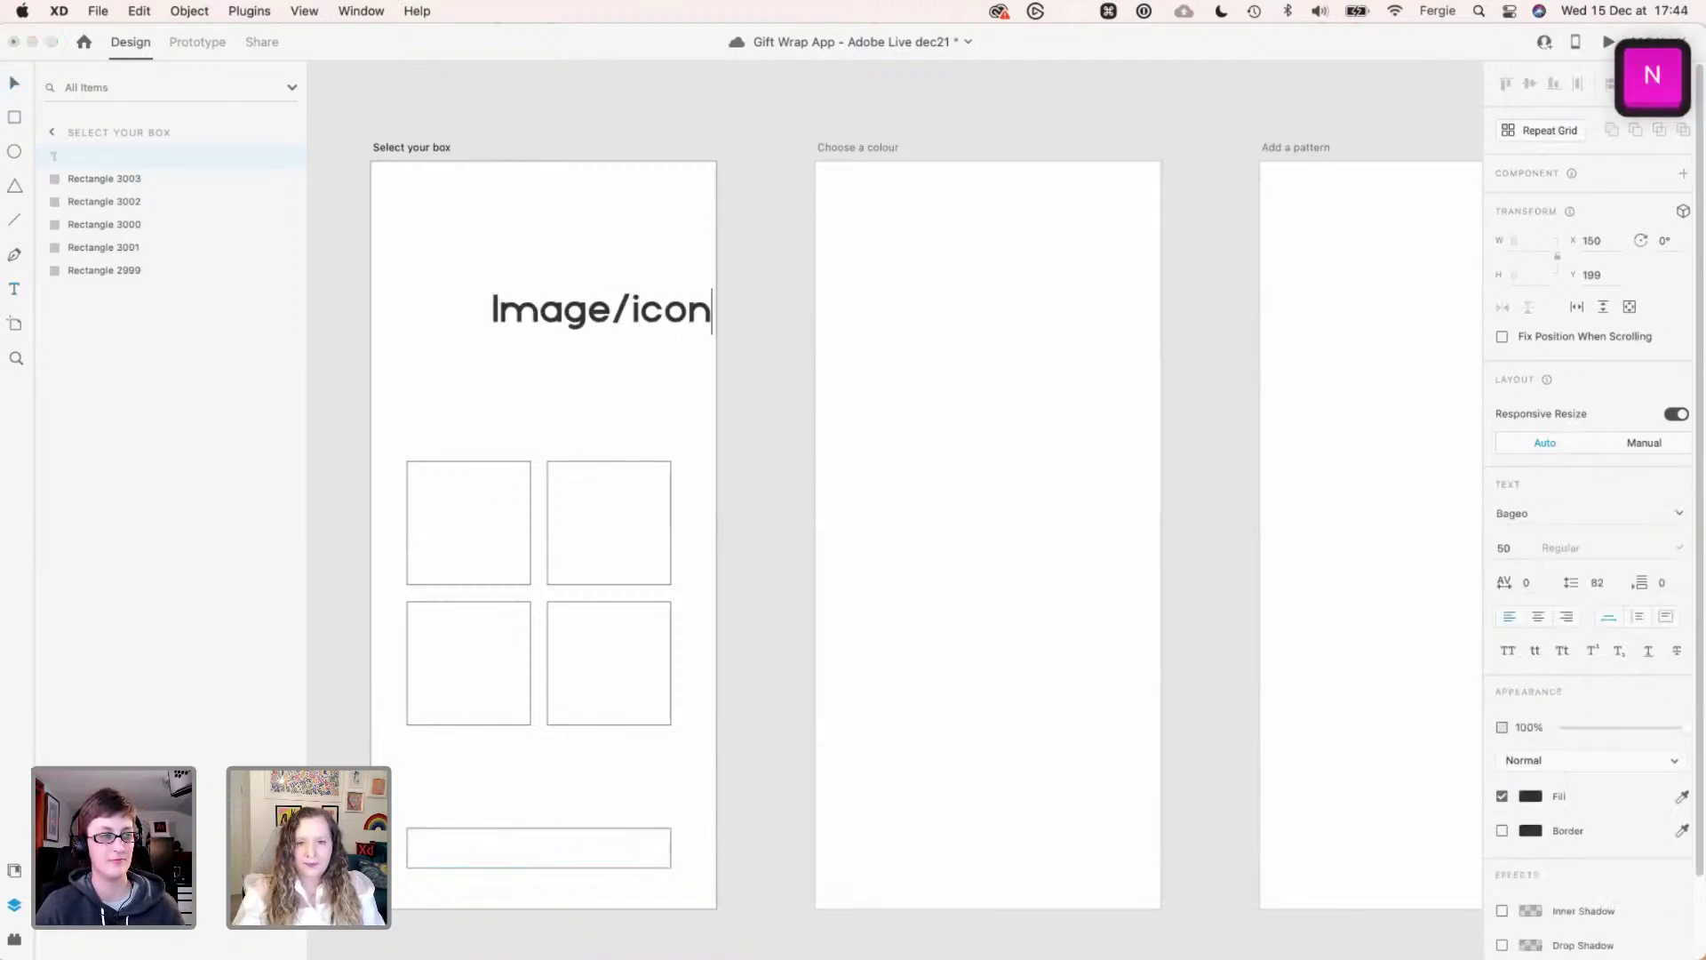
key(Escape)
key(v)
drag(658, 307, 587, 308)
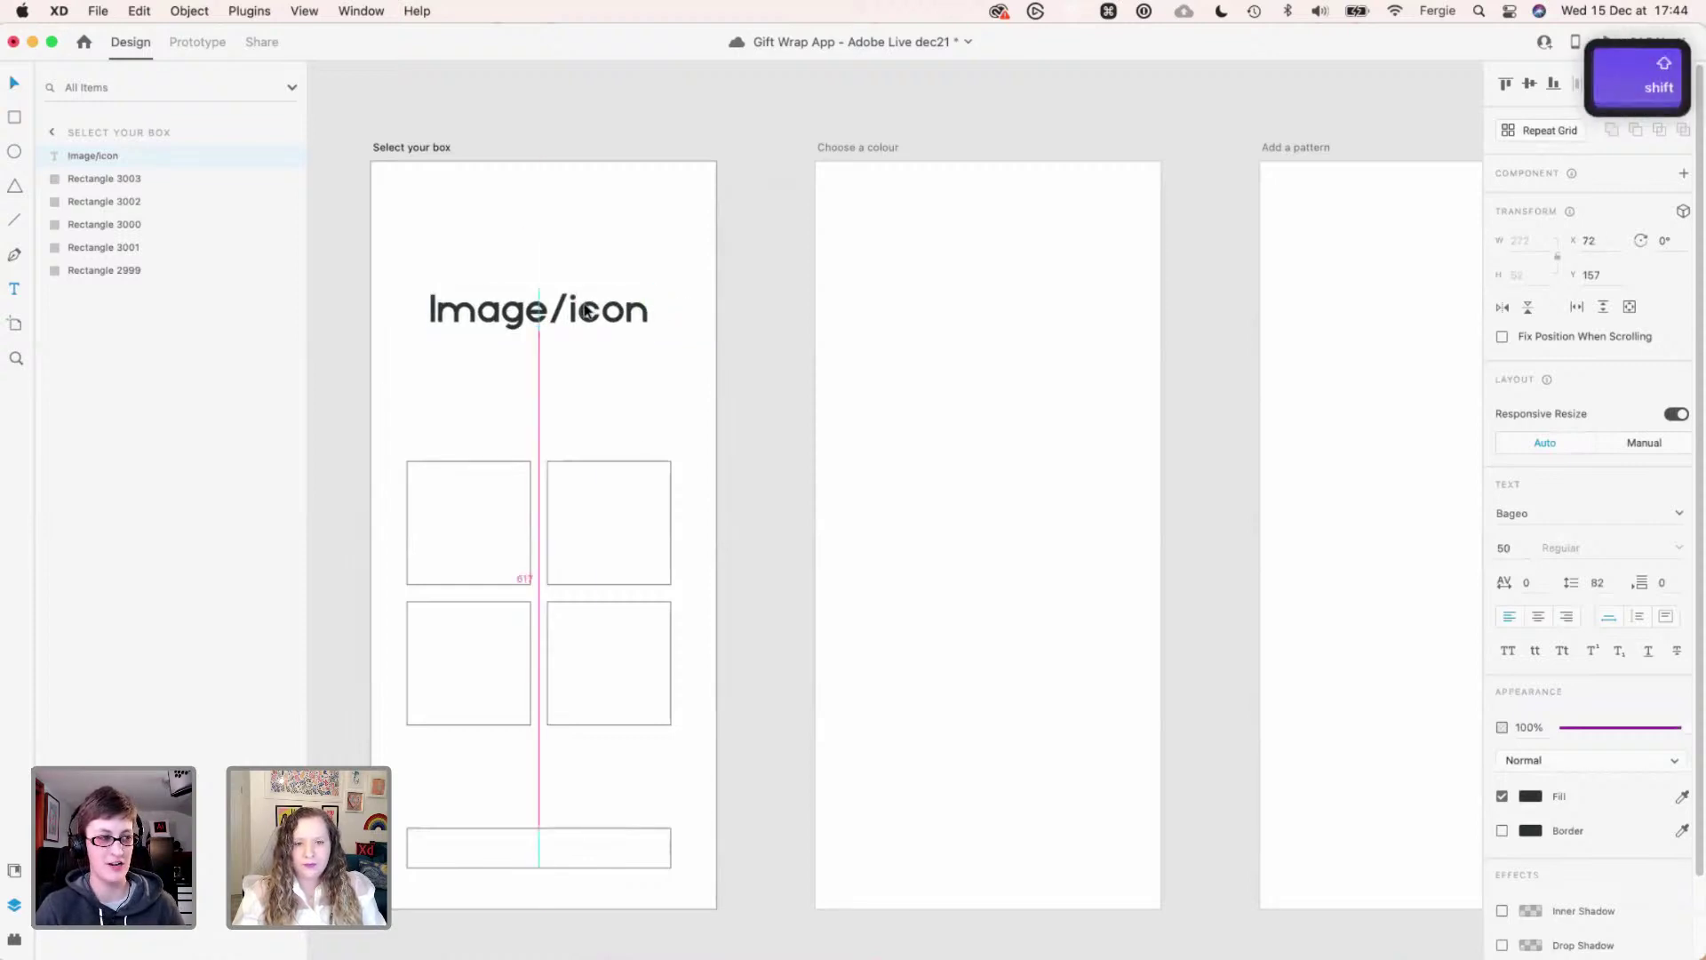
- Move the upper row of two squares up to Y 332, widening the gap between the rows
click(760, 358)
key(space)
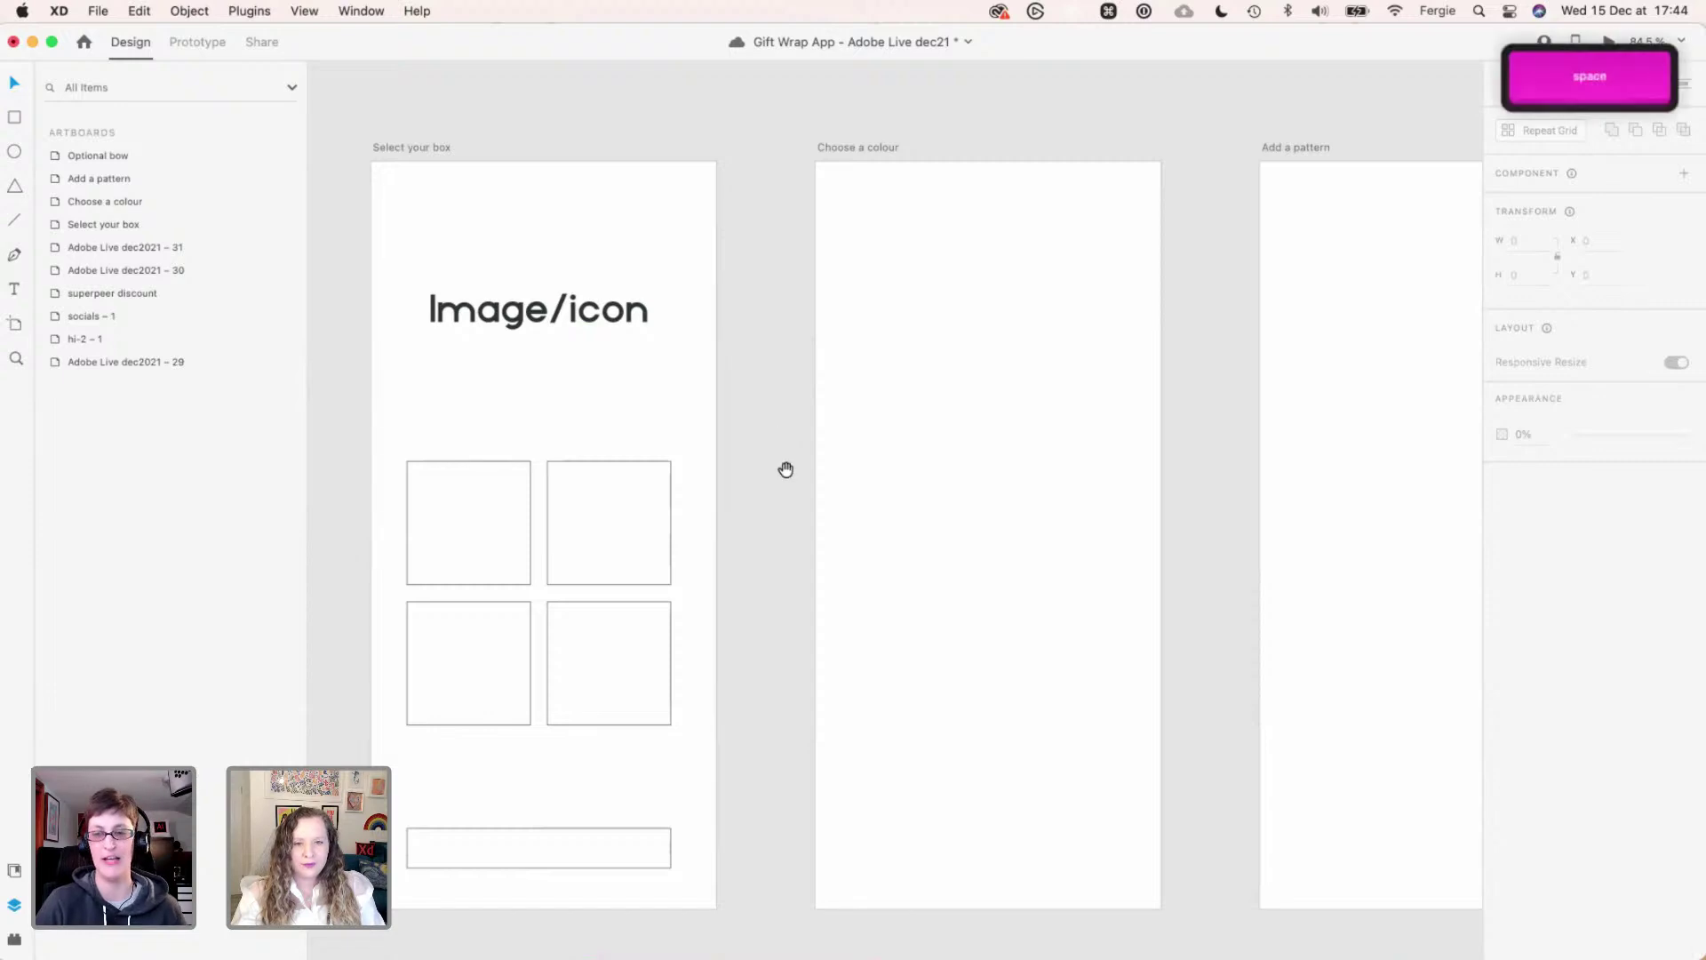
drag(783, 472, 739, 448)
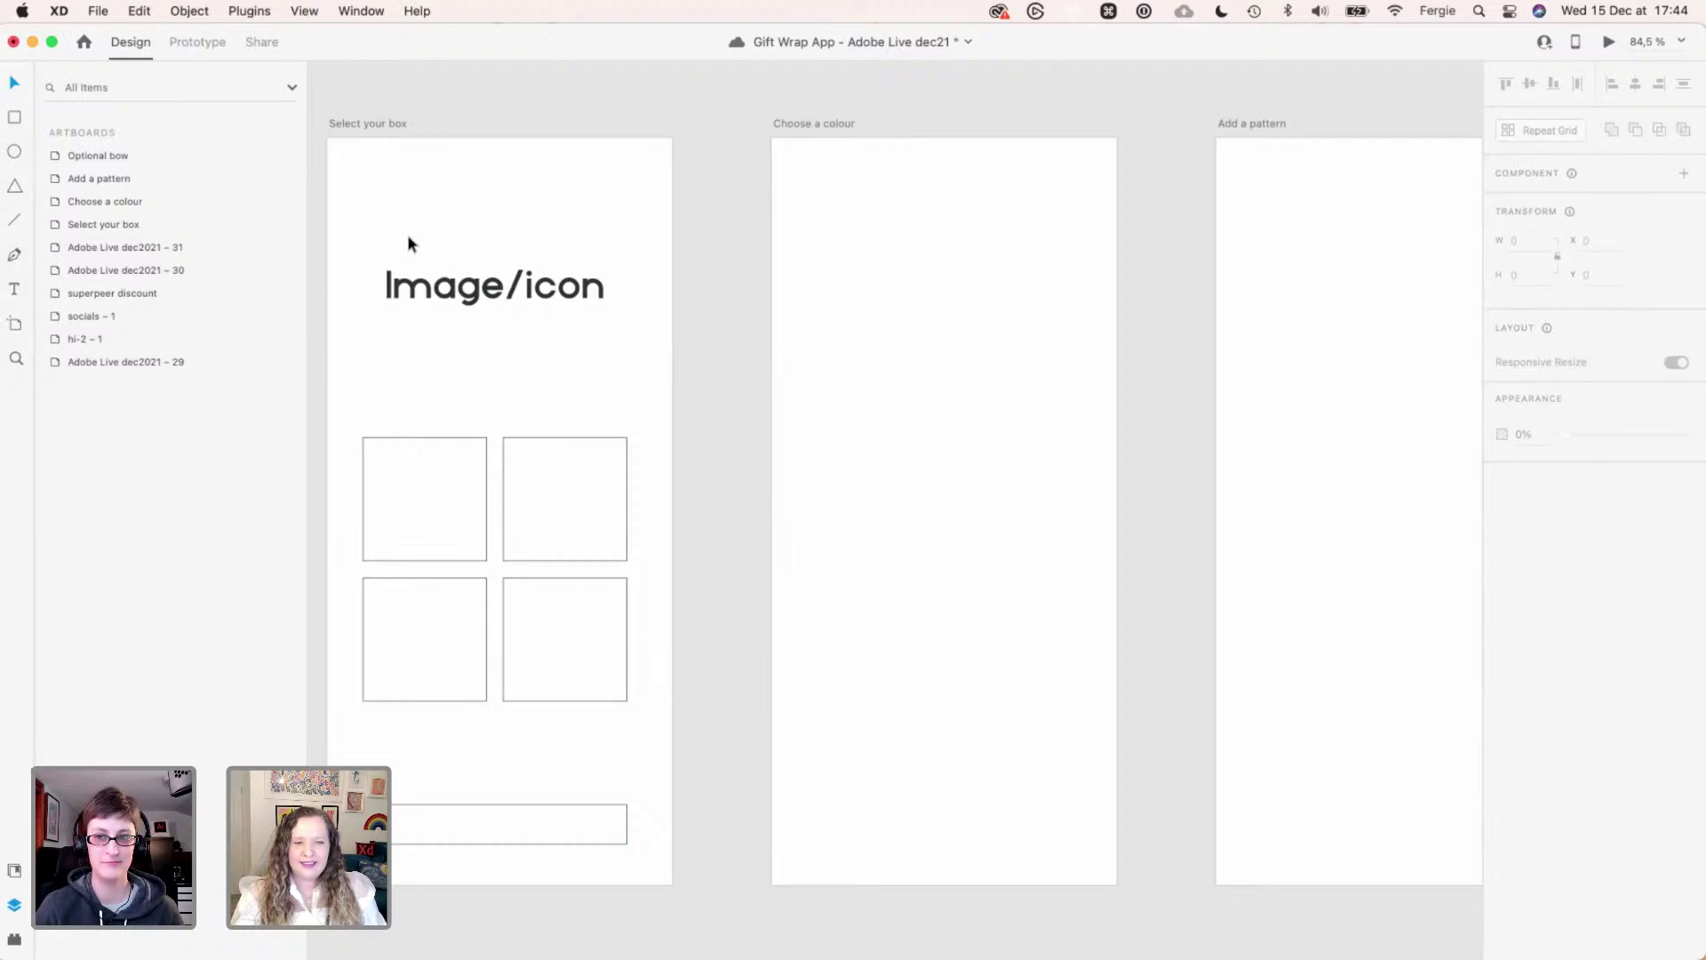
drag(414, 407, 548, 454)
click(456, 541)
- Add a "Name" text label under the upper-left square and apply title case to it
key(t)
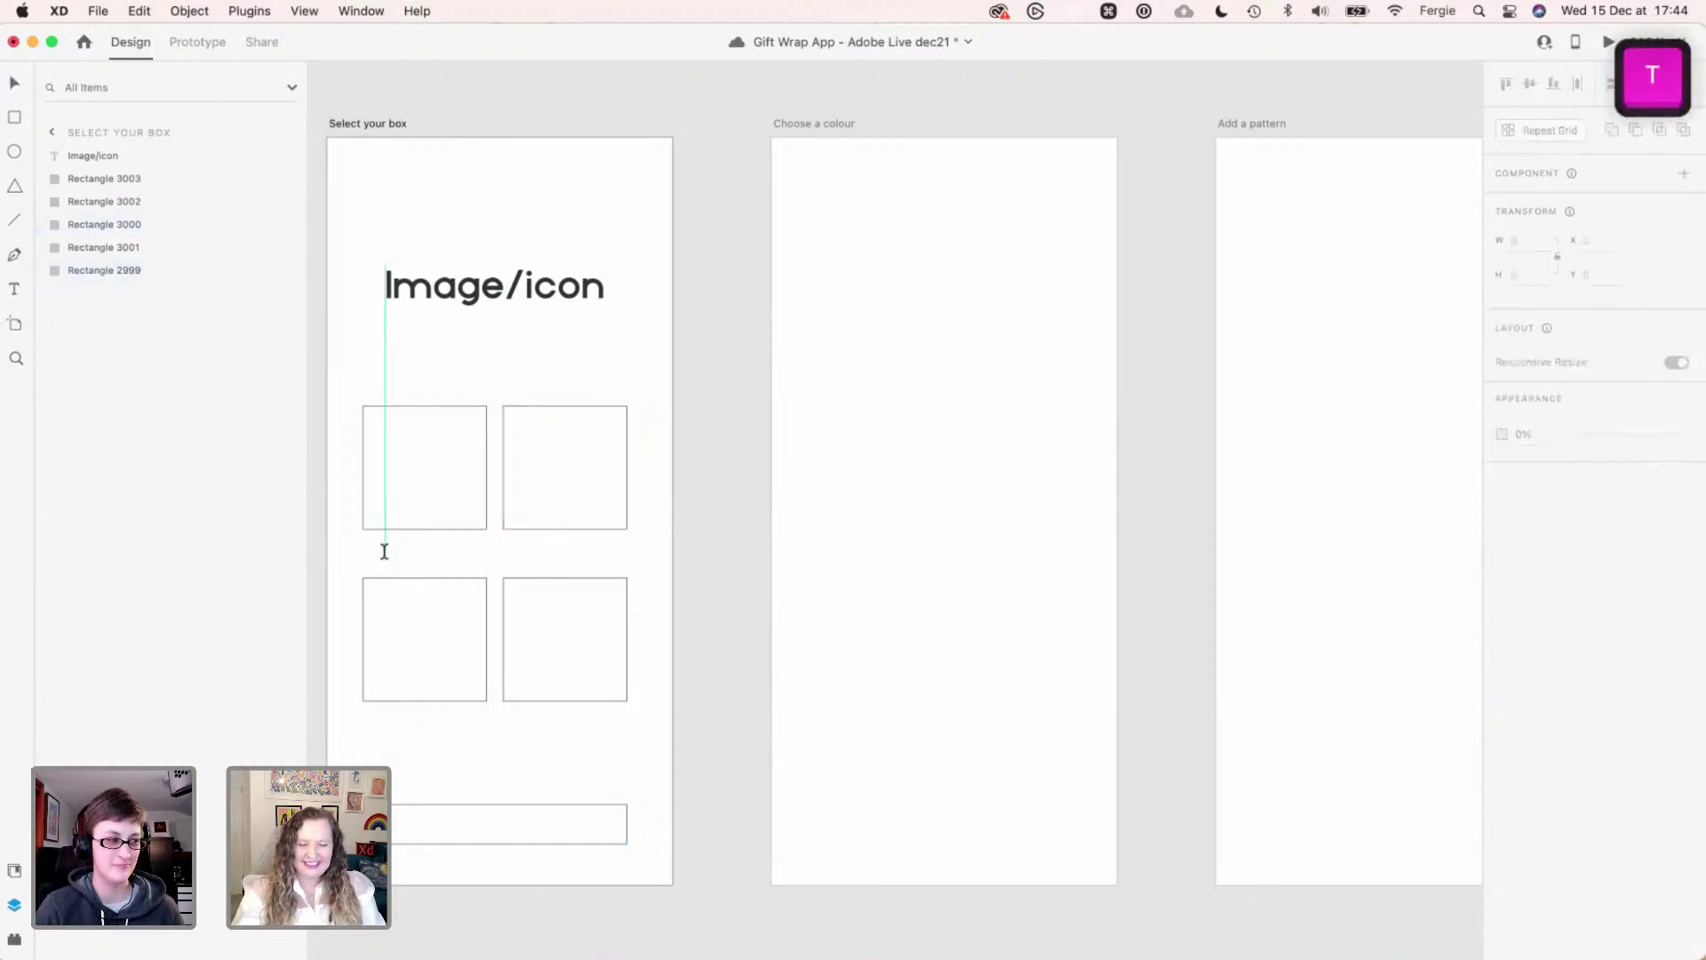
click(385, 544)
text(NAme)
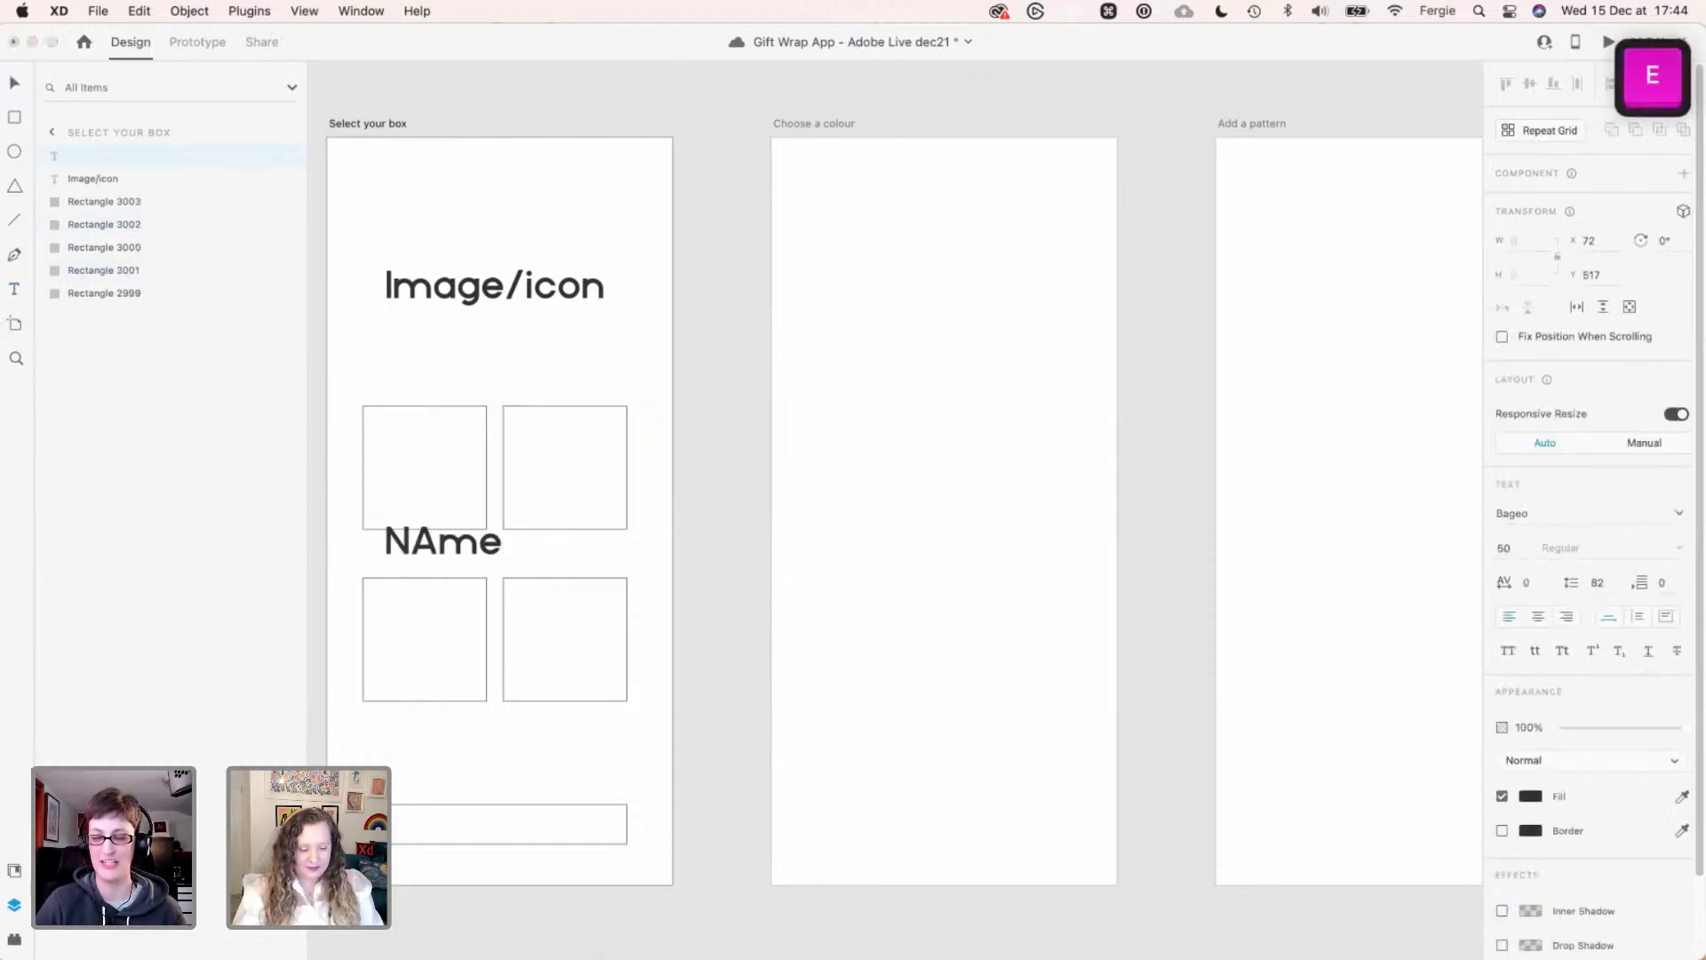
key(super+a)
text(Name)
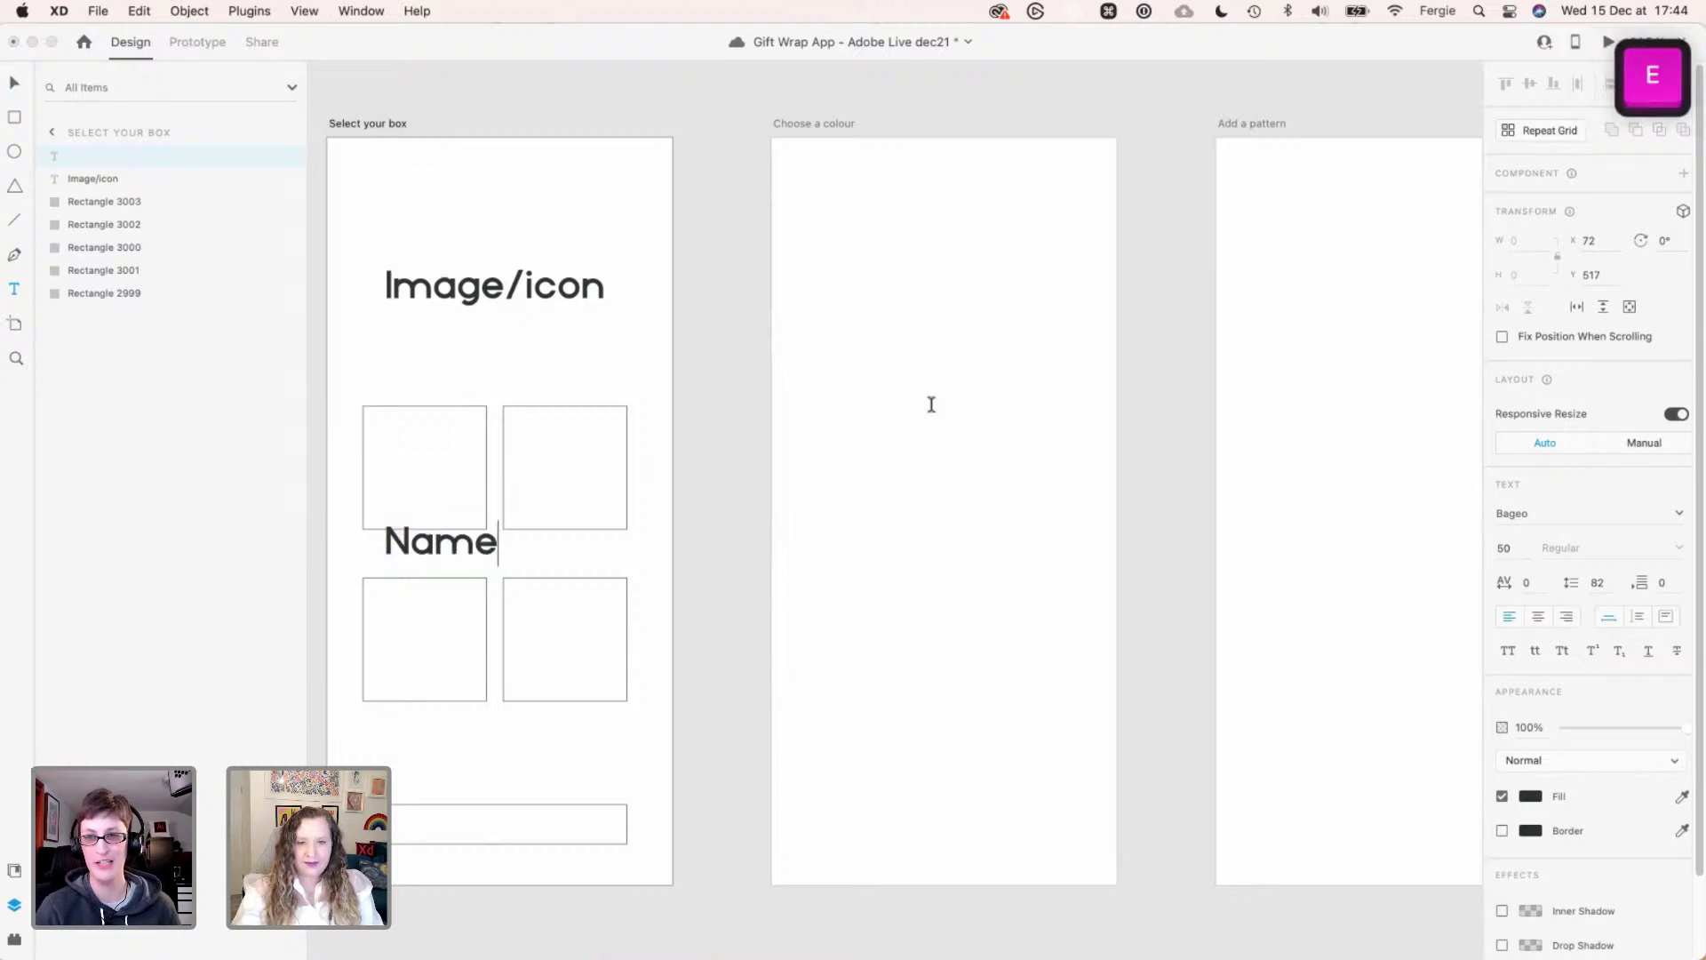
key(super+a)
text(name)
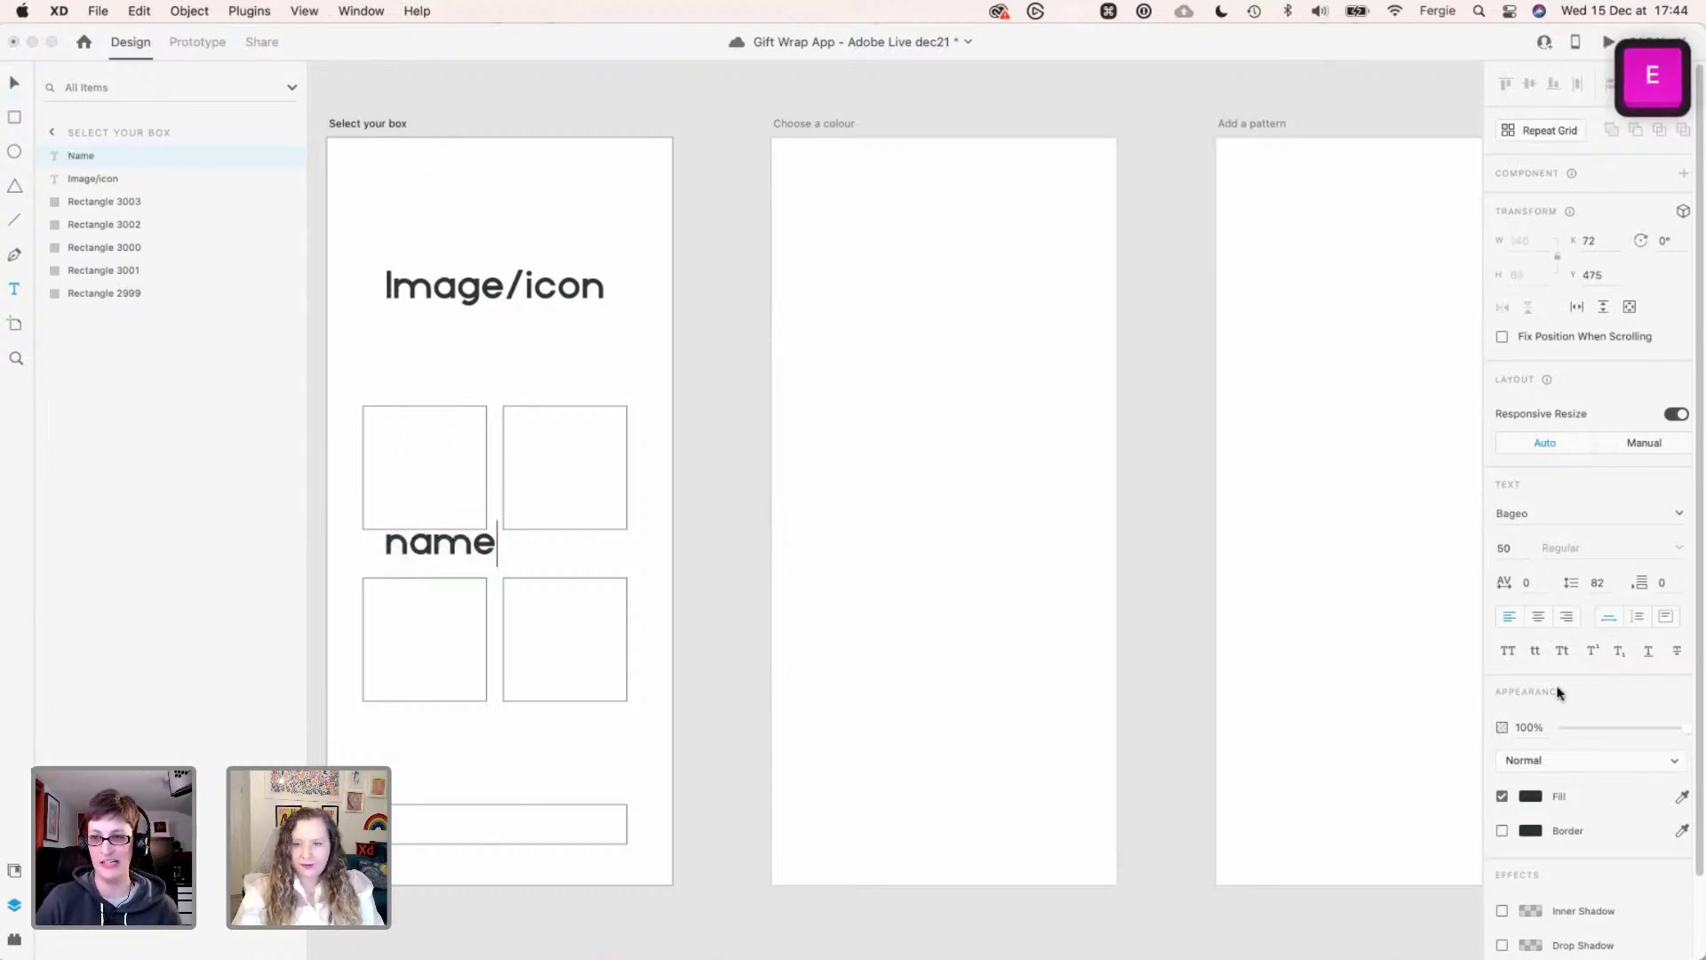
click(1561, 650)
key(Escape)
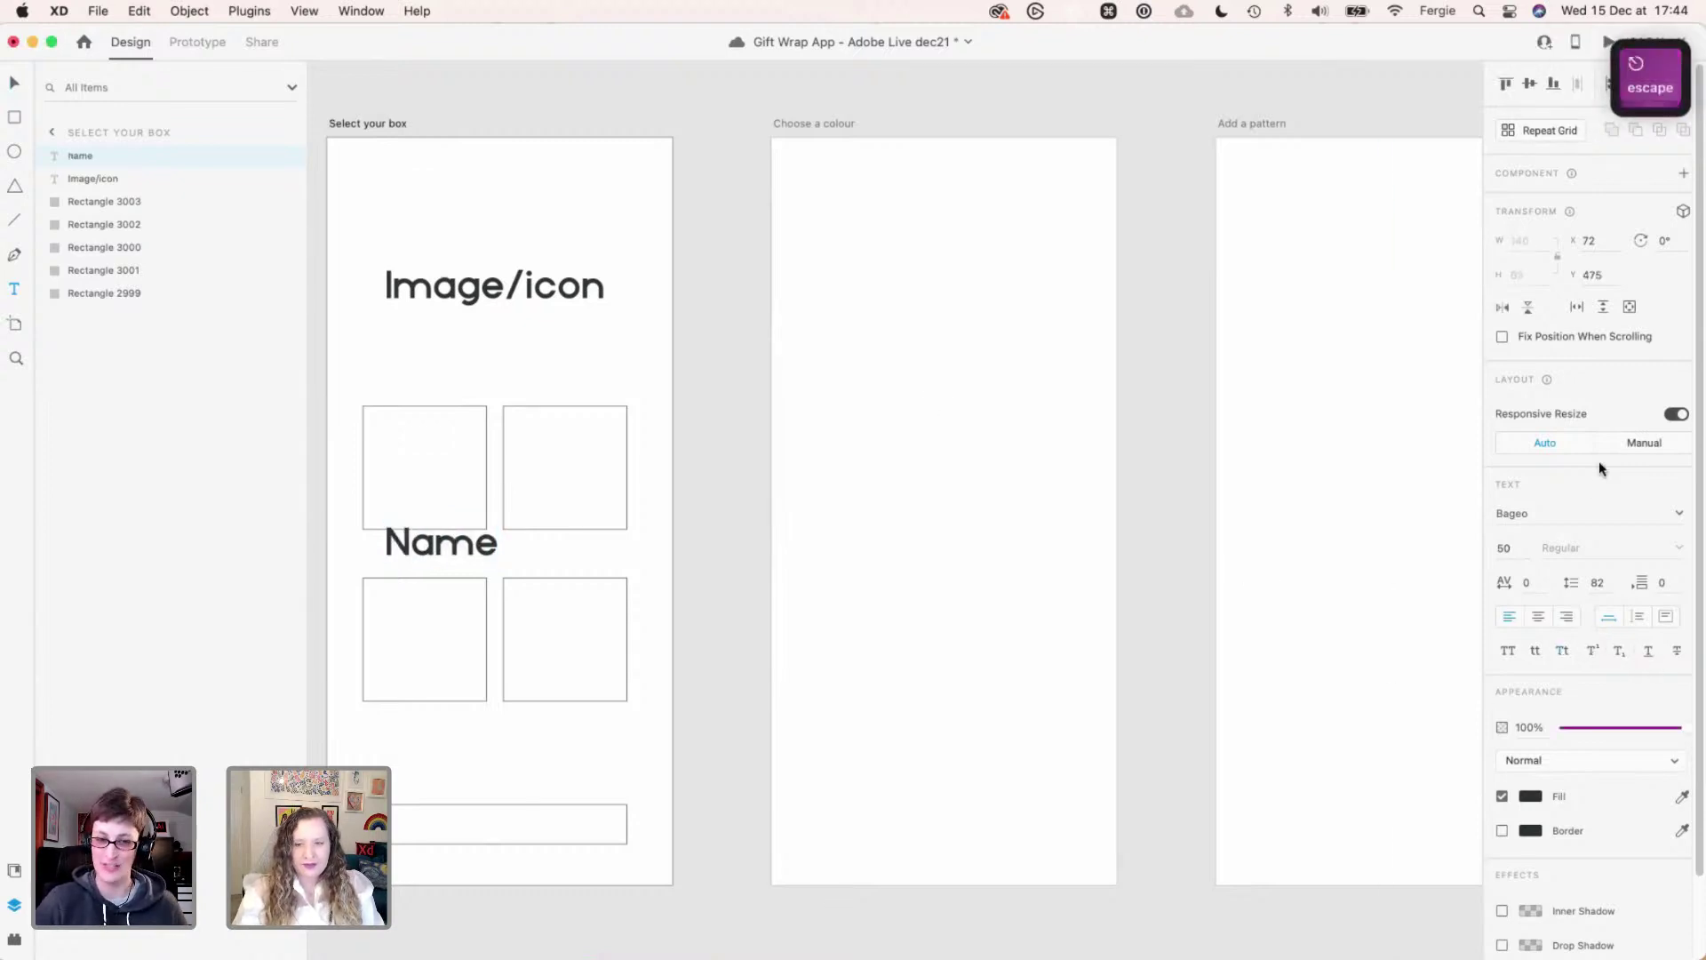
- Set the "Name" label's font size to 16
click(1530, 547)
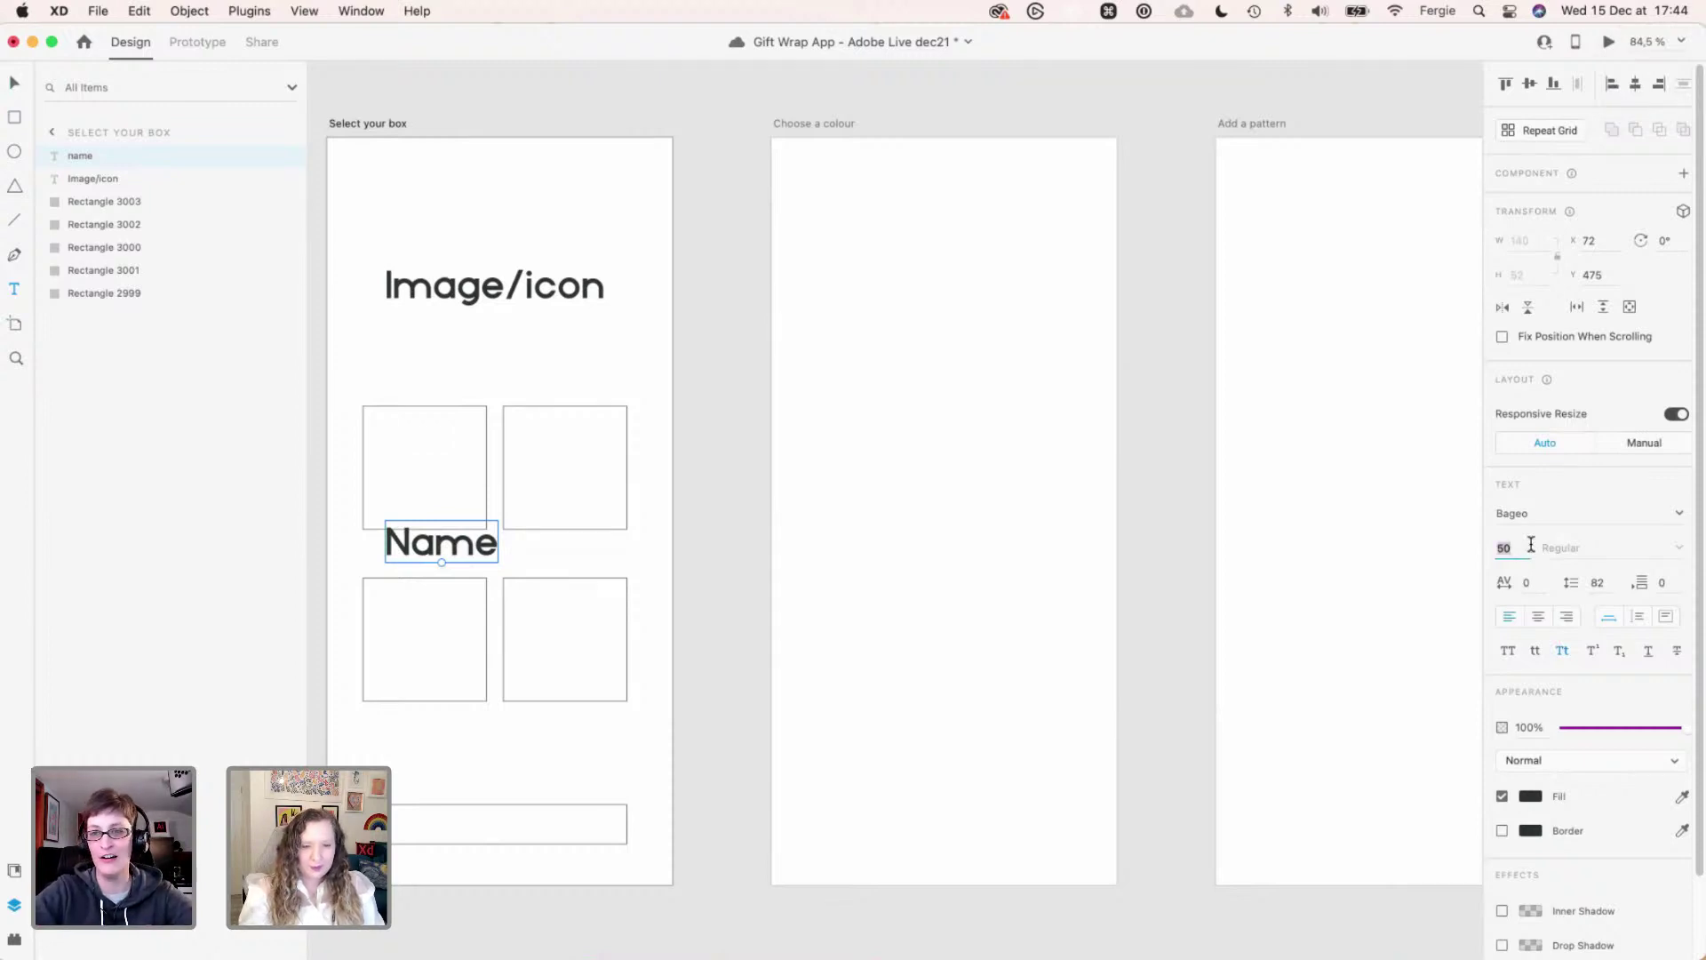
text(16)
key(Return)
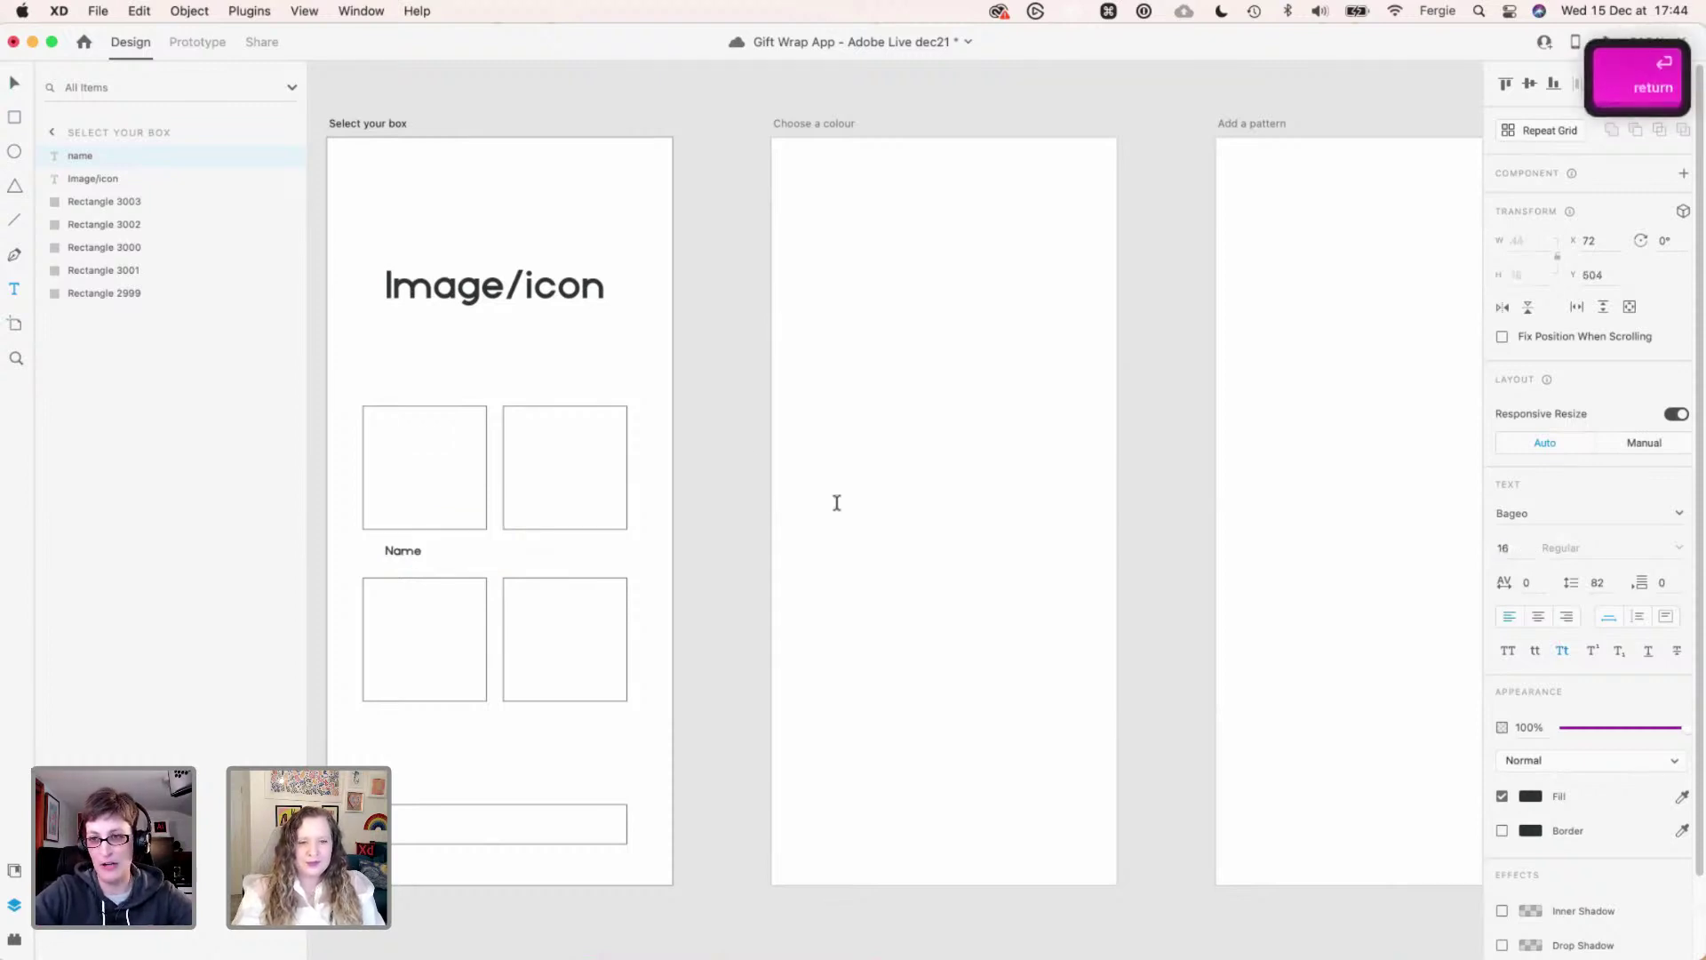
- Move the "Name" label left under the upper-left square, indented 10 pixels from its left edge at X 54
scroll(409, 507, up, 3)
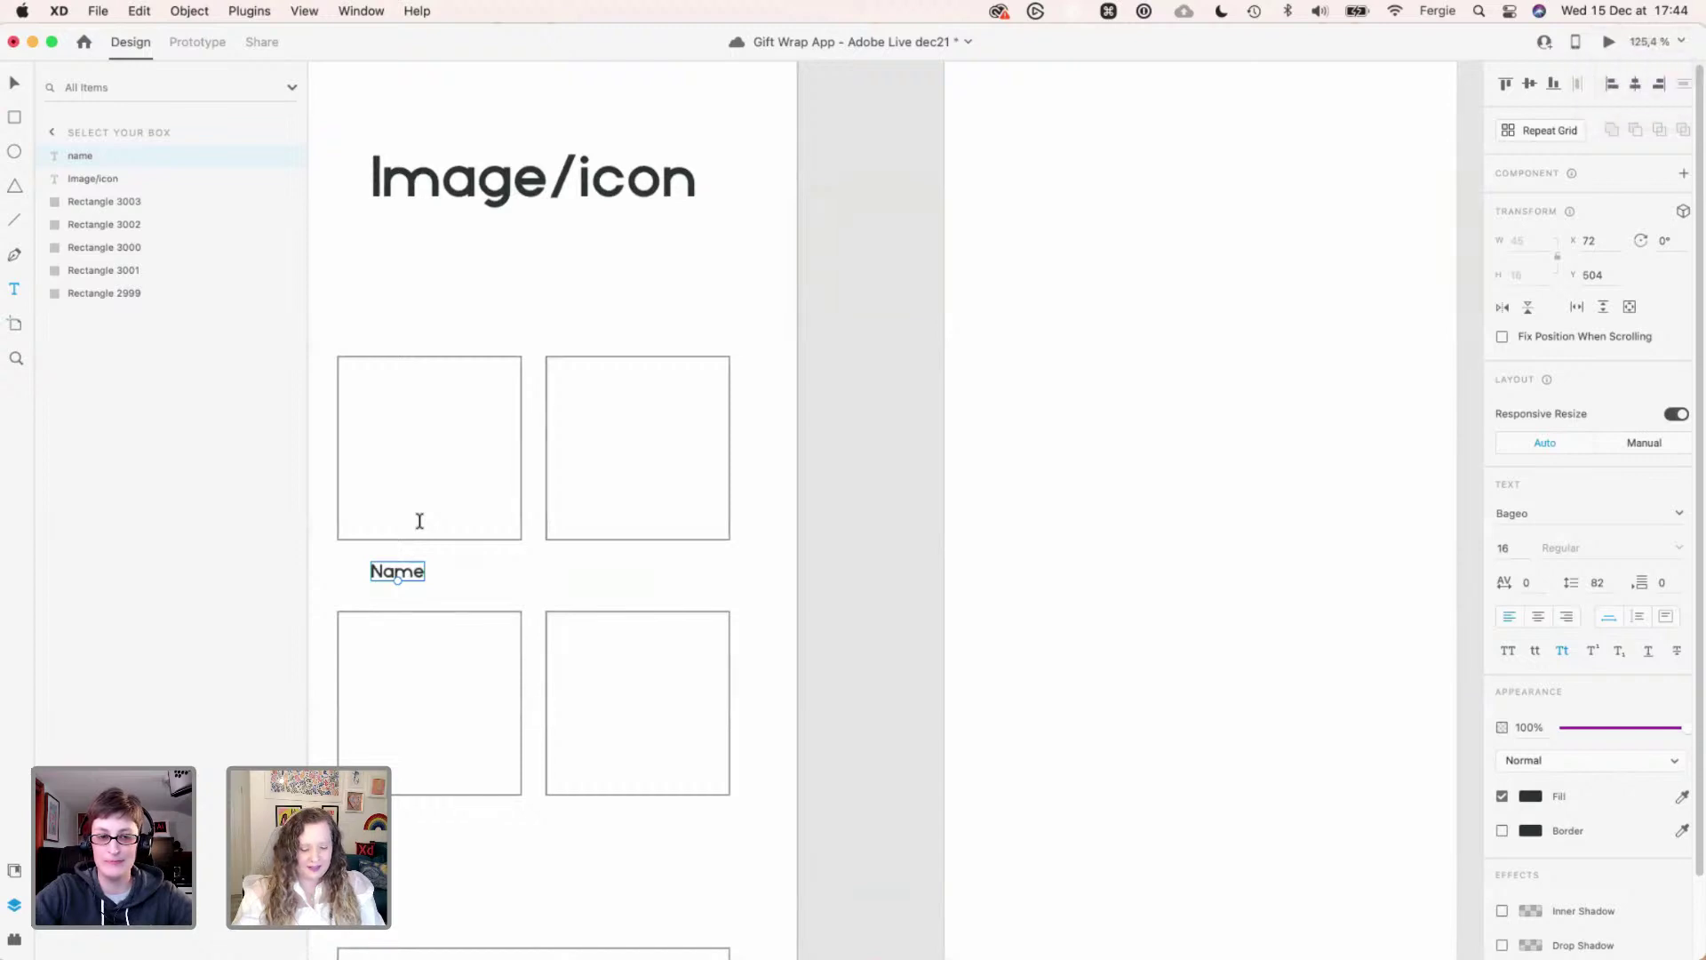
key(v)
click(423, 522)
drag(409, 628, 580, 619)
scroll(580, 619, up, 3)
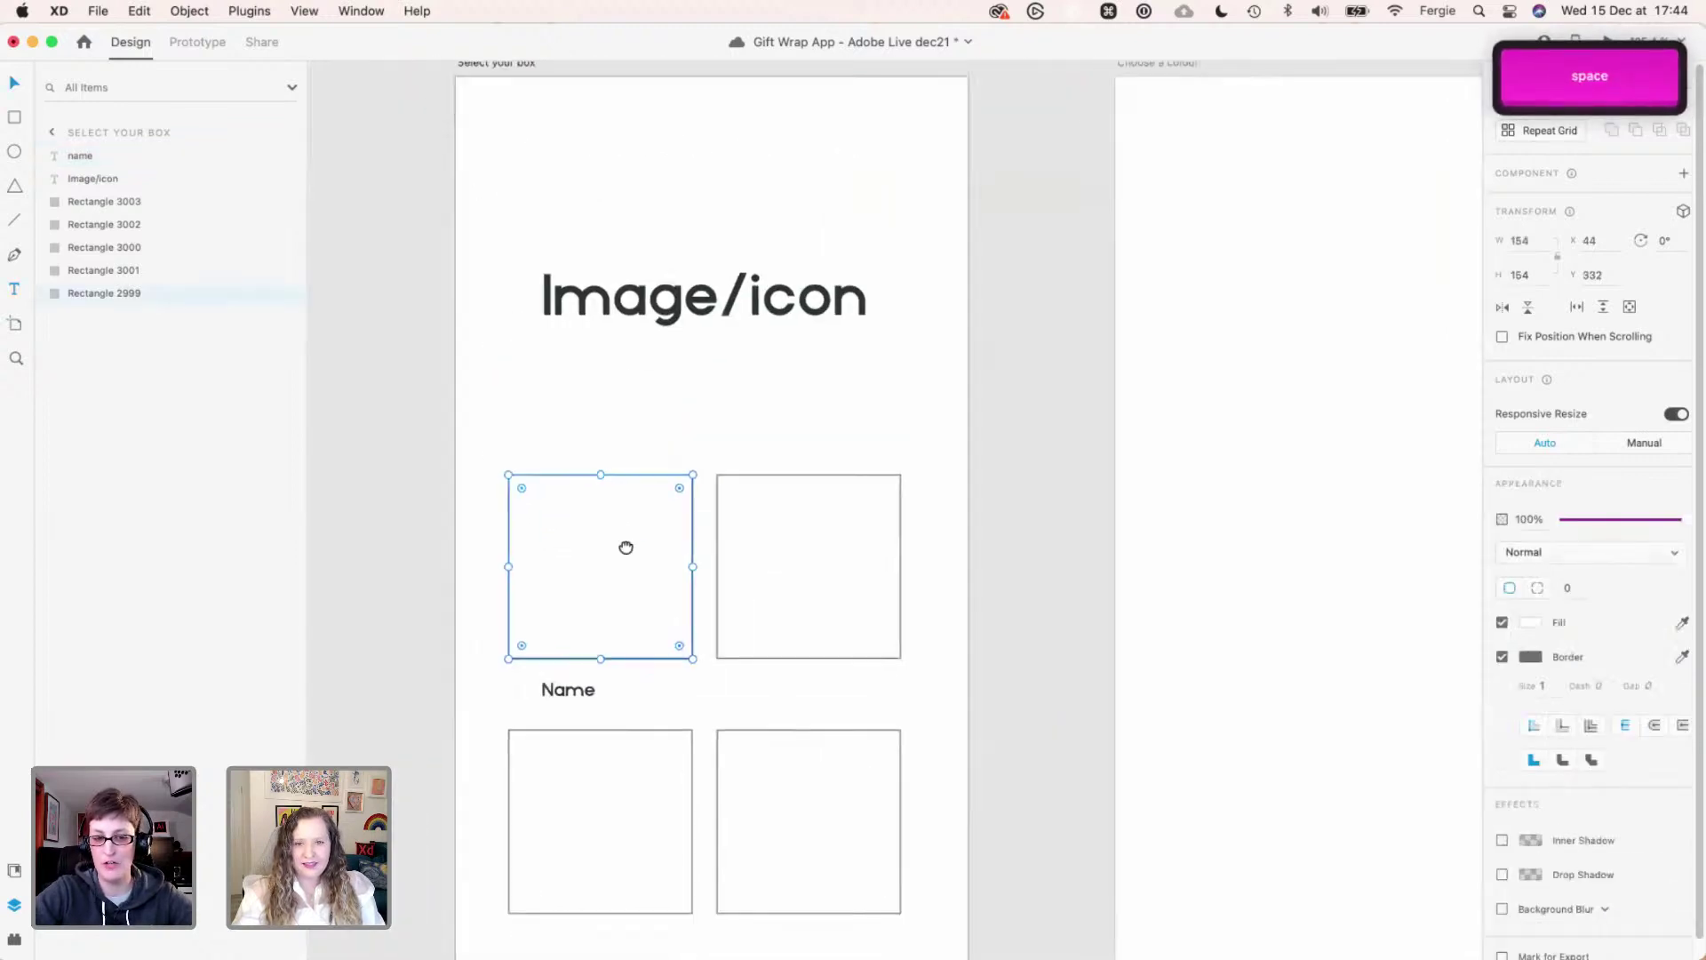
scroll(625, 545, down, 4)
click(604, 522)
drag(605, 521, 578, 522)
key(shift+alt+Right)
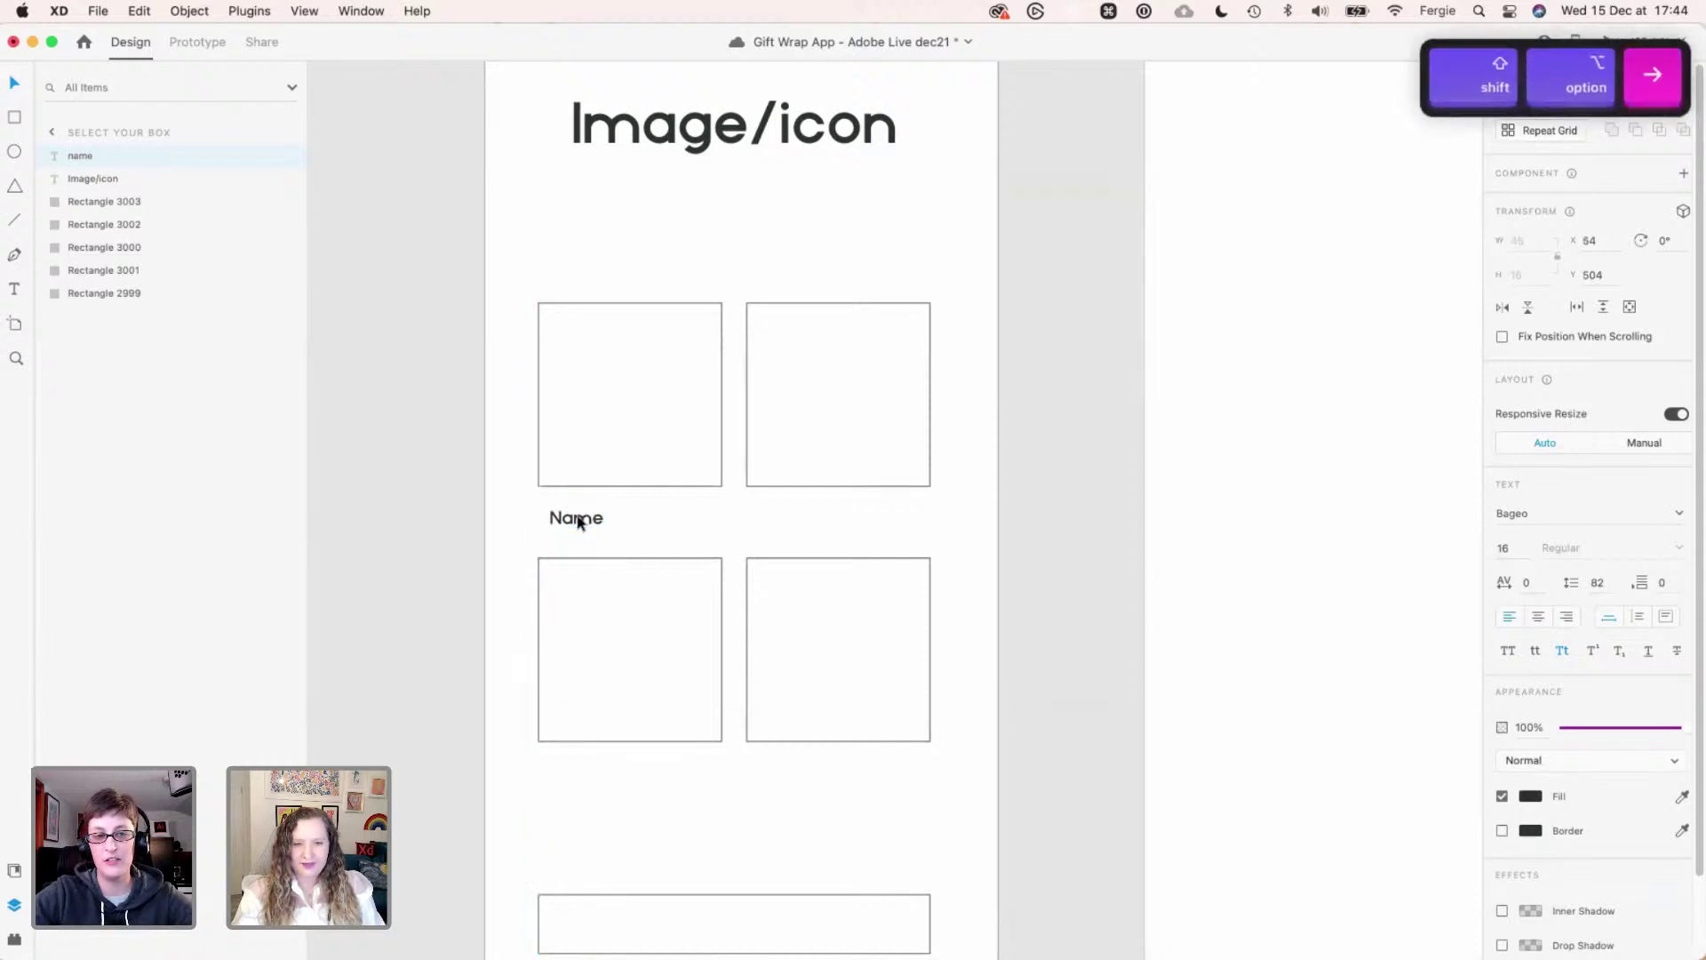
- Delete the two lower squares and the upper-right square, keeping only the labelled one
click(592, 621)
shift+click(805, 600)
key(BackSpace)
click(817, 423)
key(BackSpace)
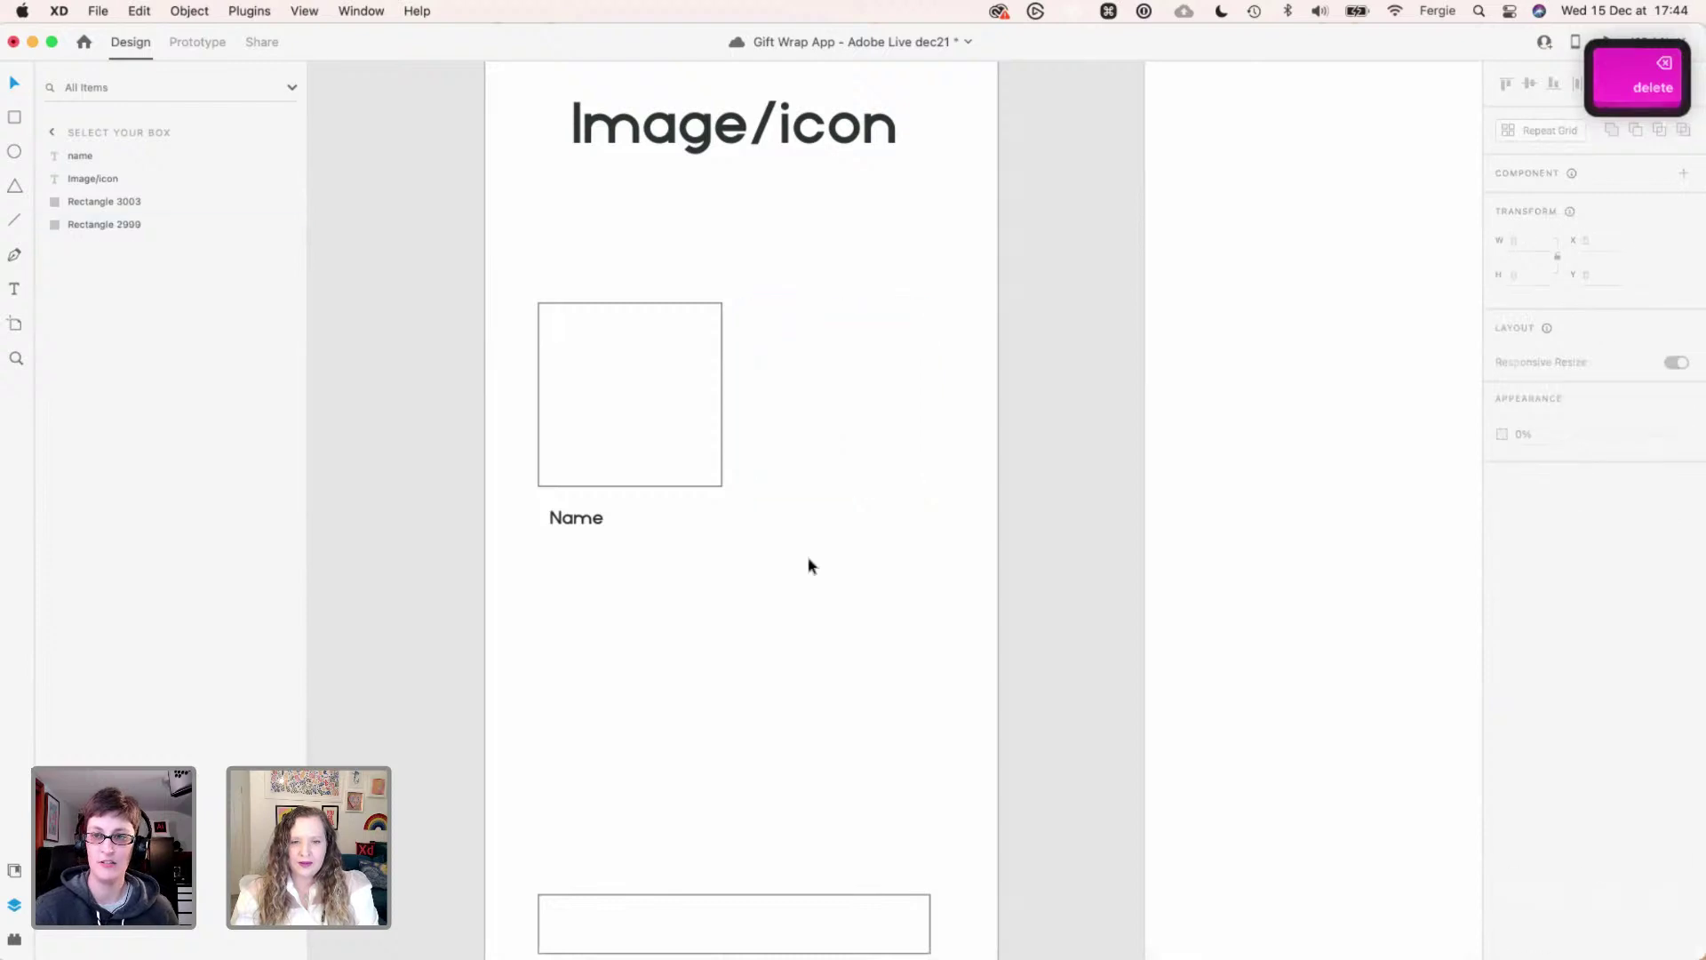
- Turn the square and its "Name" label into a repeat grid with two columns and extend it down into further rows
drag(807, 565, 560, 411)
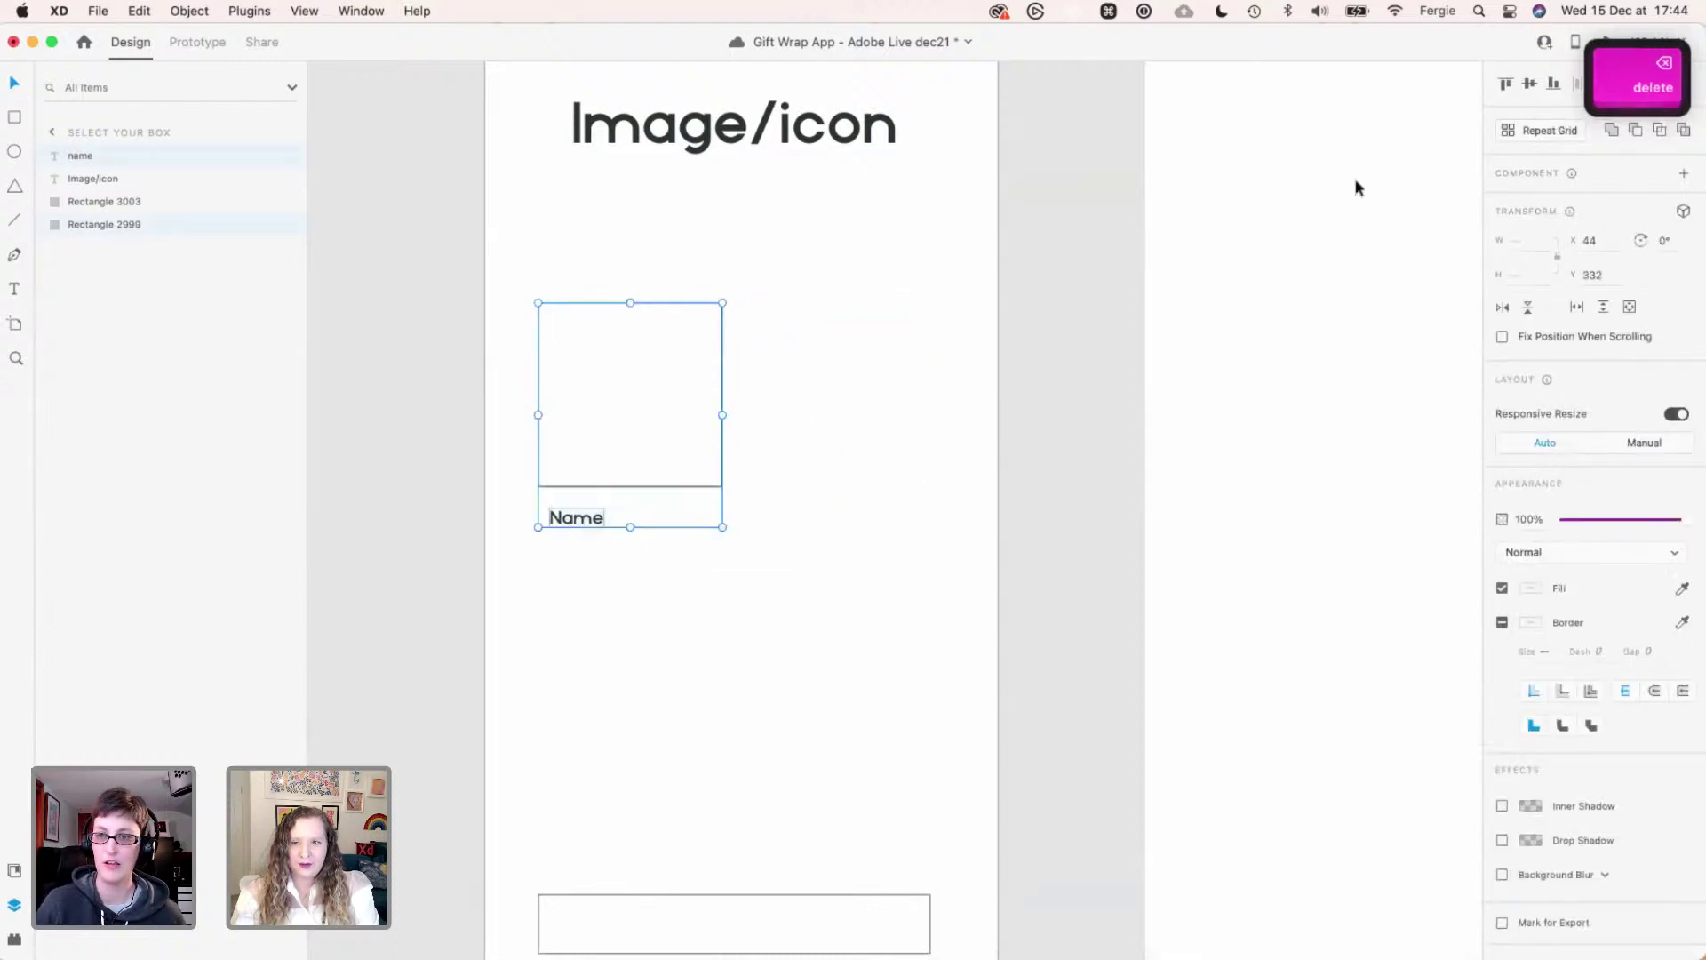
click(1538, 132)
drag(723, 414, 936, 426)
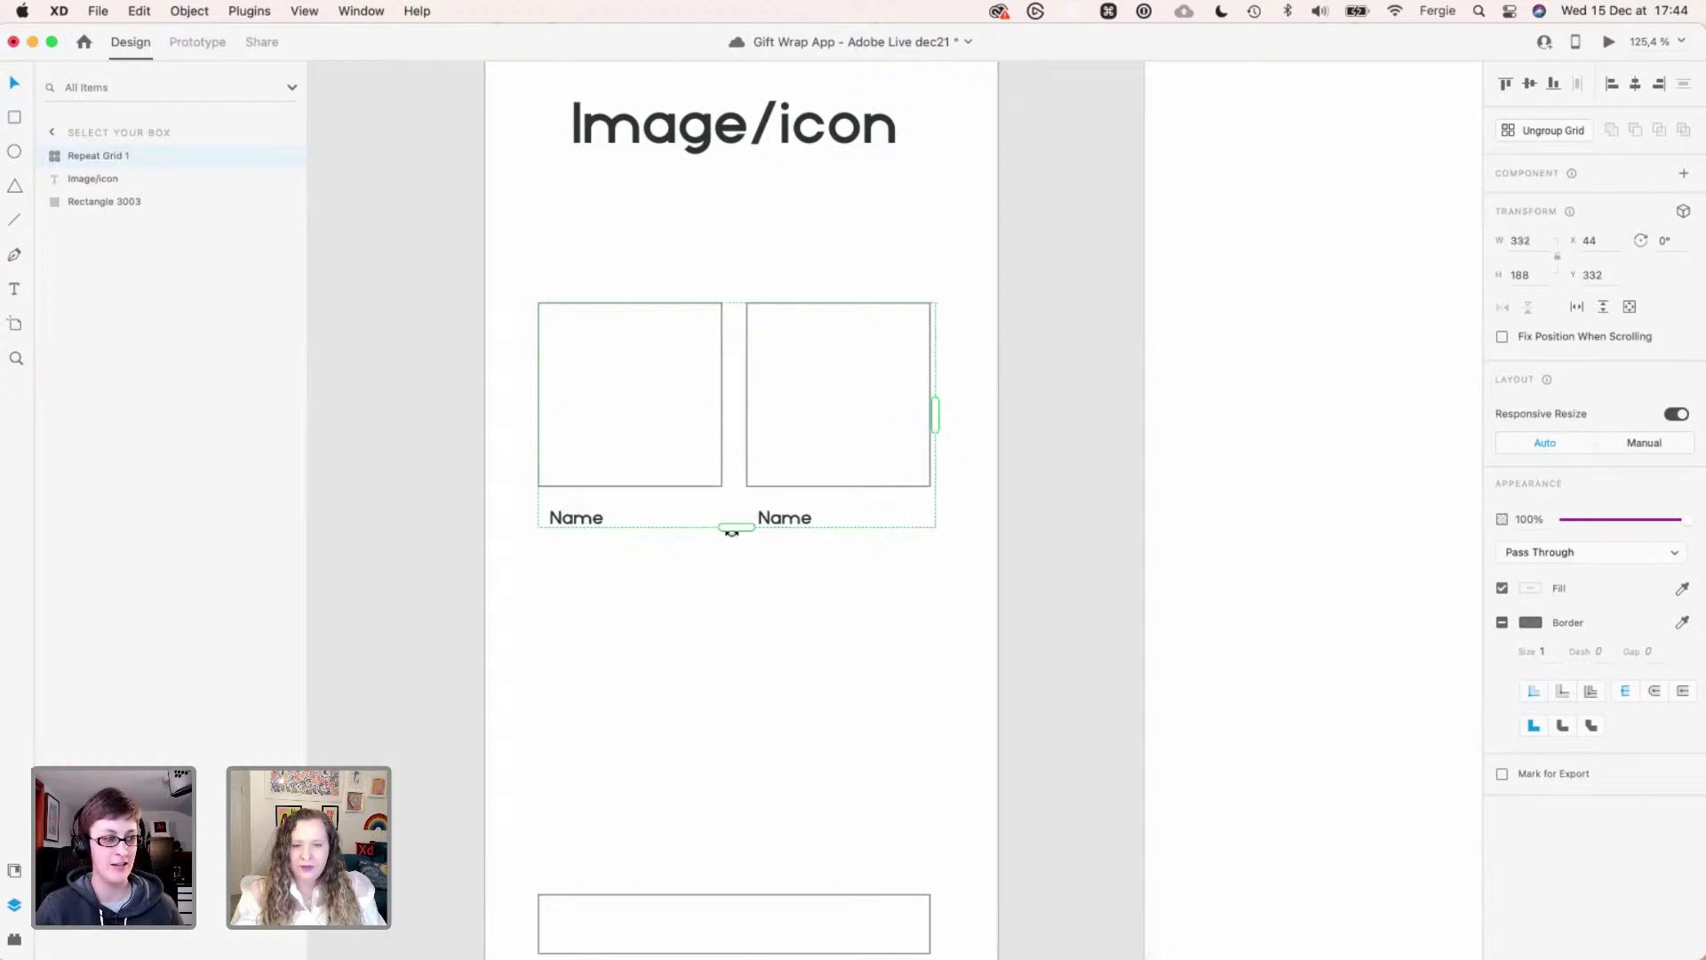
drag(735, 528, 720, 882)
- Shorten the repeat grid to two full rows of boxes and position it at Y 348, above the bottom rectangle
drag(662, 720, 658, 599)
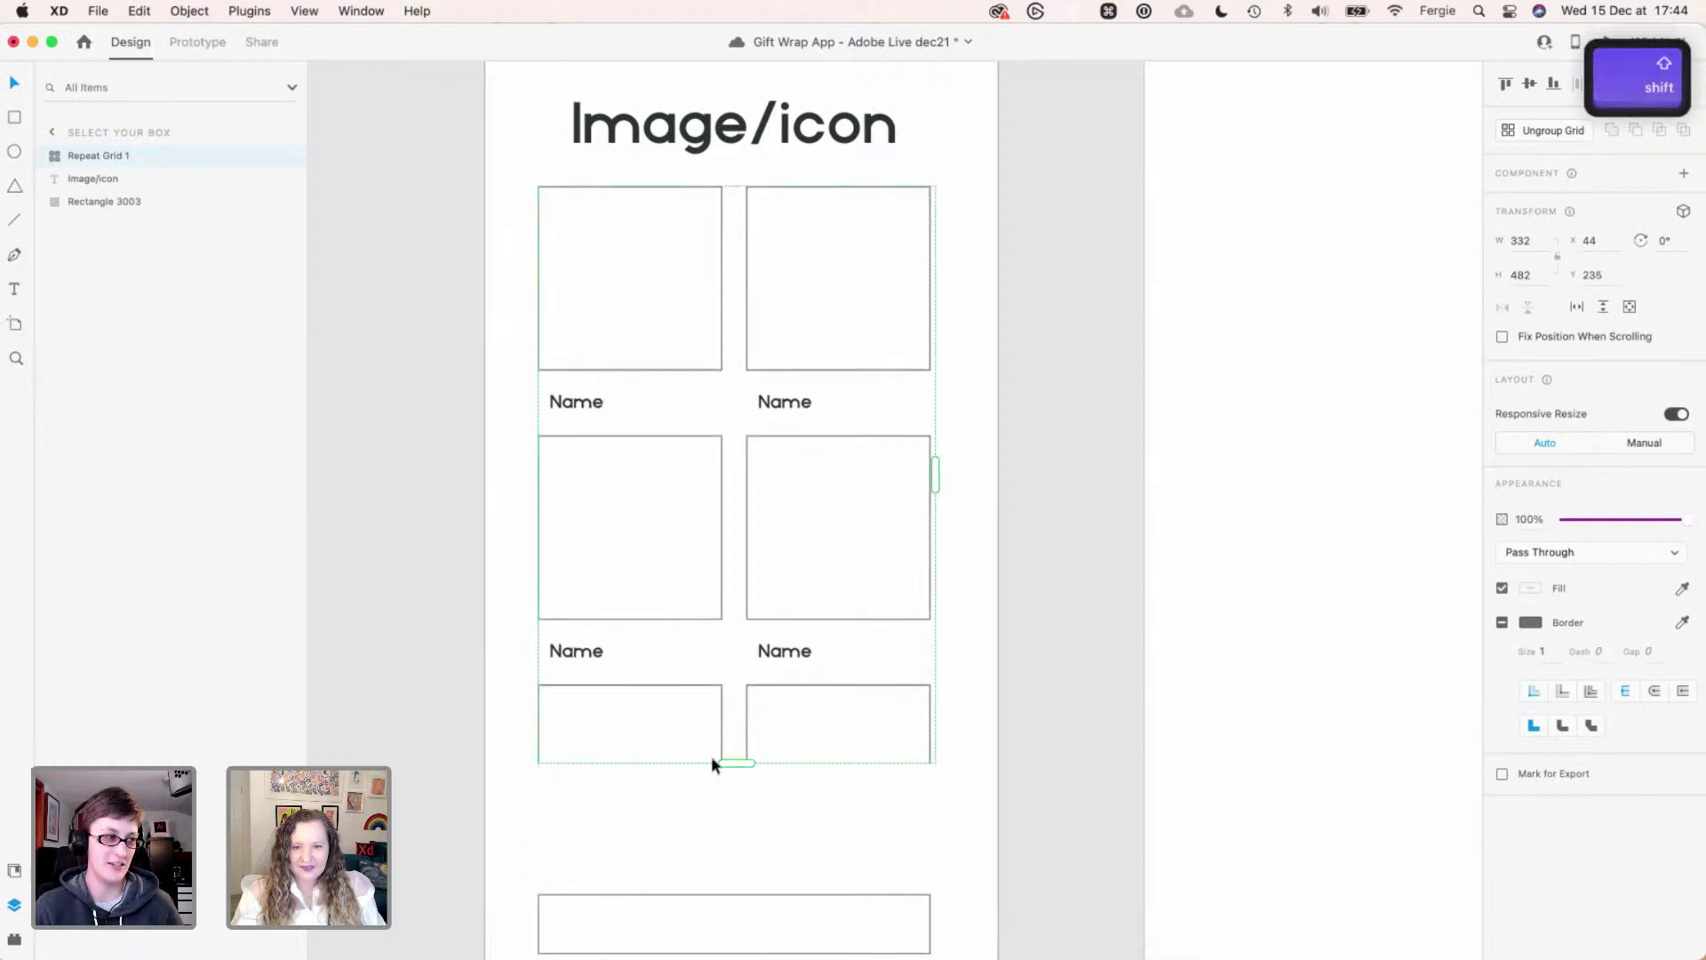
drag(736, 762, 748, 670)
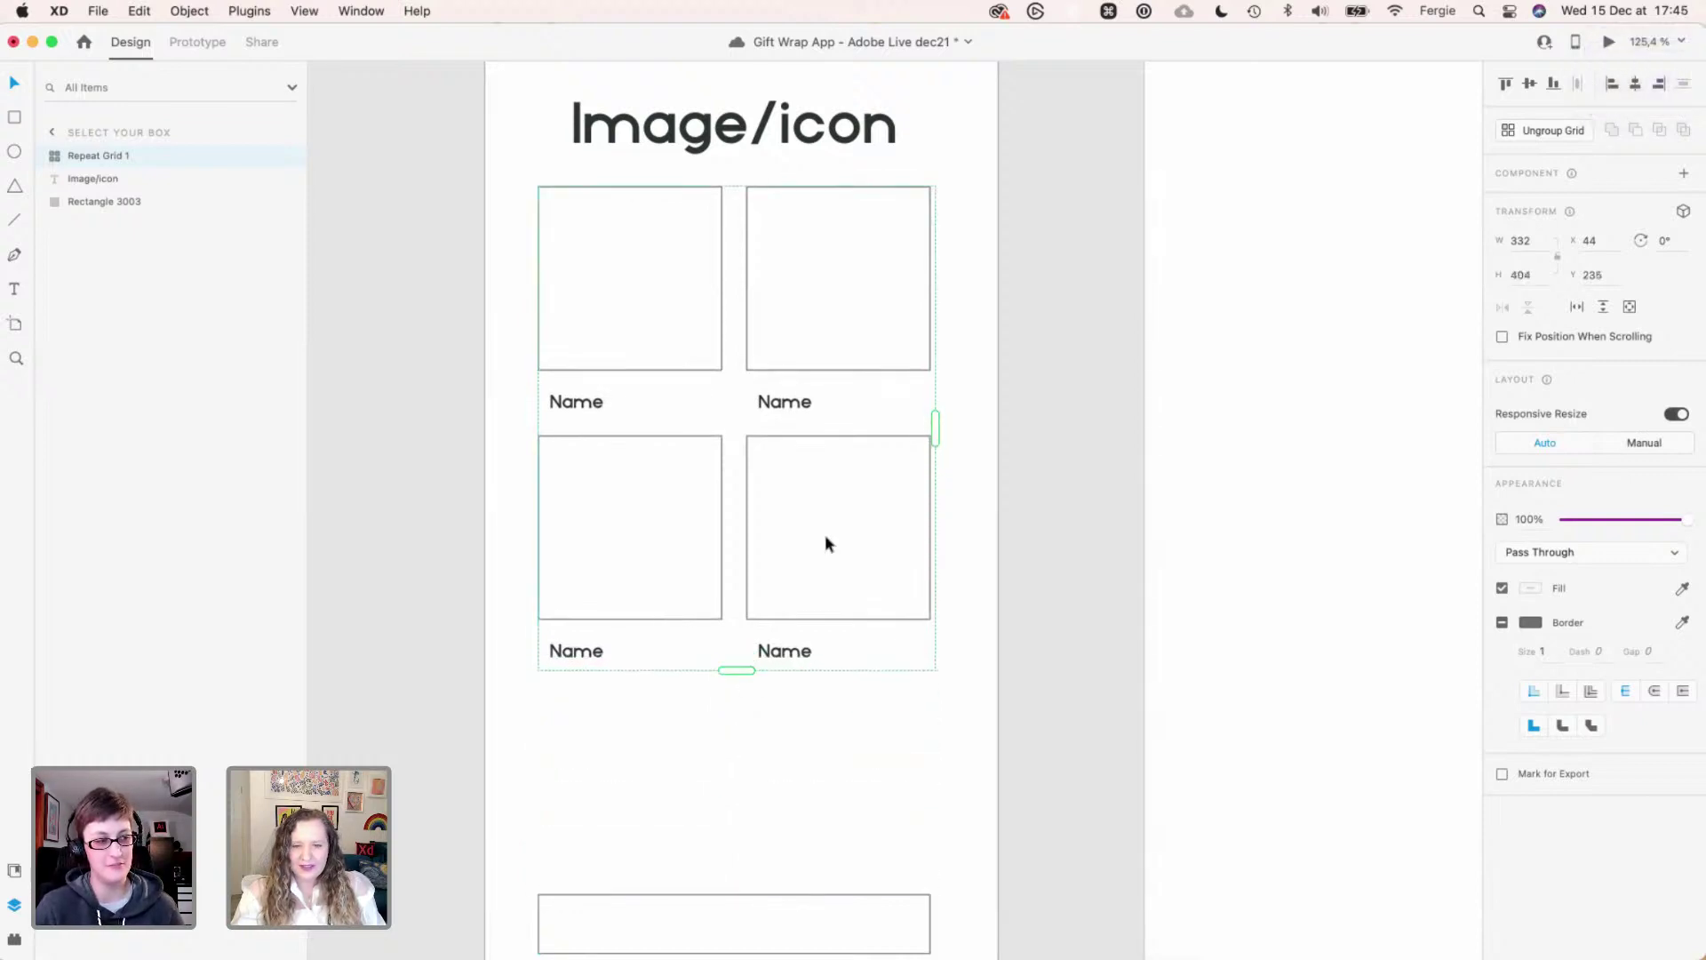
drag(825, 544, 814, 679)
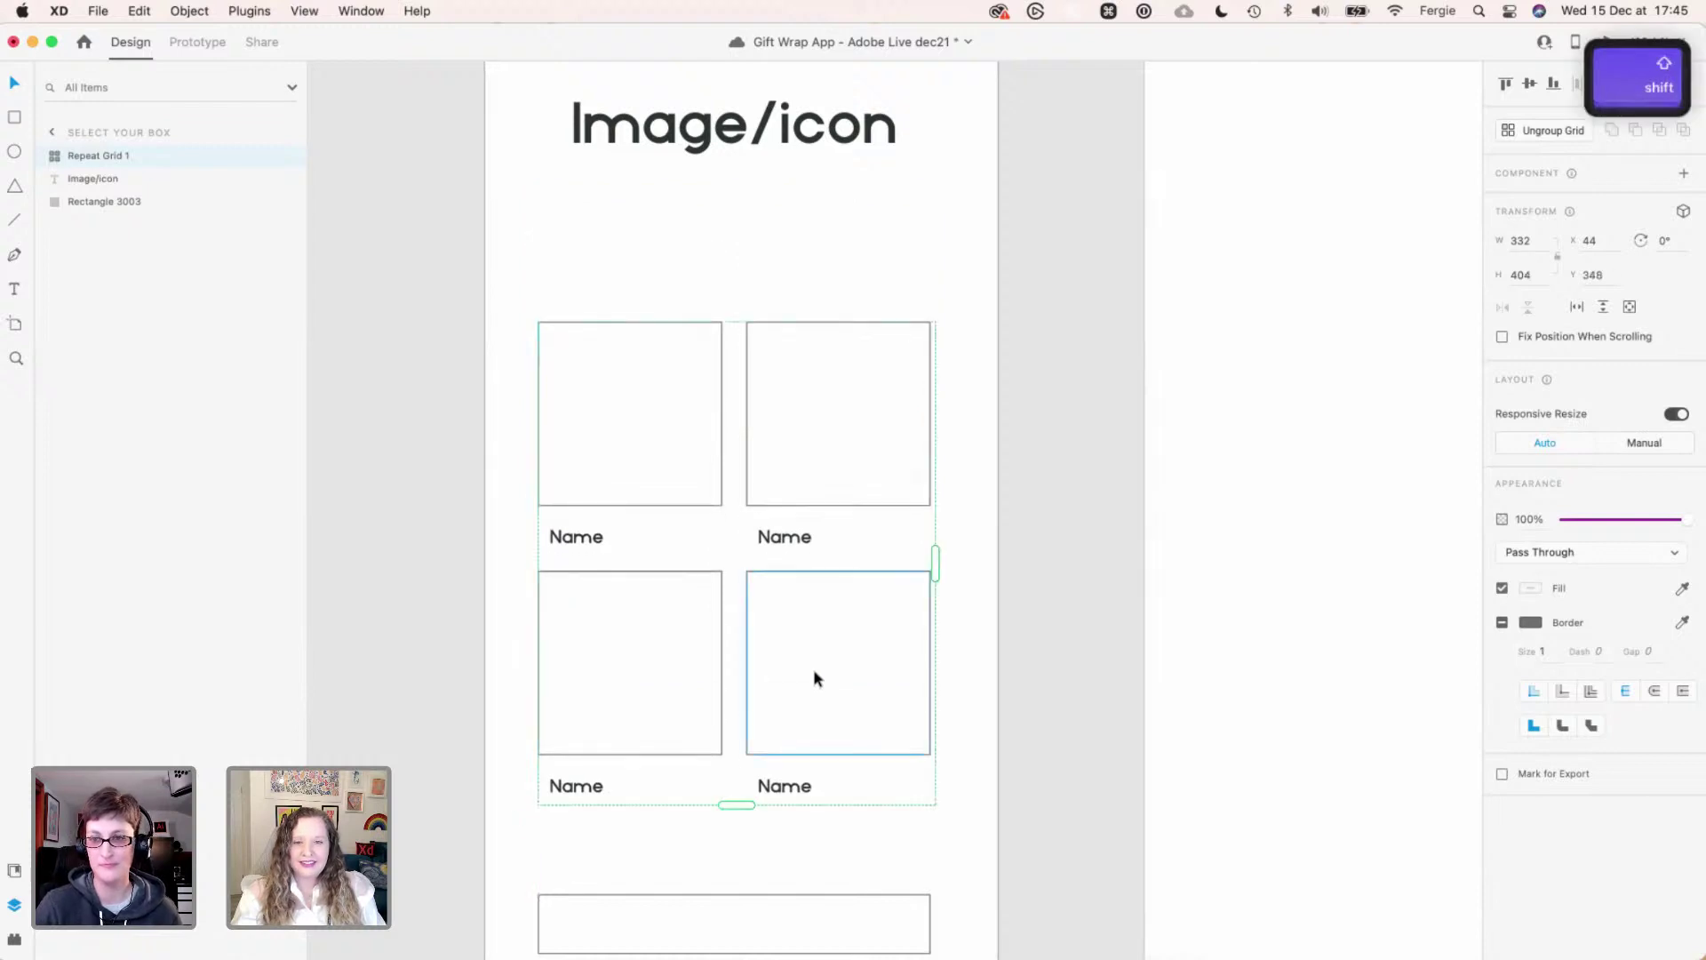
- Trim the repeat grid's right edge close to the second column, to a width of 329
scroll(813, 678, down, 2)
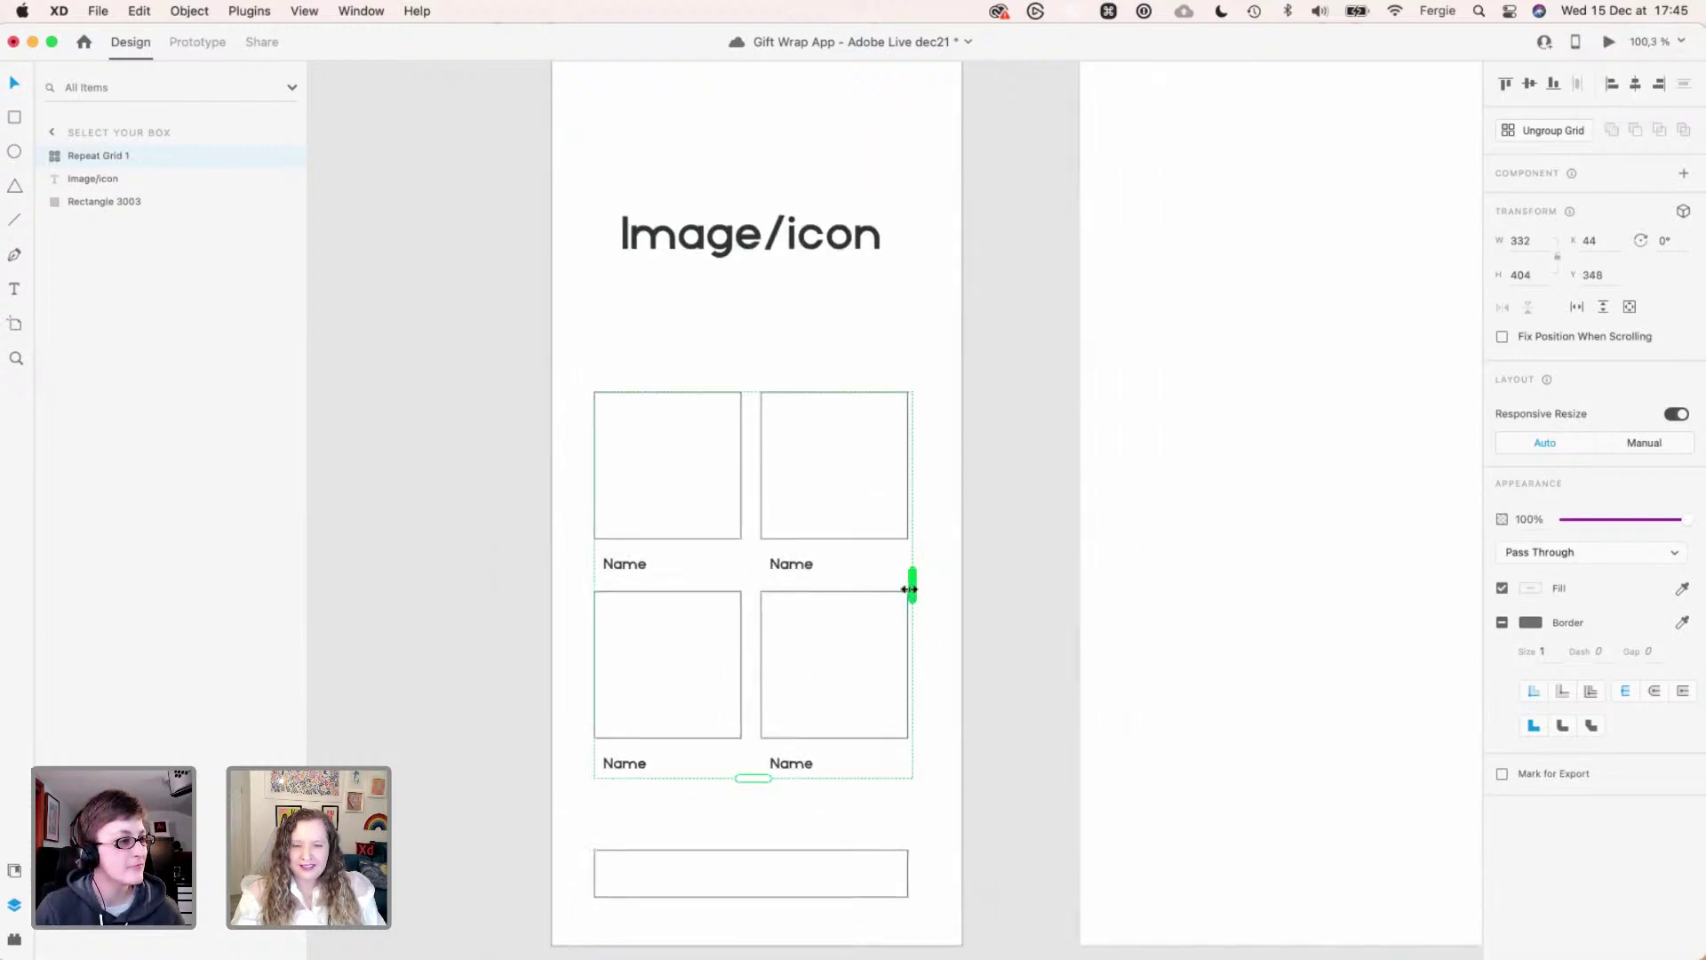
scroll(907, 585, up, 5)
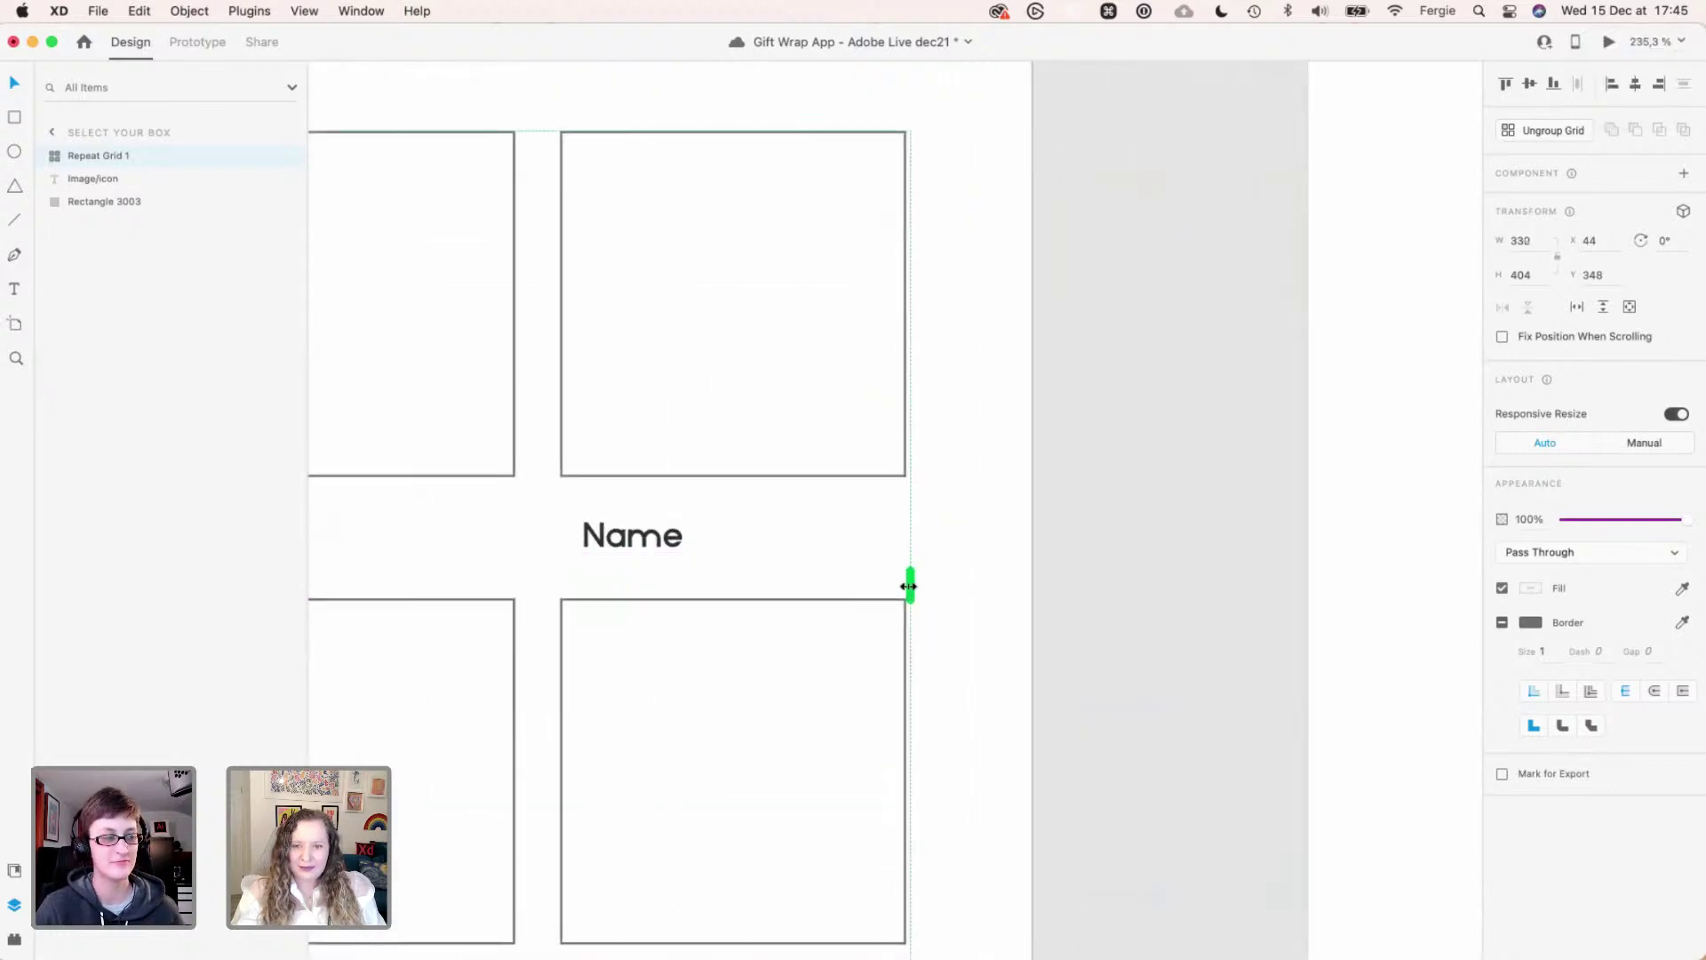
click(937, 604)
scroll(938, 604, down, 3)
click(797, 643)
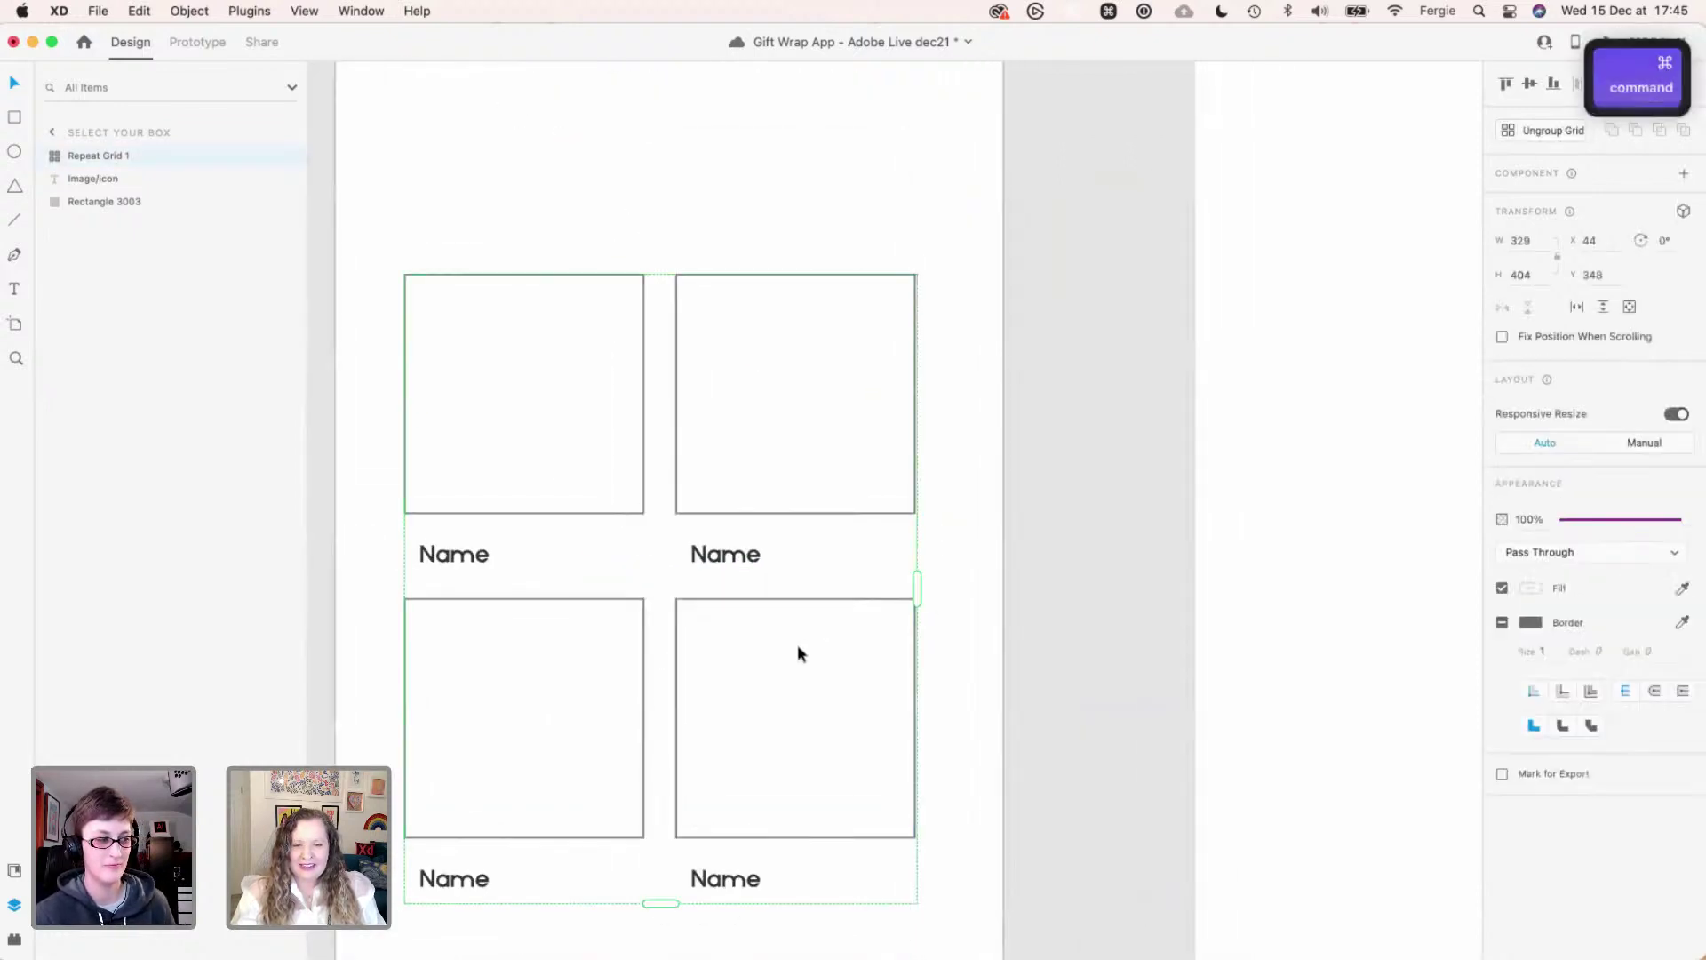
- Move the repeat grid of labelled boxes to X 50 and raise it slightly, farther from the bottom rectangle
drag(797, 643, 802, 644)
scroll(855, 601, down, 5)
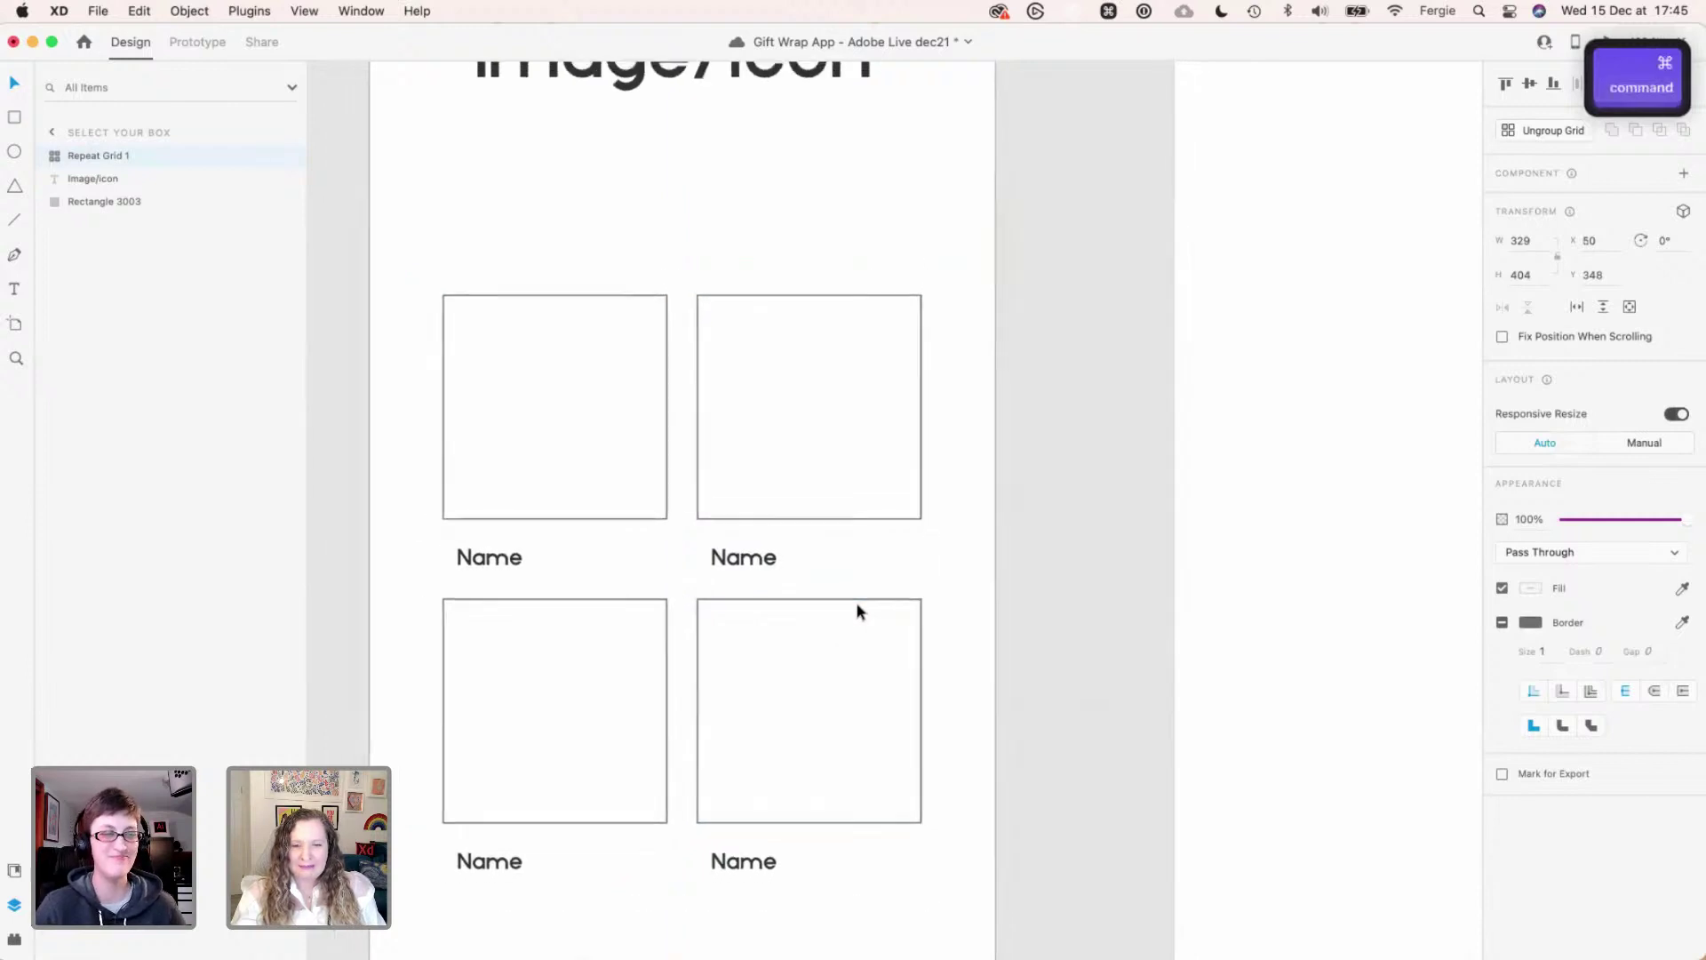
scroll(856, 601, down, 1)
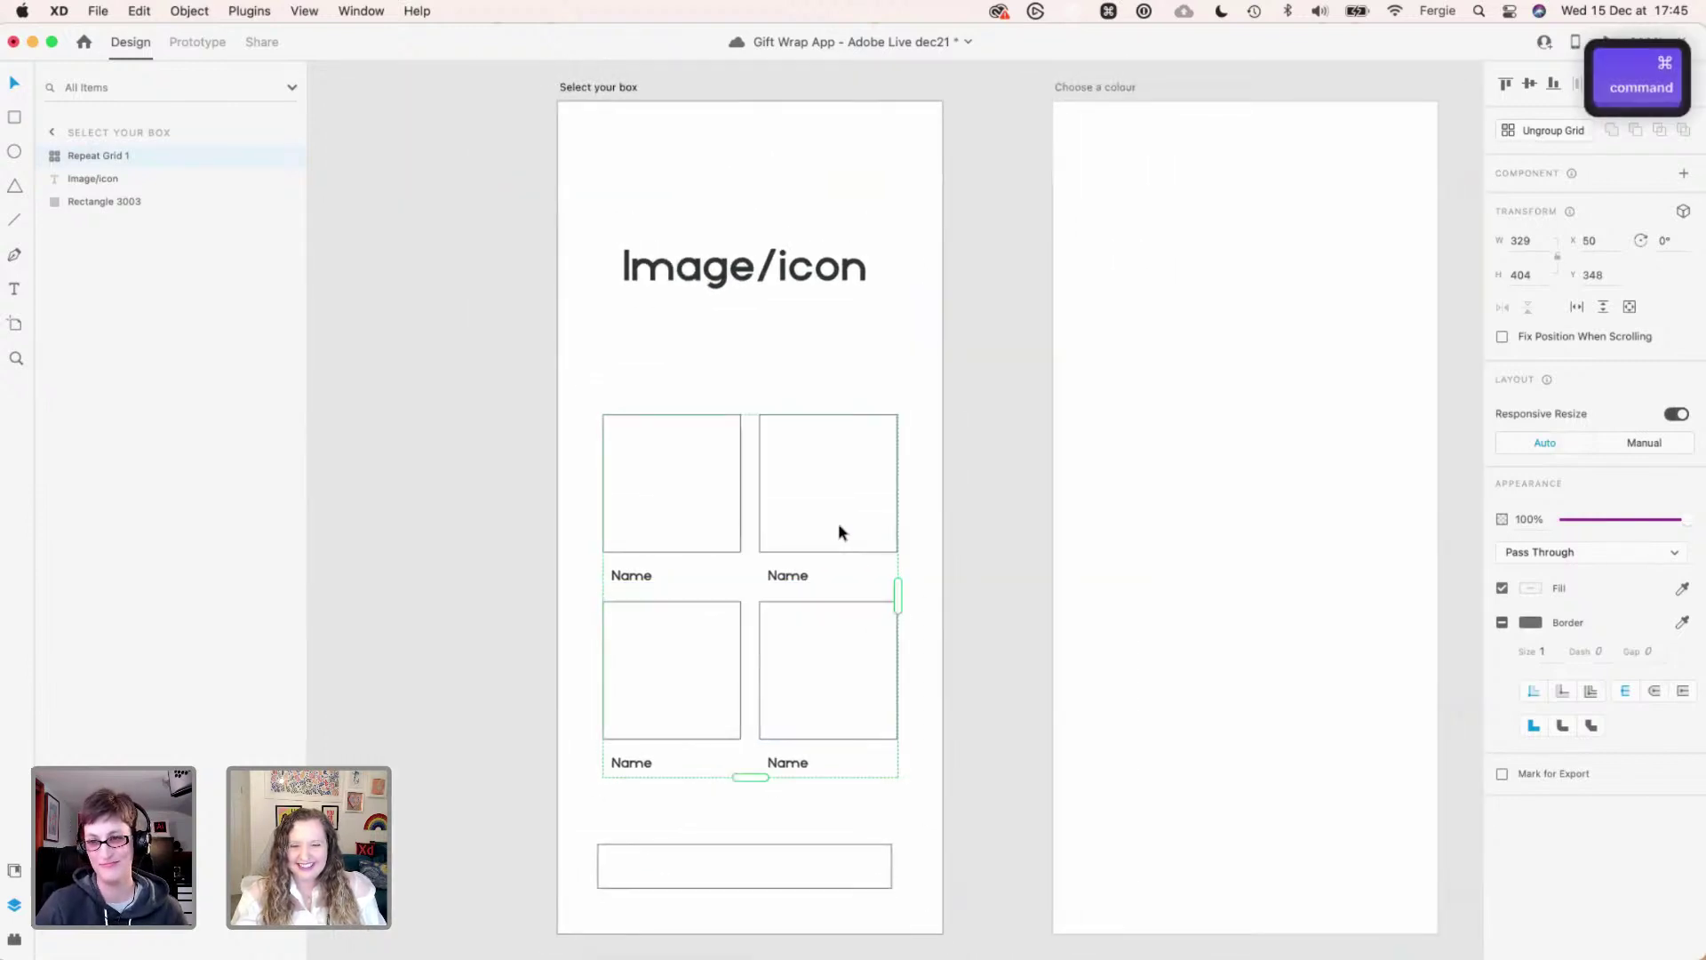
drag(839, 522, 840, 485)
- Raise the "Image/icon" text to about Y 115 and save the document
drag(800, 260, 800, 222)
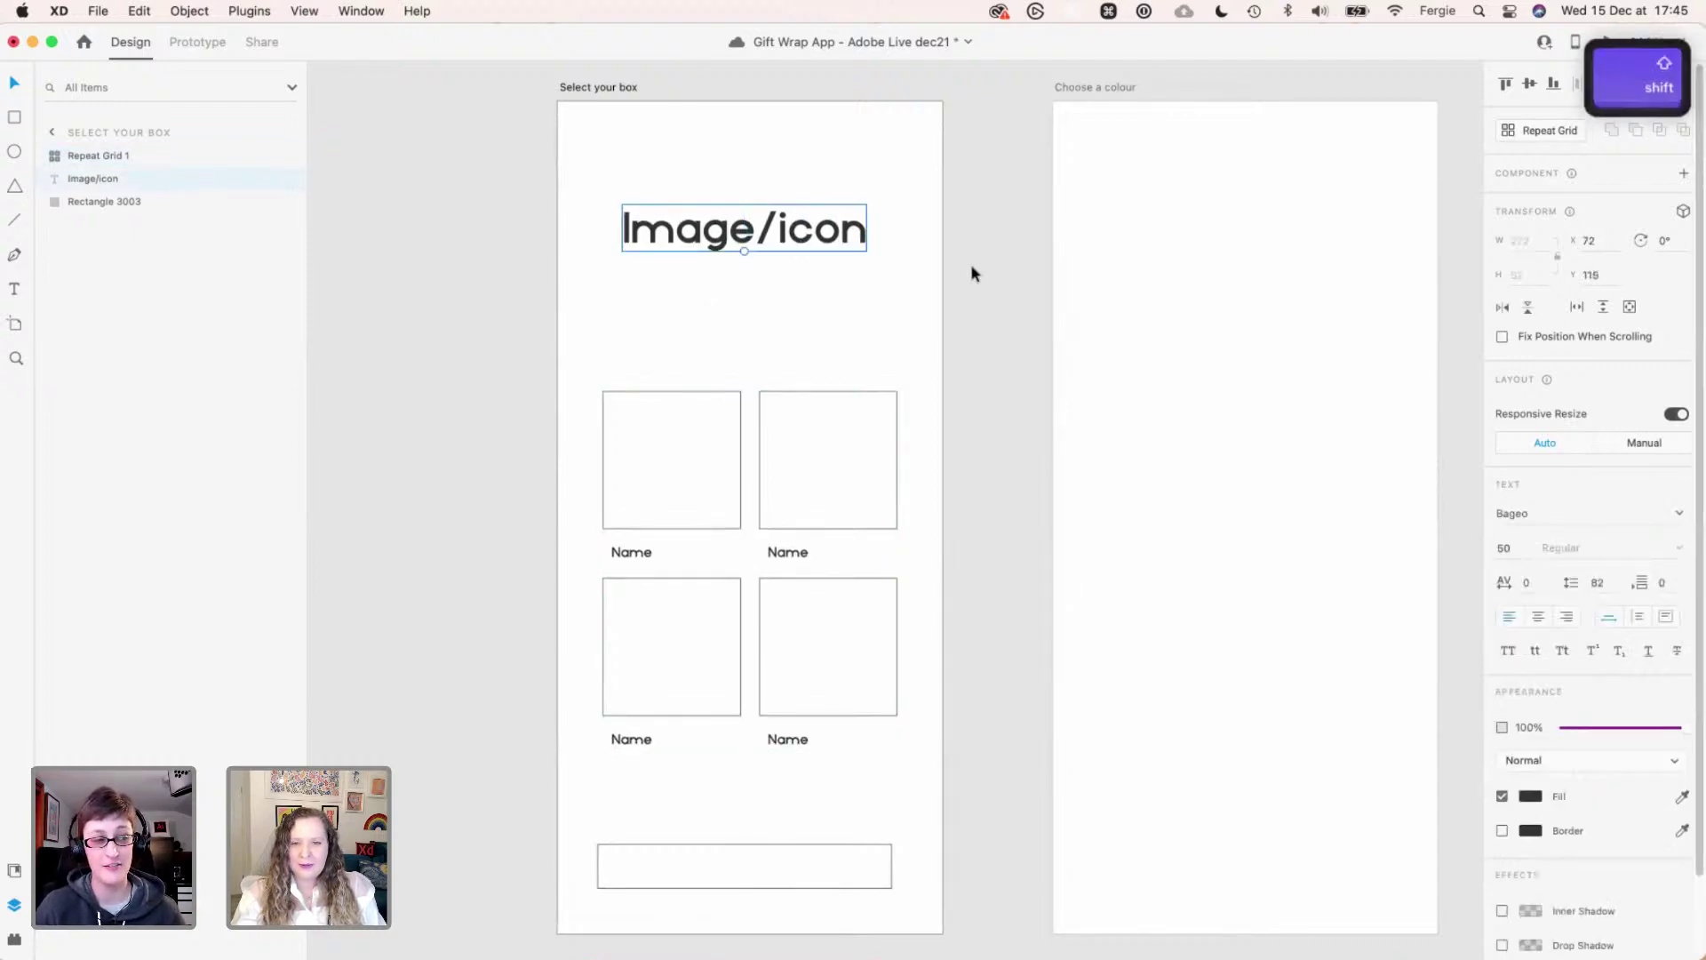
click(971, 264)
click(713, 241)
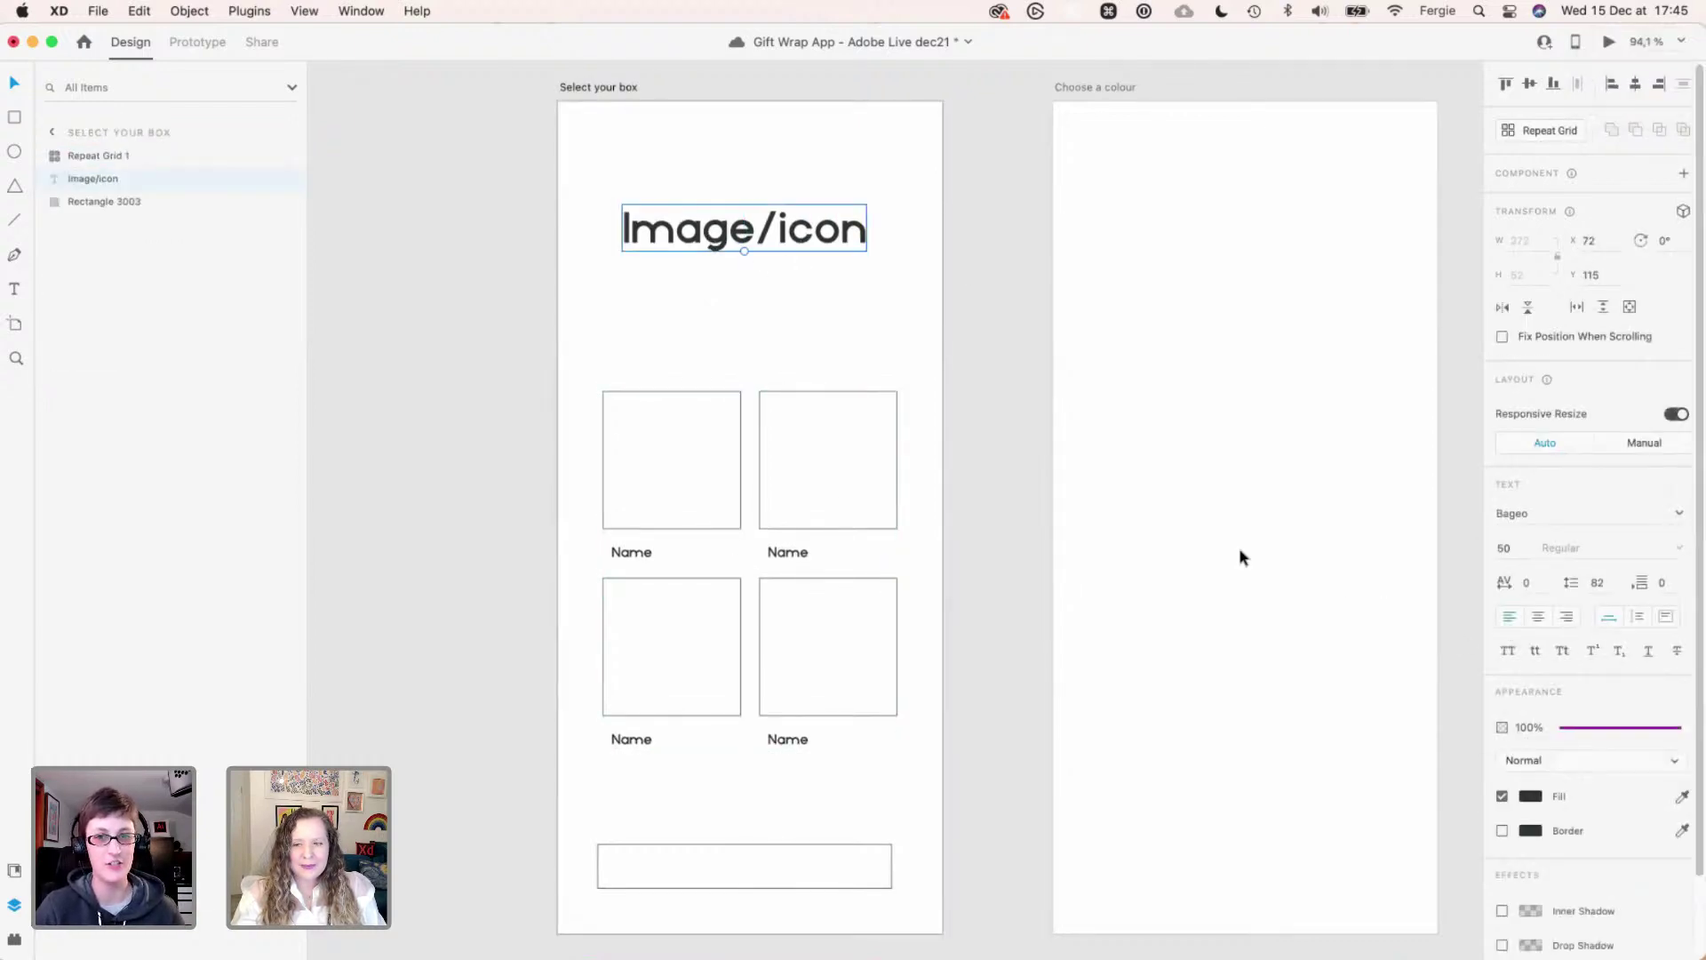
click(999, 444)
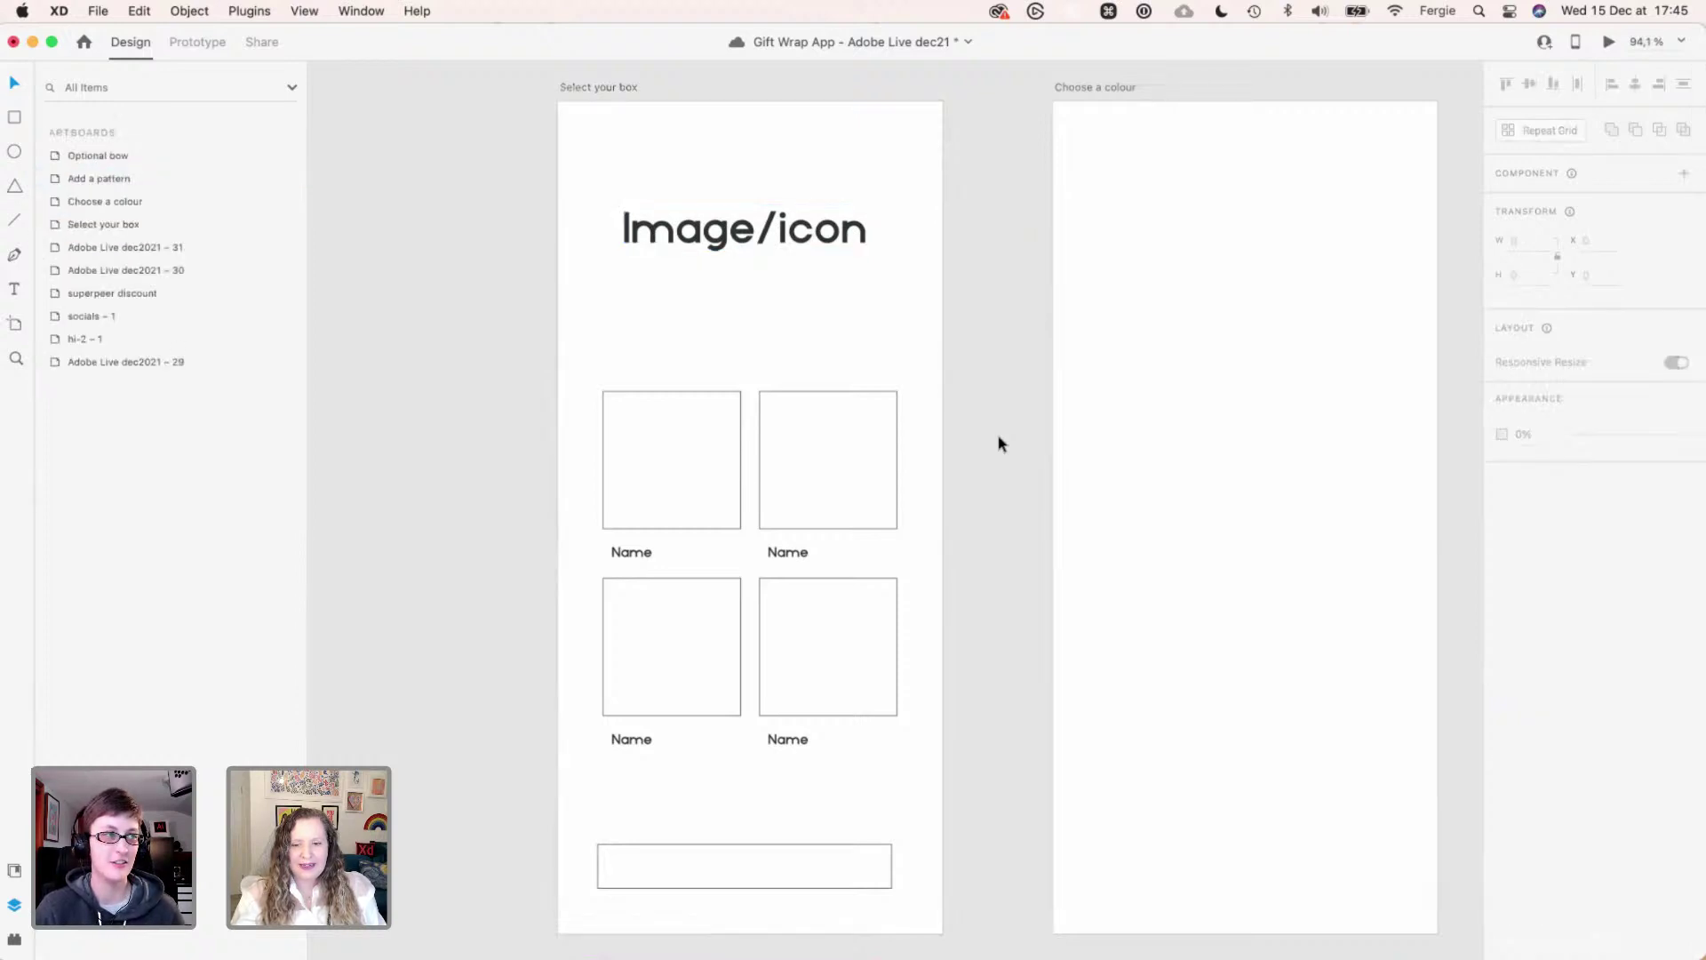
key(space)
drag(1025, 480, 892, 450)
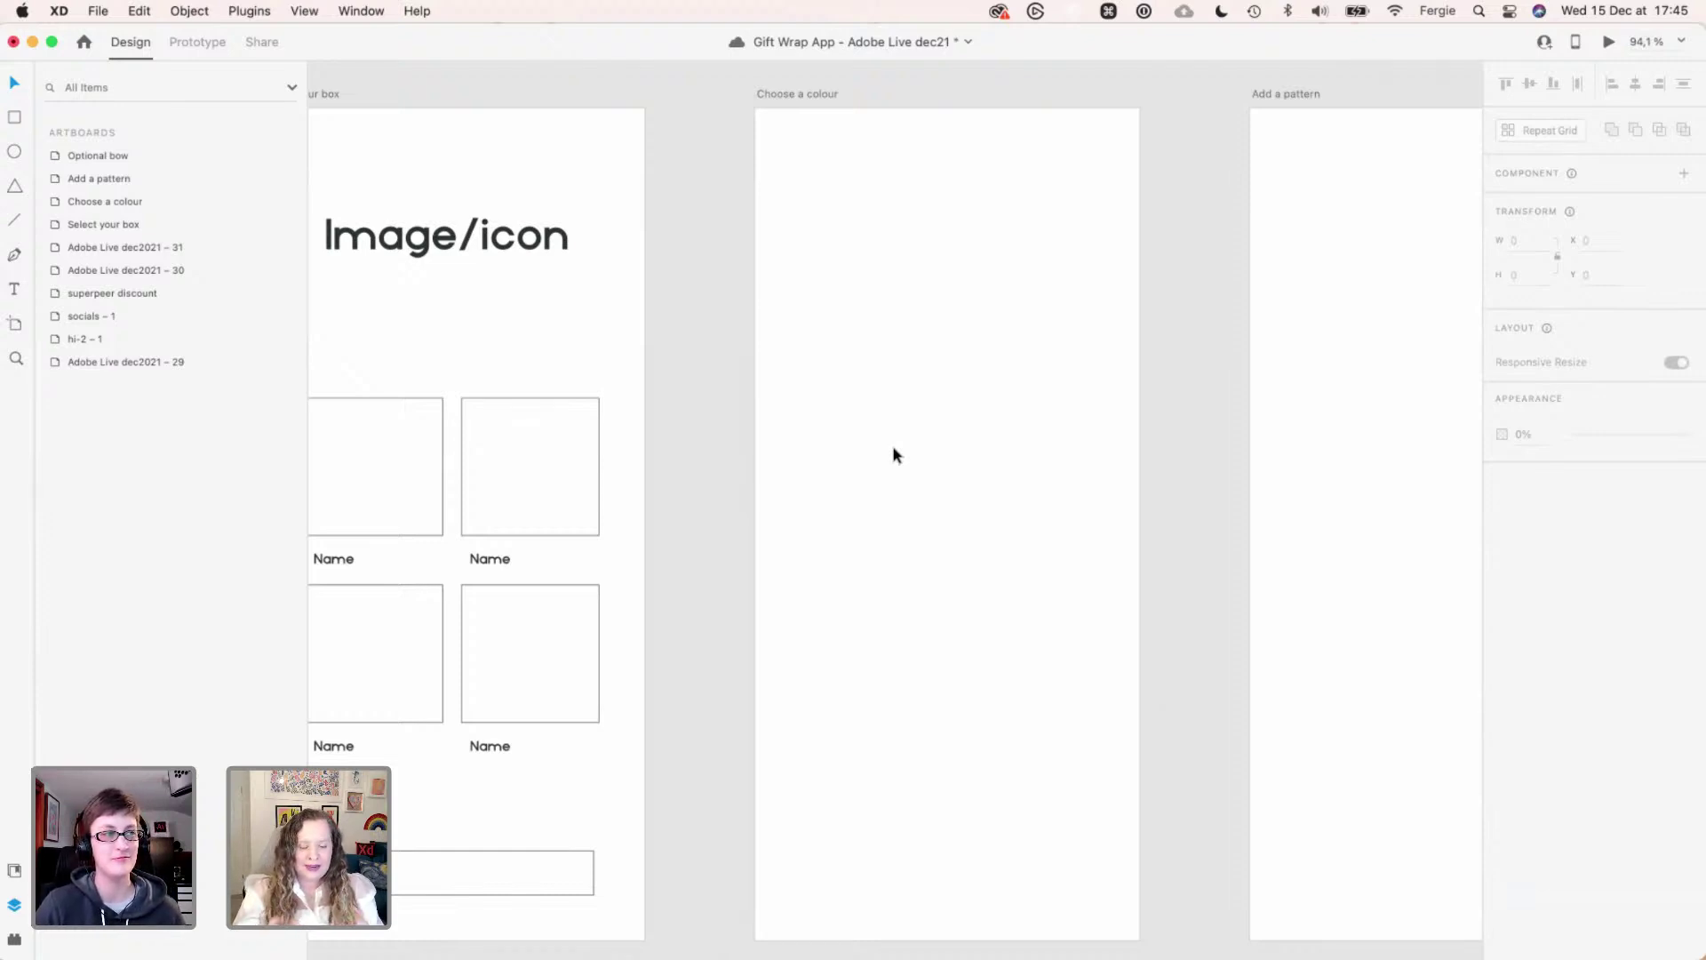
key(cmd+s)
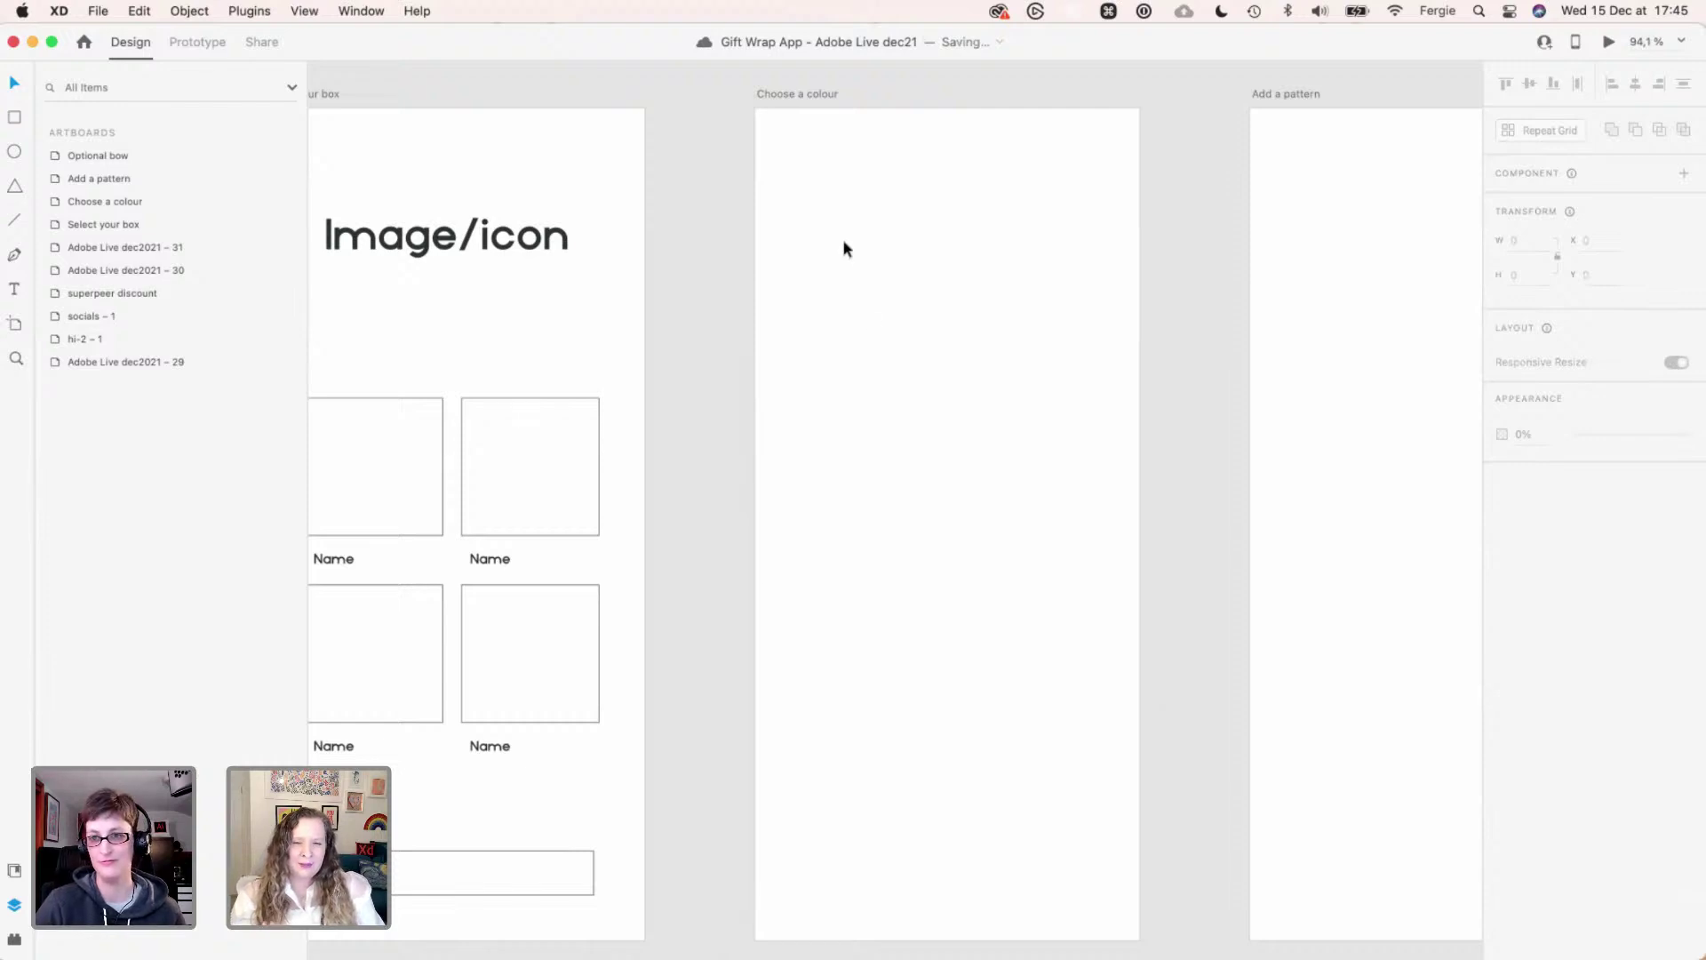
- Draw a circle at about X 48, Y 573 on the "Choose a colour" artboard and set its size to 100 by 100
click(822, 96)
key(space)
drag(960, 449, 960, 456)
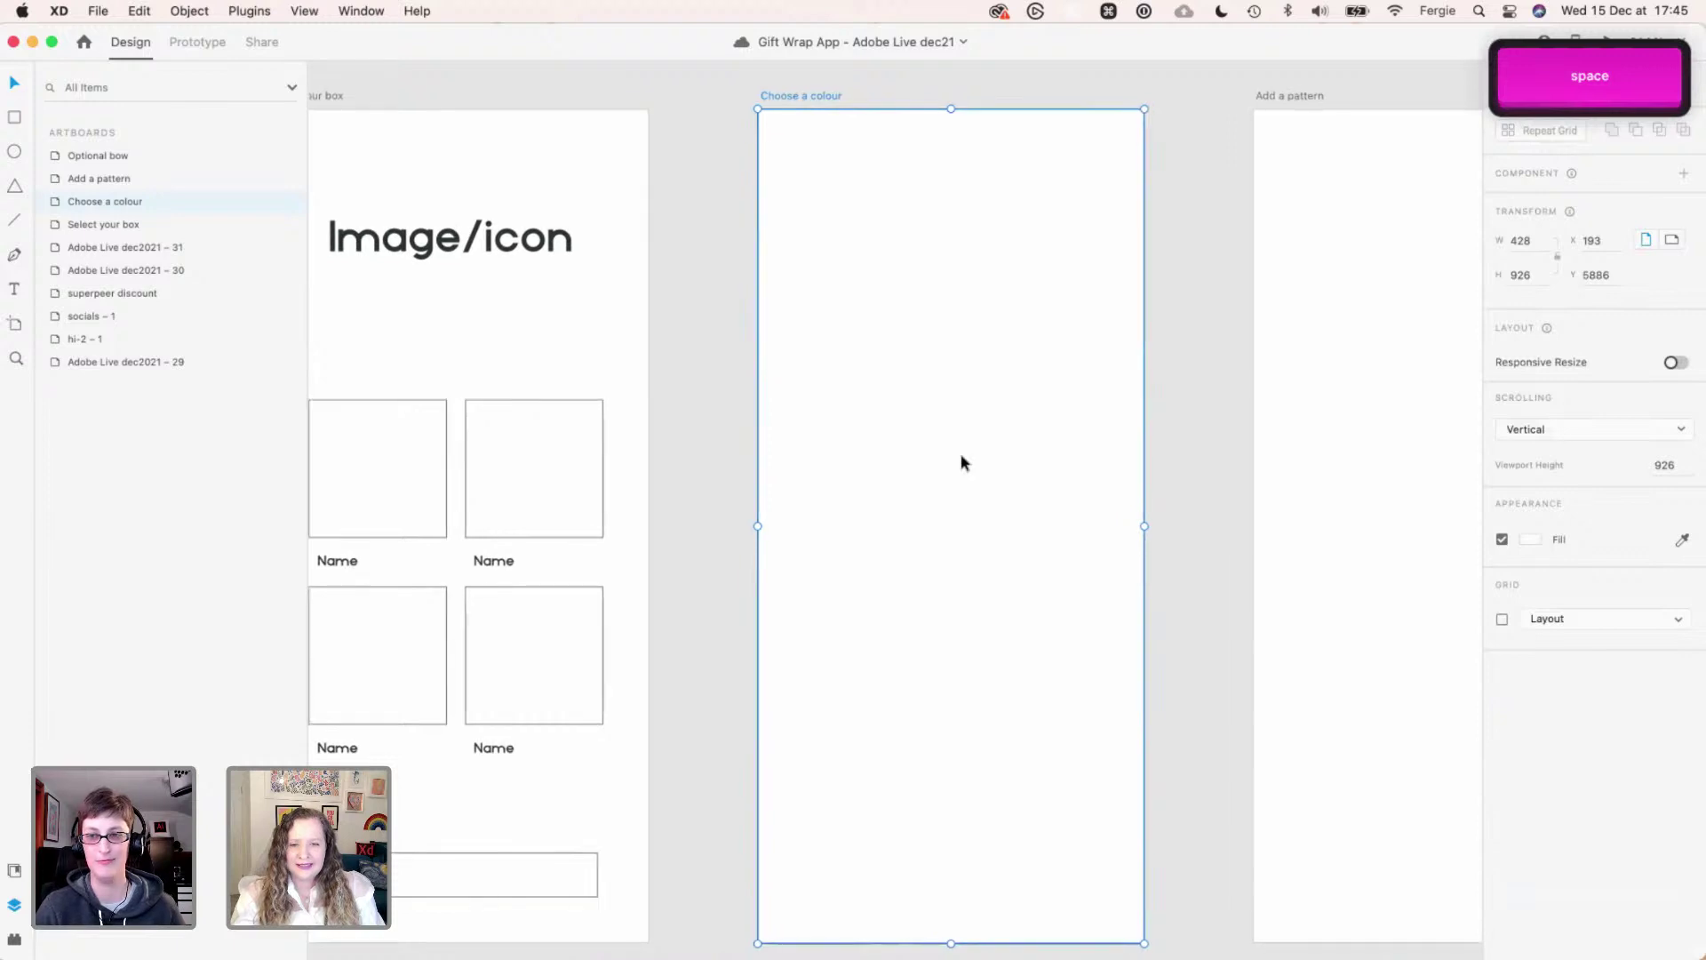
key(e)
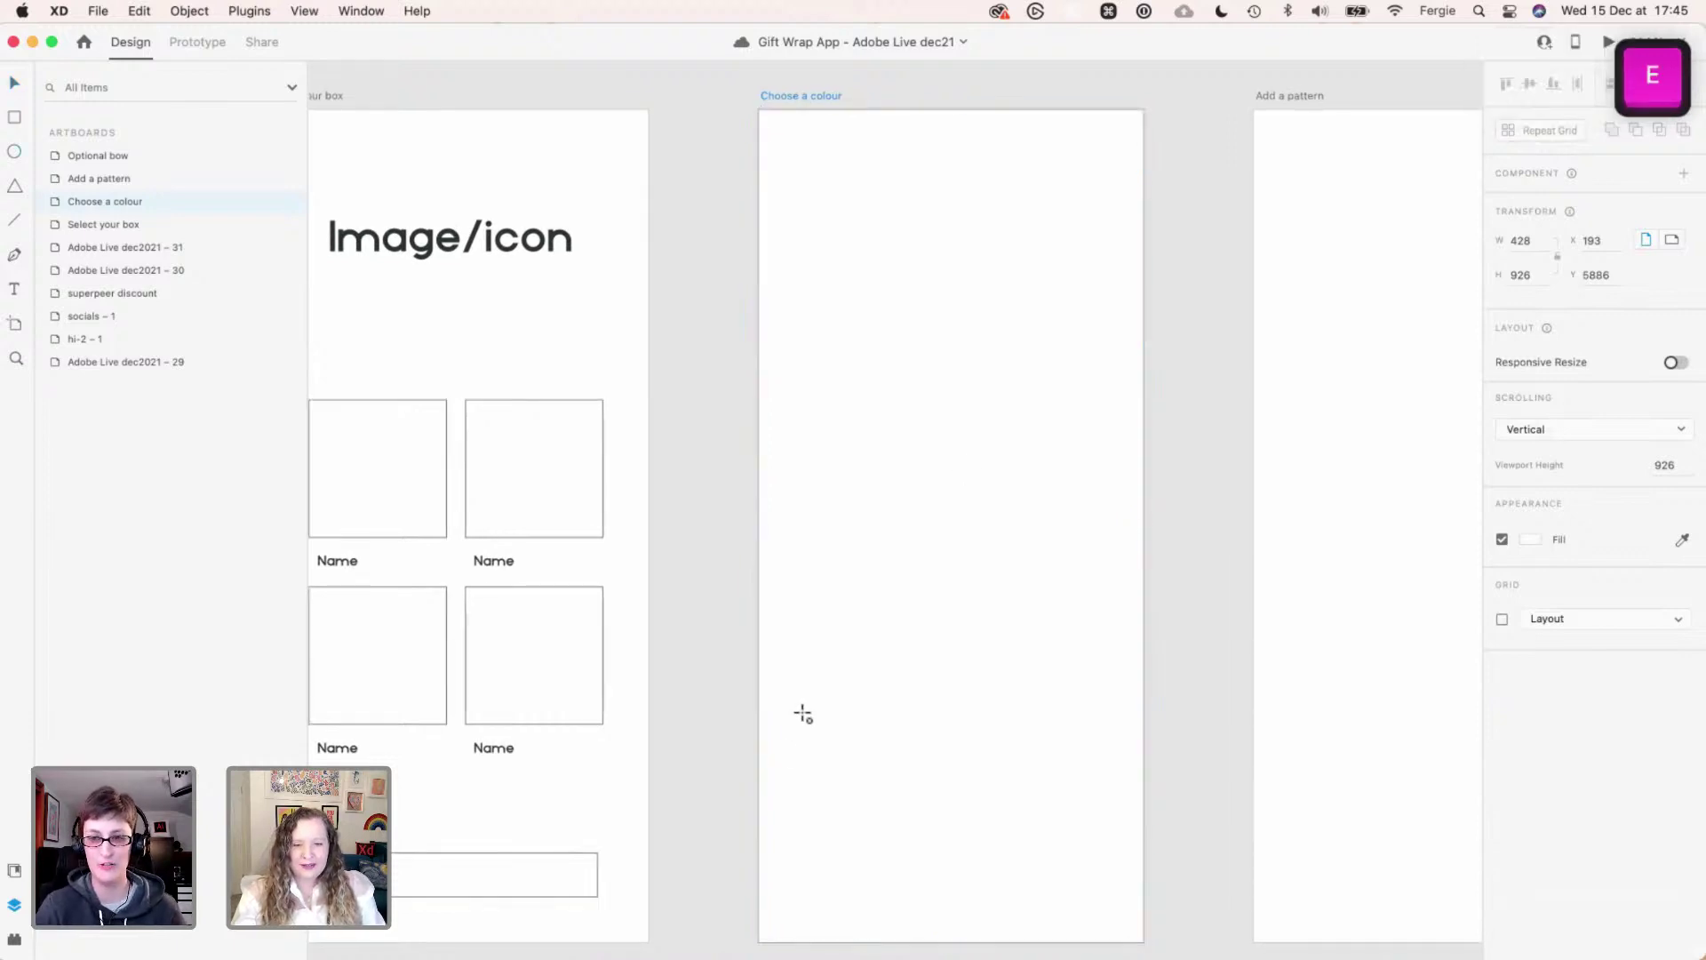
drag(802, 712, 890, 624)
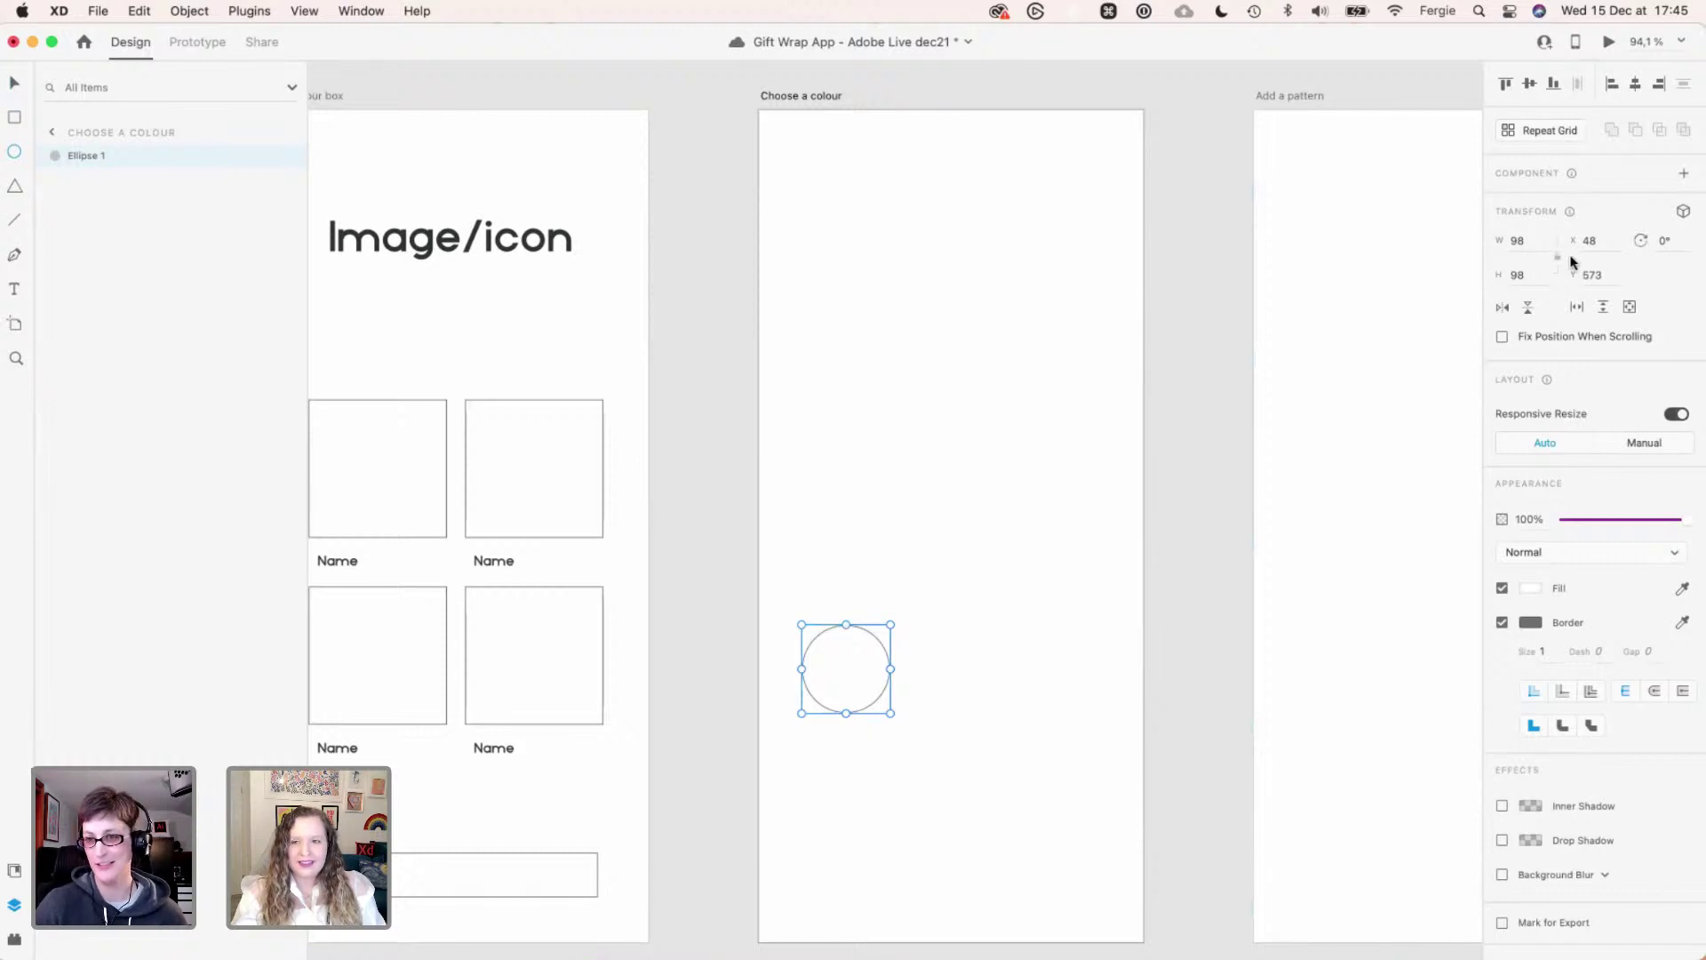
click(1518, 240)
text(100)
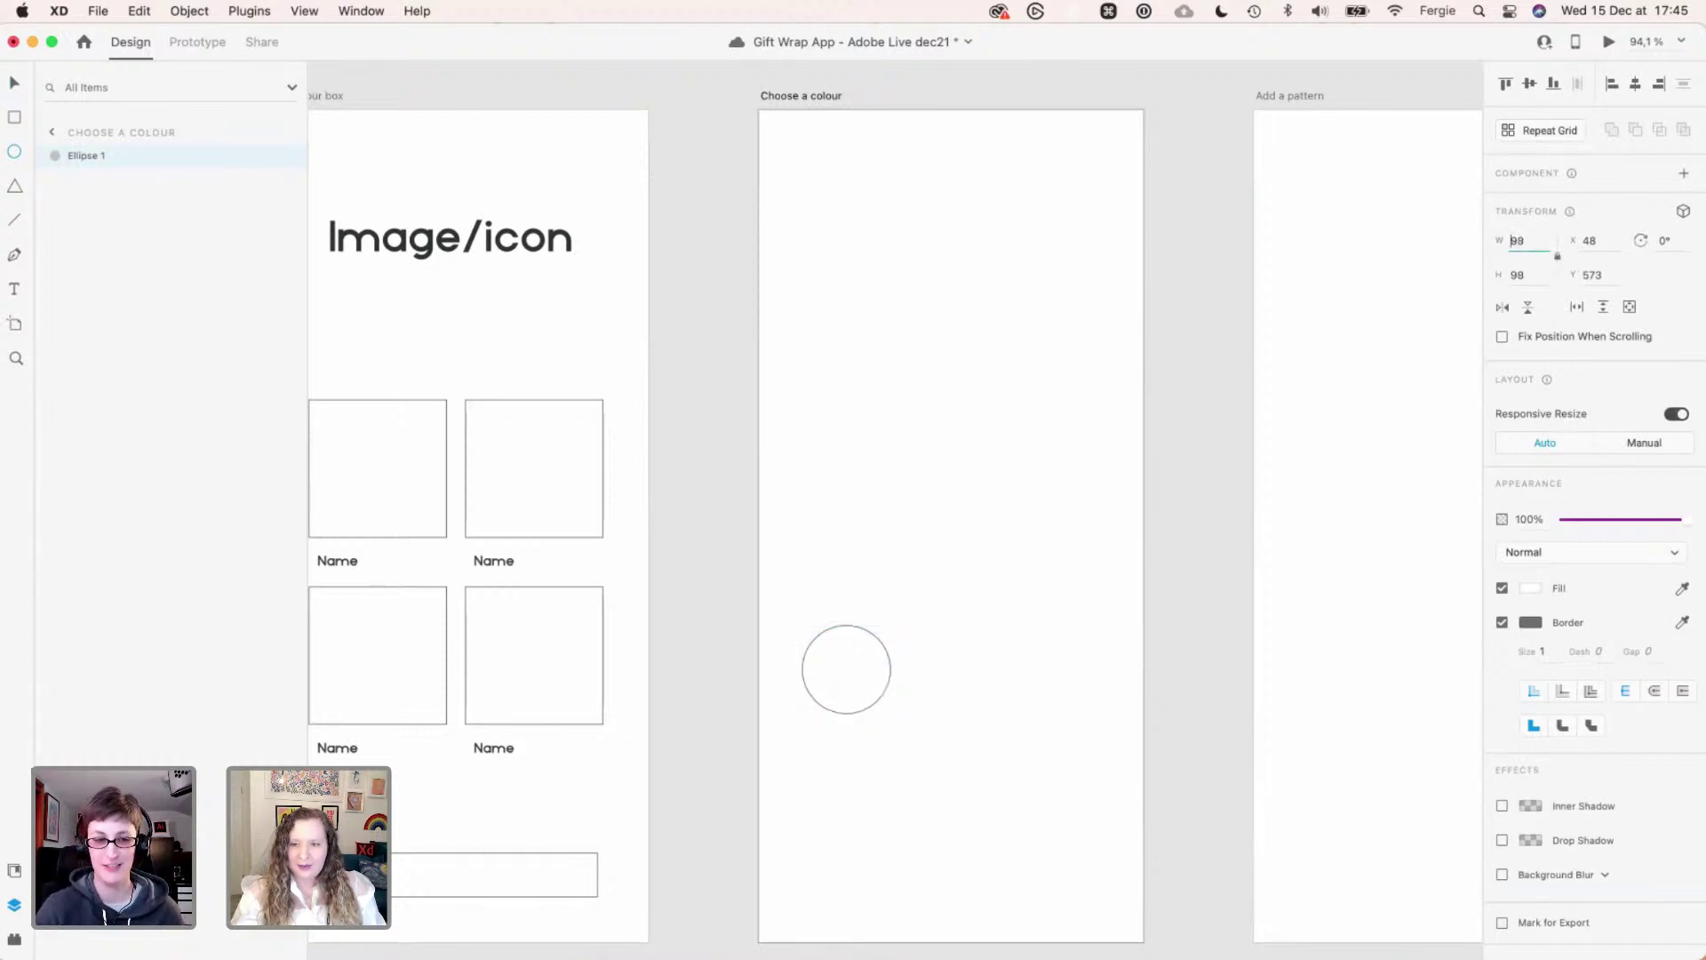
key(Return)
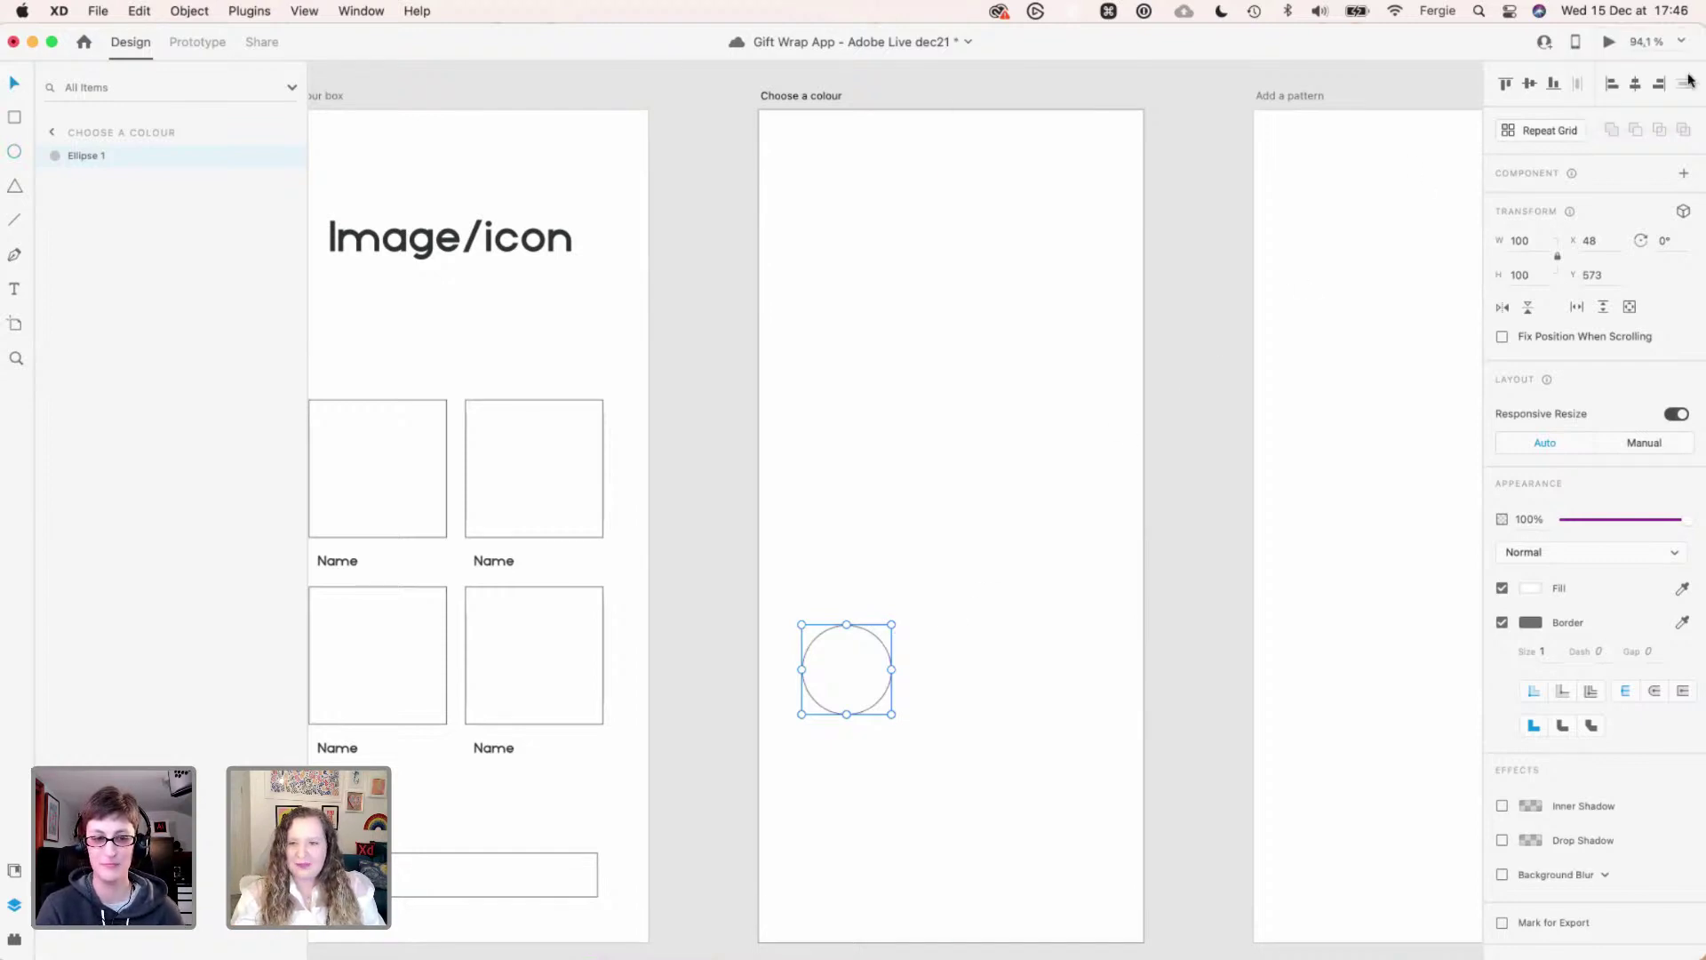
- Turn the circle into a horizontal repeat grid about 371 wide and shrink its circles to 60 by 60
click(1551, 132)
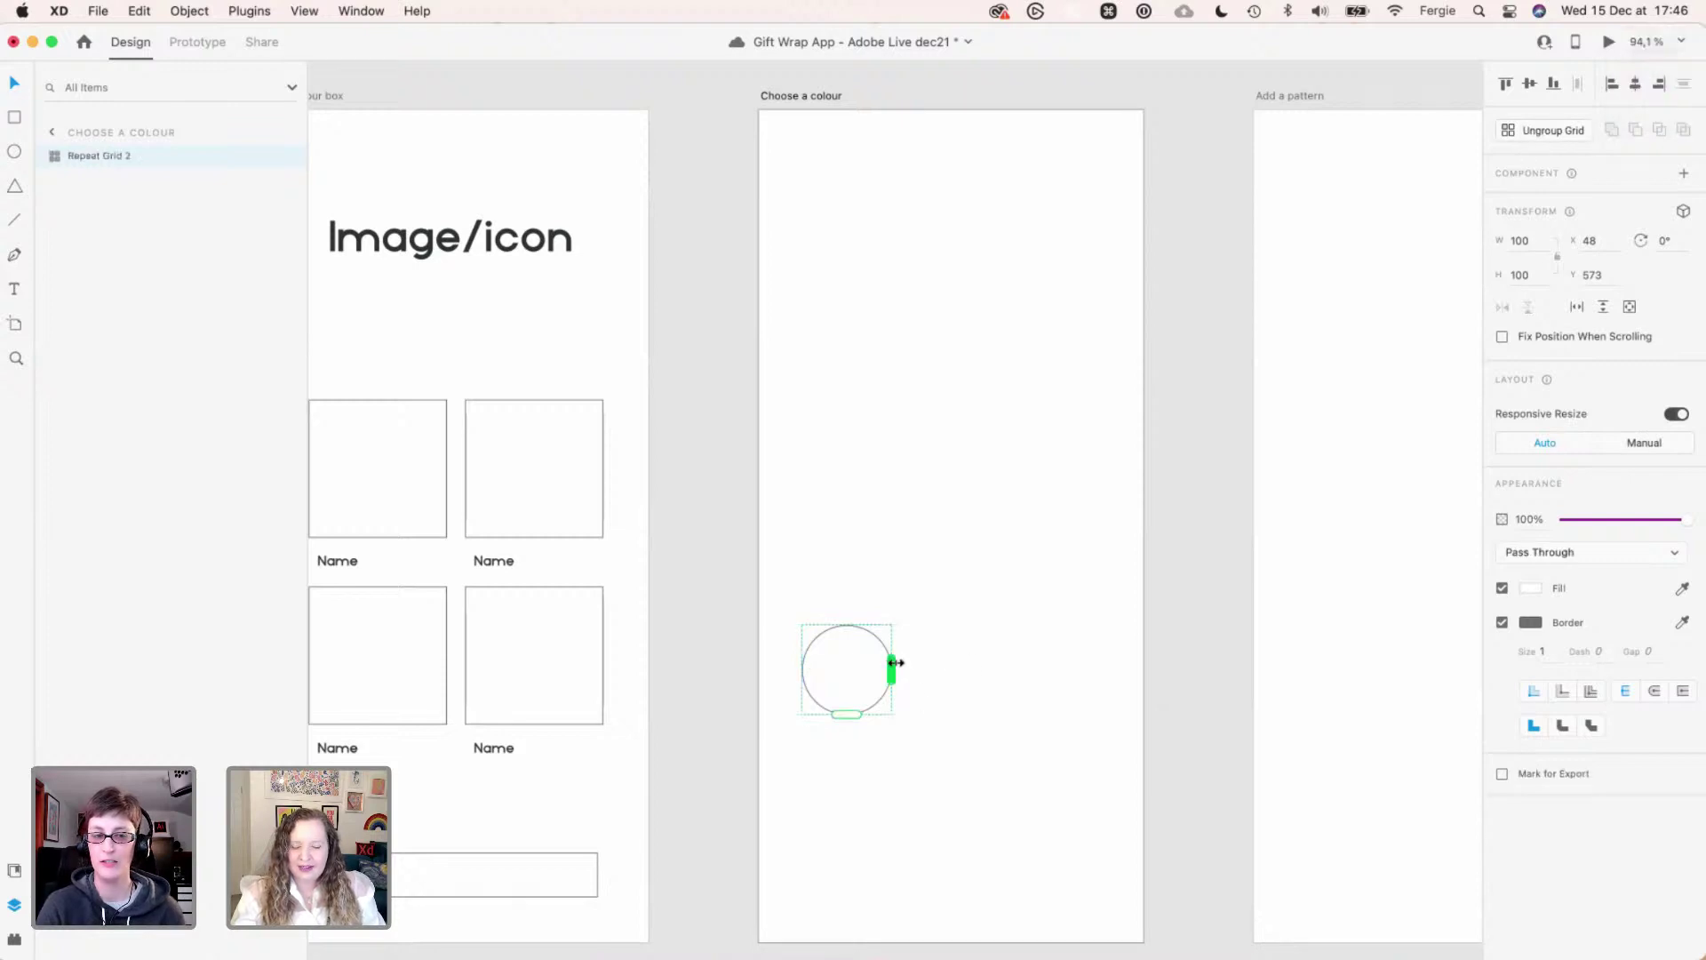
drag(896, 662, 1132, 667)
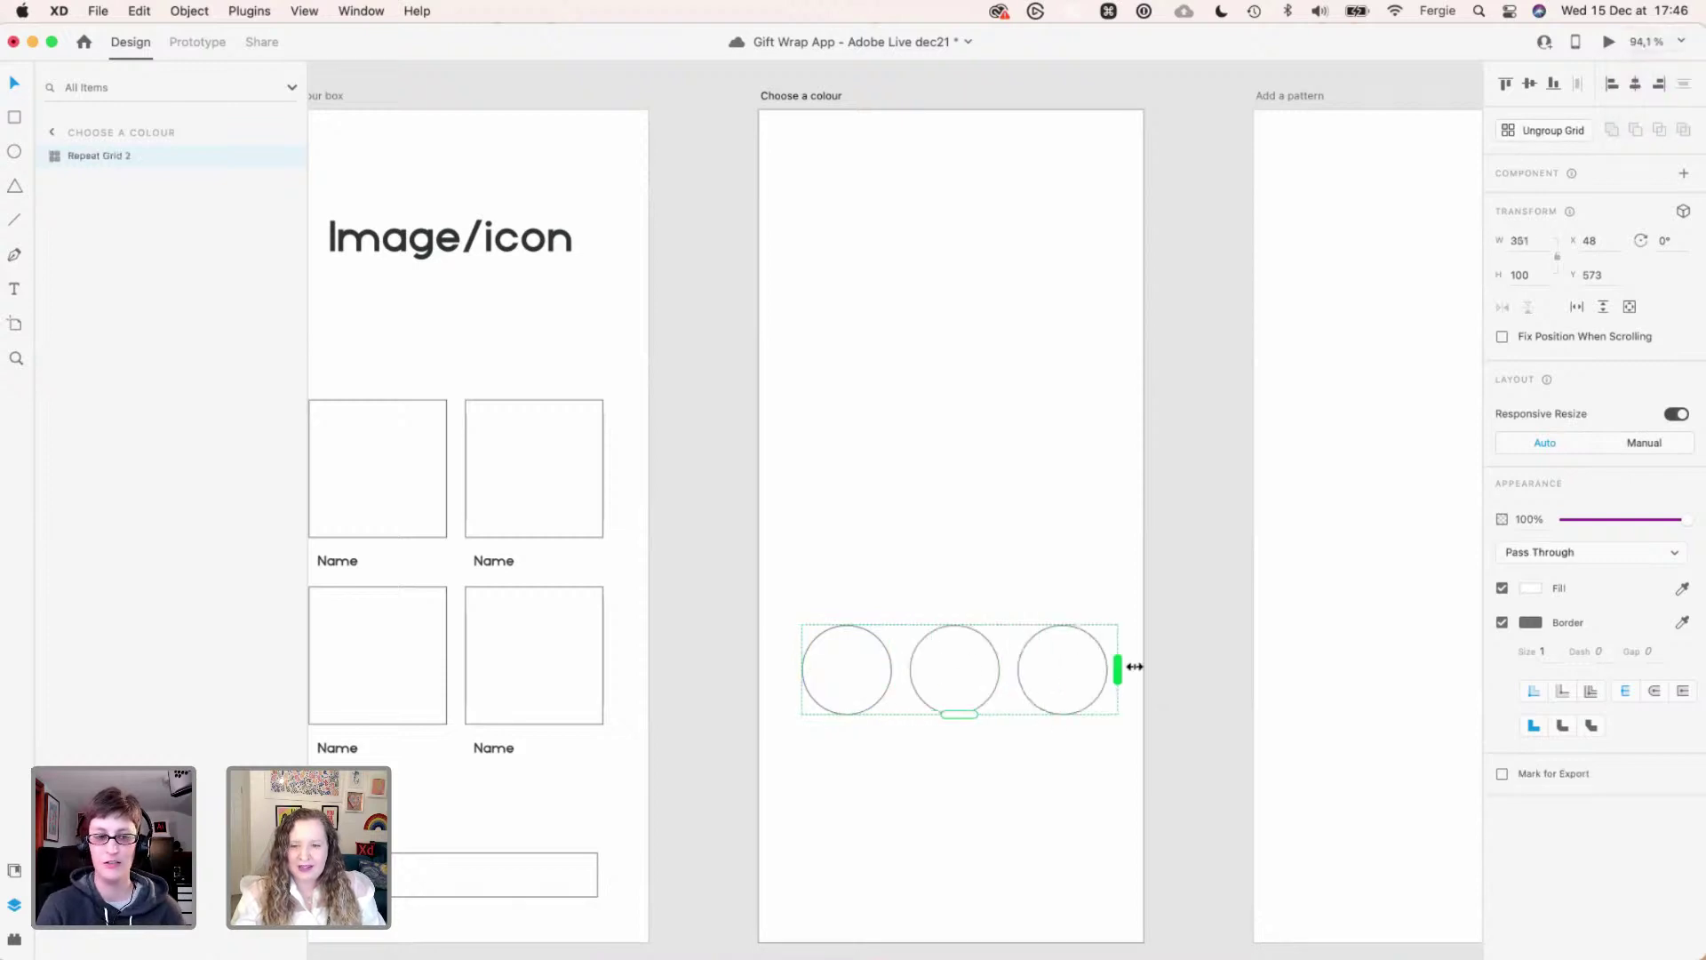
double_click(845, 691)
drag(889, 713, 862, 678)
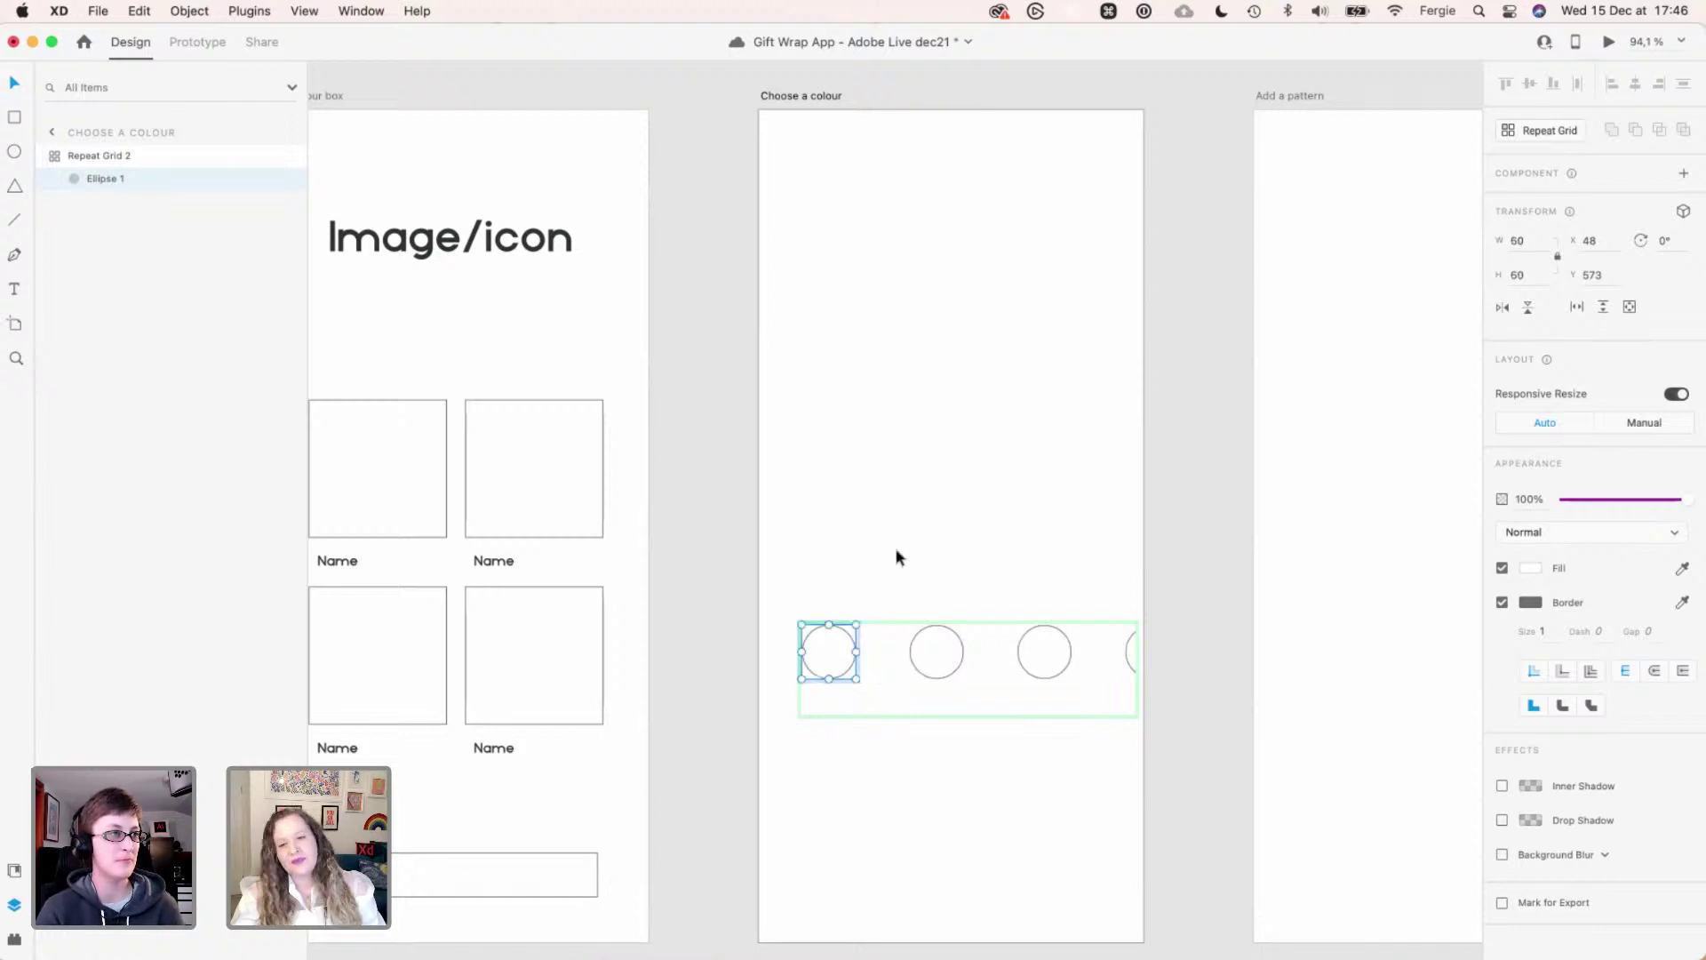
click(946, 658)
key(Escape)
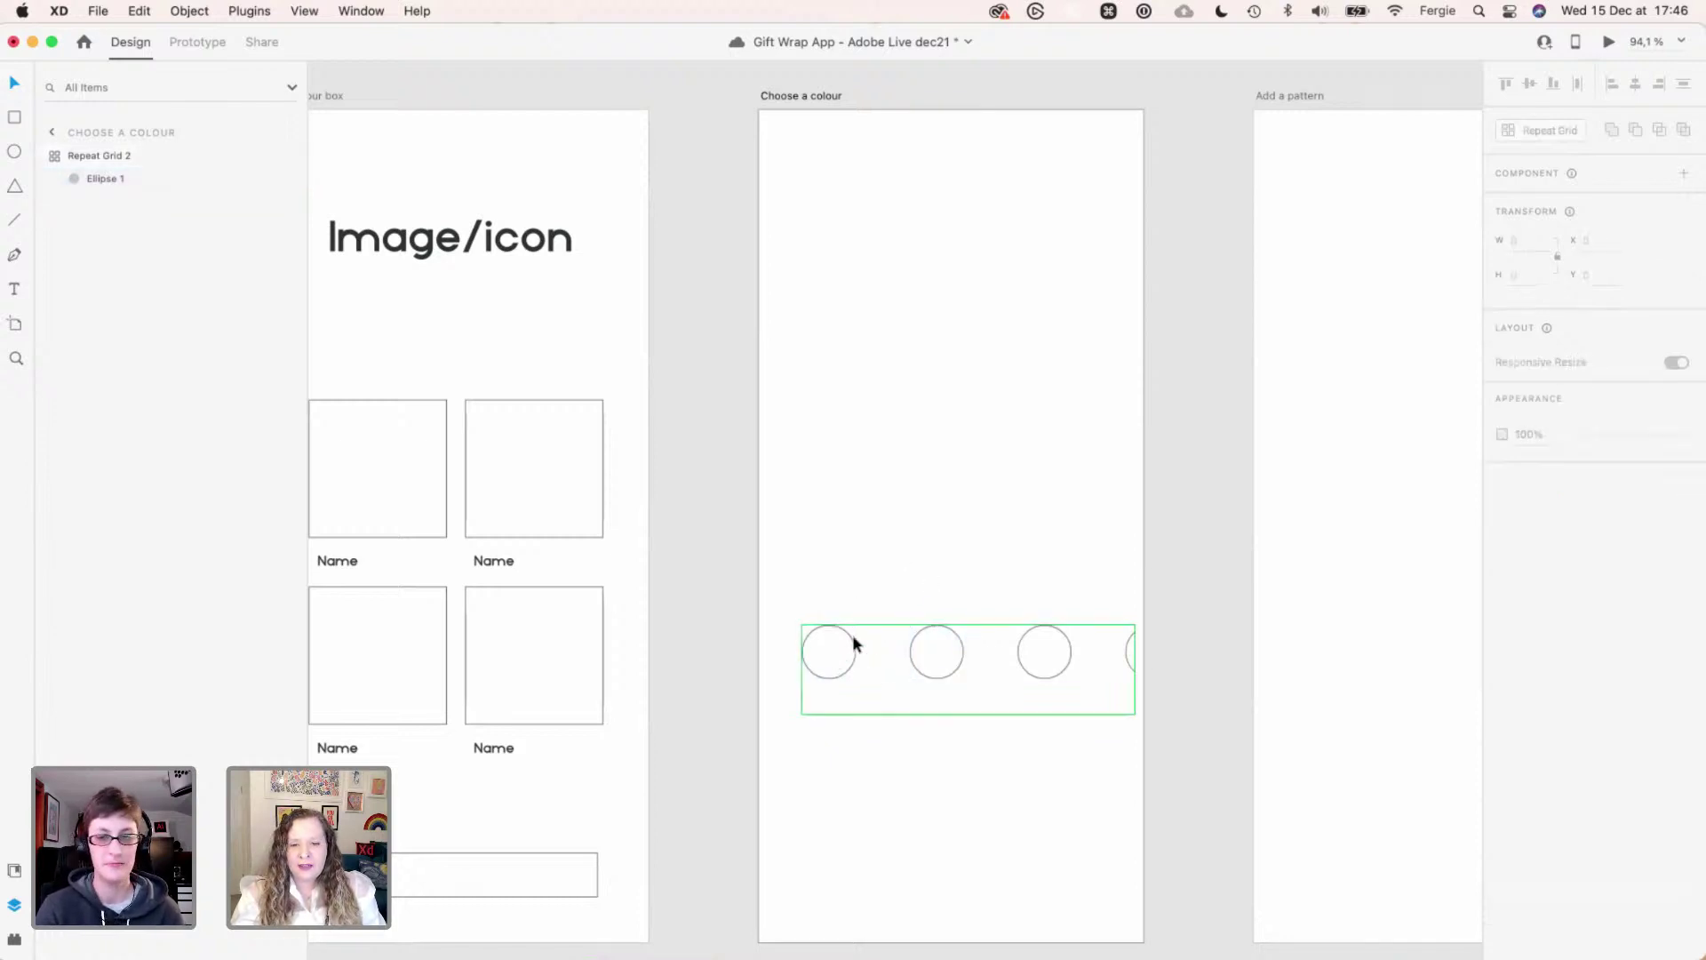
- Show the layout grid on the "Choose a colour" artboard, switch it to Square and back to Layout, and turn it off
click(825, 96)
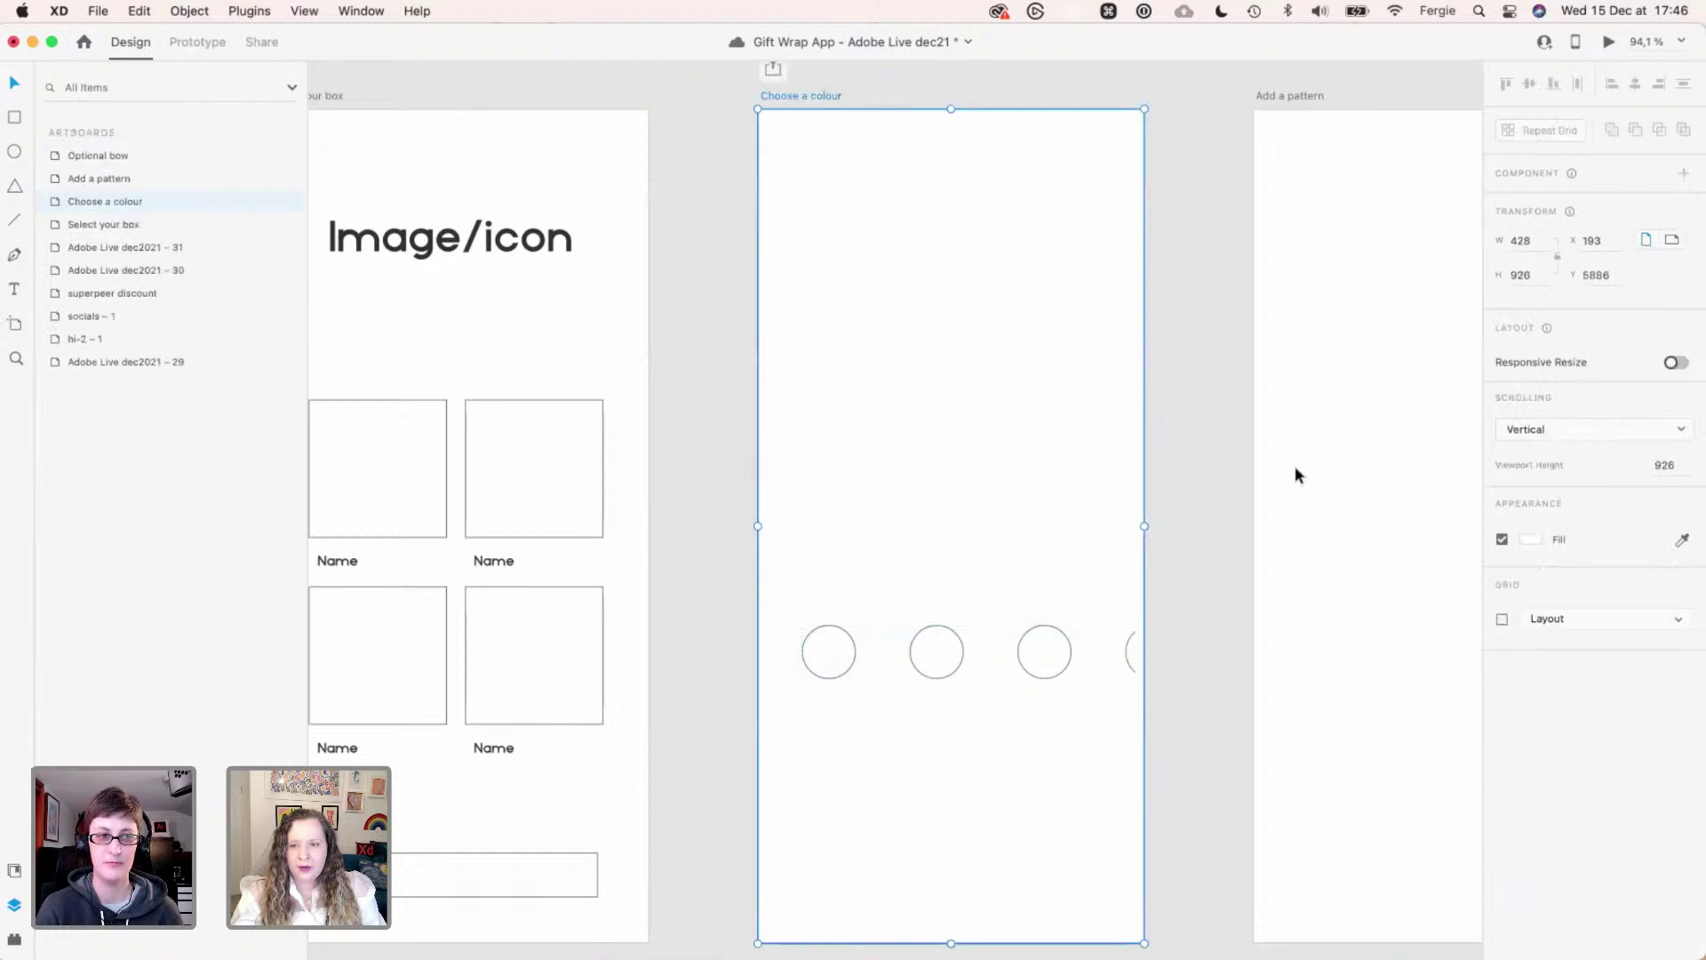
click(1502, 620)
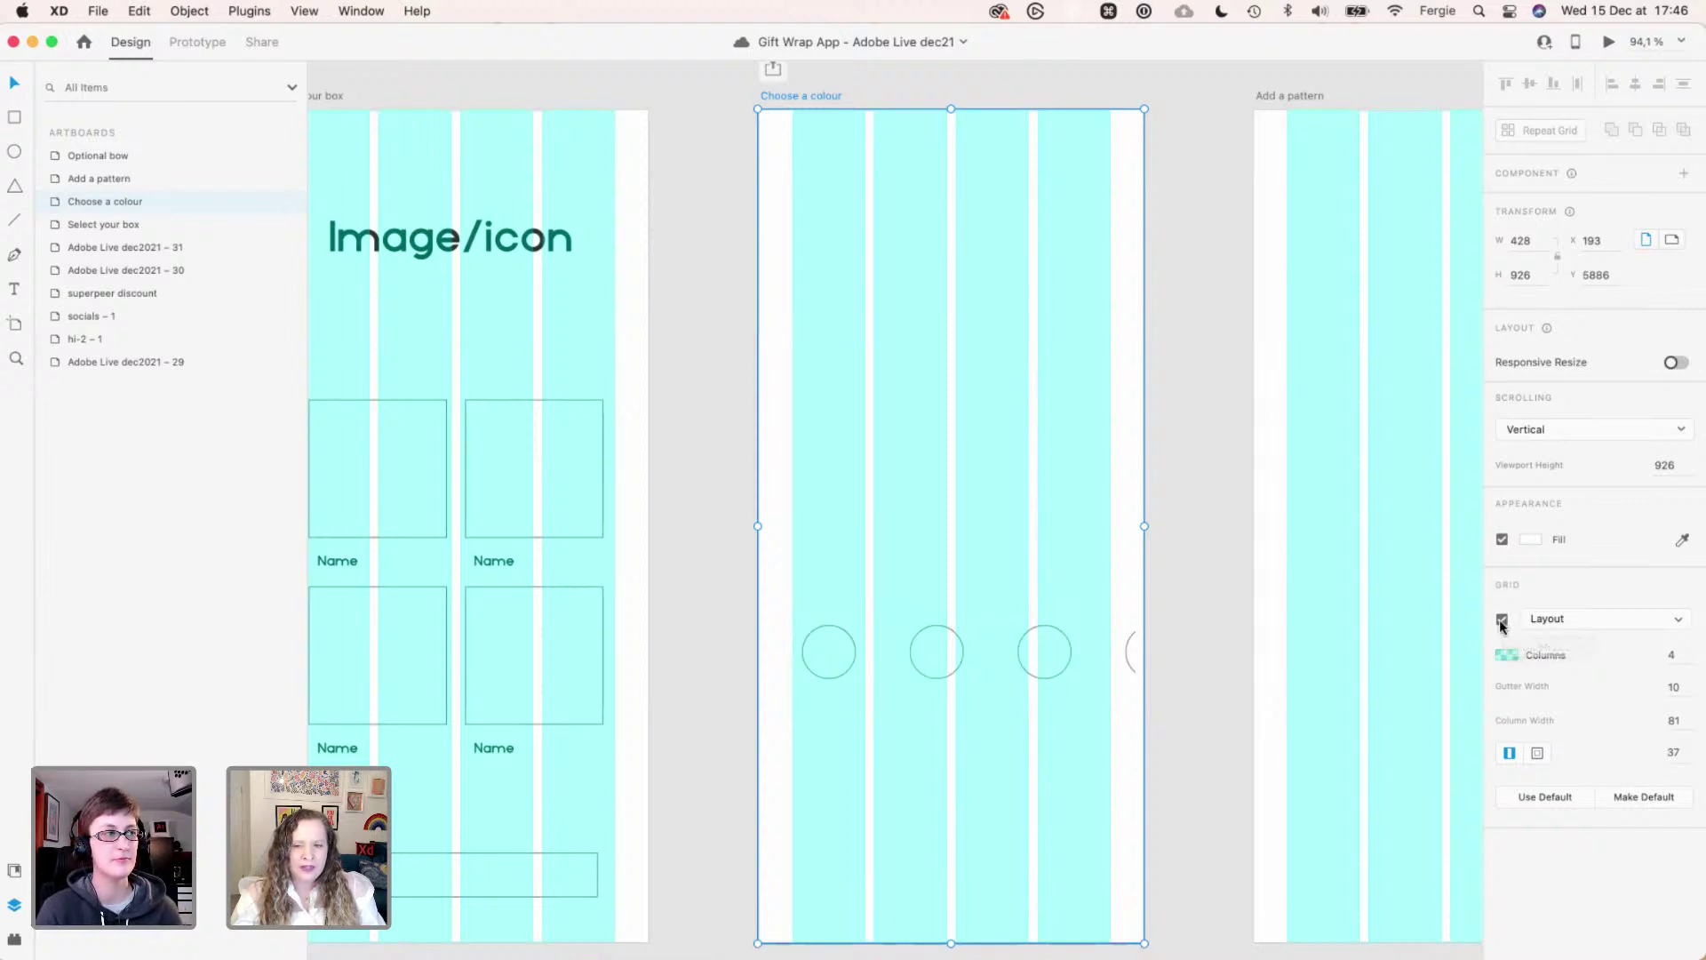
click(1532, 625)
click(1535, 636)
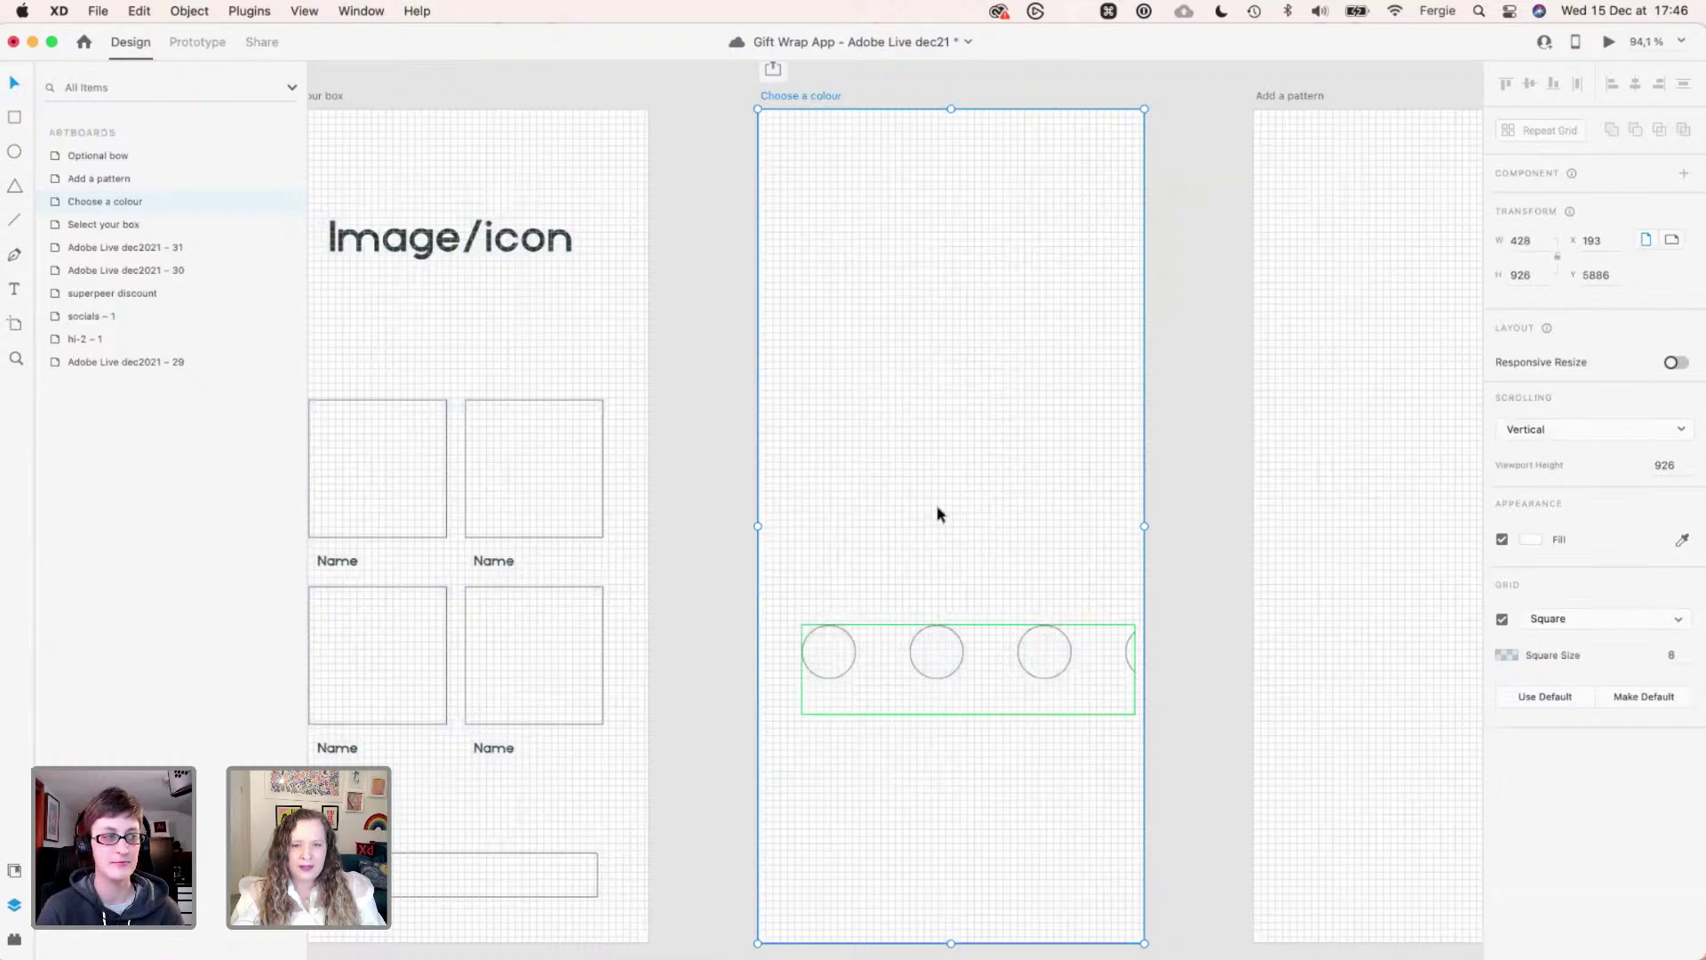
click(1611, 623)
click(1610, 611)
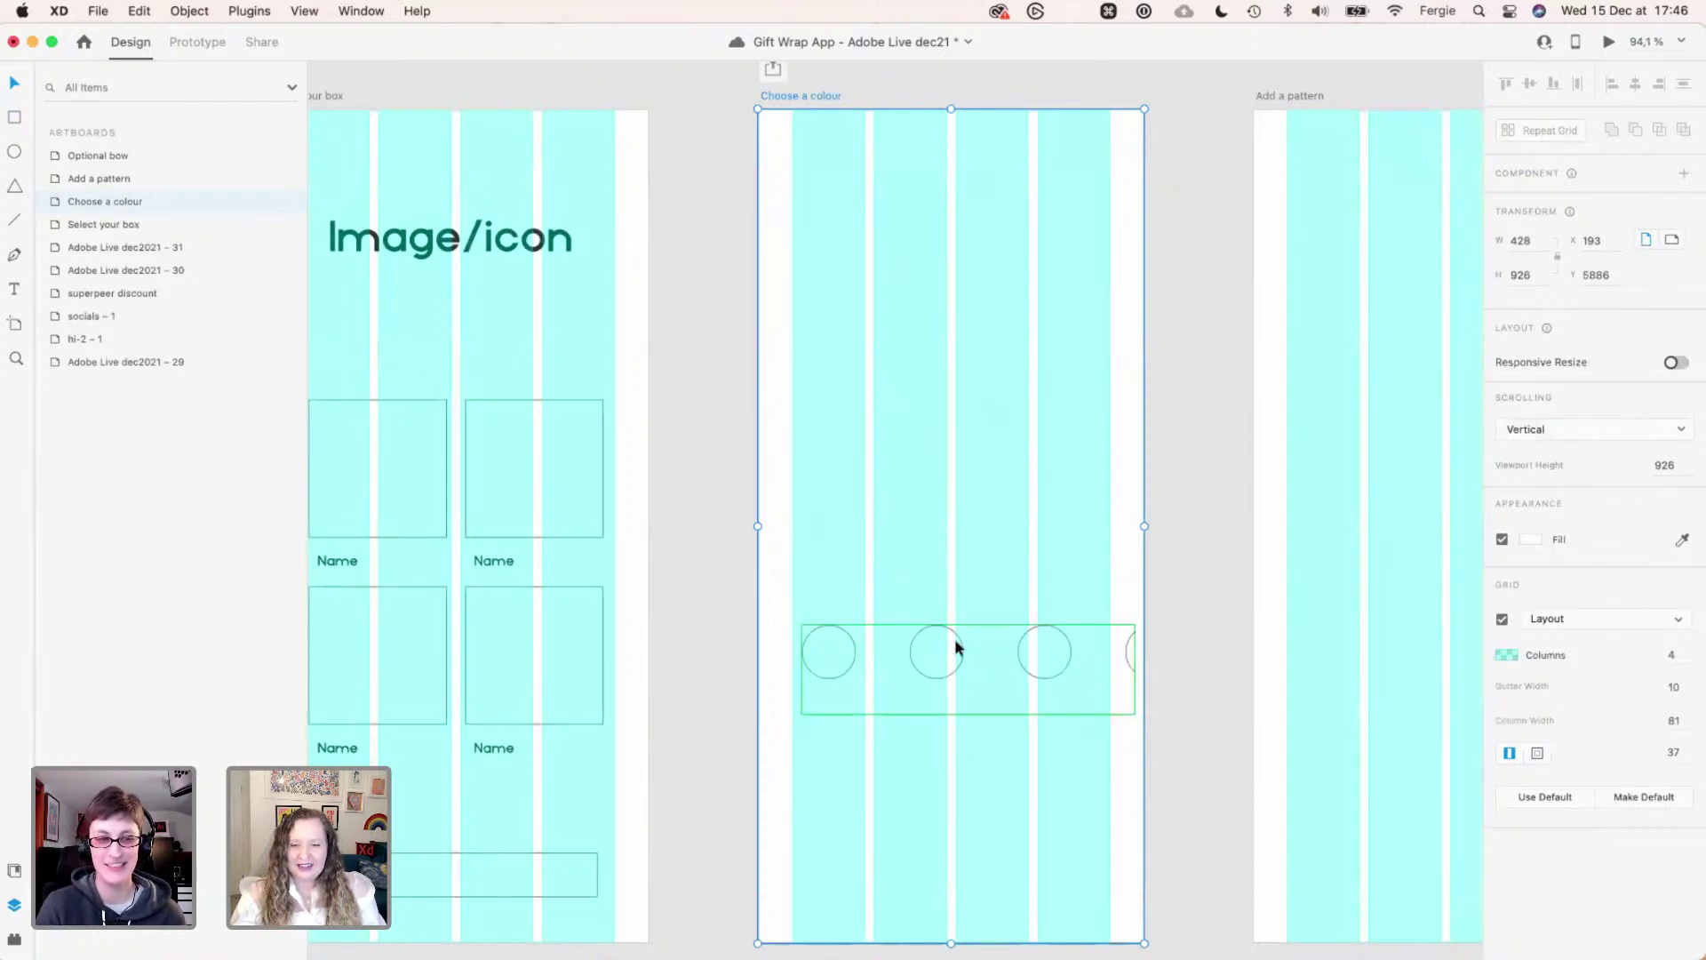
click(1502, 619)
click(1196, 591)
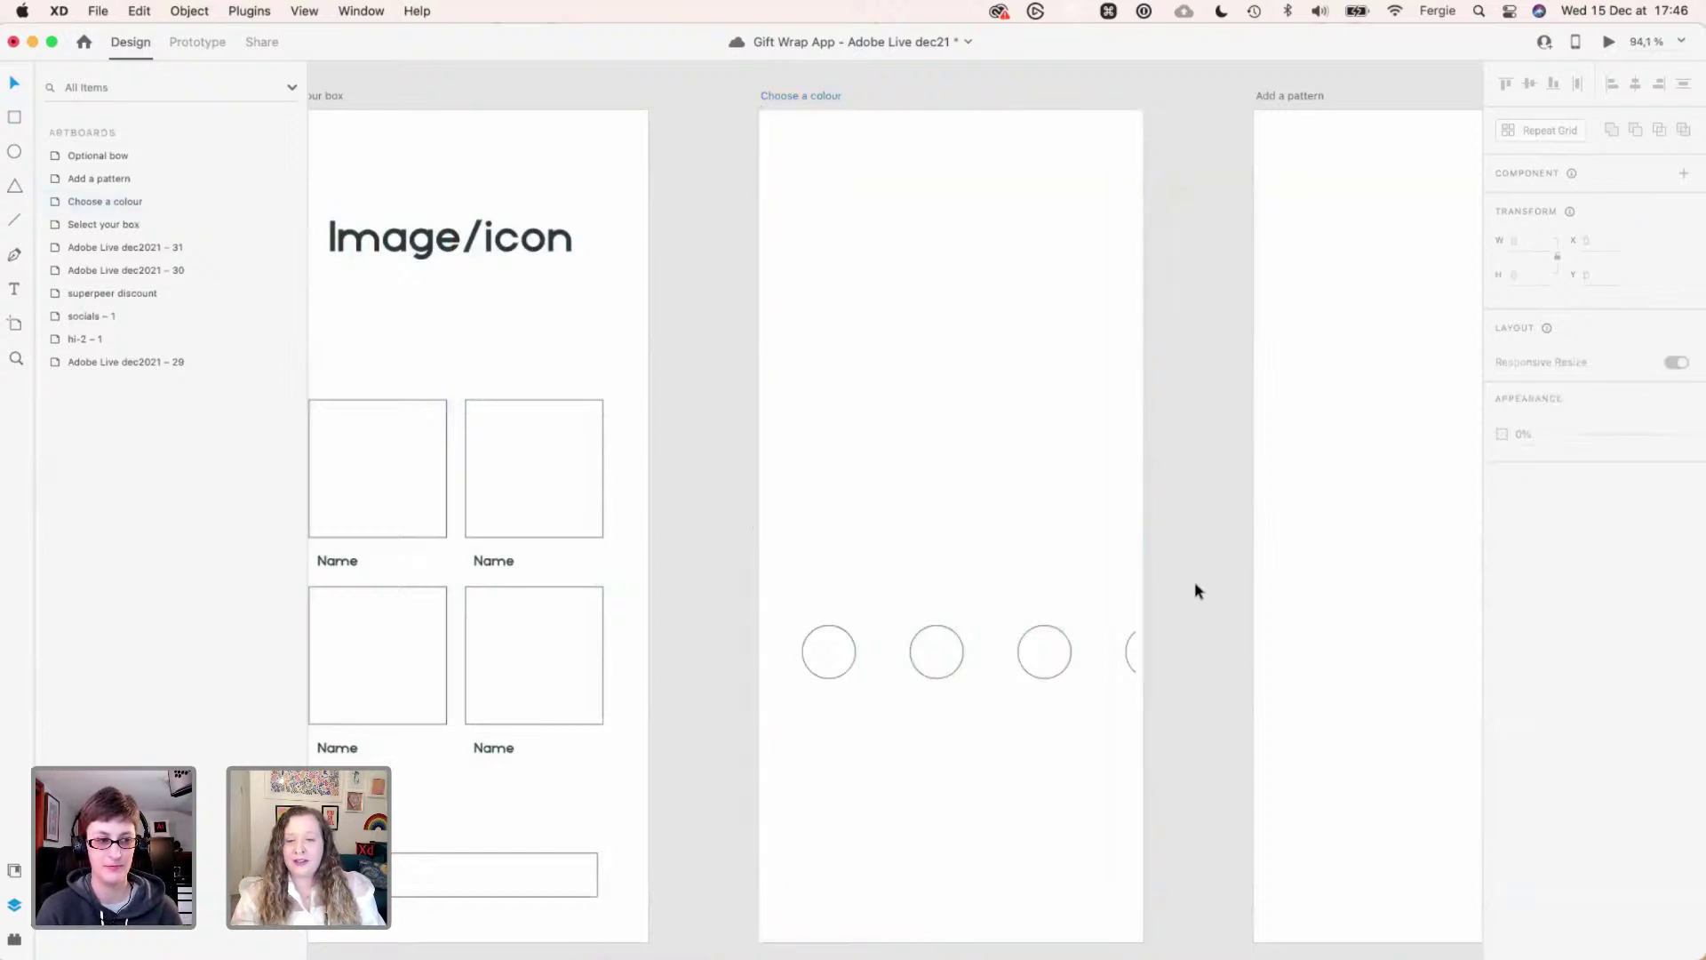
- Narrow the horizontal gap between the circles and extend the repeat grid to five columns
click(961, 652)
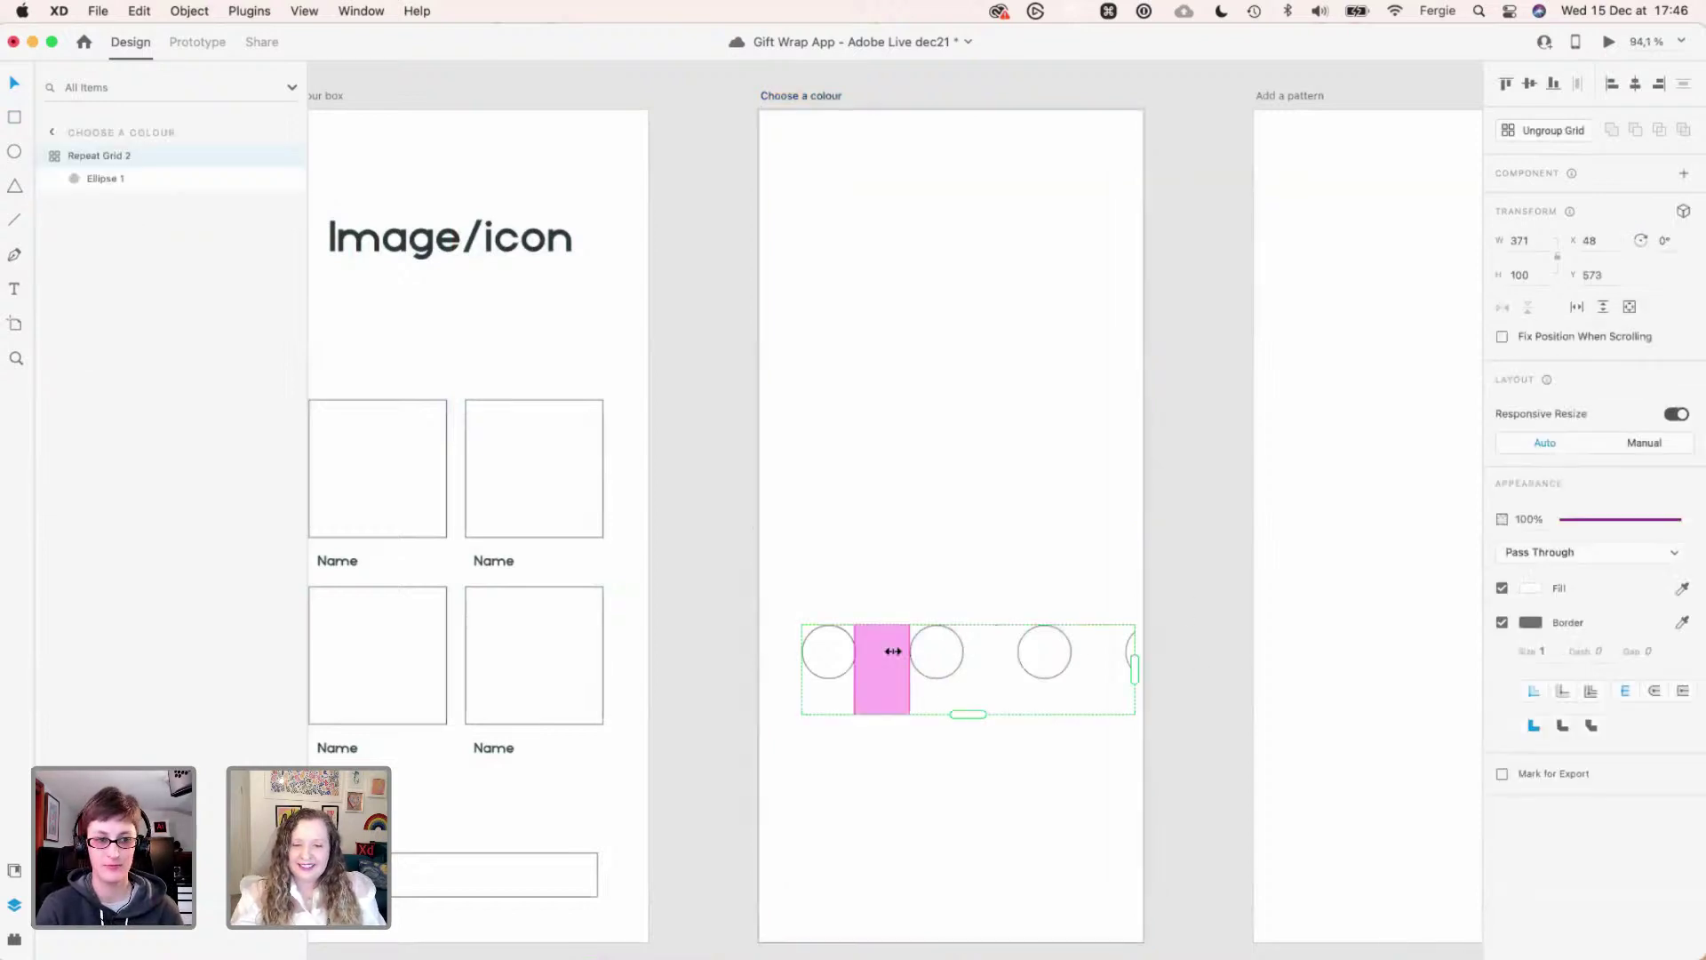
drag(893, 652, 857, 654)
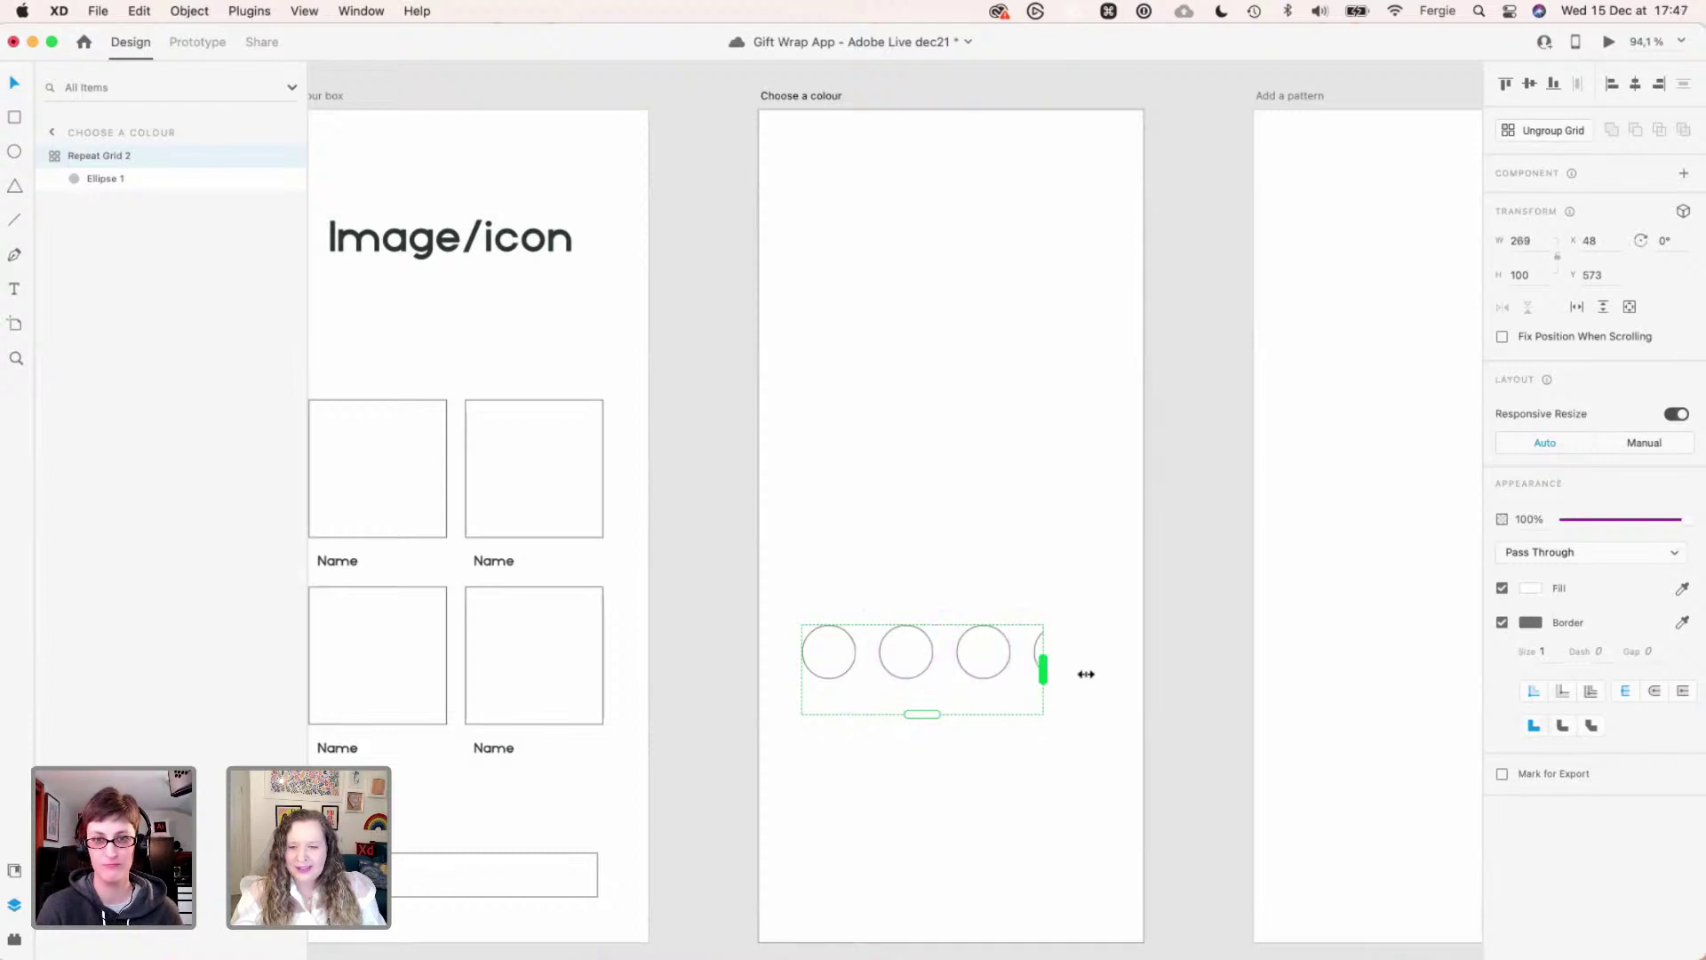
drag(1044, 670, 1167, 672)
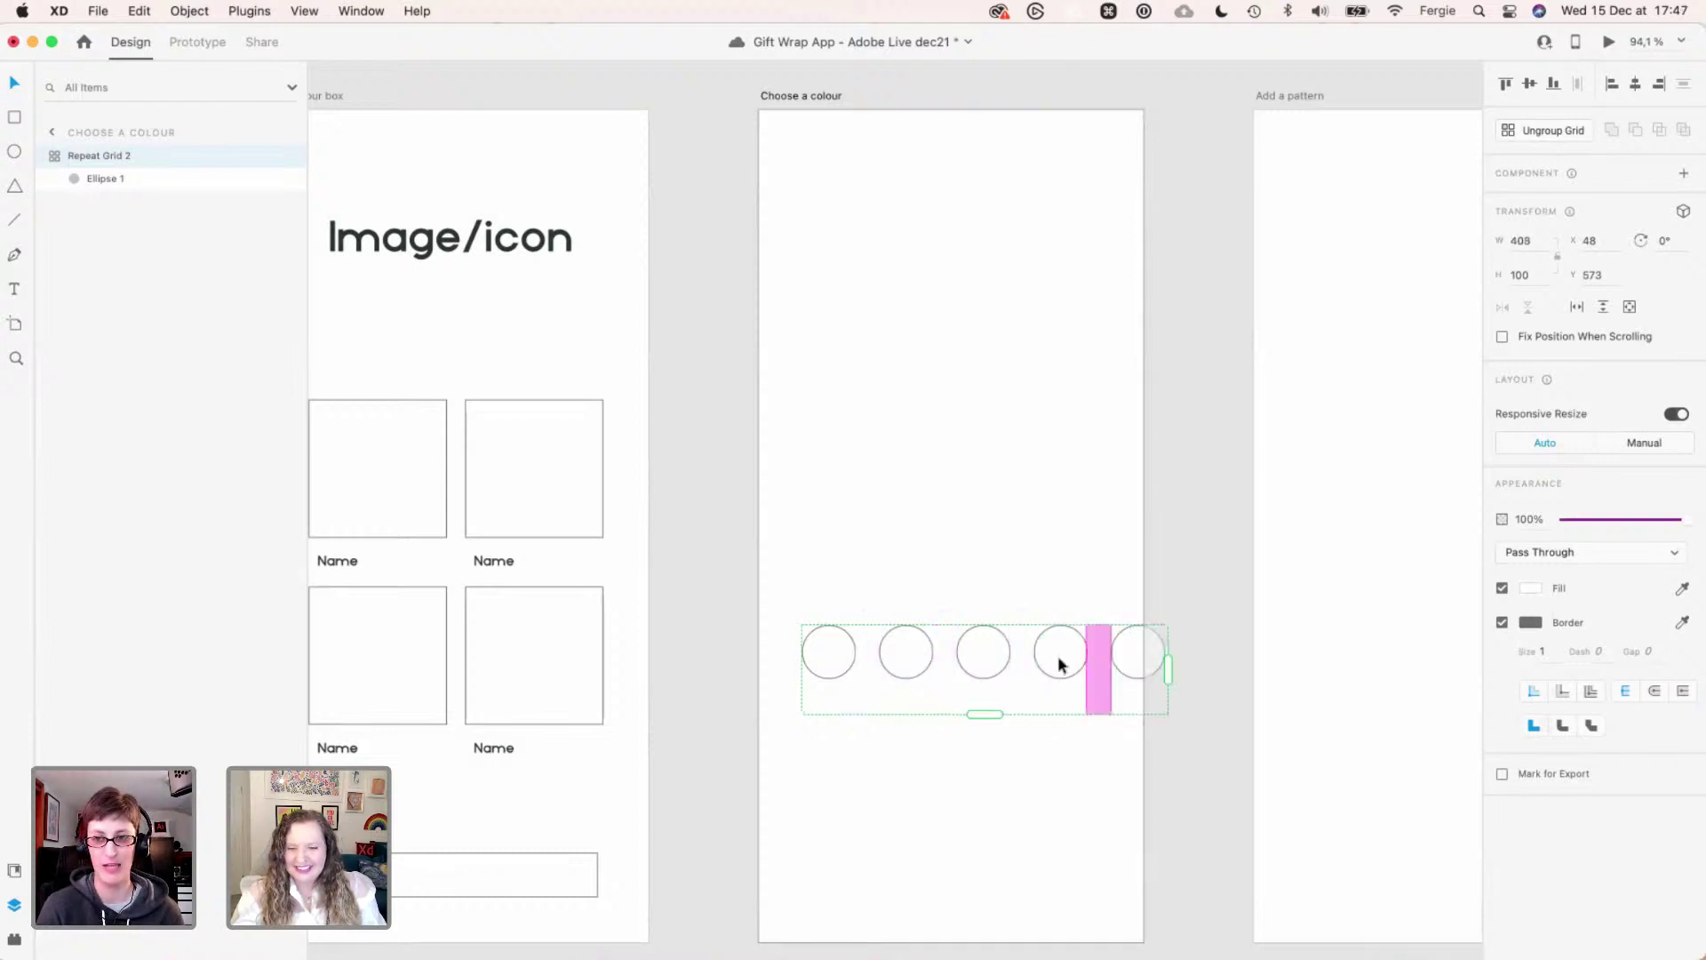
- Move the circle grid to X 10 and extend it to two rows with a vertical gap of about 25
drag(1040, 662, 1026, 662)
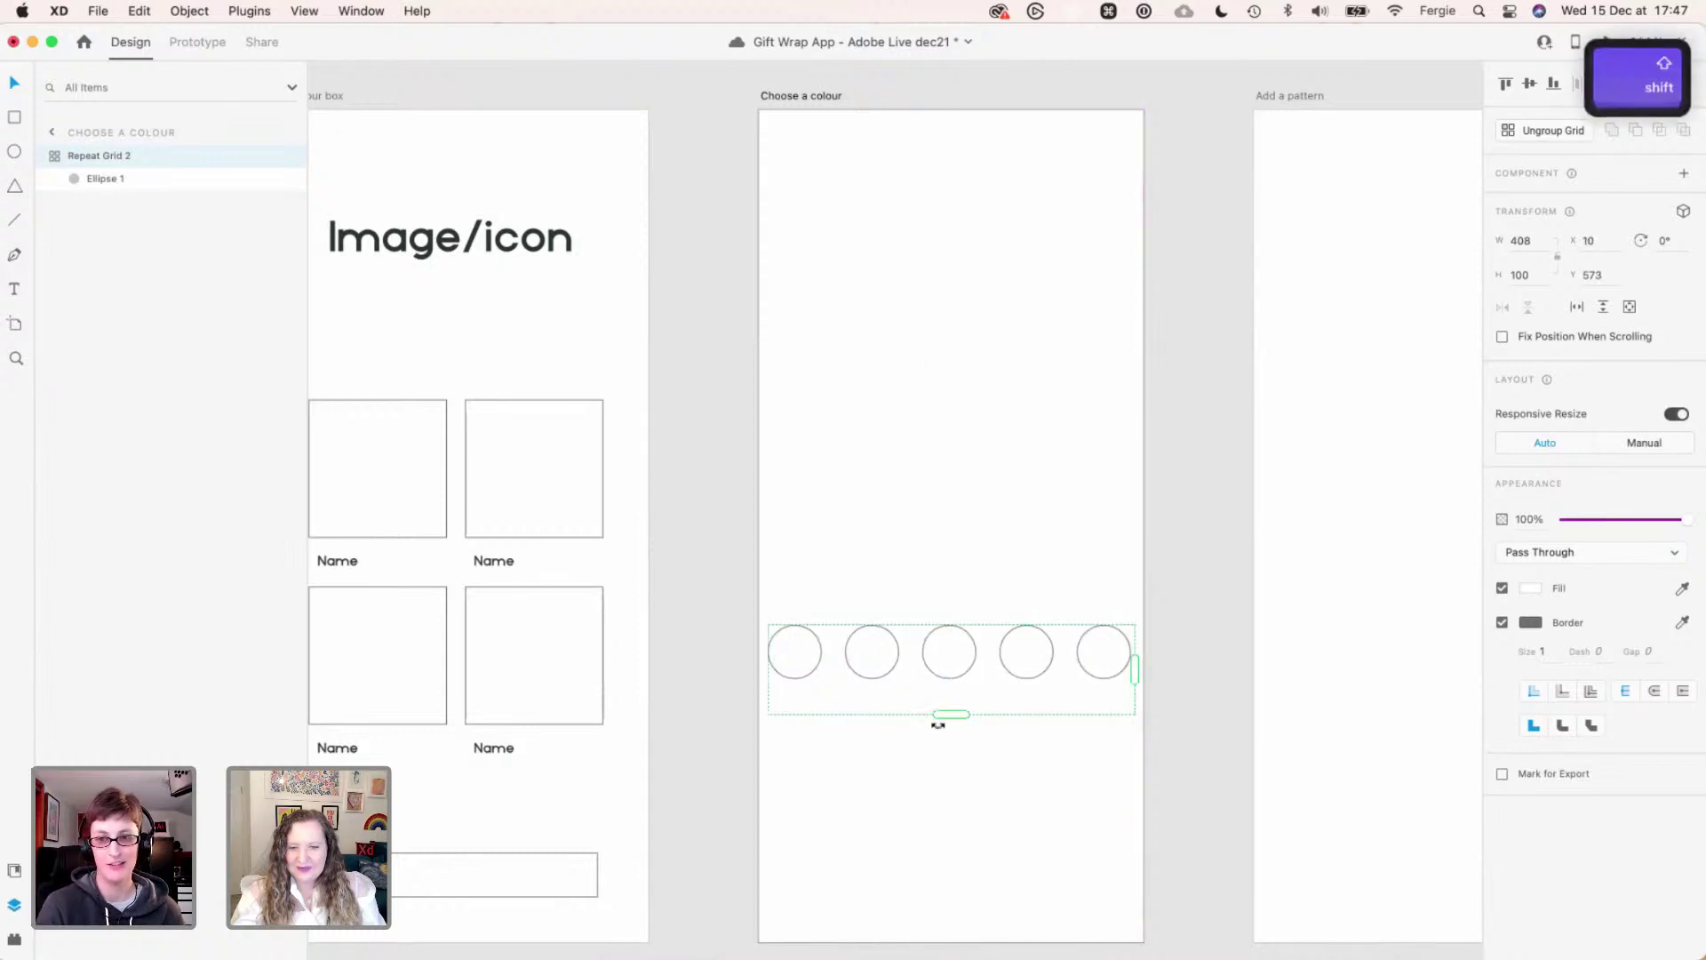
drag(951, 713, 949, 678)
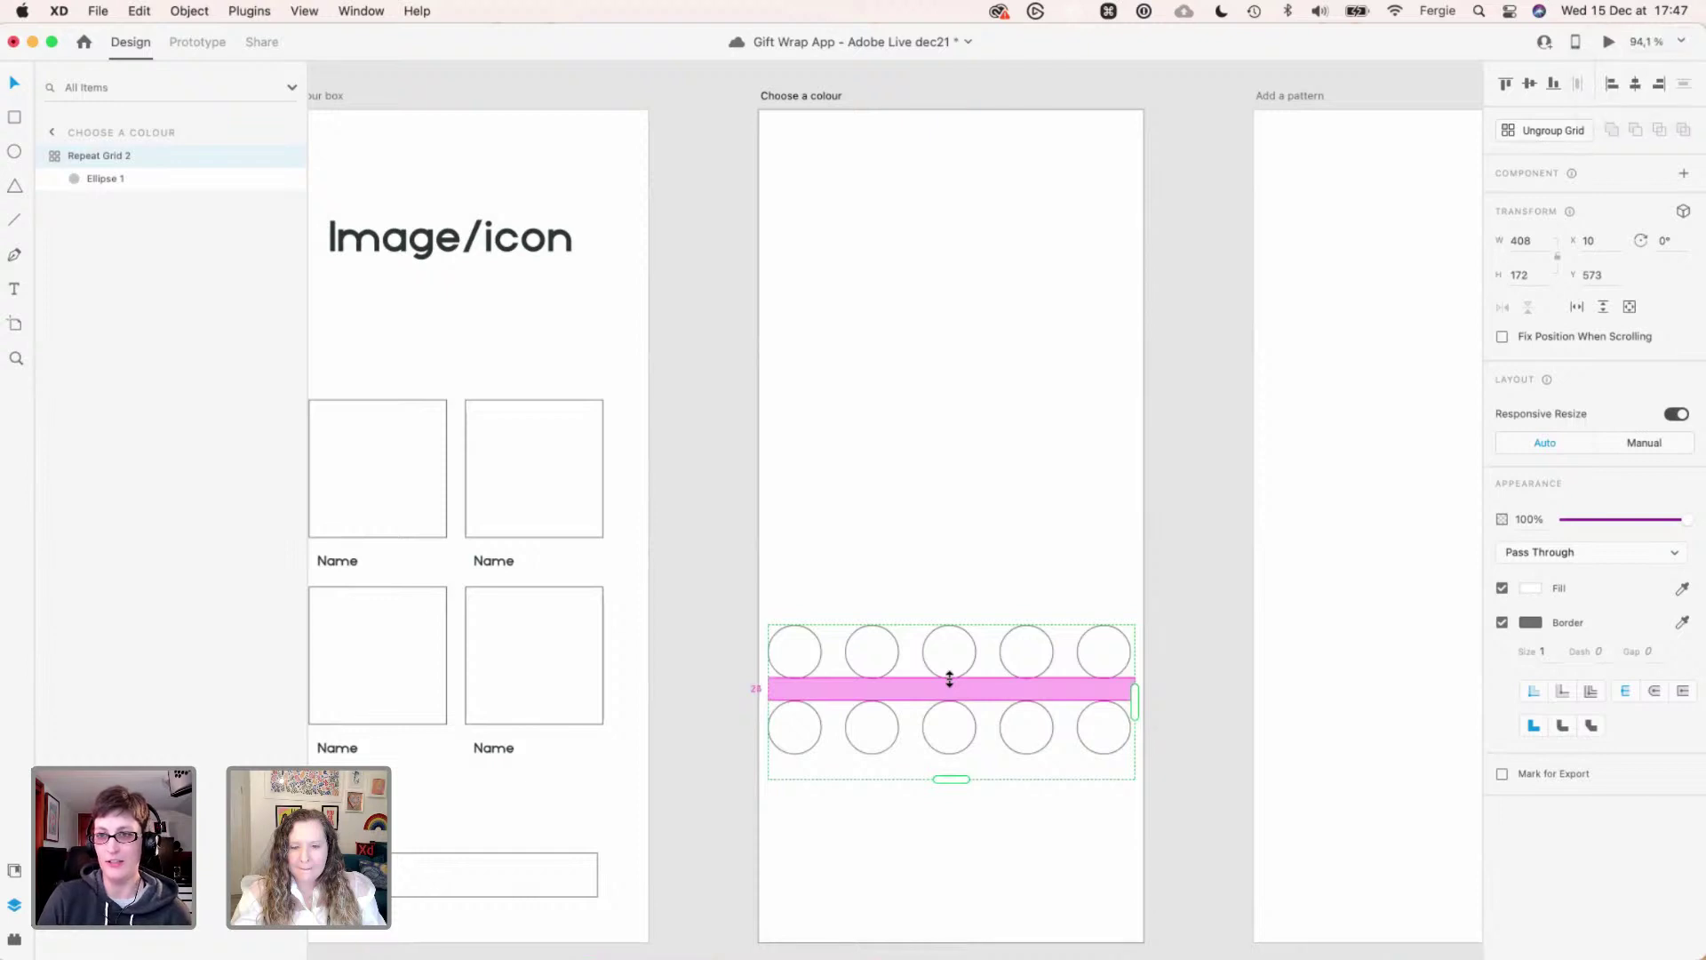
drag(948, 796, 948, 755)
- Copy the bottom rectangle from the "Select your box" artboard to the same place on "Choose a colour"
click(552, 869)
key(super+c)
click(947, 876)
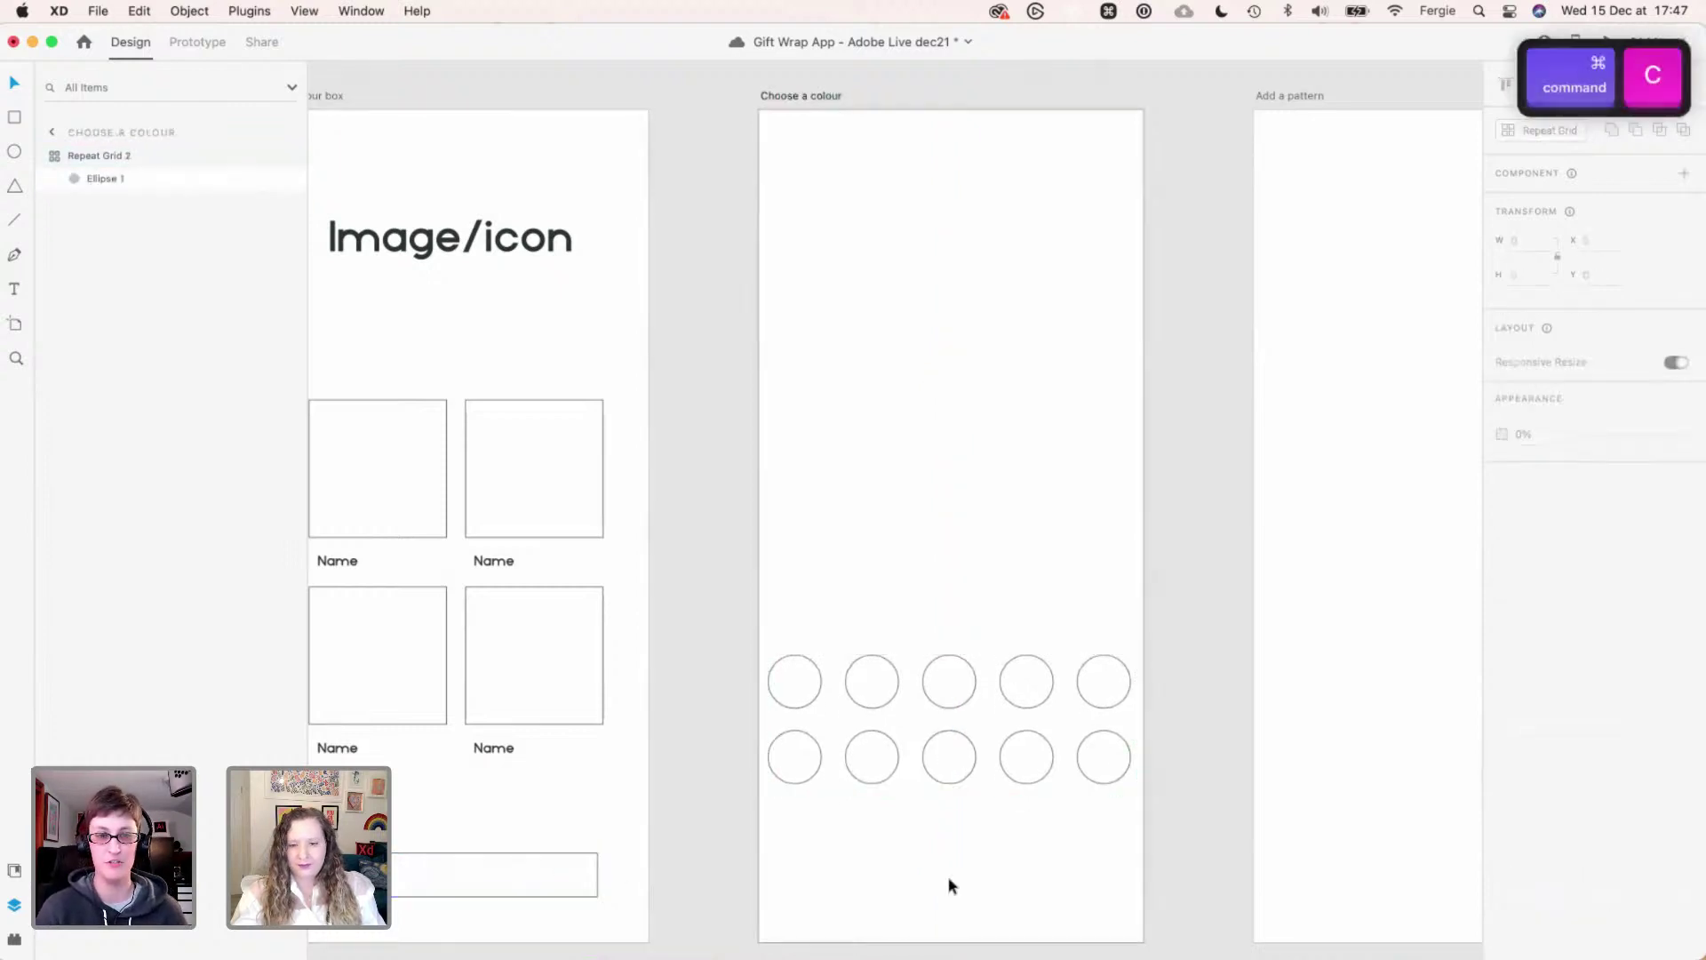
key(super+v)
- Add the text "Button" inside the copied rectangle and position it near the rectangle's centre
key(t)
click(906, 872)
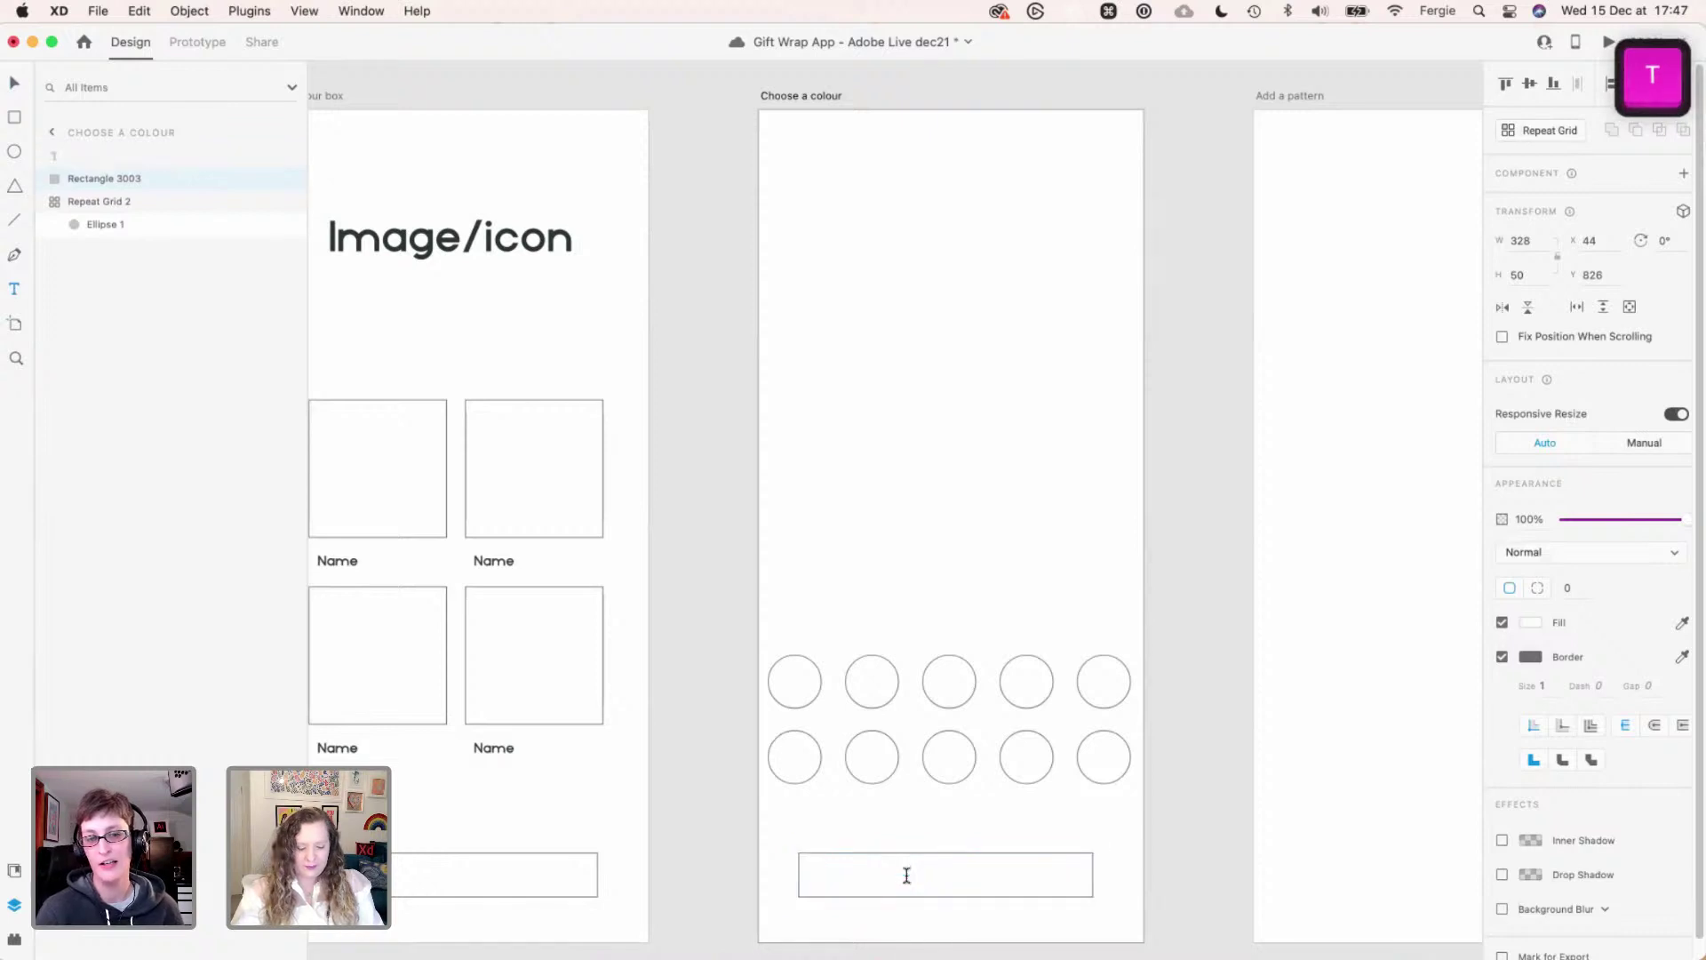
text(Button)
key(Escape)
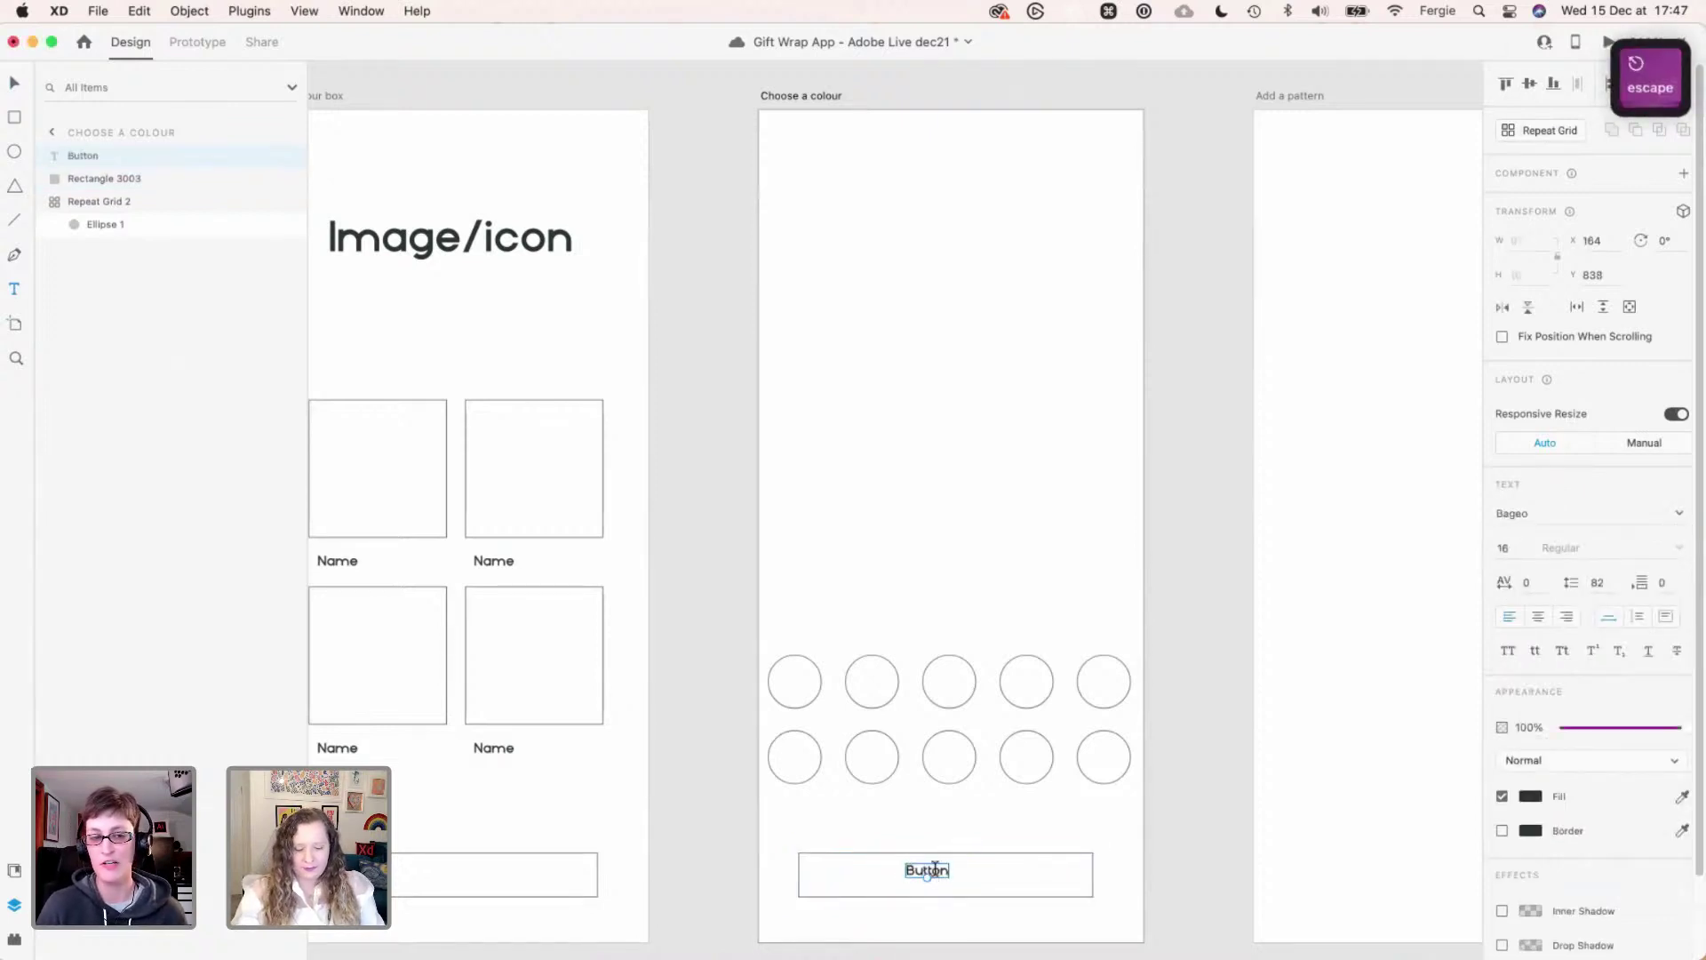
key(v)
drag(941, 872, 959, 884)
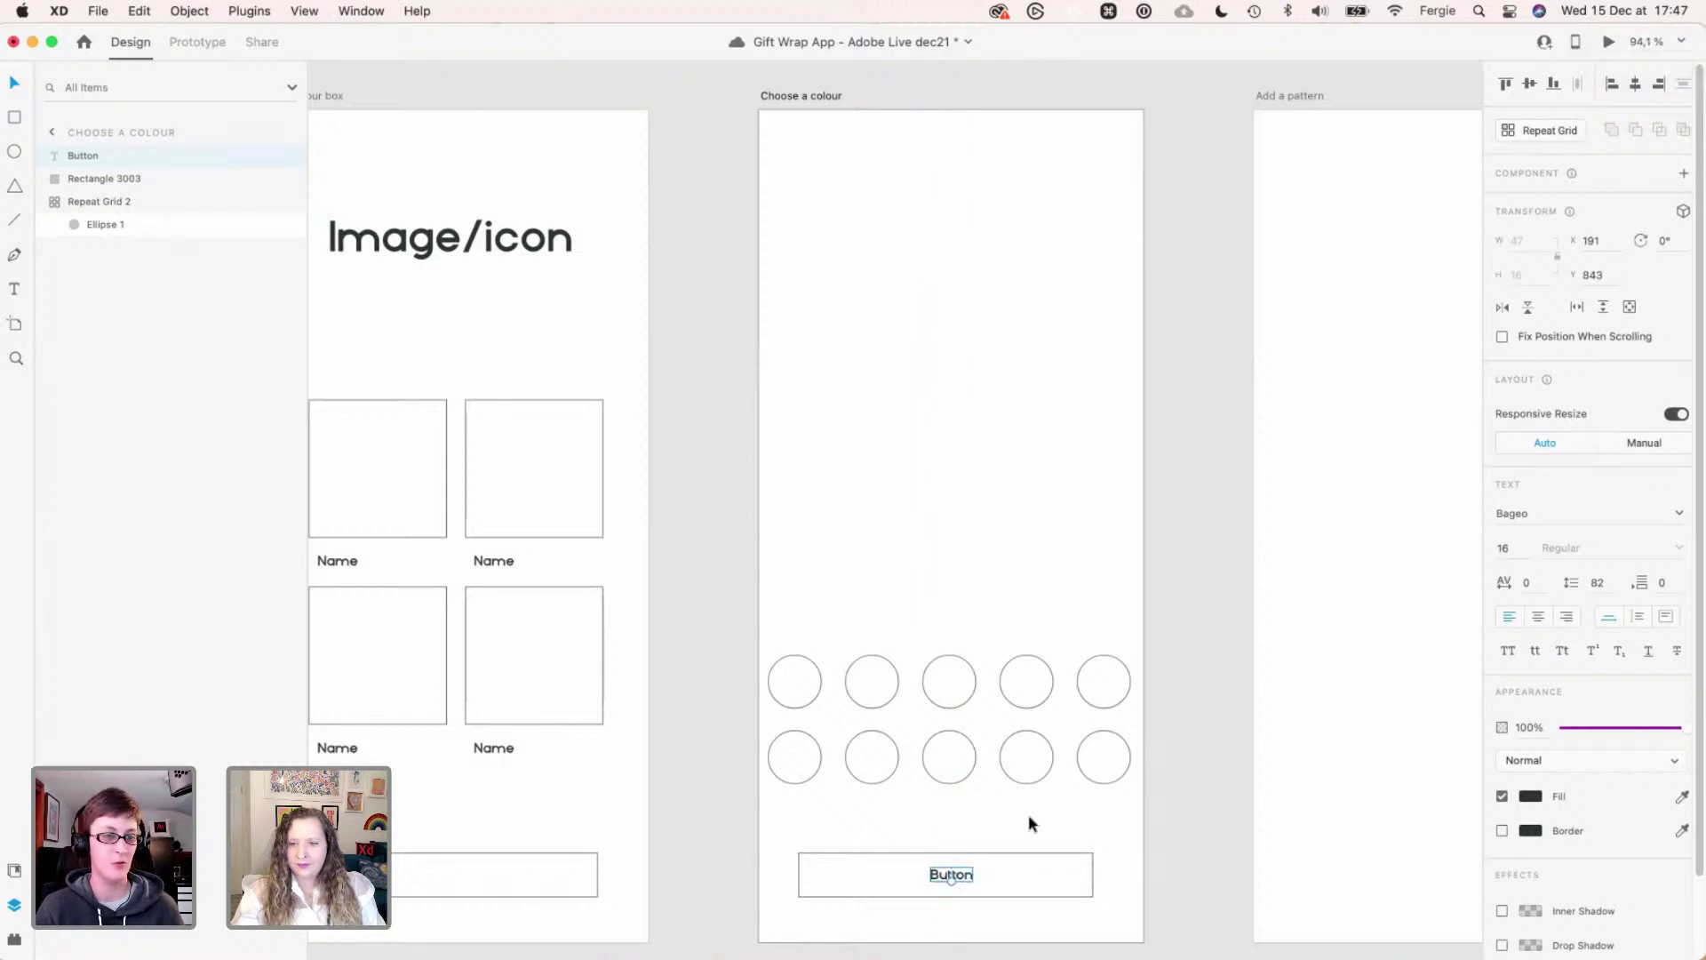
- Set the "Button" text to size 20 with centred alignment and recentre it in the rectangle
click(1499, 556)
key(Up)
key(Up)
key(Up)
key(Up)
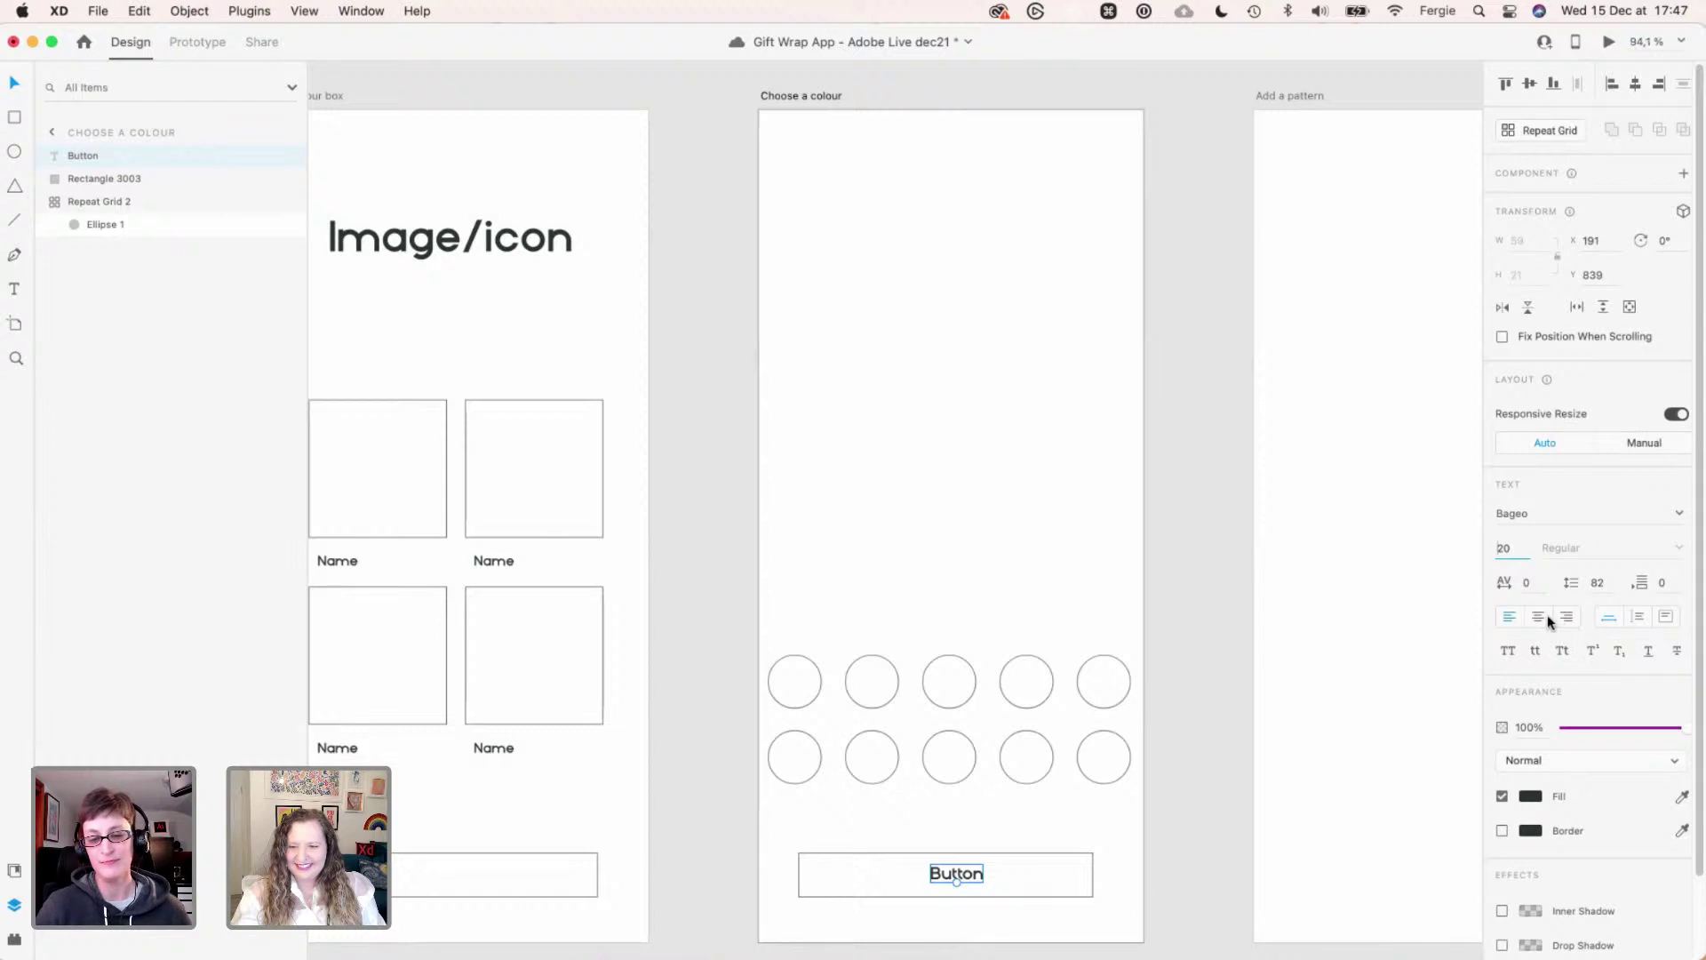
drag(975, 877, 971, 879)
- Copy the "Button" text to the "Select your box" artboard and centre it in the bottom rectangle at X 179, Y 841
key(cmd+c)
click(529, 861)
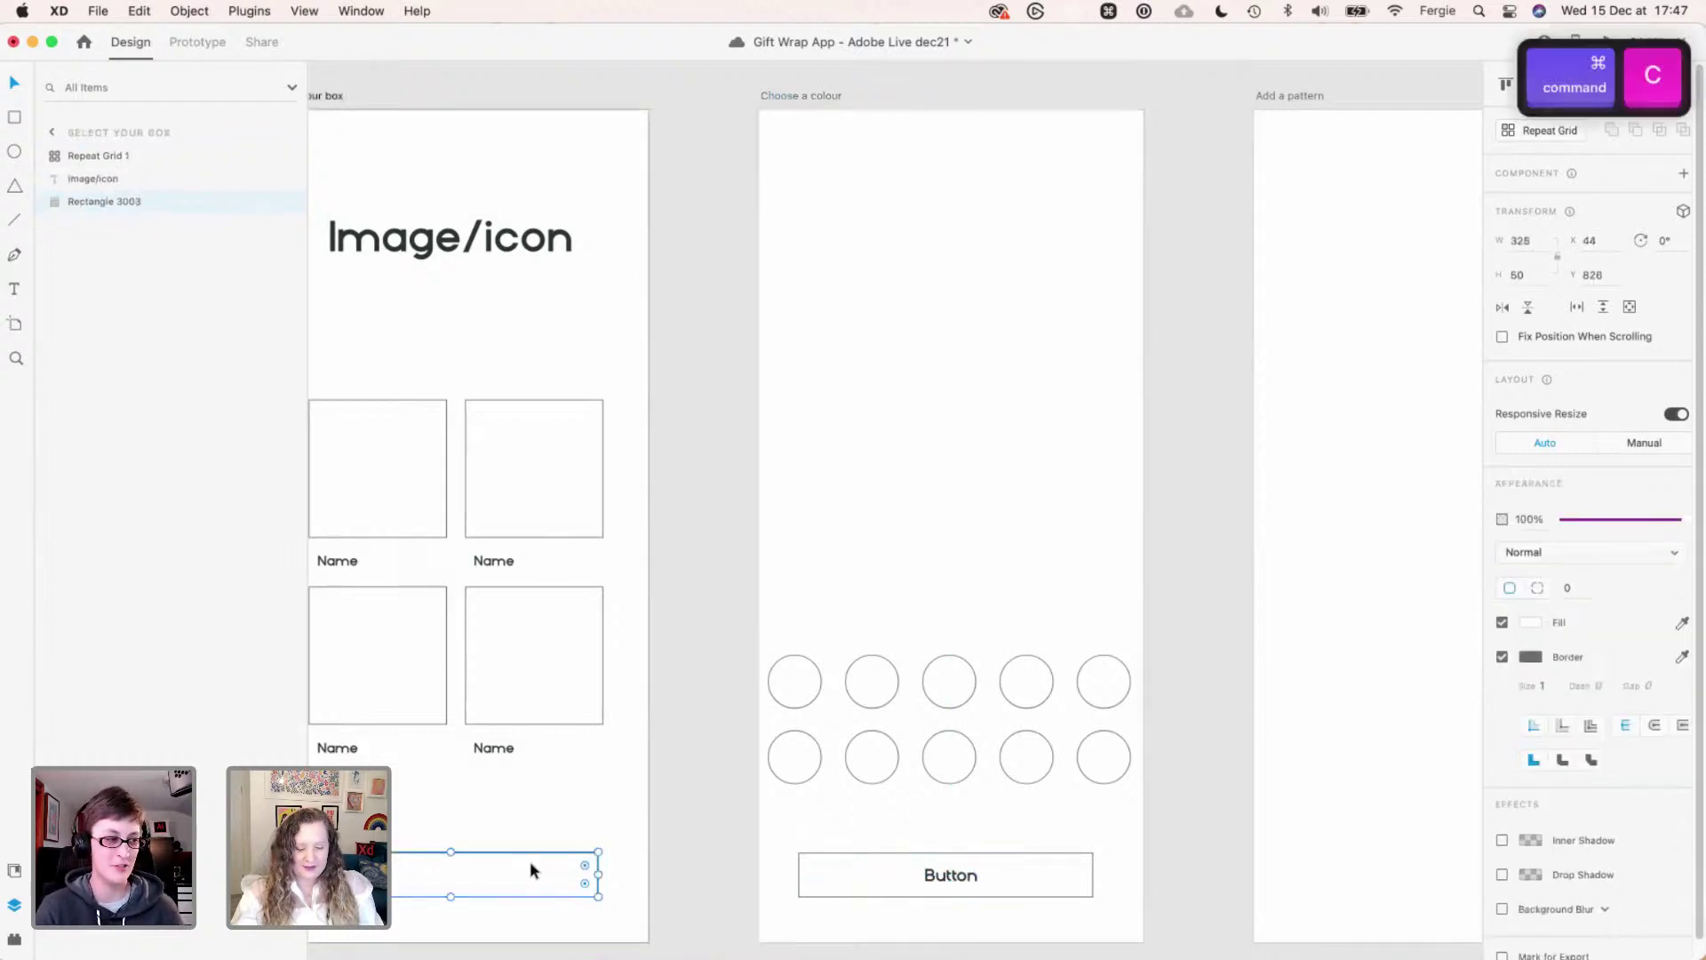
key(cmd+v)
key(space)
drag(536, 818, 643, 803)
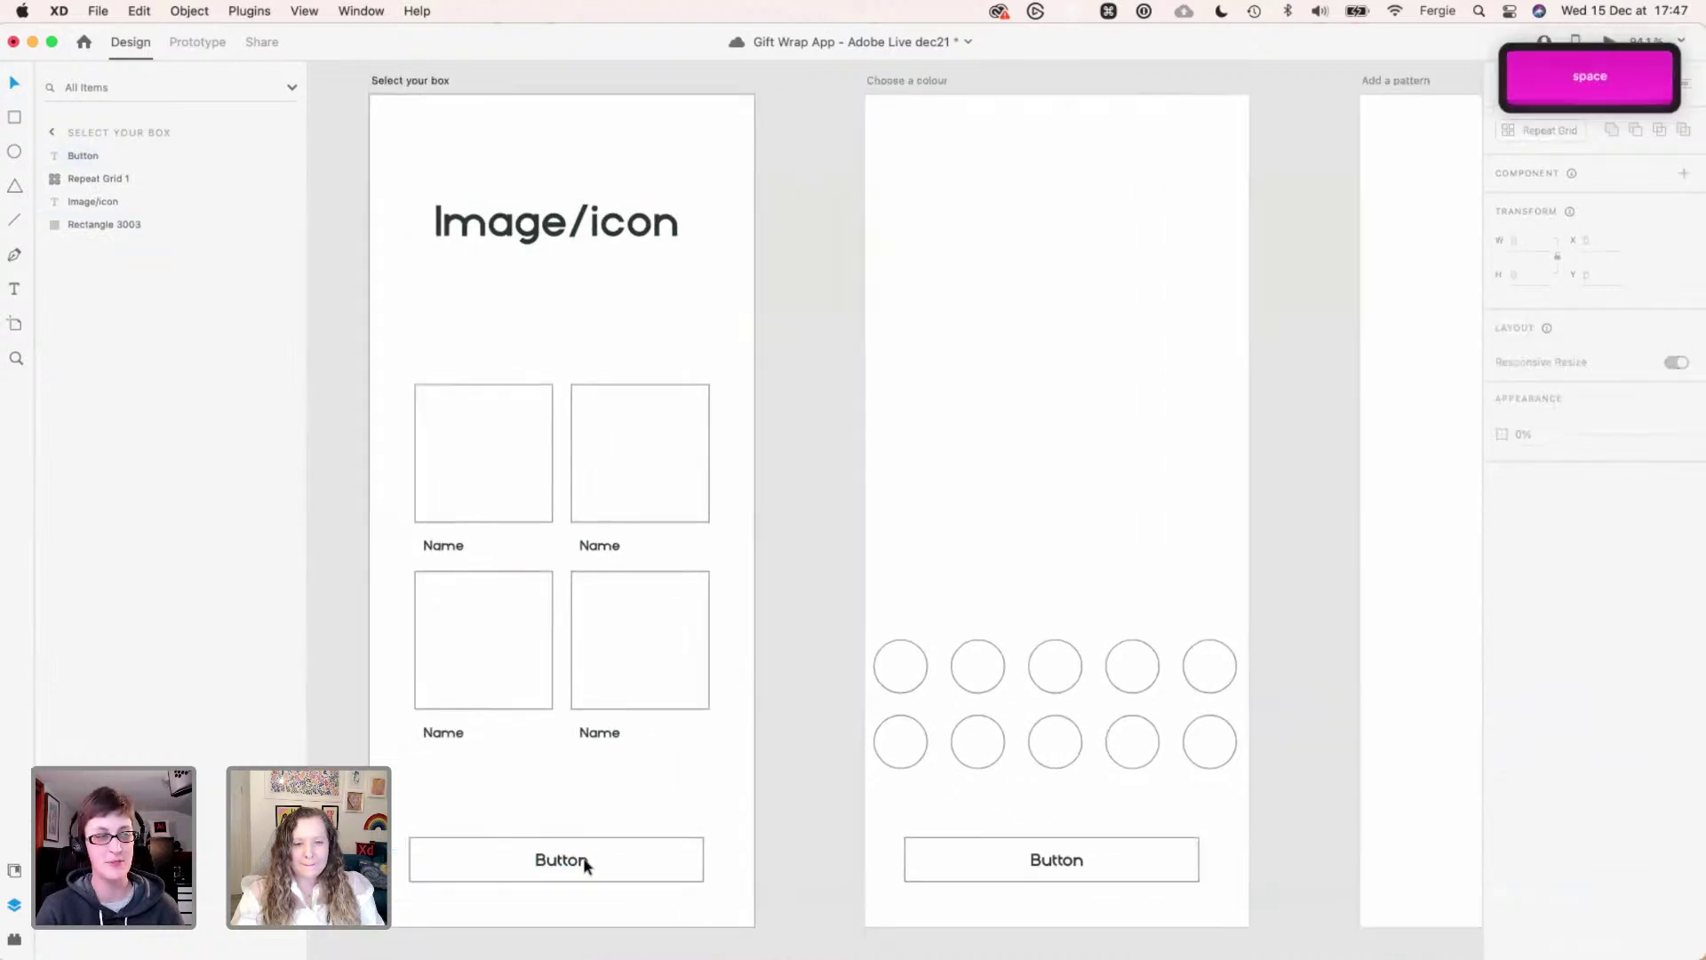
drag(576, 862, 573, 859)
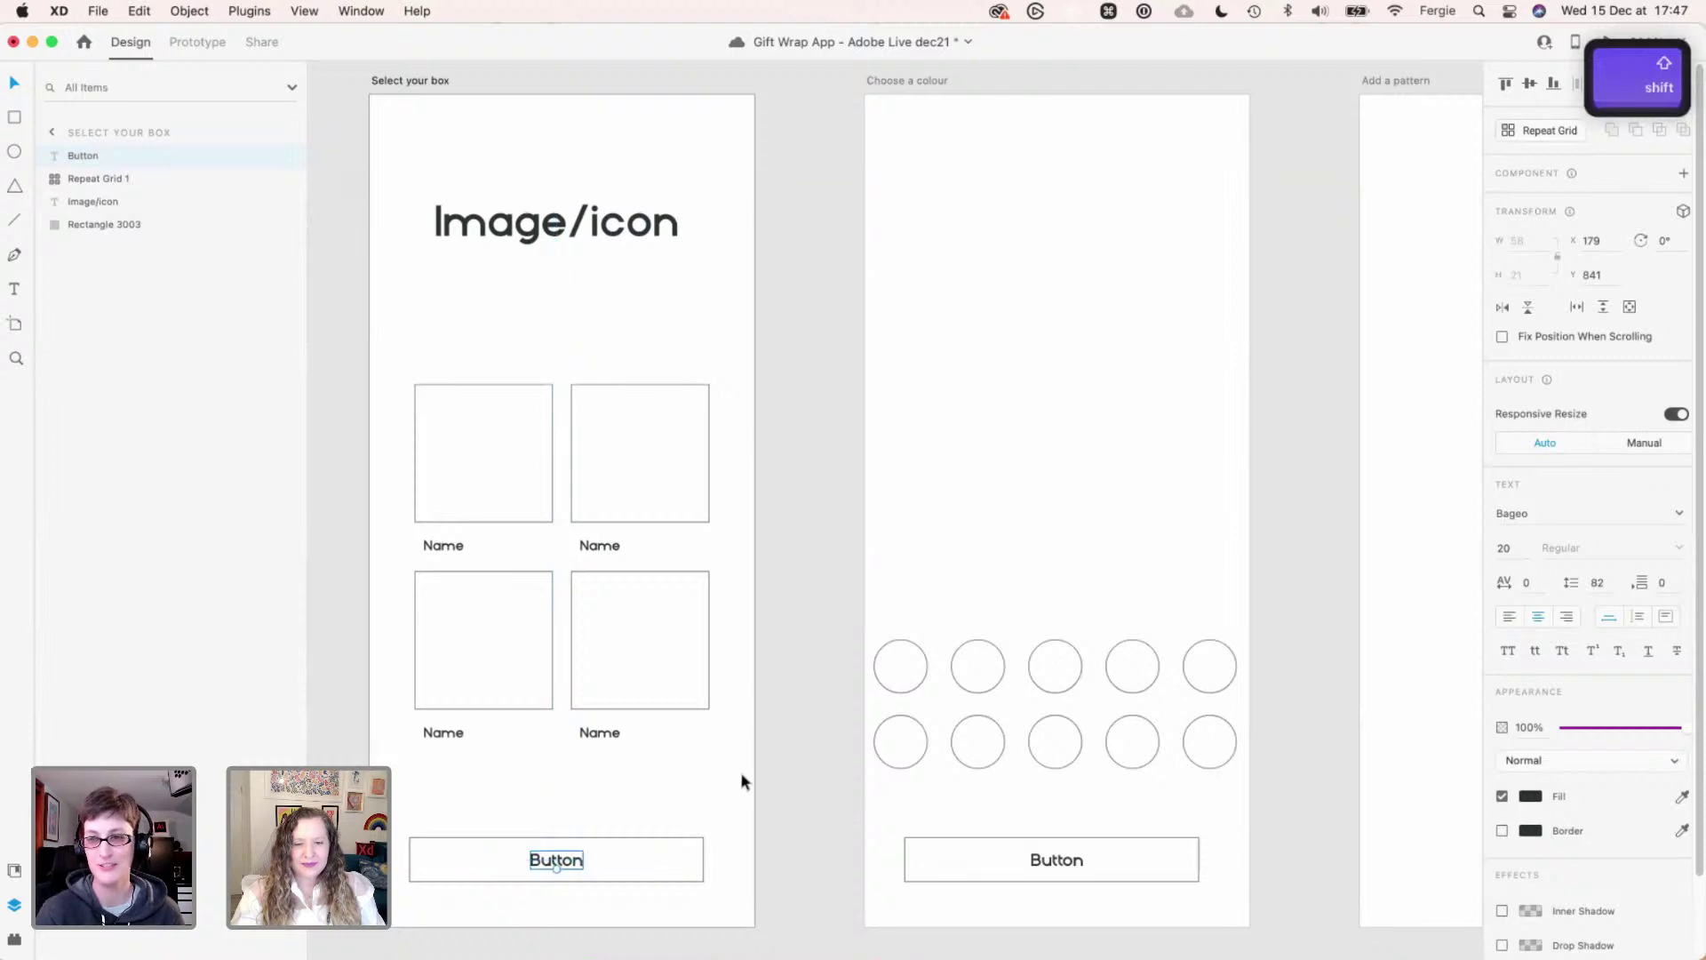
key(Escape)
key(space)
drag(1159, 476, 895, 478)
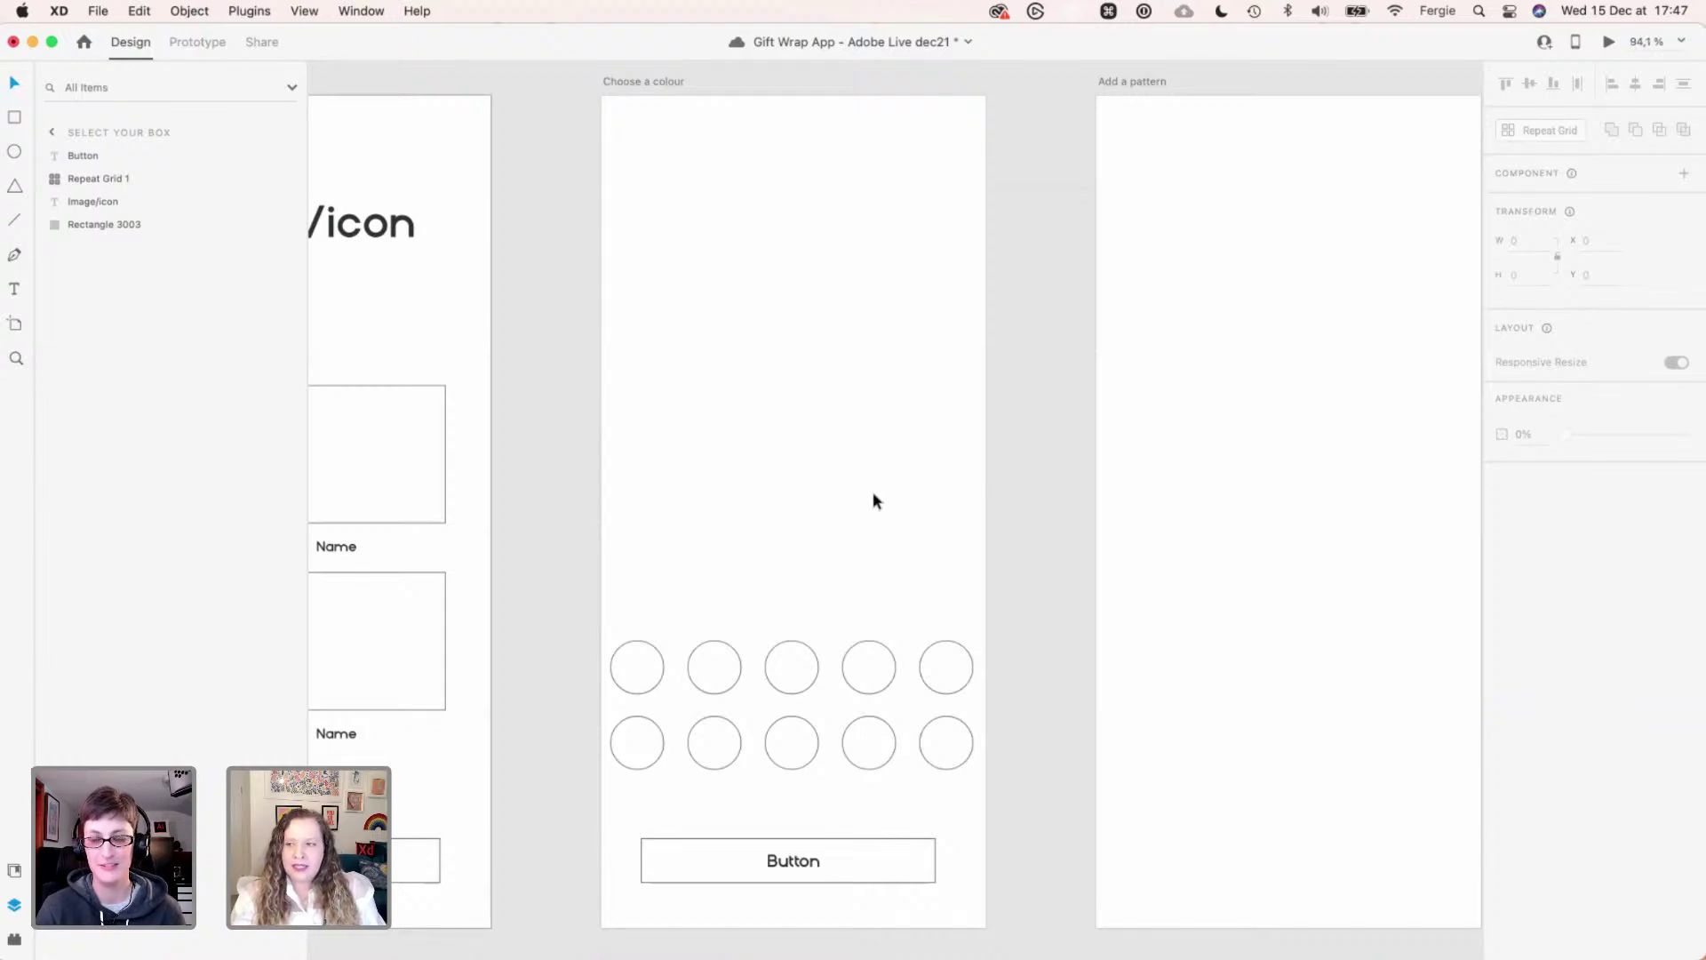
- Switch to the Behance profile in the browser and open the "UX UI | Build-a-Cupcake" project from the Work section
click(969, 486)
key(ctrl+Right)
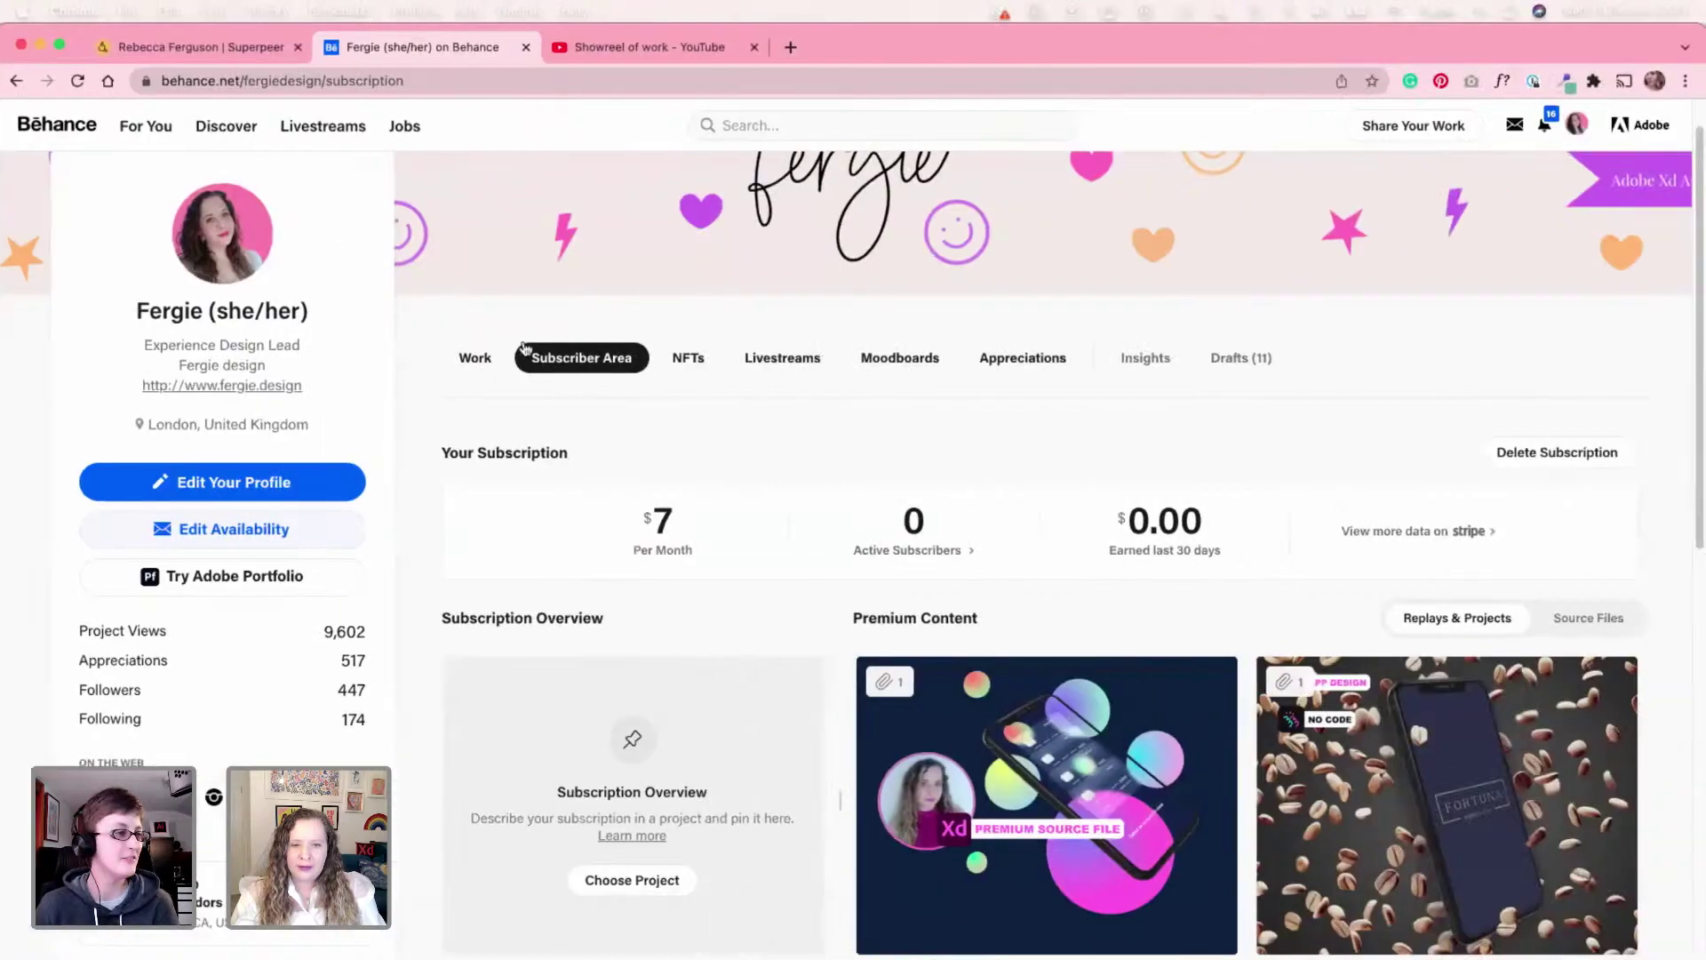
click(474, 359)
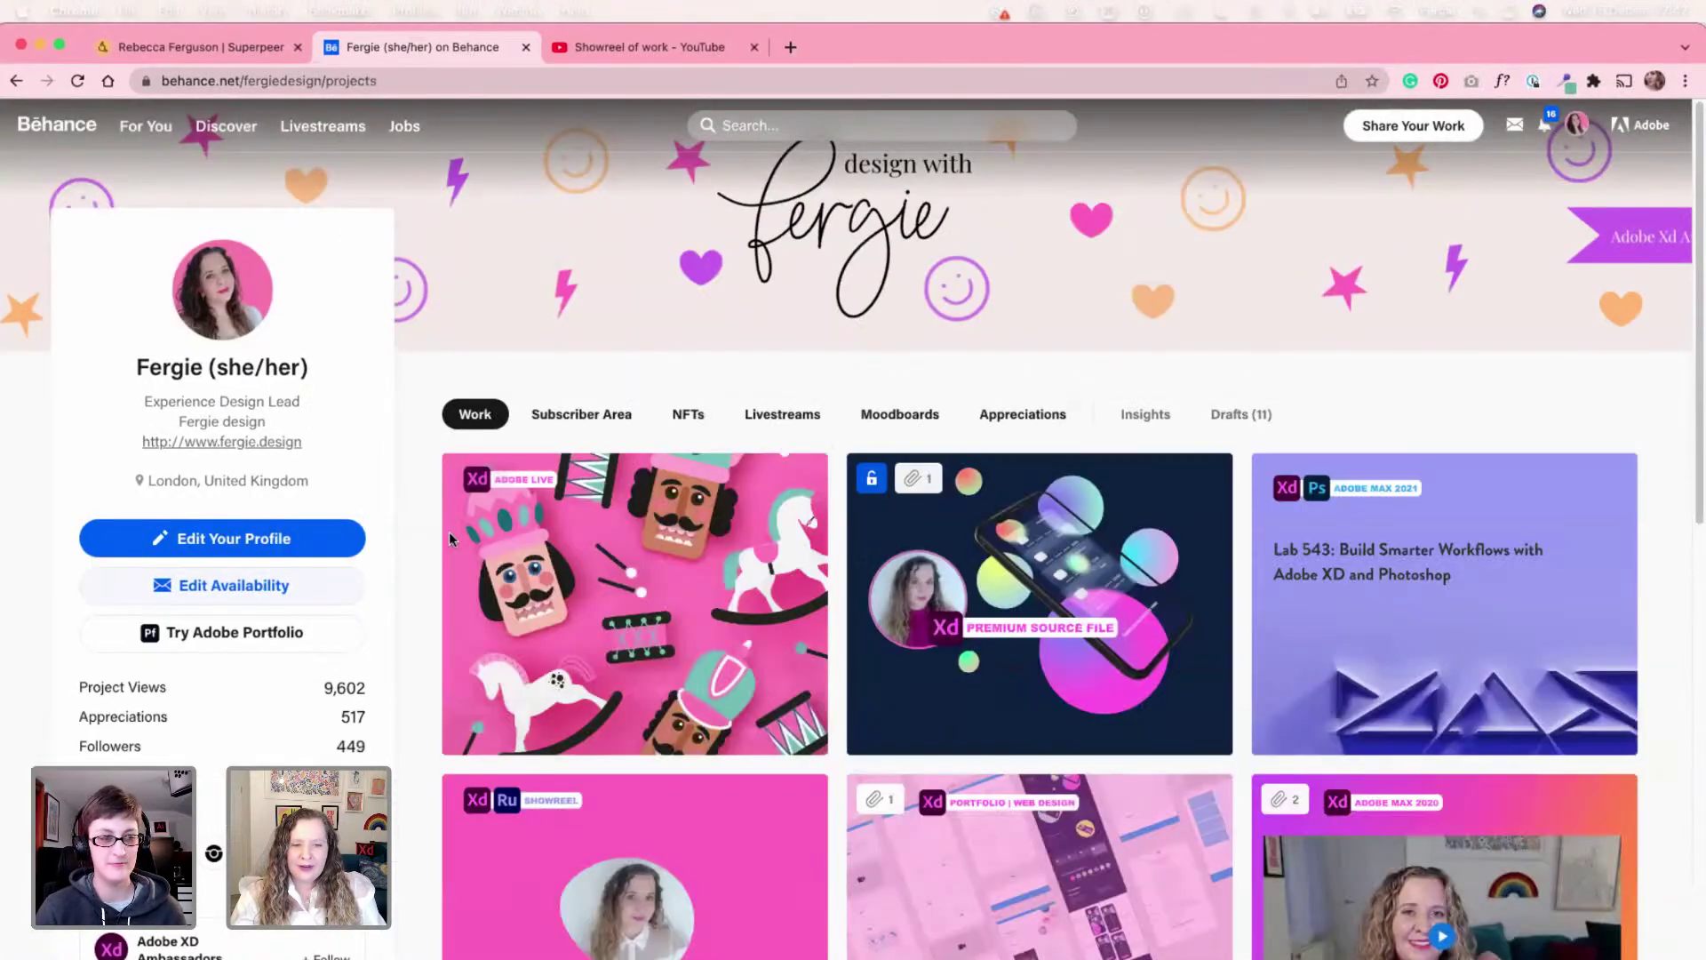
scroll(427, 593, down, 2)
scroll(427, 594, down, 5)
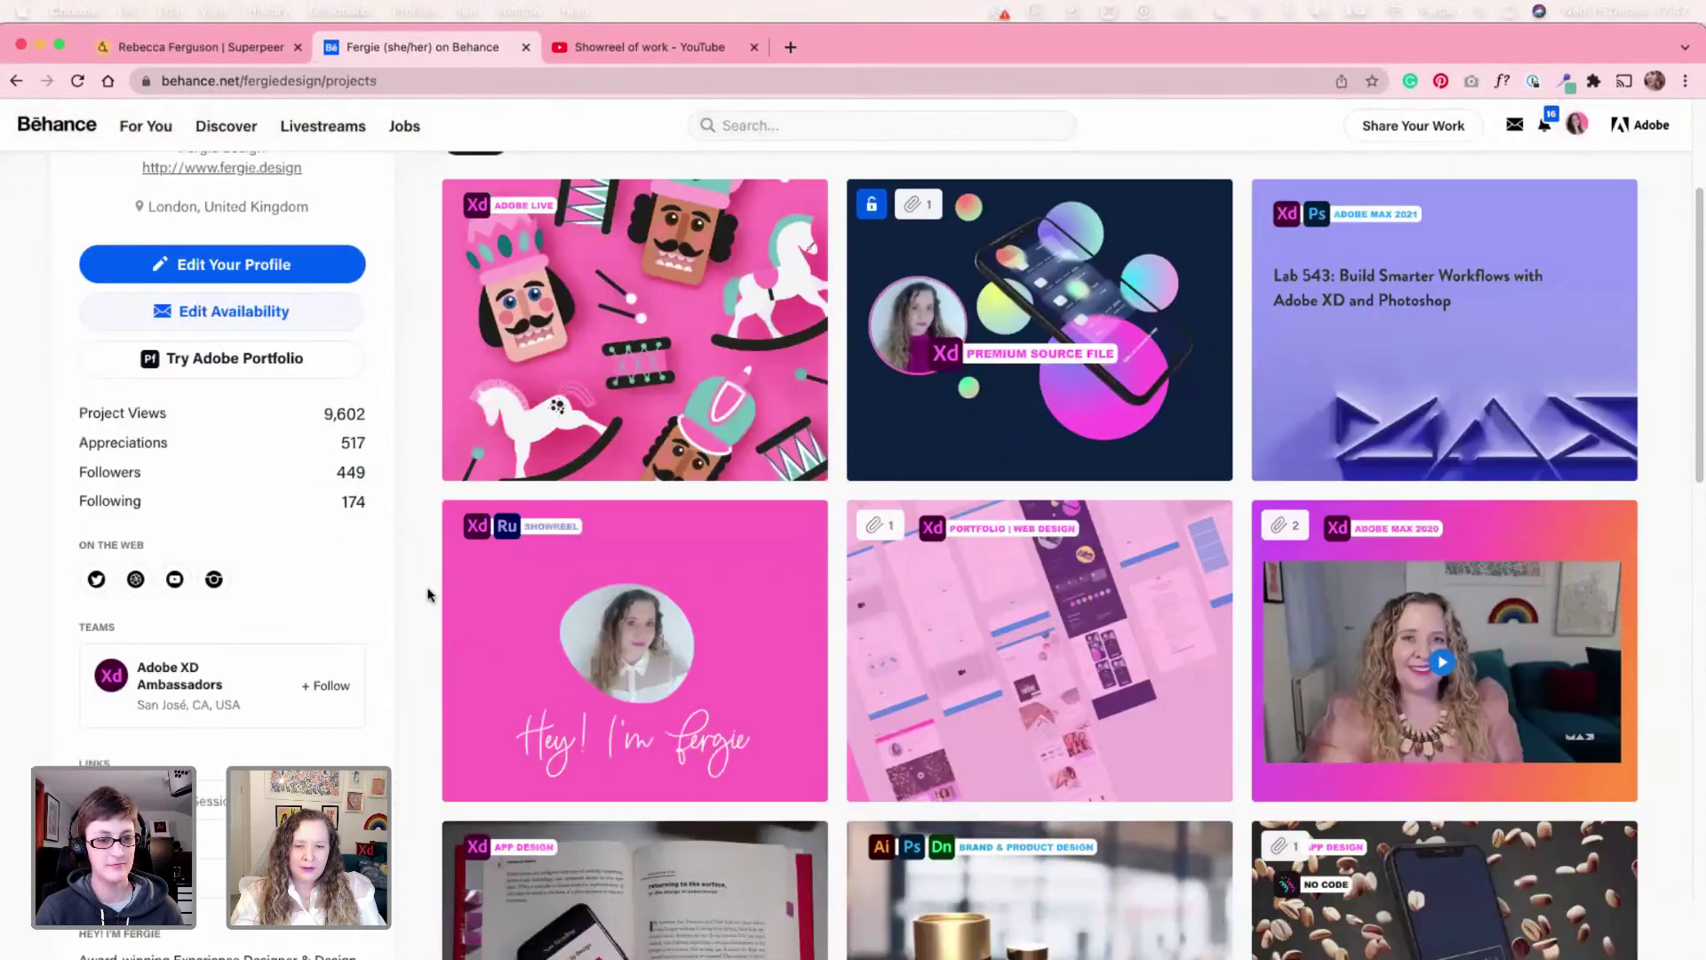
scroll(427, 593, down, 6)
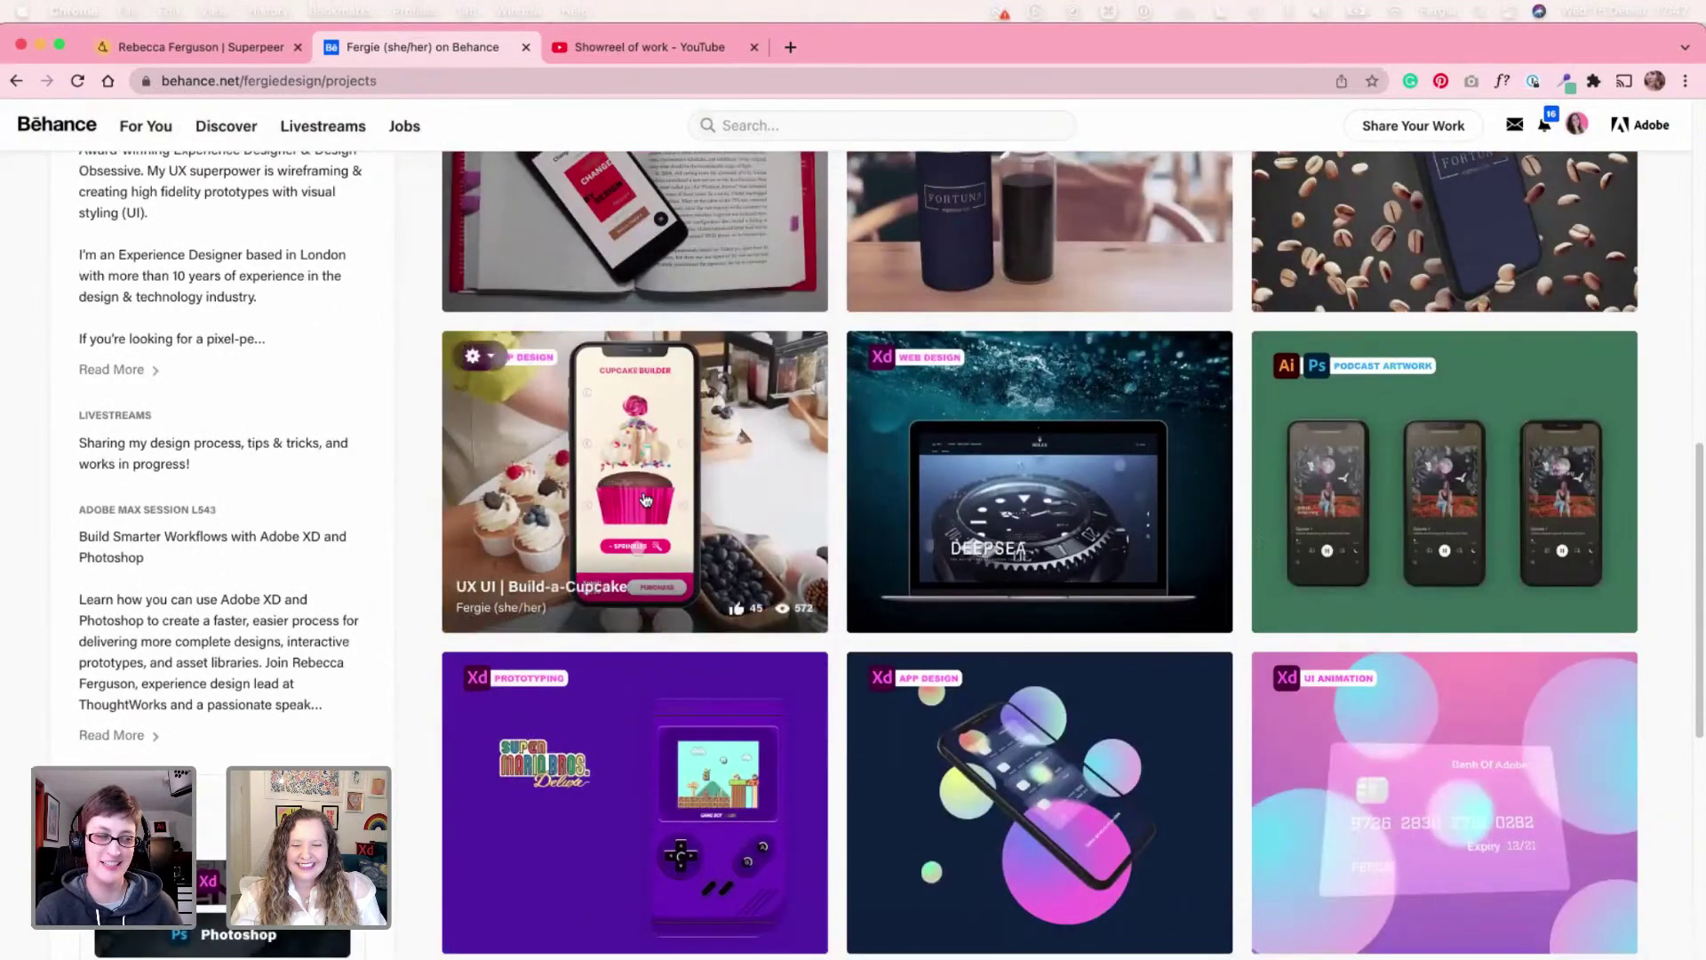
click(645, 499)
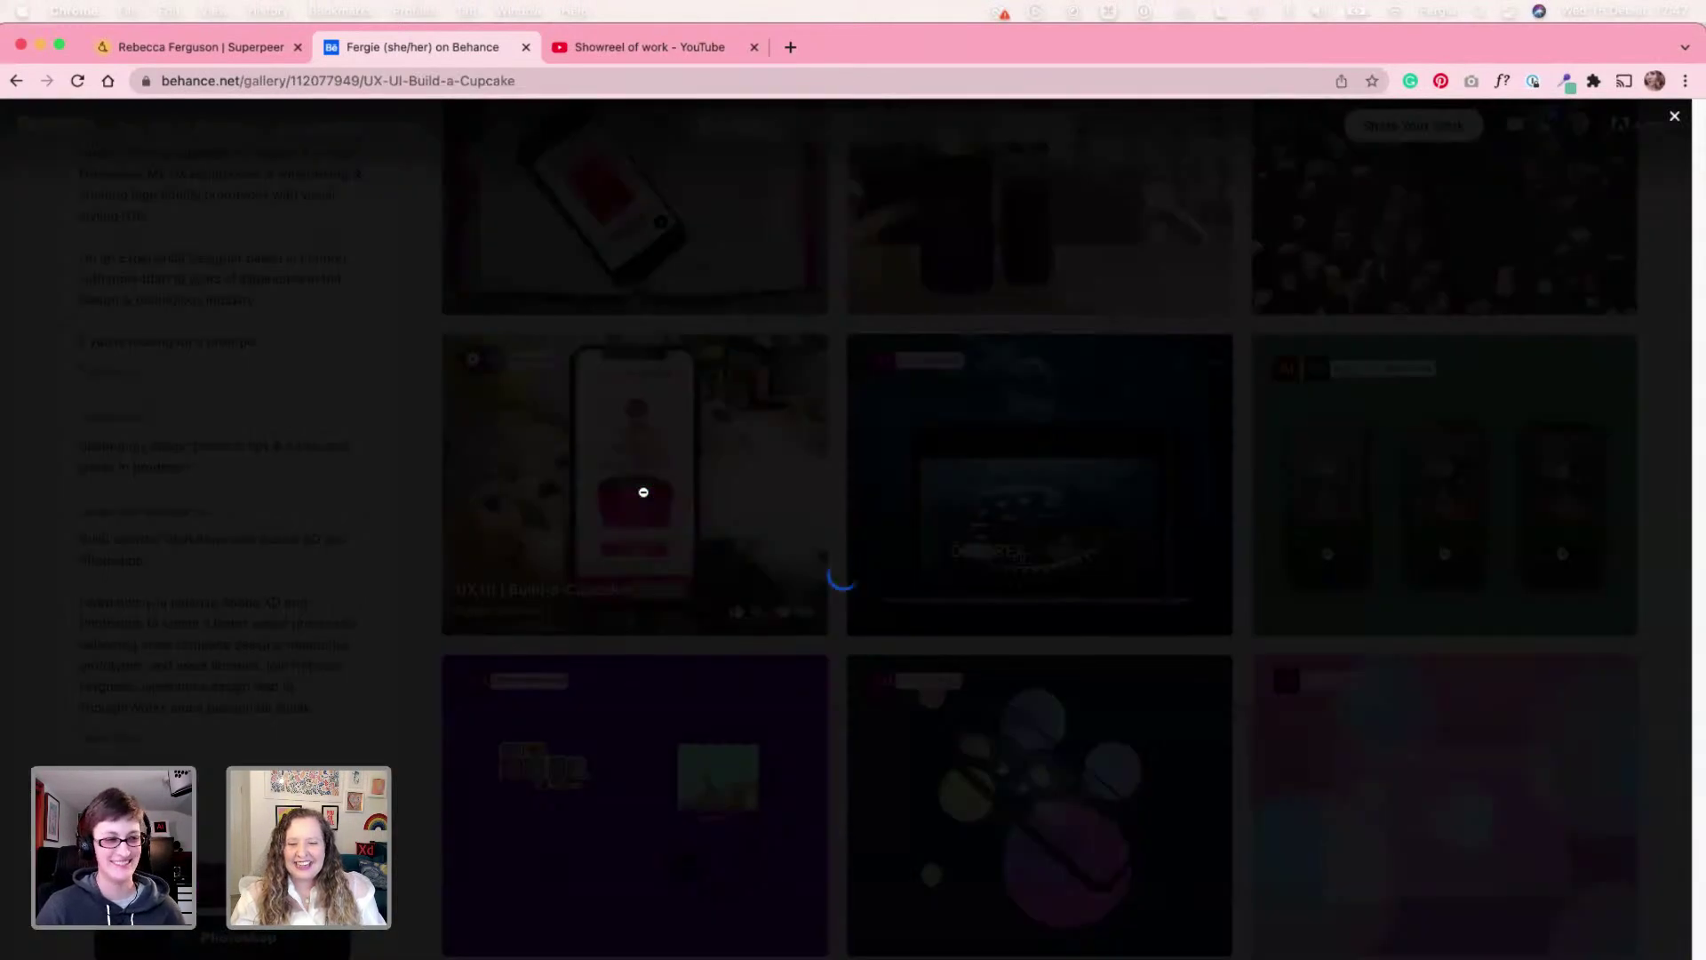
- Look through the Build-a-Cupcake project, launch its interactive prototype and collapse the cookie notice
scroll(931, 619, down, 1)
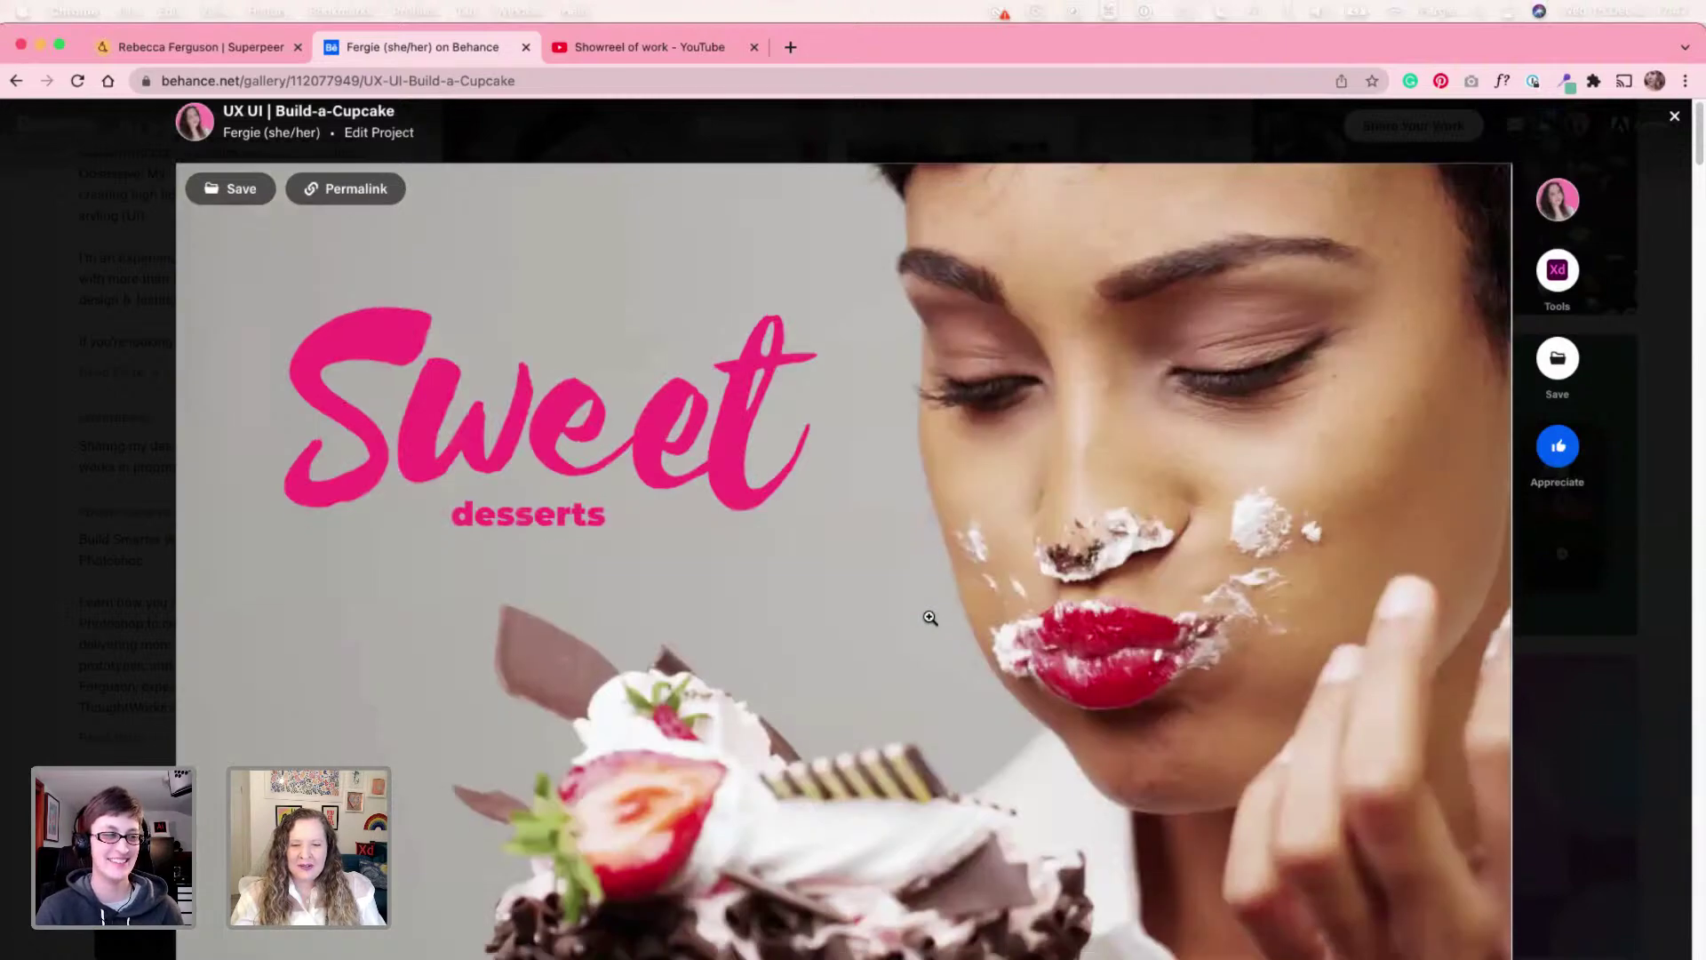
scroll(930, 617, down, 12)
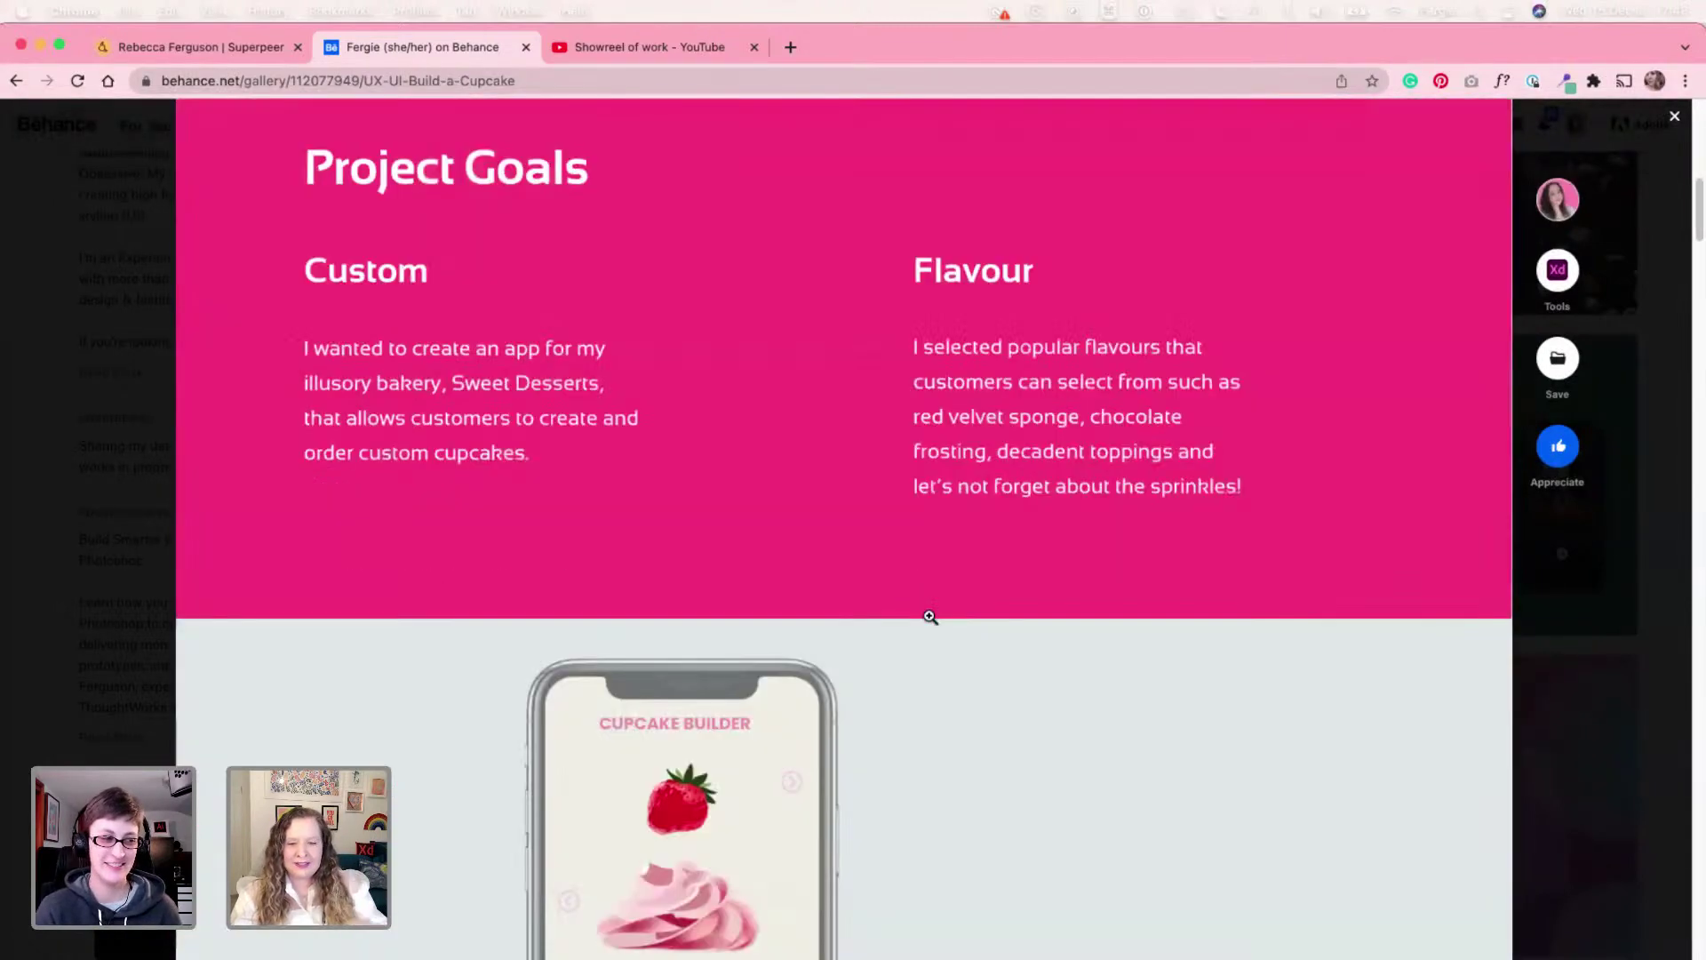
scroll(930, 617, down, 4)
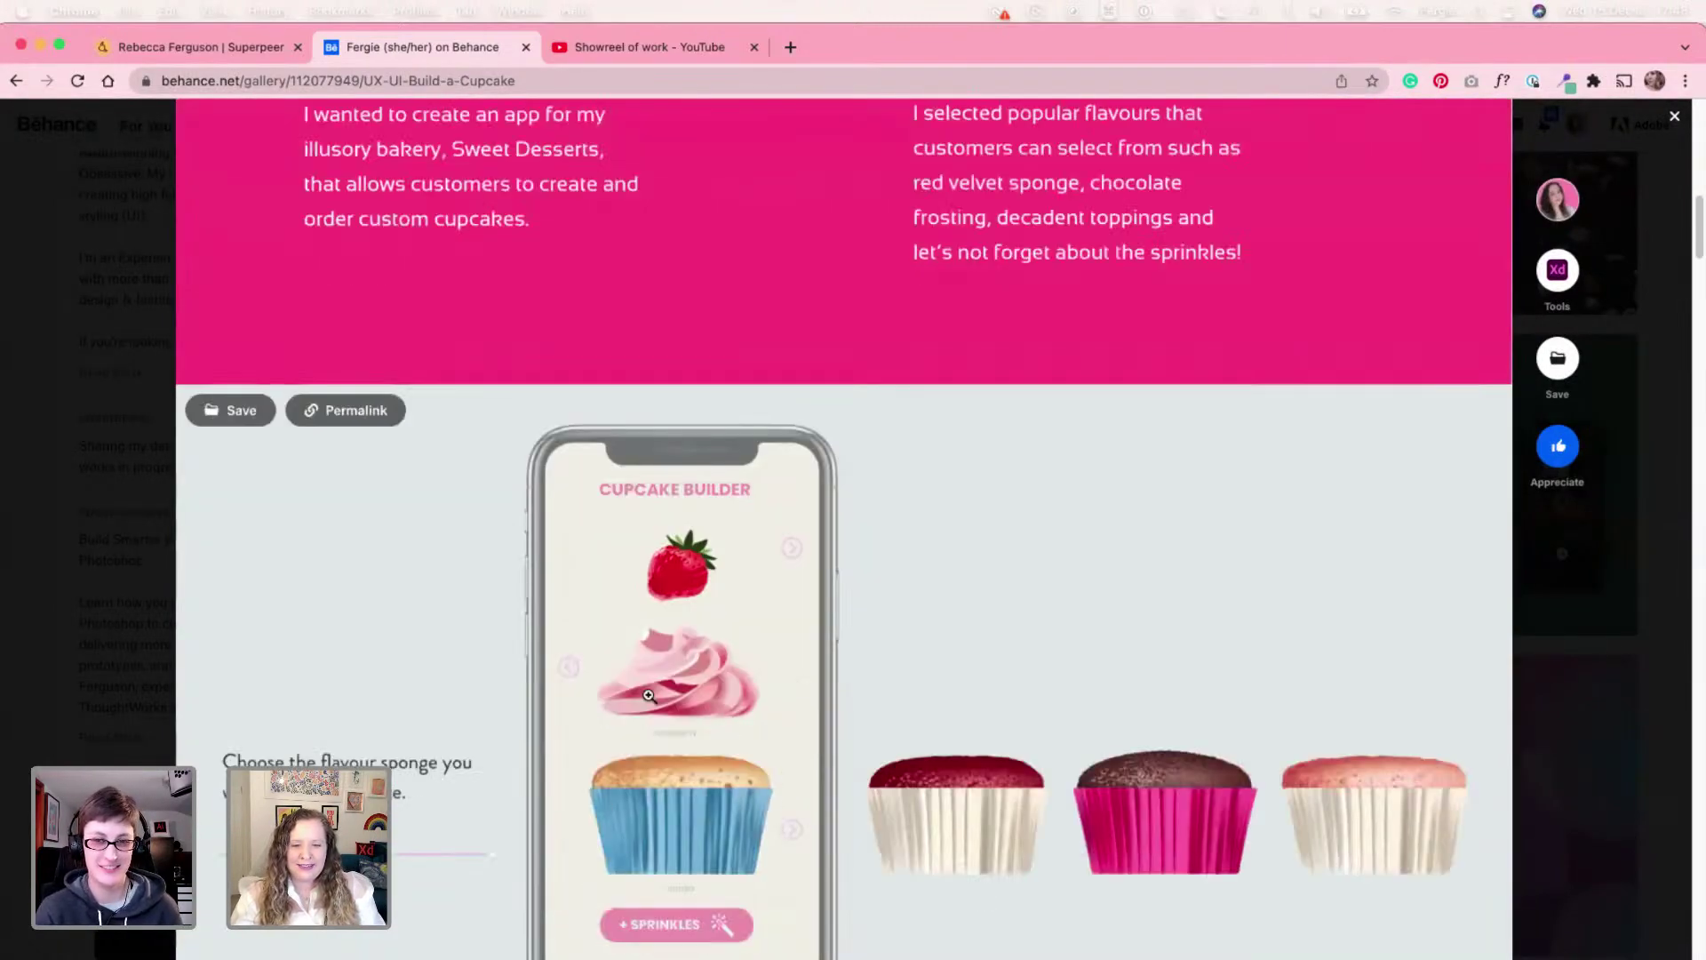
scroll(690, 615, down, 8)
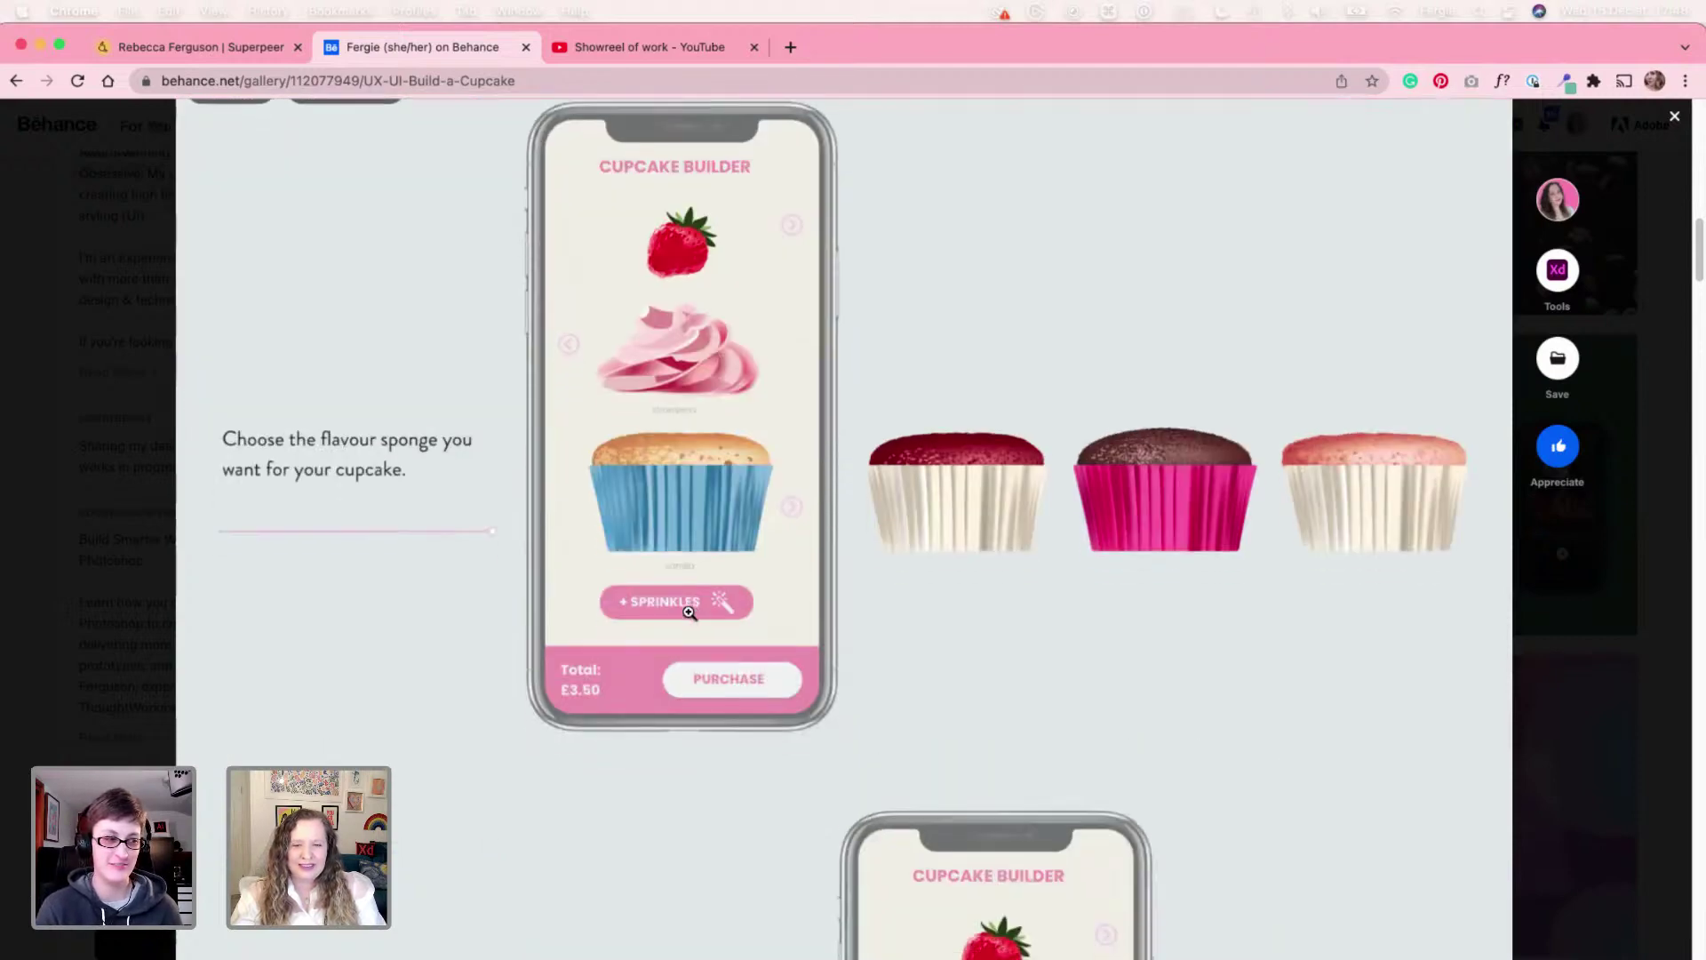
scroll(689, 613, down, 20)
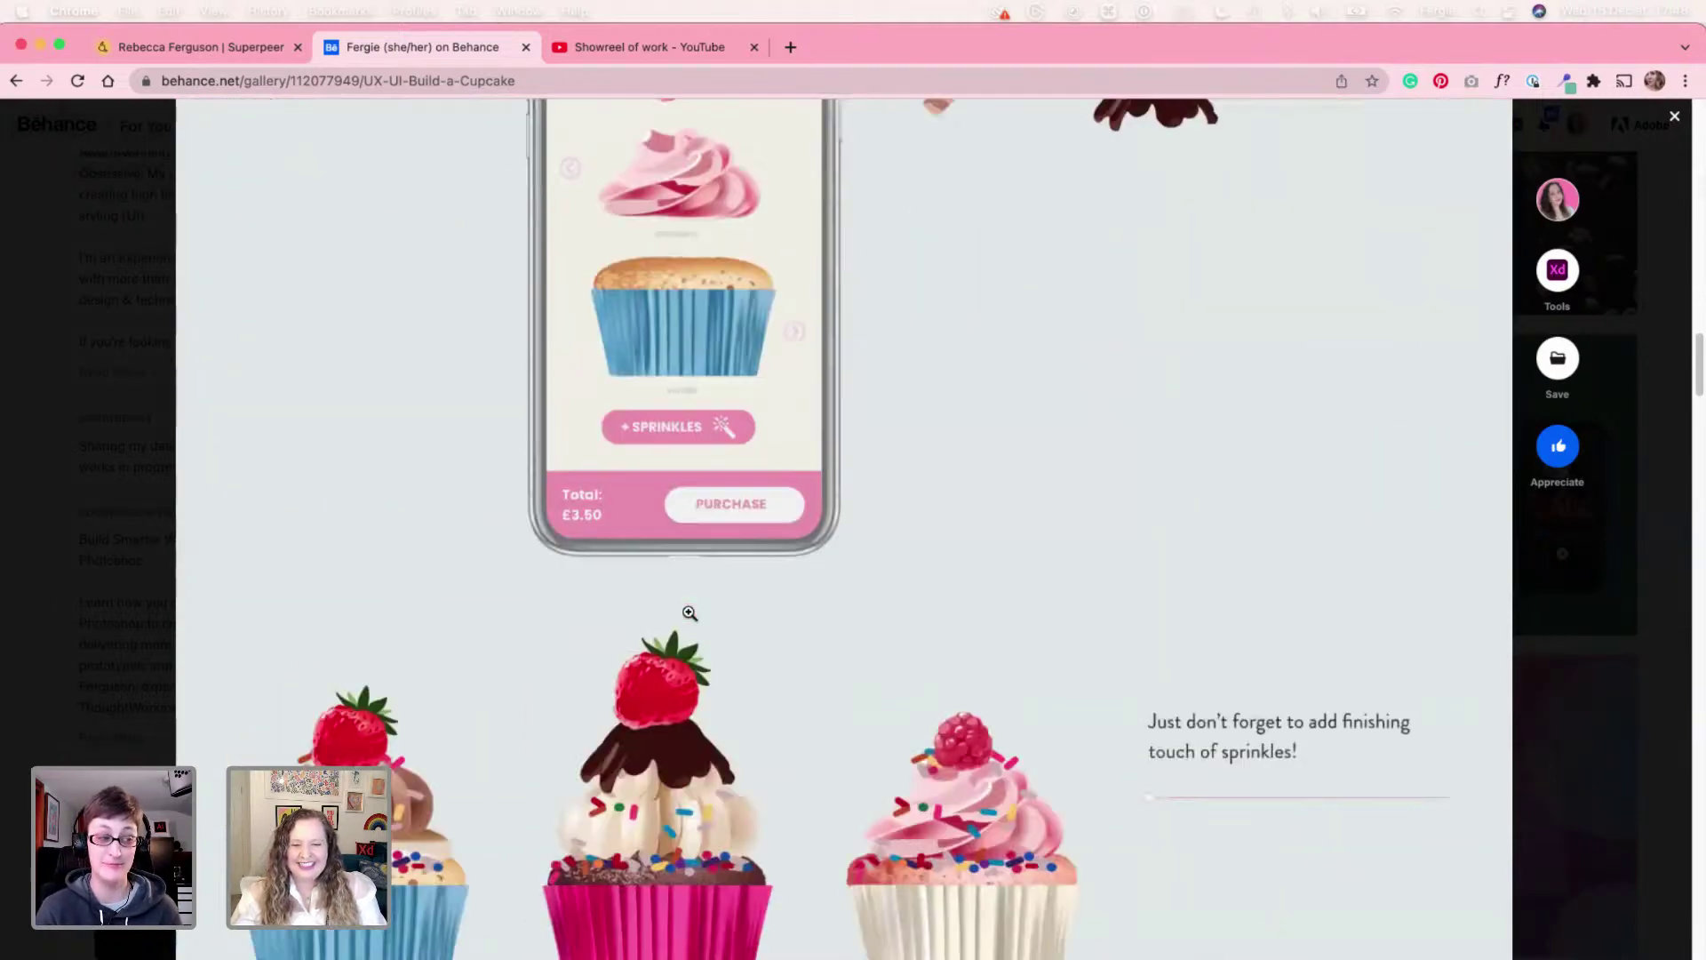
scroll(690, 609, down, 5)
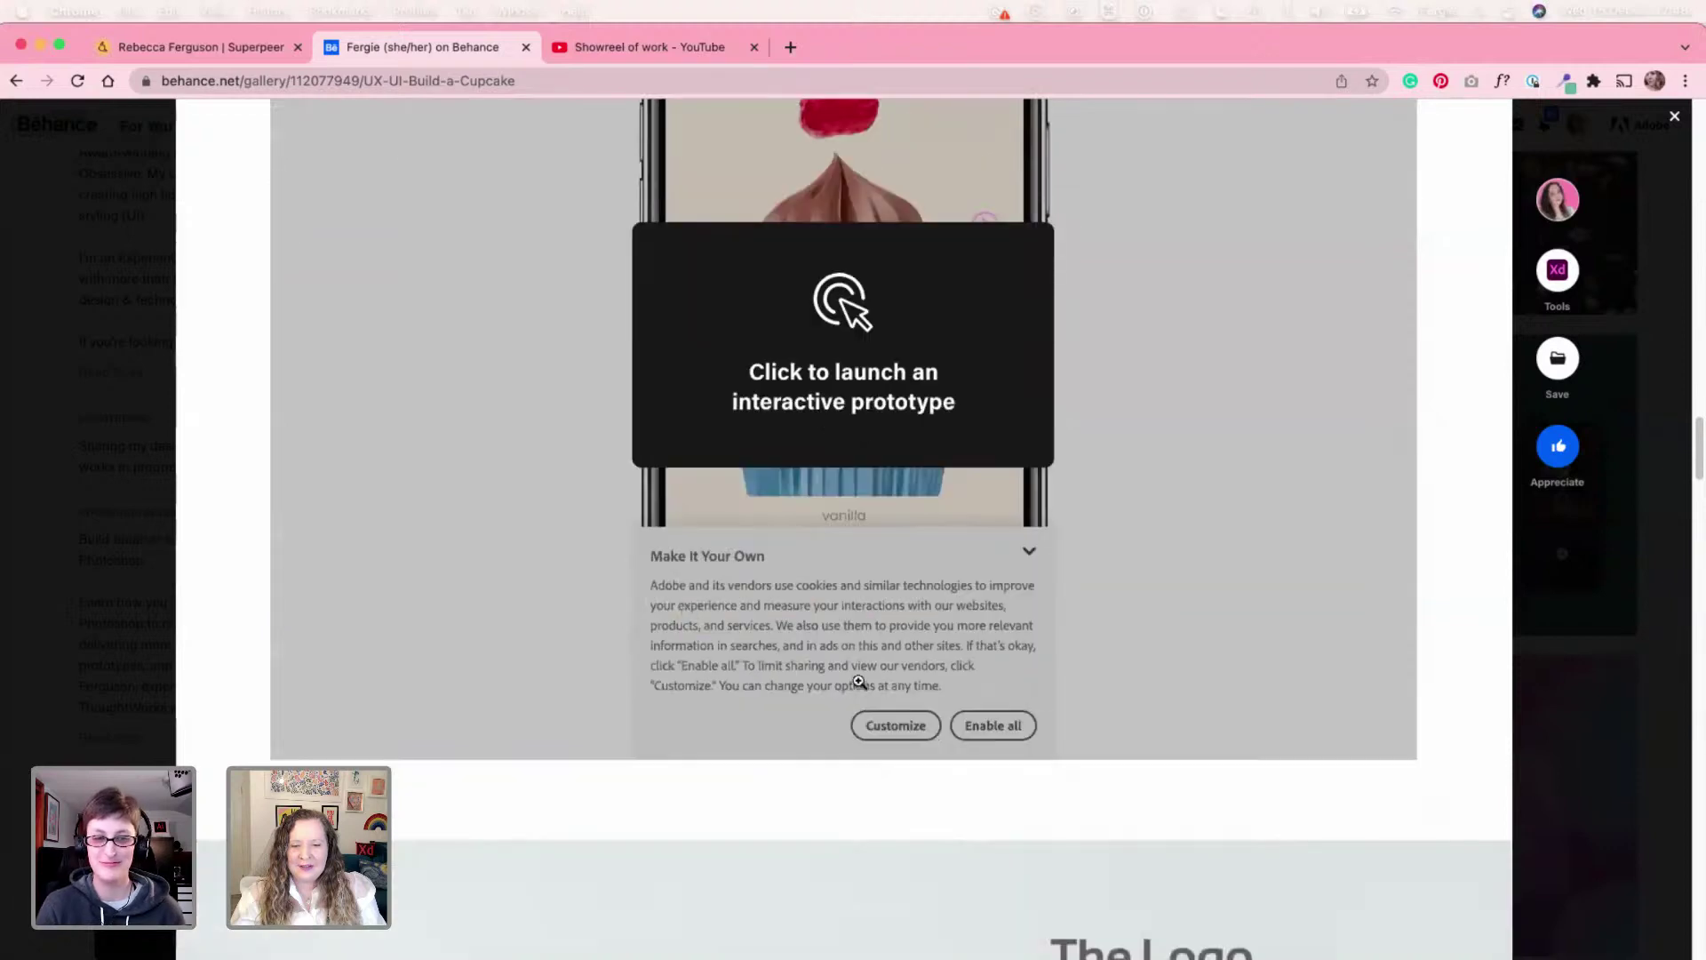
click(930, 509)
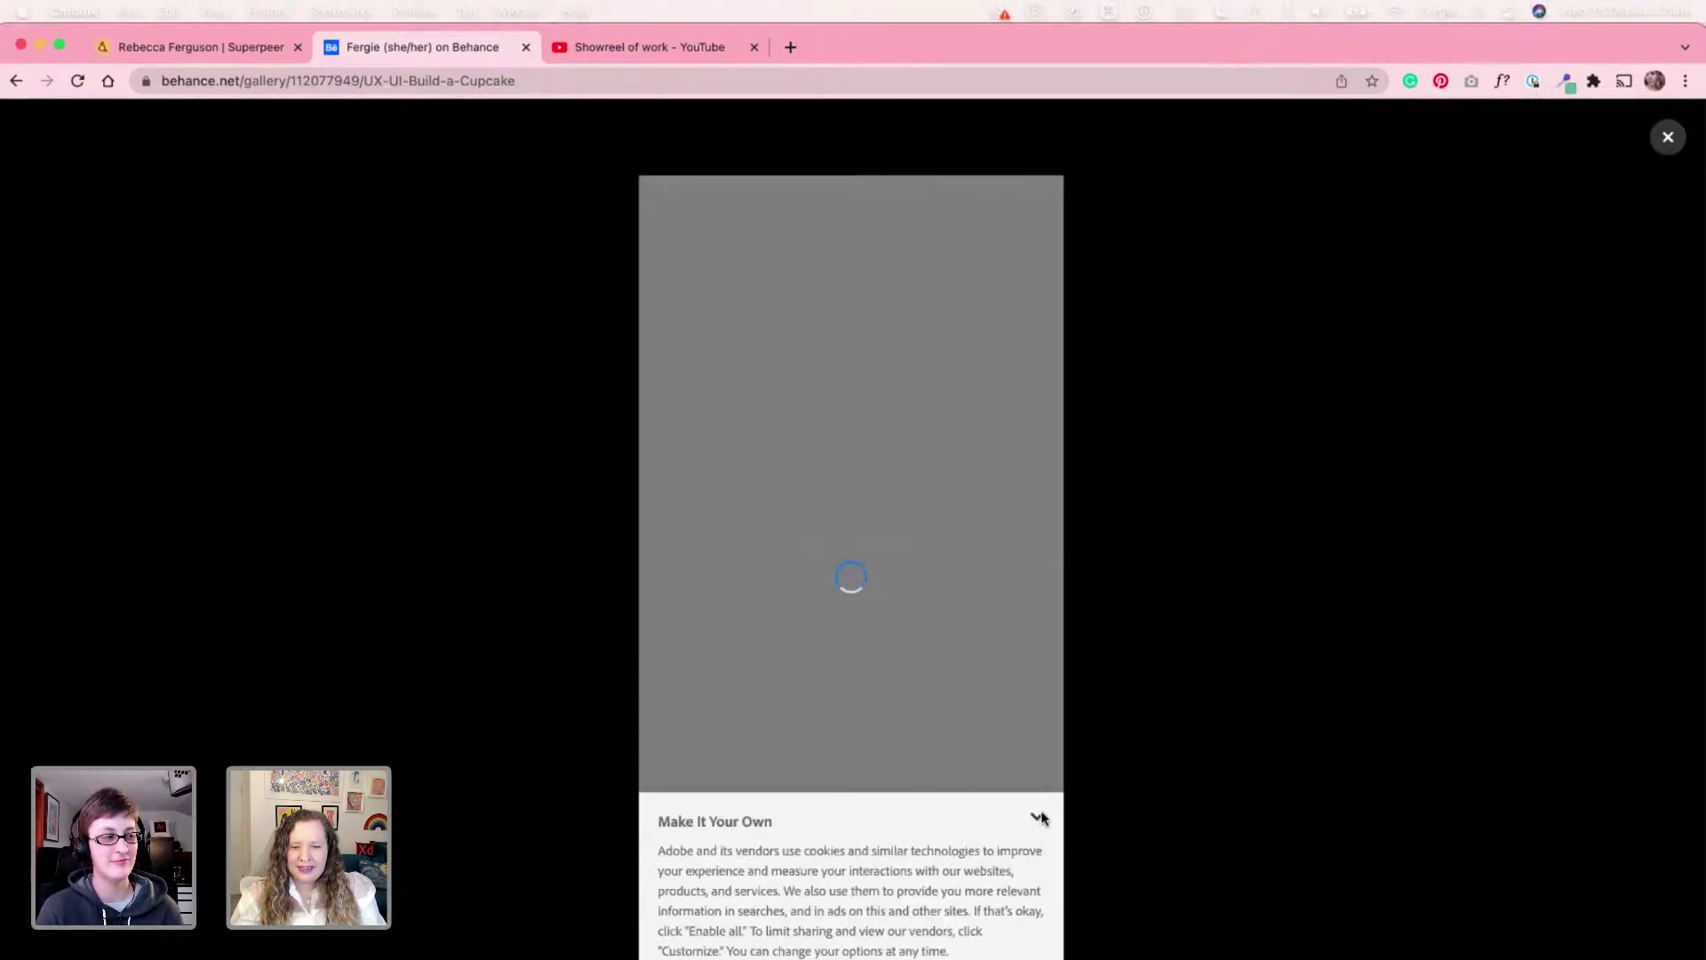
click(1038, 820)
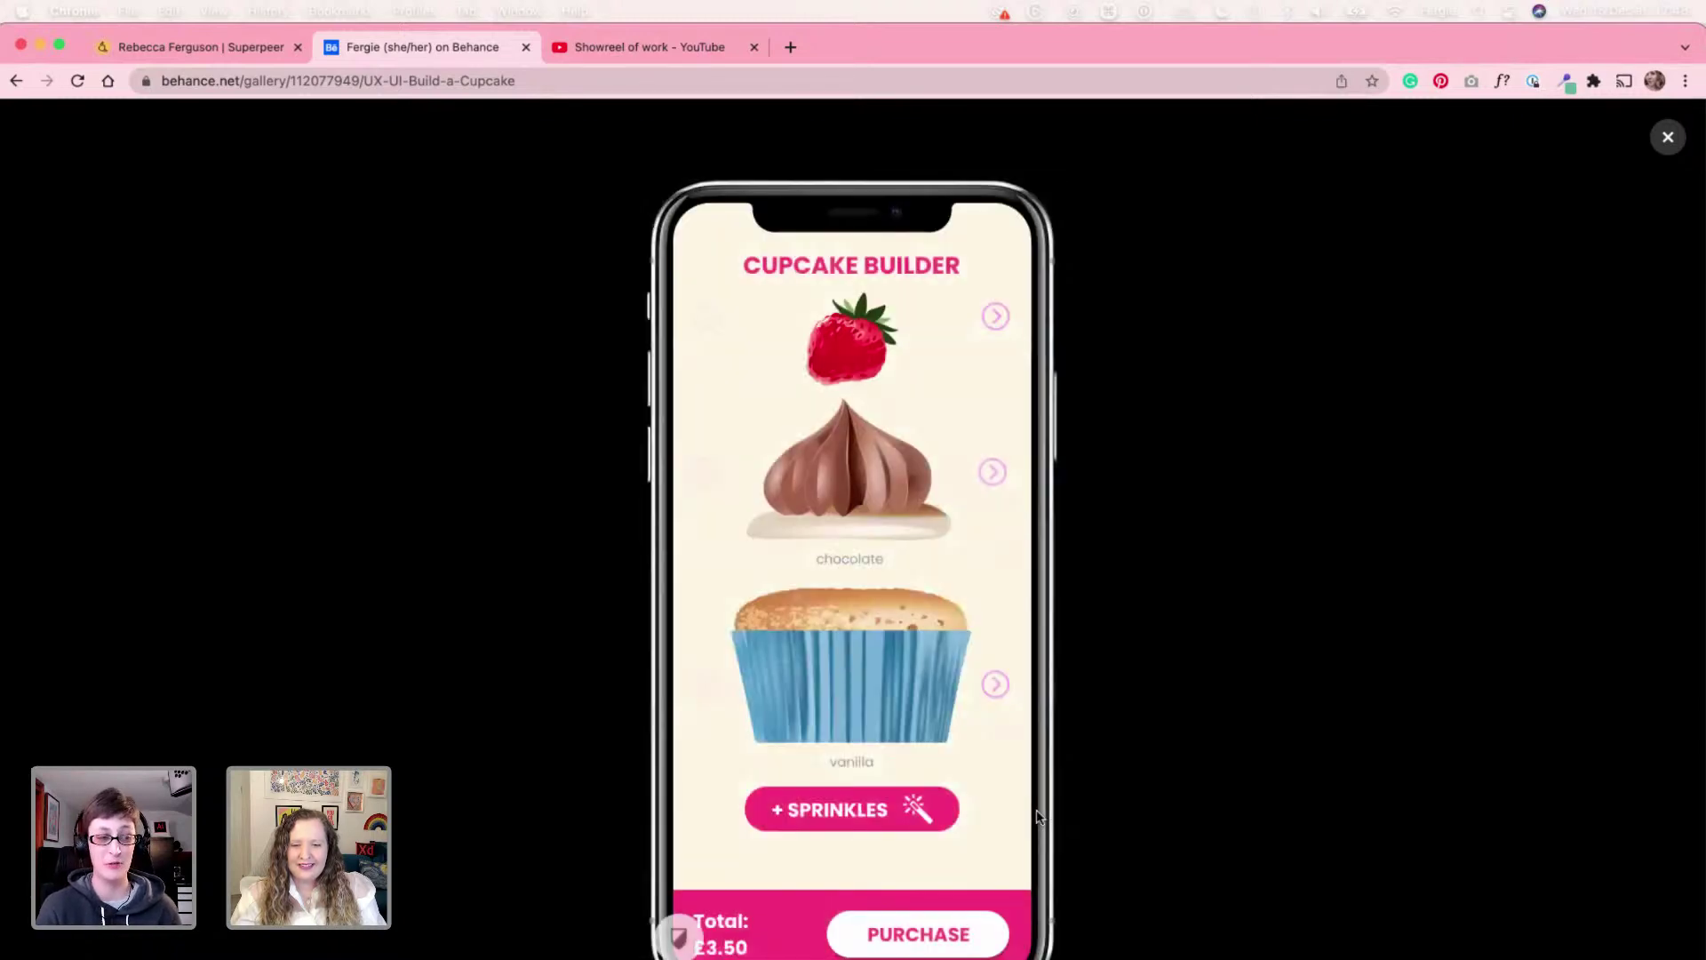
- Try the cupcake builder with a chocolate sponge, vanilla frosting and the chocolate heart topping, and toggle the sprinkles on and off
click(996, 697)
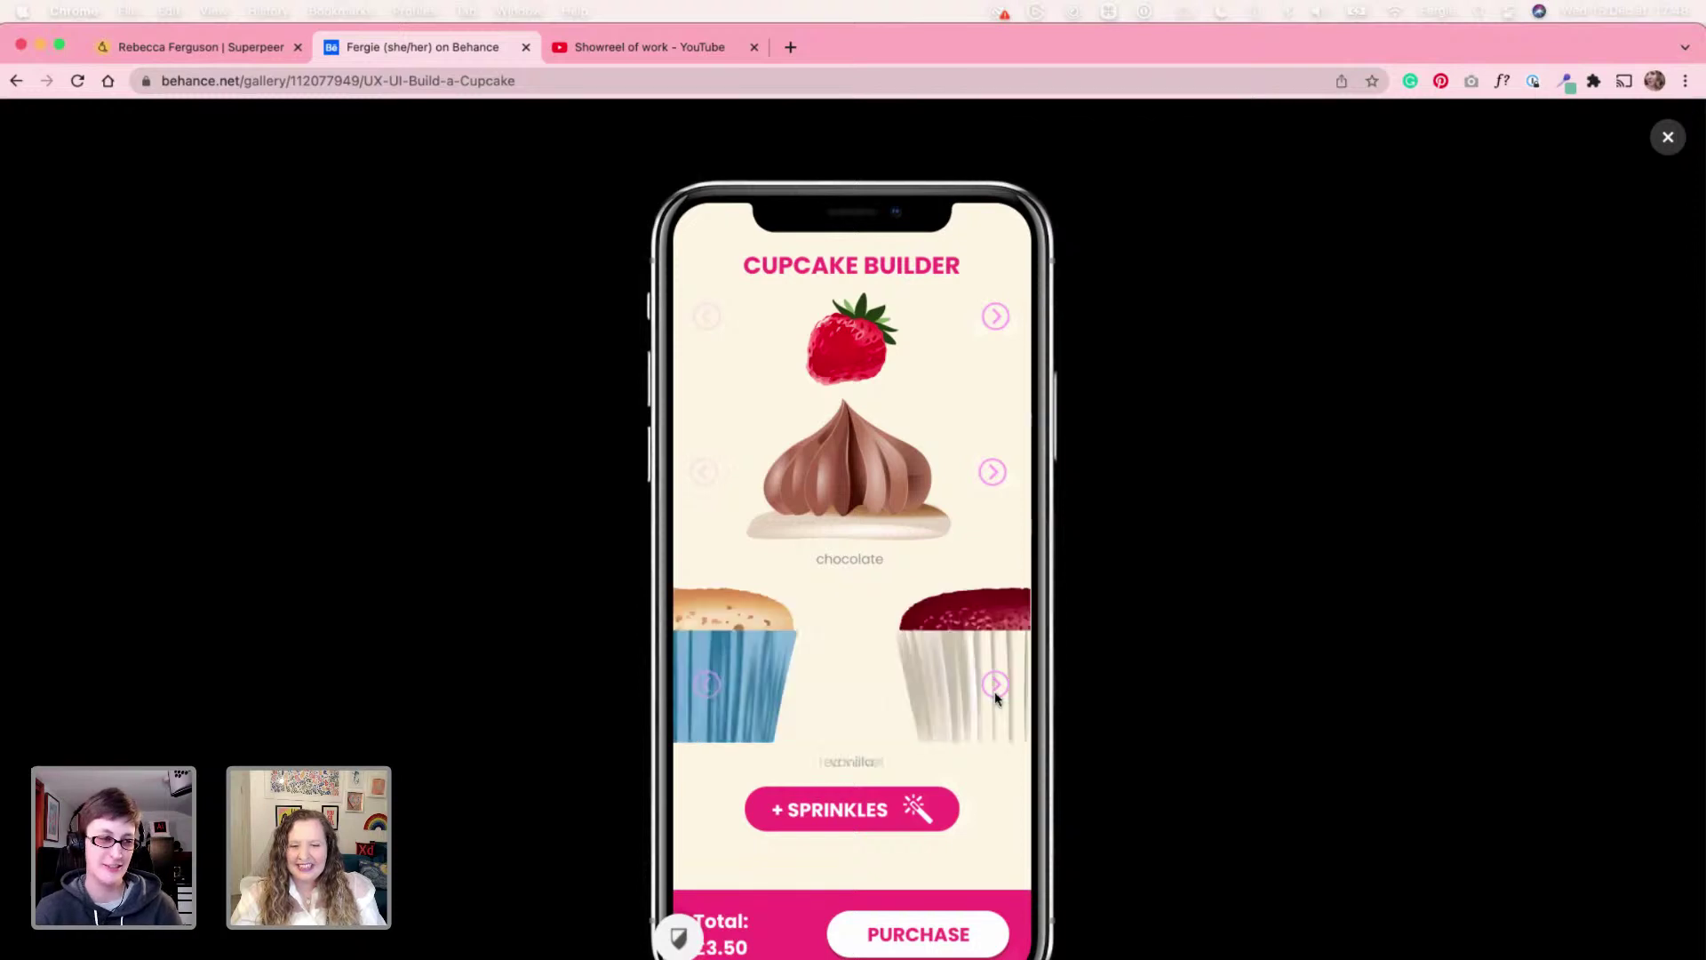
click(996, 697)
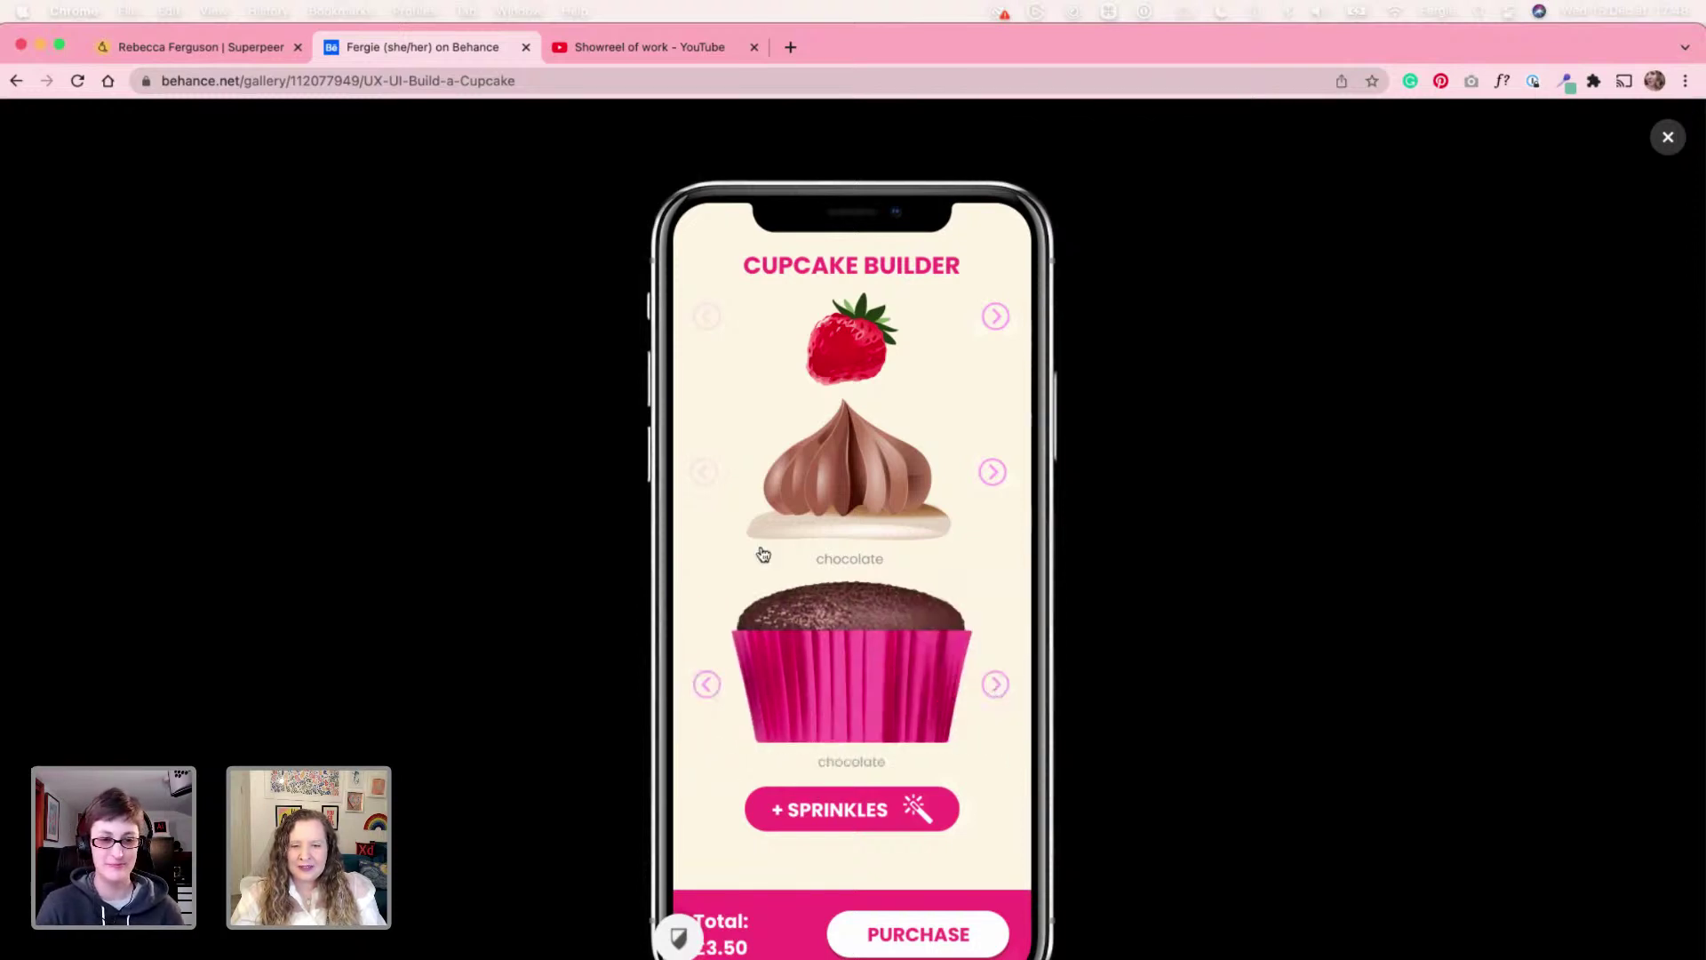
click(993, 473)
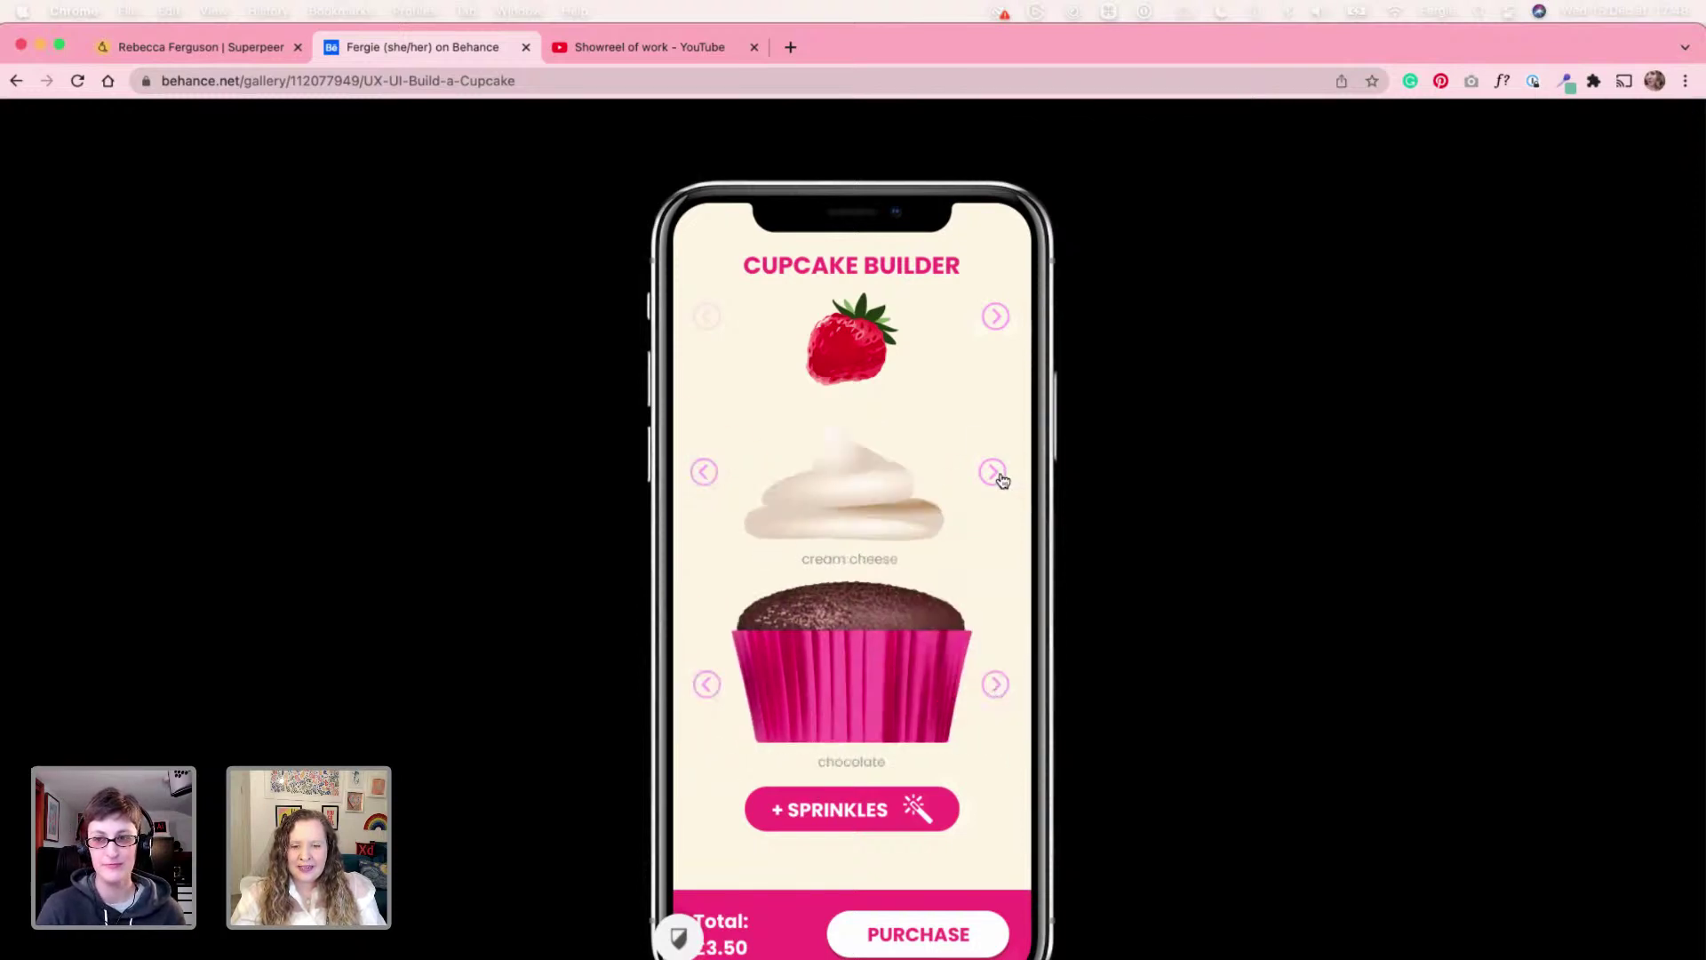
click(1000, 473)
click(995, 323)
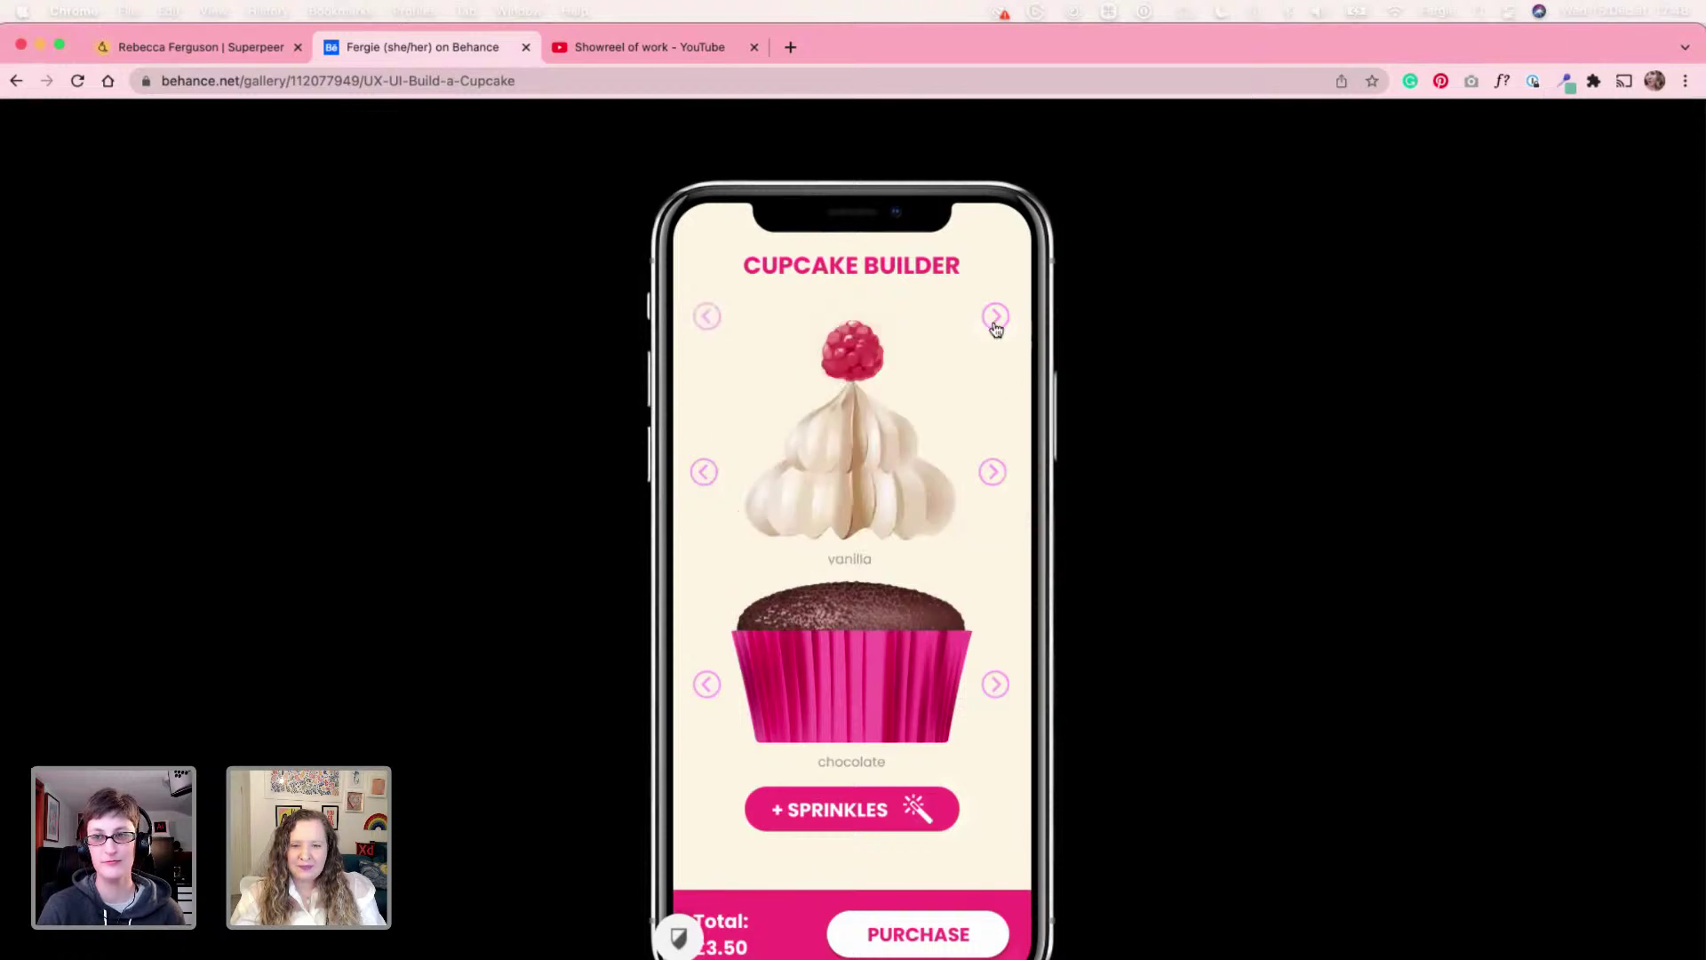
click(994, 324)
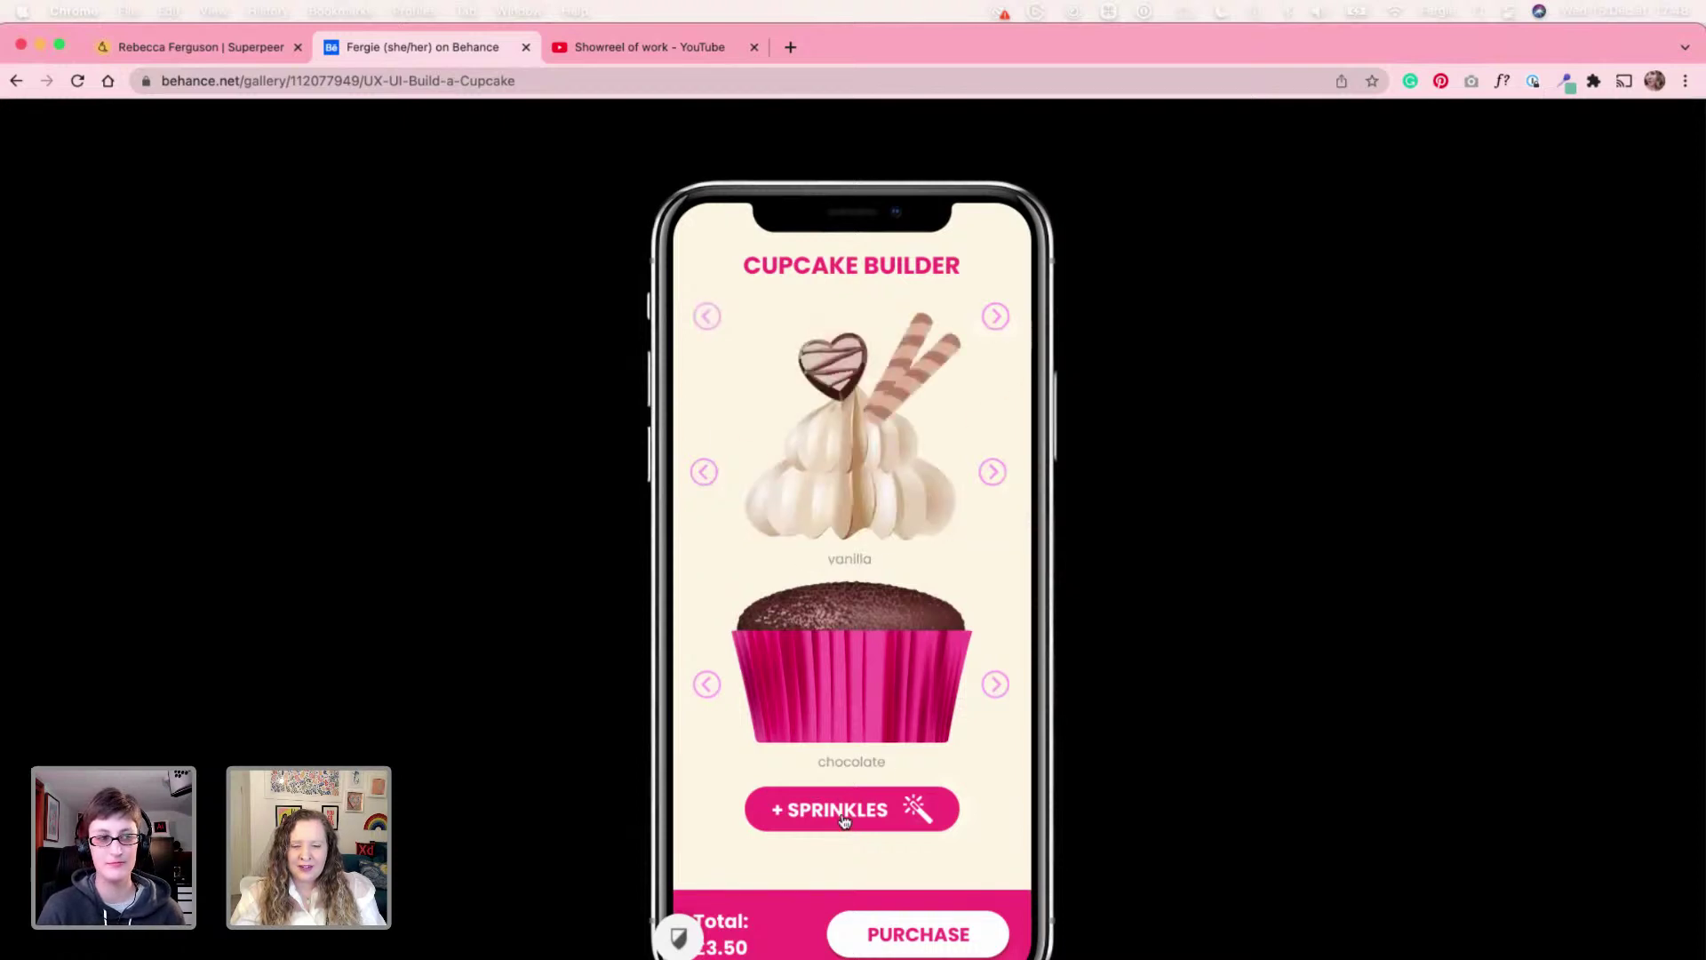
click(843, 816)
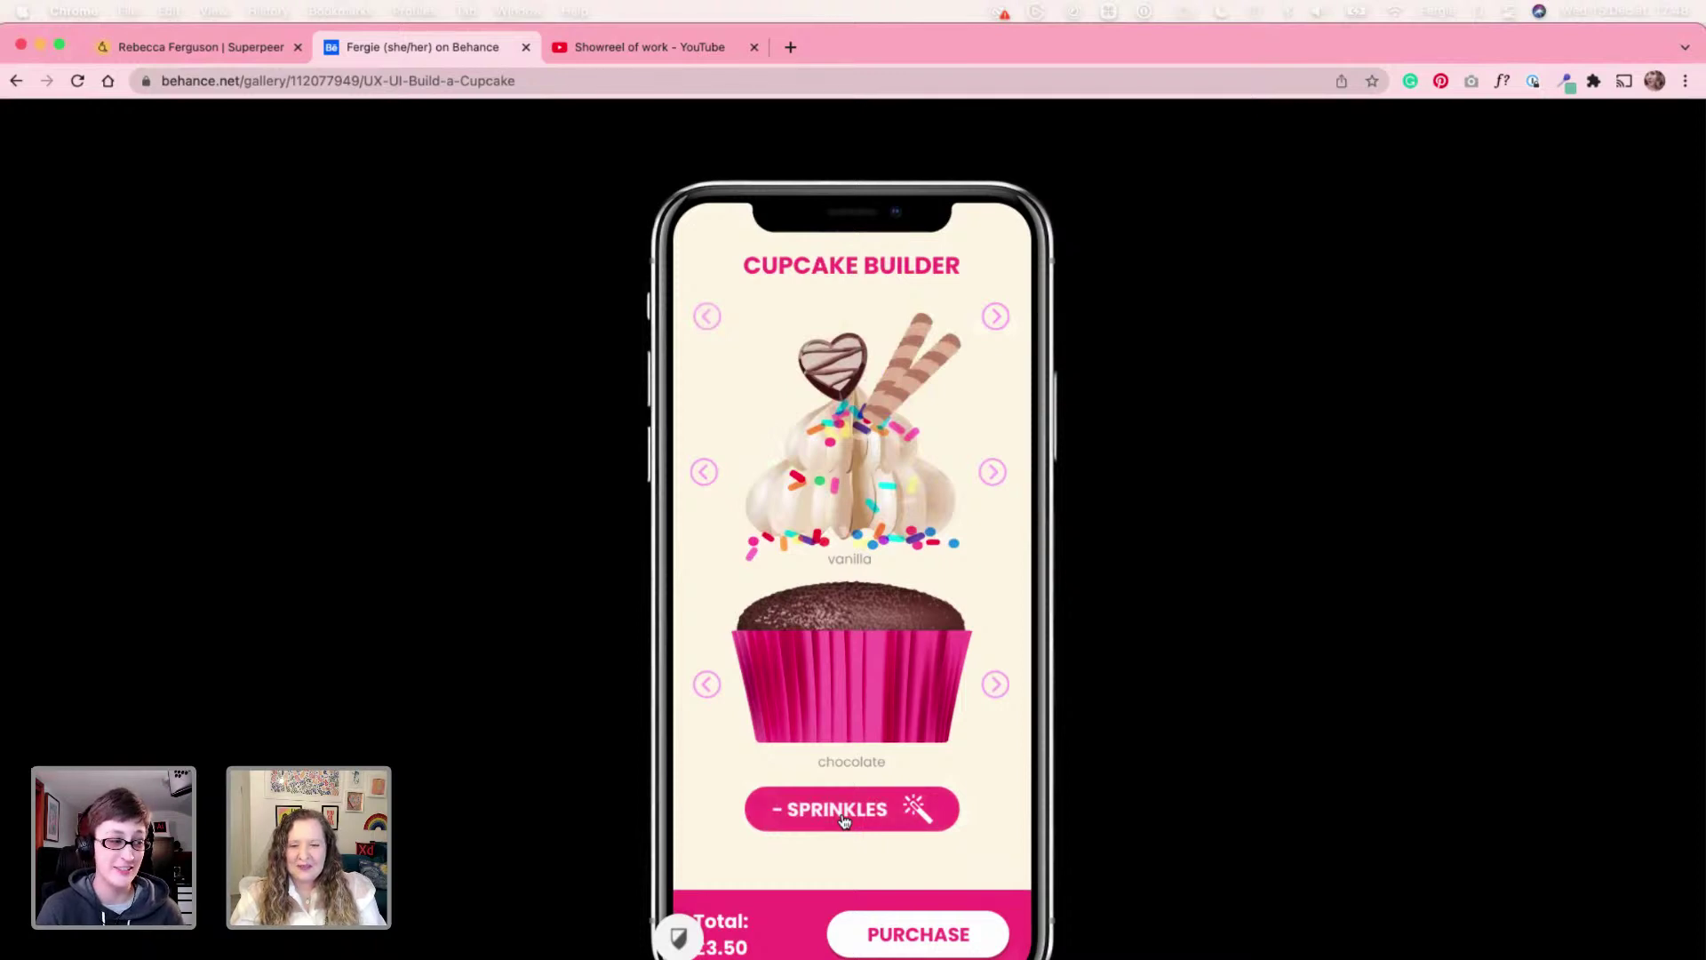
click(844, 816)
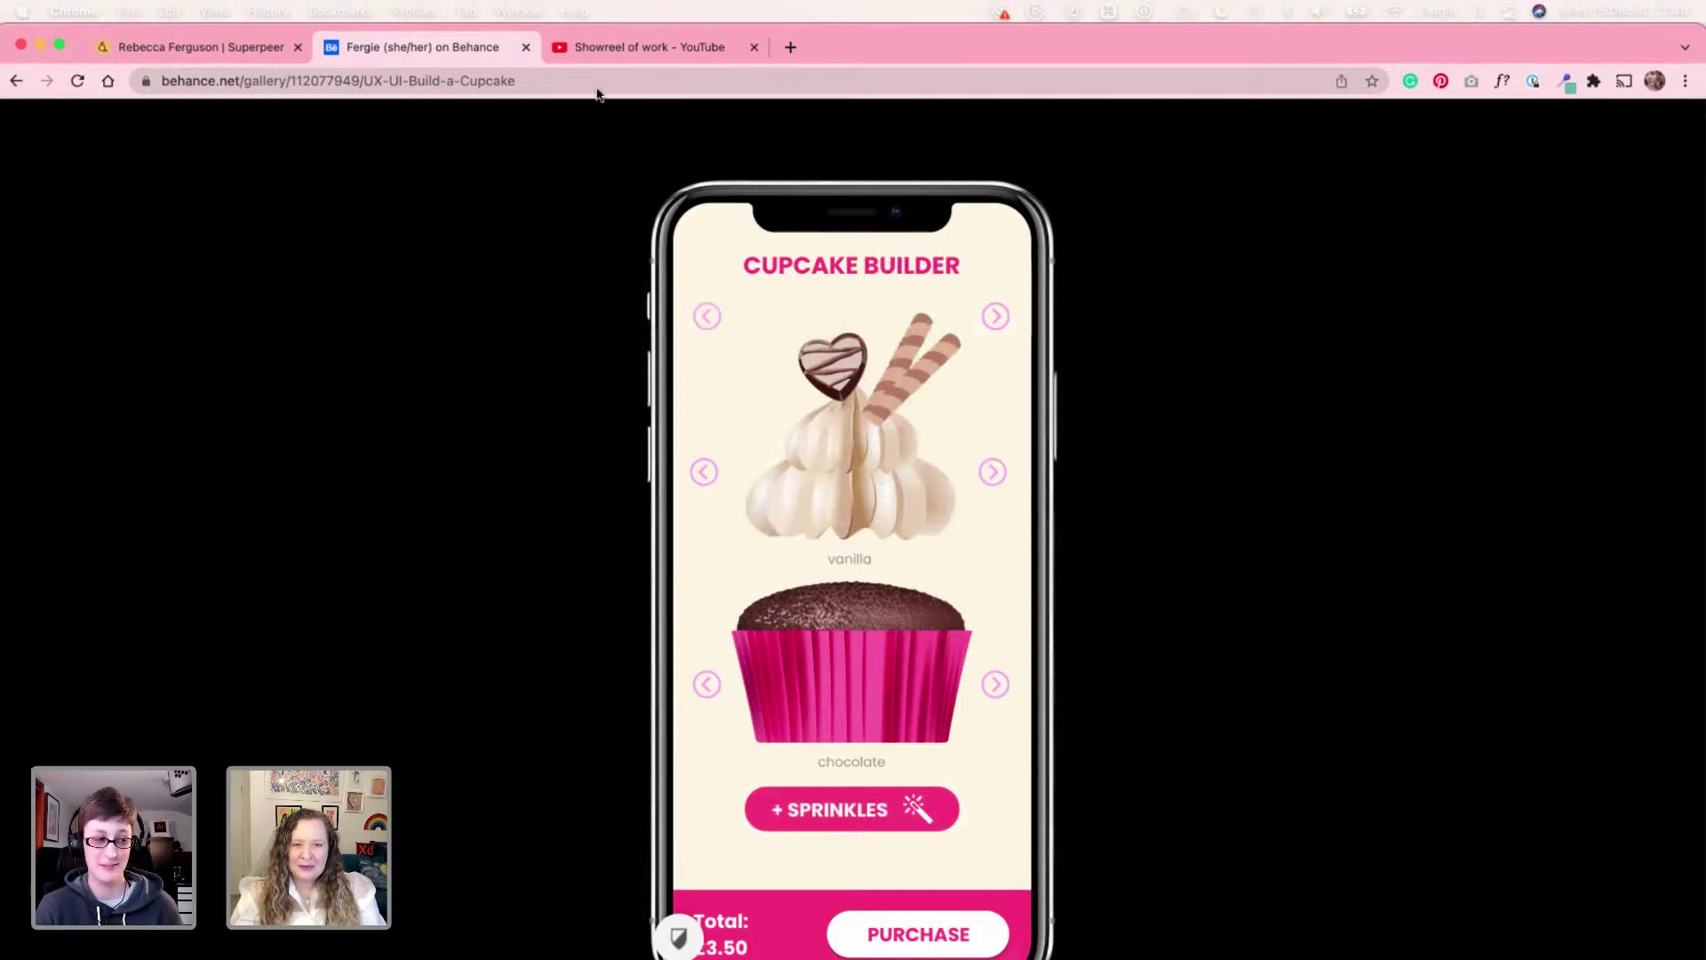
- Close the cupcake prototype and return to the Gift Wrap App document in Adobe XD
key(Escape)
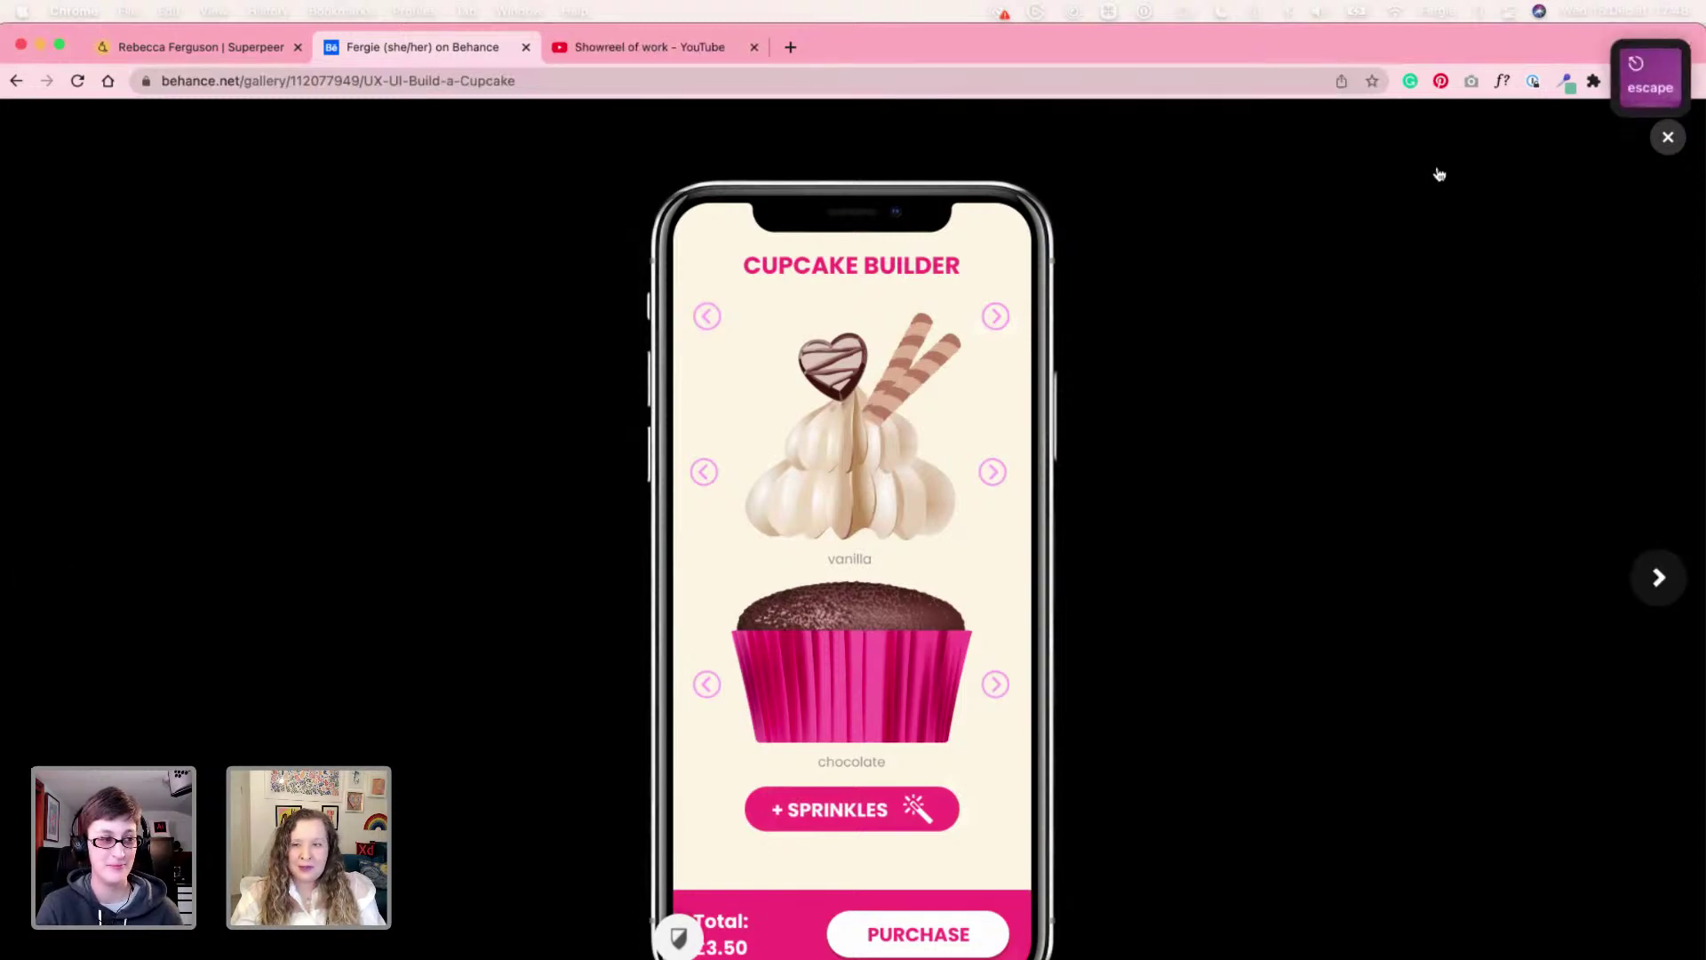
click(1666, 137)
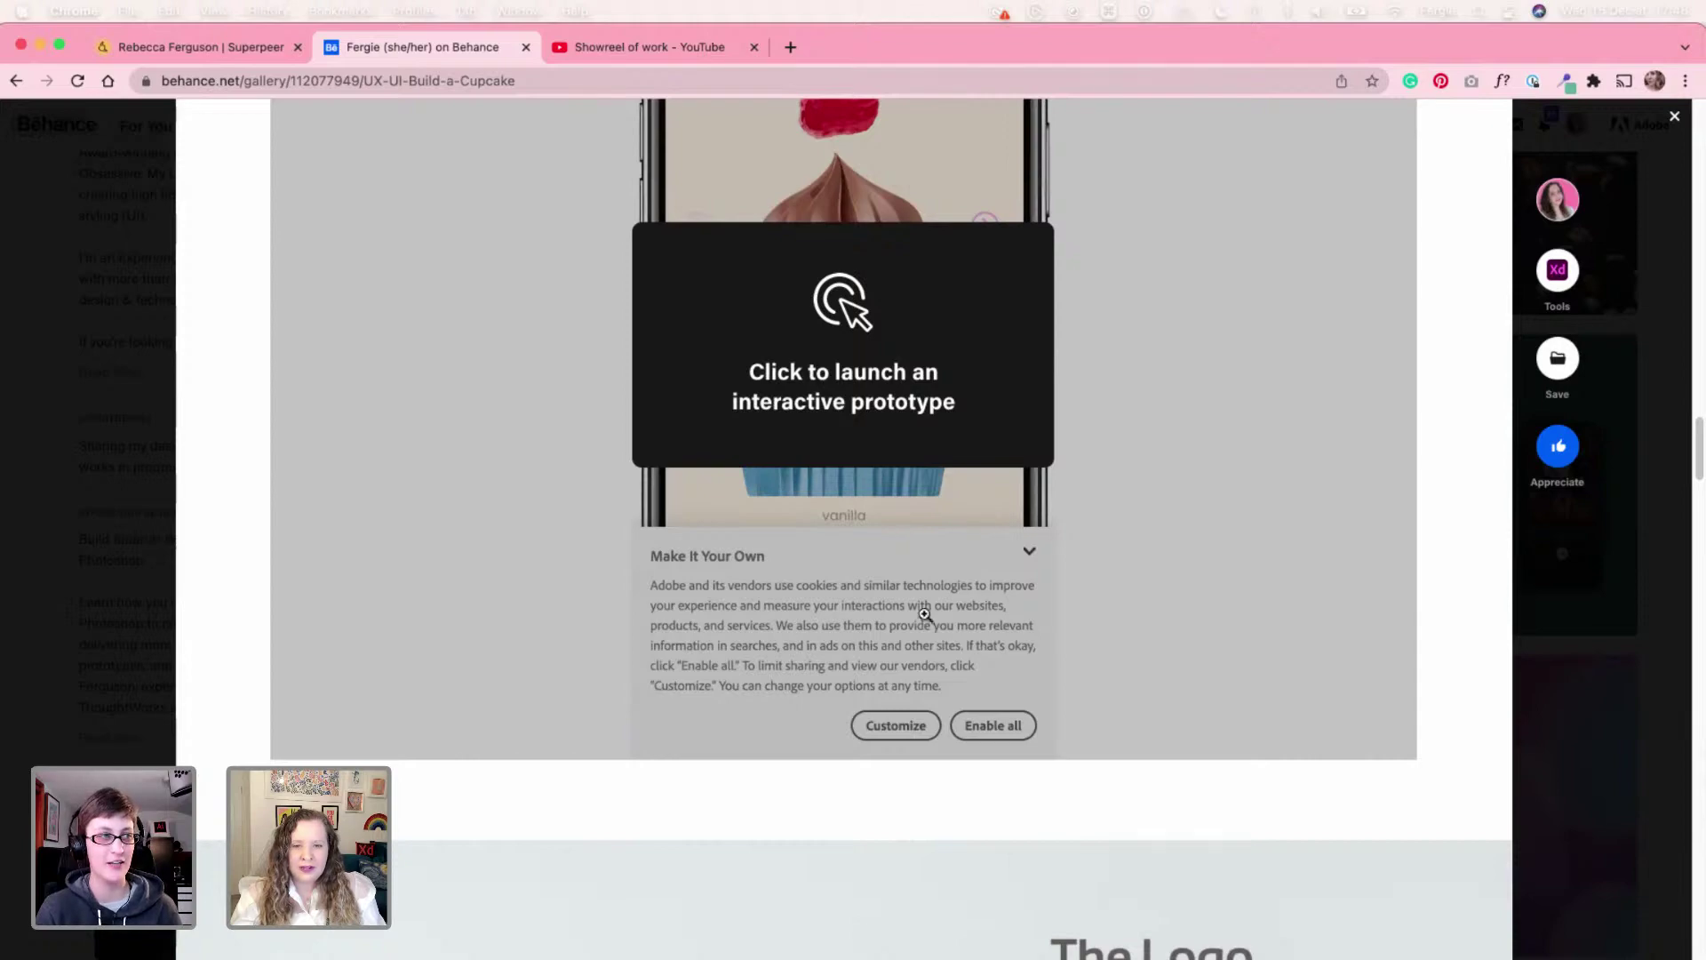
scroll(1086, 605, down, 5)
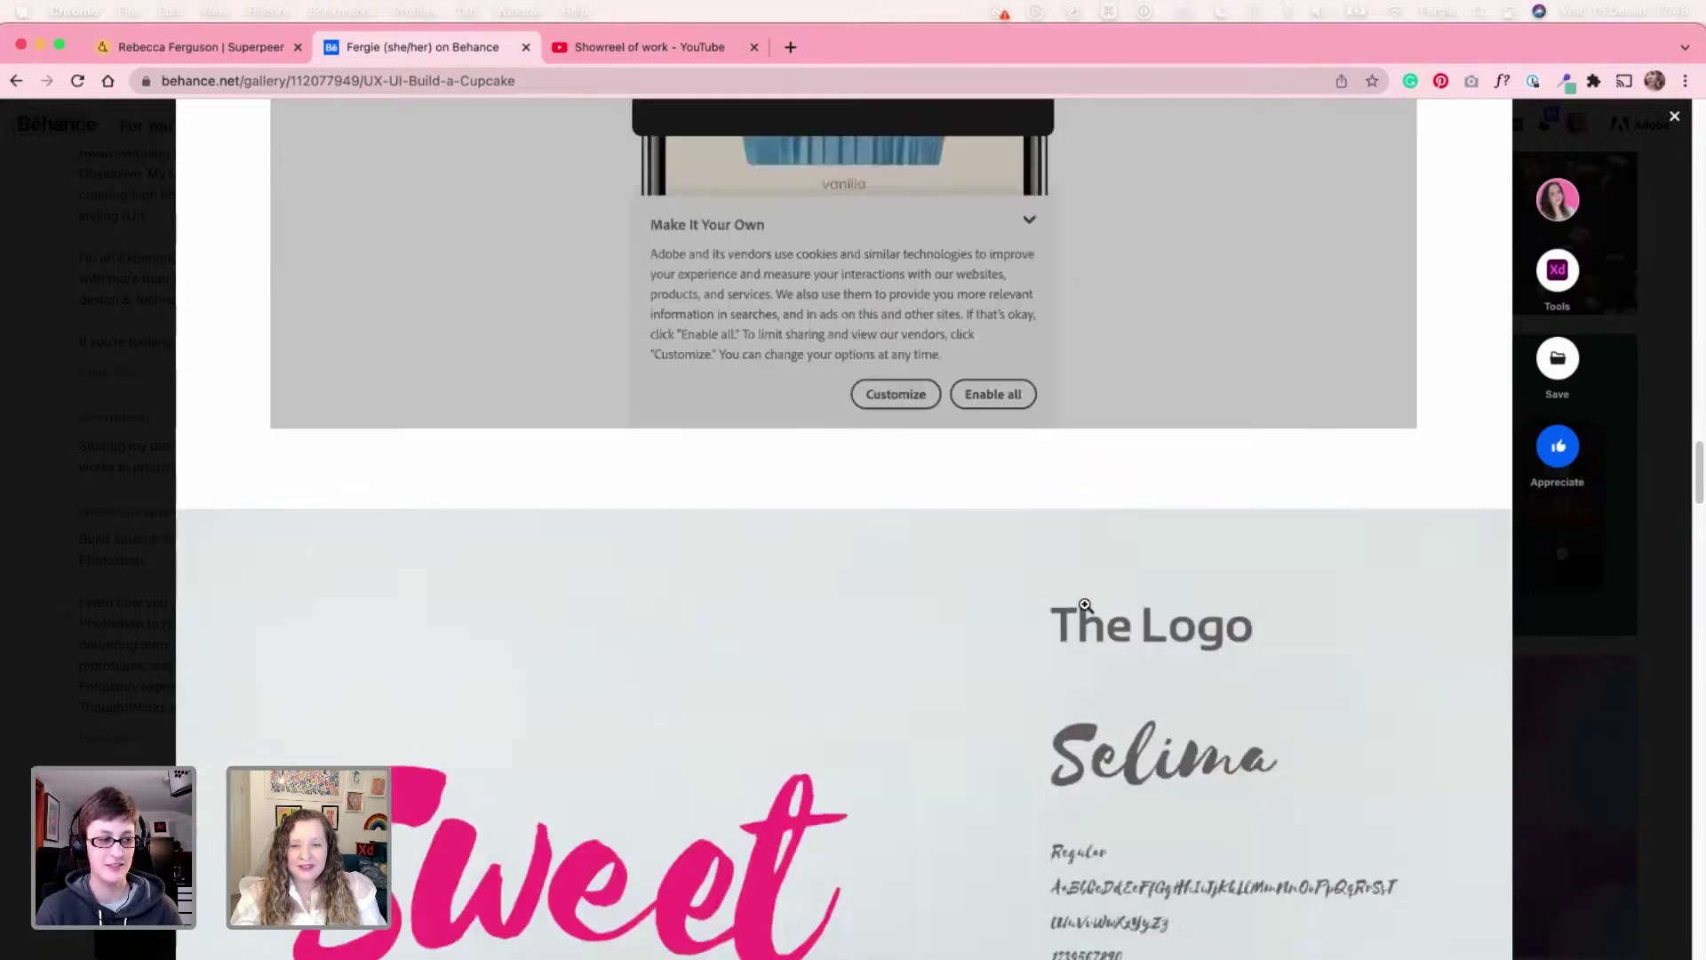
scroll(1086, 605, up, 8)
click(1542, 622)
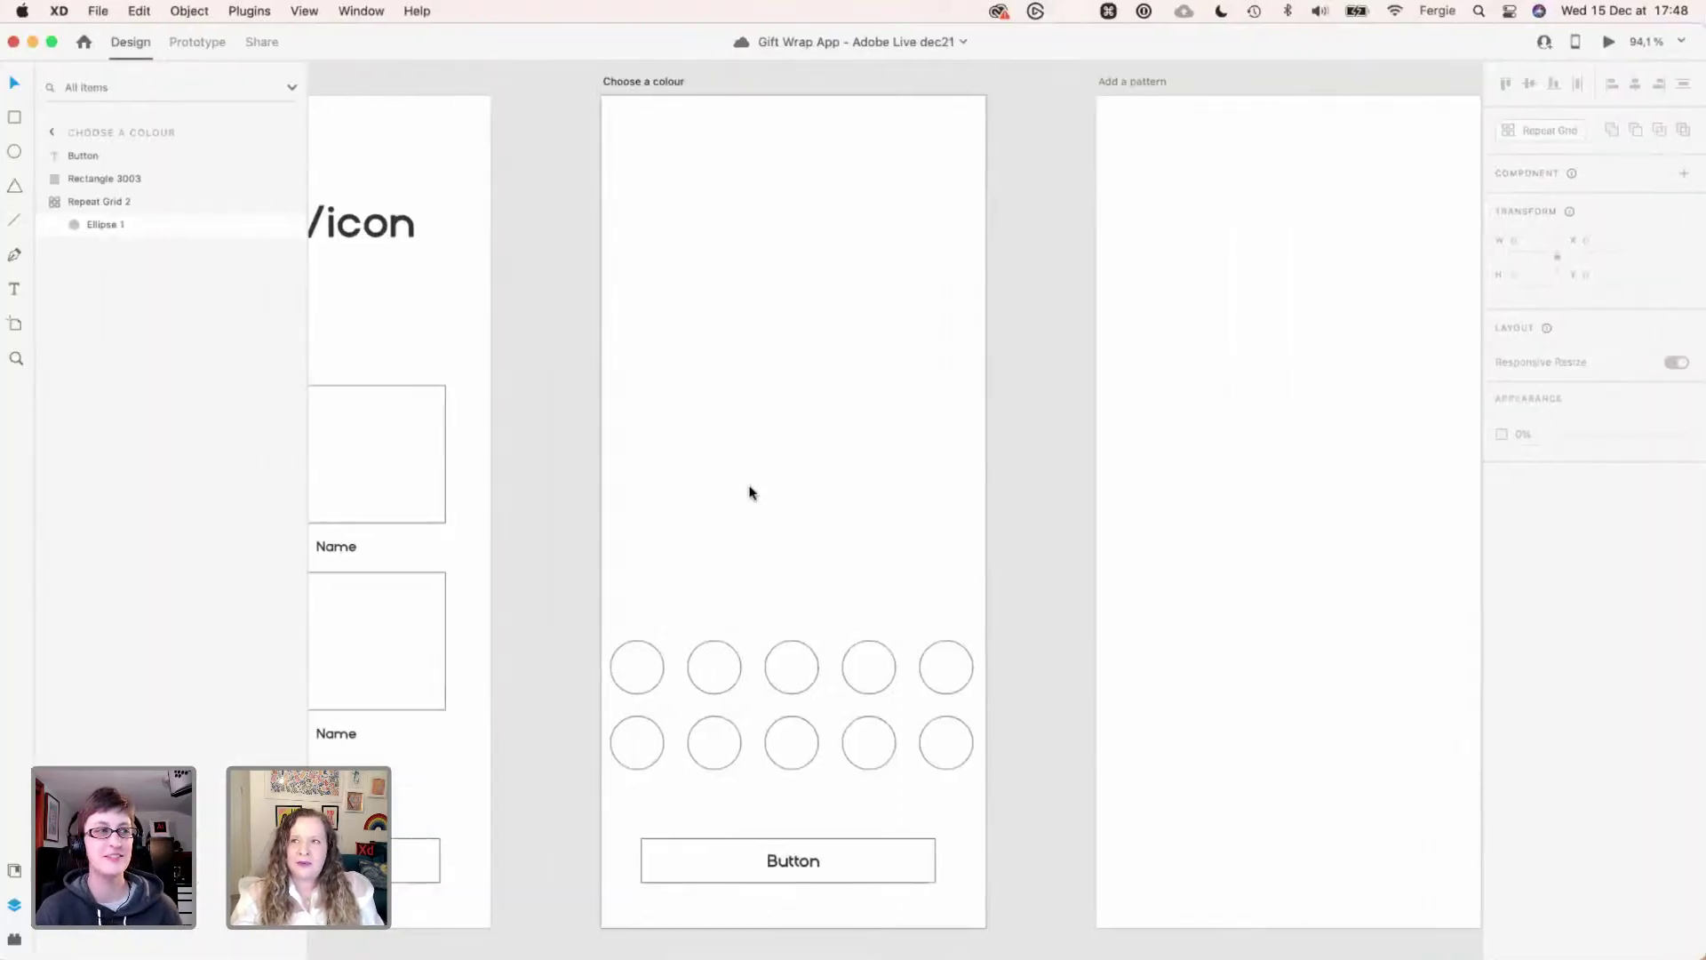
- Narrow the column gaps of the circle swatch repeat grid on "Choose a colour" and inset it from the artboard edges
click(646, 665)
drag(682, 691, 727, 646)
click(762, 579)
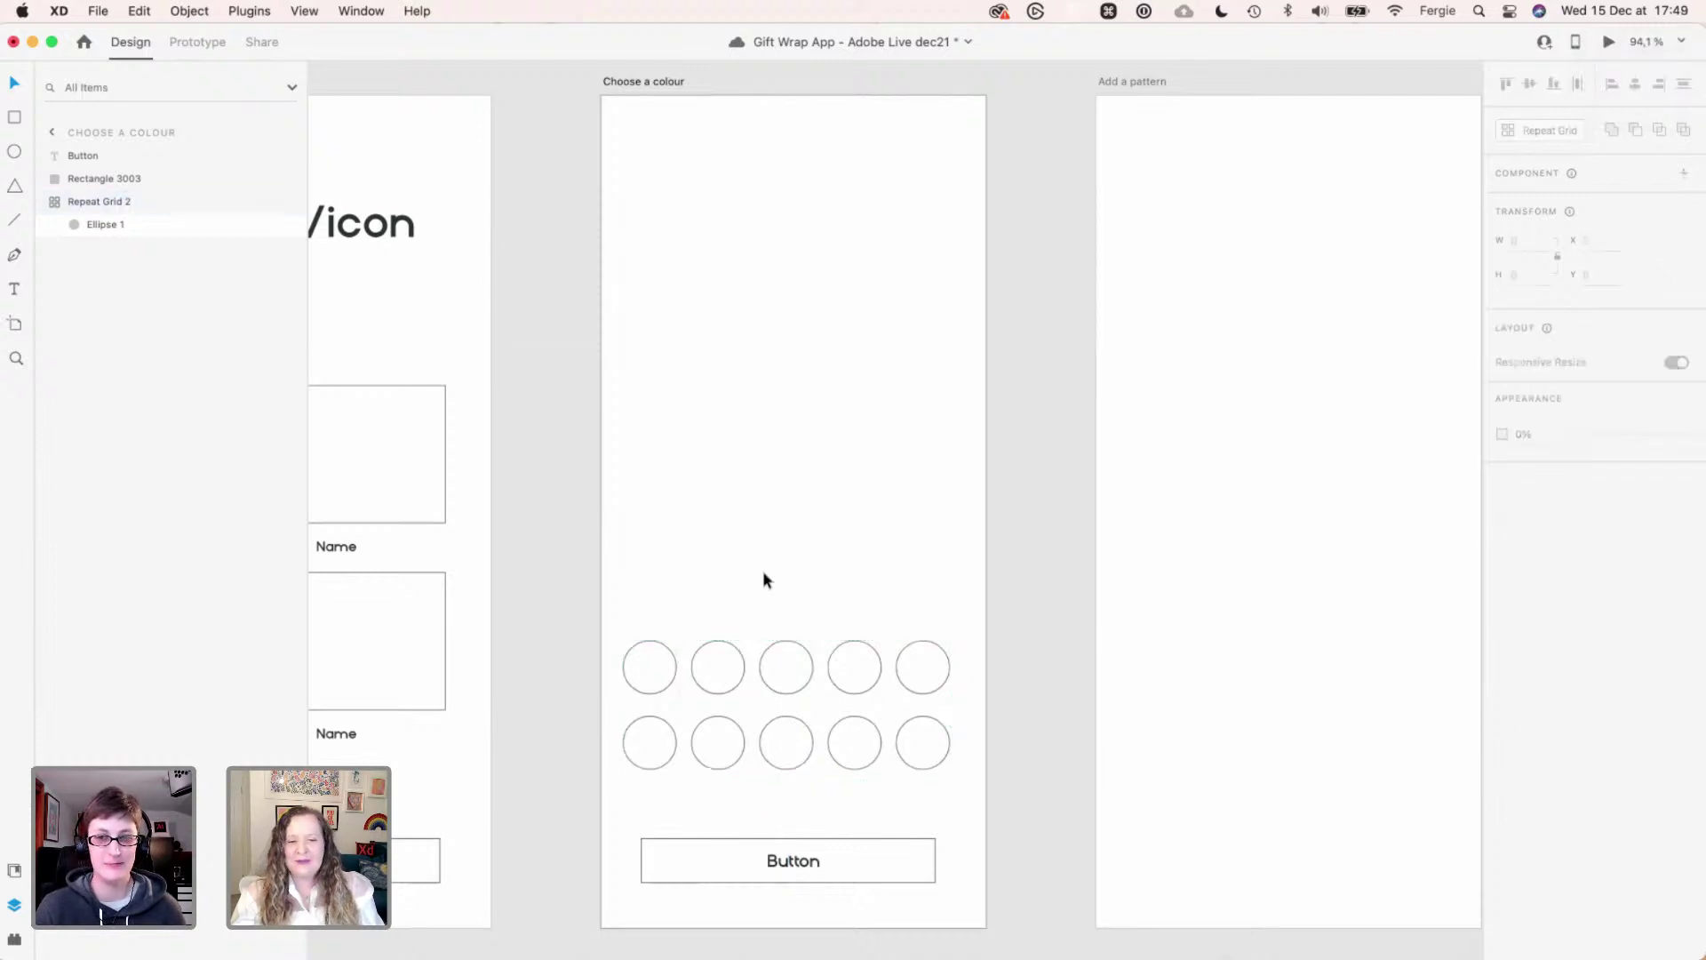
- Draw a rectangle above the circle swatches on "Choose a colour" and set its width and height to 300
scroll(761, 534, up, 1)
key(t)
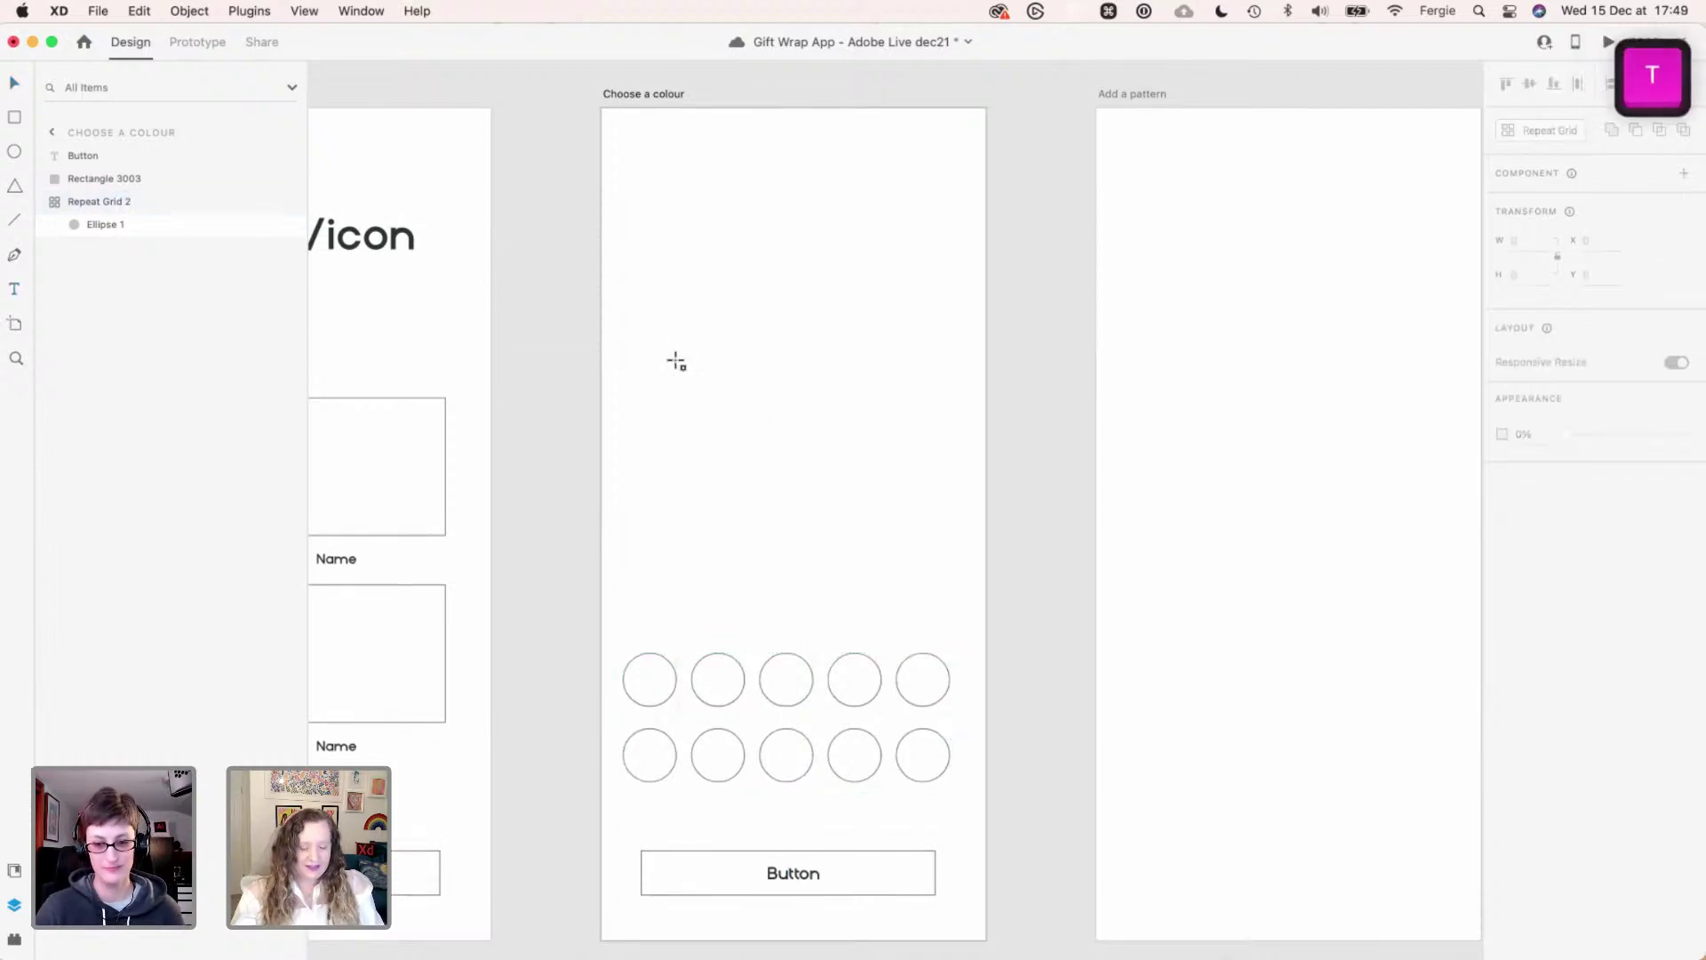
key(r)
mouse_move(659, 276)
mouse_down()
mouse_move(742, 388)
mouse_move(920, 551)
mouse_up()
click(1538, 236)
text(3)
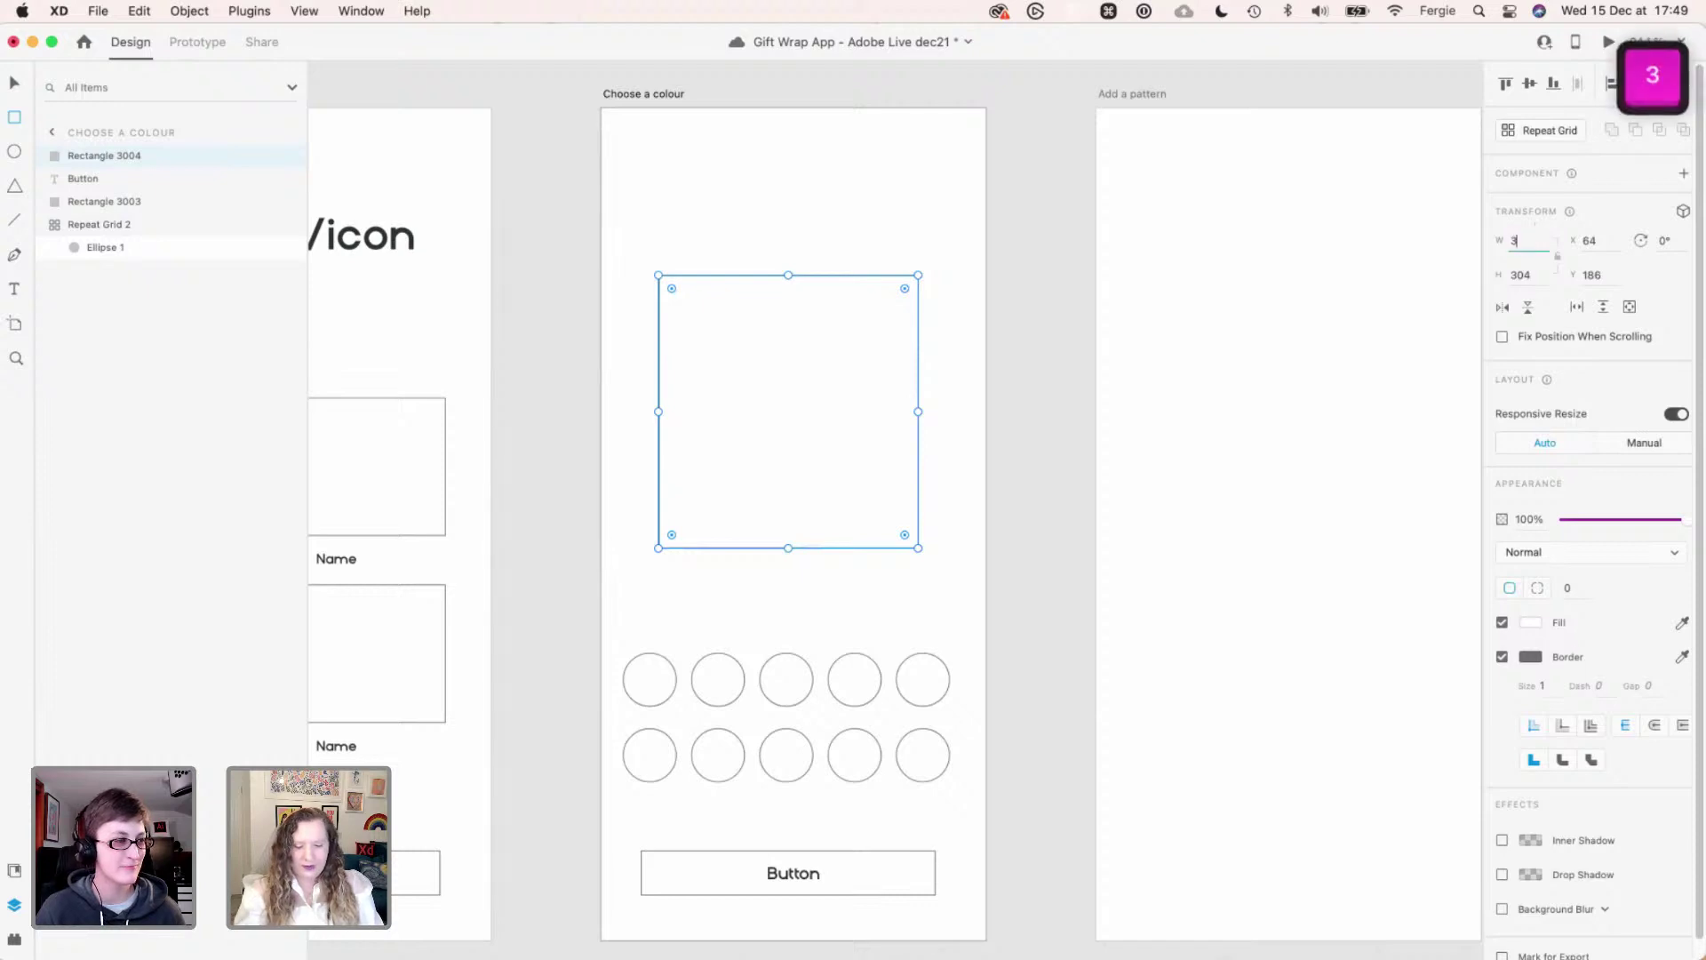
text(00)
key(Tab)
text(300)
key(Return)
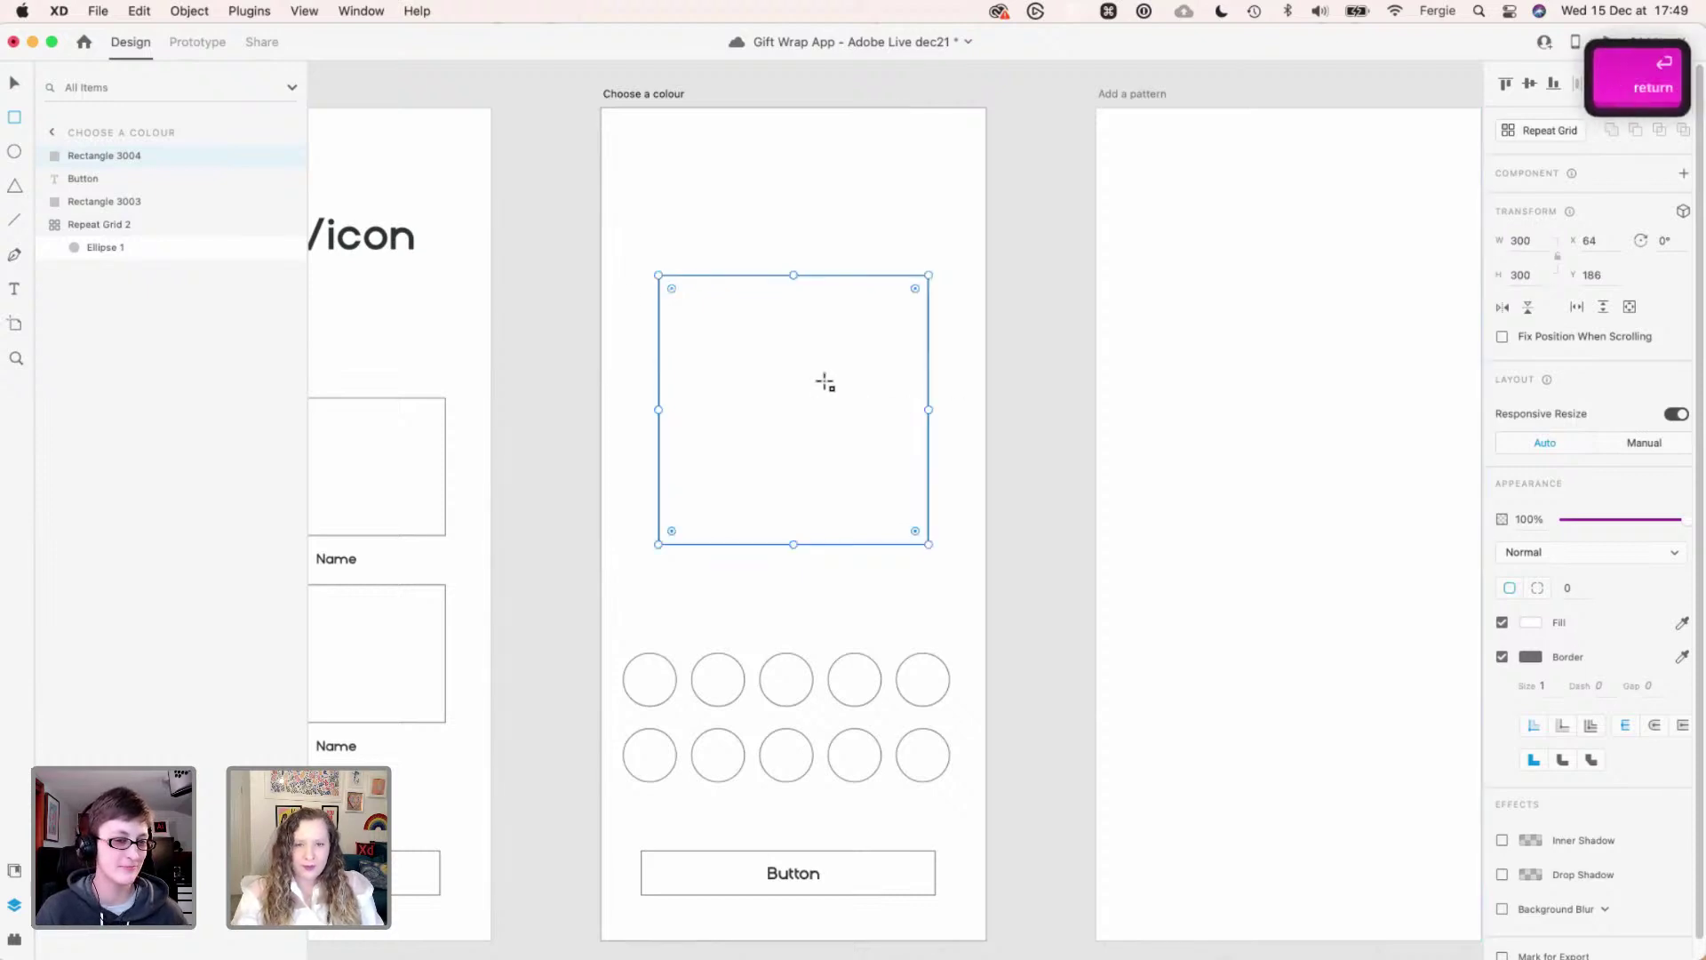
- Copy the "Image/icon" text from "Select your box" to "Choose a colour" and move it up to Y 64, above the square
key(v)
click(371, 250)
key(cmd+c)
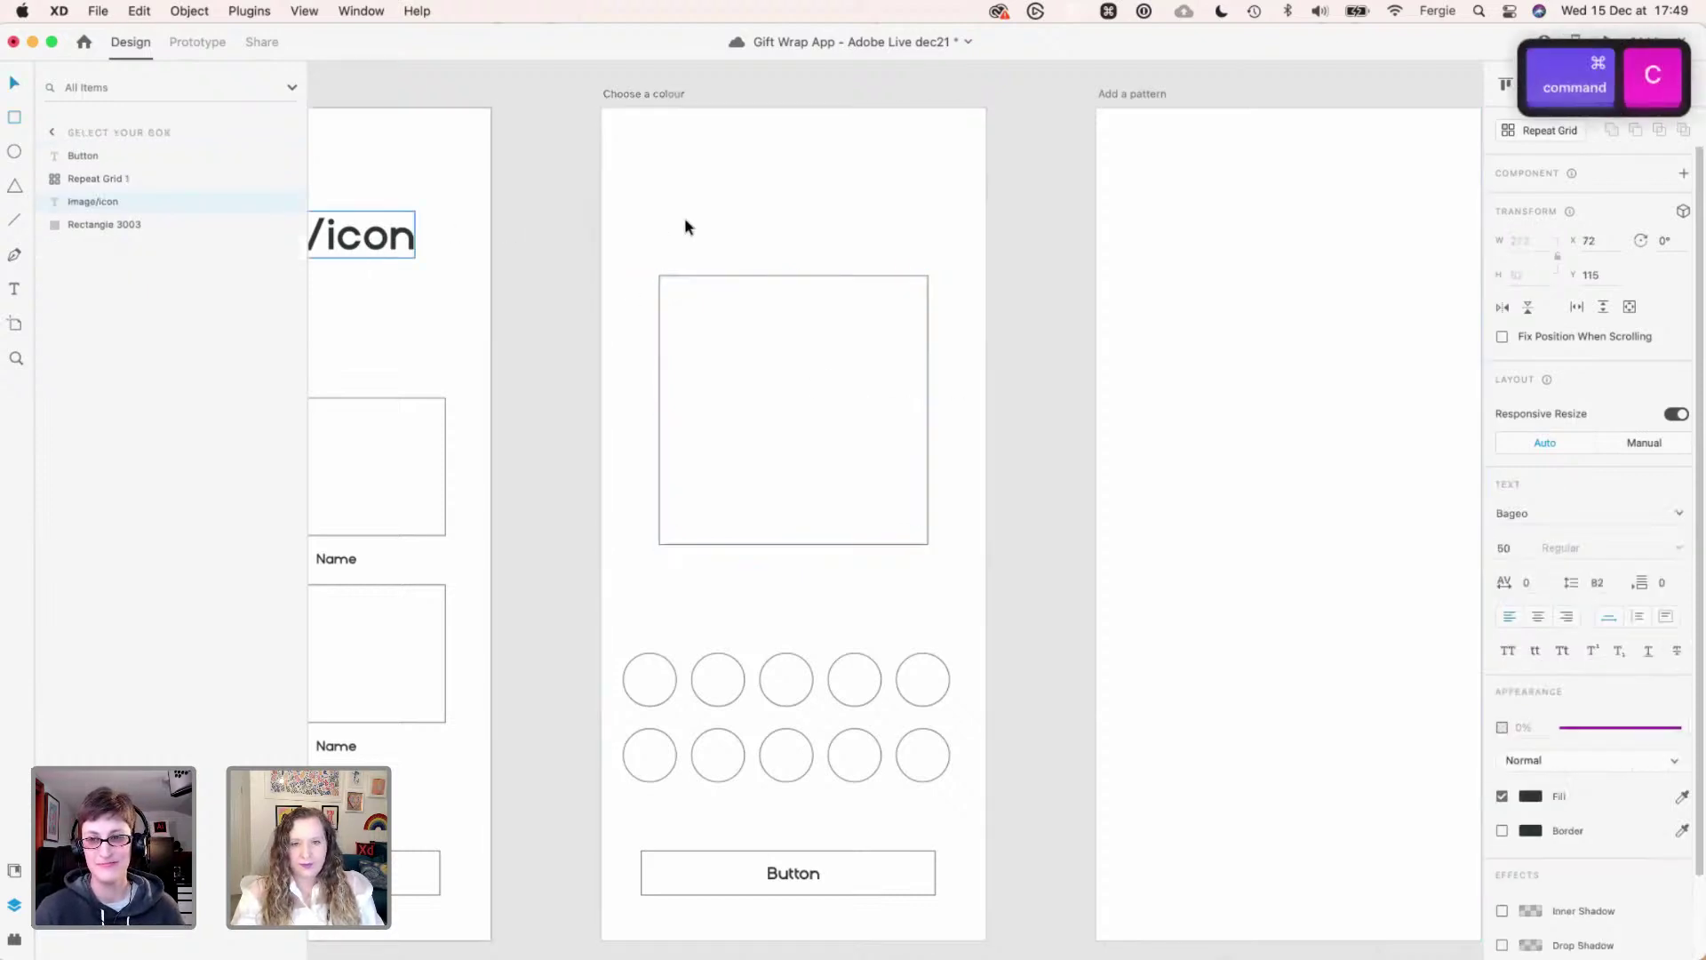
key(super+v)
drag(782, 233, 781, 182)
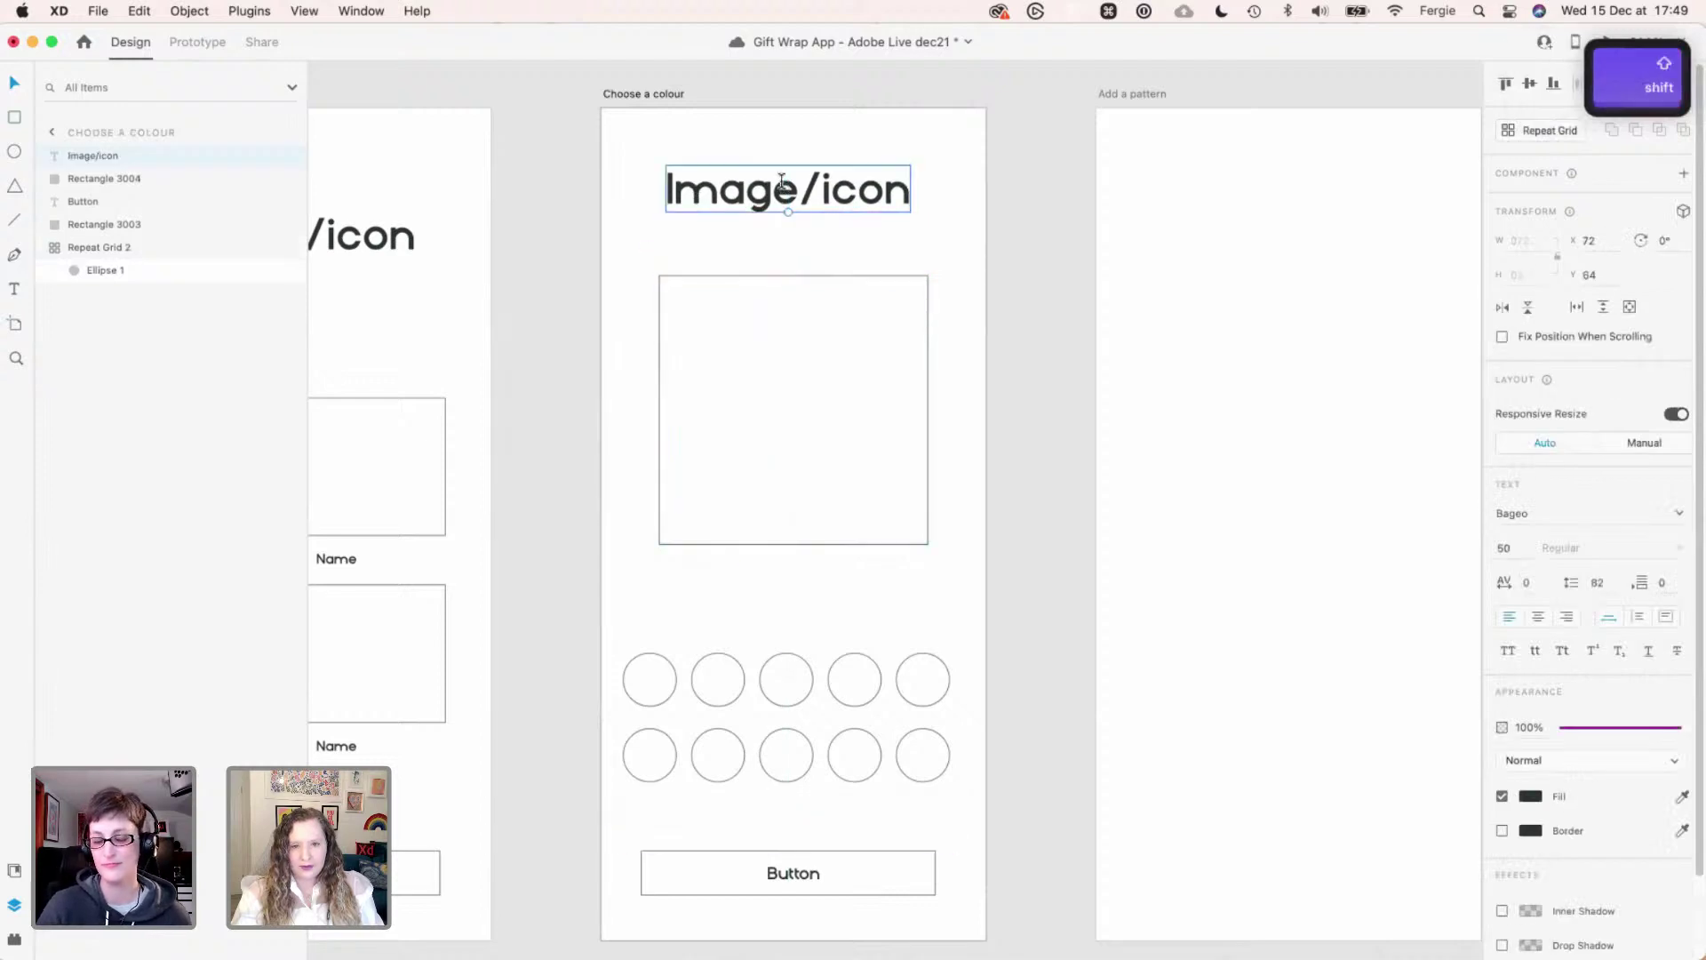
- Change the copied text on "Choose a colour" to "Title" and centre it horizontally on the artboard
double_click(781, 181)
text(Title)
key(Escape)
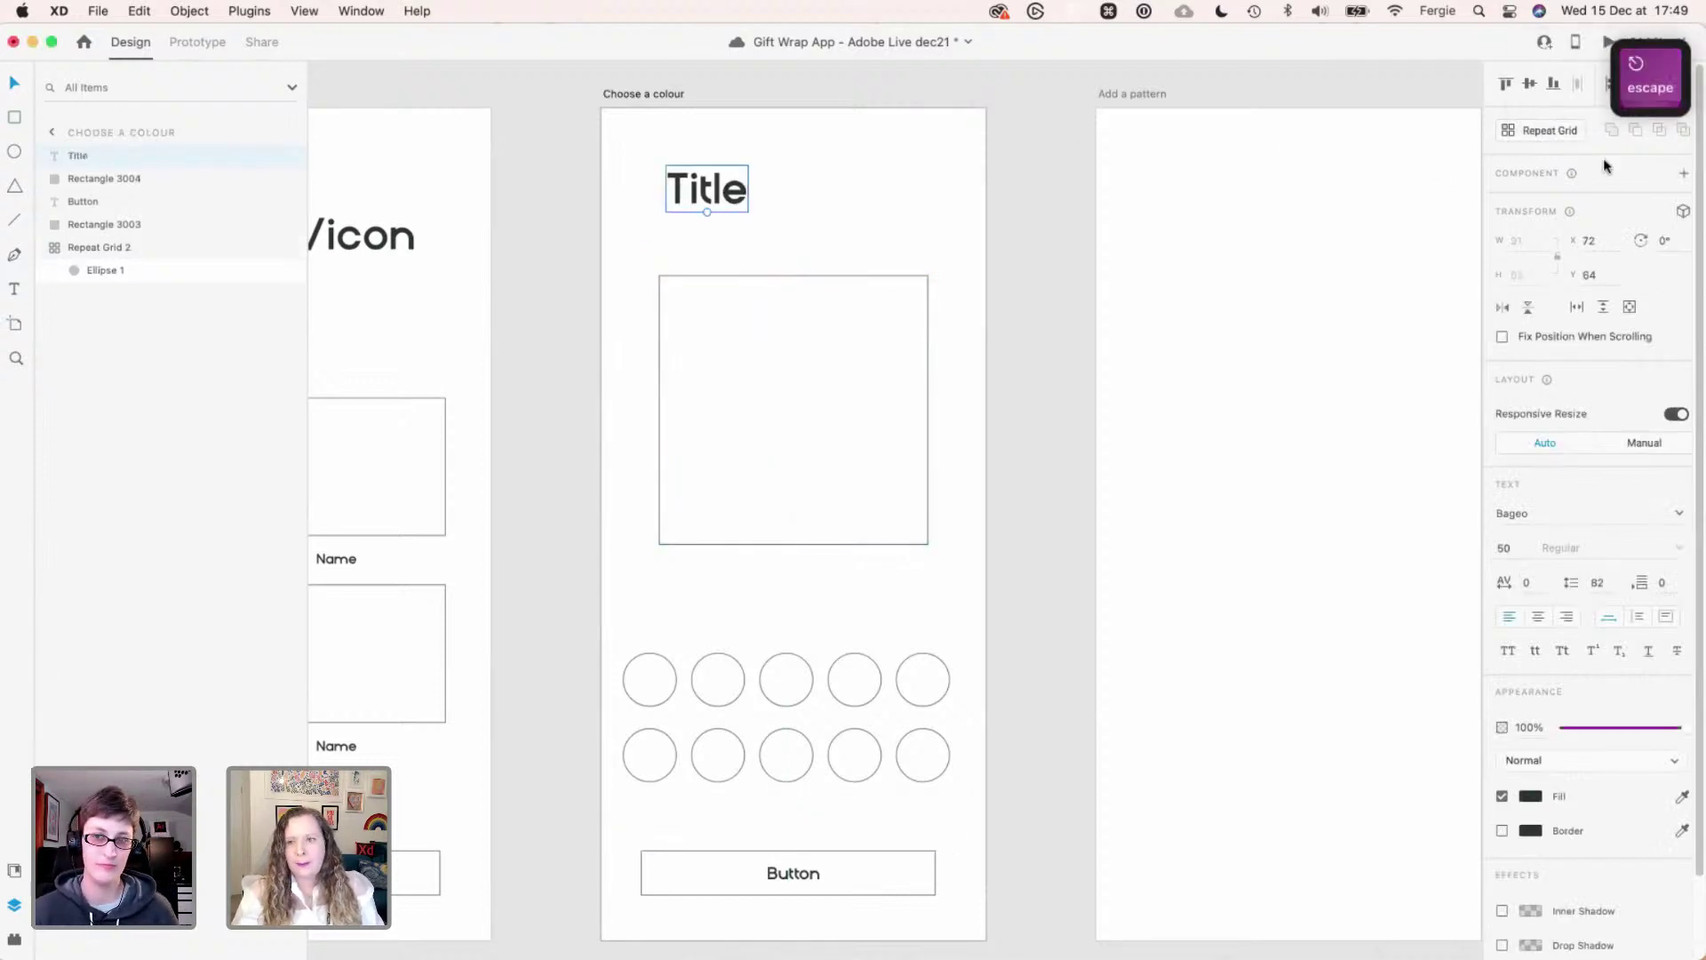
click(1636, 86)
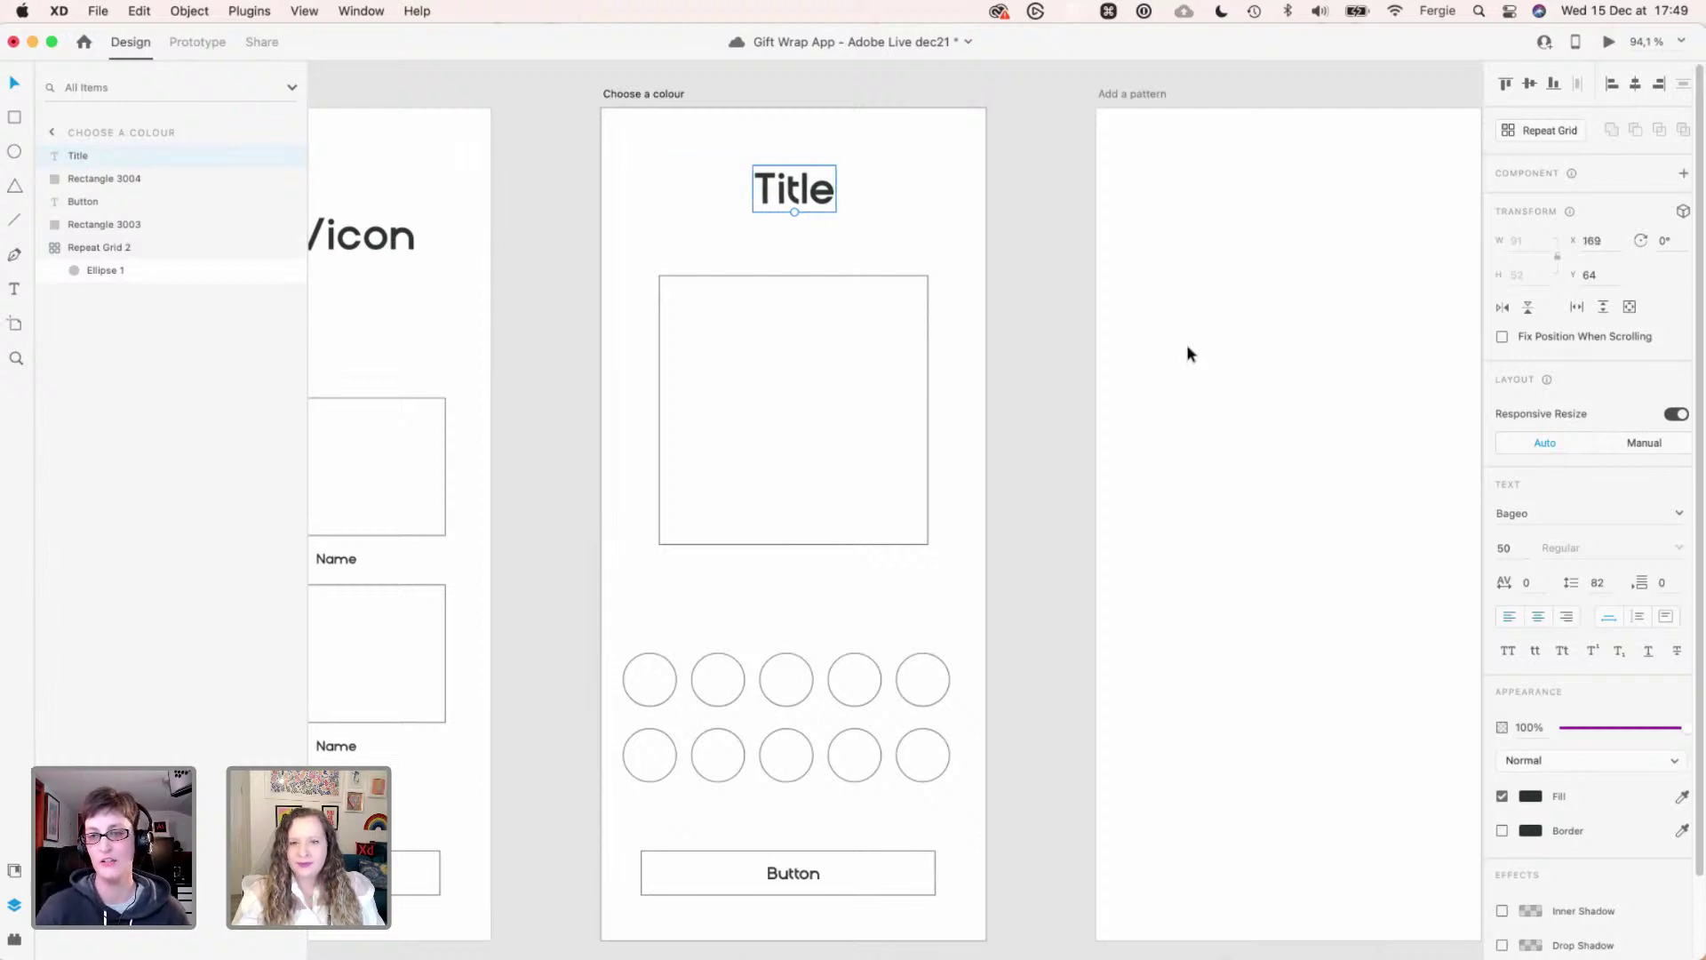
- Change the "Image/icon" text on the "Select your box" artboard to "Title"
click(1041, 267)
scroll(1004, 478, down, 2)
scroll(1004, 479, down, 2)
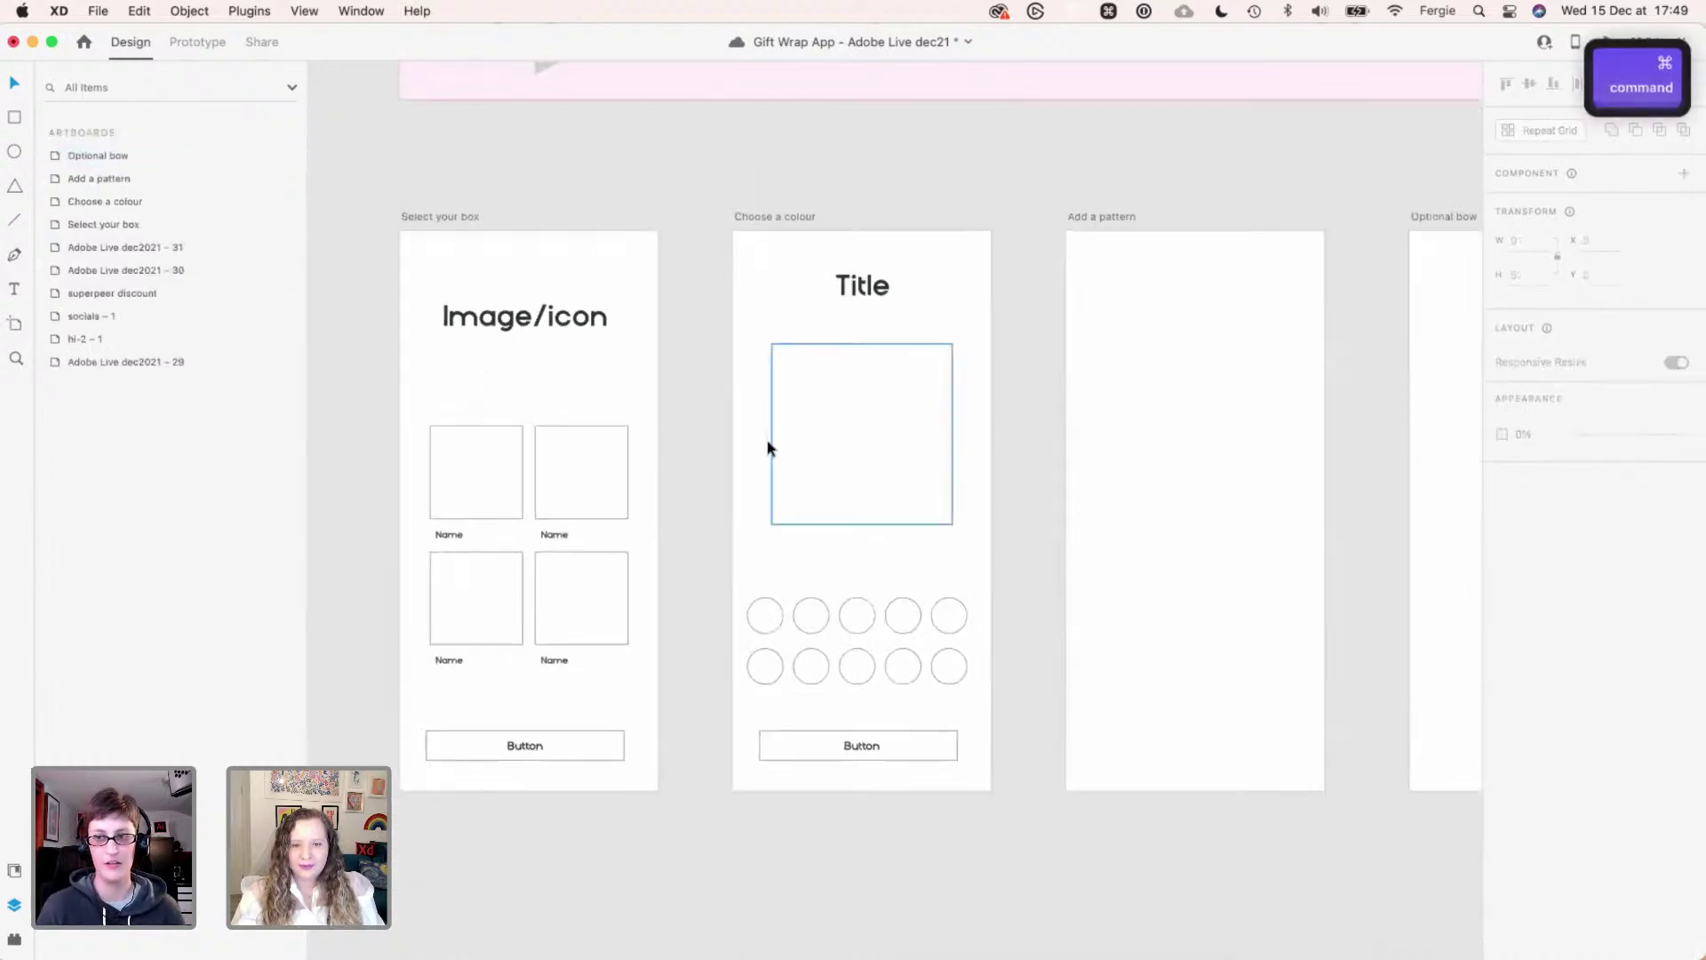
click(525, 316)
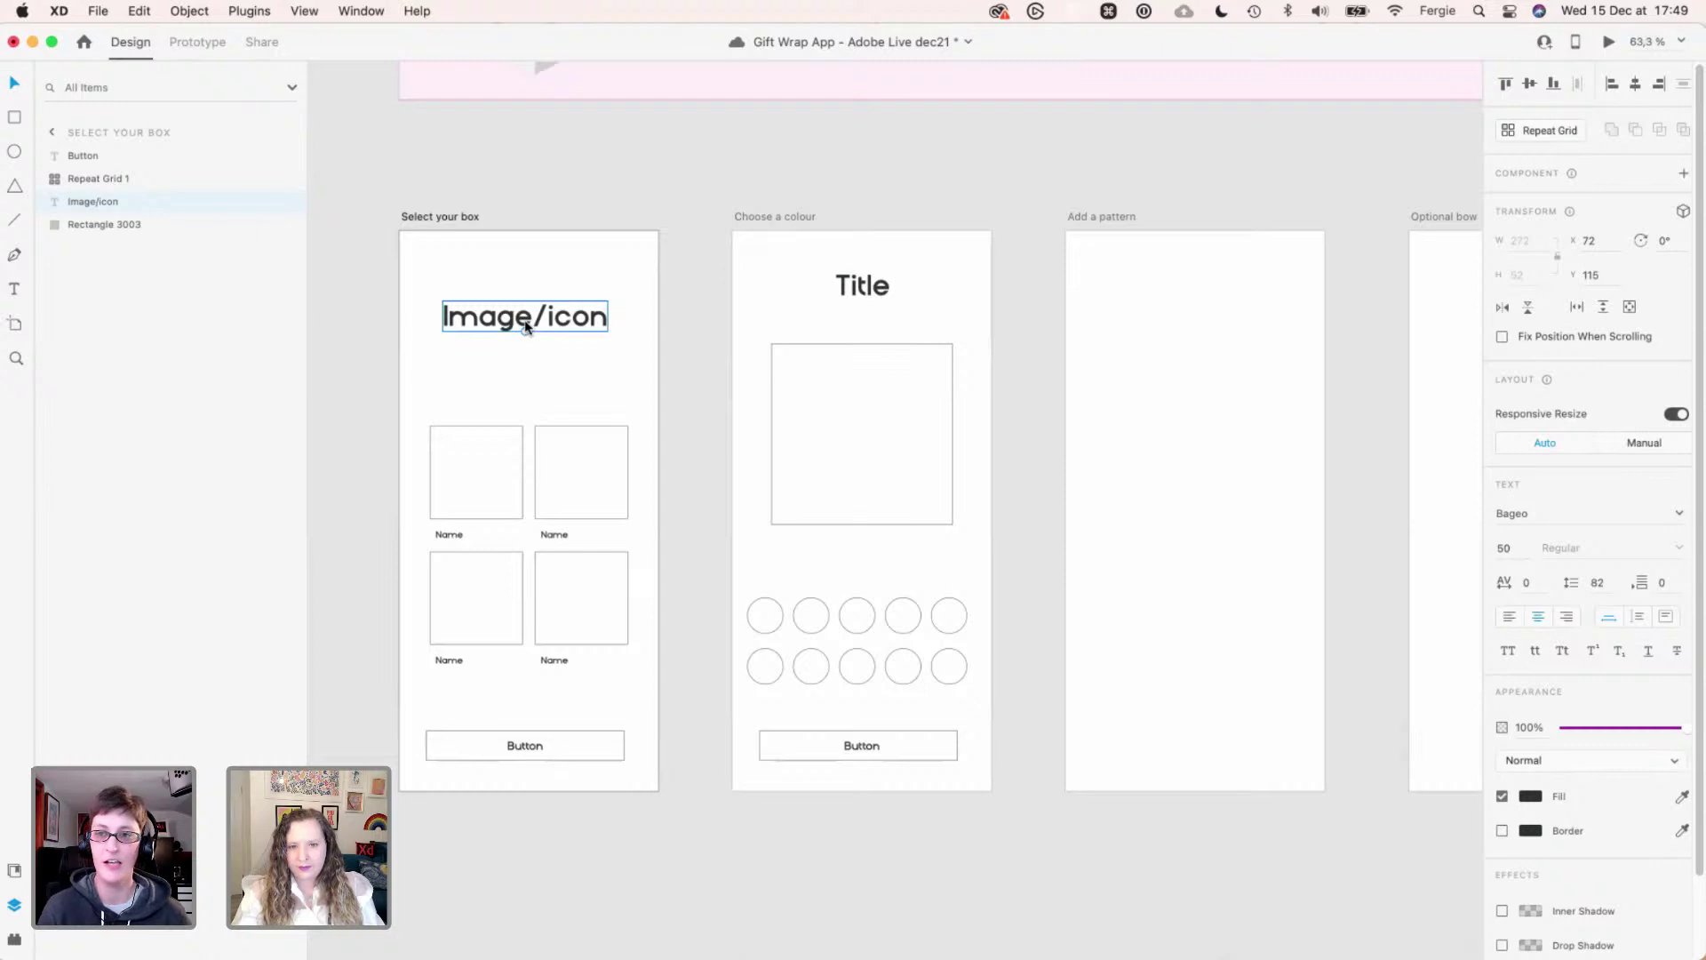
double_click(524, 325)
key(BackSpace)
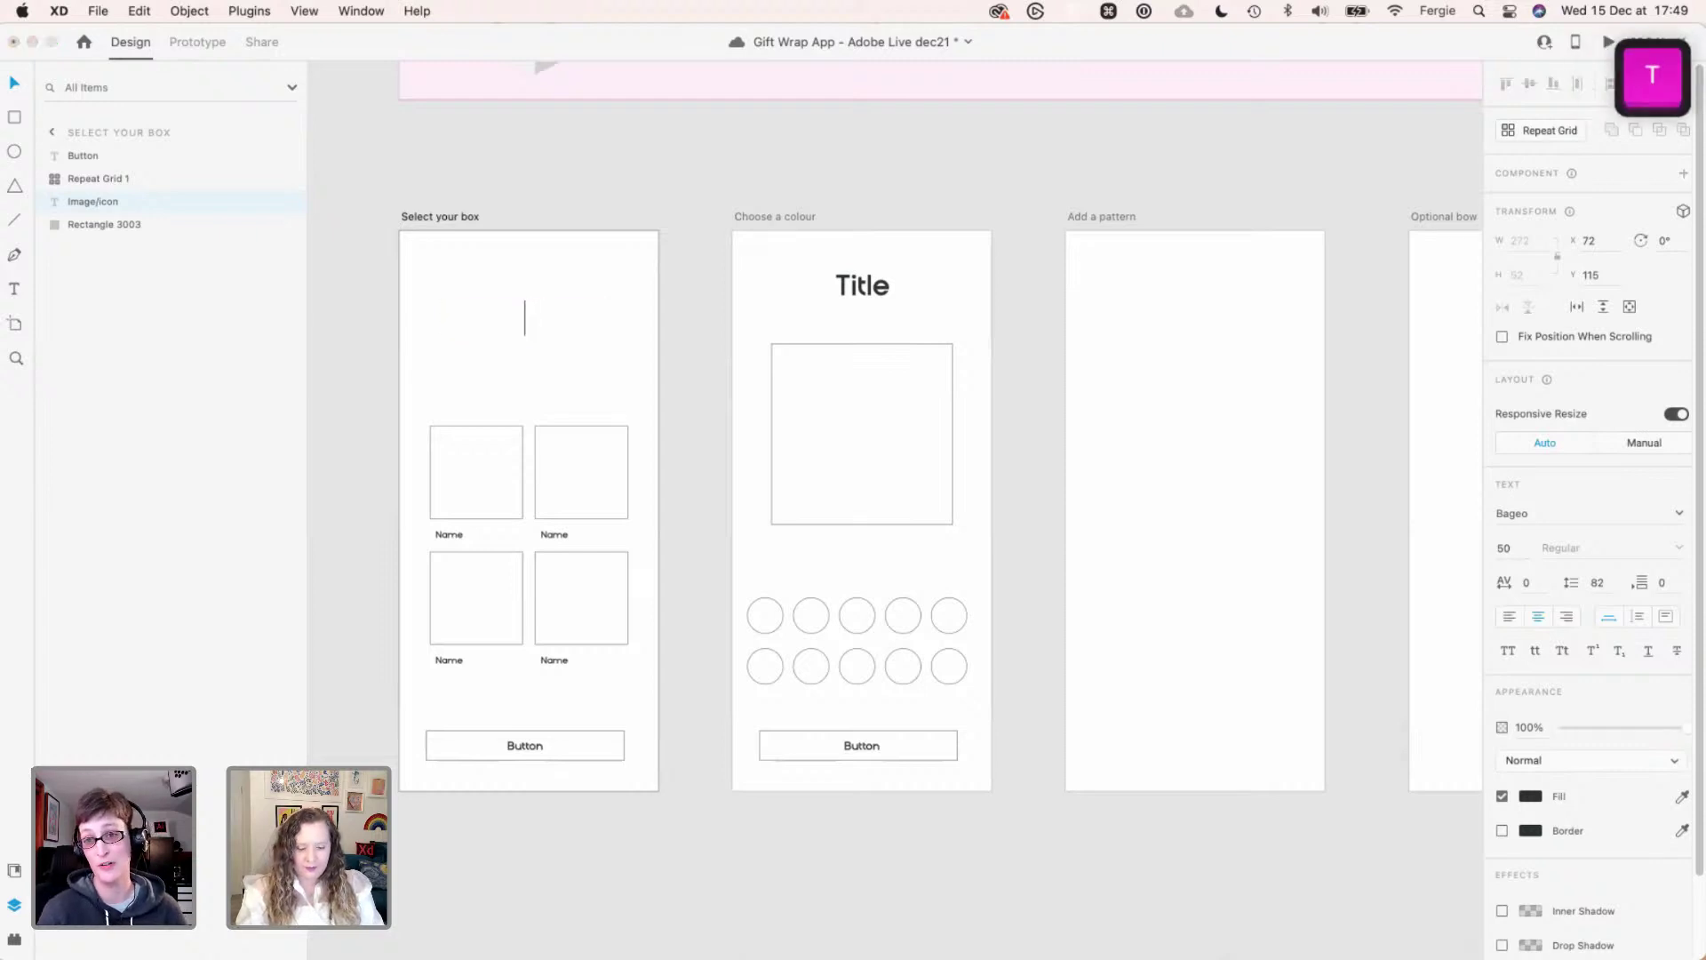
text(Title)
key(Escape)
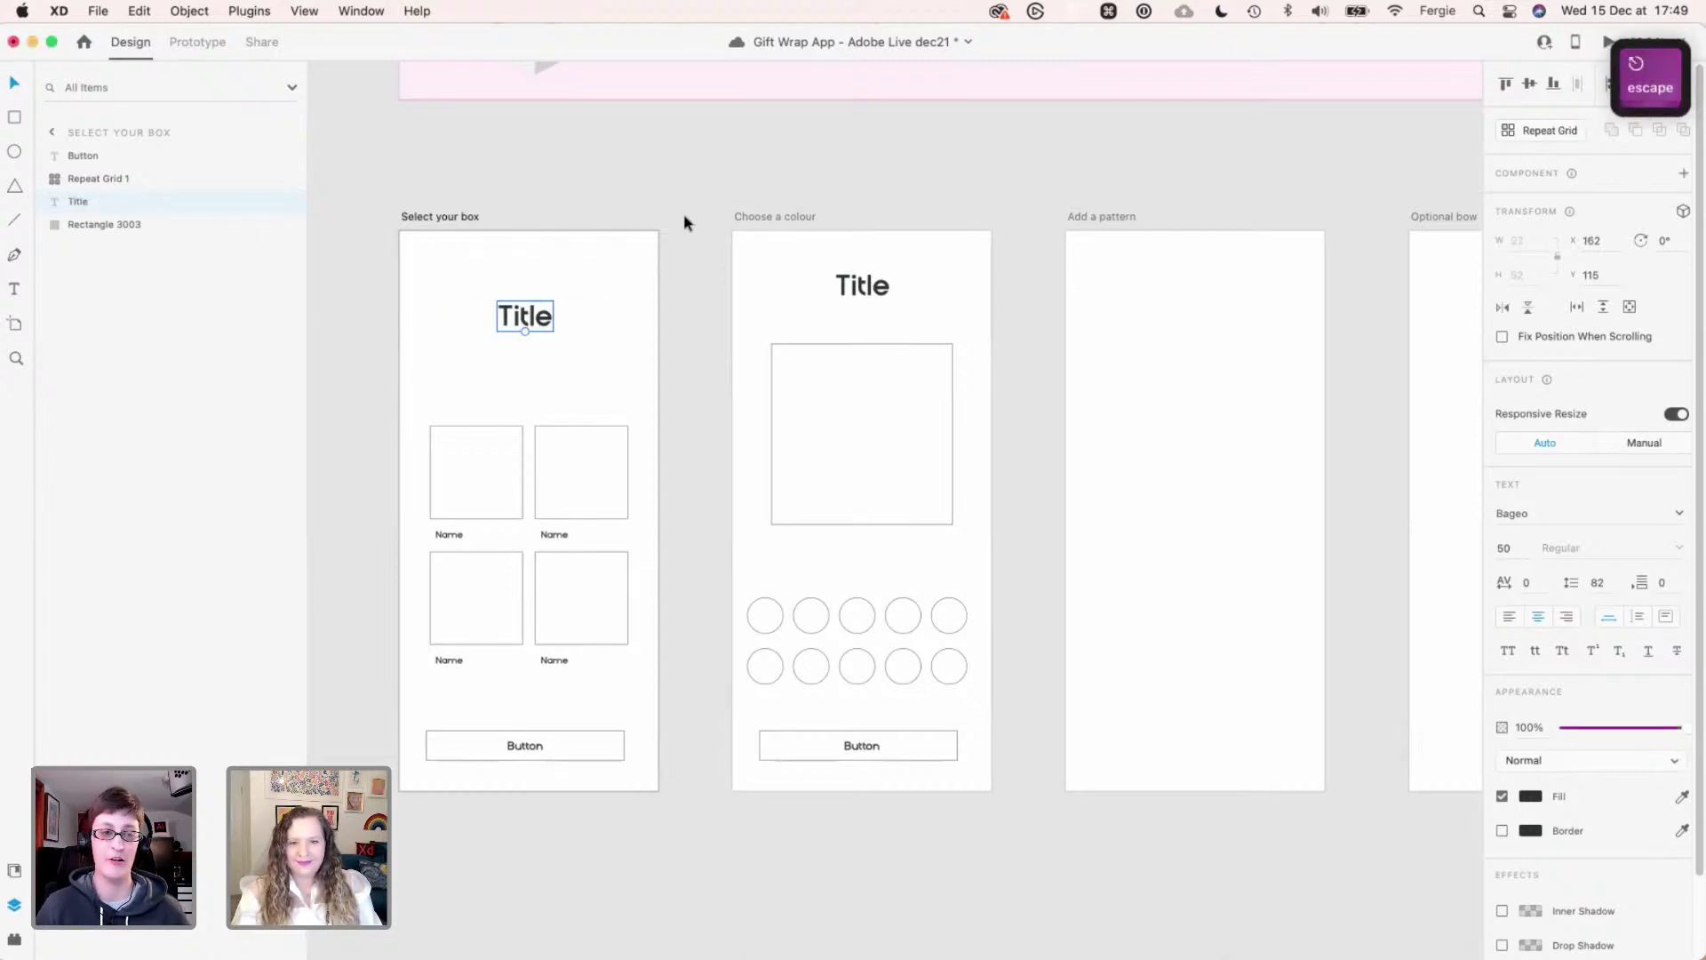
key(Escape)
- Copy all elements of the "Choose a colour" artboard onto the "Add a pattern" artboard
key(space)
drag(1138, 406, 834, 467)
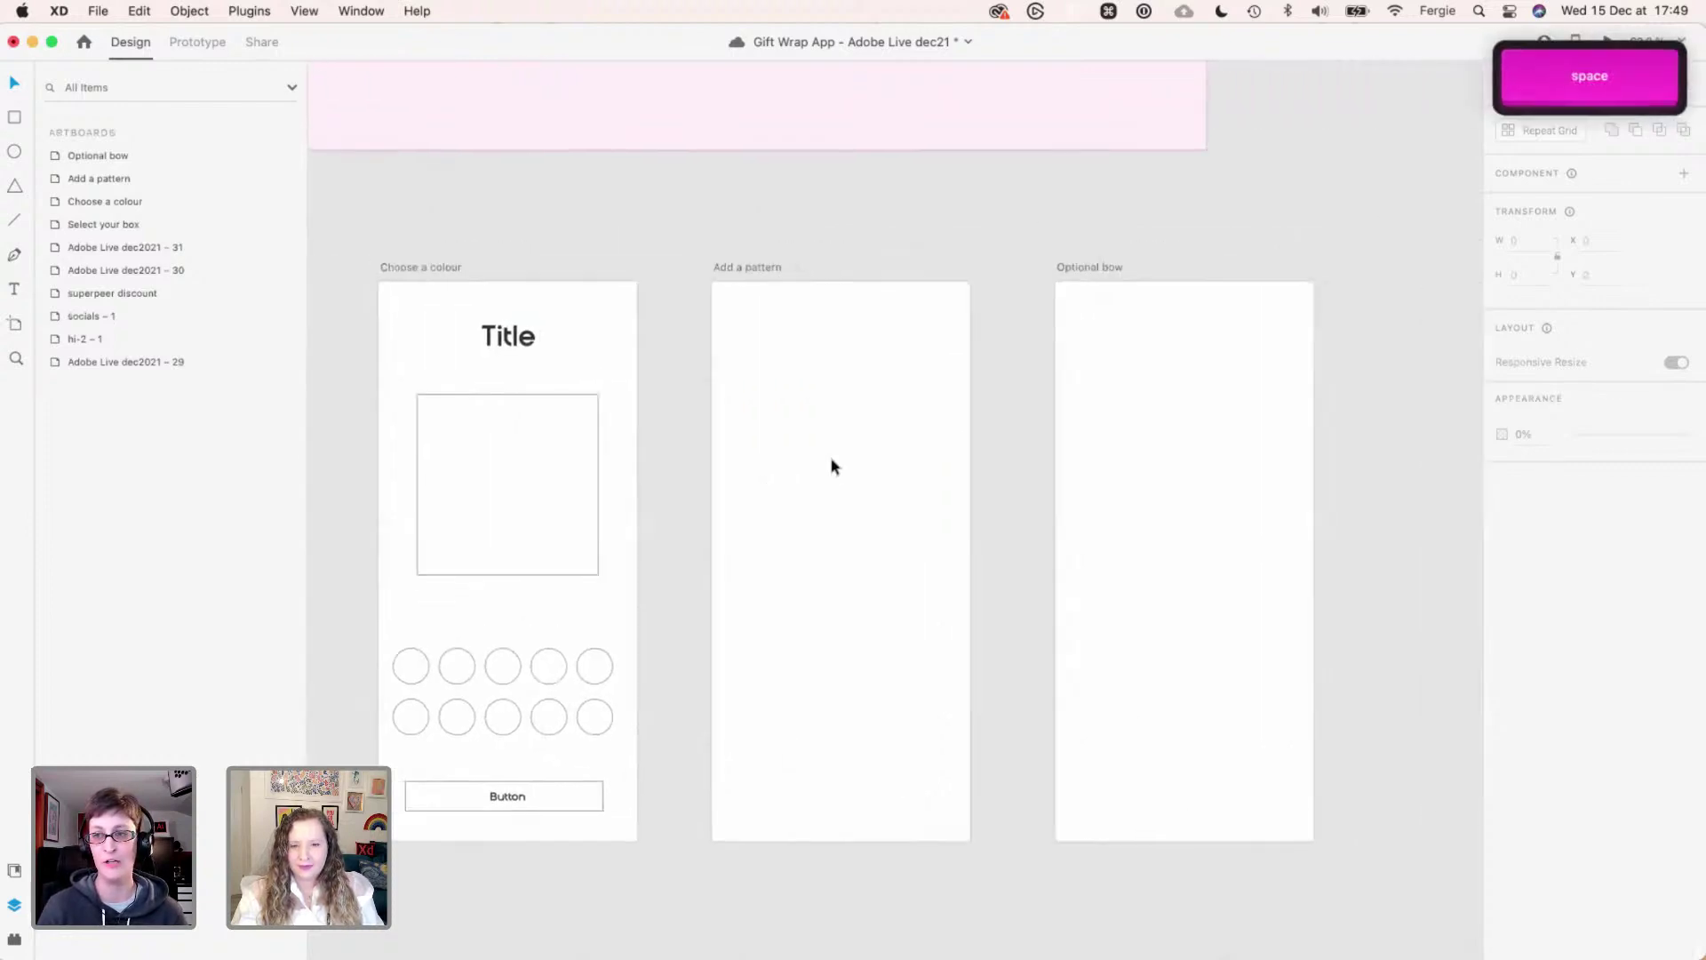
scroll(808, 622, up, 1)
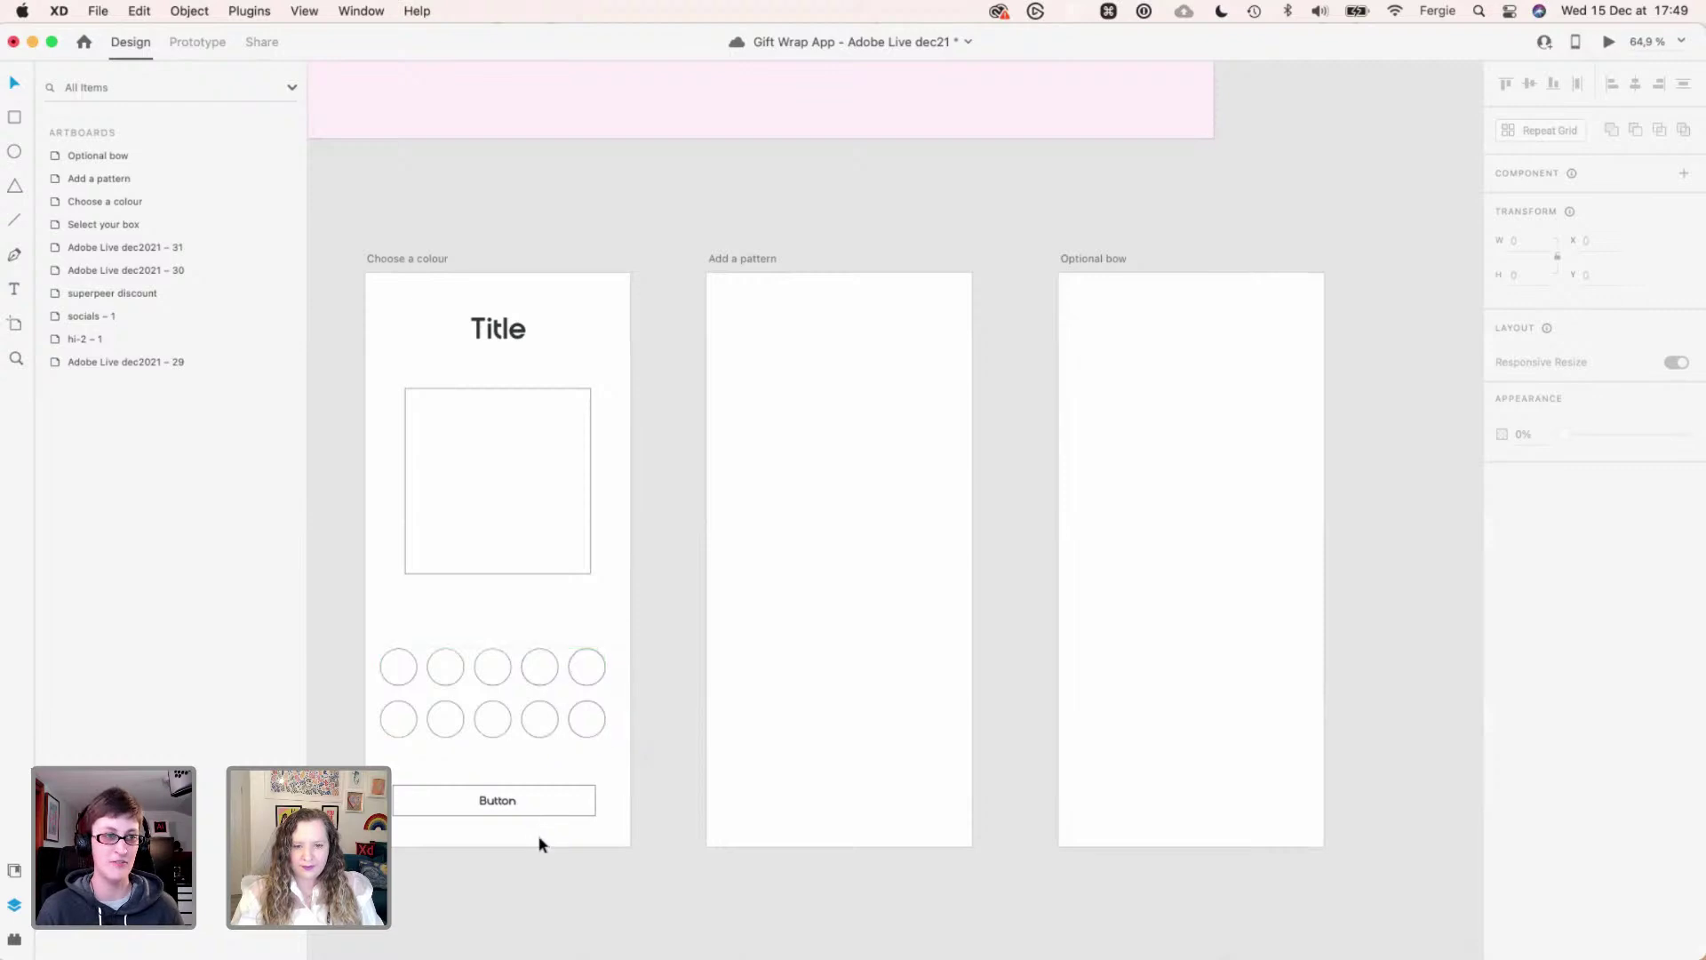
drag(537, 837, 453, 320)
key(cmd+c)
click(866, 410)
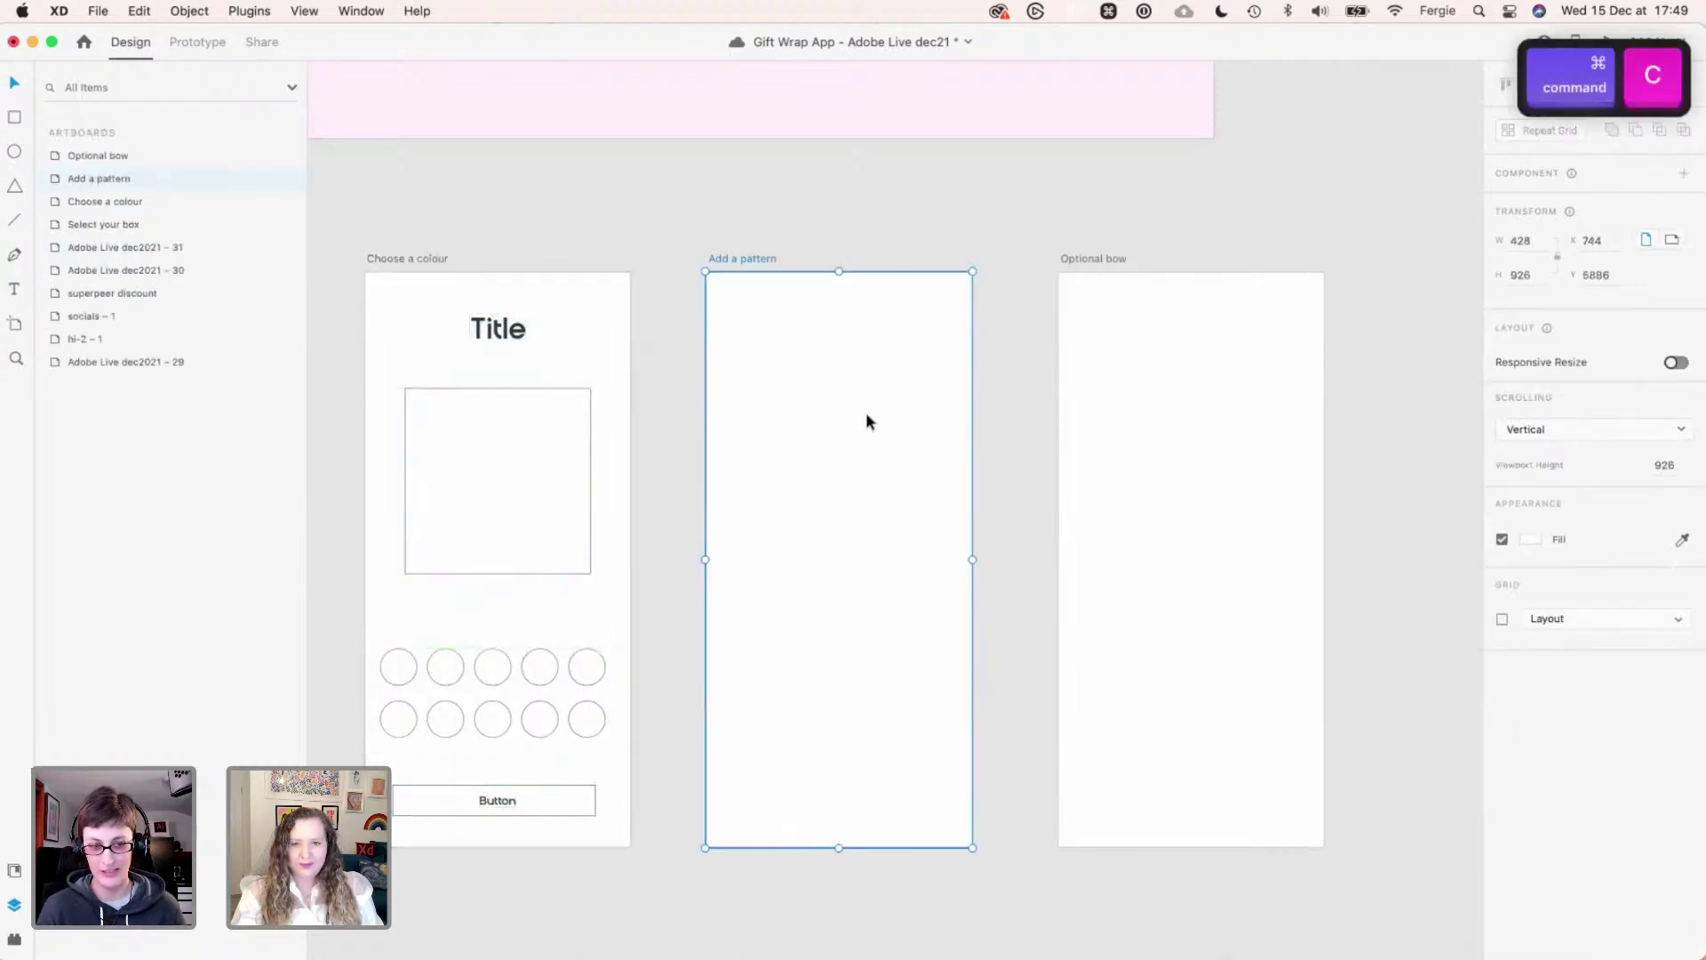
key(cmd+v)
- Reduce the circle repeat grid on "Add a pattern" to four columns and centre it horizontally on the artboard
scroll(906, 629, up, 1)
scroll(910, 649, up, 5)
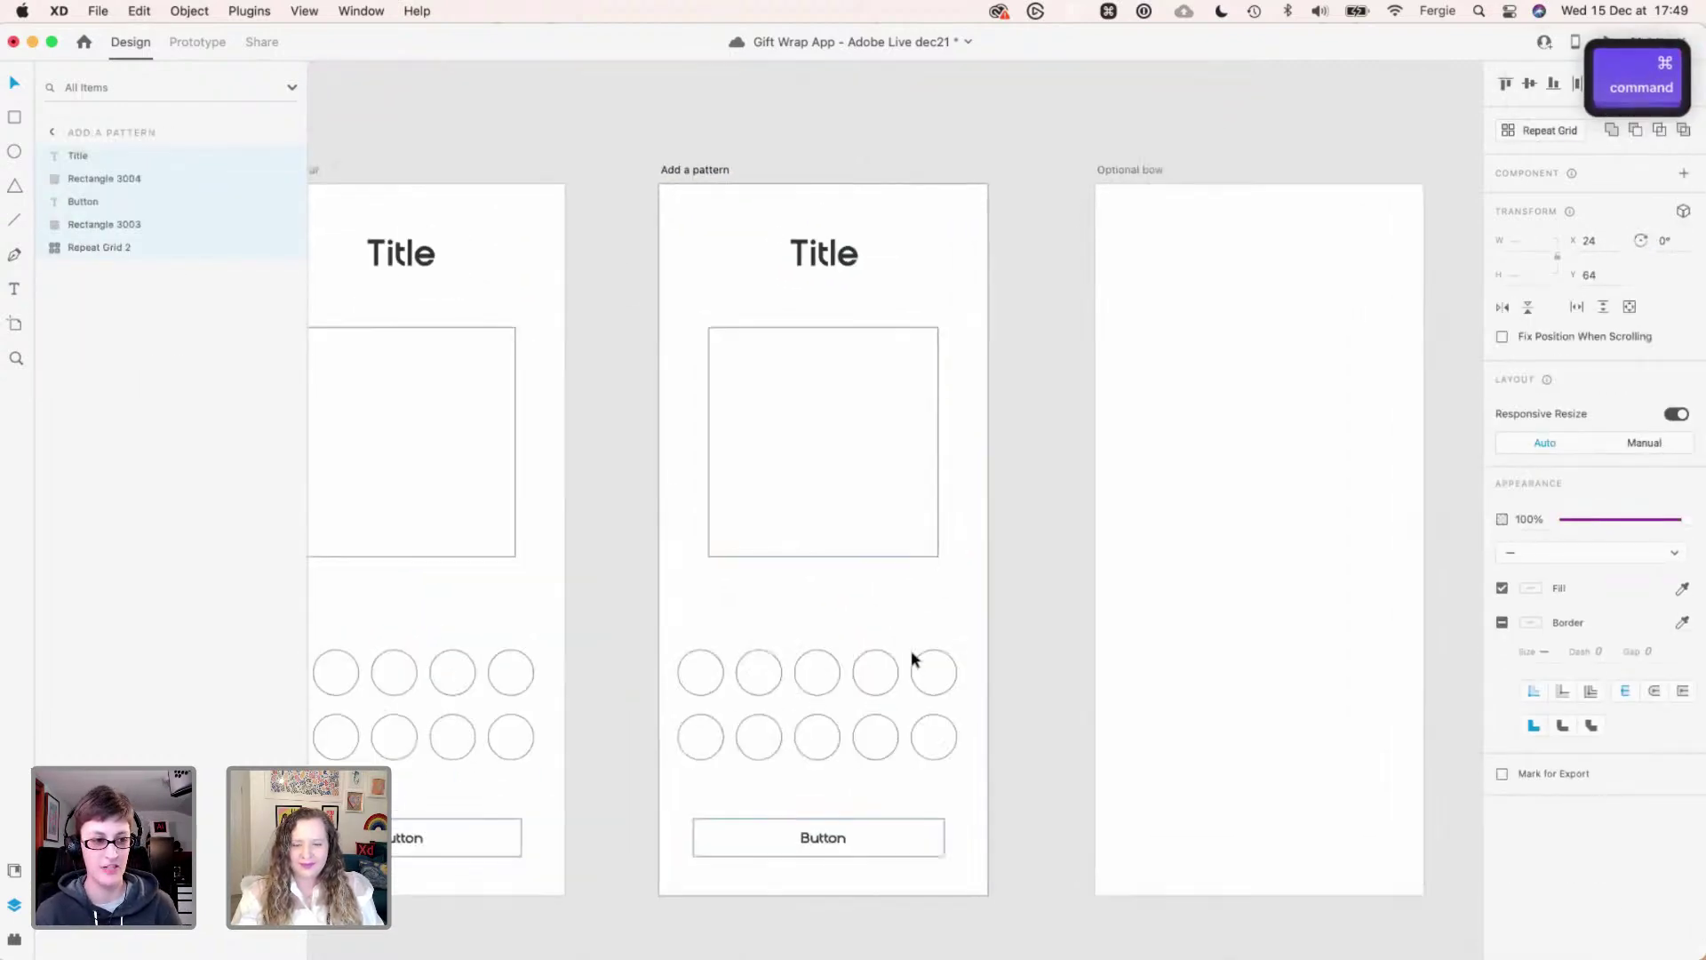
click(926, 692)
drag(972, 718, 842, 745)
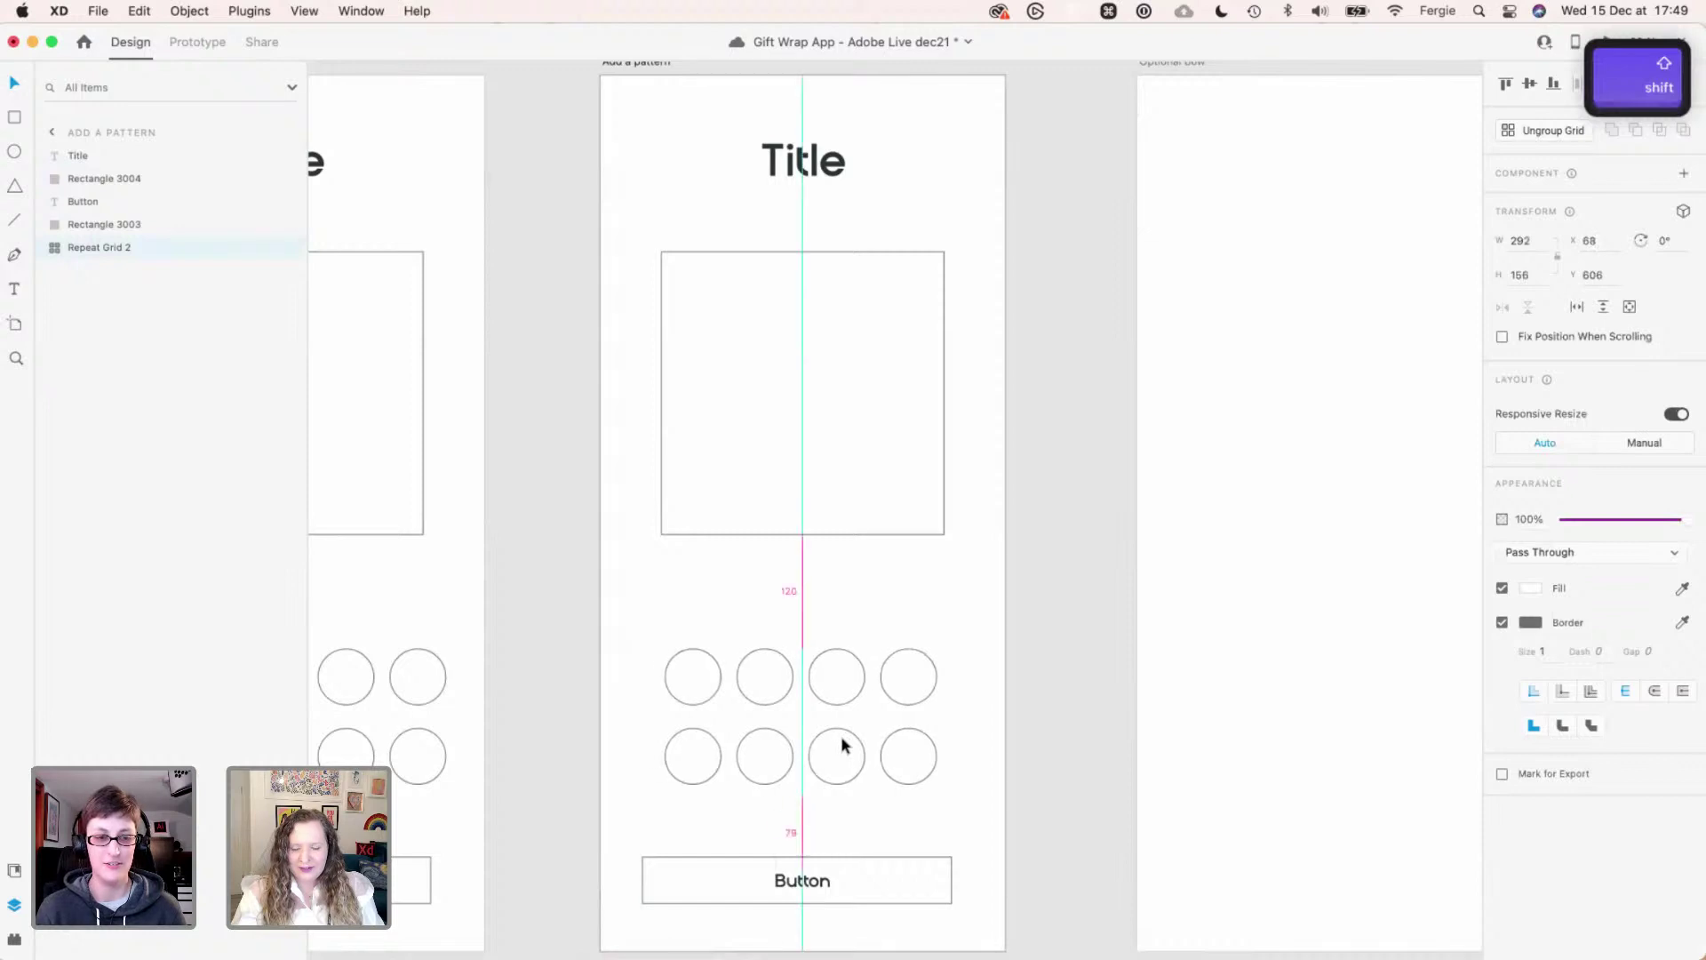
- Copy all elements of the "Add a pattern" artboard onto the "Optional bow" artboard
click(979, 663)
scroll(979, 663, down, 1)
scroll(979, 662, down, 1)
scroll(980, 662, down, 1)
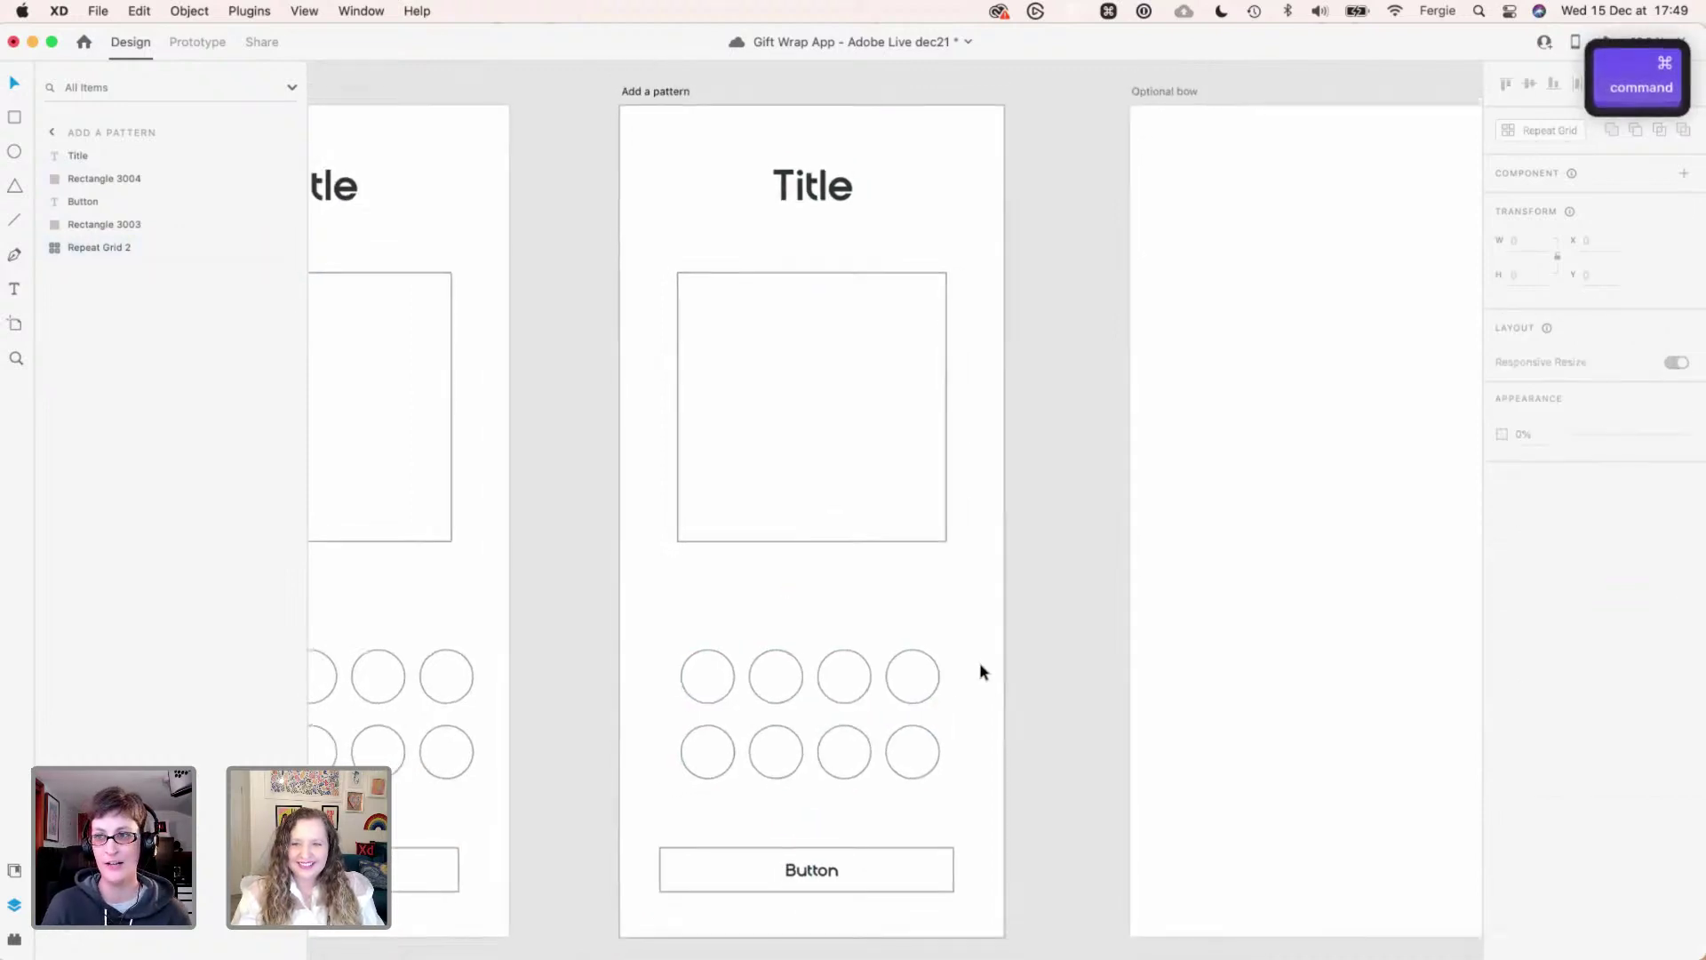
key(space)
drag(1208, 609, 941, 596)
scroll(943, 601, down, 1)
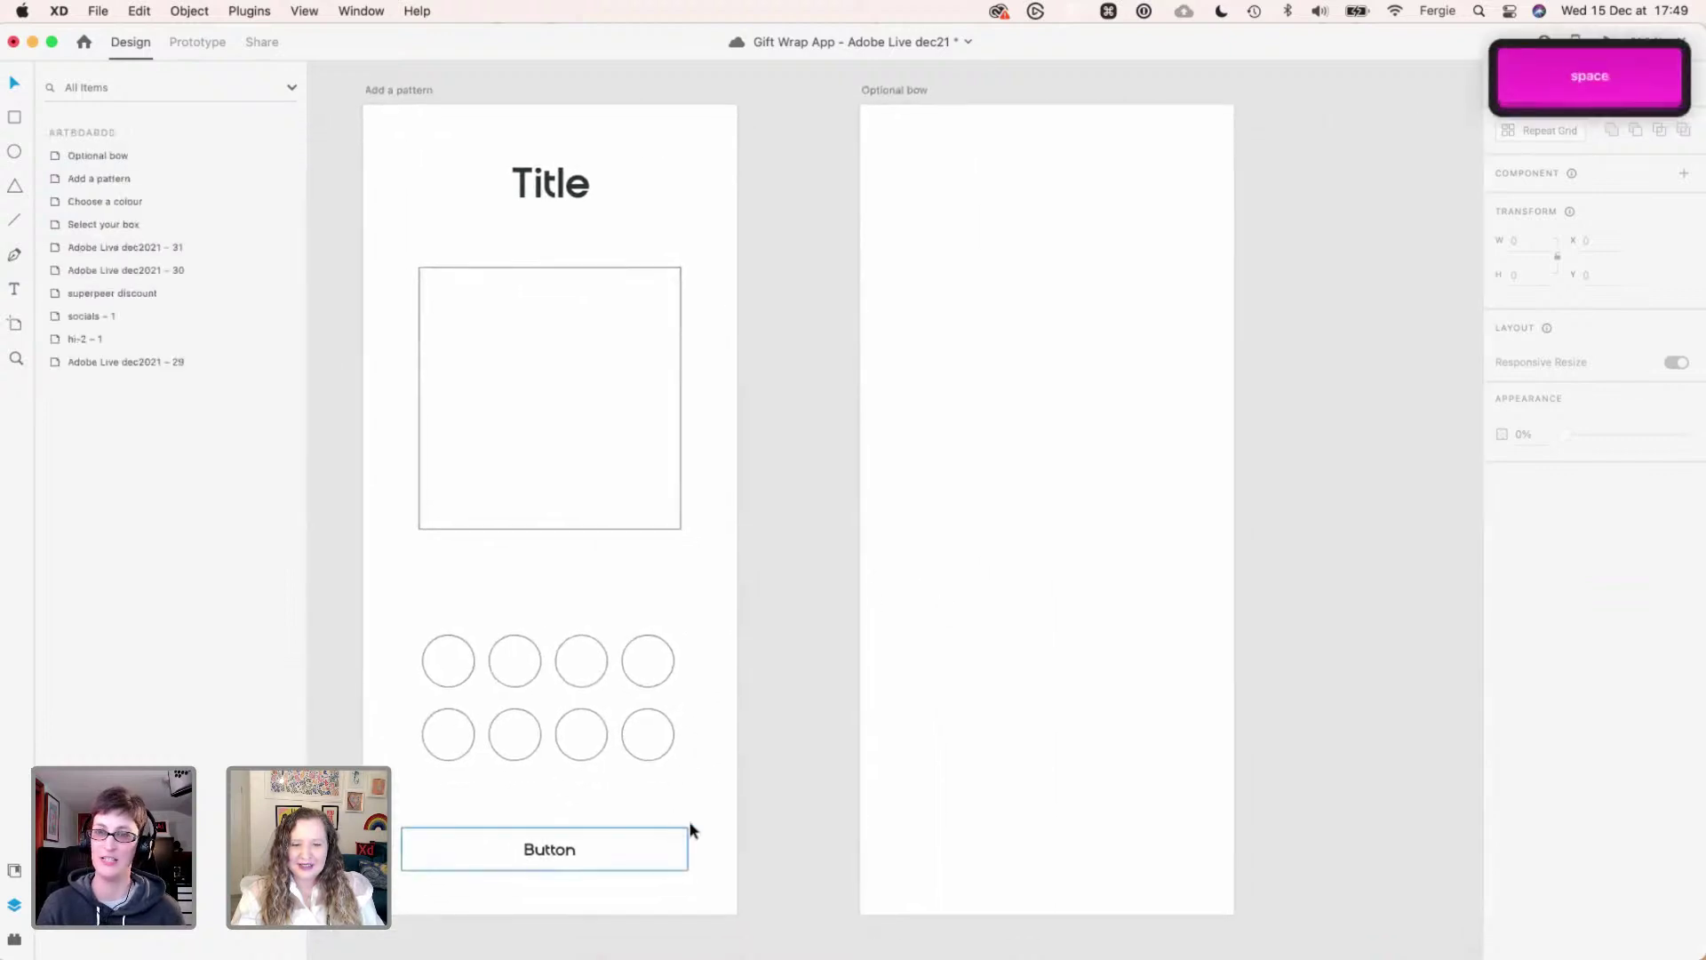
drag(704, 877, 538, 203)
key(super+c)
key(super+v)
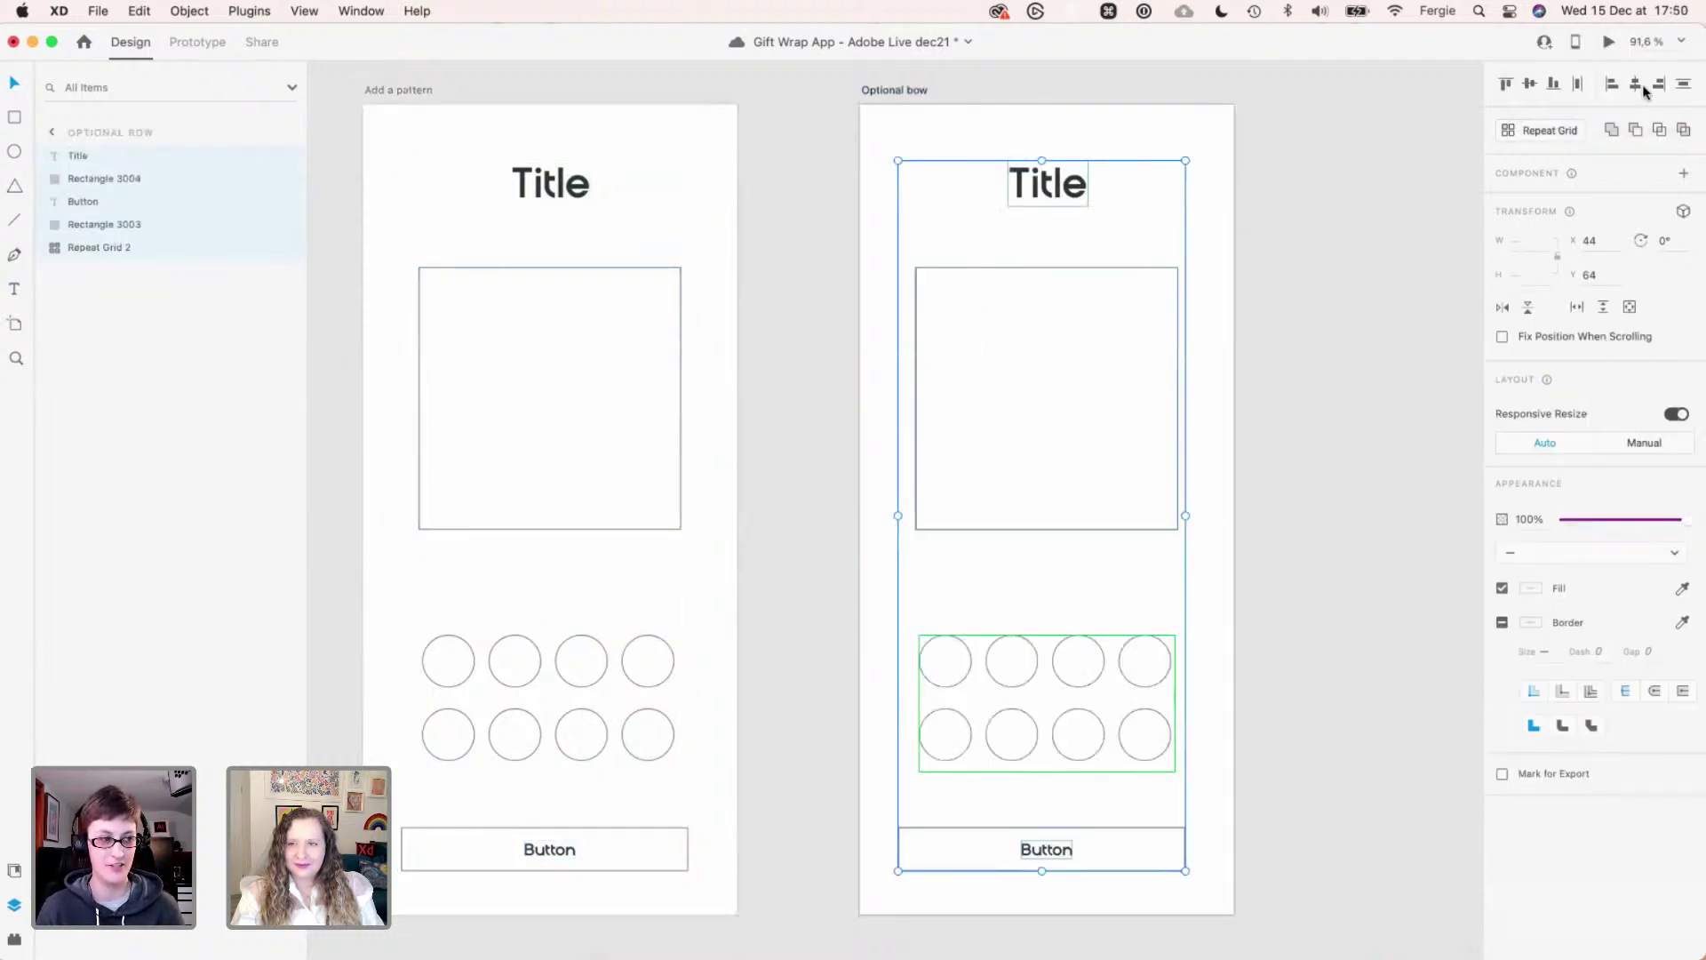
- Align the copied elements on "Optional bow" to a common horizontal centre and centre them on the artboard
click(1631, 90)
drag(1101, 311, 1109, 304)
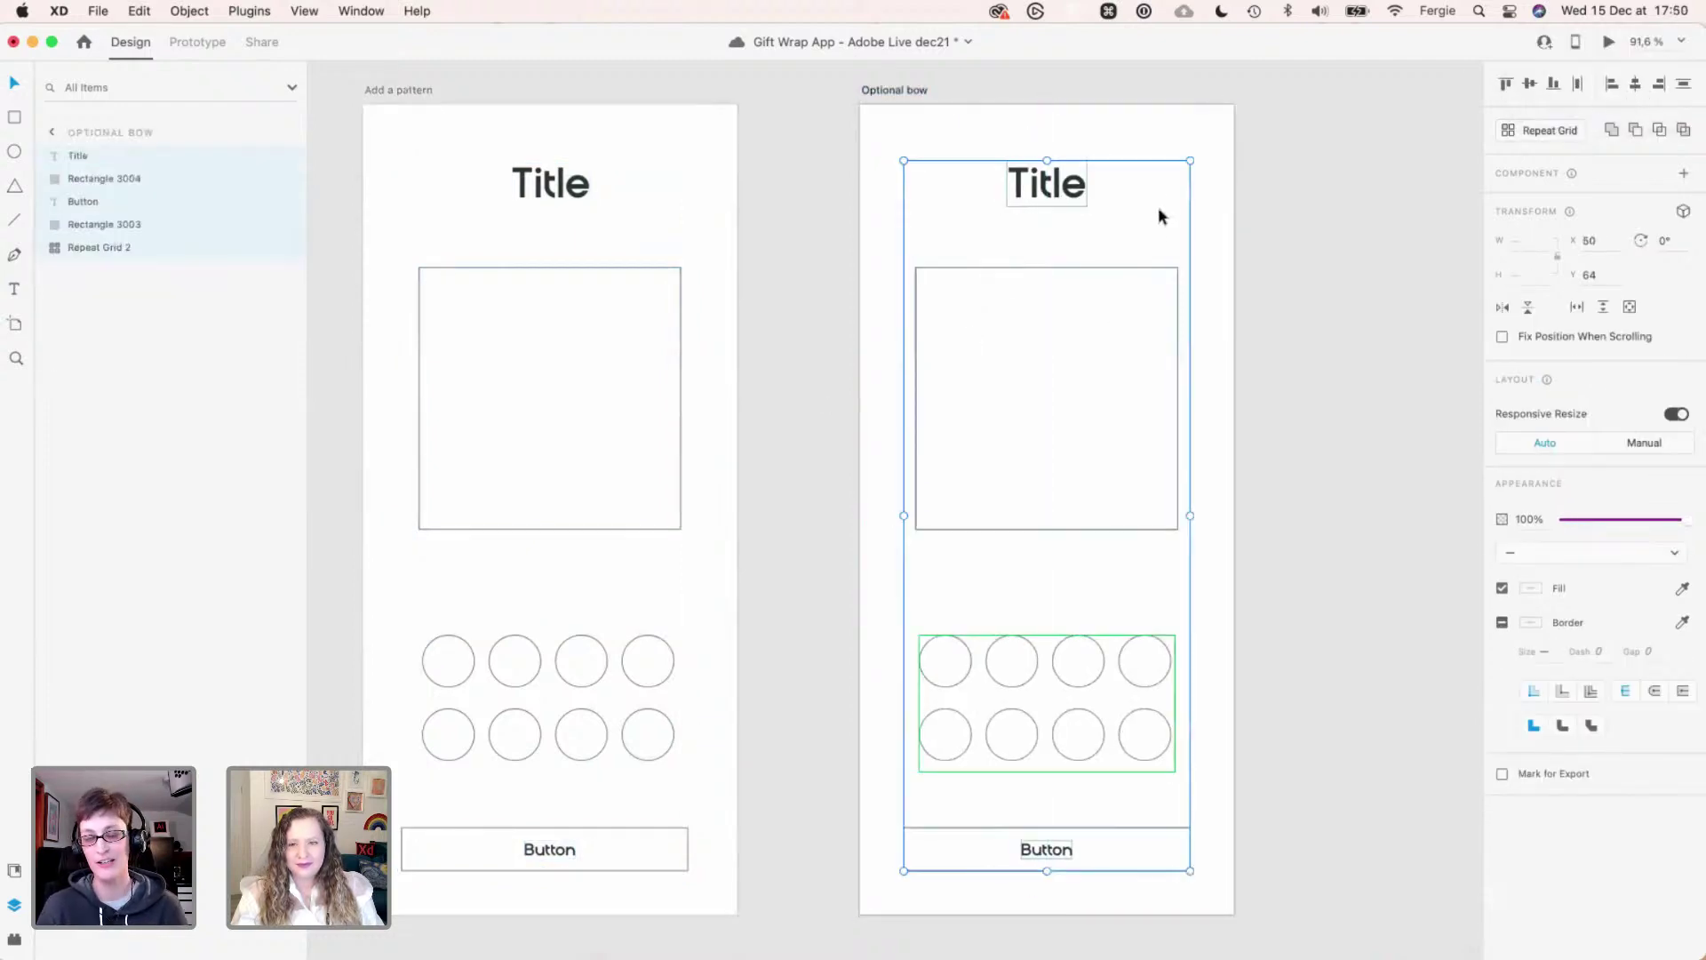
click(1160, 198)
- Reduce the circle repeat grid on "Optional bow" to two columns and two rows
click(1032, 682)
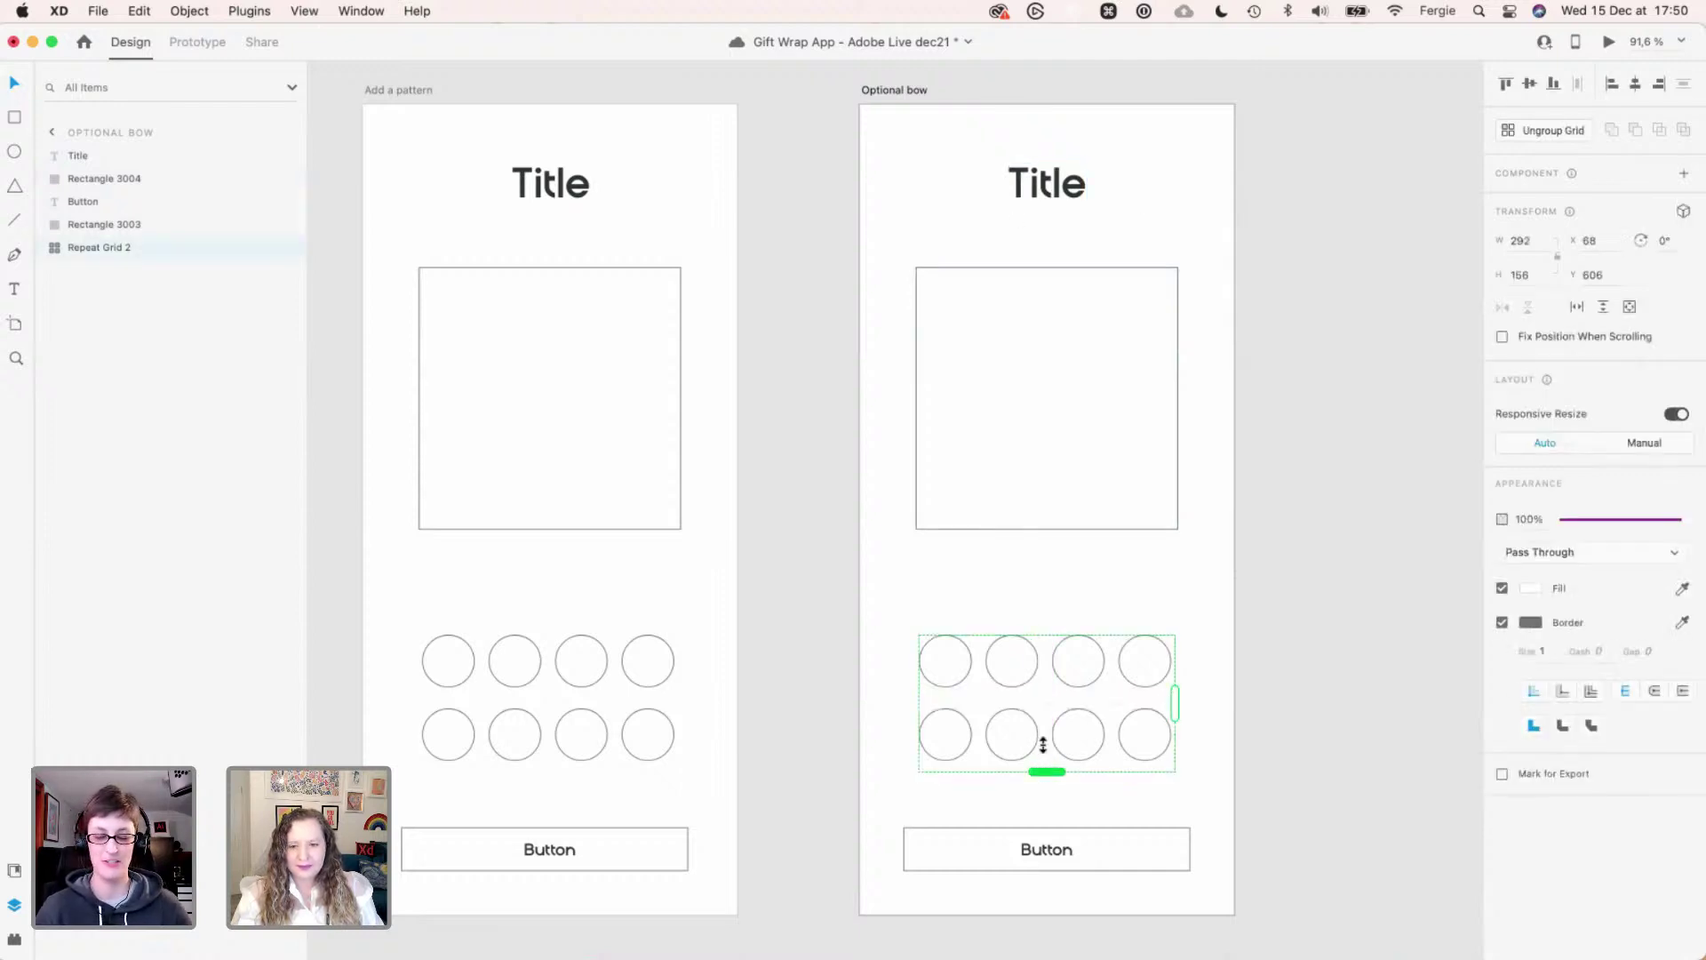
drag(1046, 771, 1043, 693)
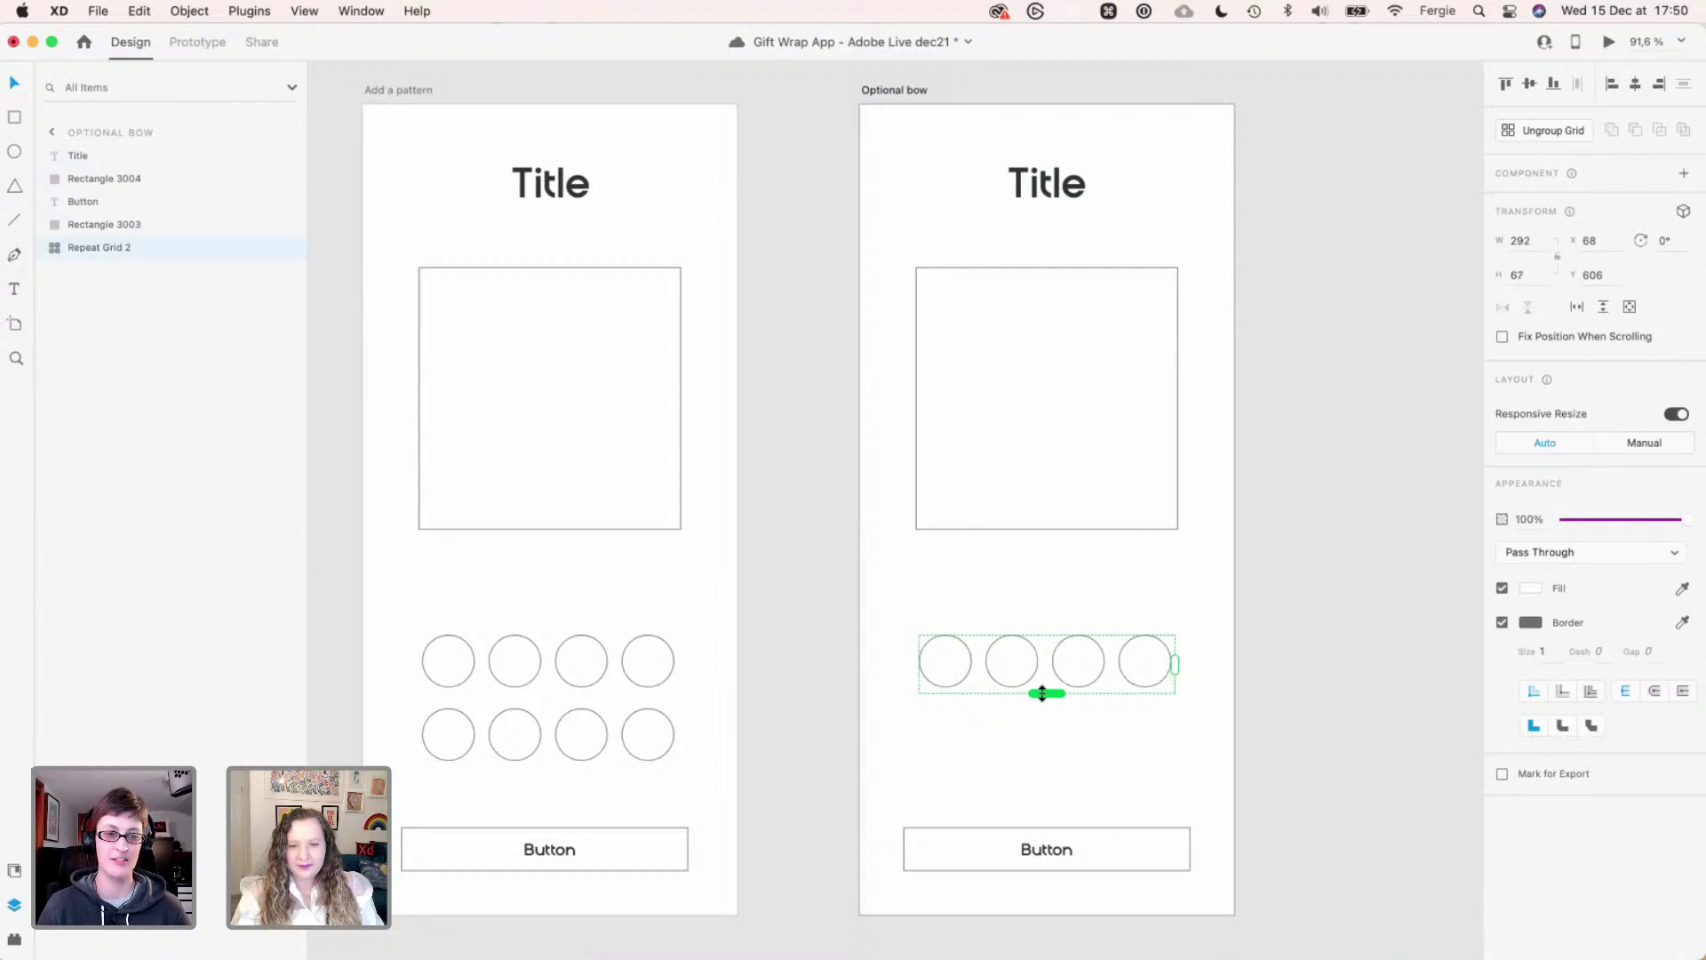
click(1068, 590)
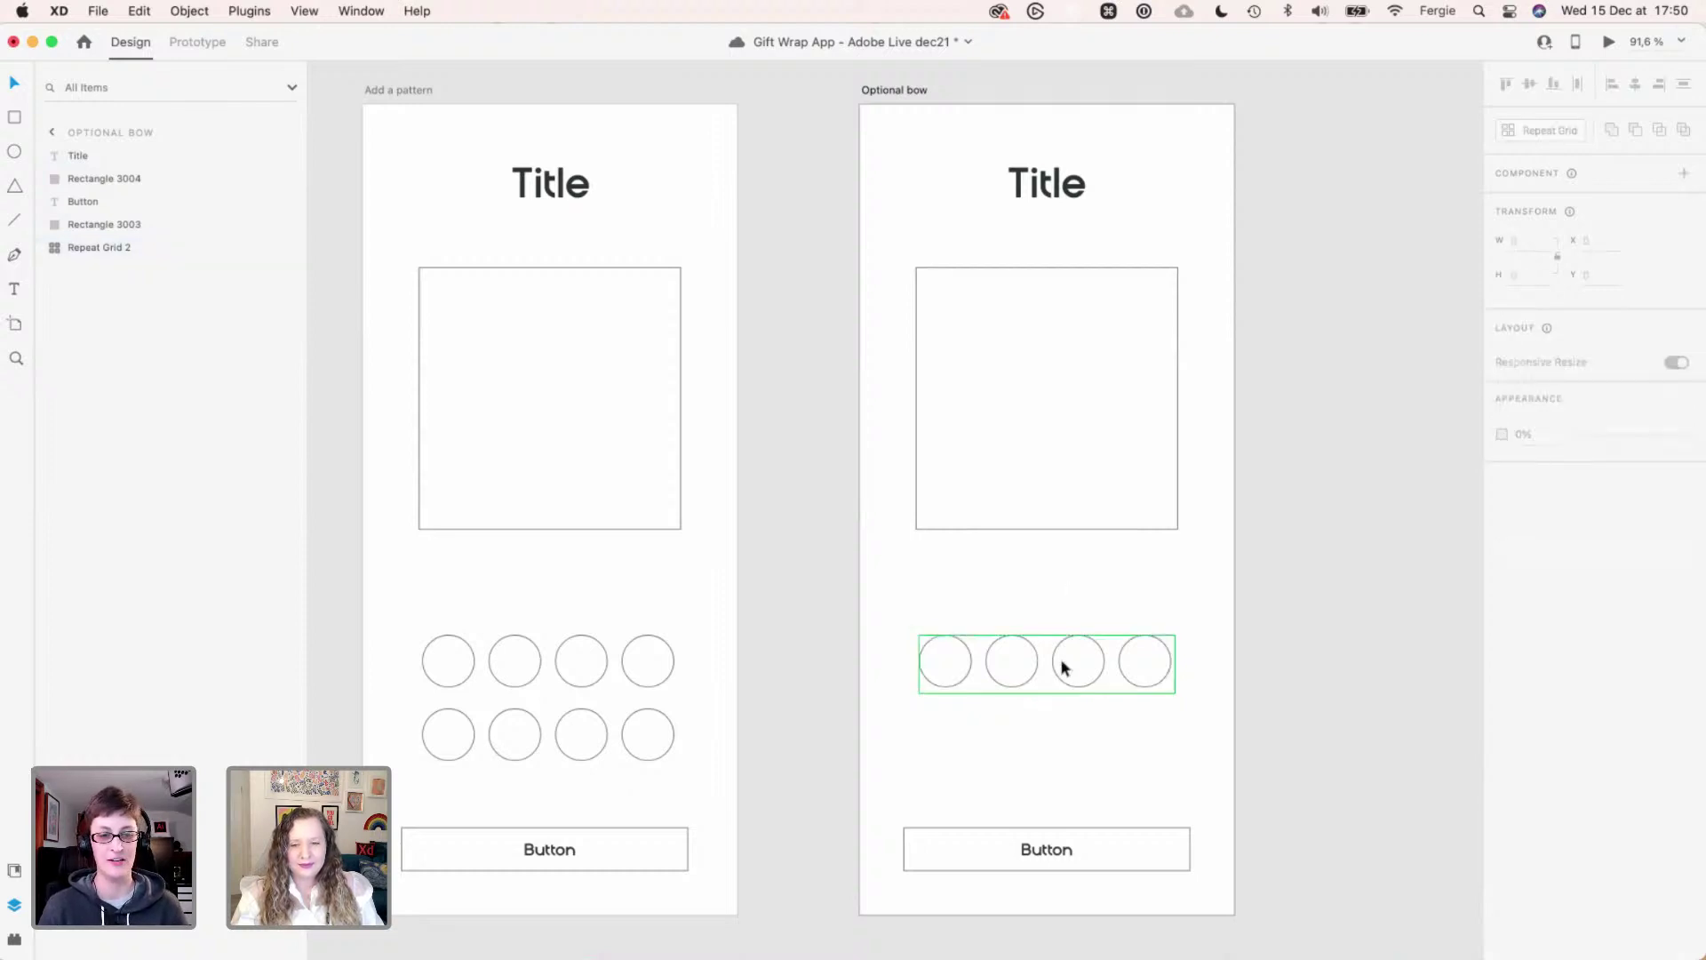
click(1065, 668)
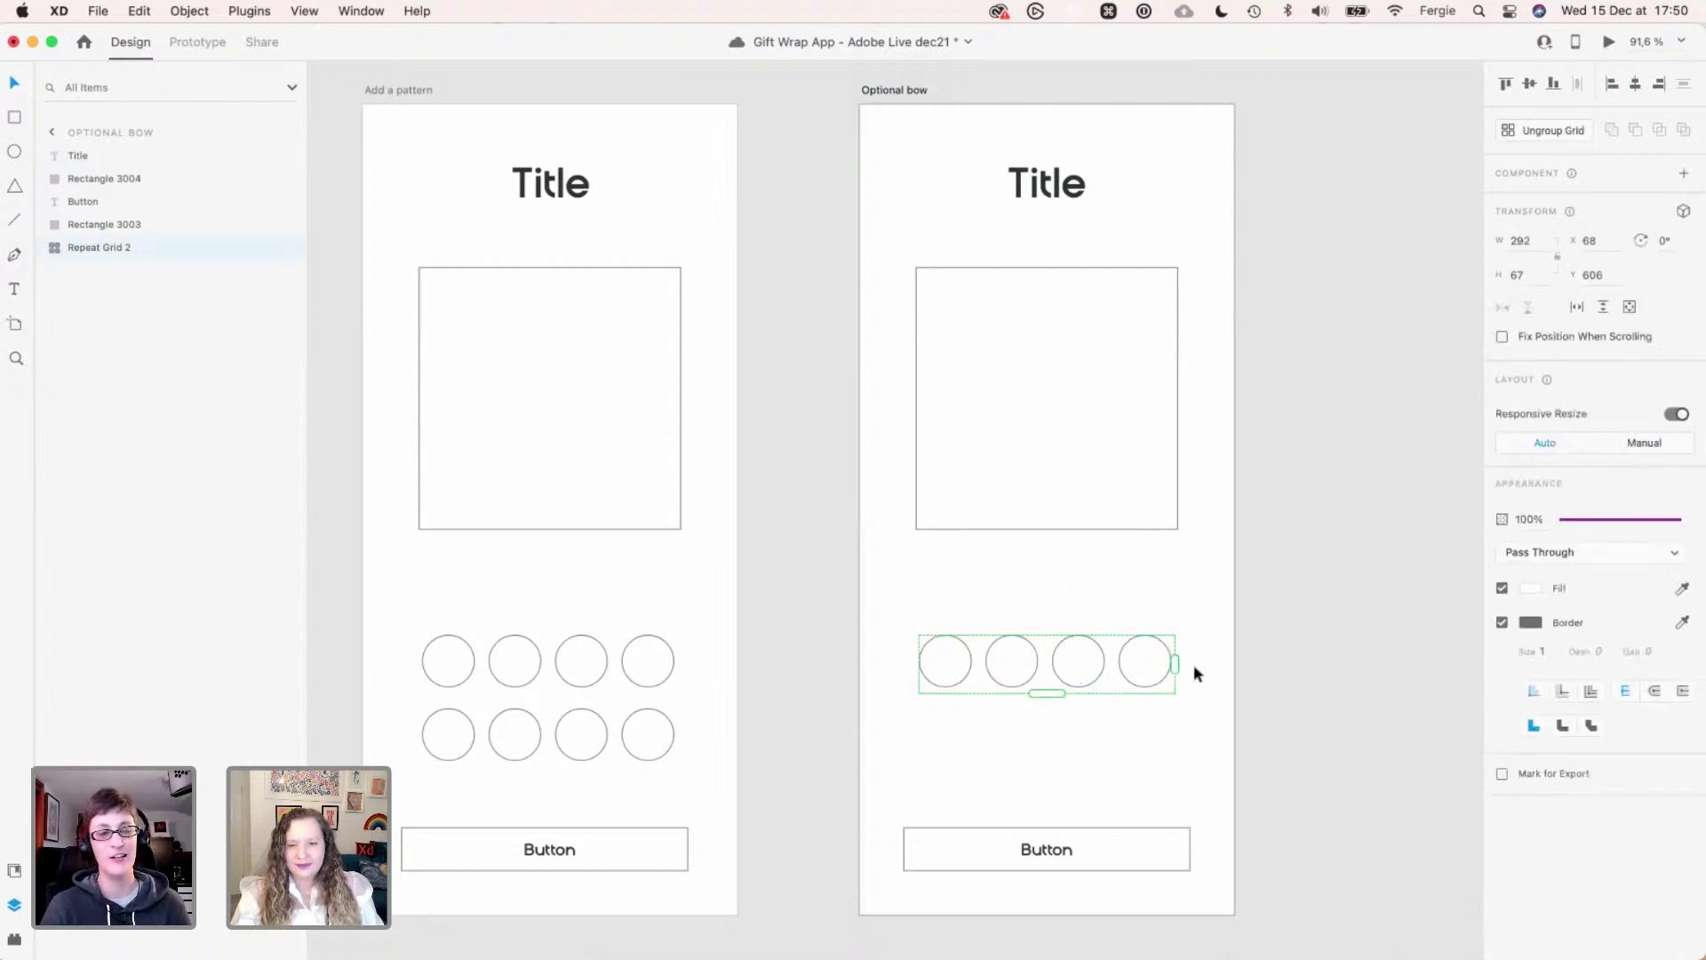
drag(1158, 666, 985, 778)
- Enlarge the circles in the "Optional bow" grid to about 101 × 101 and widen the gap between the two columns
super+click(955, 673)
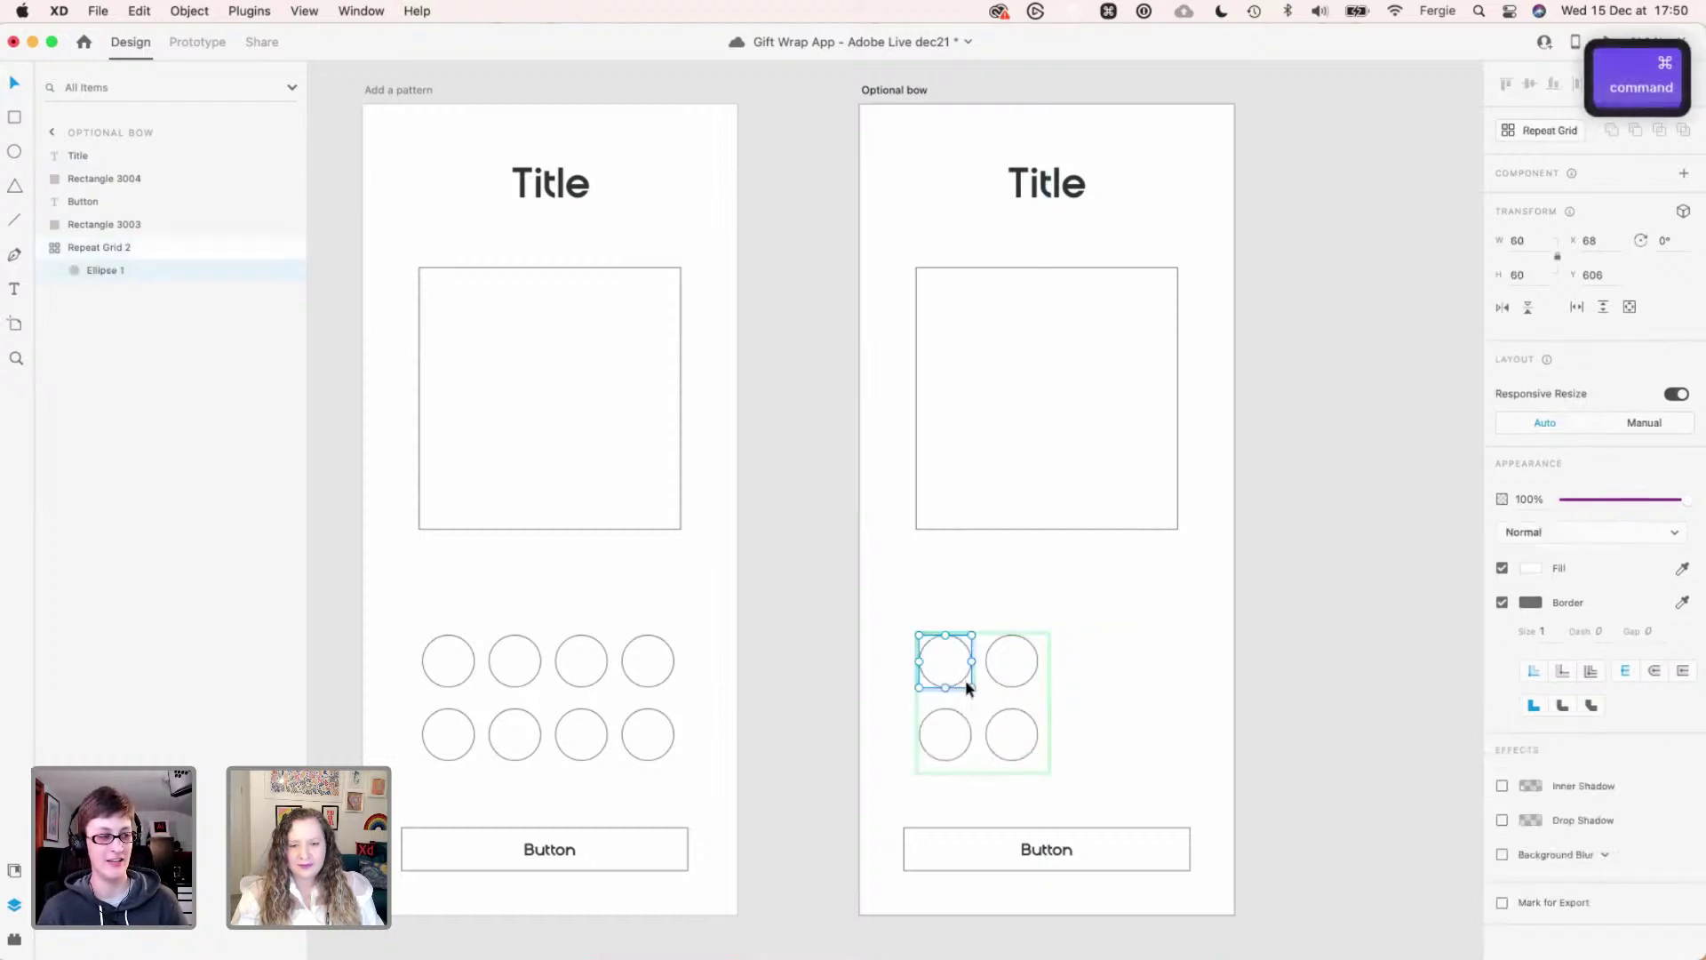
drag(971, 685, 1009, 732)
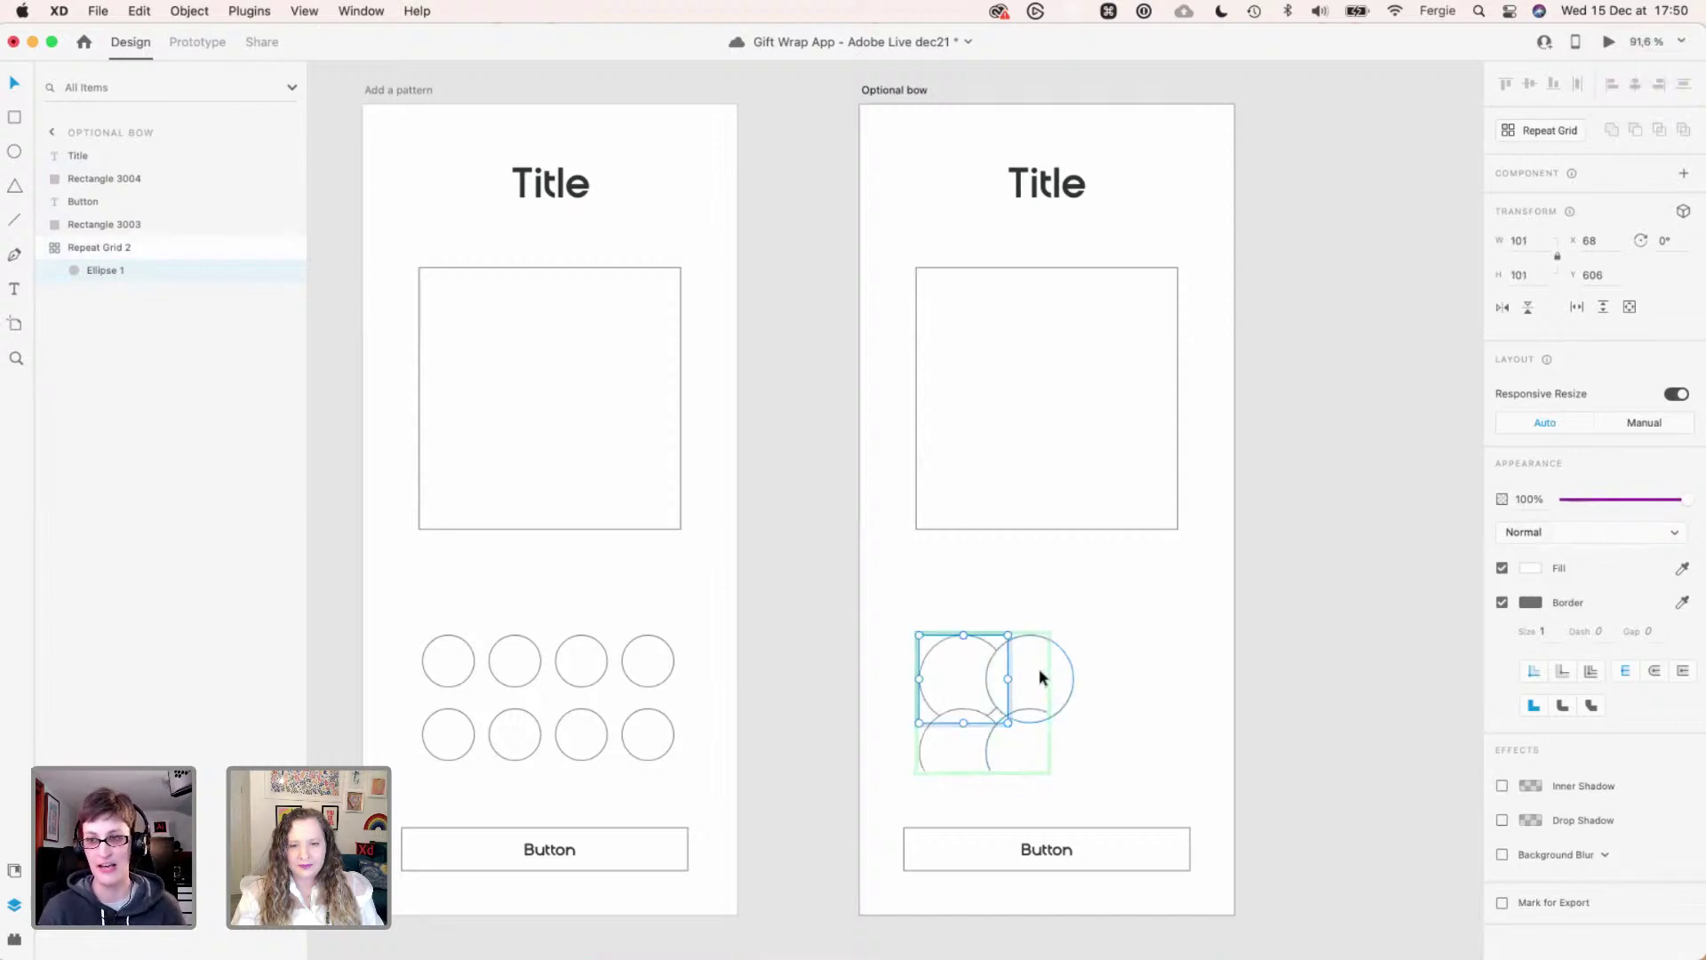
click(1060, 669)
click(979, 685)
drag(987, 678, 1149, 658)
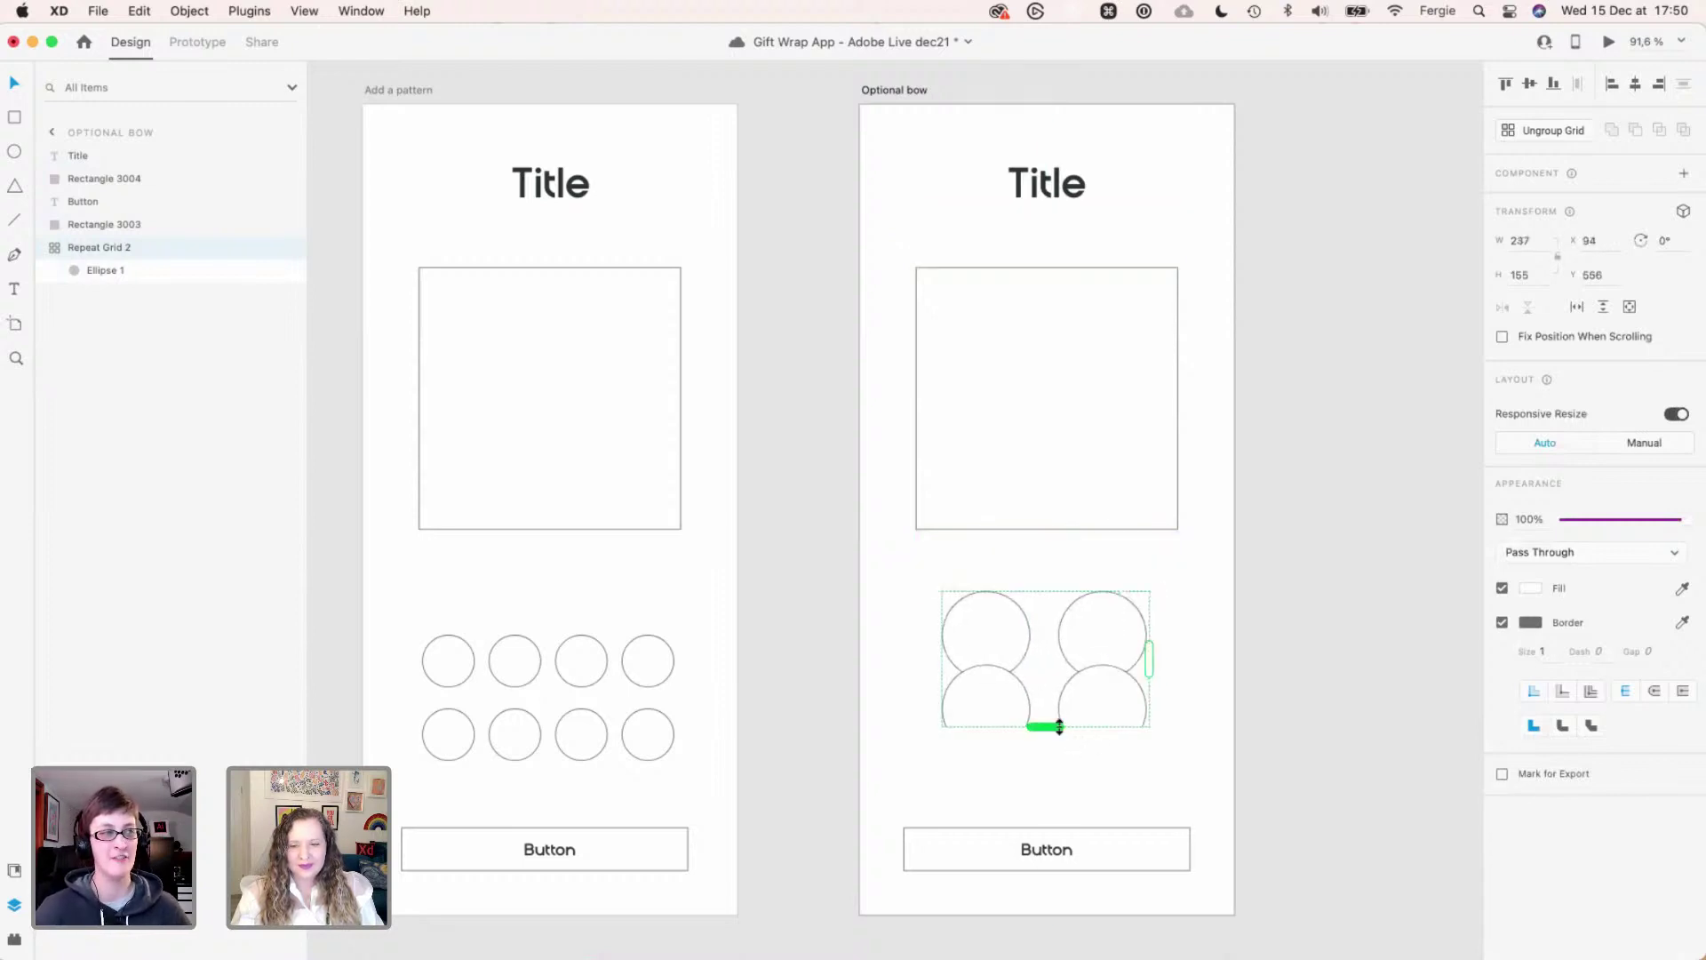
- Widen the row gap of the "Optional bow" circle grid, keep two full rows, and place the grid at X 96, Y 537
drag(1059, 727, 1048, 812)
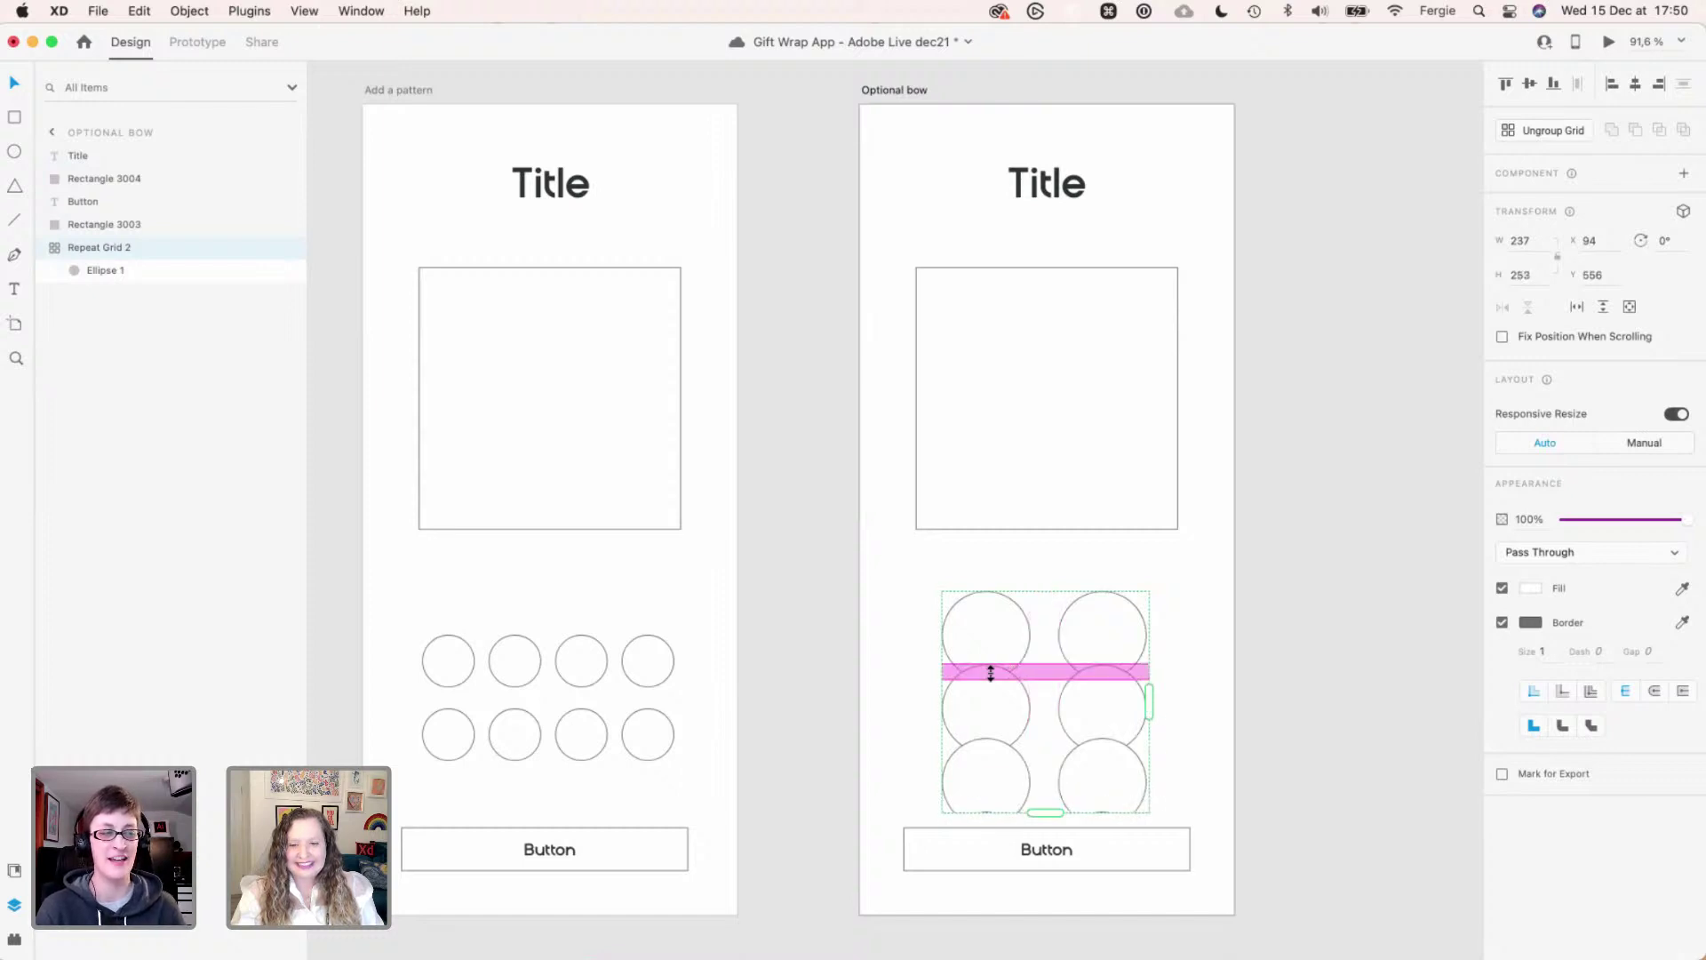
drag(990, 673, 993, 718)
drag(1033, 939, 1095, 731)
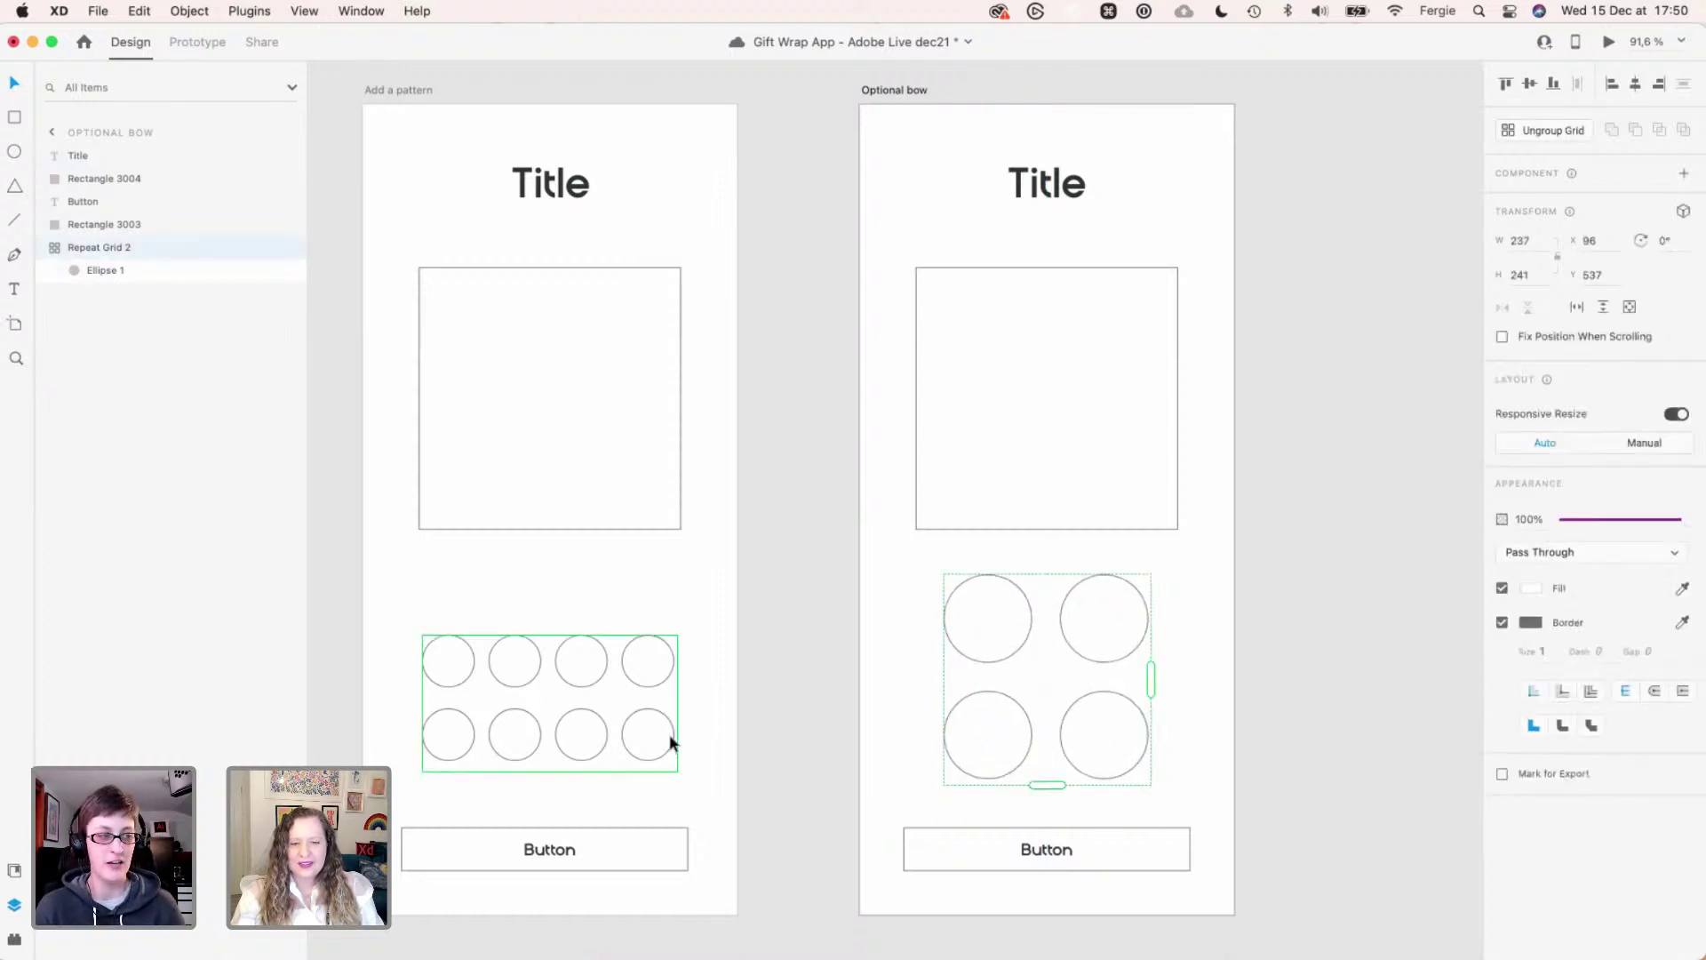
- Move the circle grid on "Add a pattern" up slightly to Y 602
drag(671, 742, 668, 737)
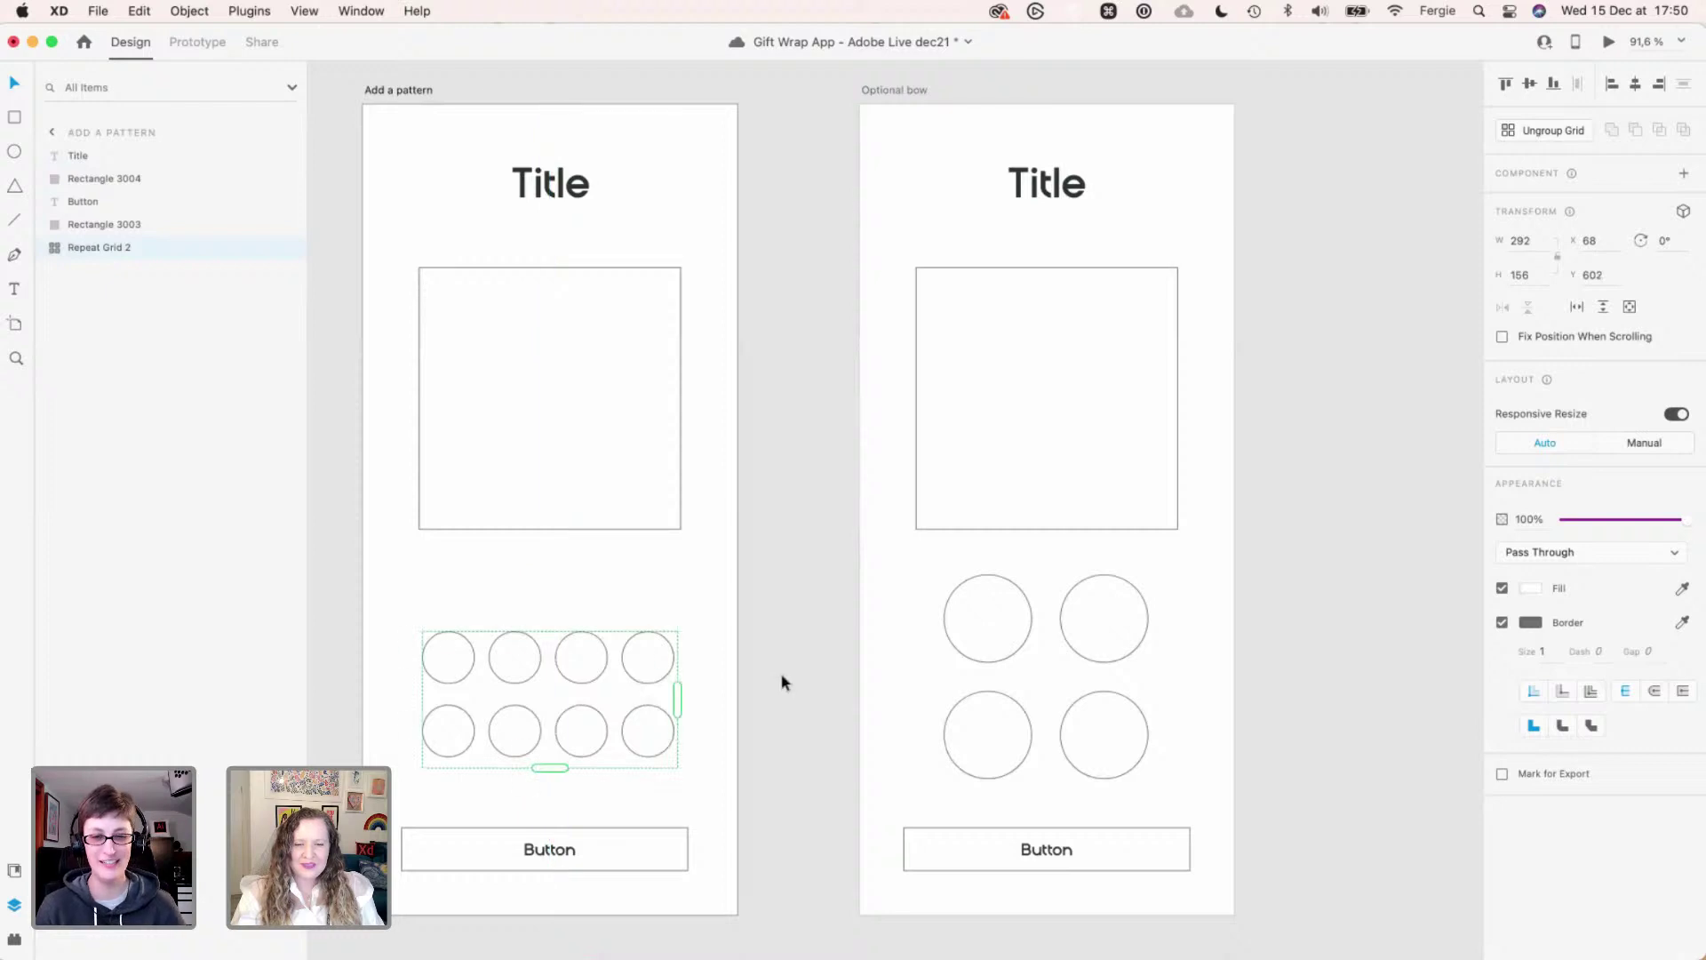
click(782, 682)
scroll(782, 682, down, 3)
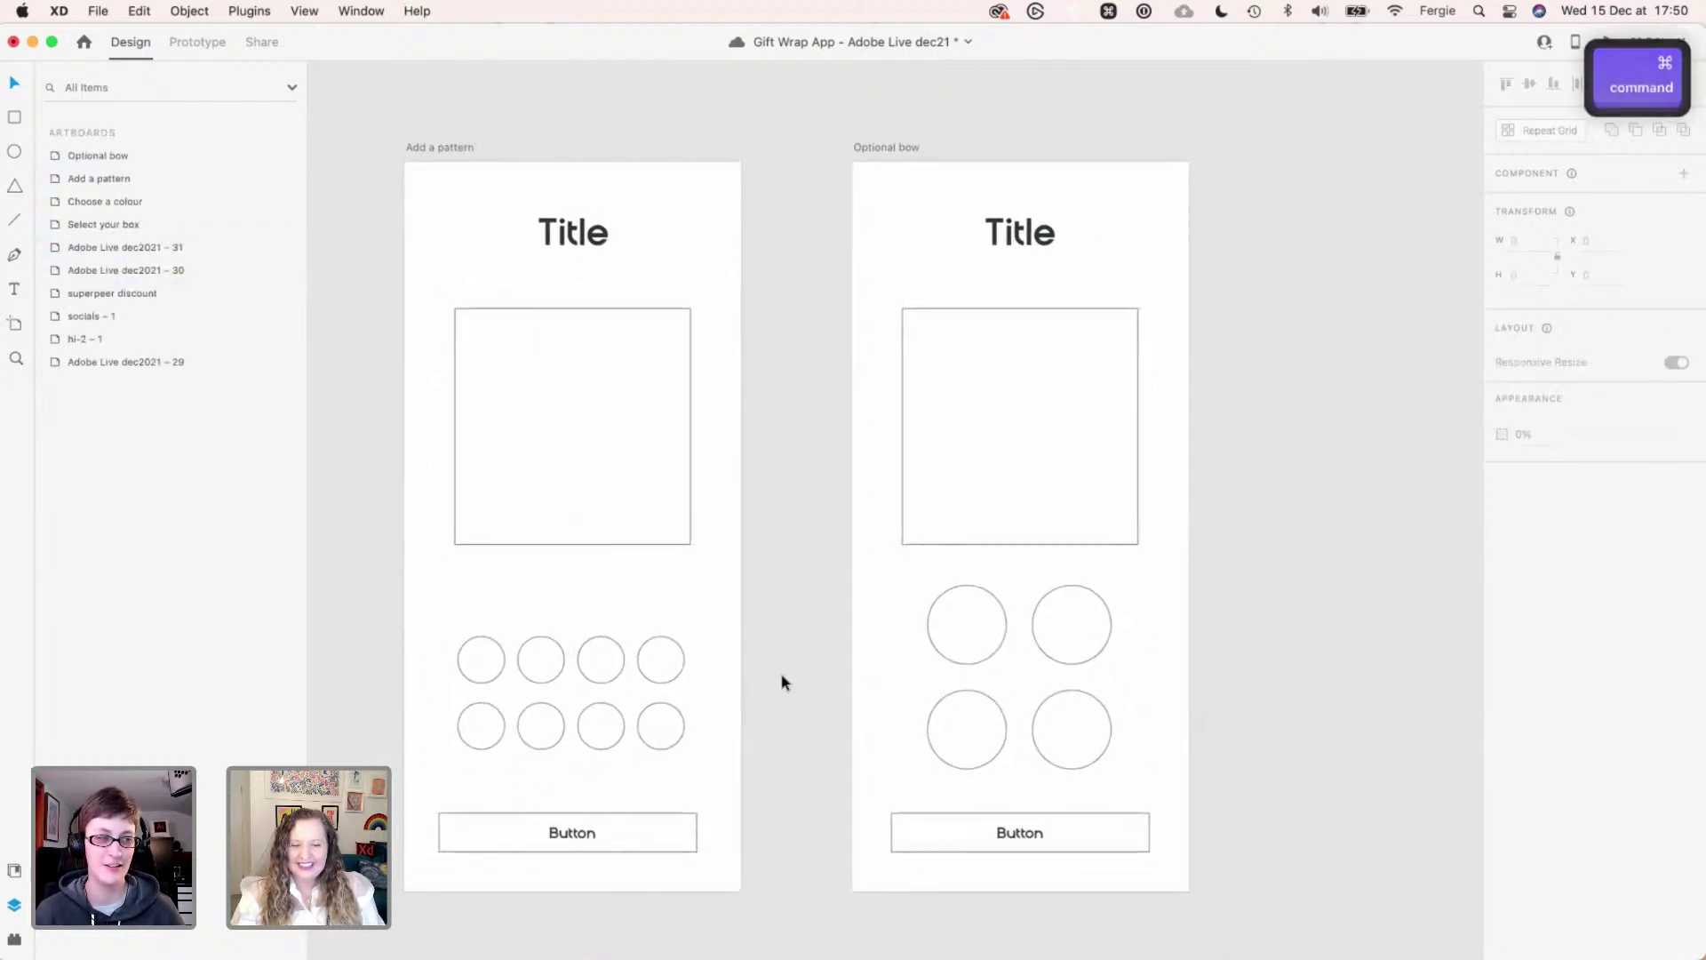
scroll(781, 683, down, 5)
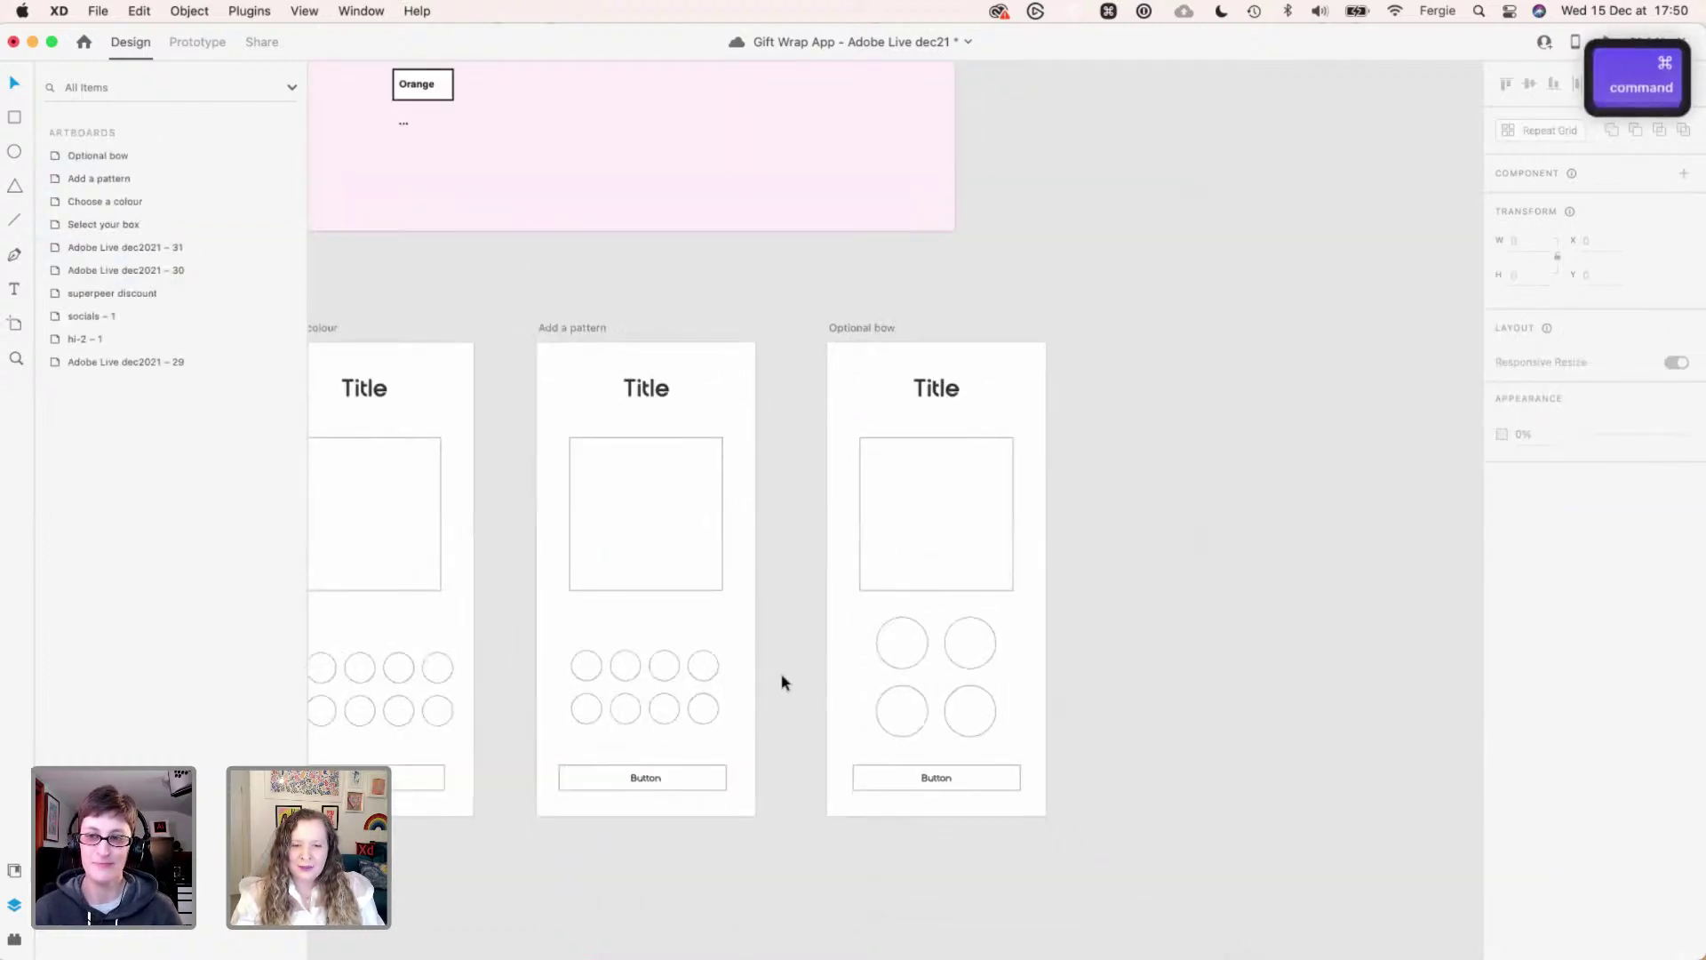
drag(515, 598, 856, 595)
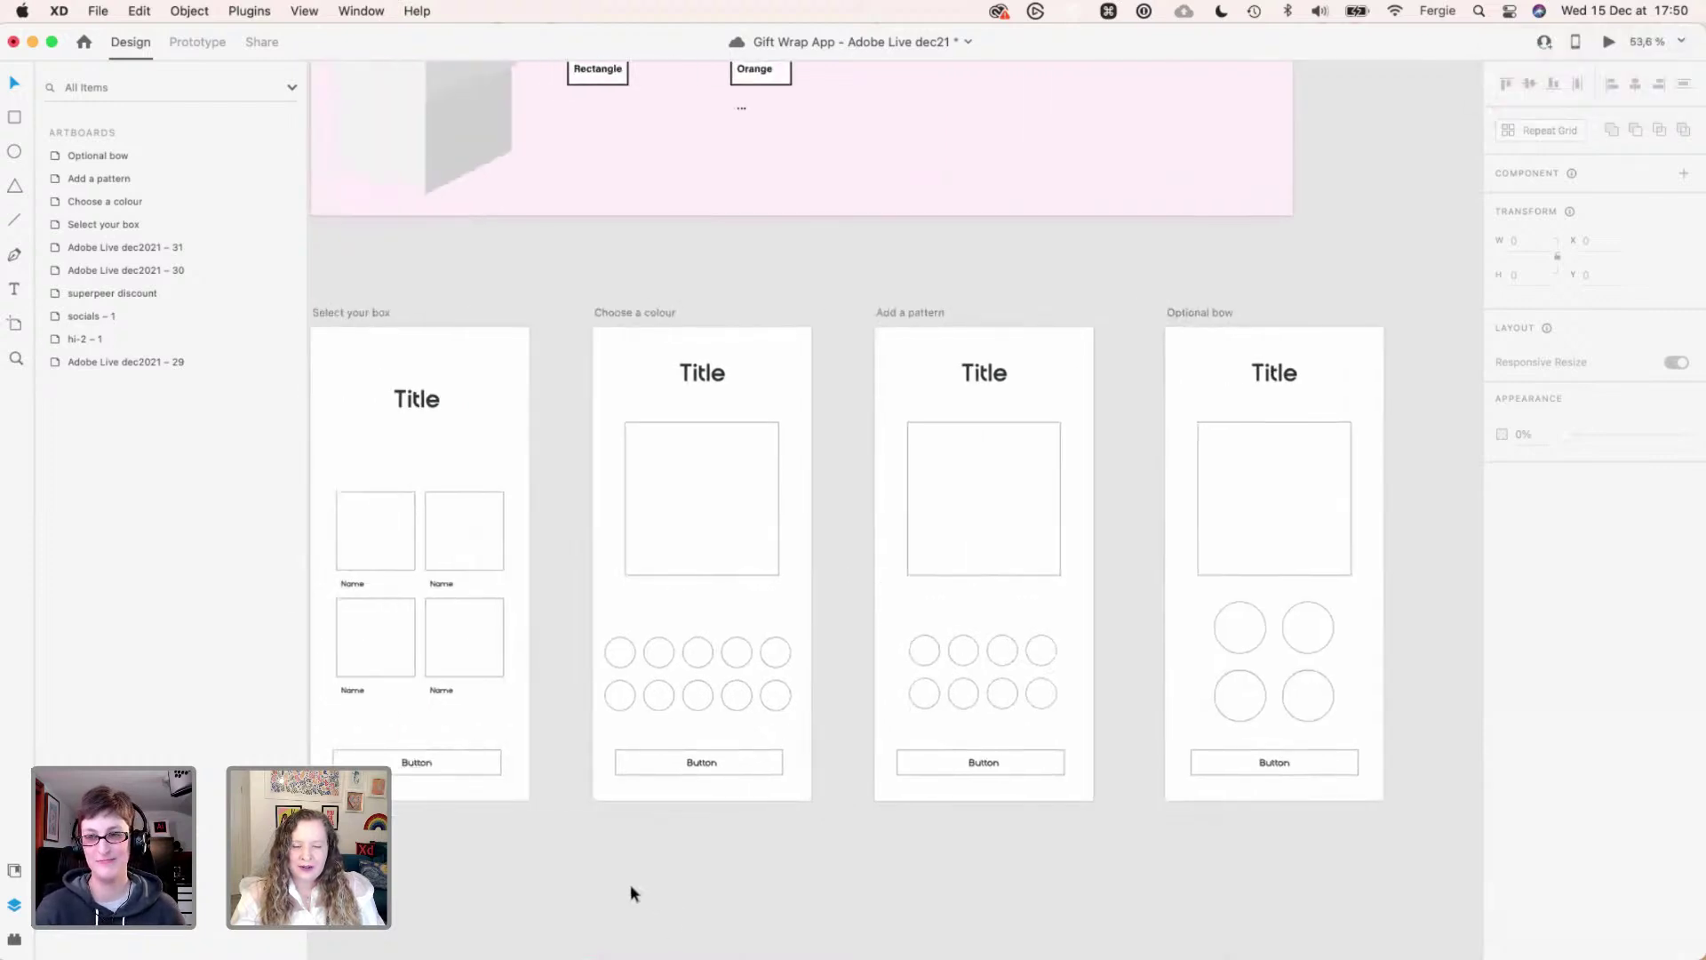
drag(630, 883, 667, 850)
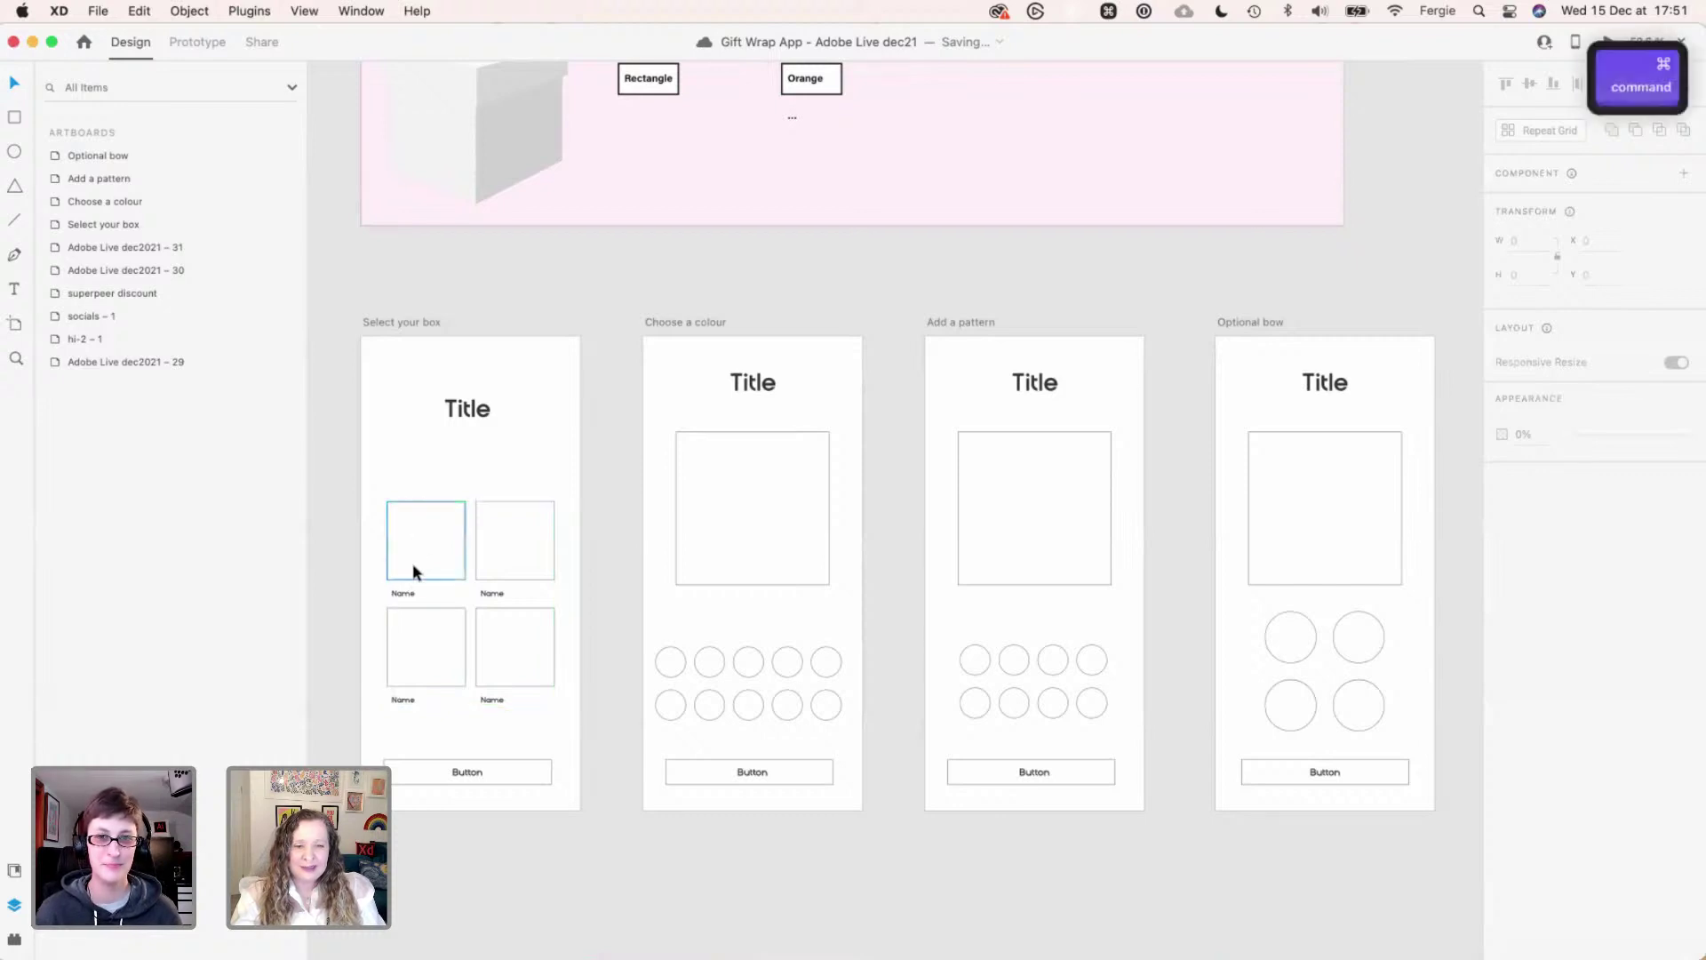
- Align all elements on "Select your box" to a common horizontal centre and centre them on the artboard
scroll(413, 562, up, 5)
scroll(412, 562, down, 1)
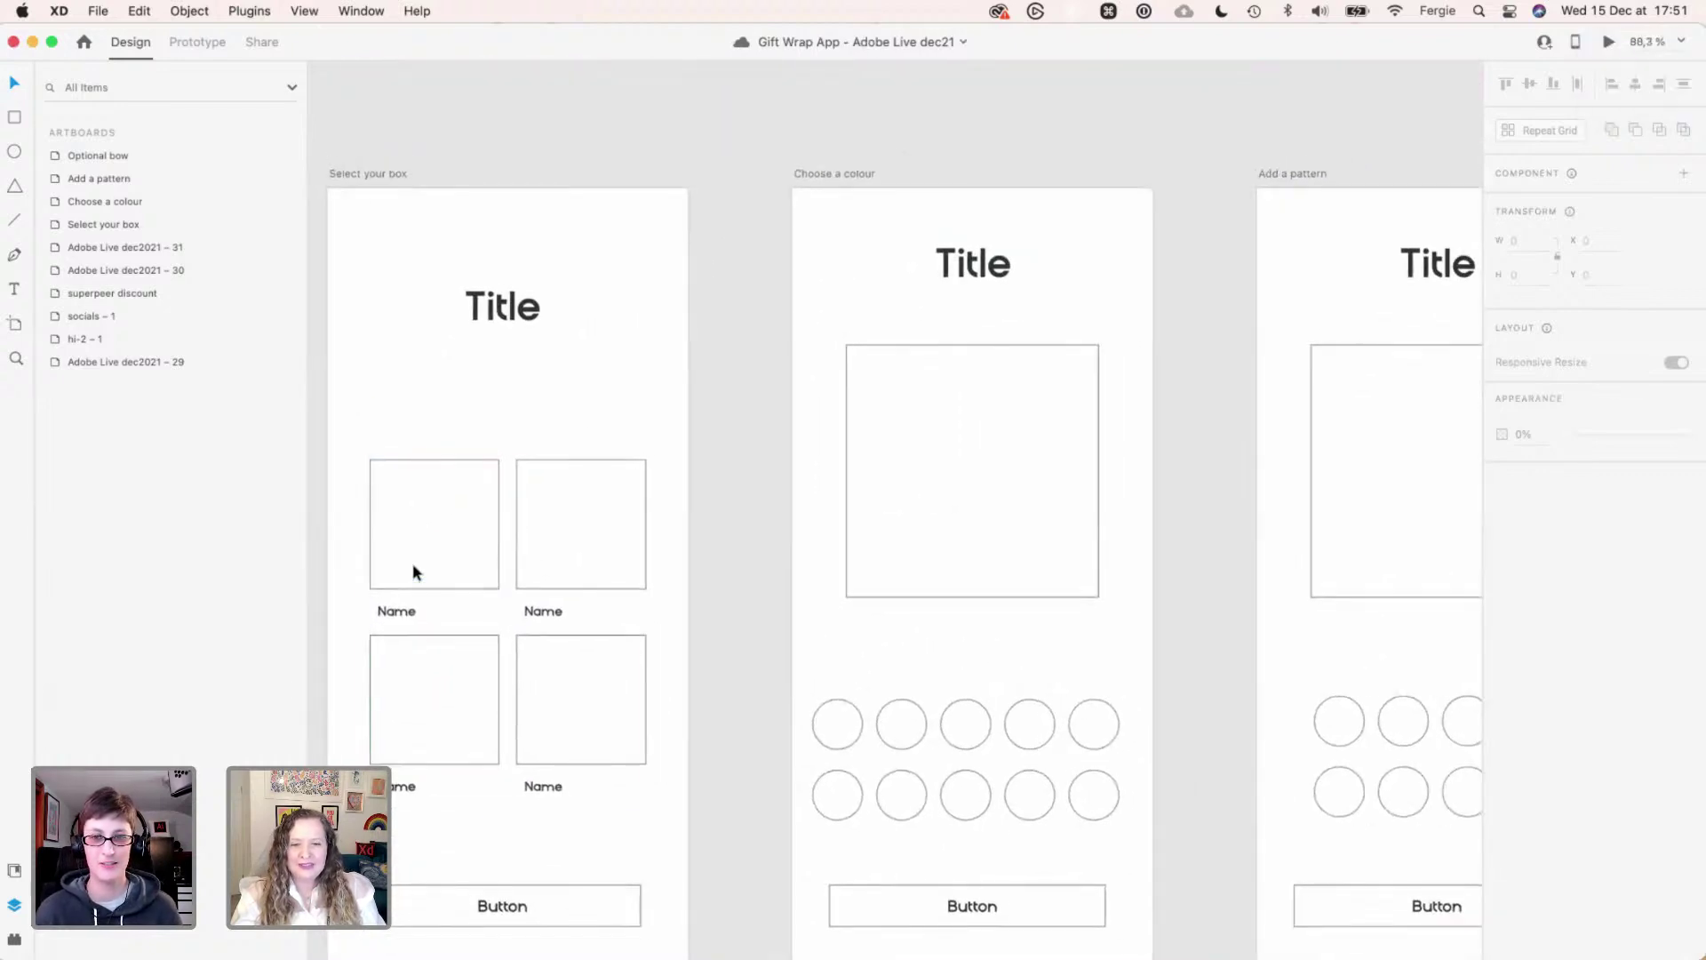
scroll(412, 566, down, 2)
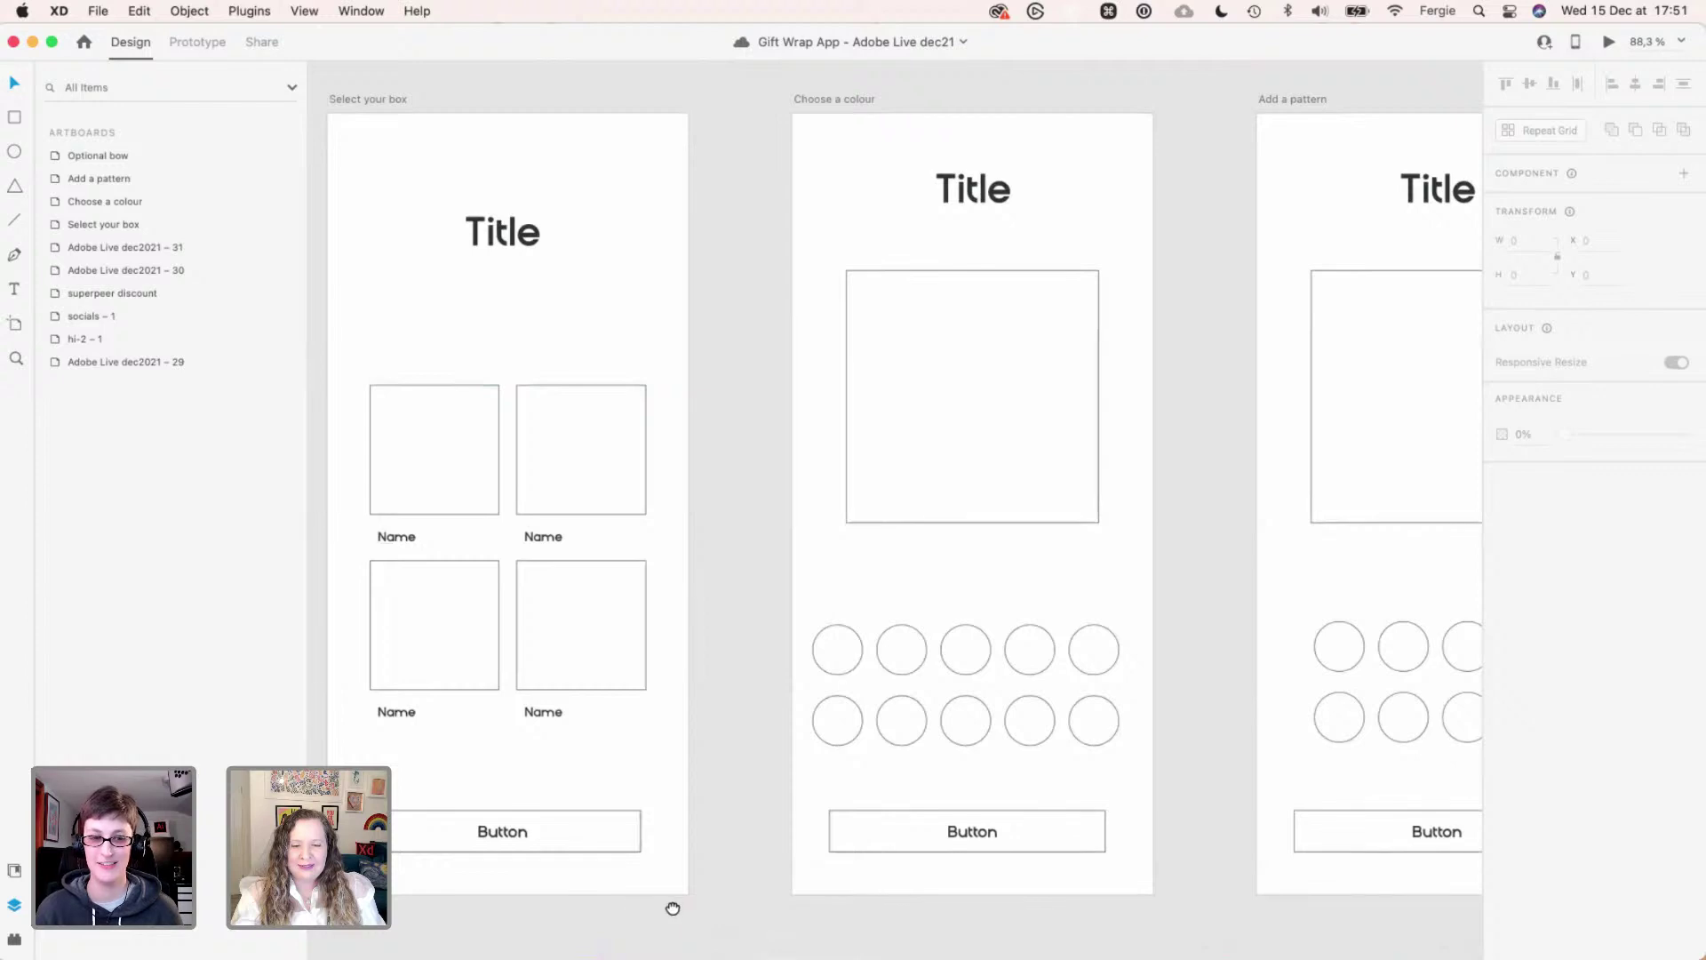
drag(673, 908, 727, 917)
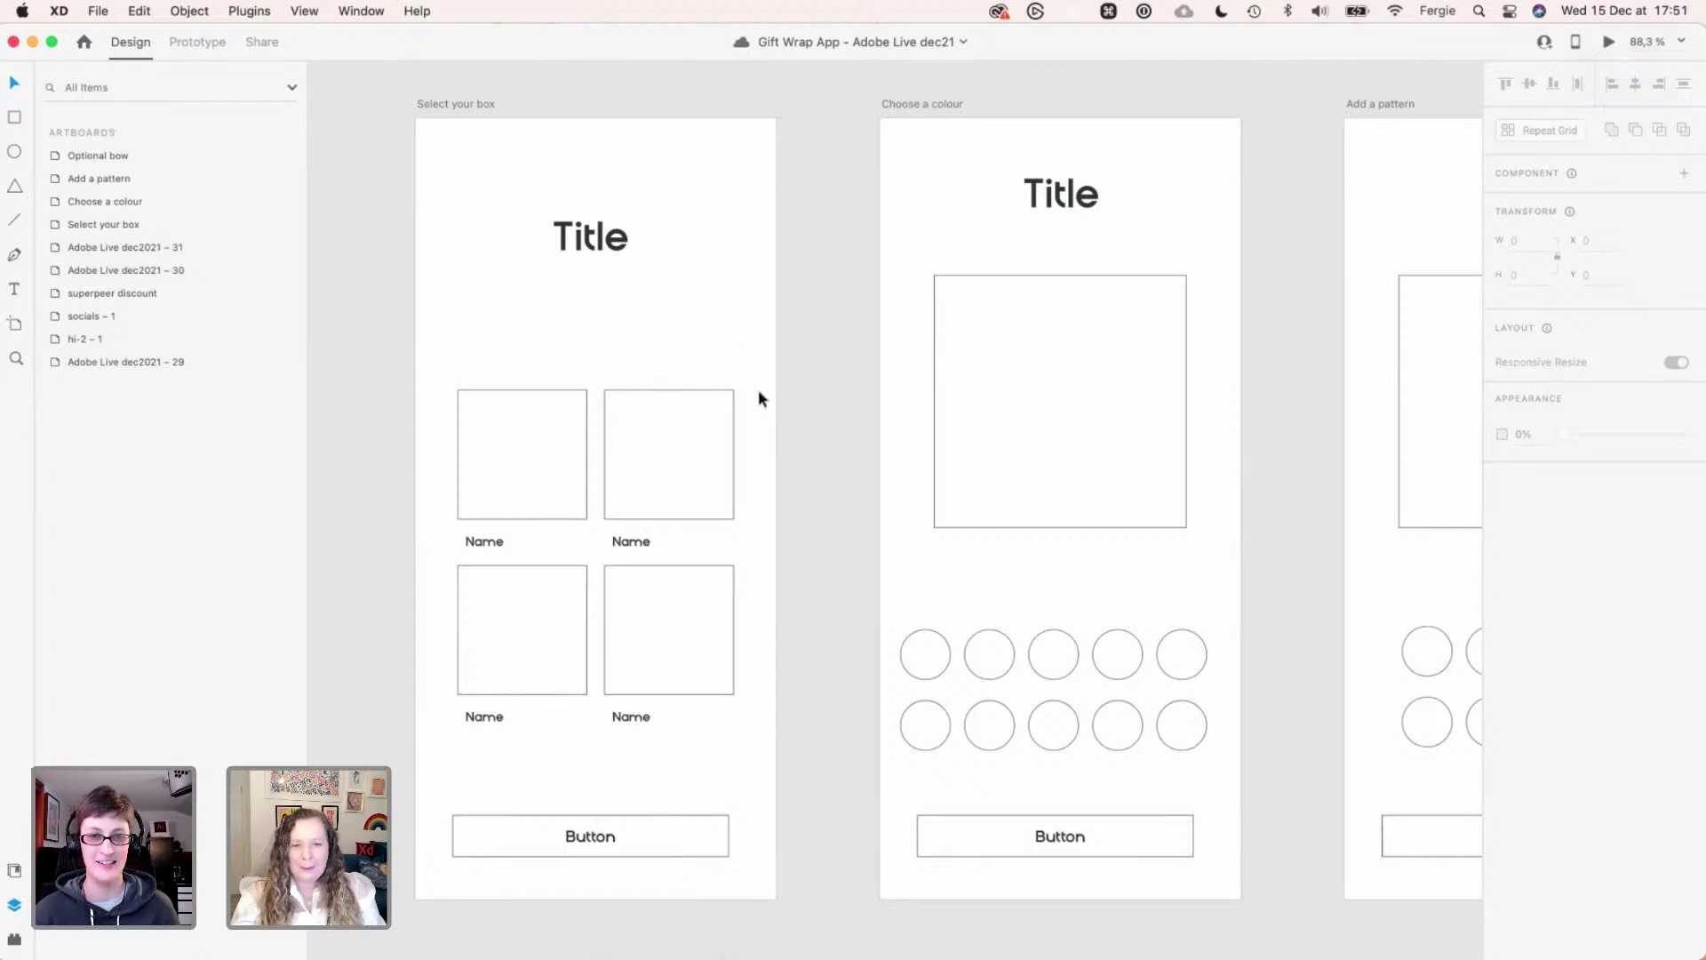
drag(497, 197, 679, 854)
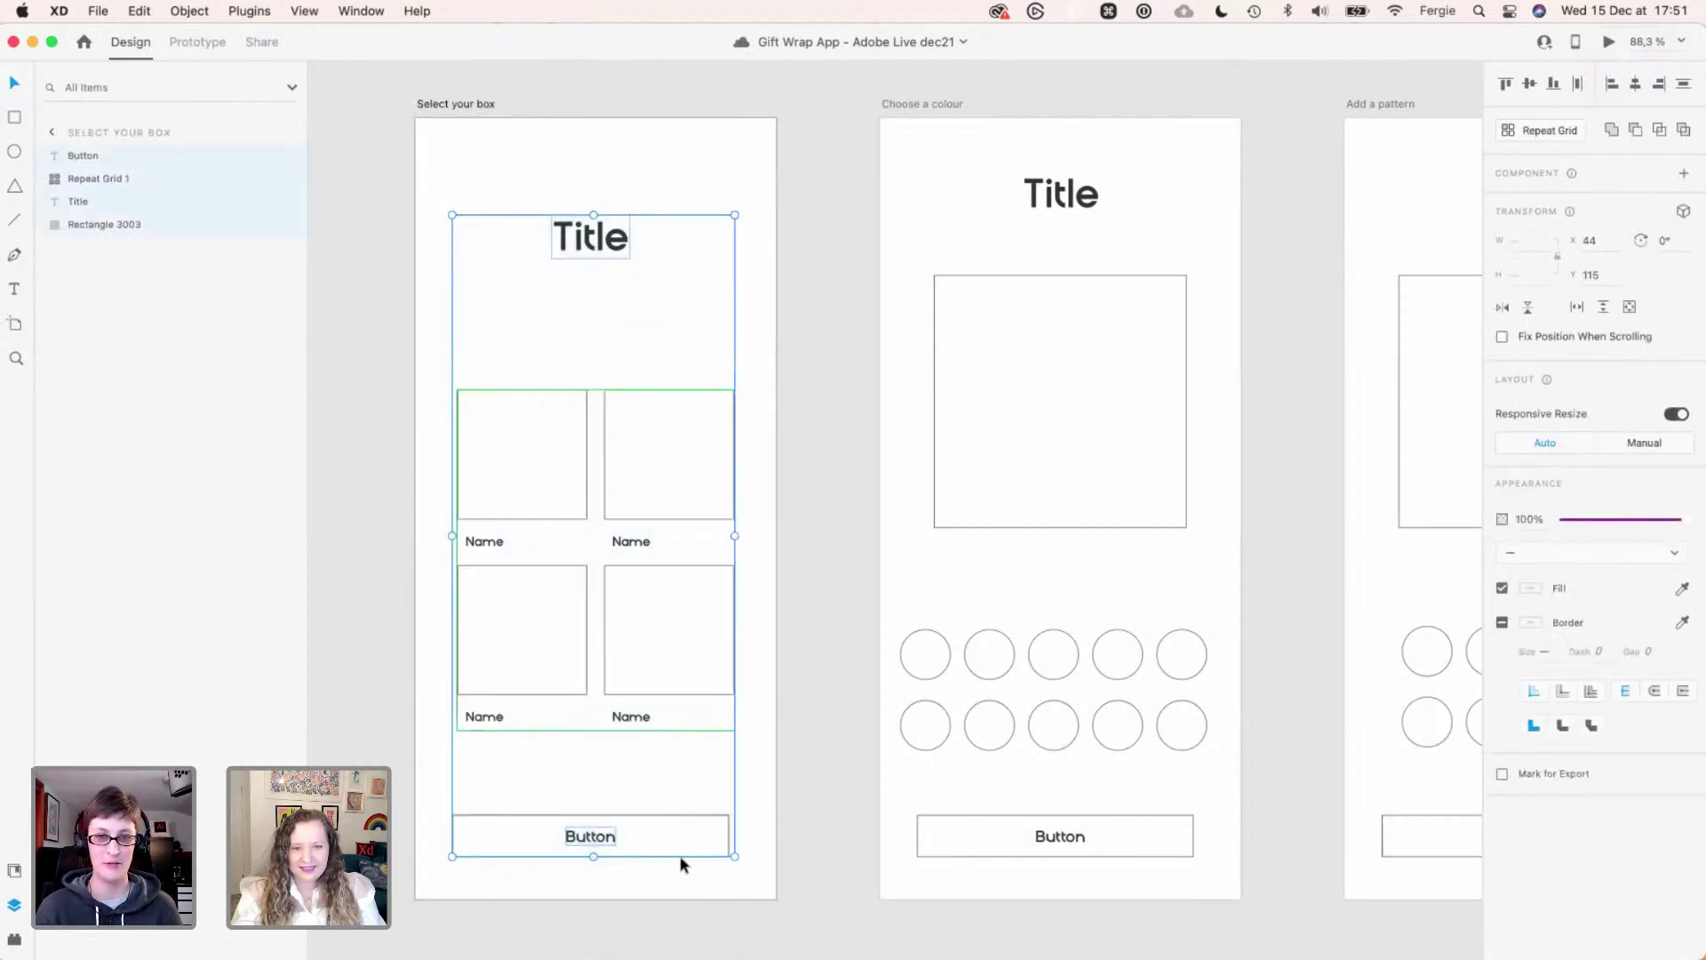
click(1636, 84)
drag(686, 422, 690, 419)
- Centre all elements of "Choose a colour" together horizontally, with the selection at X 24
drag(949, 164, 1130, 785)
drag(1116, 877, 1009, 178)
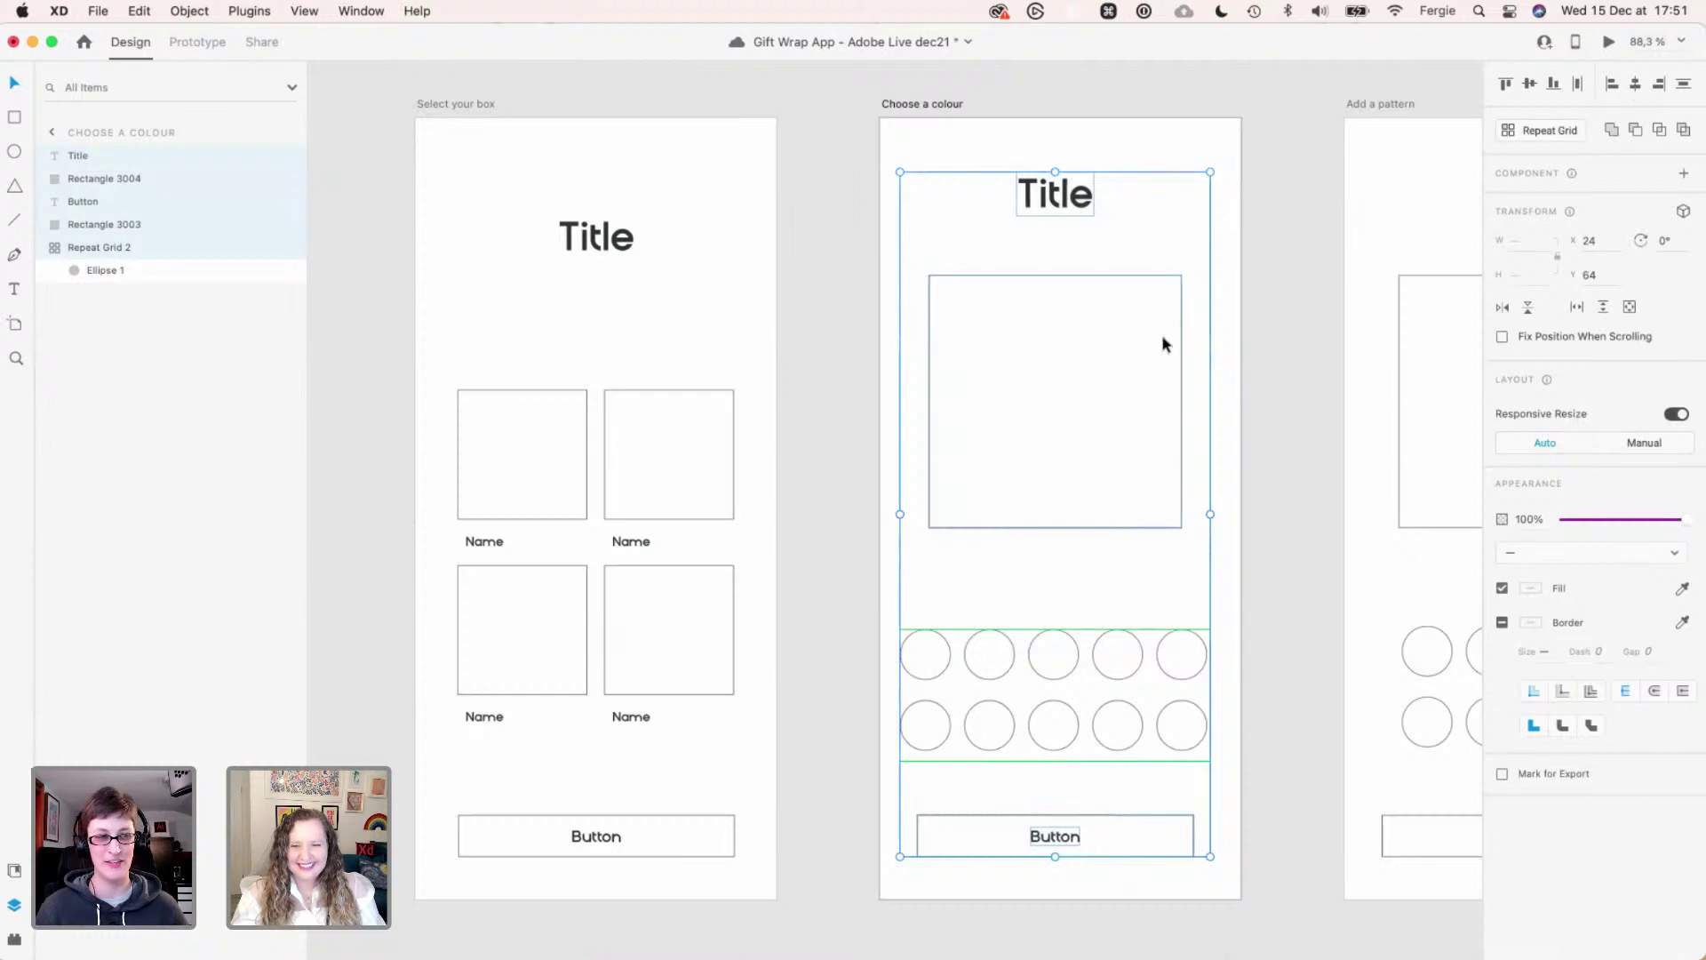
drag(1160, 336, 1163, 336)
- Align all elements on "Add a pattern" to a common horizontal centre and centre them on the artboard at X 50
drag(1298, 335, 921, 332)
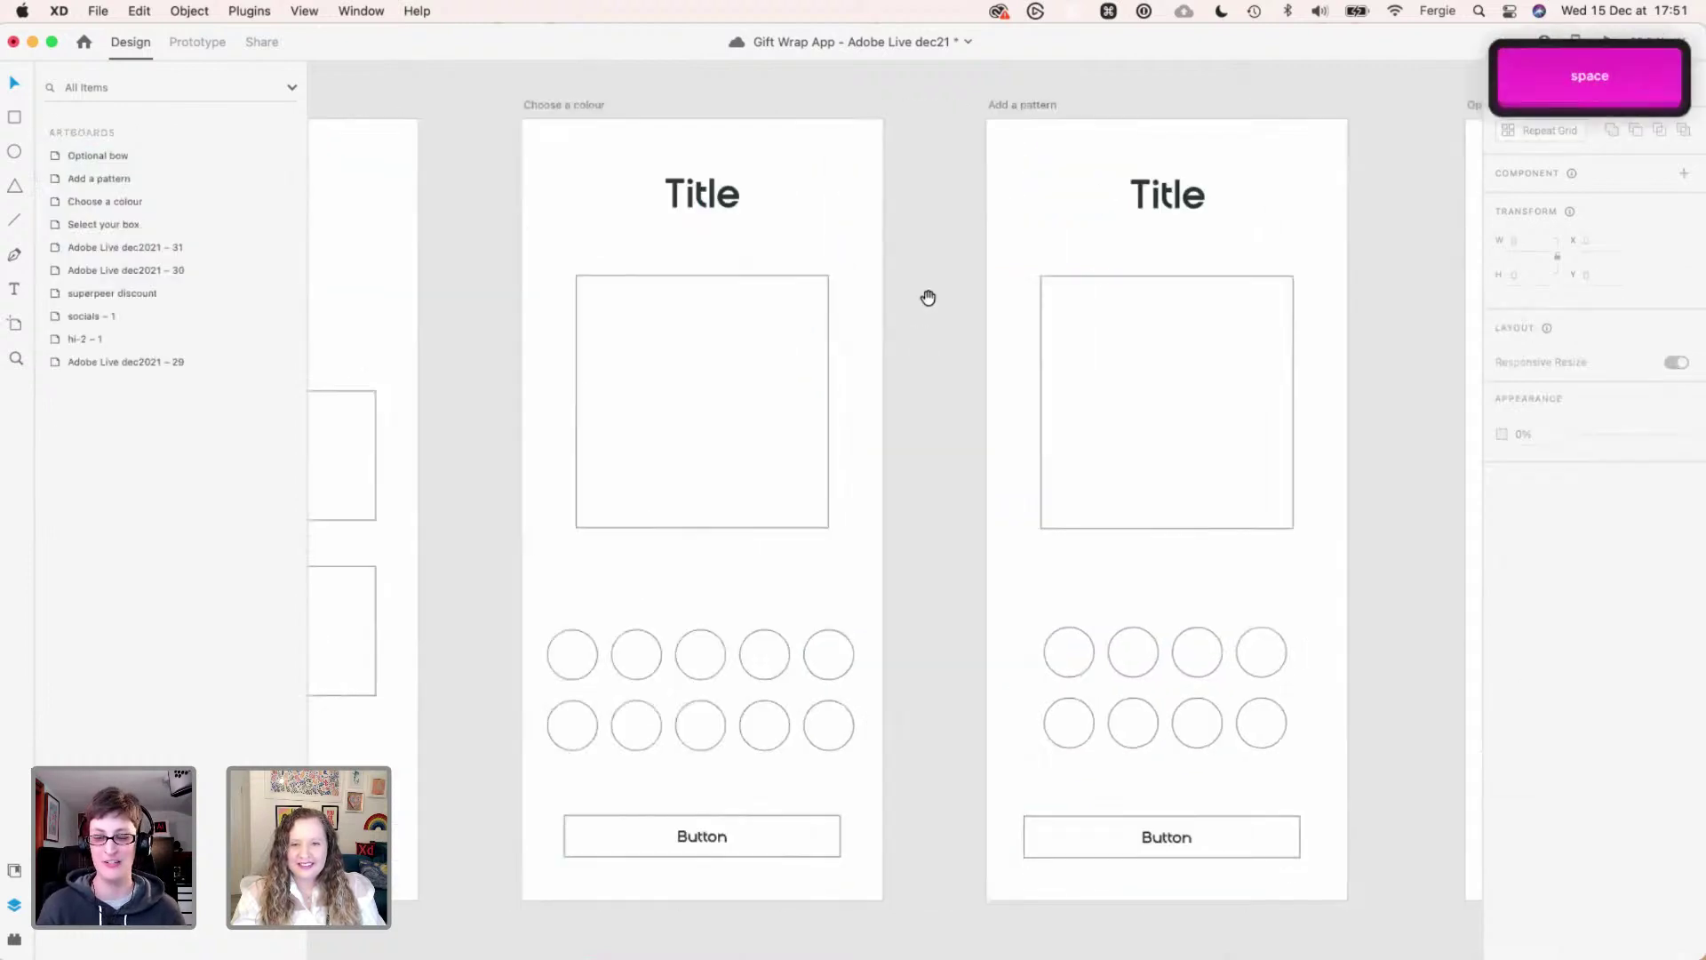
drag(1050, 158, 1192, 844)
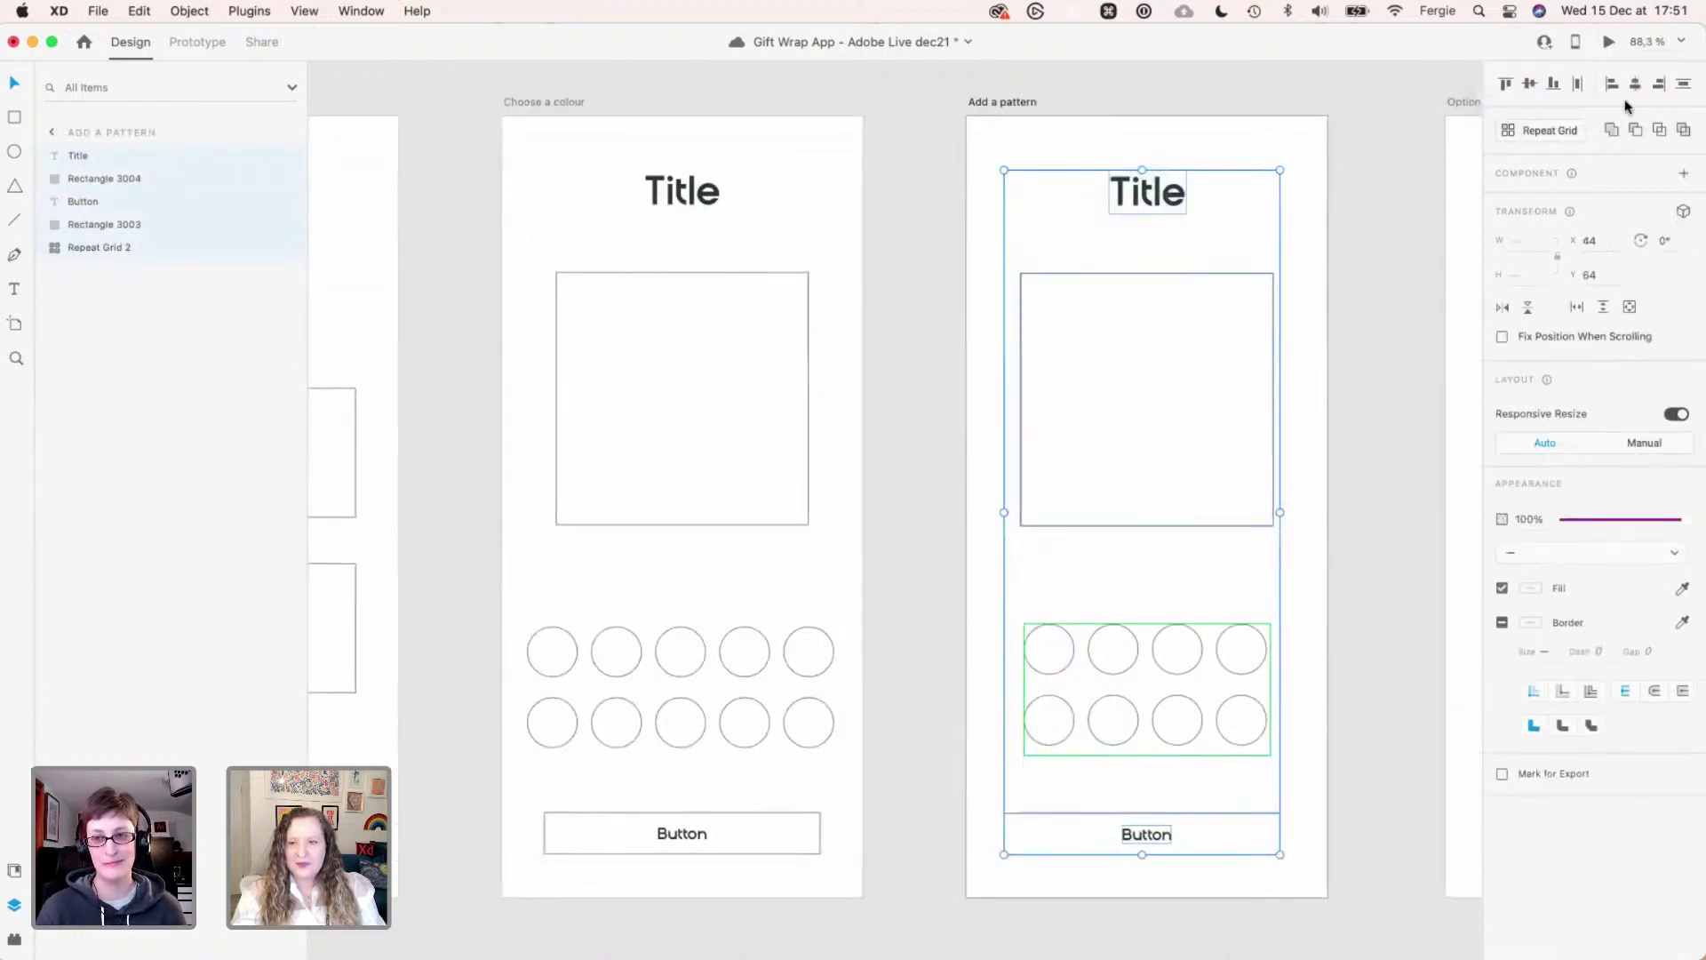
click(1635, 82)
drag(1250, 338, 1256, 339)
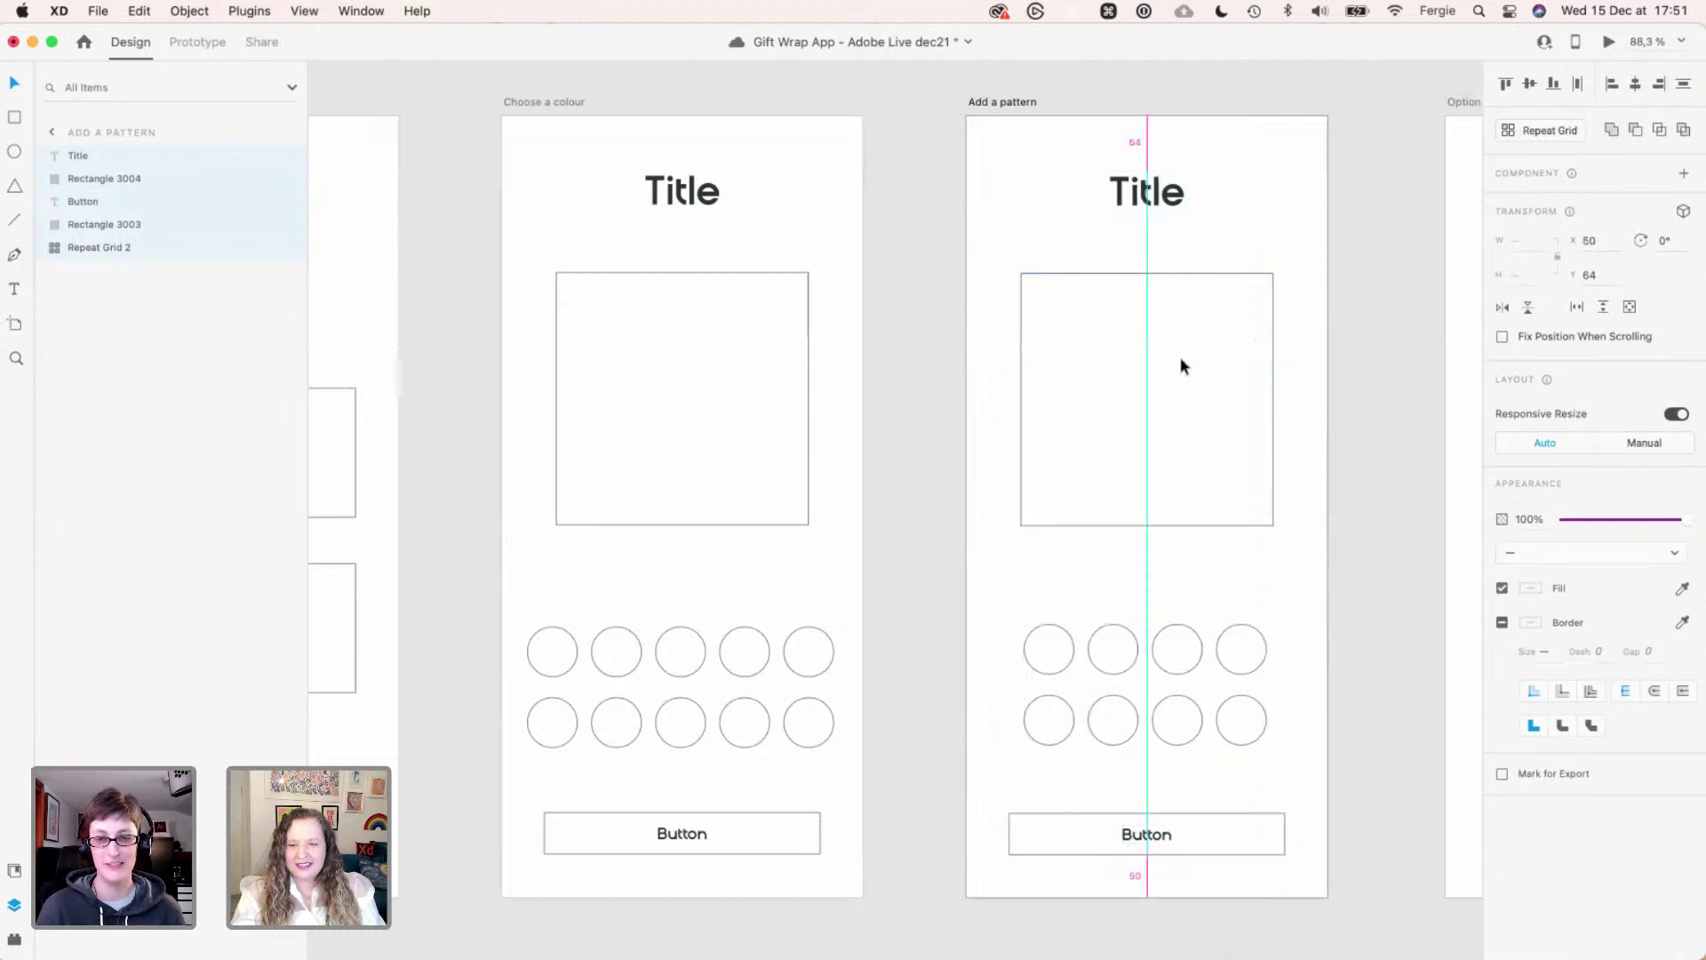
- Review the layout of the four wireframe screens, from "Select your box" to "Optional bow"
click(915, 364)
key(space)
scroll(648, 263, left, 5)
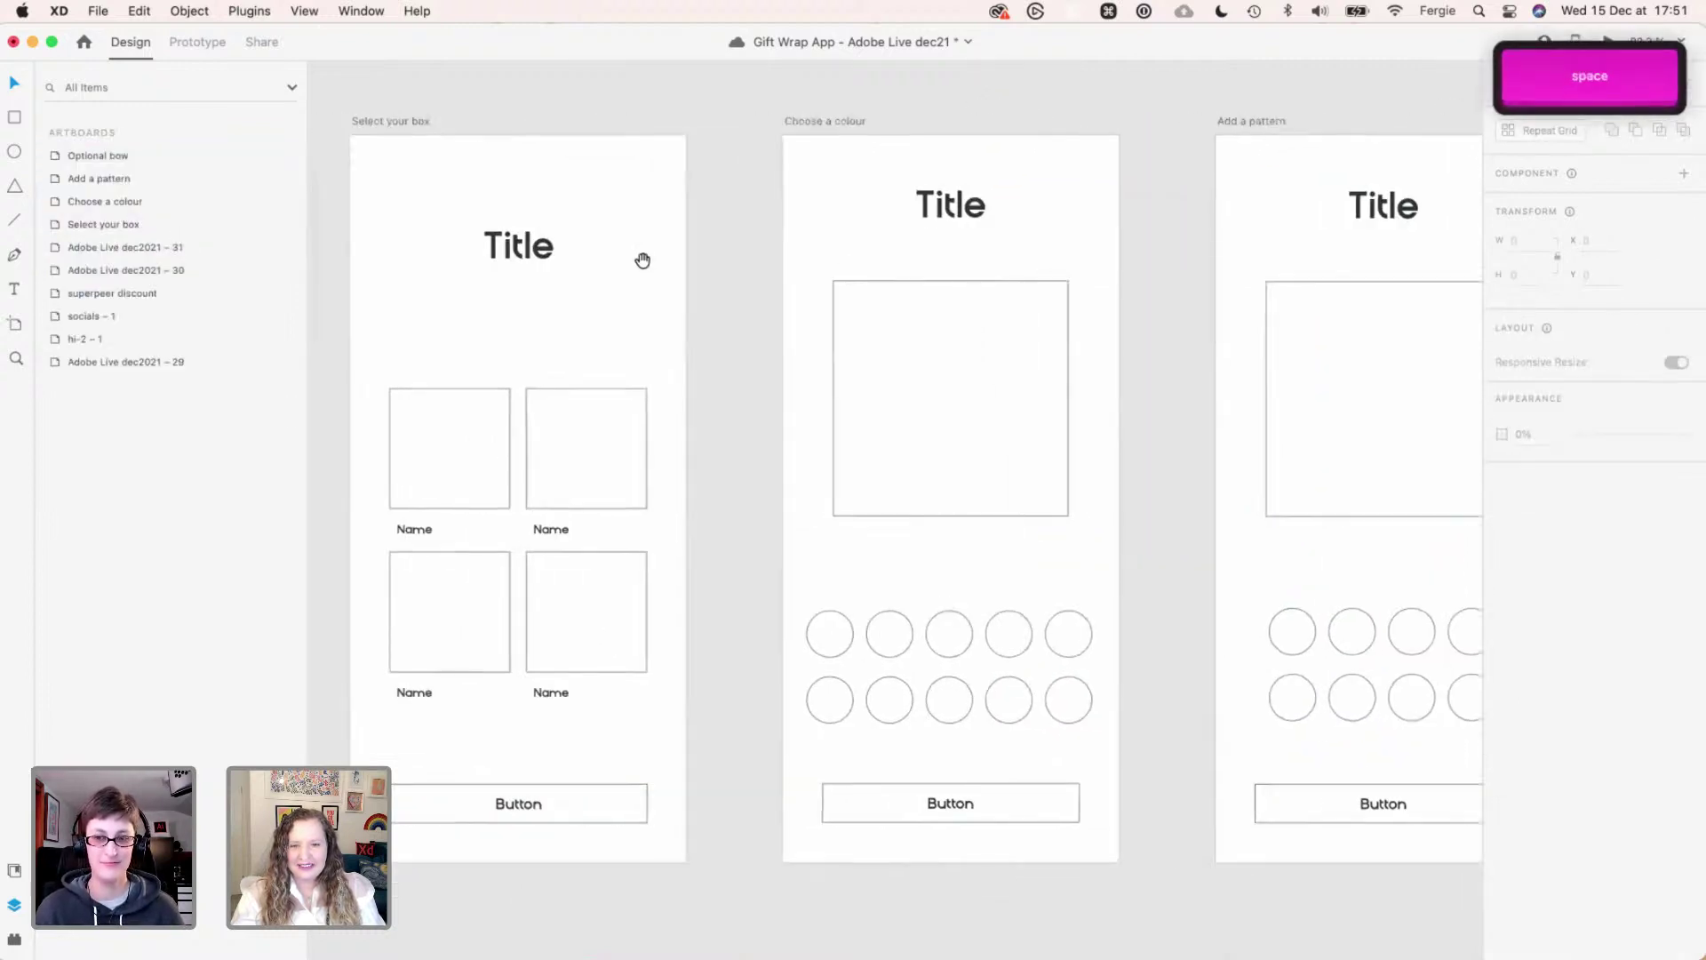
drag(642, 260, 895, 255)
scroll(867, 286, up, 3)
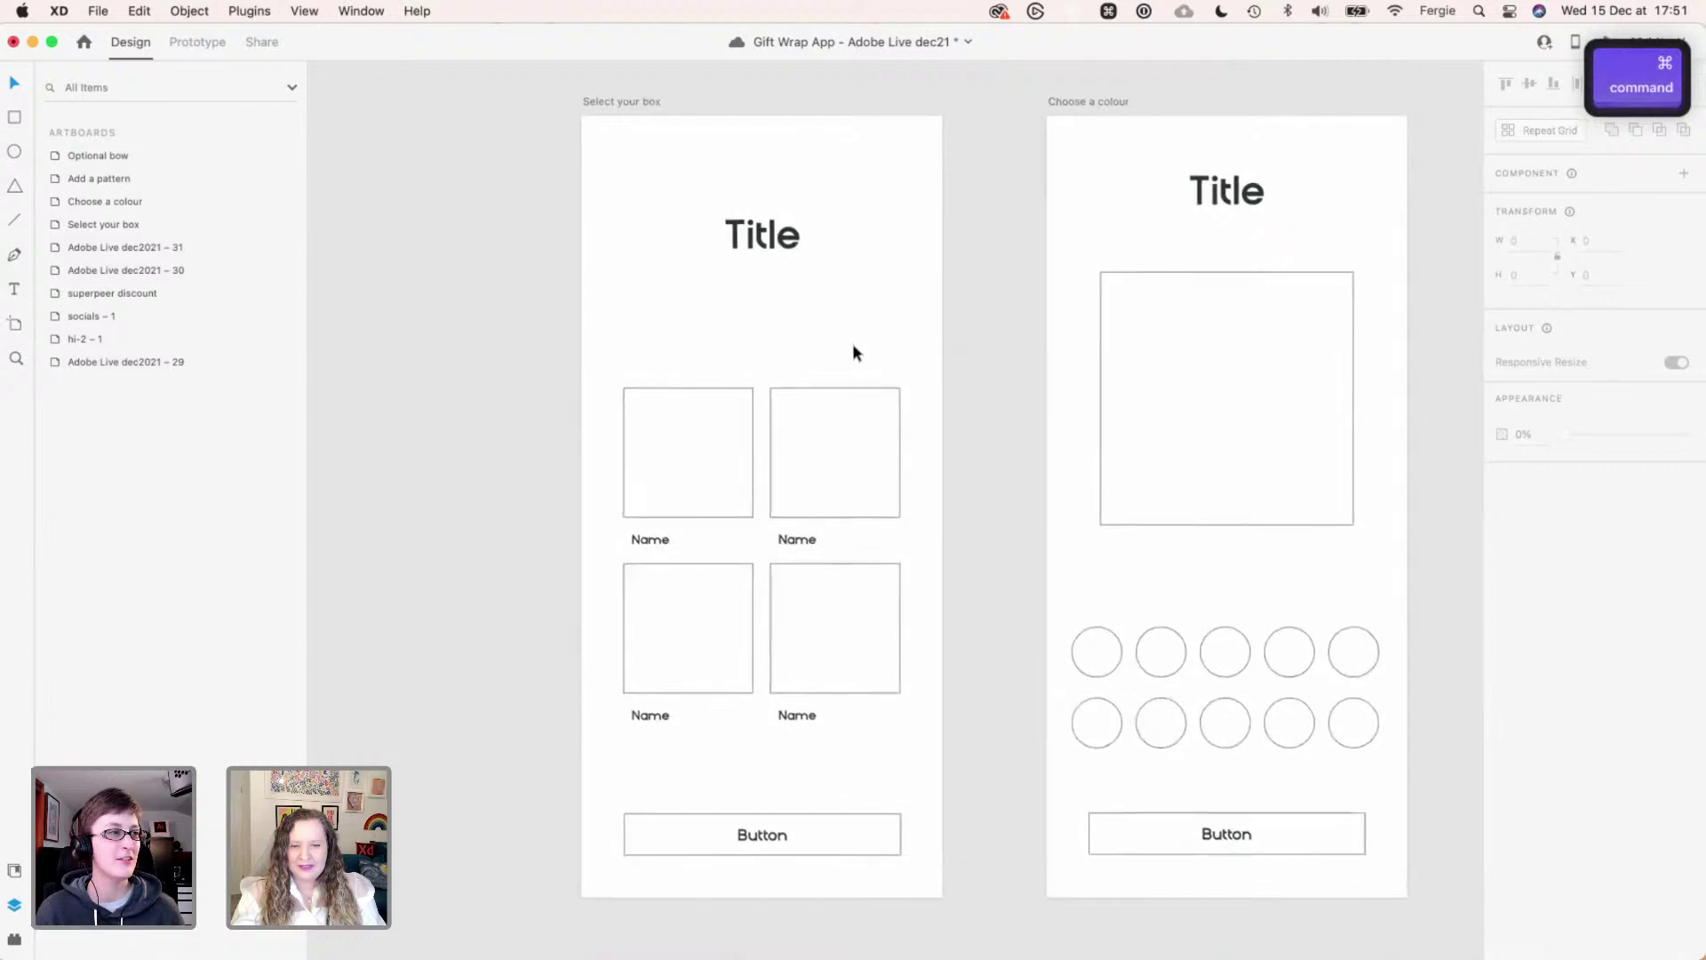
scroll(851, 343, up, 2)
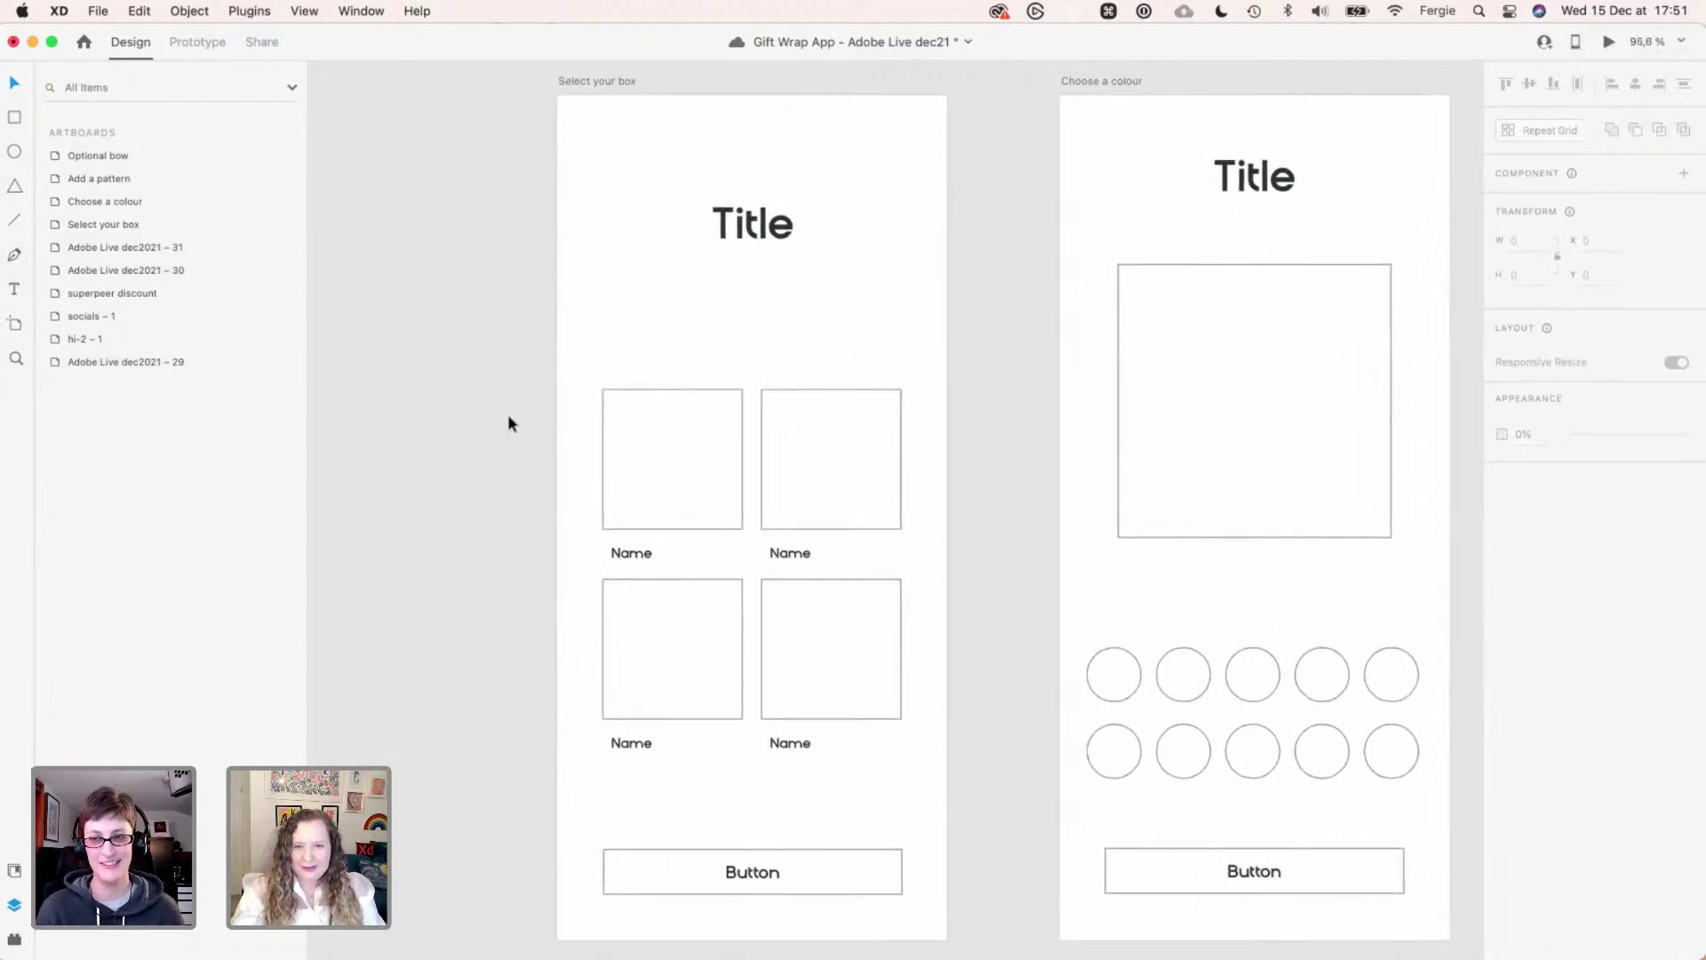
scroll(509, 414, down, 4)
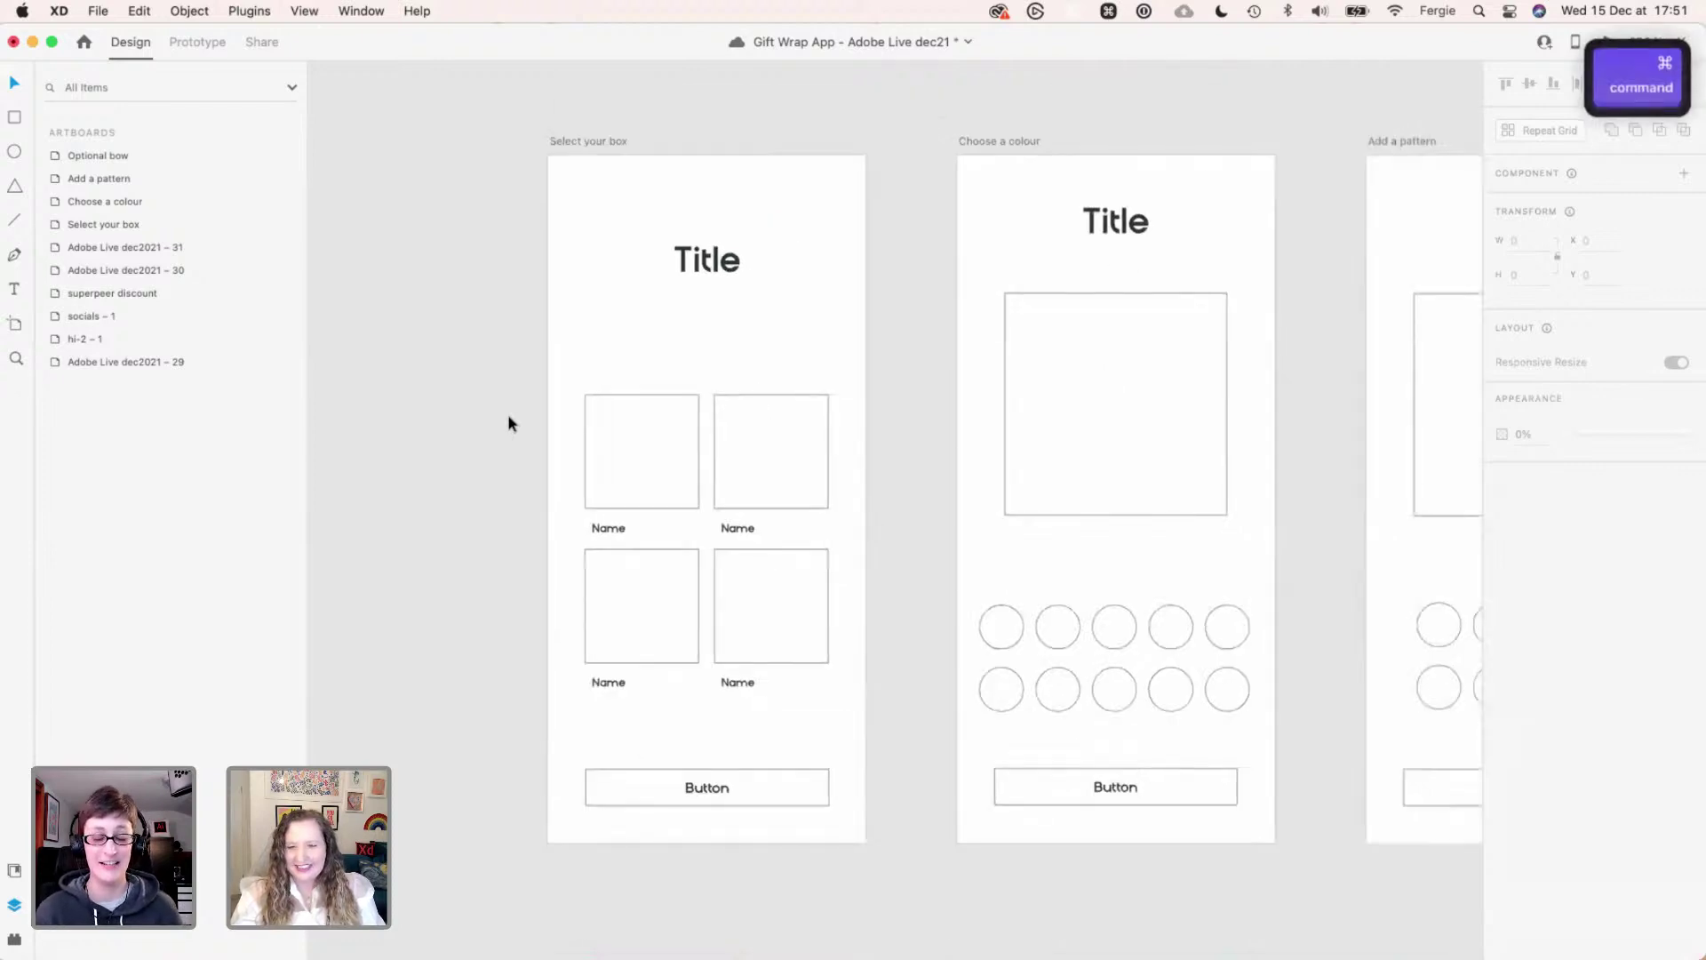
key(space)
drag(1012, 727, 971, 766)
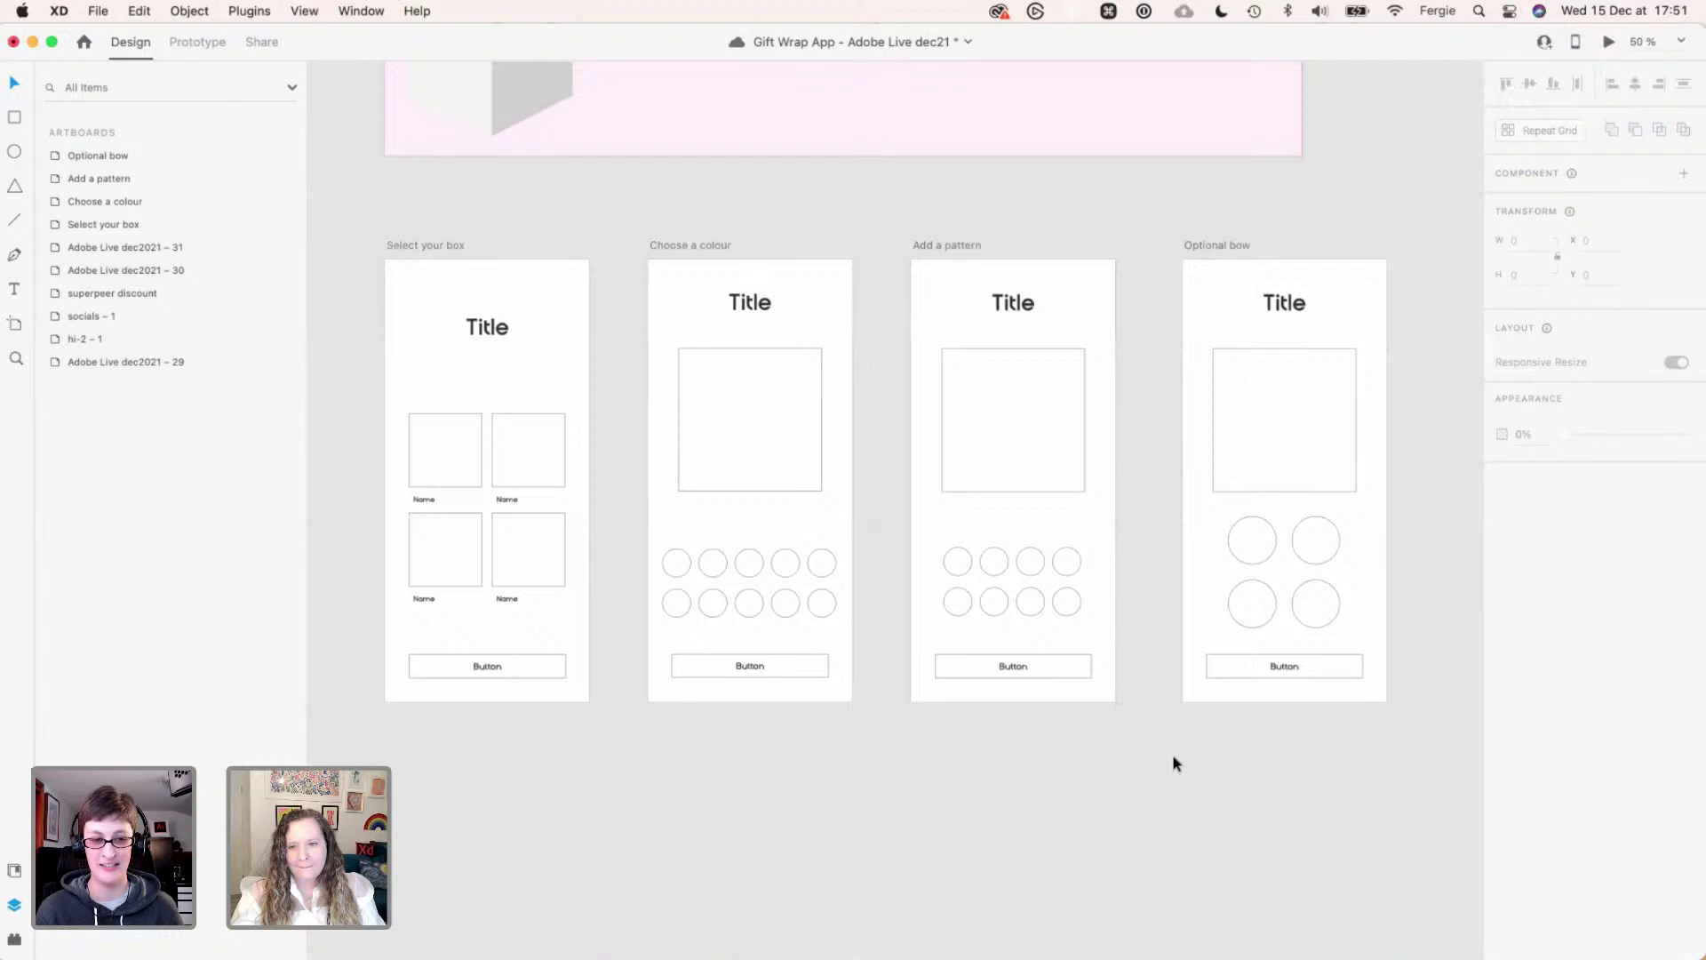
- Add an iPhone 12 Pro Max artboard beside "Optional bow" and name it "Build box - Animation"
drag(1173, 762, 694, 285)
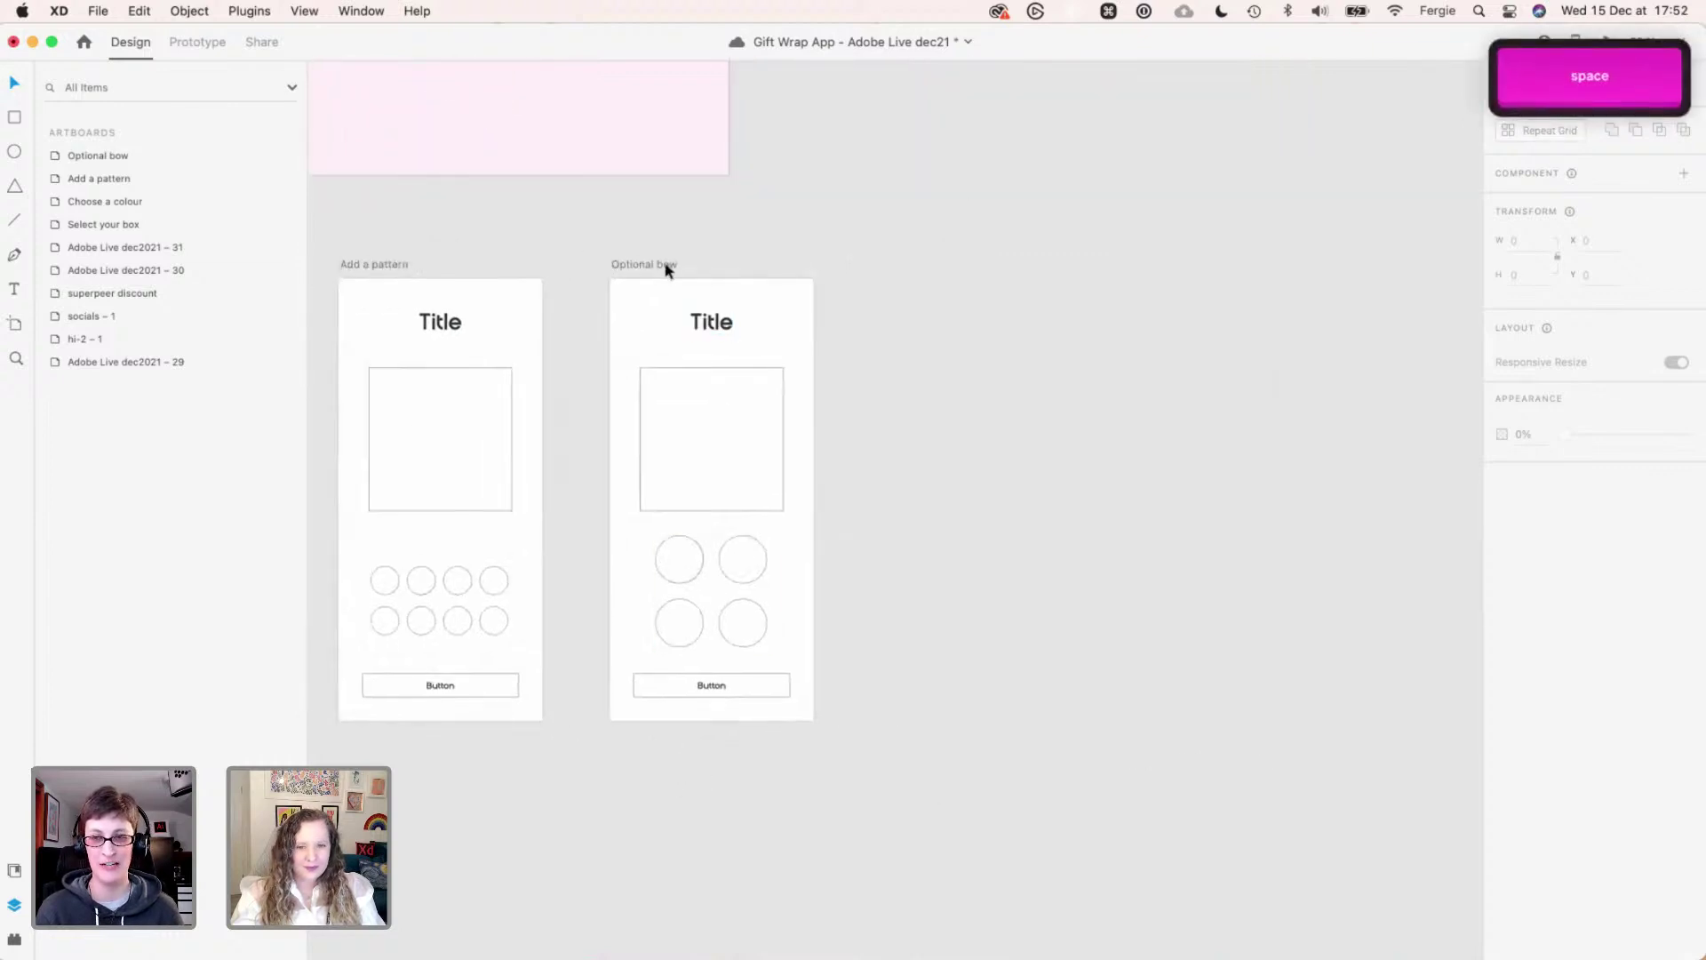
key(a)
click(847, 278)
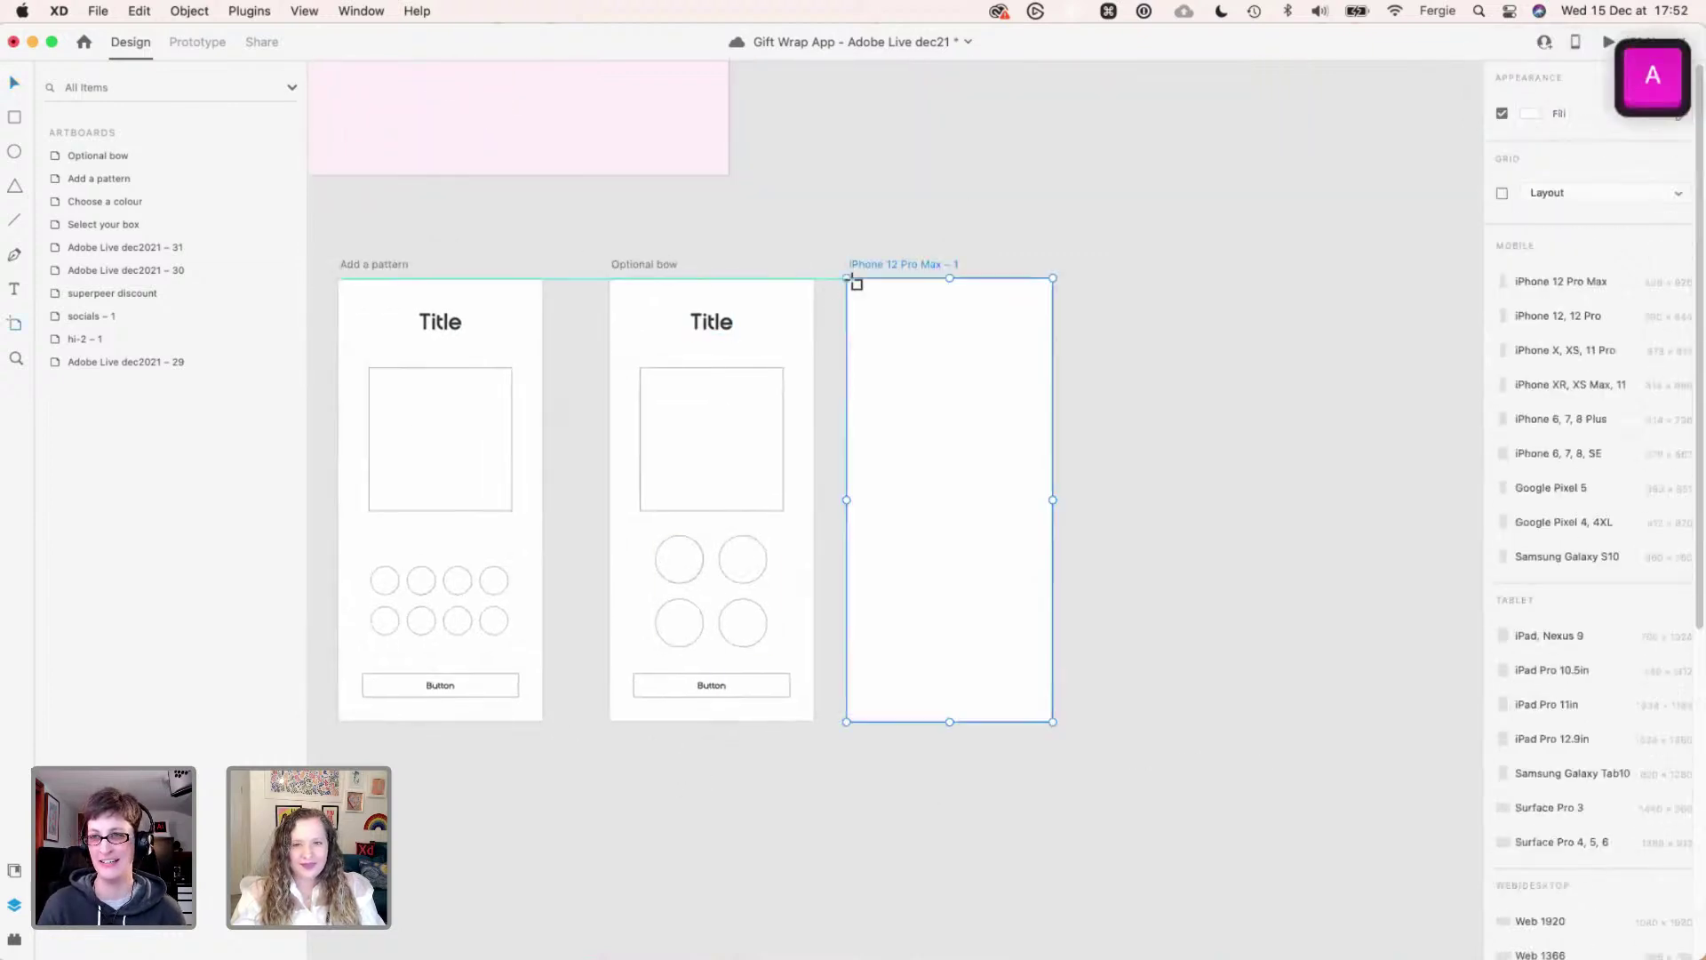
double_click(891, 263)
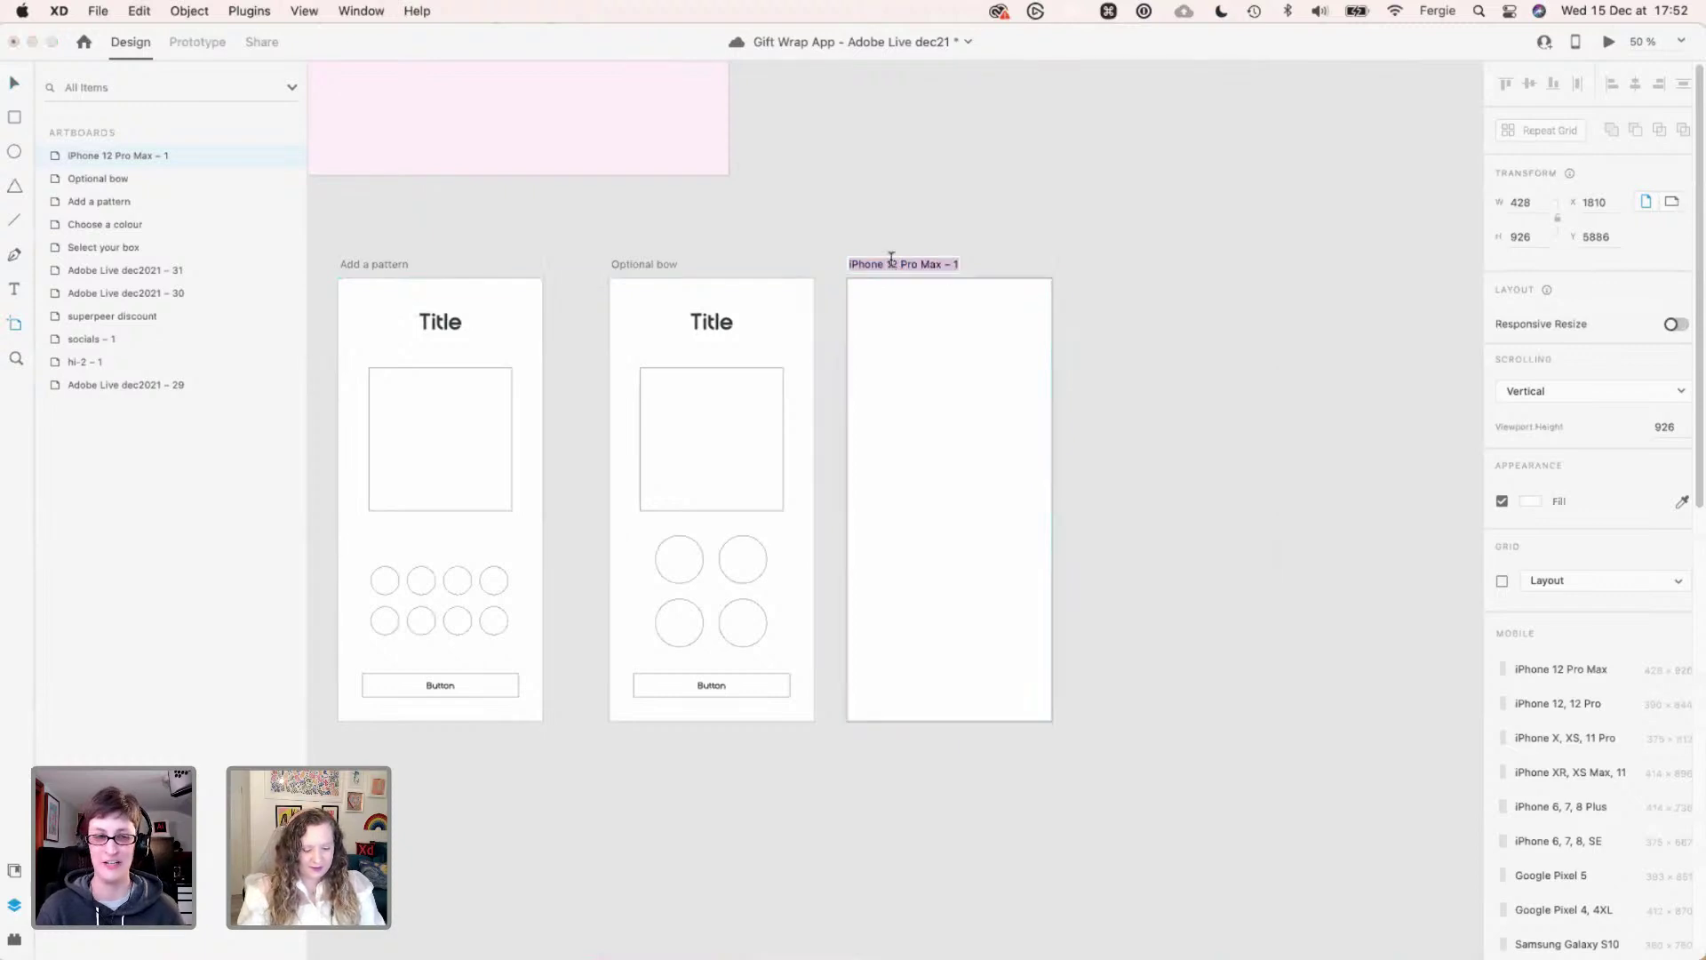
text(Build box)
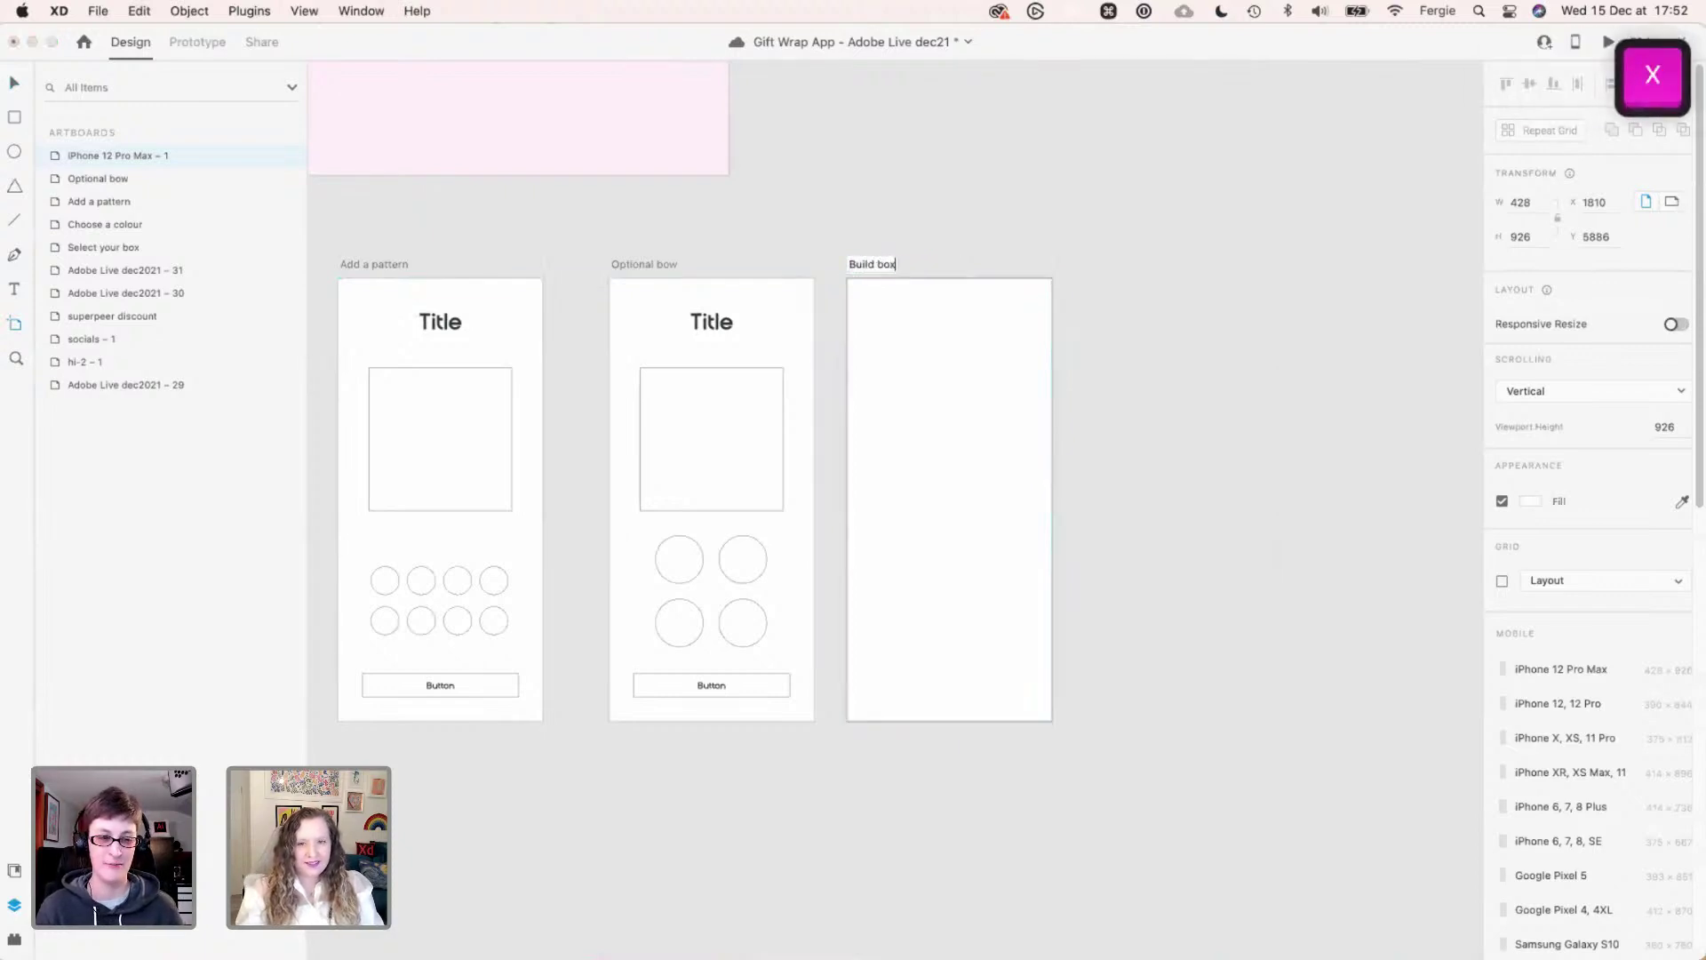
text( - Animation)
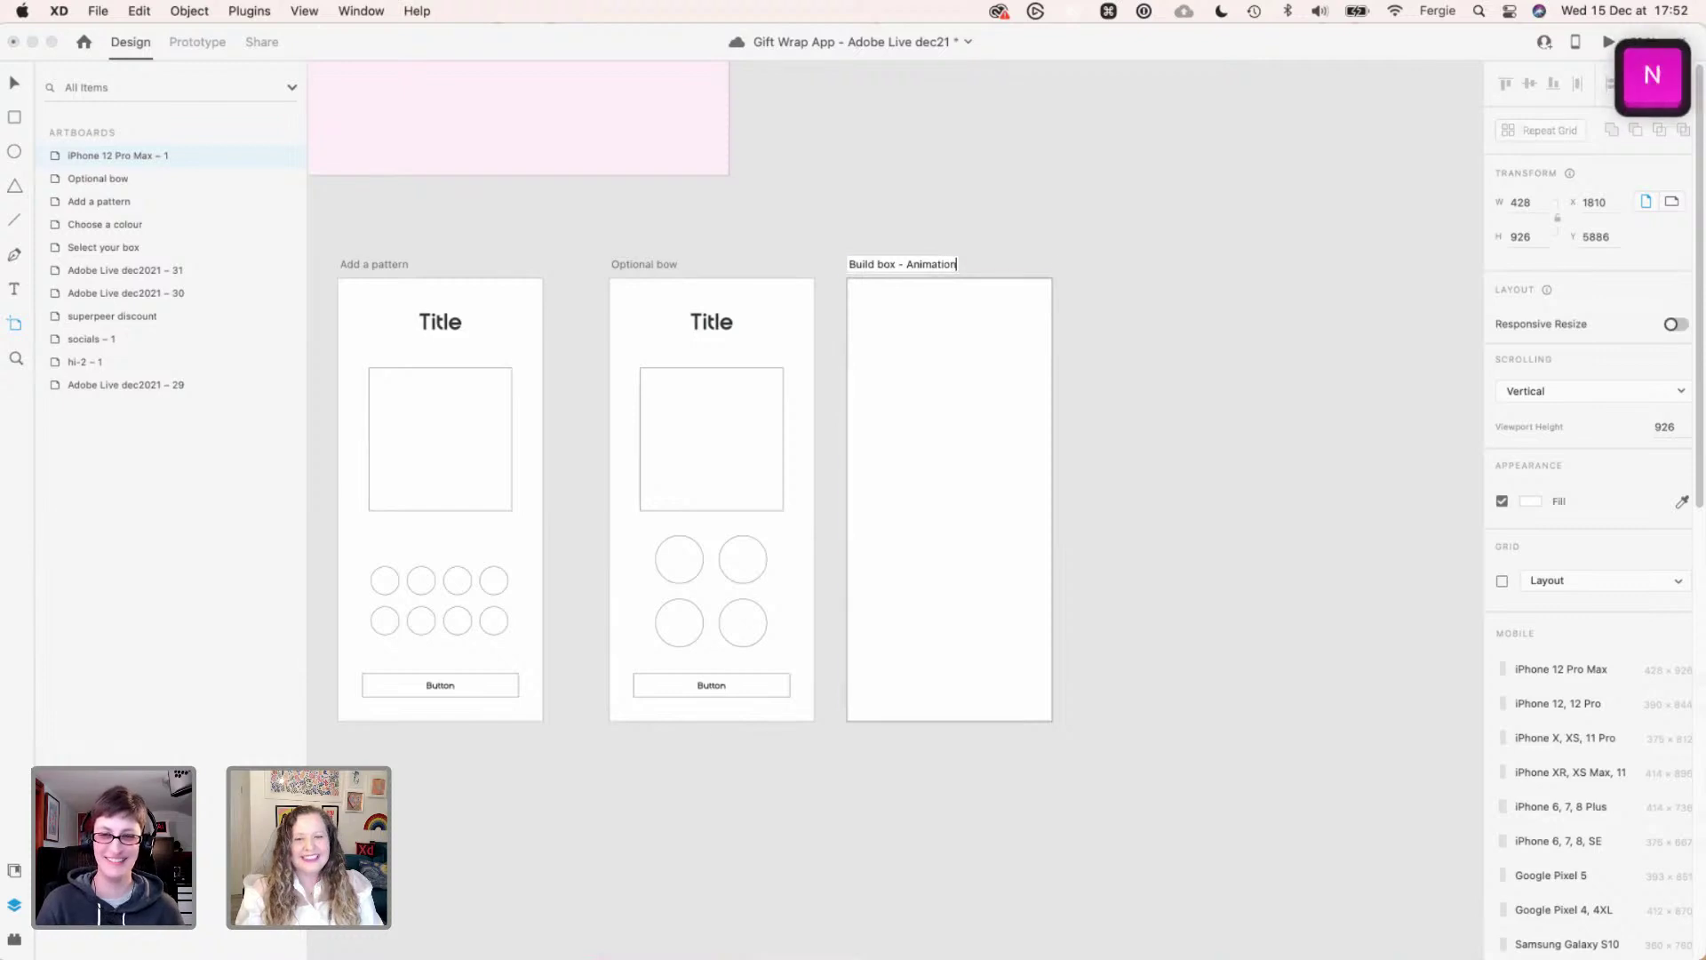
key(Return)
- Move the "Build box - Animation" artboard slightly farther away from "Optional bow" to widen the gap
key(v)
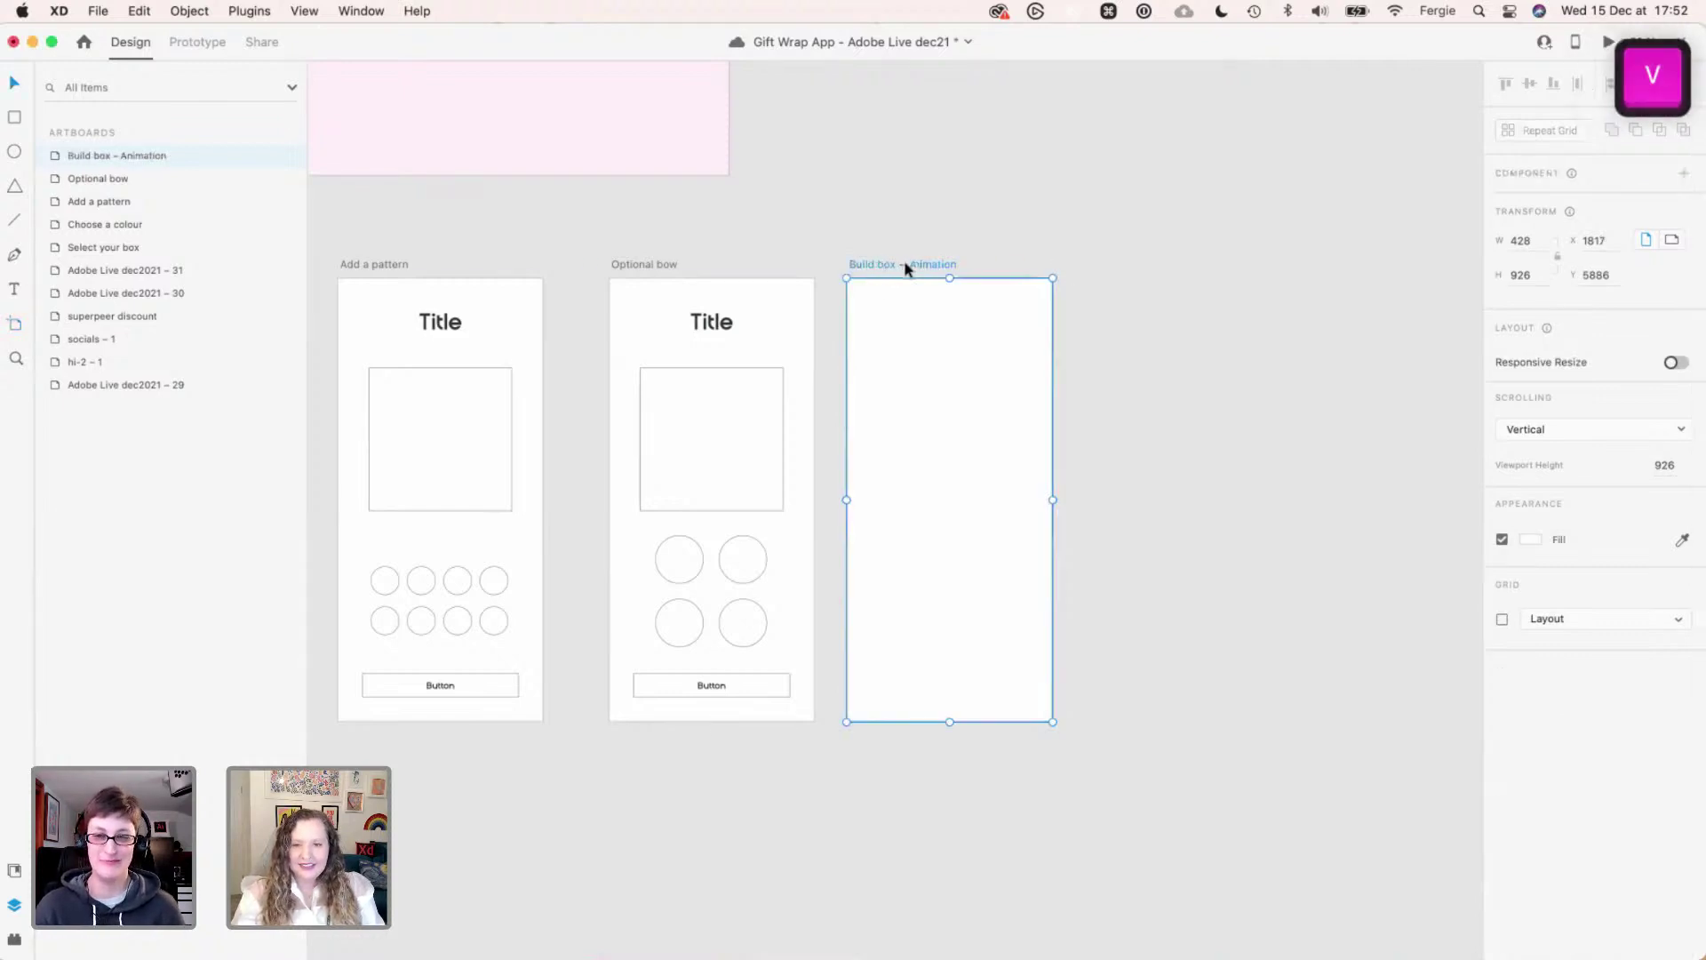
drag(906, 267, 916, 259)
click(1032, 222)
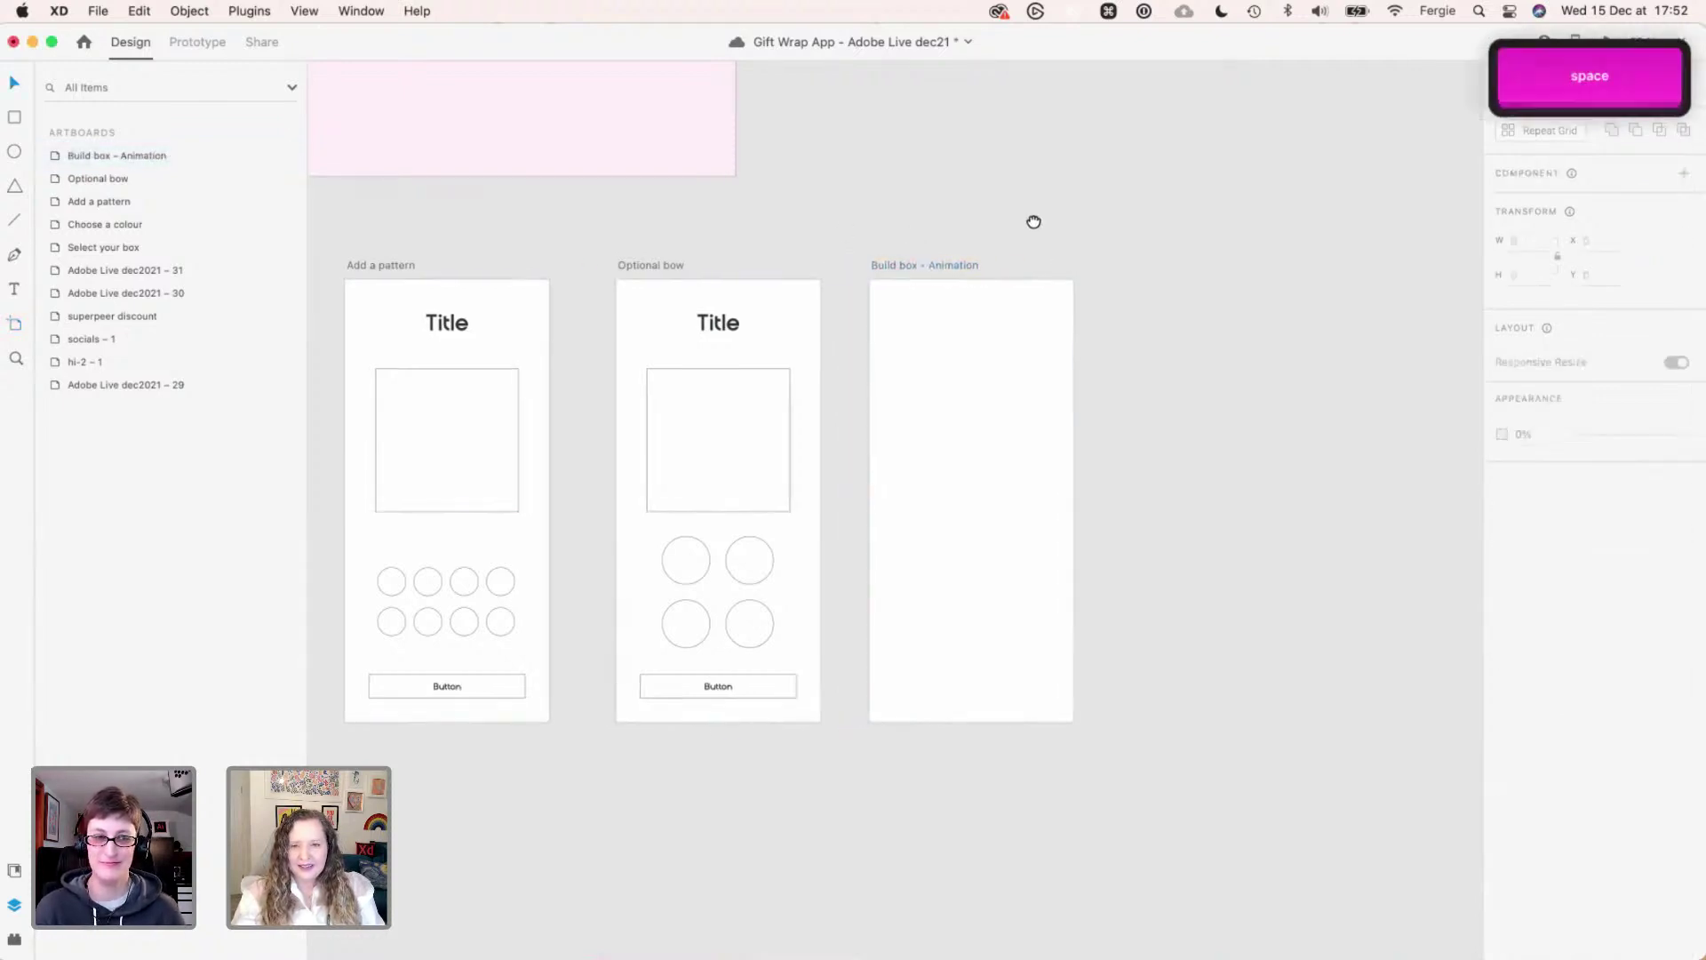
- Compare the wireframe screens with the gift wrapping flow chart above them
scroll(1031, 221, left, 5)
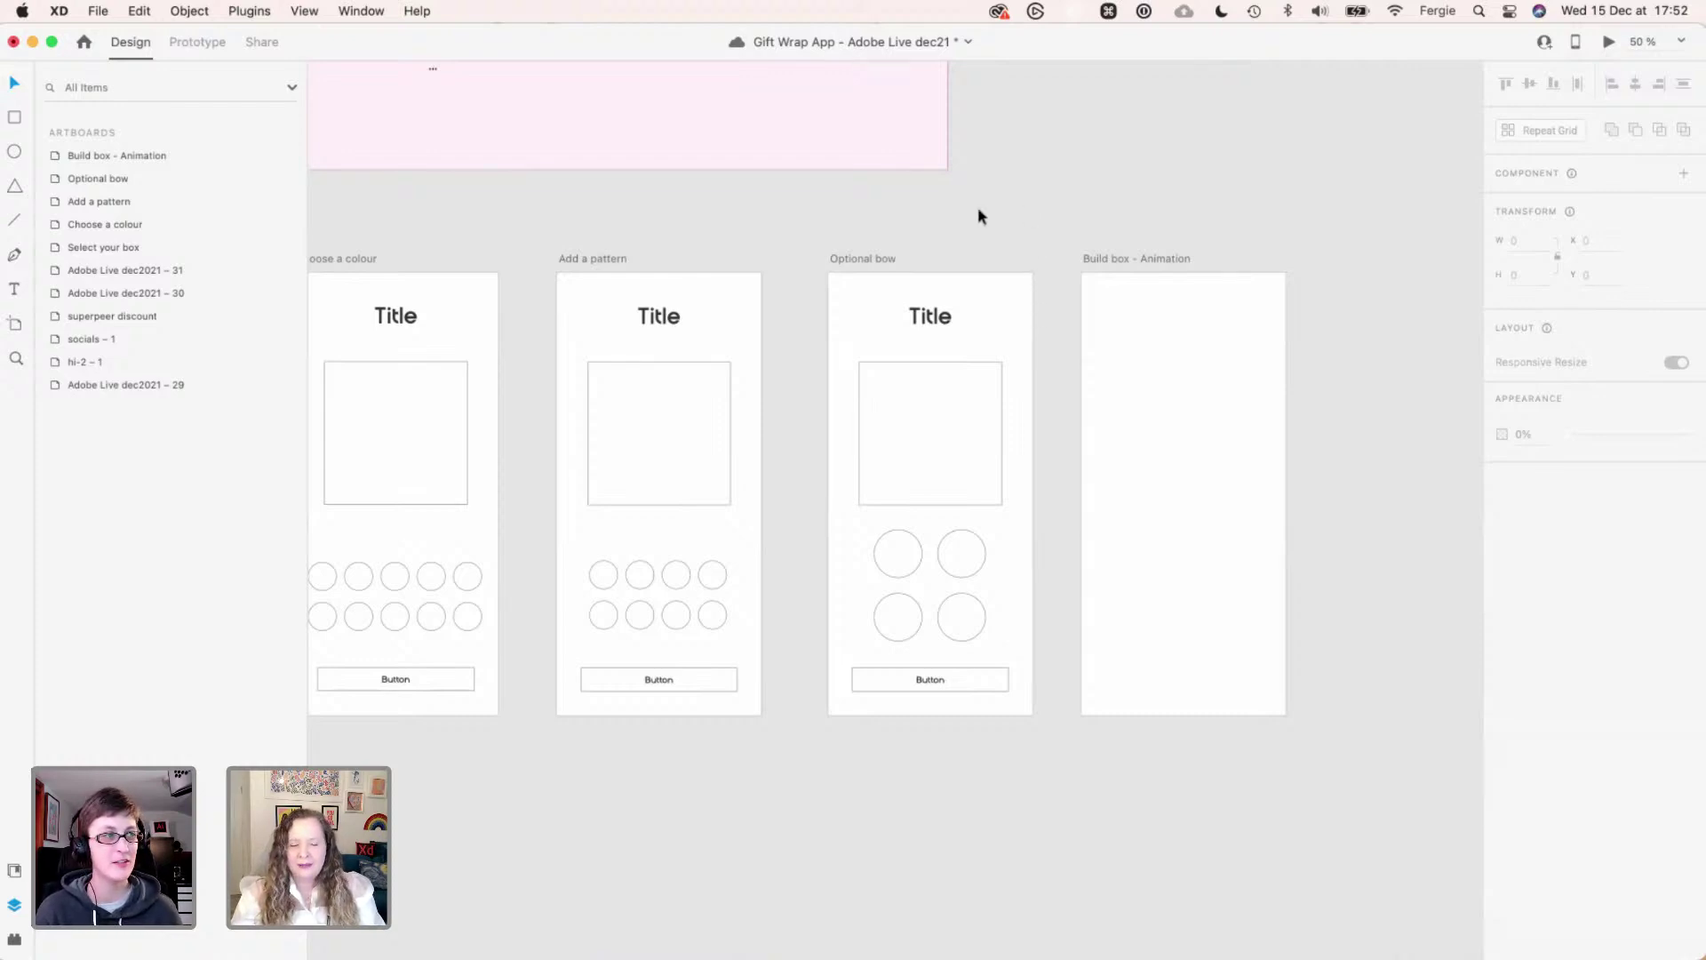
key(space)
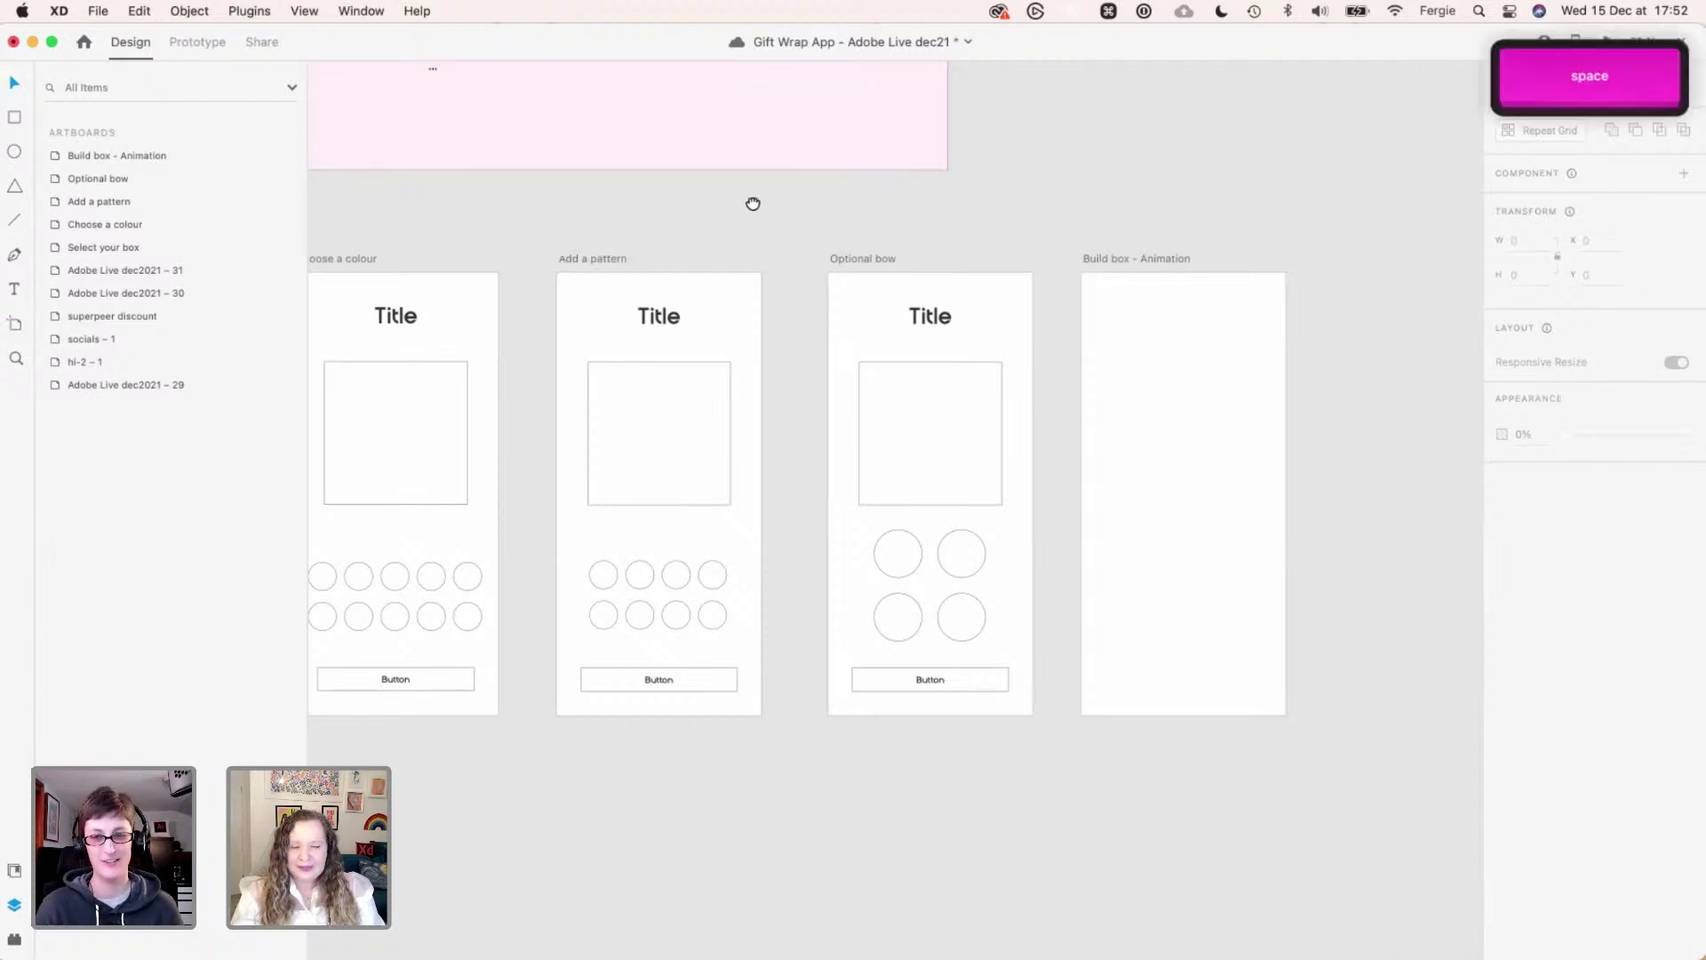
drag(355, 217, 778, 311)
key(space)
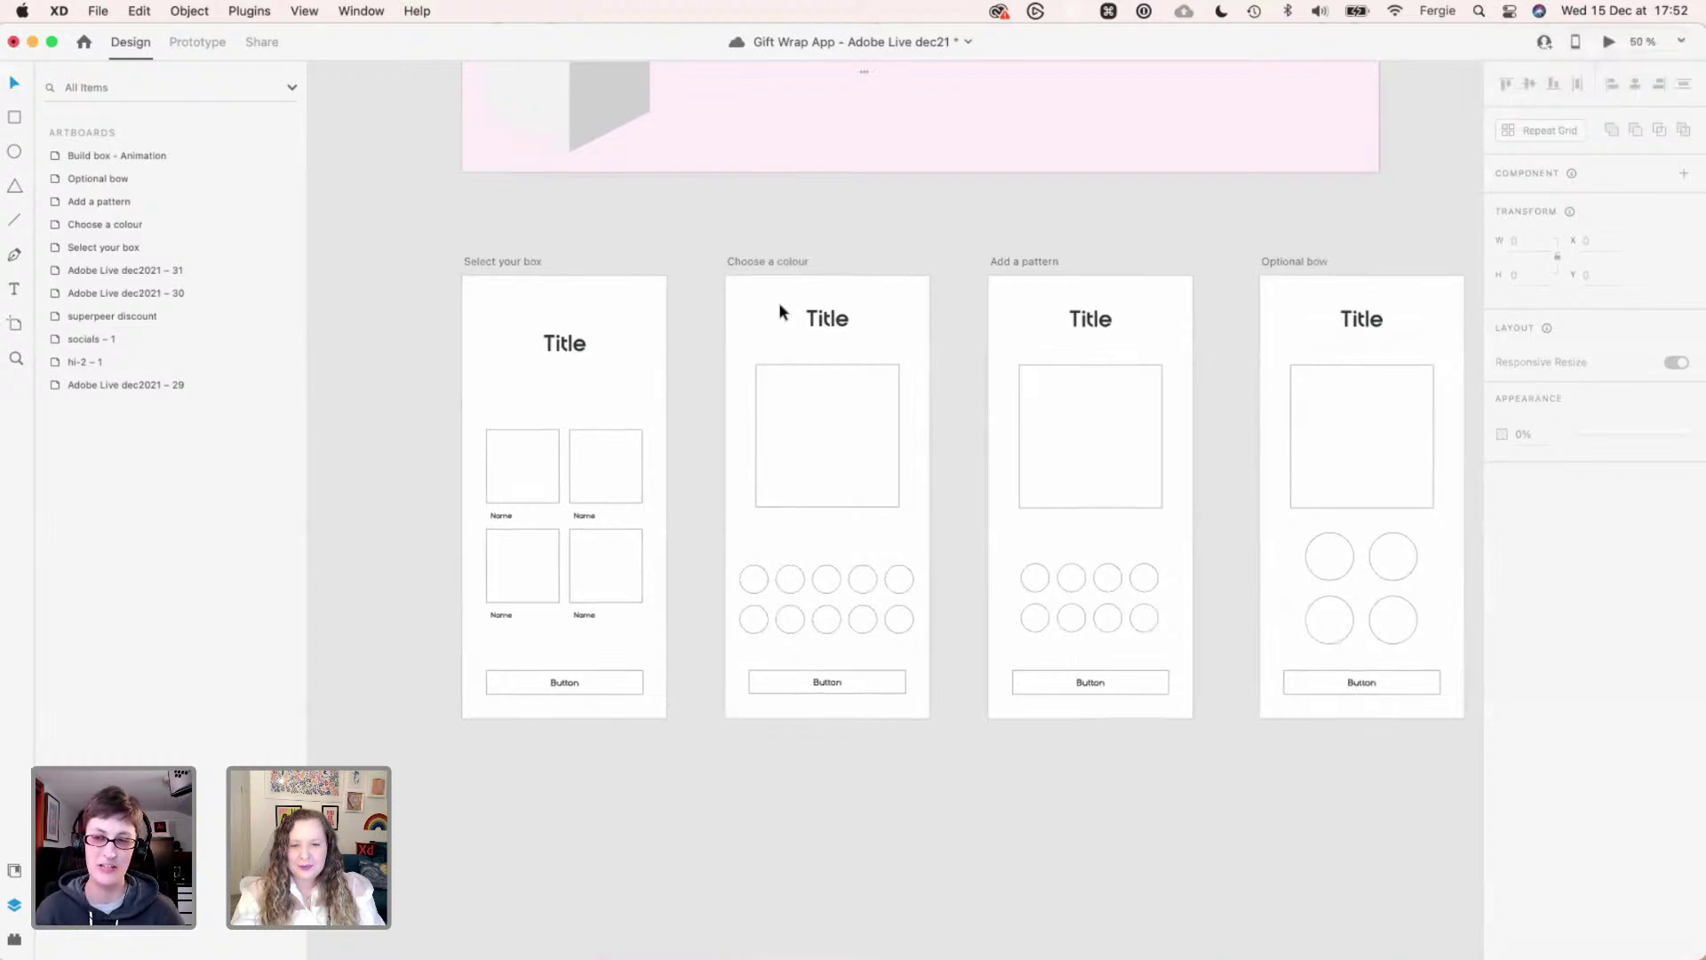
scroll(696, 450, up, 5)
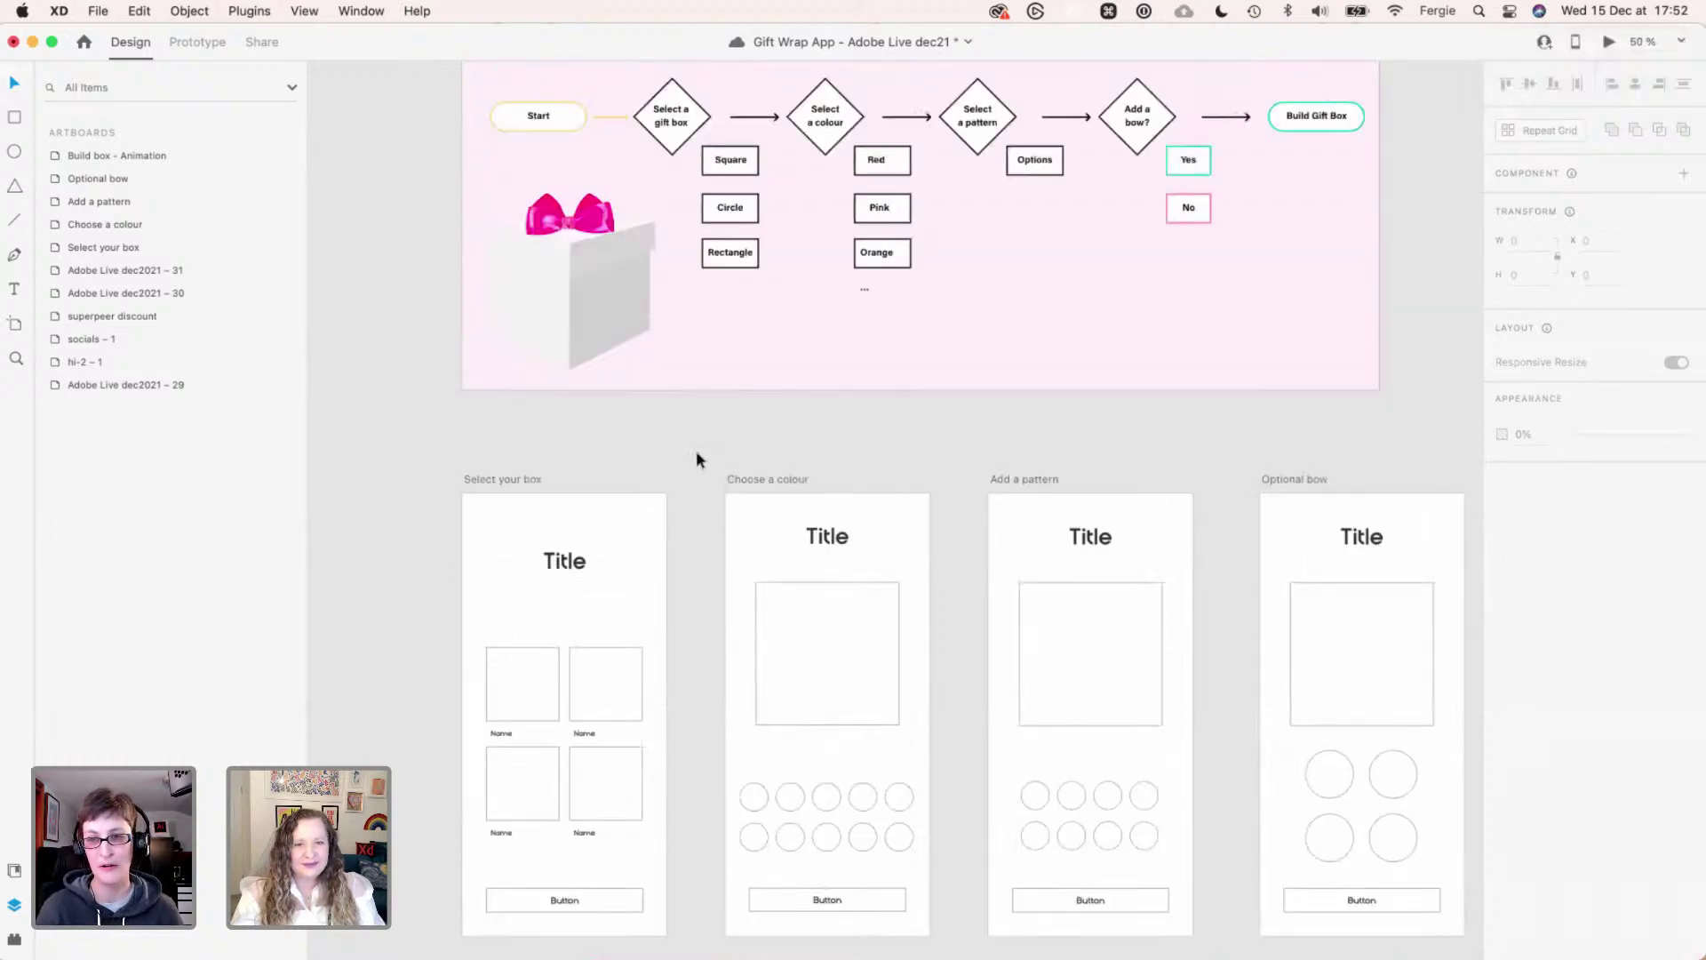
scroll(696, 450, down, 2)
- Copy the lid, box left side, box right side and box inside back from the flow chart's gift box, leaving out the bow
click(570, 268)
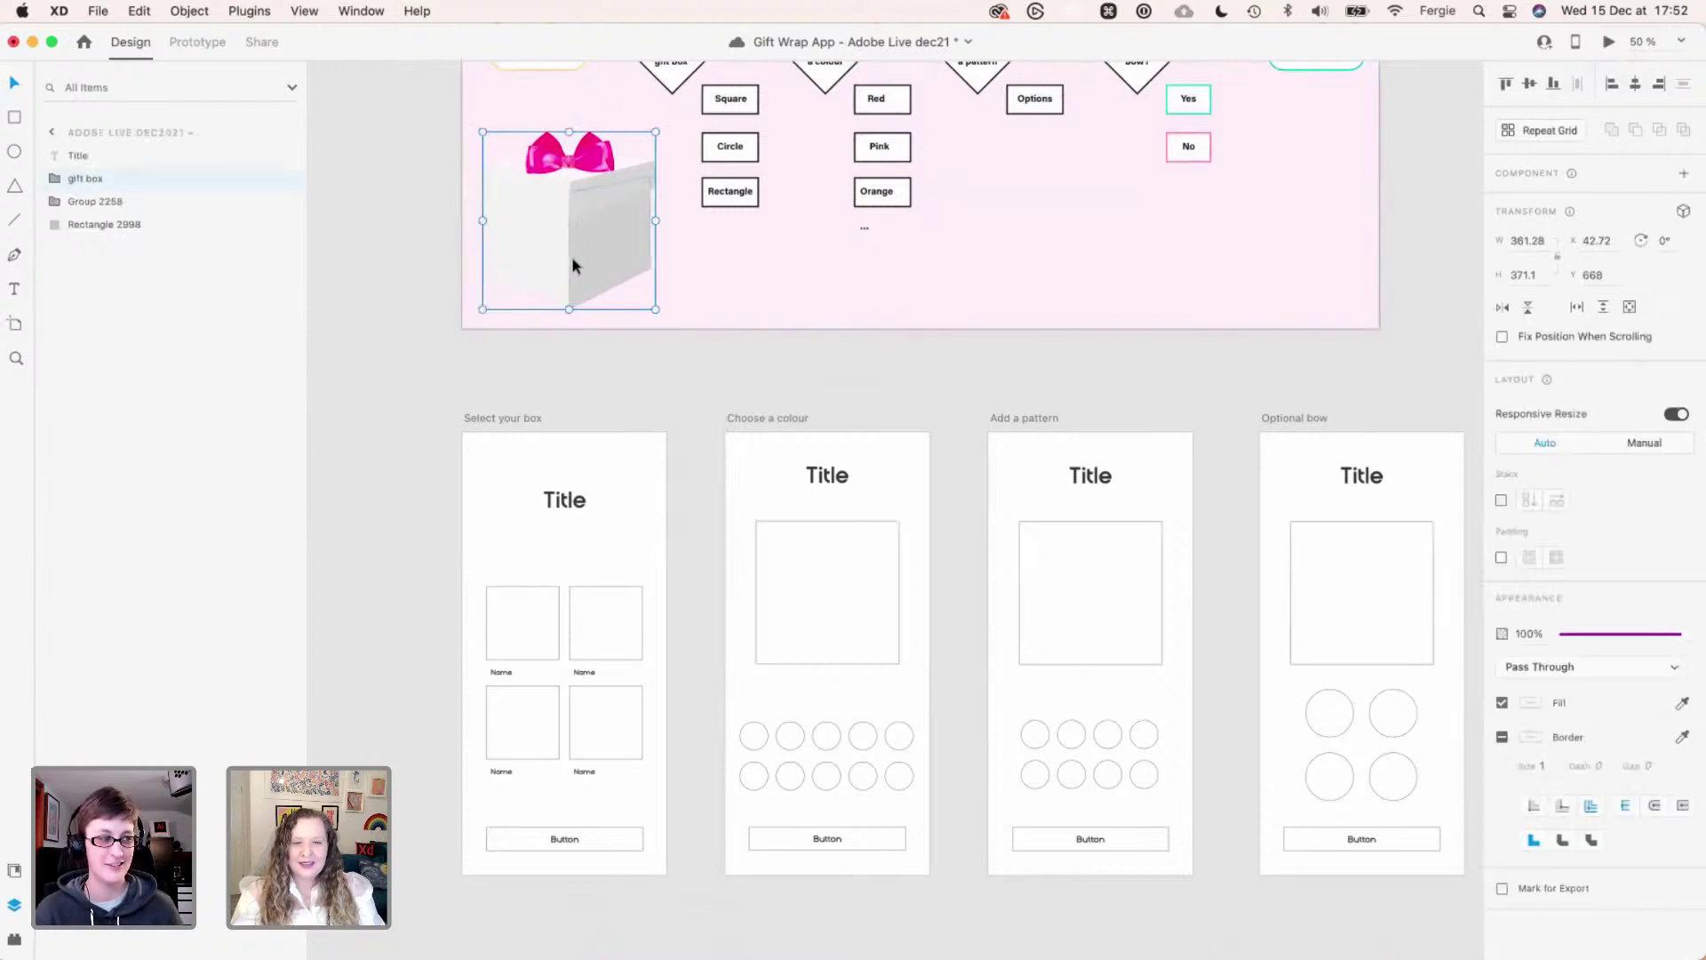
scroll(573, 265, up, 7)
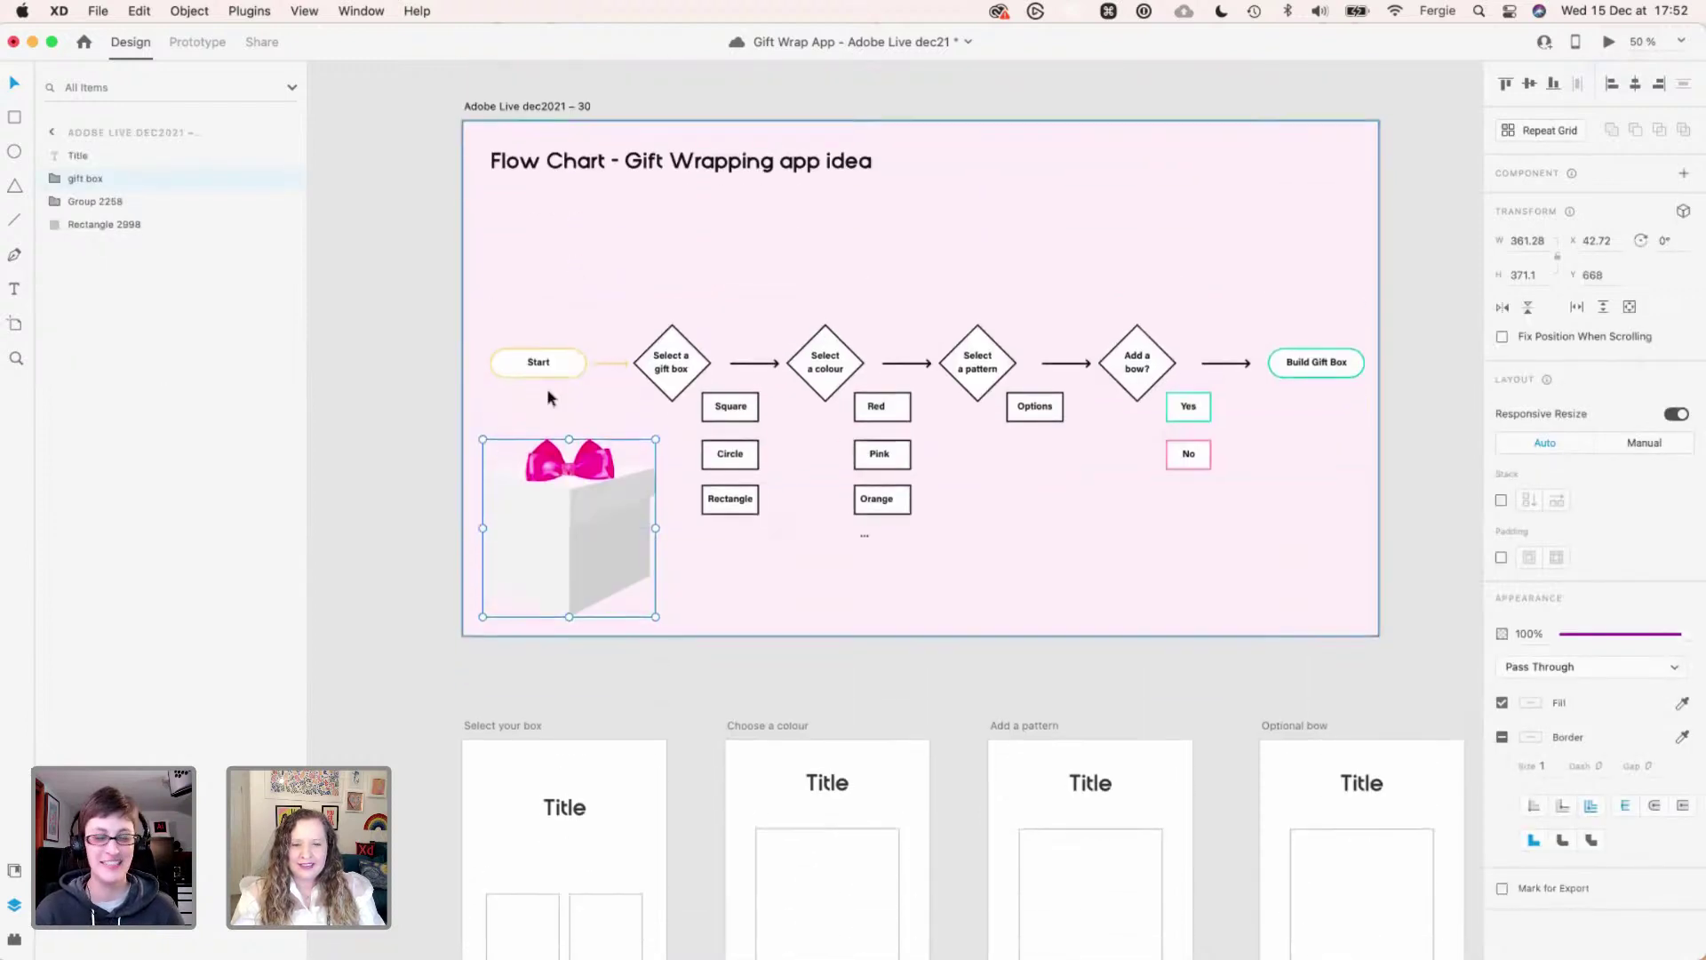
scroll(533, 583, up, 5)
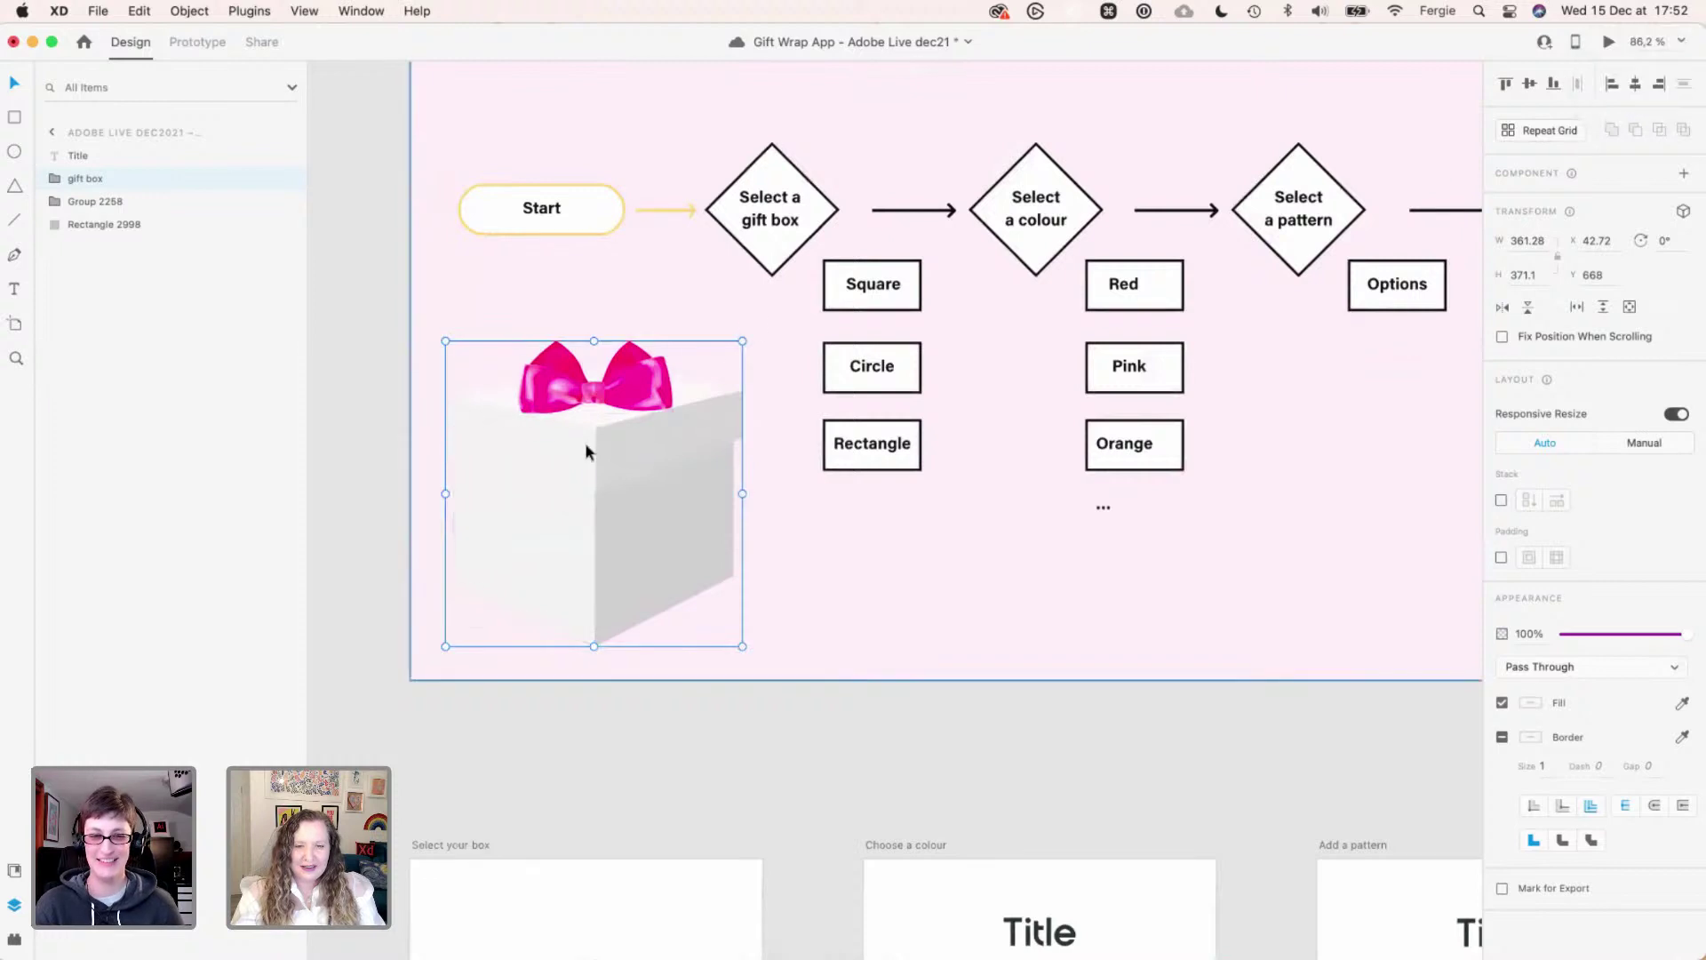
click(51, 181)
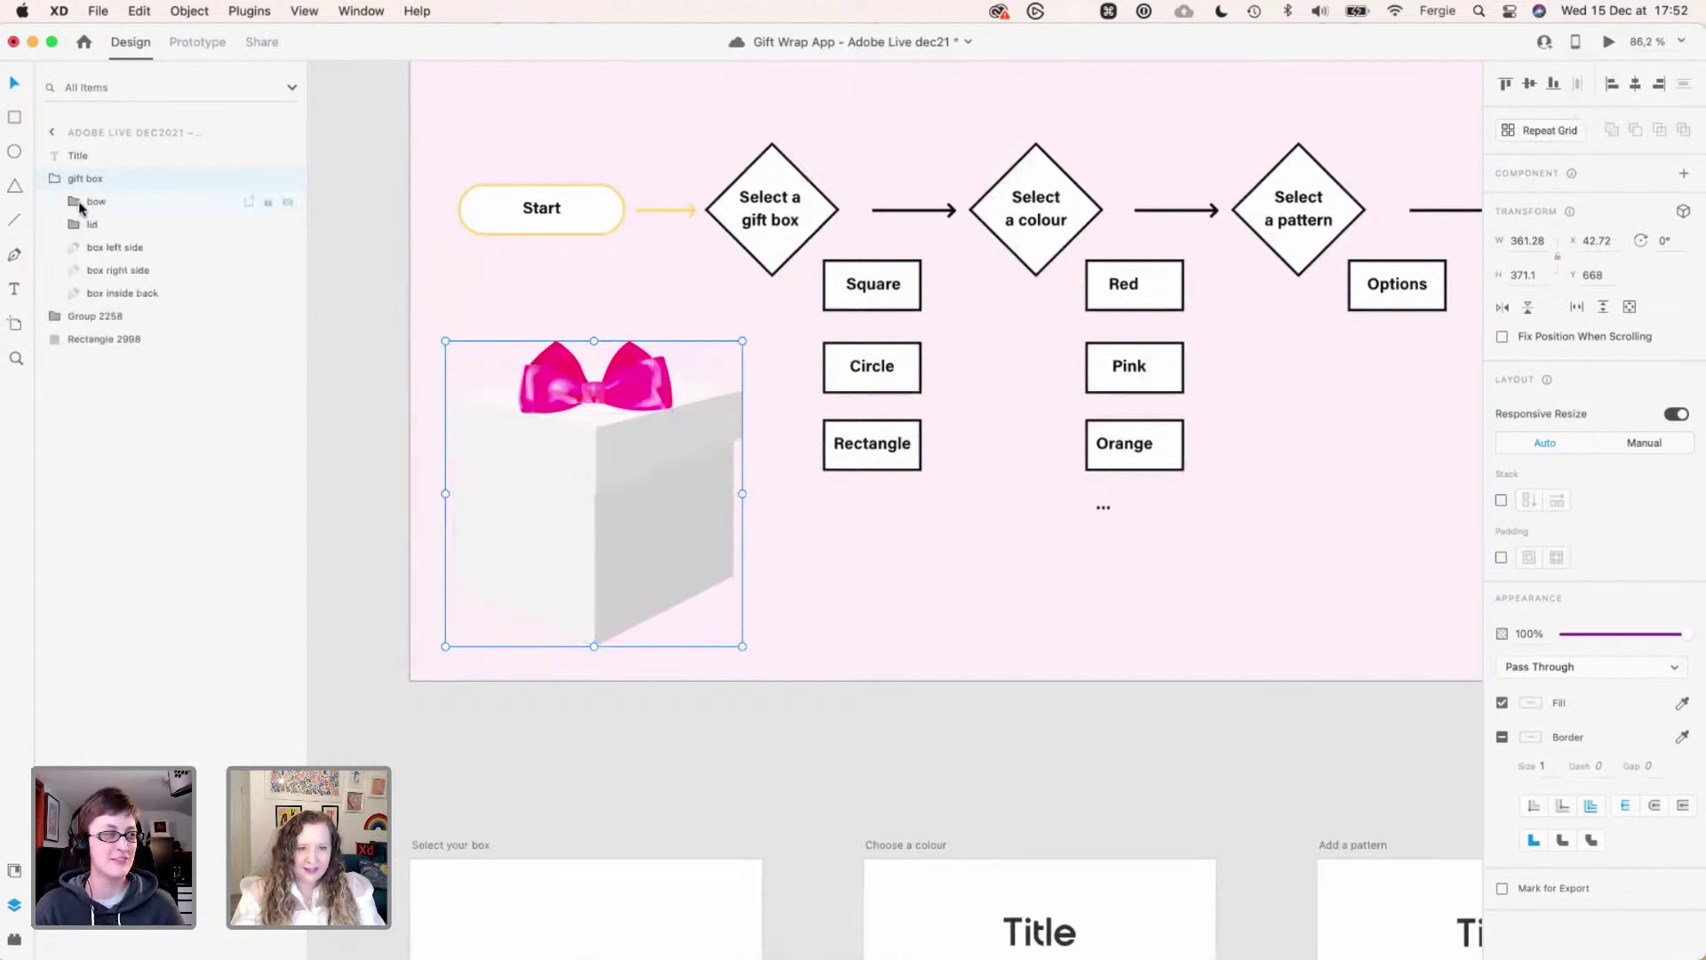
click(73, 225)
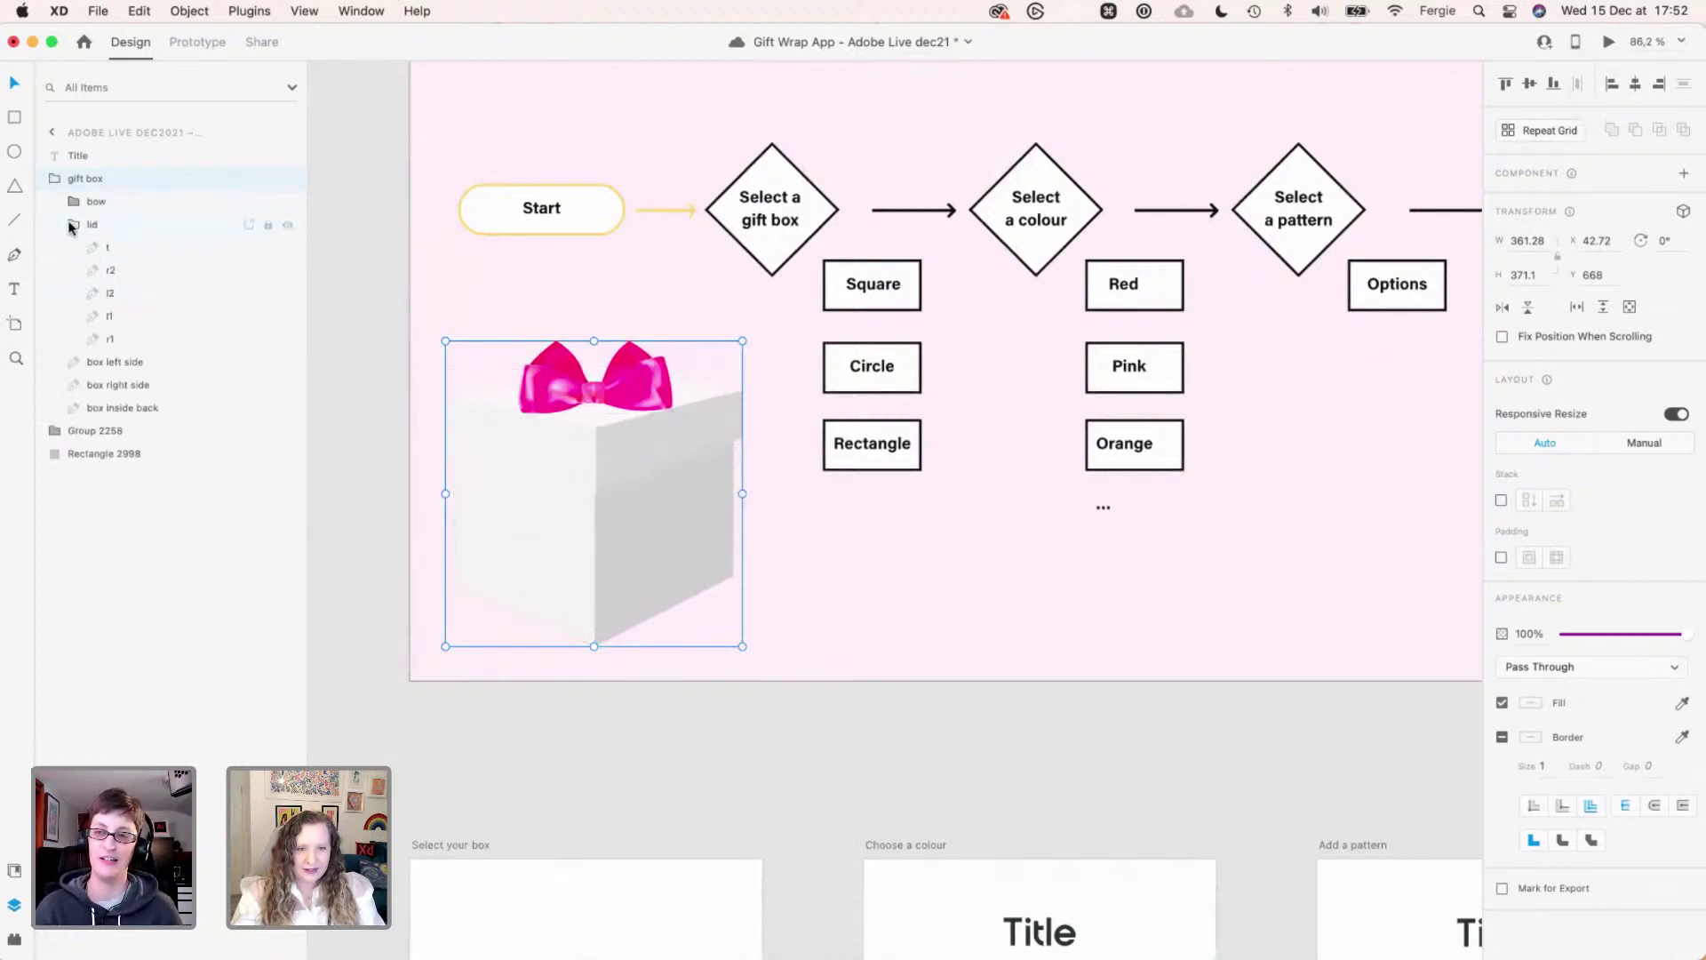
click(75, 225)
click(134, 226)
shift+click(165, 302)
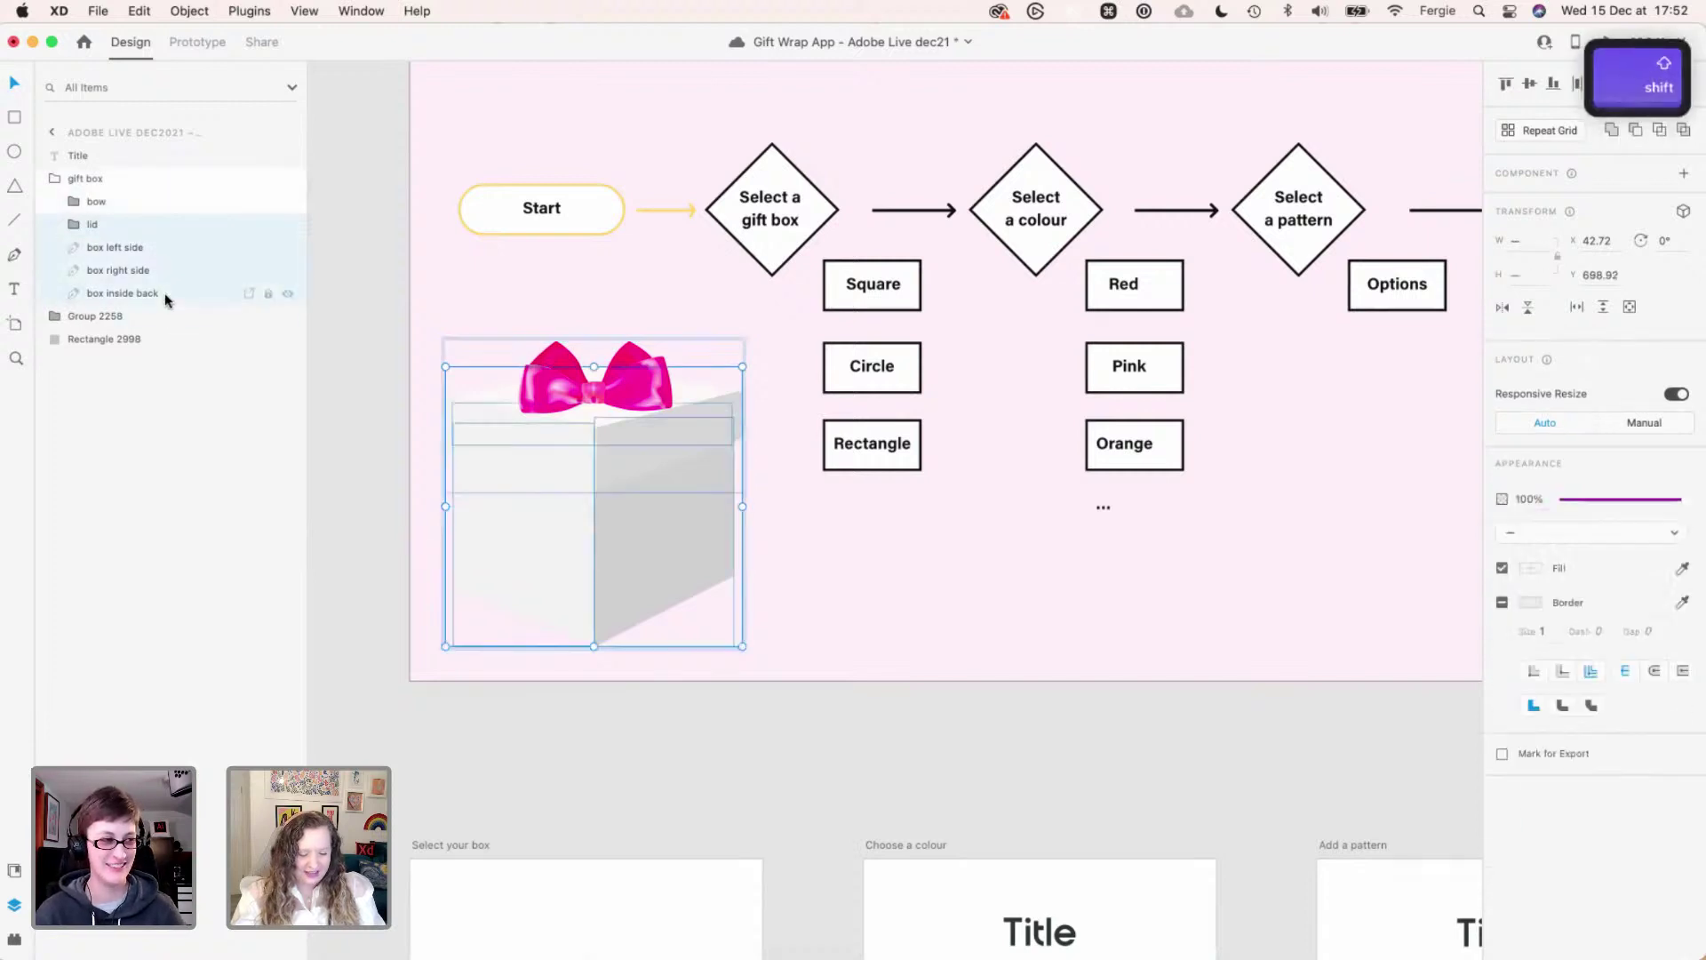
key(super+c)
- Paste the copied box parts and place them on the pasteboard beside the "Select your box" artboard
click(781, 800)
scroll(781, 800, down, 5)
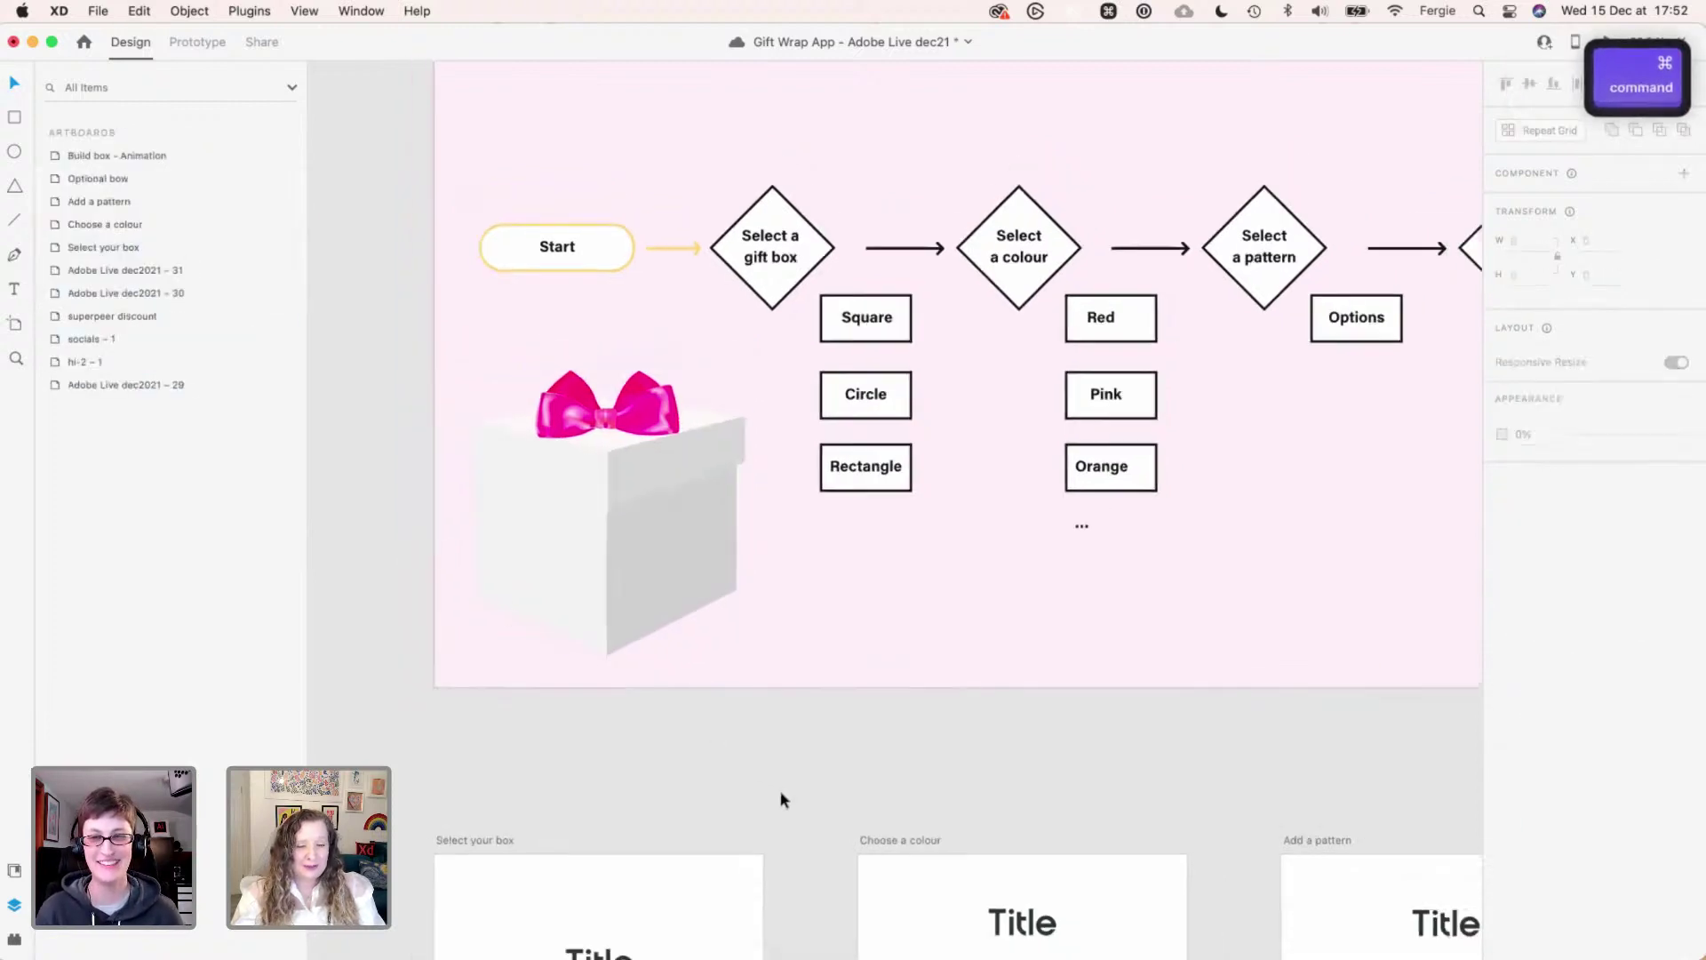
scroll(781, 800, down, 5)
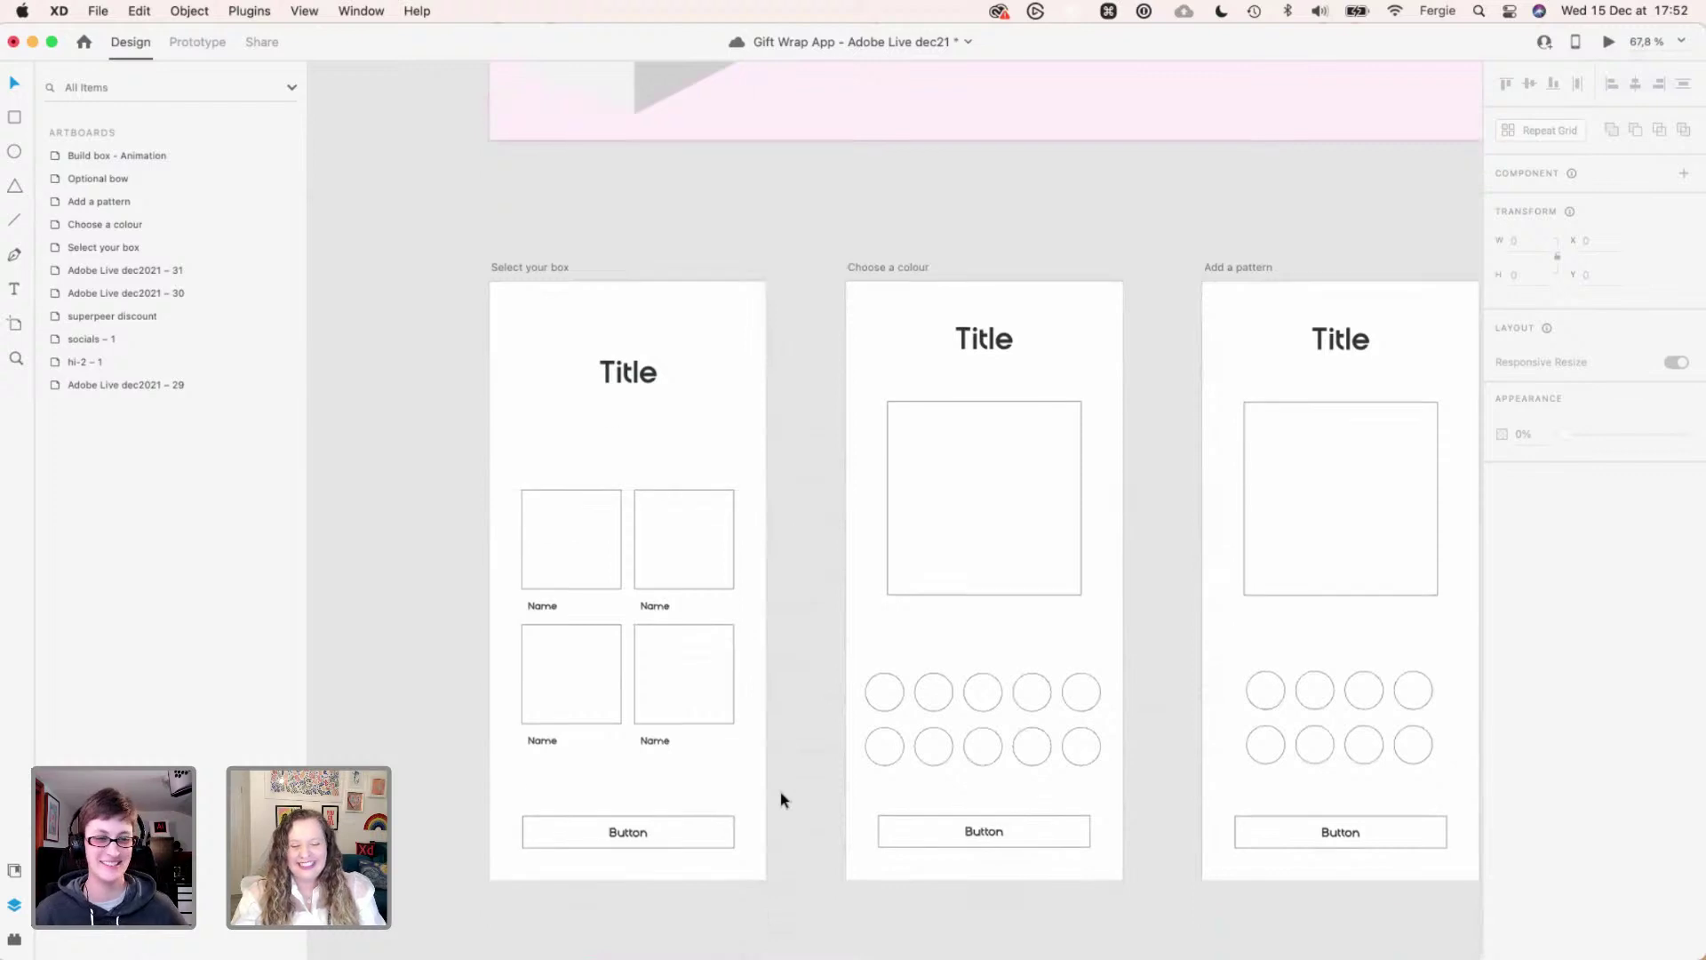
key(space)
drag(610, 765, 666, 748)
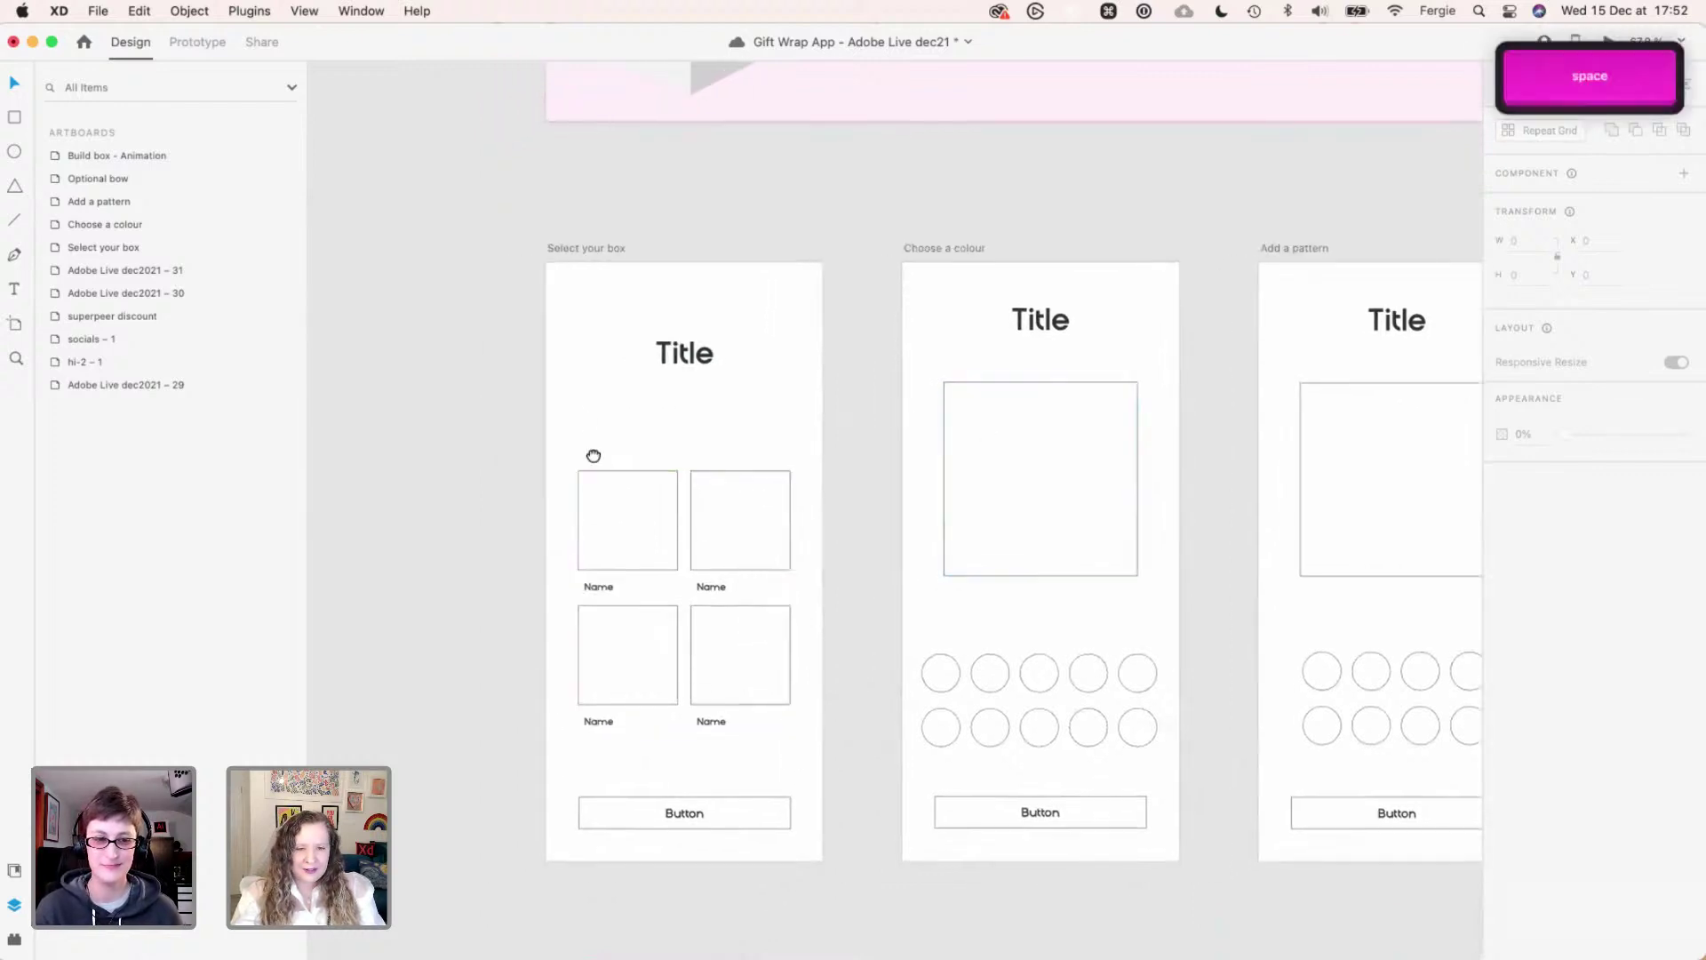
scroll(622, 462, left, 5)
key(super+v)
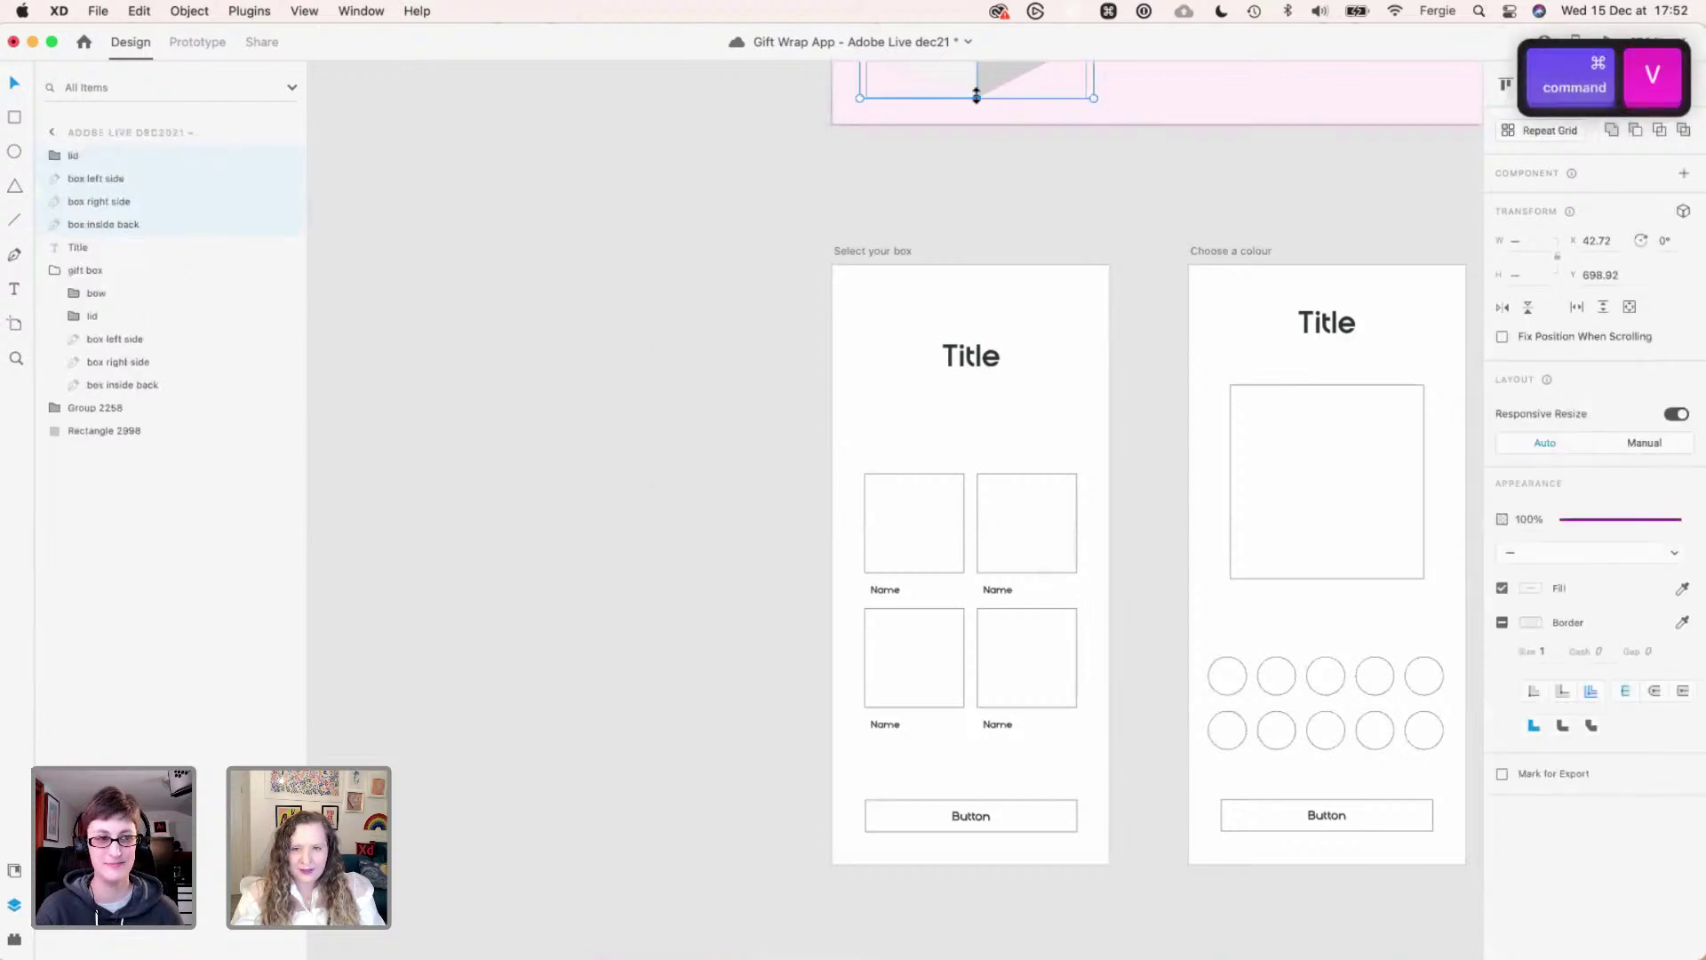
drag(954, 80, 628, 516)
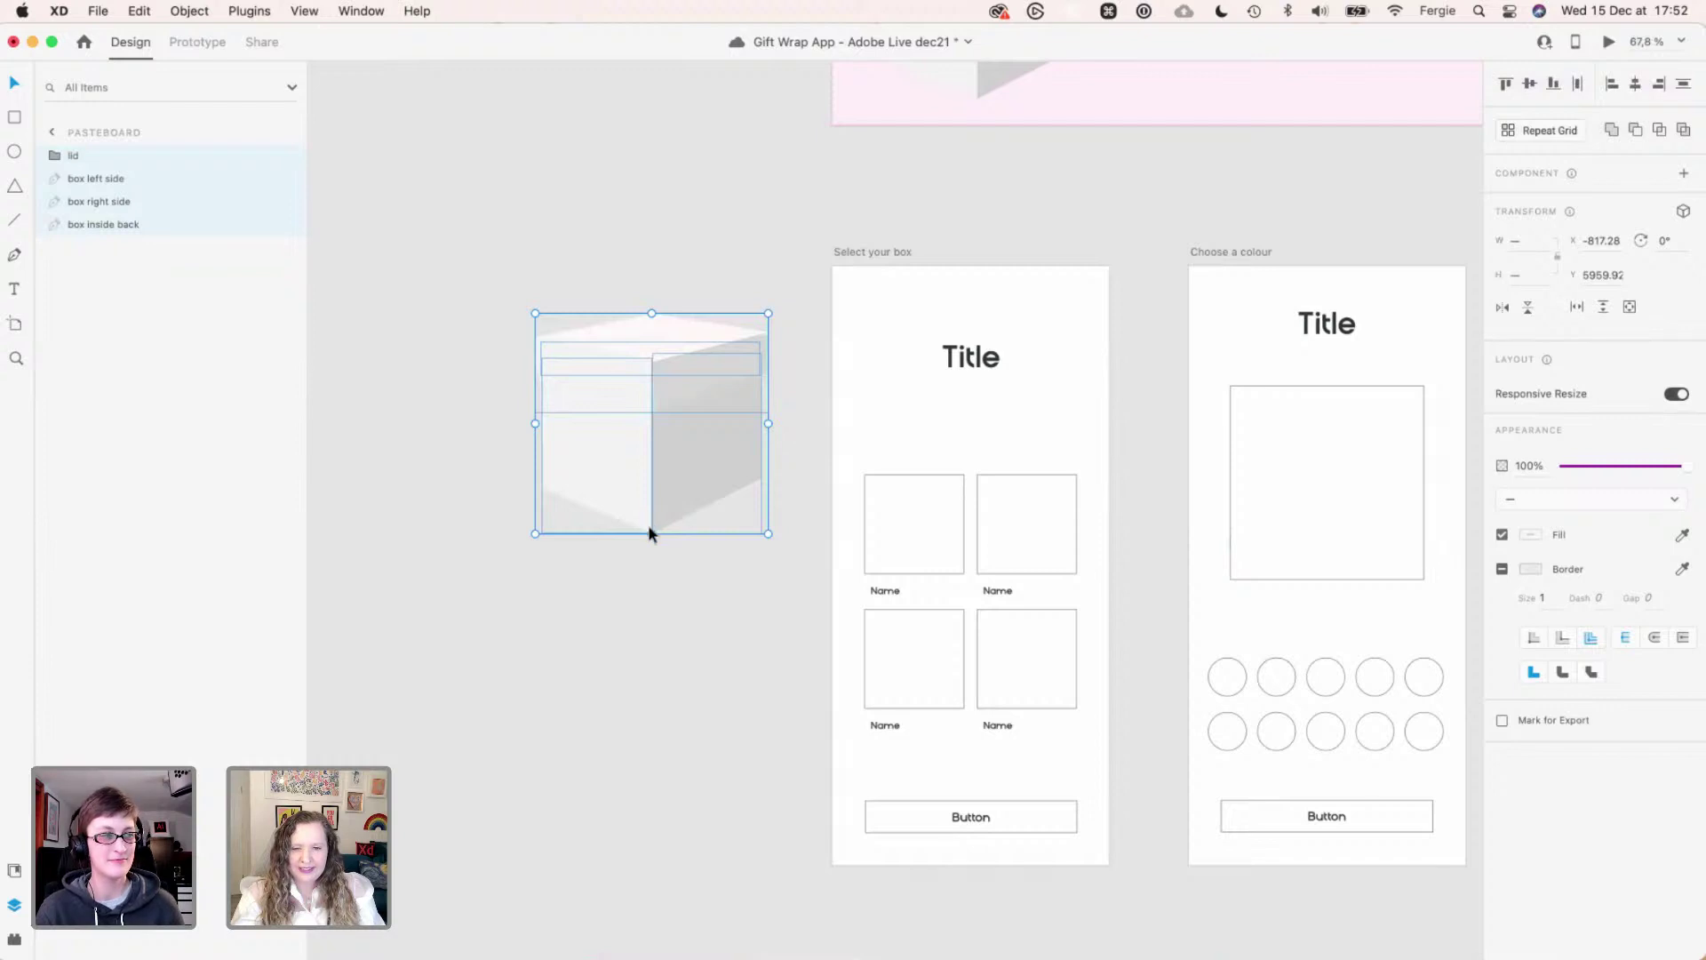
- Duplicate the pasted box straight below the original, at Y 6512.92
drag(650, 531, 669, 803)
key(super+z)
key(space)
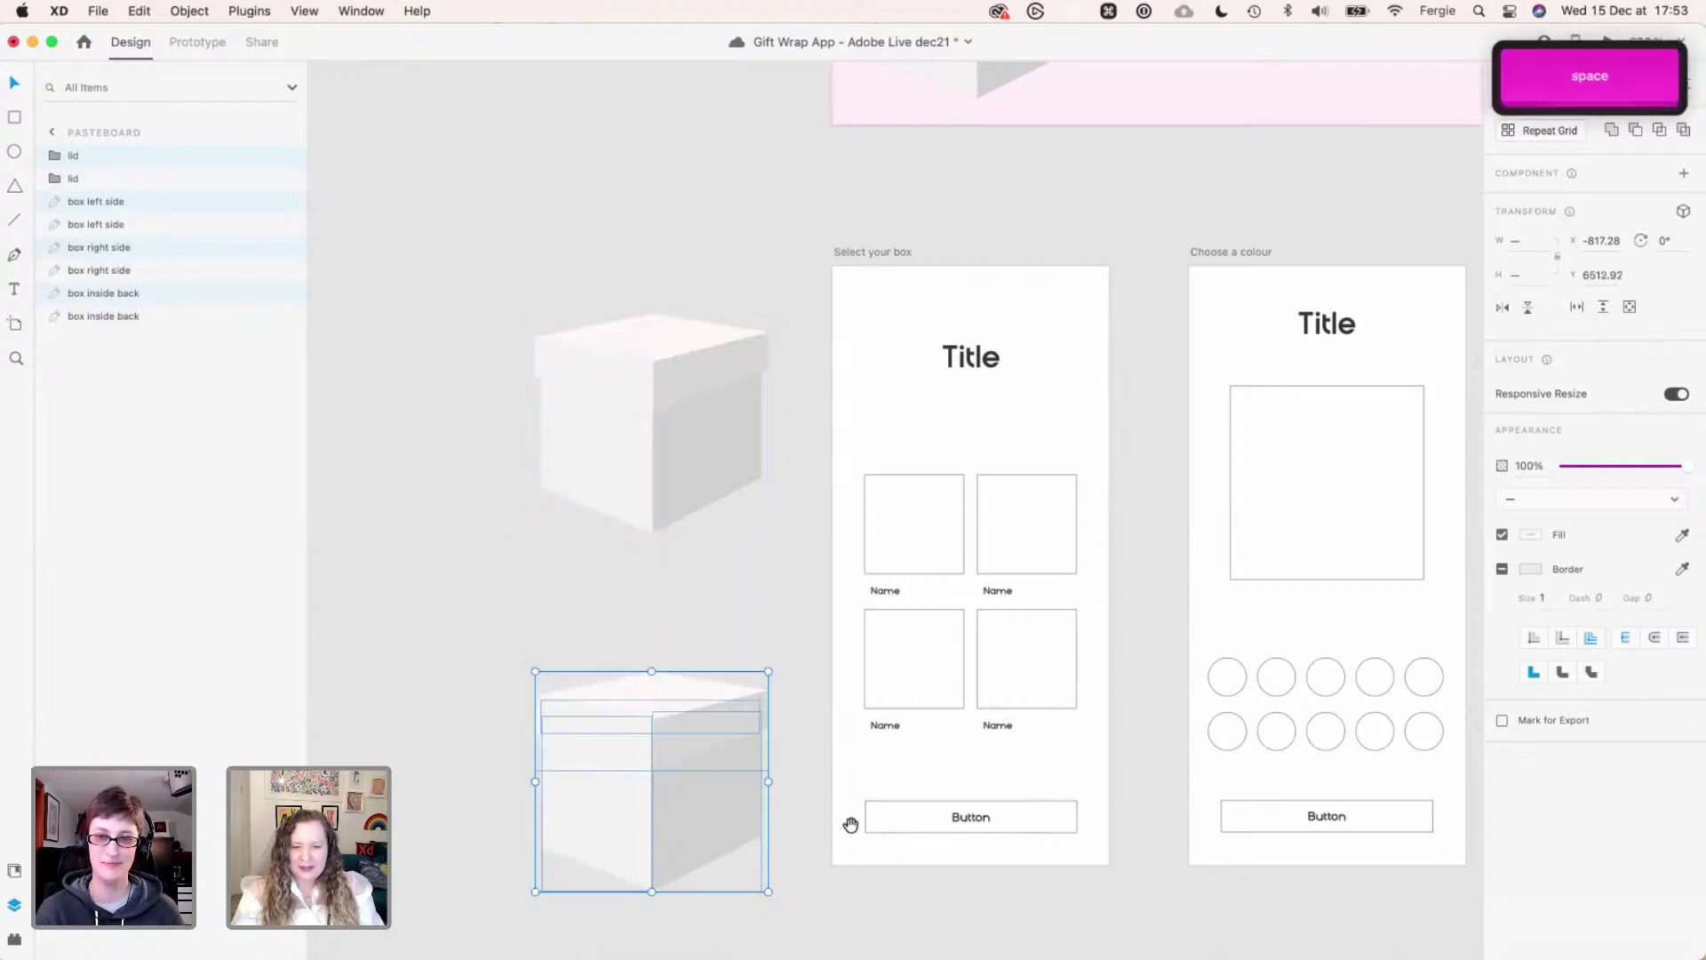
click(807, 818)
drag(808, 819, 802, 690)
- Shorten the left and right sides of the duplicate box from the bottom to make it lower
scroll(747, 679, up, 5)
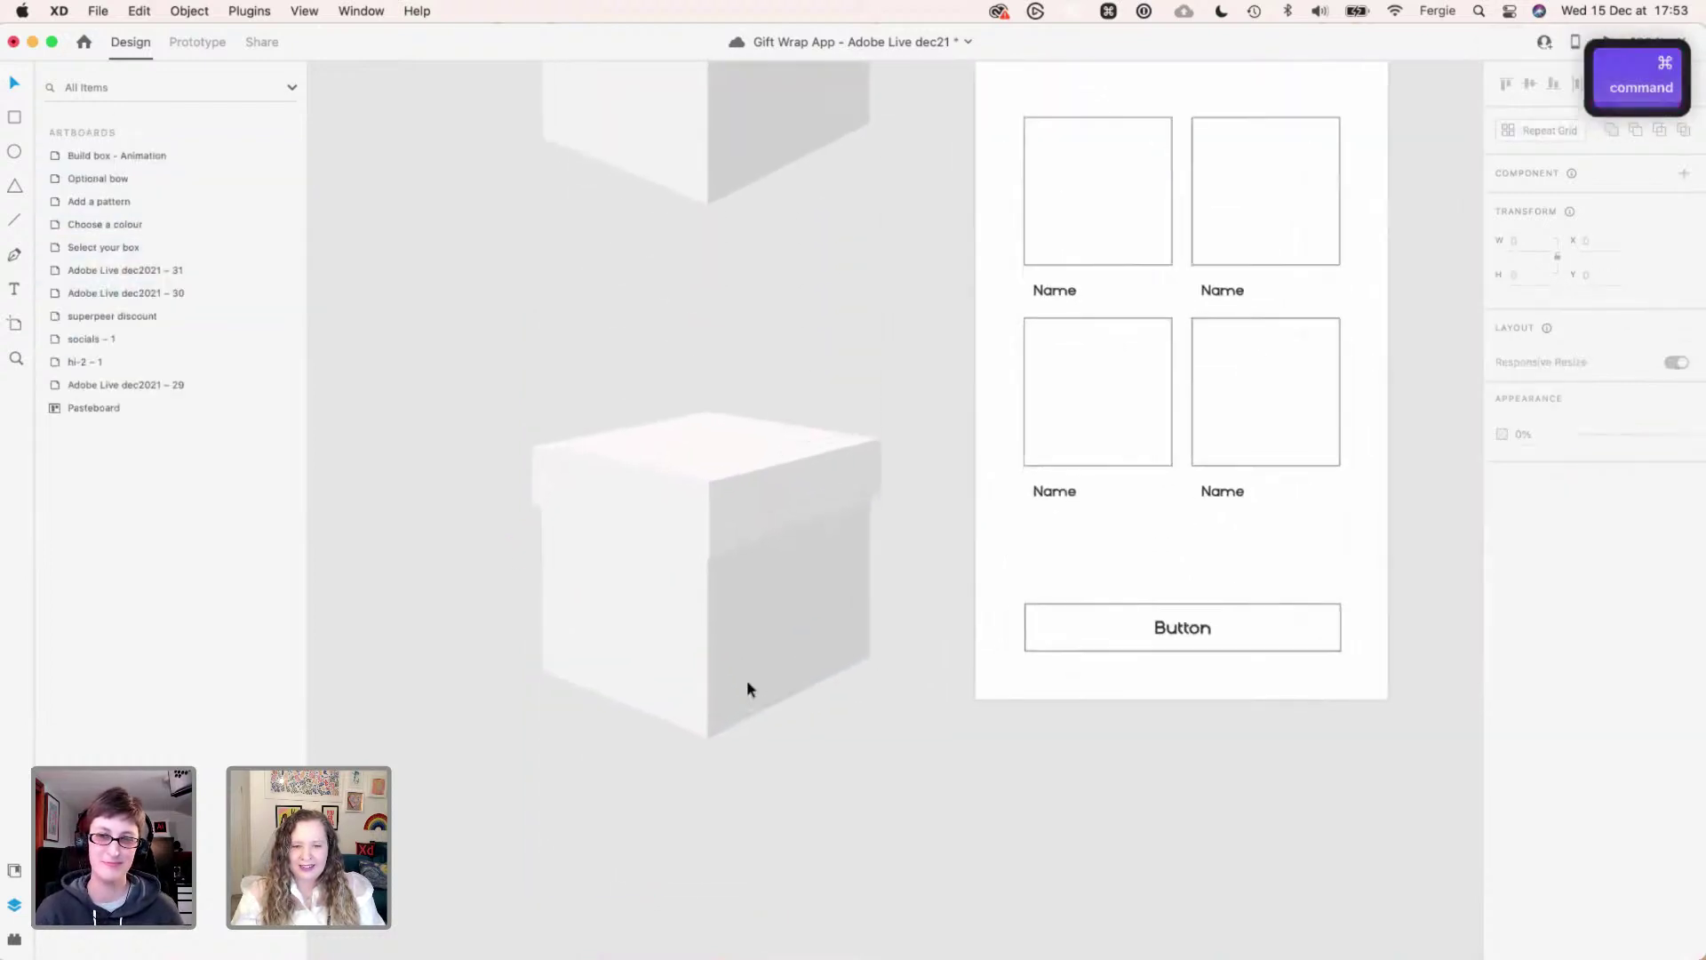
drag(798, 743, 622, 666)
scroll(684, 757, up, 1)
drag(702, 756, 708, 663)
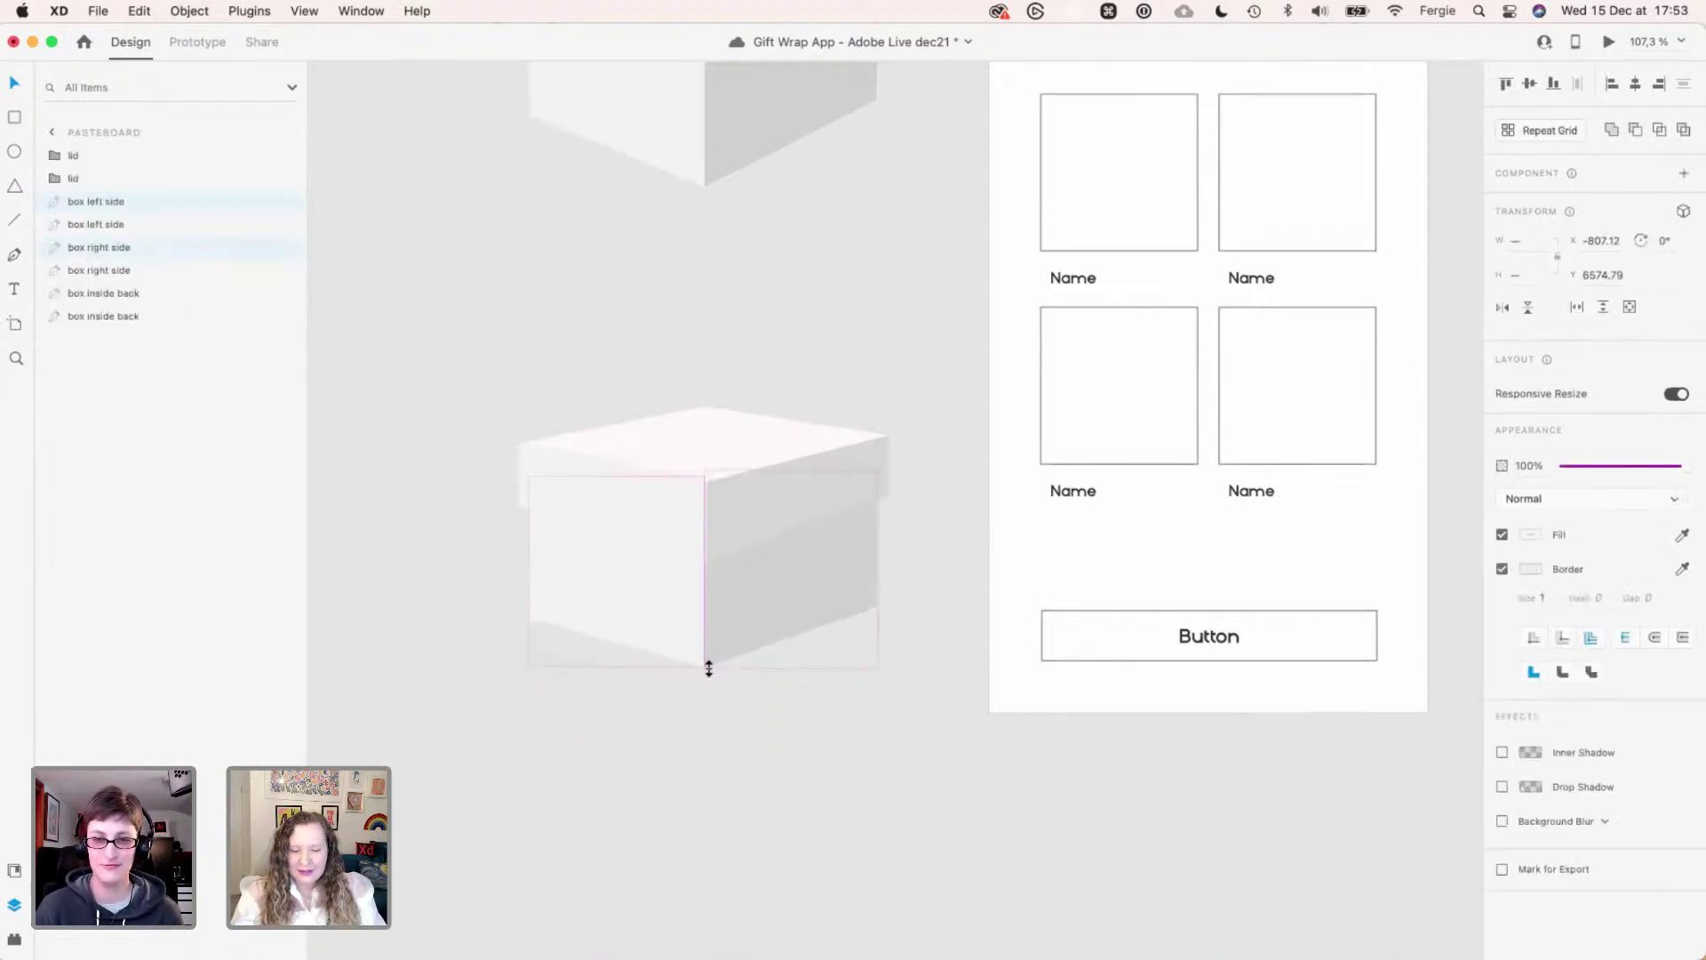
click(760, 734)
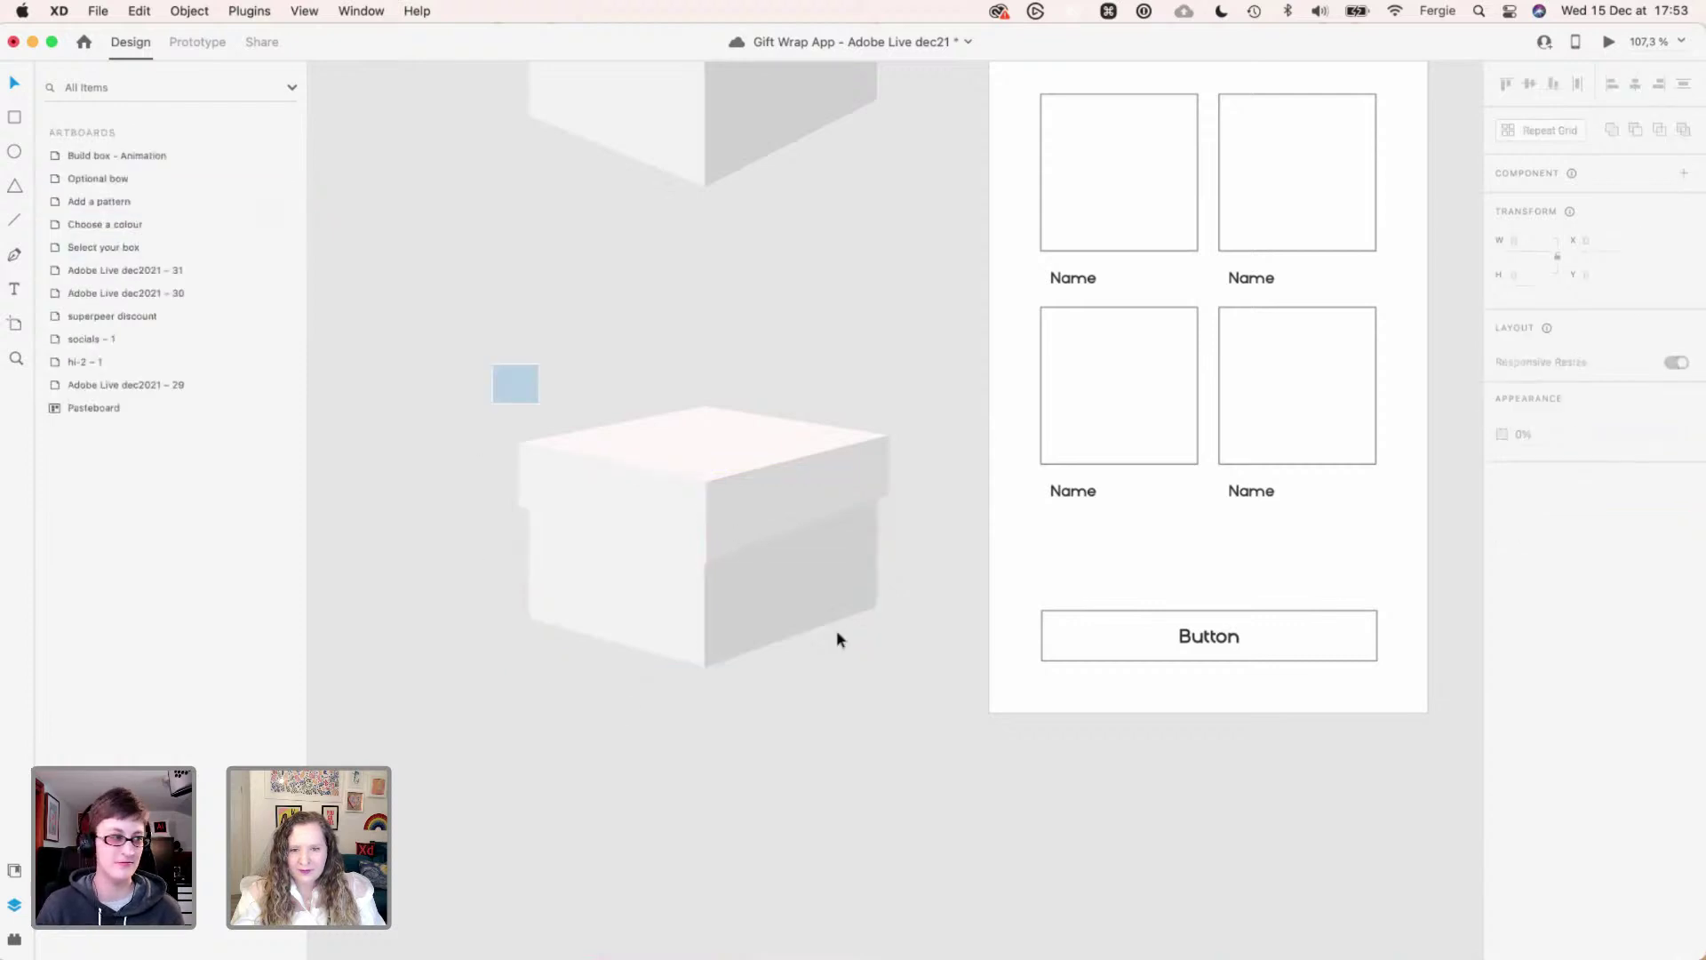
- Turn off Responsive Resize for all parts of the shortened box and stretch it wider toward the left
drag(837, 638, 919, 763)
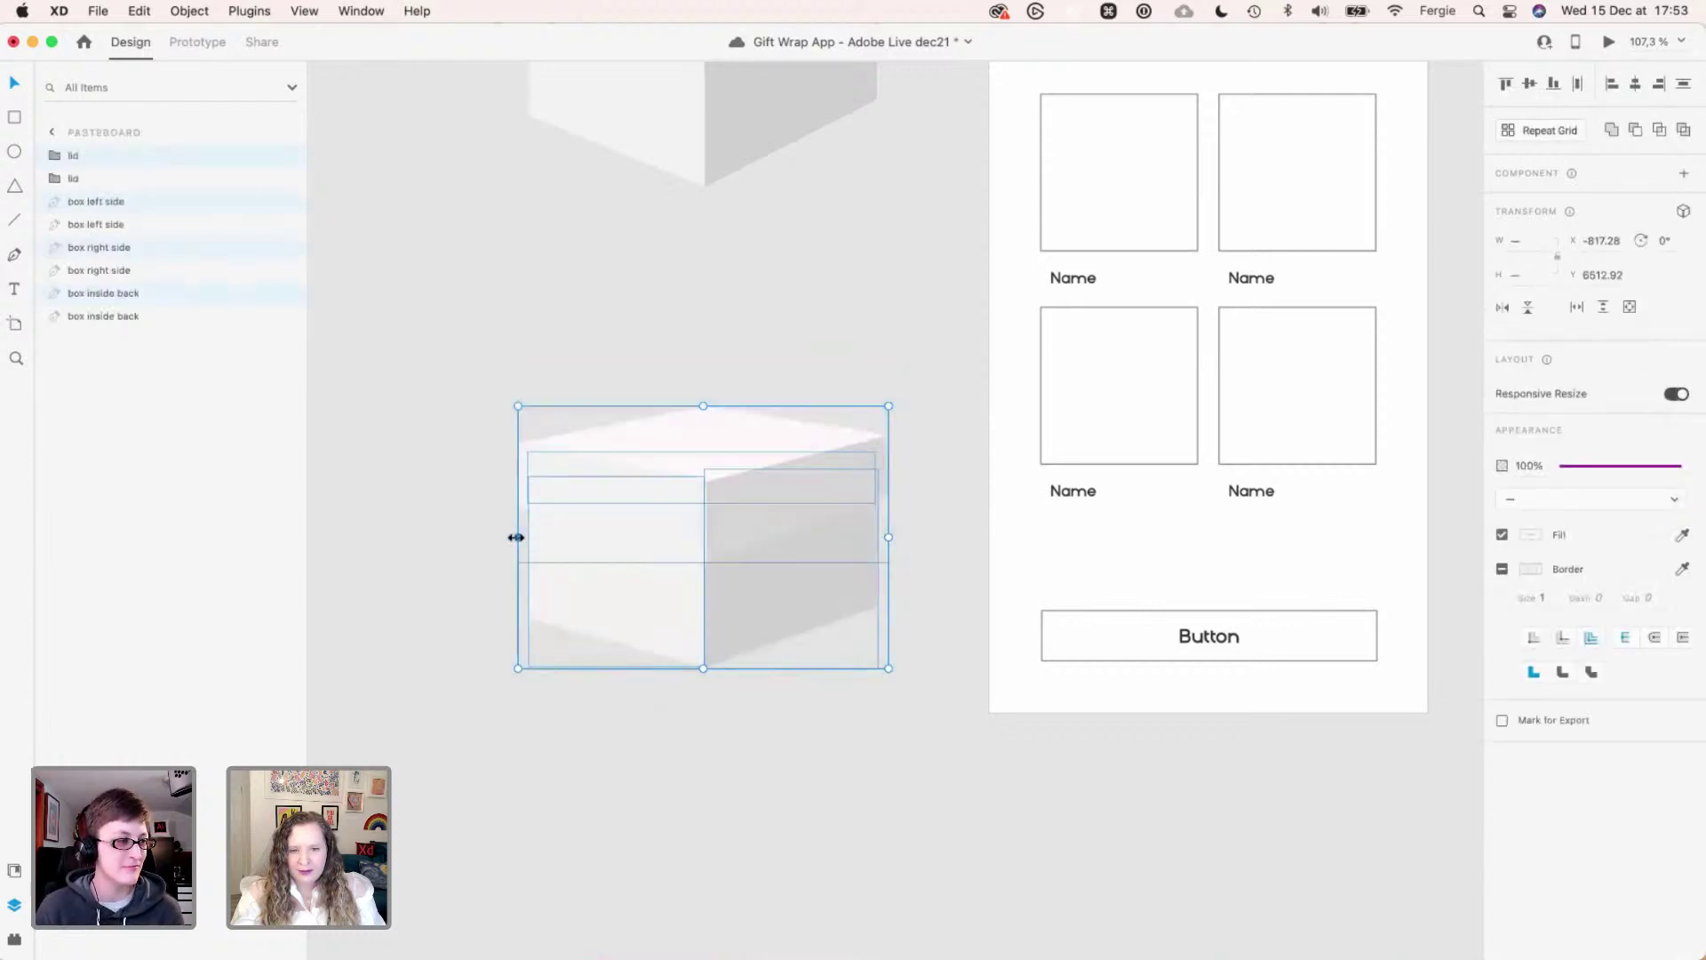
drag(515, 536, 442, 551)
key(super+z)
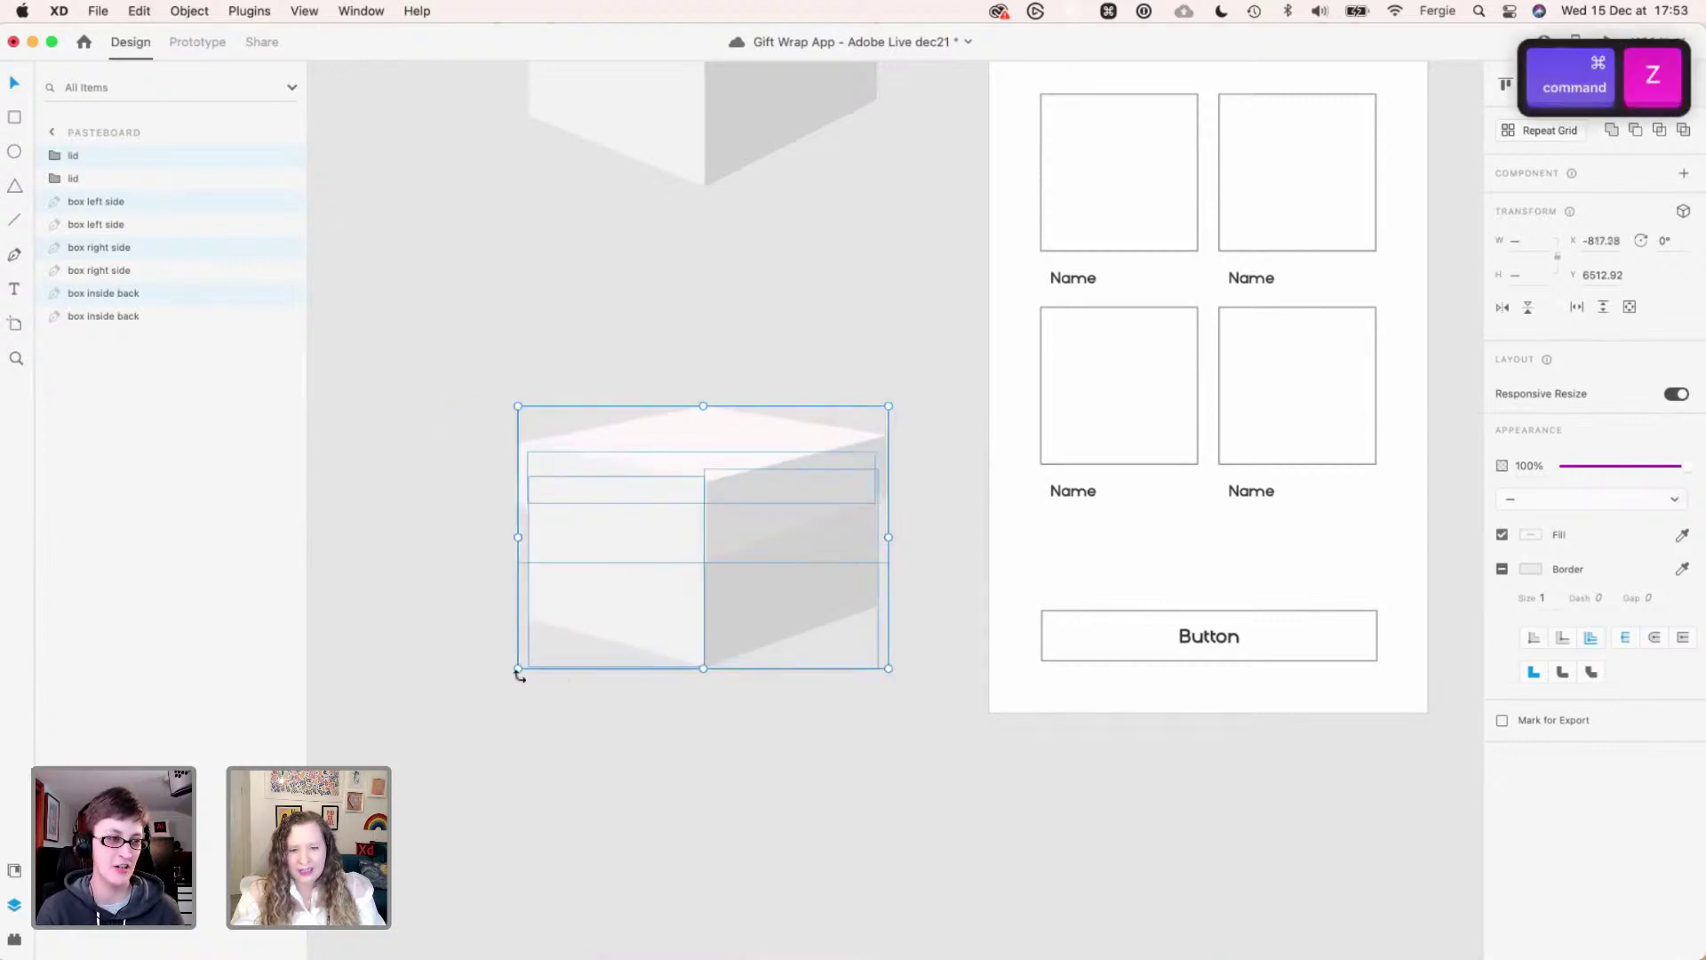
click(1677, 396)
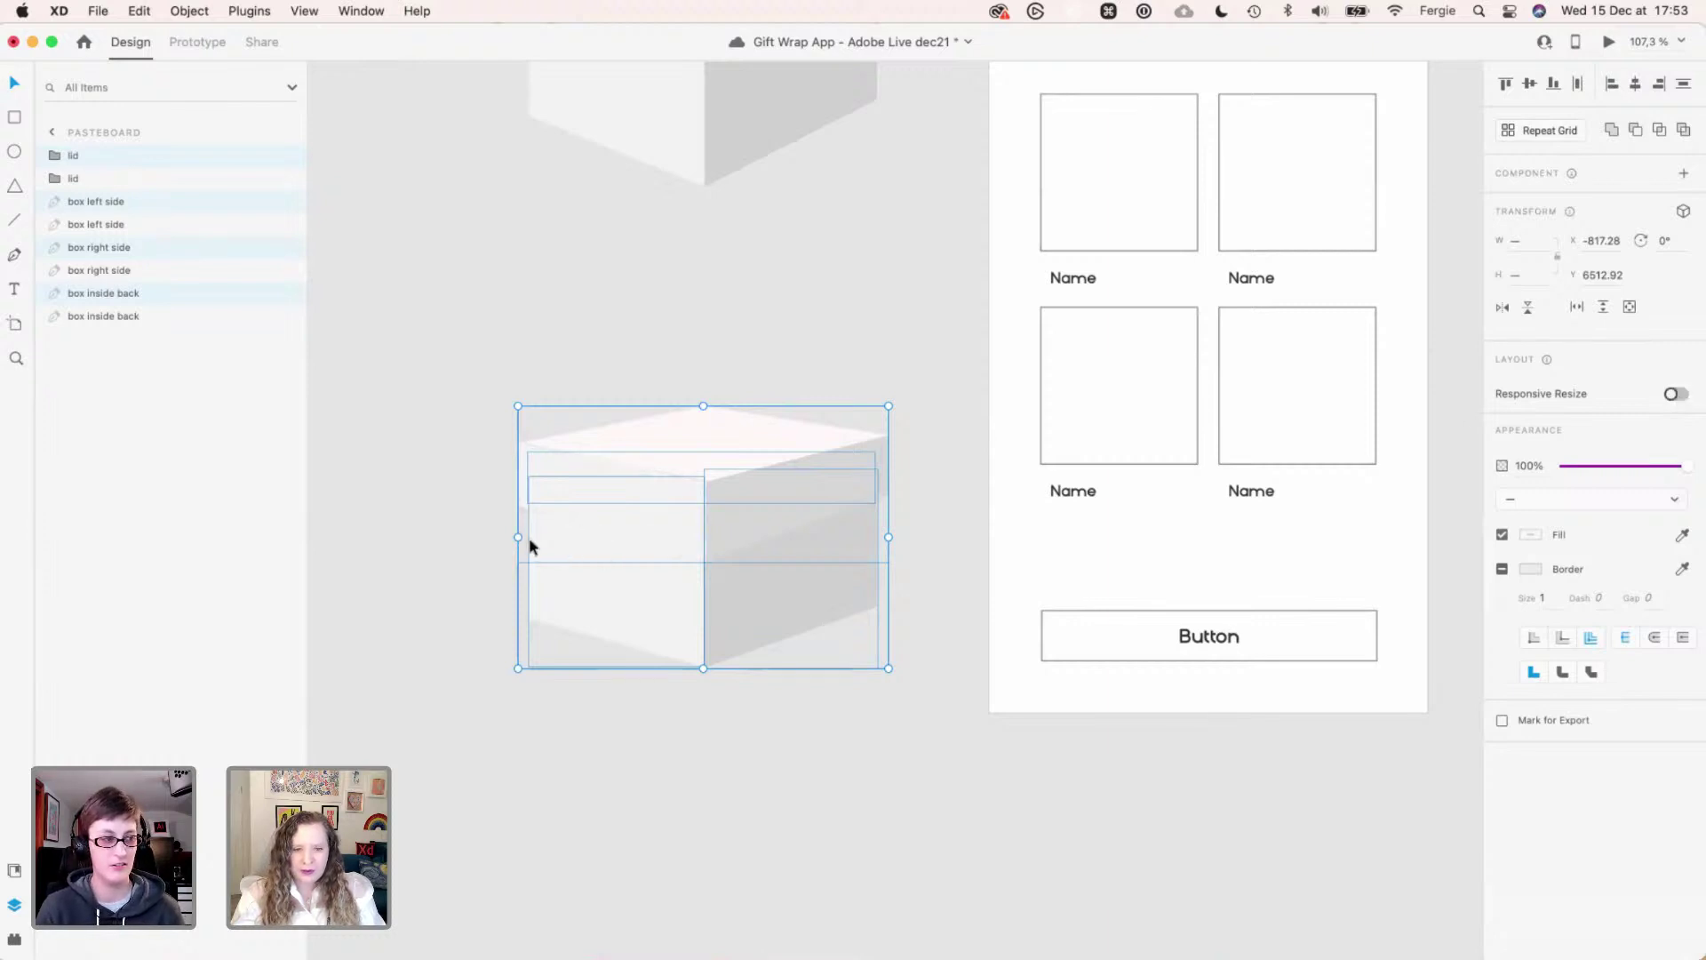
drag(519, 536, 359, 563)
click(488, 354)
scroll(572, 489, down, 5)
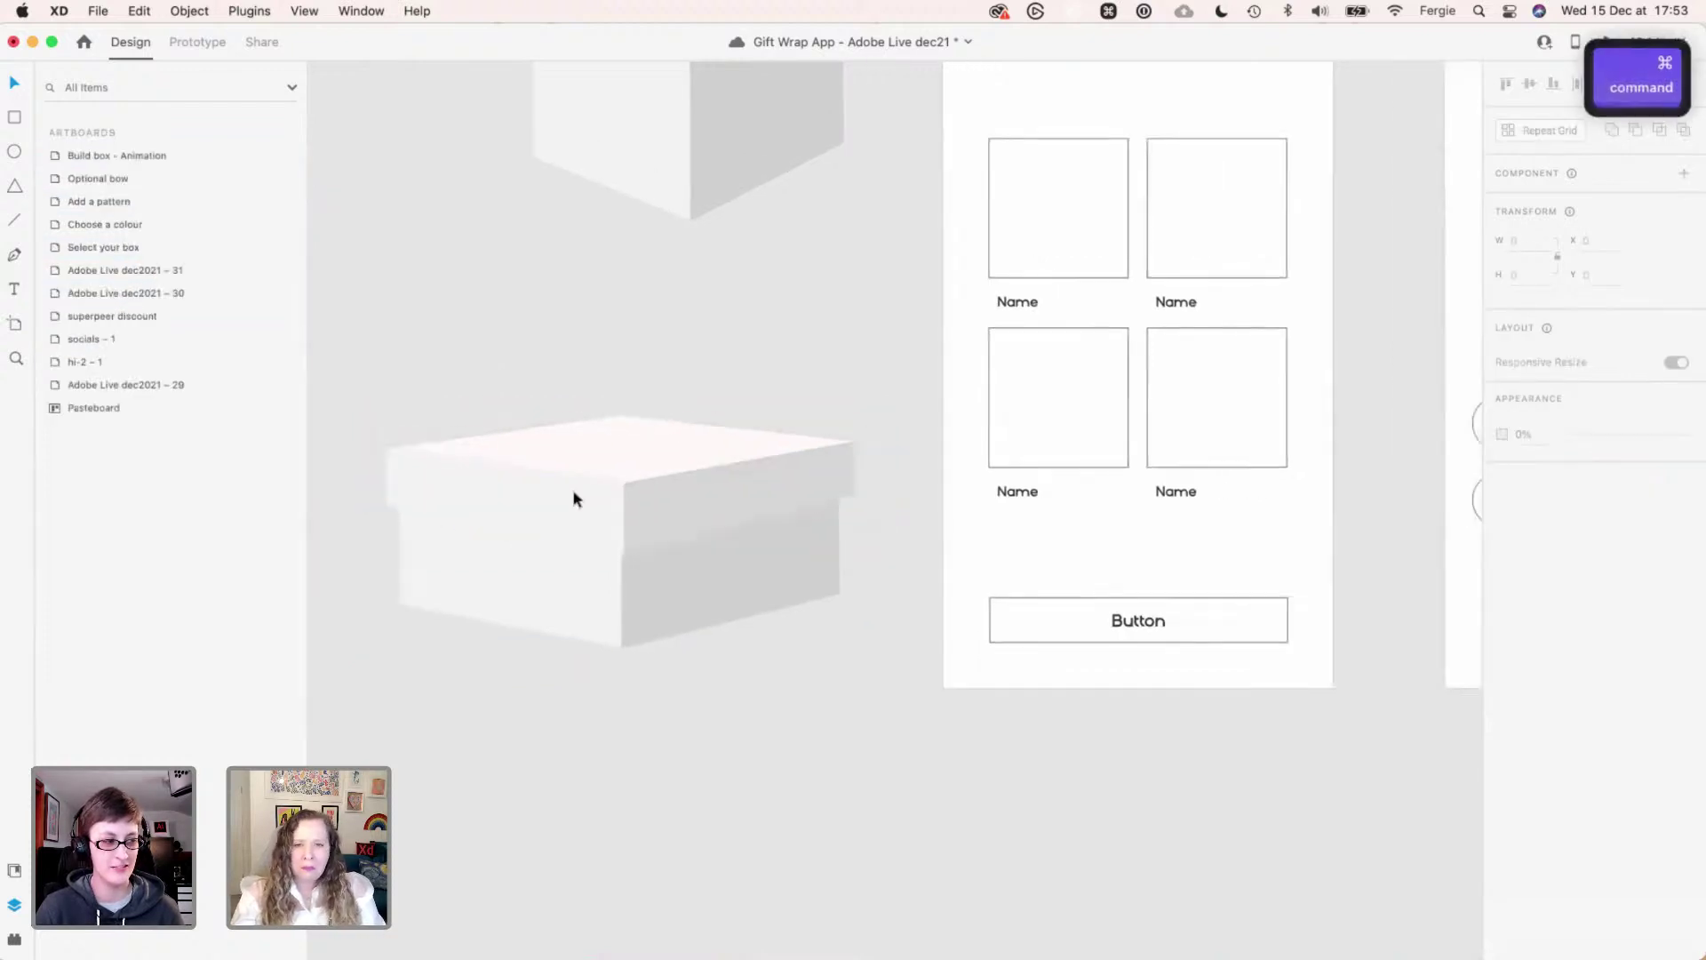
- Examine the original box on the pasteboard up close, checking its lid, left side and inside back parts
scroll(572, 488, up, 3)
key(space)
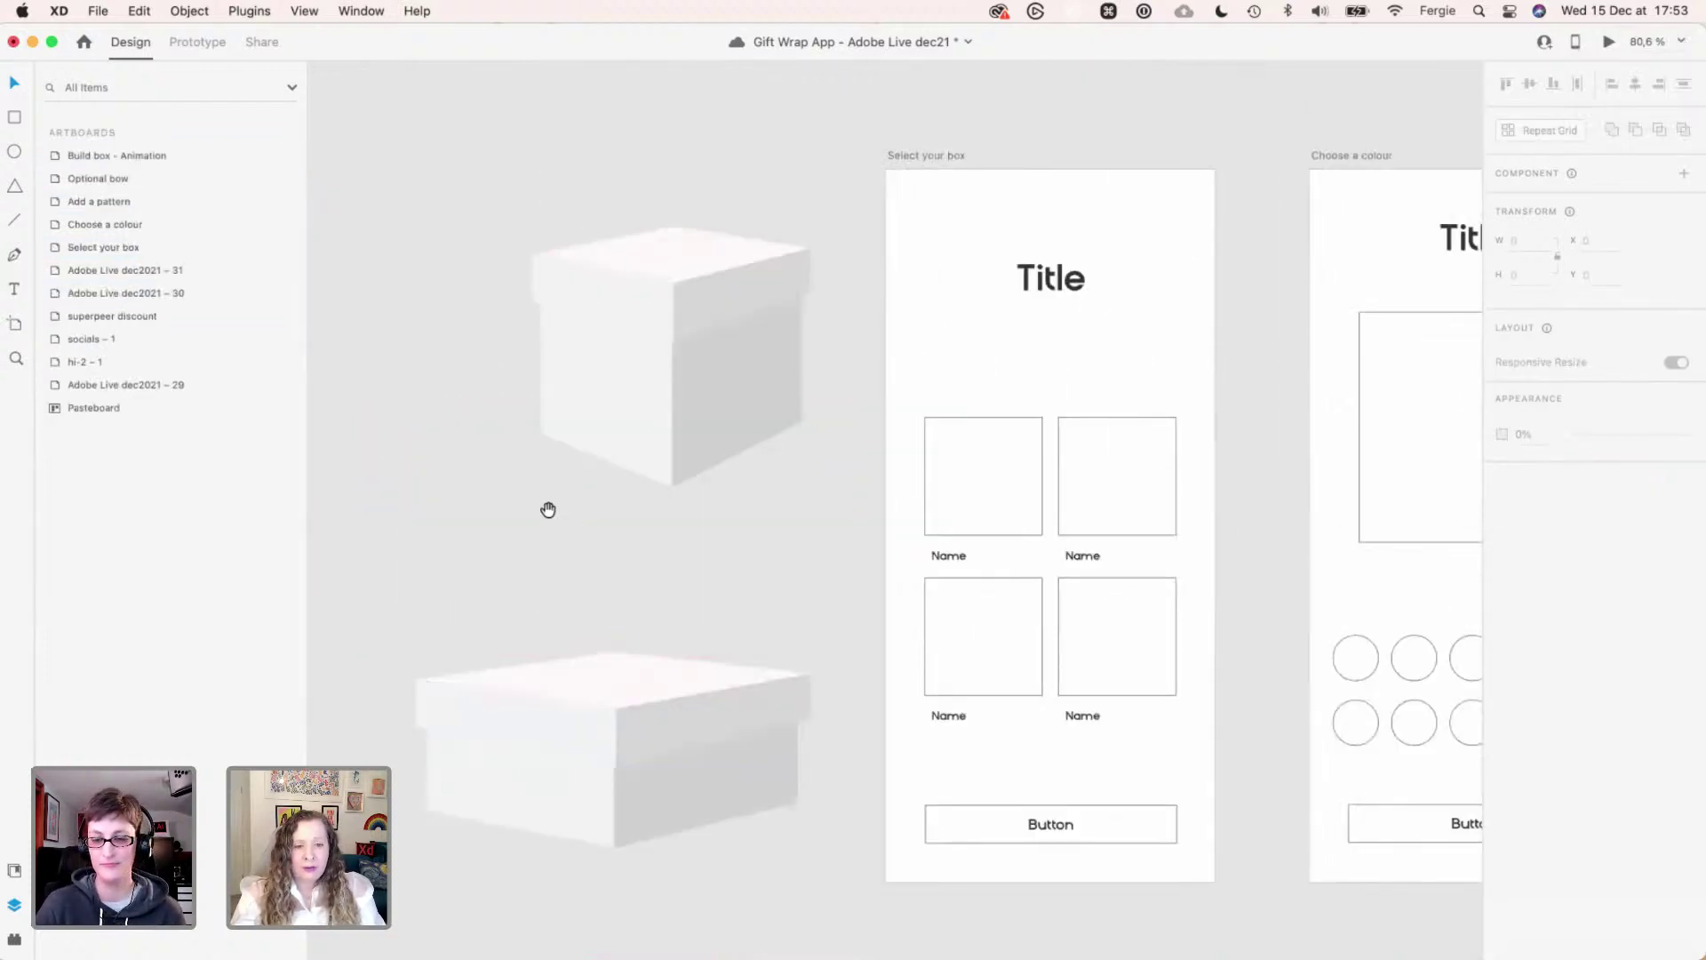
drag(548, 506, 875, 515)
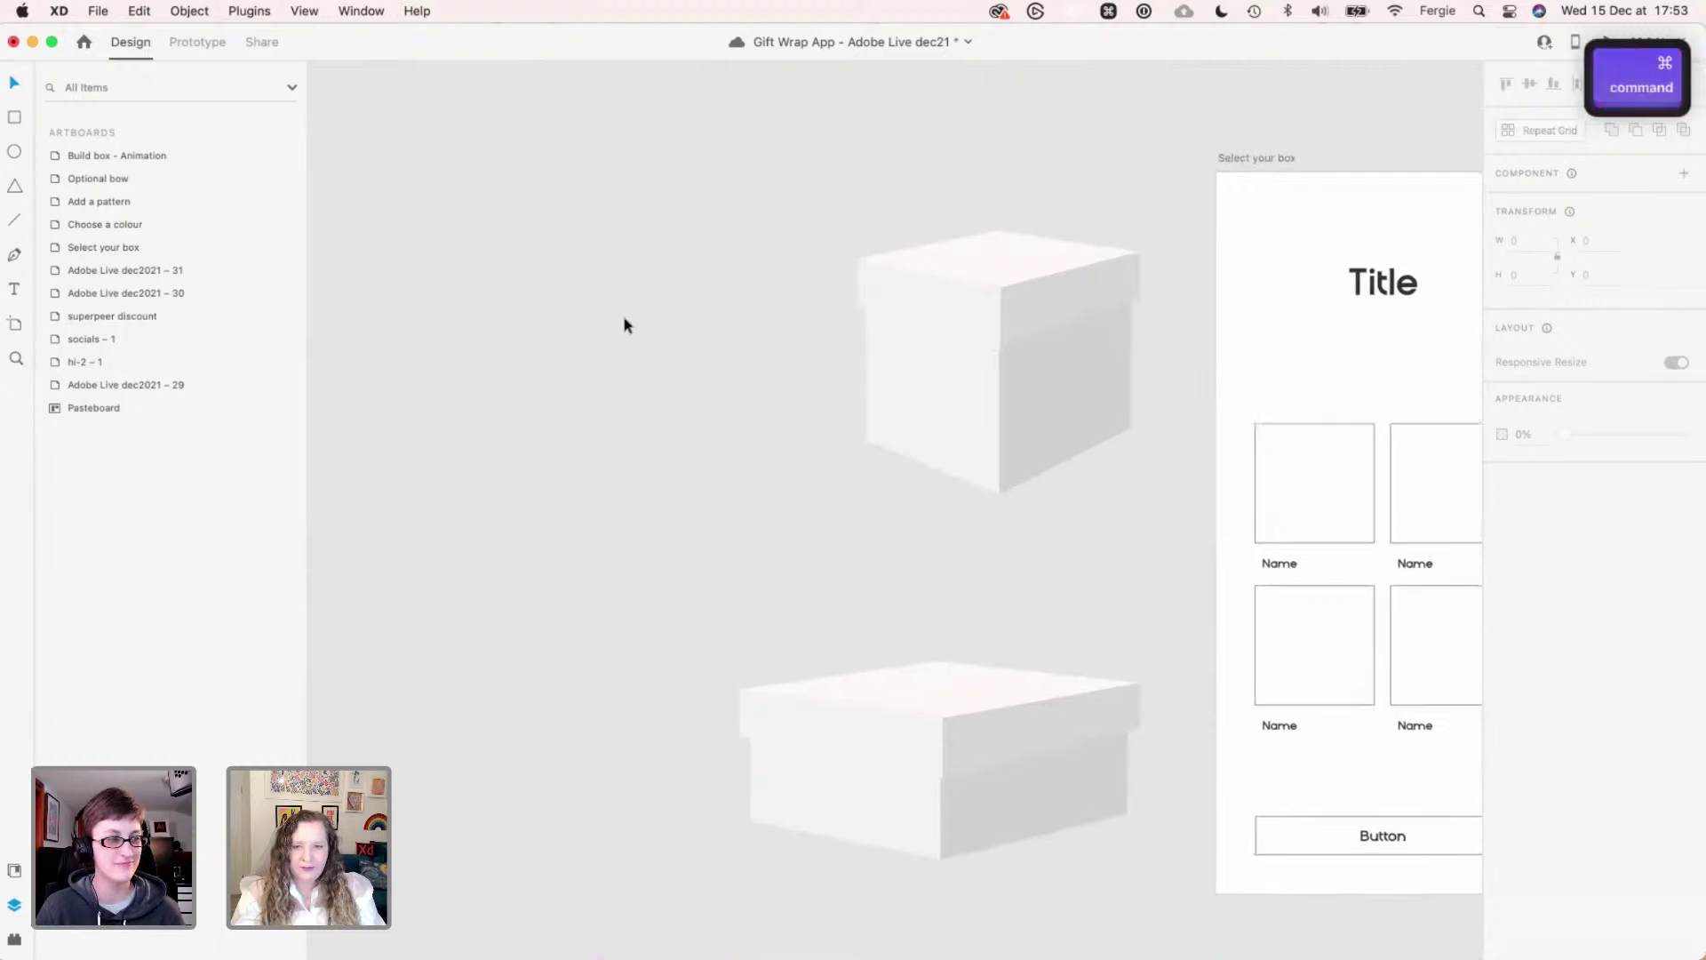
scroll(623, 324, up, 5)
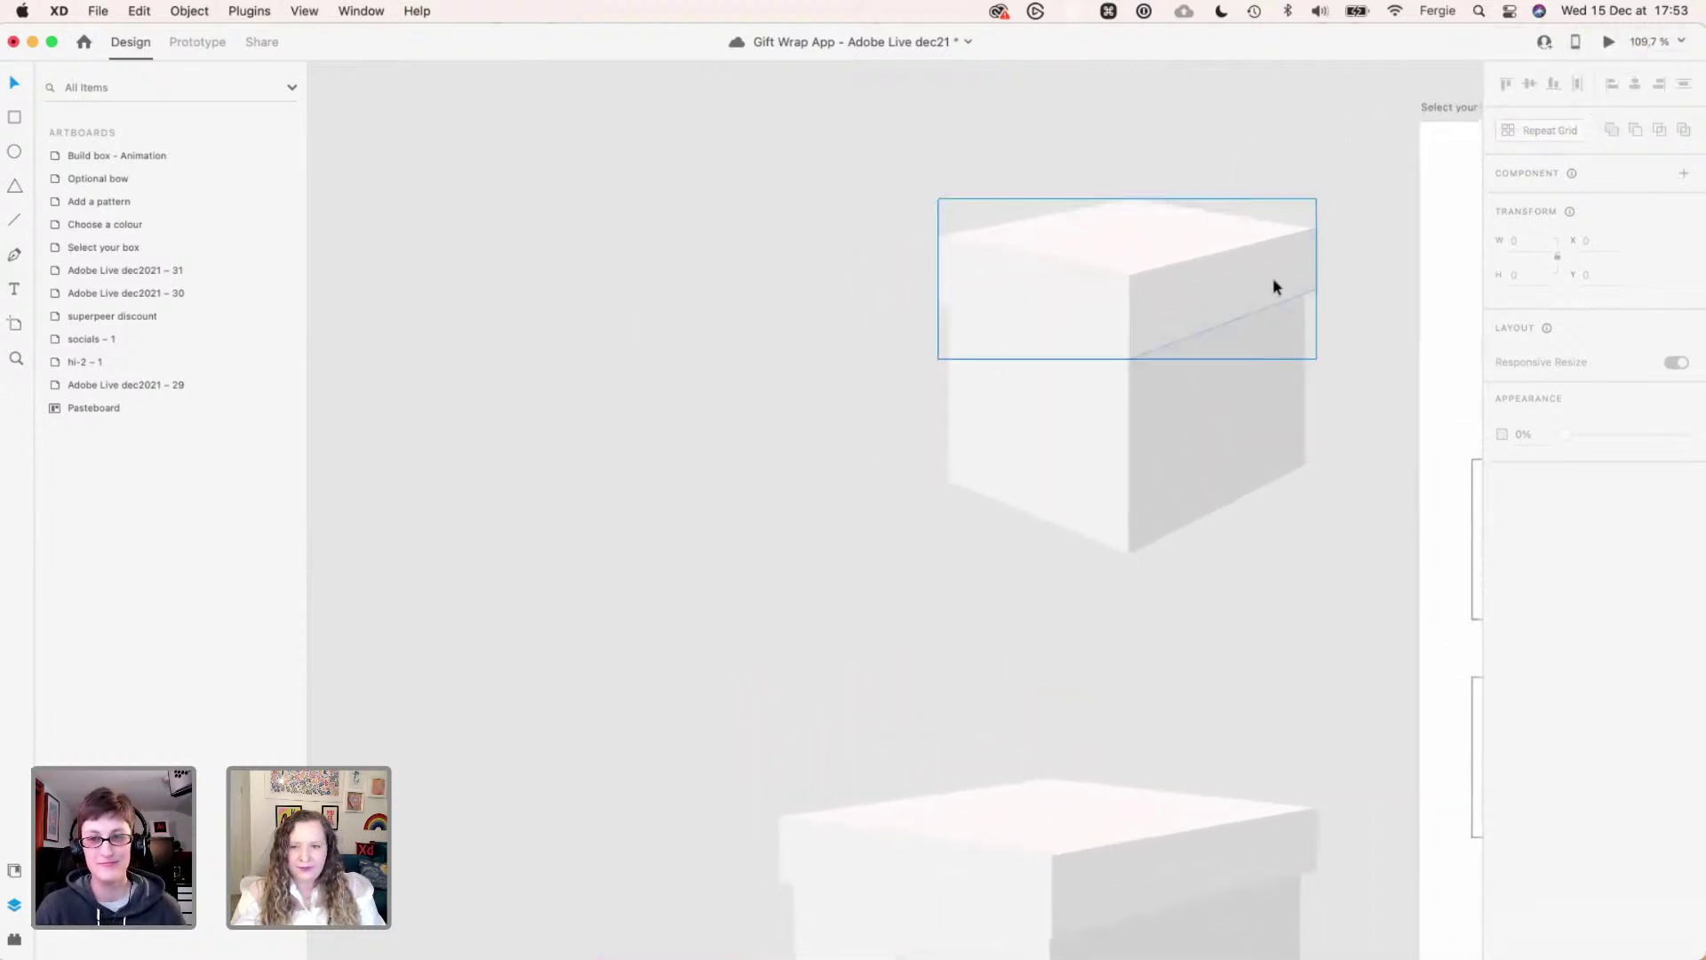
key(space)
drag(1341, 209, 1111, 408)
scroll(1113, 410, up, 2)
scroll(1113, 412, up, 3)
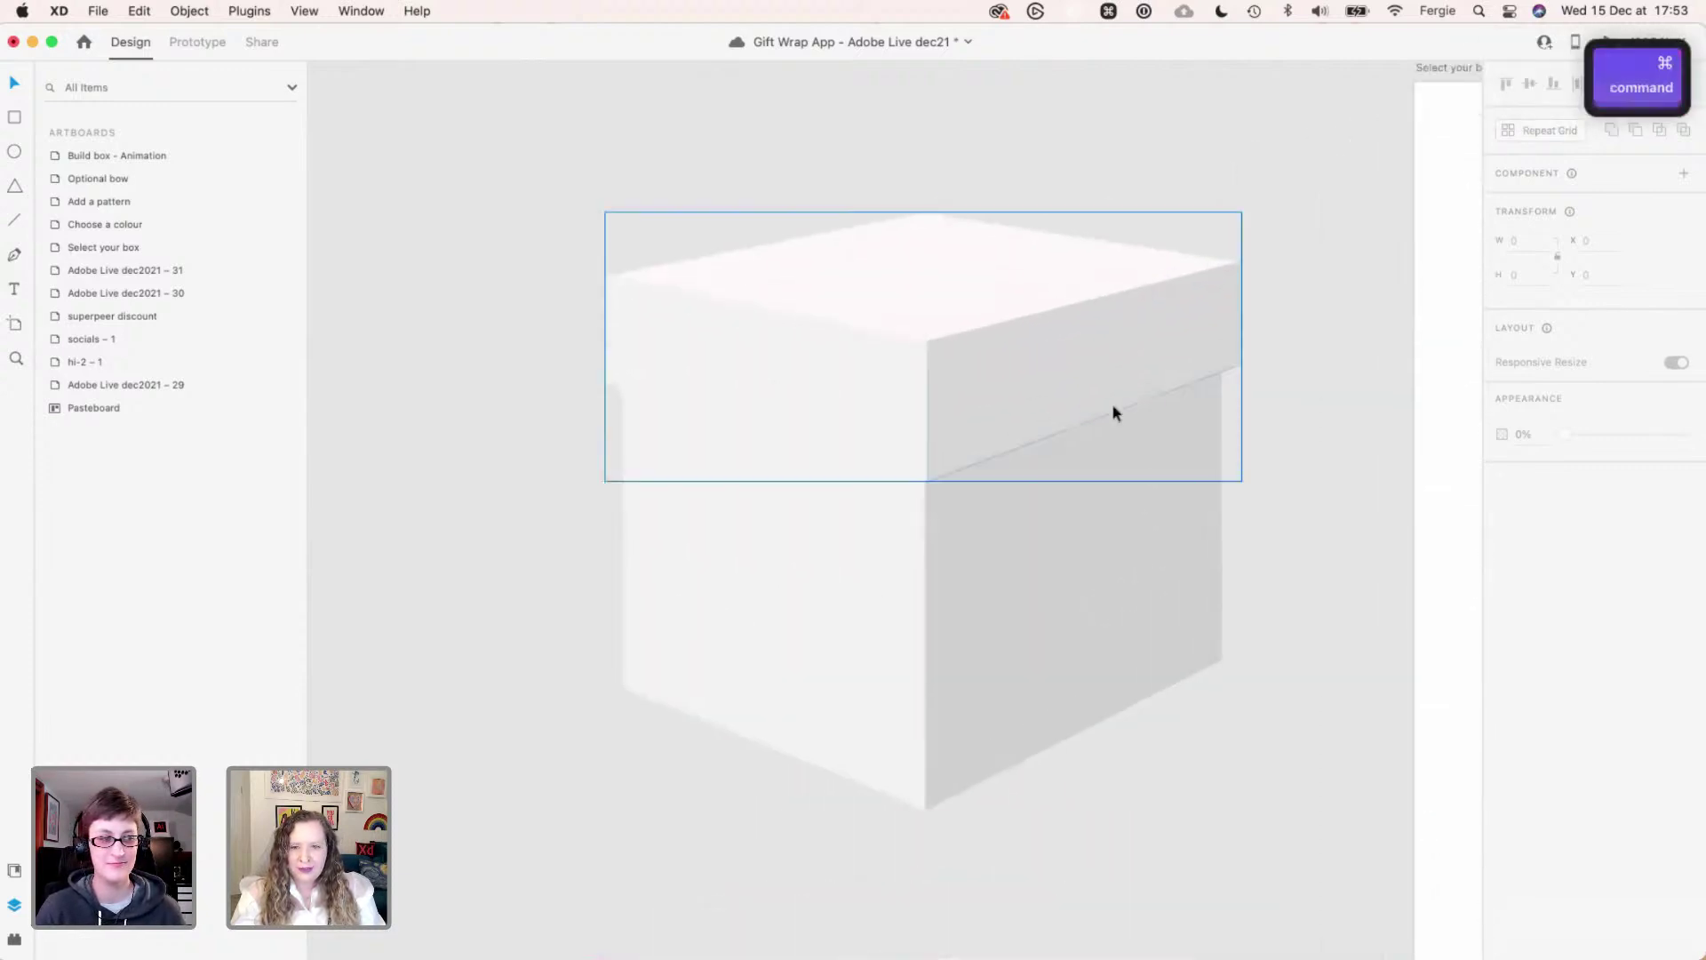
click(1011, 318)
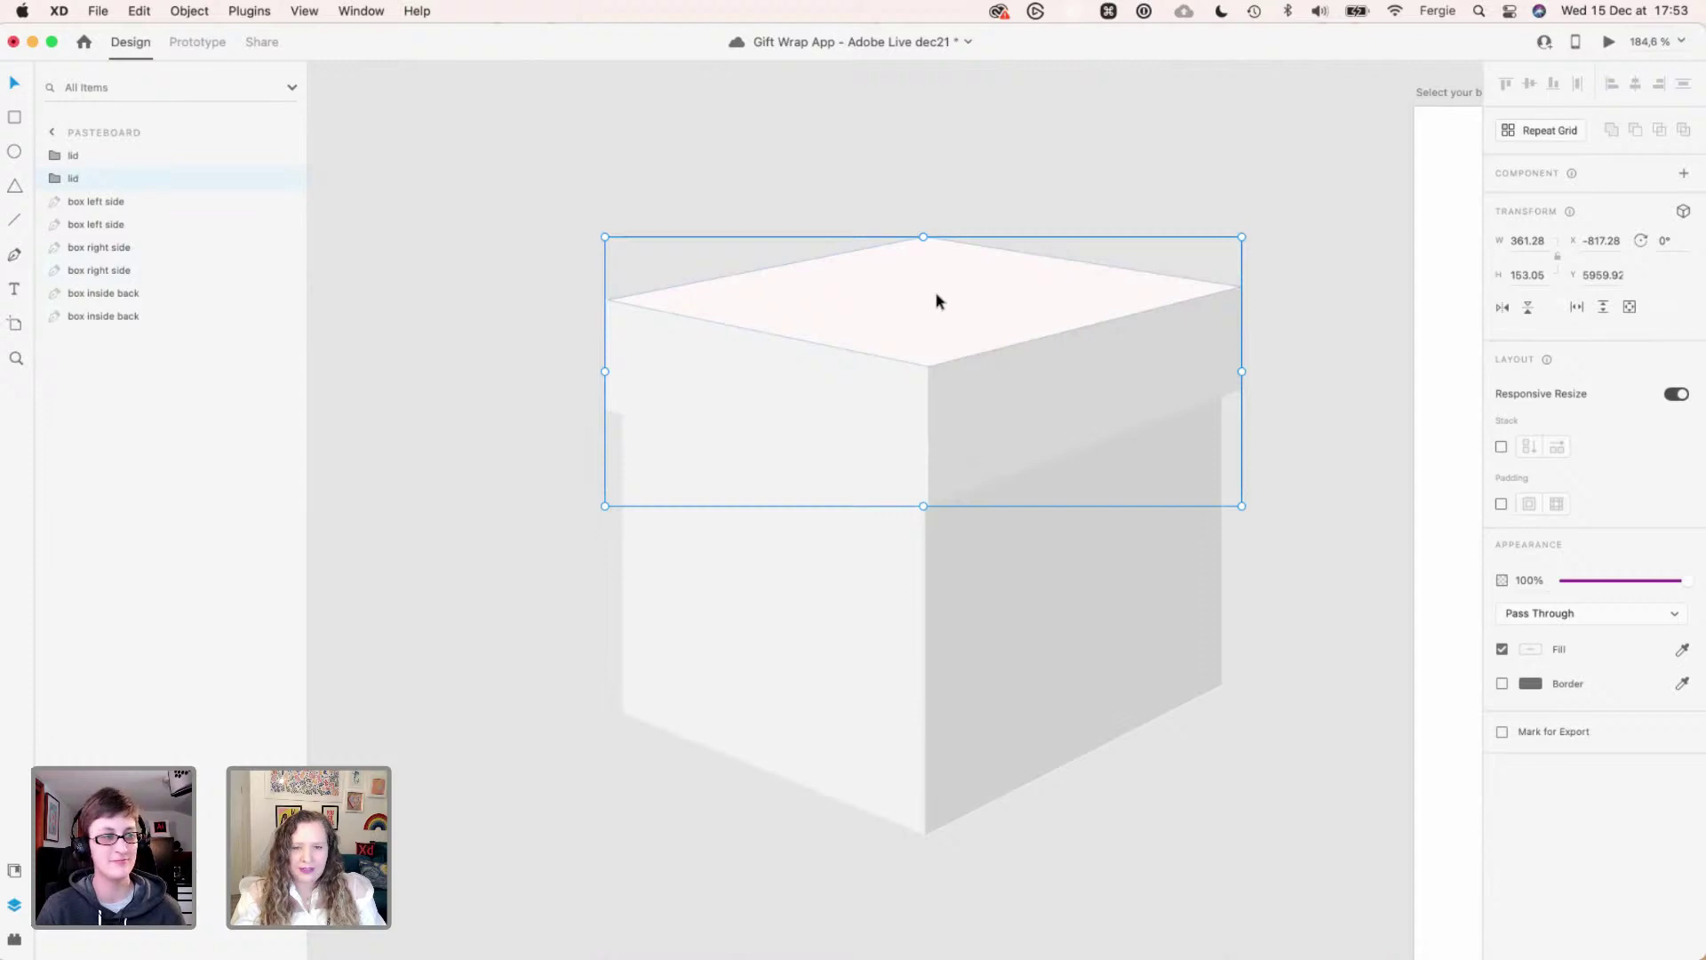
scroll(1013, 364, up, 3)
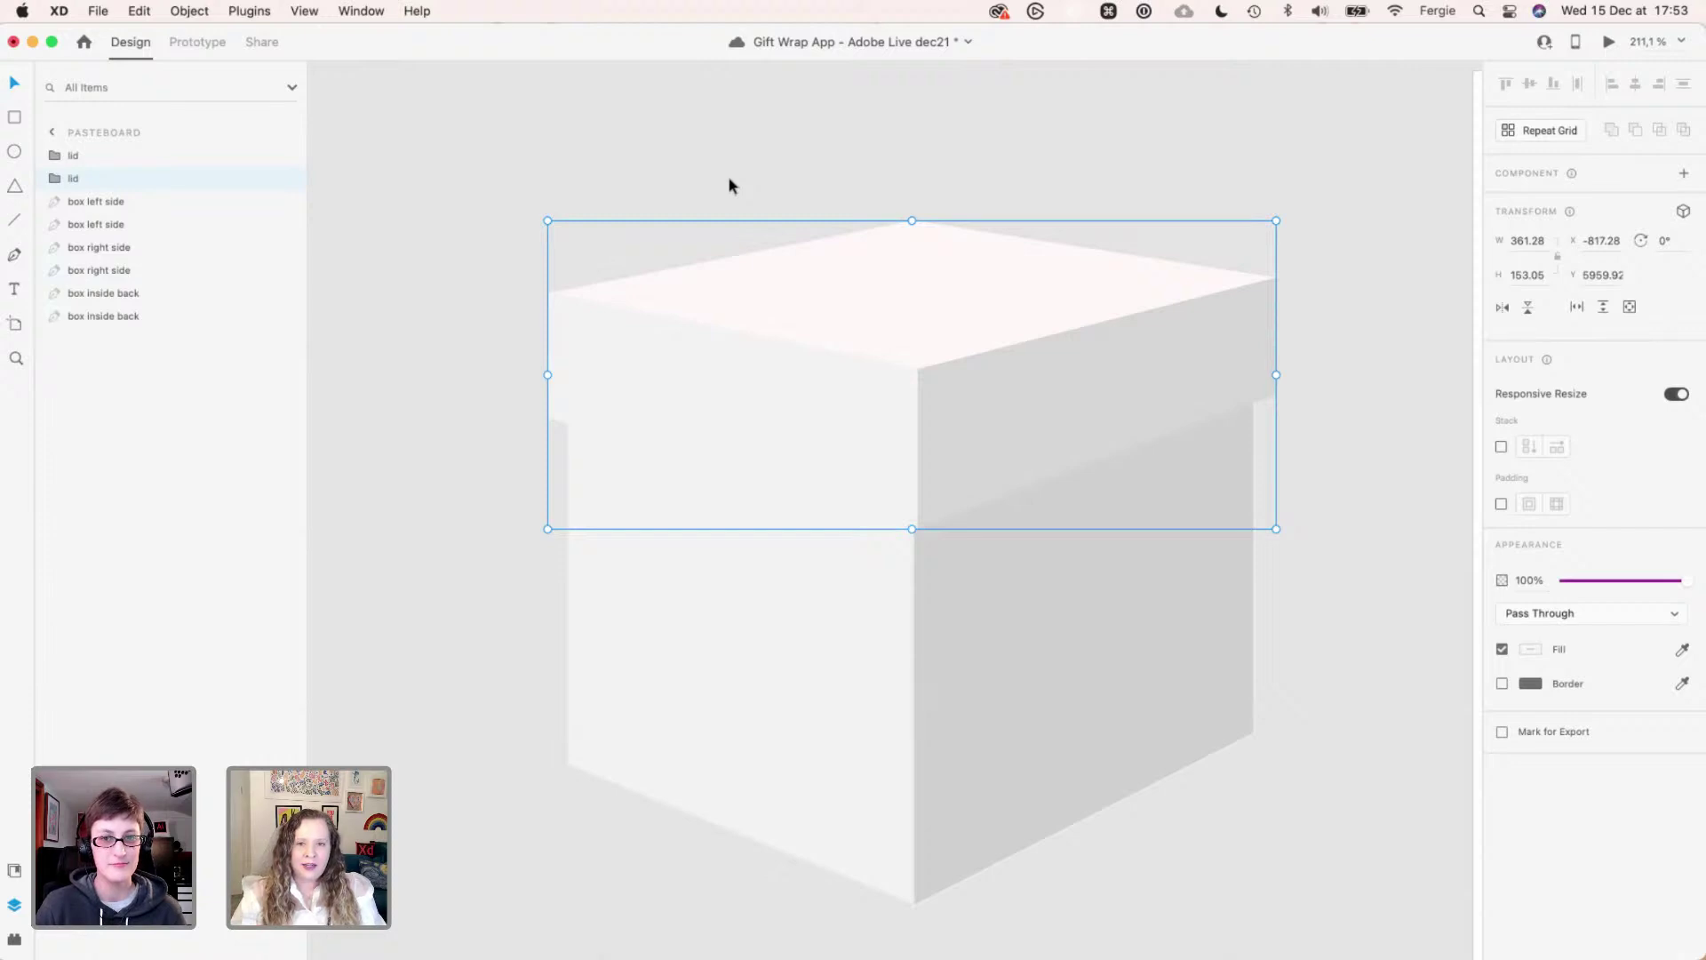
click(970, 190)
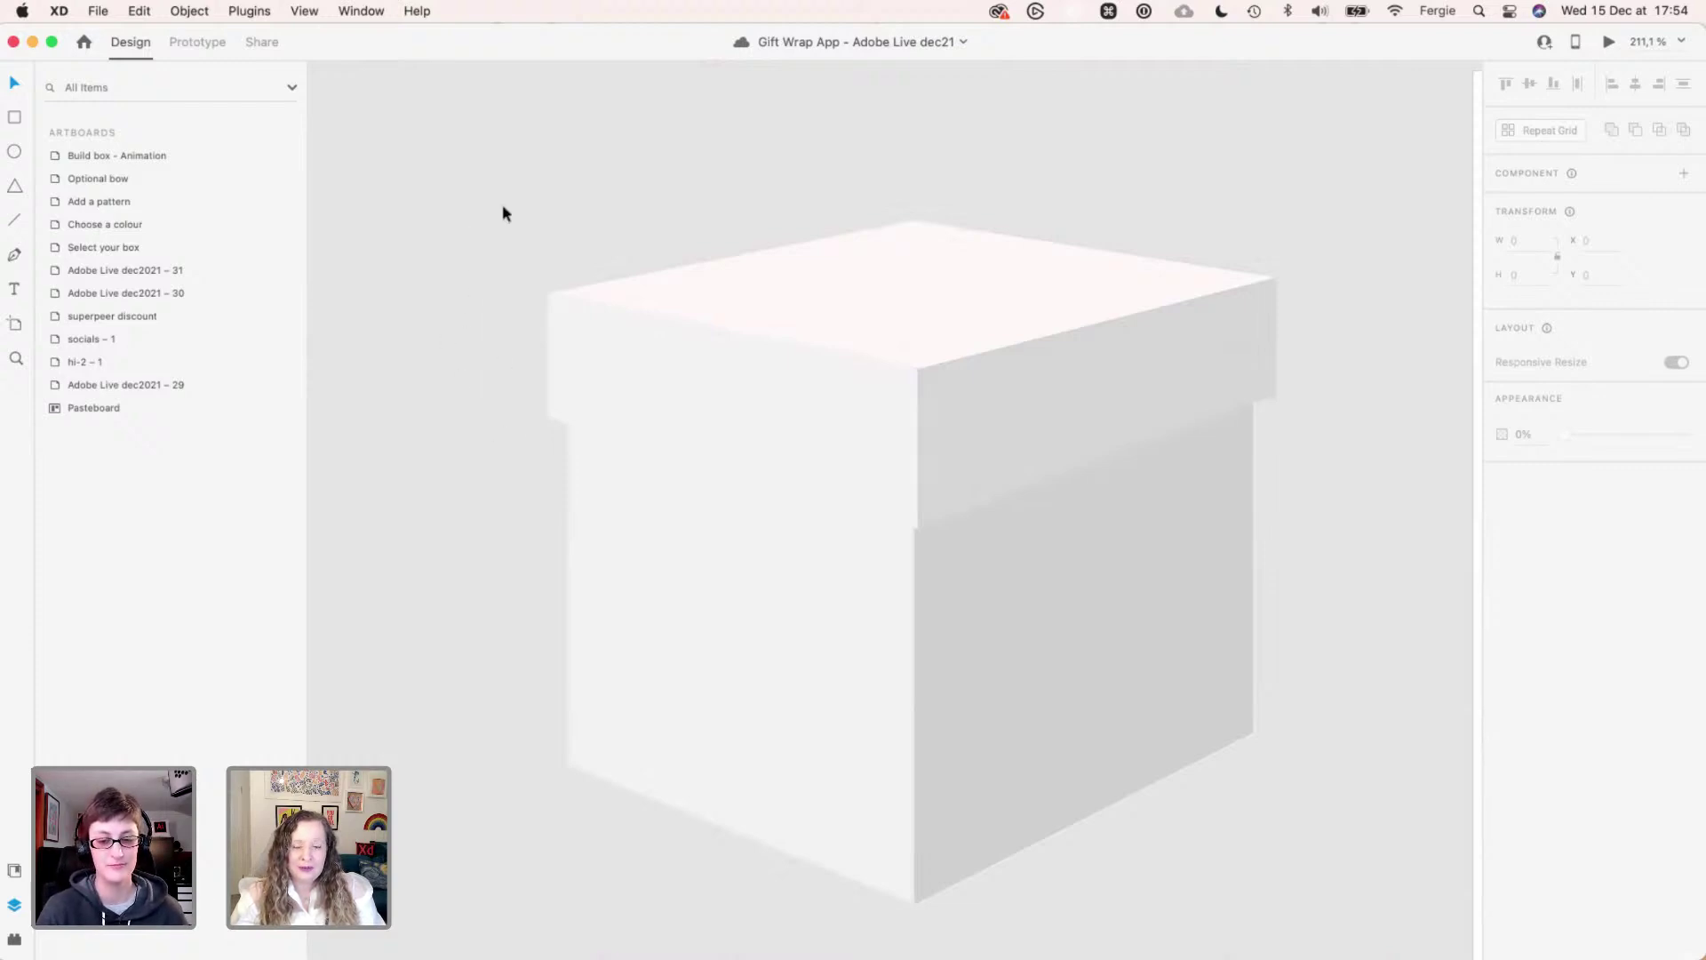
drag(489, 178, 778, 574)
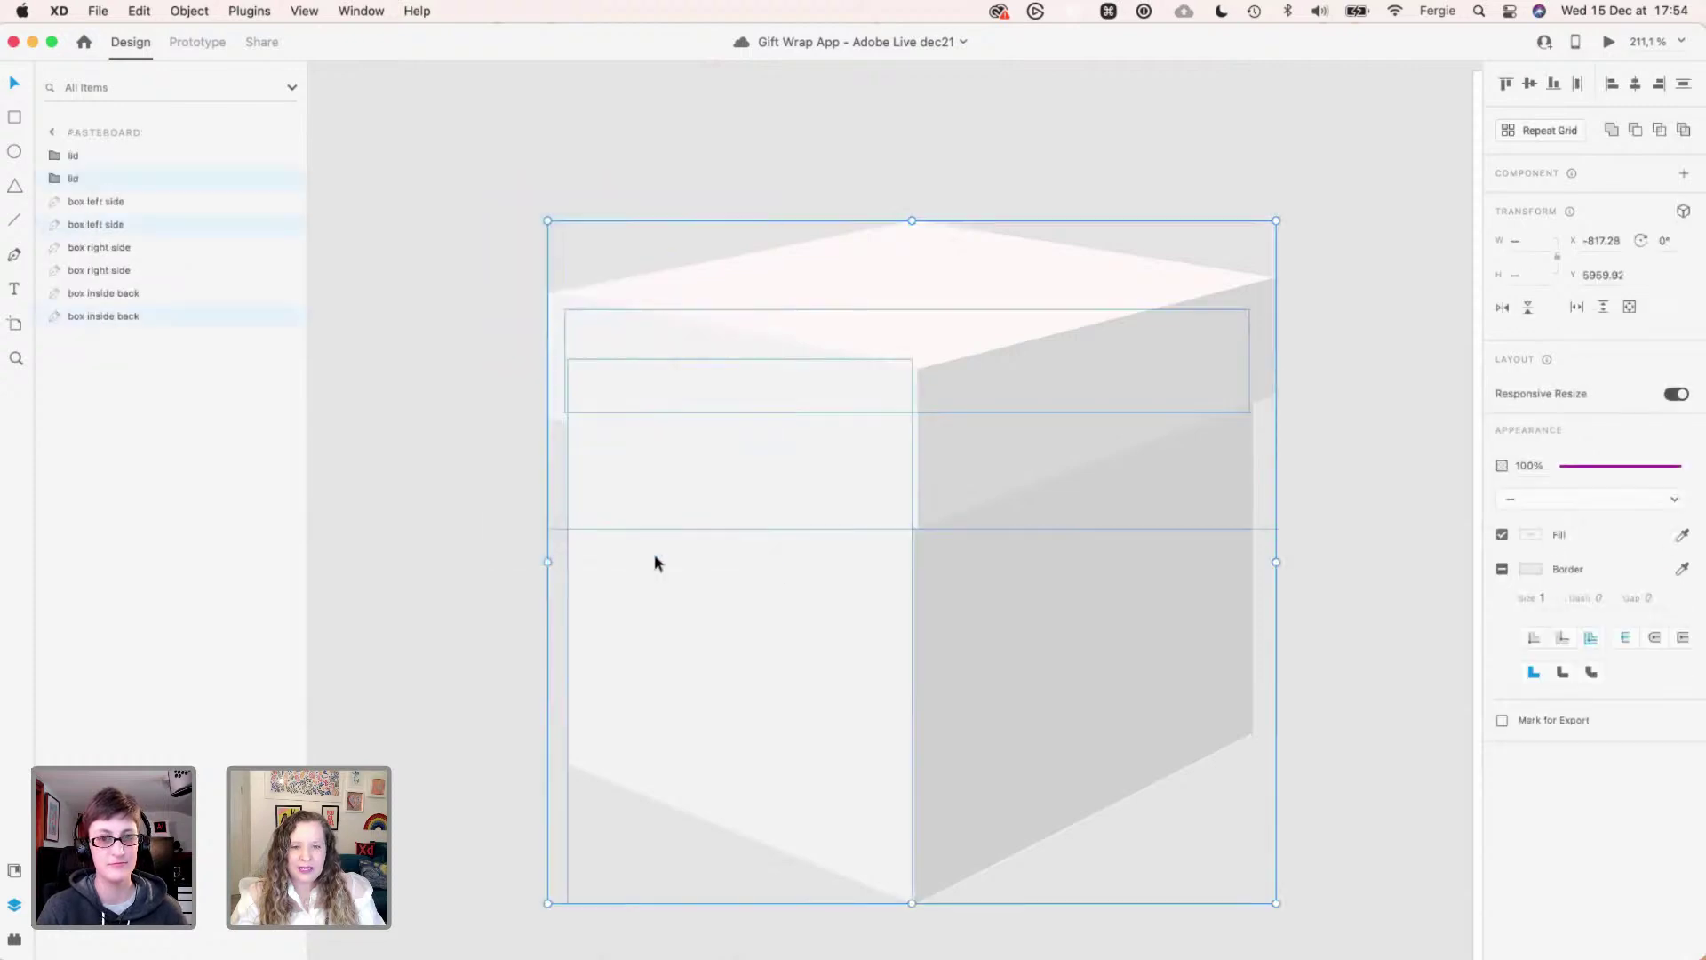
click(470, 504)
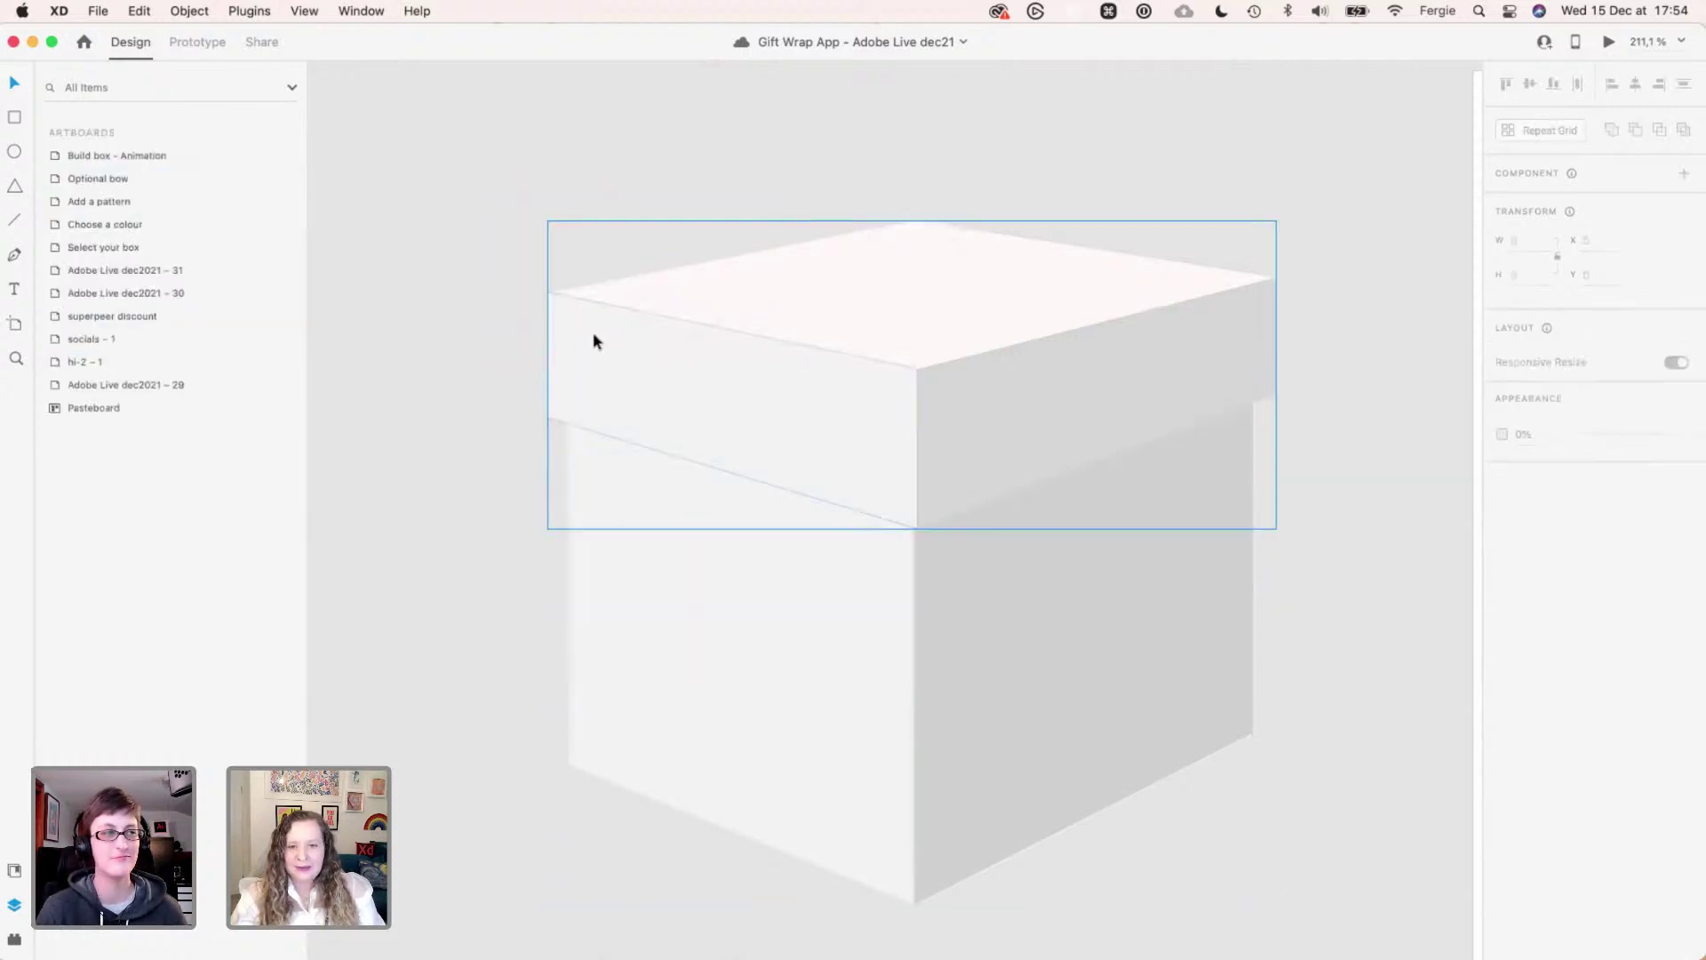
scroll(992, 441, up, 1)
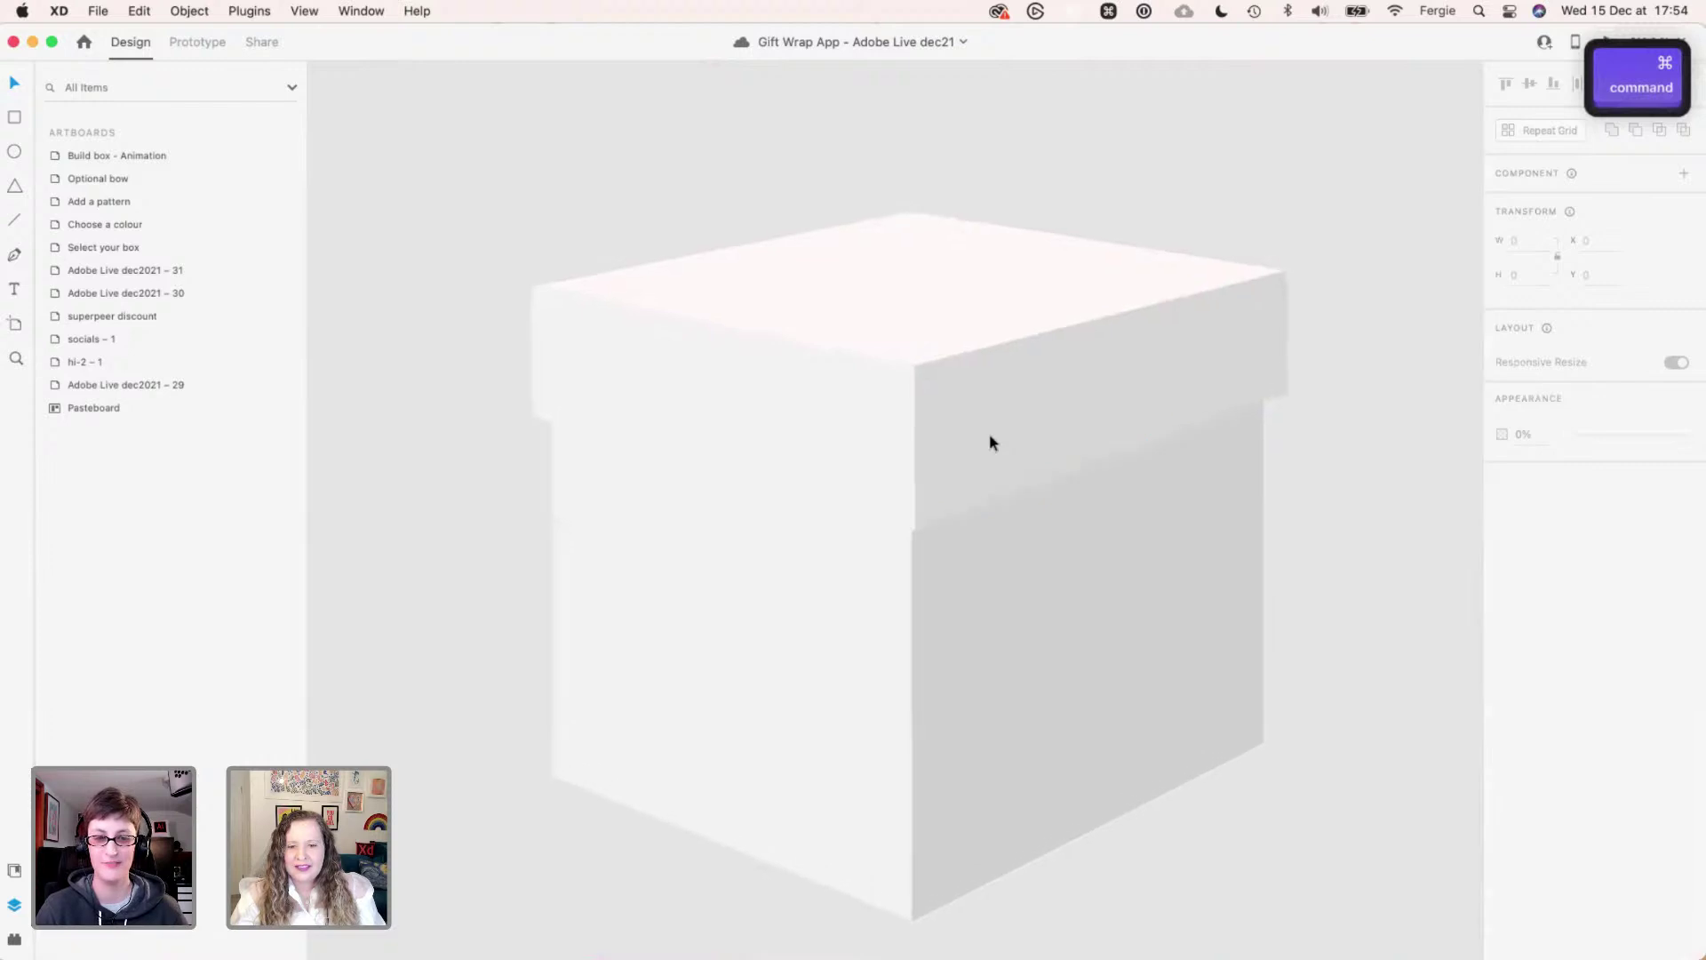
scroll(988, 441, up, 1)
- Lift the original box's whole lid group straight up off the box, to Y 5818.92
super+click(770, 461)
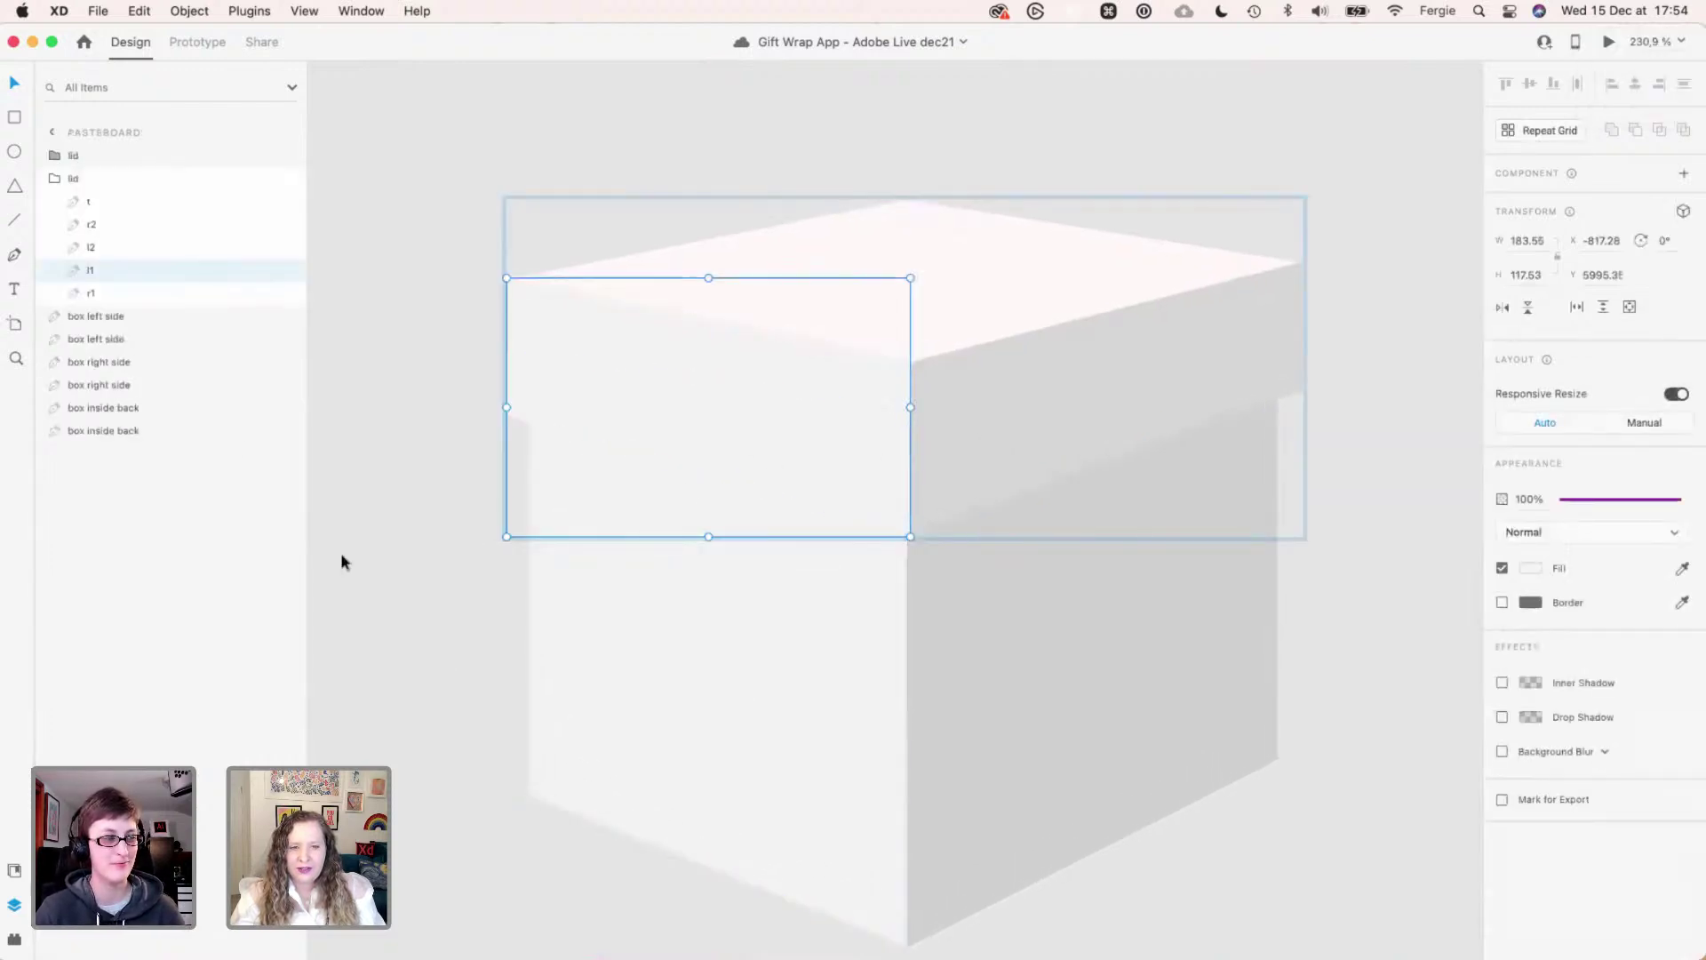
click(66, 180)
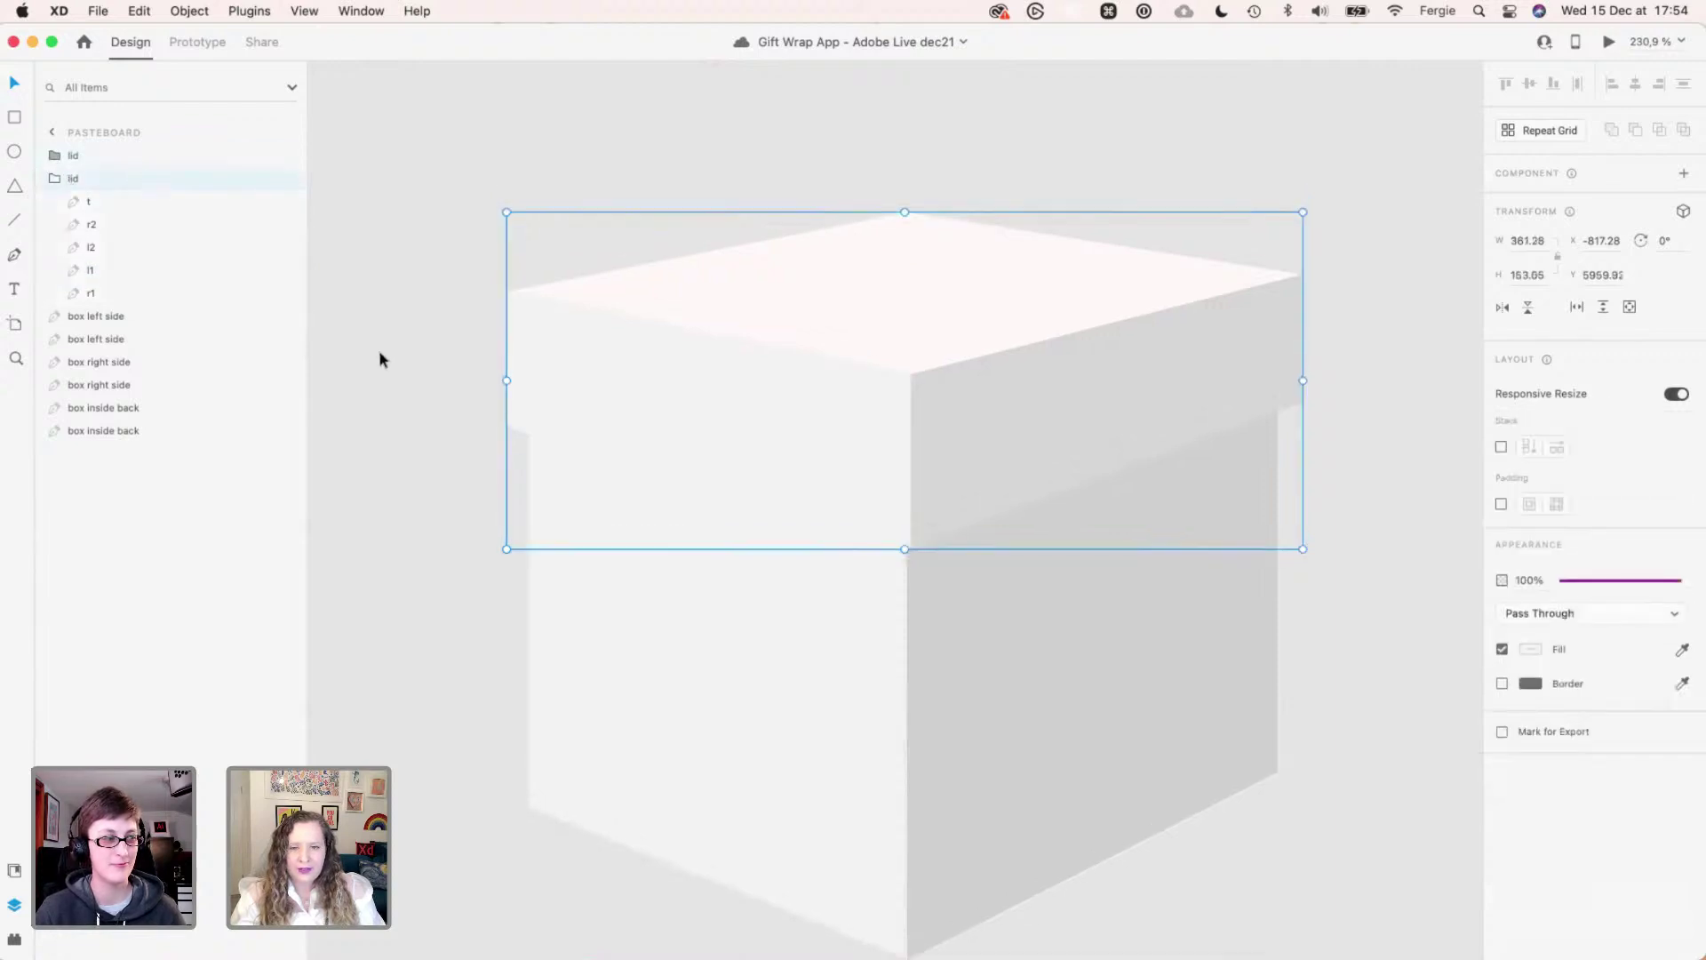
scroll(828, 627, up, 3)
drag(893, 546, 910, 238)
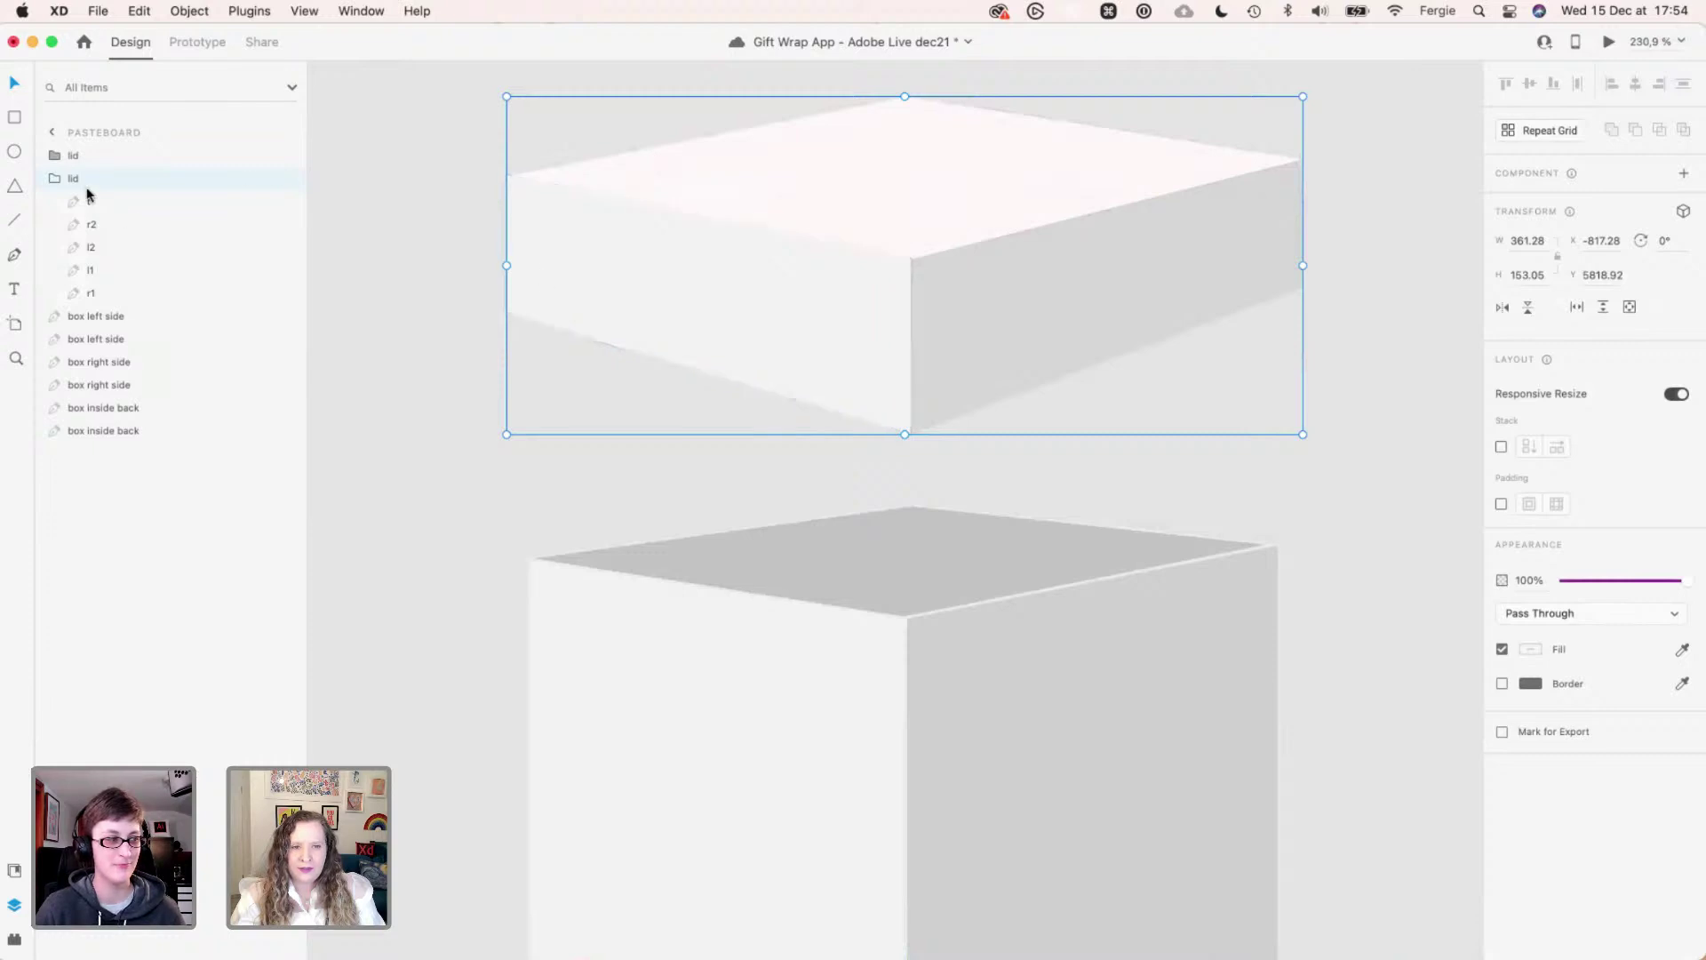
- Hide the lid's top face t, raise the opacity of shape r2 to 79% and move it slightly up and right
click(116, 224)
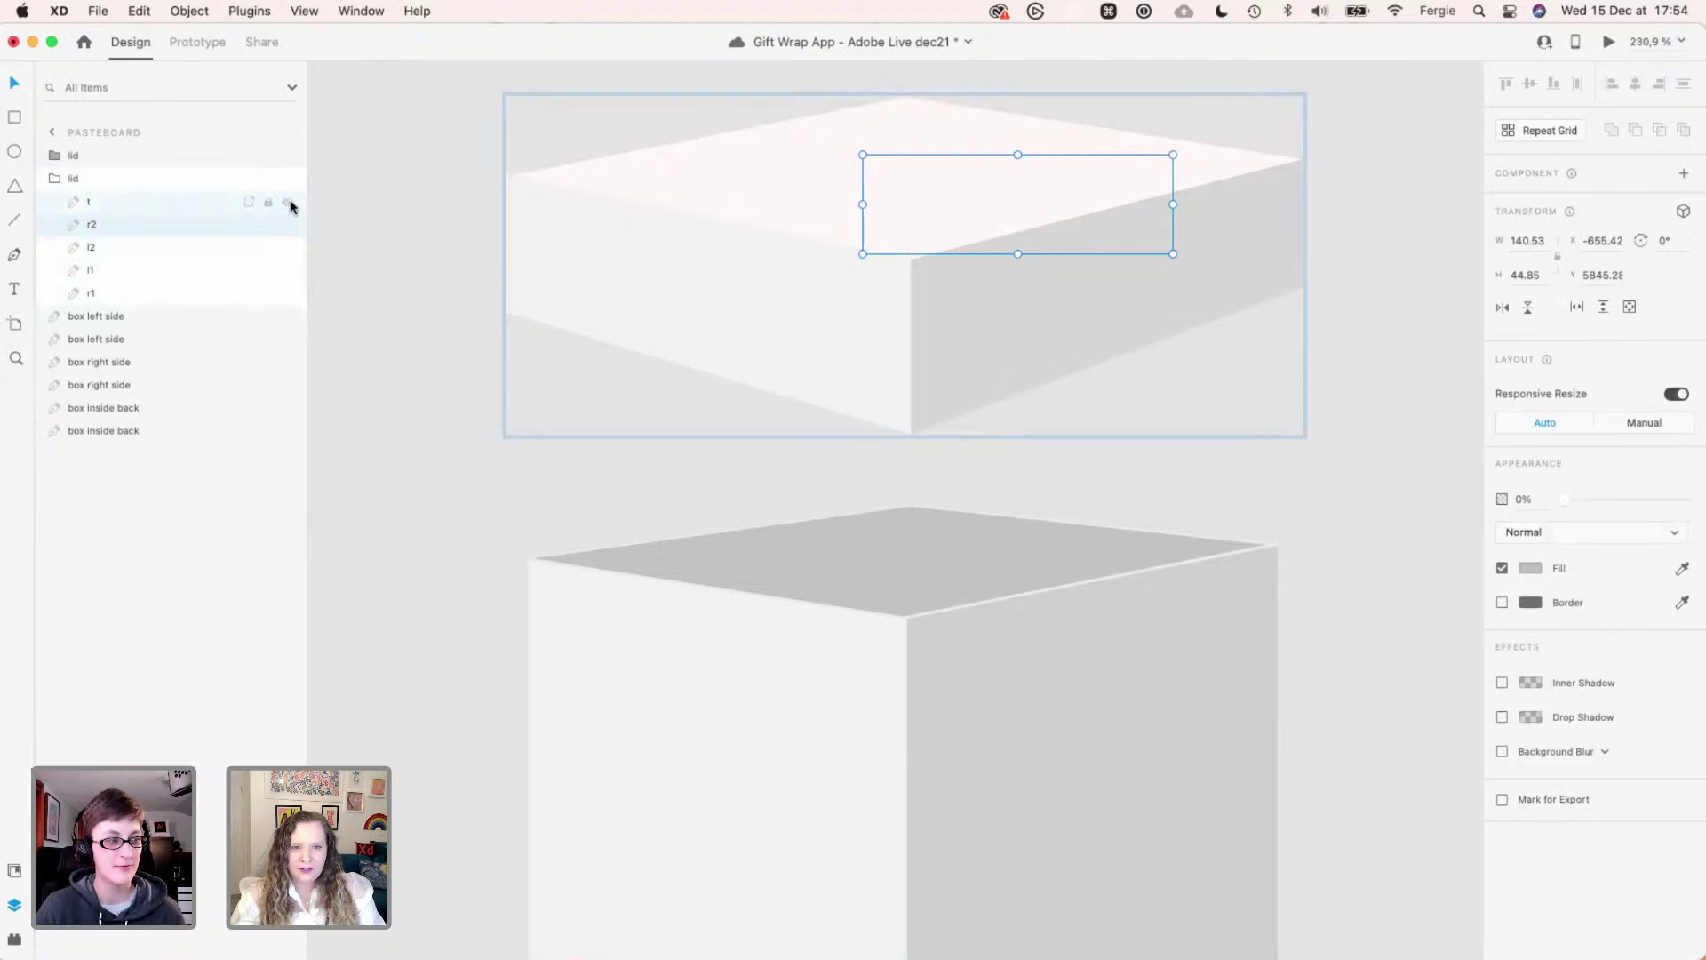
click(289, 202)
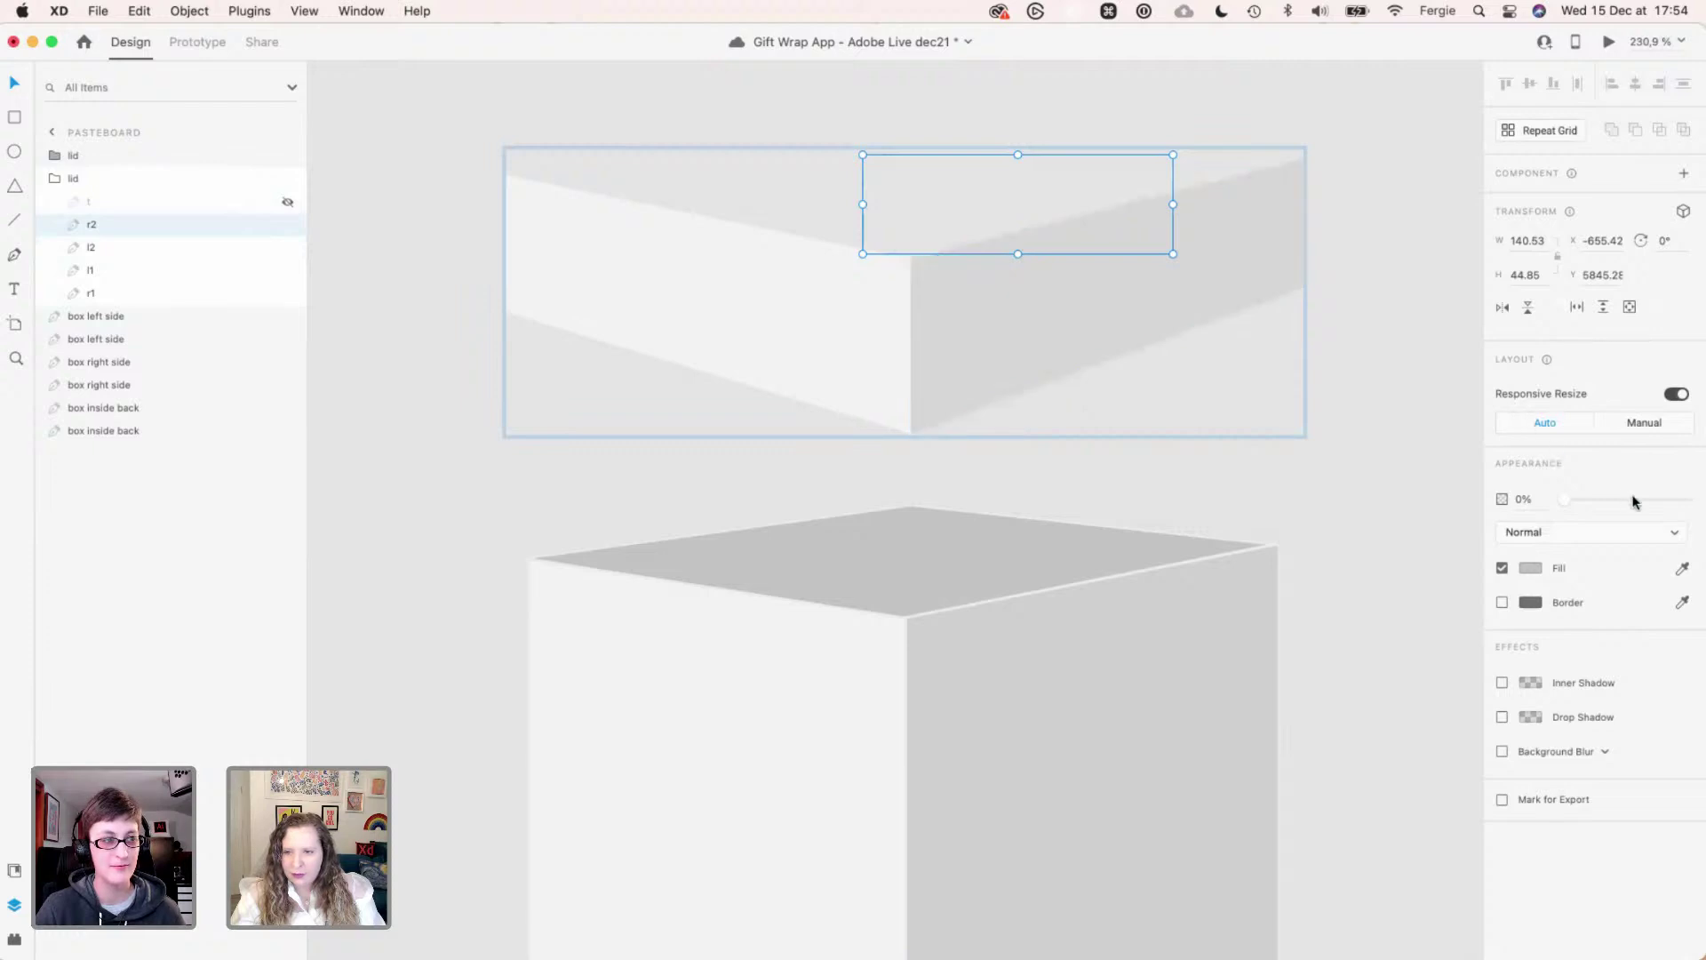
mouse_move(1630, 499)
mouse_down()
mouse_move(1680, 505)
mouse_move(1655, 500)
mouse_up()
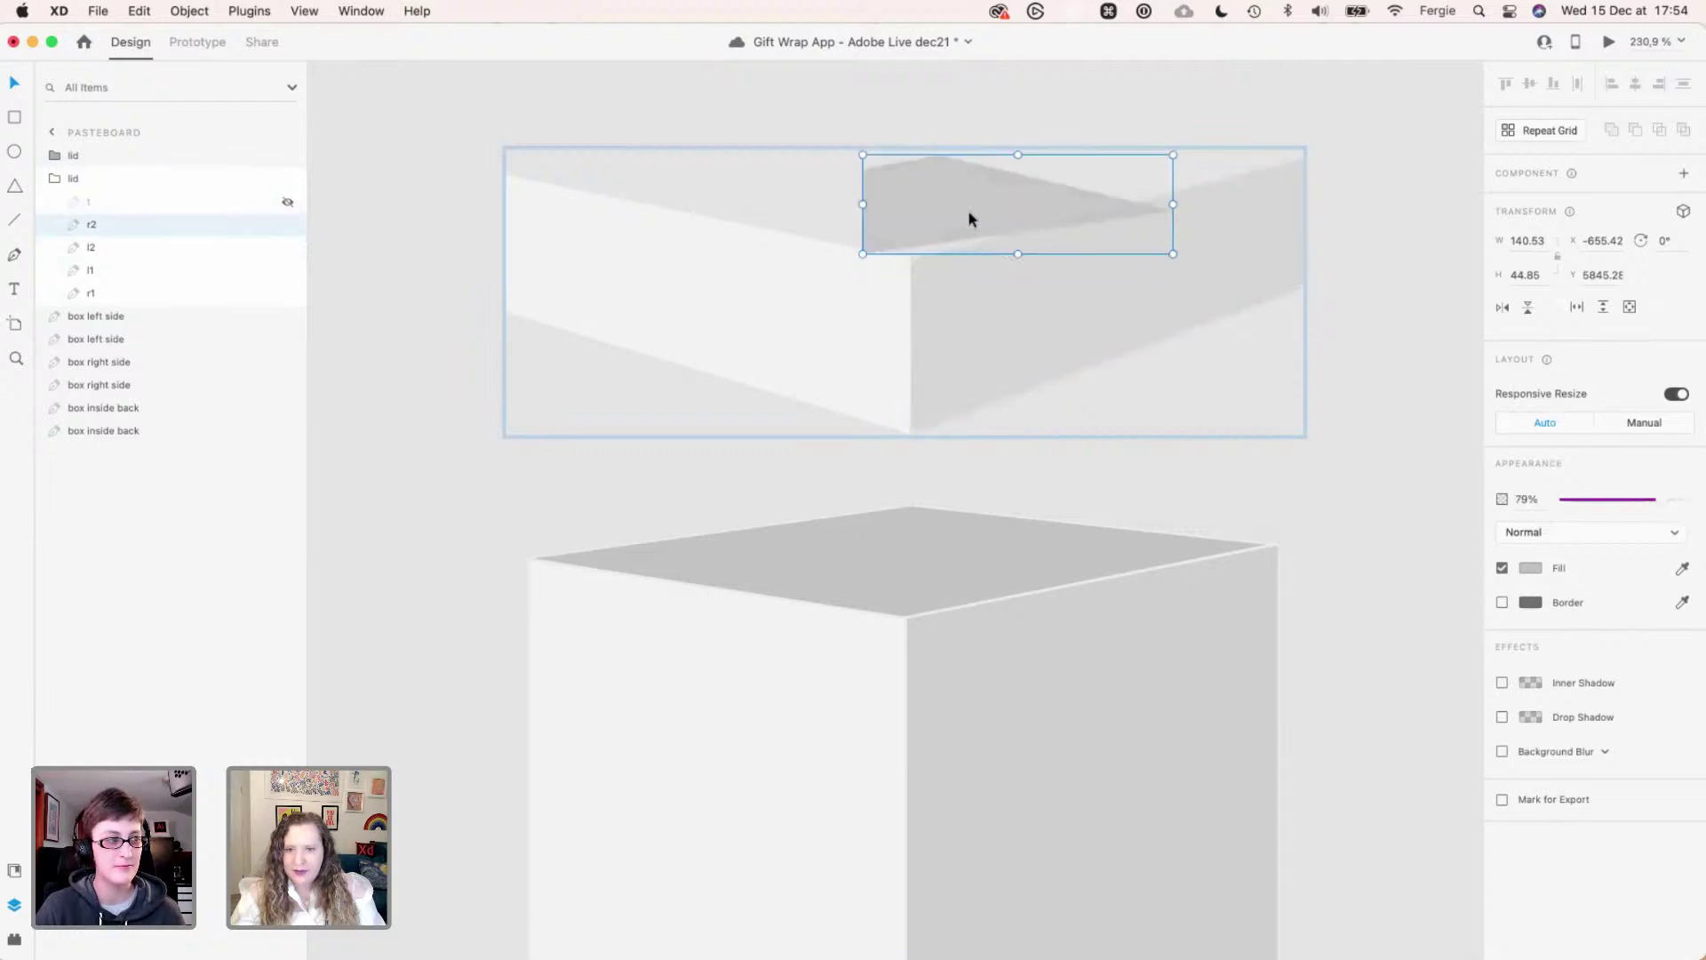
drag(948, 198, 1034, 174)
key(super+z)
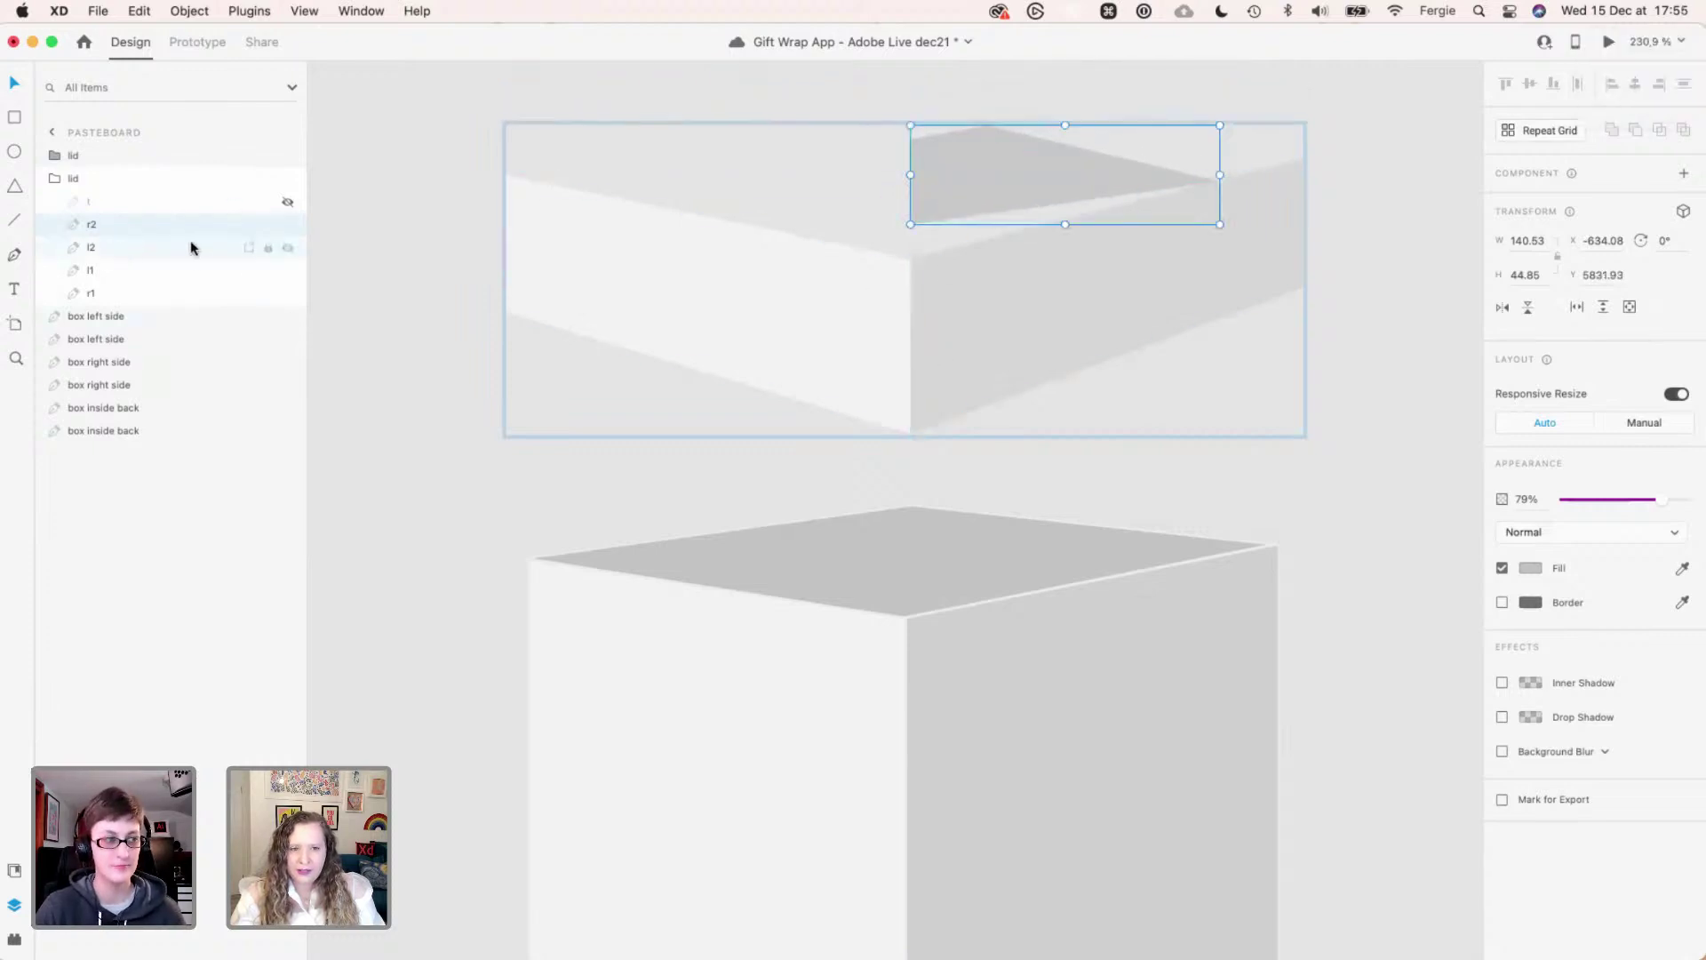
- Delete the spare shapes r2 and l2 from the lid group
click(215, 254)
drag(1556, 500, 1658, 499)
shift+click(926, 195)
key(BackSpace)
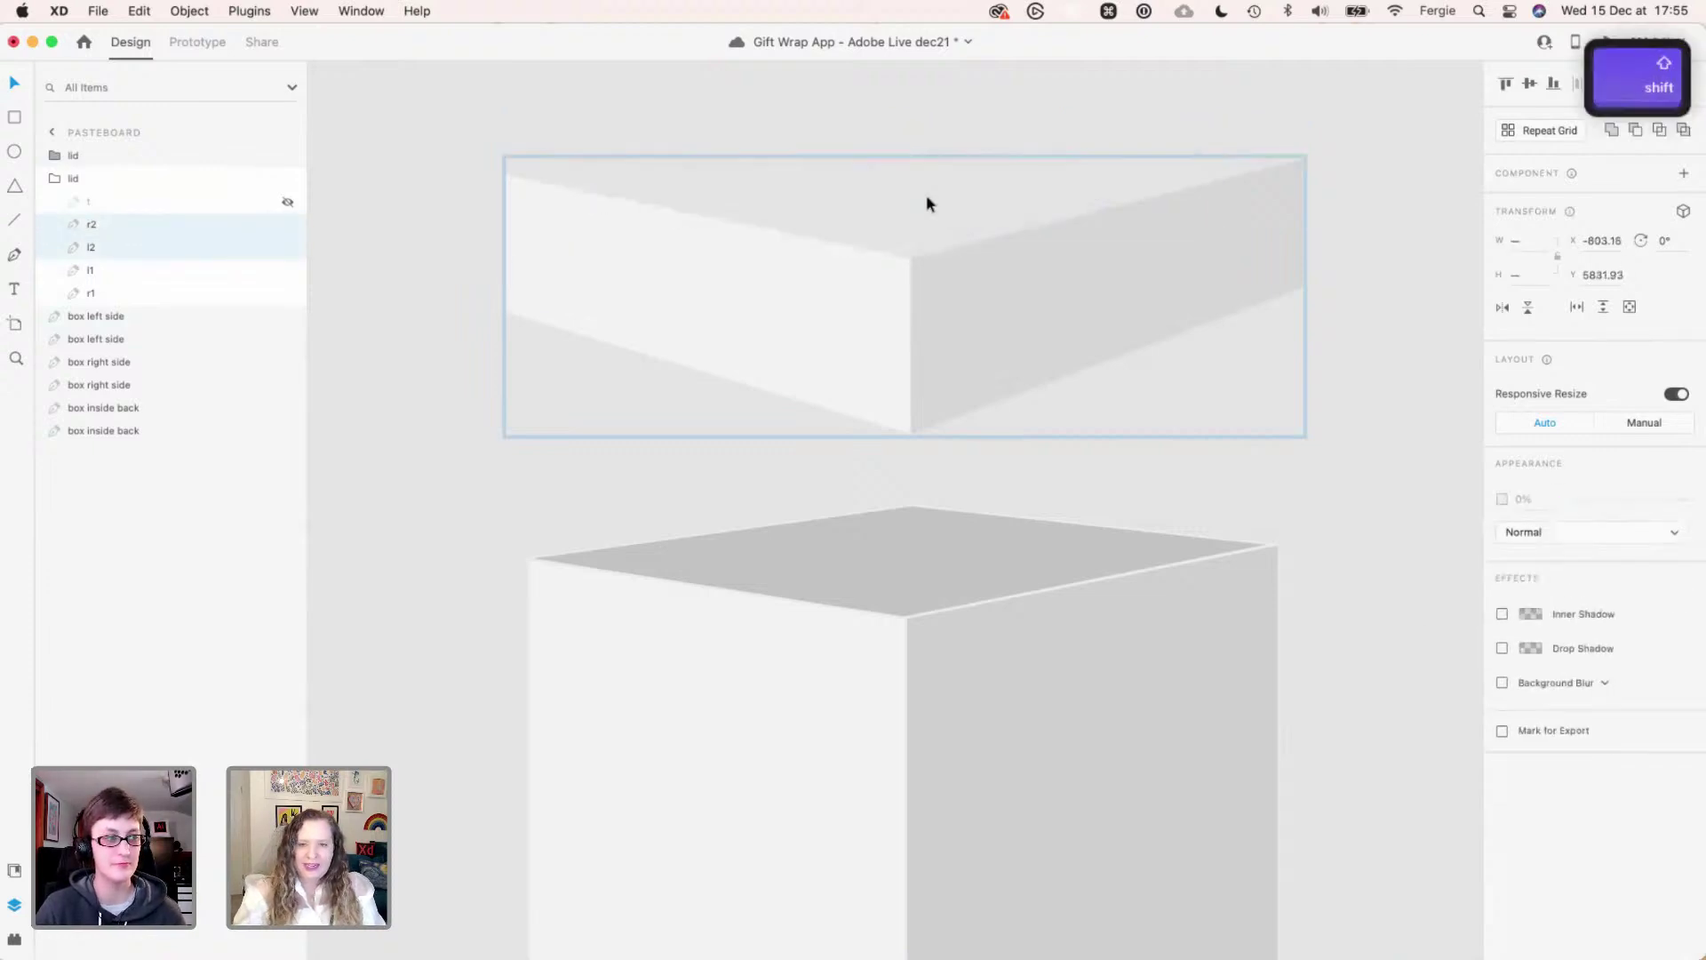
- Try adding an anchor point on the inner vertical edge of the lid's left face l1, and remove it
click(175, 224)
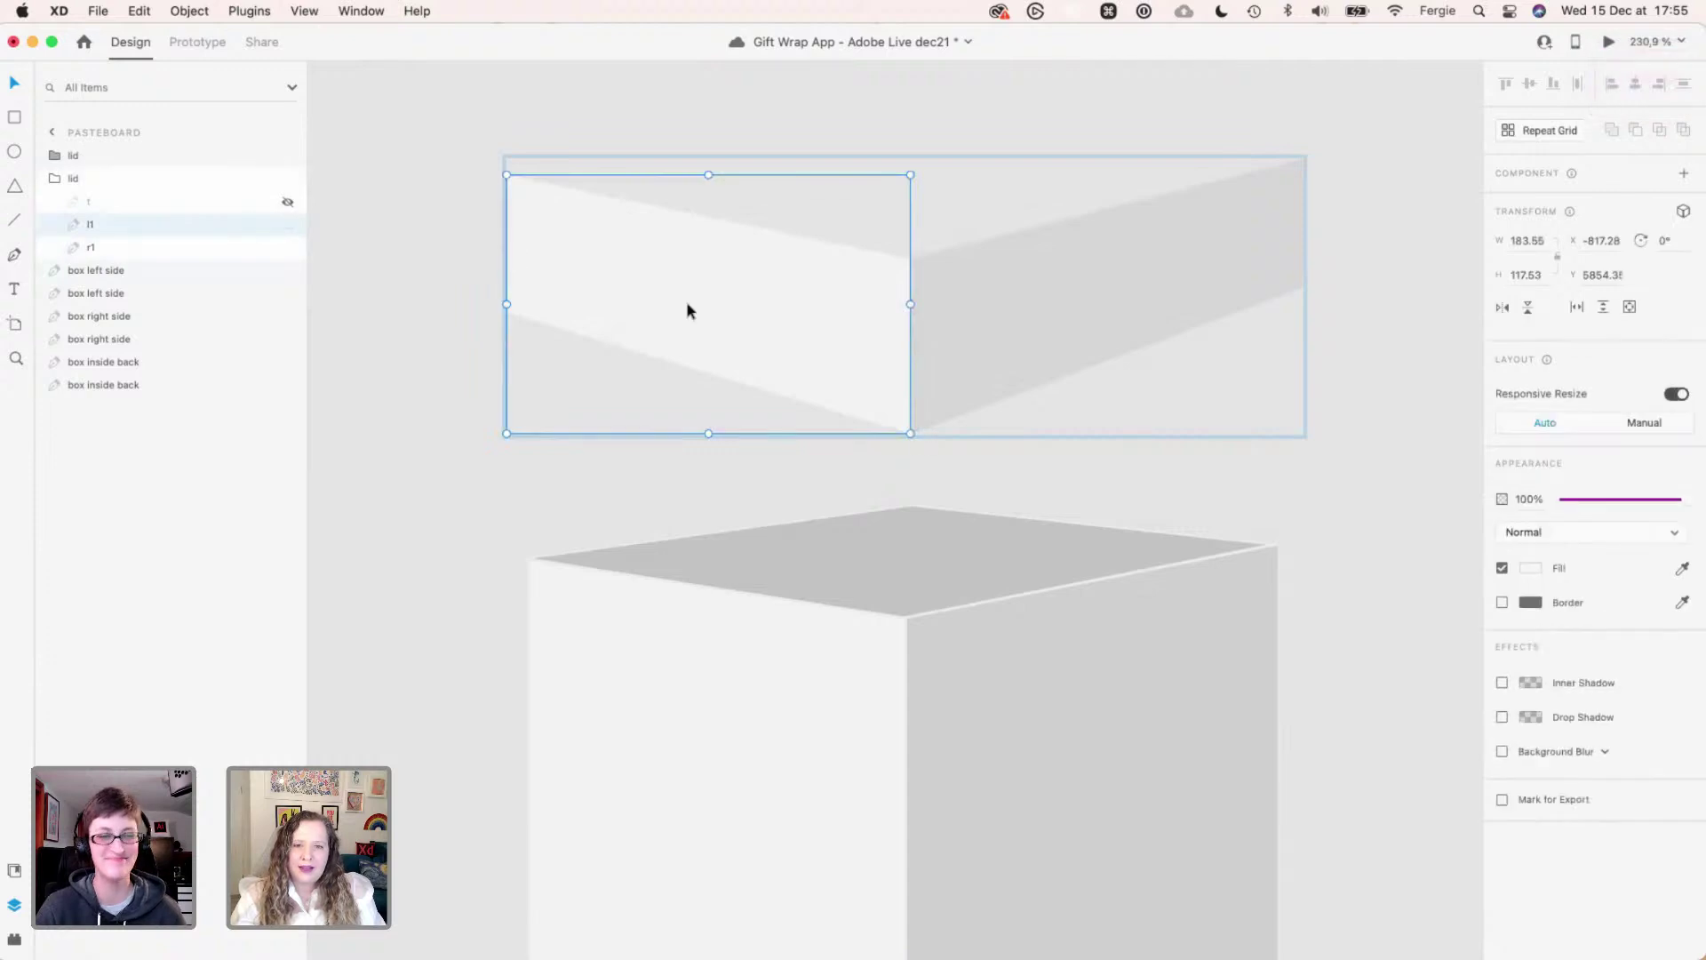
scroll(692, 308, up, 2)
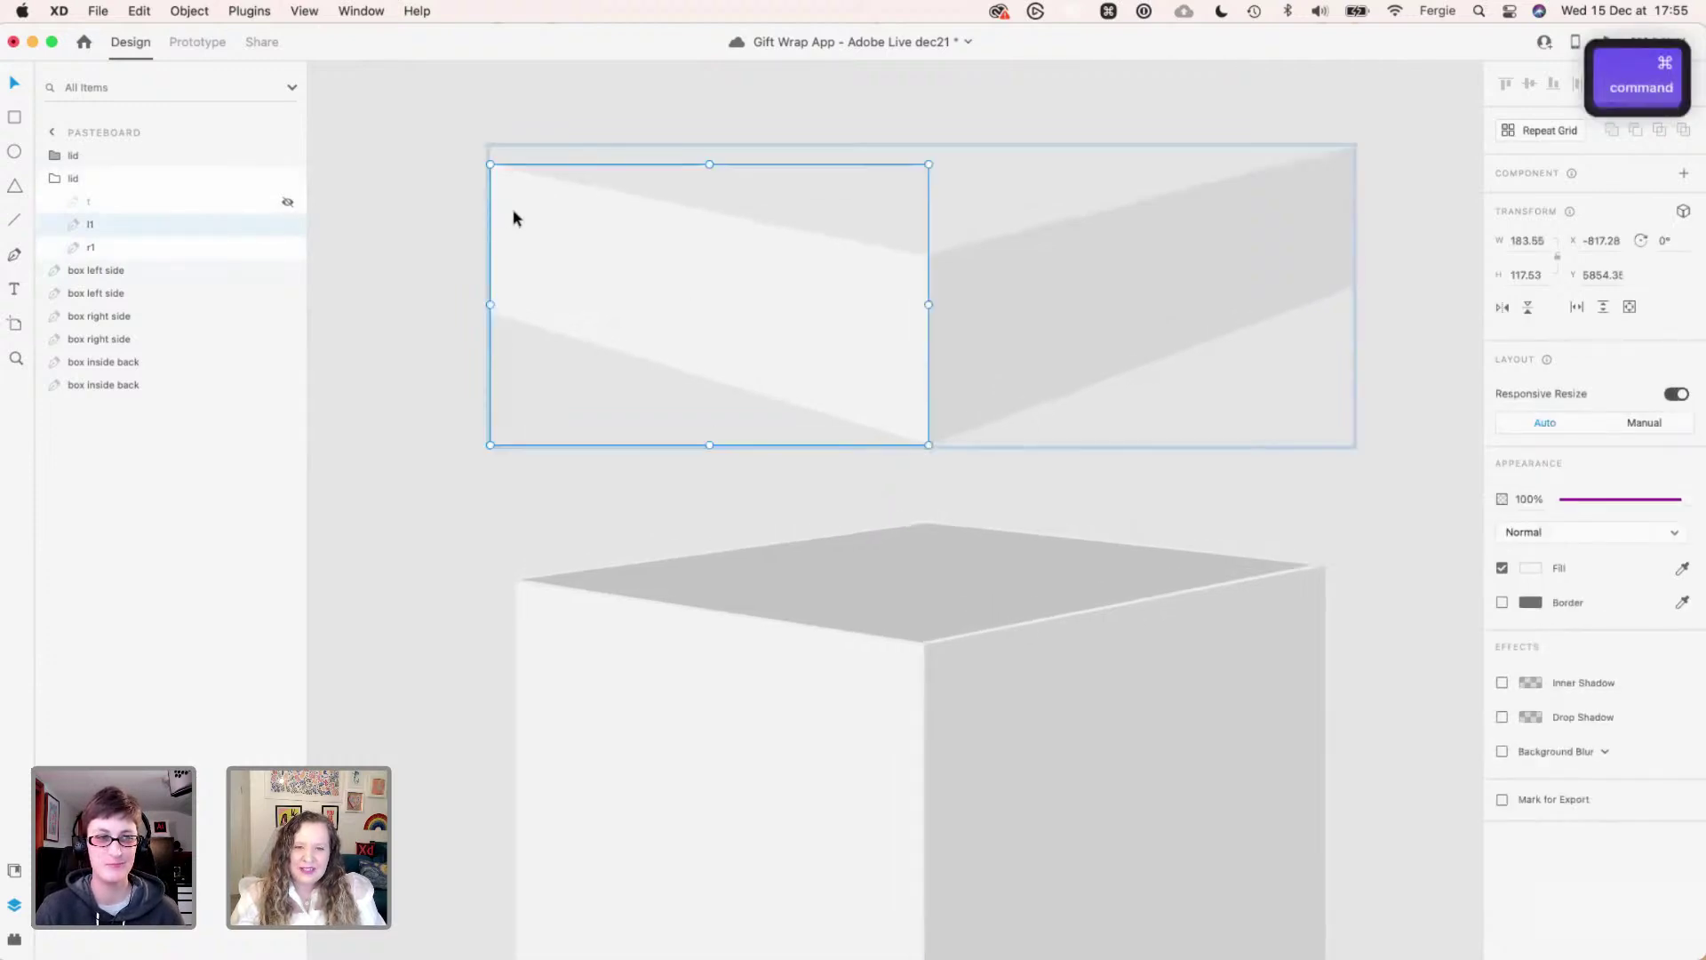
double_click(579, 240)
click(492, 163)
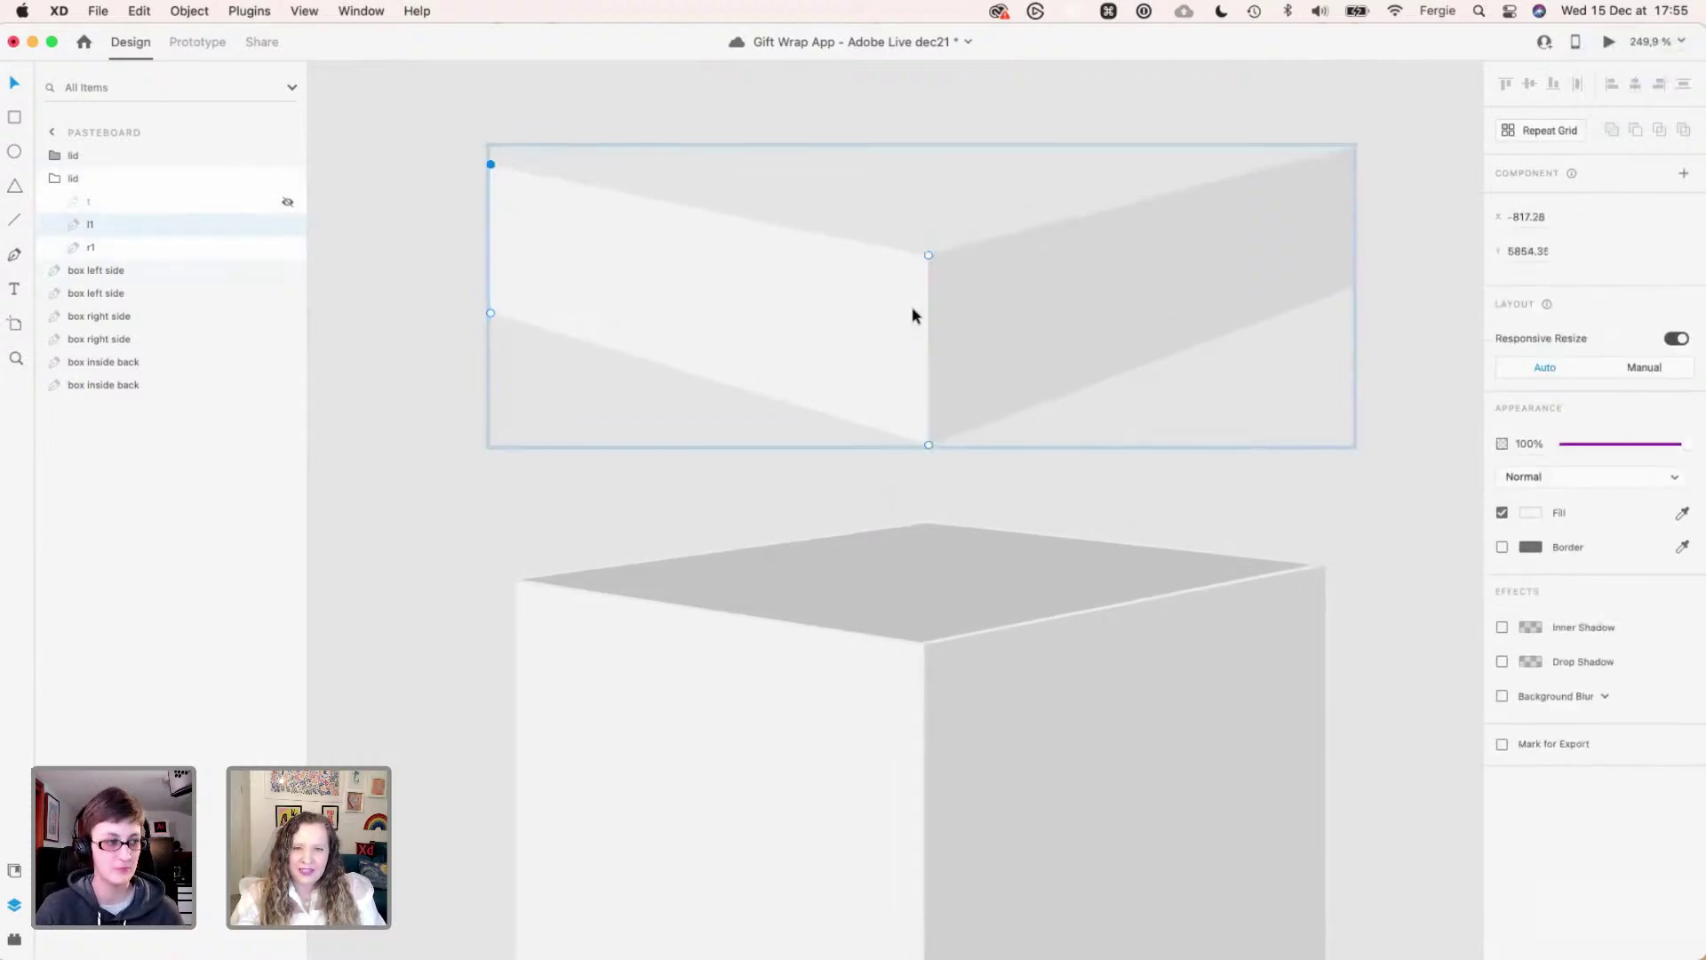
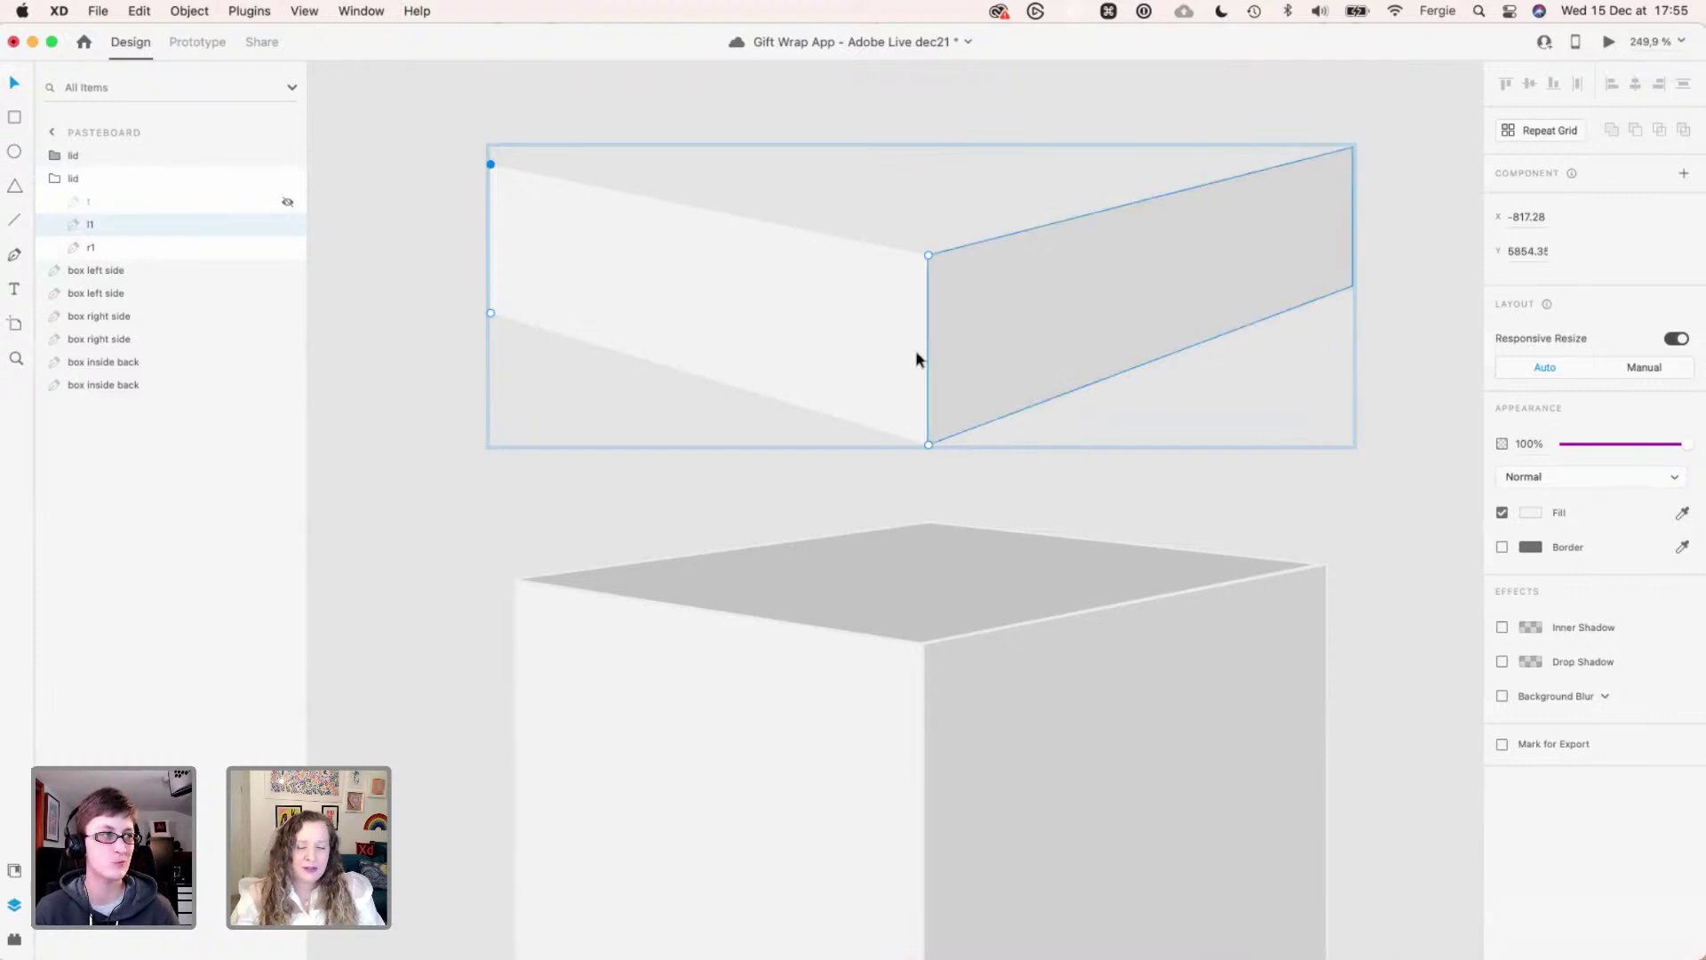
click(937, 377)
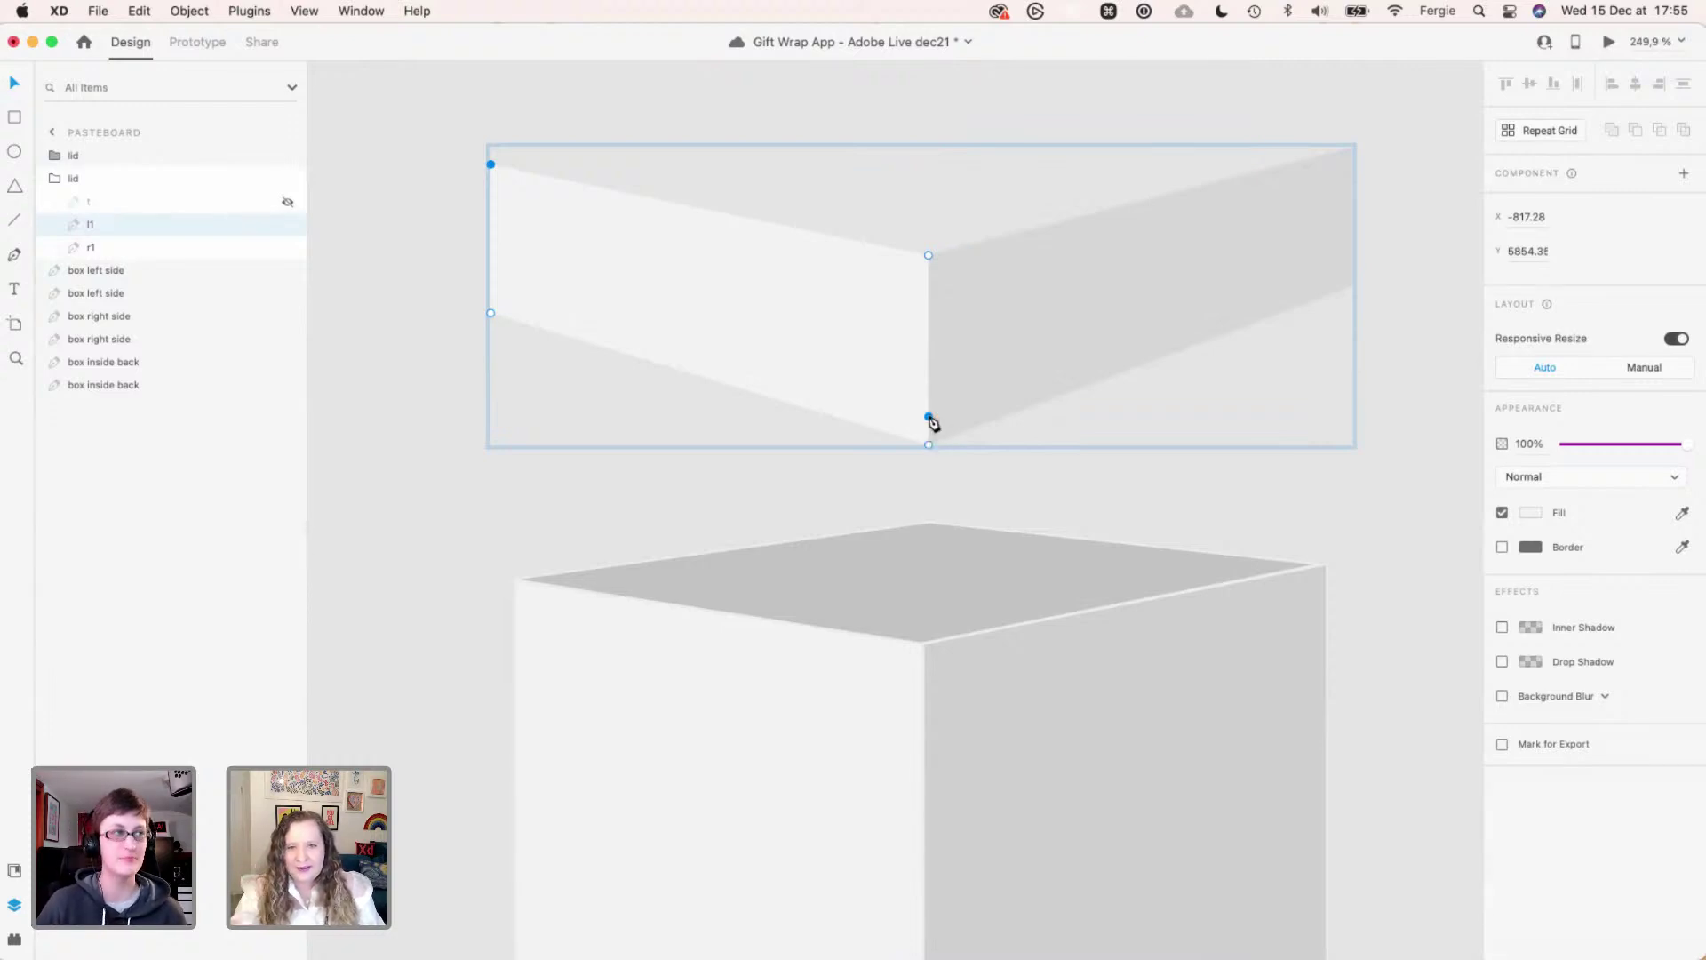
key(Delete)
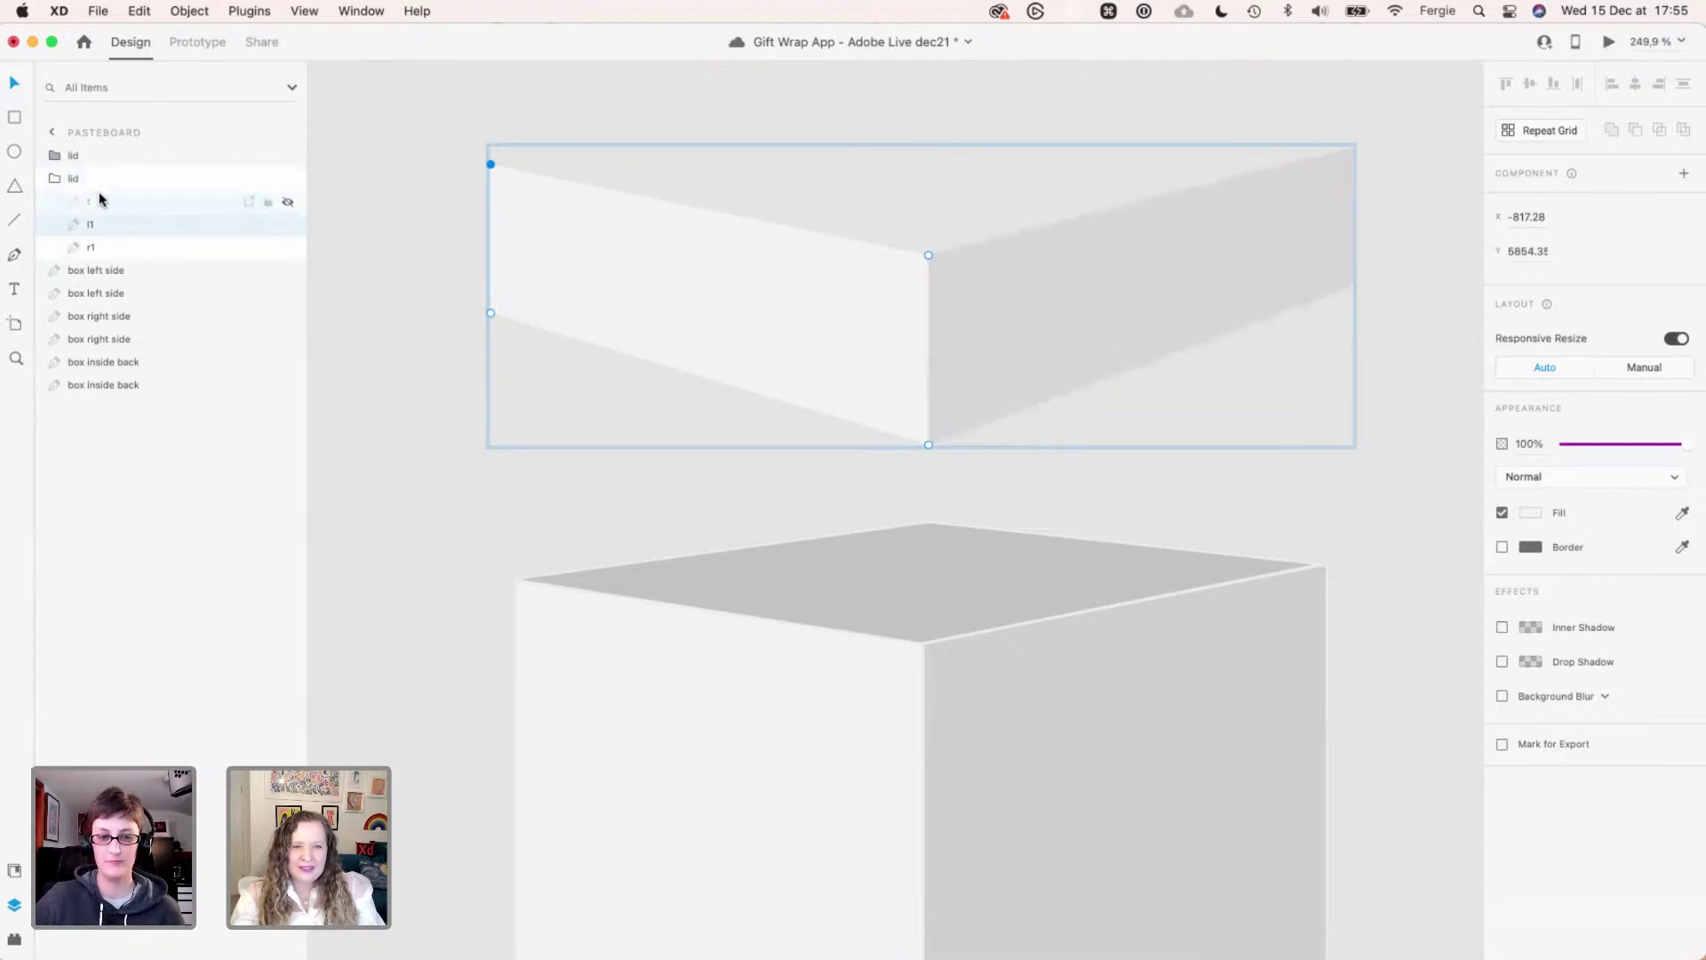
- Show the lid's top face t again and select the whole lid group
click(287, 203)
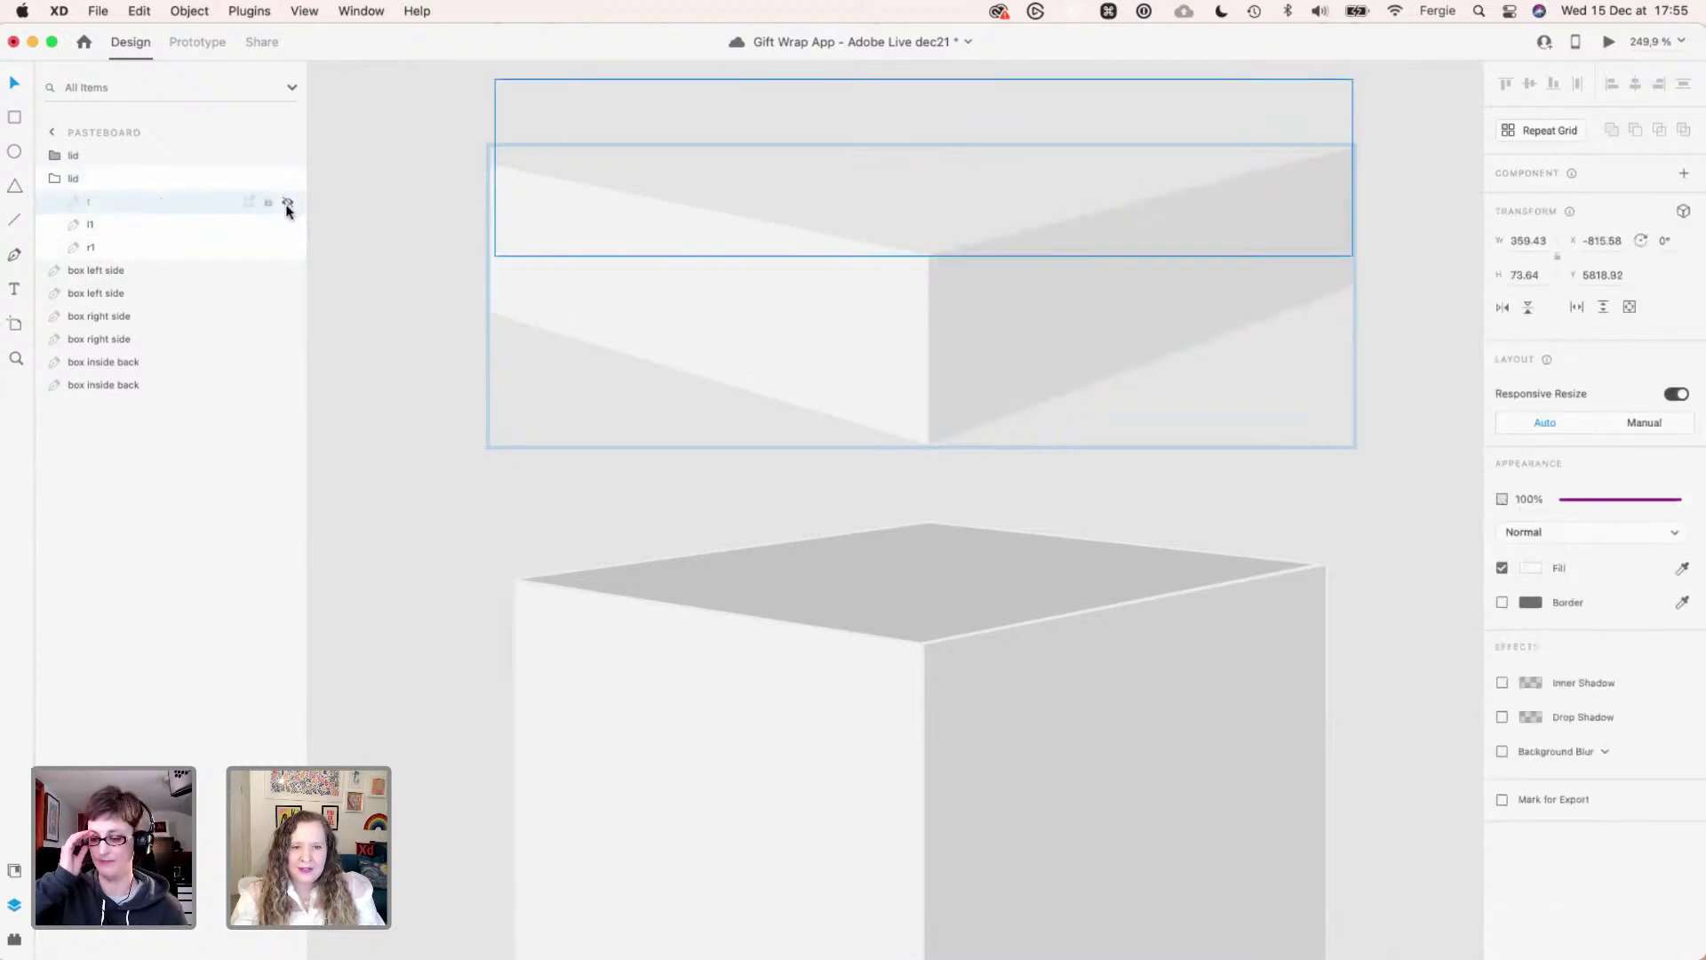
click(287, 204)
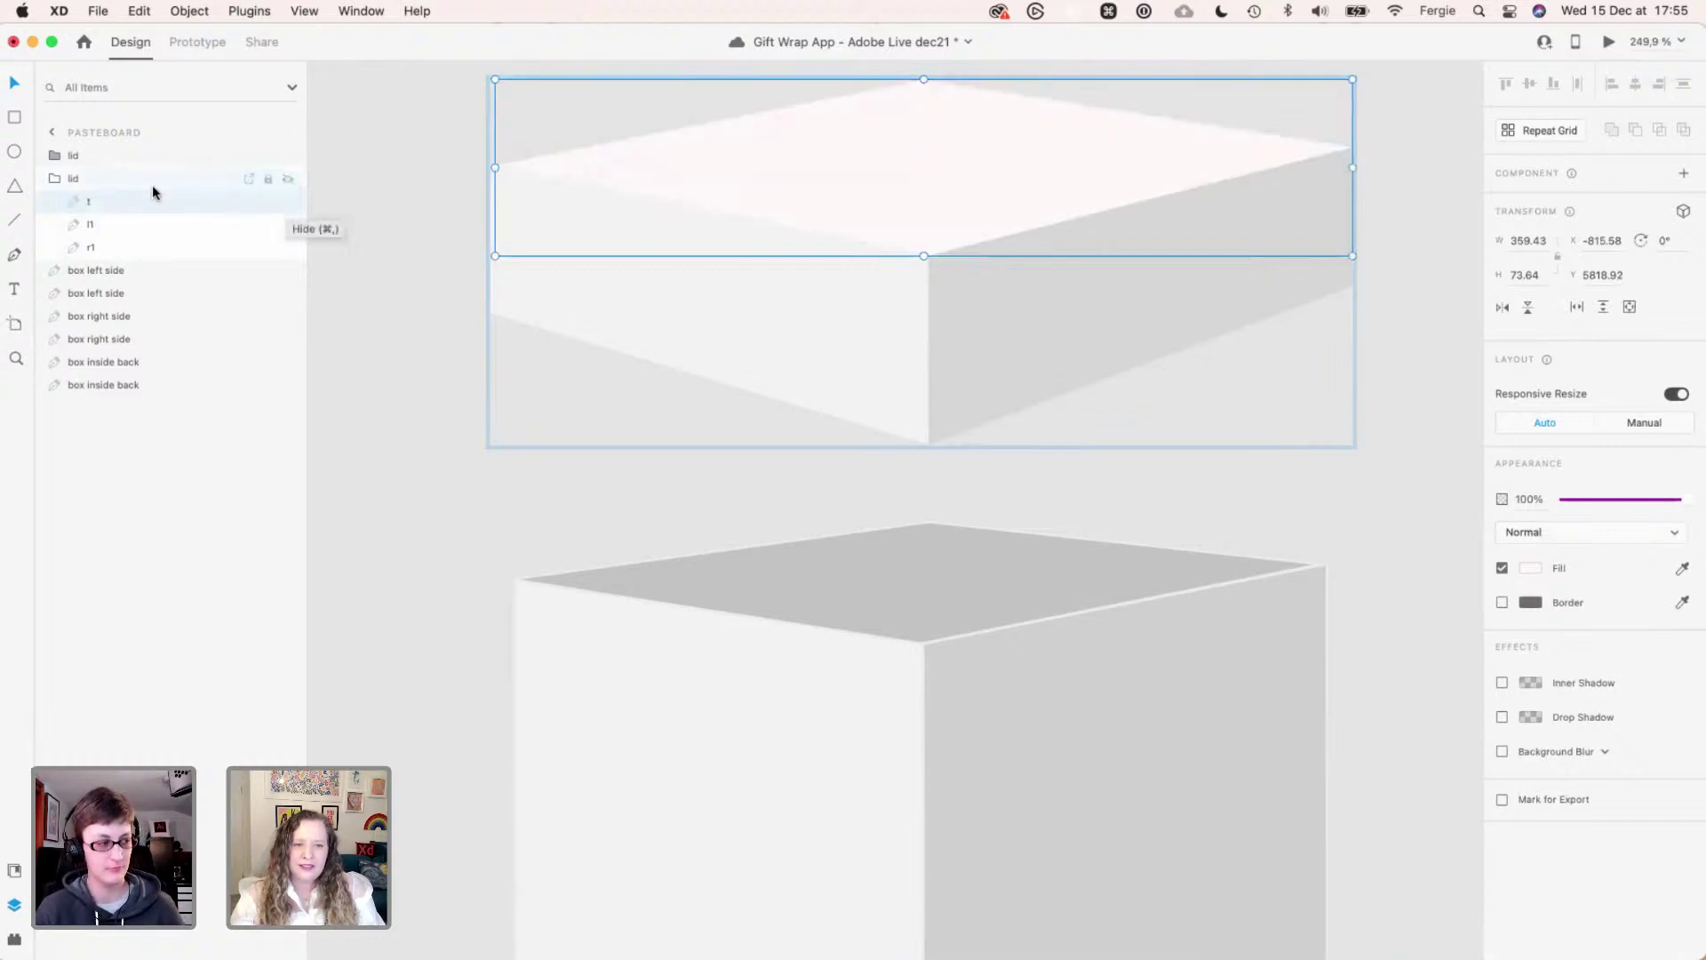
click(82, 181)
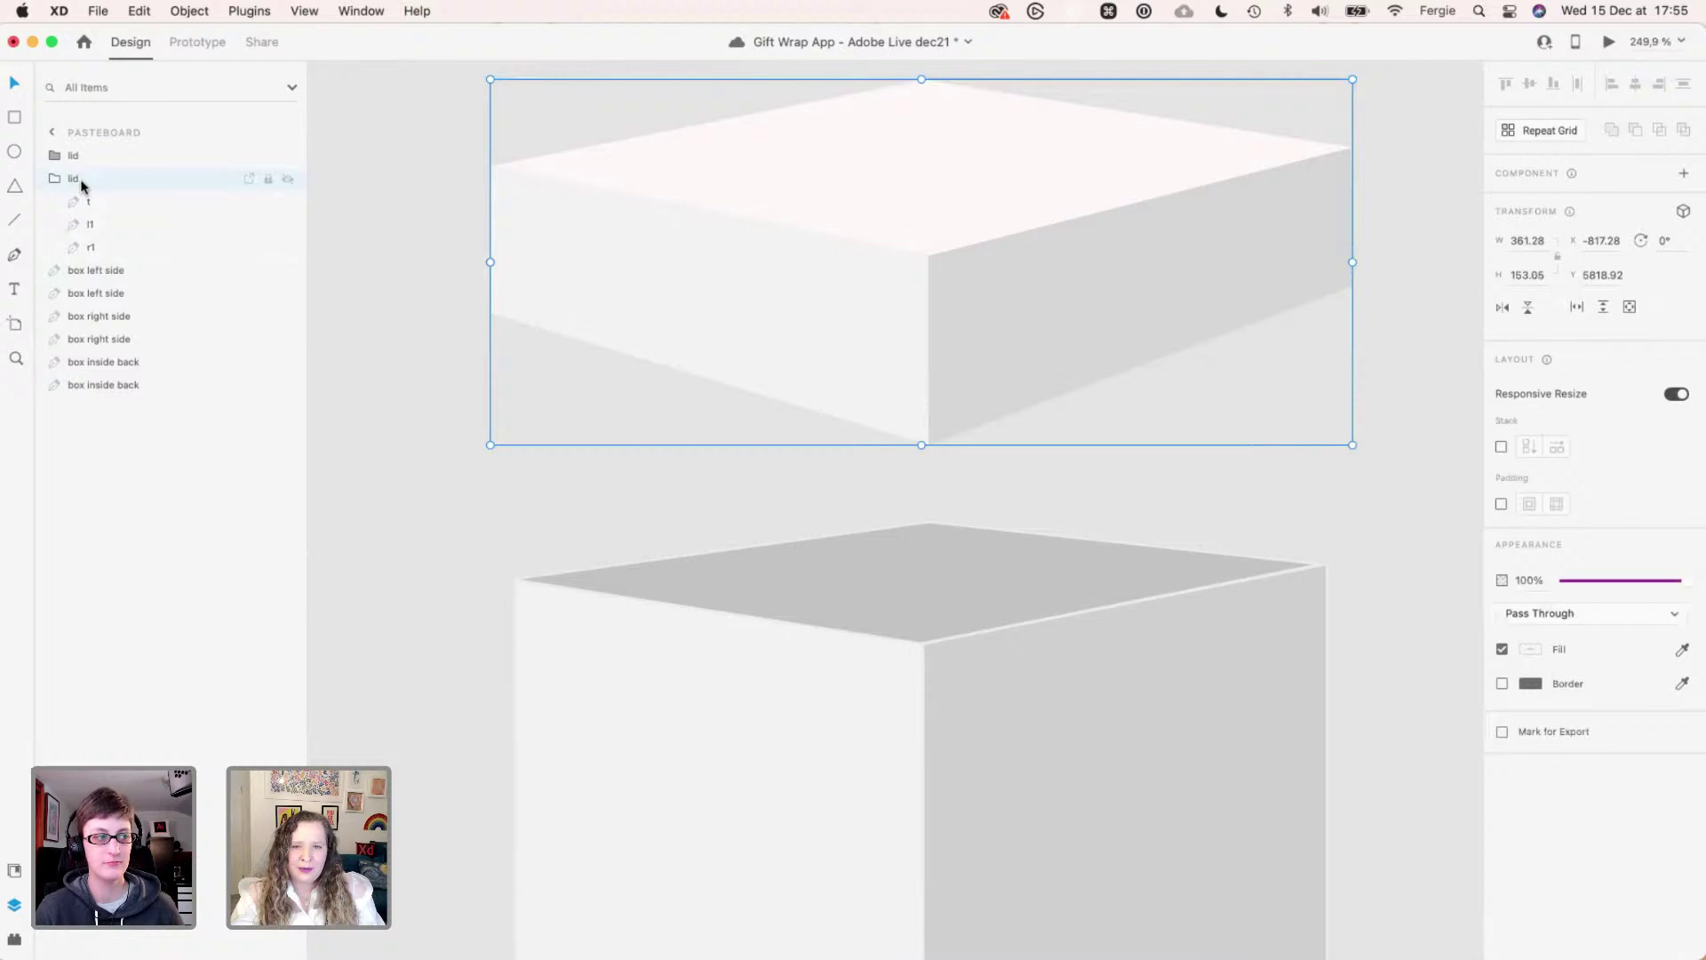
- Examine which layers form the open box's left side, right side and inside back by selecting each shape
scroll(373, 478, down, 3)
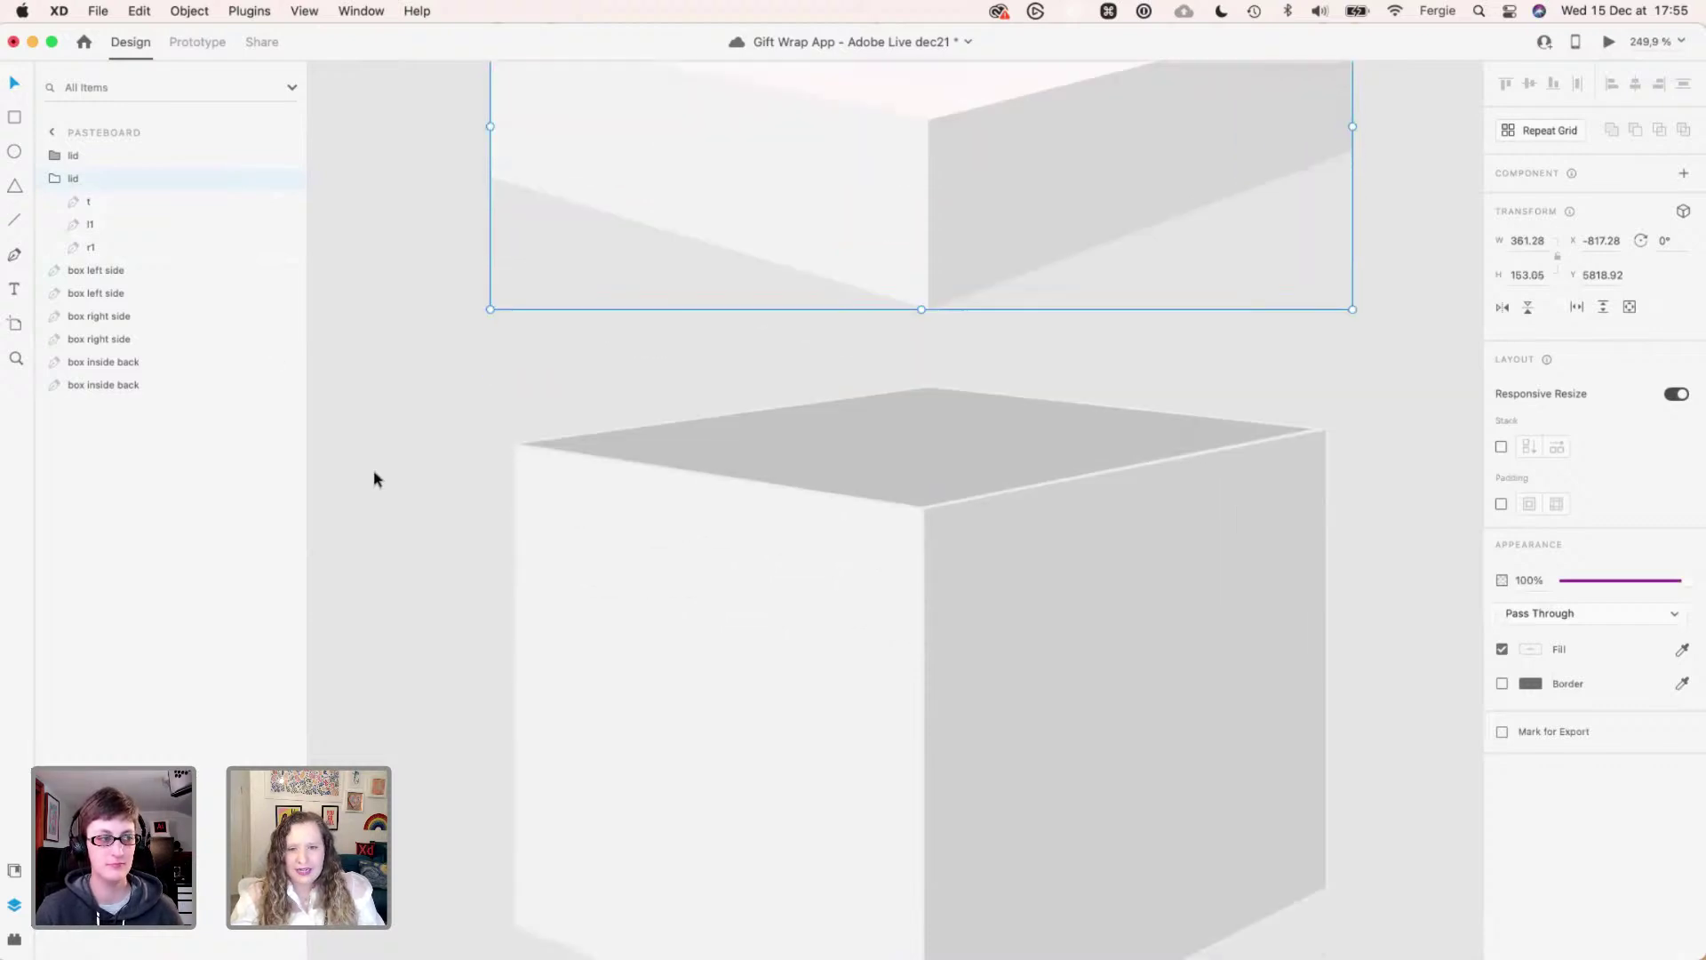
scroll(378, 478, down, 1)
click(780, 524)
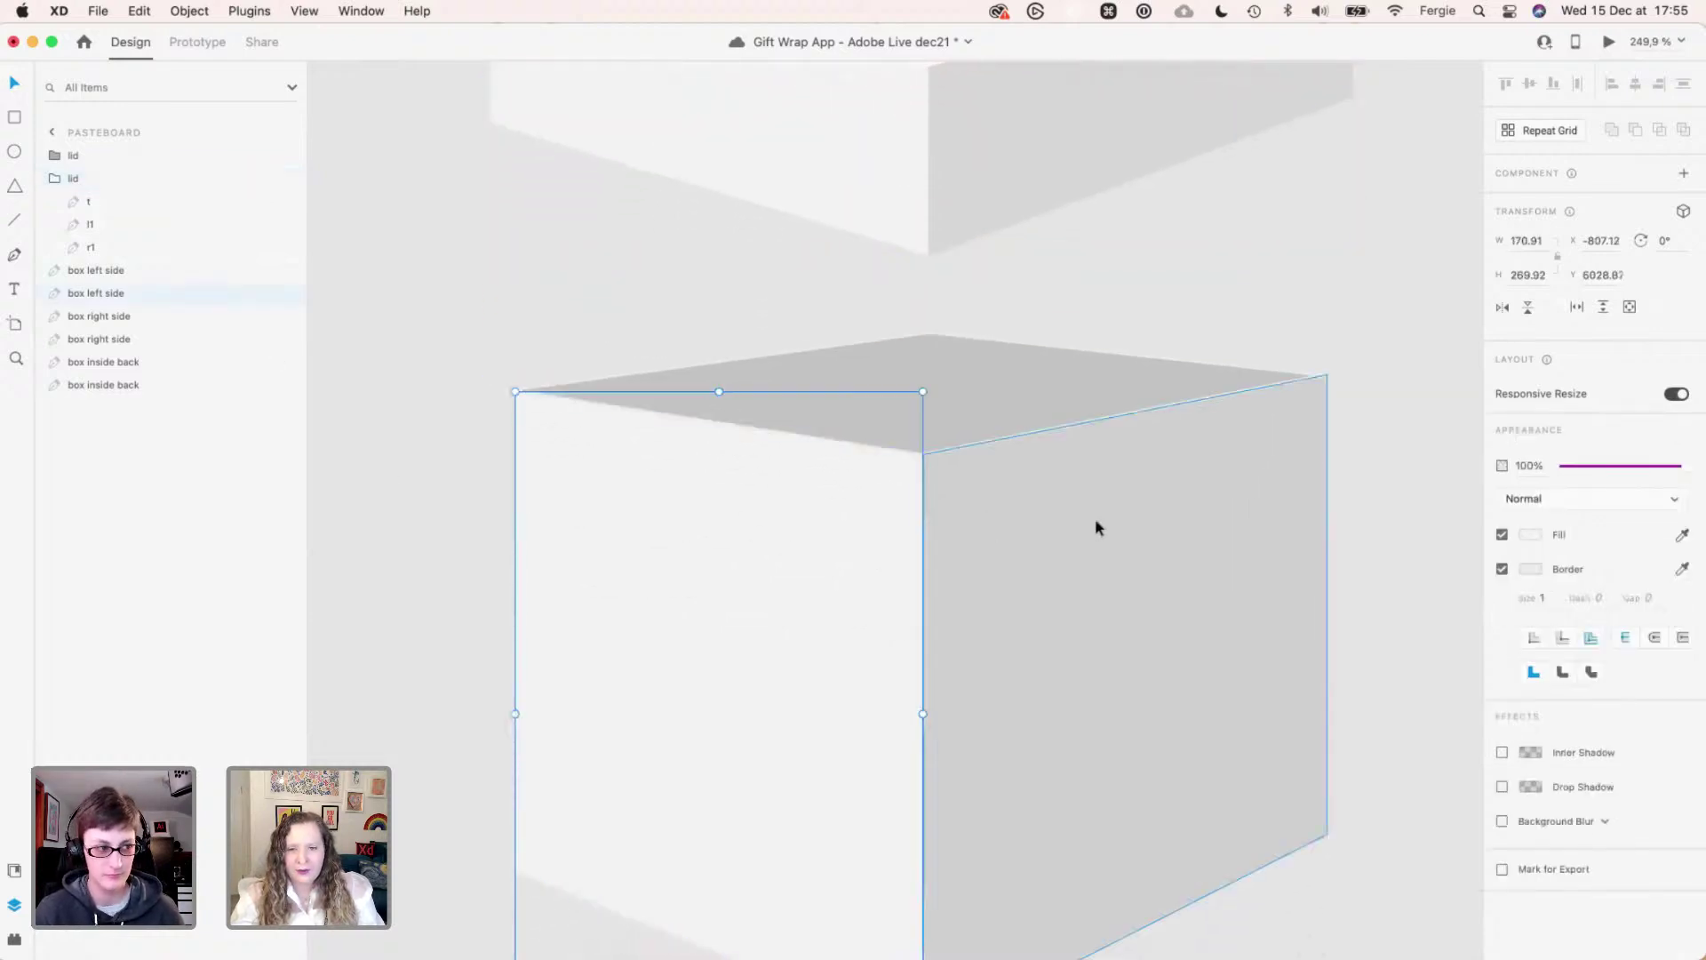
click(1054, 521)
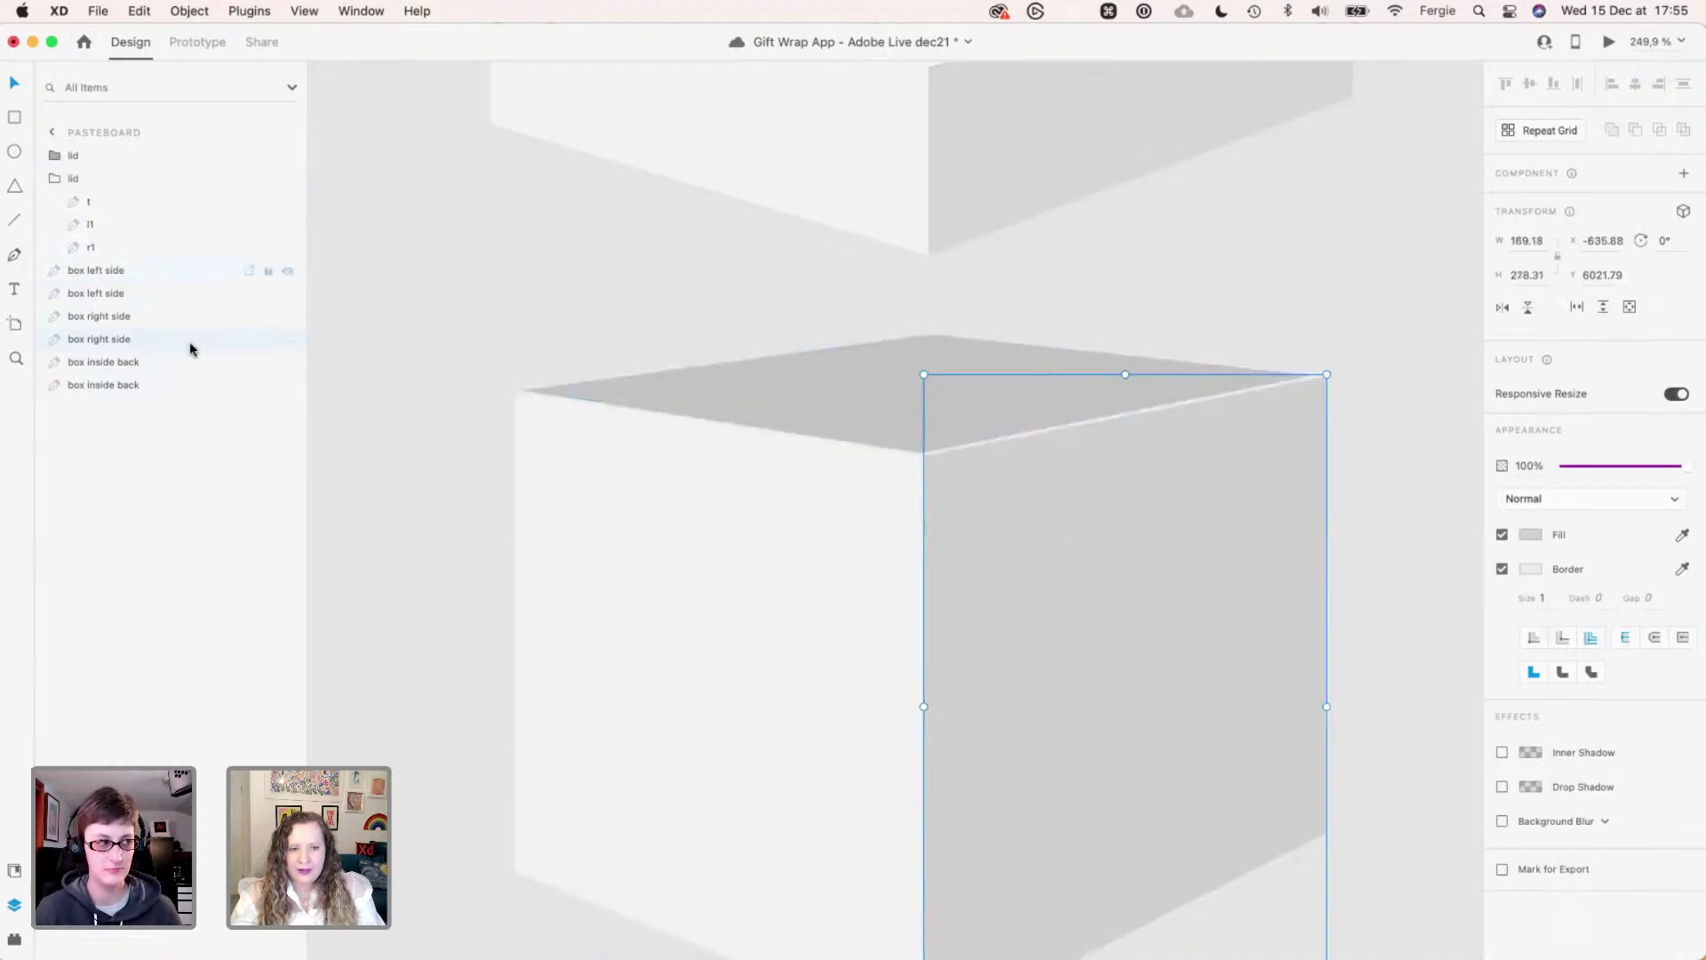
click(622, 525)
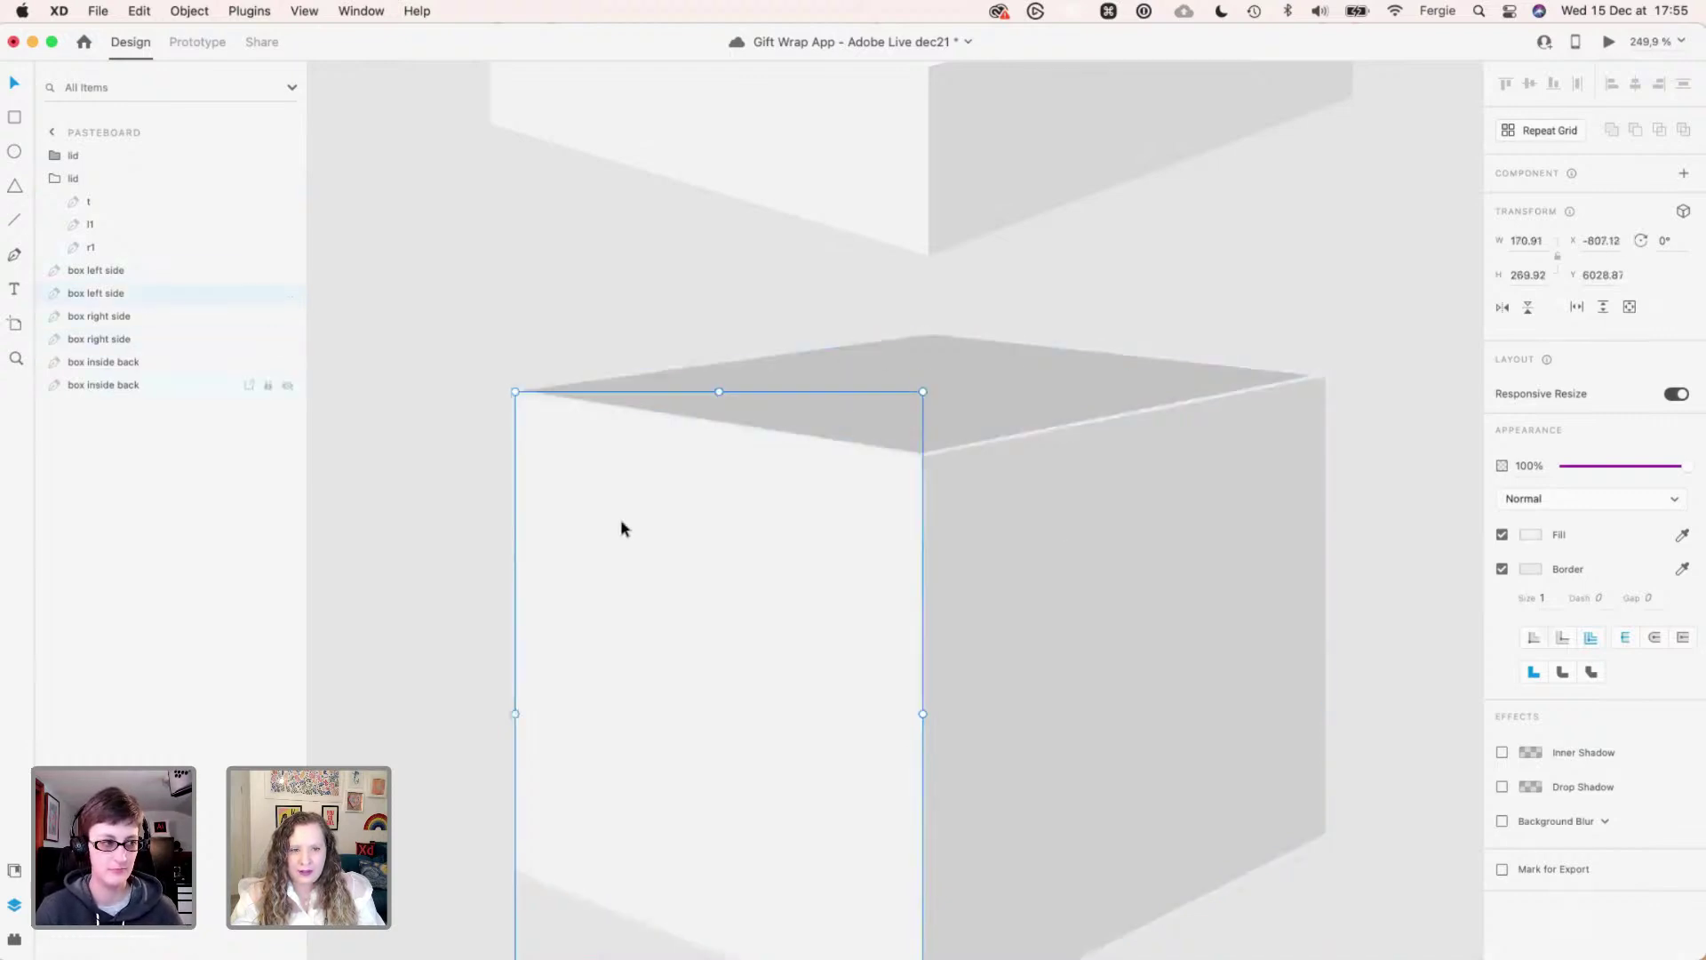
click(204, 277)
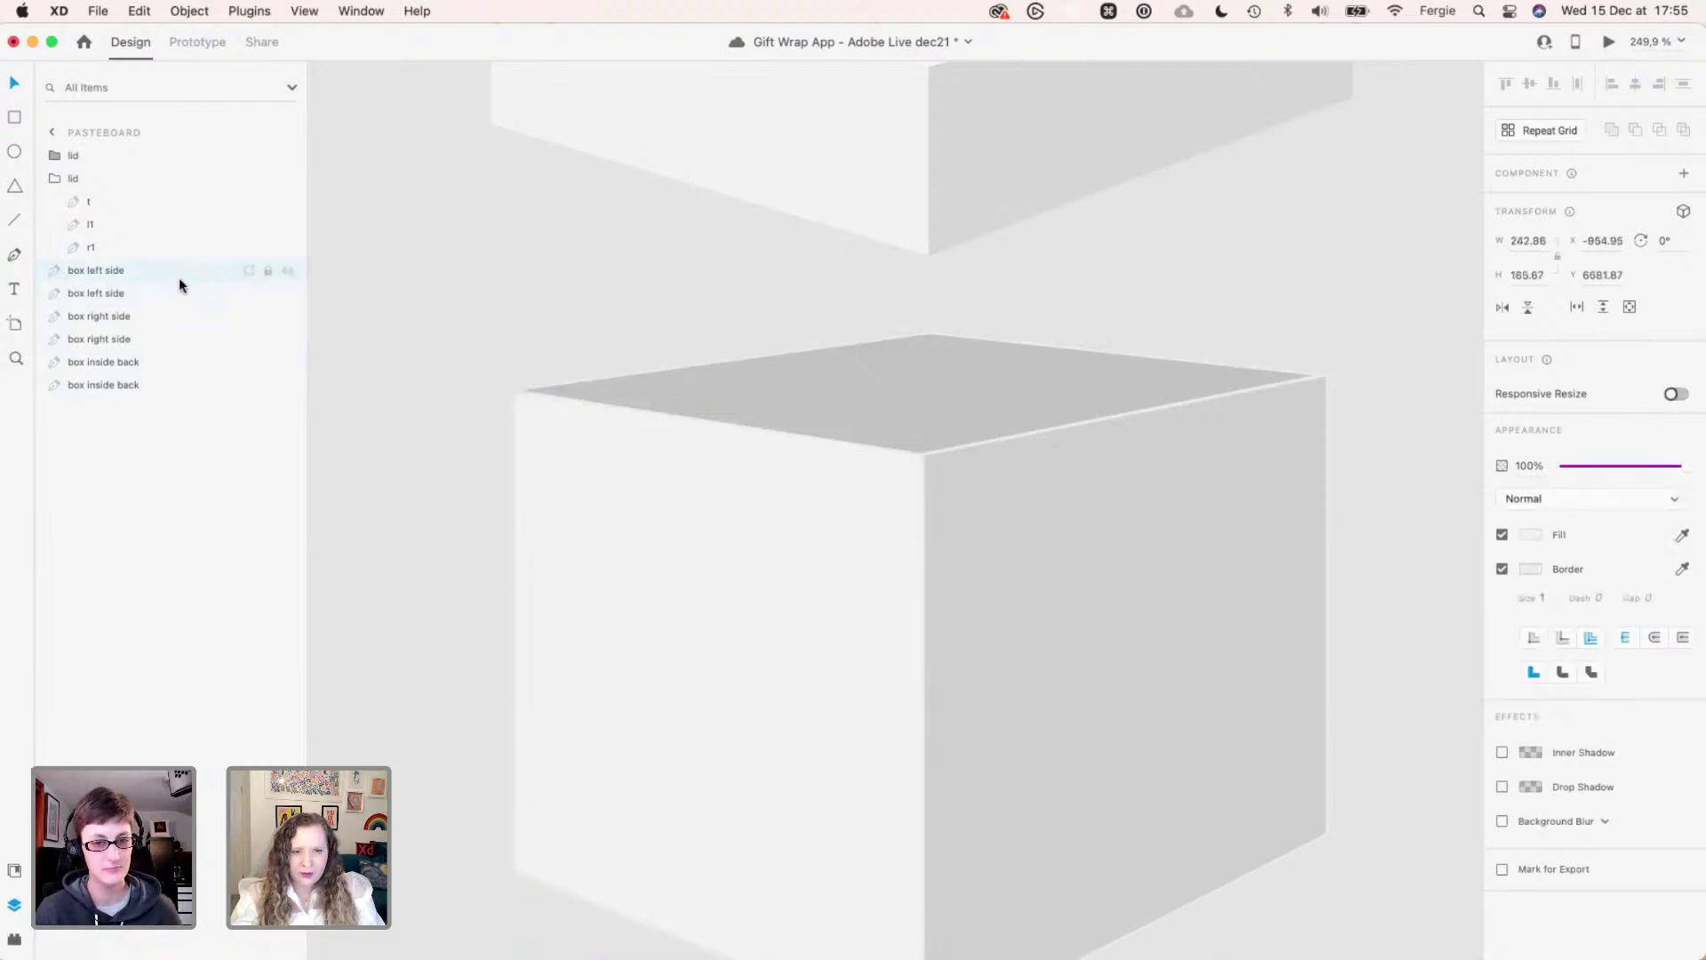
scroll(372, 432, down, 5)
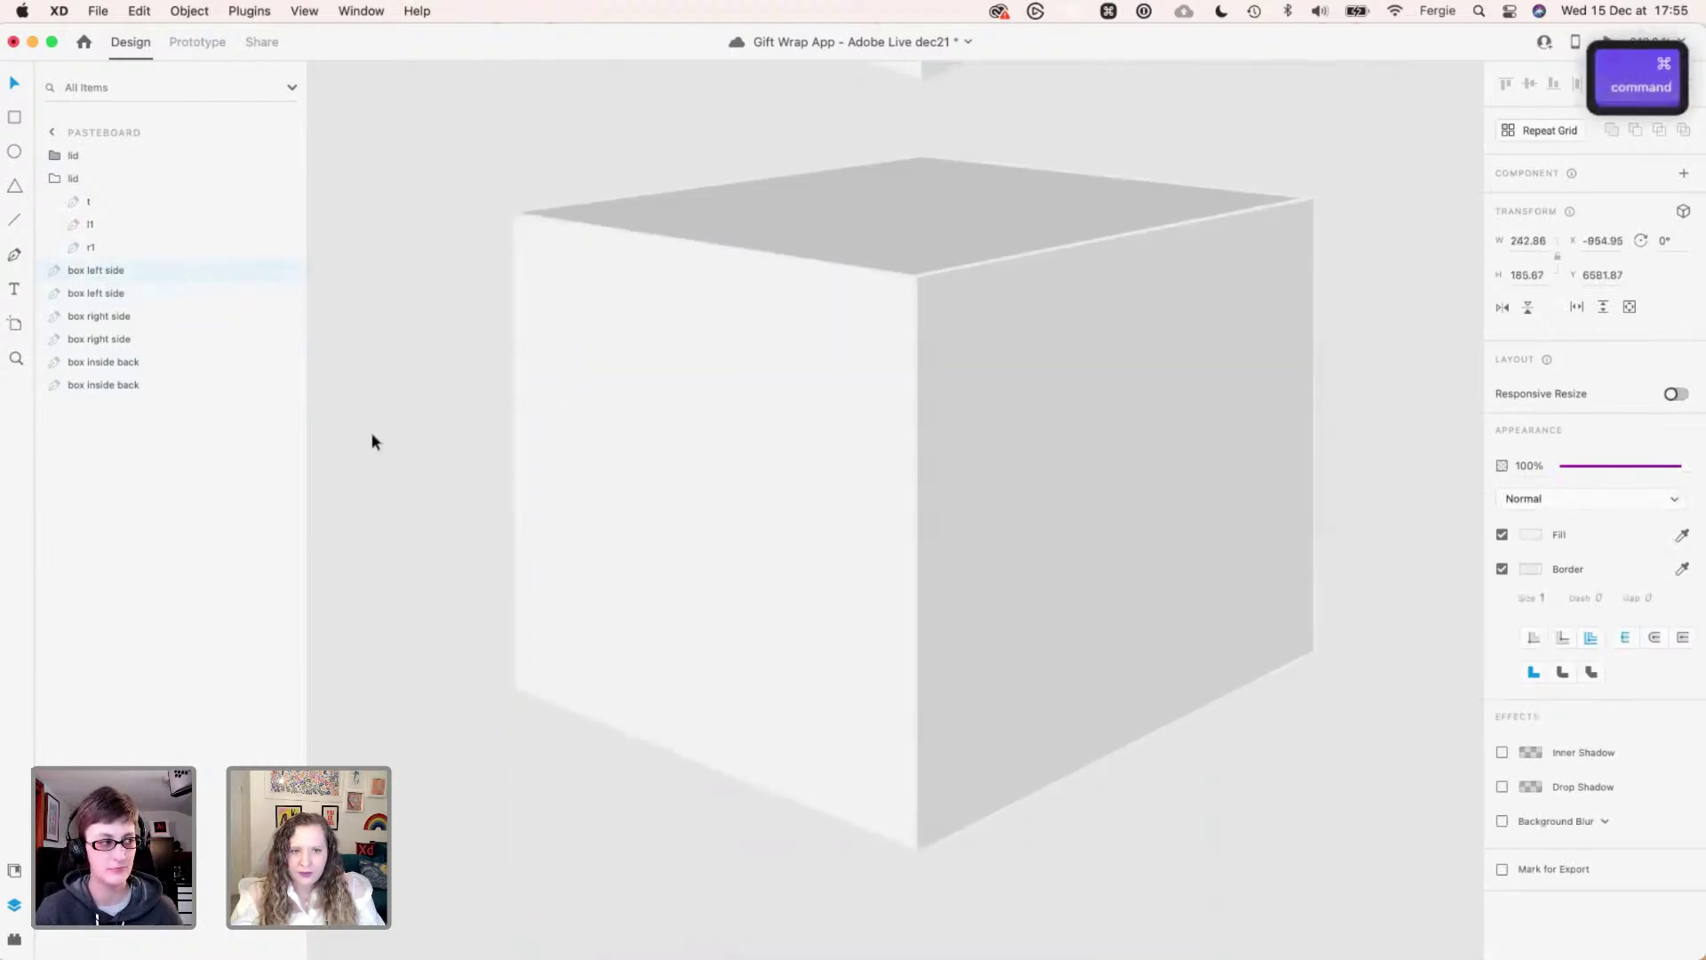
scroll(391, 437, down, 2)
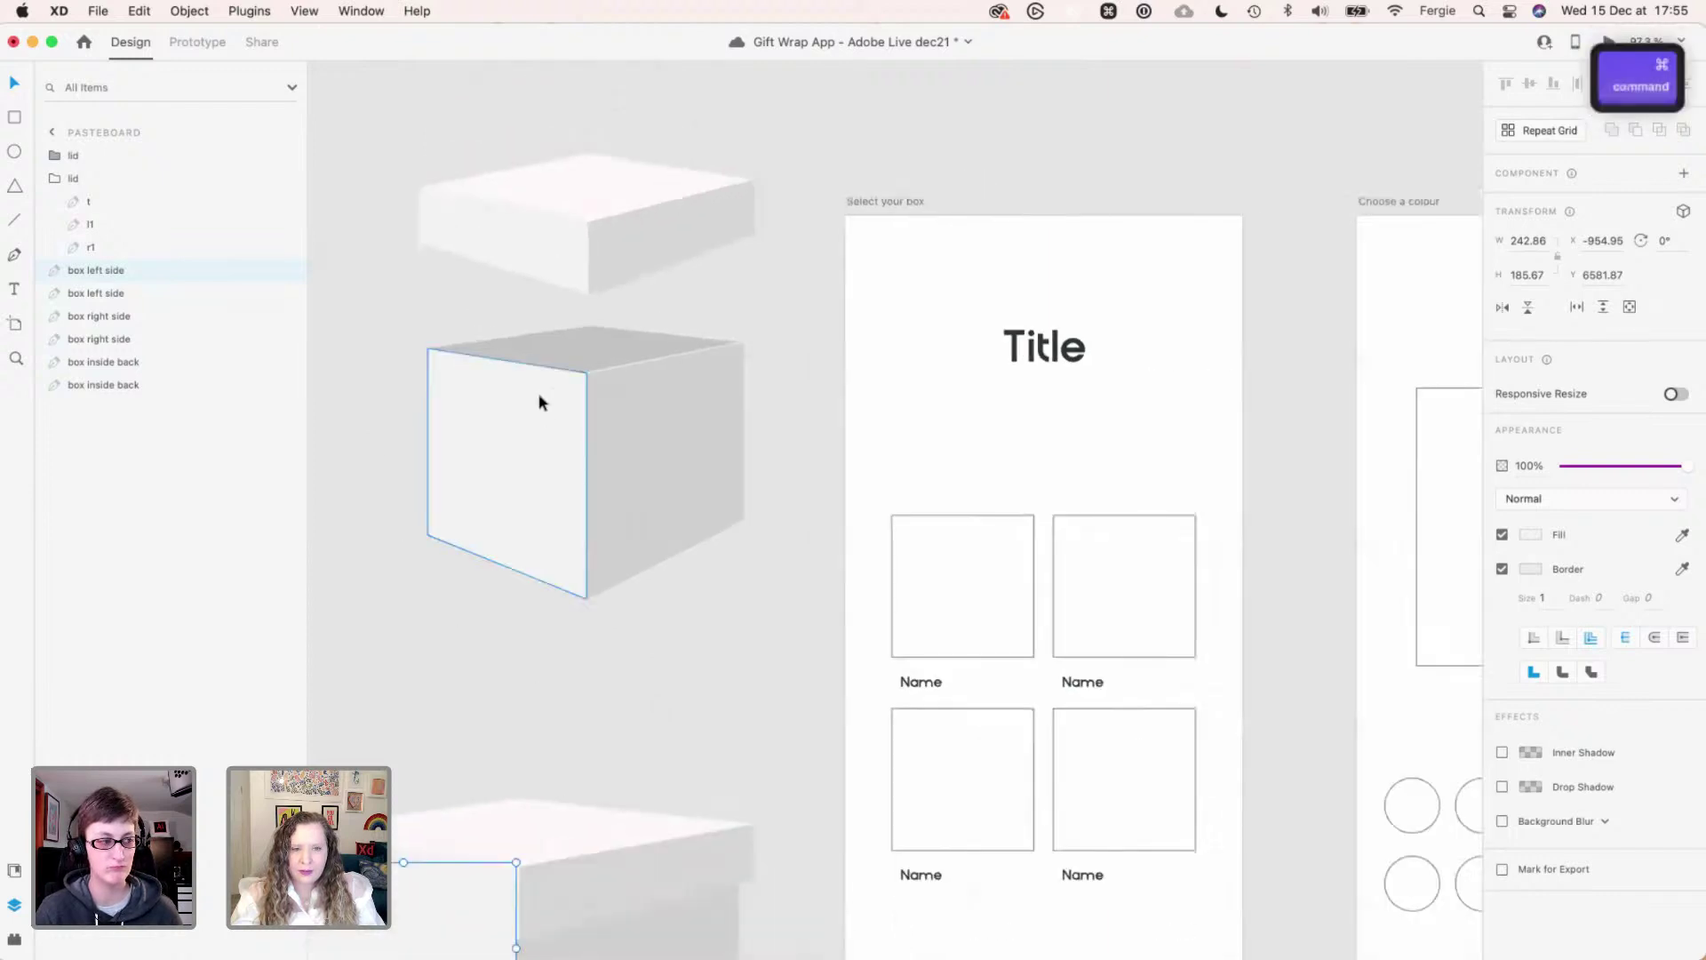
scroll(539, 400, up, 2)
scroll(539, 402, up, 2)
key(space)
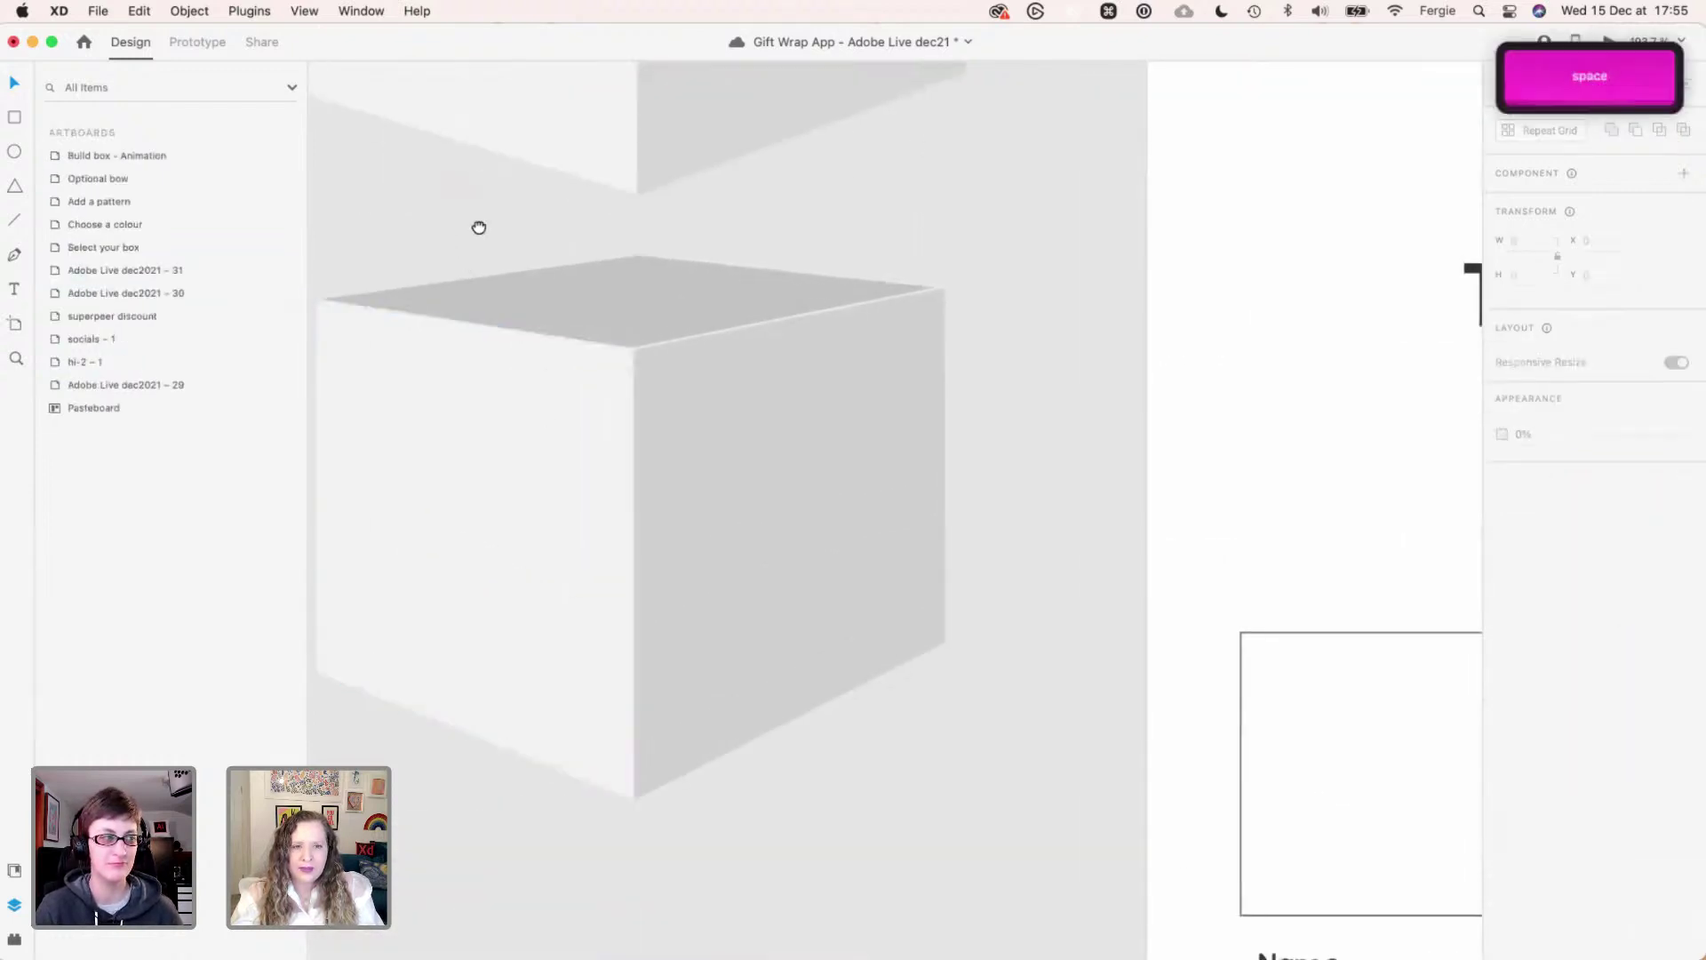
drag(452, 496, 575, 496)
click(576, 496)
click(817, 514)
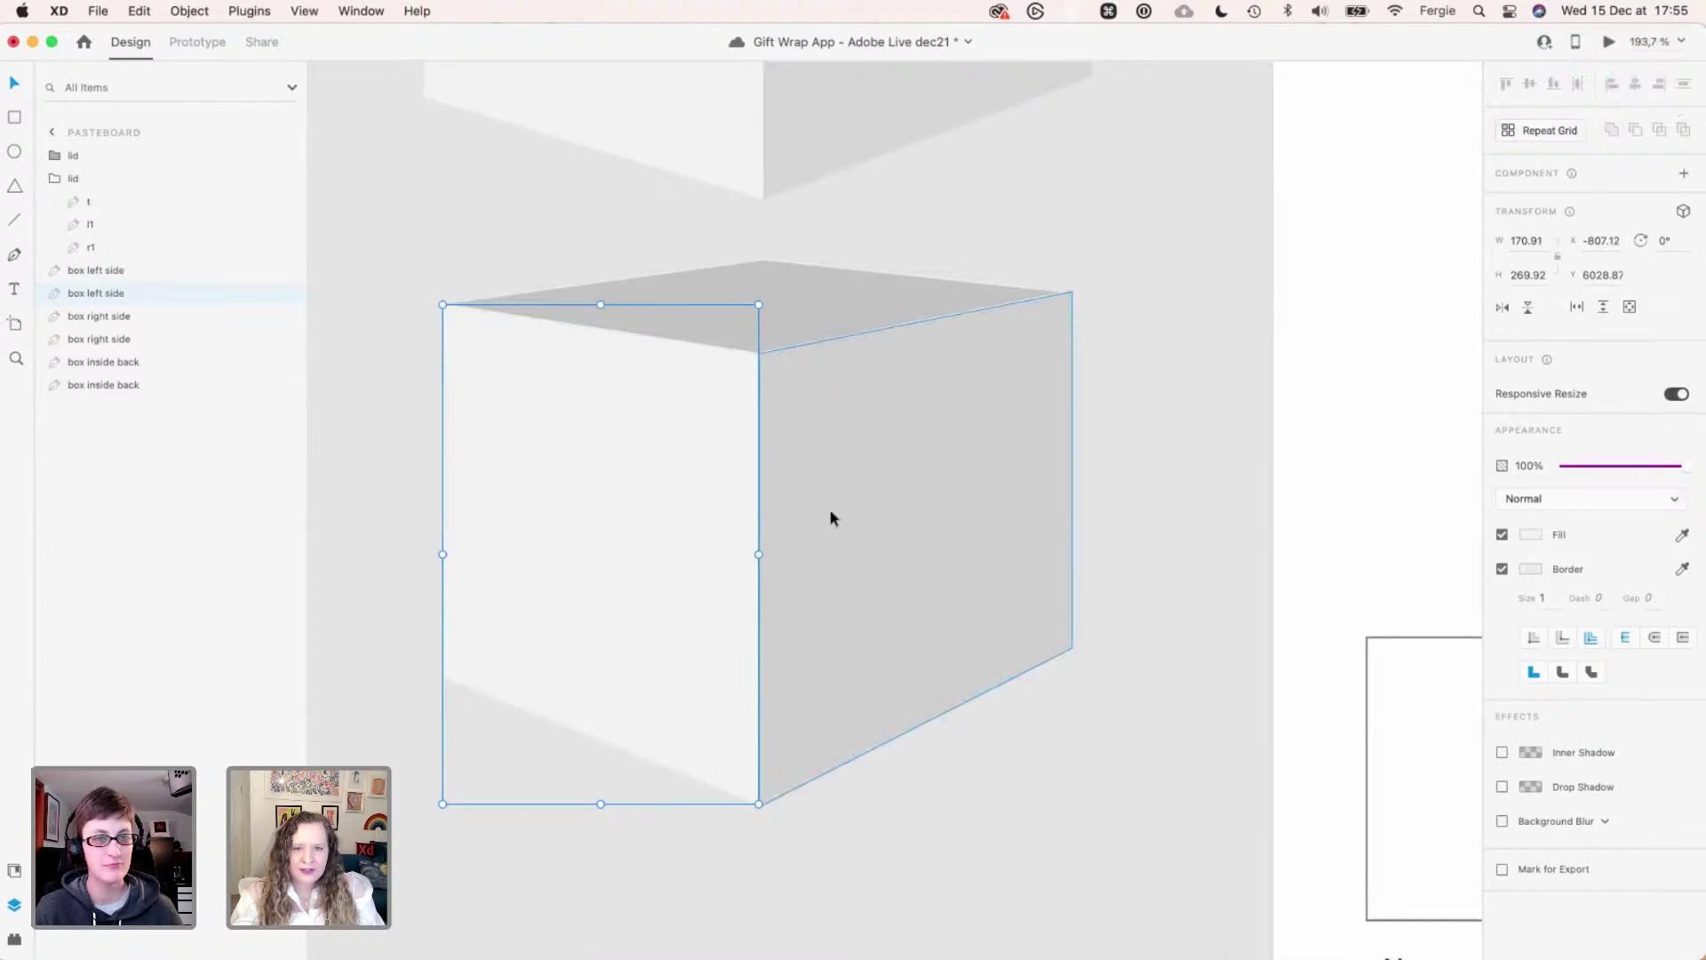
click(734, 310)
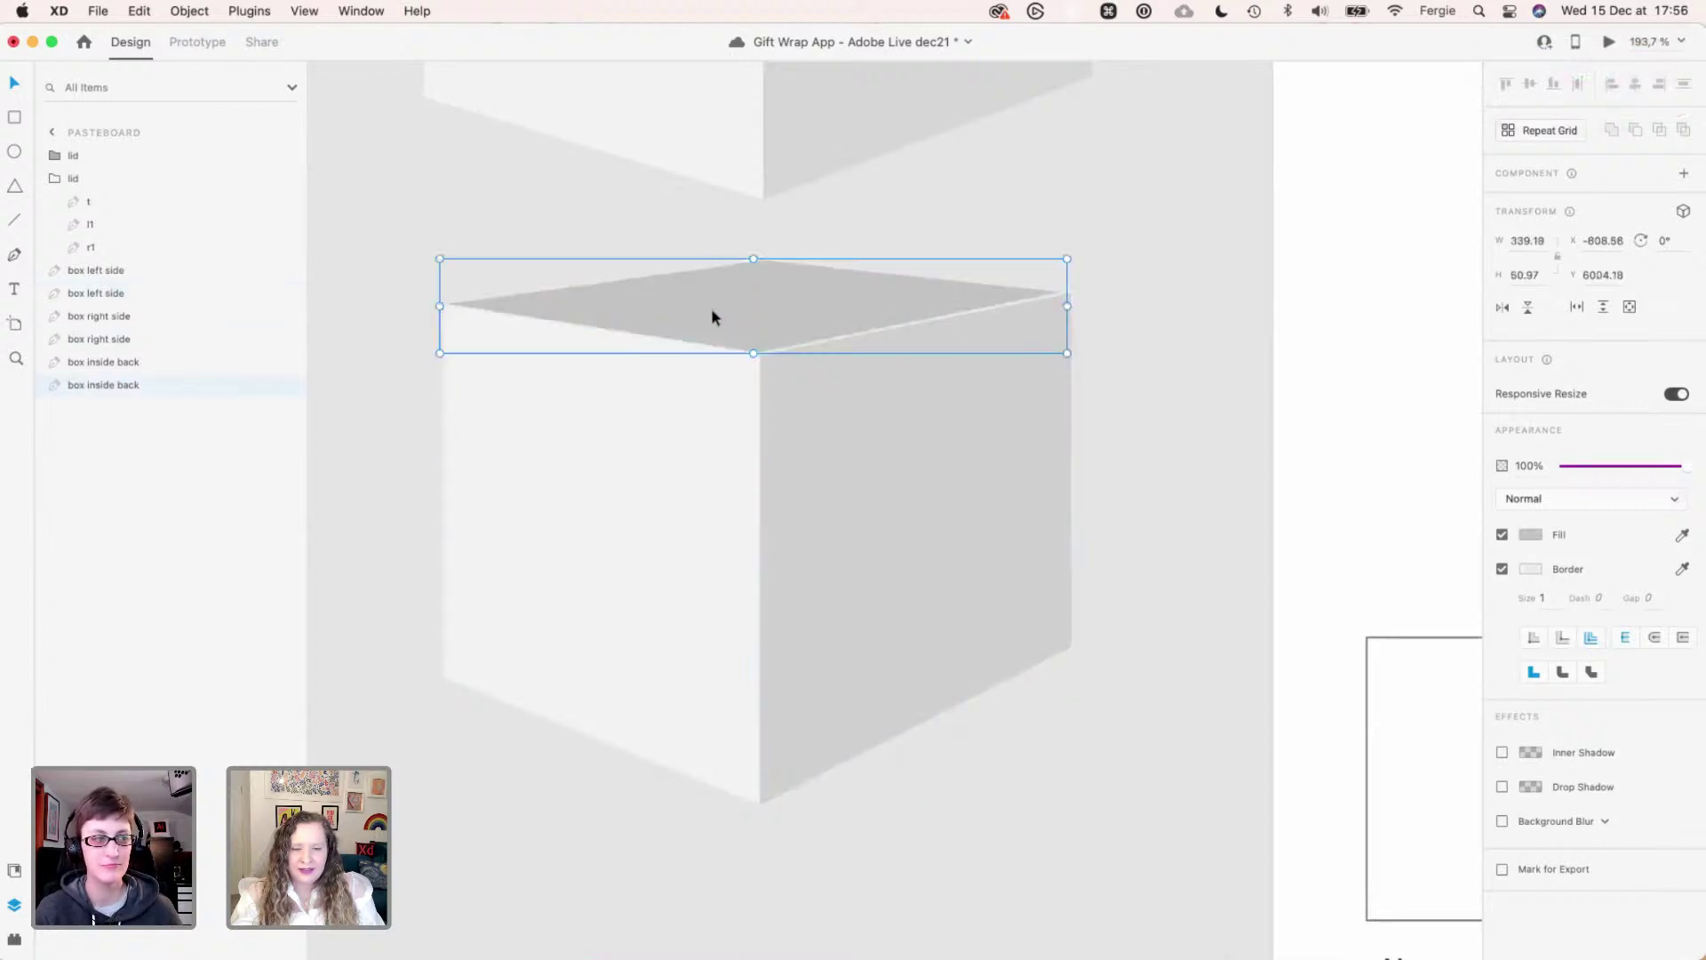
- Inspect the anchor points of the open box's inside back shape without changing its path
scroll(773, 275, down, 2)
scroll(738, 308, up, 3)
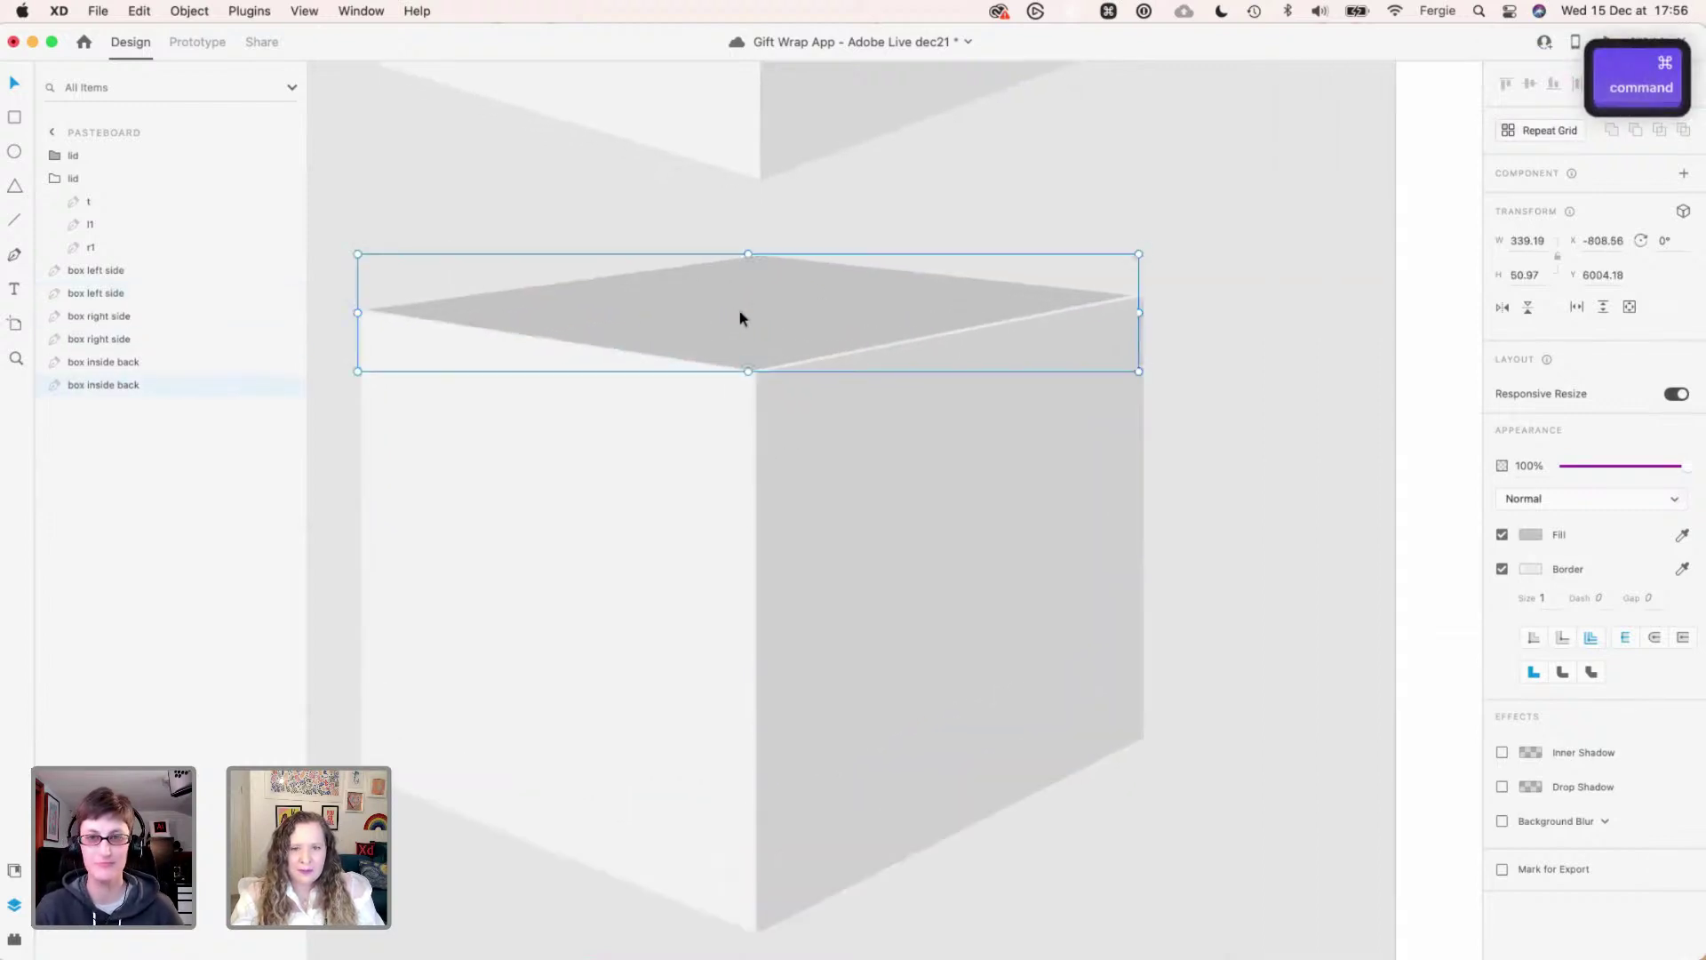
double_click(738, 311)
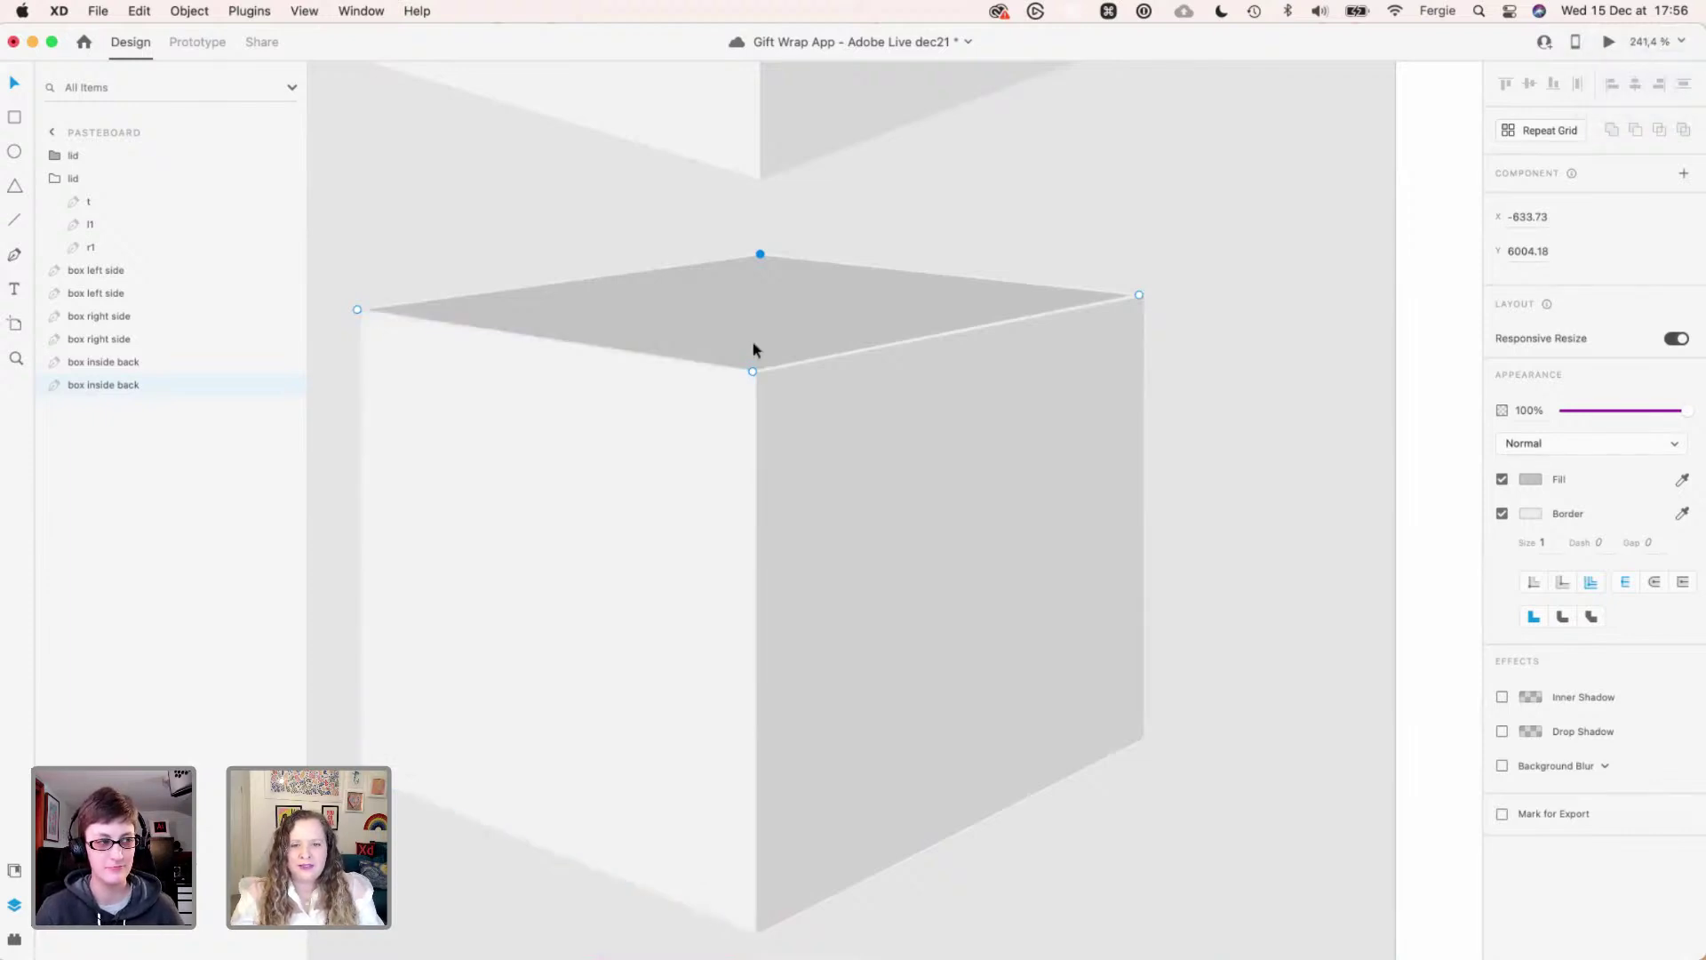
key(Escape)
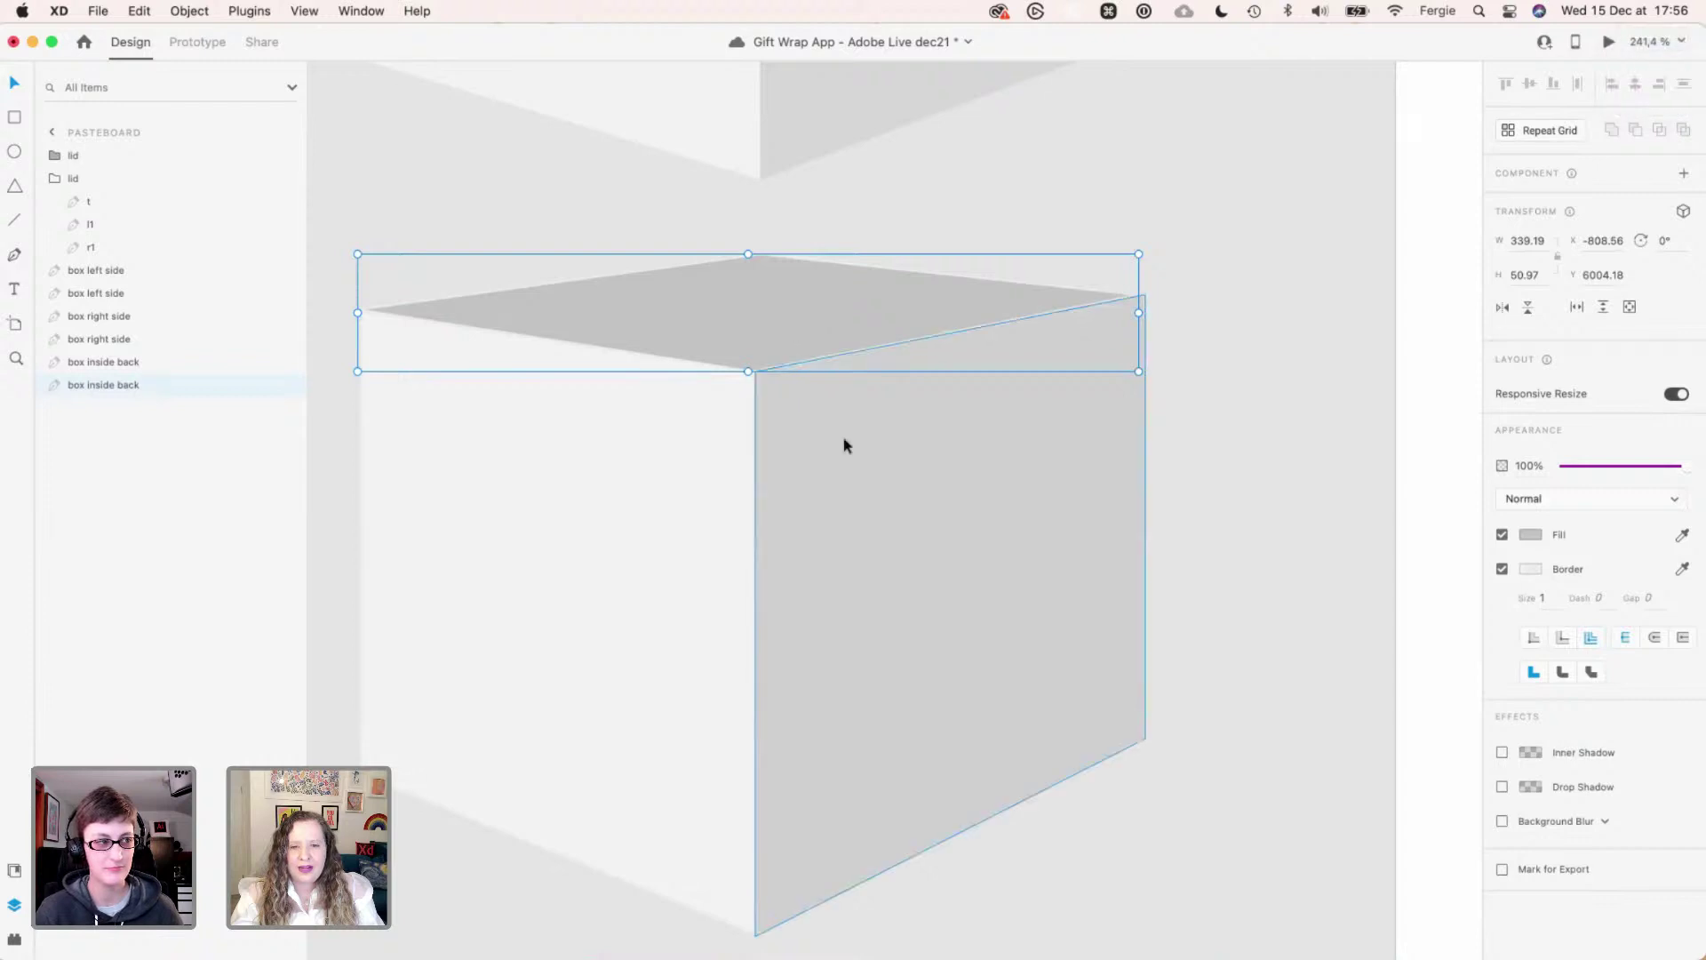
double_click(750, 334)
key(Escape)
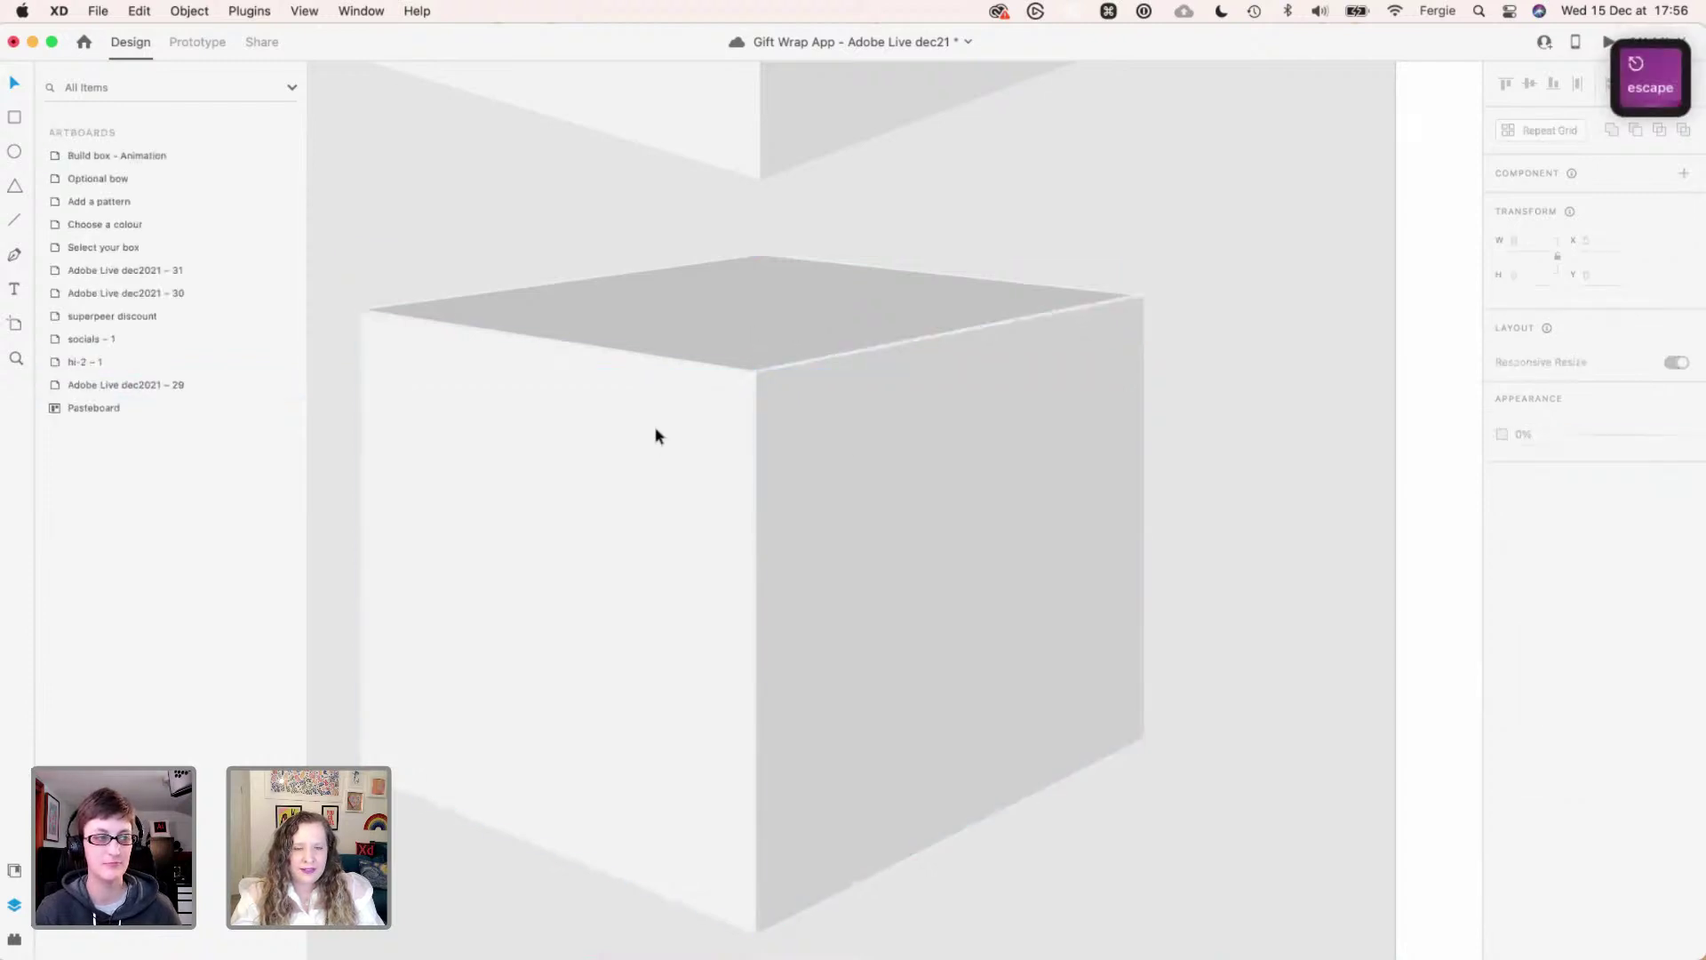
scroll(734, 495, down, 2)
scroll(734, 496, down, 2)
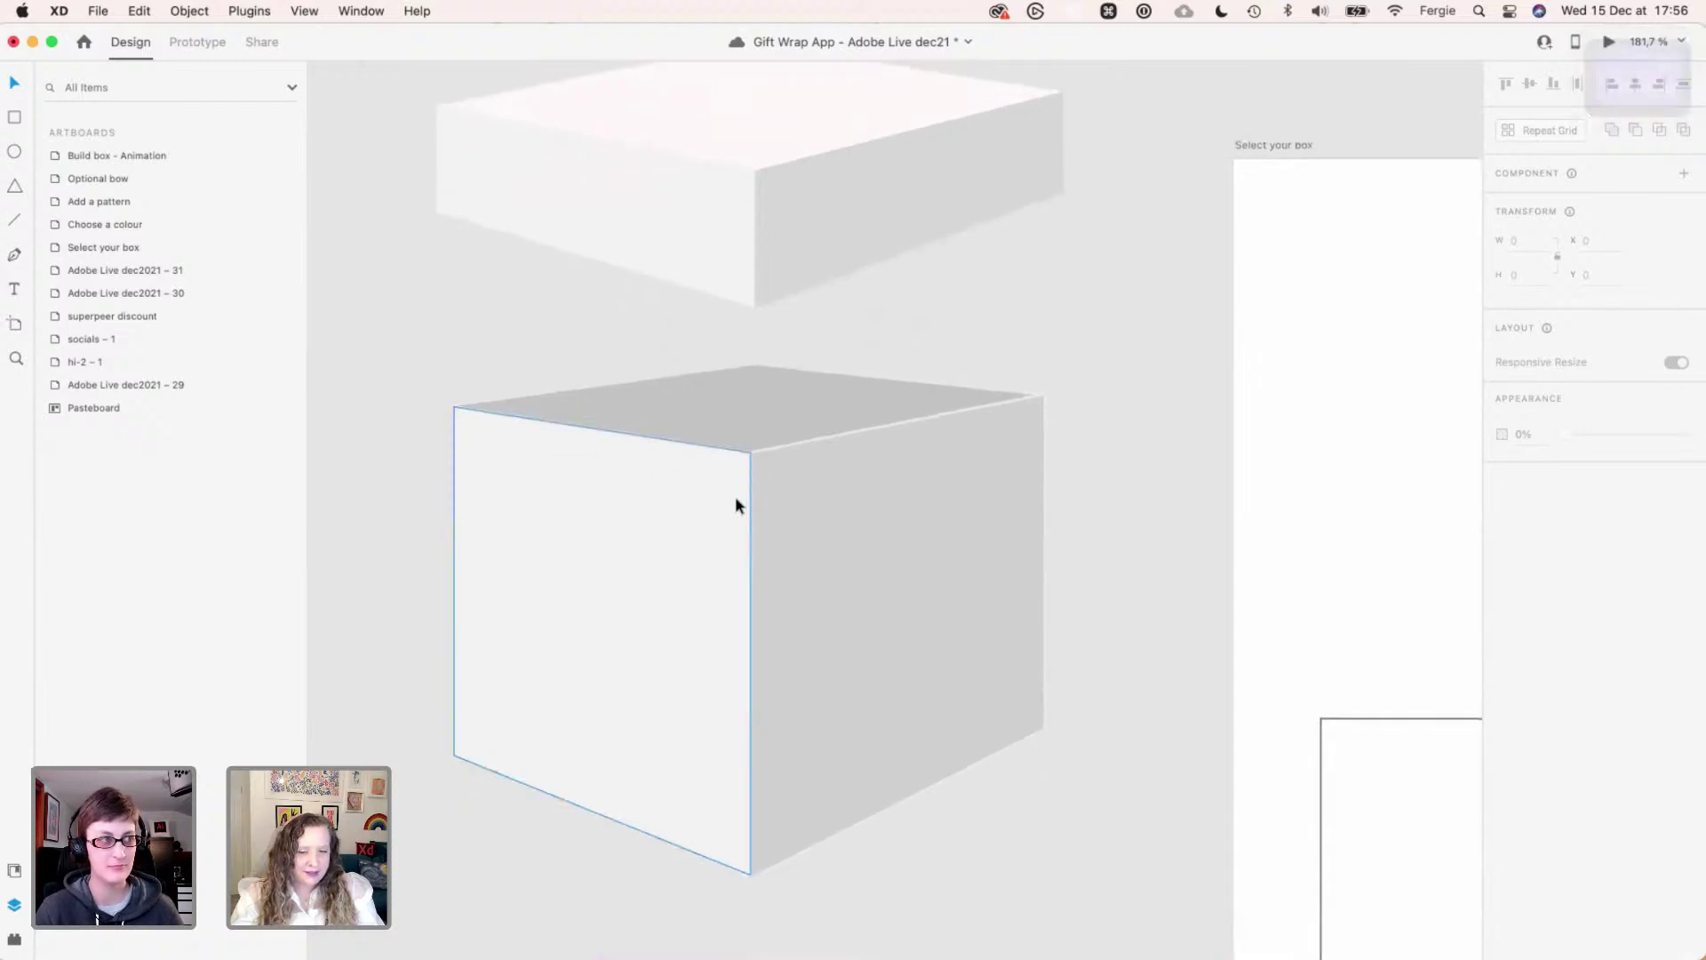
- Move the lid group down onto the open box to about X -816.5, Y 5953, lining up its front corner with the box's vertical edge
scroll(735, 504, up, 1)
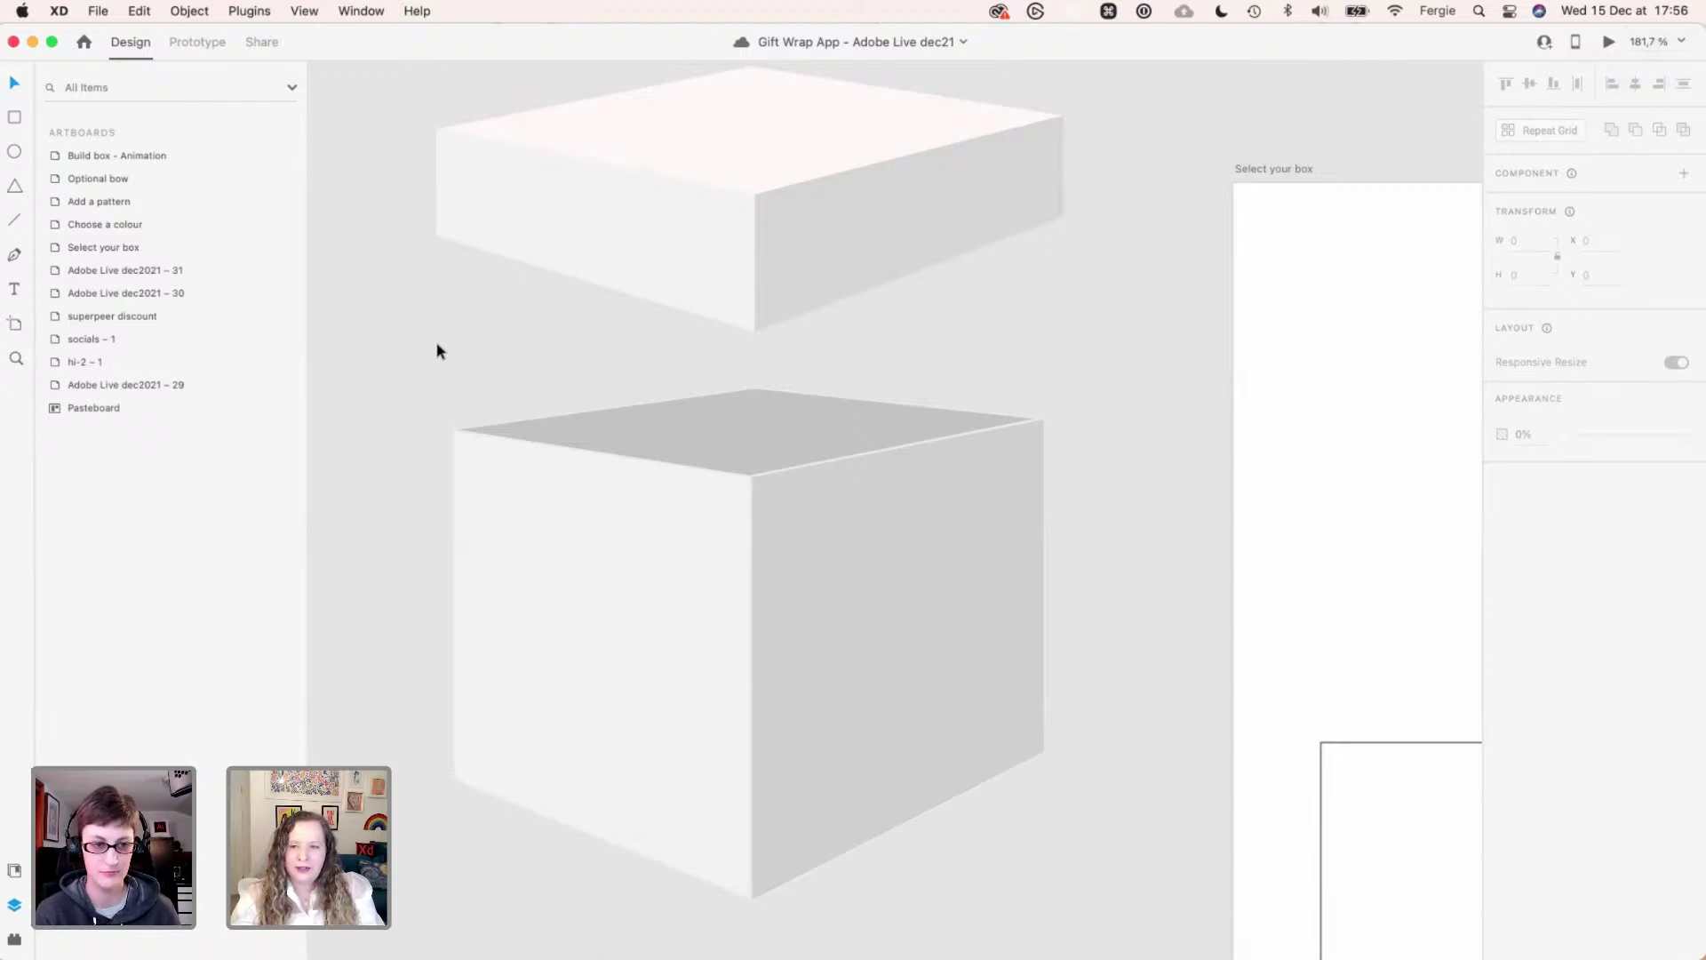
scroll(446, 395, up, 2)
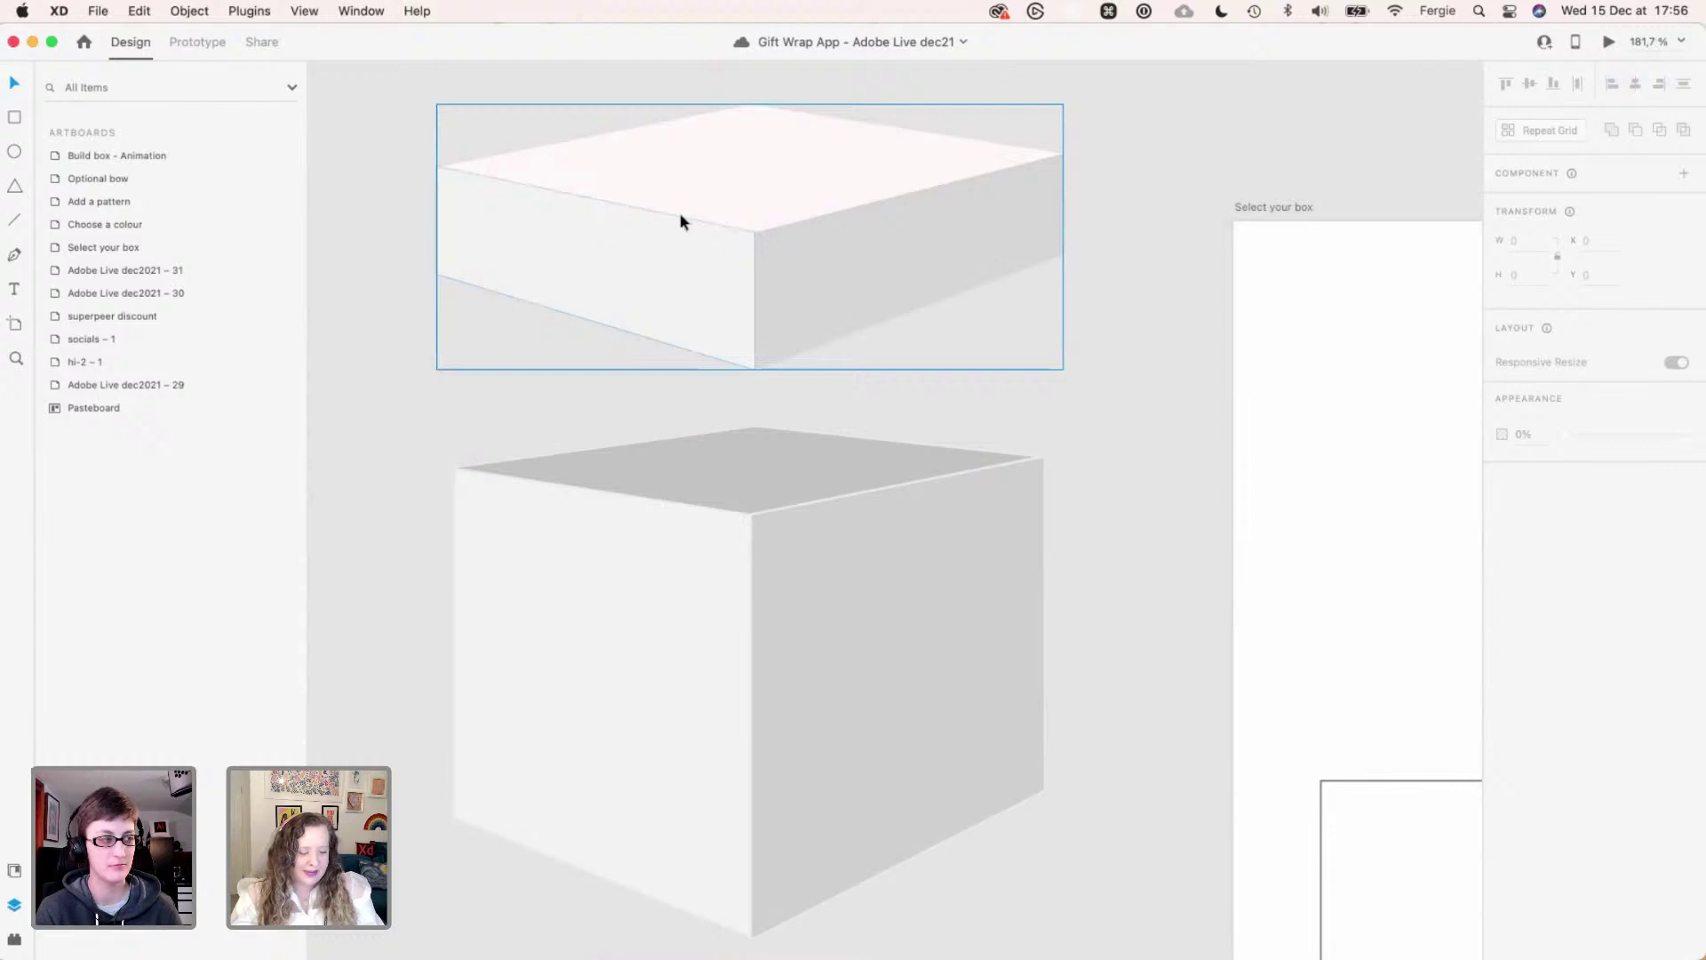
click(720, 210)
click(1129, 222)
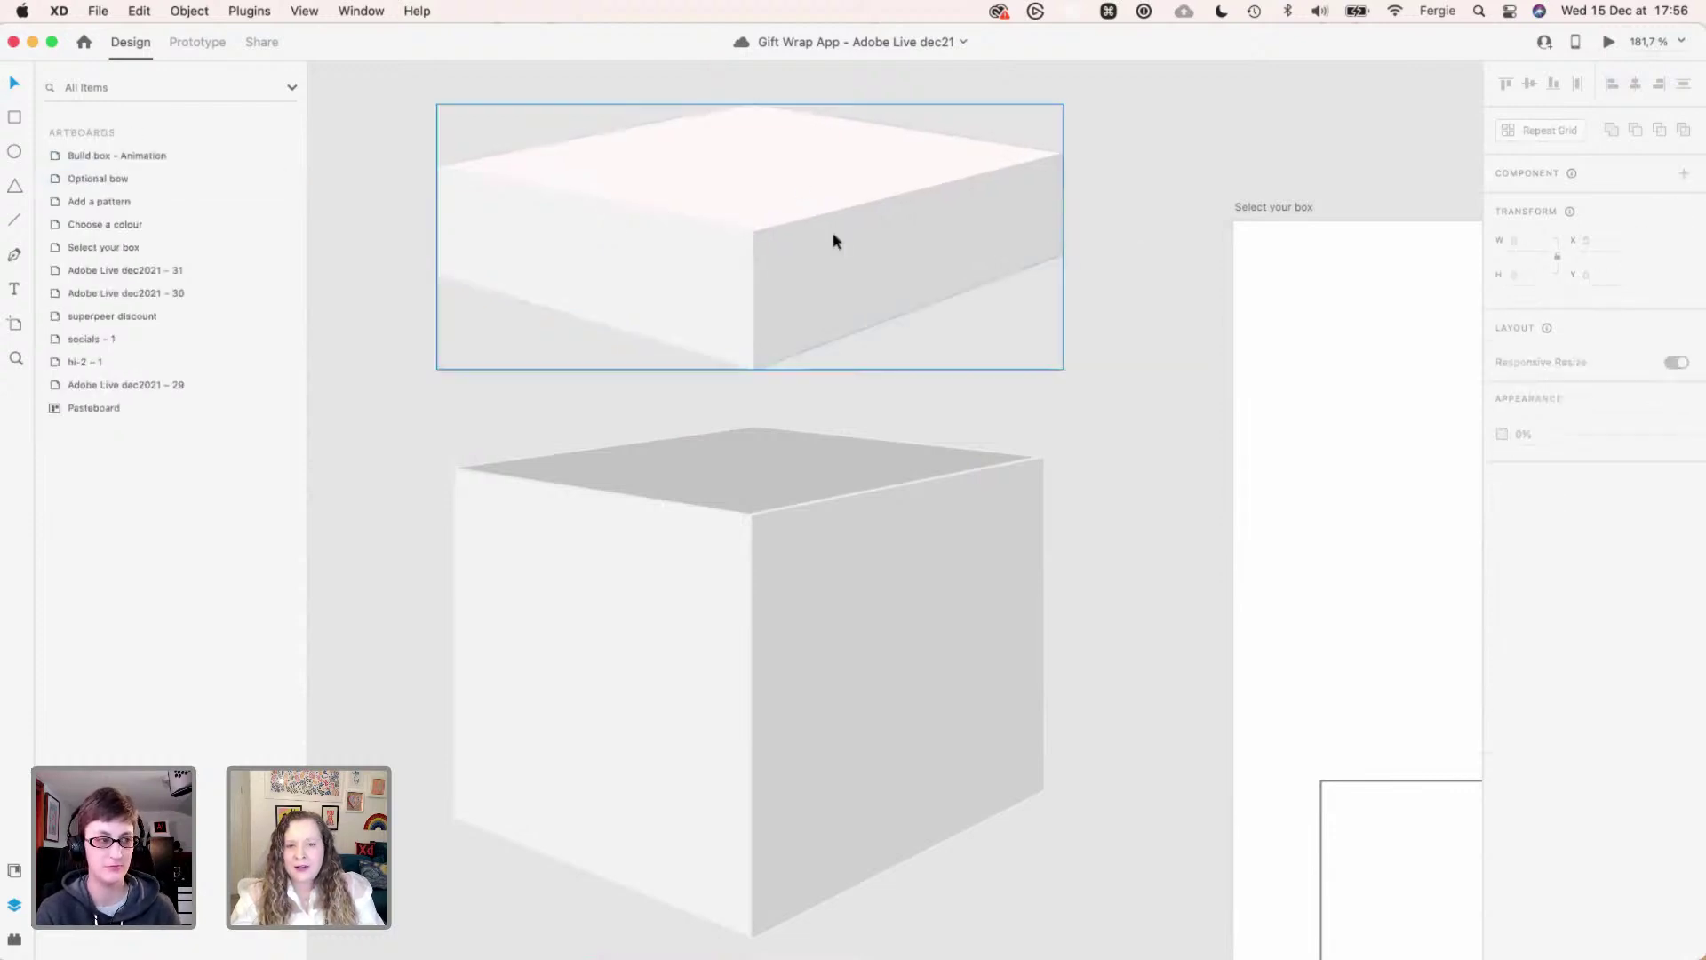
click(833, 248)
key(Tab)
drag(832, 248, 823, 465)
scroll(822, 465, down, 3)
super+scroll(823, 465, down, 5)
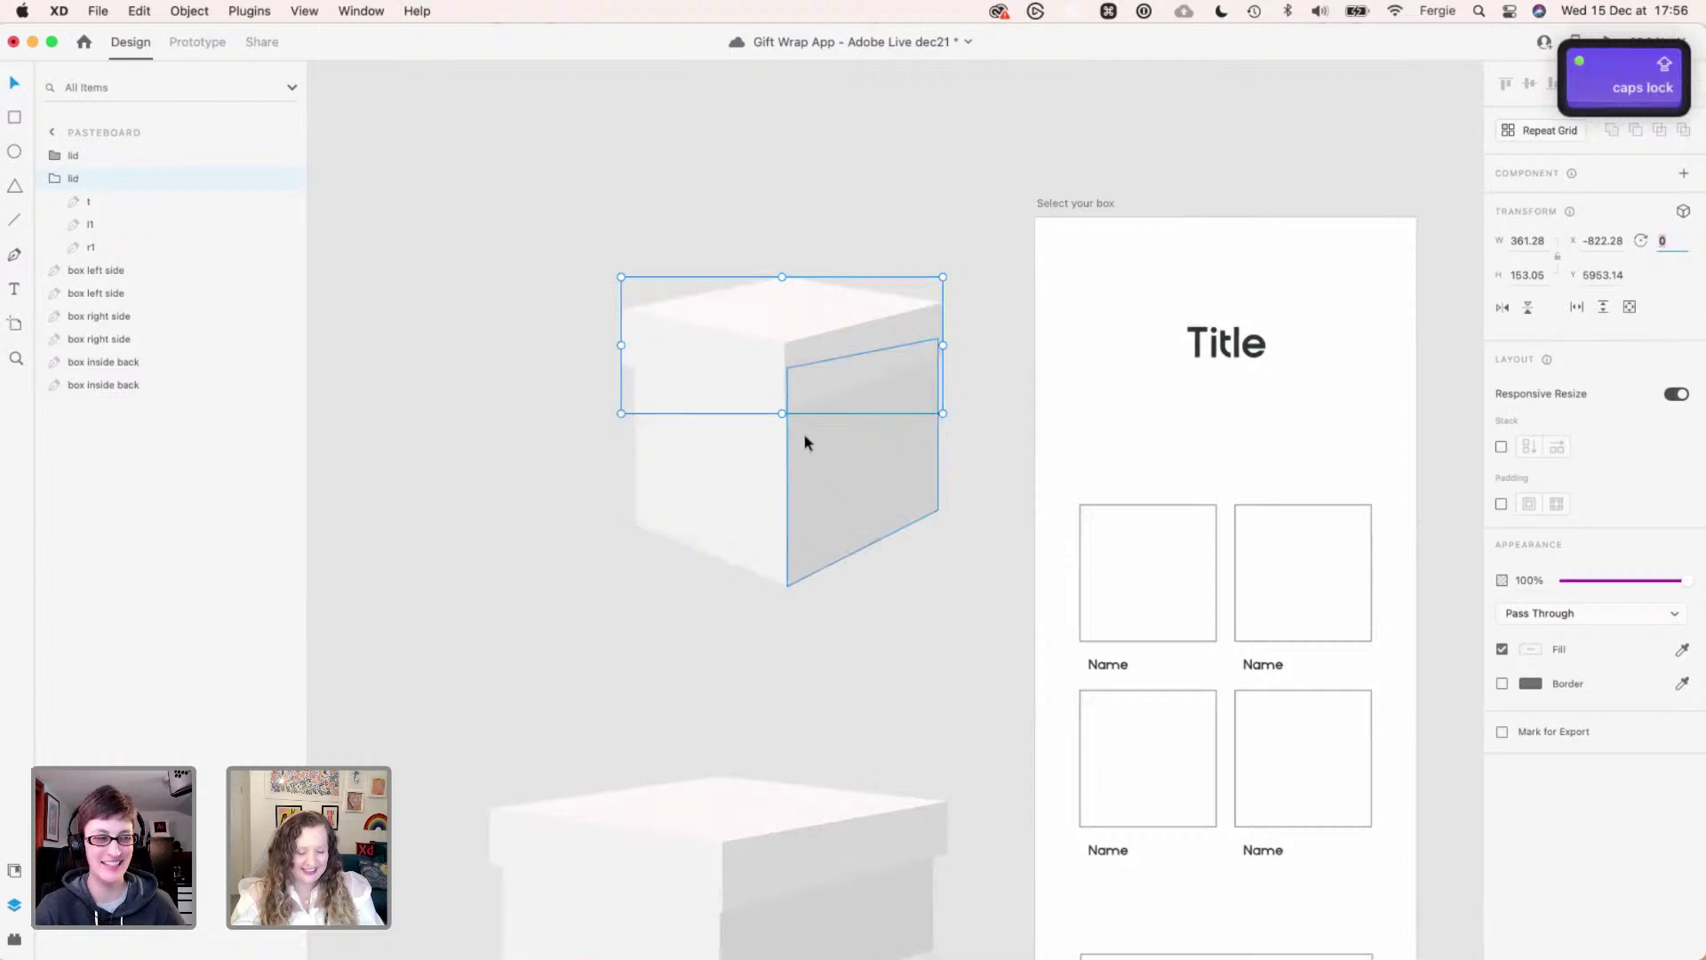
click(738, 229)
drag(776, 329, 785, 333)
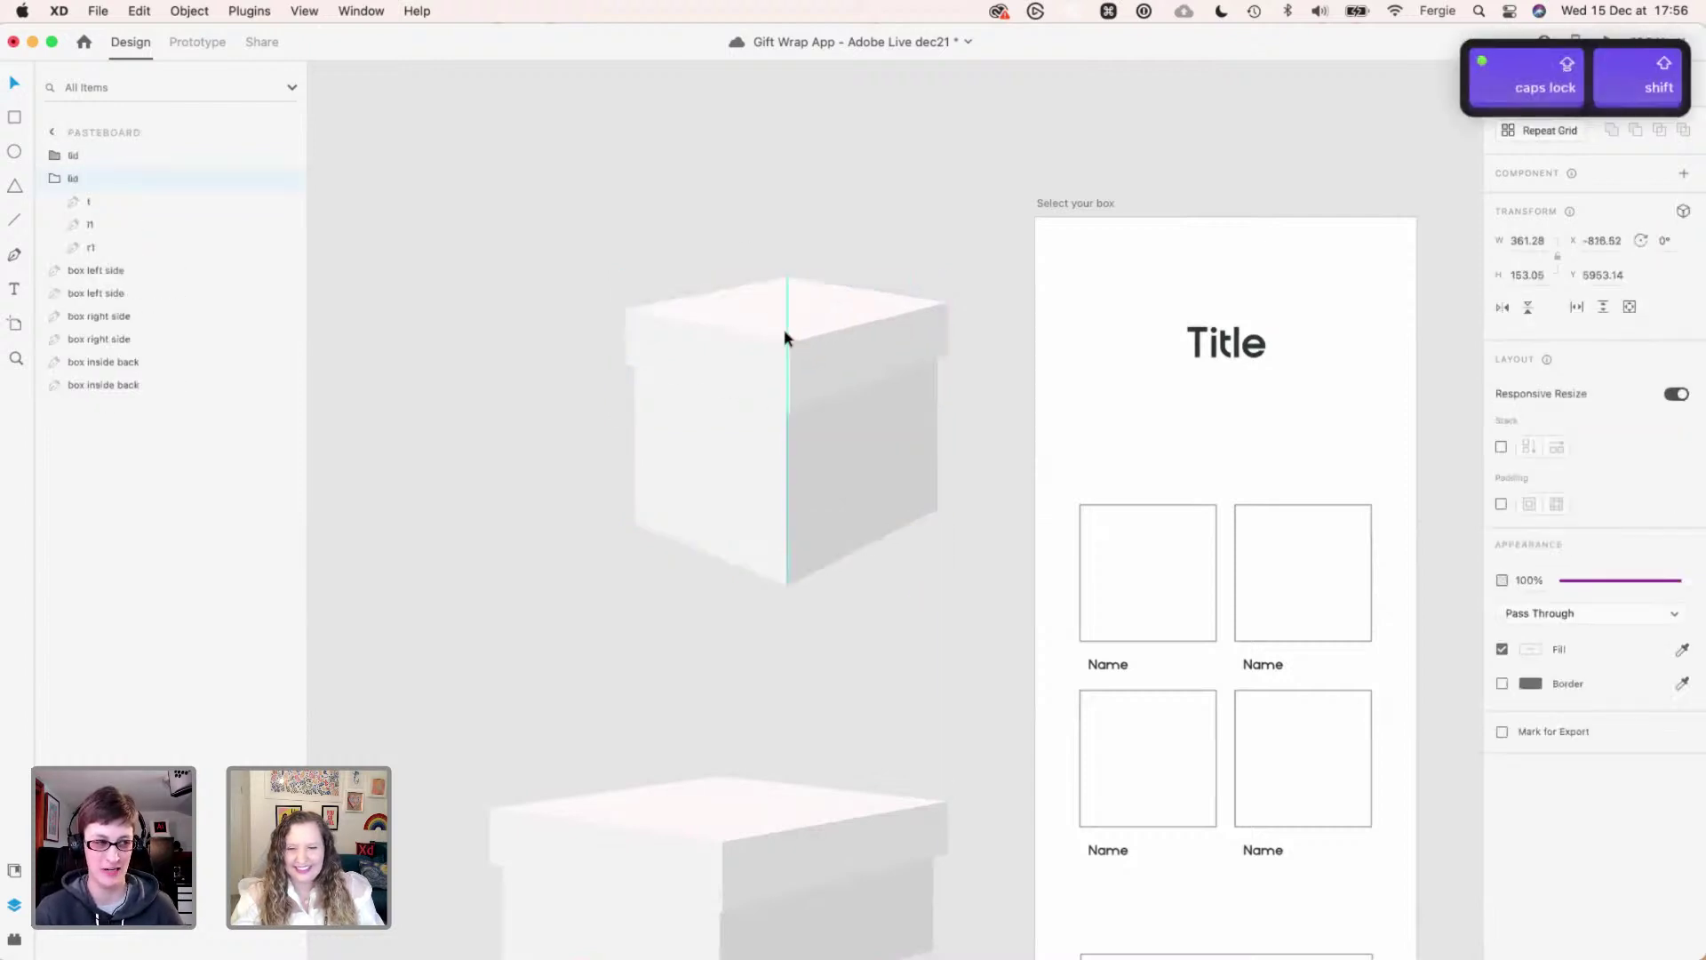
click(617, 497)
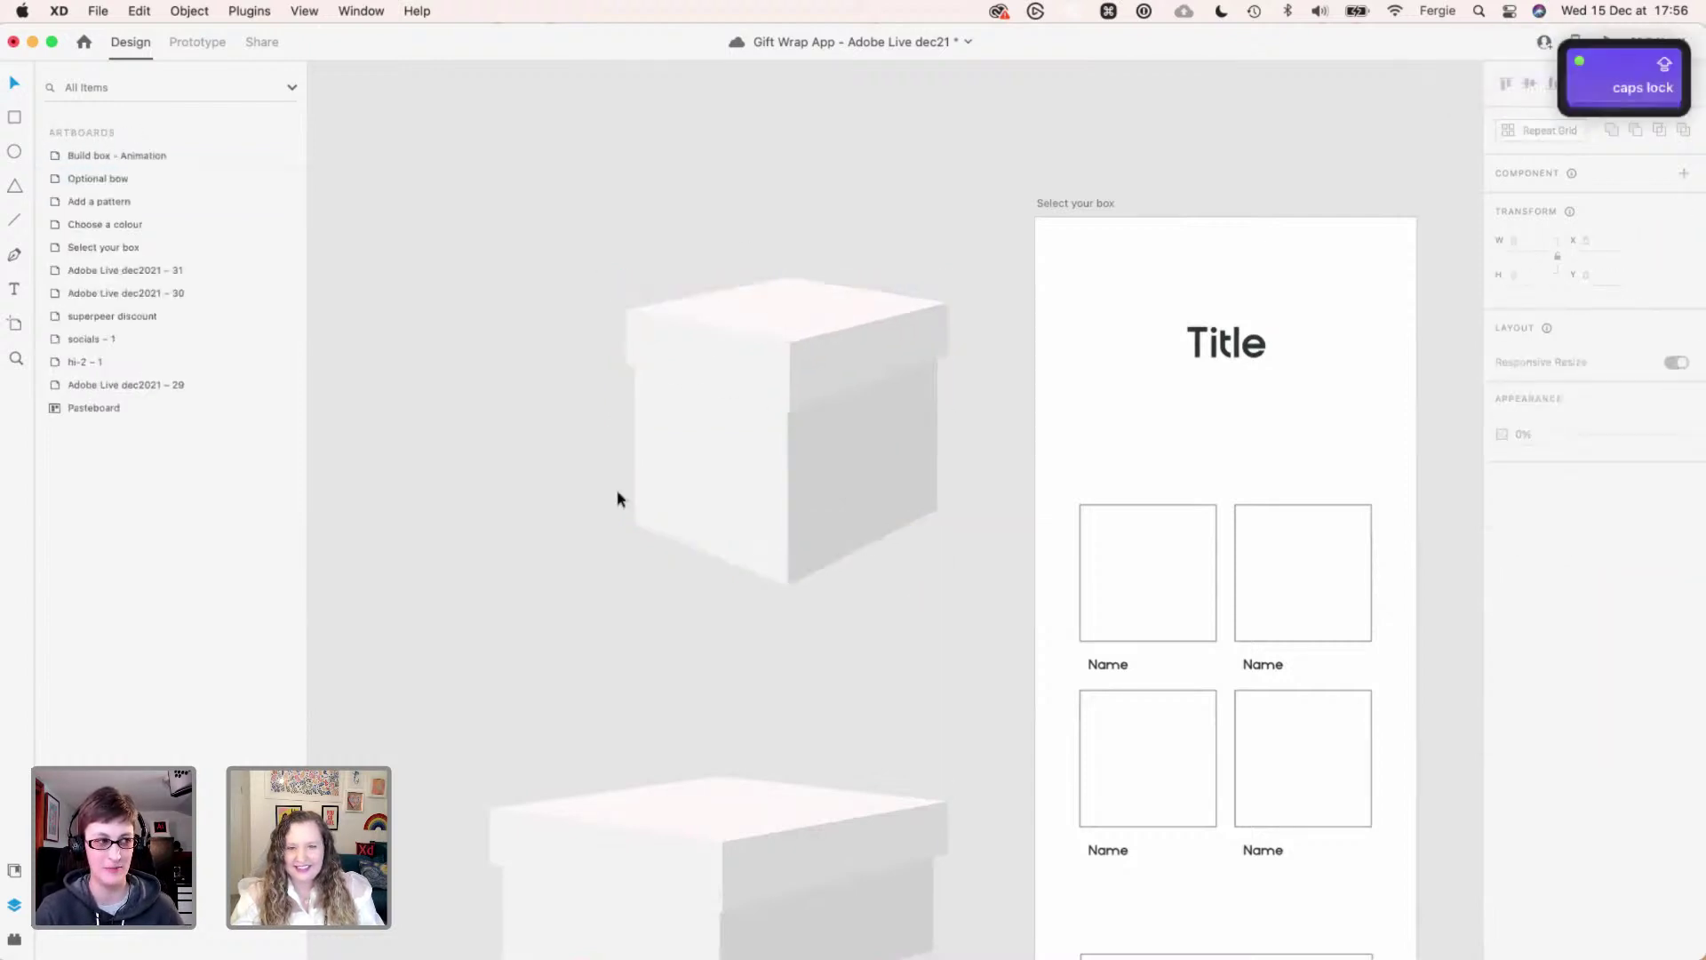
- Draw a flat ellipse 276 wide and 115 high on the empty pasteboard to the left of the closed box
scroll(705, 495, left, 5)
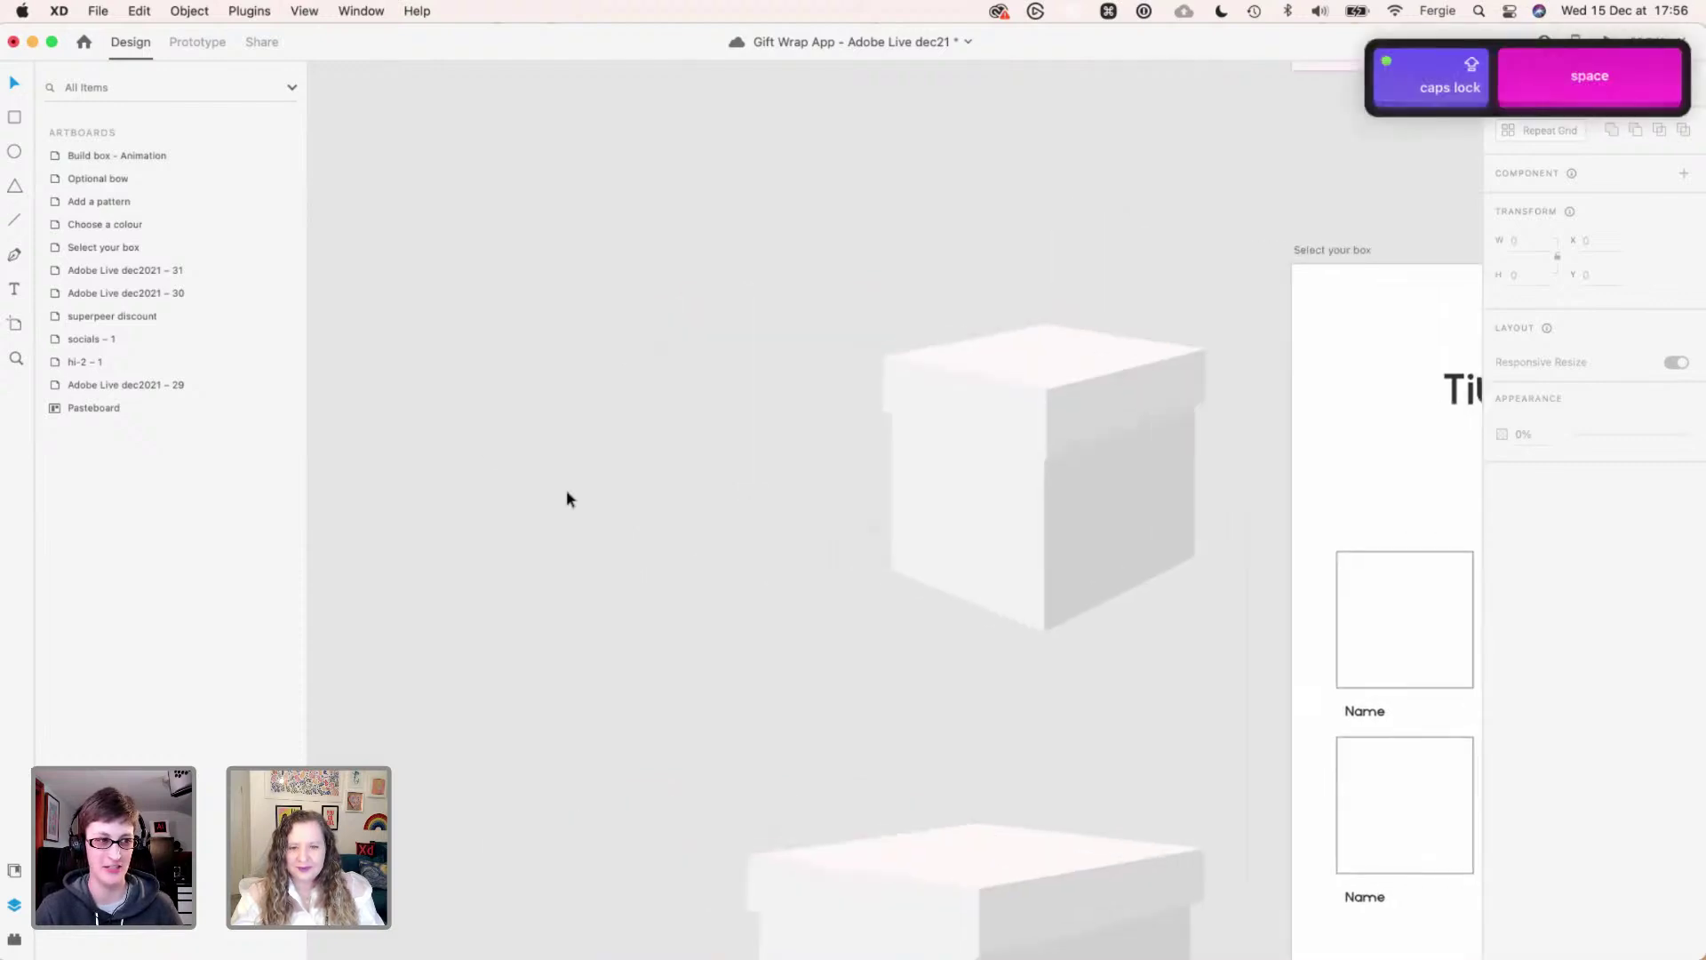
scroll(562, 497, up, 2)
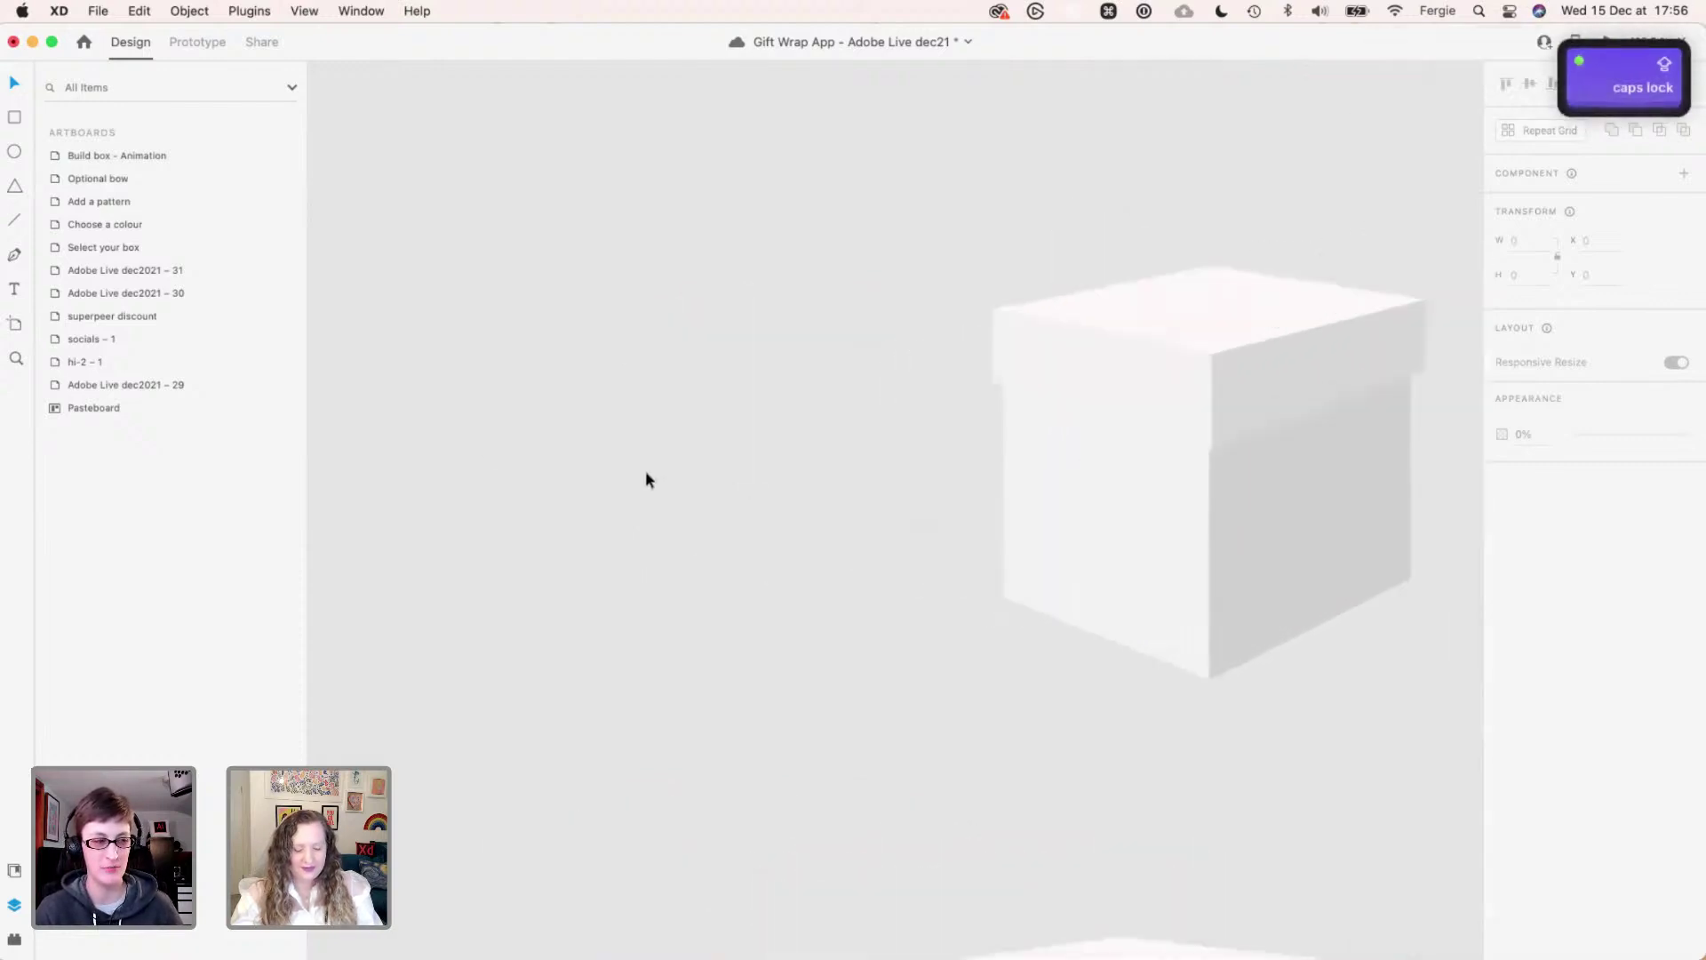
key(e)
drag(573, 430, 815, 493)
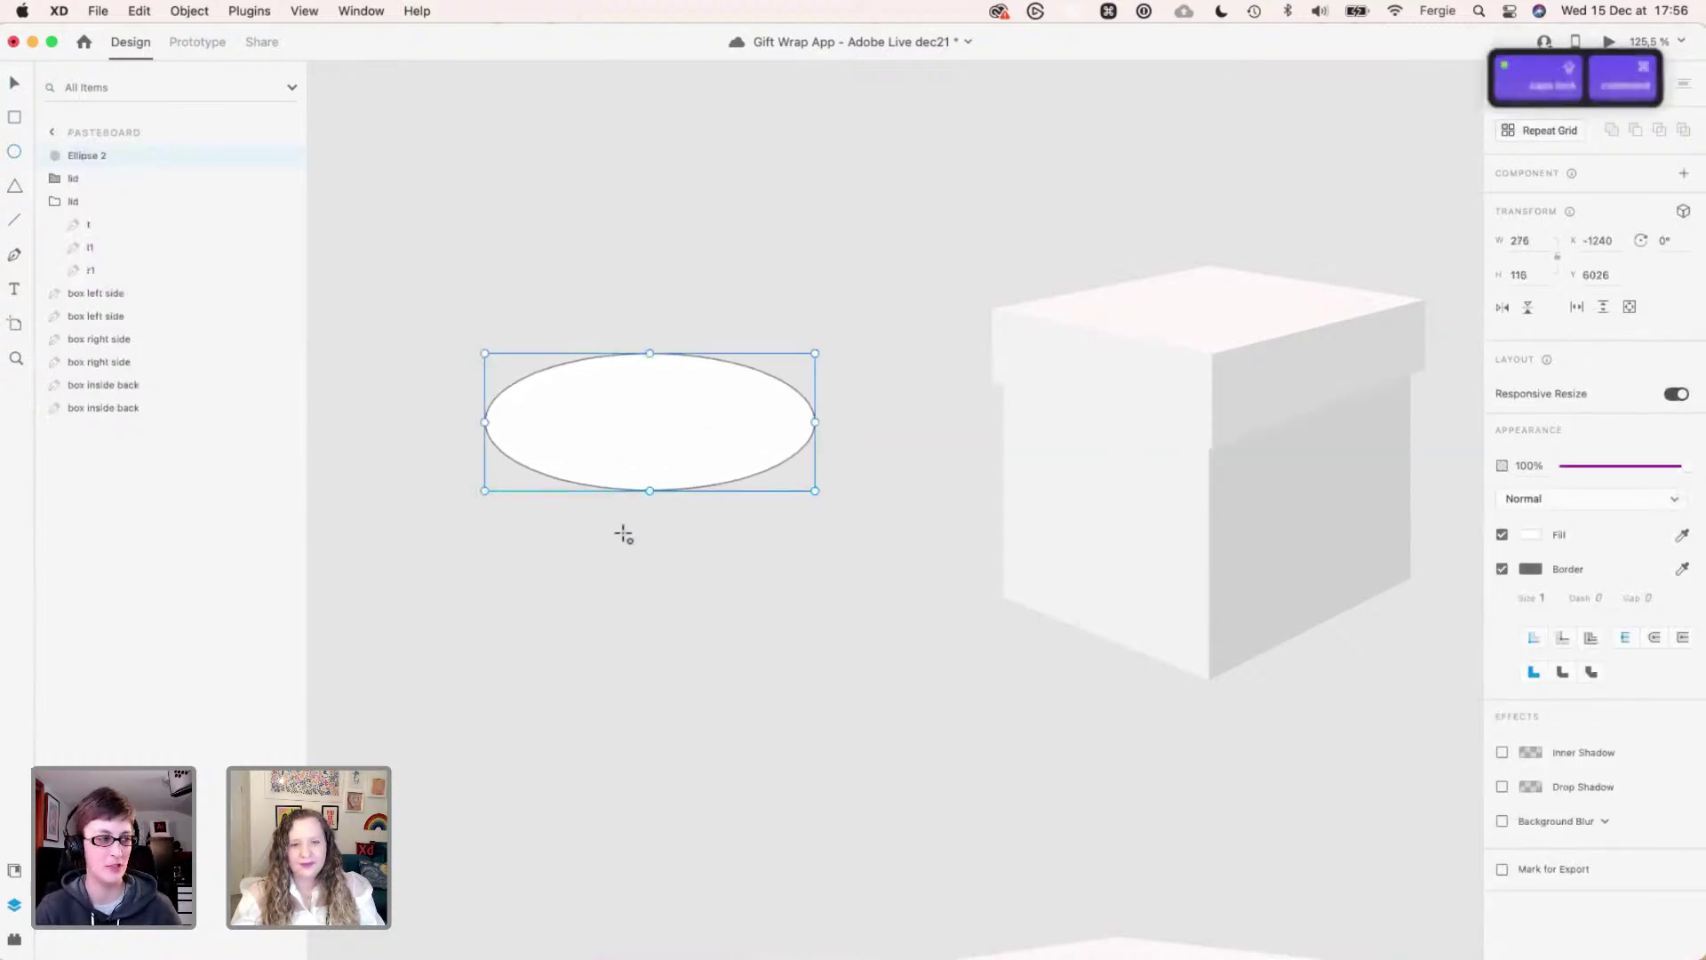
- Copy the appearance of the lid's top face onto the new ellipse
scroll(621, 533, up, 5)
key(v)
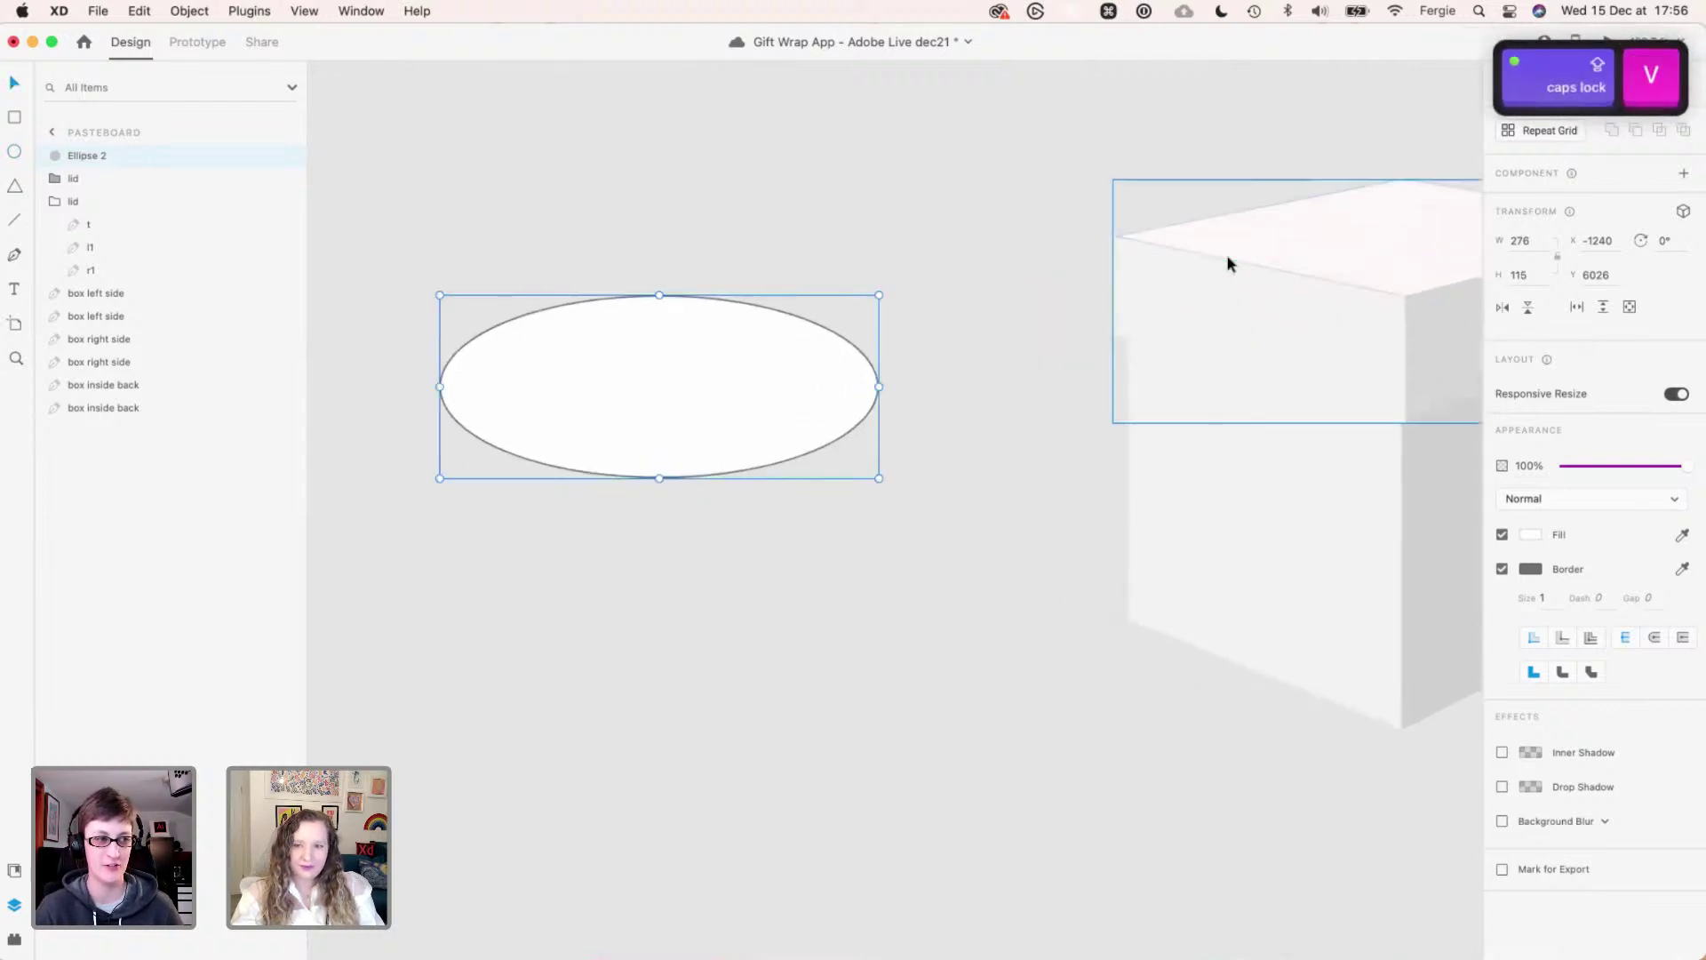
super+click(1226, 258)
key(super+c)
click(782, 384)
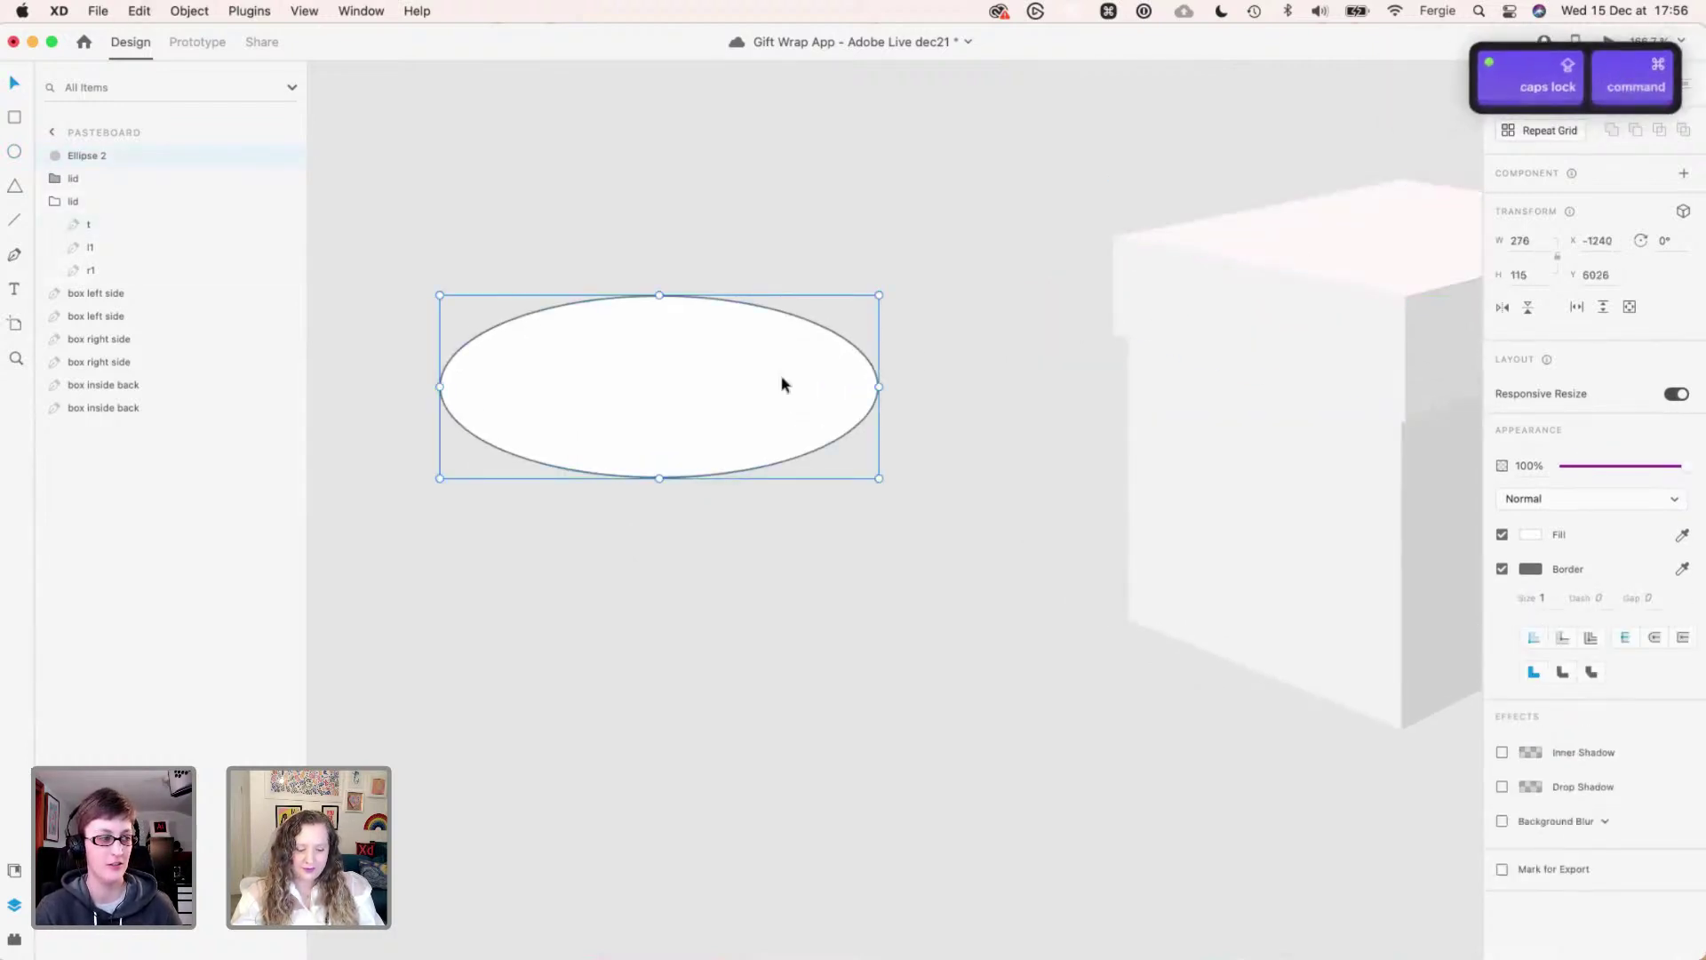
key(super+alt+v)
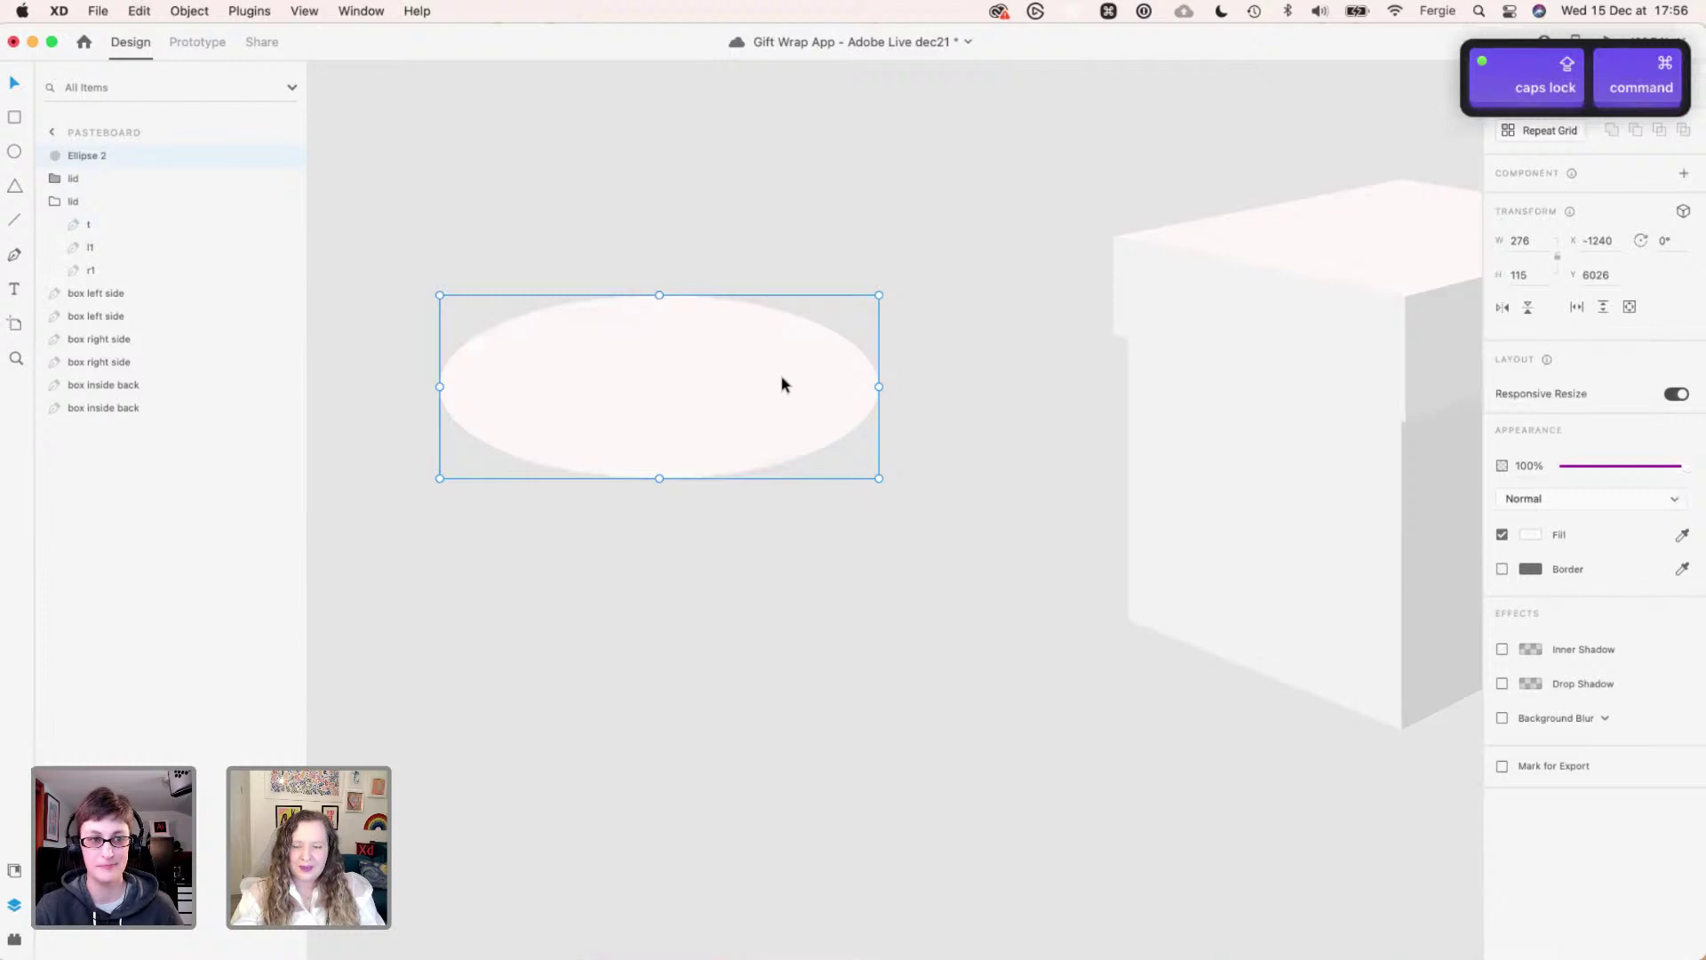
- Draw a closed six-point path with the Pen tool around the ellipse's front edge, about 279 wide, with a midpoint on its upper and lower edges
scroll(773, 445, down, 2)
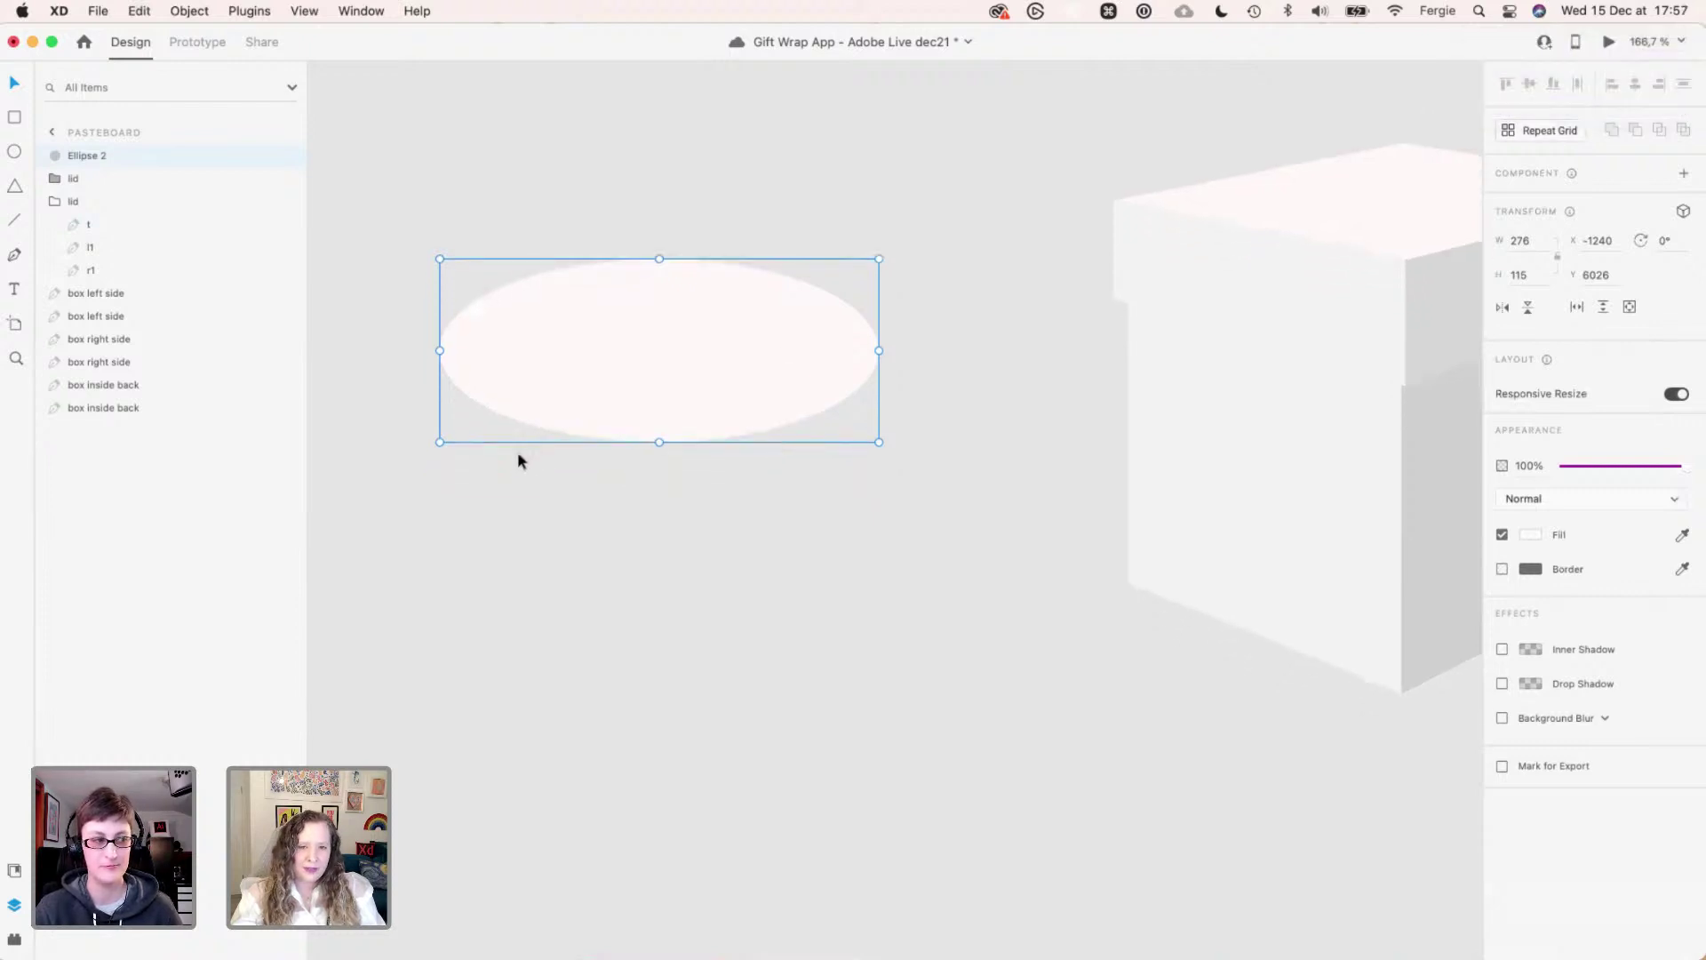
scroll(519, 460, up, 2)
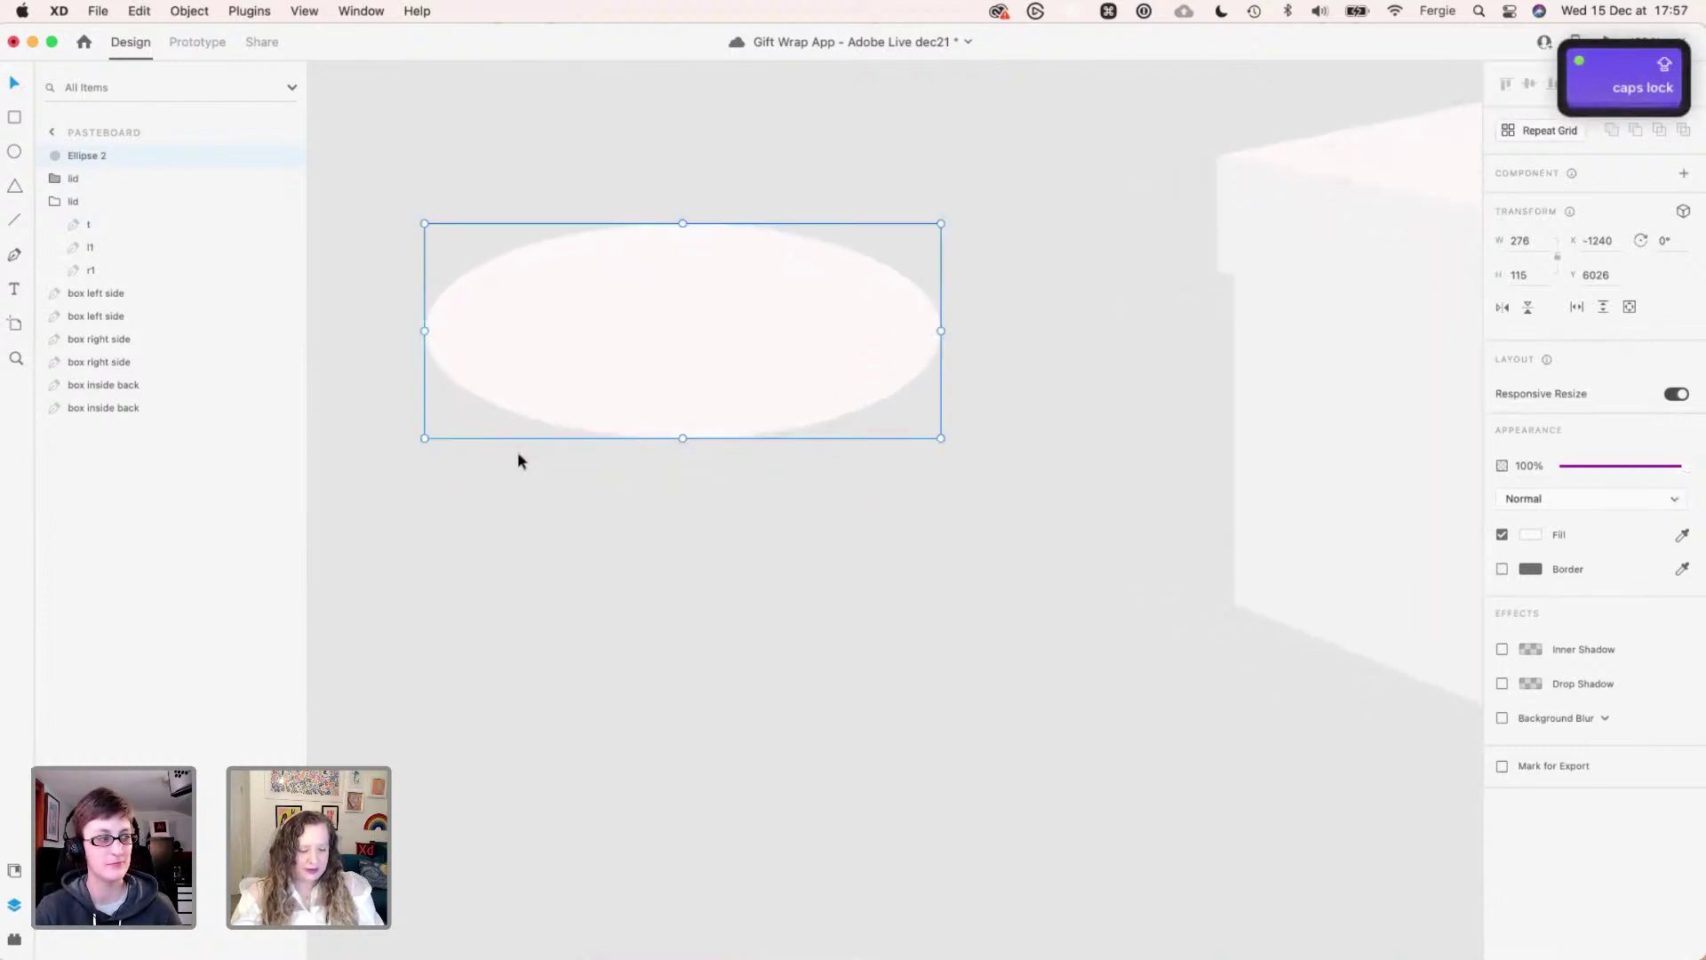
key(p)
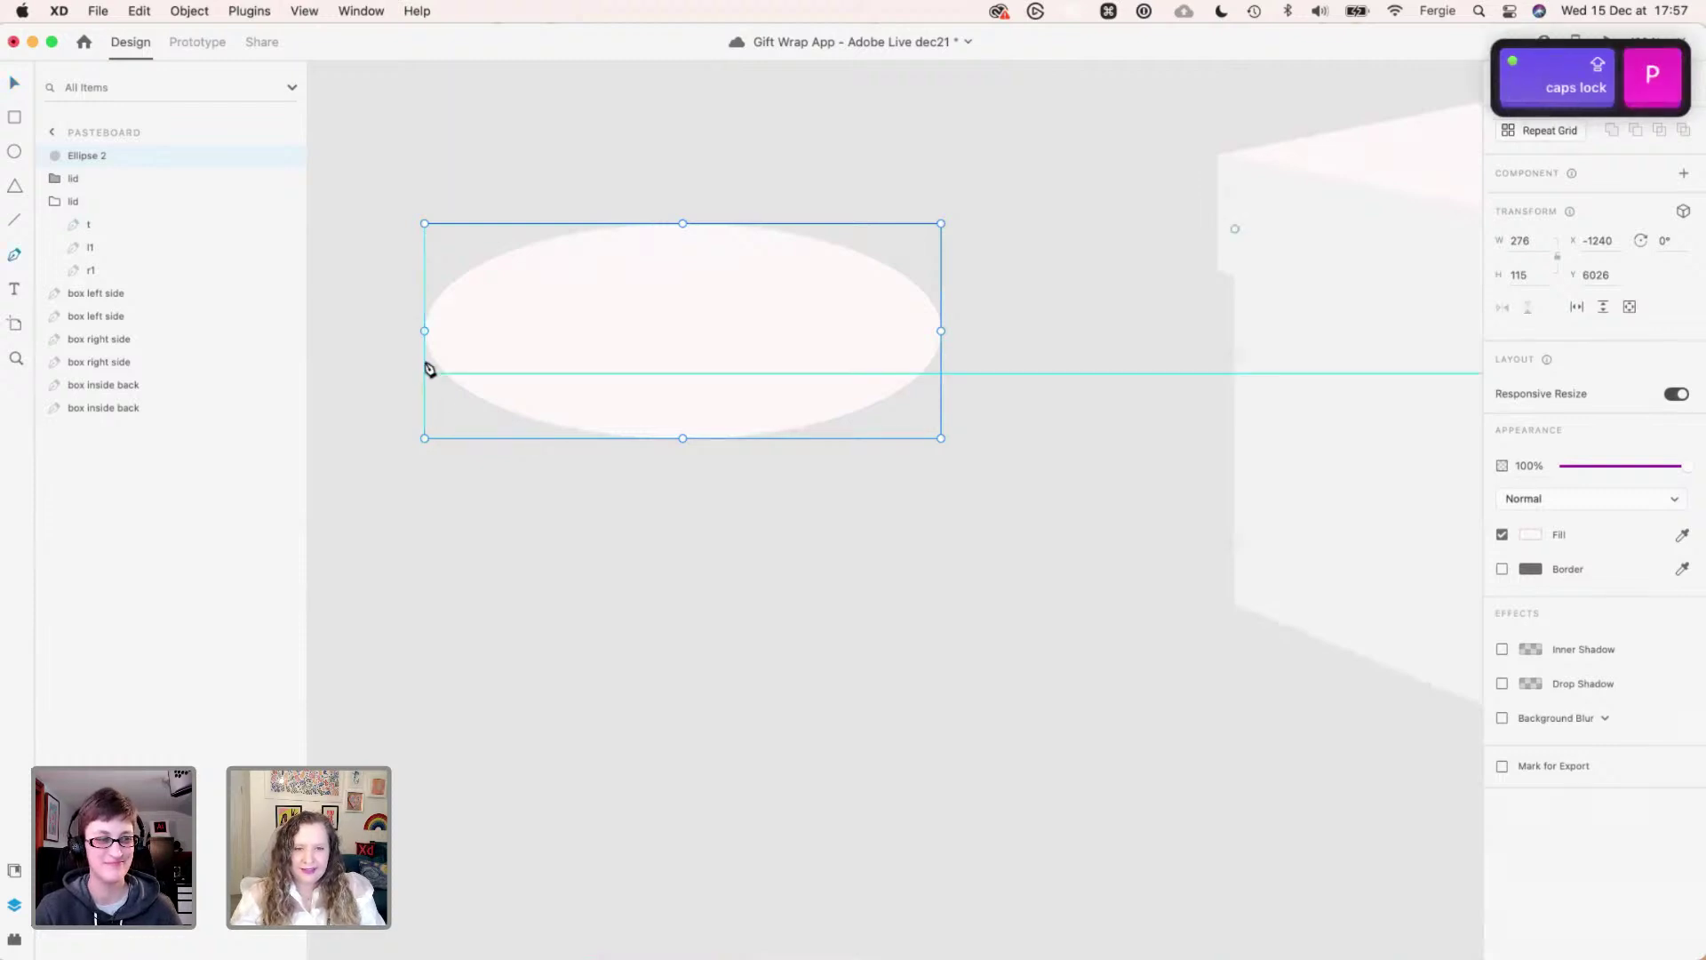
click(425, 342)
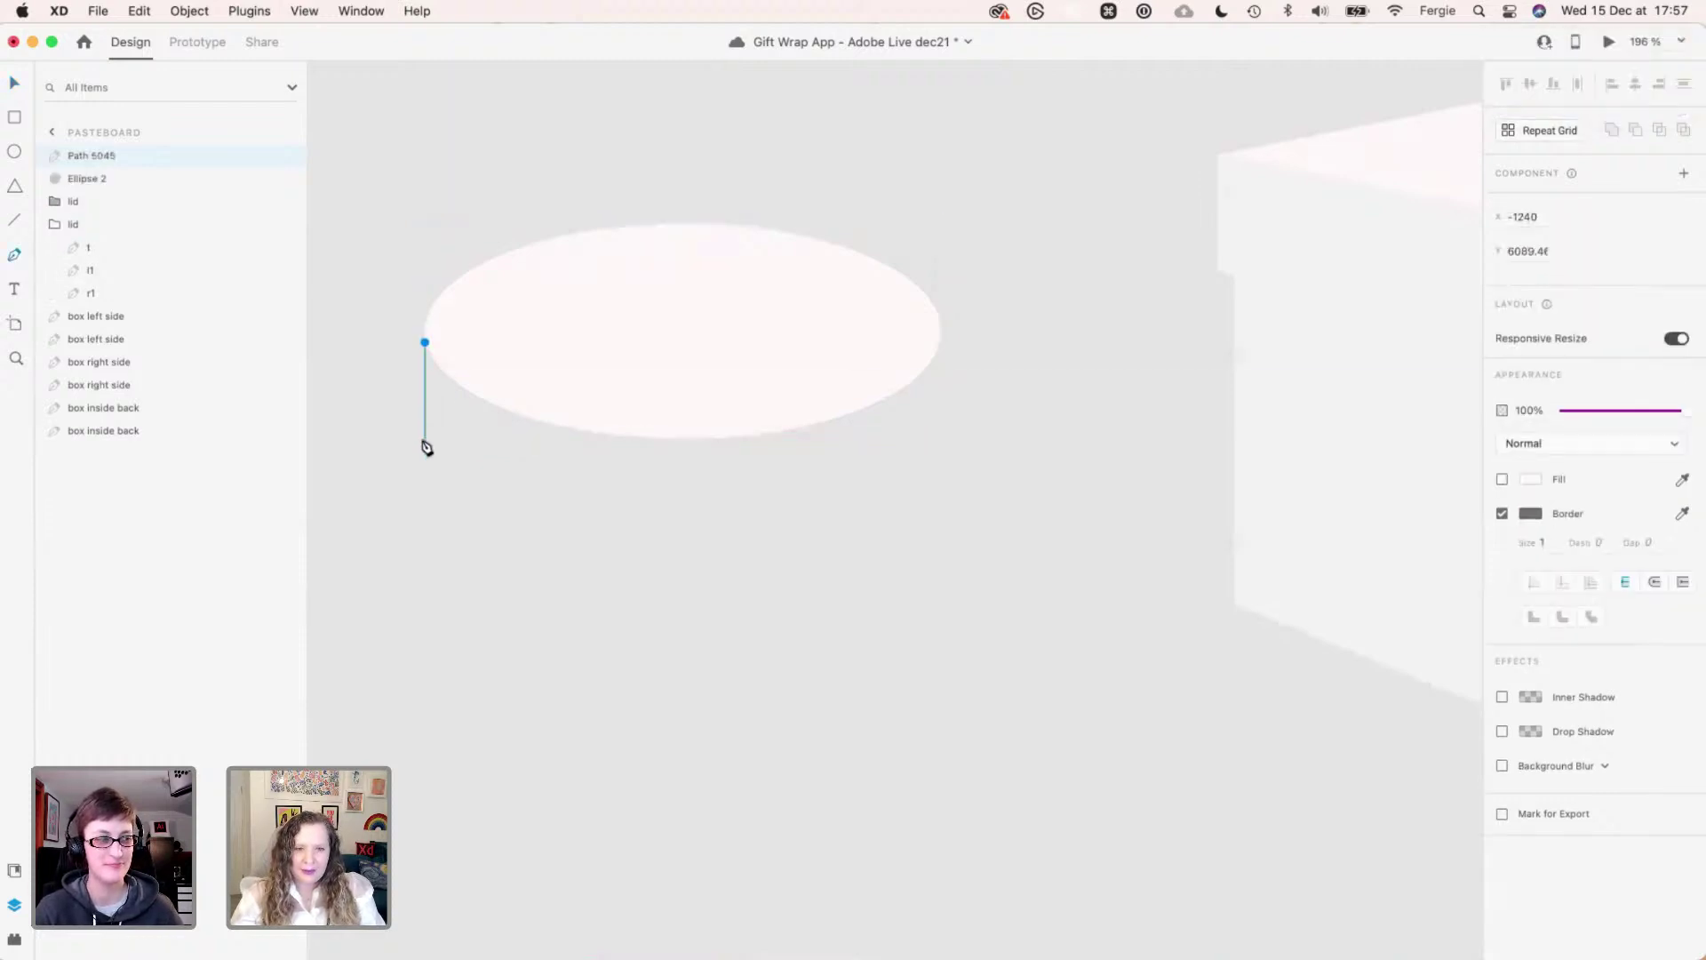
shift+click(427, 446)
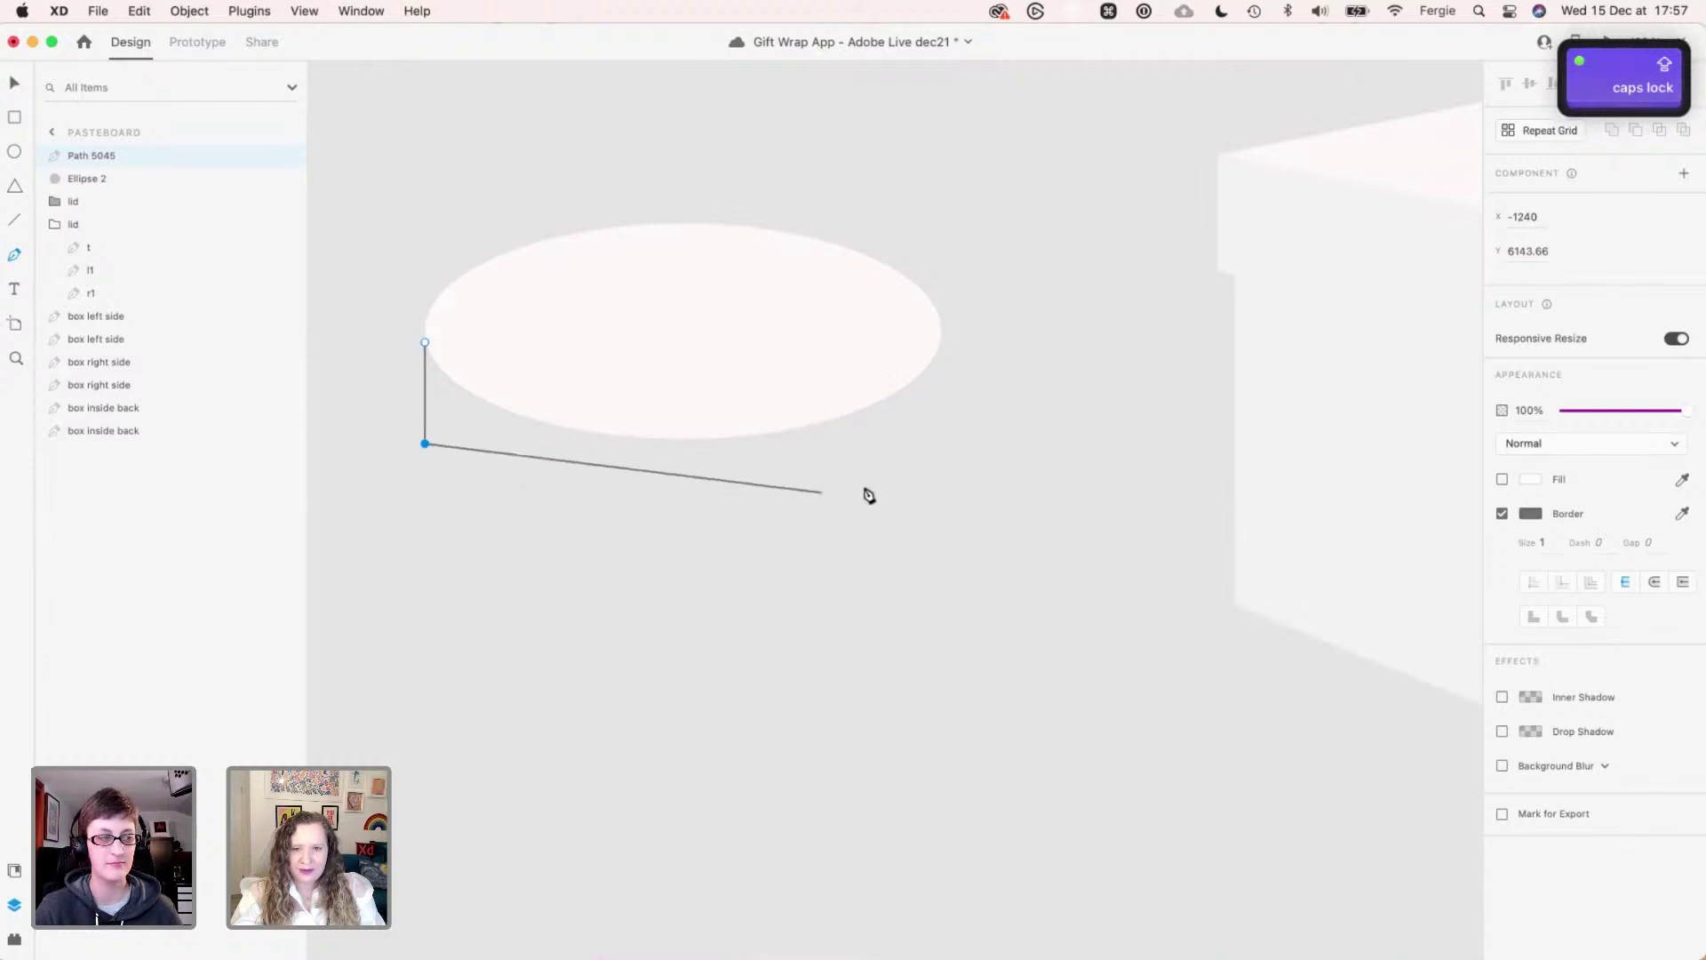
click(689, 452)
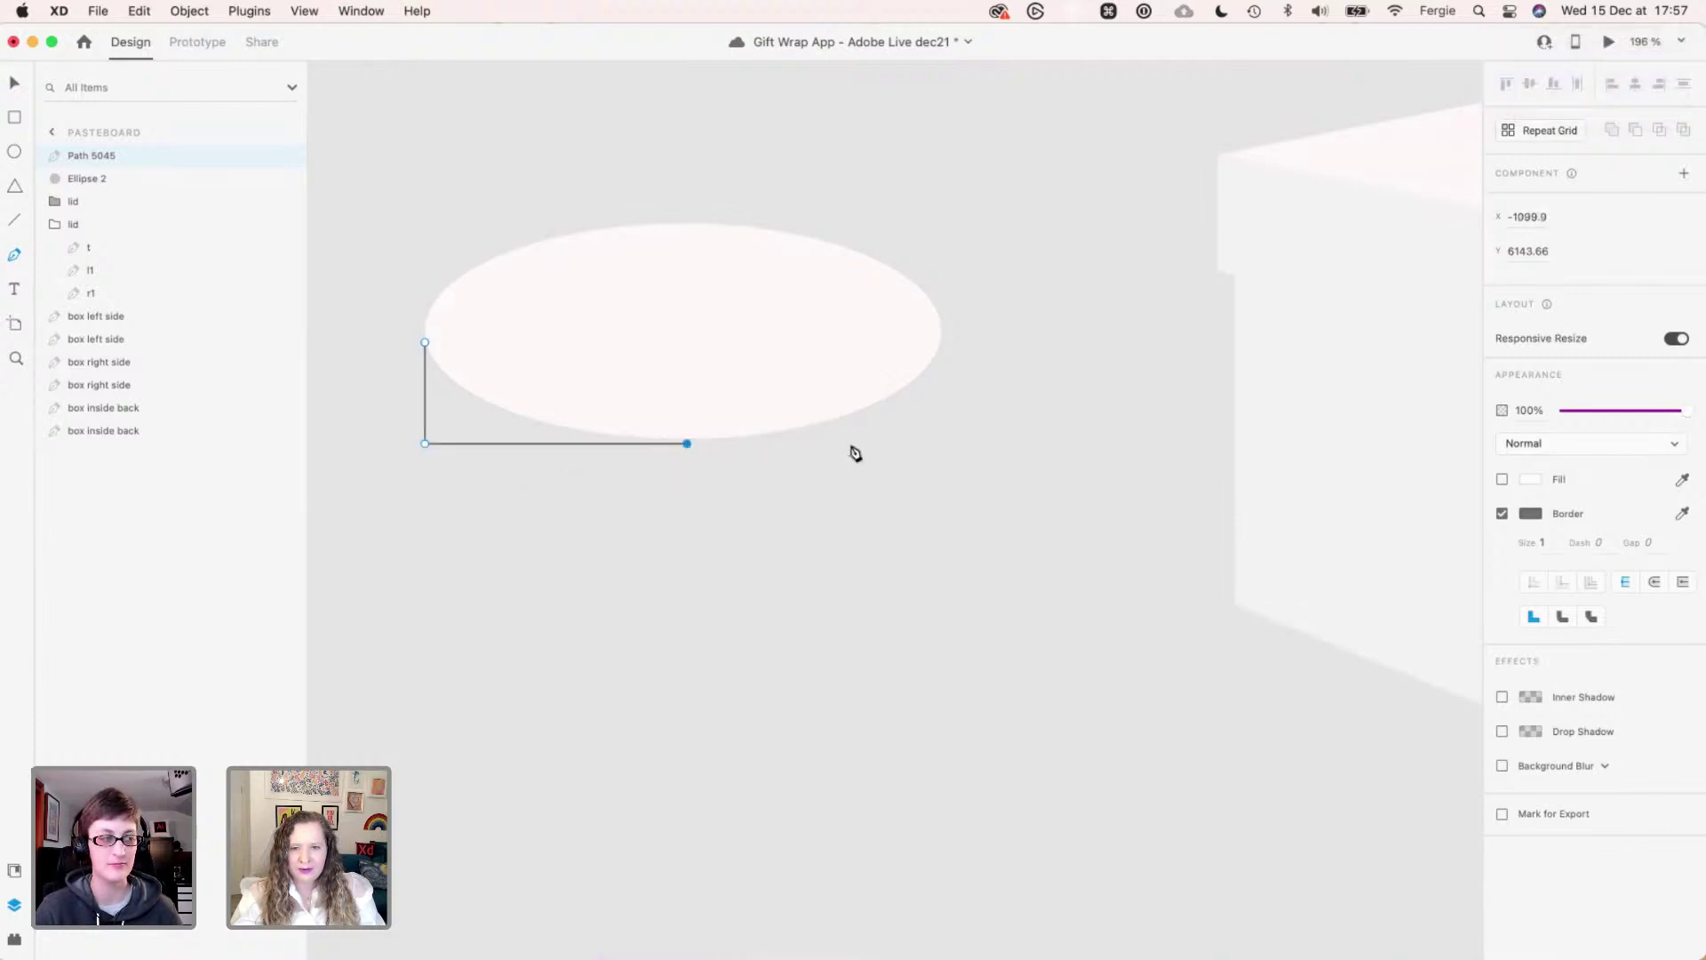
click(950, 451)
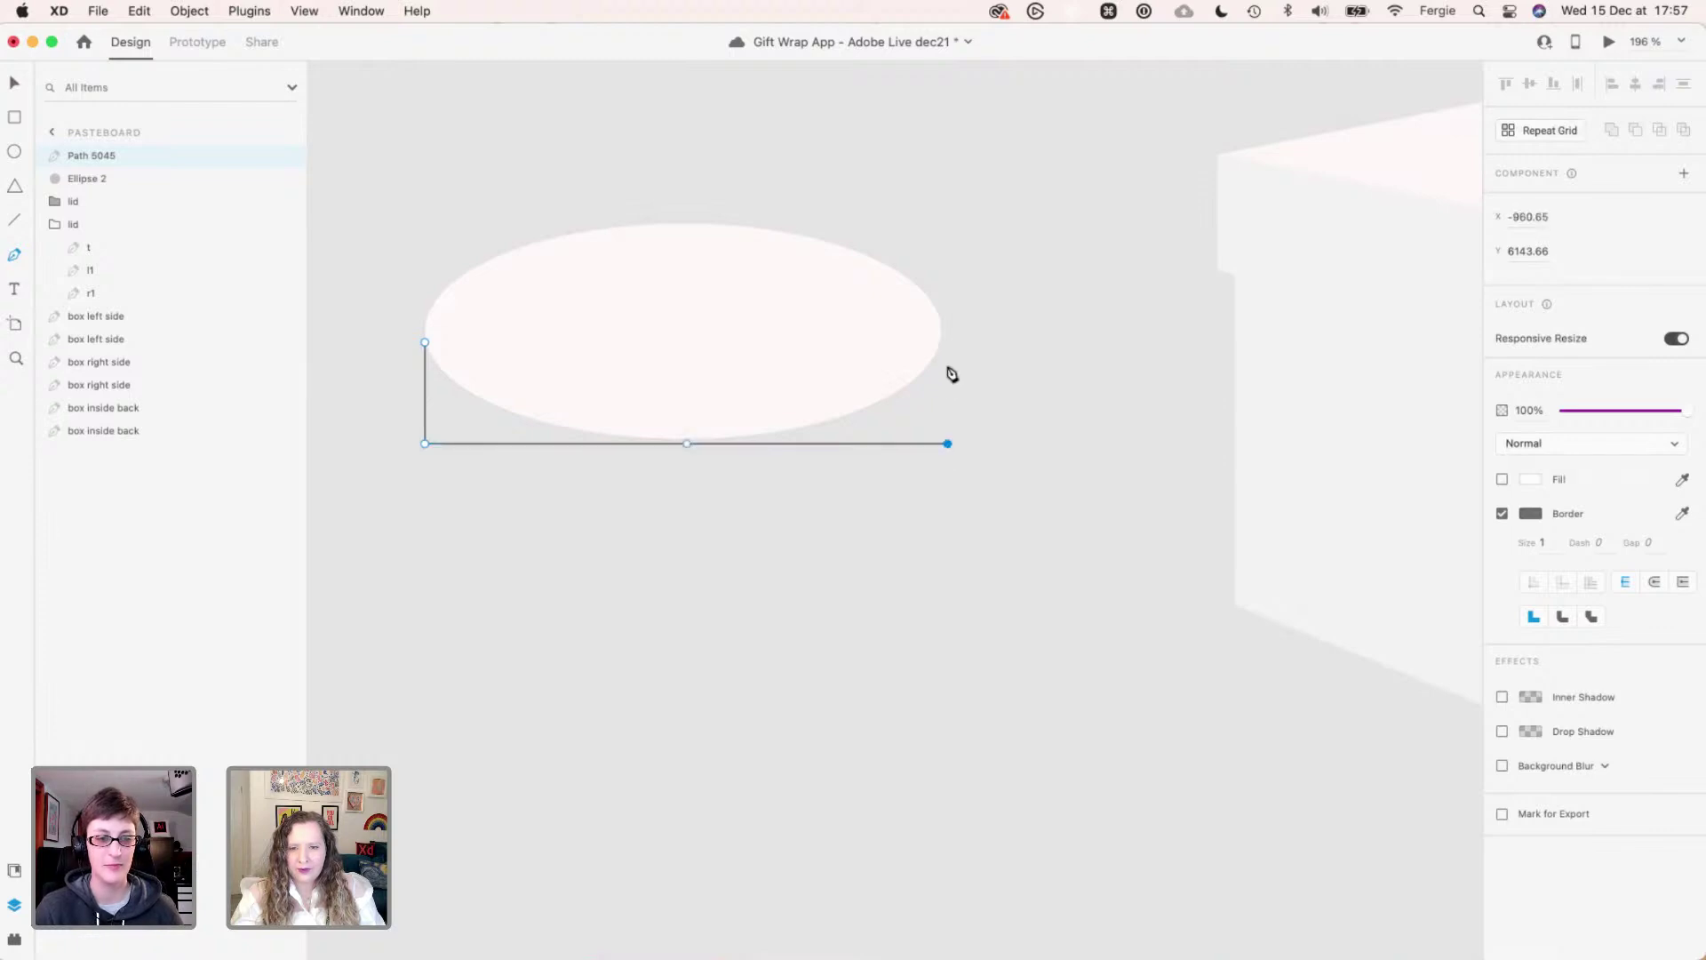
click(948, 344)
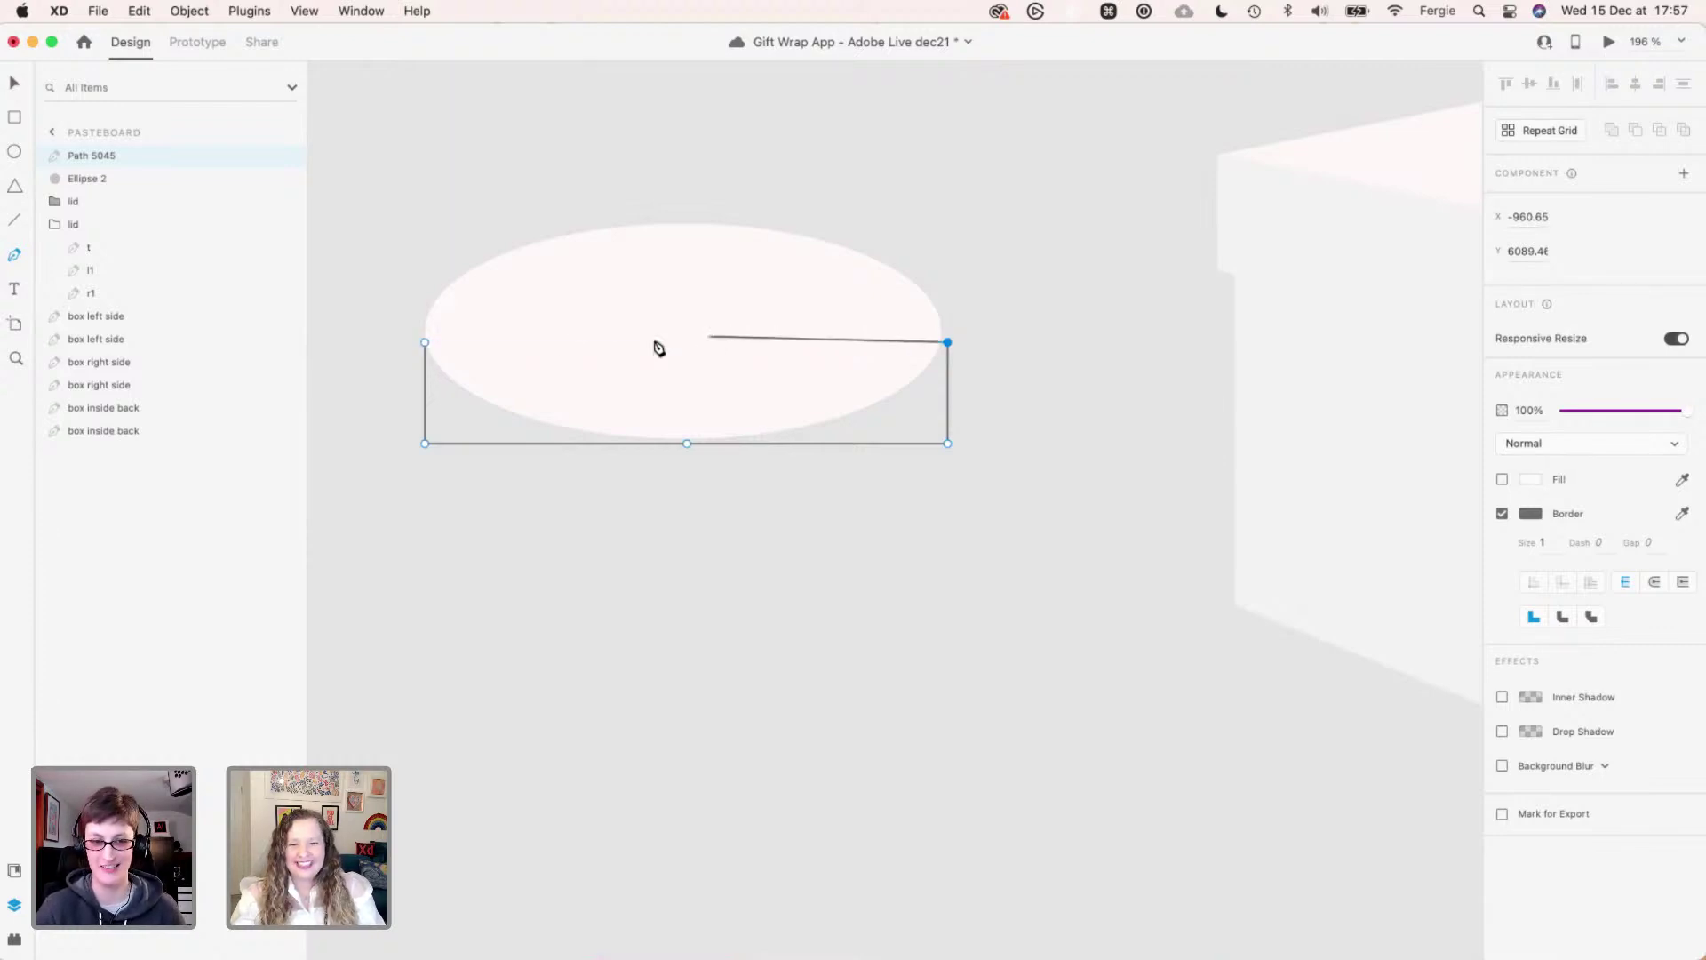
key(Caps_Lock)
click(688, 429)
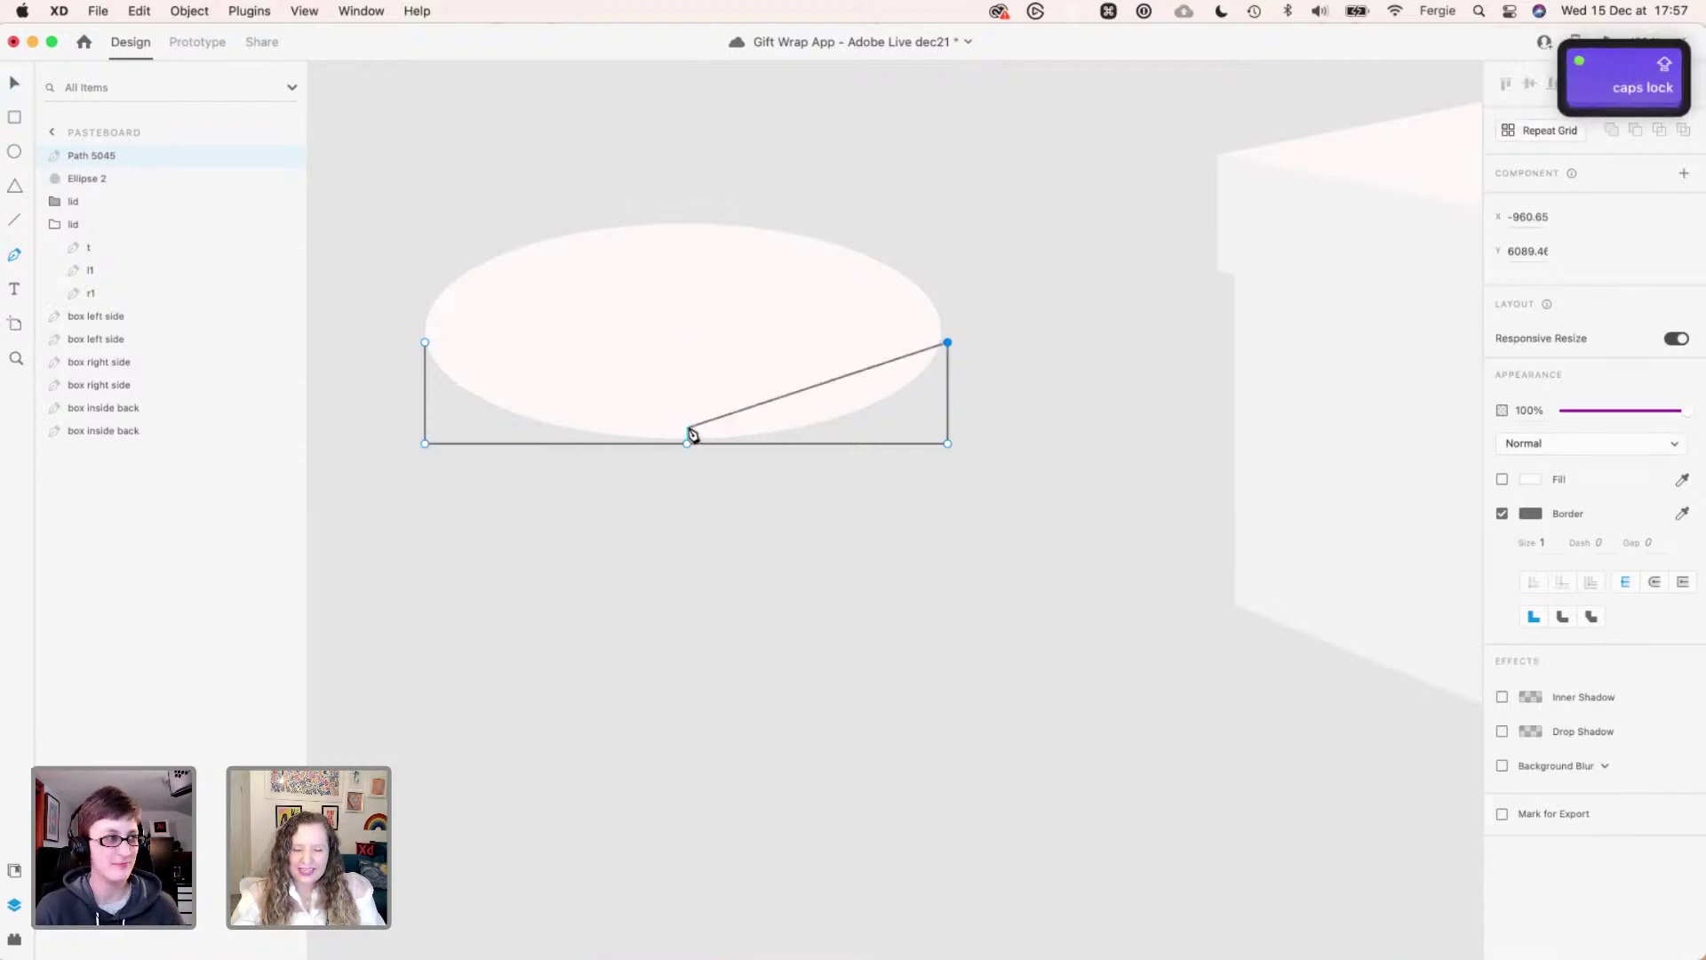
click(426, 345)
- Round the path's lower and upper edges by making both midpoints smooth and pulling the lower midpoint down below the ellipse
scroll(676, 483, up, 3)
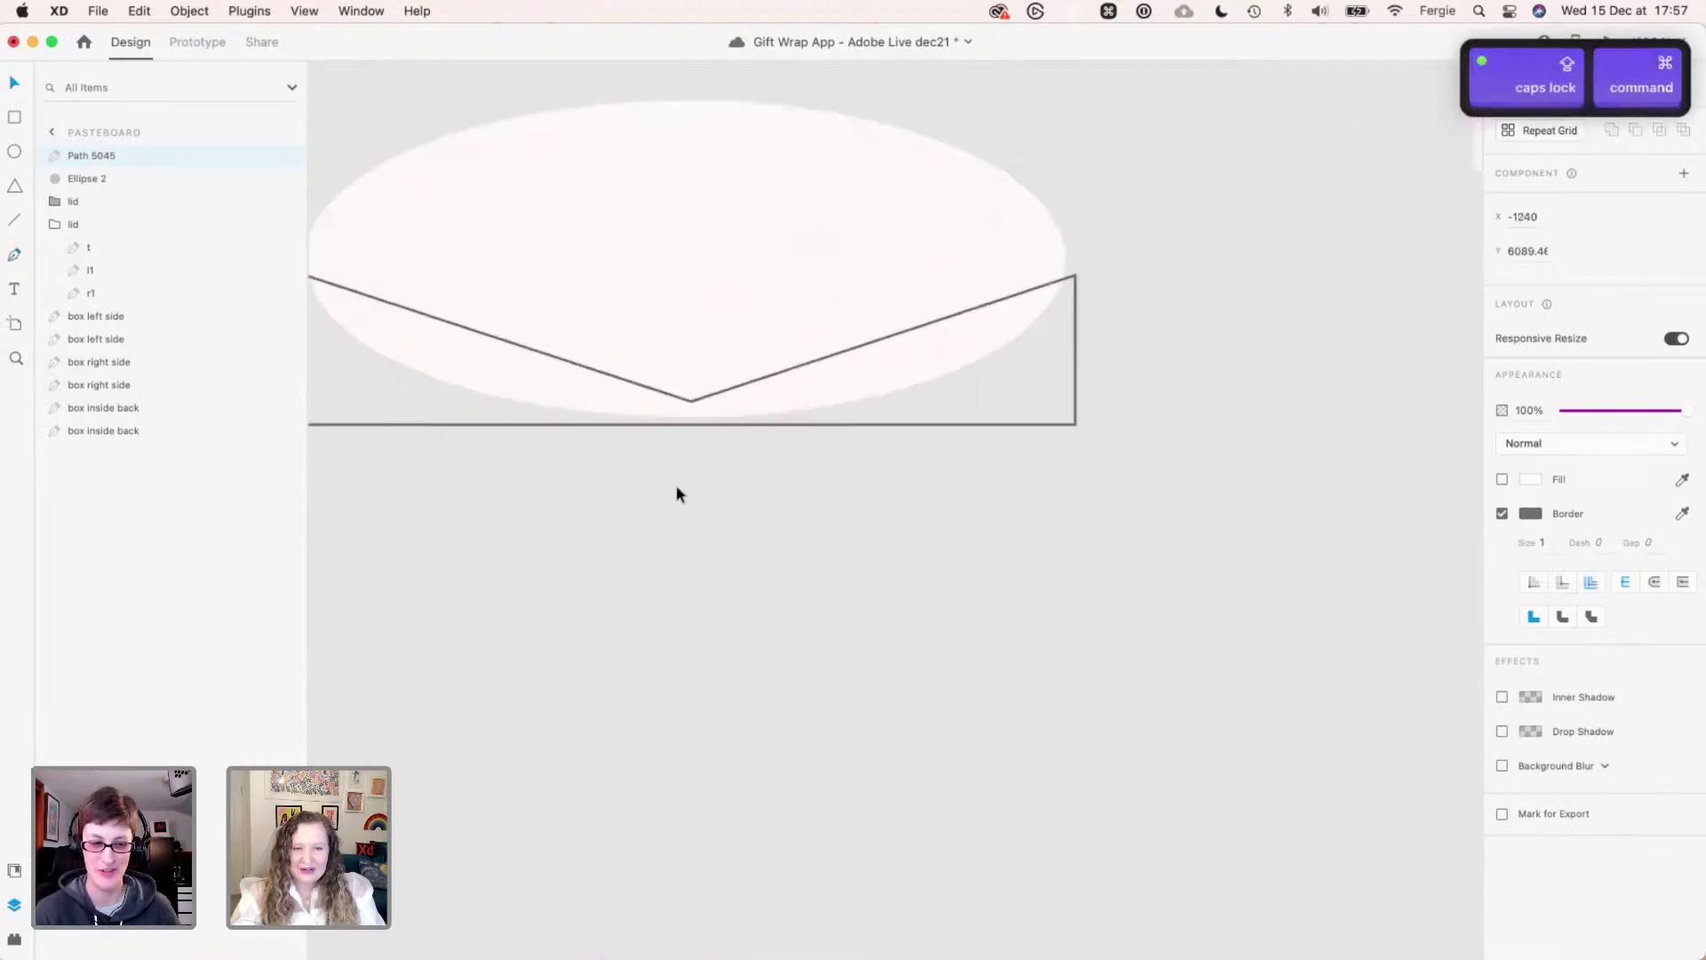
drag(647, 498, 792, 530)
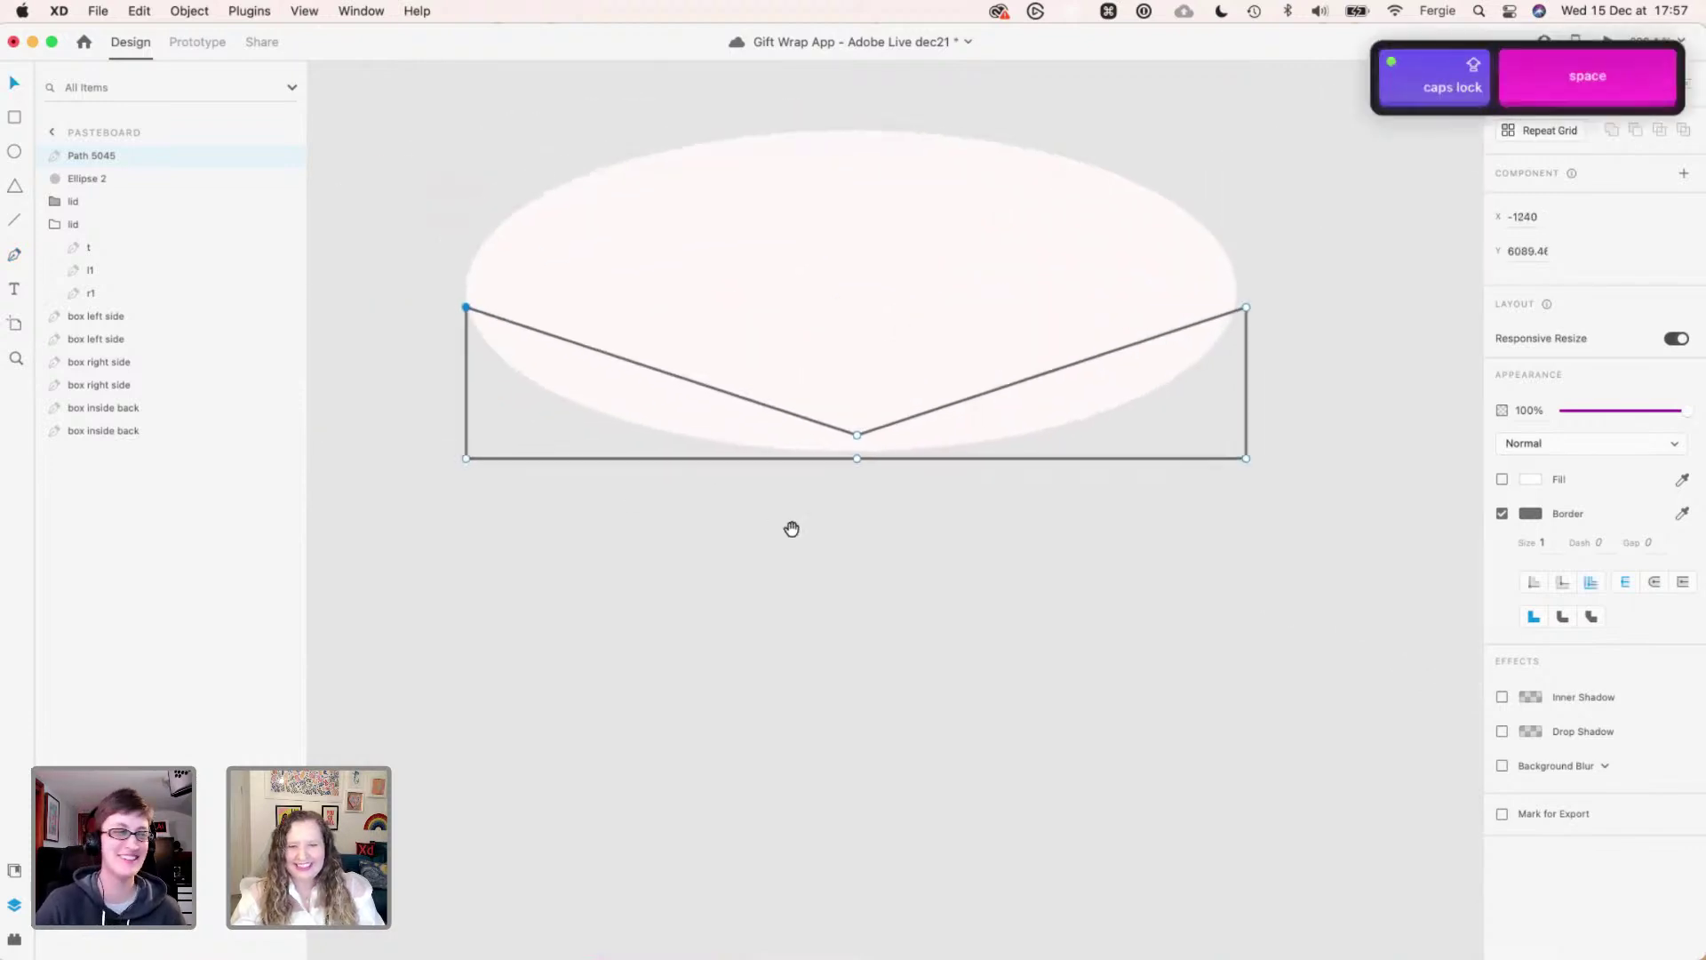
click(859, 456)
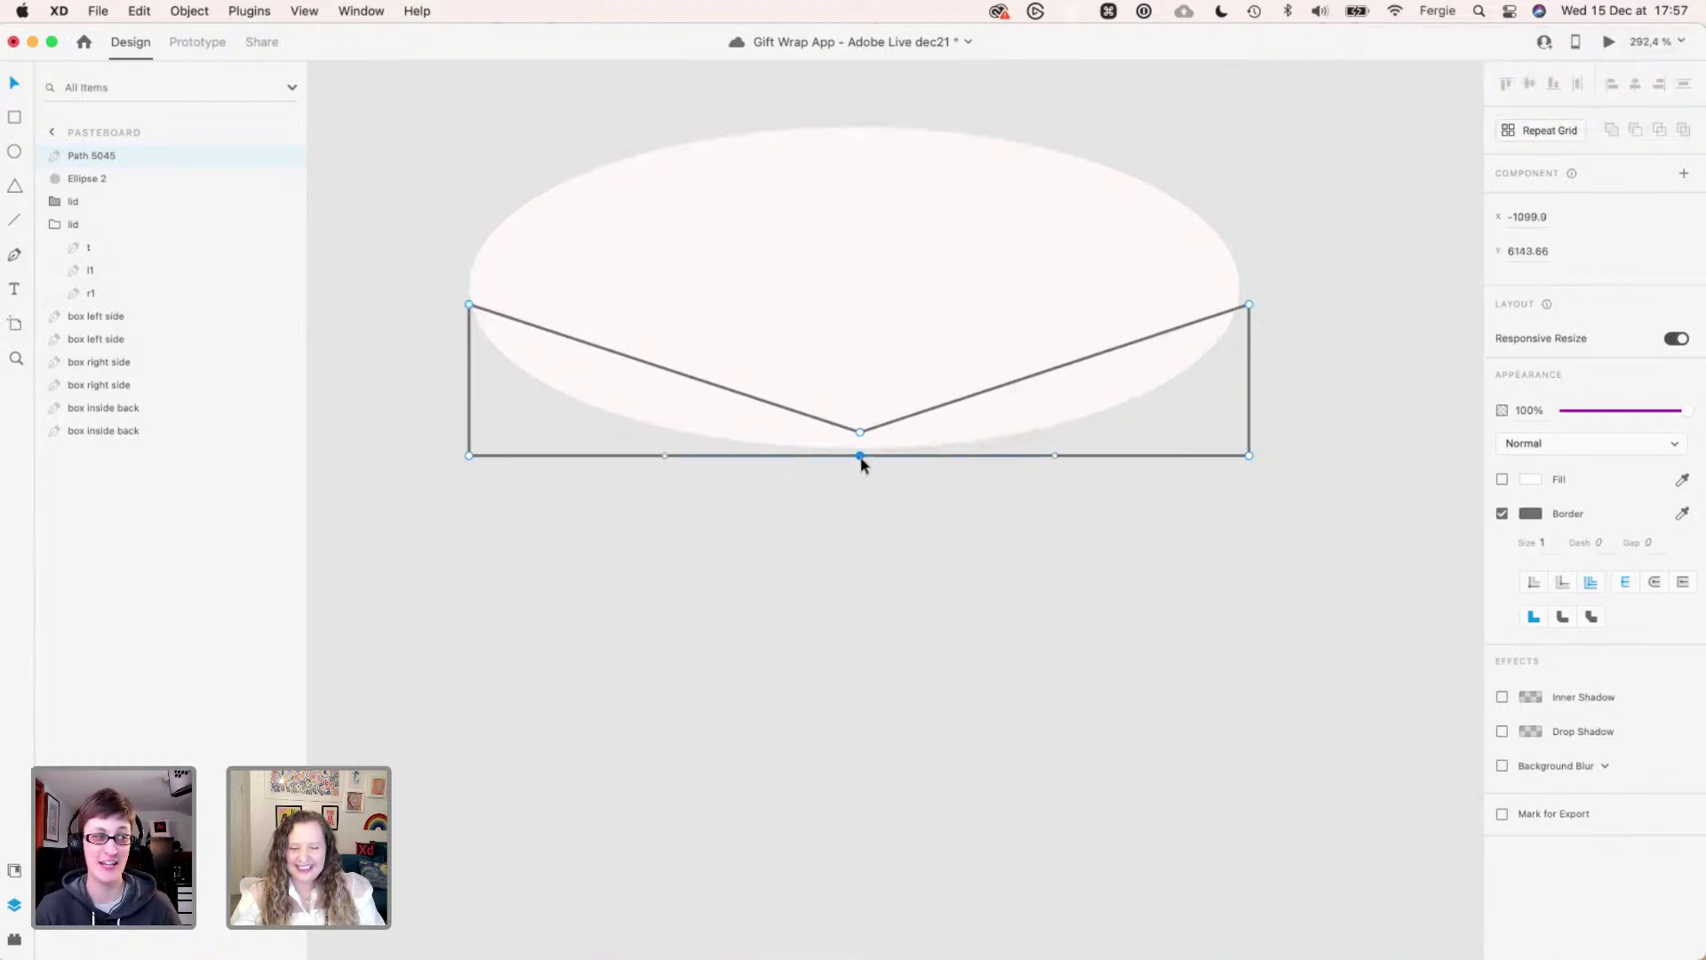
drag(860, 458, 860, 556)
click(860, 432)
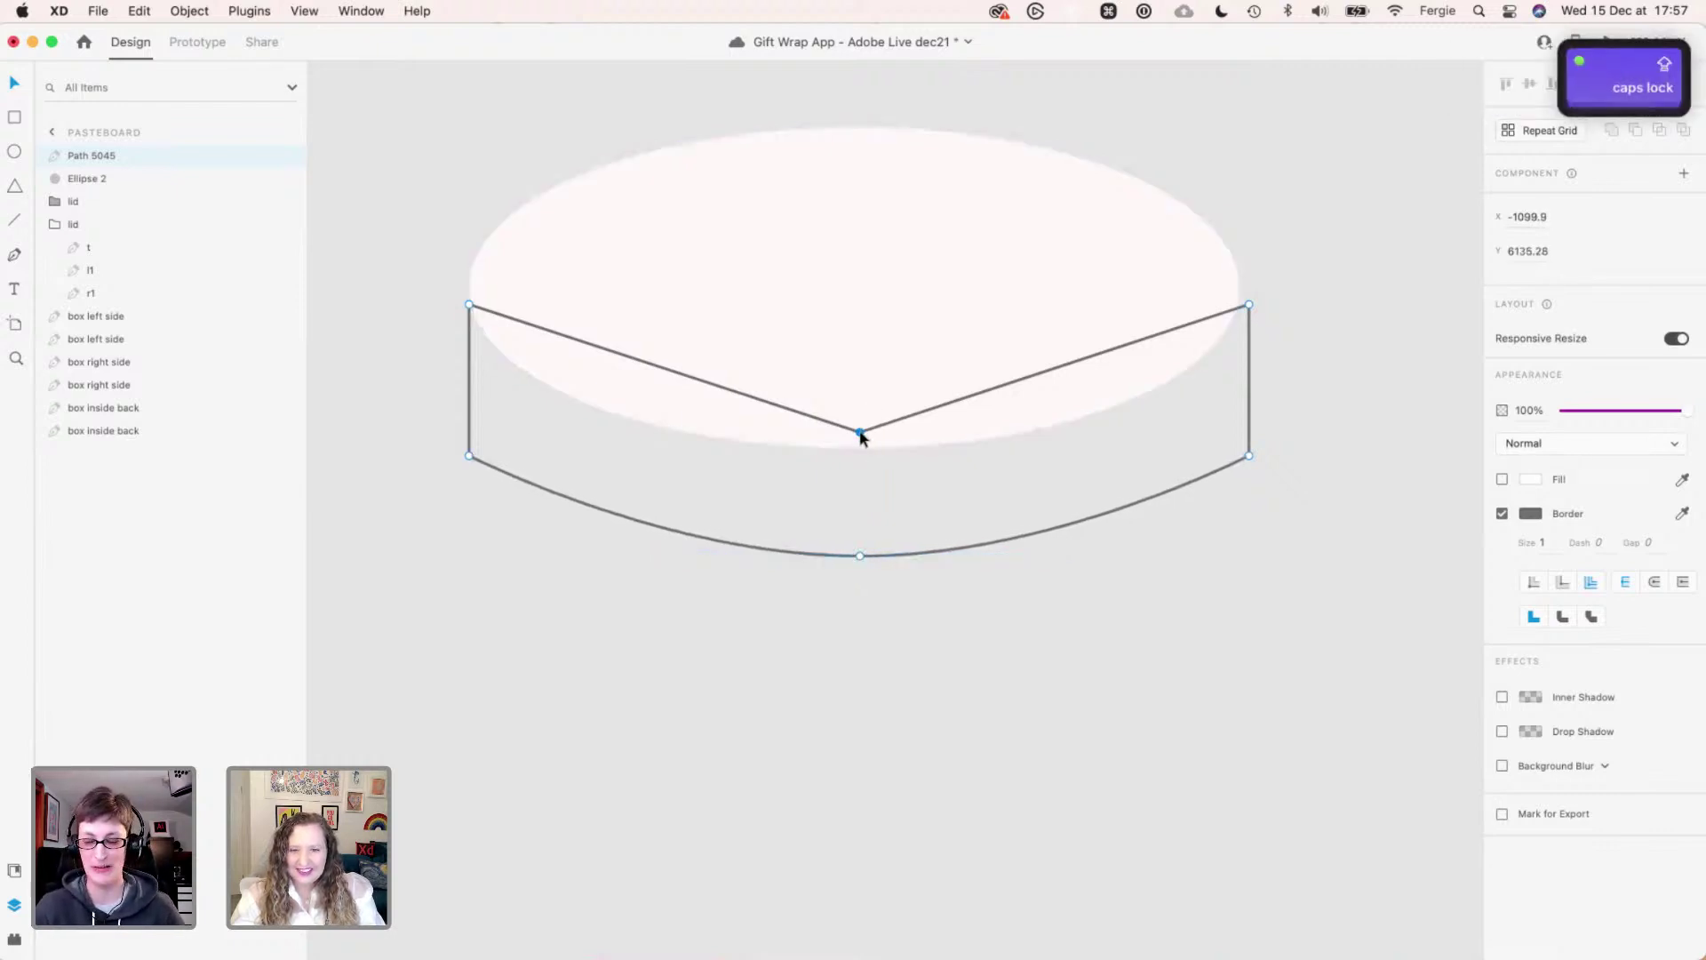
double_click(860, 433)
- Move the ellipse up to Y 6020 and widen it to 279 to match the side path's width and upper curve
click(864, 360)
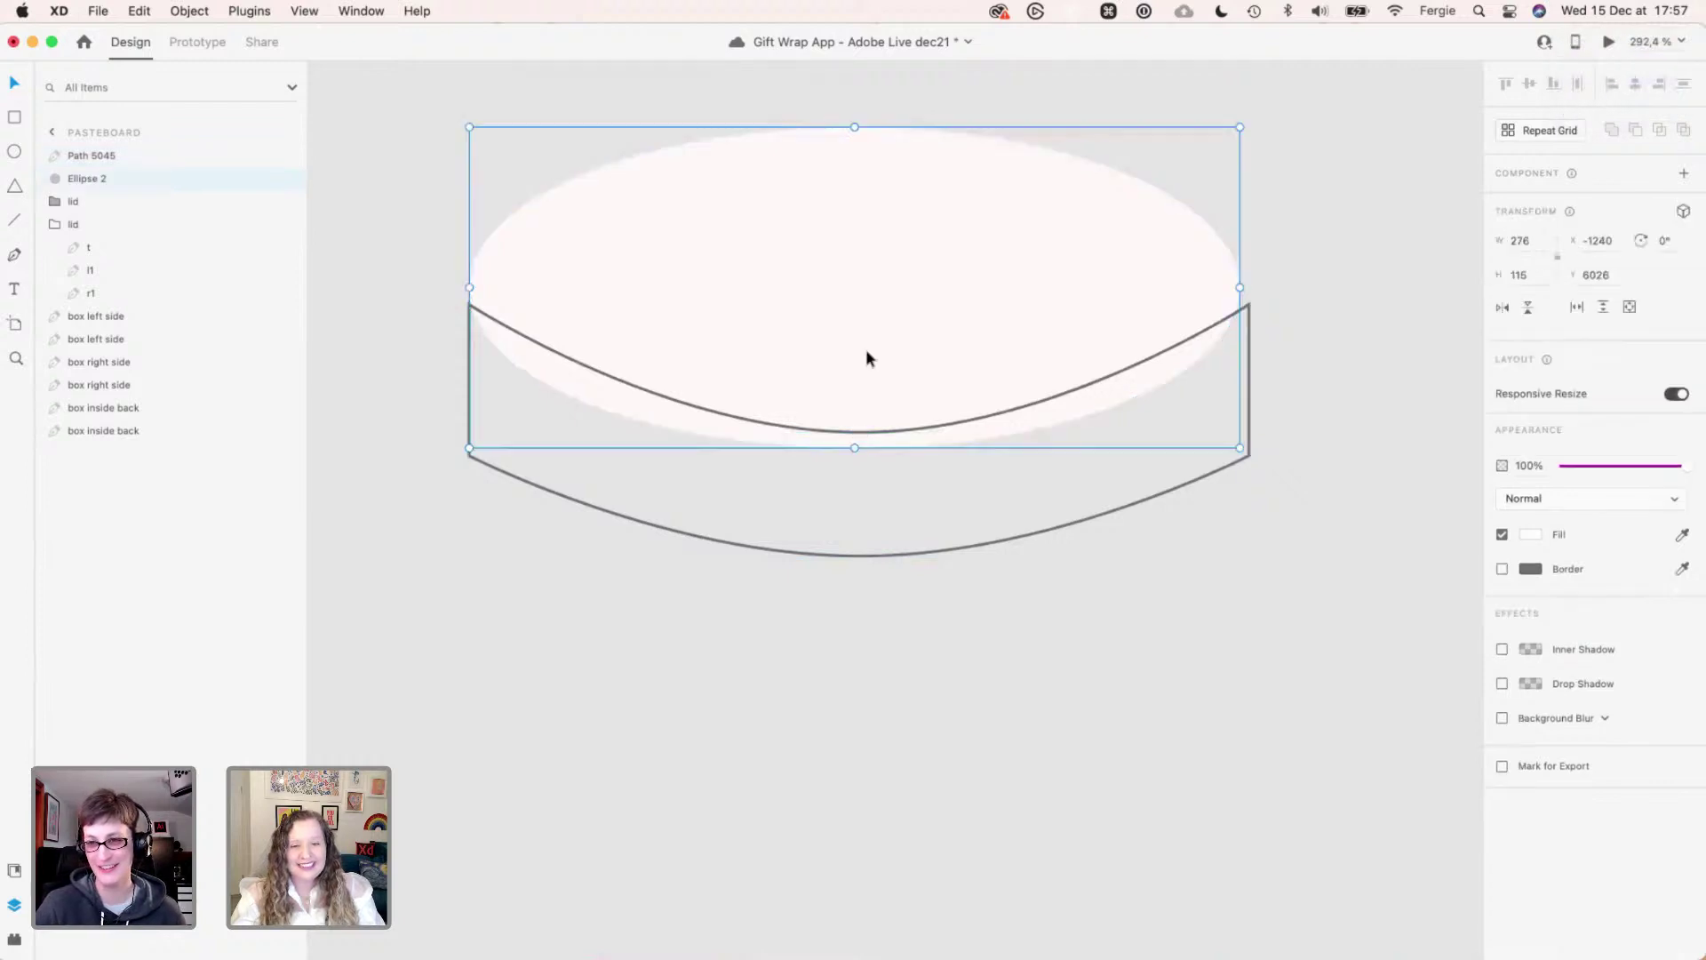
drag(866, 343, 1247, 271)
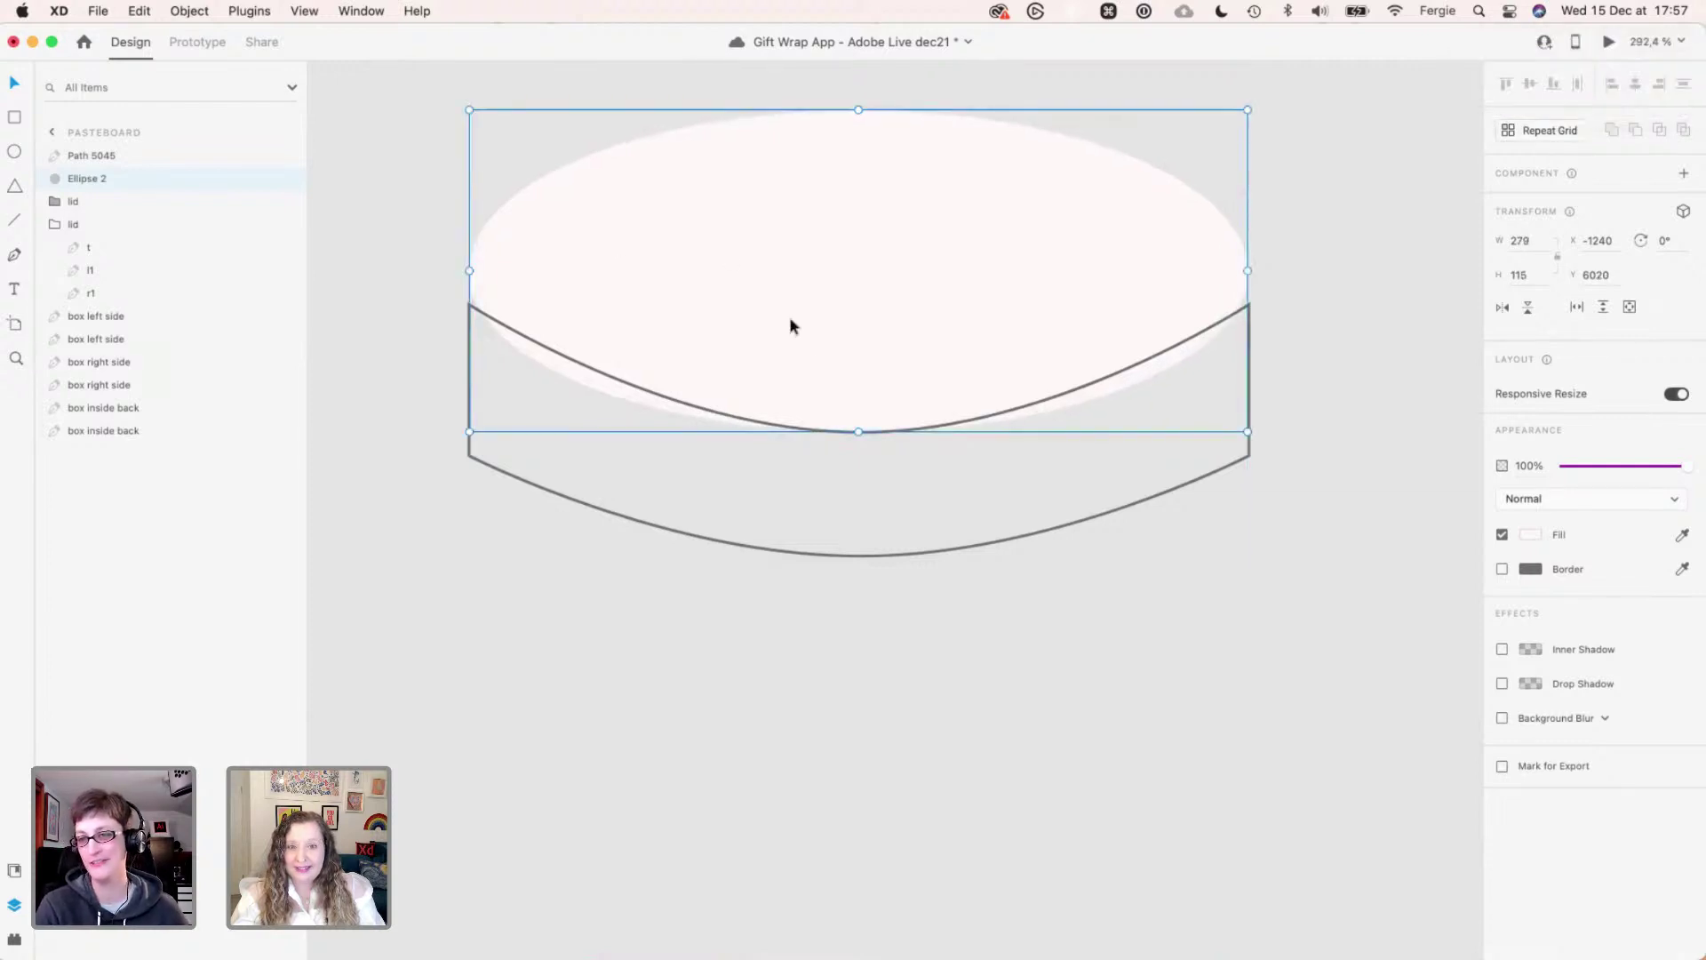
scroll(816, 417, up, 5)
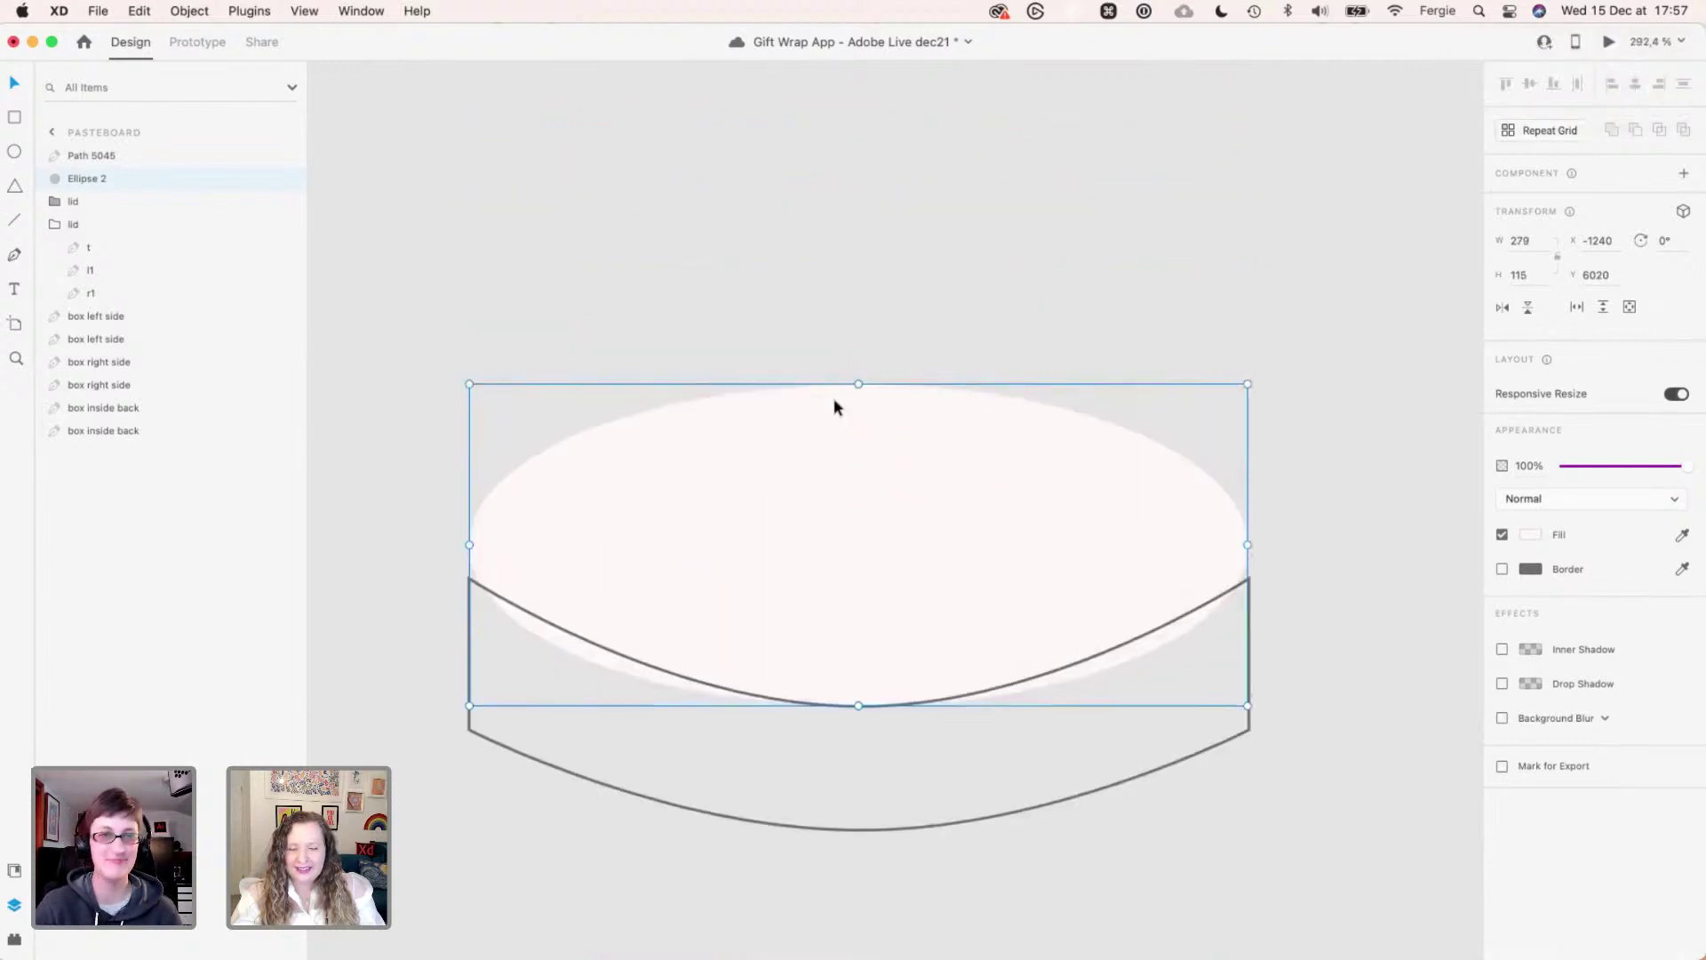
scroll(831, 418, down, 1)
- Fit the side path's upper-left curve to the ellipse with an added anchor at about X -1195.4, Y 6120.2, raising the corner to Y 6083.61
key(Caps_Lock)
scroll(828, 459, up, 2)
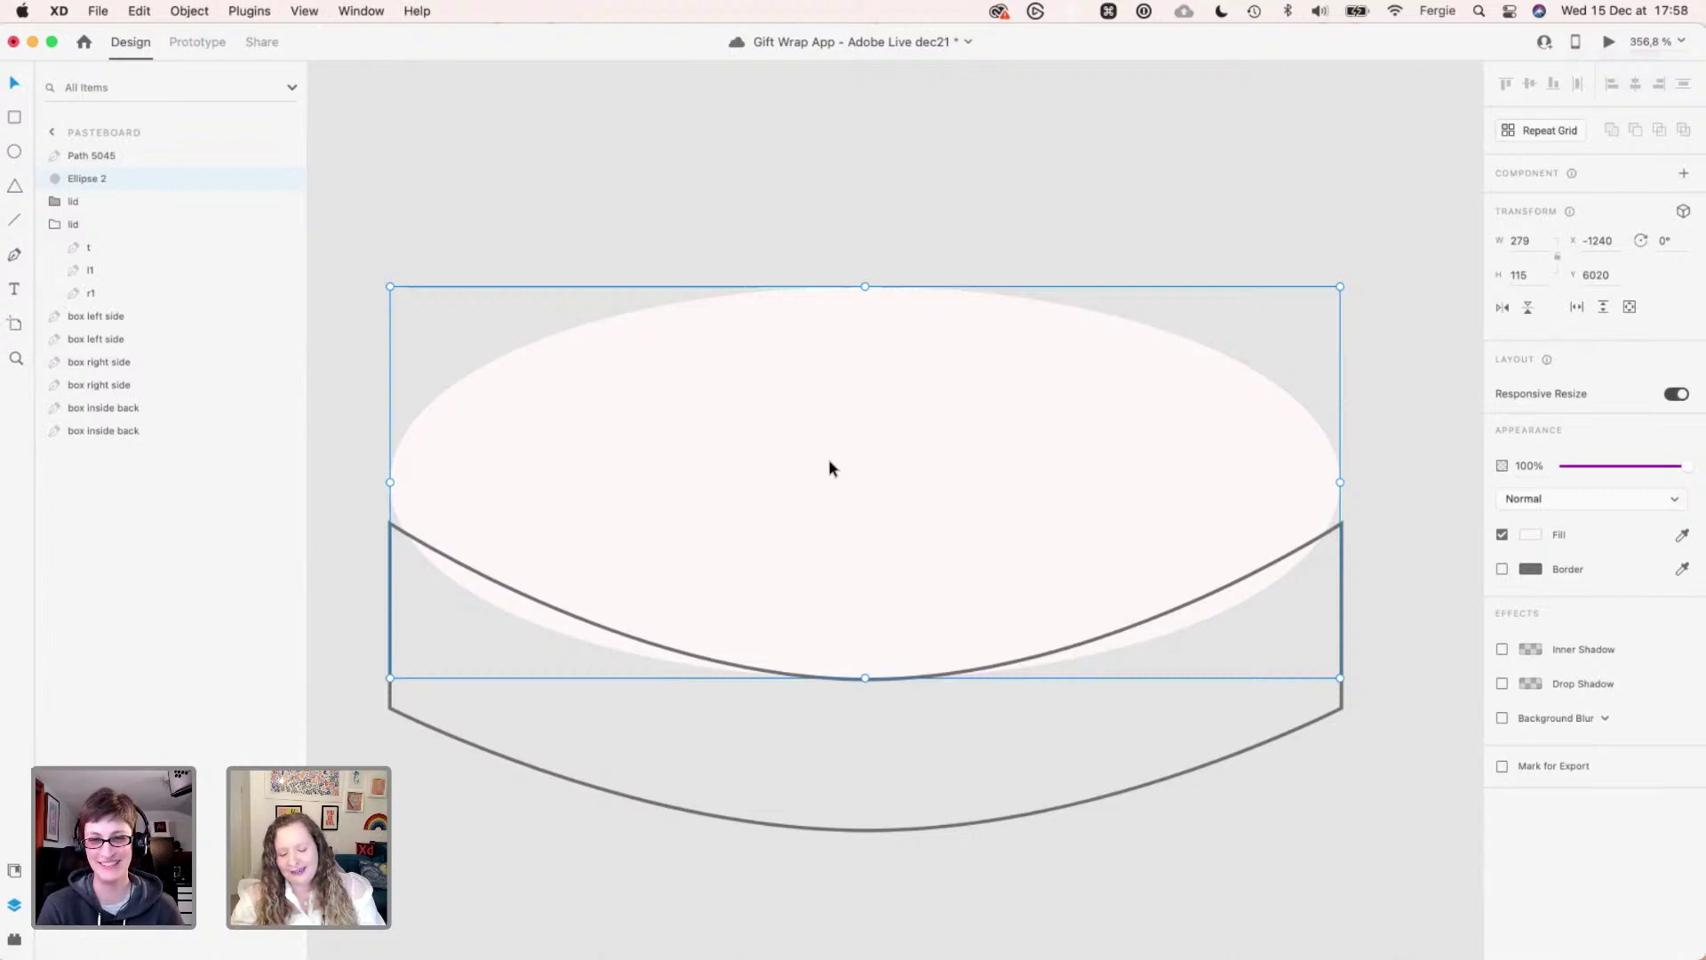
click(590, 626)
double_click(591, 627)
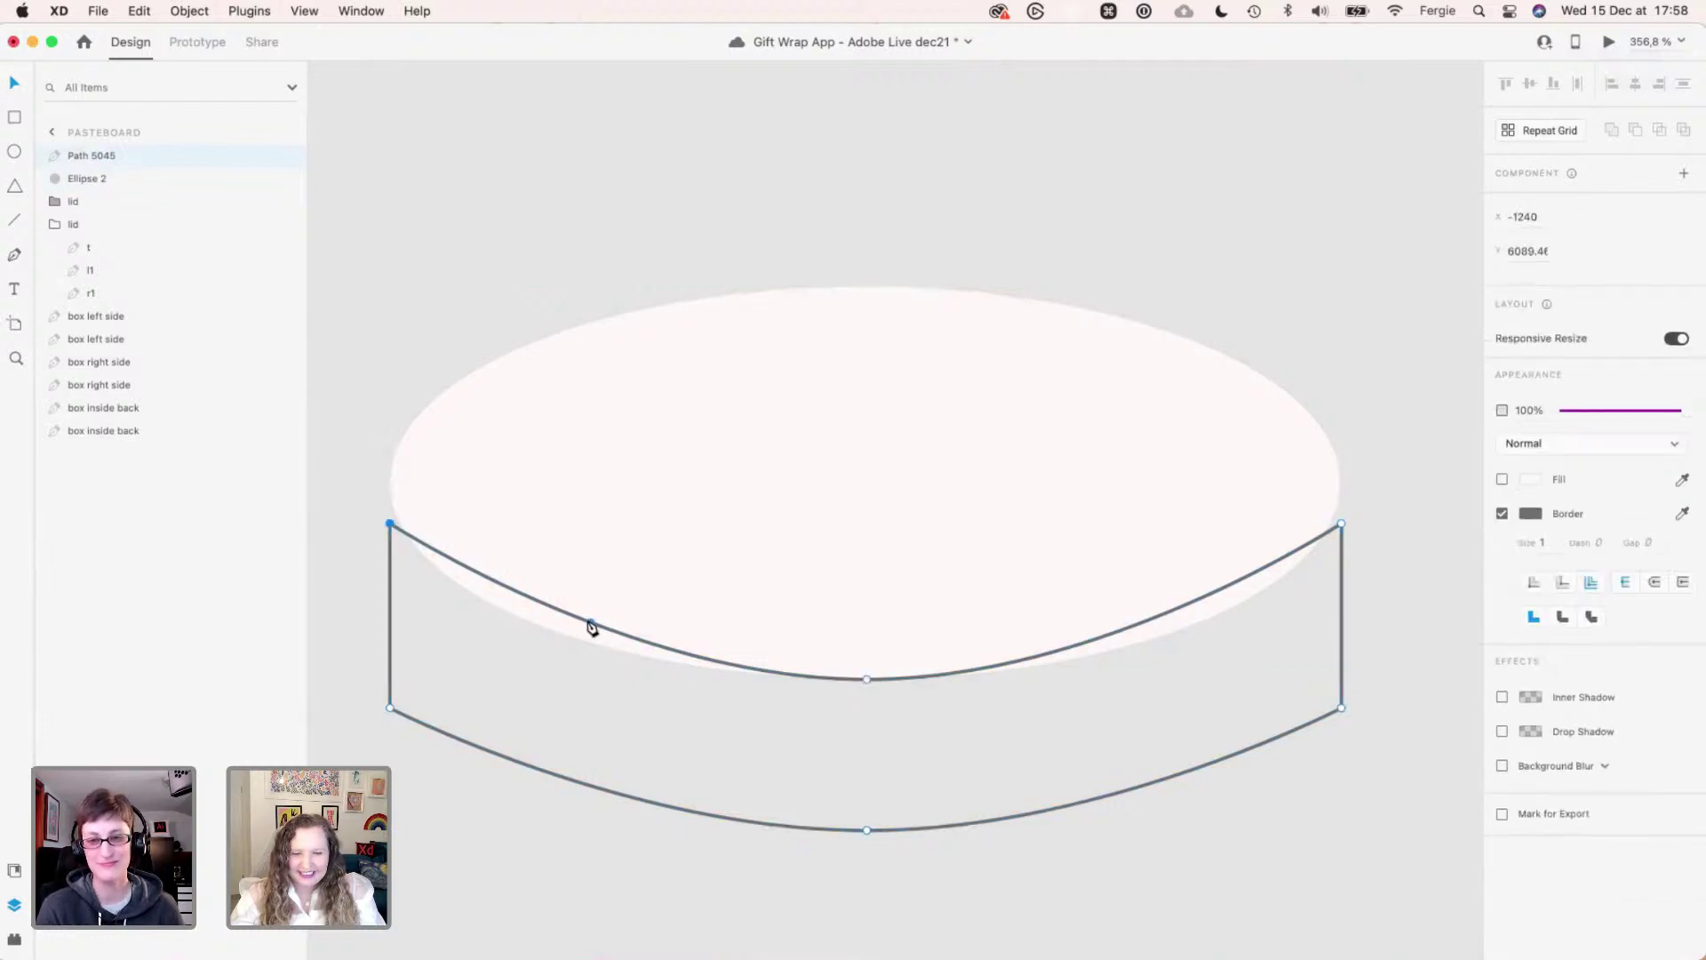
drag(588, 624, 576, 640)
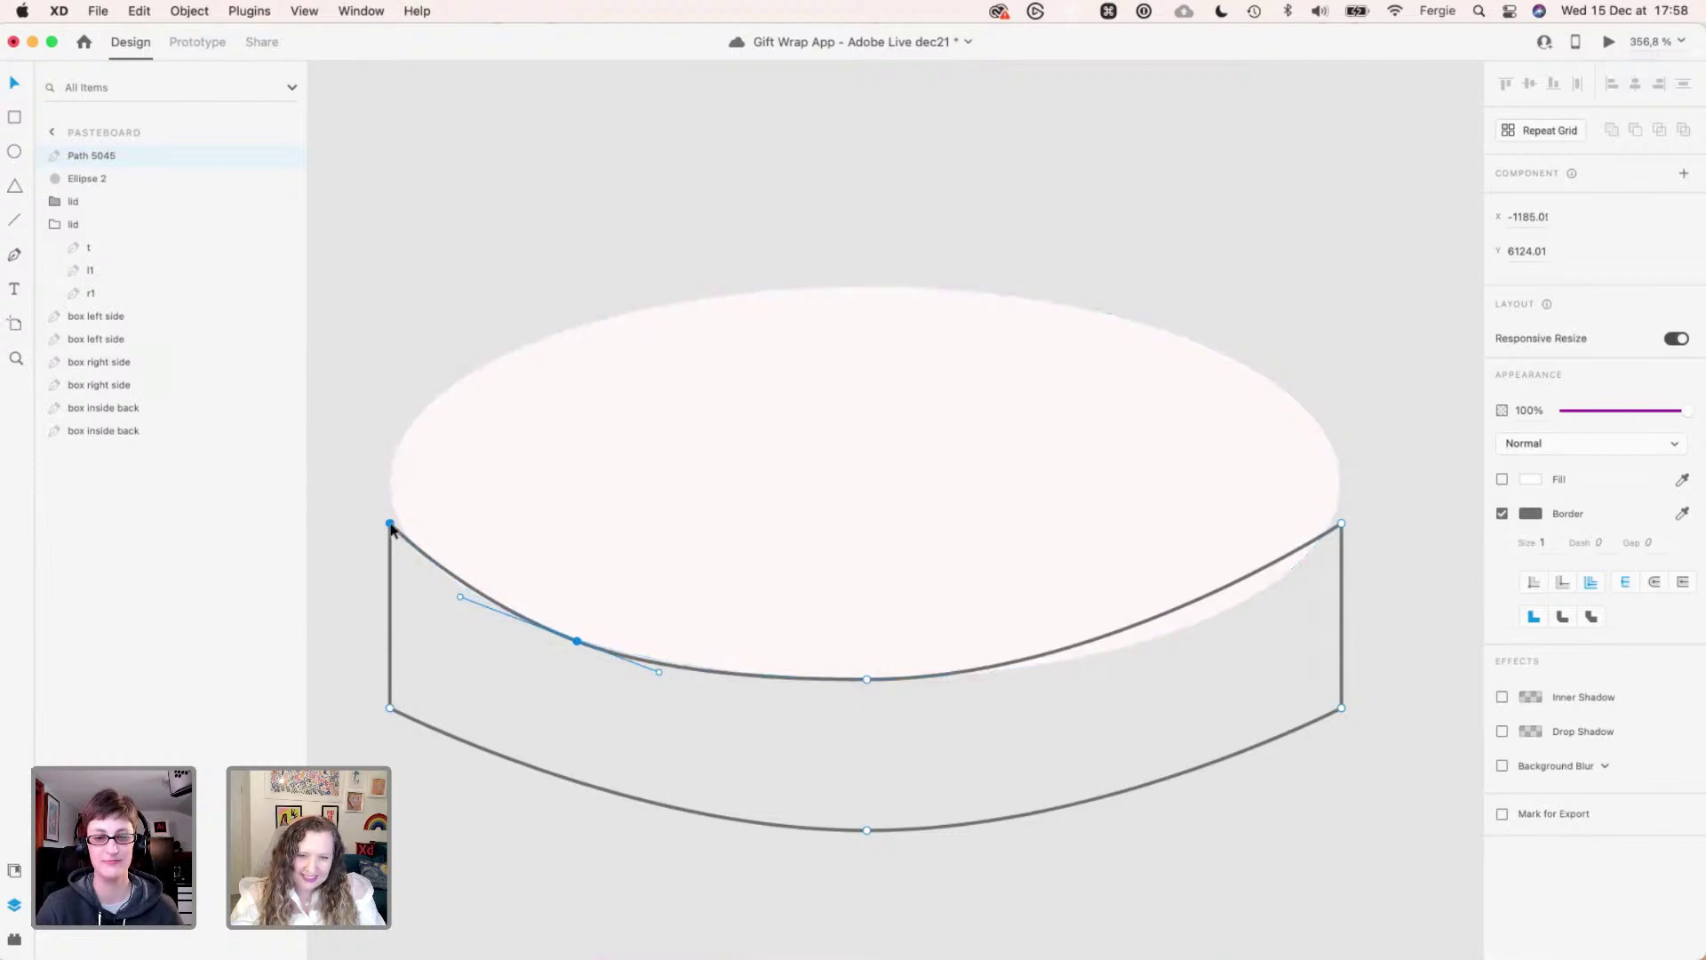
drag(392, 524, 395, 514)
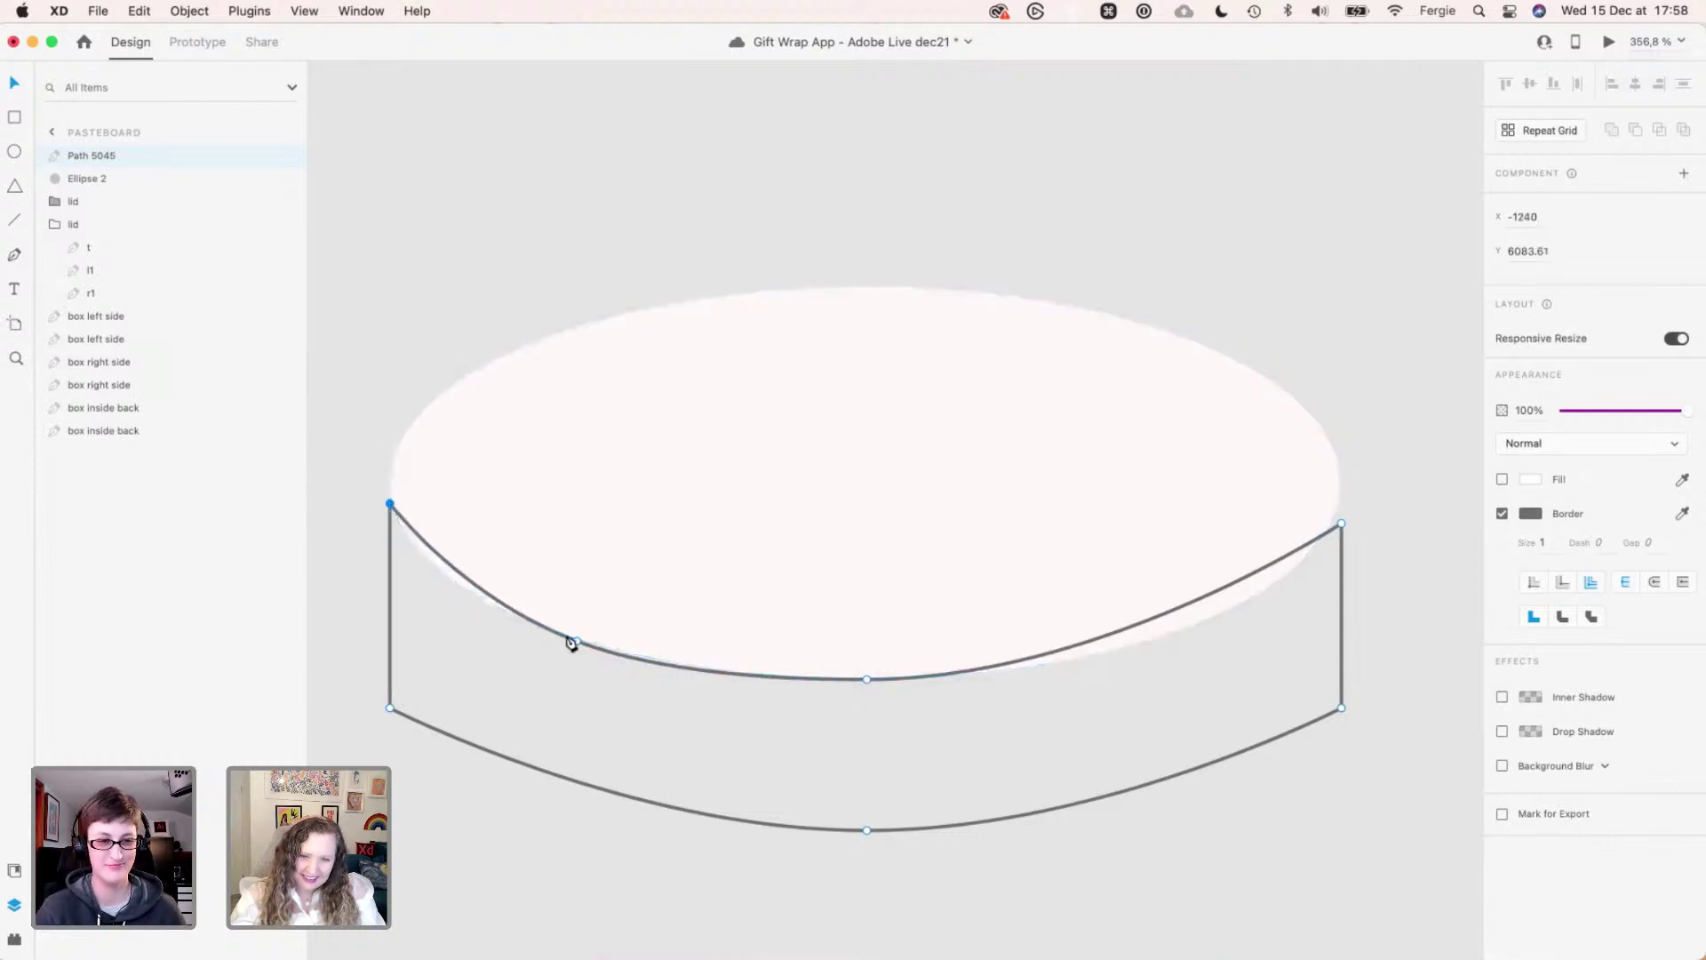
drag(579, 641, 542, 629)
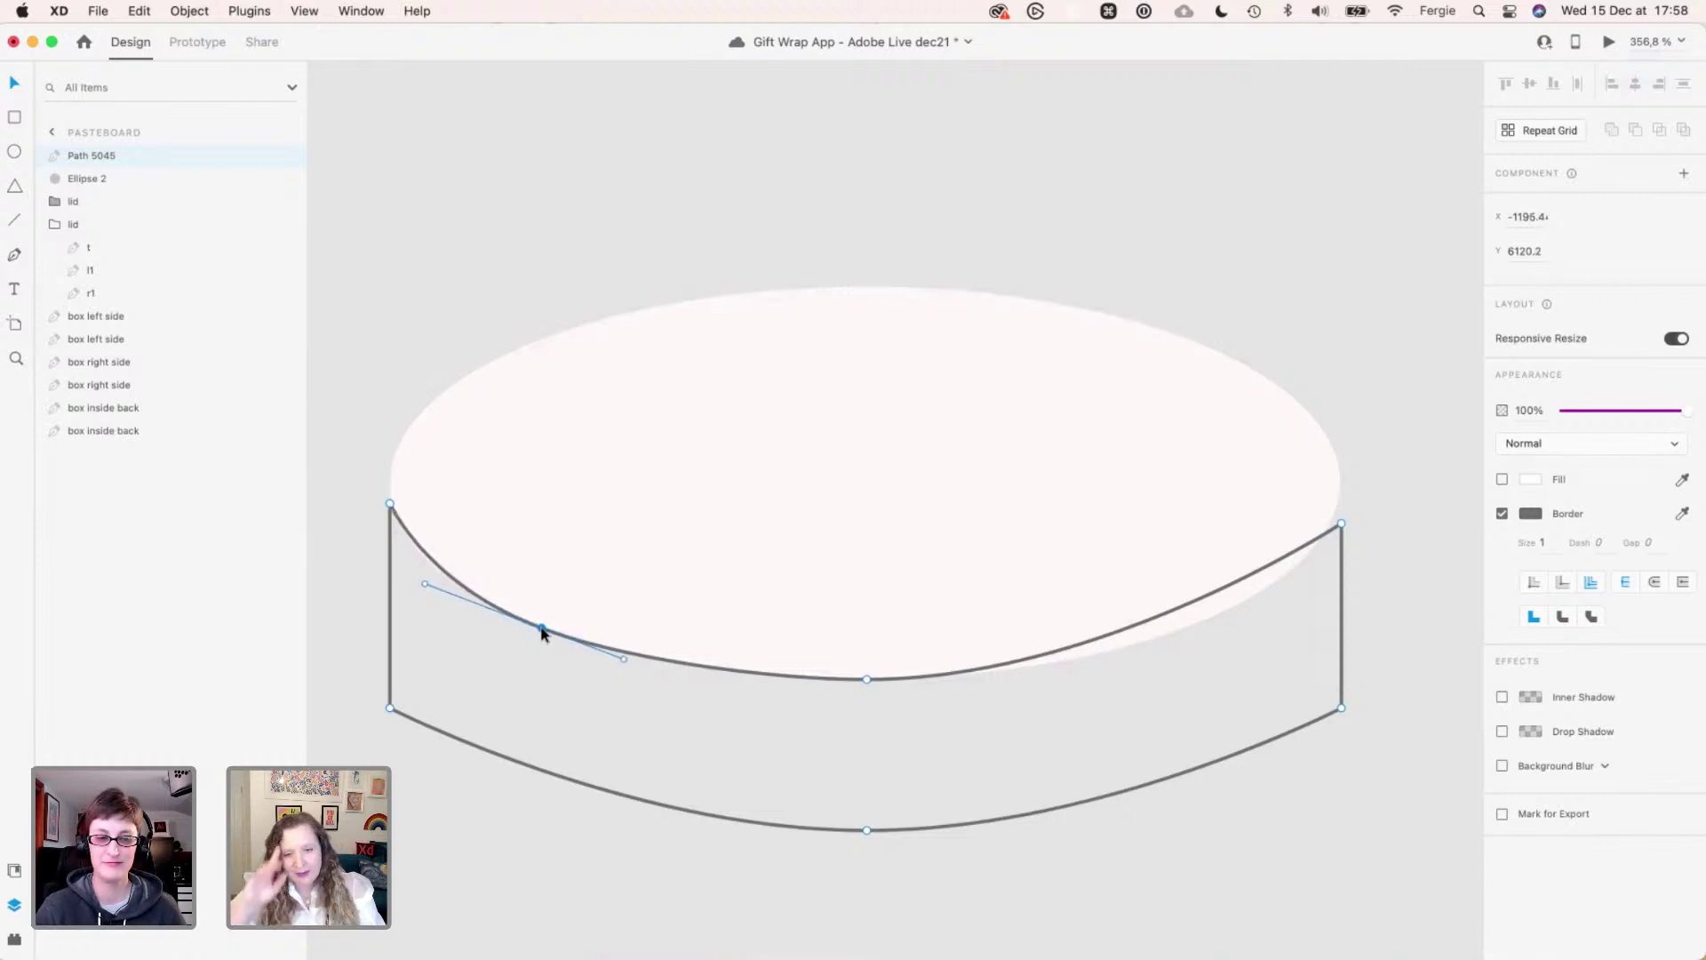
- Fit the upper-right curve to the ellipse with an added anchor at X -1004.4, Y 6120.2, raising the right corner to Y 6083.61
click(1142, 624)
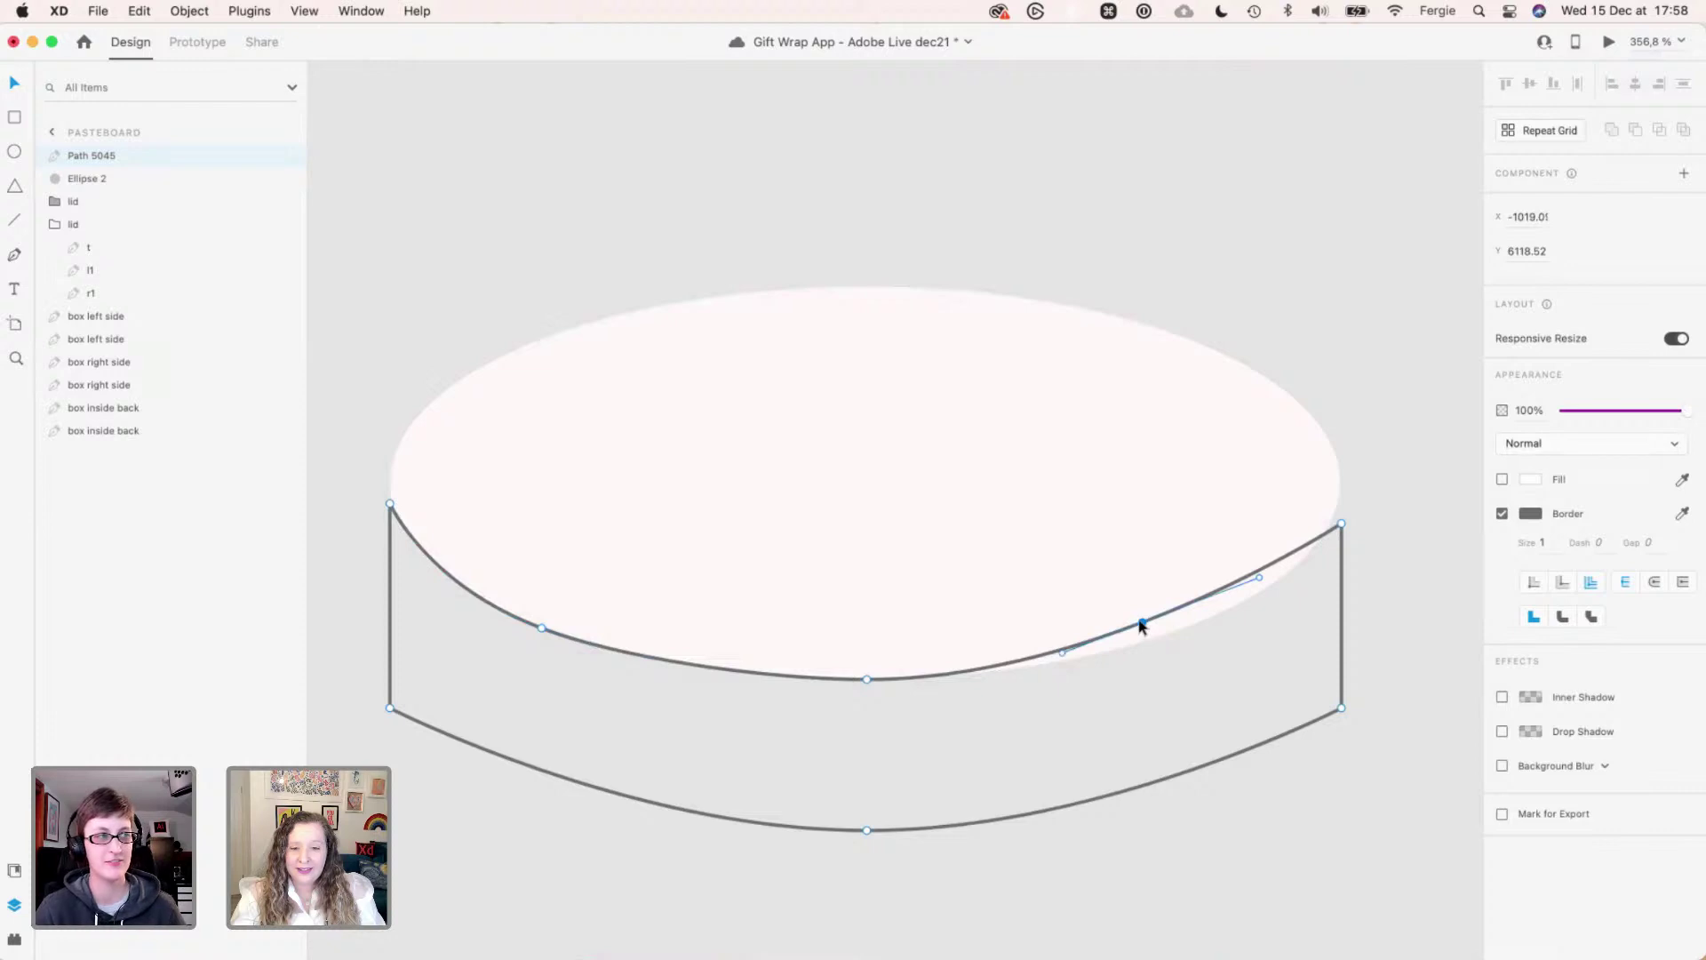
drag(1143, 624, 1192, 628)
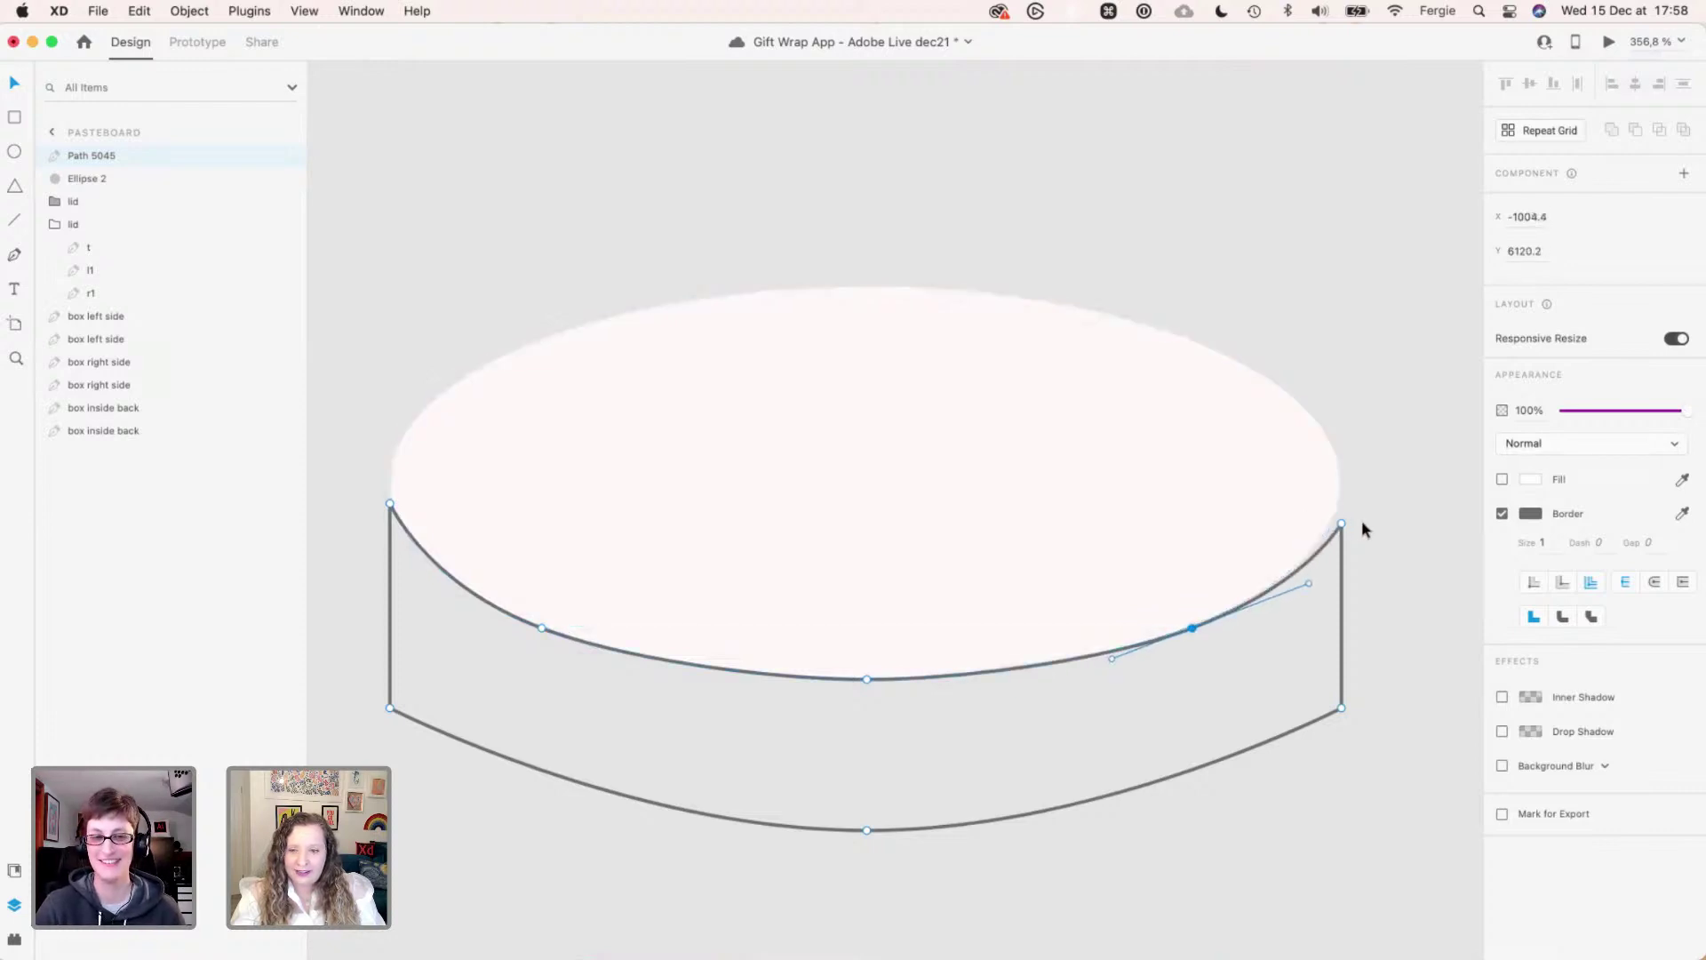
drag(1342, 526, 1343, 508)
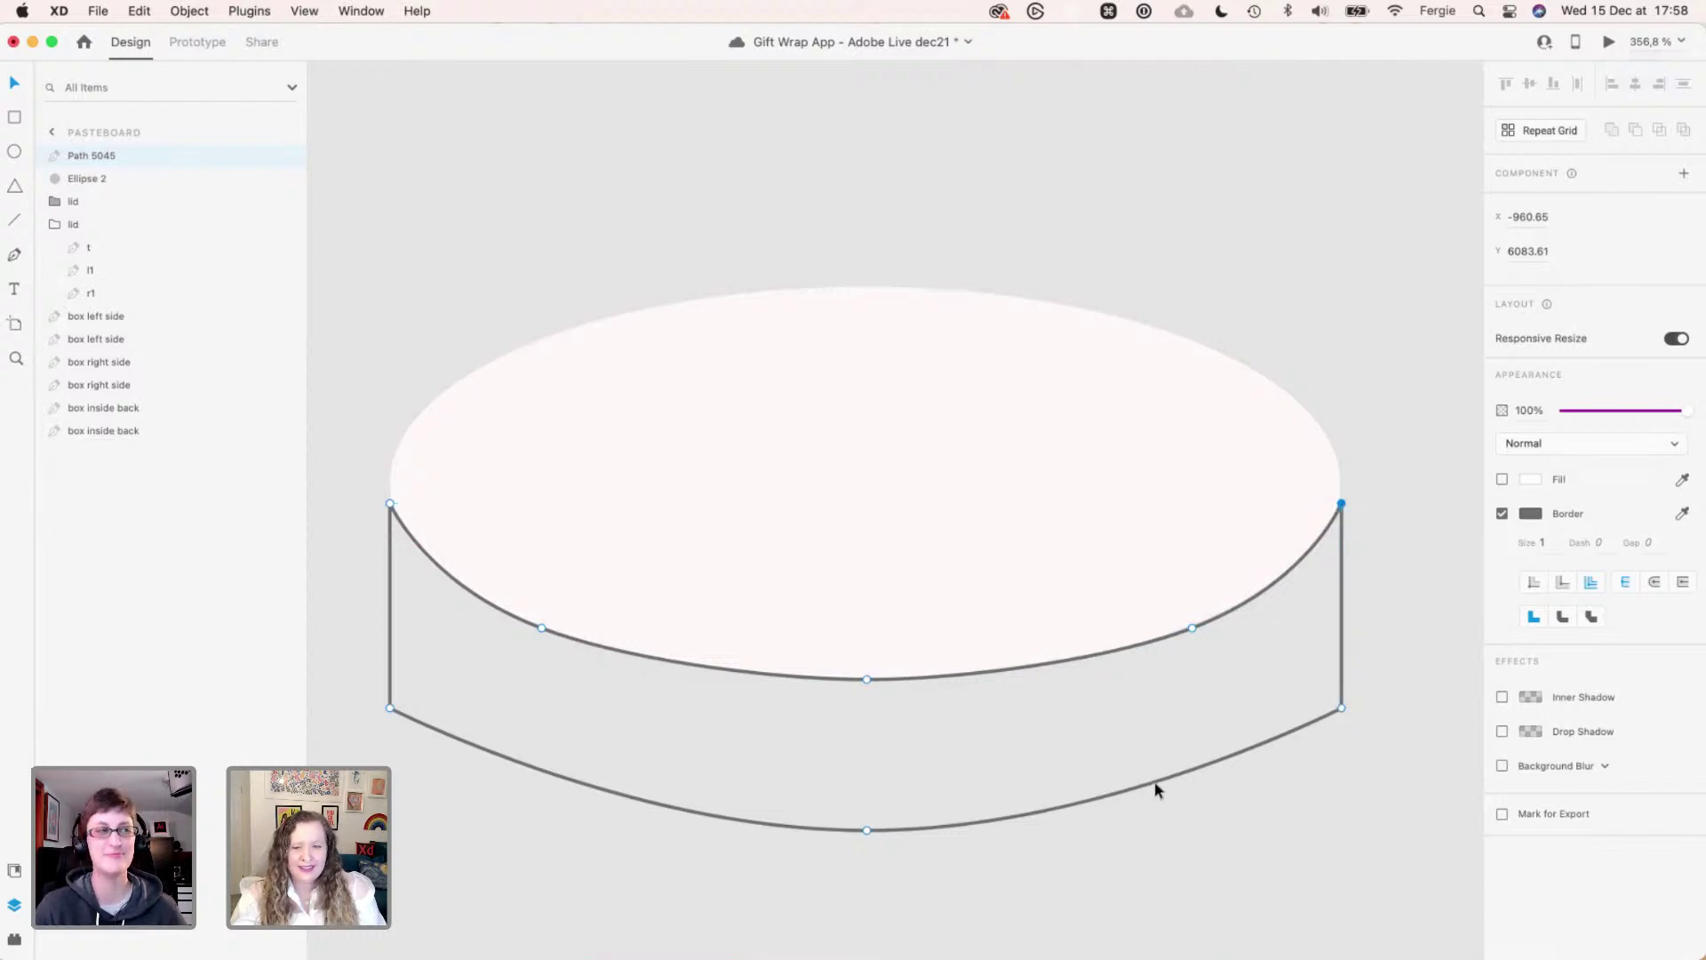
- Round out the side path's bottom curve with added anchors at about X -1015.4, Y 6169.5 and X -1178.7, Y 6171
drag(1156, 781, 1156, 796)
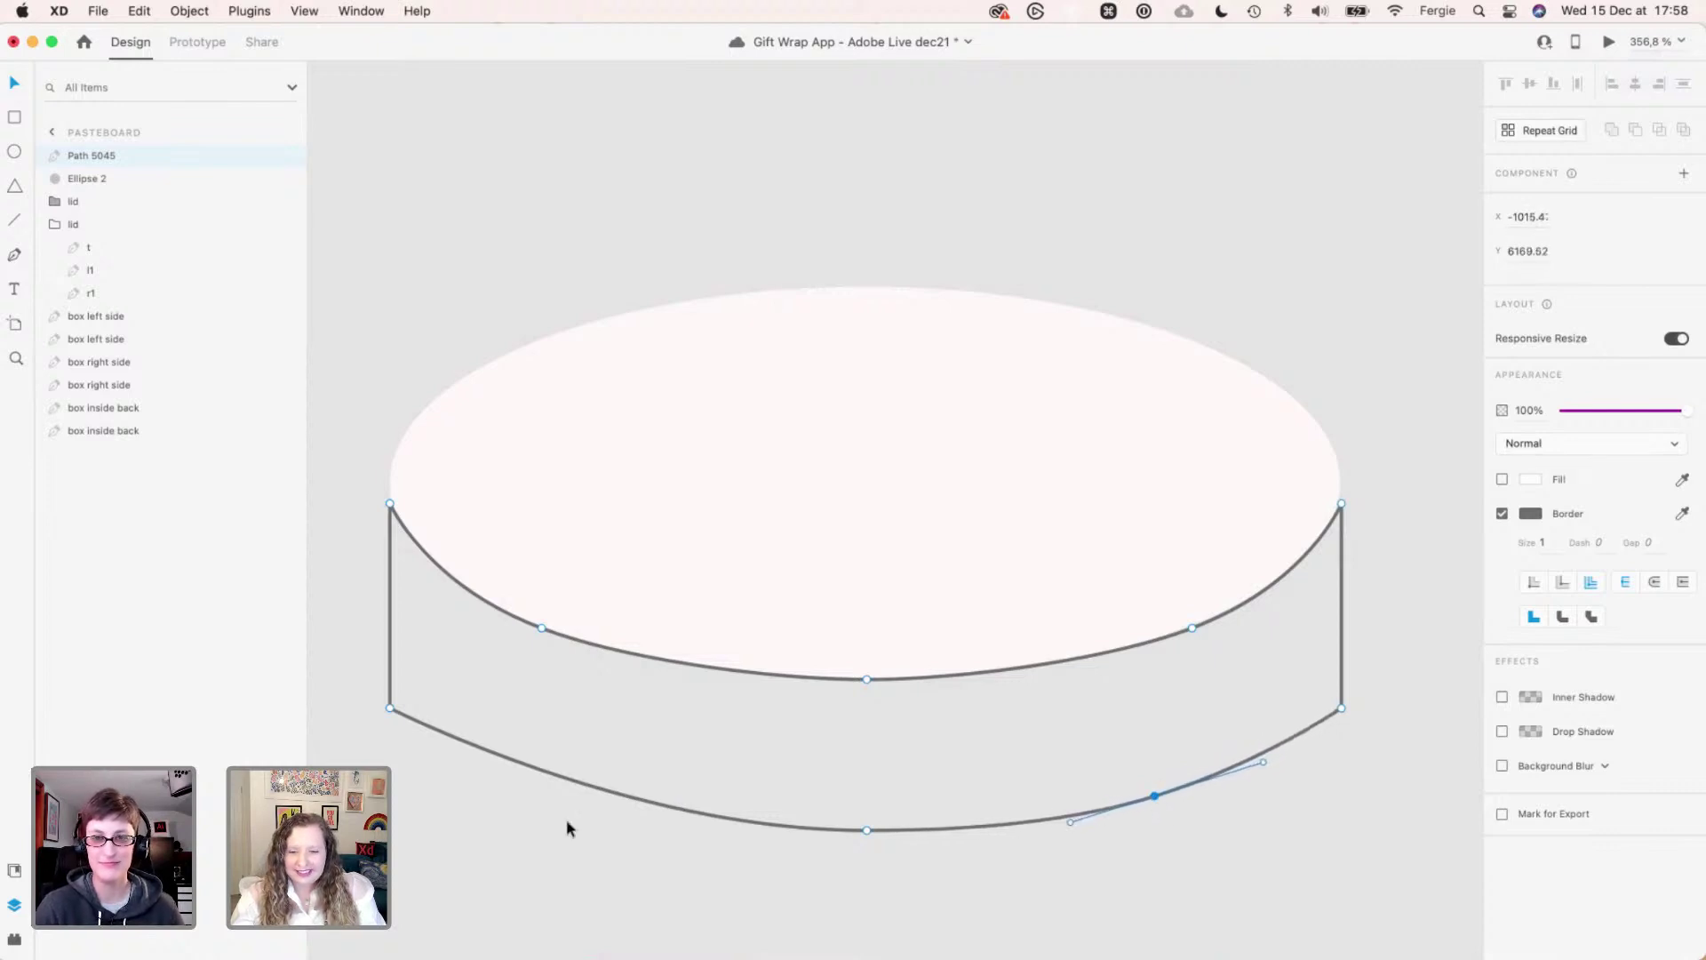
click(609, 791)
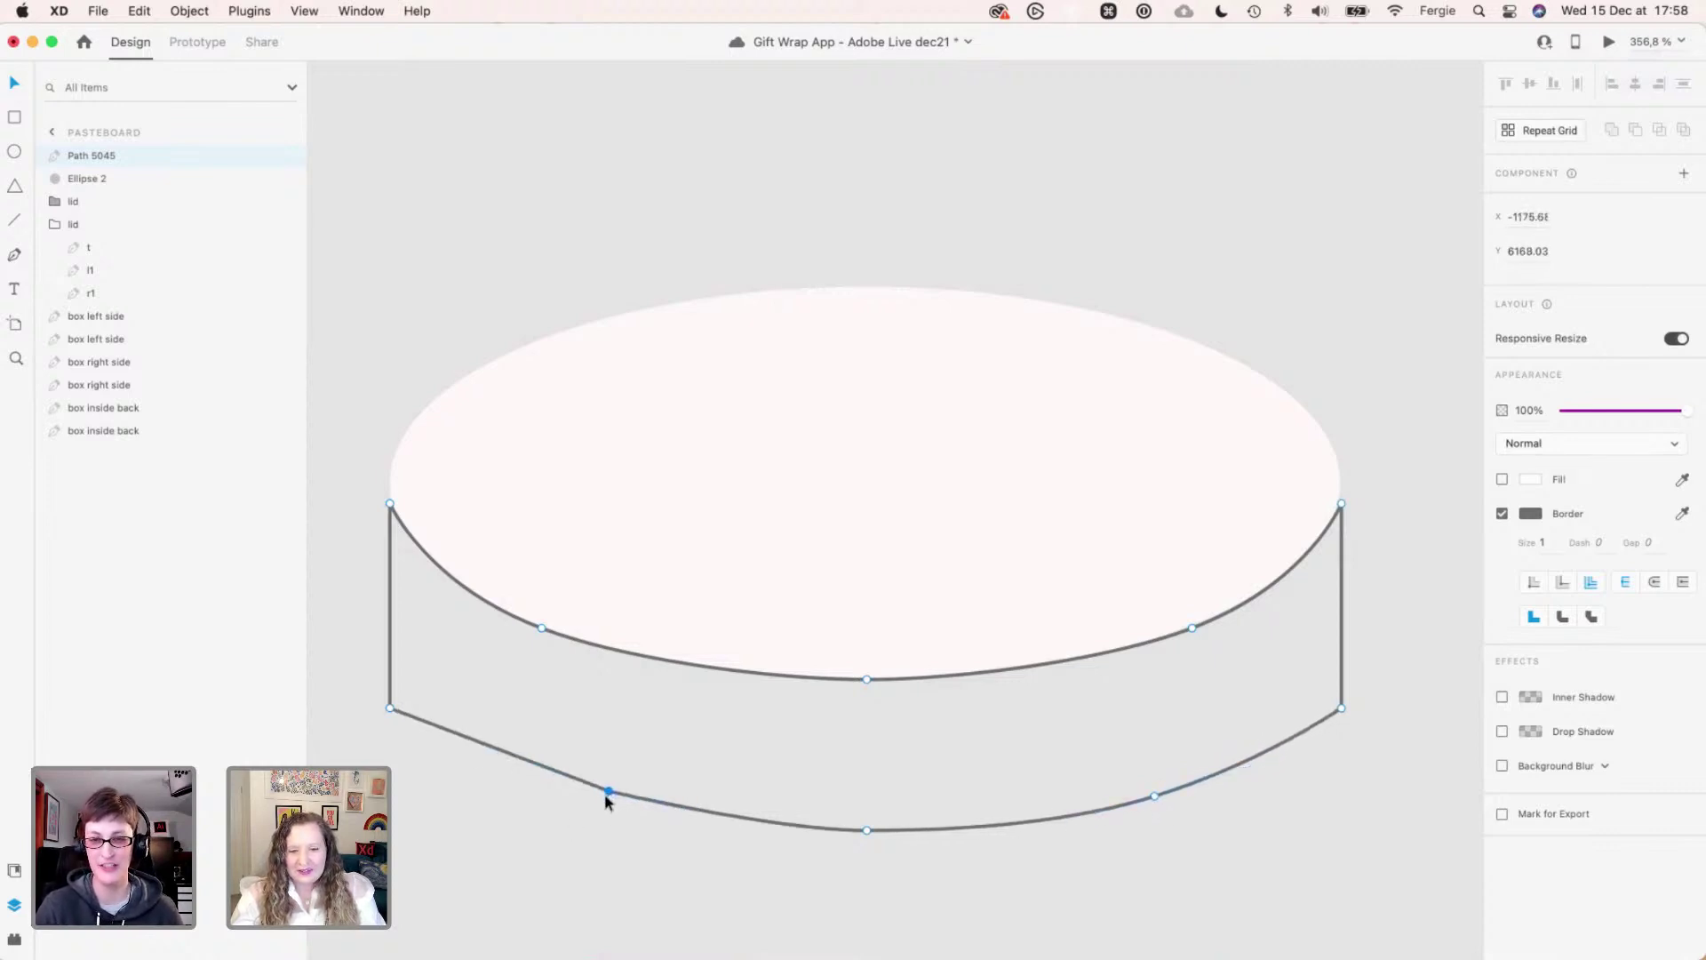
key(super+z)
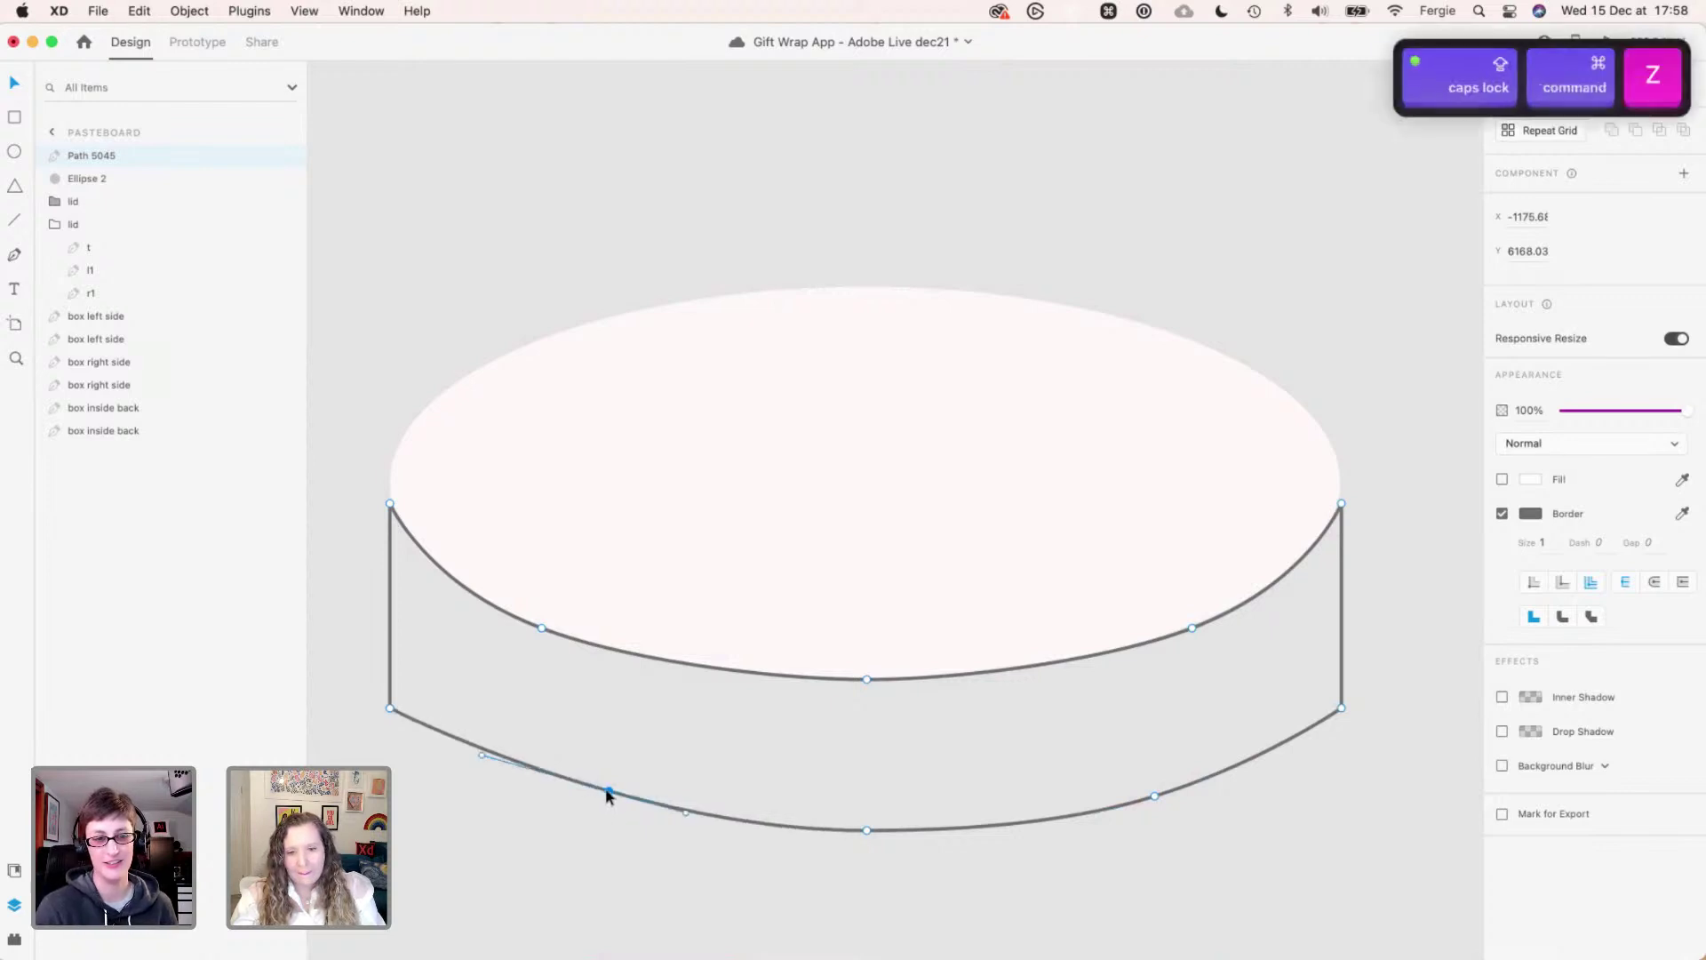
drag(594, 799, 598, 802)
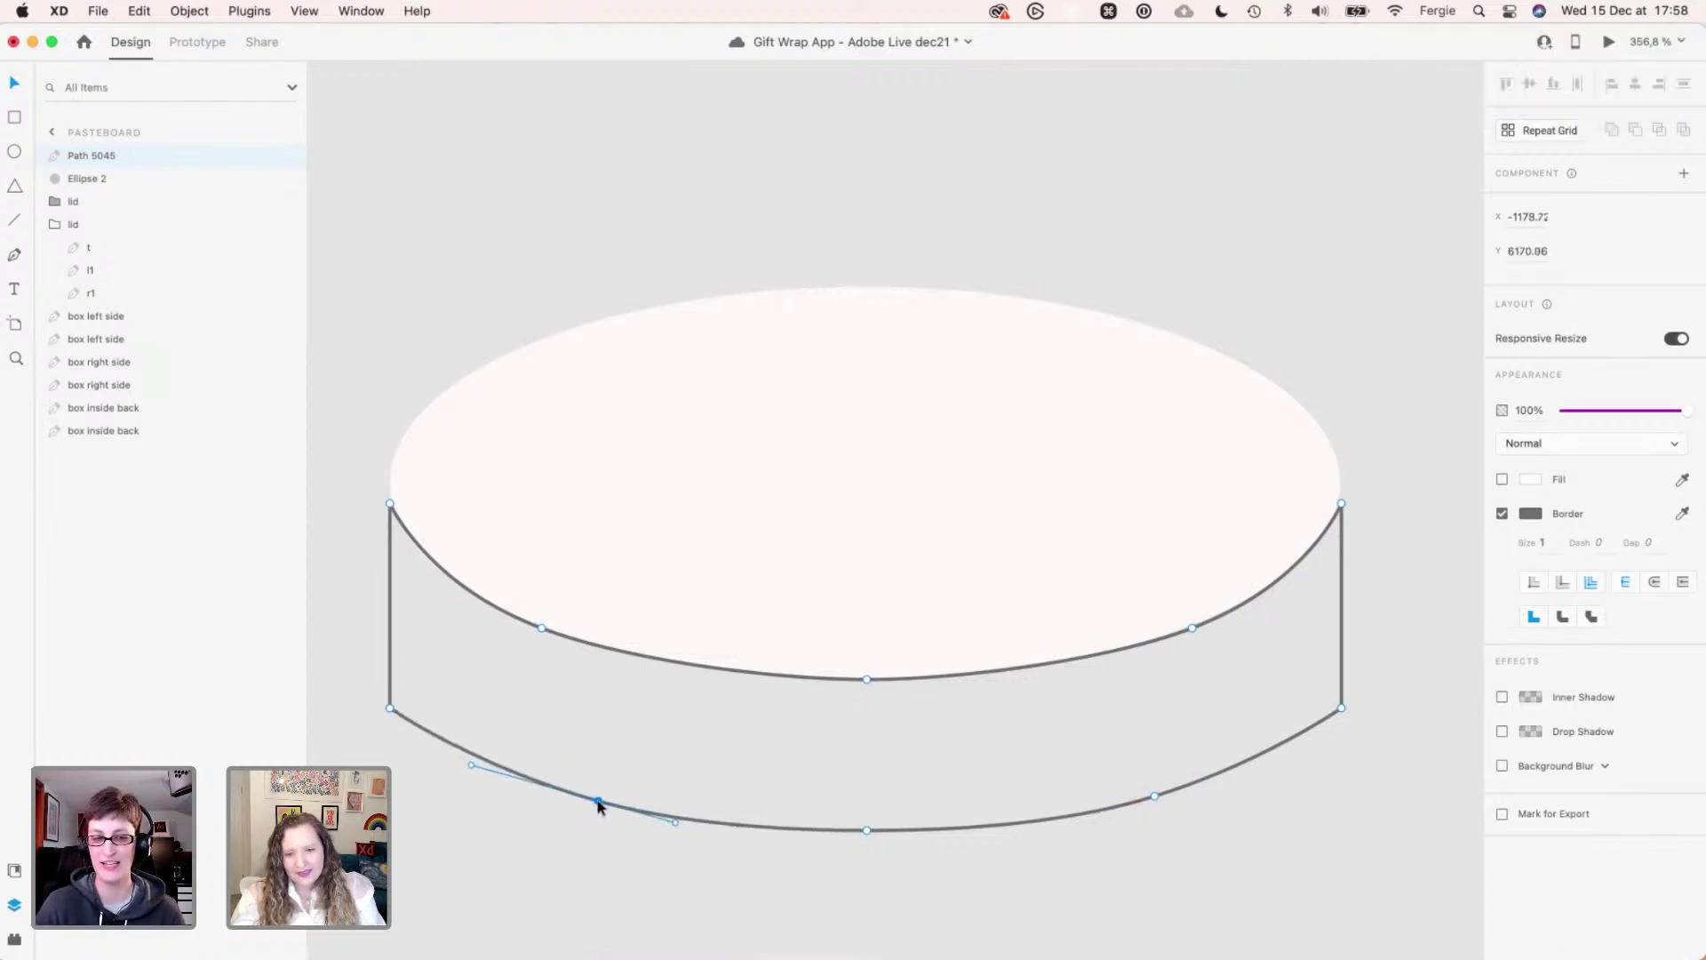
- Copy the appearance of the closed box lid's left face onto the round lid's side path
scroll(597, 806, down, 5)
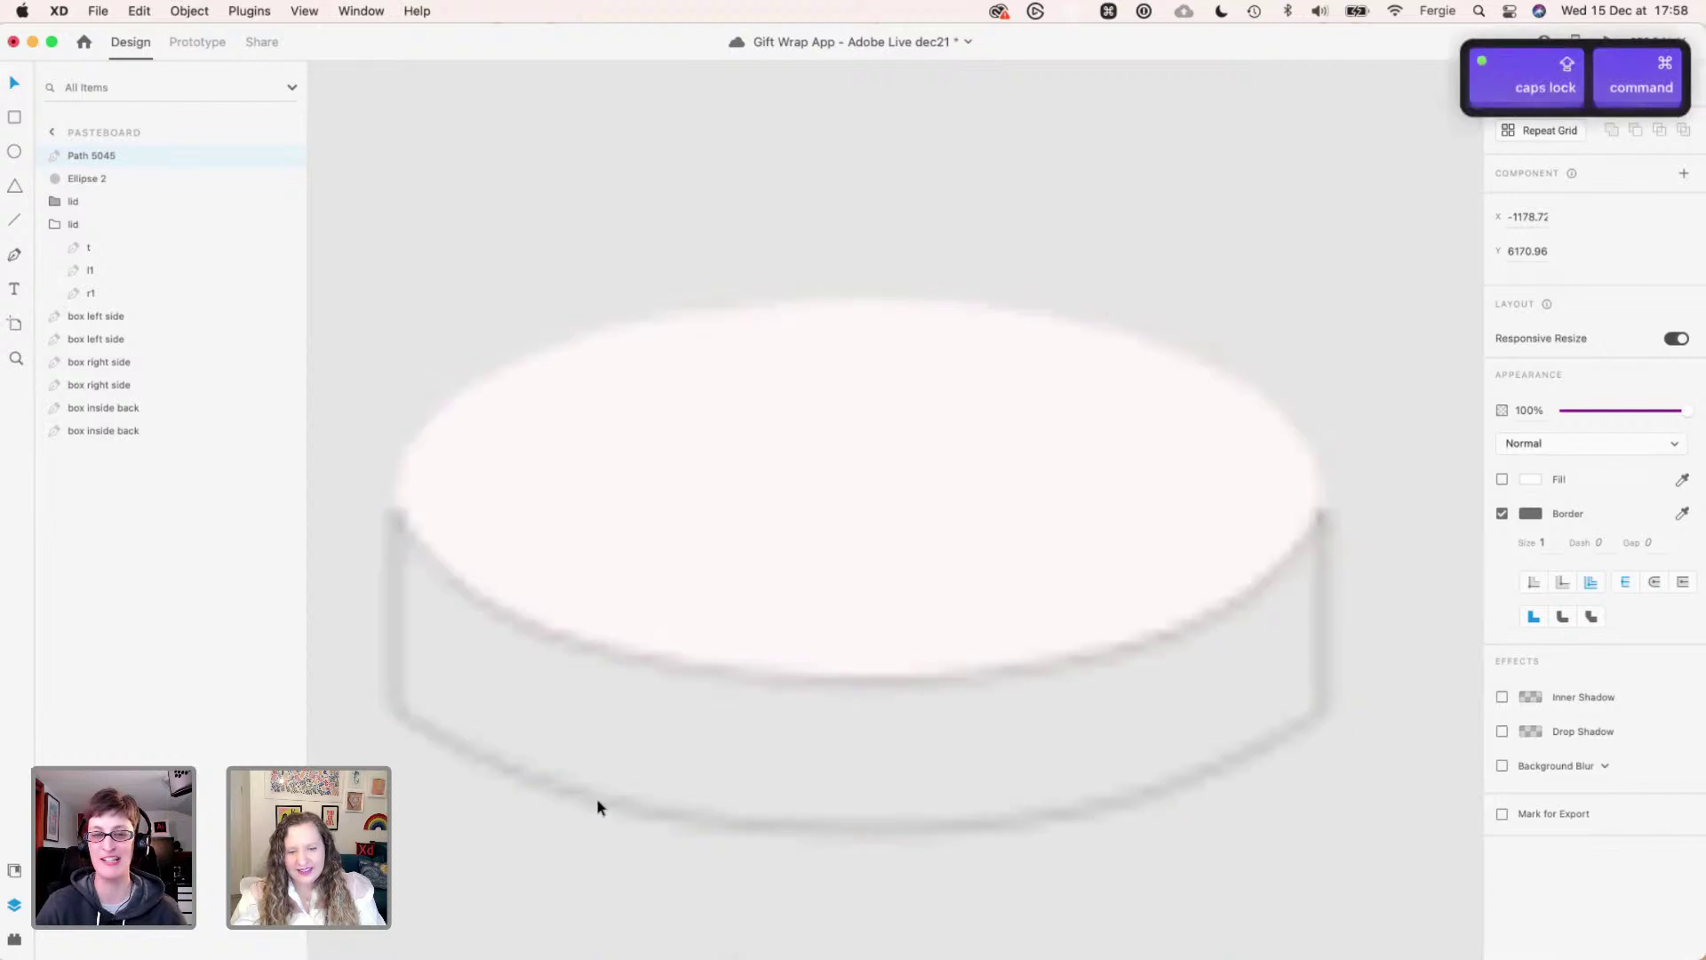
key(super)
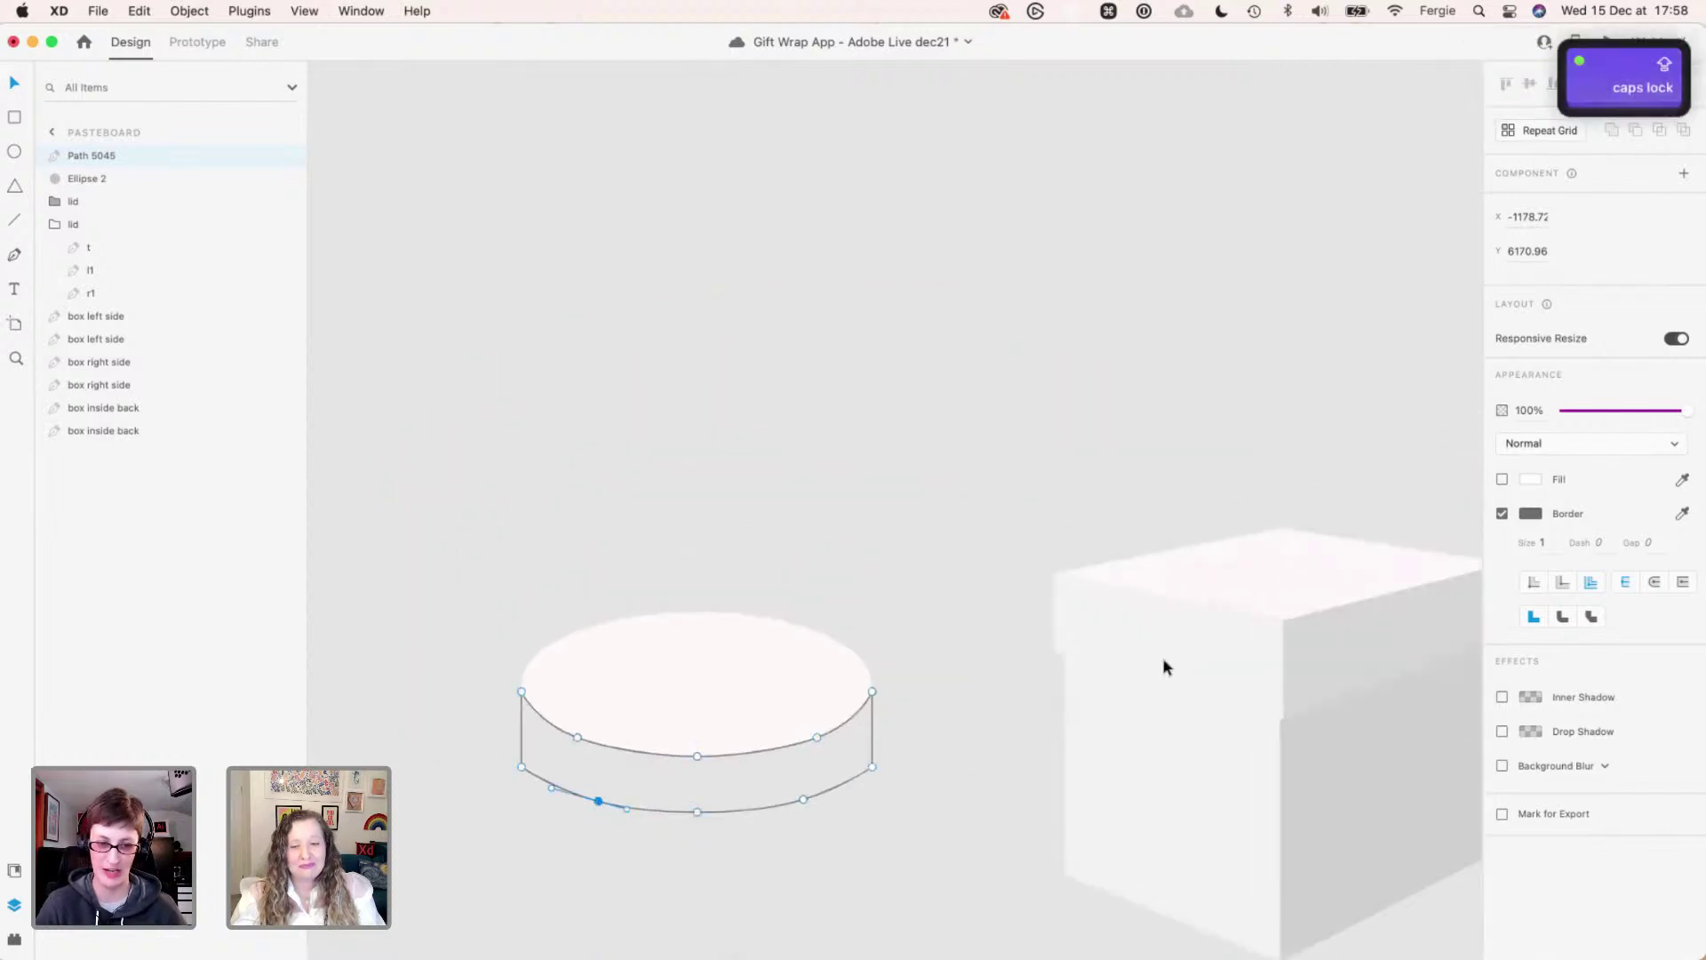
super+click(1168, 655)
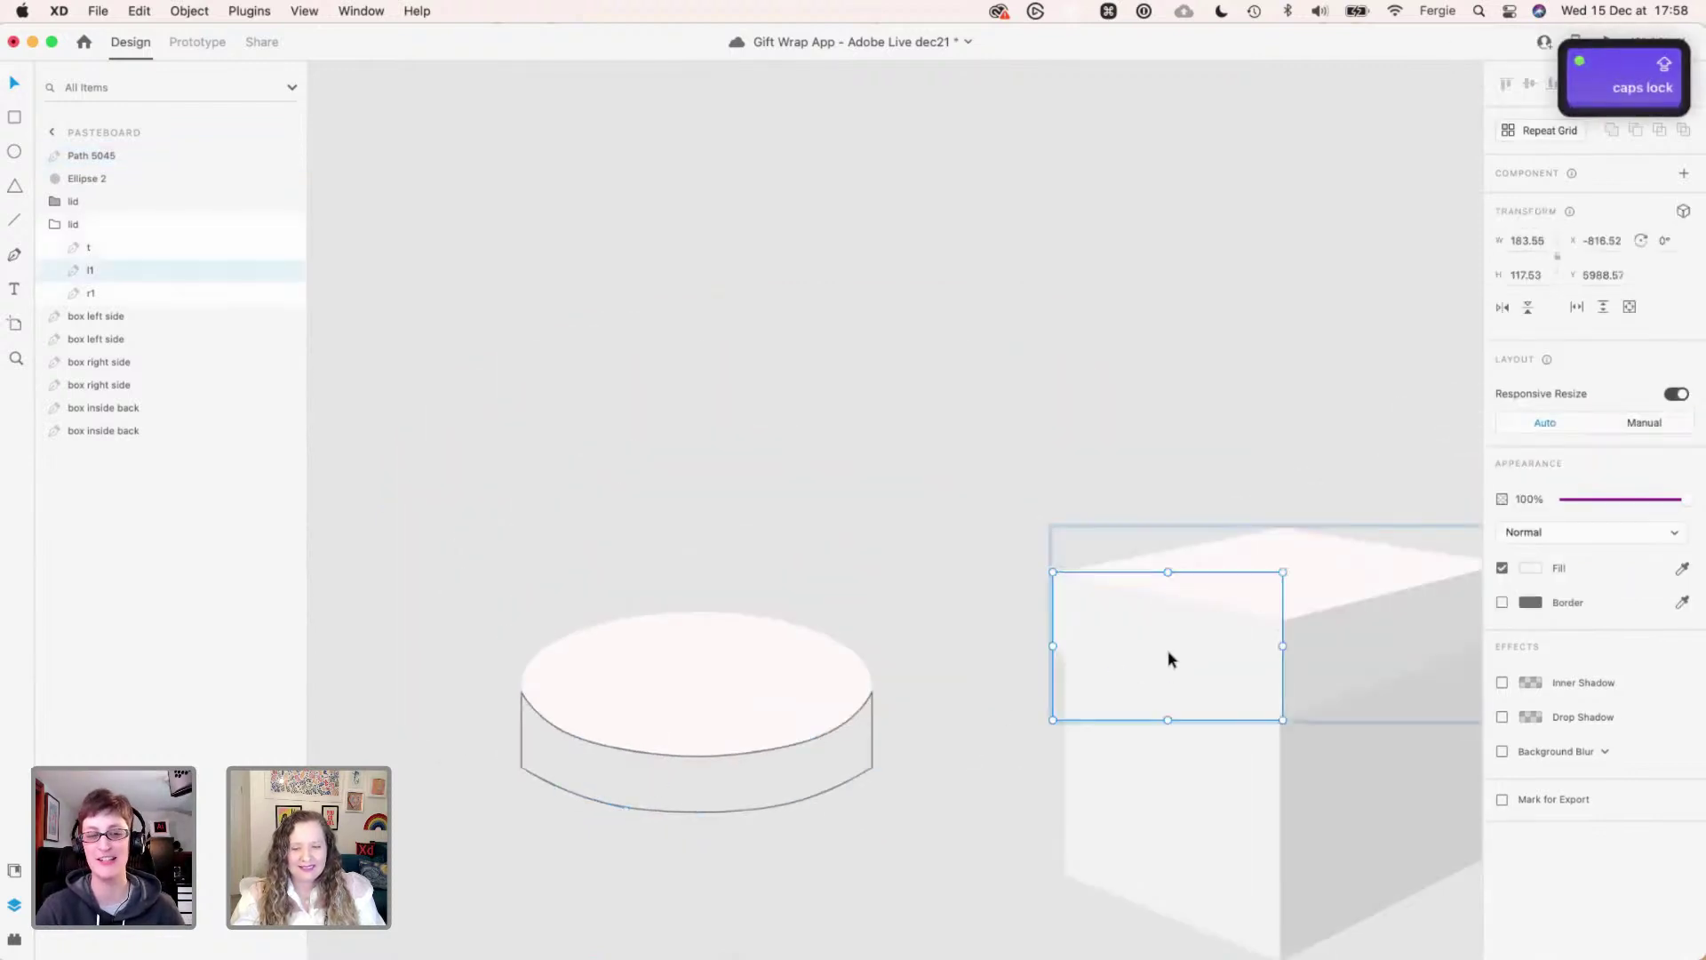
key(super+c)
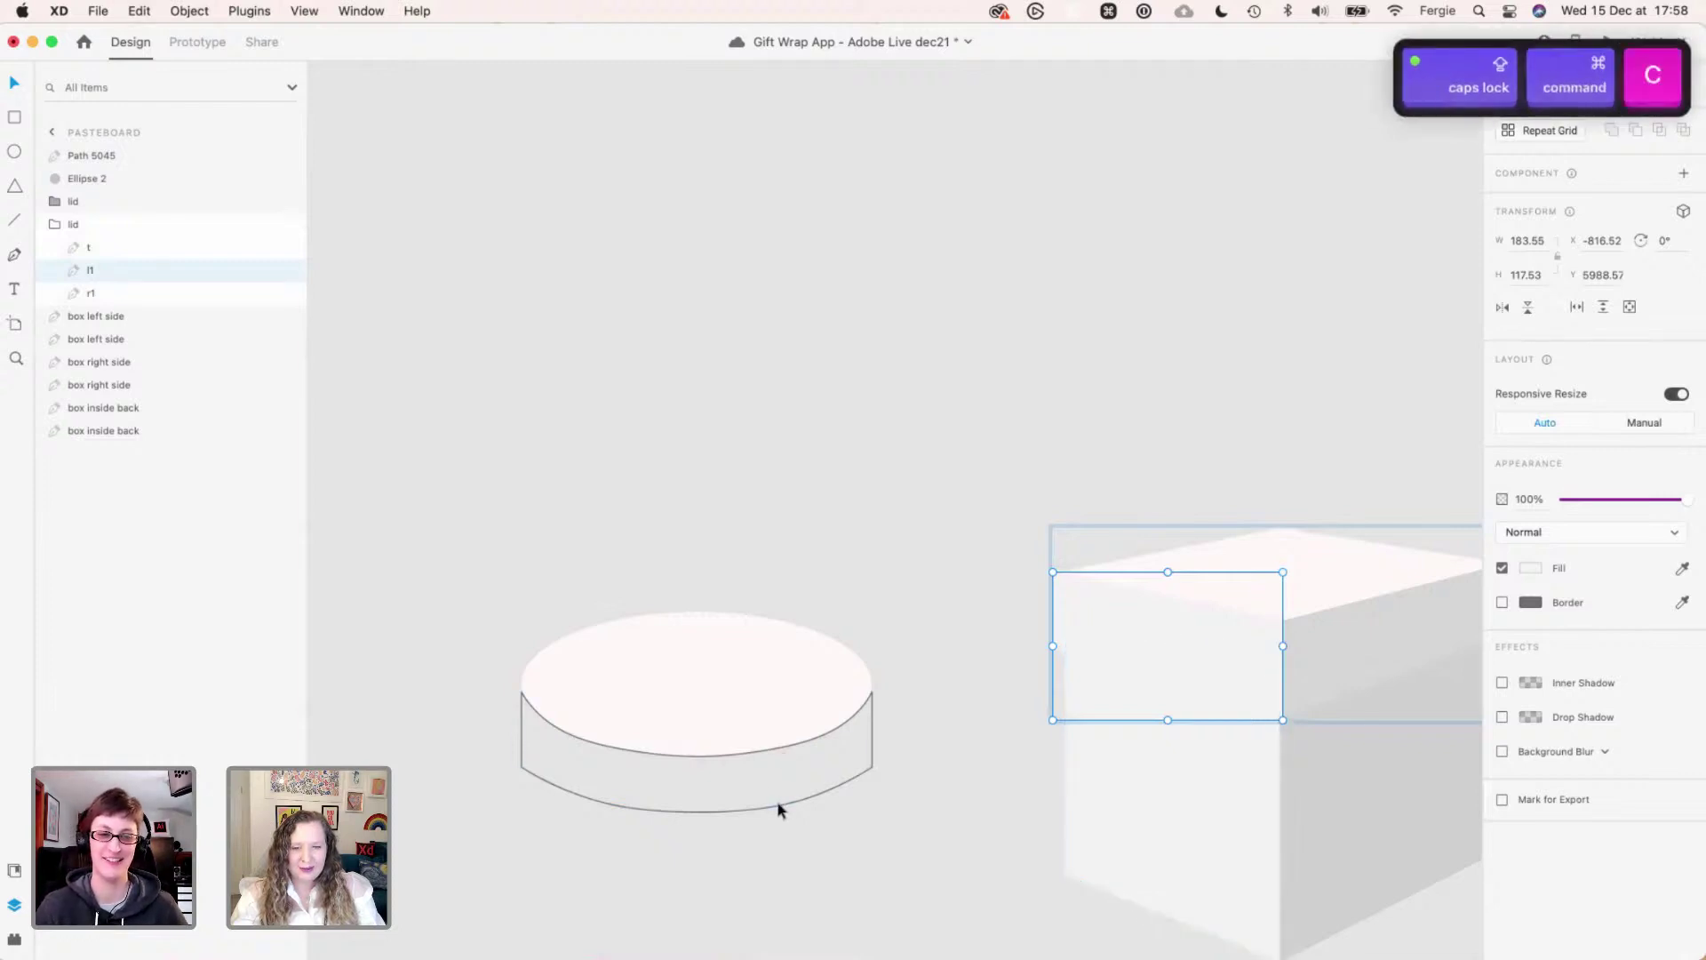
click(776, 801)
key(super+shift+v)
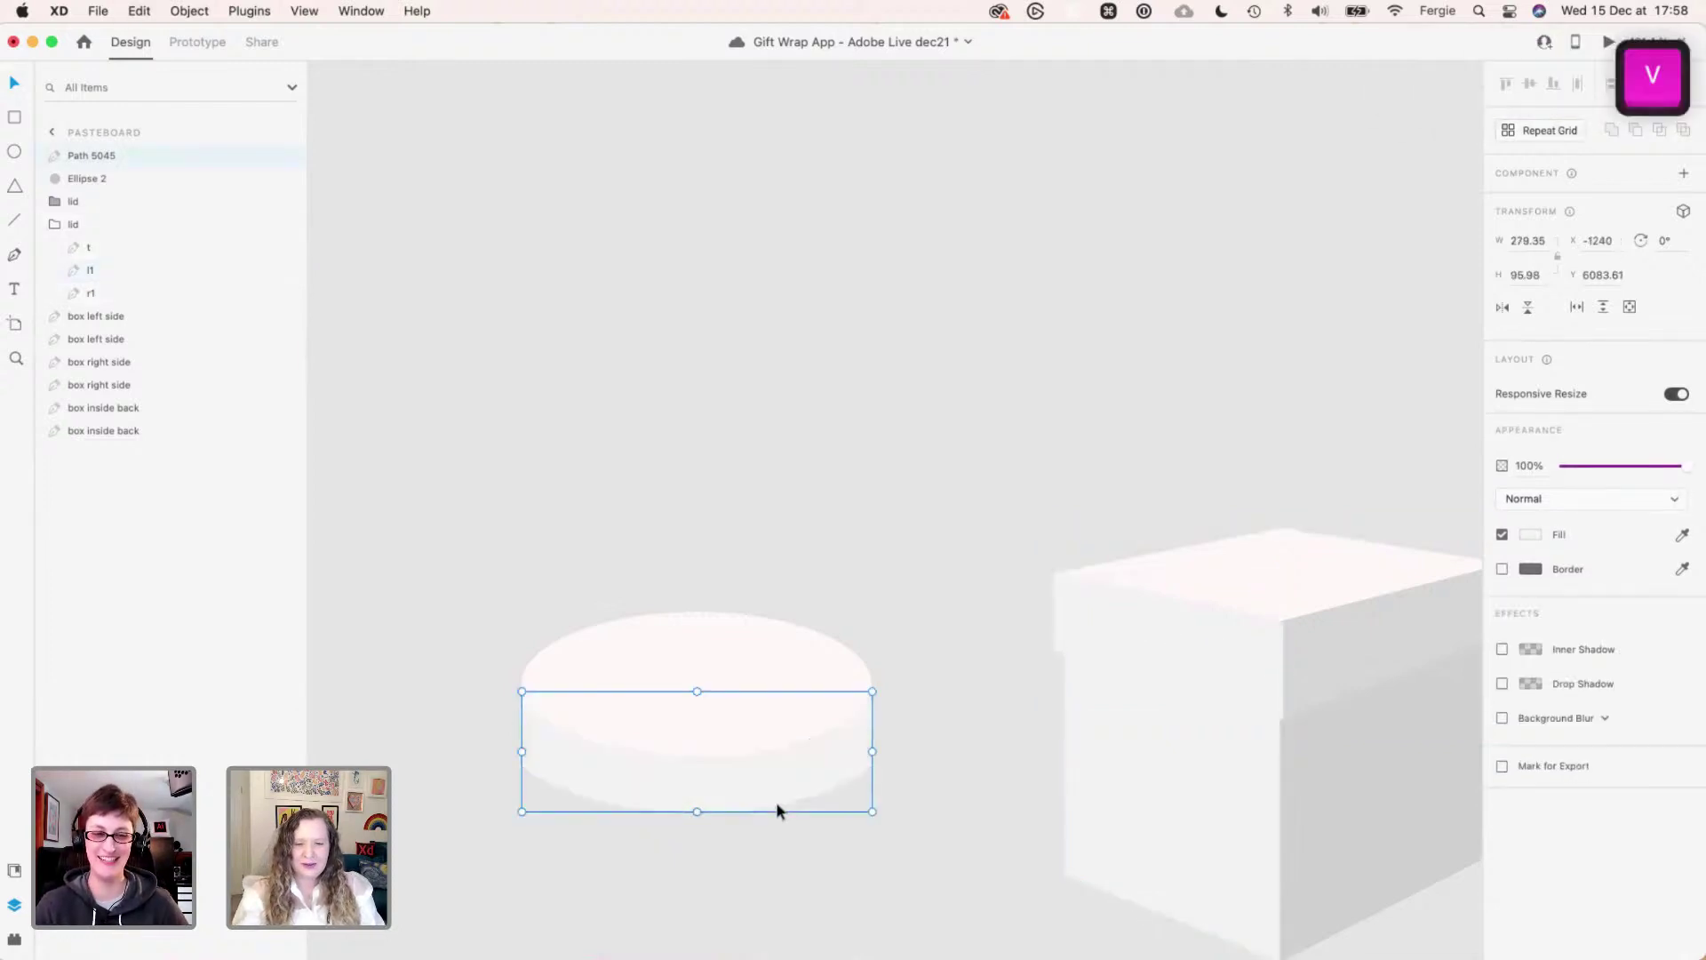
- Move the side path's upper-right curve anchor to about X -1004.9, Y 6119.55 to close the gap along the ellipse
scroll(787, 744, up, 5)
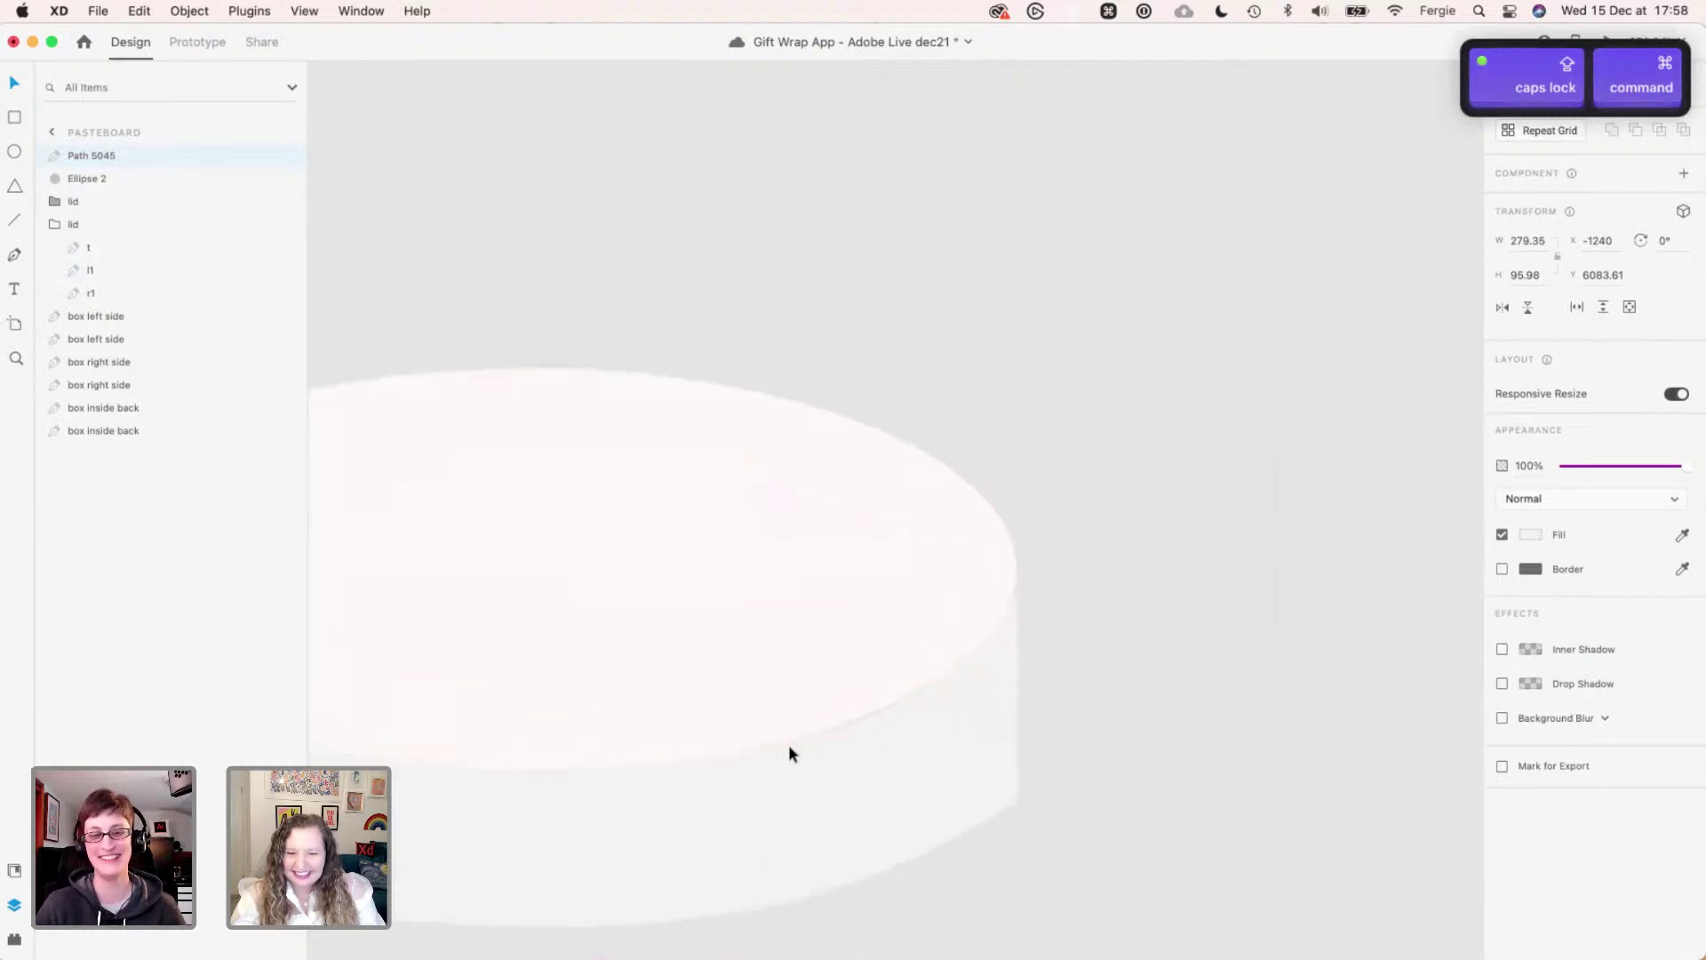
scroll(800, 743, up, 3)
scroll(991, 844, down, 4)
double_click(963, 749)
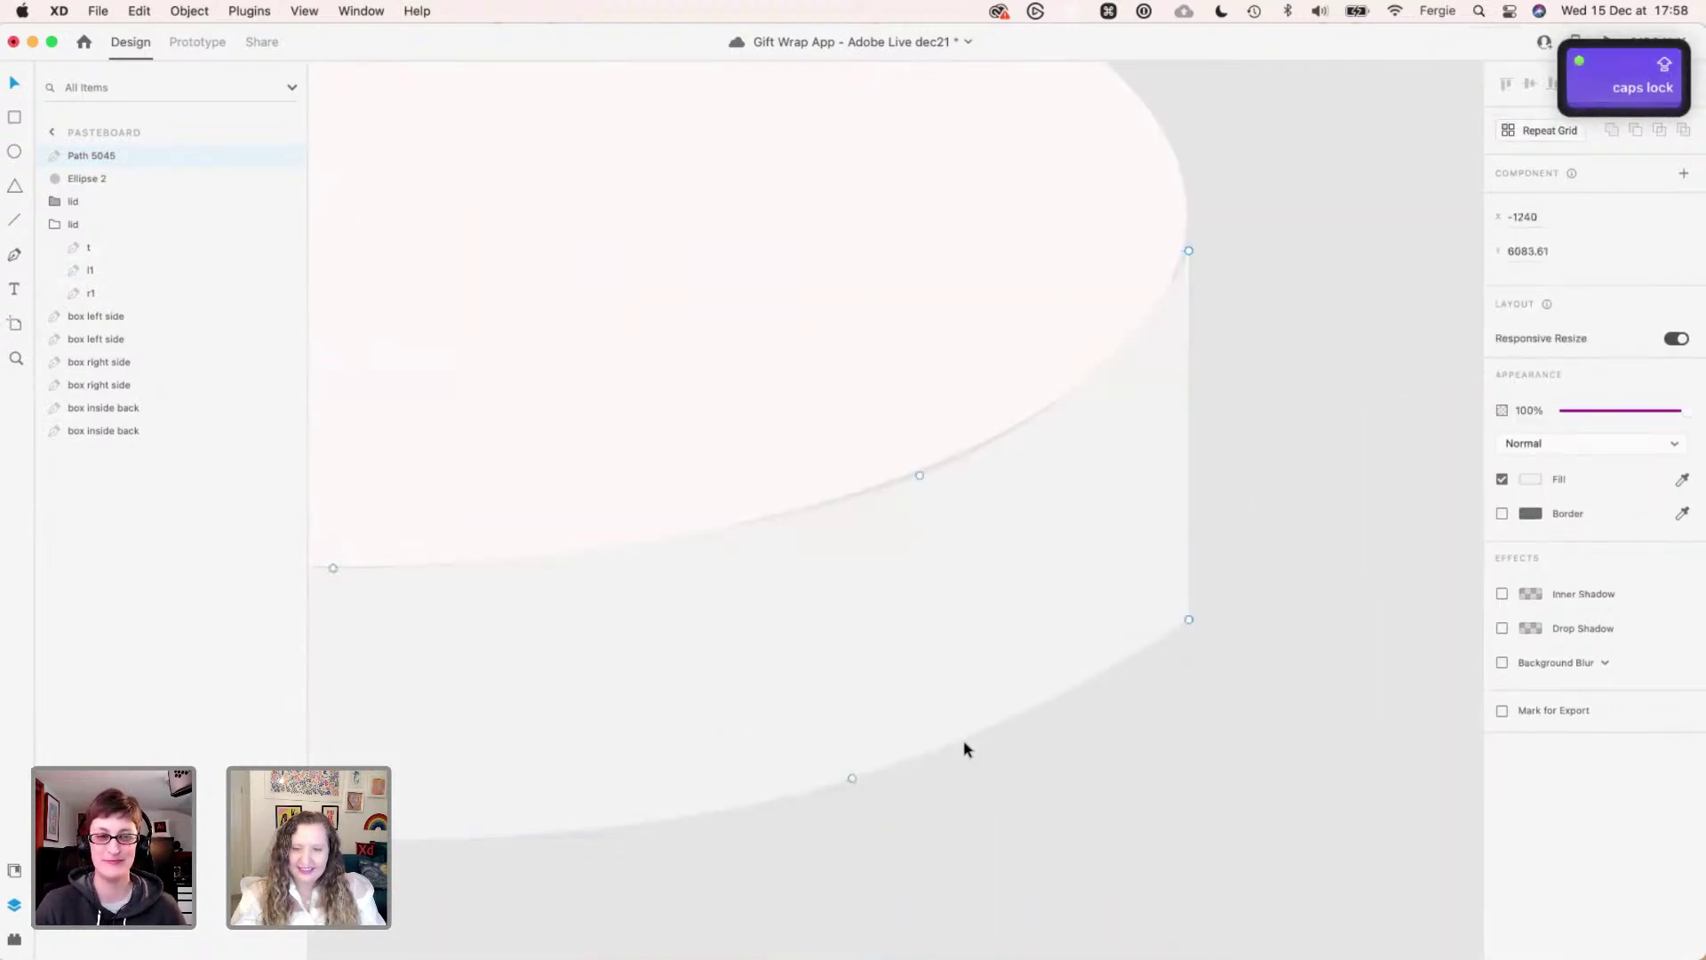
click(920, 477)
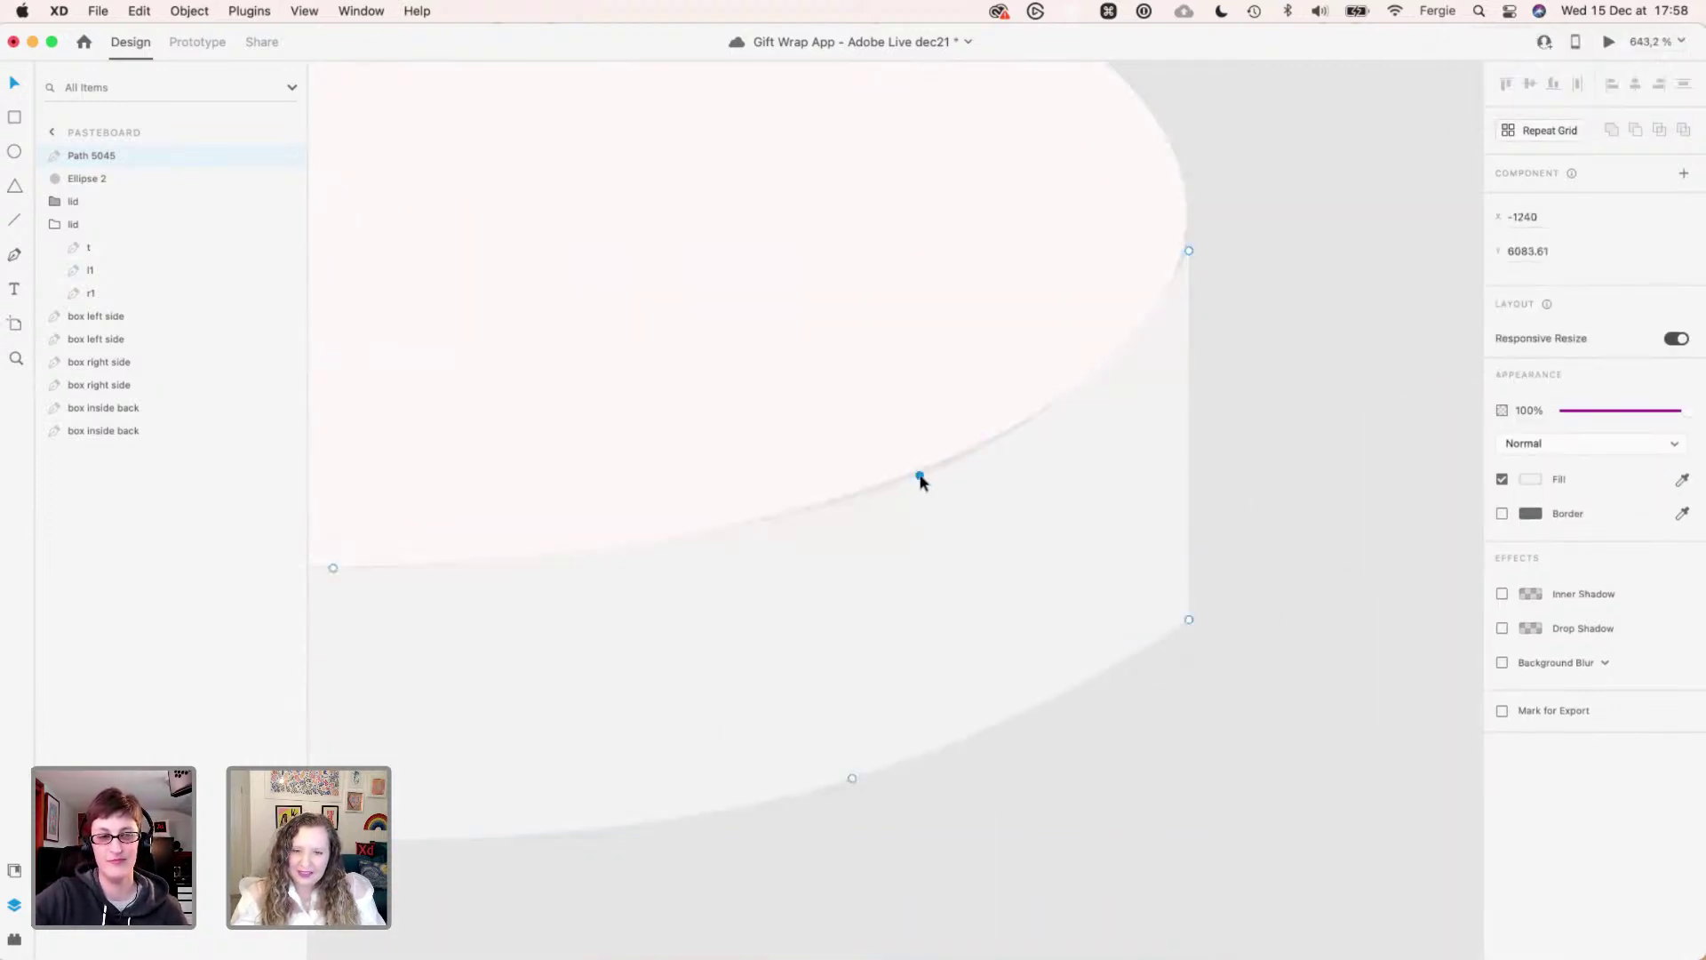
double_click(919, 477)
key(Caps_Lock)
double_click(920, 477)
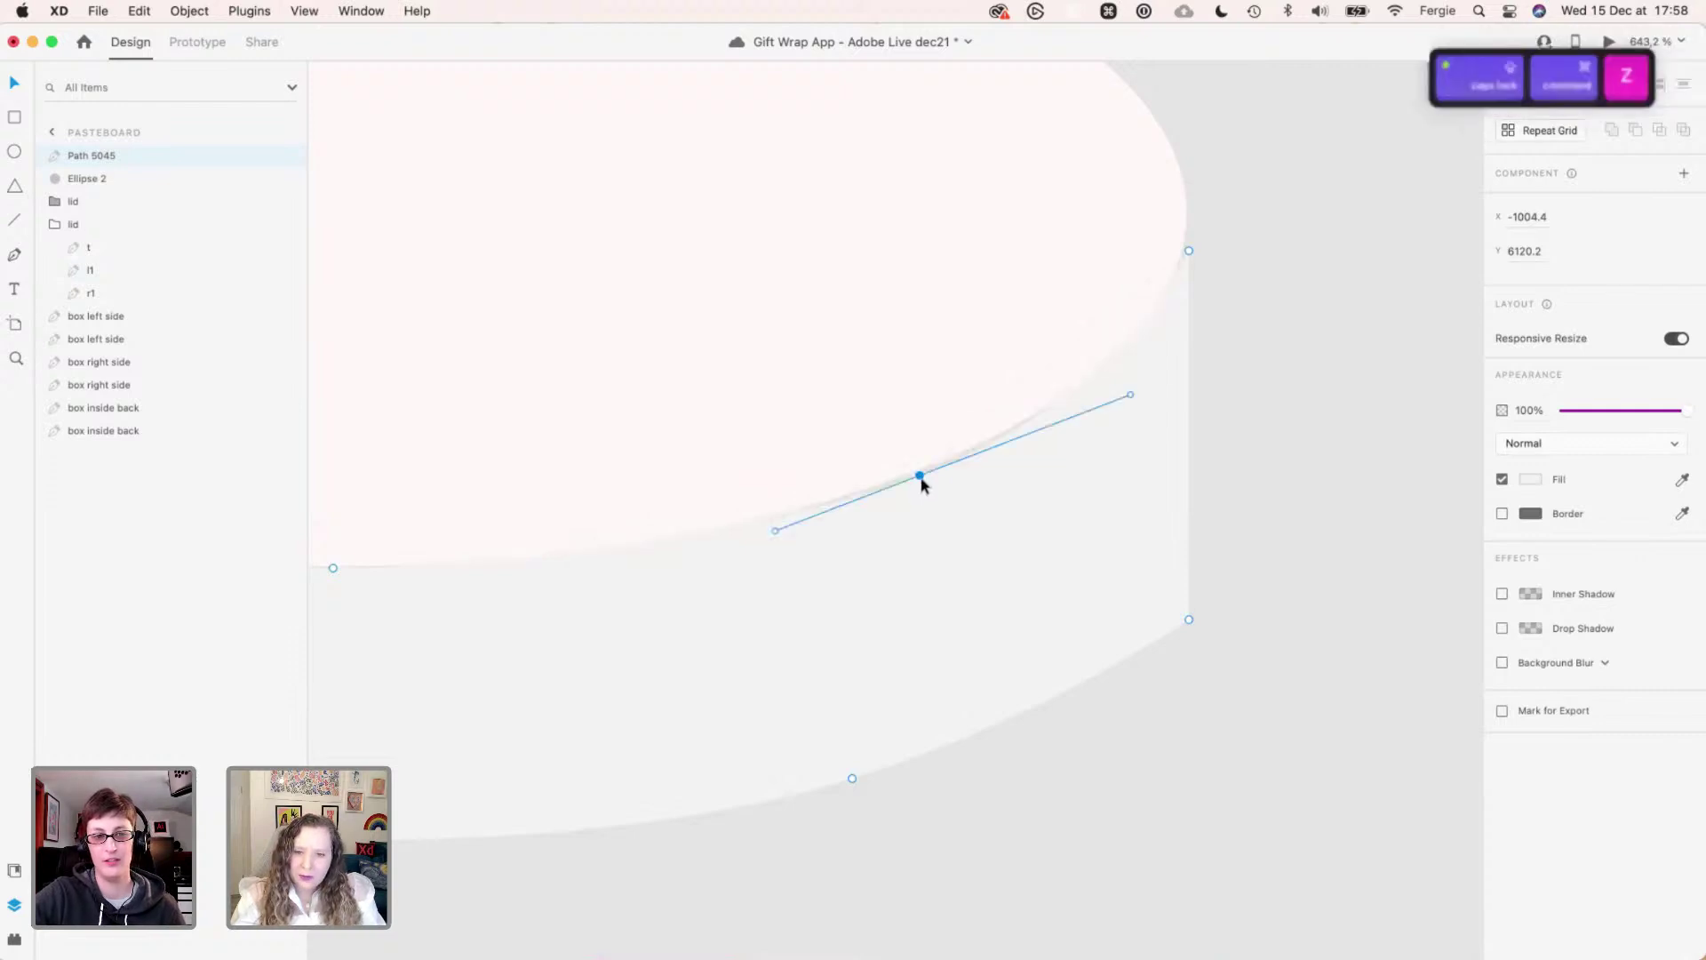
scroll(919, 477, up, 3)
drag(918, 474, 913, 465)
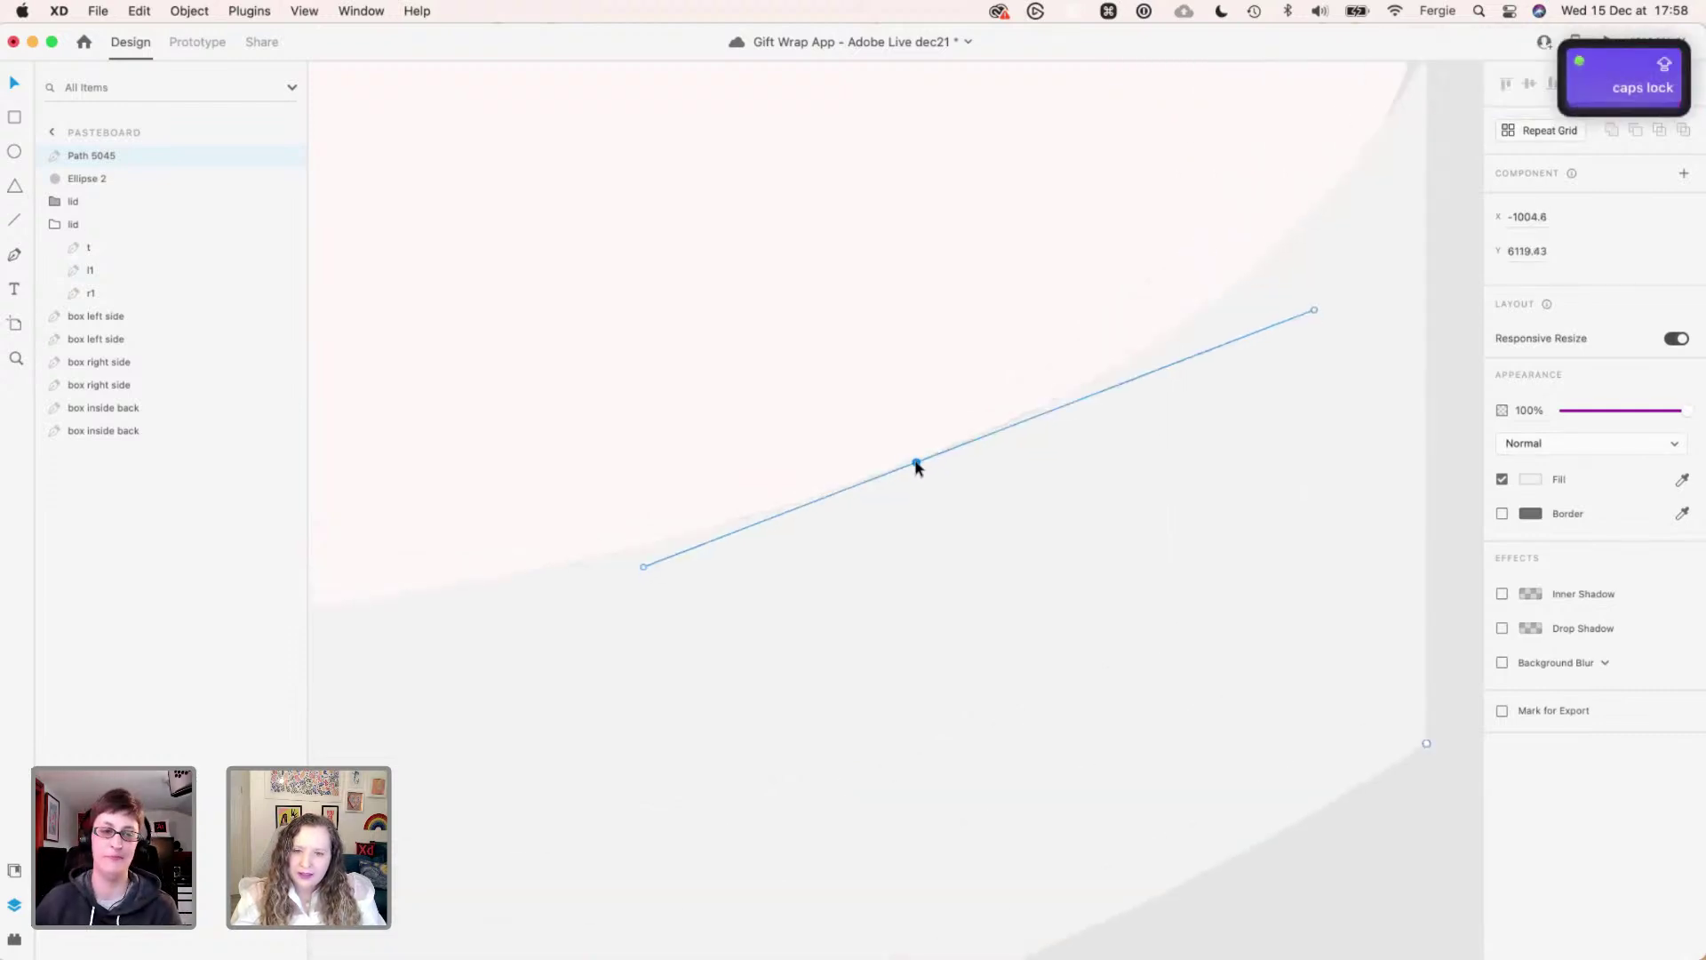
scroll(1137, 478, up, 3)
scroll(1137, 478, up, 2)
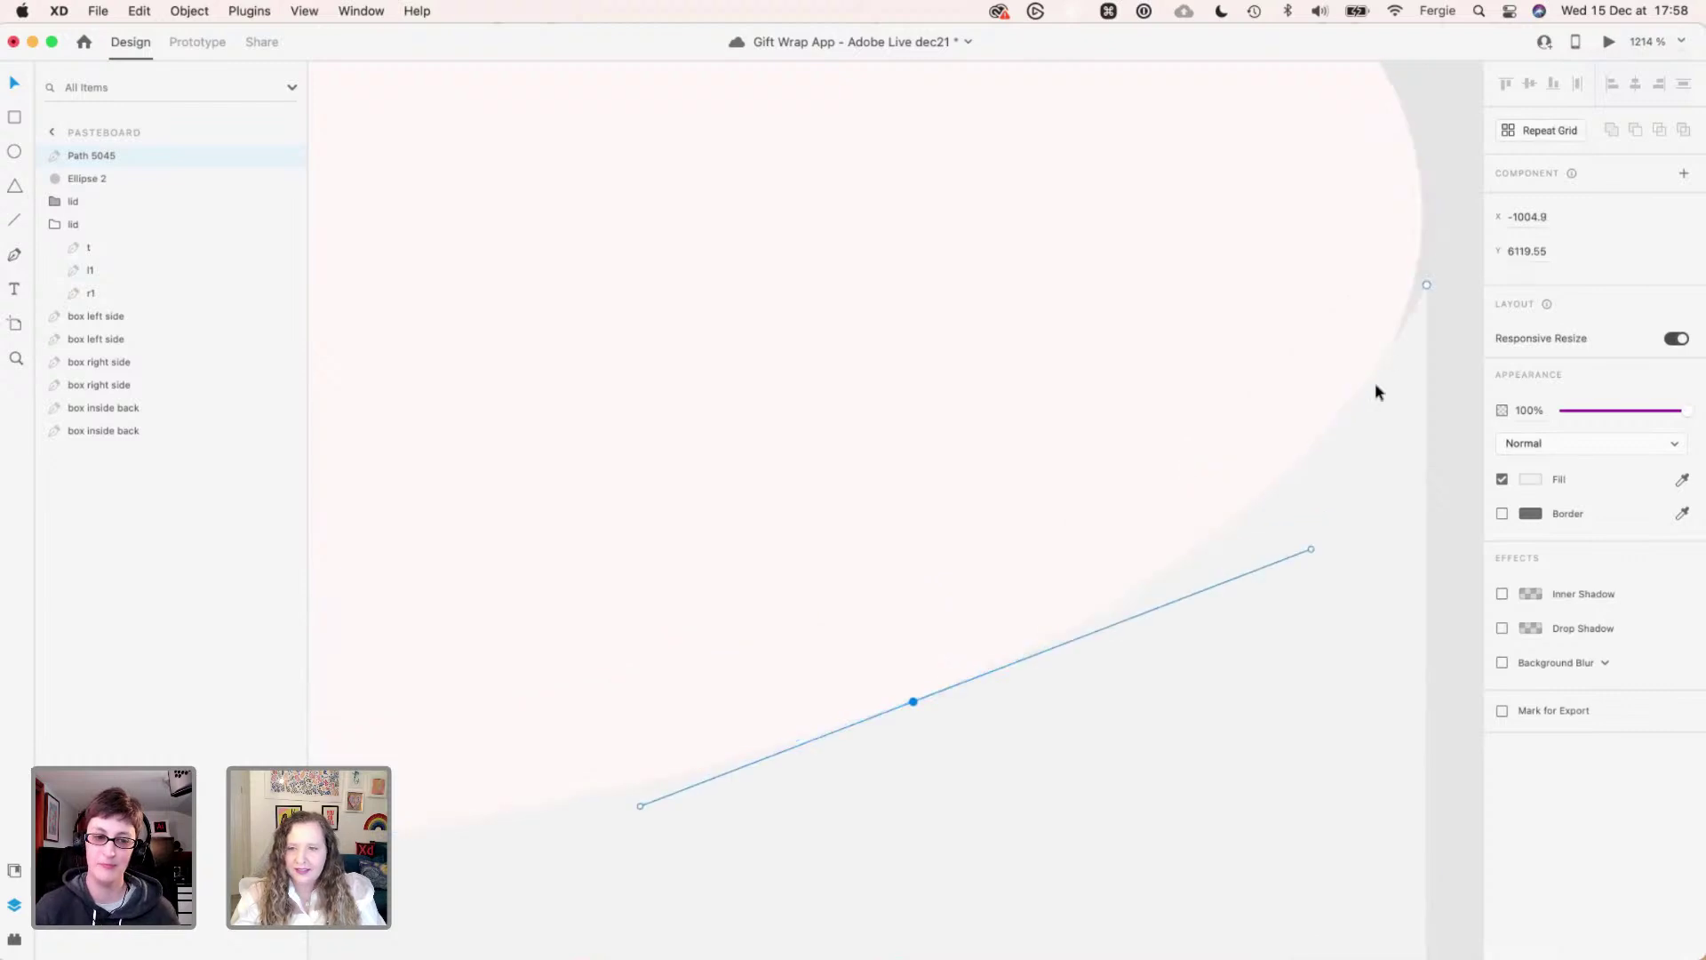
- Raise the side path's top-right corner to about X -961, Y 6080 so it meets the ellipse edge
click(1426, 287)
drag(1422, 268, 1421, 248)
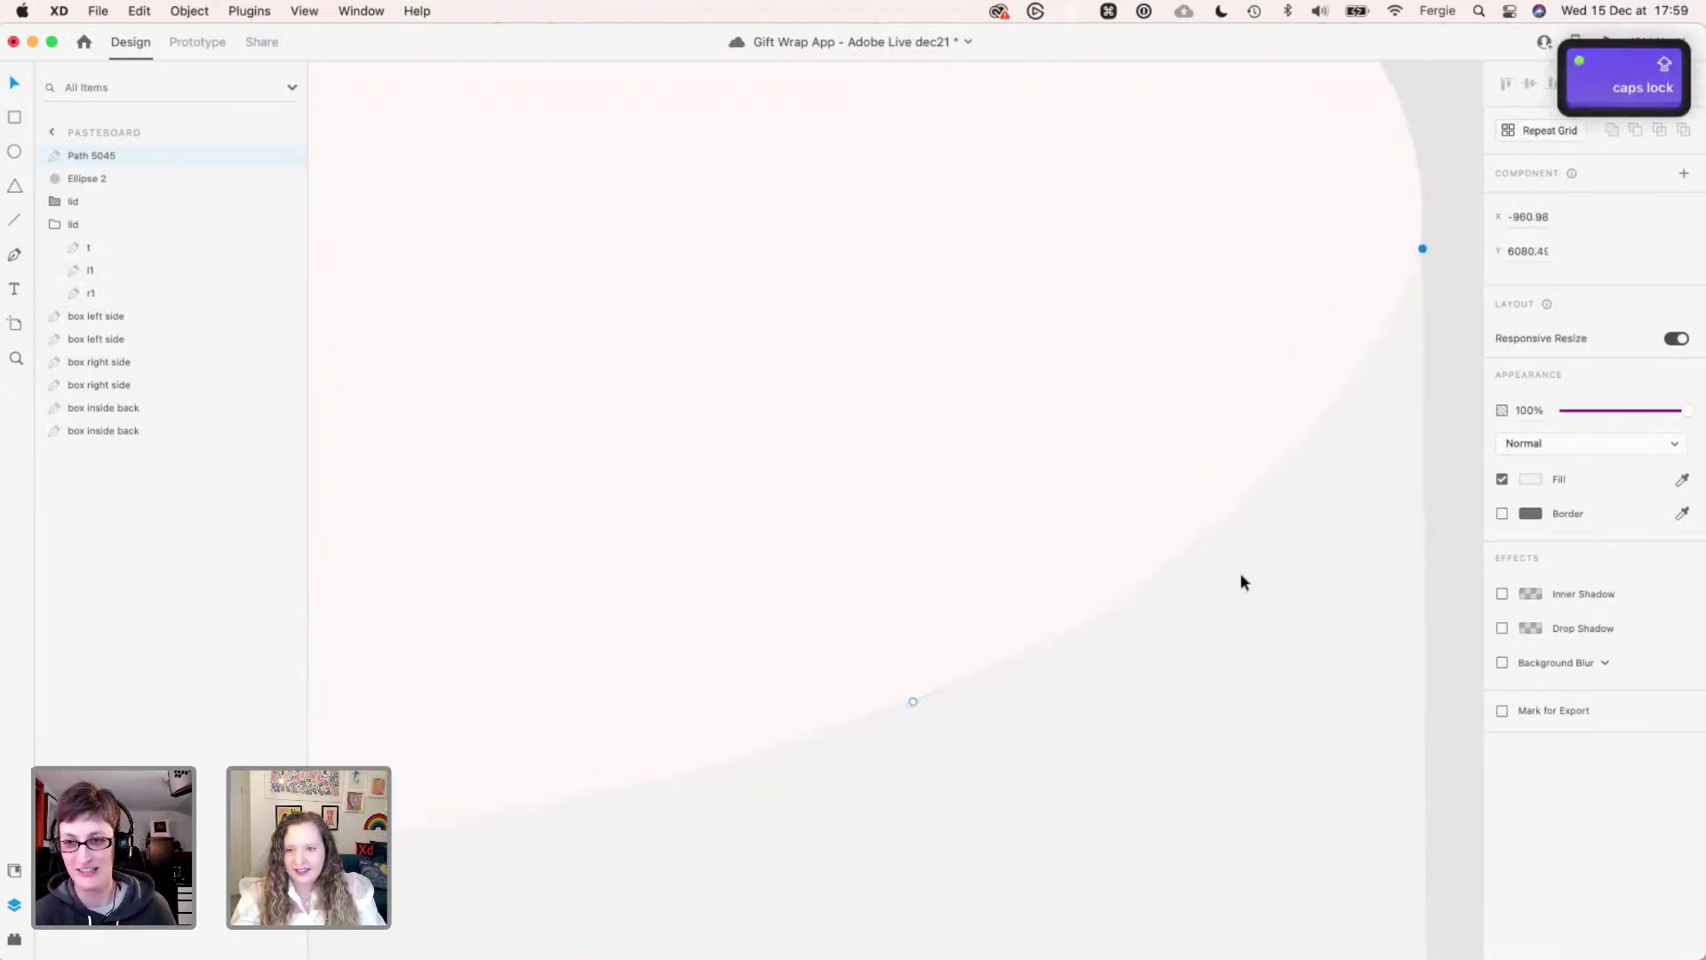
scroll(1238, 579, down, 5)
scroll(1239, 586, down, 3)
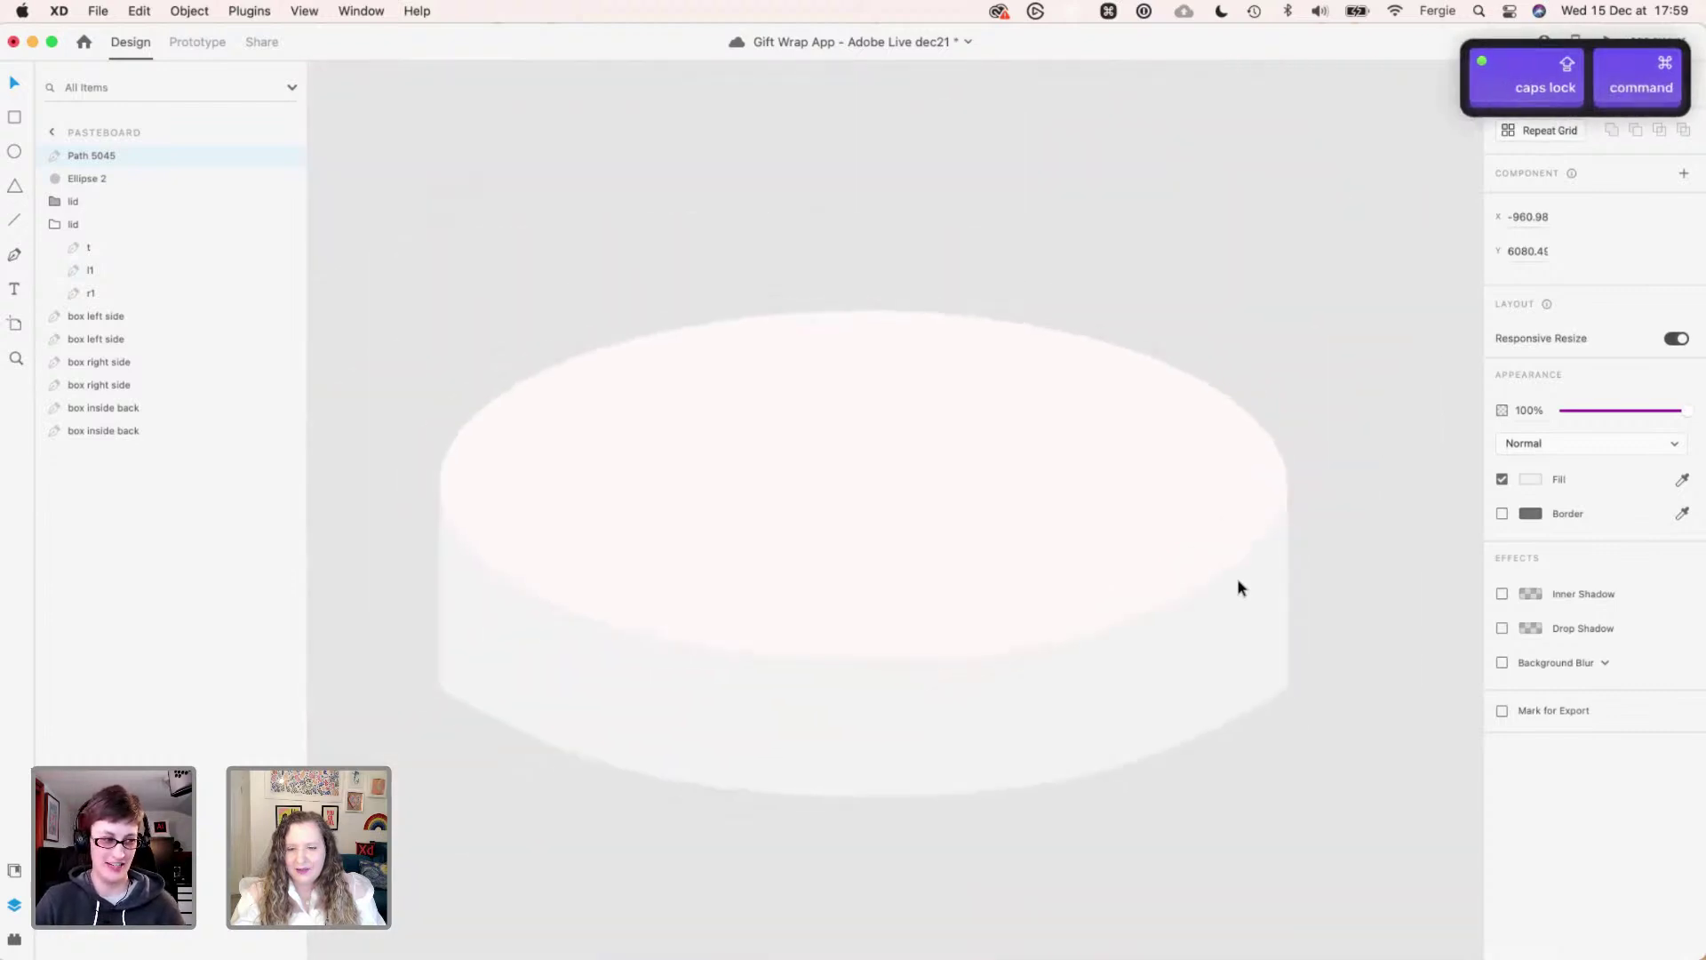
- Move the side path's upper-left curve anchor to about X -1194.8, Y 6119.75 so it follows the ellipse
scroll(586, 583, up, 5)
scroll(605, 591, up, 6)
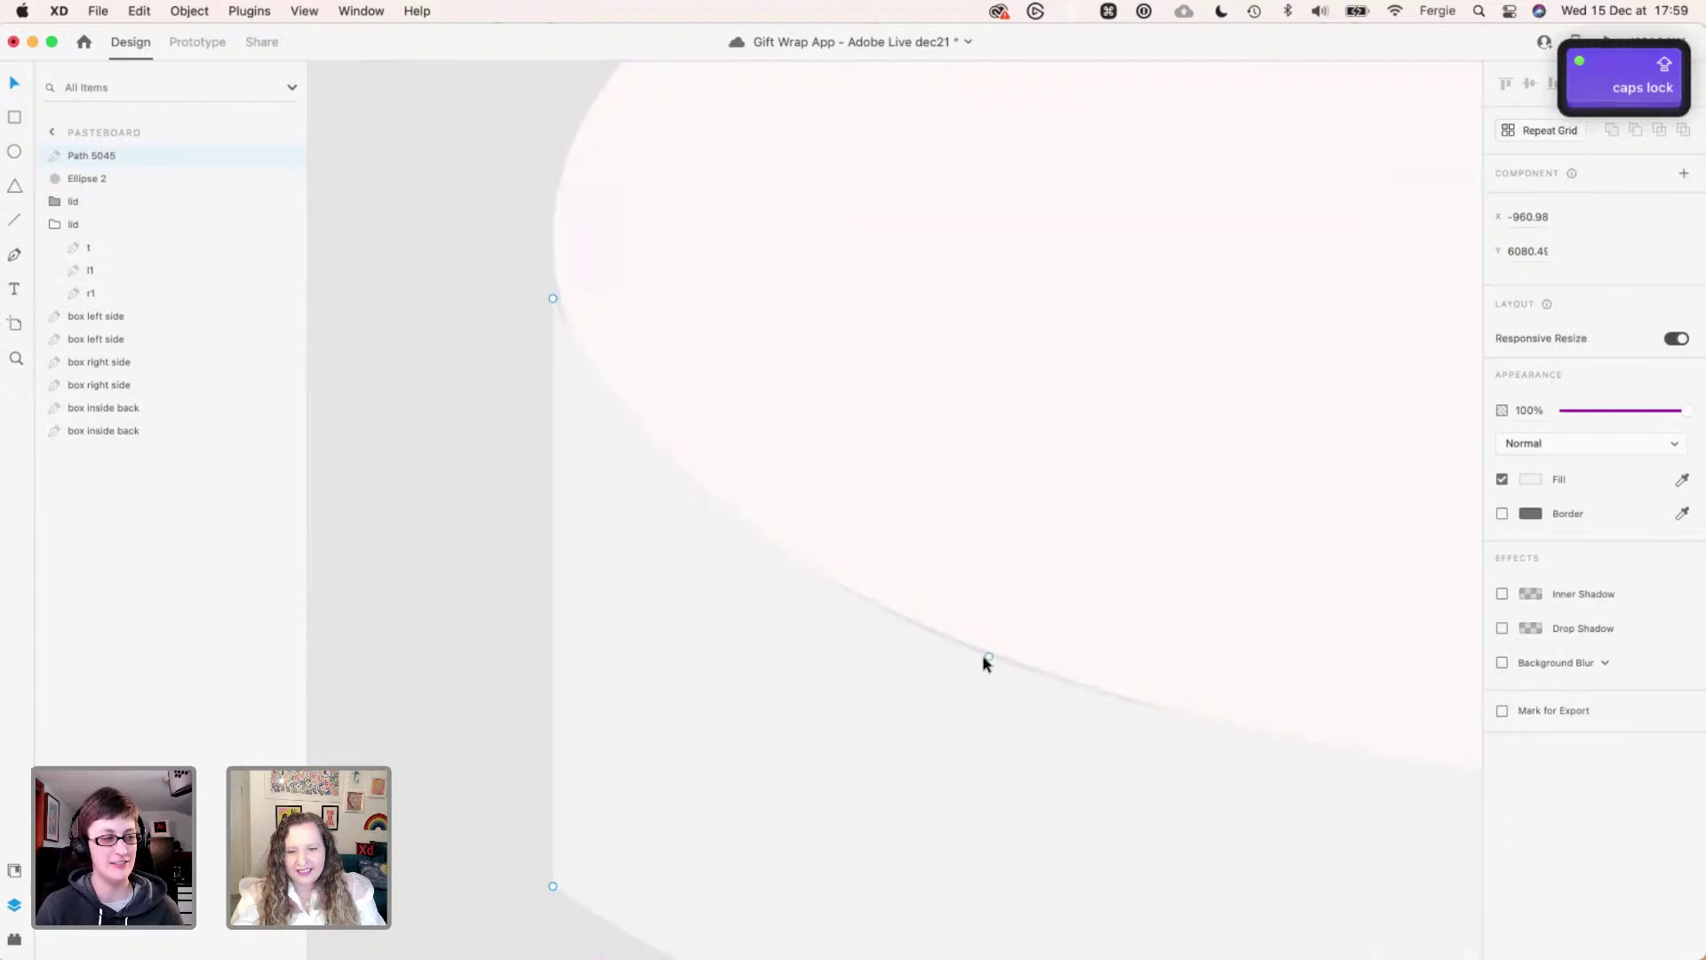
click(988, 656)
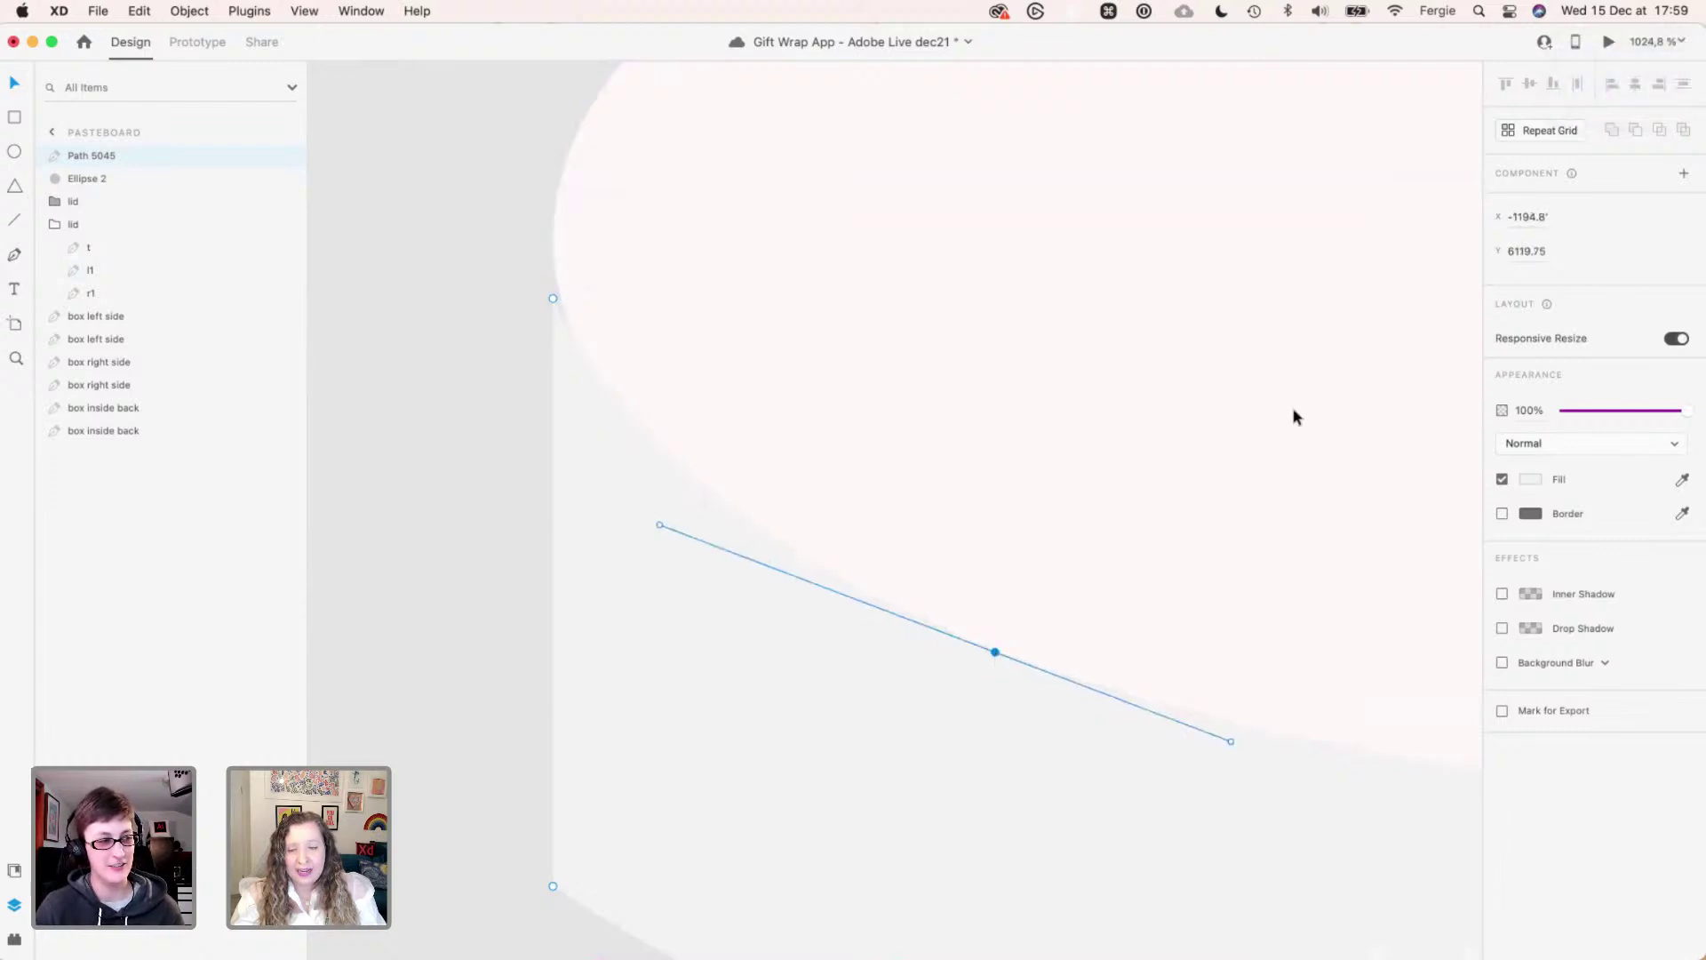
key(Caps_Lock)
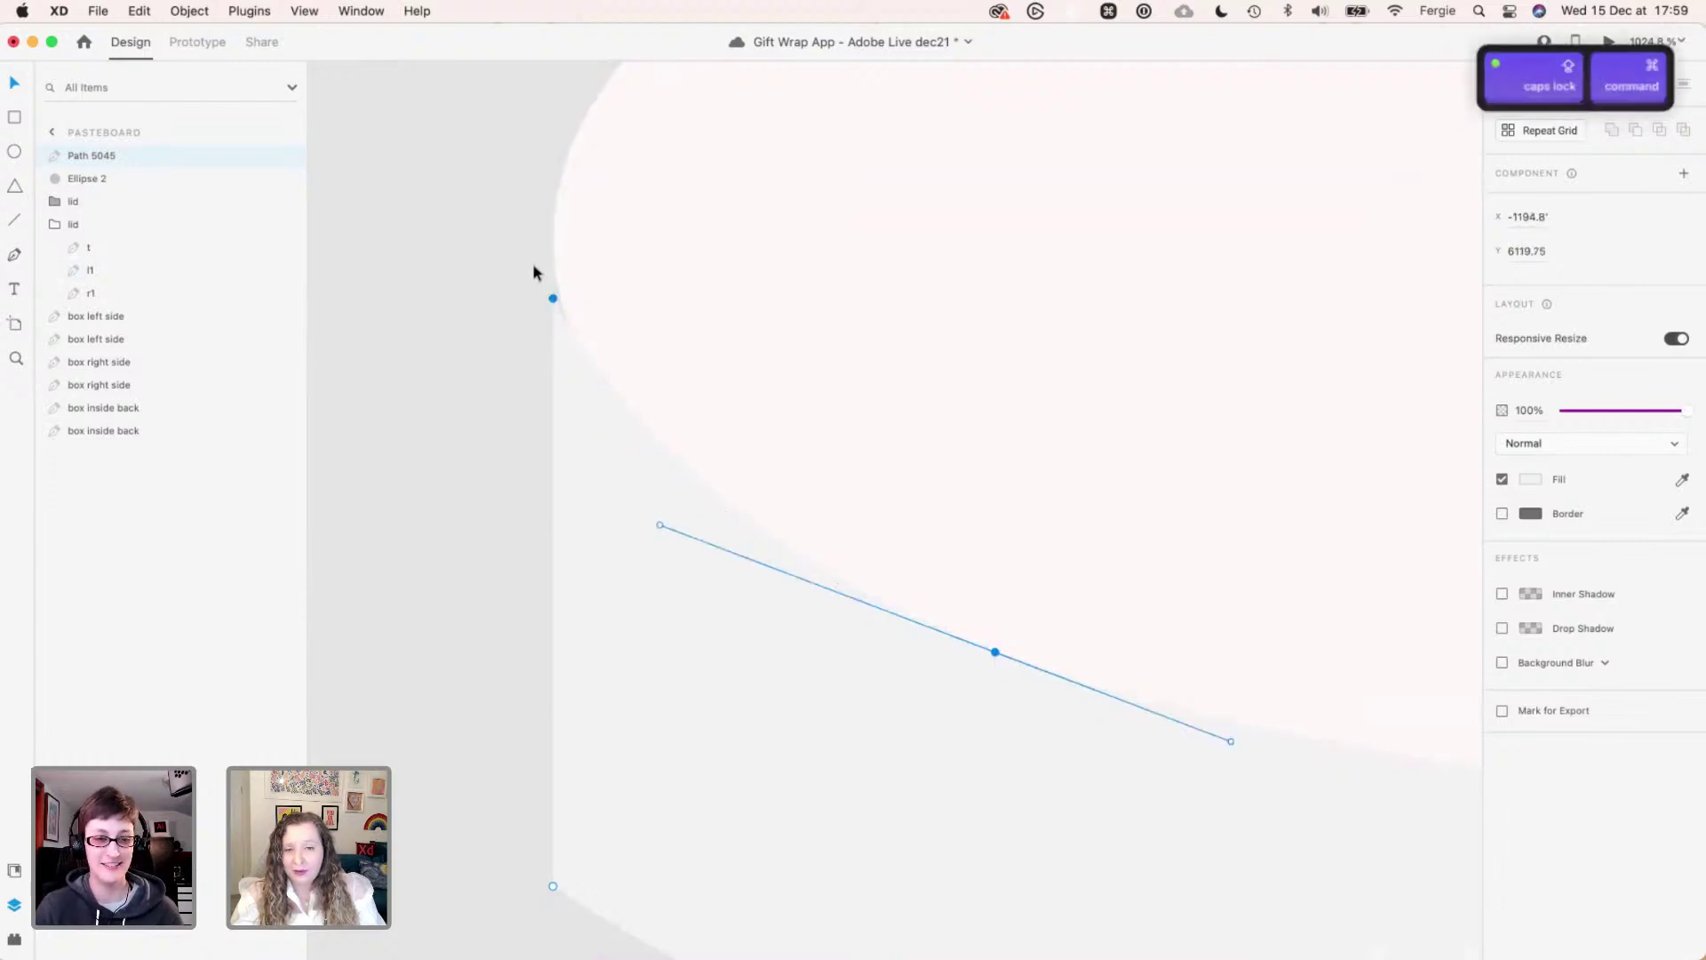
- Raise the side path's top-left corner to X -1239.9, Y 6080 so it meets the ellipse edge
scroll(535, 267, up, 5)
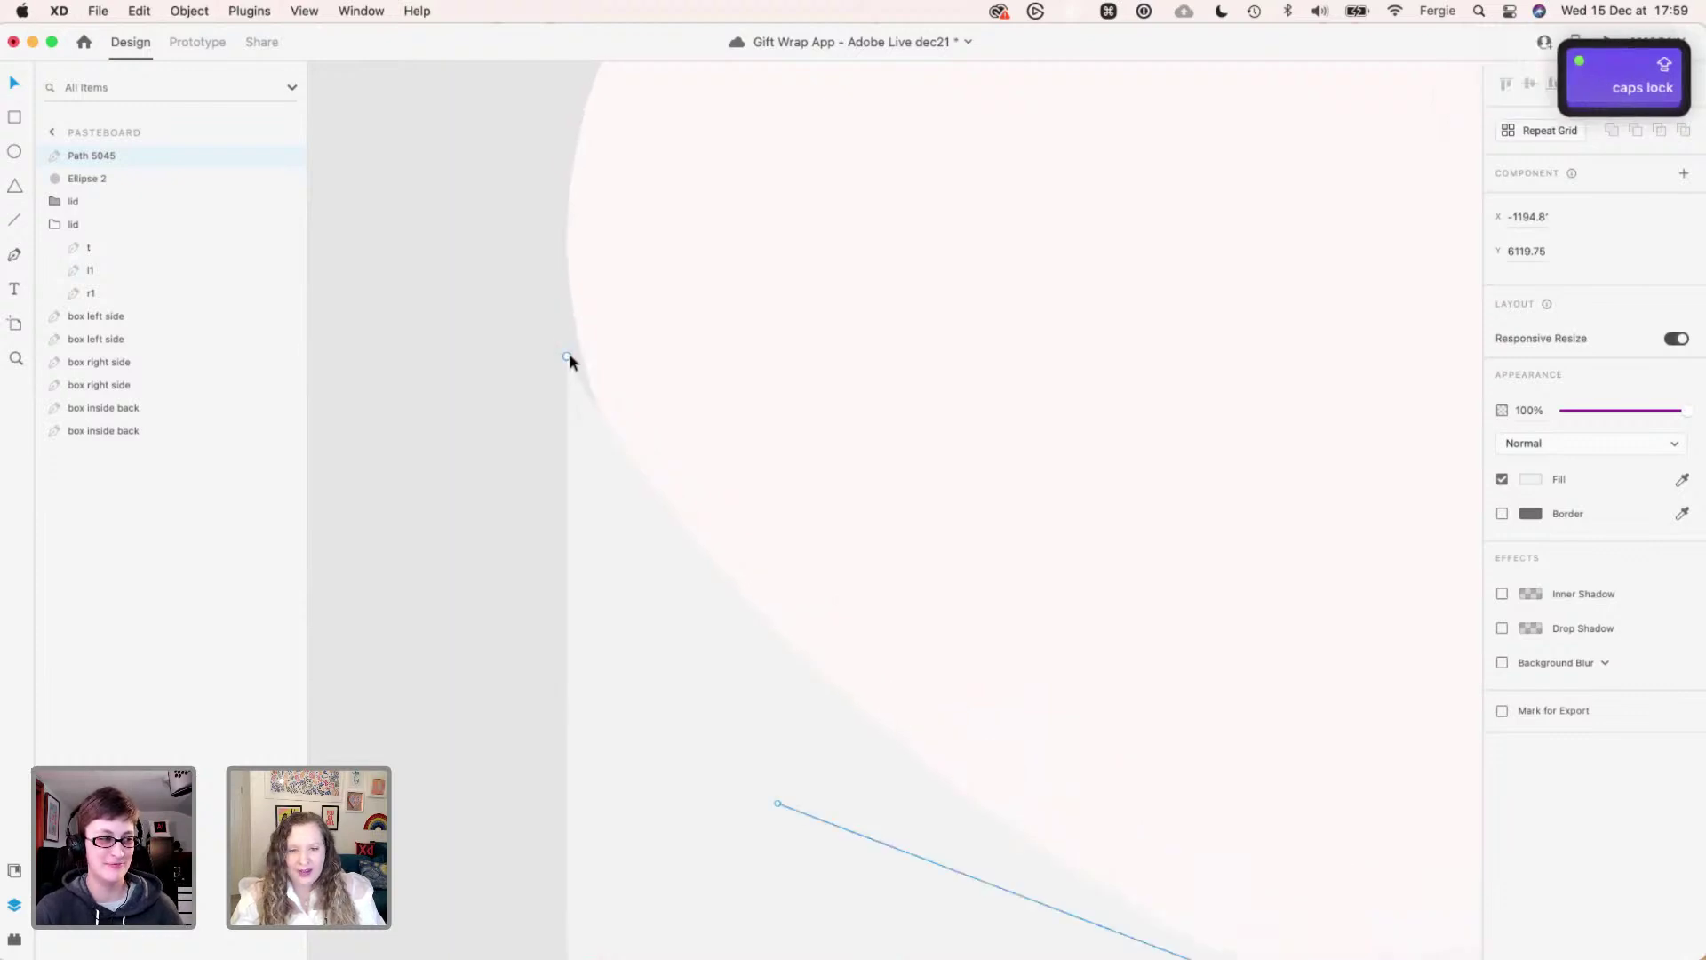
drag(568, 357, 569, 292)
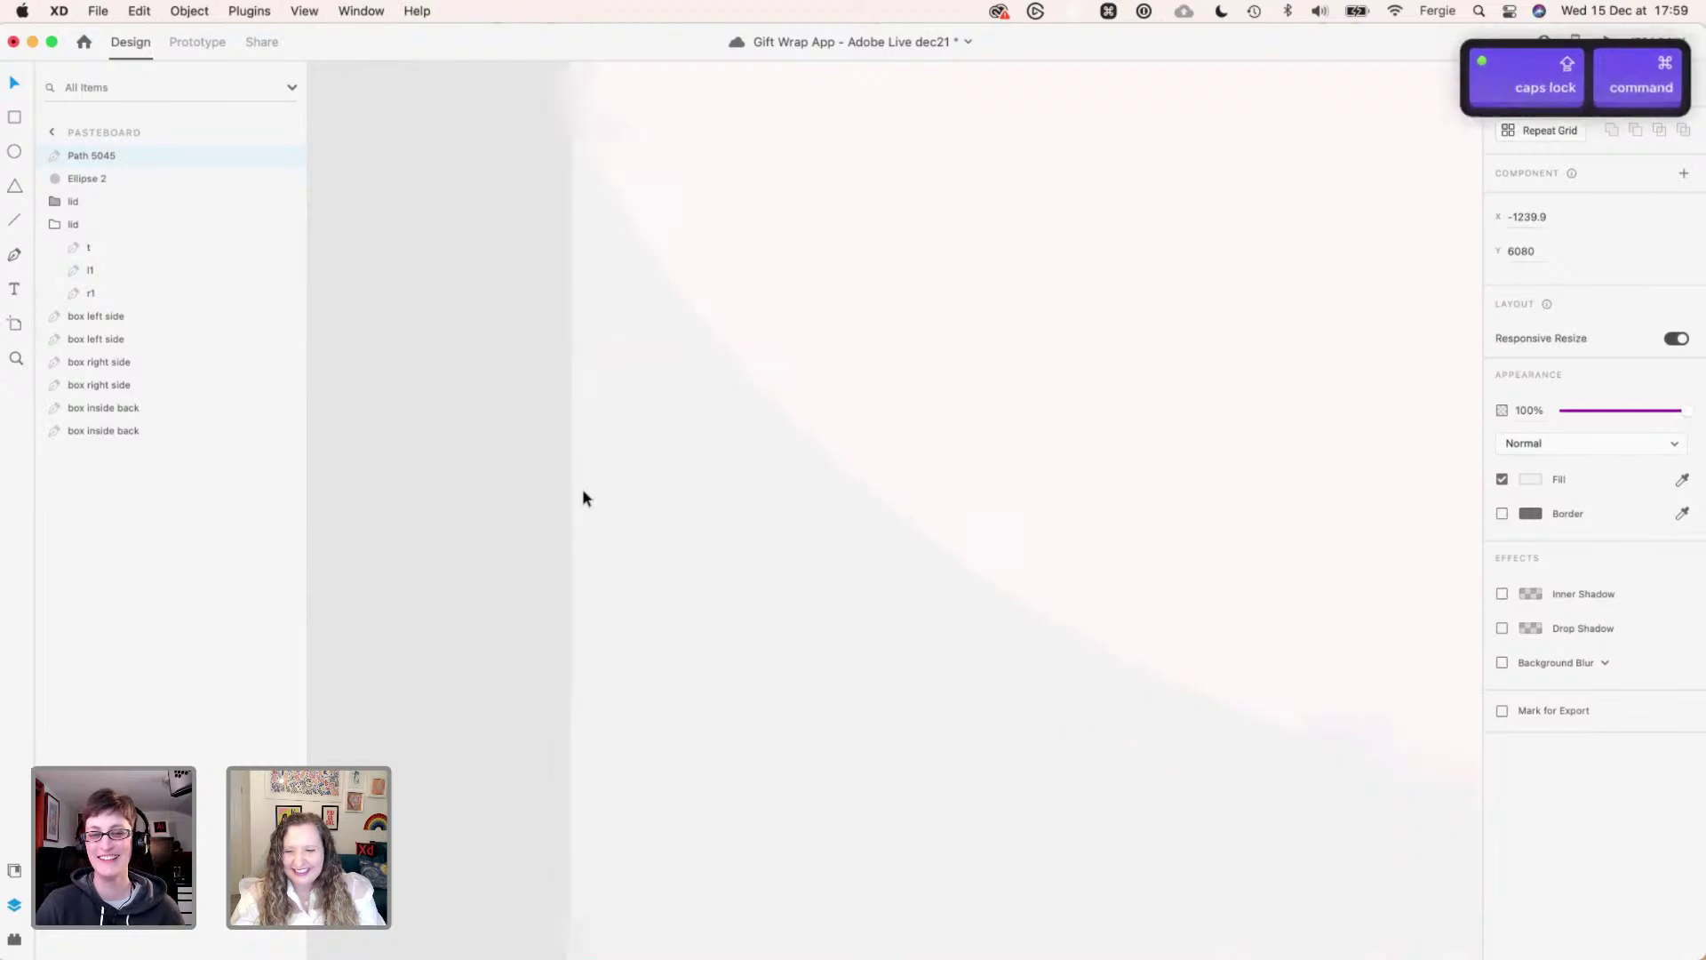
scroll(583, 490, down, 5)
scroll(583, 488, down, 2)
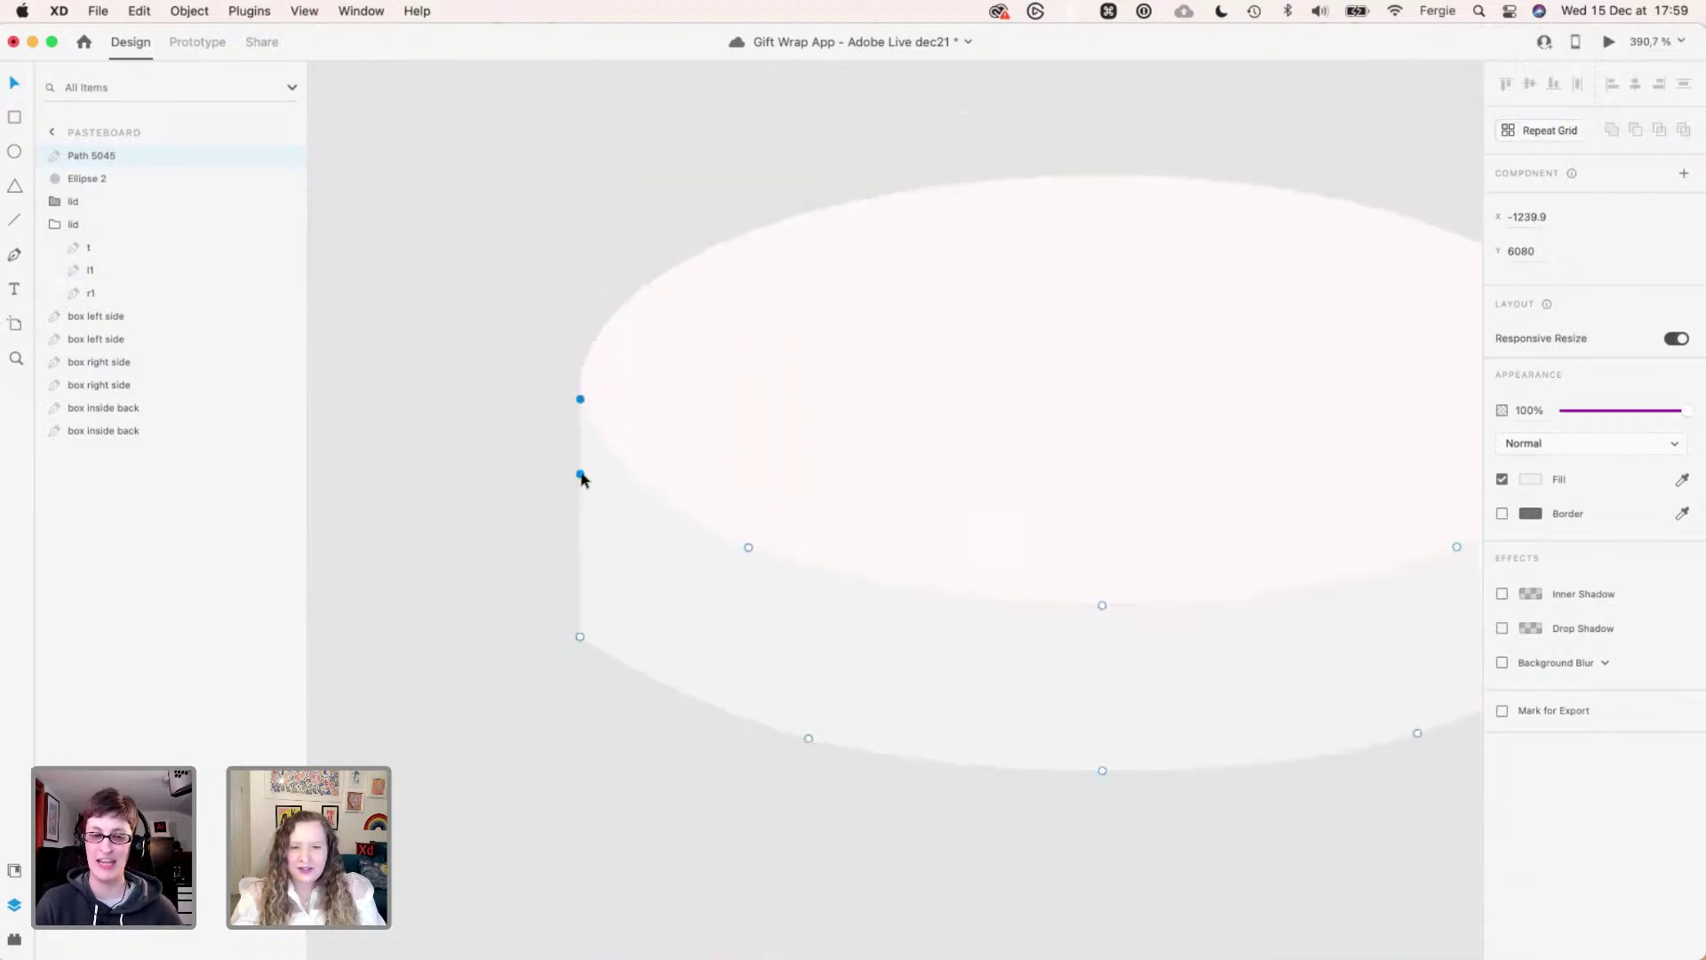
click(538, 450)
- Raise both bottom corners of the side path together, level with the middle anchor of its upper curve
scroll(538, 453, down, 1)
scroll(539, 455, down, 2)
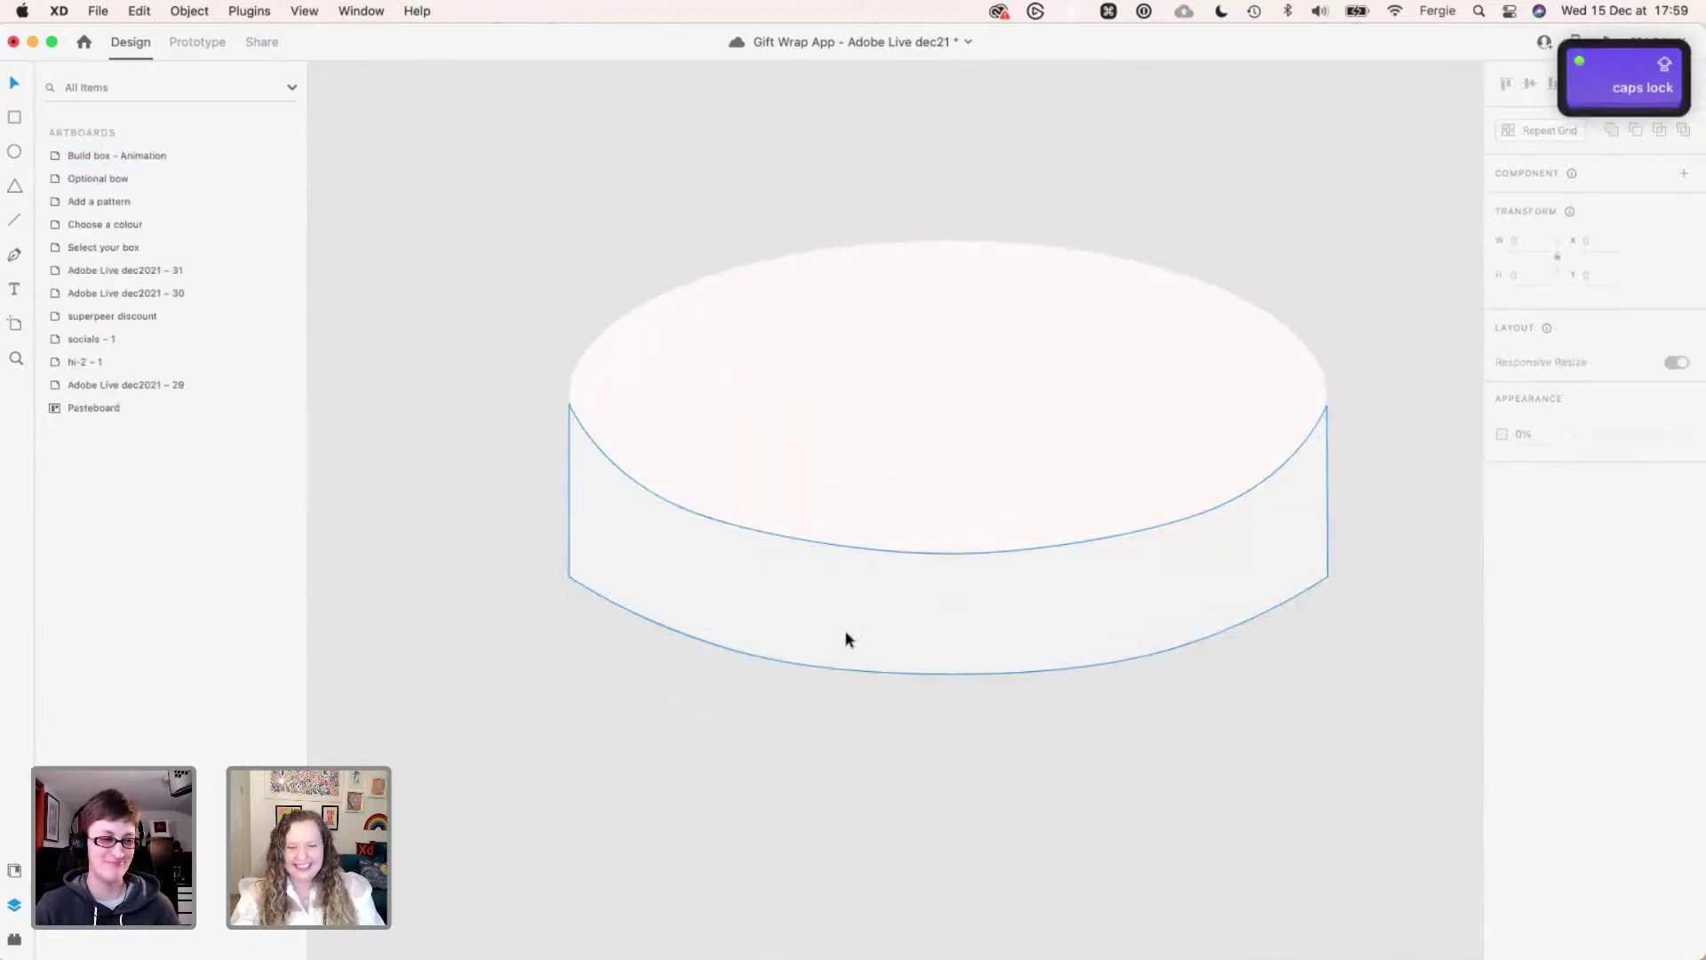
key(space)
drag(933, 609, 782, 660)
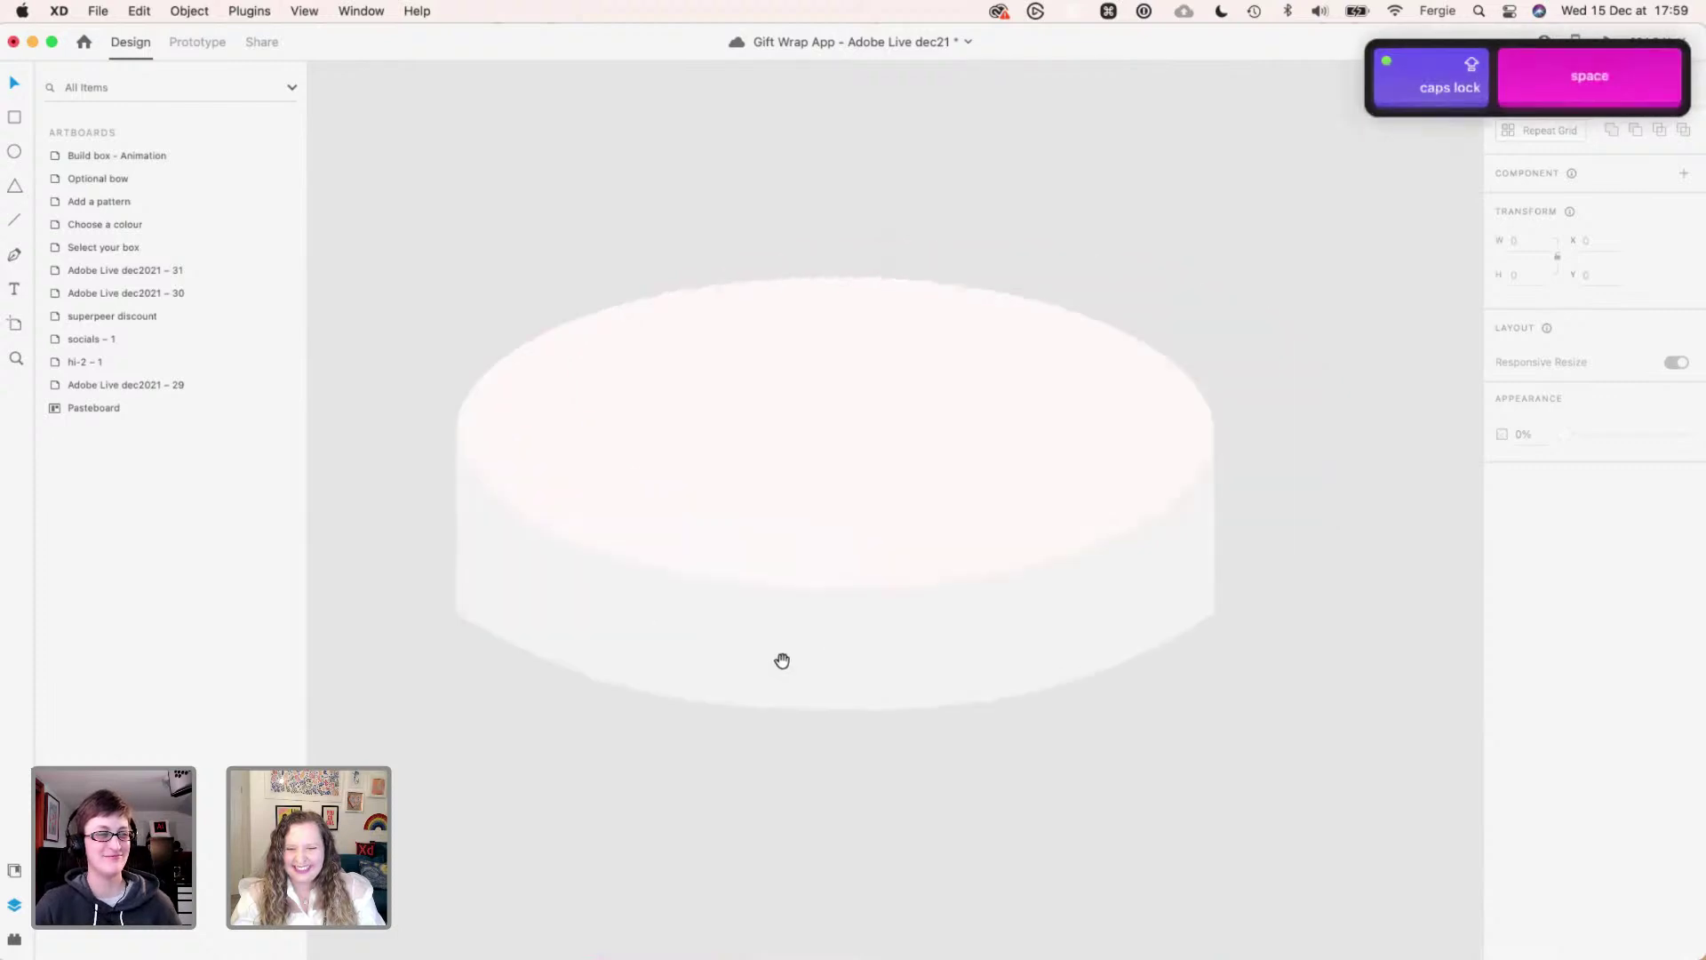
click(544, 632)
double_click(456, 611)
click(418, 628)
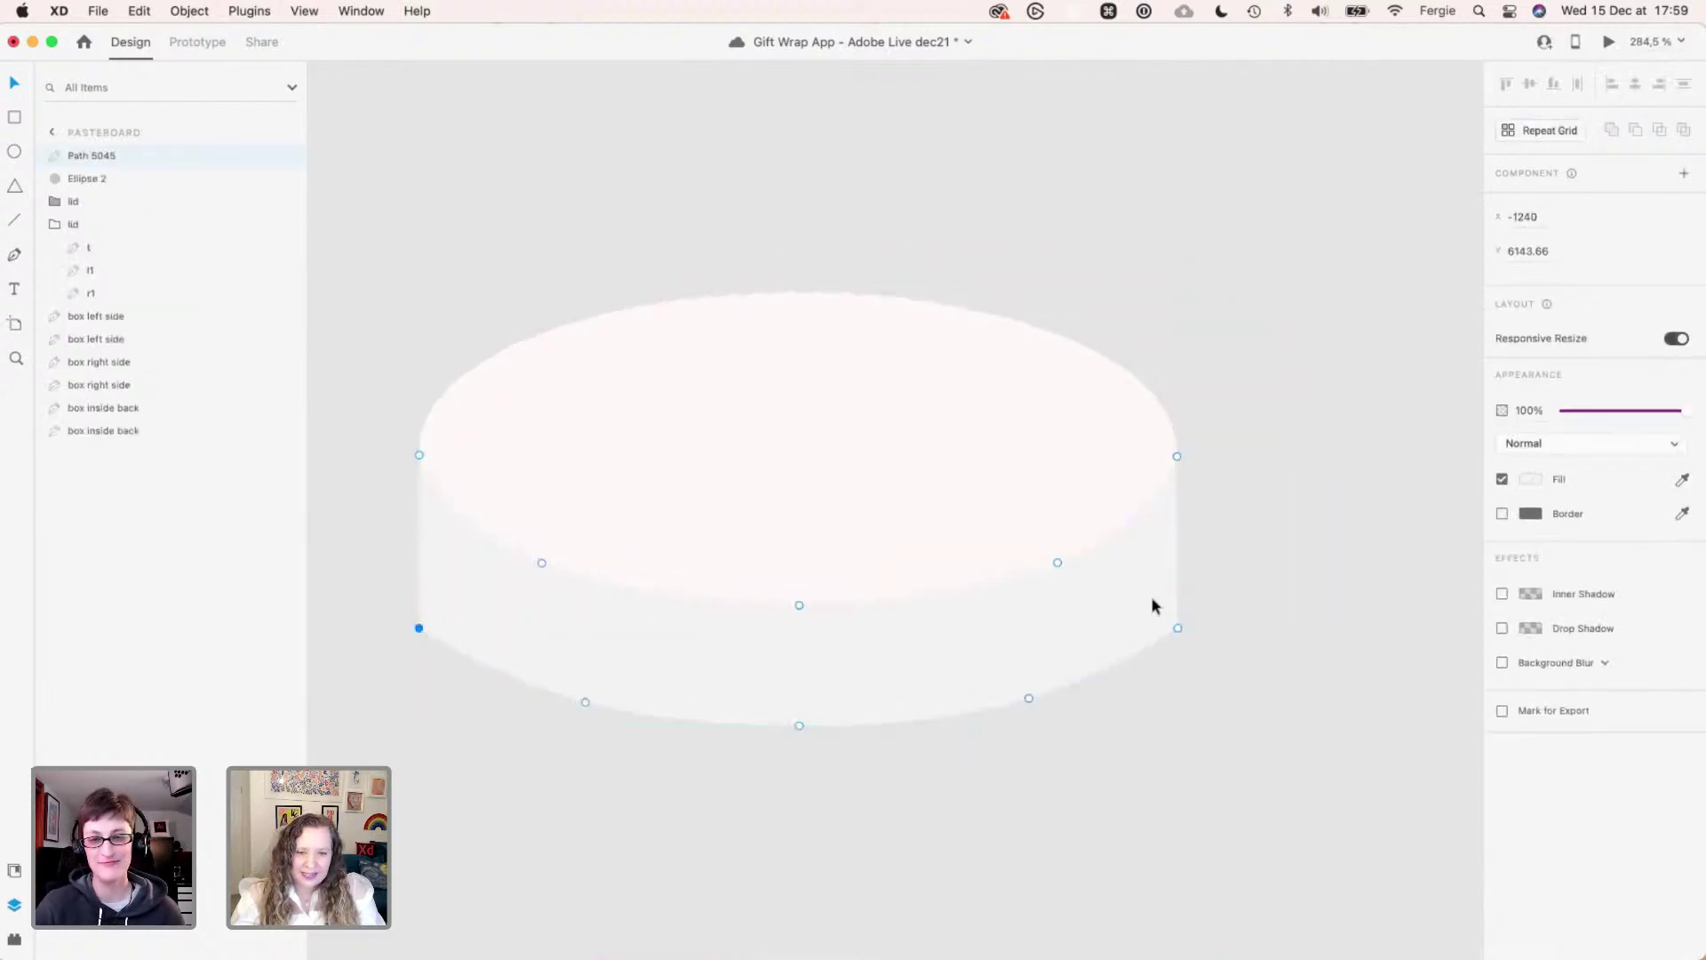
shift+click(1177, 628)
drag(1177, 628, 1178, 605)
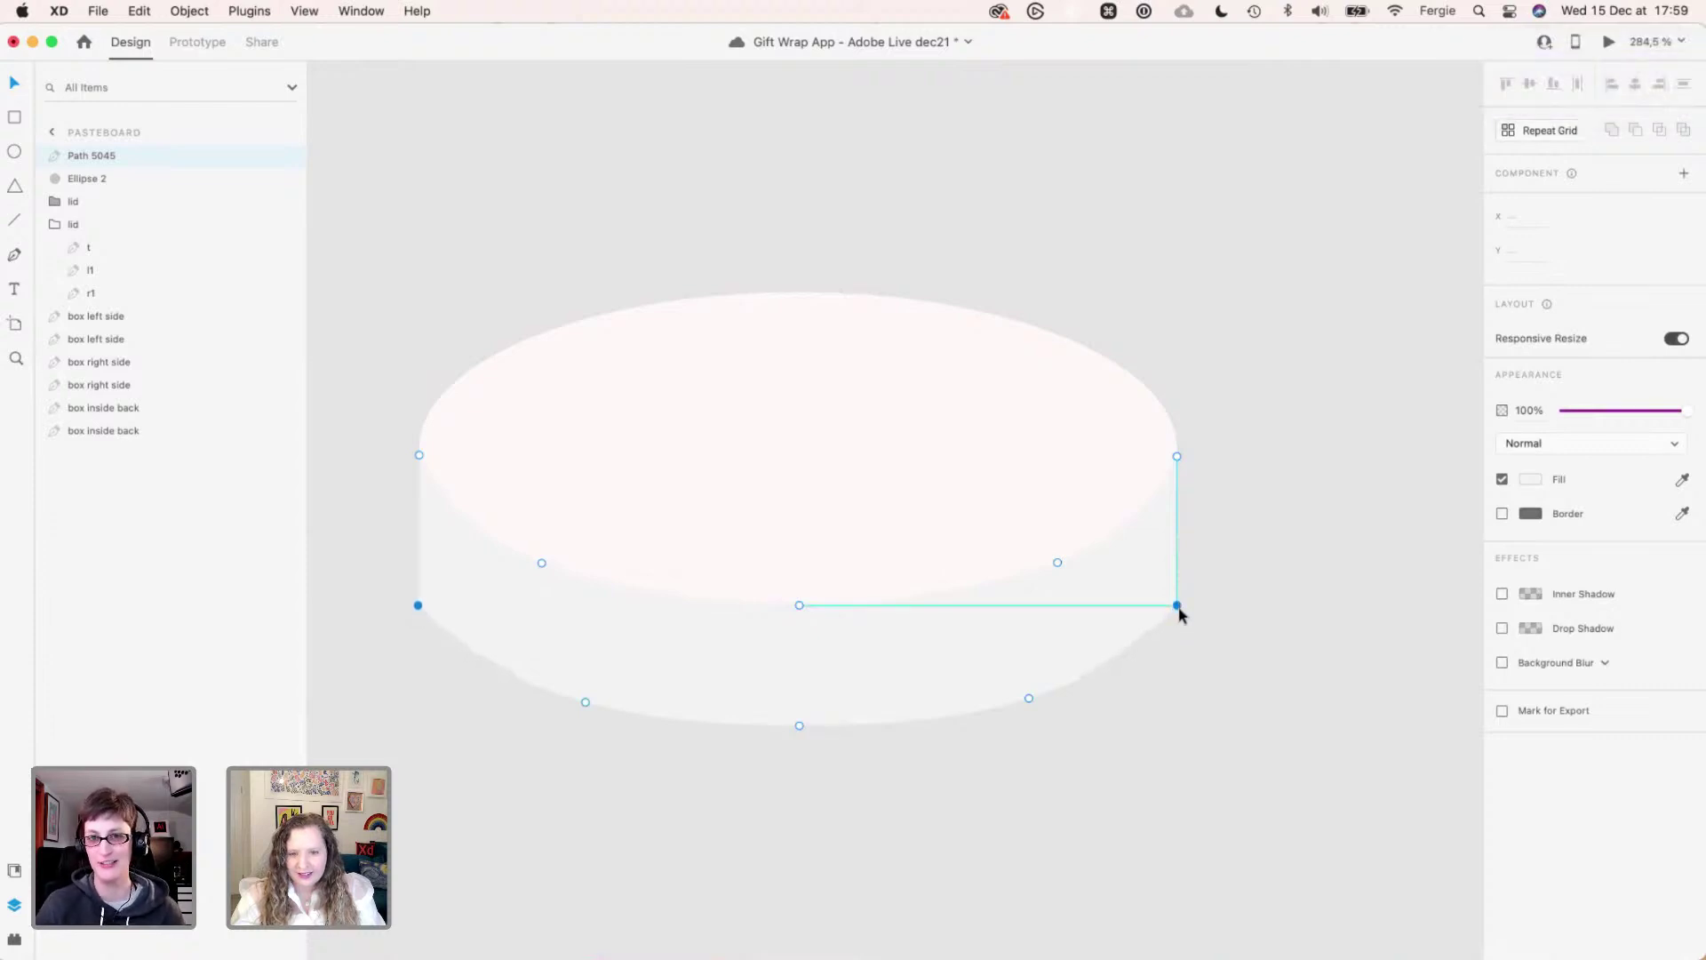
click(1180, 704)
- Duplicate the lid's ellipse straight down to Y 6299 as the base of the round box
scroll(1180, 704, down, 3)
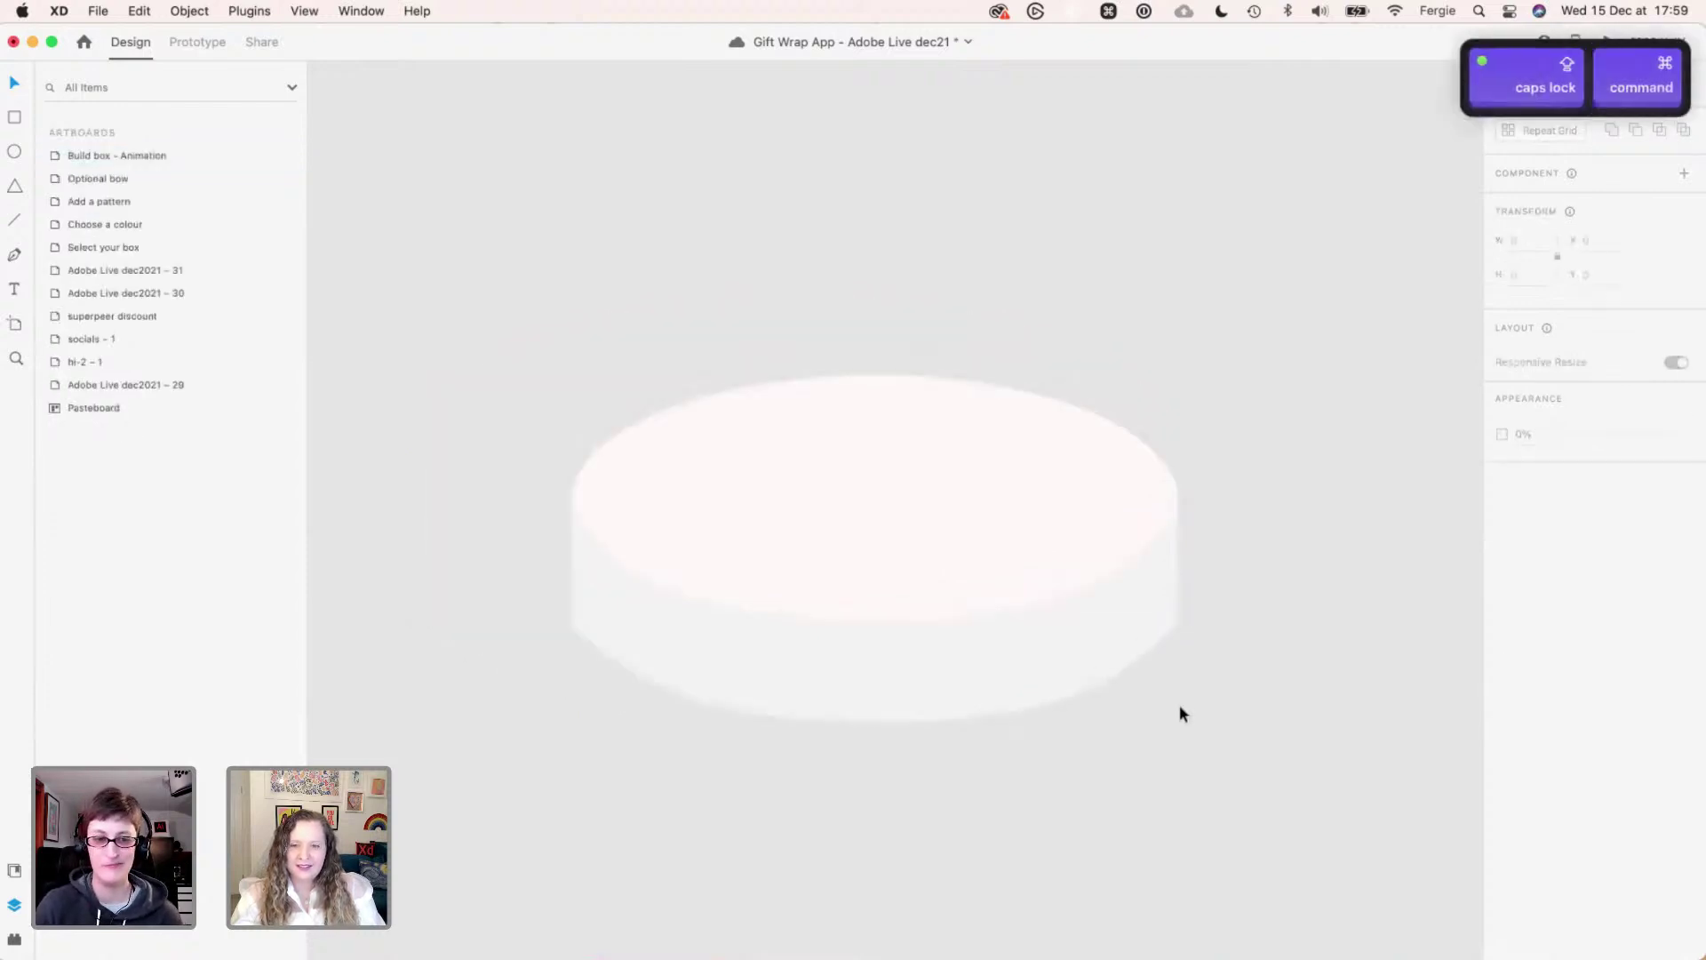
scroll(1173, 638, down, 5)
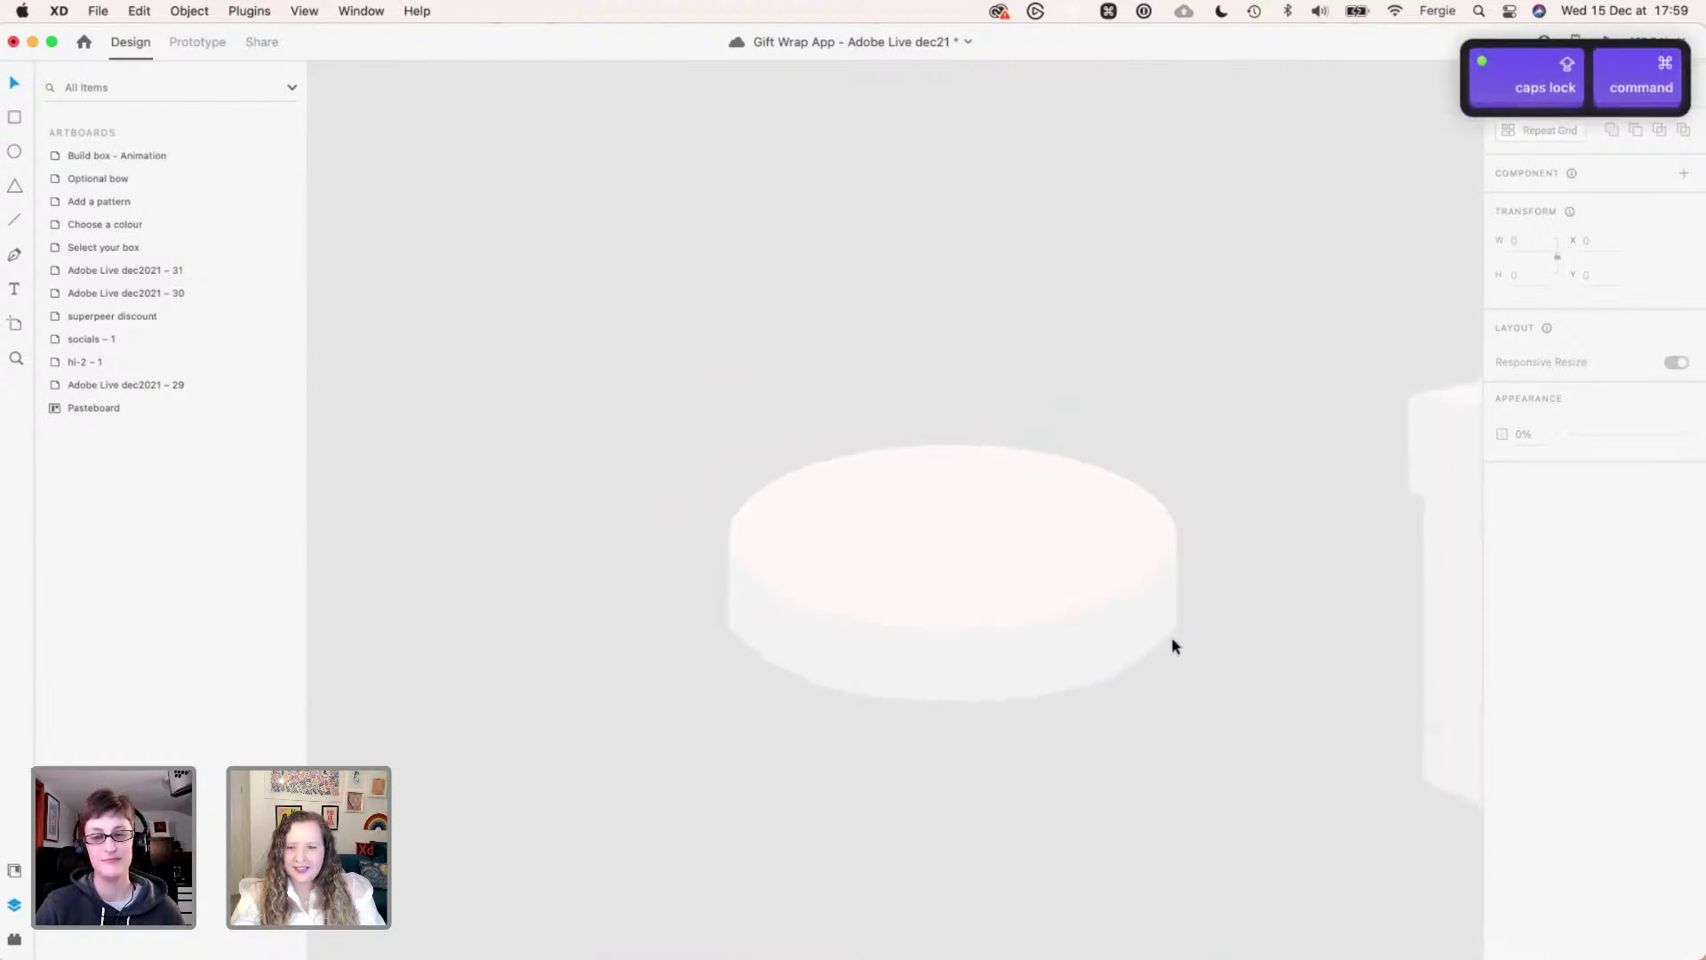
drag(1171, 725, 909, 600)
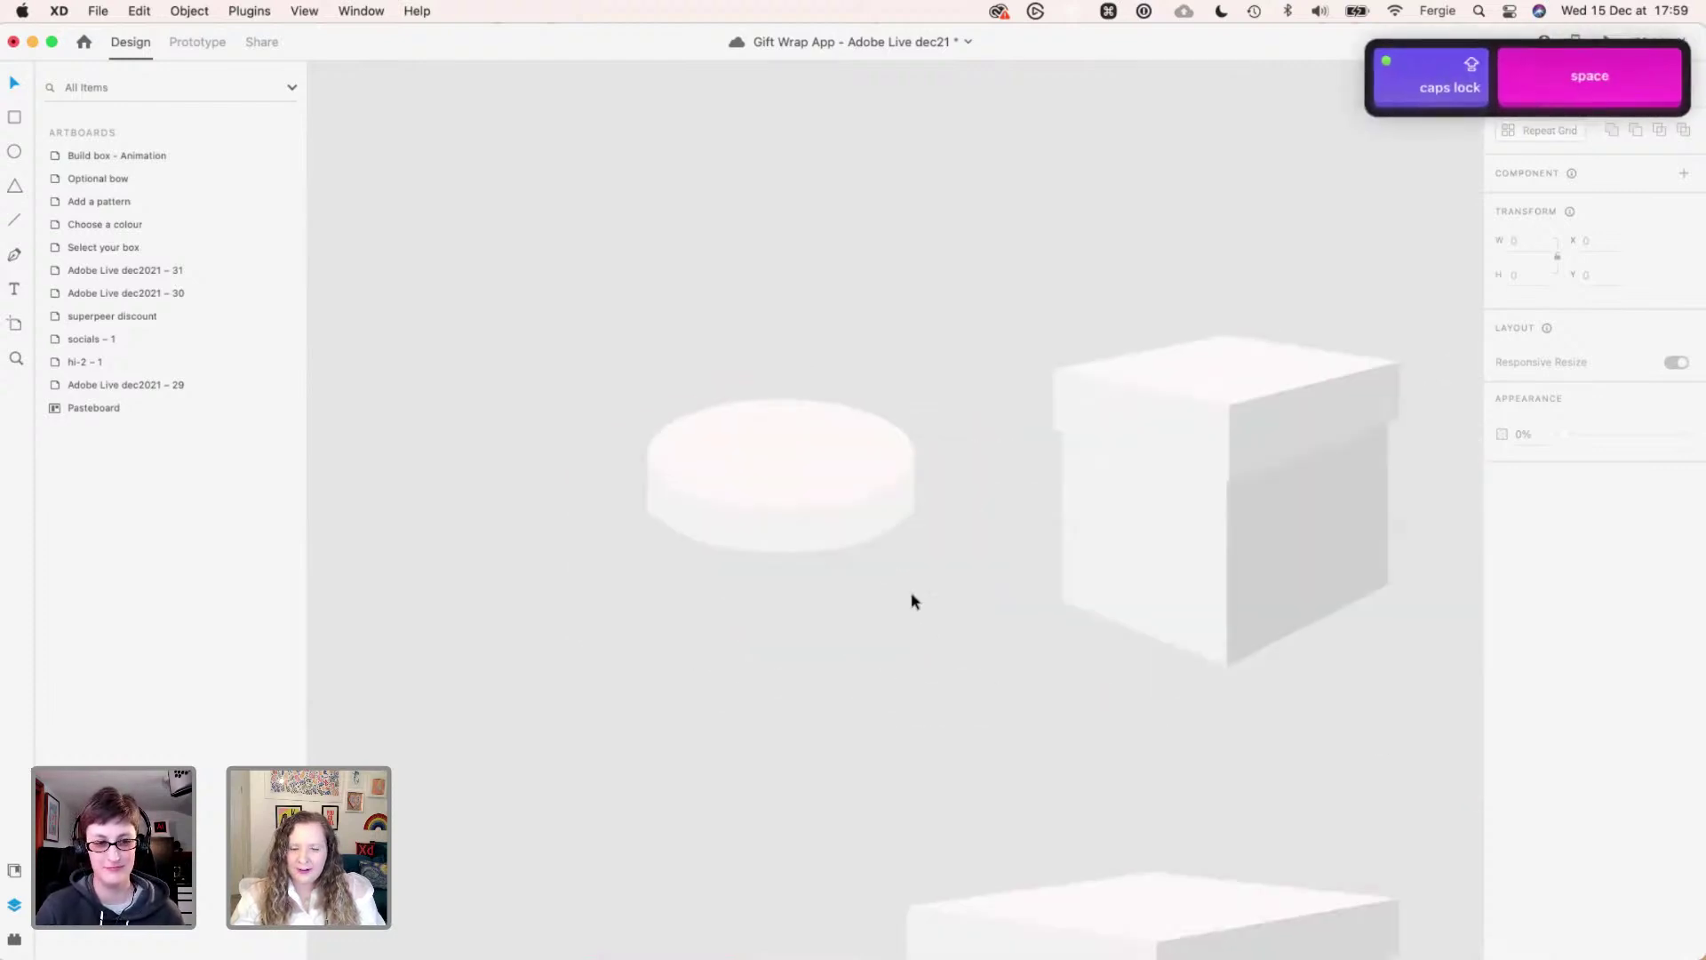
key(v)
click(749, 460)
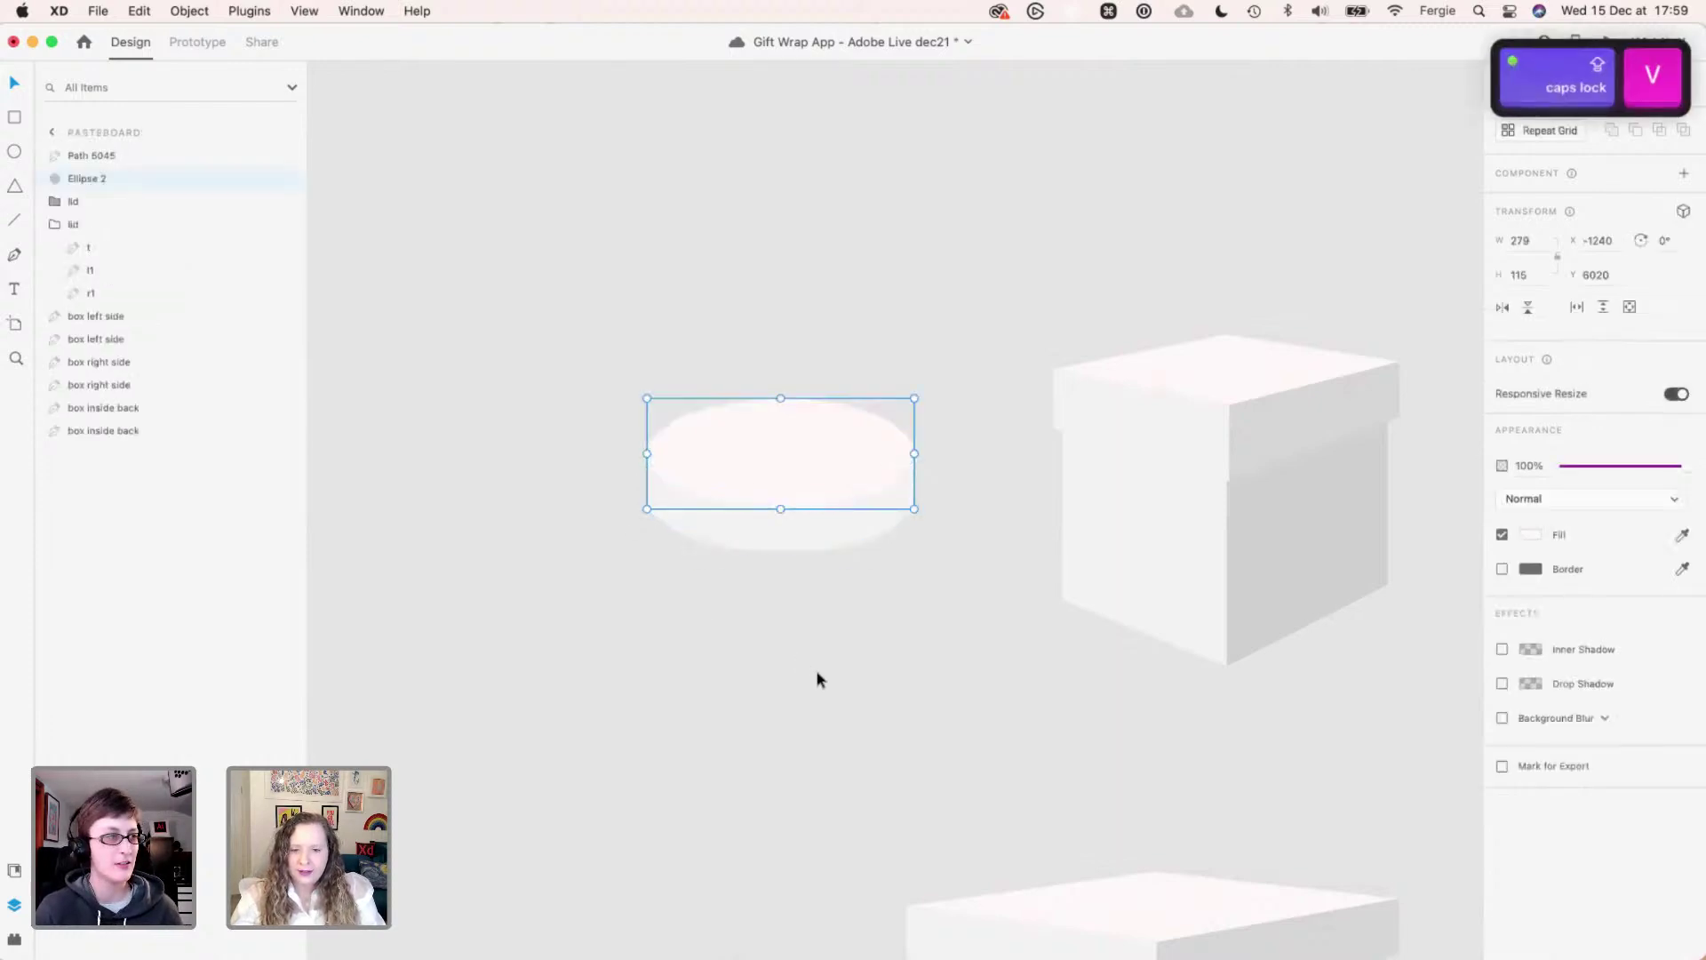
drag(939, 677, 998, 632)
click(891, 365)
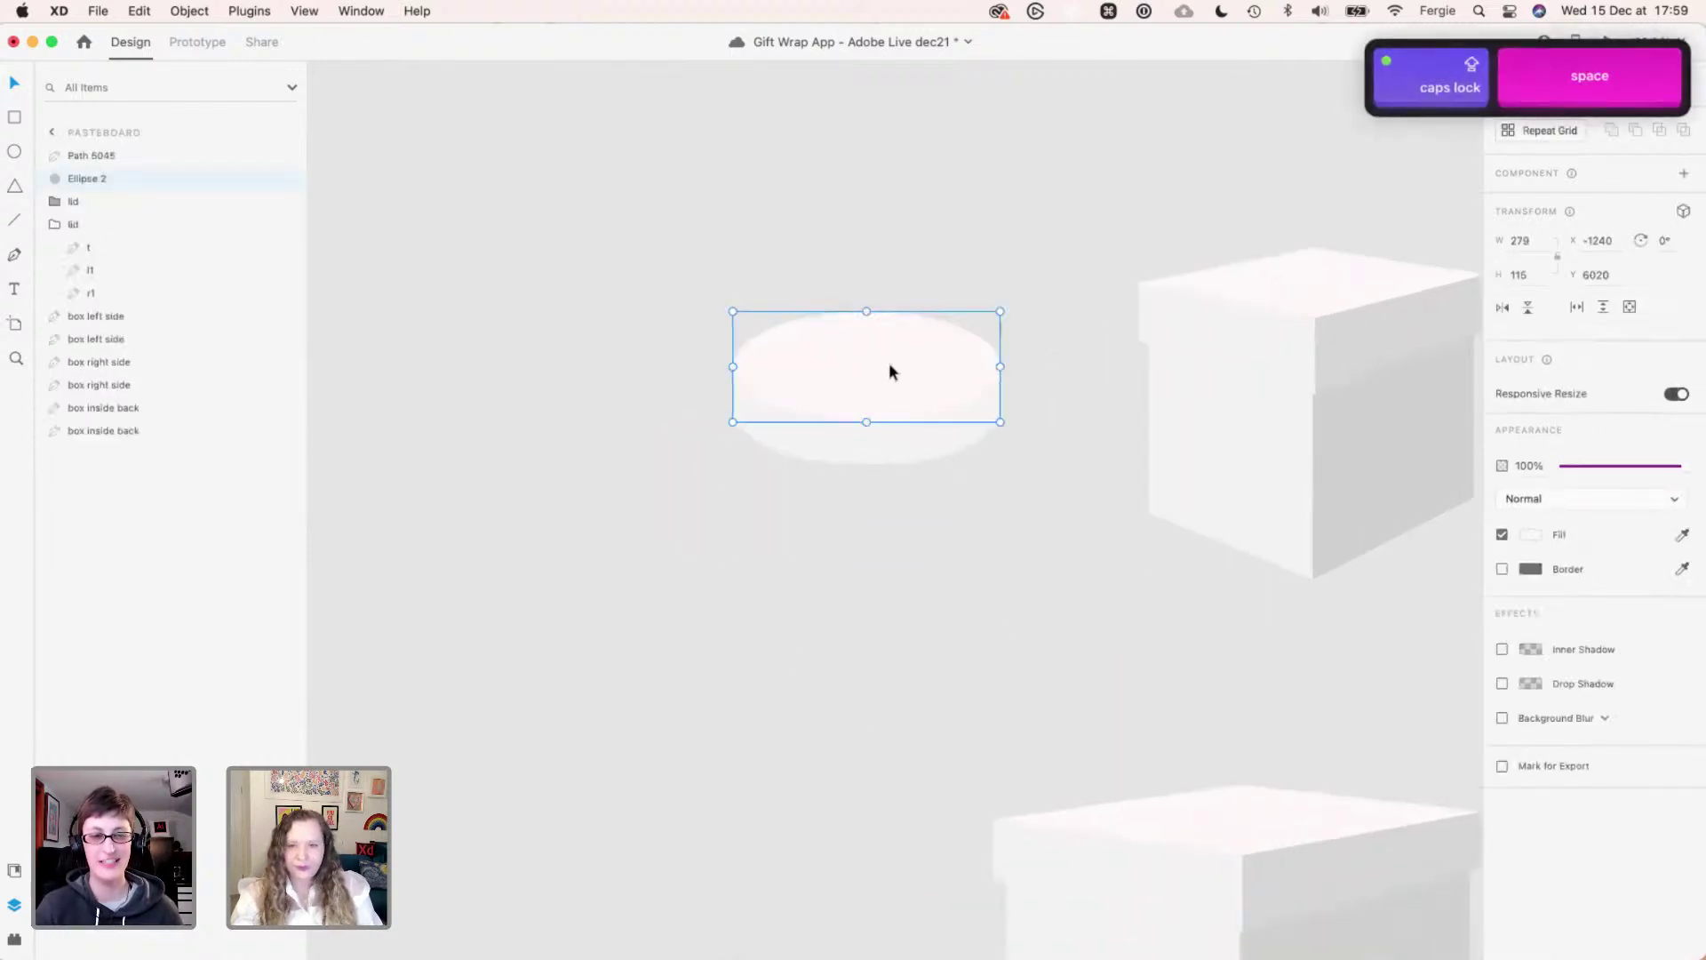
drag(887, 363, 891, 630)
- Draw a 279-wide rectangle ending at the lower ellipse's centre and extend it up under the lid to height 222, Y 6135
key(r)
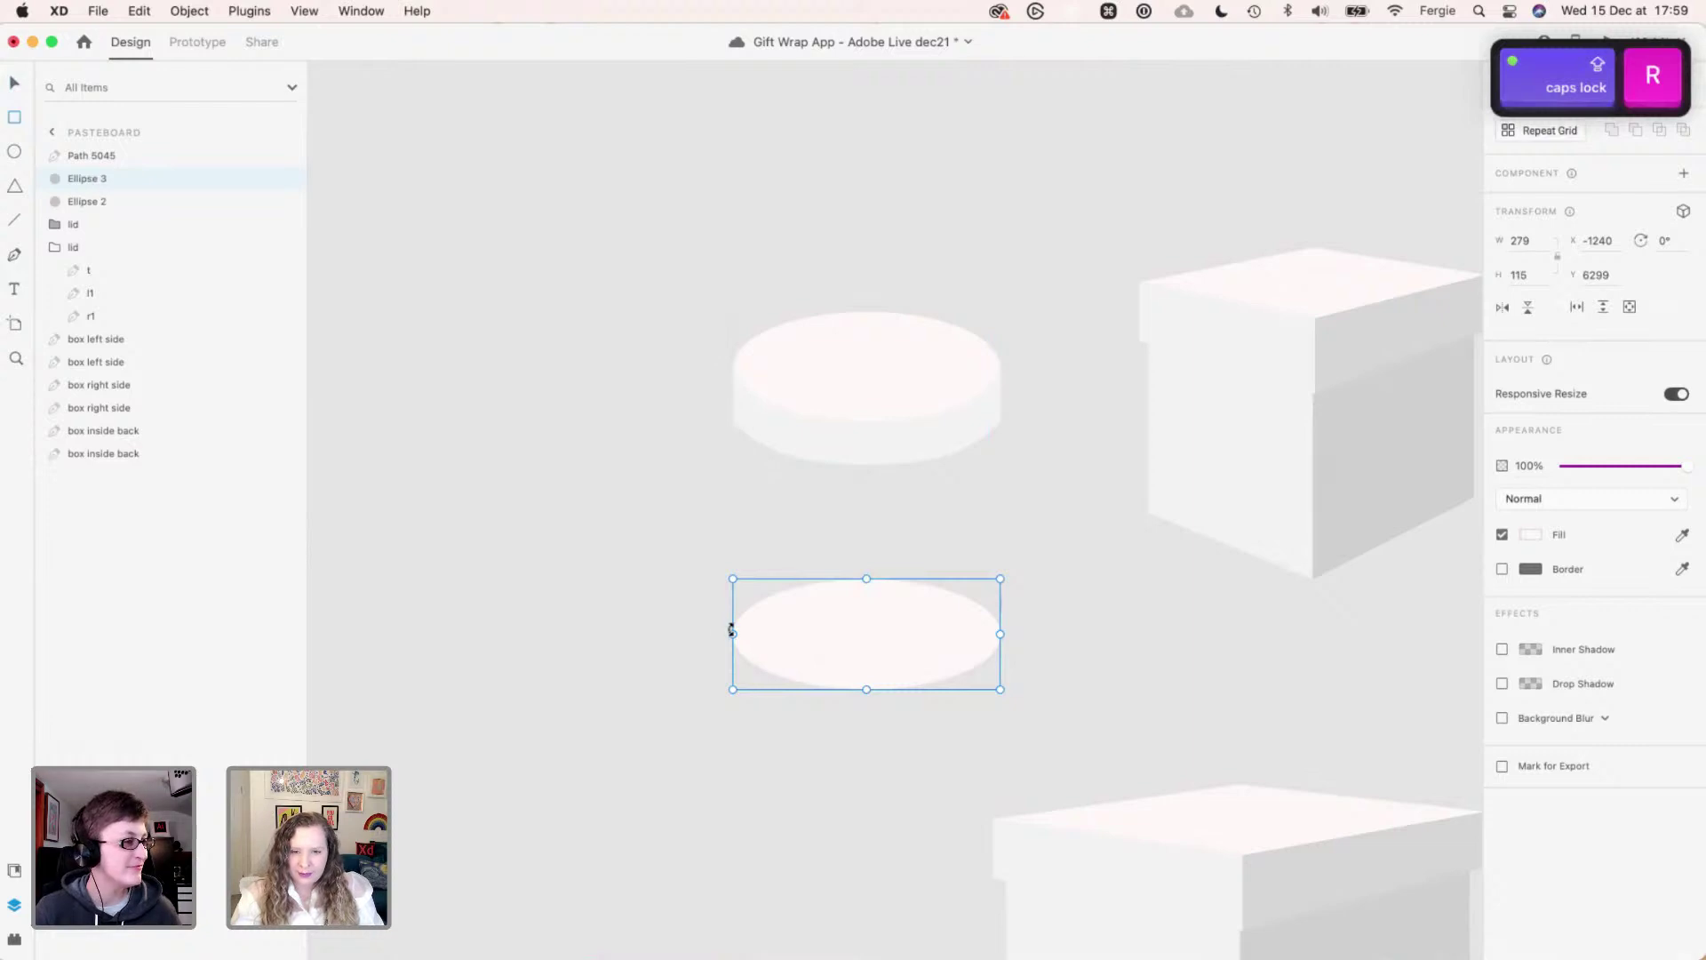
drag(733, 514, 1001, 635)
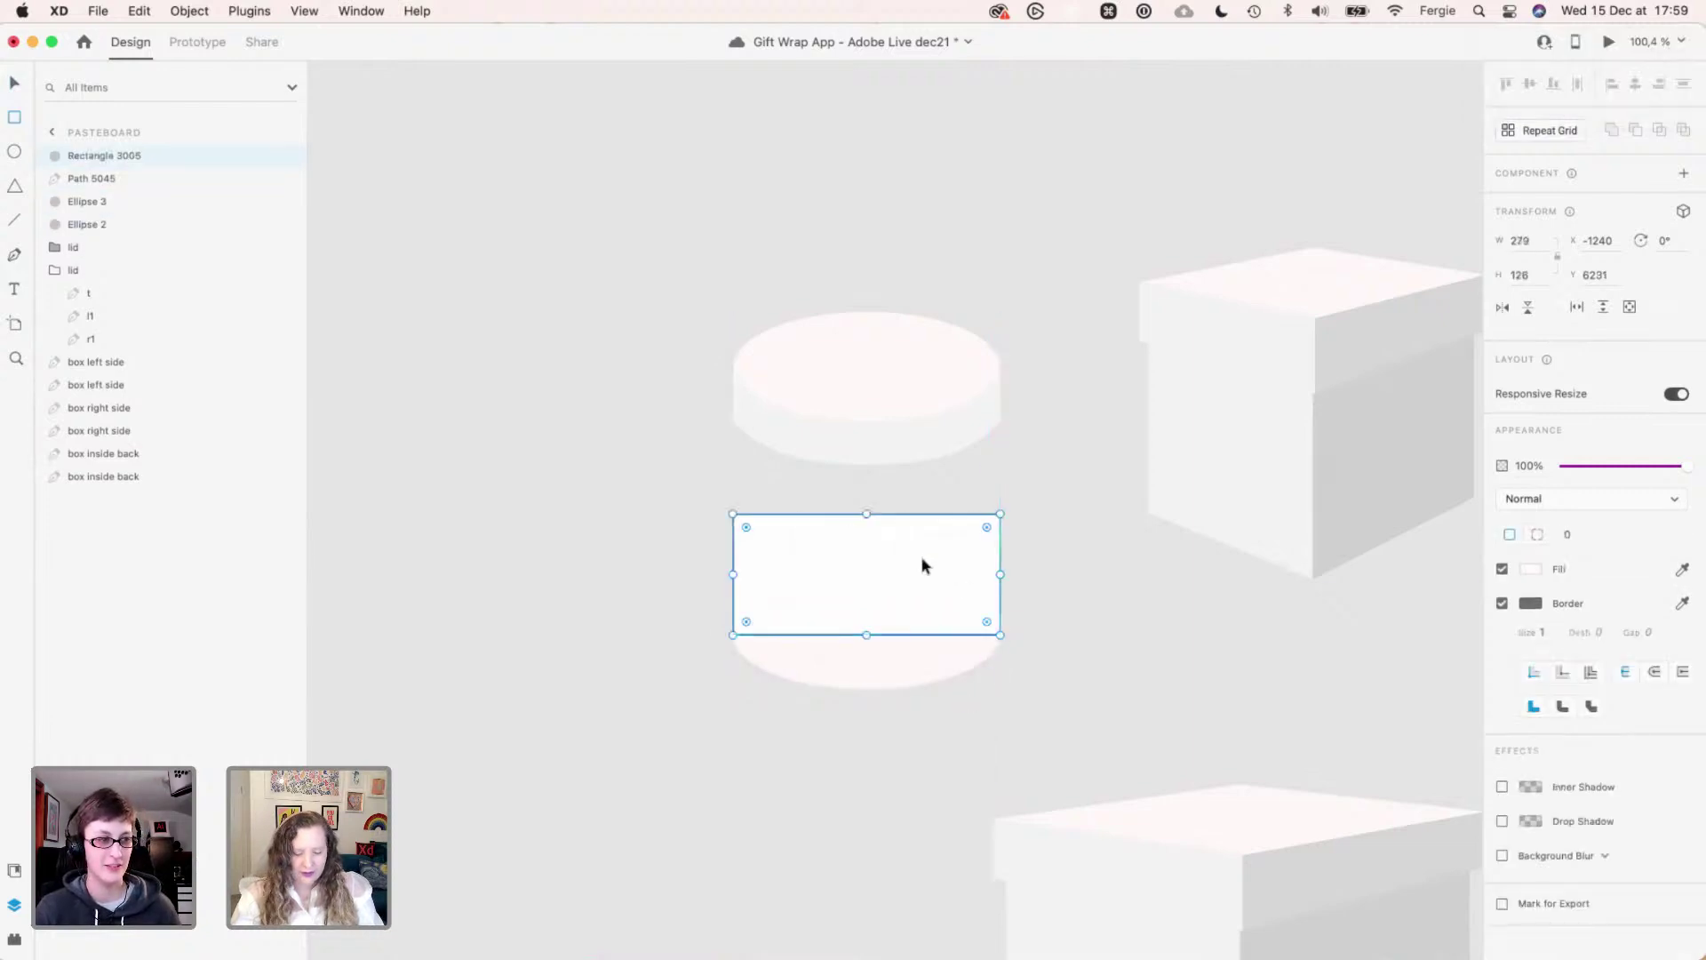
scroll(846, 524, up, 3)
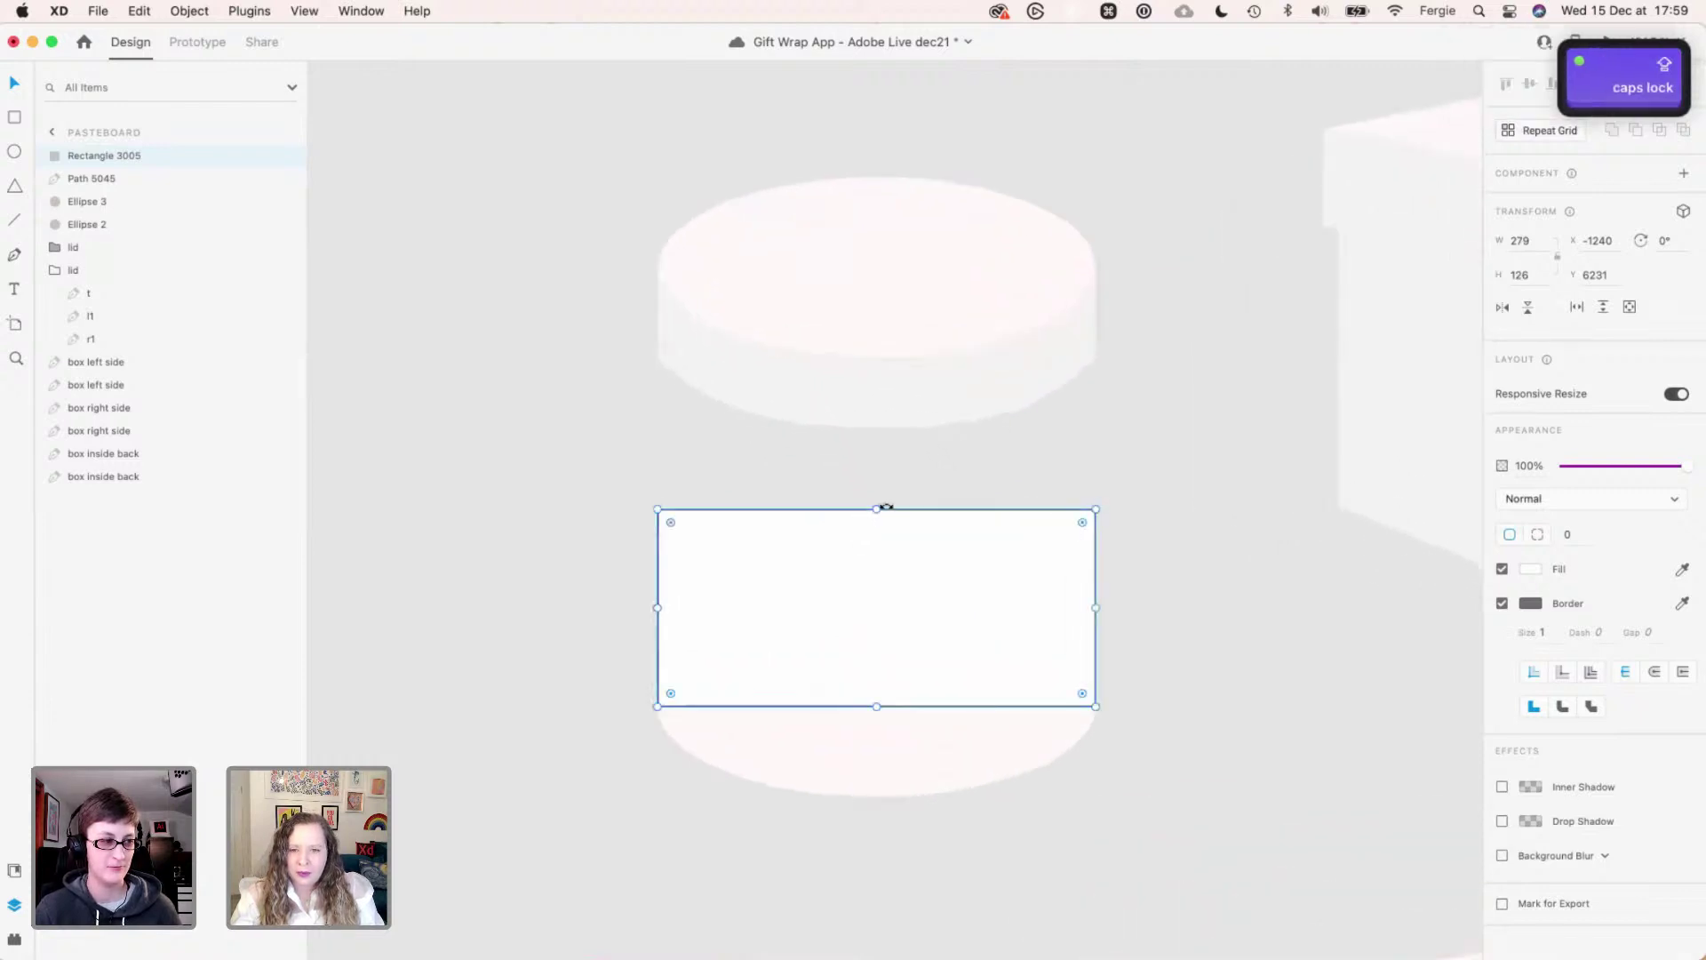
drag(876, 507, 883, 354)
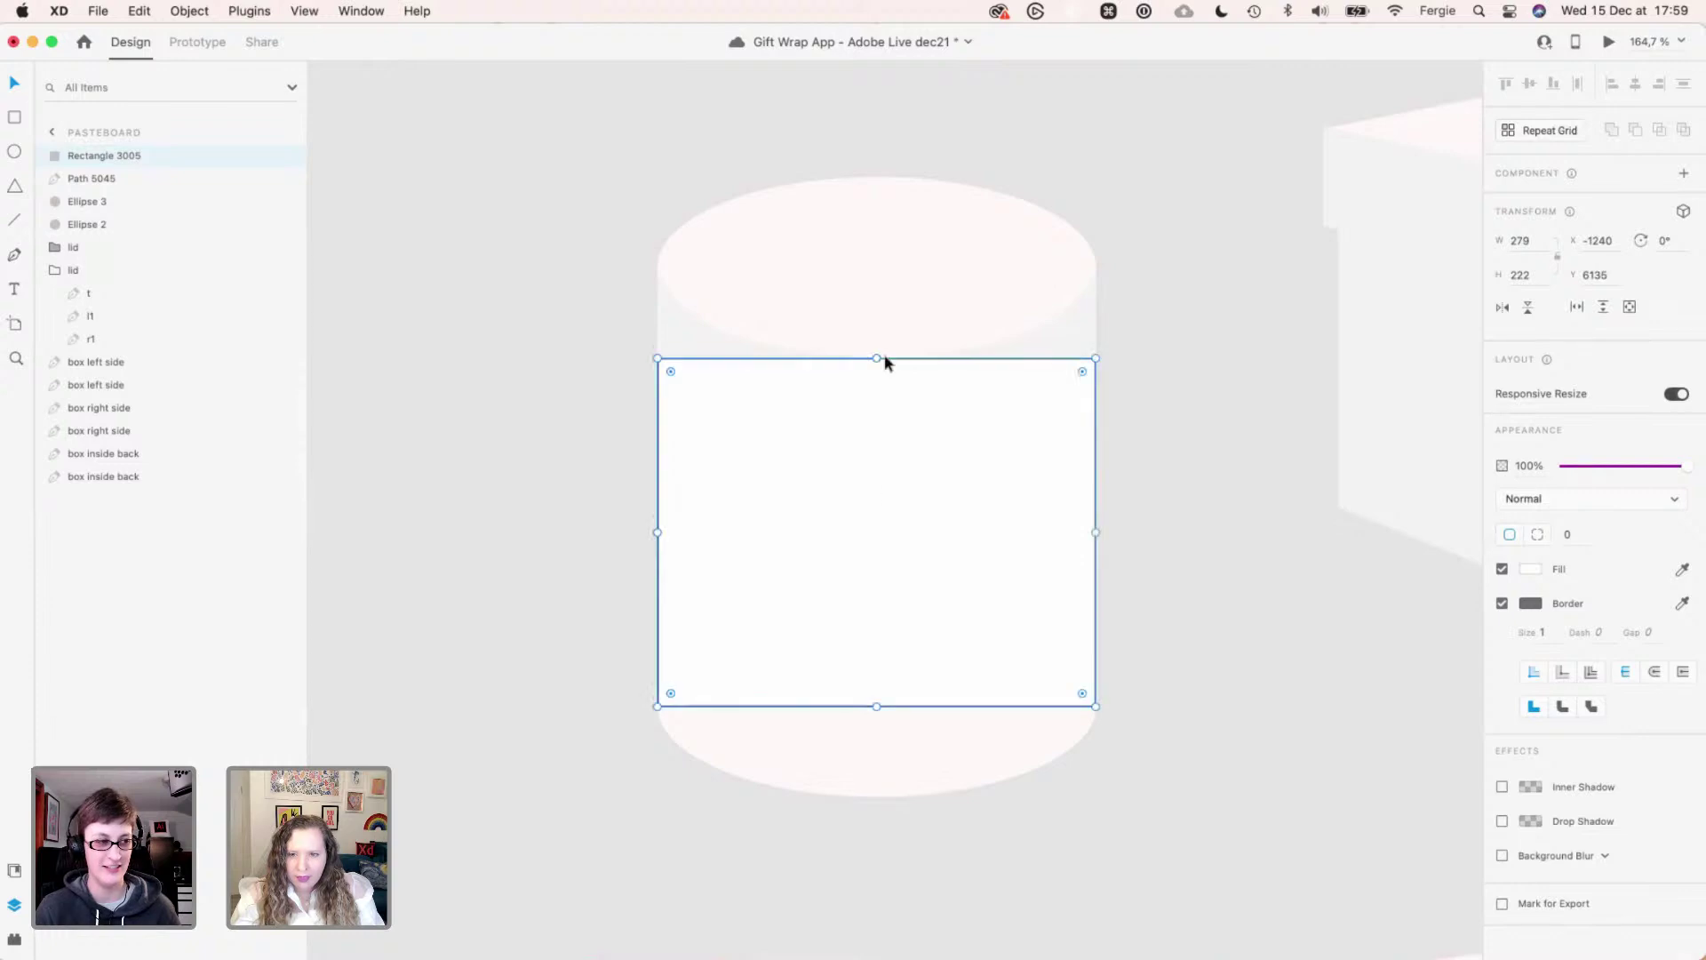
- Combine the rectangle and the lower ellipse into one round box body with the Add operation
shift+click(888, 771)
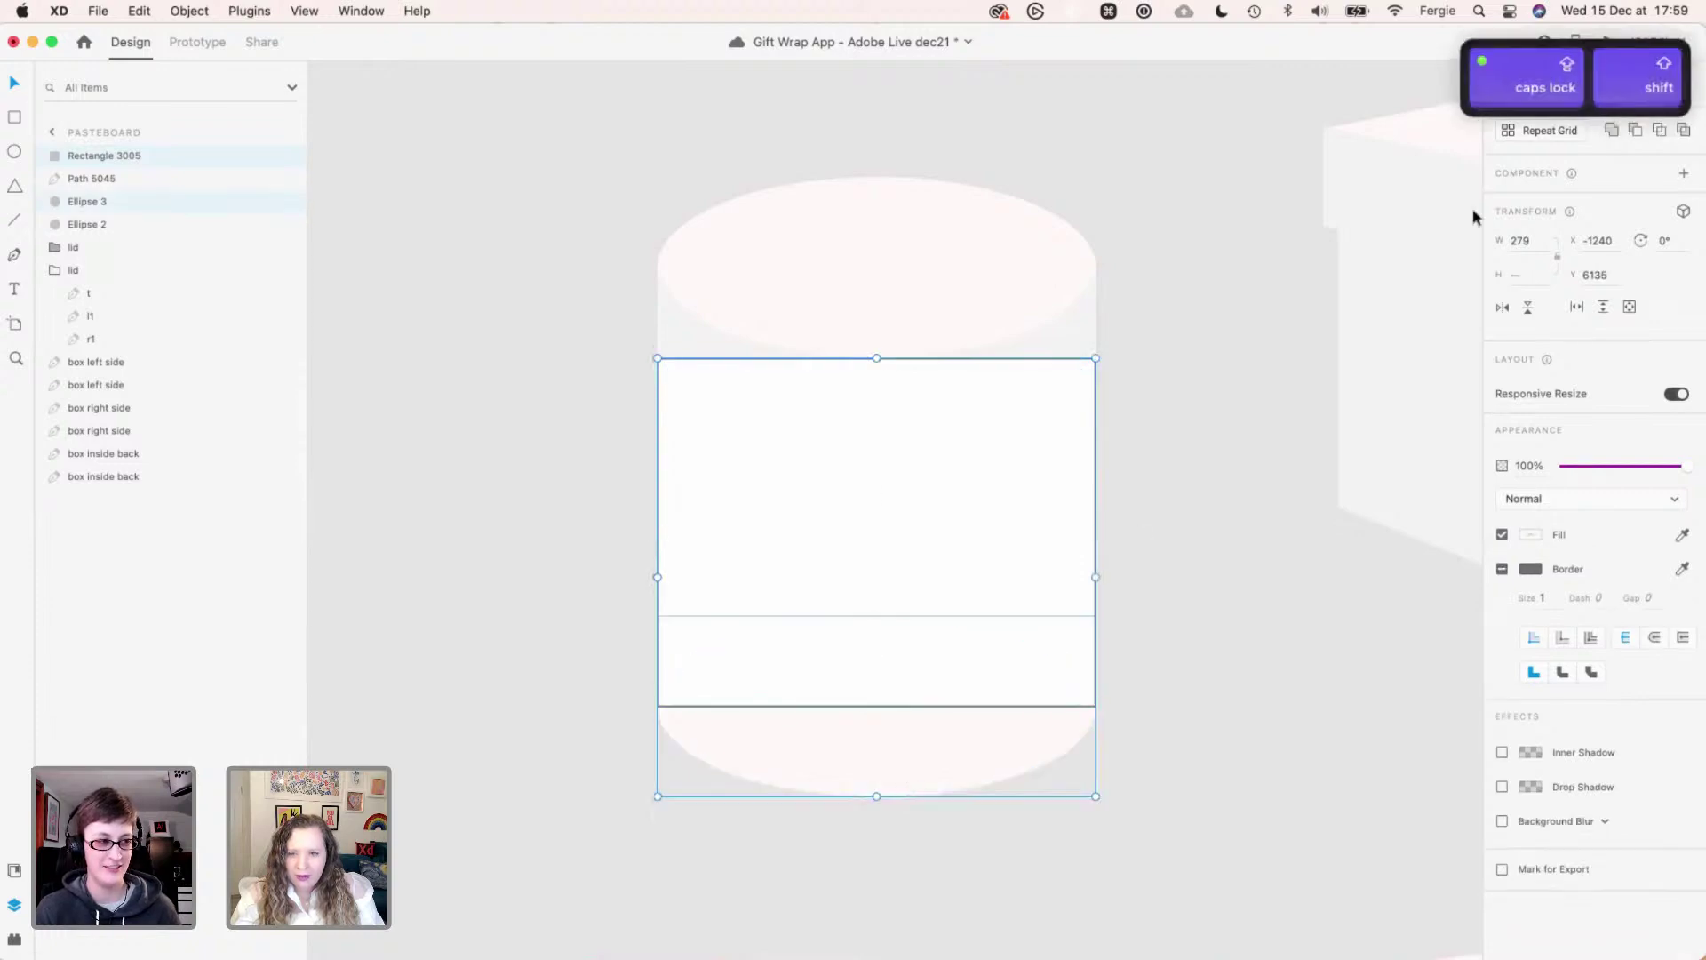
click(1611, 131)
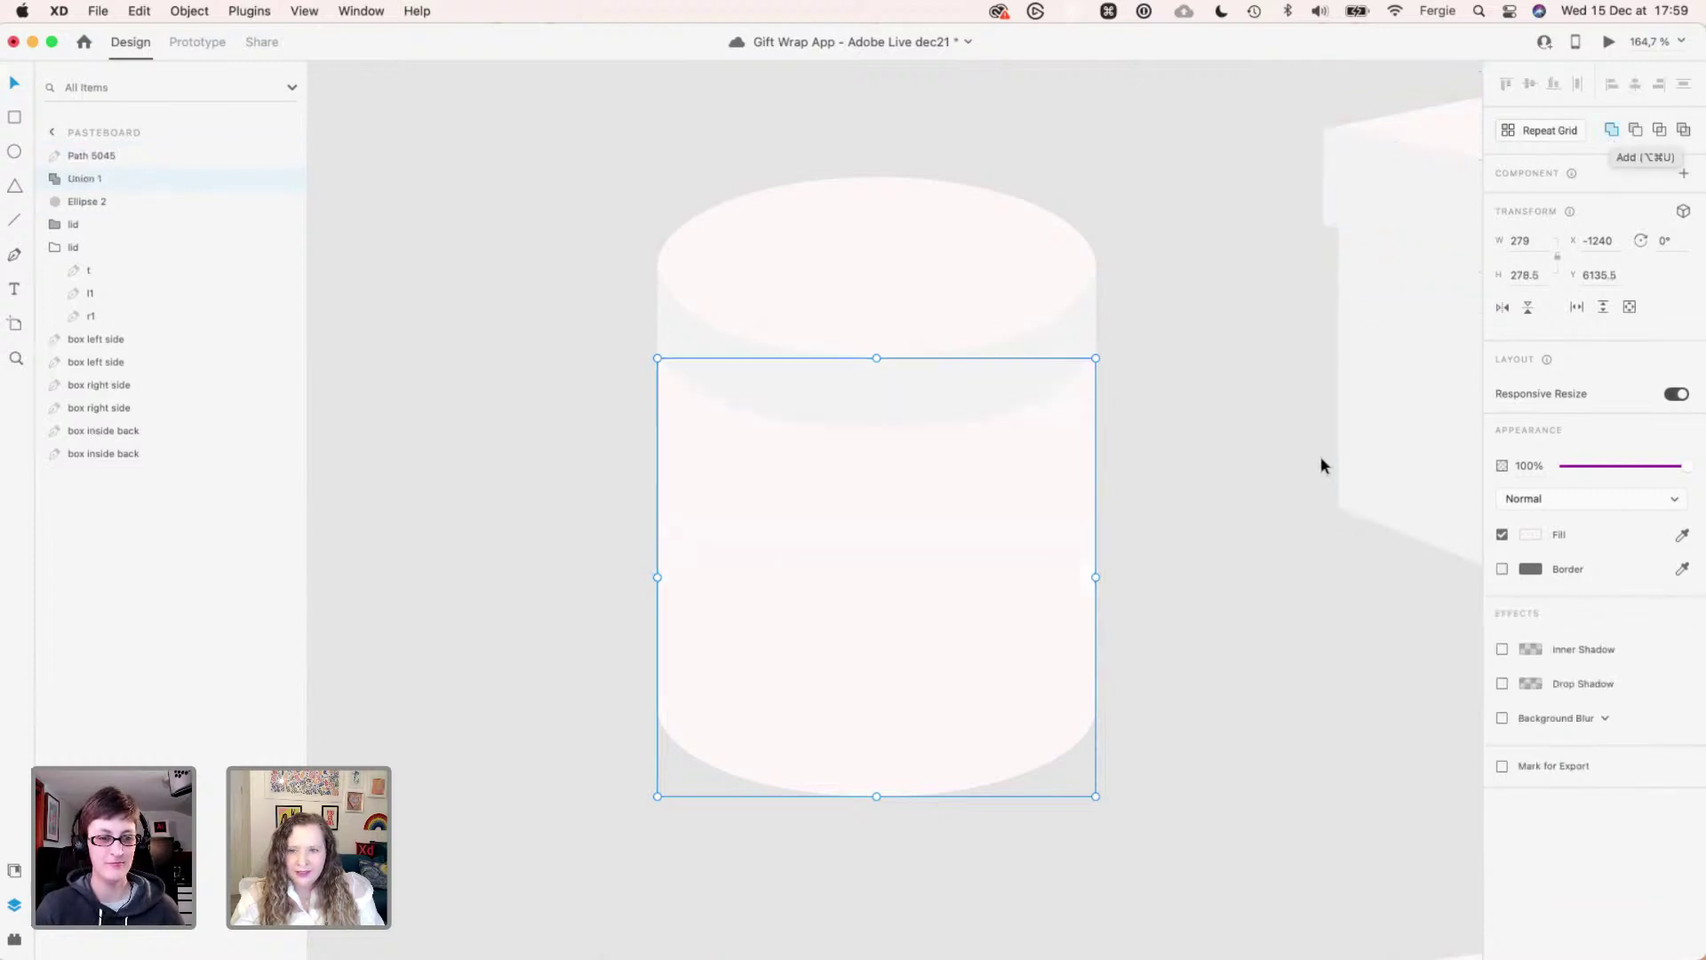
scroll(1285, 548, down, 3)
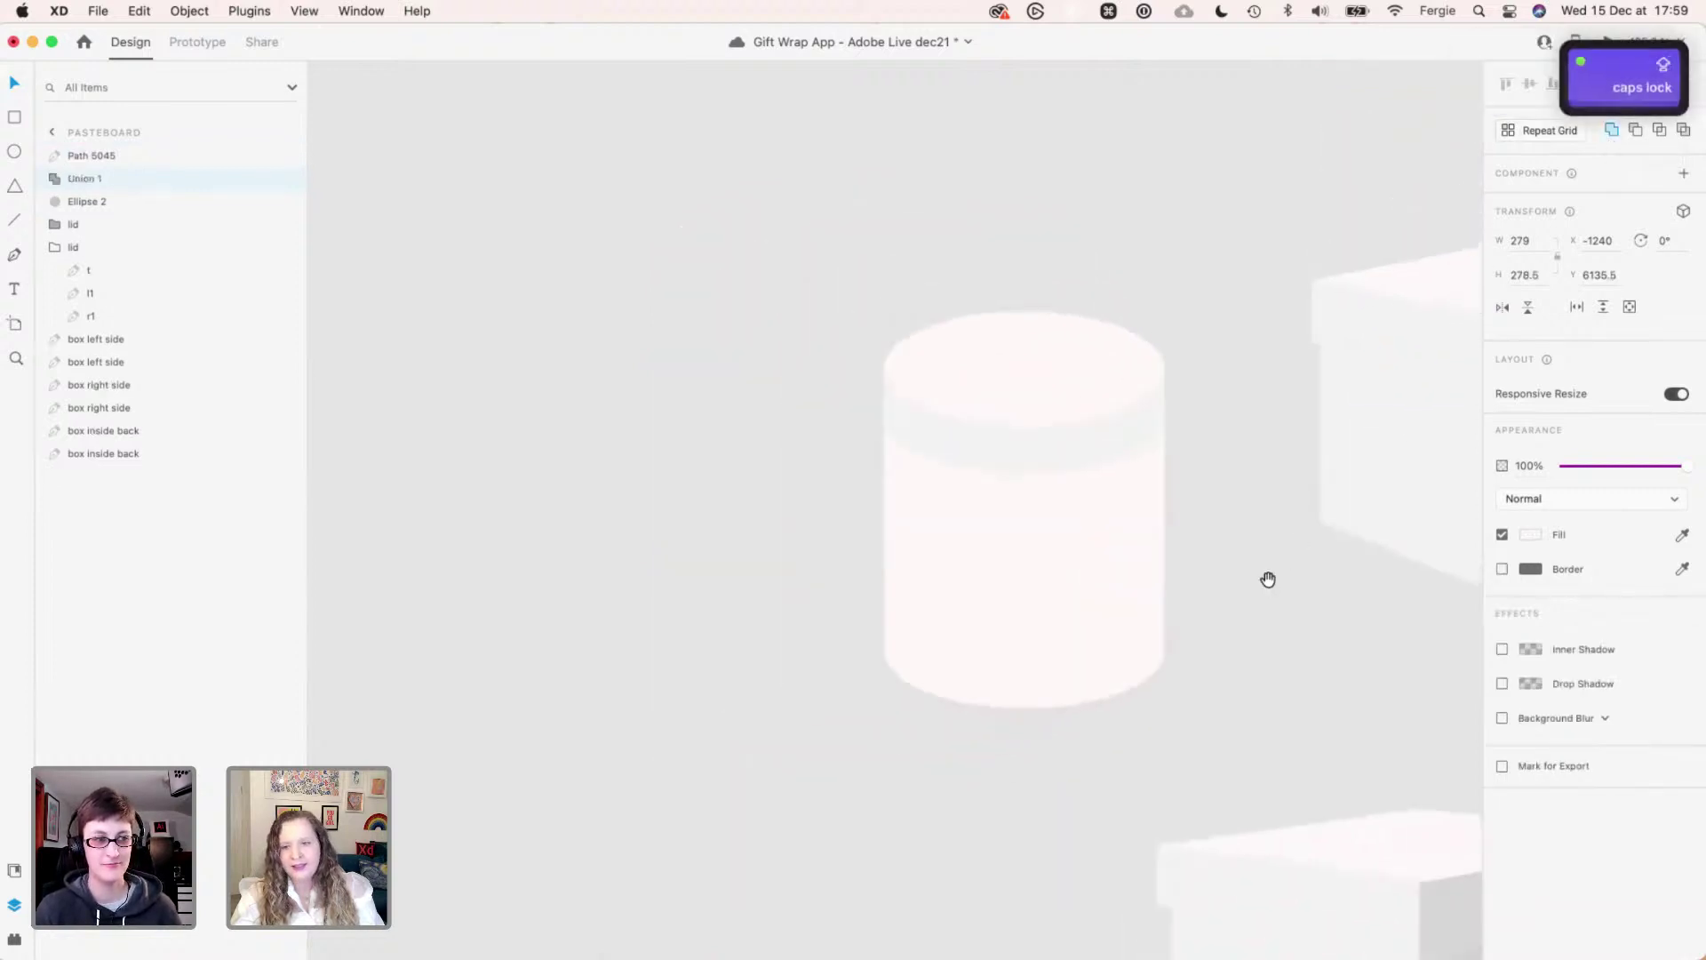
- Try the square box's dark right-side appearance on the round box body
drag(1268, 578, 939, 564)
super+click(1253, 445)
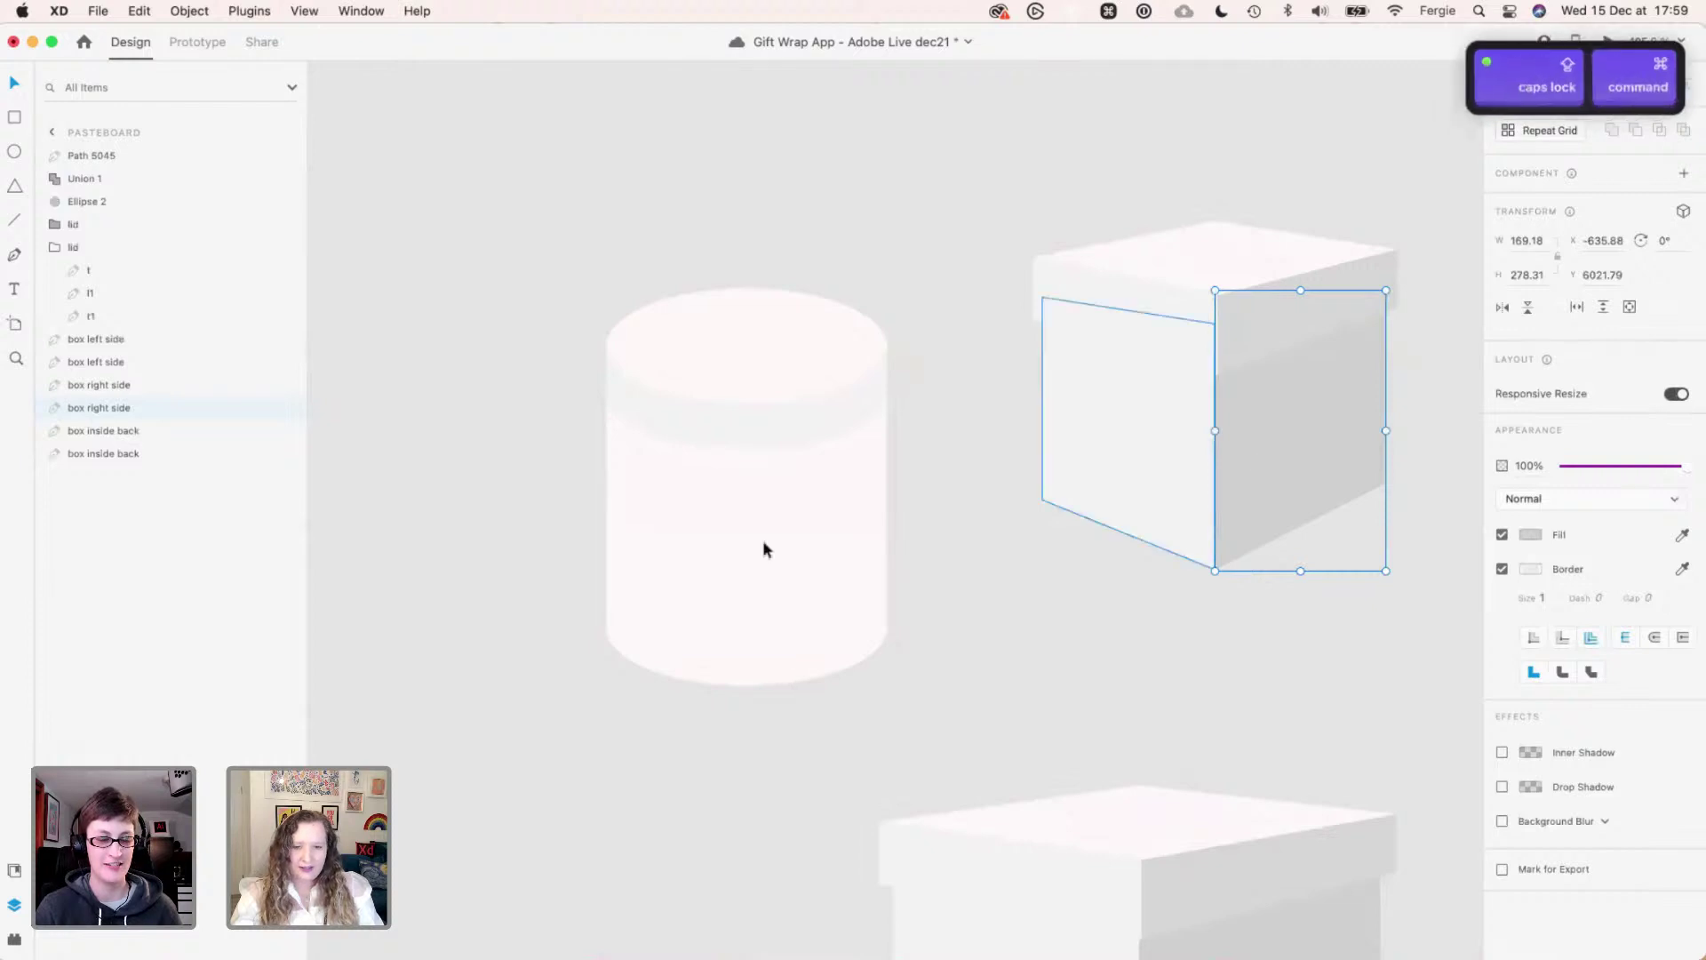
super+click(732, 584)
key(super+c)
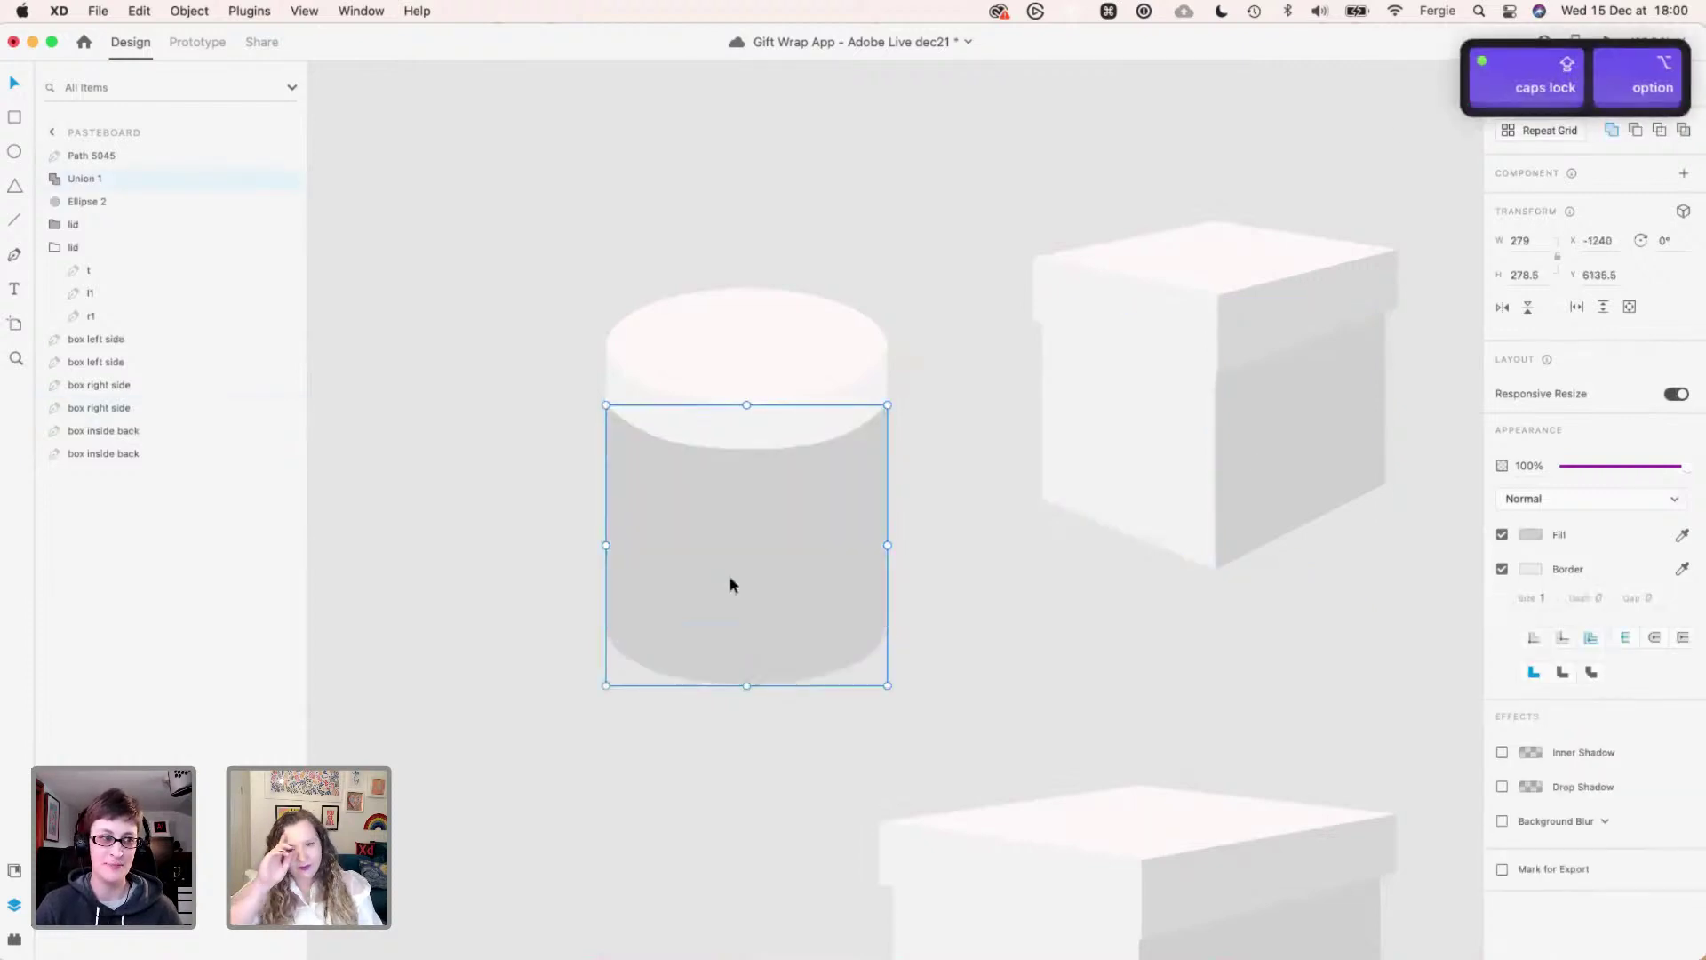
key(super+alt+v)
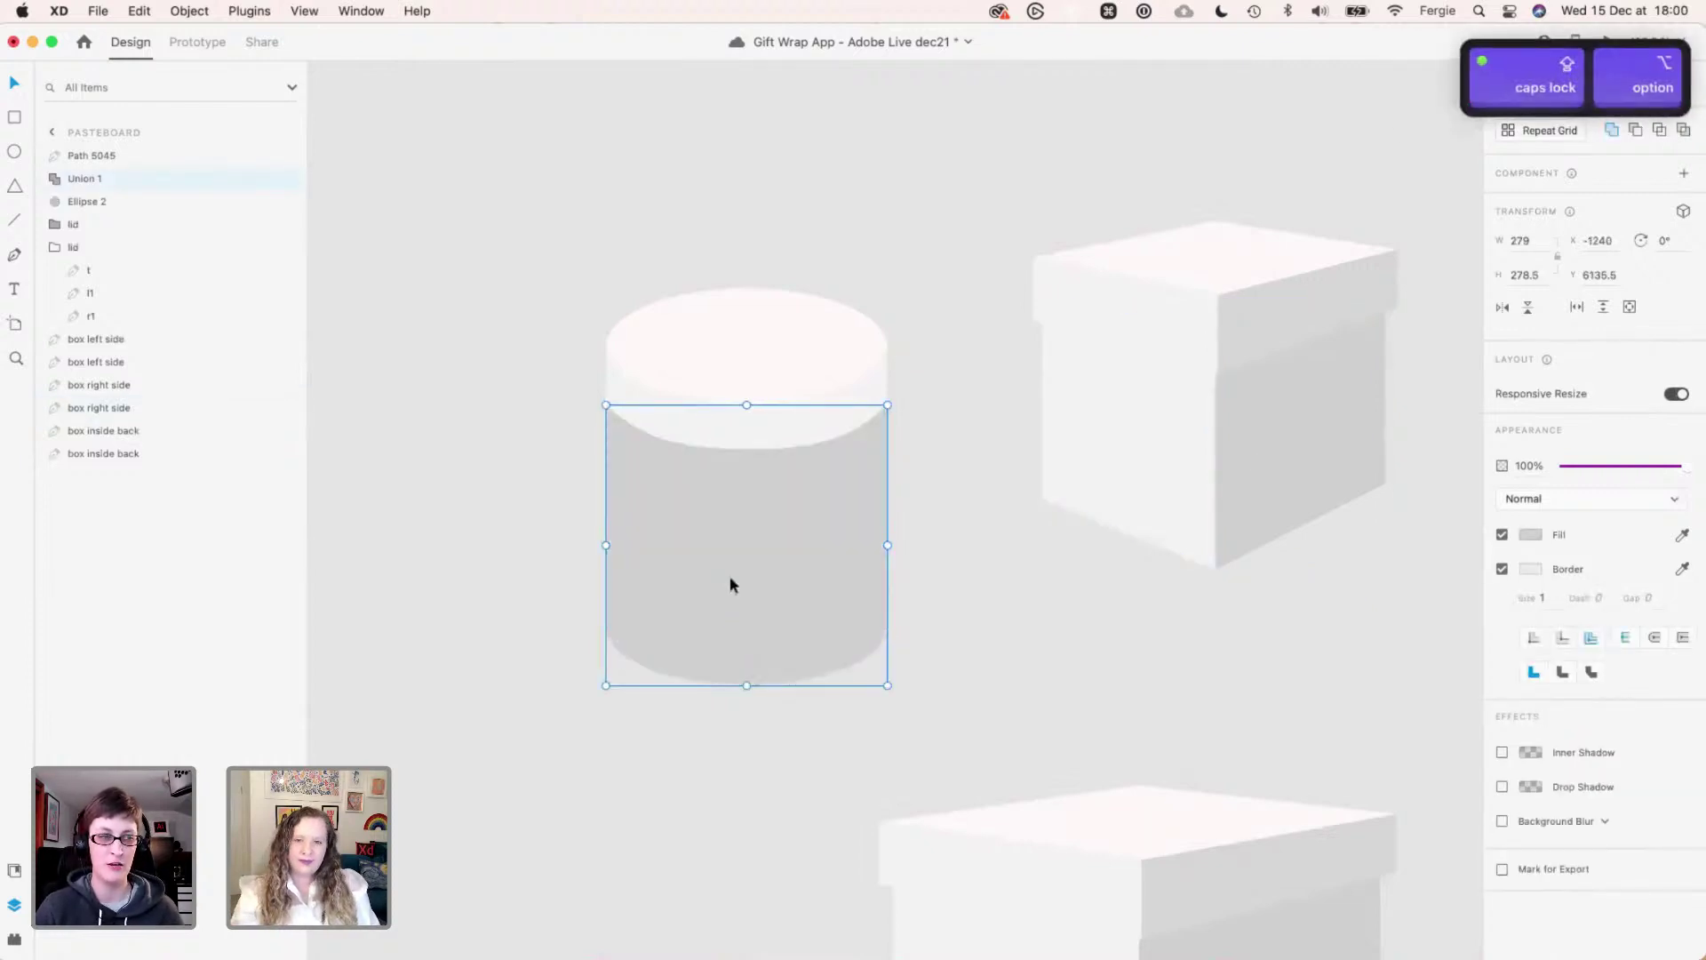
click(941, 487)
key(super+z)
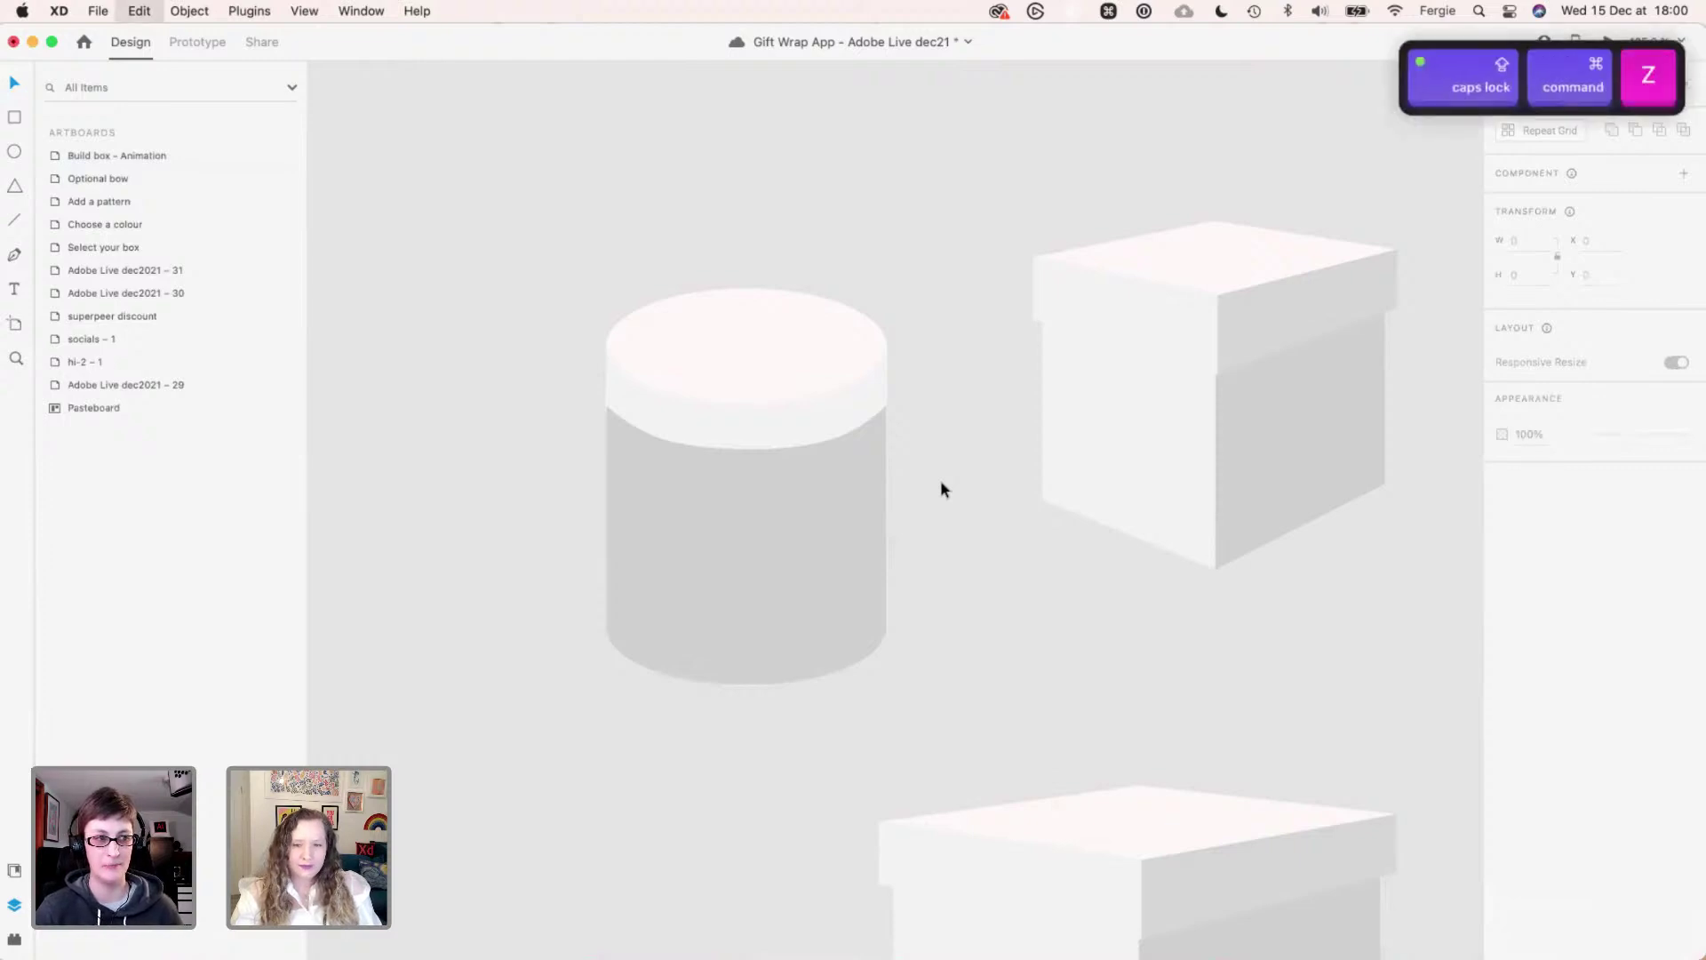
- Copy the appearance of the square box's light left side onto the round box body
super+click(1129, 446)
key(super+c)
super+click(747, 588)
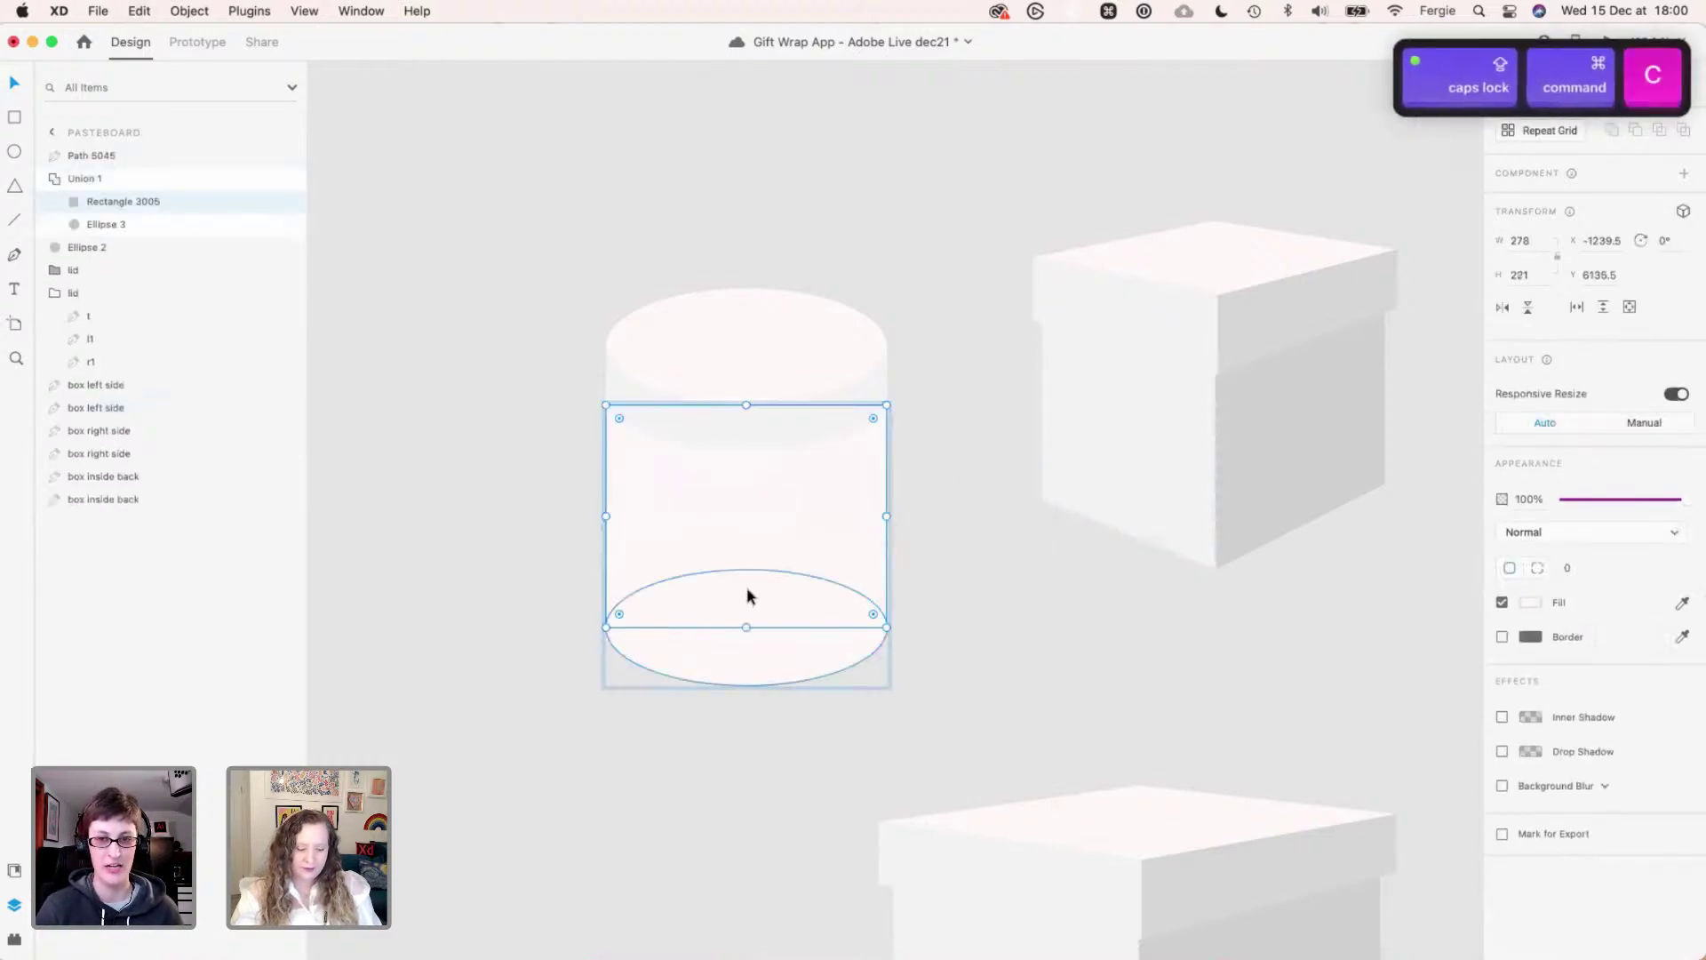
key(super+alt+v)
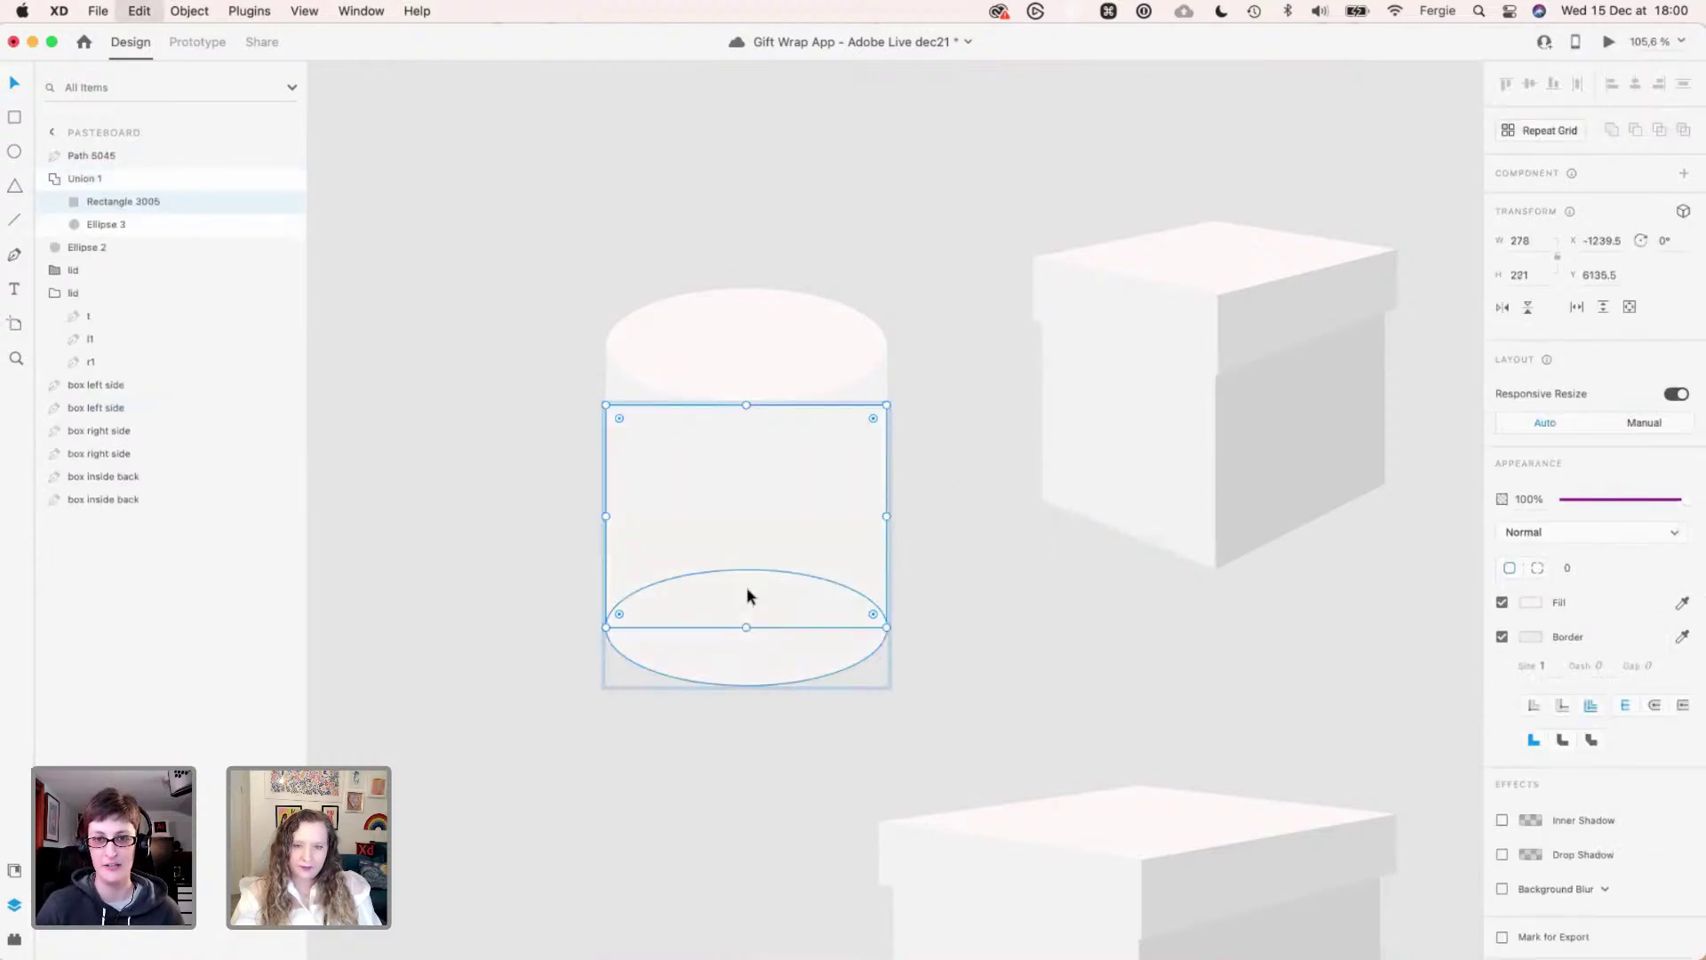
click(921, 568)
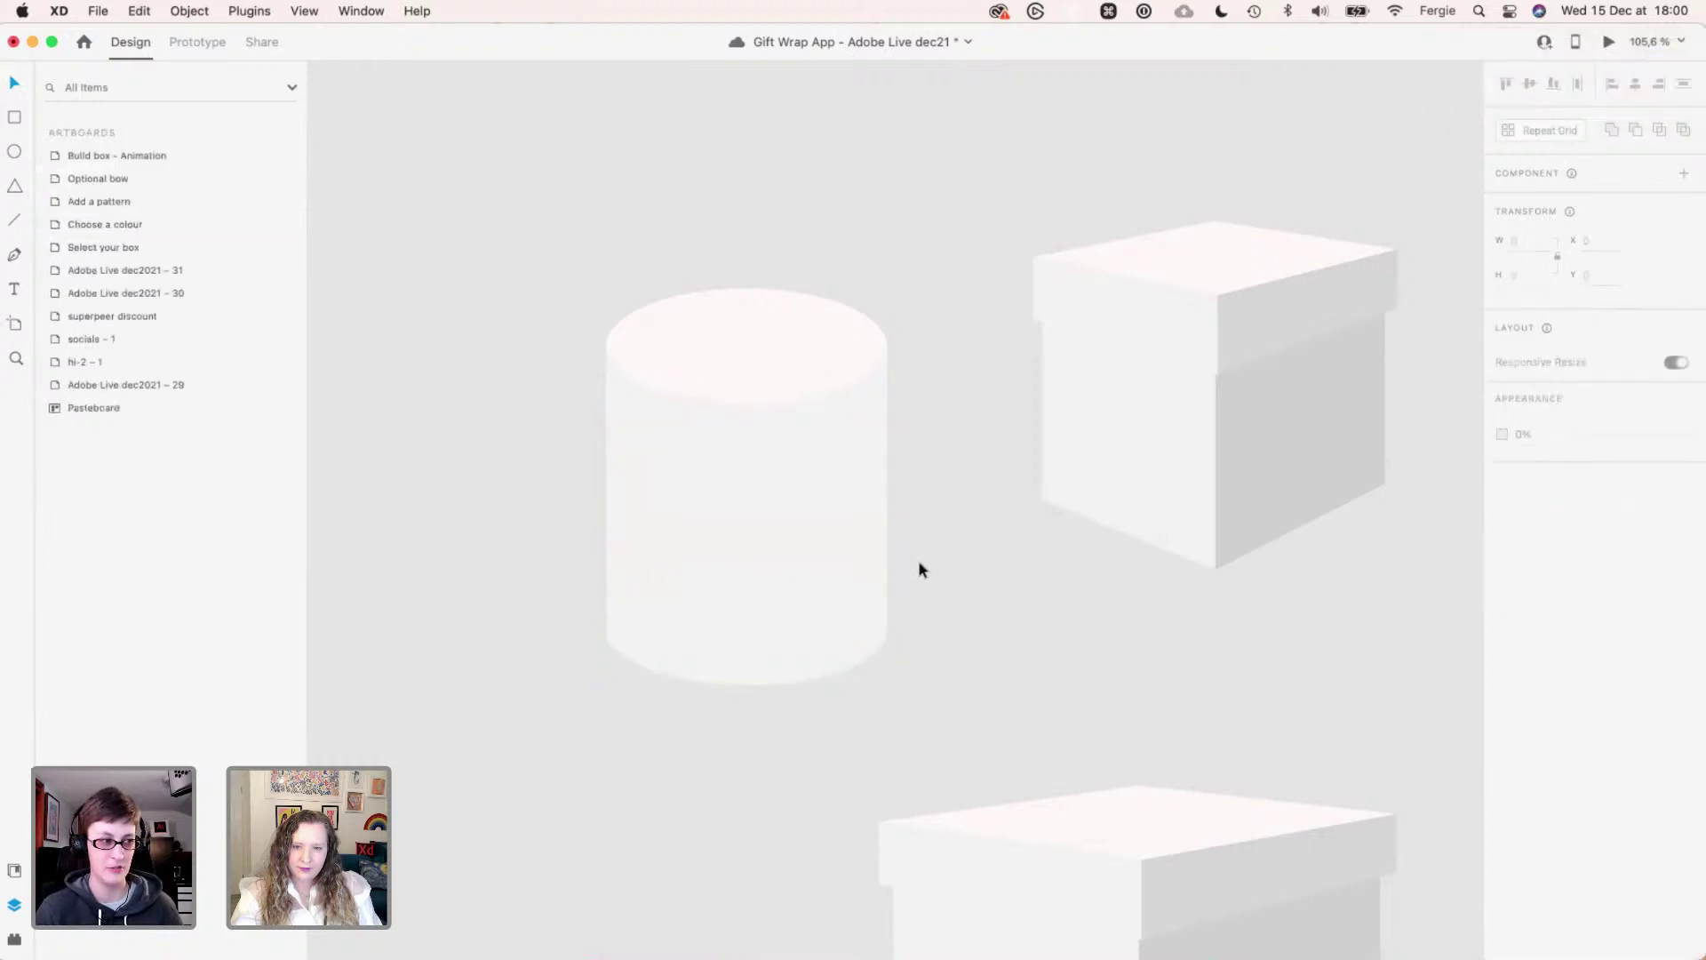
click(759, 595)
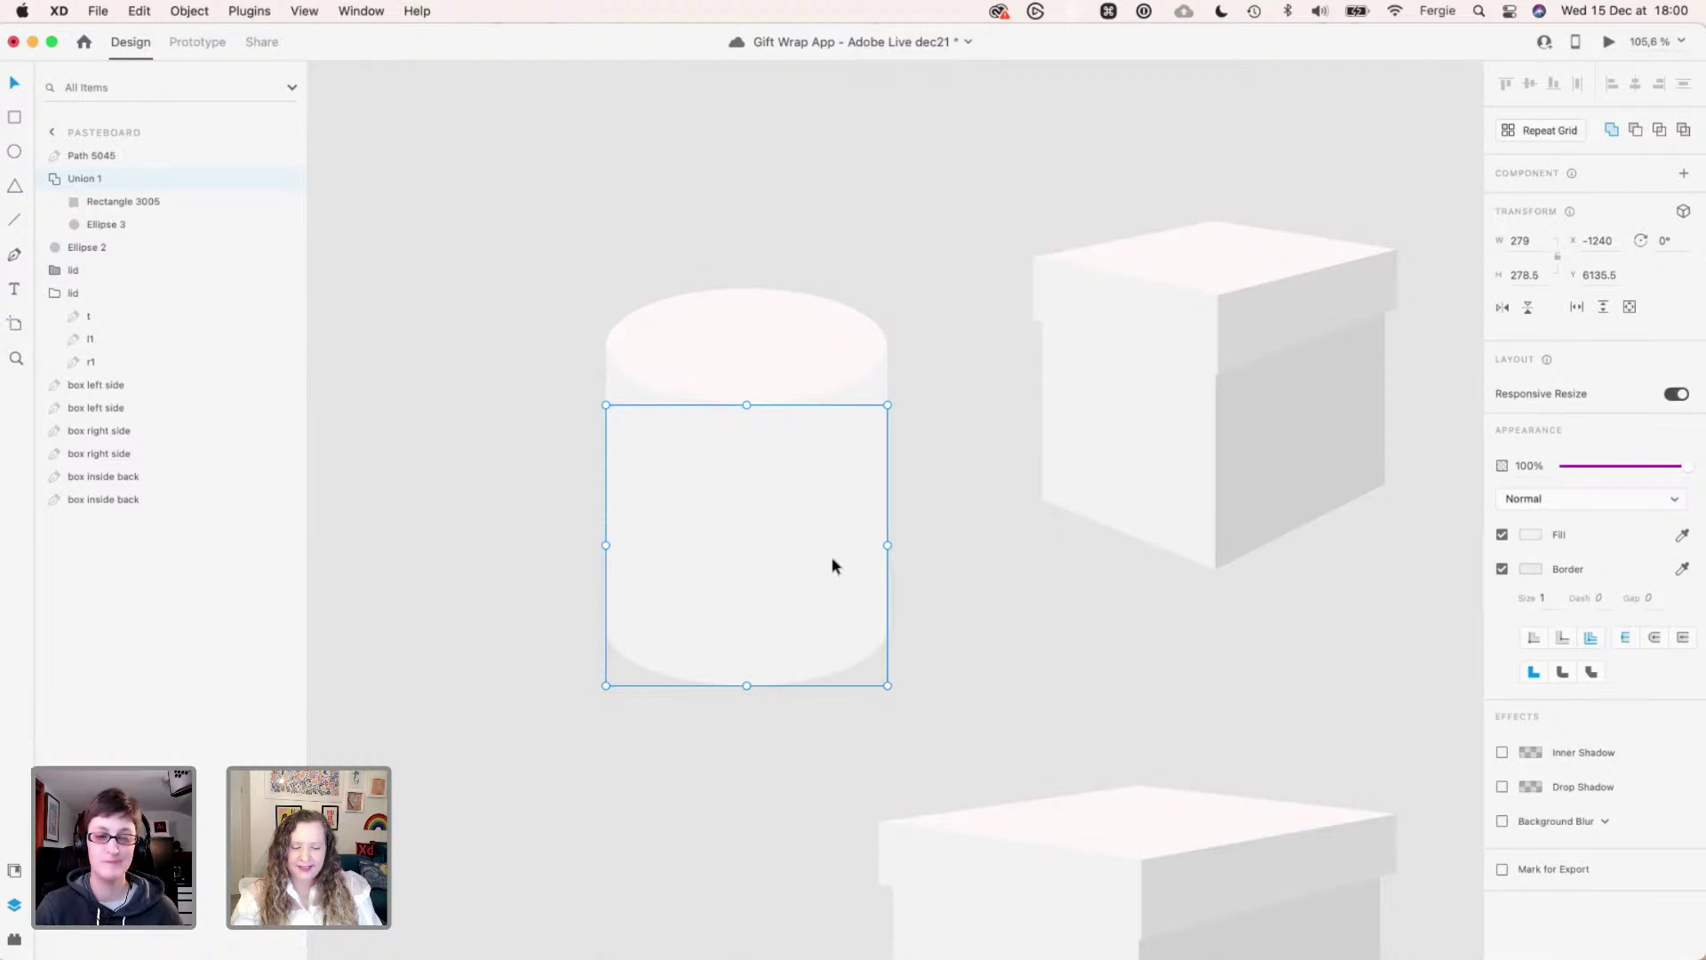
click(912, 526)
- Duplicate the round box body beside the original, and ungroup the original into its separate rectangle and ellipse
click(773, 590)
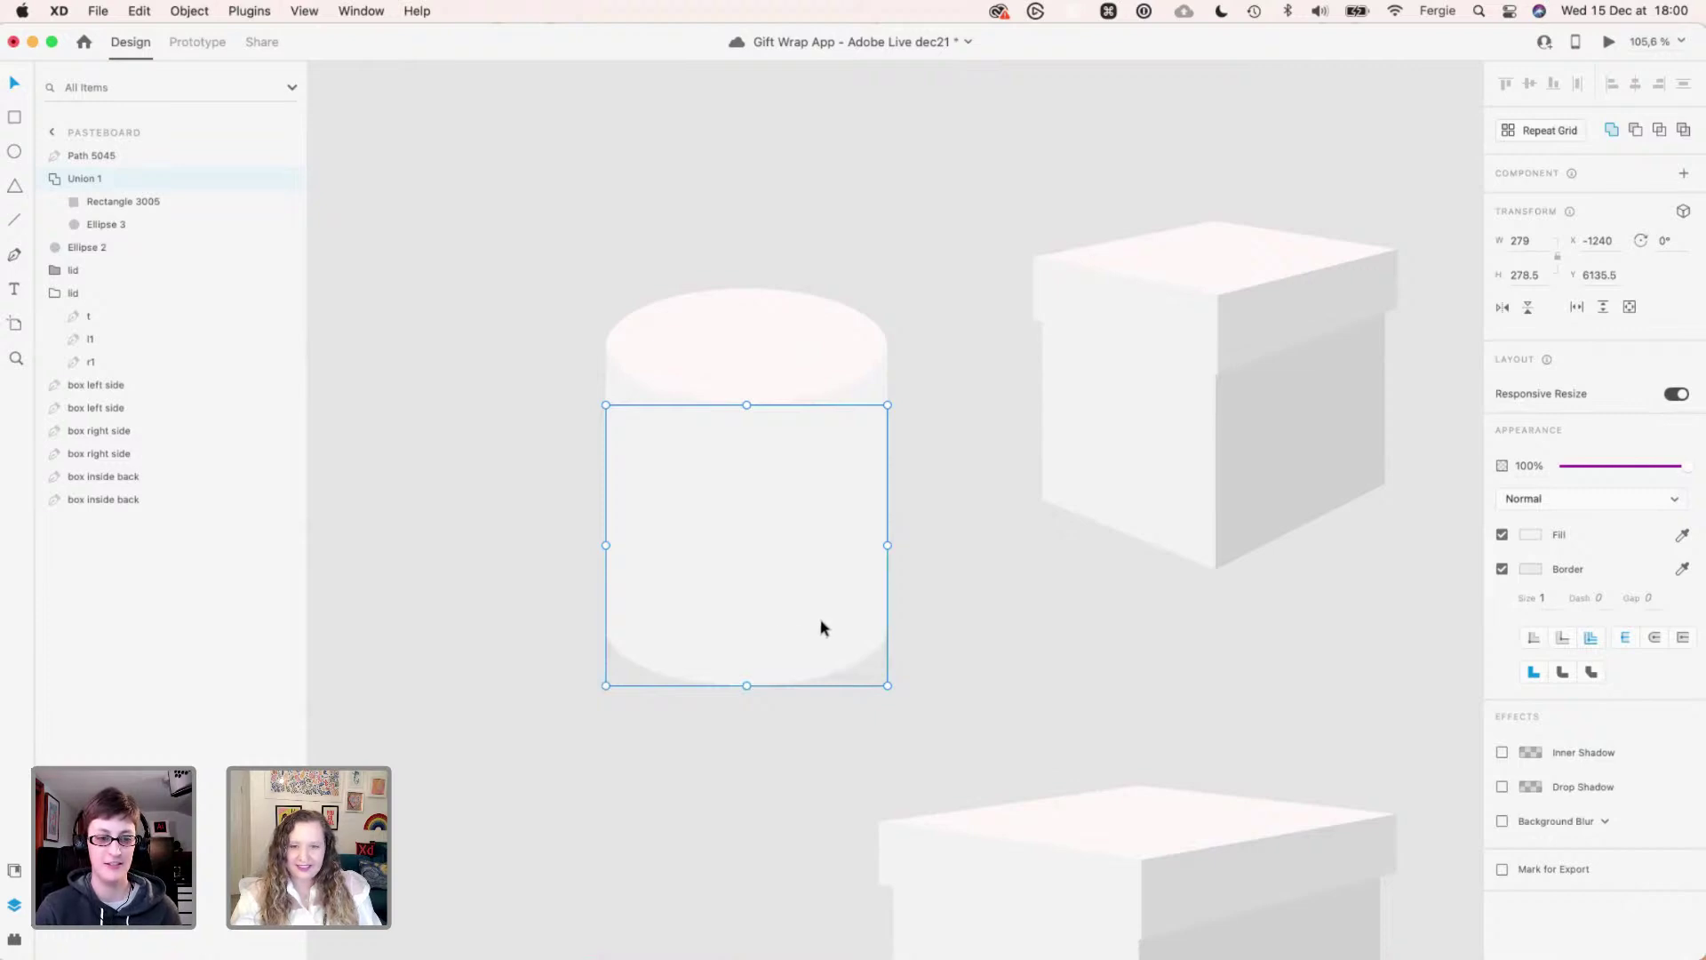
drag(819, 626, 472, 622)
click(782, 595)
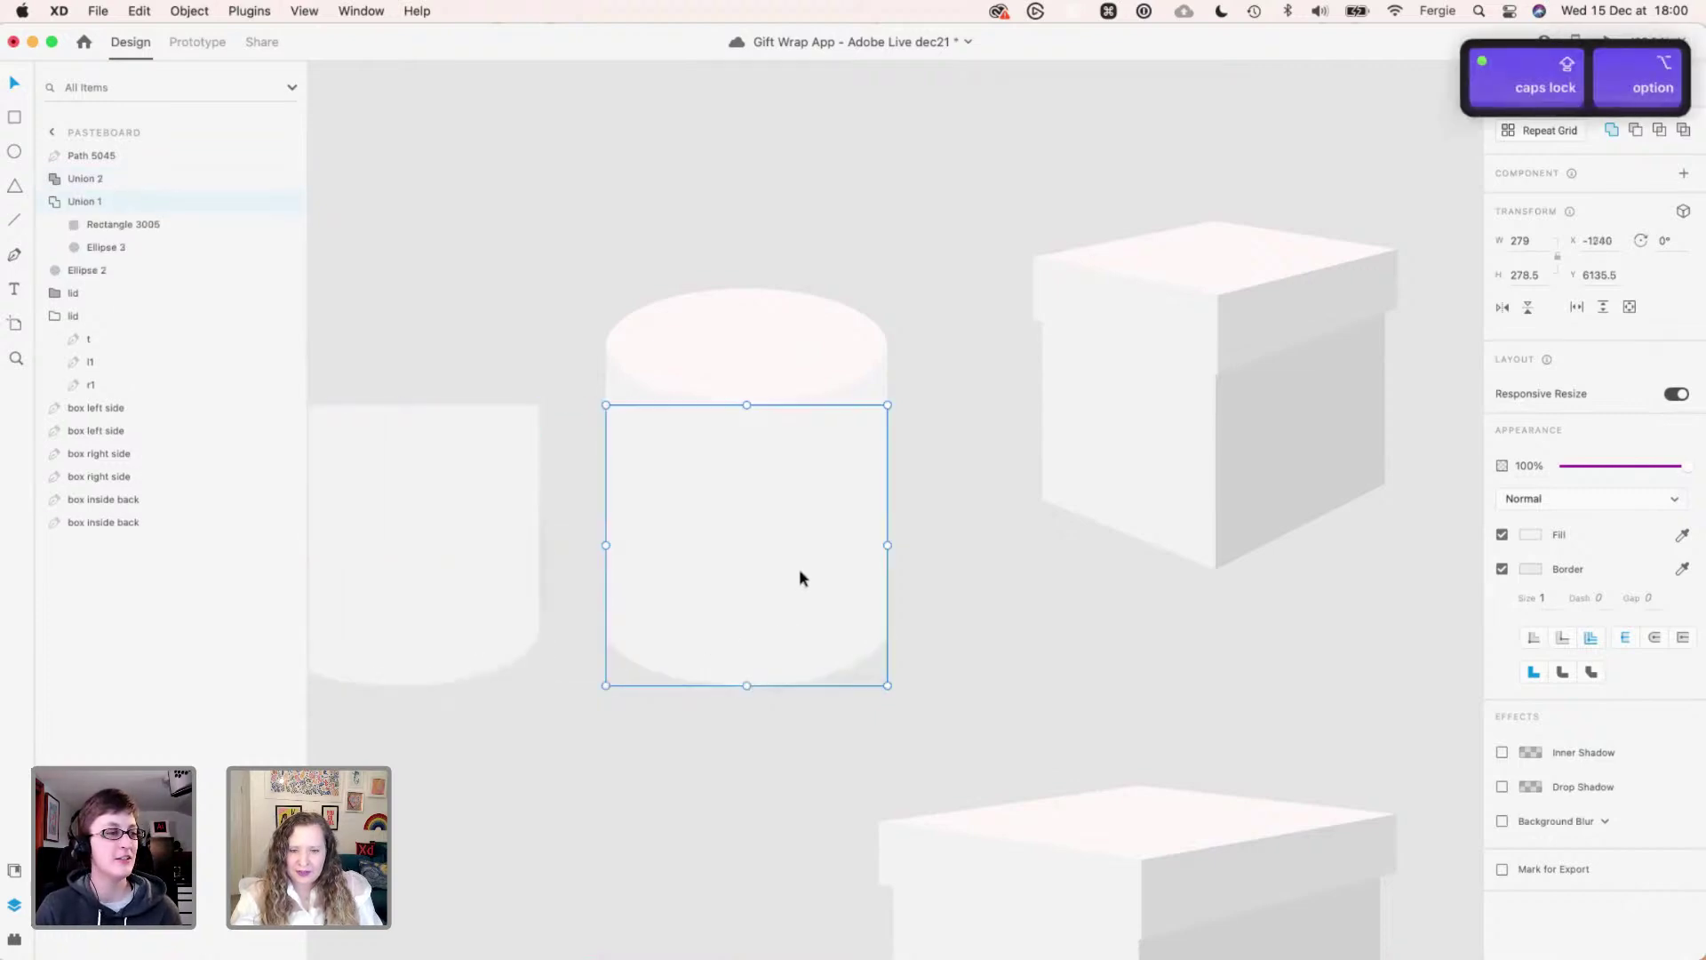
key(cmd+shift+g)
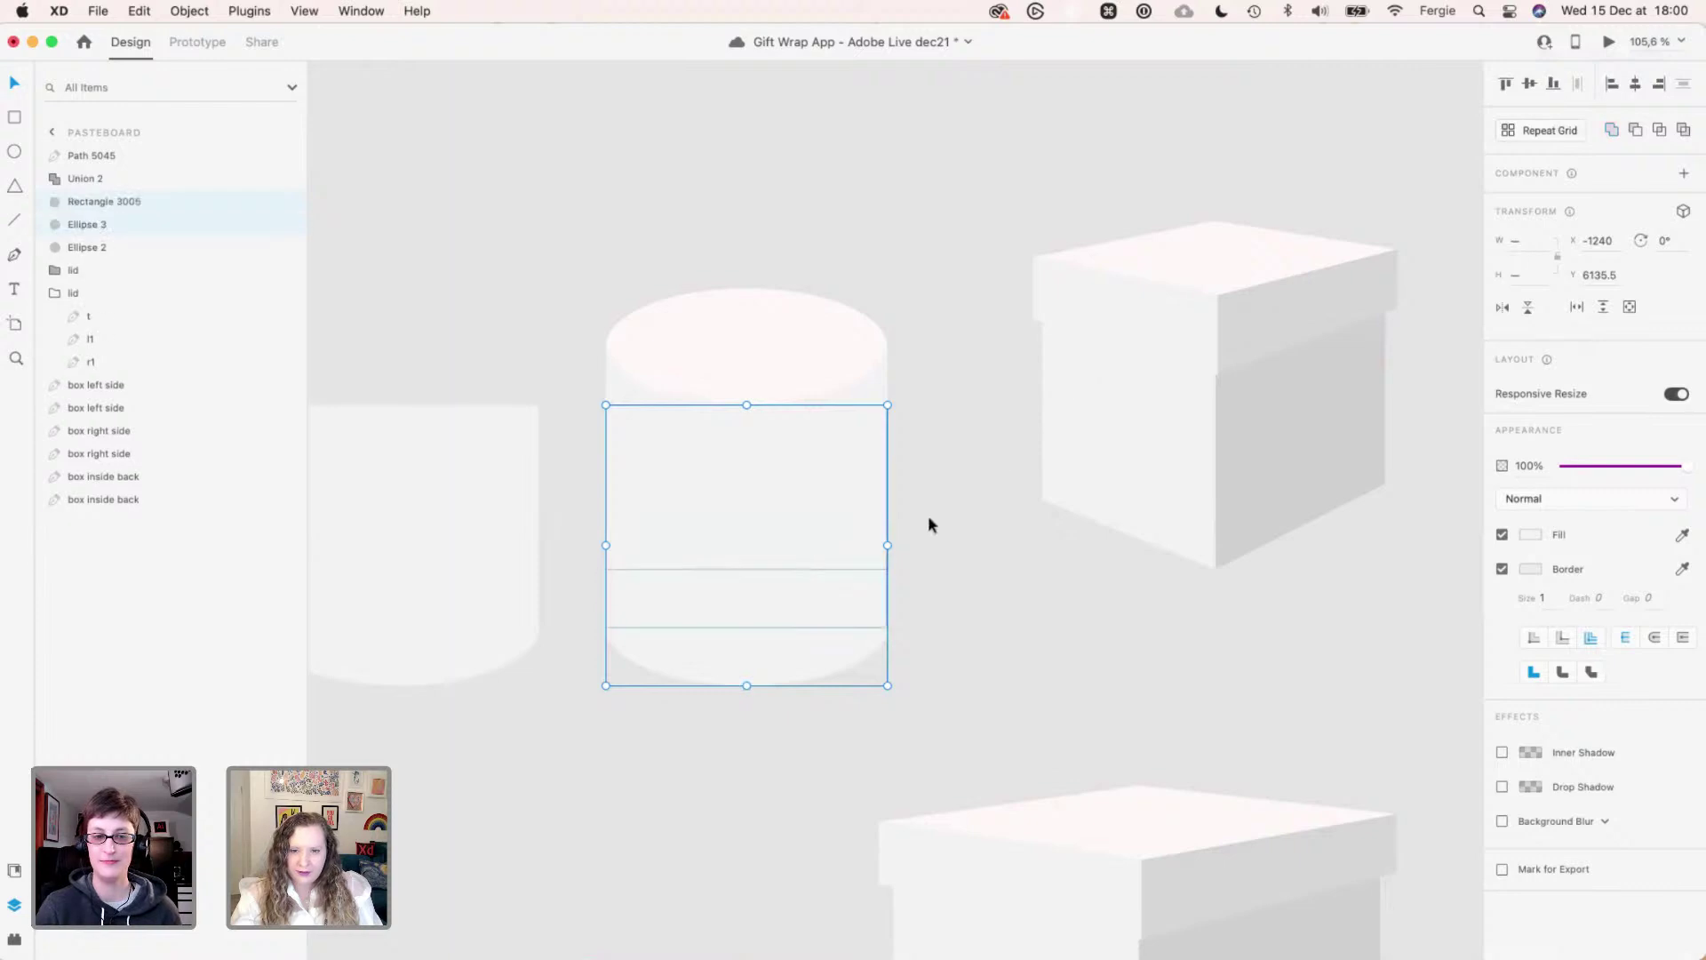
- Narrow the round body's rectangle to its left half, 139 wide, ending at the ellipse's centre
click(849, 536)
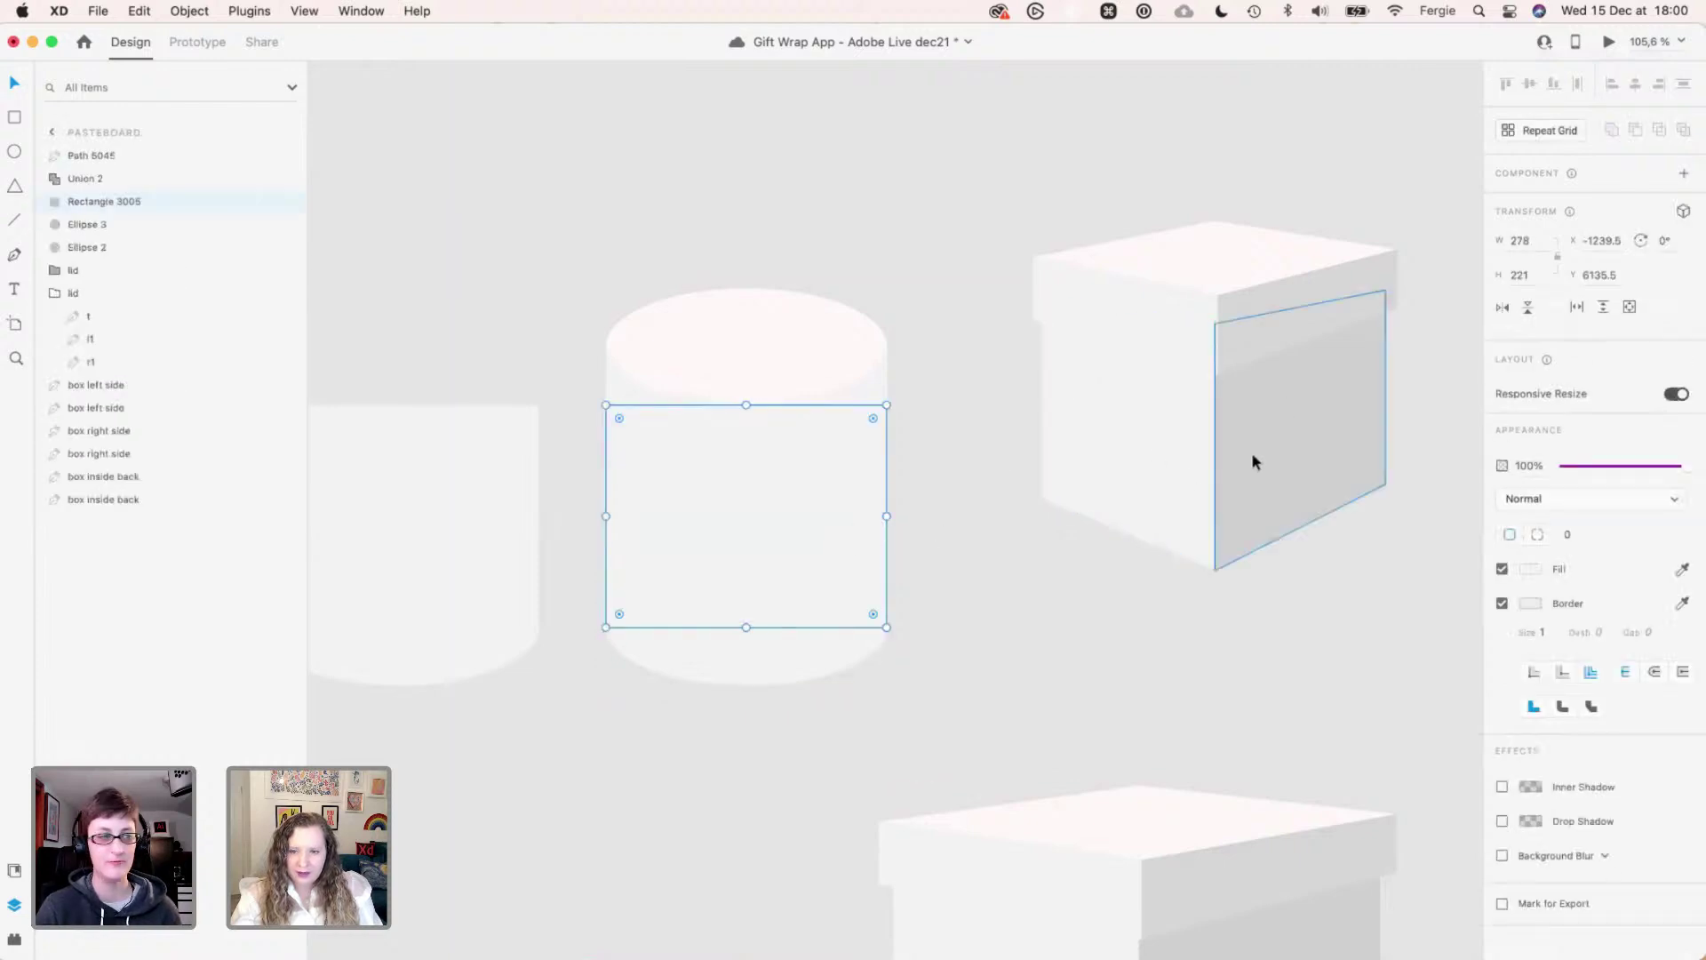
drag(893, 513, 748, 533)
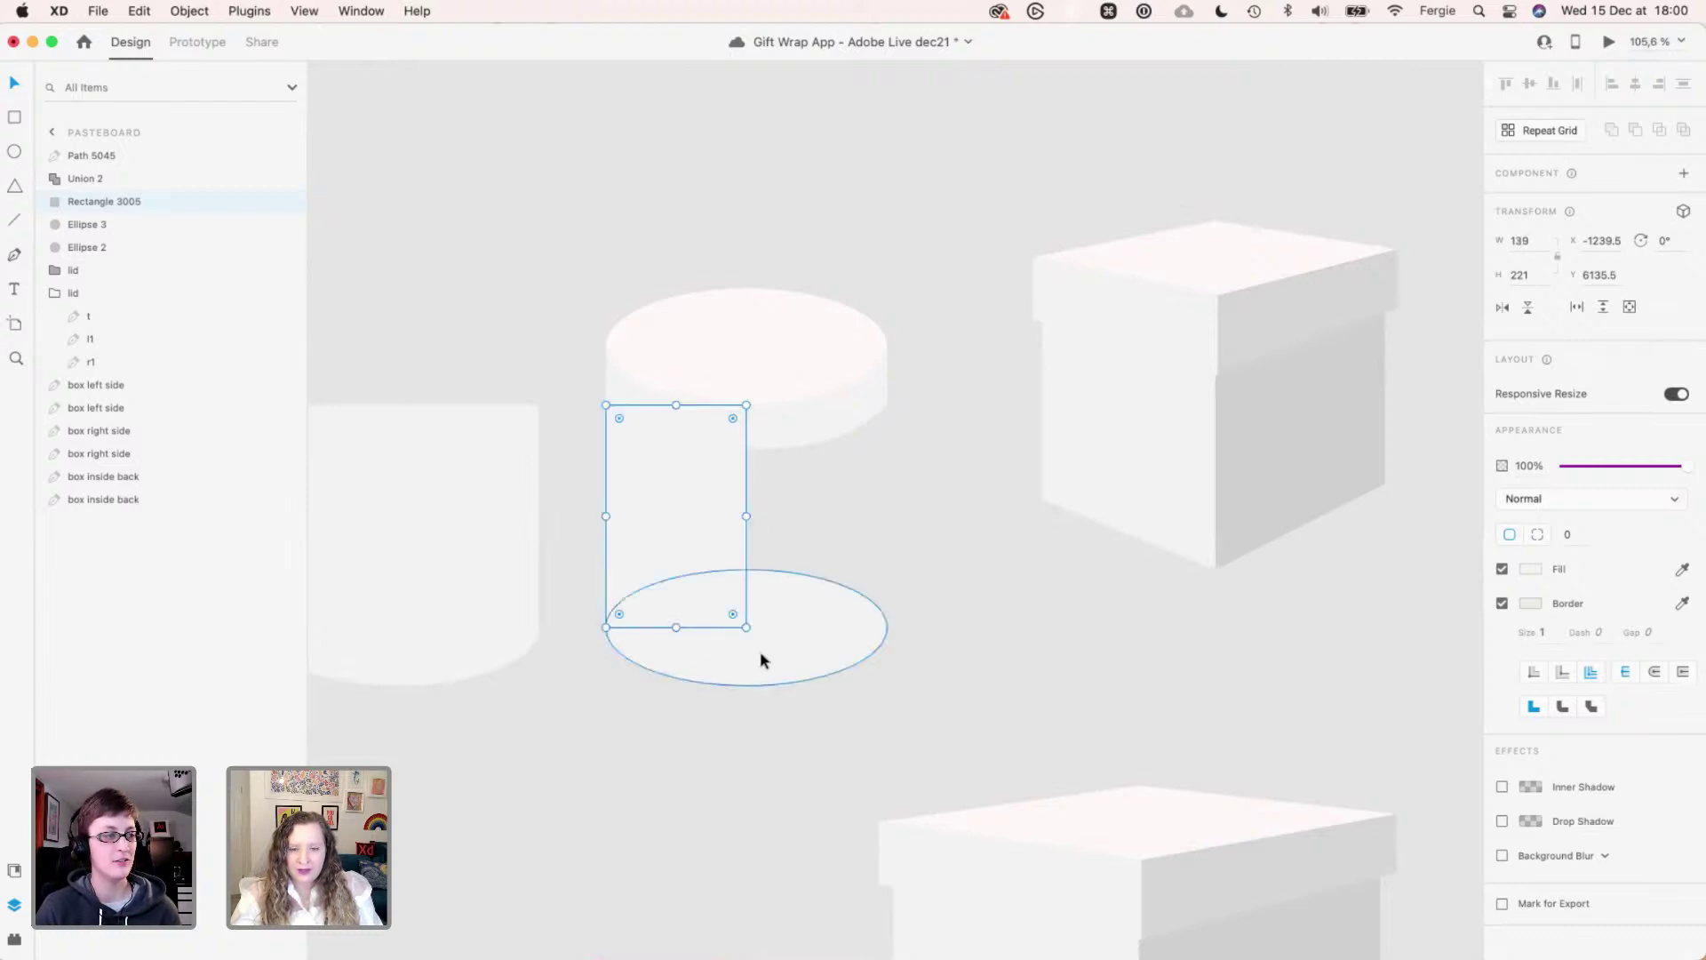
click(910, 624)
- Duplicate the round box's base ellipse straight down to about Y 6436, below the original
key(space)
drag(930, 694, 1036, 571)
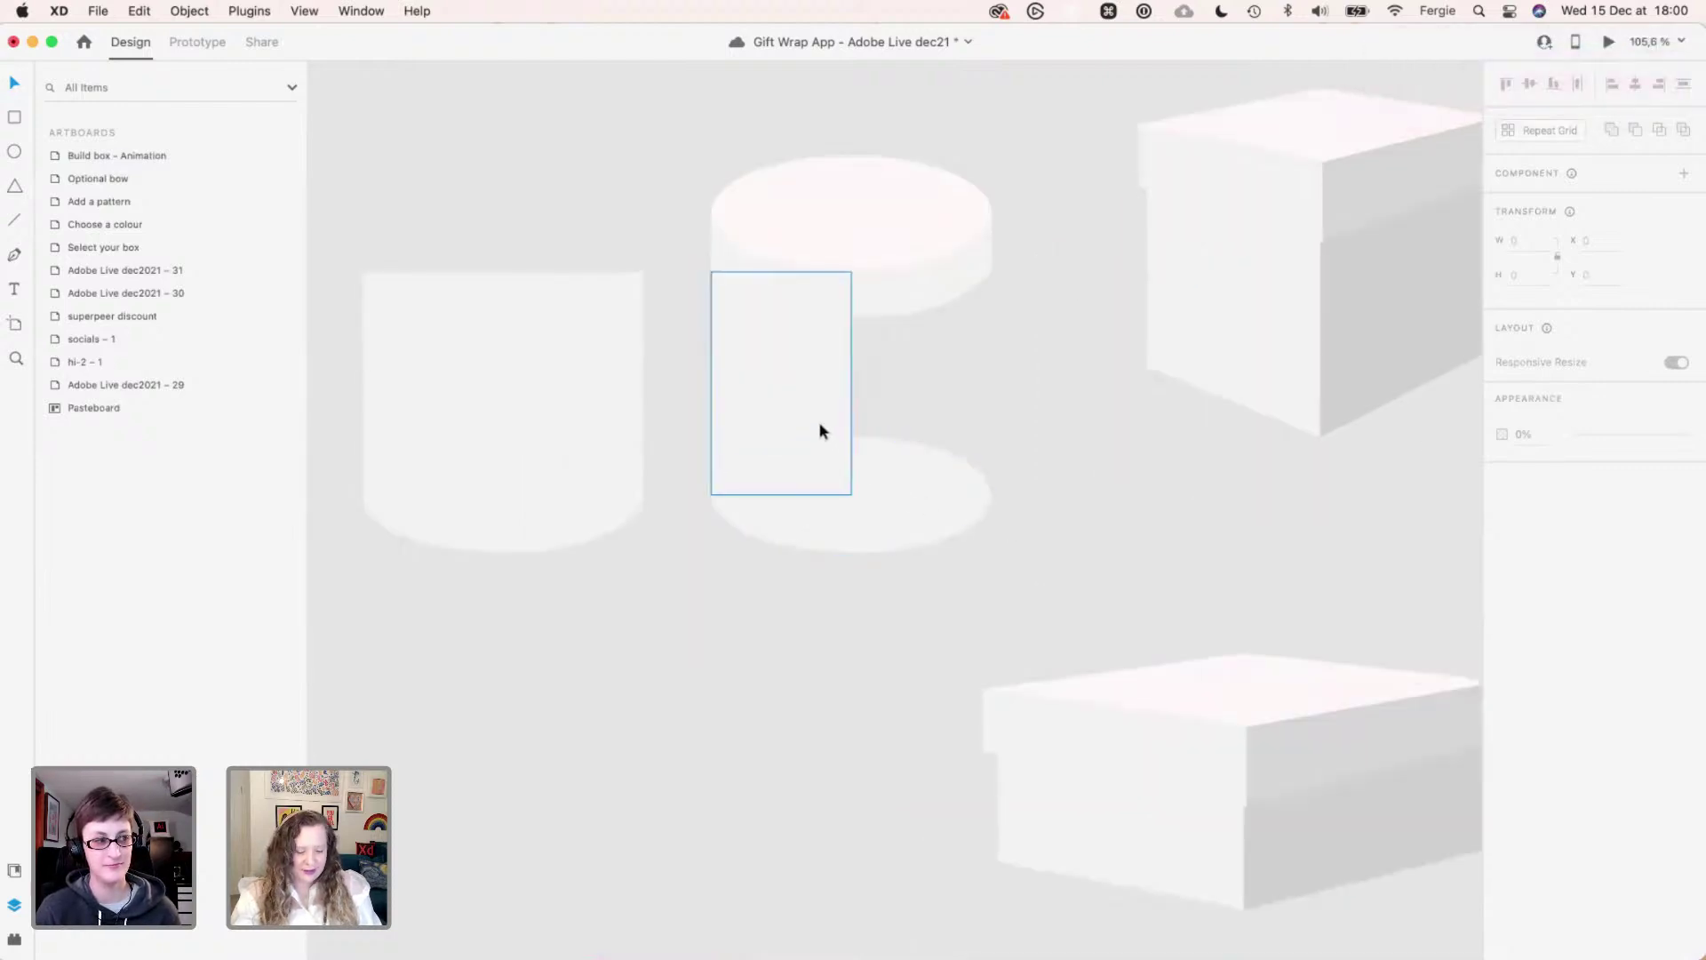
click(835, 439)
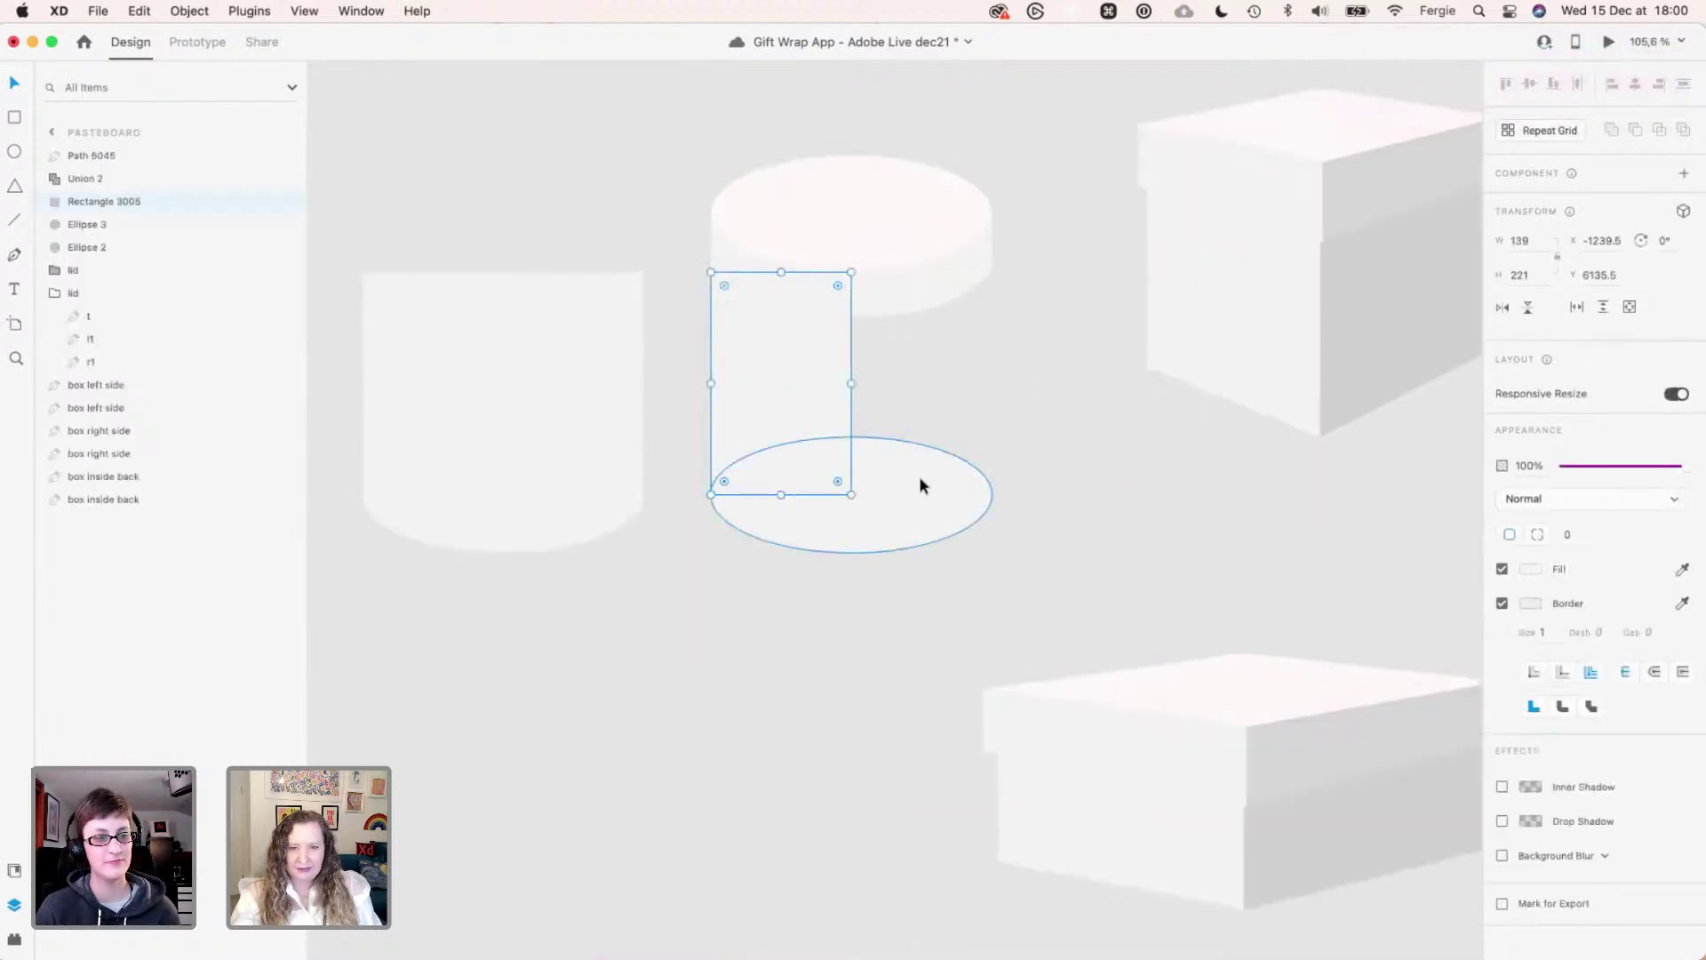
click(918, 483)
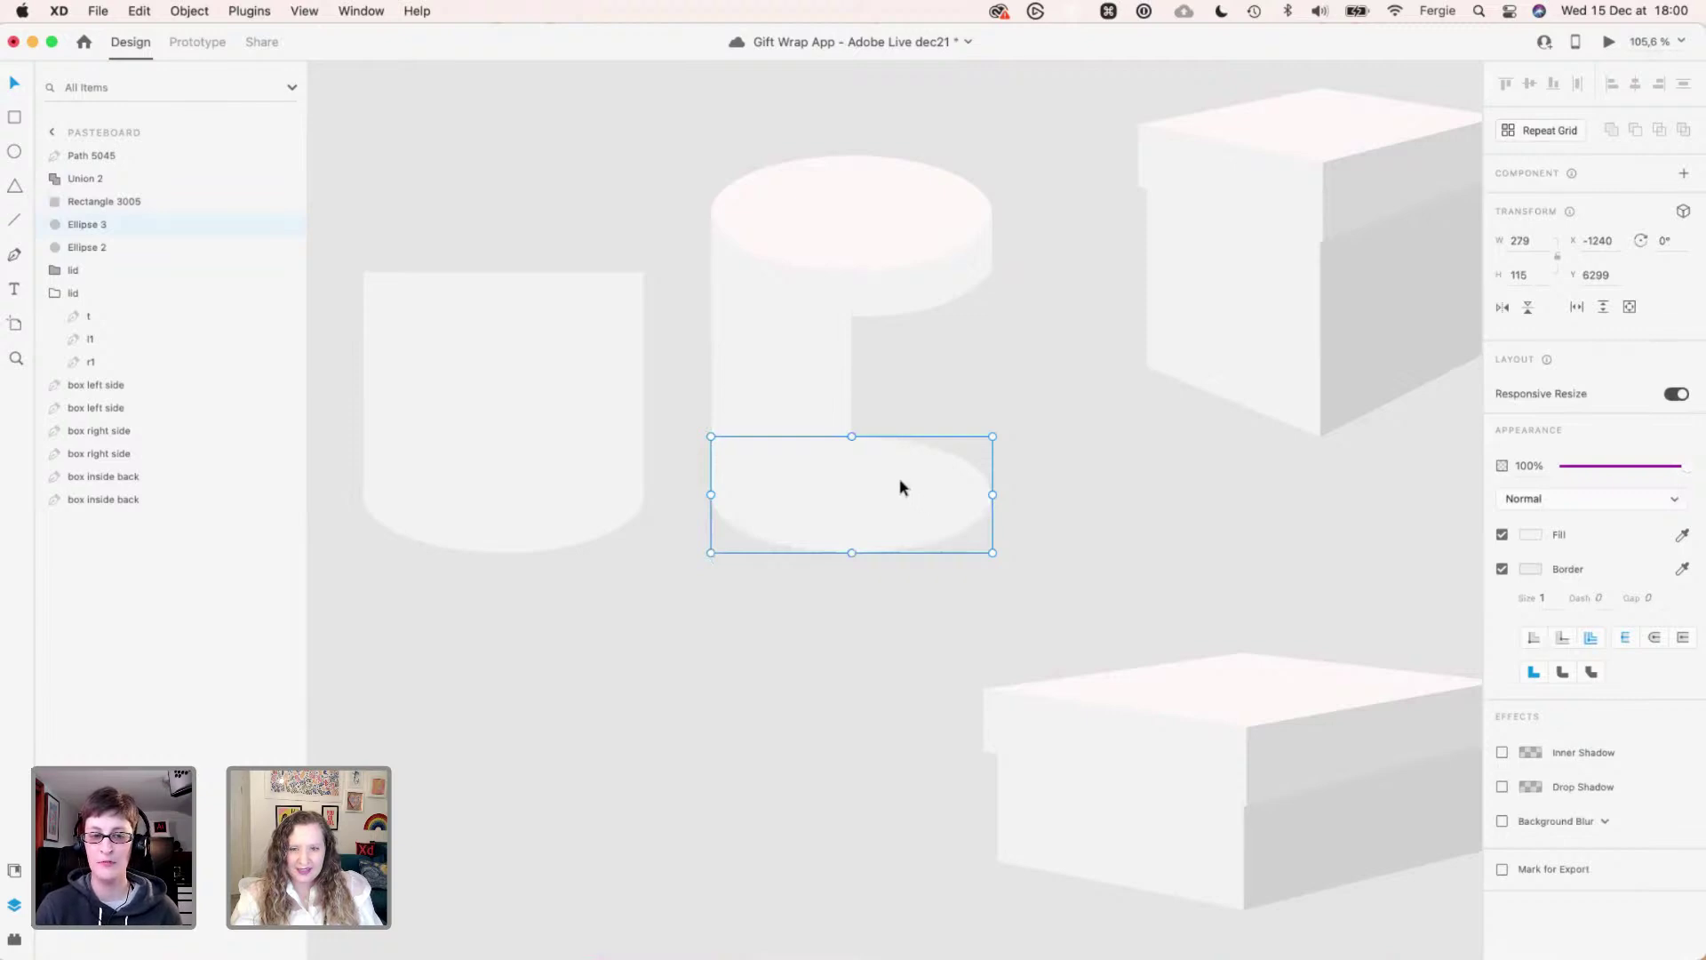
drag(893, 504, 878, 613)
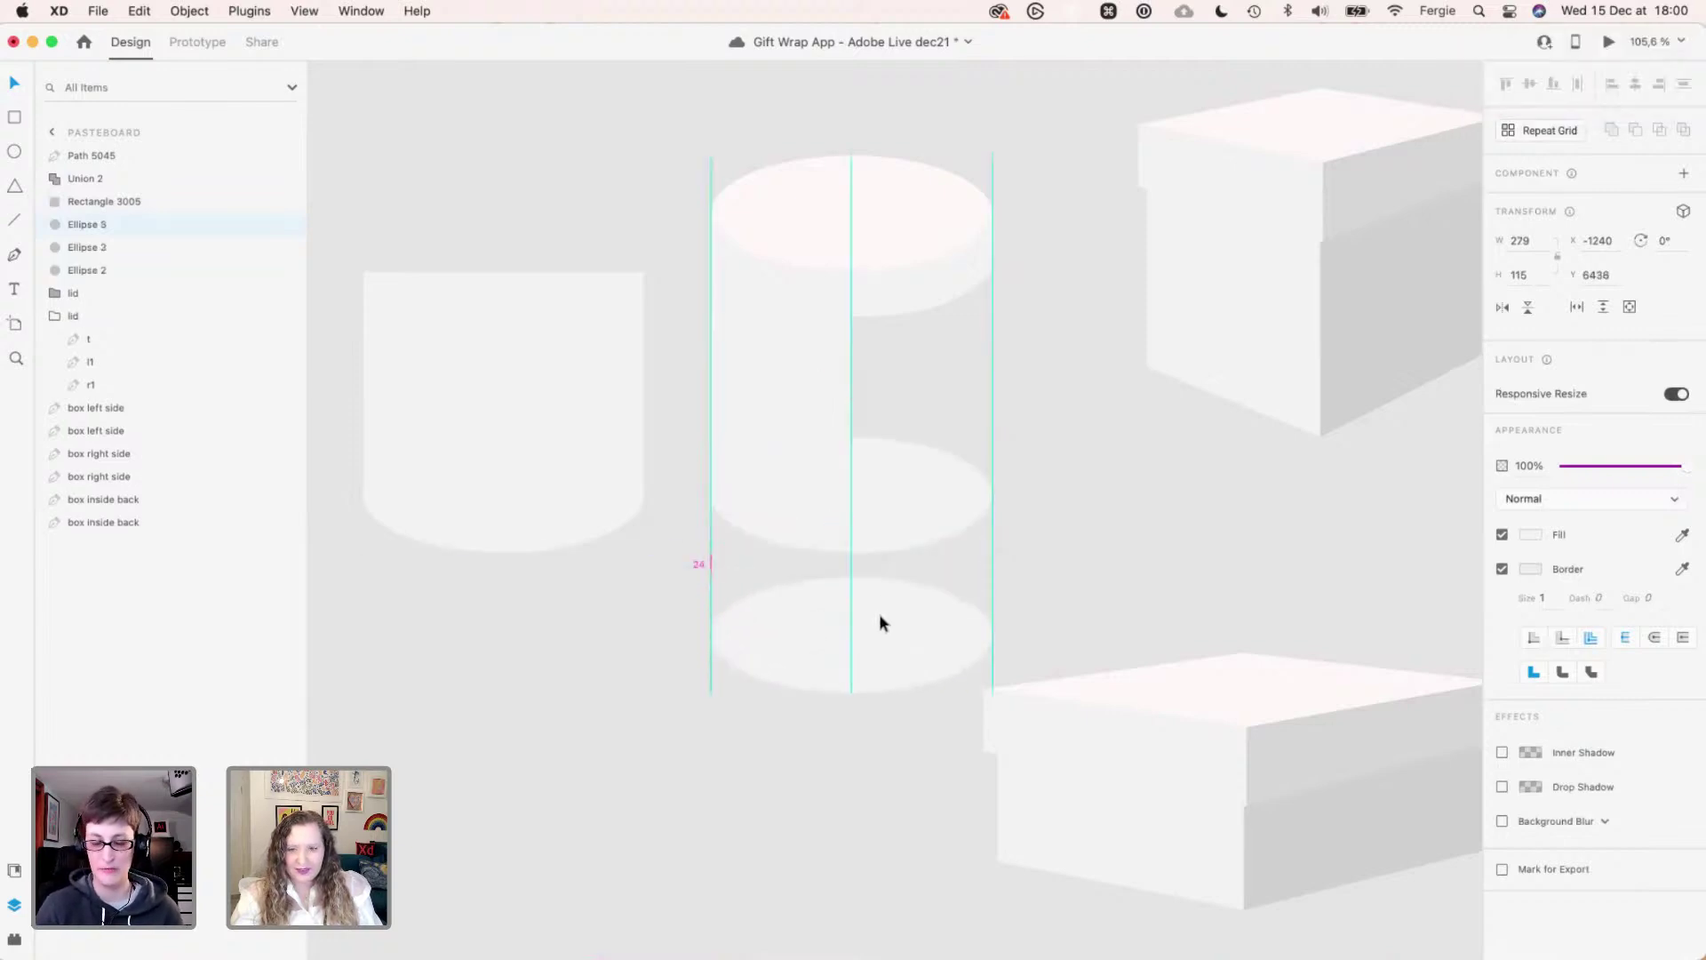
- Place a 139 by 115 copy of the body rectangle over the left half of the duplicated lower ellipse
click(782, 426)
drag(784, 488, 796, 690)
key(Caps_Lock)
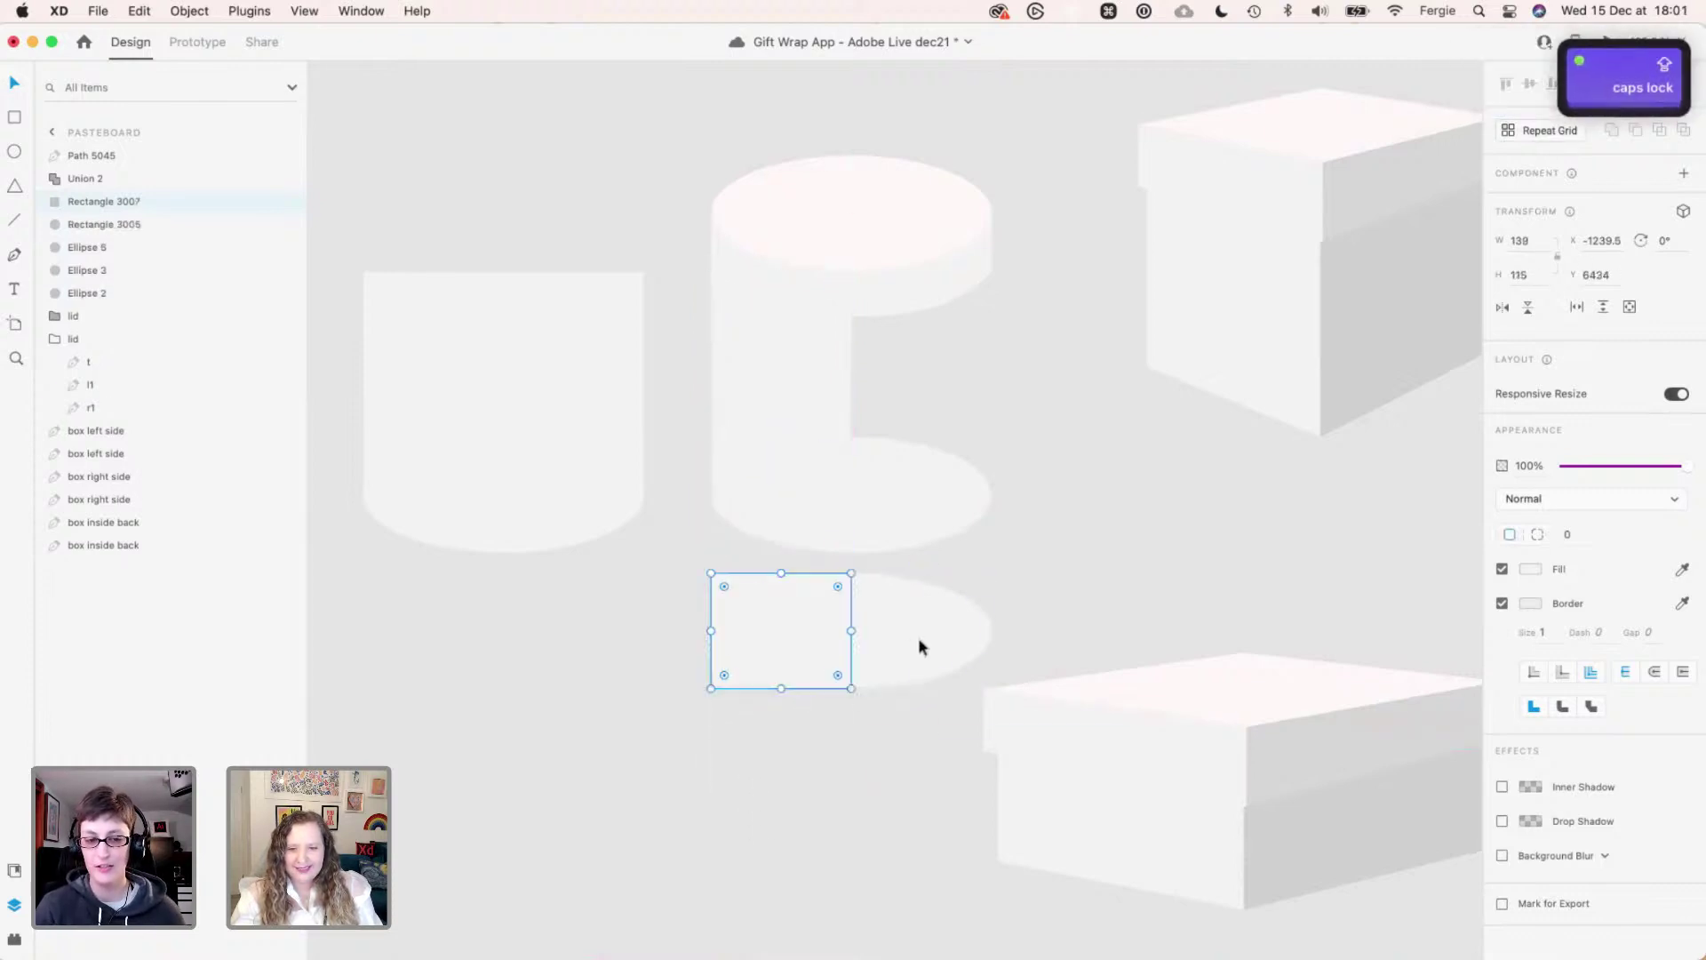
- Try uniting, subtracting and intersecting the rectangle and ellipse below the cylinder, undoing each result
shift+click(919, 637)
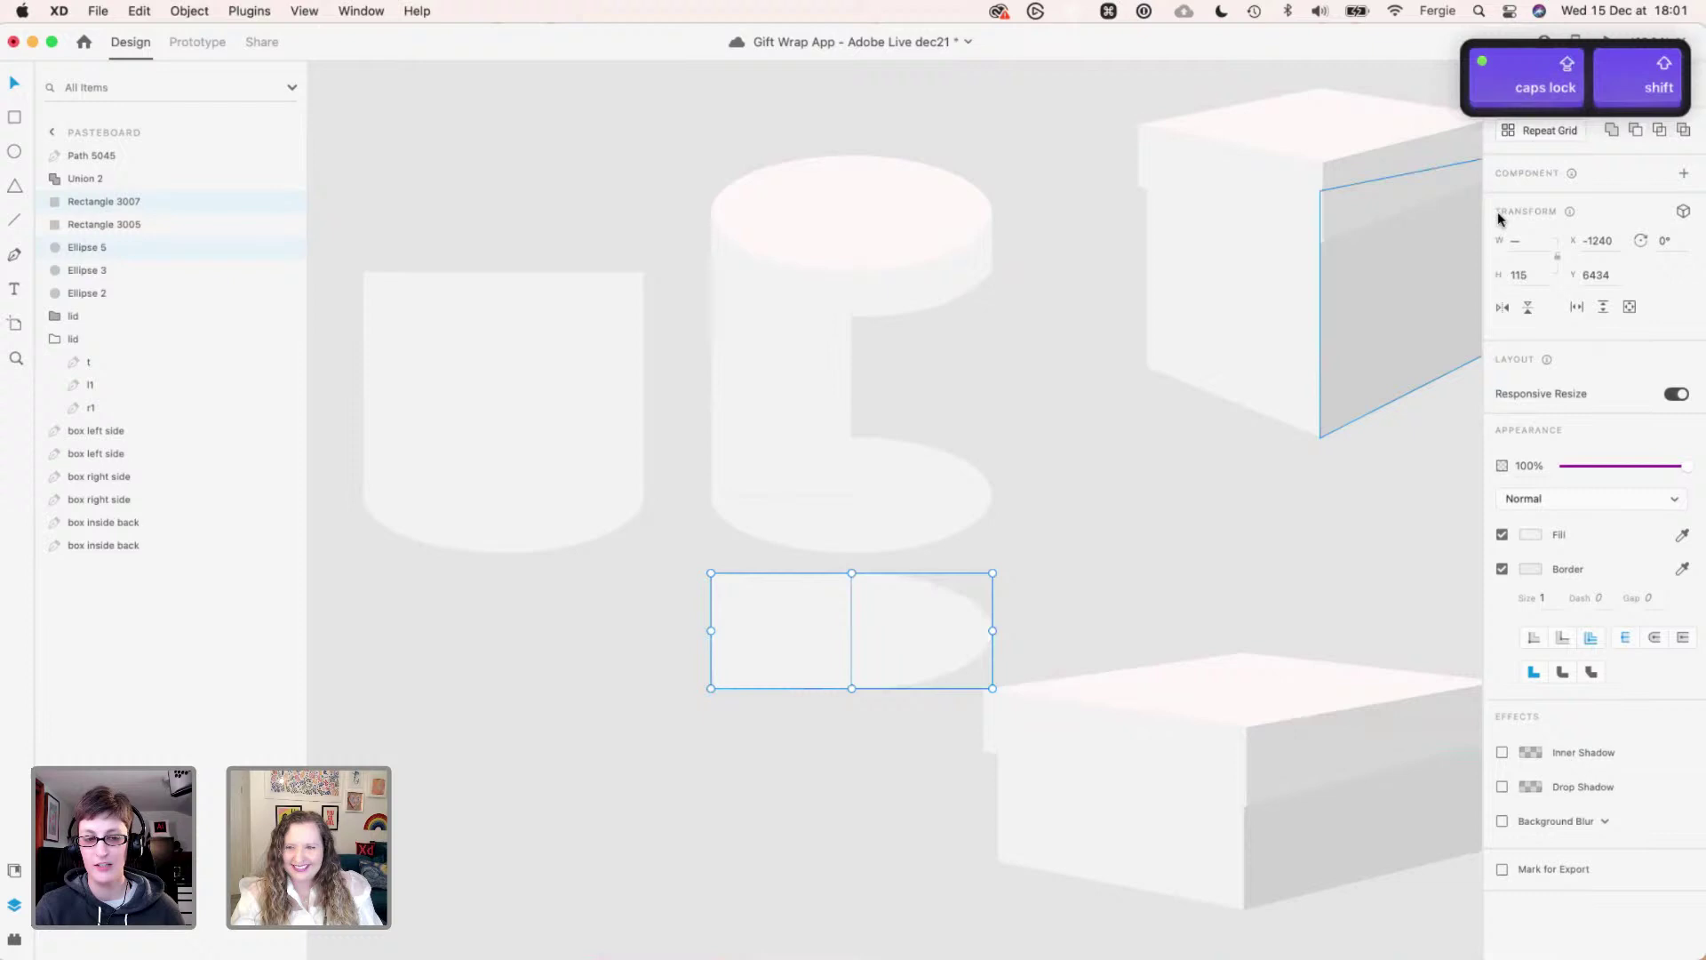
click(1611, 132)
key(super+z)
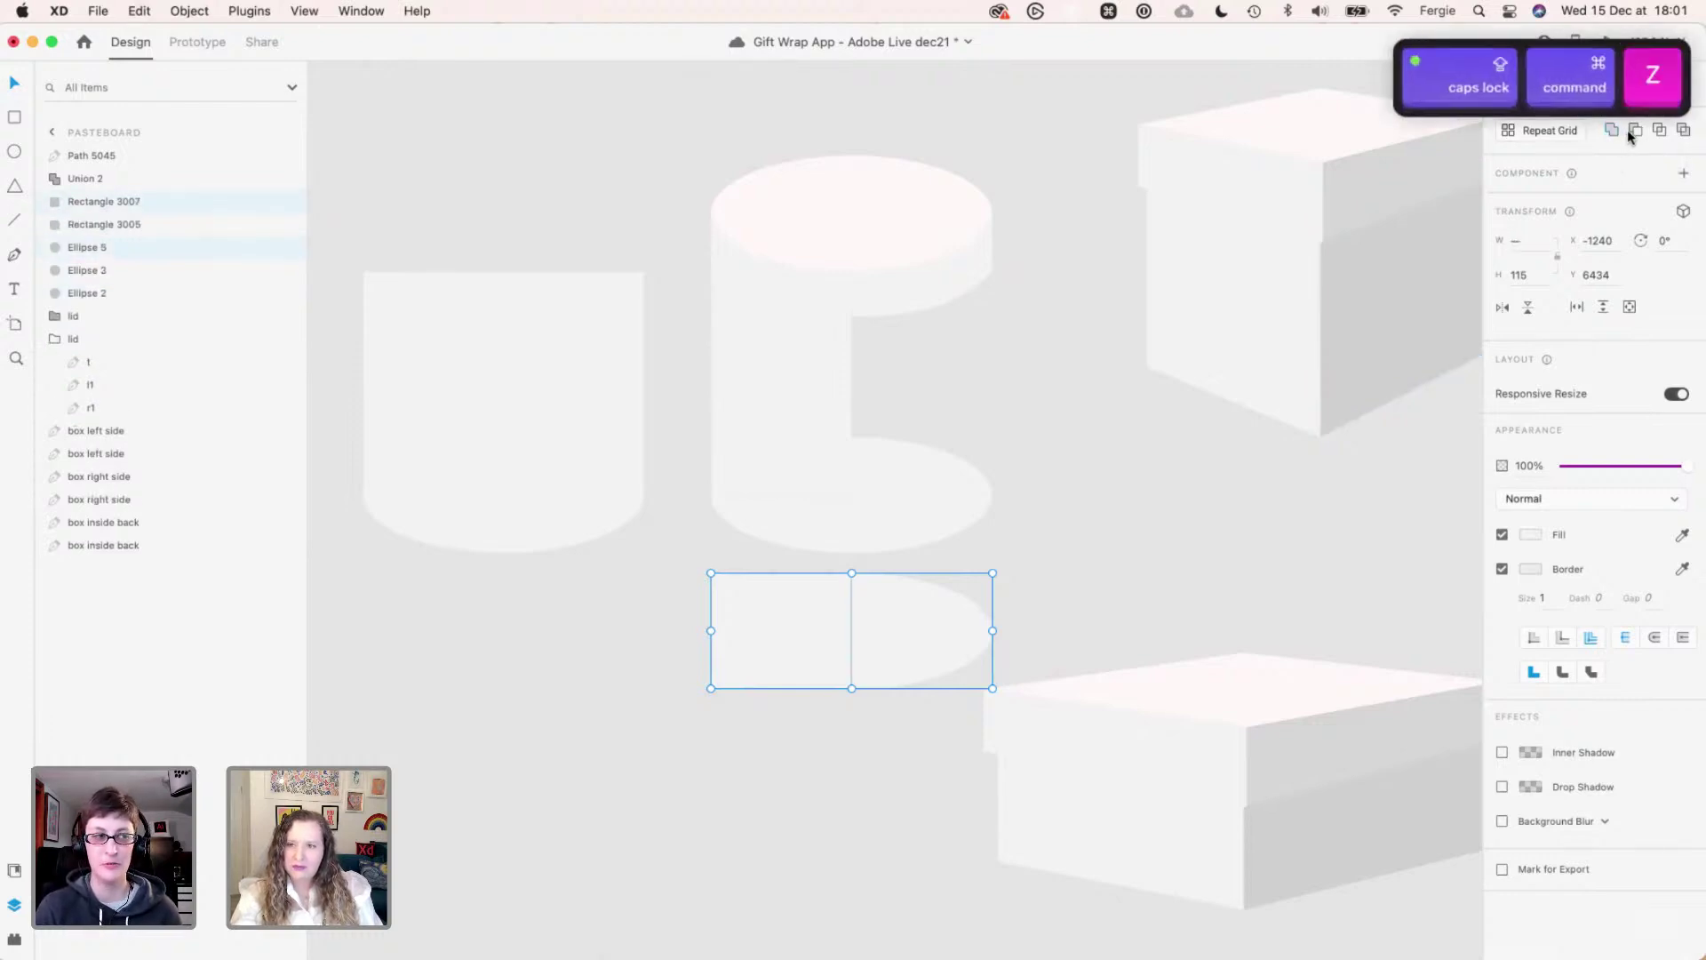
click(1630, 132)
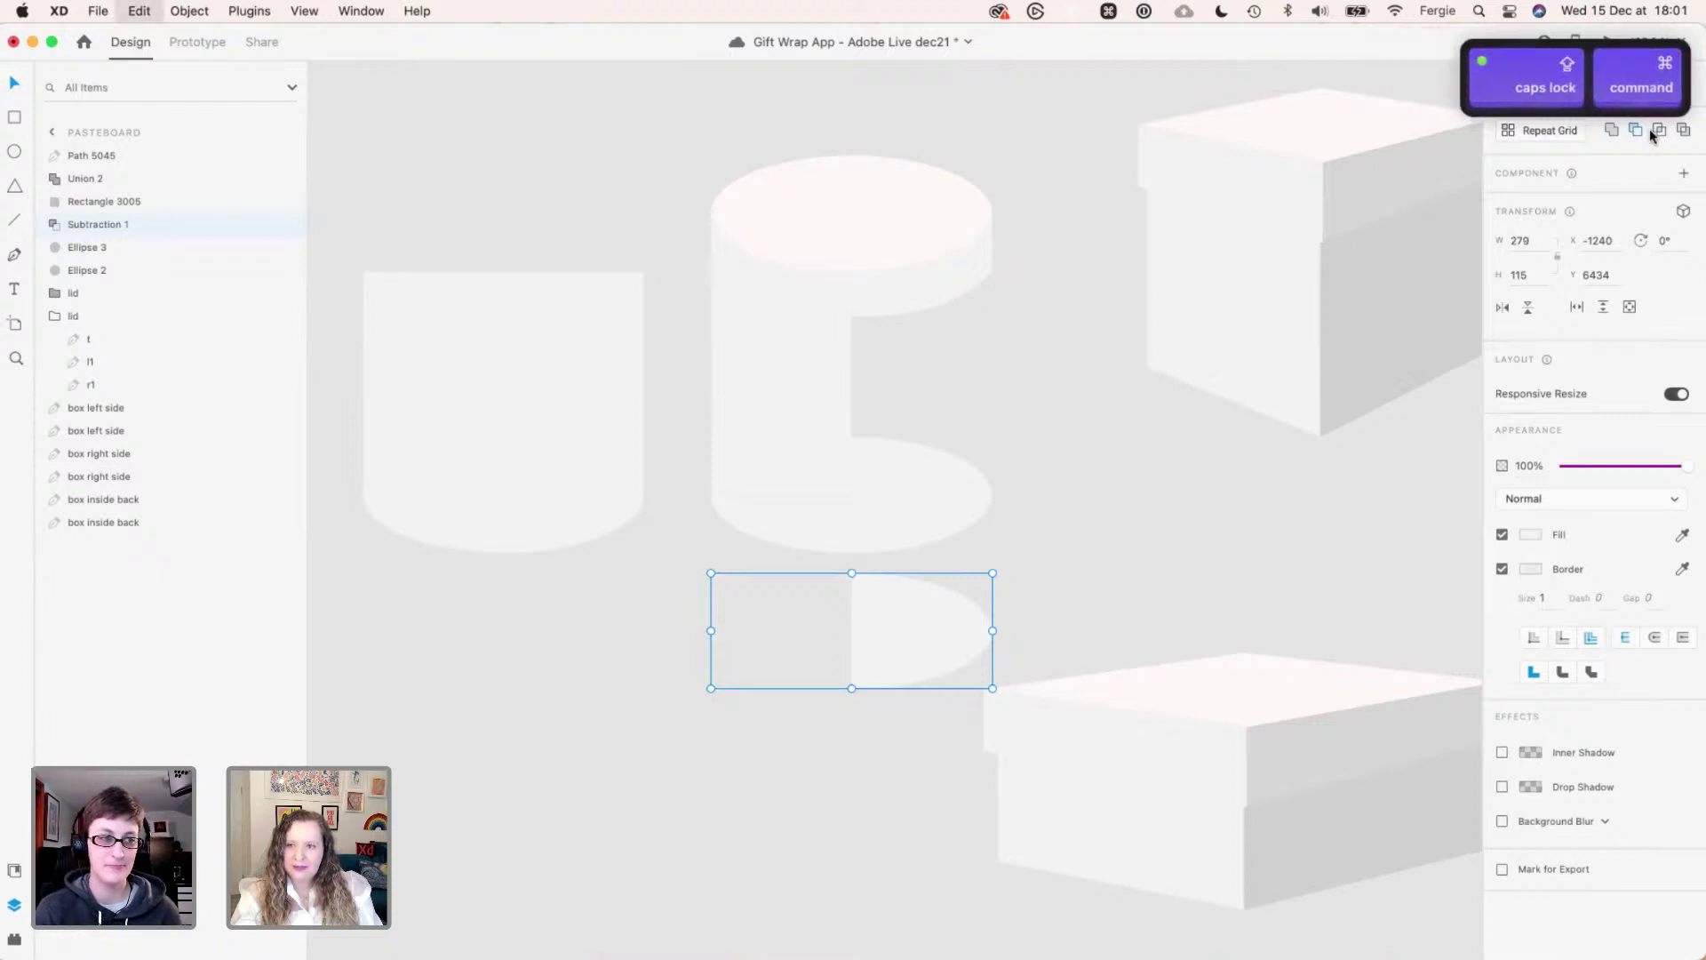
key(super+z)
click(1659, 130)
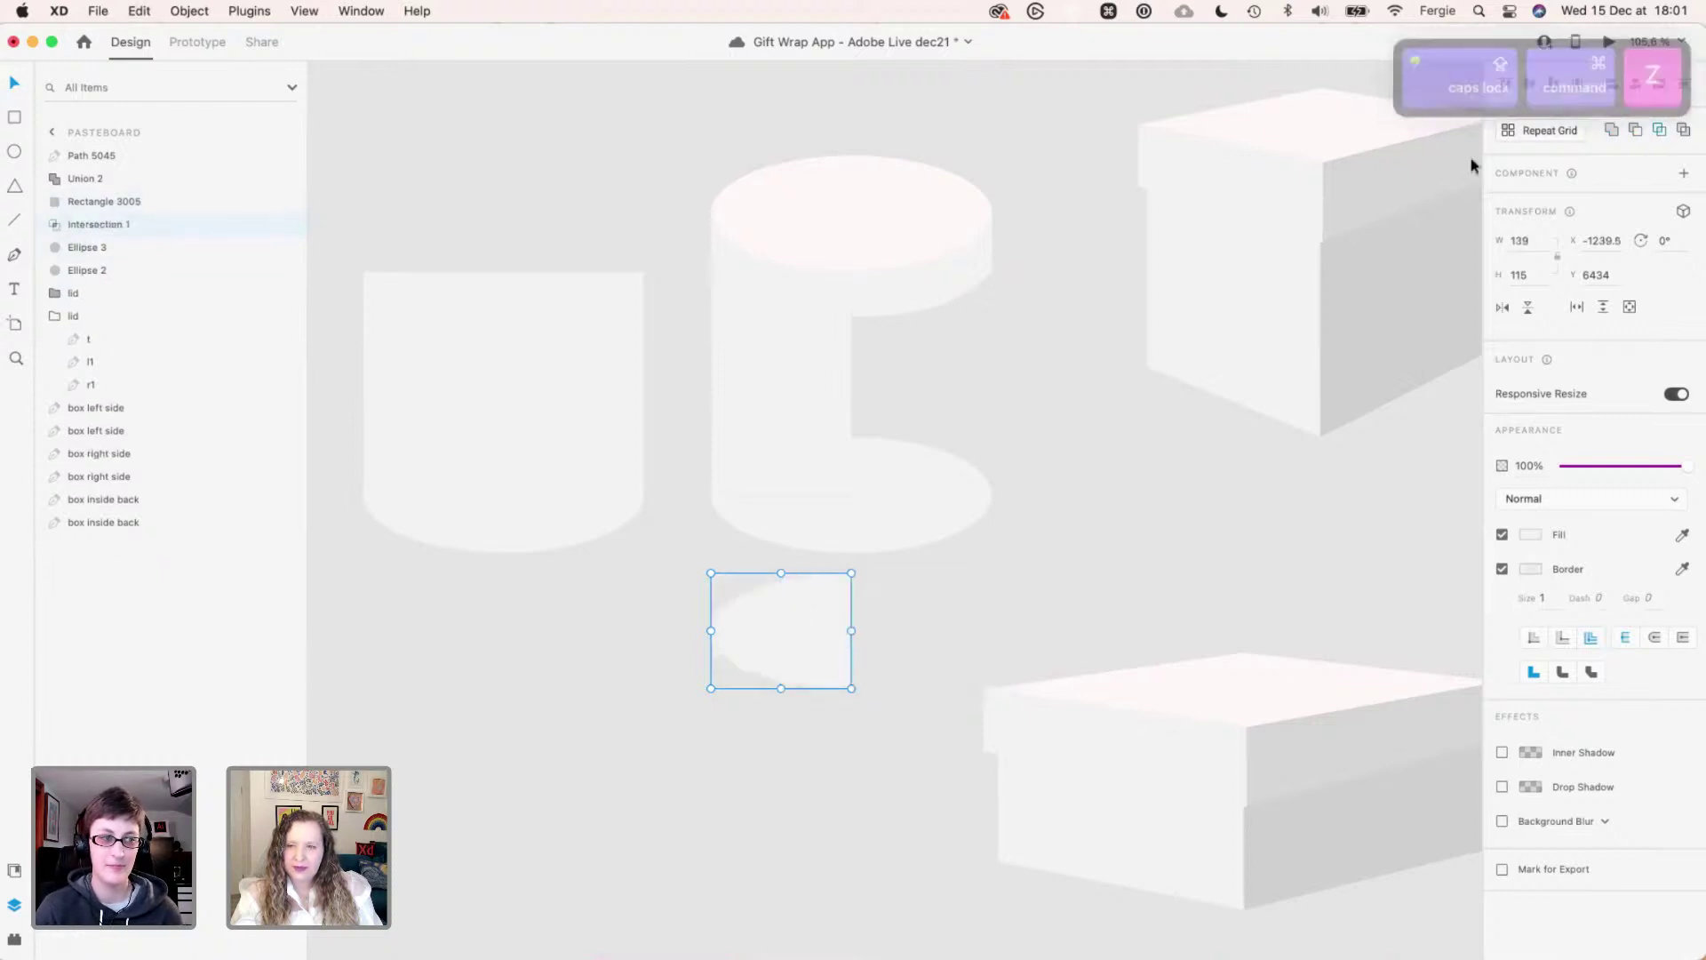
click(877, 615)
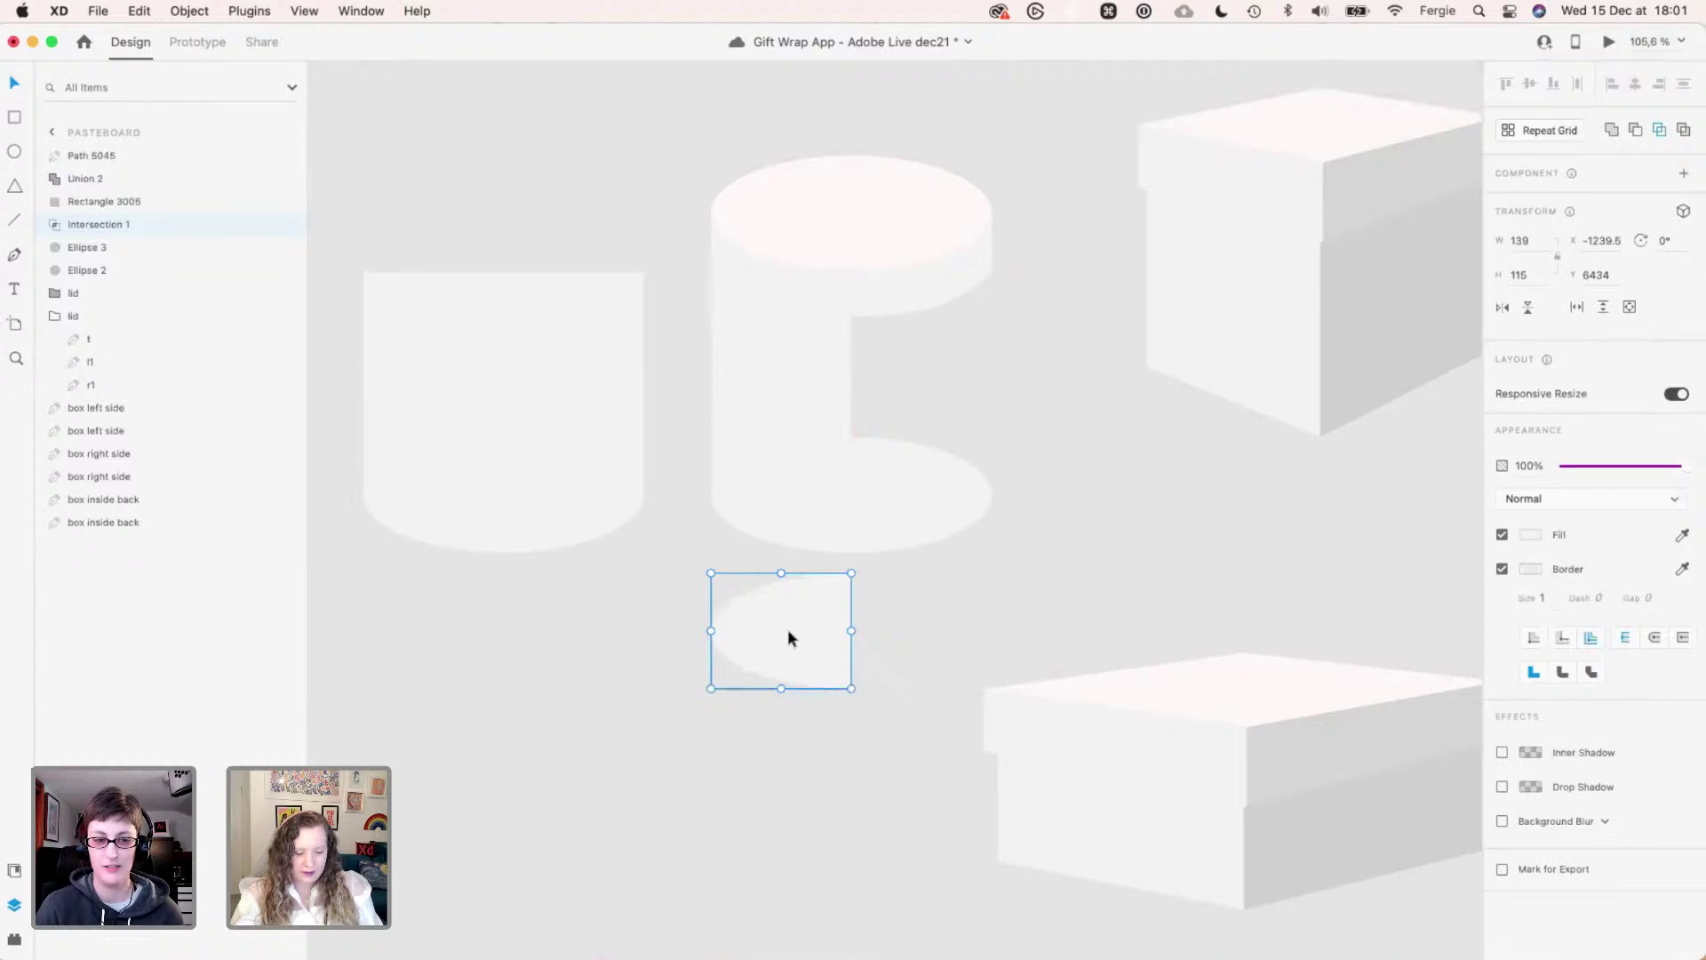
key(super+z)
- Subtract the 221-high rectangle from the ellipse below the cylinder, keeping only the ellipse's right half
click(787, 627)
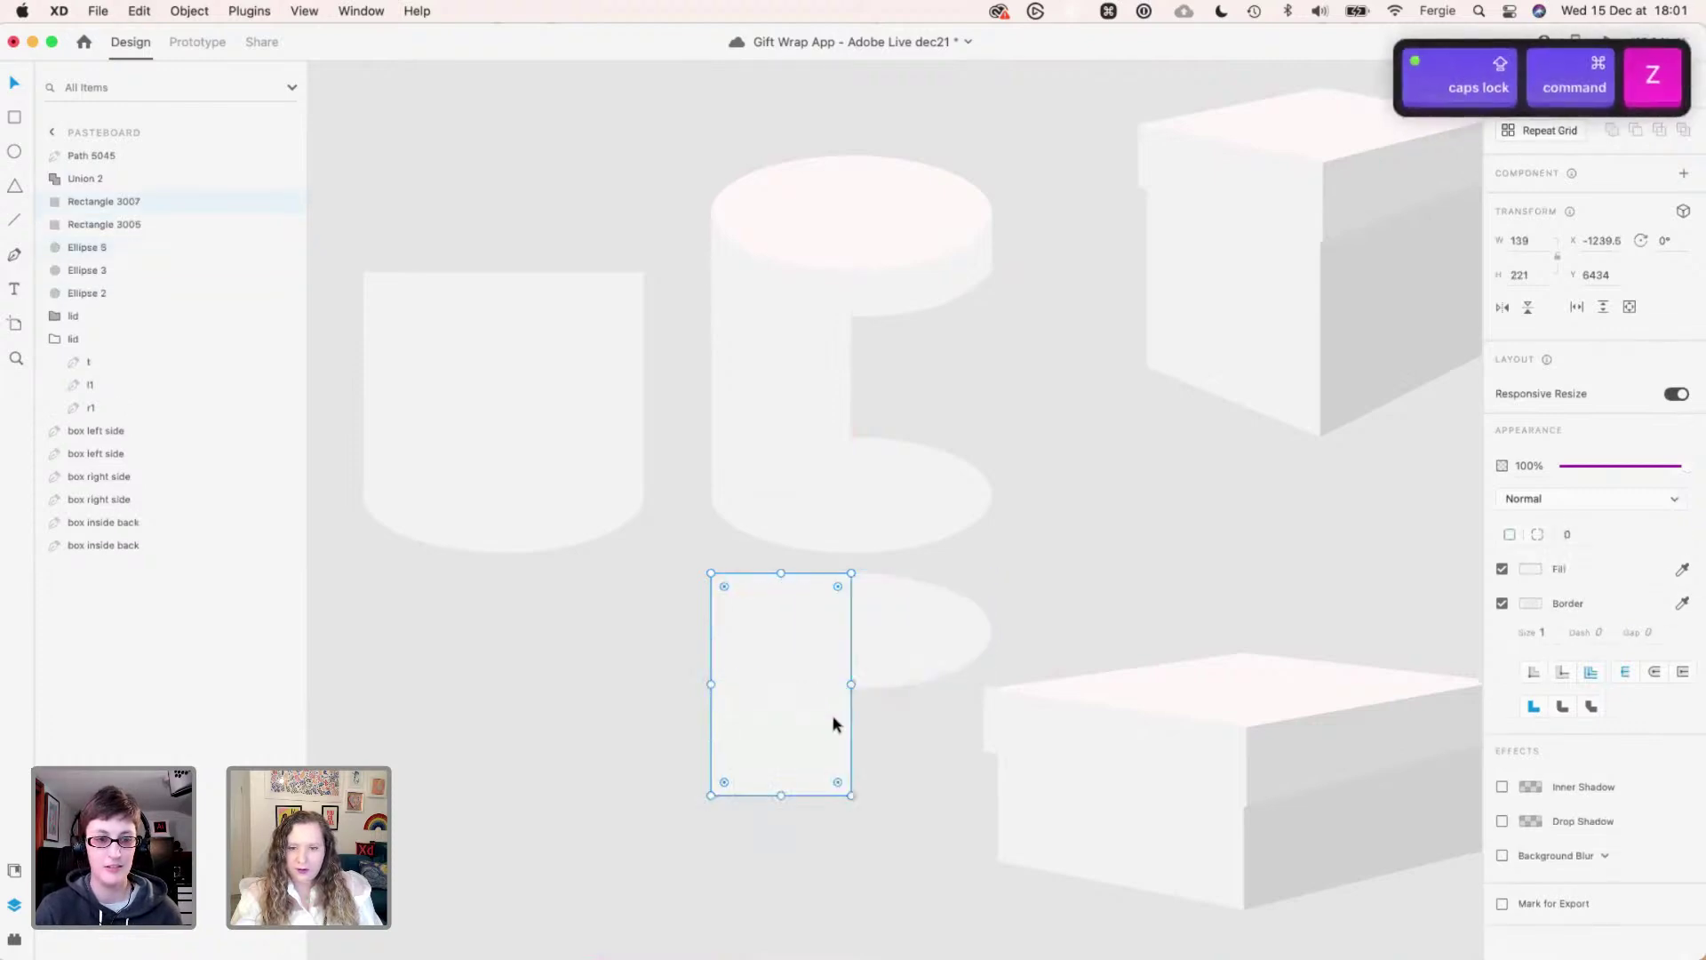
shift+click(886, 693)
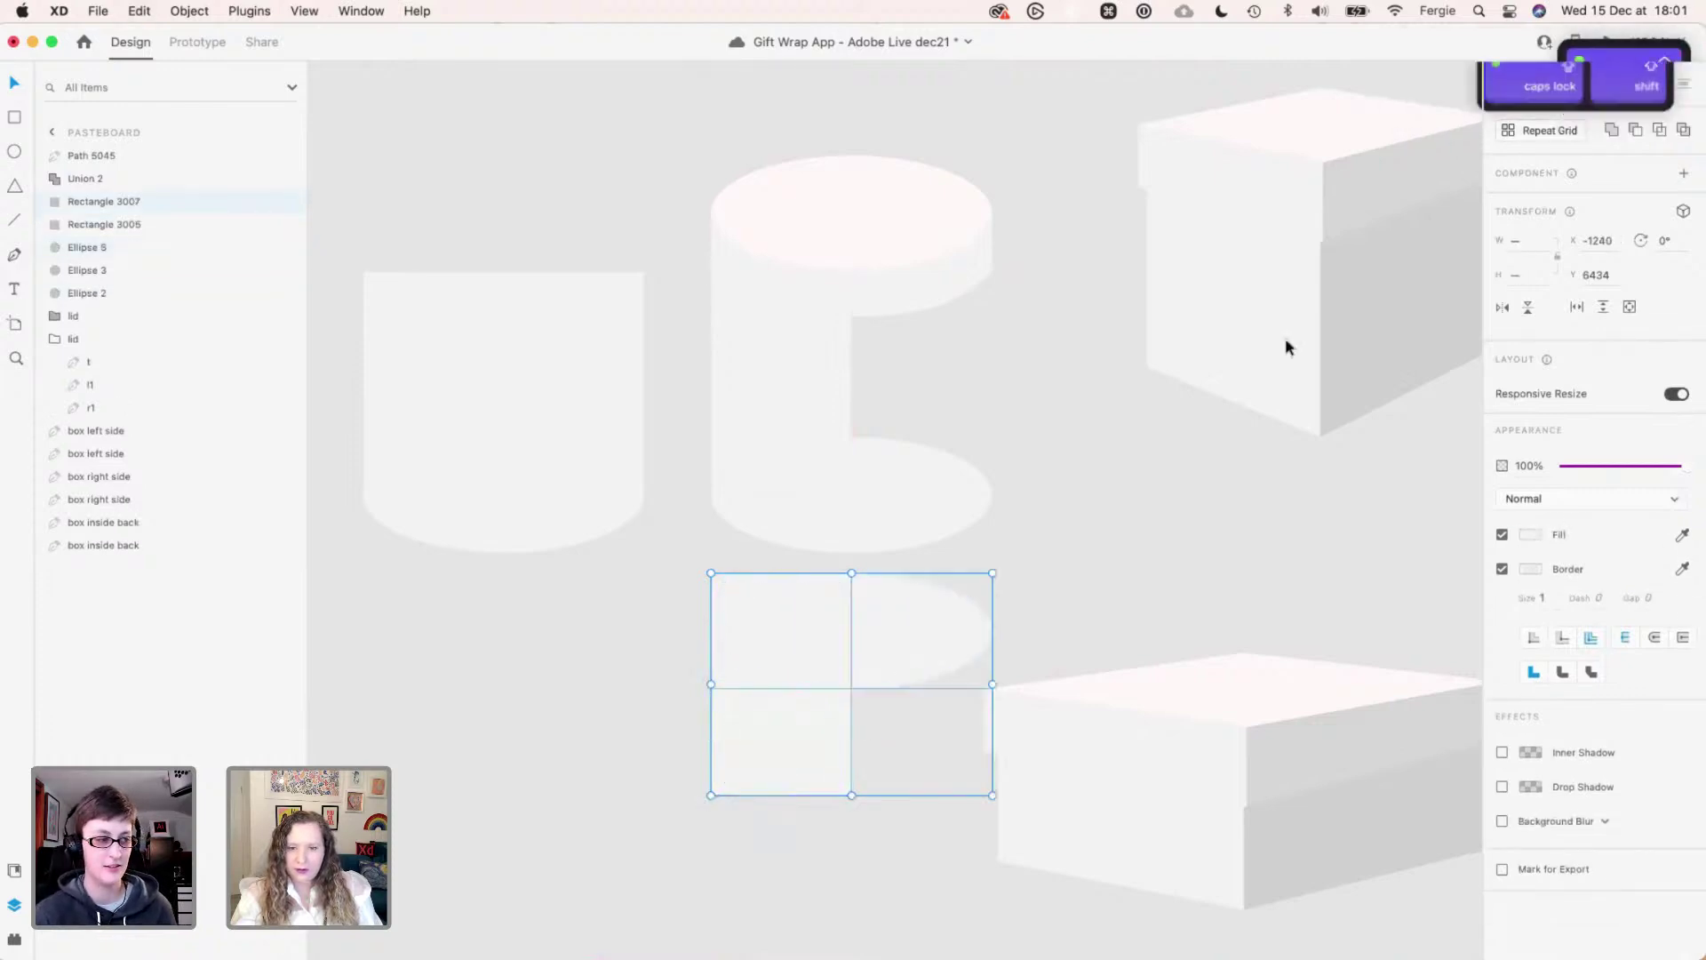
click(1637, 130)
- Intersect the cylinder's base ellipse down to its left half and unite it with the left body rectangle
drag(927, 626, 931, 490)
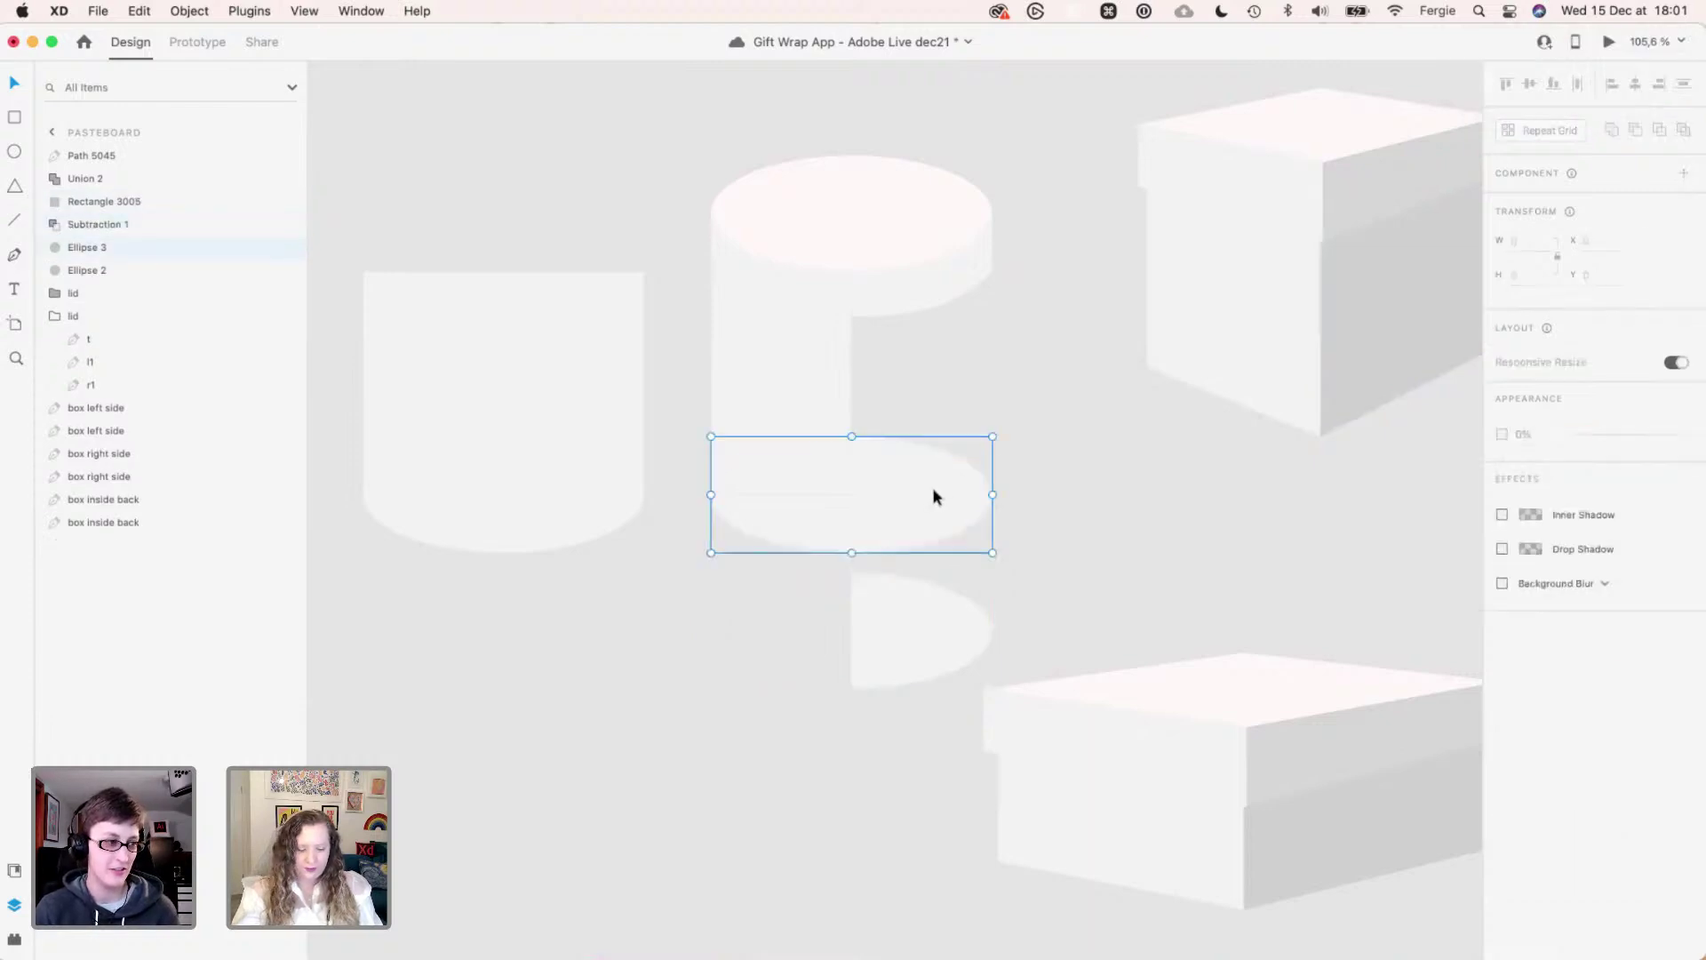
key(super+alt+i)
drag(811, 616, 819, 411)
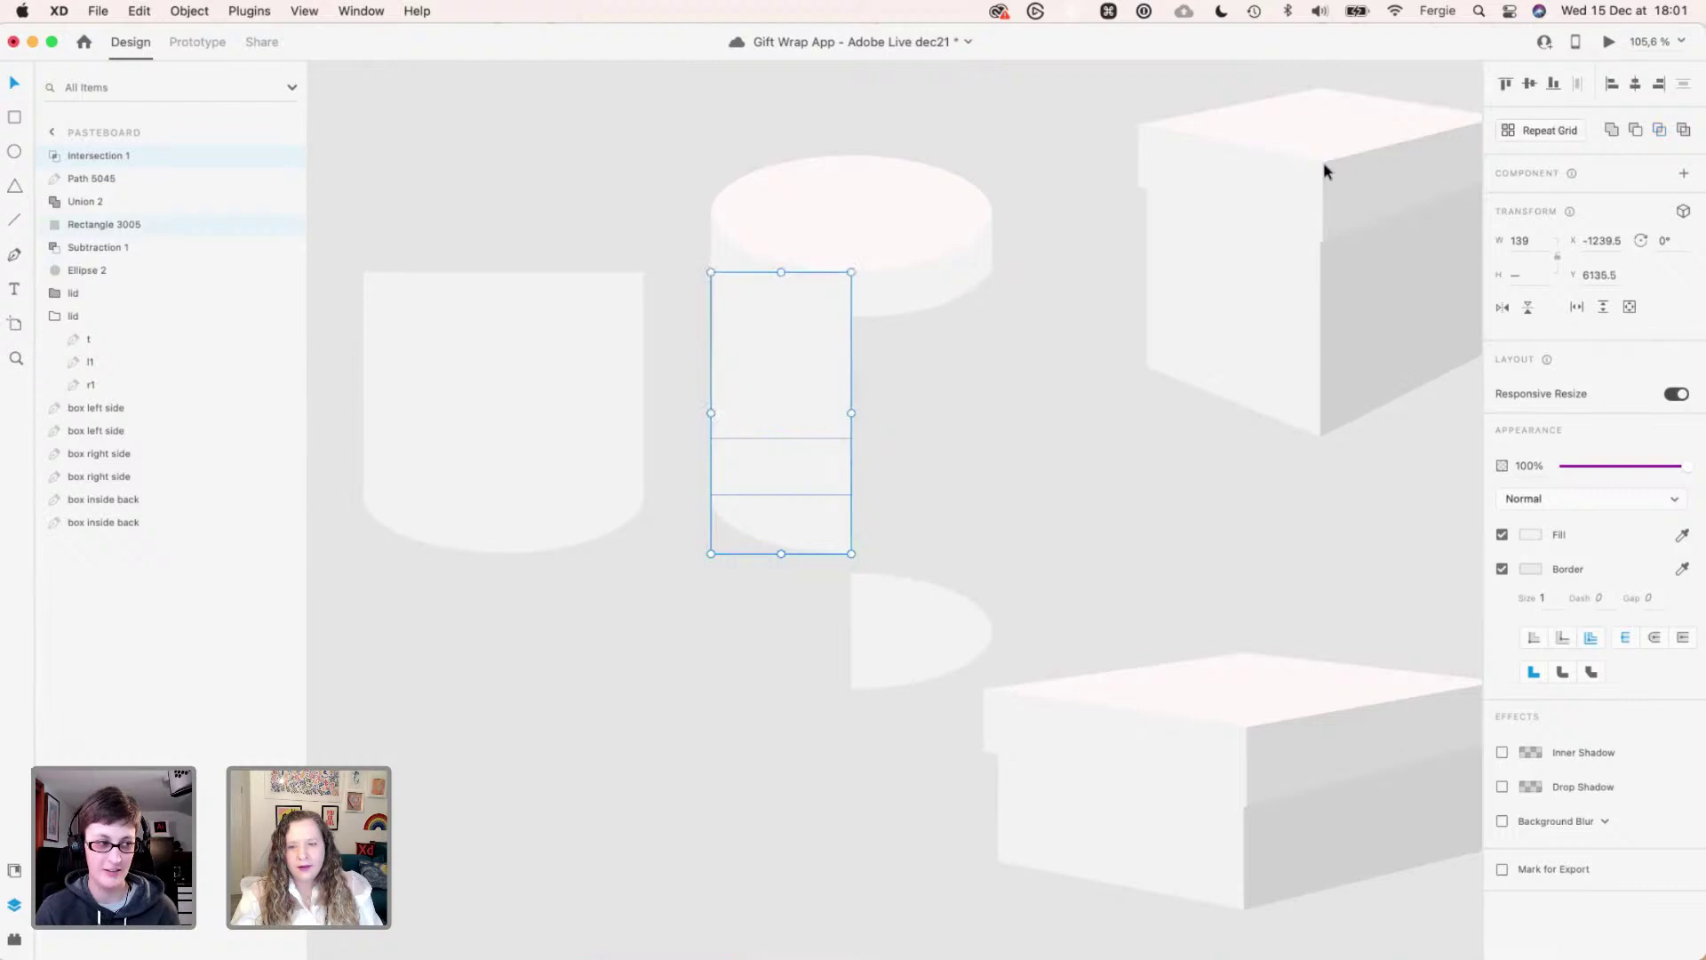
key(Caps_Lock)
click(1613, 132)
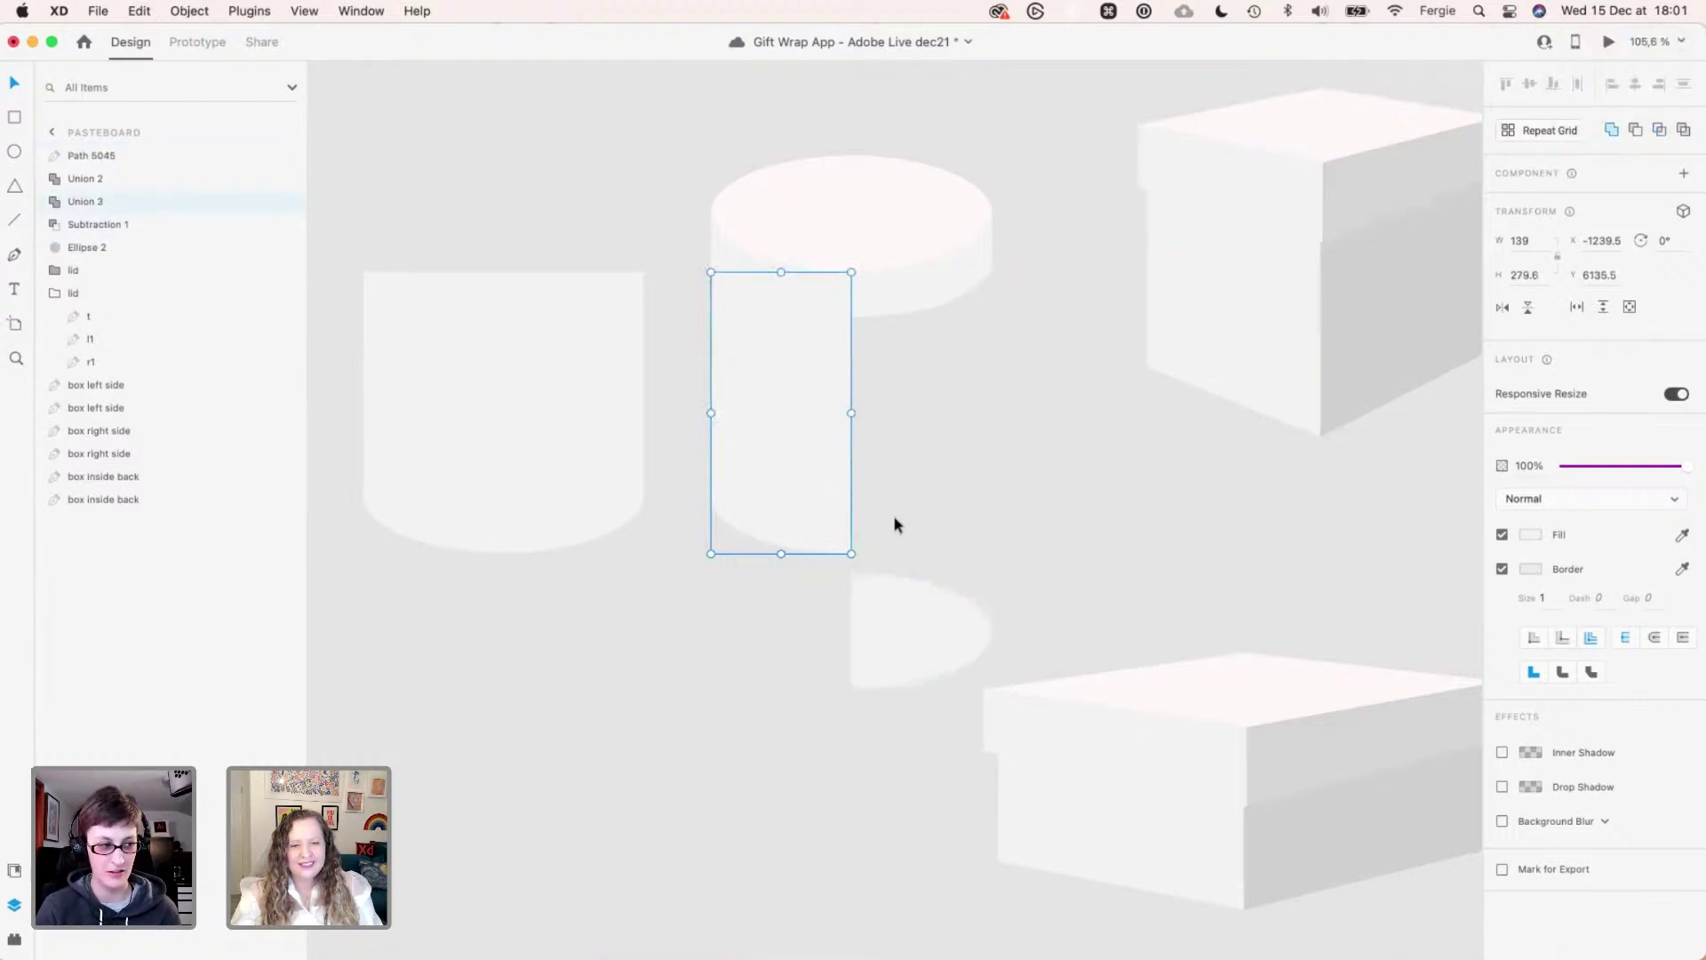
- Draw a rectangle about 139 × 144 for the cylinder's right side and move the half ellipse up to its base
key(r)
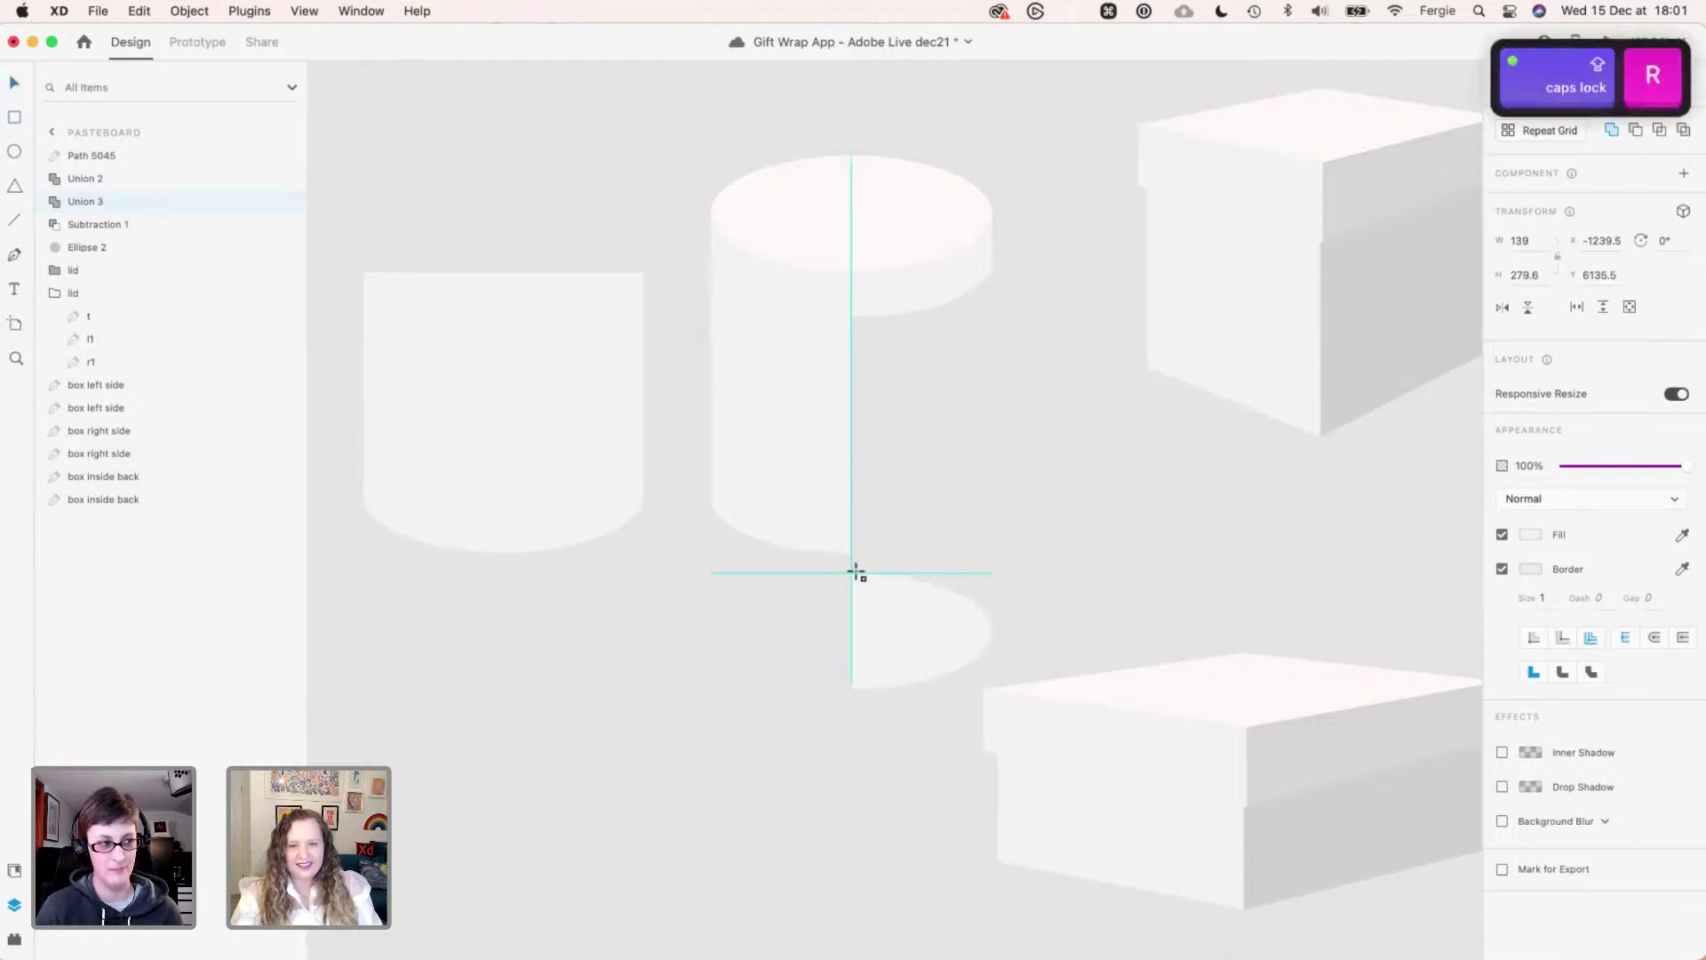
drag(856, 572, 990, 427)
key(v)
shift+click(926, 654)
drag(926, 654, 933, 518)
- Stretch the right-side rectangle down to the middle of the base and up under the lid, and unite it with the half ellipse
click(907, 377)
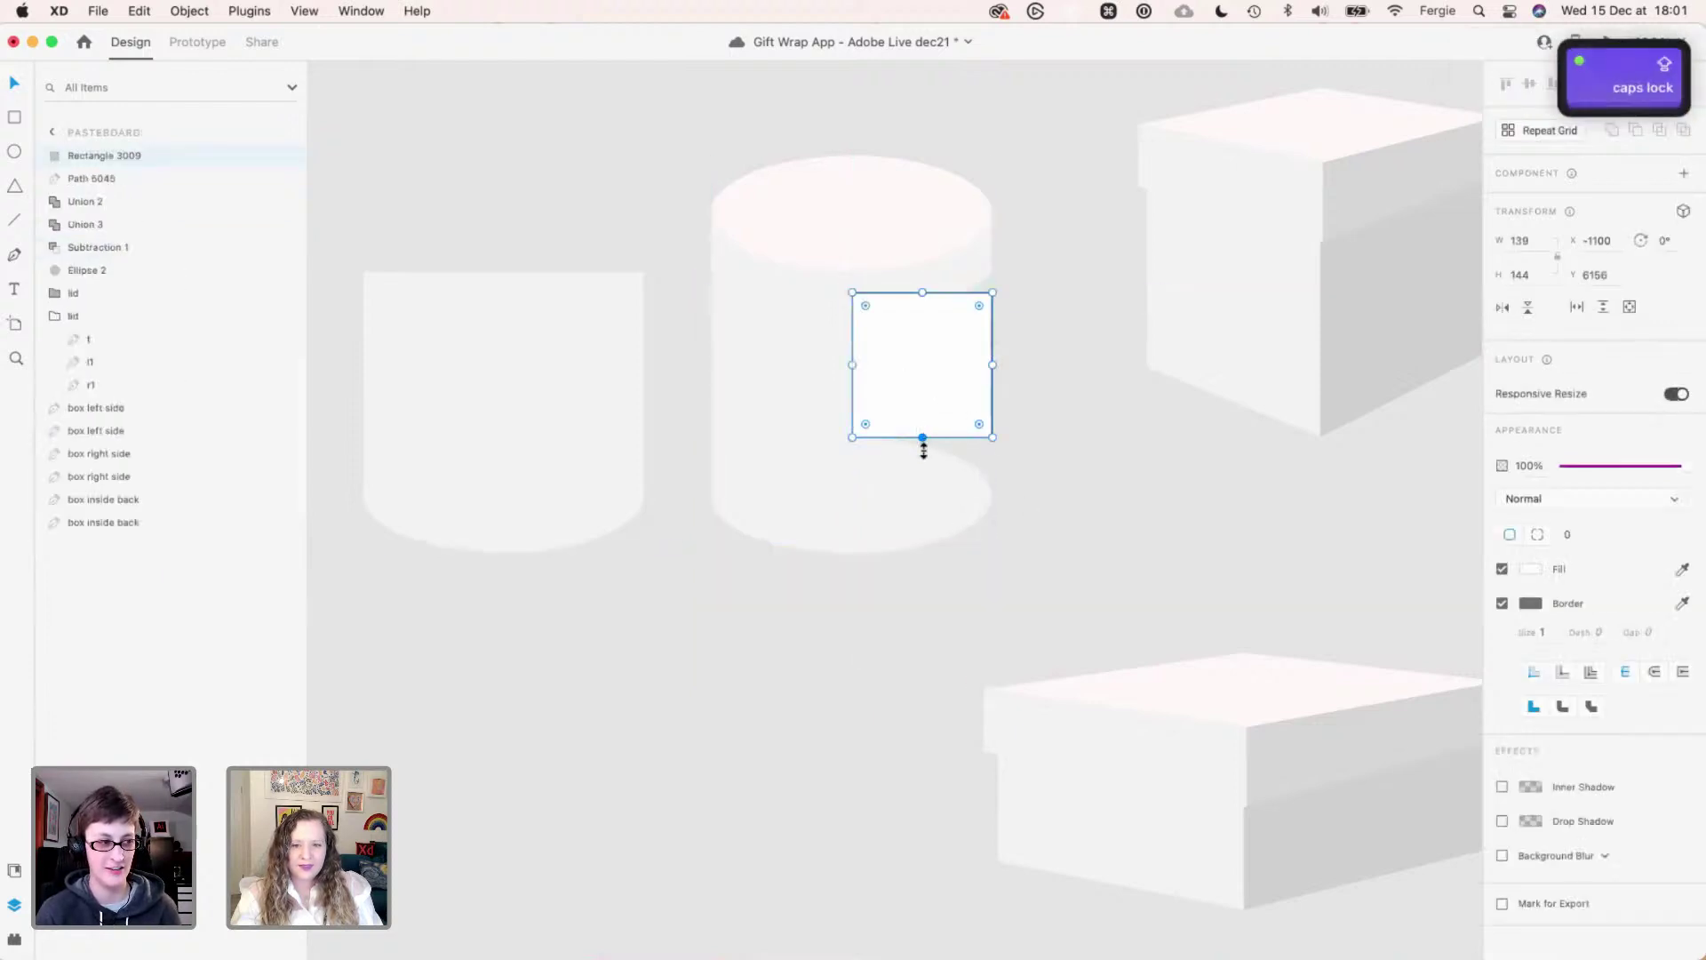
drag(923, 450, 927, 498)
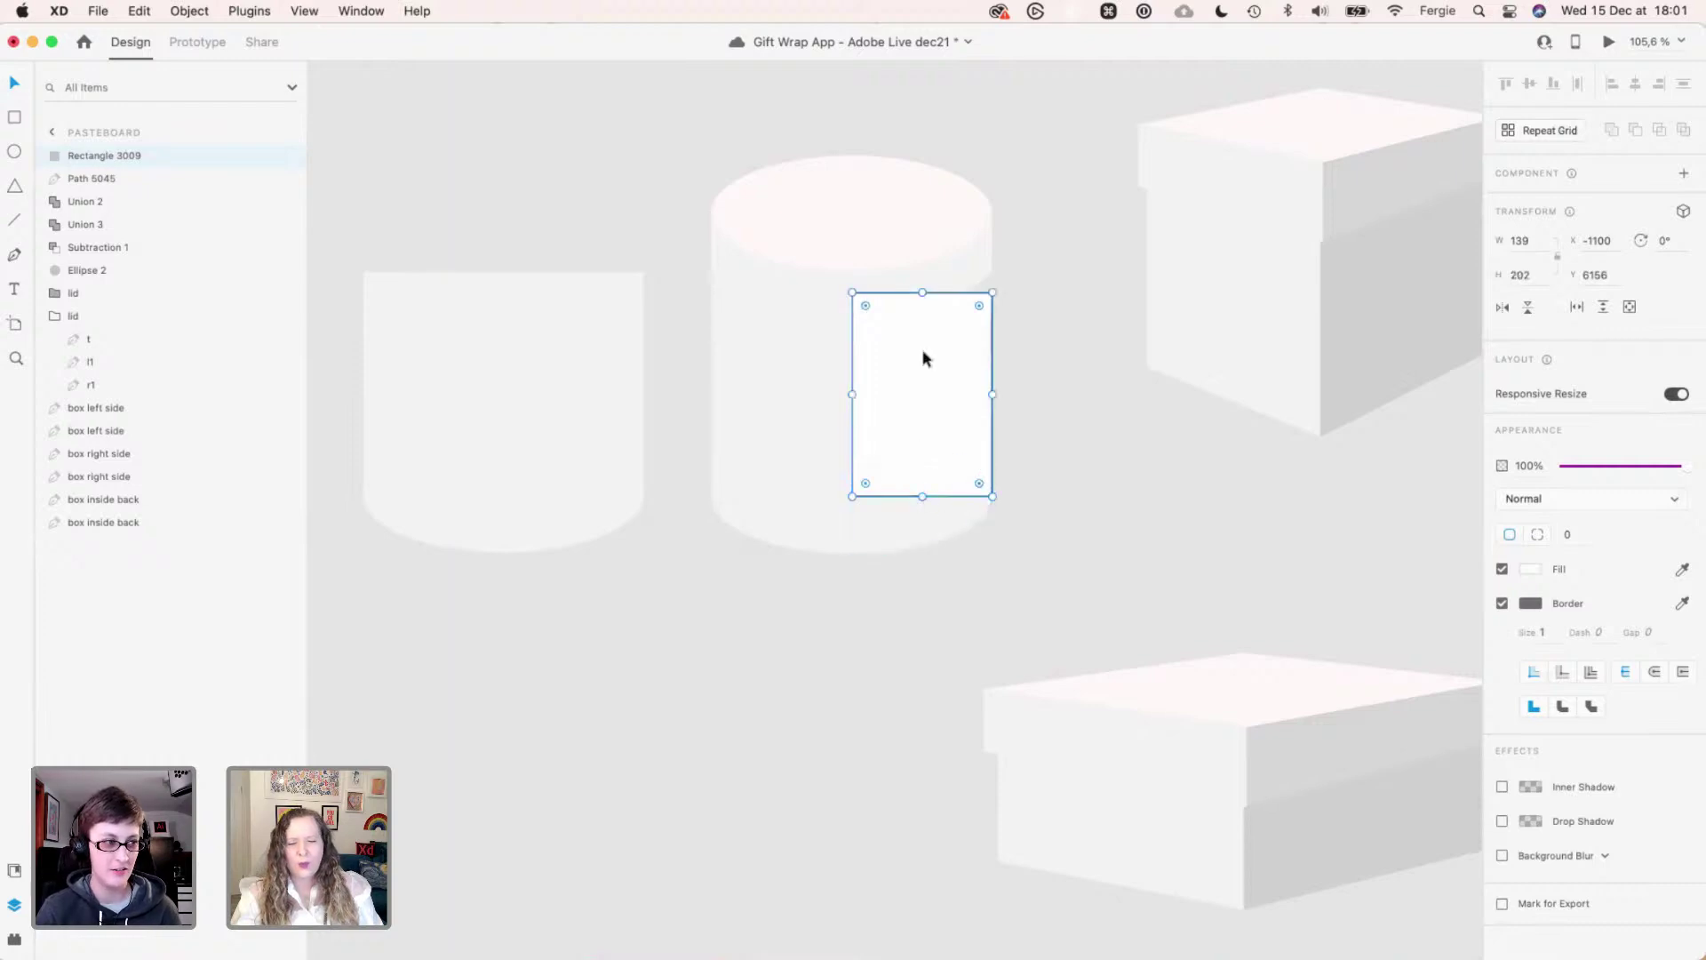
drag(922, 284, 923, 272)
shift+click(914, 540)
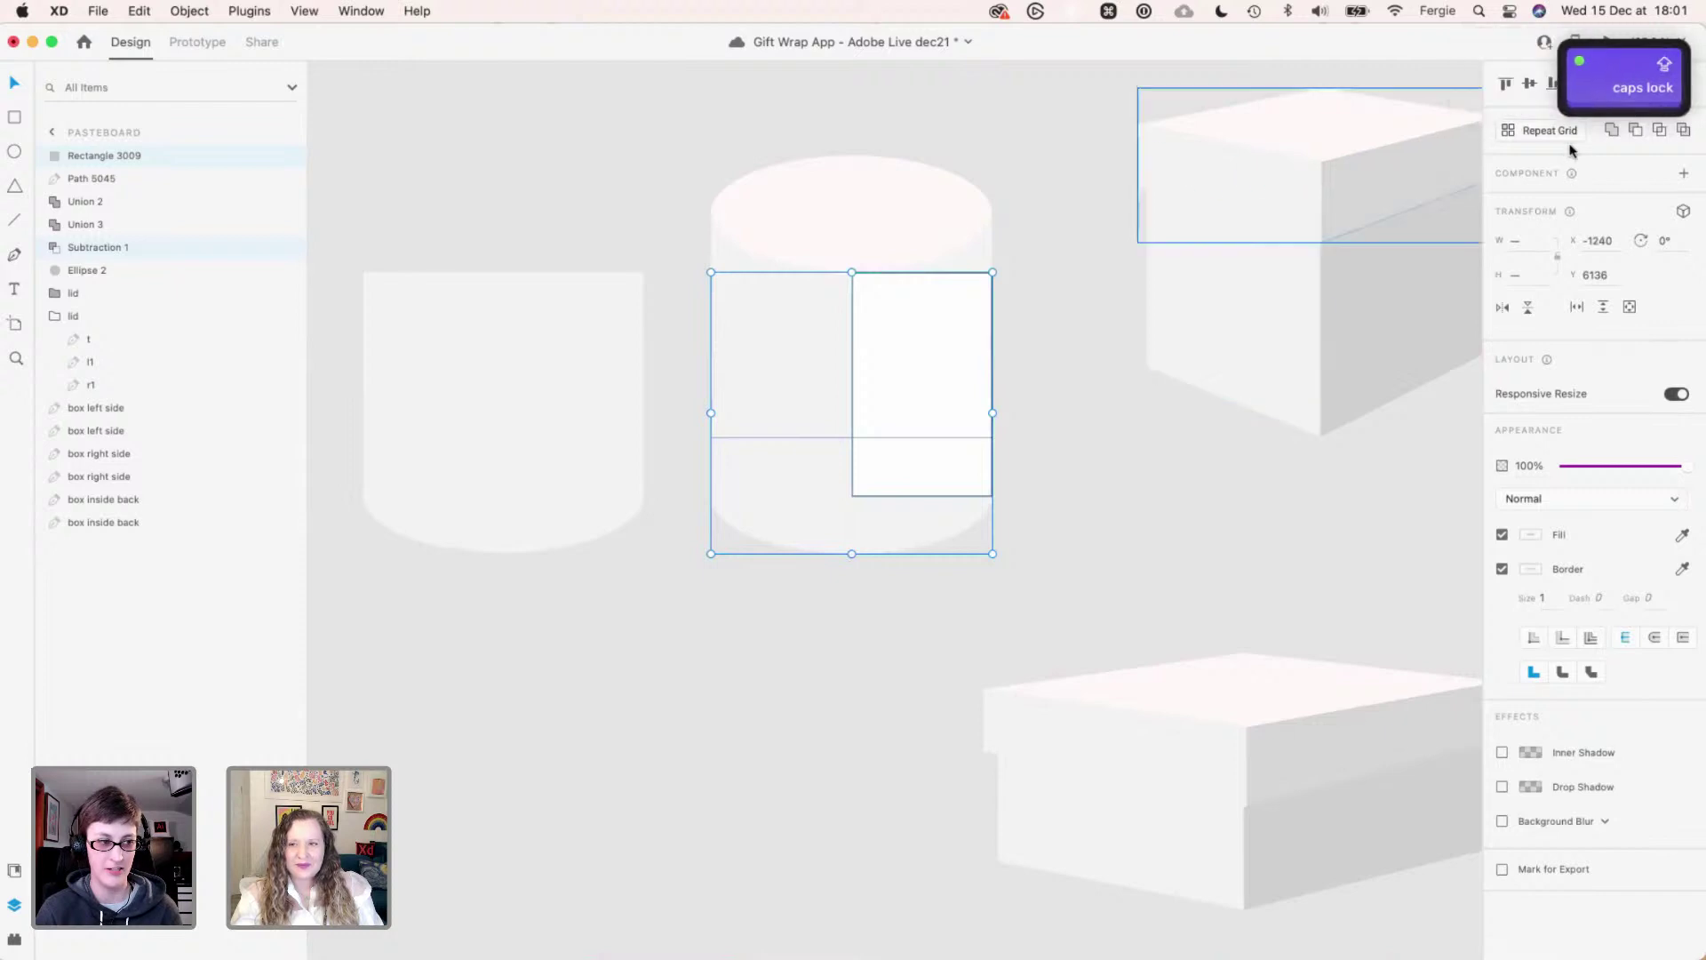
click(1605, 131)
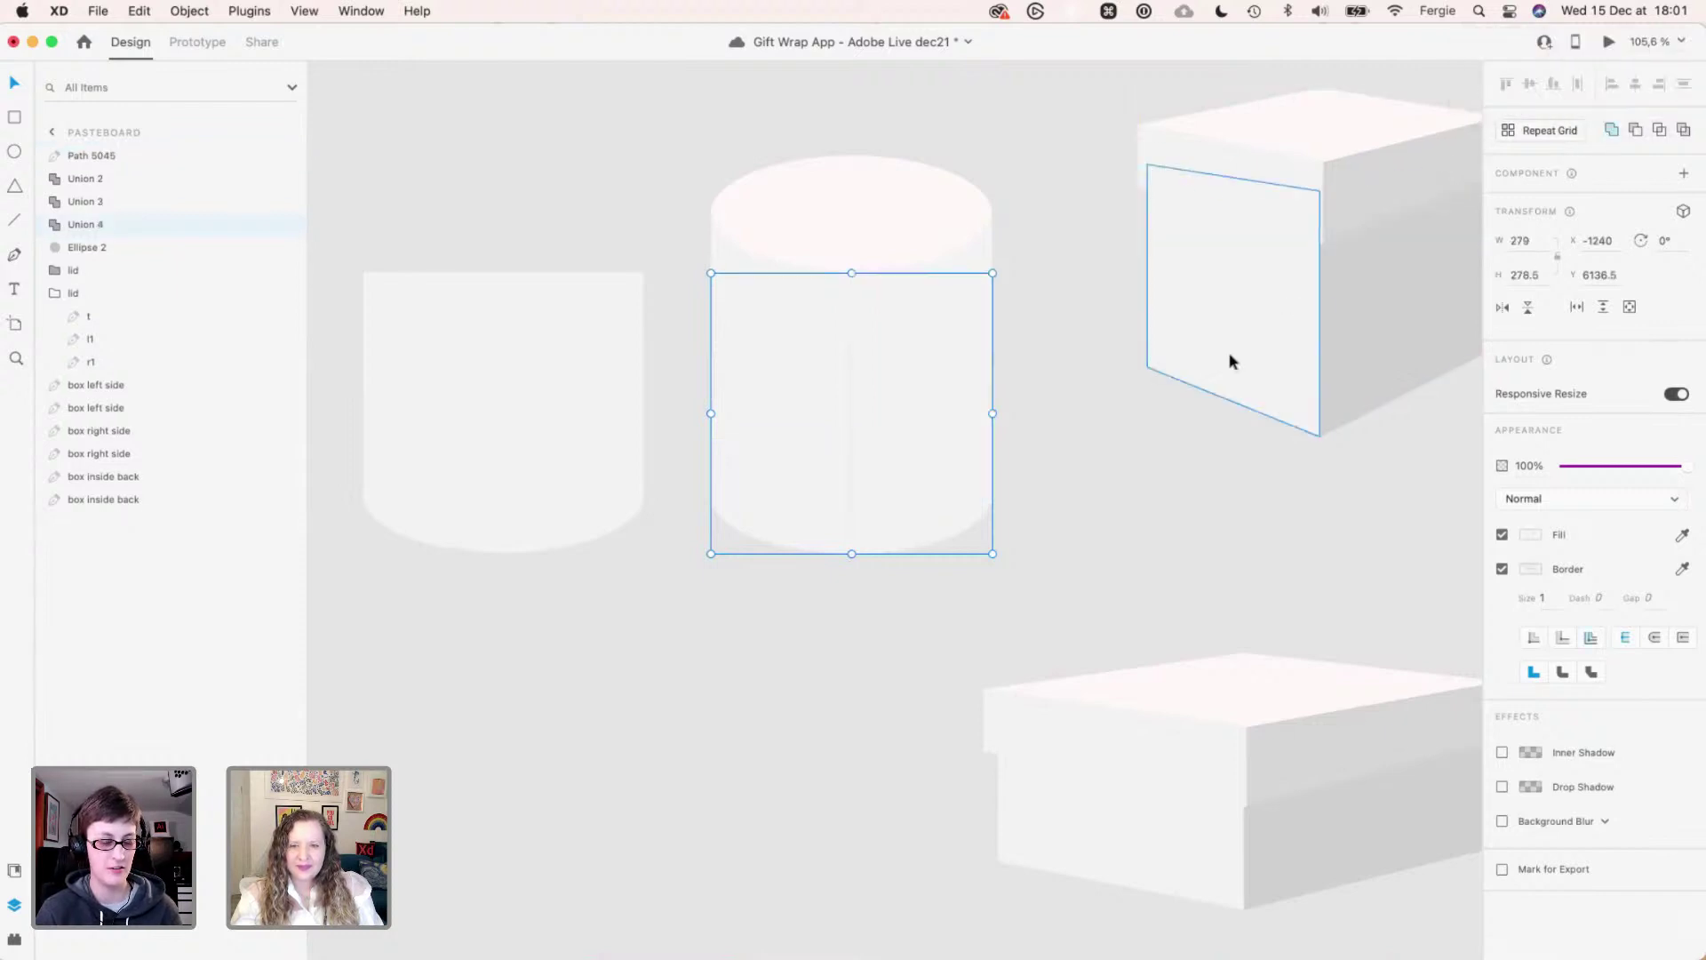
- Copy the appearance of the tall box's dark right side onto the cylinder's right half
click(1361, 314)
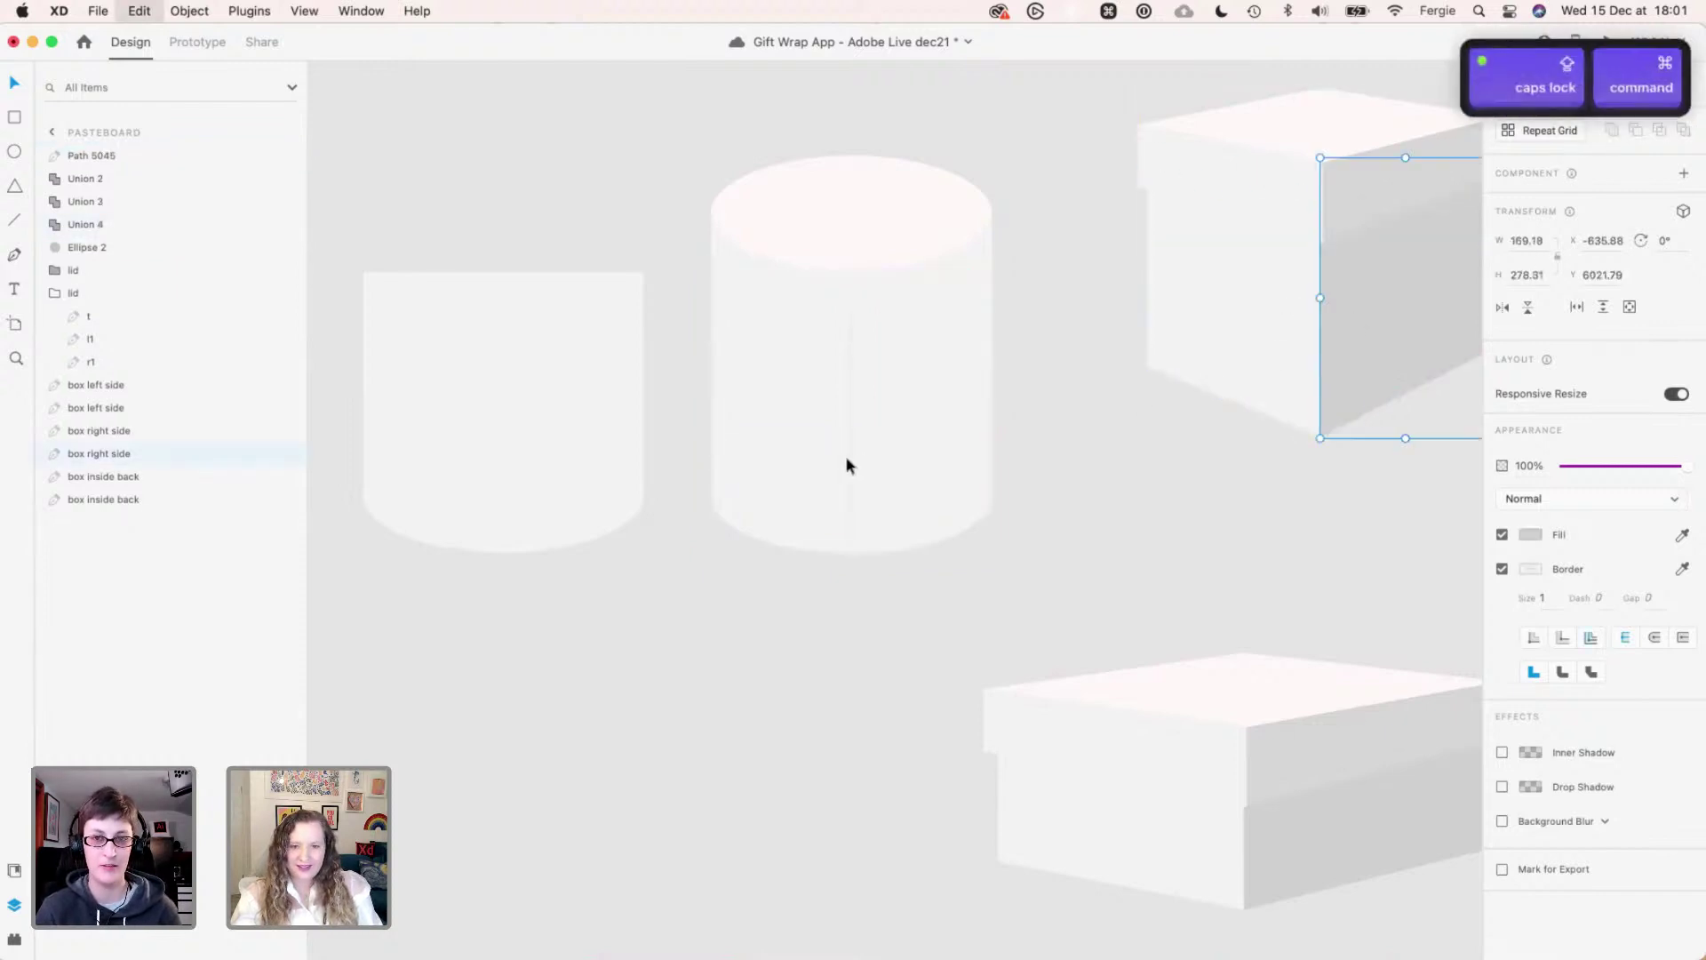
key(super+c)
click(934, 413)
key(super+alt+v)
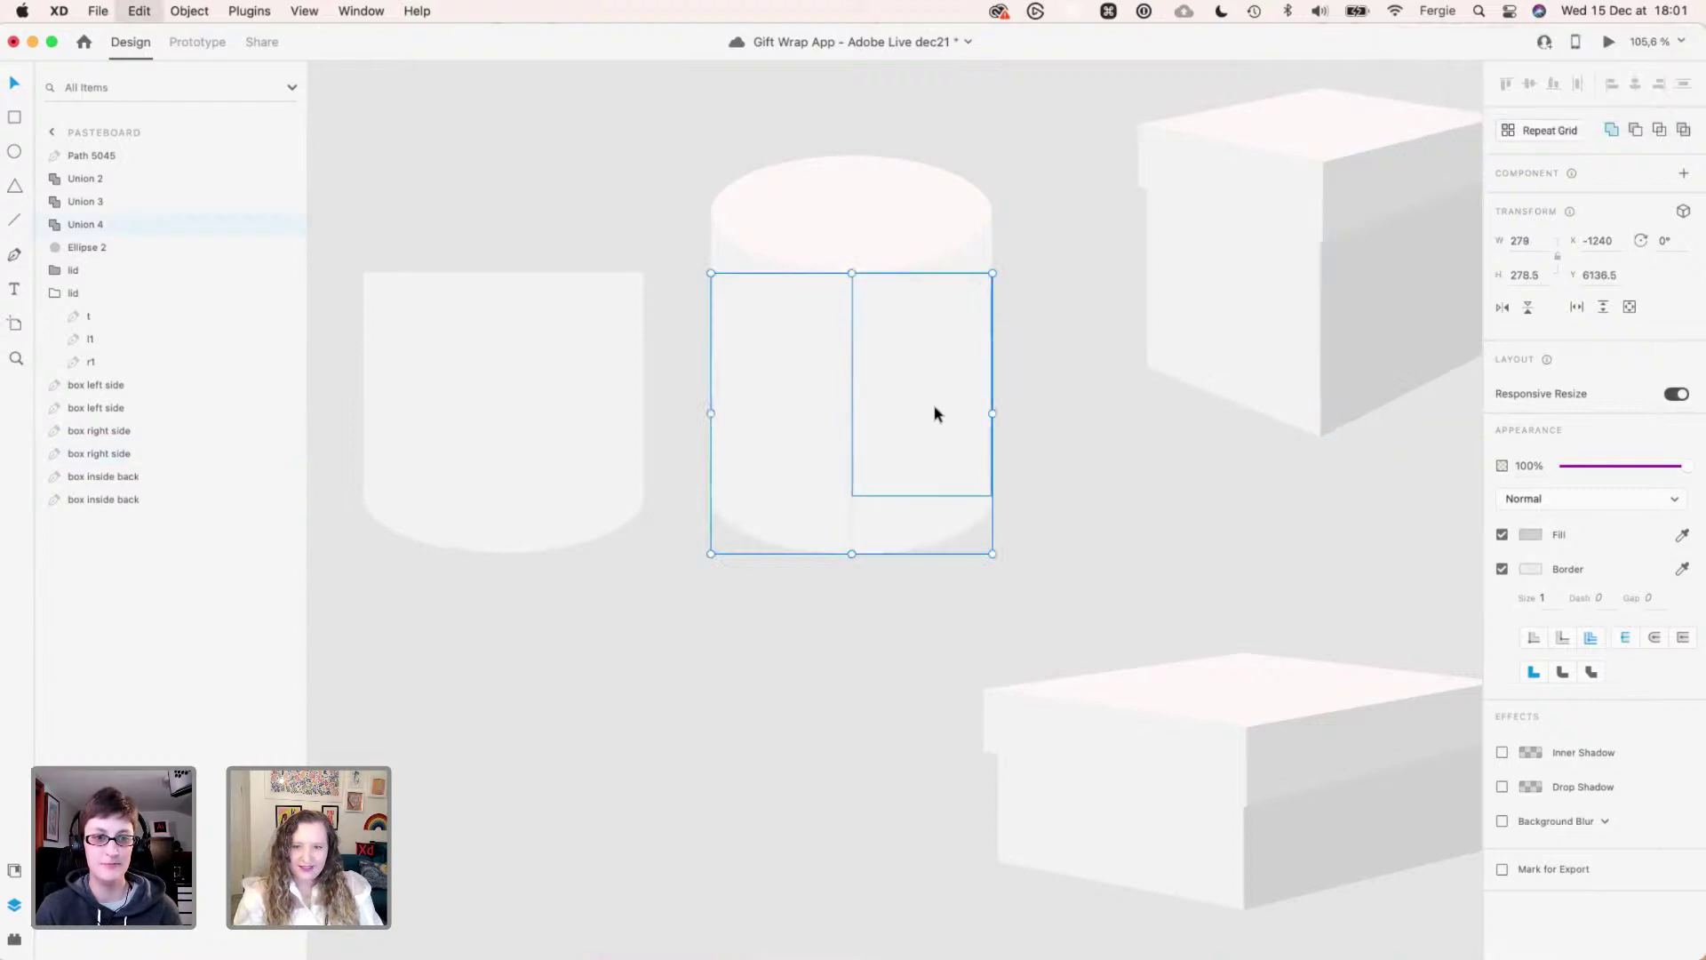
click(1068, 321)
- Delete the spare round-bottomed body shape beside the cylinder
scroll(1068, 323, down, 3)
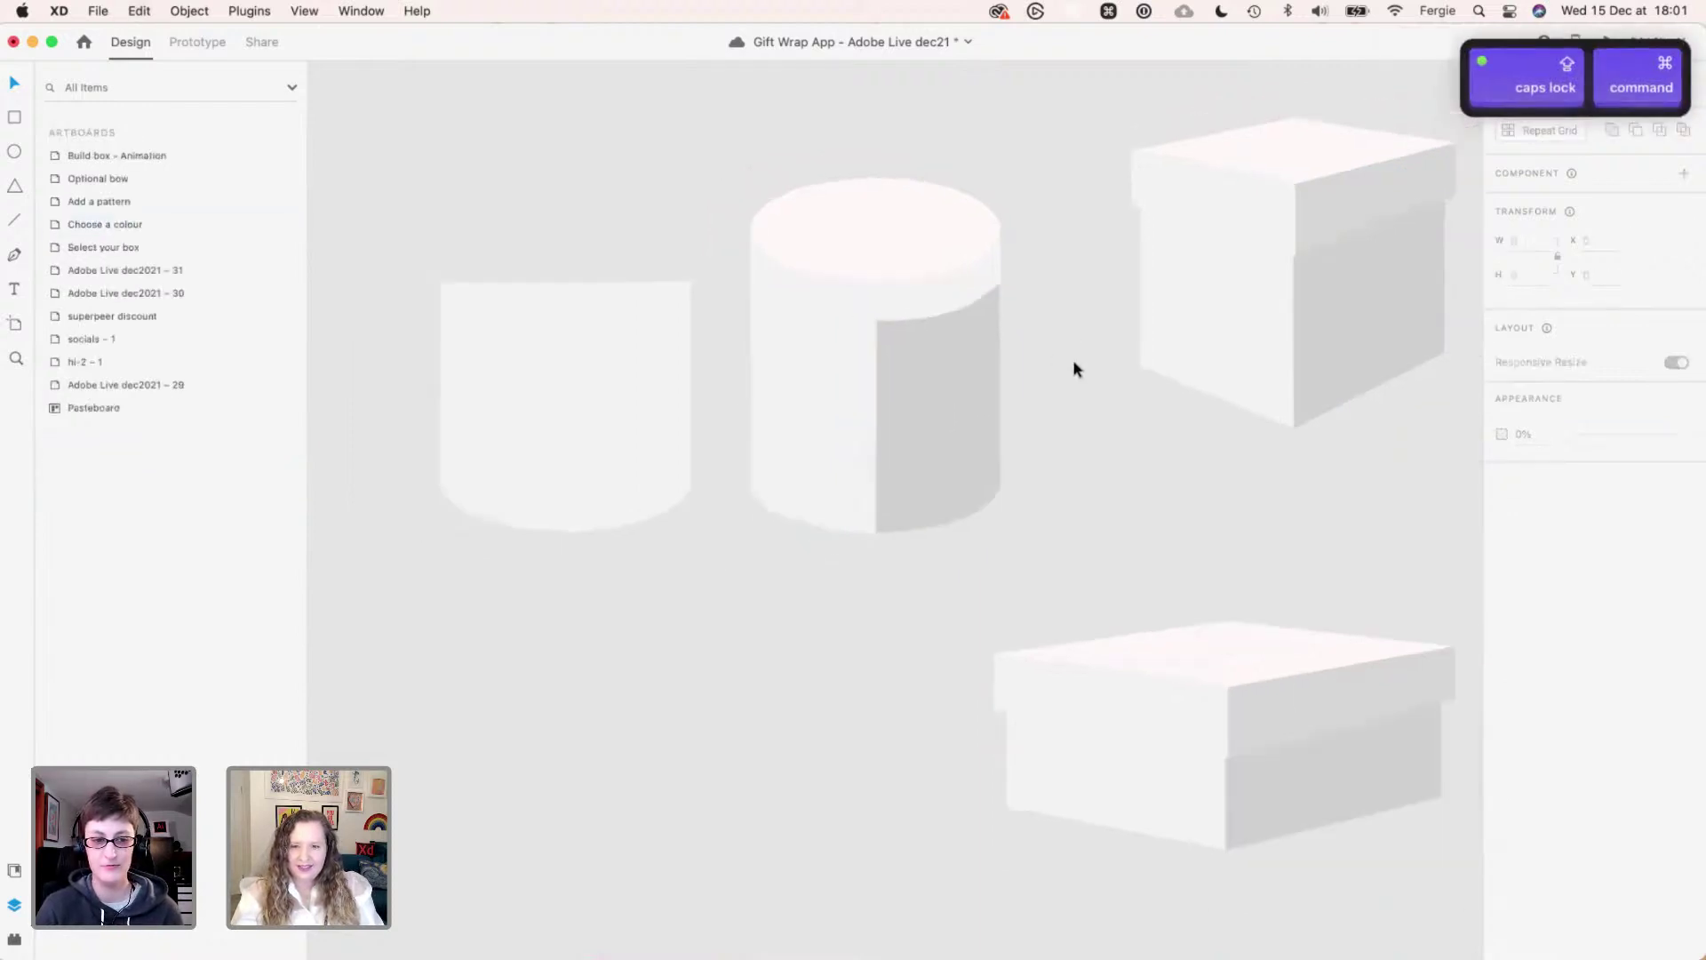
scroll(1073, 369, down, 2)
click(720, 453)
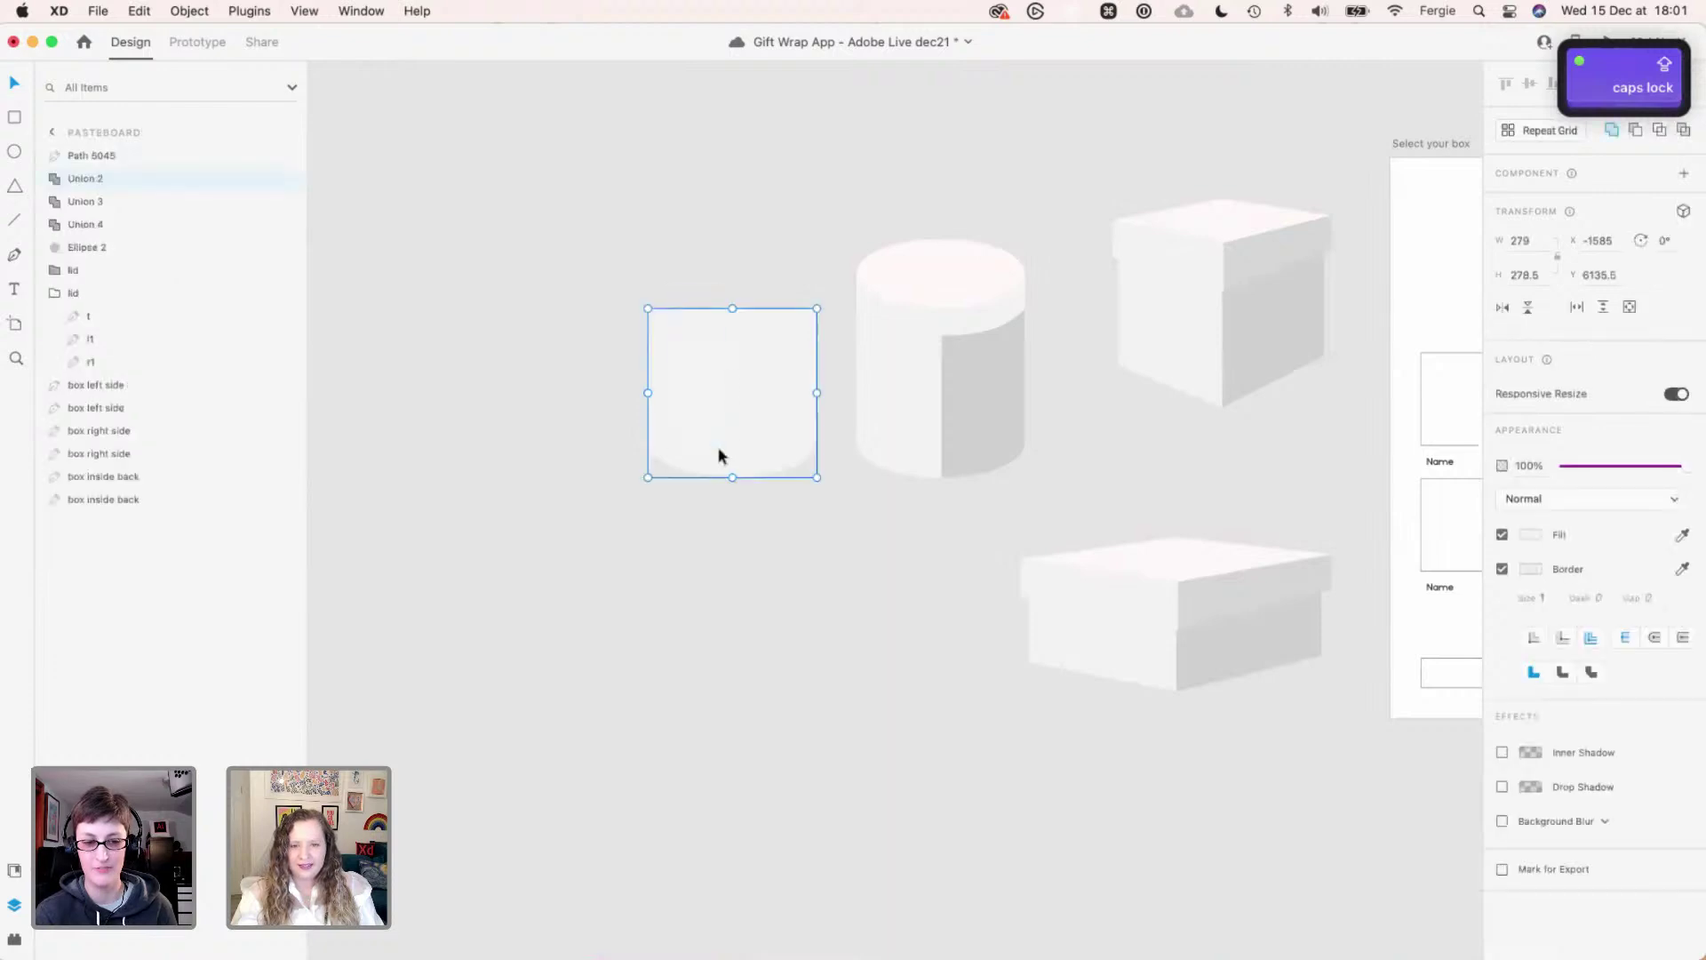
key(Delete)
- Examine the "Select your box" artboard and its repeat grid alongside the three box illustrations
key(space)
drag(720, 453, 449, 613)
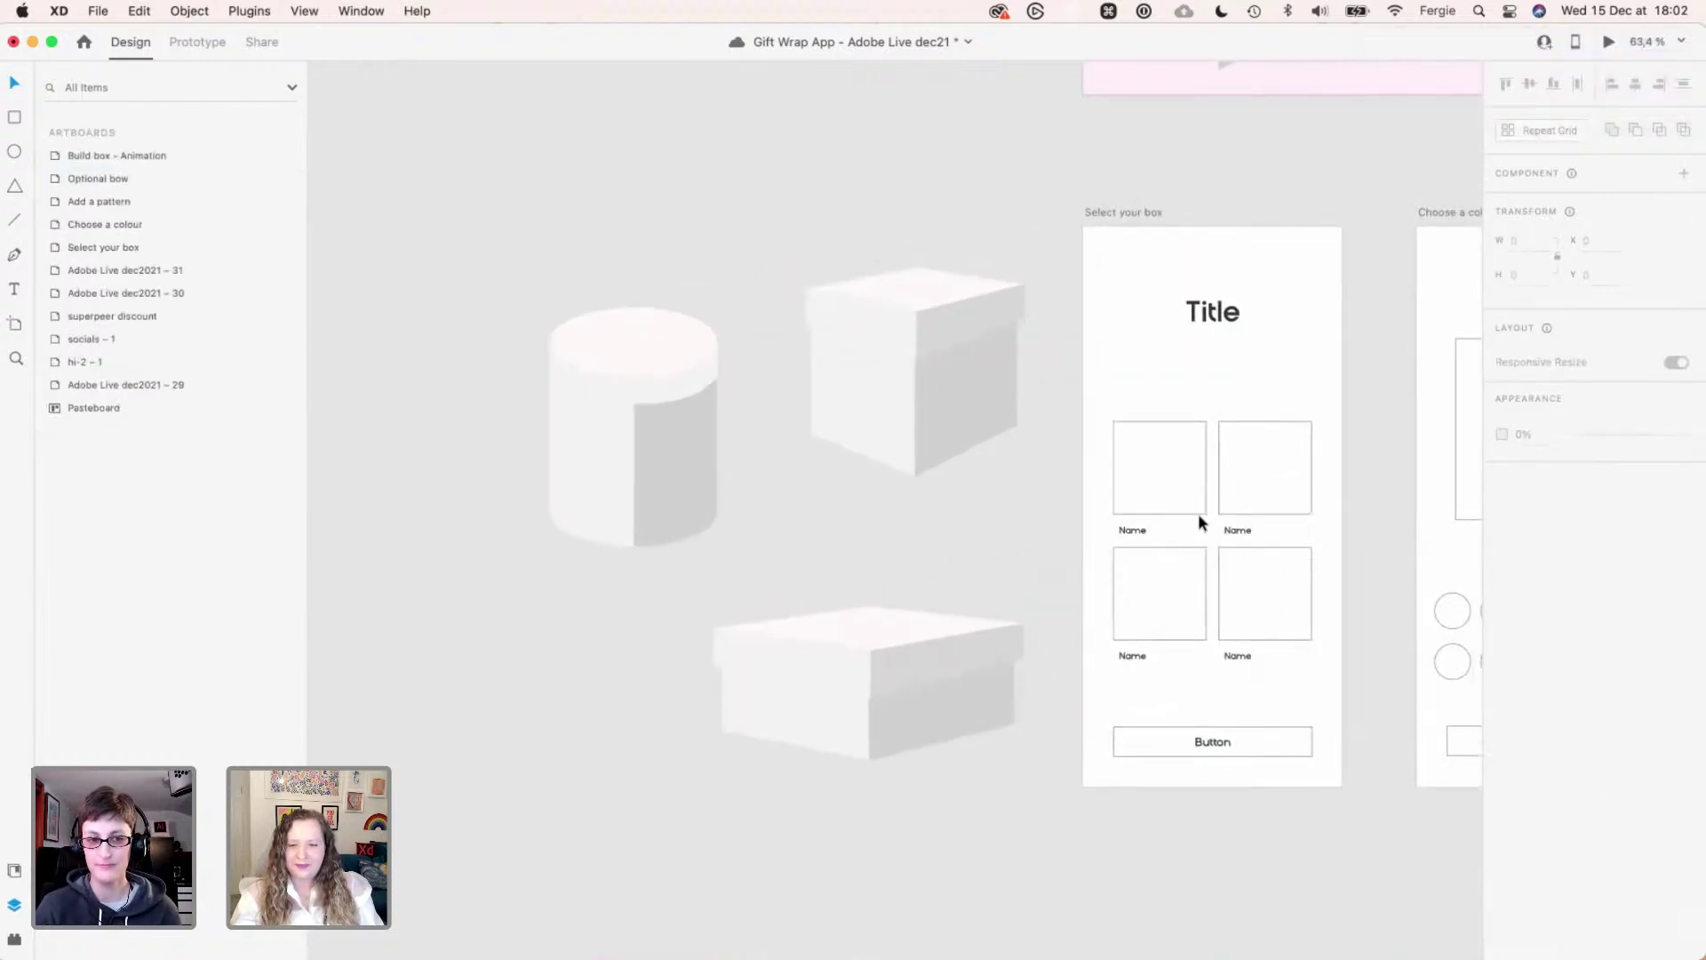
key(space)
scroll(1213, 605, up, 5)
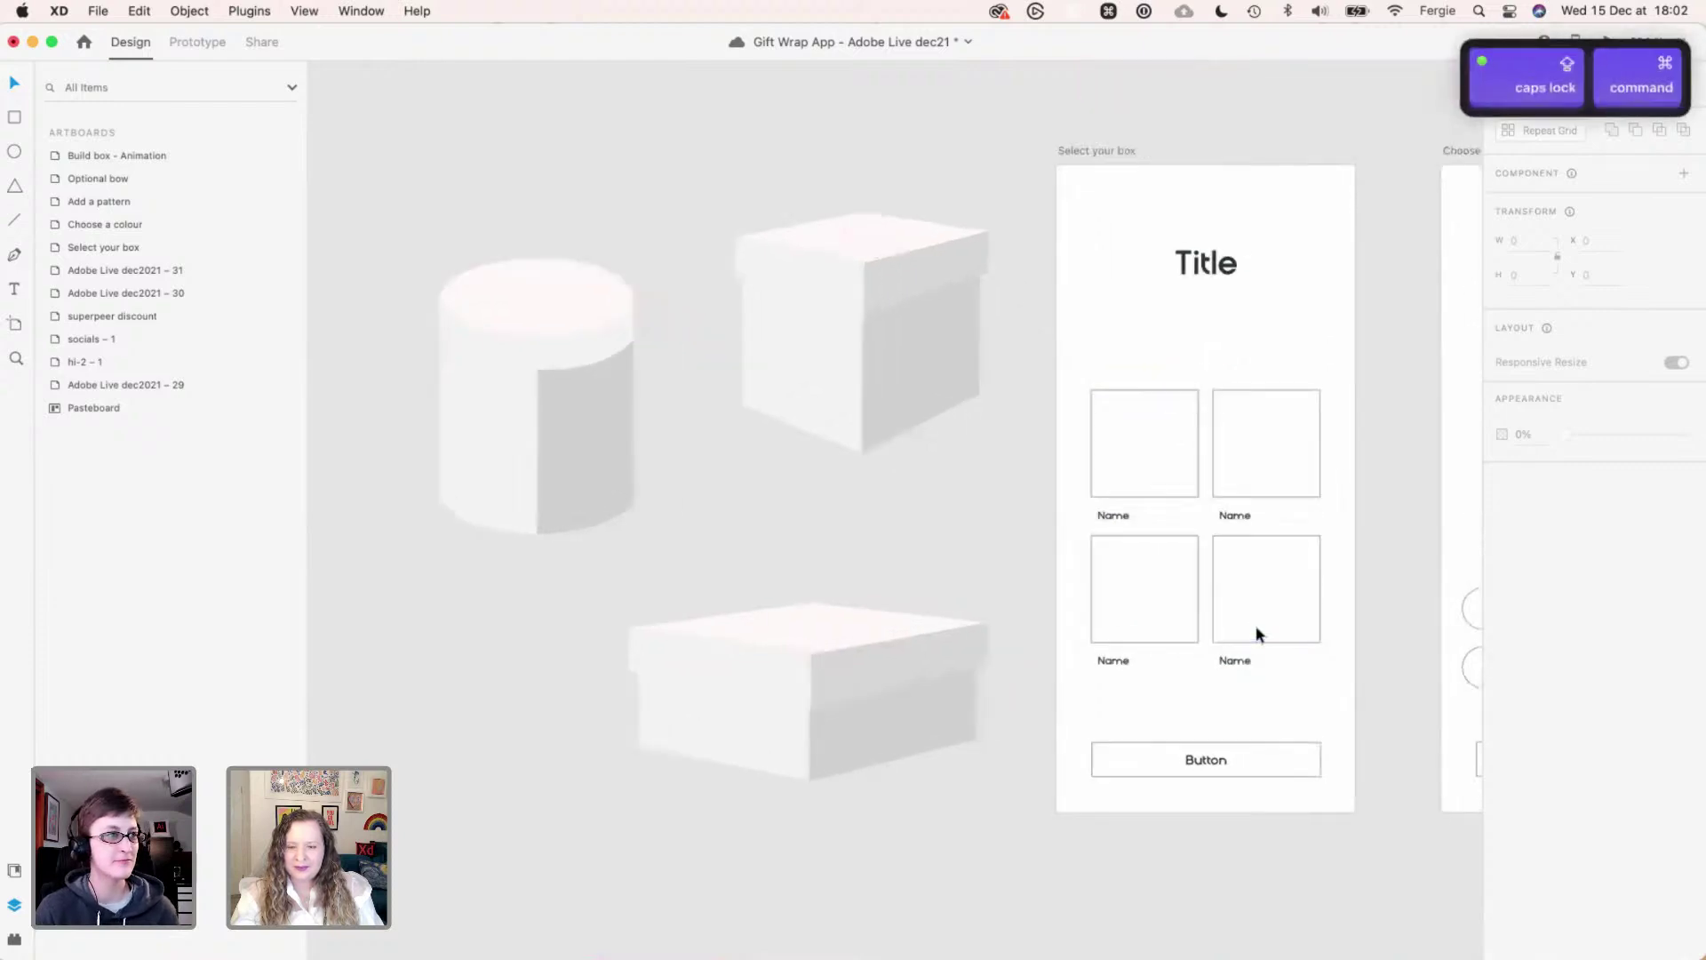
key(space)
scroll(1259, 630, down, 2)
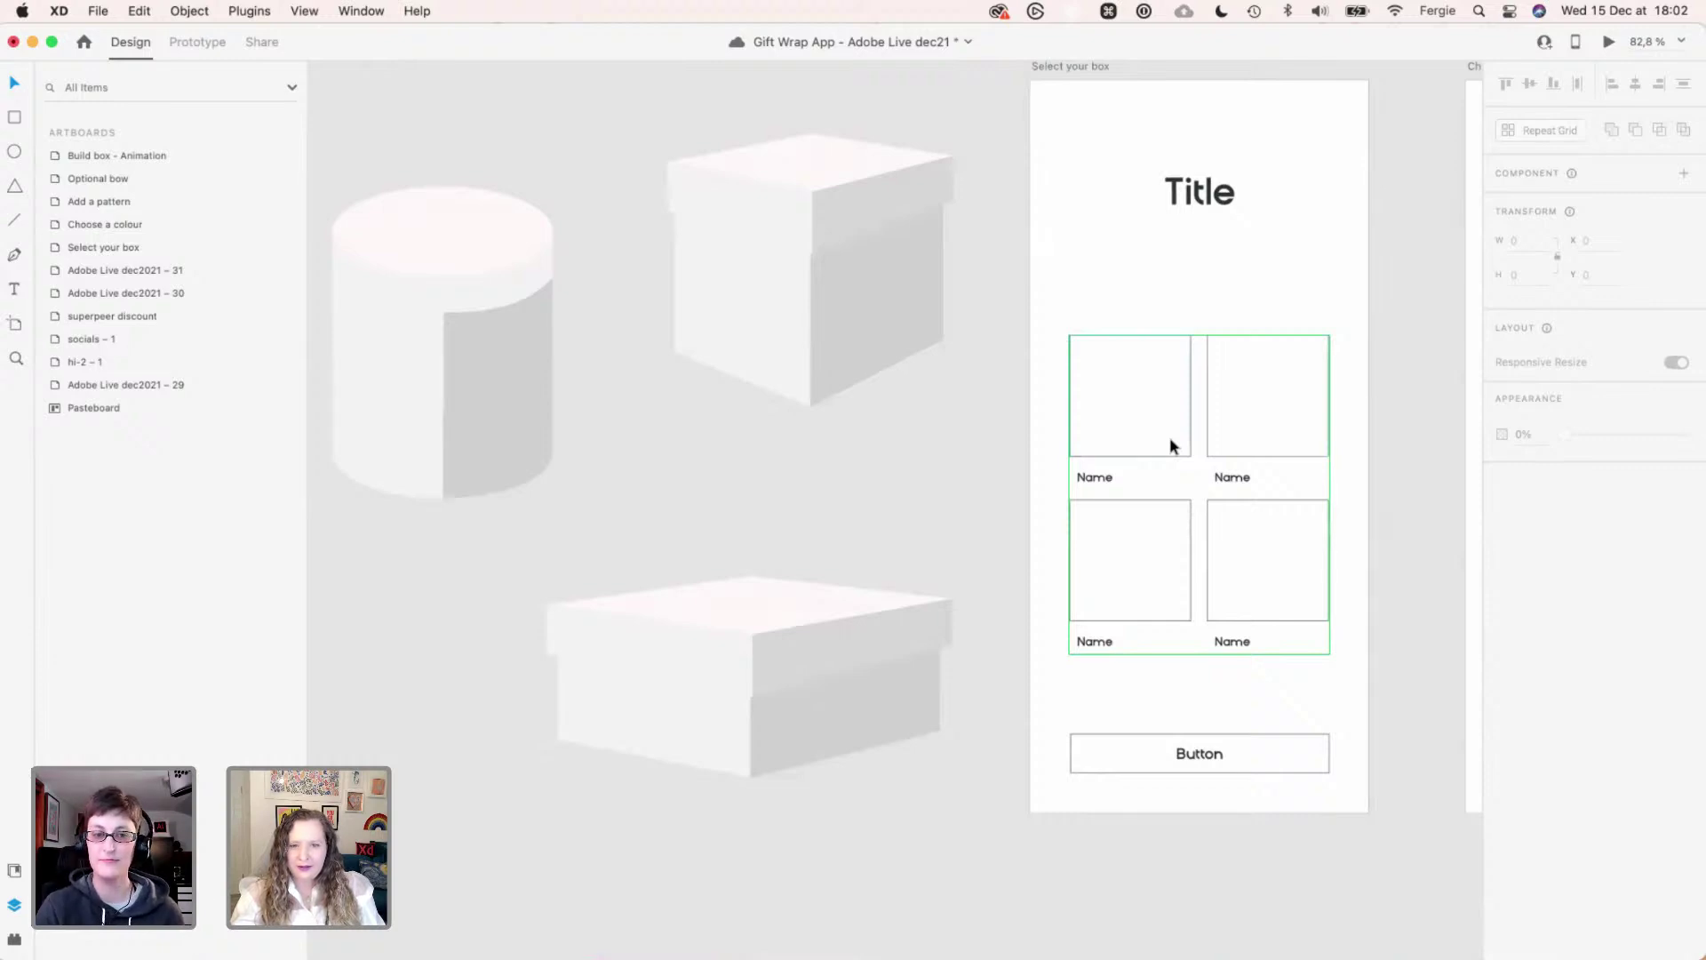
key(space)
drag(823, 518, 810, 553)
scroll(988, 482, down, 2)
key(space)
click(1268, 484)
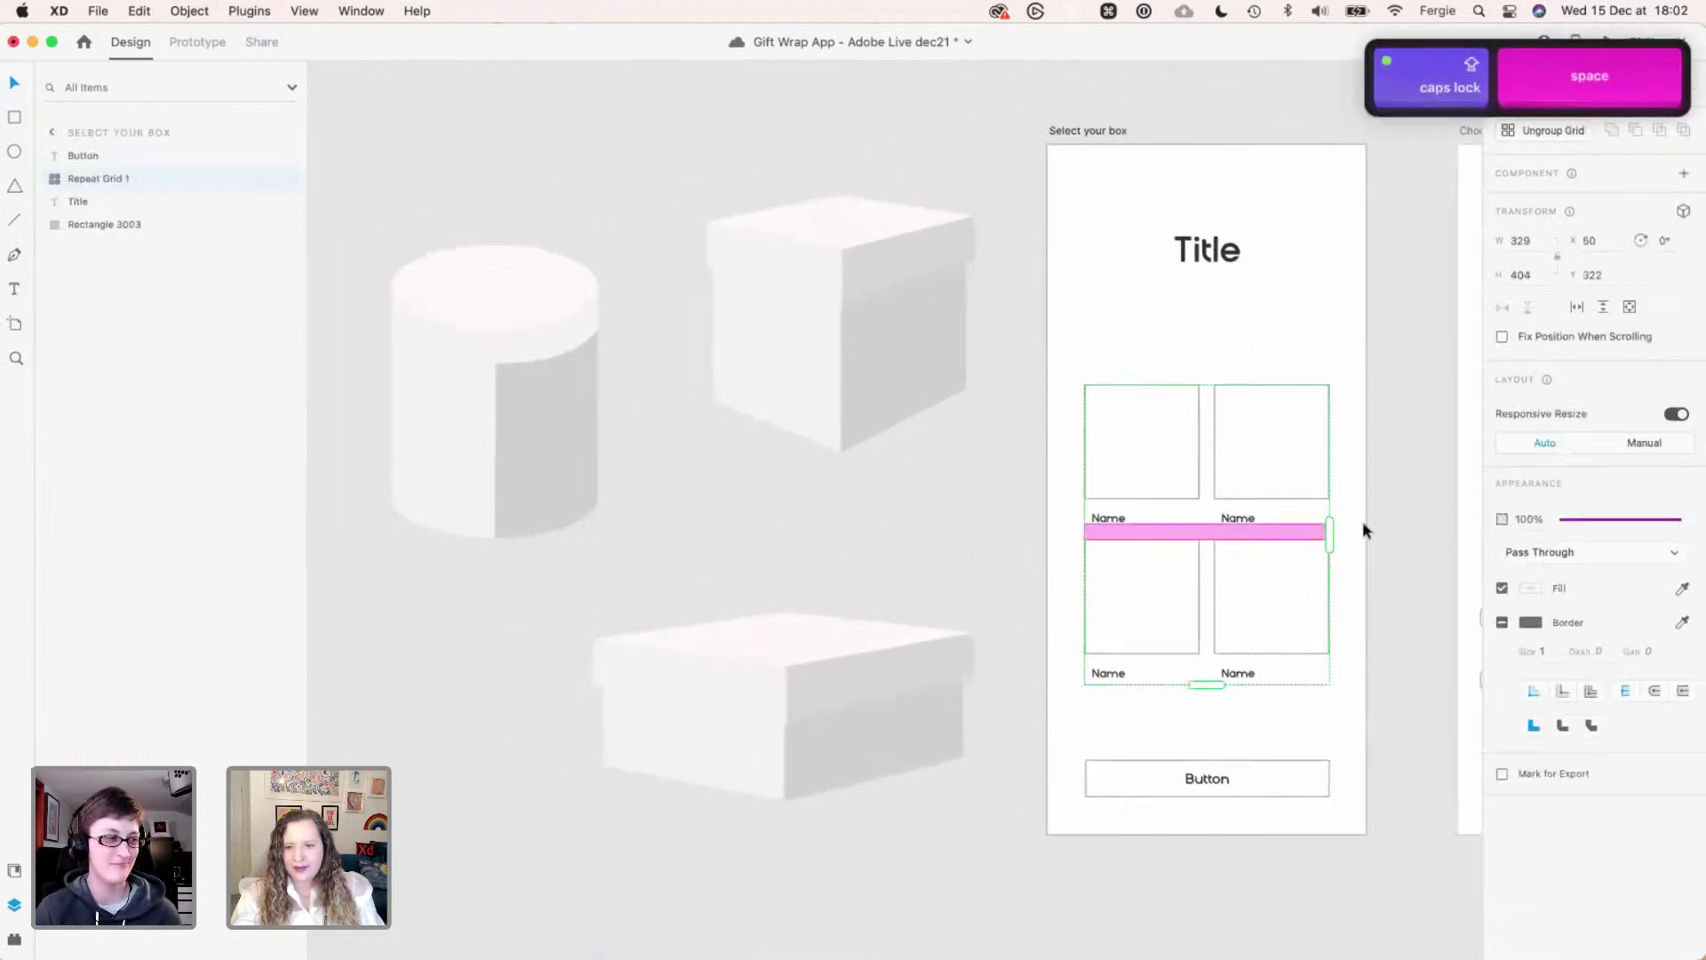
click(1368, 526)
key(space)
drag(1386, 510, 1271, 514)
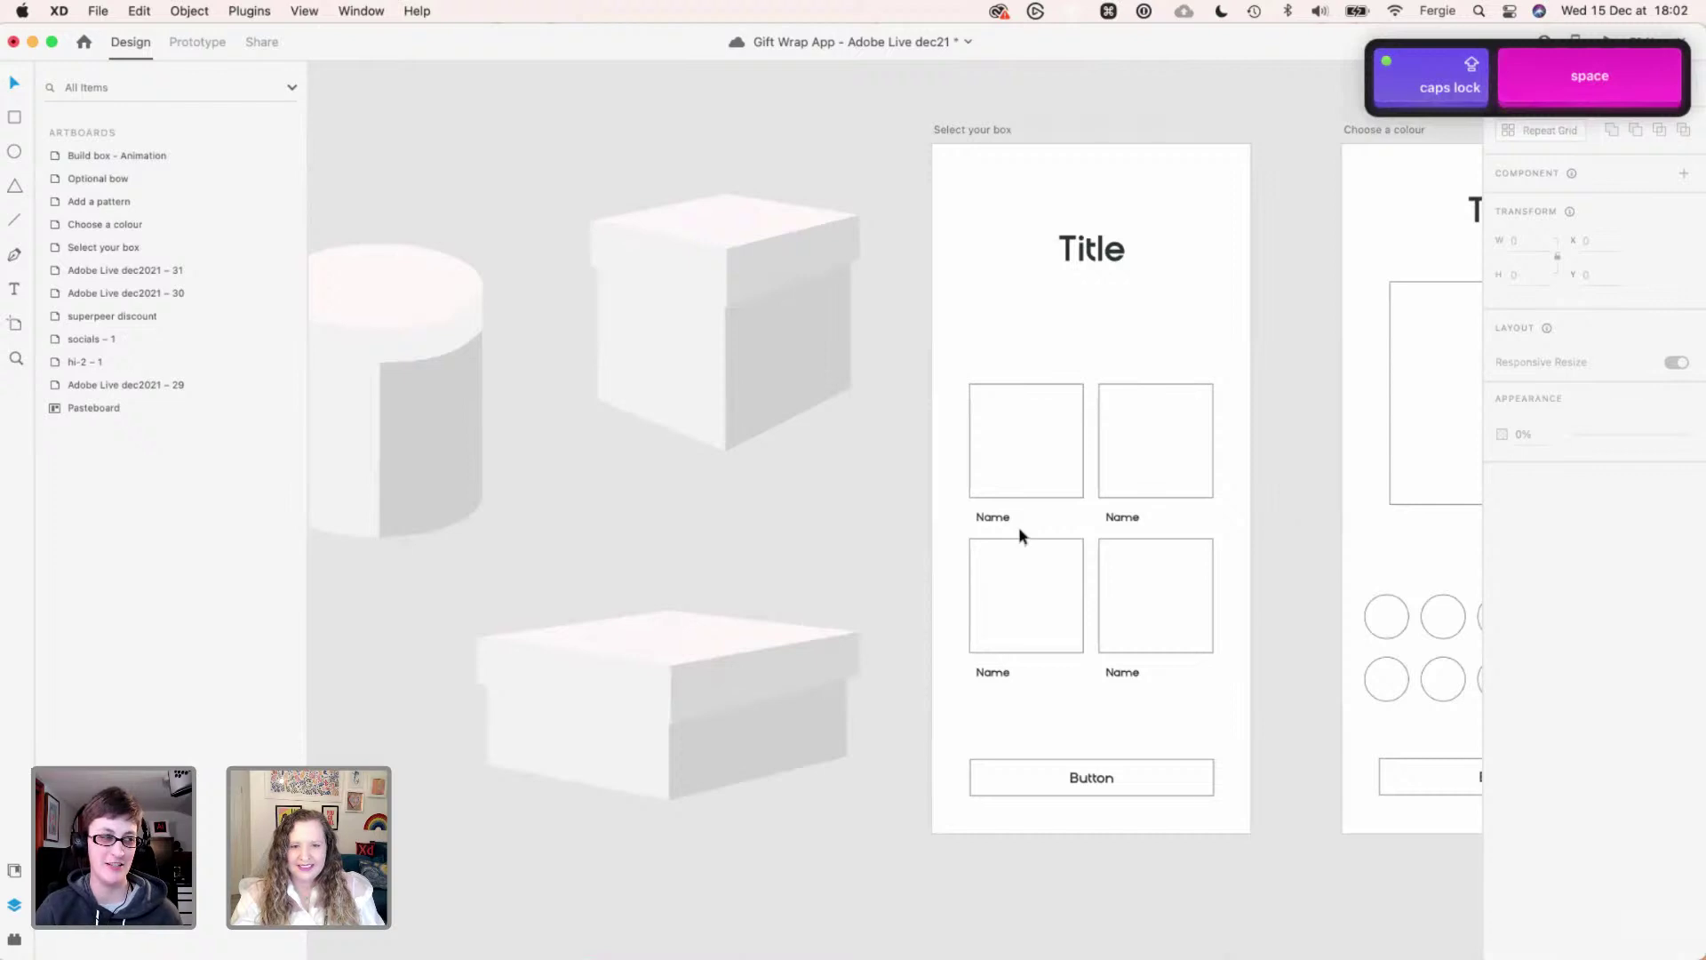
drag(887, 530, 945, 537)
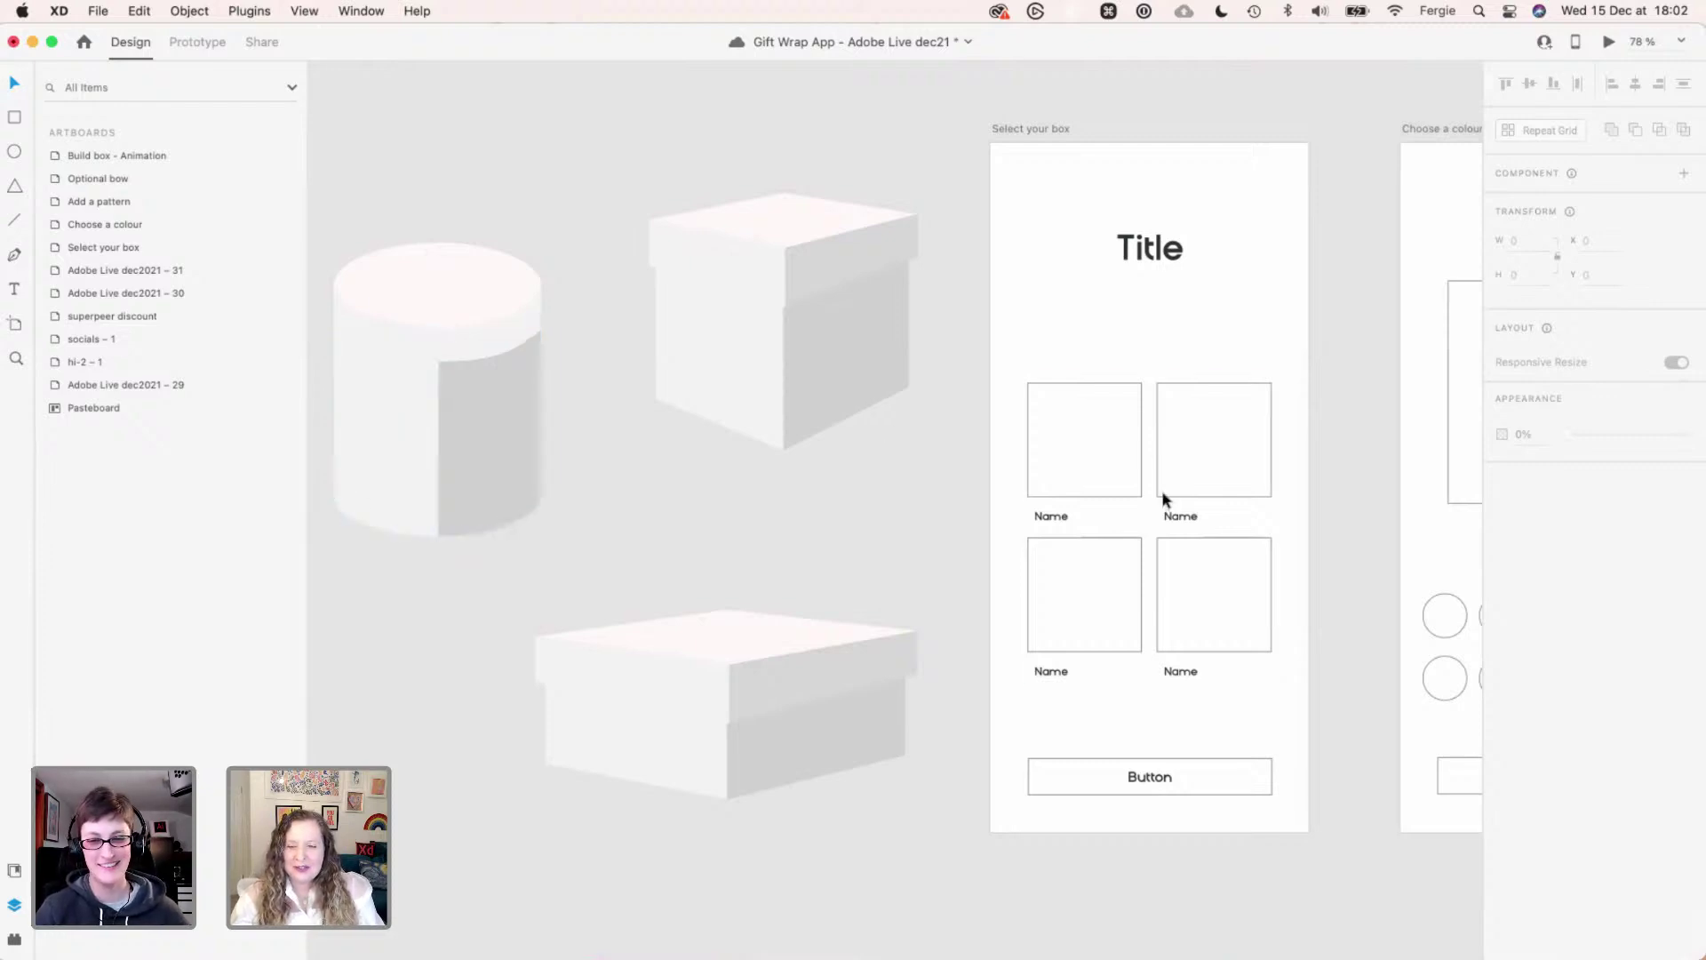
scroll(1073, 525, up, 2)
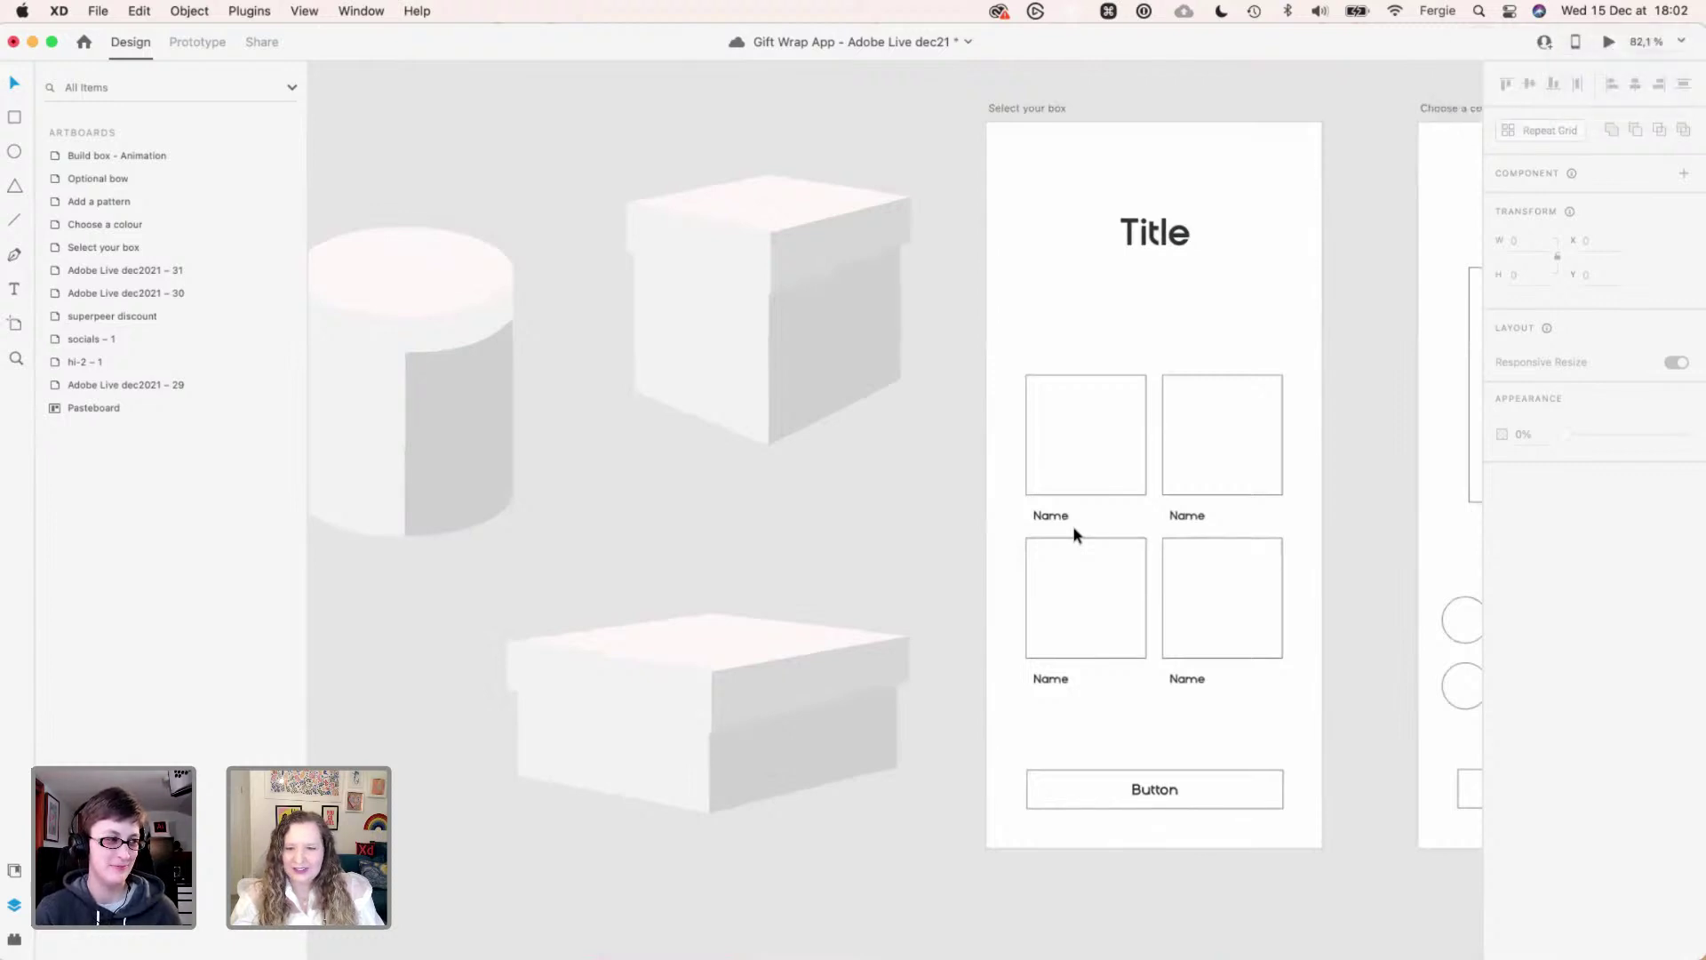
- Reshape the repeat grid on the "Select your box" artboard into a single row of three cells, about 517 × 193
click(1076, 526)
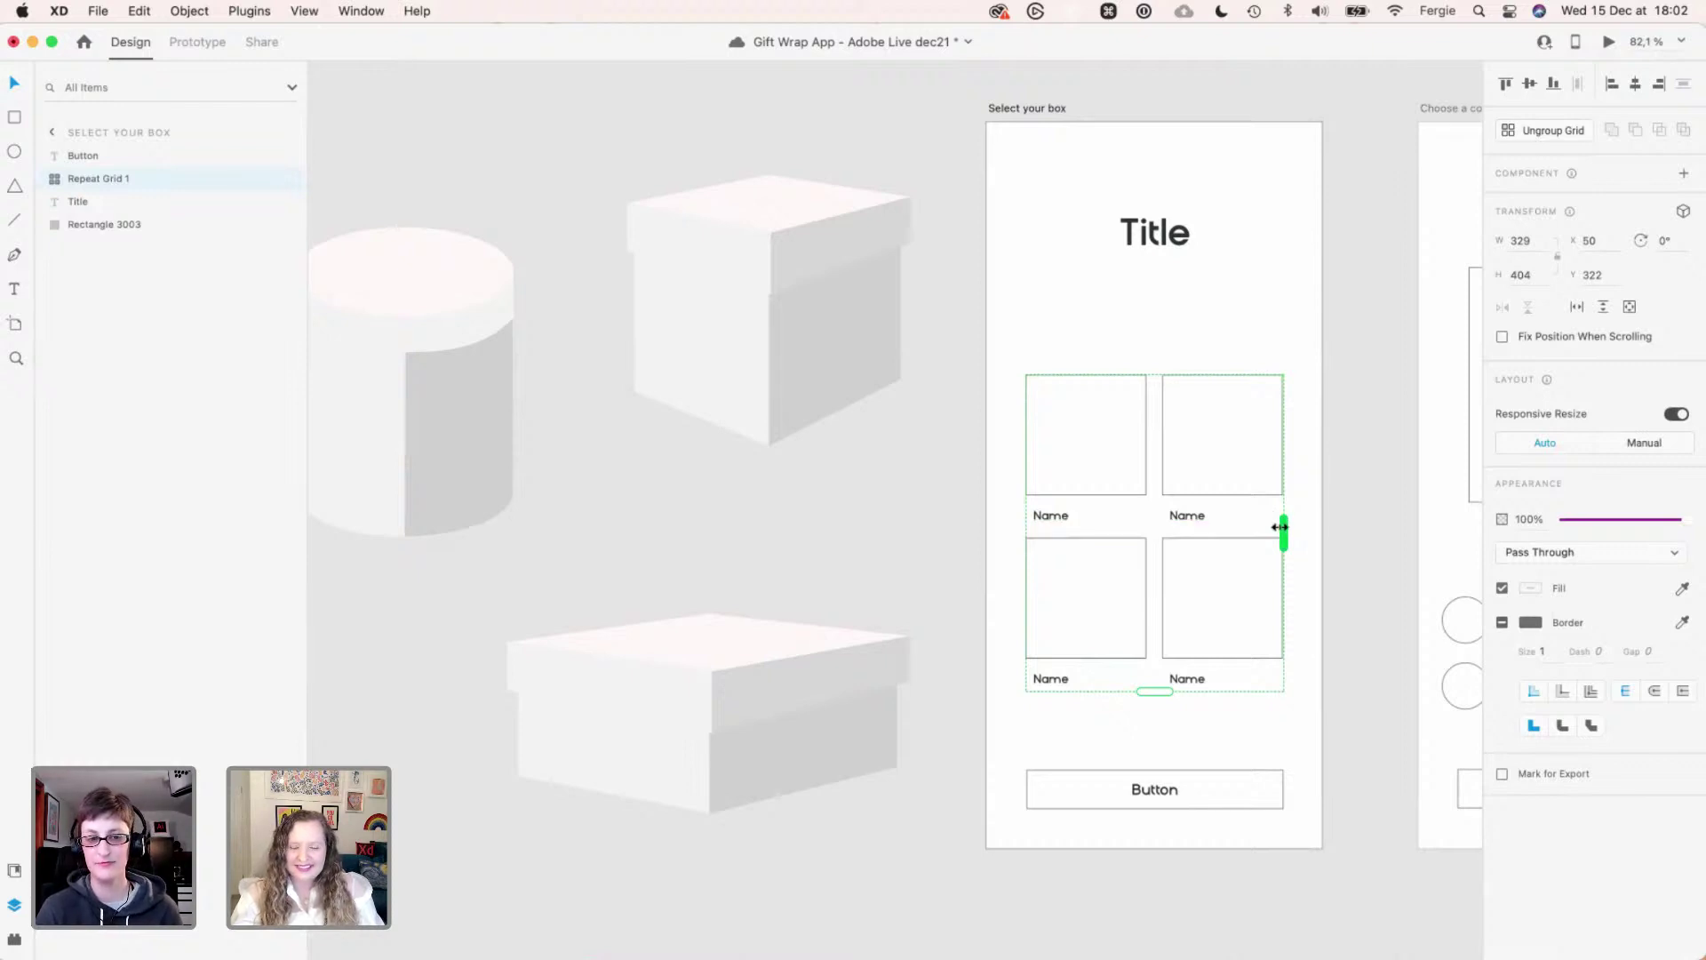
mouse_move(1279, 527)
mouse_down()
mouse_move(1156, 523)
mouse_move(1295, 534)
mouse_up()
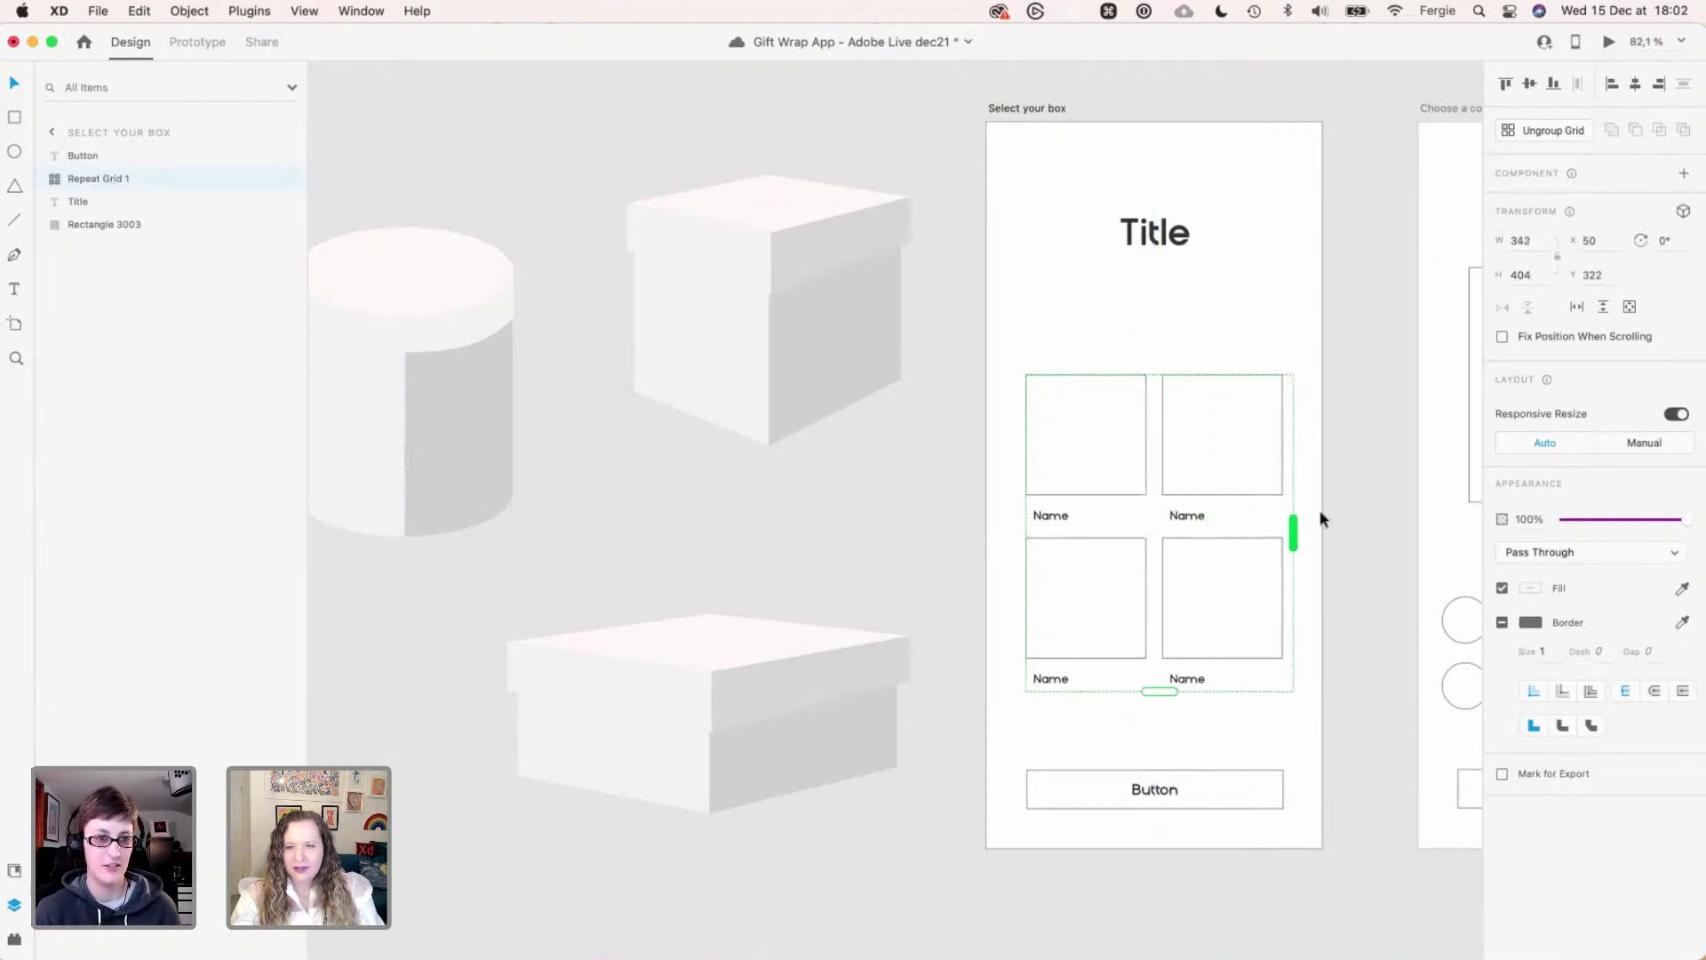
click(1322, 519)
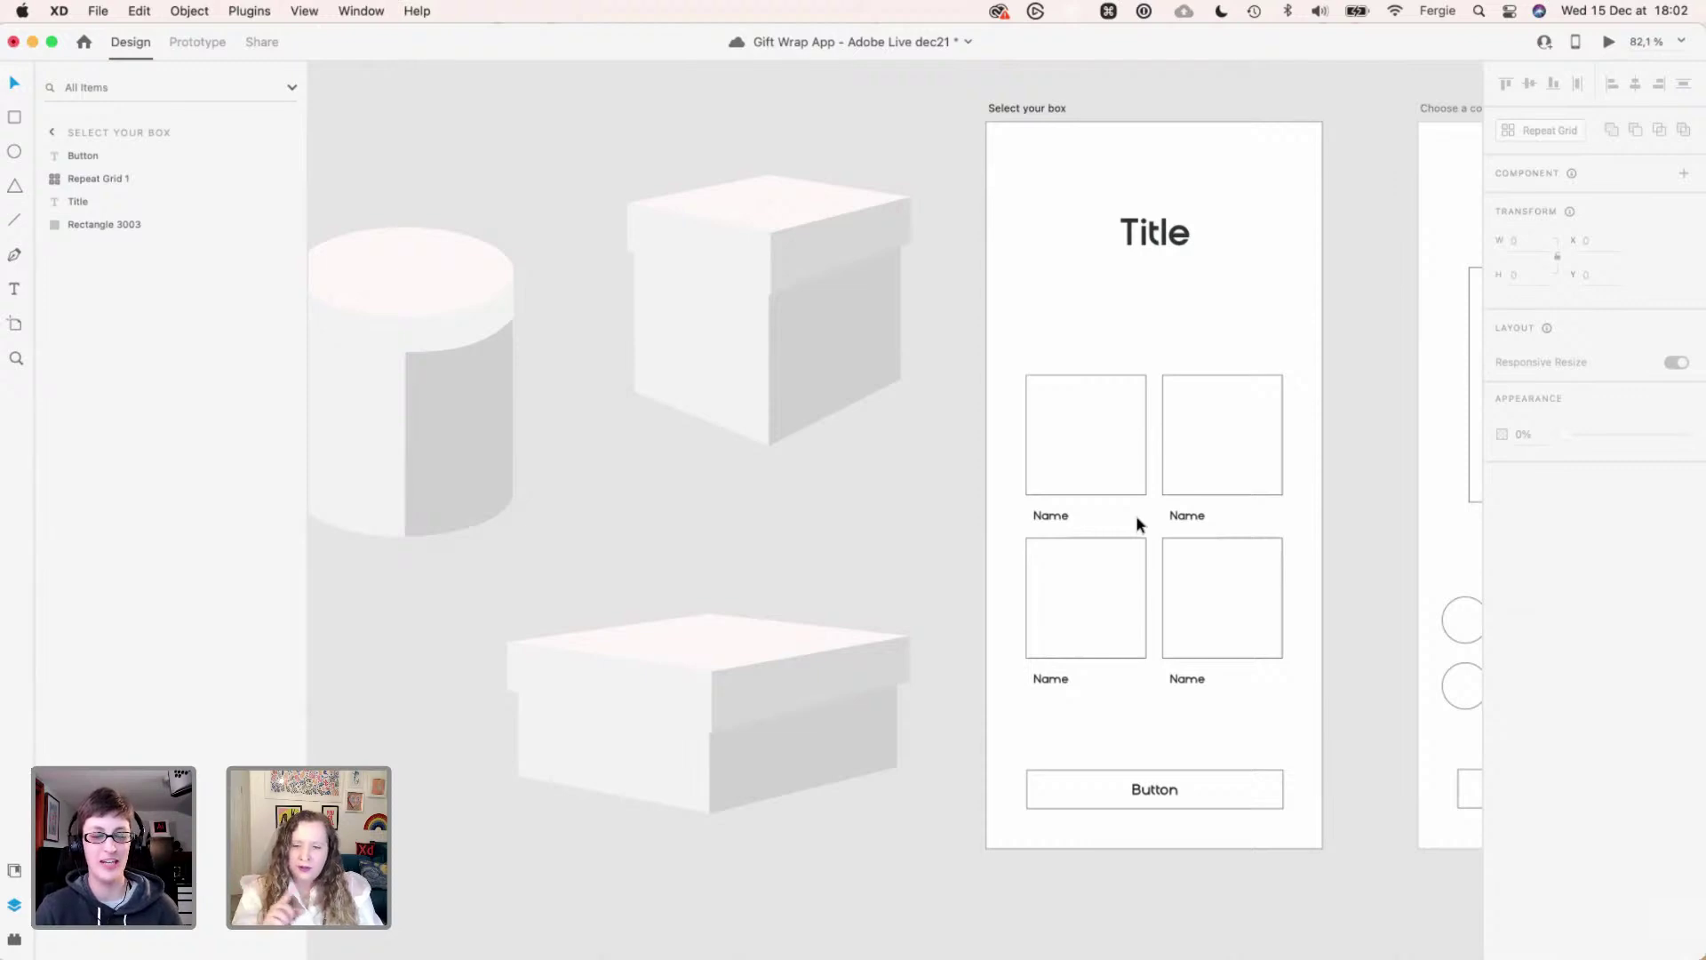
click(1121, 457)
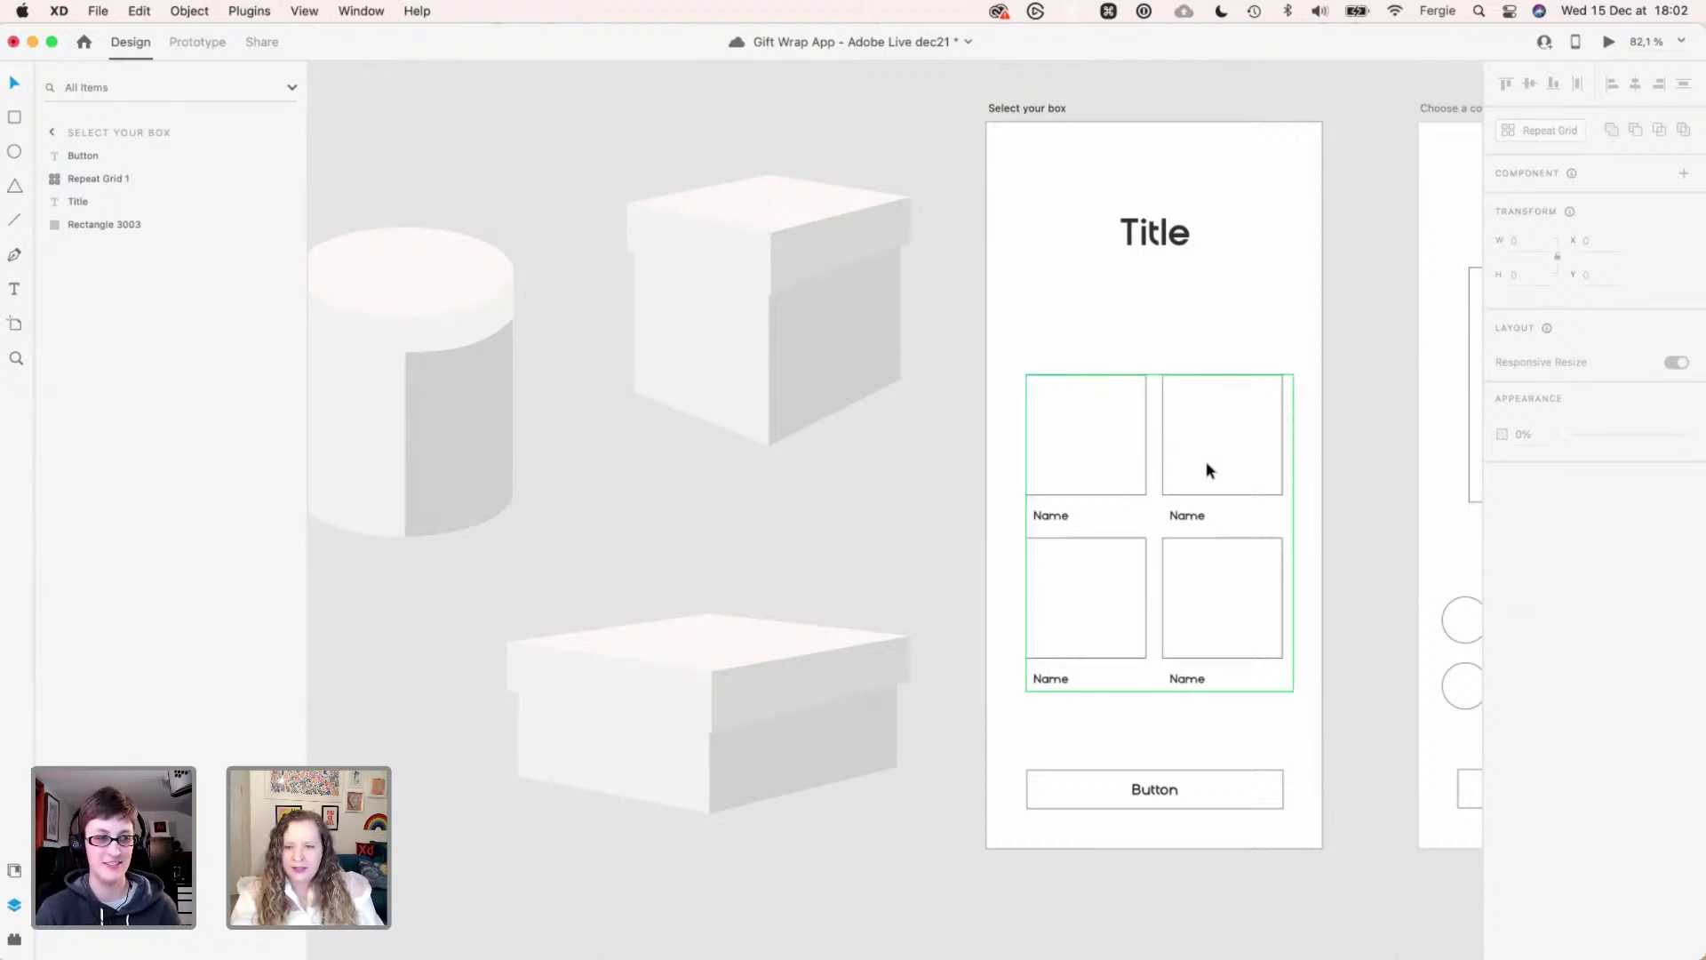
drag(1148, 689, 1159, 526)
drag(1303, 458, 1430, 462)
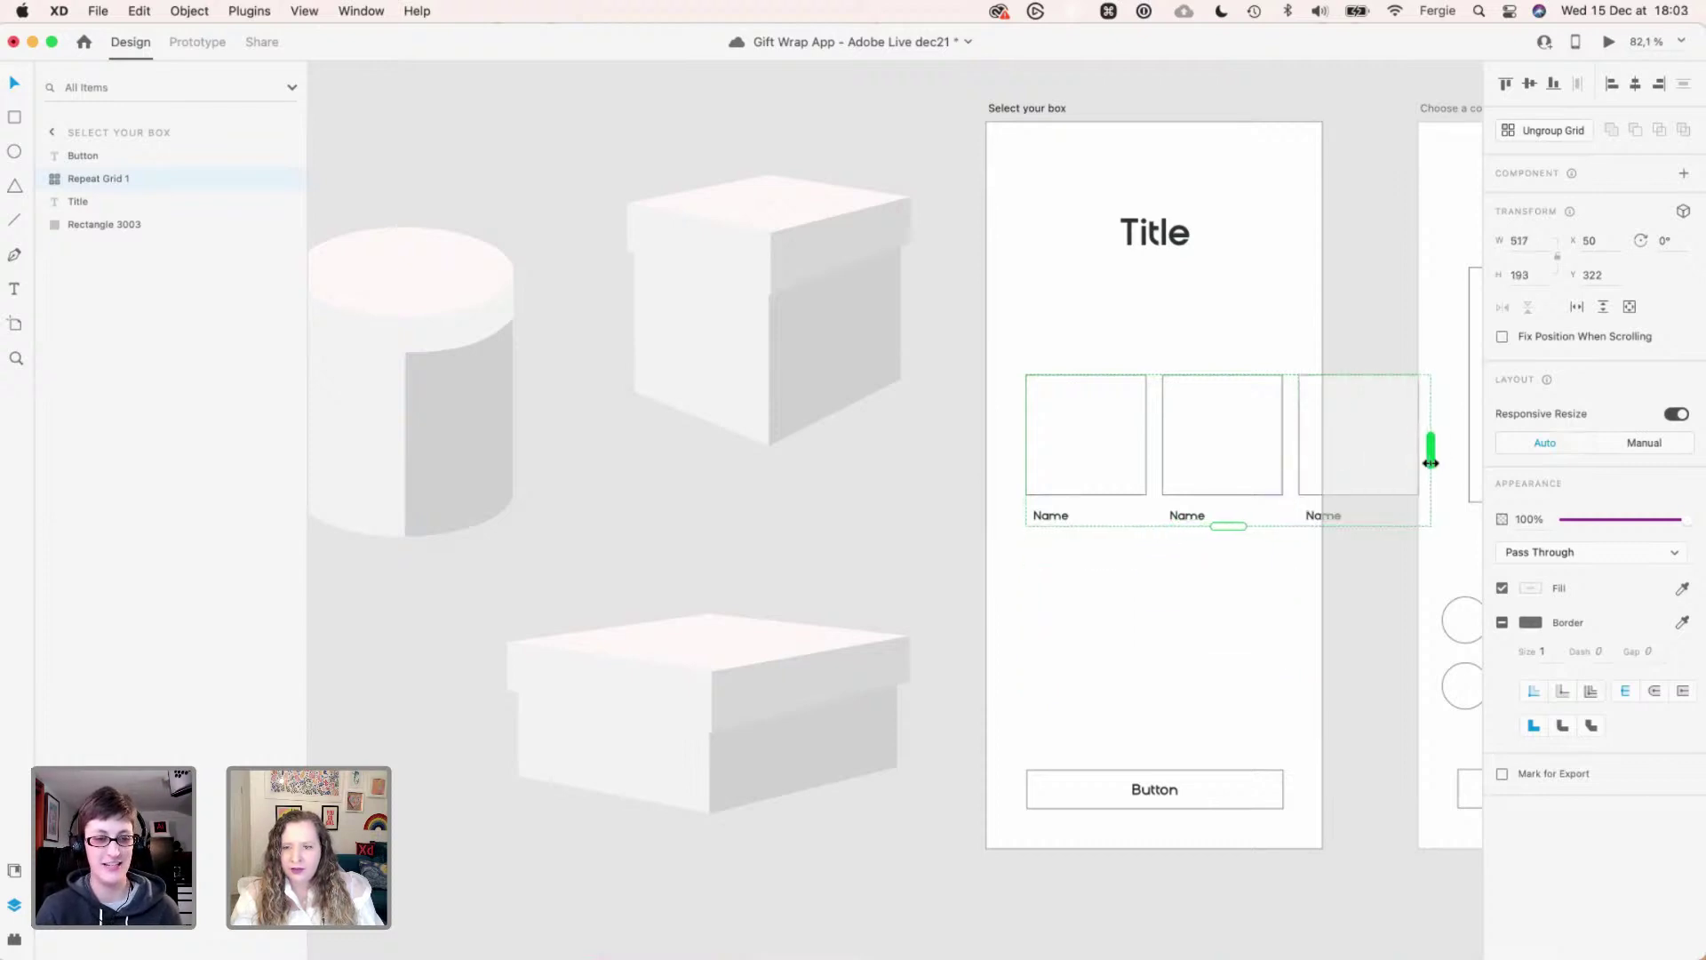
- Enlarge the square in the repeat grid's first cell and move its name label beneath it
super+click(1084, 454)
drag(1143, 490, 1267, 660)
click(1051, 524)
drag(1048, 519, 1055, 642)
key(Escape)
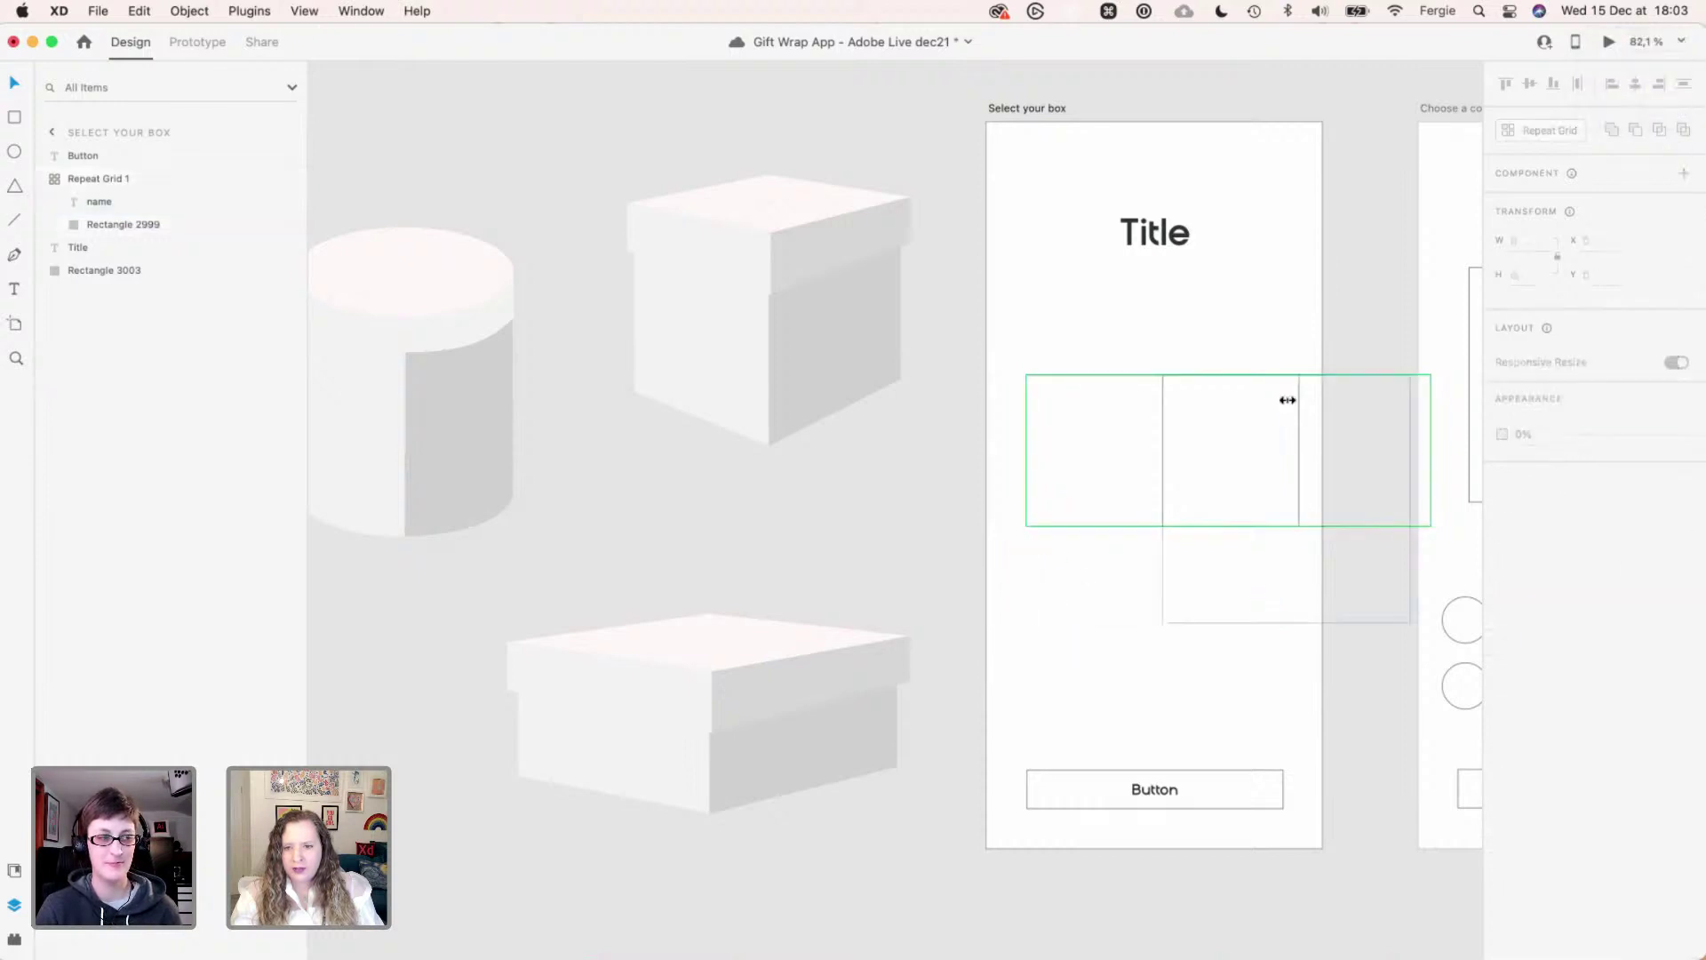
- Extend the repeat grid to several rows and space its rows and columns apart, for an overall size of about 883 × 899
drag(1229, 528, 1227, 720)
drag(1143, 533, 1142, 701)
drag(1163, 563, 1306, 558)
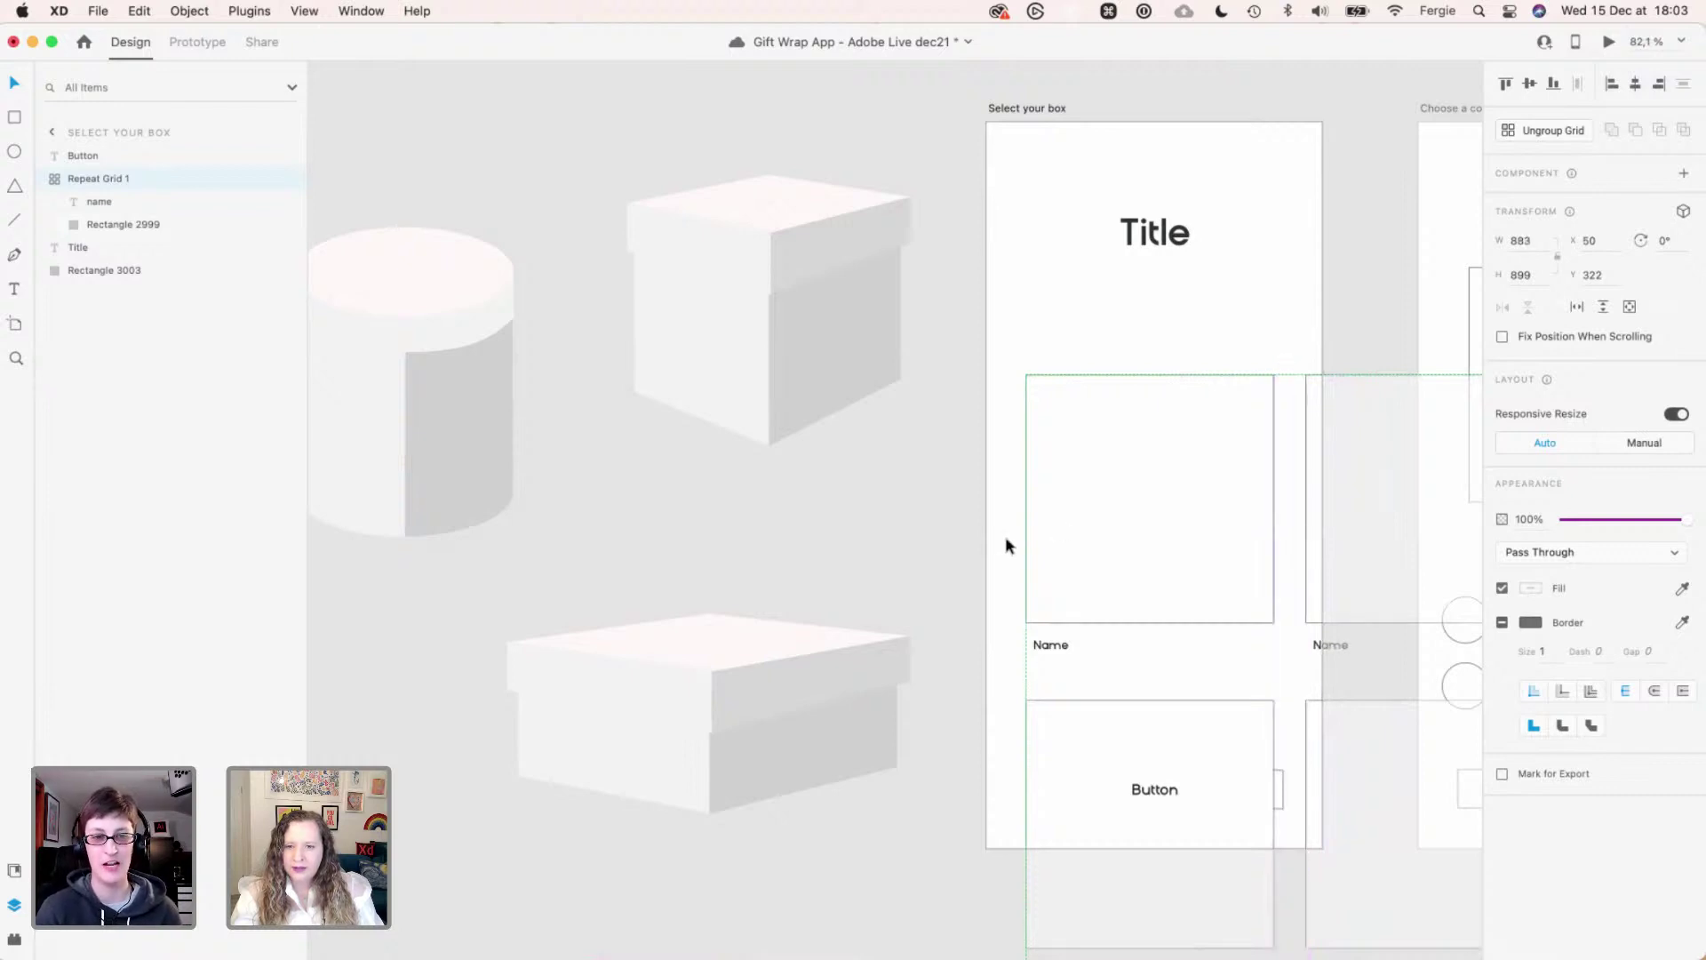
key(space)
drag(1119, 598, 975, 471)
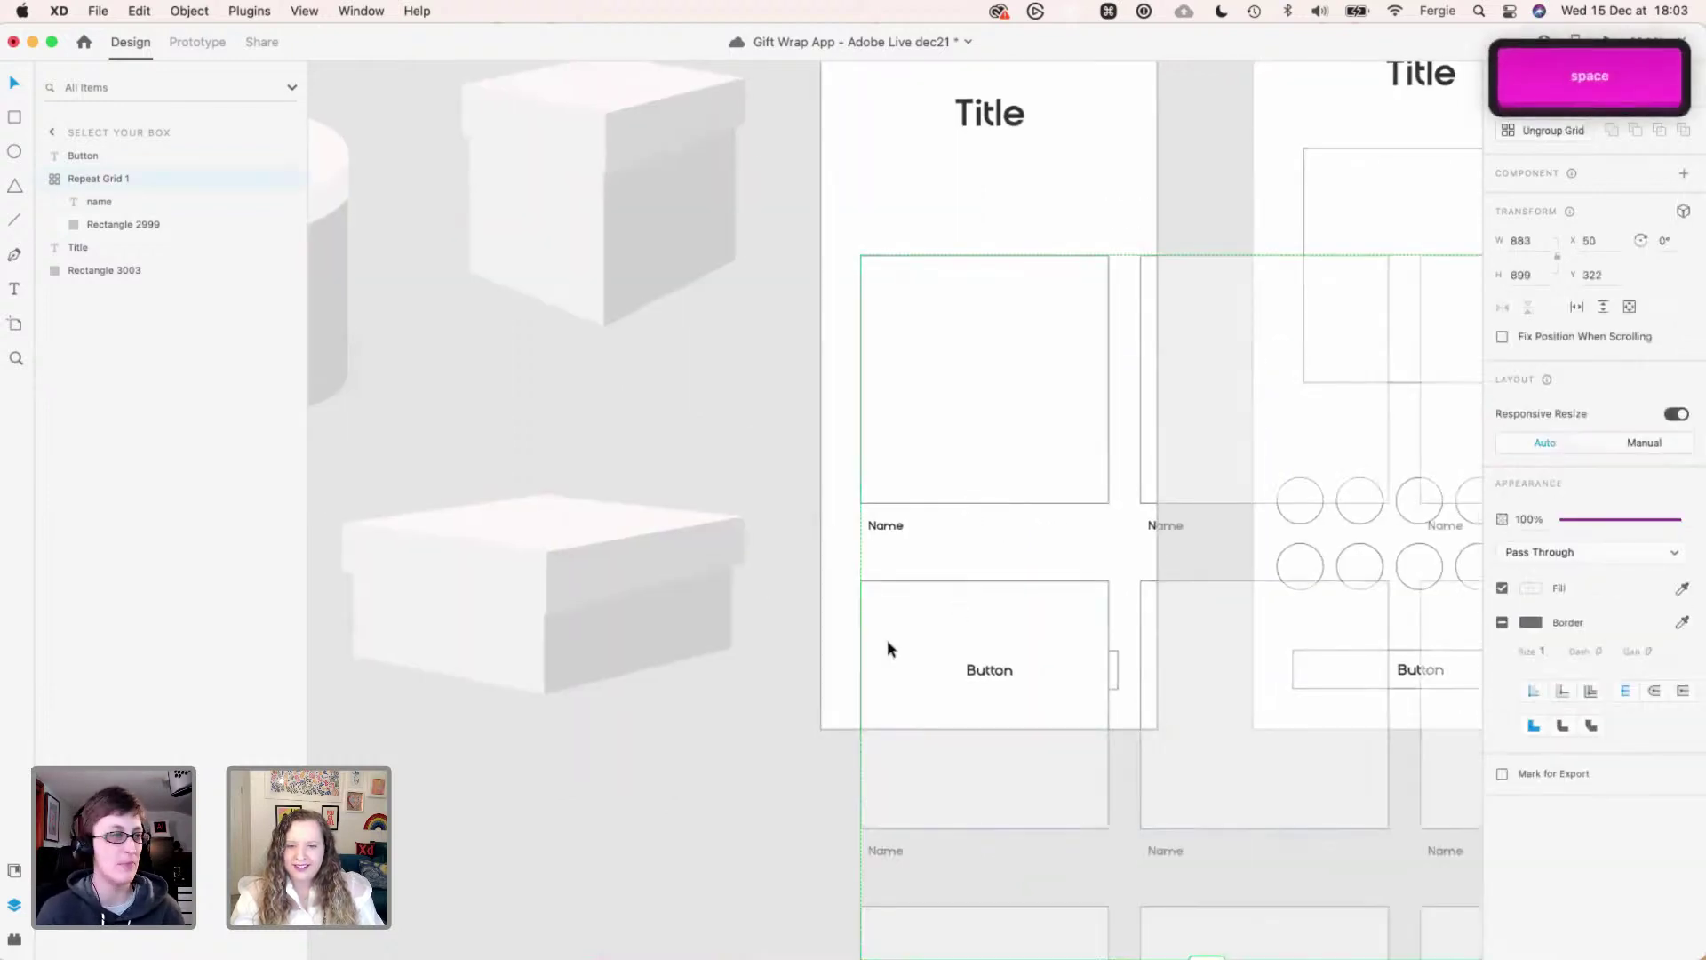
scroll(887, 638, down, 5)
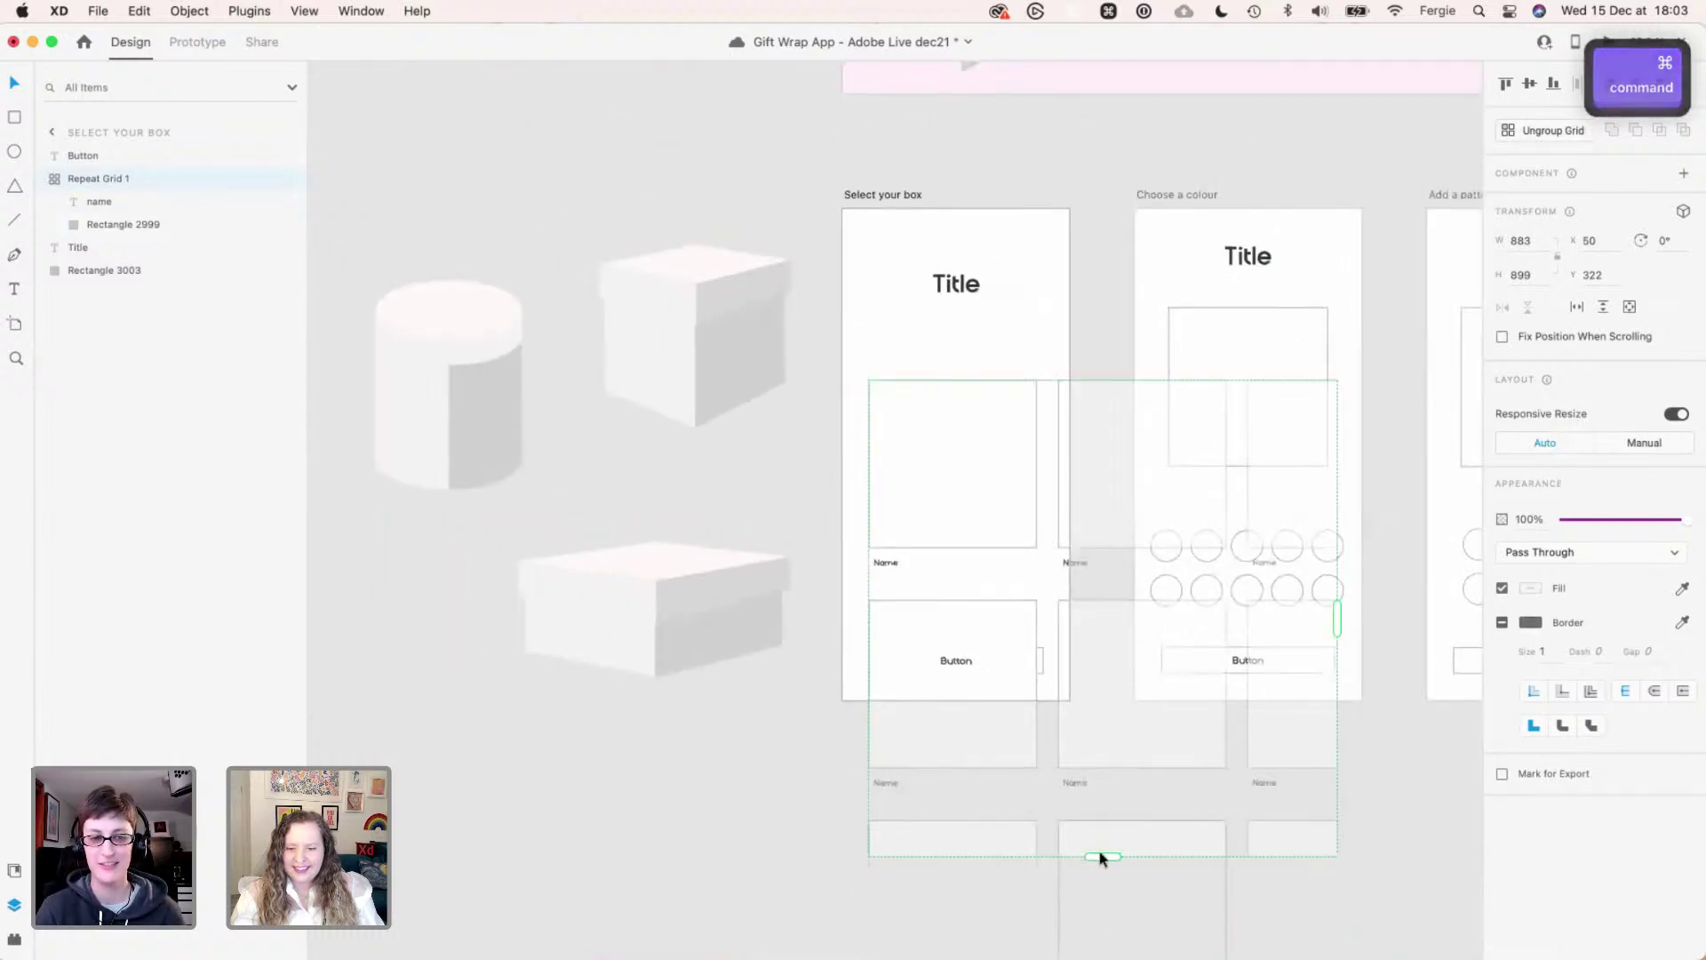
- Resize the repeat grid on the "Select your box" artboard to a single row of three full cells, about 1035 × 390
drag(1102, 857, 1131, 584)
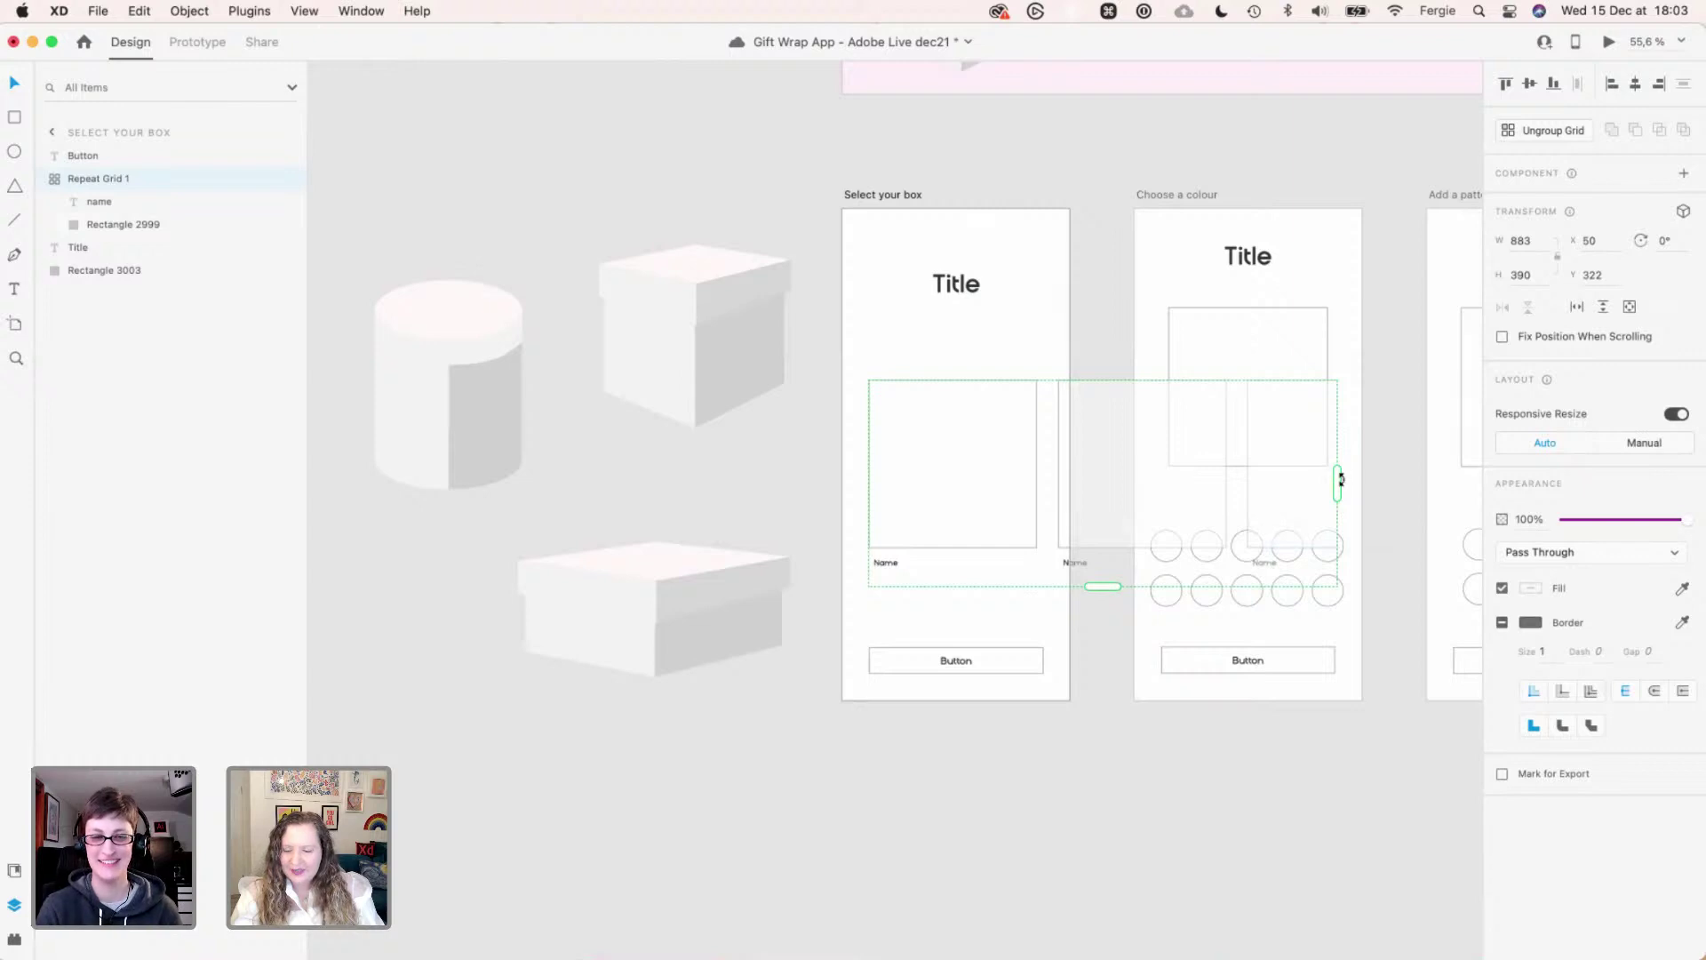
drag(1391, 481, 1418, 484)
scroll(904, 546, up, 5)
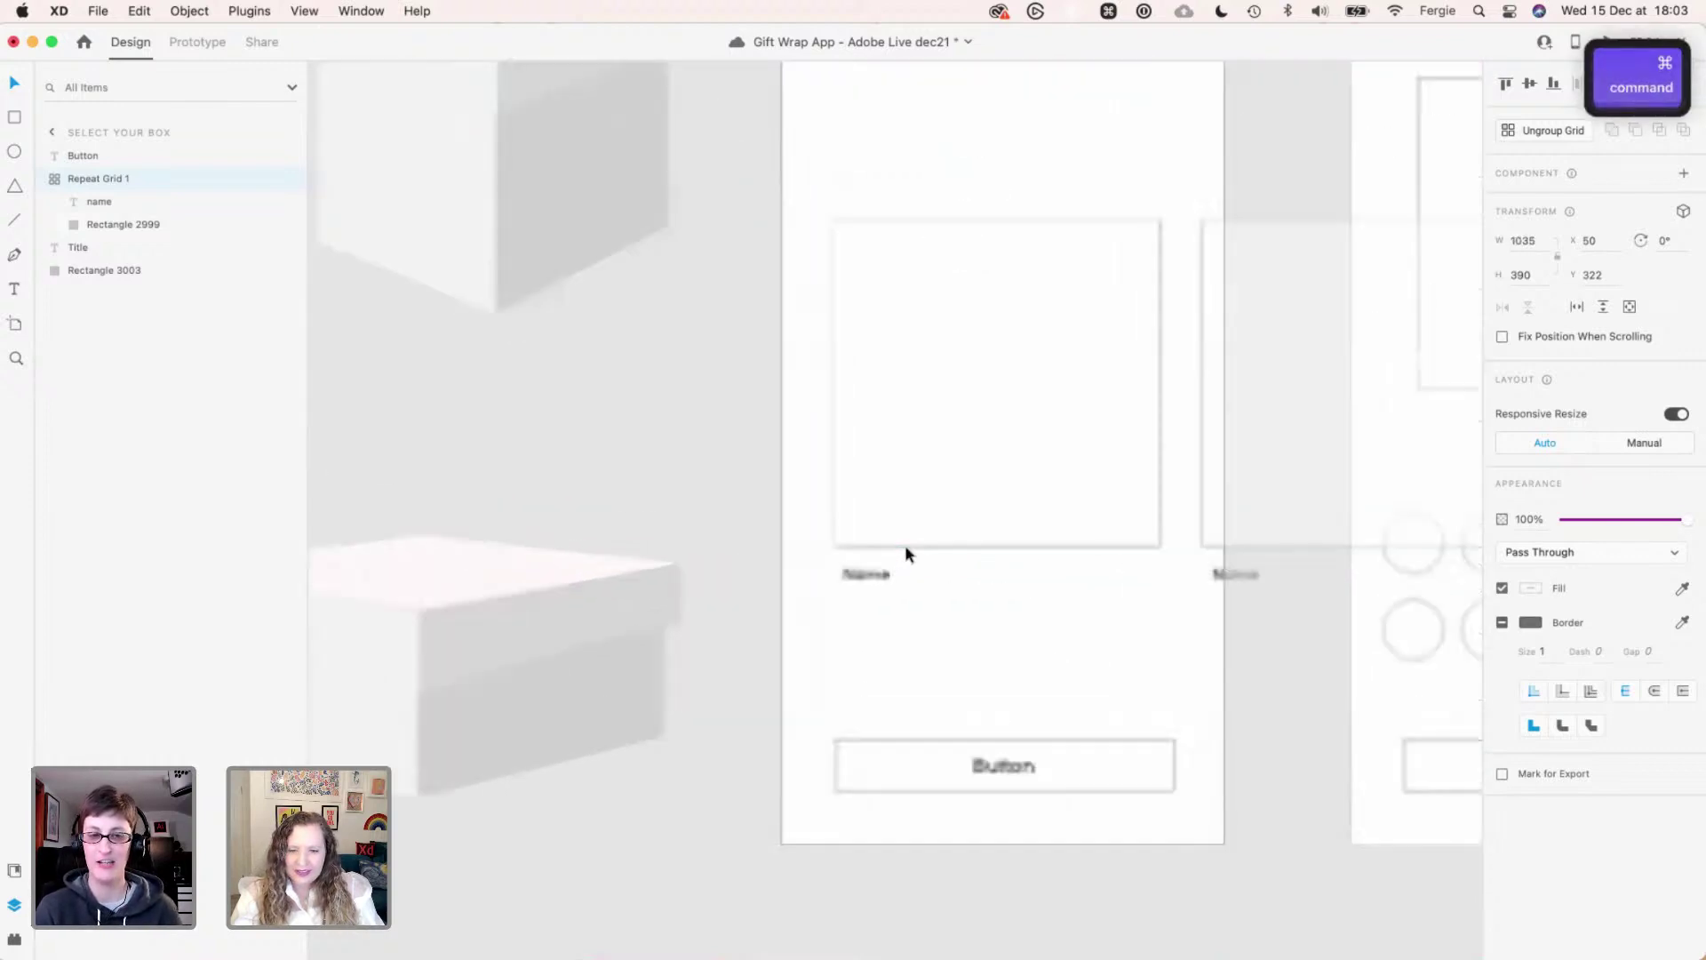
scroll(905, 545, down, 4)
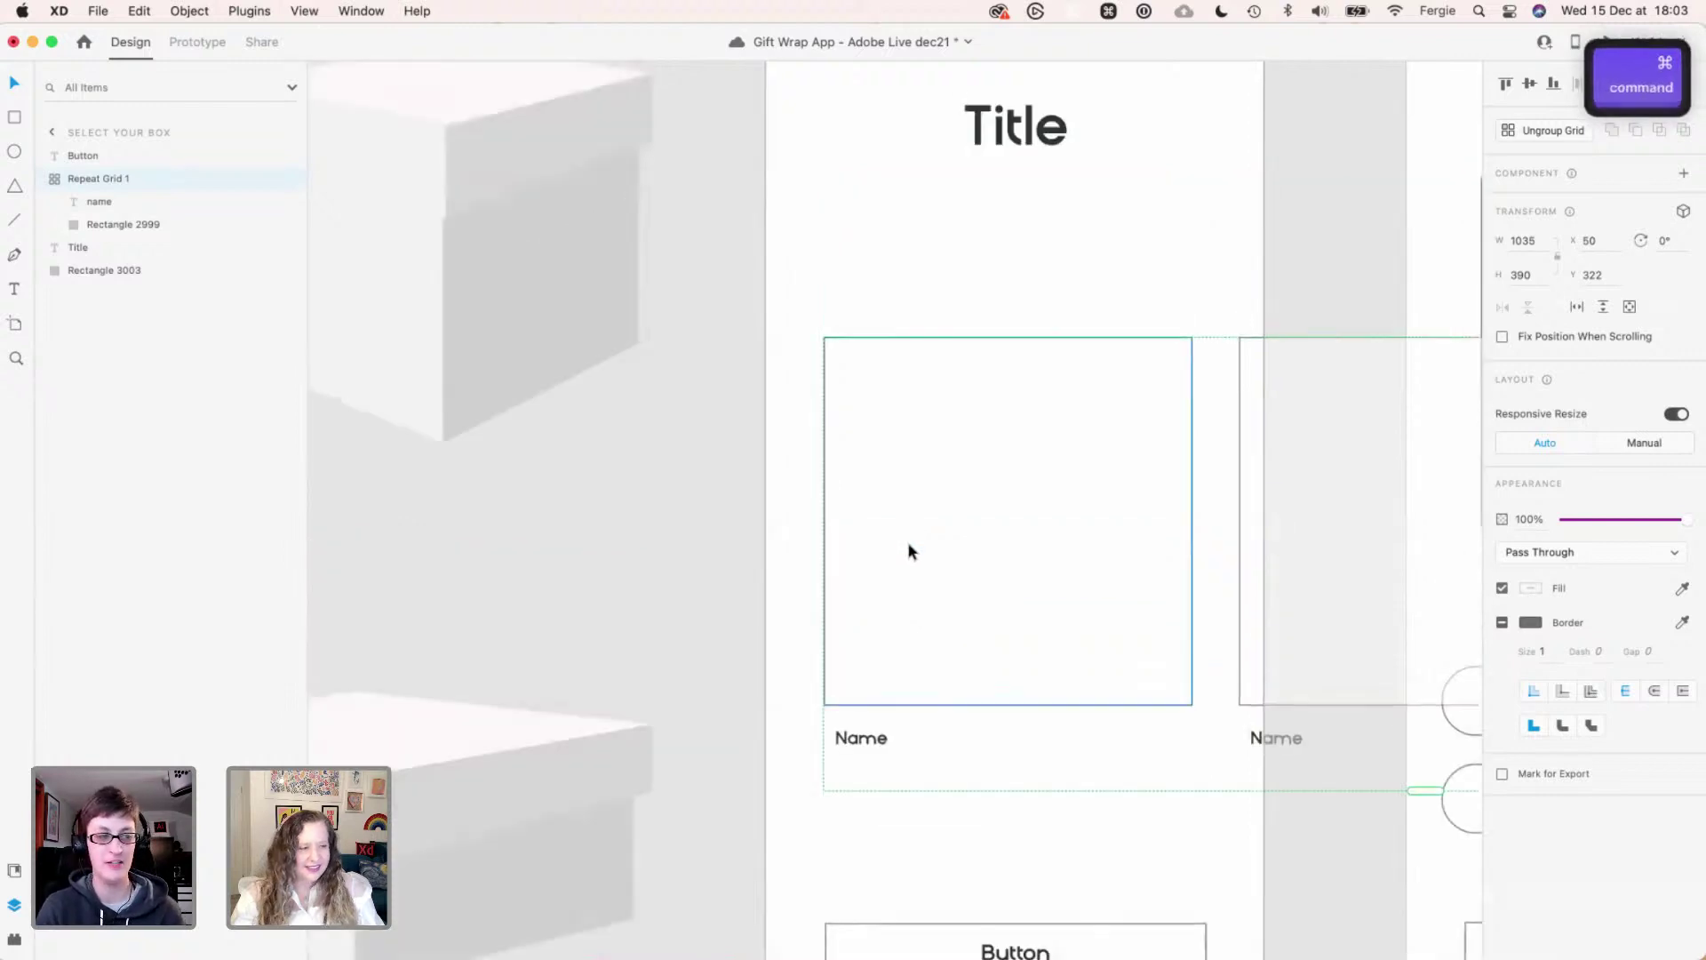
scroll(908, 551, down, 1)
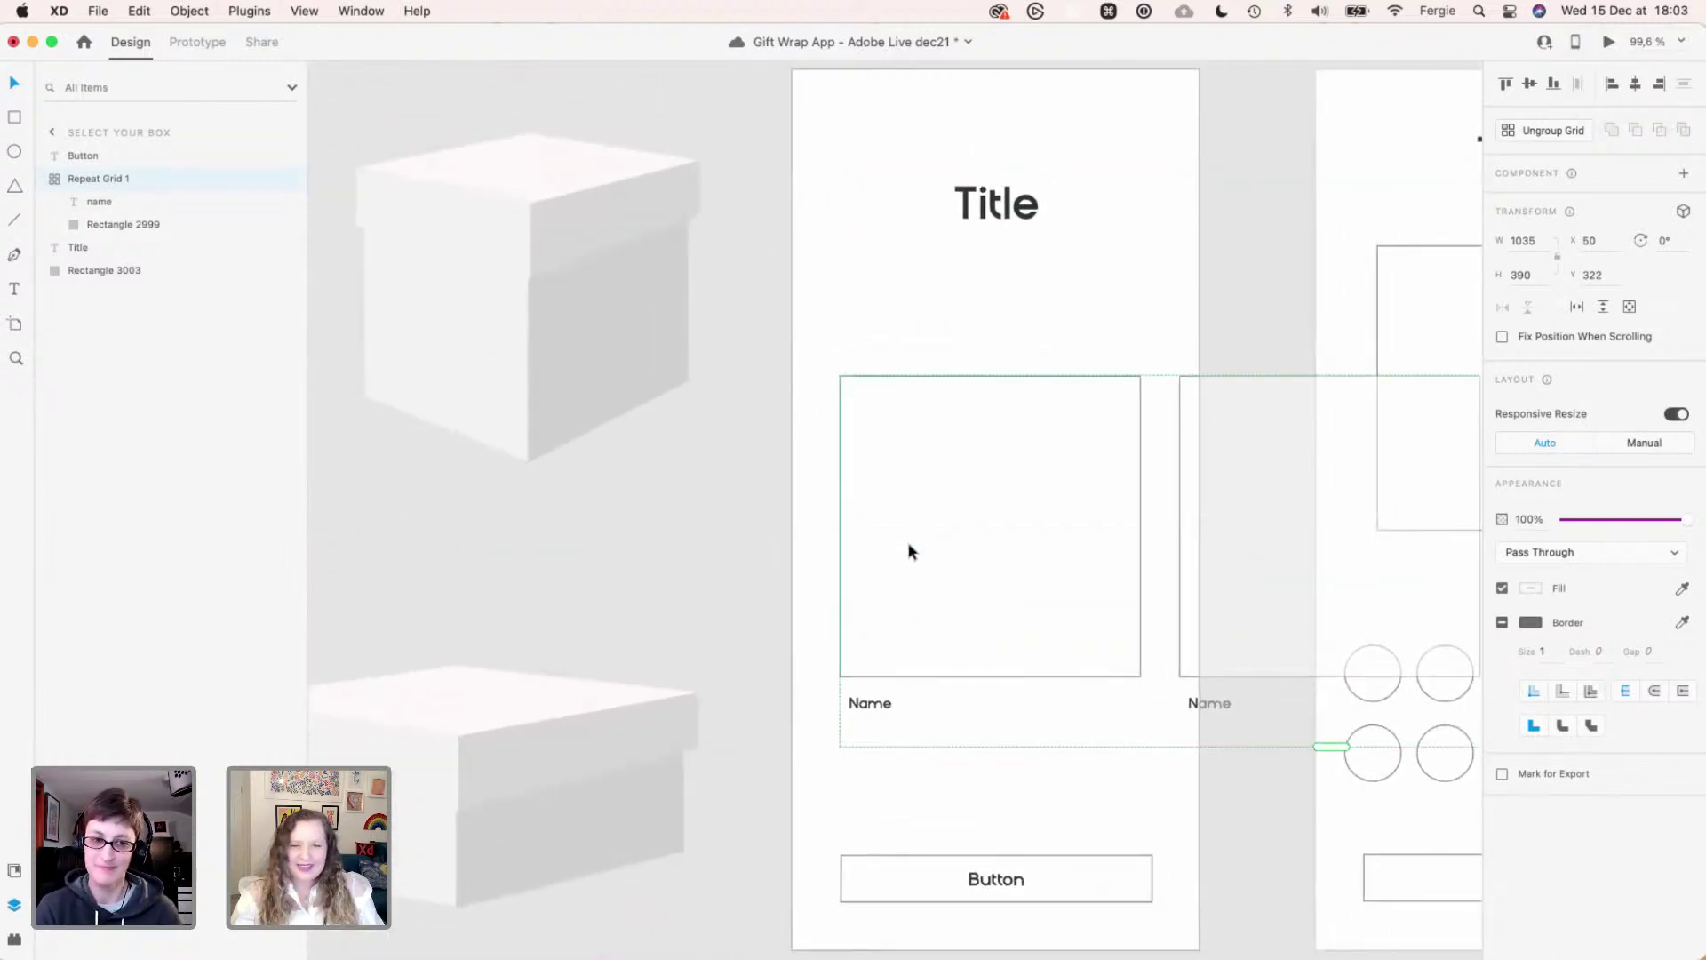
- Place a copy of the repeat grid on the pasteboard, below the box illustrations and outside the artboard
click(1002, 323)
click(997, 589)
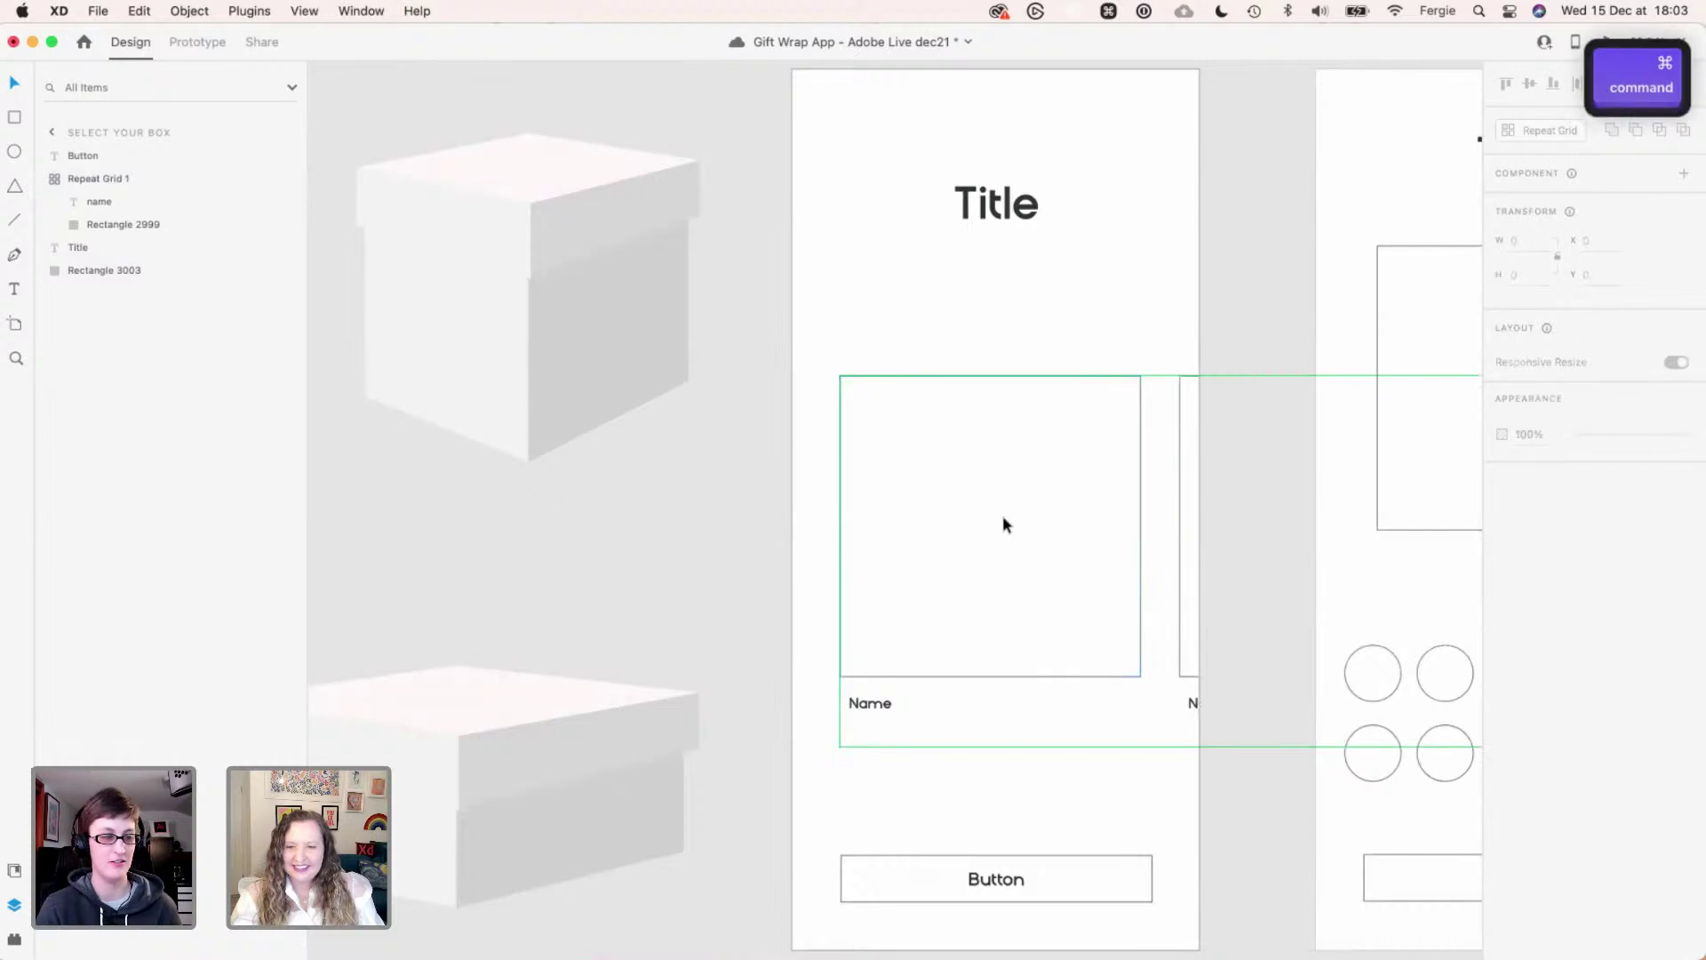
key(space)
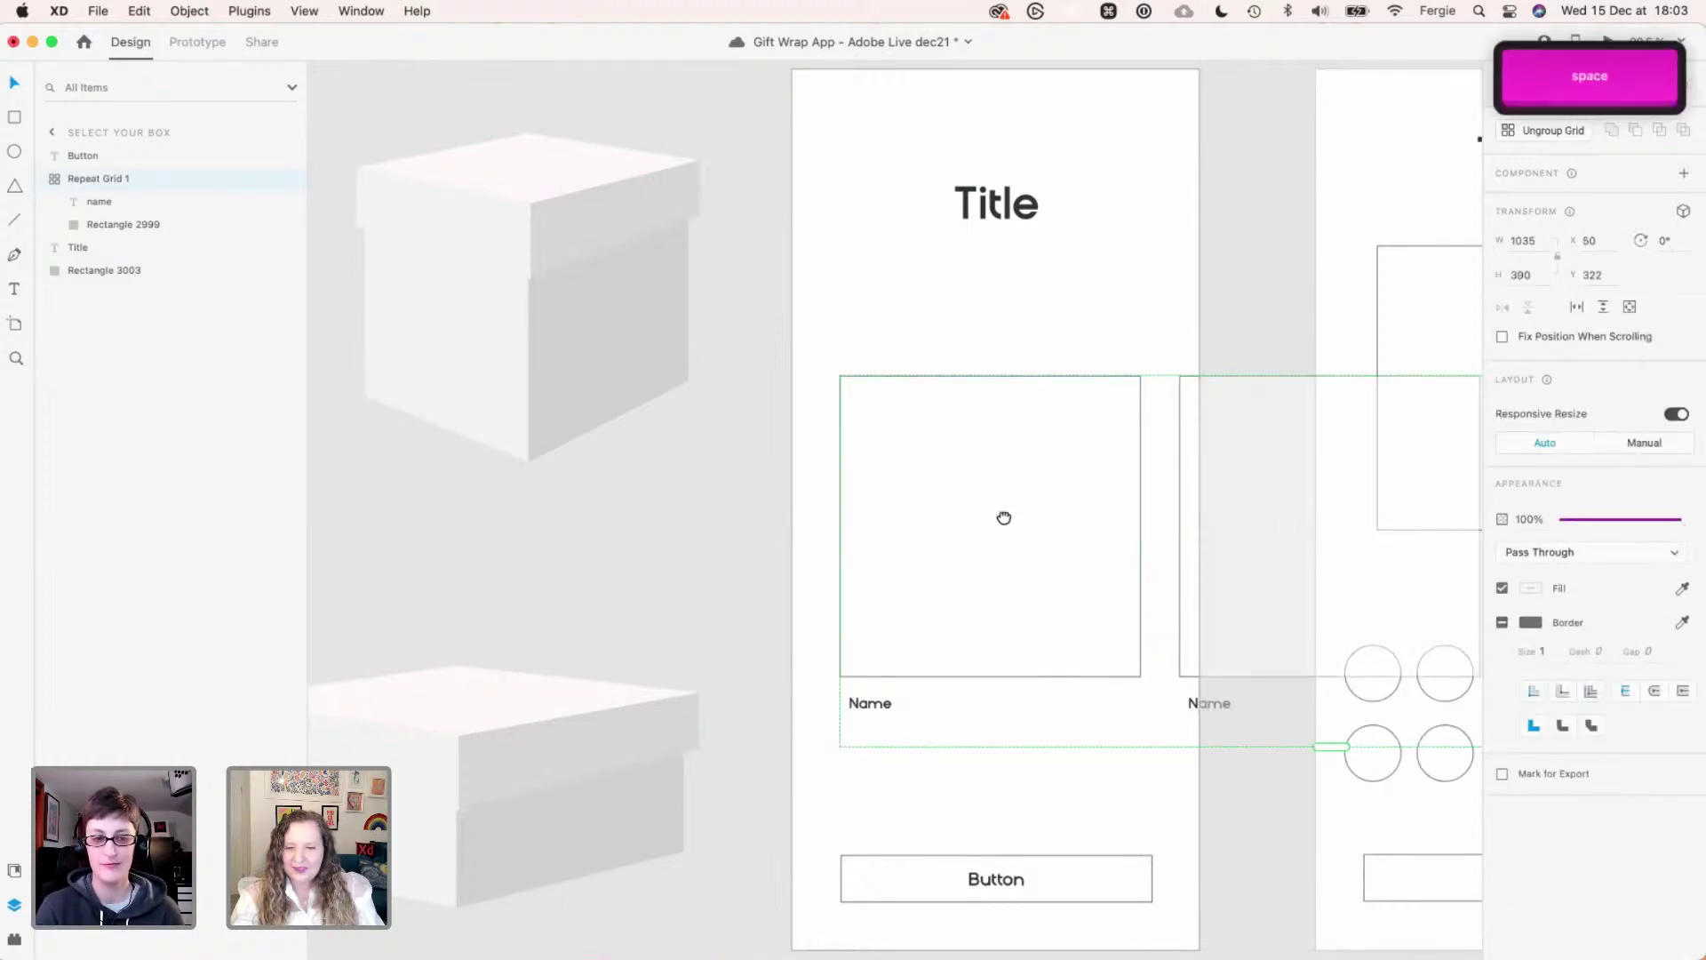
drag(1002, 516, 528, 778)
scroll(802, 525, down, 3)
key(space)
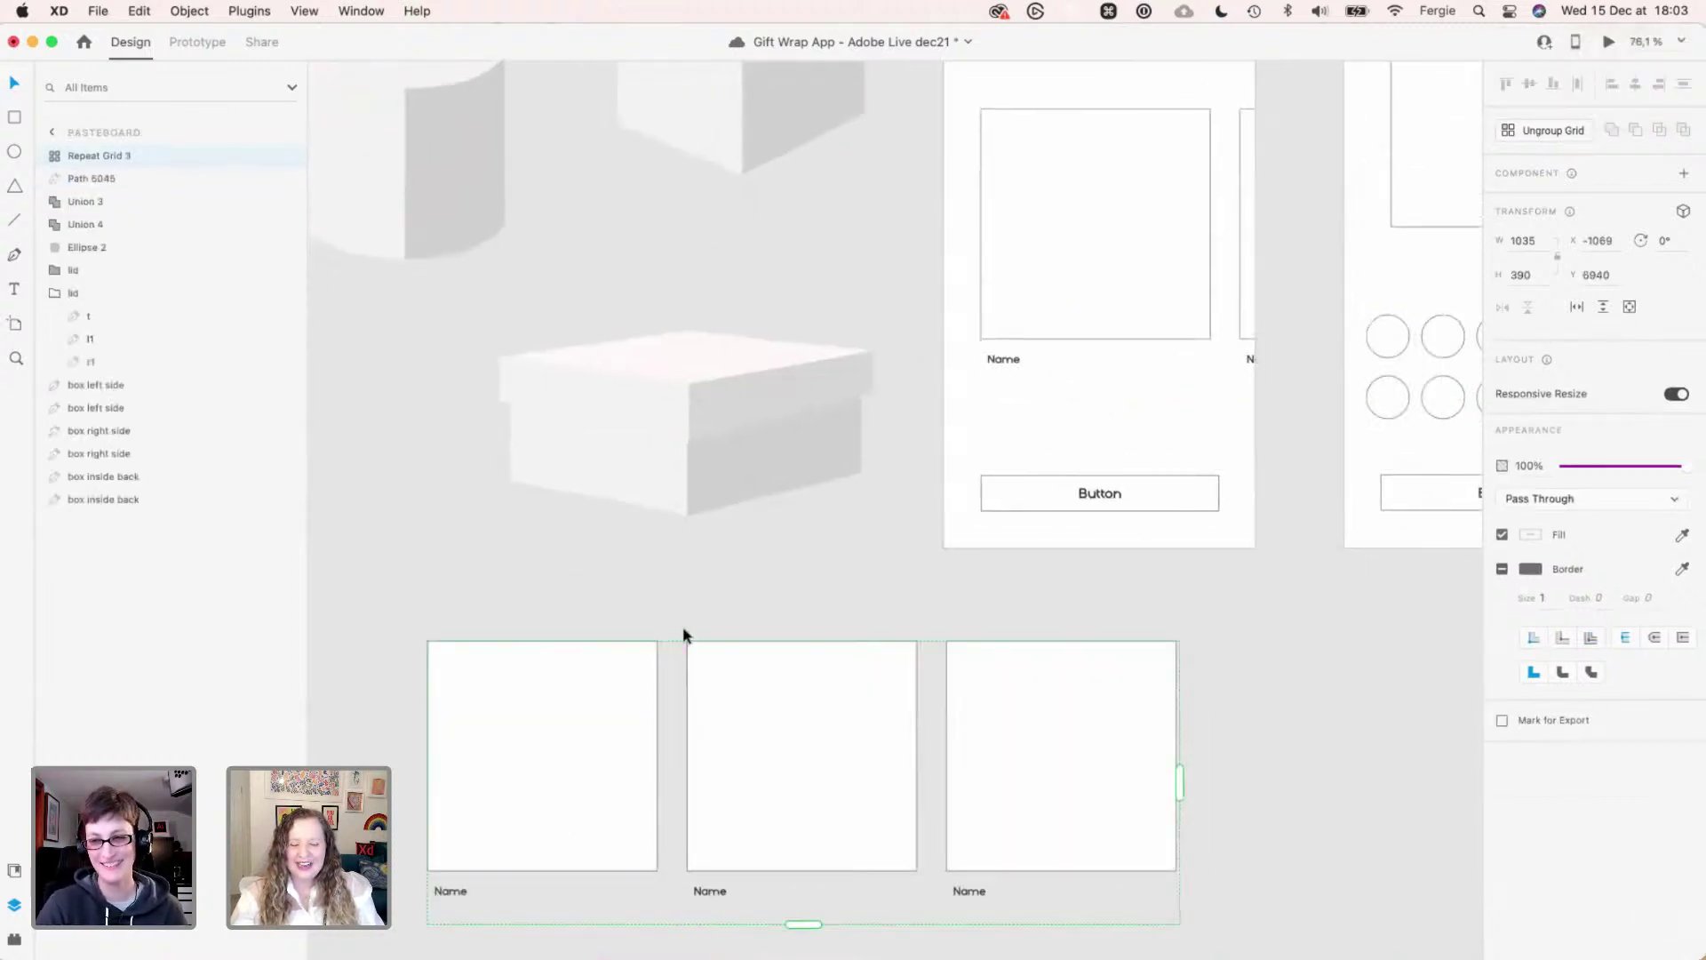
click(684, 629)
key(space)
drag(744, 790, 782, 707)
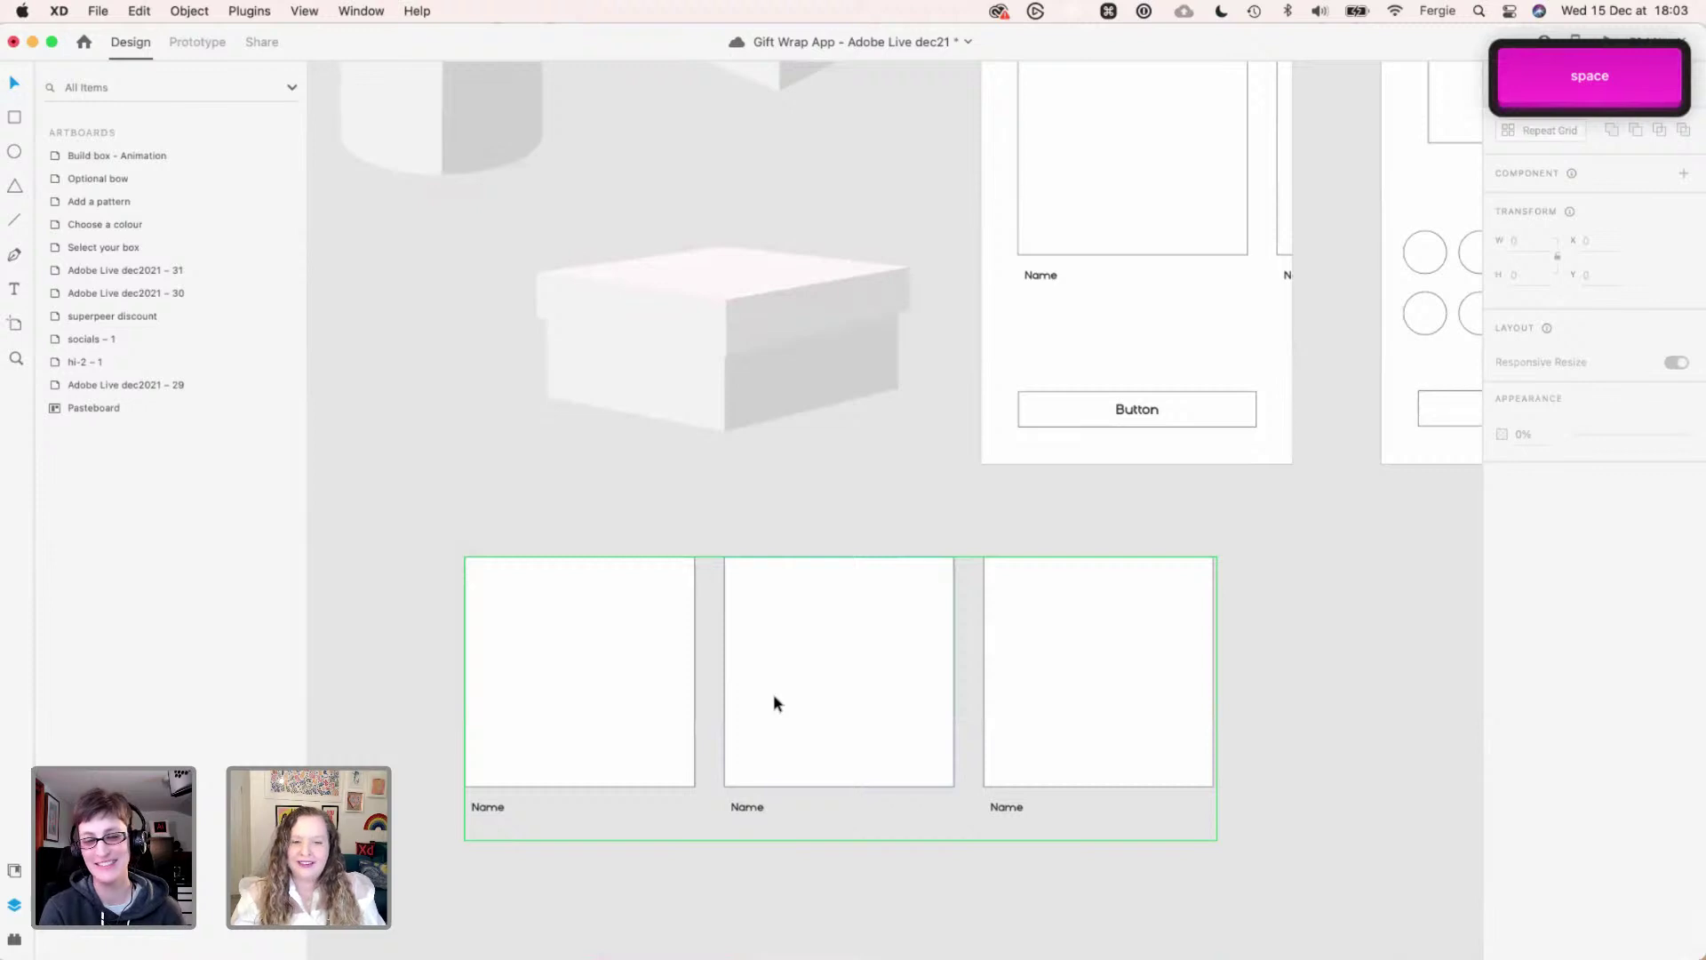
- Remove the border from the squares in the copied repeat grid and fill them with dark grey
scroll(761, 735, up, 3)
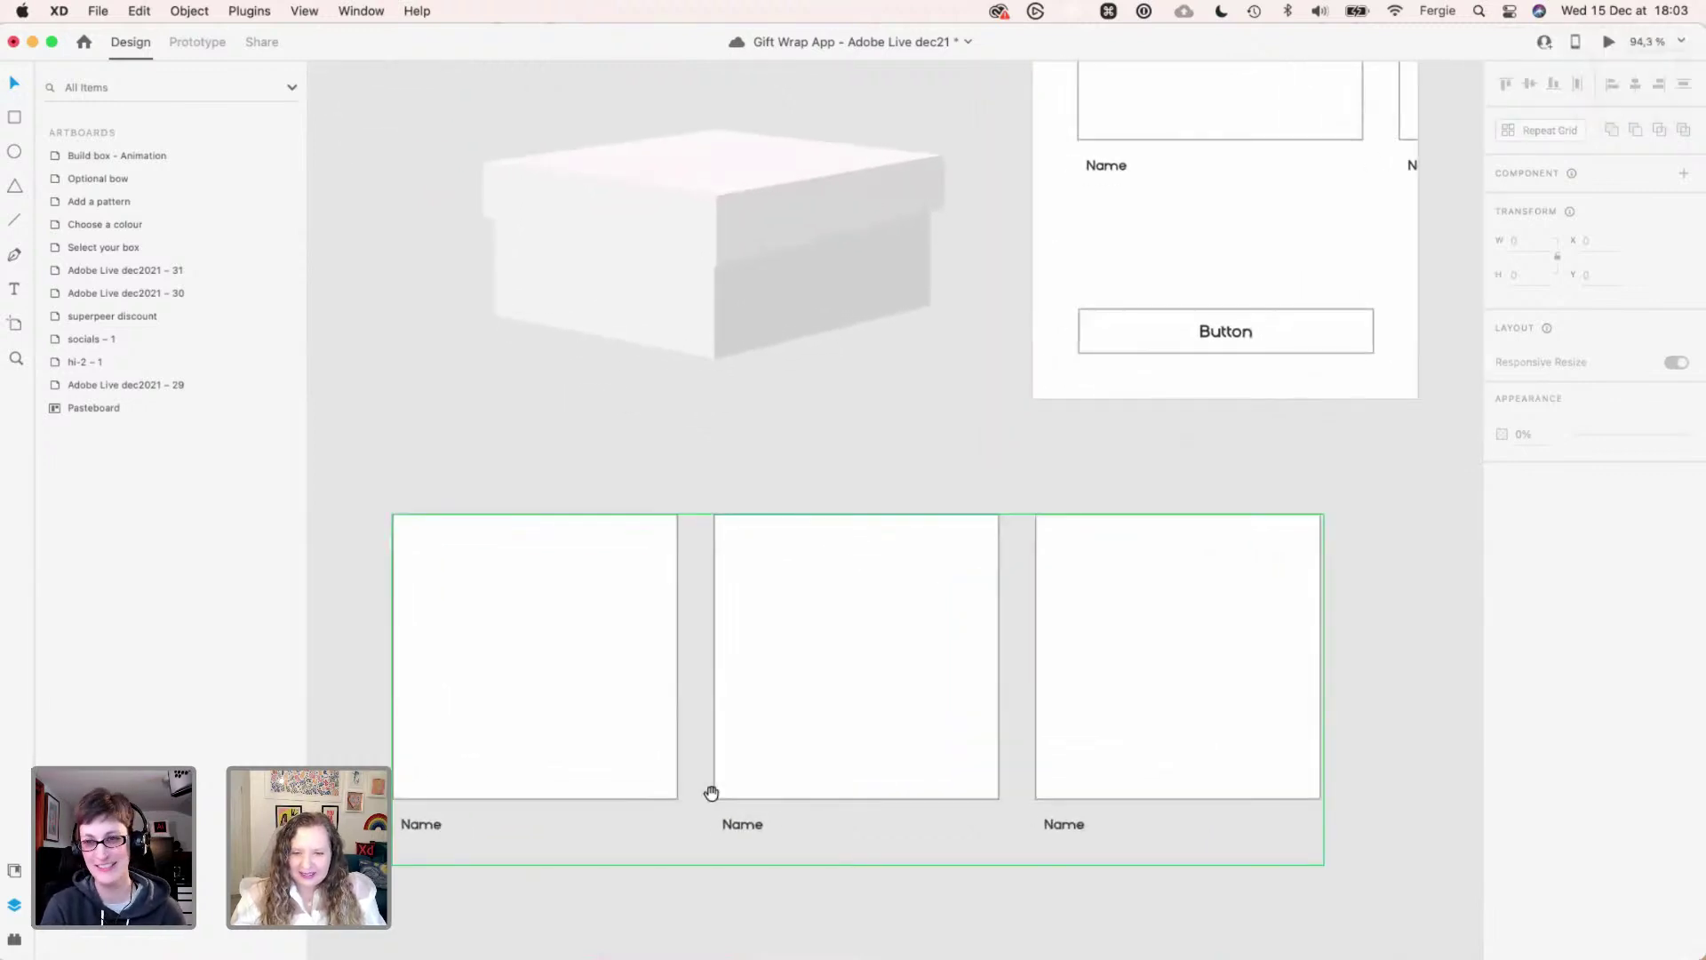
scroll(739, 640, down, 2)
super+click(789, 600)
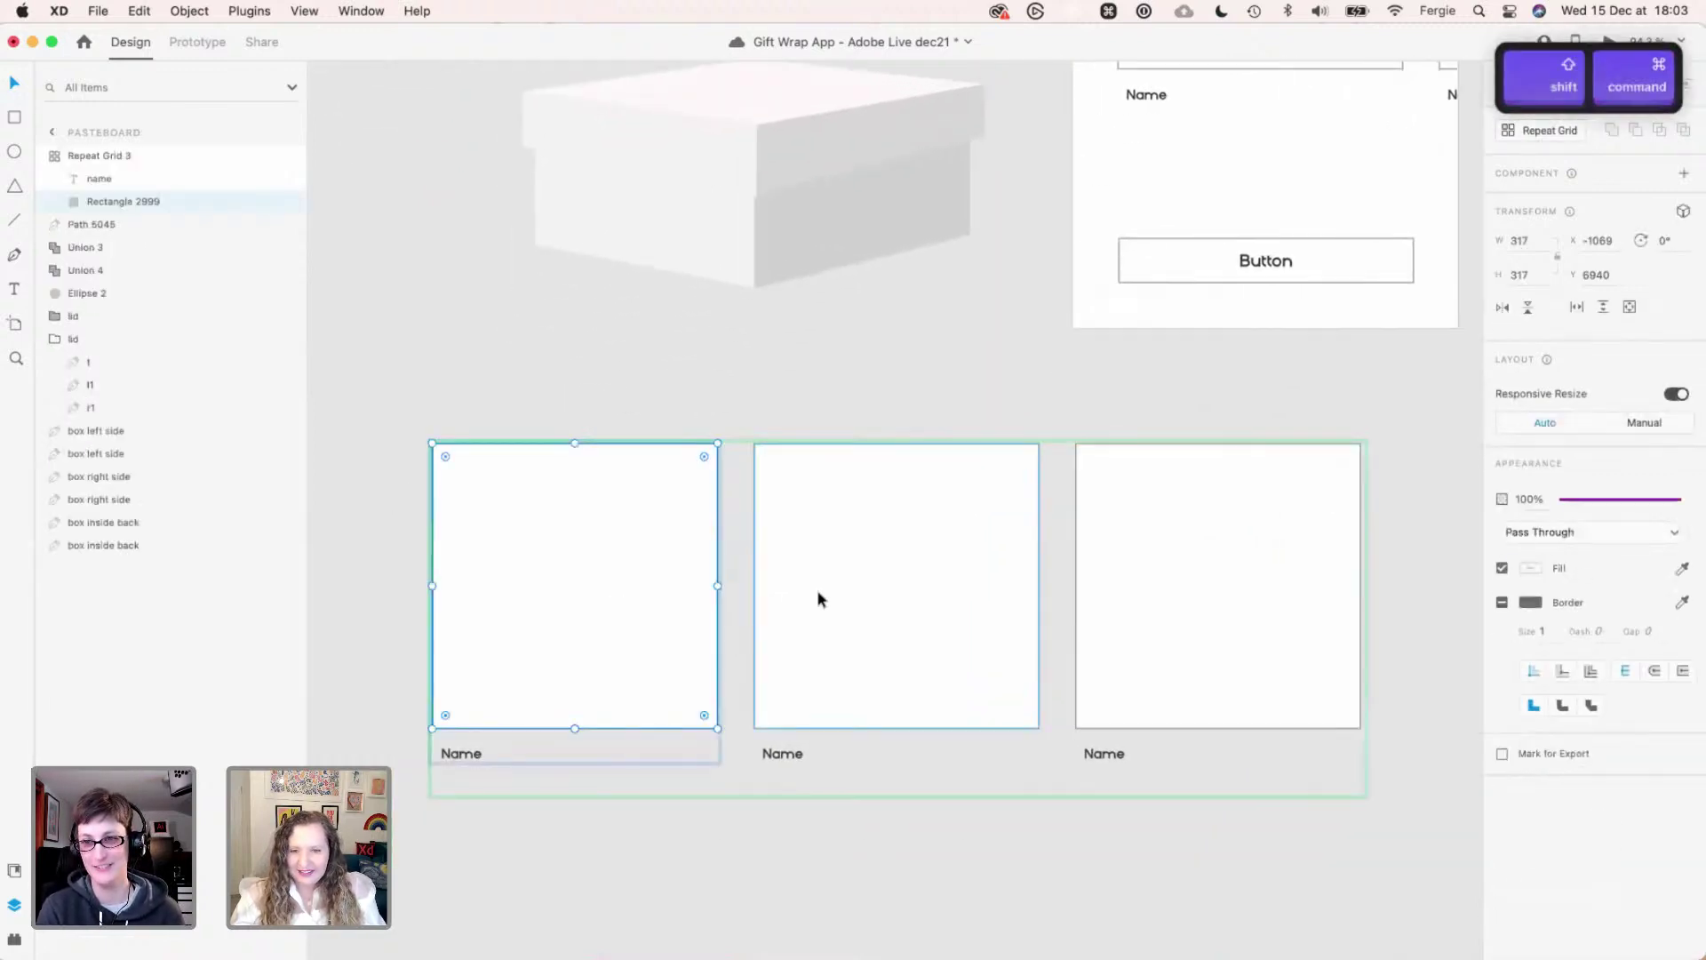
super+click(1147, 573)
shift+click(662, 610)
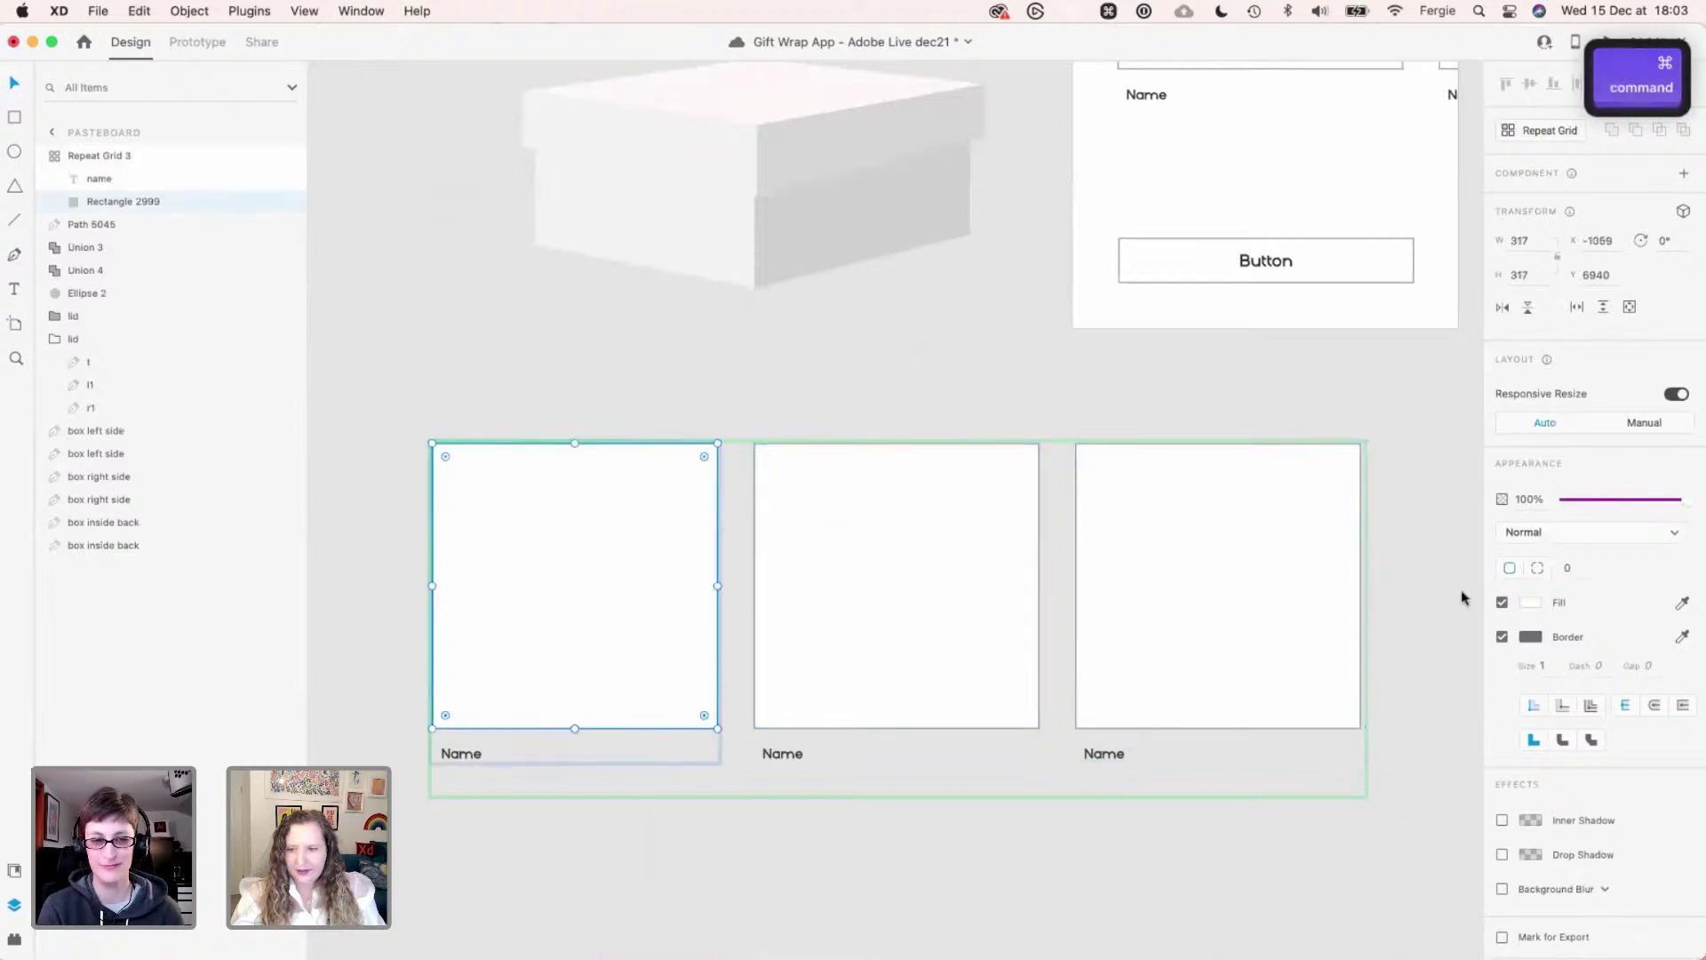
click(1503, 638)
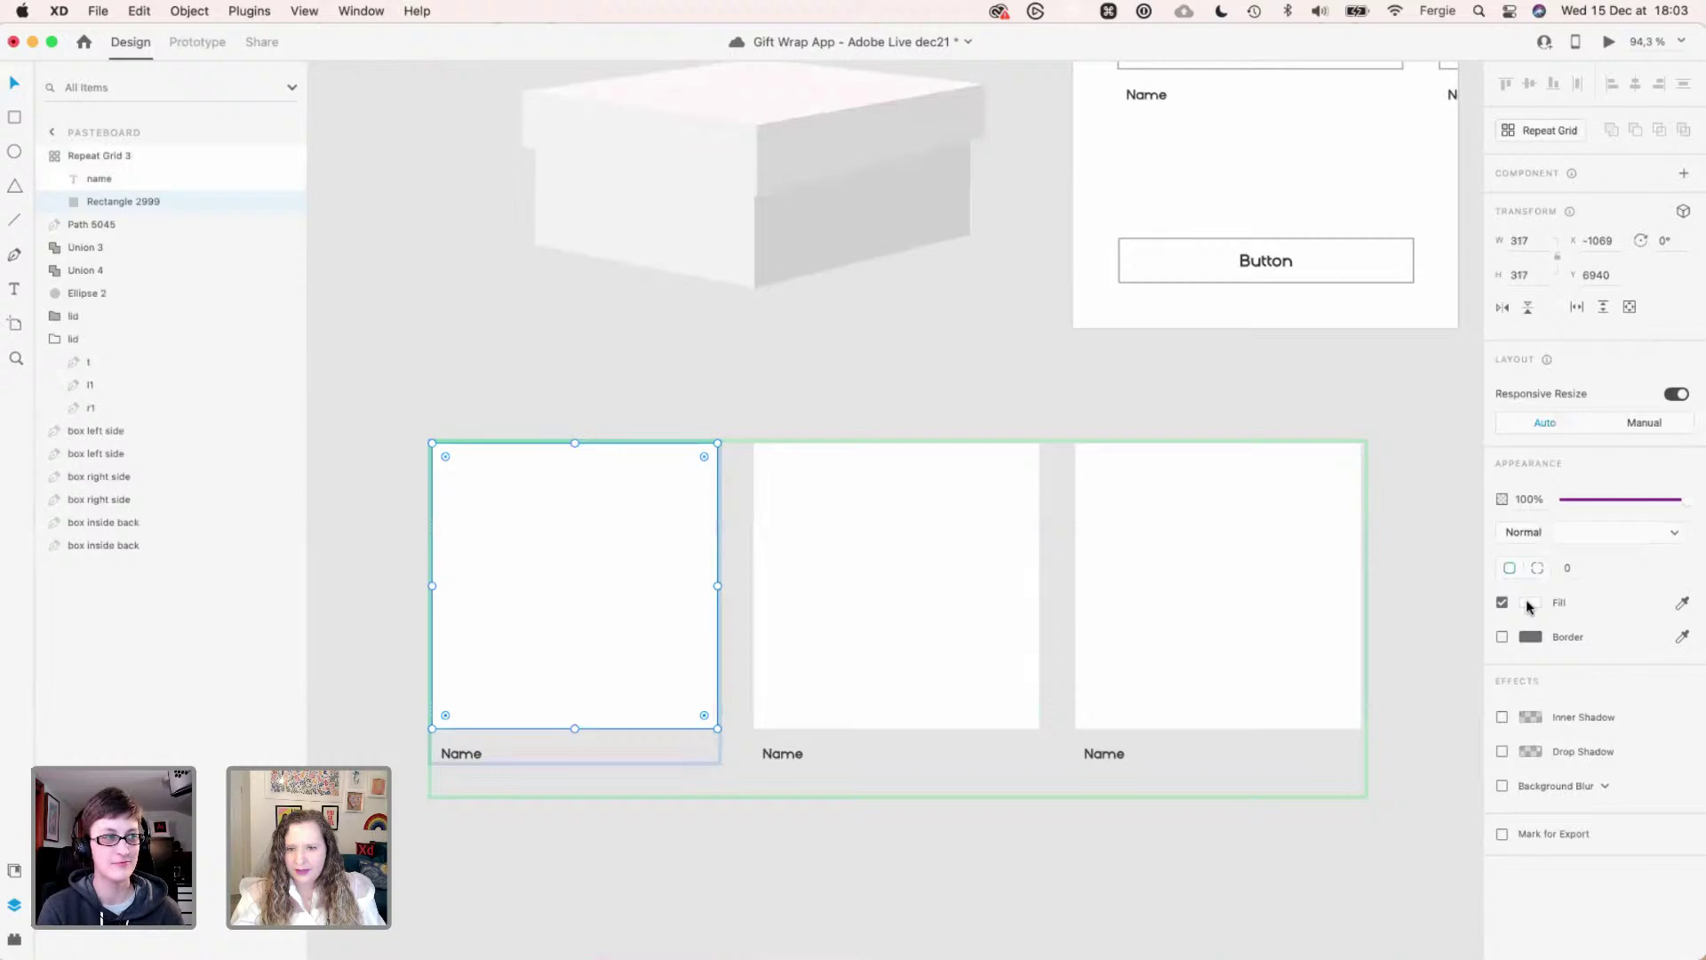
click(1528, 603)
drag(1384, 600, 1313, 623)
key(Escape)
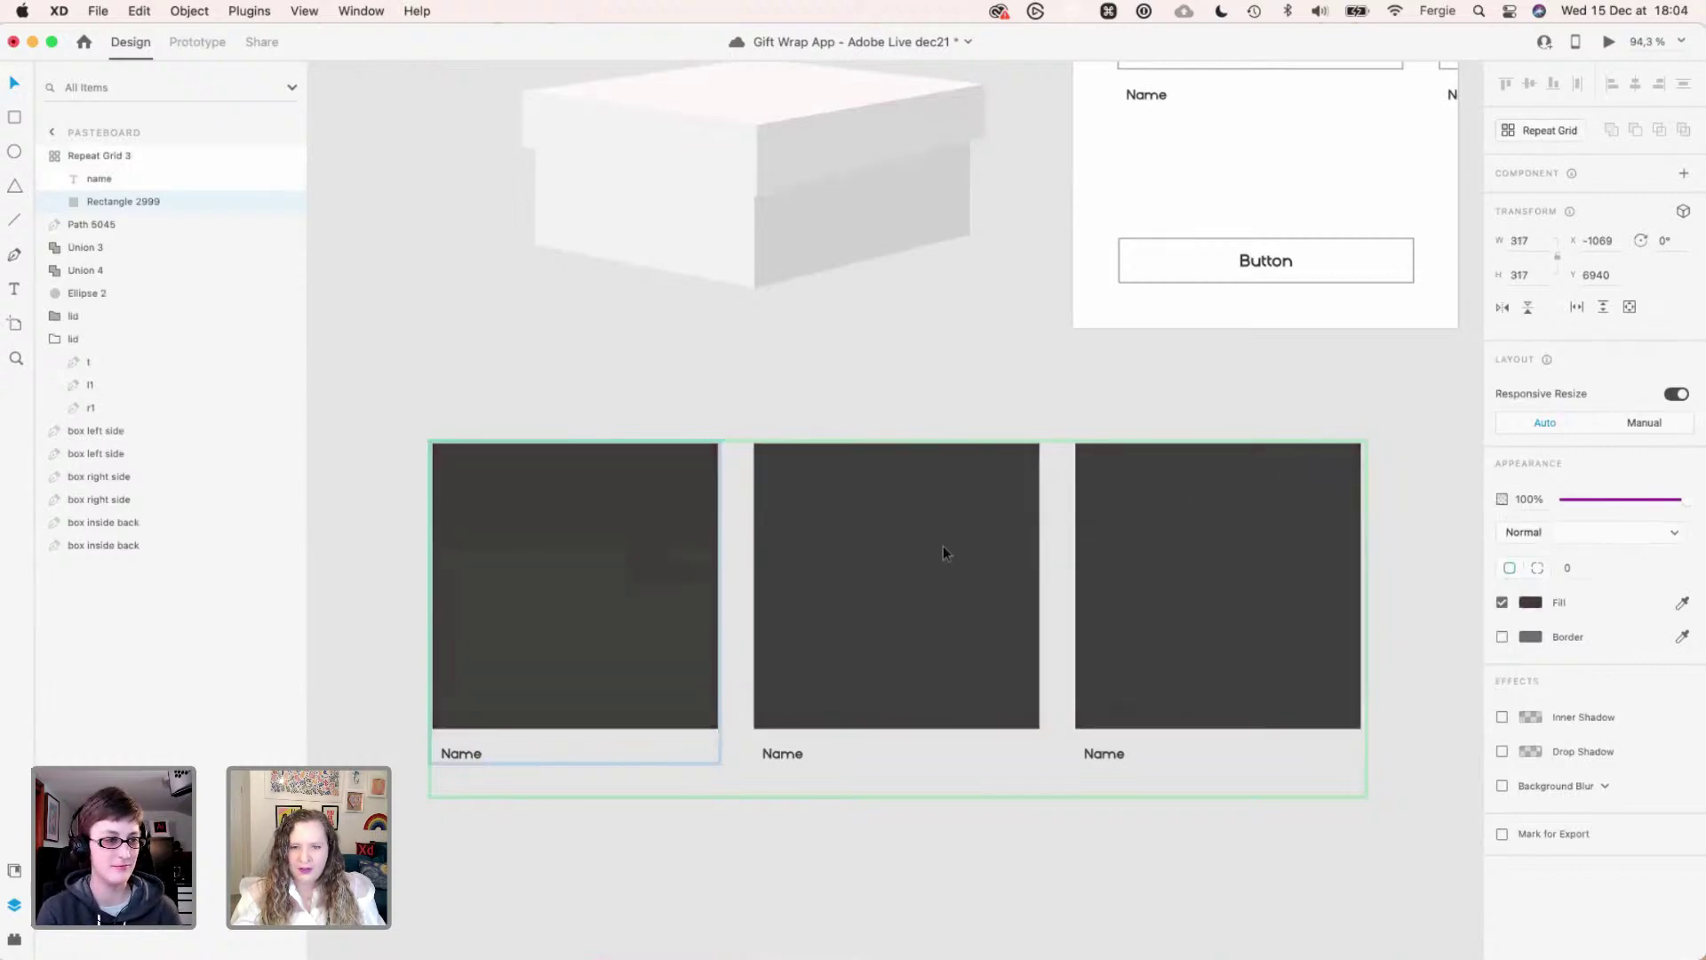
key(Escape)
- Select all shapes of the cylindrical box and move them down beside the flat box, near the dark grid
scroll(941, 551, down, 3)
scroll(945, 533, up, 5)
scroll(945, 450, down, 3)
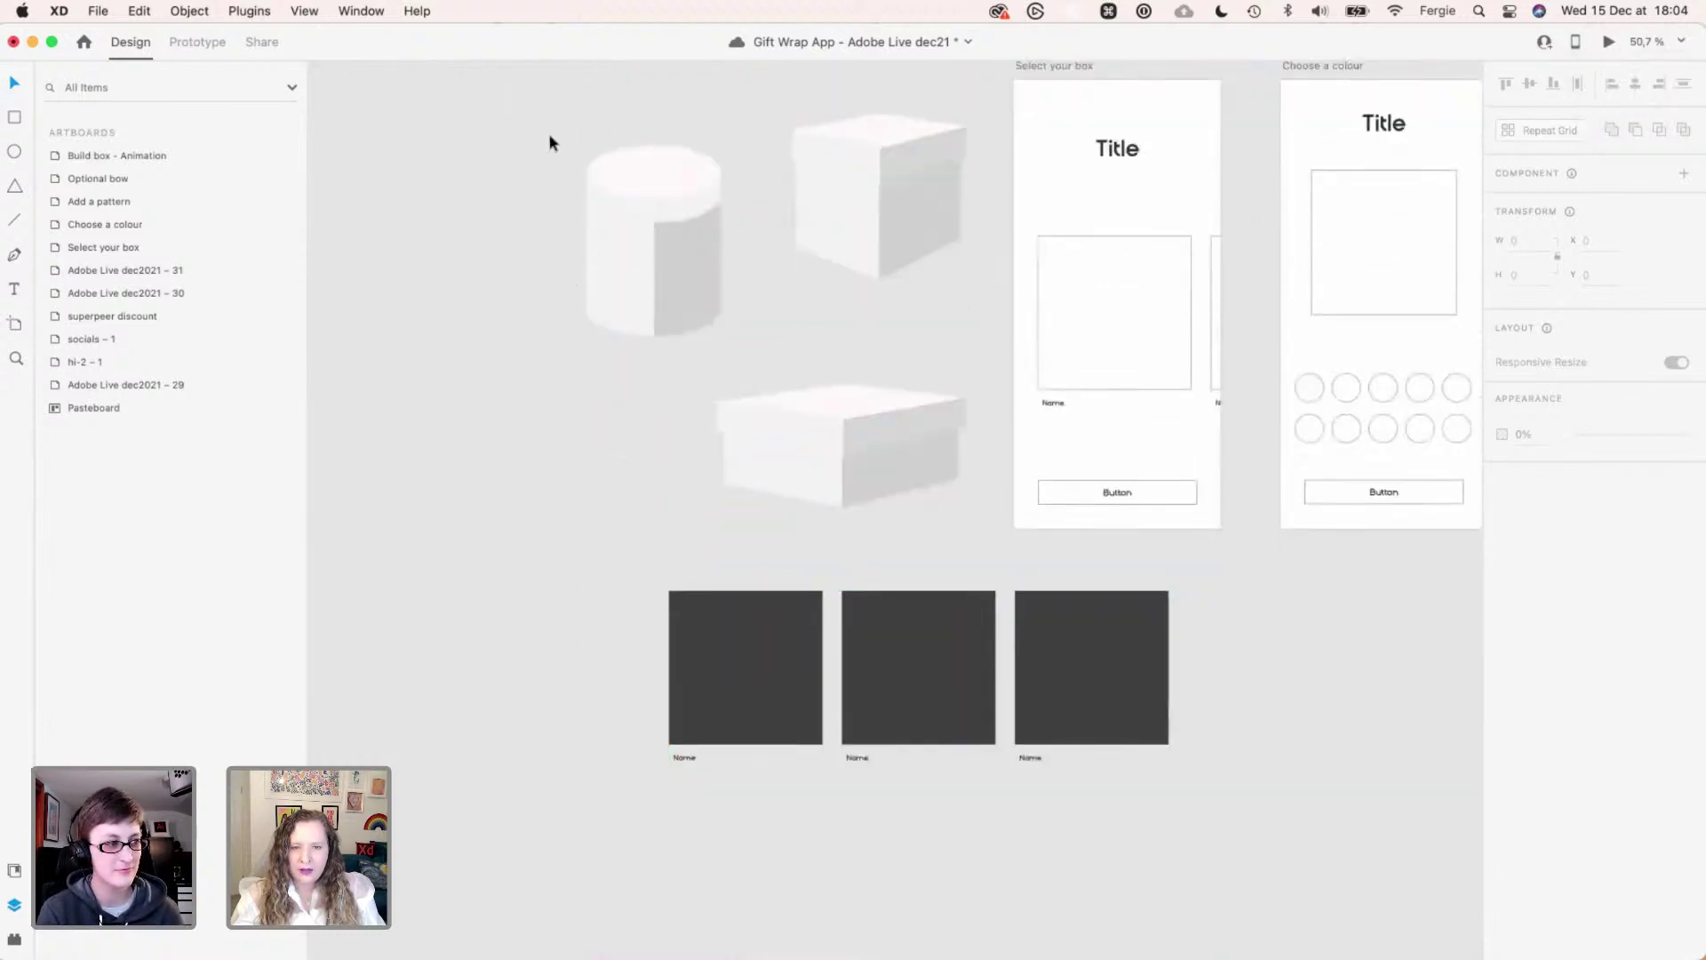
drag(557, 132, 689, 322)
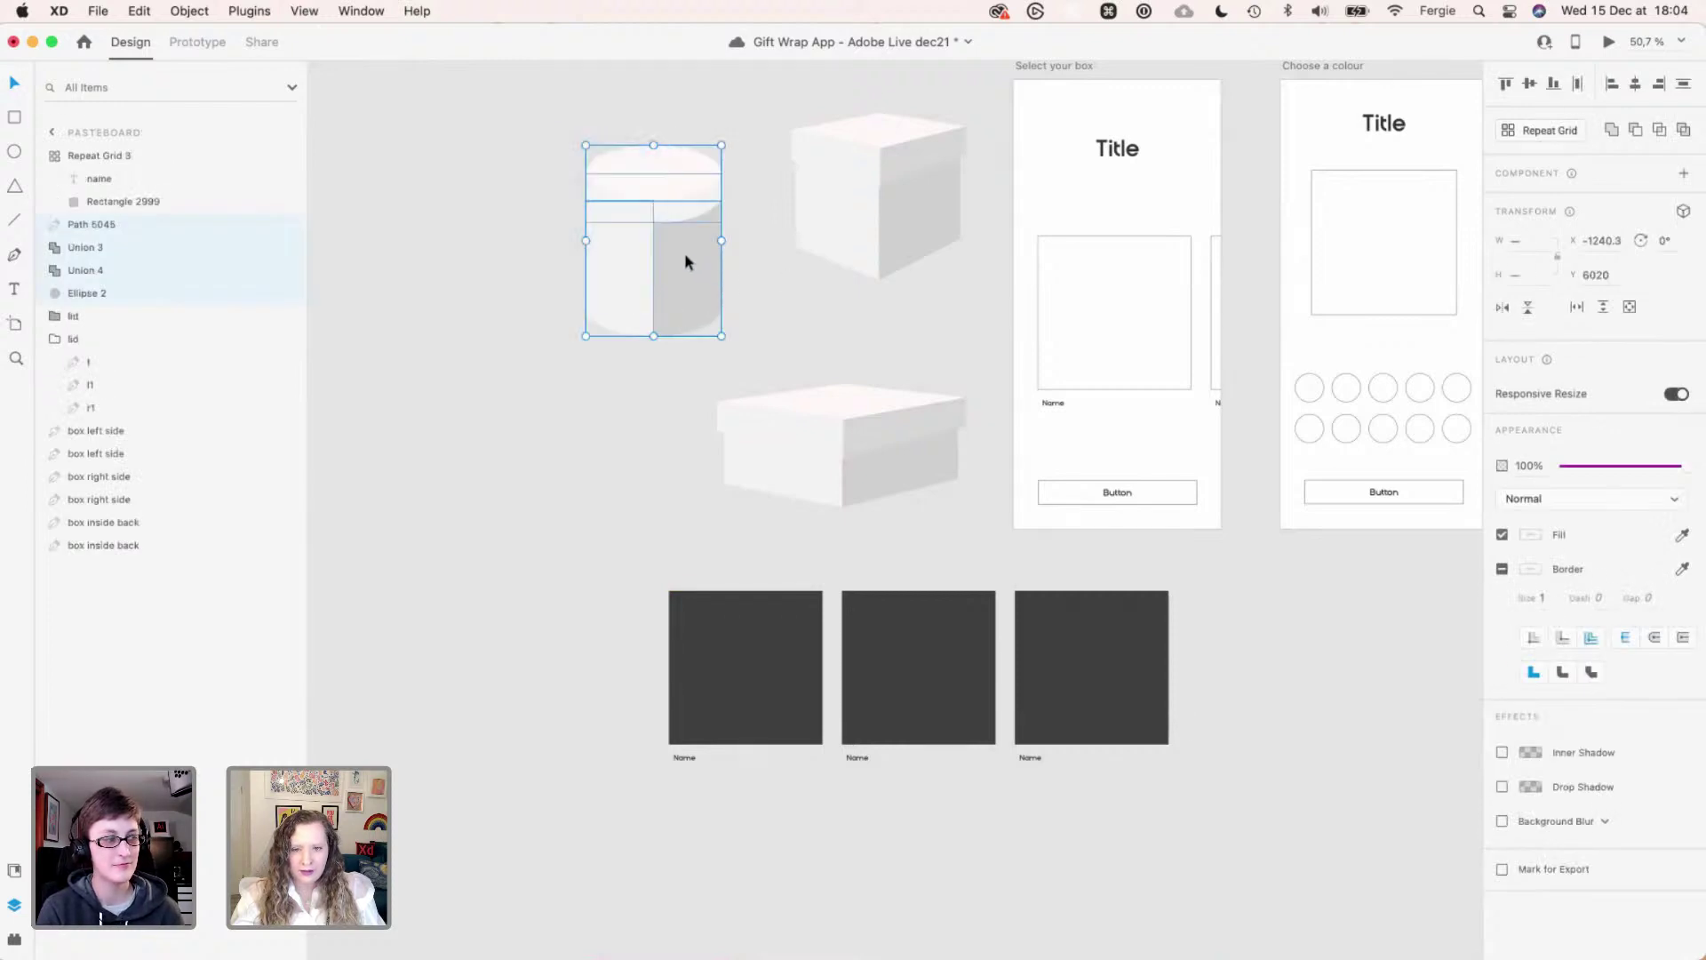
drag(684, 261, 561, 409)
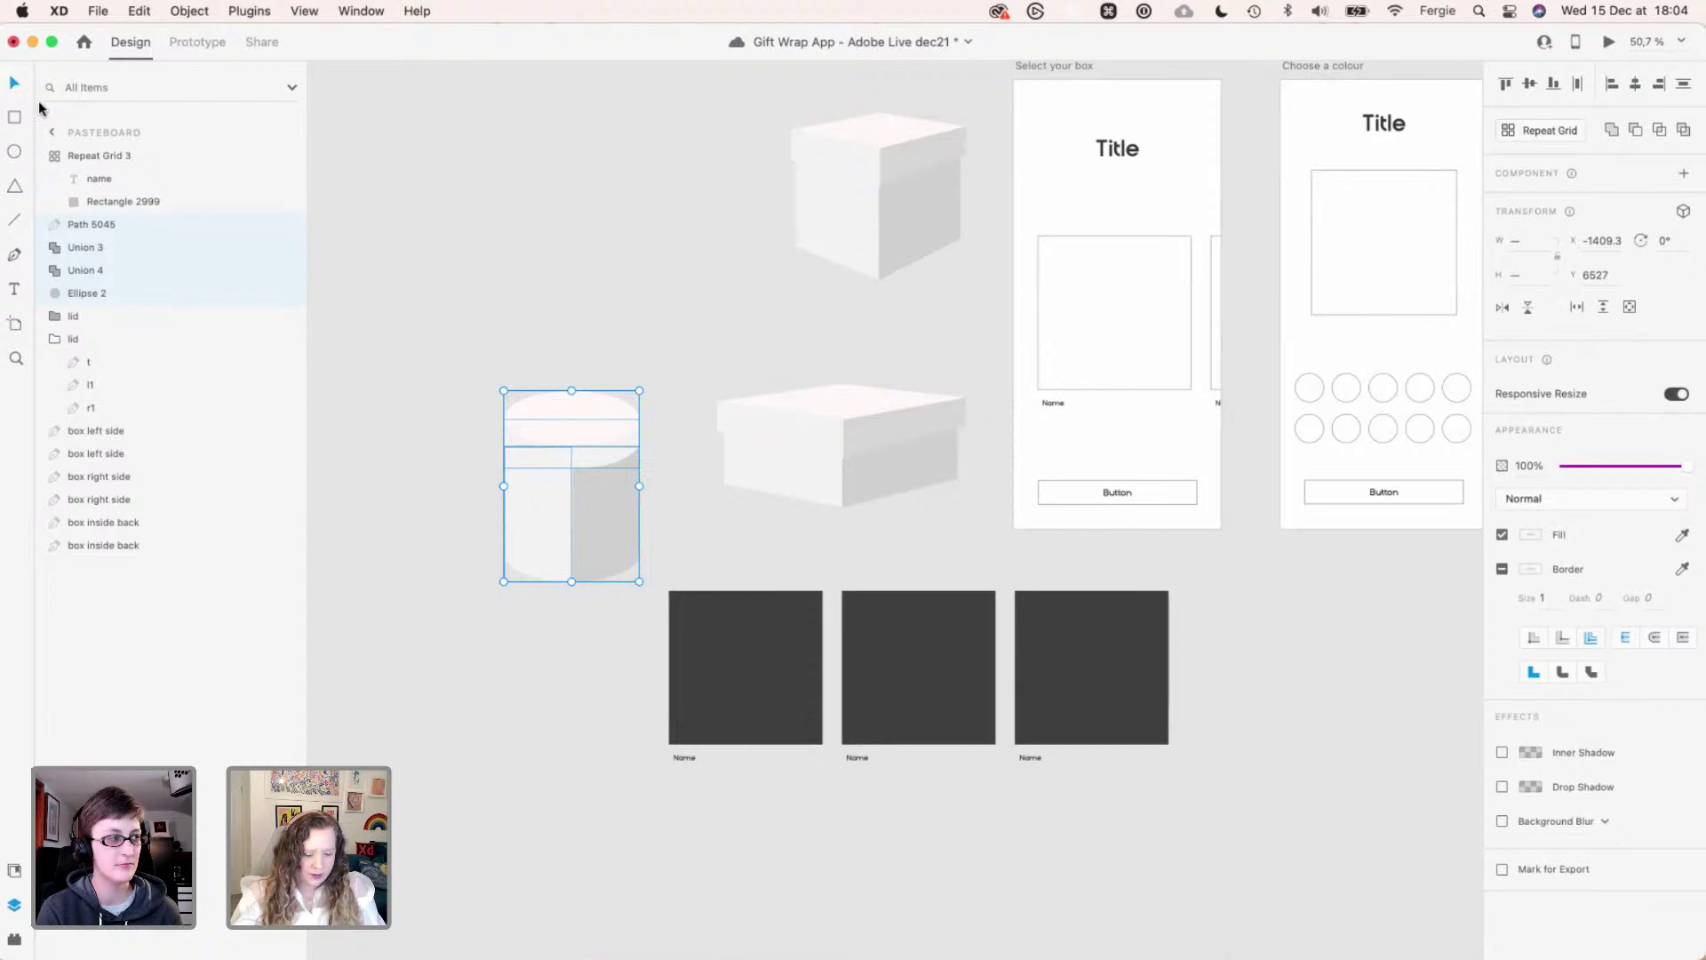
- Open the Gift Wrapping App library and add the selected cylinder illustration to it as a graphic
key(super+shift+y)
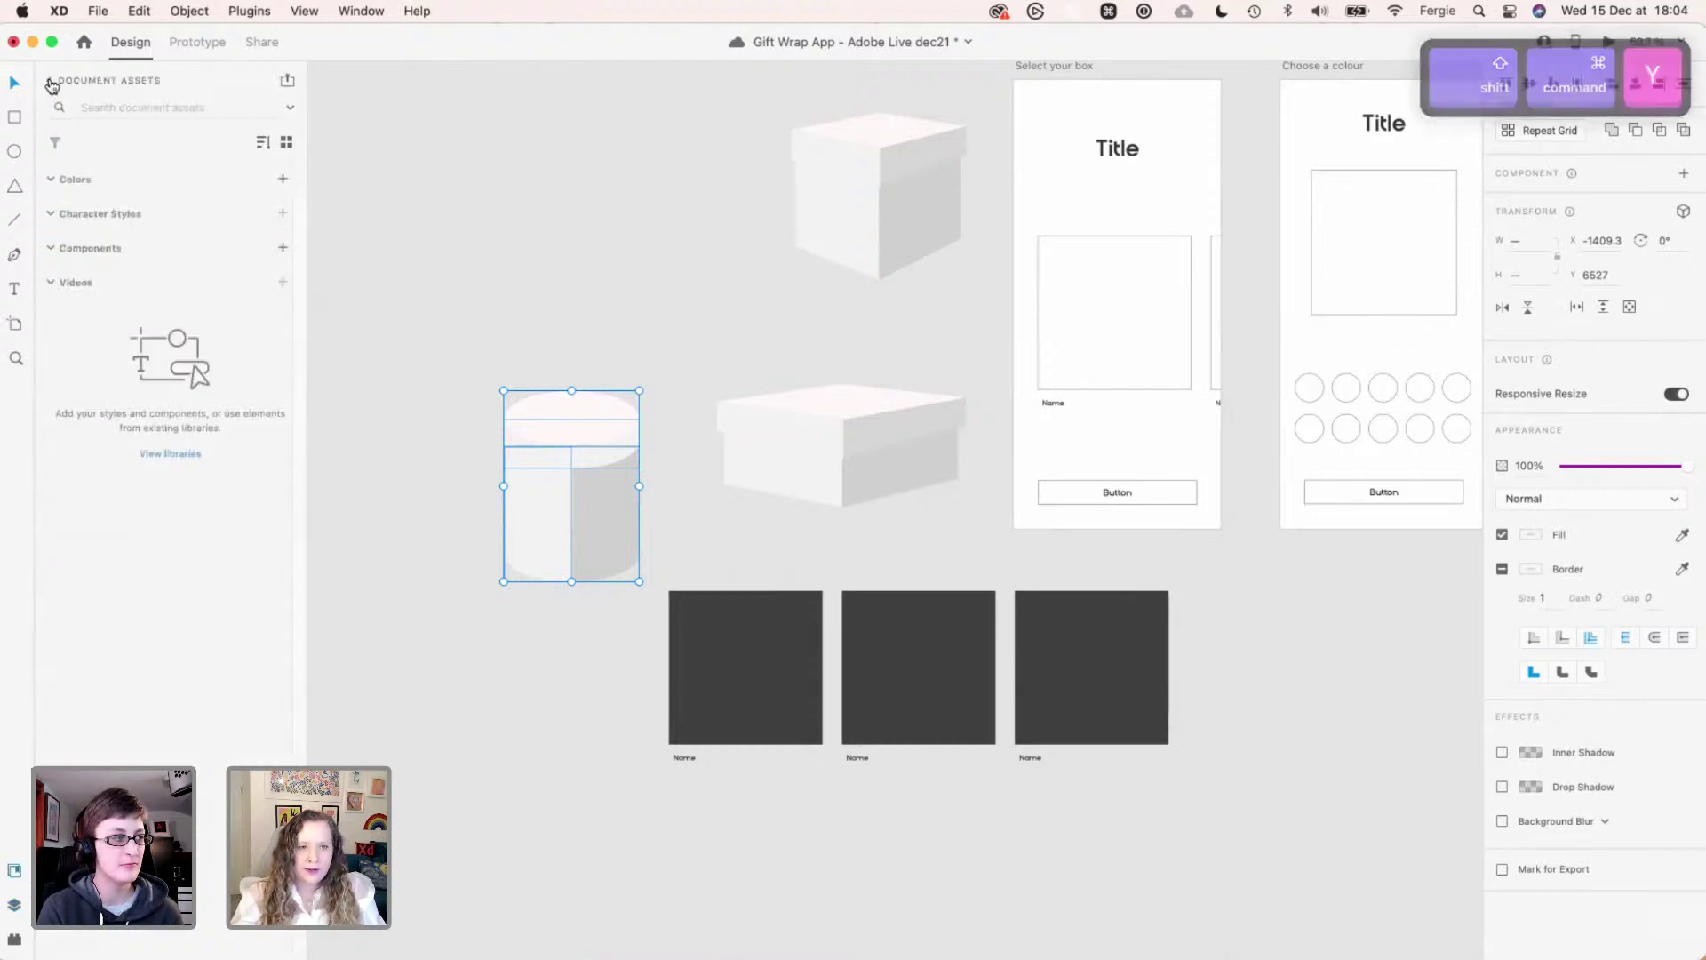
click(50, 87)
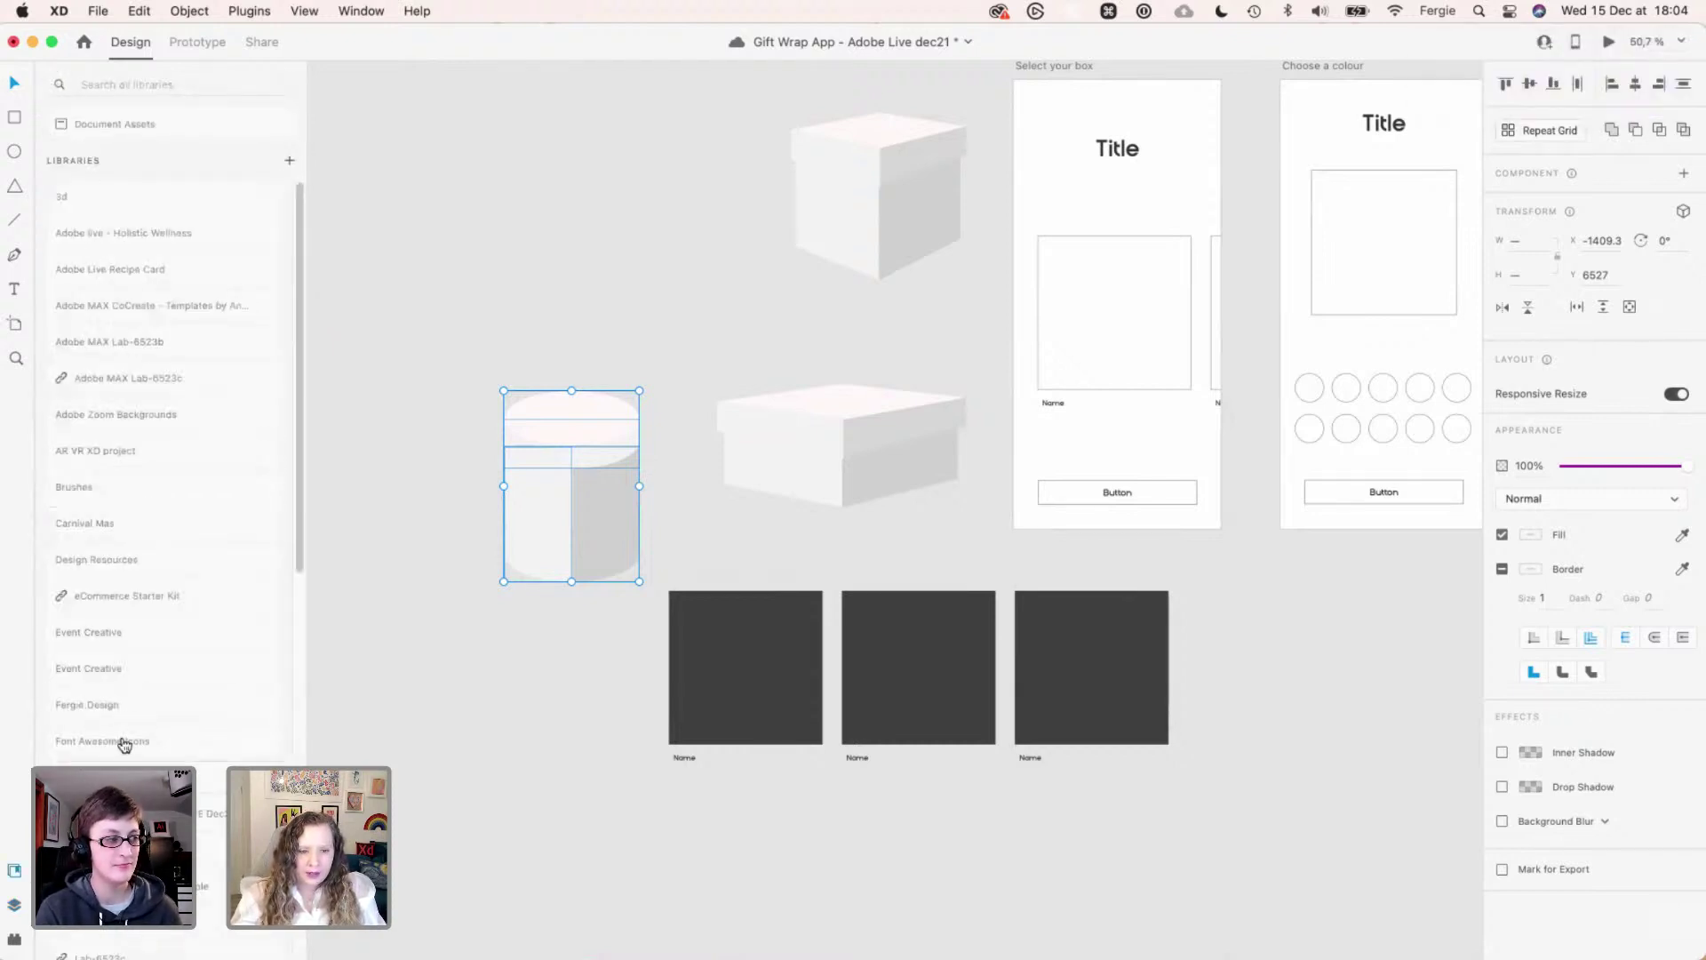
click(204, 813)
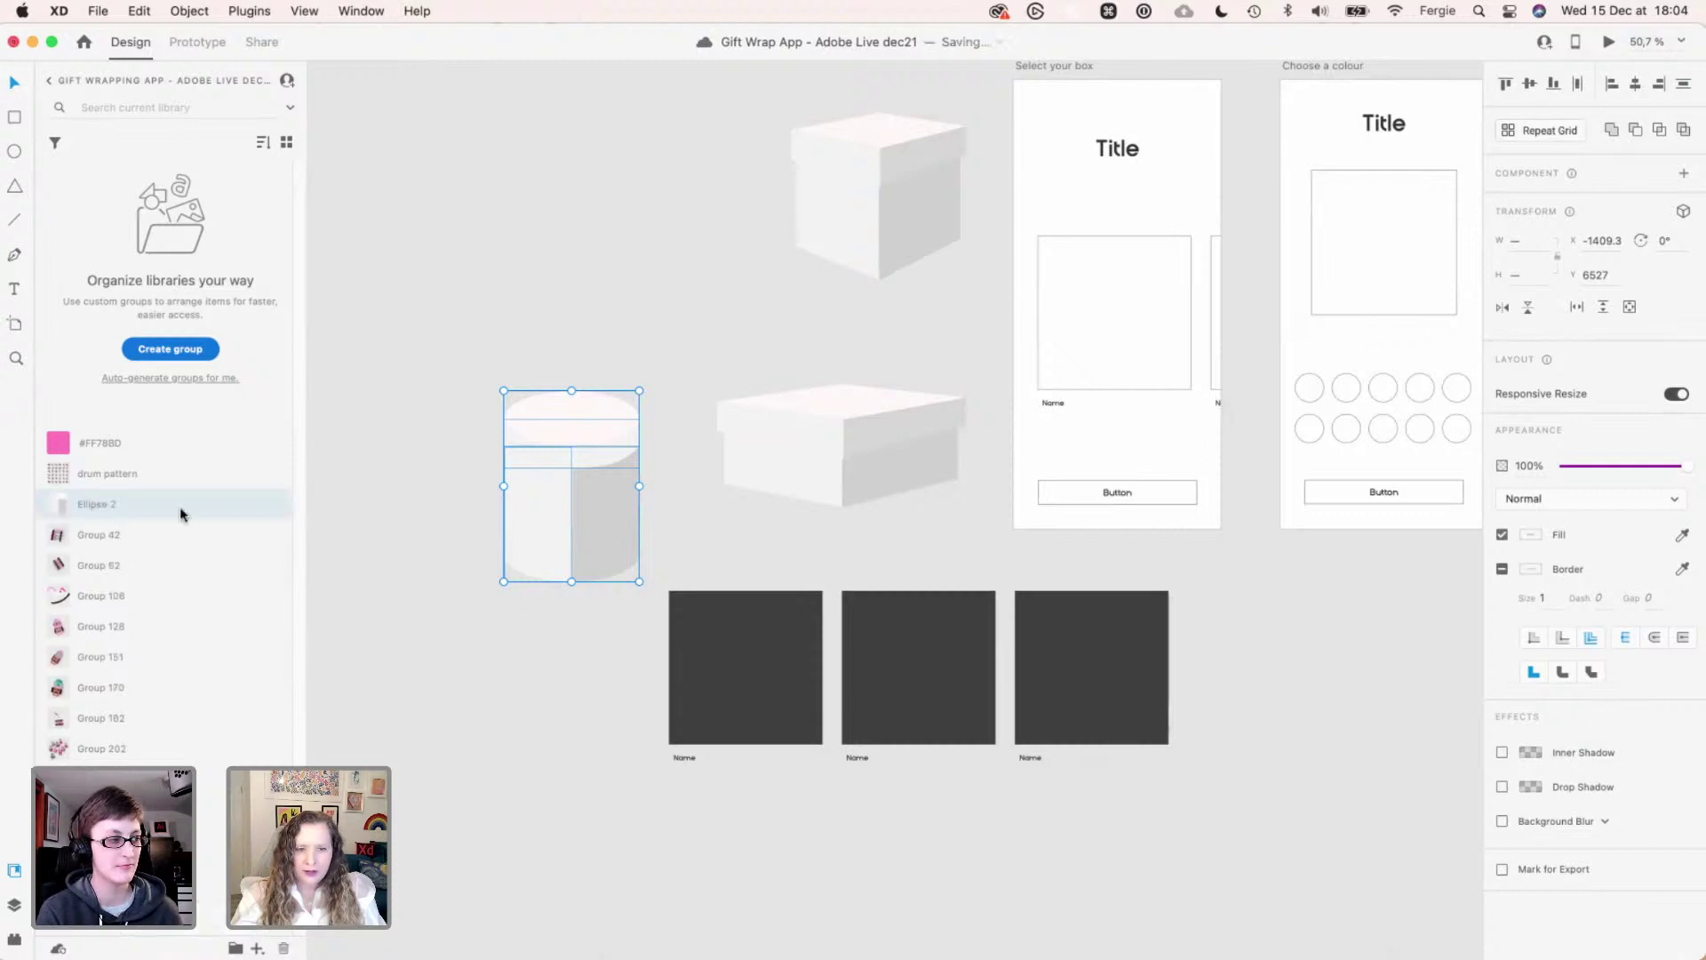
- Fill the squares of the dark repeat grid with the cylinder graphic from the library
drag(62, 508, 753, 650)
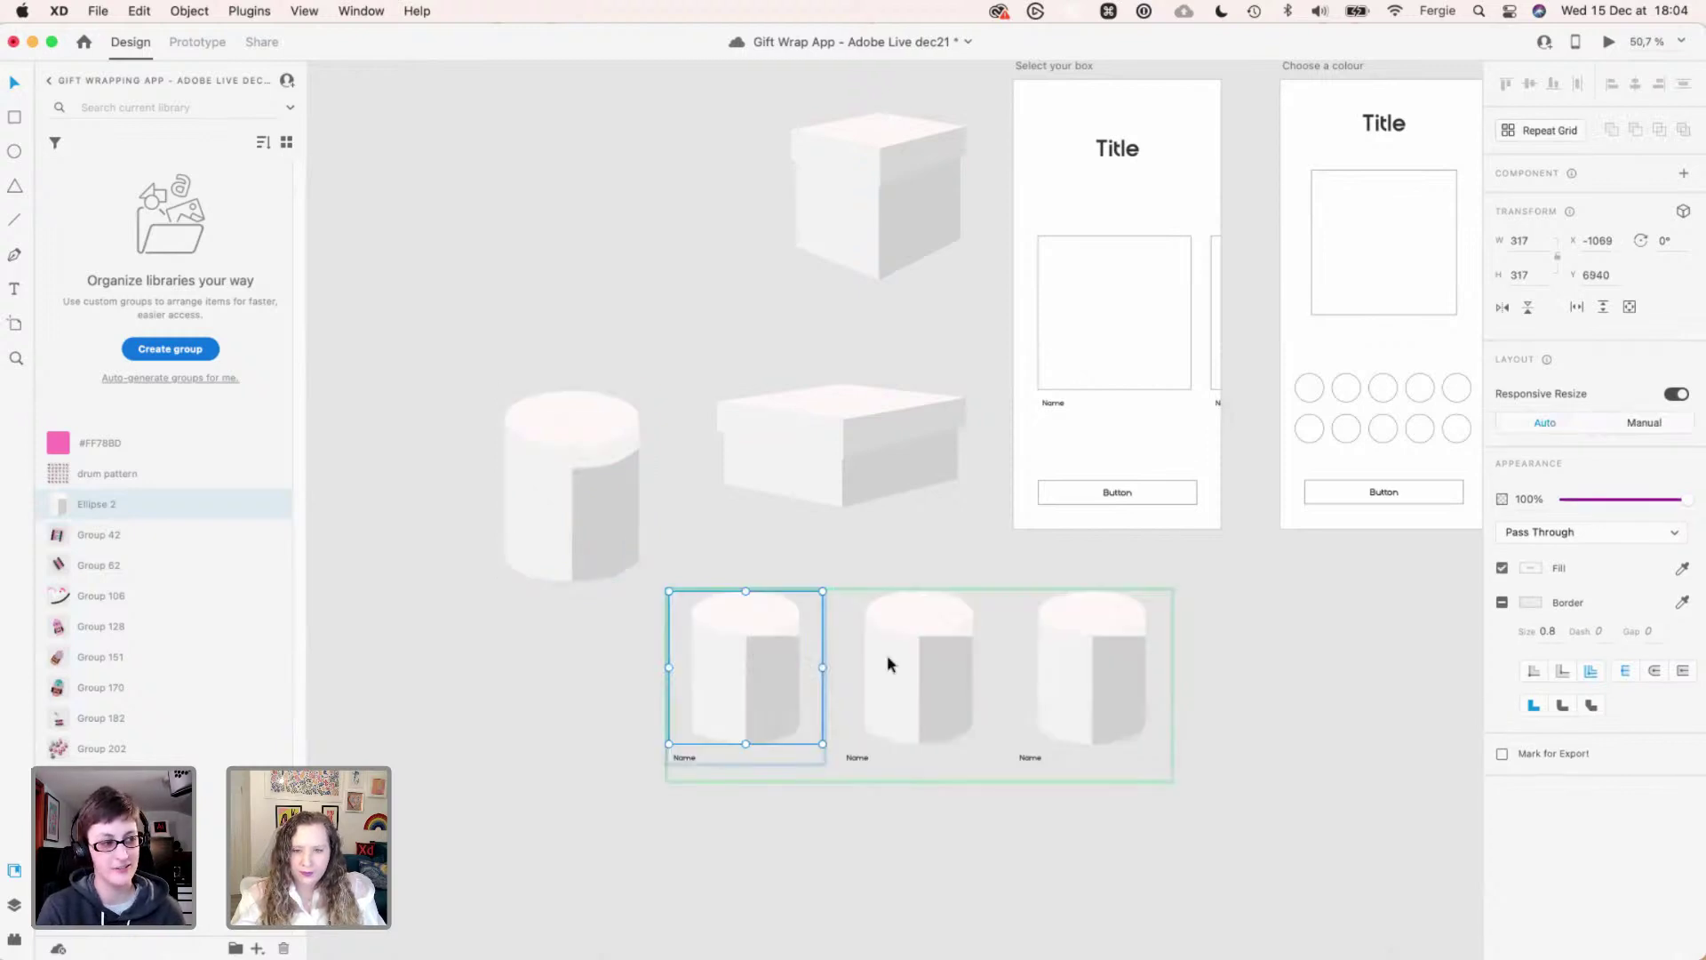
scroll(922, 663, up, 1)
scroll(921, 663, up, 1)
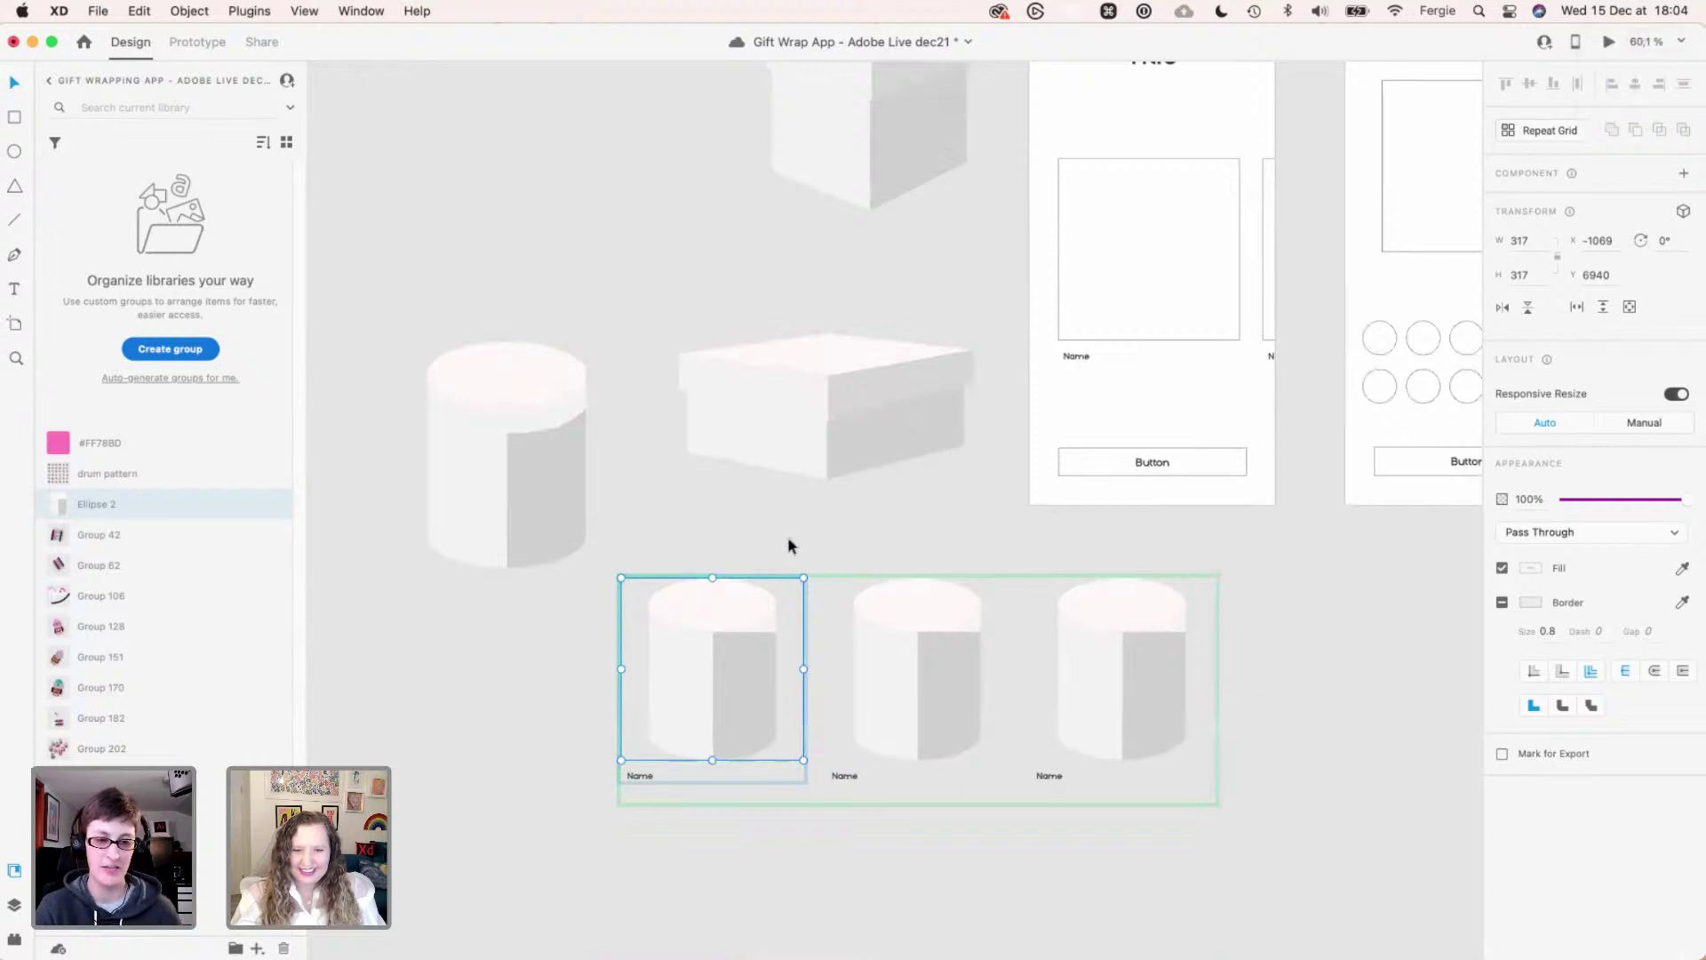
scroll(787, 641, up, 3)
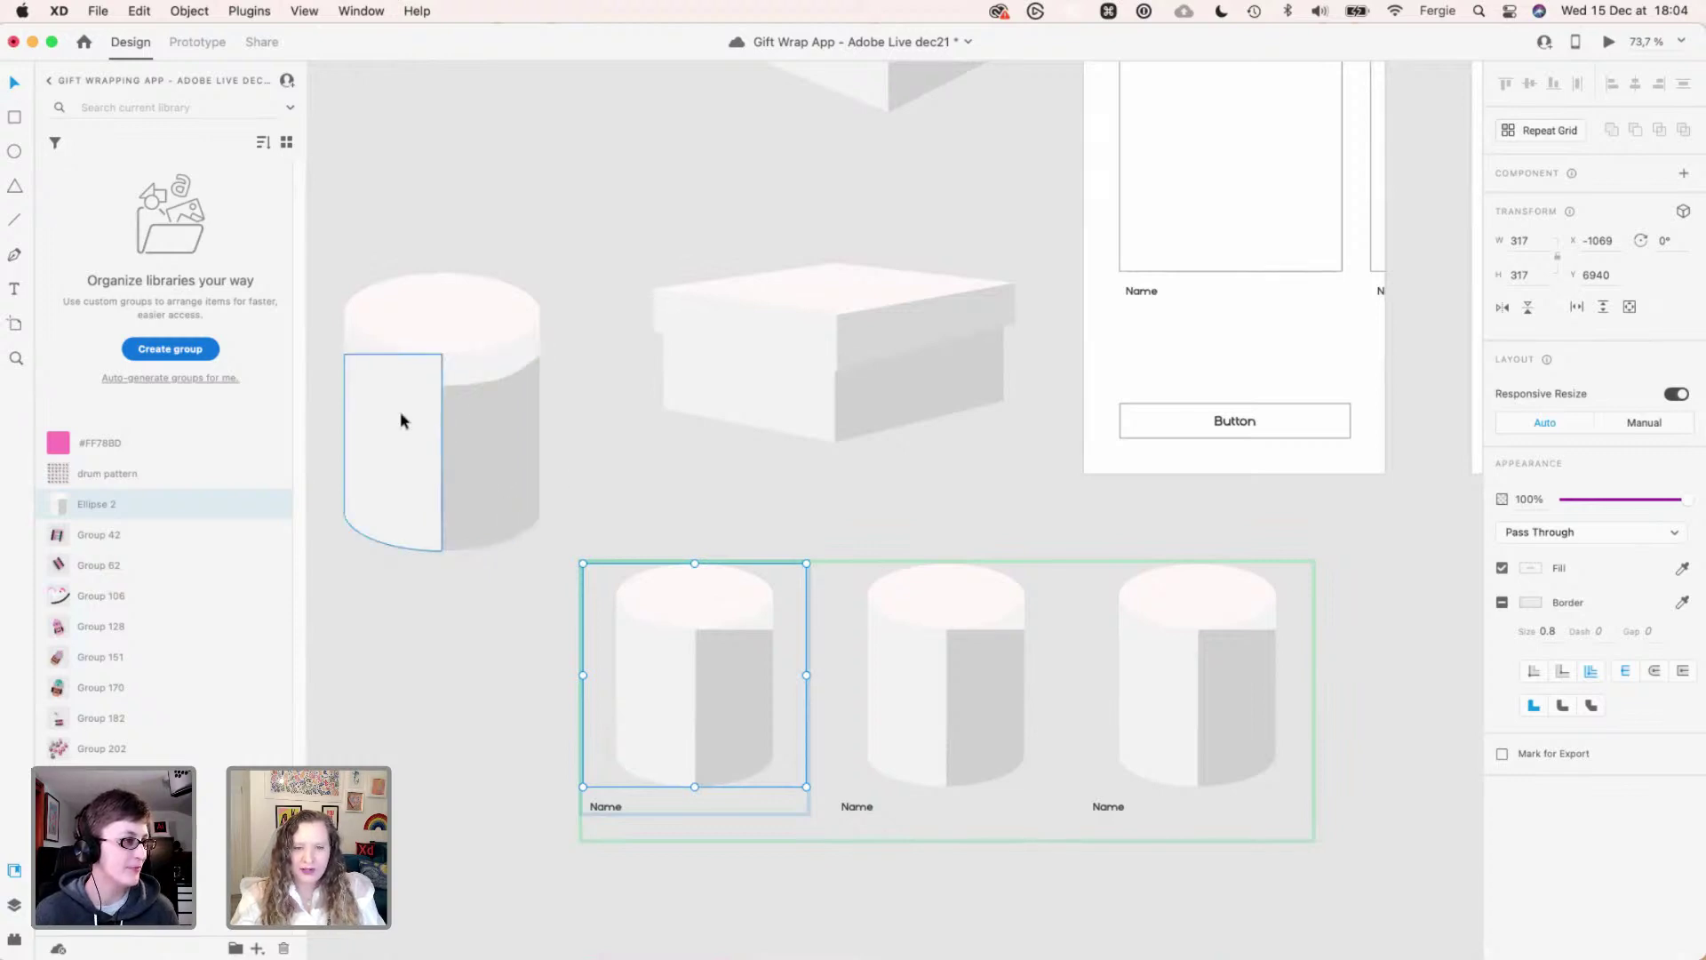
scroll(362, 338, up, 5)
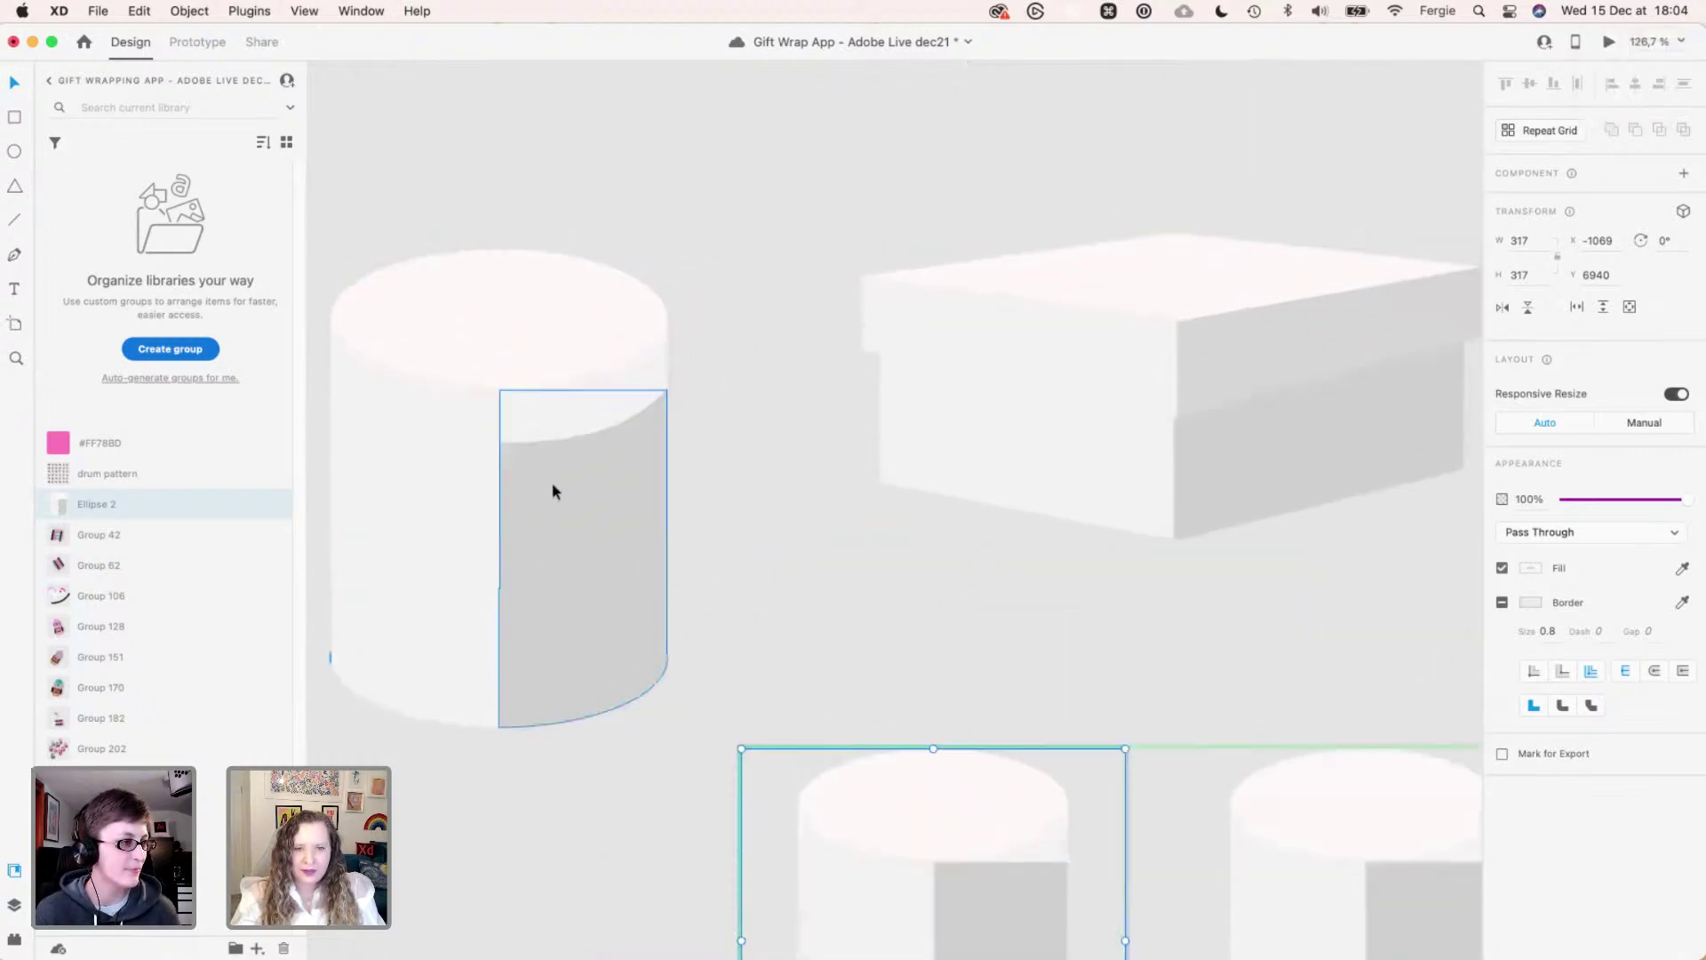
click(552, 486)
key(ctrl+shift+g)
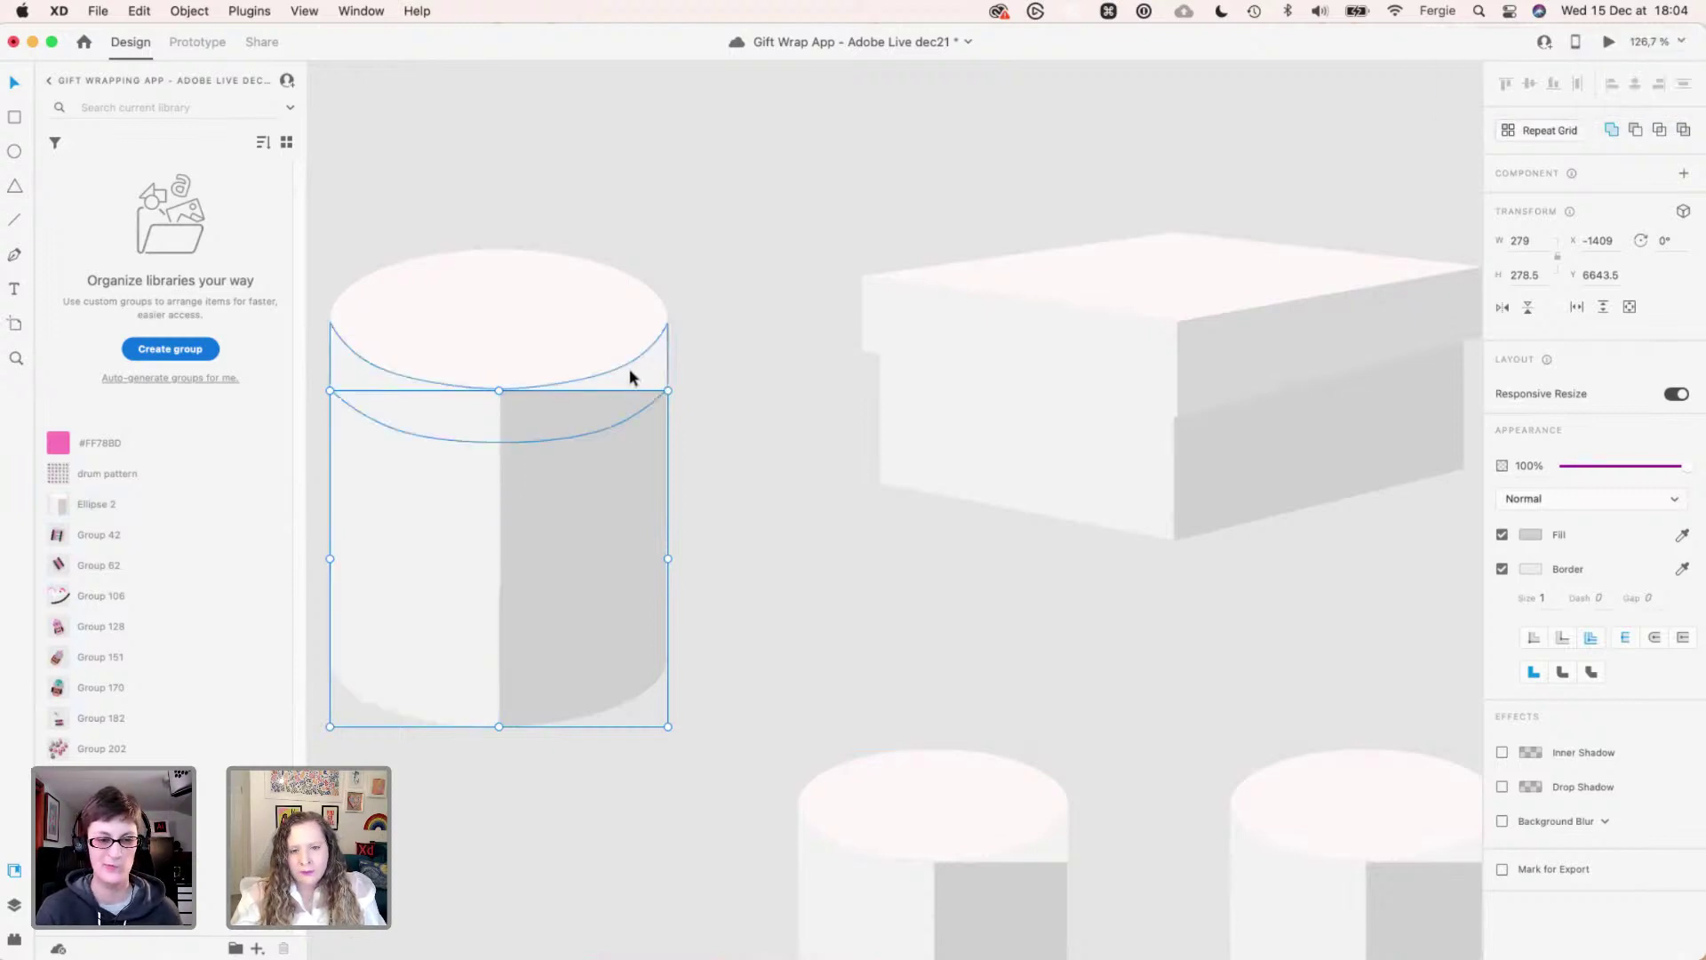
click(701, 491)
scroll(702, 488, down, 5)
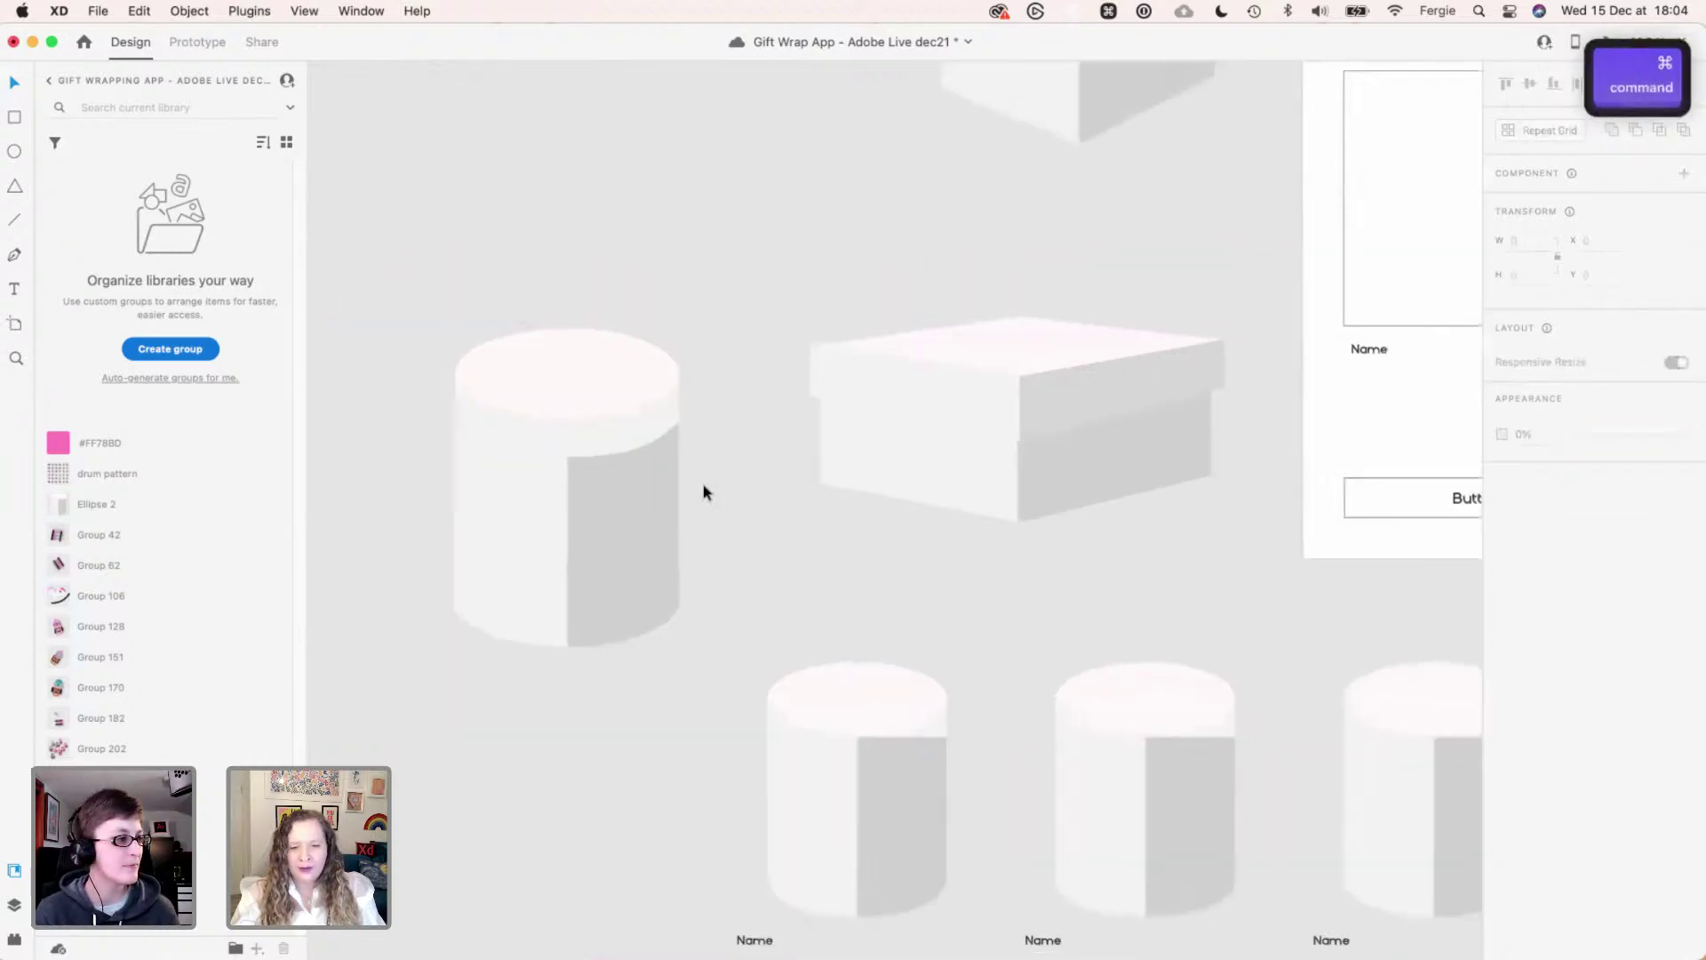
- Undo the placement of the cylinder graphic in the grid and delete Ellipse 2 from the library
key(cmd+z)
click(733, 558)
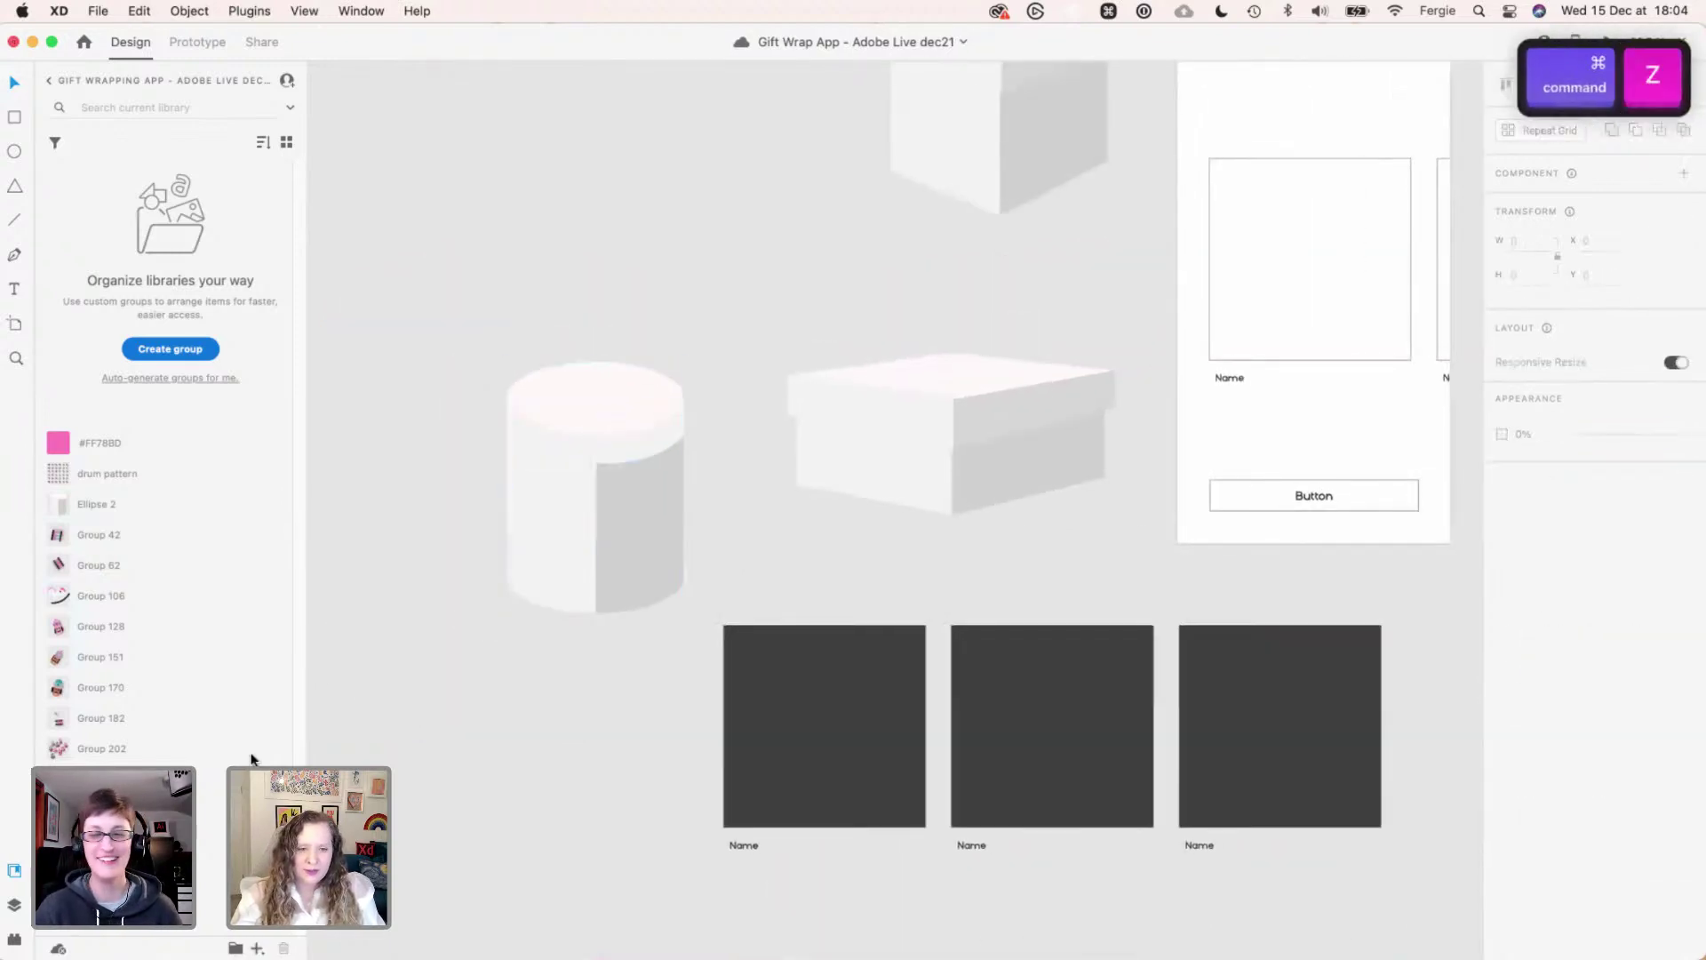
right_click(155, 504)
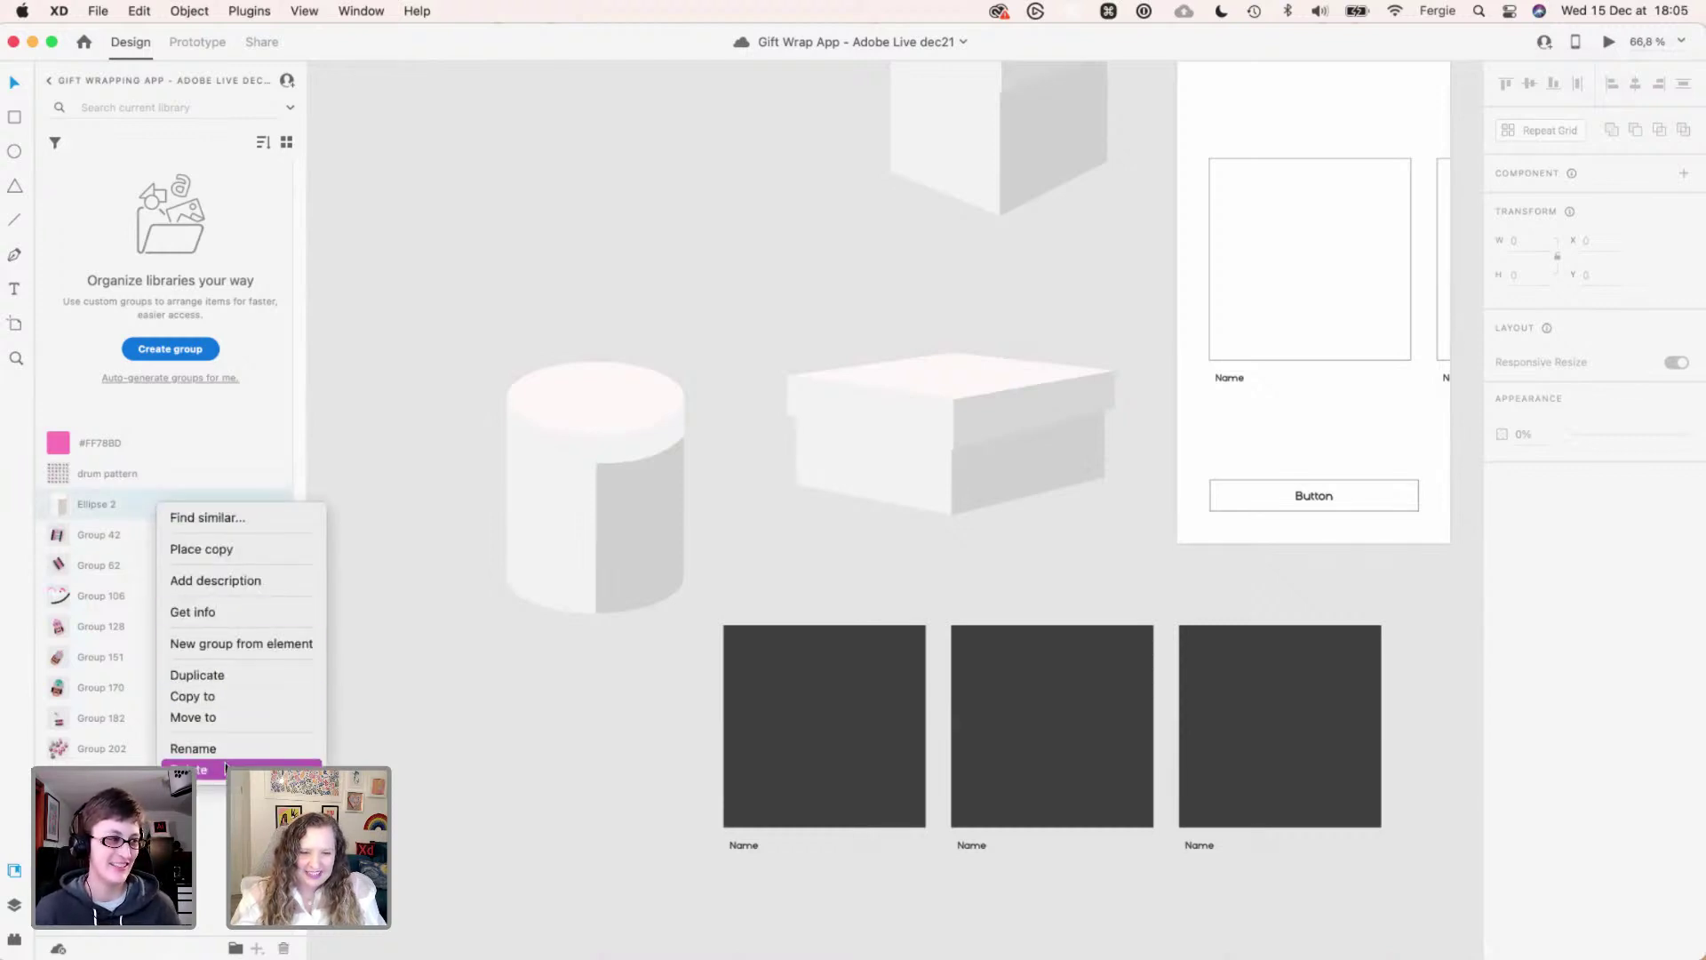
click(194, 769)
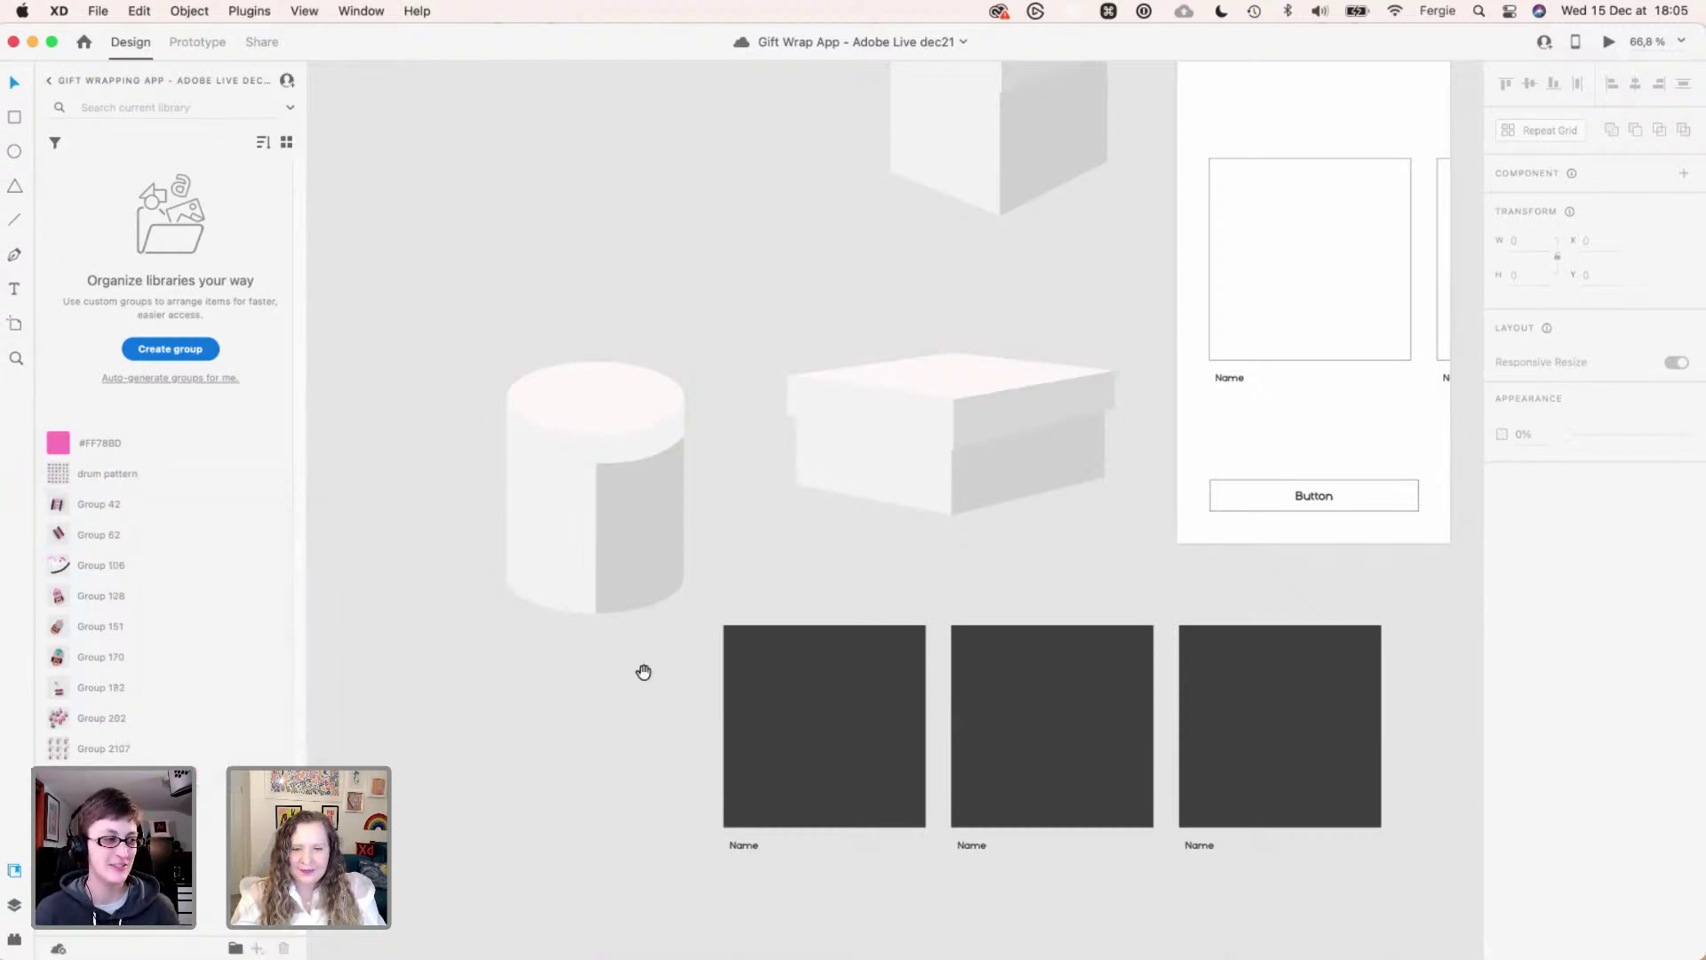
- Ungroup the dark repeat grid on the pasteboard into separate cells
scroll(644, 672, right, 3)
click(610, 670)
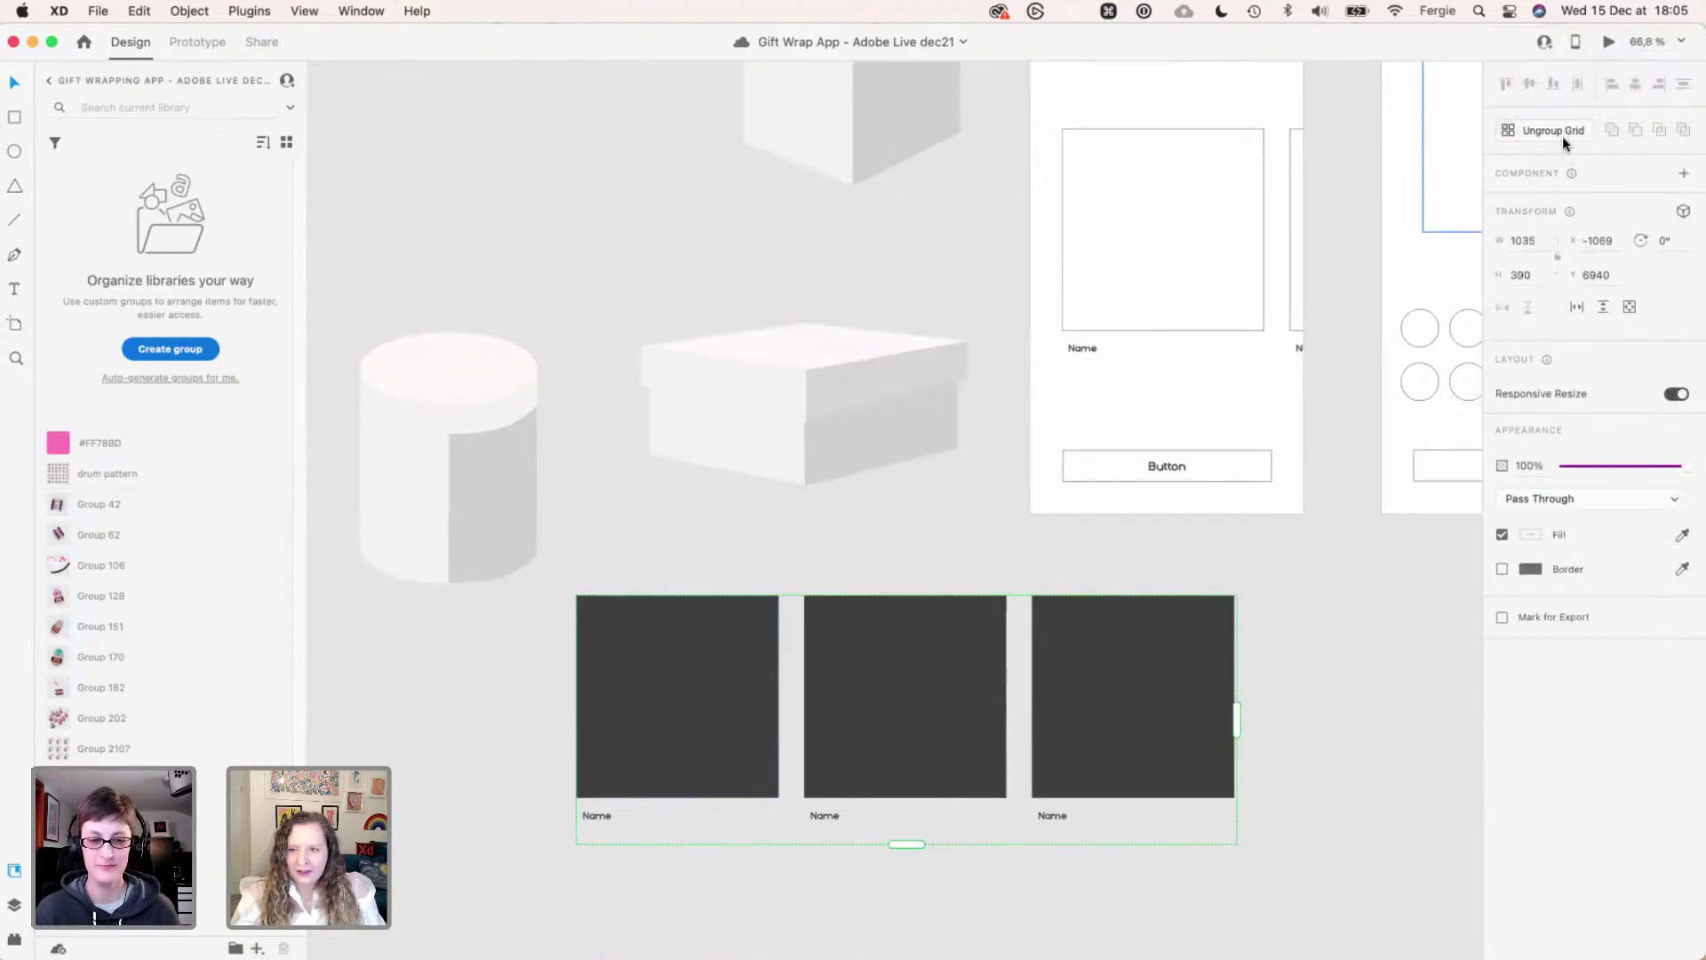
click(1562, 133)
click(627, 477)
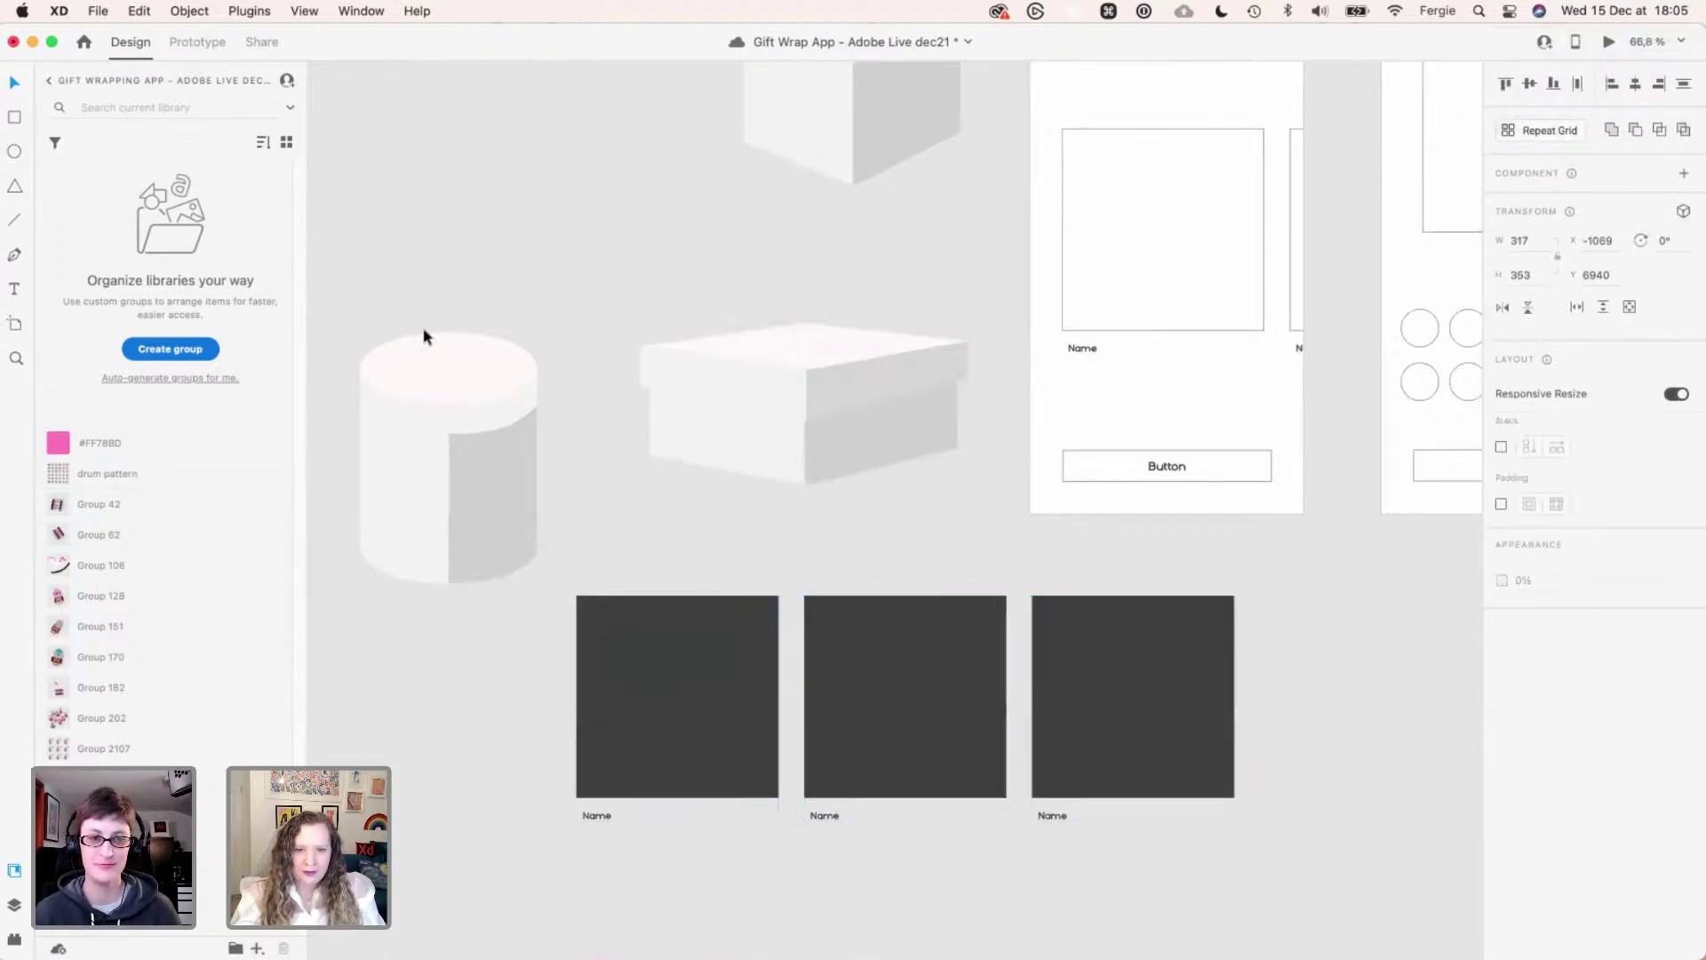
- Move the cylindrical box onto the first dark square, bring it to the front and scale it down to fit inside
click(480, 506)
drag(451, 431, 675, 695)
key(shift+super+bracketright)
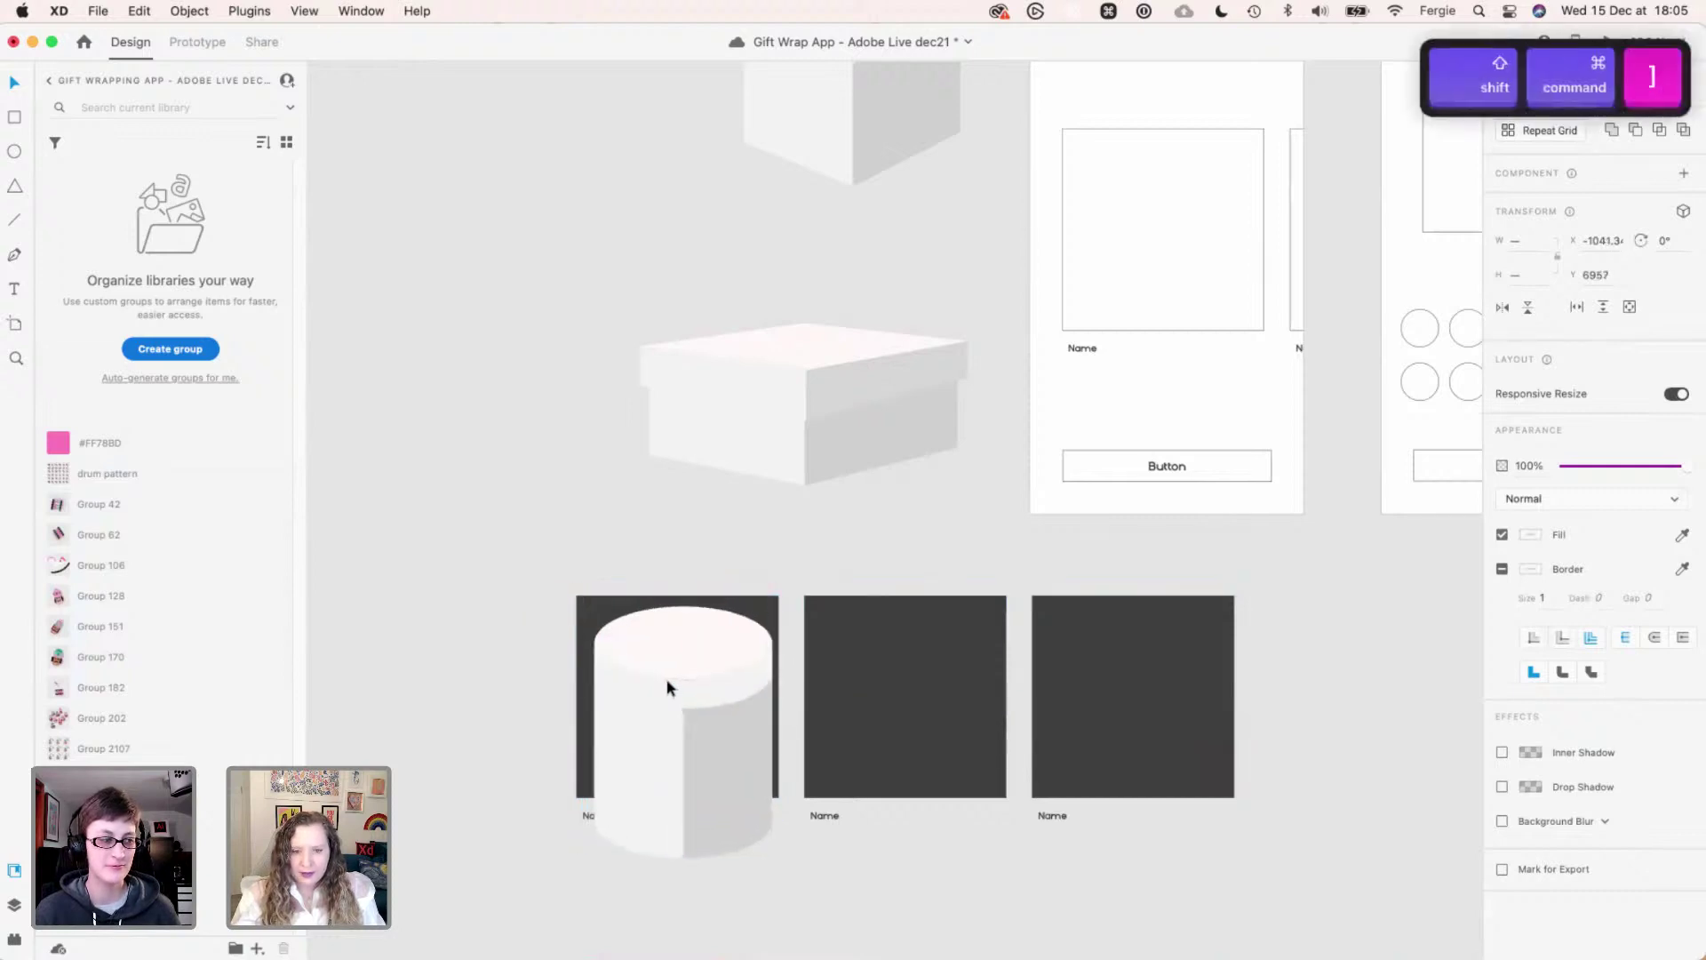
key(shift)
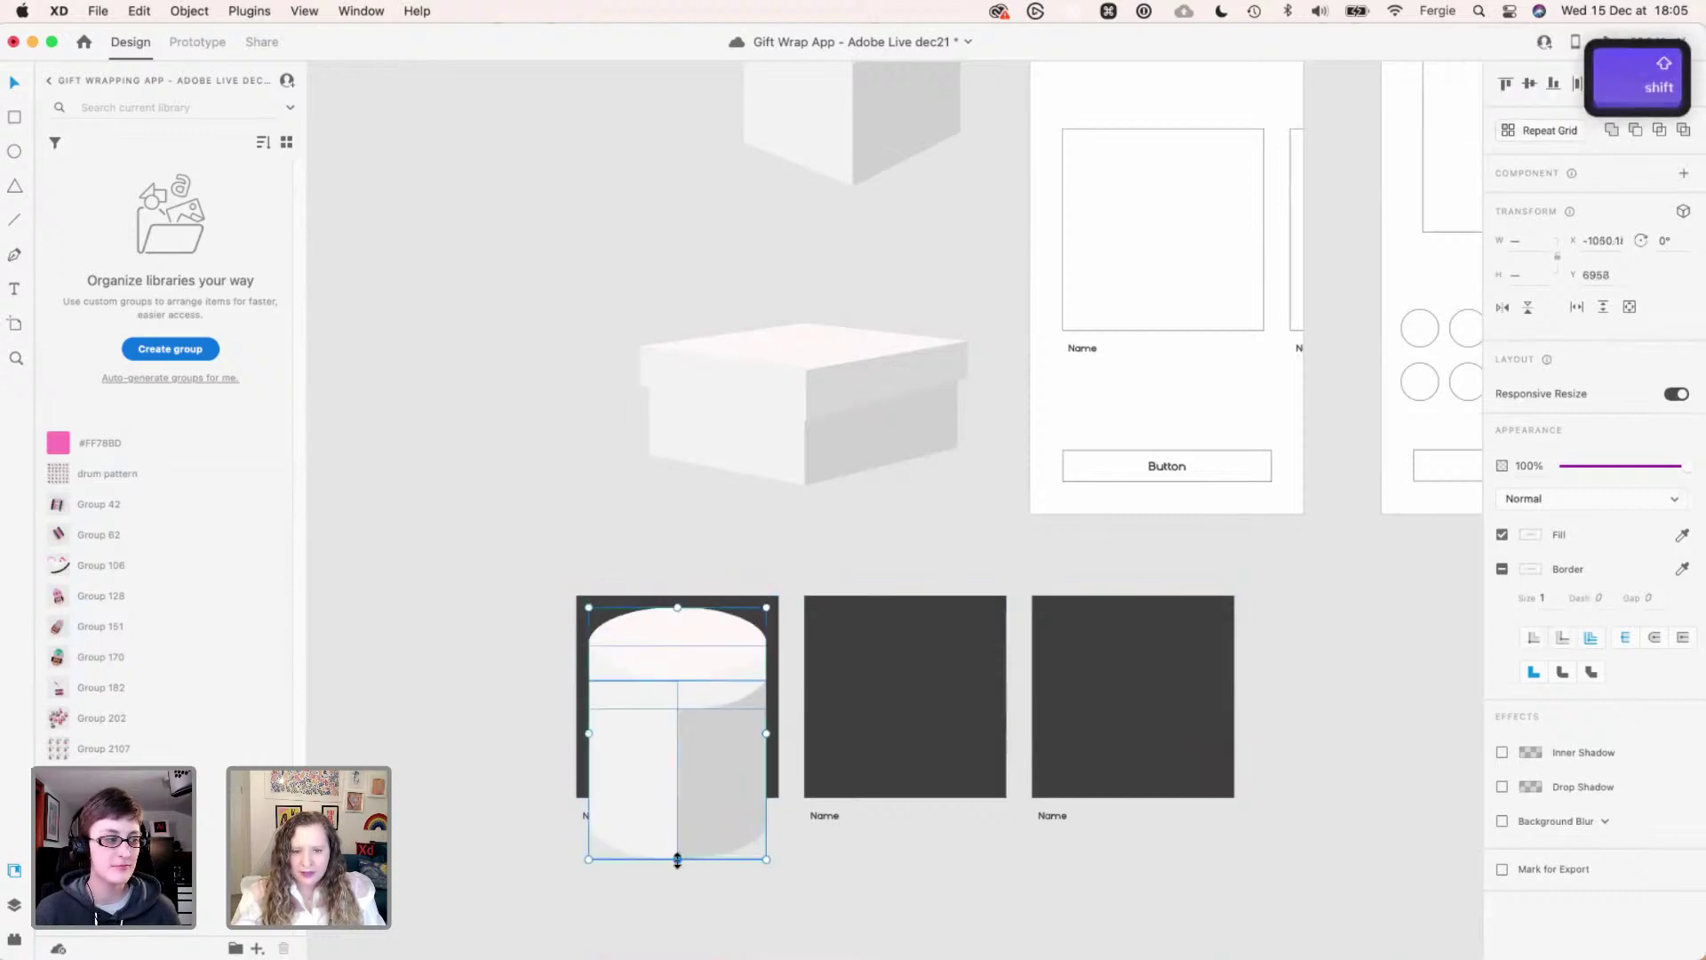
drag(761, 859, 693, 725)
click(850, 530)
- Move the cube box onto the second dark square, bring it to the front and scale it down to fit inside
key(space)
scroll(782, 399, right, 3)
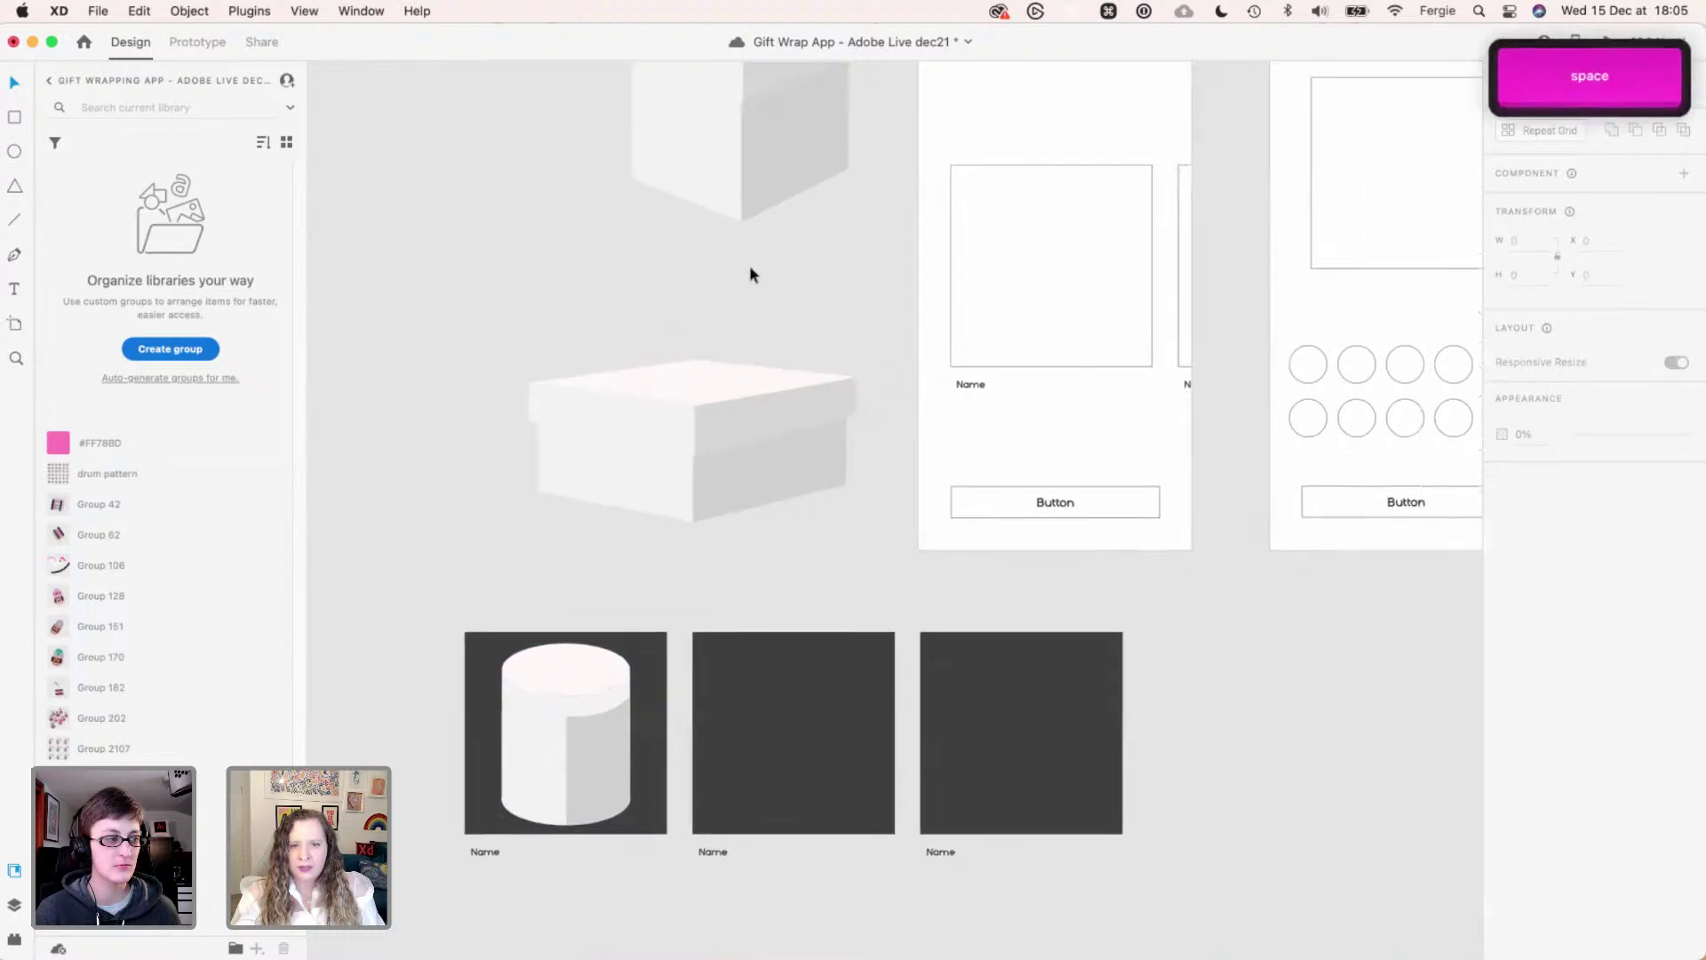
scroll(763, 348, up, 3)
drag(695, 375, 813, 793)
key(shift+super+bracketright)
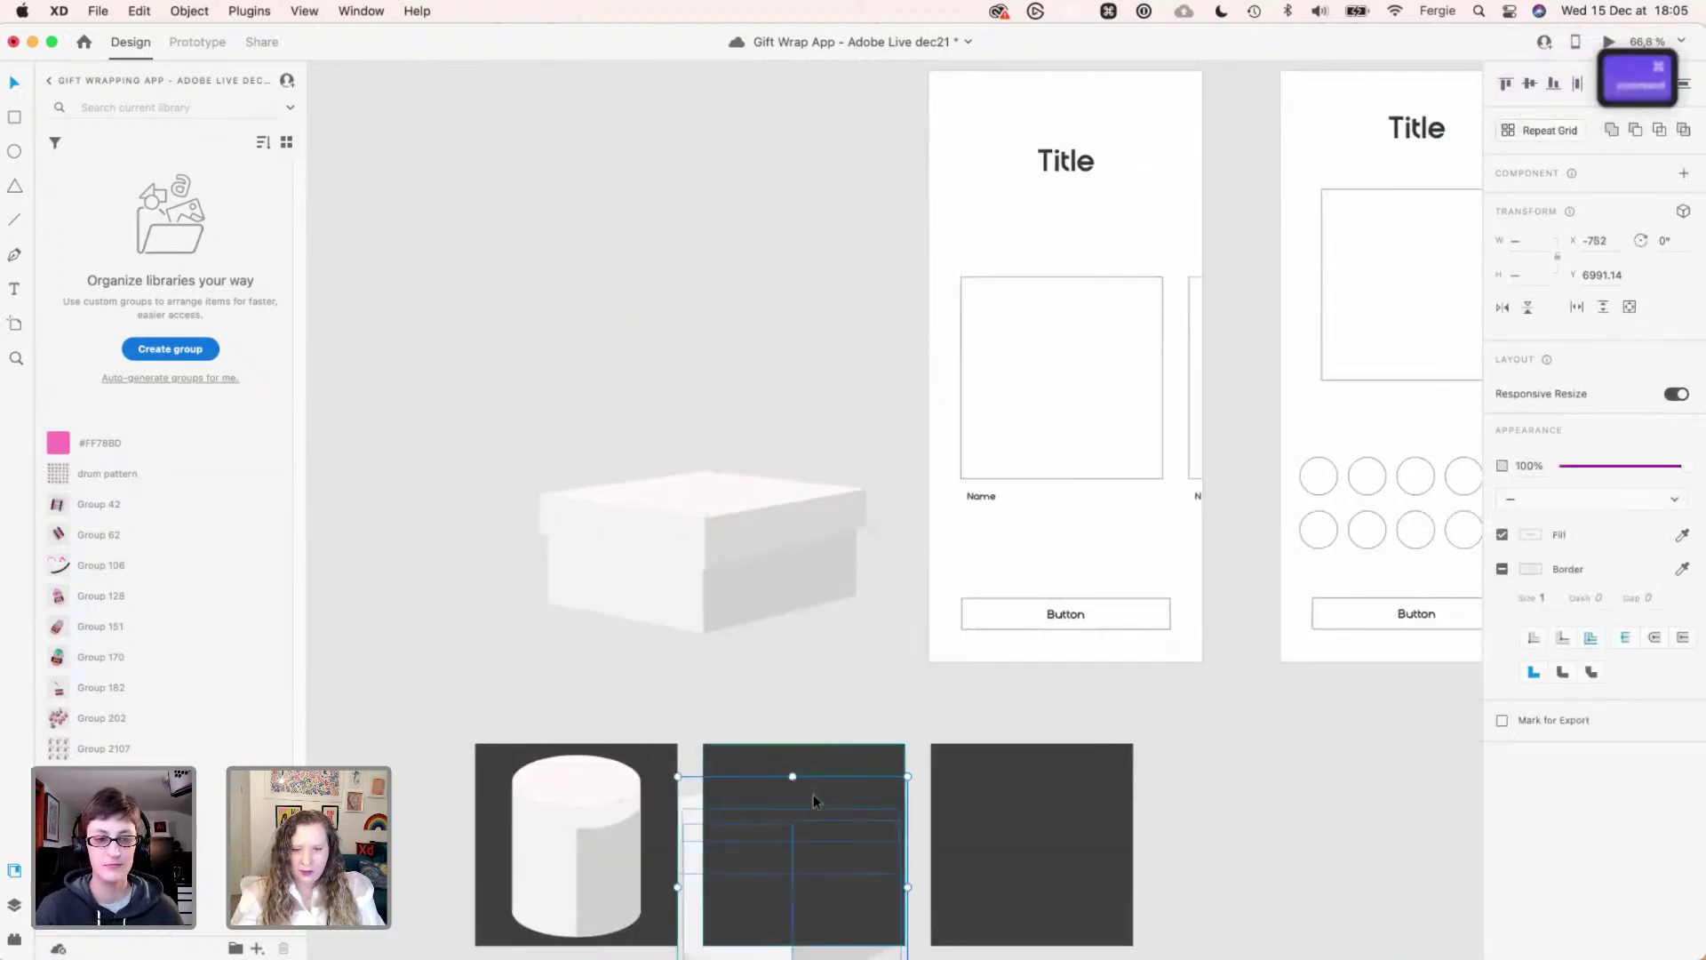
scroll(812, 792, down, 5)
drag(788, 667, 797, 640)
drag(920, 748, 870, 701)
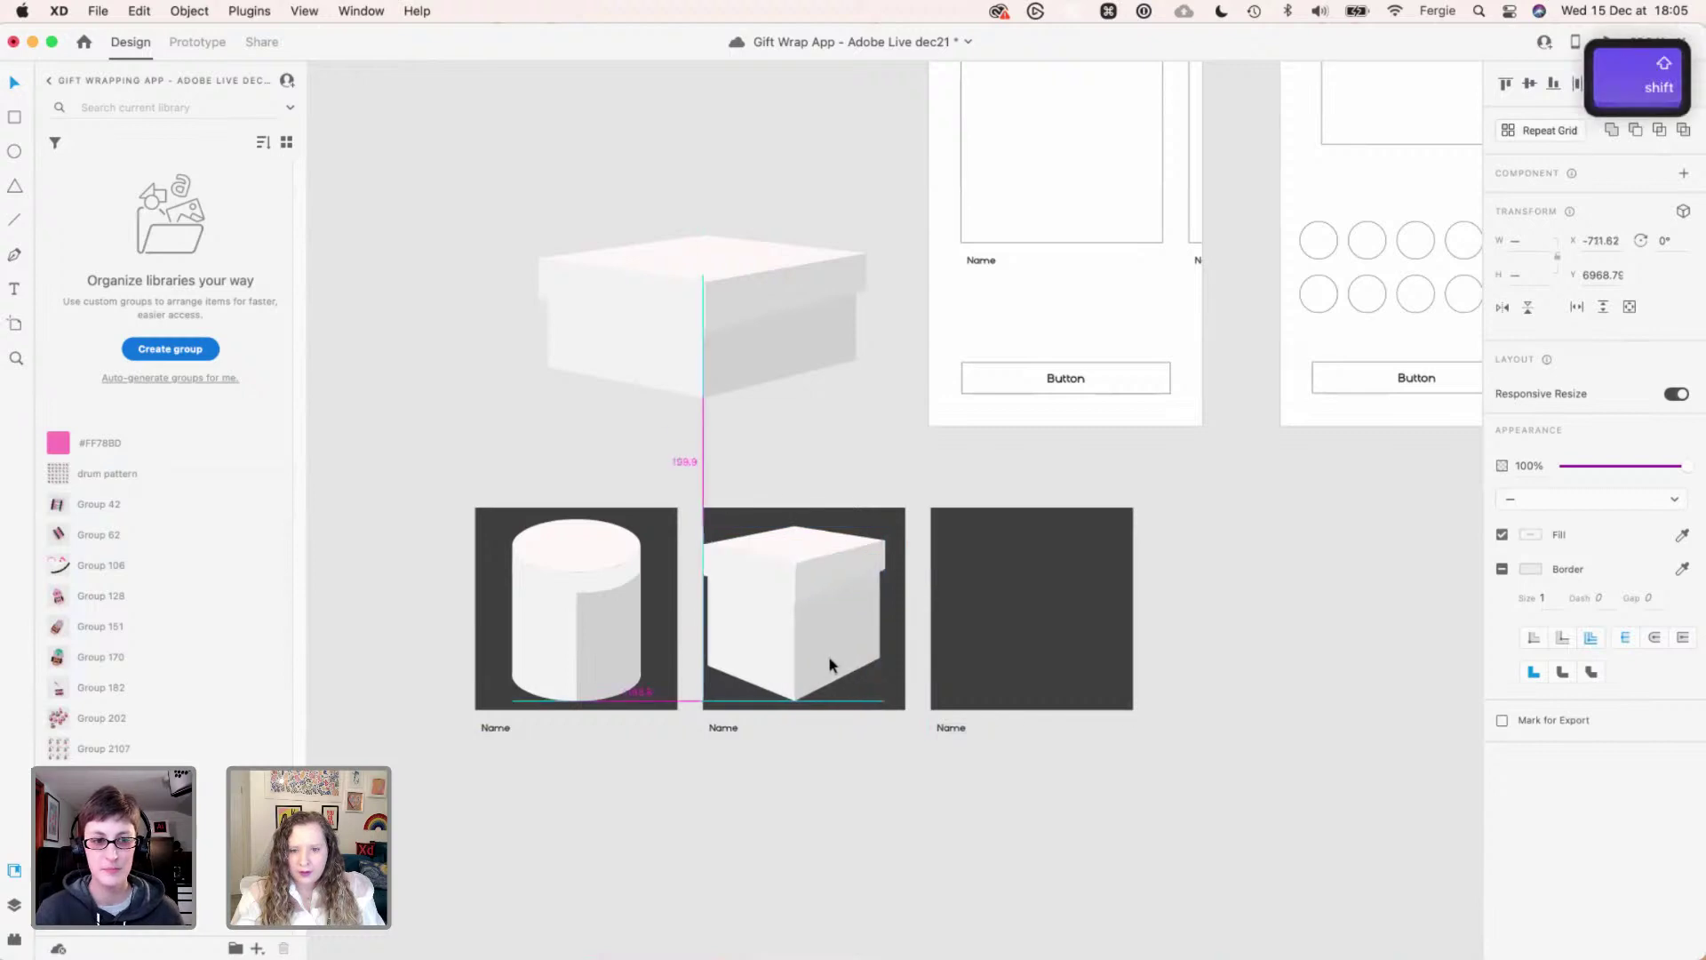
- Move the flat rectangular box onto the third dark square, bring it to the front and scale it down to fit inside
drag(506, 394, 895, 203)
drag(1079, 471, 1104, 554)
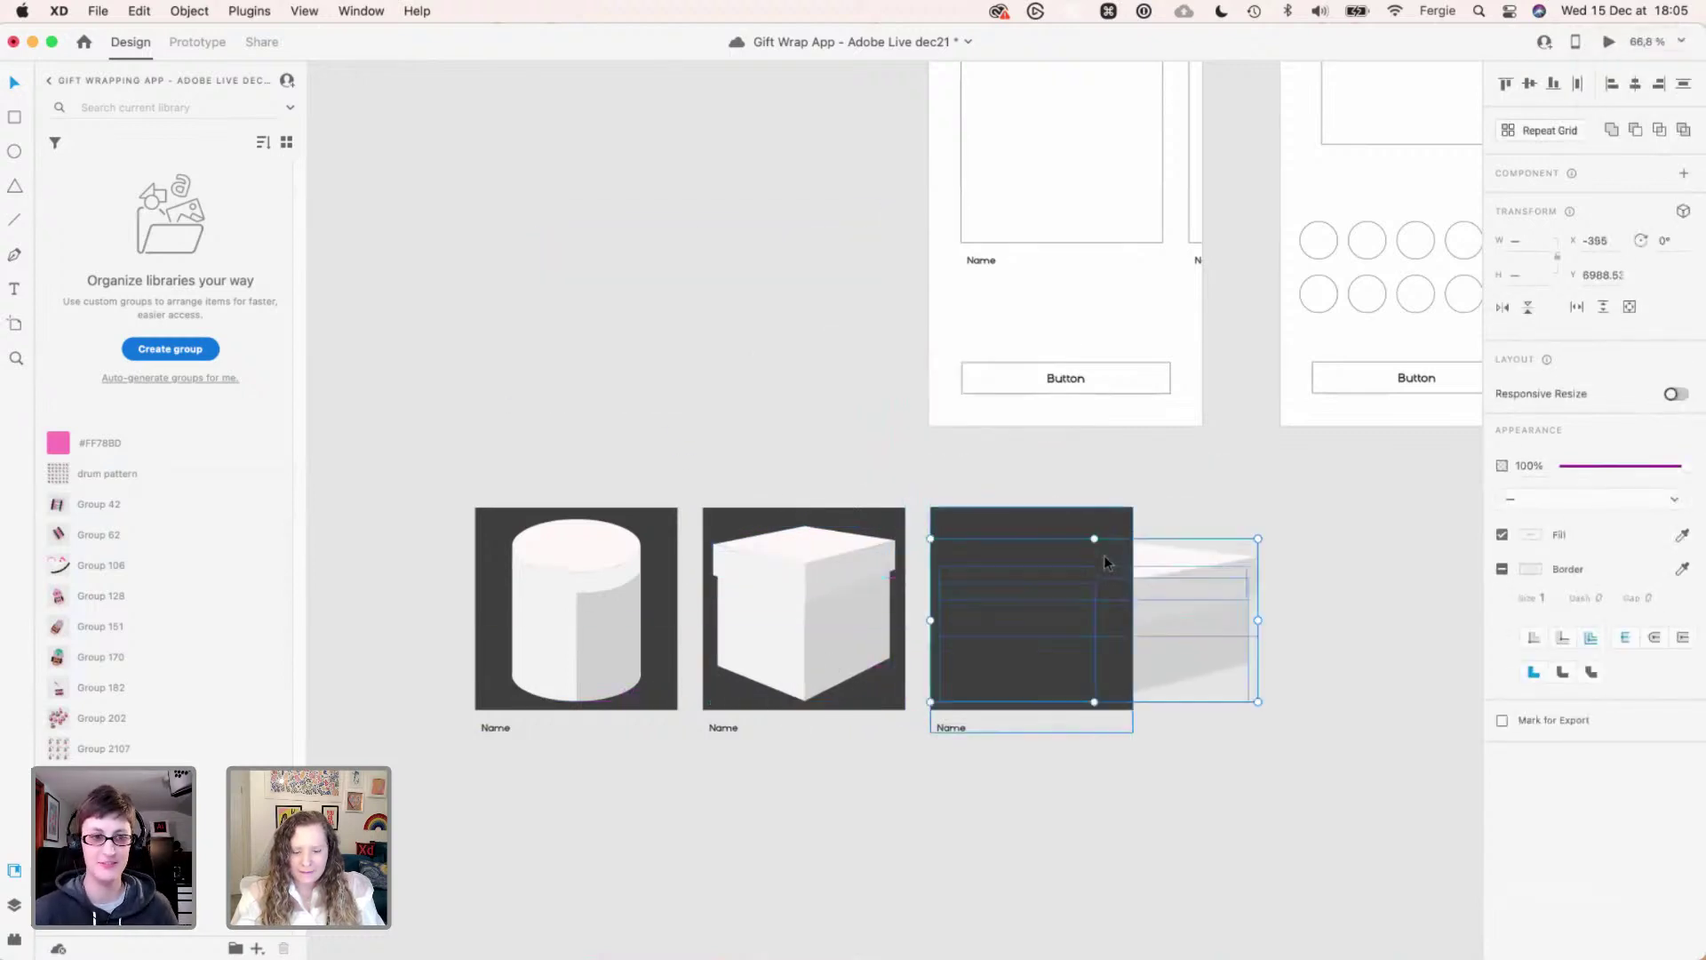
key(shift+super+bracketright)
scroll(1105, 561, up, 5)
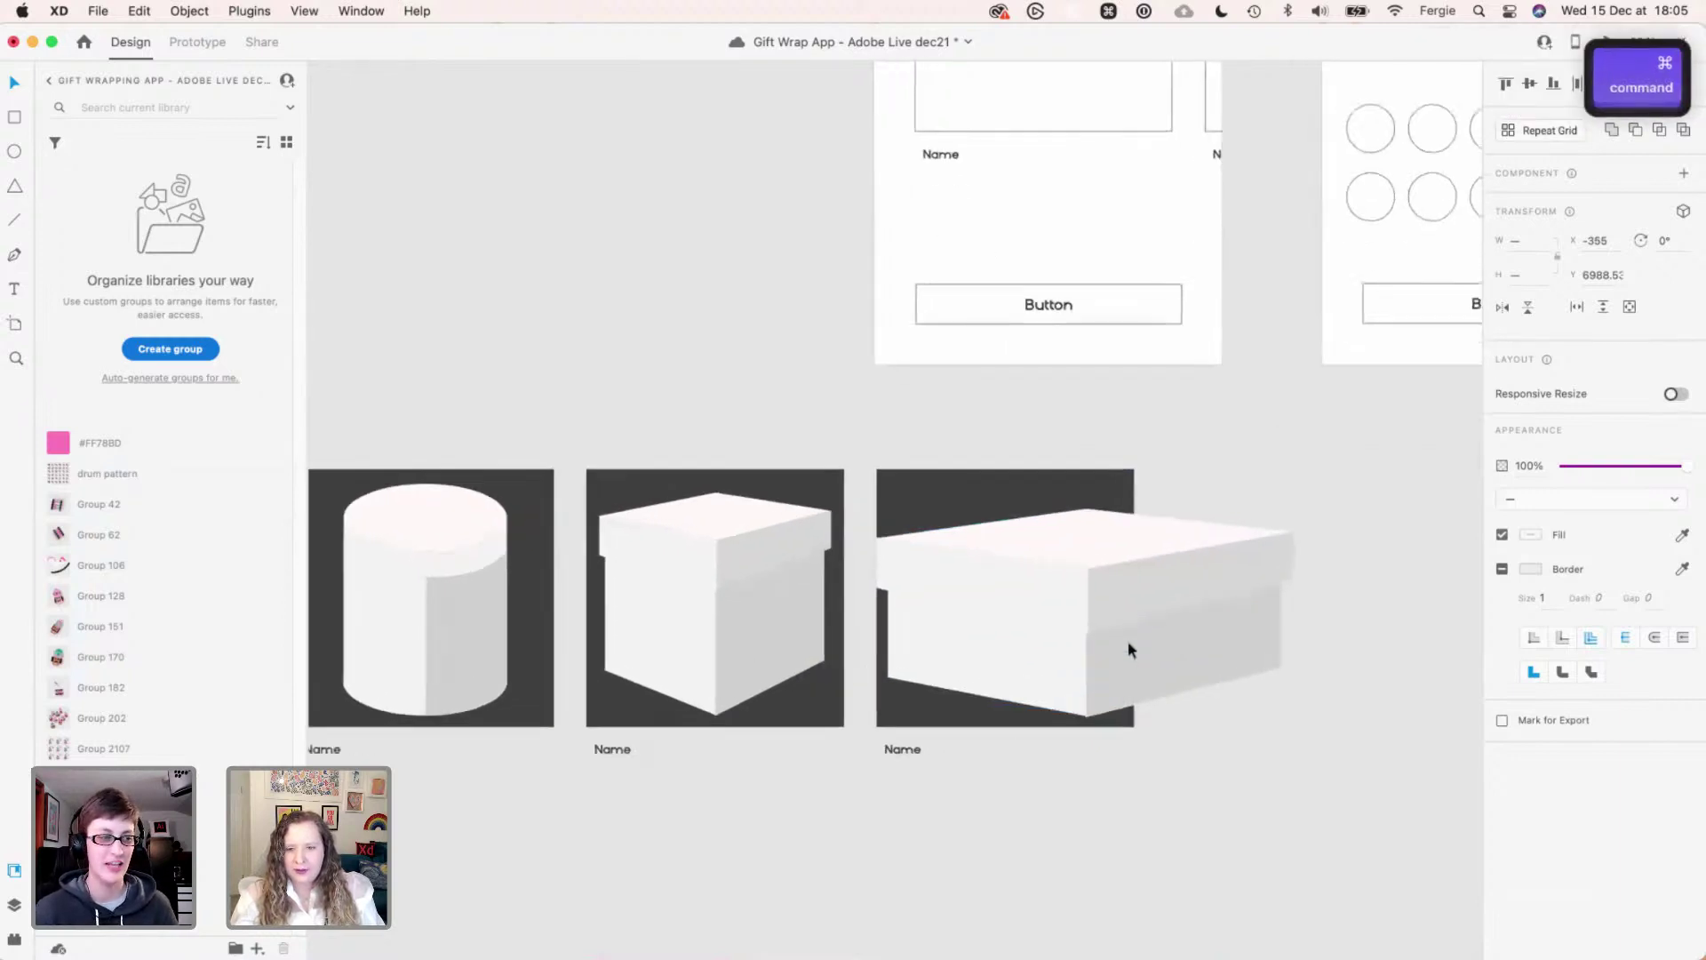
drag(1110, 562, 1131, 551)
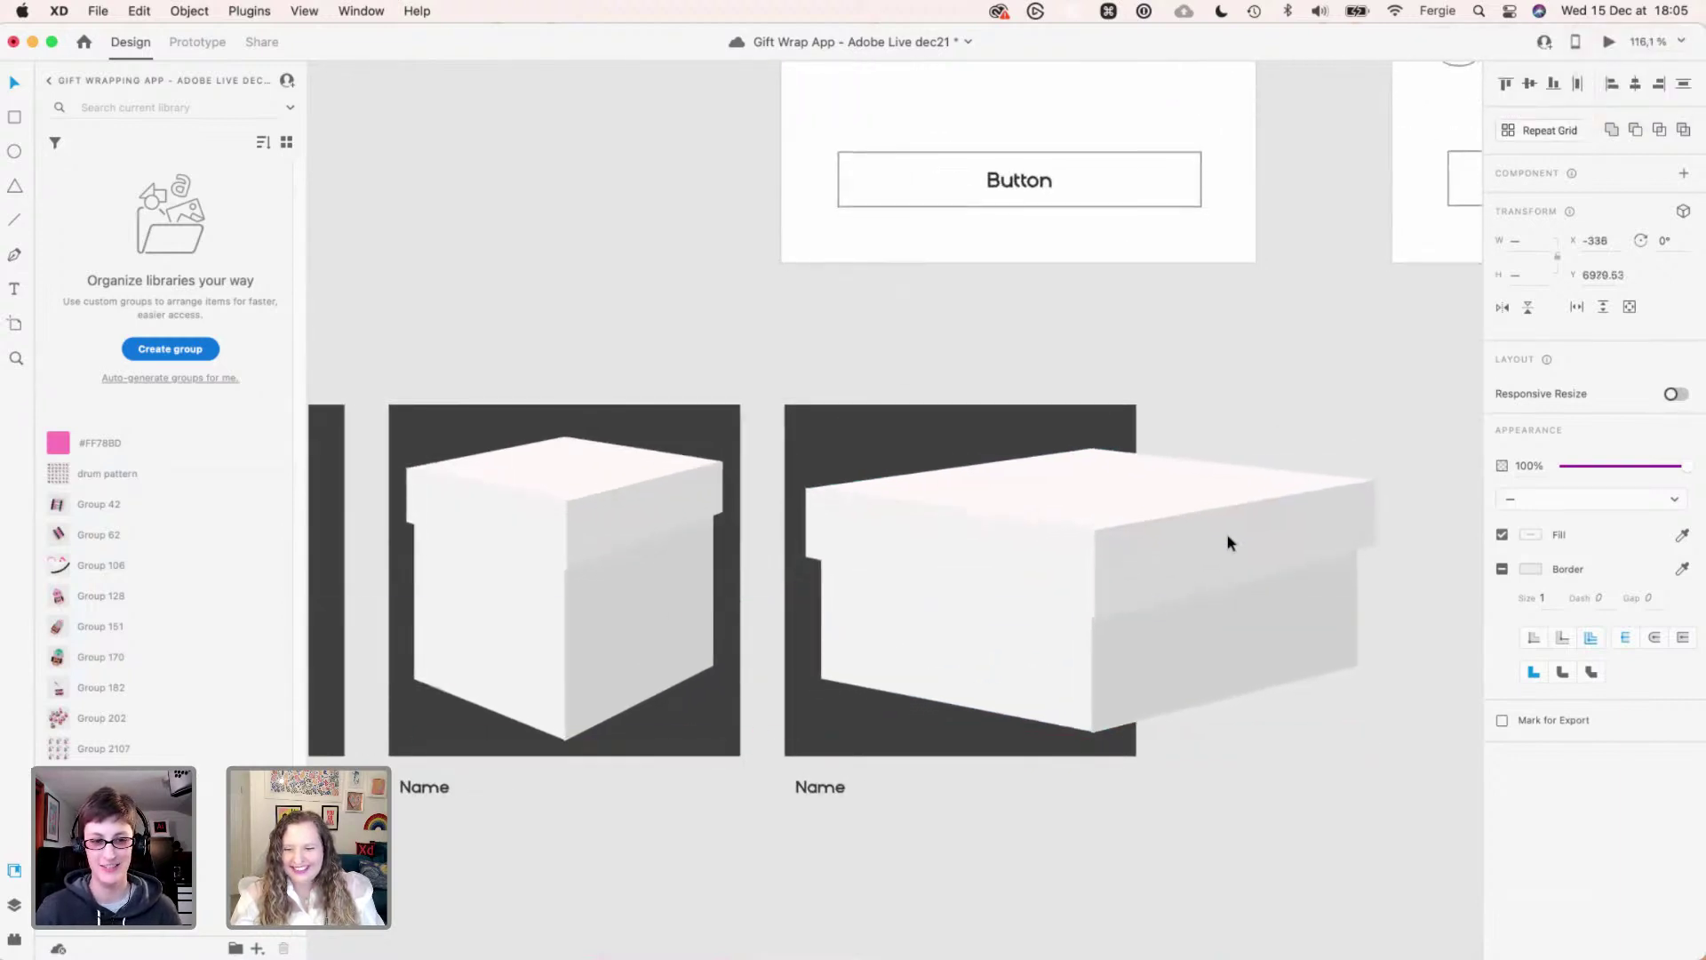
drag(1374, 733, 1117, 601)
drag(1021, 552, 1020, 615)
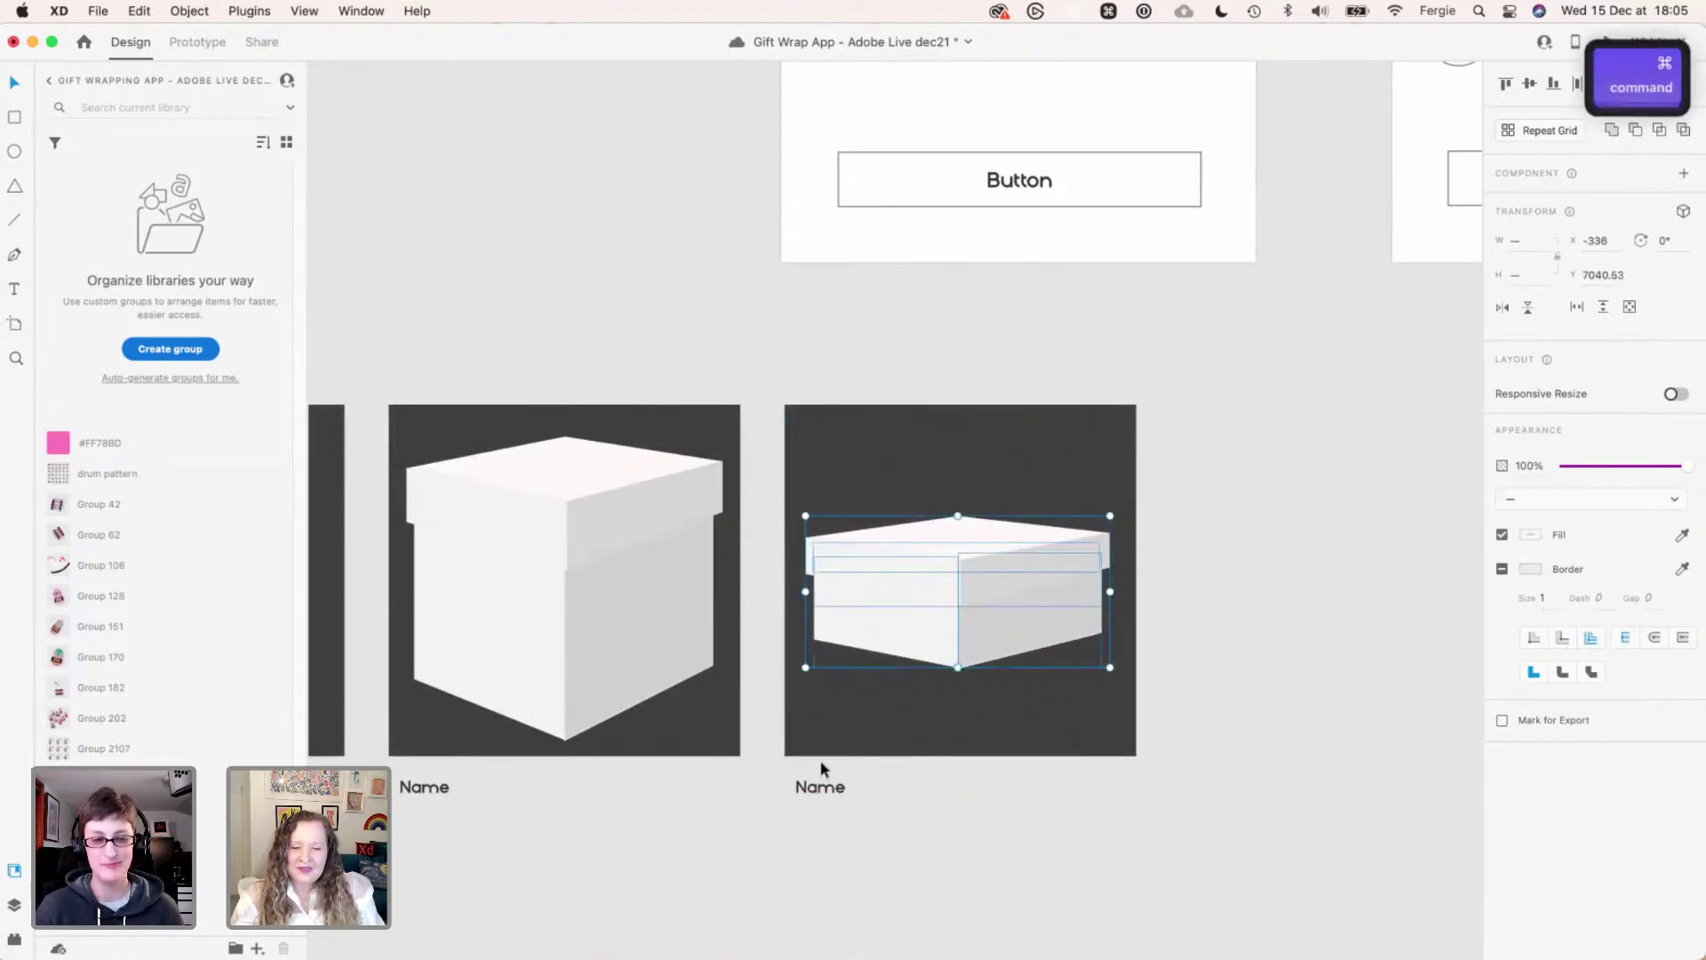
- Select only the cube box without its cell, scale it down slightly more and re-centre it in the second square
scroll(820, 762, down, 3)
click(772, 781)
key(space)
scroll(800, 782, left, 3)
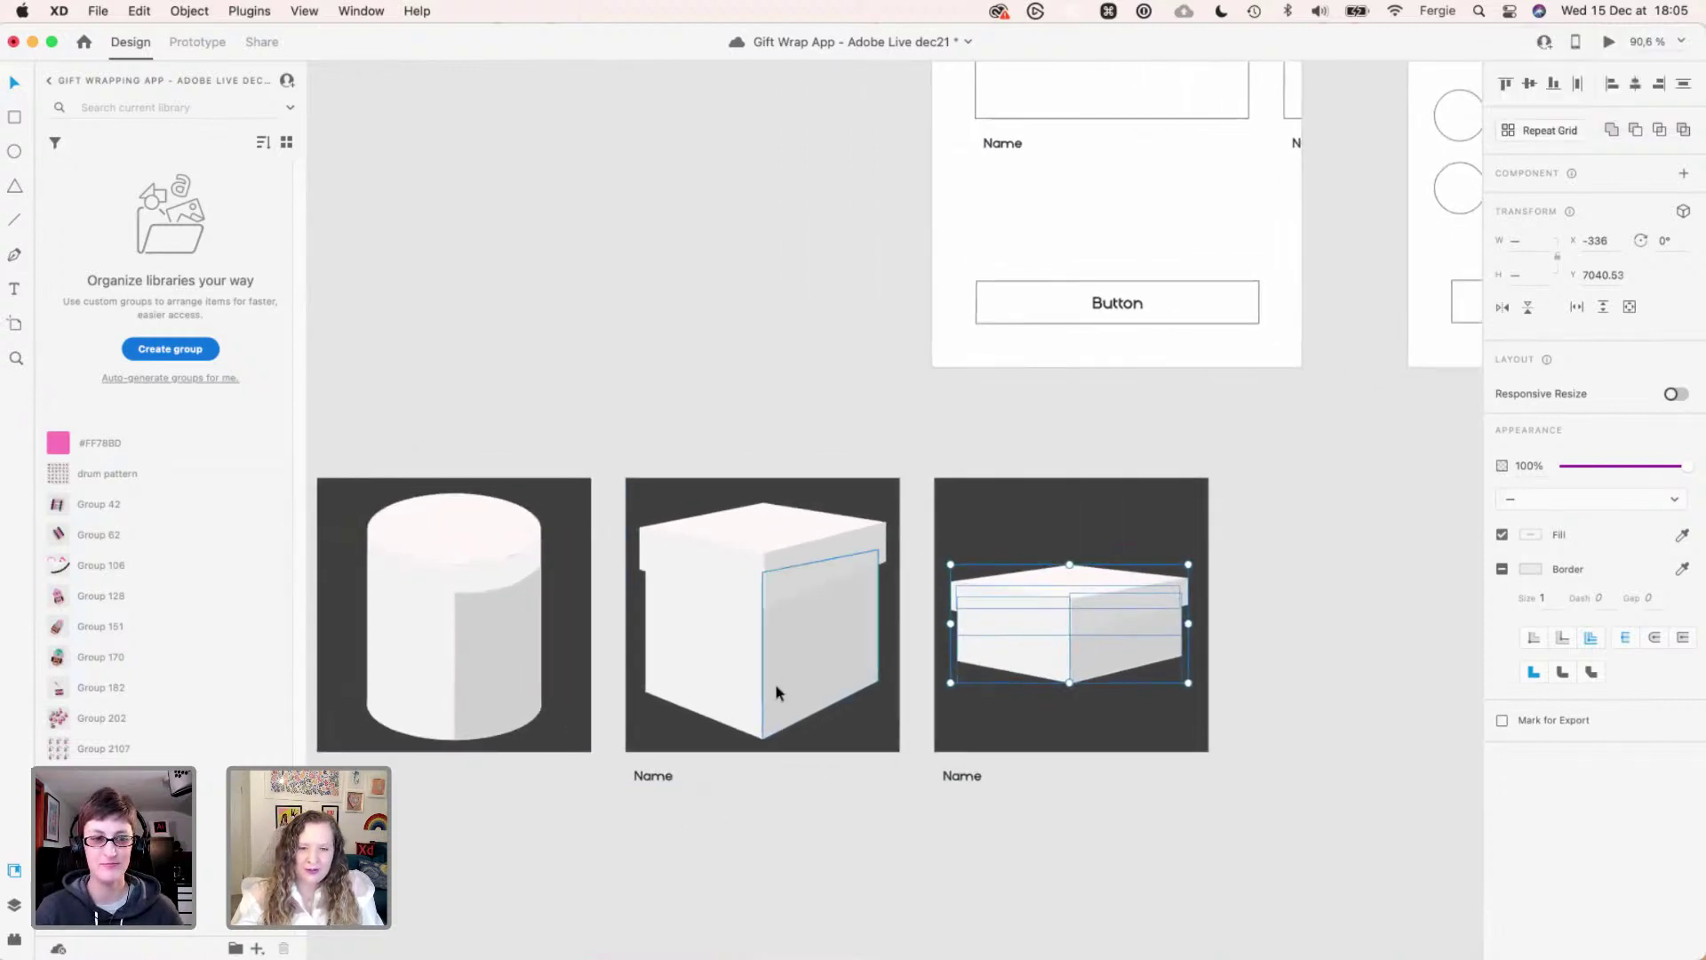
drag(851, 793, 705, 487)
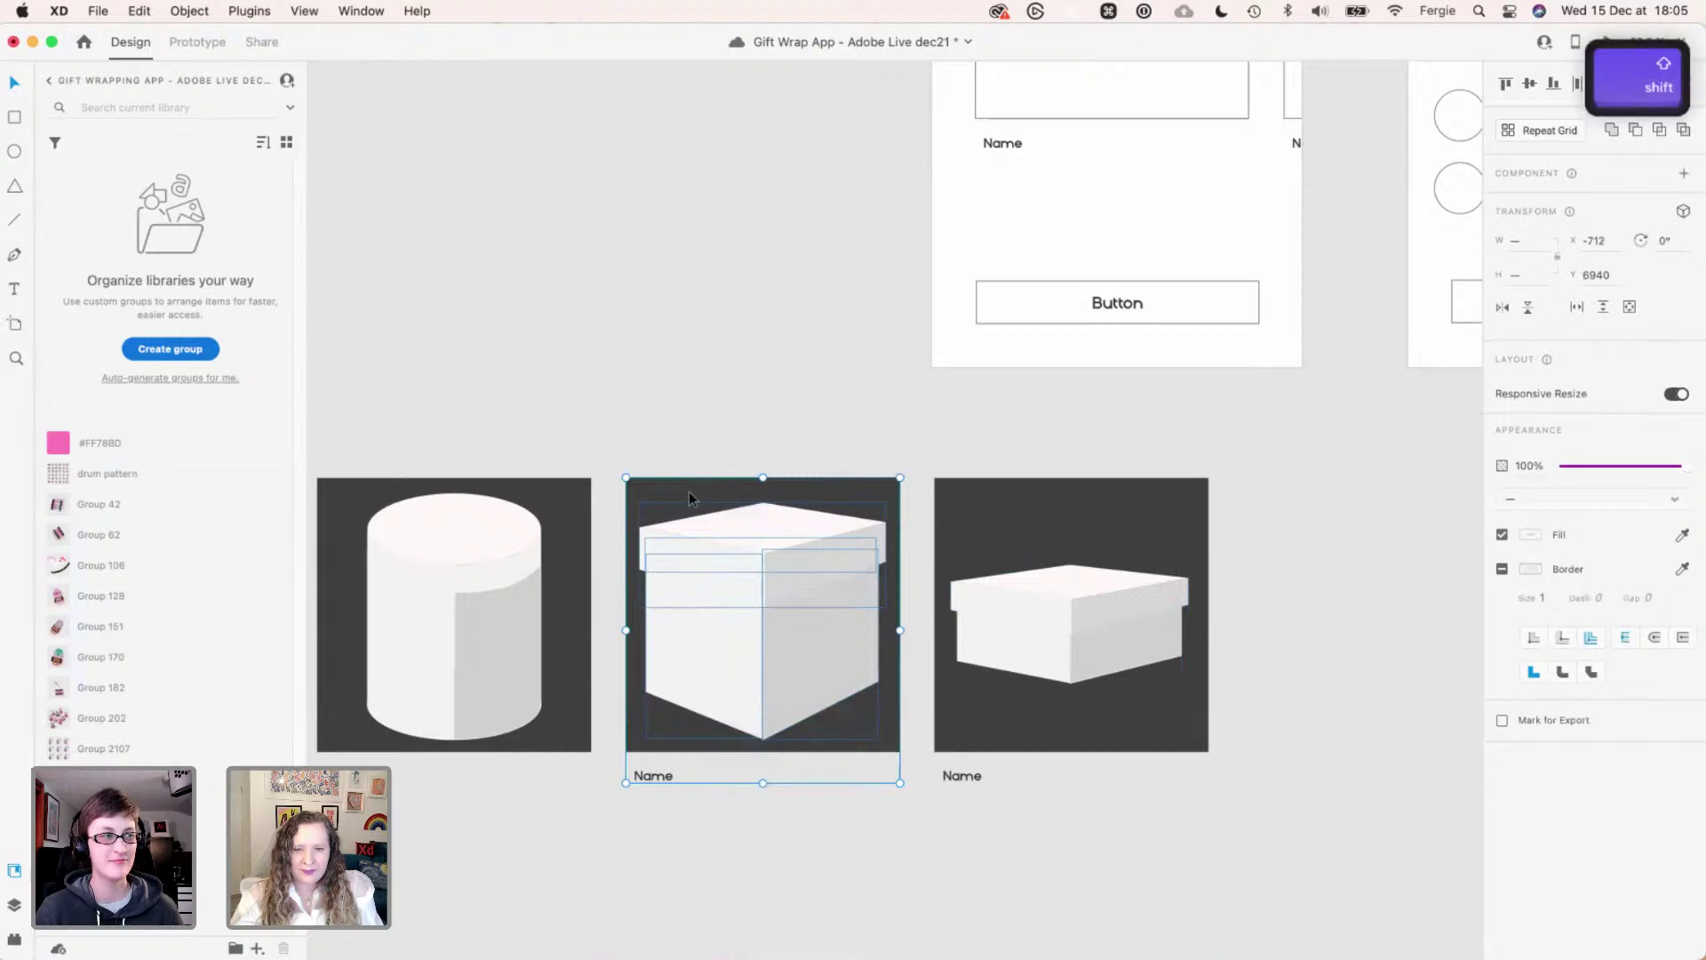
shift+click(689, 492)
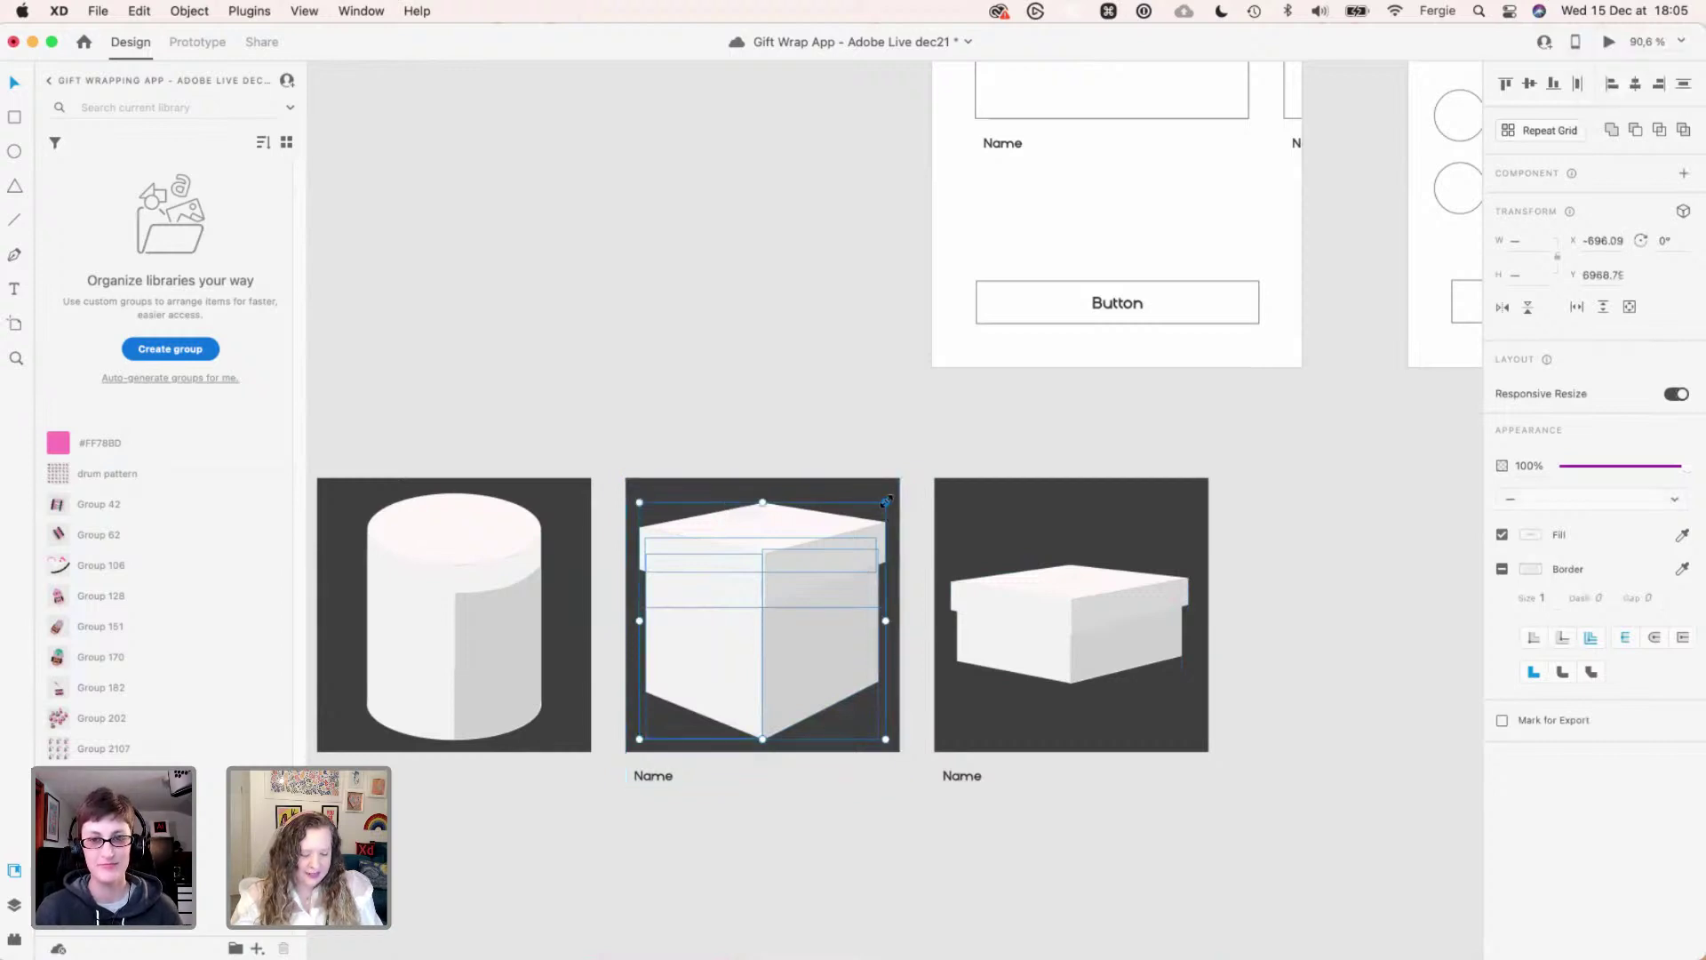
drag(886, 502, 851, 536)
drag(764, 584, 779, 560)
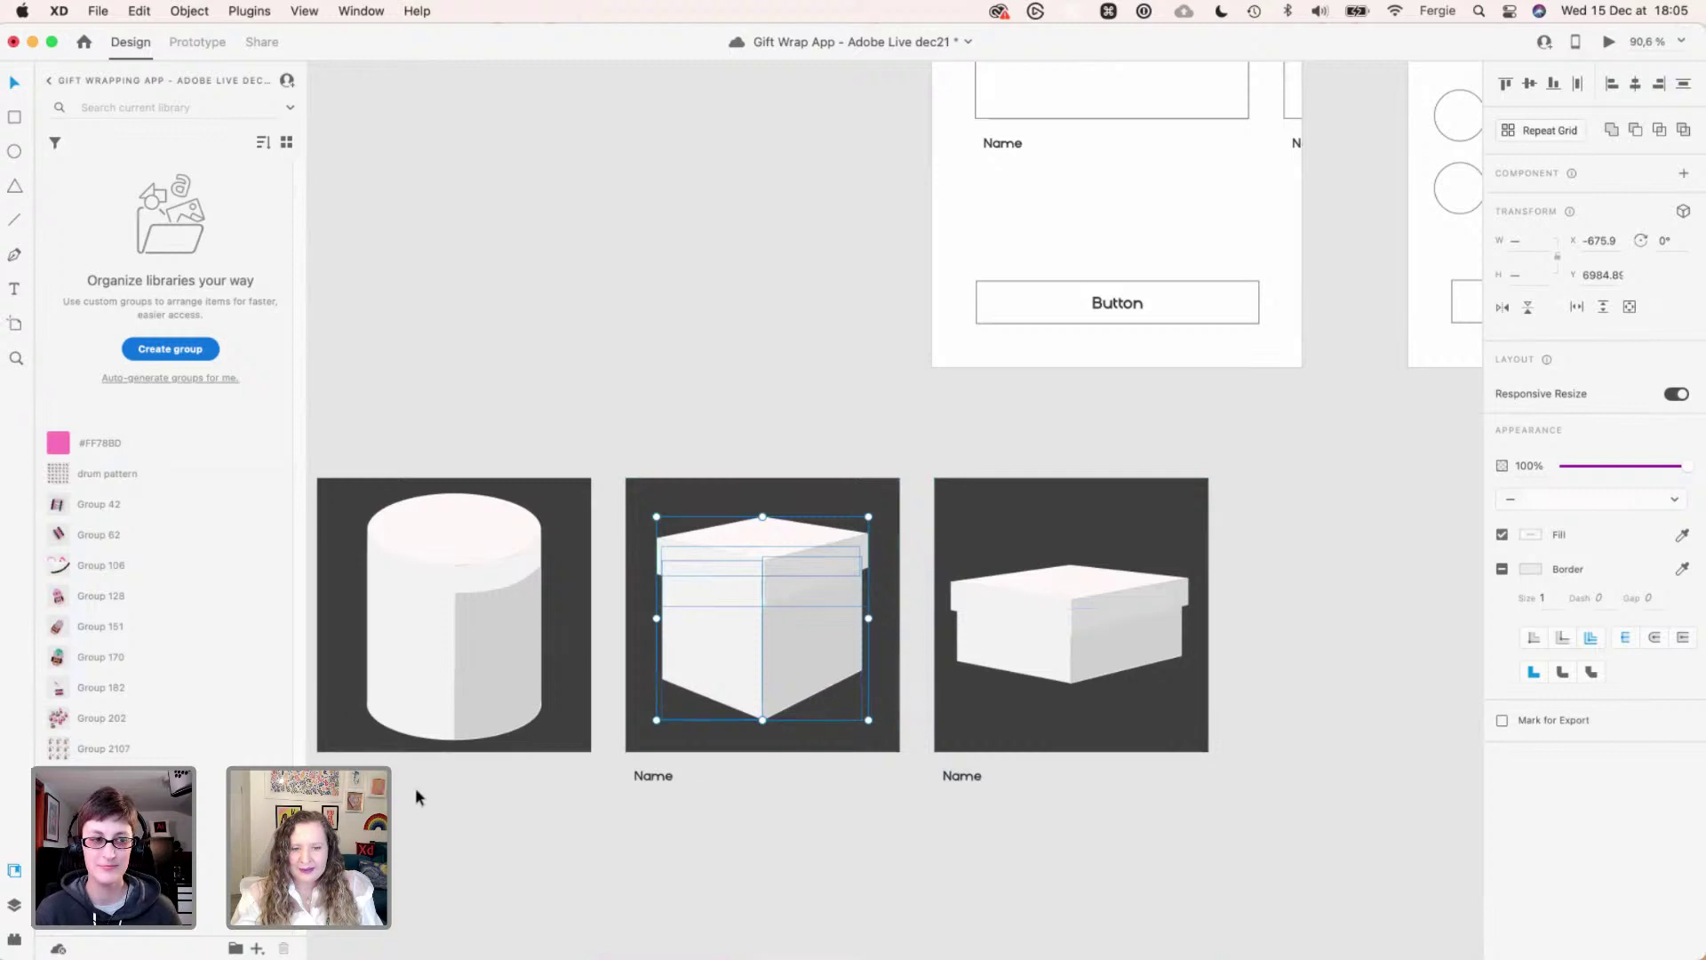
- Ungroup the three cells so their squares and name labels become separate objects
click(571, 769)
shift+click(638, 775)
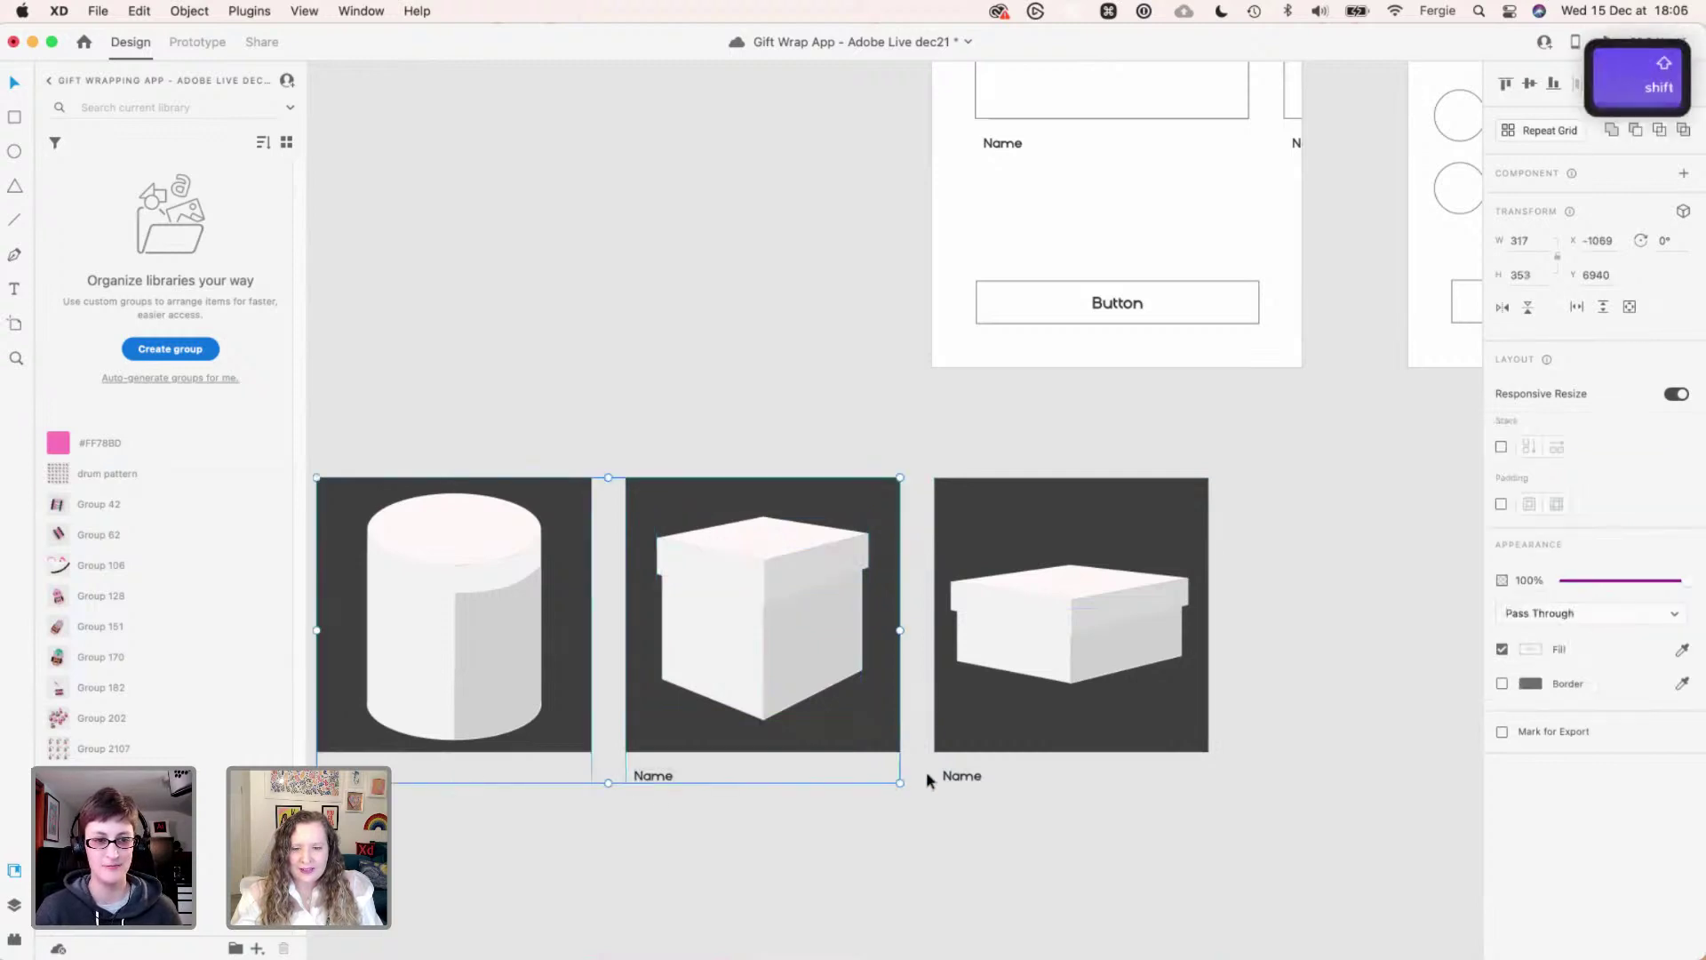
shift+click(960, 777)
key(shift+super+g)
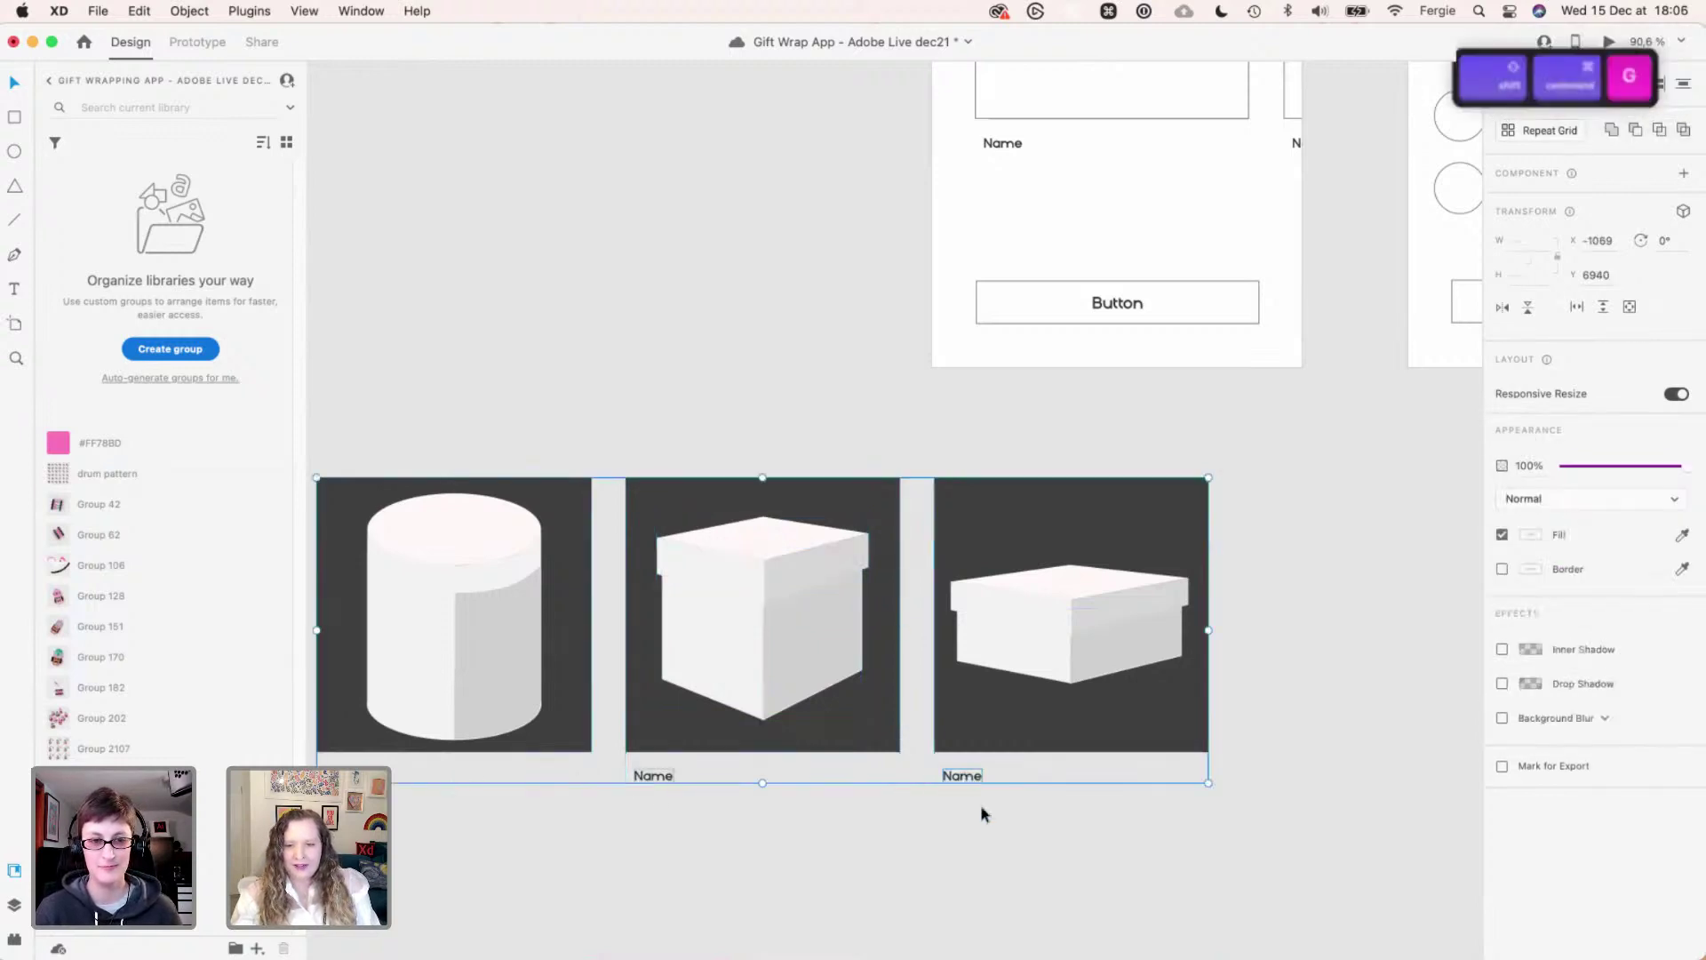
- Shift the cube box and the flat box up slightly to centre them in their dark squares
click(756, 611)
drag(675, 429, 828, 693)
drag(778, 633, 778, 629)
drag(958, 455, 1162, 711)
drag(1109, 647, 1111, 639)
click(918, 893)
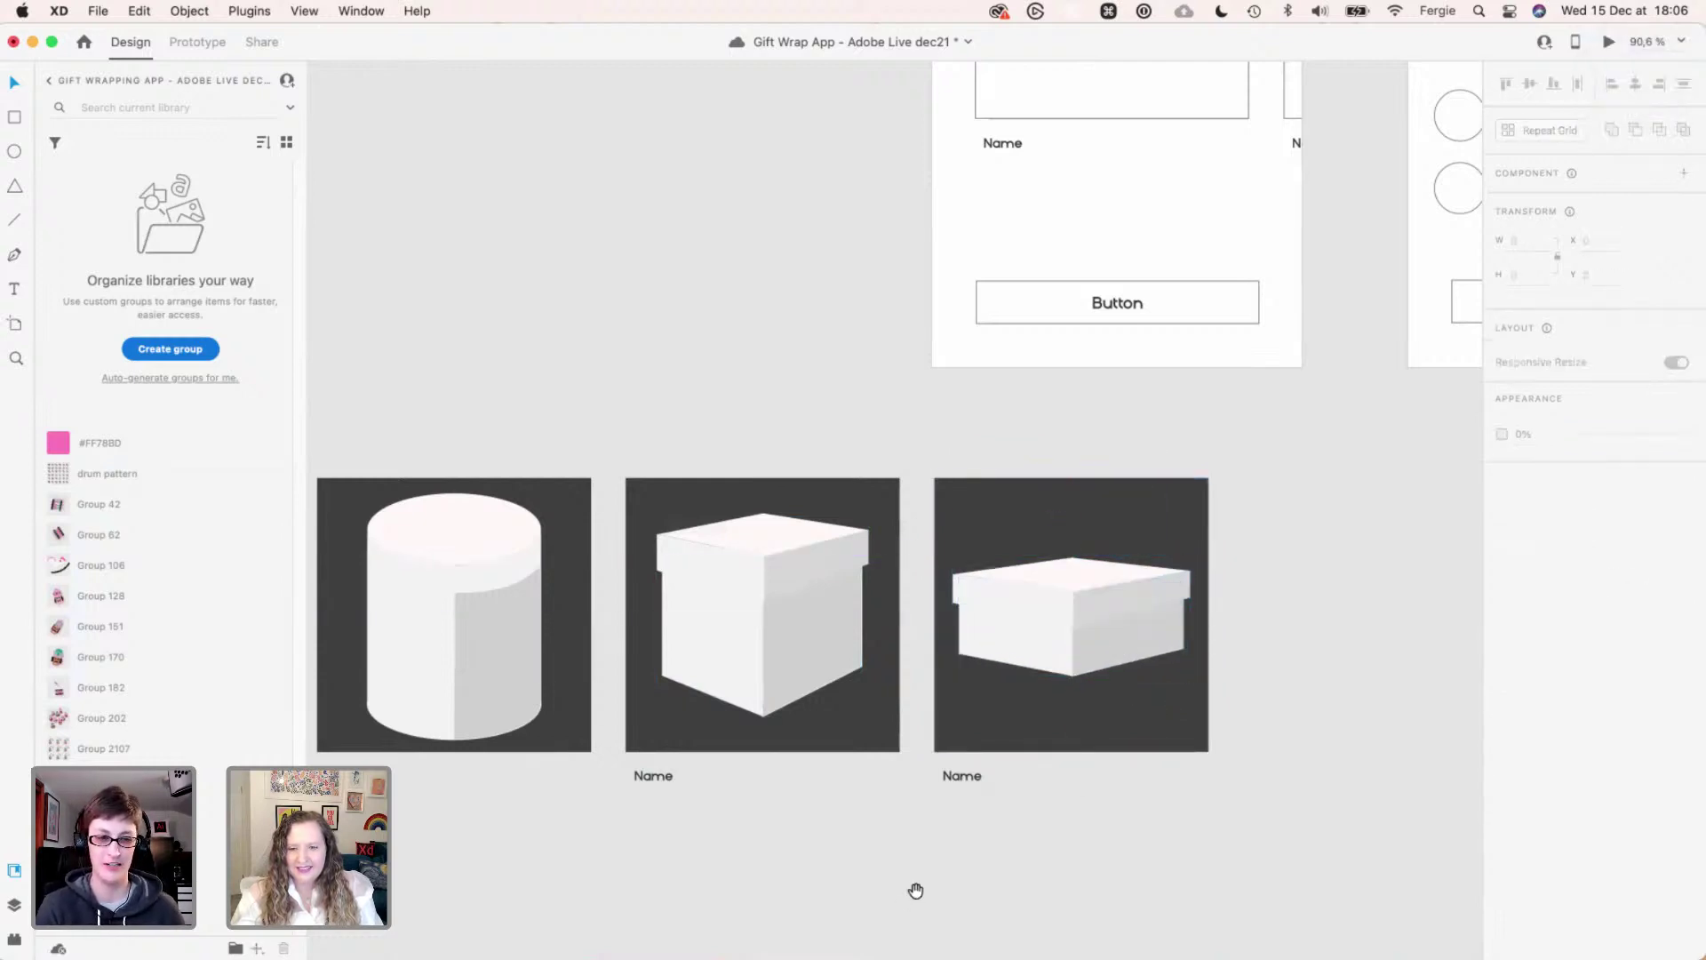
- Scale the cylindrical box down a little and re-centre it in the first dark square
key(space)
drag(918, 893, 986, 803)
drag(488, 430, 628, 598)
key(shift)
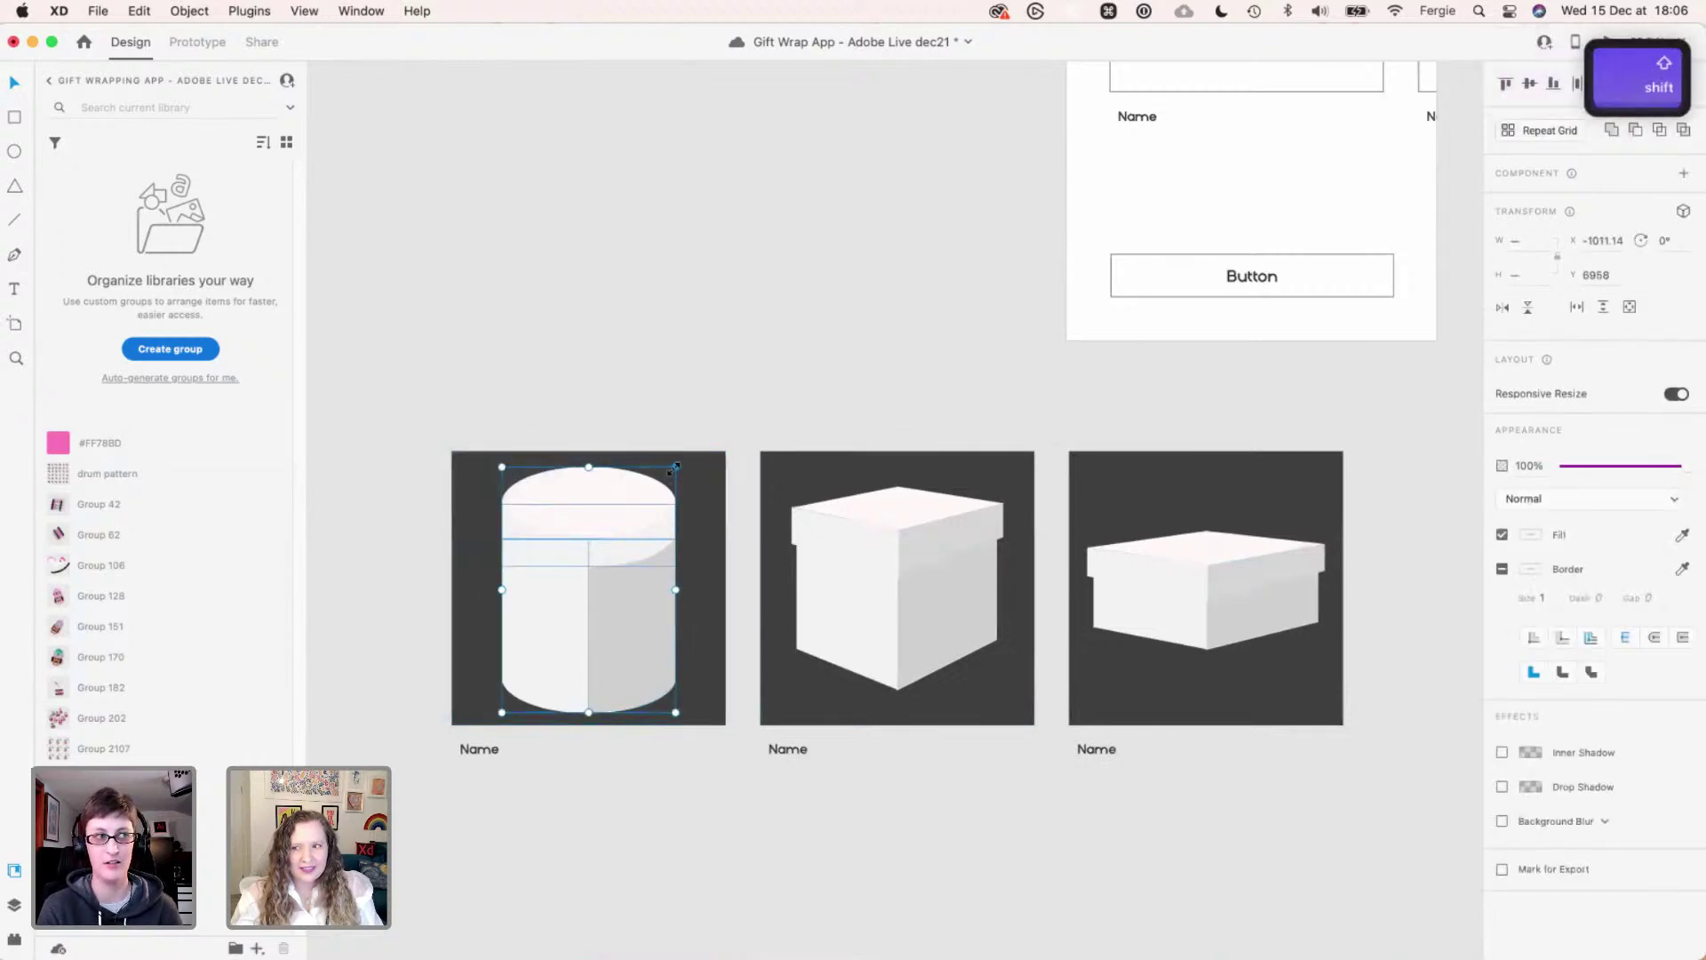
key(shift)
drag(675, 466, 656, 495)
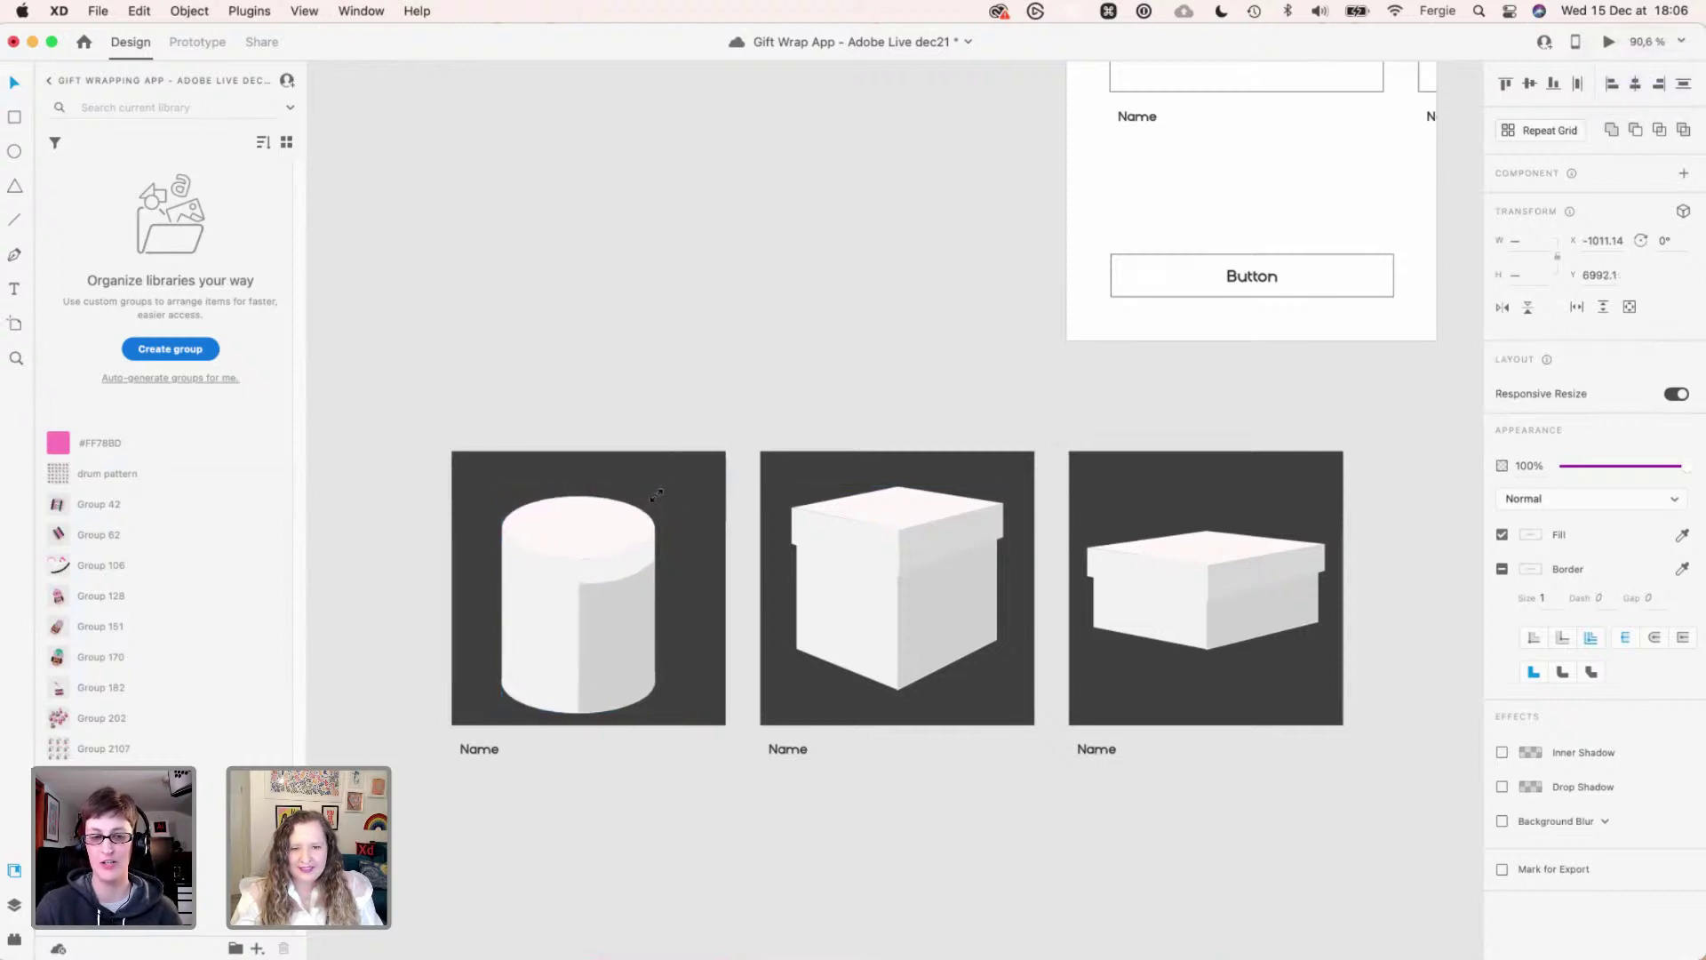
drag(580, 548, 590, 531)
click(604, 419)
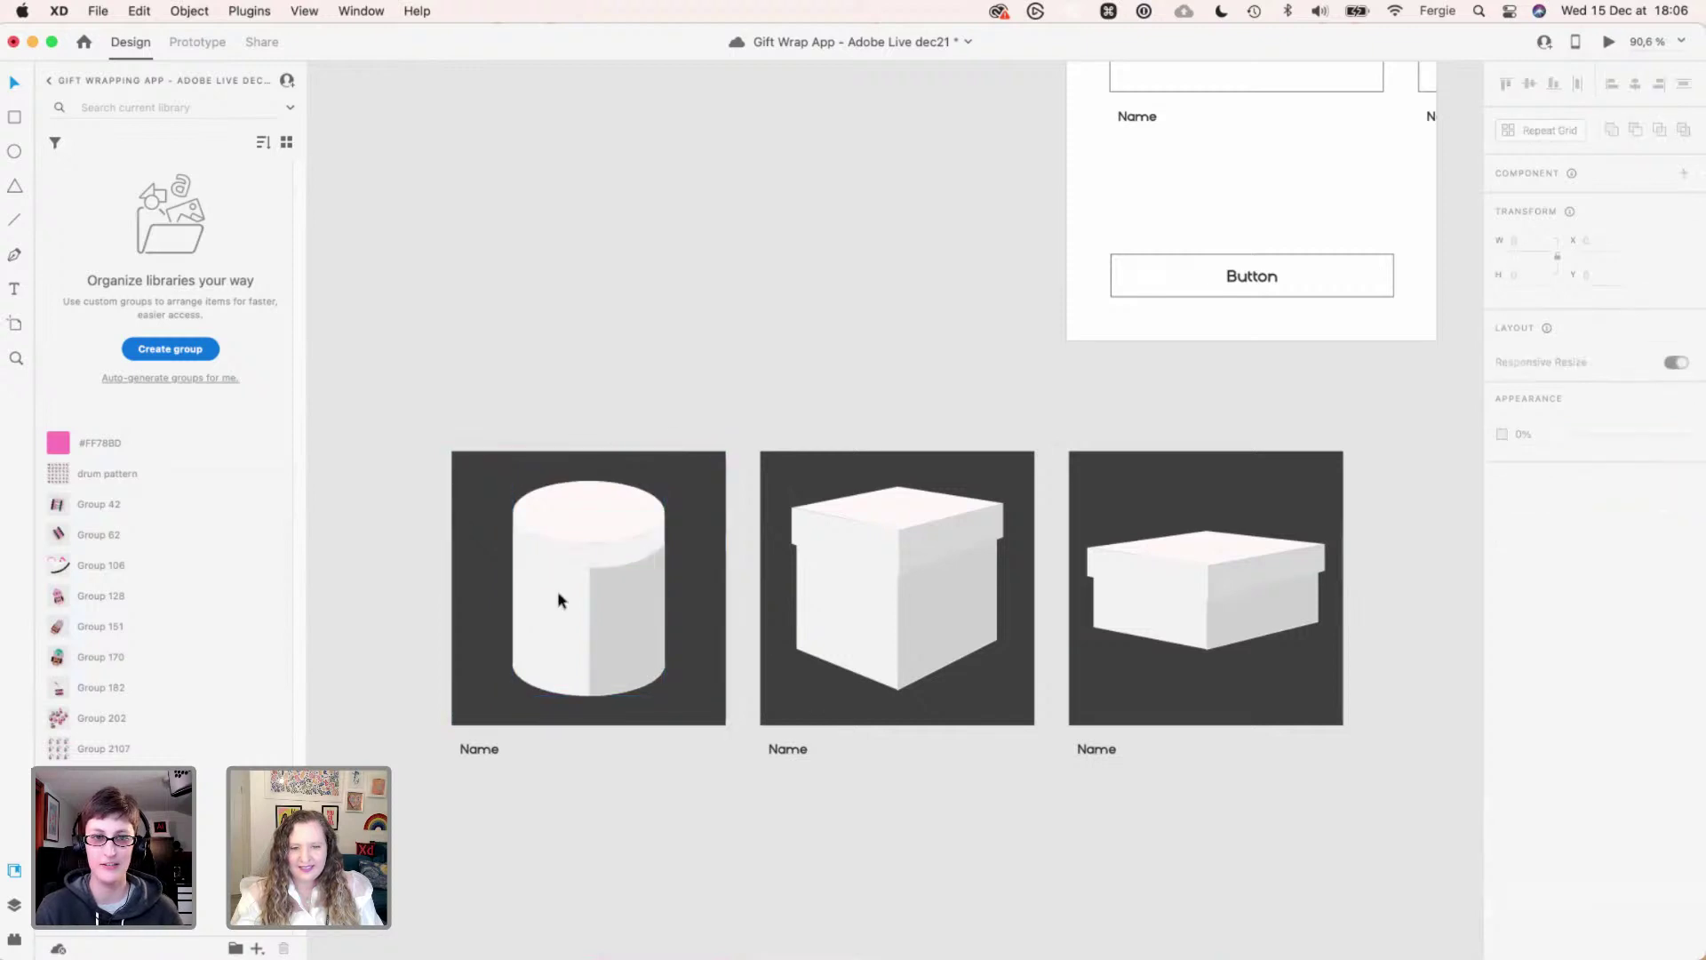
- Change the name label under the cylindrical box to "Tube Box"
double_click(484, 751)
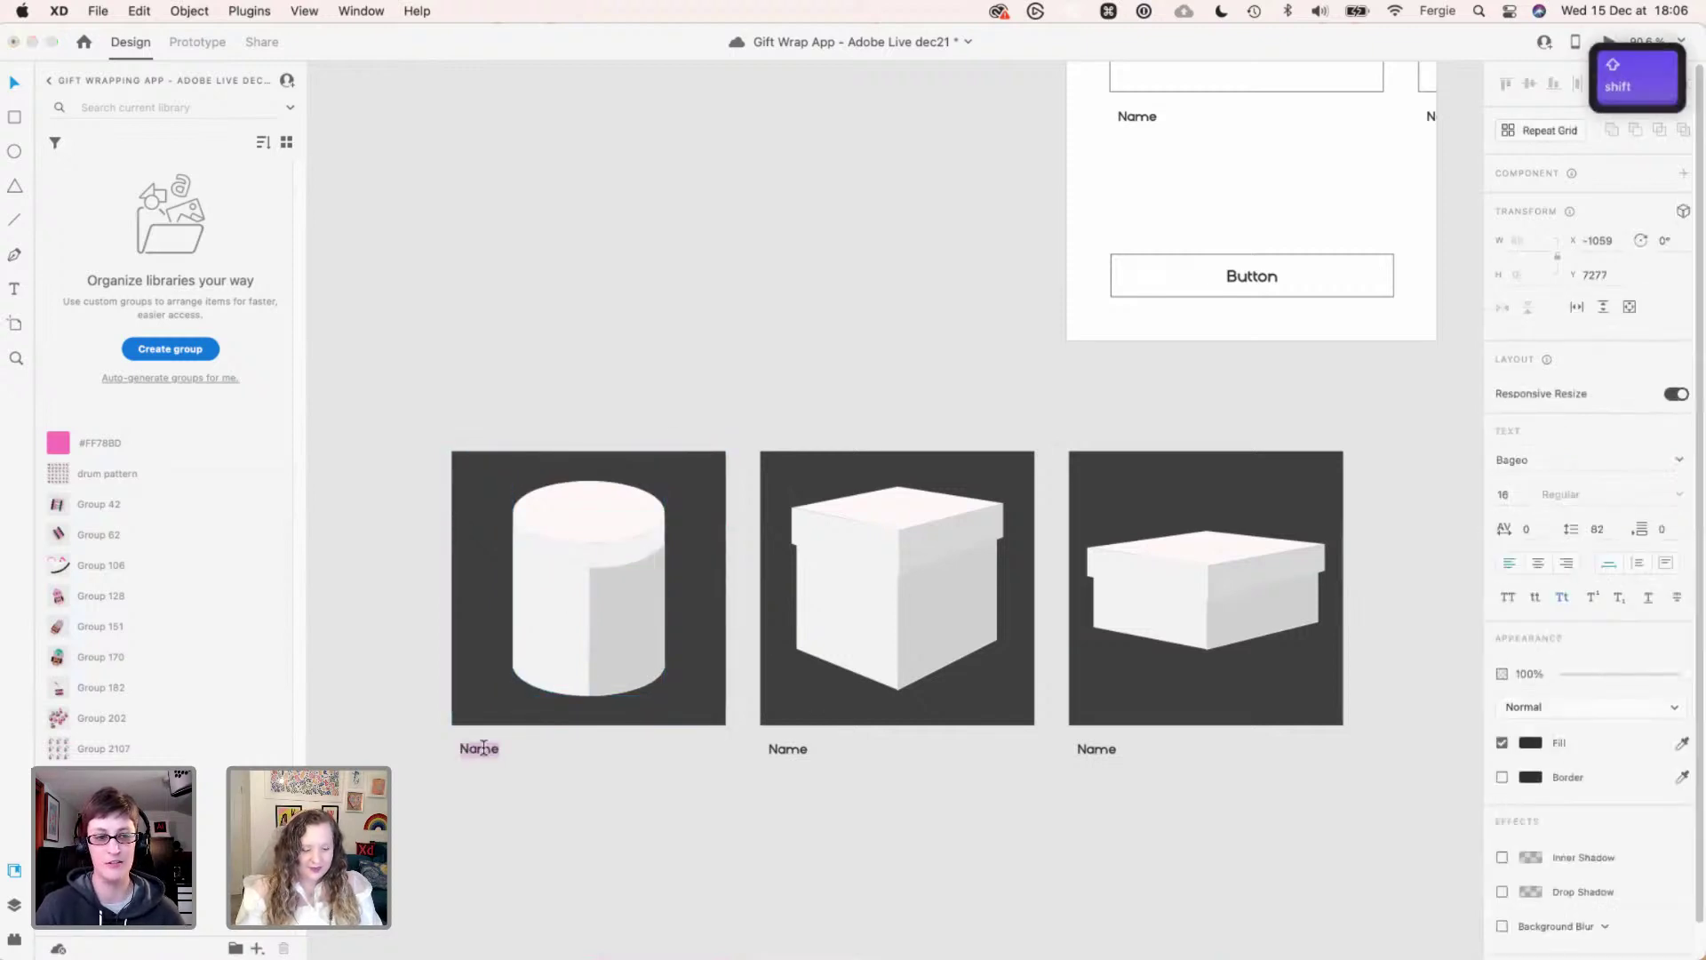
text(Cylin)
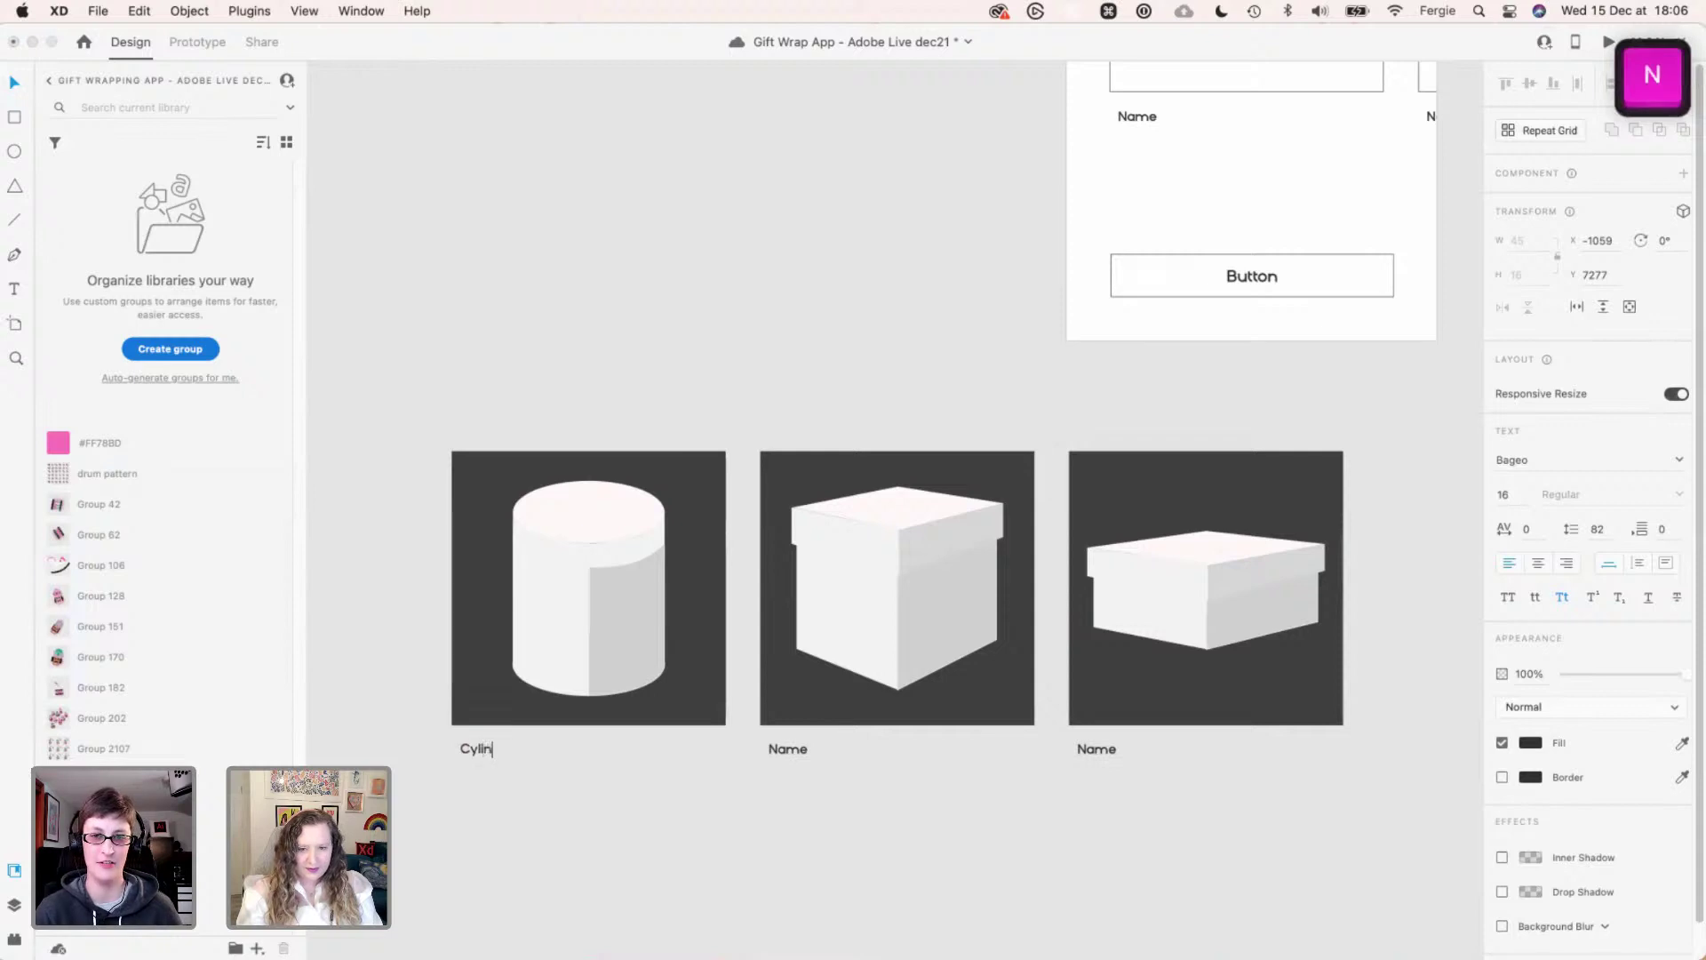
key(super+a)
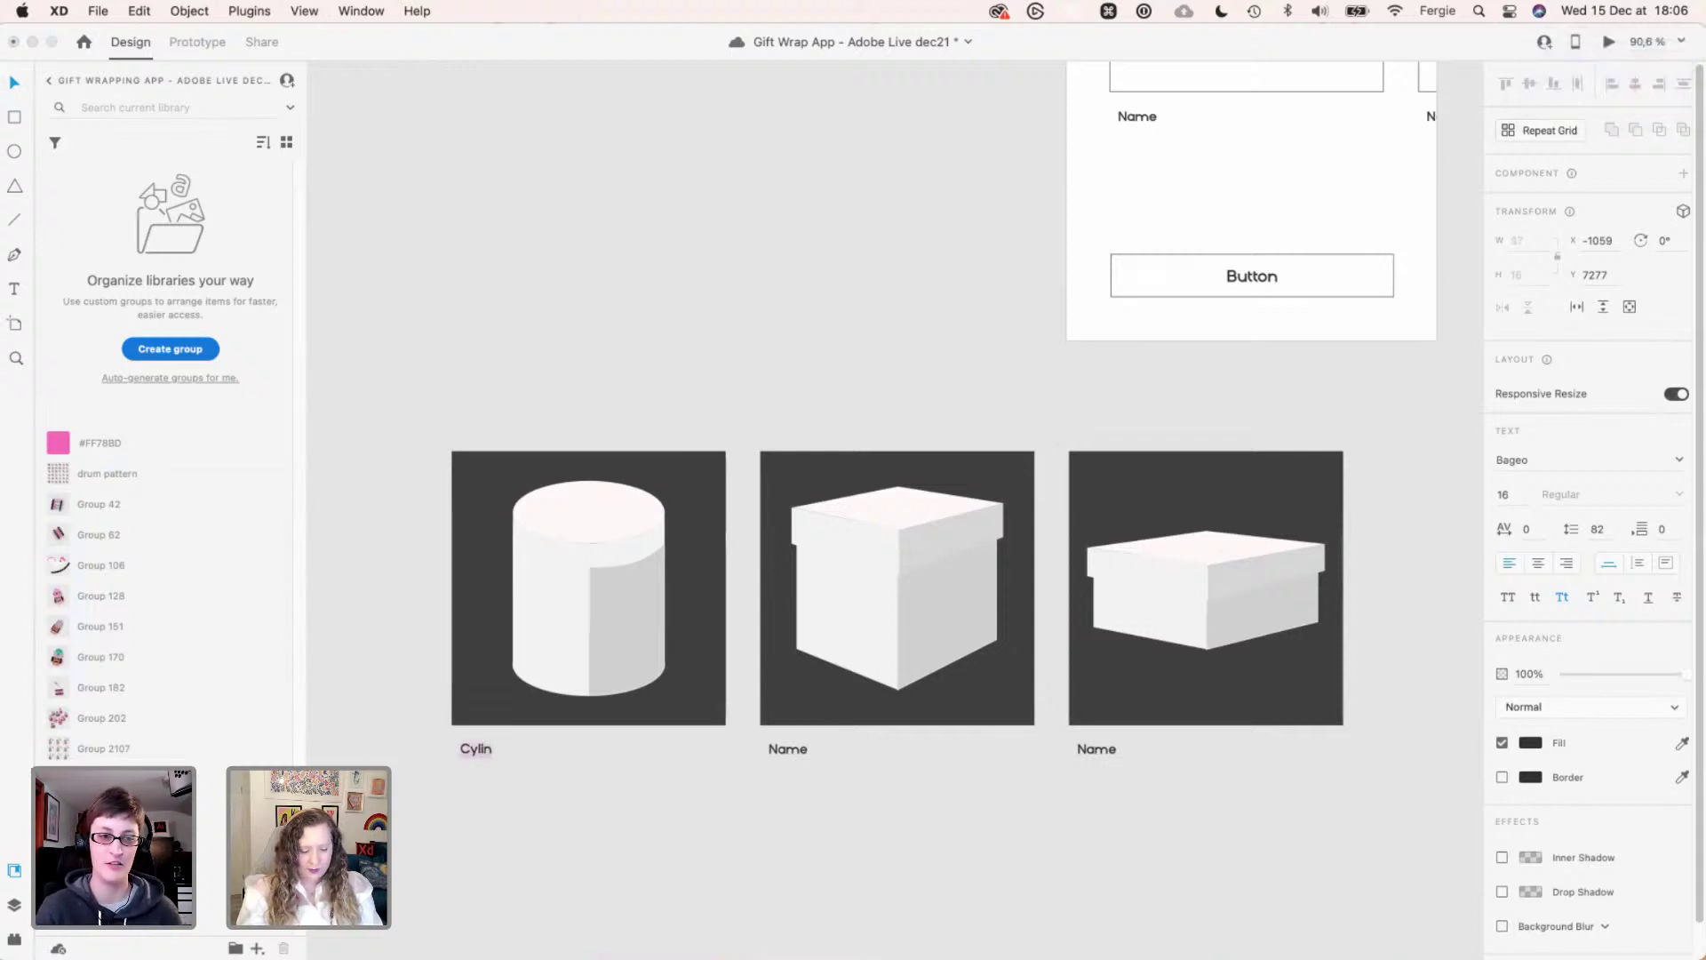
text(Tube)
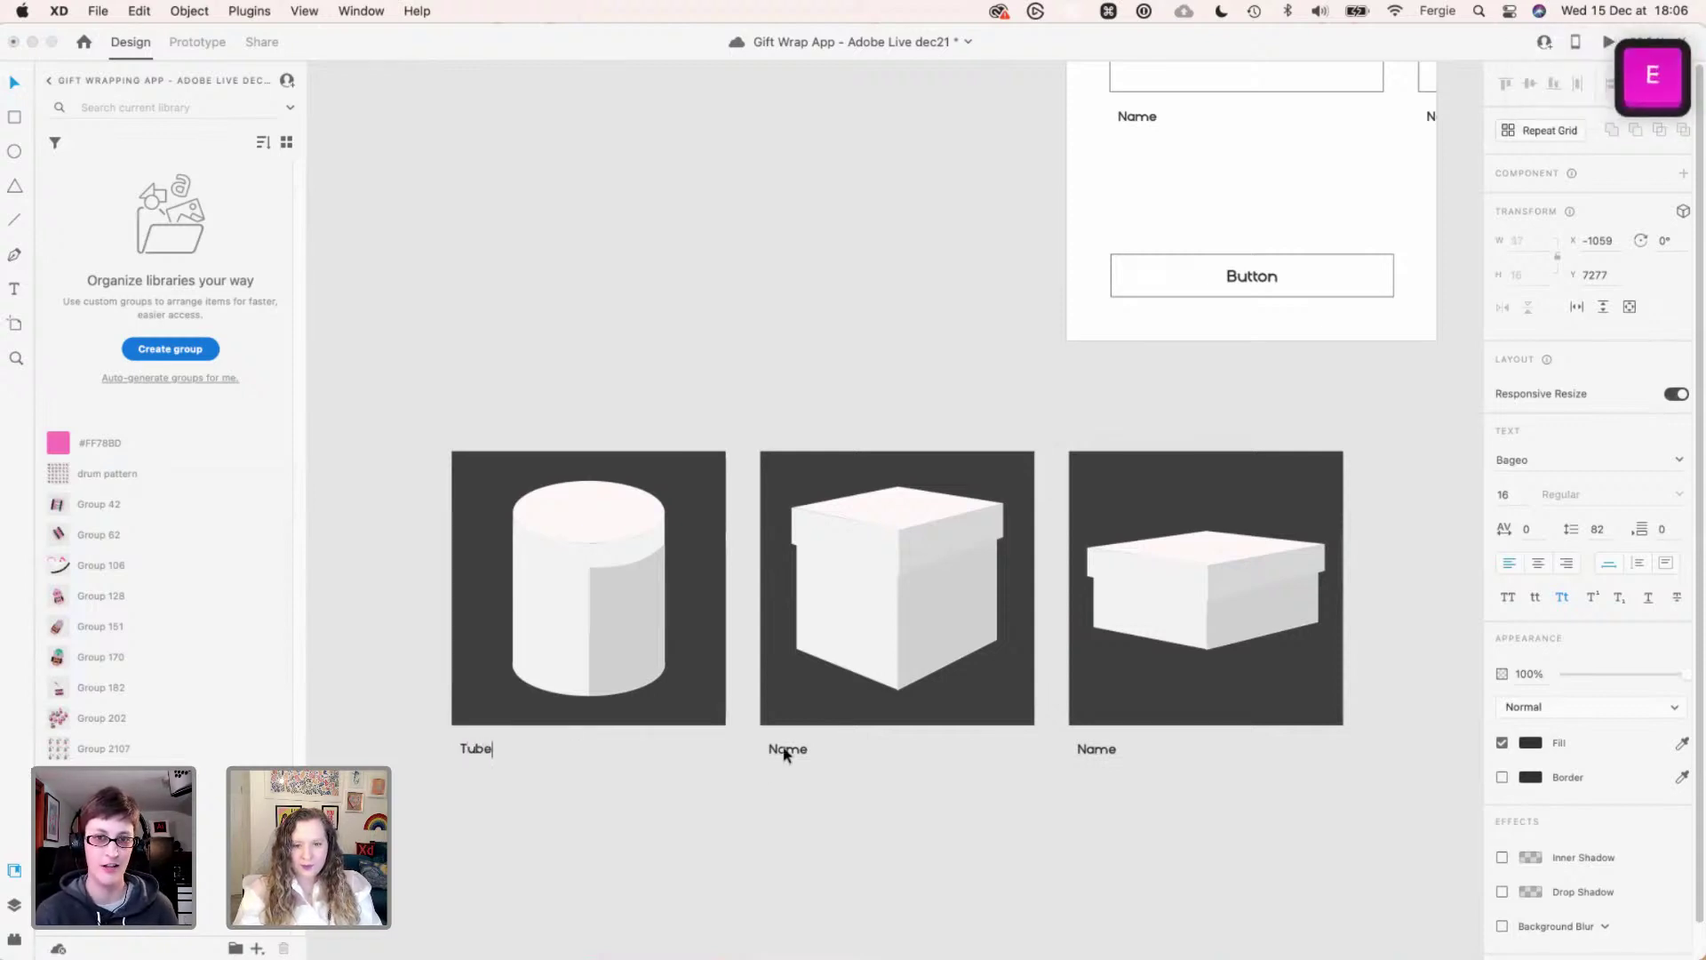
text( B)
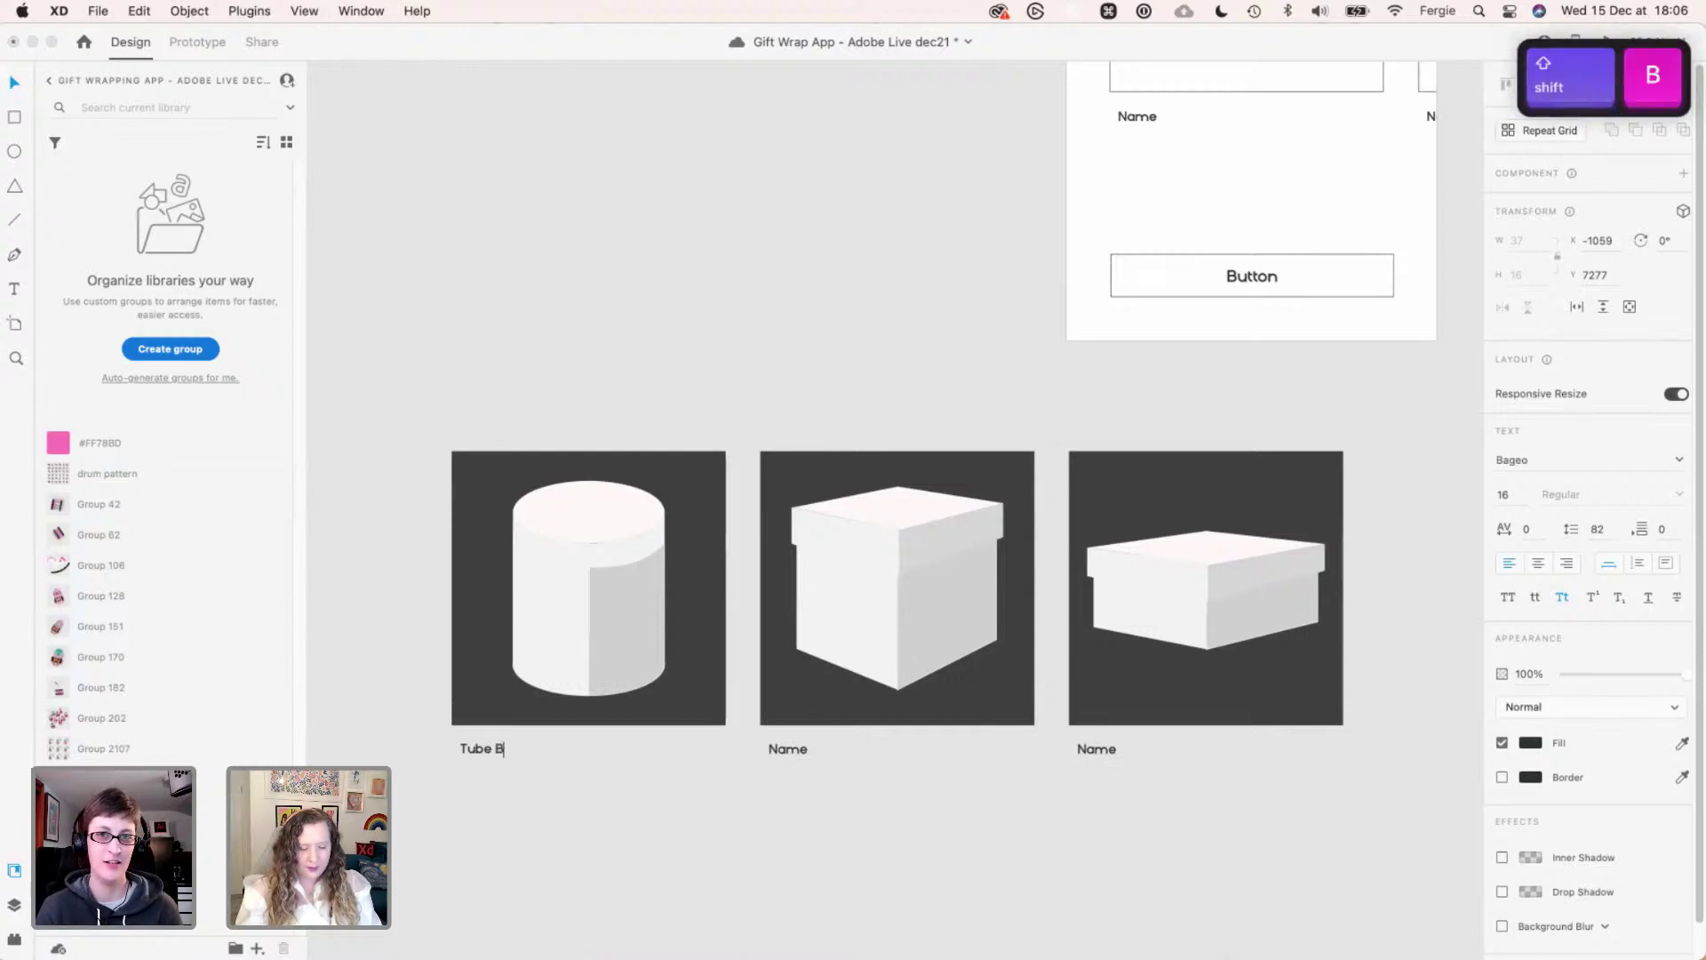
text(ox)
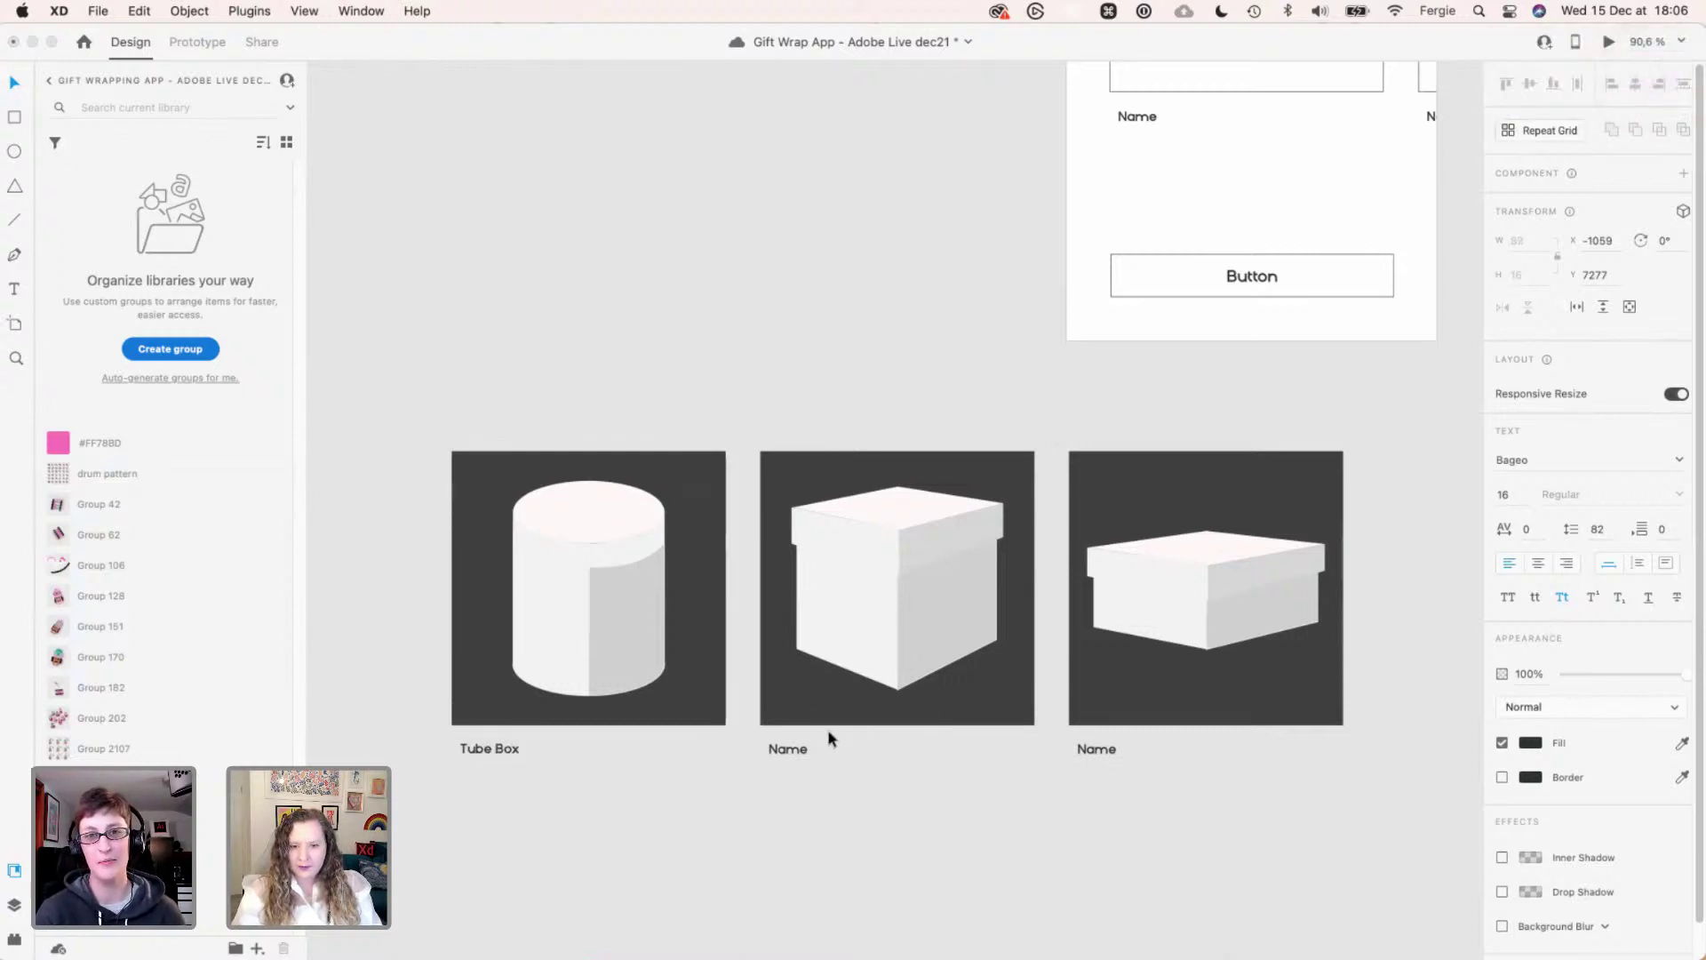
key(Escape)
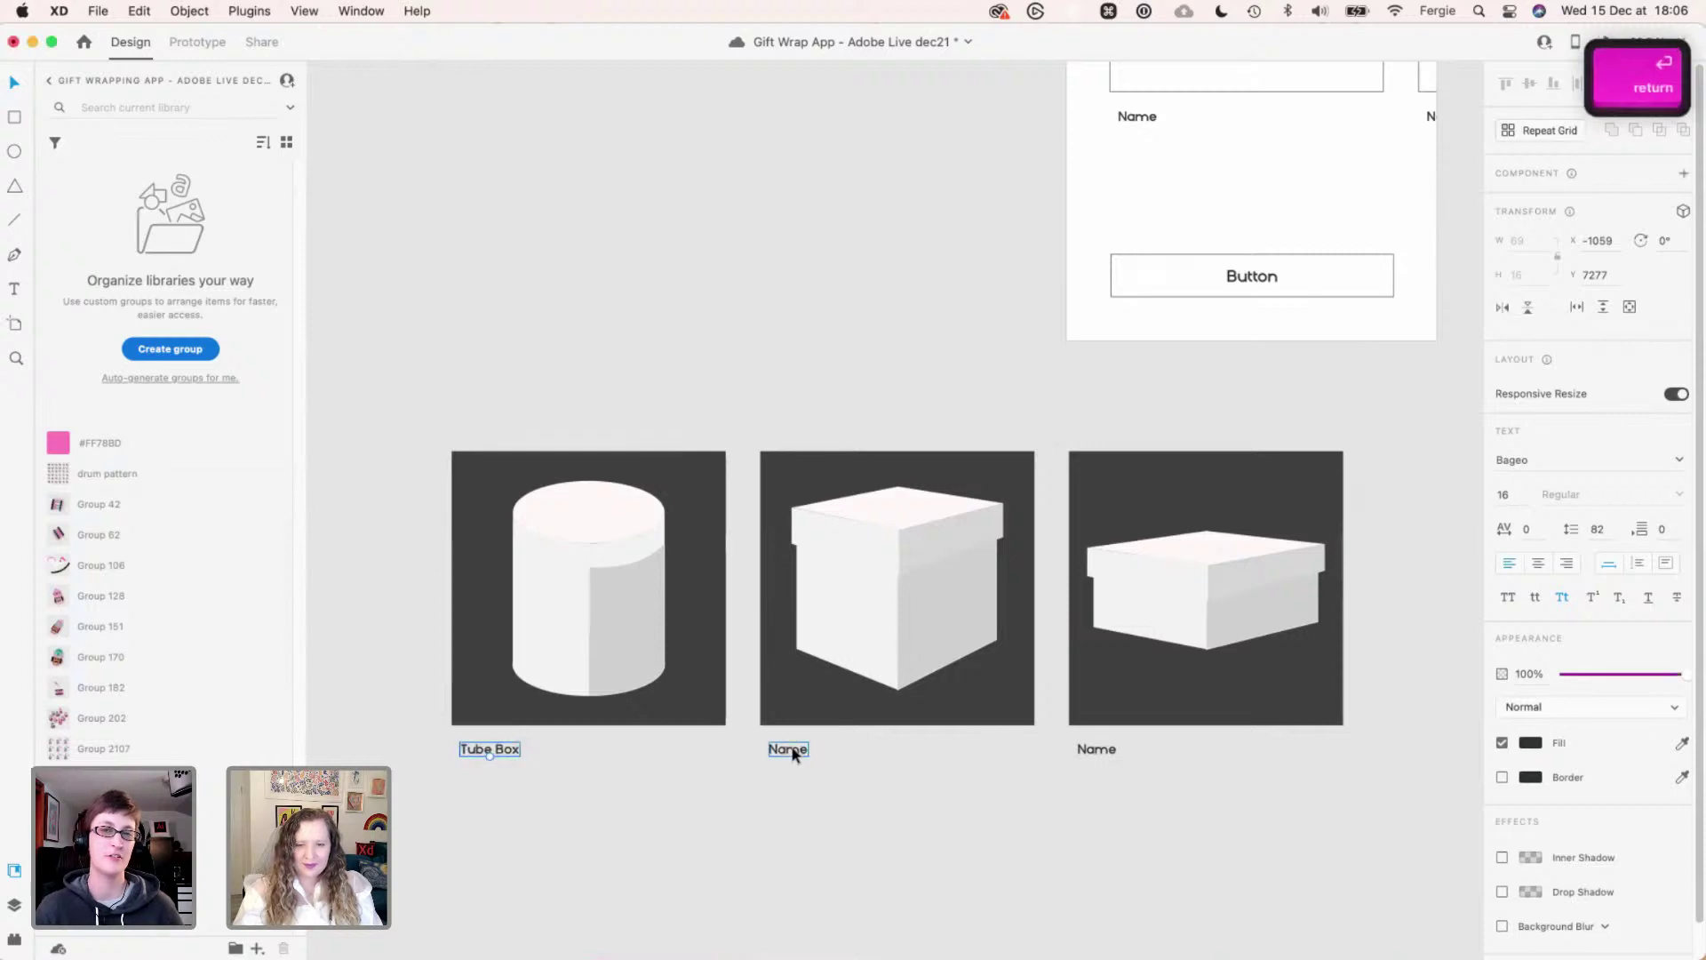
- Change the name labels under the second and third boxes to "Cube Box" and "Shoe Box"
click(794, 751)
key(Return)
text(Cube Box)
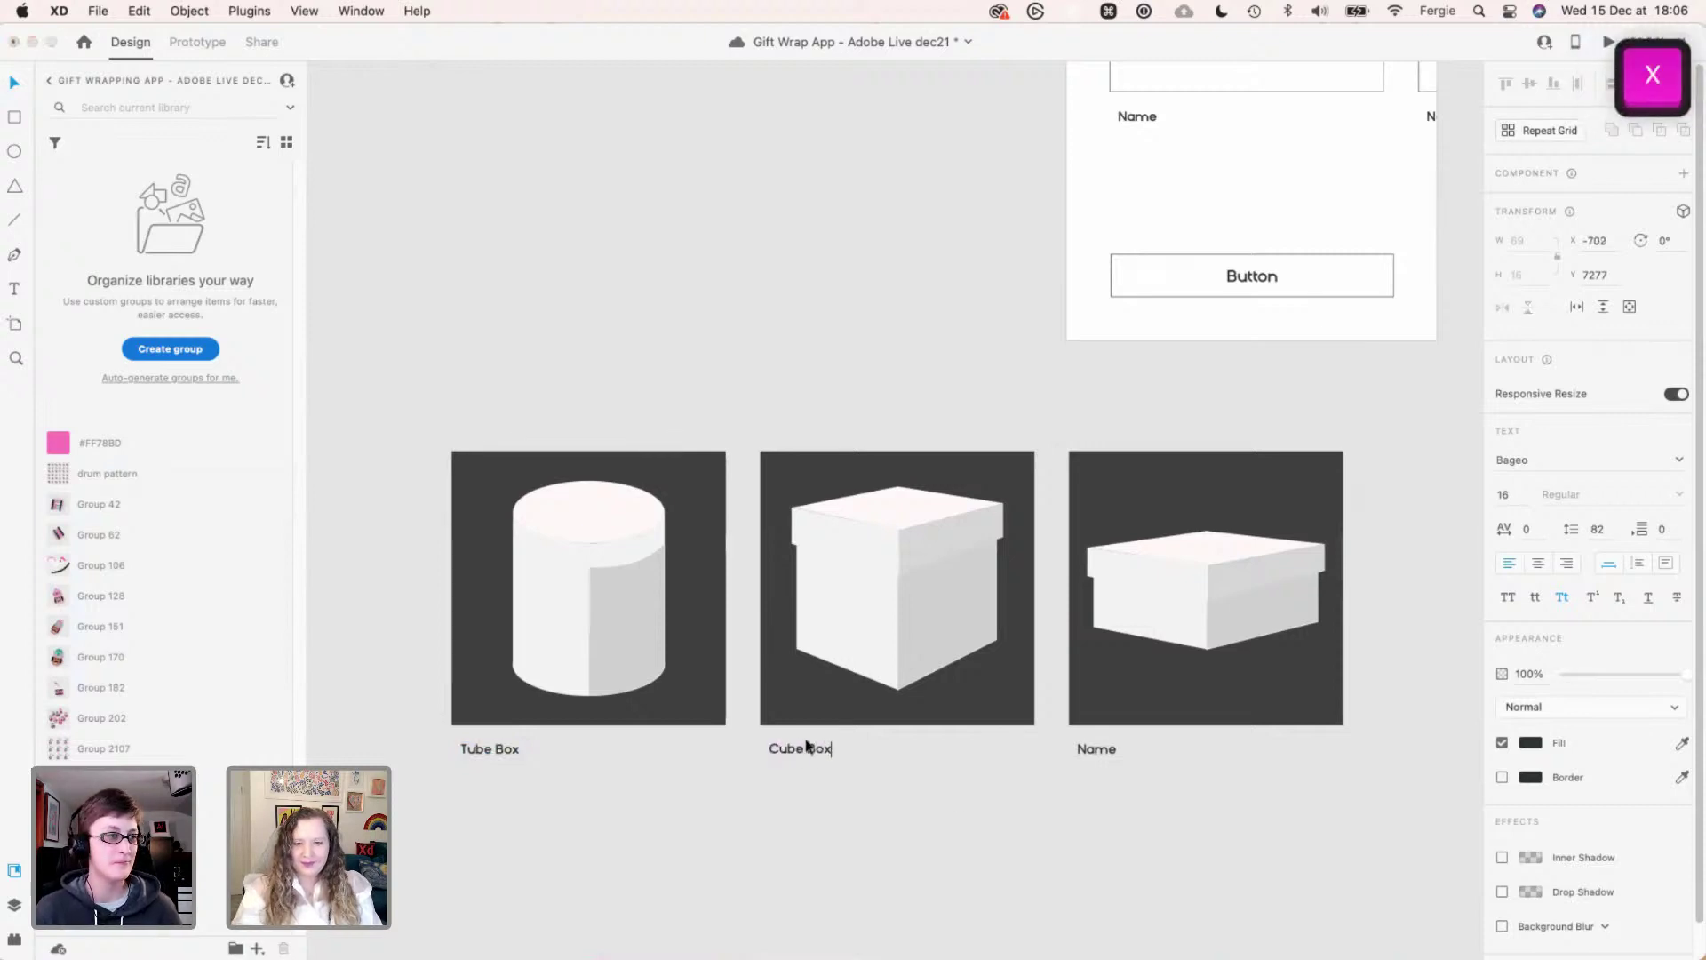
click(1113, 751)
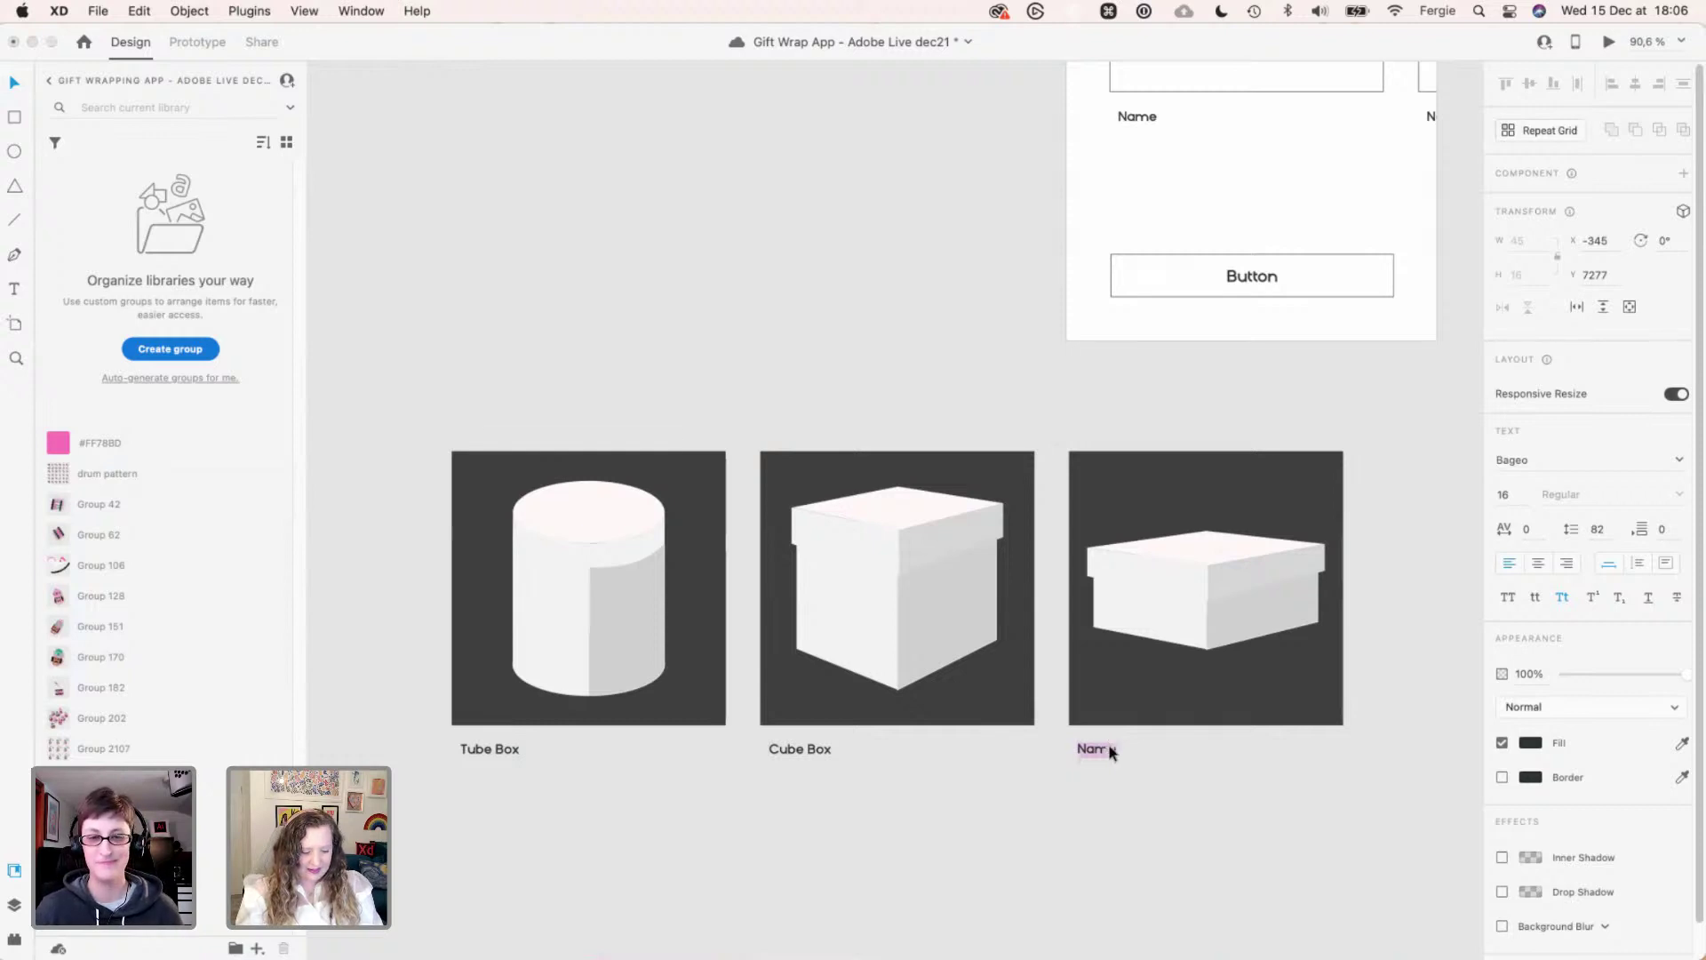
text(Shoe Box)
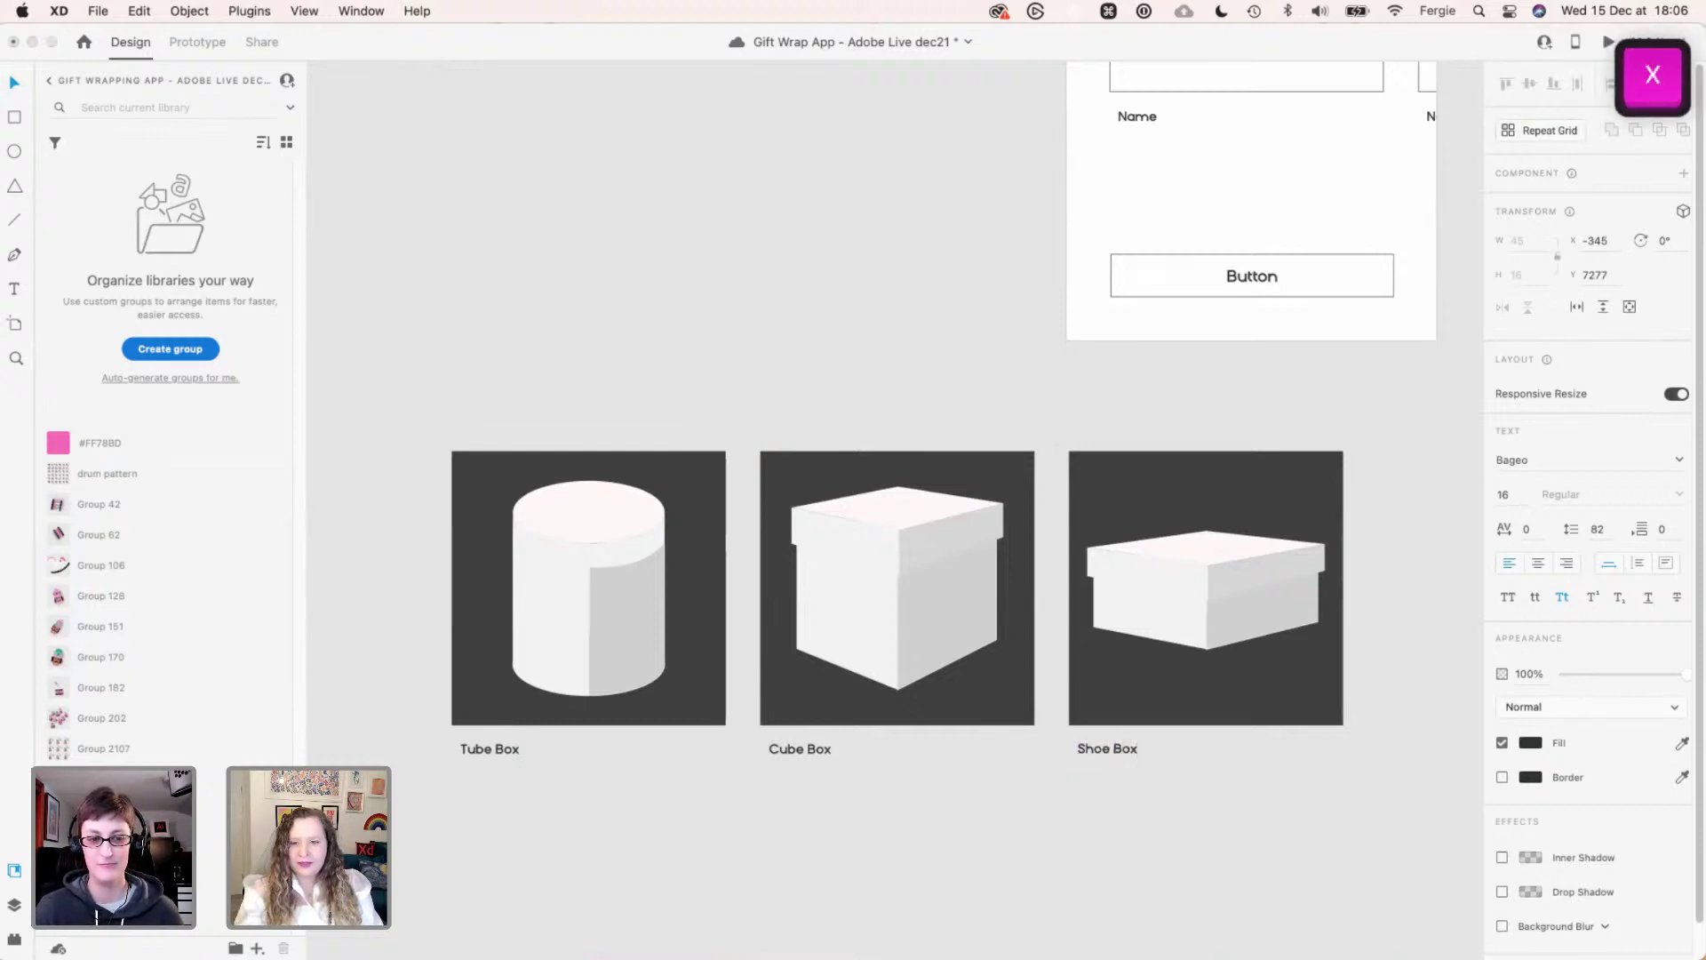
key(Escape)
scroll(1142, 855, down, 2)
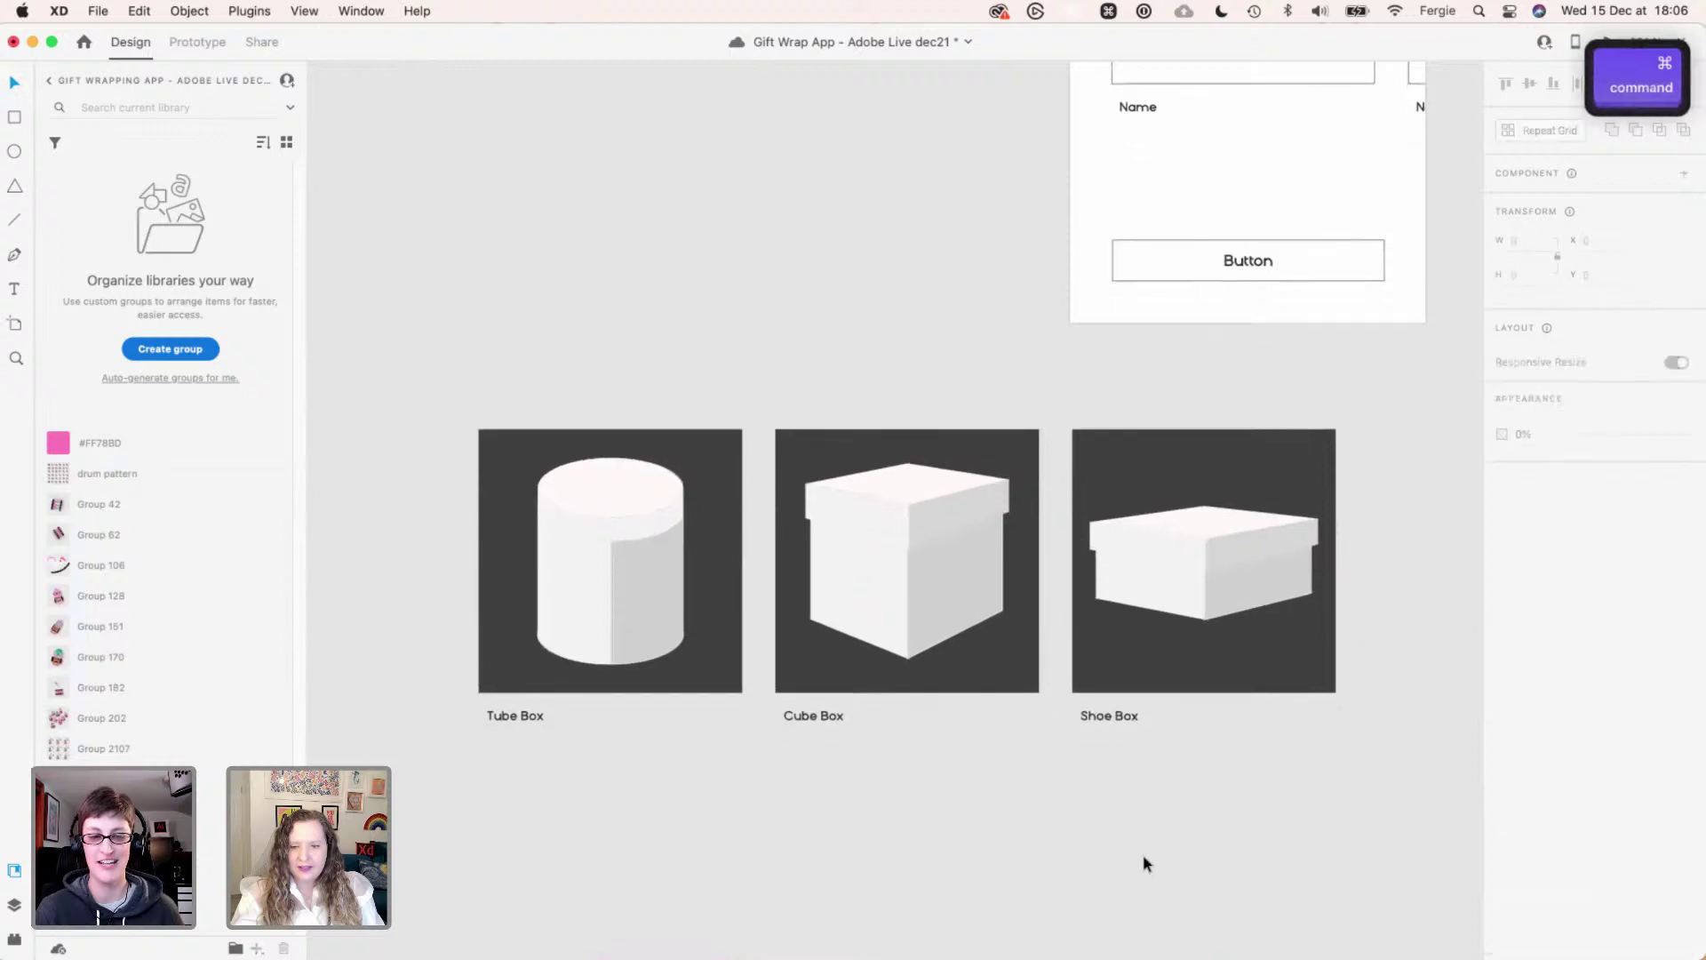
key(space)
scroll(1367, 503, right, 3)
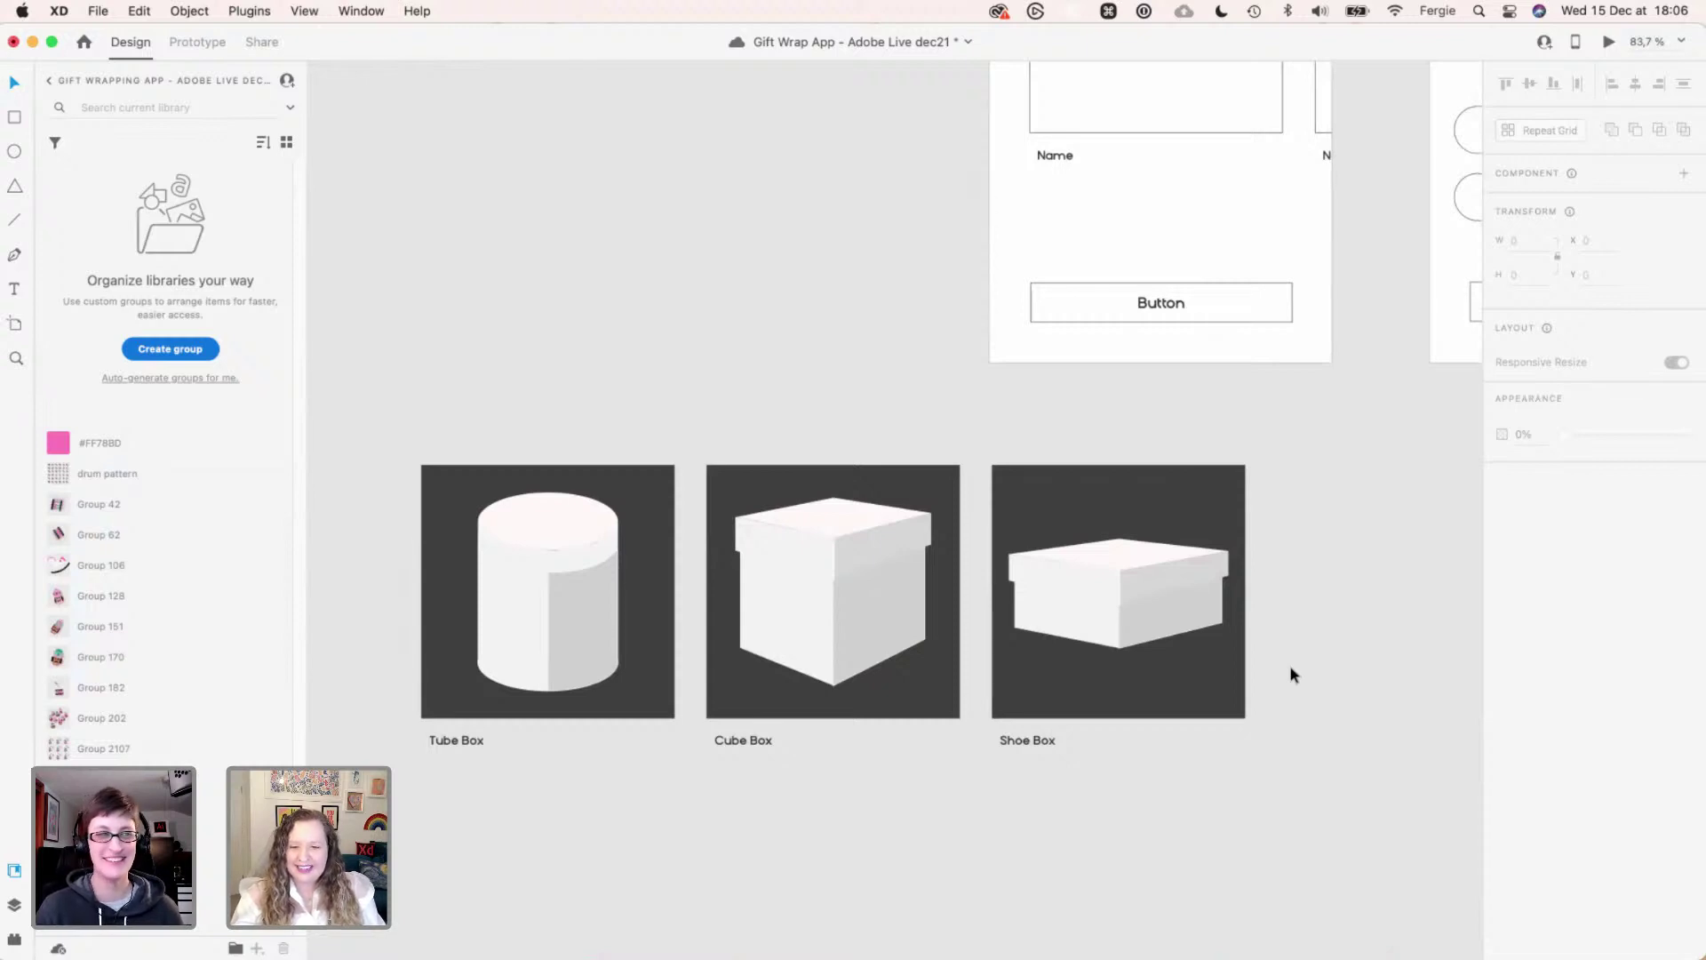
scroll(1290, 674, up, 2)
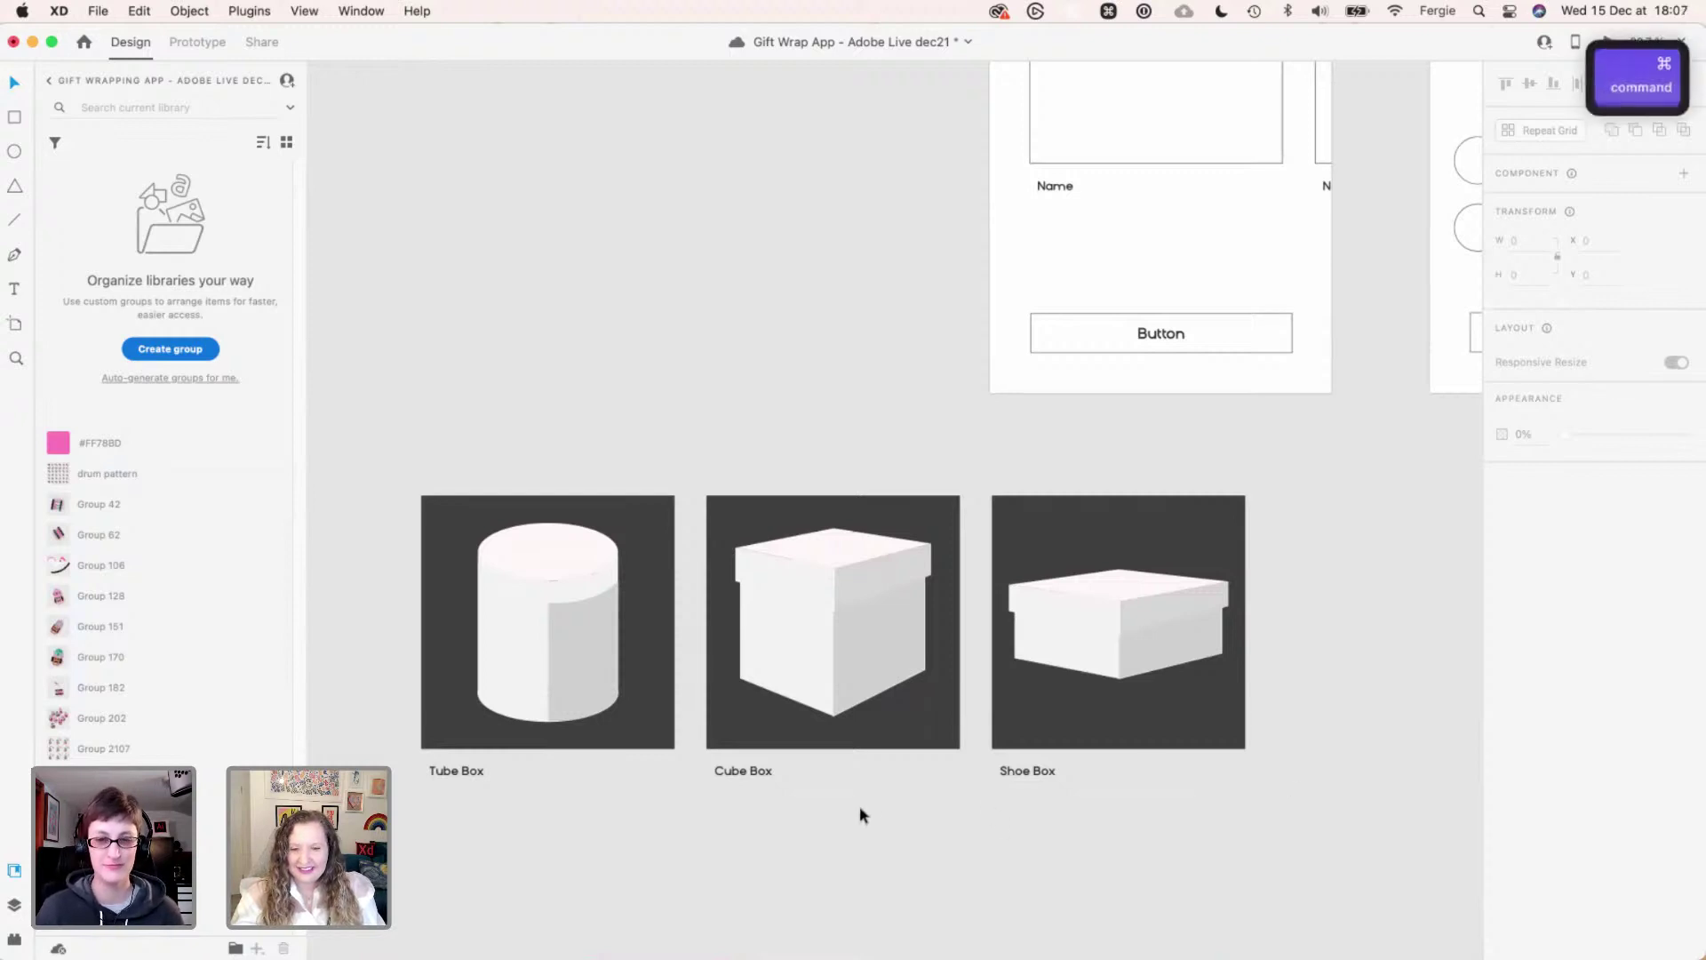
- Add a border to the tube box's lid band, sampling its colour from the grey shaded side of the box
super+click(477, 773)
scroll(477, 773, up, 1)
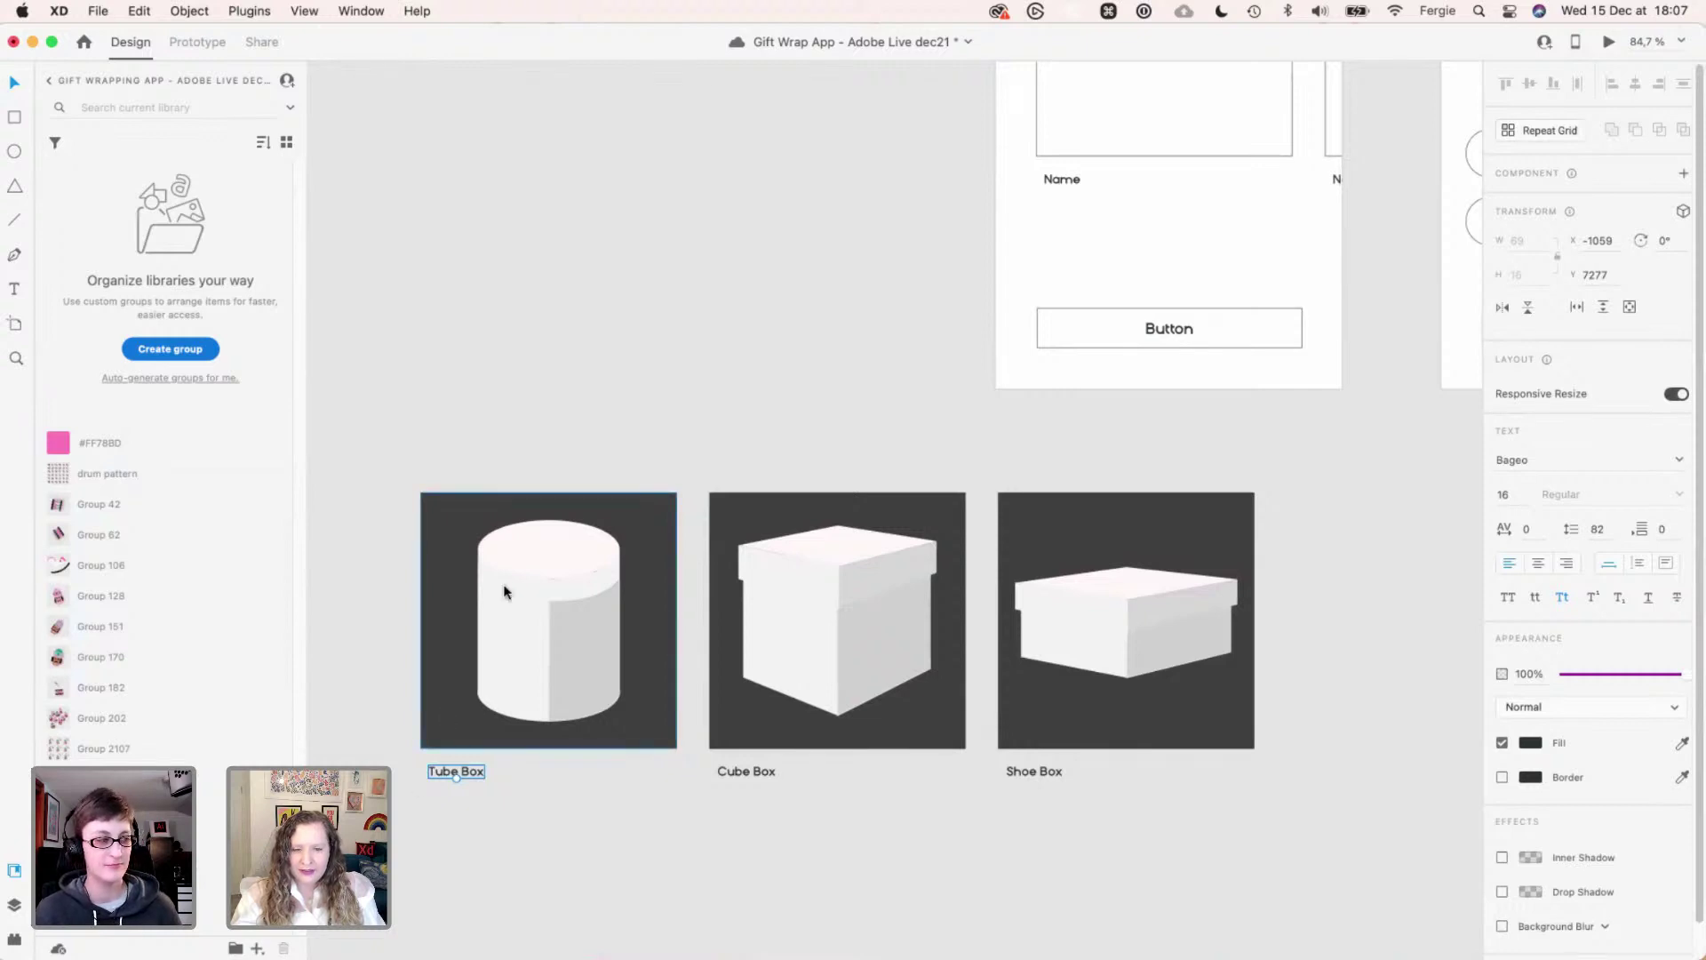
scroll(514, 573, up, 2)
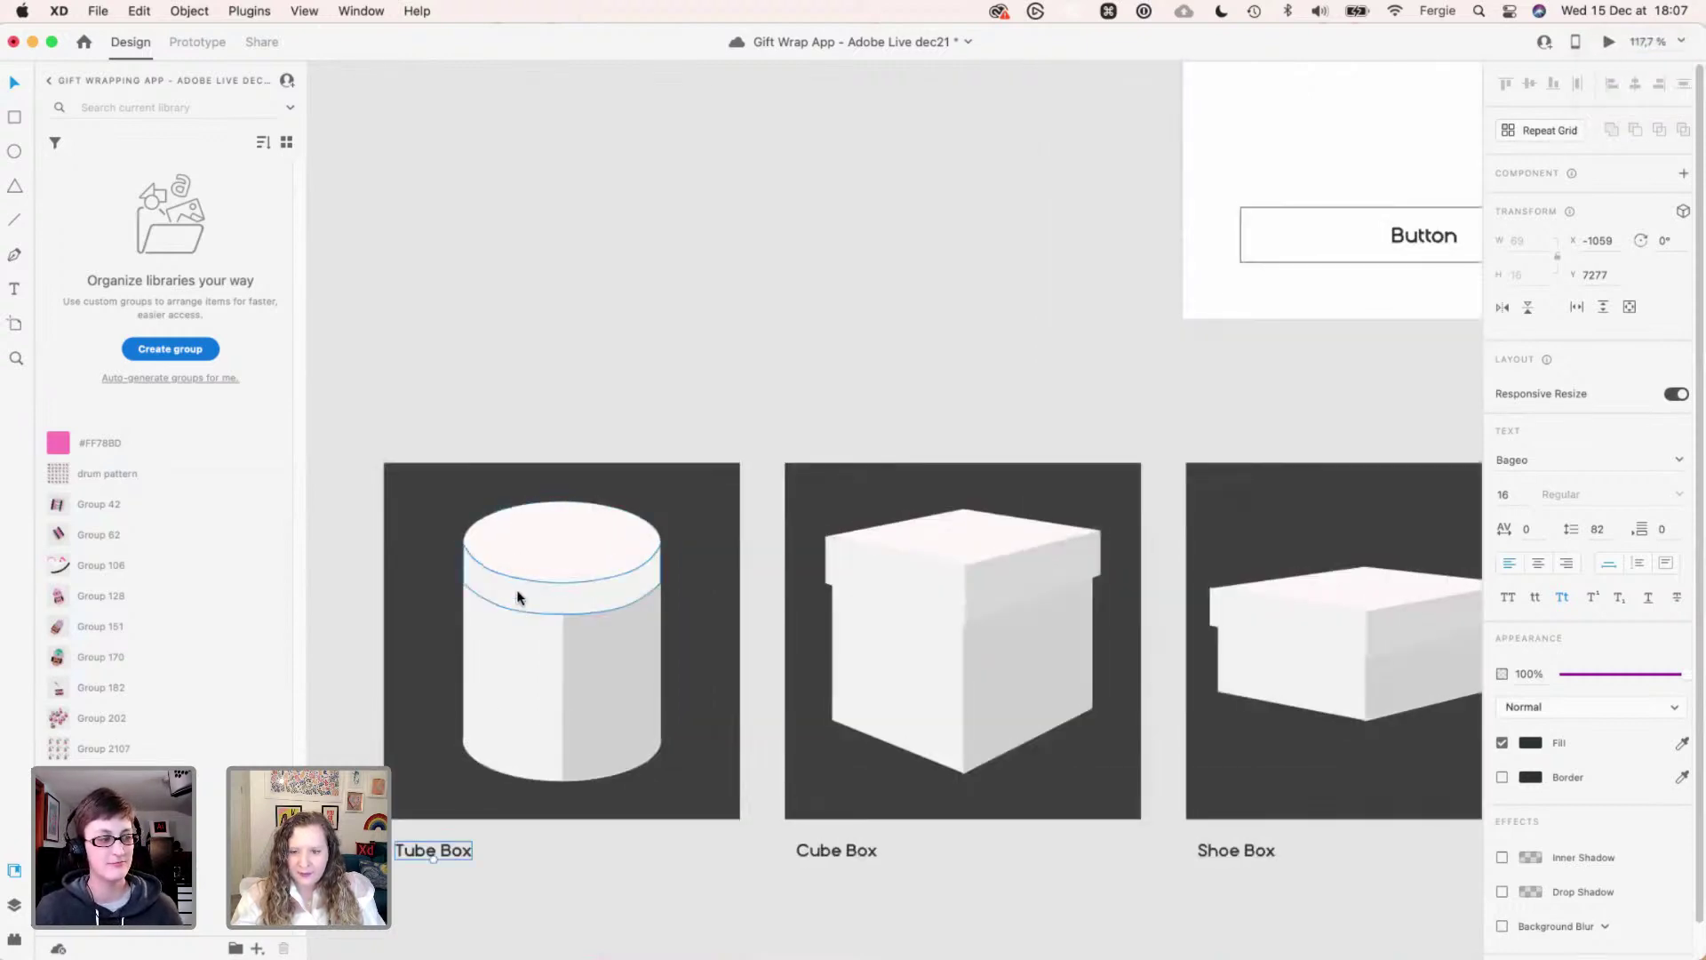
scroll(957, 583, up, 3)
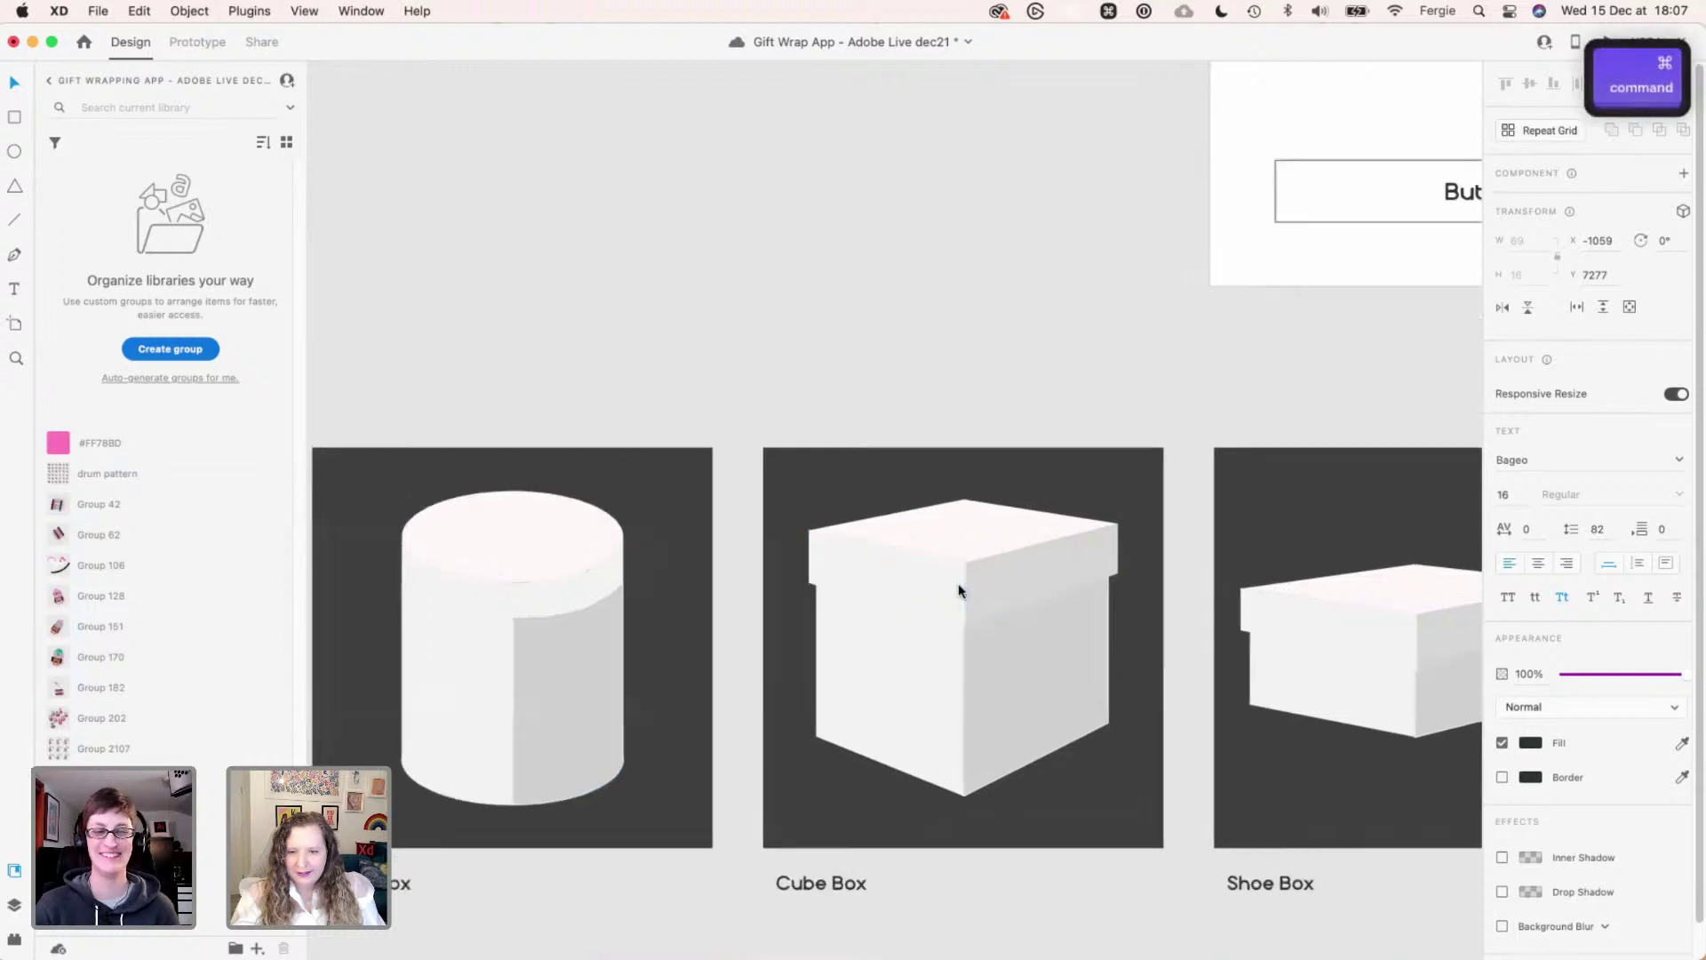
scroll(958, 583, up, 3)
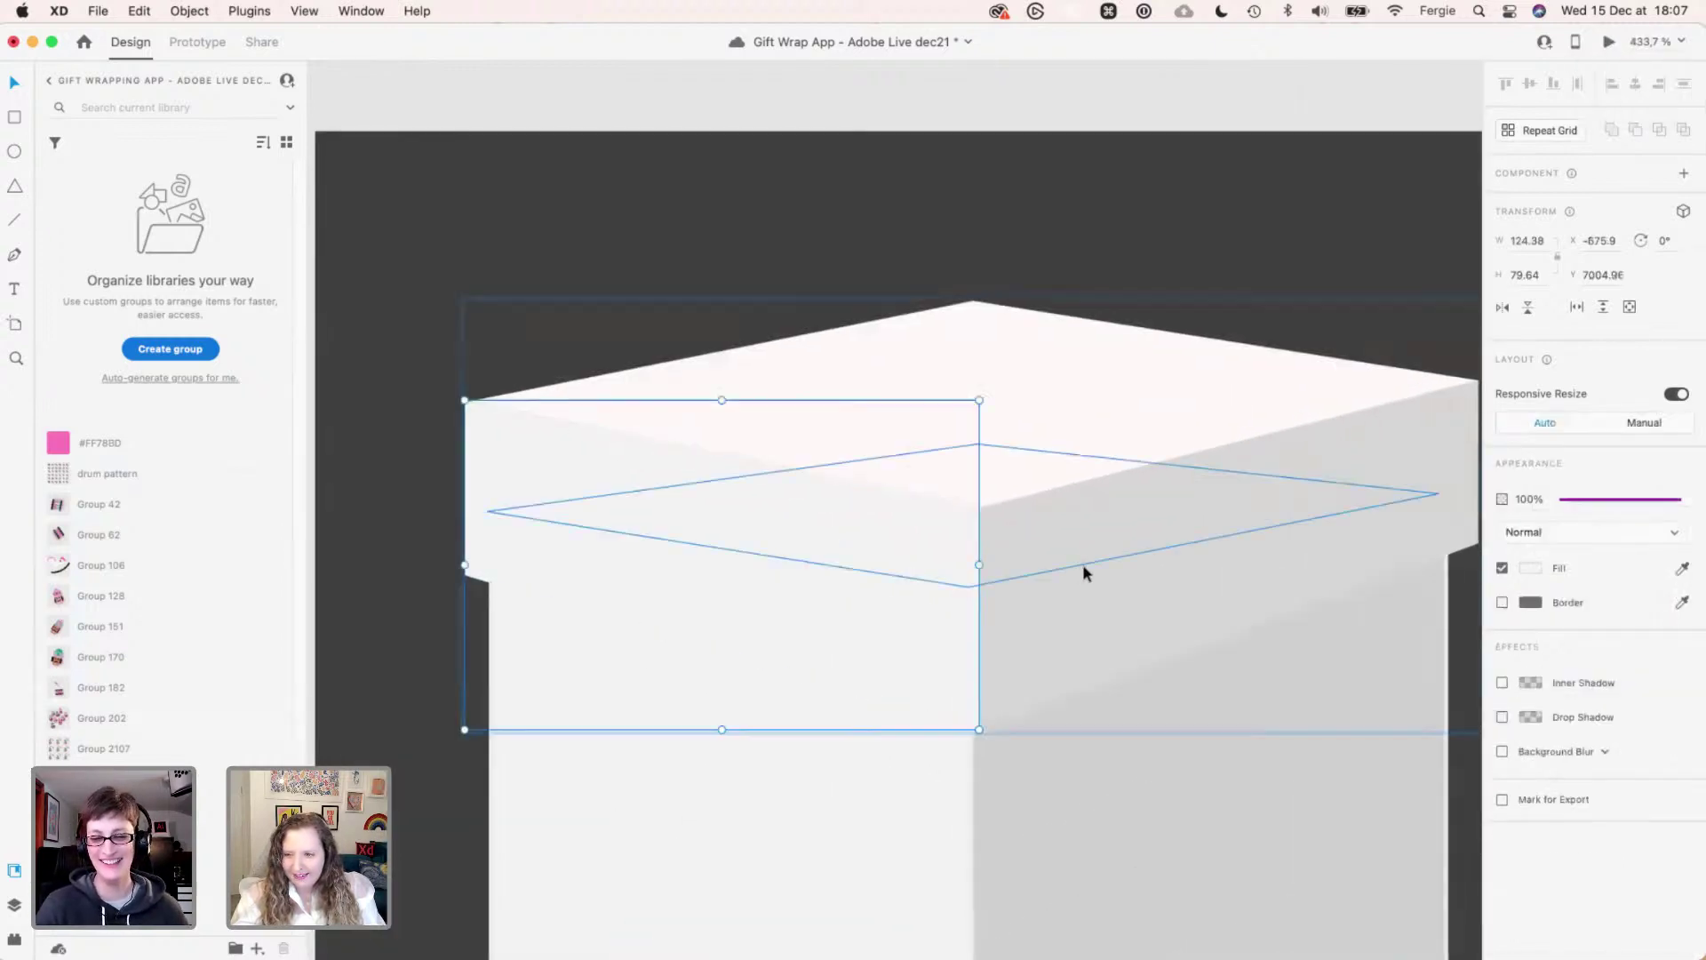
click(1082, 563)
scroll(931, 616, down, 3)
drag(510, 586, 1071, 561)
click(699, 598)
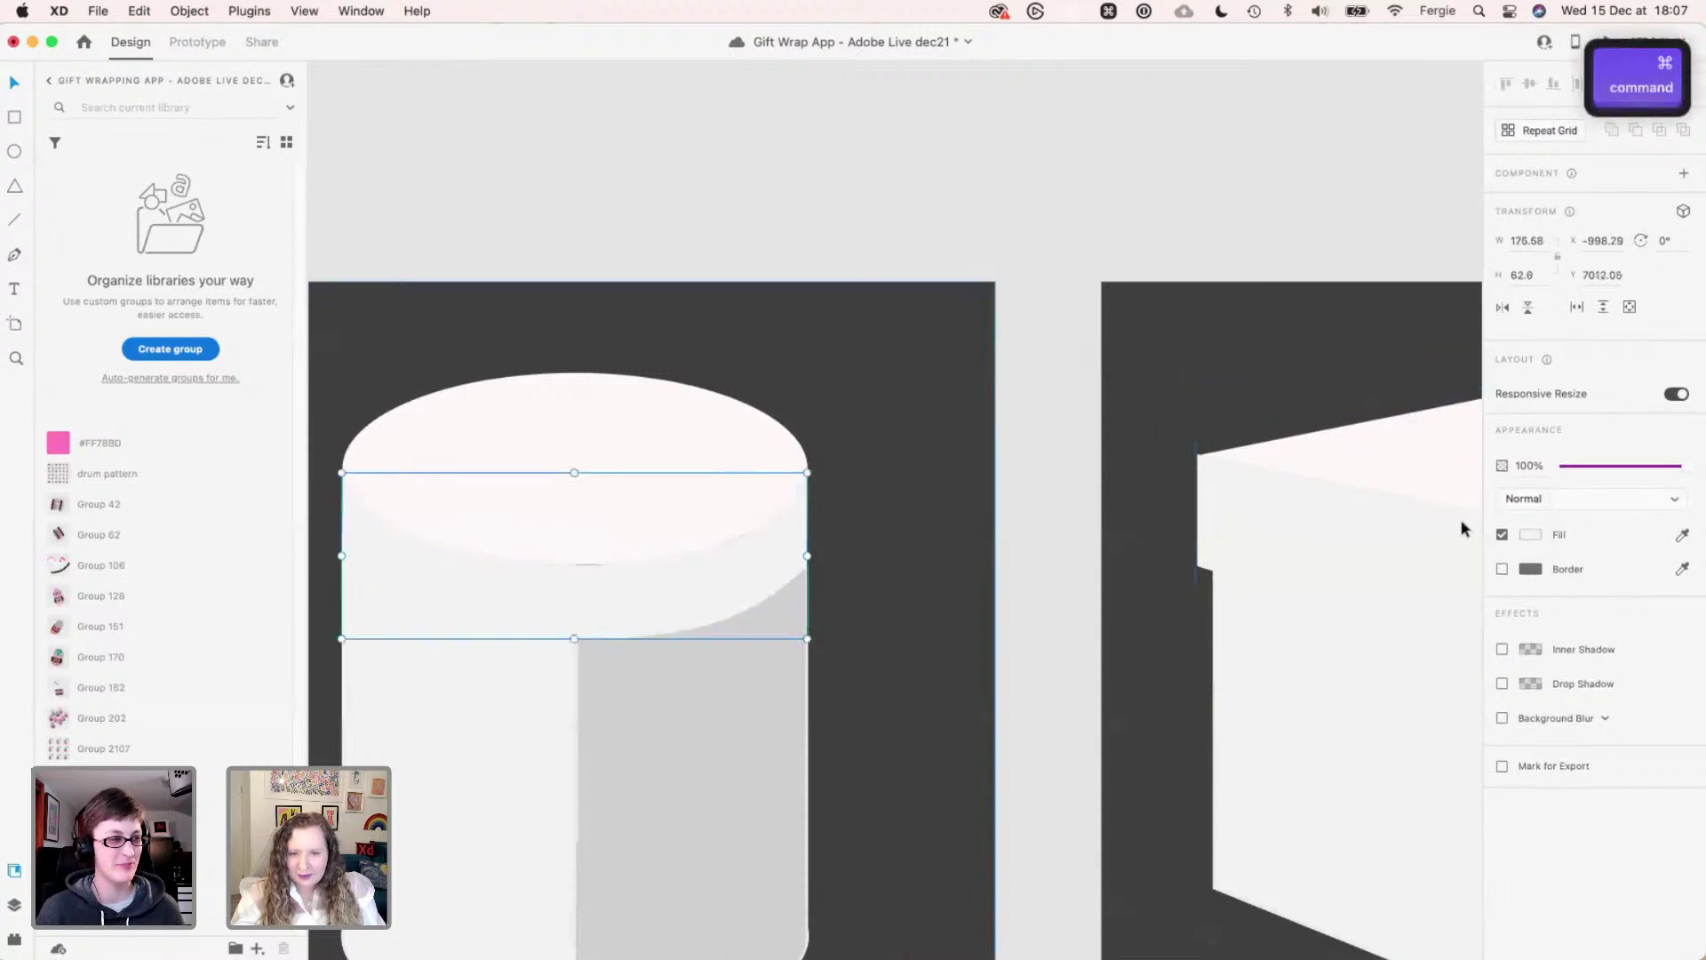
click(1501, 570)
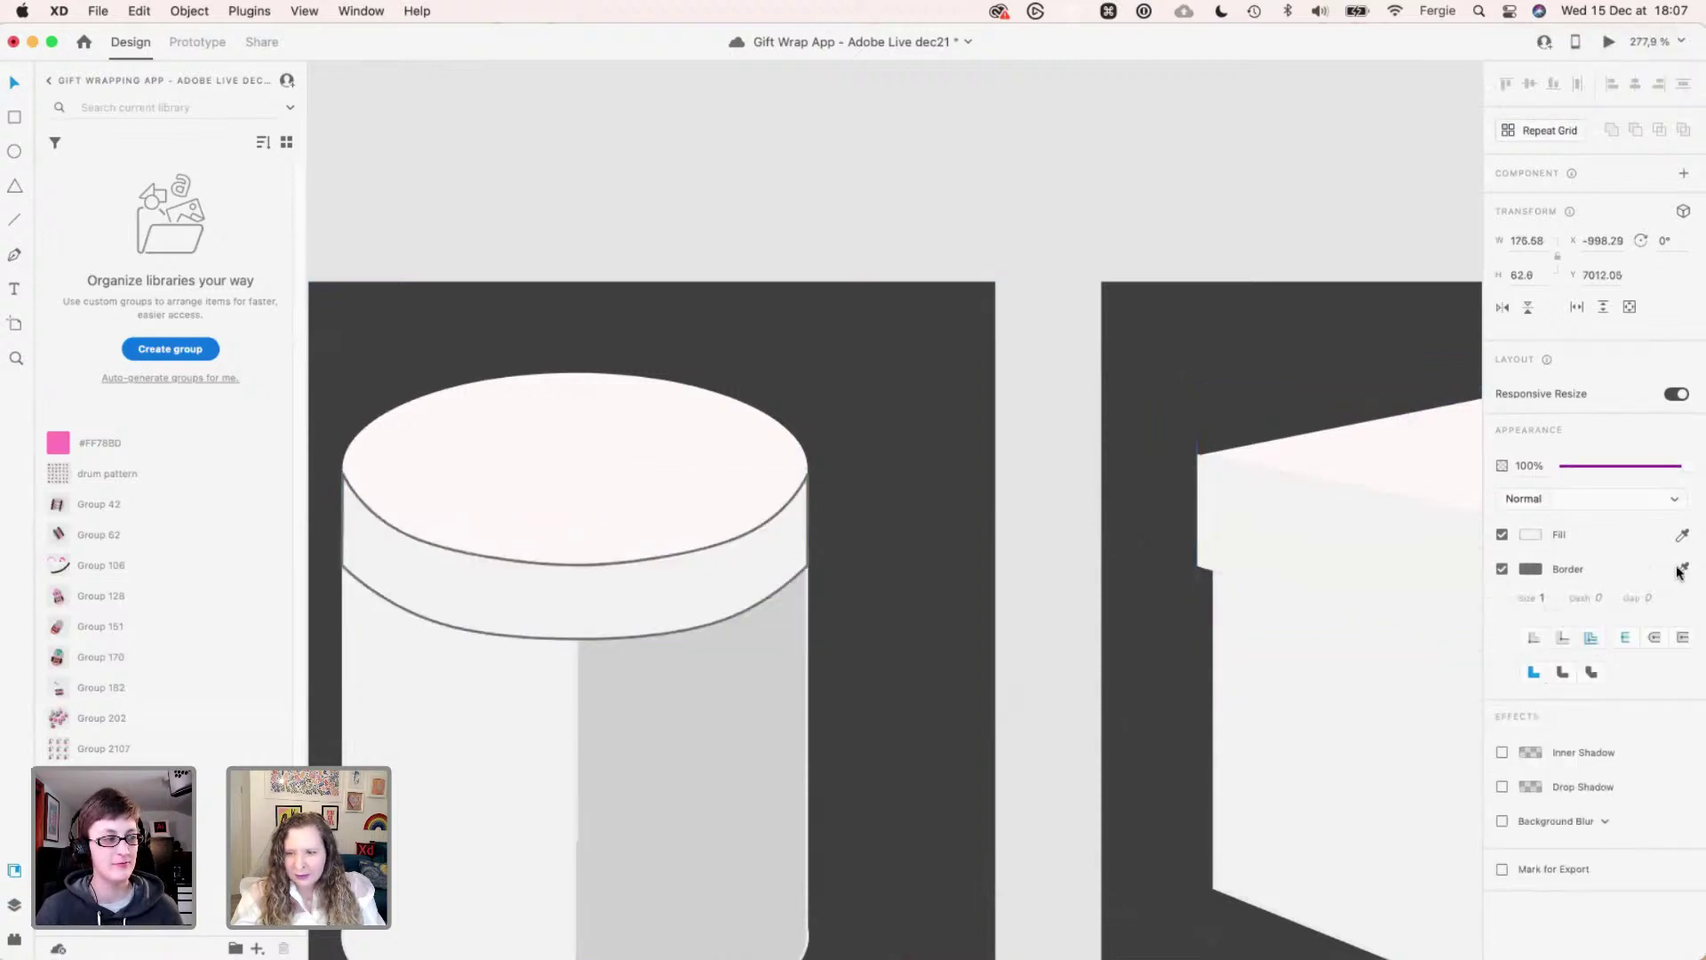
click(1681, 568)
click(769, 682)
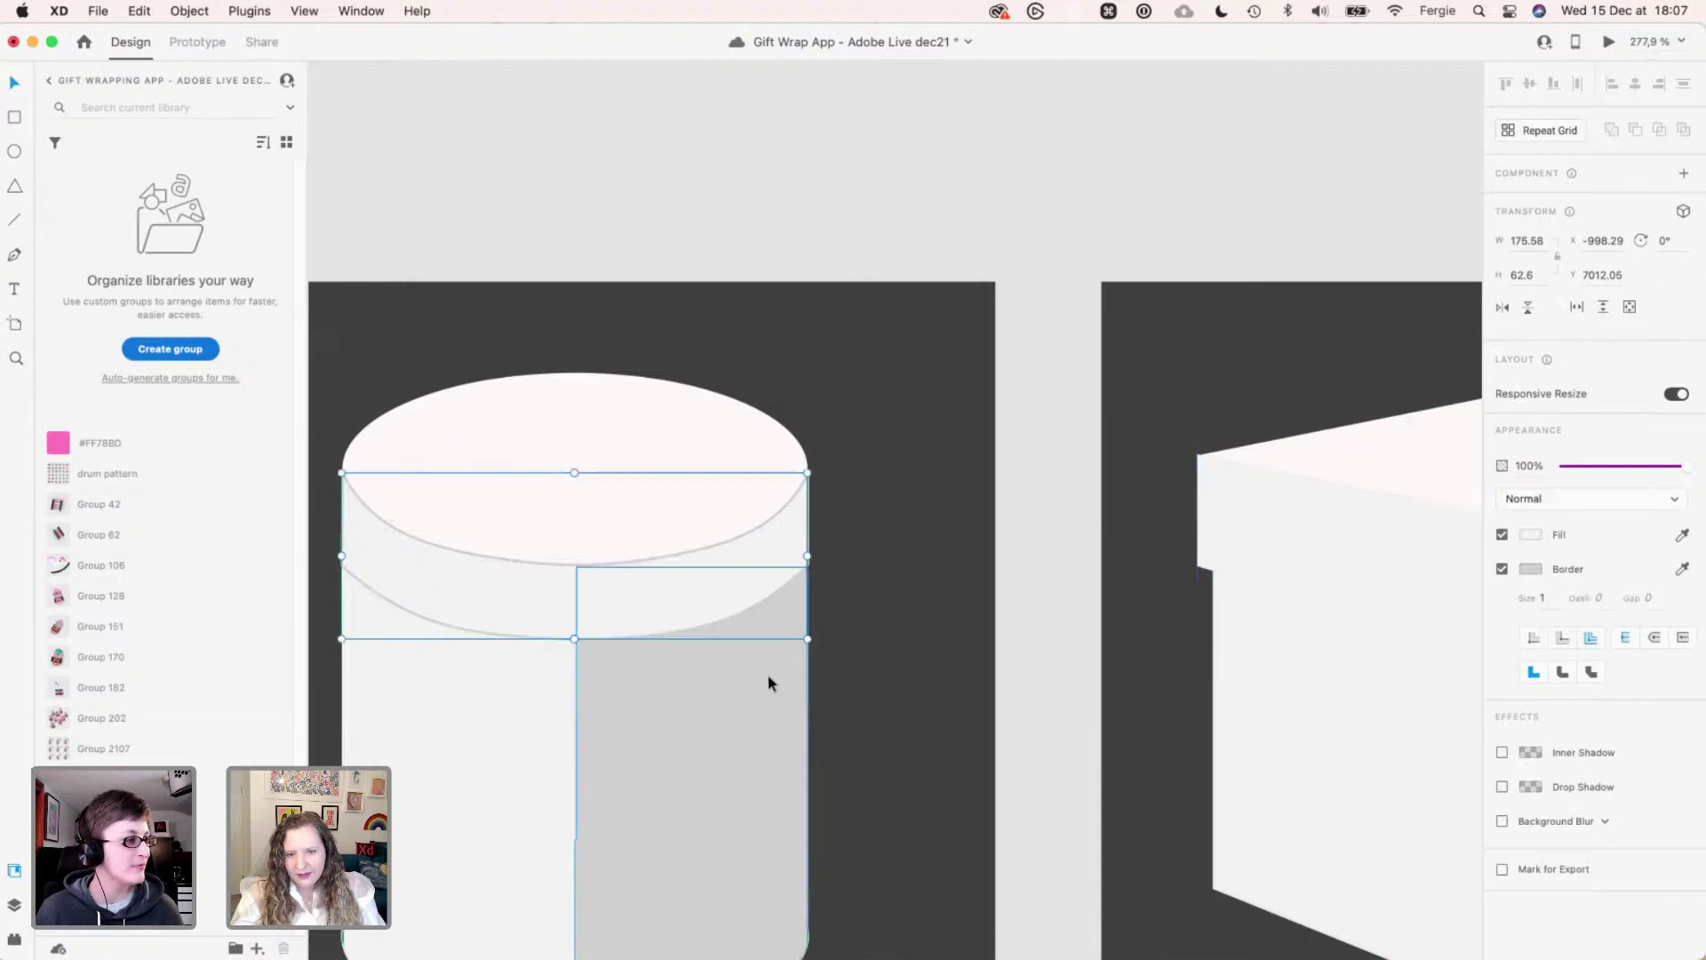
scroll(852, 625, up, 2)
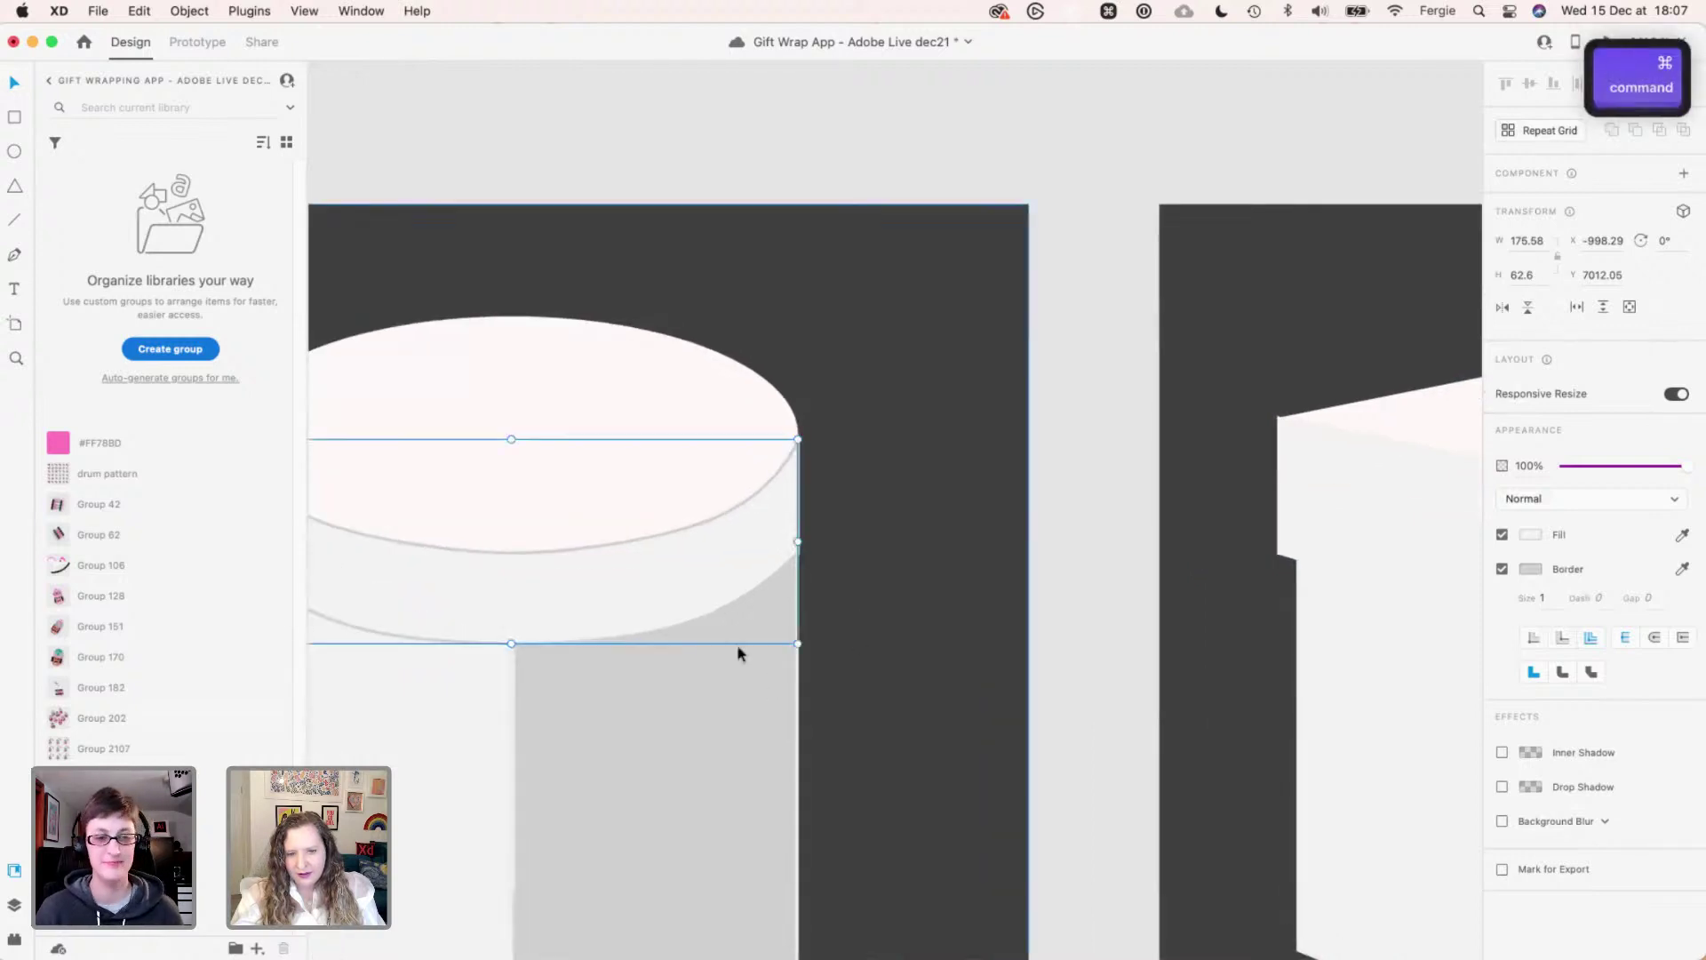
drag(783, 659, 968, 650)
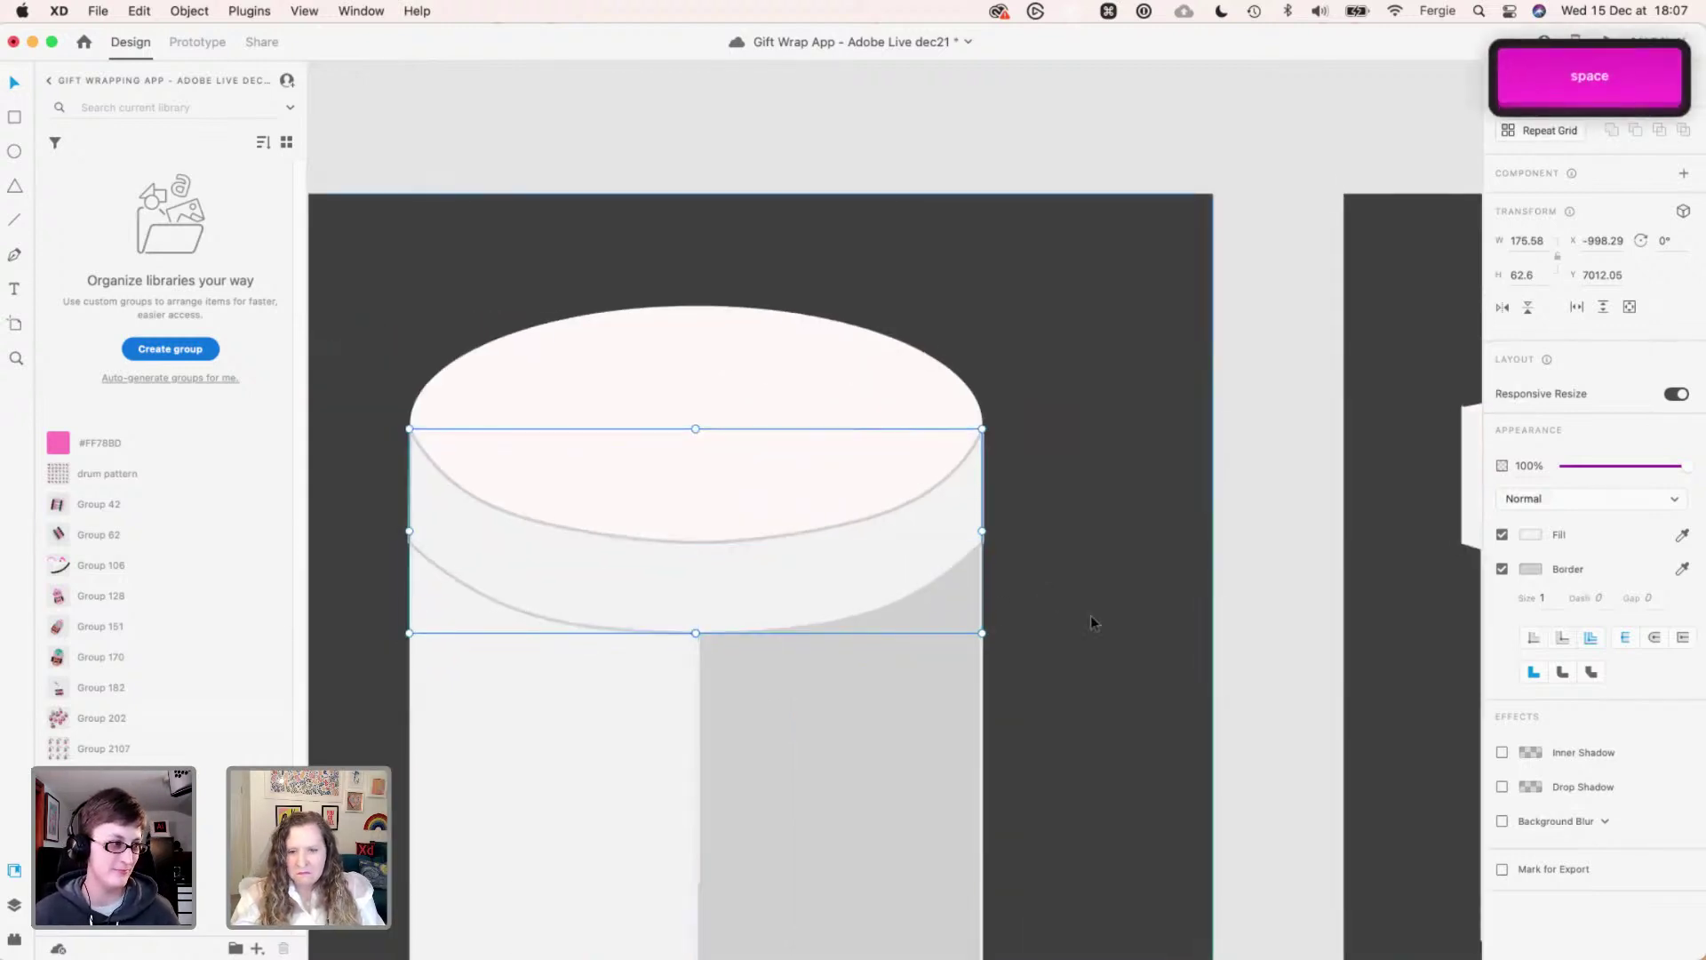
click(1251, 631)
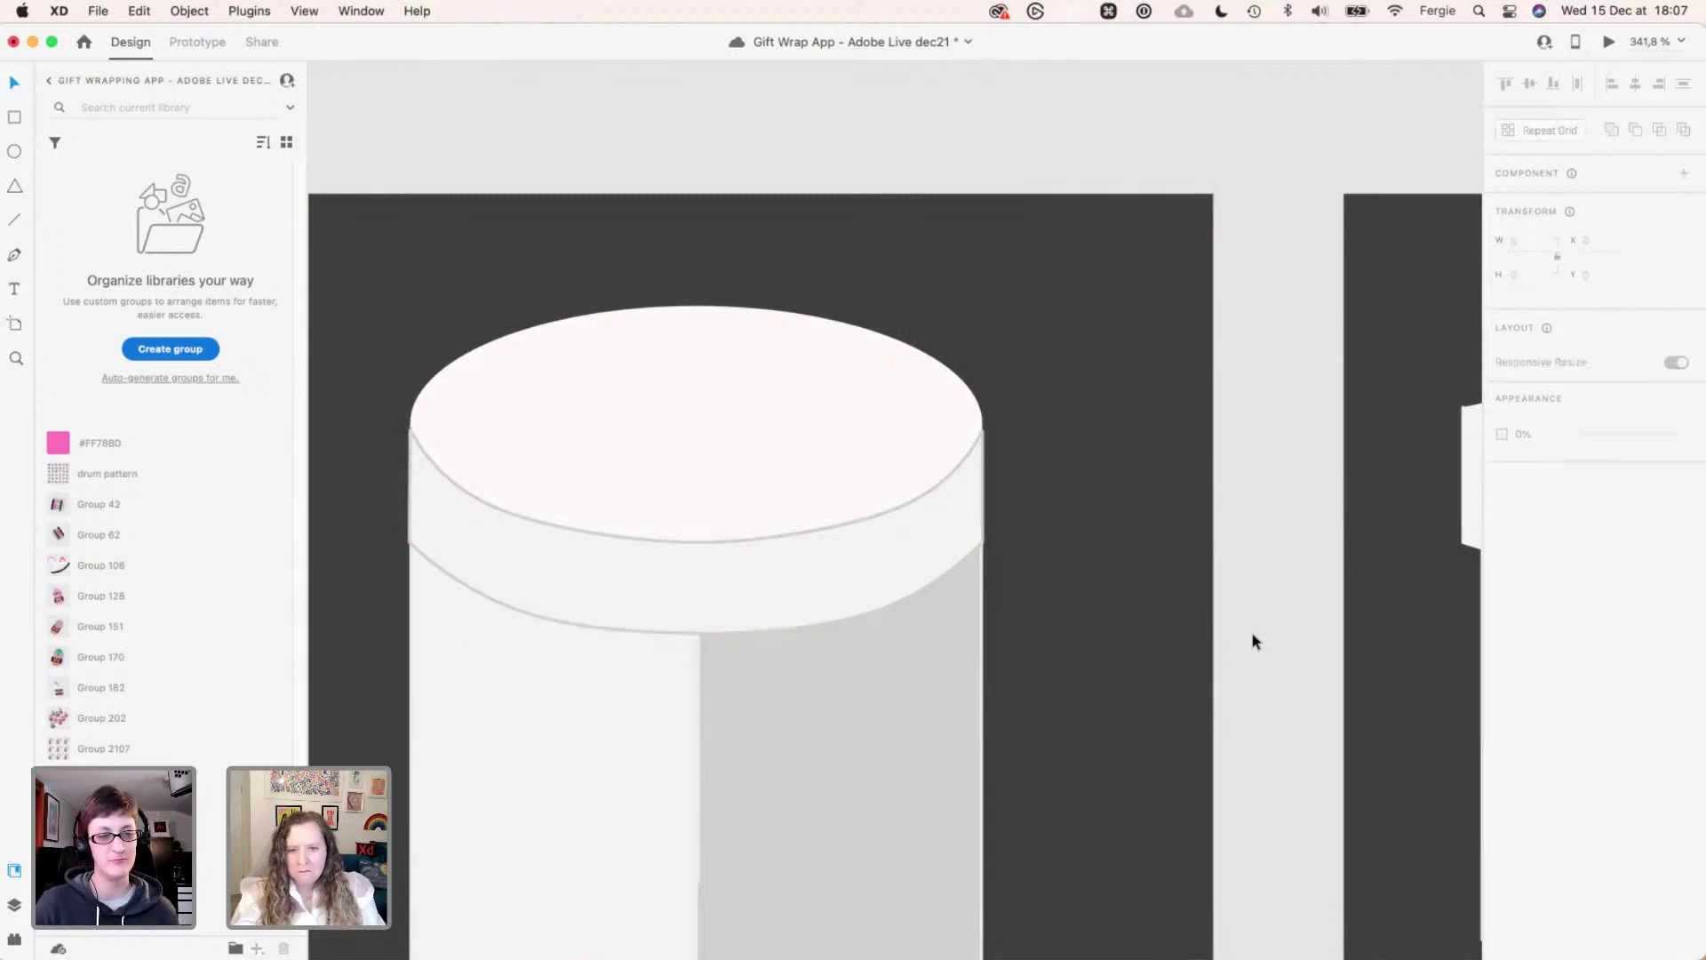
- Remove the border from the tube box's shaded side and nudge the body's outer edge outward slightly
scroll(1251, 631, down, 2)
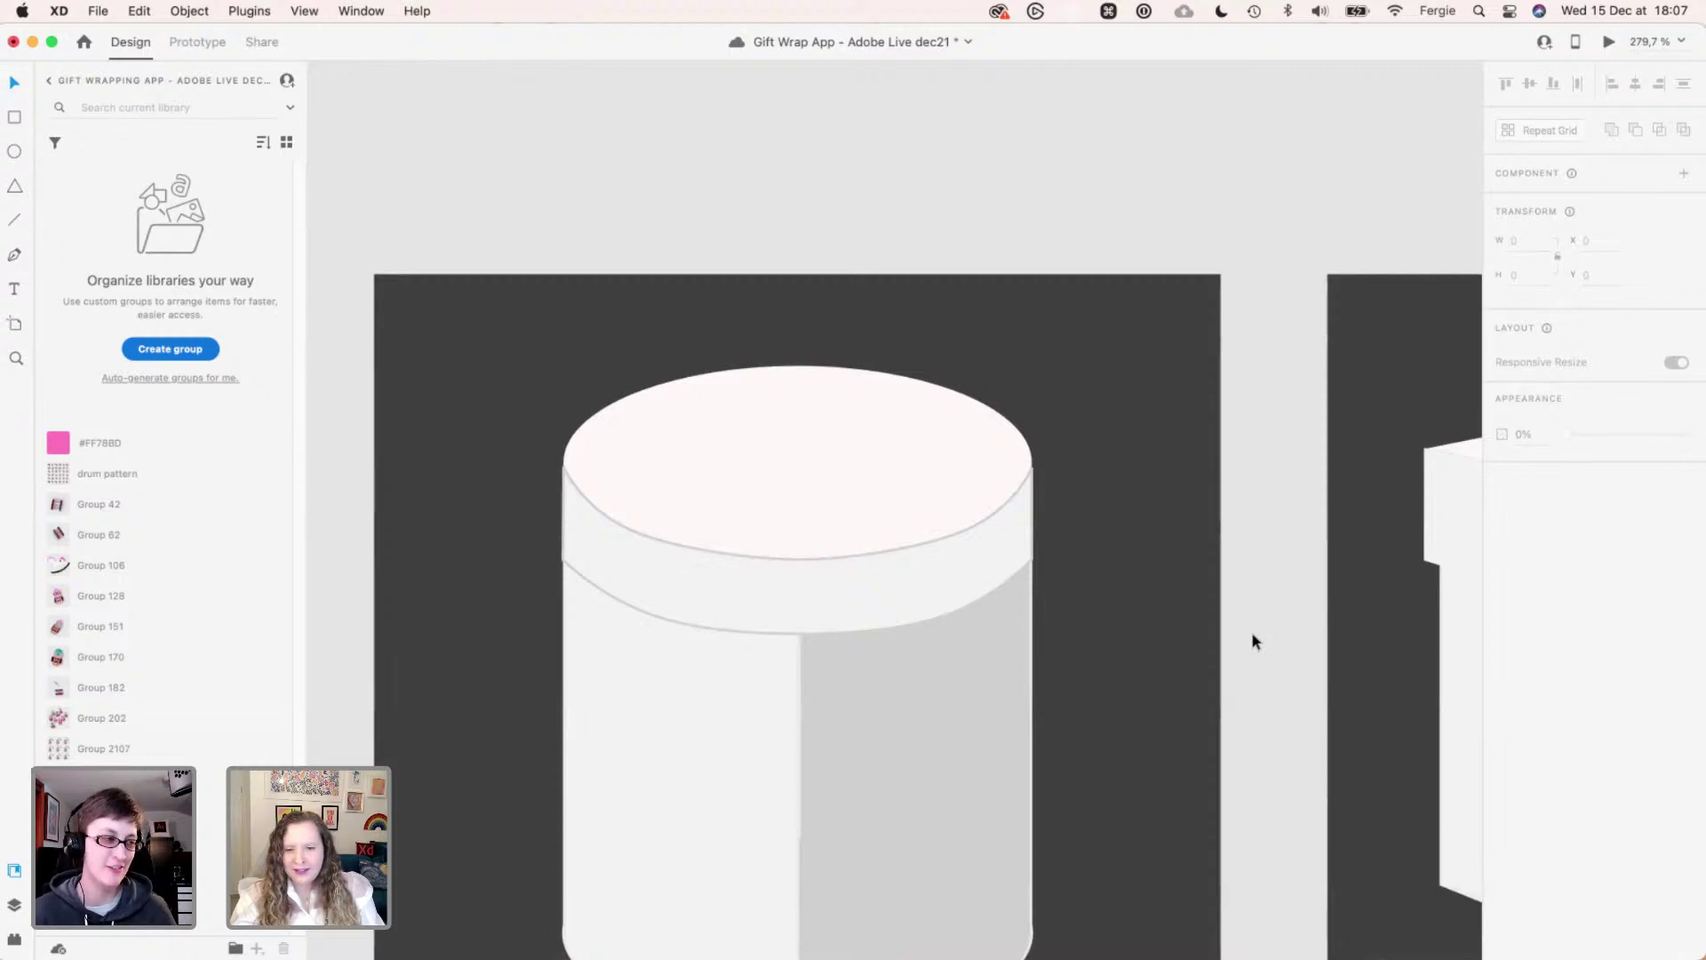
scroll(1251, 640, down, 3)
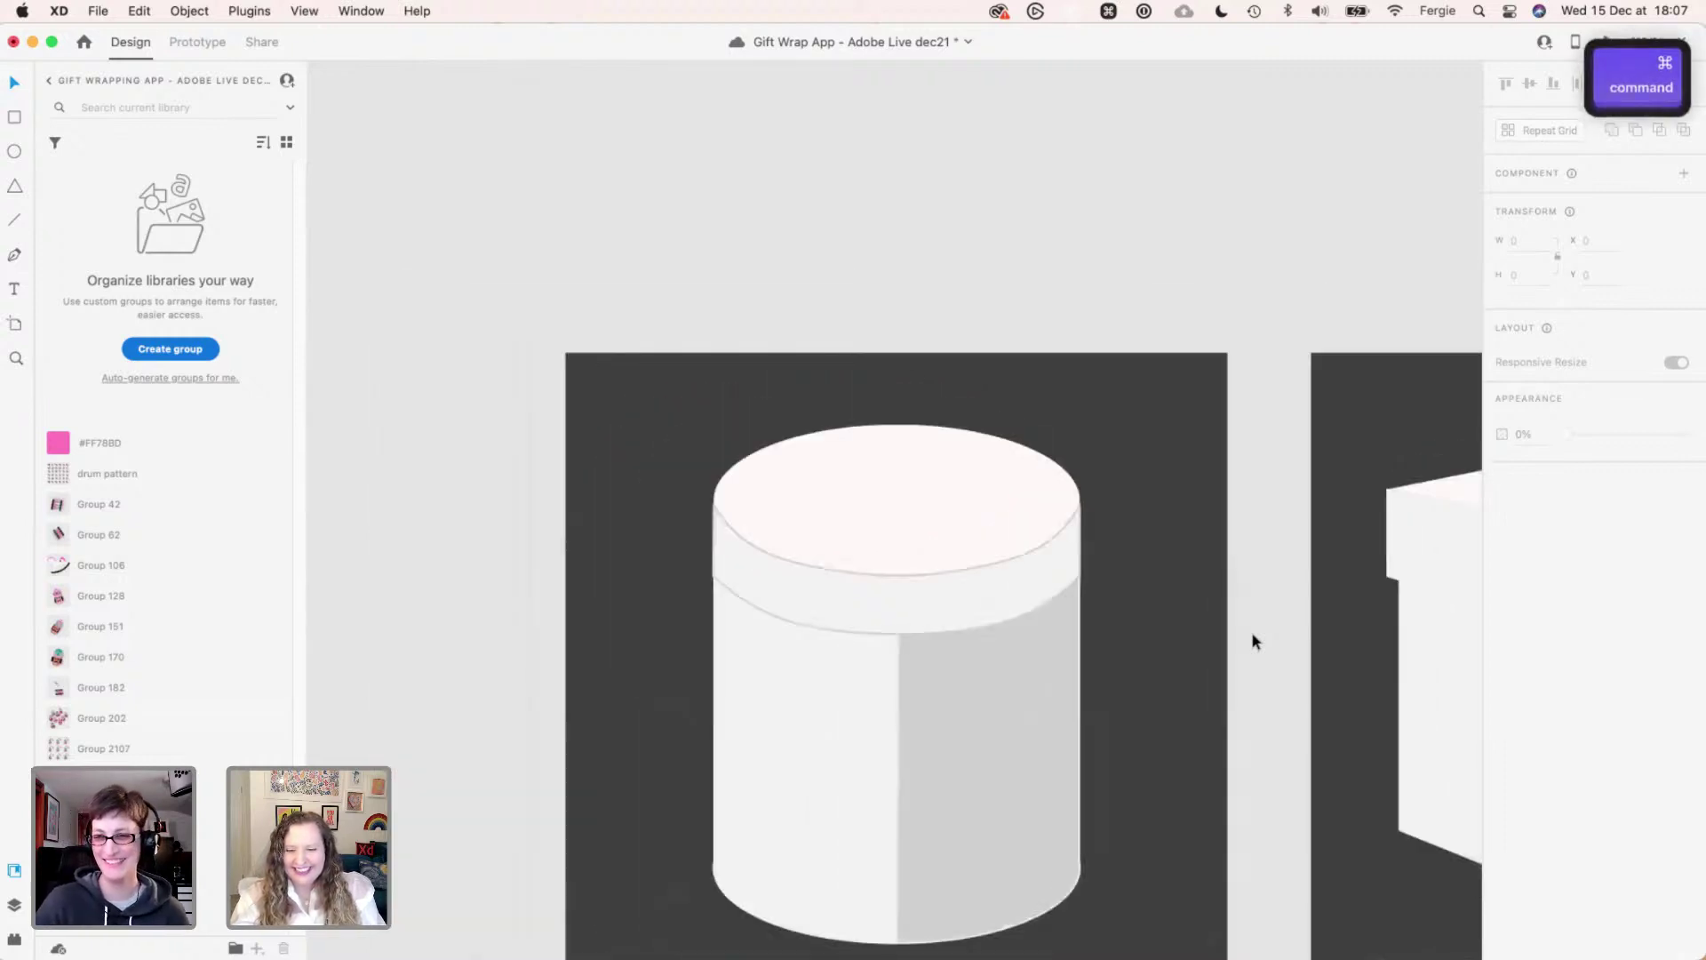
scroll(846, 718, up, 5)
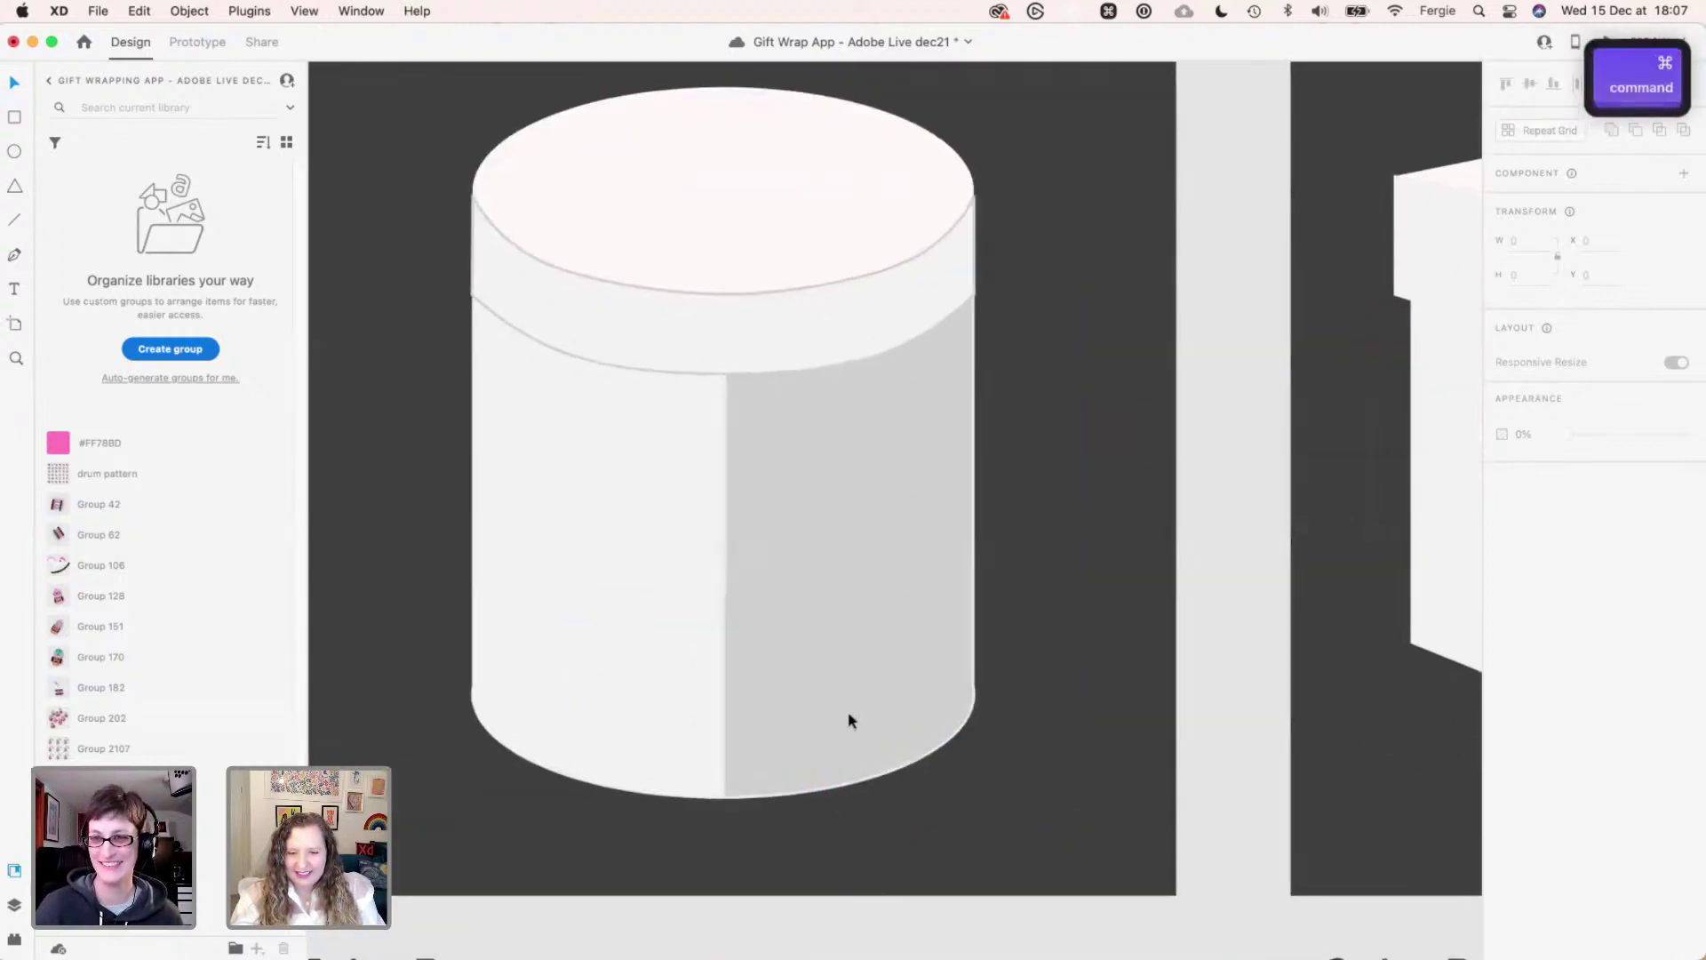
click(902, 573)
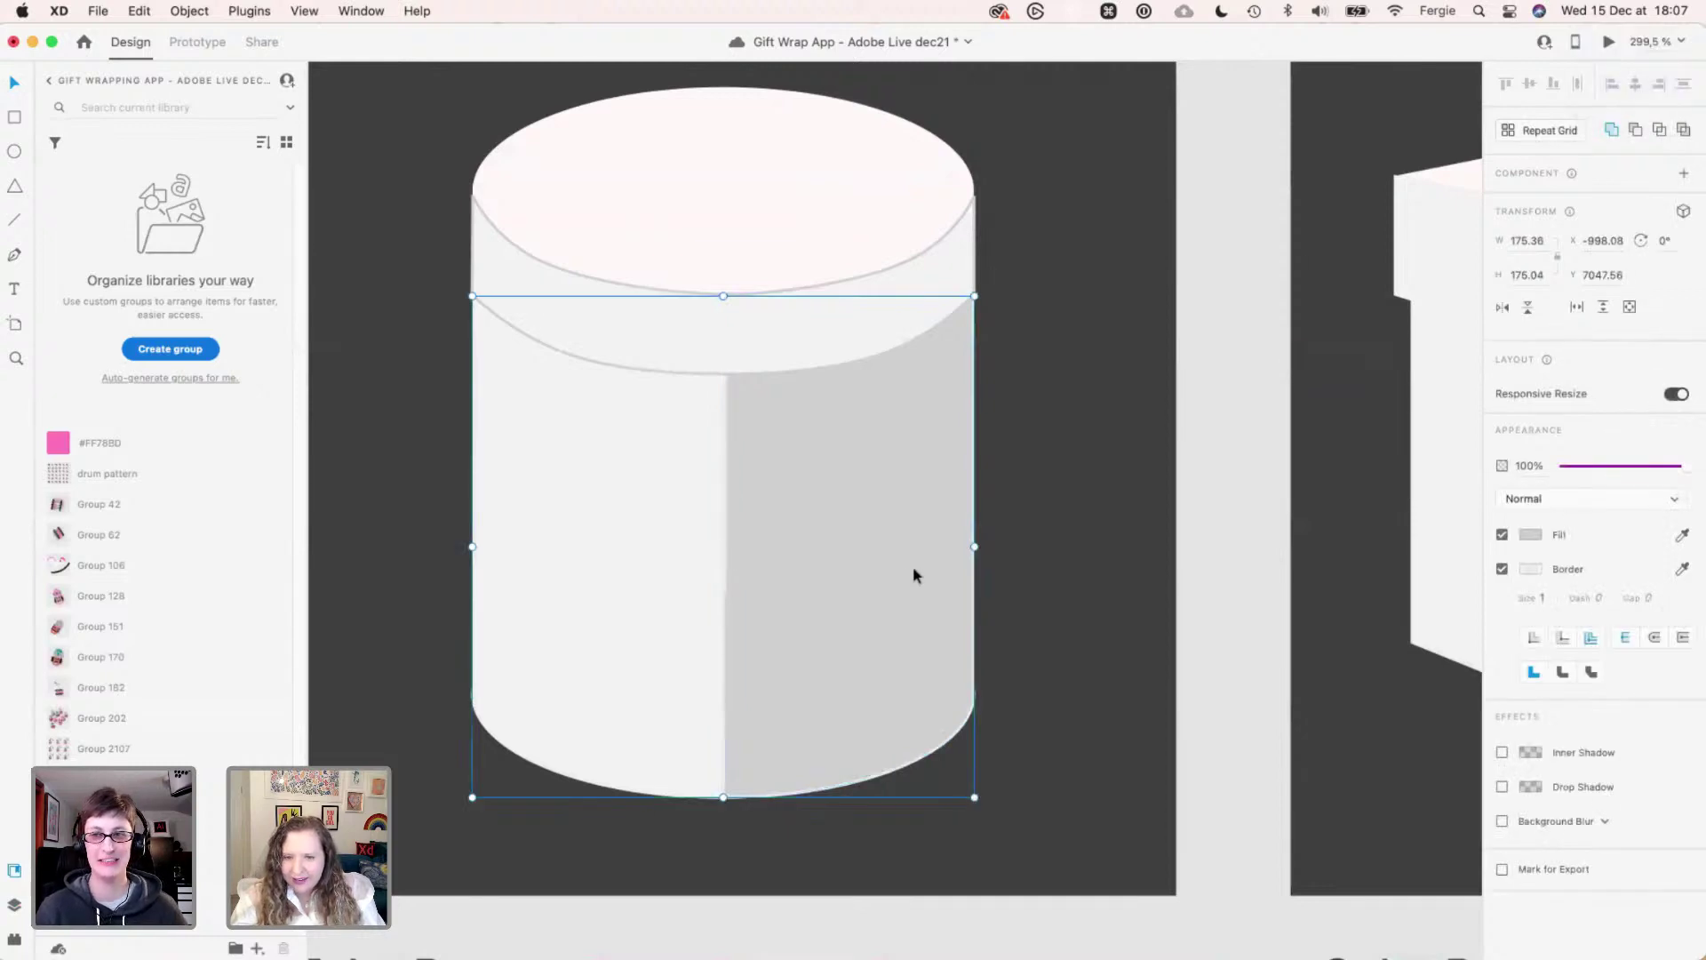
click(1502, 568)
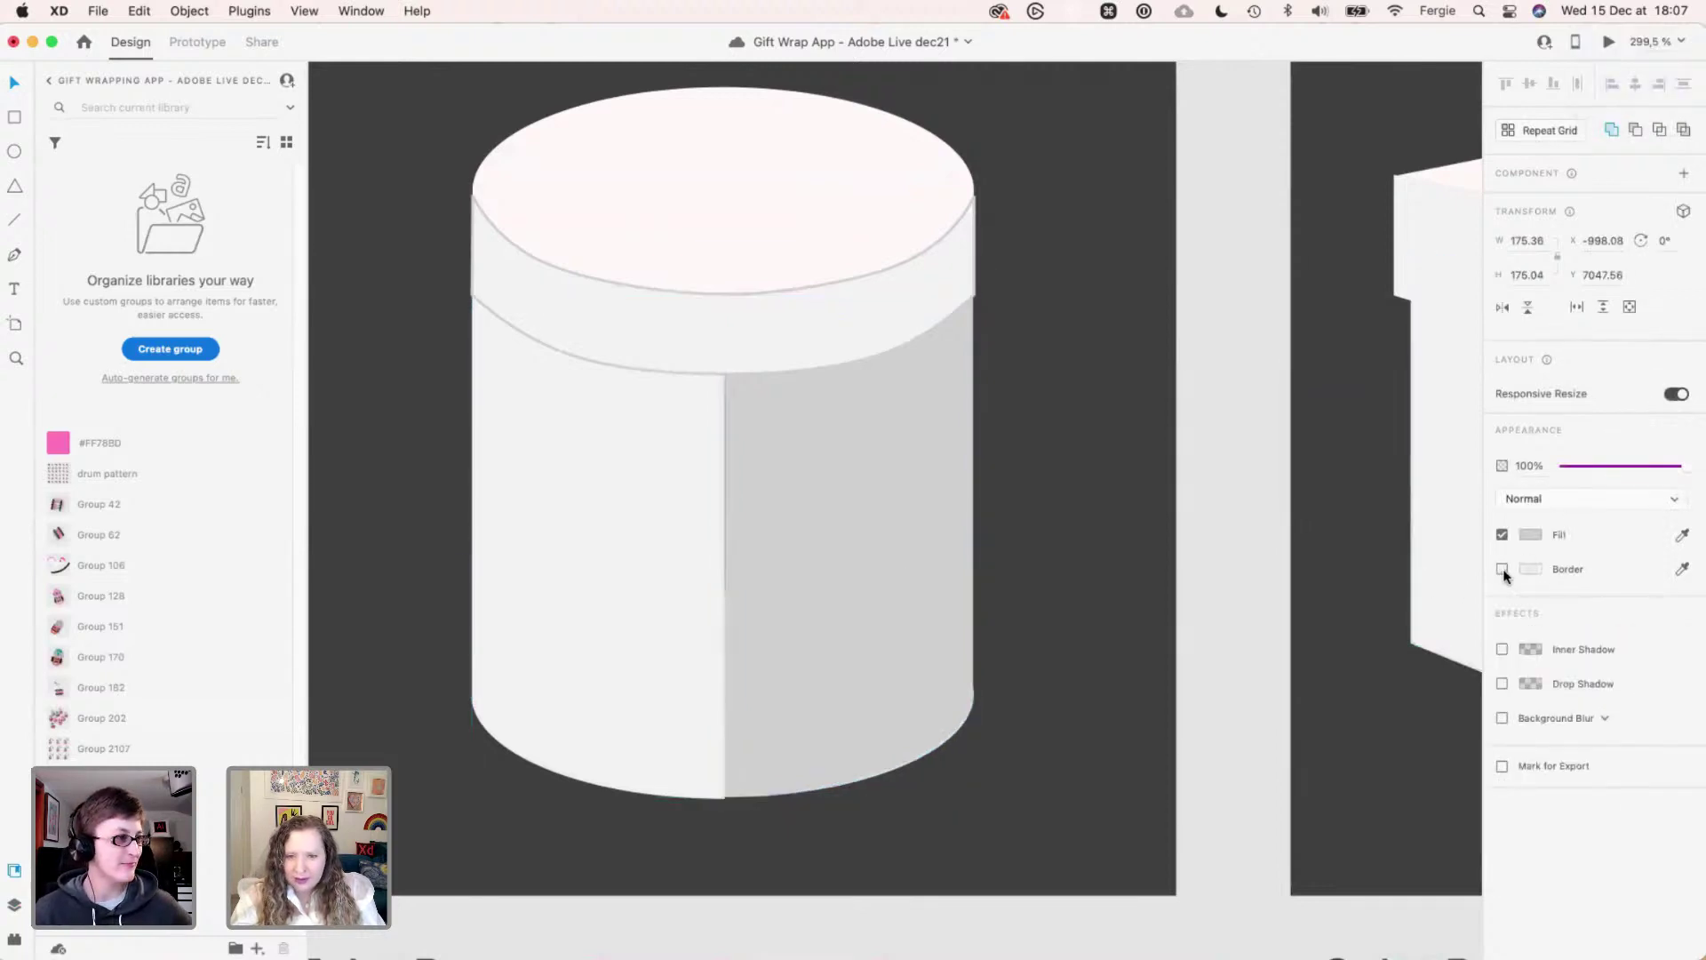
scroll(870, 642, up, 3)
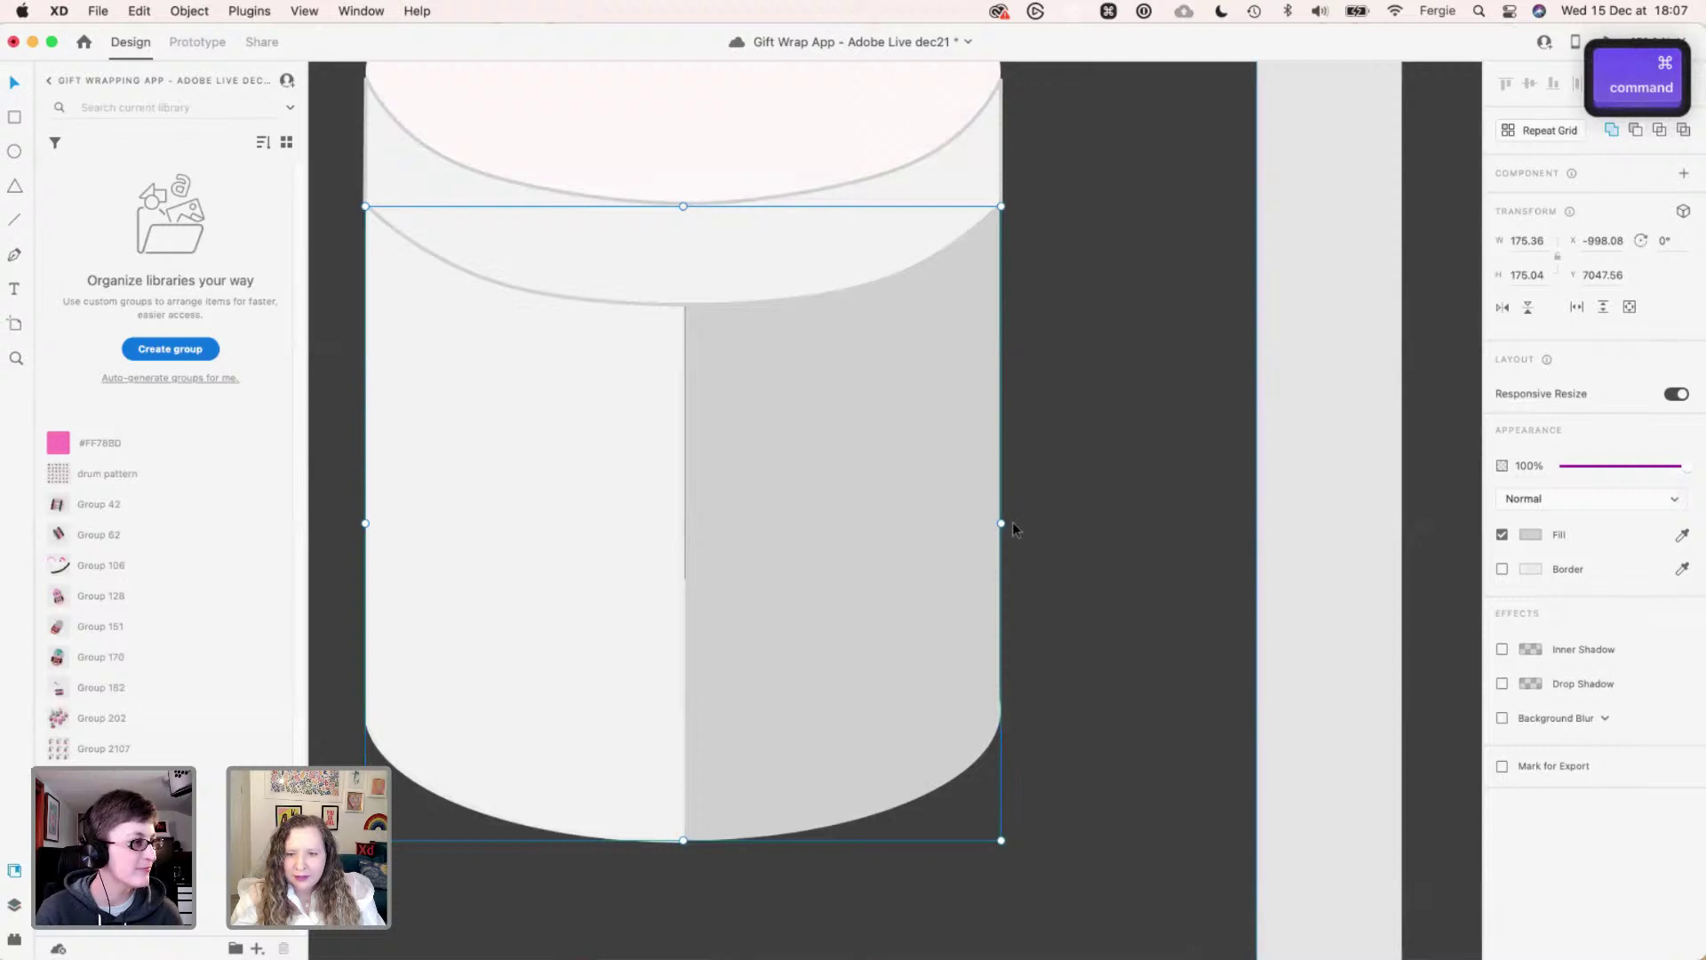
drag(1004, 522, 1005, 529)
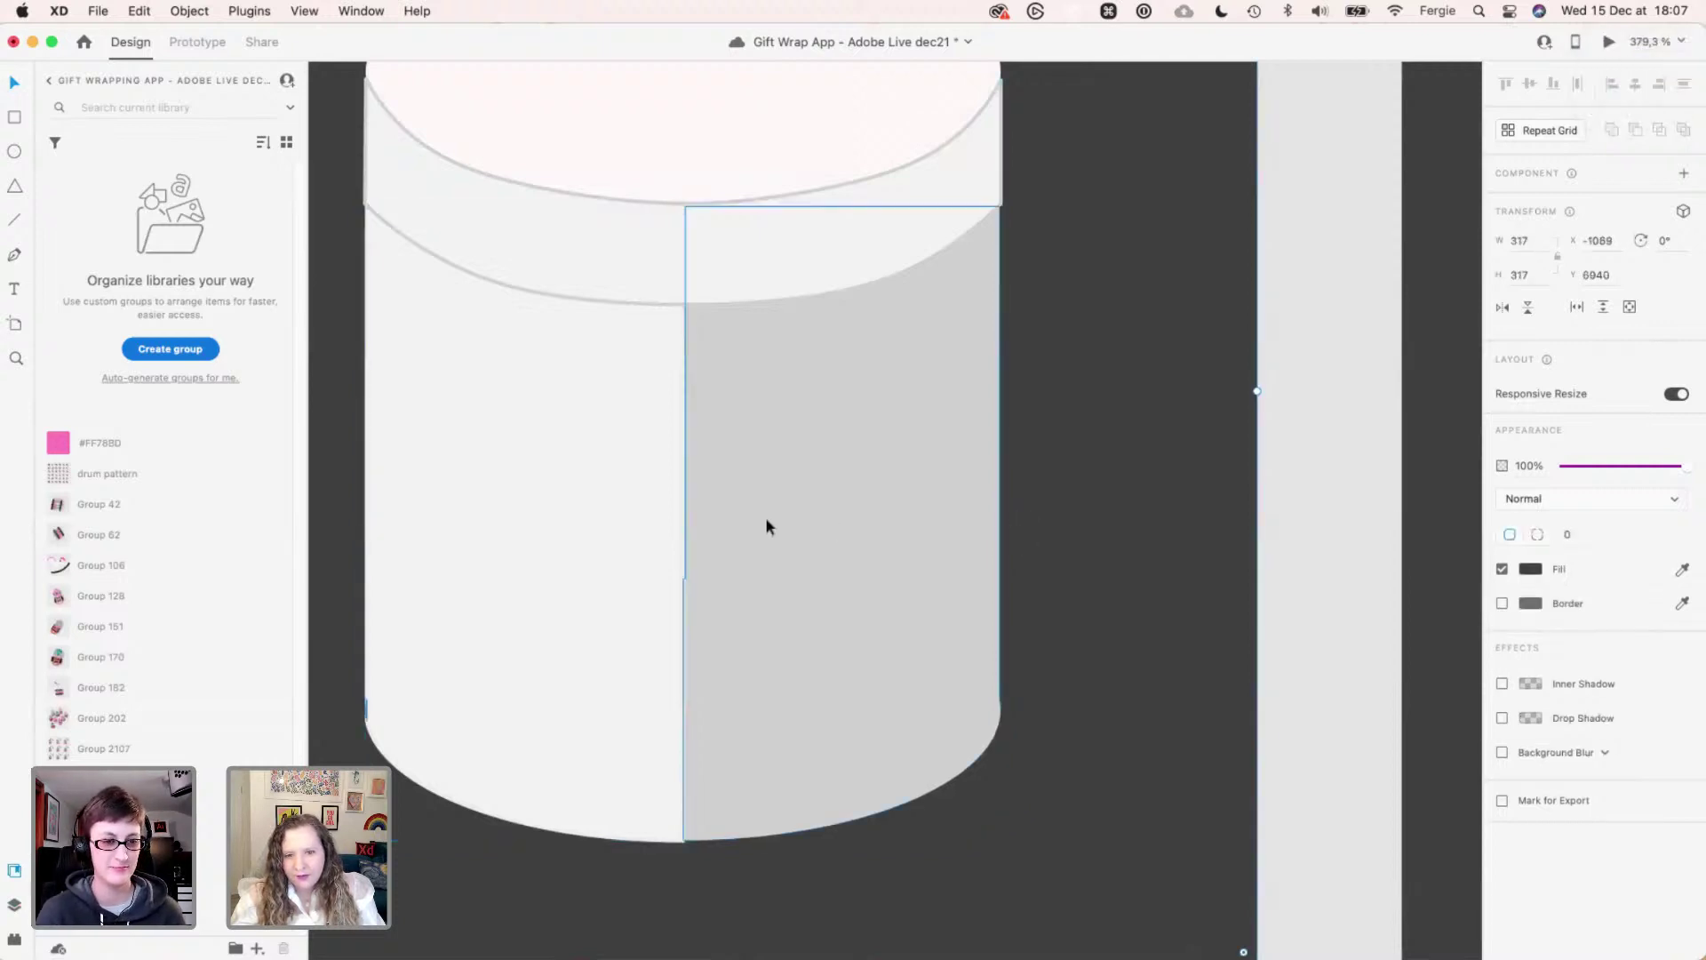
- Examine the tube, cube and shoe boxes side by side with their labels
scroll(899, 622, down, 10)
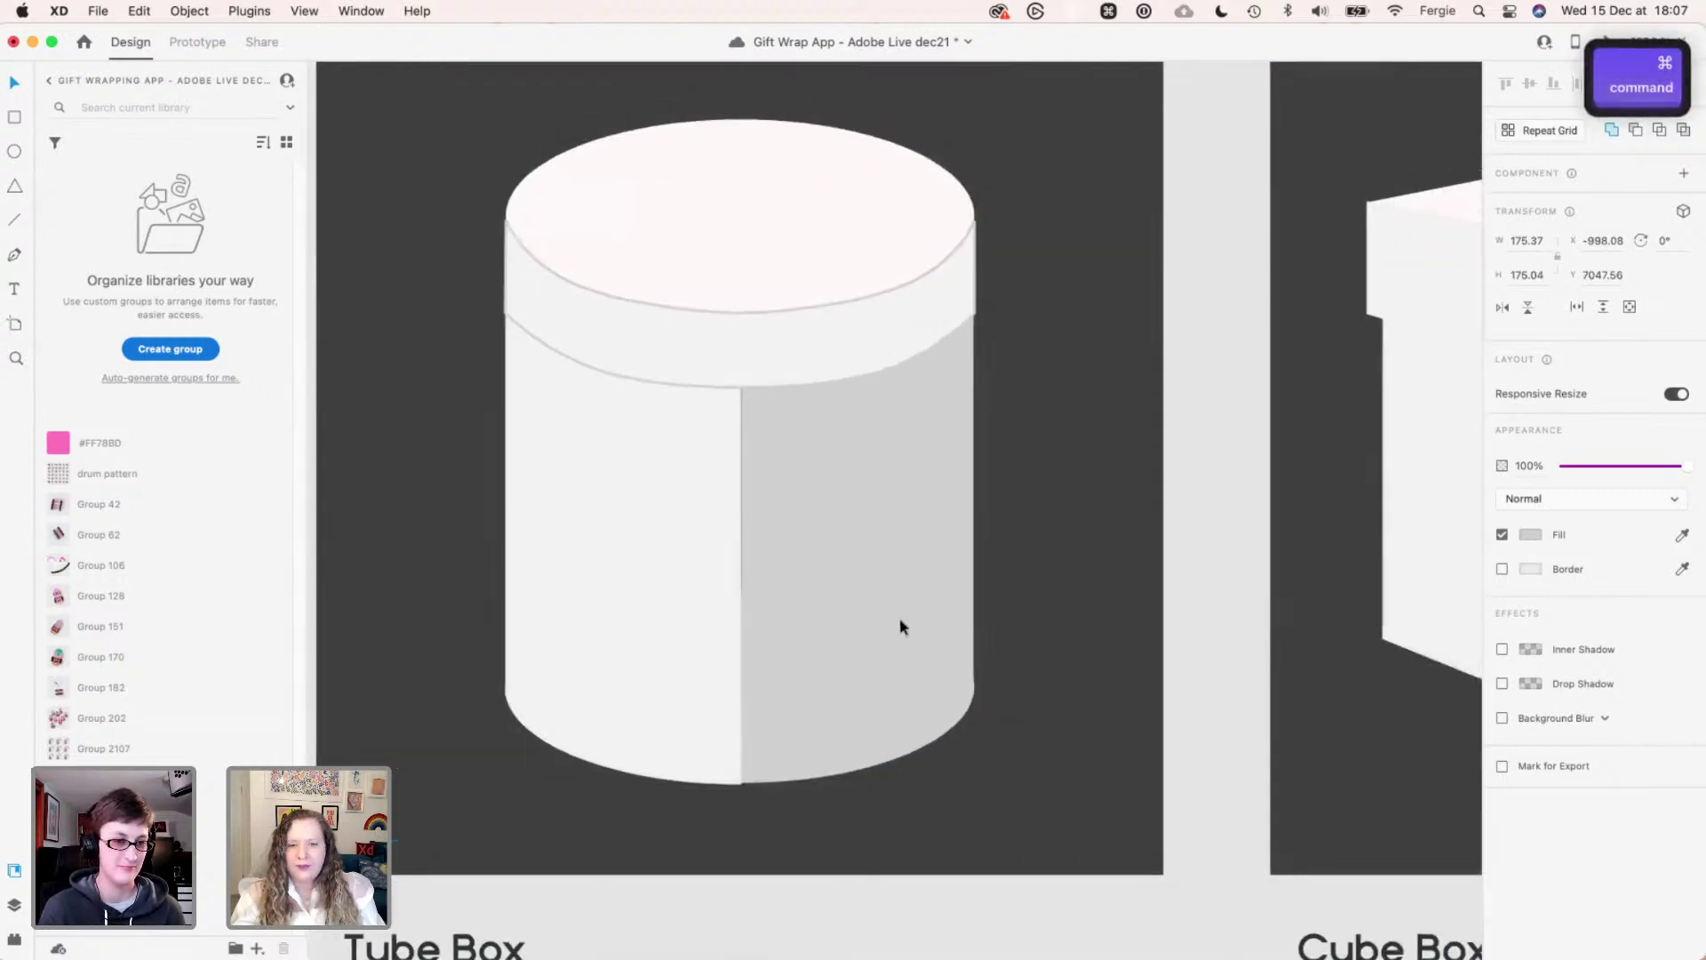
scroll(899, 626, down, 5)
scroll(1095, 773, up, 10)
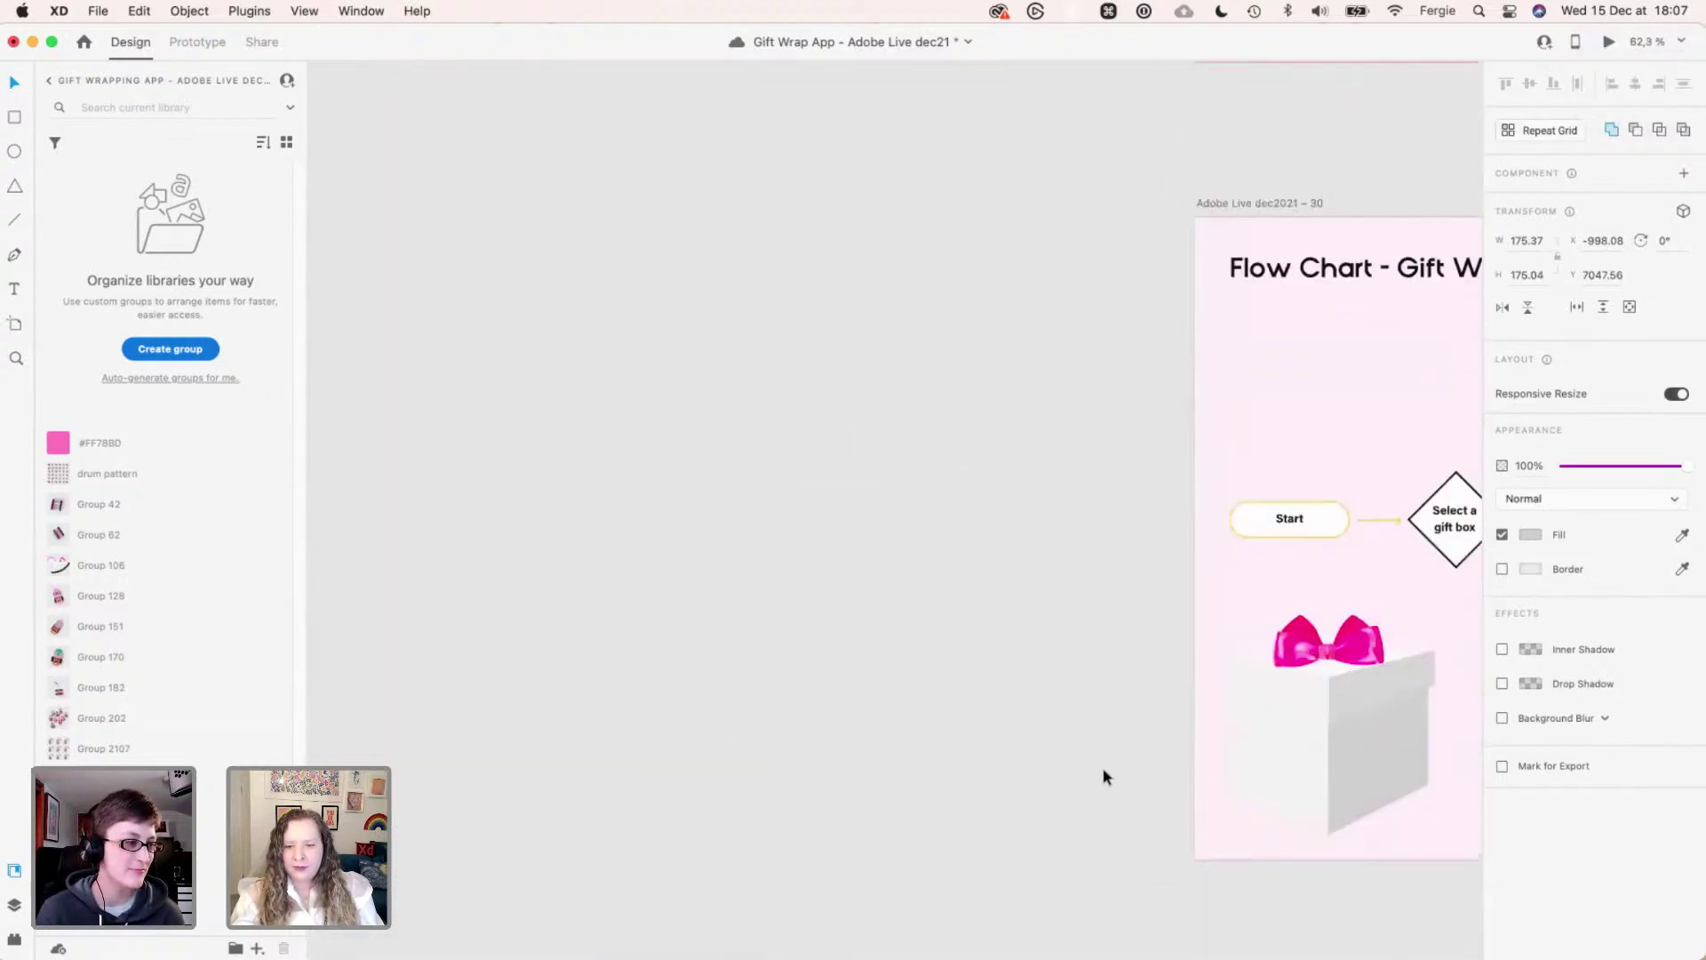
scroll(1104, 776, down, 6)
scroll(1120, 779, down, 5)
click(1231, 708)
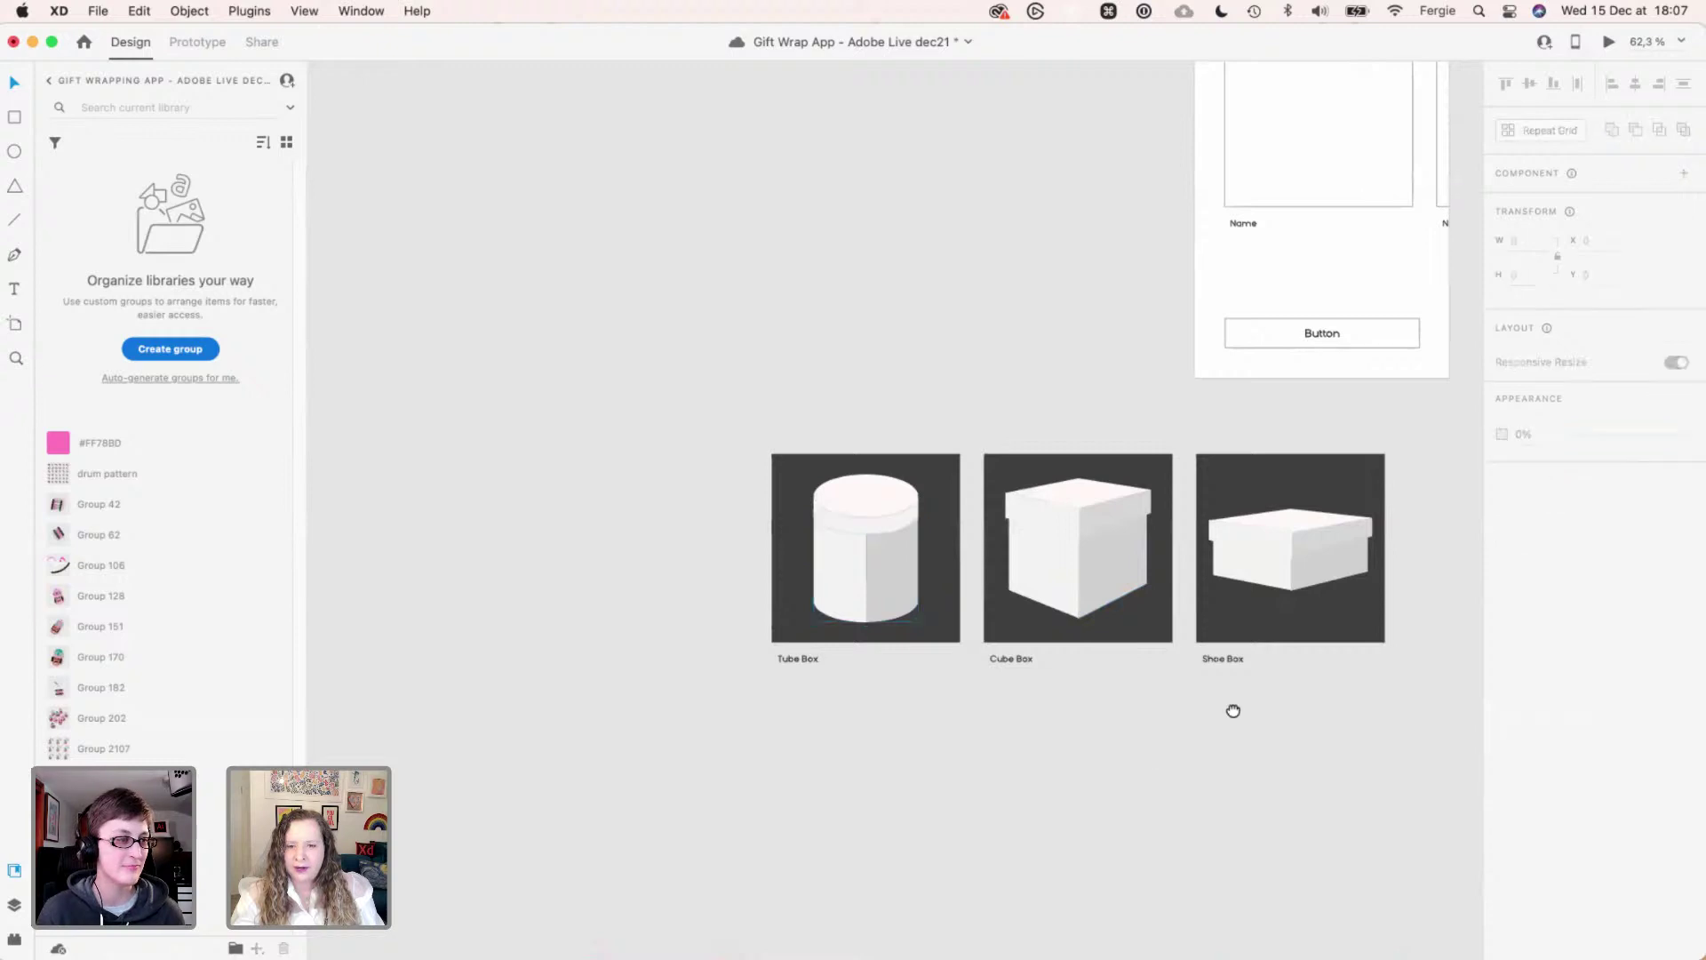
scroll(850, 698, right, 3)
scroll(851, 699, up, 2)
scroll(850, 698, up, 2)
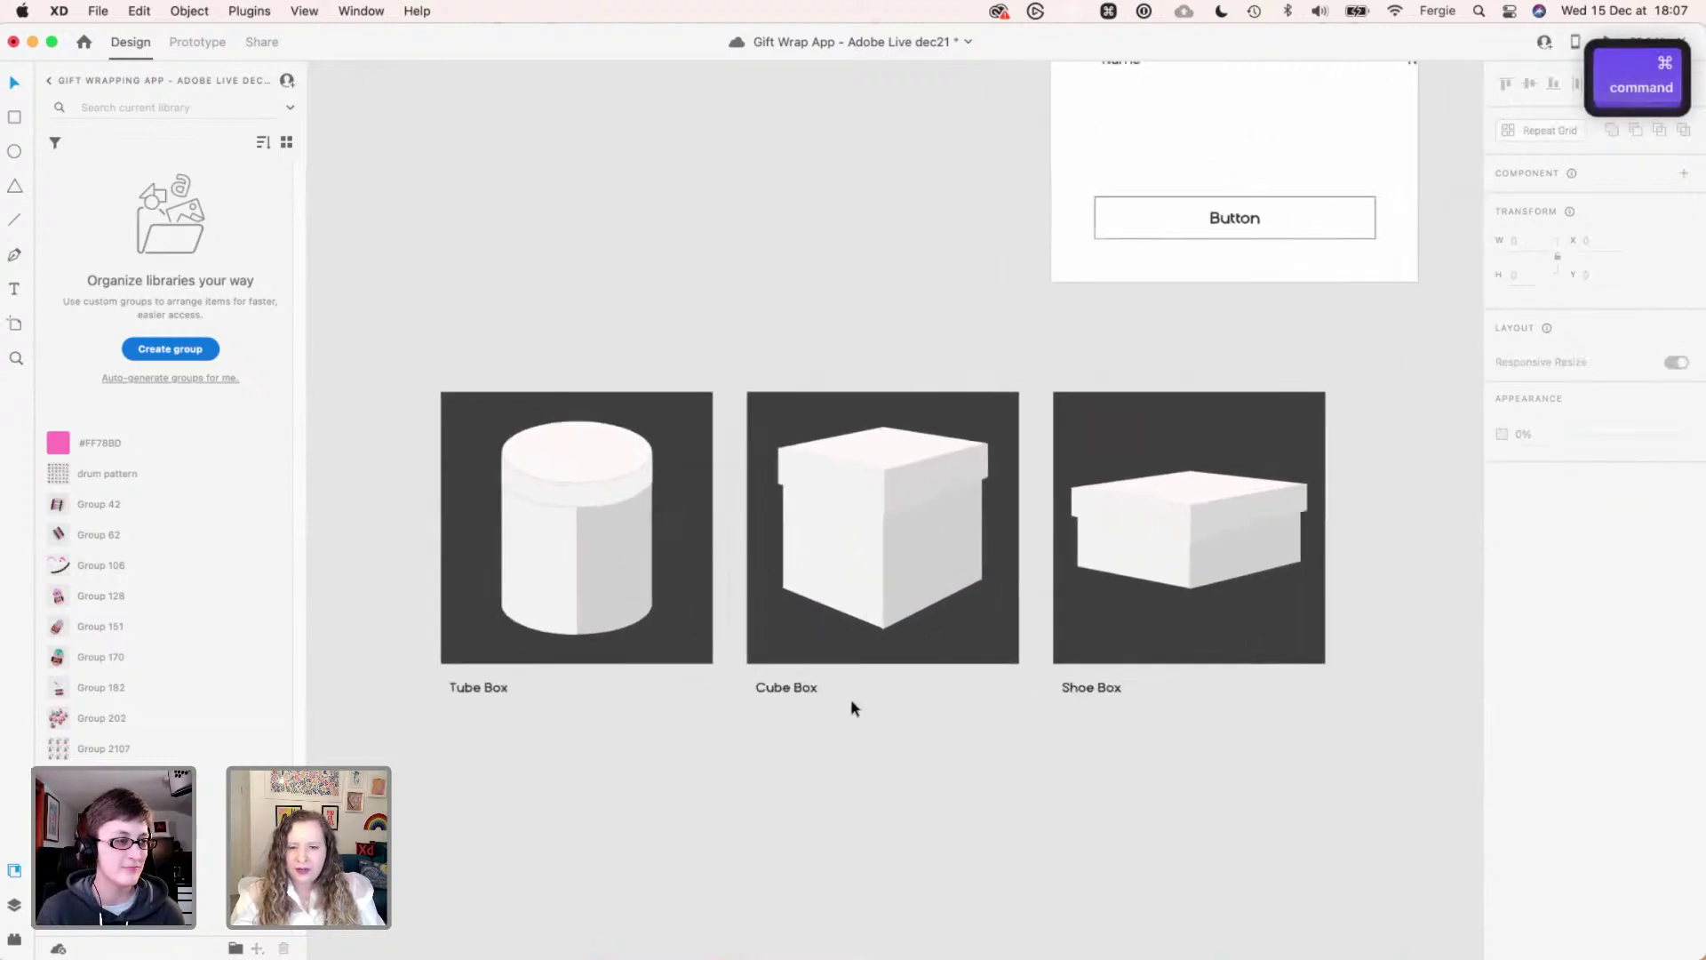
click(664, 589)
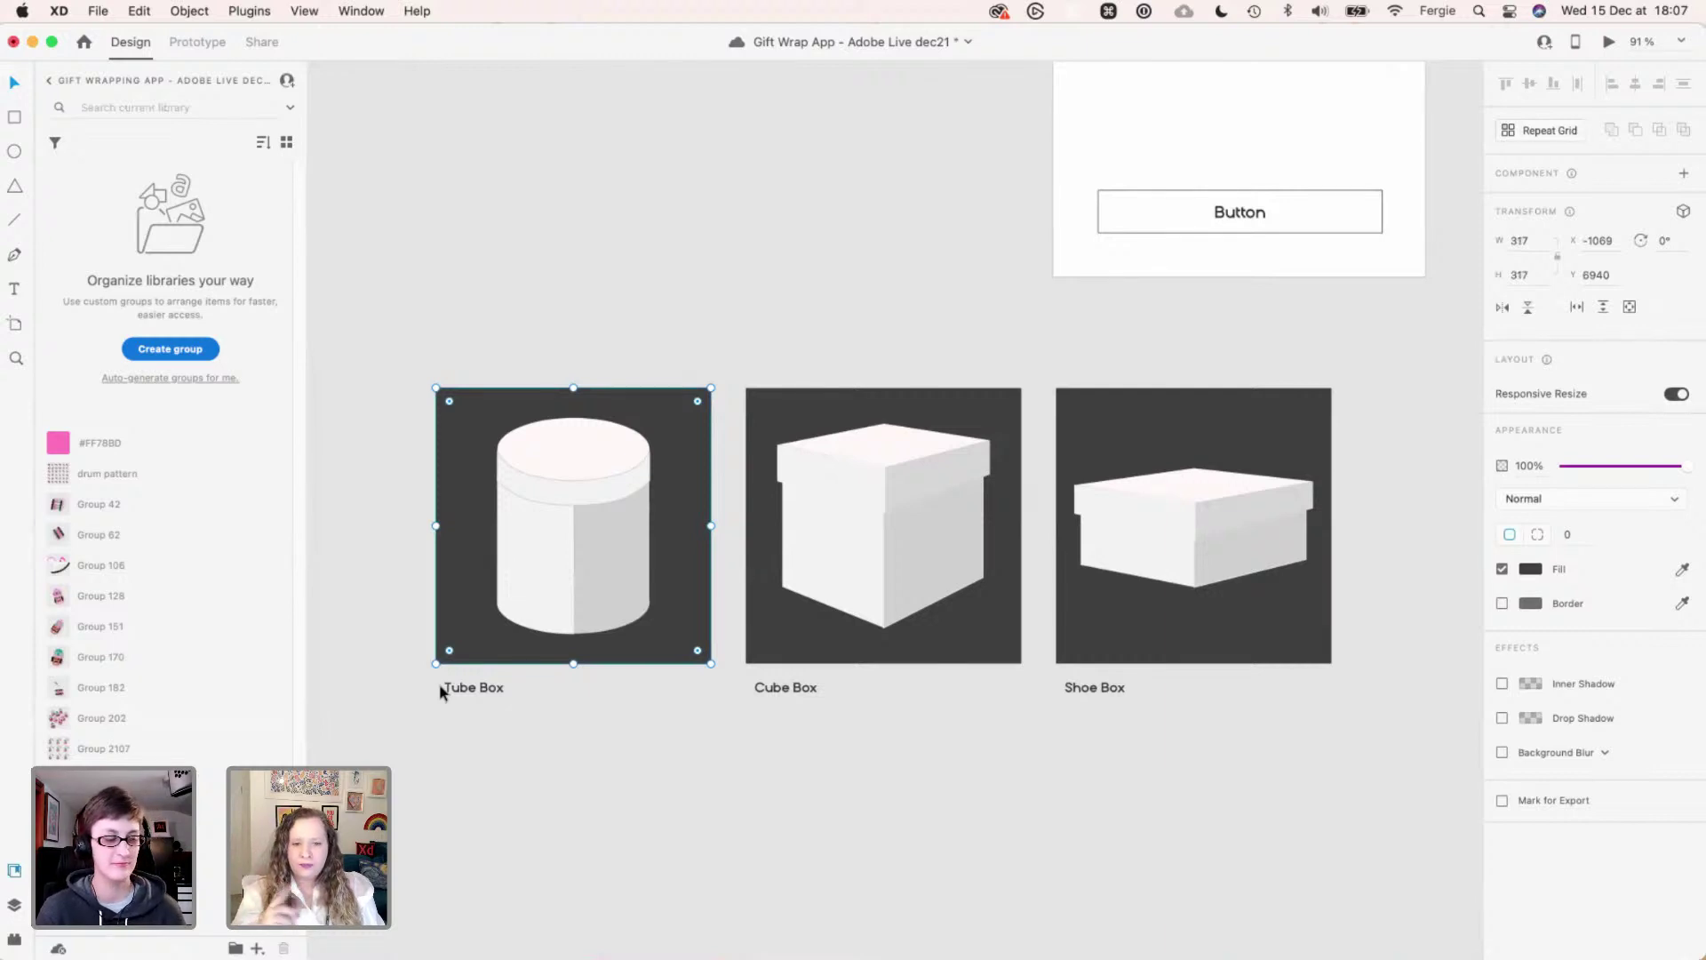
click(568, 282)
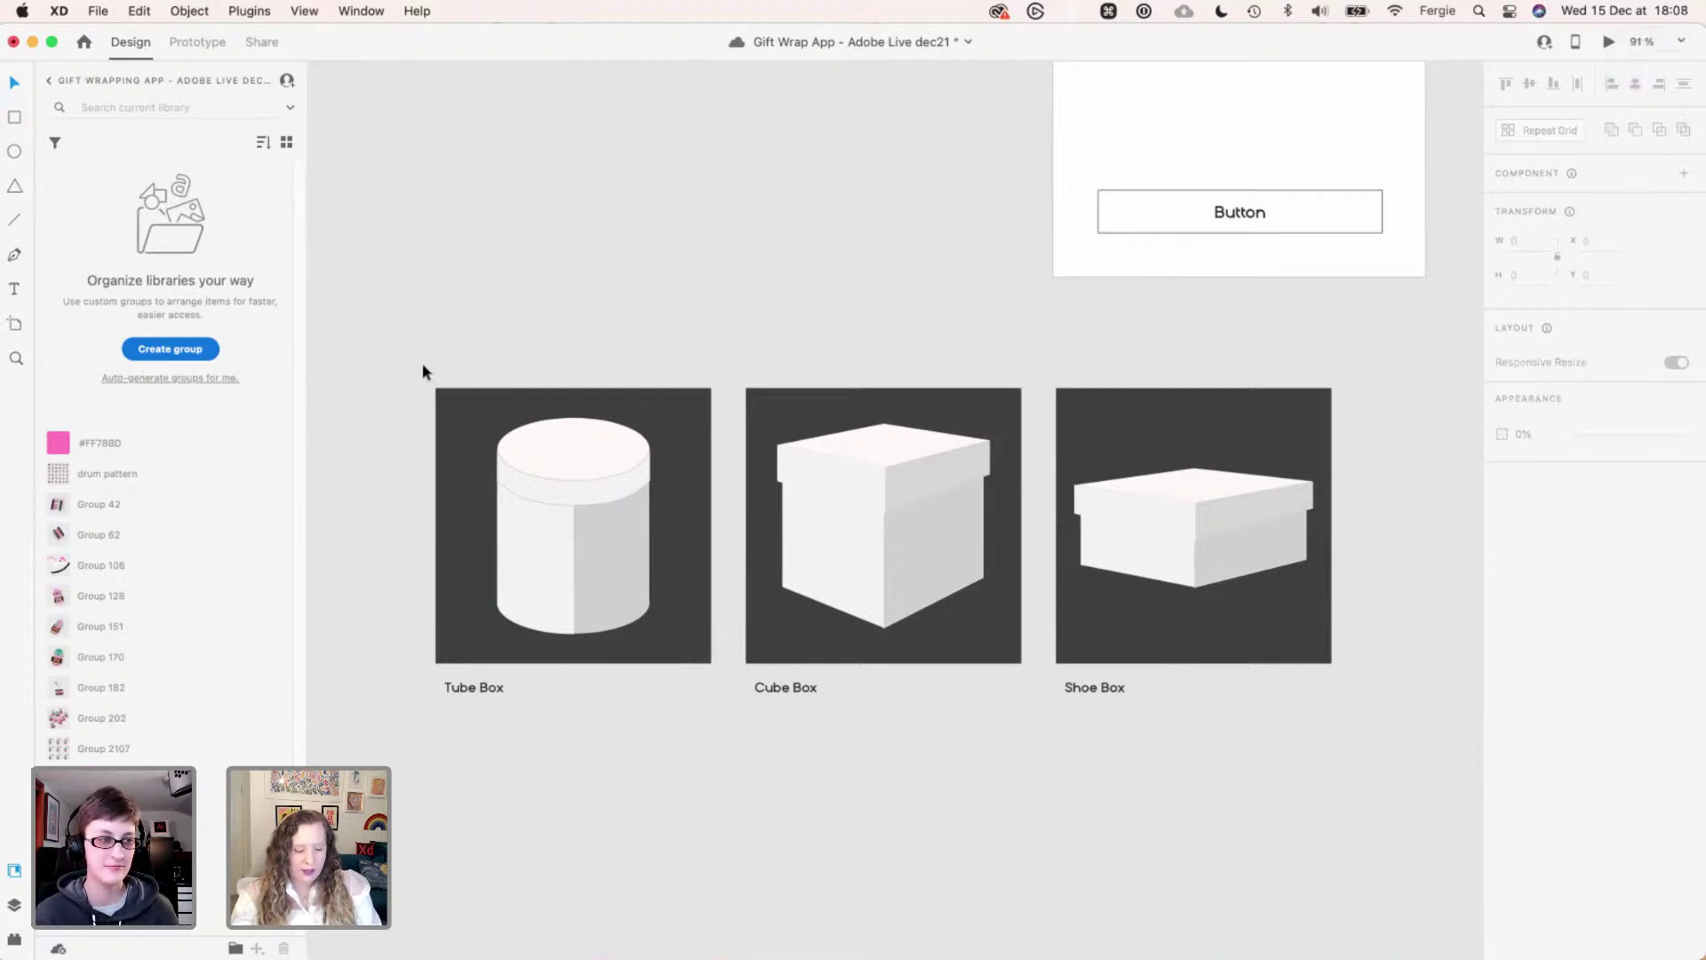
- Draw a rectangle over the three box cells and narrow it to about 475 × 417, centred over the Cube Box cell
key(super)
key(super+y)
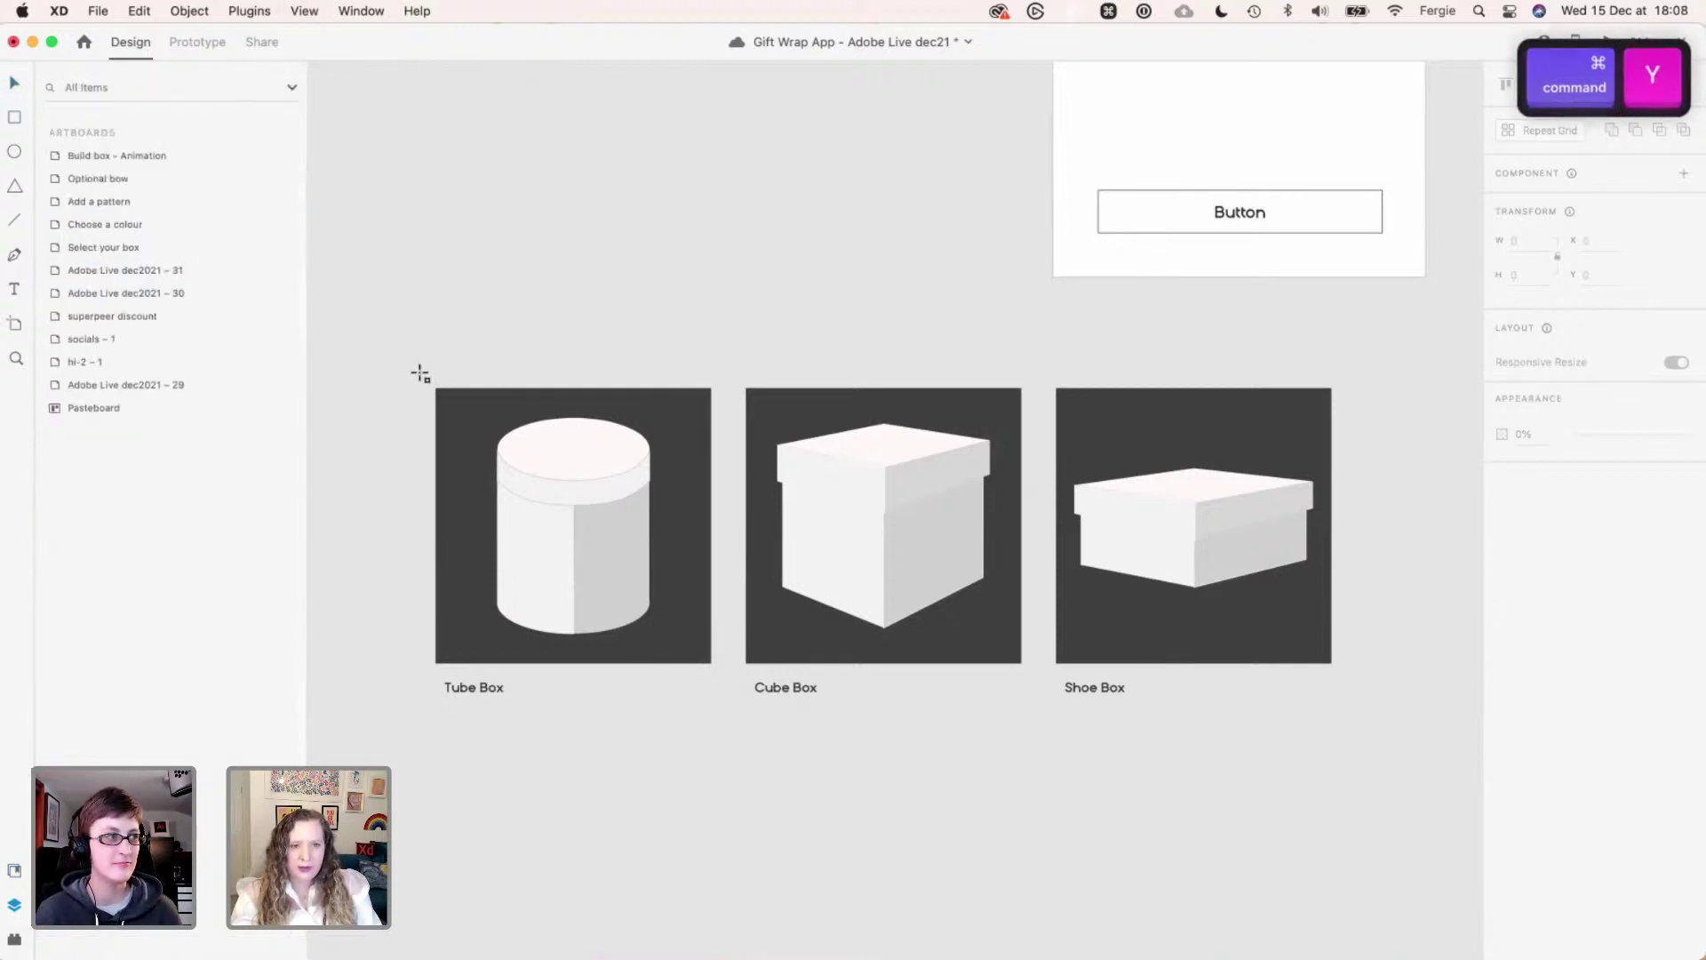
drag(408, 360, 1352, 723)
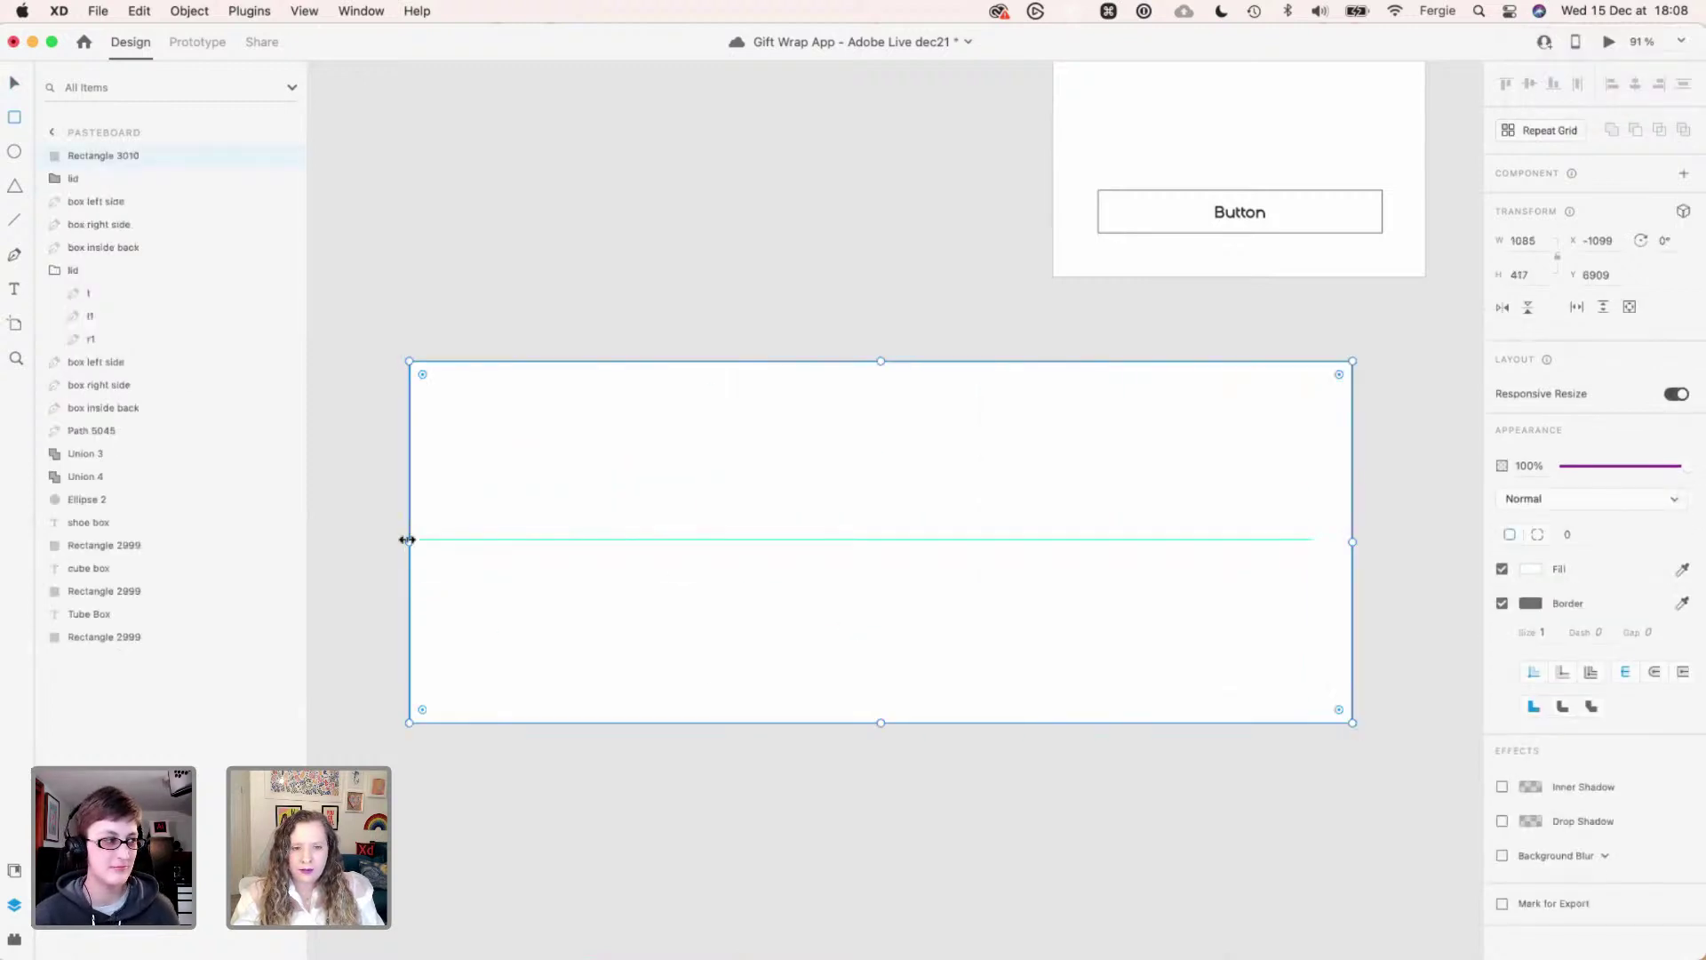
drag(409, 541, 1054, 582)
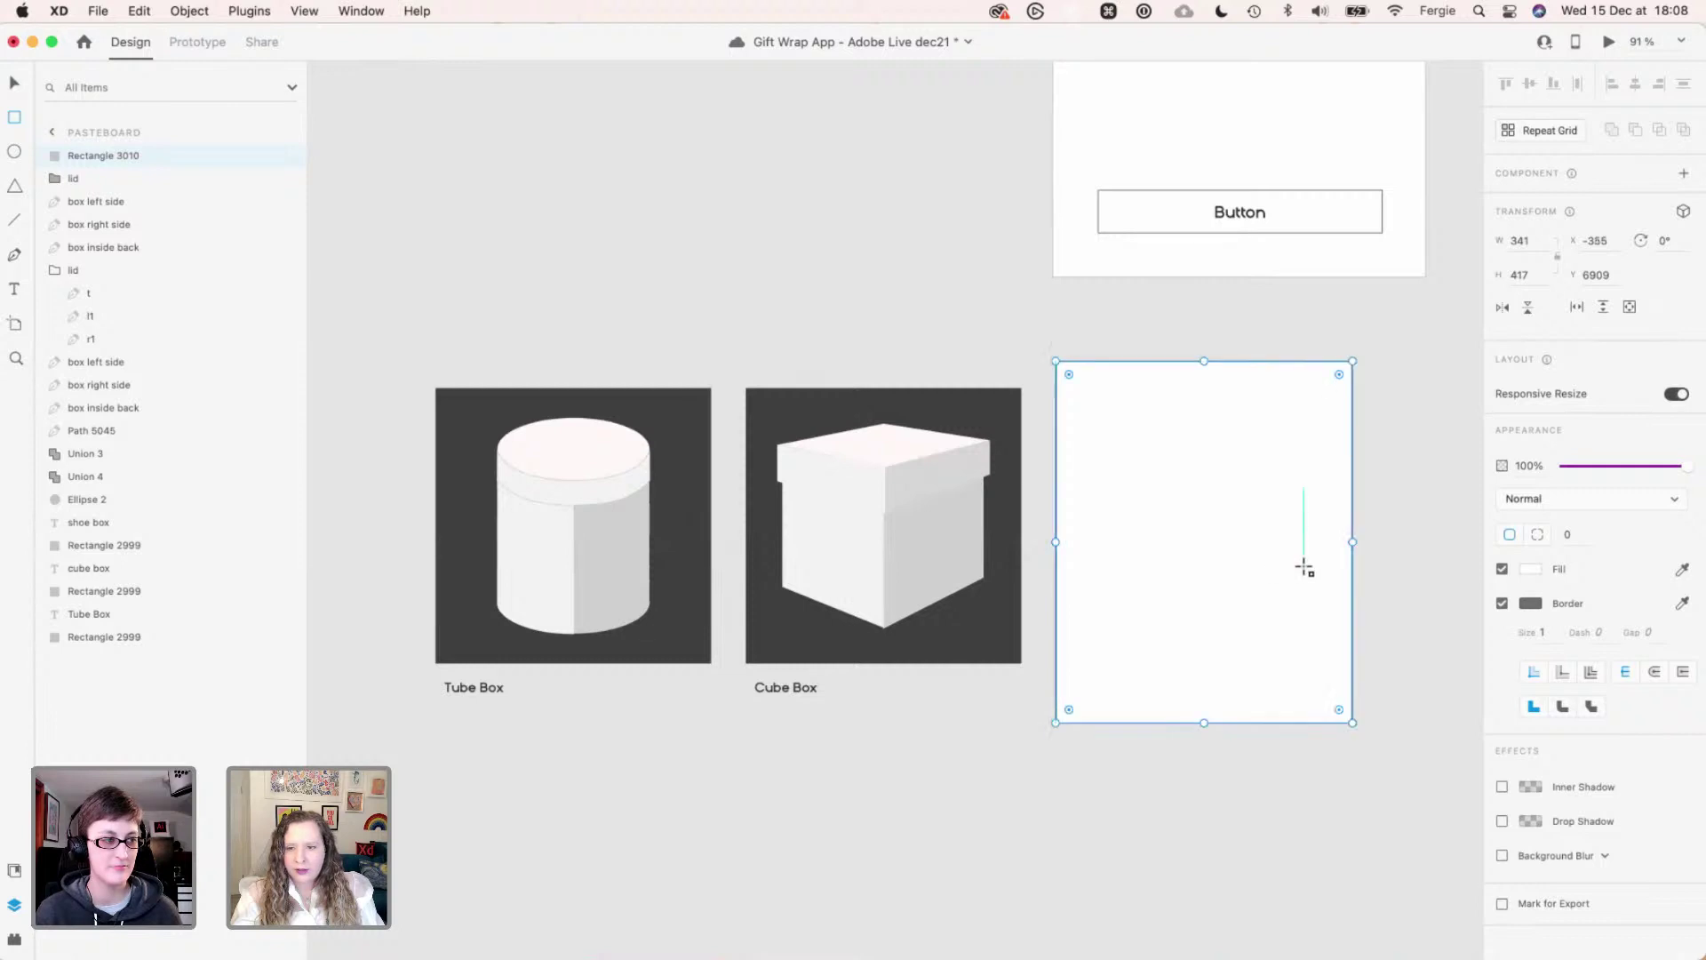
drag(1348, 541, 714, 578)
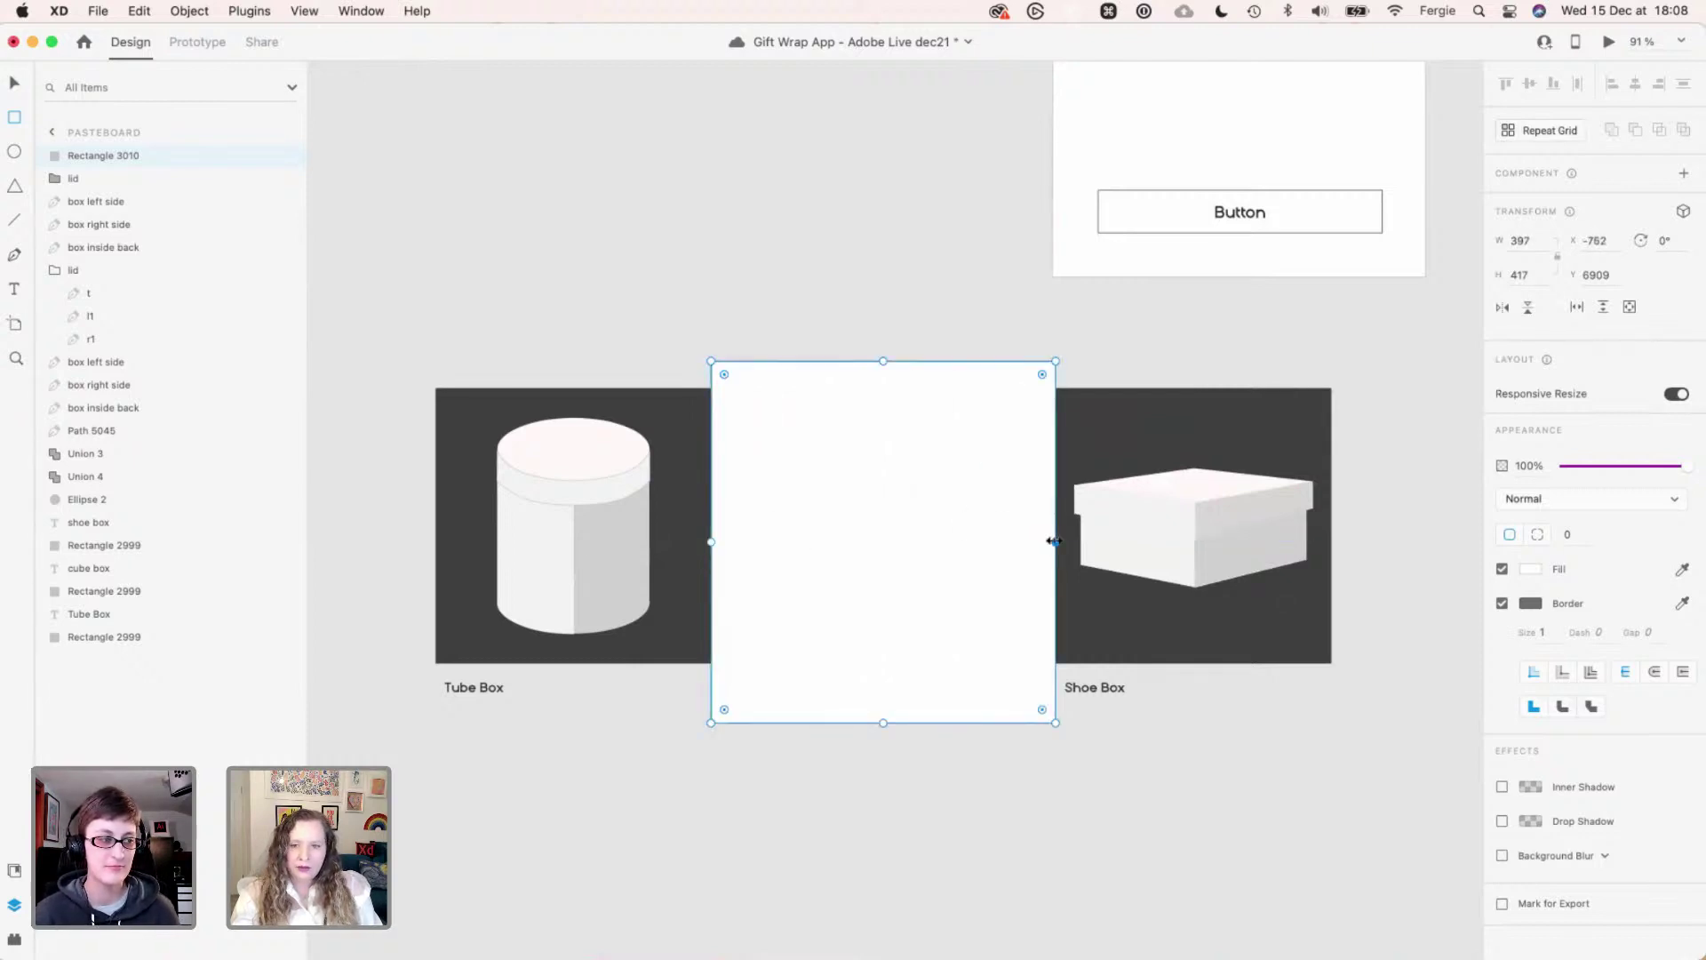
drag(1053, 541, 1089, 545)
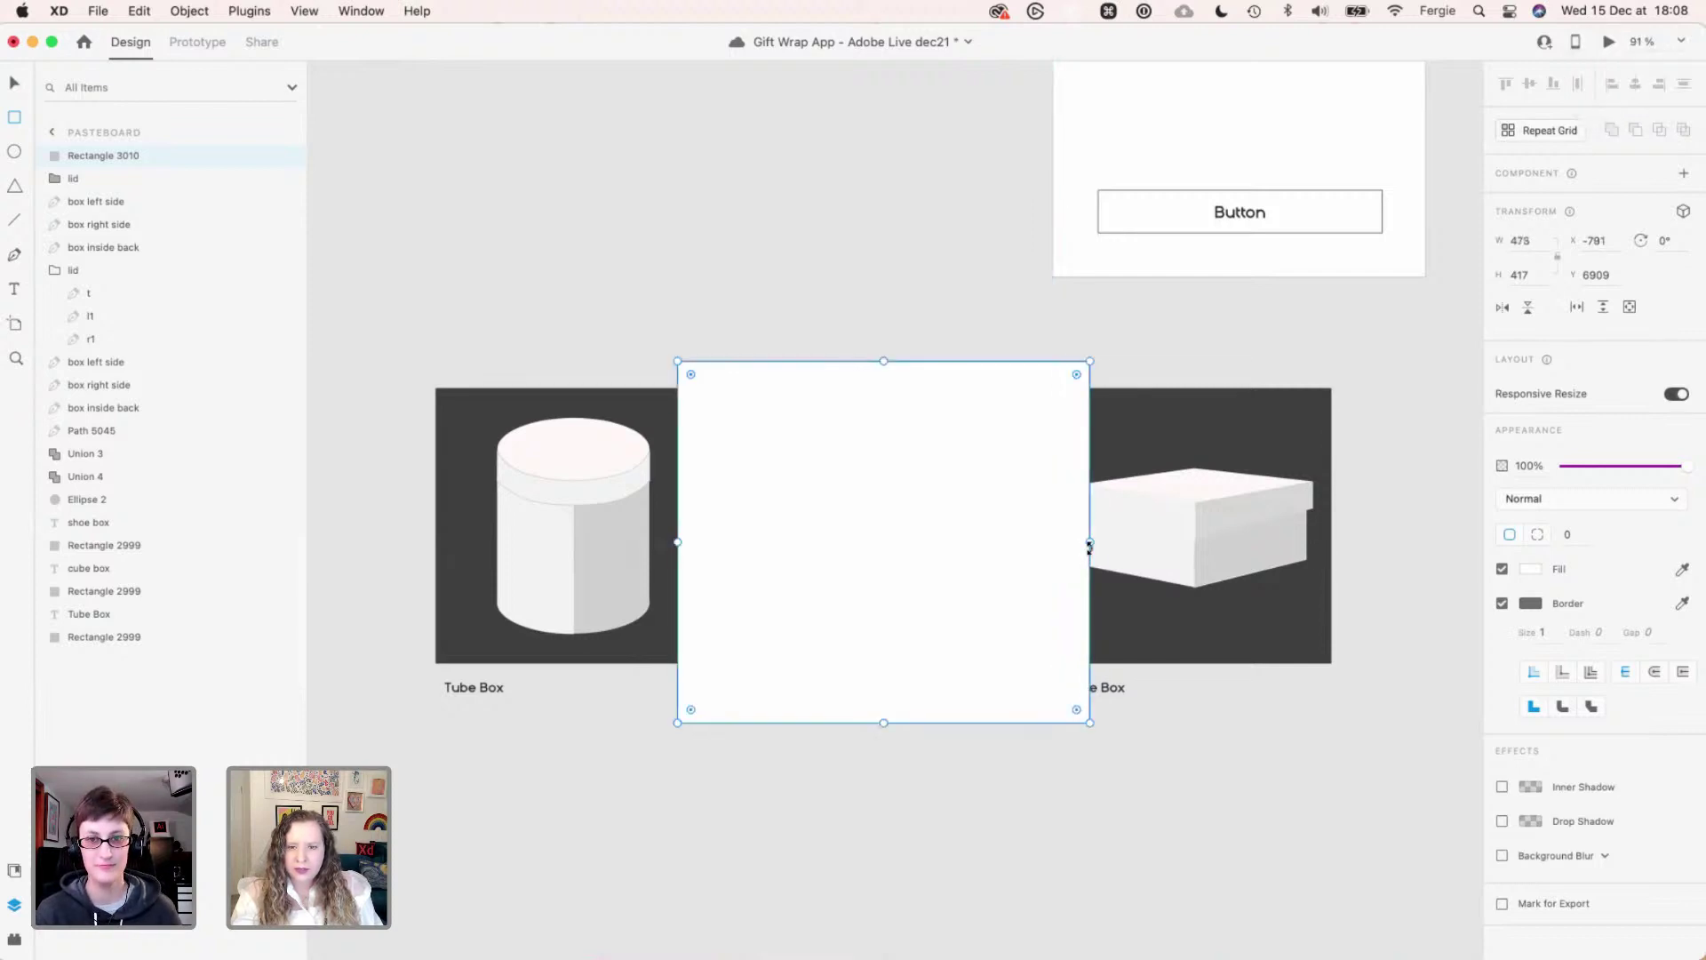
- Group the three box cells with their labels and mask the group with the white rectangle
key(v)
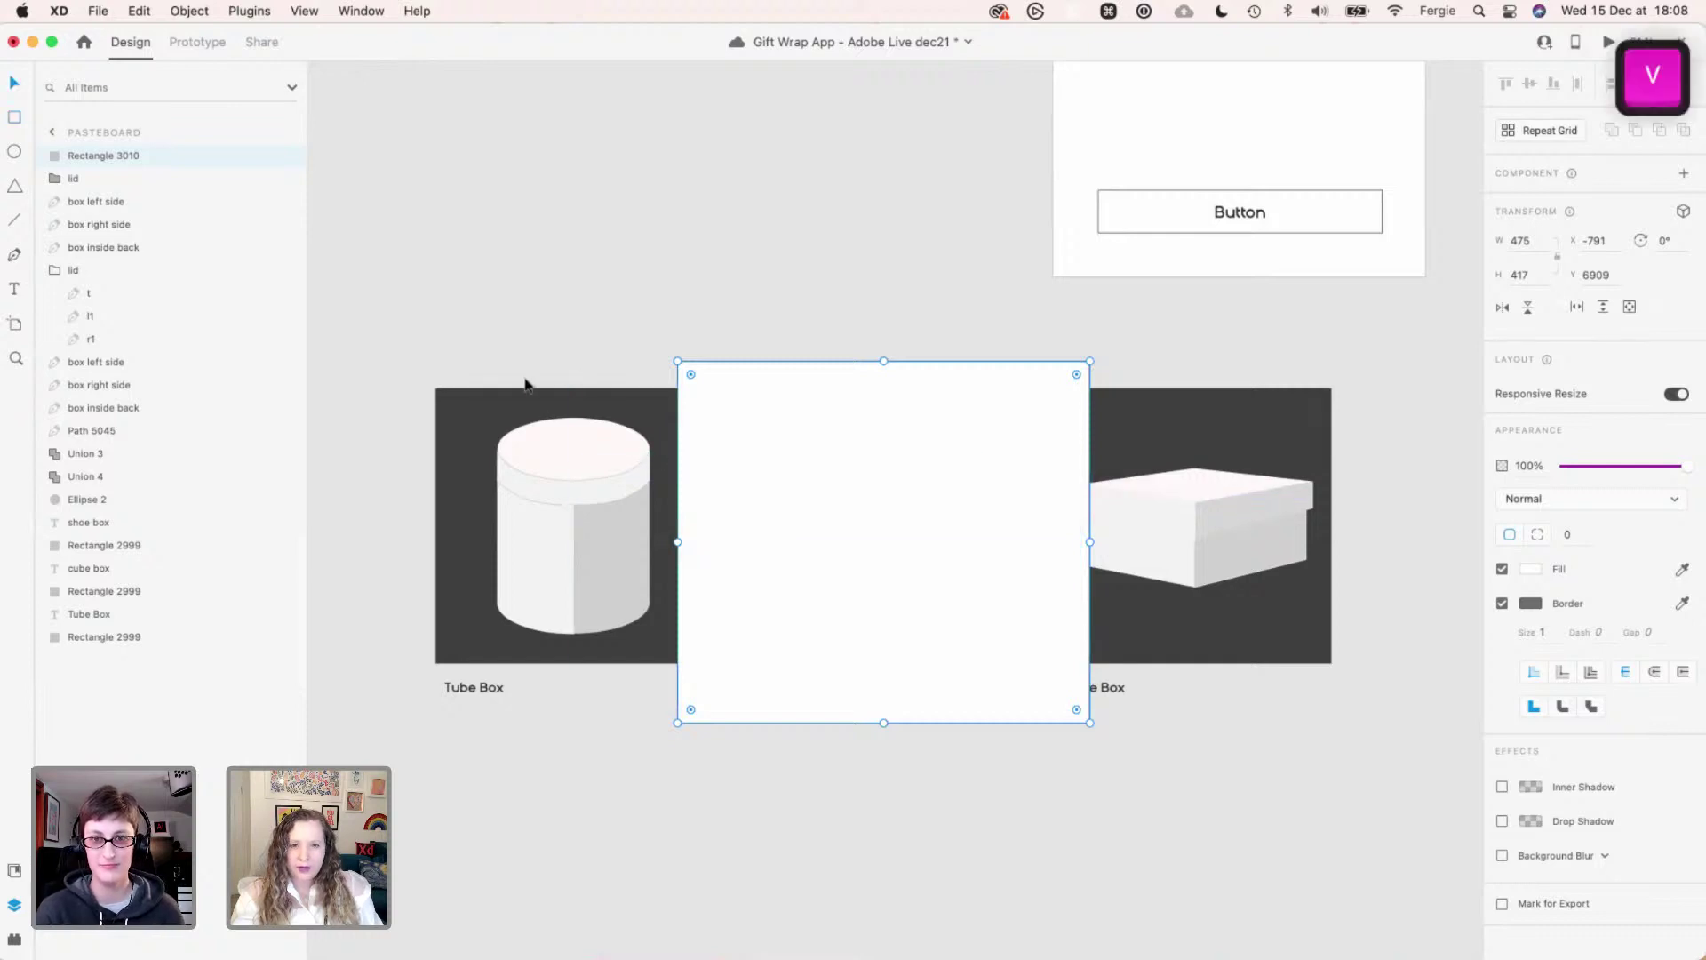
drag(409, 355, 1401, 795)
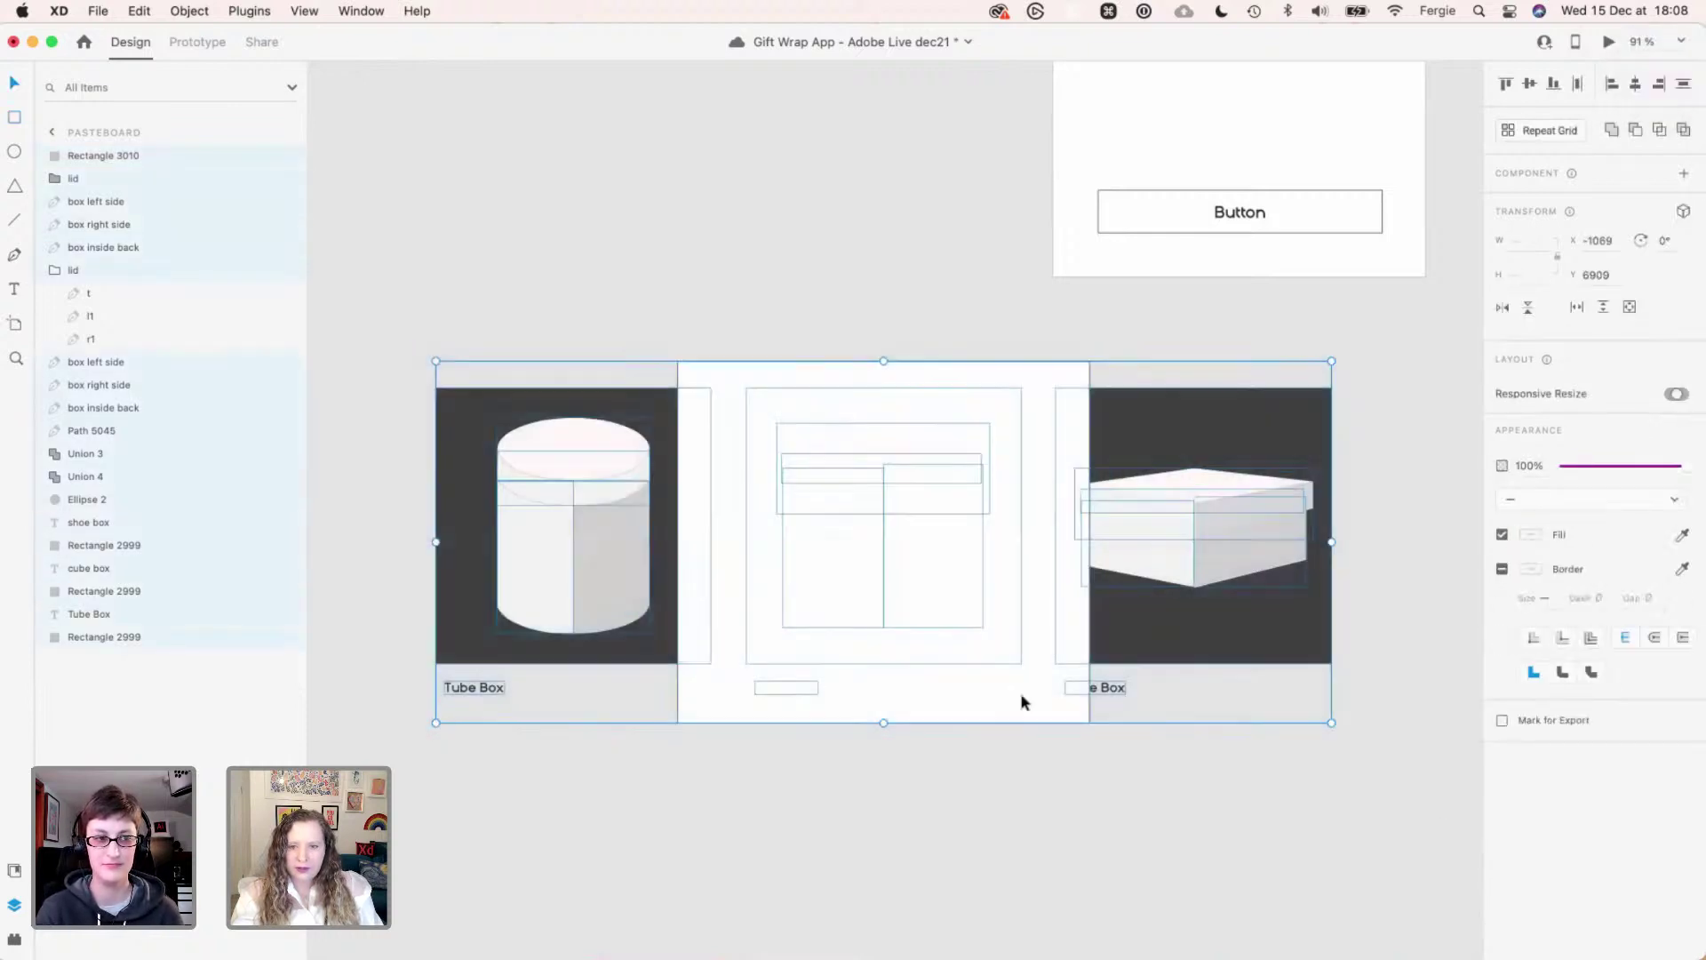
key(super+g)
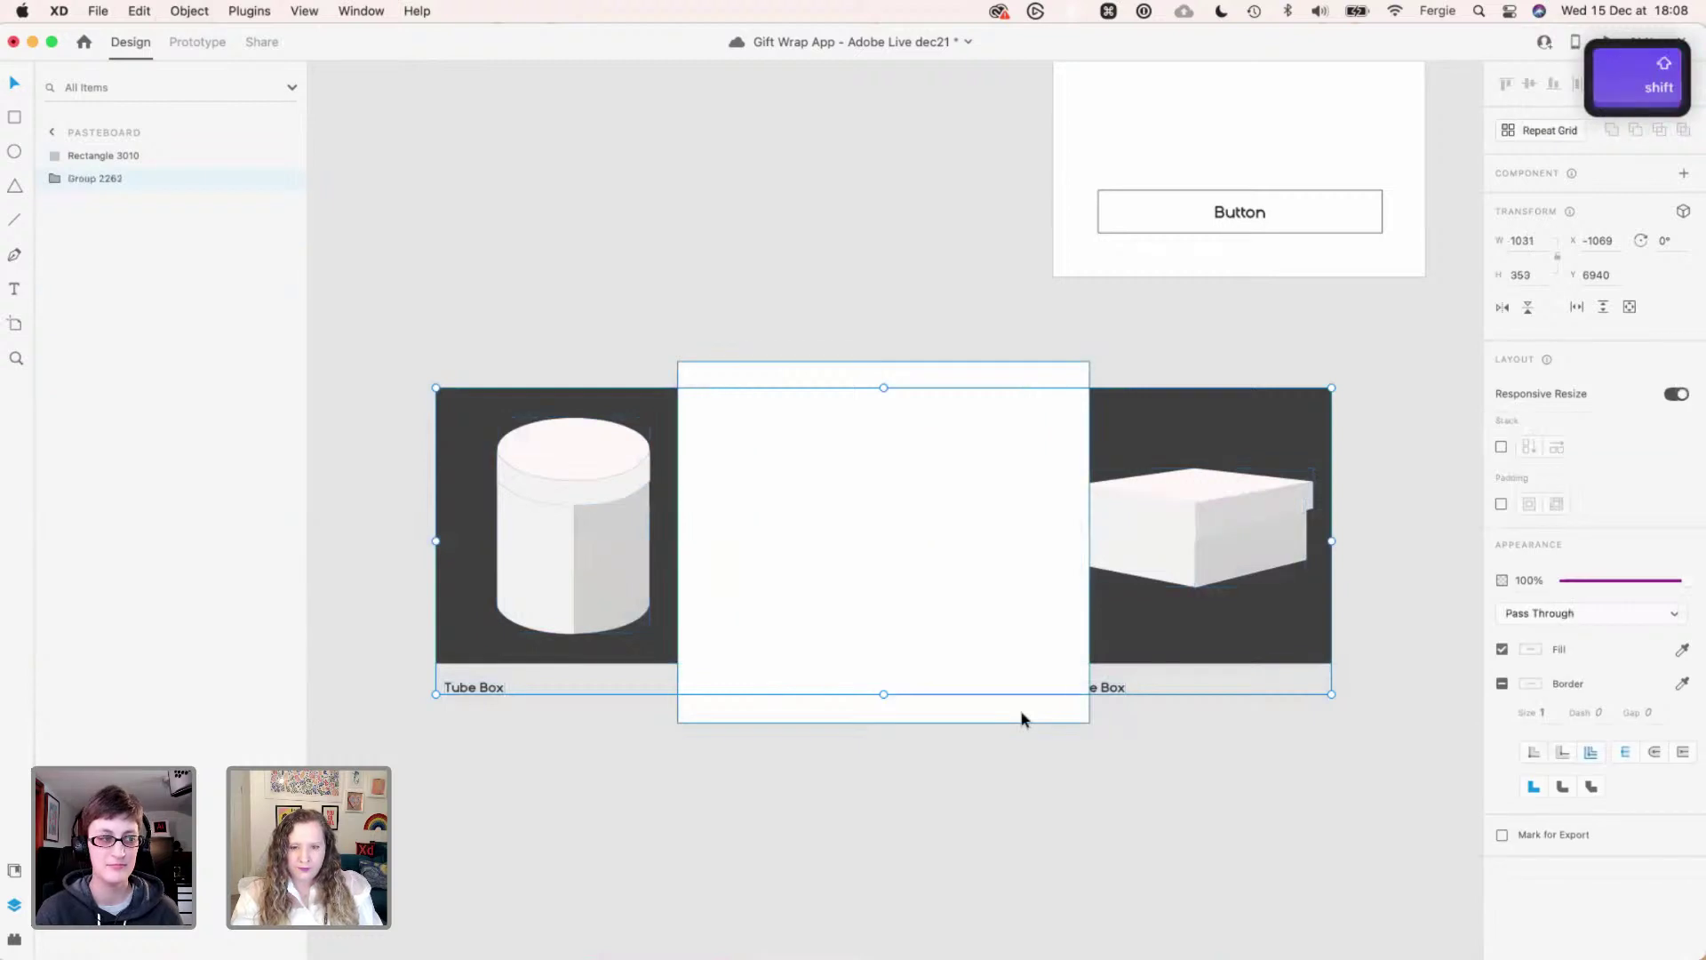
key(shift+super+m)
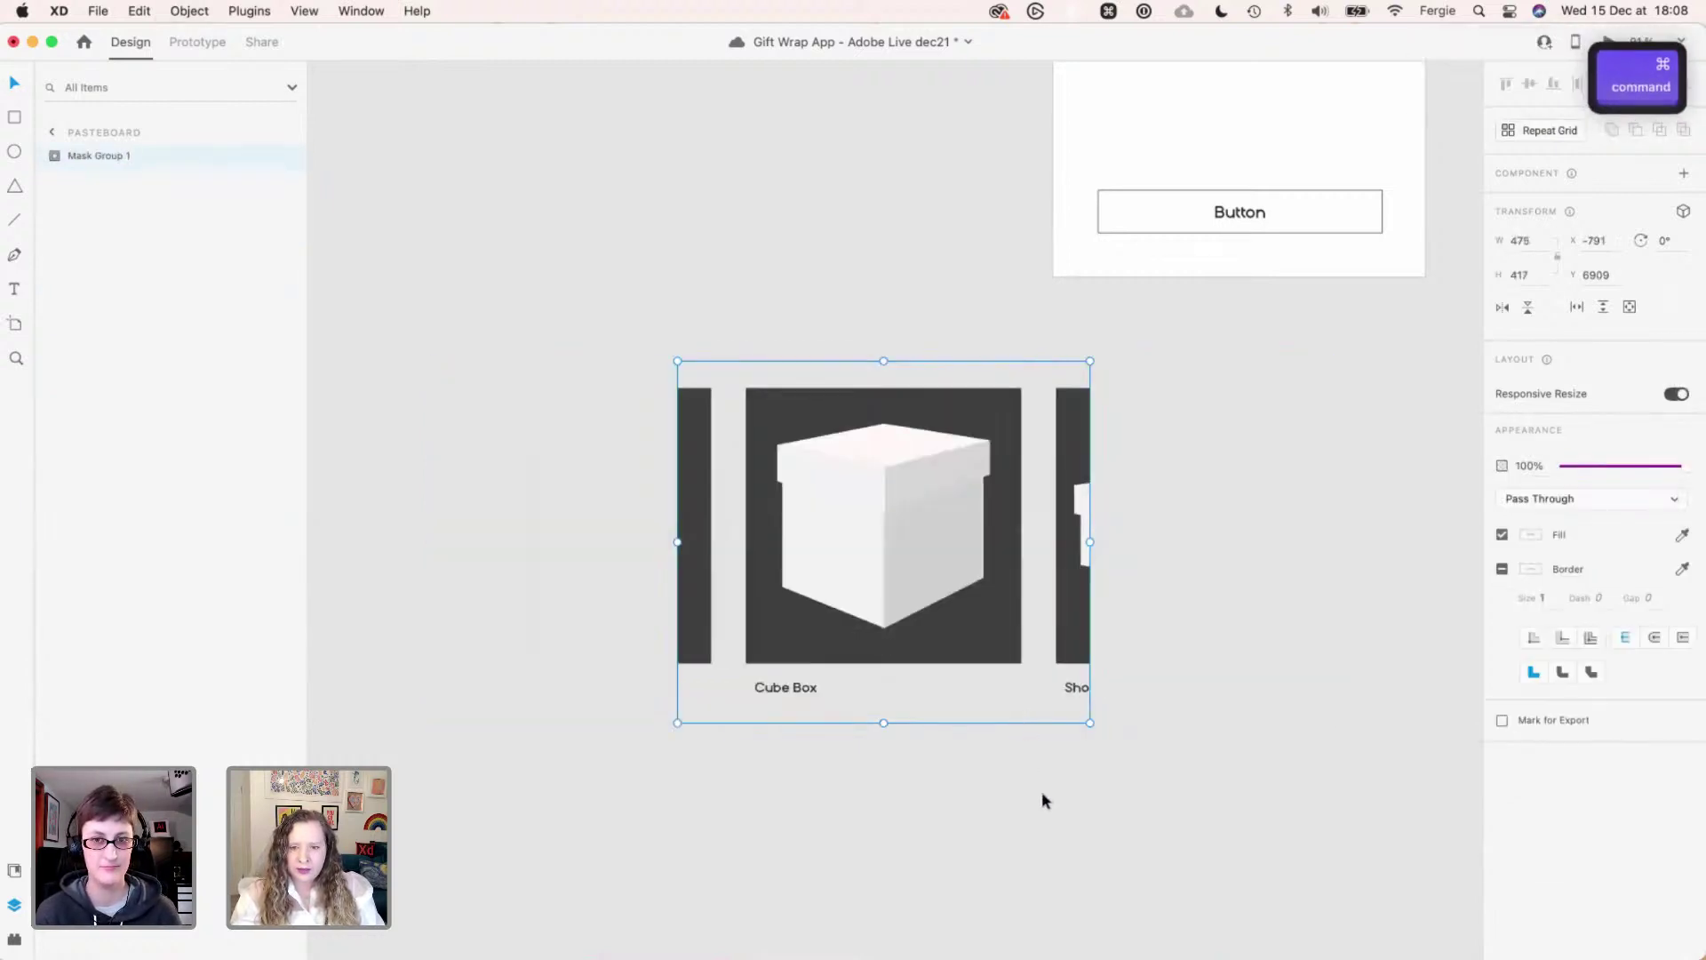
- Move the masked box group up beside the "Select your box" artboard
scroll(1042, 787, up, 5)
drag(1029, 816, 933, 181)
key(space)
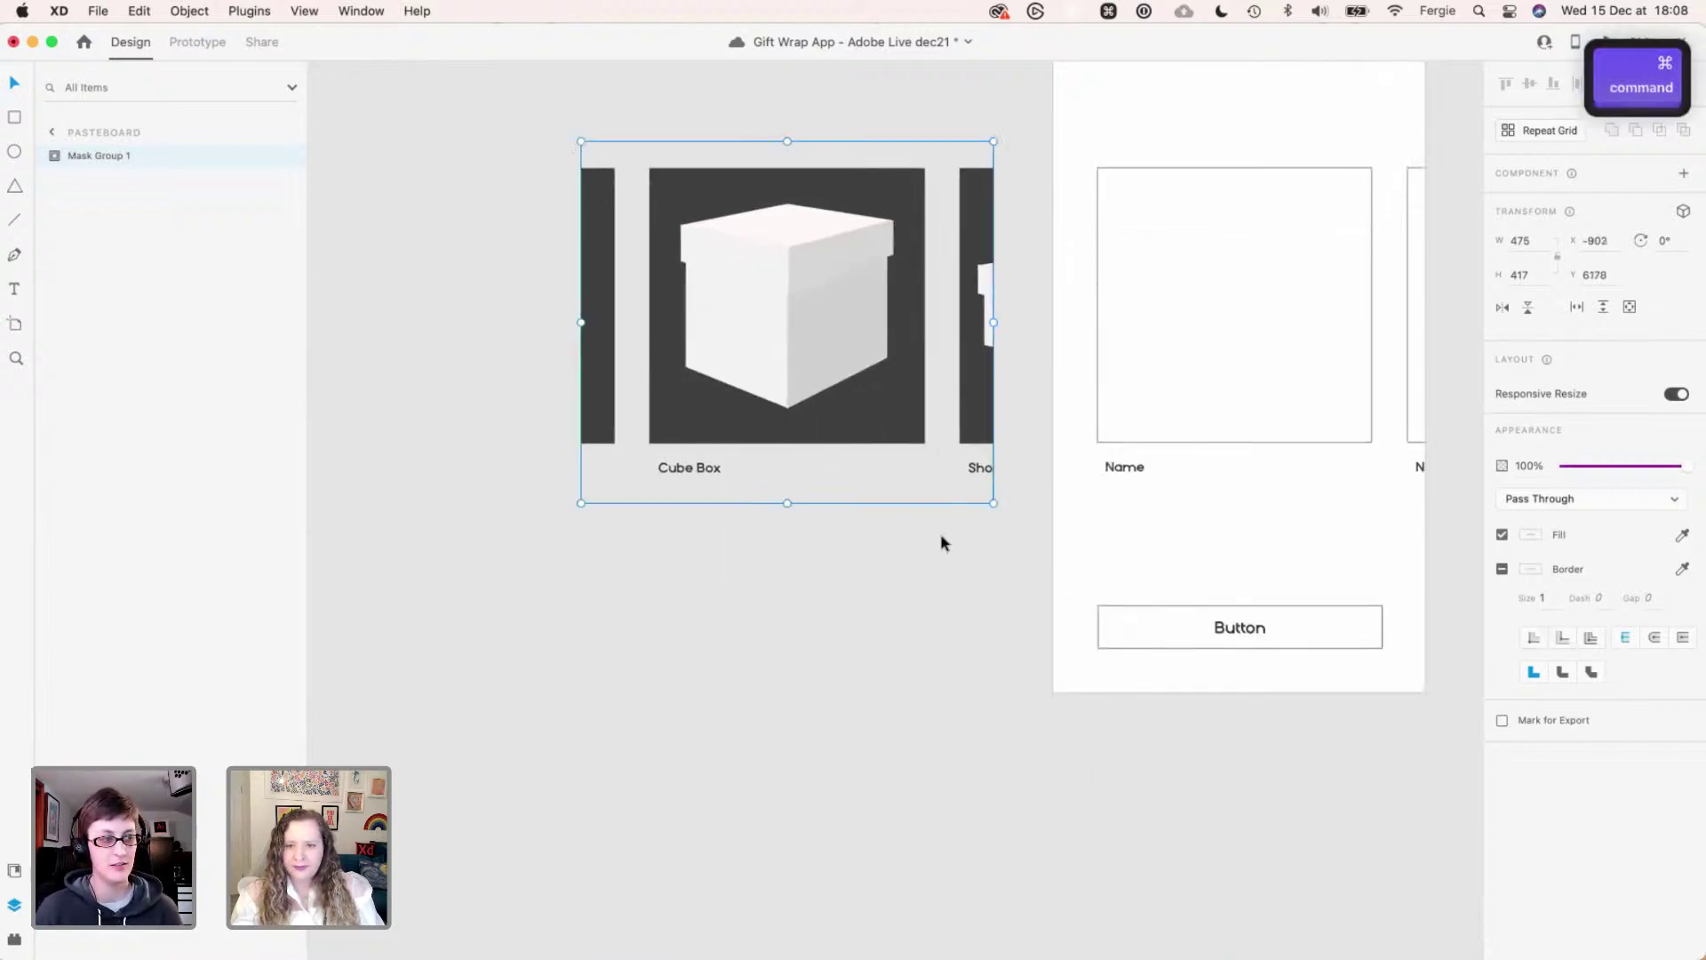
- Delete the placeholder box cells and their name labels from the "Select your box" artboard
scroll(944, 426, up, 4)
scroll(782, 324, right, 2)
scroll(782, 323, down, 1)
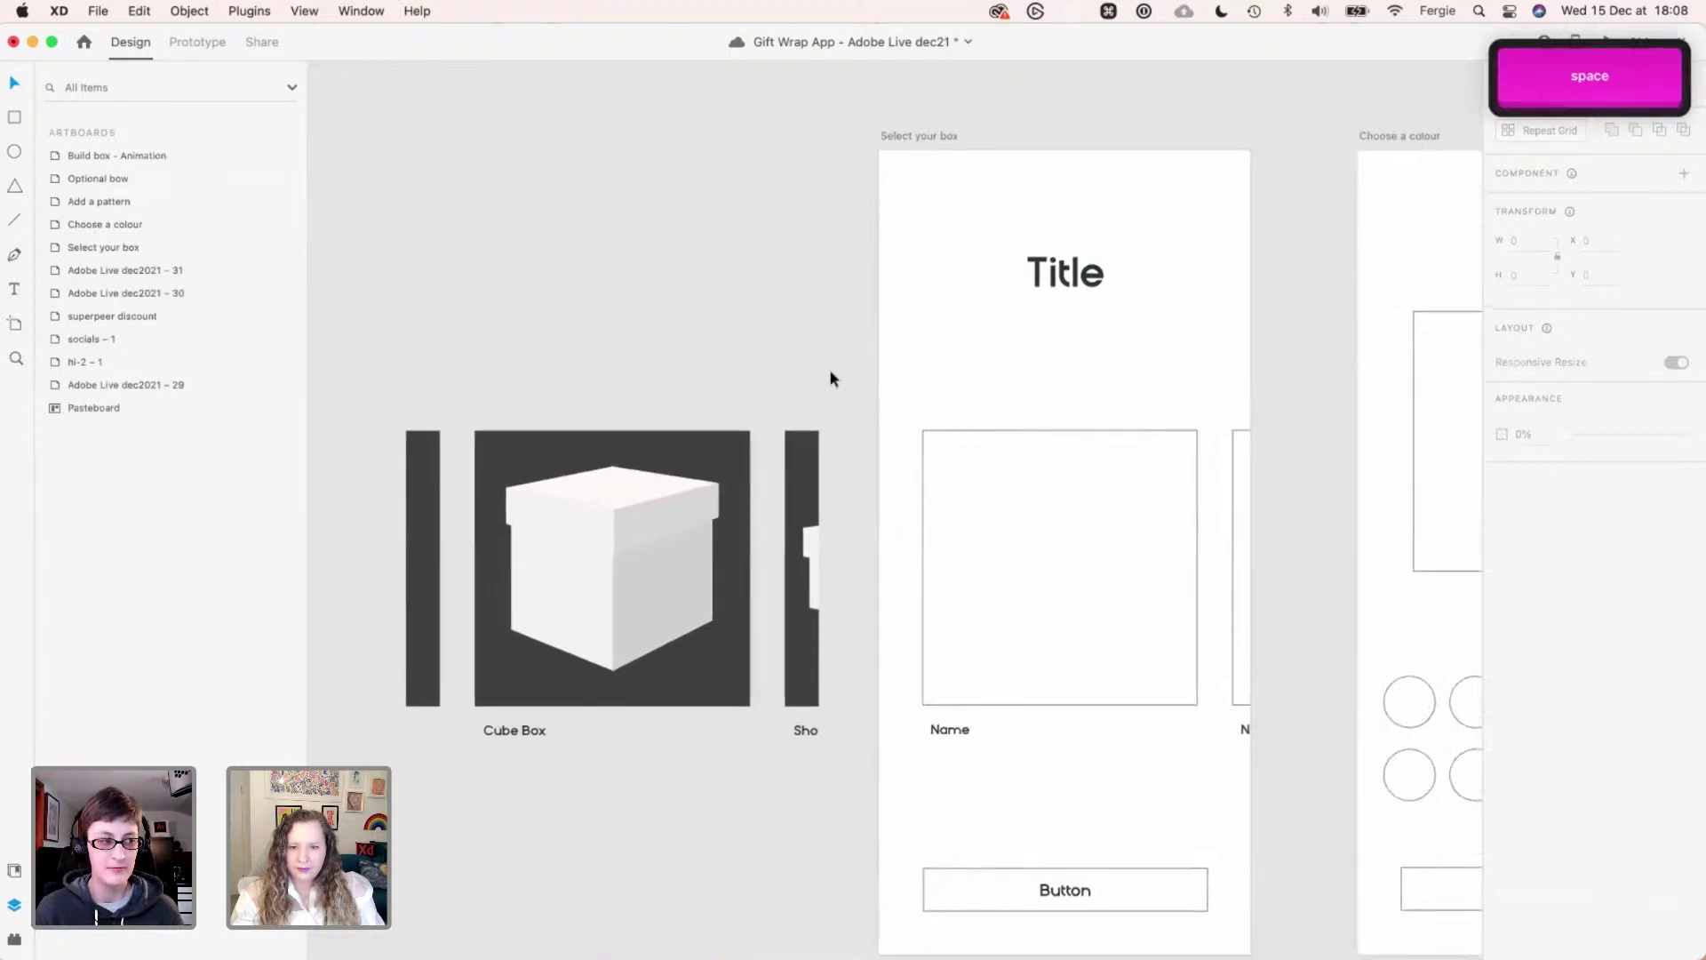
click(1043, 564)
key(Delete)
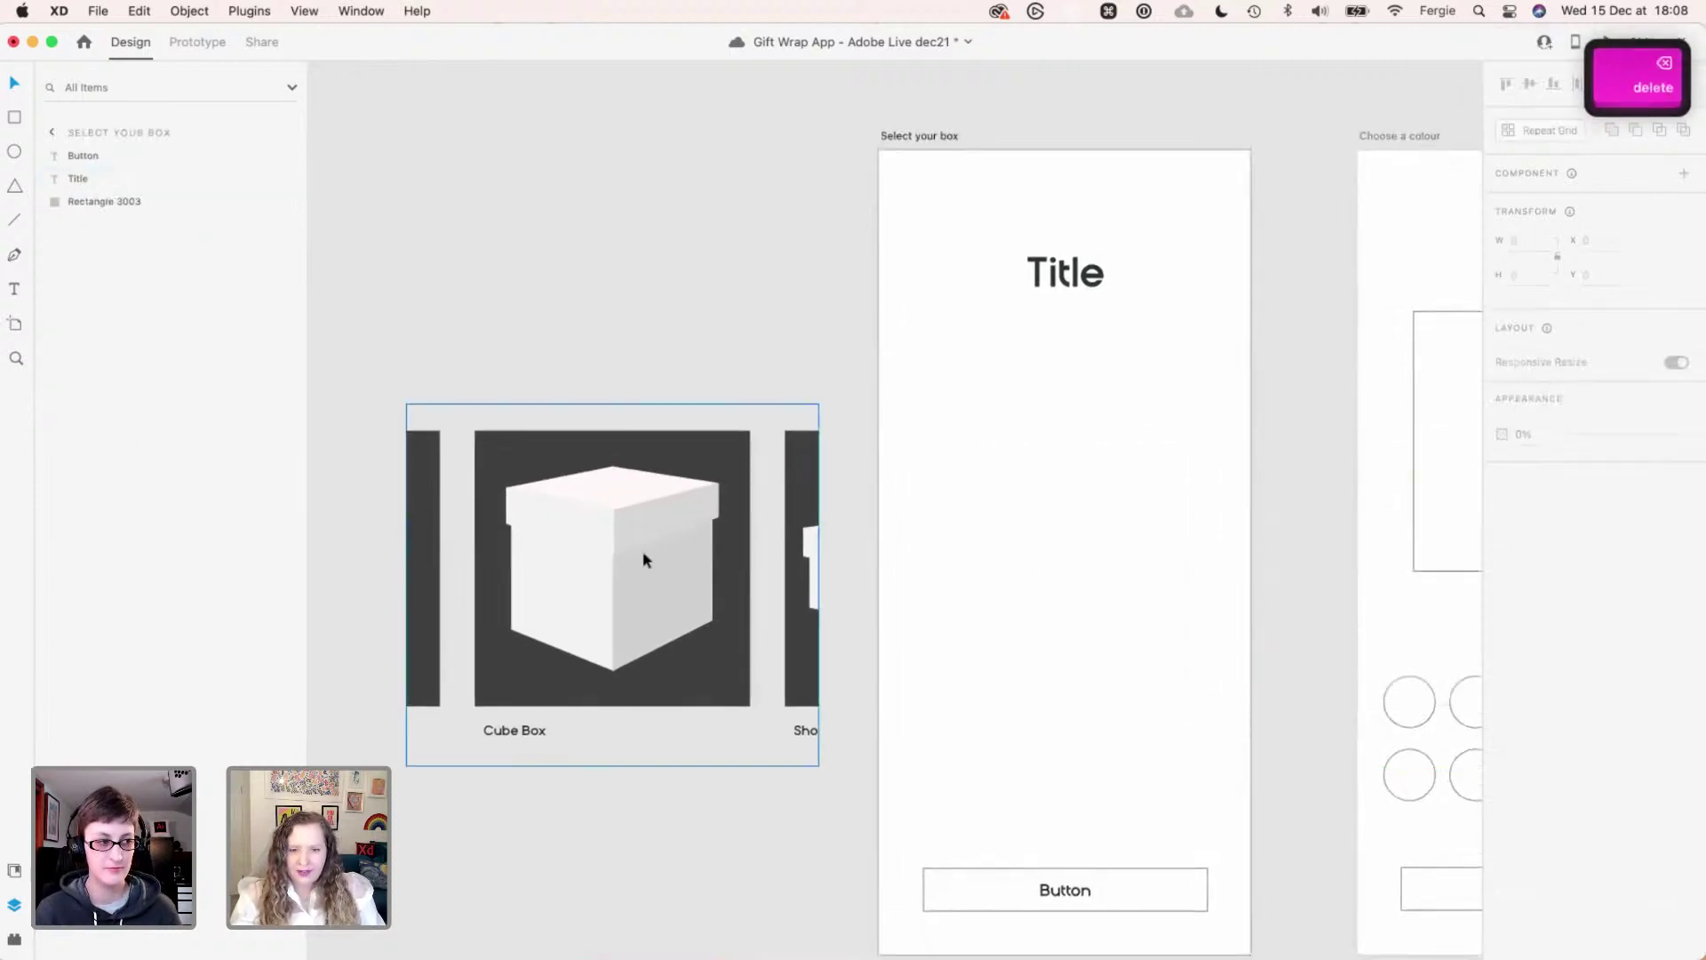
- Move the masked box group onto the "Select your box" artboard and scale it to 428 × 376, spanning the artboard's width
drag(642, 550, 1095, 541)
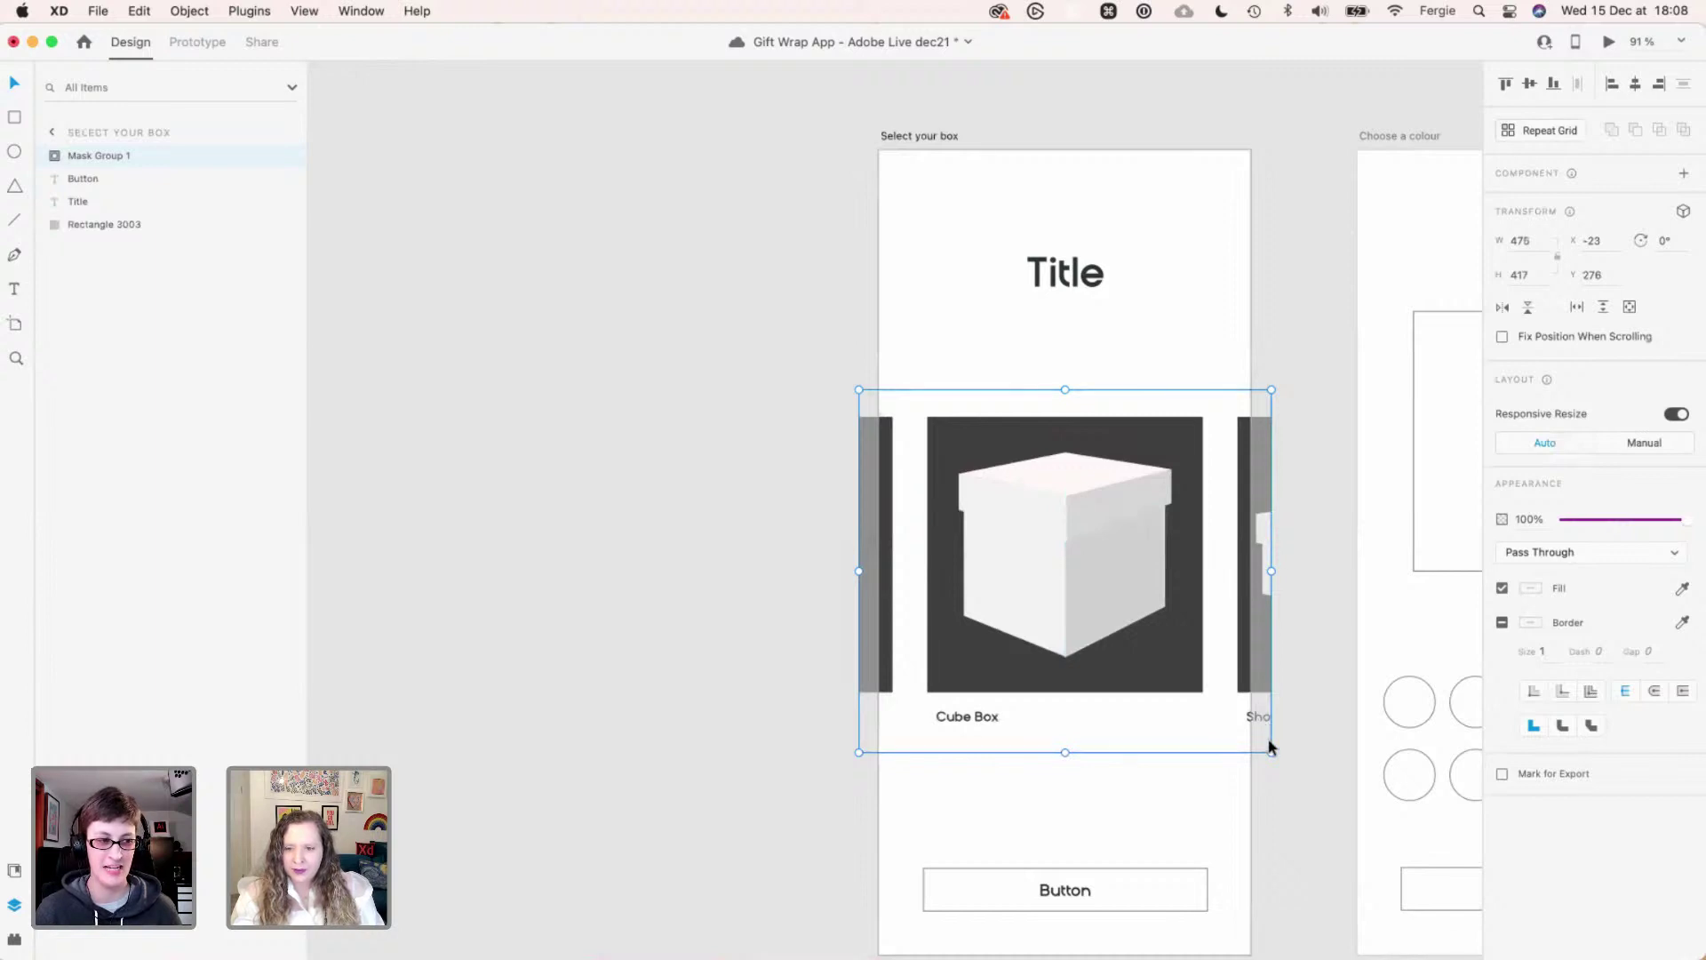
drag(1271, 752, 1250, 734)
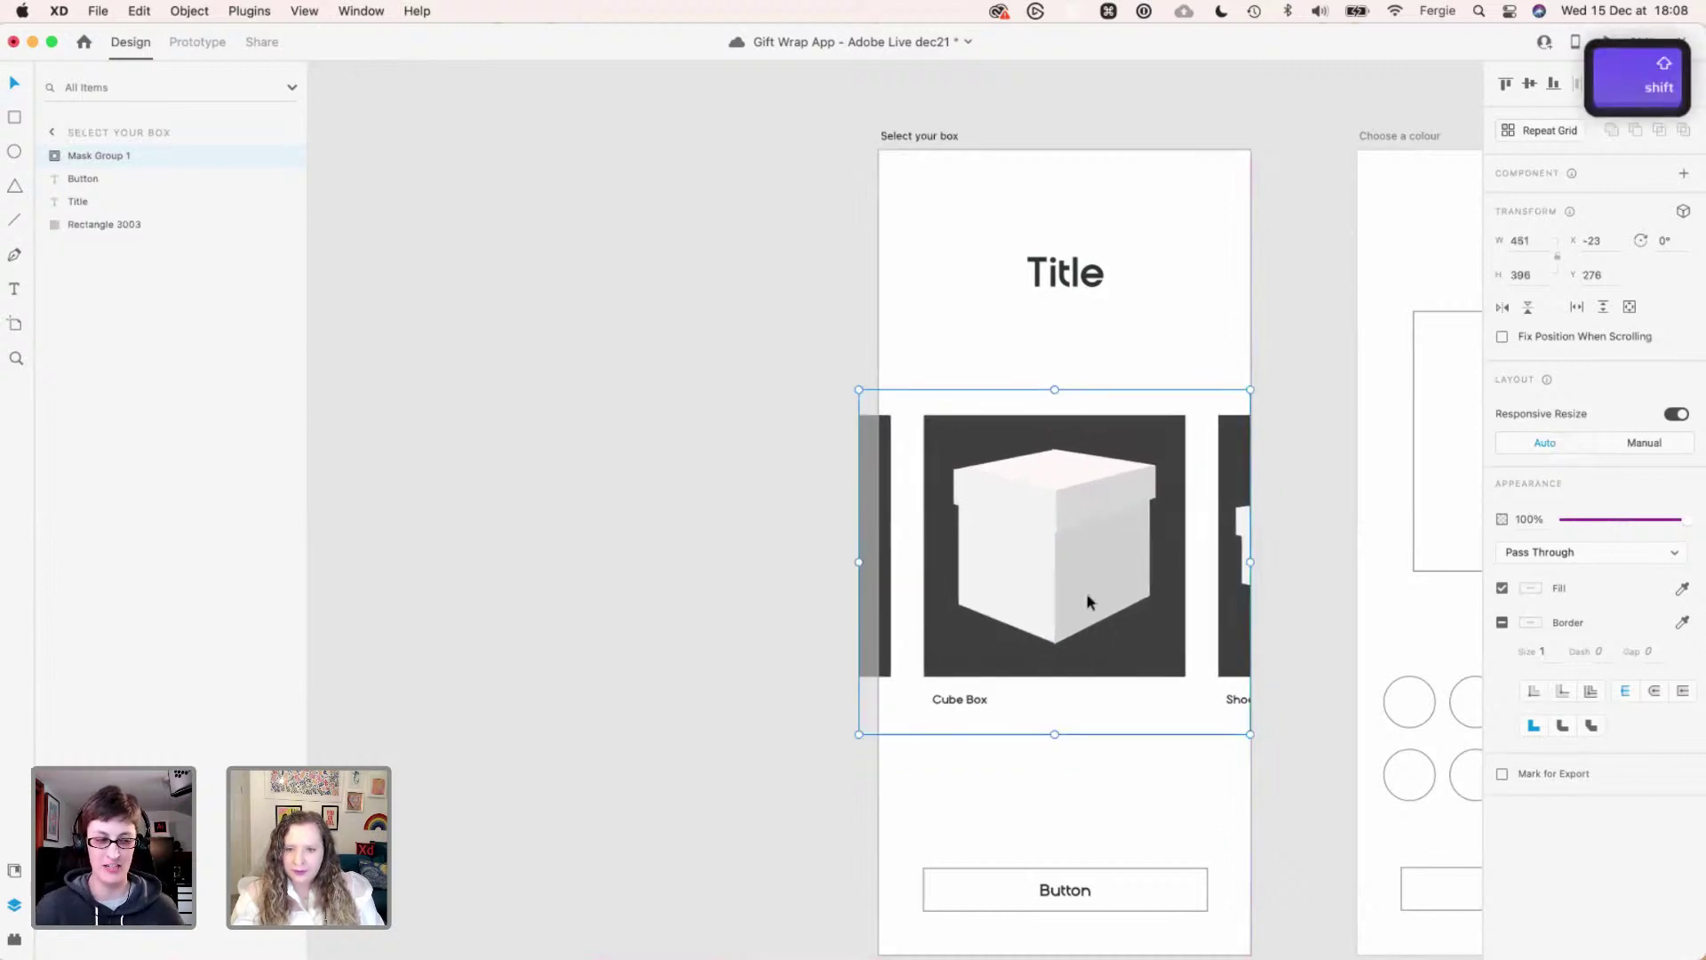
drag(857, 385, 879, 406)
click(806, 439)
key(space)
drag(789, 590, 598, 515)
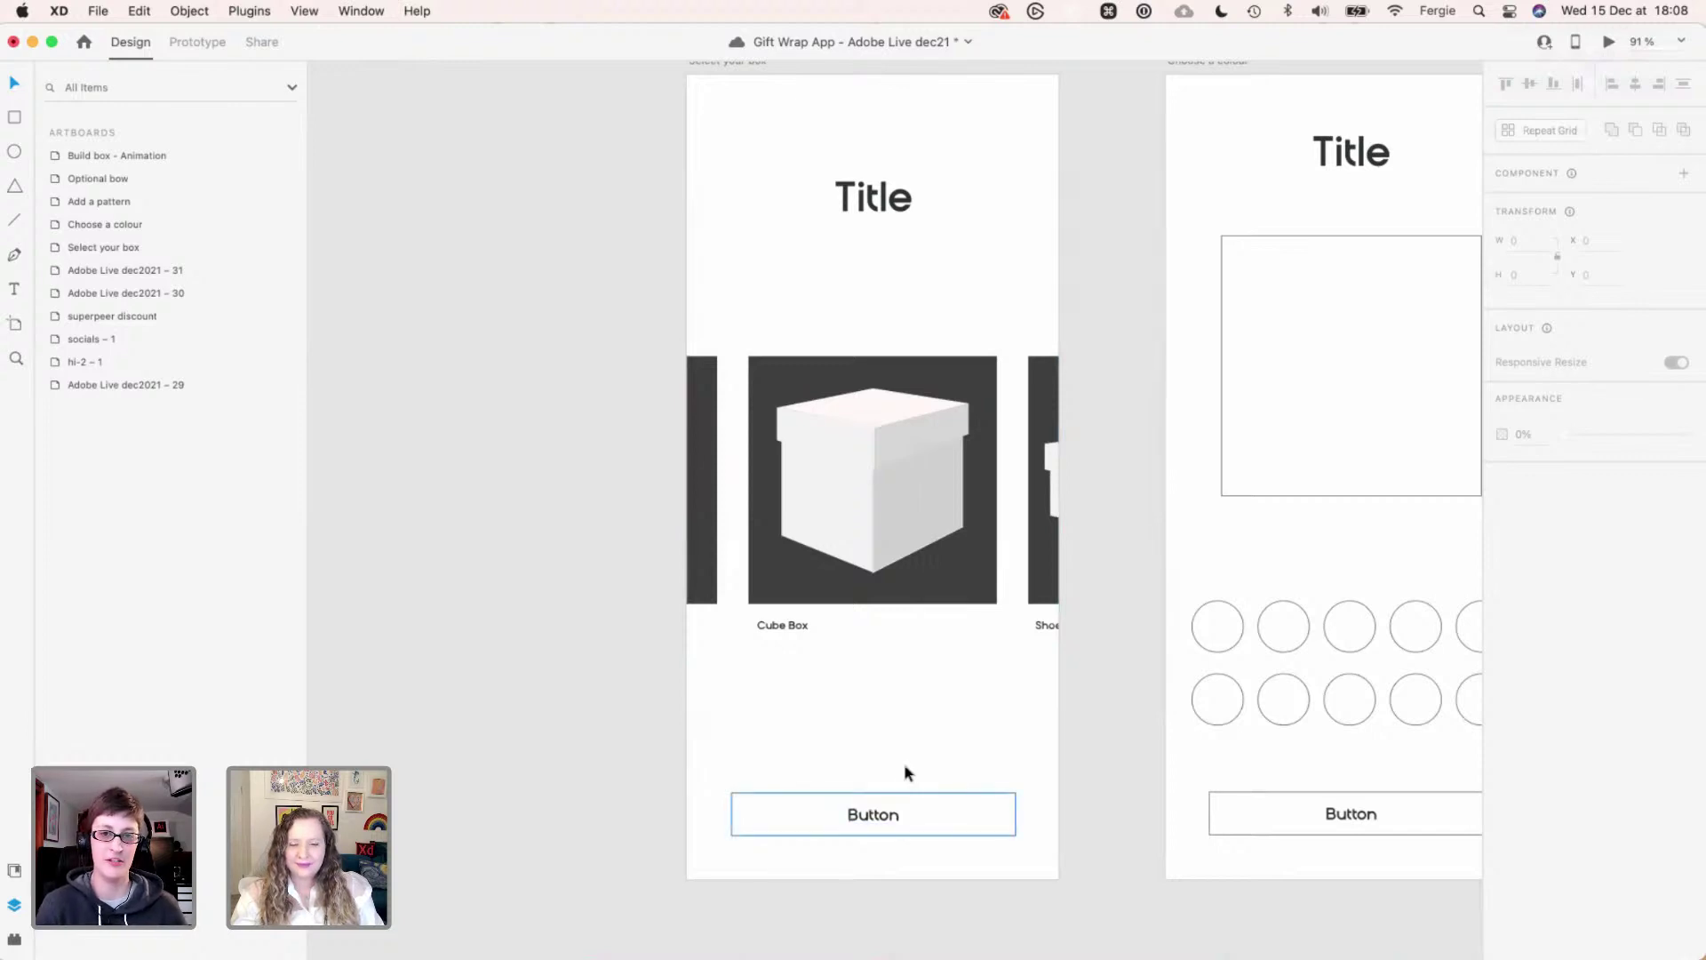
click(865, 840)
click(866, 840)
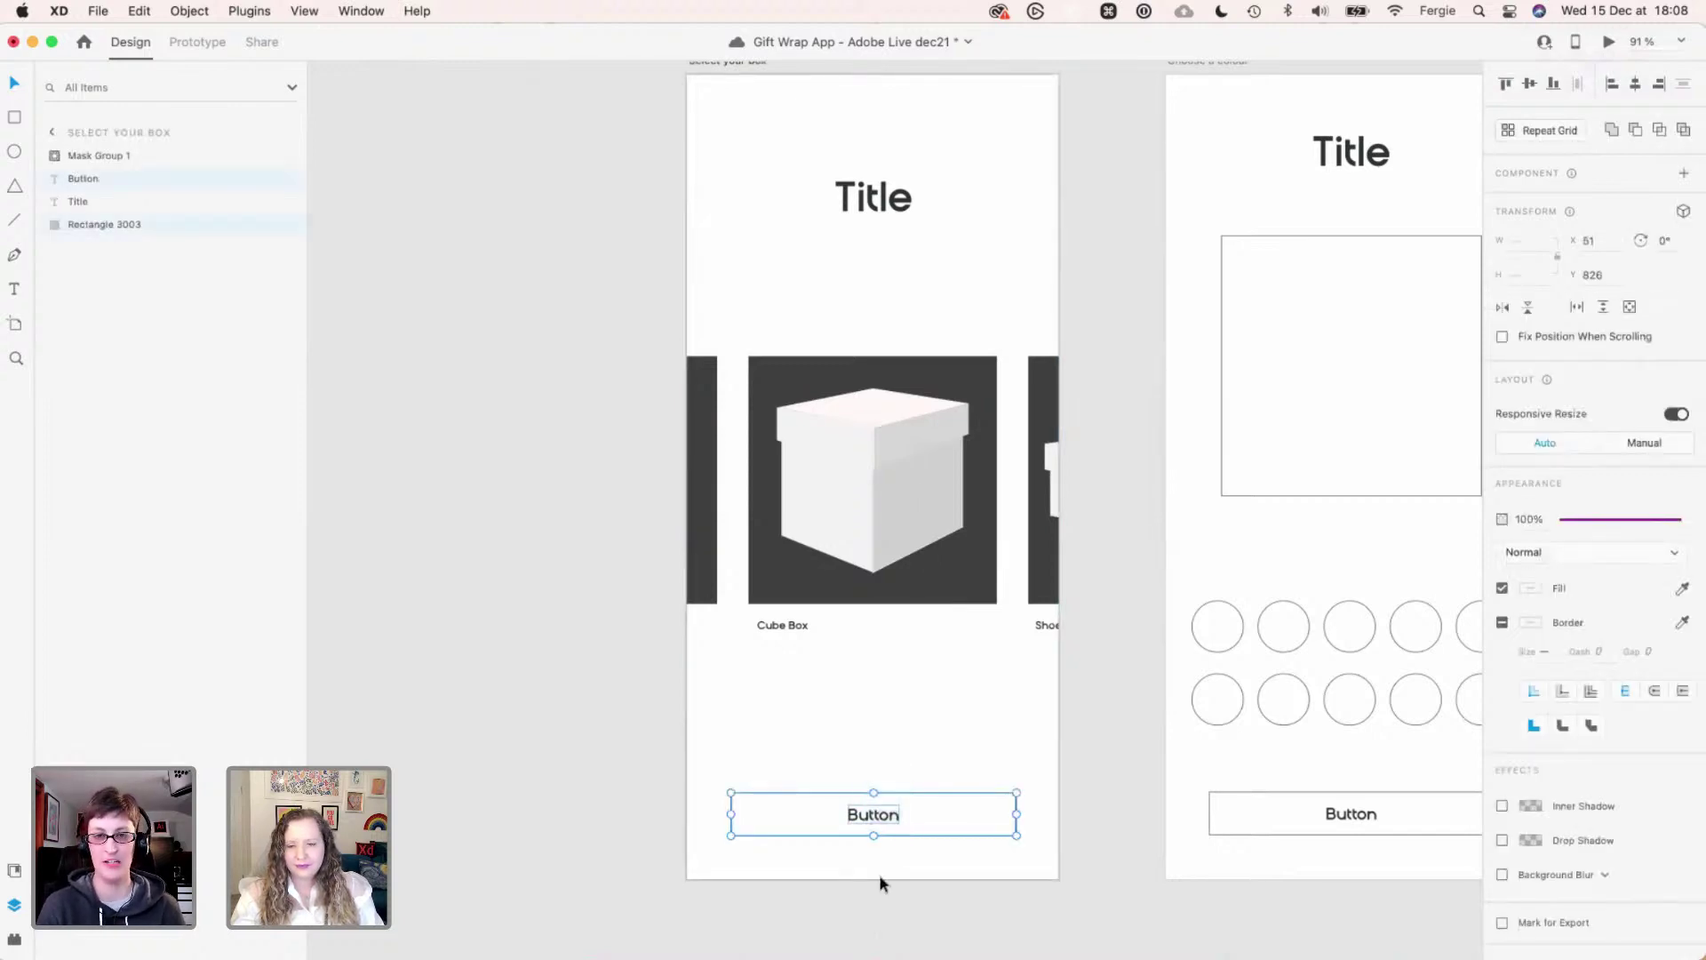
click(1007, 860)
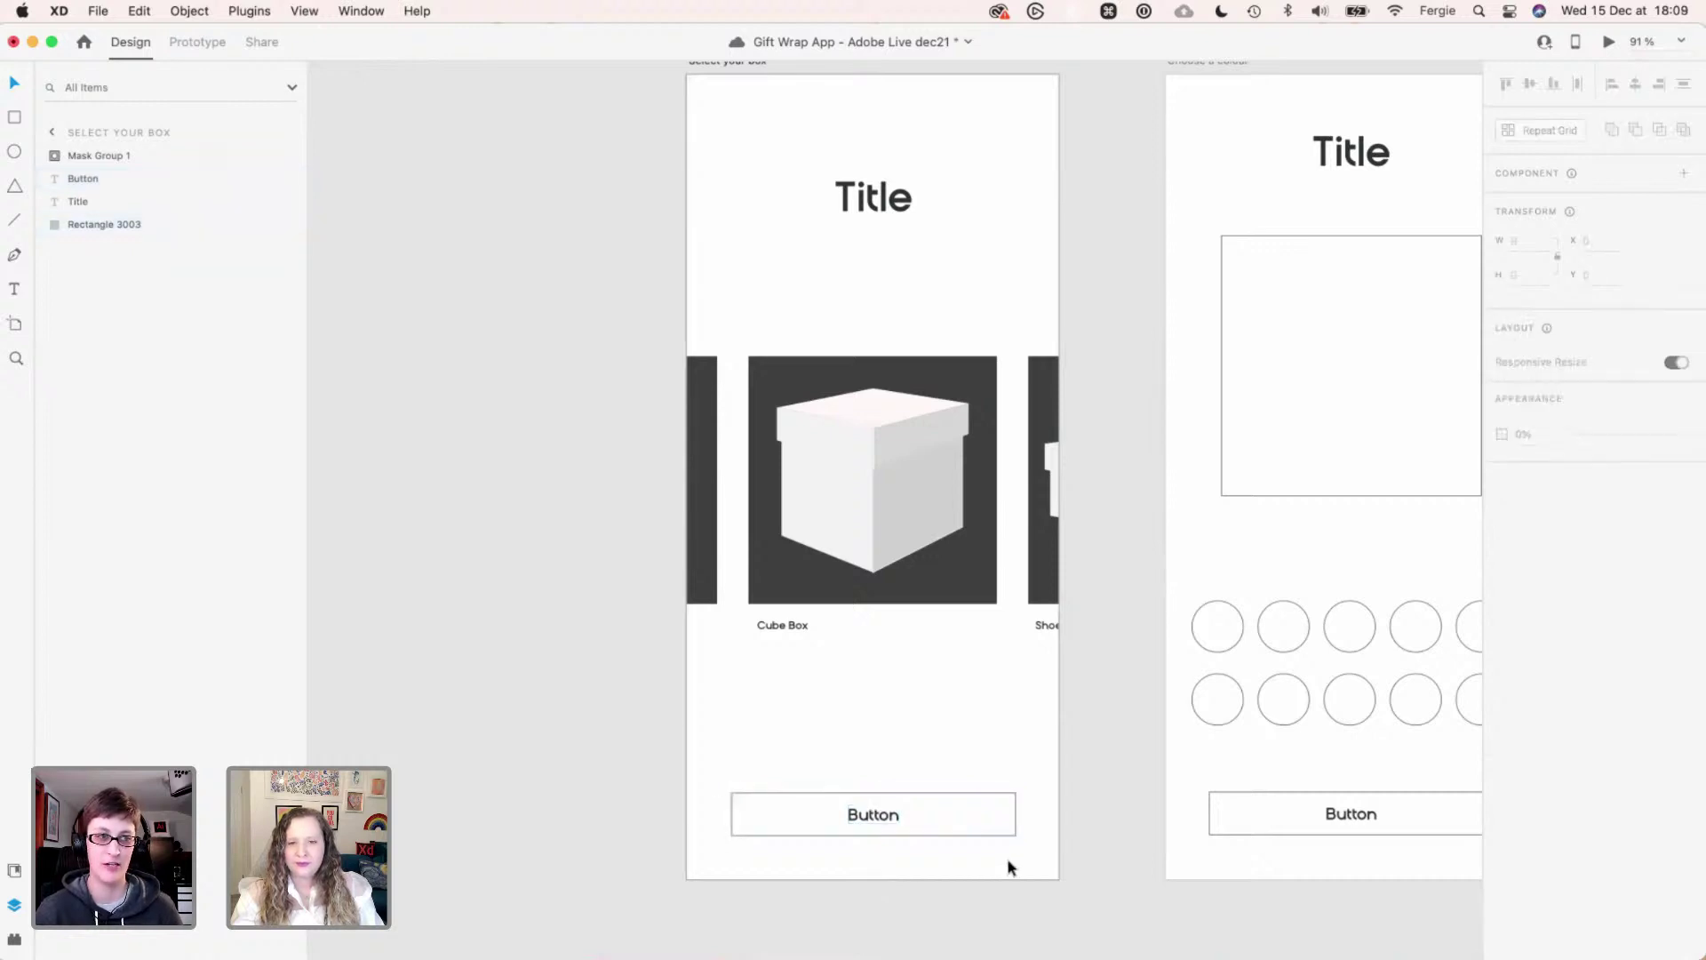
click(1105, 800)
key(space)
drag(1108, 785, 873, 806)
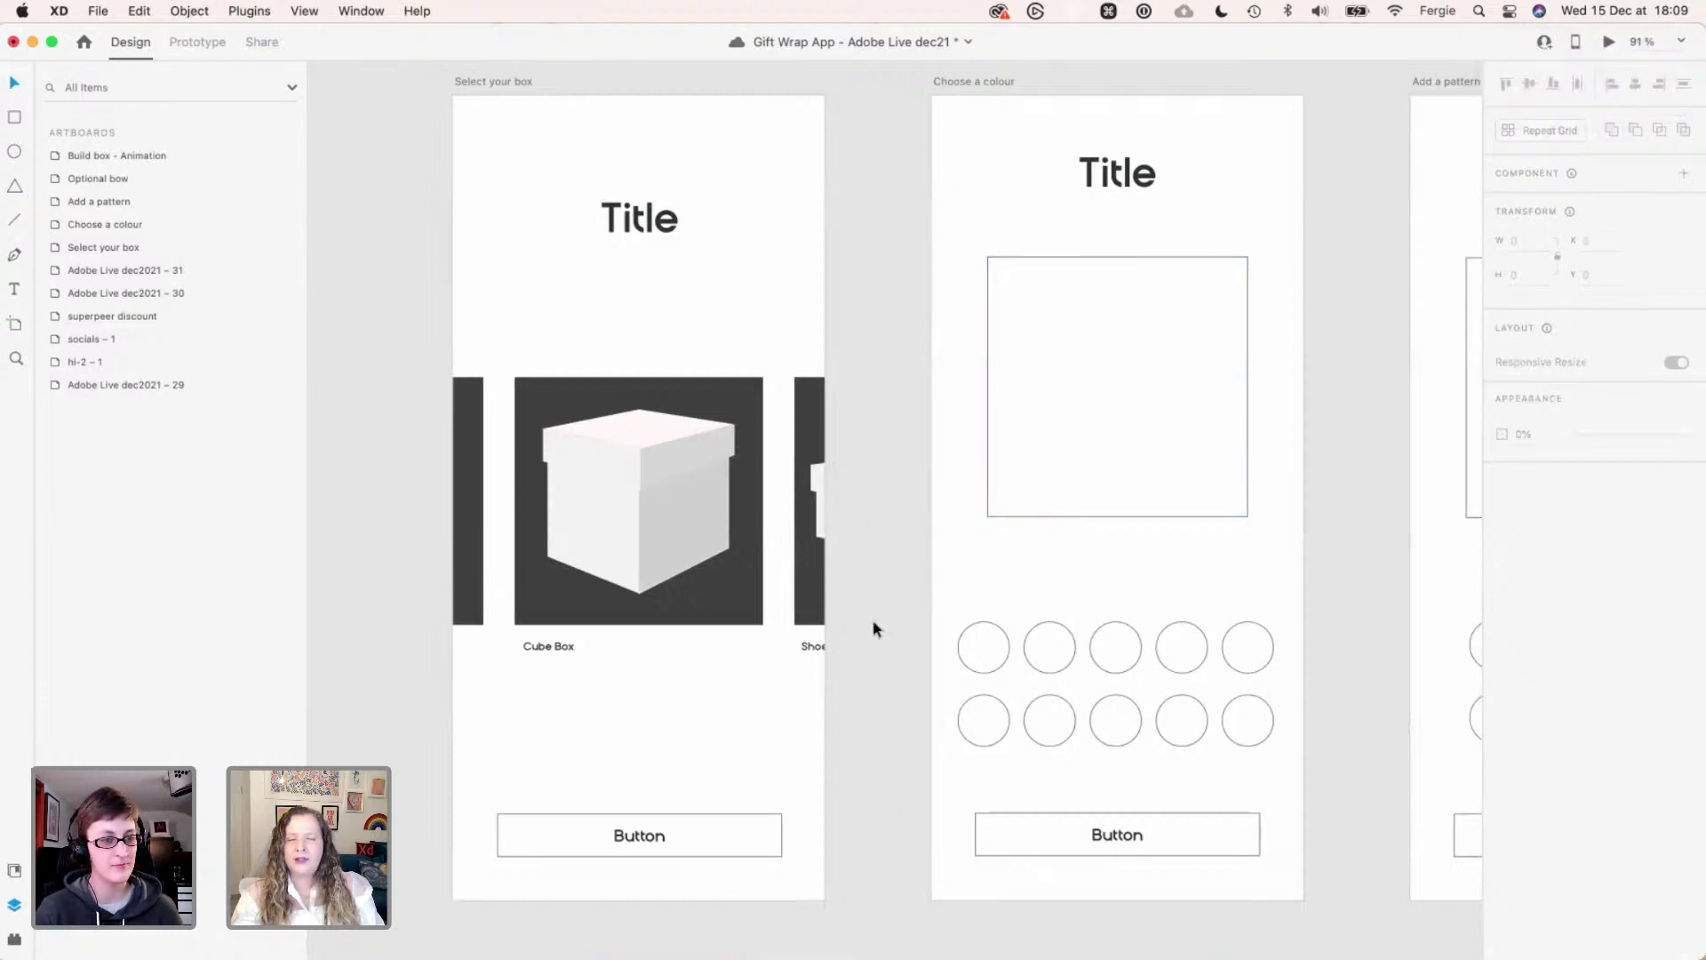
- Try enlarging the masked box group beyond the artboard's edges, and undo the resize
click(824, 568)
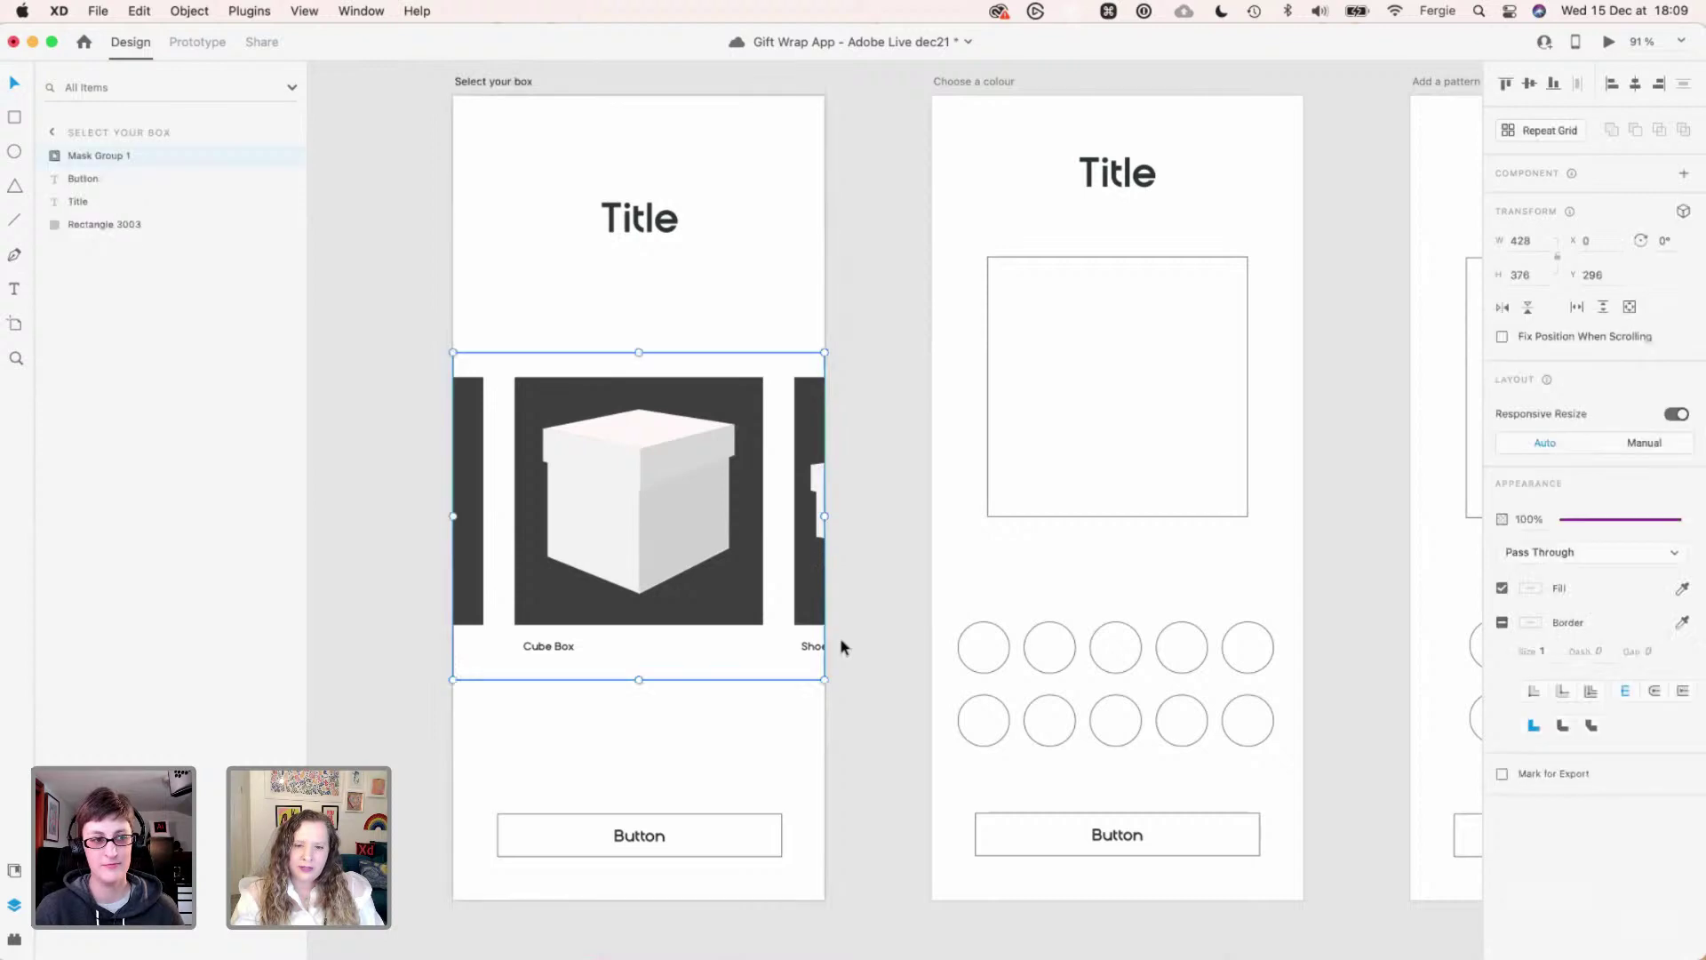
drag(823, 679, 860, 754)
click(862, 754)
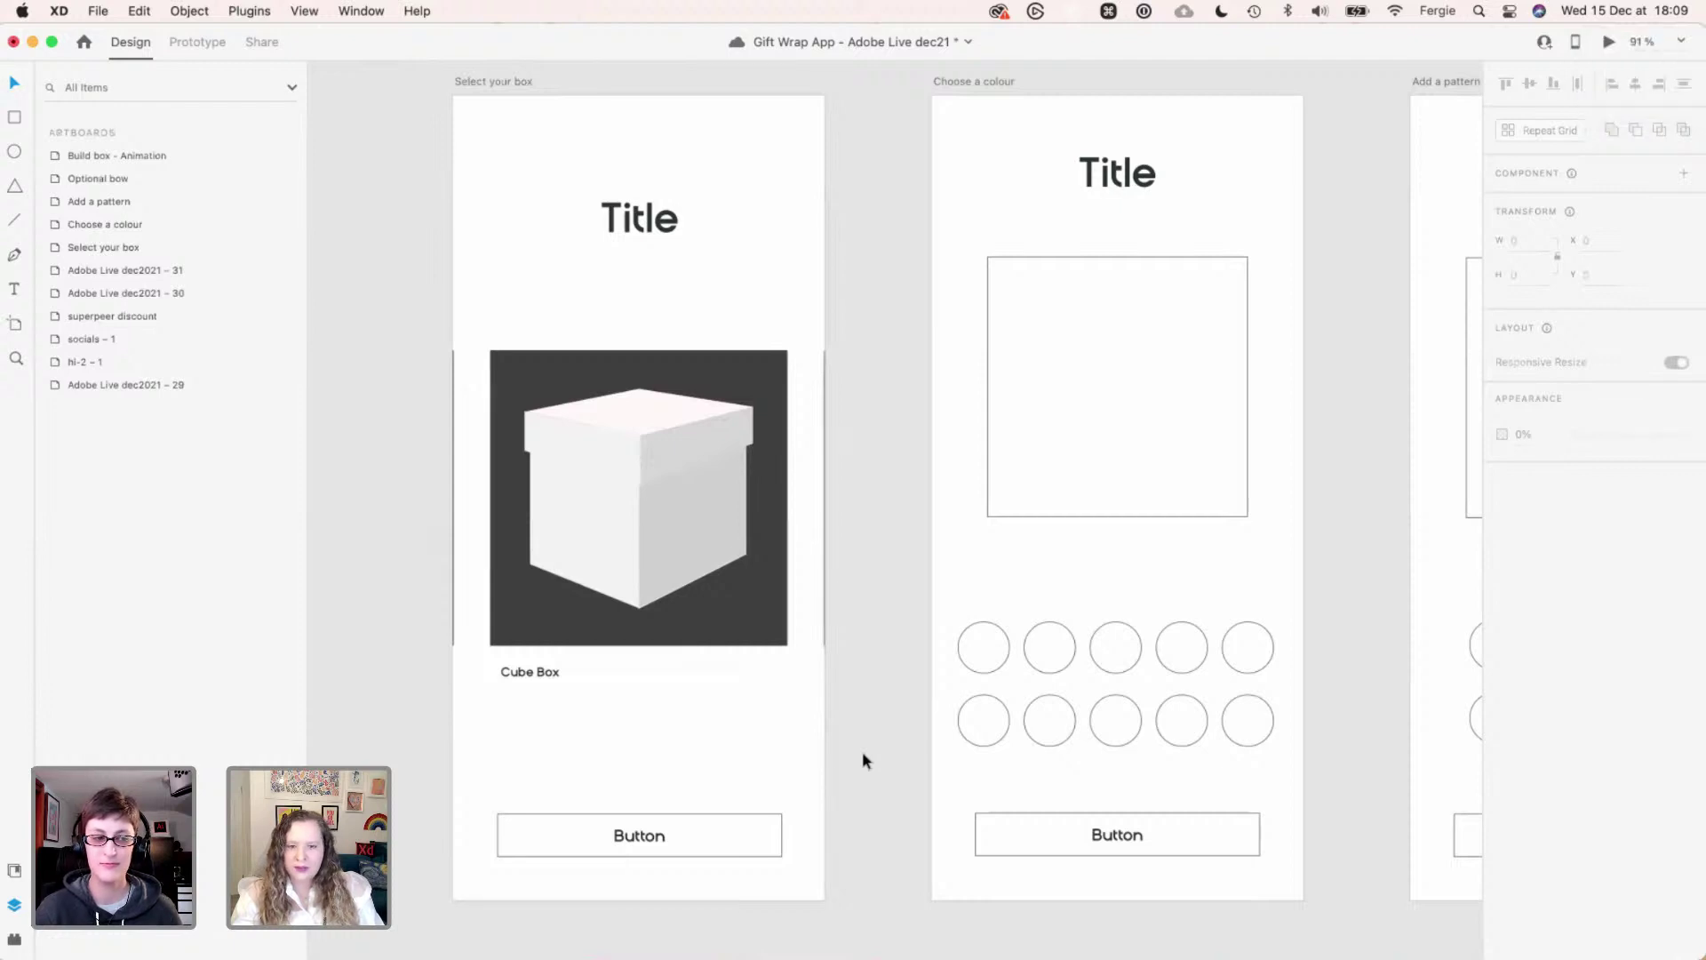
key(cmd+z)
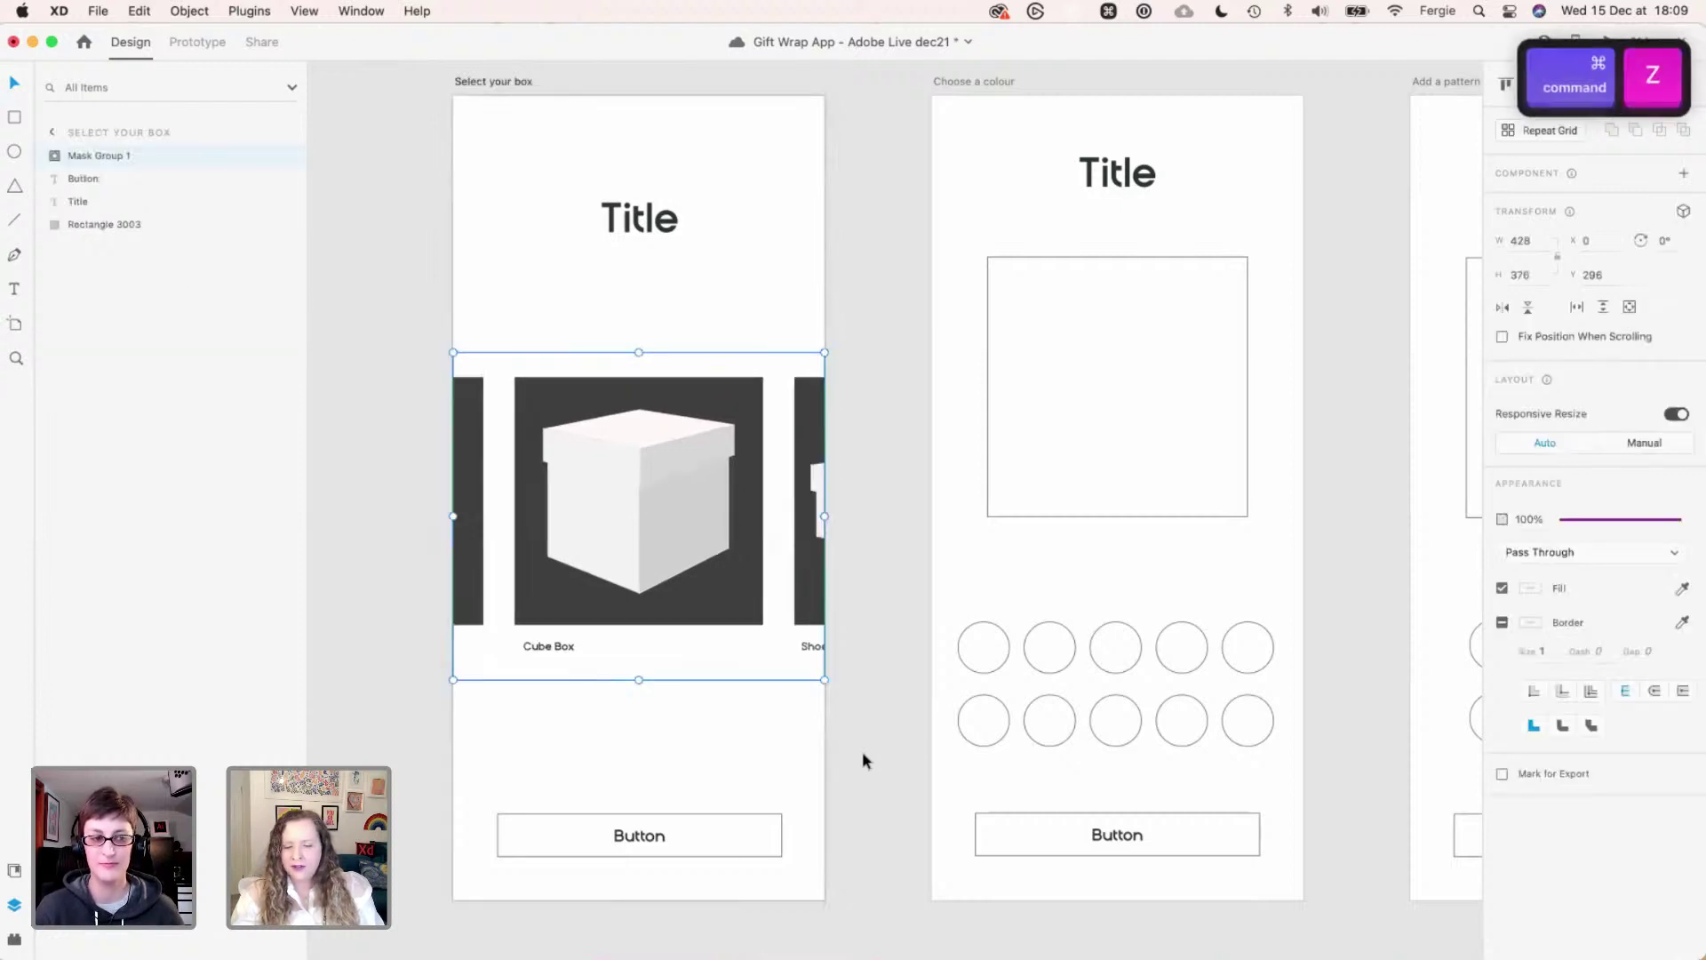
click(762, 736)
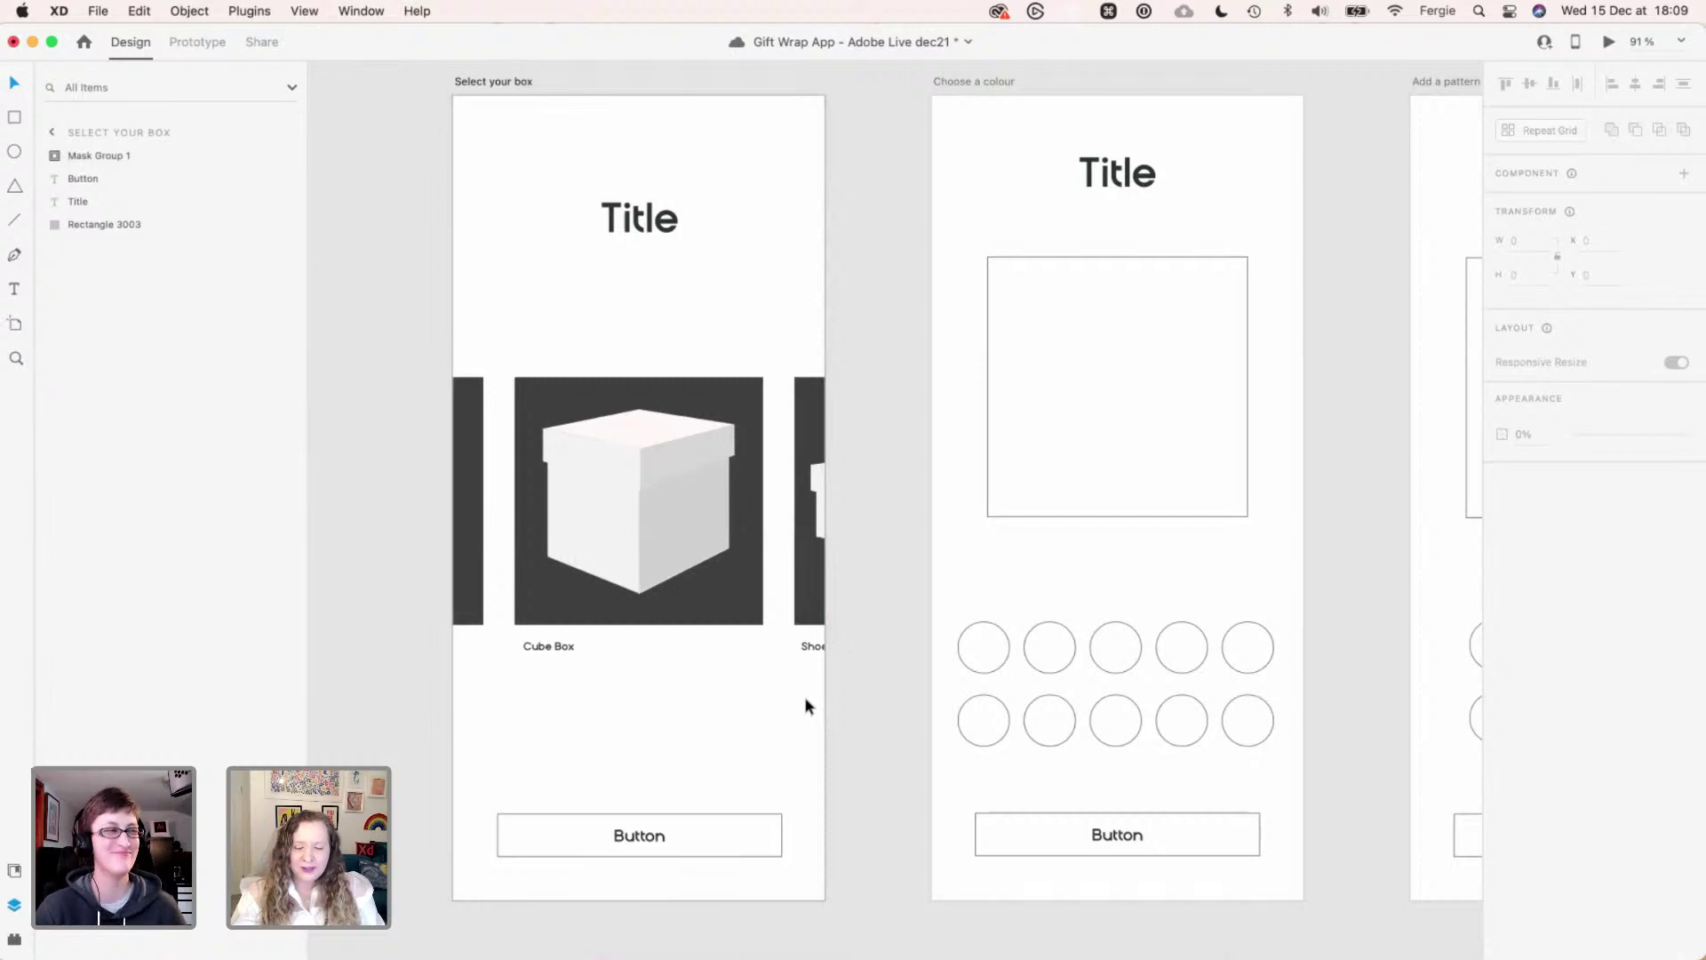
- Examine the placeholder layouts of the "Choose a colour" and "Add a pattern" artboards next to the box selection
scroll(799, 704, right, 5)
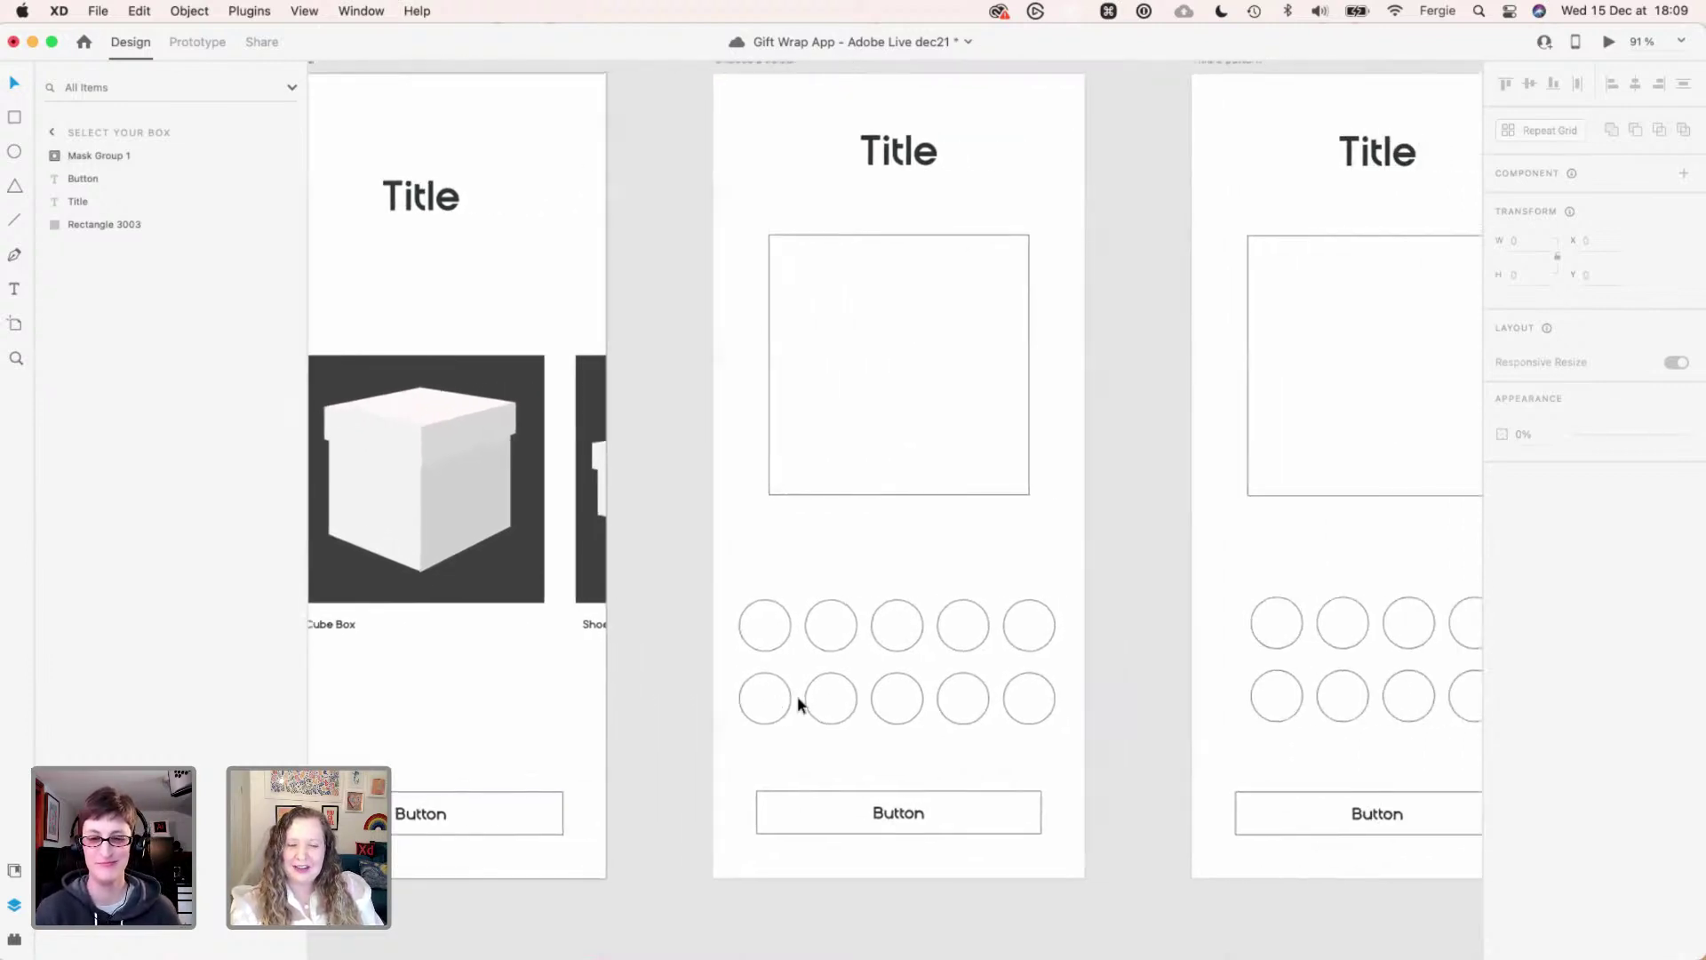
scroll(798, 705, right, 2)
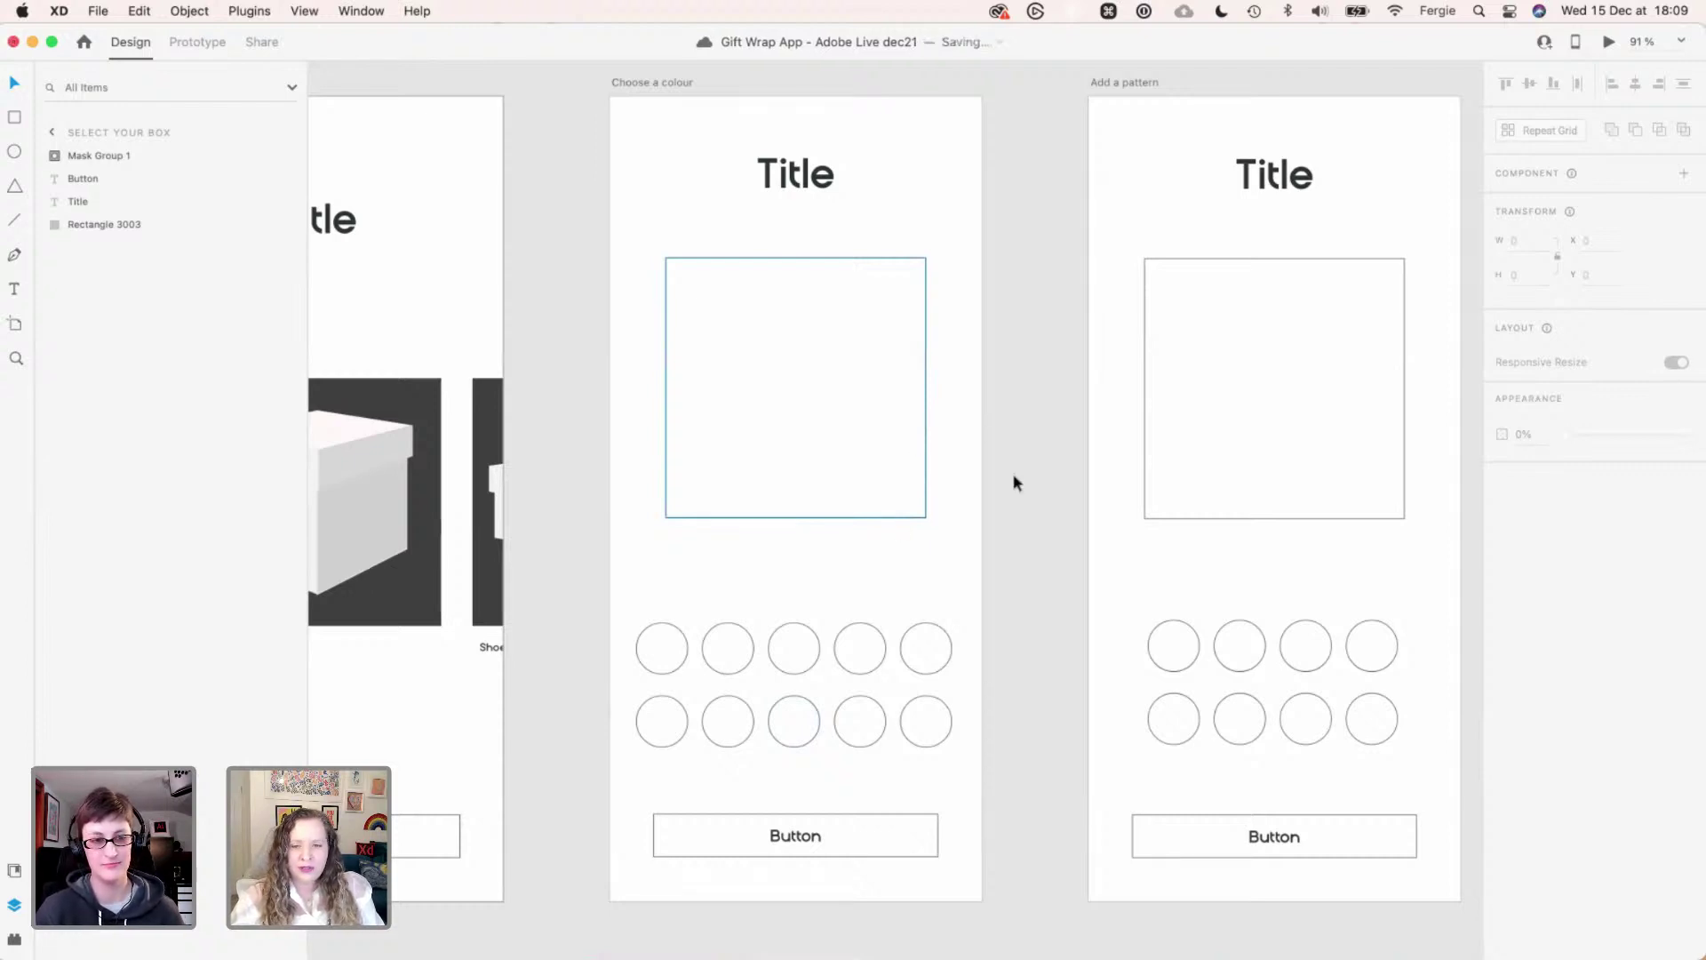
click(994, 430)
drag(994, 430, 1067, 458)
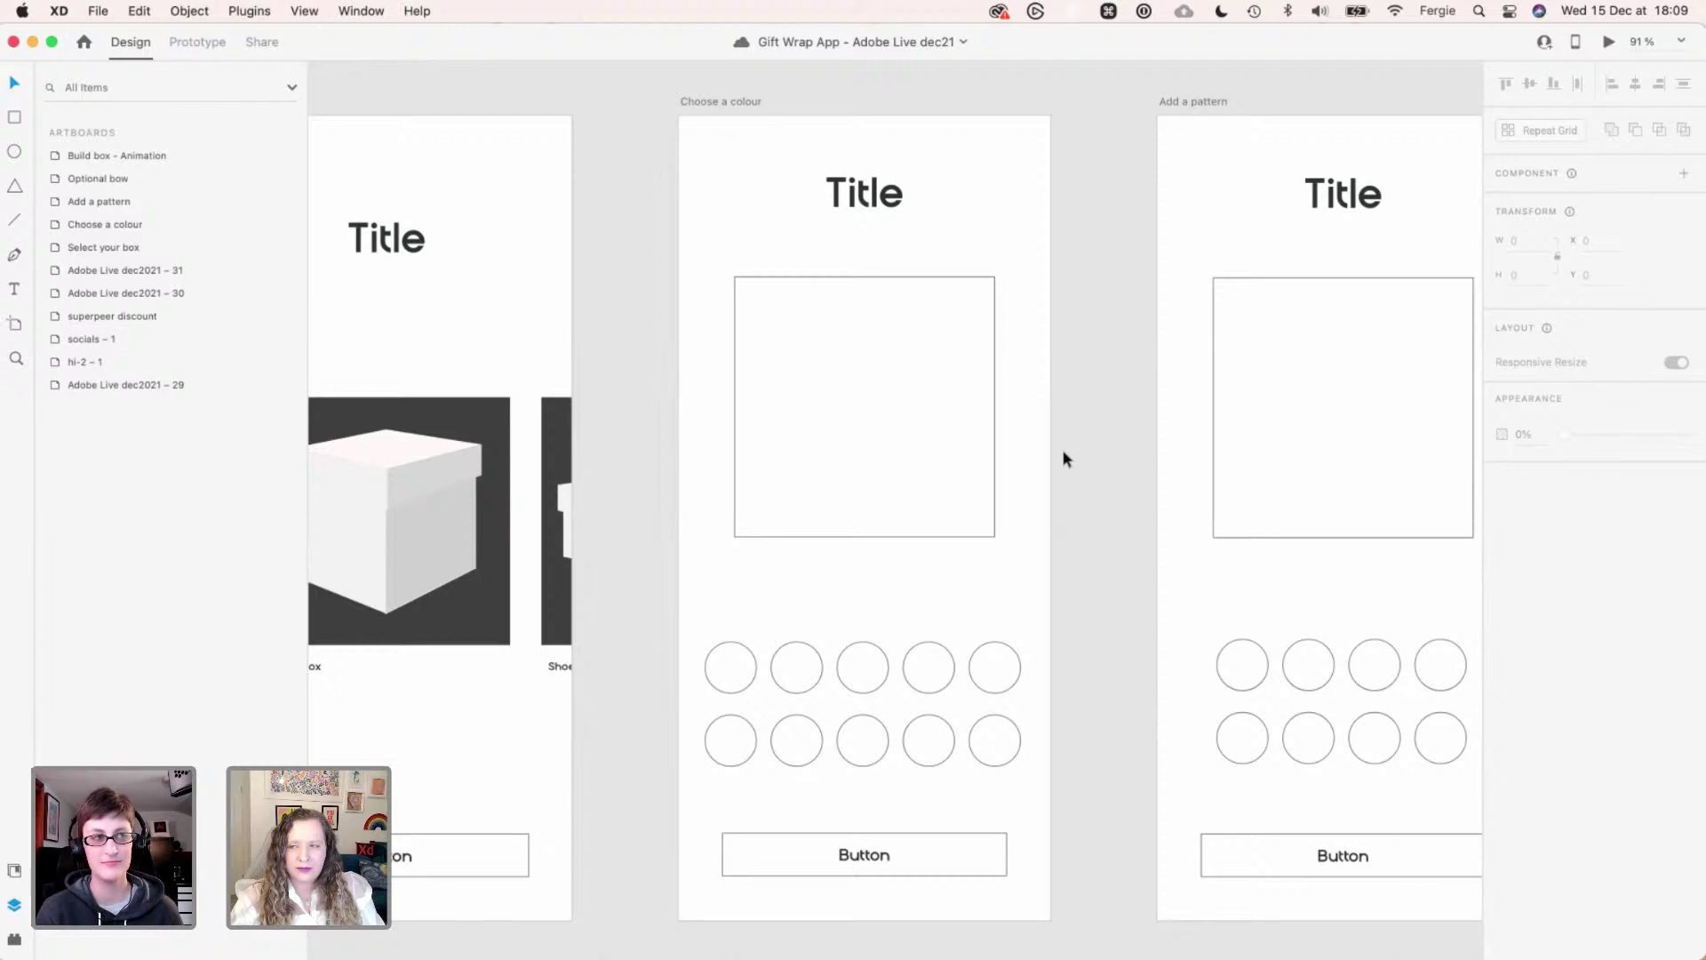
scroll(919, 458, up, 2)
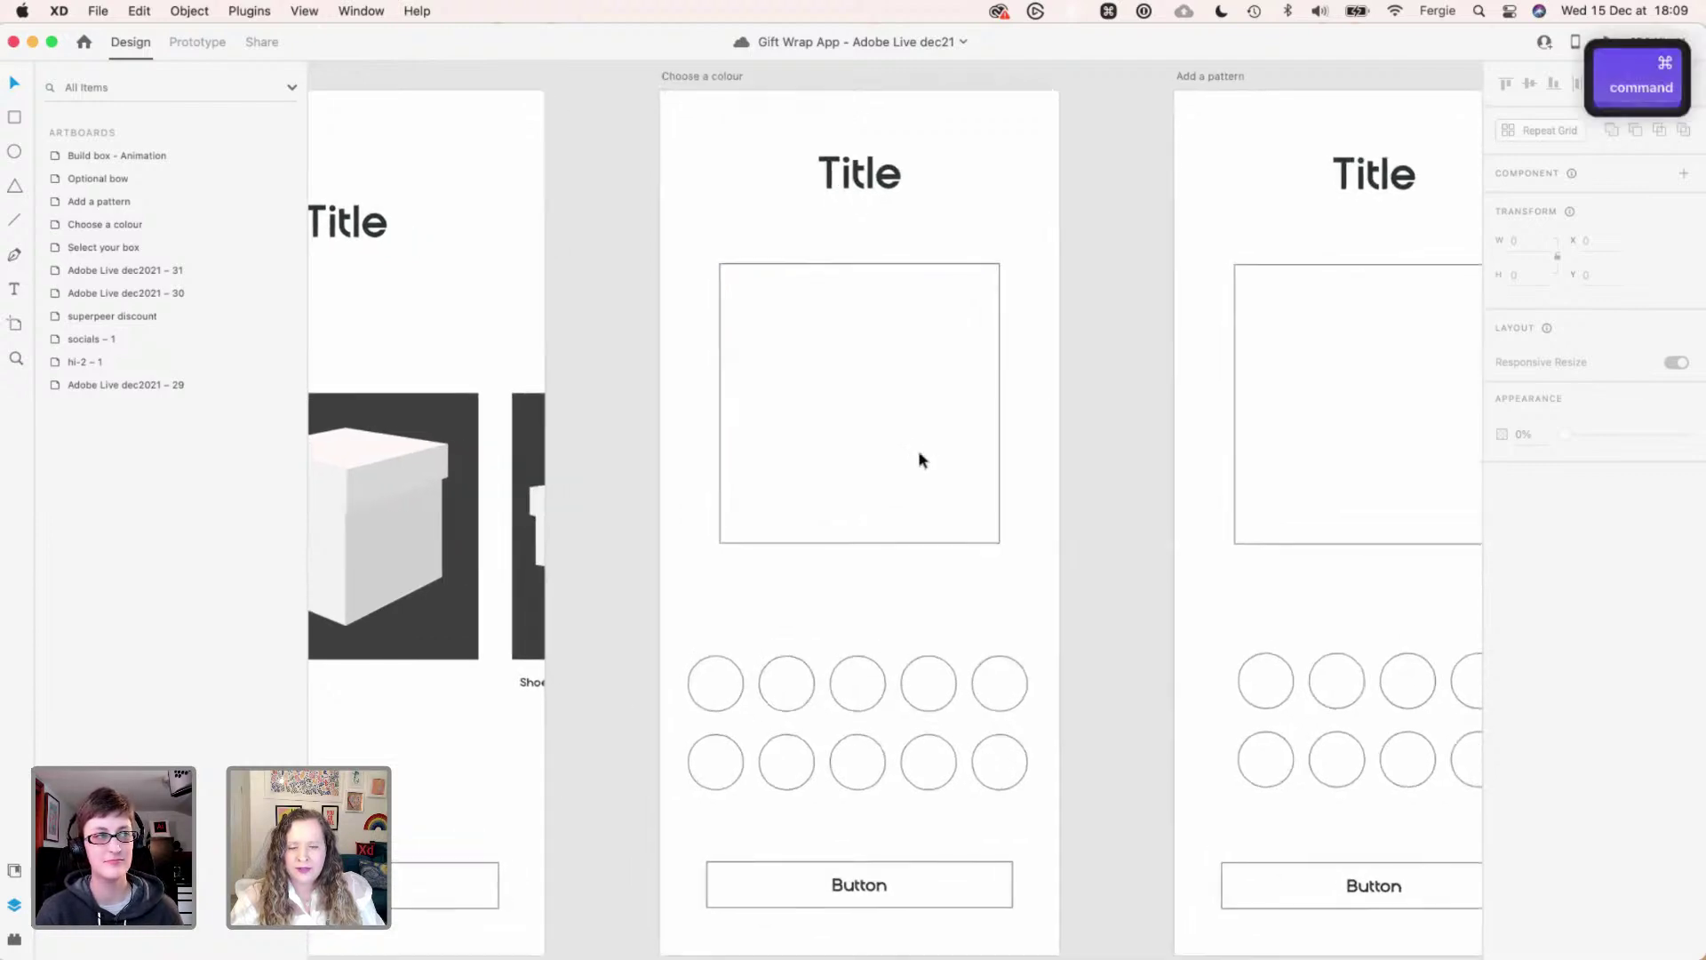
scroll(919, 455, up, 1)
scroll(919, 455, down, 1)
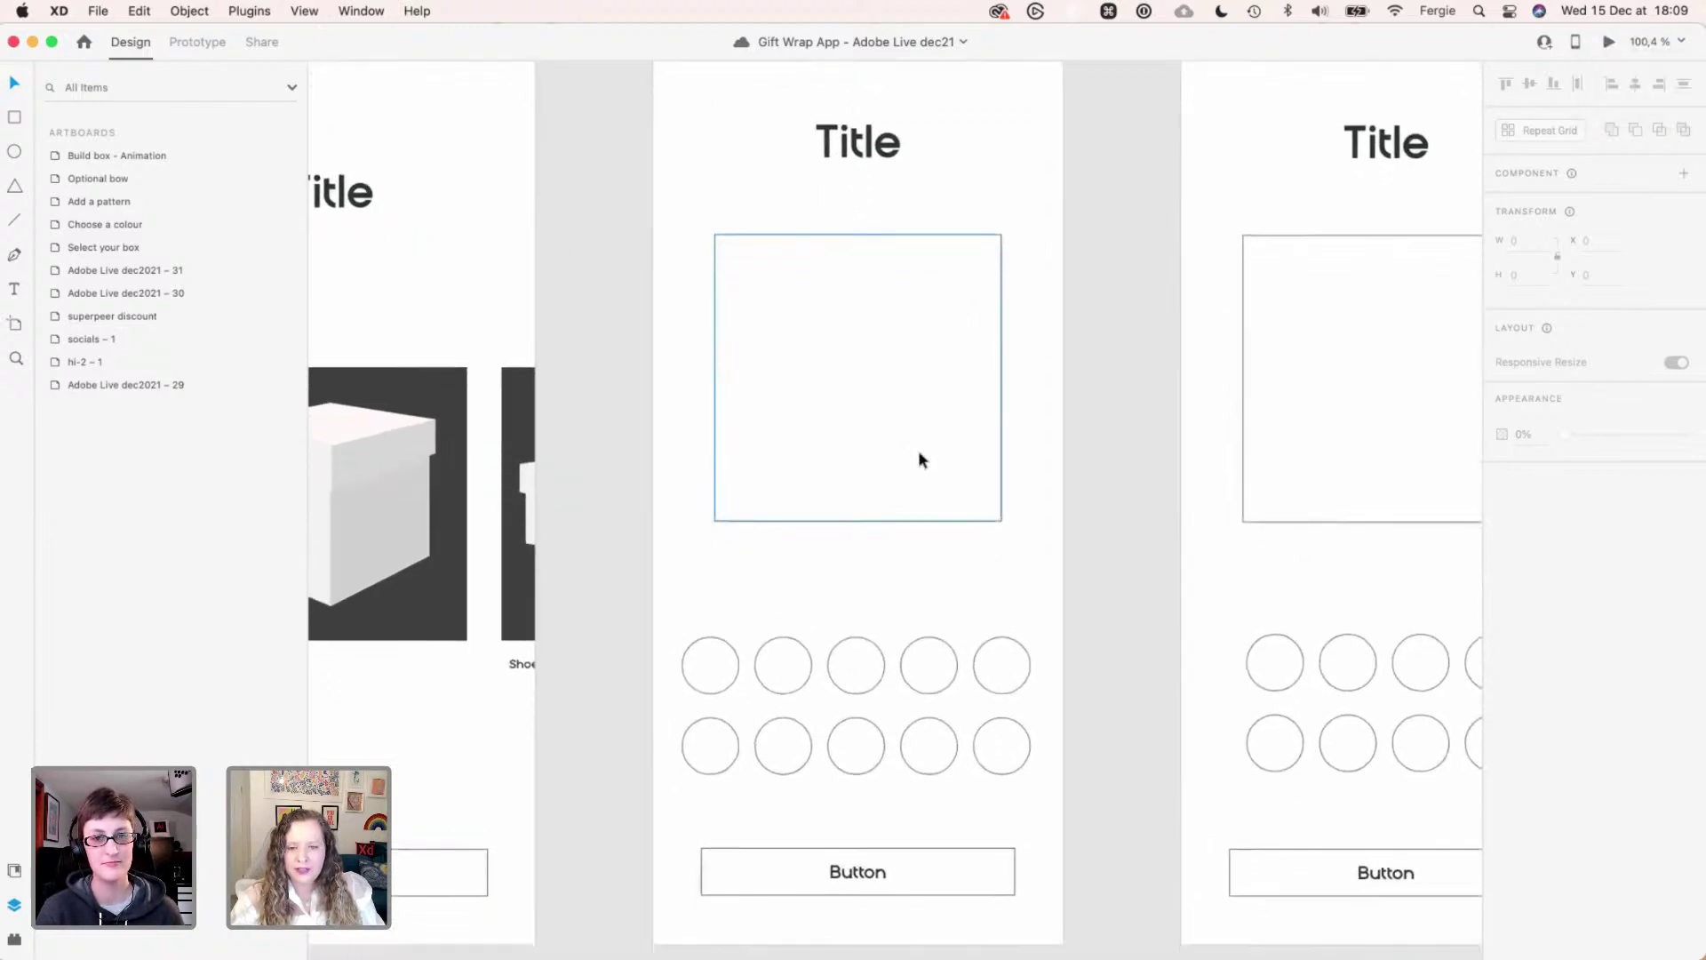
scroll(919, 459, up, 1)
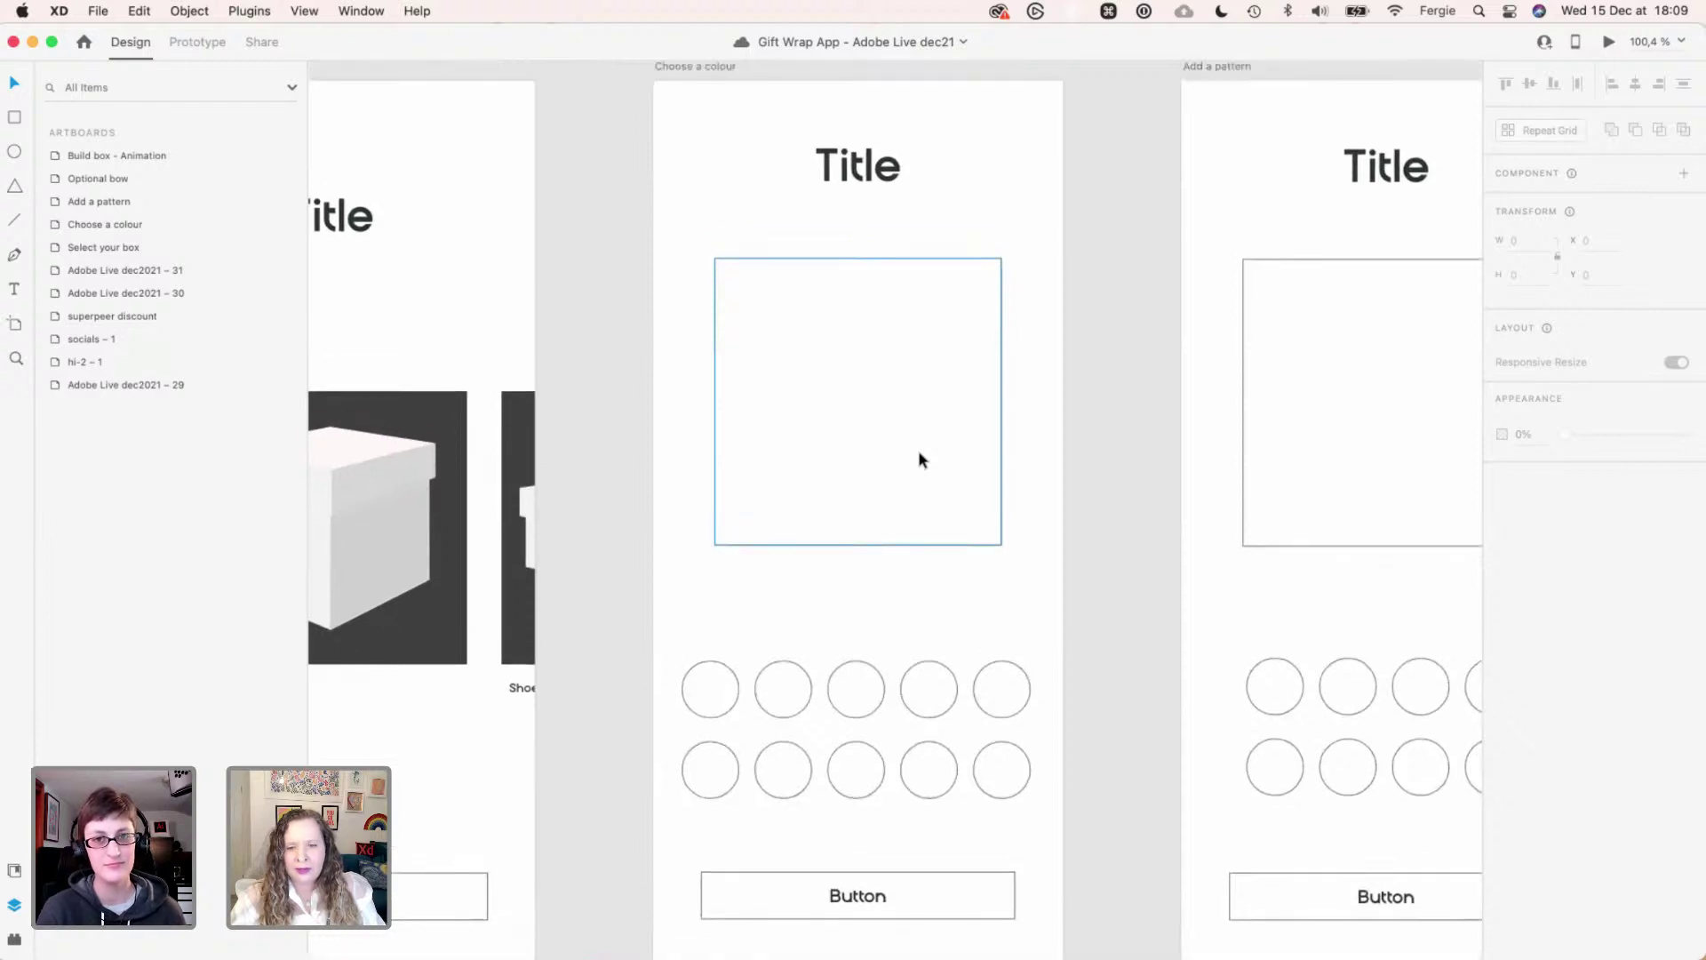
scroll(862, 609, down, 3)
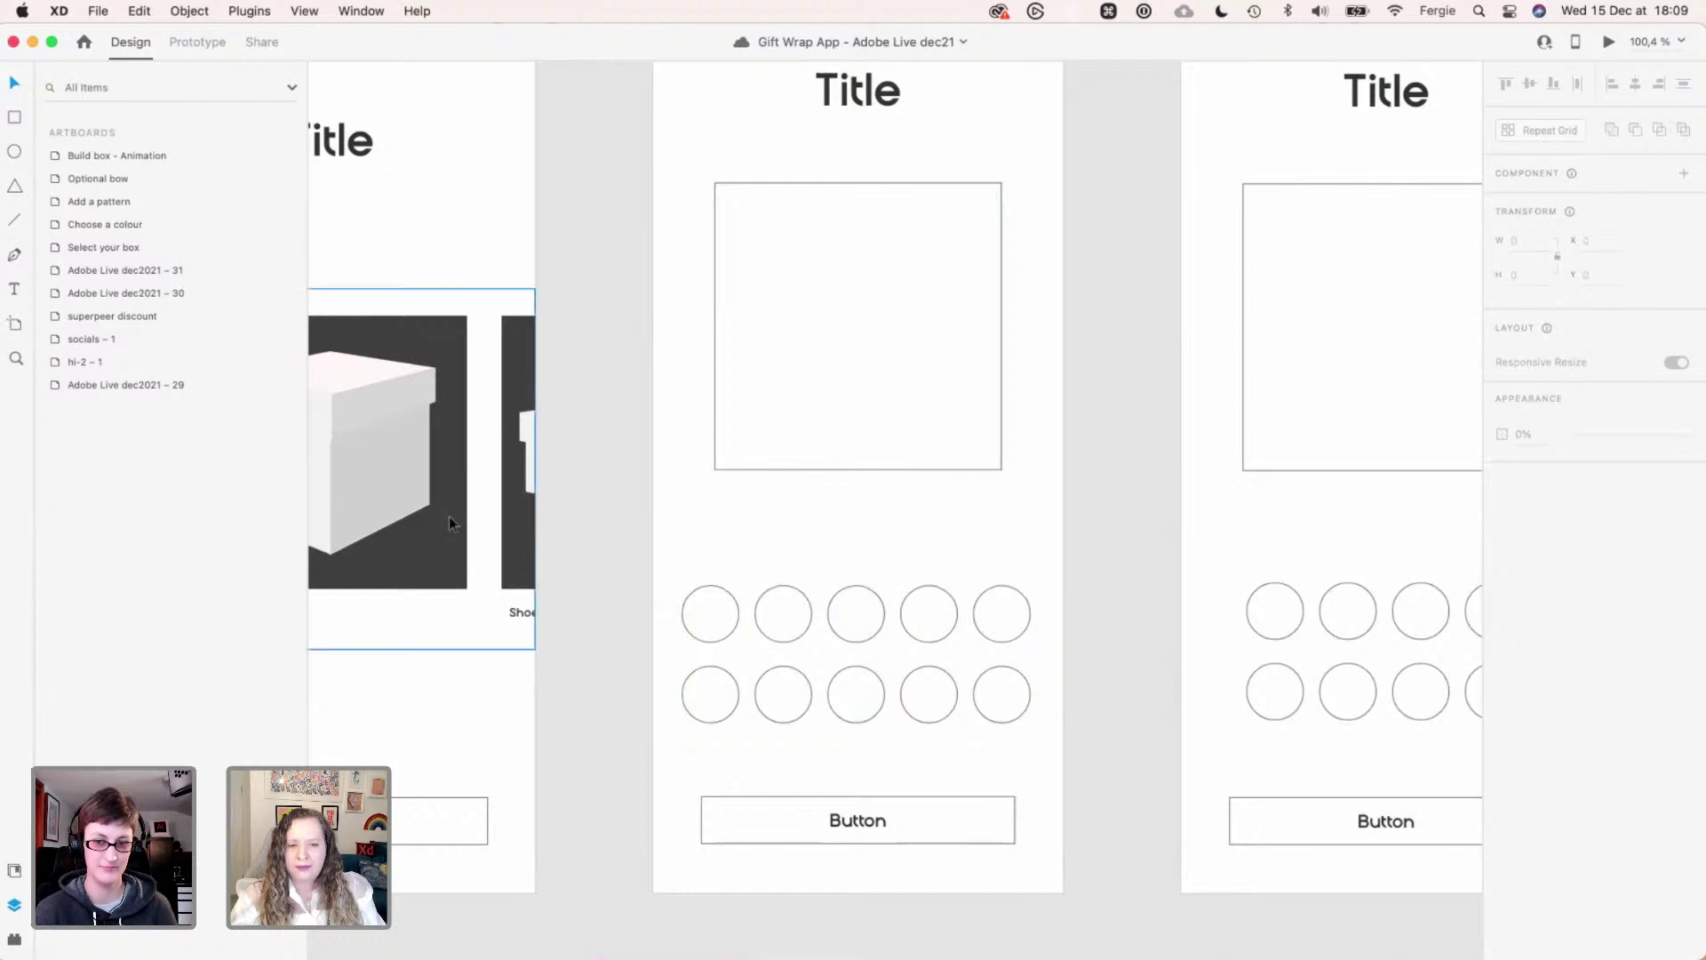
scroll(869, 541, up, 5)
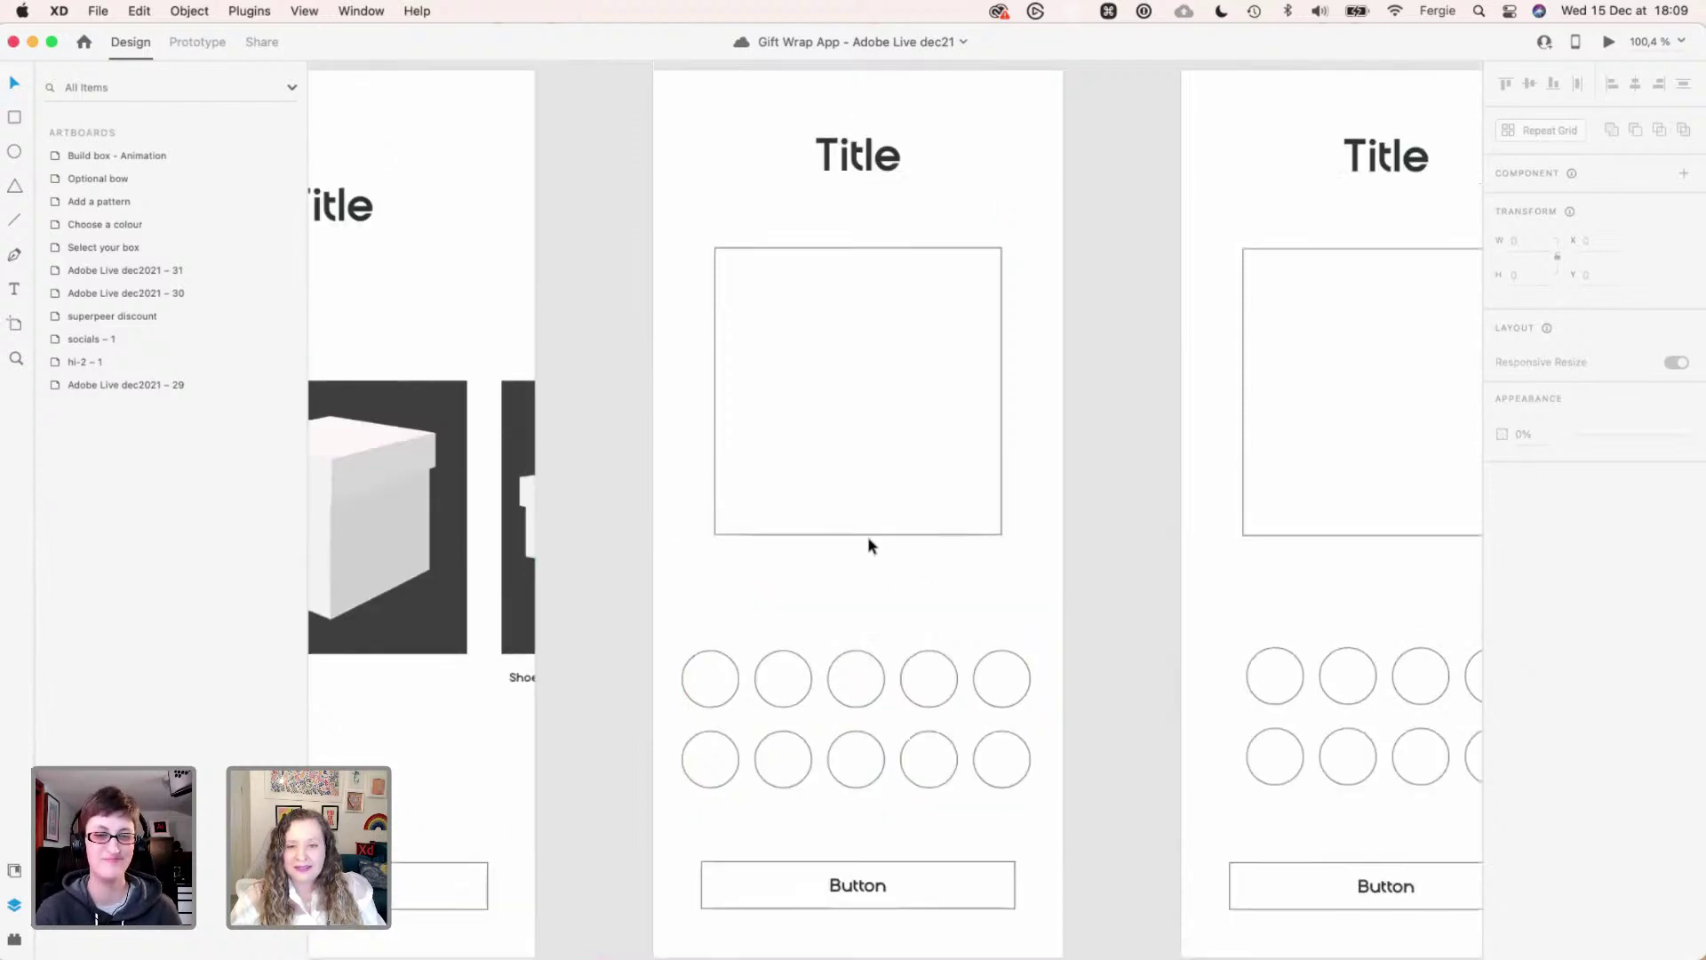
- Delete the 300 × 300 placeholder square from the "Choose a colour" artboard
click(876, 507)
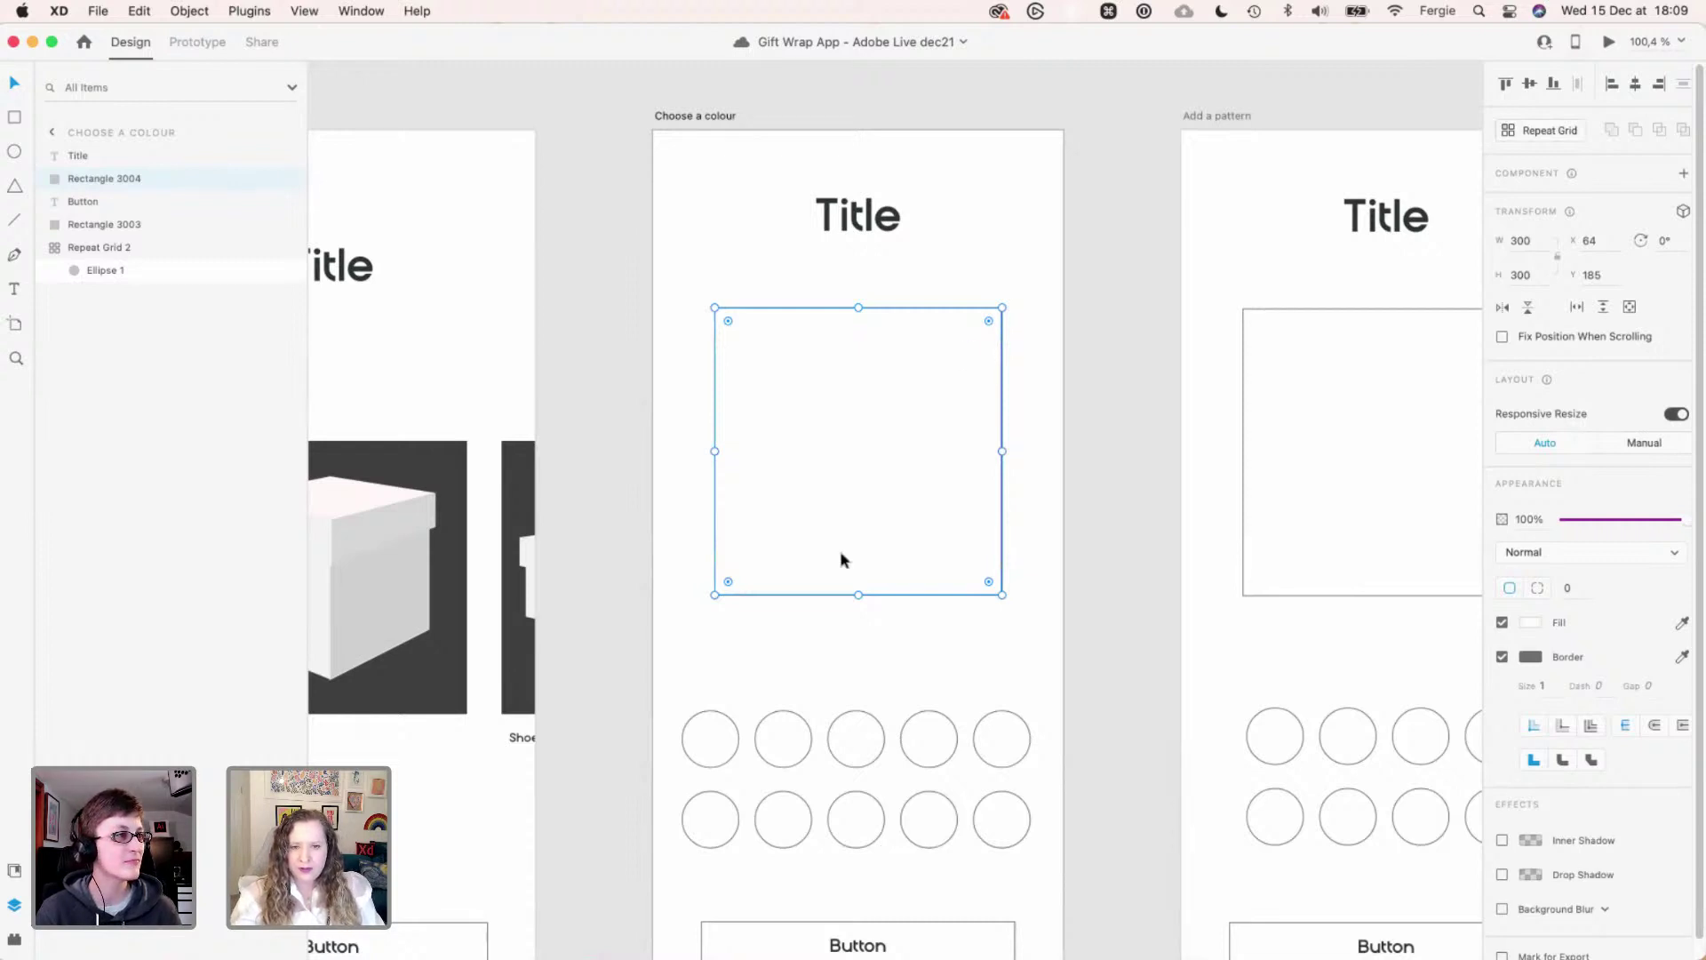
click(574, 471)
click(787, 418)
key(Delete)
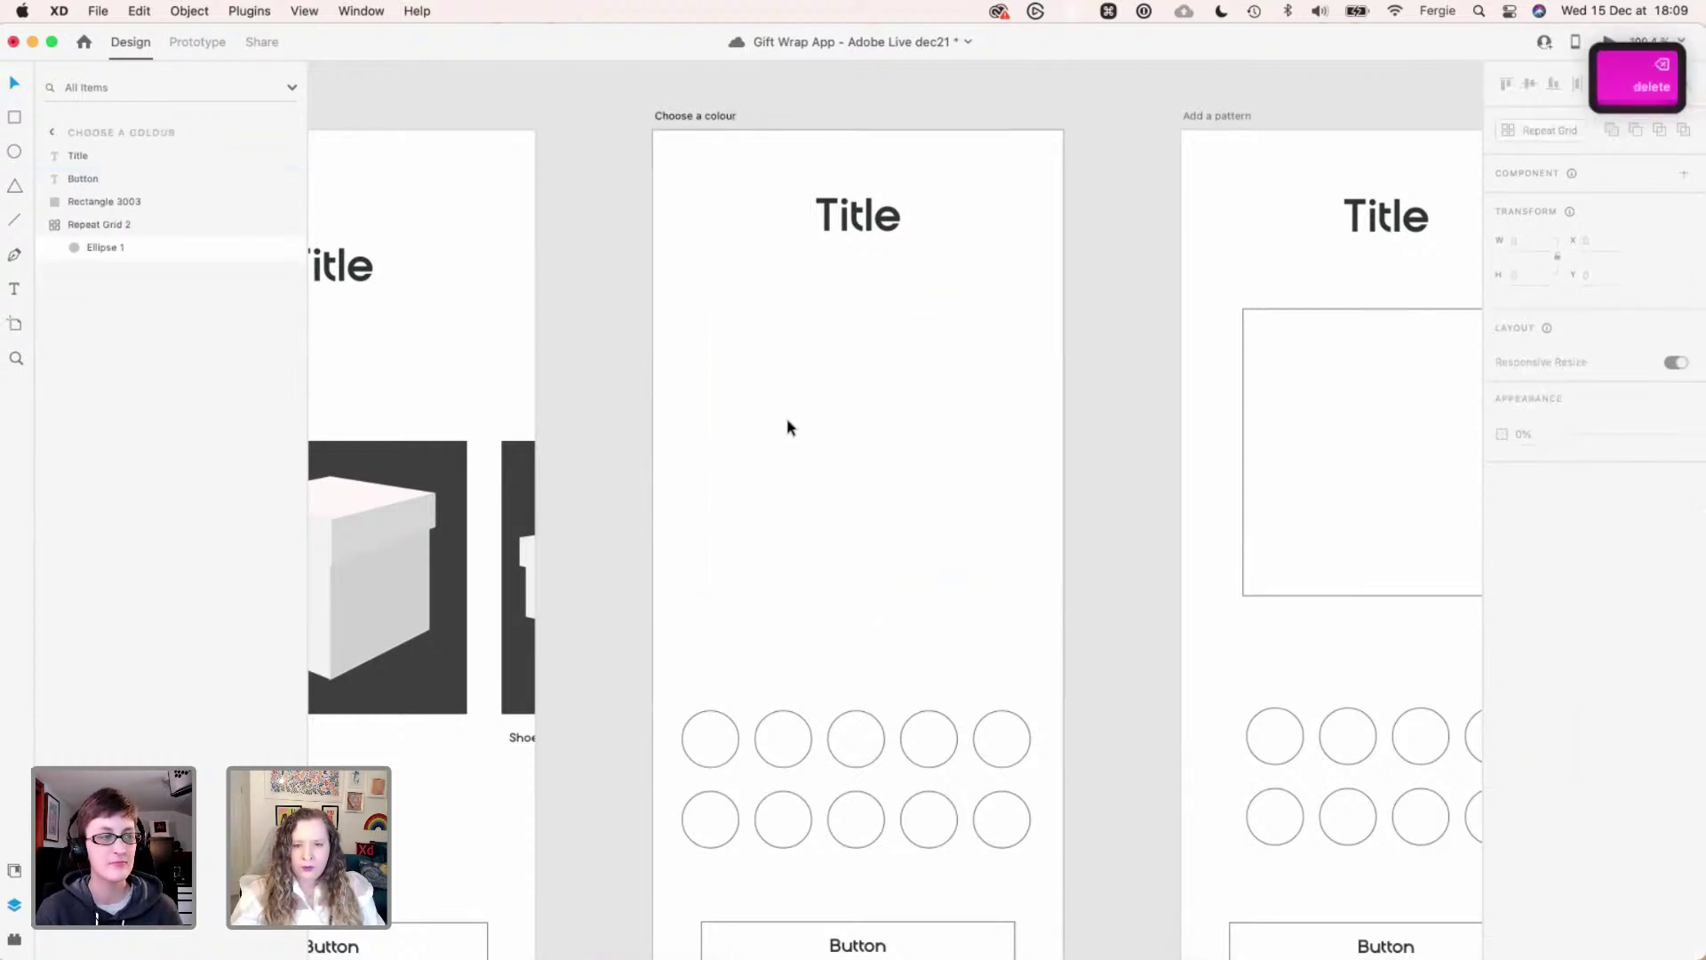
- Inside the masked box group, group the cube's lid, left side, right side and inside back
scroll(786, 420, down, 5)
click(655, 262)
drag(952, 255, 1278, 303)
double_click(837, 563)
click(860, 547)
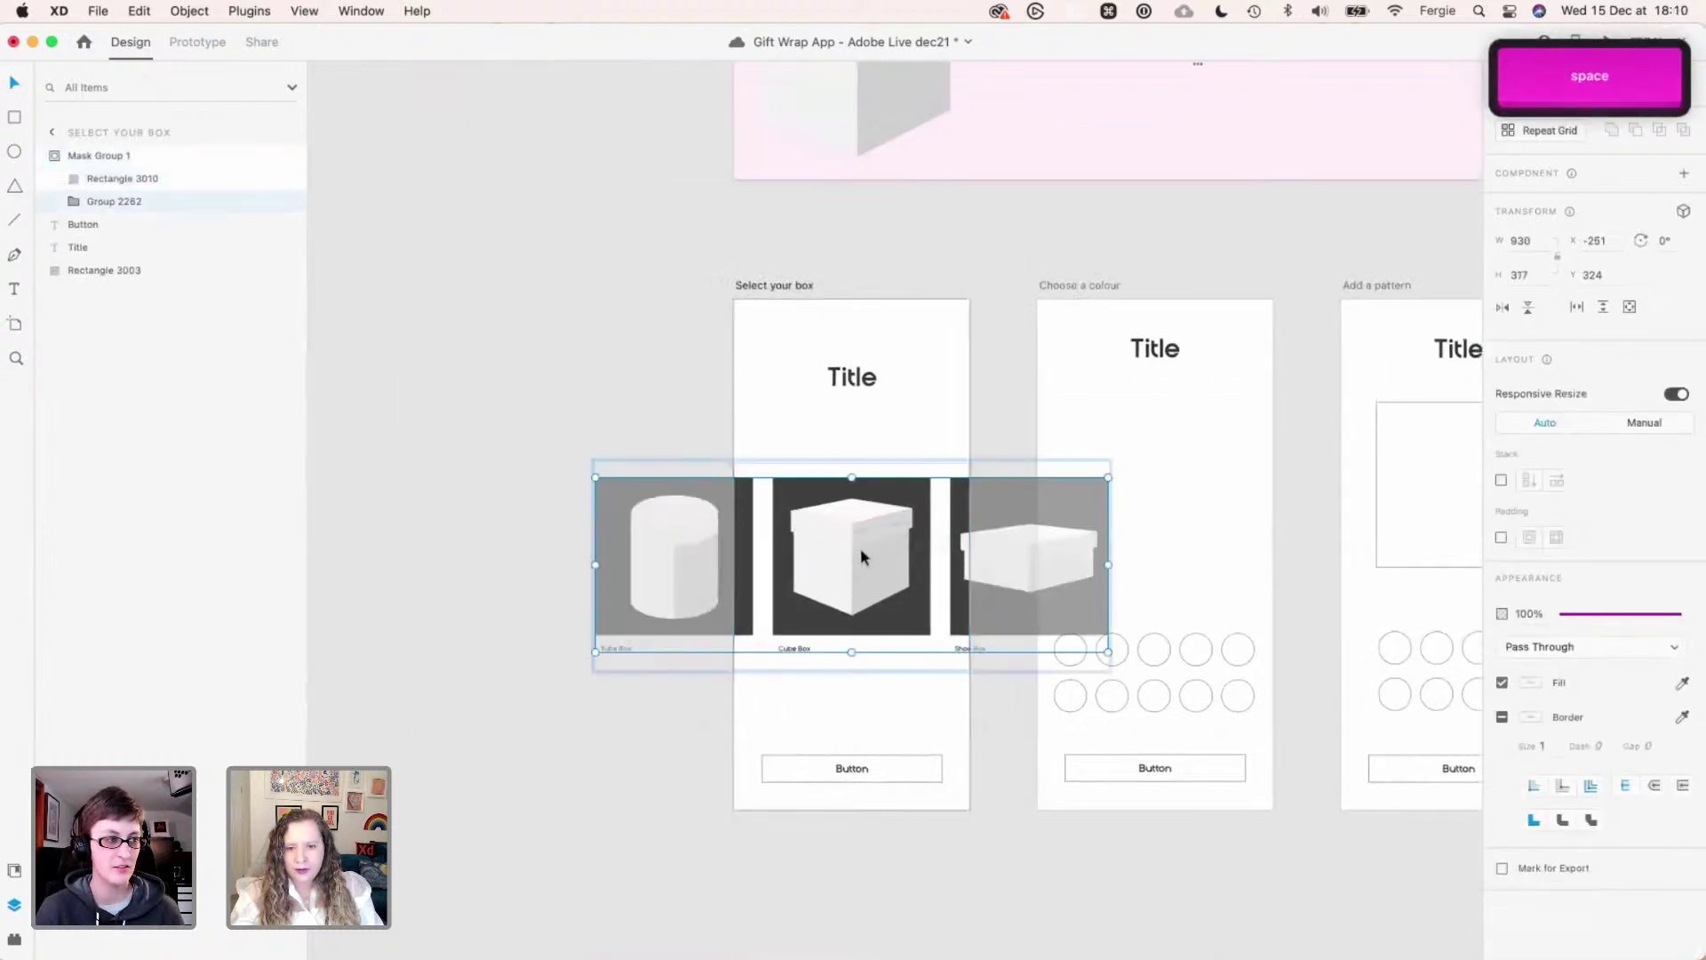
double_click(860, 547)
scroll(860, 566, up, 5)
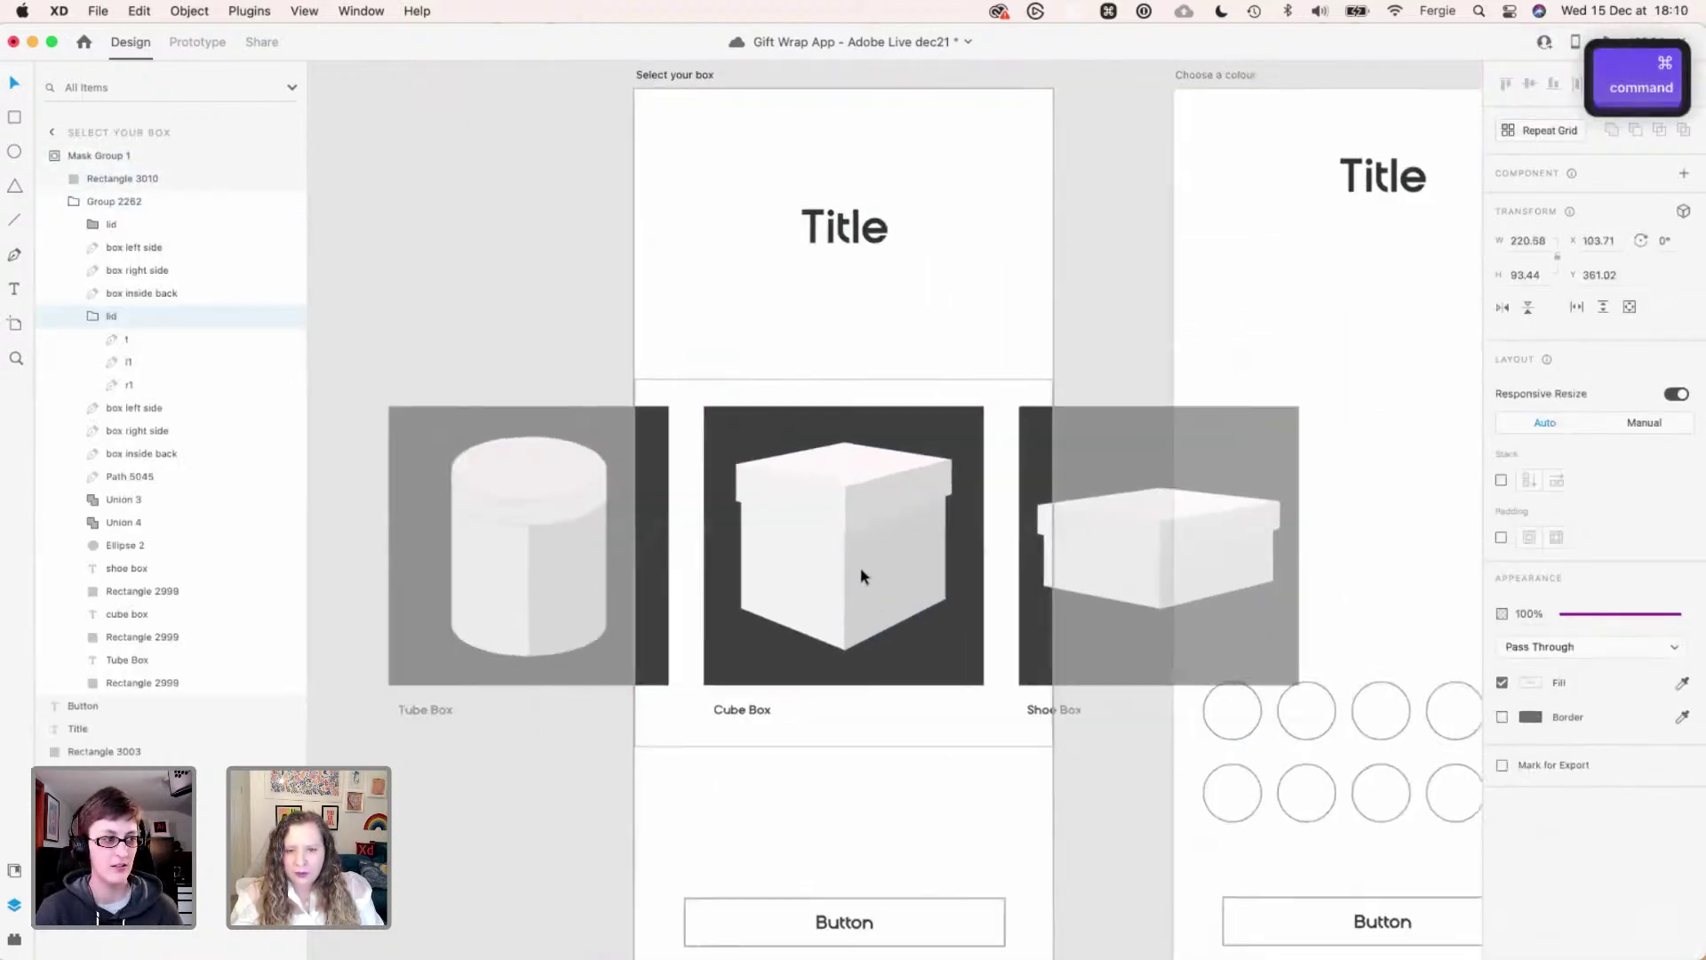
shift+click(144, 392)
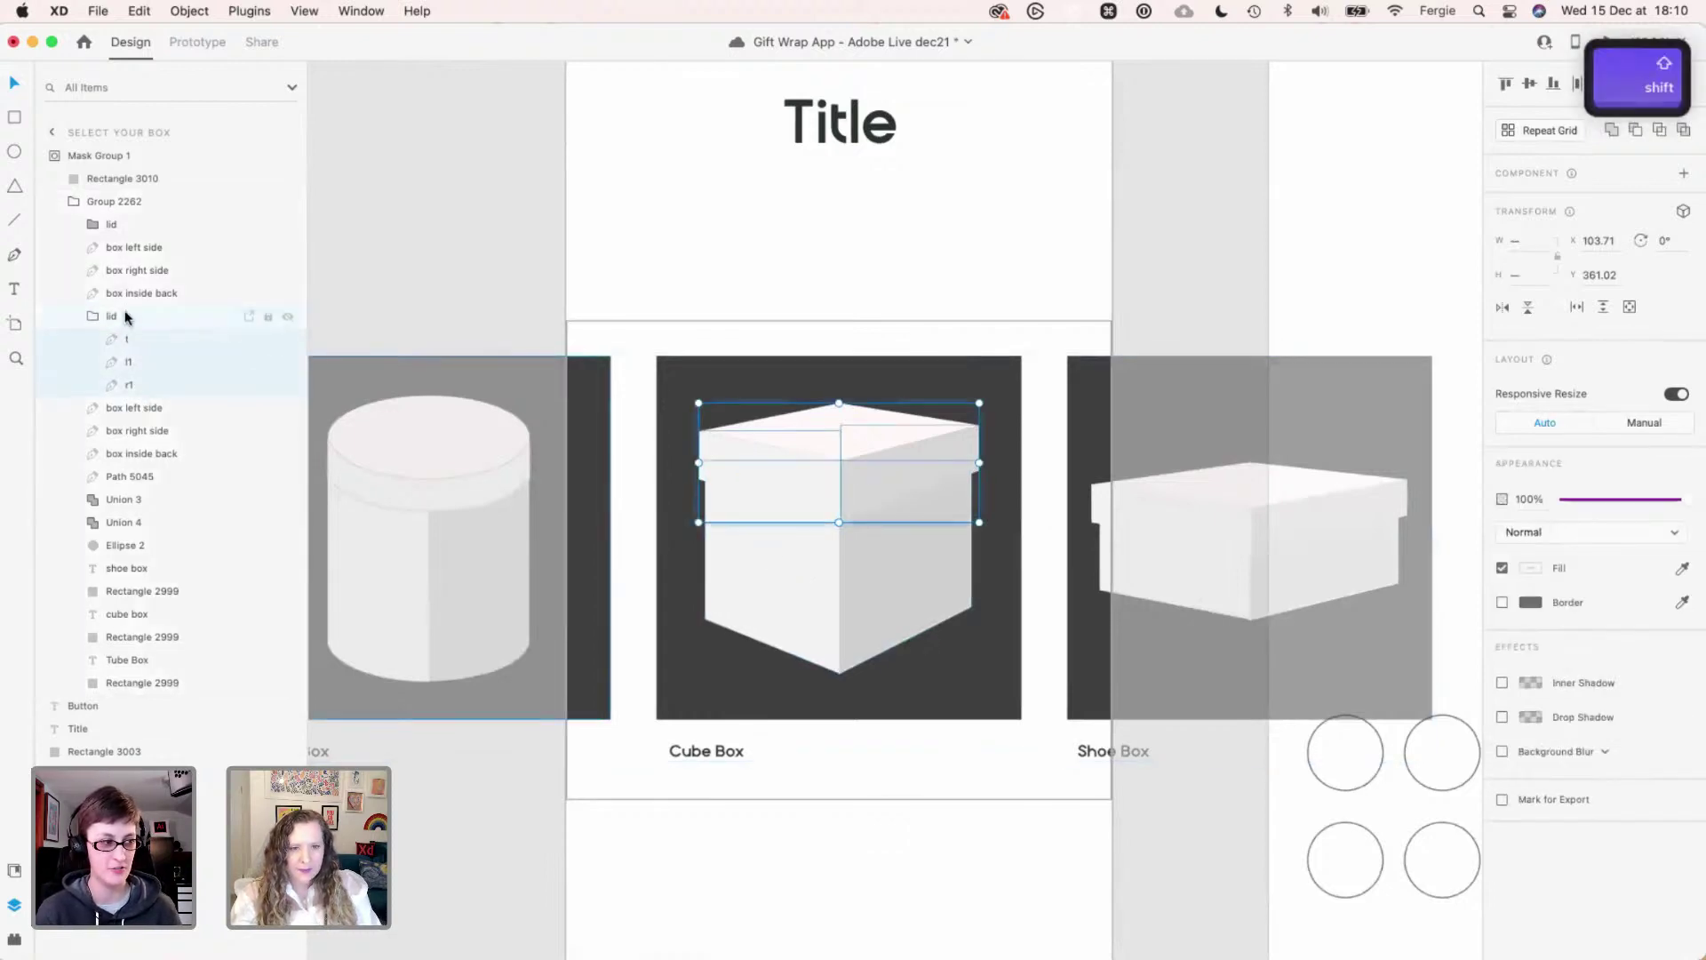
shift+click(125, 313)
click(92, 316)
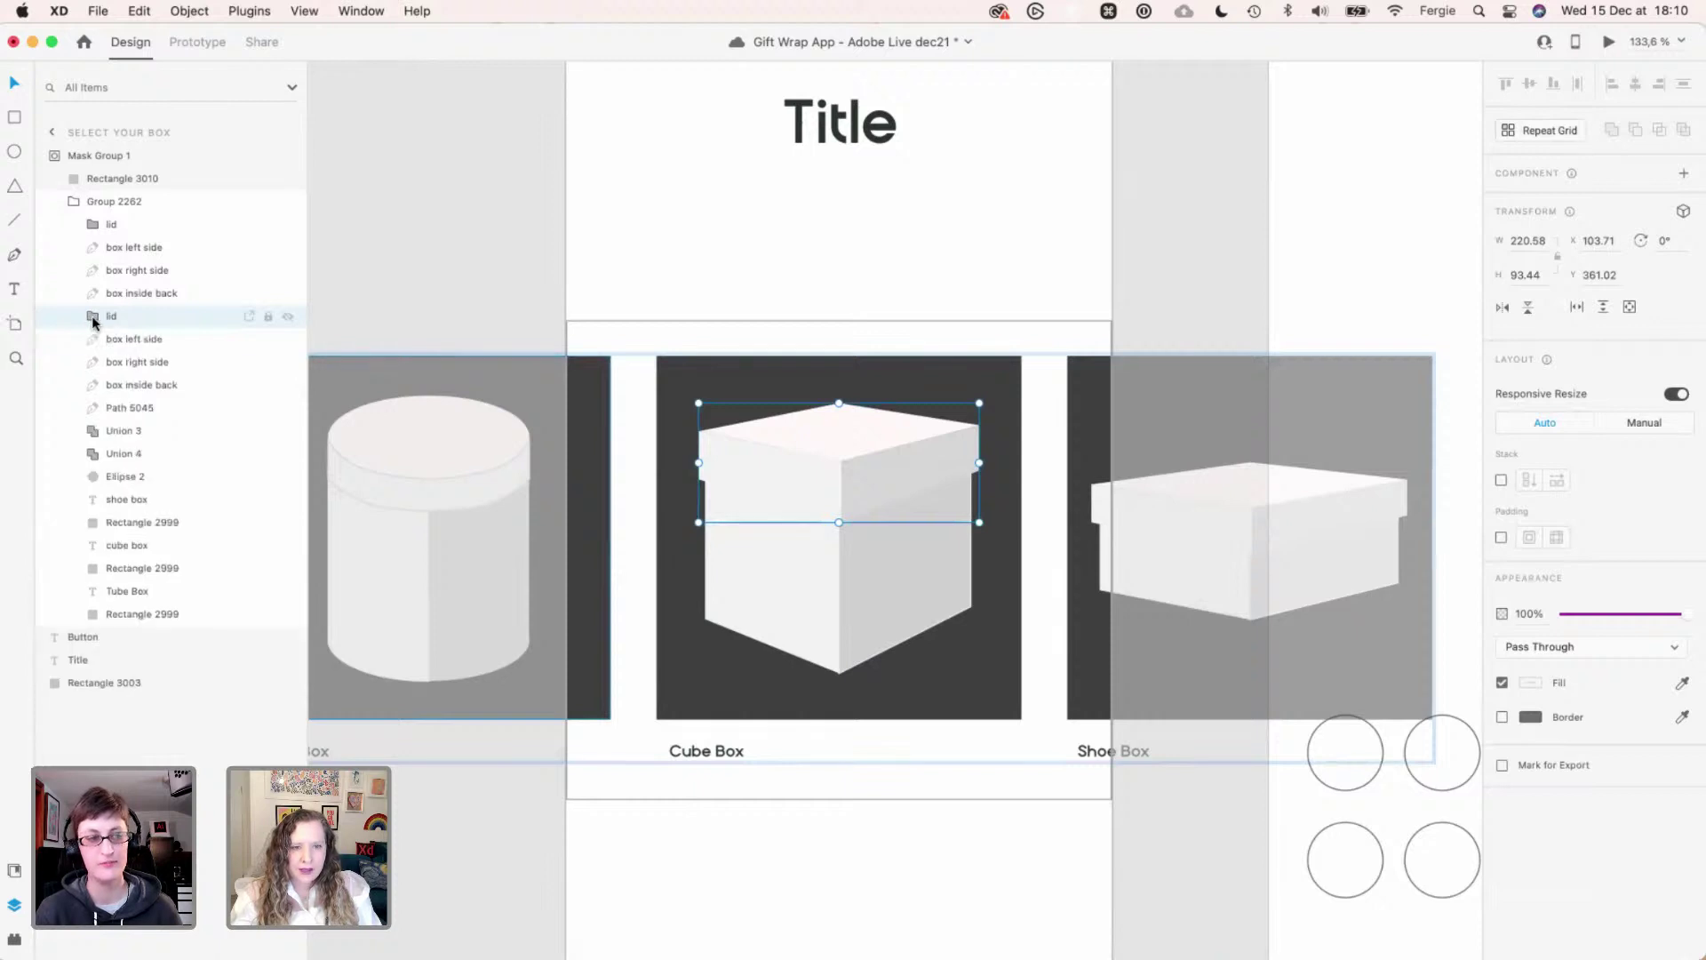
shift+click(160, 385)
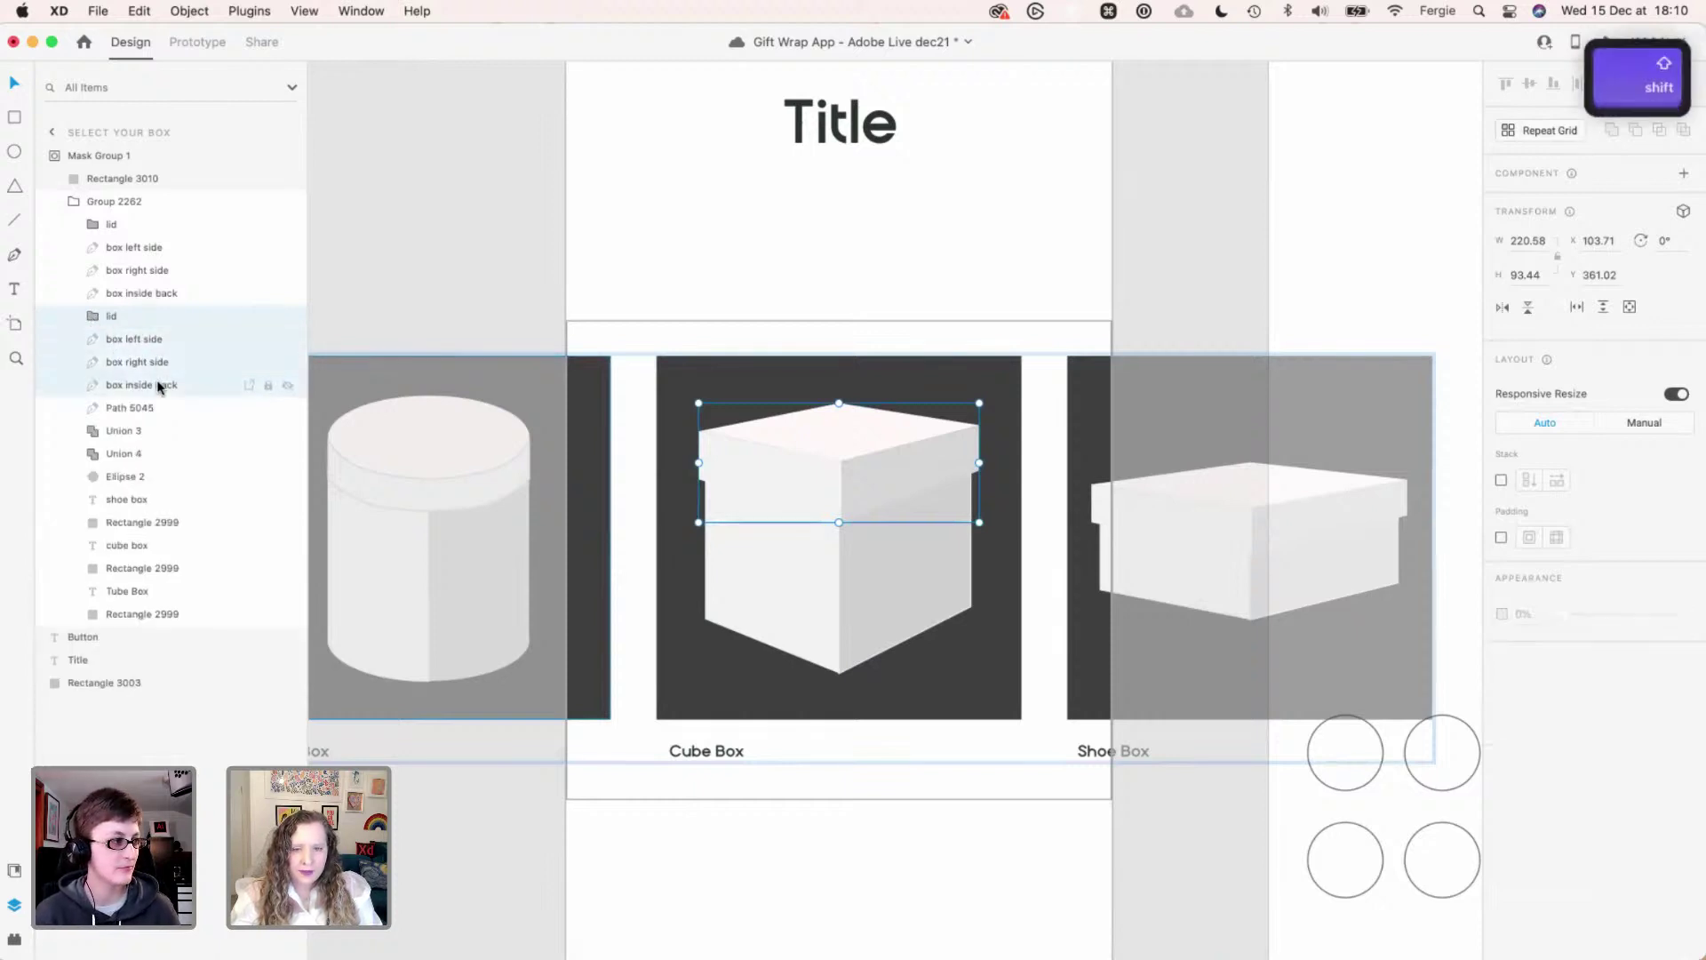
key(super+g)
- Rename the new cube group as "Cube" and check which layers it contains
double_click(138, 316)
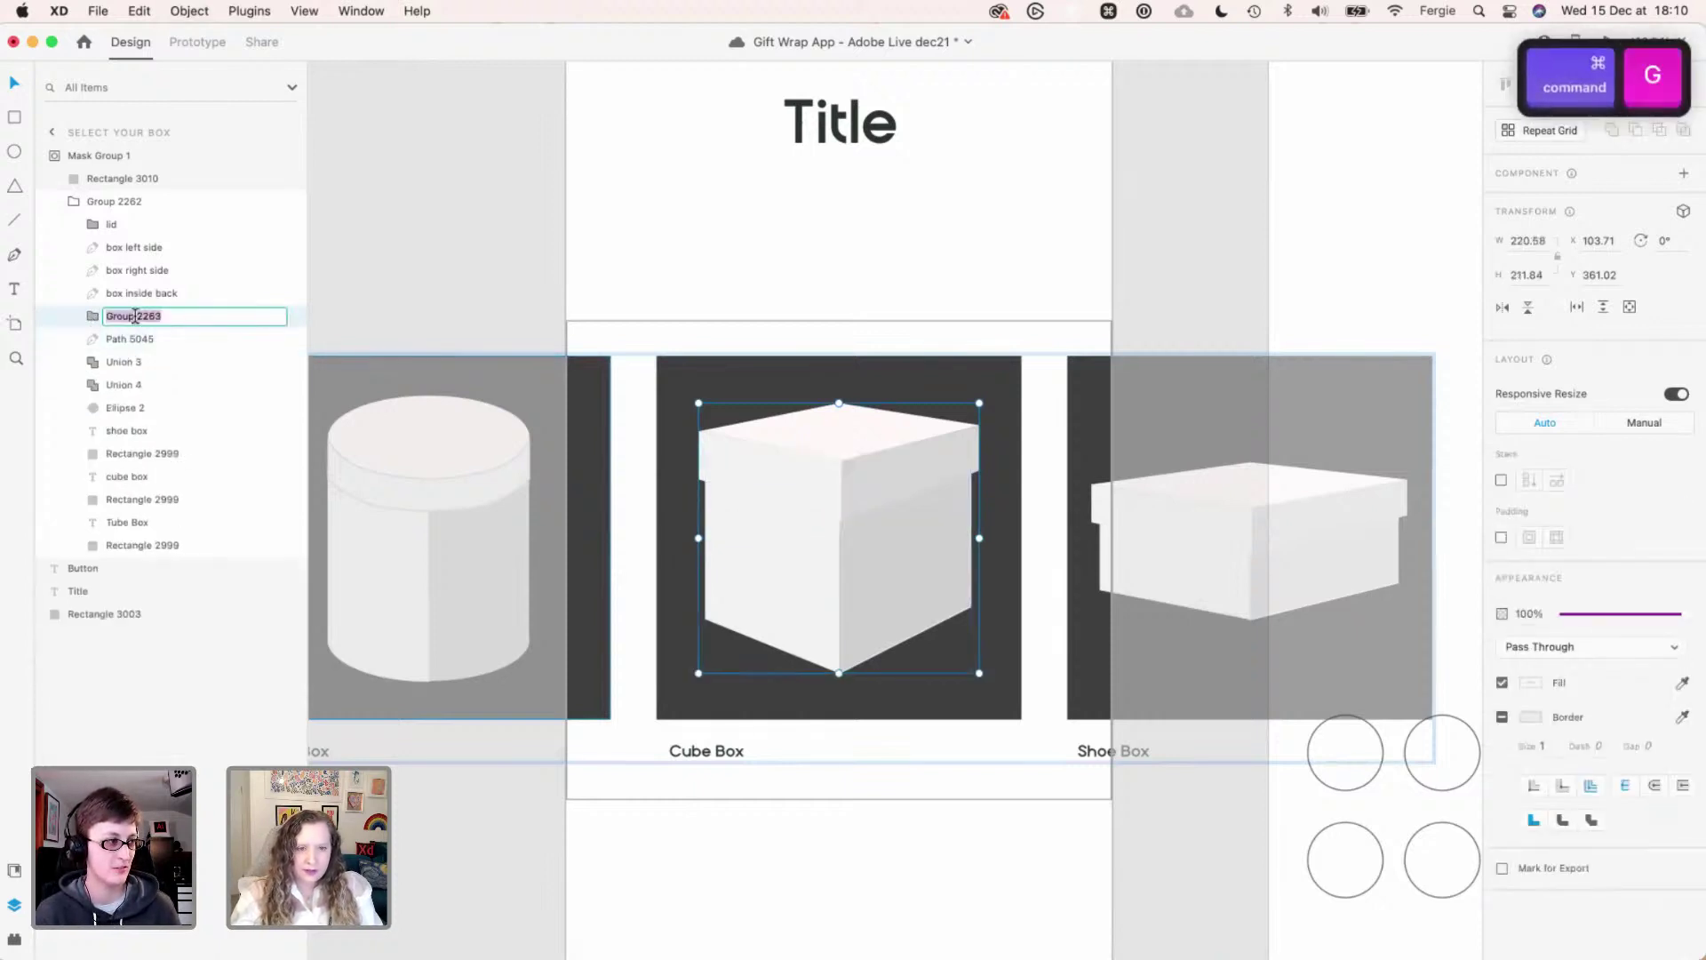
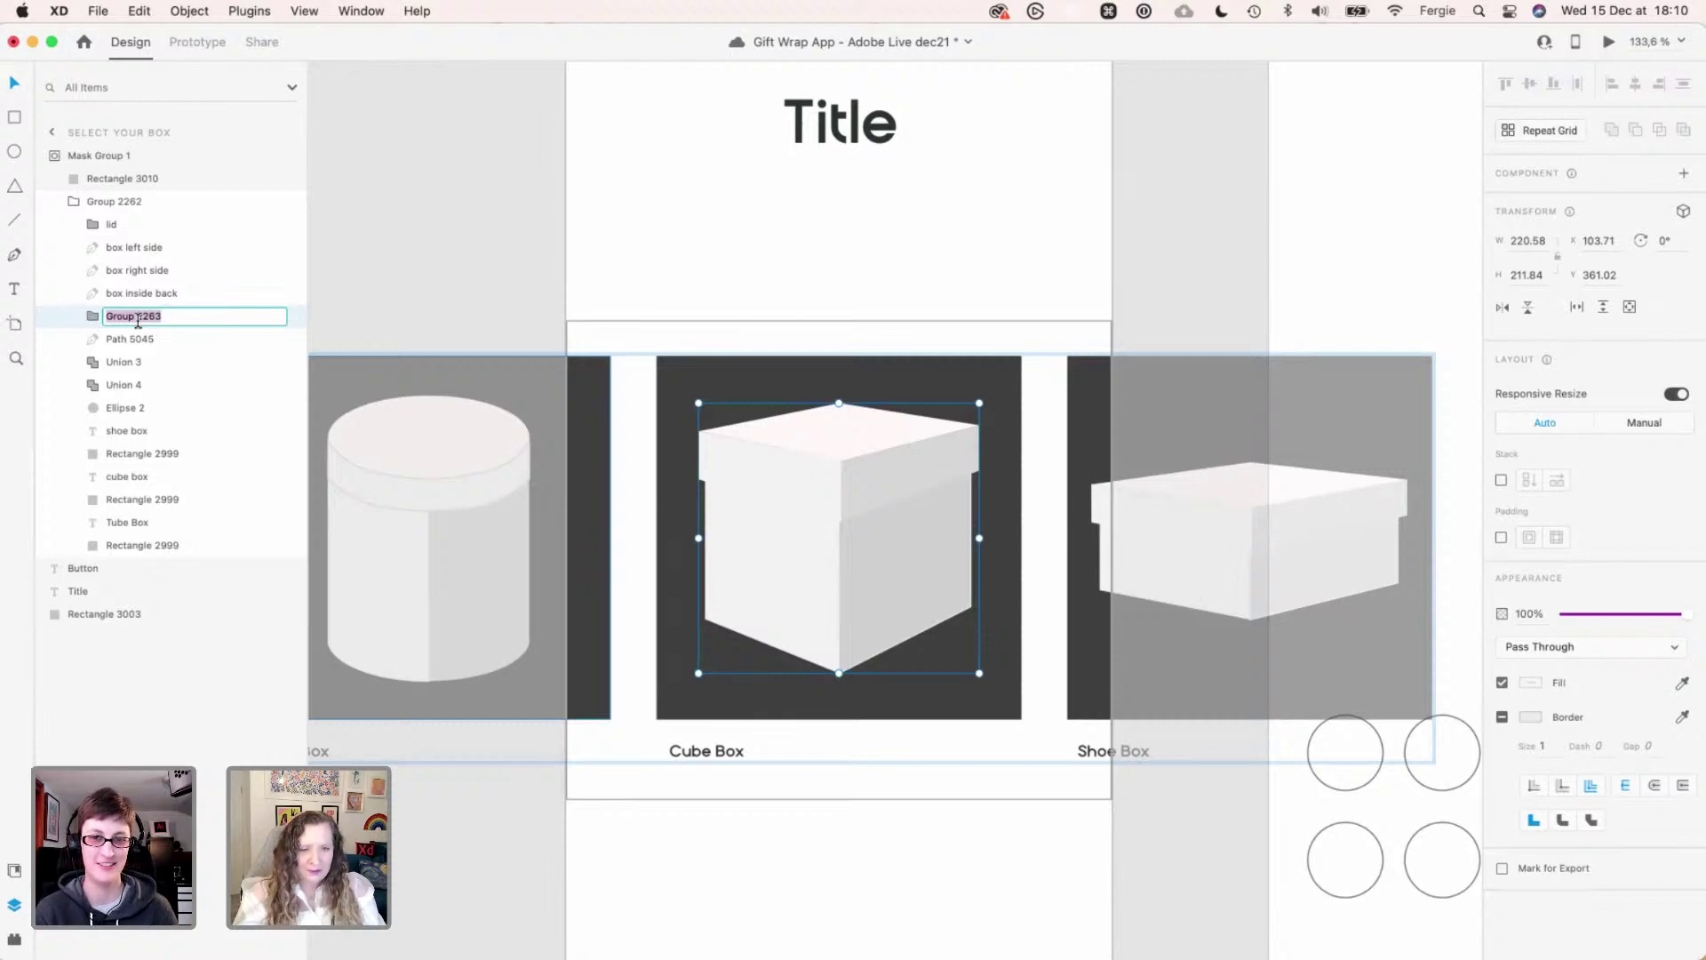
text(Cube)
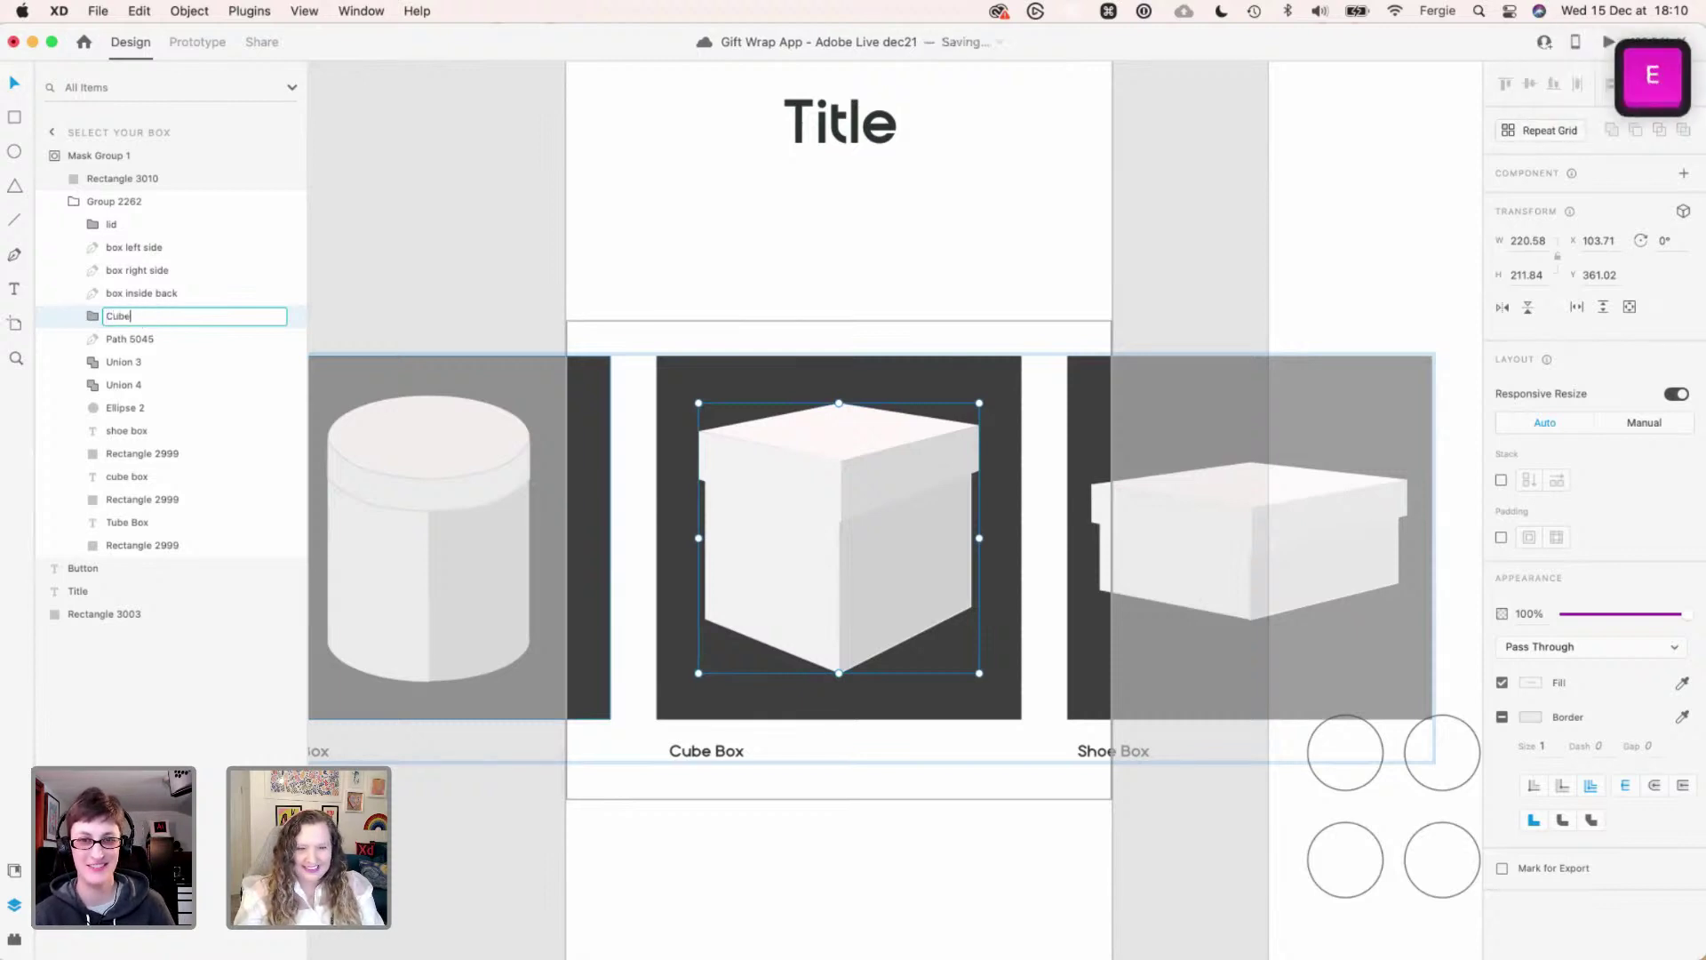
key(Return)
click(92, 318)
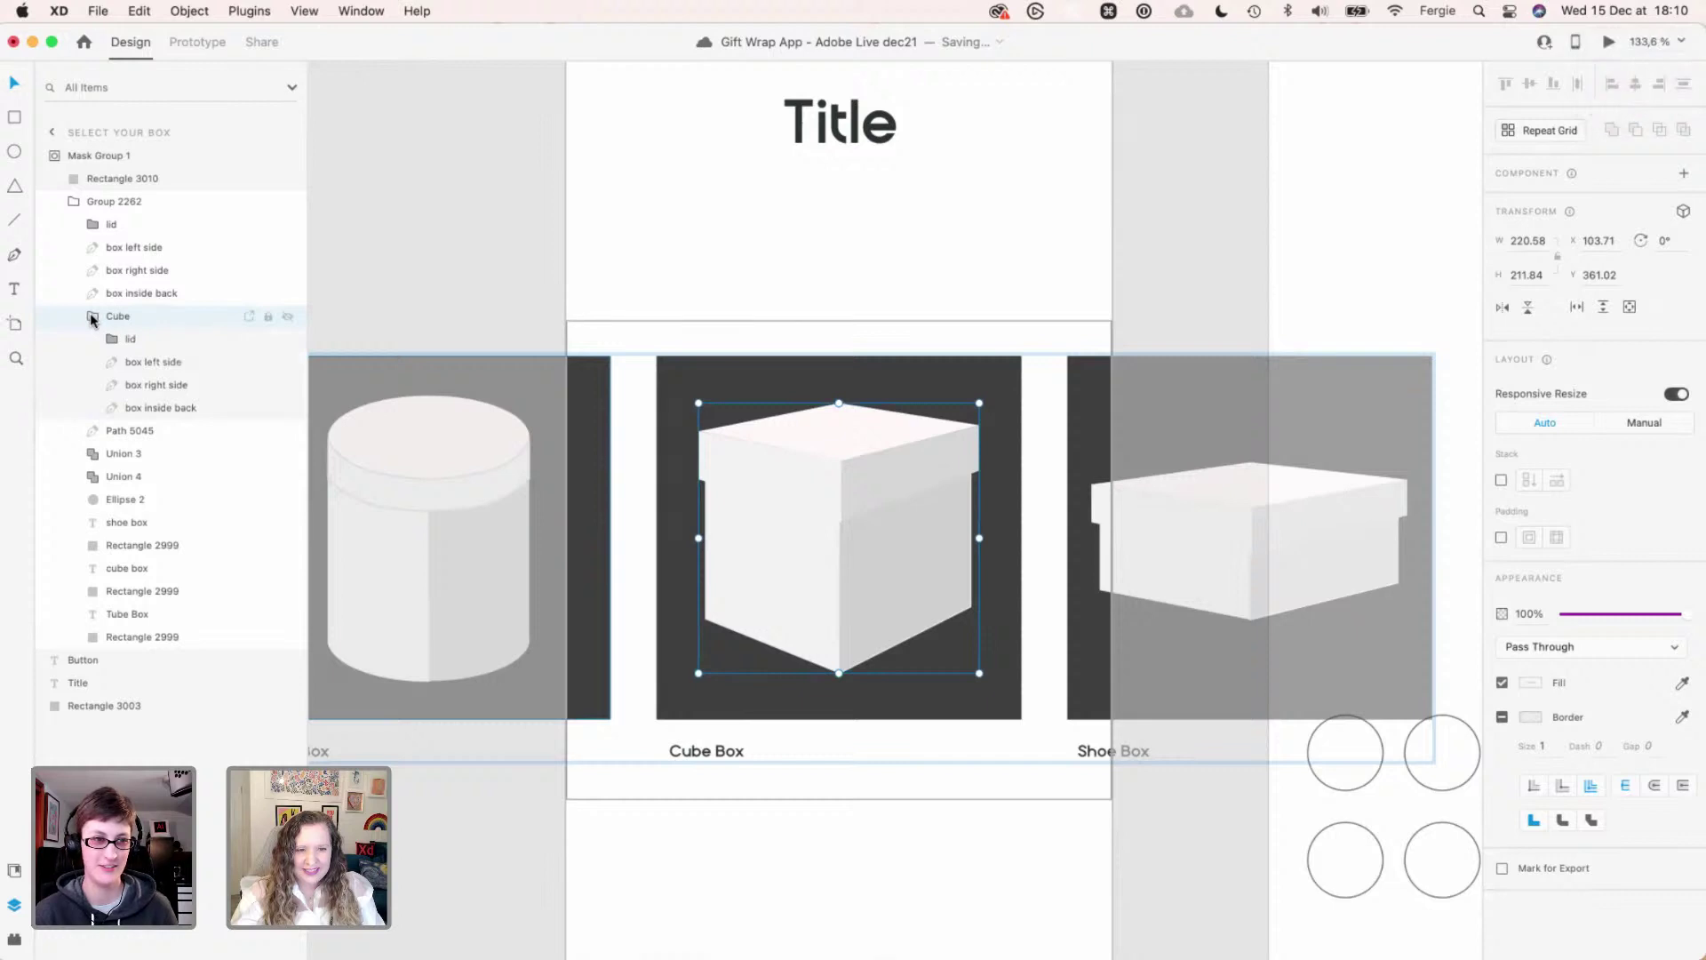
click(91, 318)
- Group the shoe box's lid, left side, right side and inside back, and name the group "Shoe box"
click(94, 225)
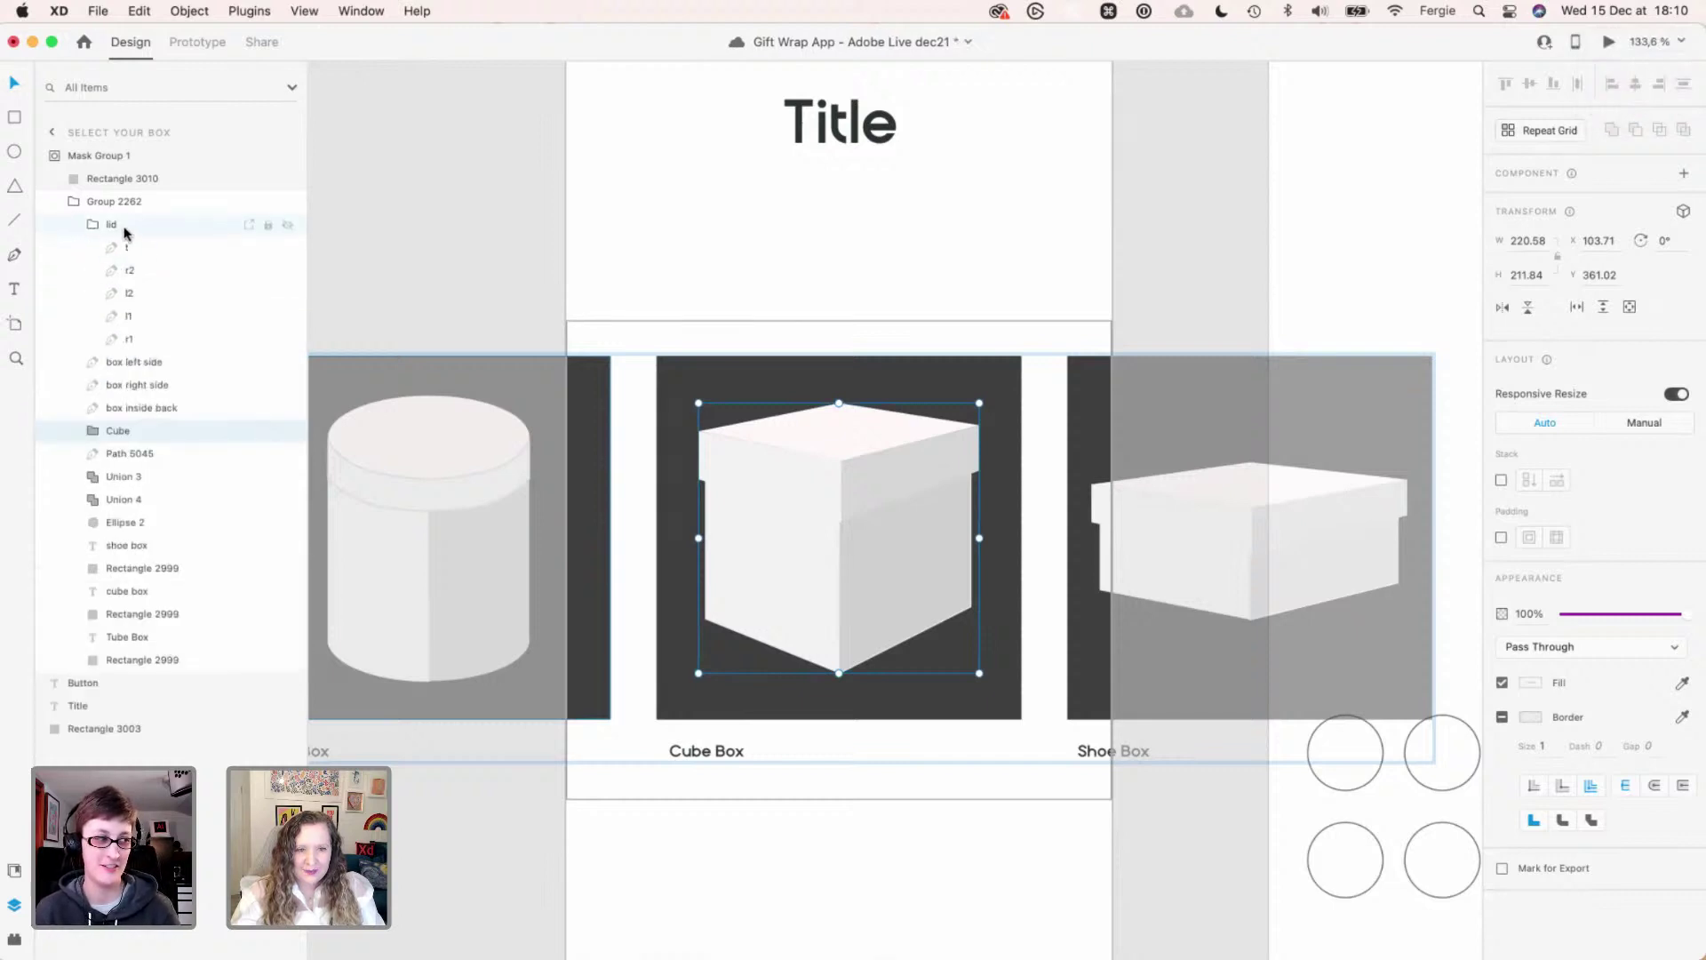
click(93, 225)
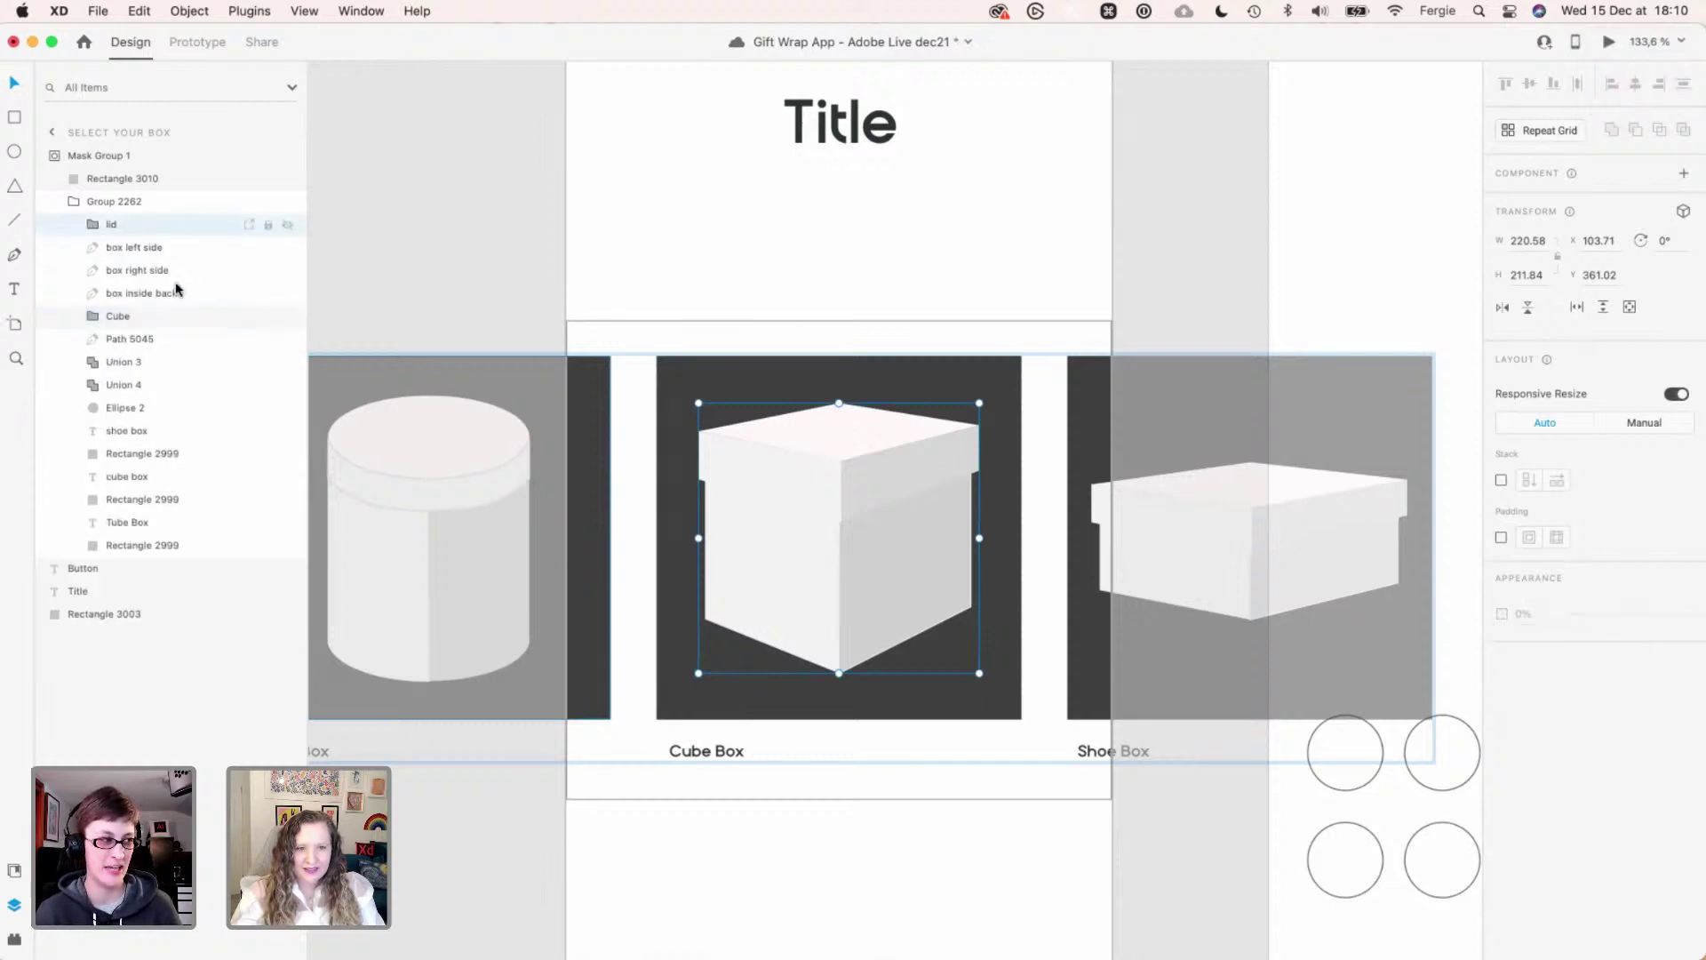
click(111, 224)
shift+click(177, 294)
key(super+g)
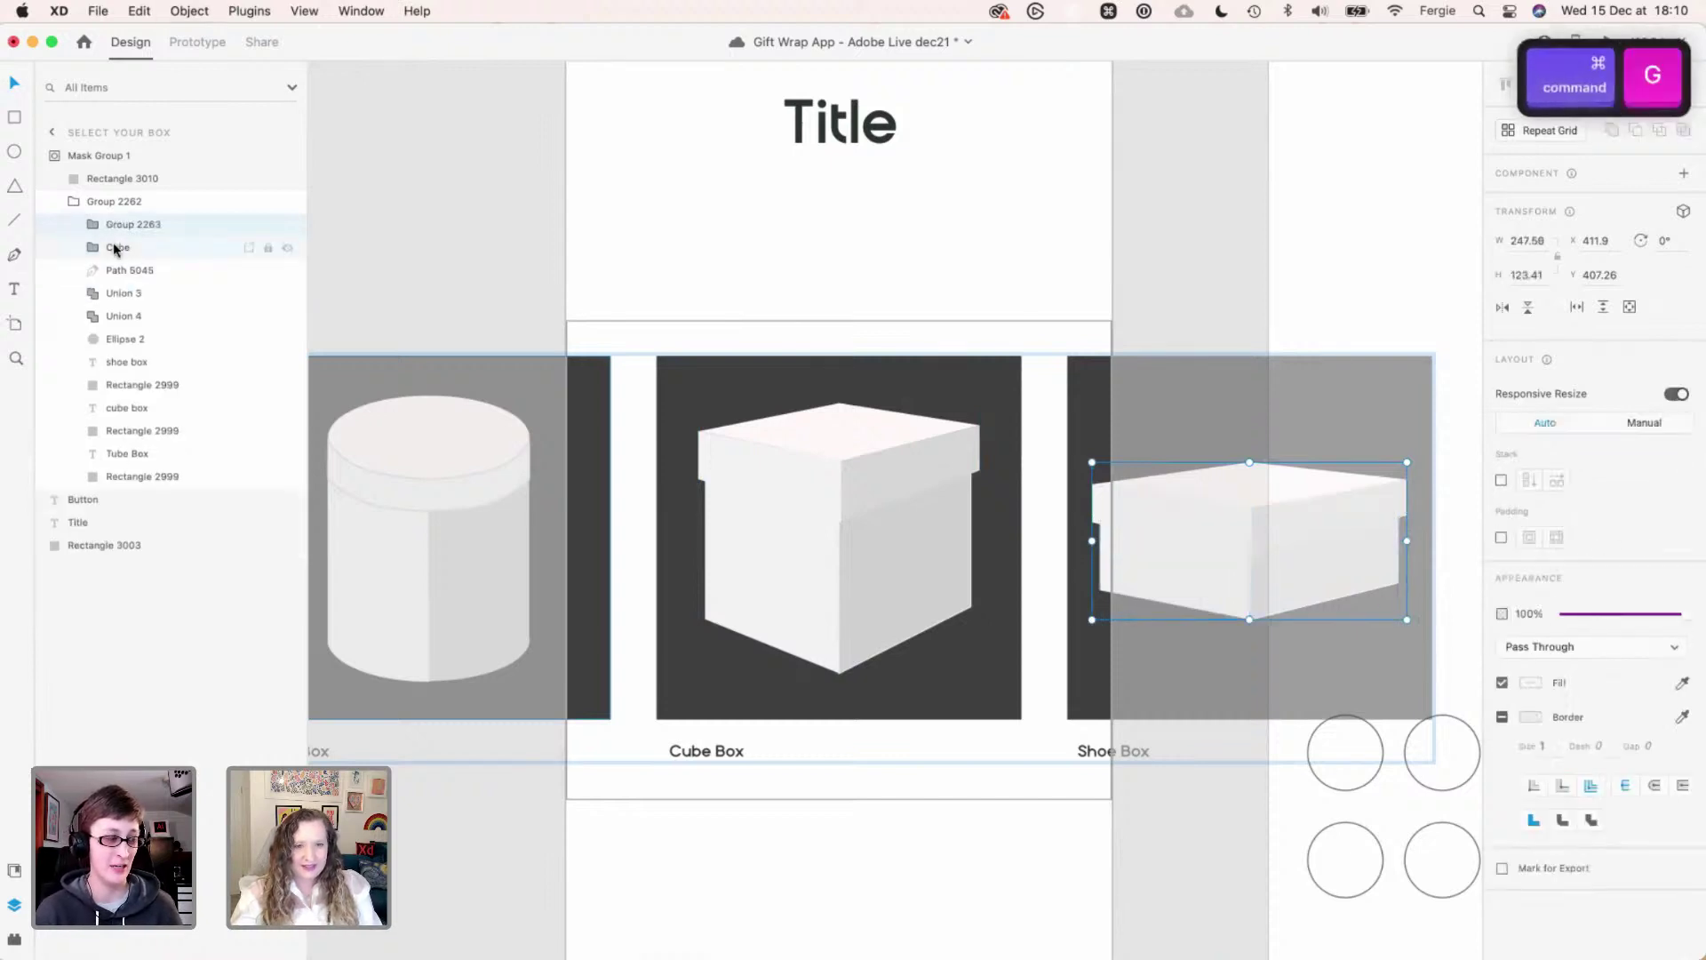
double_click(115, 224)
text(Shoe box)
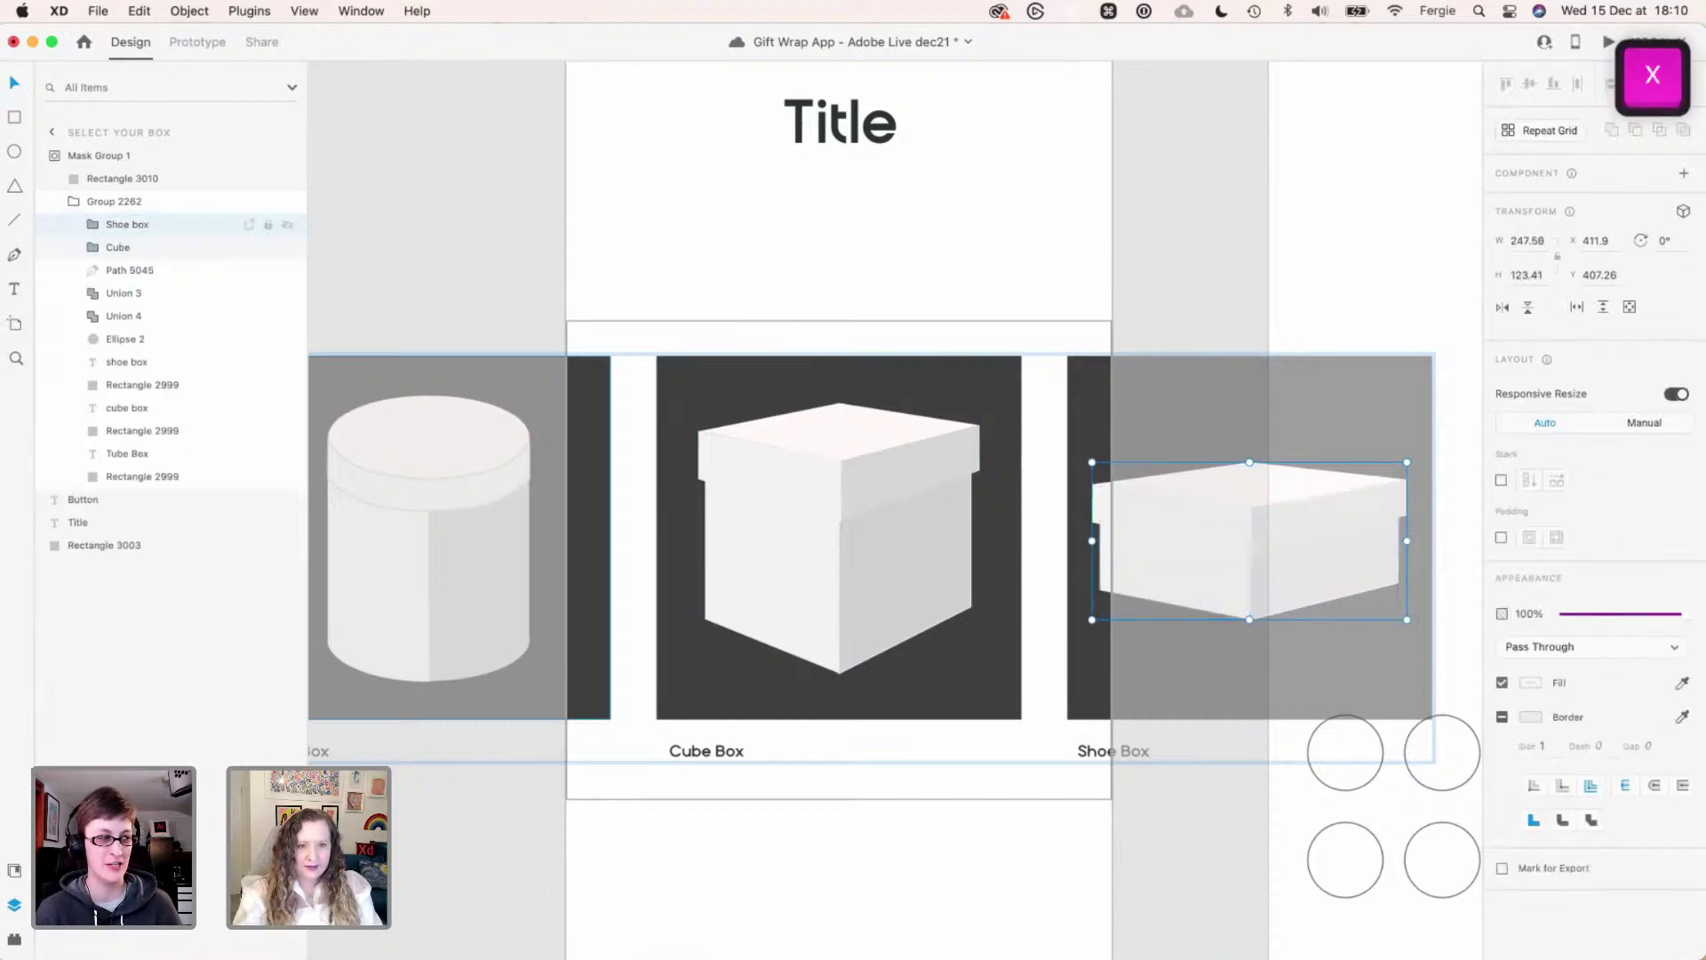
key(Return)
- Rename the "Cube" group as "Cube box"
double_click(113, 249)
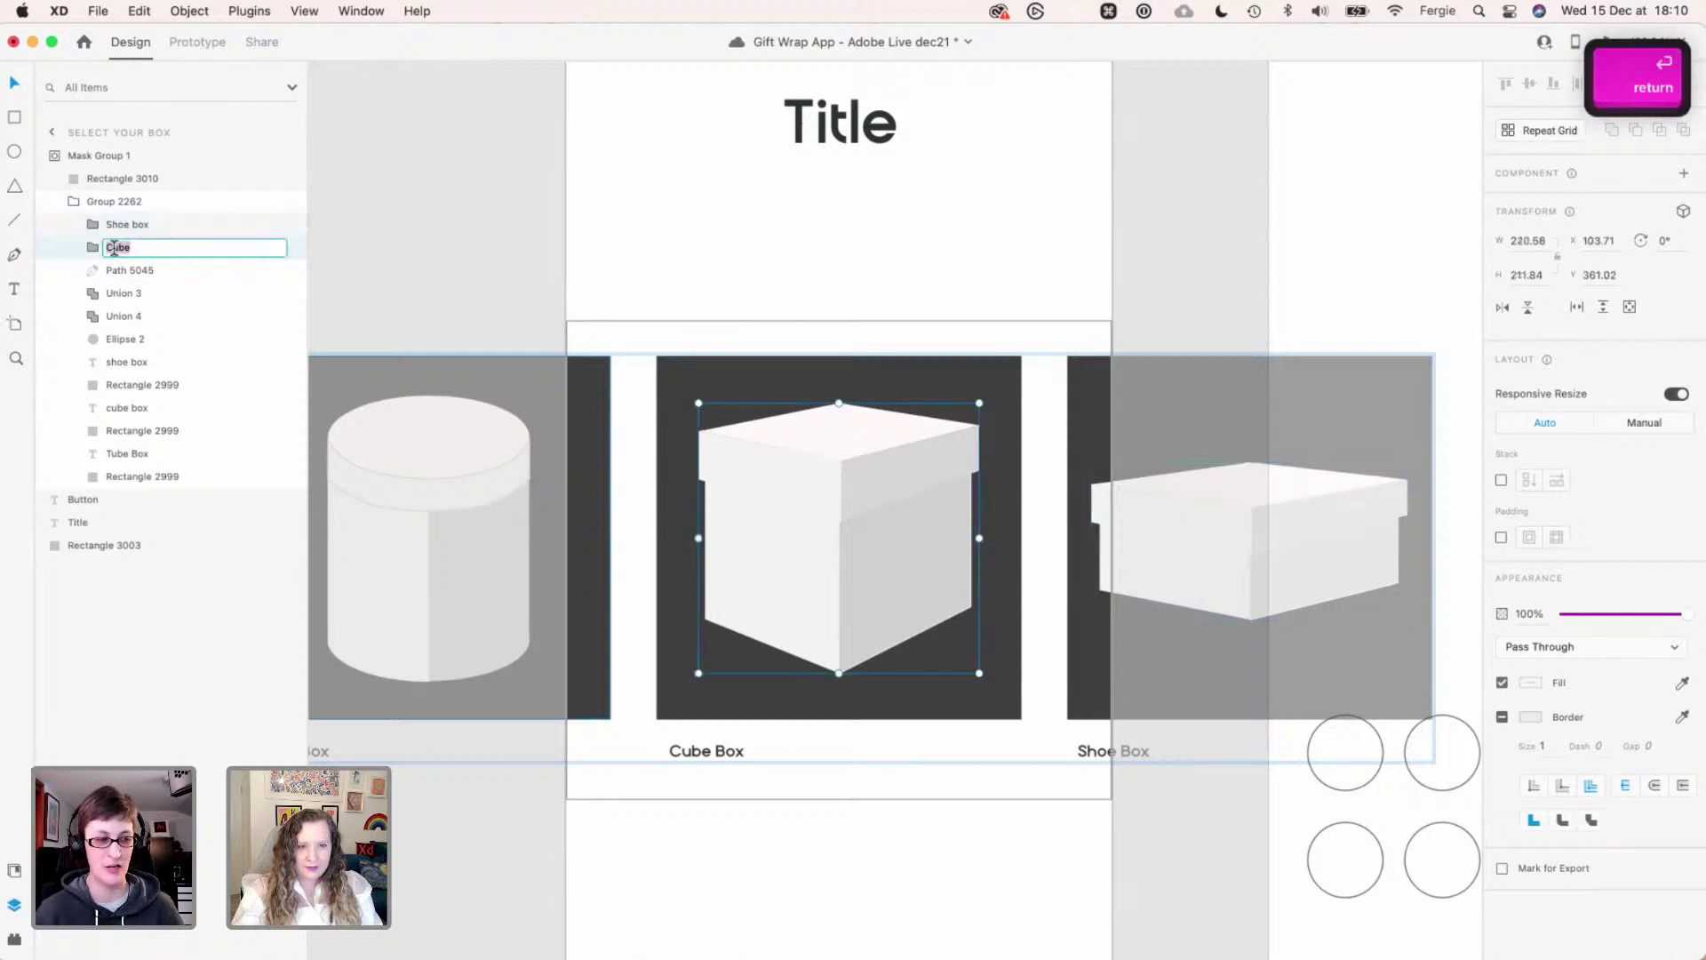
text(box)
key(Return)
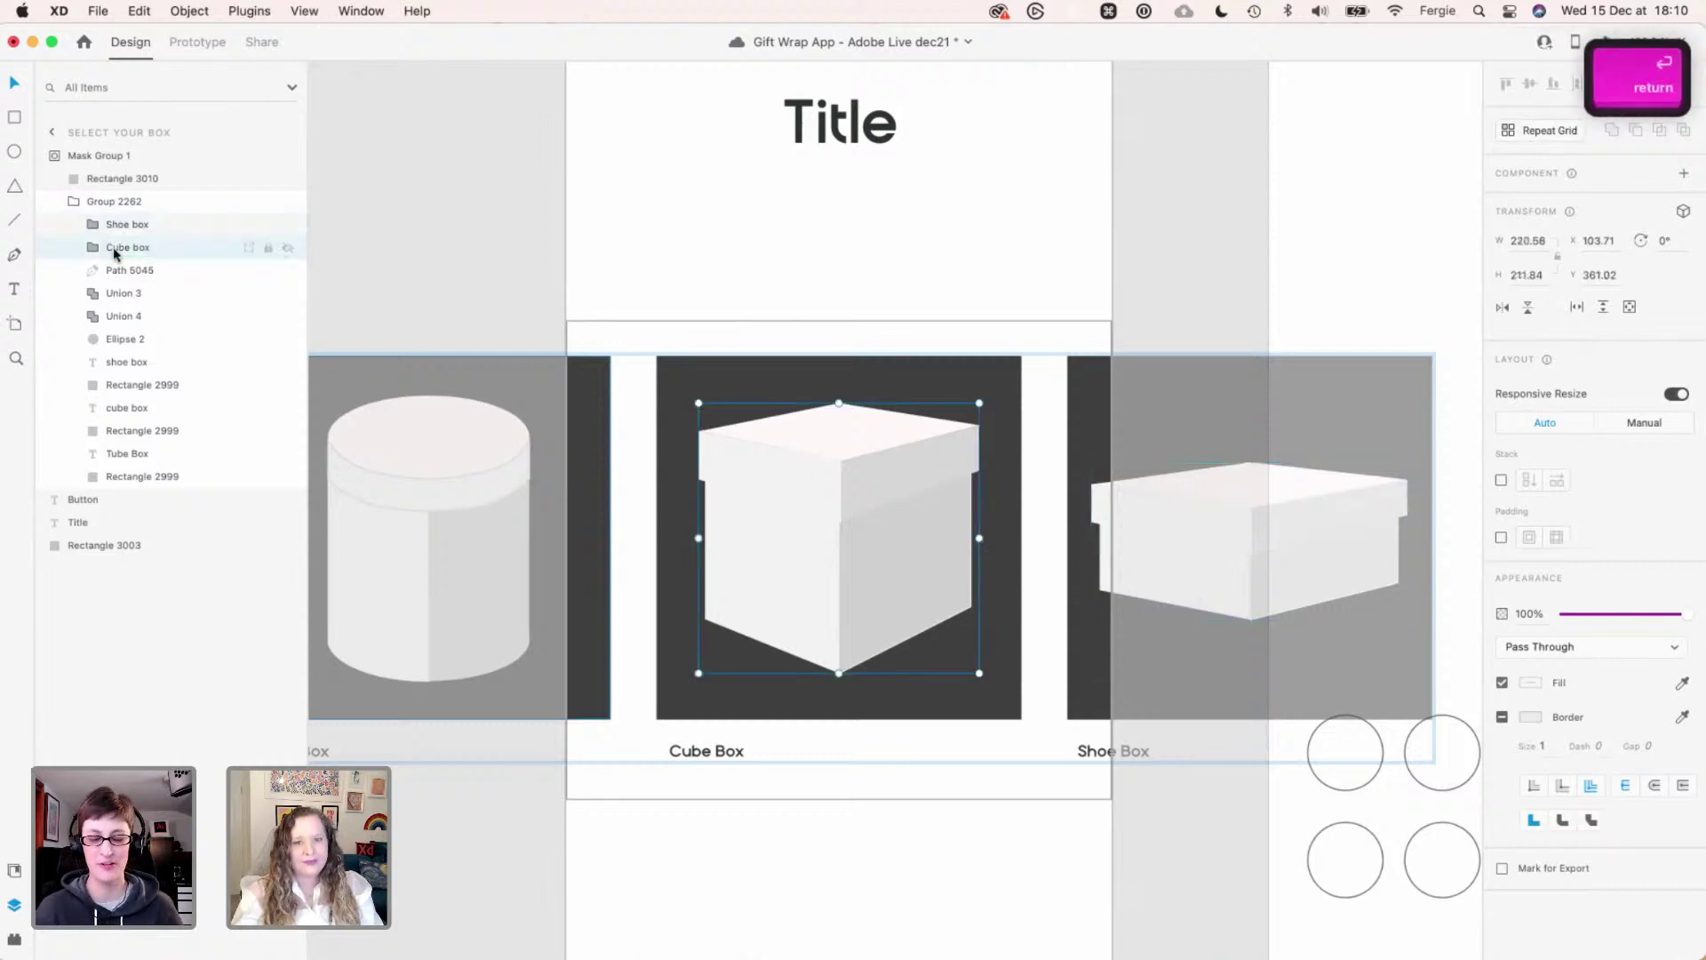
- Group the tube's lid ellipse, lid edge path and two body shapes inside the masked box group
click(129, 305)
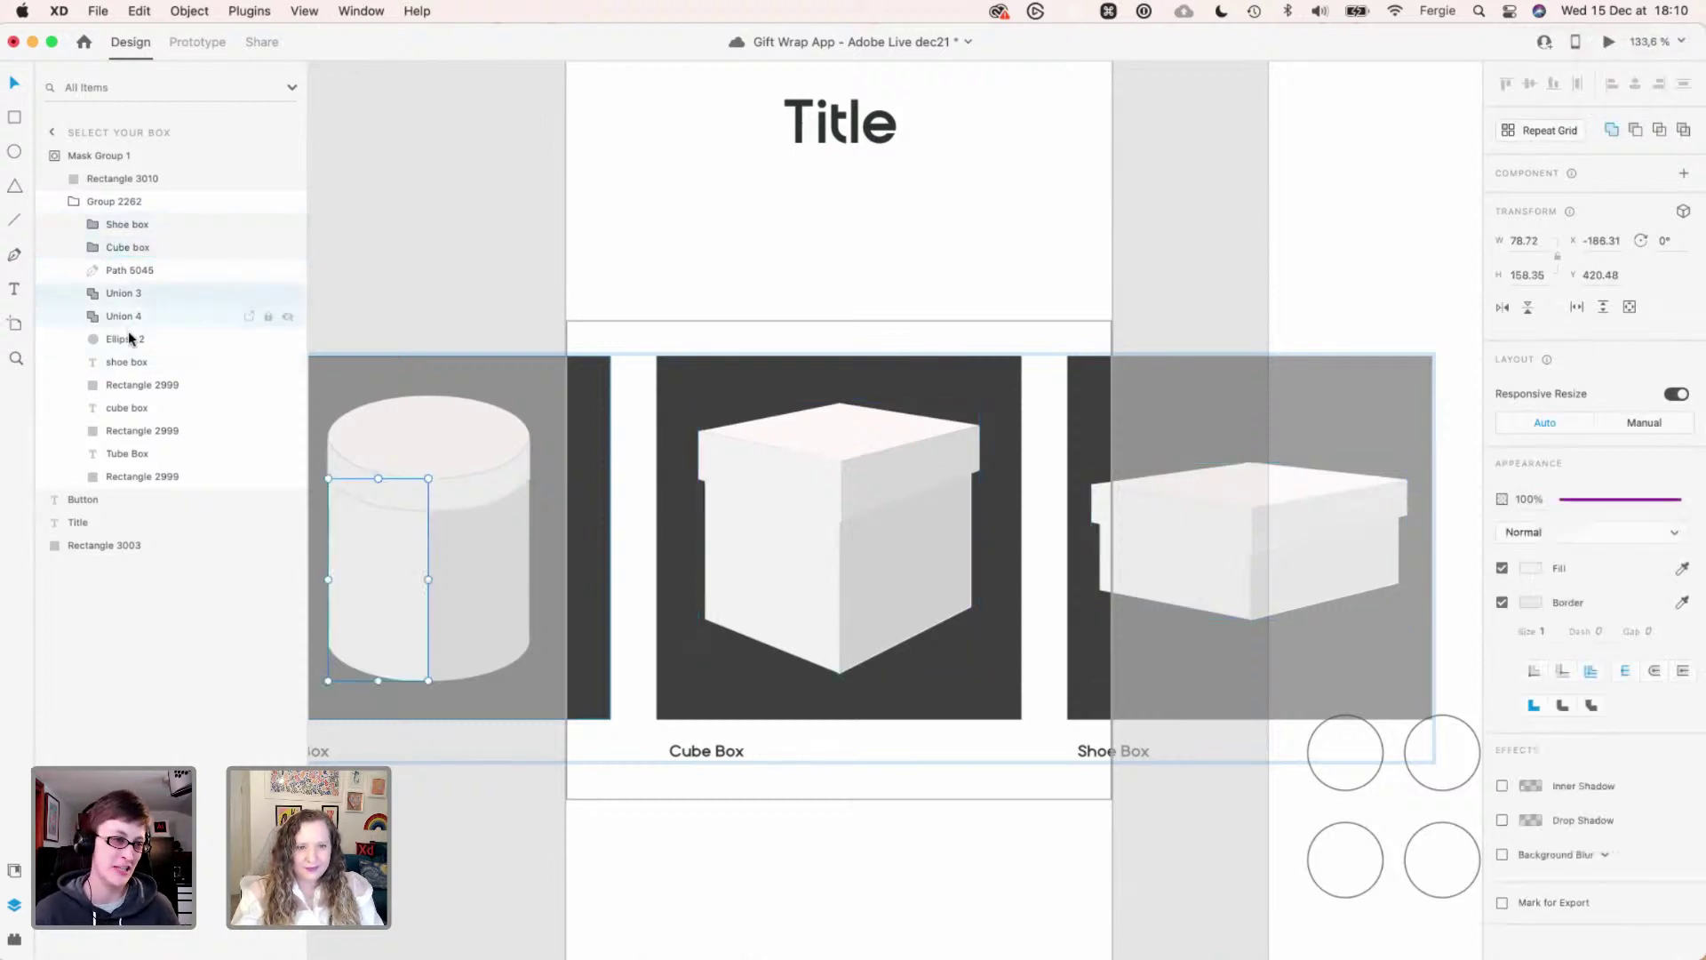
shift+click(128, 331)
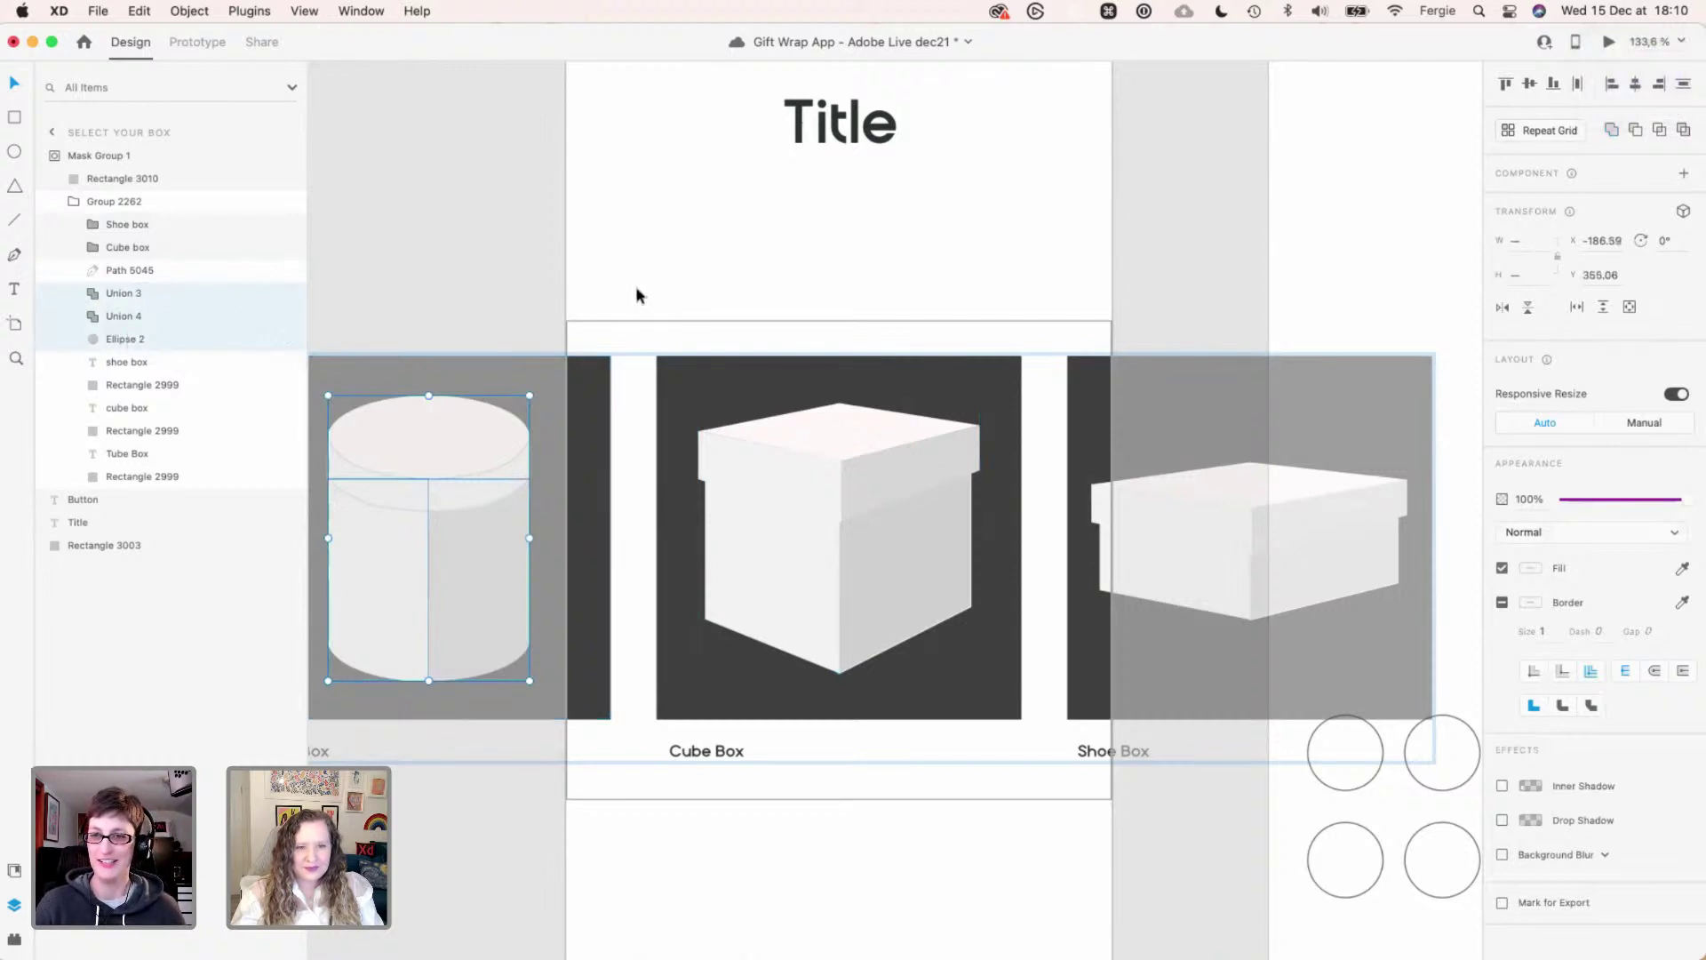
click(142, 274)
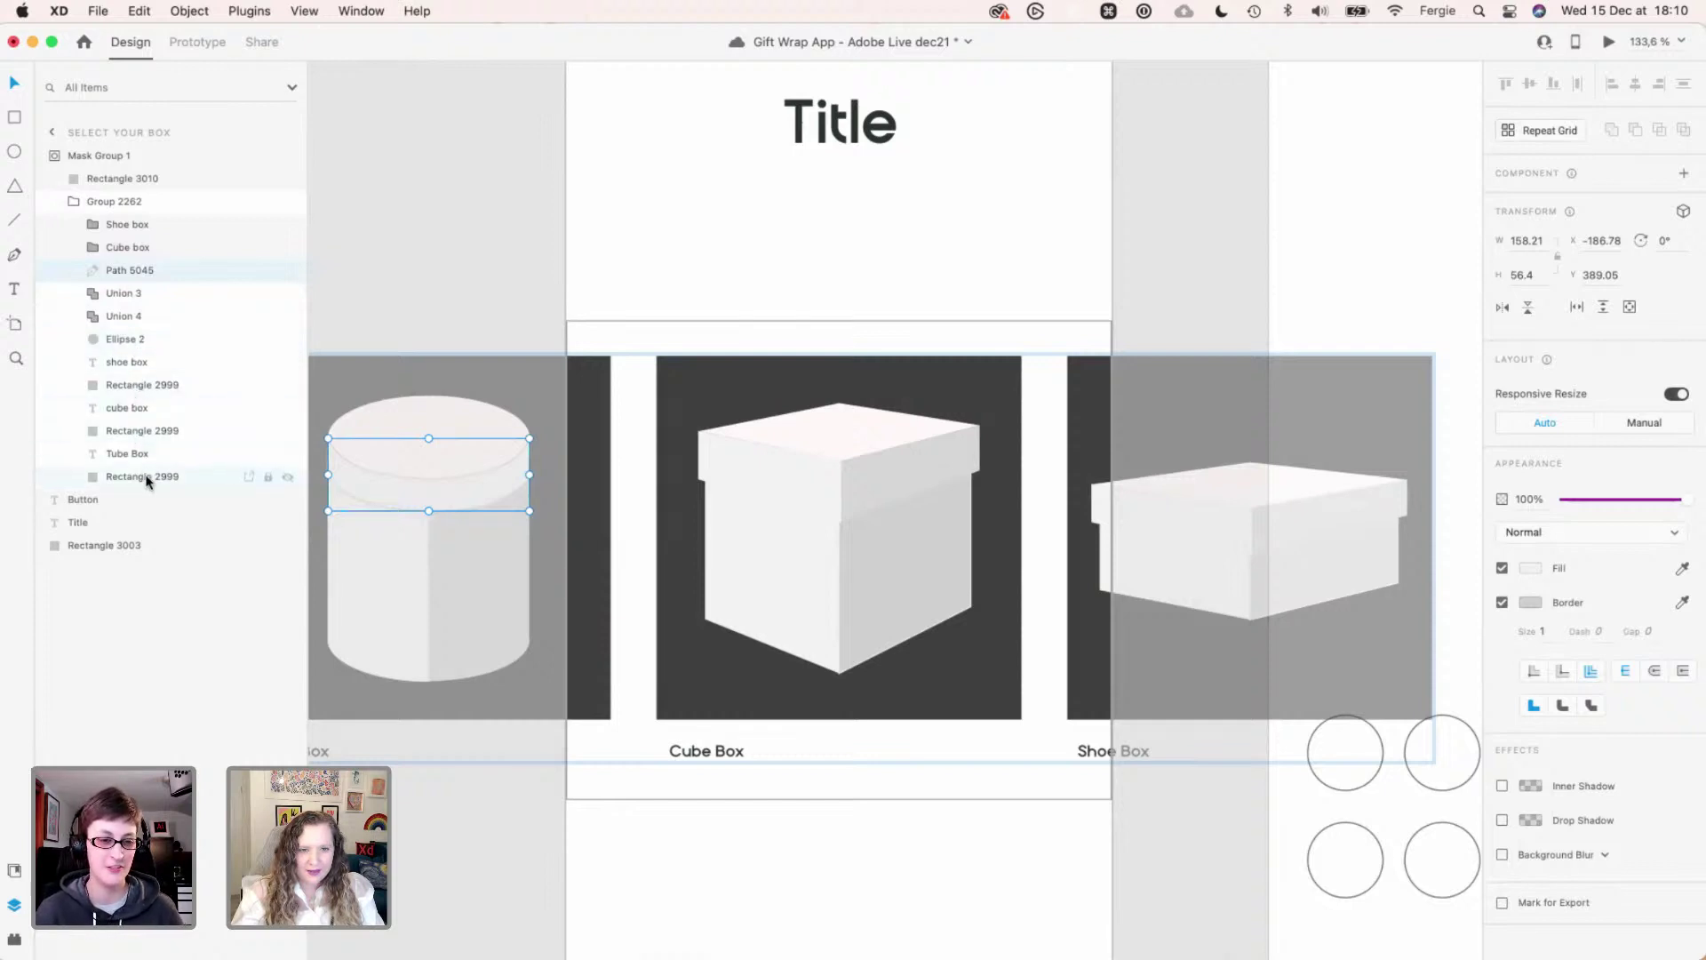
shift+click(133, 342)
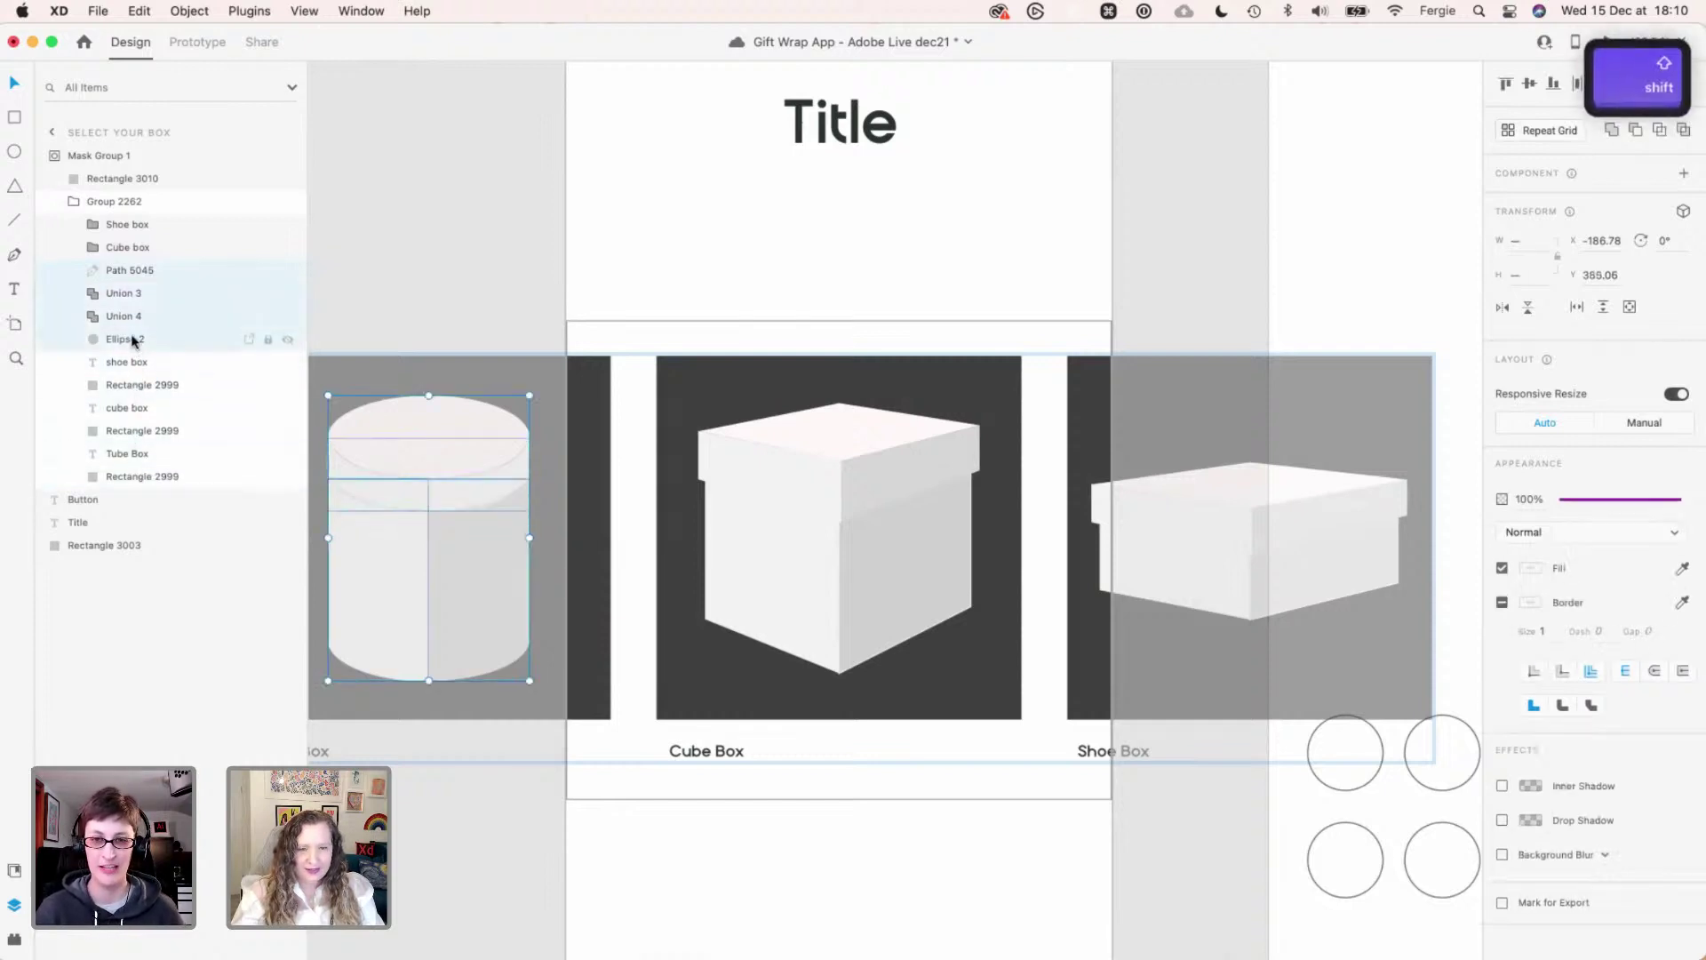
key(super+g)
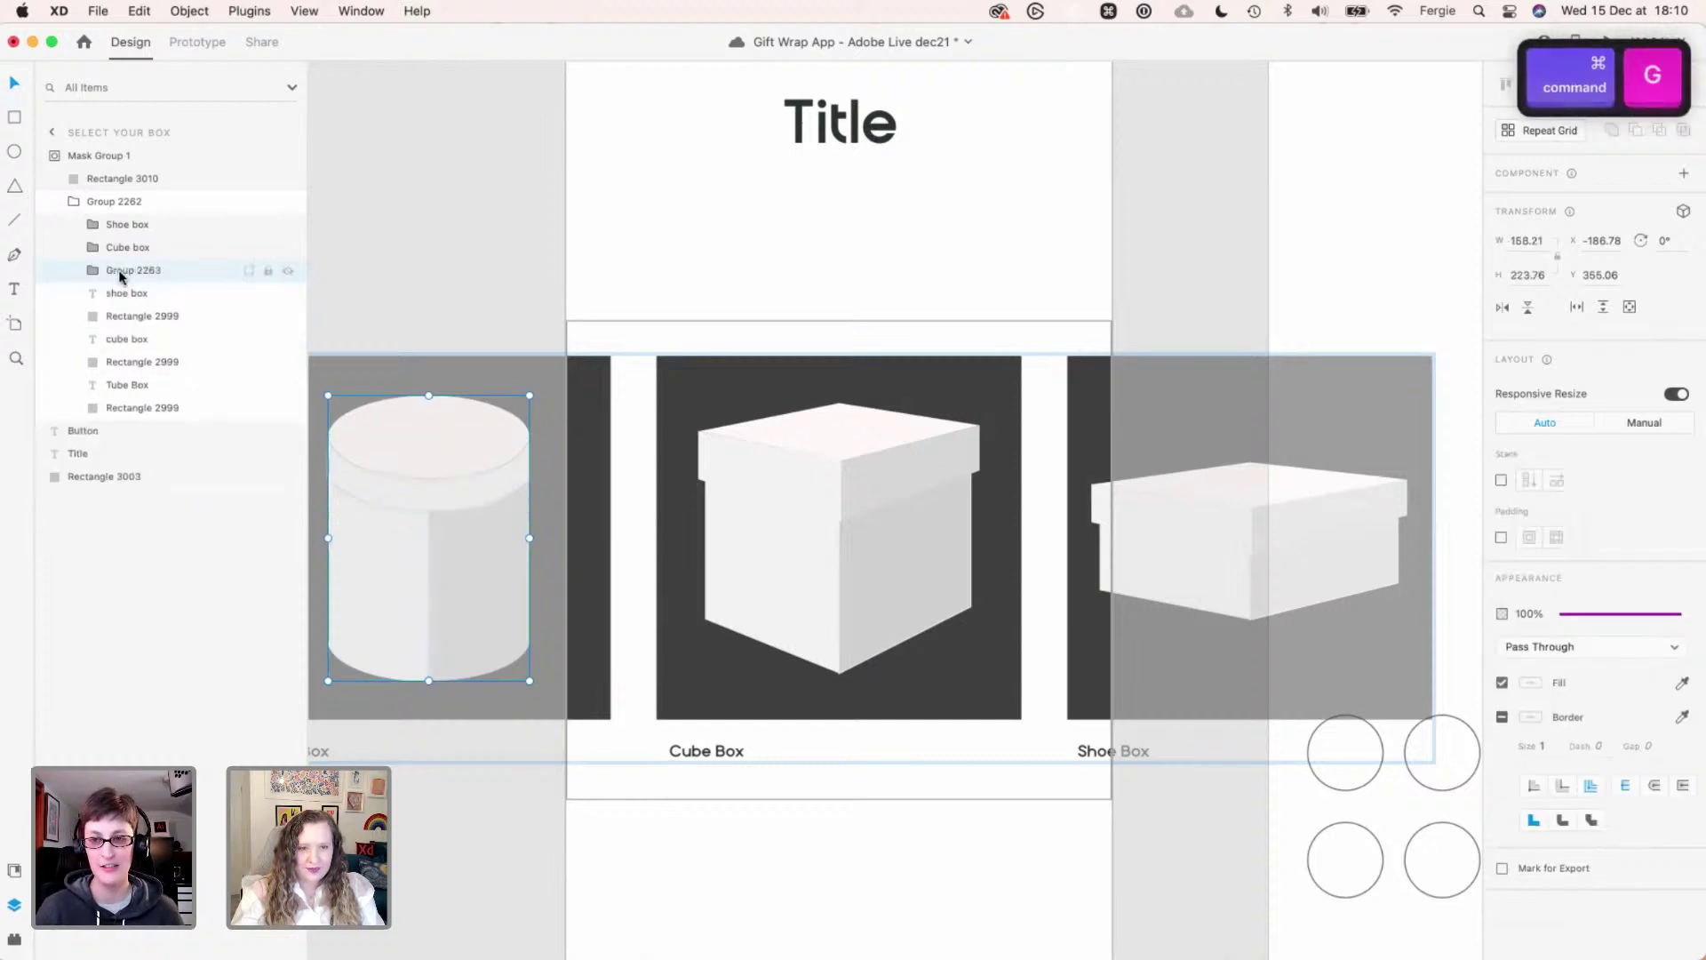
- Rename the new tube group as "Tube box"
double_click(120, 270)
text(tube box)
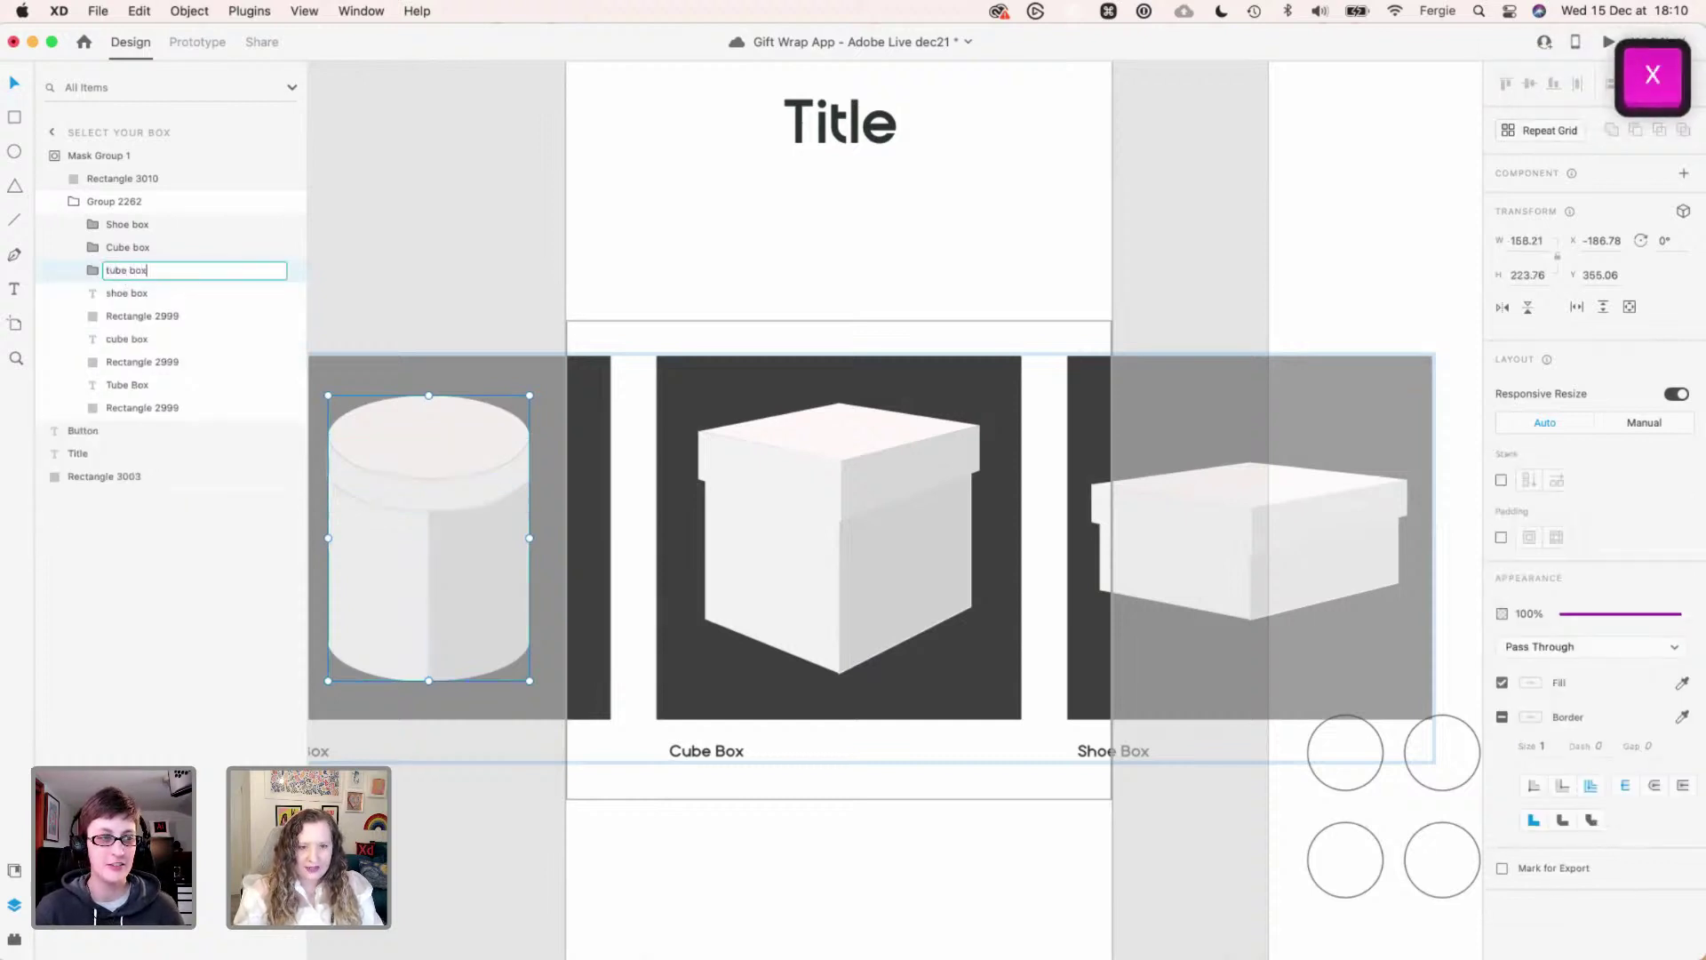
key(super+a)
text(Tube )
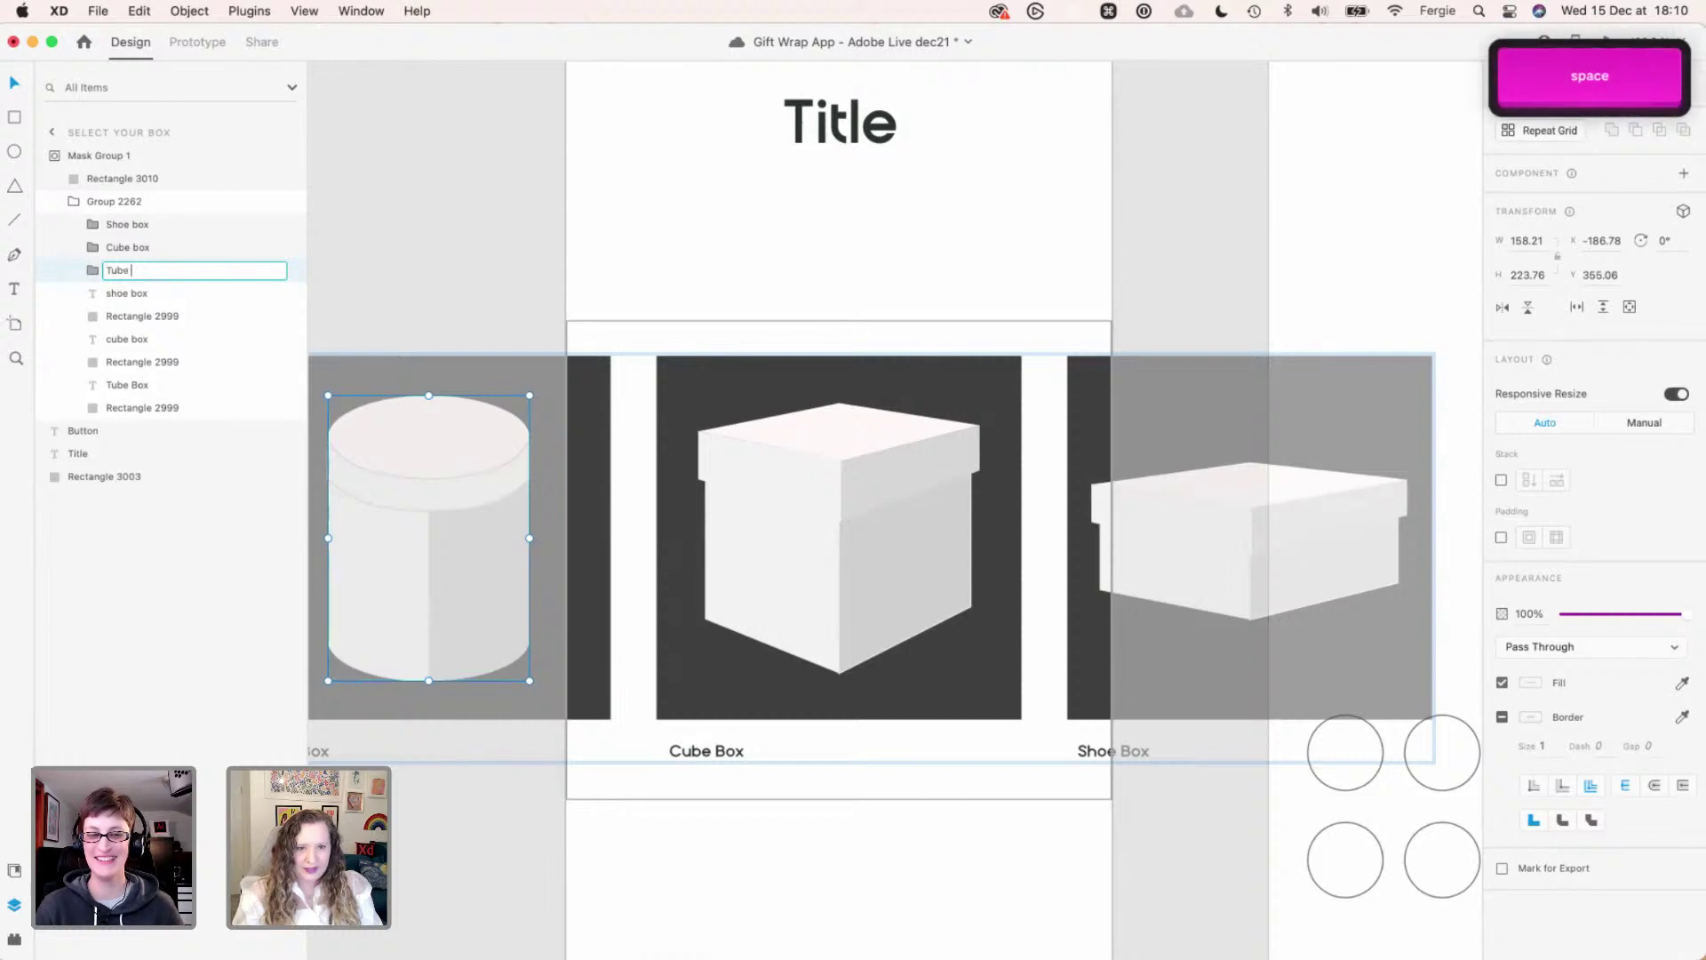
text(nbox)
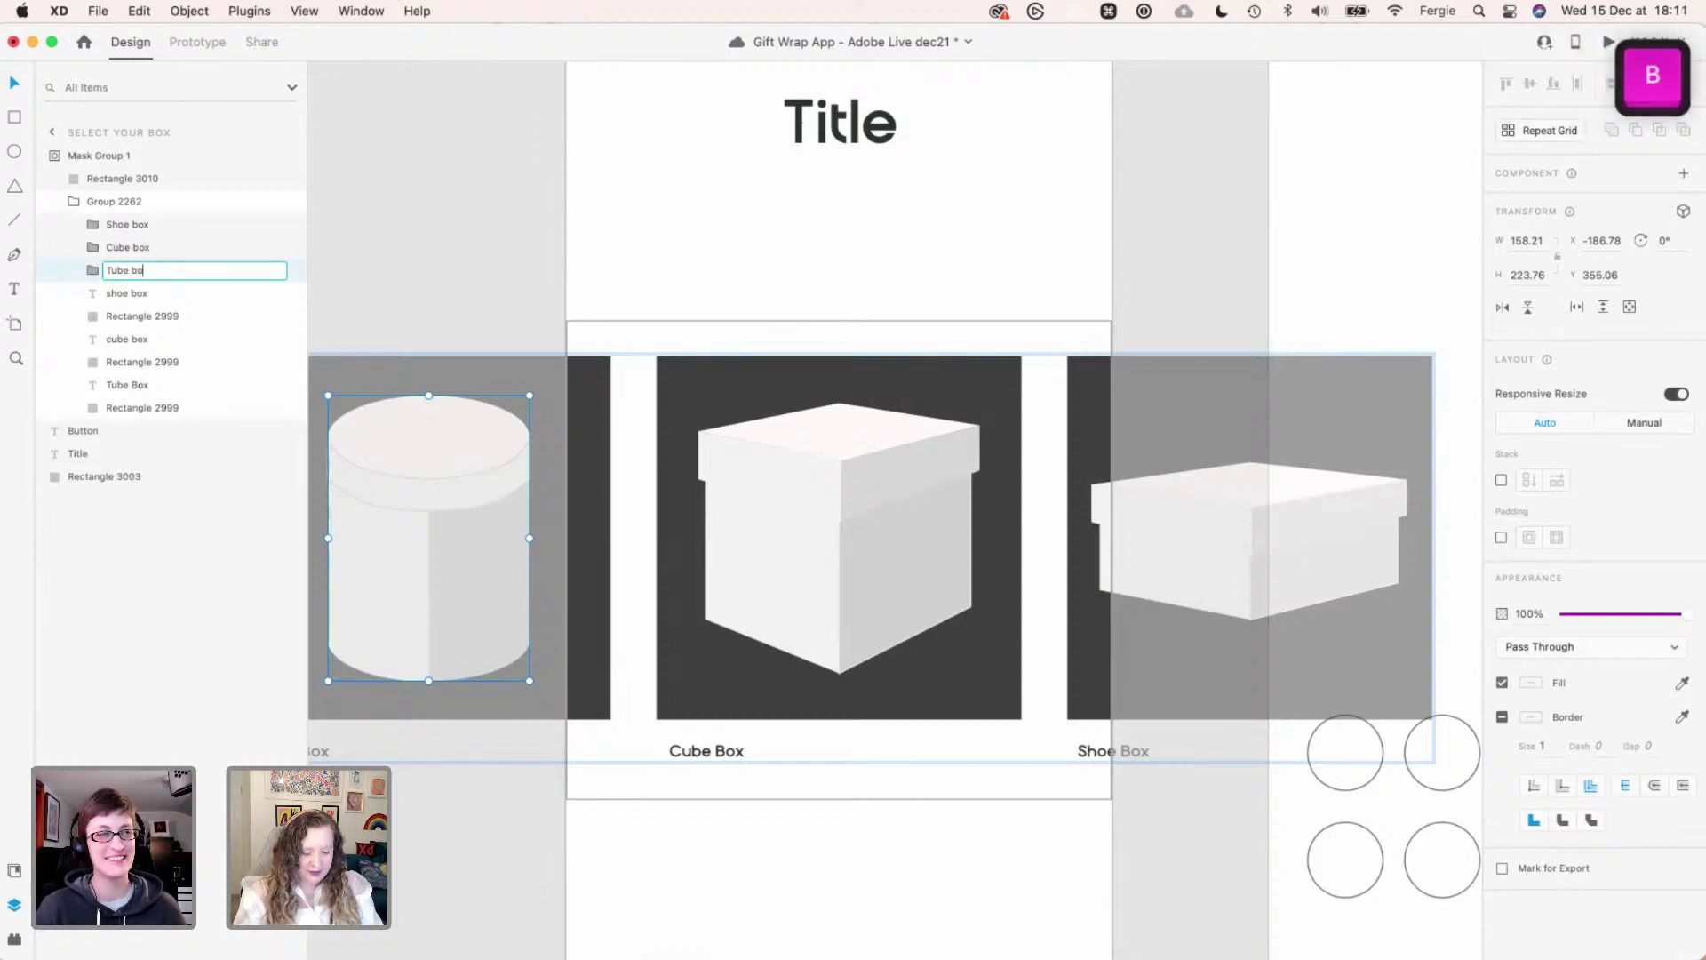
key(Return)
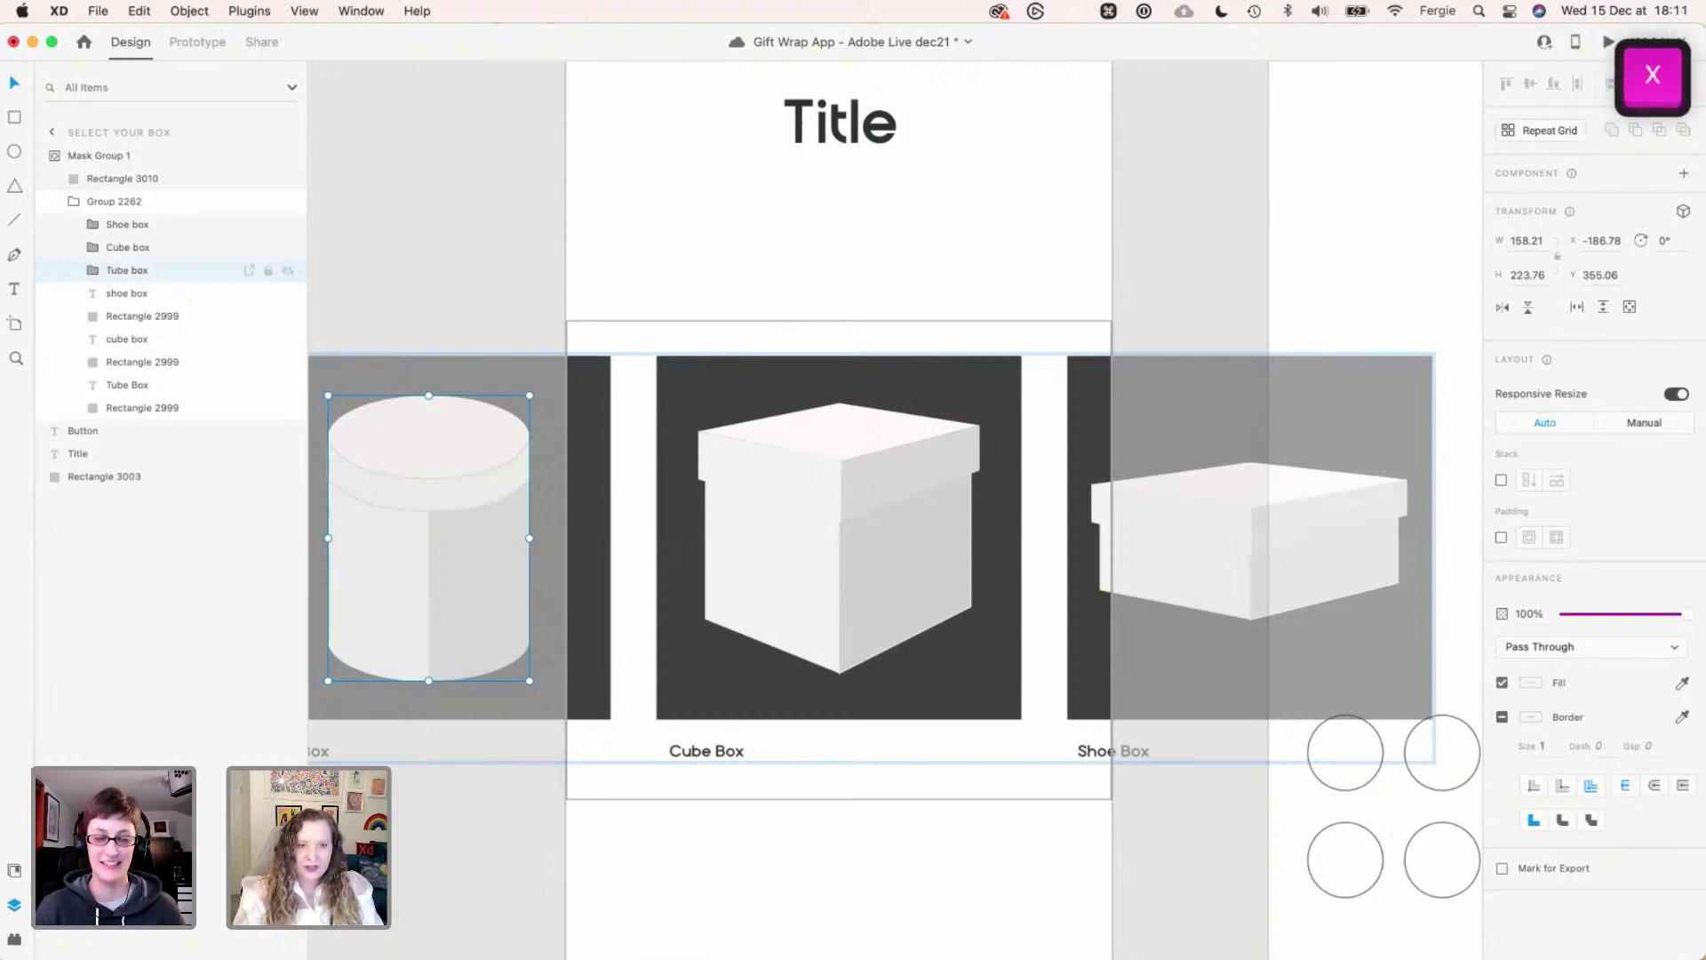
- Inside the "Tube box" group, rename the curved lid edge path as "lid rim"
click(586, 275)
click(588, 378)
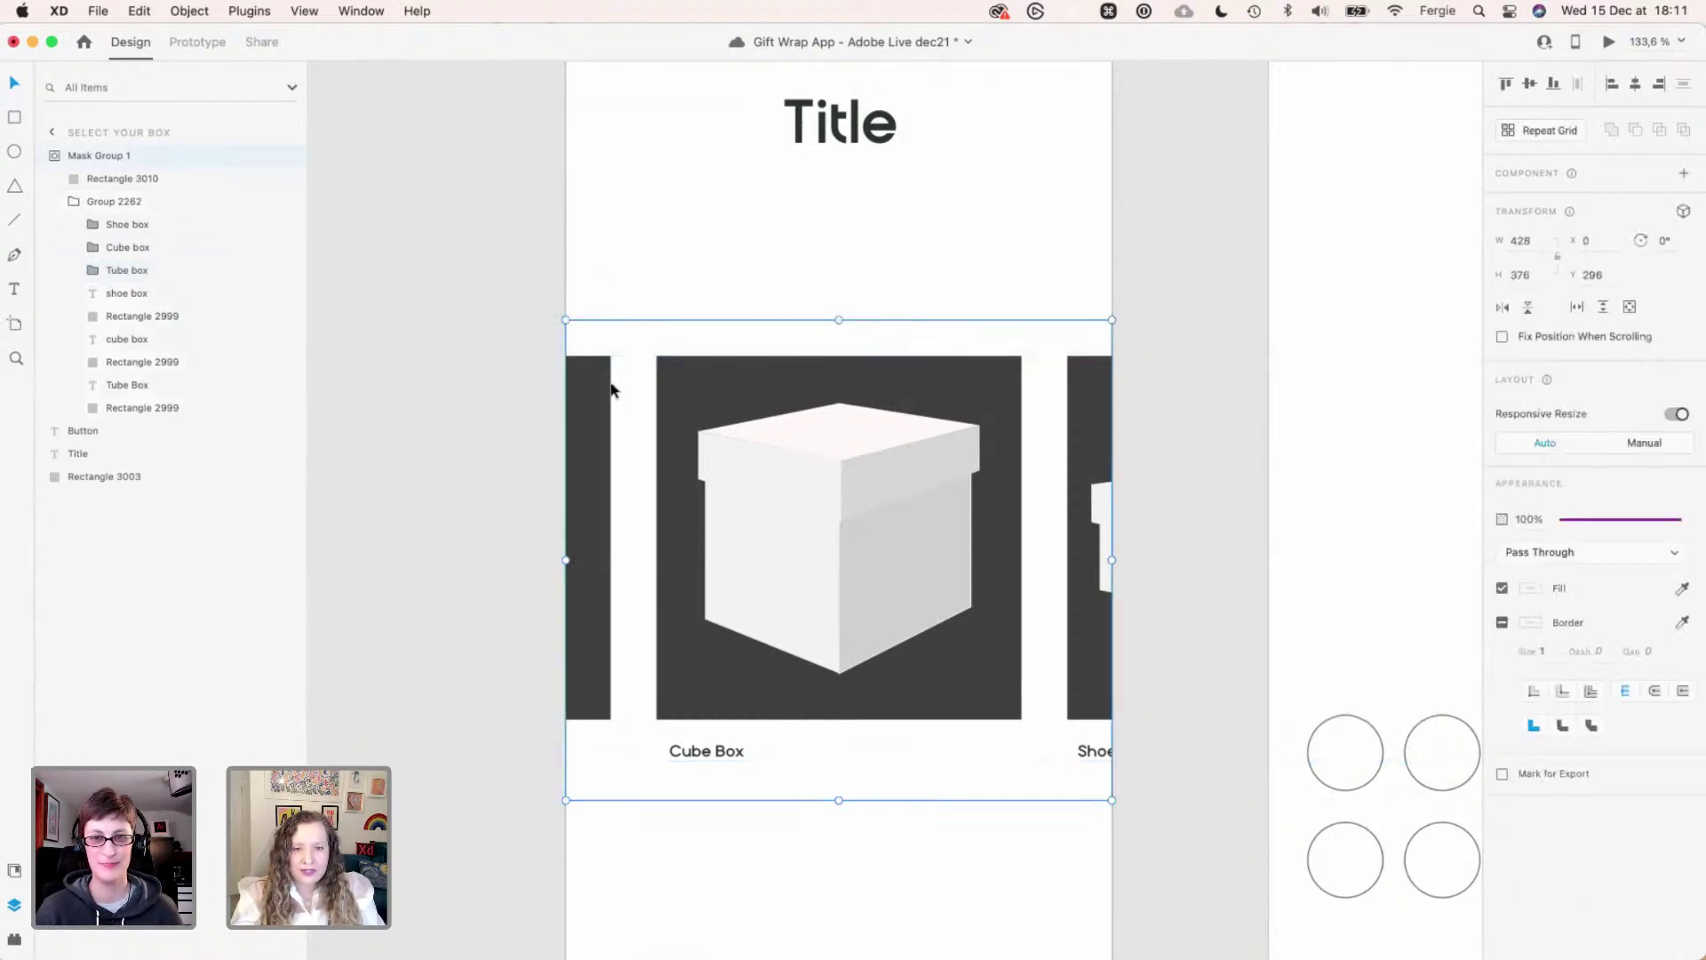
double_click(601, 382)
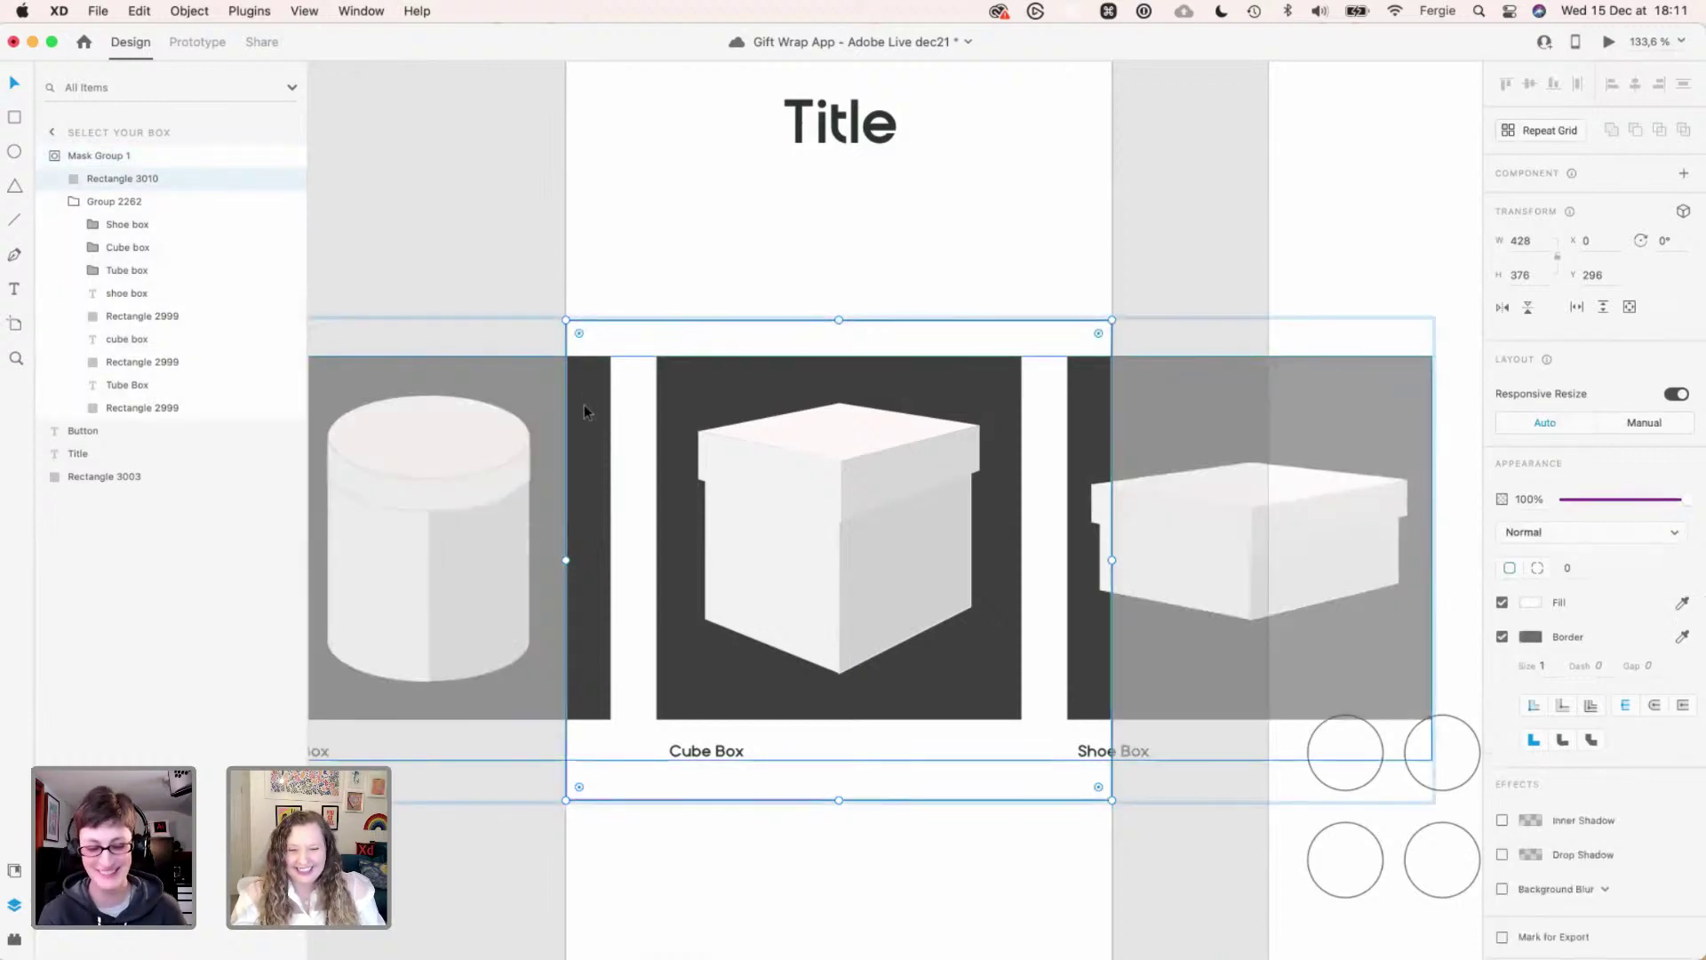
key(space)
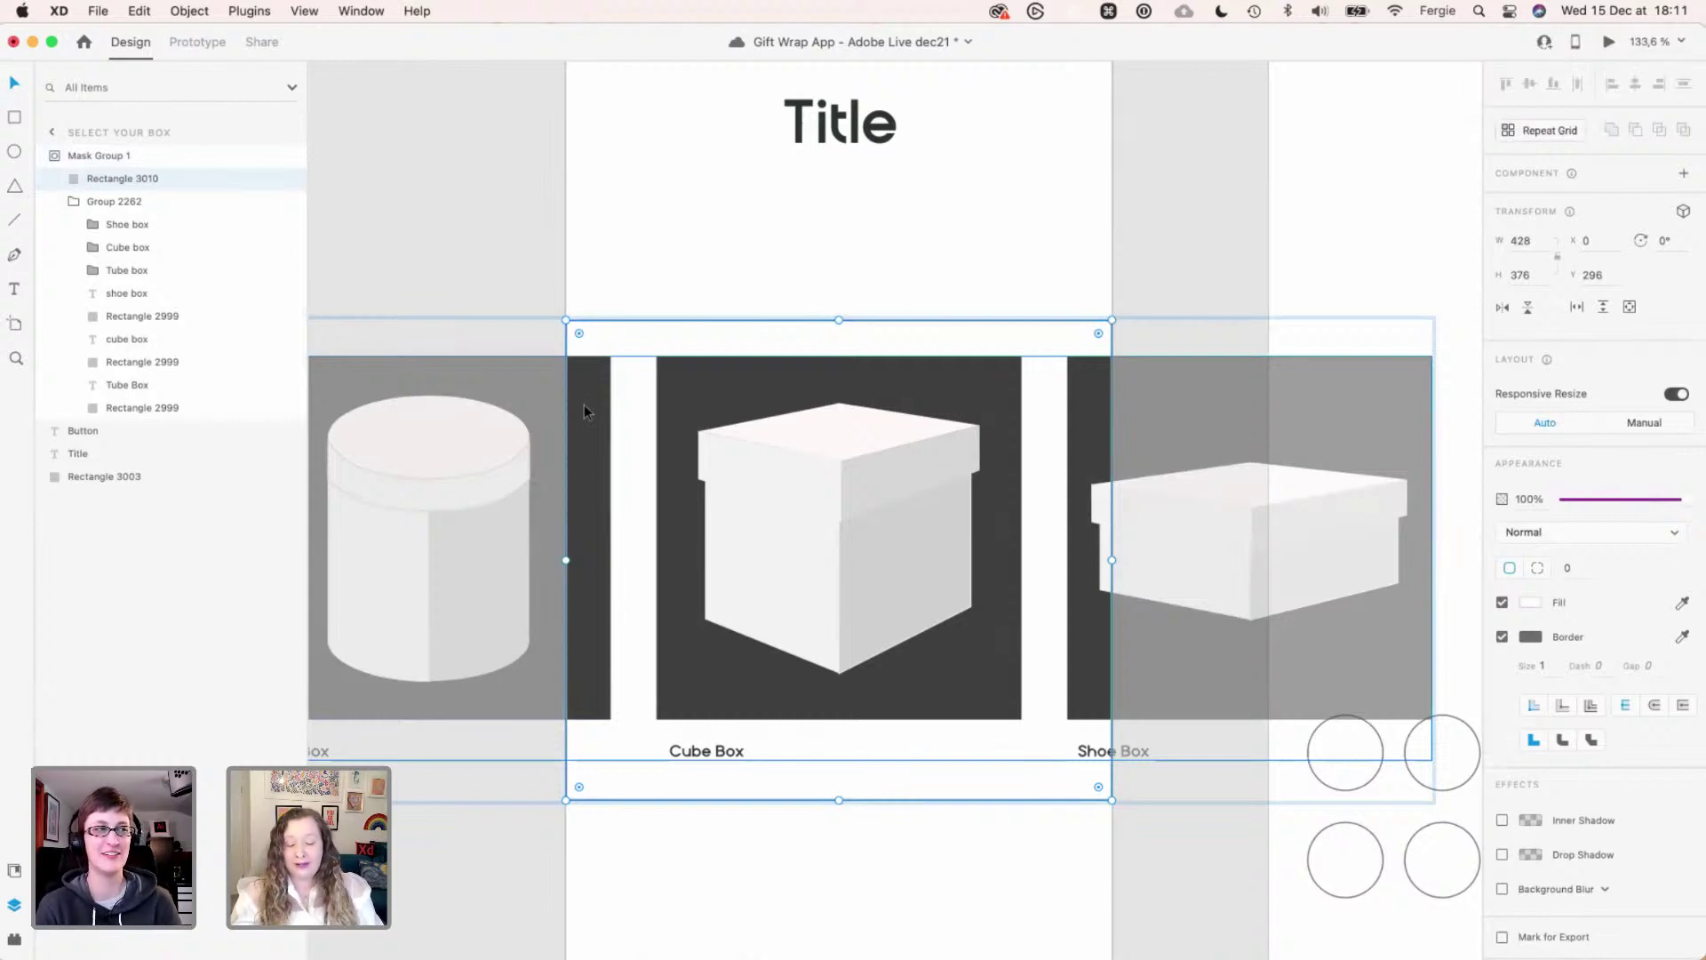
key(space)
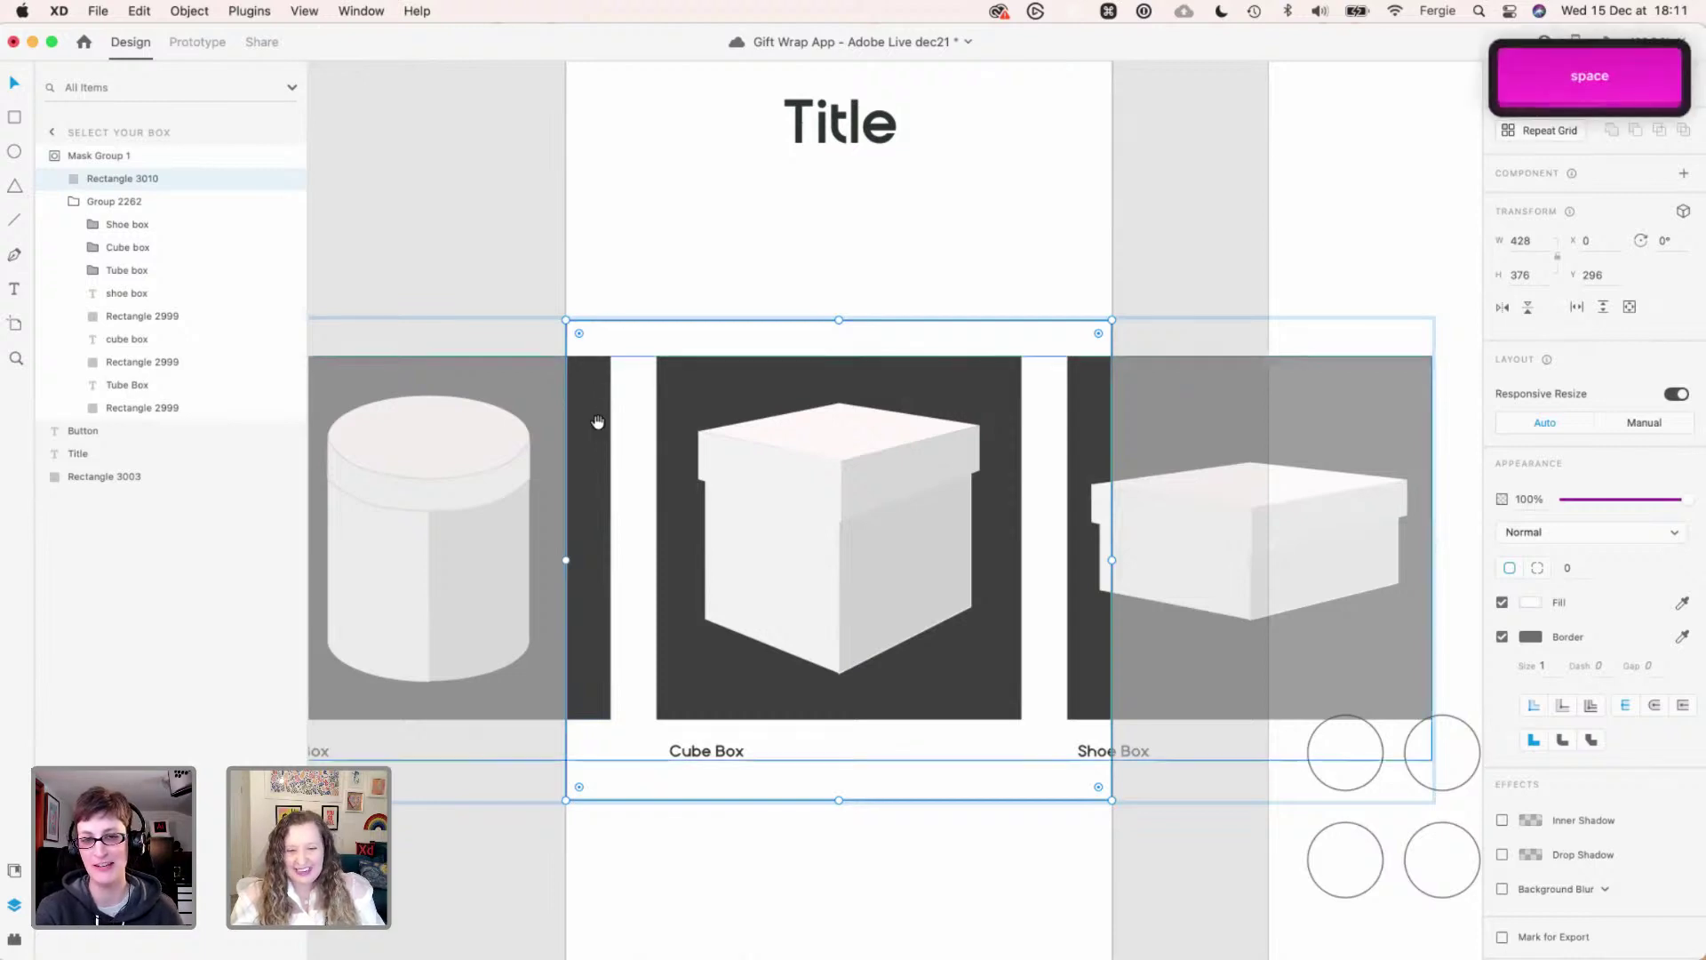
drag(597, 421, 732, 410)
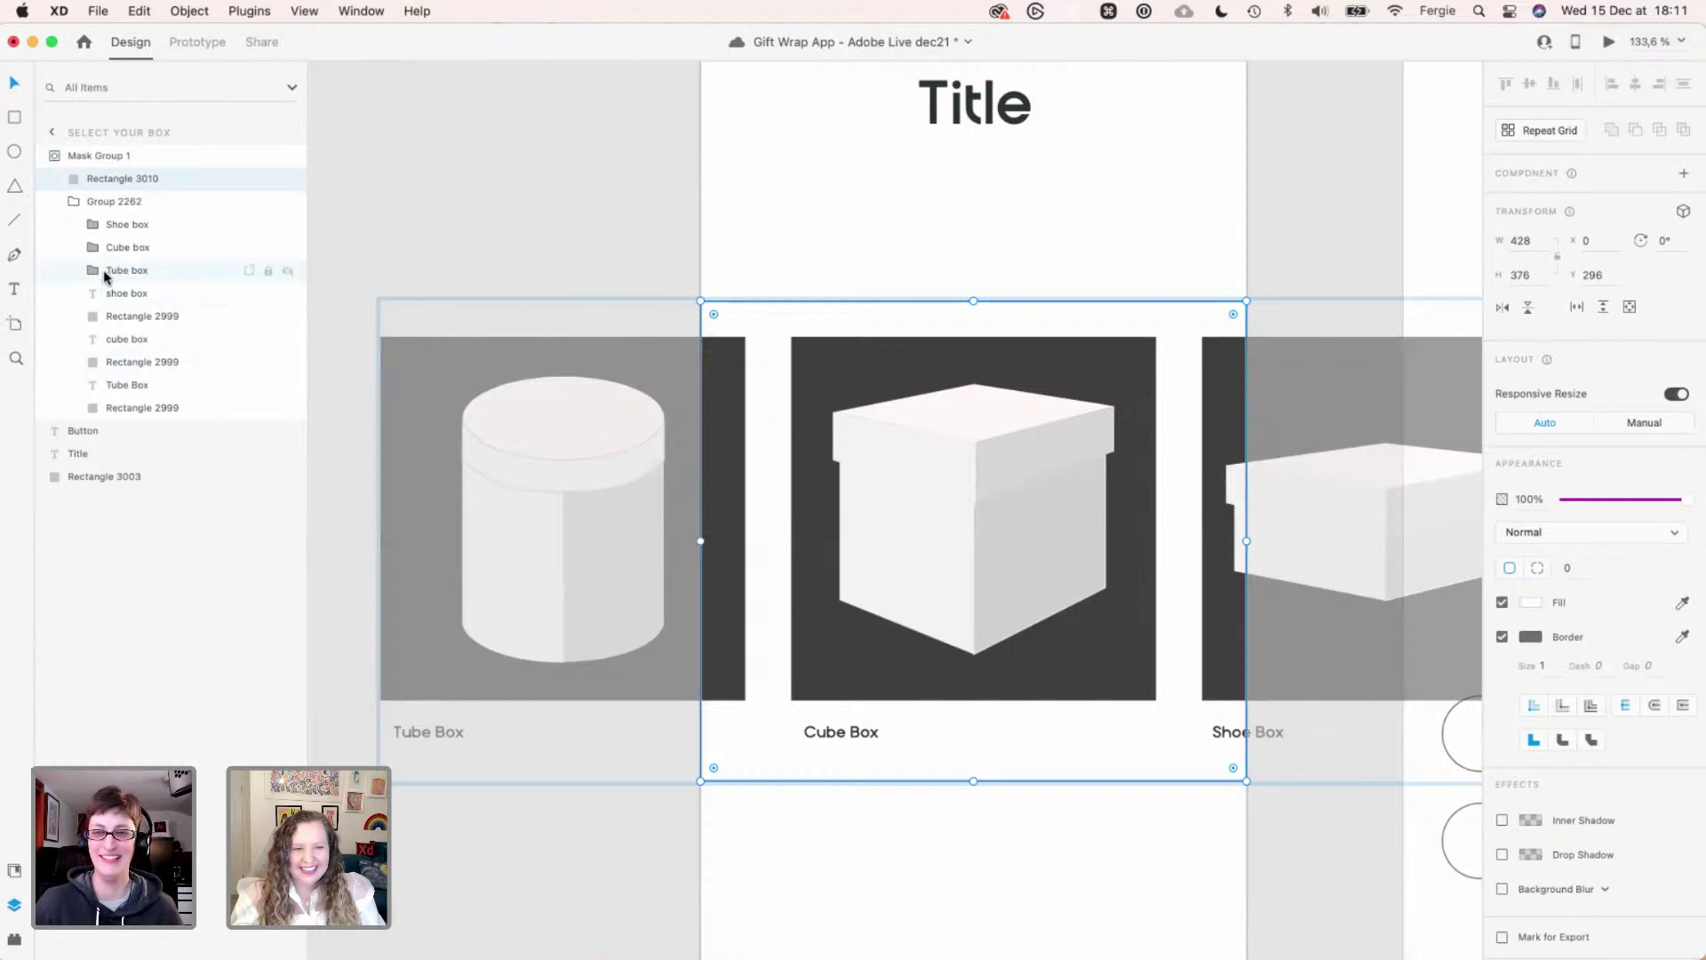
click(93, 271)
click(128, 292)
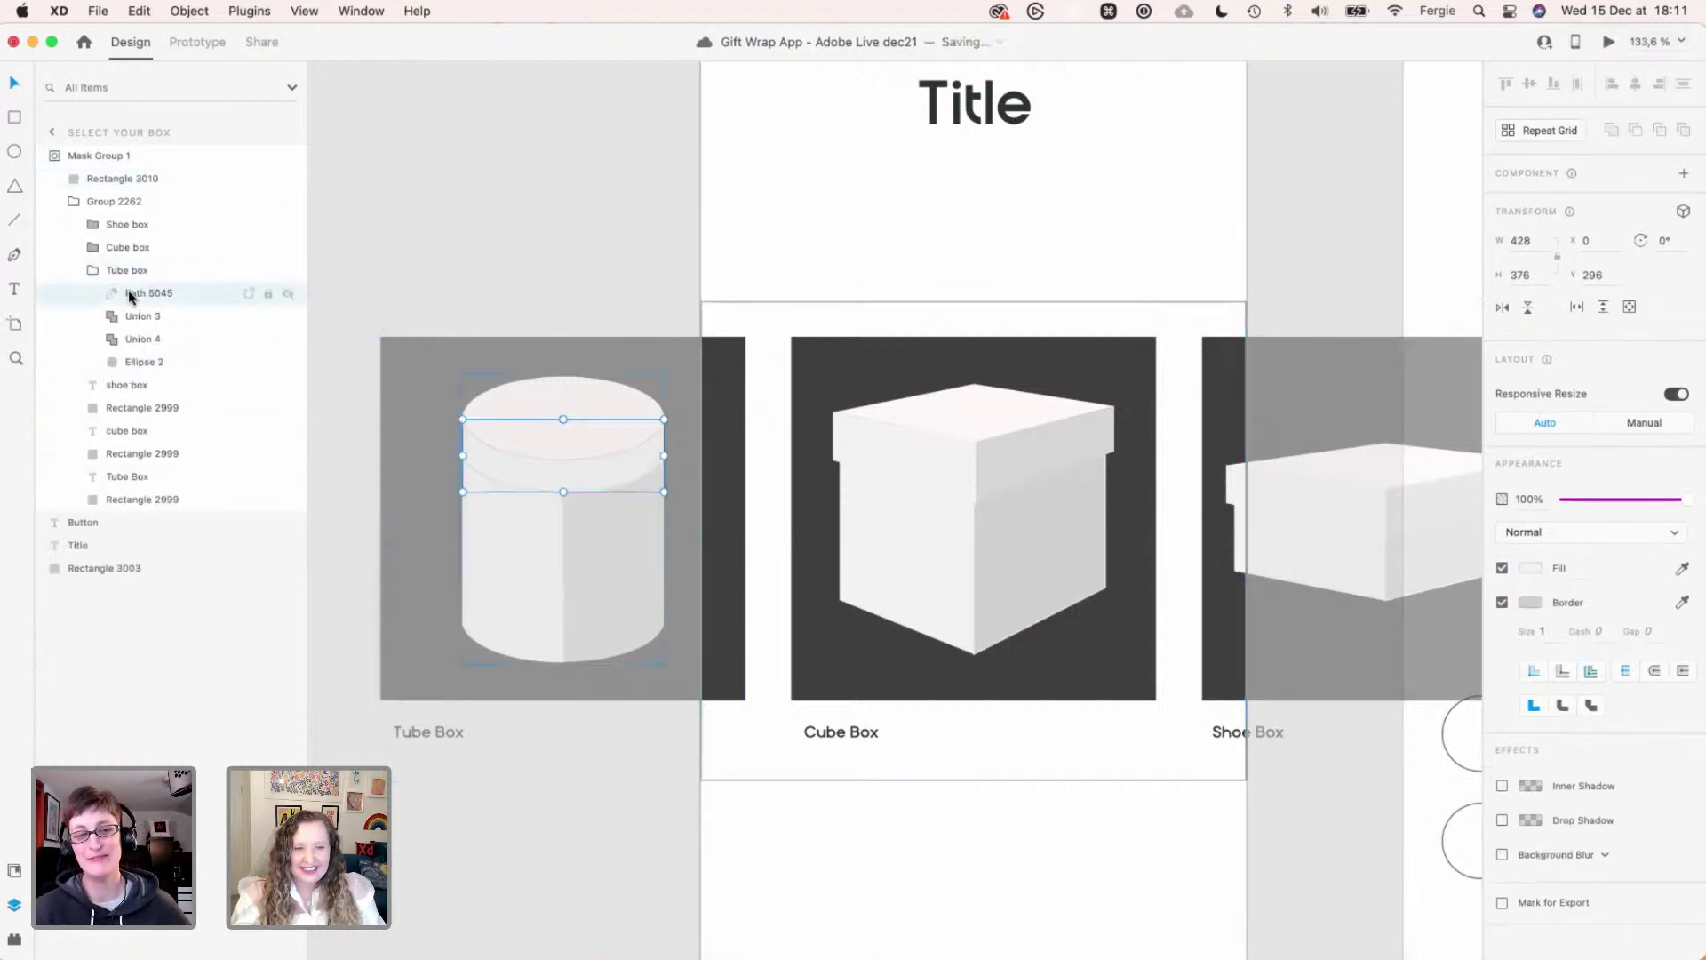
double_click(137, 292)
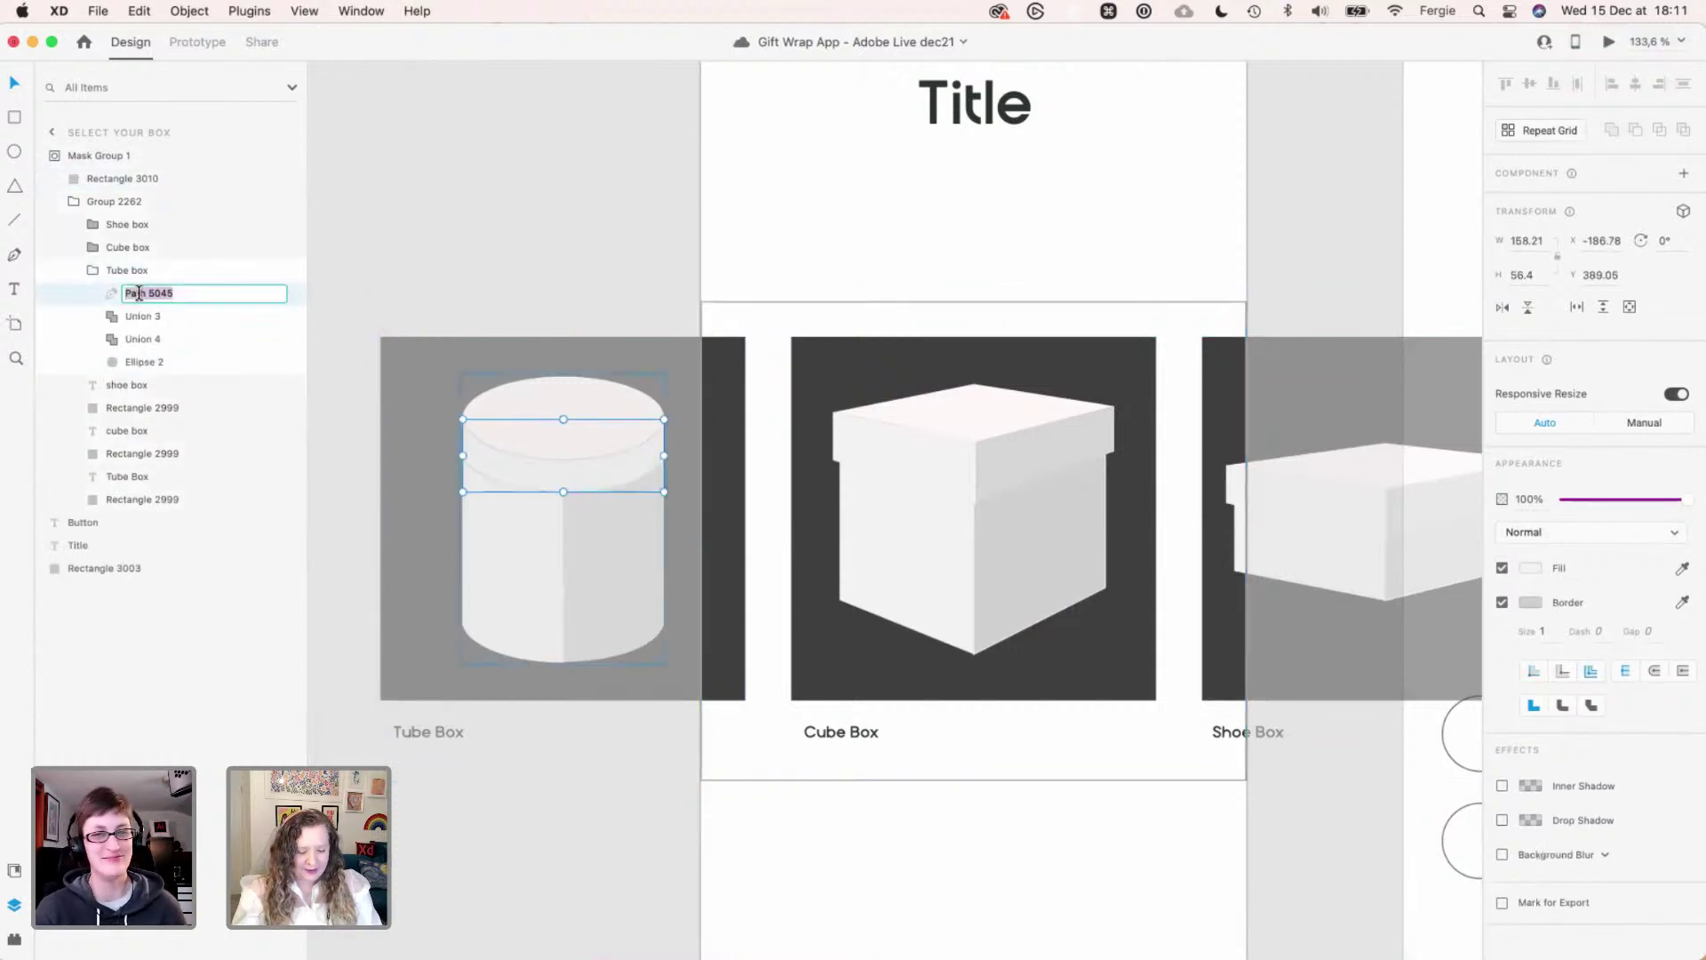
text(lid rim)
key(Return)
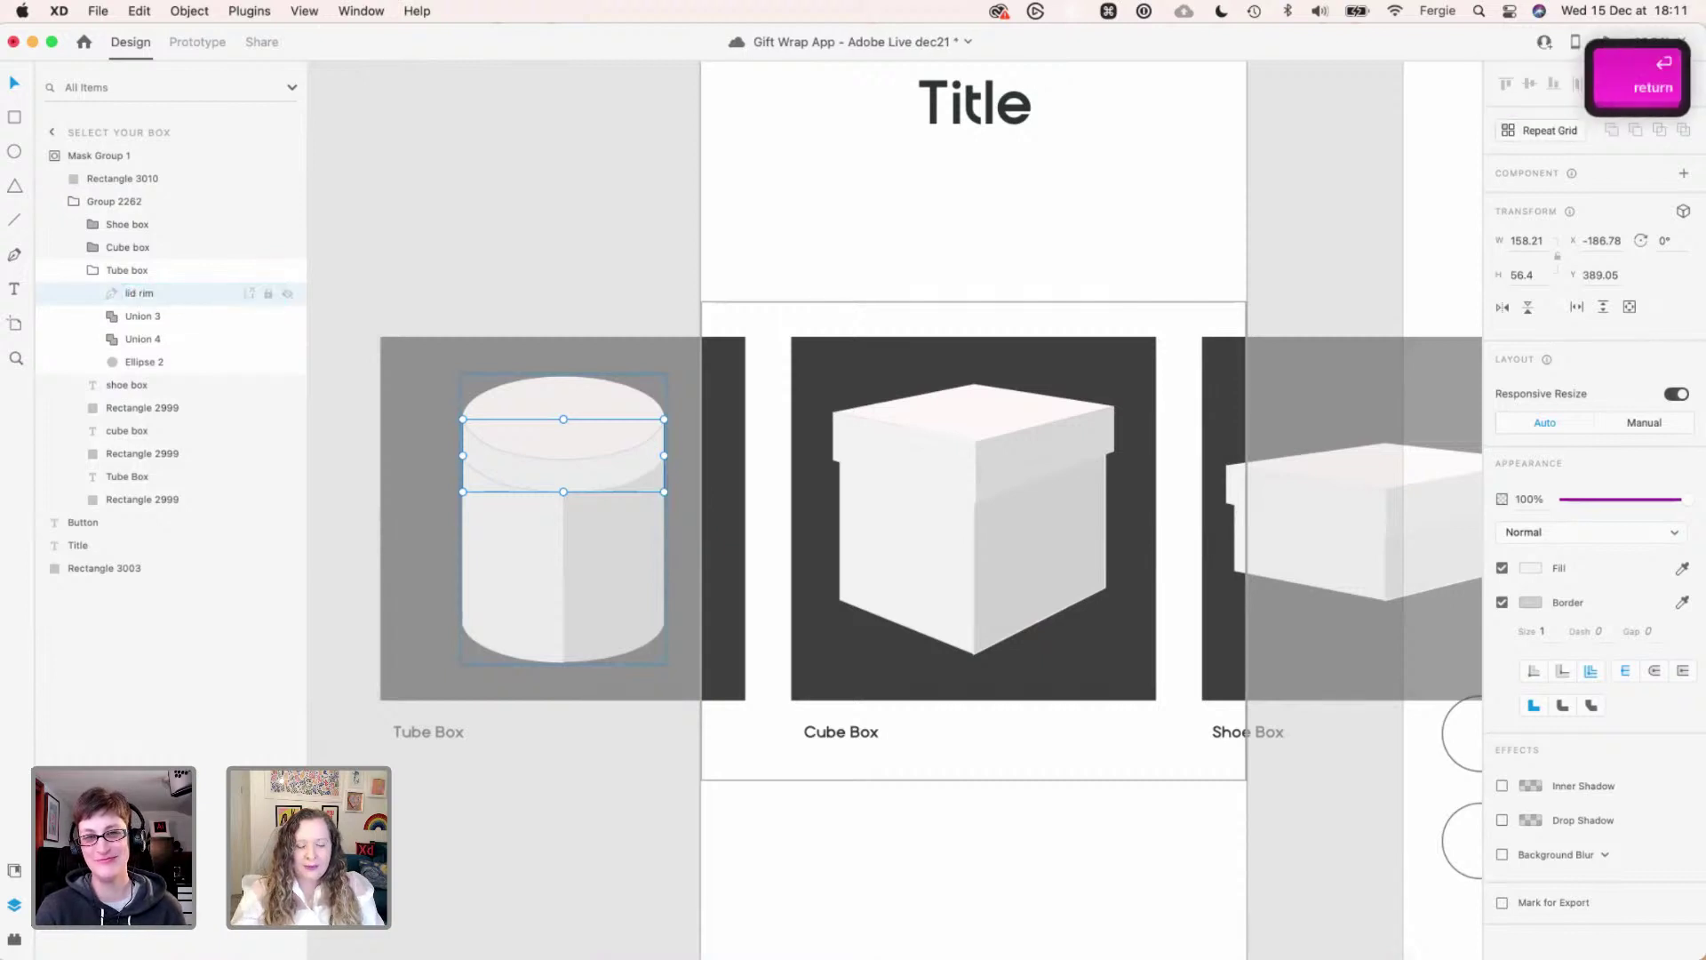
- Rename the ellipse on top of the tube as "lid"
click(153, 317)
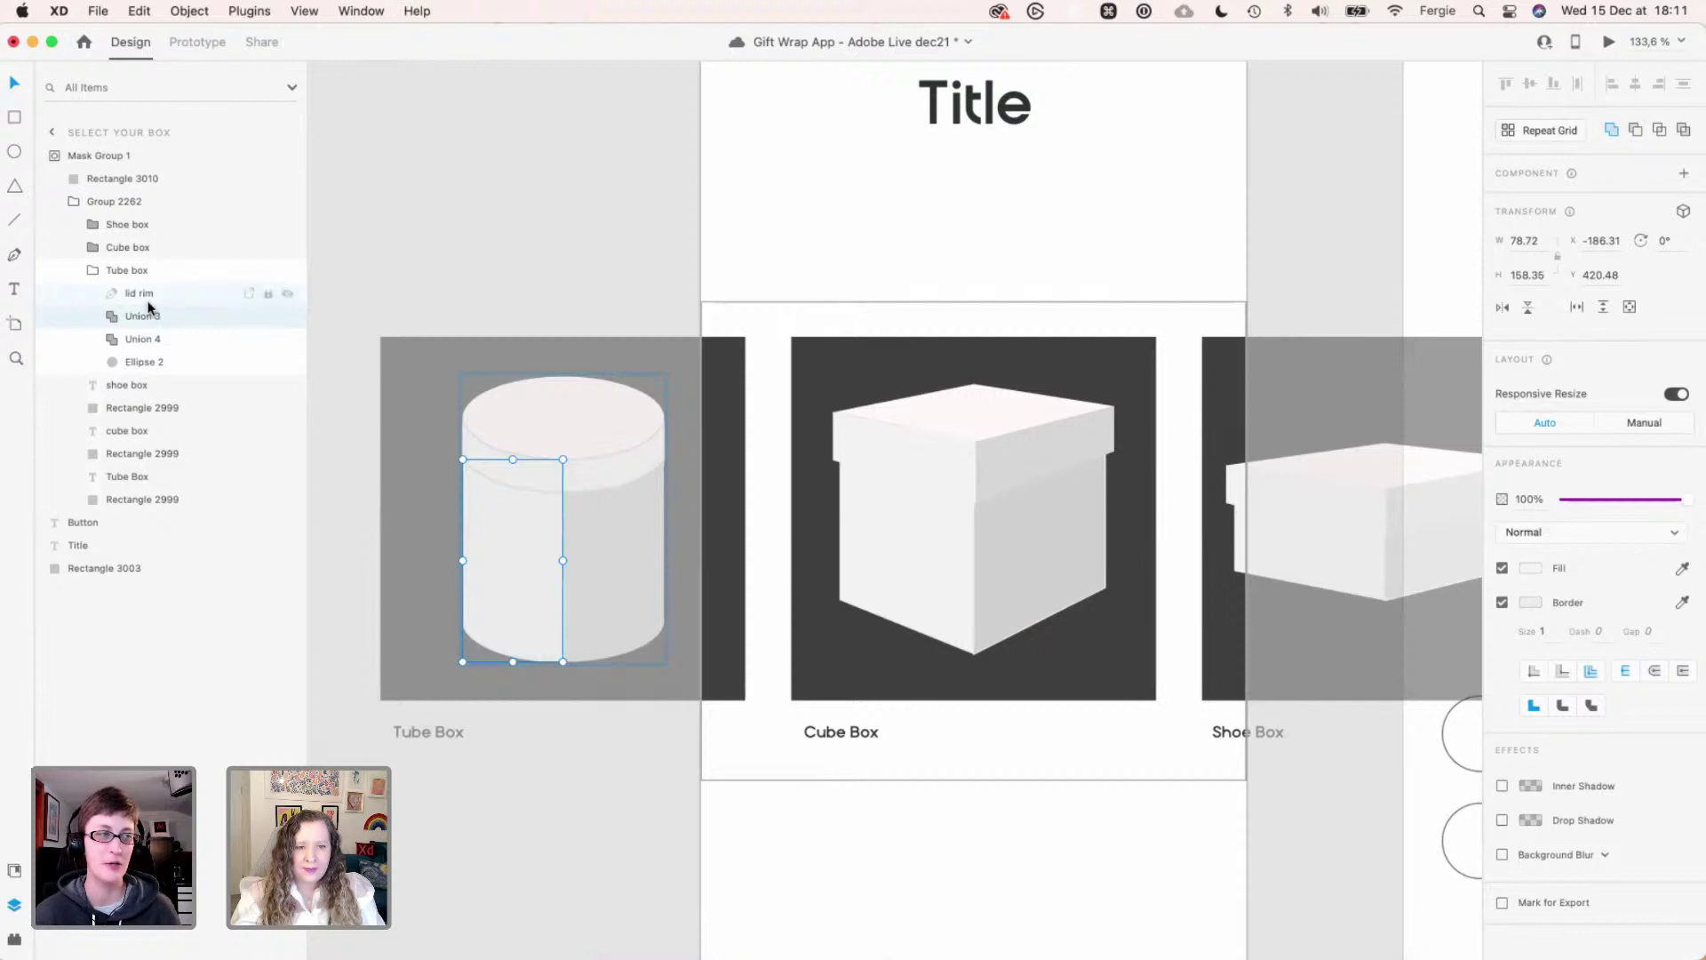
click(149, 362)
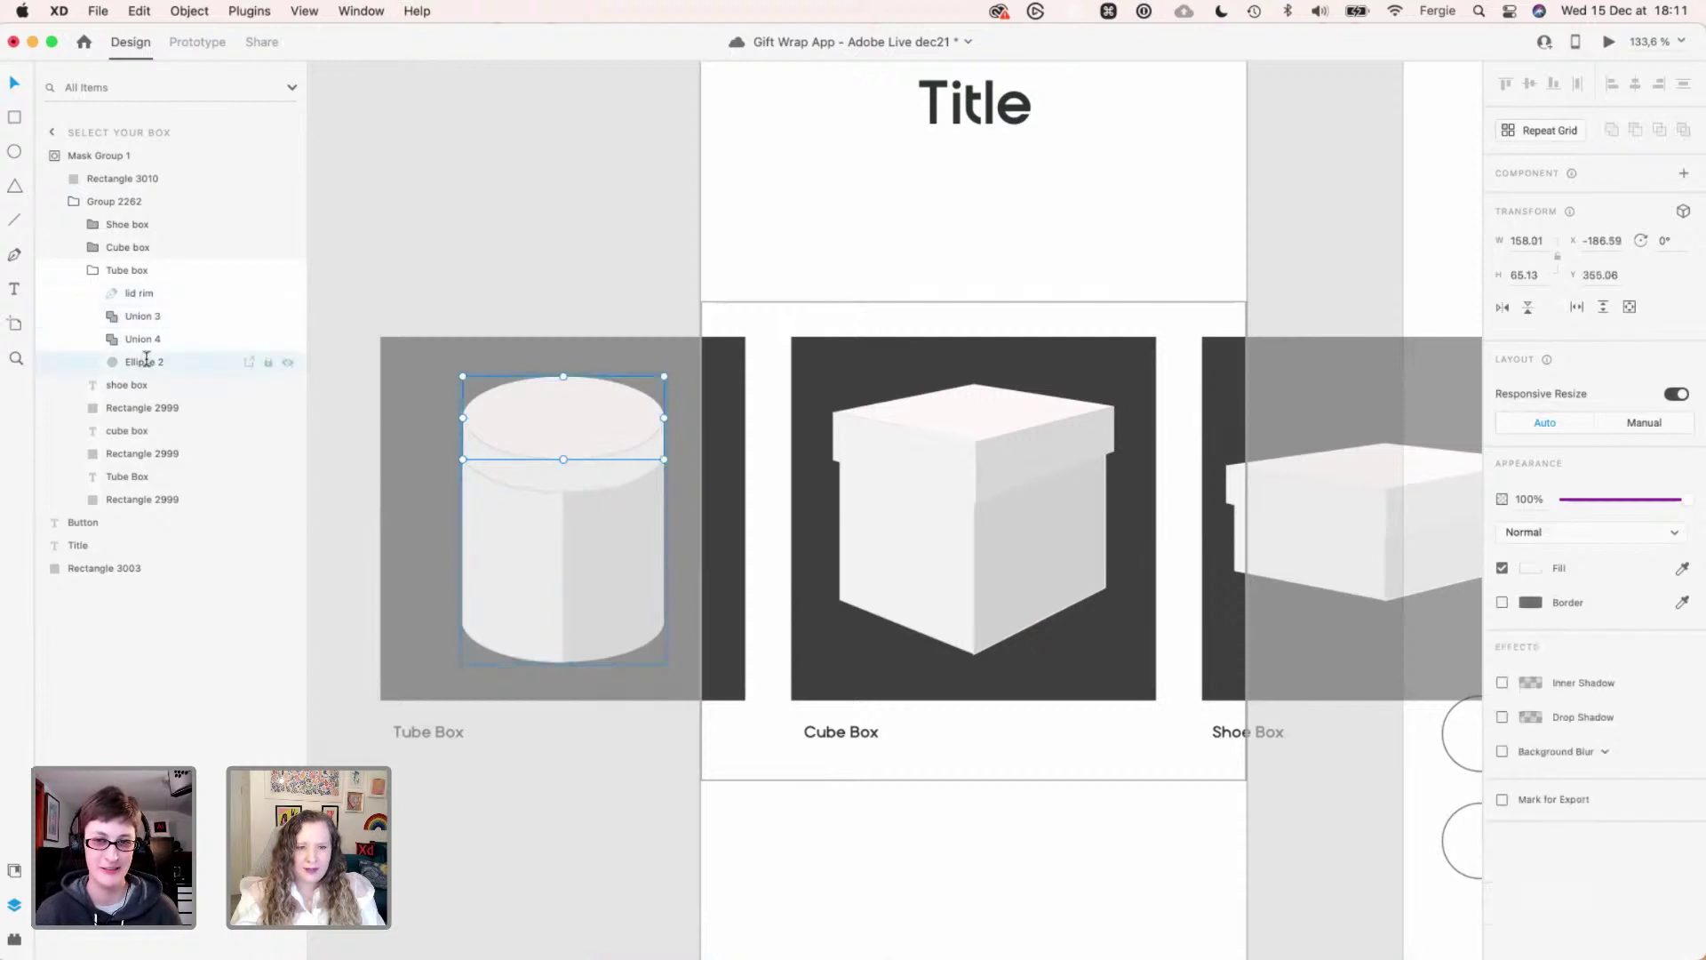
double_click(149, 362)
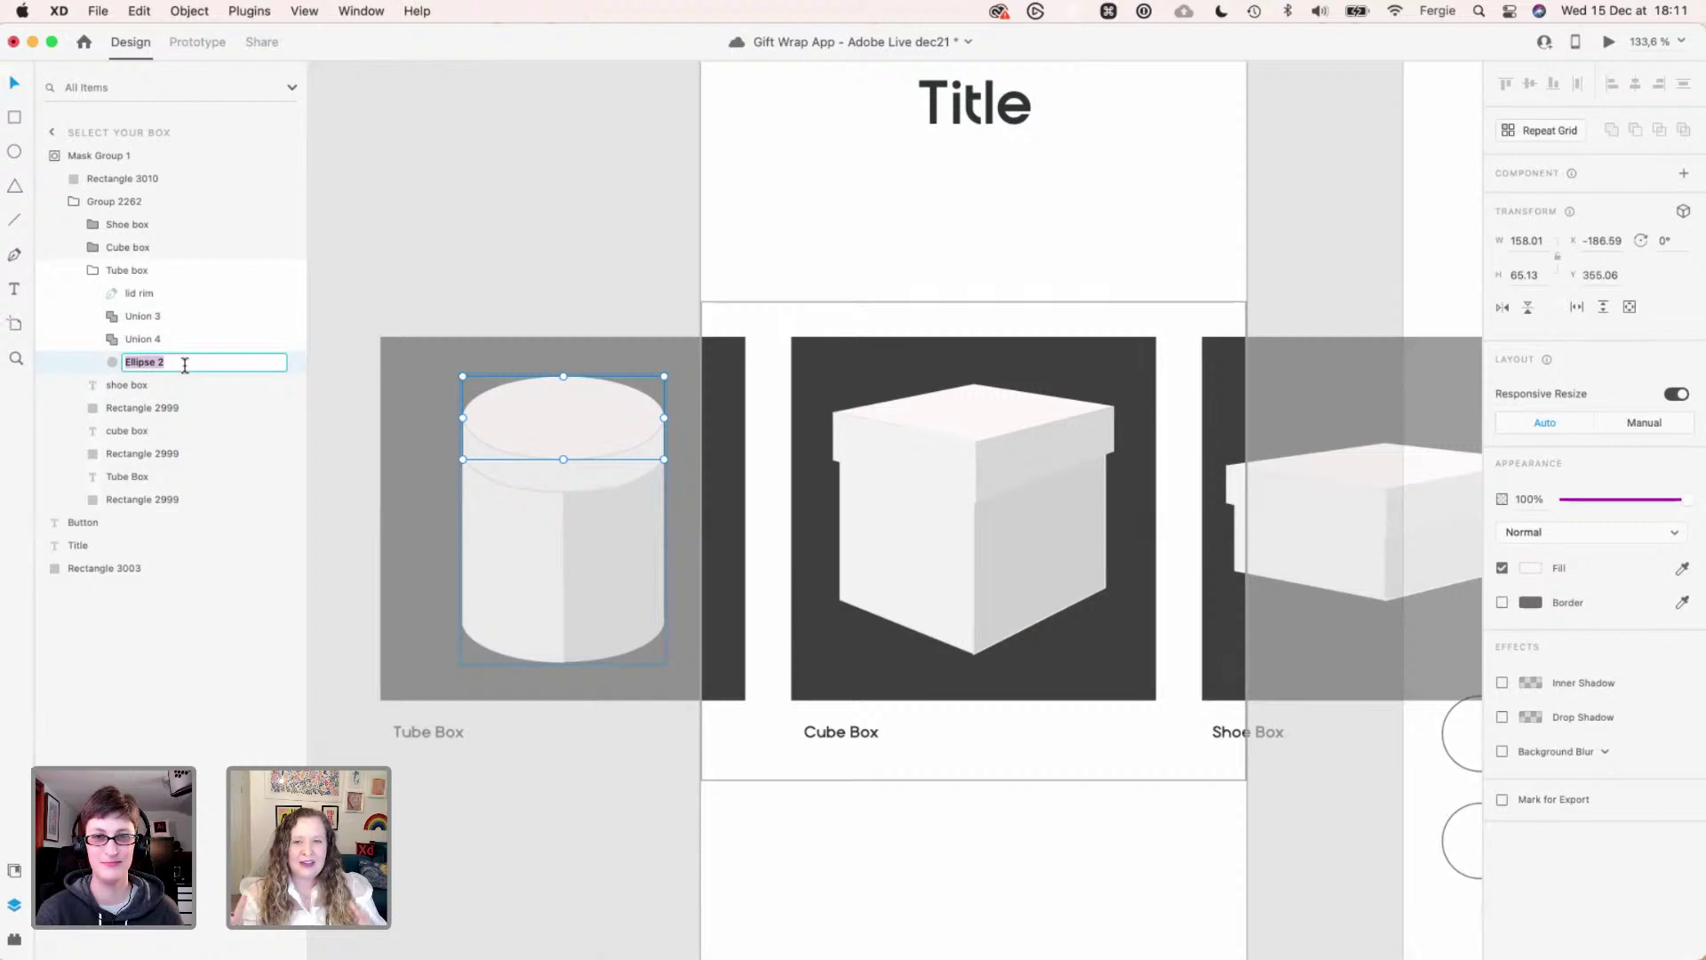
text(lid)
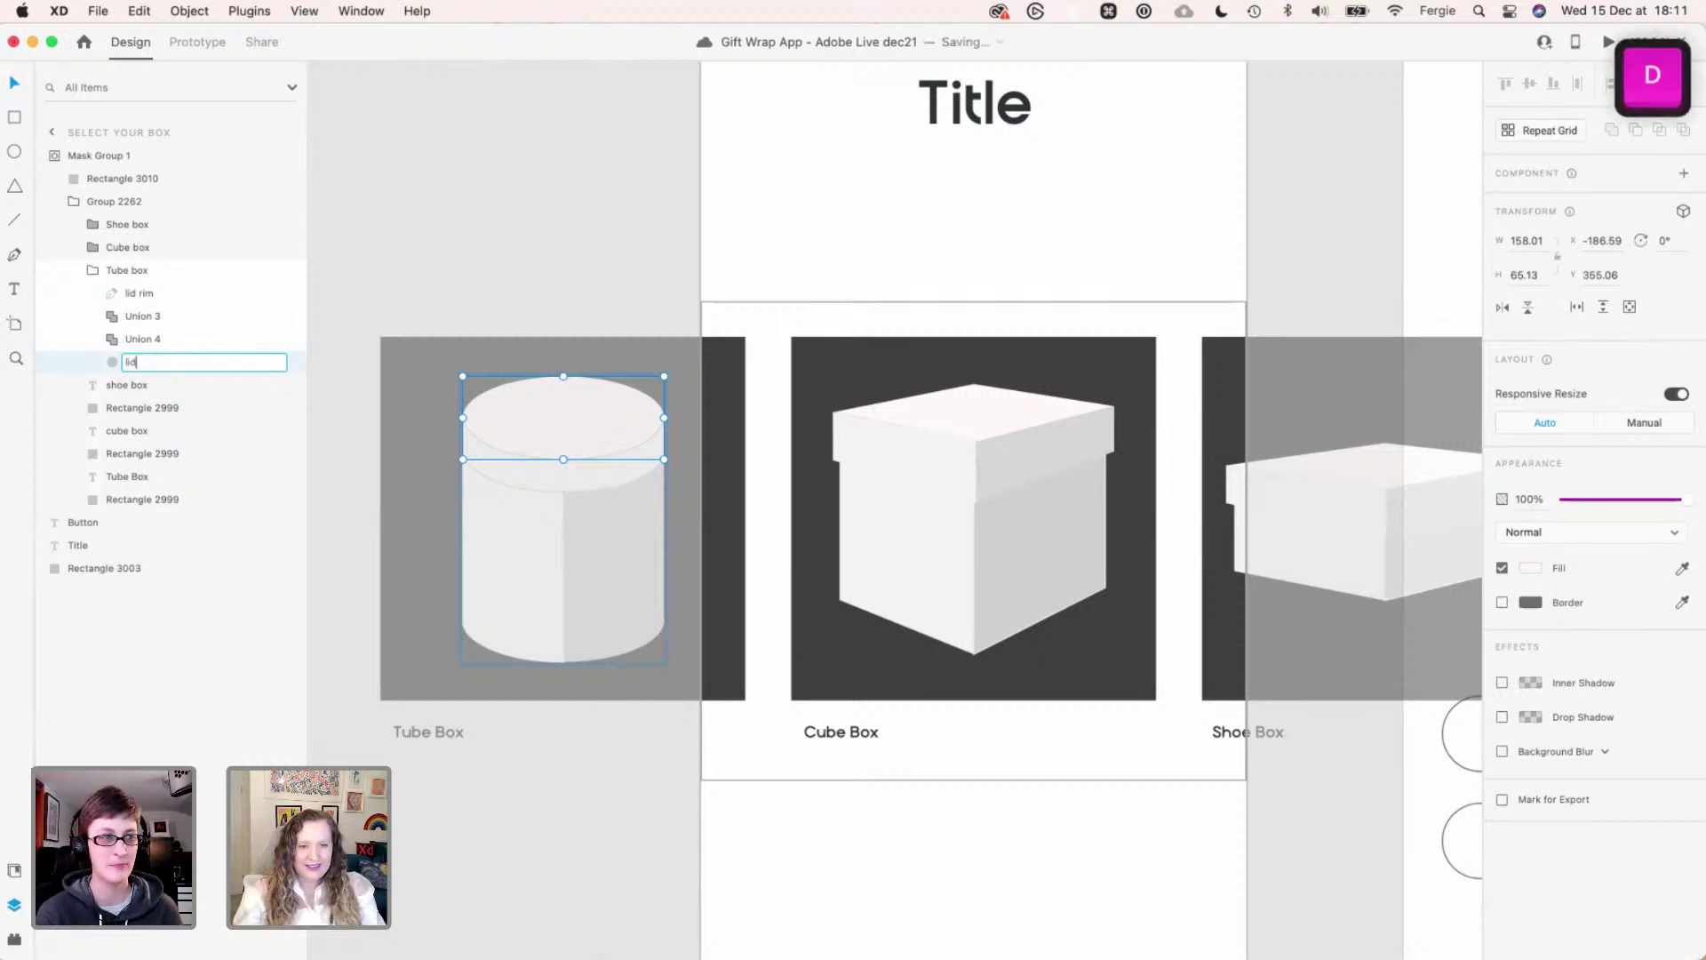
key(Return)
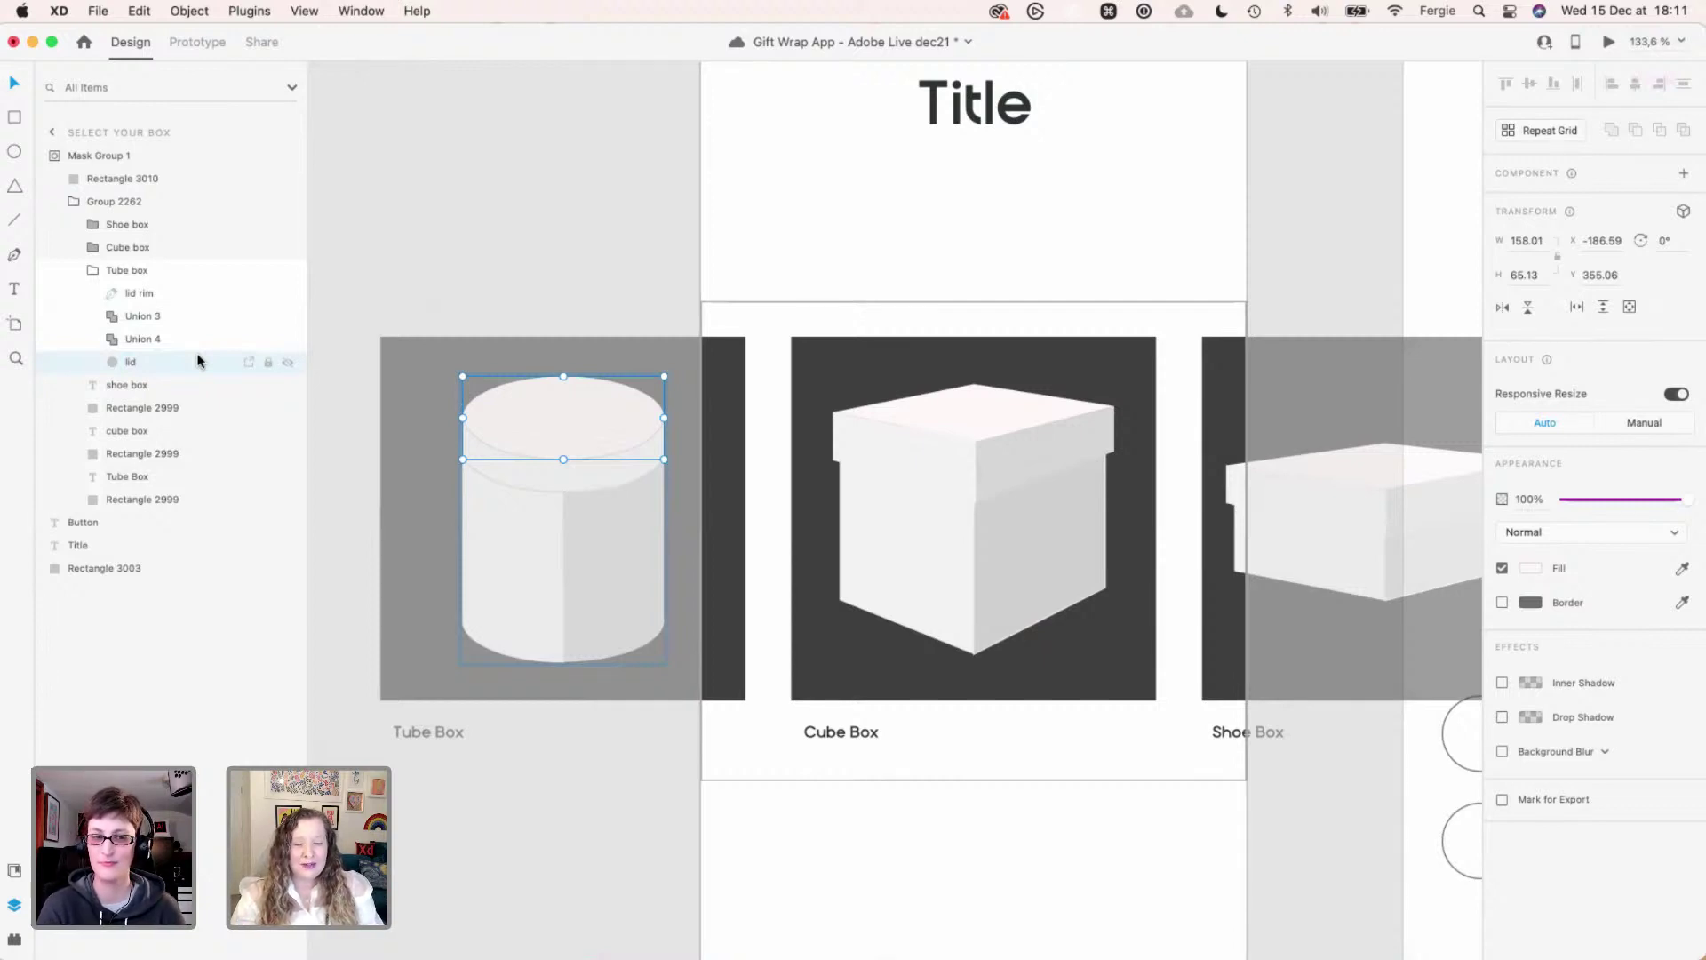
- Rename the tube's Union 4 shape as "r side" and its Union 3 shape as "l side", and collapse the tube group
click(177, 341)
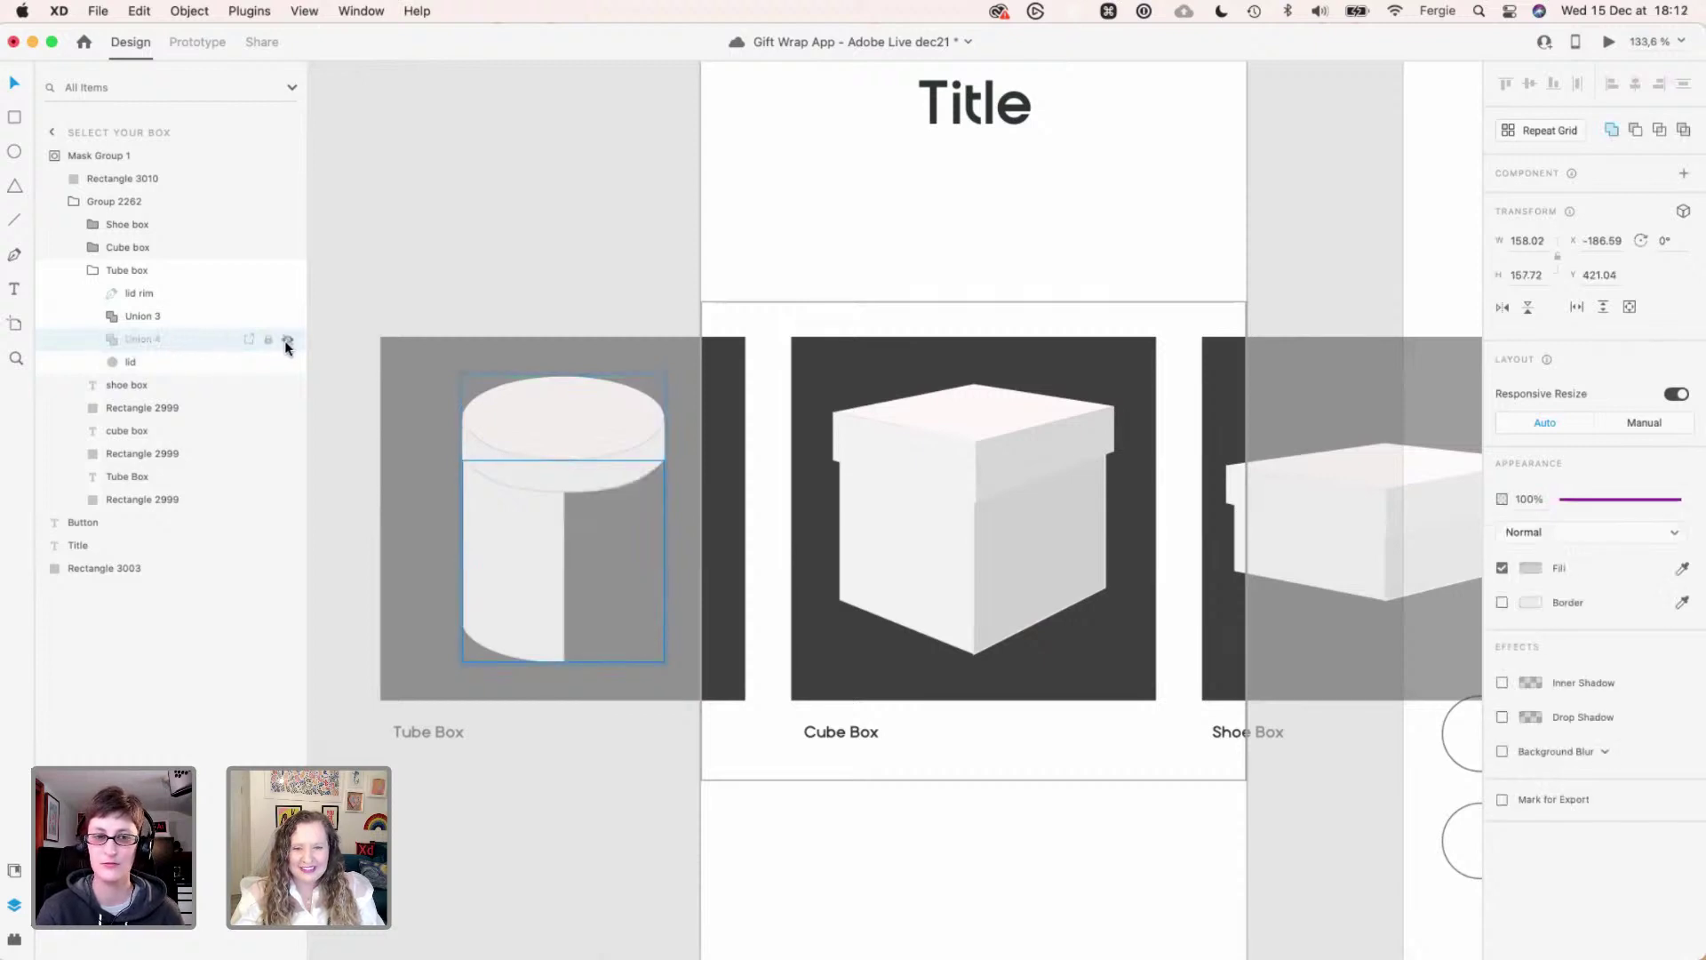
double_click(141, 338)
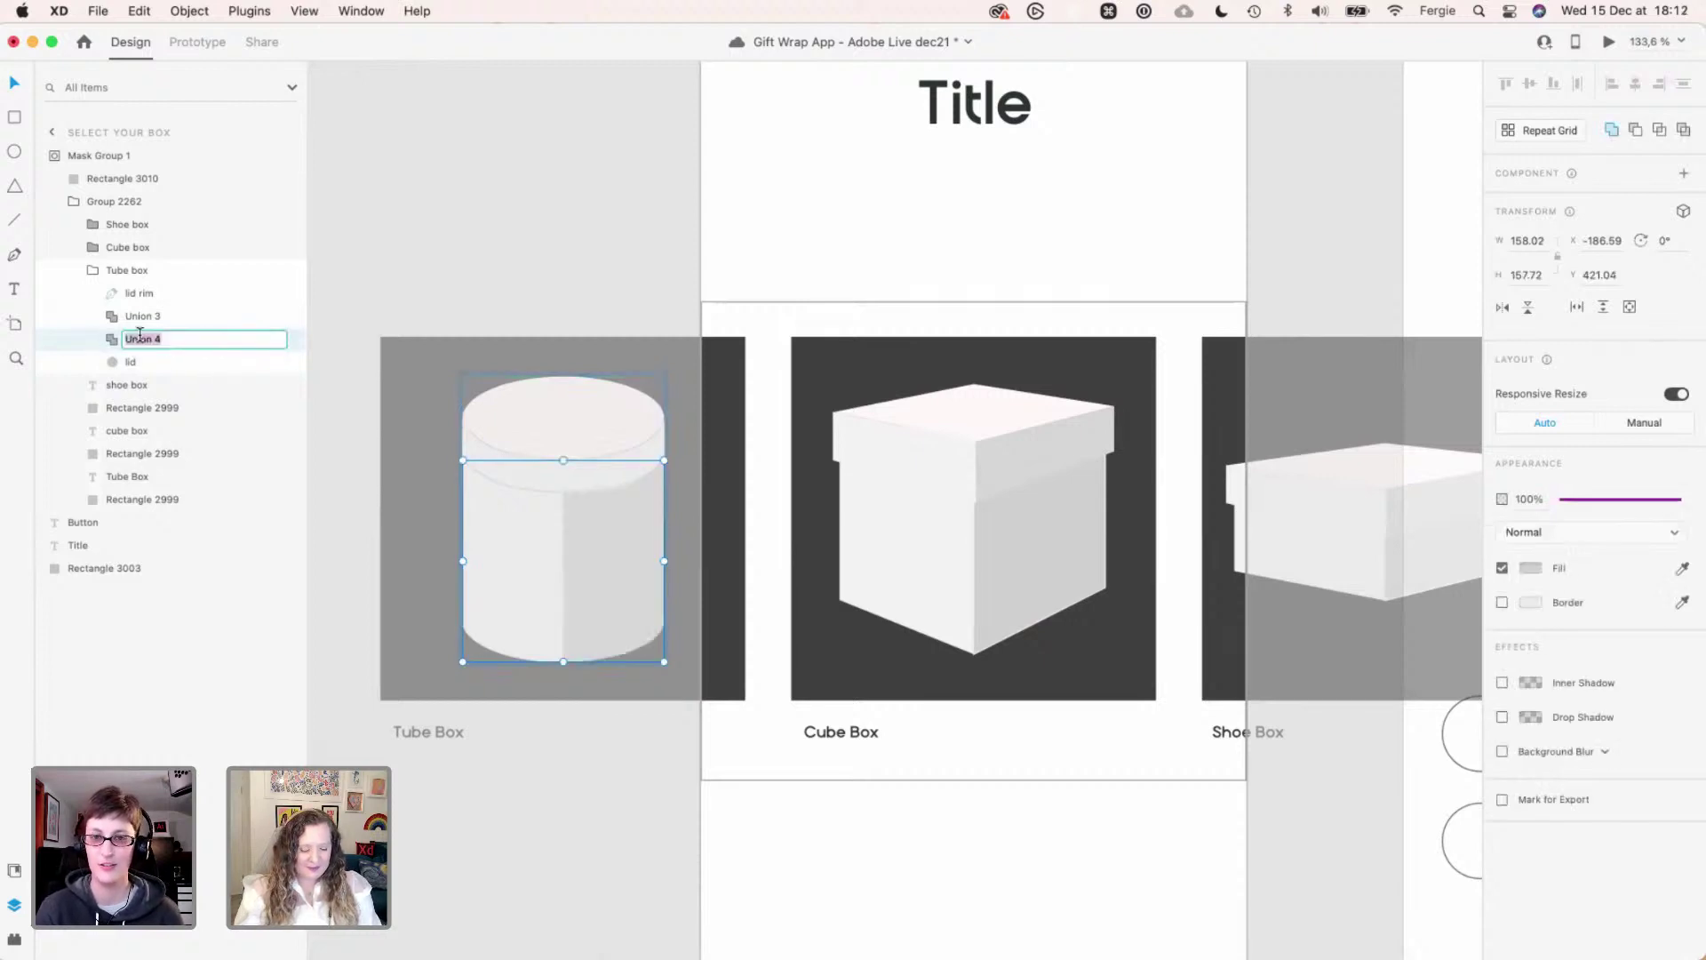
text(r side)
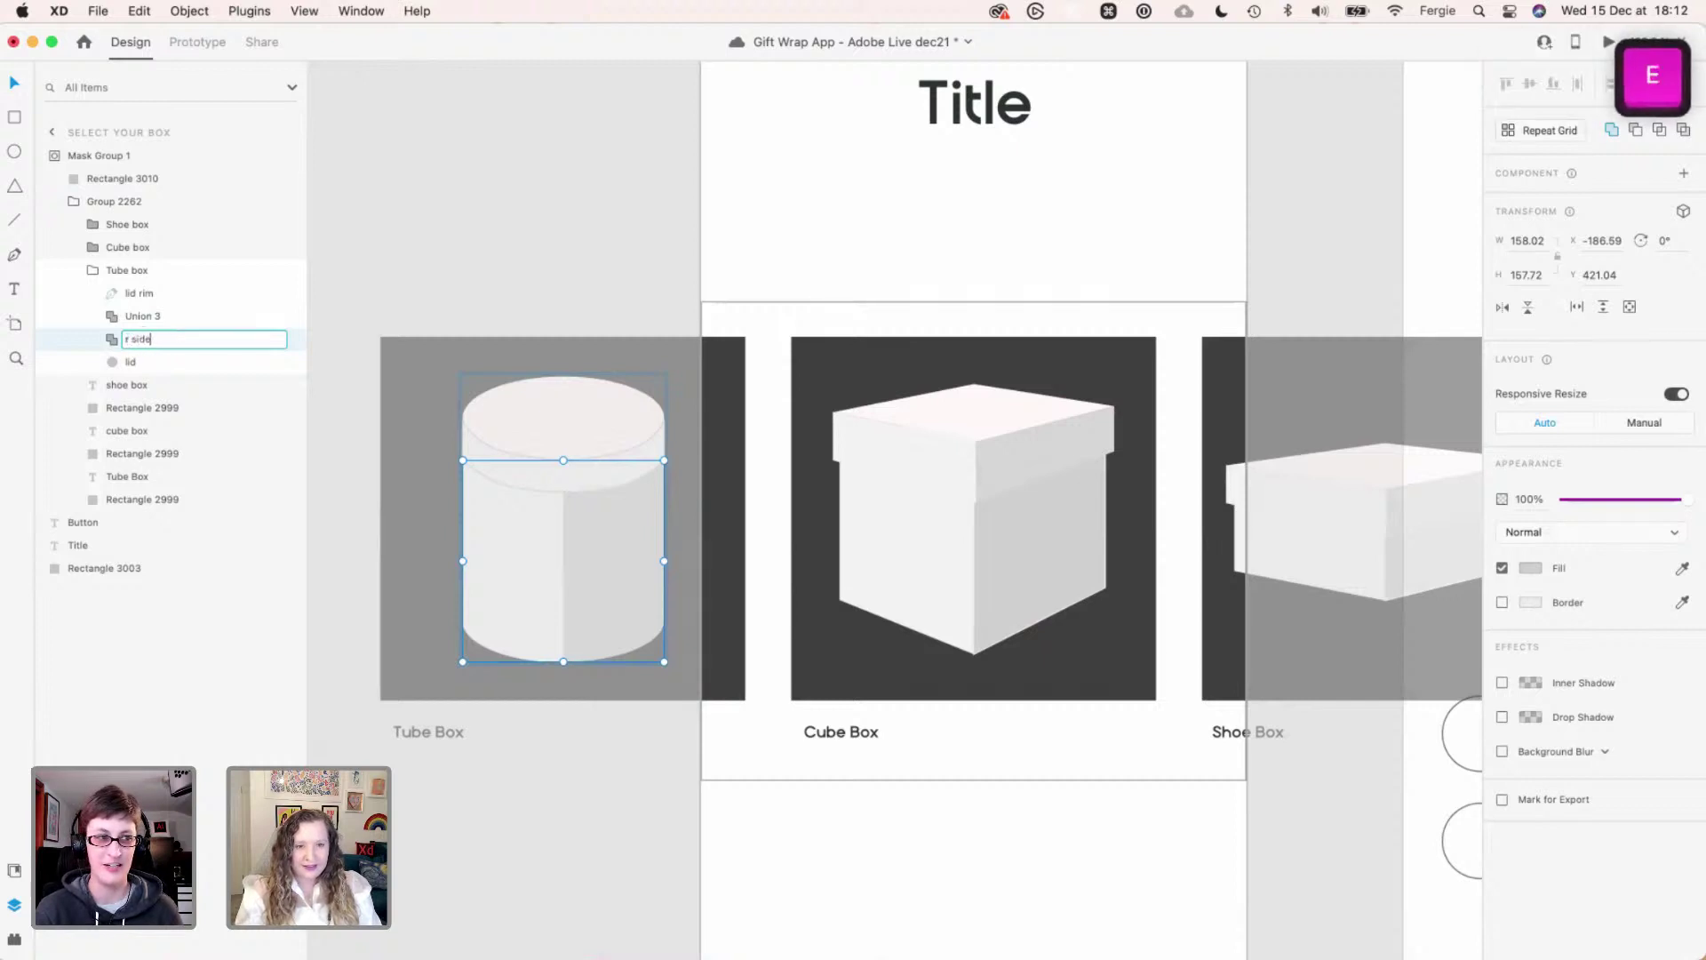
key(Return)
double_click(142, 316)
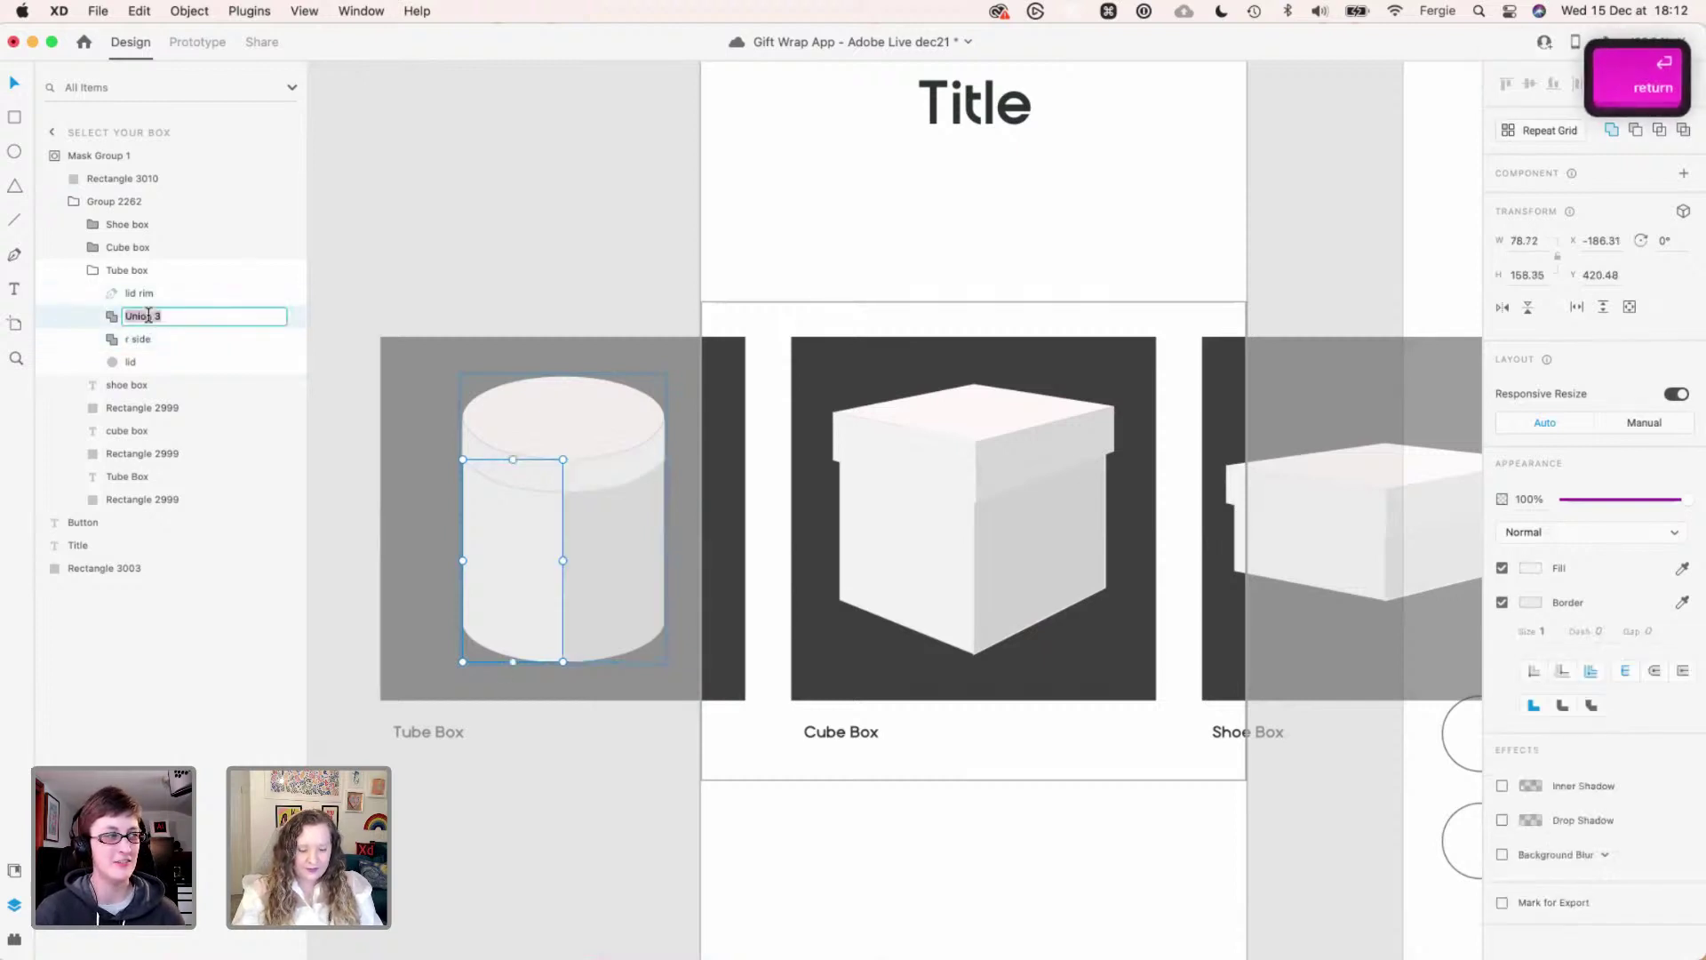
key(BackSpace)
text(l side)
key(Return)
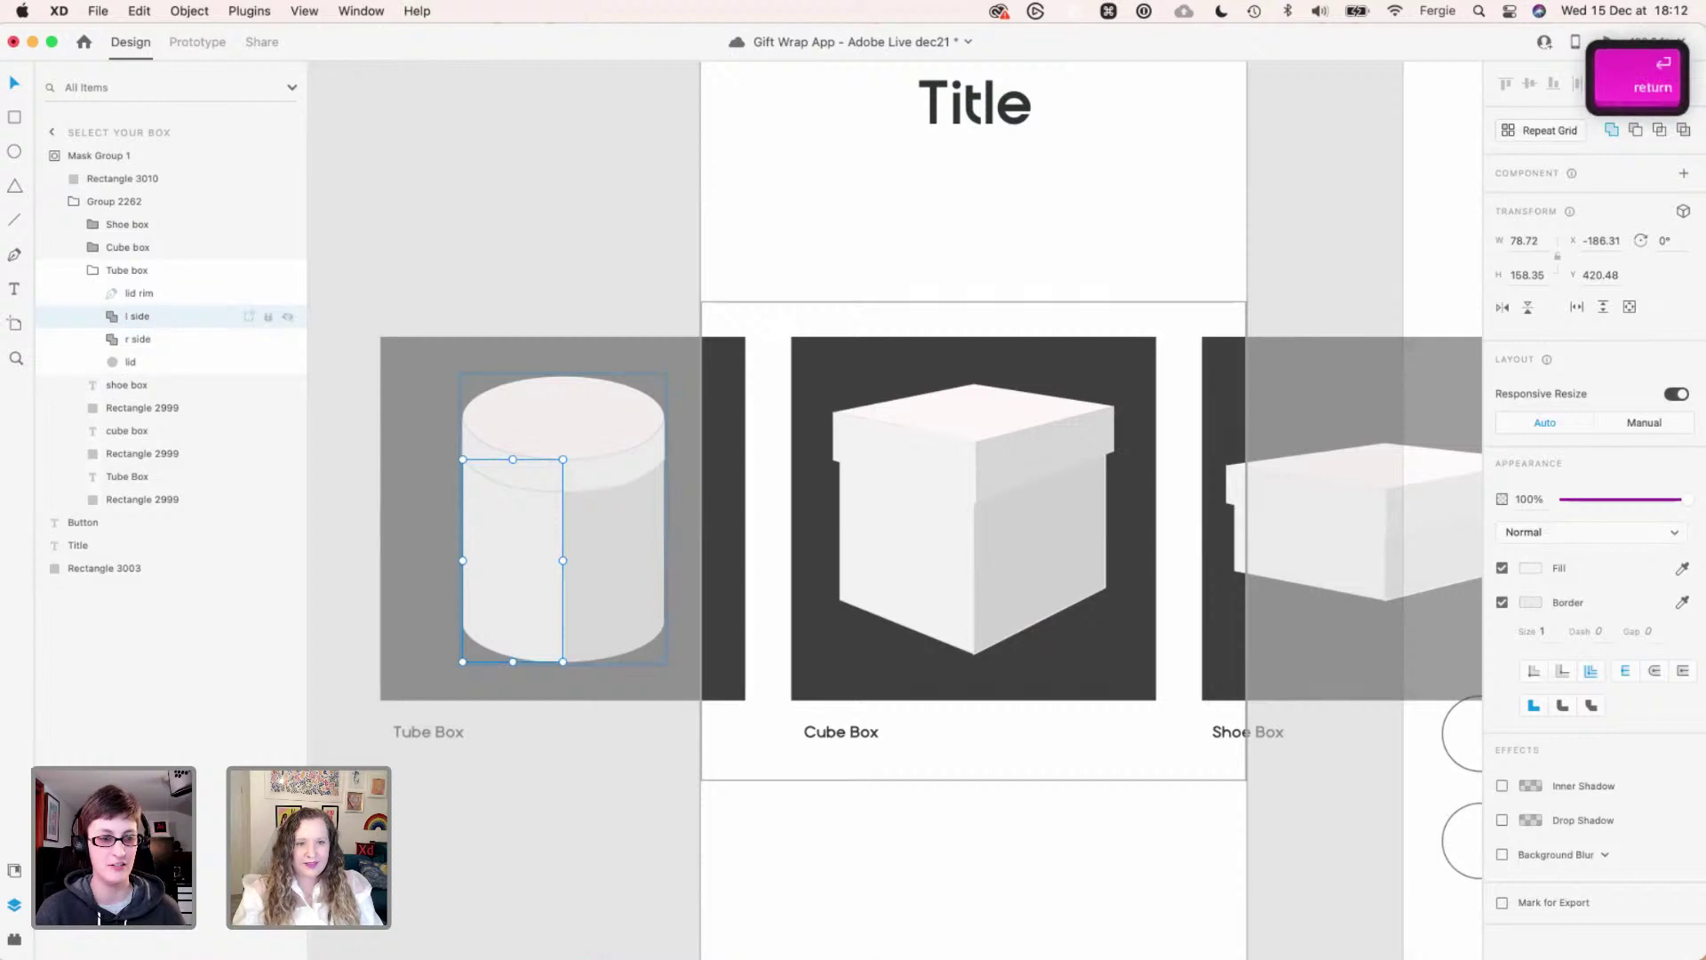
click(92, 271)
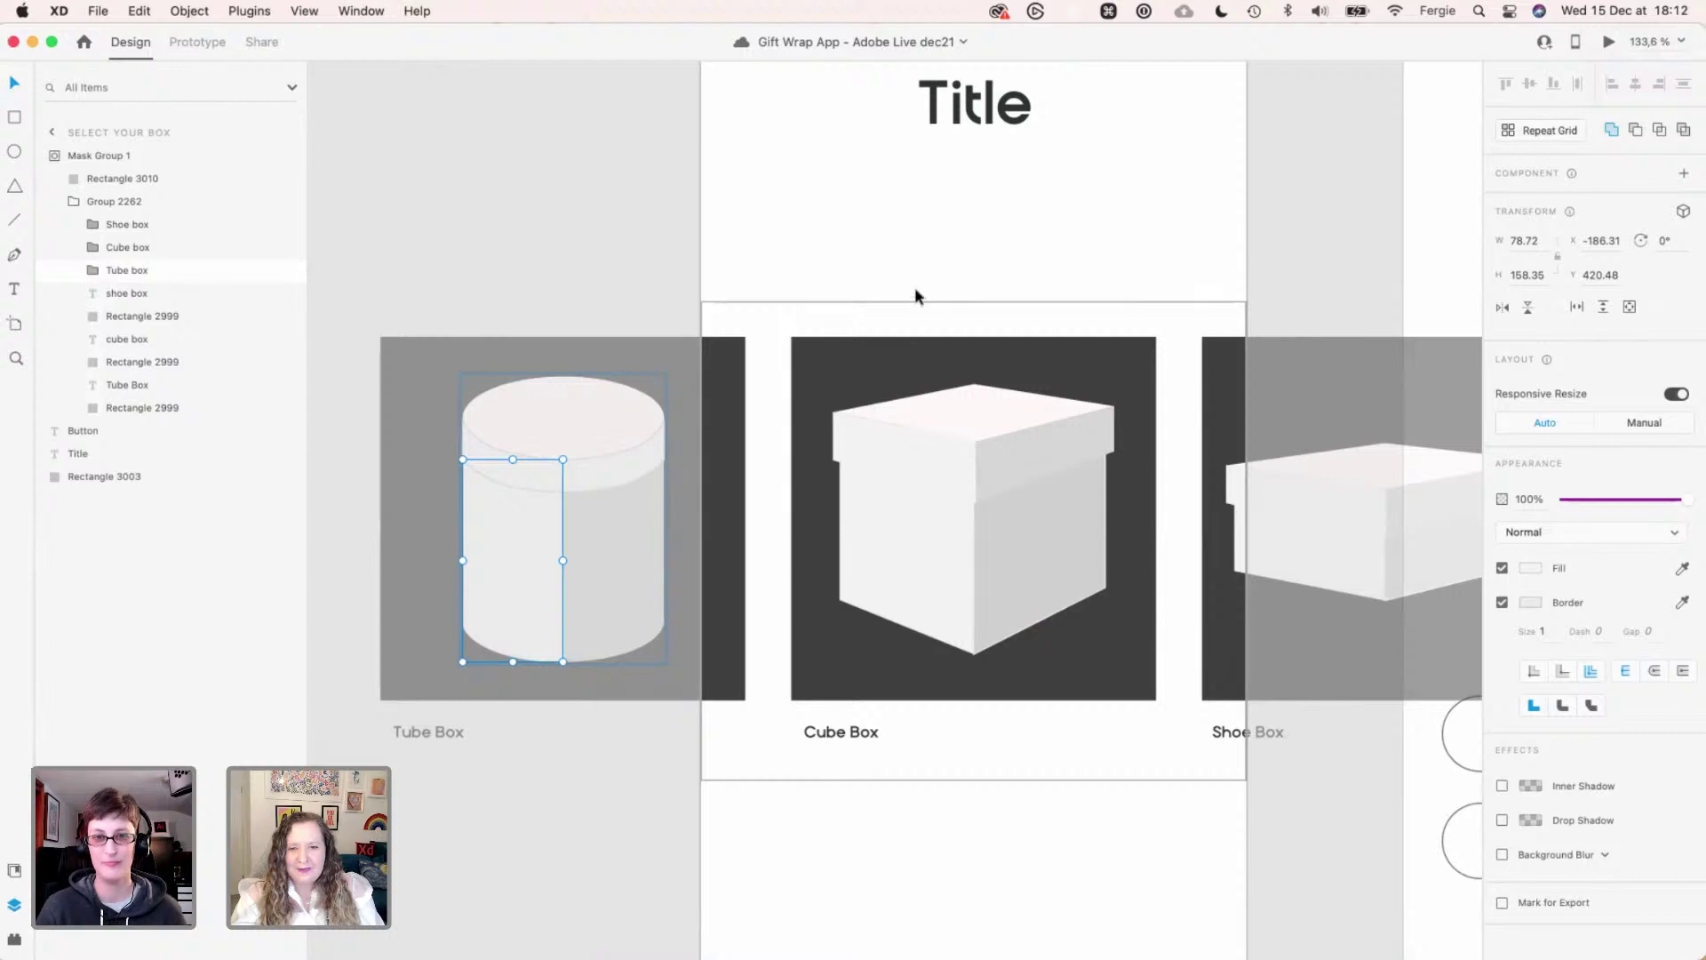
- Rename the group holding all three boxes inside the mask as "Box Options"
click(608, 275)
click(793, 463)
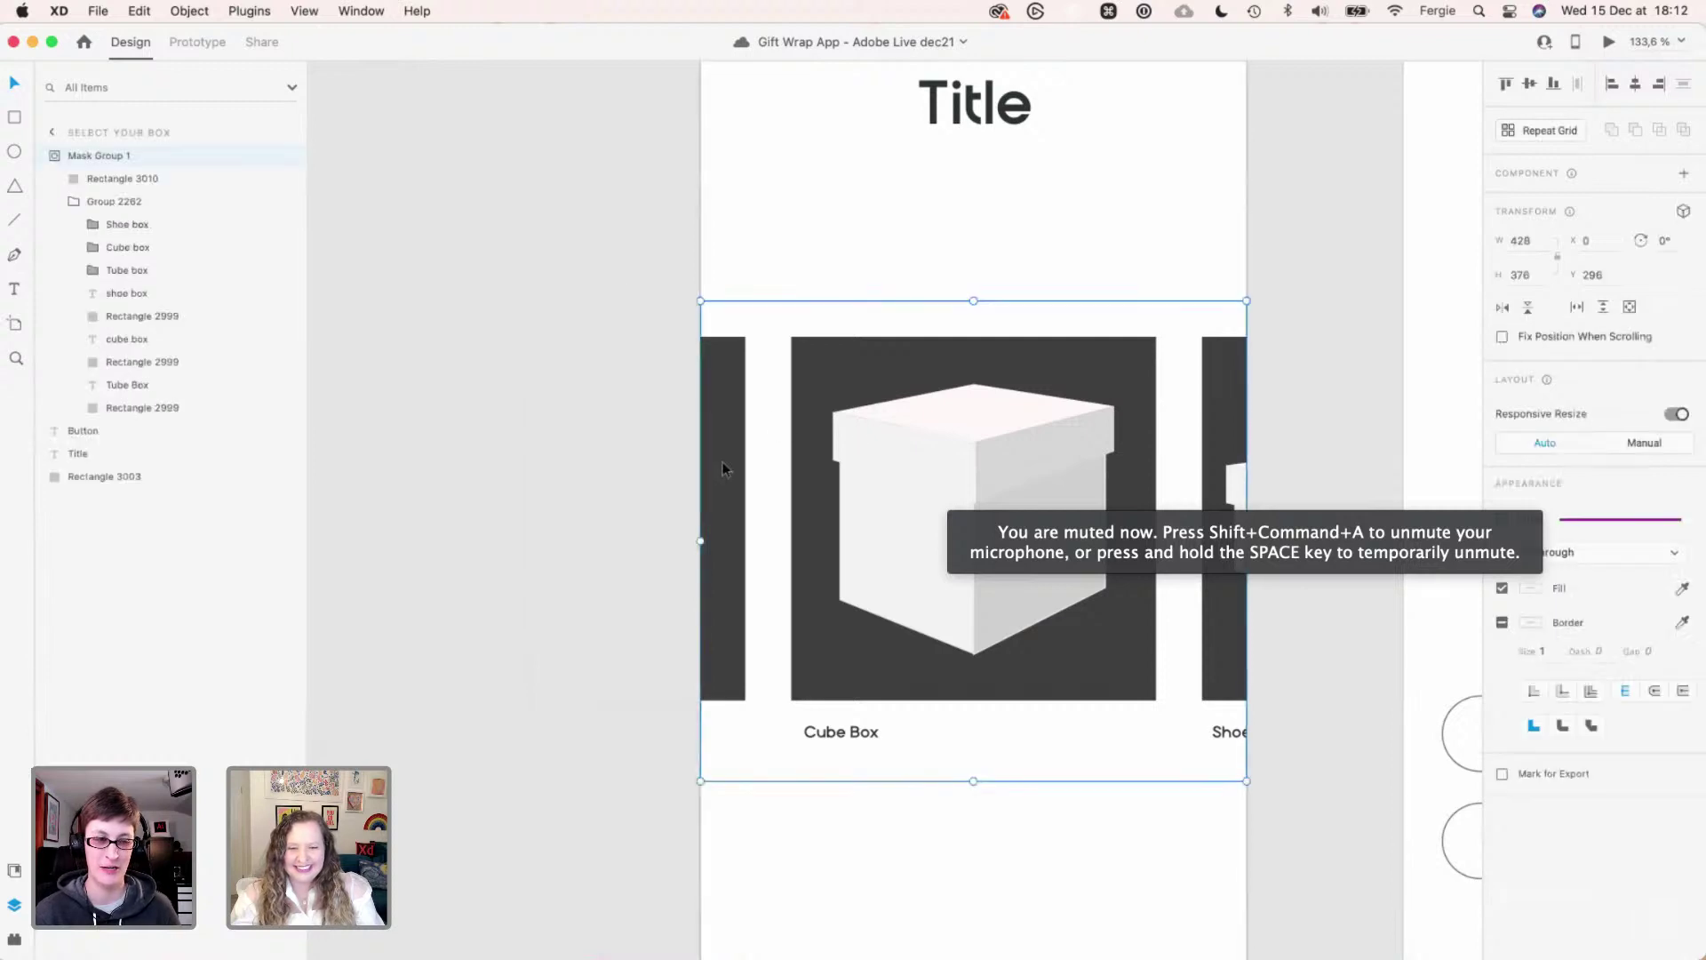
double_click(915, 454)
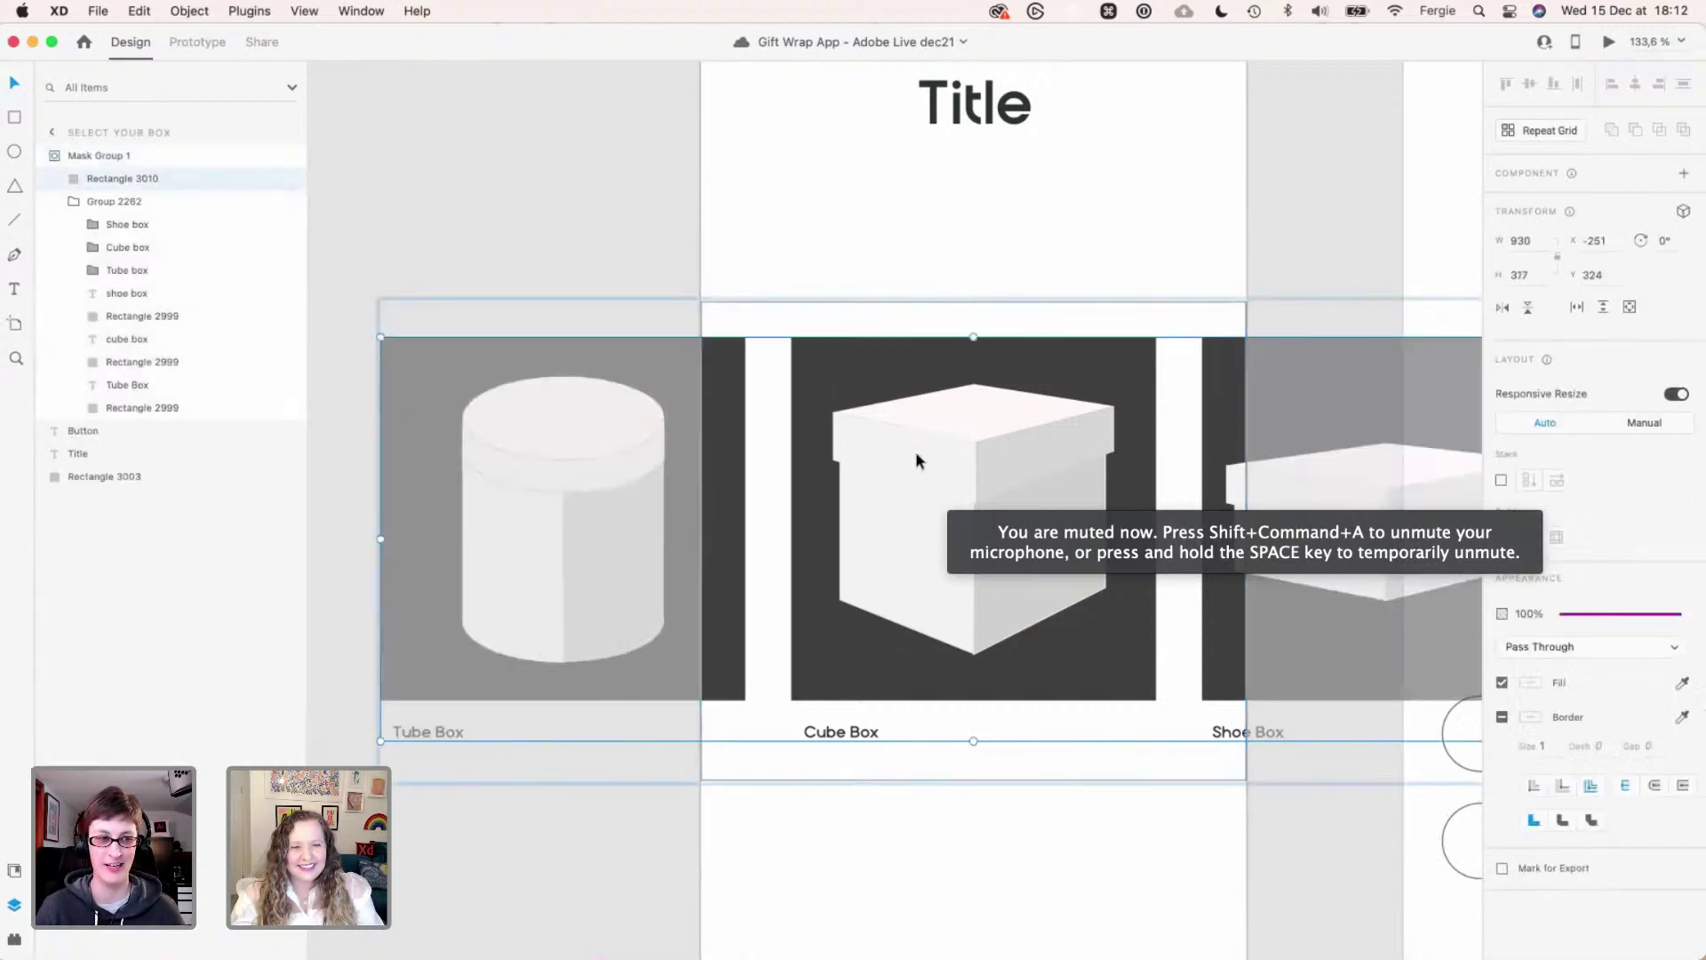
double_click(125, 203)
text(Box )
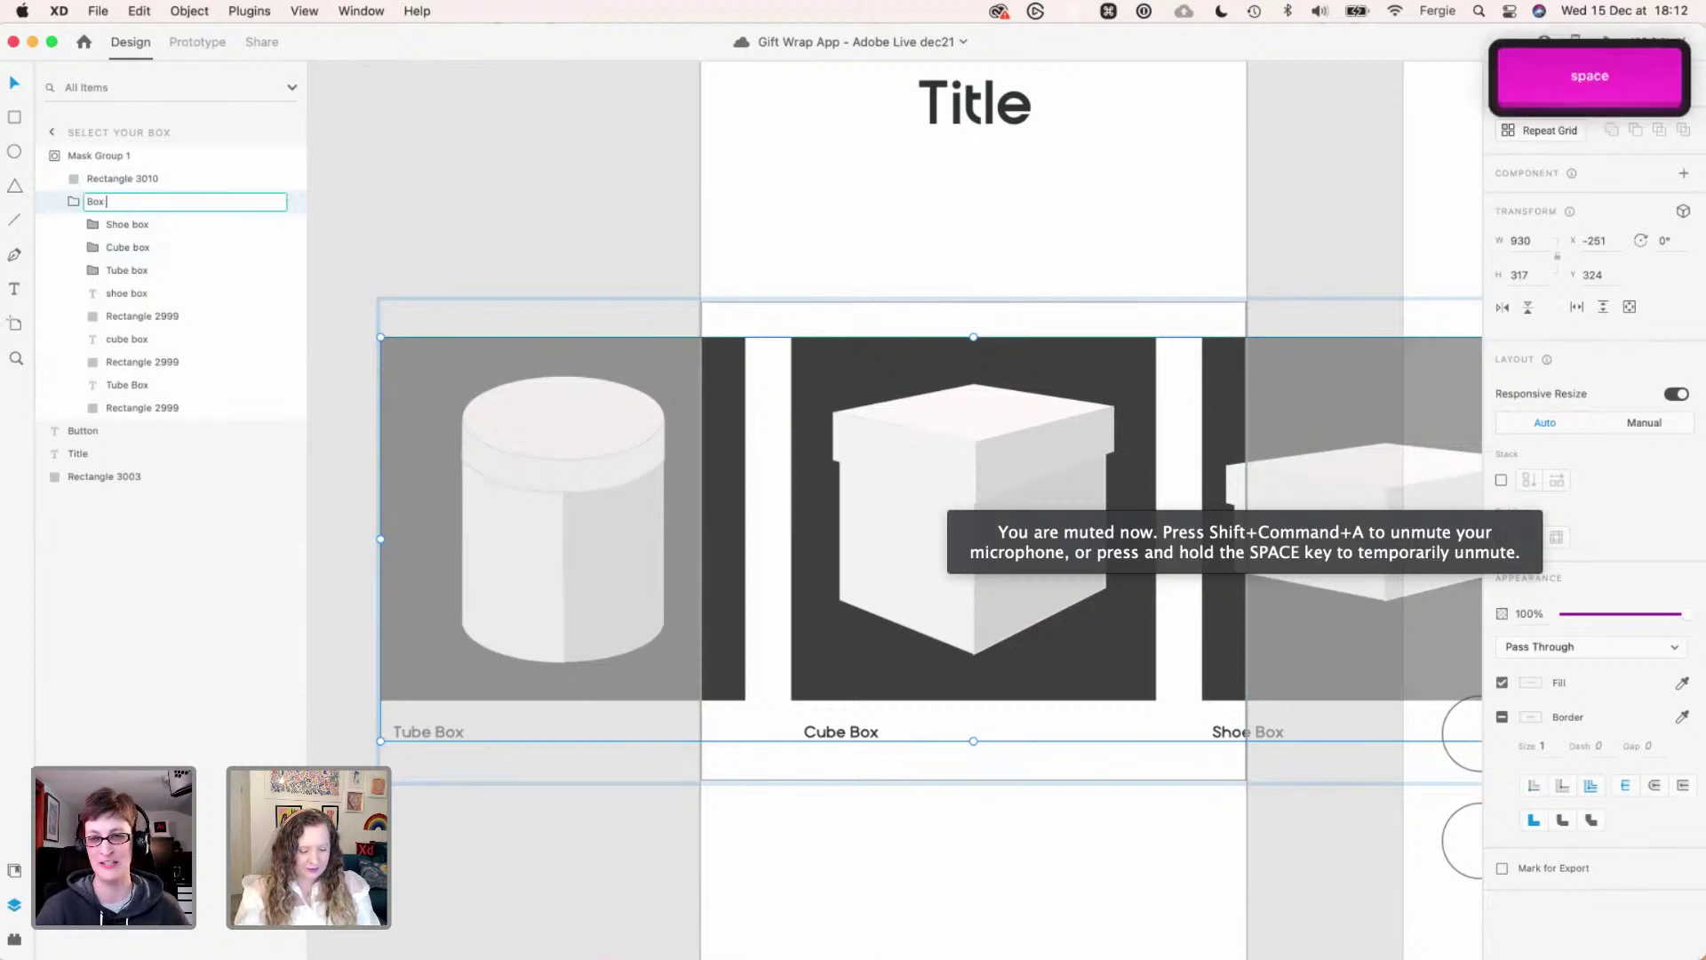
text(Options)
key(Return)
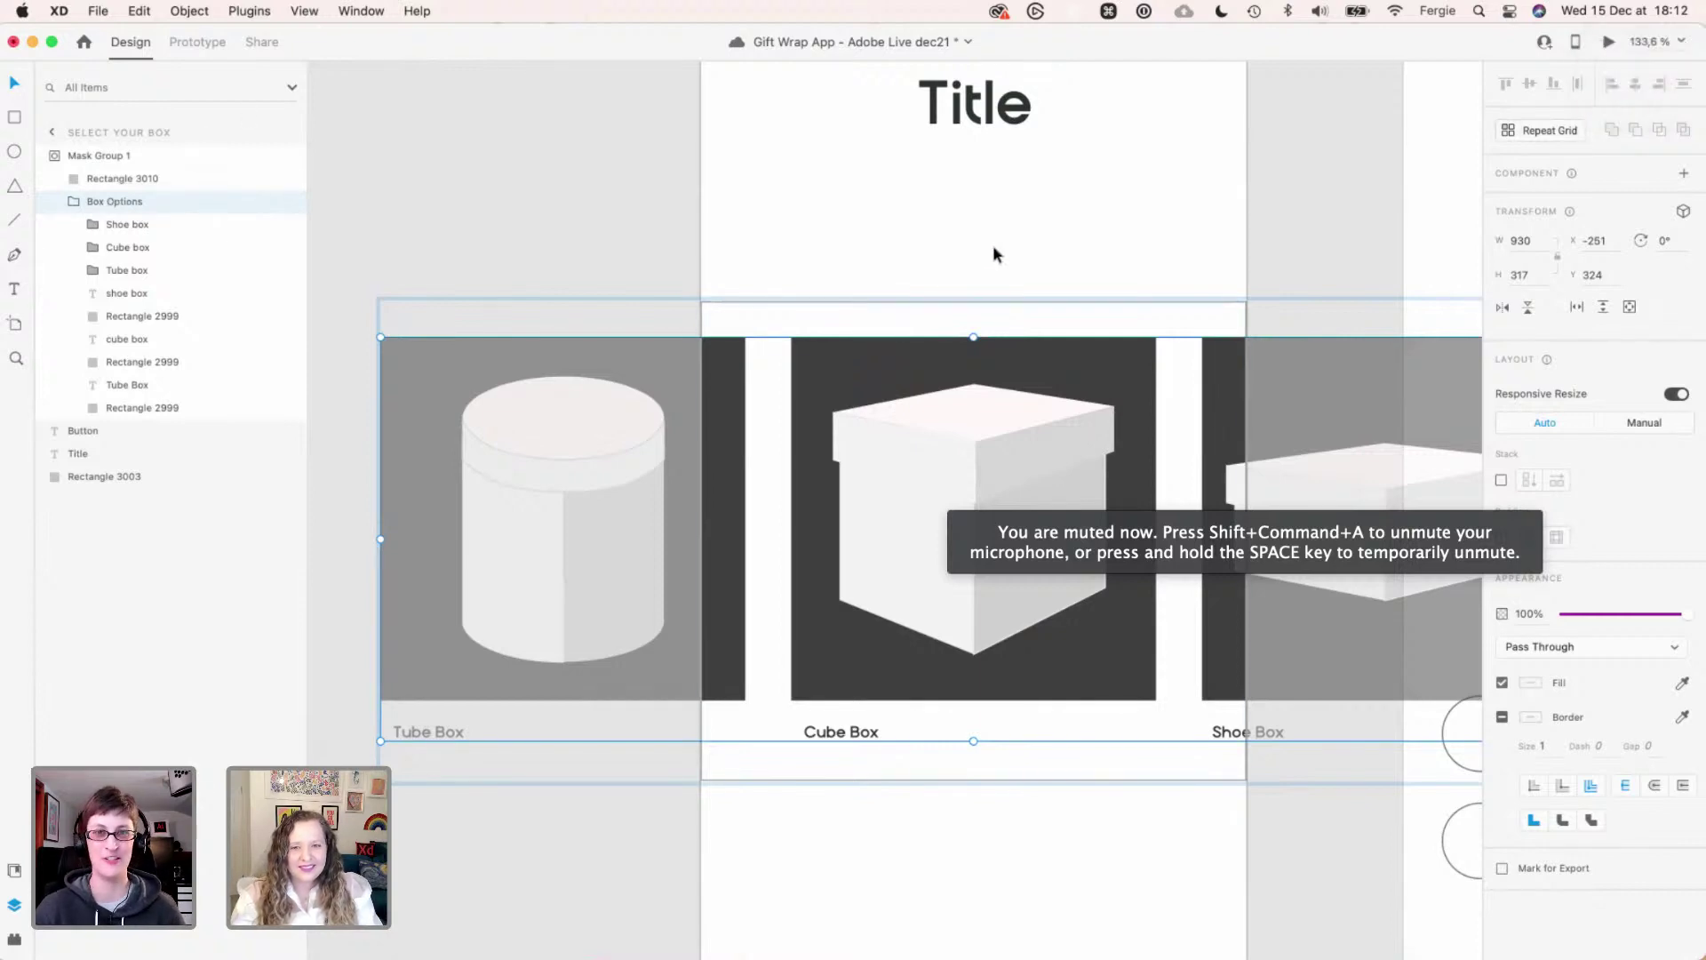
- Expand the "Cube box" group and its lid group to examine their layers
key(space)
drag(994, 255, 783, 247)
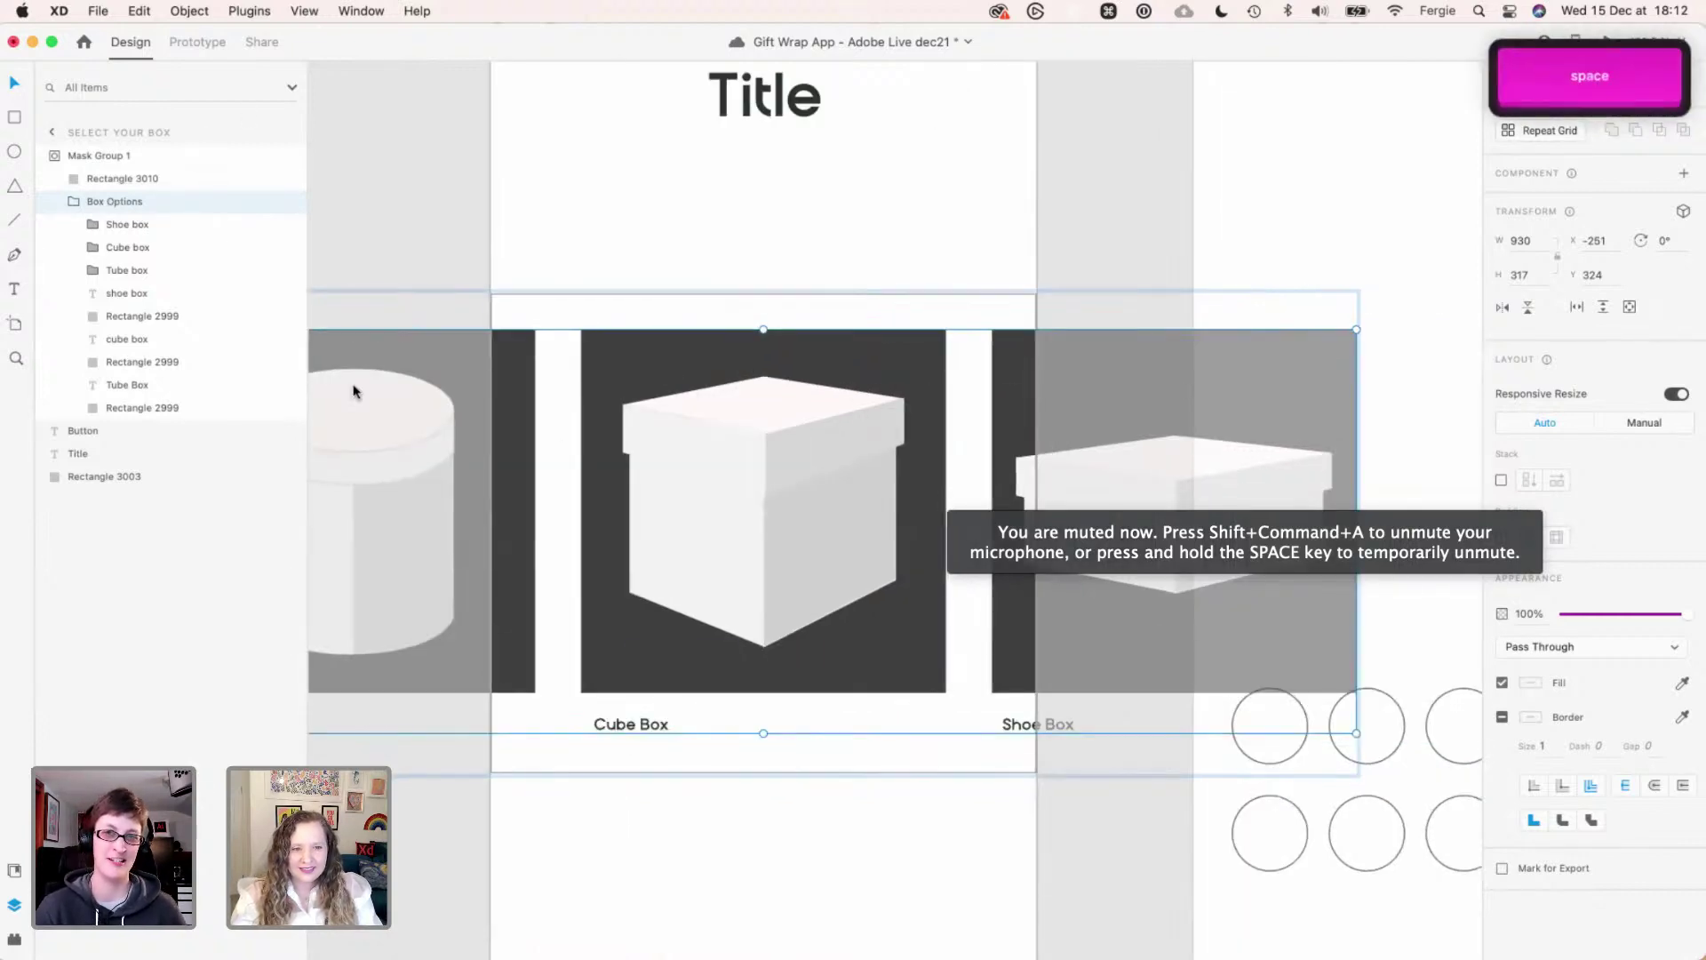
click(93, 248)
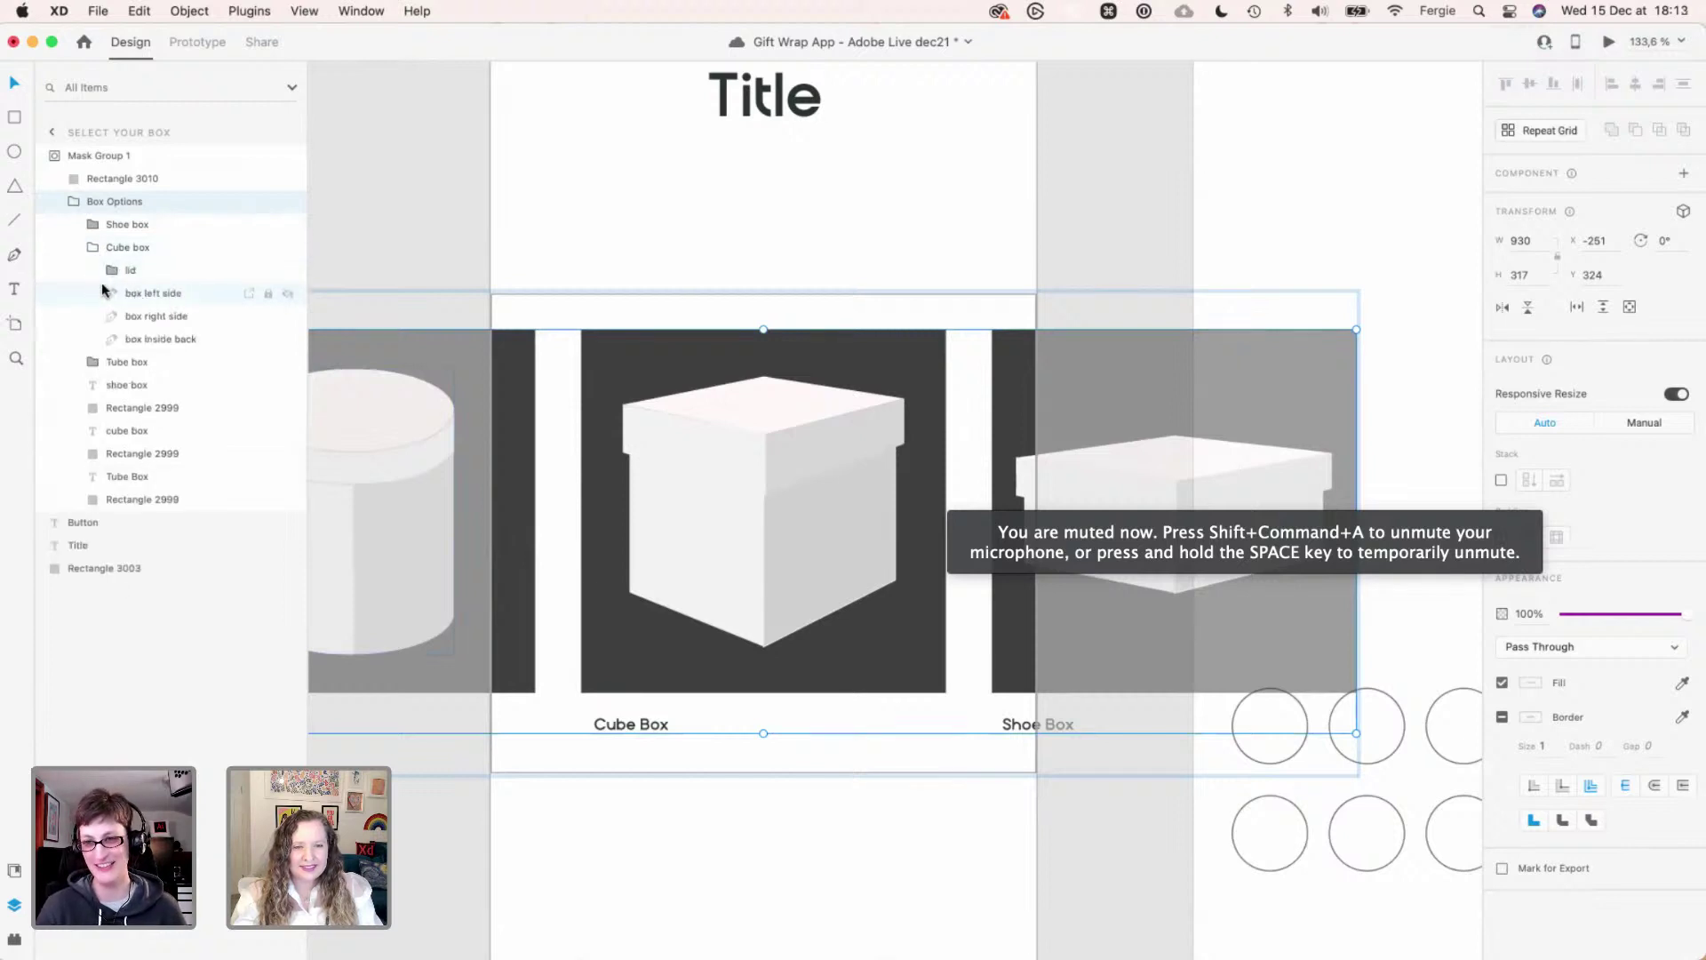
click(110, 274)
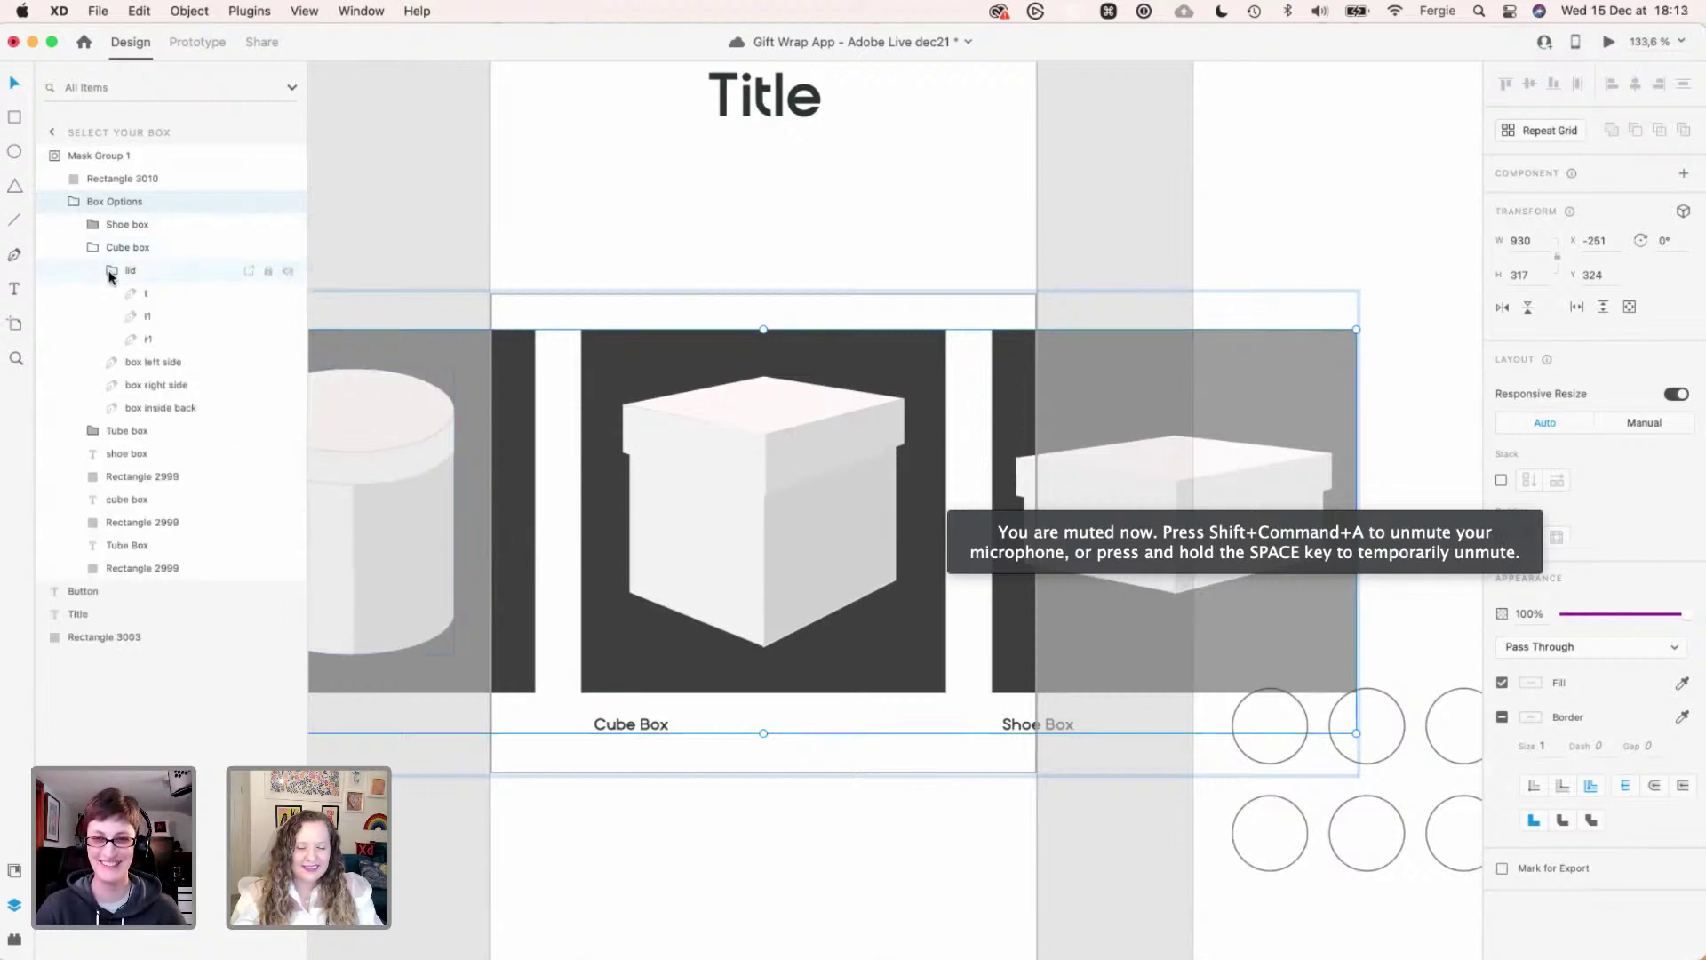
- Collapse the "Cube box" group, check the layers inside the "Shoe box" group, and collapse that group too
click(111, 271)
click(93, 249)
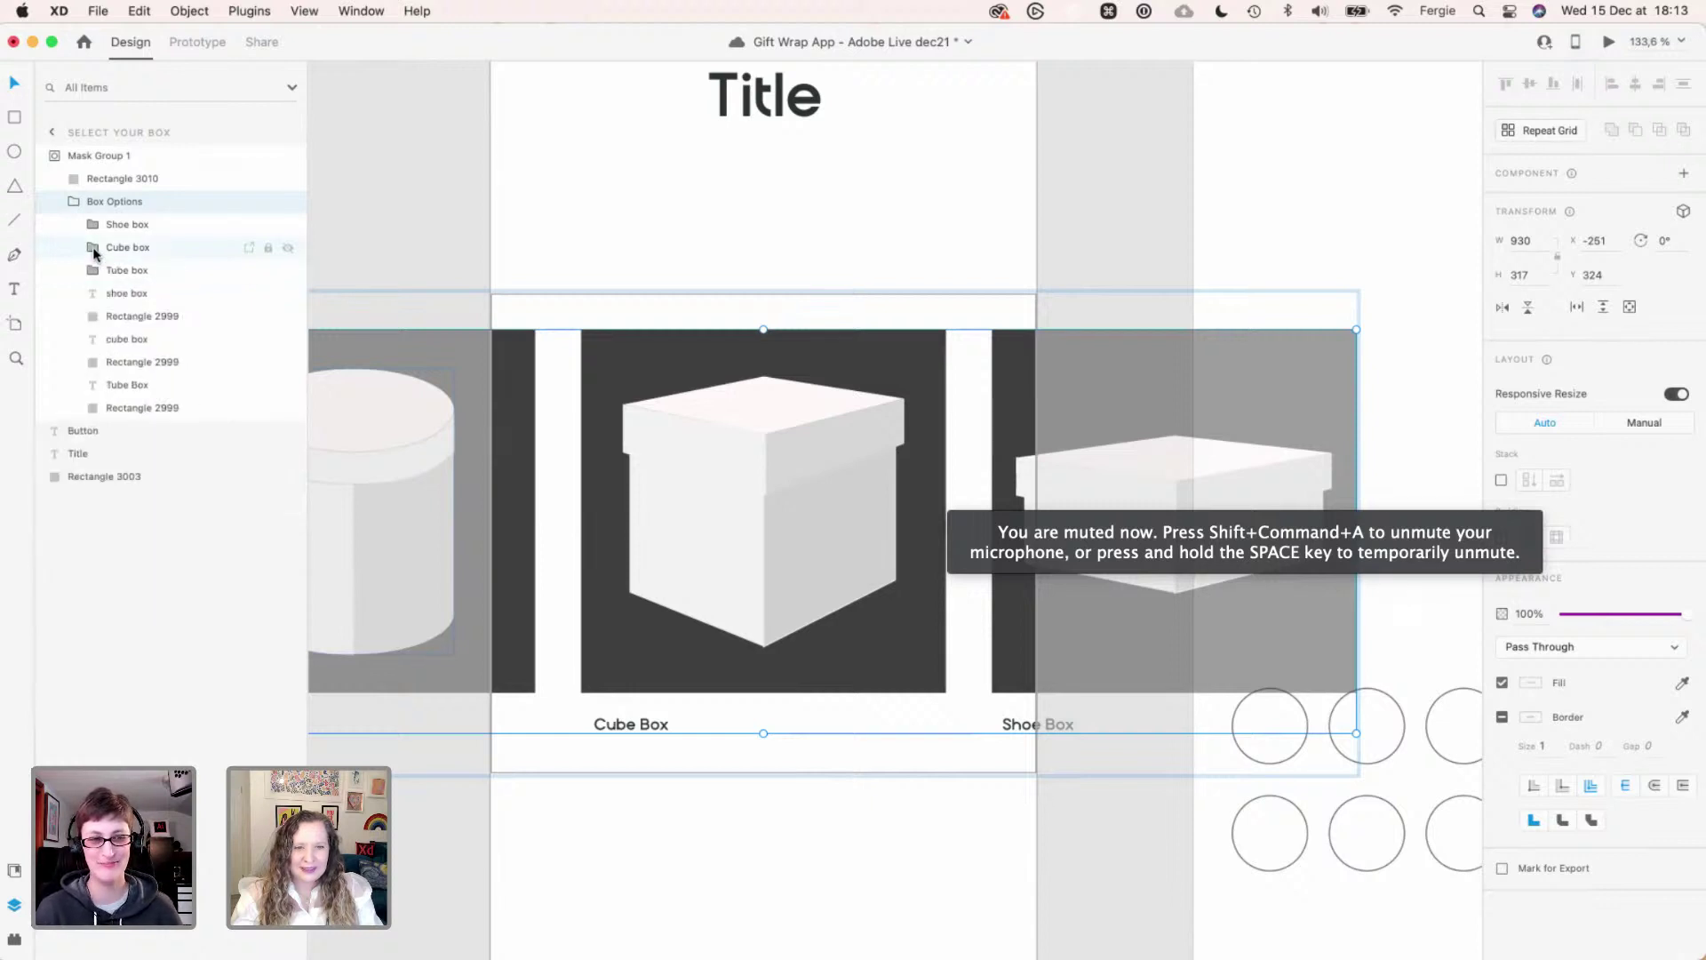
click(93, 225)
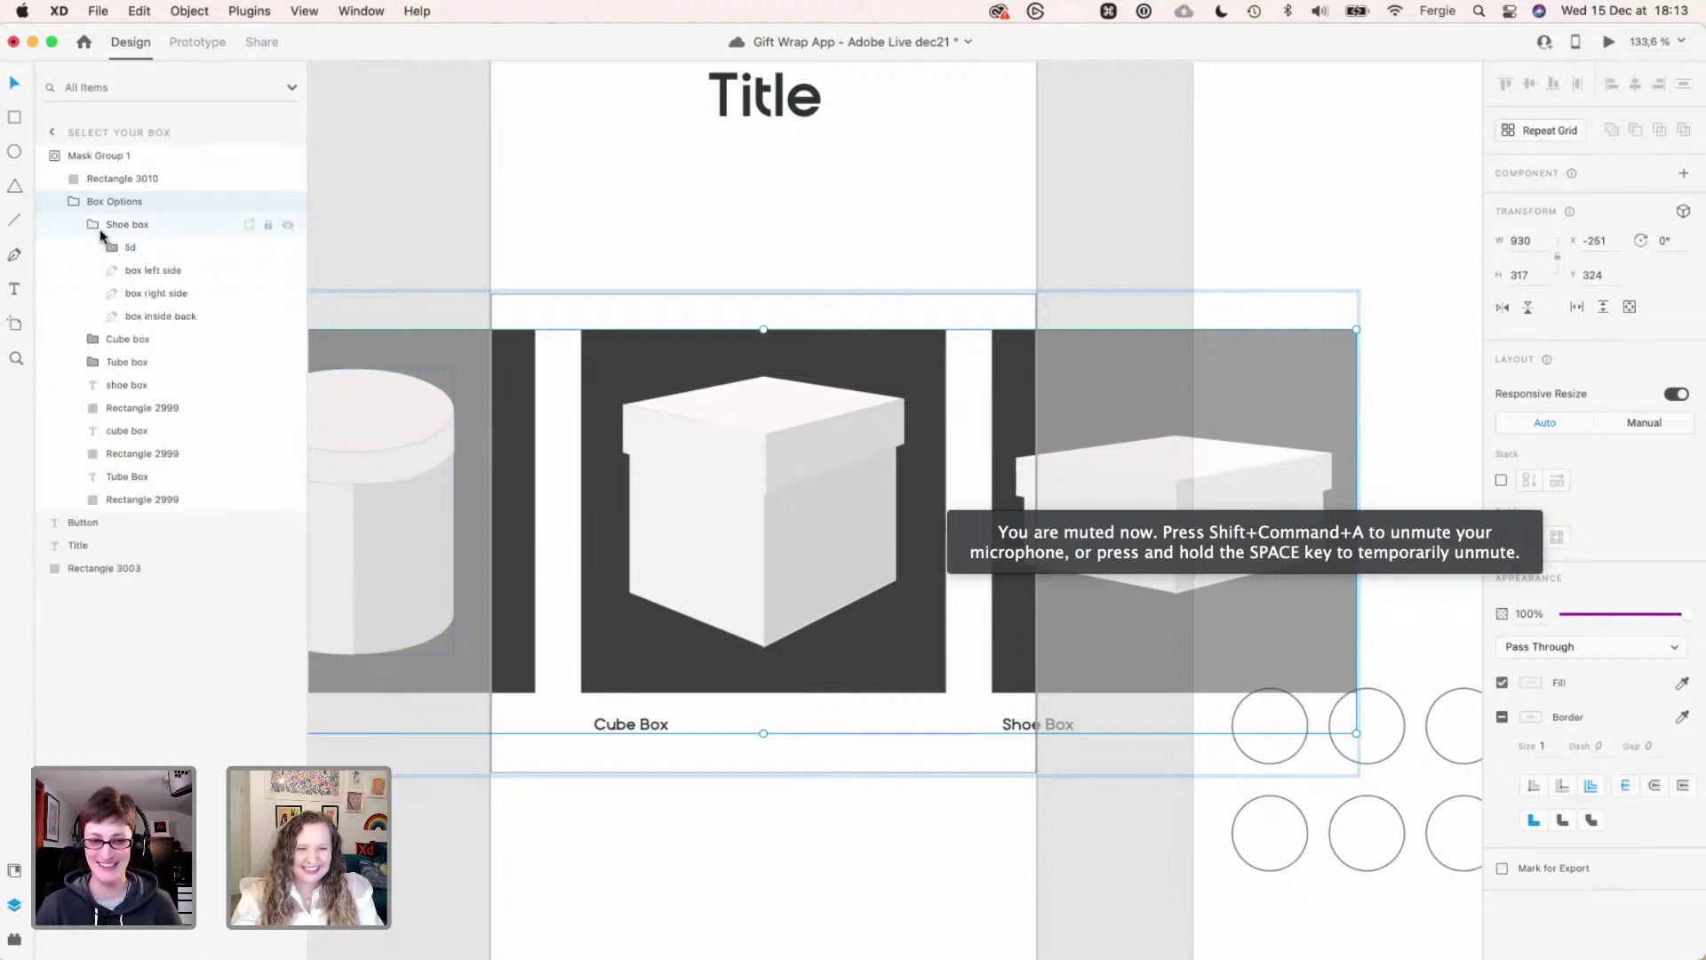
click(142, 270)
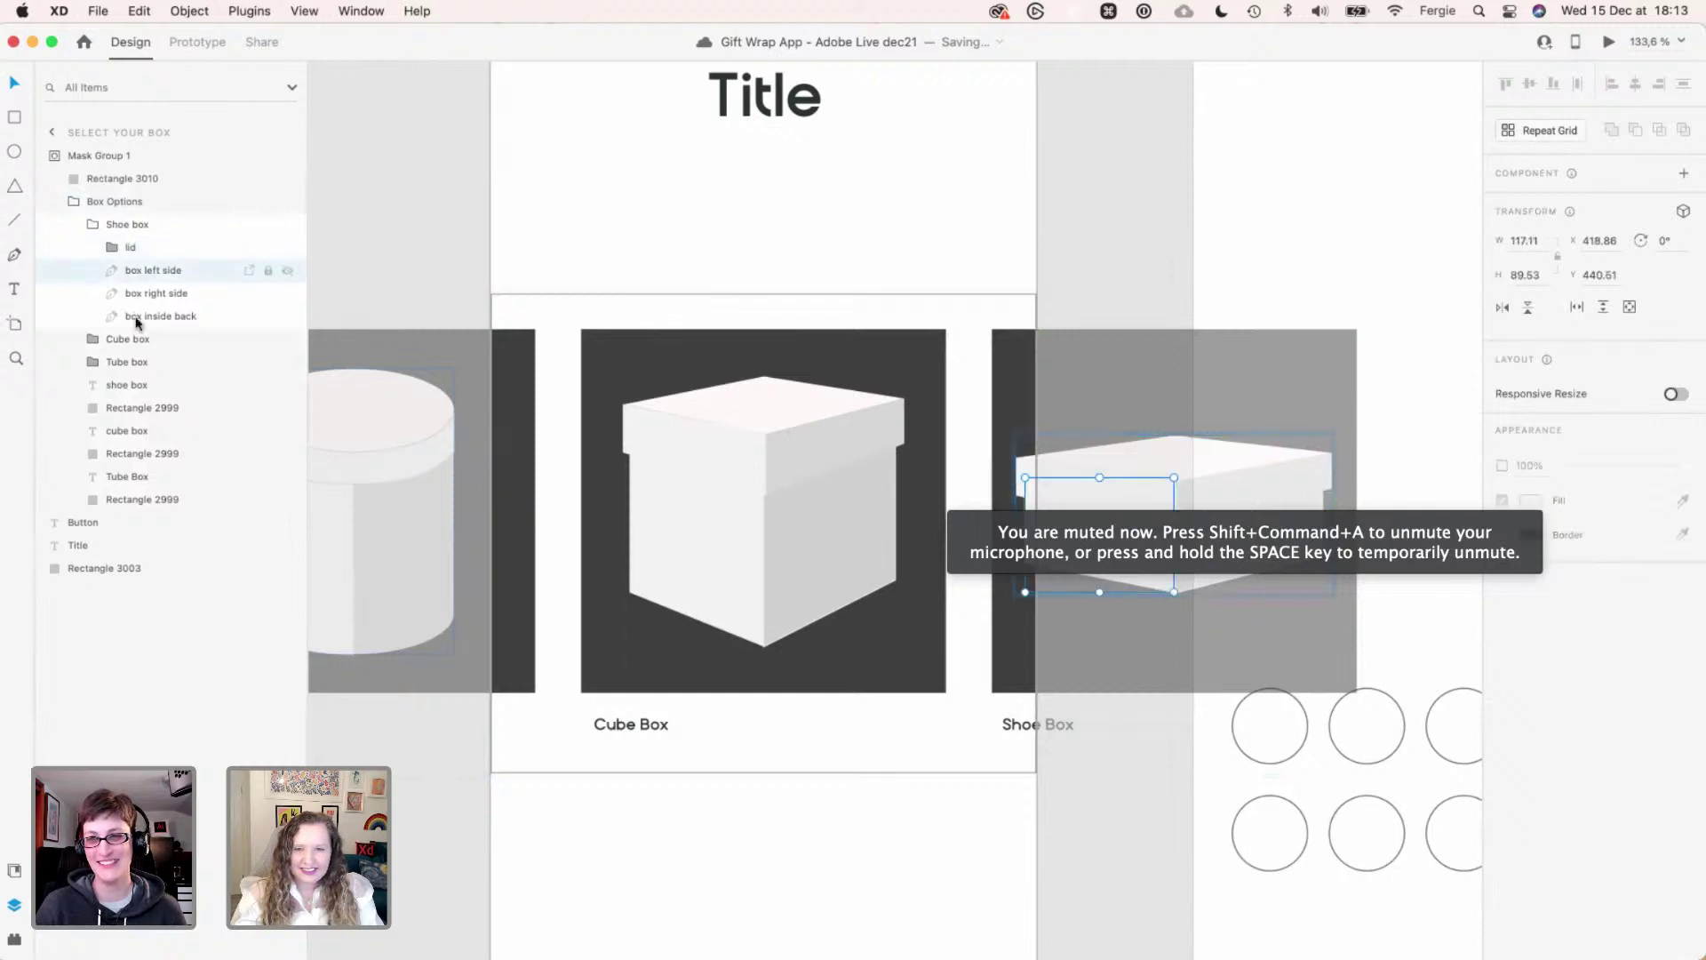
click(89, 225)
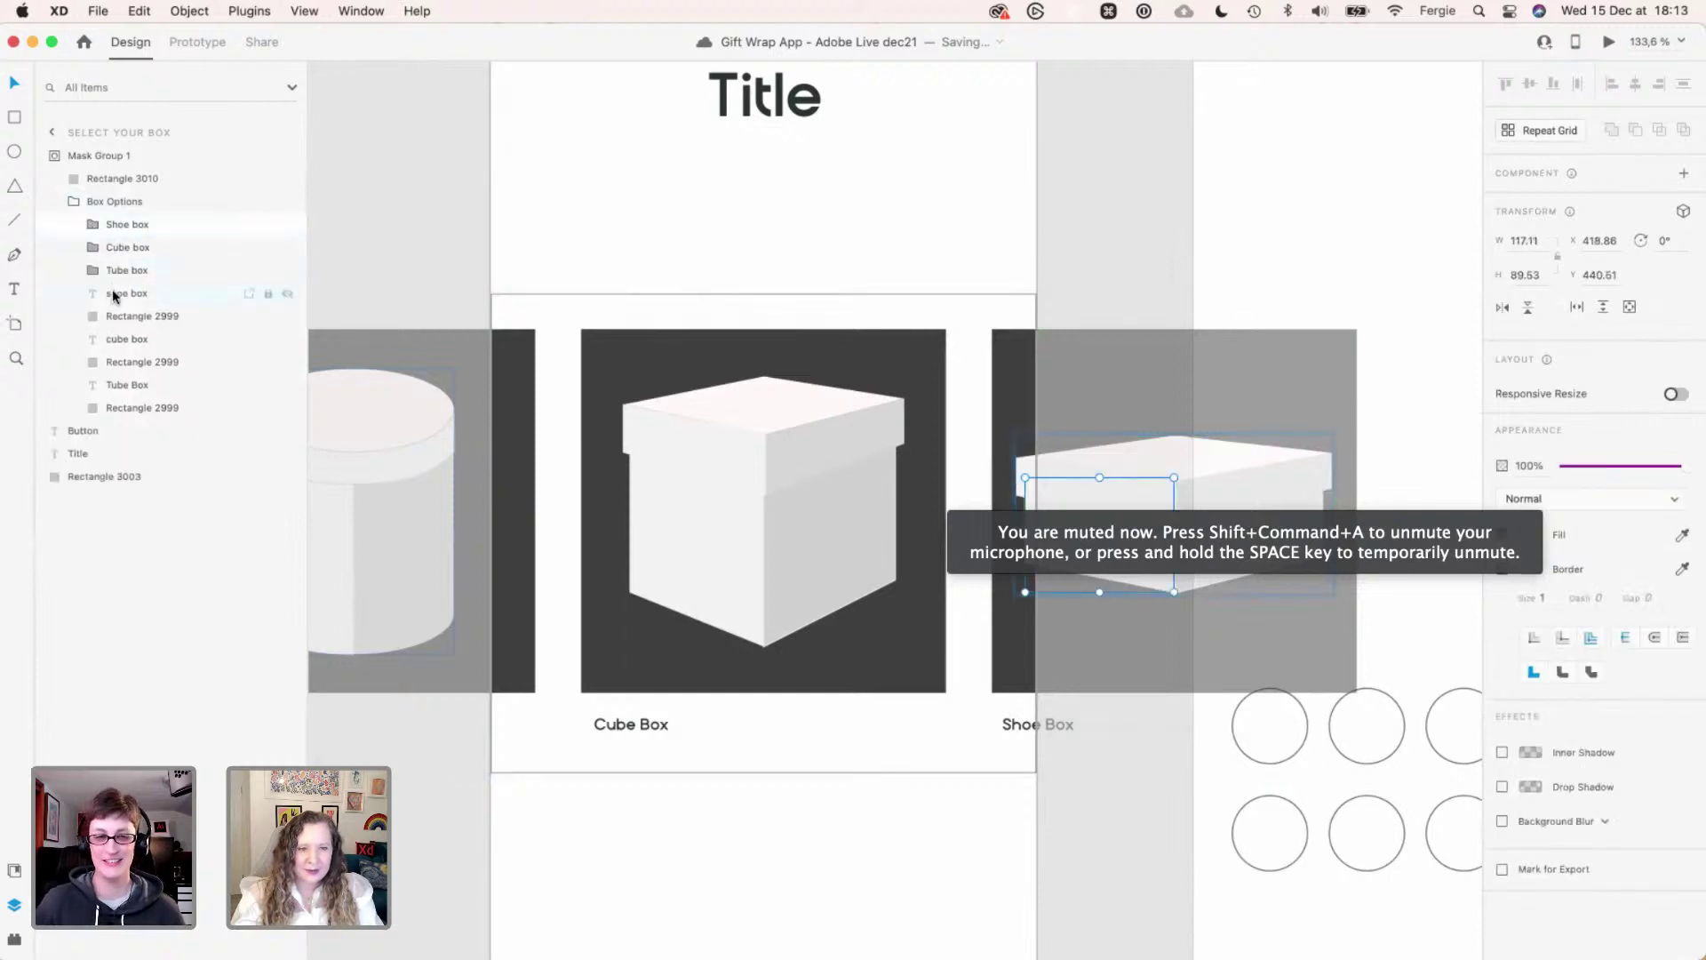
- Rename the card rectangle behind the shoe box as "card R"
click(122, 317)
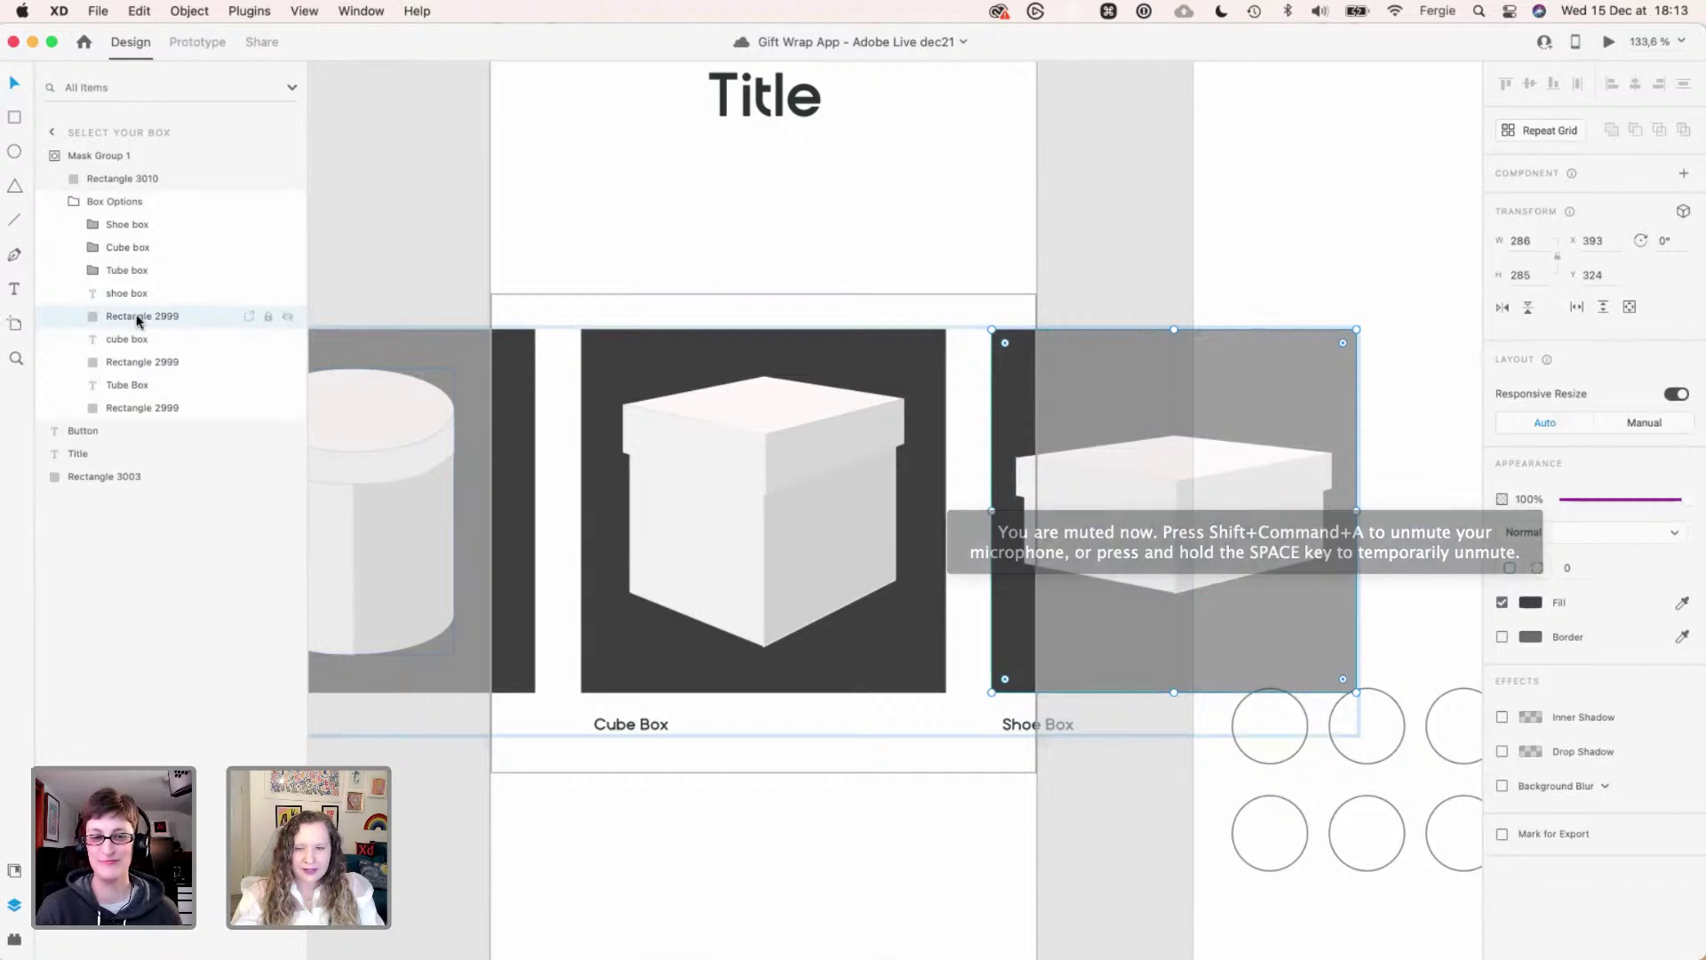
double_click(137, 315)
text(card )
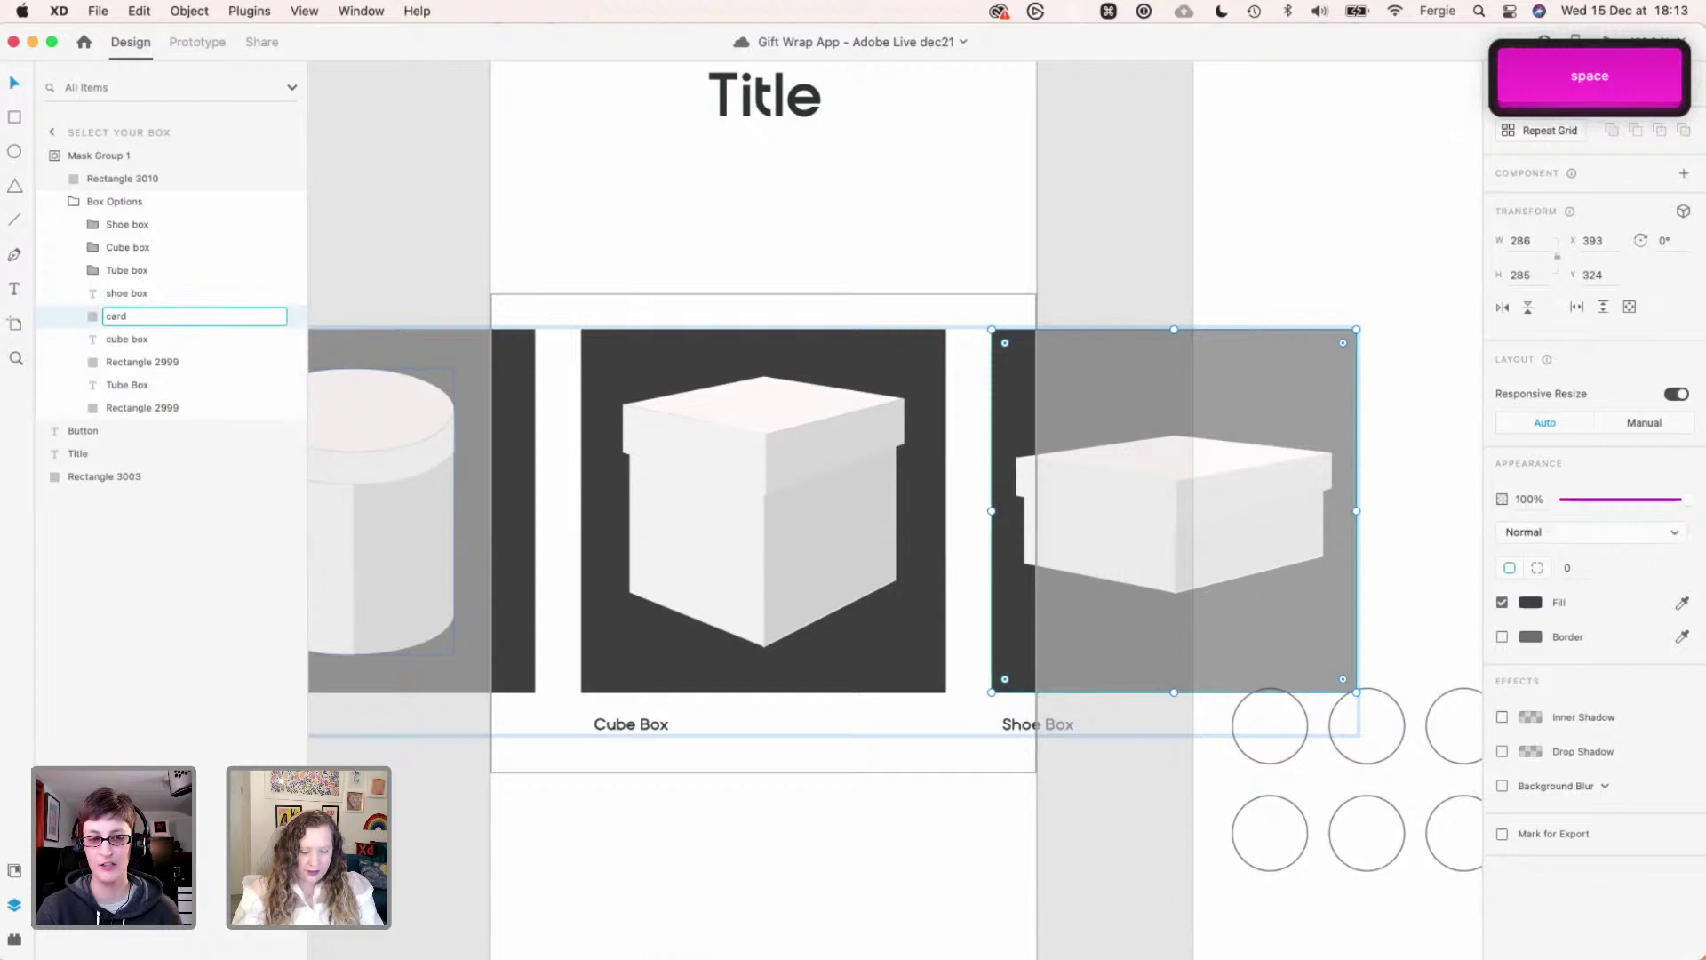
text(R)
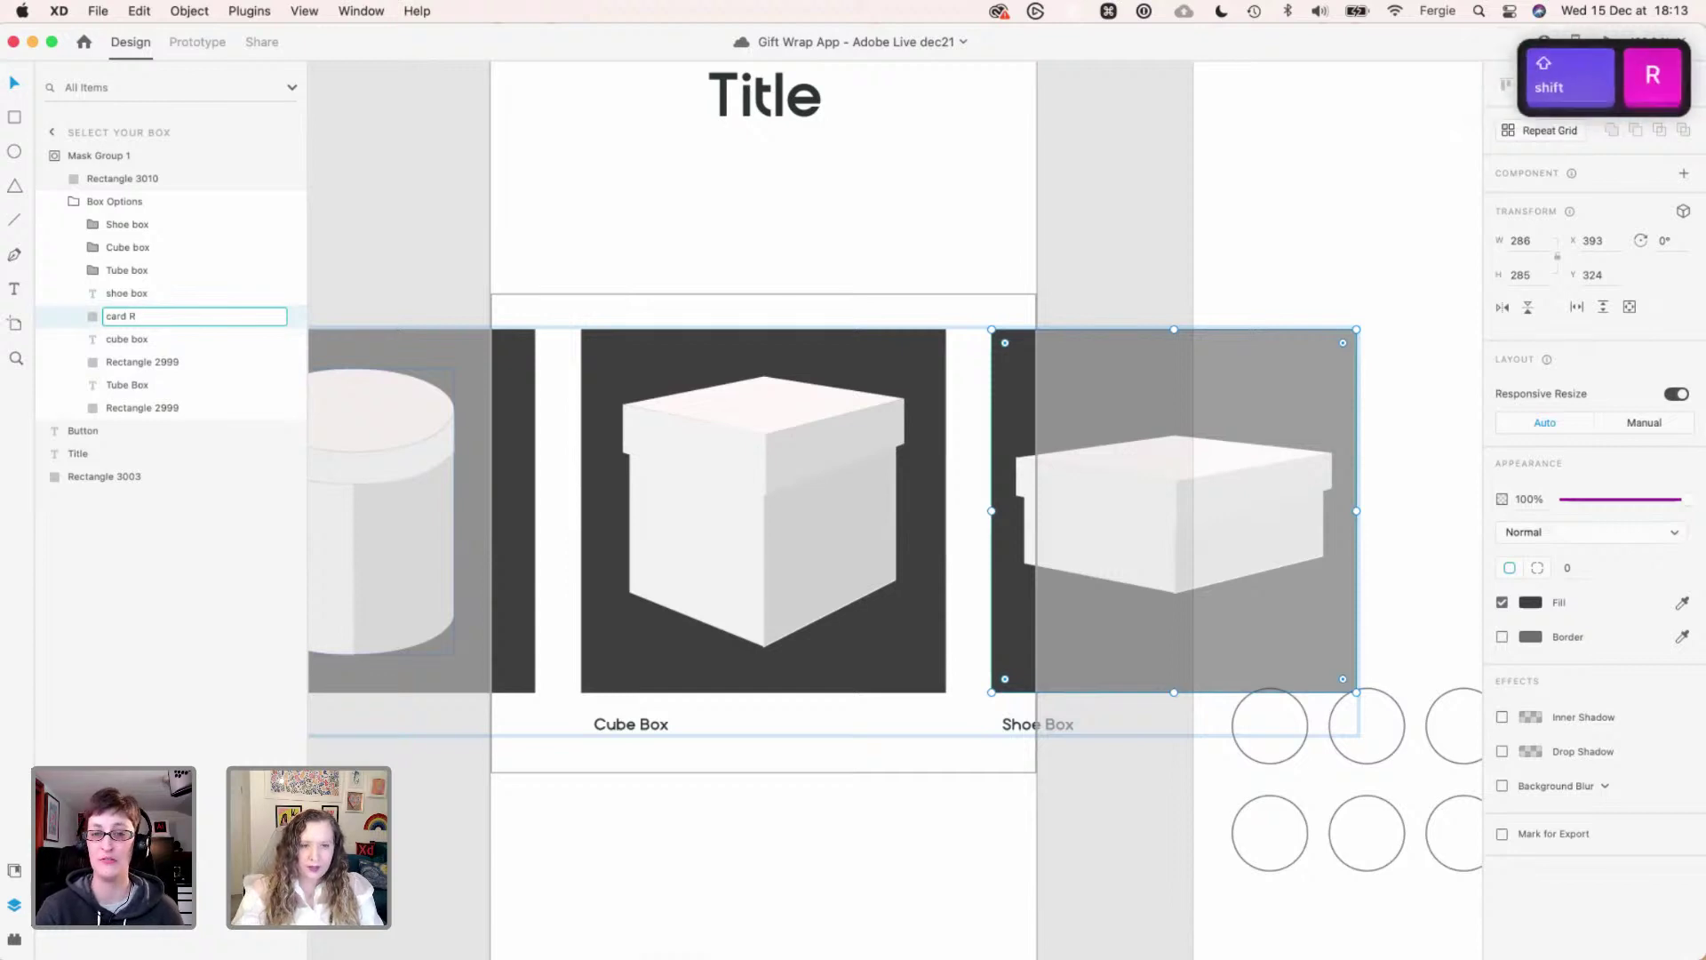
- Rename the card rectangle behind the cube box as "card M"
double_click(142, 362)
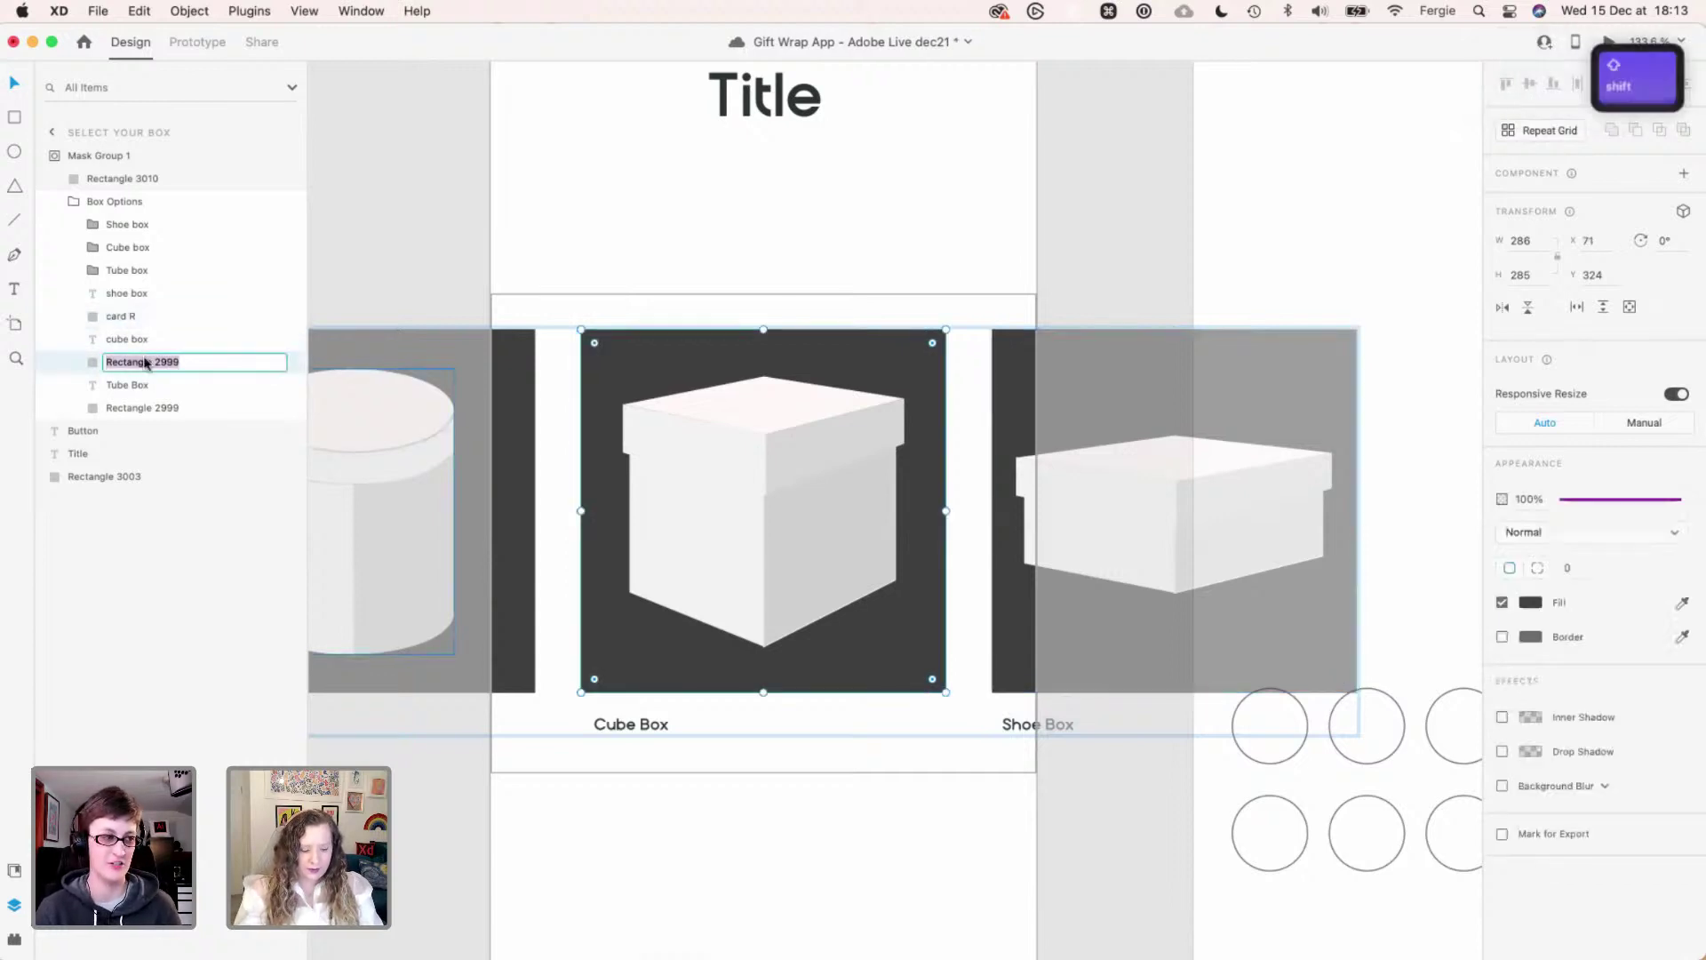
text(Card)
key(super+a)
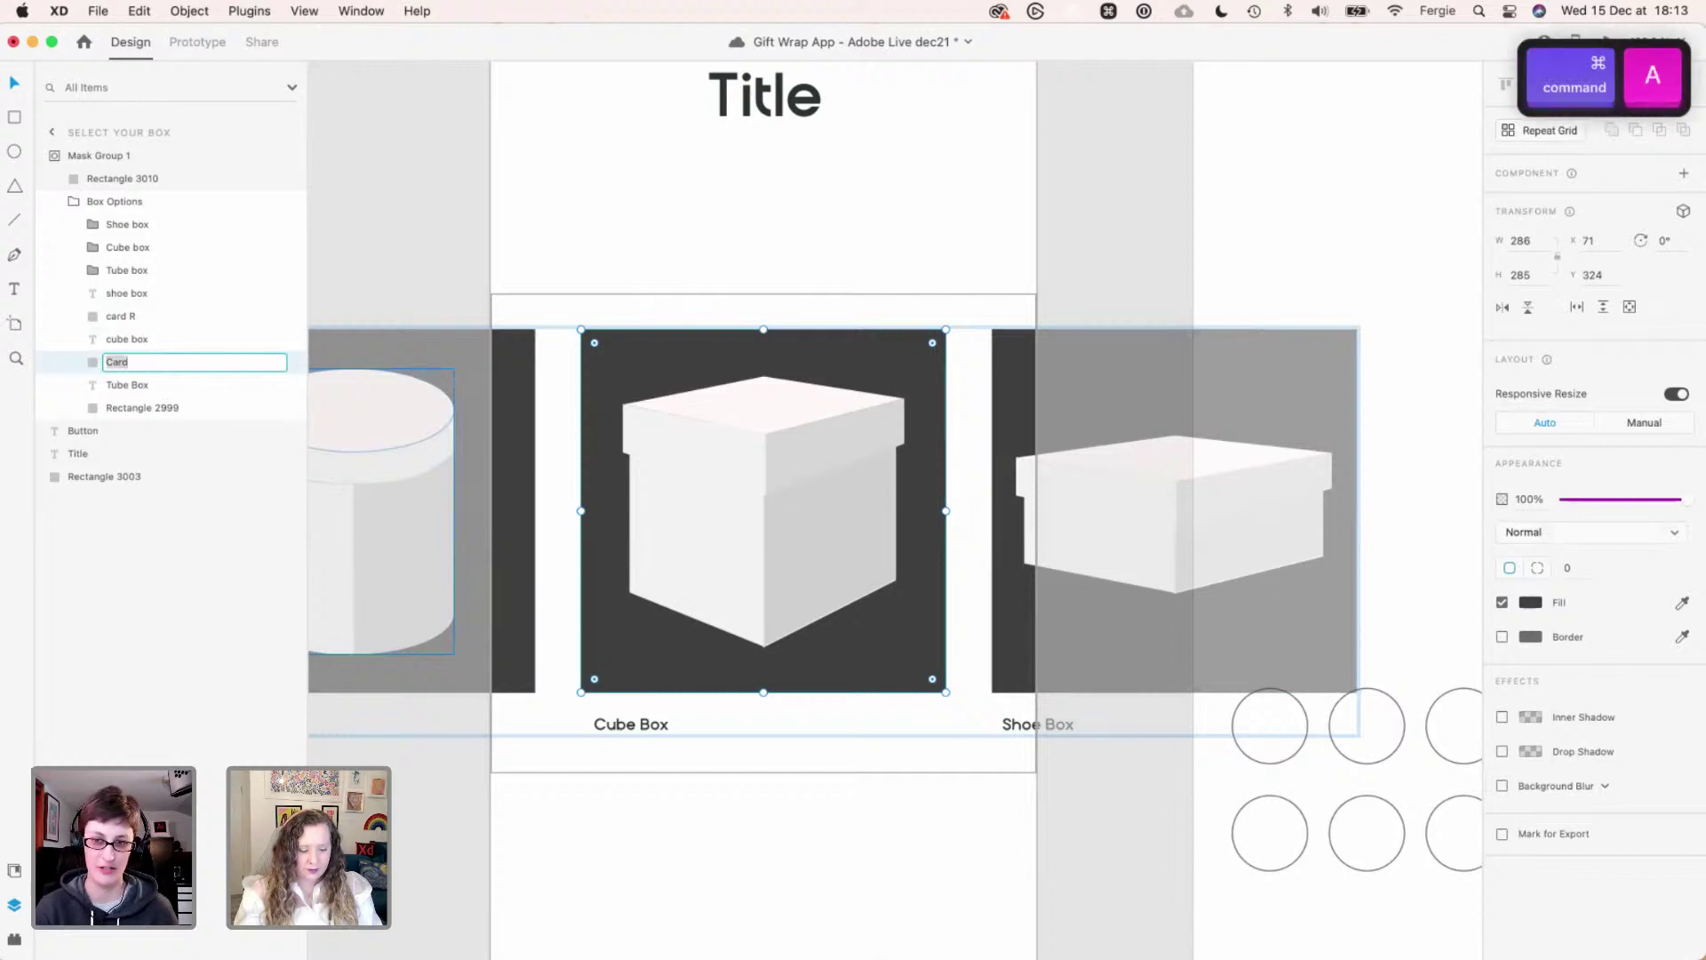
text(card M)
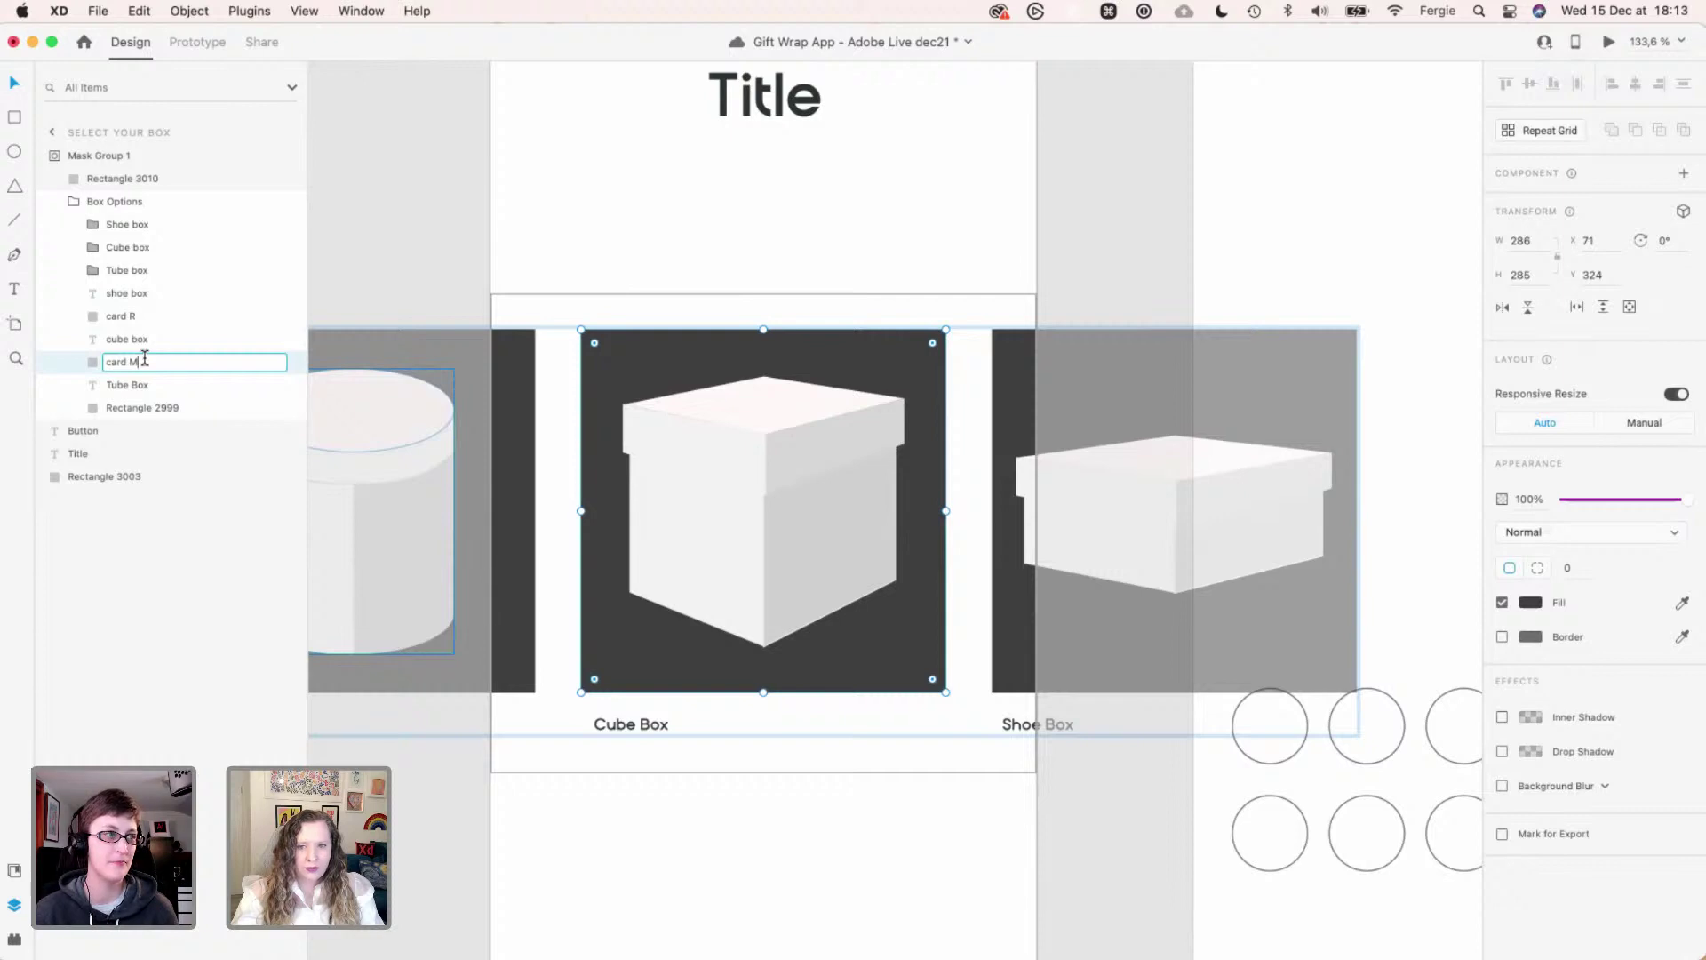
- Rename the card rectangle behind the tube box as "card L"
double_click(142, 408)
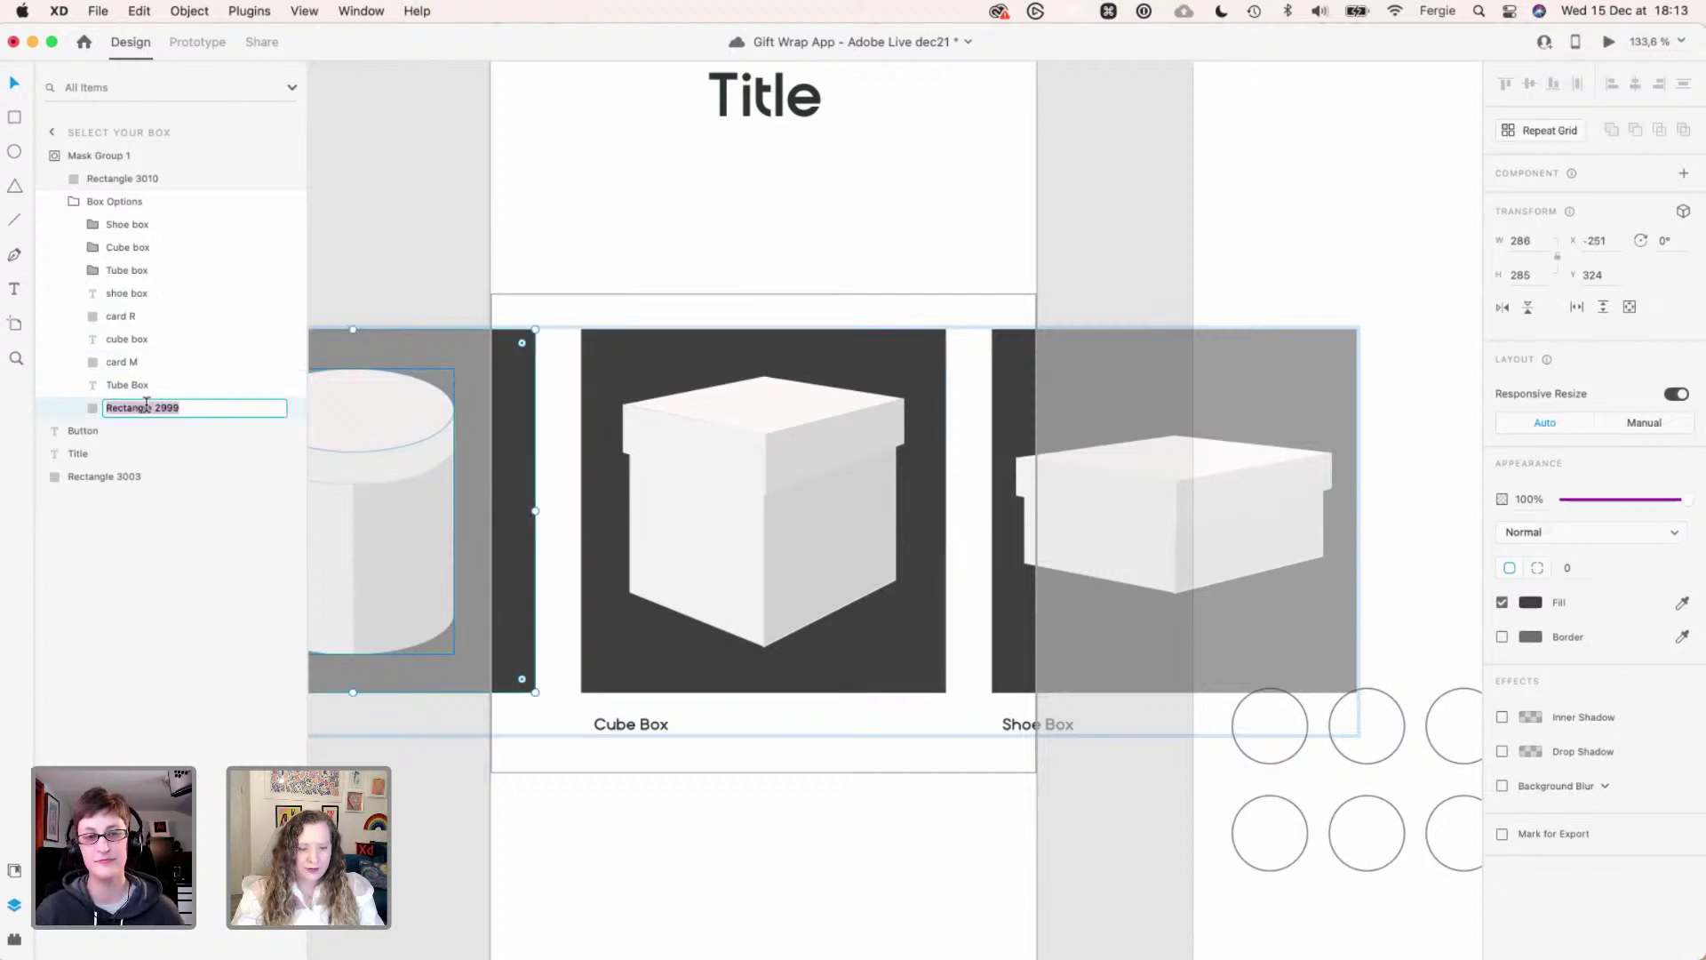
text(card L)
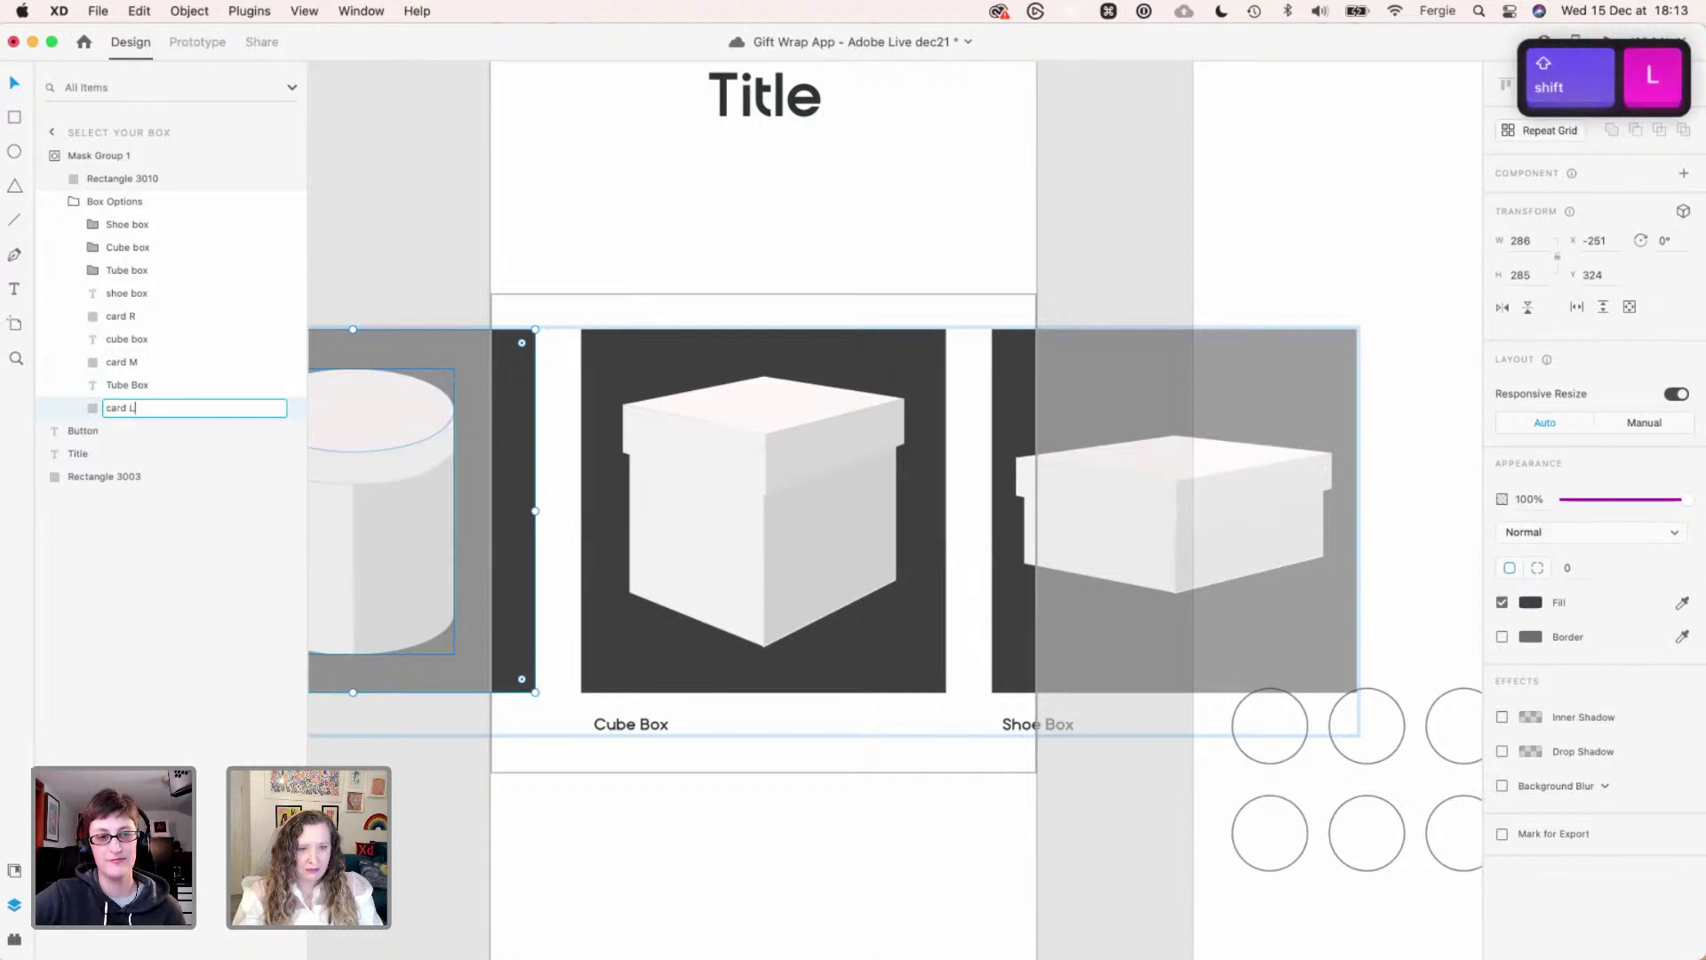
key(Return)
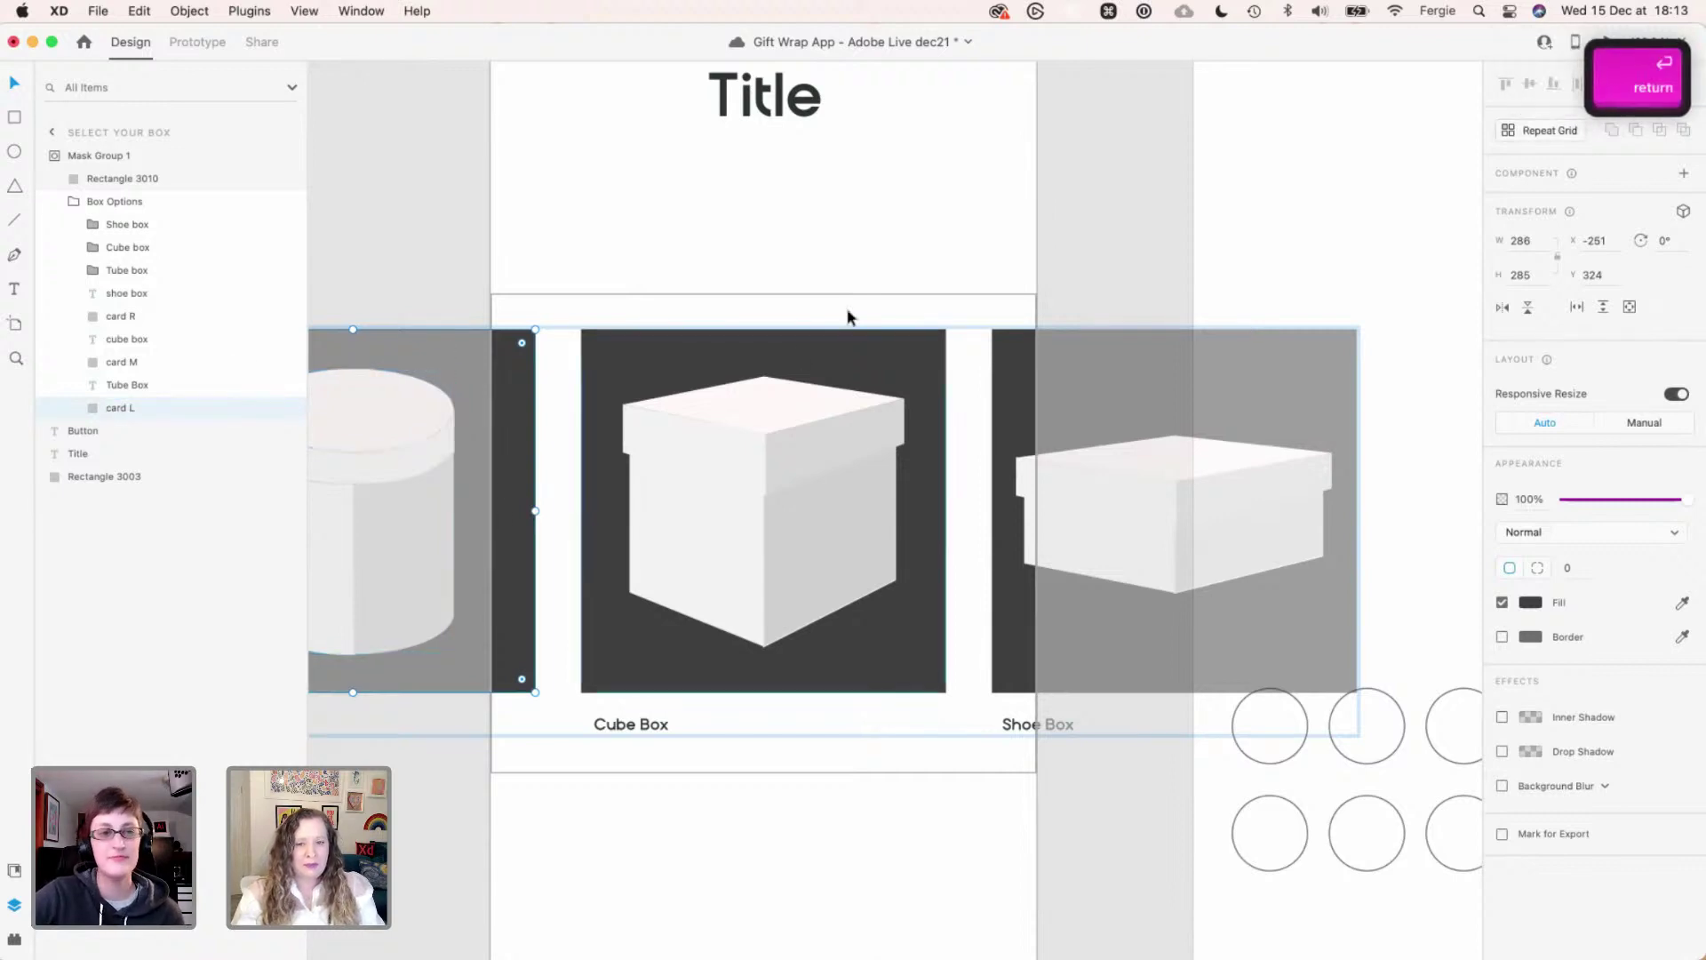
- Enter the mask group so its hidden boxes can be viewed, and save the document
click(842, 259)
click(721, 444)
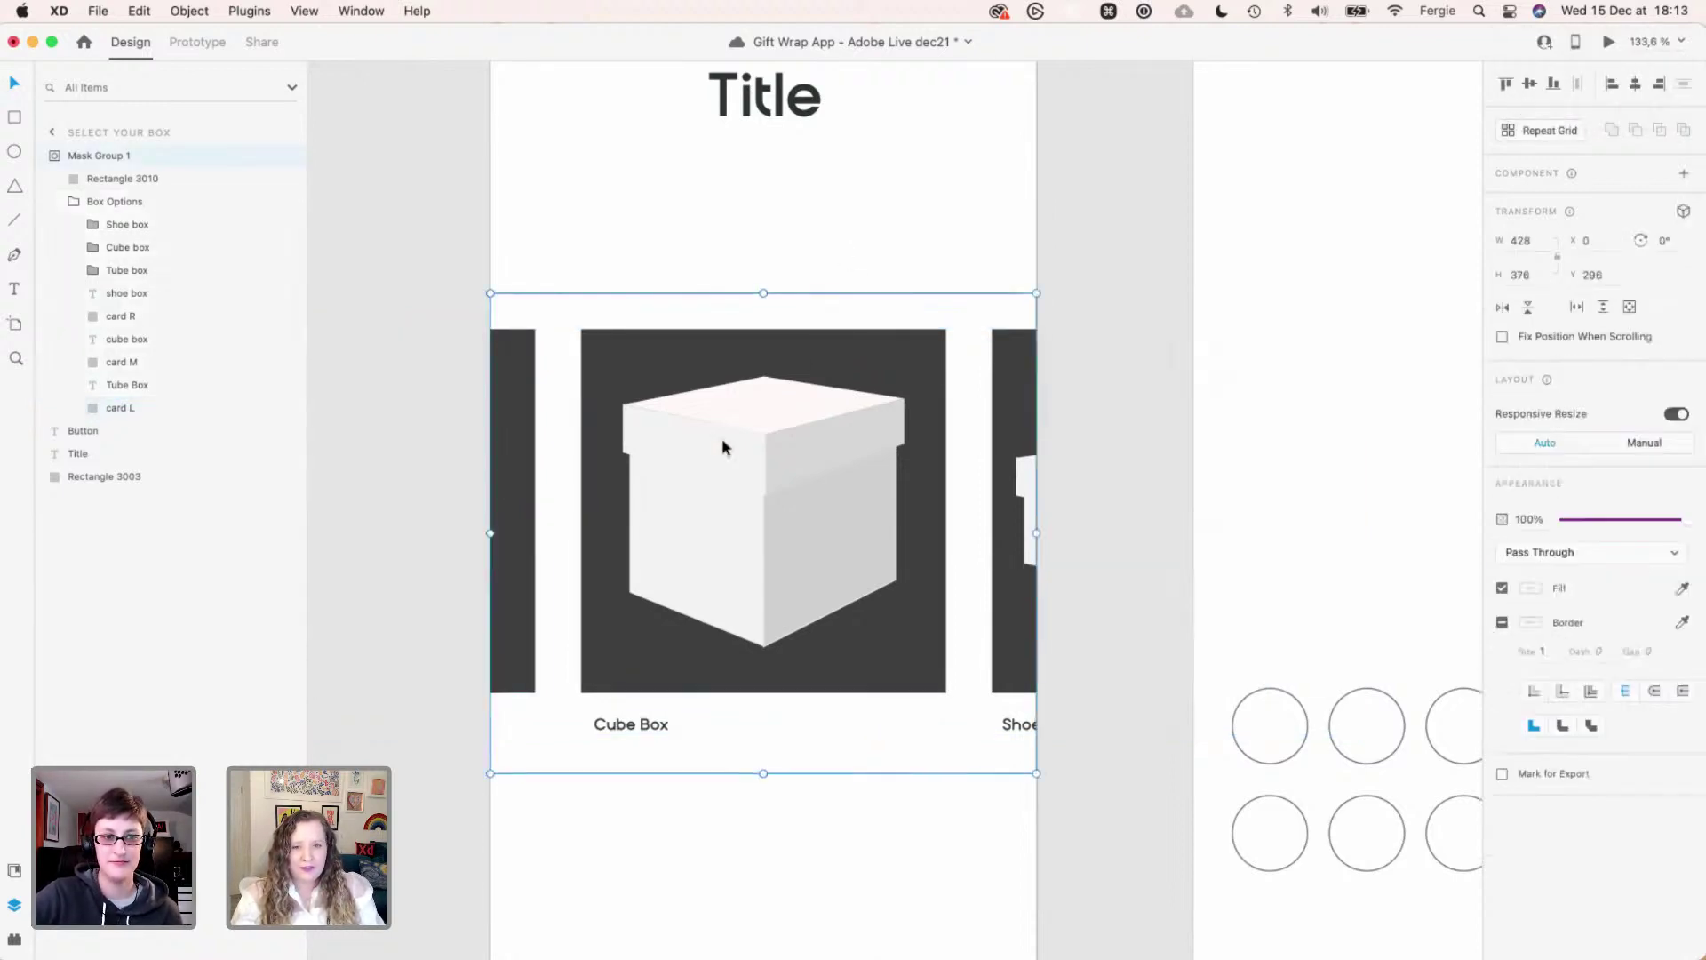
double_click(589, 428)
drag(542, 435, 708, 434)
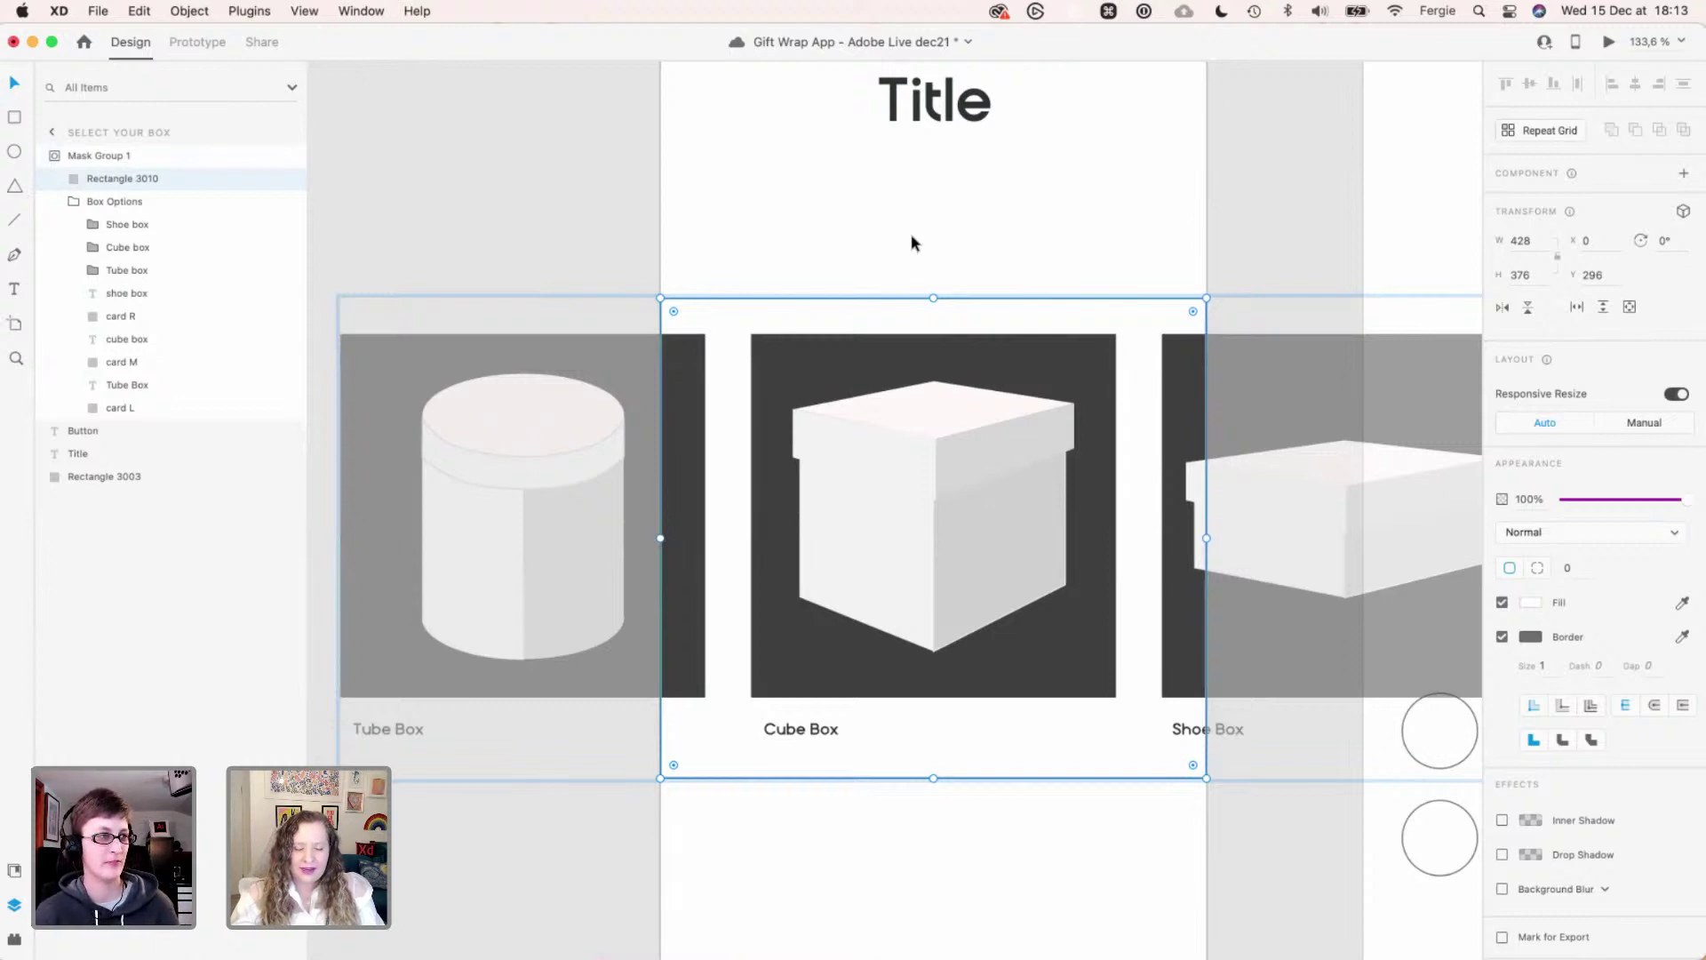
key(super+s)
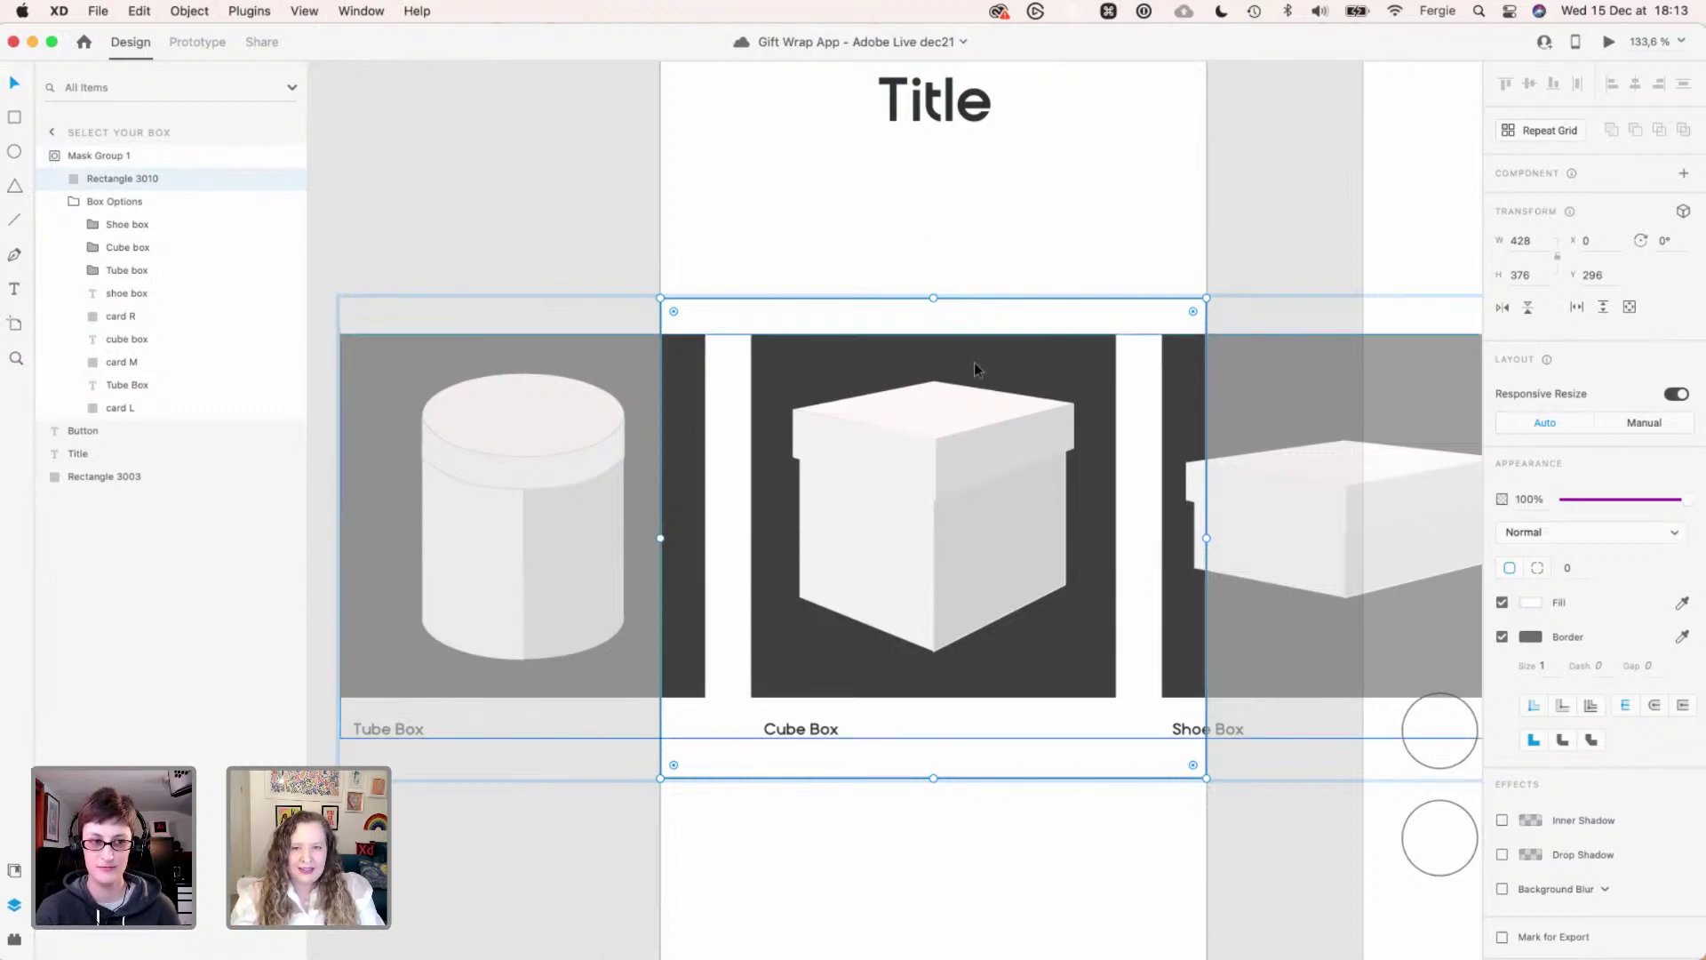
- Check the box options and mask rectangle inside the mask group, look closely at the tube box, and leave the group's contents
click(869, 566)
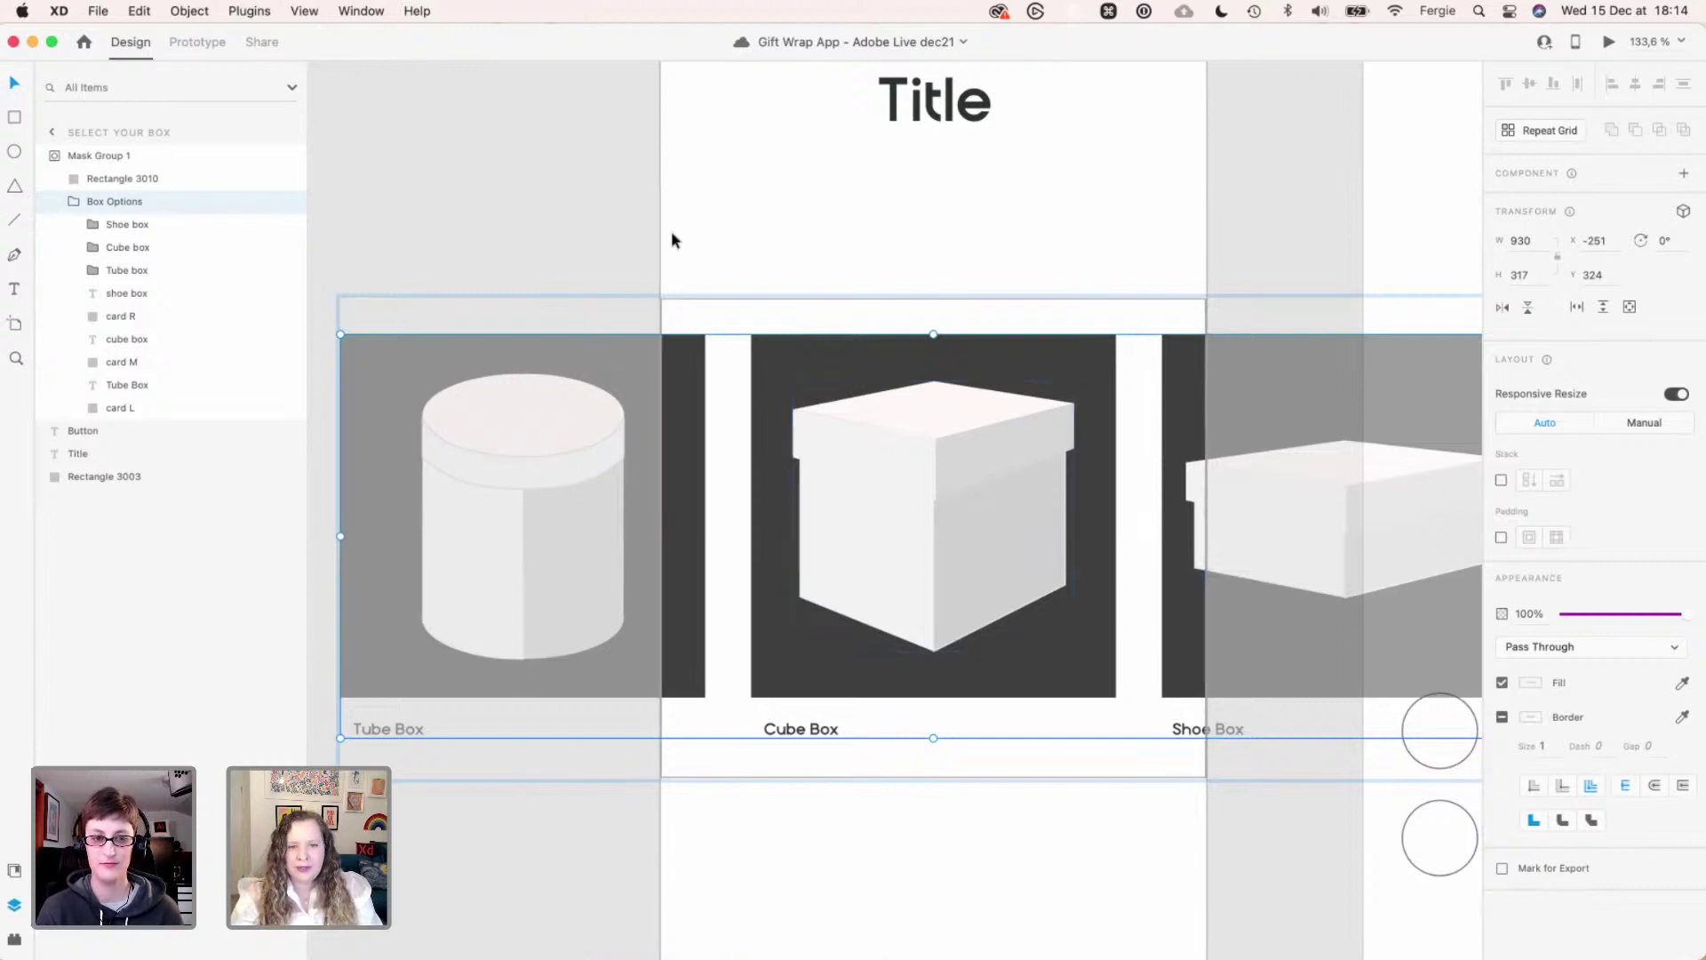
click(660, 449)
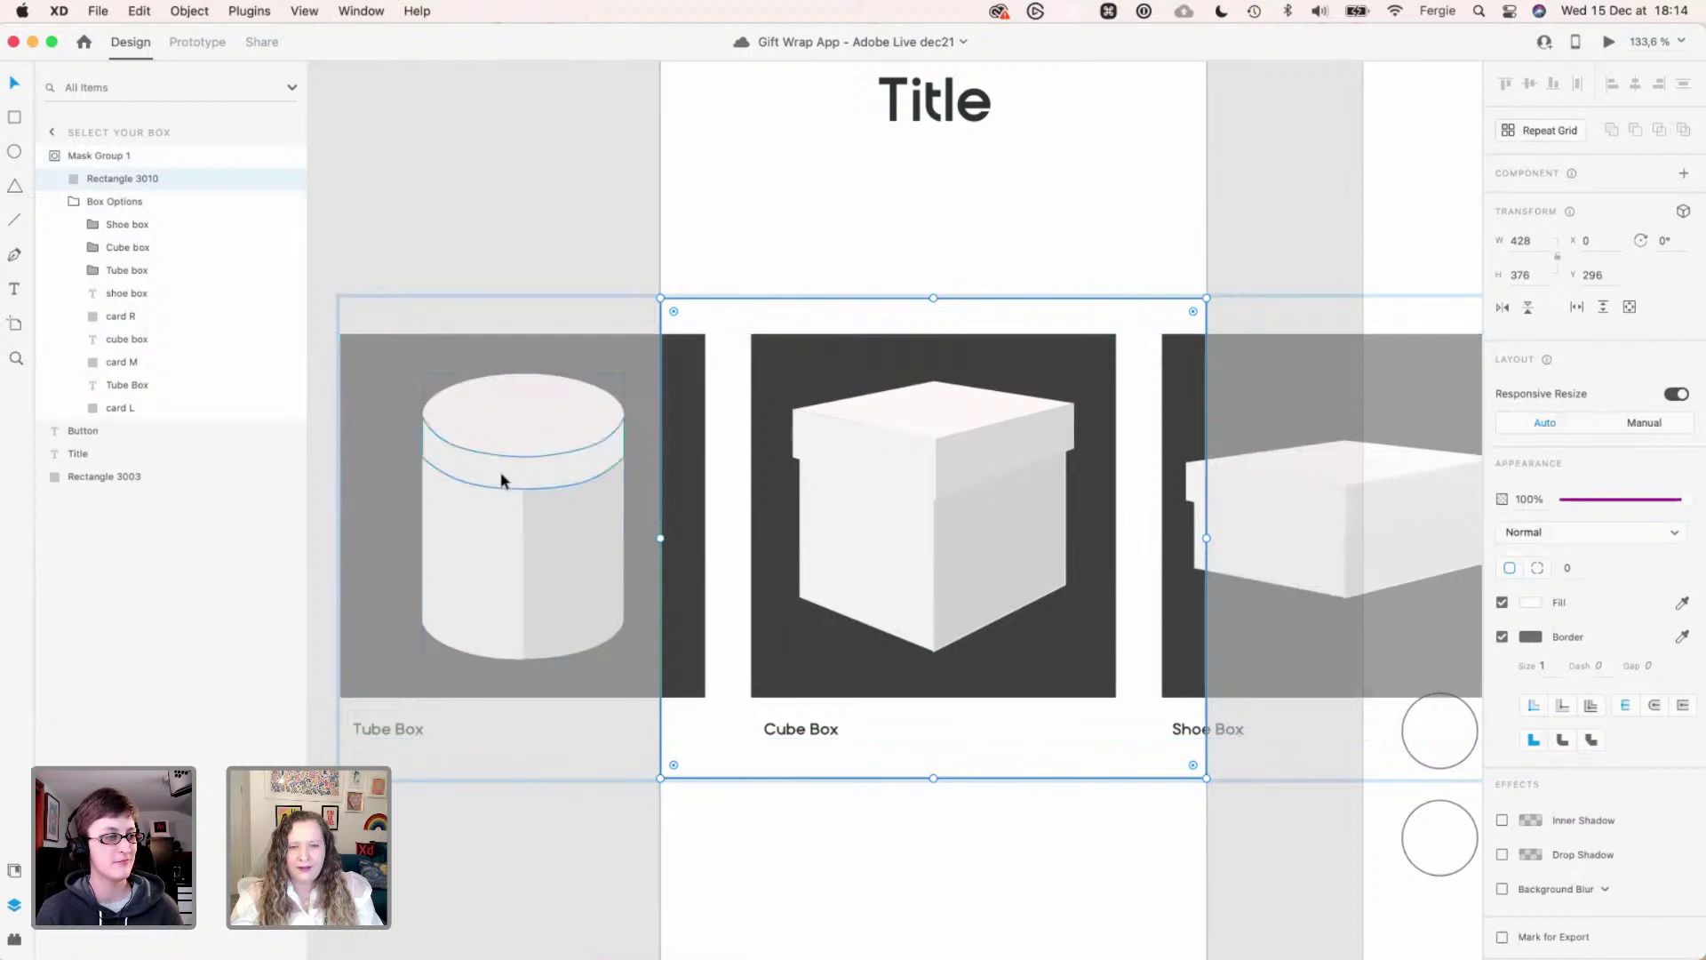
super+scroll(502, 479, up, 5)
click(502, 479)
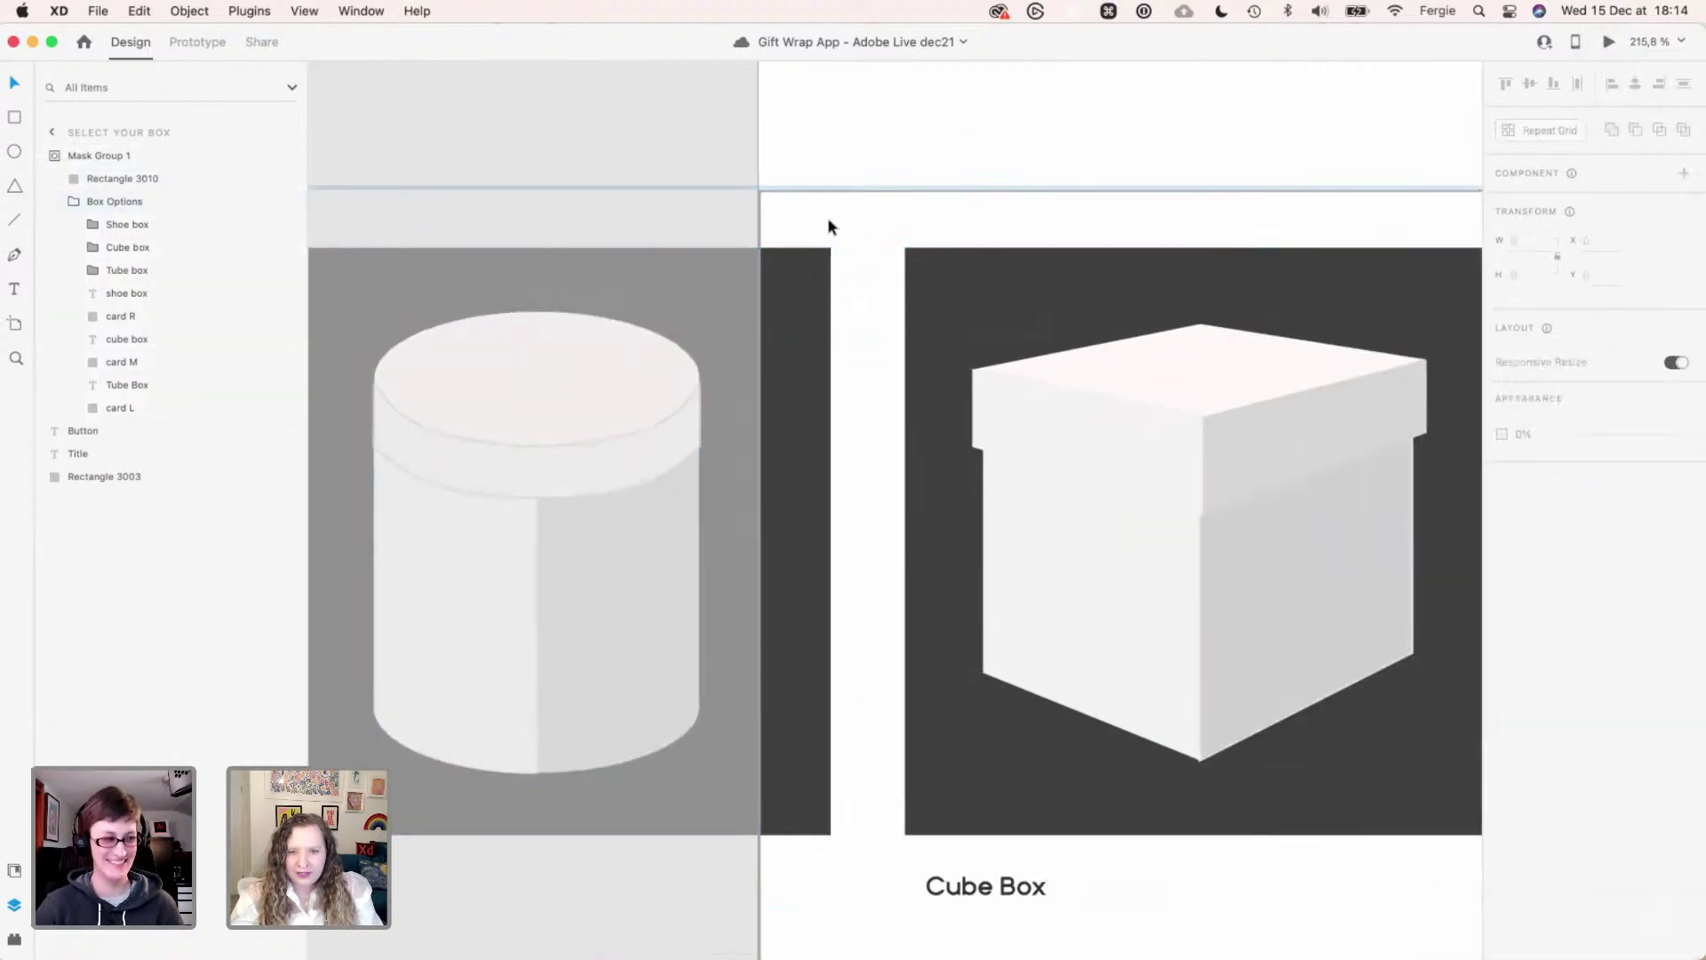
key(Escape)
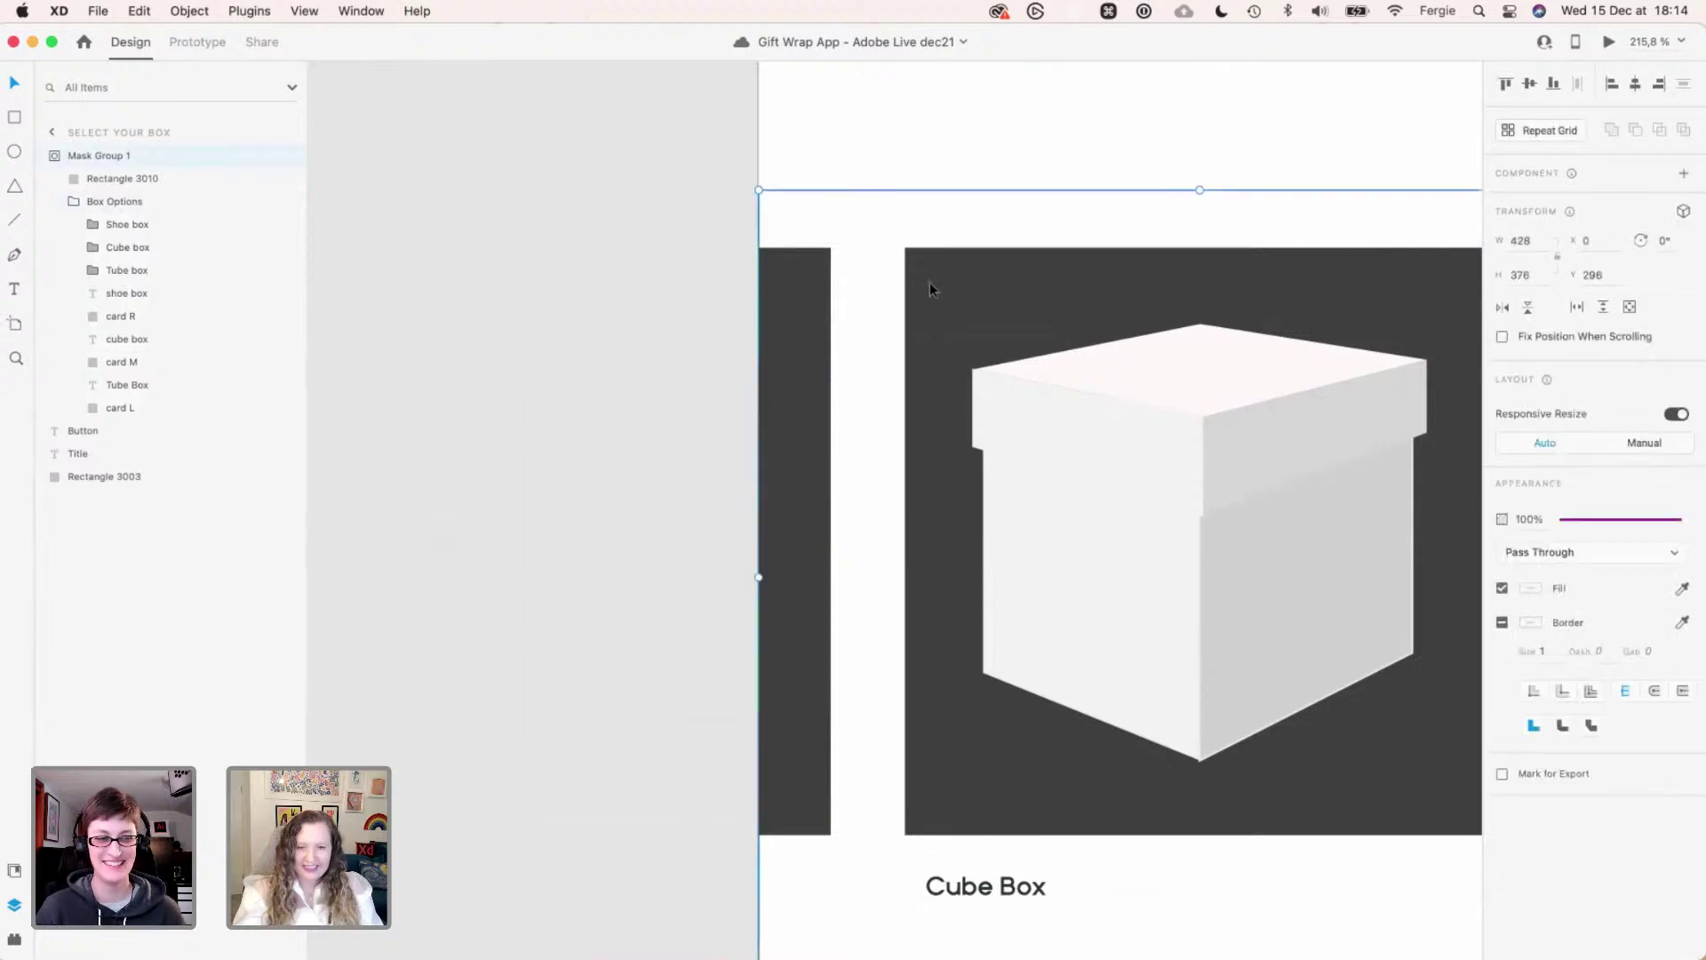
- Undo the last rename of the card rectangle behind the tube box
key(shift+super+m)
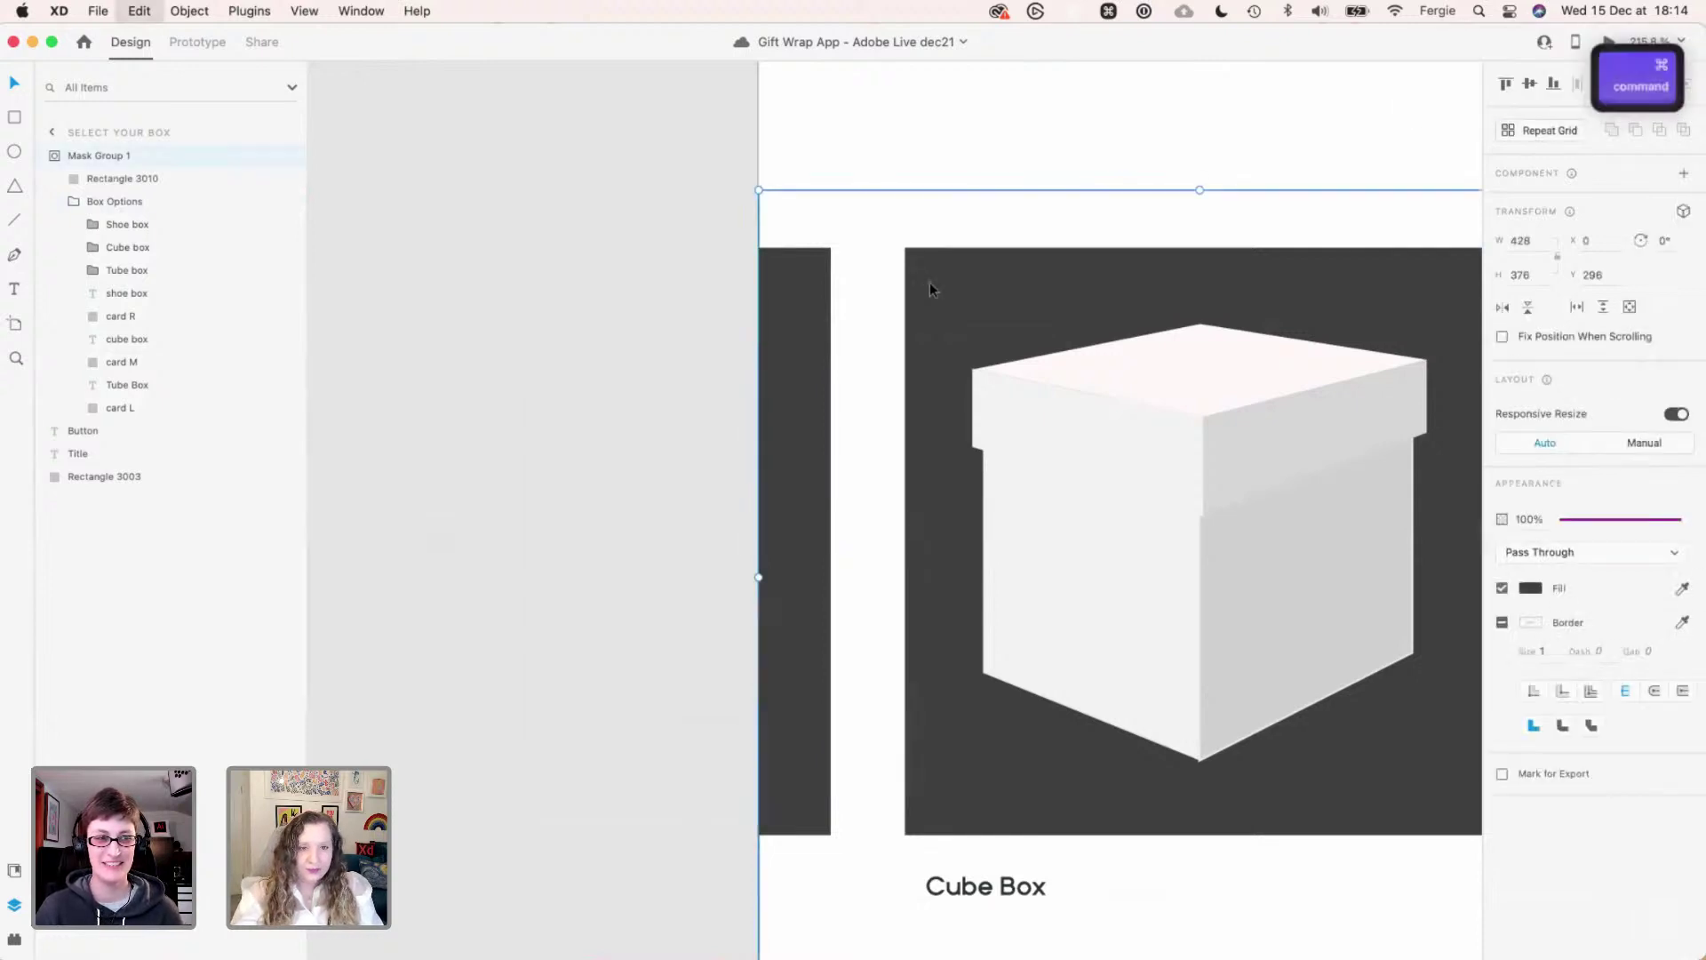
key(super+z)
key(super+z)
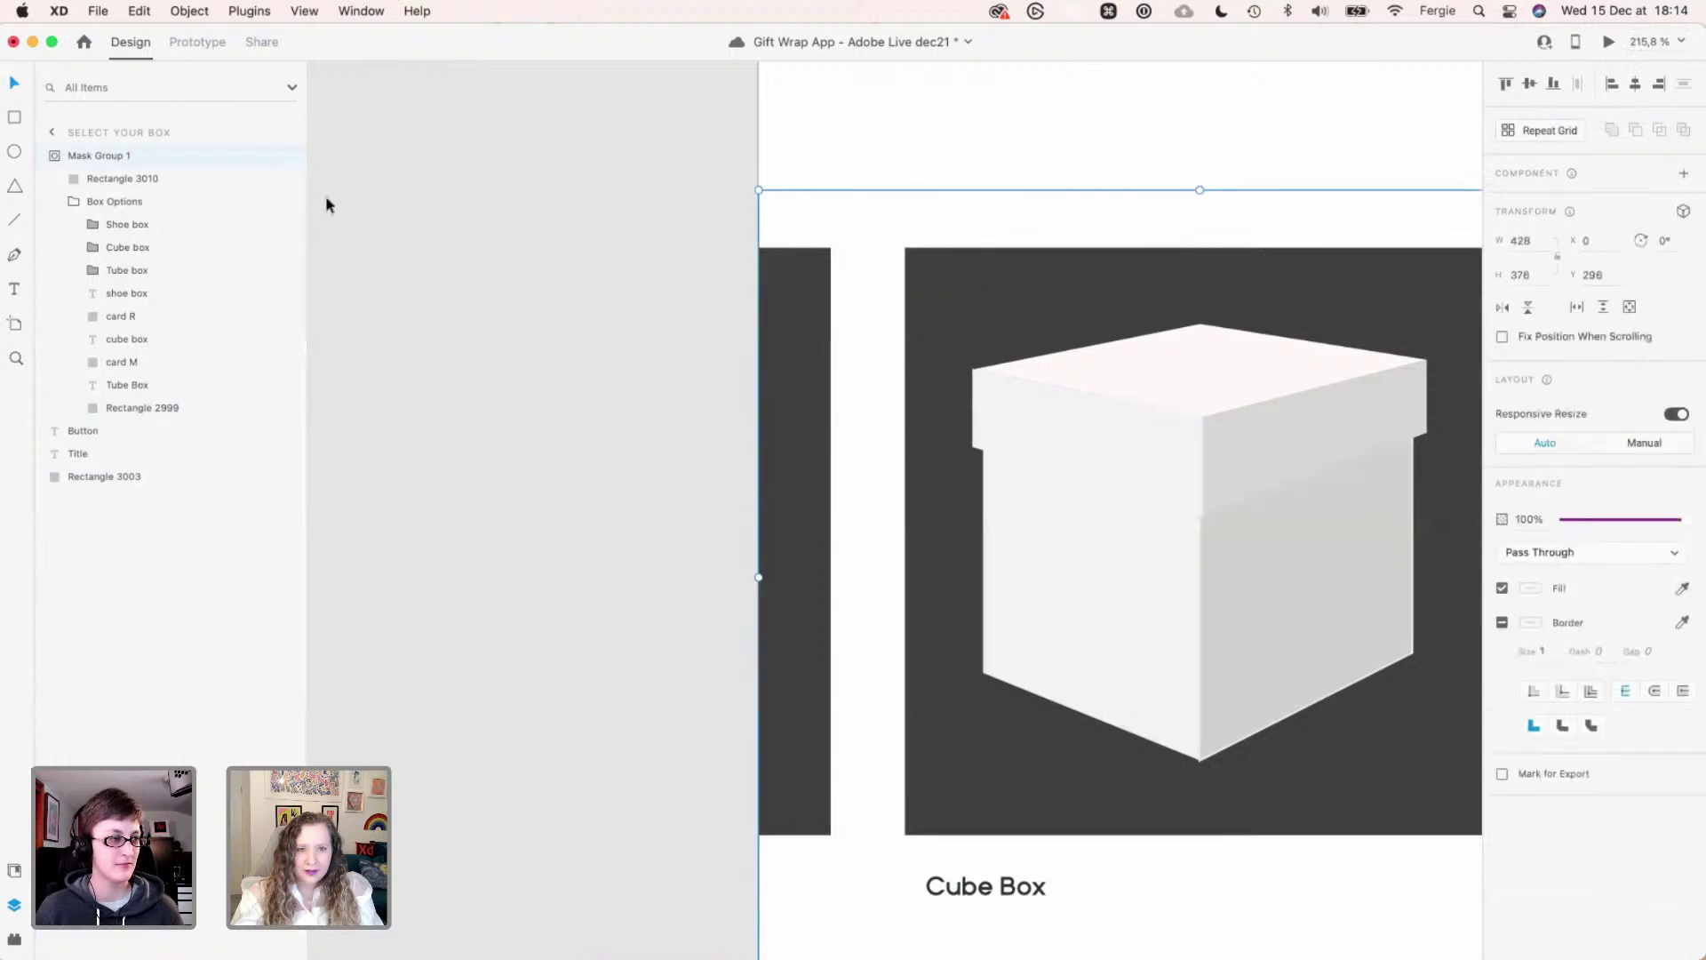
- Ungroup the mask around the box options, separating the mask rectangle from the "Box Options" group
right_click(117, 156)
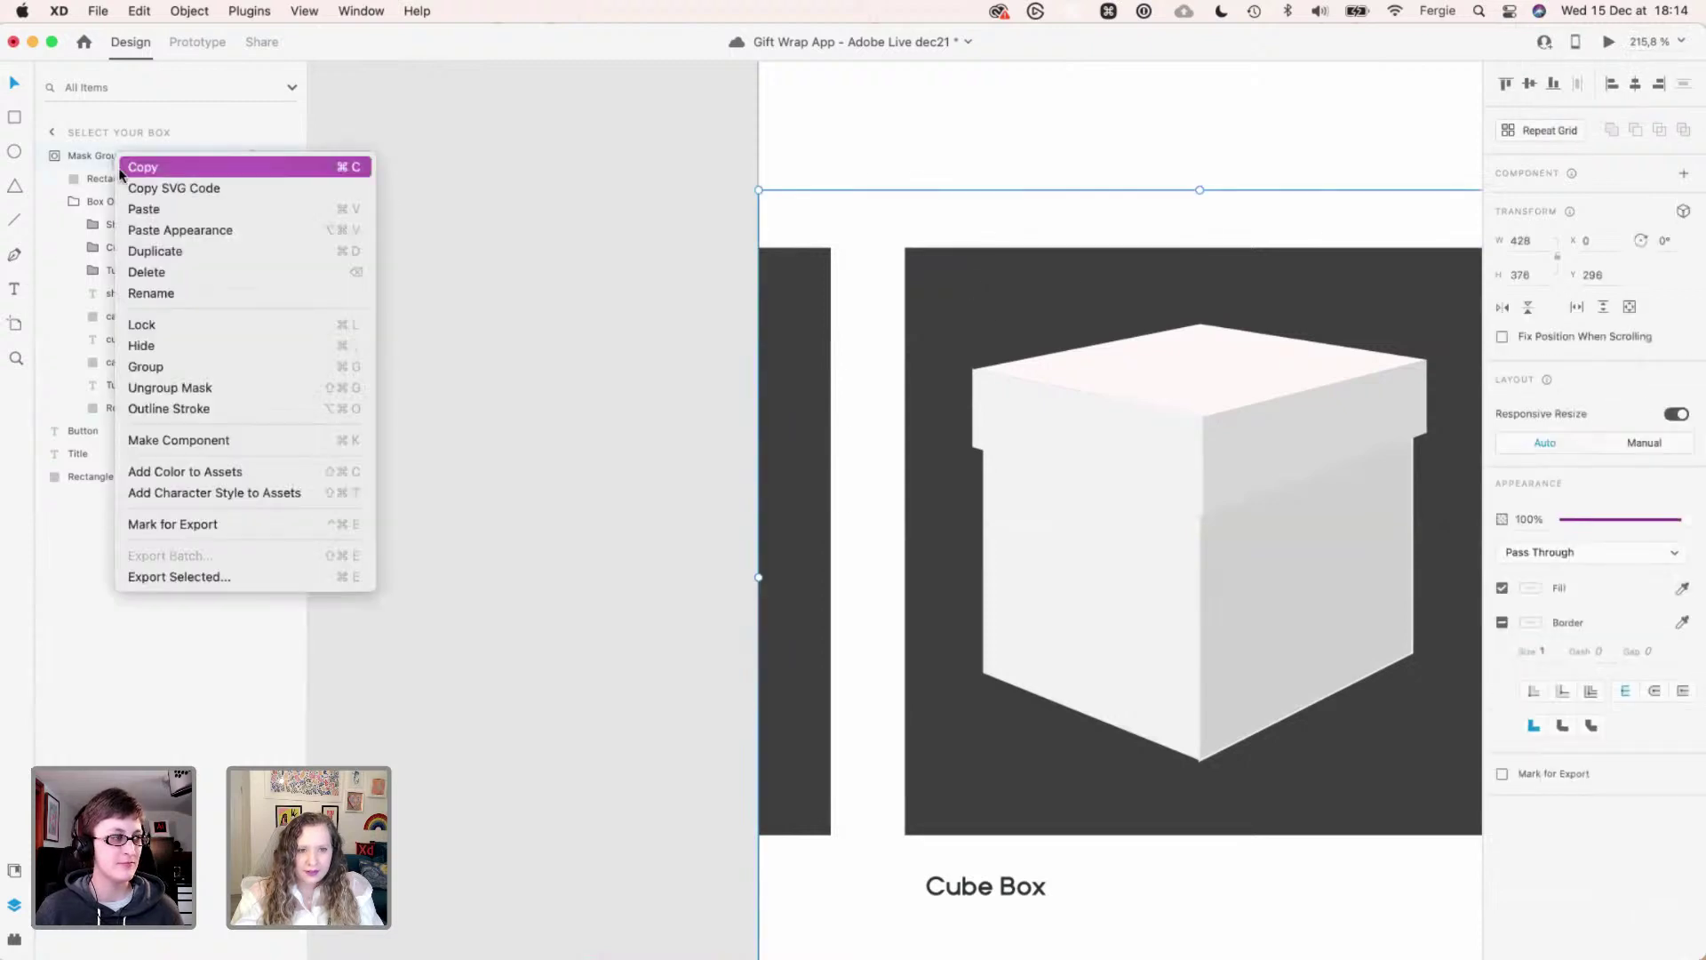
click(189, 388)
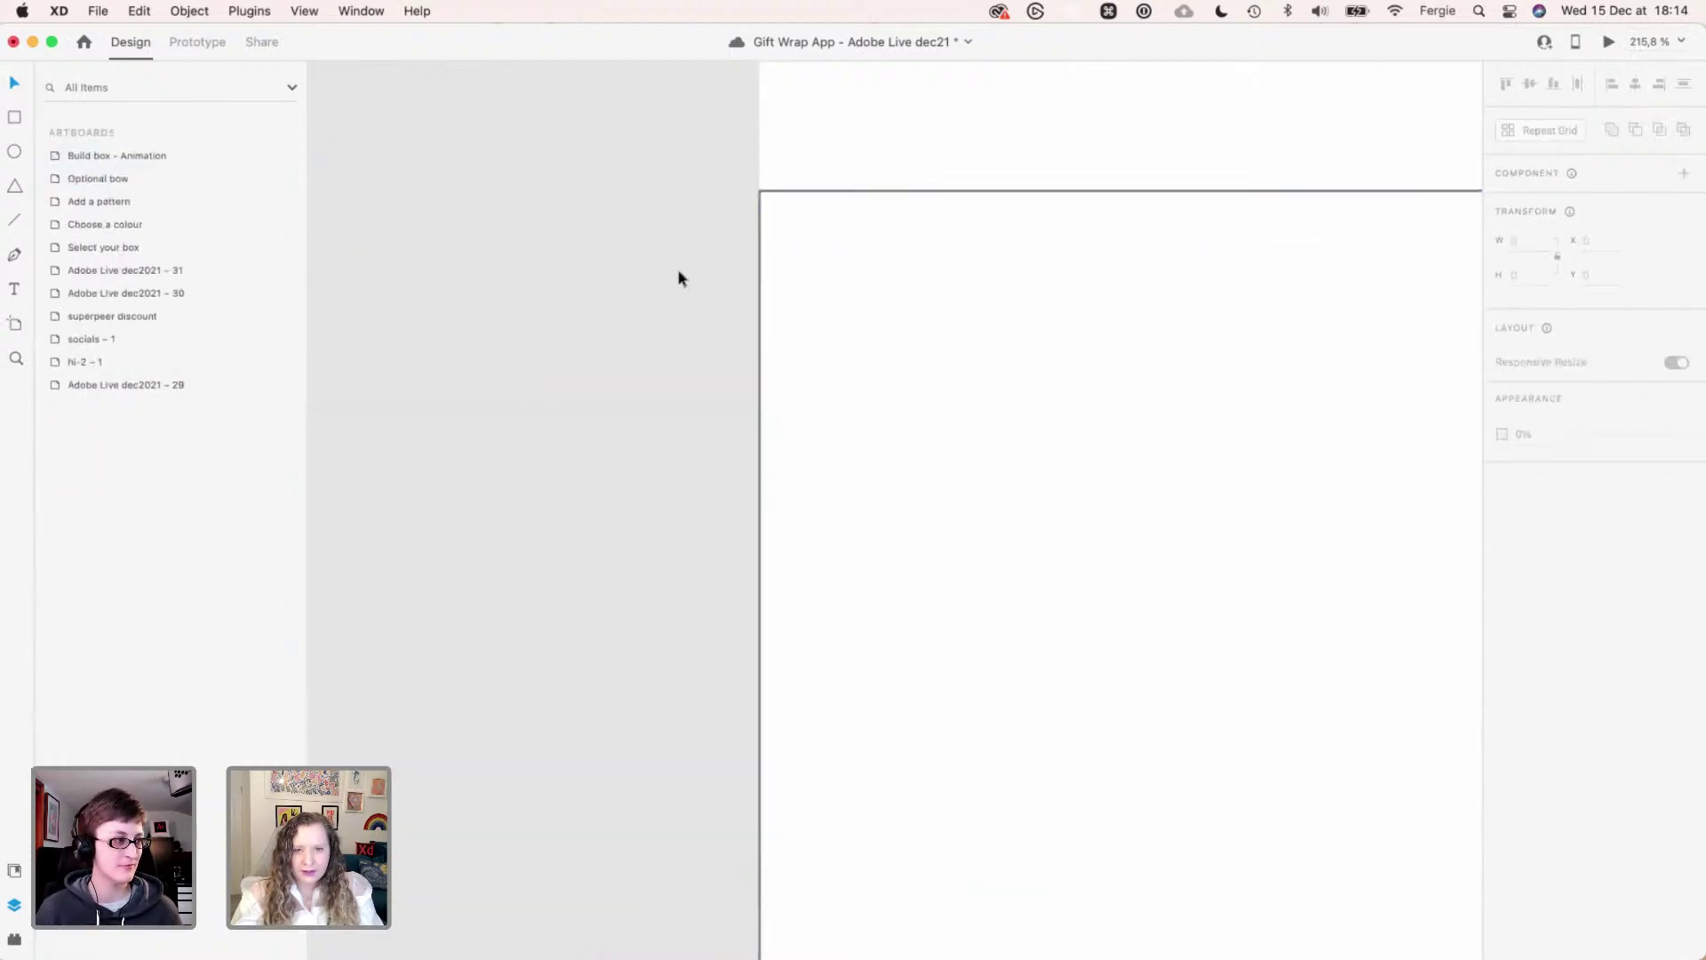
scroll(850, 255, down, 2)
scroll(850, 258, down, 2)
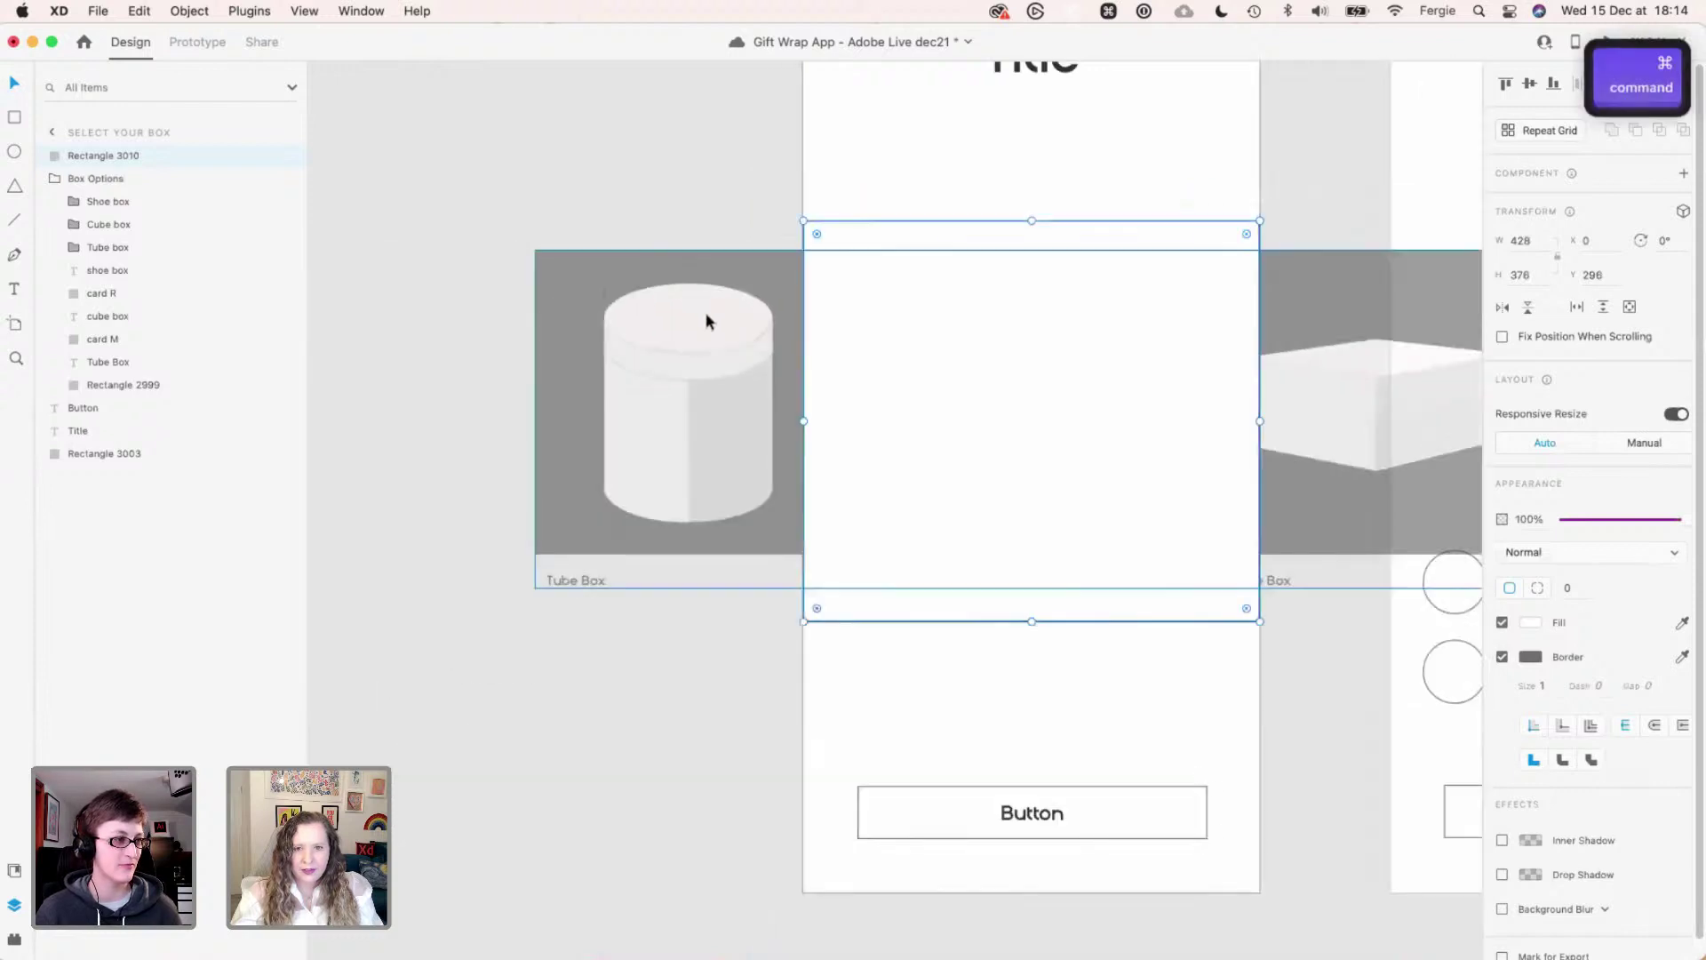
- Expand the "Tube box" group and move its "lid" ellipse above "lid rim" in the layer order
double_click(682, 335)
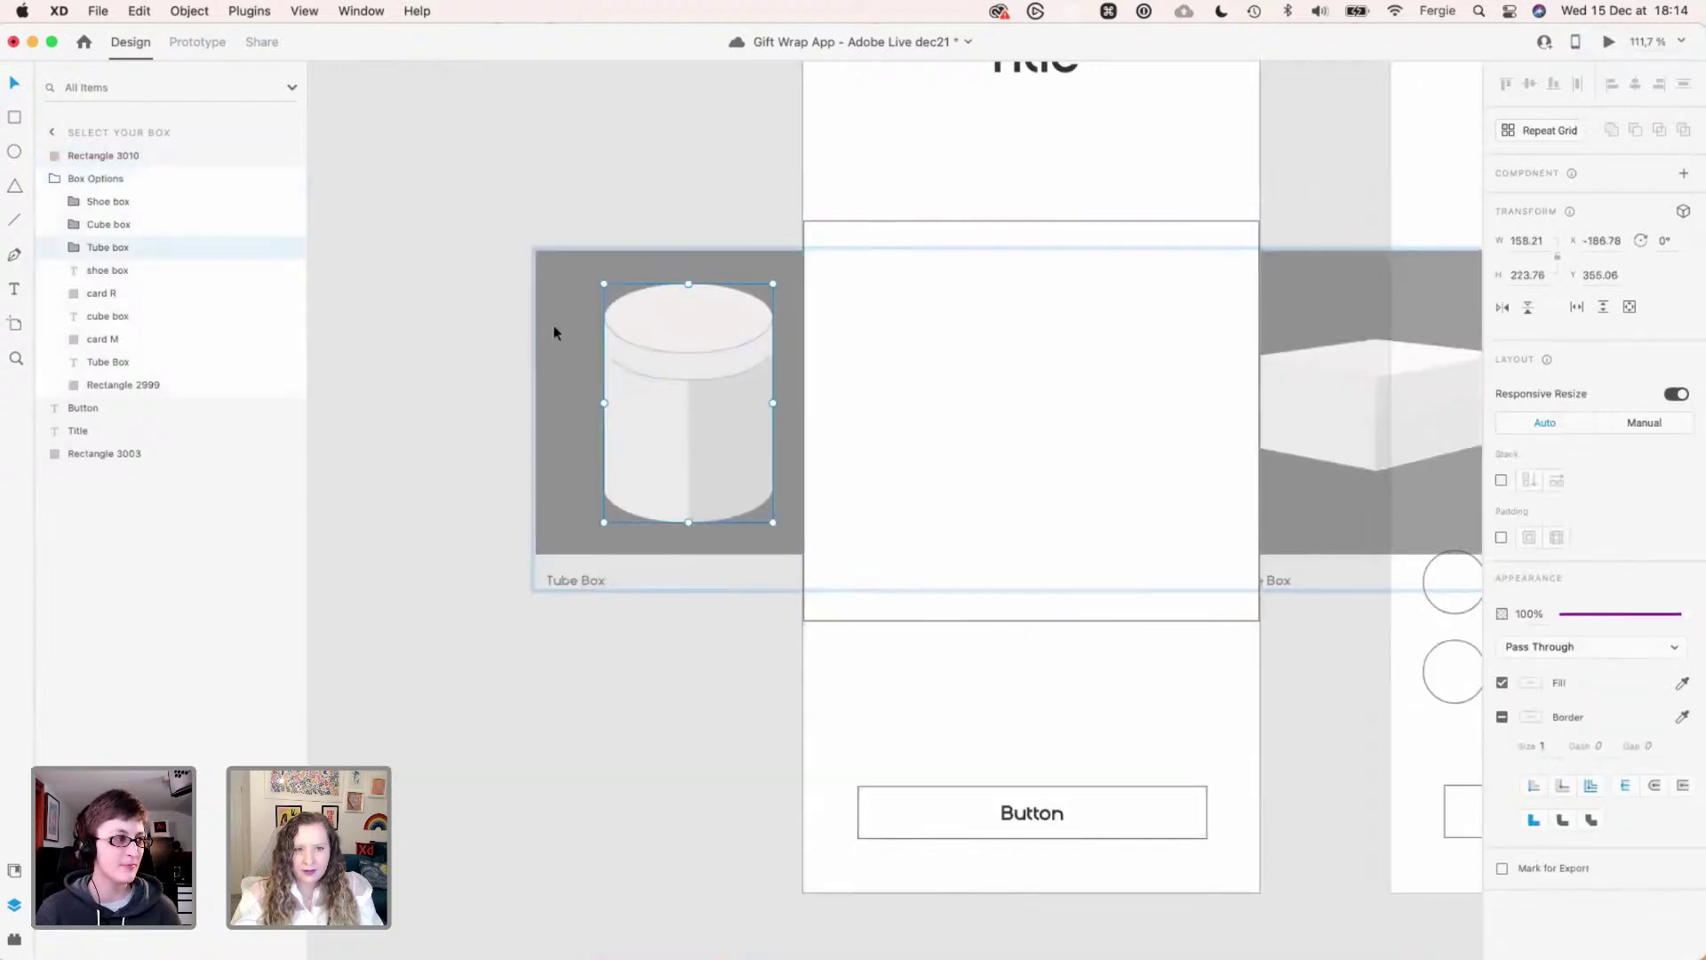
click(71, 247)
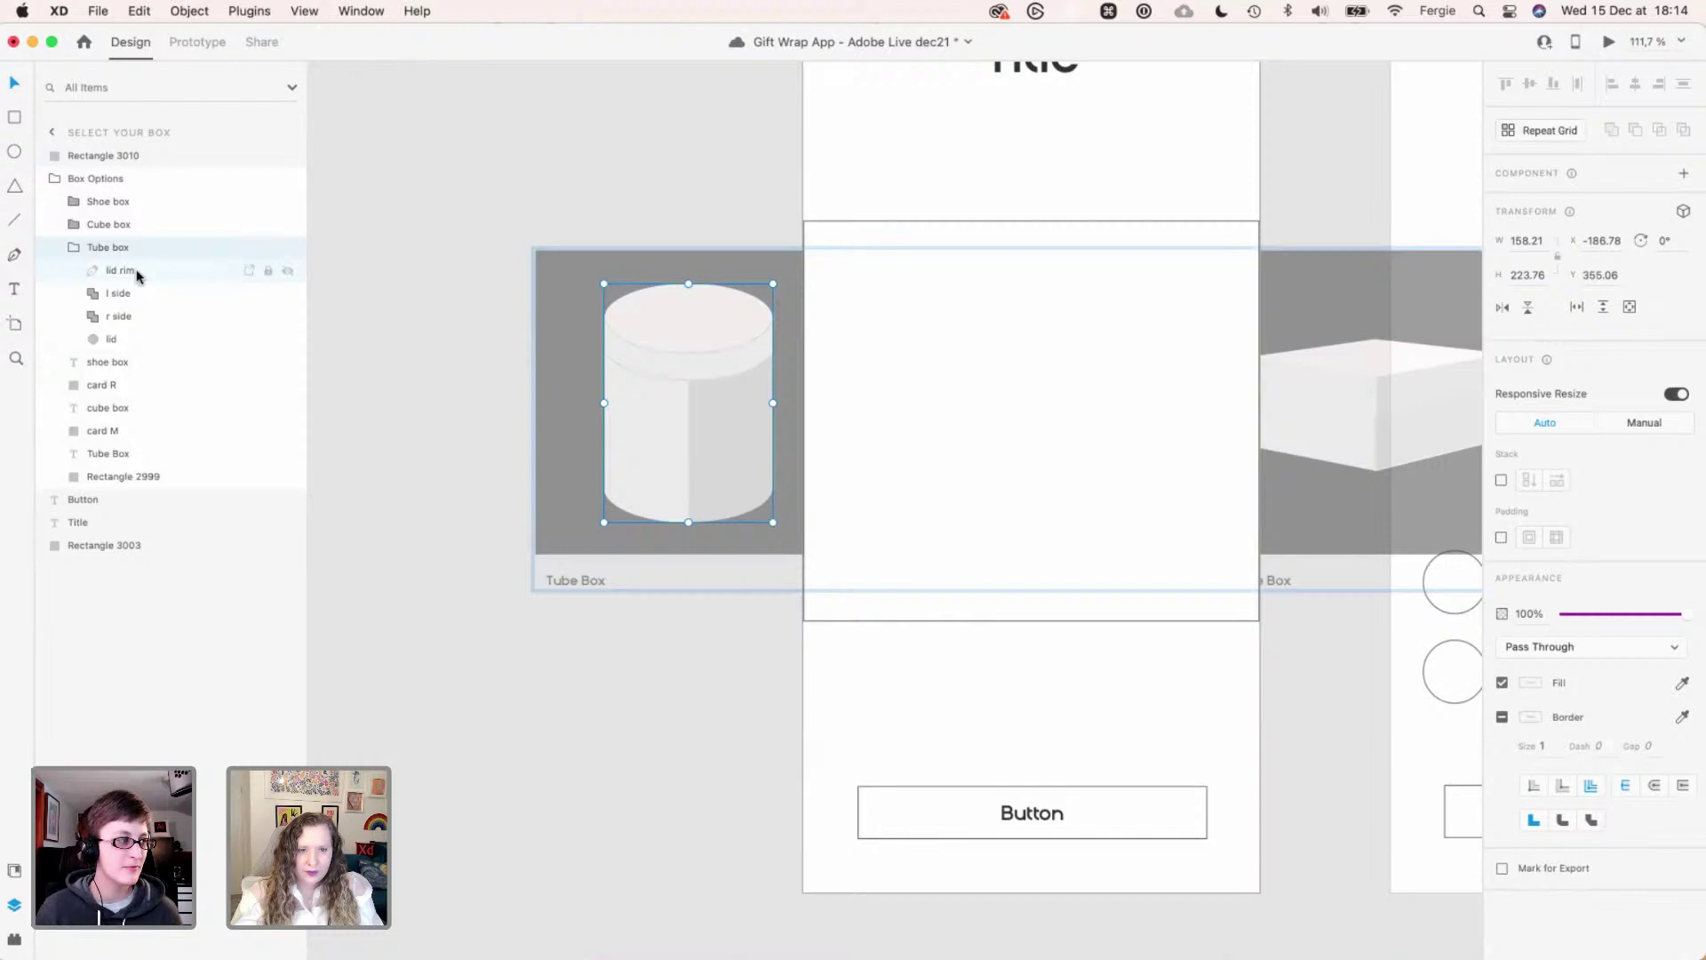
click(133, 271)
super+click(125, 292)
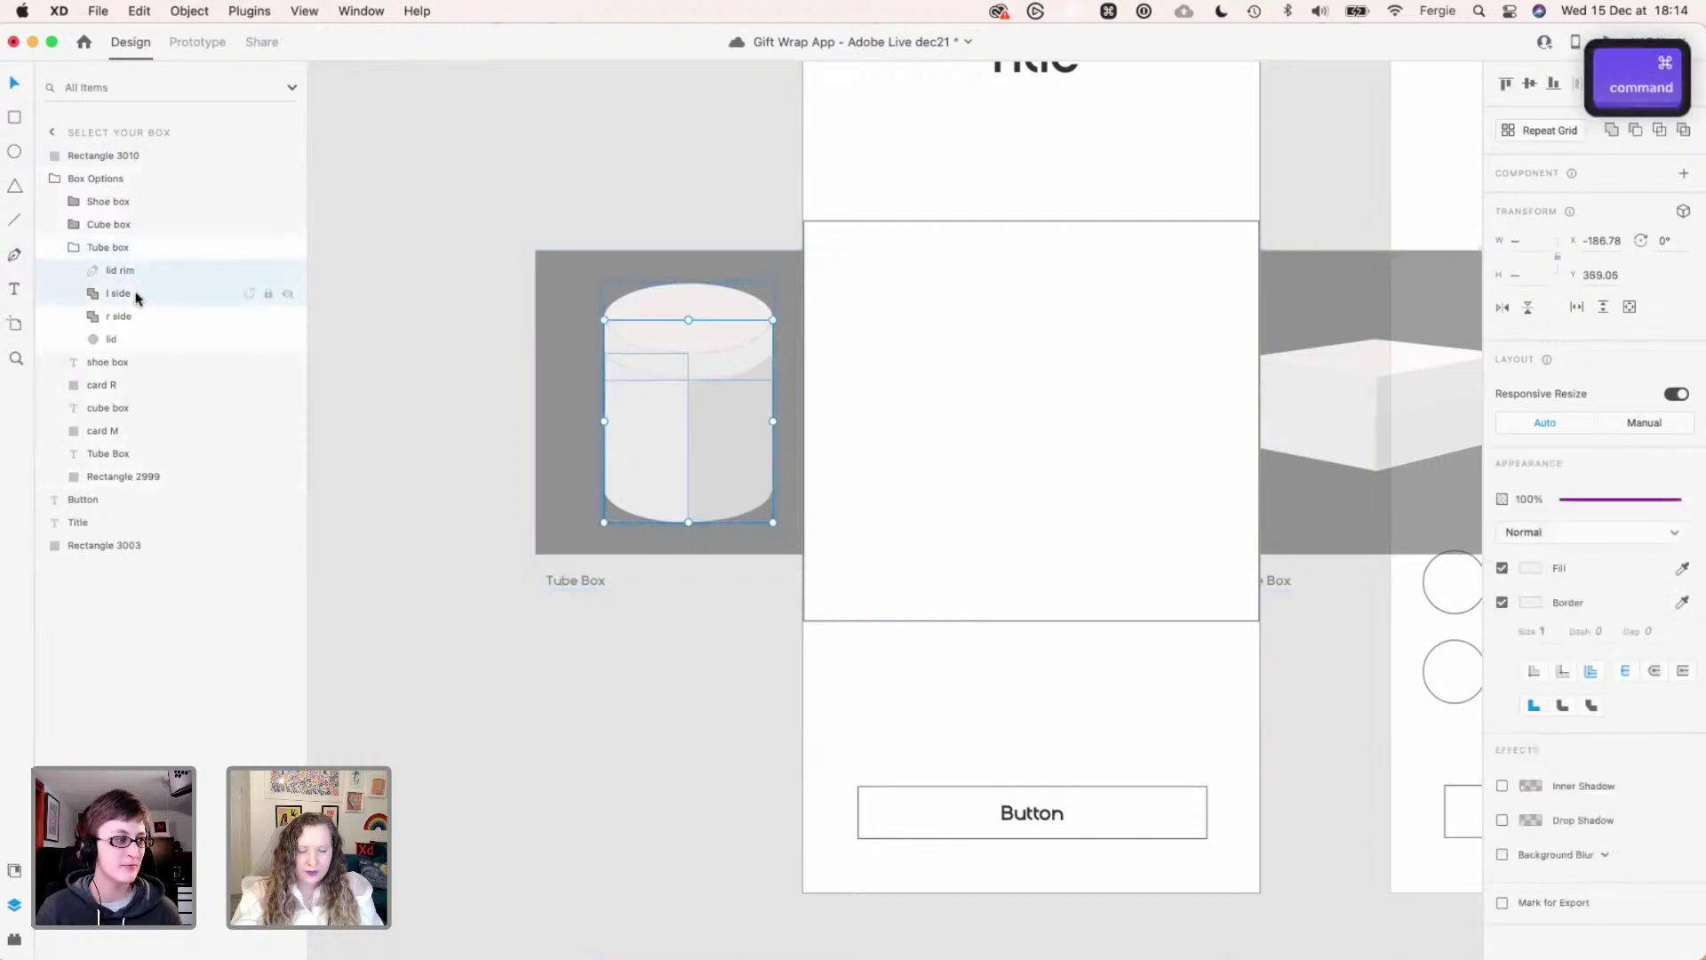
click(137, 339)
drag(137, 339, 140, 265)
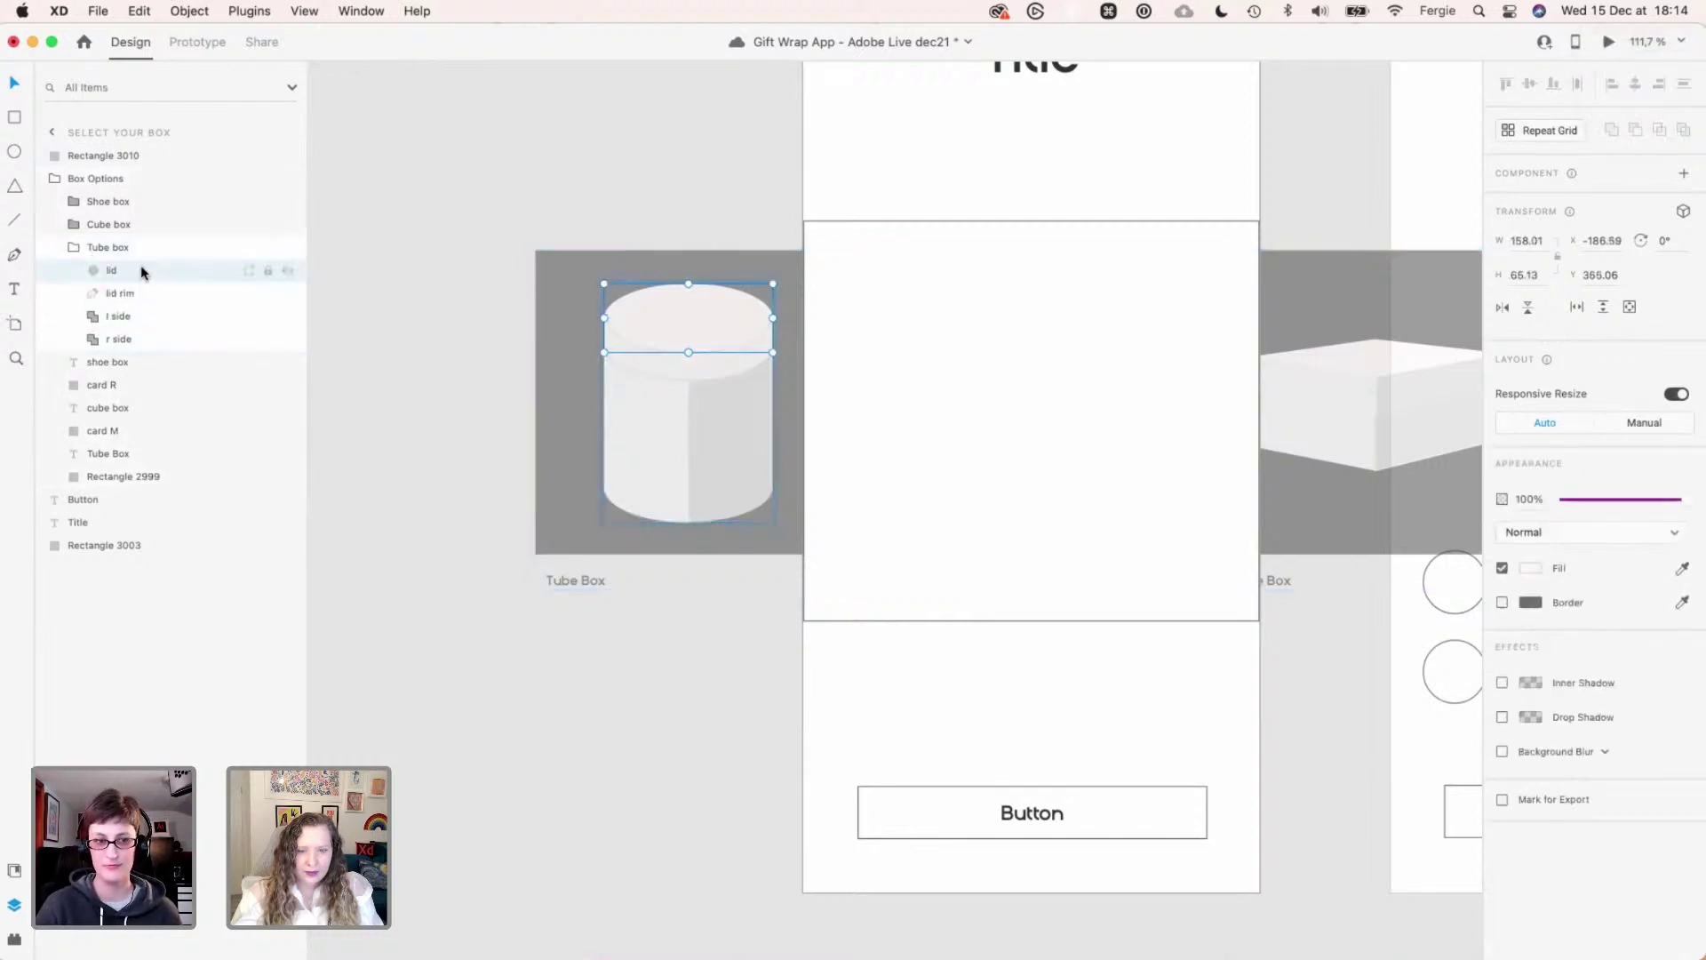
- Widen the tube's "lid" and "lid rim" together, evenly about their centre, so they slightly overhang the body on both sides
super+click(142, 284)
scroll(709, 336, up, 10)
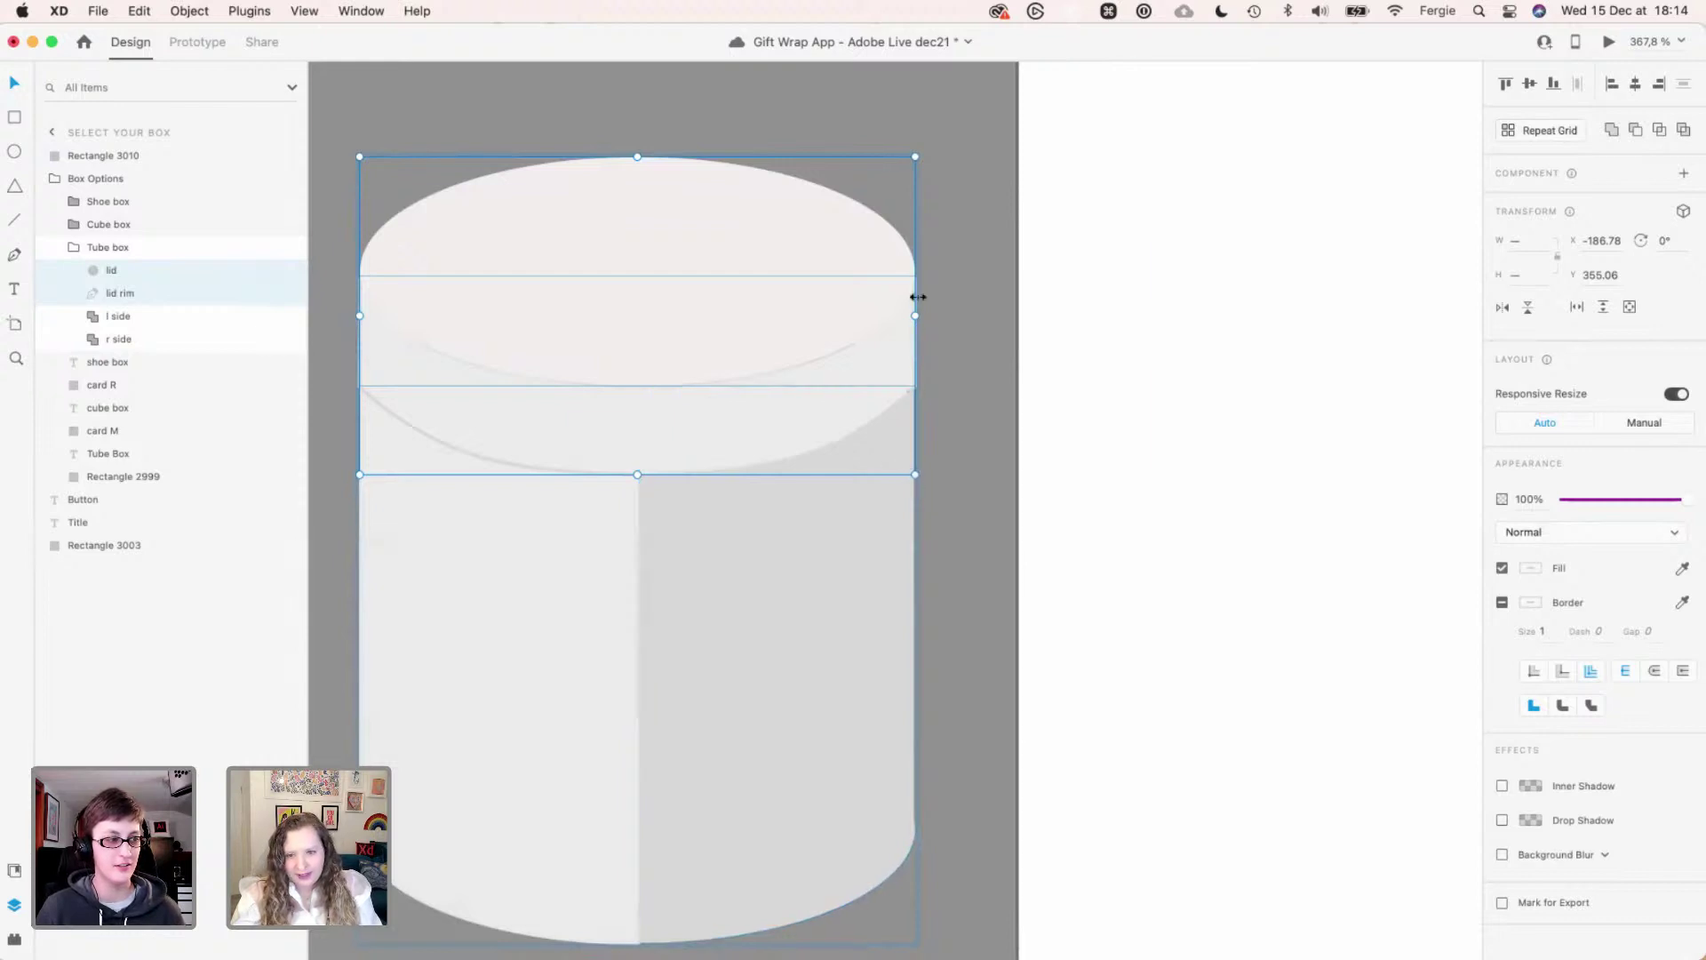
key(alt)
drag(918, 315, 922, 316)
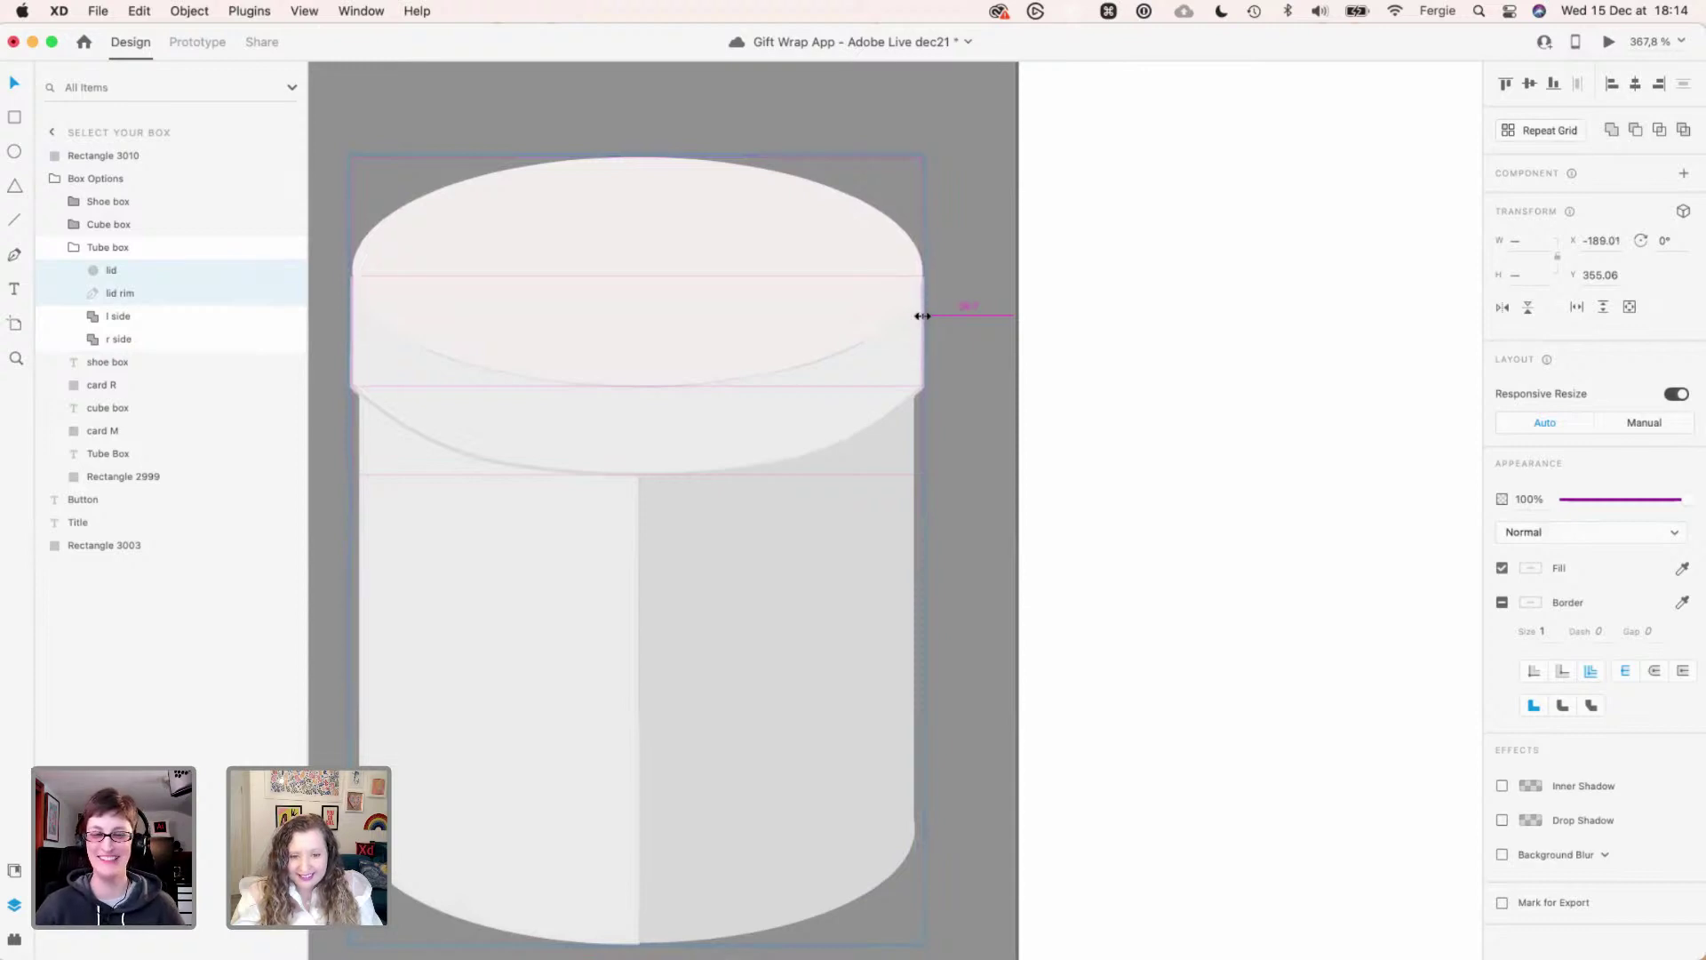
drag(923, 315, 924, 315)
click(1054, 314)
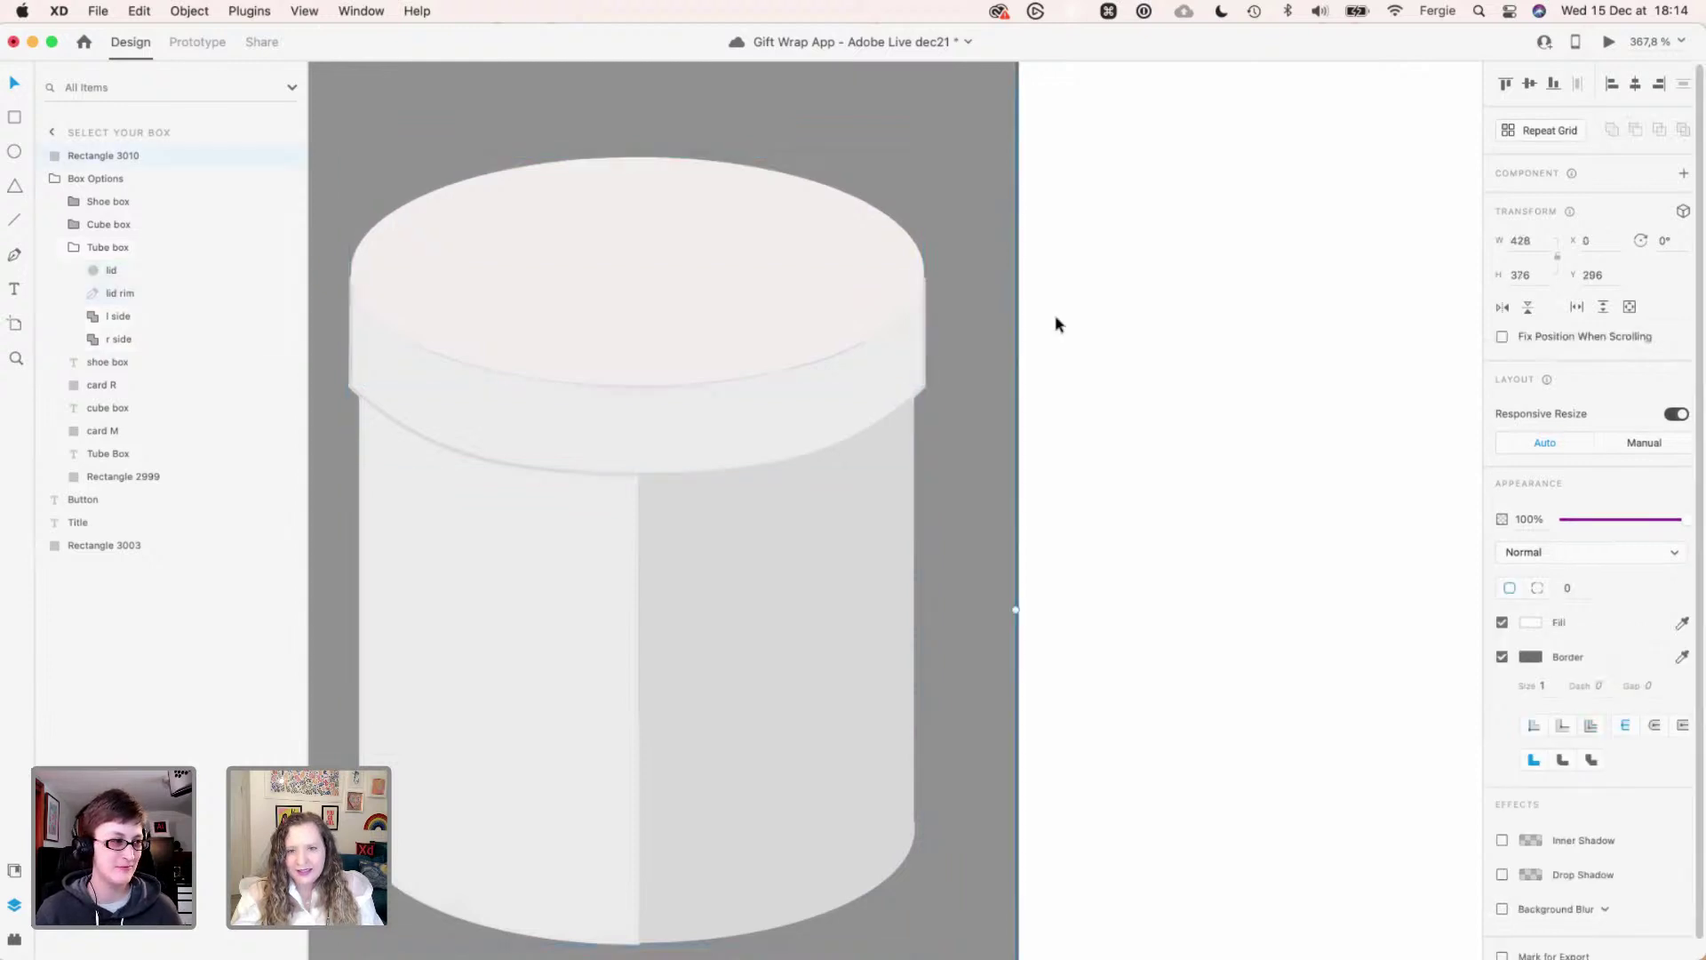
- Mask the "Box Options" group with Rectangle 3010 again on the "Select your box" artboard
key(alt)
scroll(901, 273, up, 5)
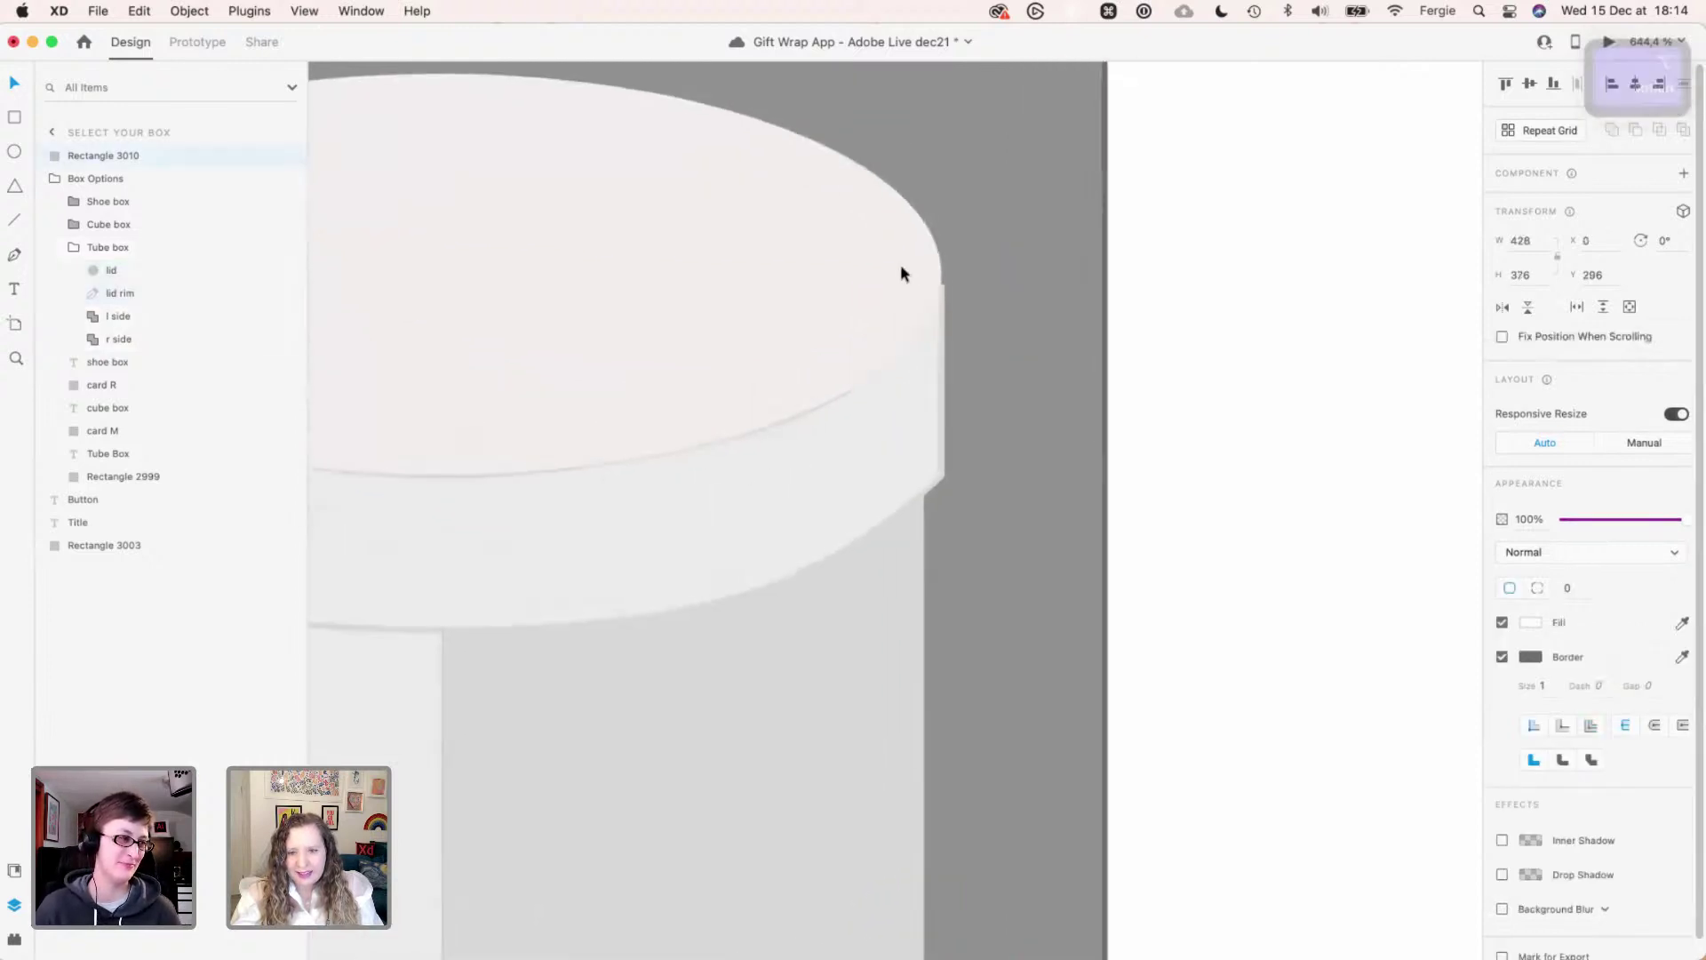
key(space)
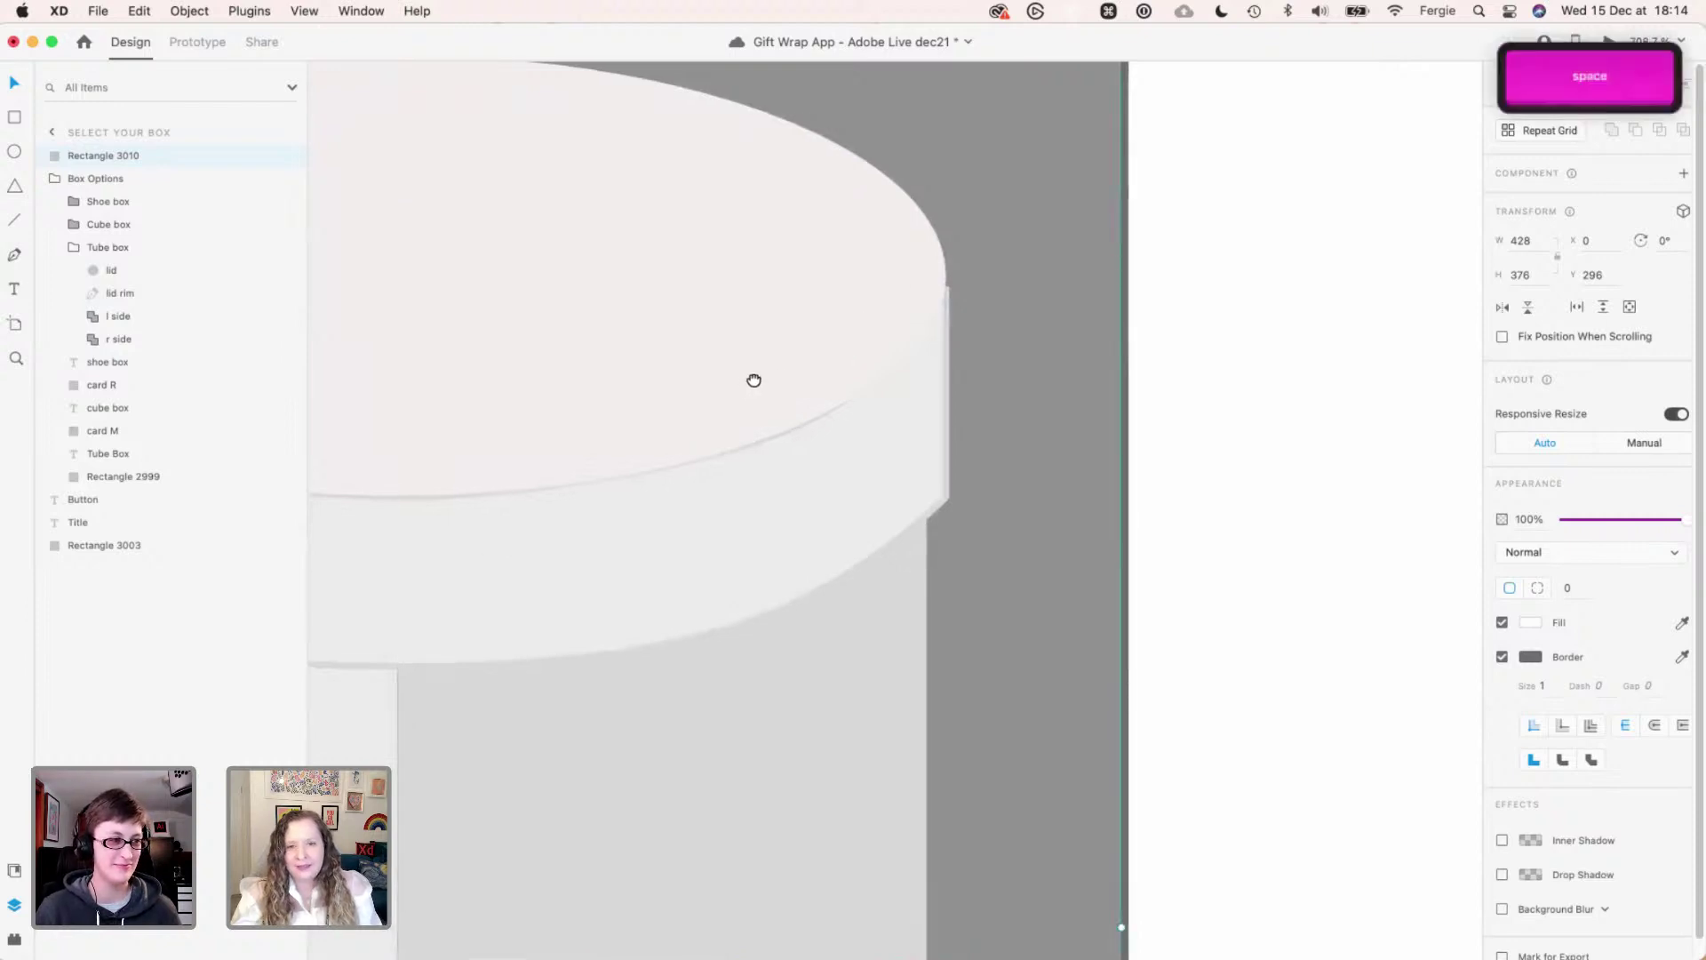
drag(755, 376, 1120, 325)
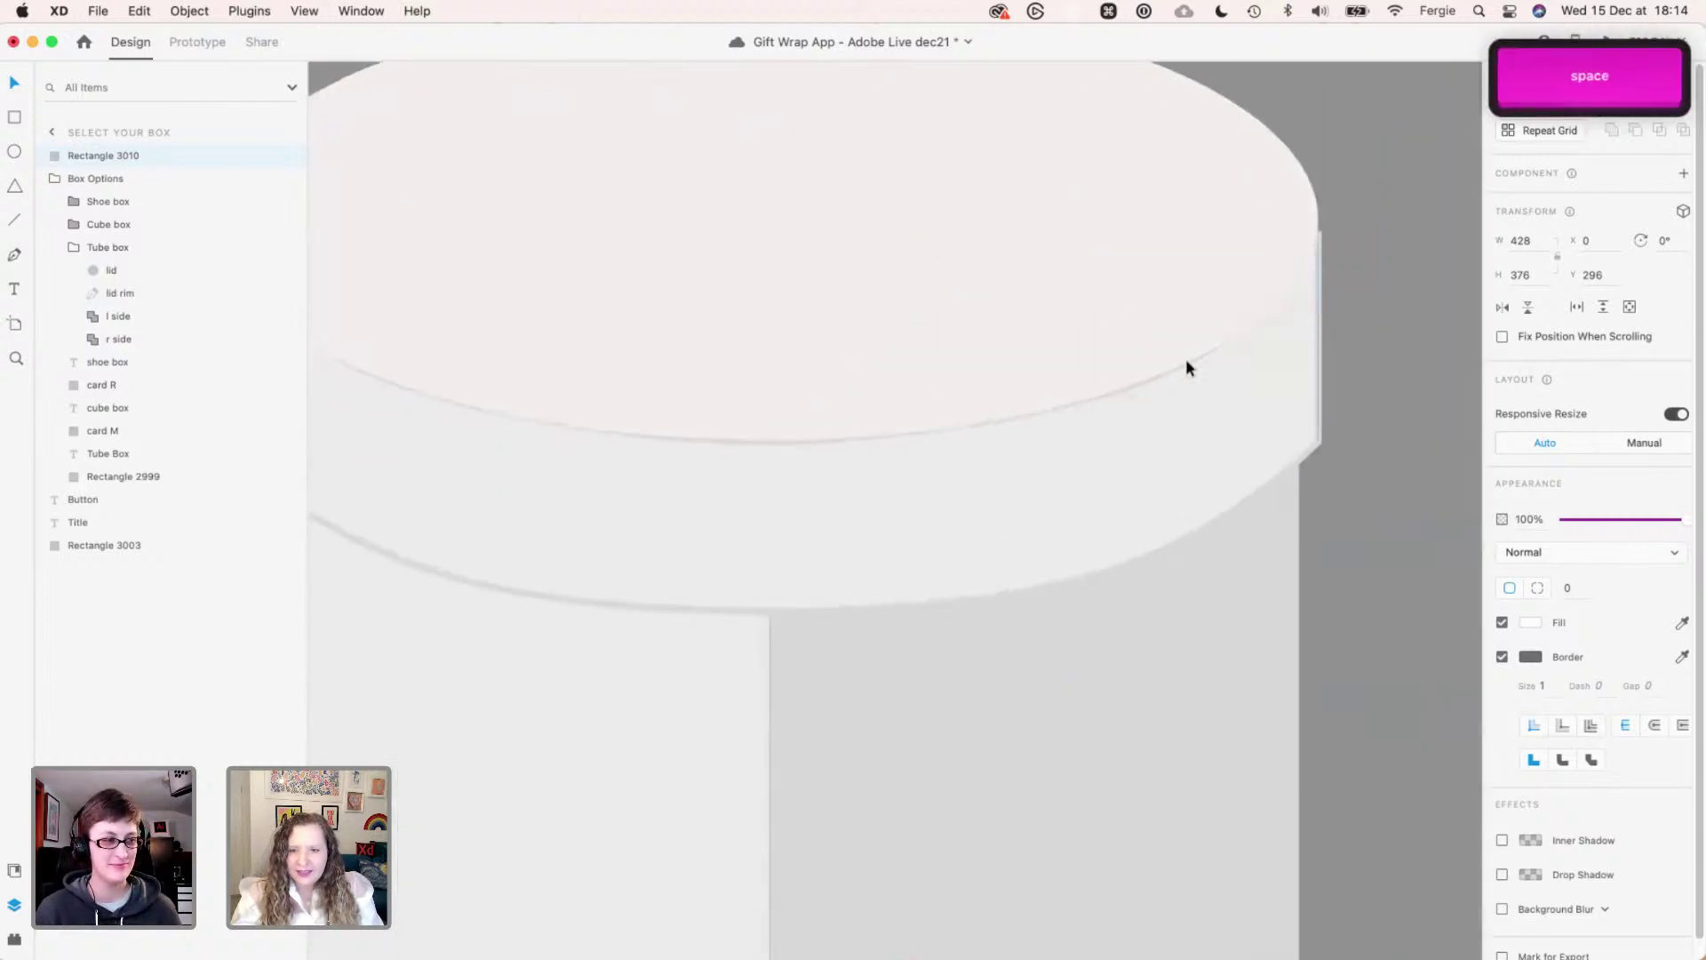
key(super+0)
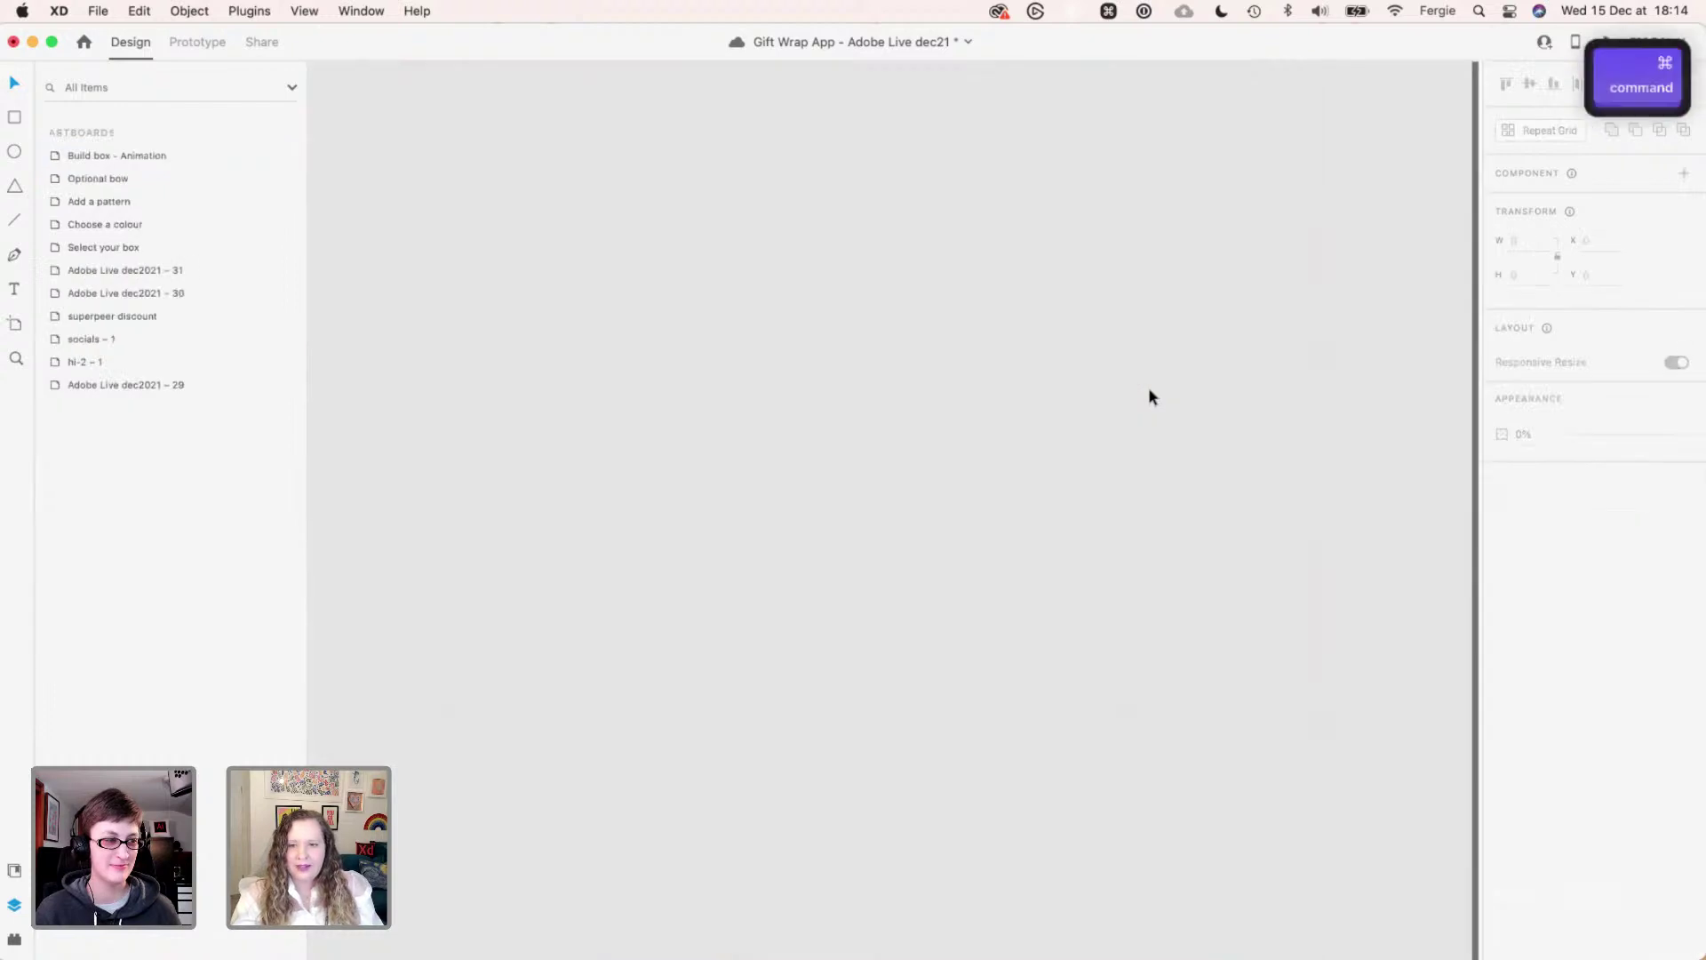
key(space)
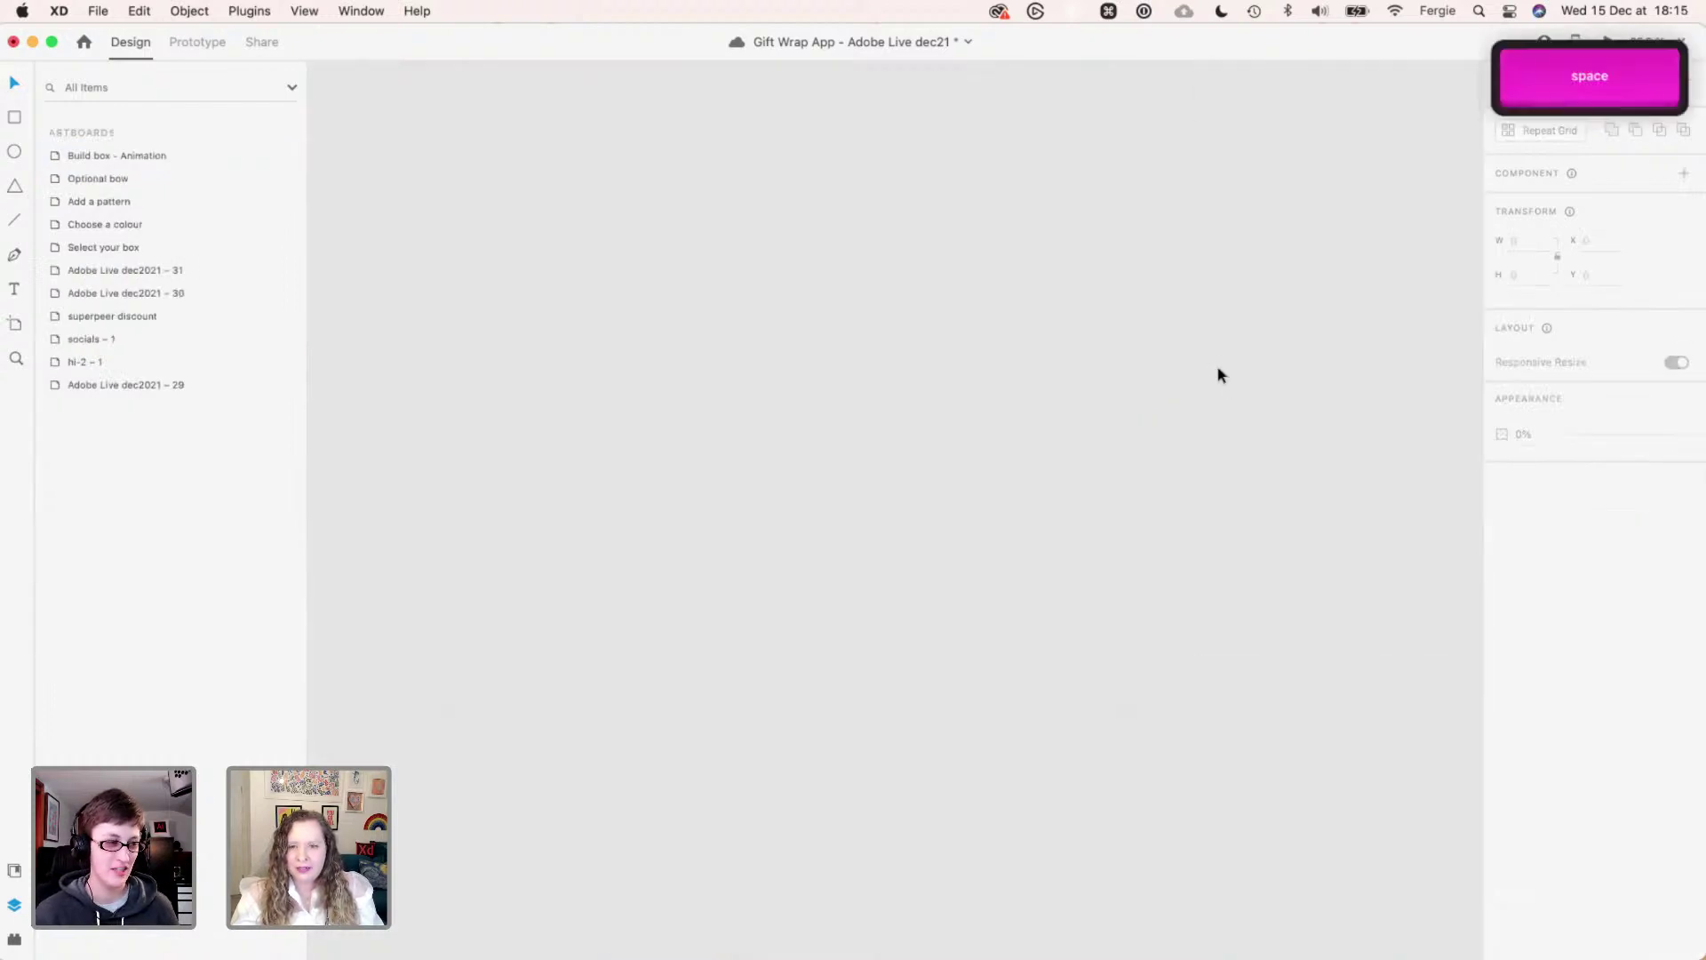
scroll(1010, 520, up, 10)
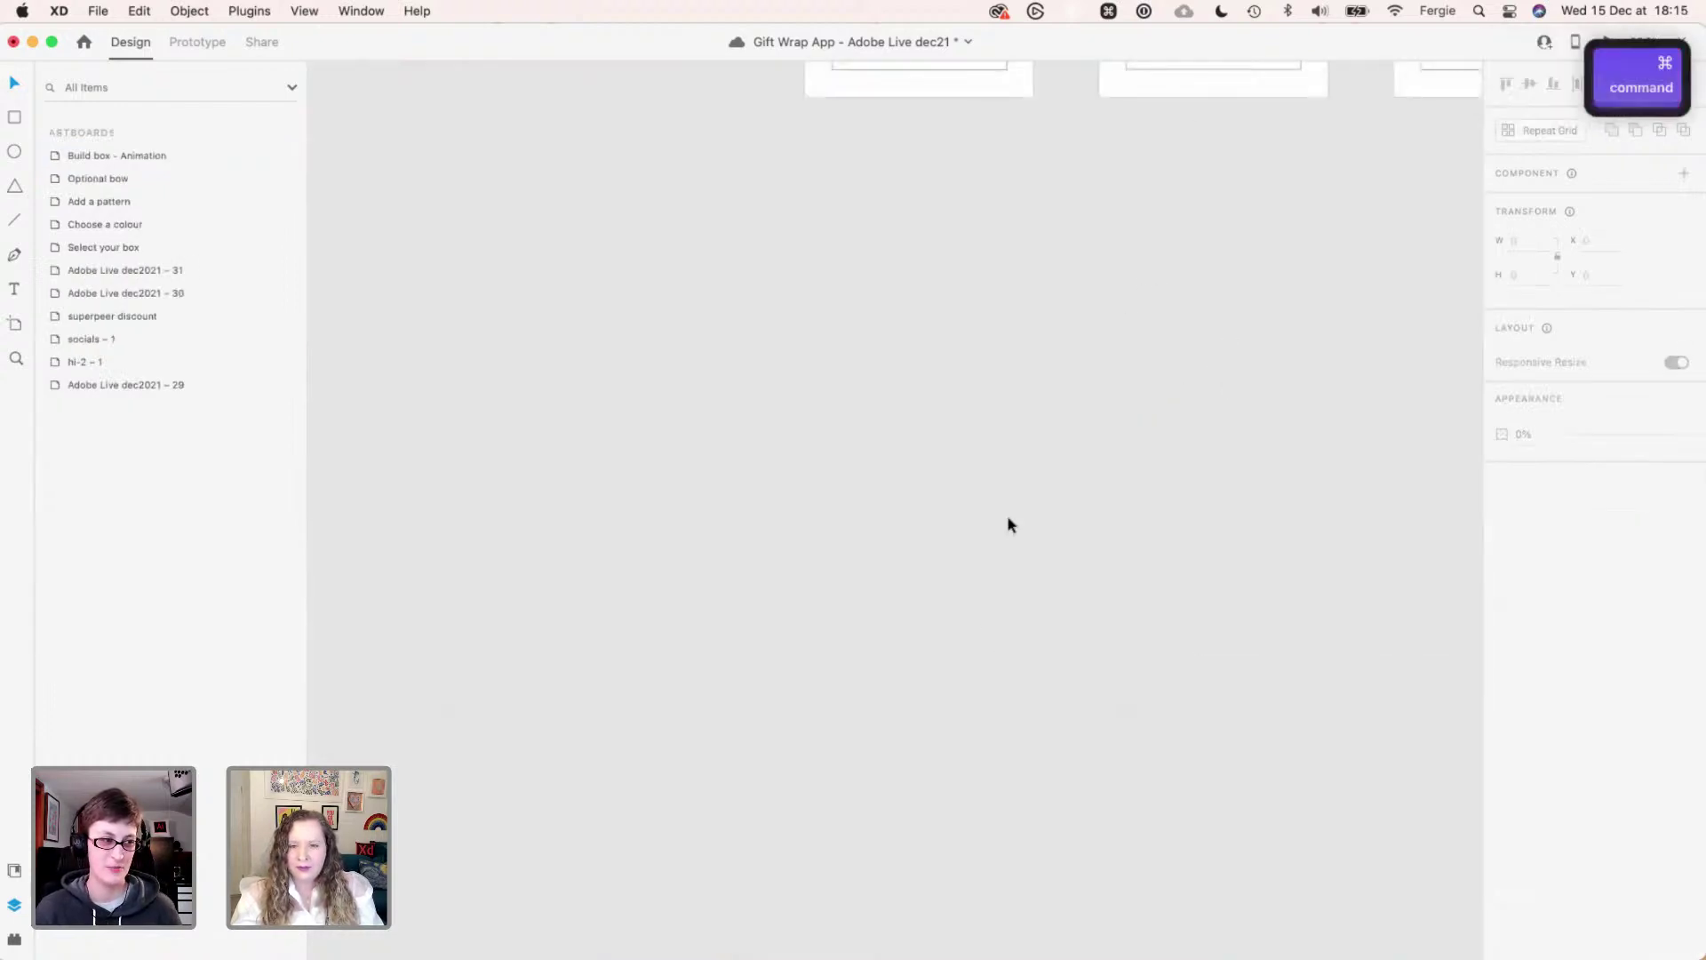
scroll(897, 497, up, 3)
scroll(845, 334, up, 3)
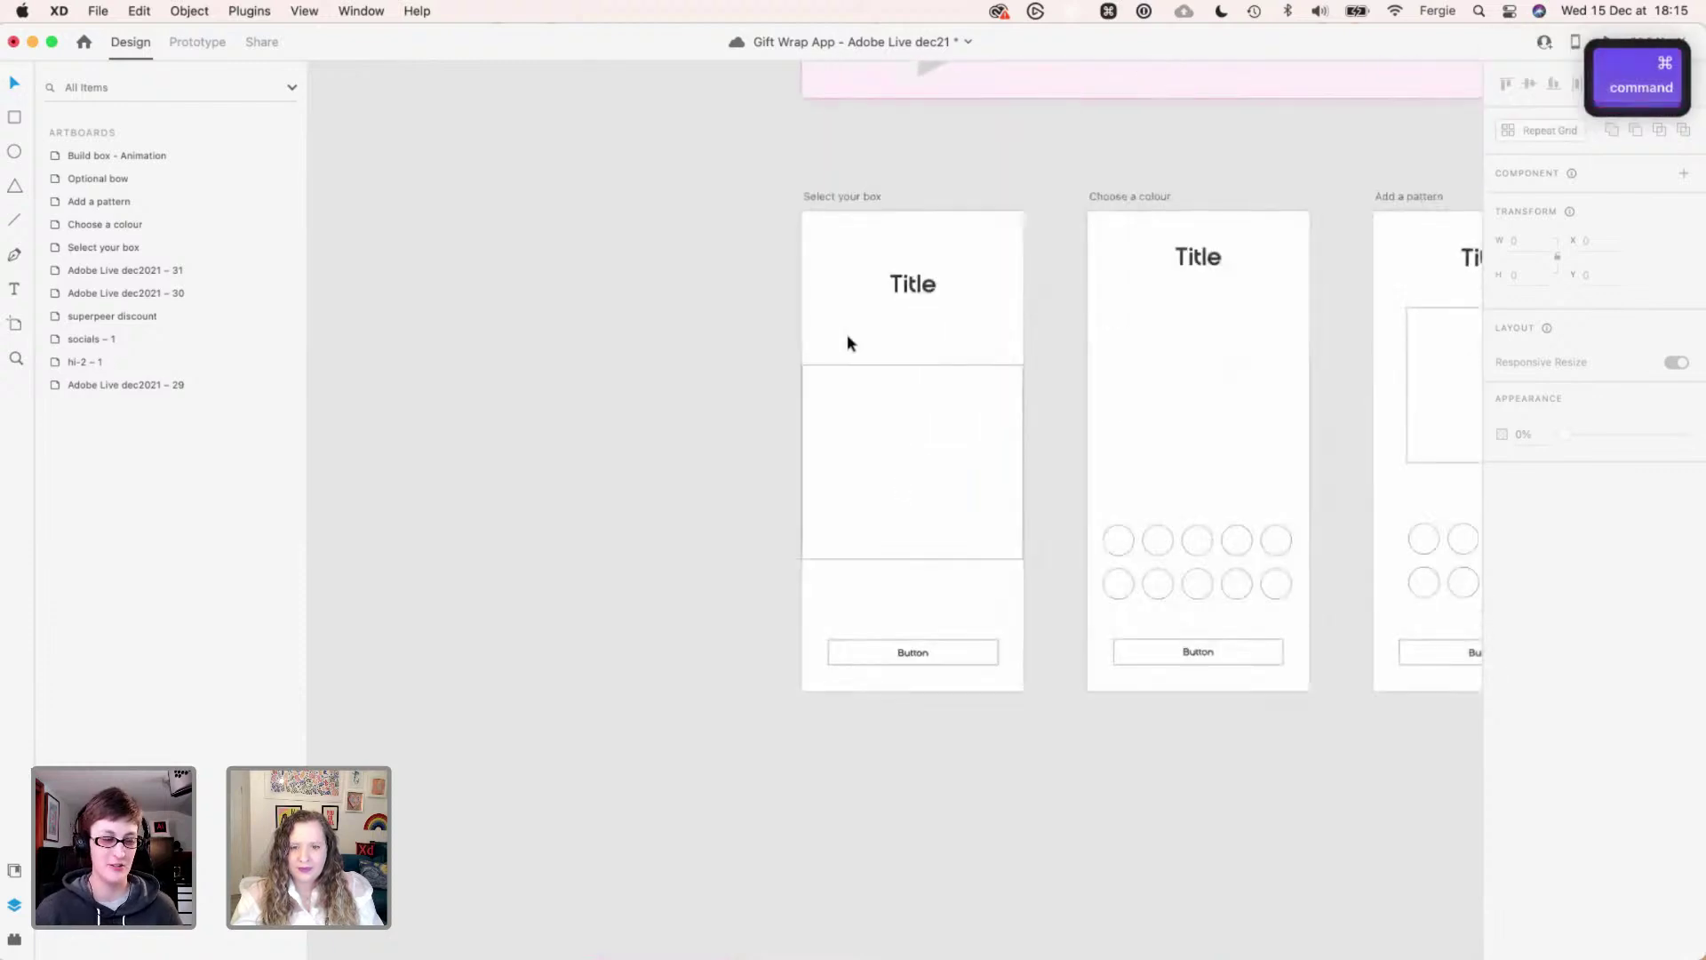
click(873, 459)
key(super+shift+m)
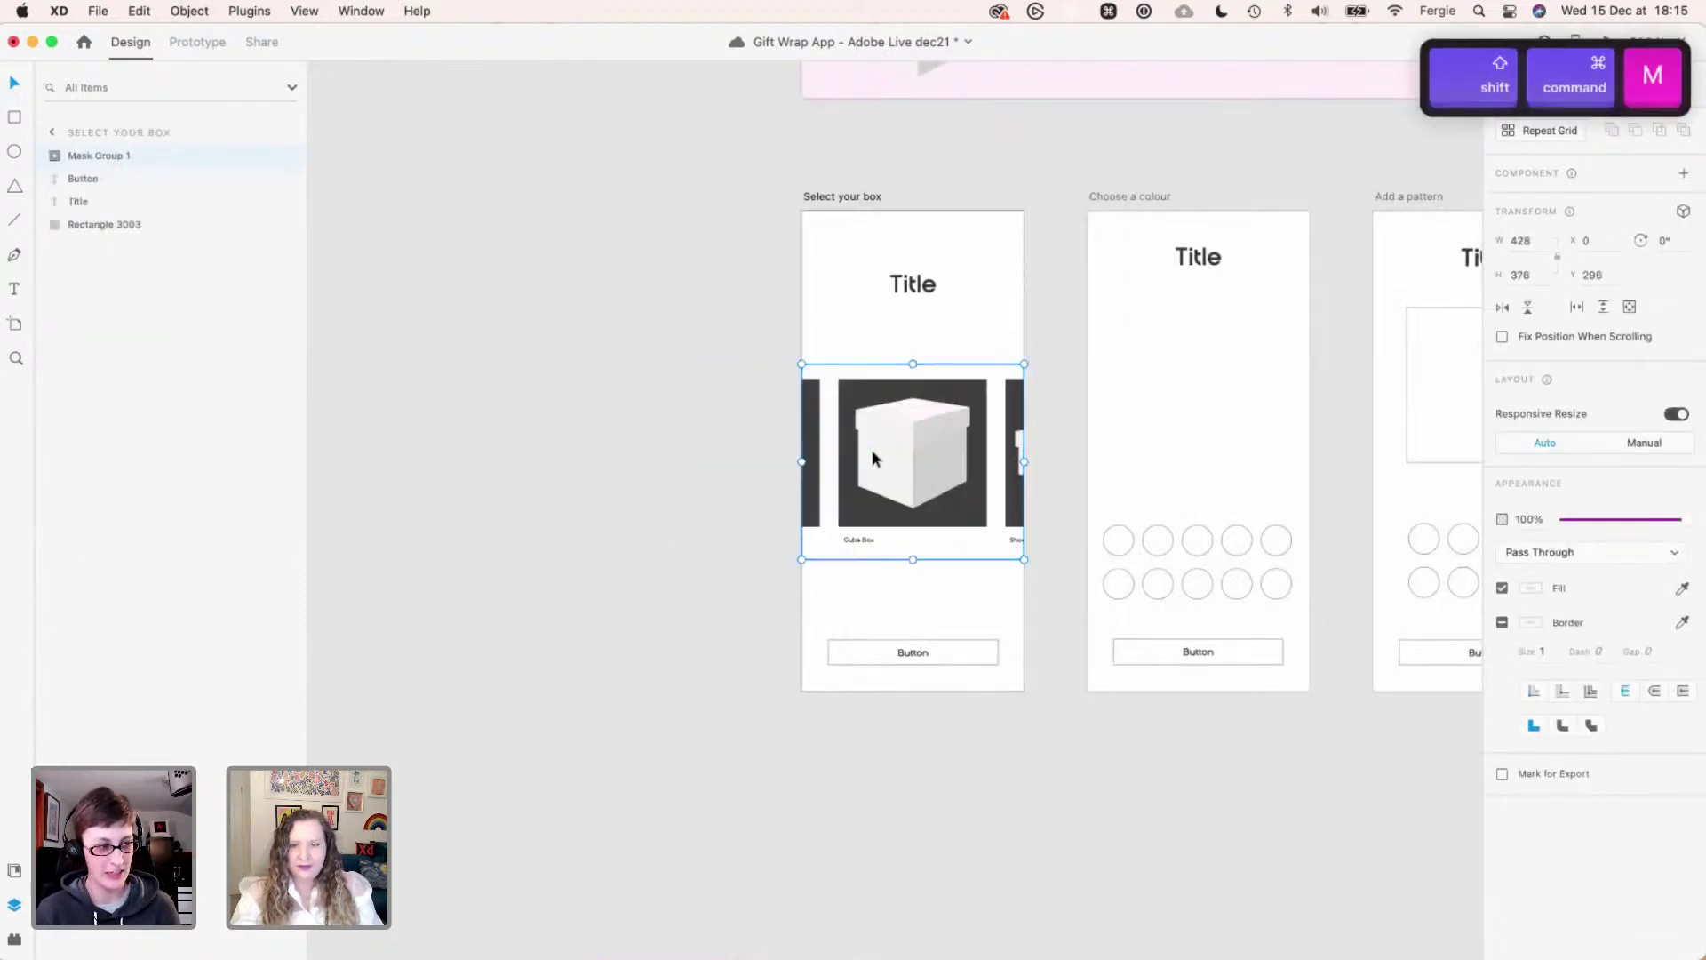
click(901, 583)
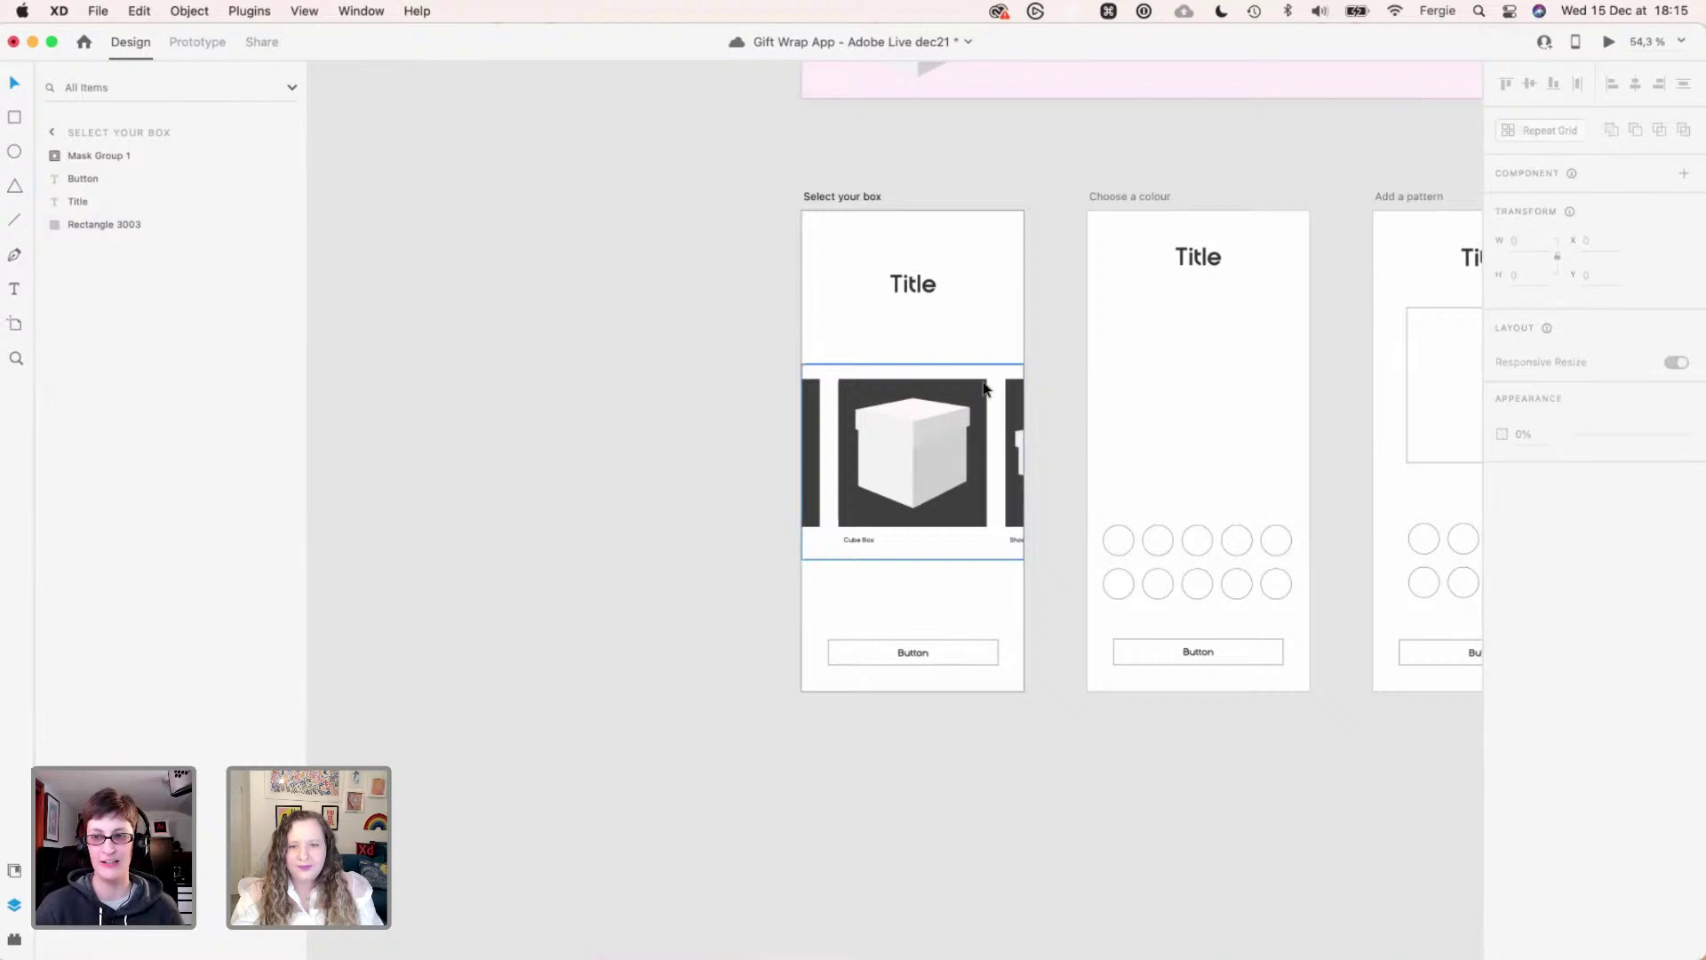
- Copy the "Cube box" group from the masked box options and paste it onto the "Choose a colour" artboard
scroll(1151, 397, right, 5)
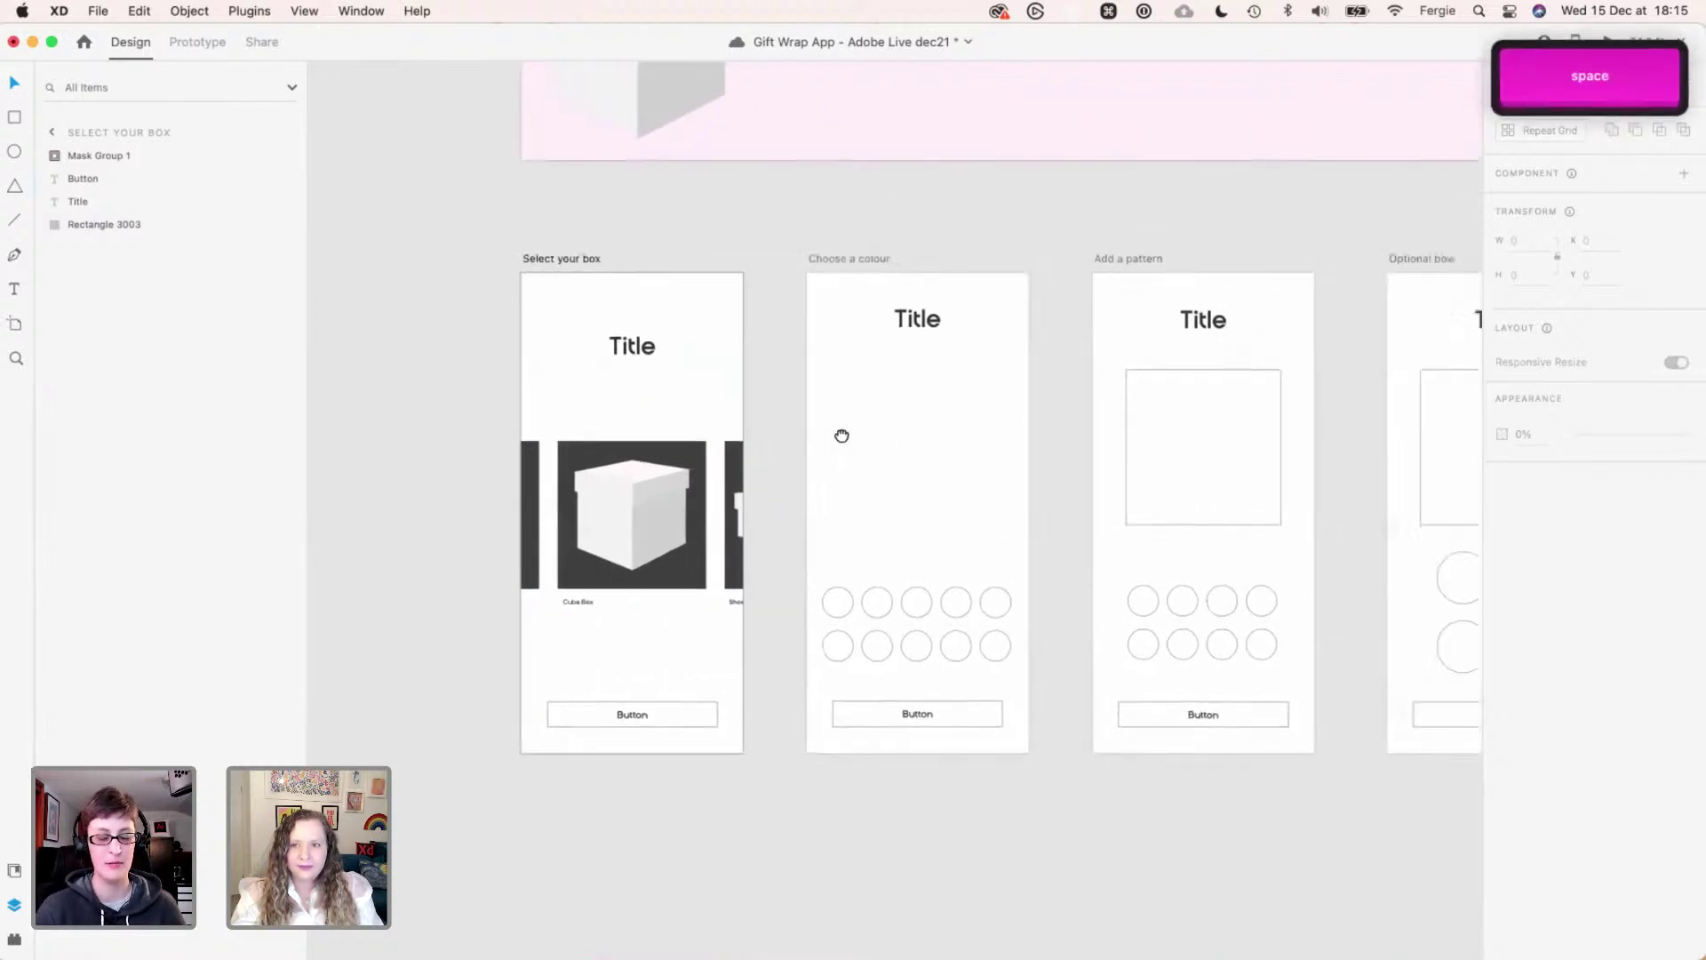
scroll(877, 540, up, 2)
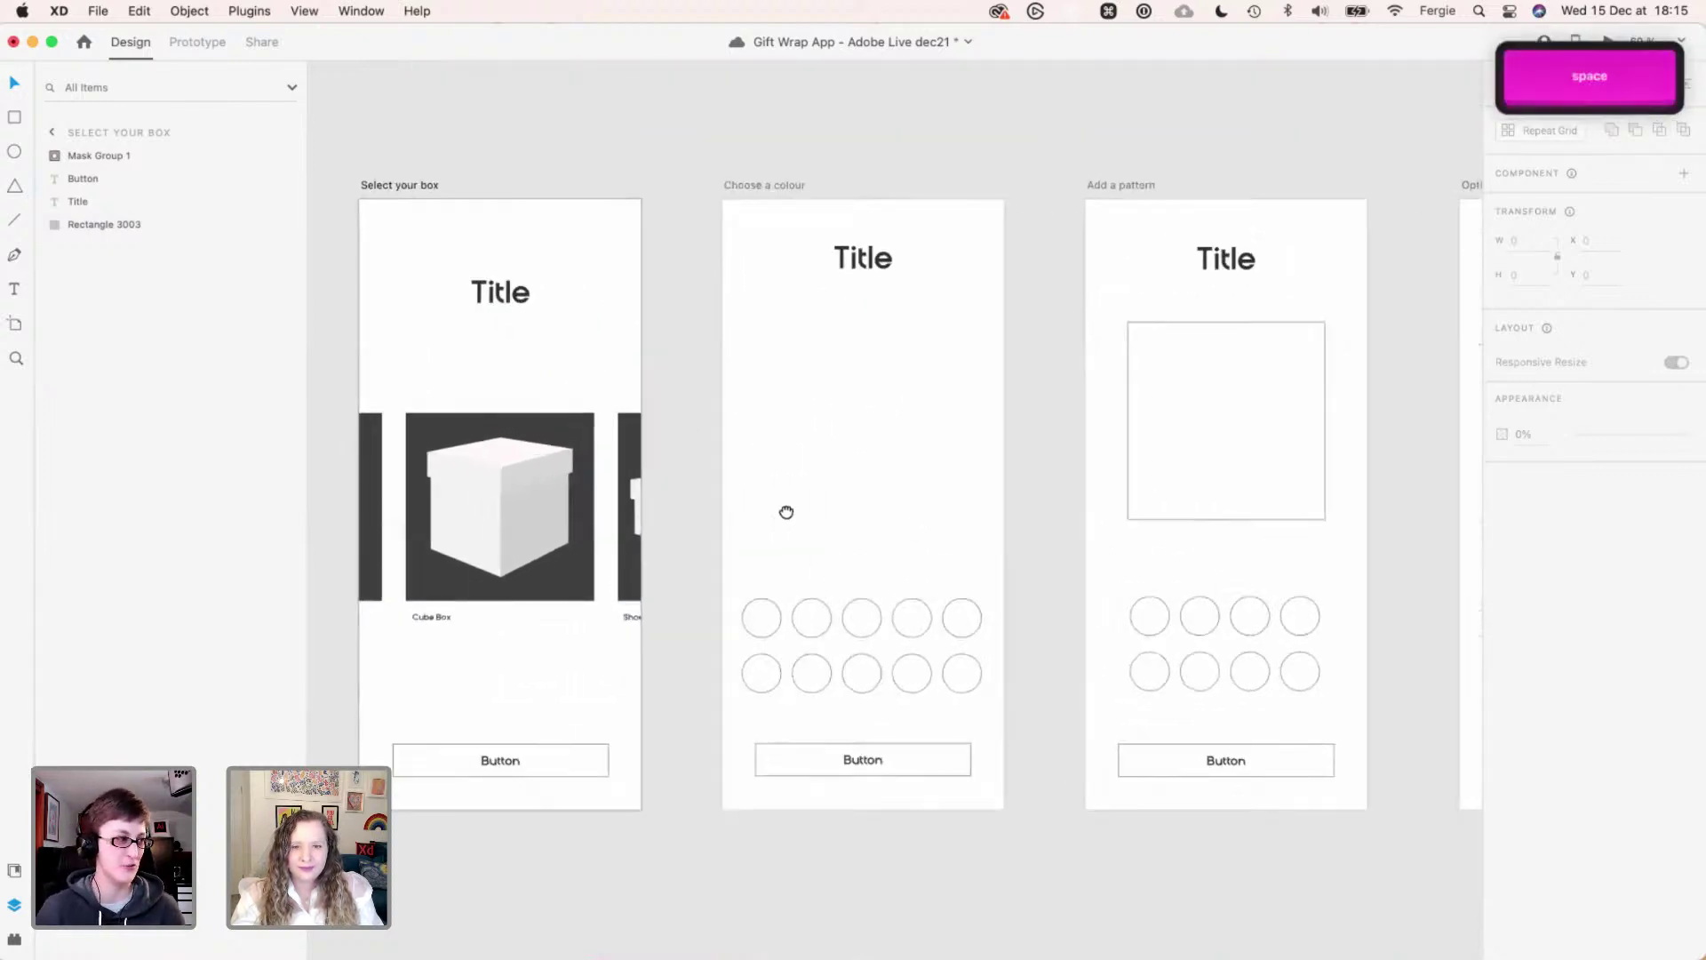
scroll(782, 511, right, 3)
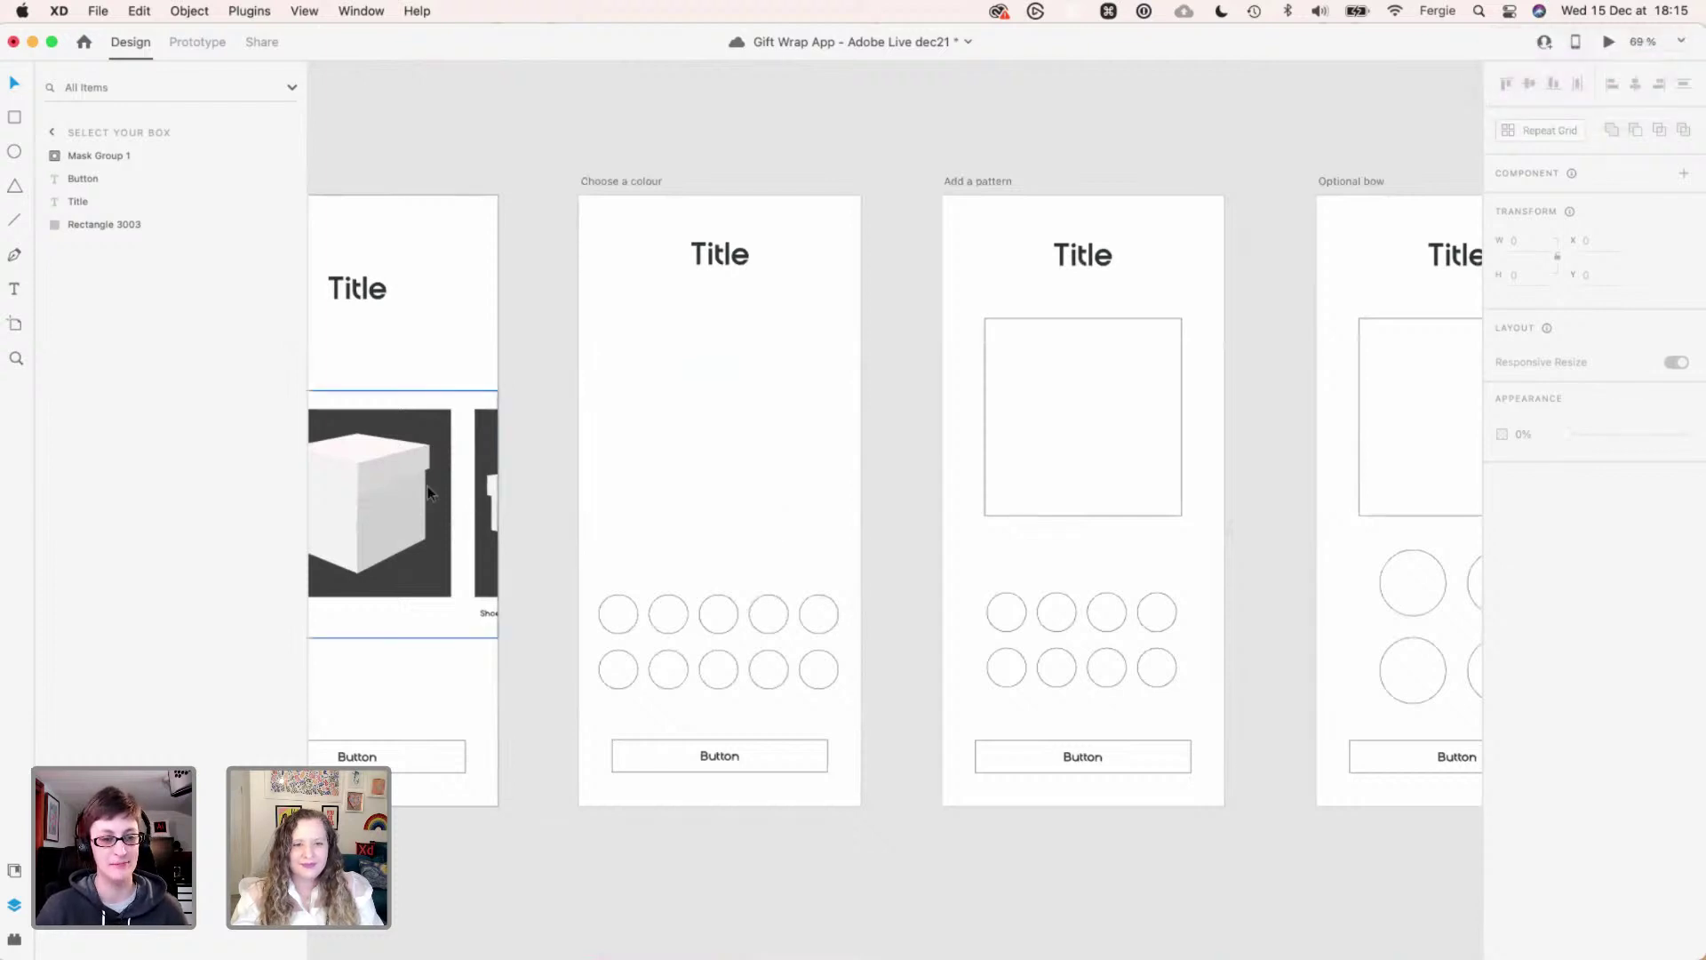
double_click(355, 435)
click(161, 248)
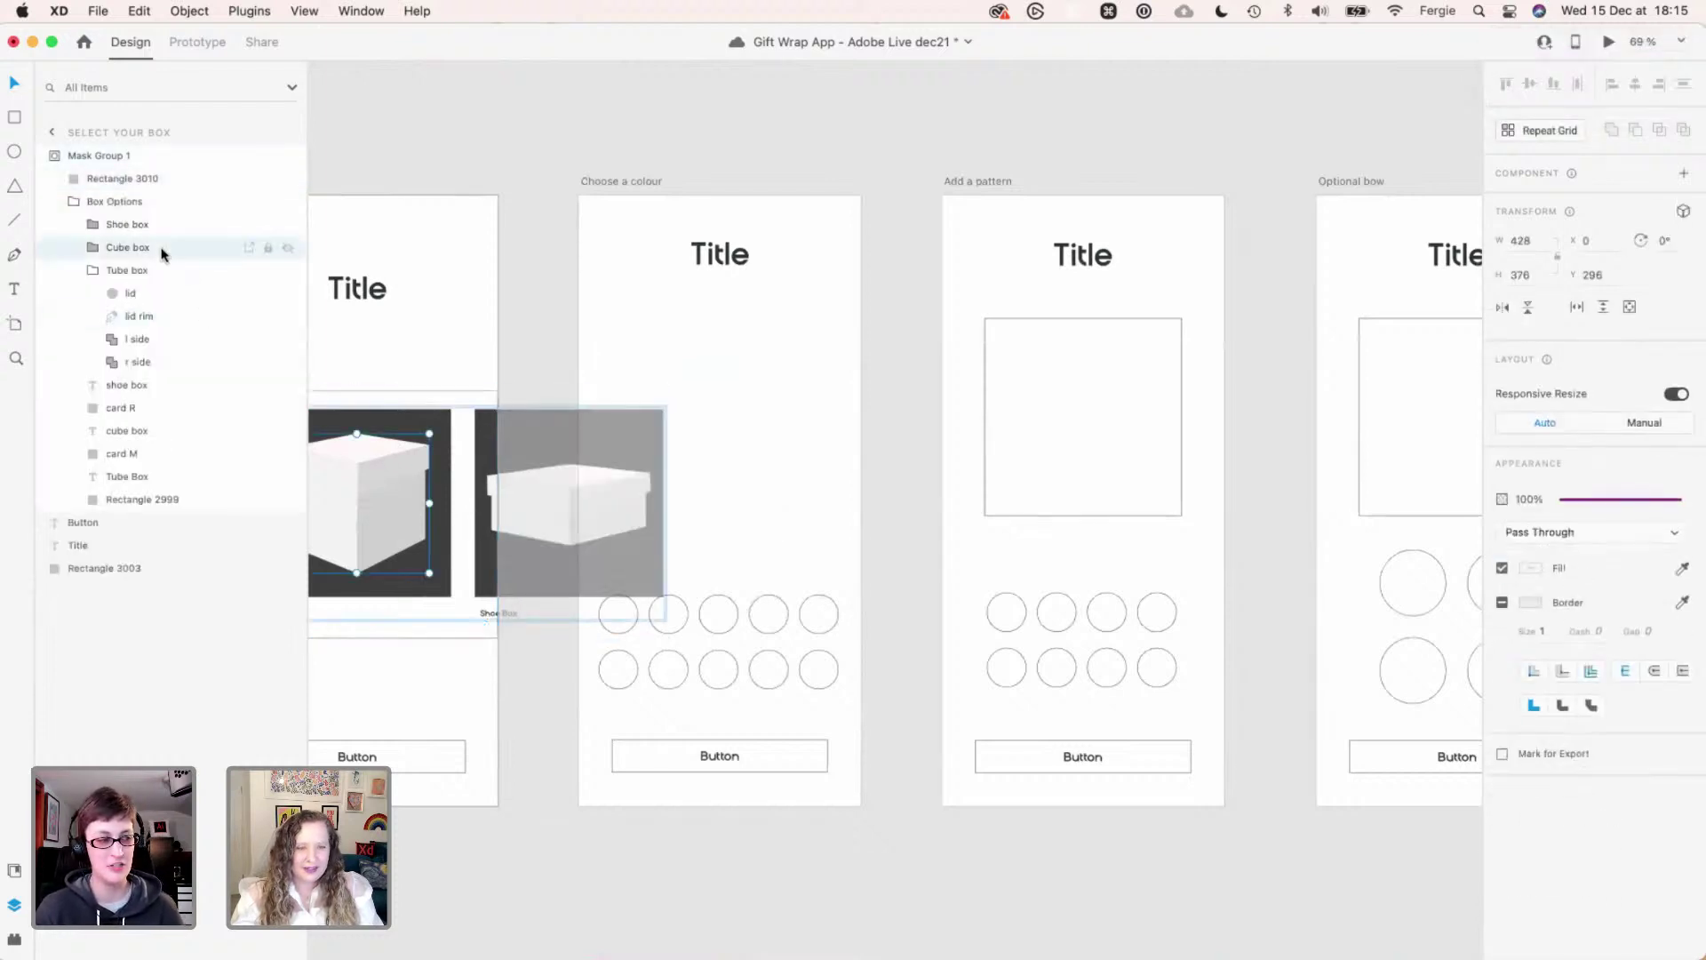
key(super+c)
click(711, 337)
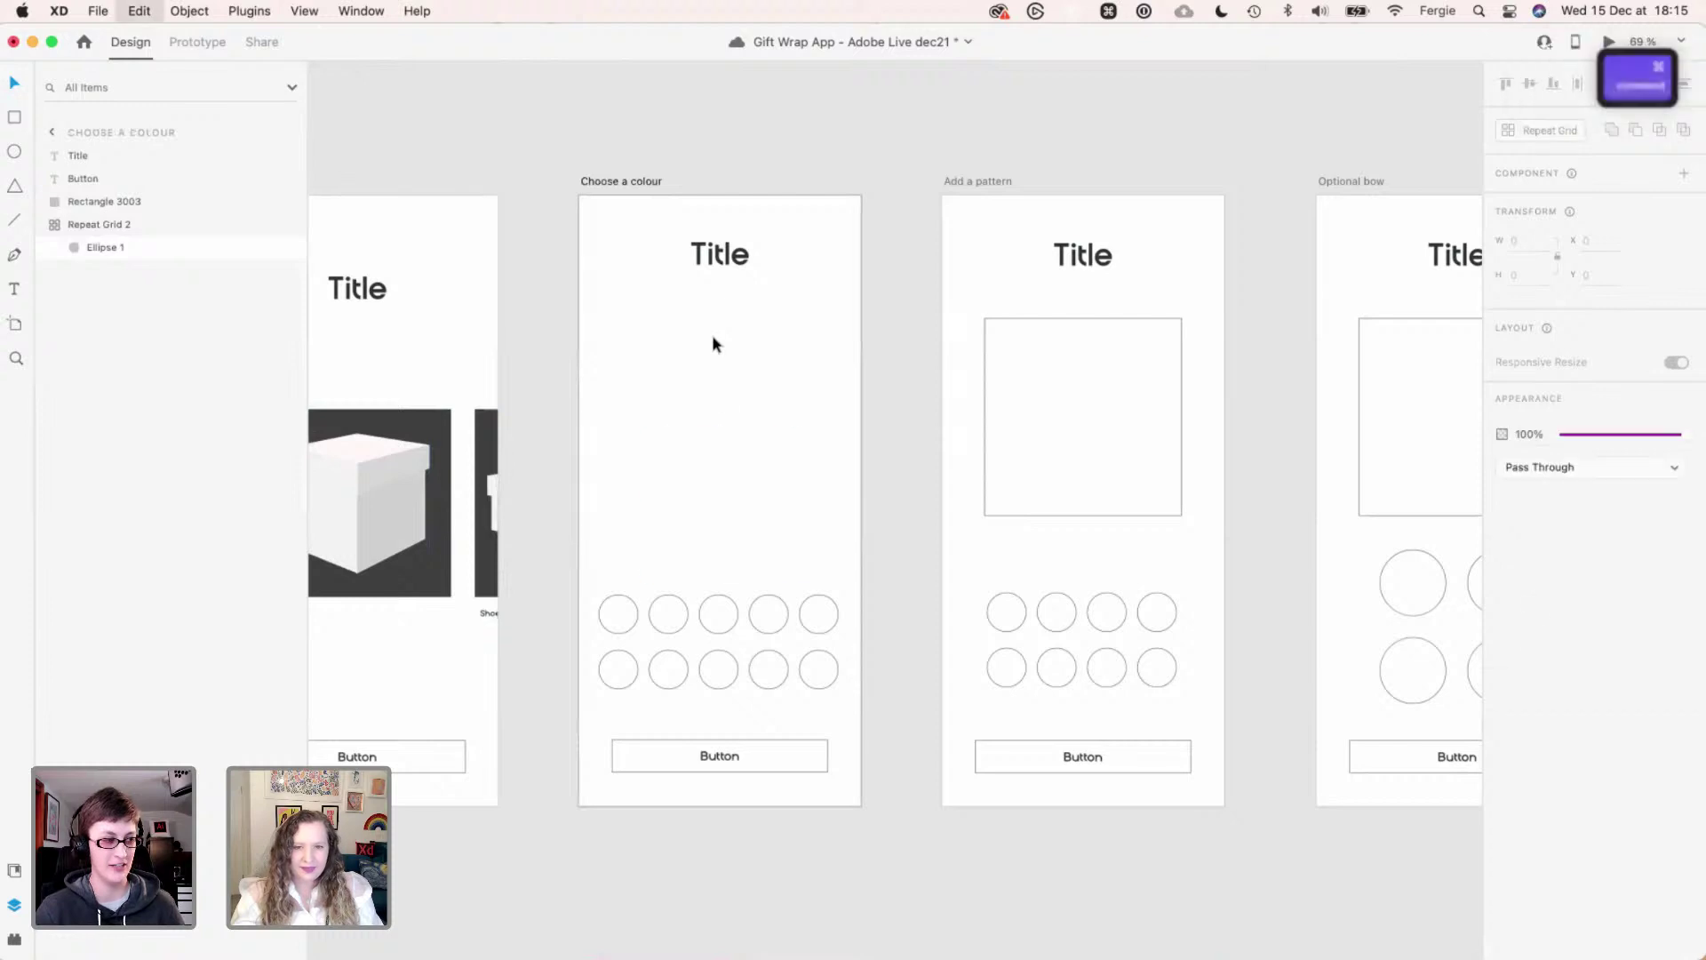
key(super+v)
- Scale the pasted cube box to 328 by 315 and place it above the colour circles, centred horizontally on the artboard
drag(790, 433, 838, 382)
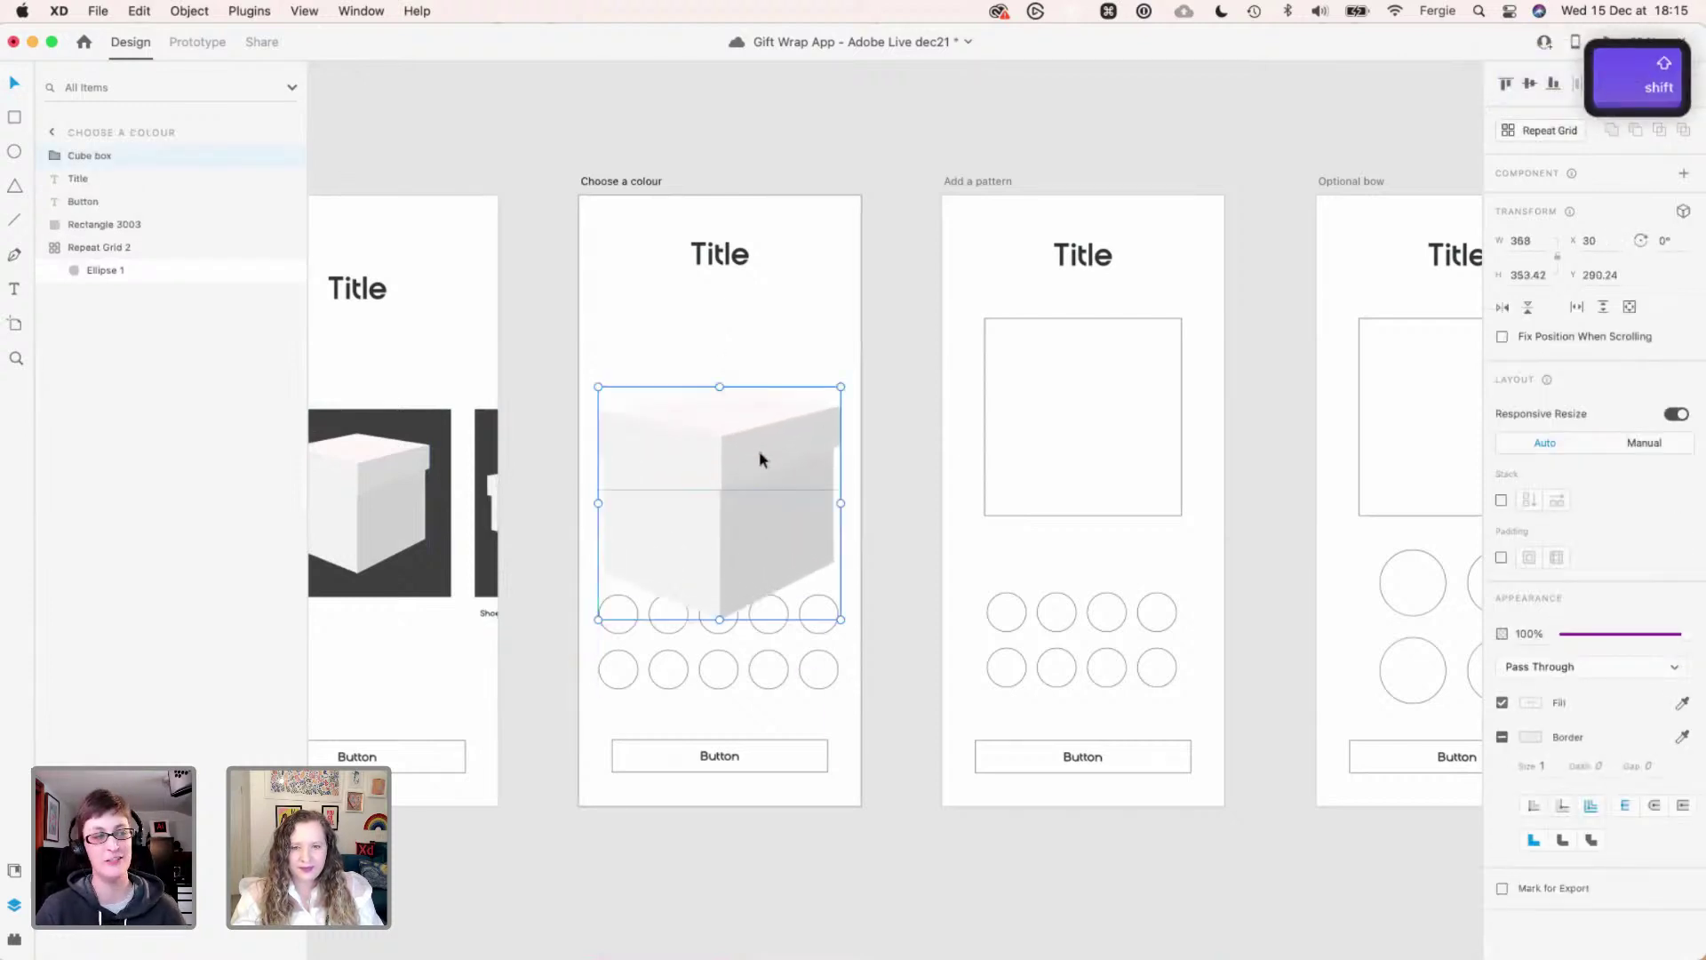
drag(759, 449, 766, 380)
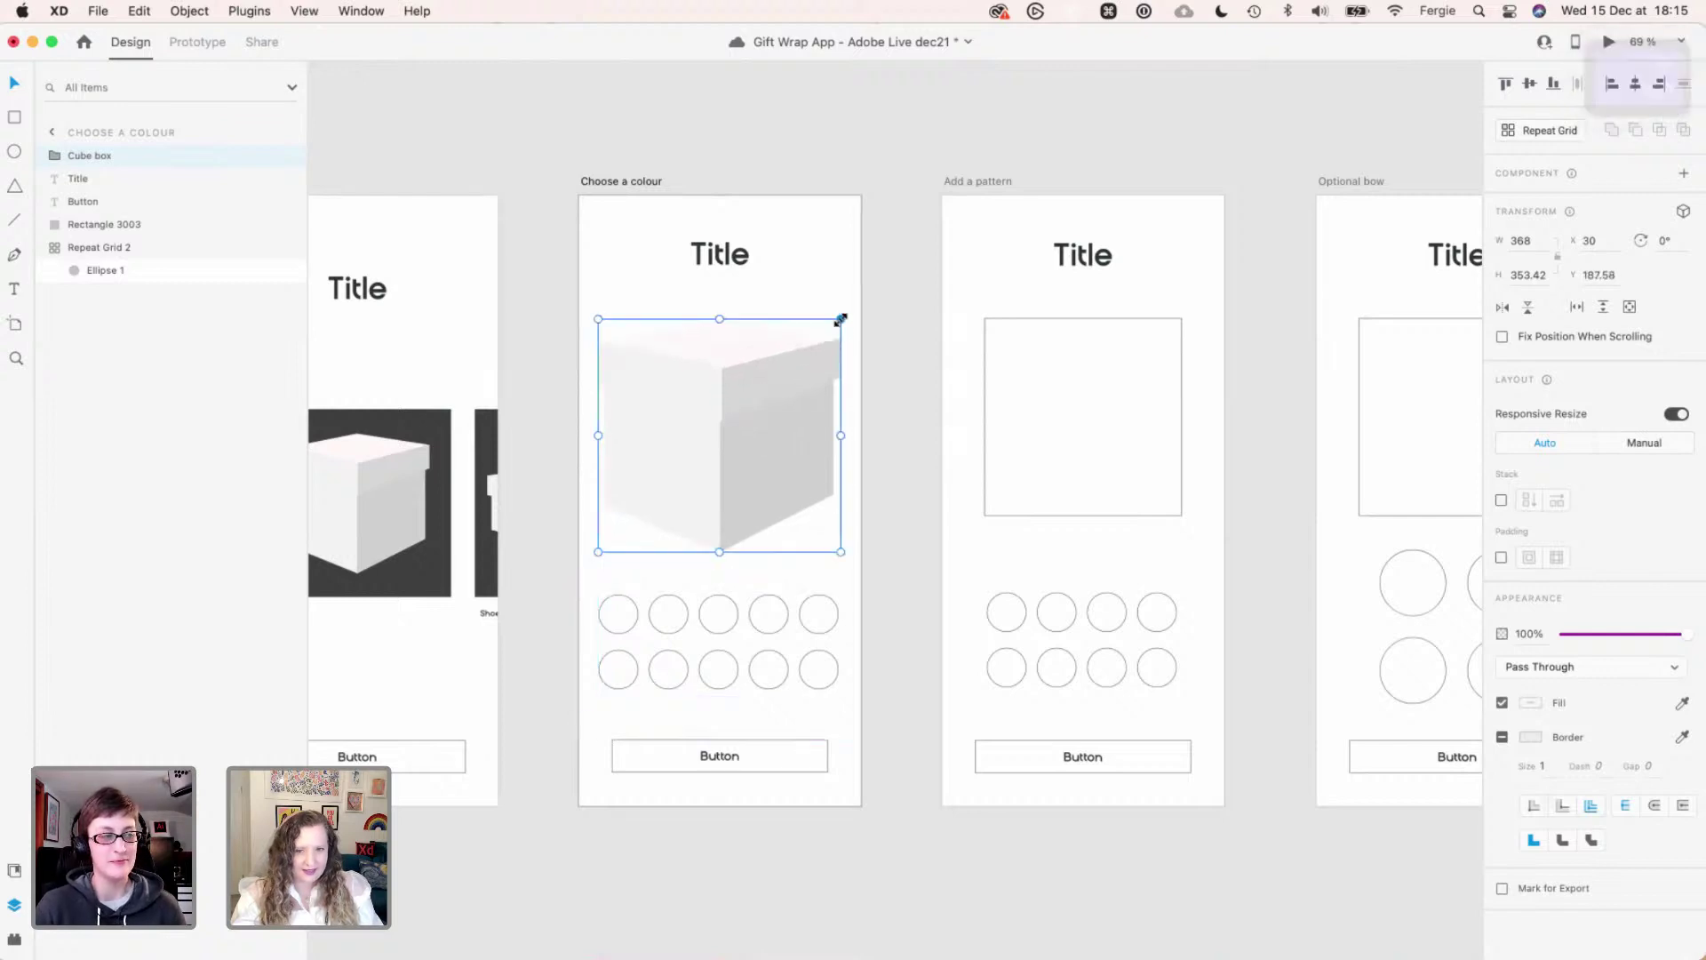
drag(838, 323, 830, 333)
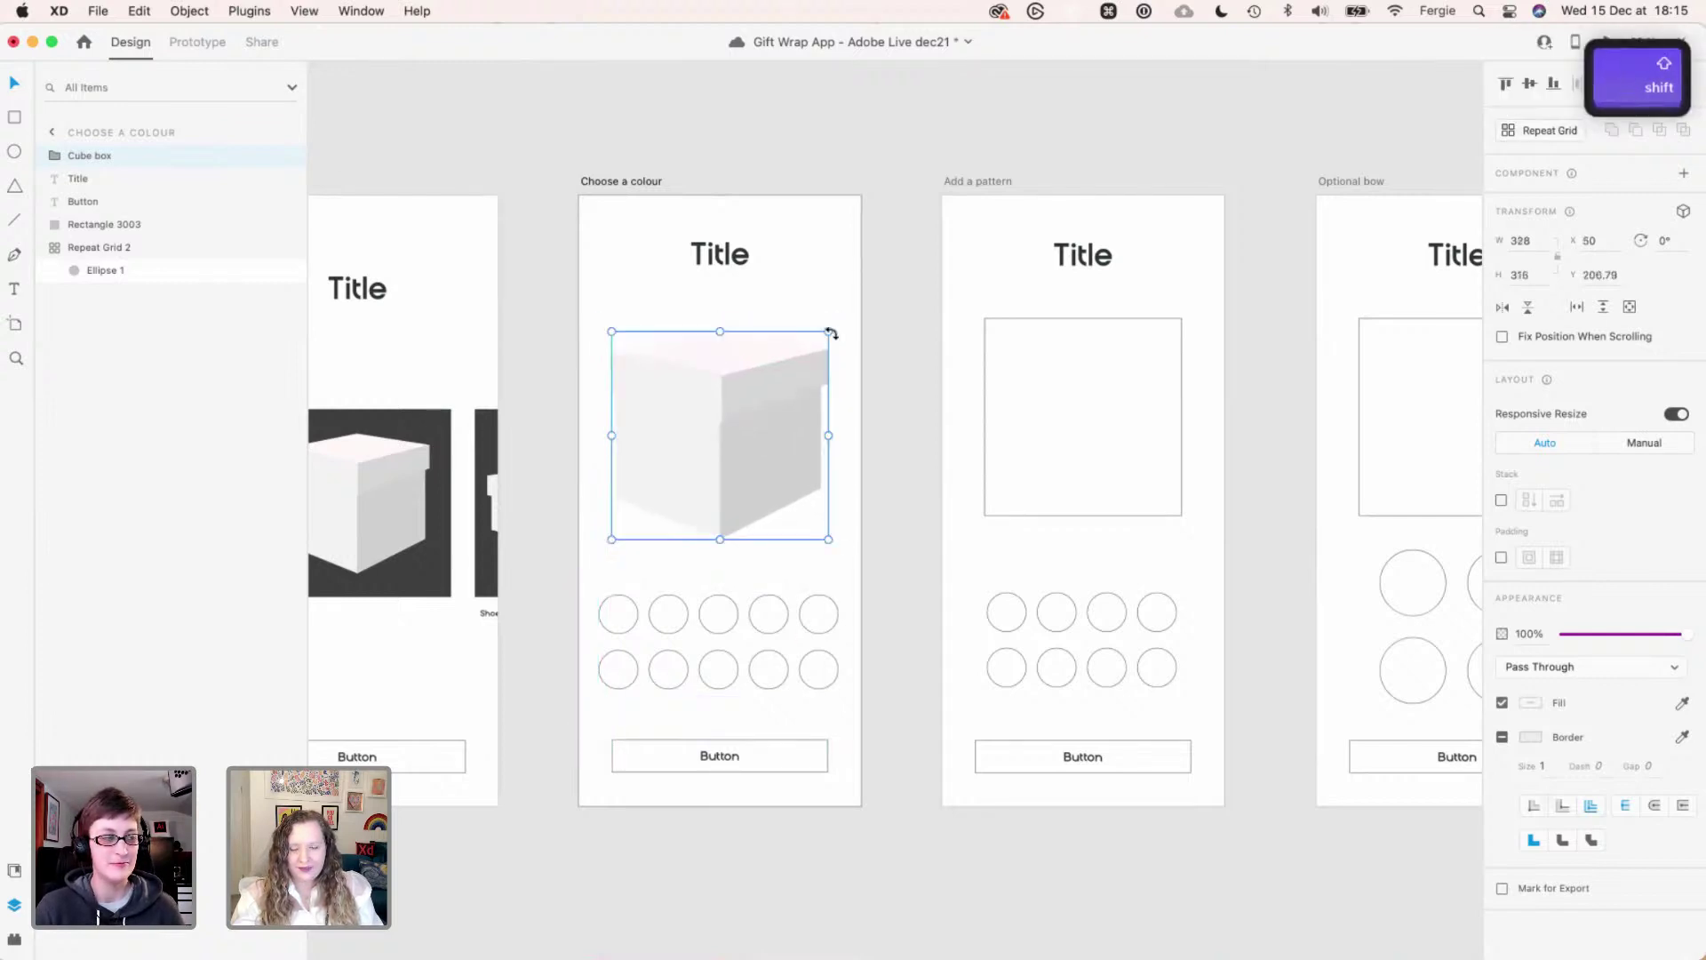
scroll(622, 430, up, 2)
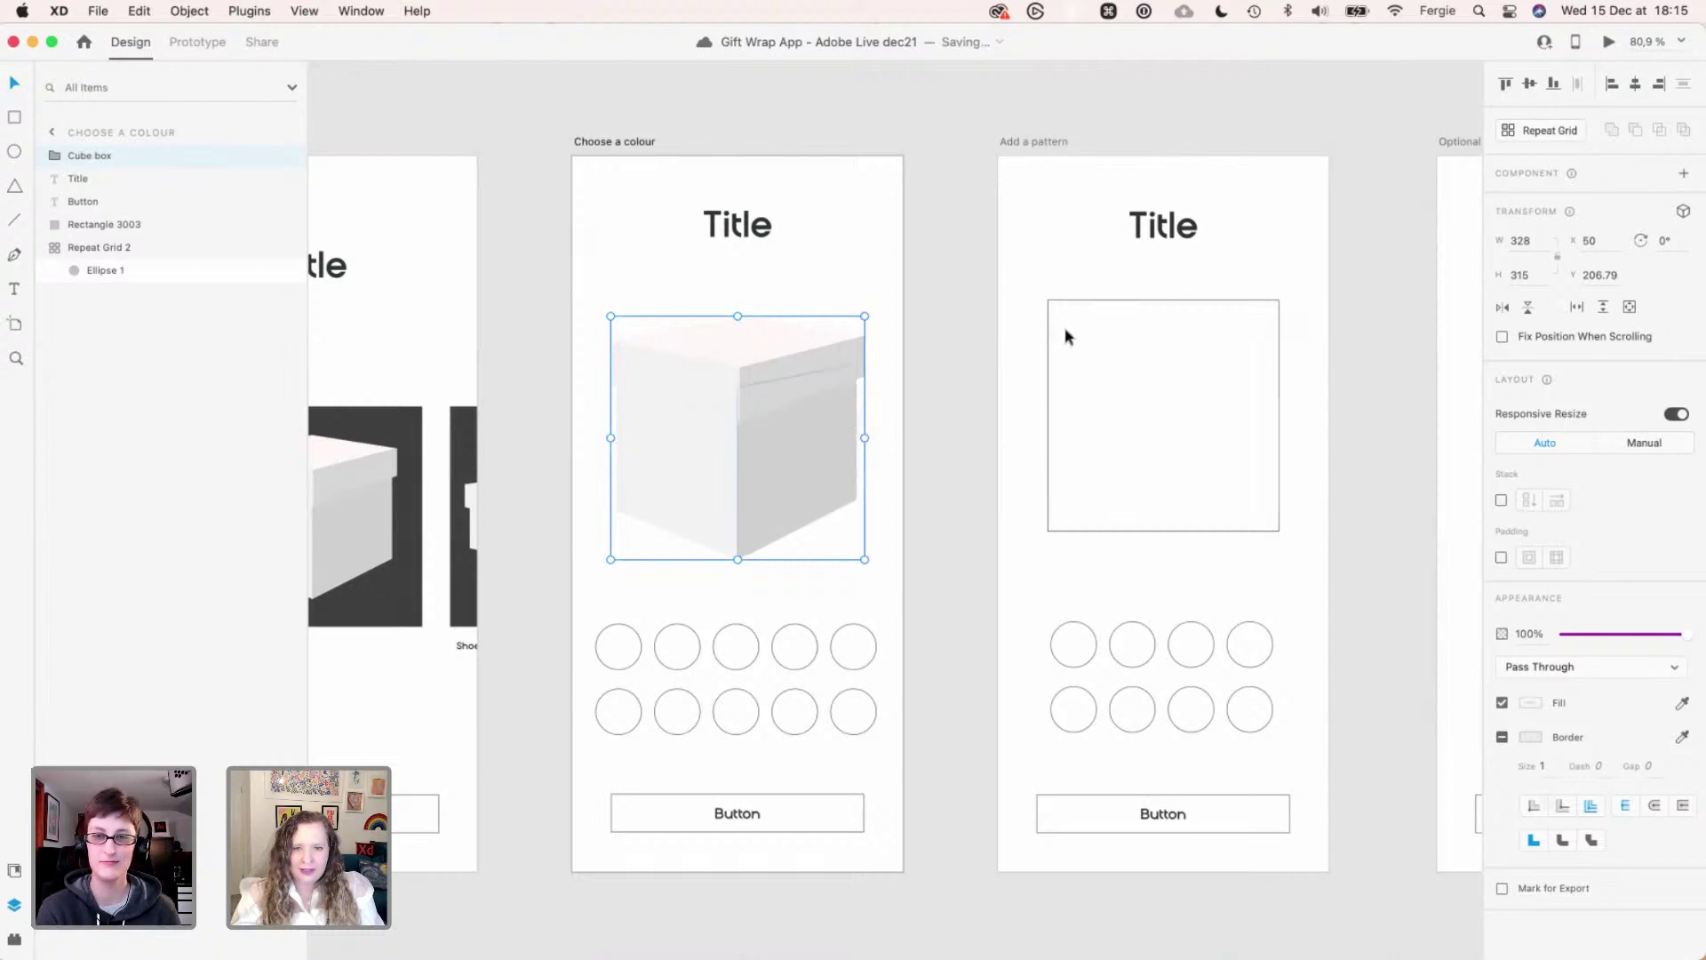
click(1633, 86)
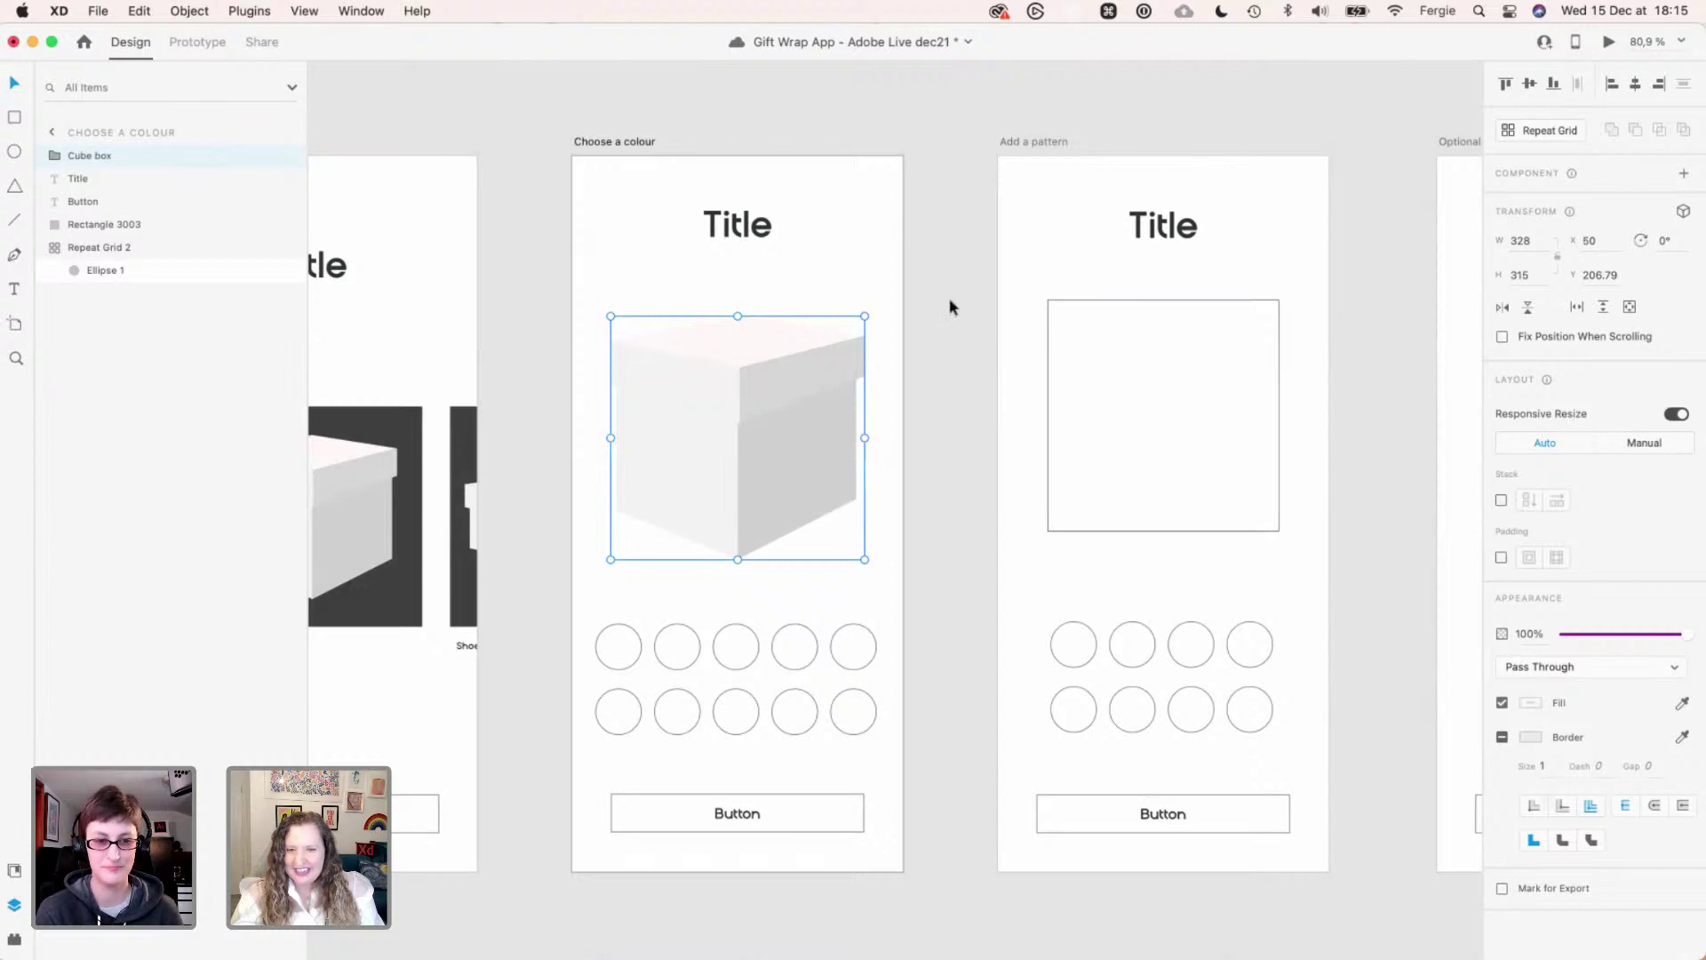
- Turn on the layout grid for the "Choose a colour" artboard
click(594, 142)
click(1425, 372)
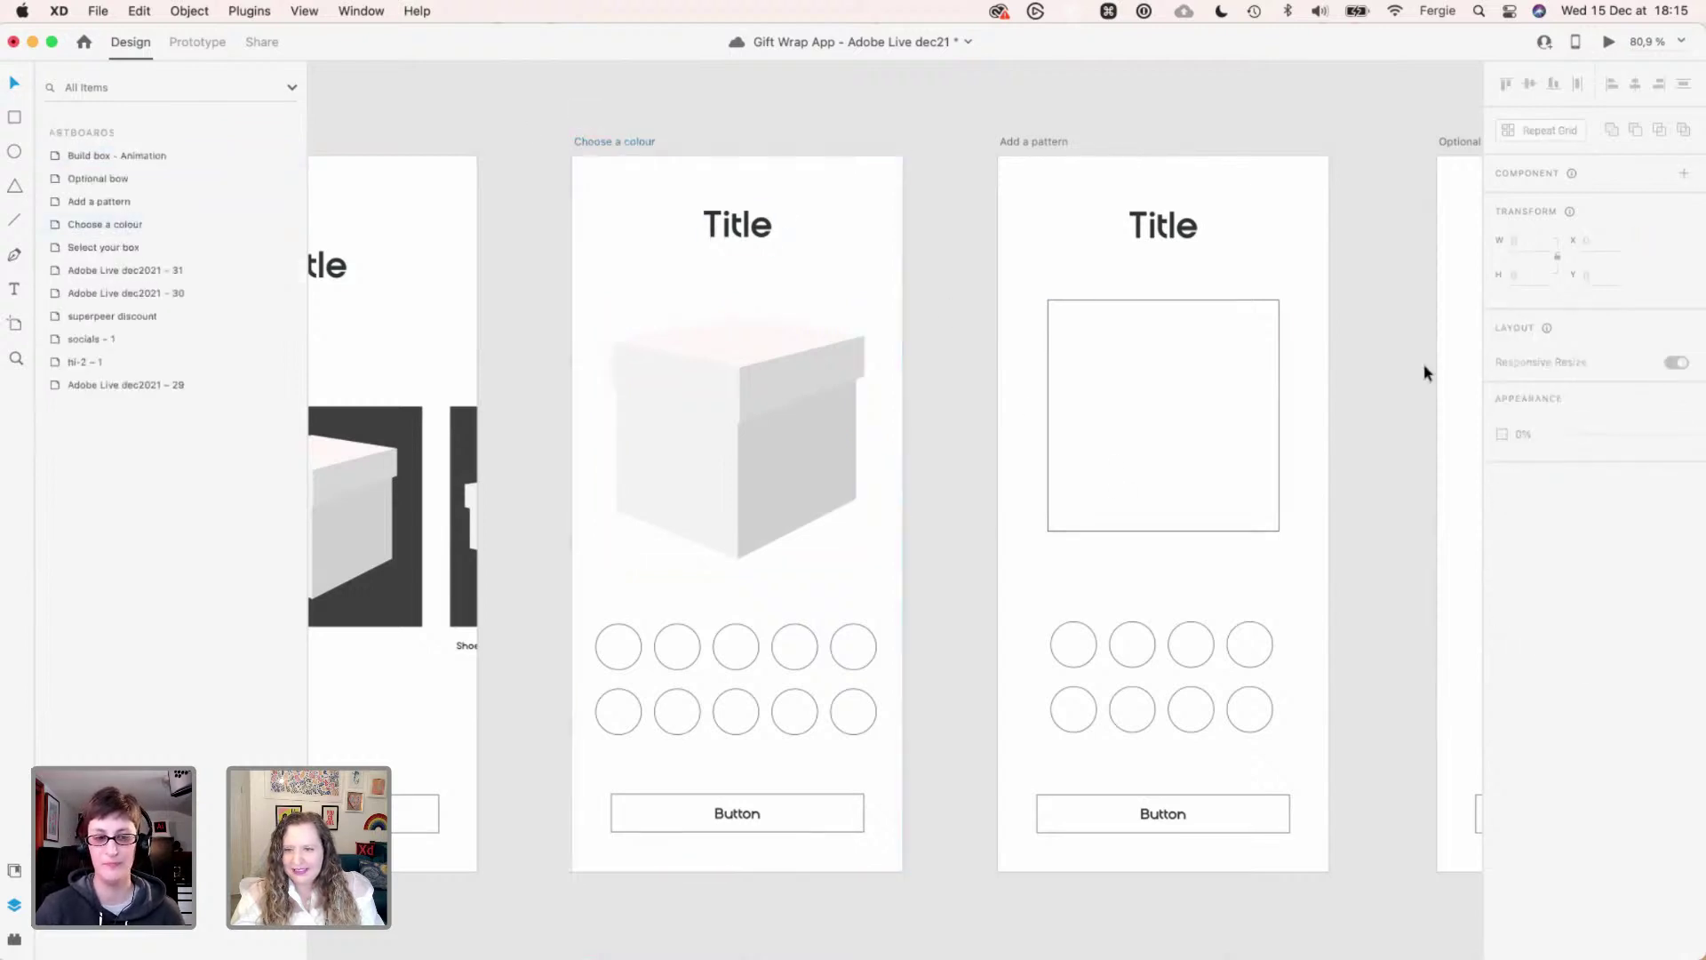
click(848, 190)
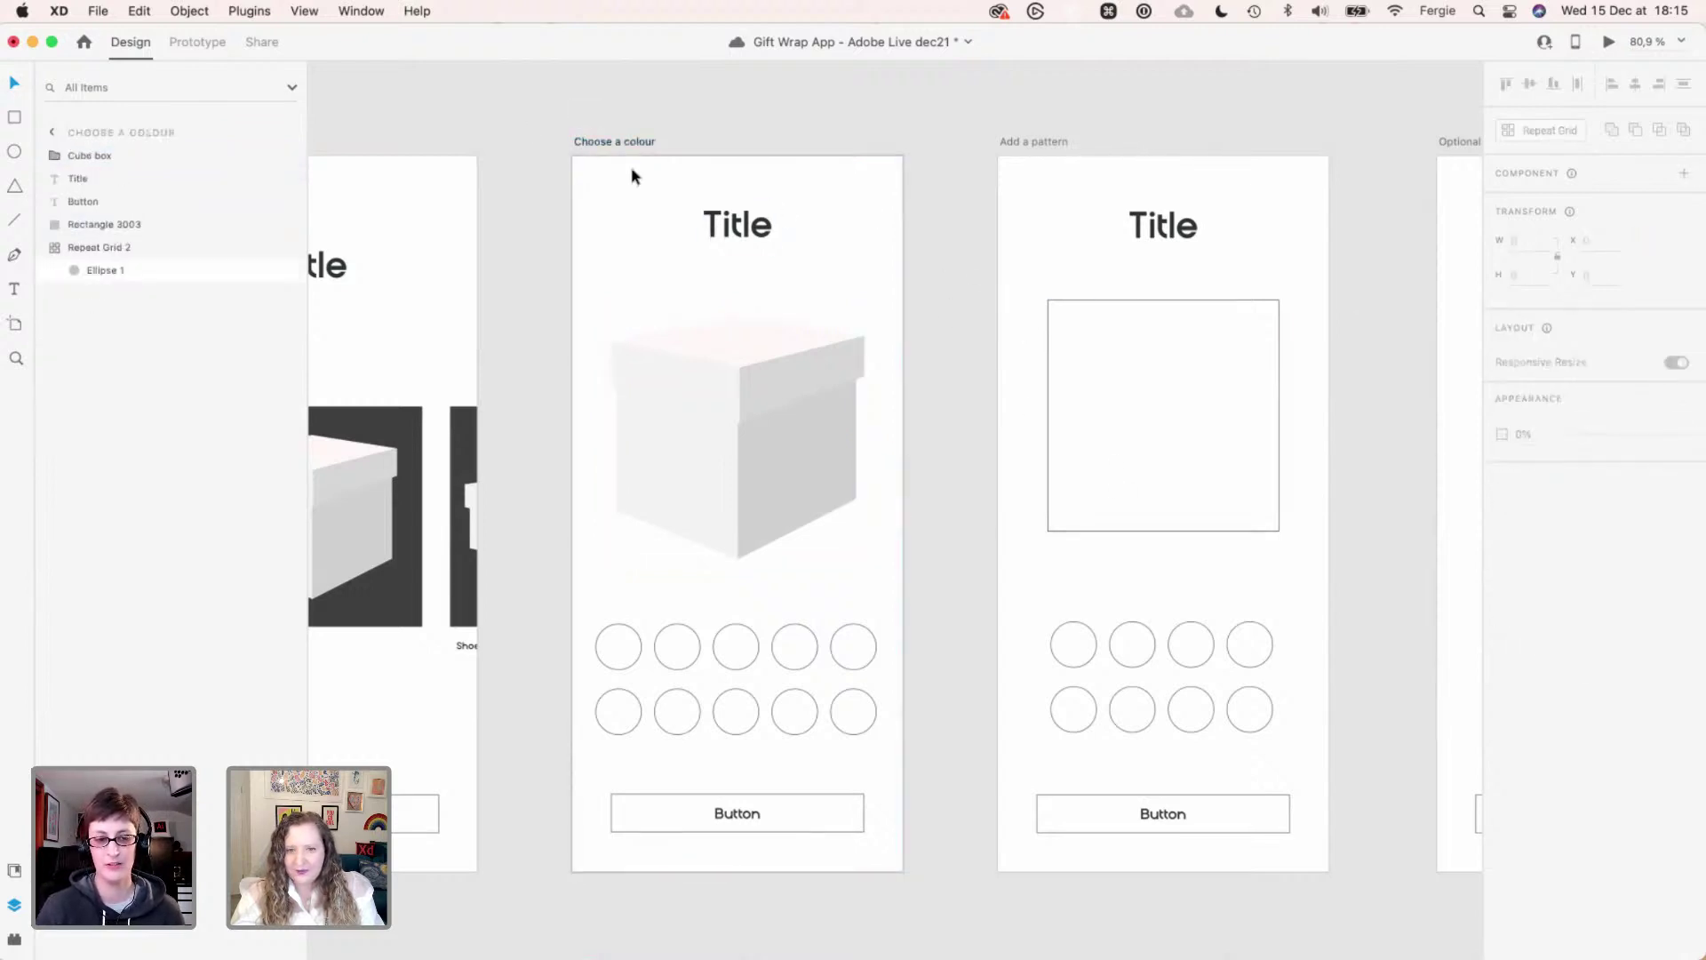
click(608, 143)
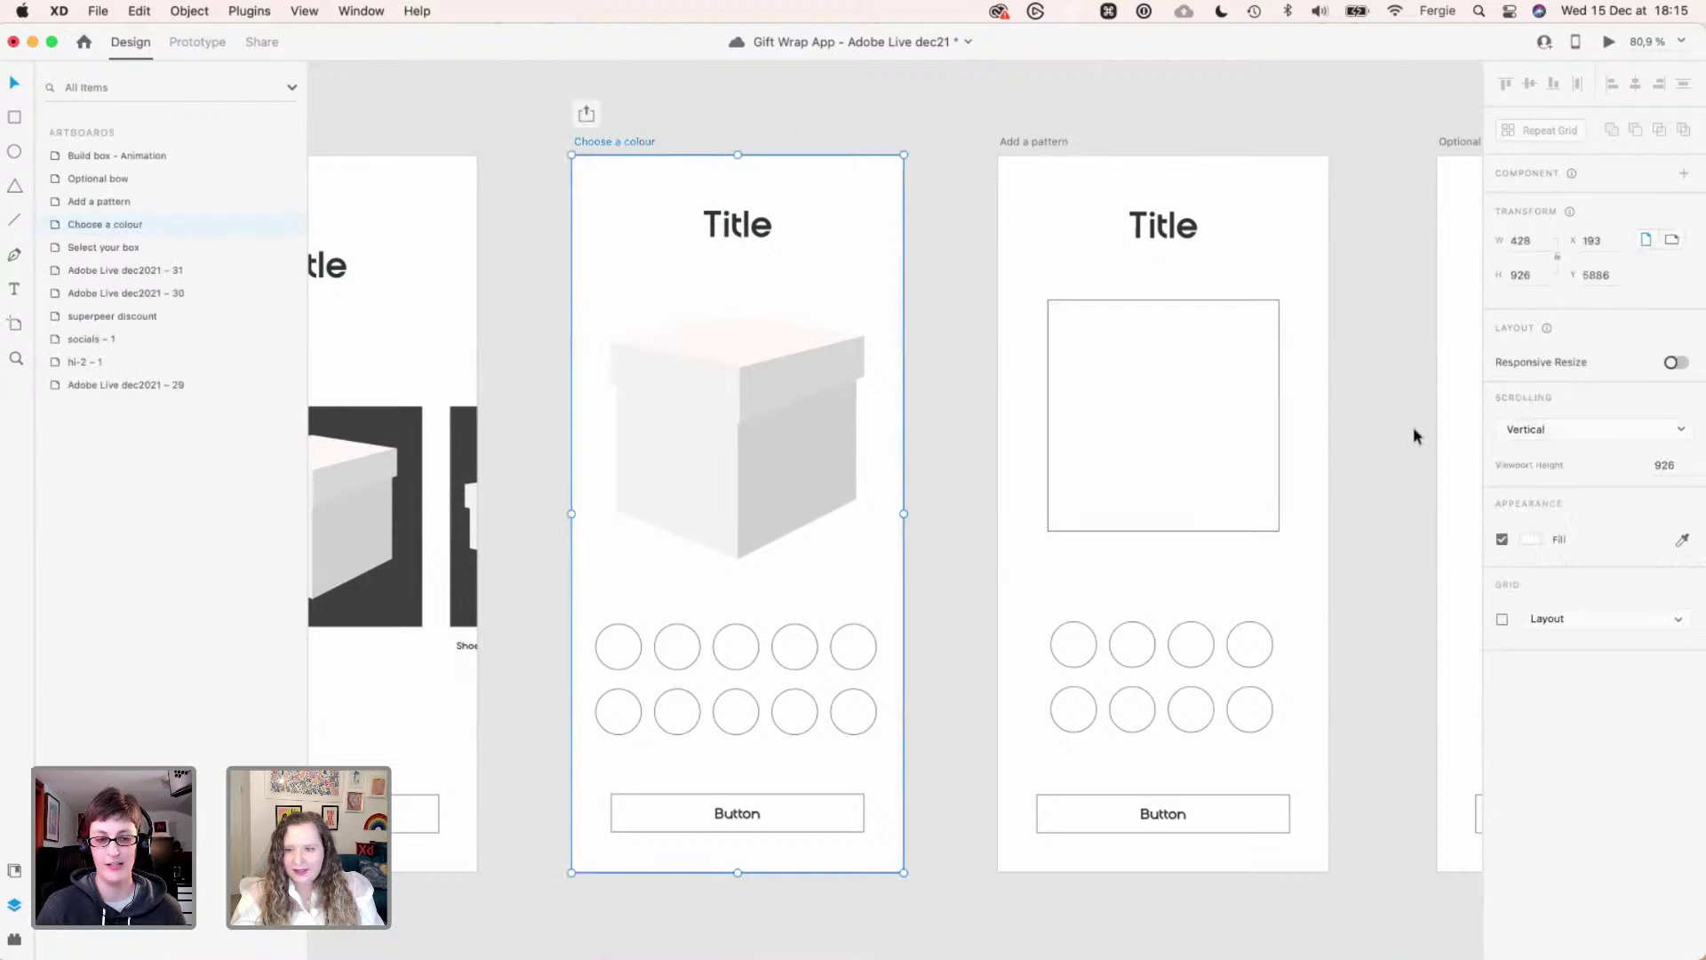
click(1503, 619)
- Enlarge the cube box proportionally to about 354 by 340 at X 37, so it spans the layout grid's columns
click(744, 503)
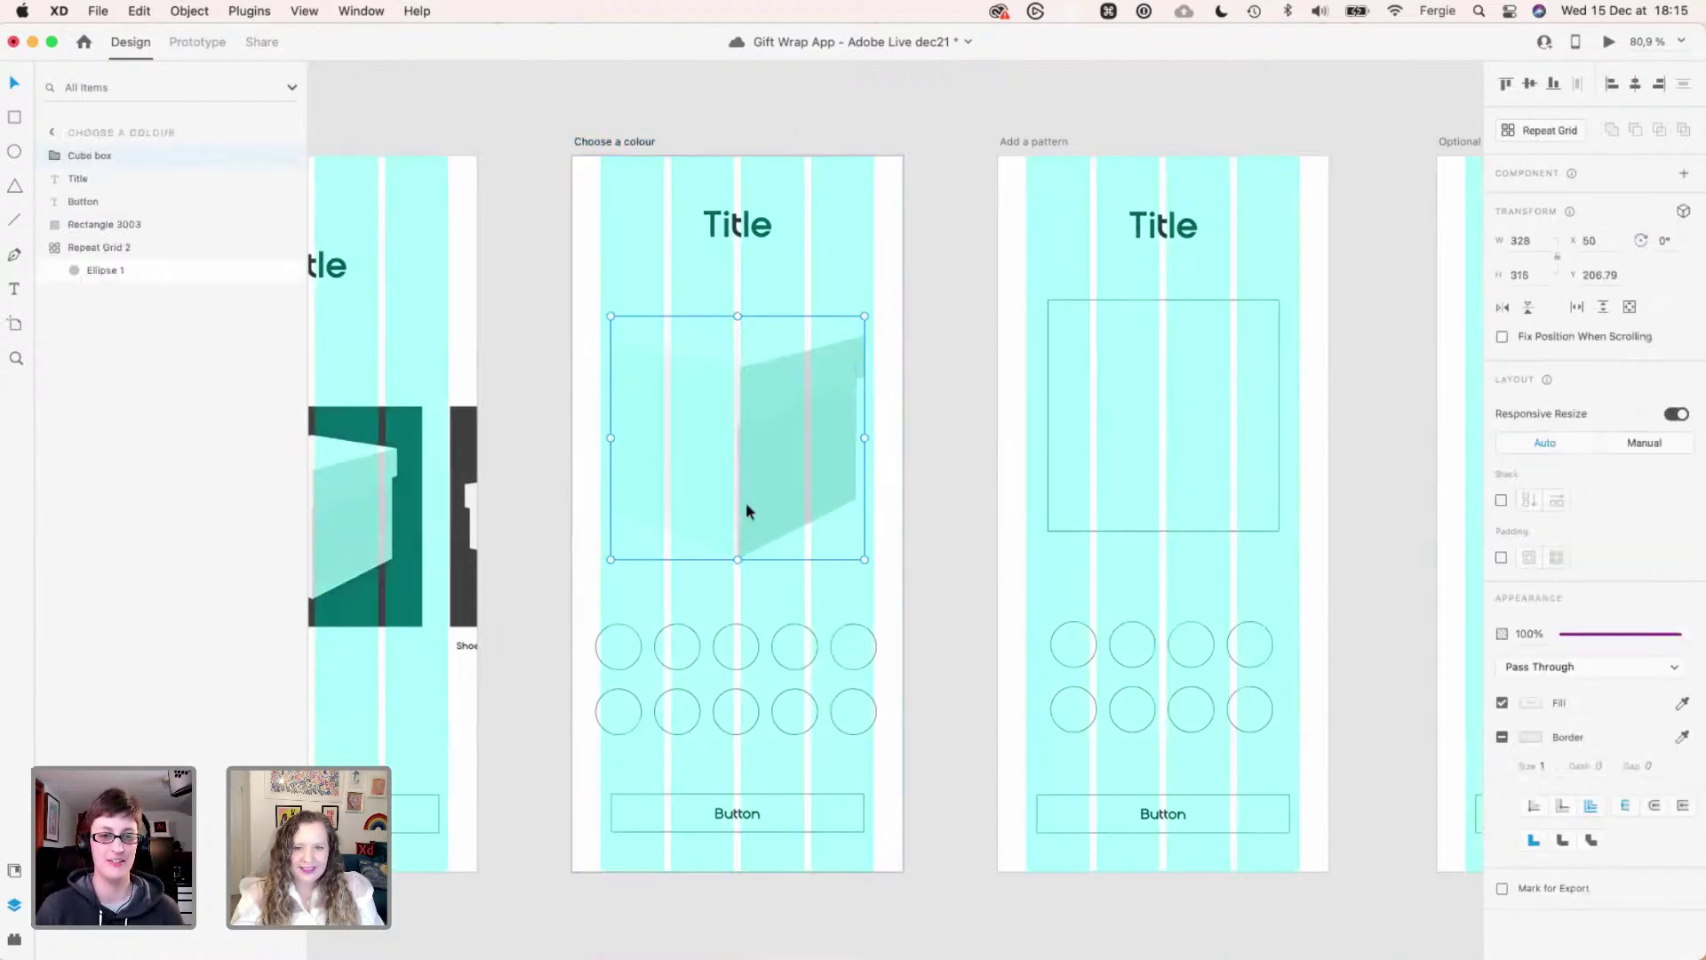
scroll(745, 503, up, 3)
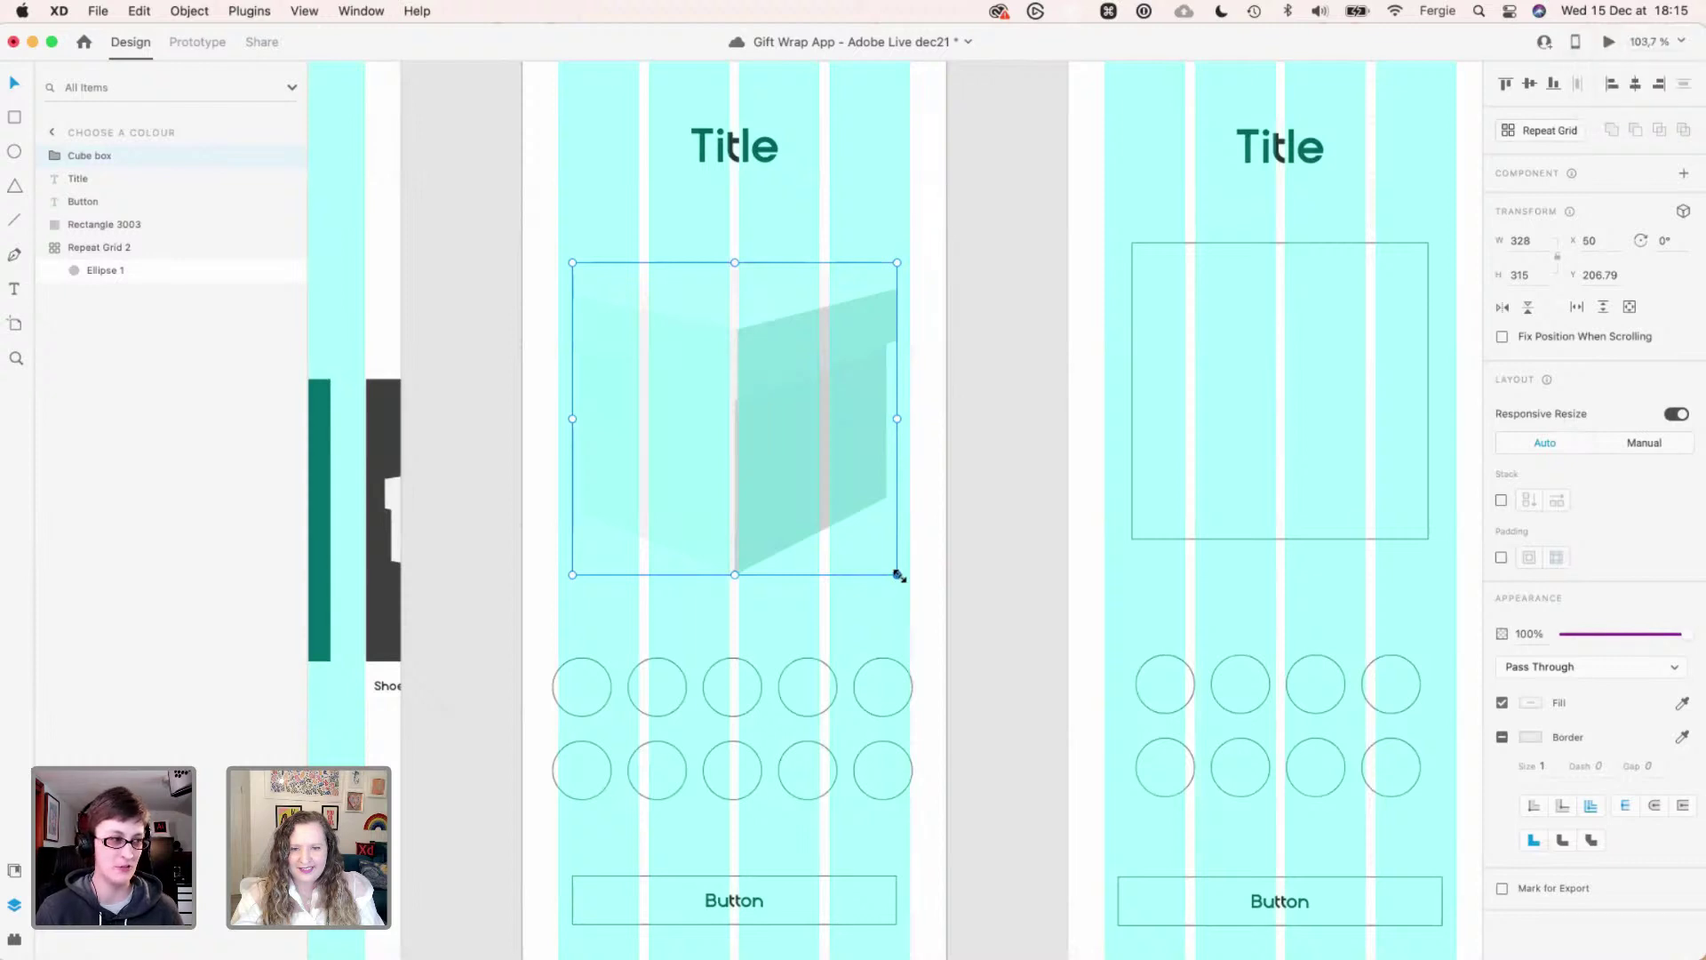
drag(899, 577, 908, 587)
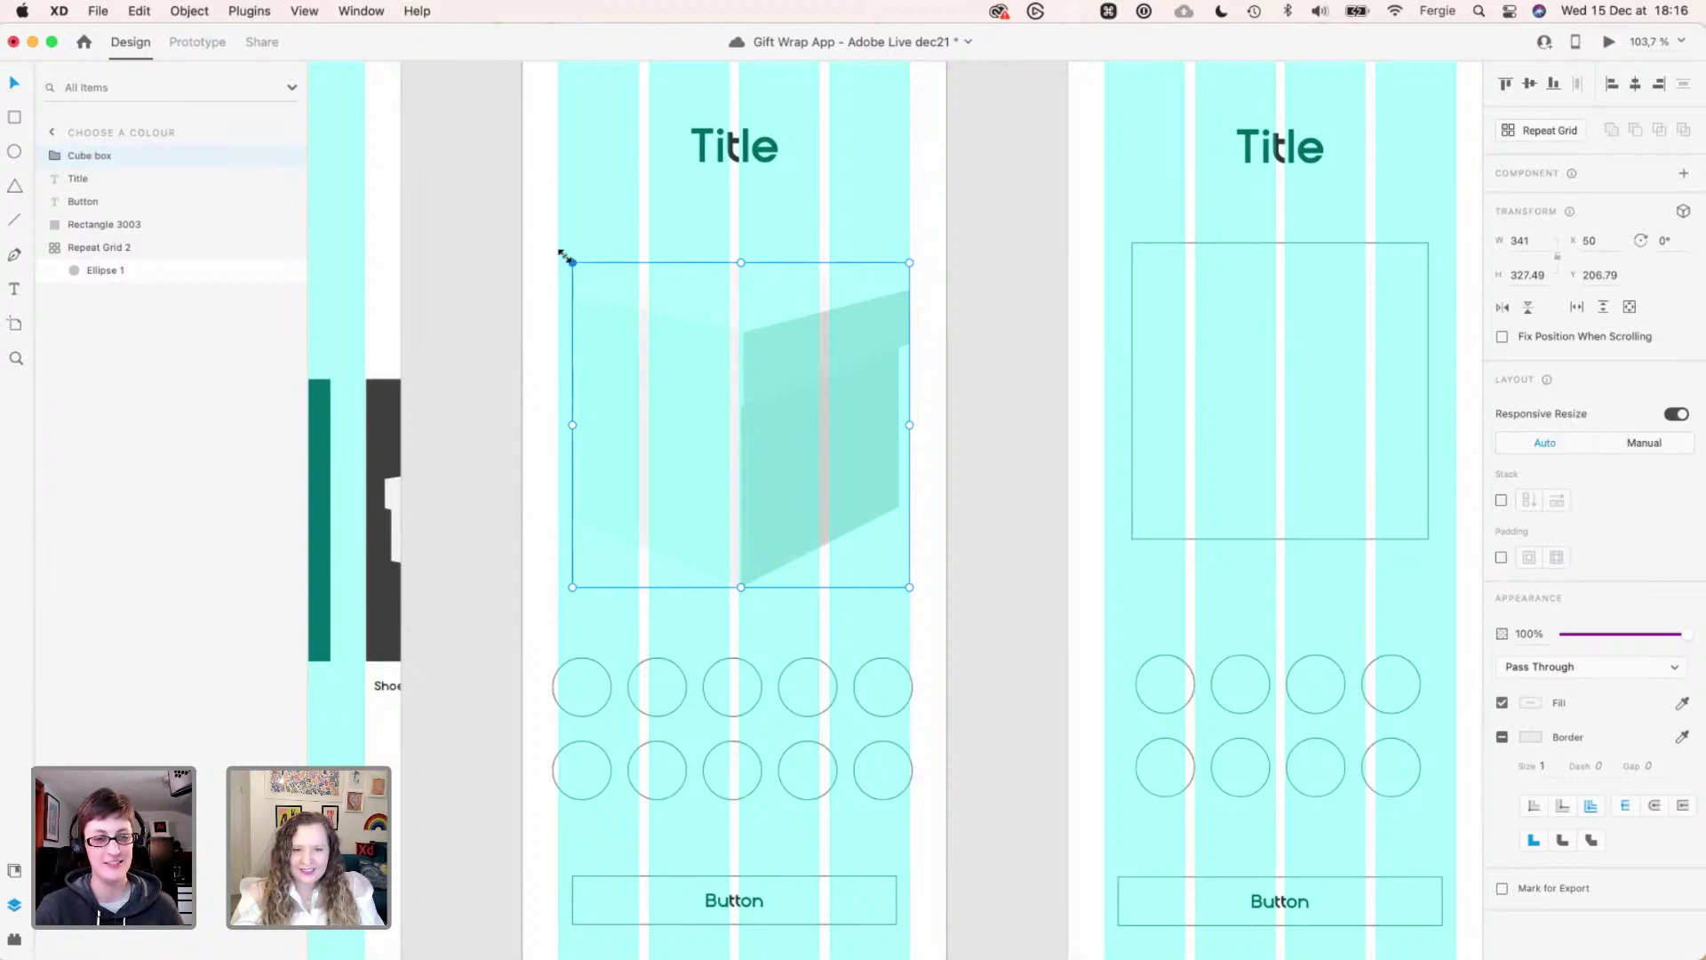
drag(566, 257, 554, 246)
key(super)
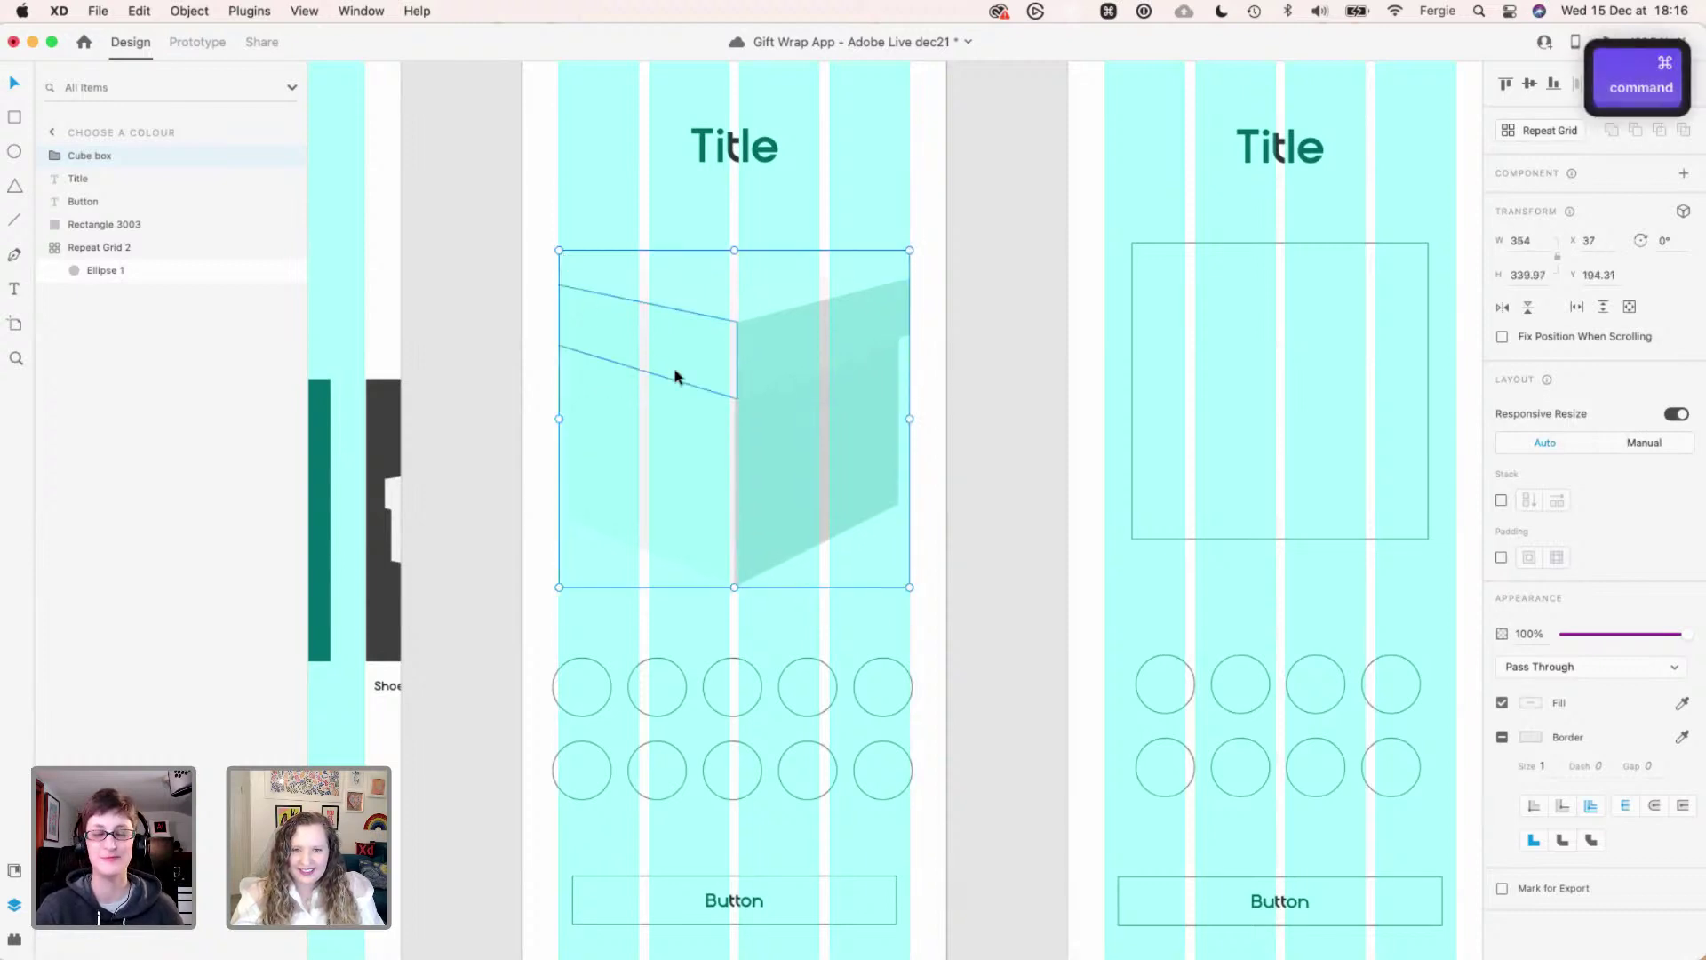
scroll(674, 366, down, 3)
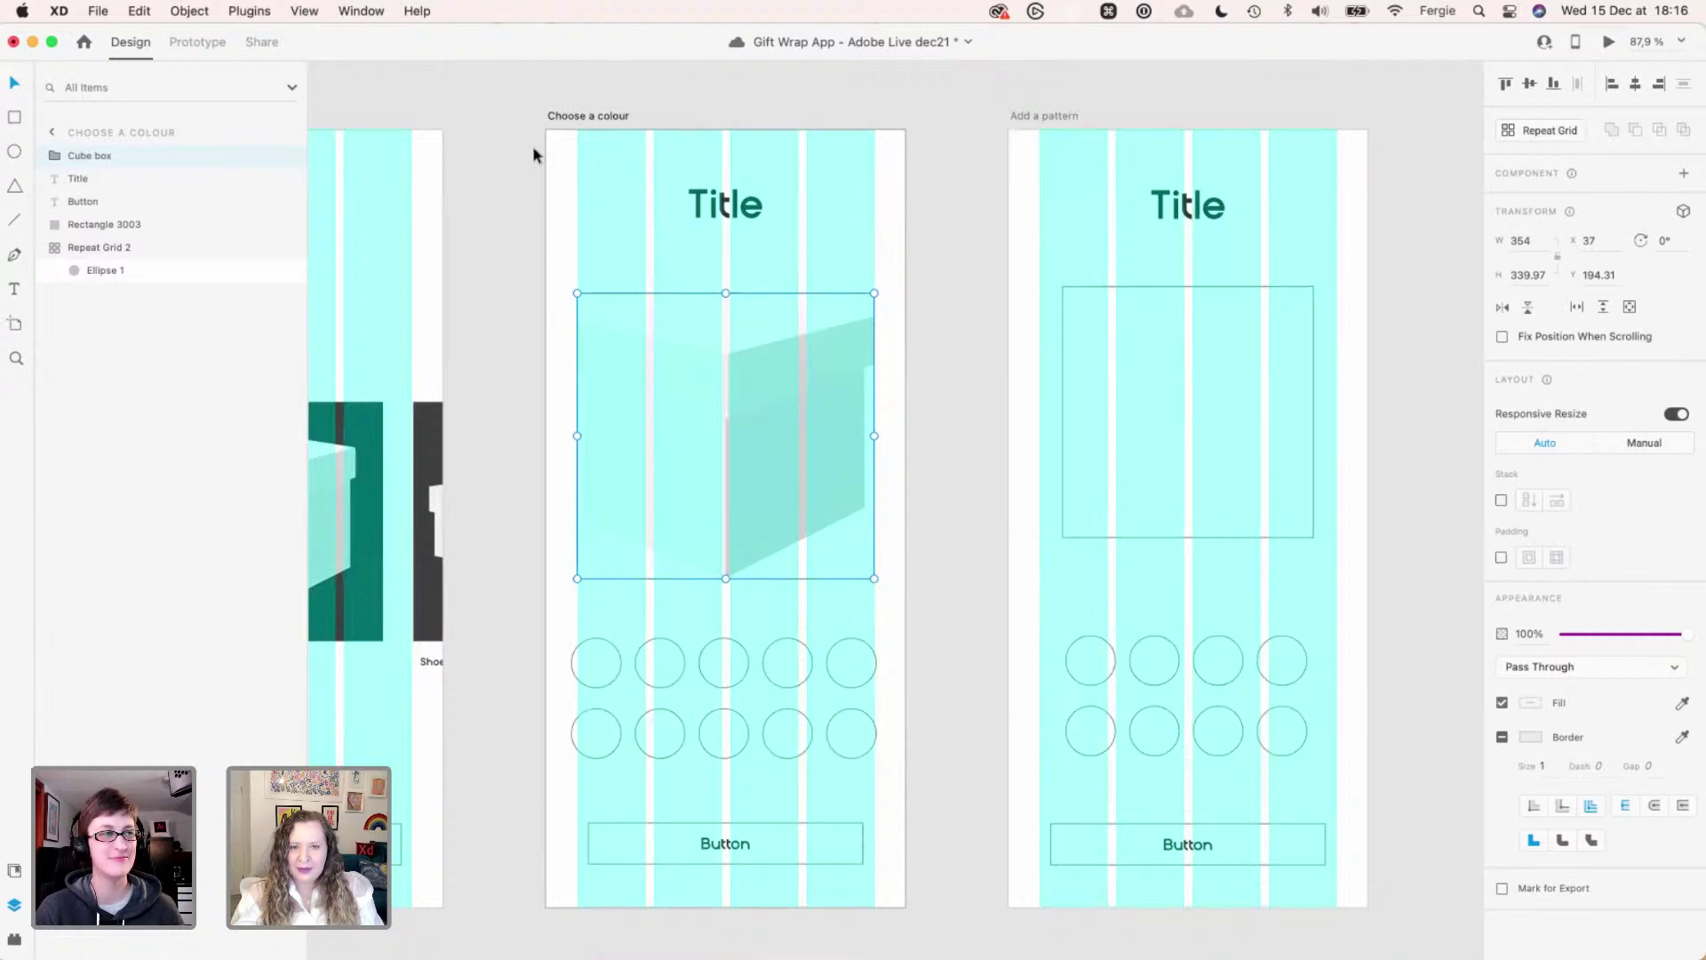
click(508, 155)
- Move the repeat grid of circles to X 37 and tighten its horizontal spacing to an overall width of 356
key(space)
drag(537, 205, 725, 194)
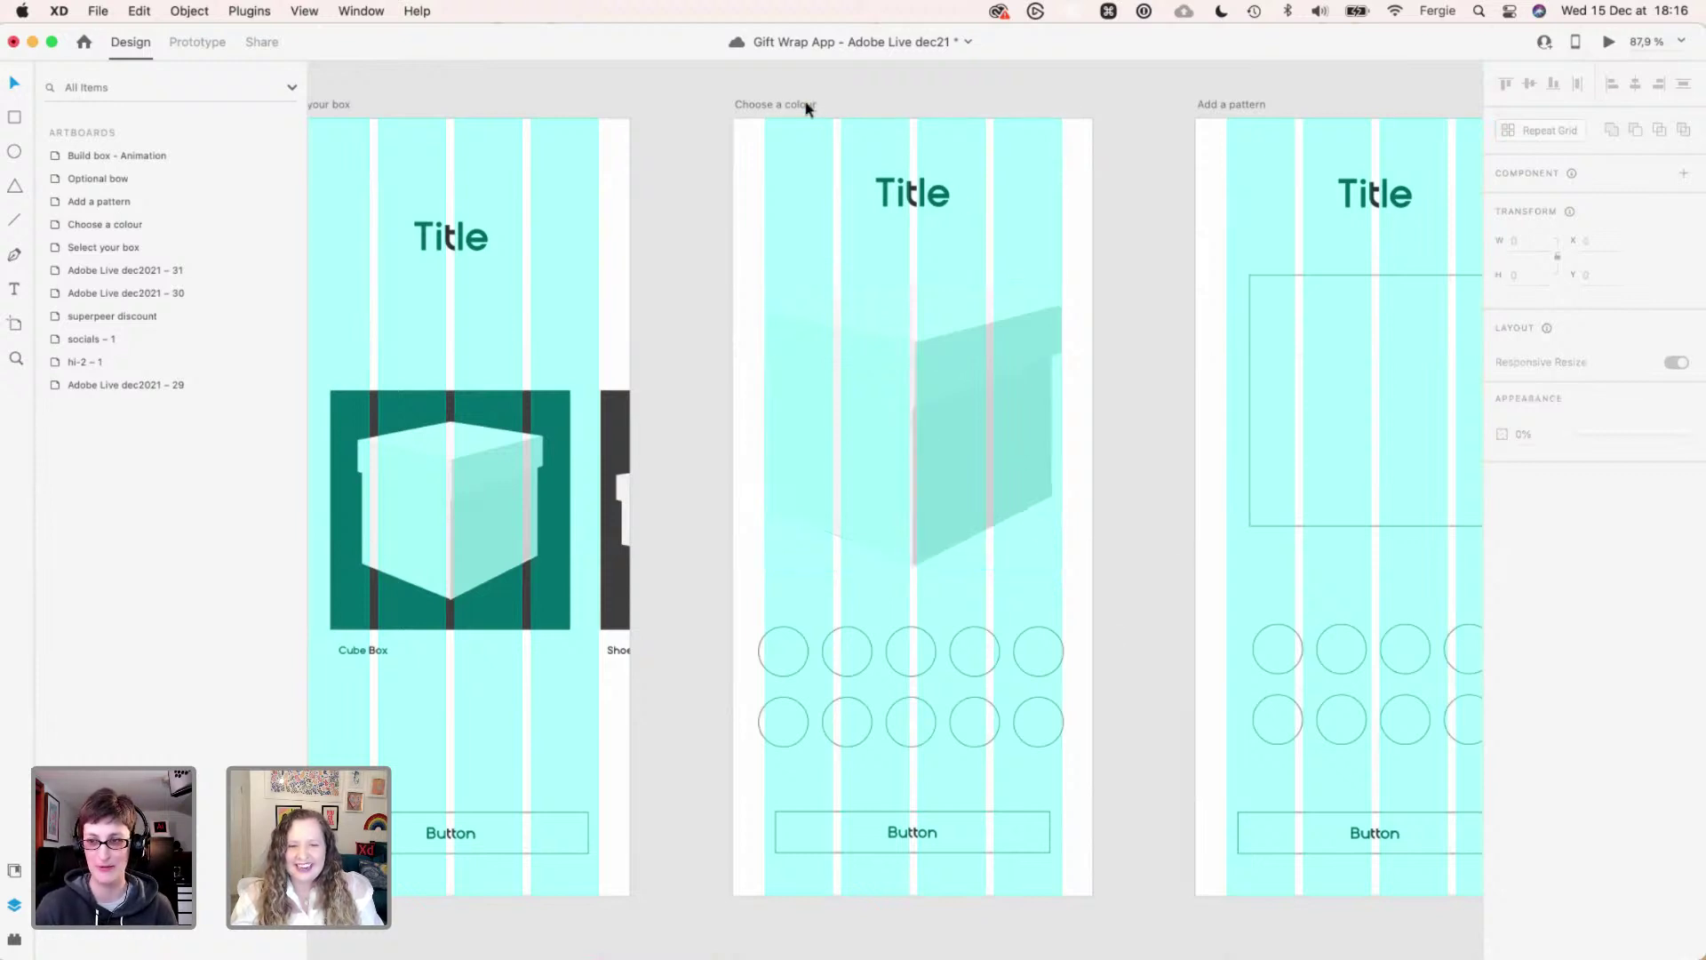
click(921, 653)
drag(921, 653, 925, 649)
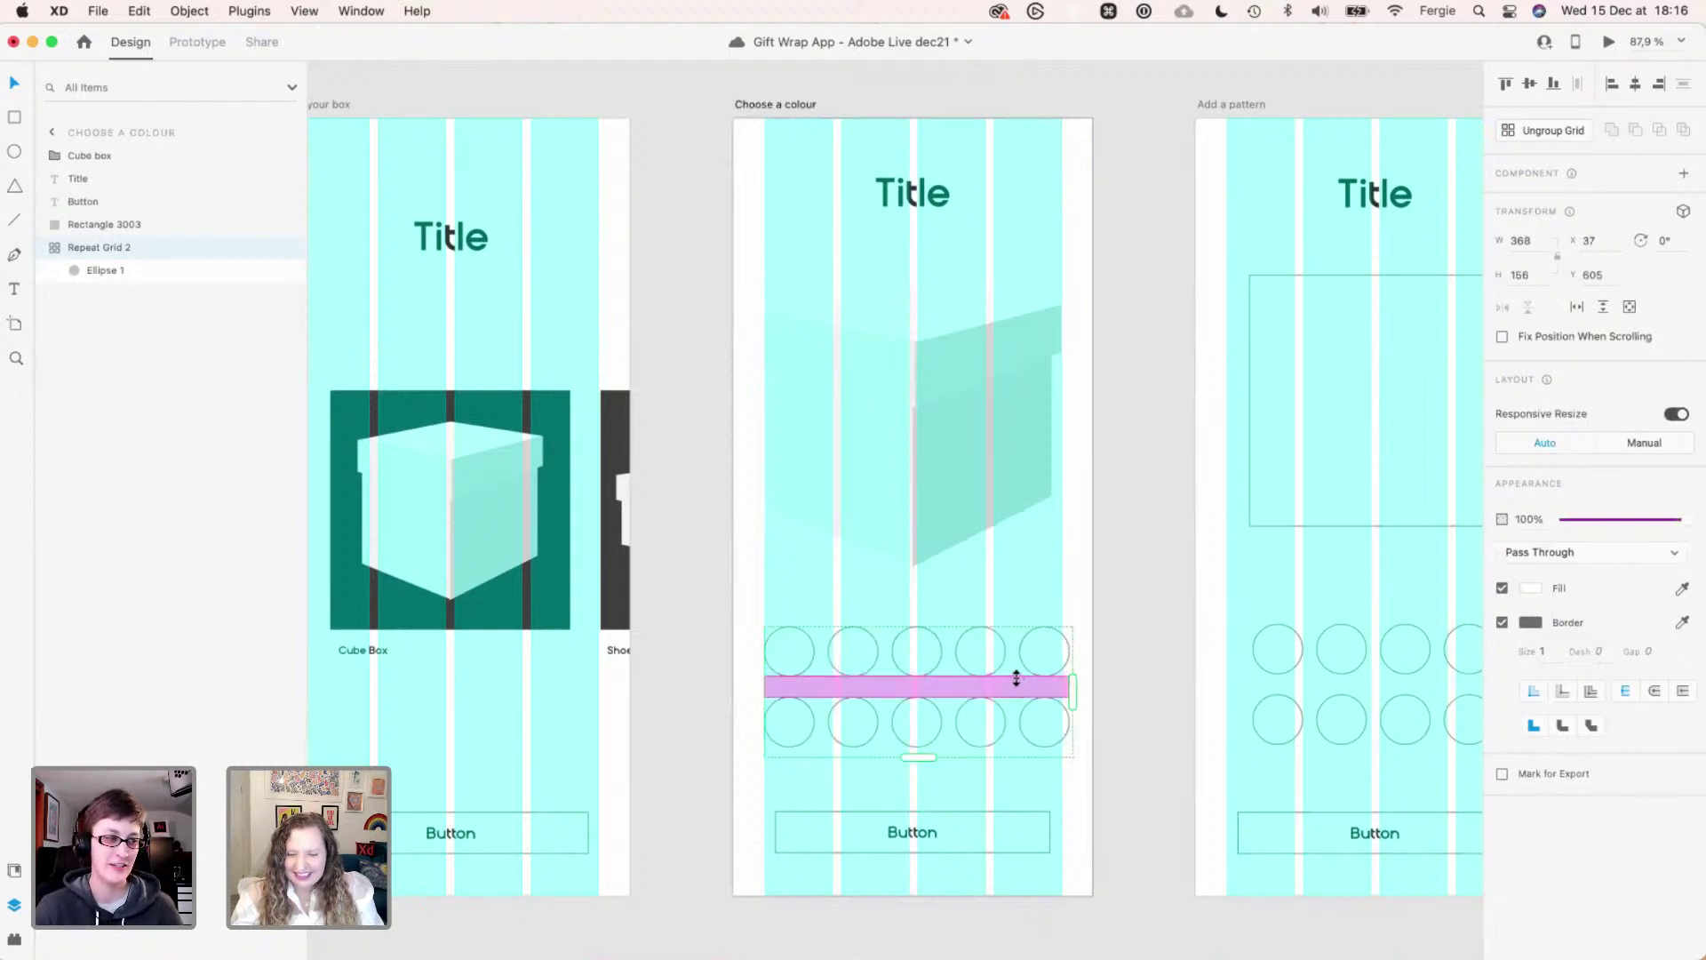
drag(1011, 666, 1001, 665)
- Trim the circles' repeat grid to a width of 354, lining it up with the outer edge of the last layout column
scroll(1062, 657, up, 5)
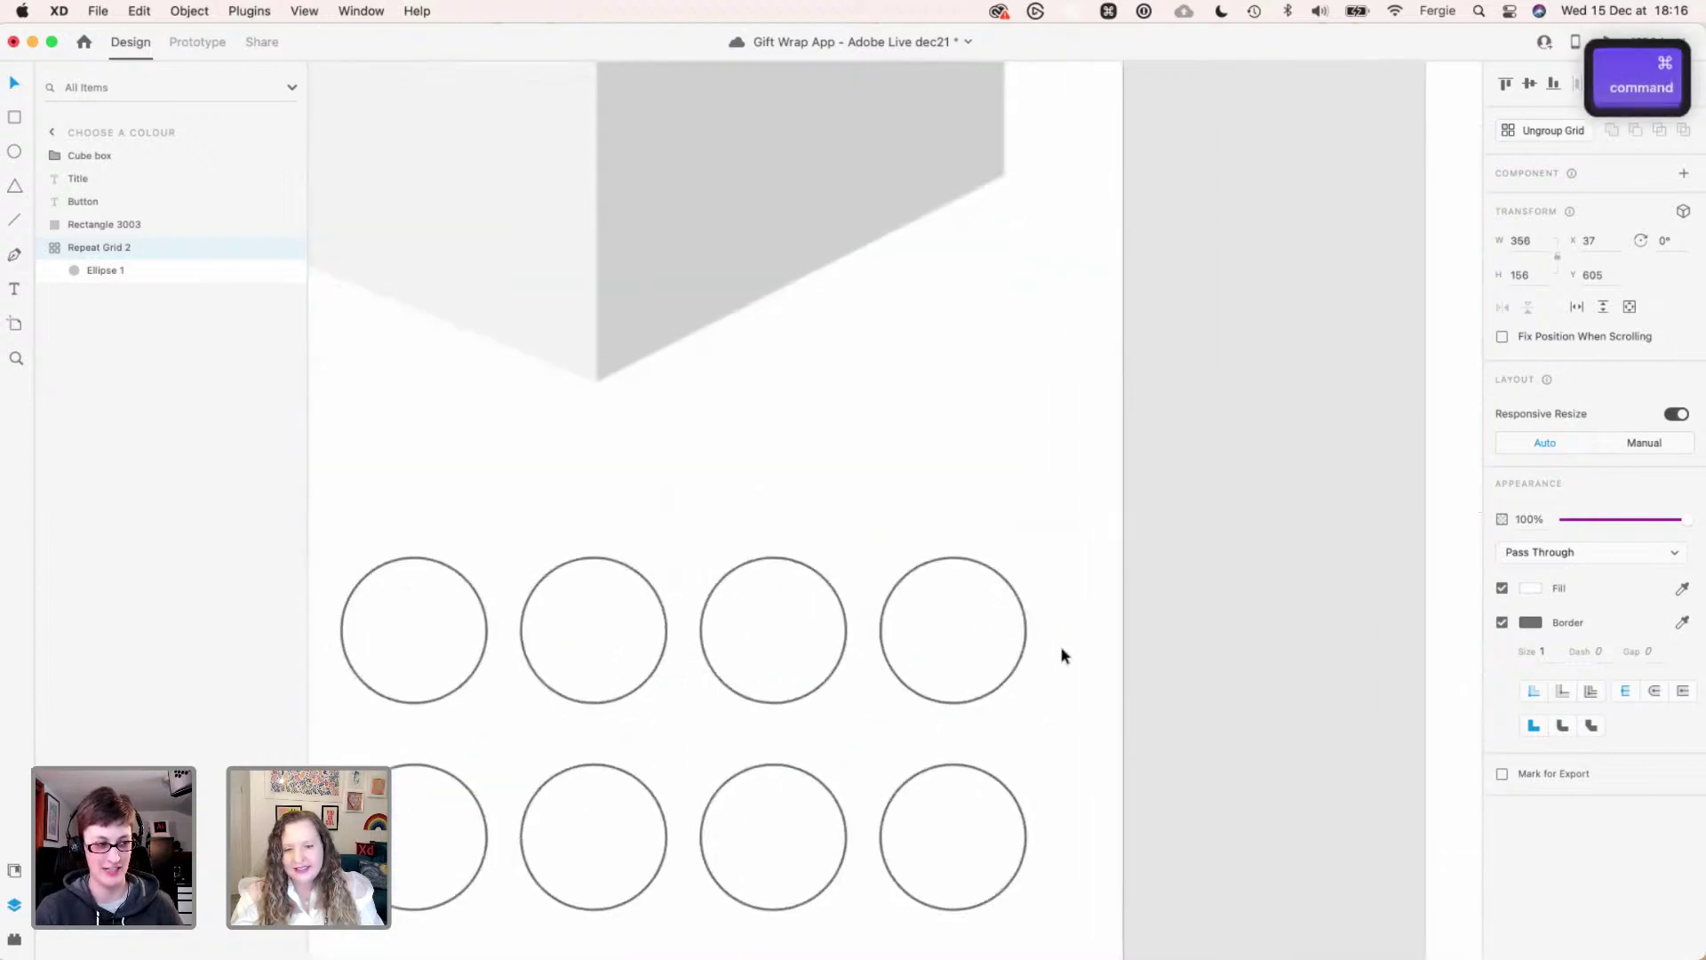
scroll(1064, 656, up, 3)
drag(804, 618, 803, 617)
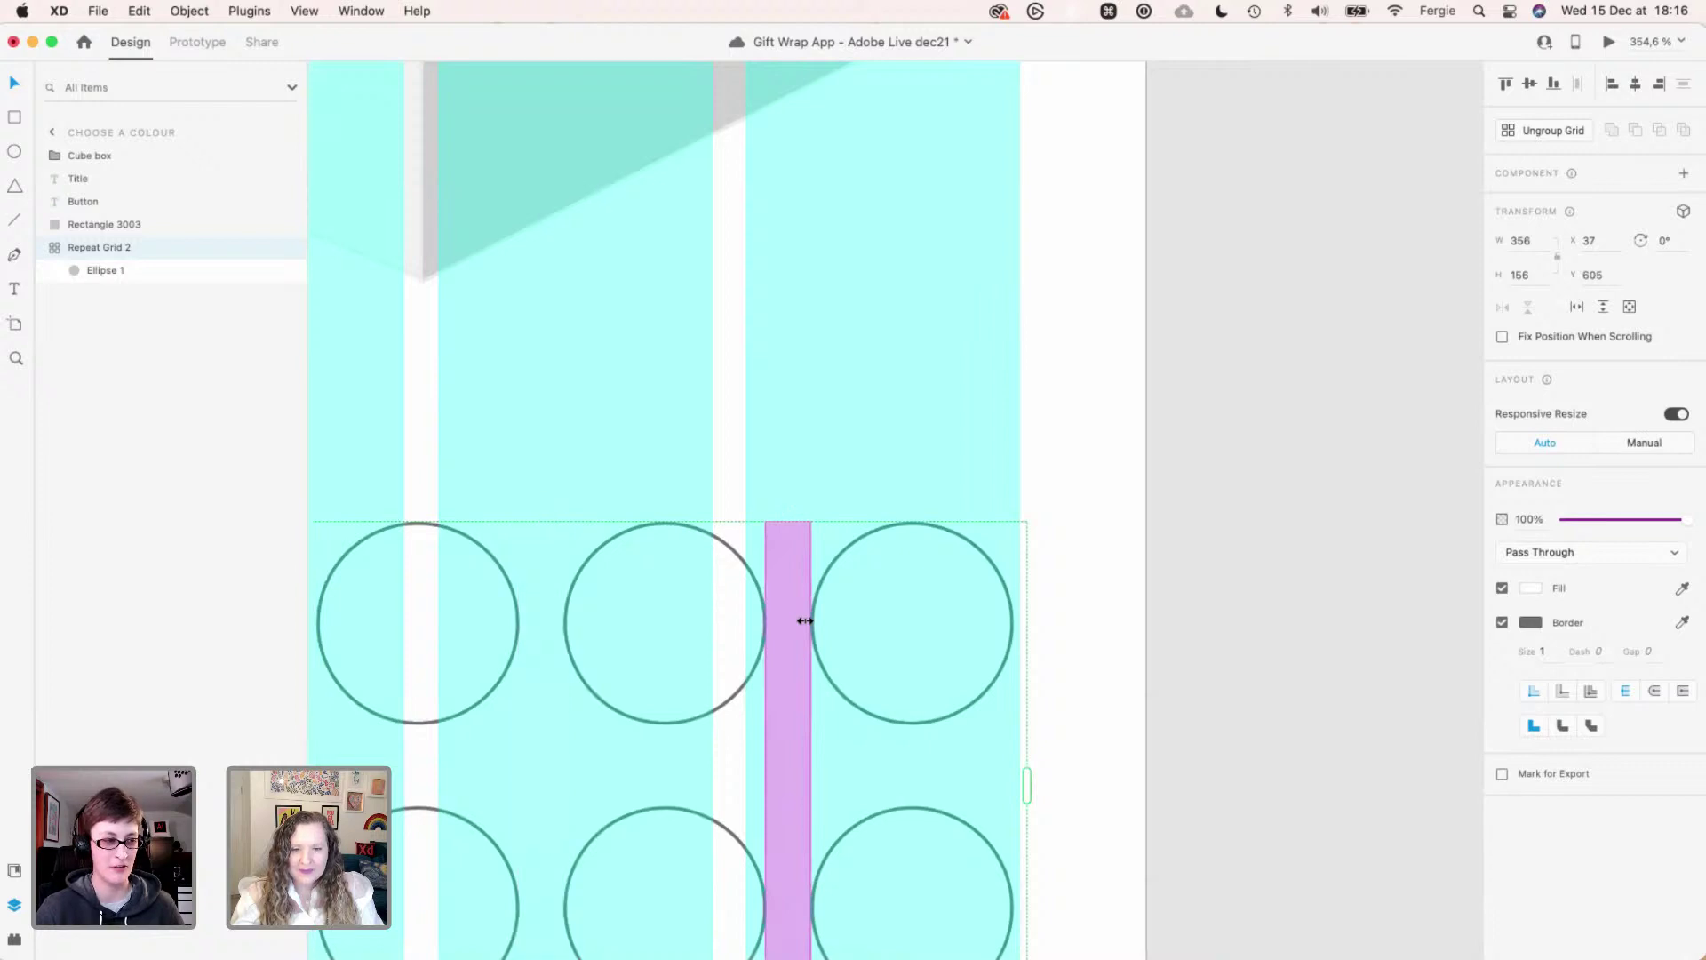
scroll(803, 617, down, 4)
scroll(826, 627, down, 3)
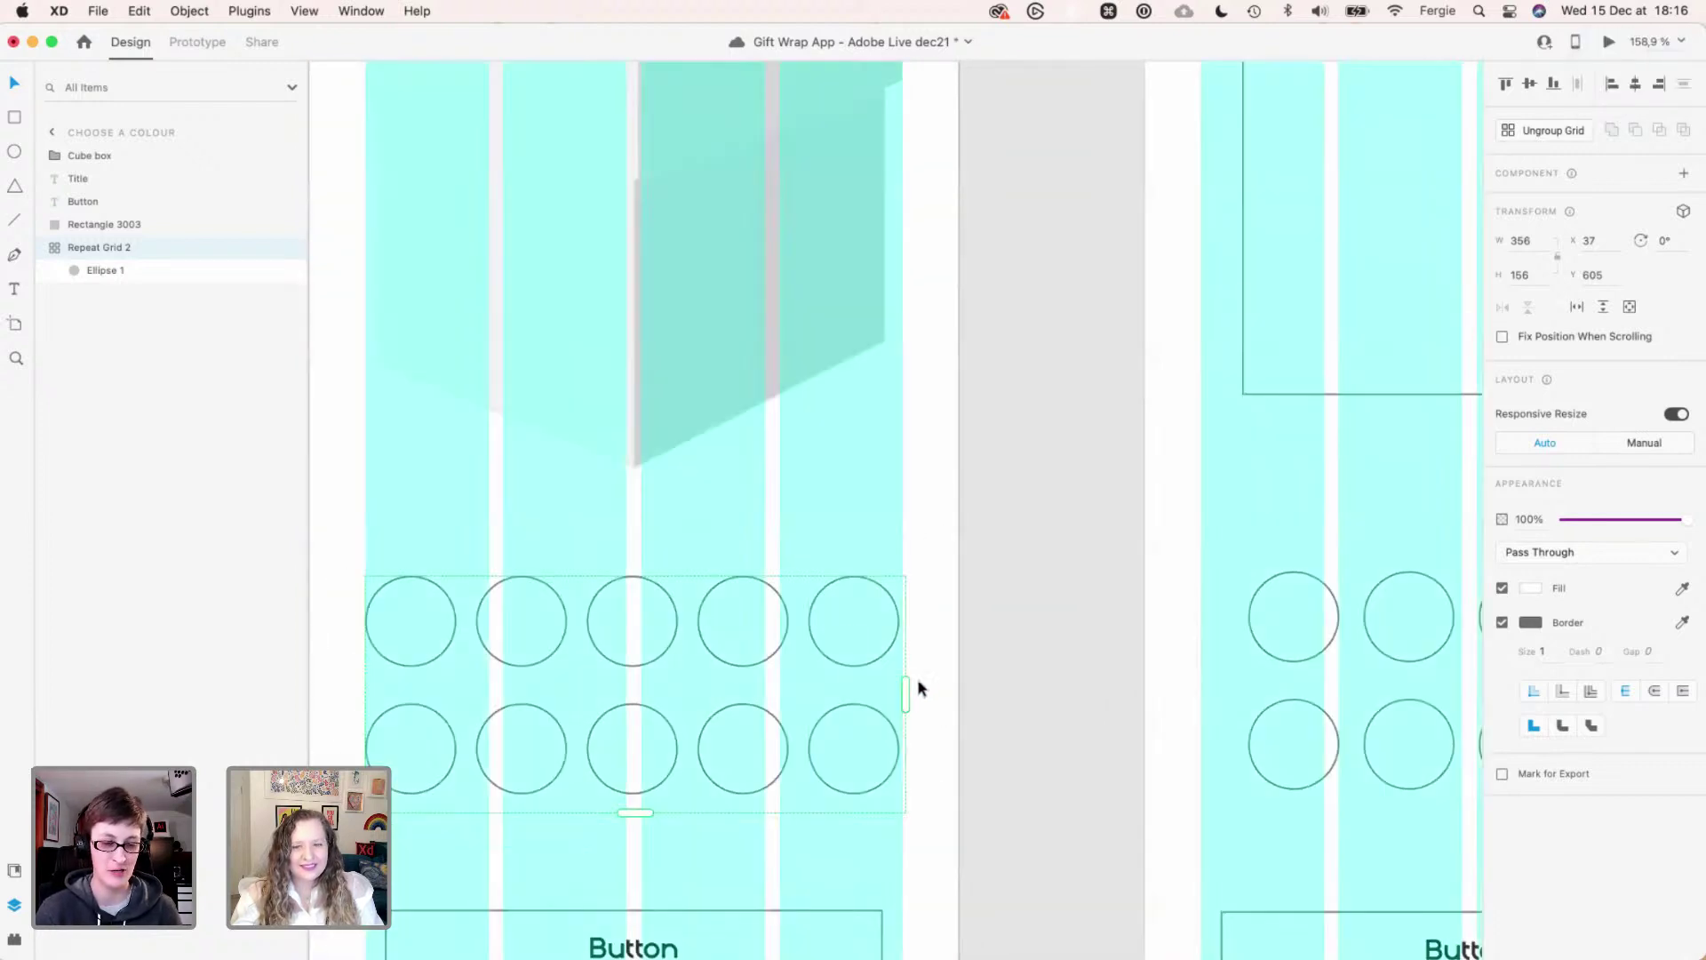
scroll(903, 689, up, 5)
scroll(903, 688, up, 2)
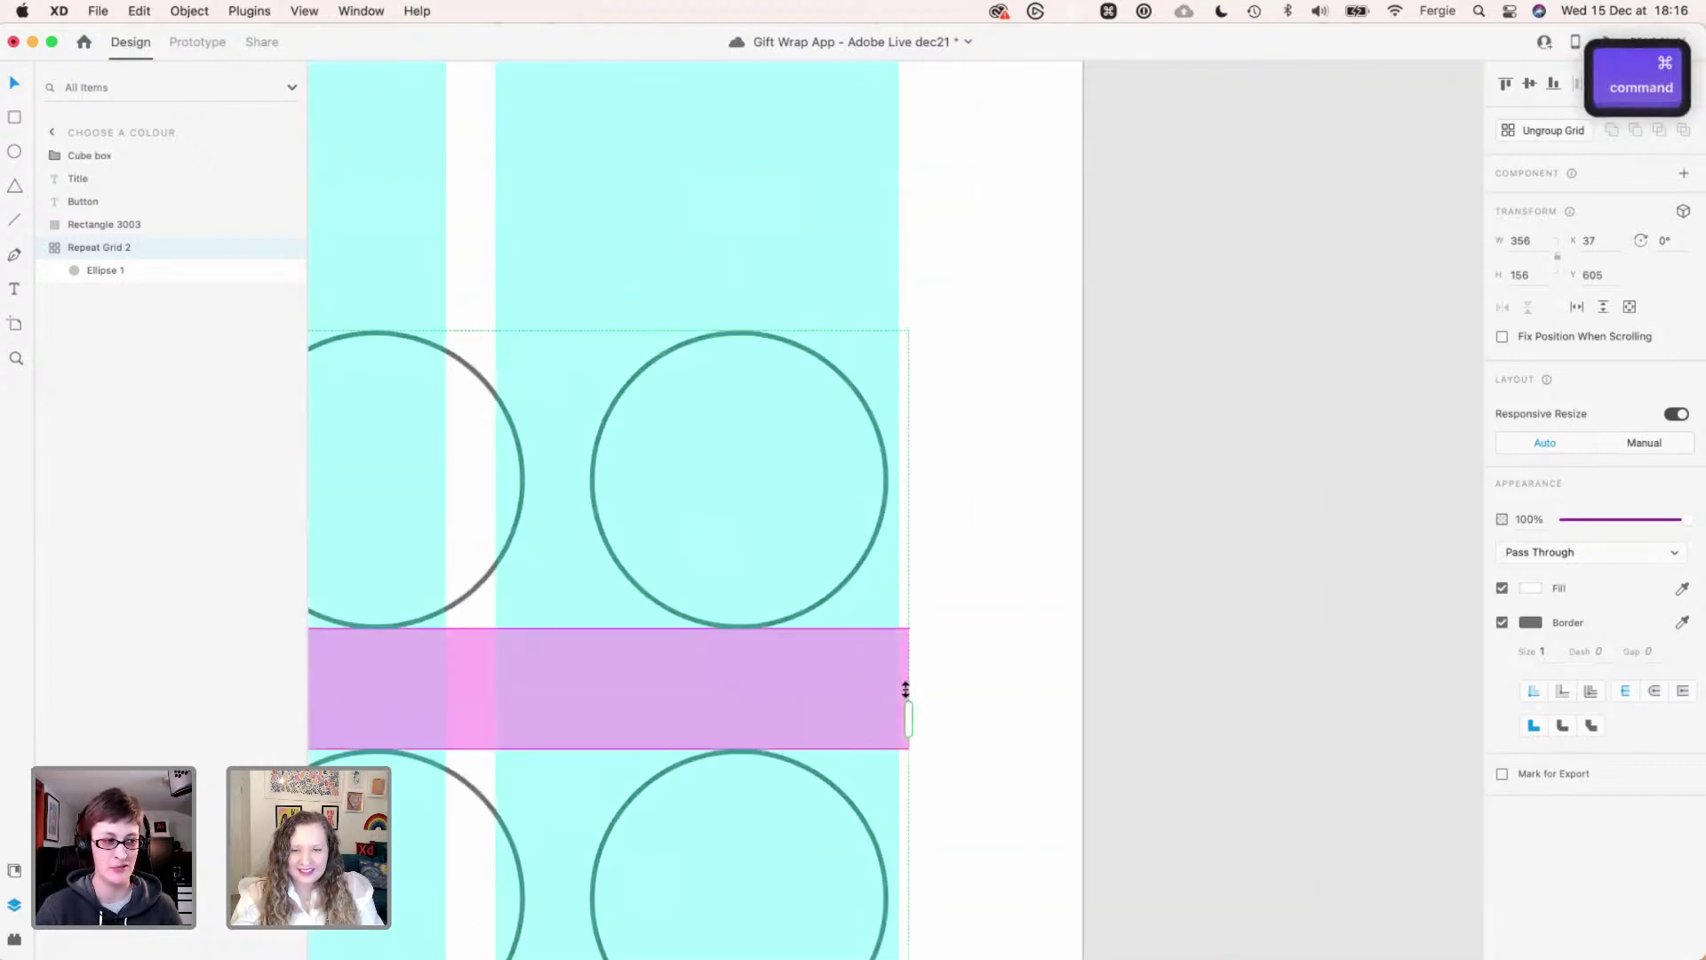
drag(902, 716, 902, 718)
scroll(901, 716, down, 6)
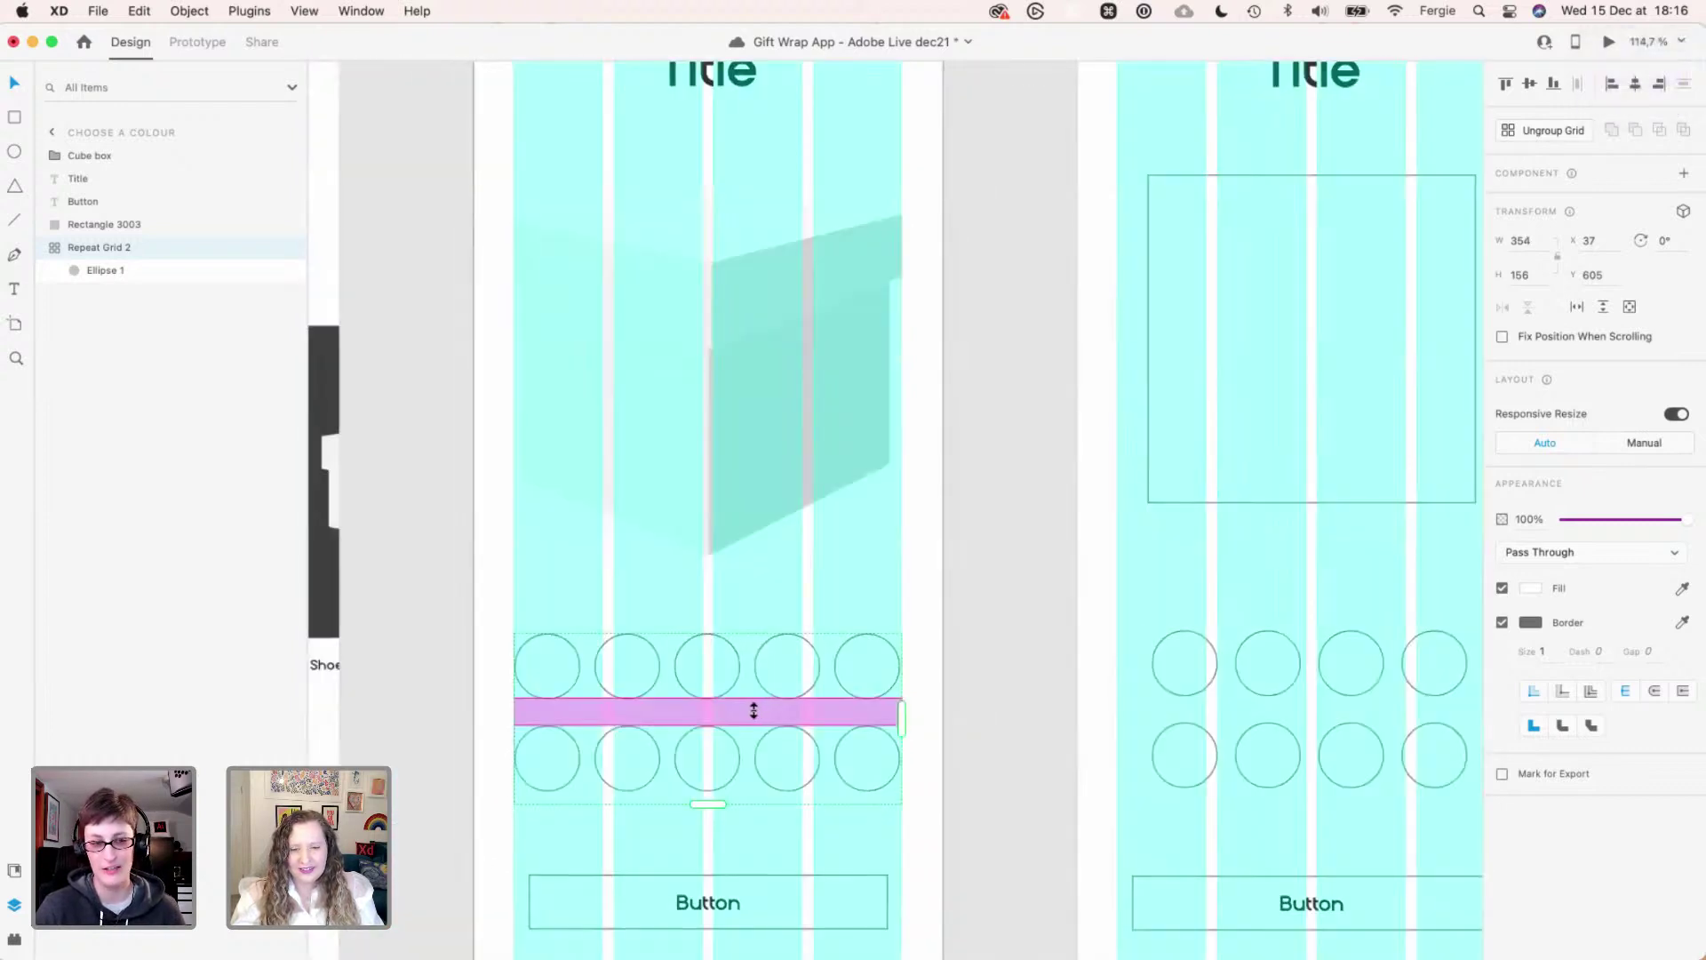
click(900, 583)
scroll(899, 582, down, 2)
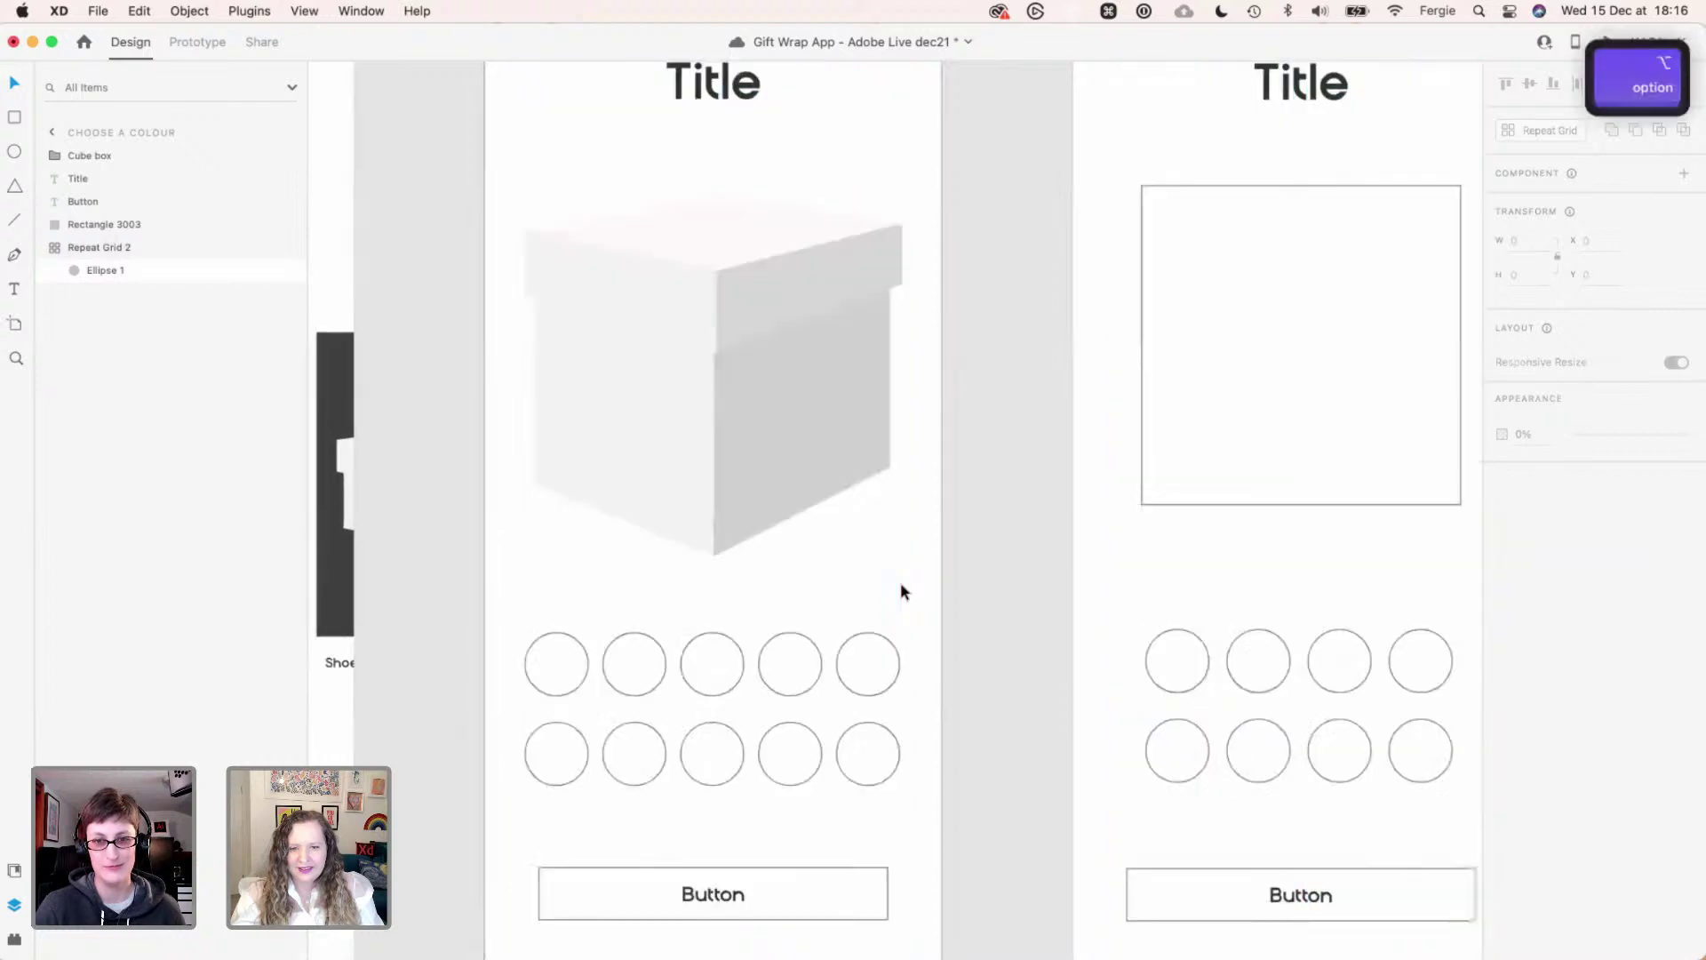
- Turn off the layout grid for the "Choose a colour" artboard
scroll(899, 583, down, 2)
scroll(899, 587, up, 2)
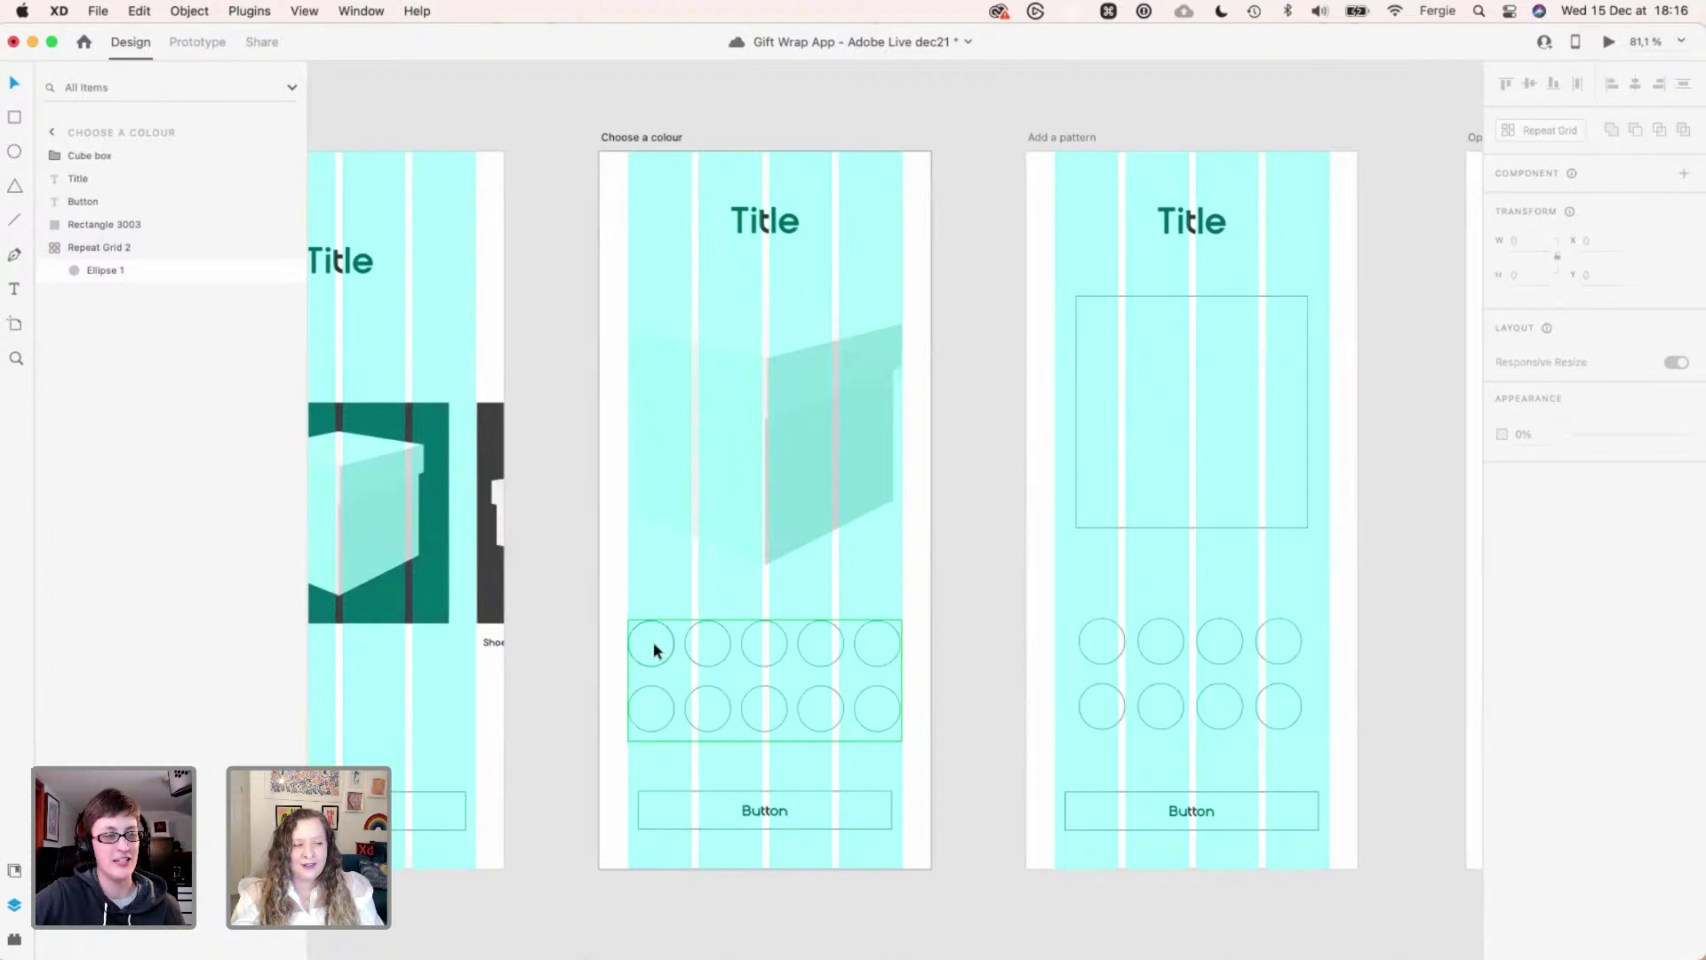
click(673, 141)
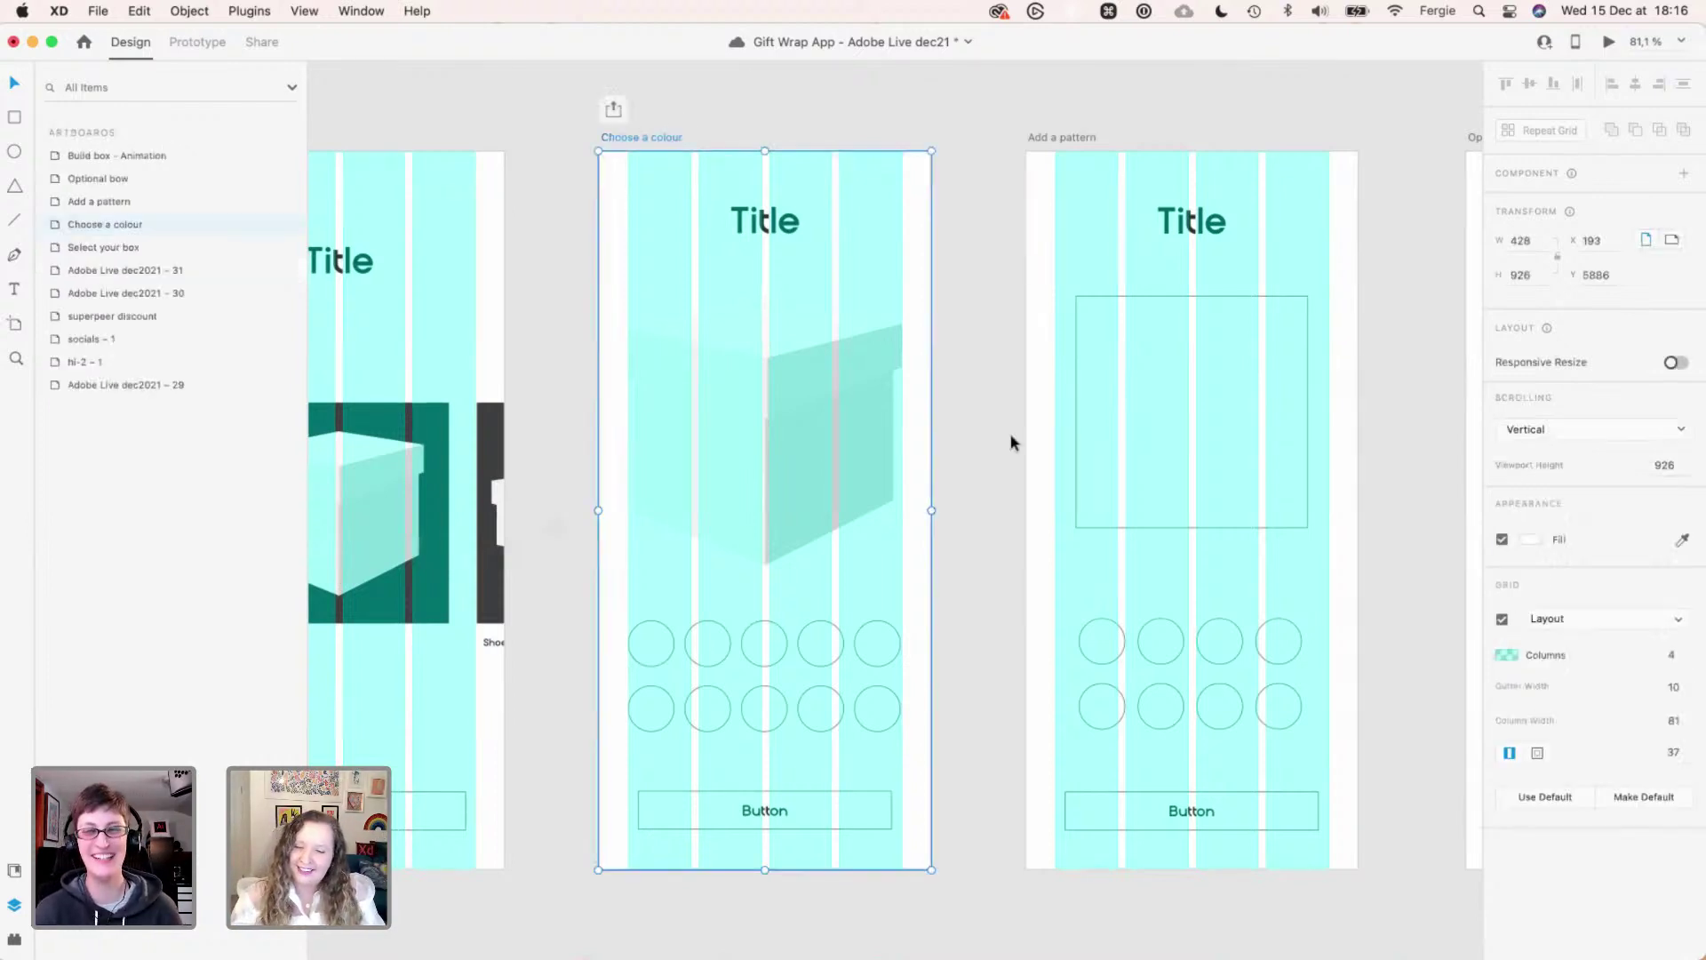
click(1502, 619)
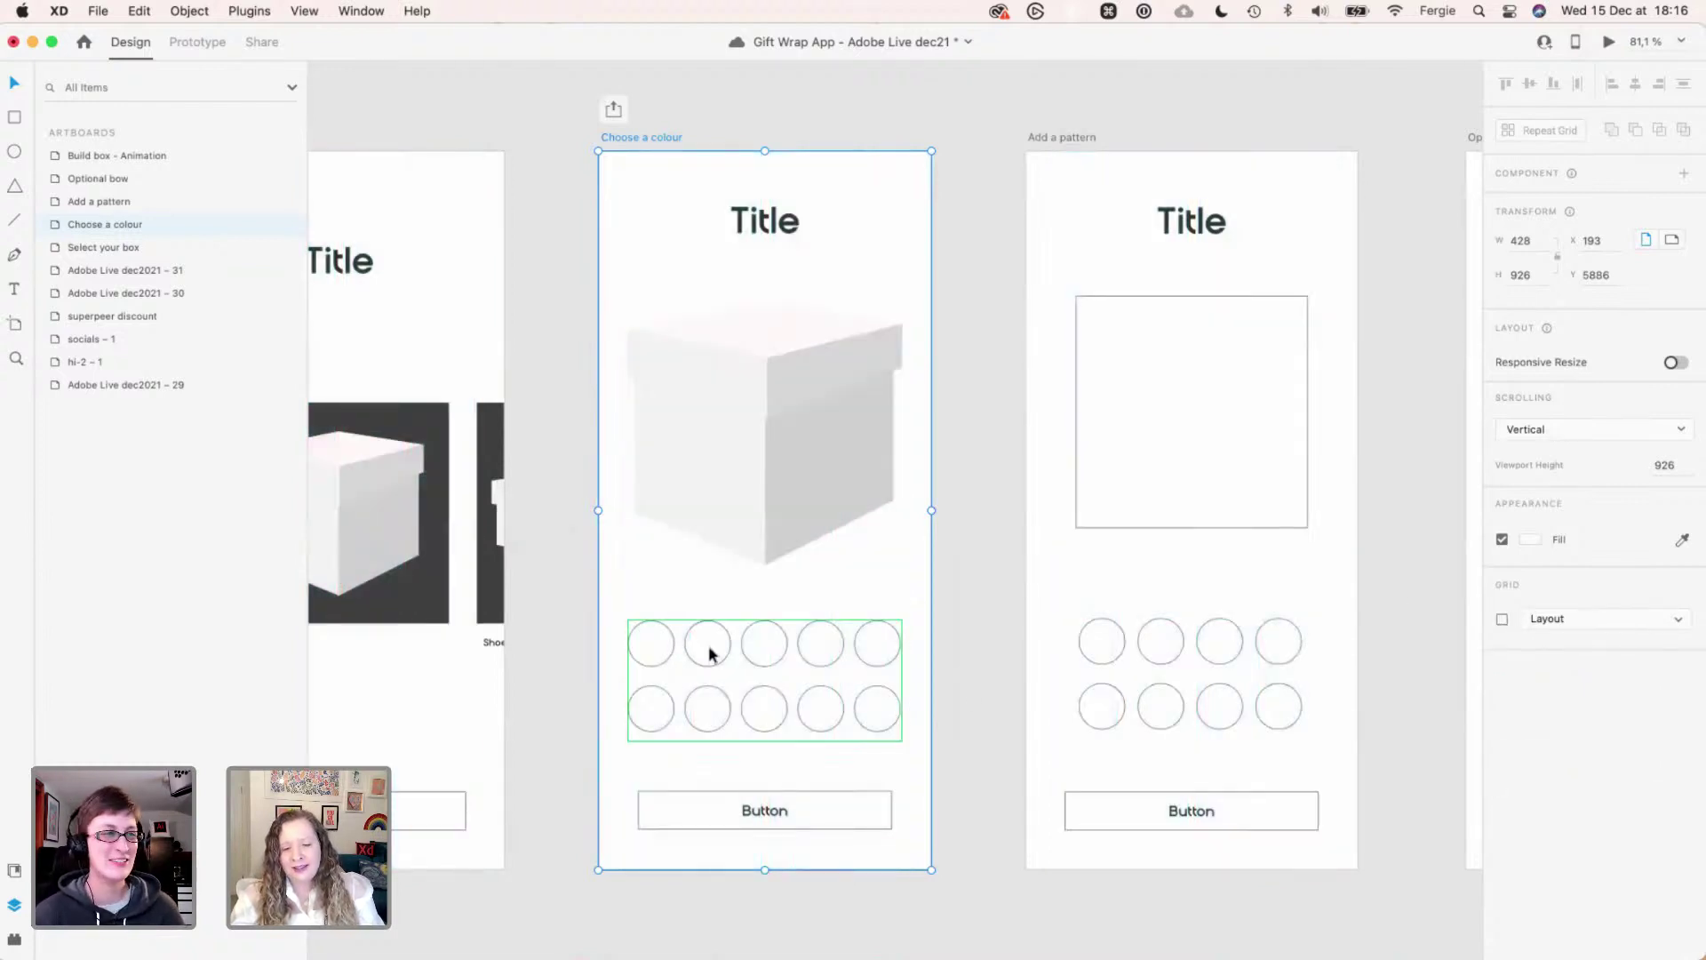
scroll(709, 656, up, 1)
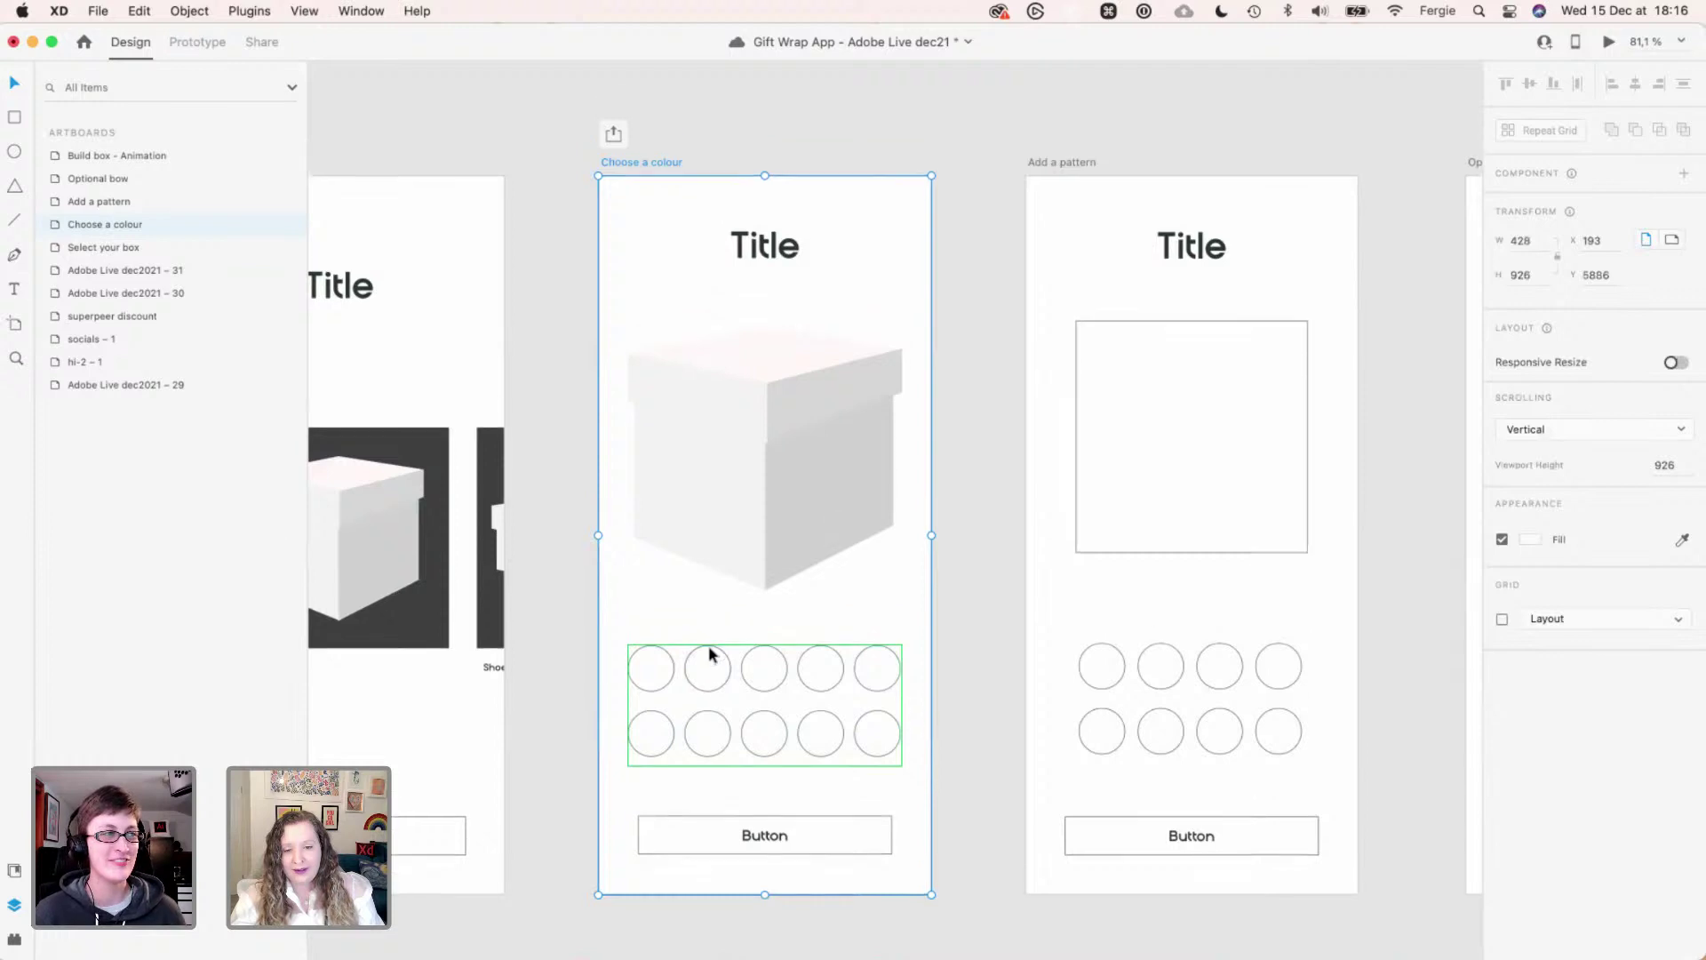
super+scroll(667, 716, up, 5)
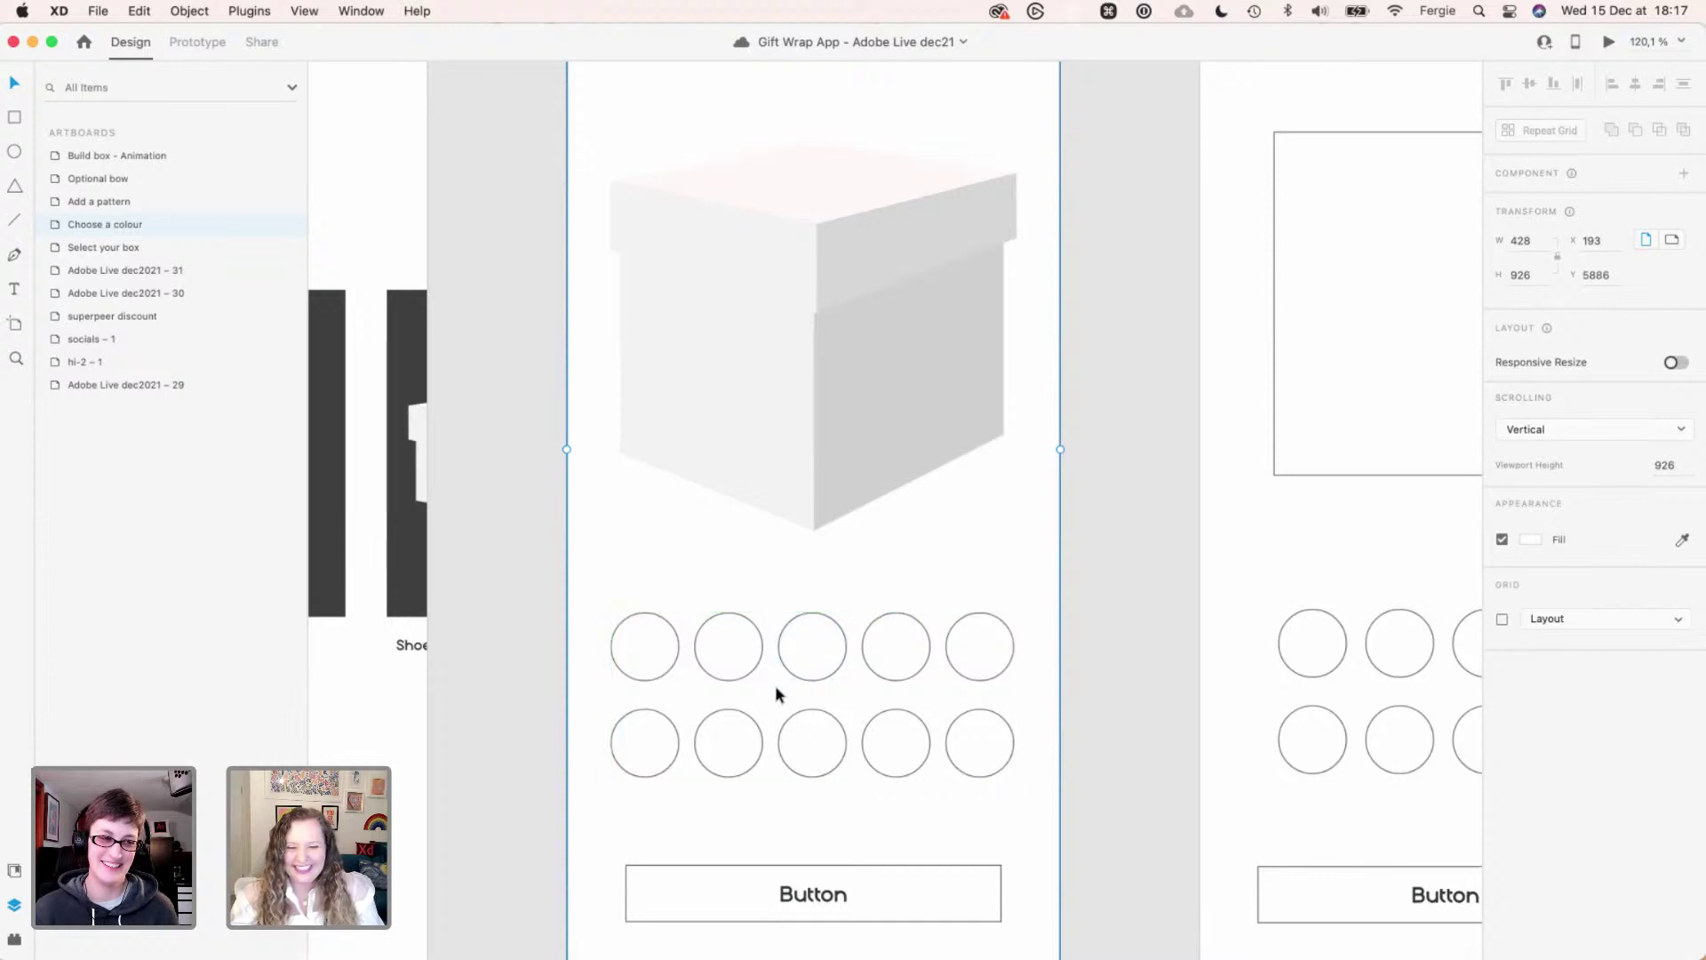
scroll(775, 694, up, 1)
scroll(775, 685, down, 3)
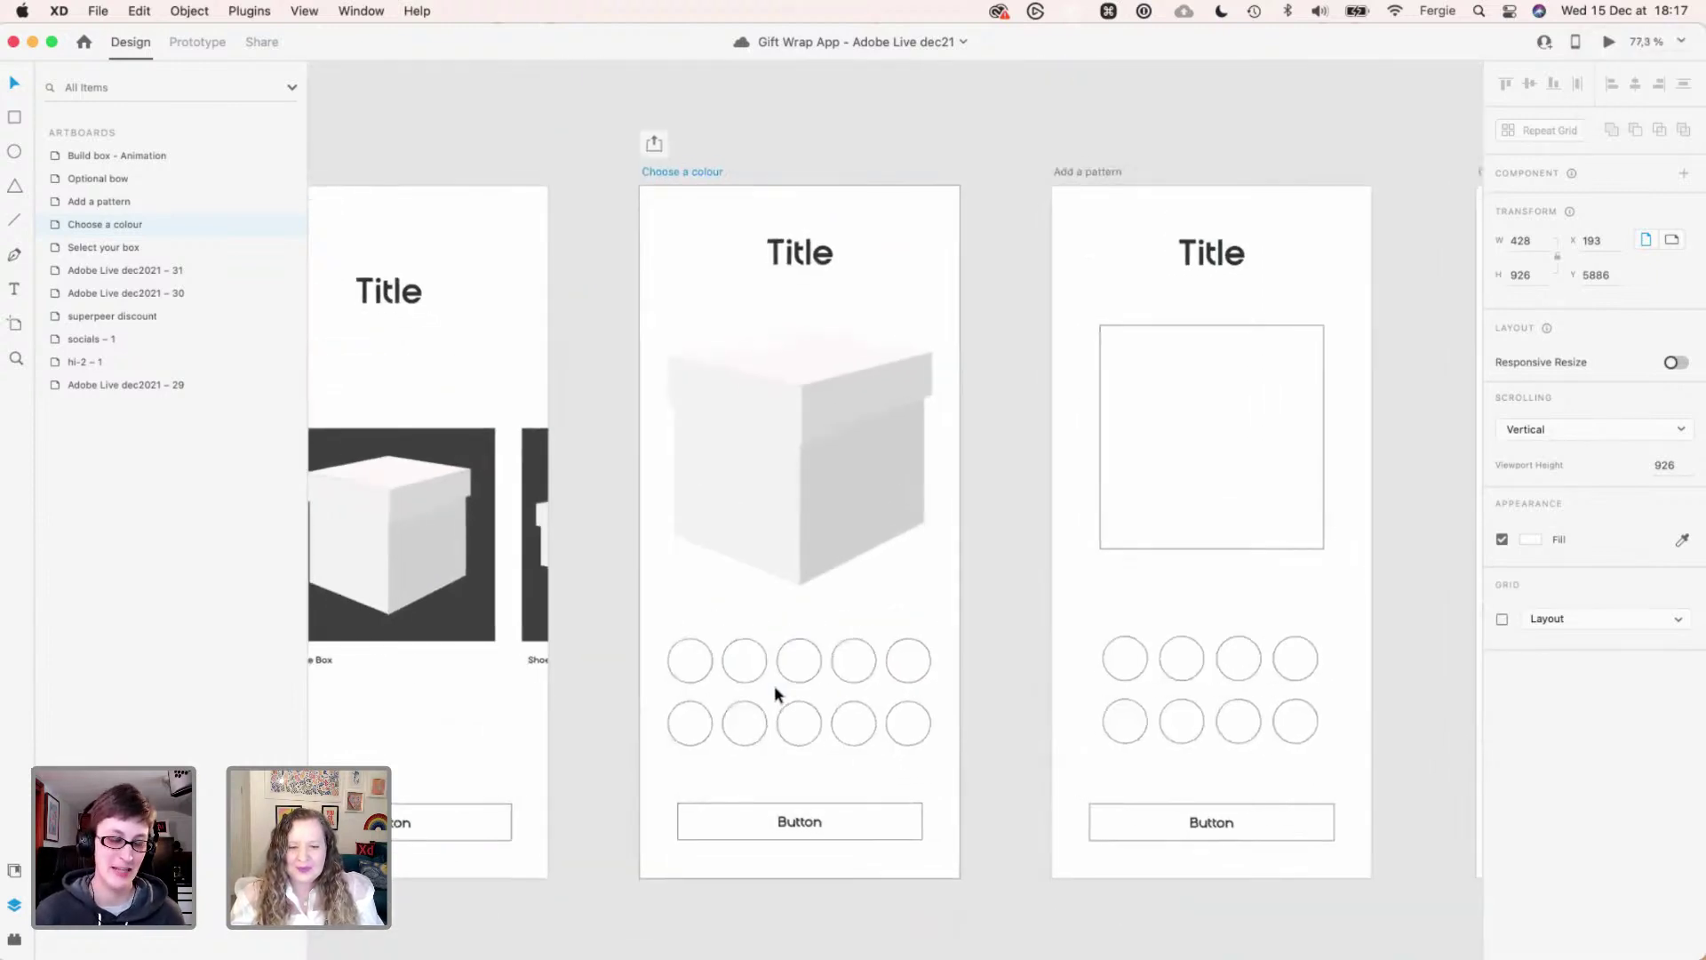
scroll(774, 685, up, 1)
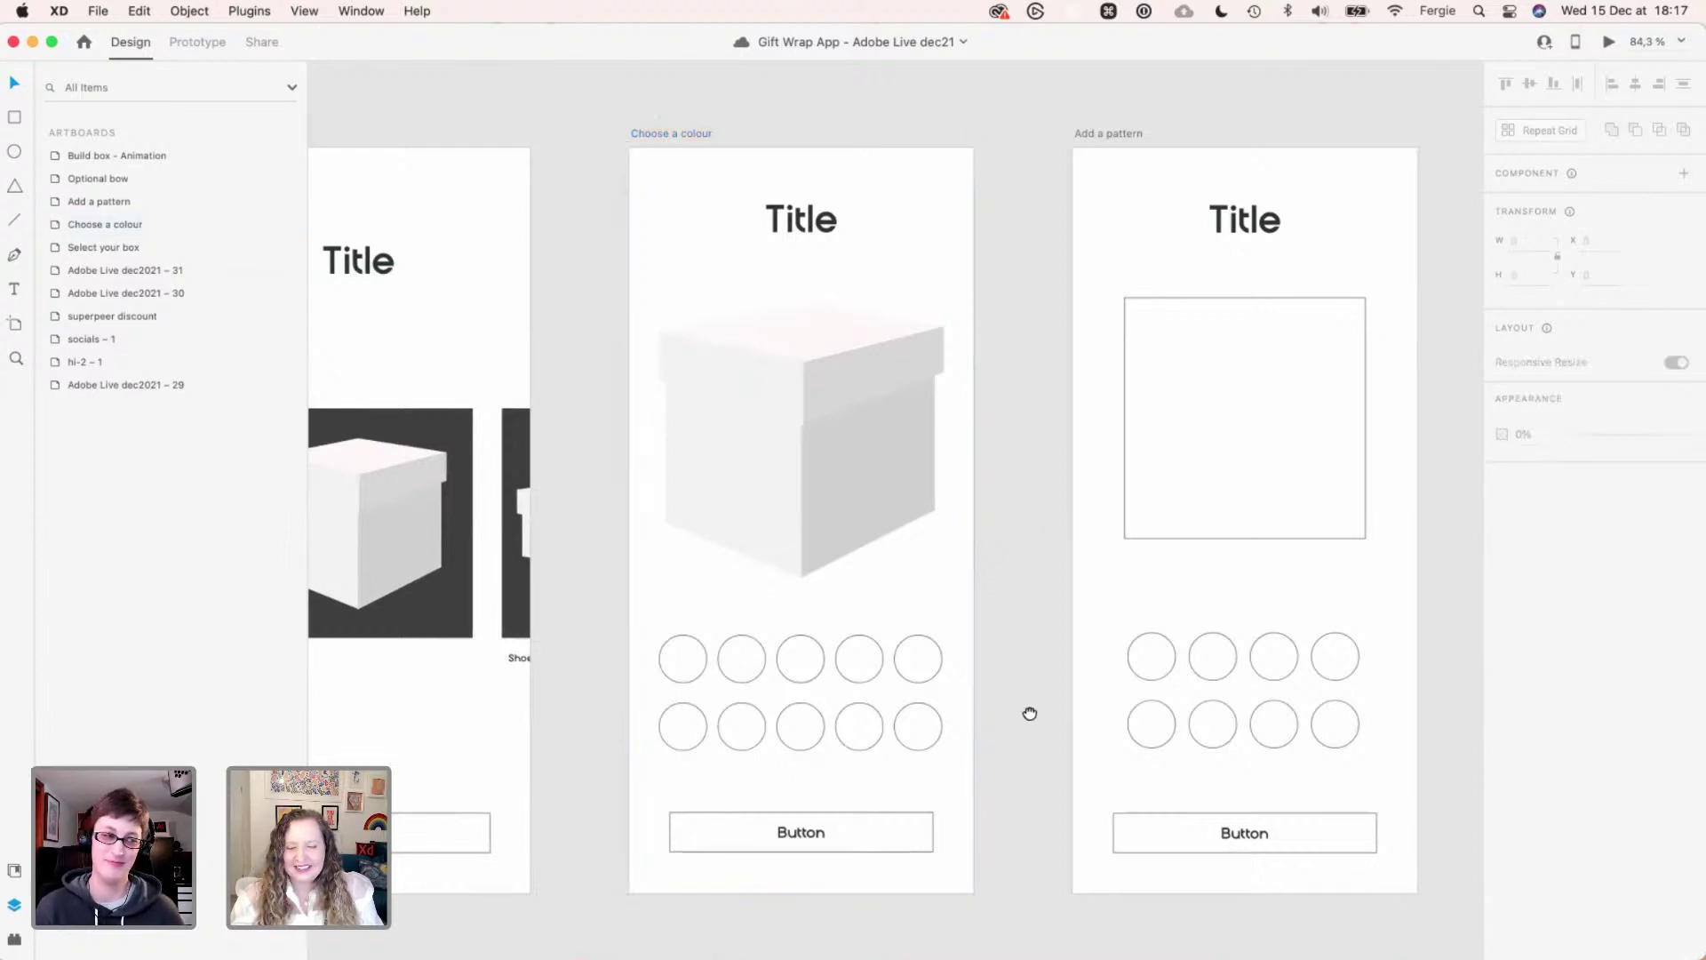
- Replace the square placeholder on the "Add a pattern" artboard with a copy of the "Choose a colour" cube box
drag(1028, 712, 771, 718)
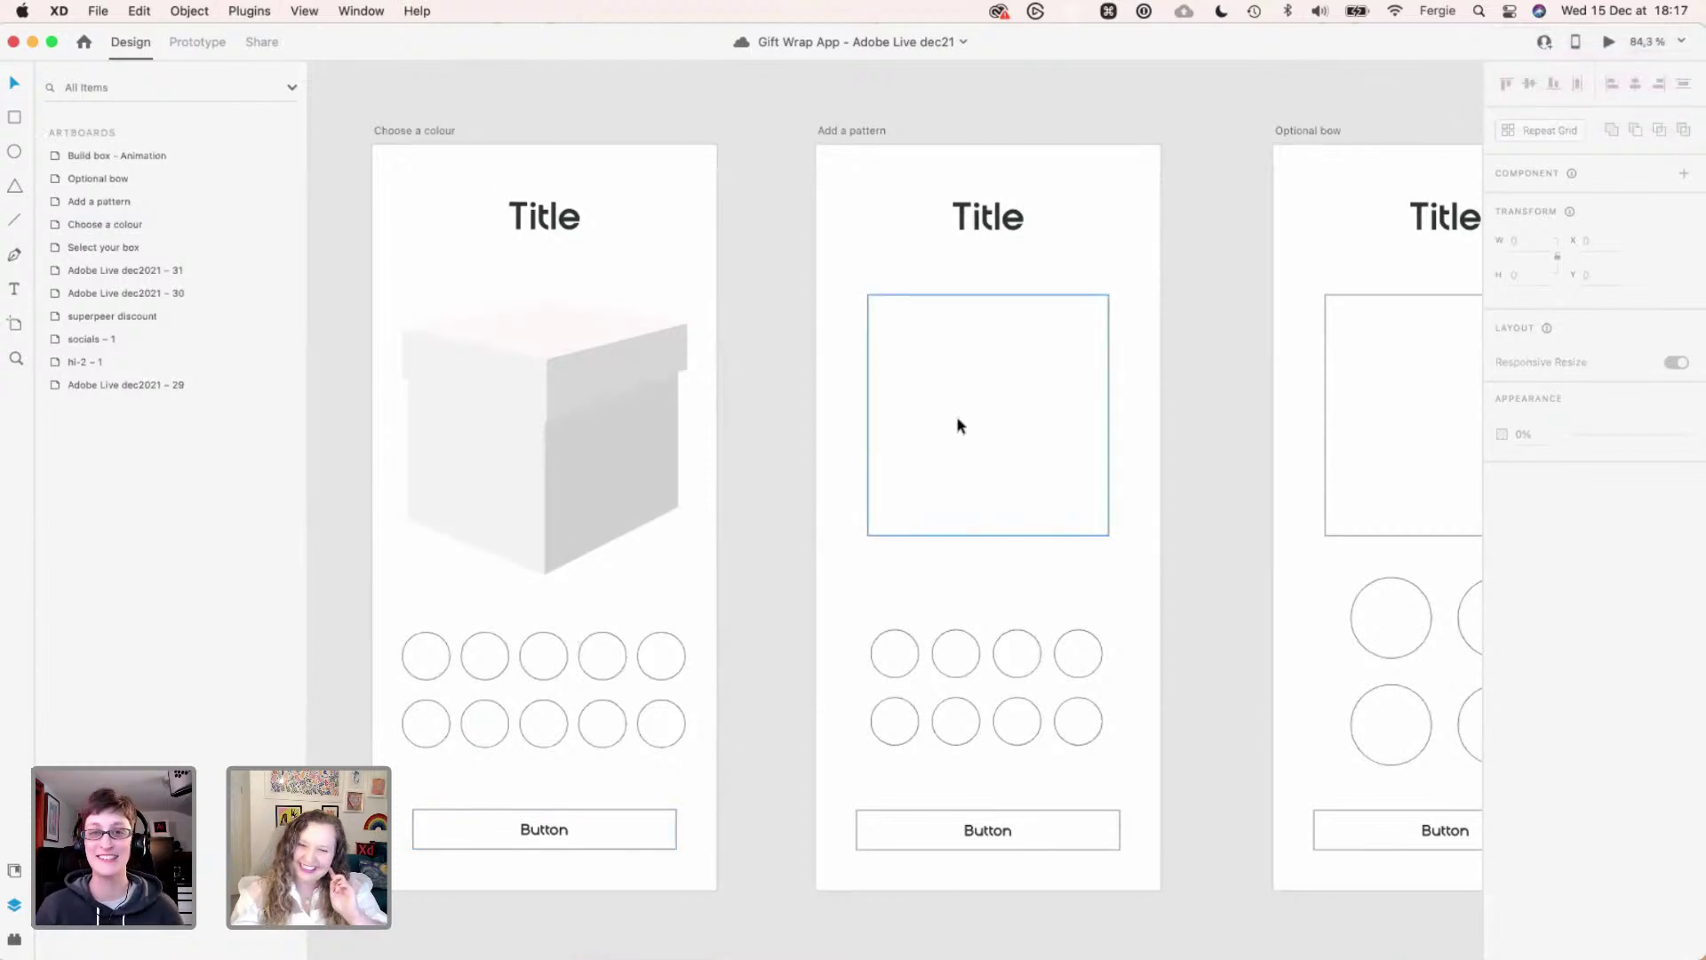
click(645, 468)
key(super+c)
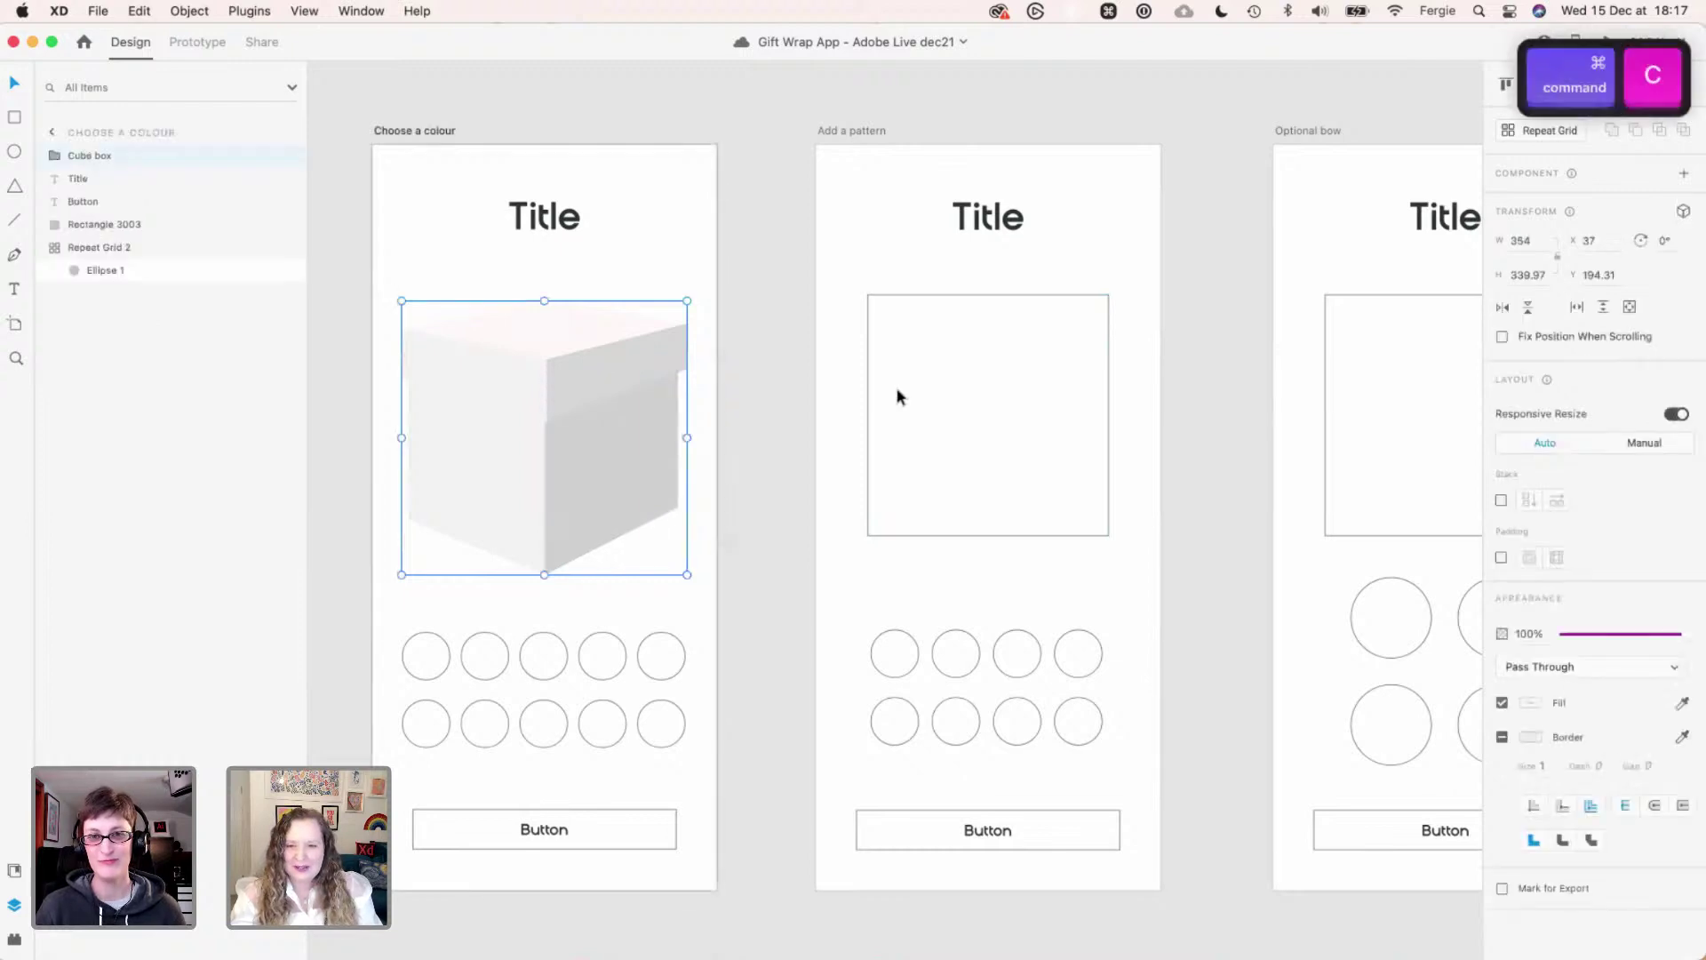
click(872, 385)
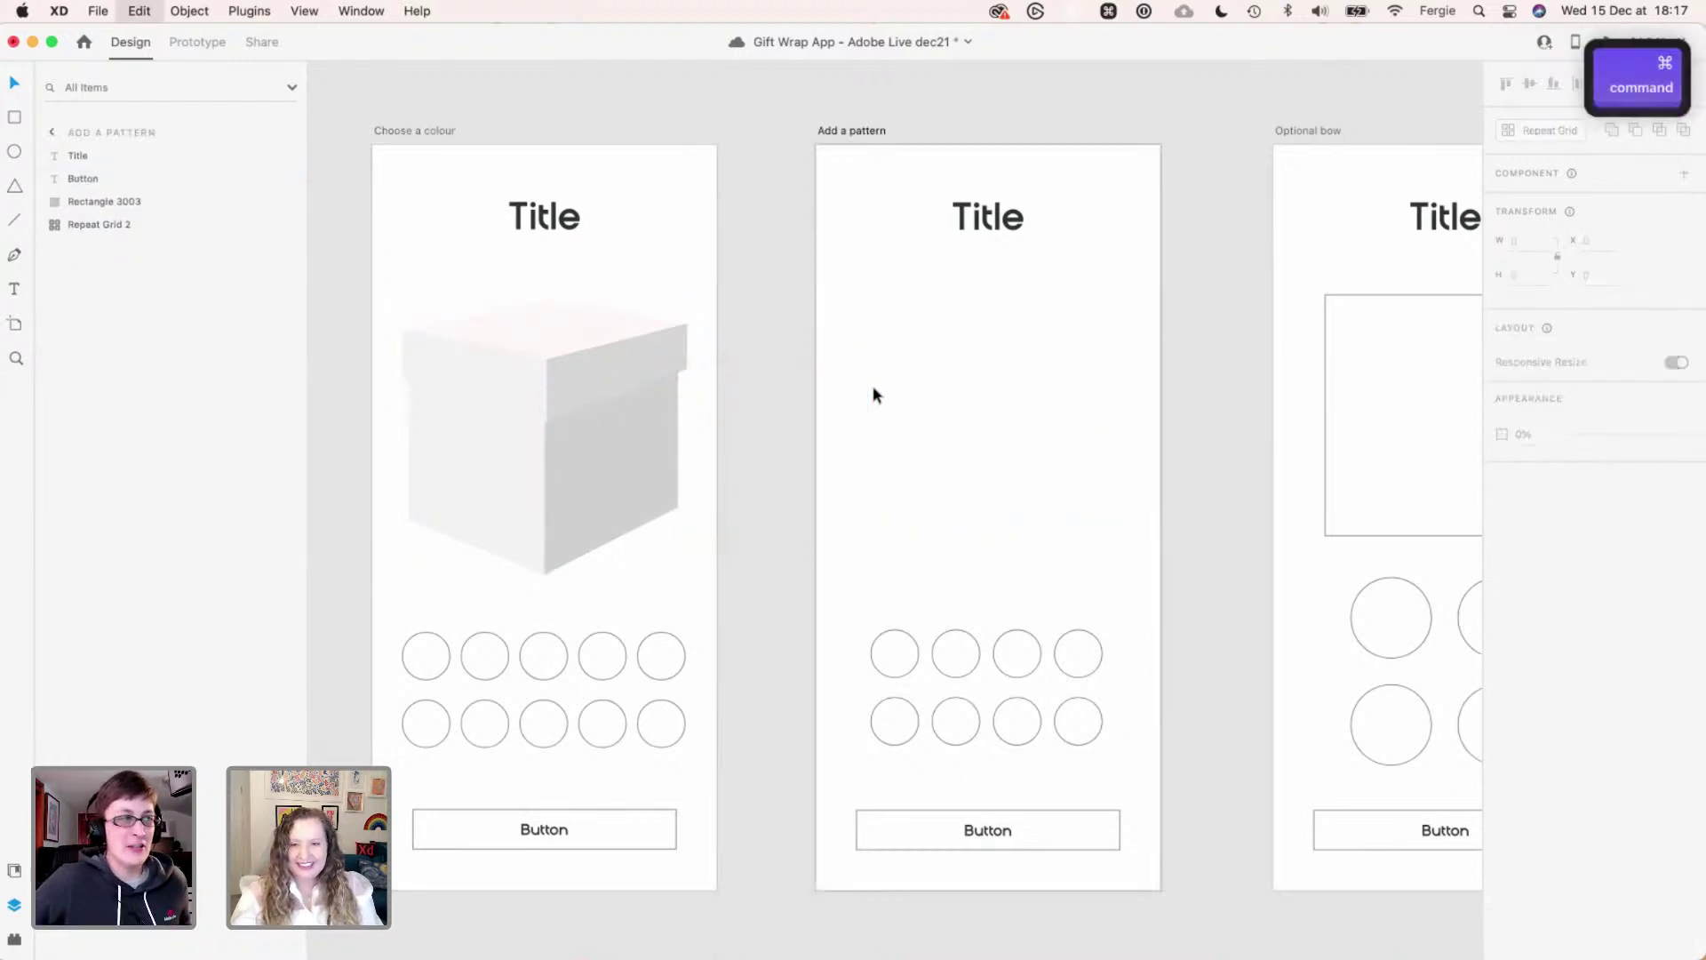
key(super+v)
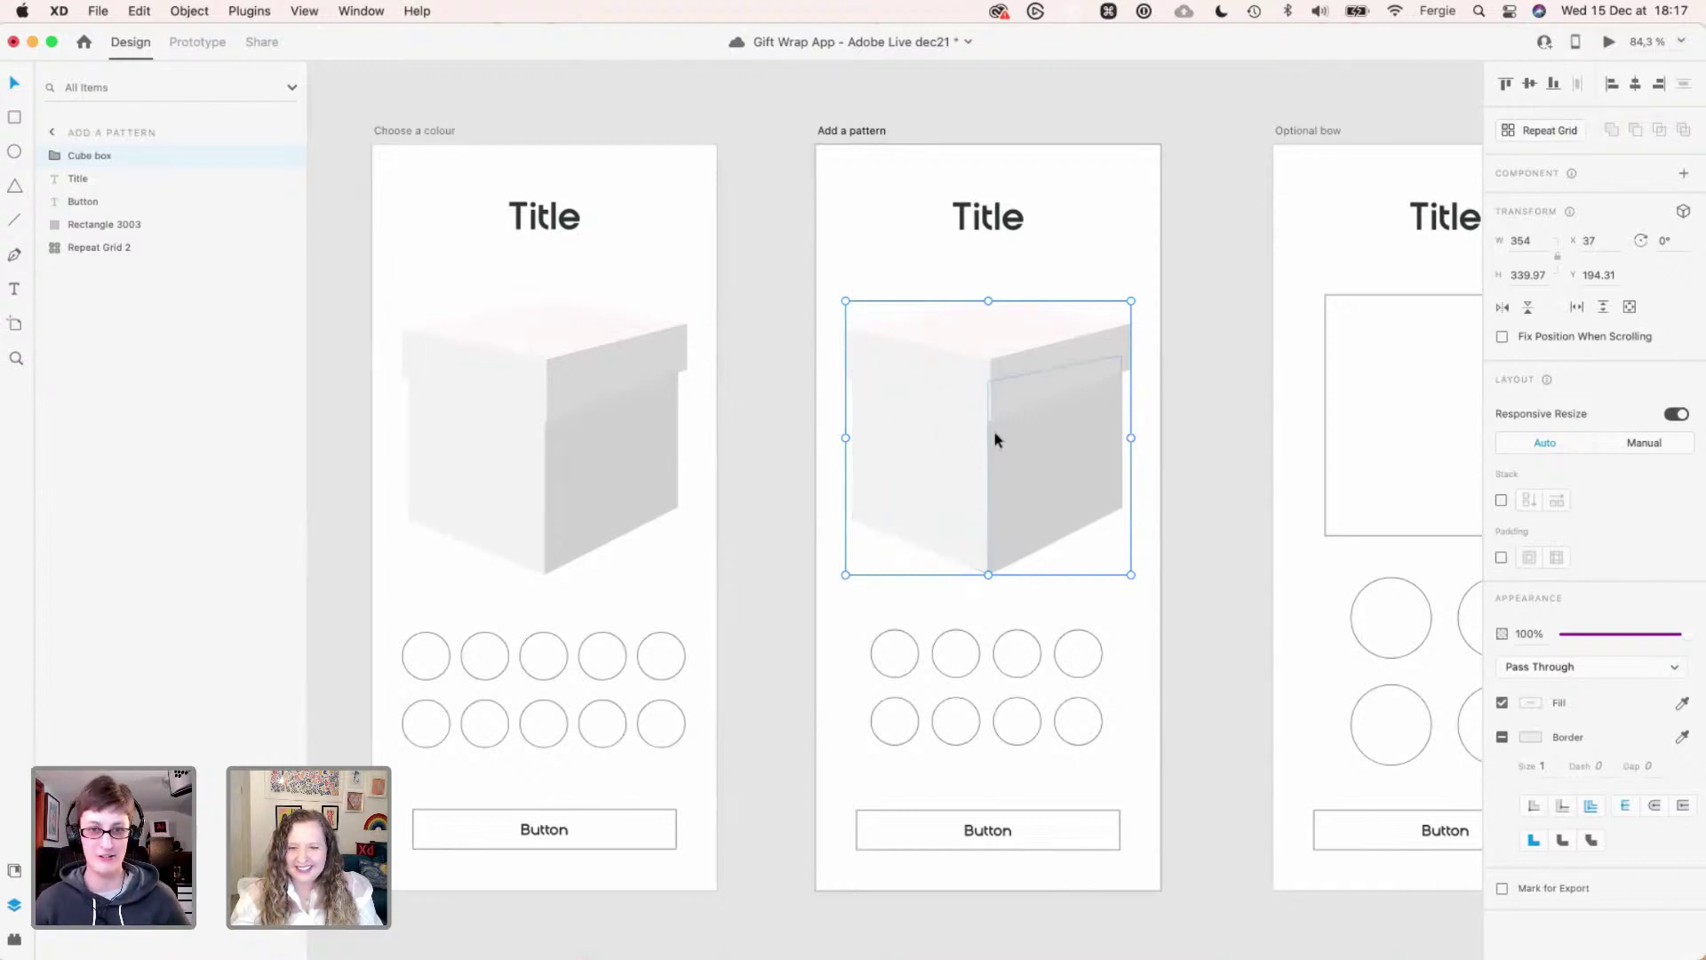
key(shift)
drag(993, 436, 994, 422)
key(super+z)
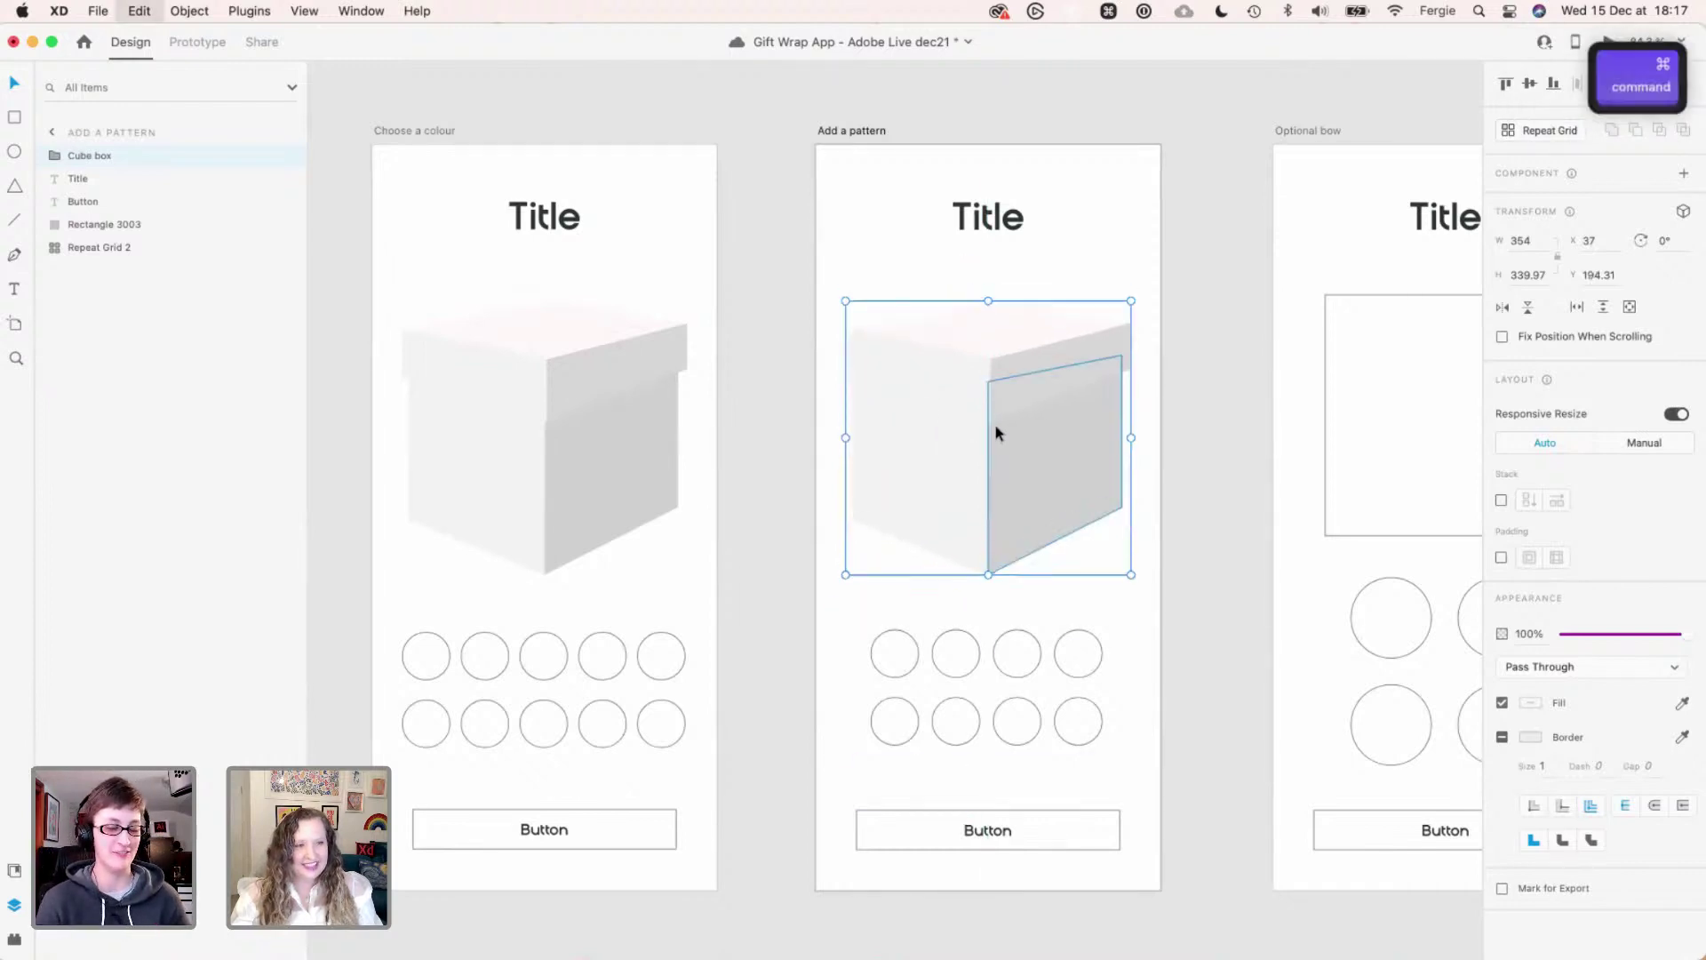
shift+click(643, 433)
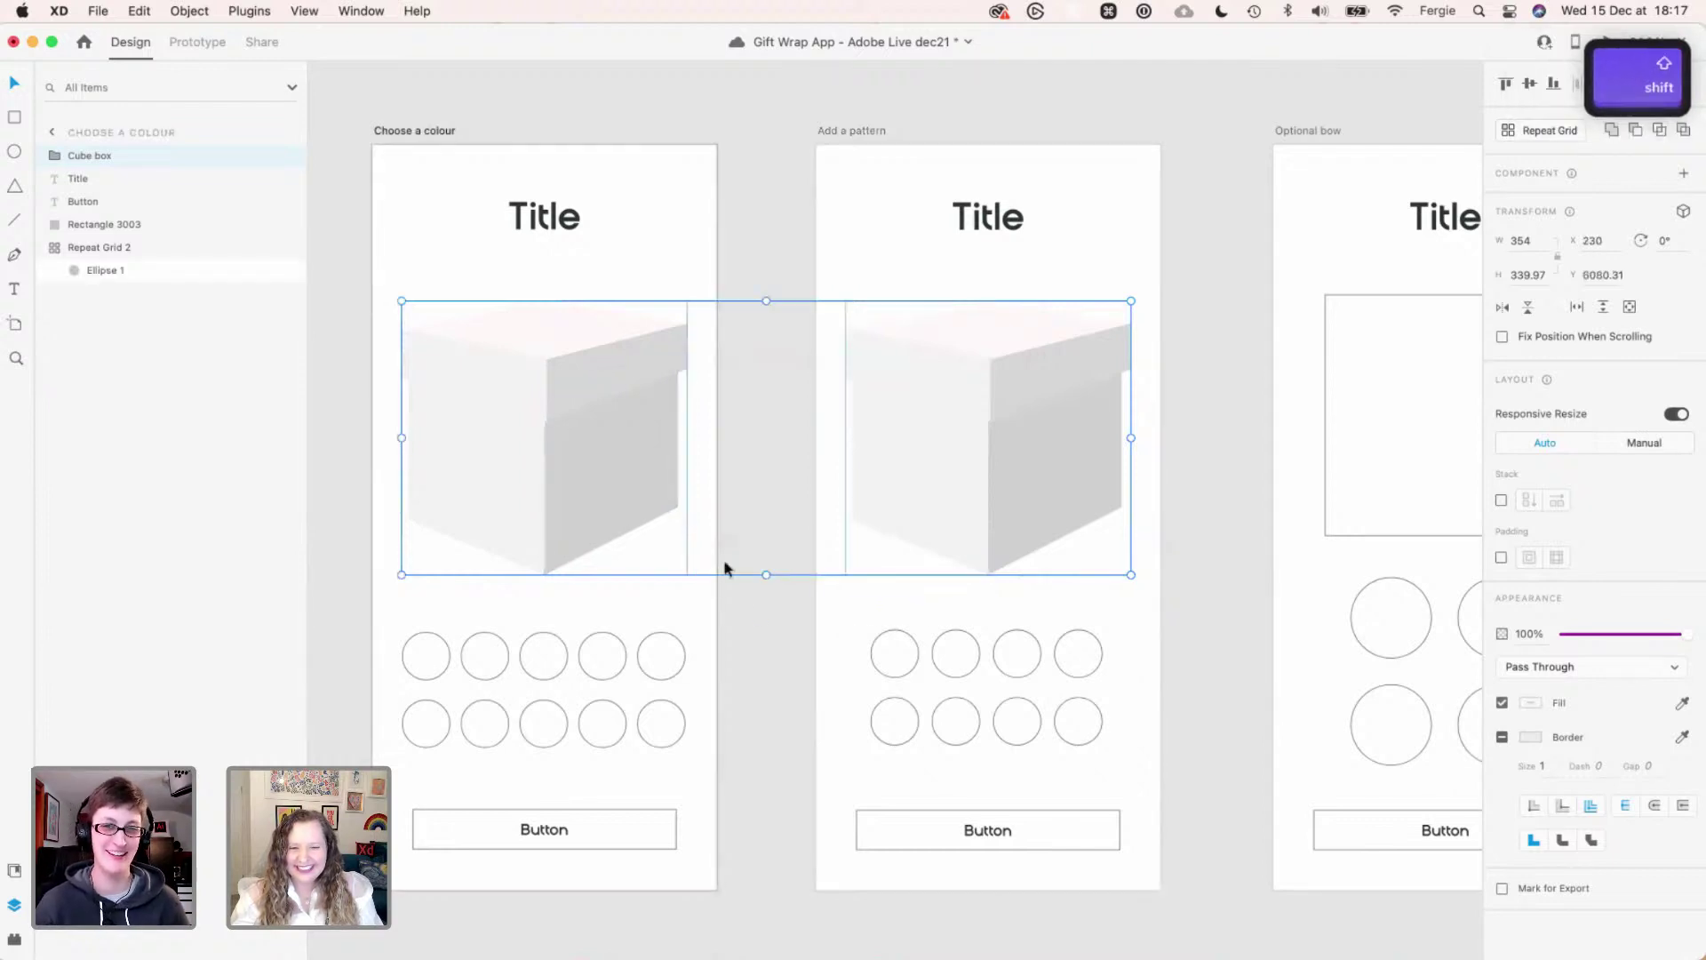
click(769, 633)
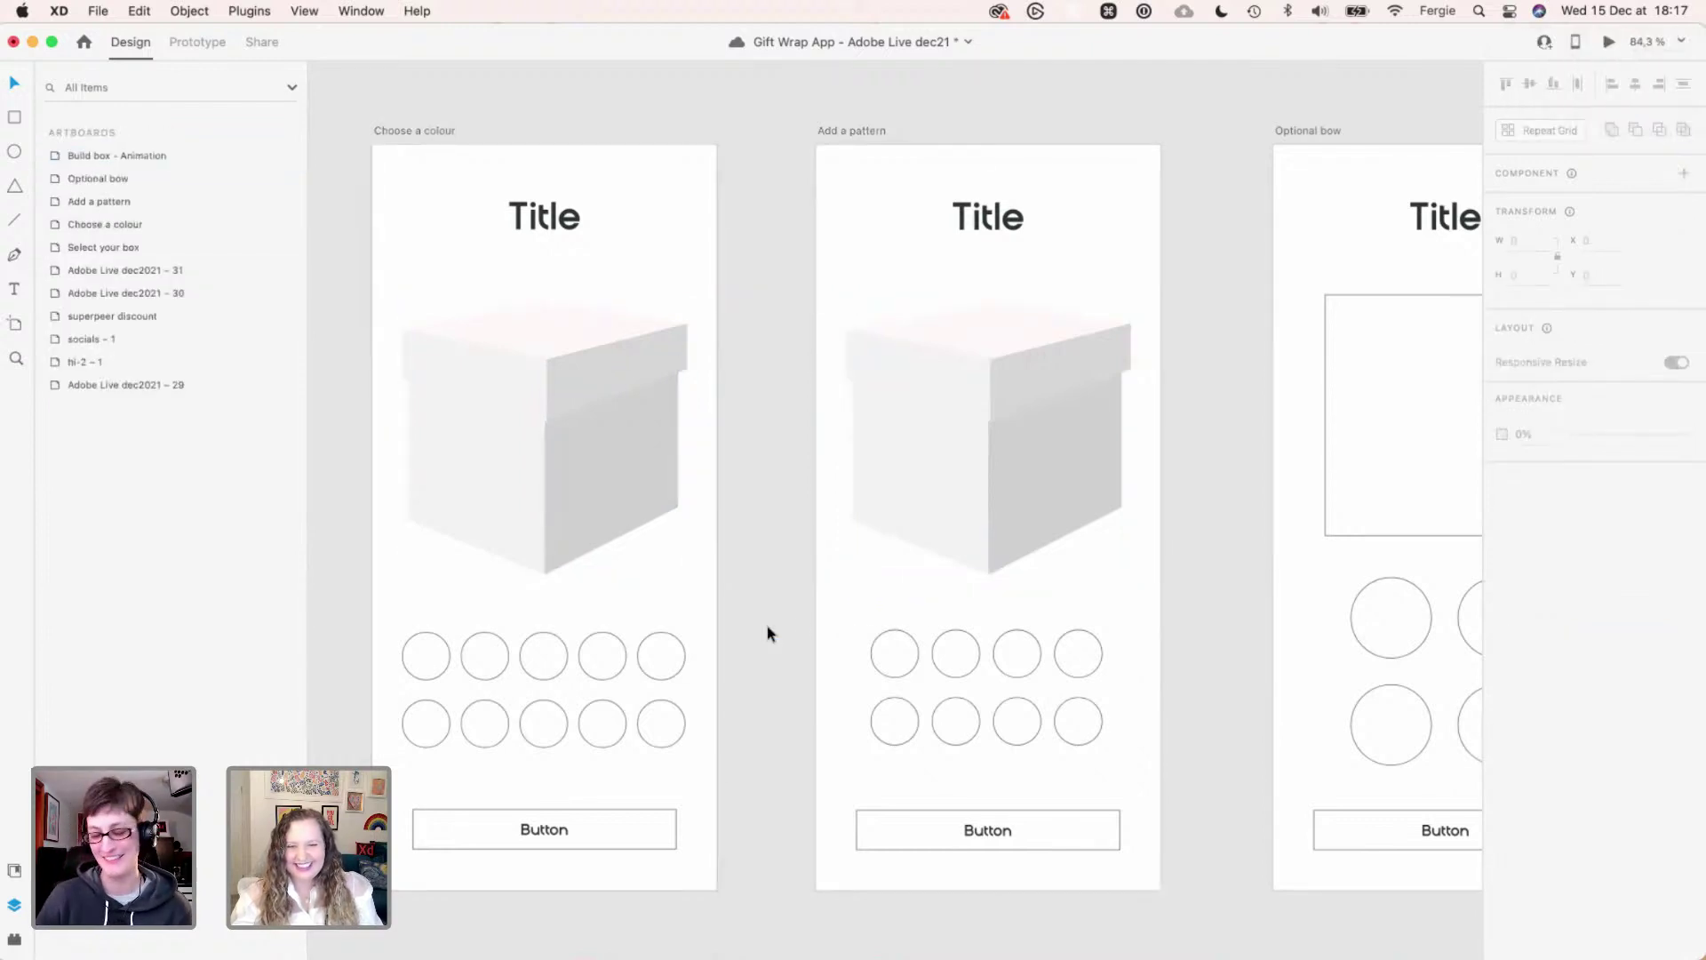
- Replace the square placeholder on the "Optional bow" artboard with a copy of the cube box
key(space)
drag(1191, 316, 917, 328)
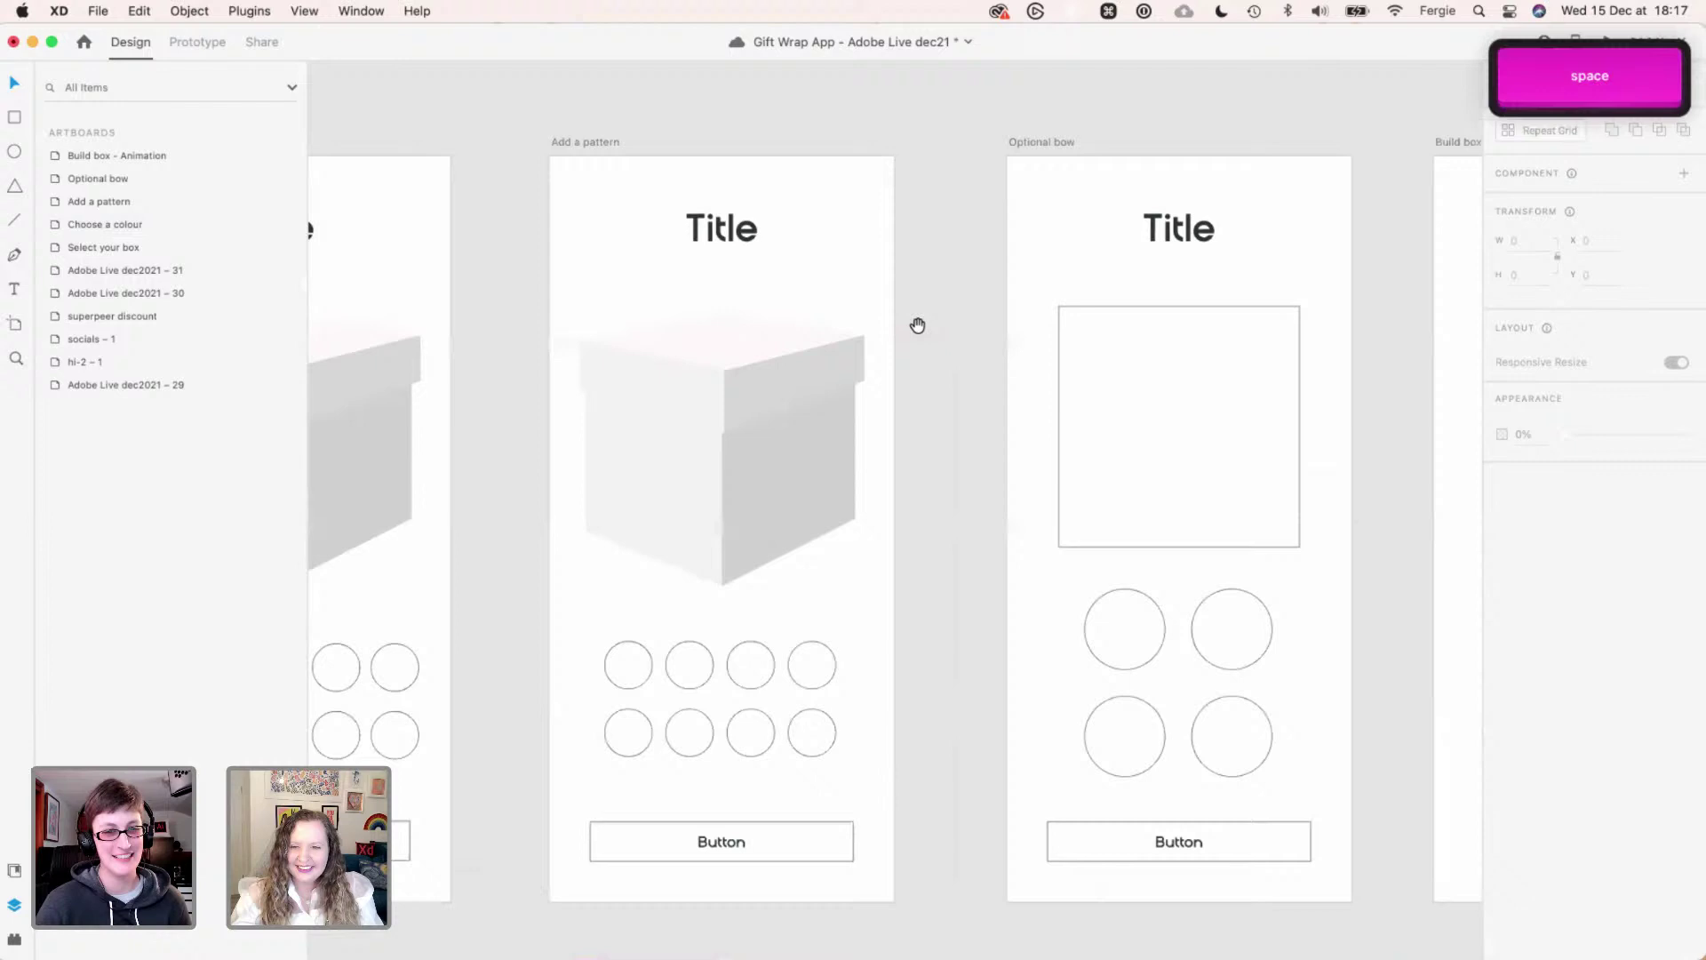
click(1086, 355)
key(super+v)
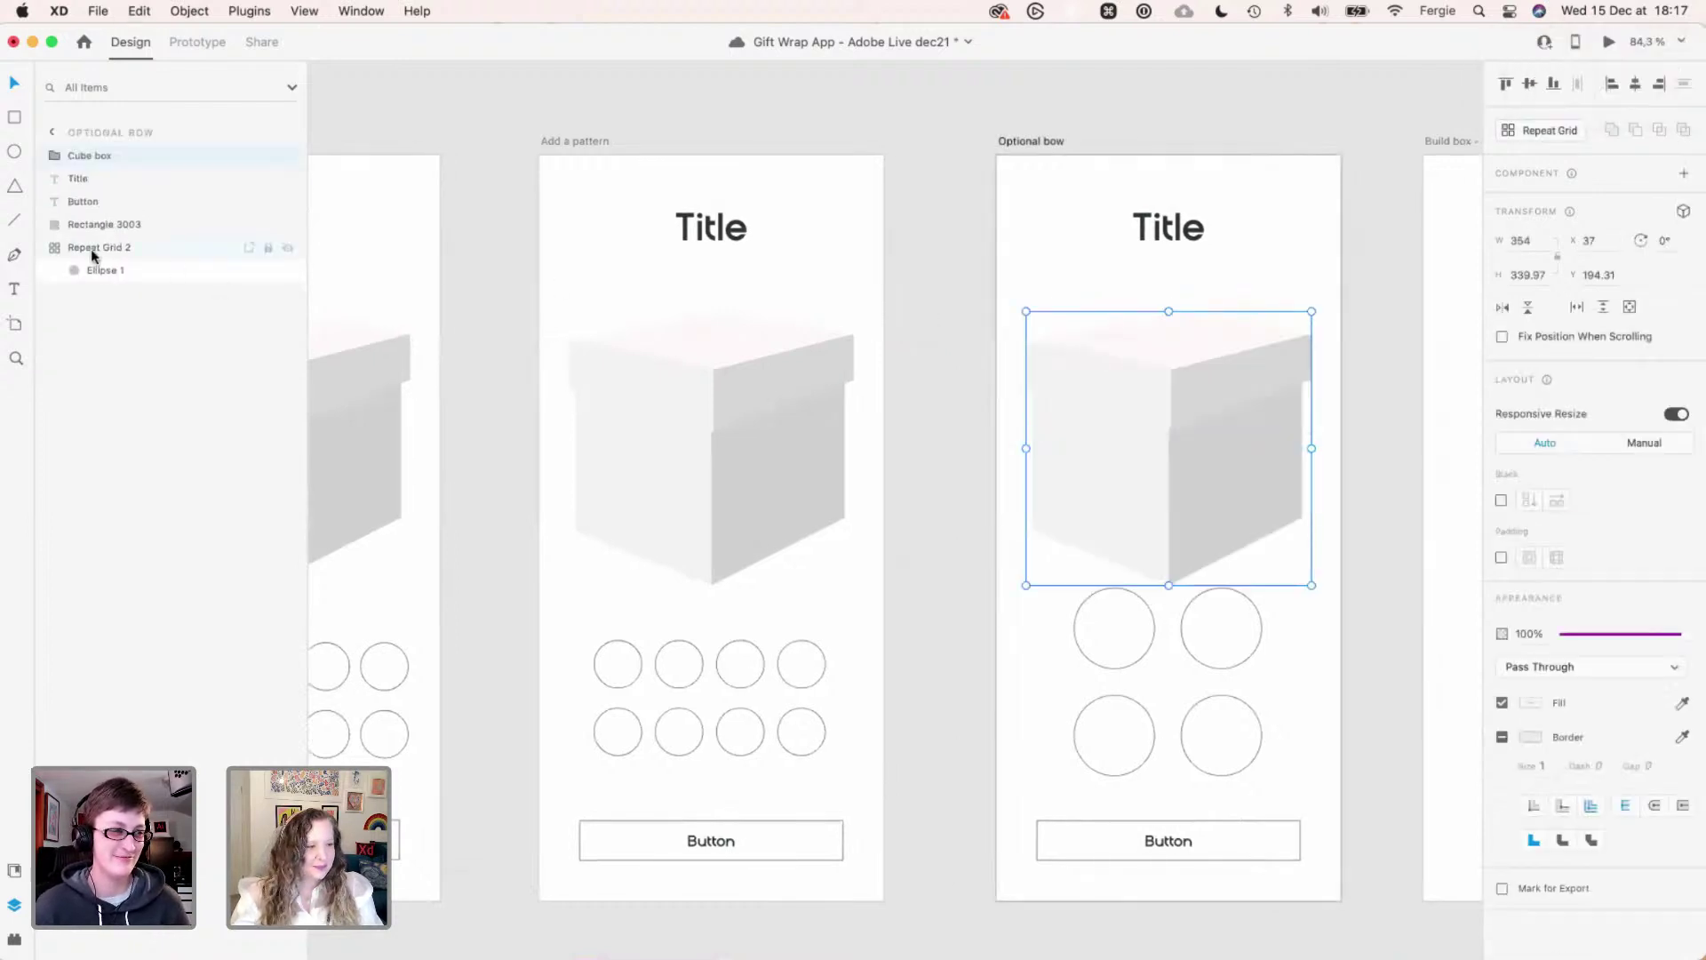
click(976, 279)
key(space)
drag(1184, 358, 706, 375)
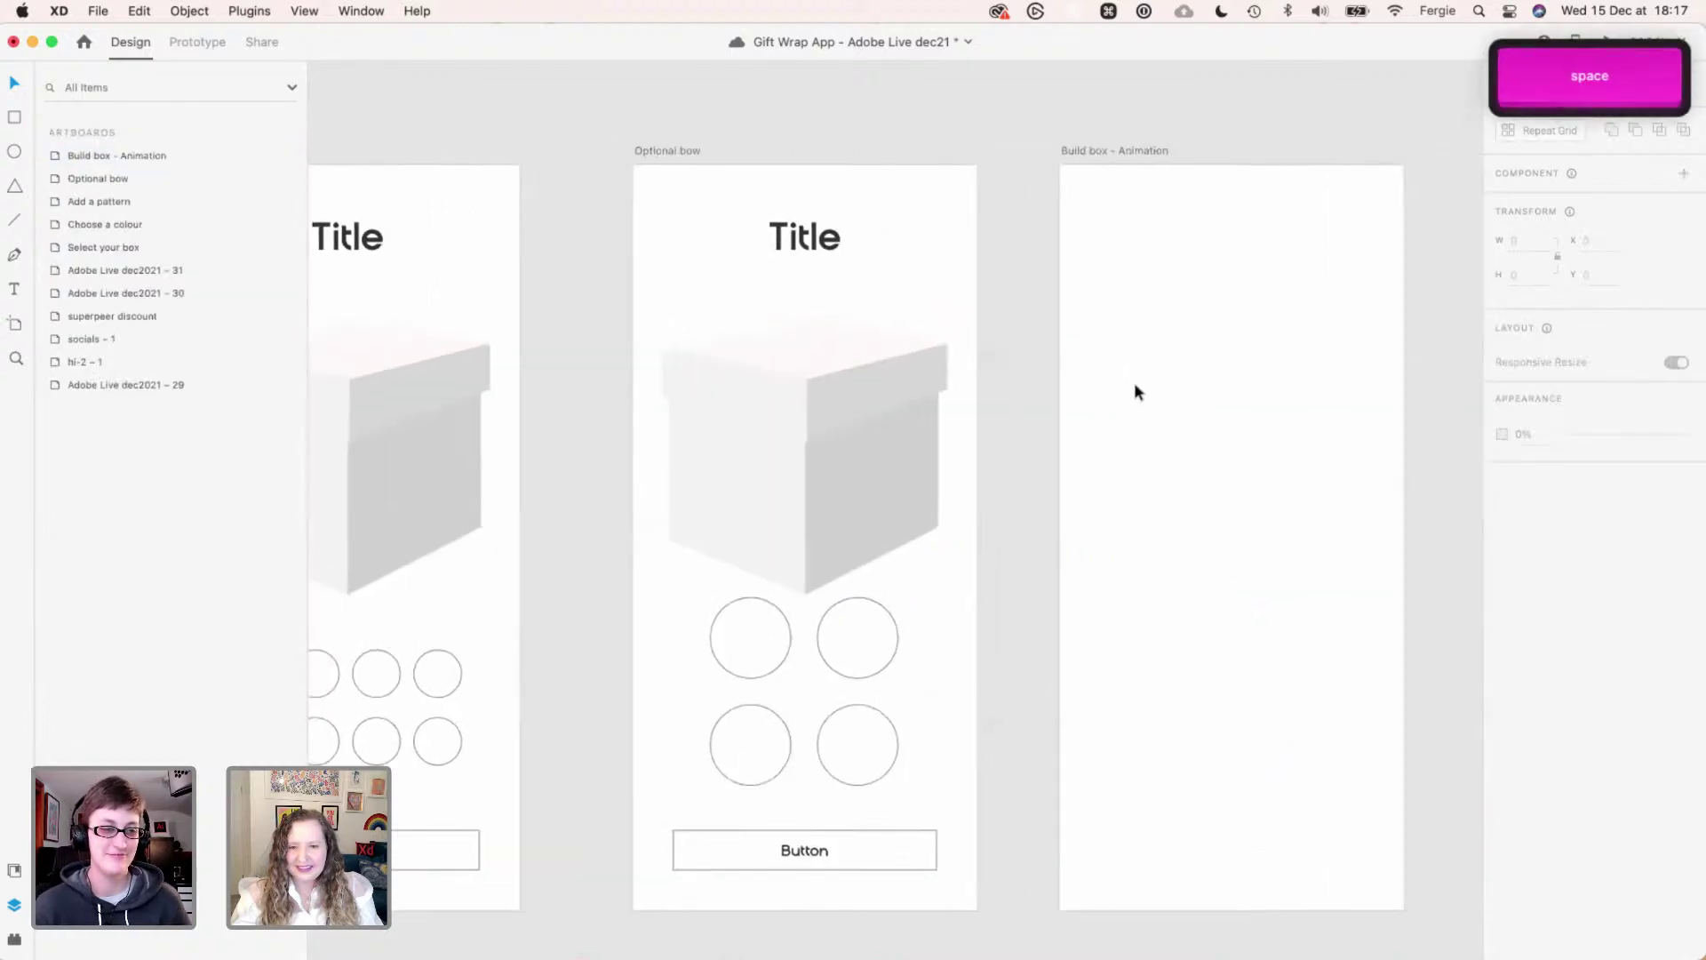
scroll(727, 534, down, 3)
drag(740, 294, 1287, 327)
scroll(1031, 558, up, 2)
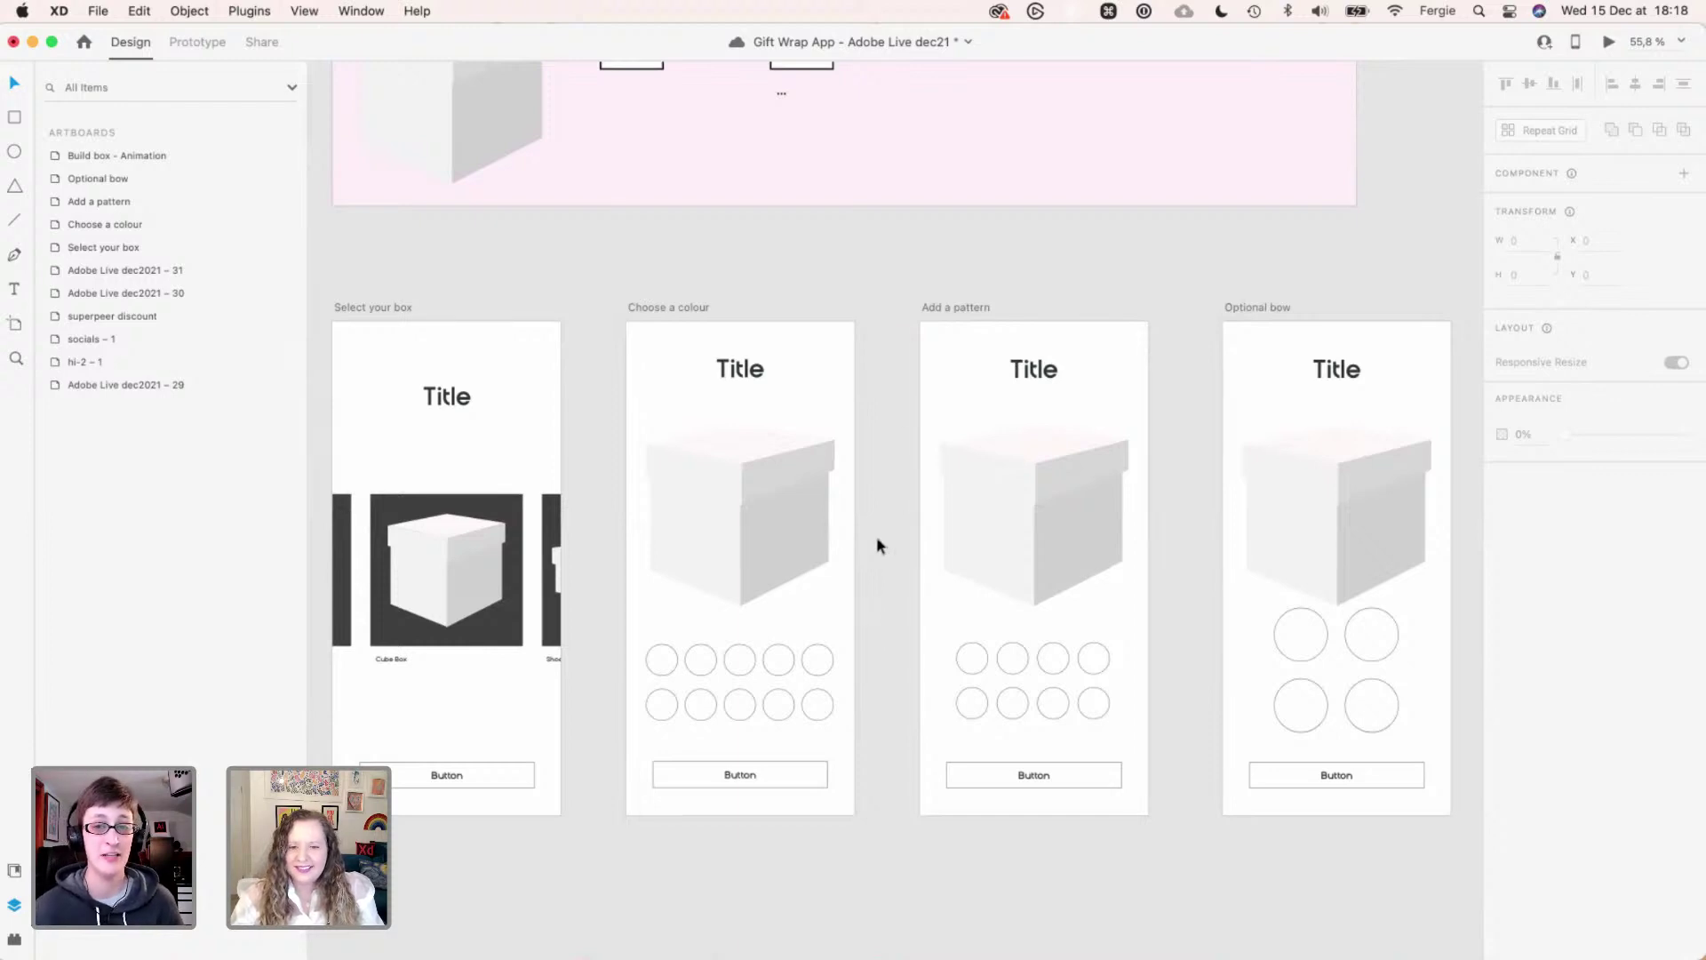
key(super)
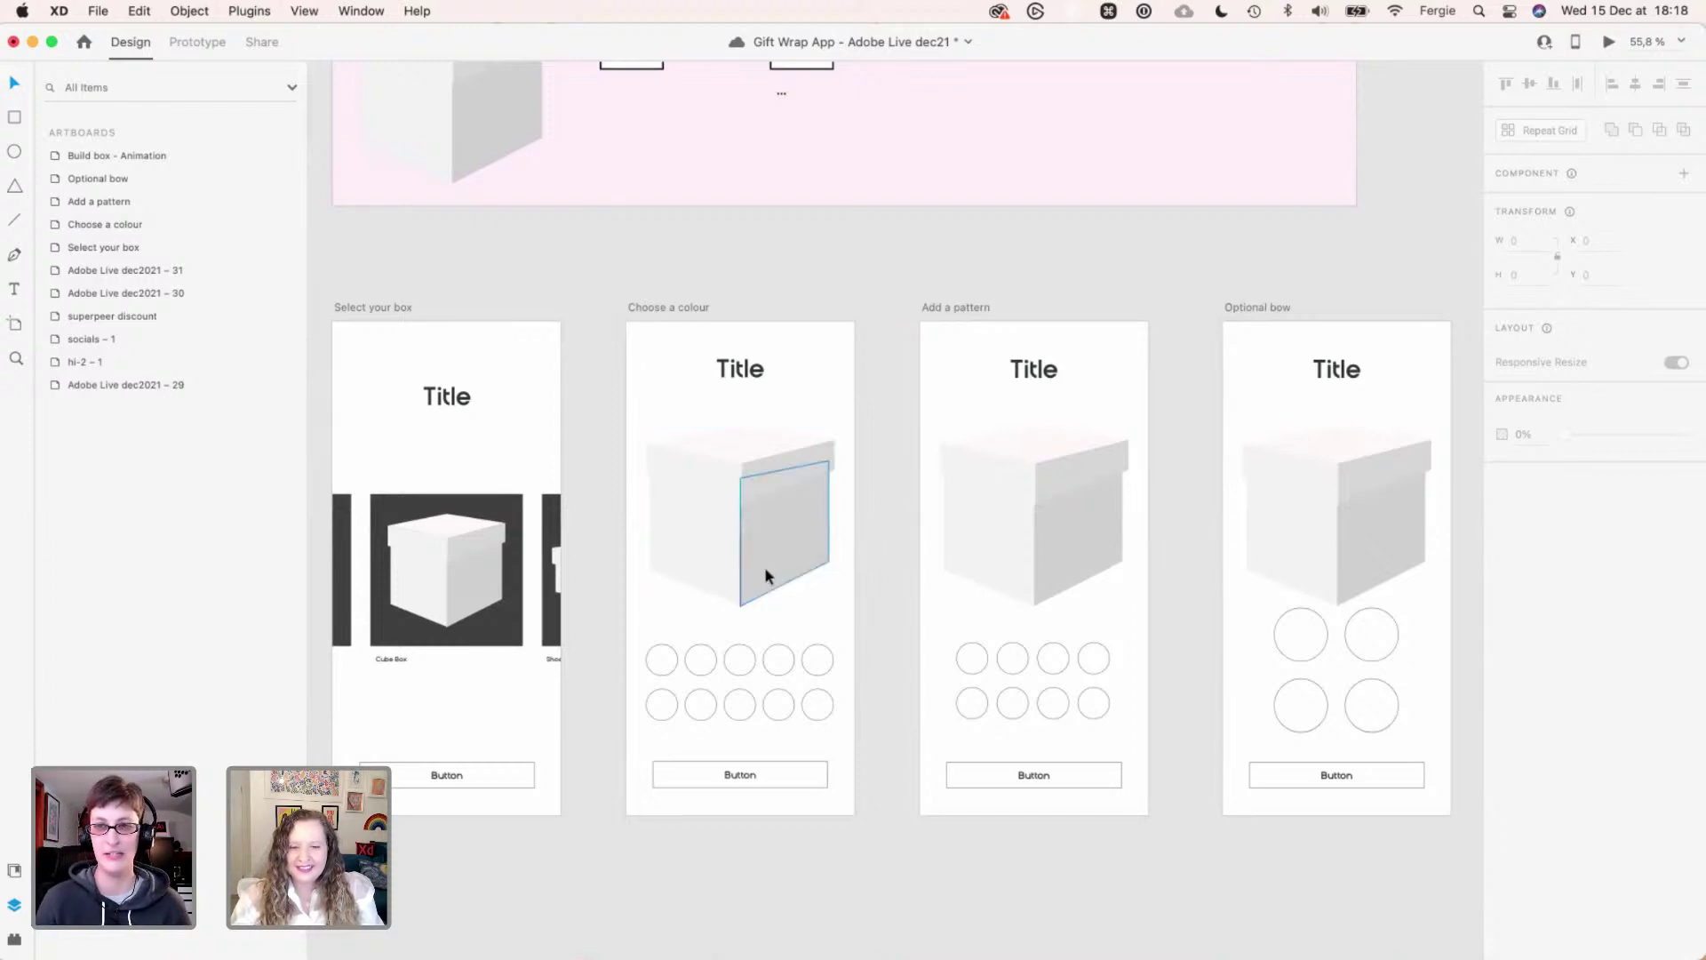
scroll(736, 702, up, 5)
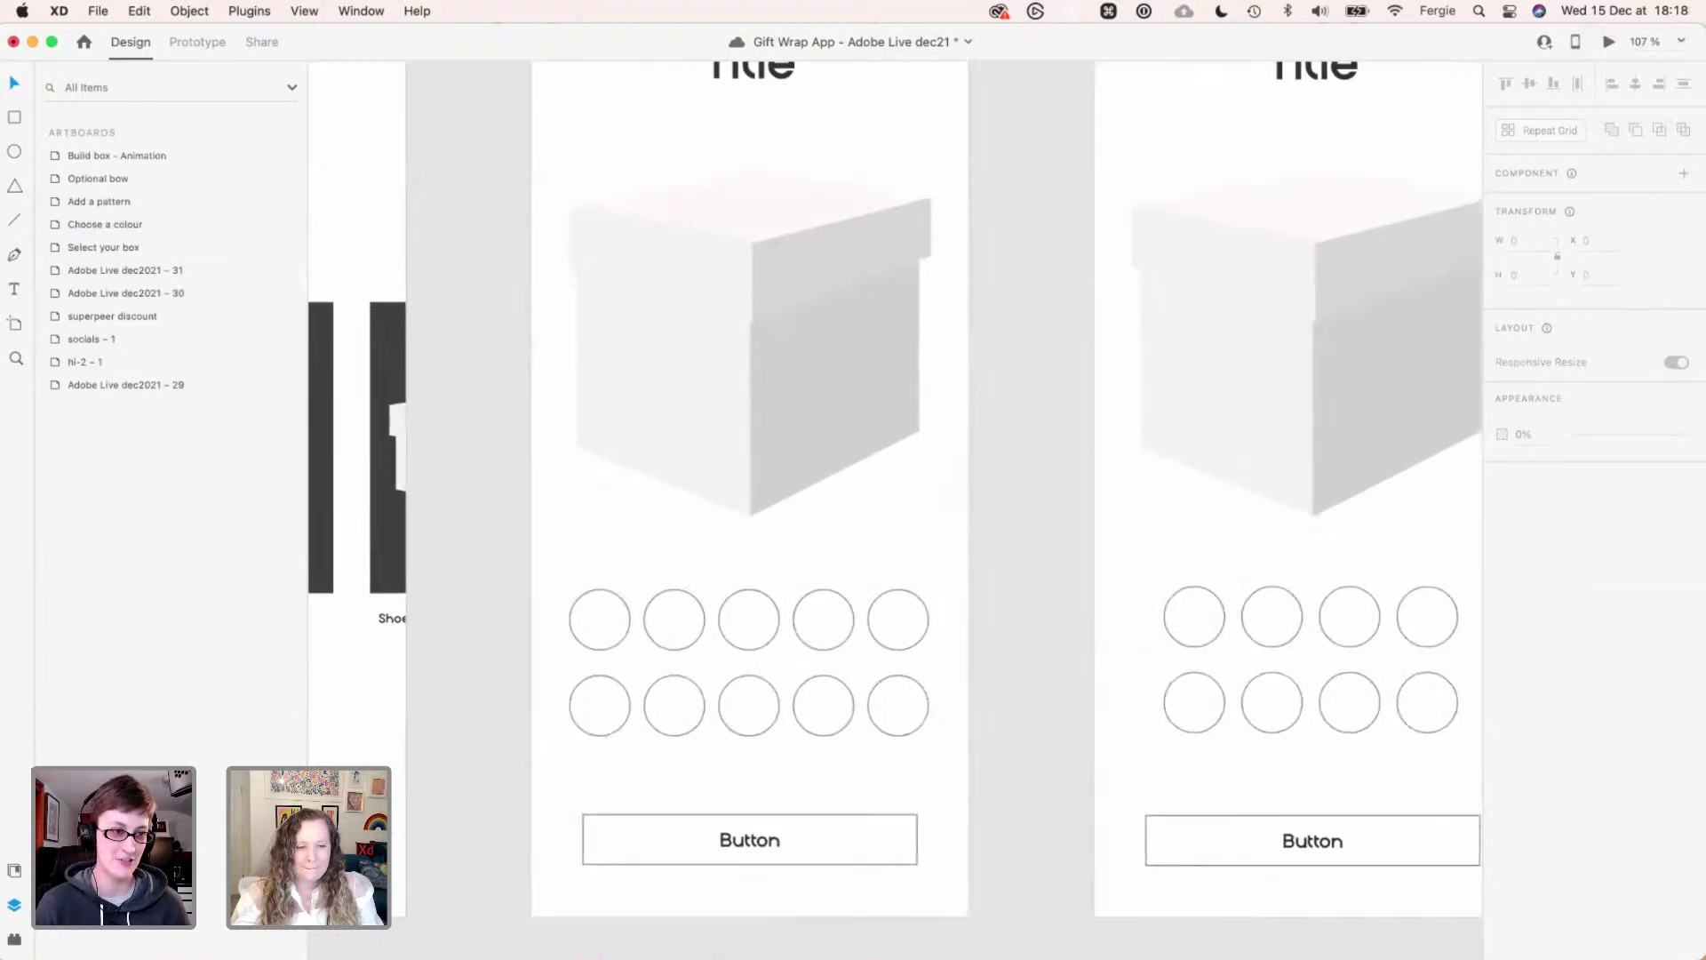
- Browse the installed plugins and open Icons 4 Design
click(14, 939)
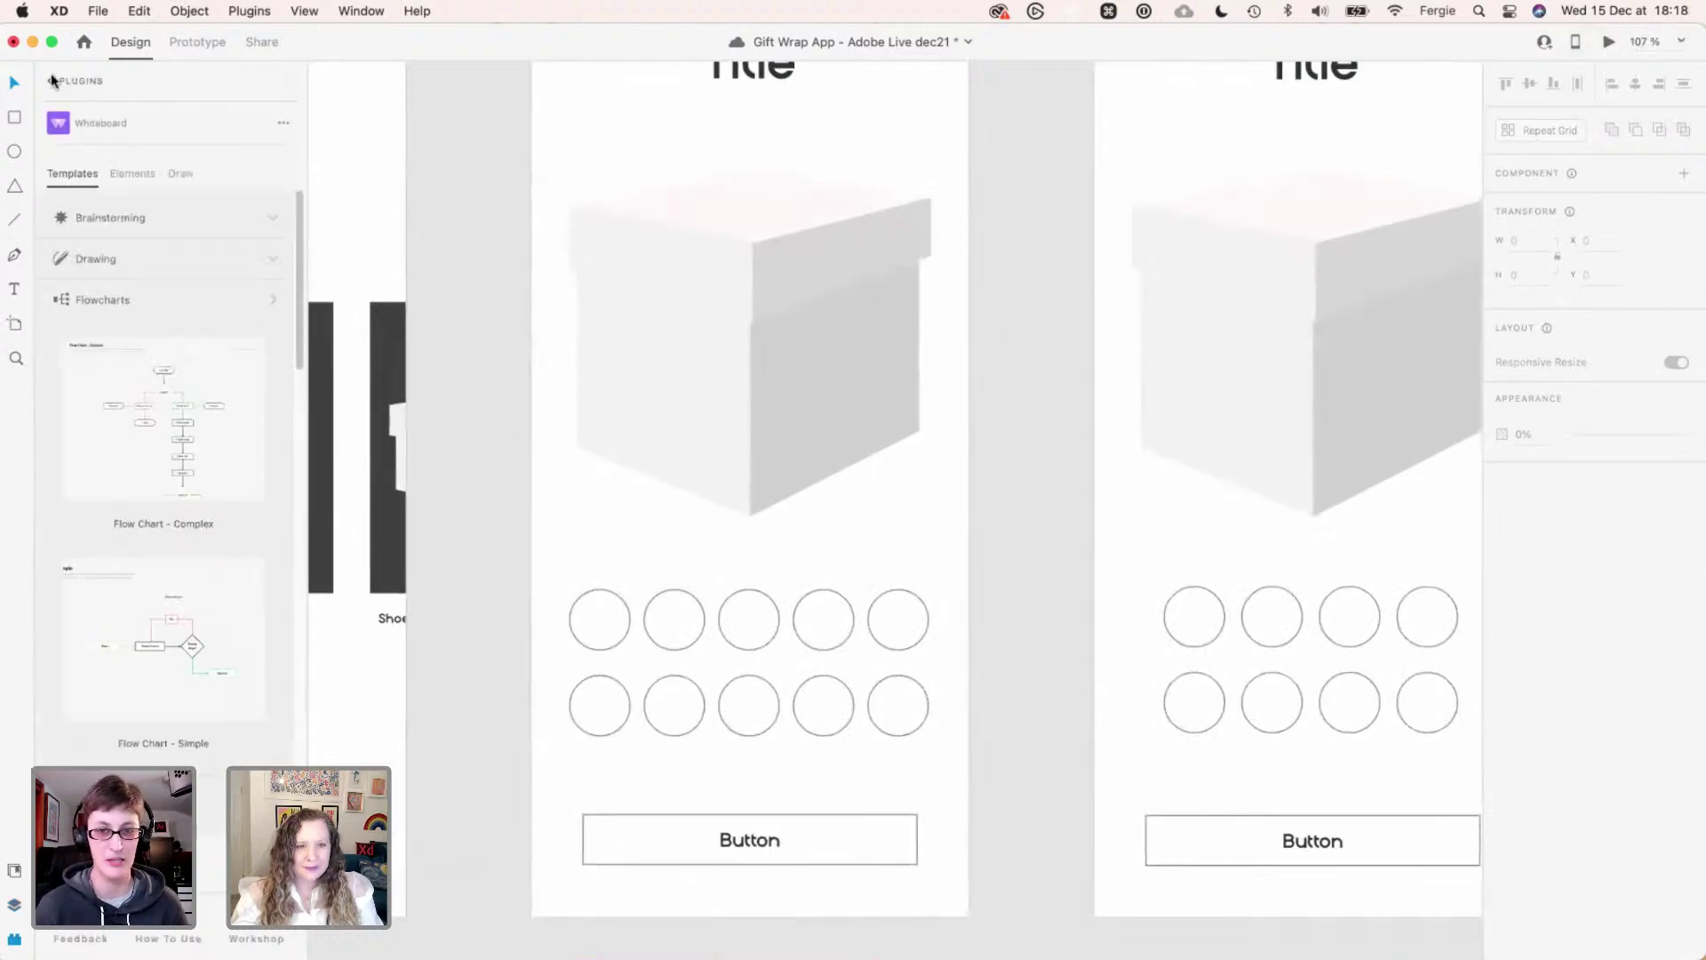
click(49, 83)
scroll(125, 498, down, 5)
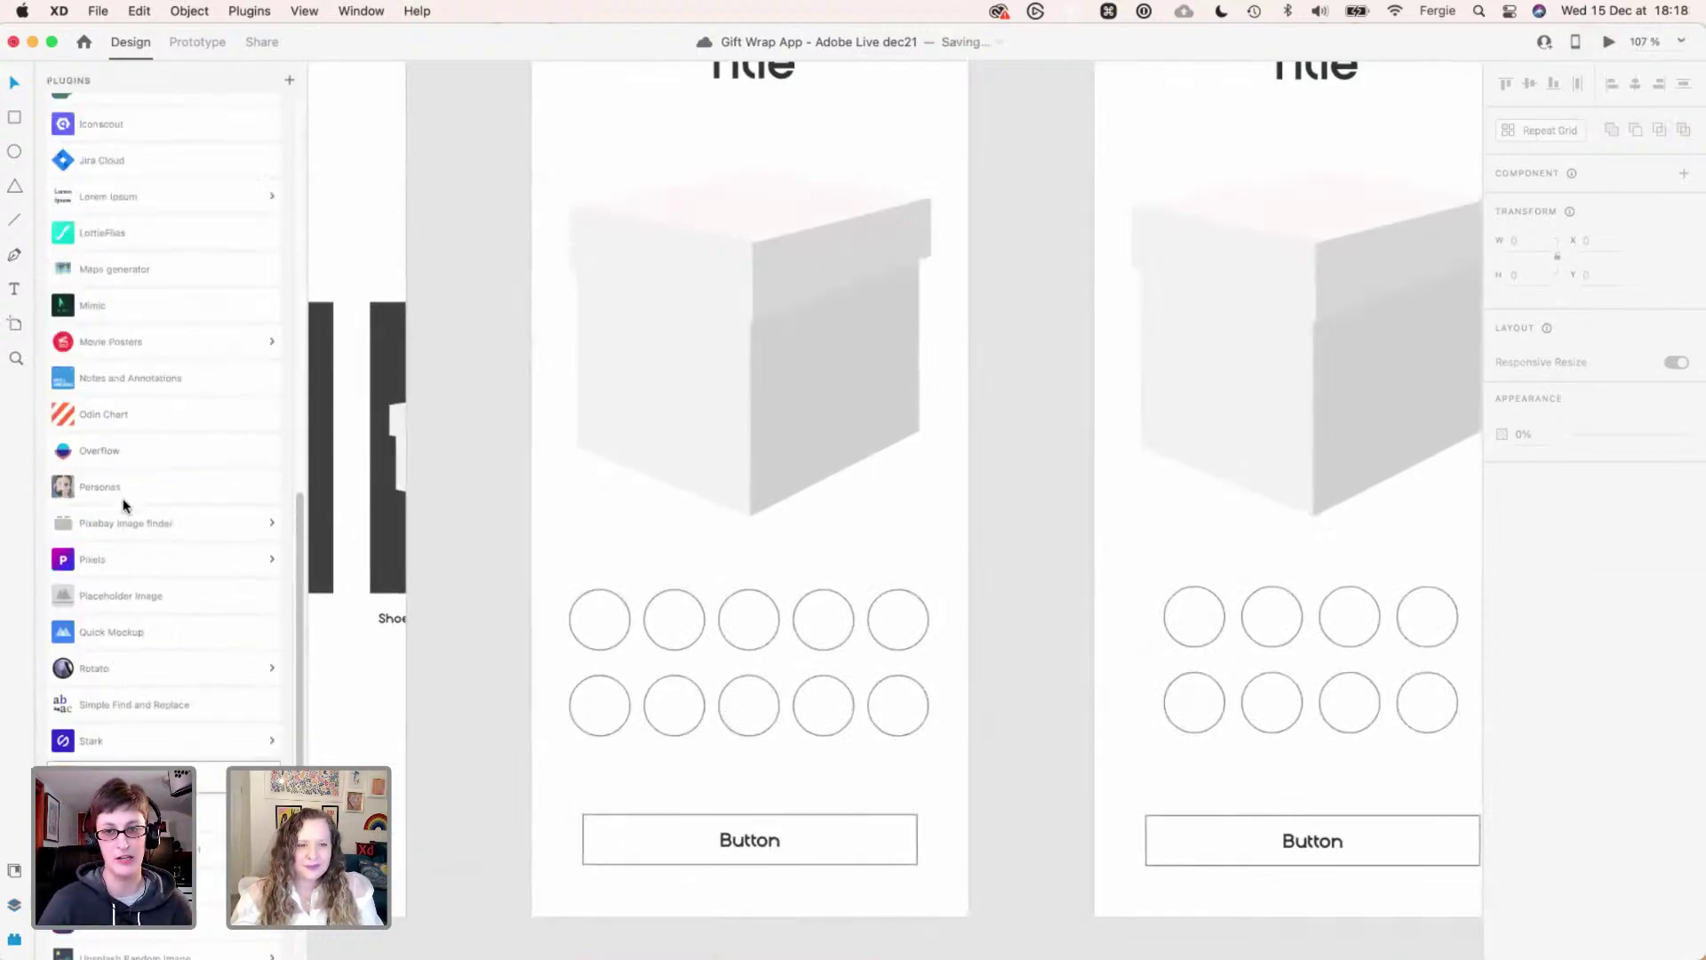
scroll(125, 499, up, 10)
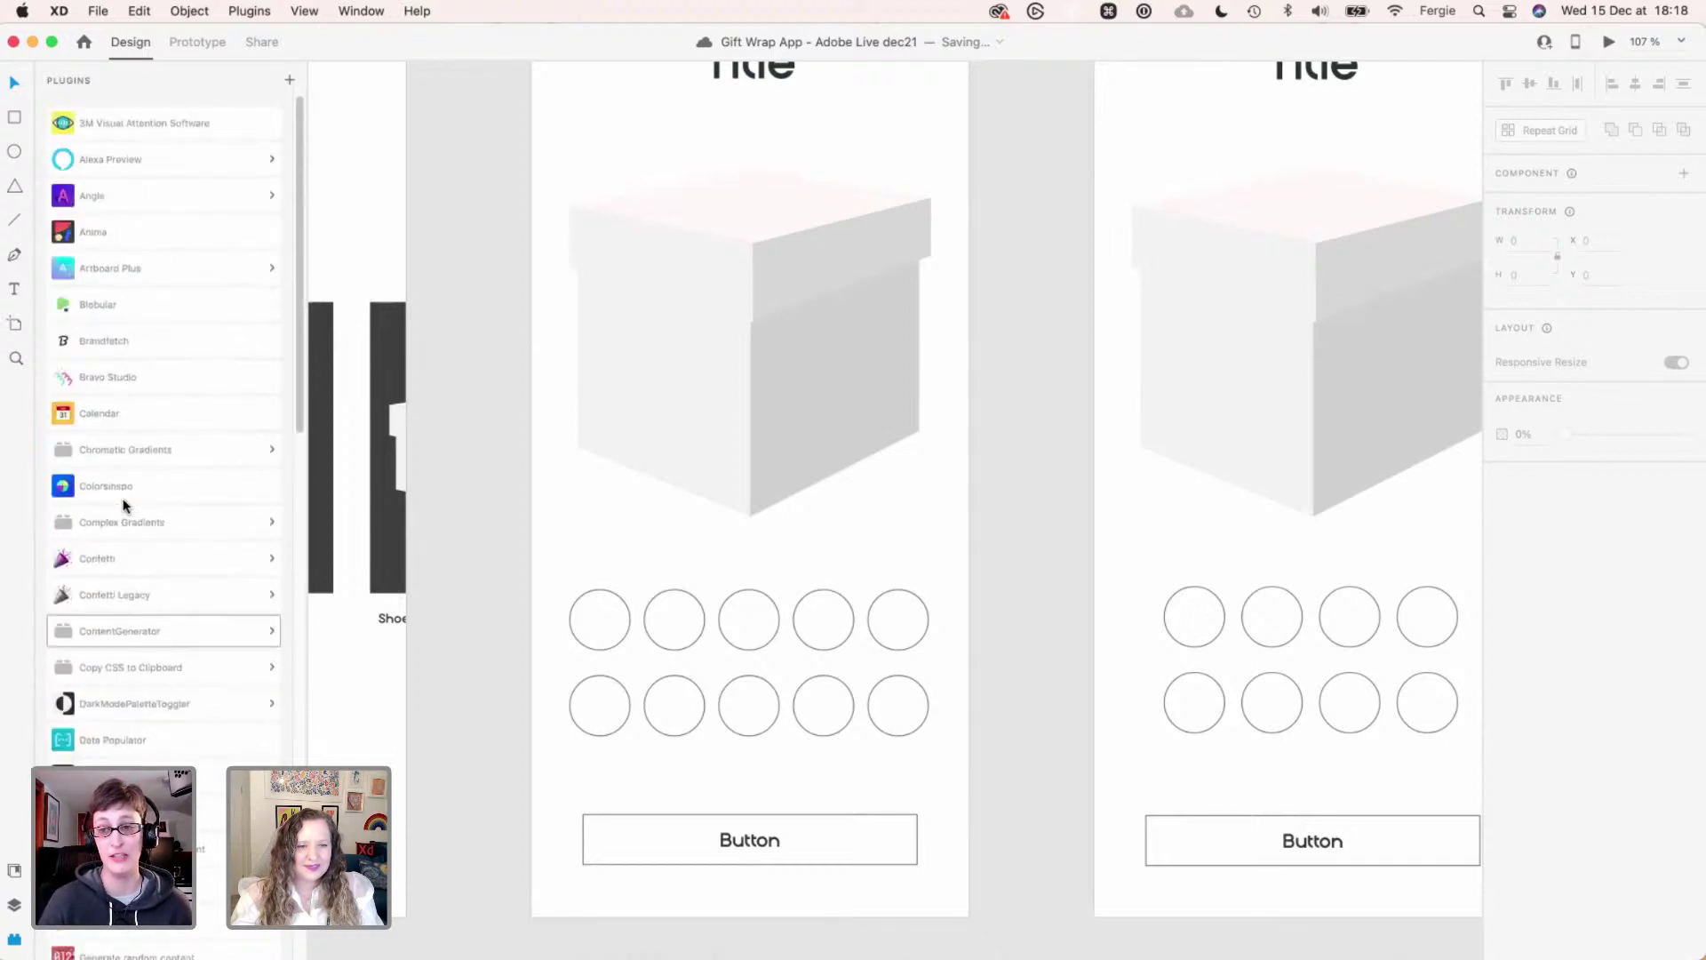
scroll(136, 686, down, 5)
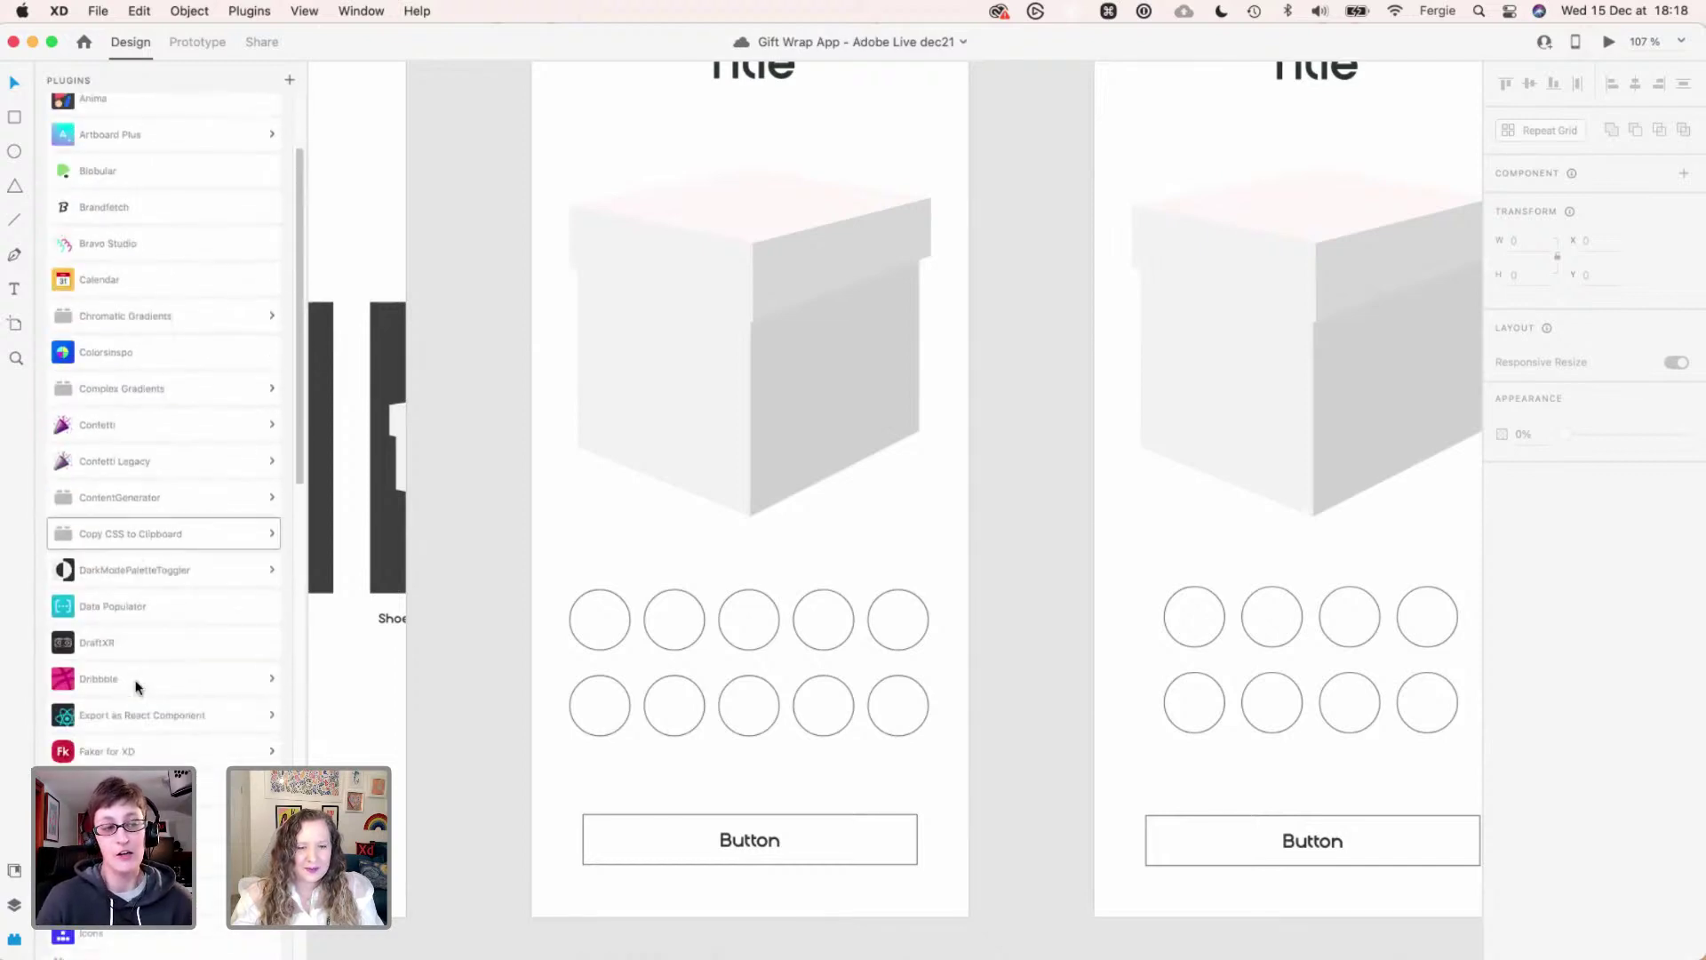
click(142, 613)
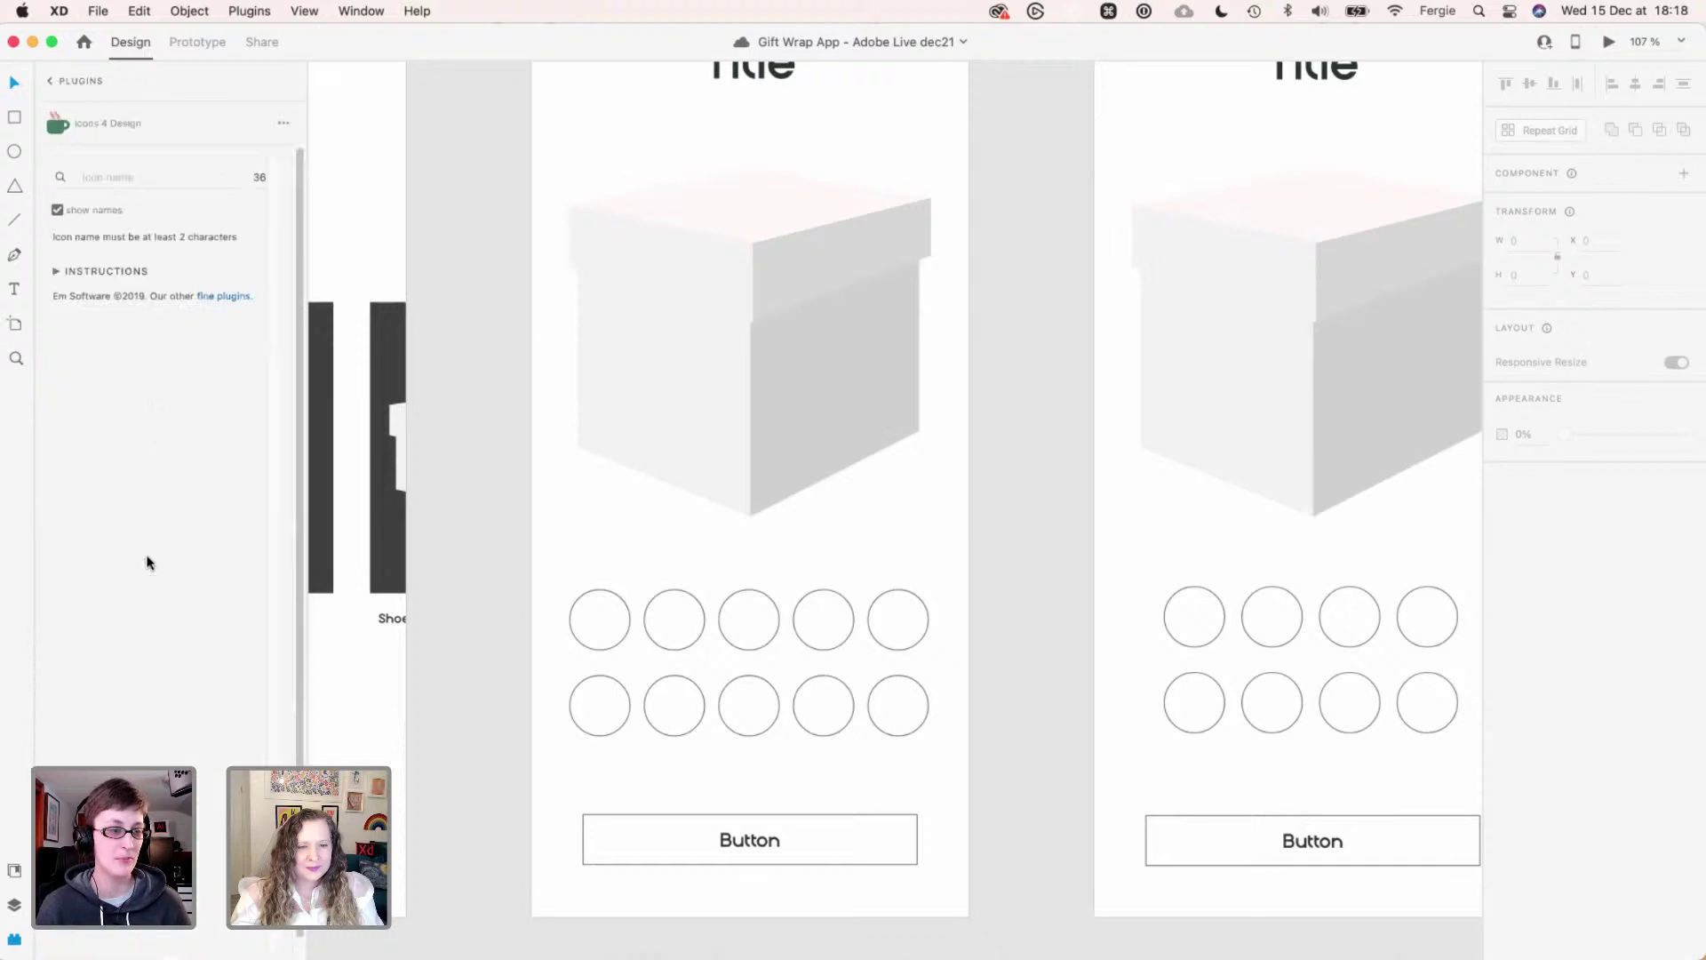
- Search the icons for "bauble", copy and clear the search term, and return to the list of plugins
click(144, 182)
text(bau)
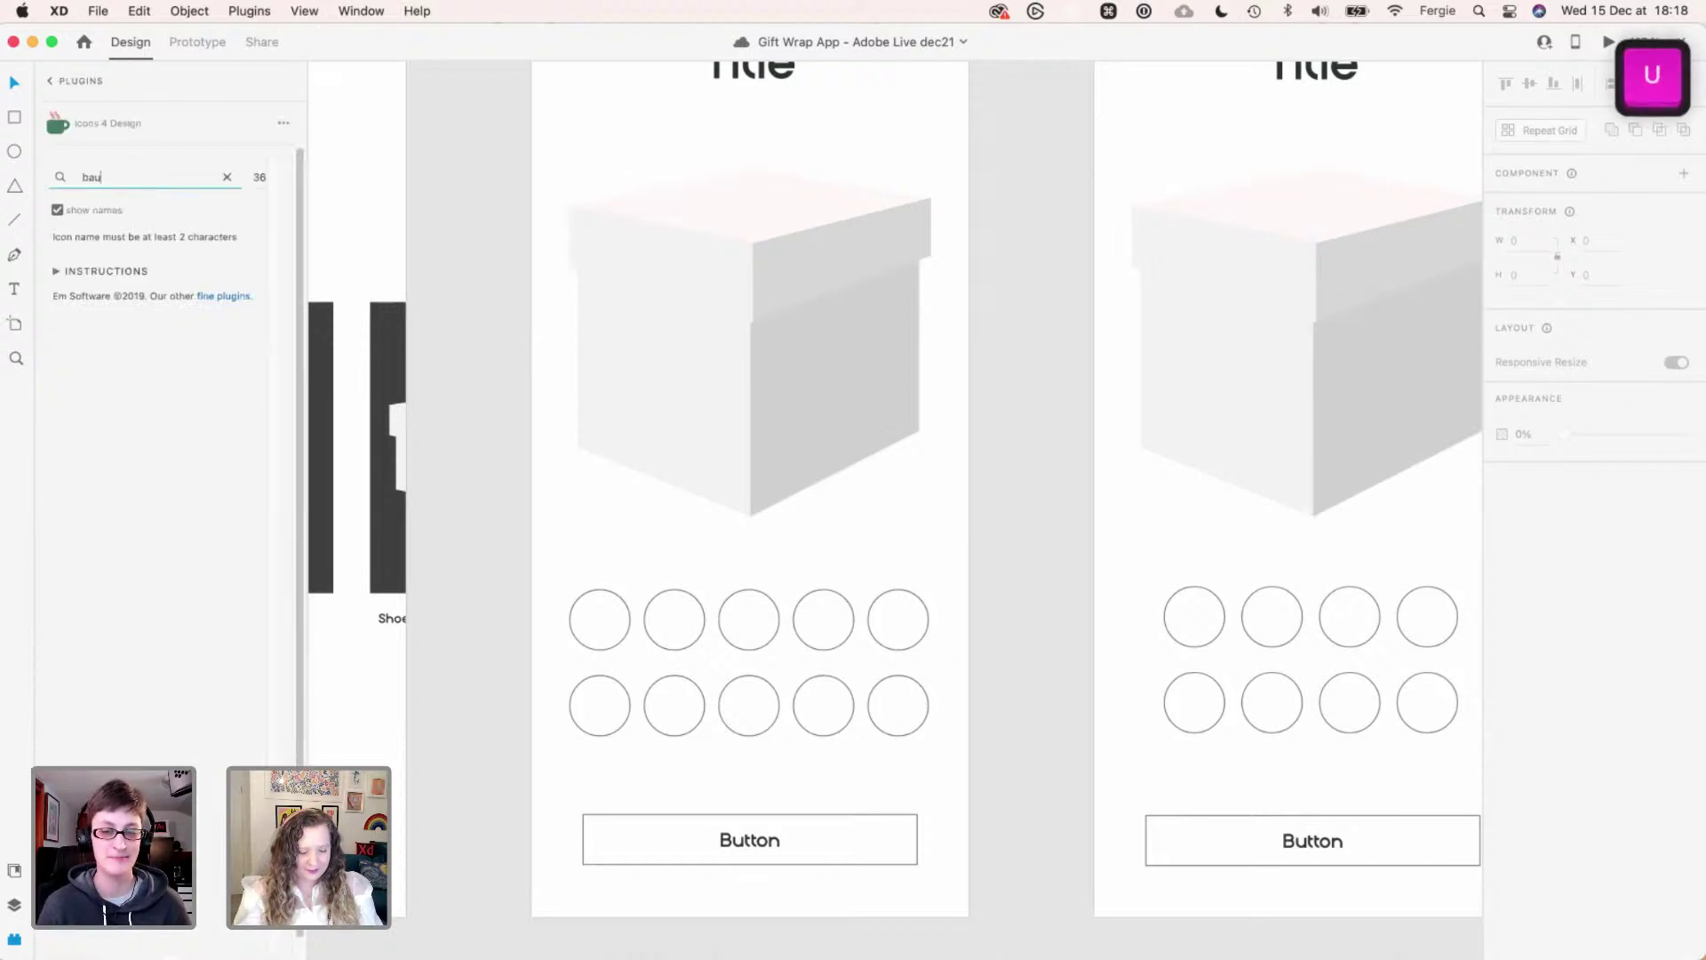
text(ble)
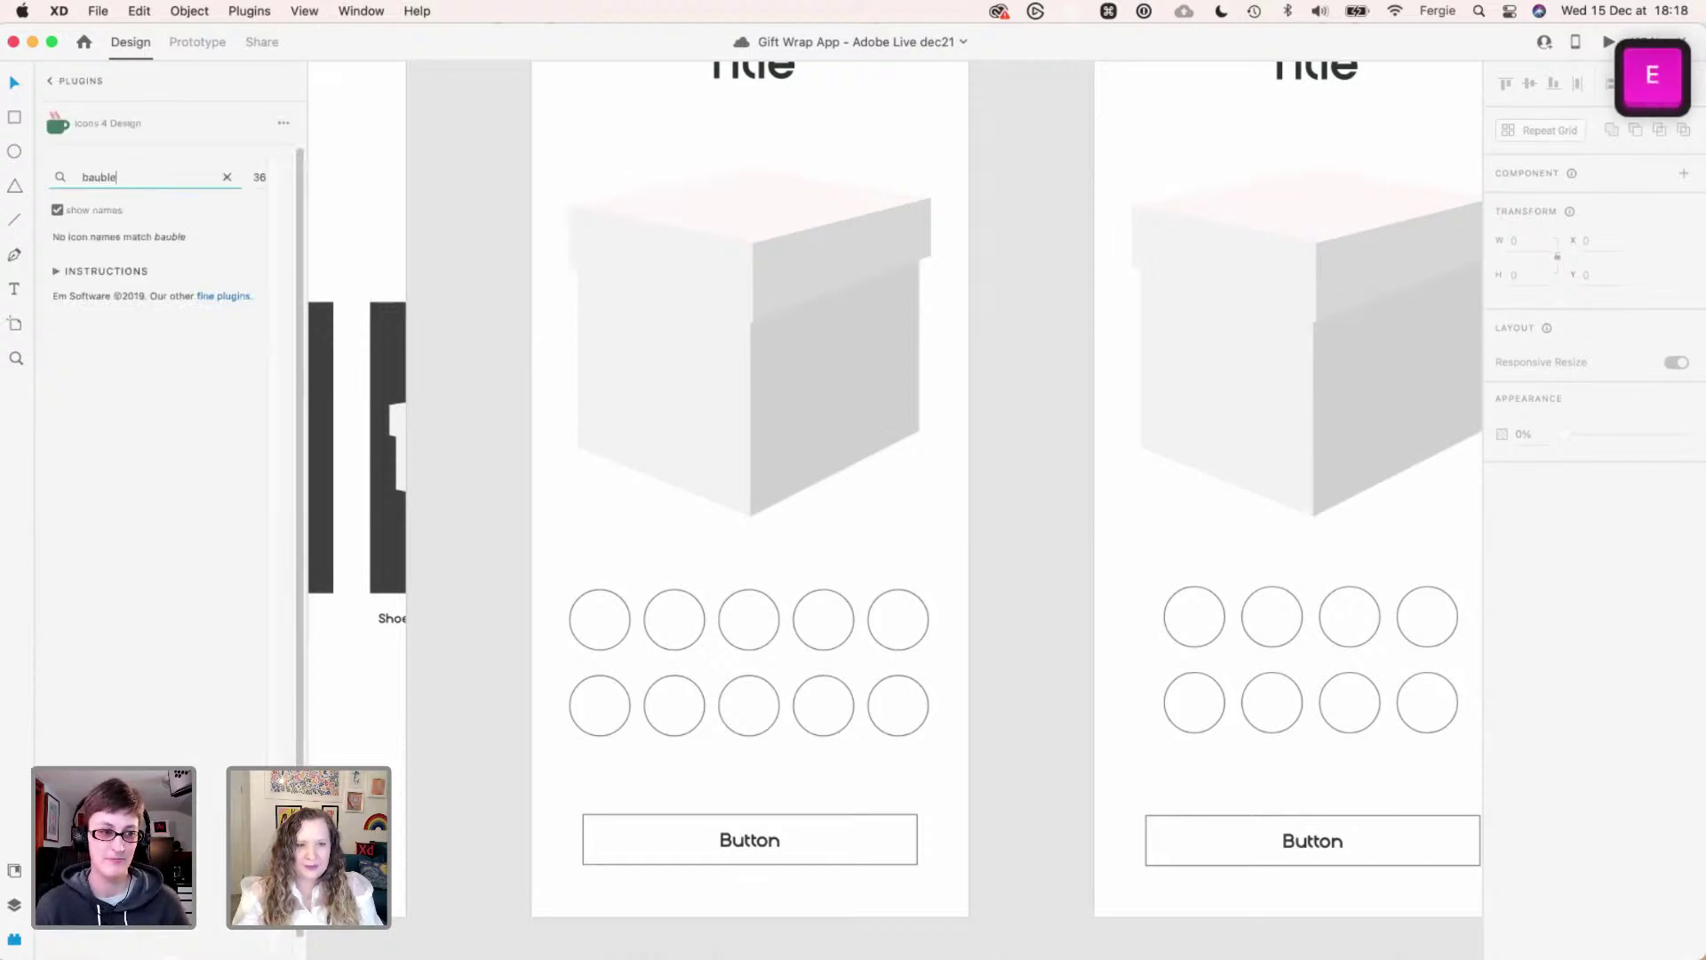
key(super+a)
key(super+c)
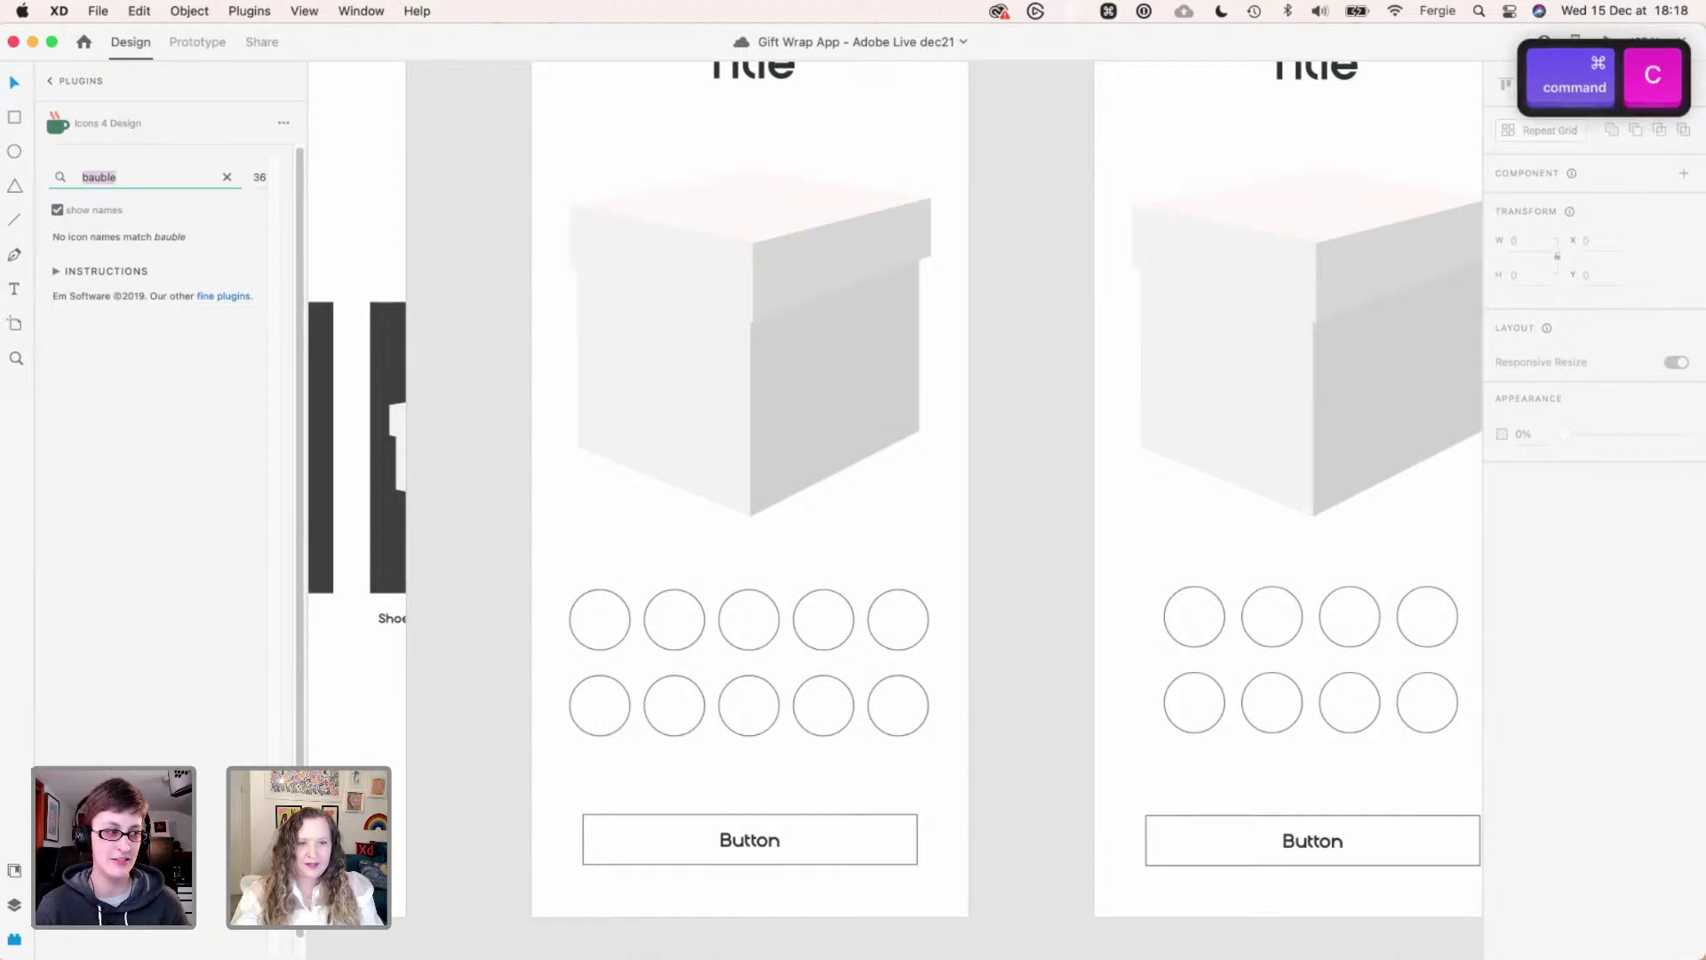
click(225, 181)
click(50, 81)
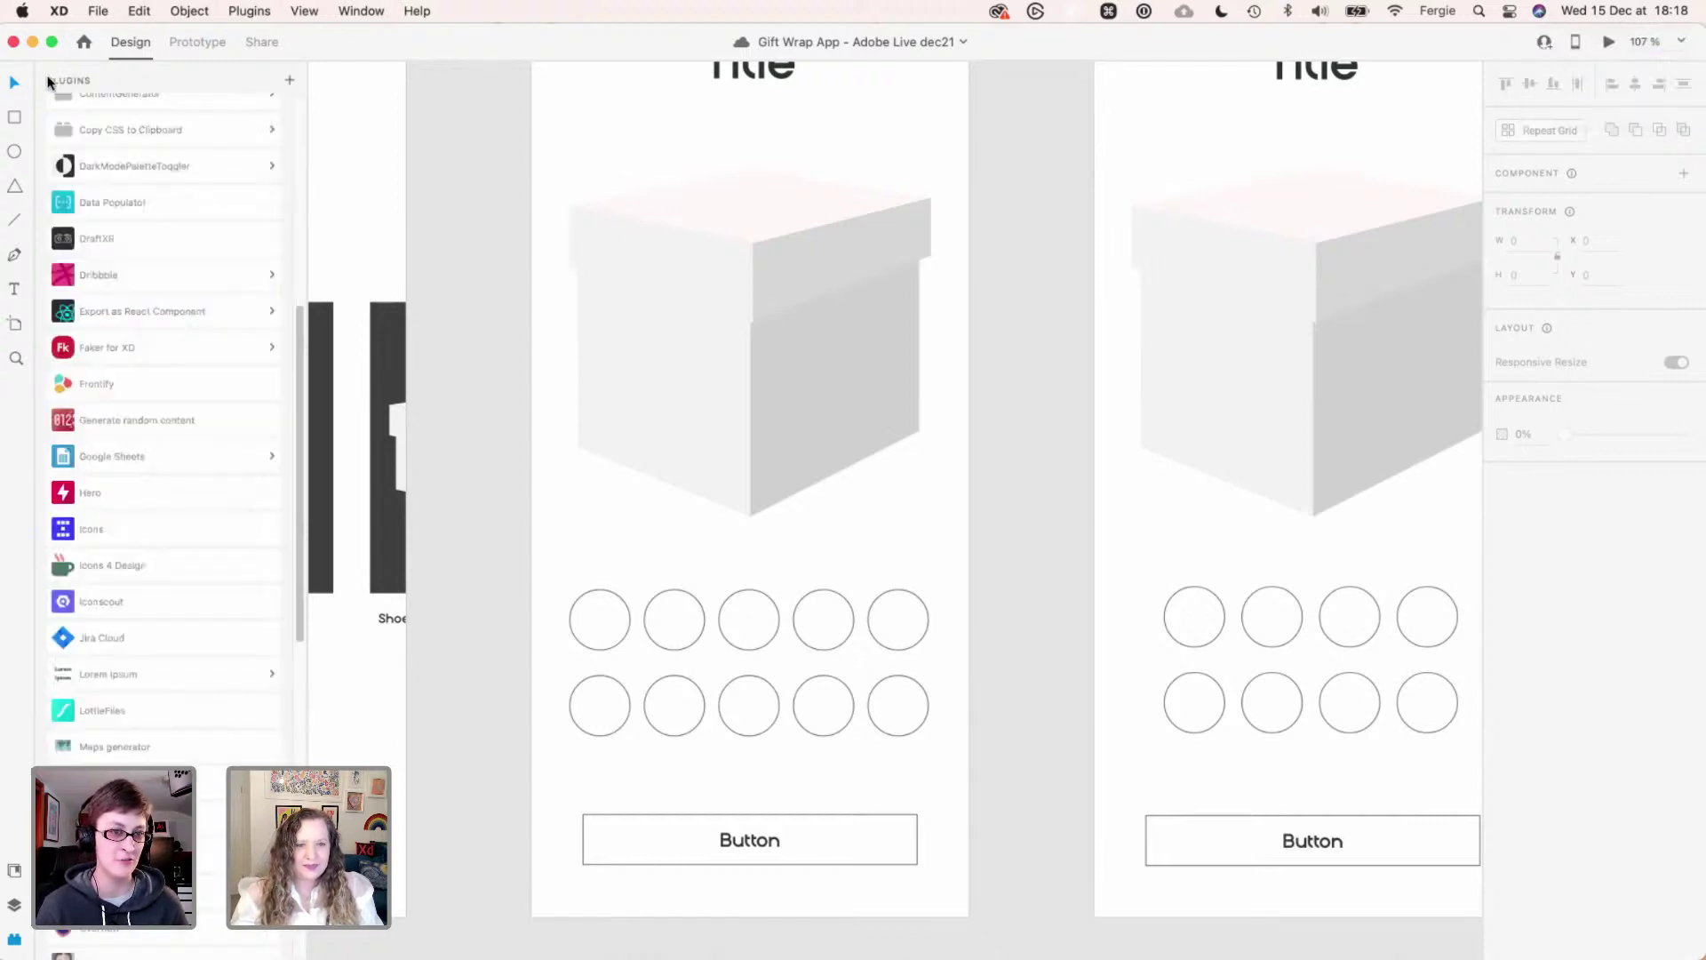
- Open the Pixels plugin and search its images for "bauble"
scroll(183, 596, up, 2)
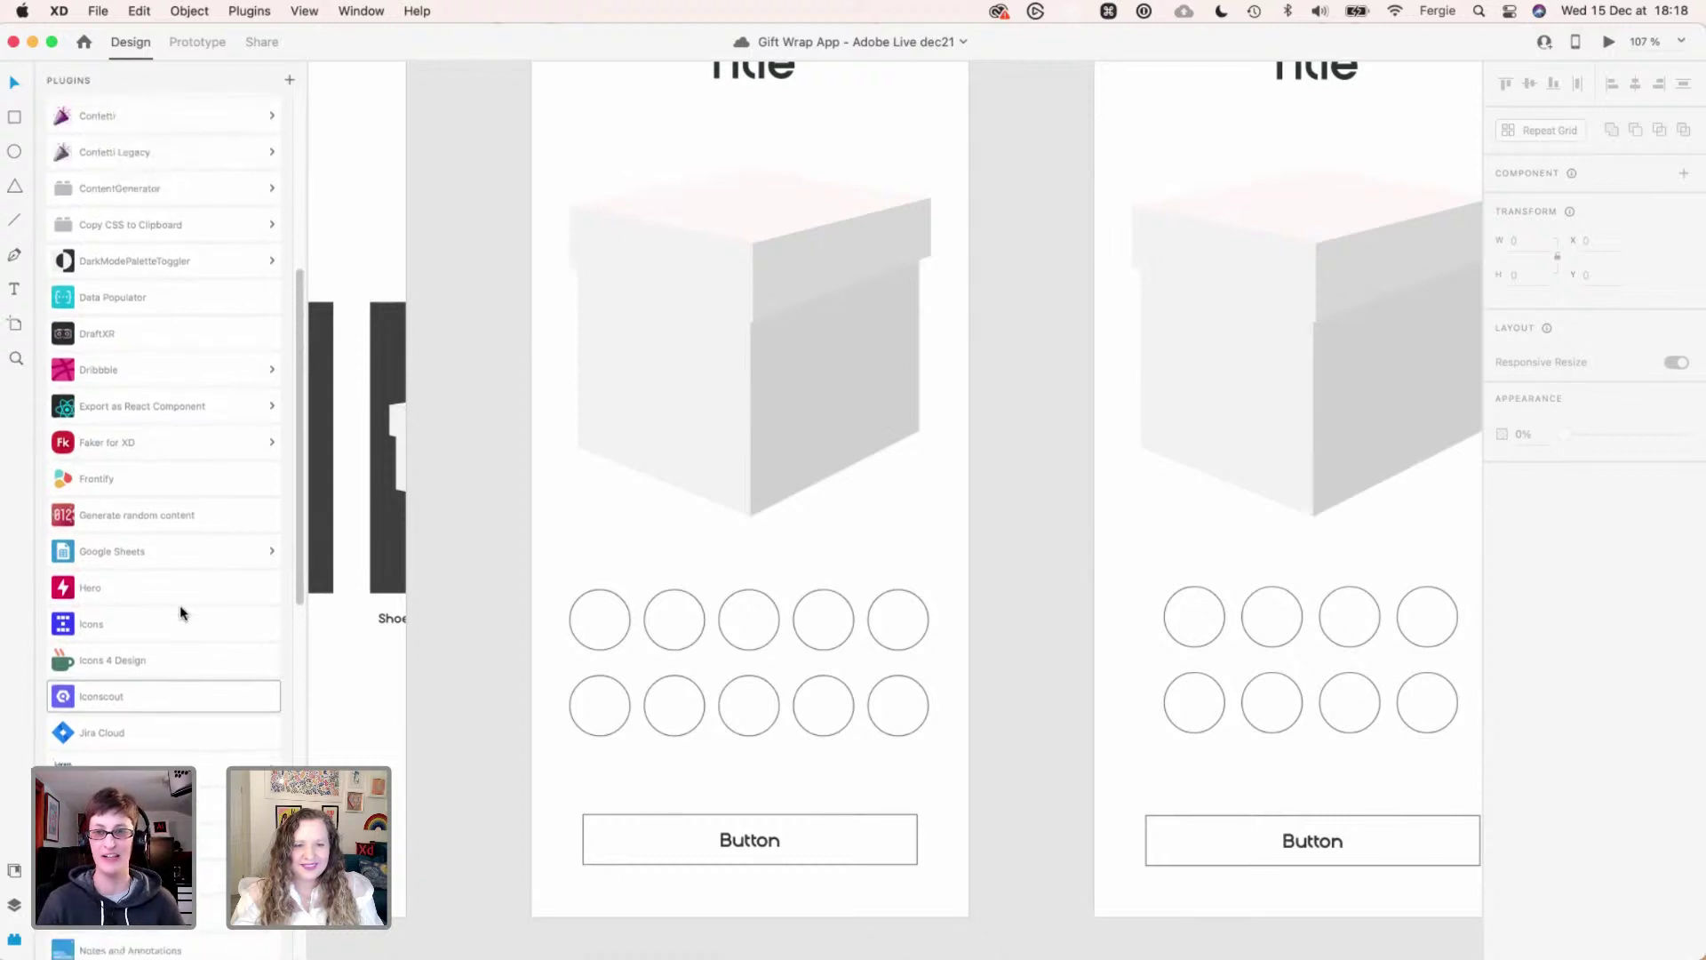
scroll(182, 612, down, 10)
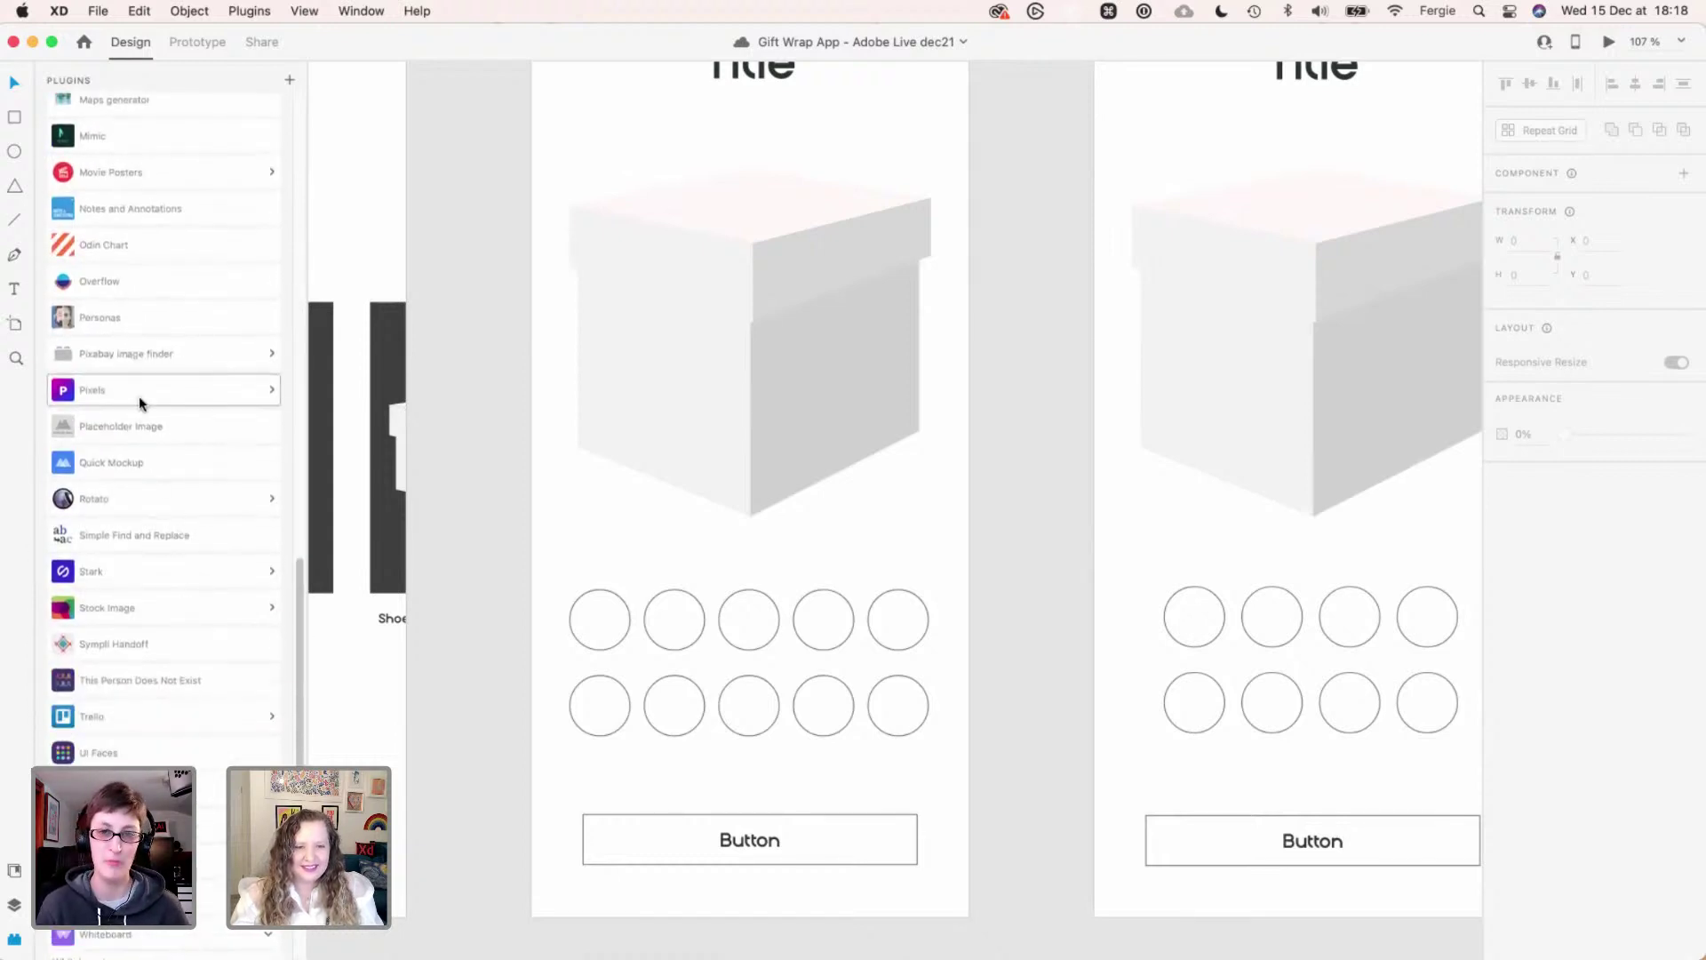
click(105, 402)
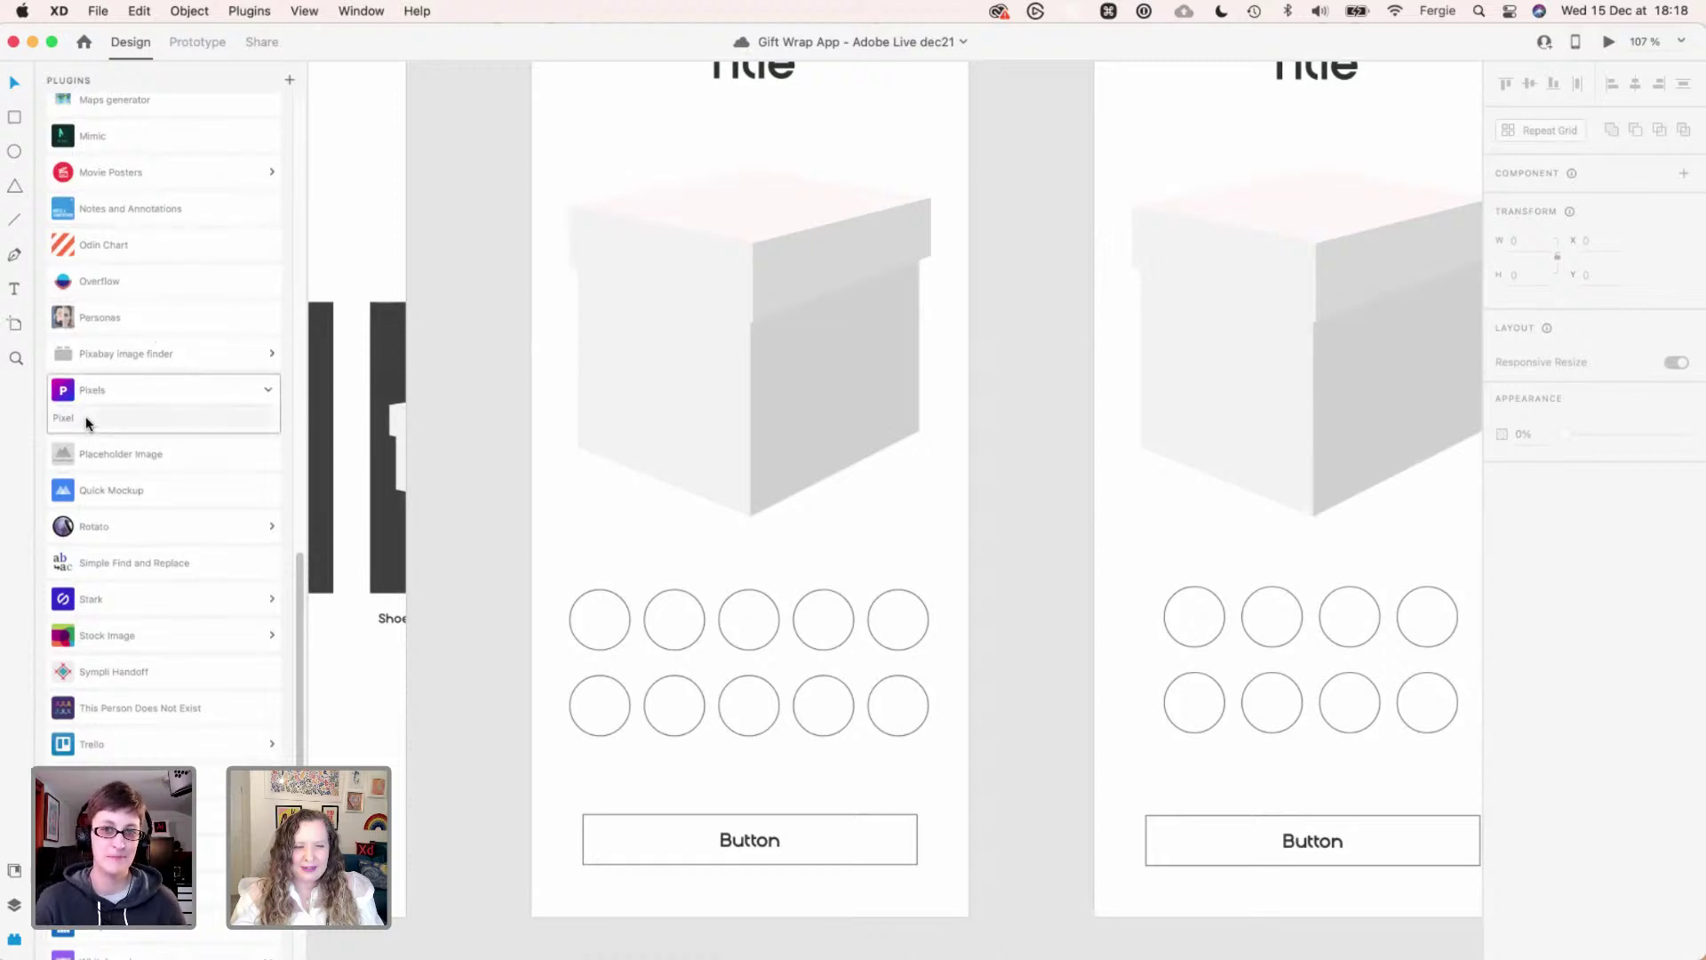
click(85, 418)
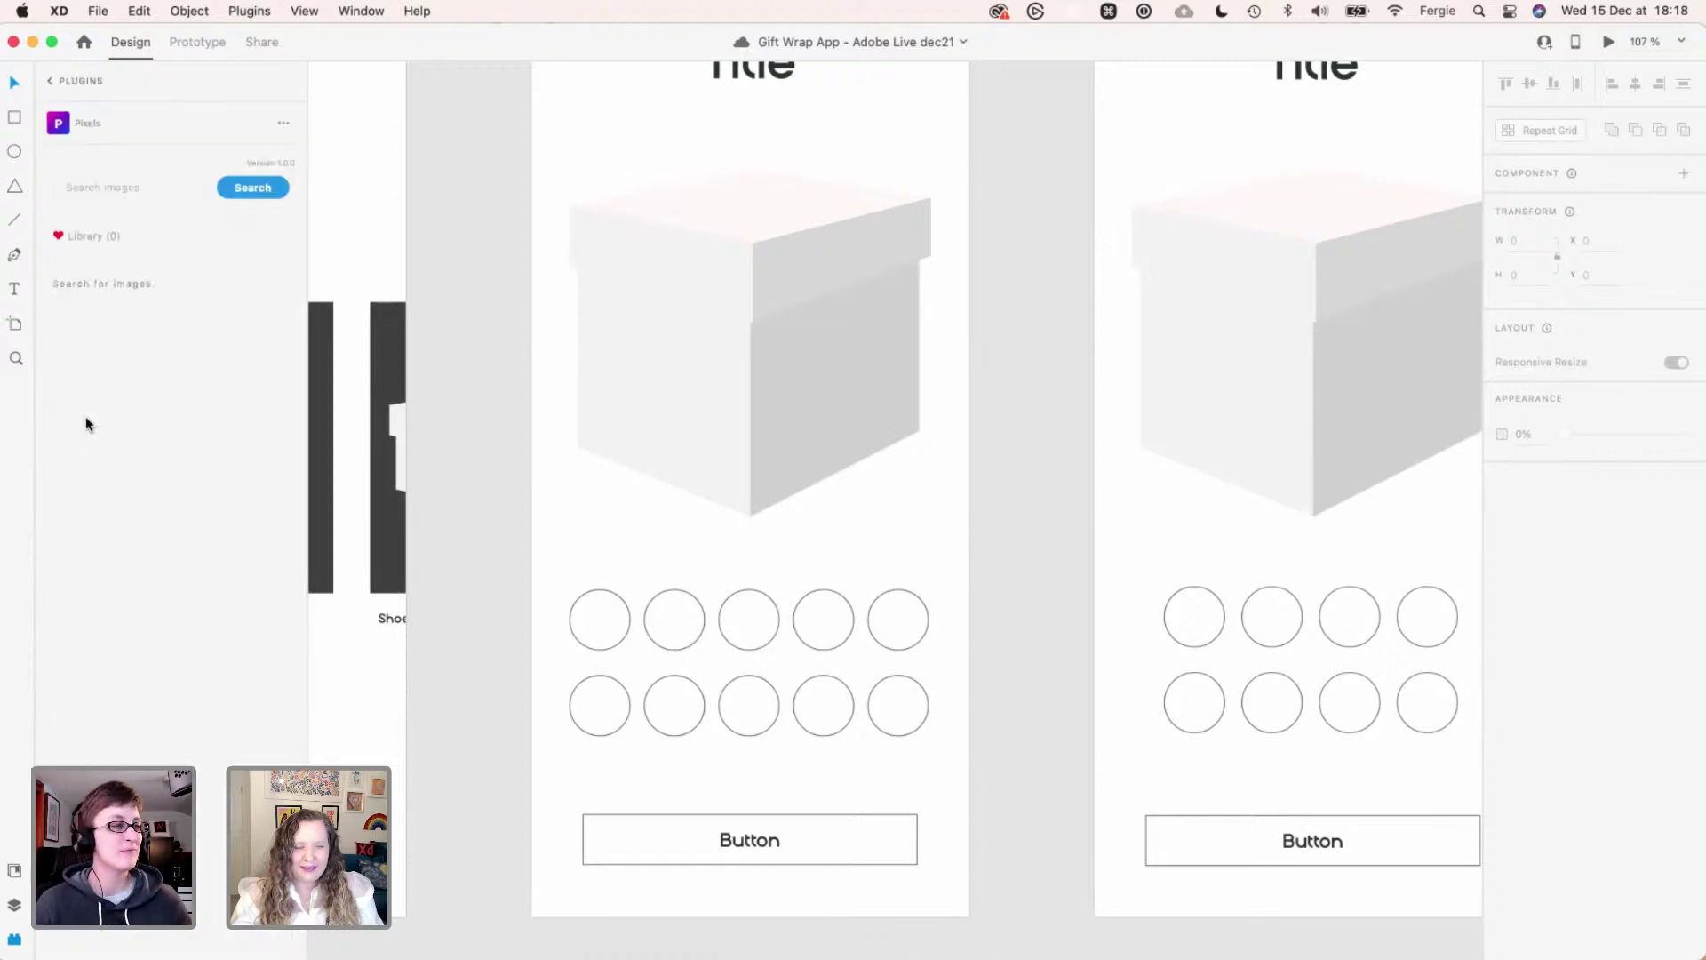
click(164, 189)
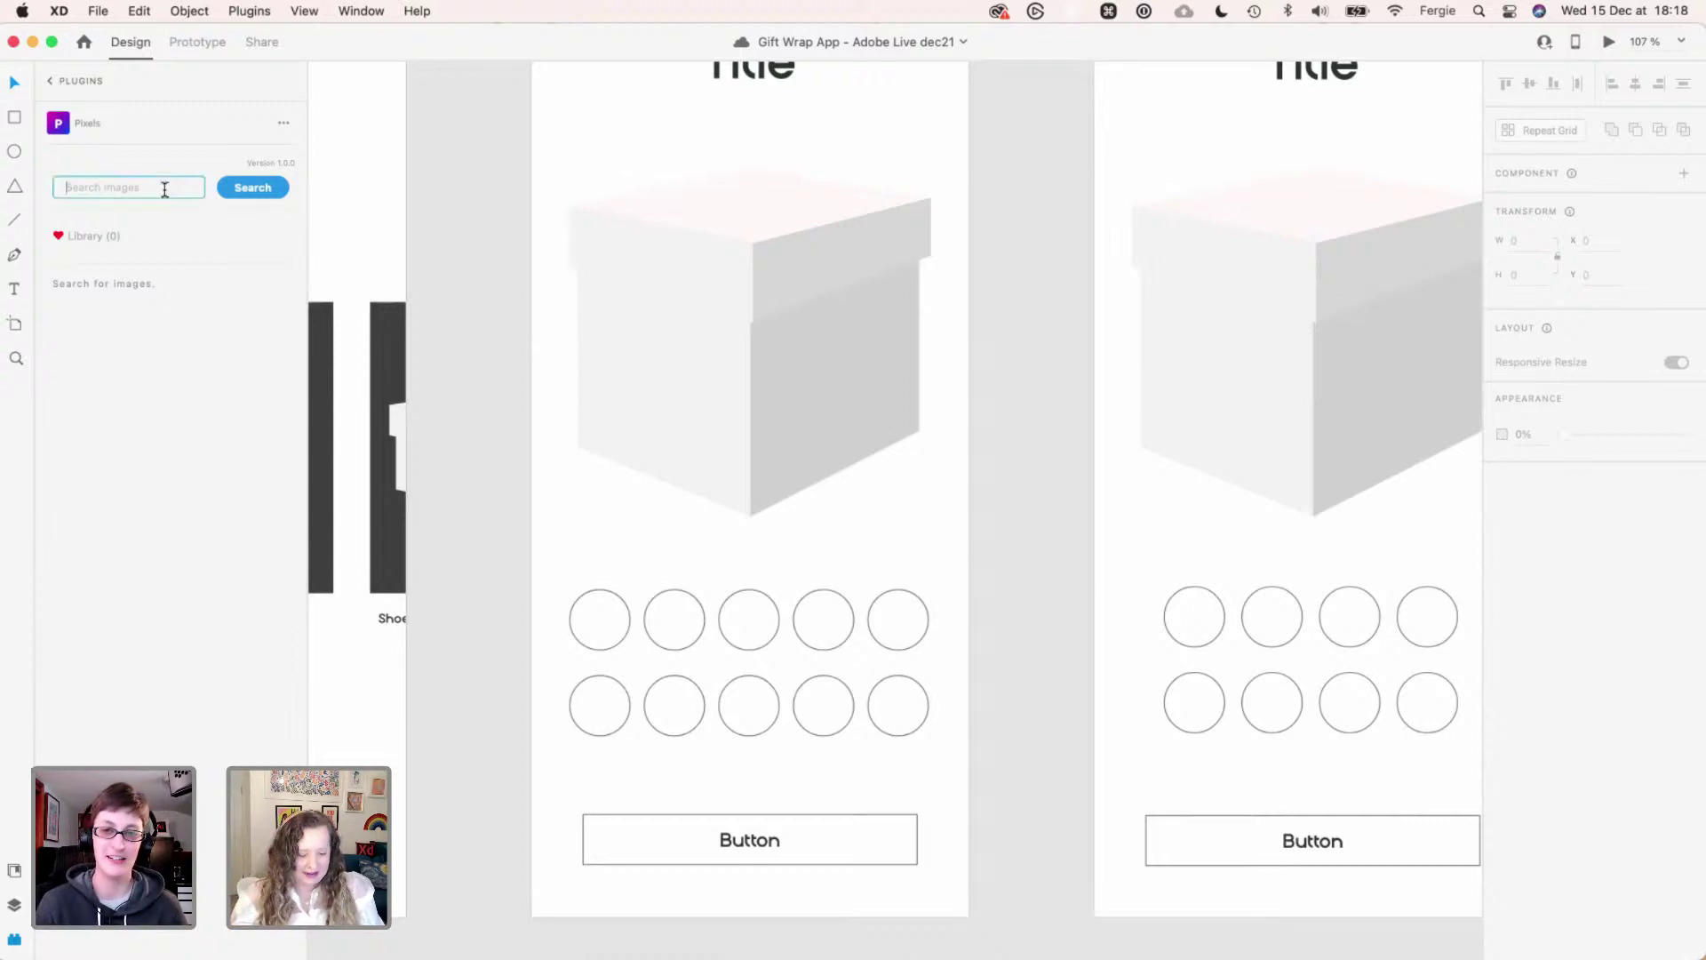
text(bauble)
click(226, 189)
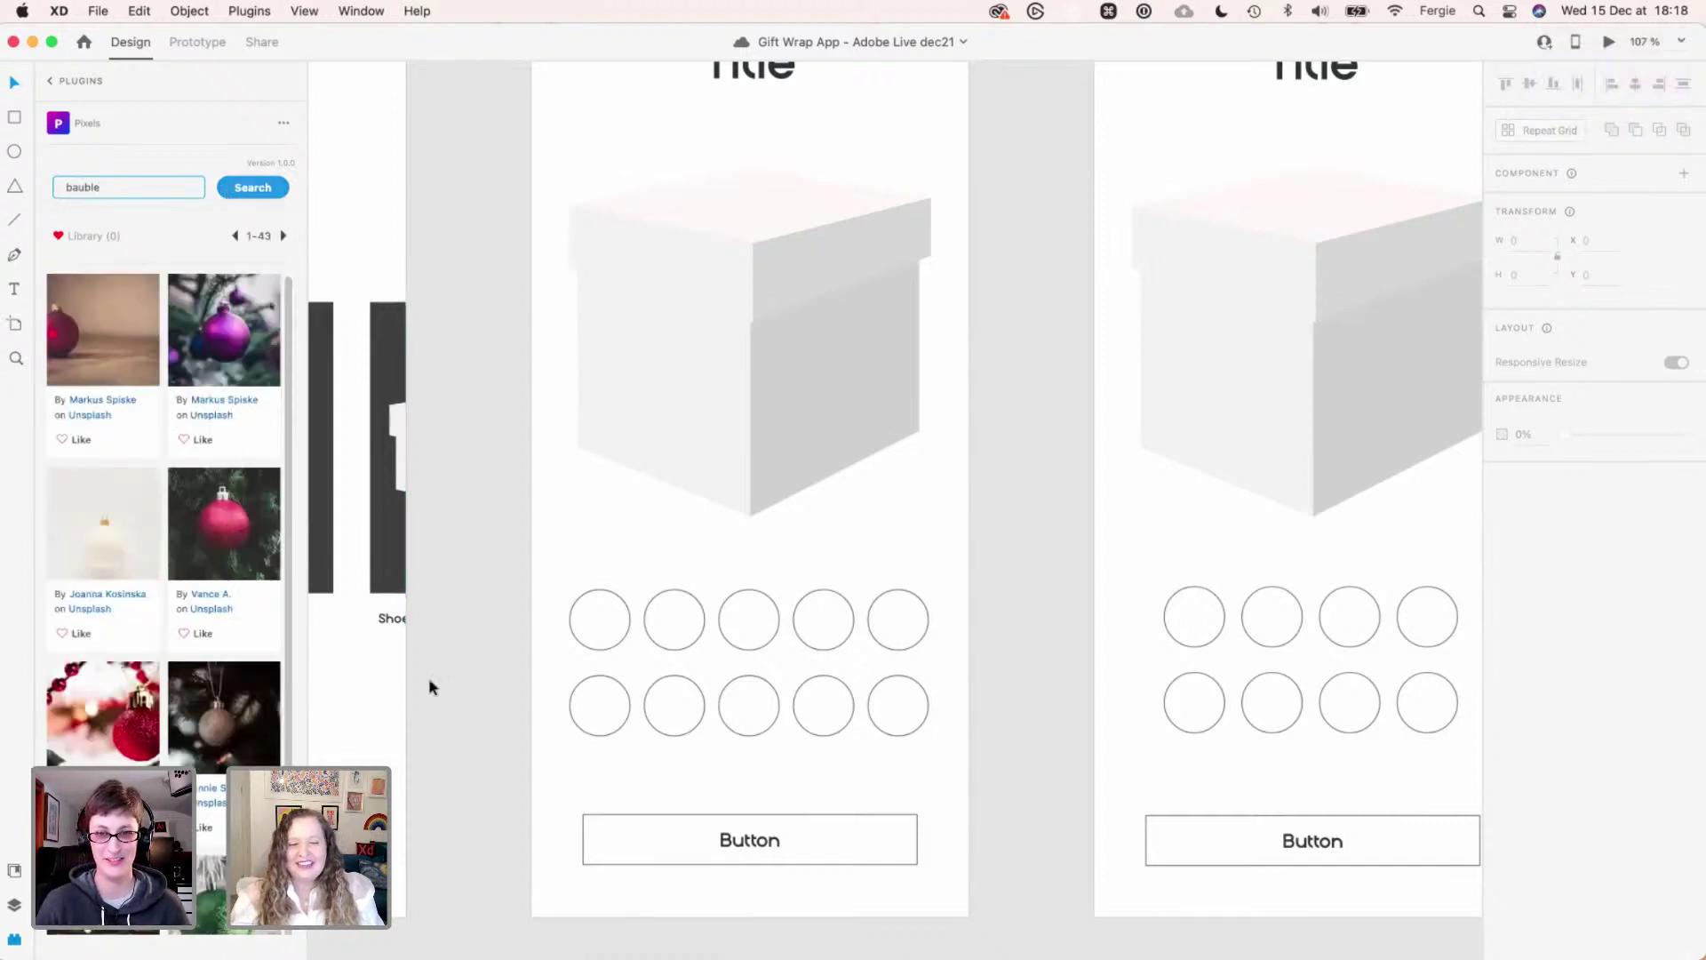
- Try to apply the purple bauble photo from the search results without a shape selected, and dismiss the error
key(super+minus)
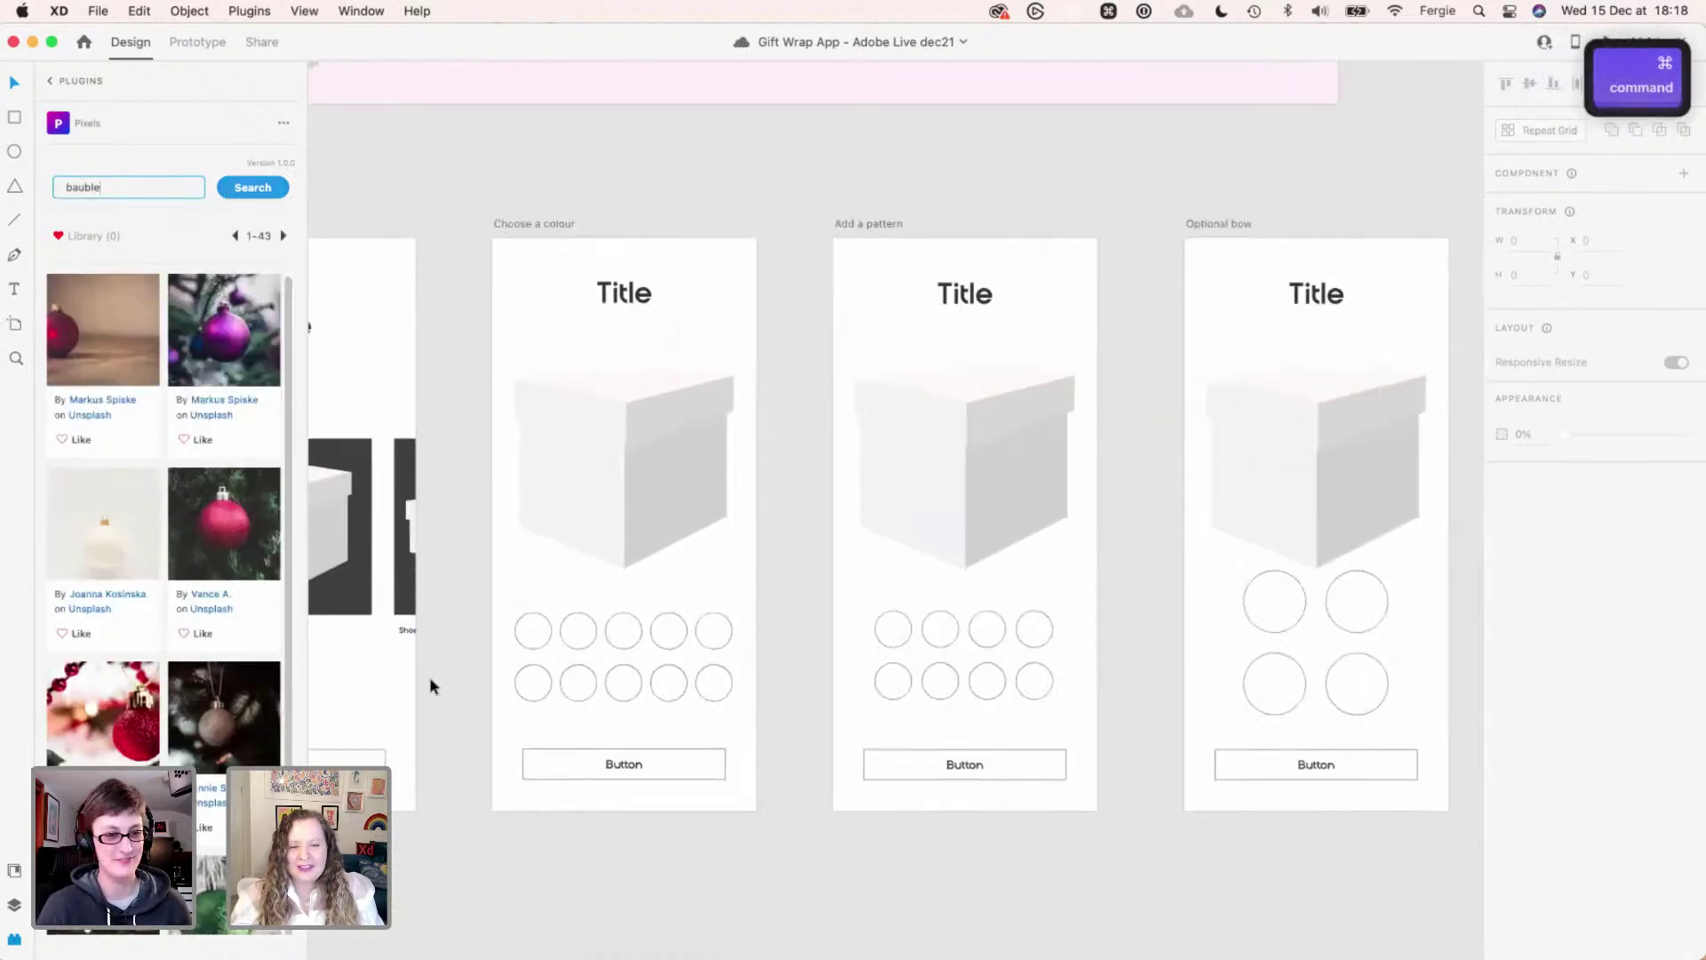
scroll(430, 675, down, 4)
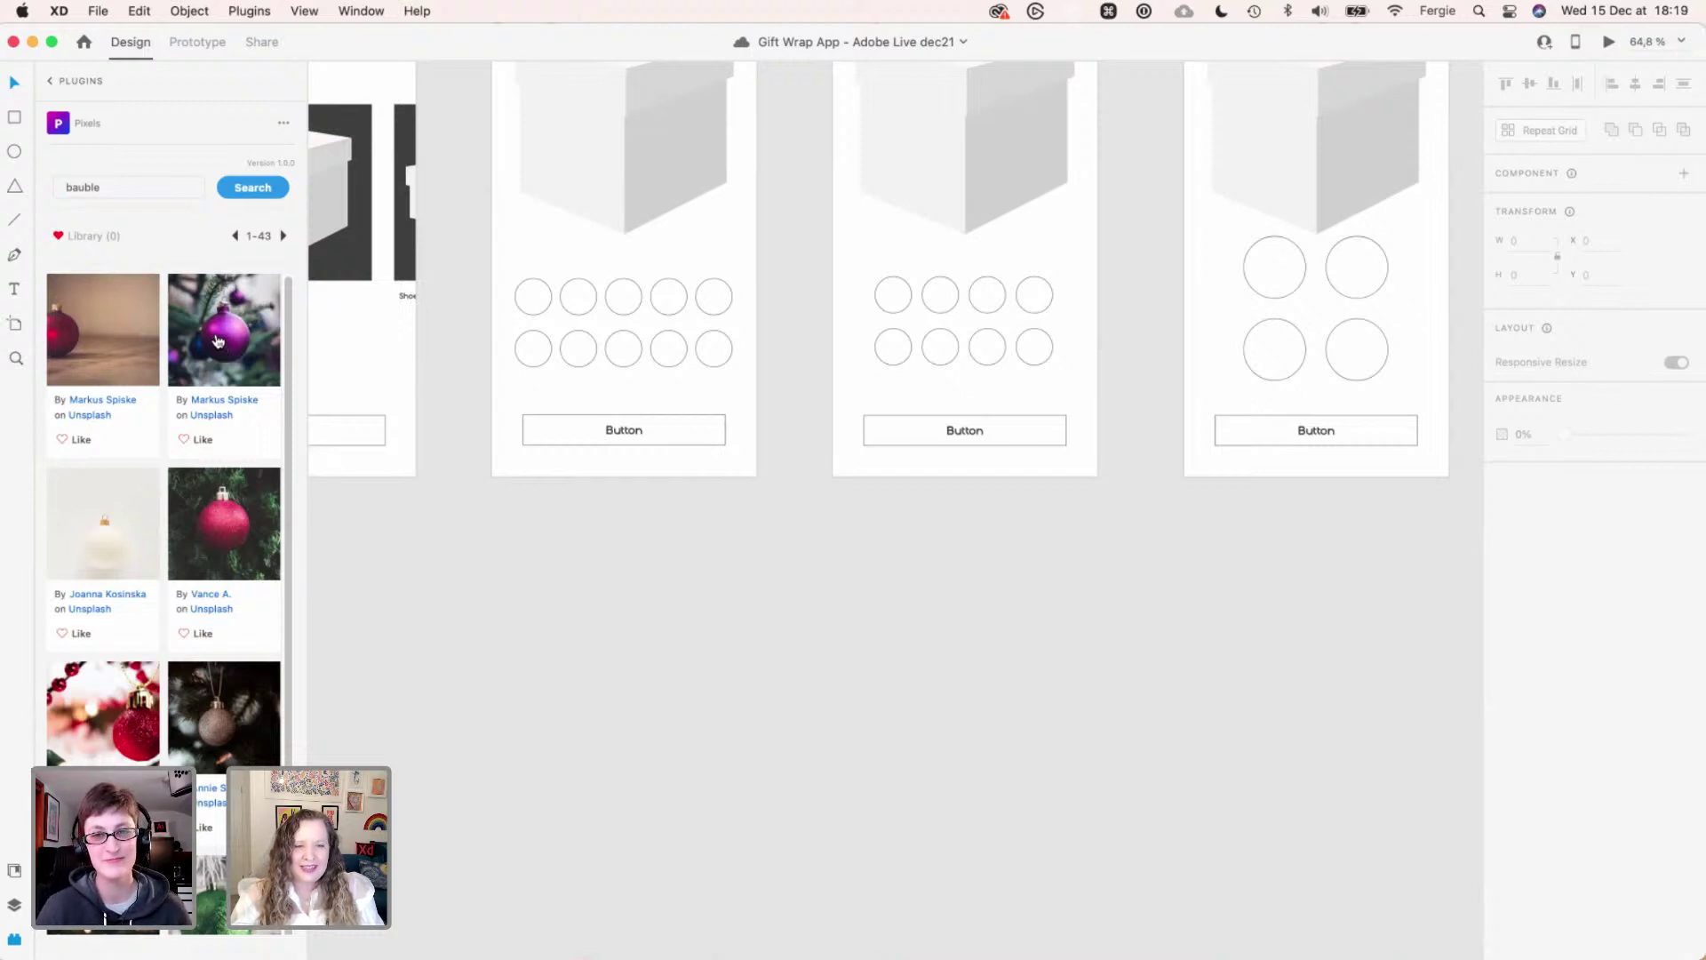
click(216, 327)
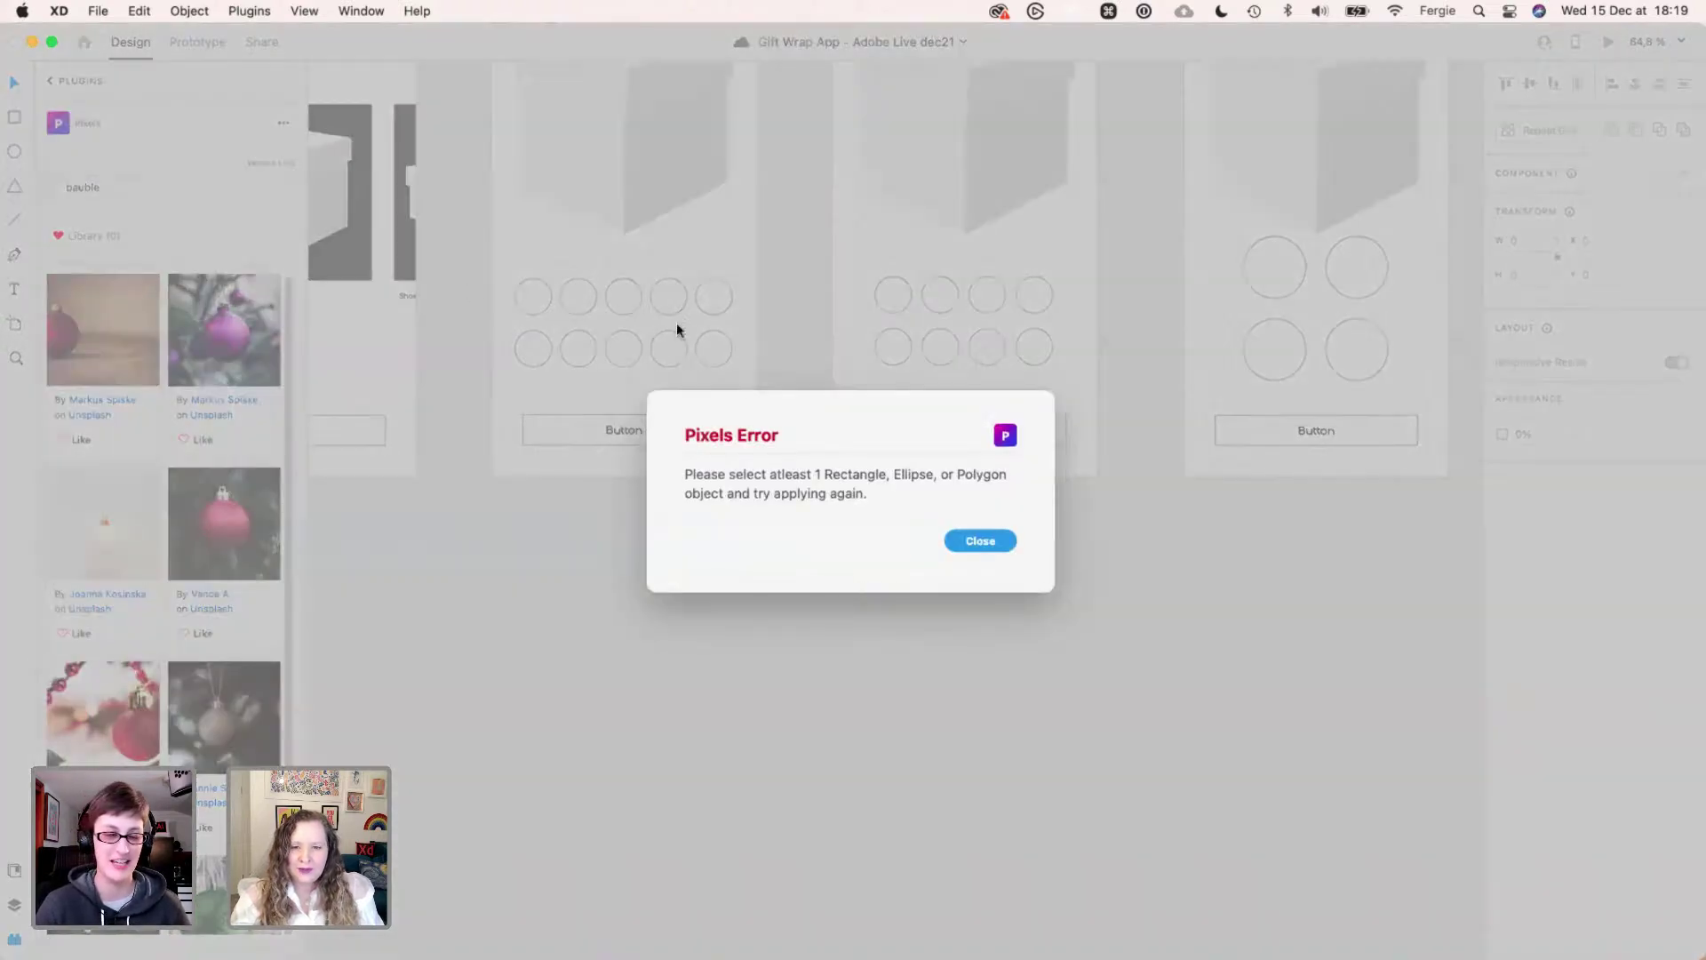
click(953, 540)
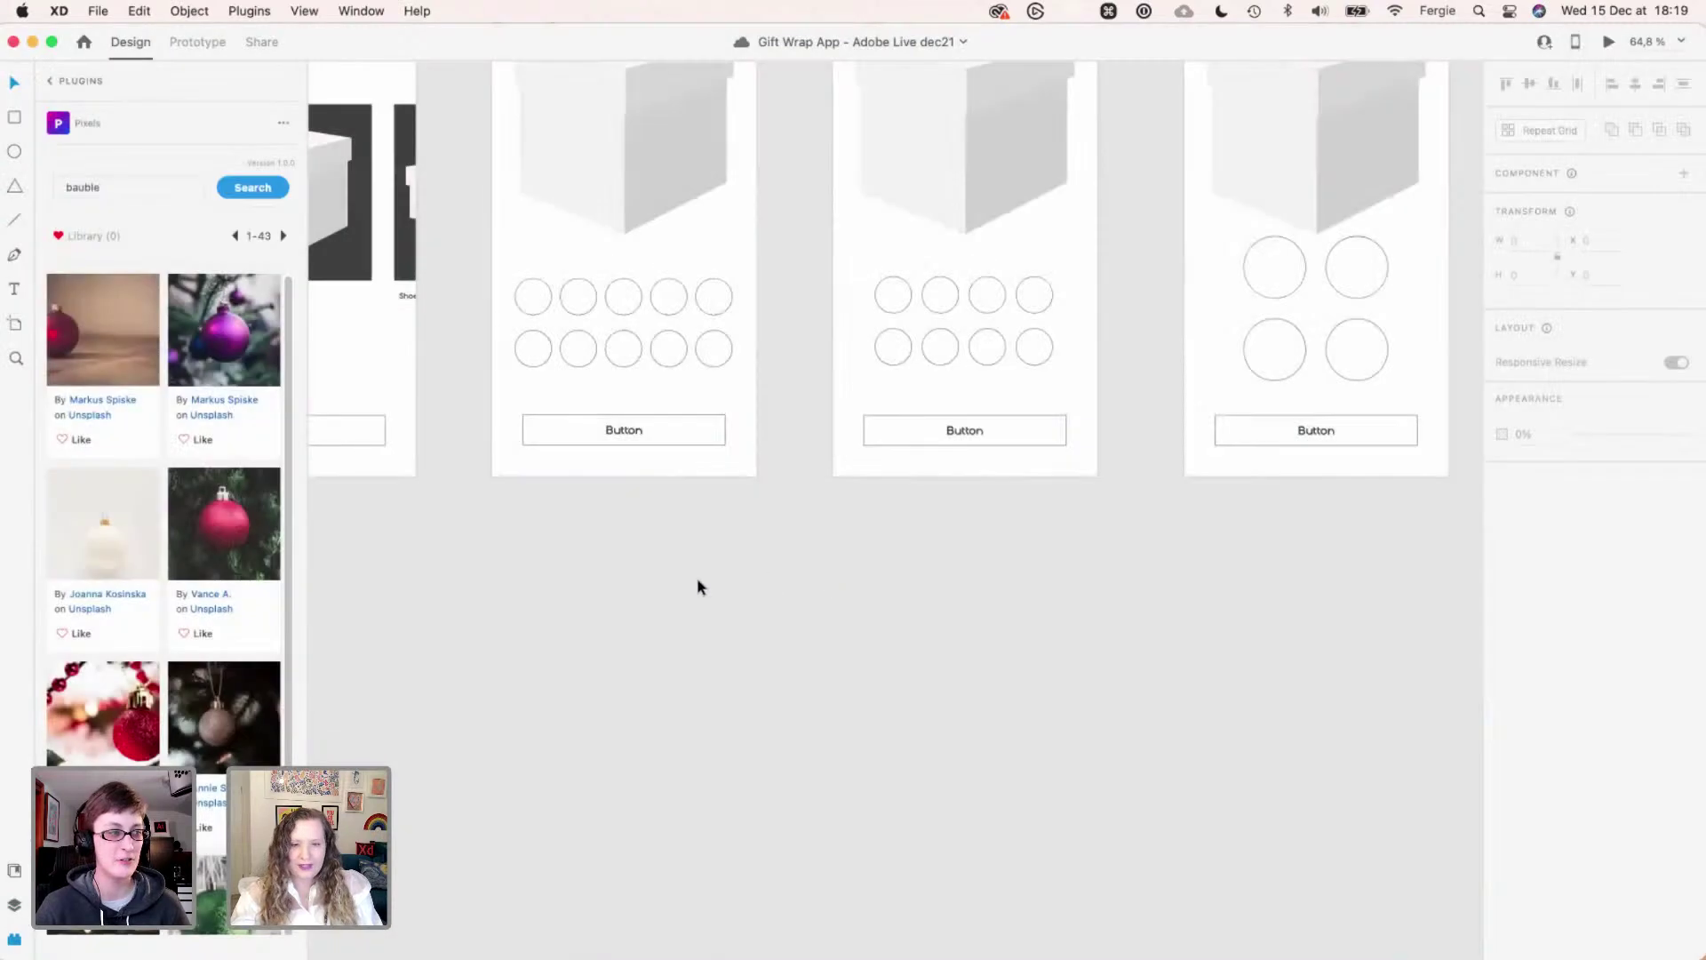
- Draw a square about 324 by 324 below the "Choose a colour" artboard, fill it with the purple bauble photo and move it closer to the artboard
key(r)
drag(522, 544, 720, 742)
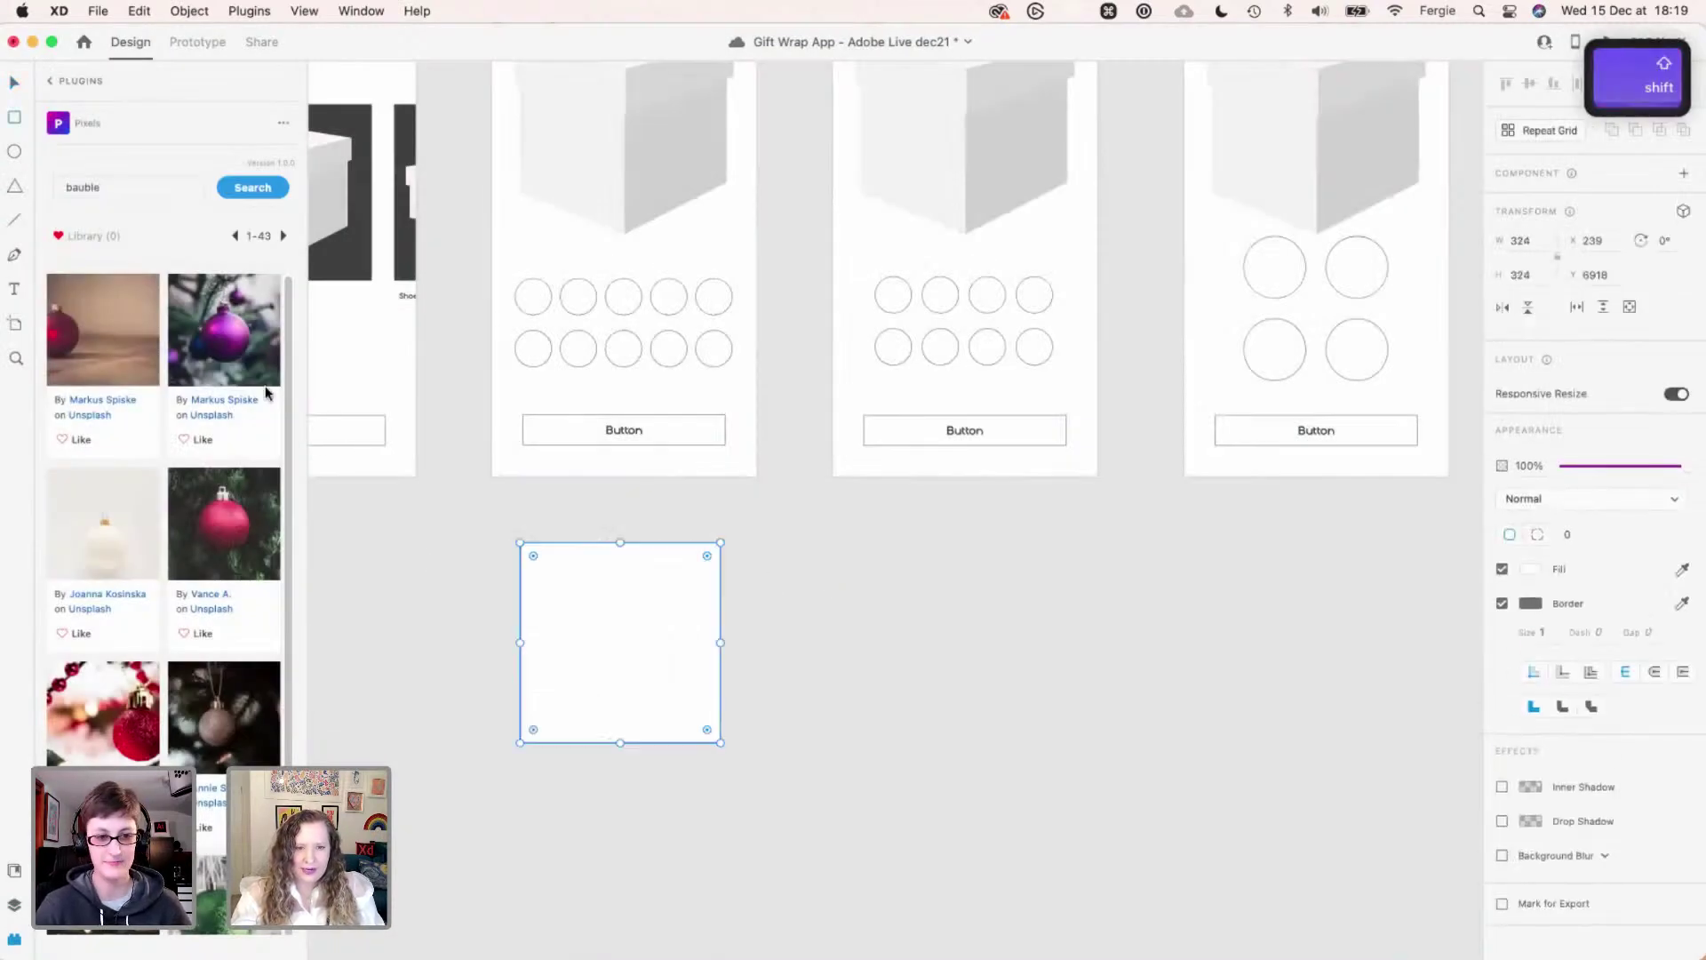
click(228, 343)
scroll(637, 638, up, 3)
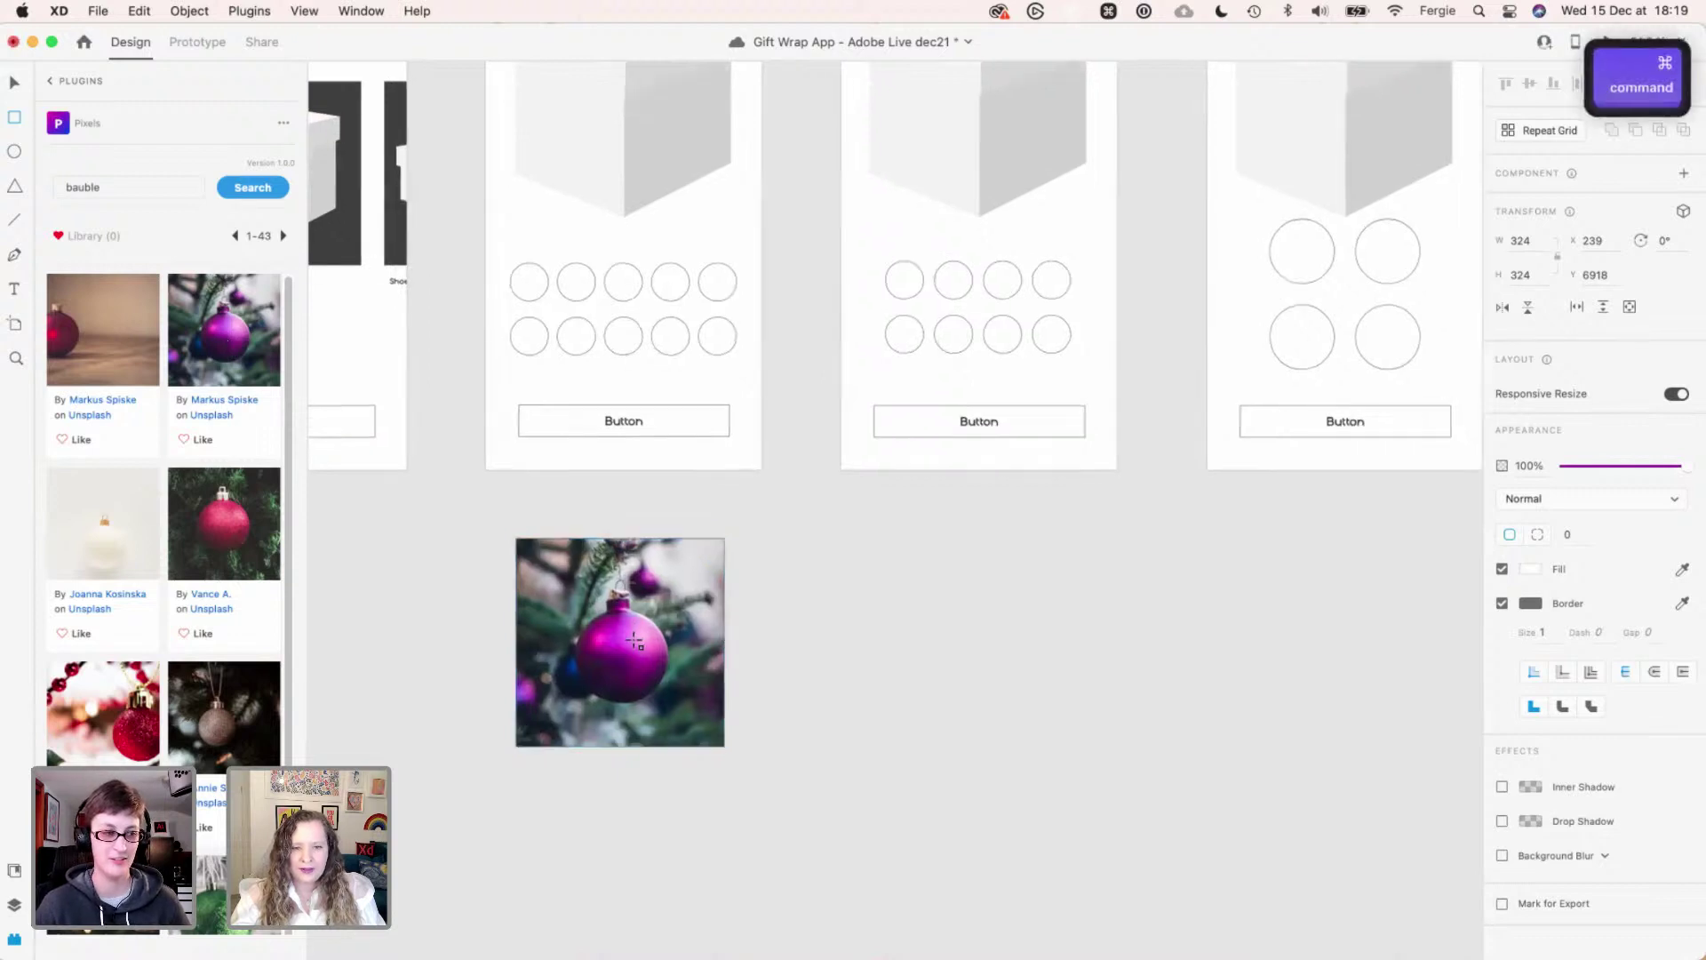
key(v)
drag(642, 653, 621, 605)
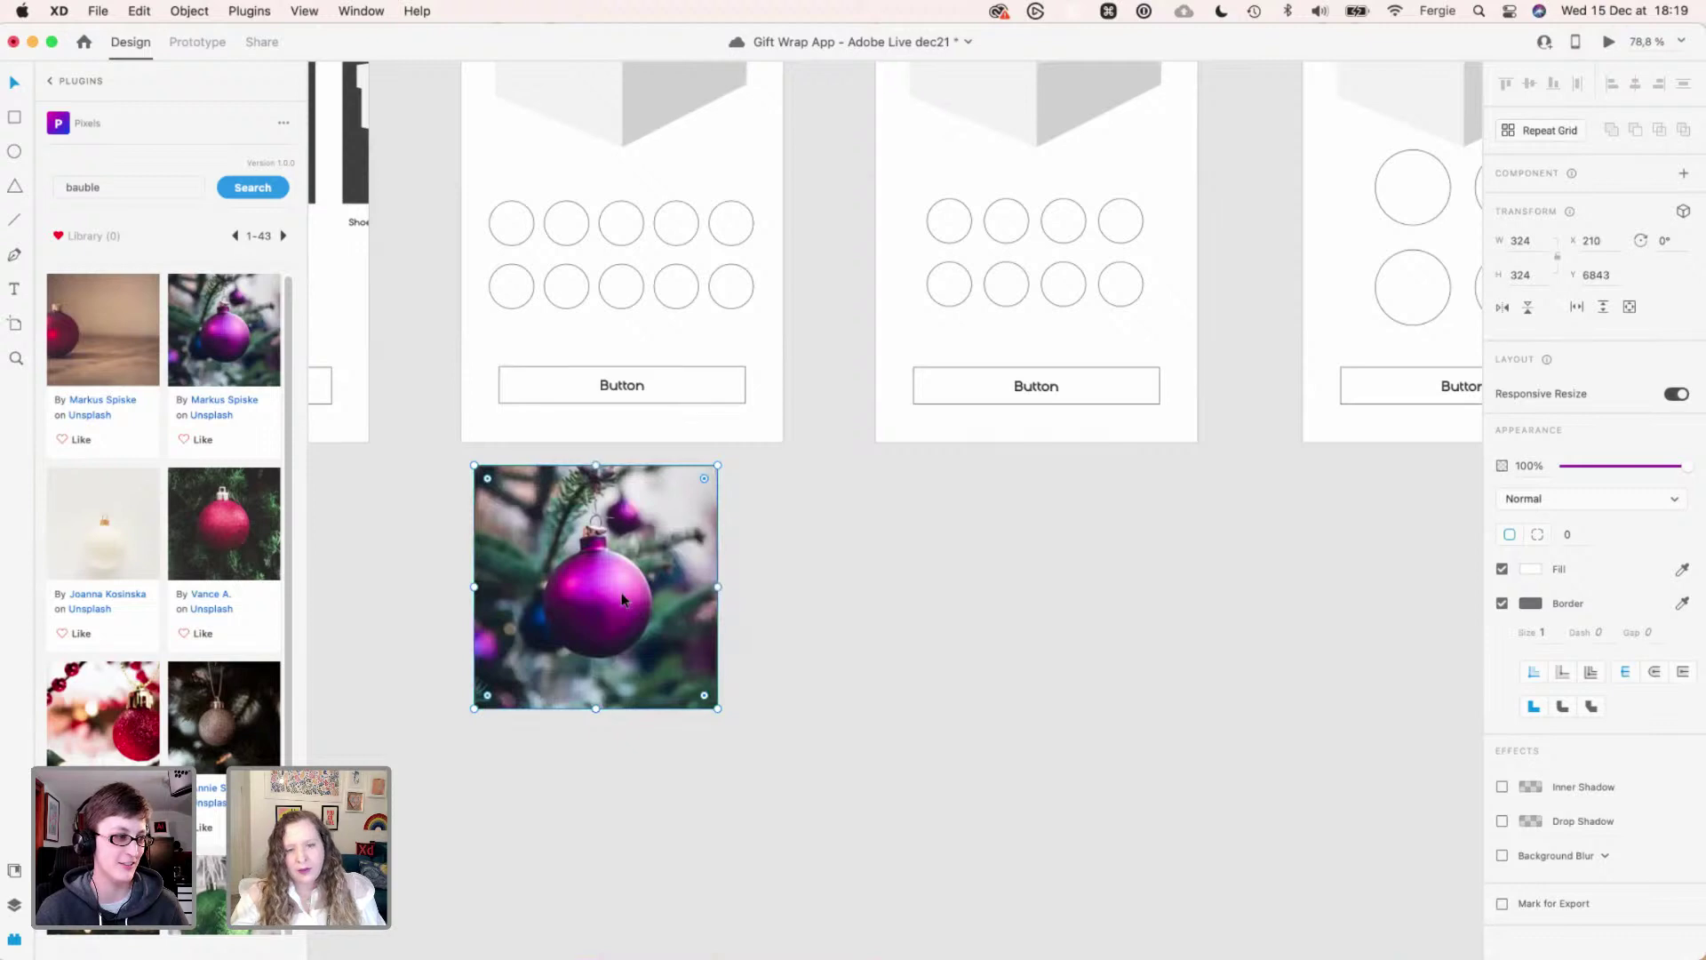
scroll(622, 605, down, 2)
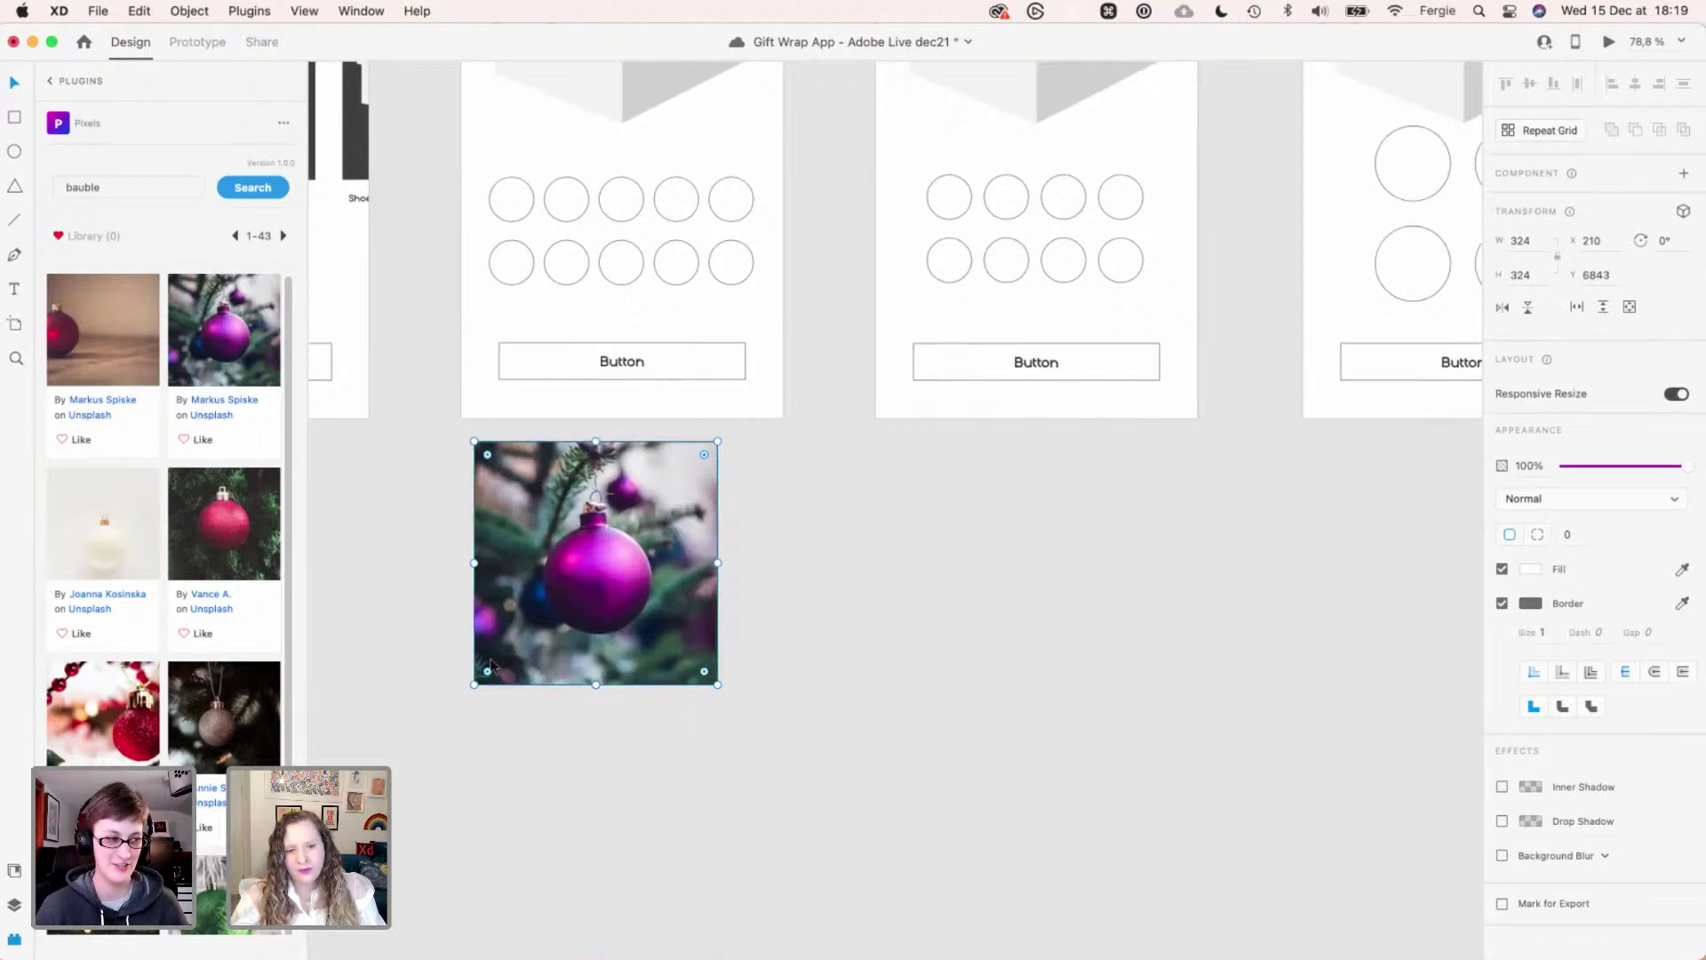
- Replace the purple bauble in the square with the white bauble photo that has a gold cap
scroll(251, 697, down, 3)
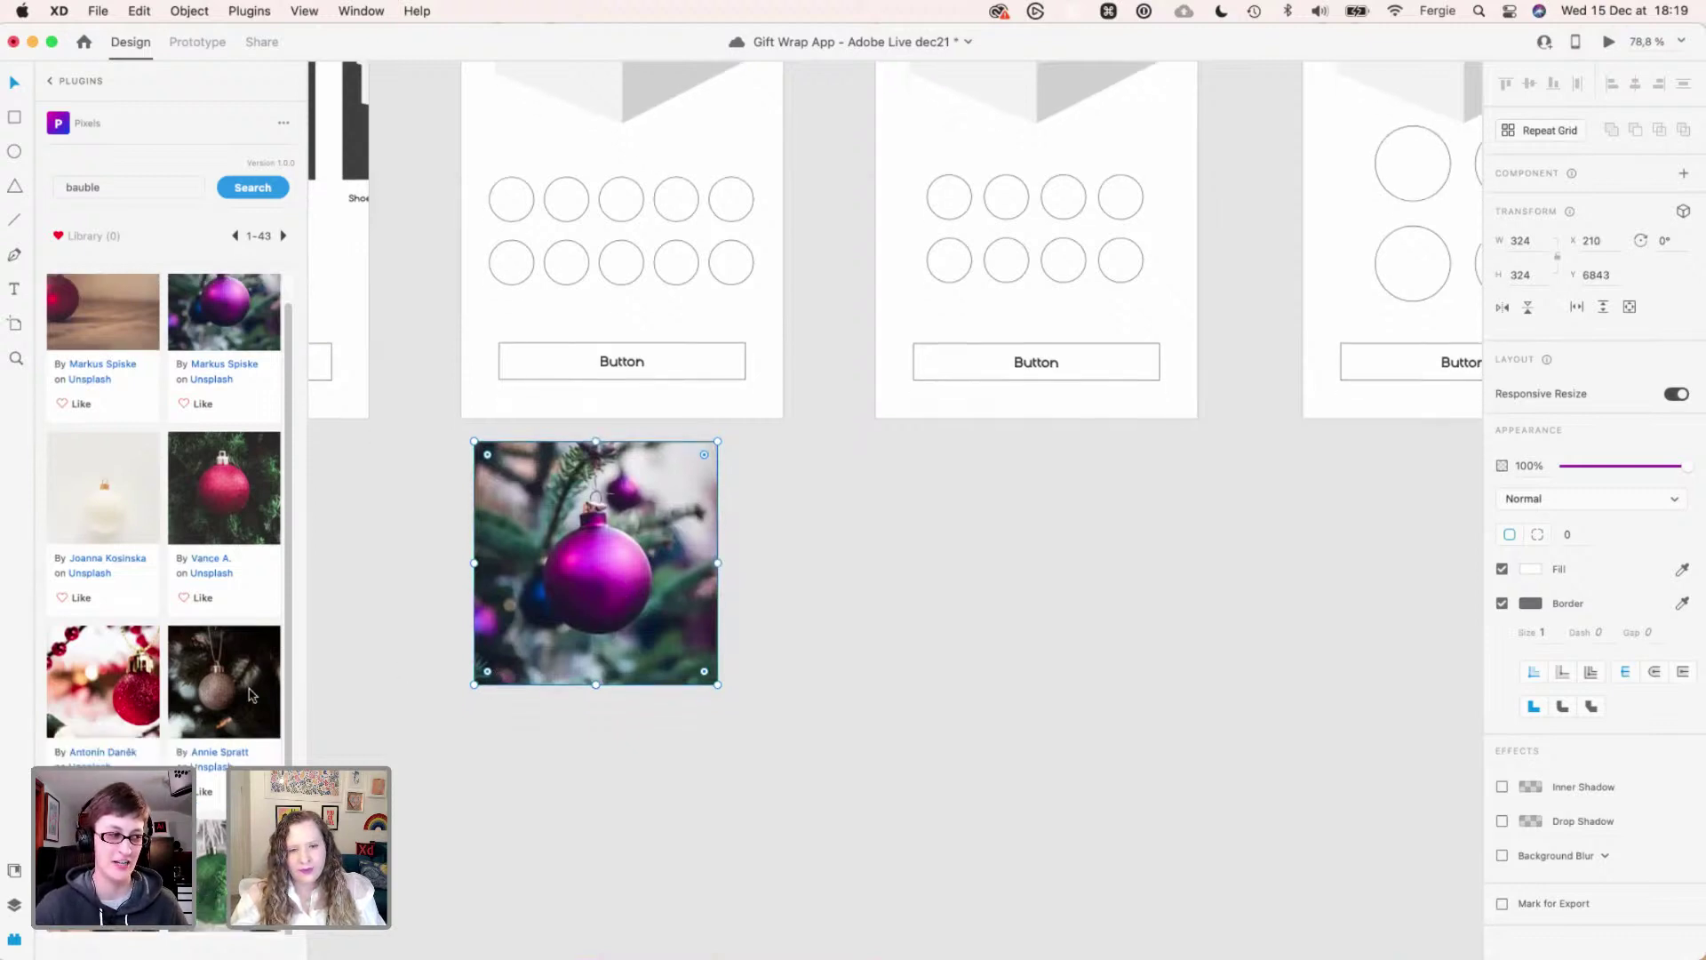
scroll(251, 696, up, 3)
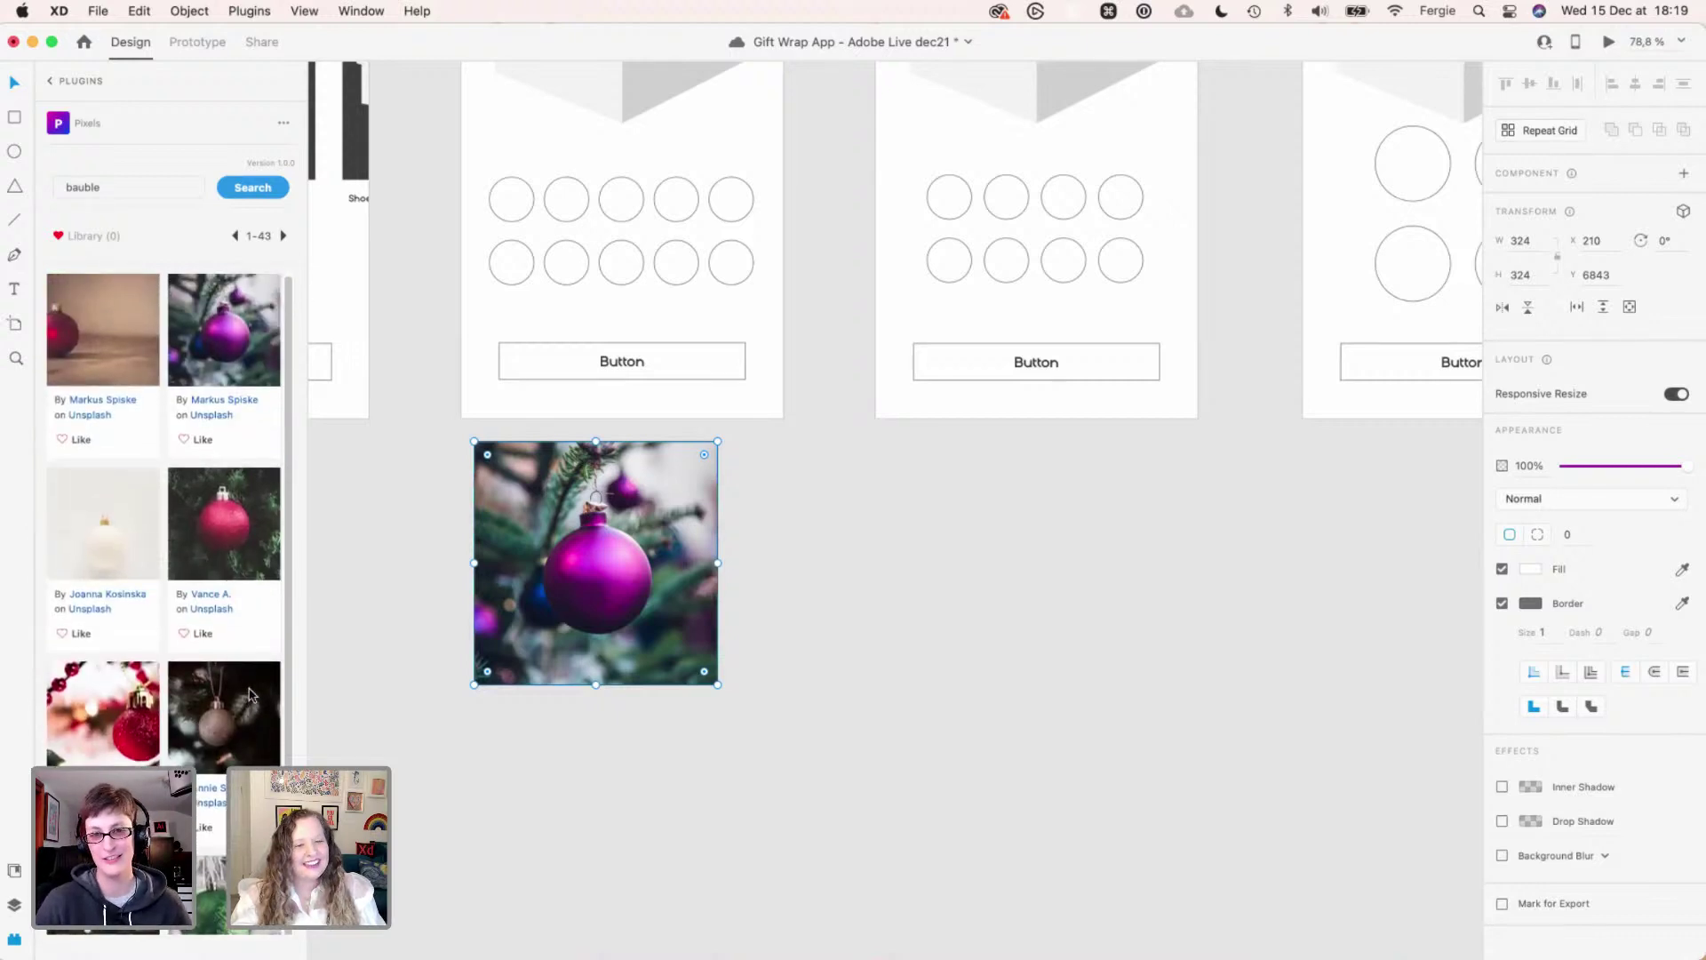
click(104, 533)
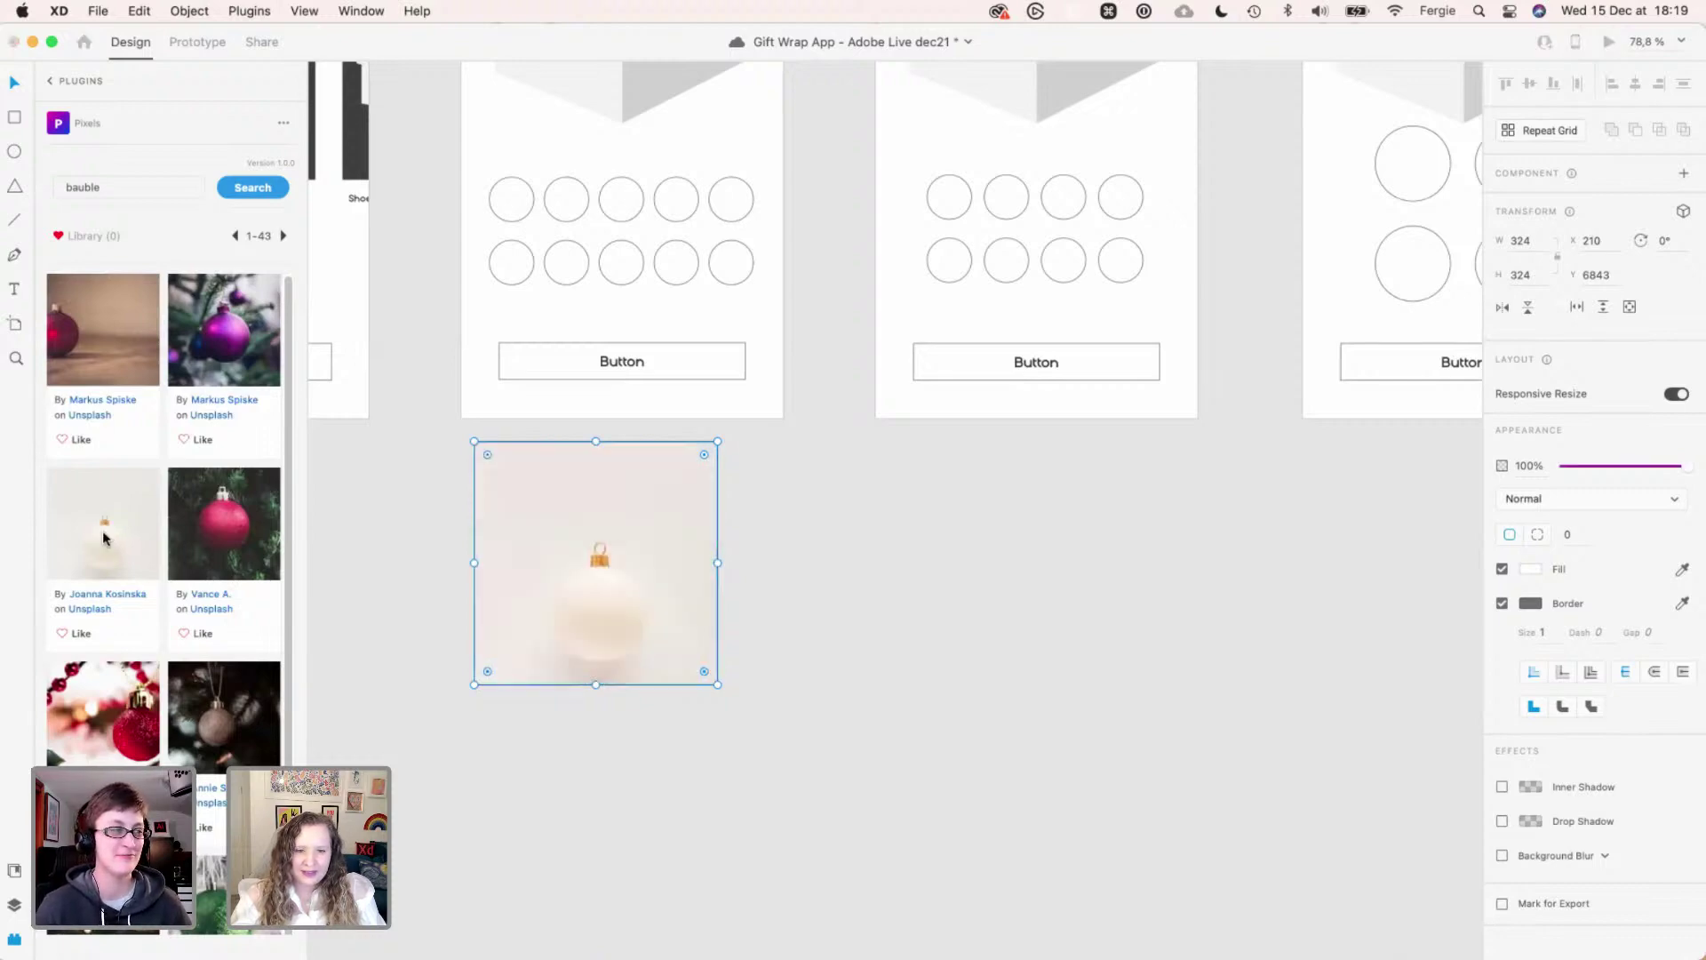
scroll(591, 650, up, 2)
scroll(590, 650, up, 2)
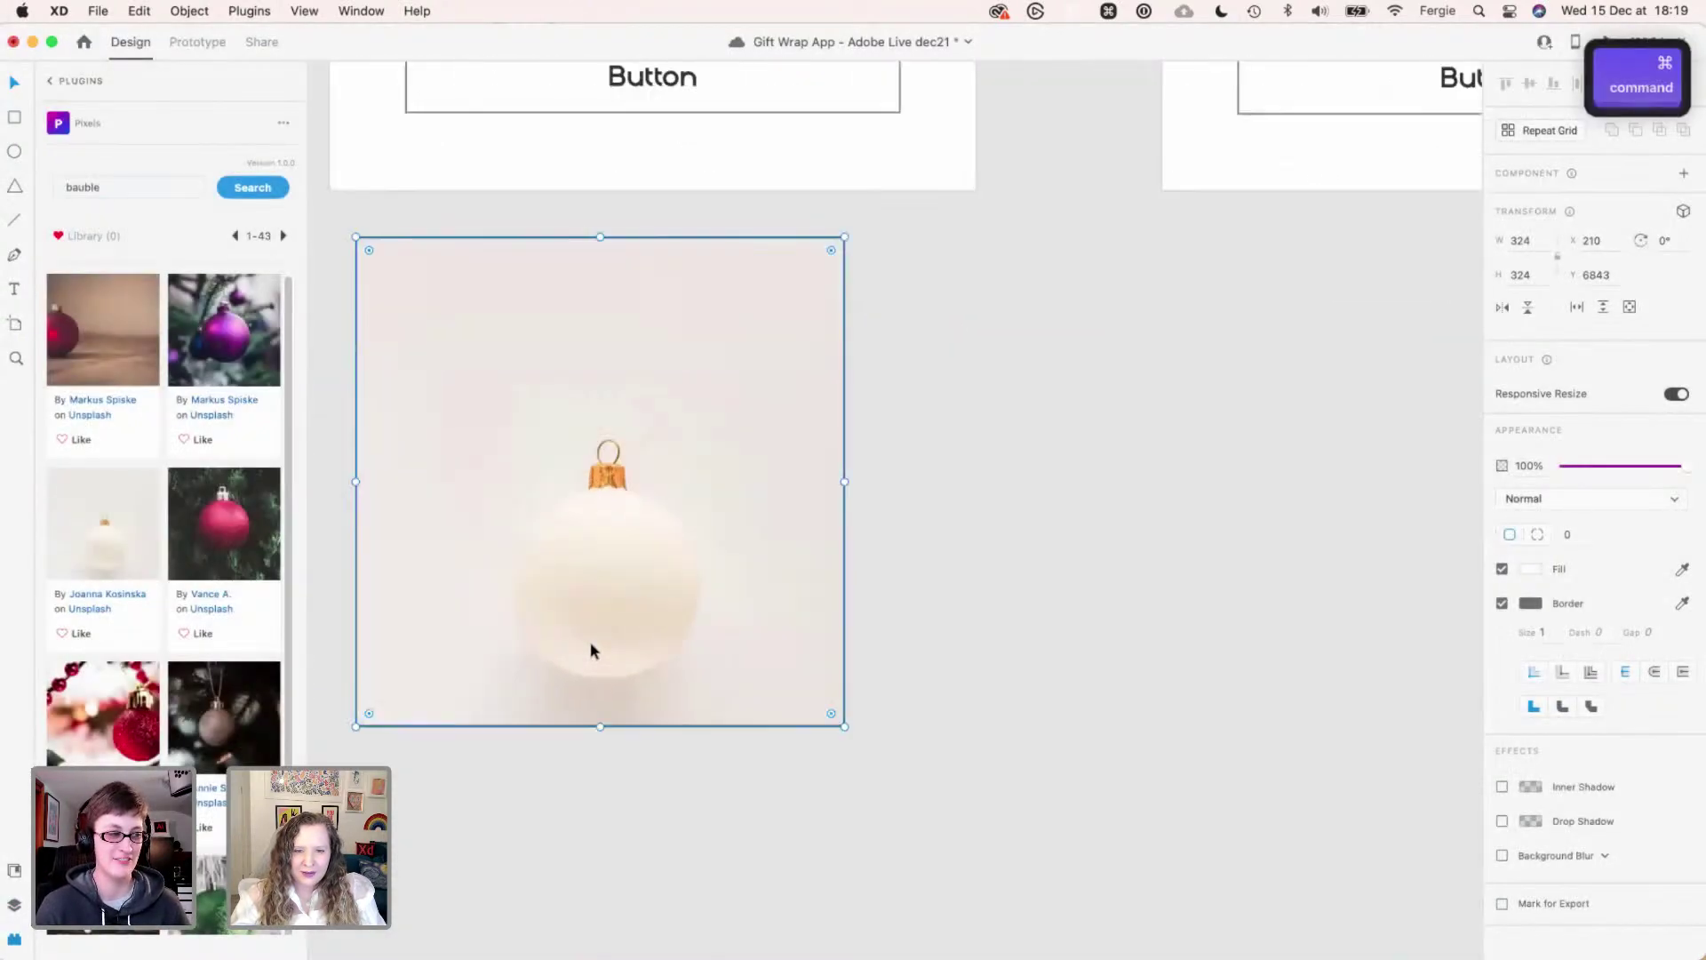
scroll(590, 632, up, 1)
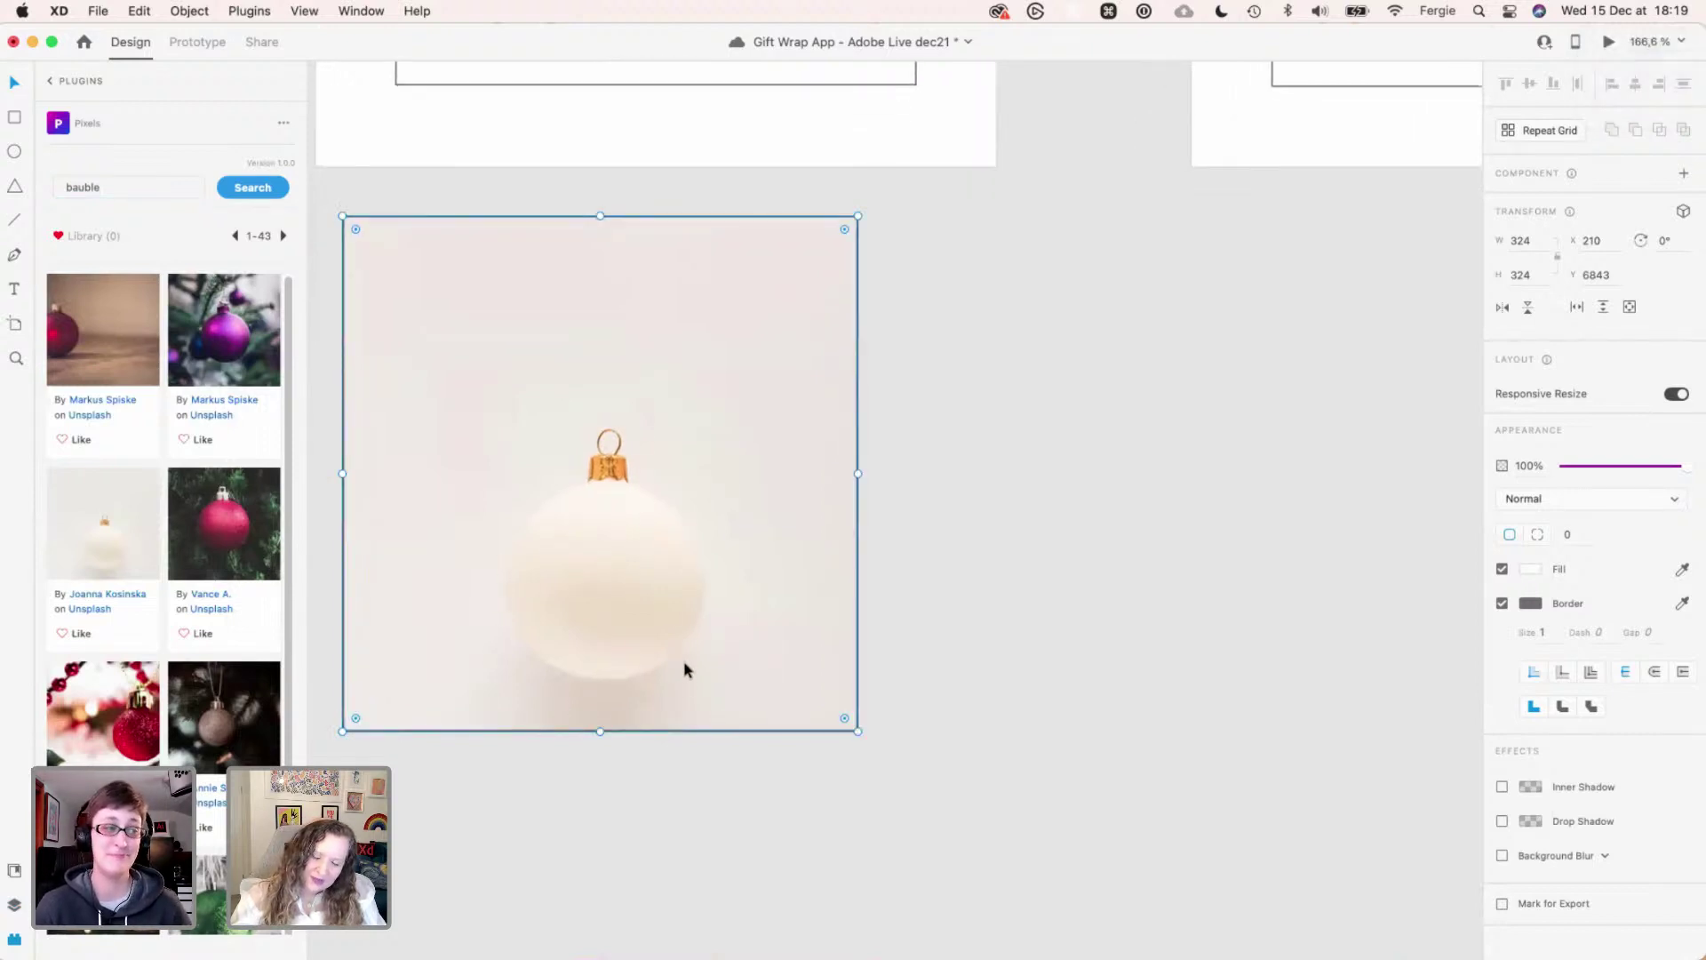
right_click(650, 564)
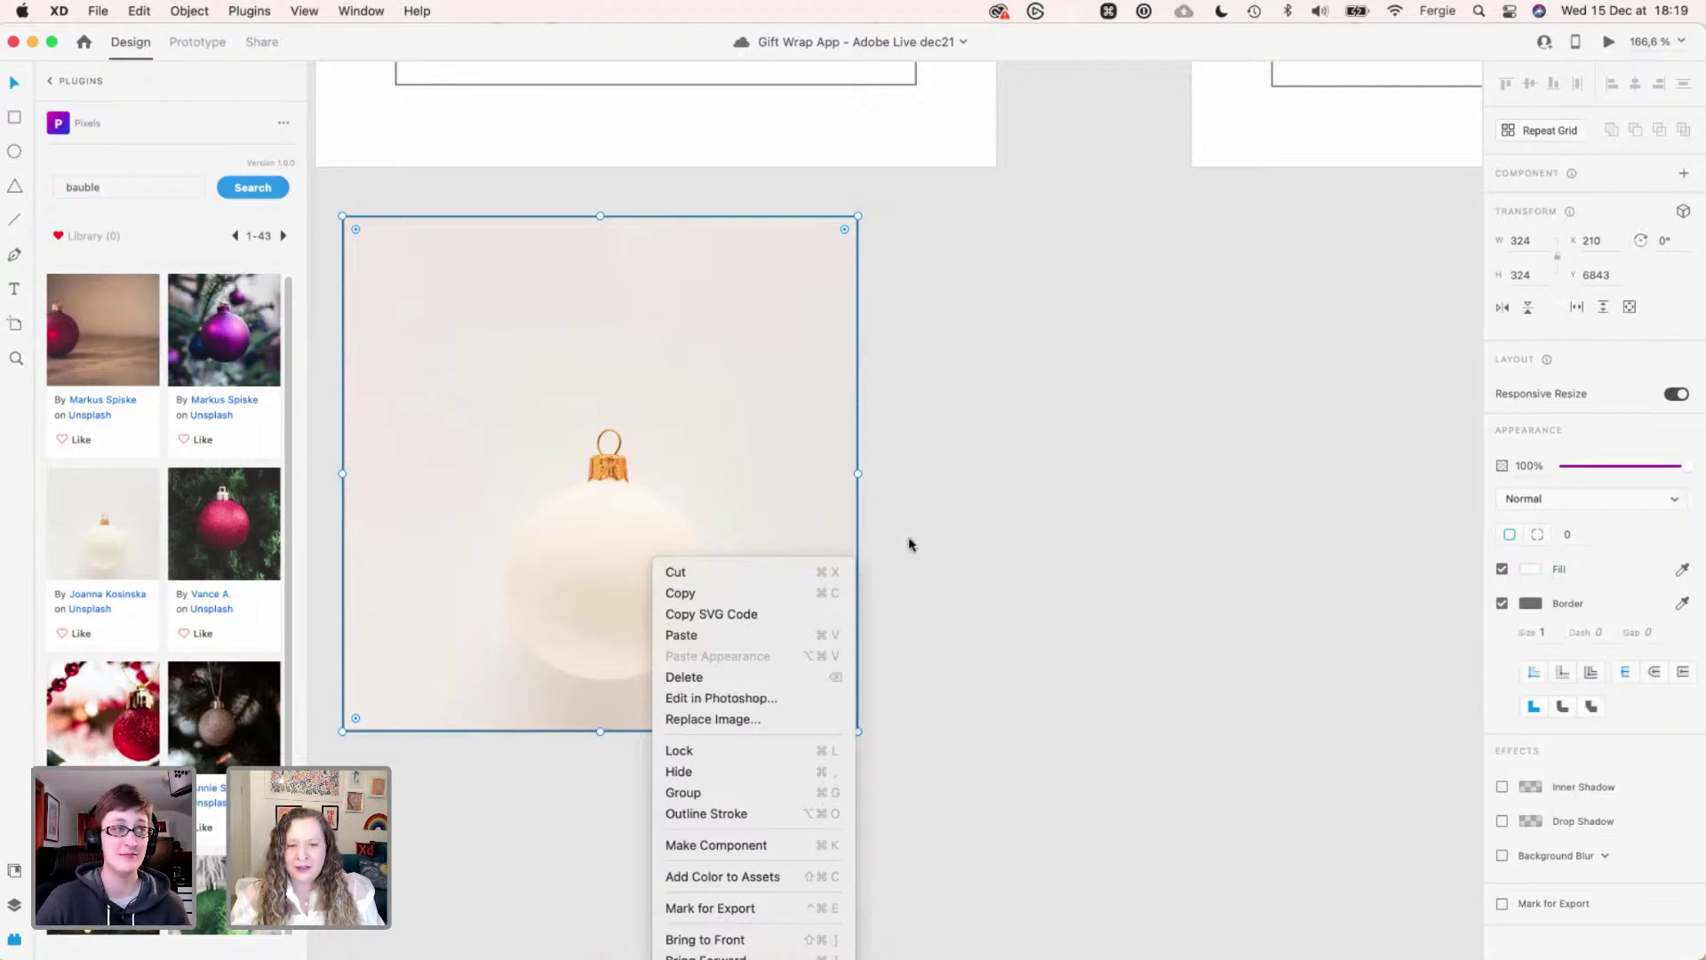
click(944, 698)
- Look over the artboards and further bauble search results, and return to the list of plugins
scroll(941, 687, down, 5)
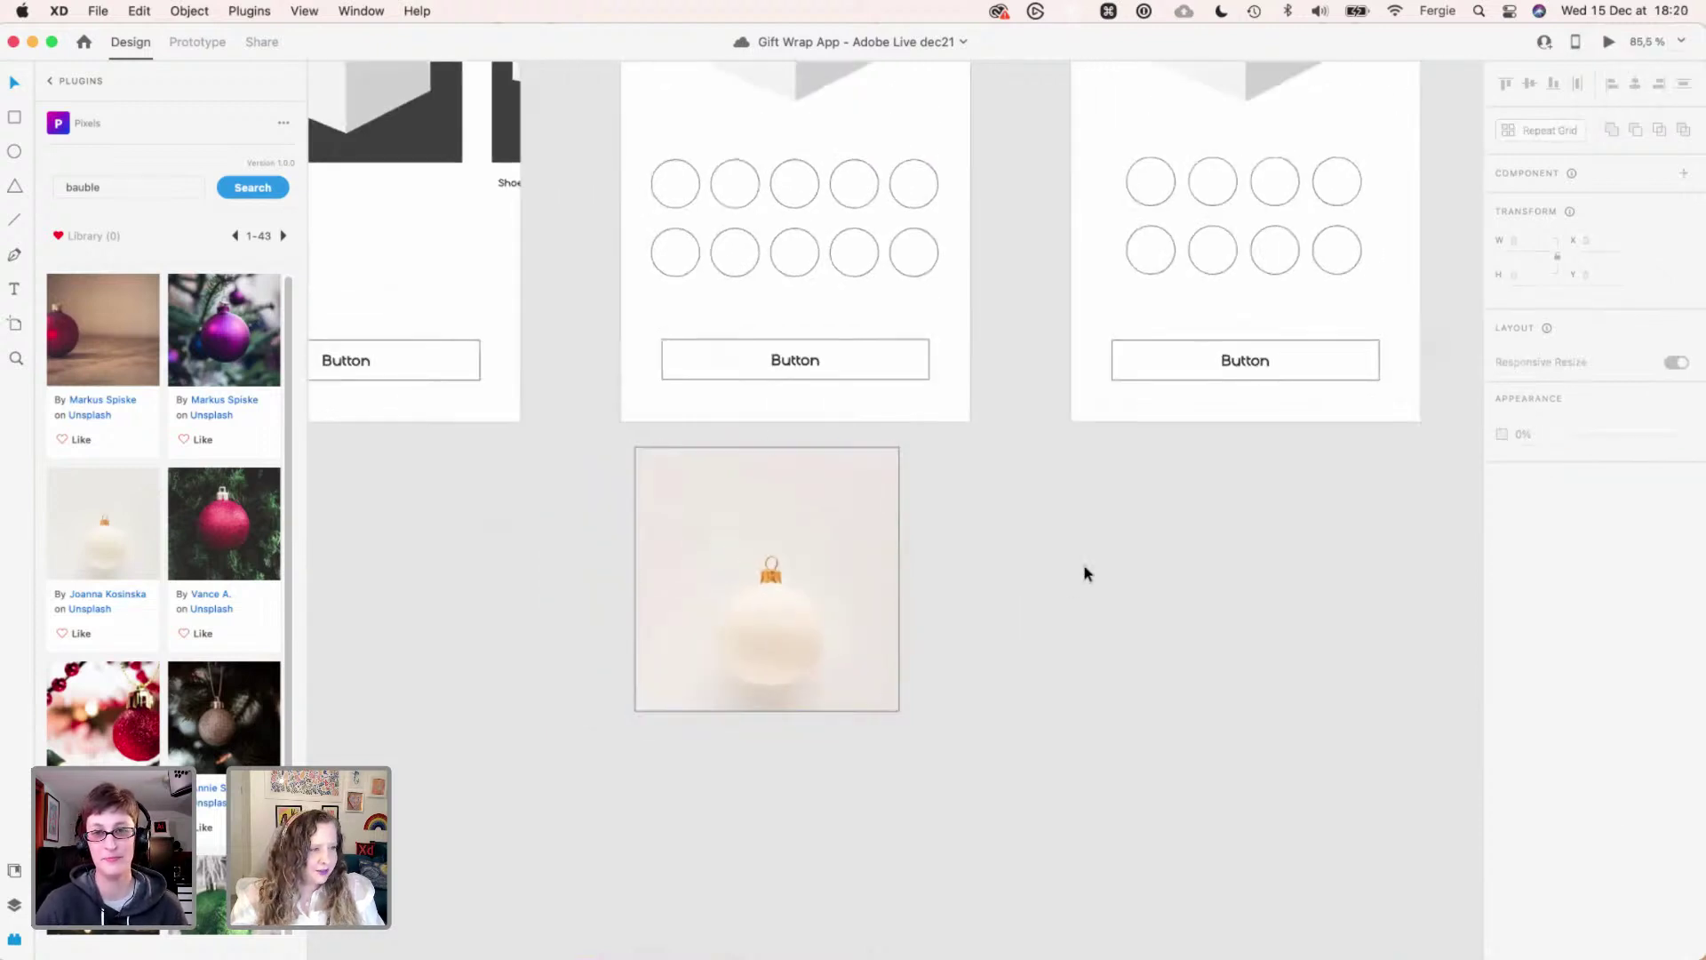
key(space)
drag(1116, 533, 941, 737)
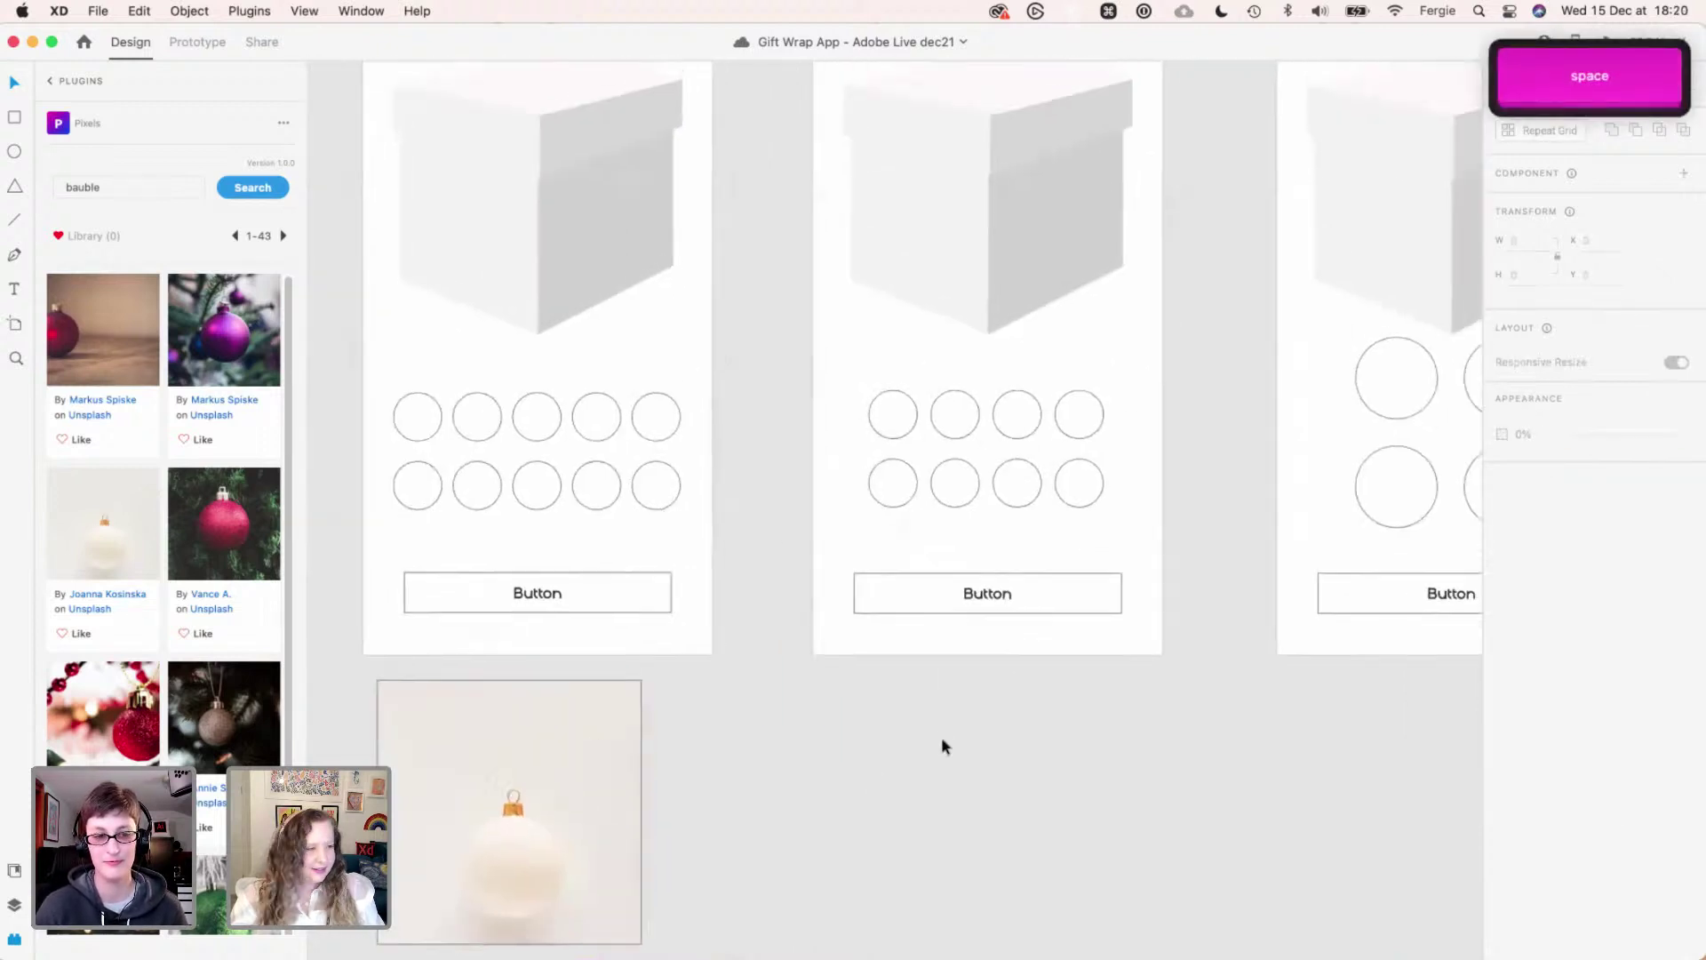
key(space)
drag(1180, 430, 1119, 542)
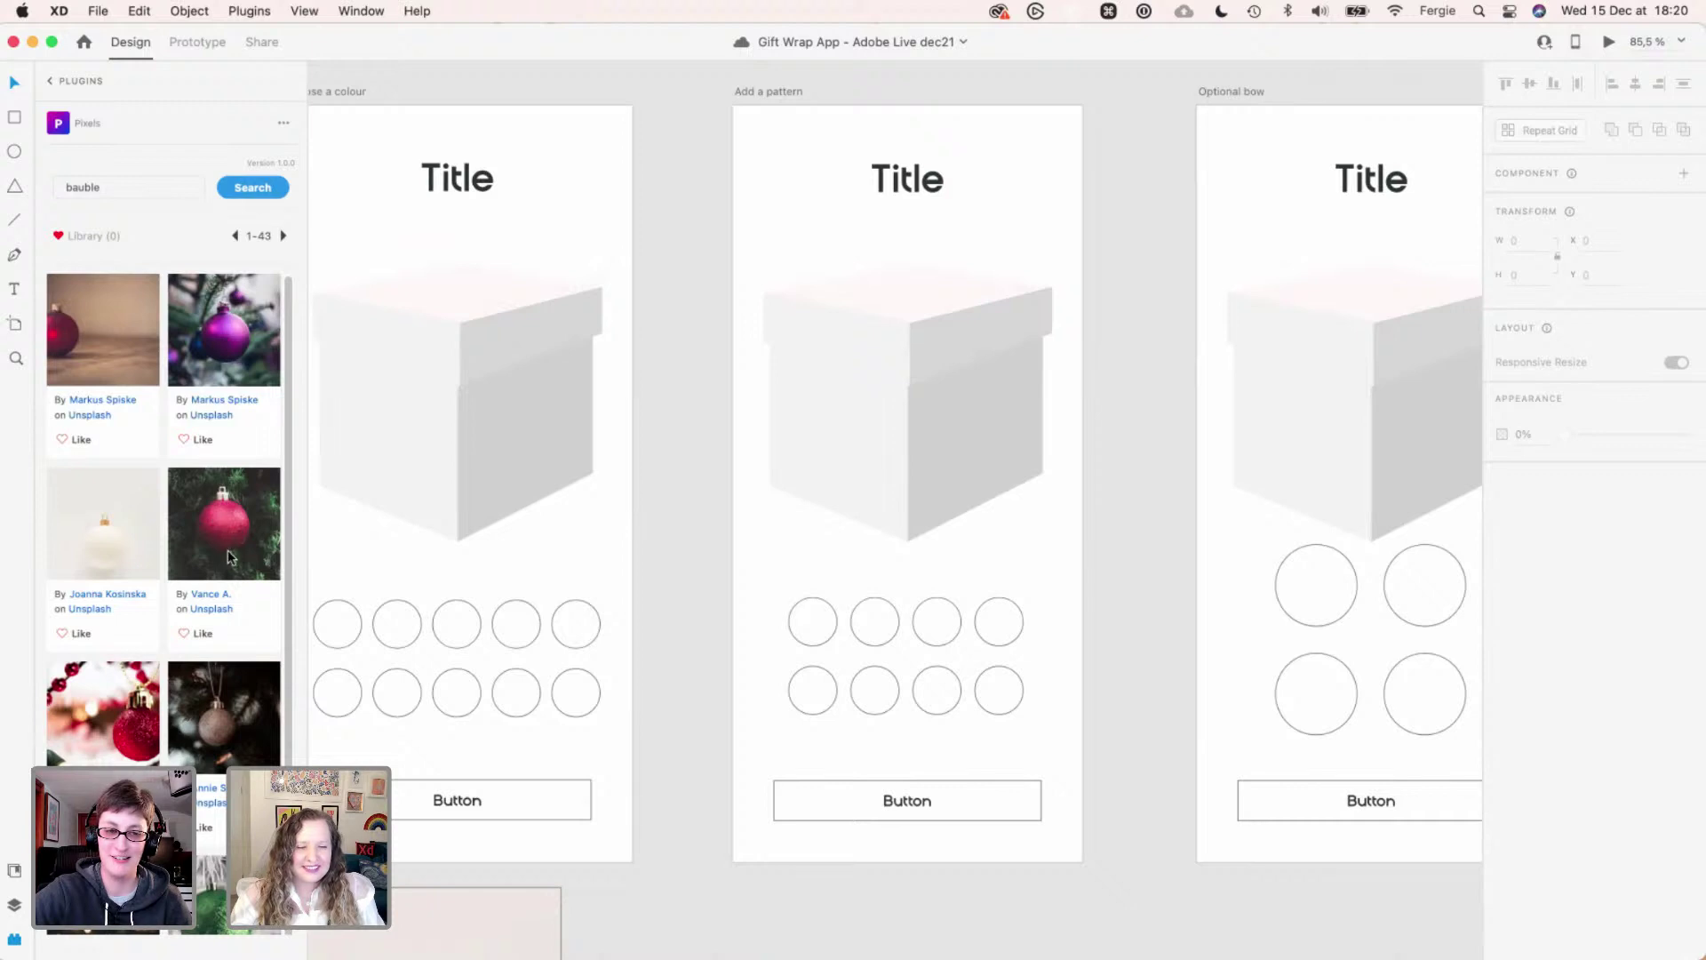
scroll(229, 555, down, 3)
scroll(230, 555, down, 4)
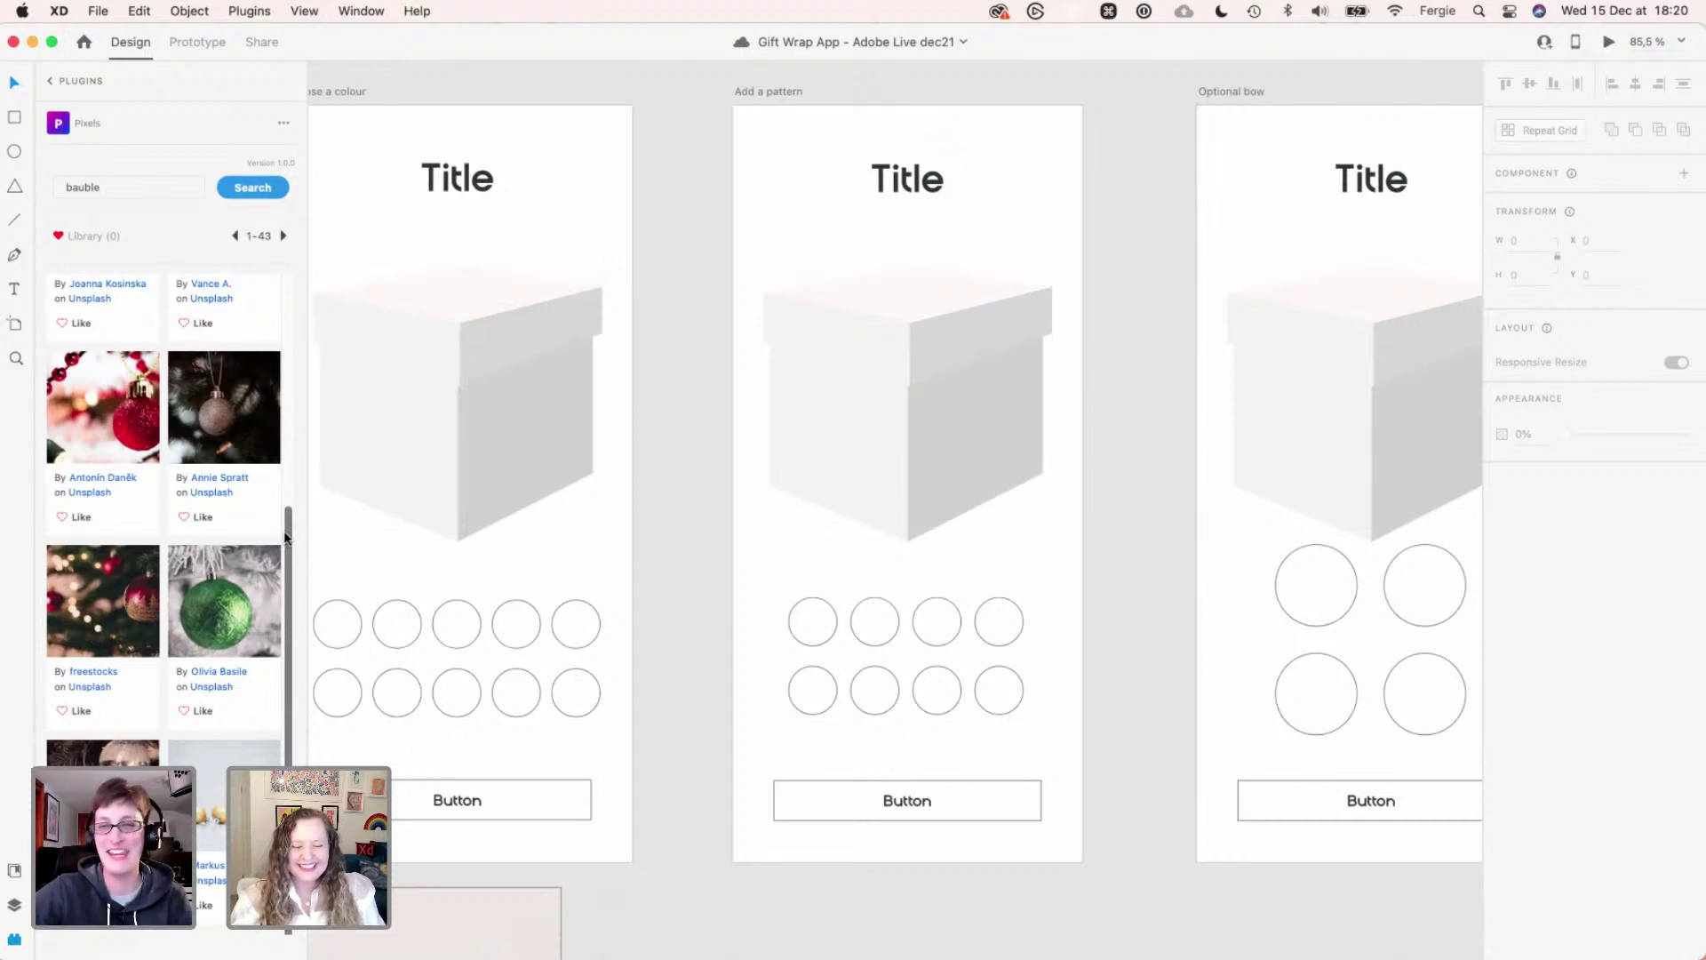
click(49, 83)
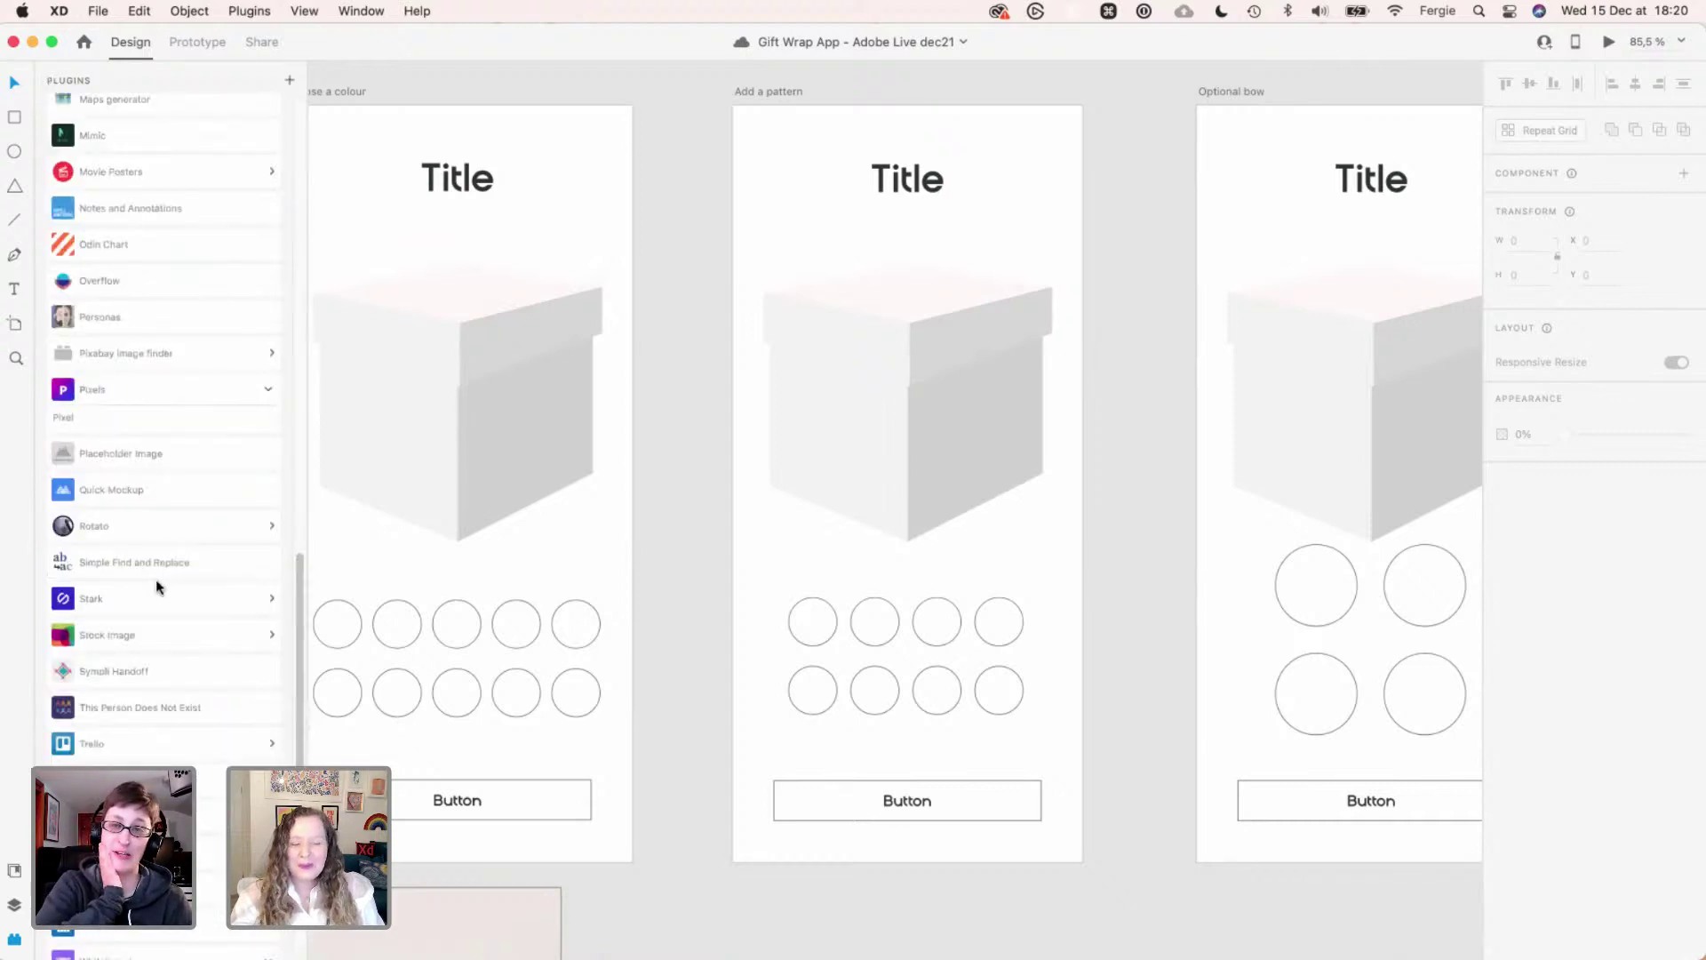
scroll(160, 587, up, 10)
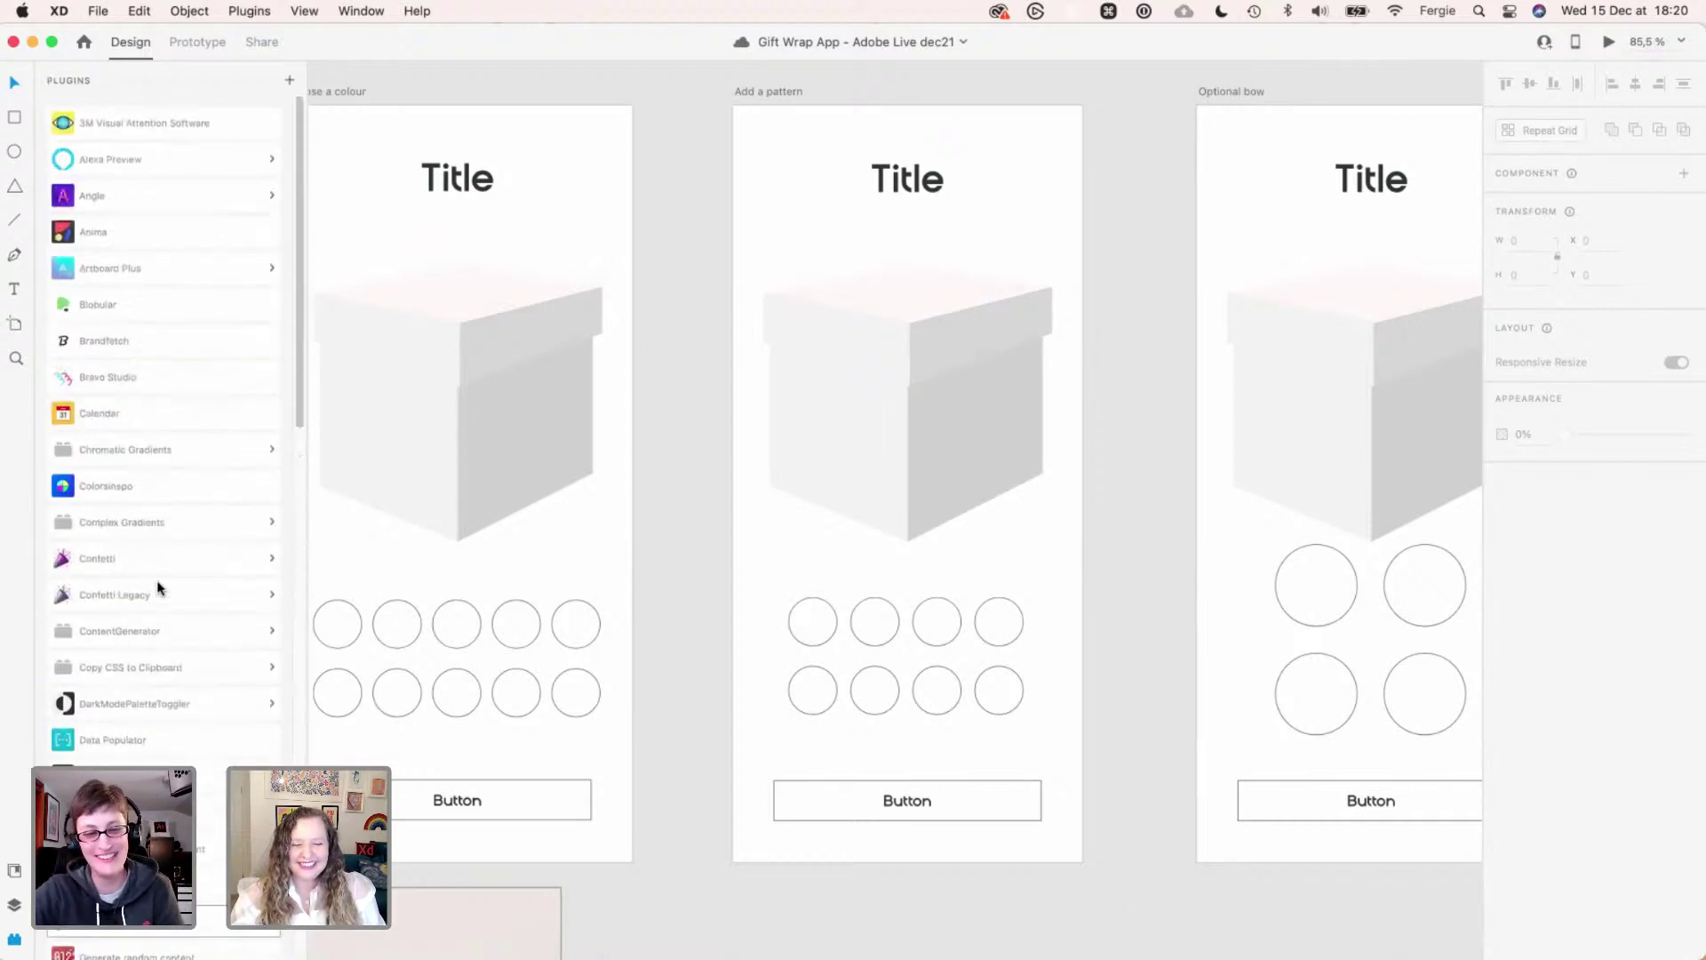
- Remove the border from the white bauble image below the "Choose a colour" artboard and scale it down
key(super)
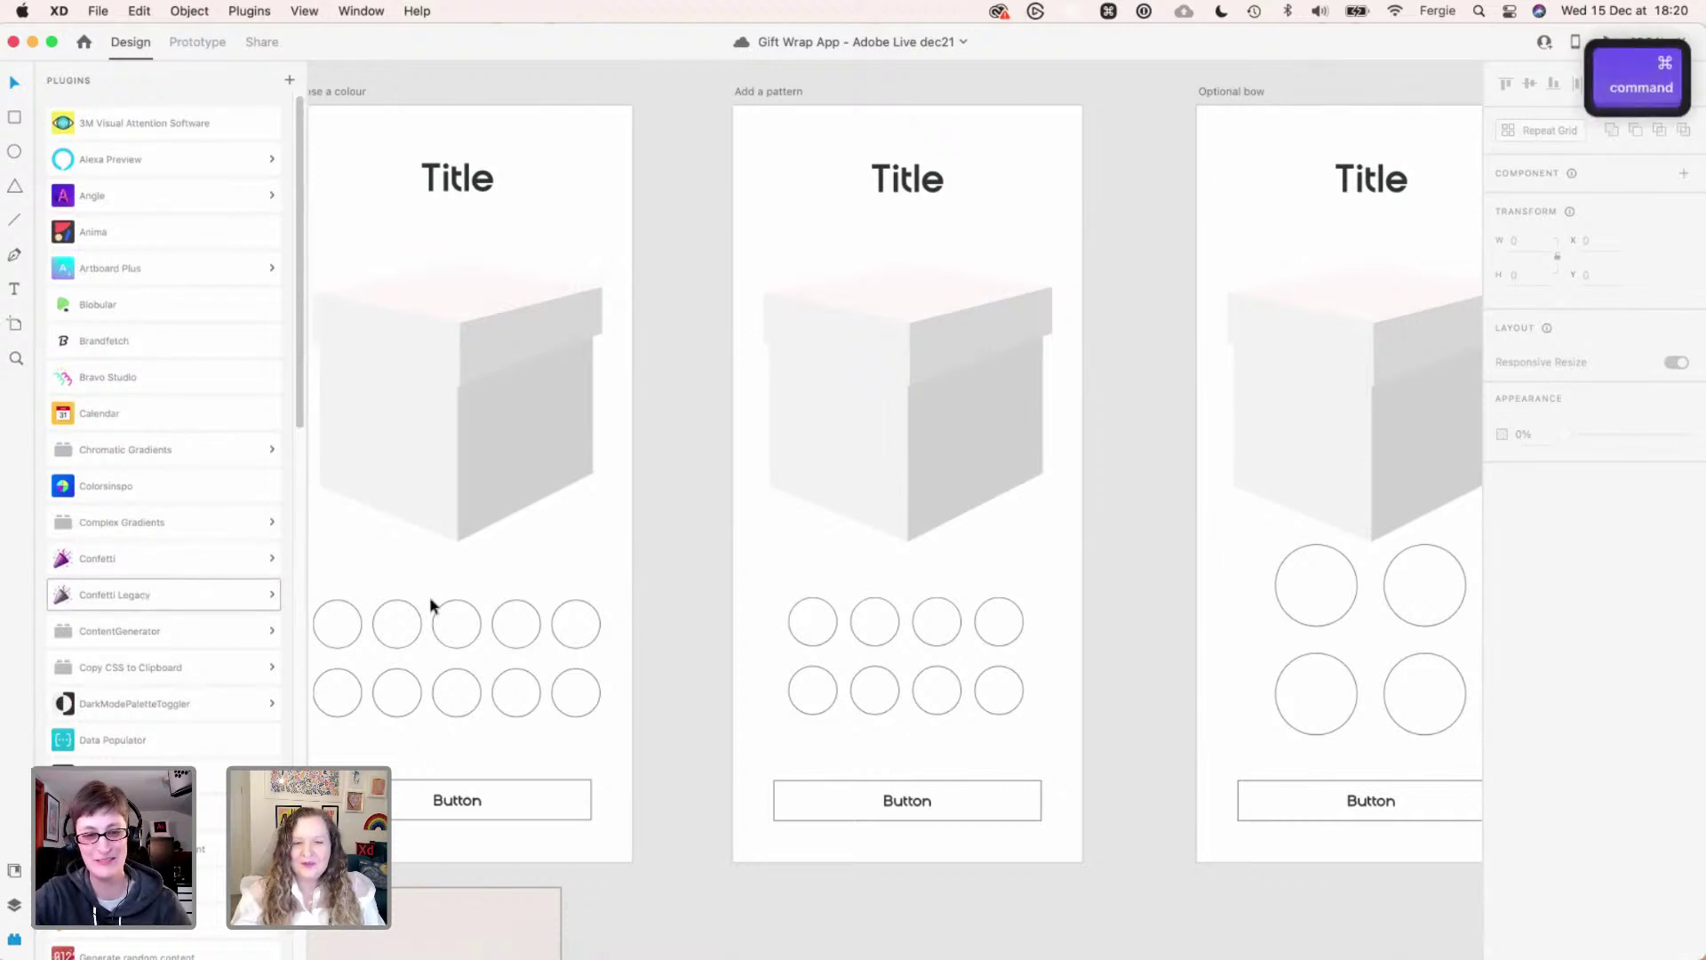
scroll(881, 894, down, 5)
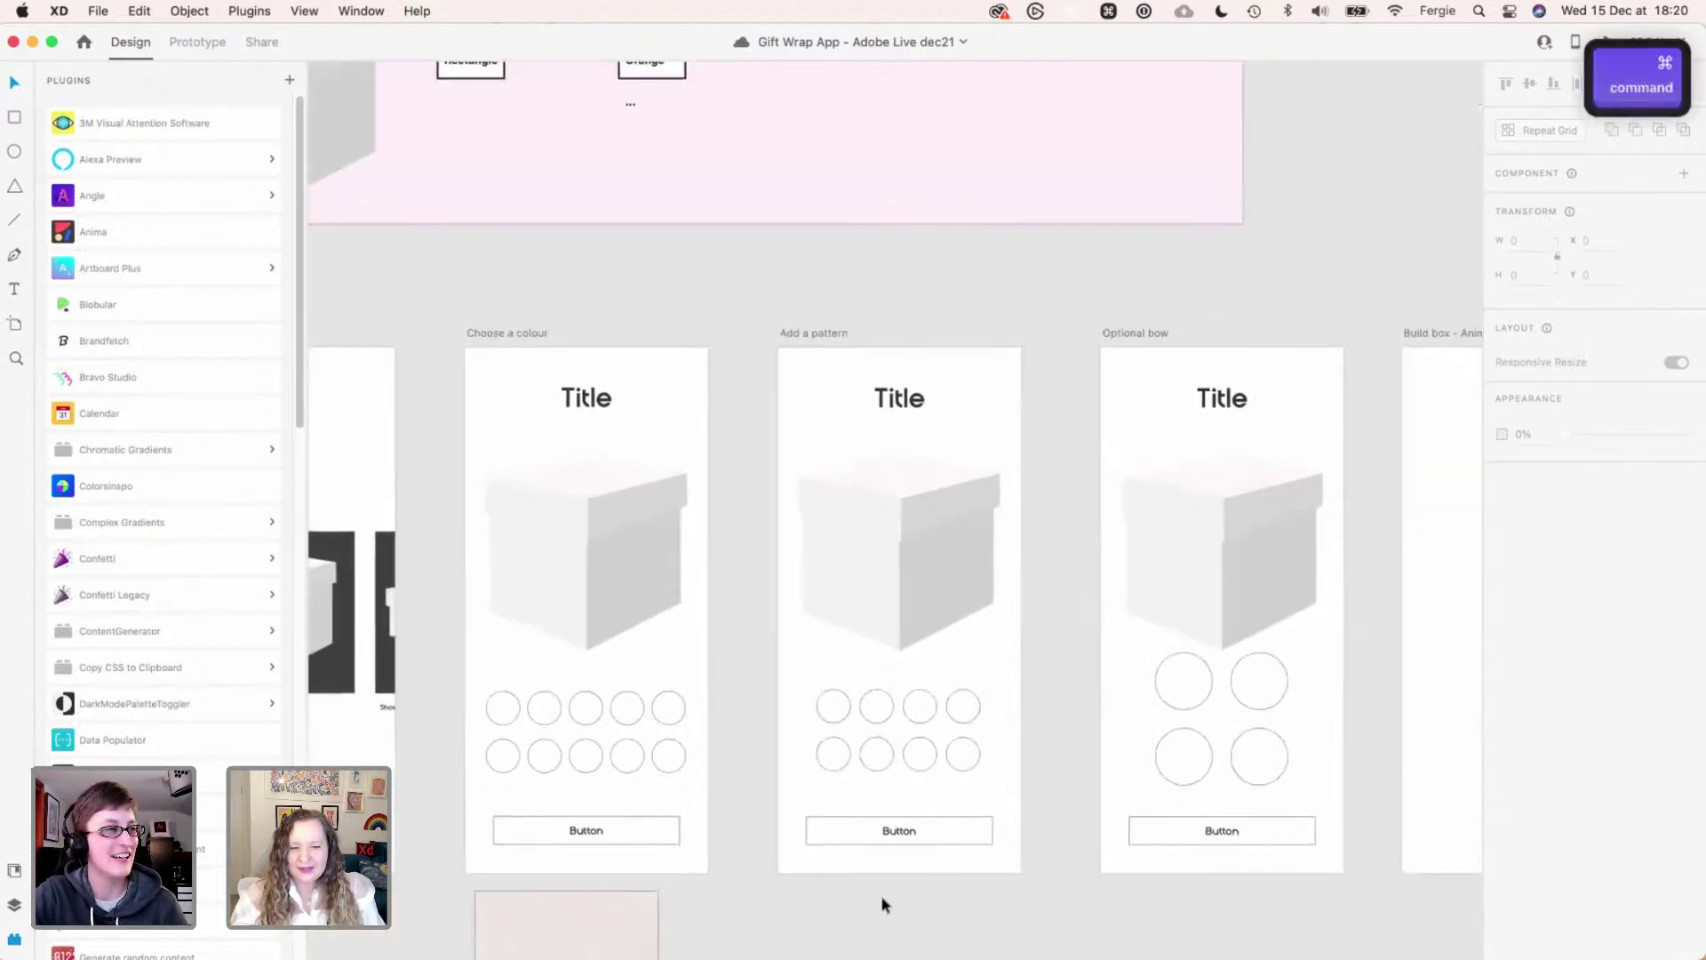
scroll(882, 894, down, 4)
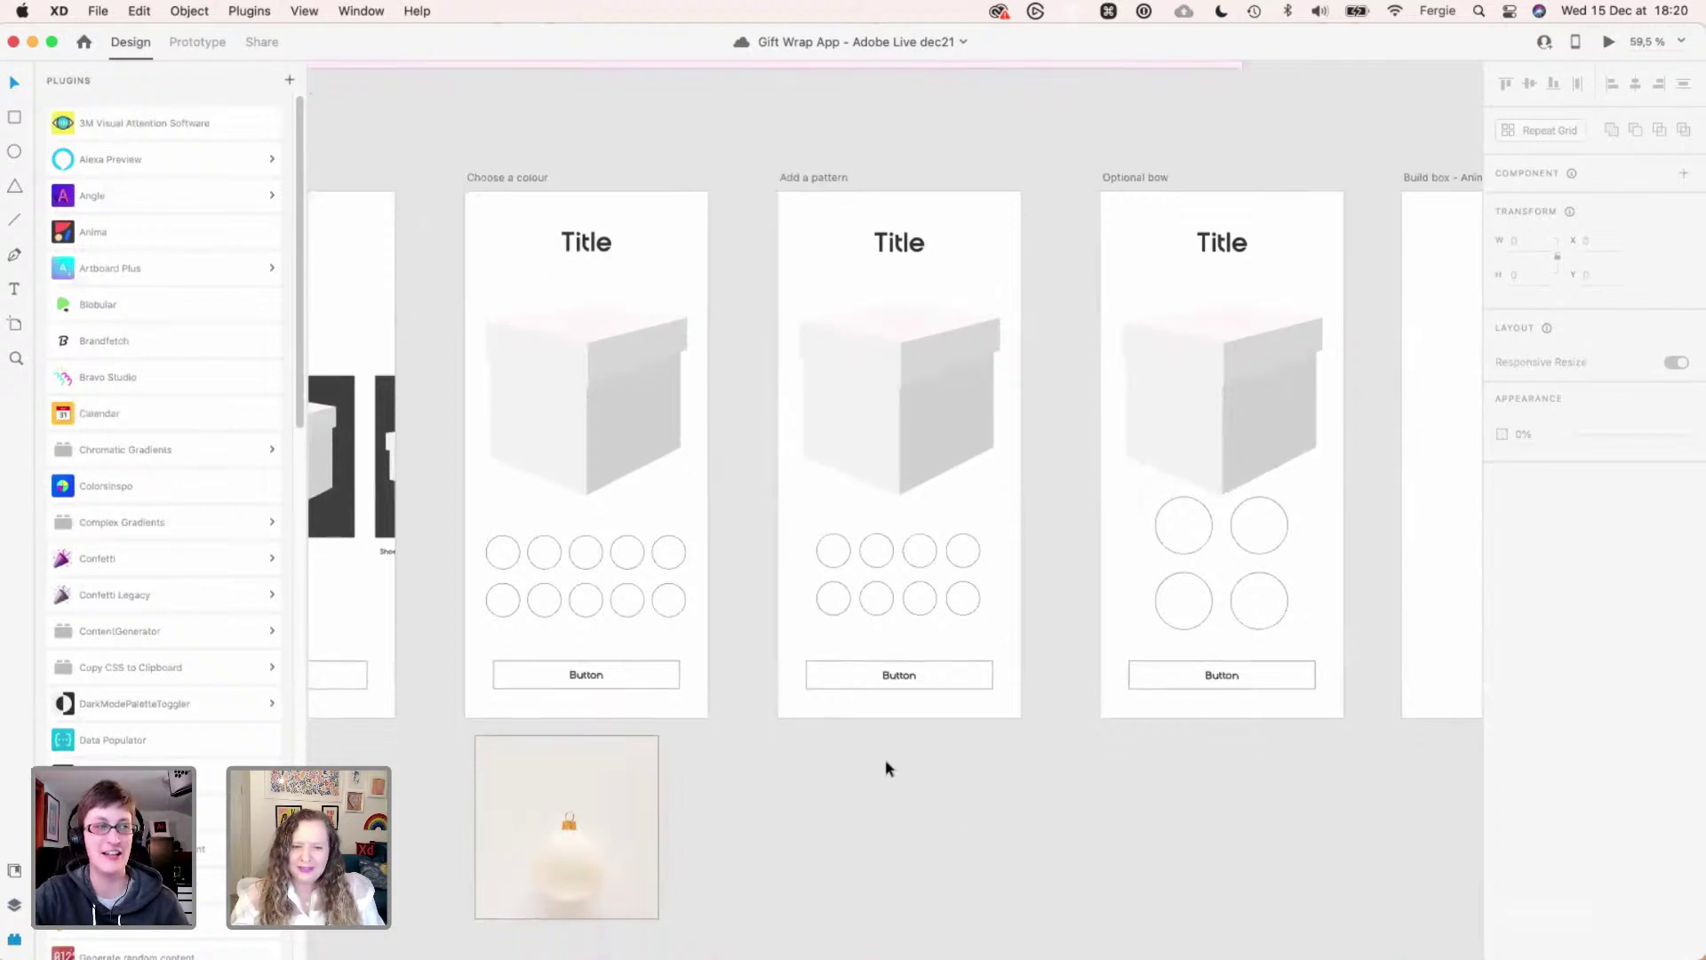
click(640, 806)
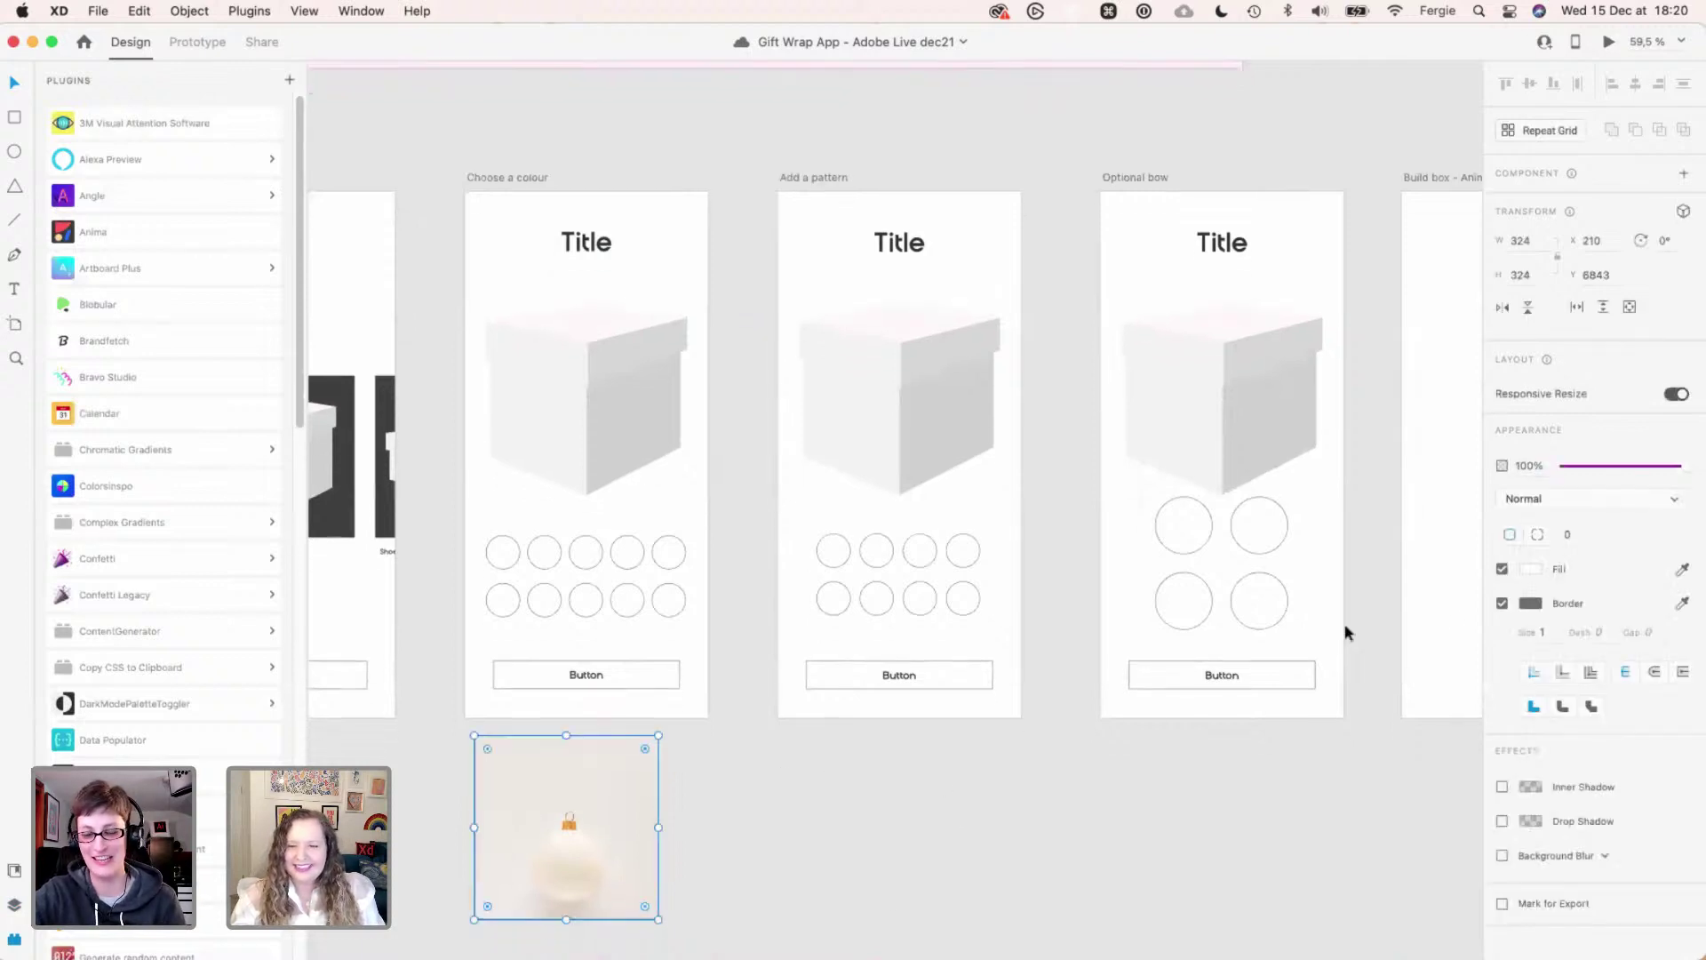
click(1501, 604)
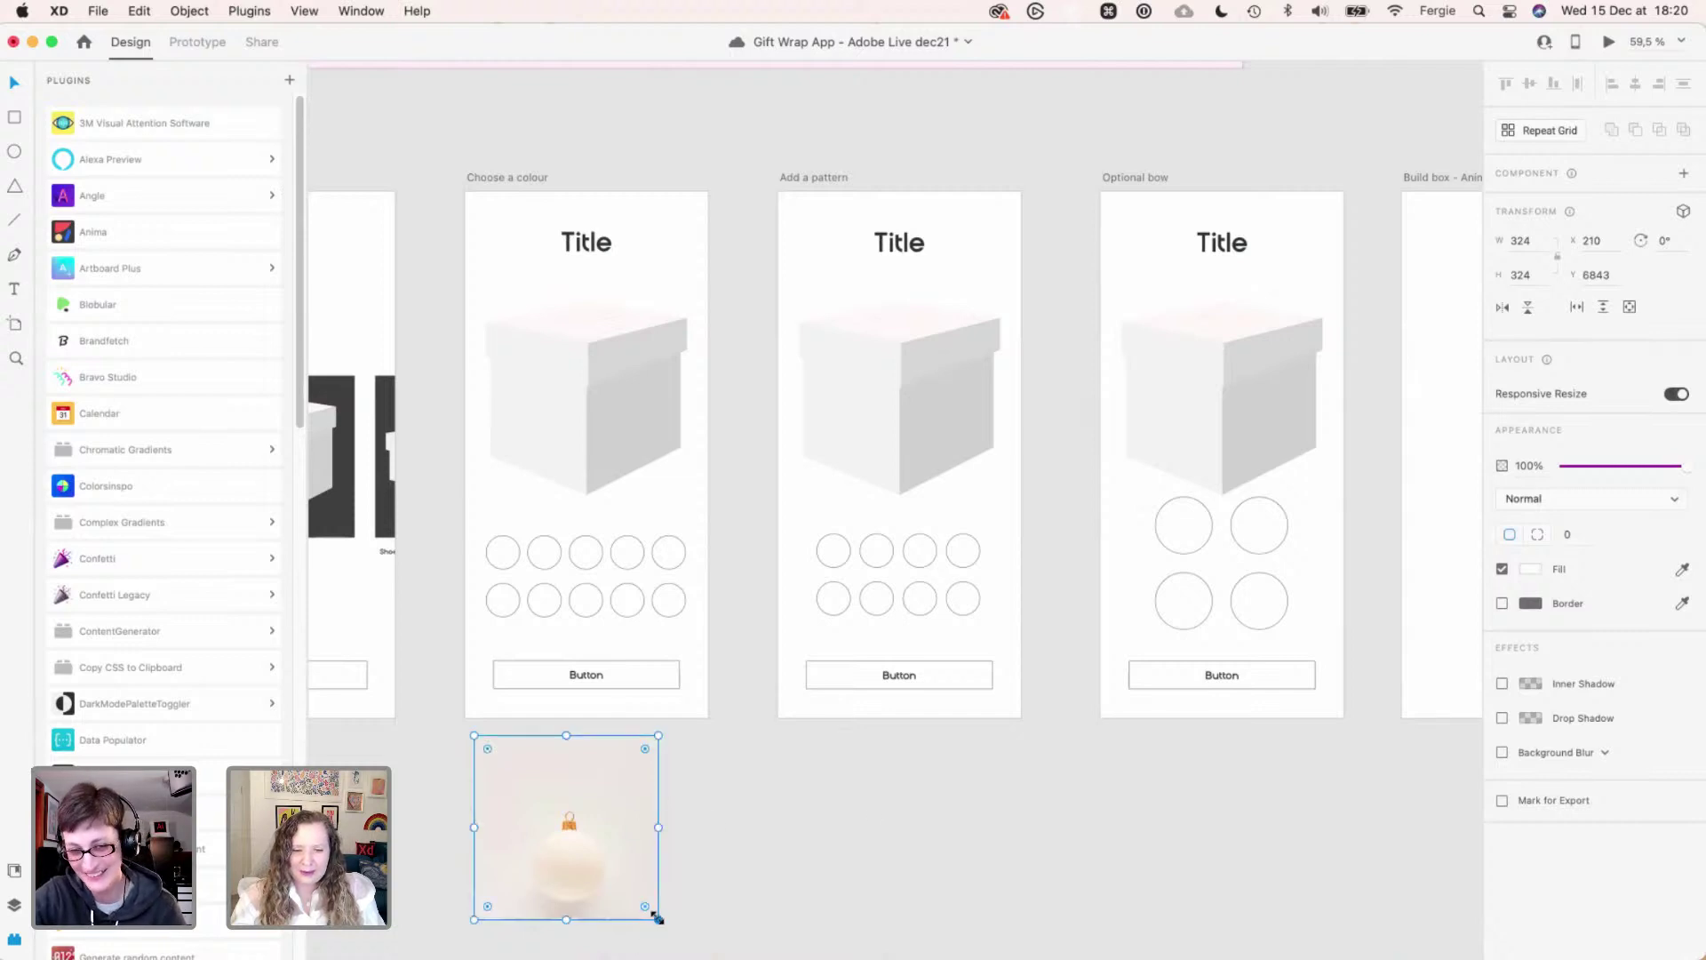
drag(658, 918, 544, 804)
click(677, 823)
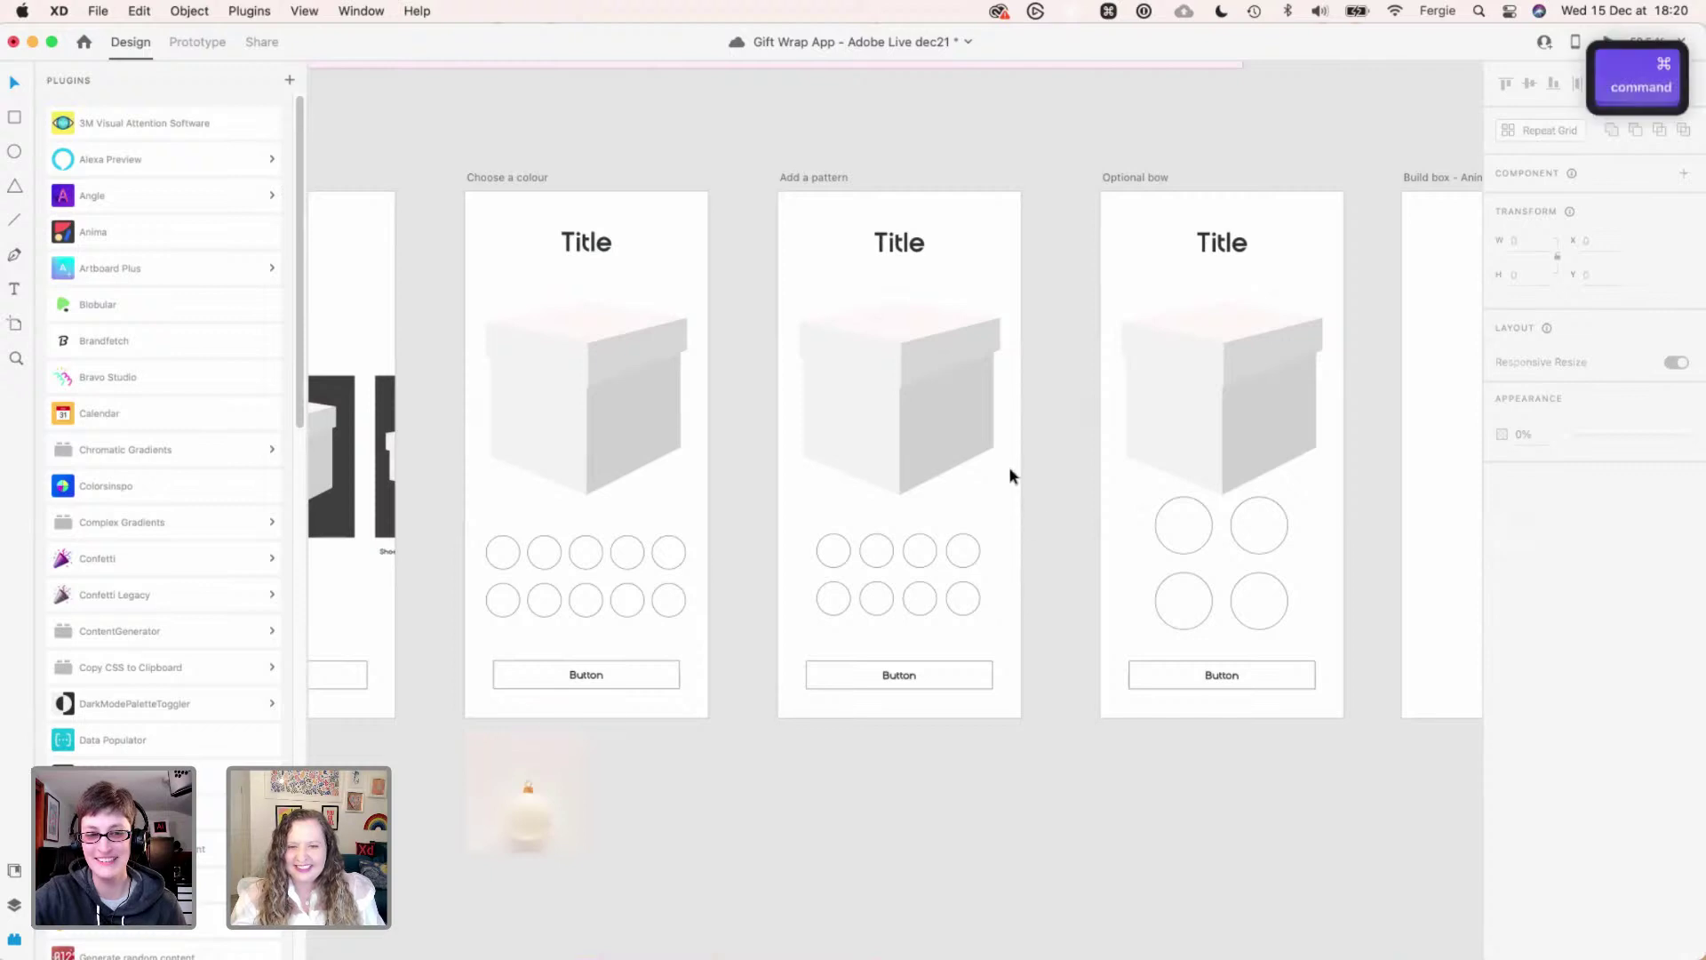
- Examine the colour, pattern and bow placeholder circles, checking the first circle on the "Add a pattern" artboard
scroll(952, 524, up, 5)
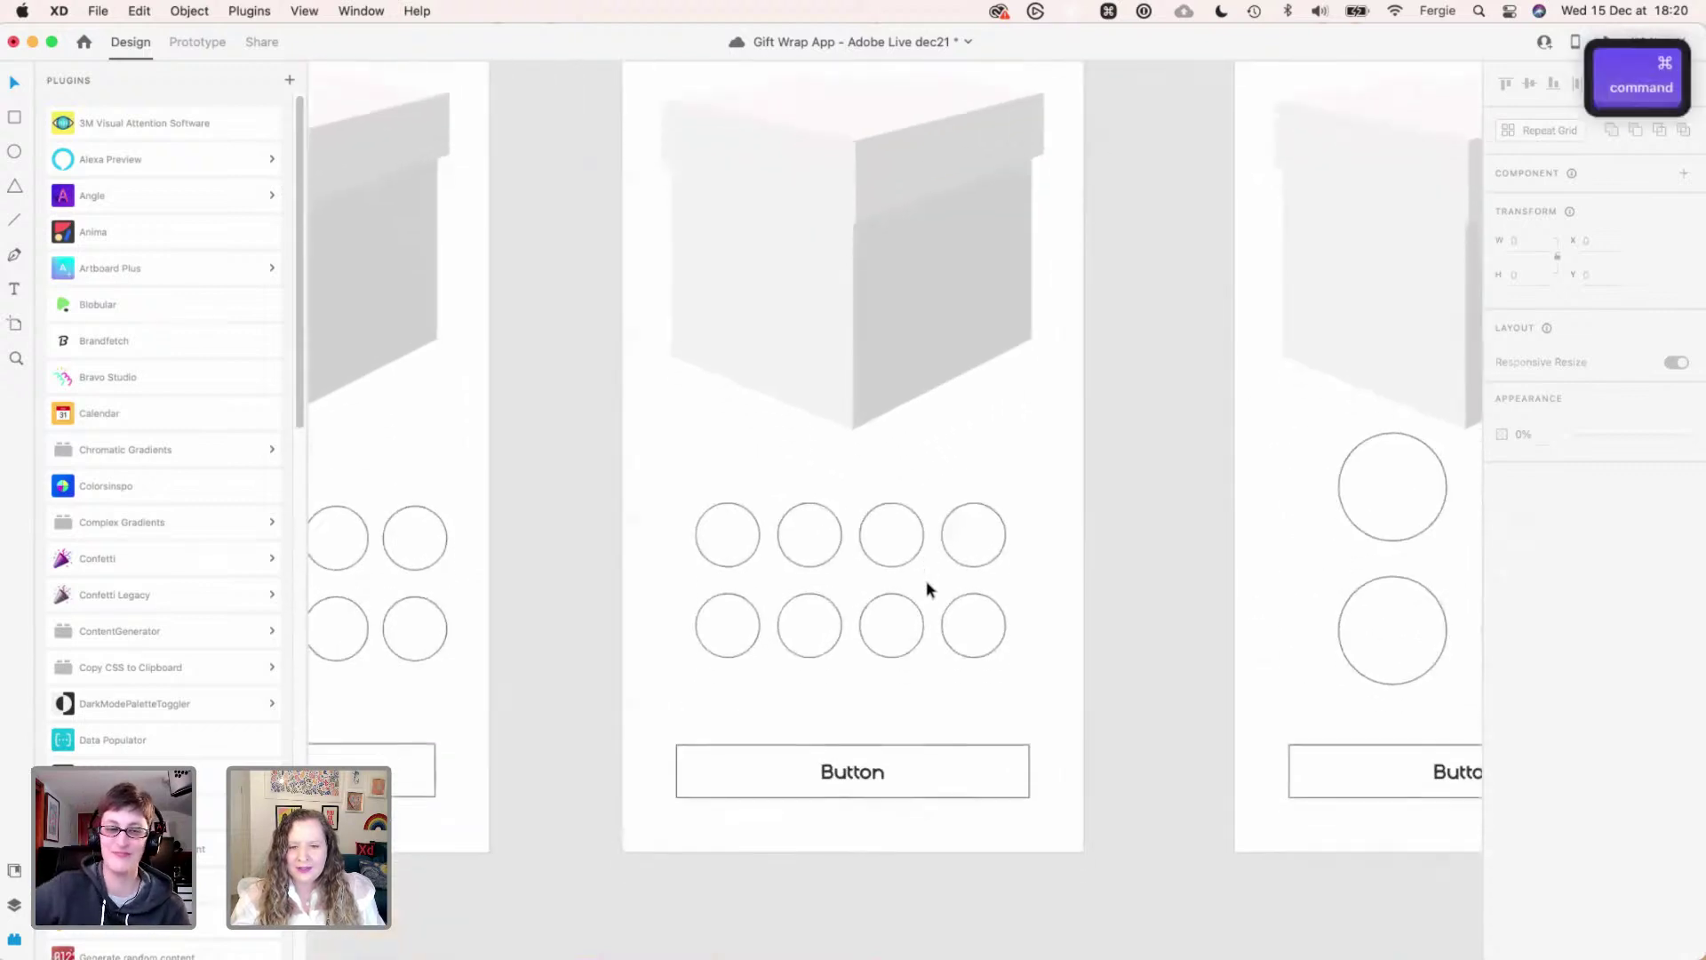
scroll(926, 579, down, 3)
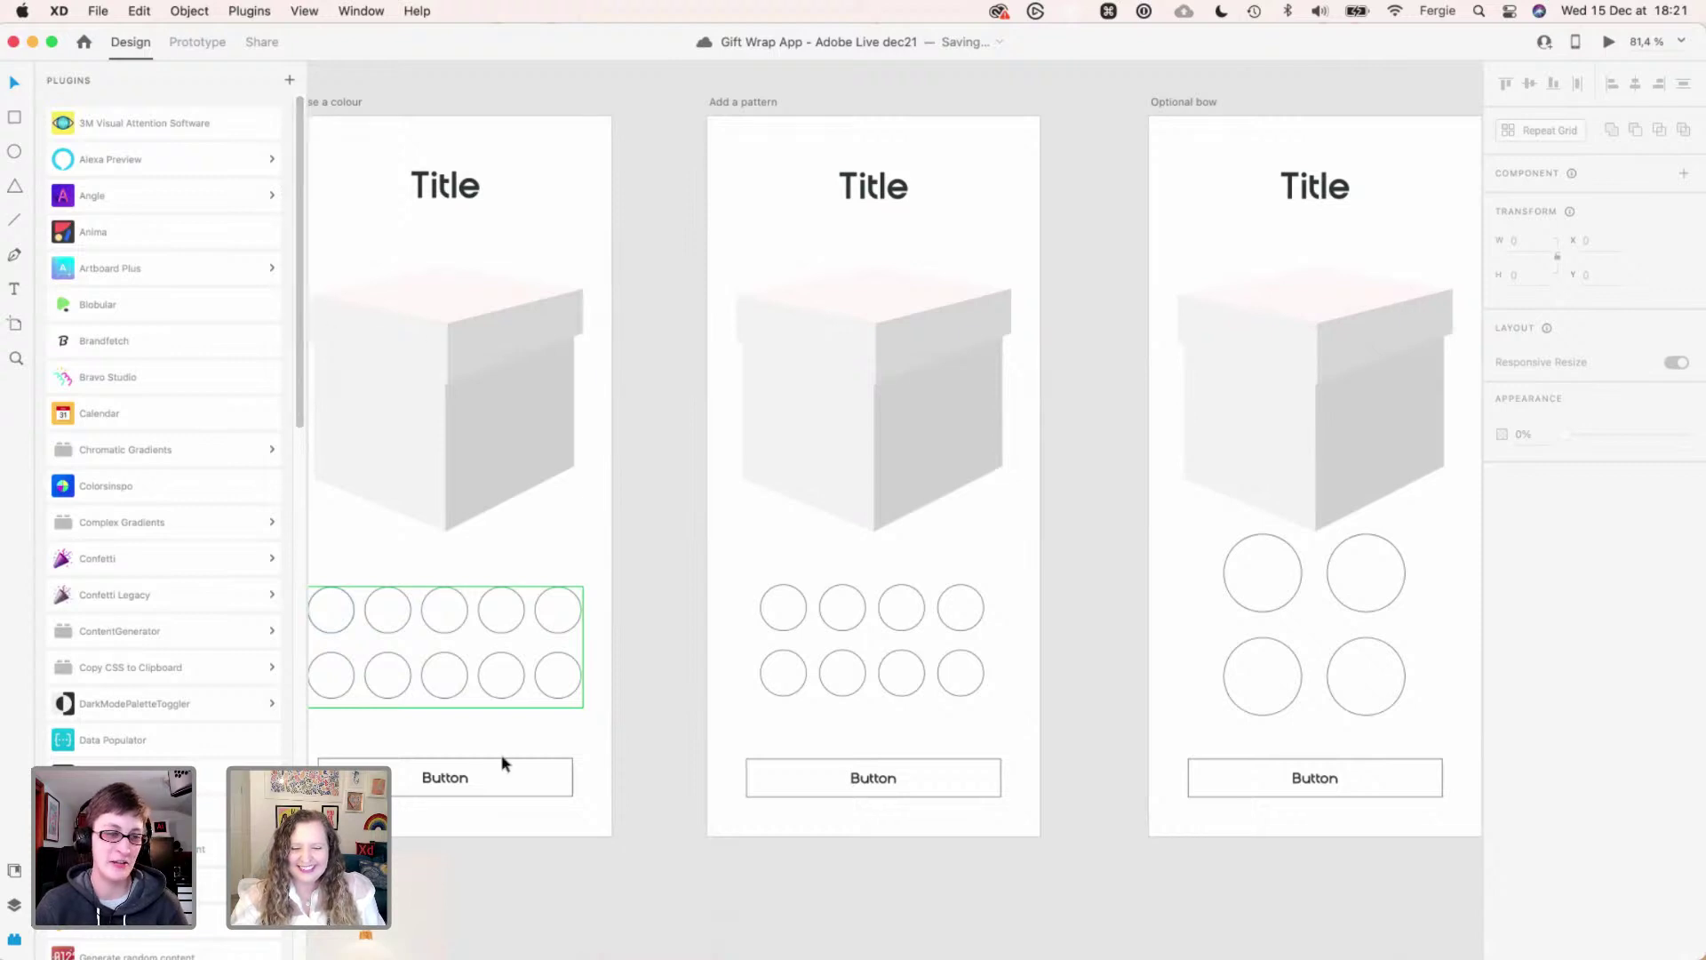
key(space)
drag(608, 898, 604, 790)
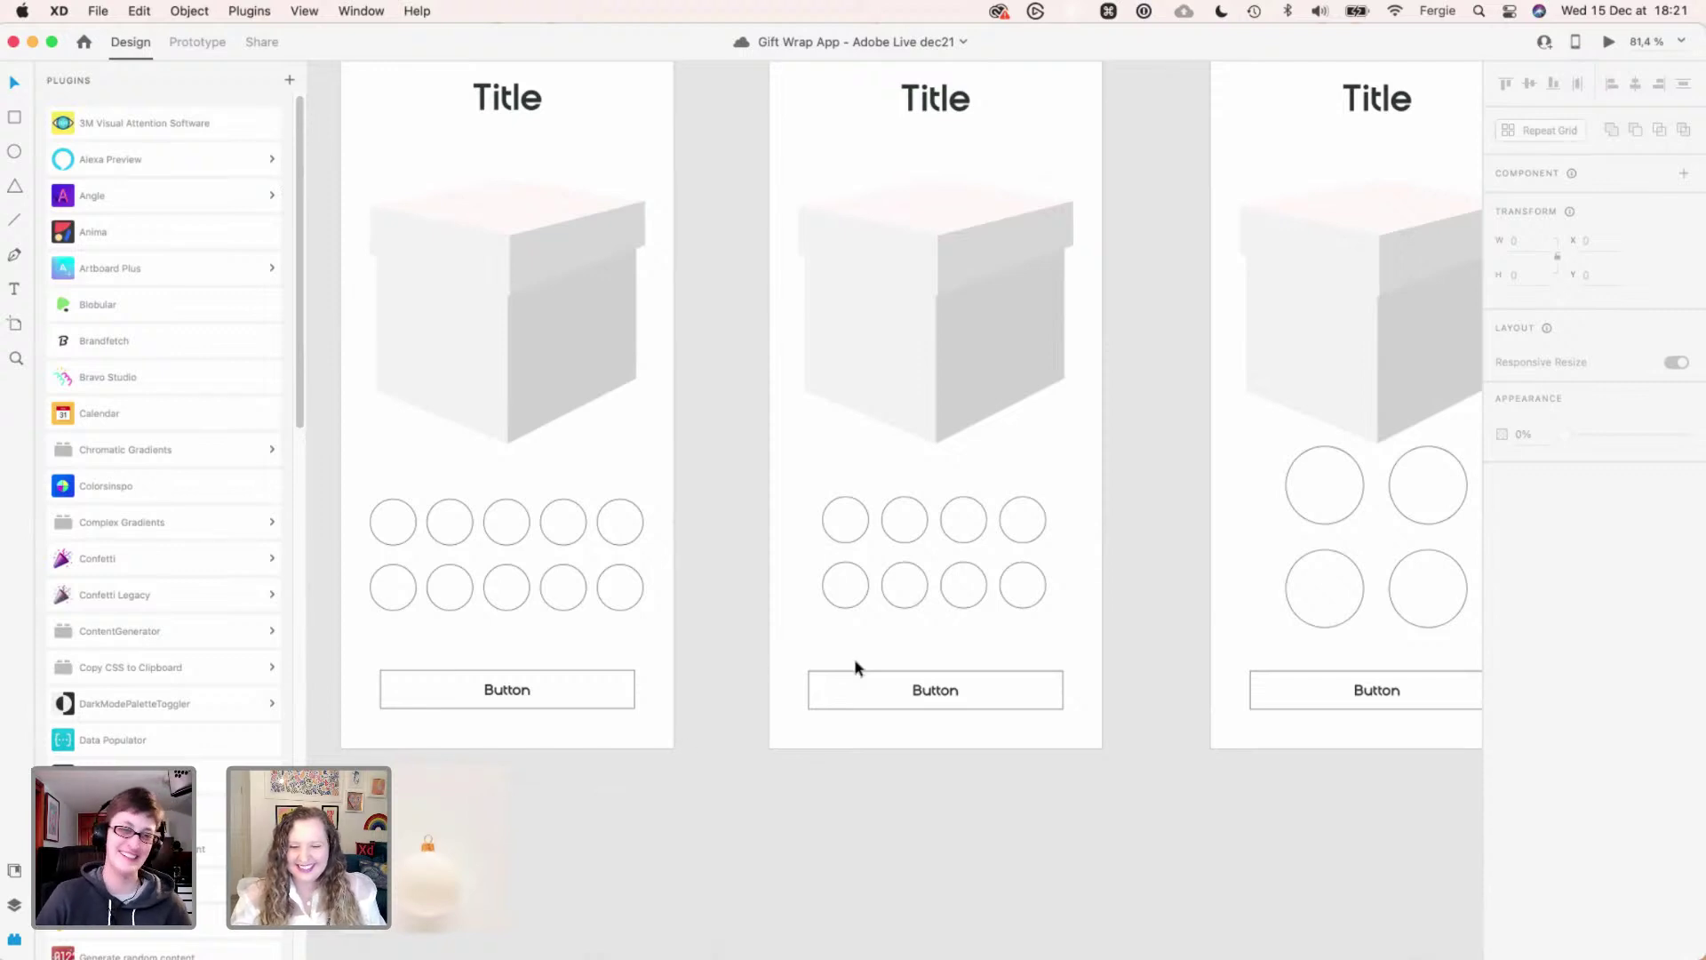
scroll(855, 658, up, 3)
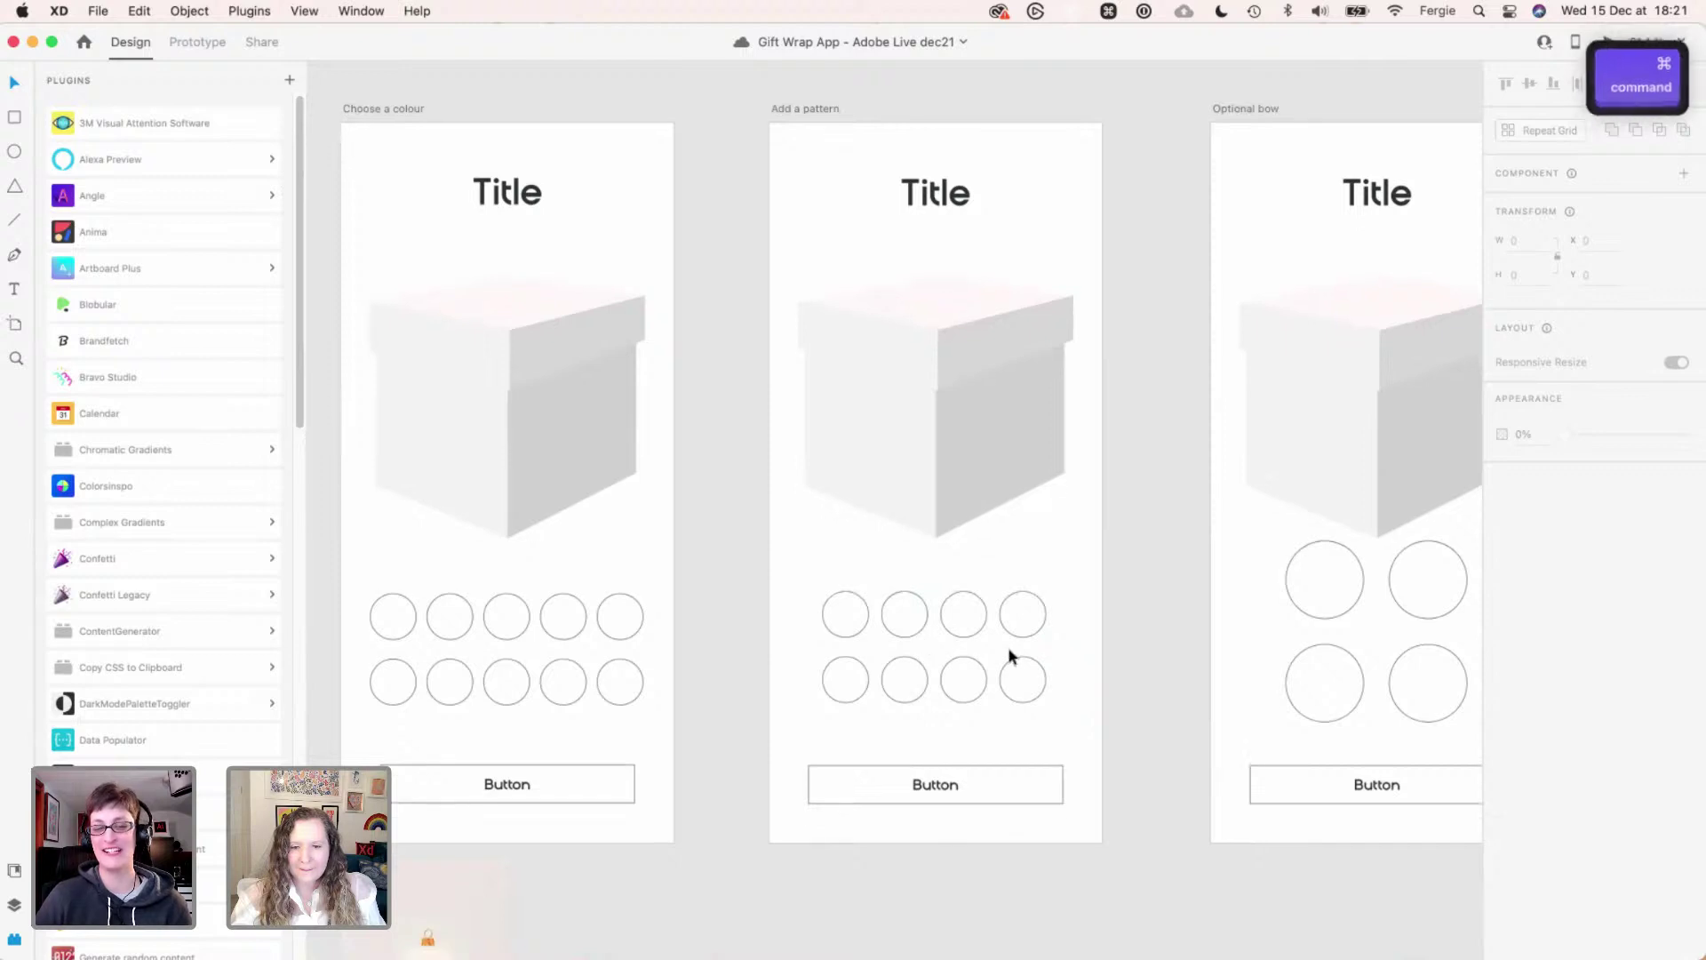
scroll(1008, 655, up, 5)
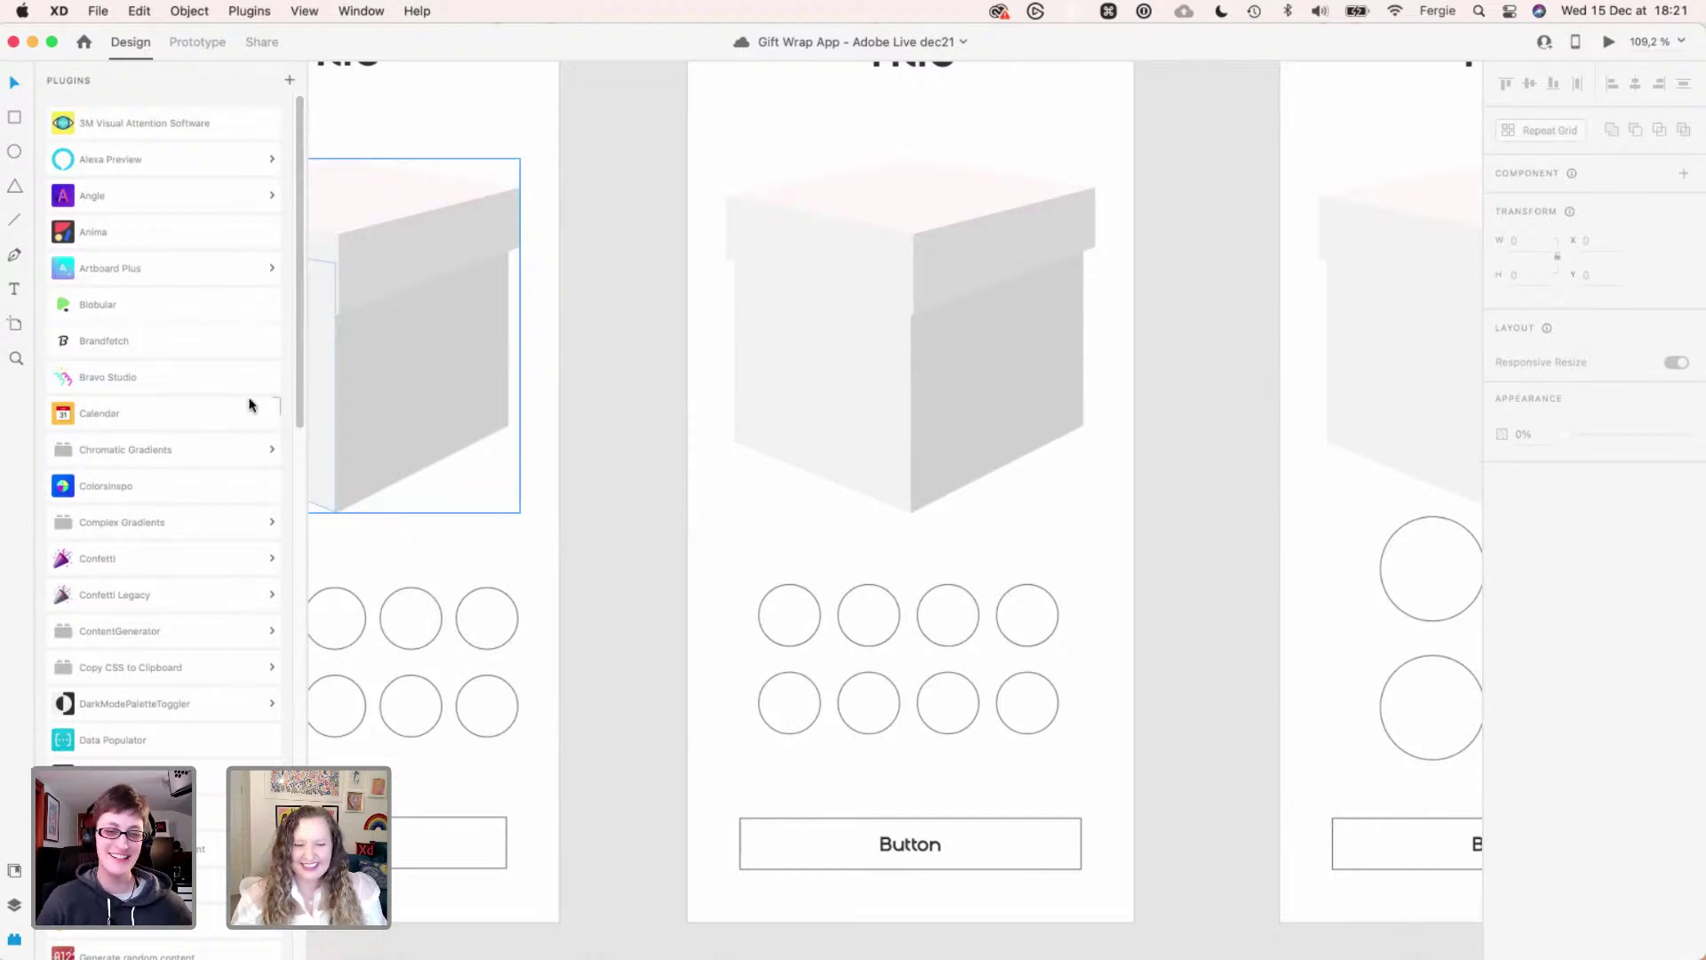
super+click(770, 622)
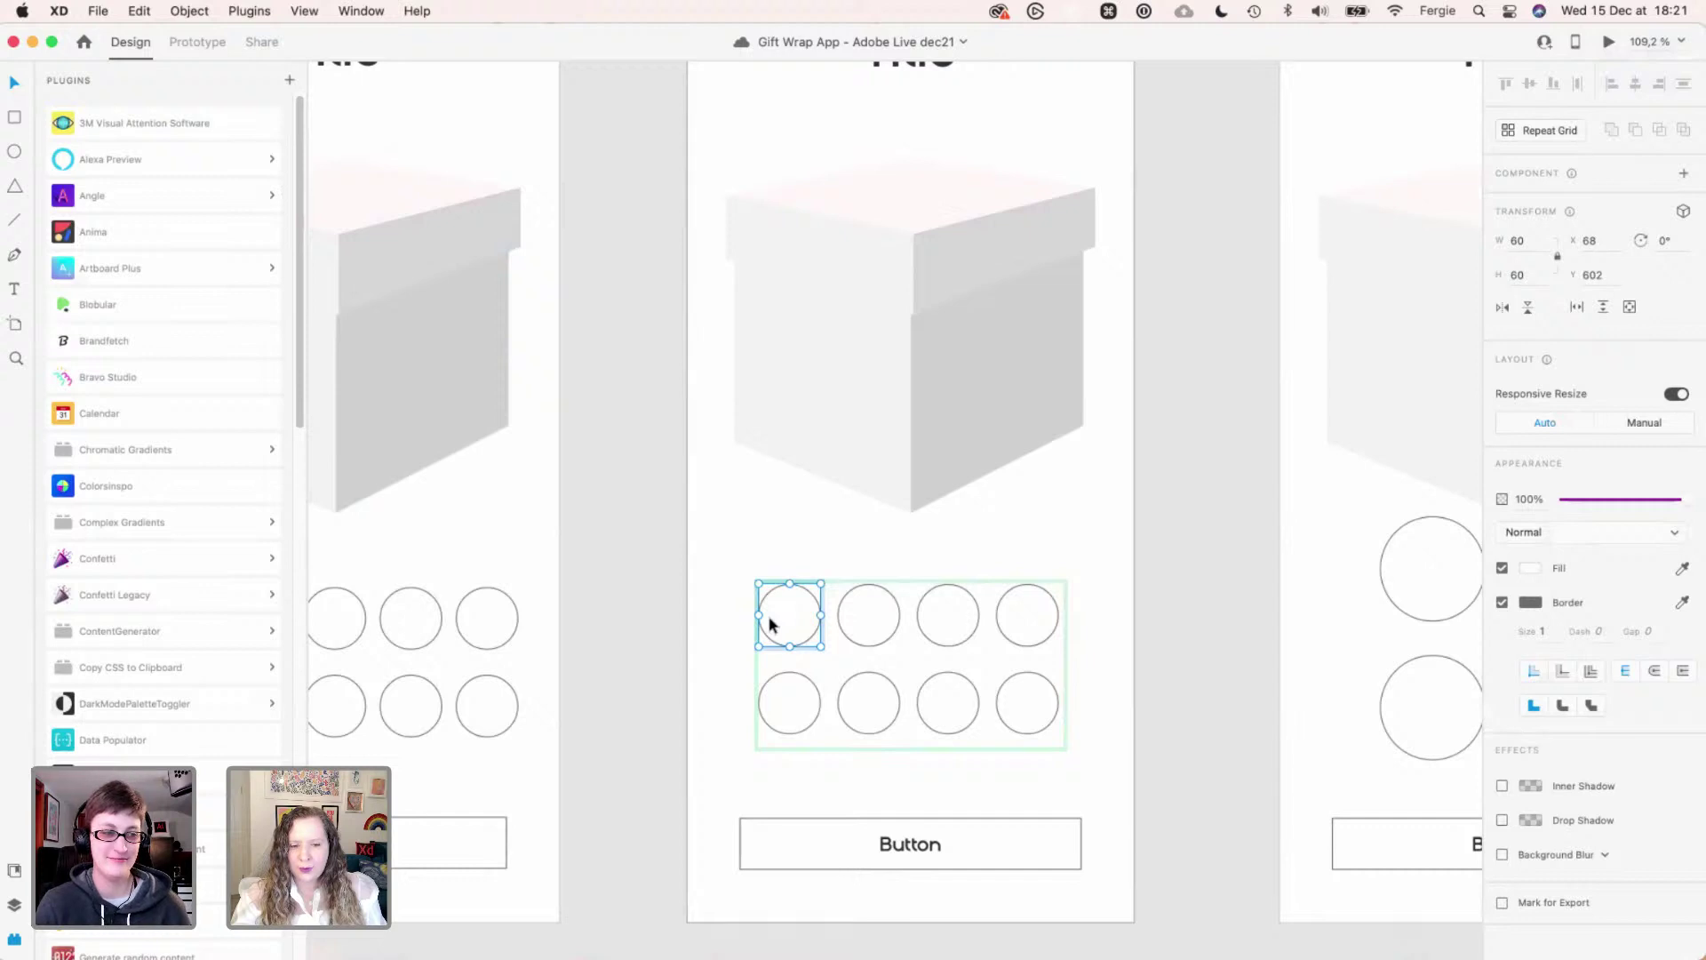
scroll(768, 615, down, 2)
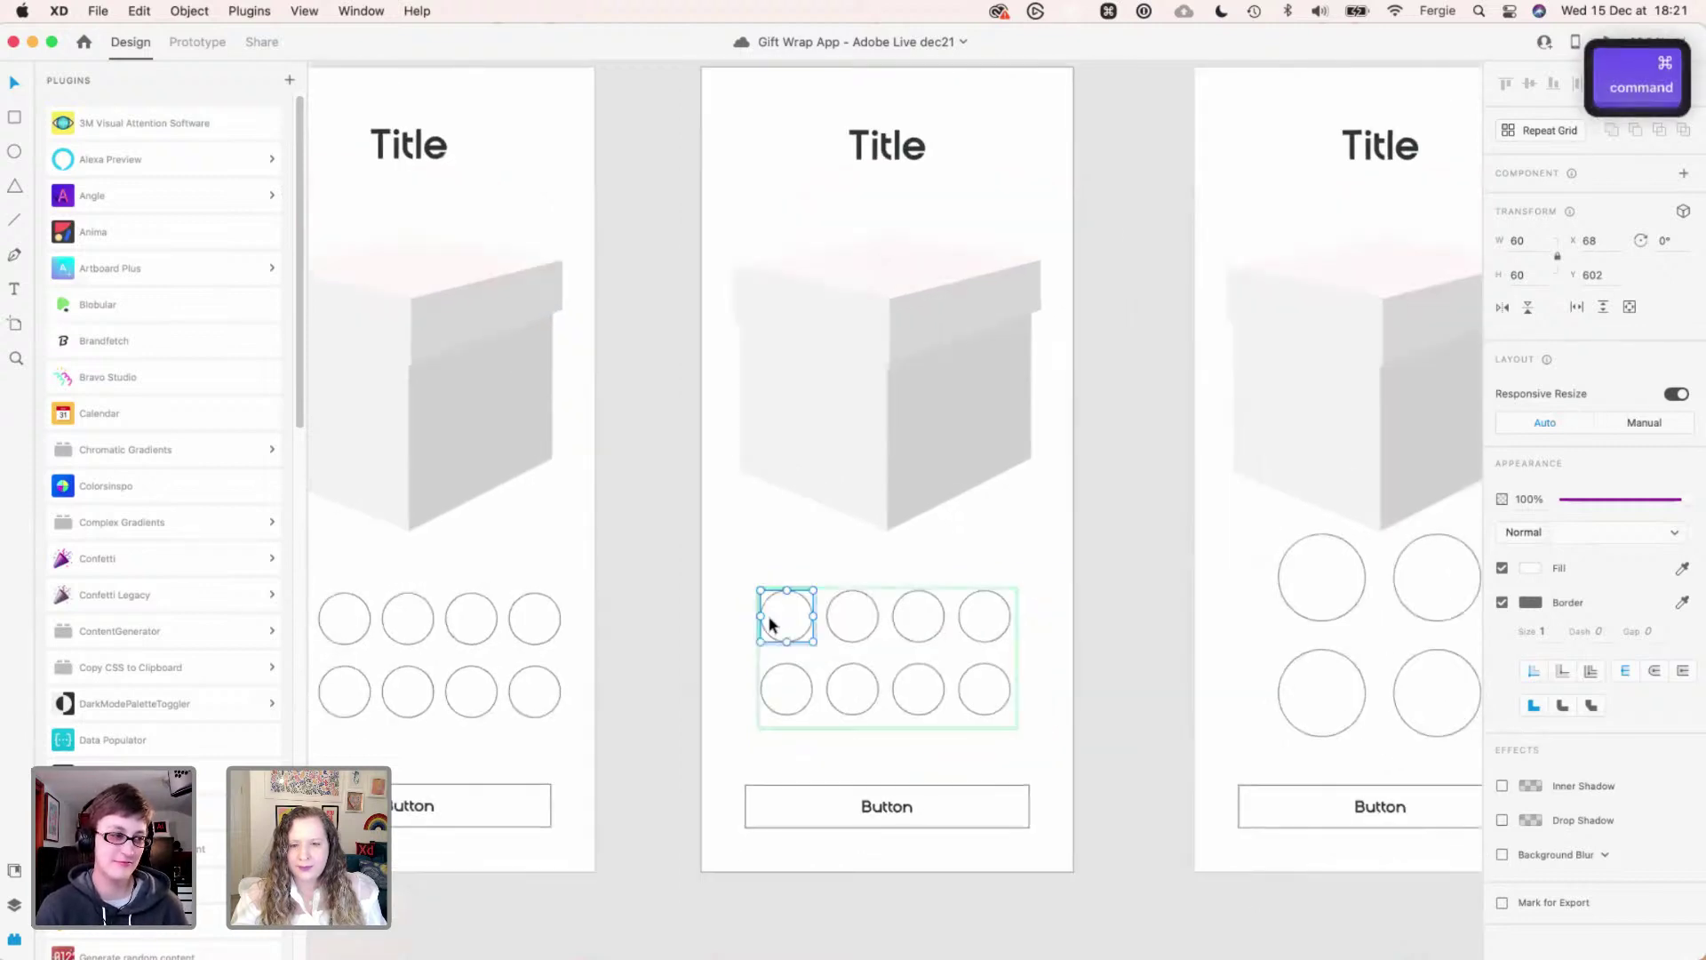
scroll(769, 621, up, 3)
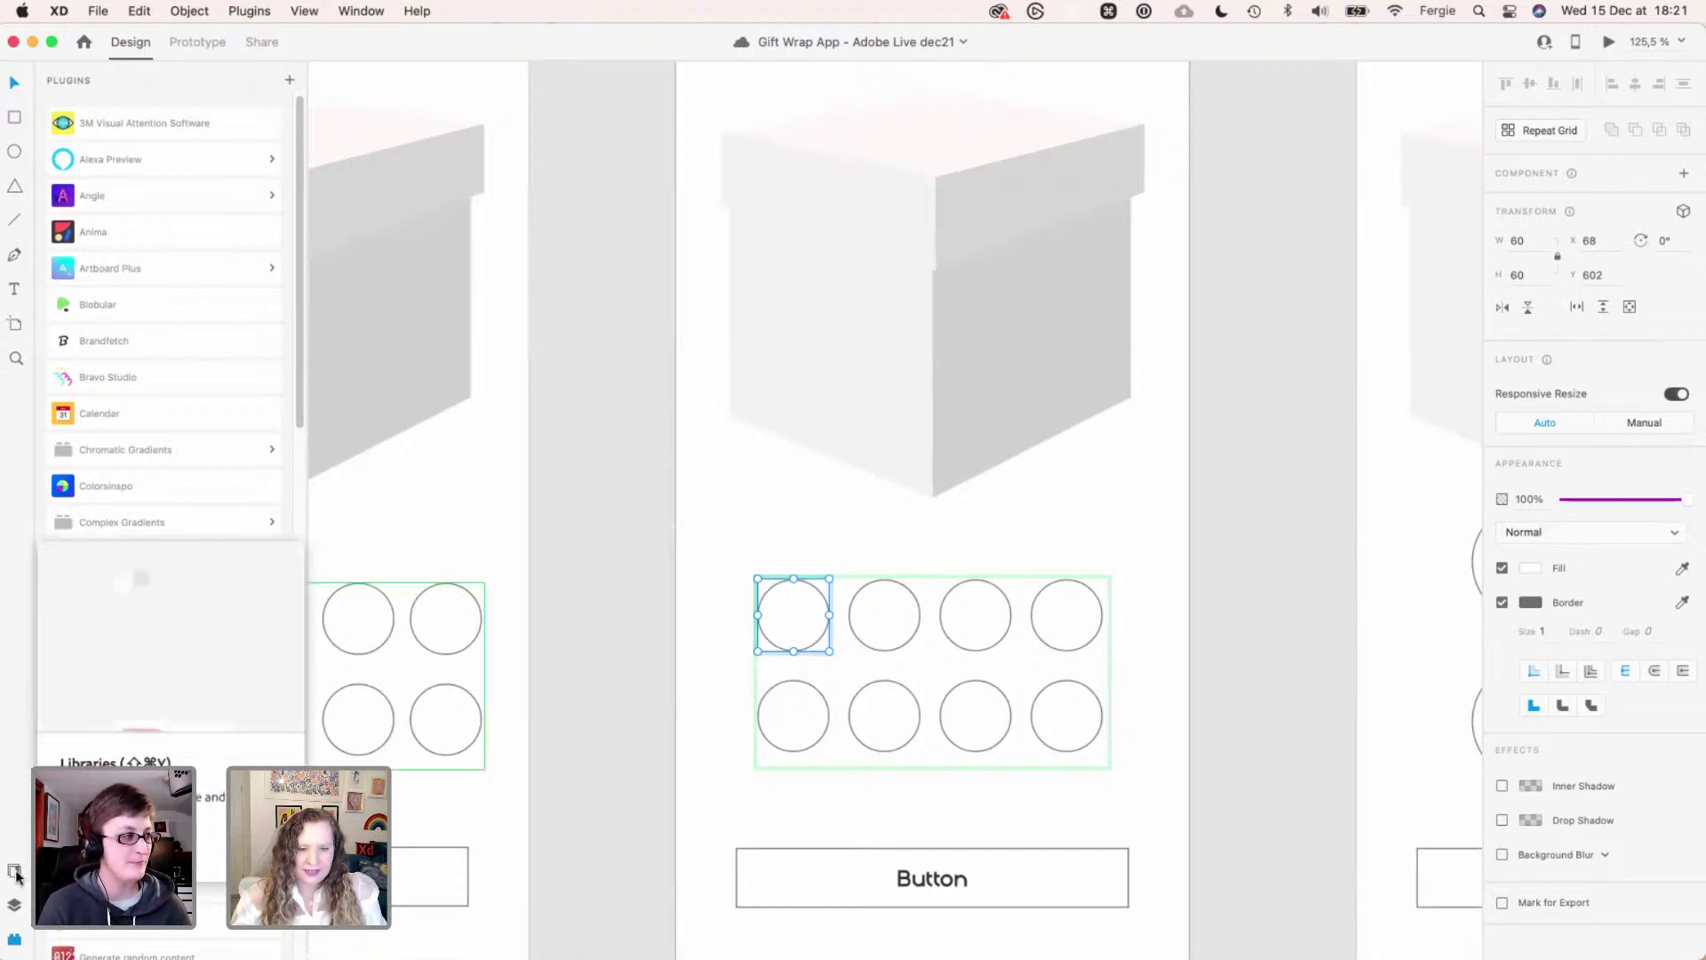
click(1155, 697)
- Select the nutcracker and toy illustration group behind the title on the "Designing a Gift Wrapping App" slide
scroll(1155, 696, down, 5)
scroll(1155, 690, up, 10)
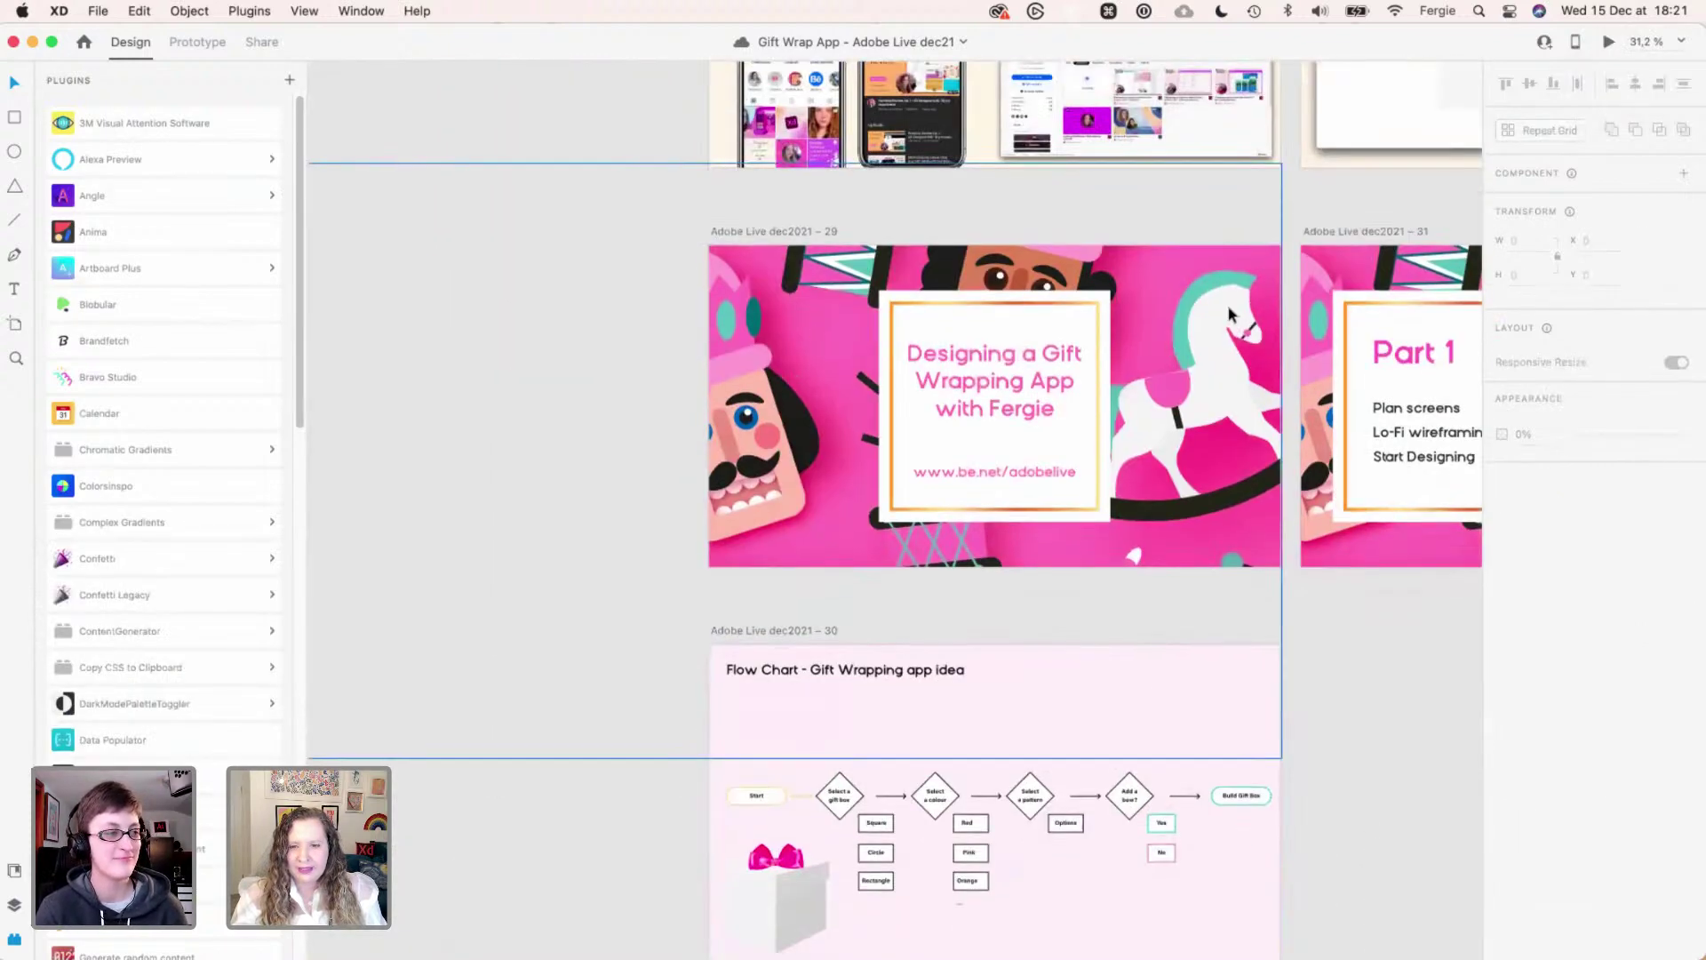
scroll(736, 382, up, 3)
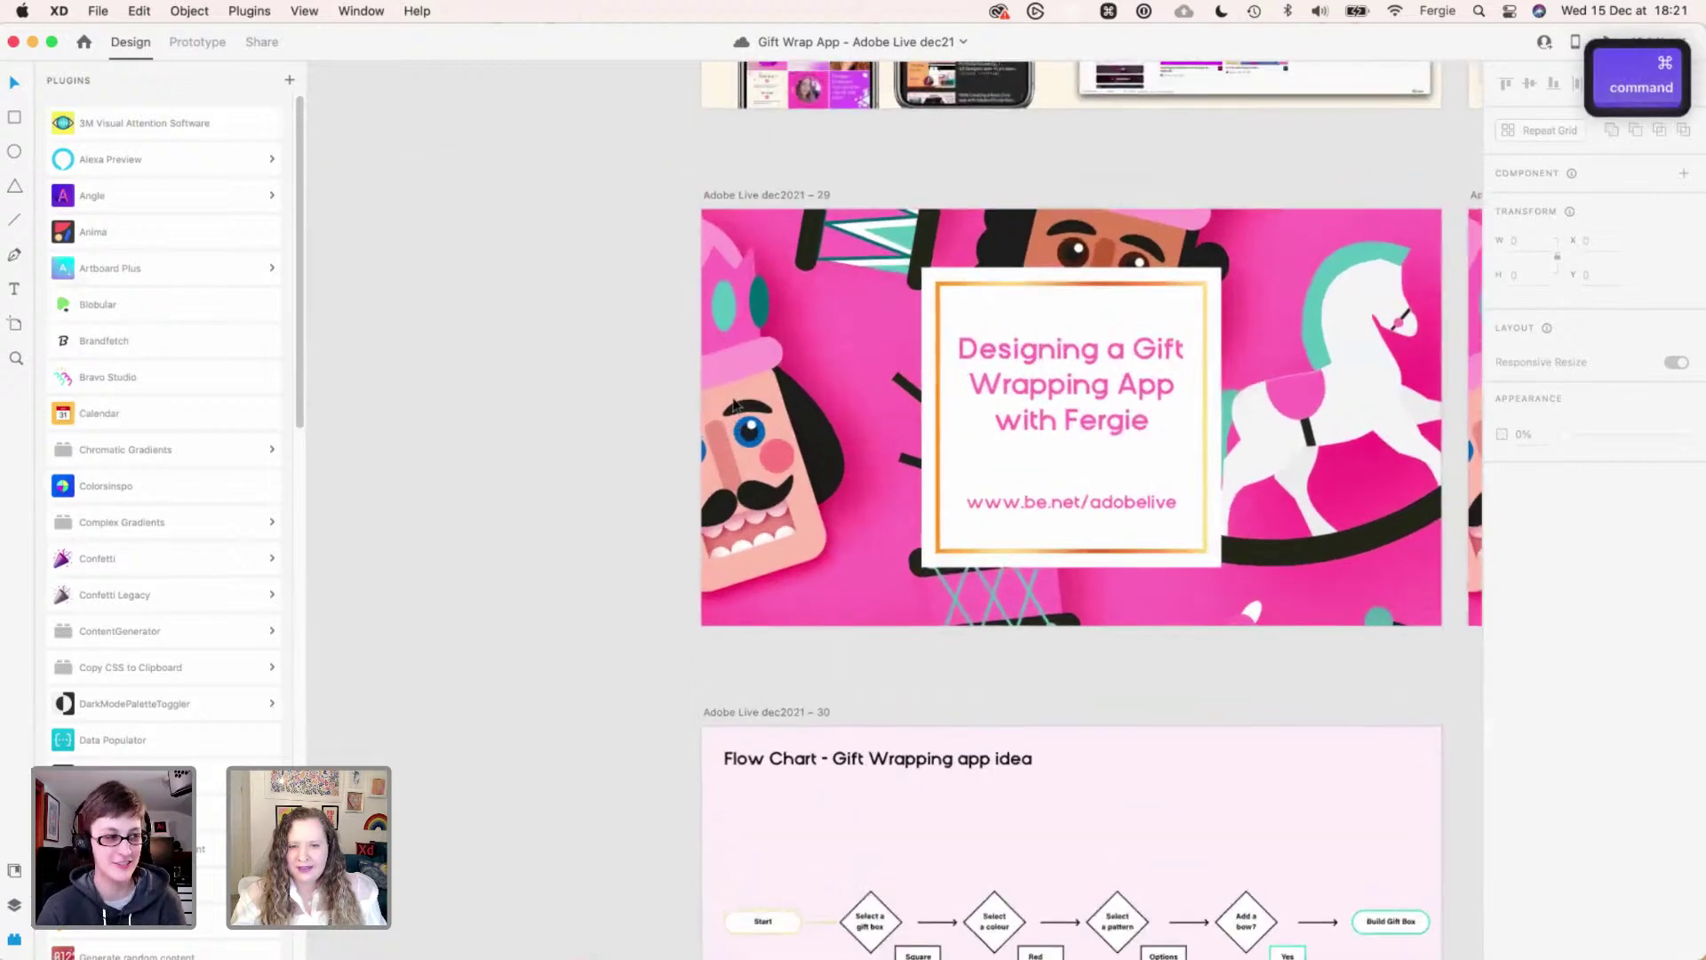
super+click(736, 405)
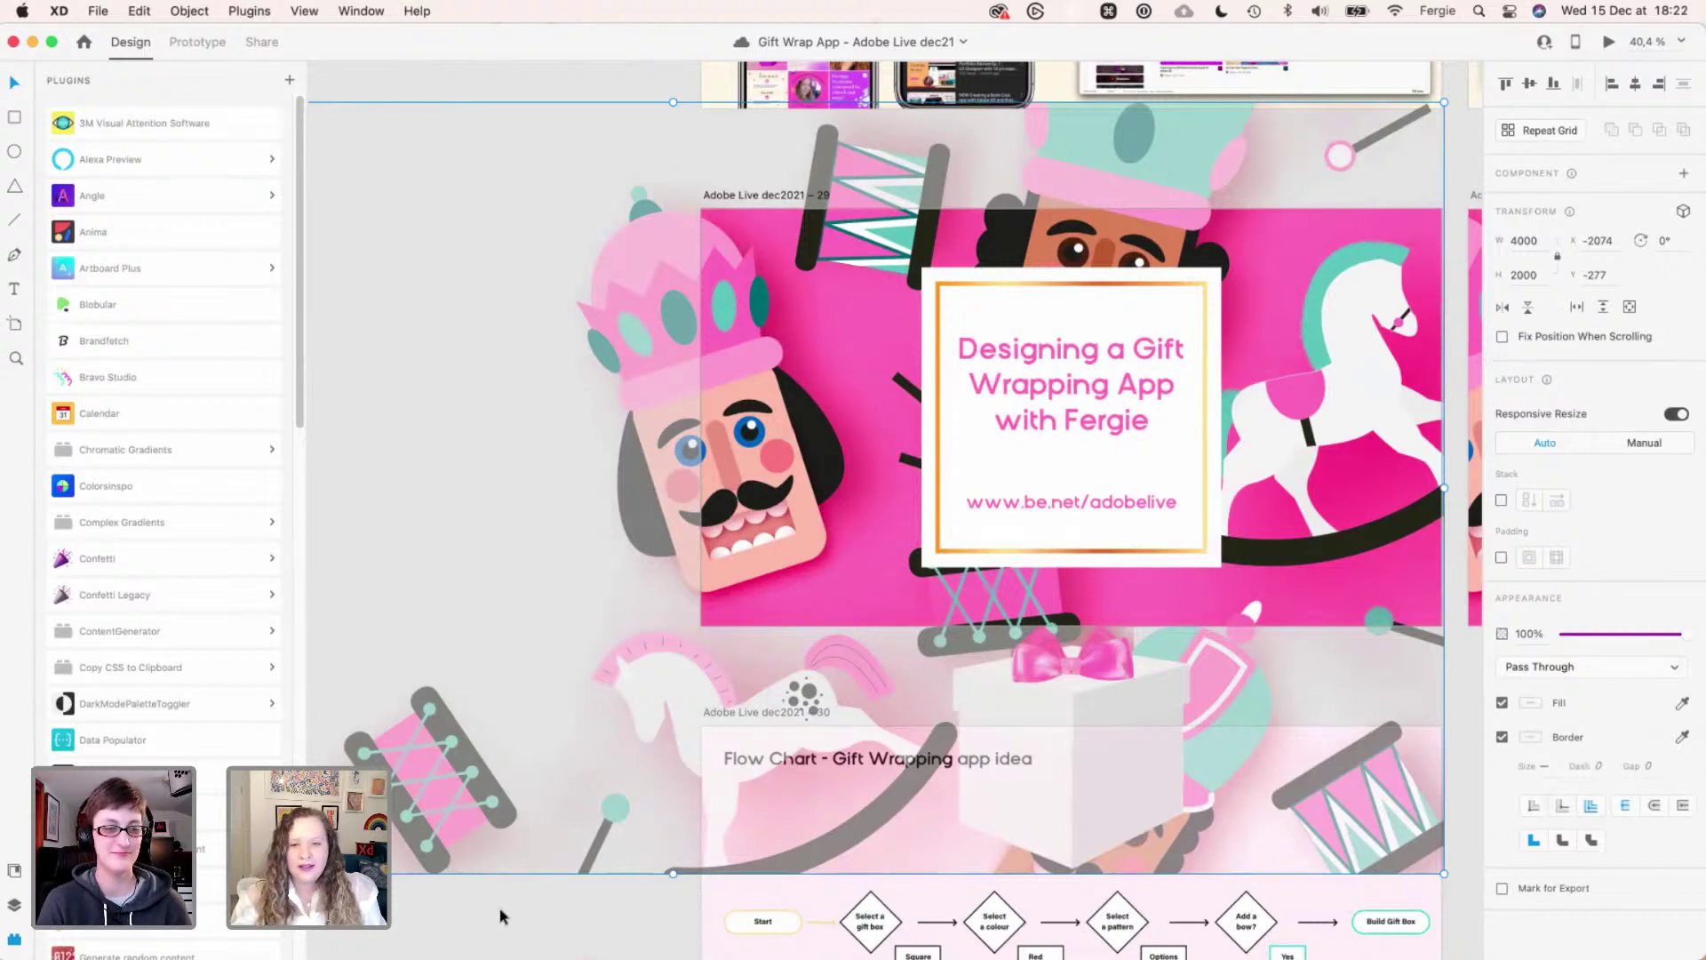
- Delete the oversized nutcracker and rocking-horse pattern graphic overlapping the title and flow chart artboards
key(Delete)
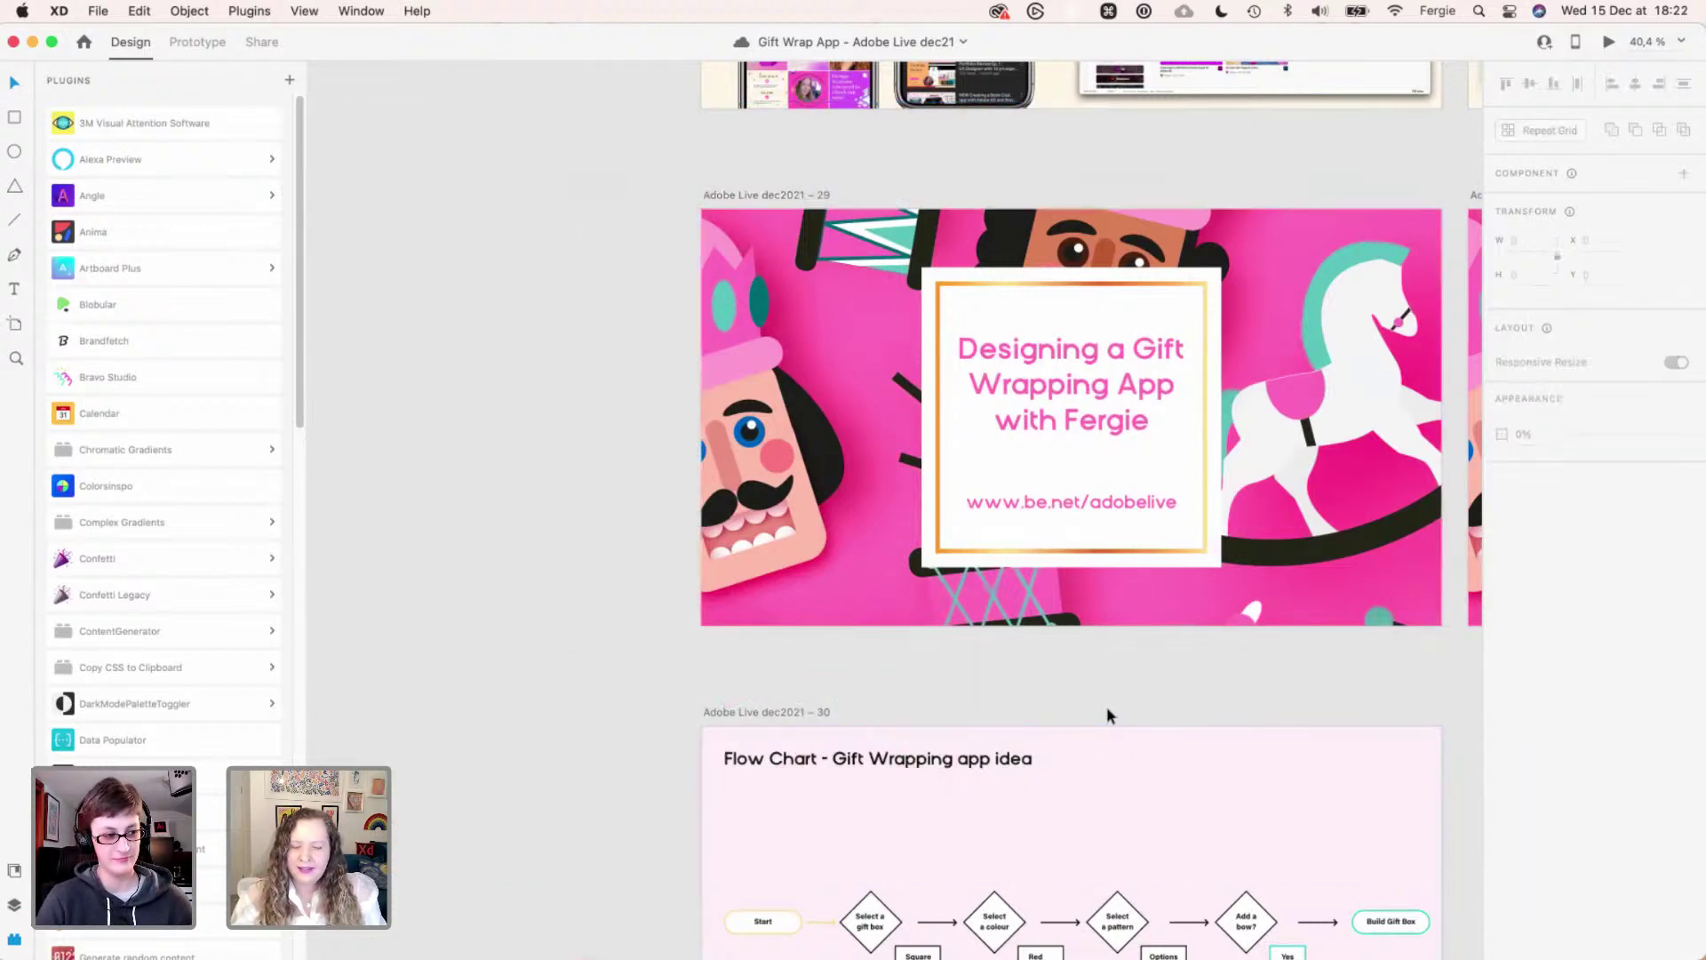
- Review the flow chart and the wireframe screens from "Select your box" through "Build box - Animation"
key(space)
scroll(1257, 750, right, 5)
scroll(1256, 750, down, 3)
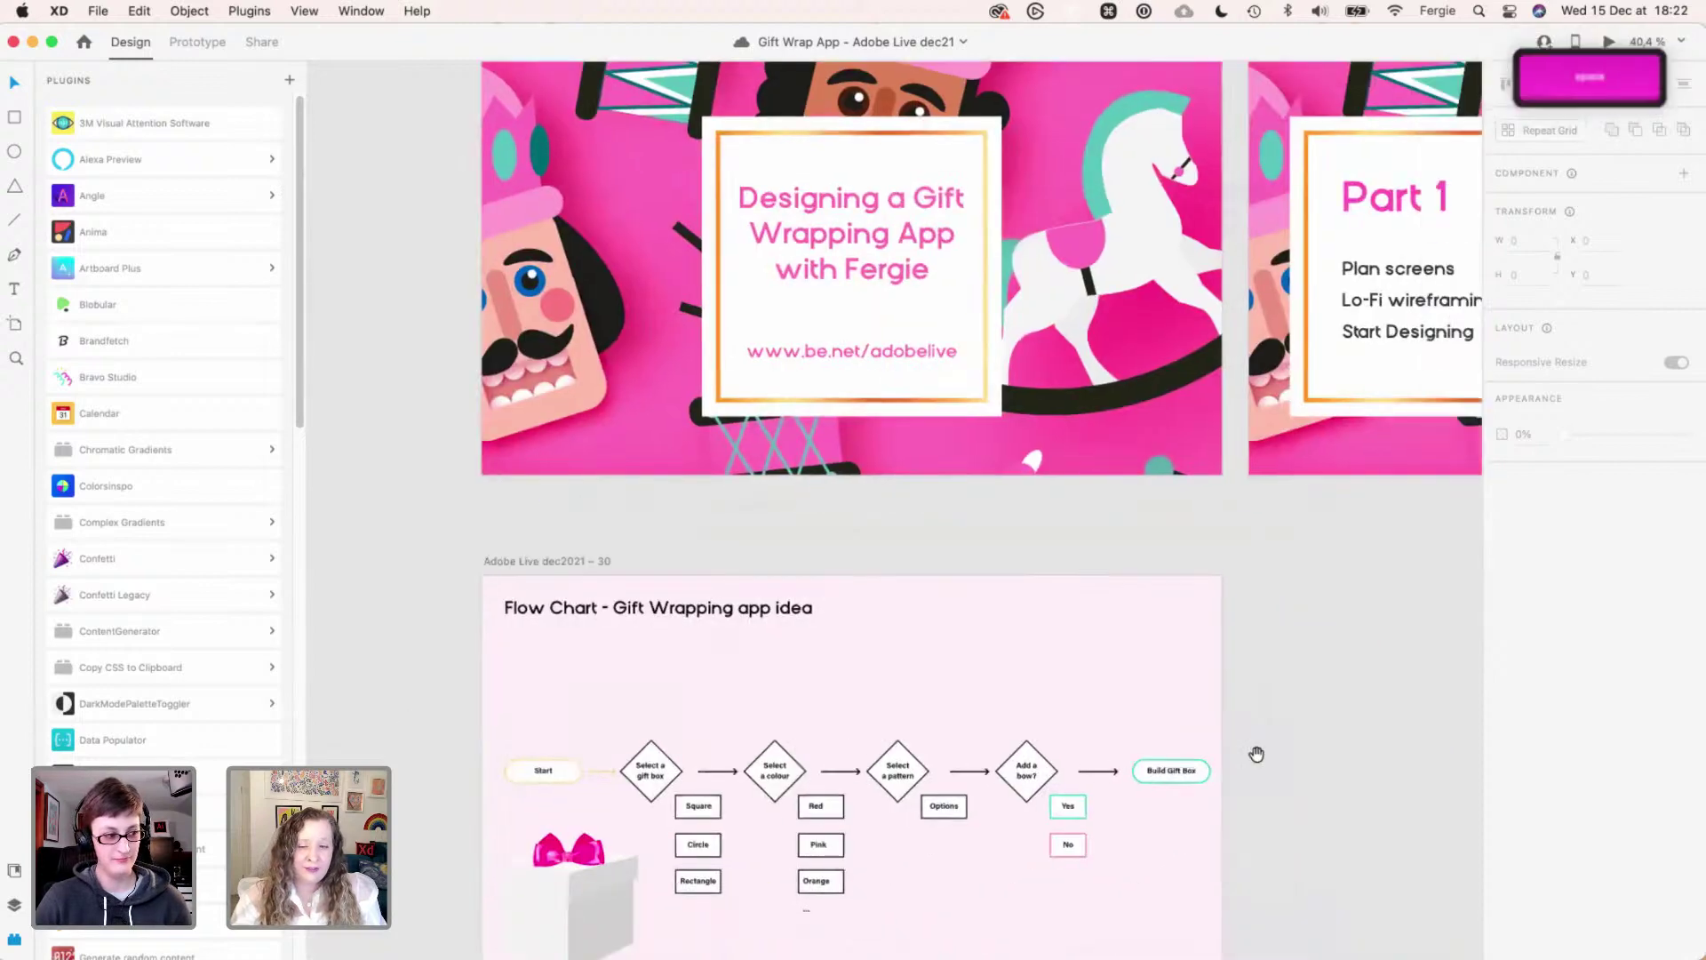
scroll(1318, 820, down, 12)
scroll(1318, 820, right, 2)
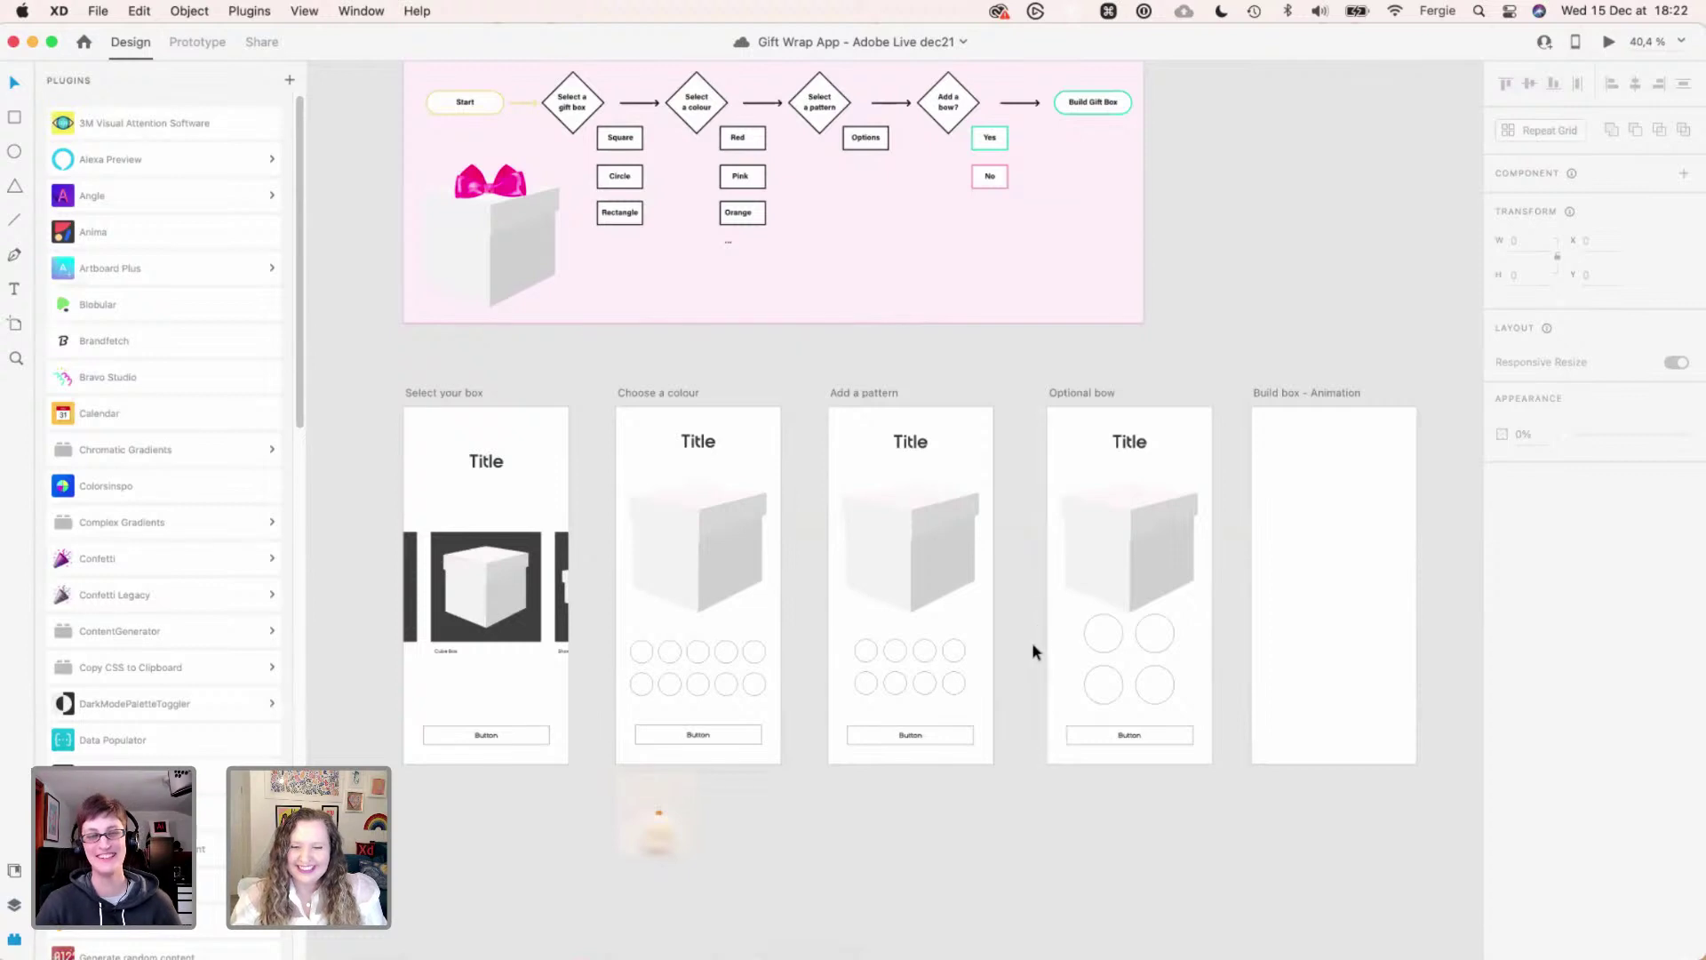
scroll(959, 674, up, 3)
scroll(958, 674, up, 3)
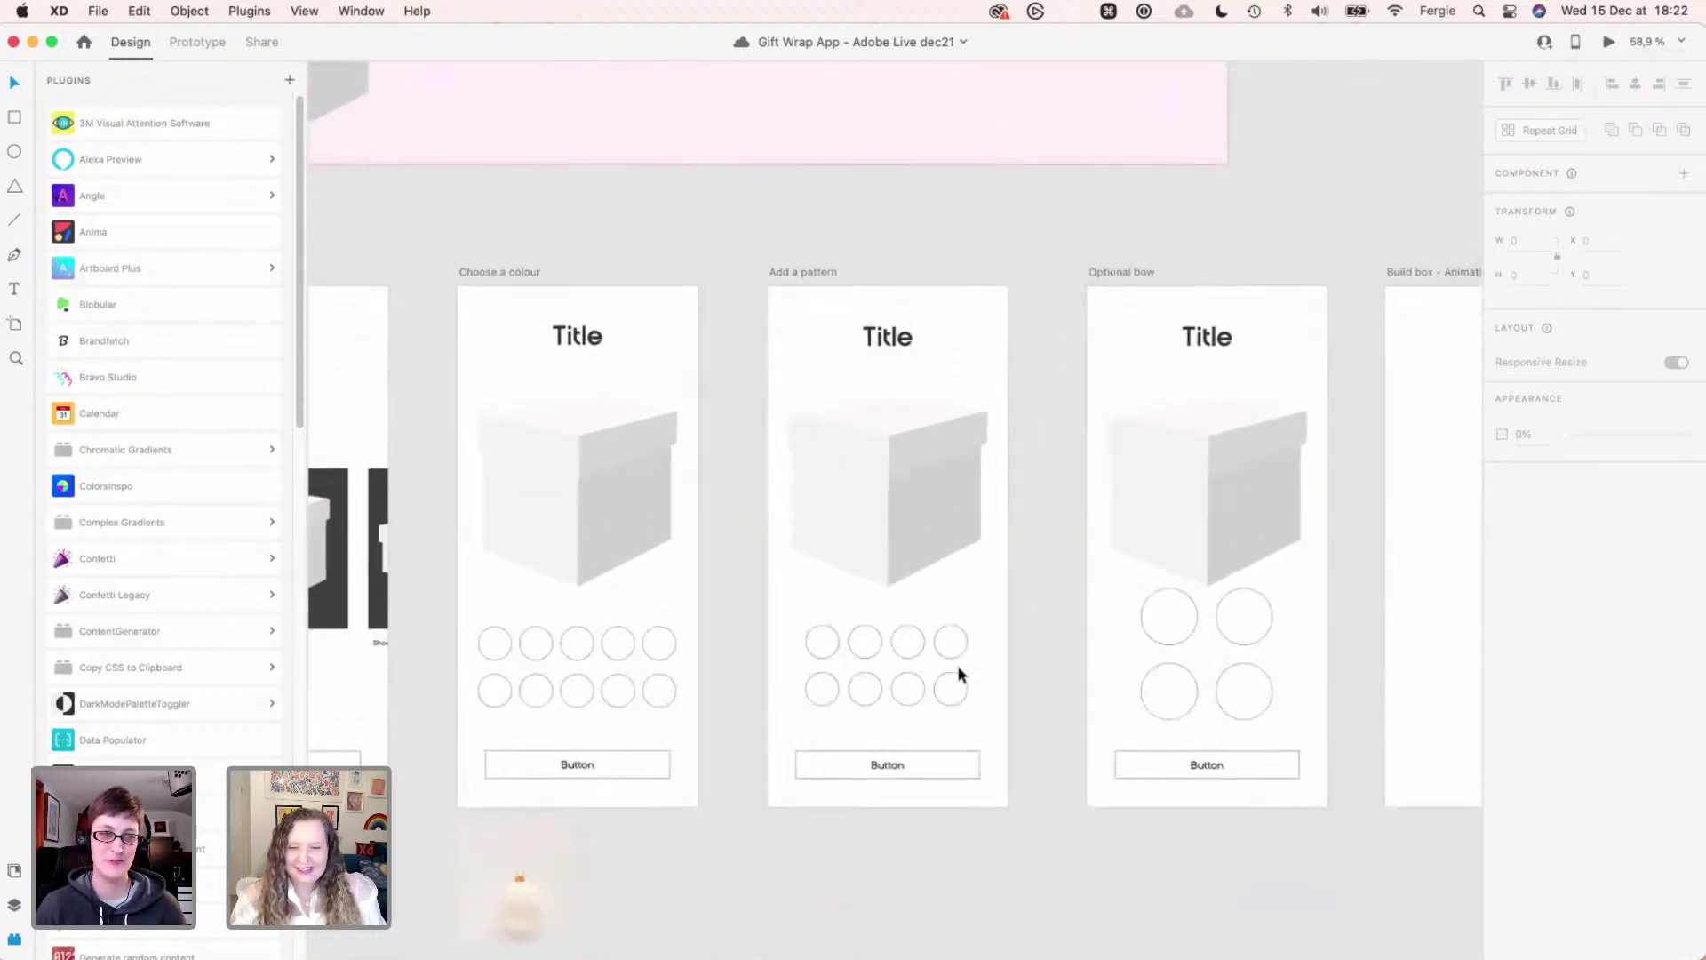
scroll(957, 673, down, 1)
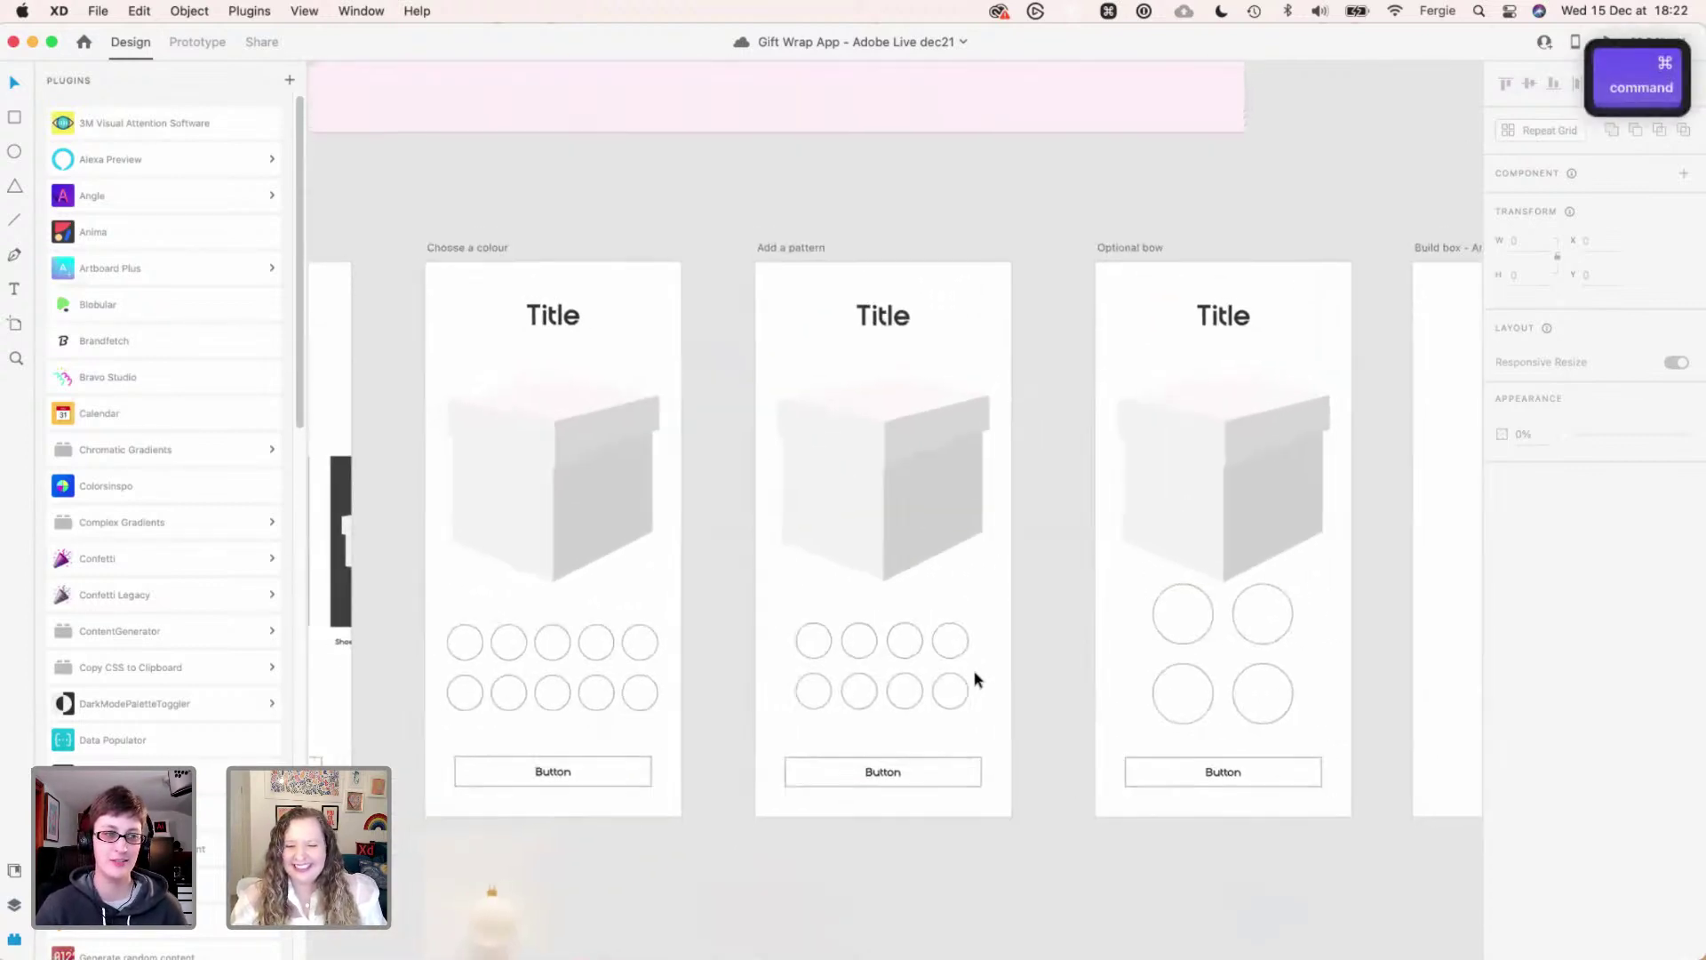
key(space)
scroll(1028, 803, down, 2)
scroll(1028, 803, right, 5)
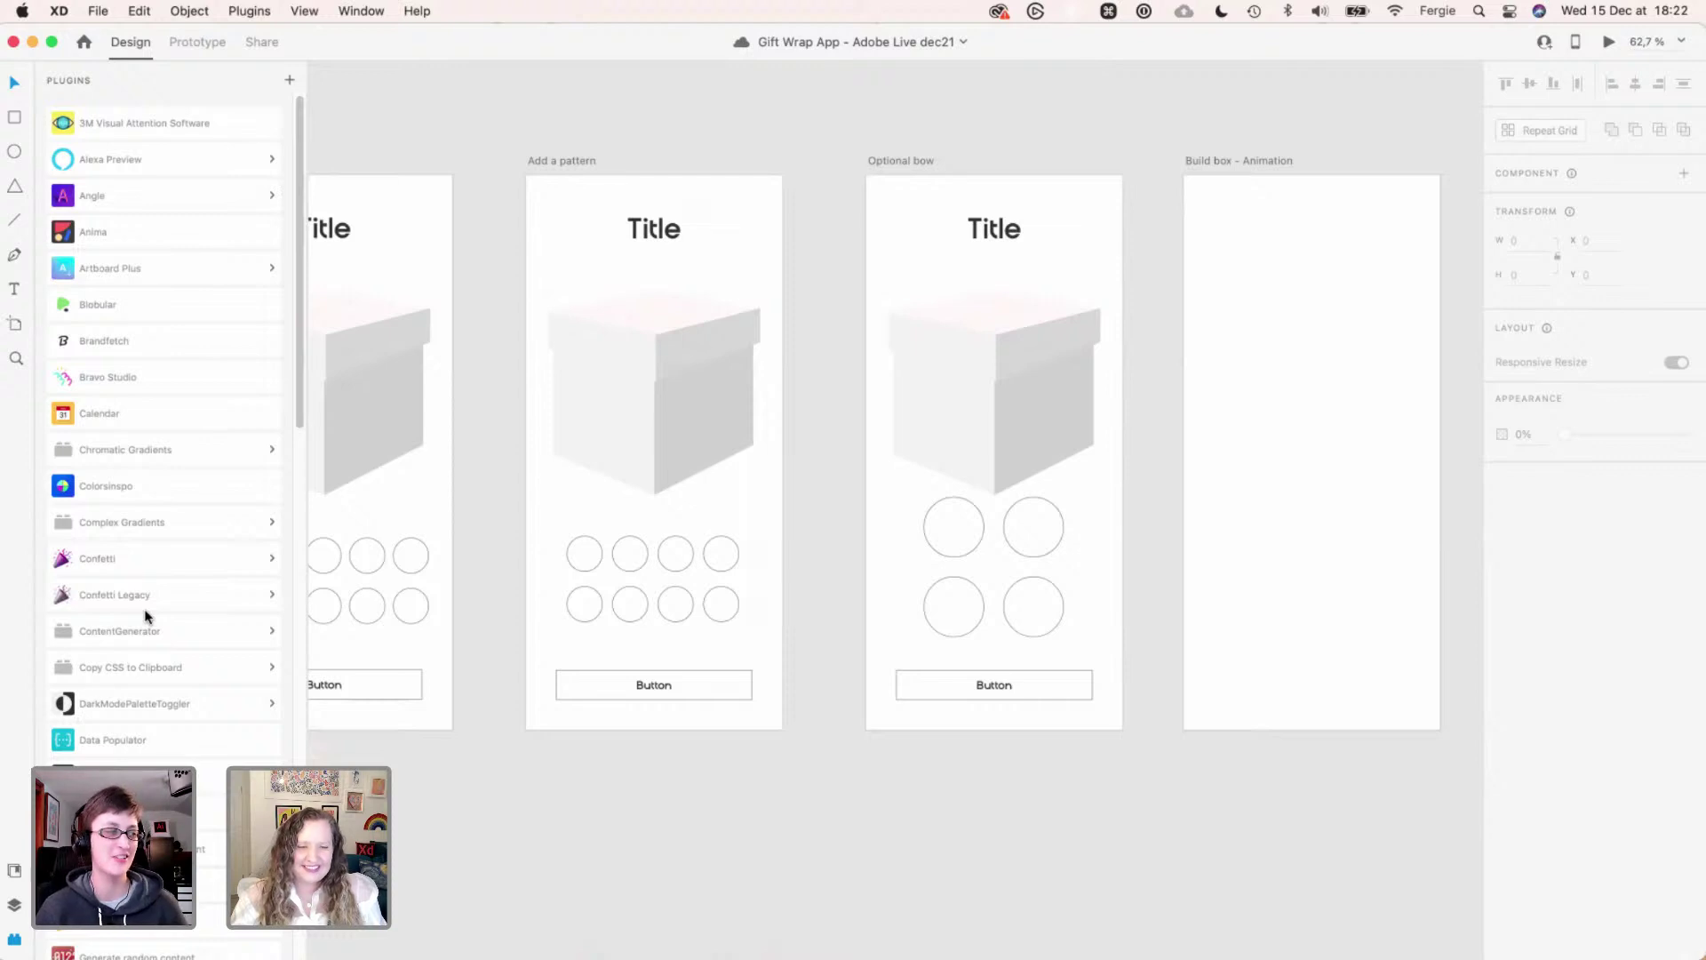
- Look through the installed plugins and search the plugin marketplace for "adobe stock"
scroll(147, 608, down, 15)
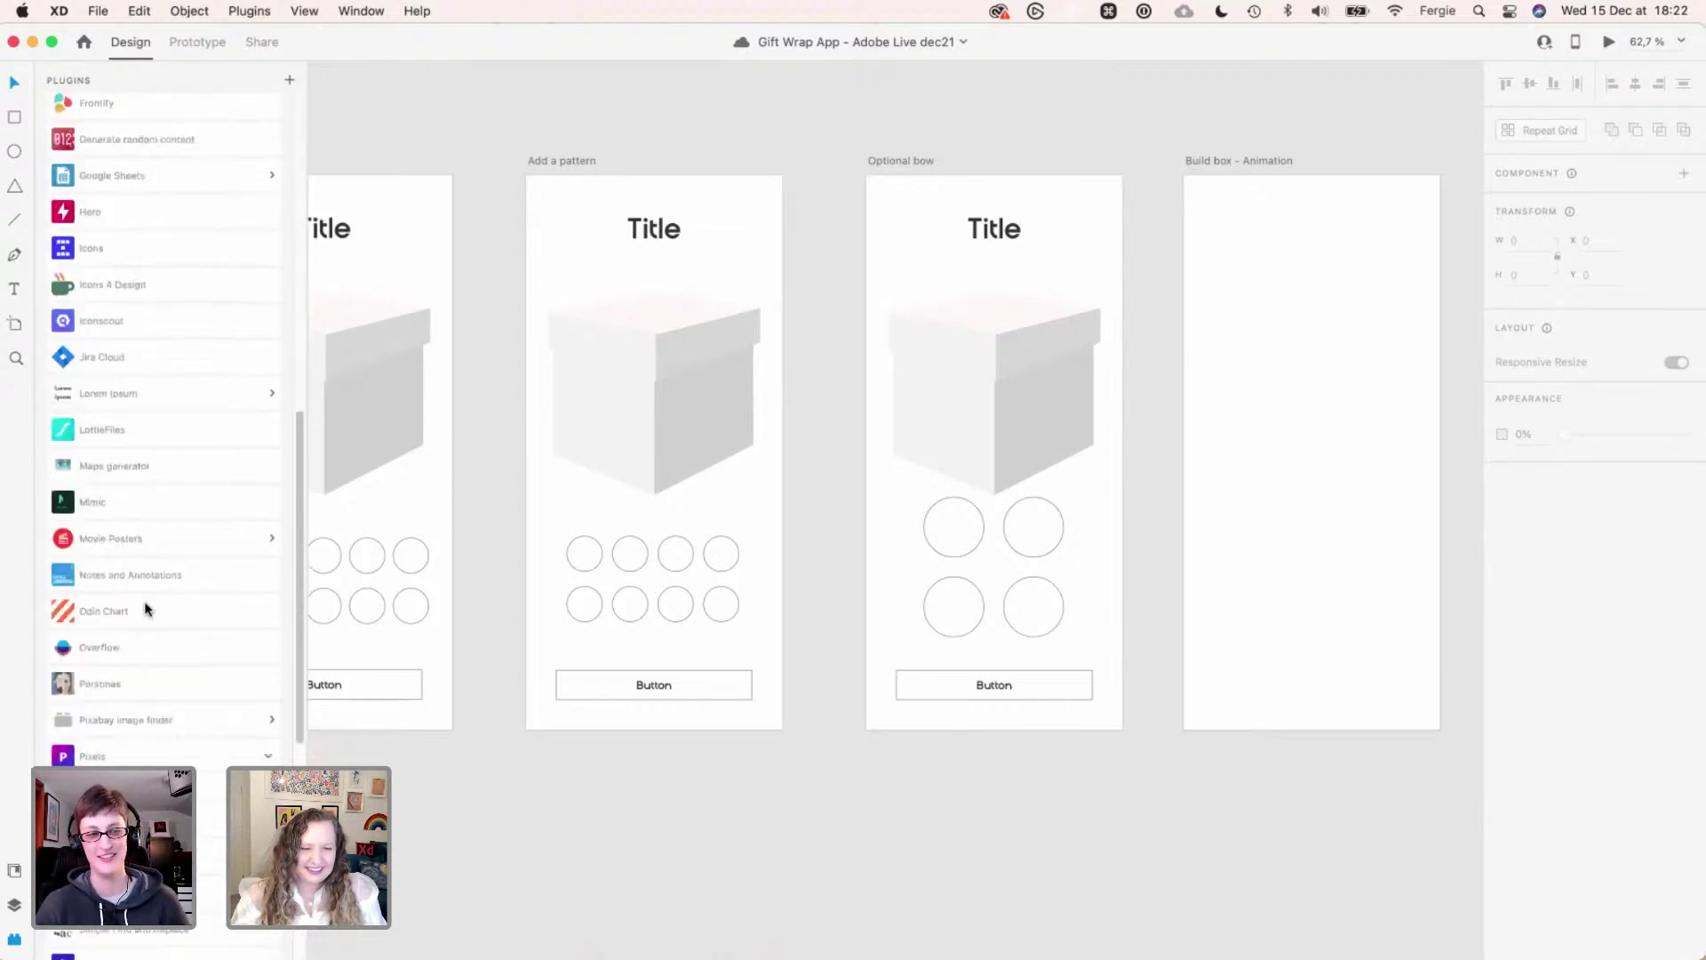
scroll(146, 607, up, 15)
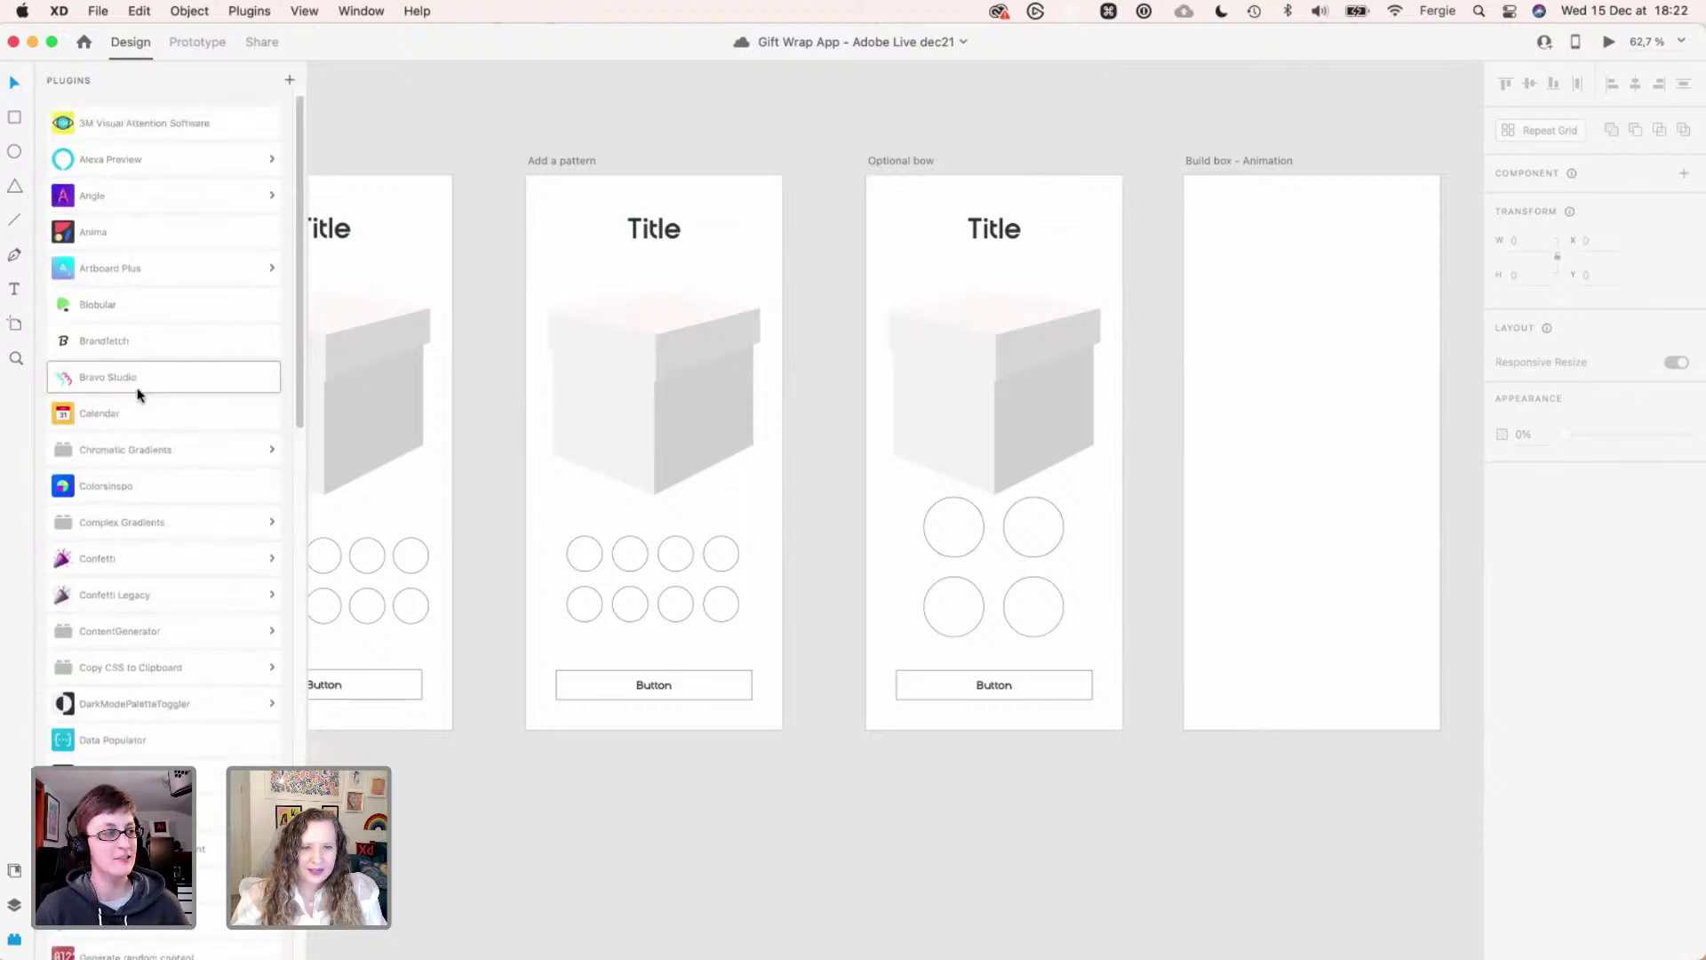
click(289, 80)
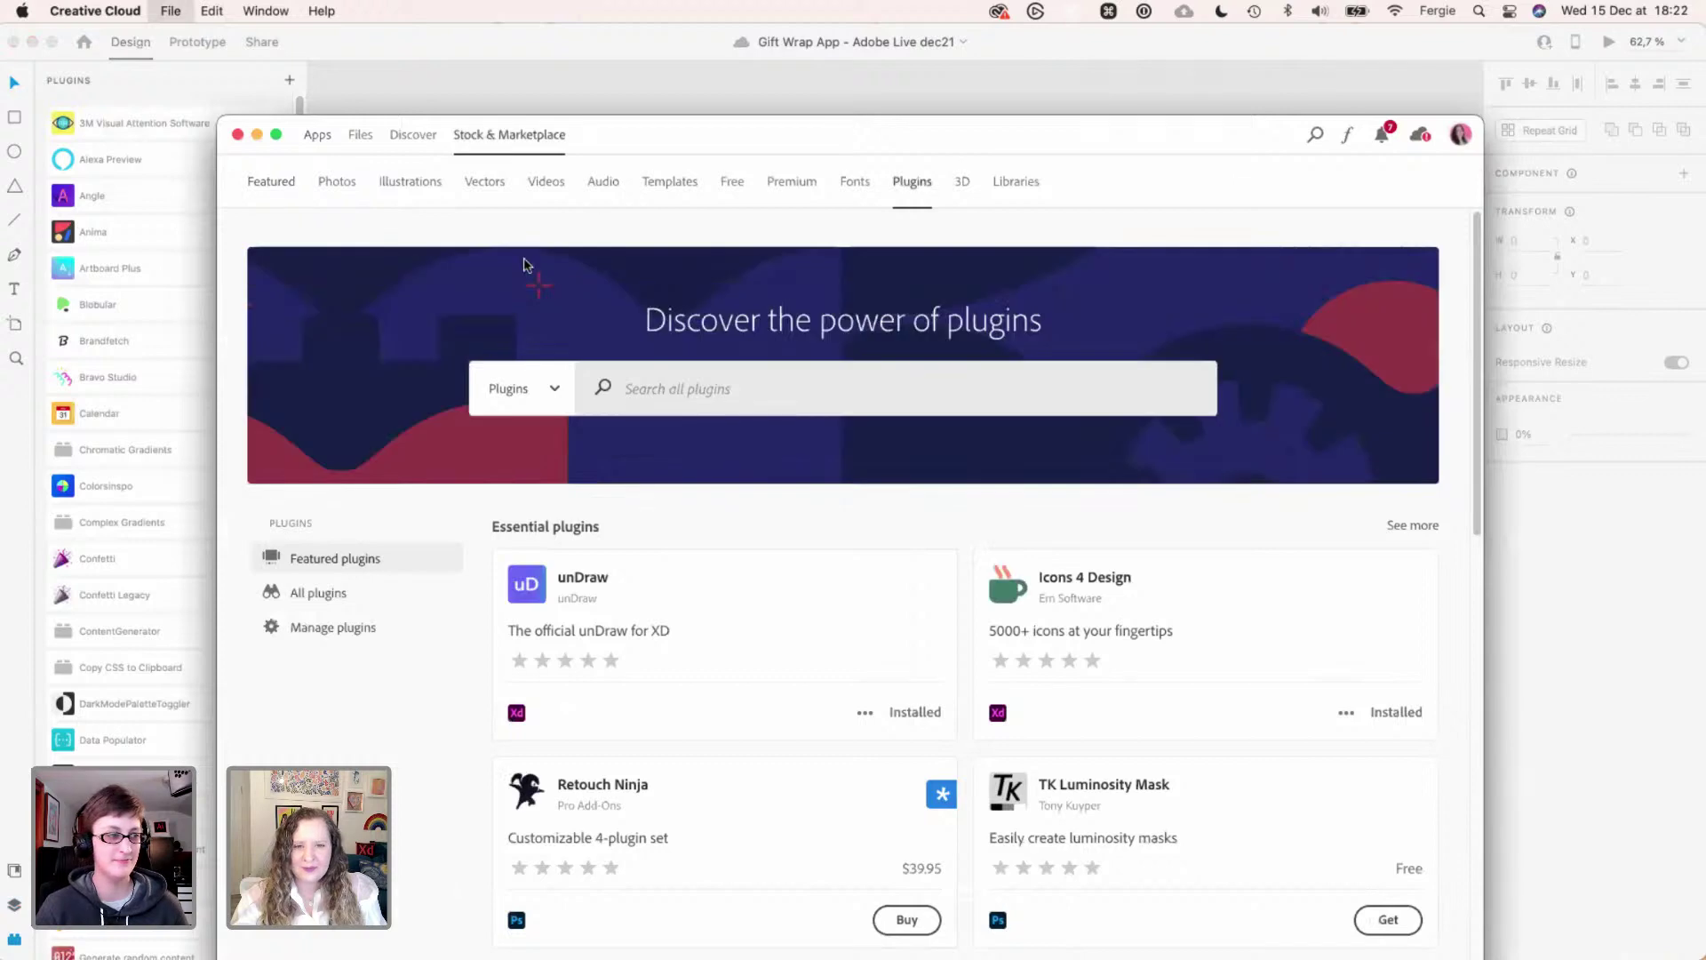
click(803, 383)
text(ad)
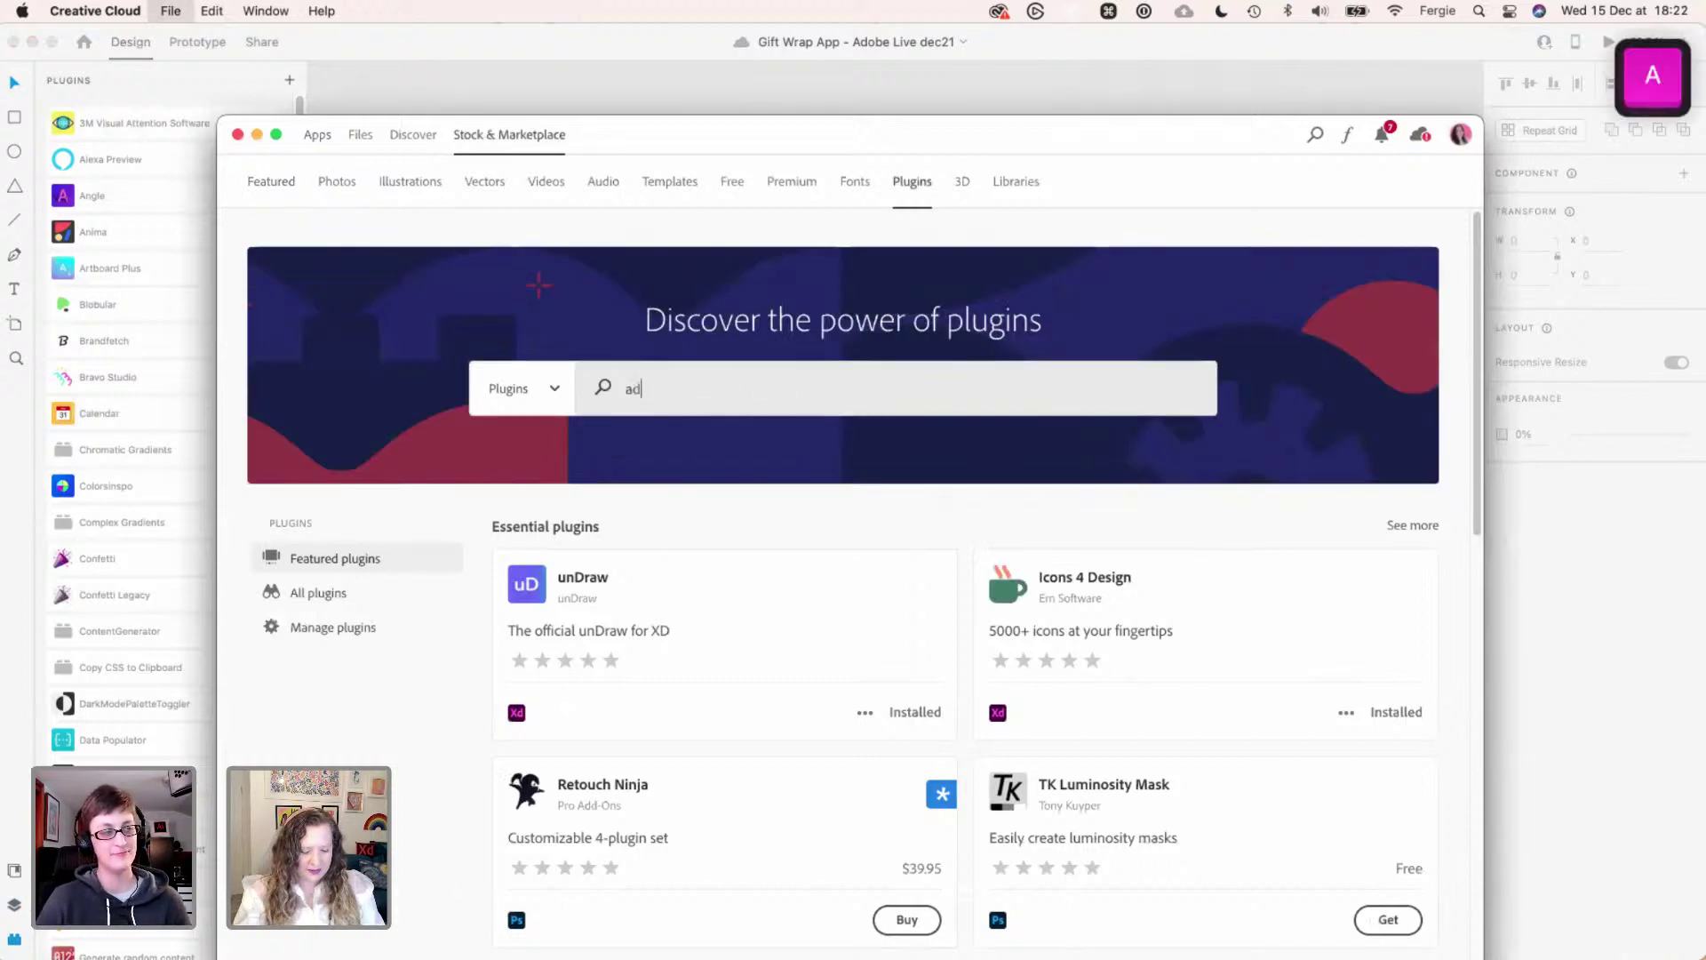
text(obe stock)
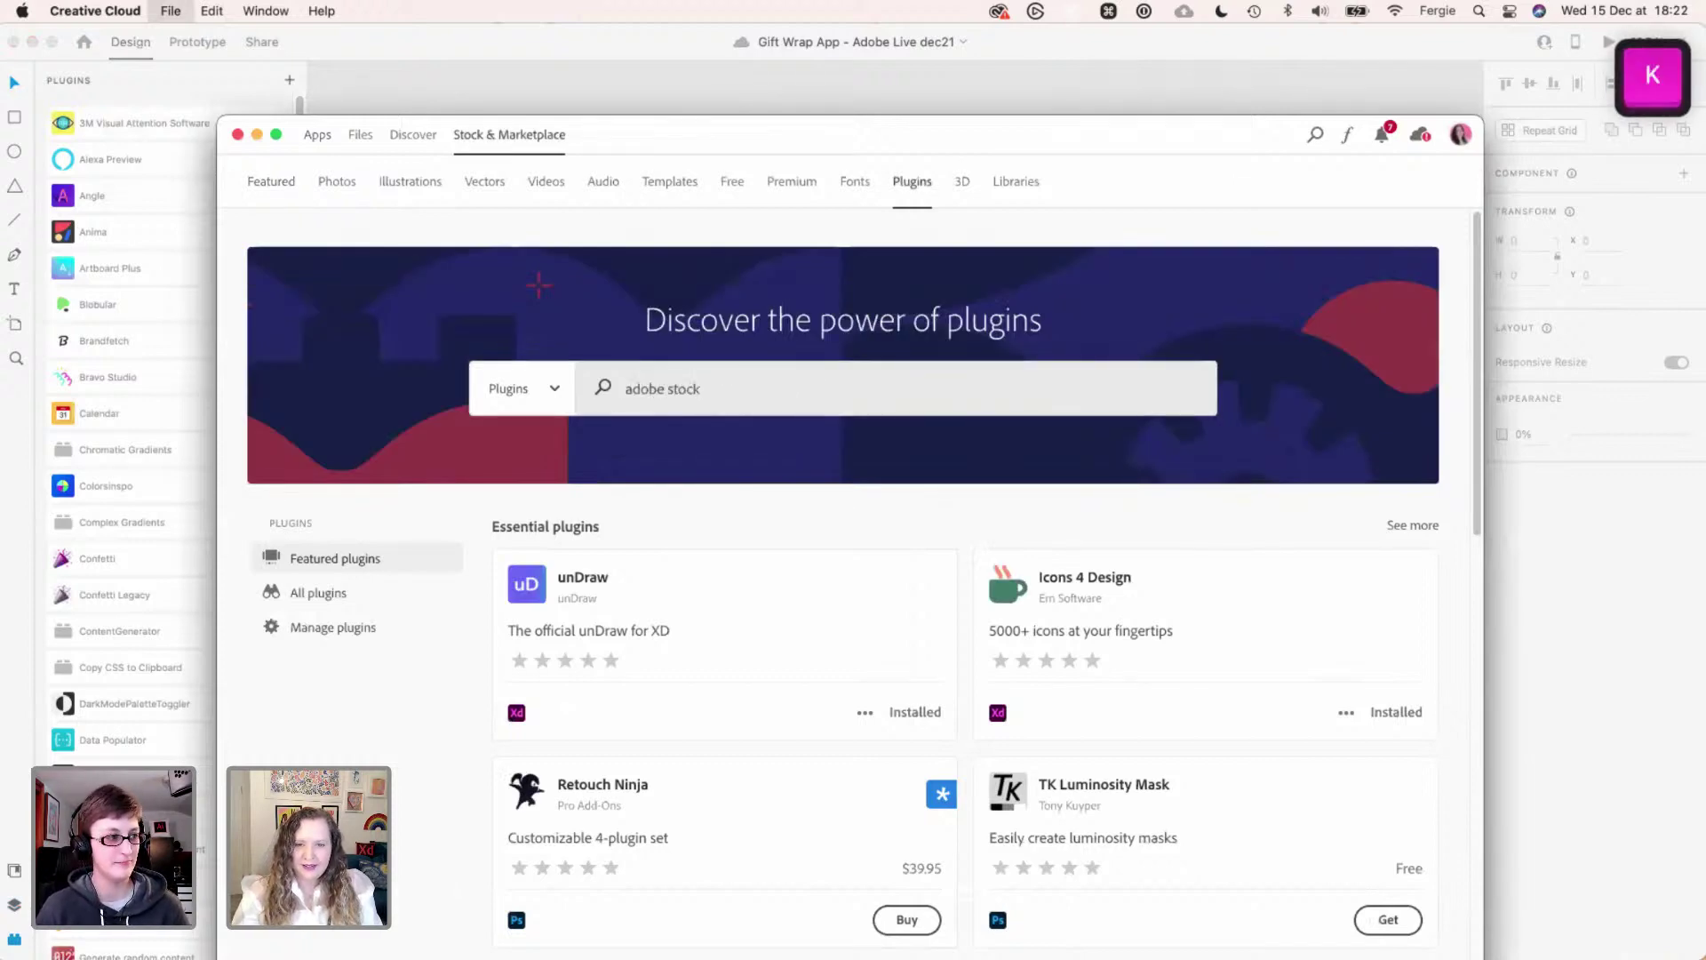
key(Return)
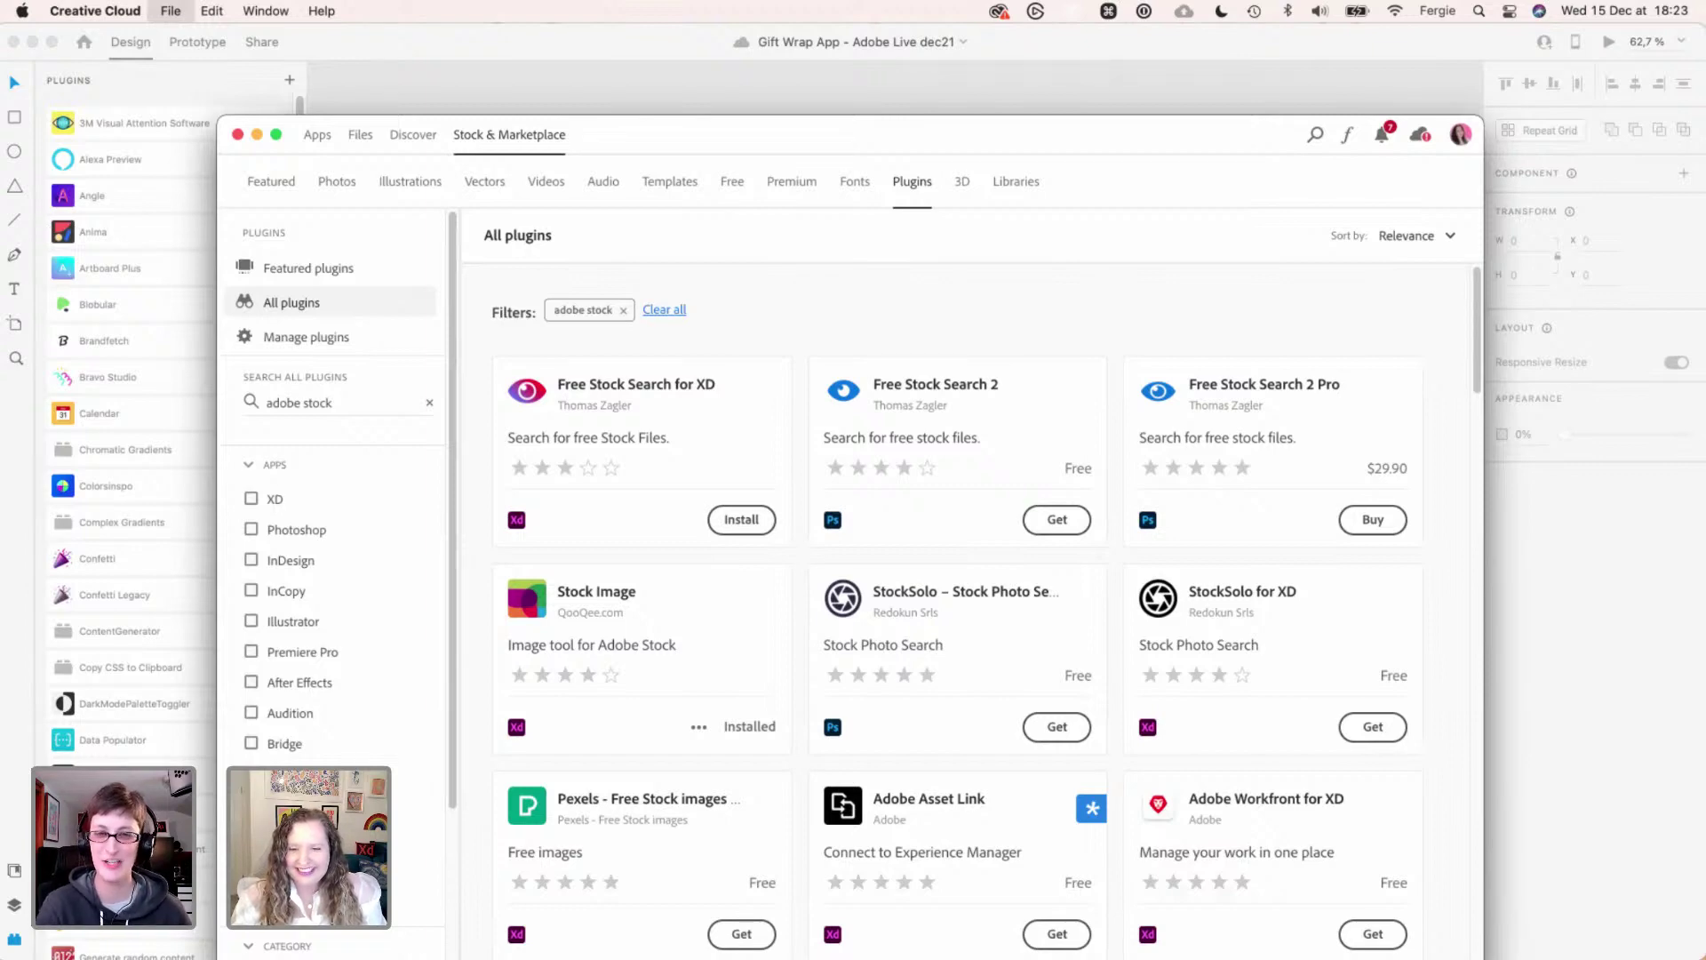
- Look through the "adobe stock" plugin results for a stock image plugin, and close the marketplace window
scroll(955, 613, down, 3)
scroll(965, 611, down, 12)
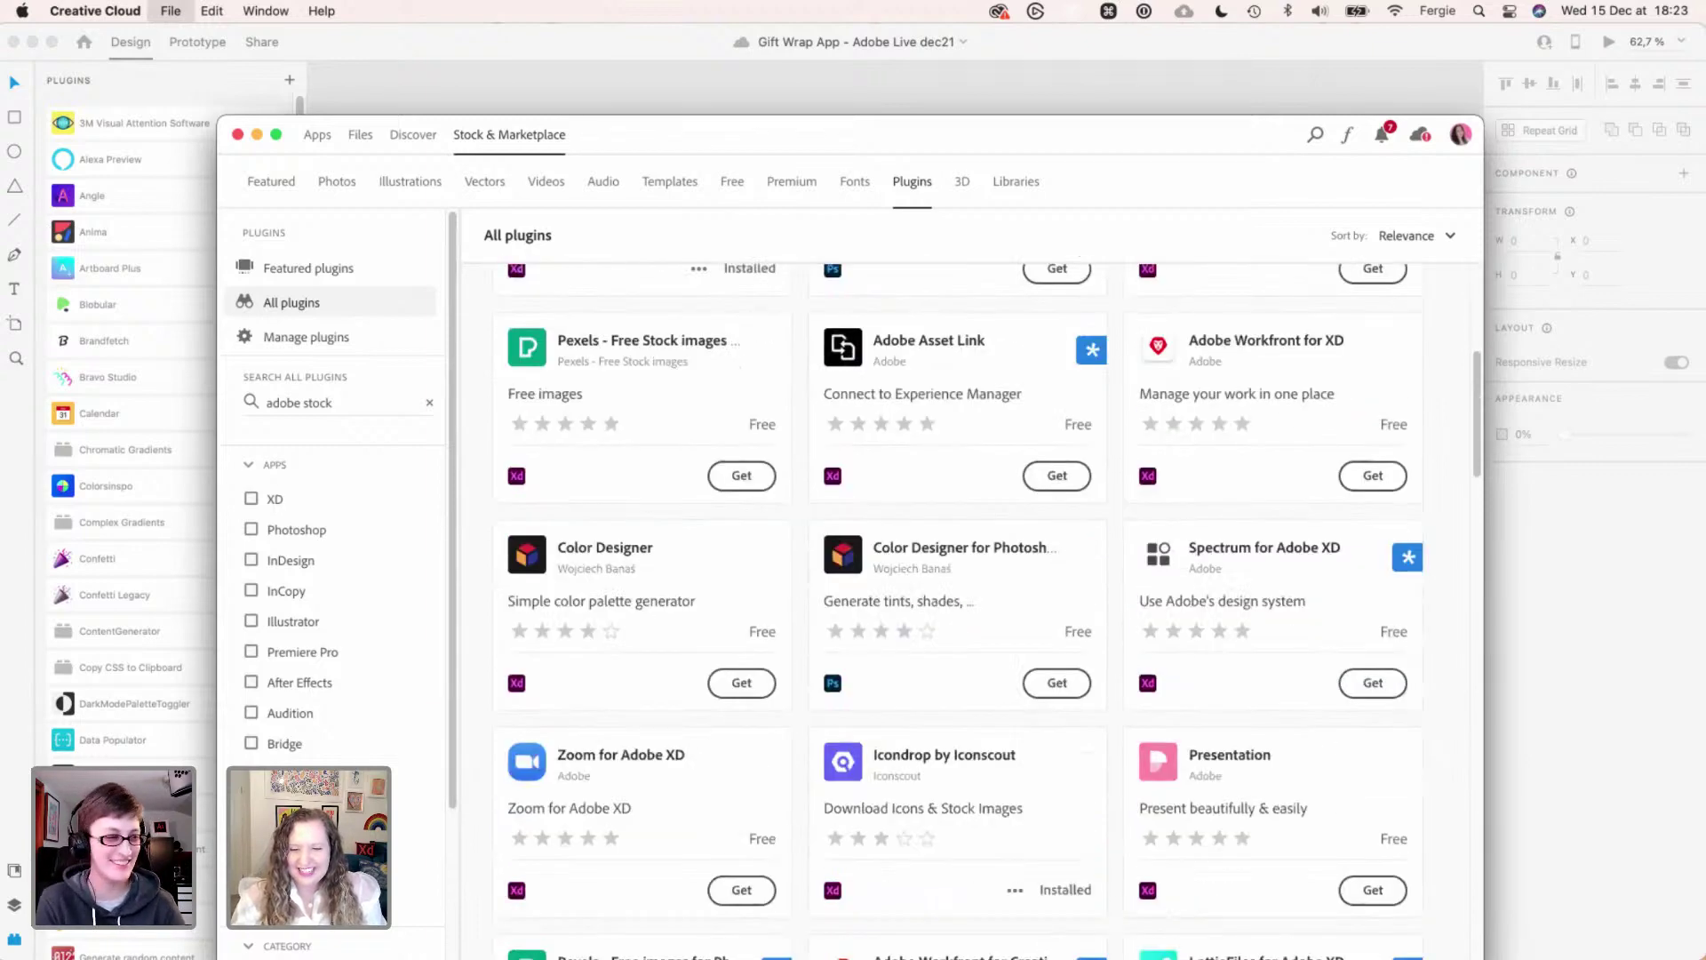
scroll(965, 610, down, 7)
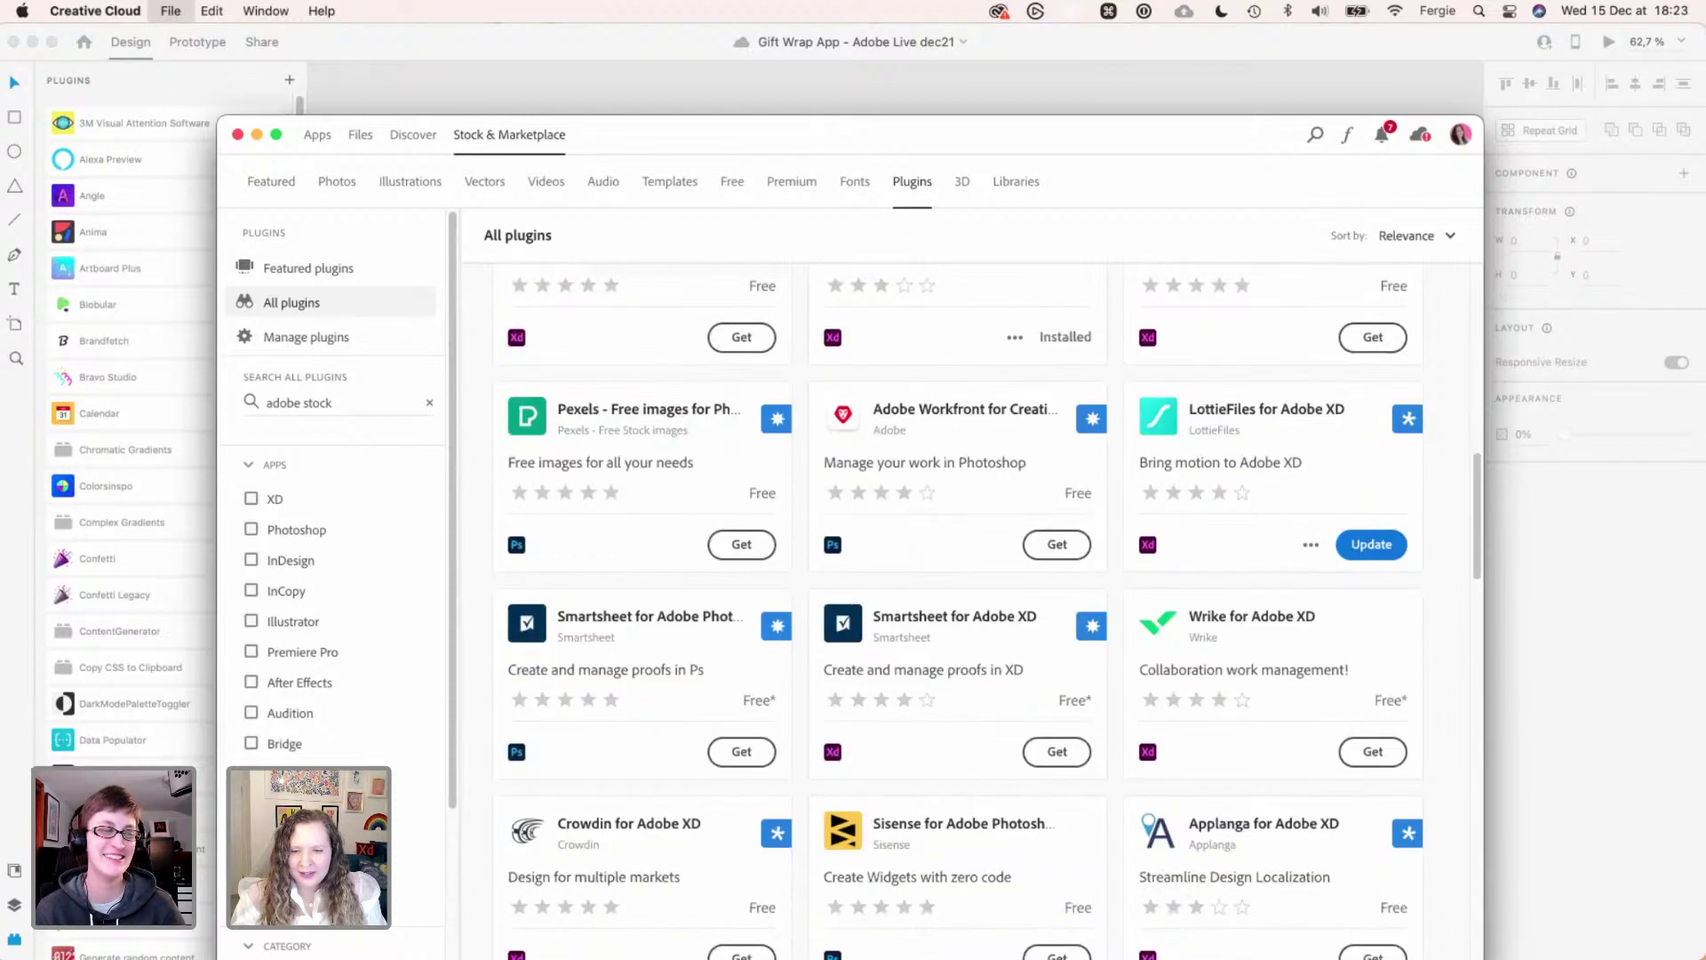
scroll(965, 611, down, 7)
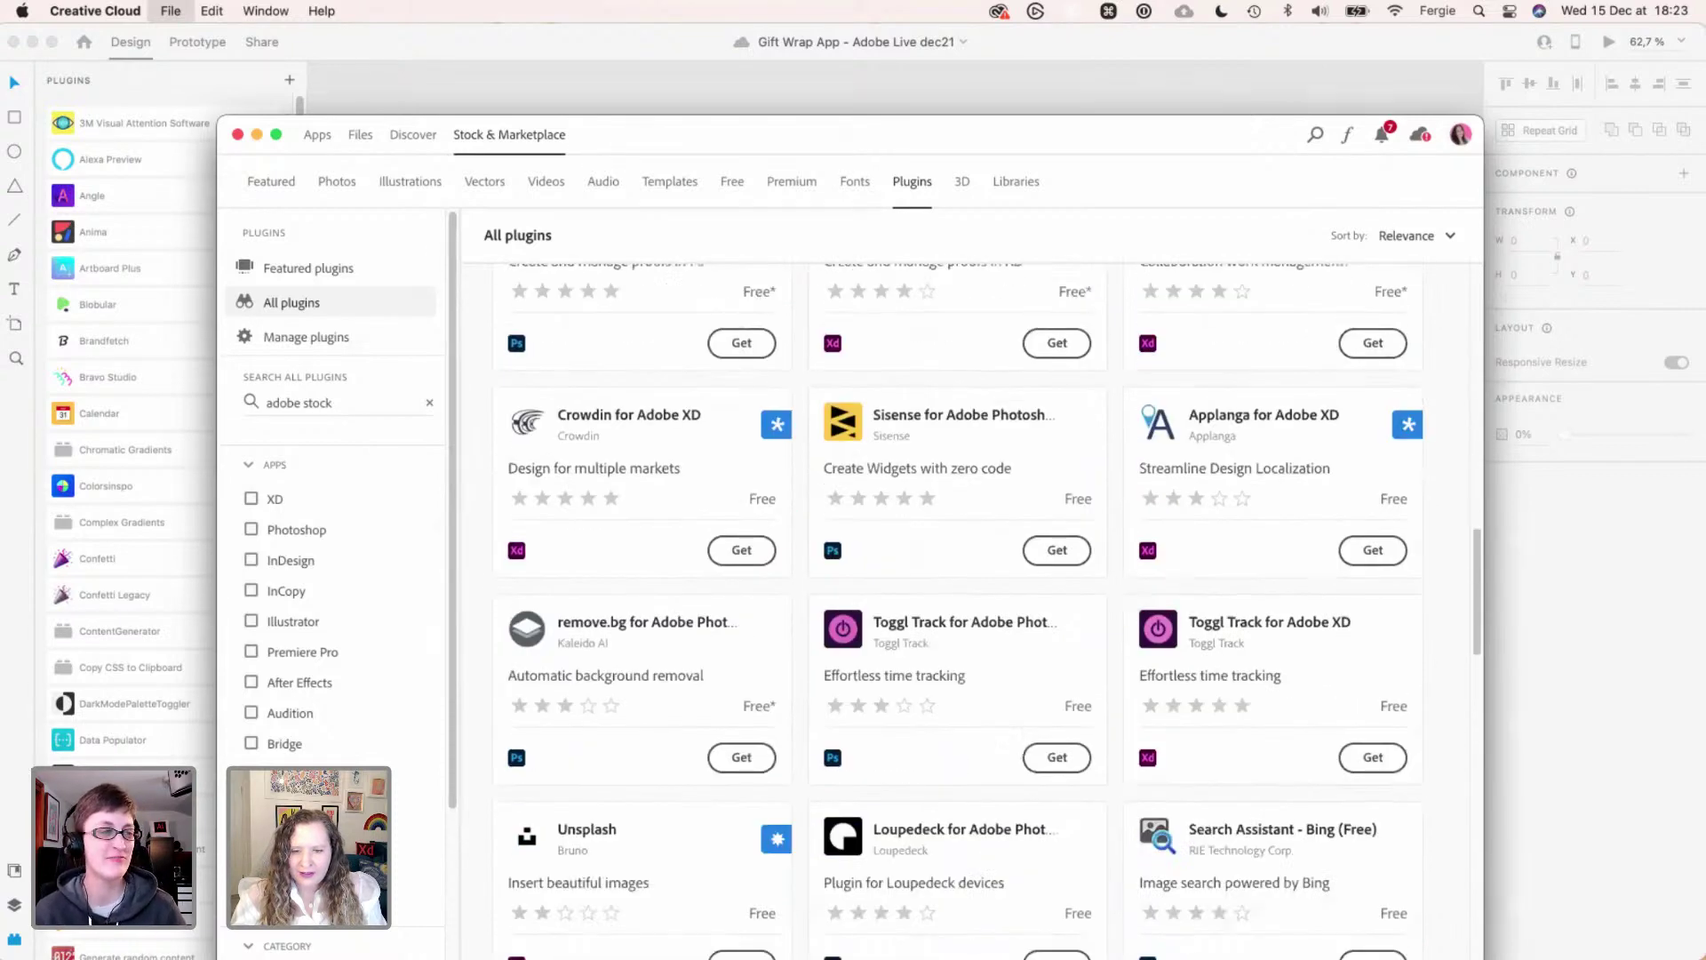
scroll(965, 610, up, 7)
scroll(990, 611, up, 19)
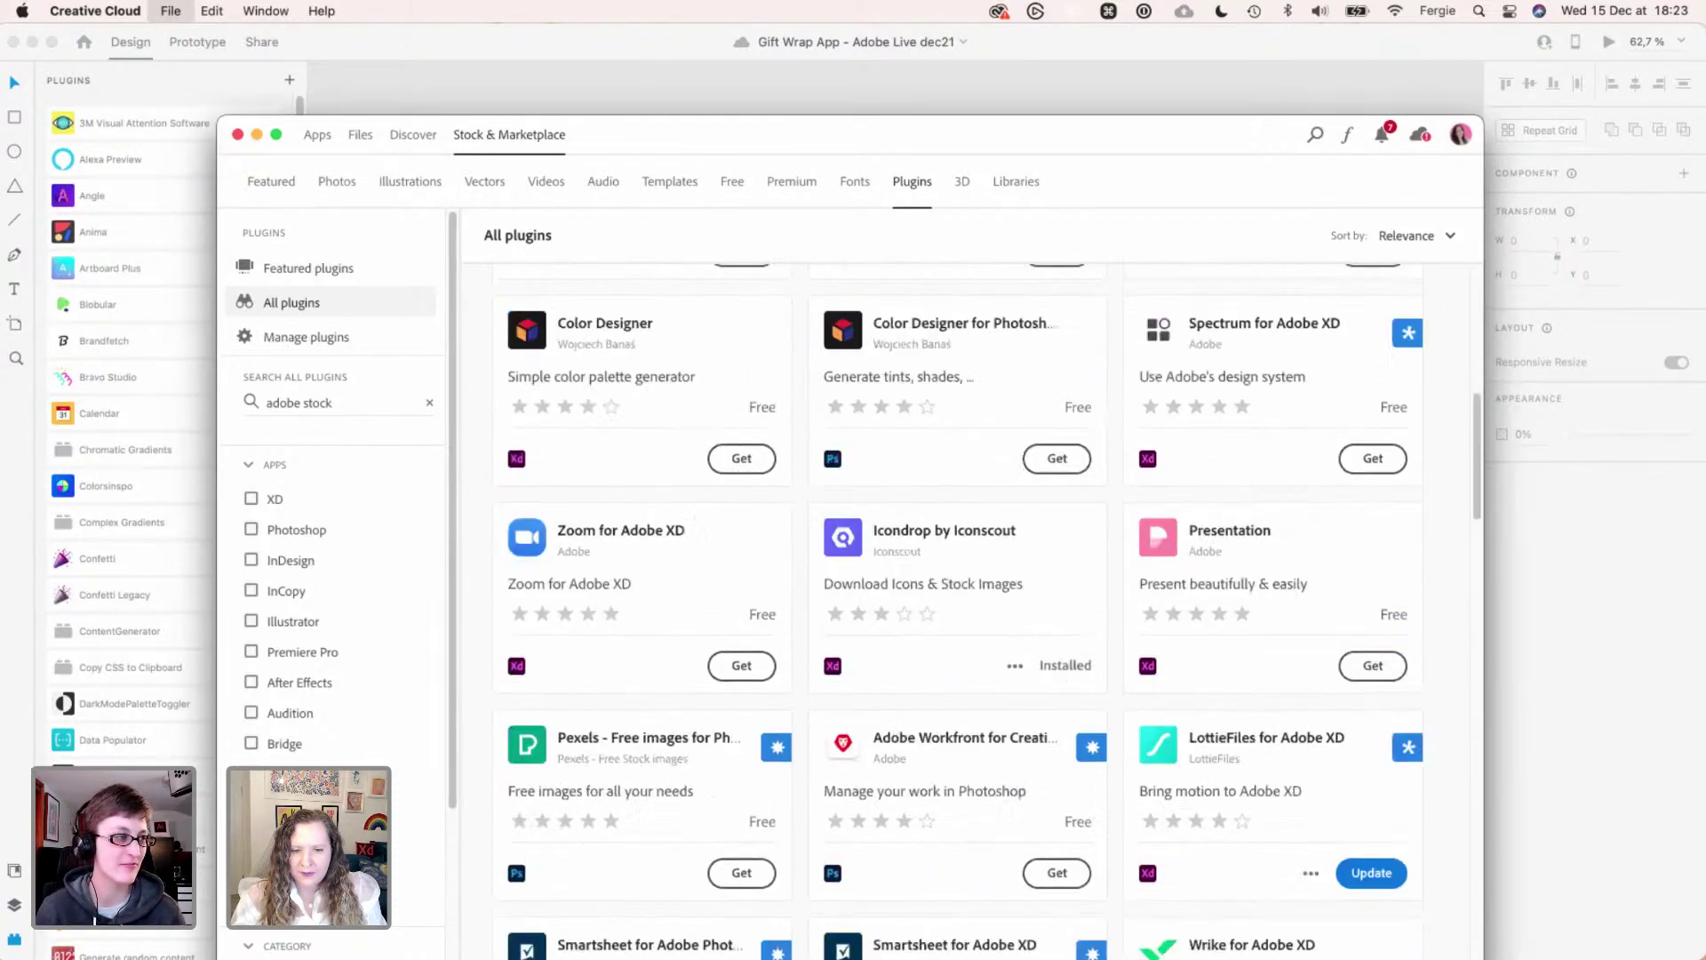
scroll(986, 609, up, 4)
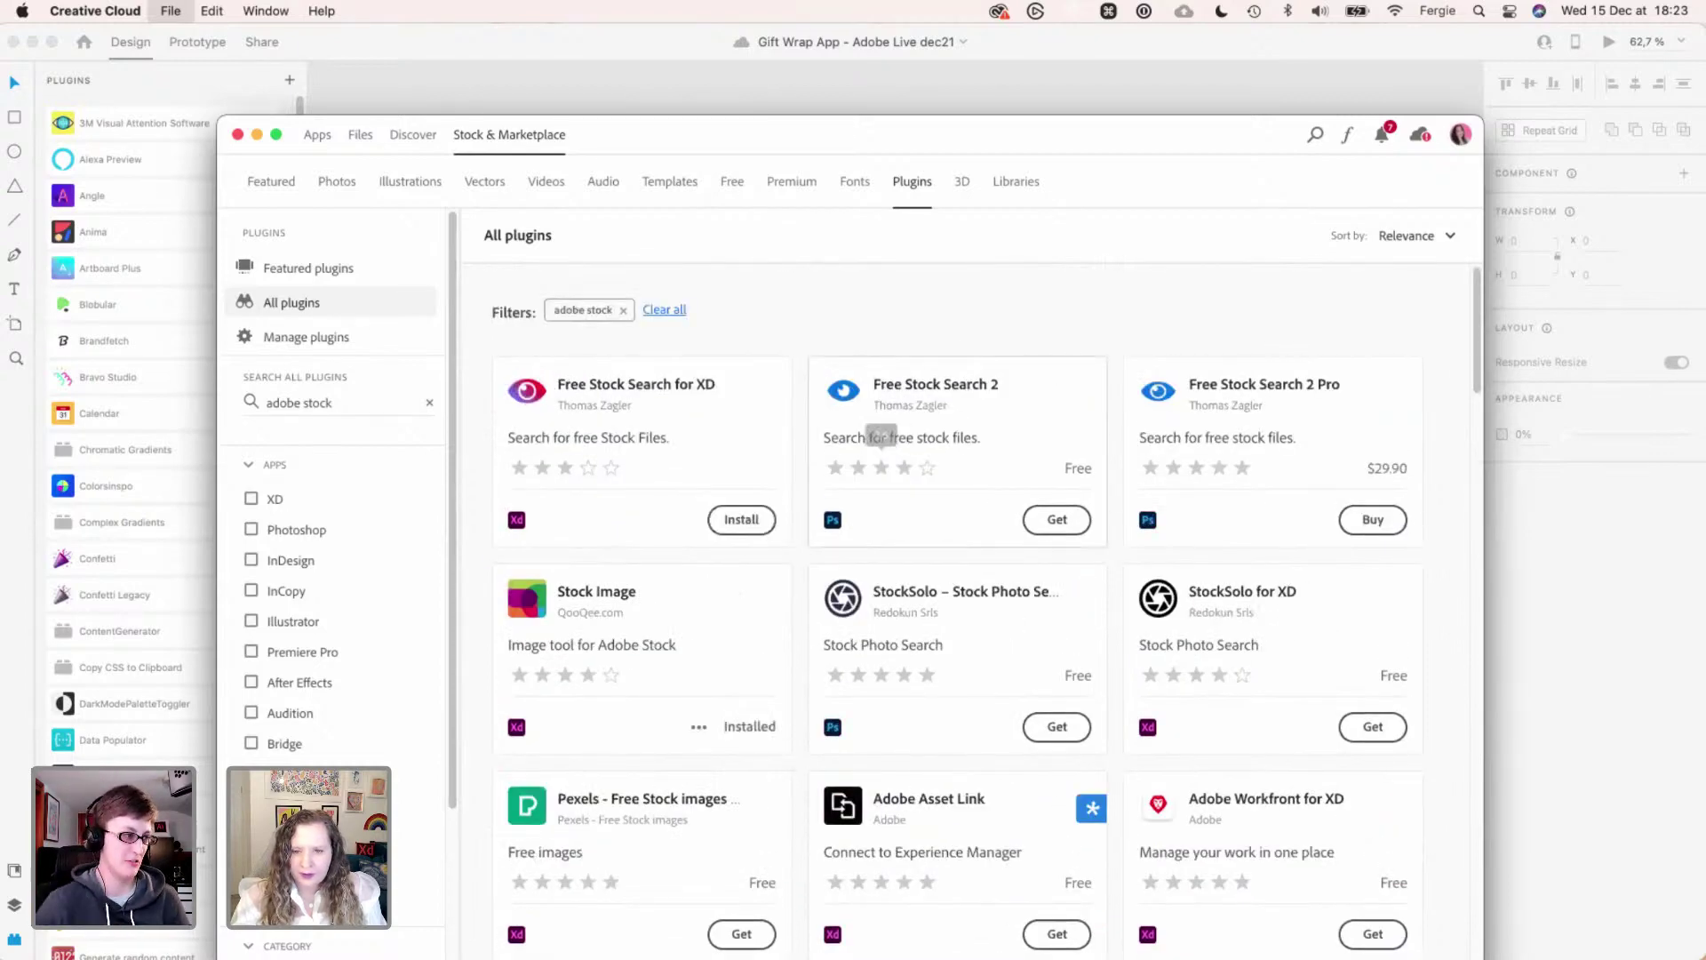
click(238, 135)
- Search Adobe Stock for "bow" from the document's library and add the red satin gift bow photo to the library
key(shift+super+y)
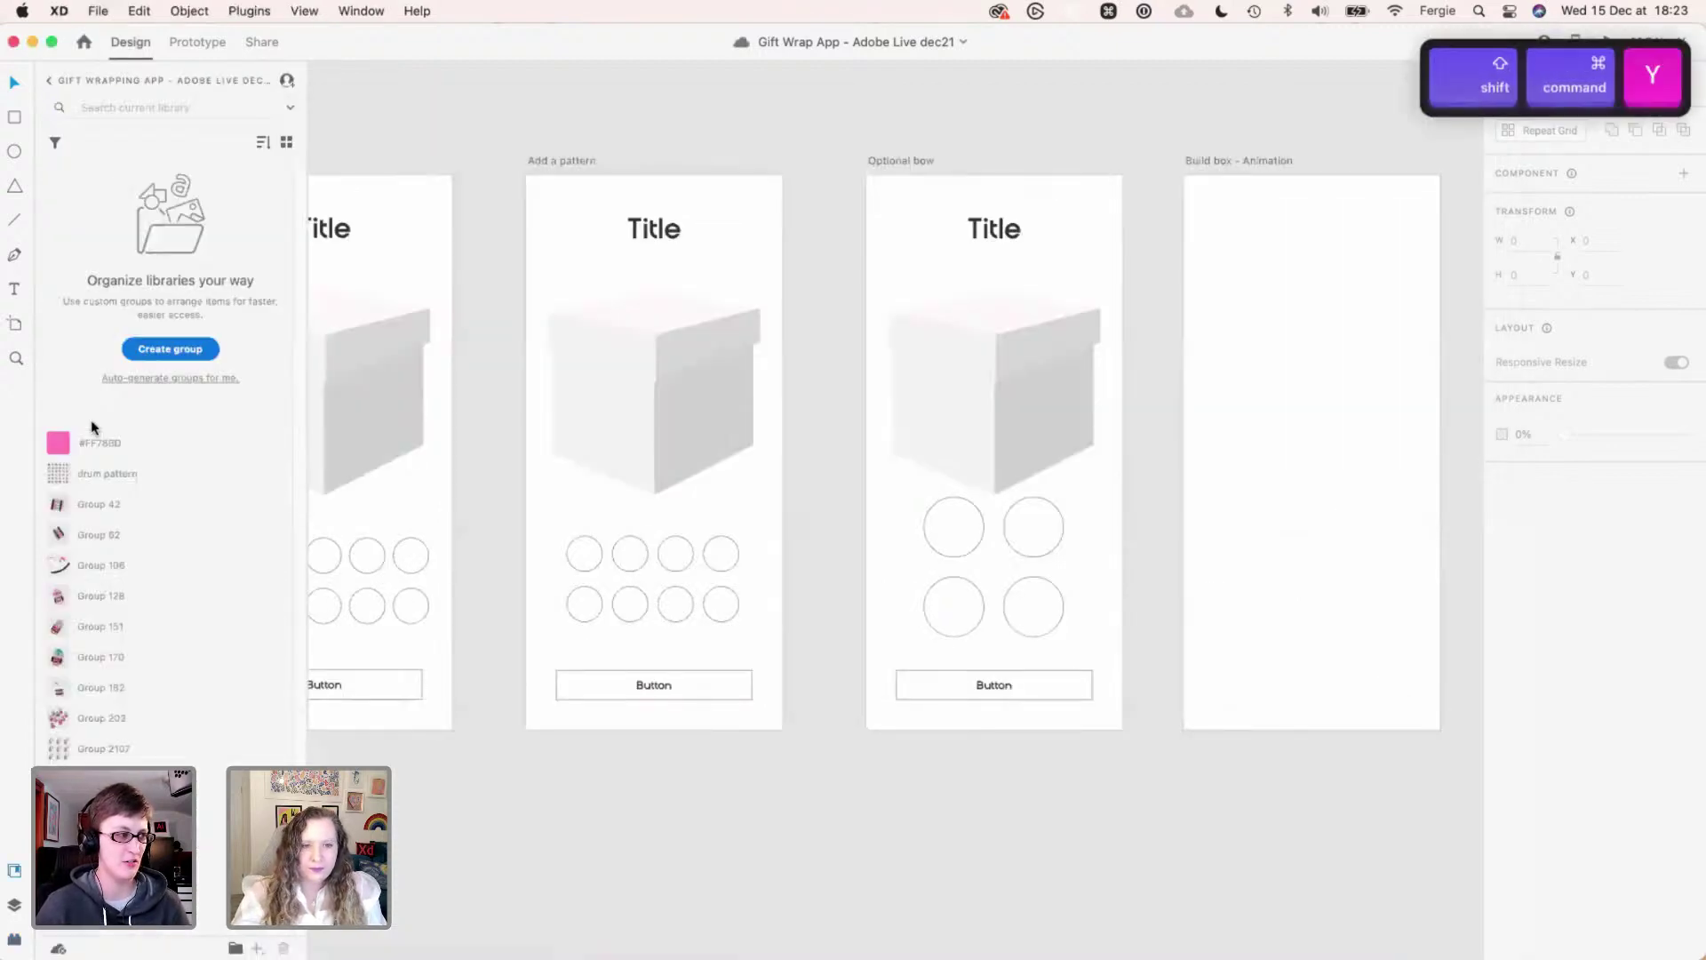
click(156, 108)
text(bow)
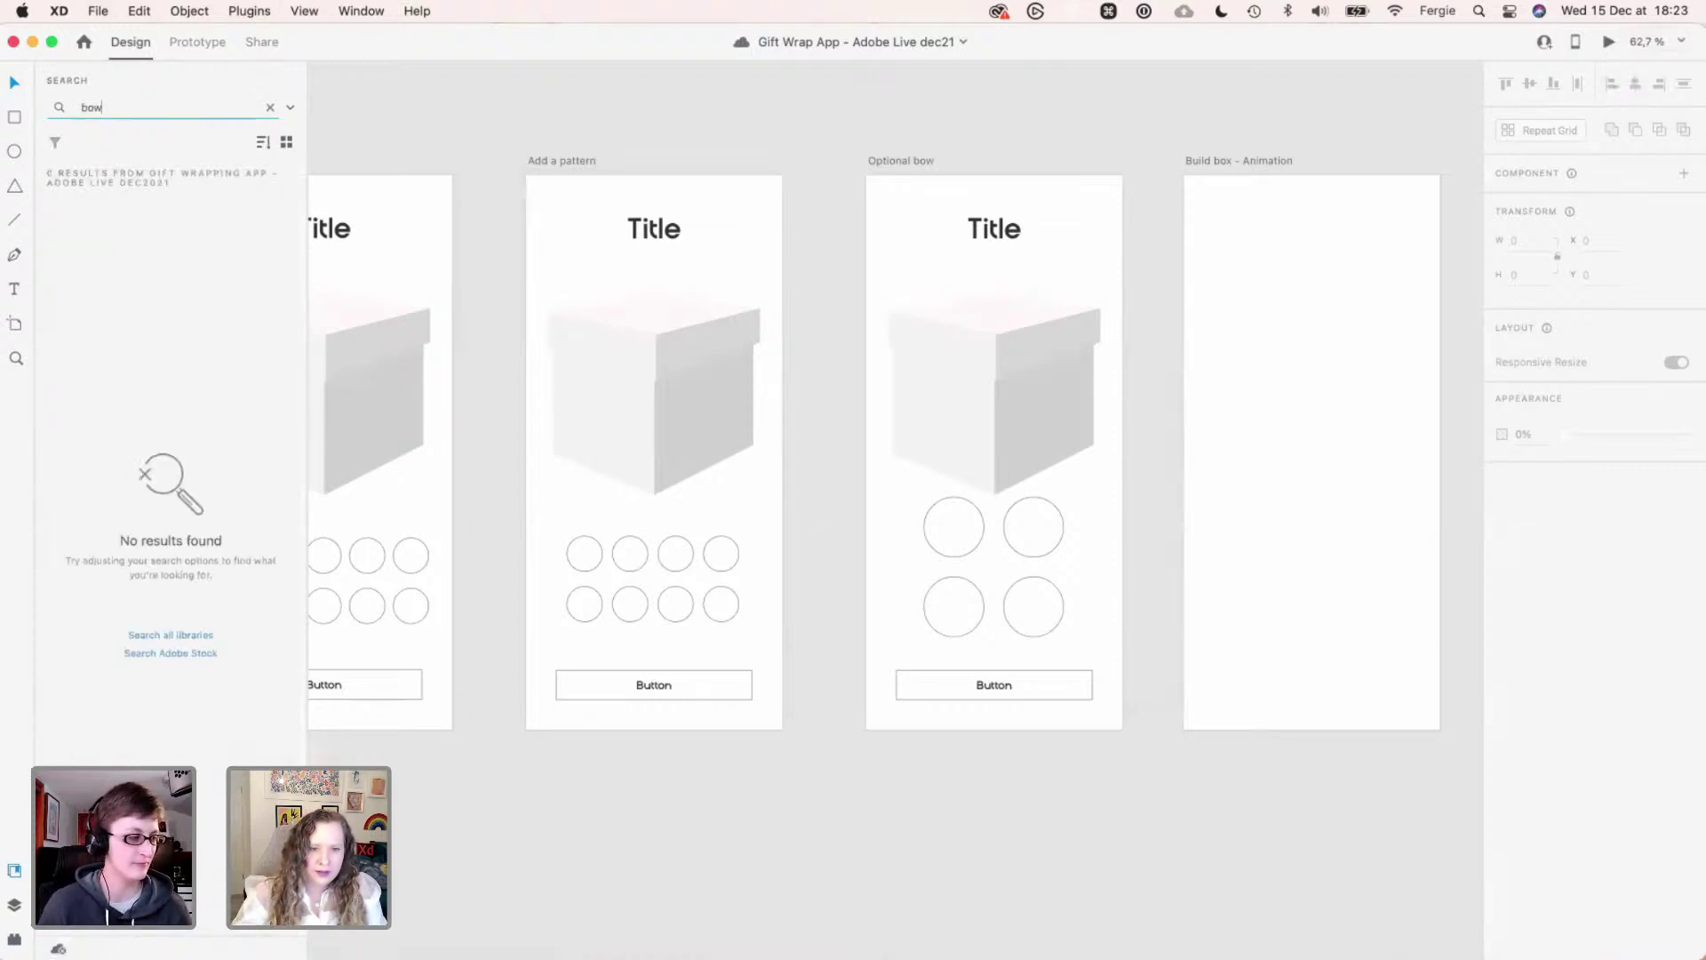
click(171, 654)
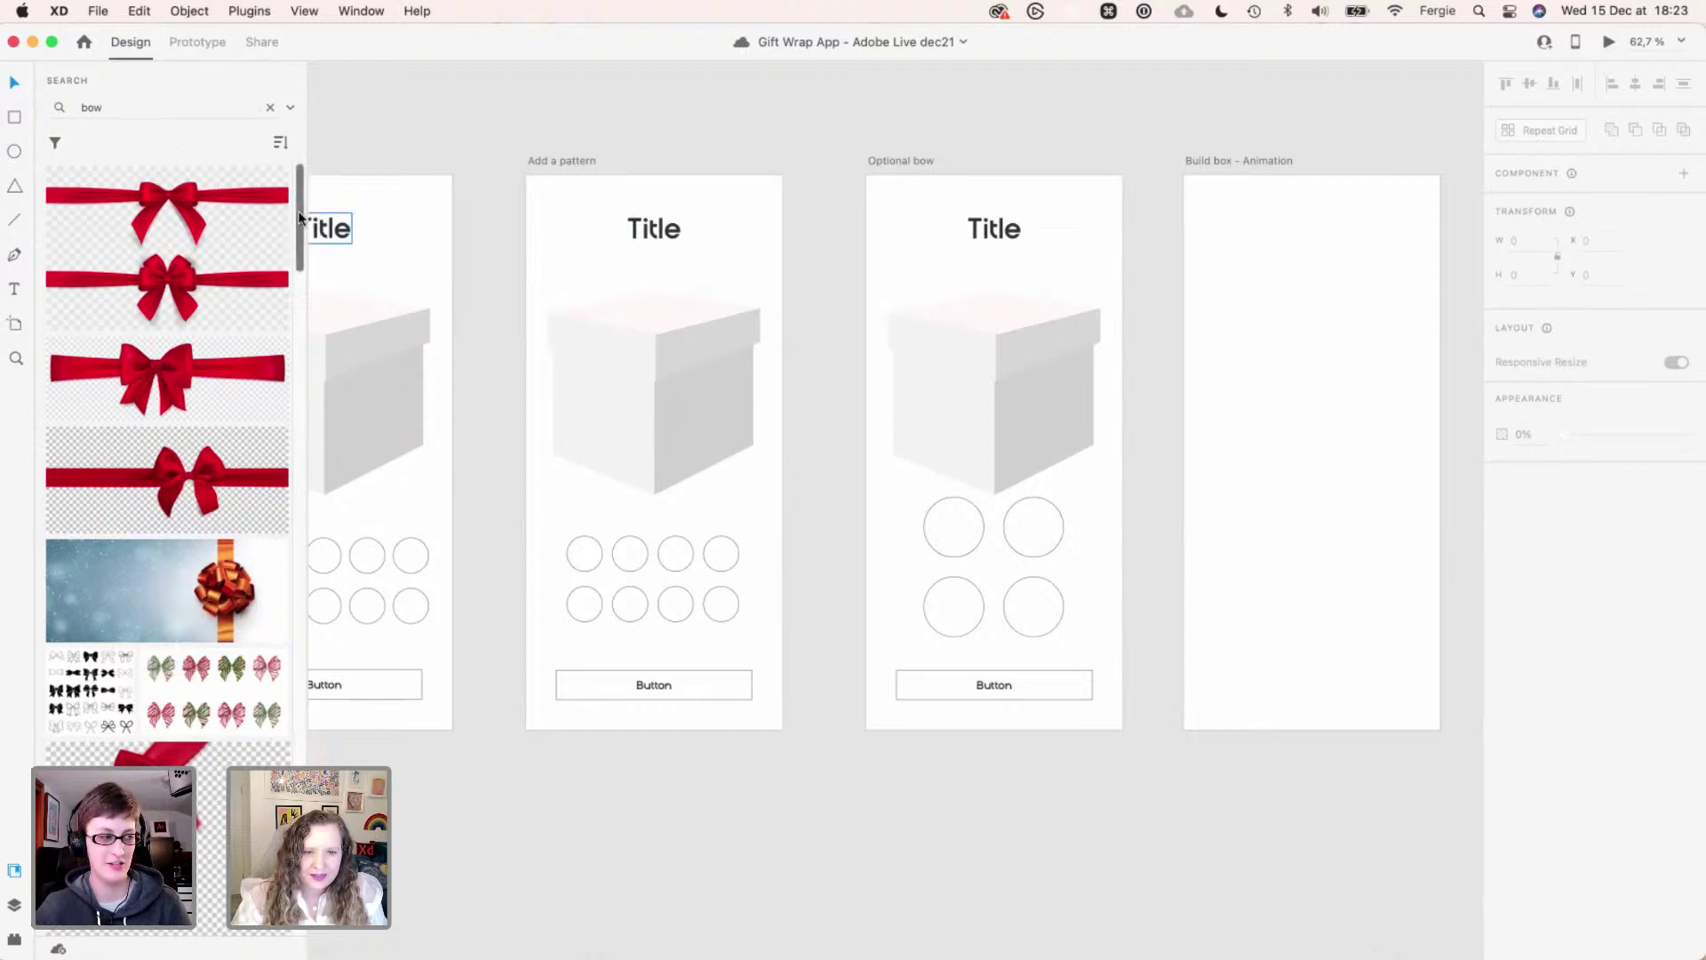
drag(300, 218, 294, 296)
scroll(293, 297, down, 5)
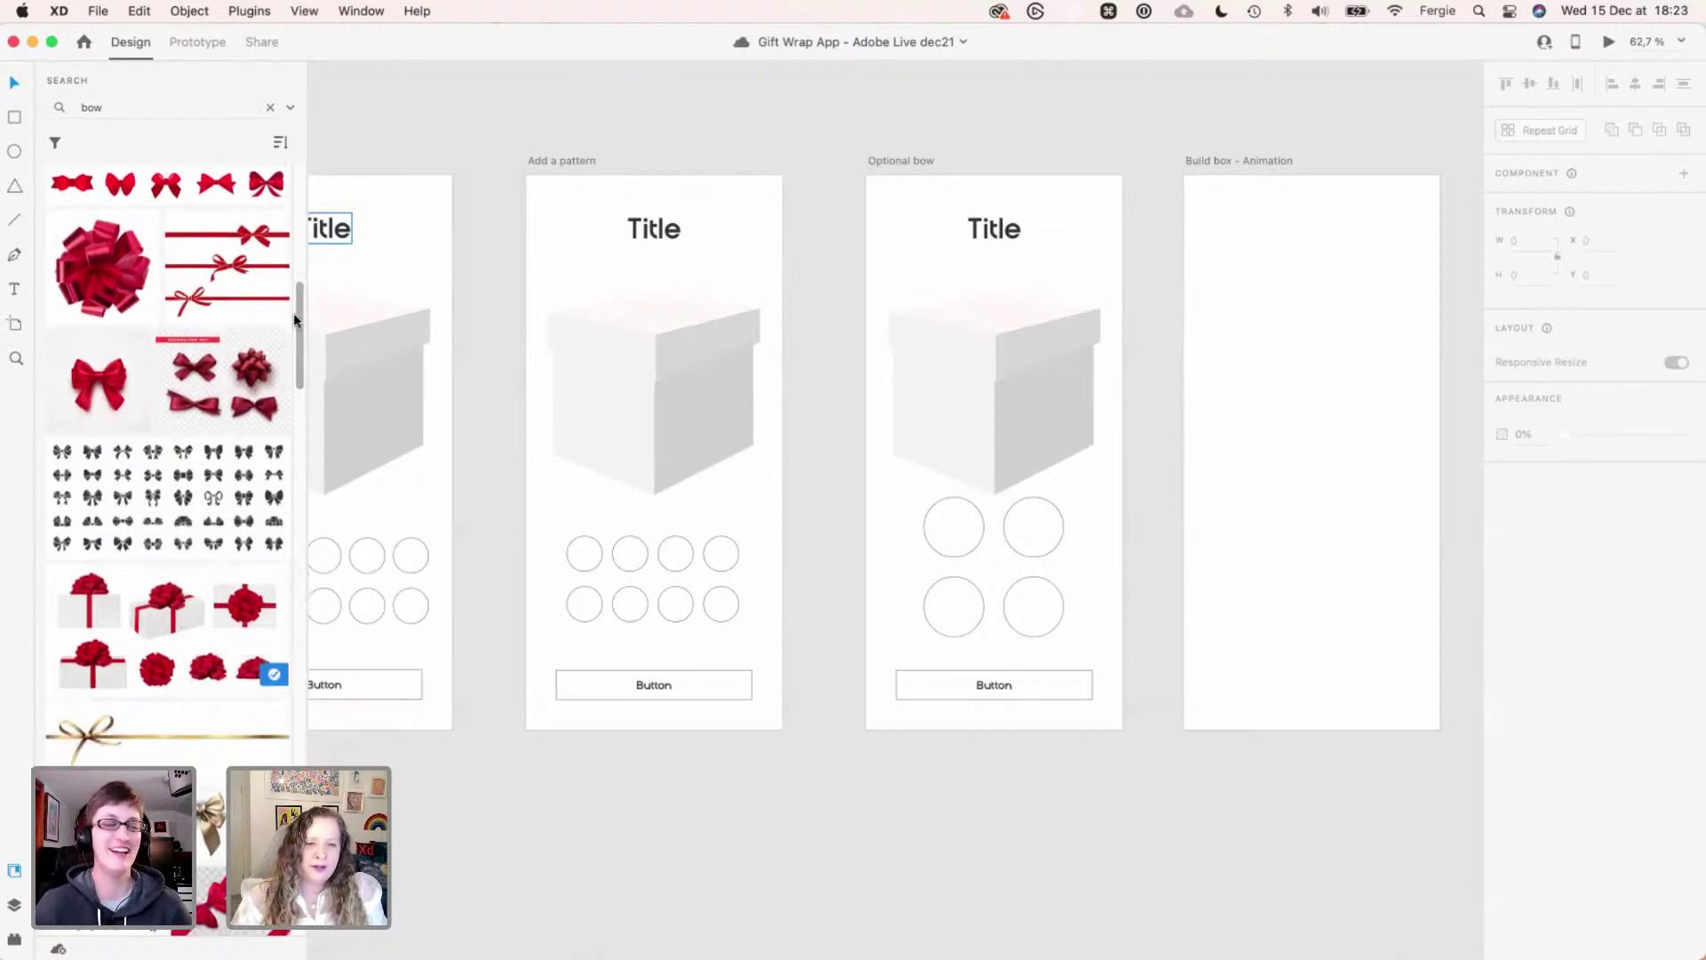
drag(300, 303, 301, 508)
mouse_move(133, 533)
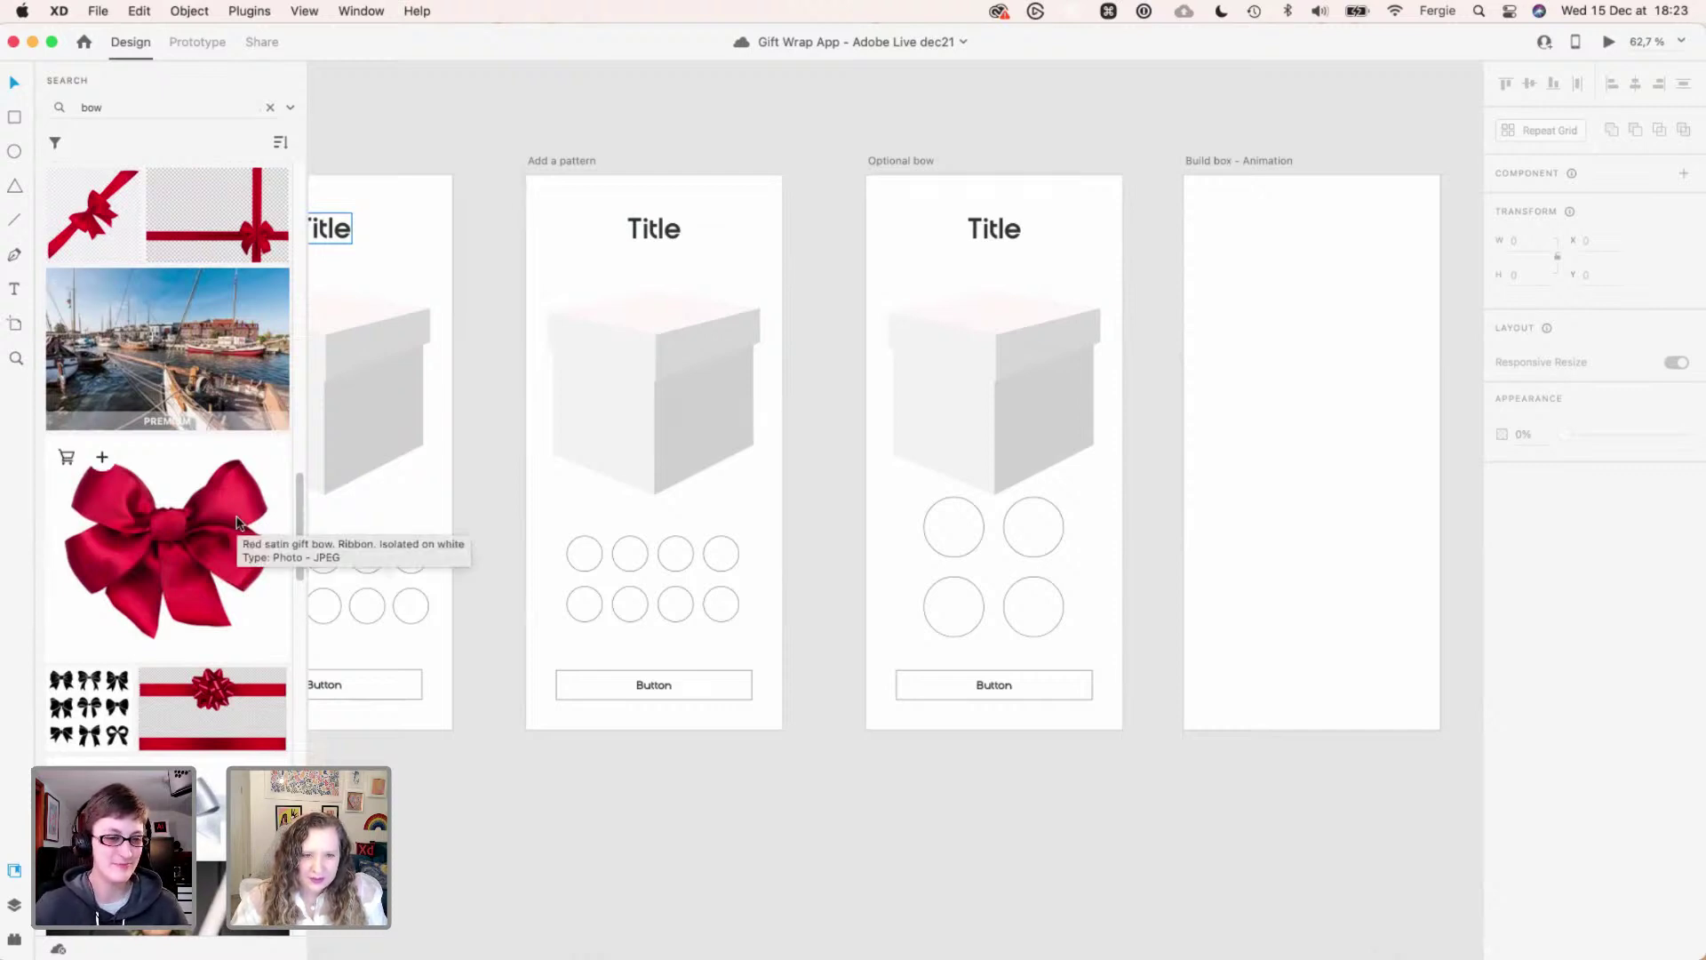
click(100, 460)
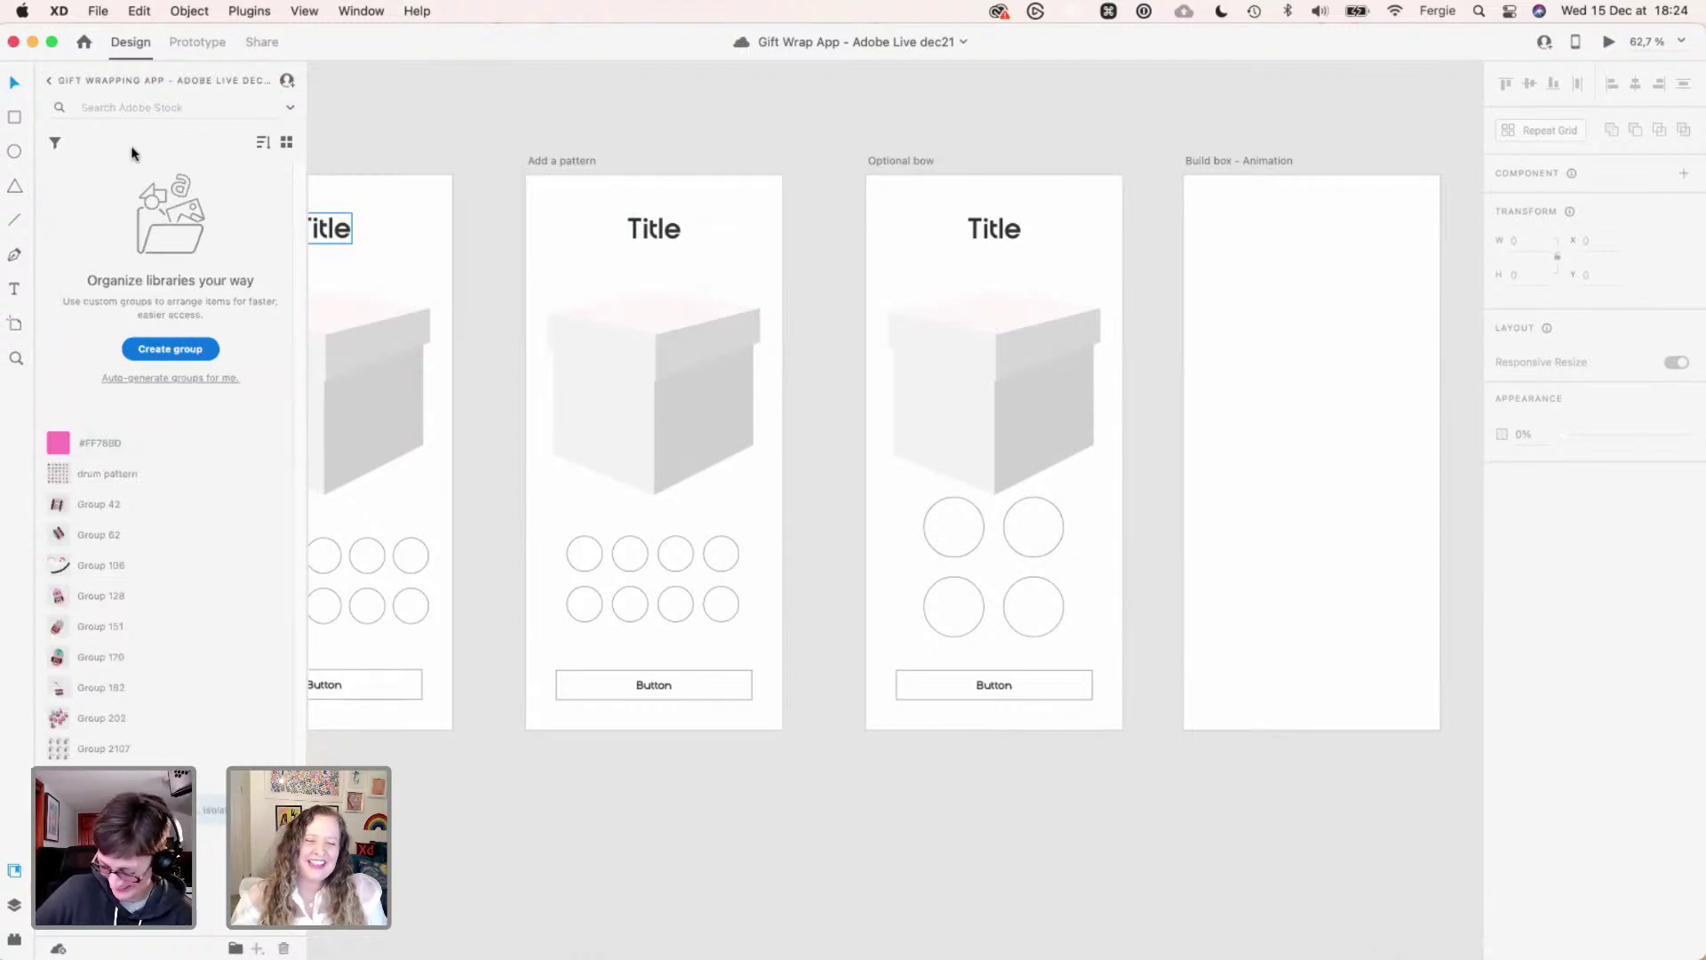
- Run the "bow" search in Adobe Stock again from the library
click(148, 108)
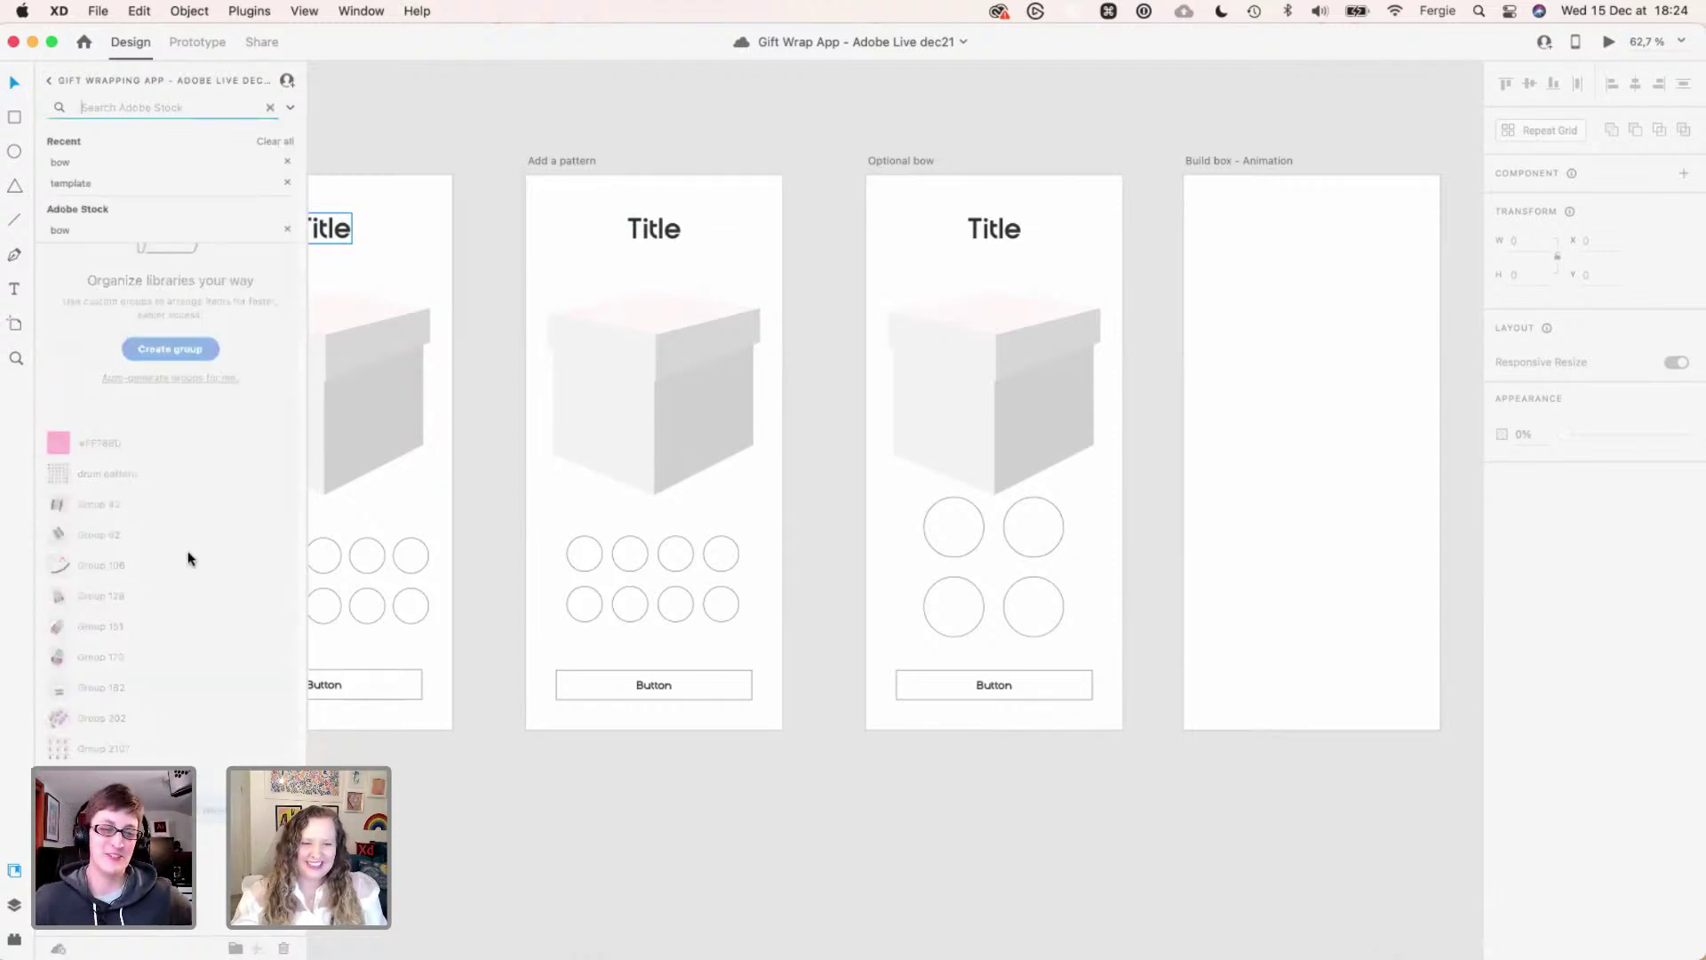
click(106, 385)
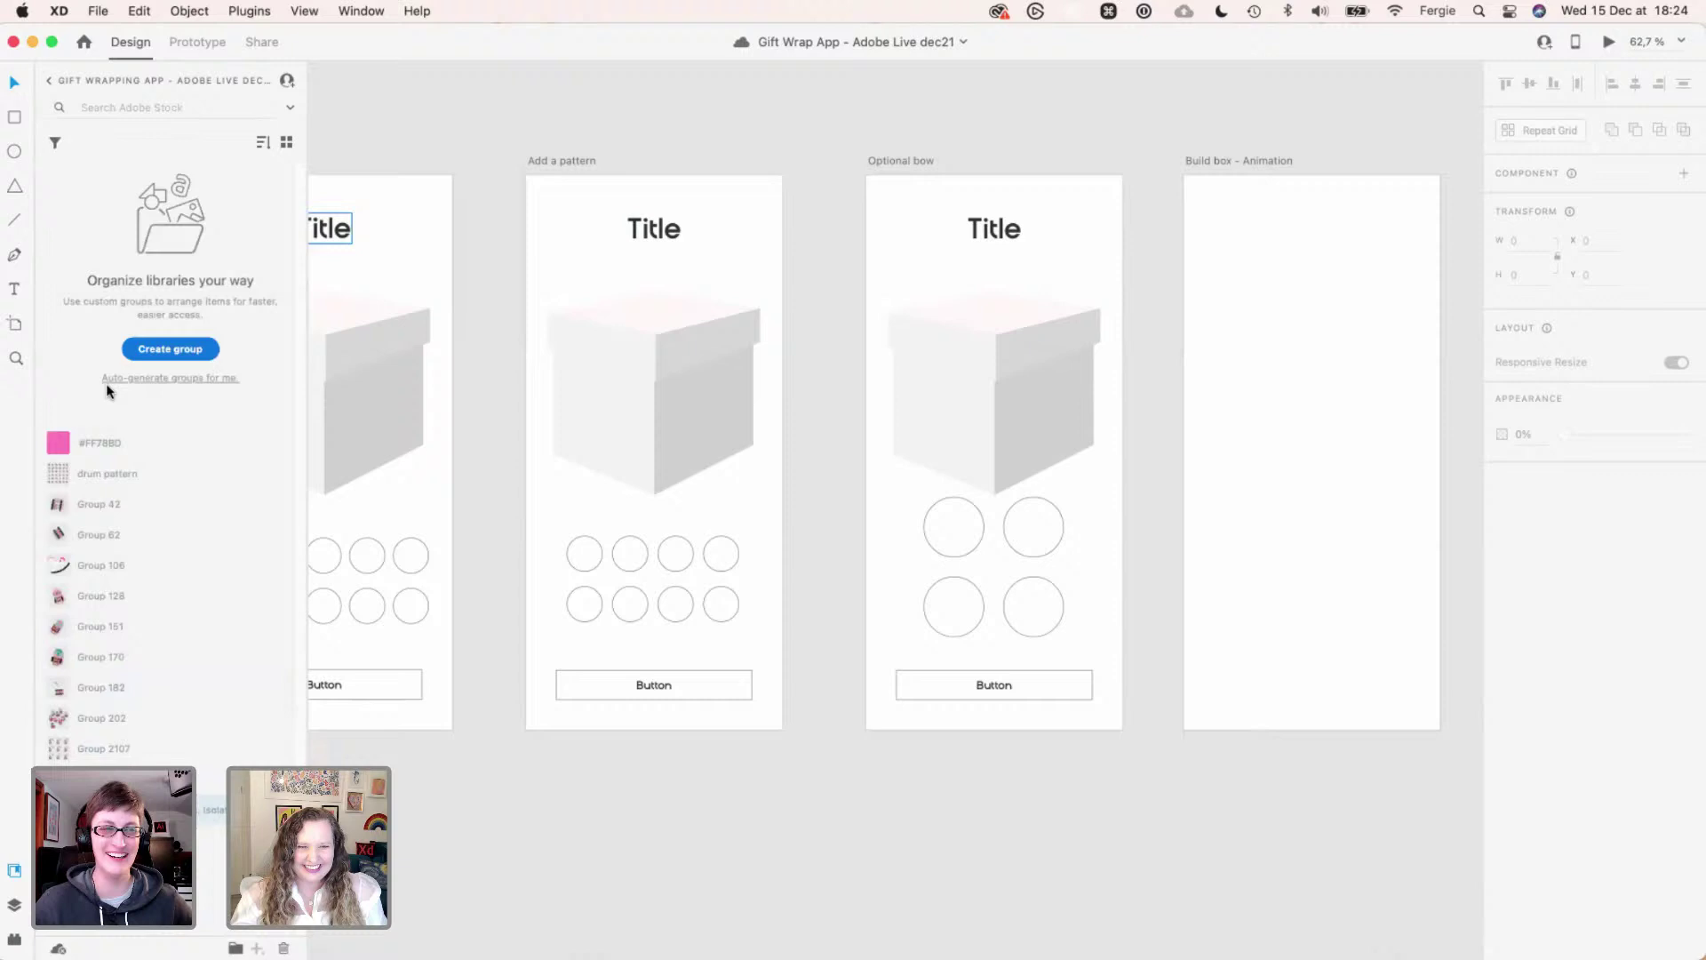
click(130, 107)
click(59, 162)
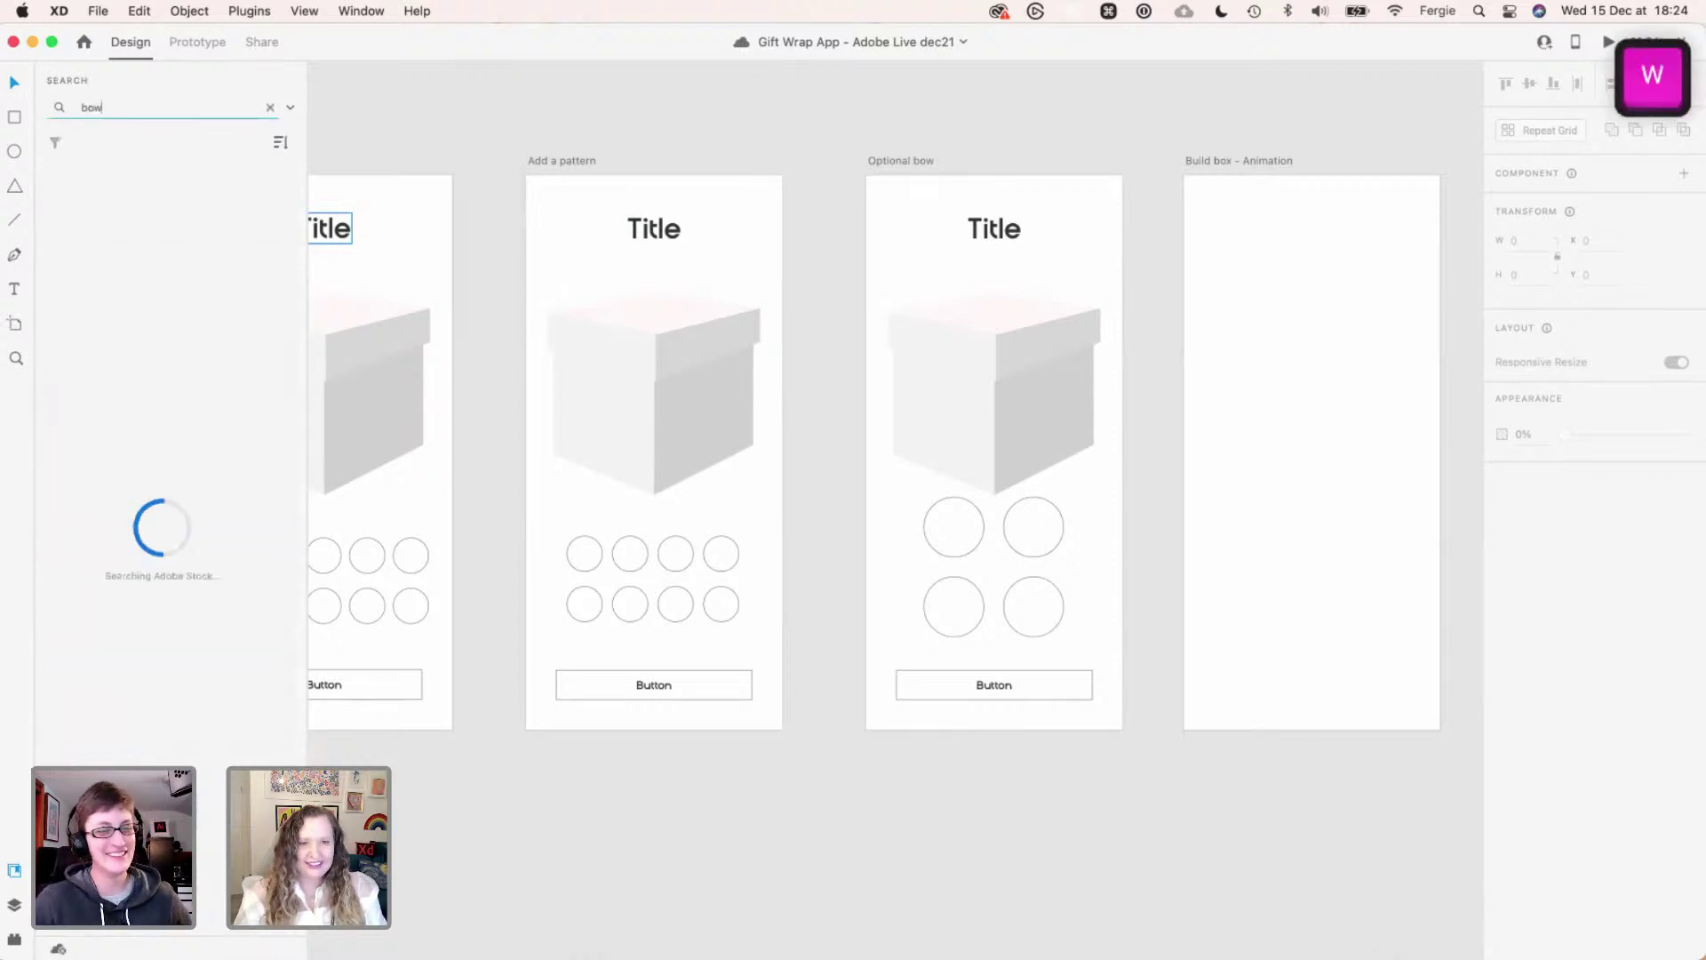
- Look through the "bow" results and add the decorative golden bow with long ribbon to the gift wrapping app library
scroll(214, 583, down, 8)
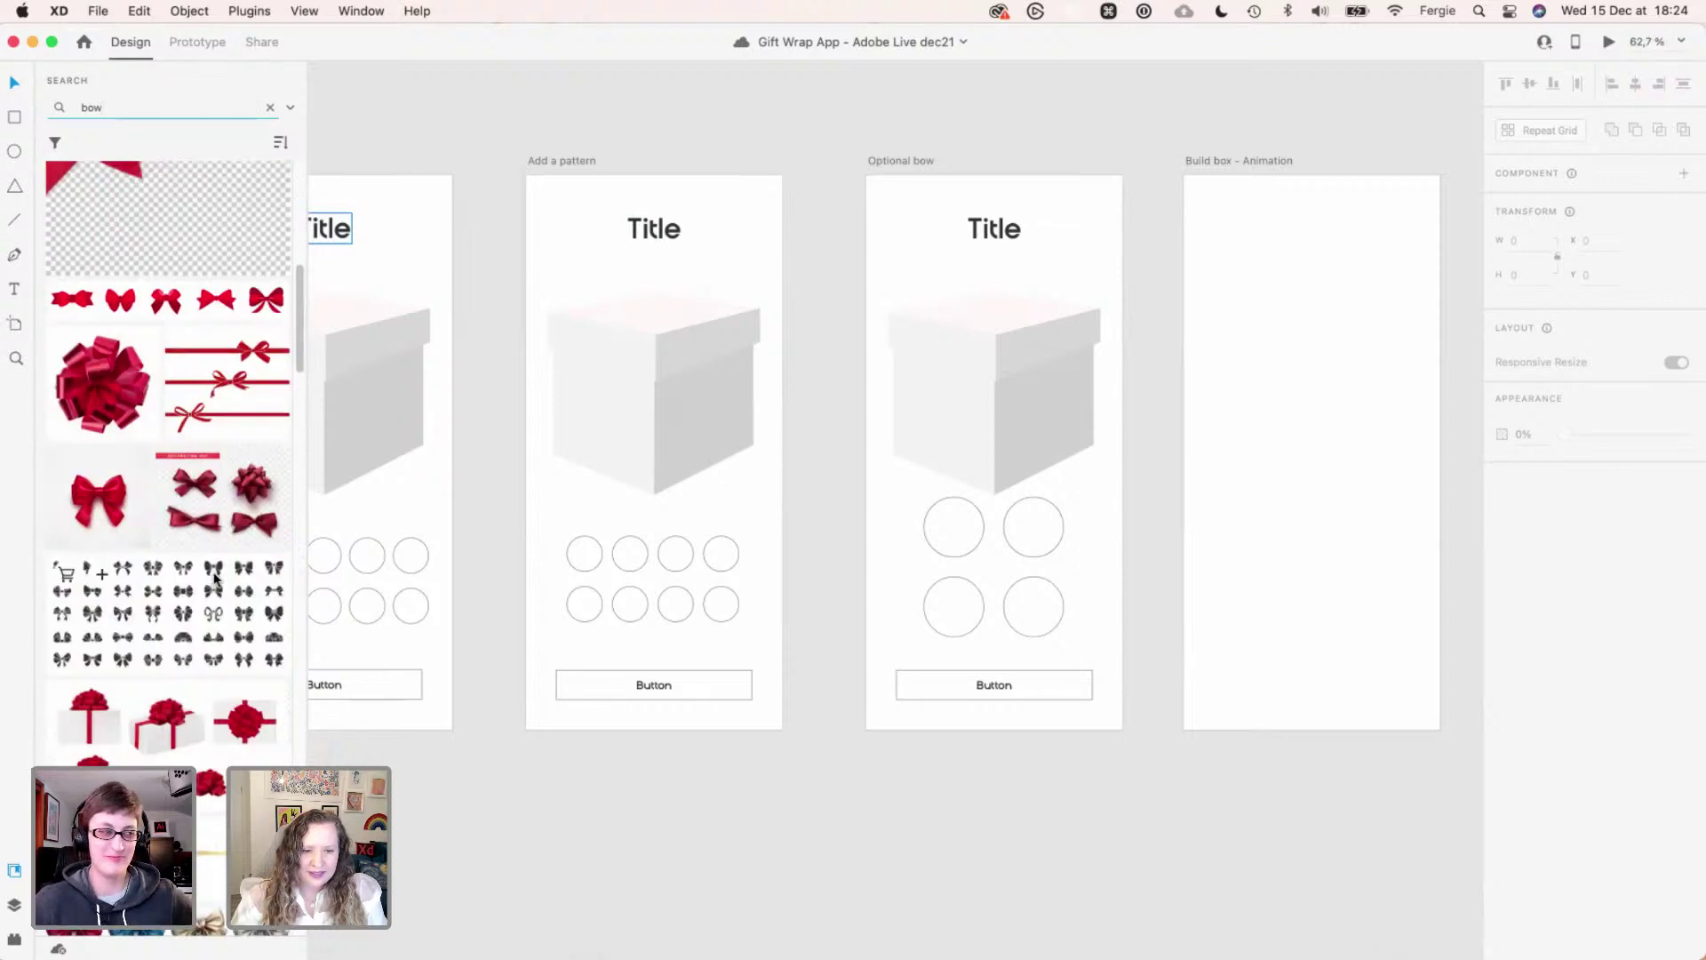
scroll(214, 580, down, 6)
scroll(213, 580, down, 10)
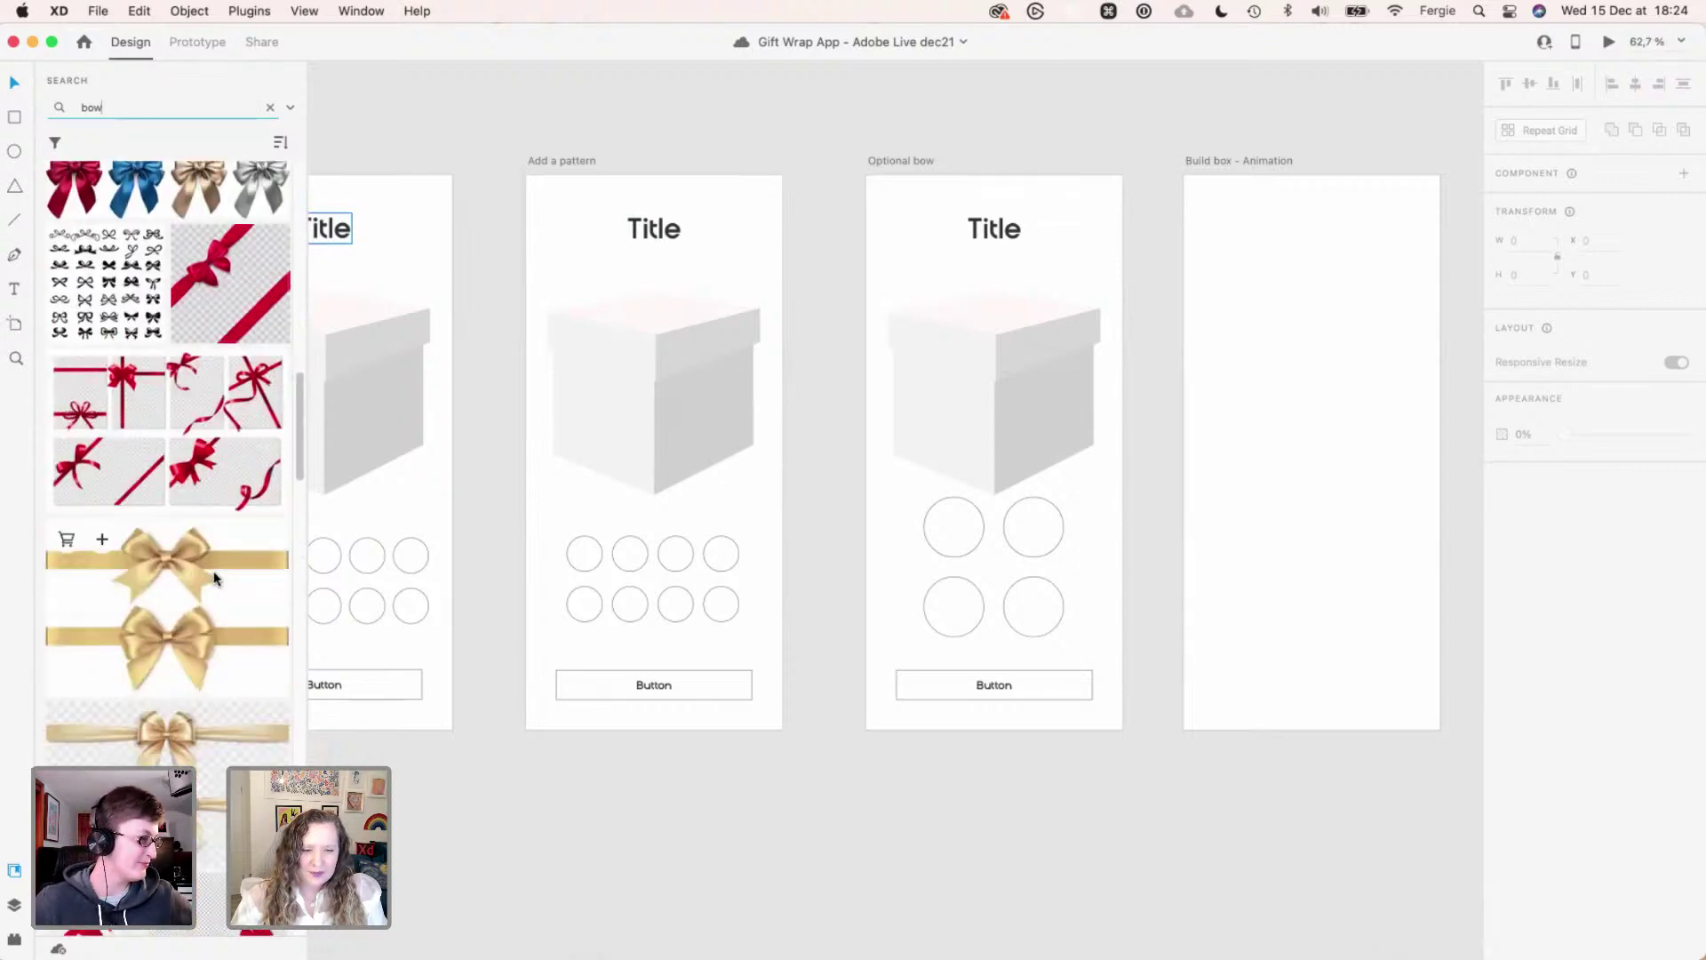
scroll(213, 578, down, 10)
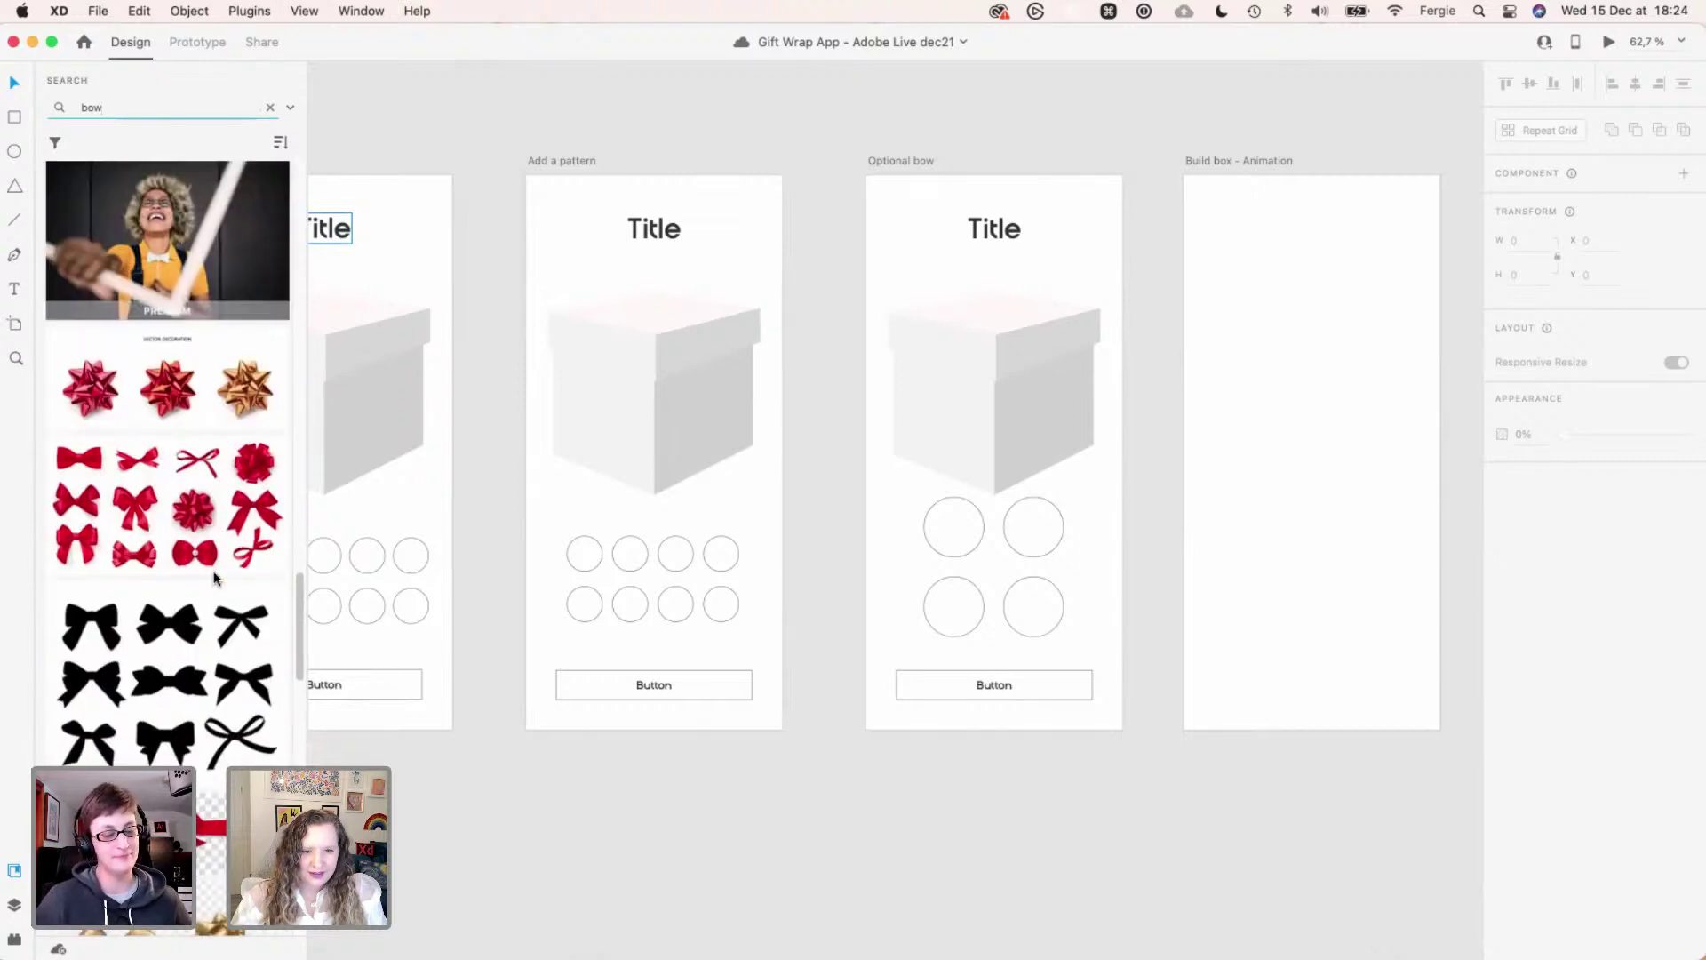
scroll(214, 579, down, 8)
scroll(213, 576, down, 5)
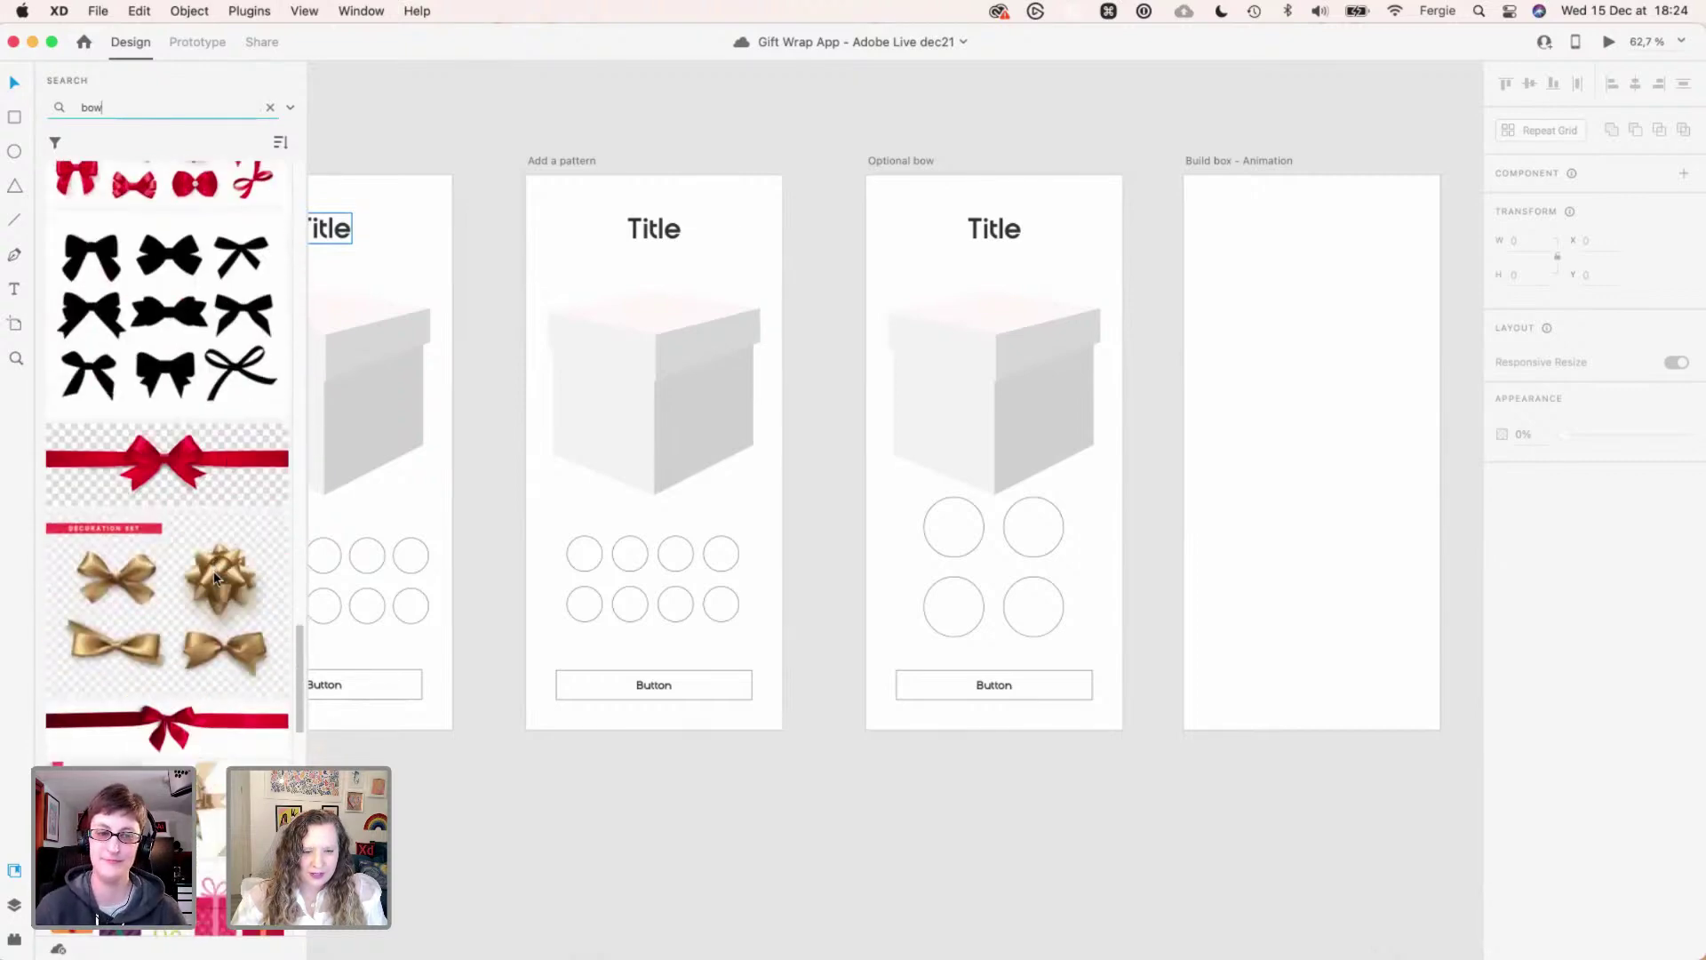
scroll(213, 577, down, 10)
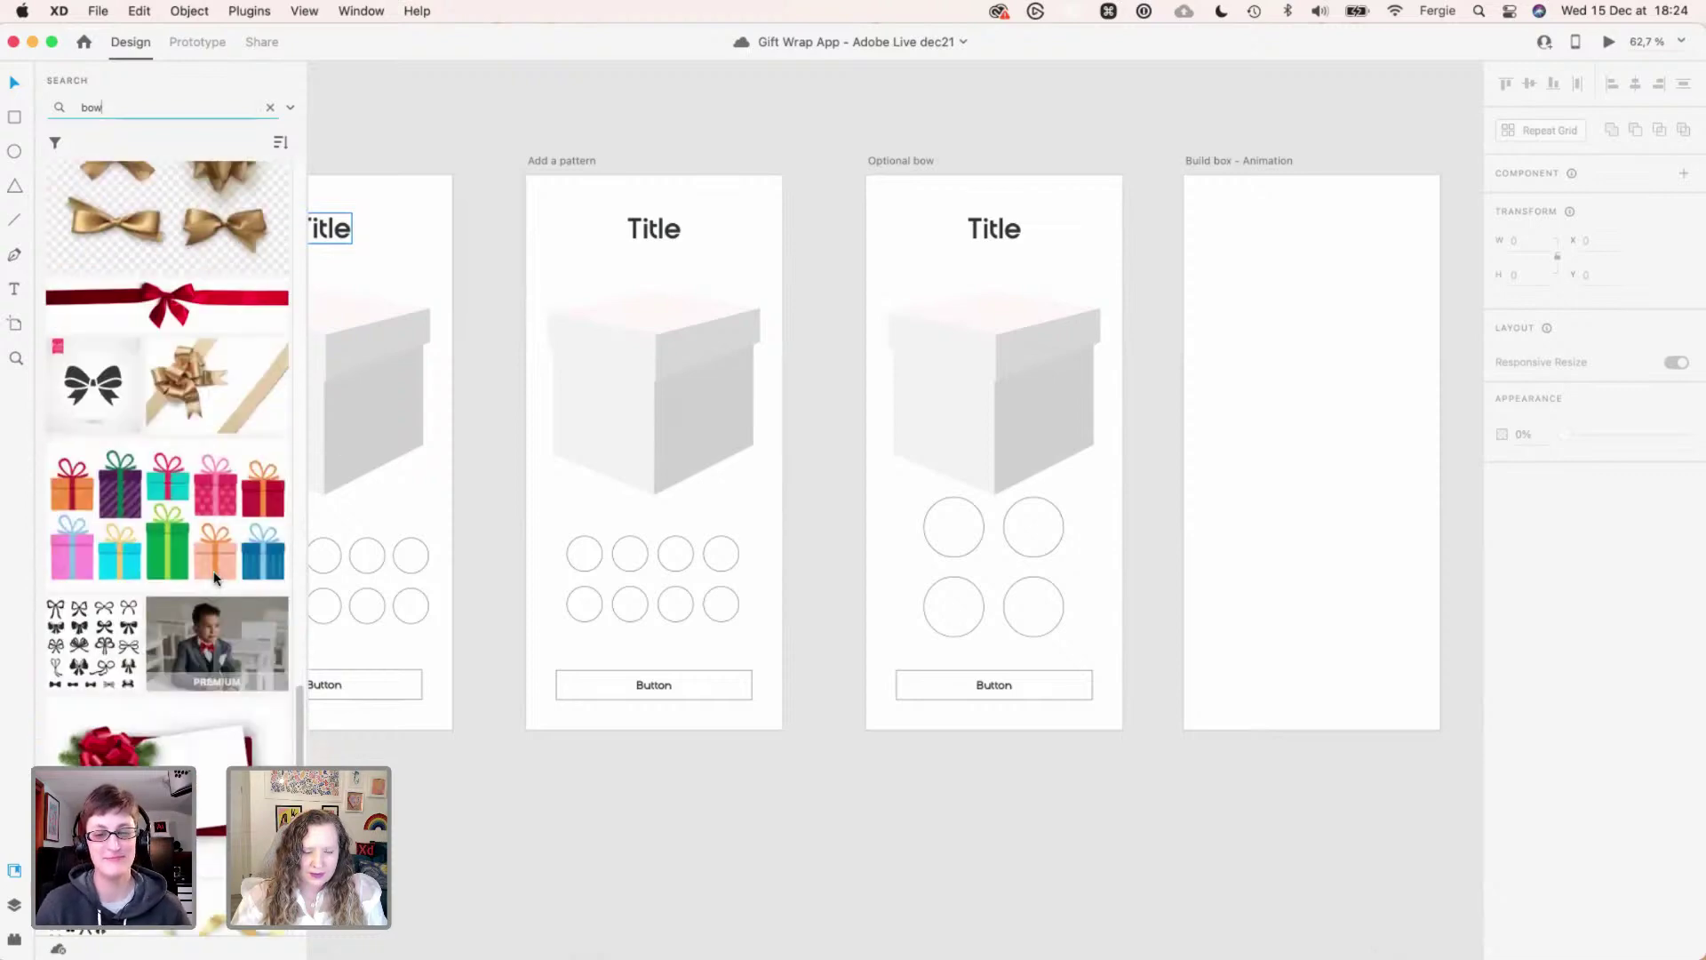
scroll(213, 578, down, 4)
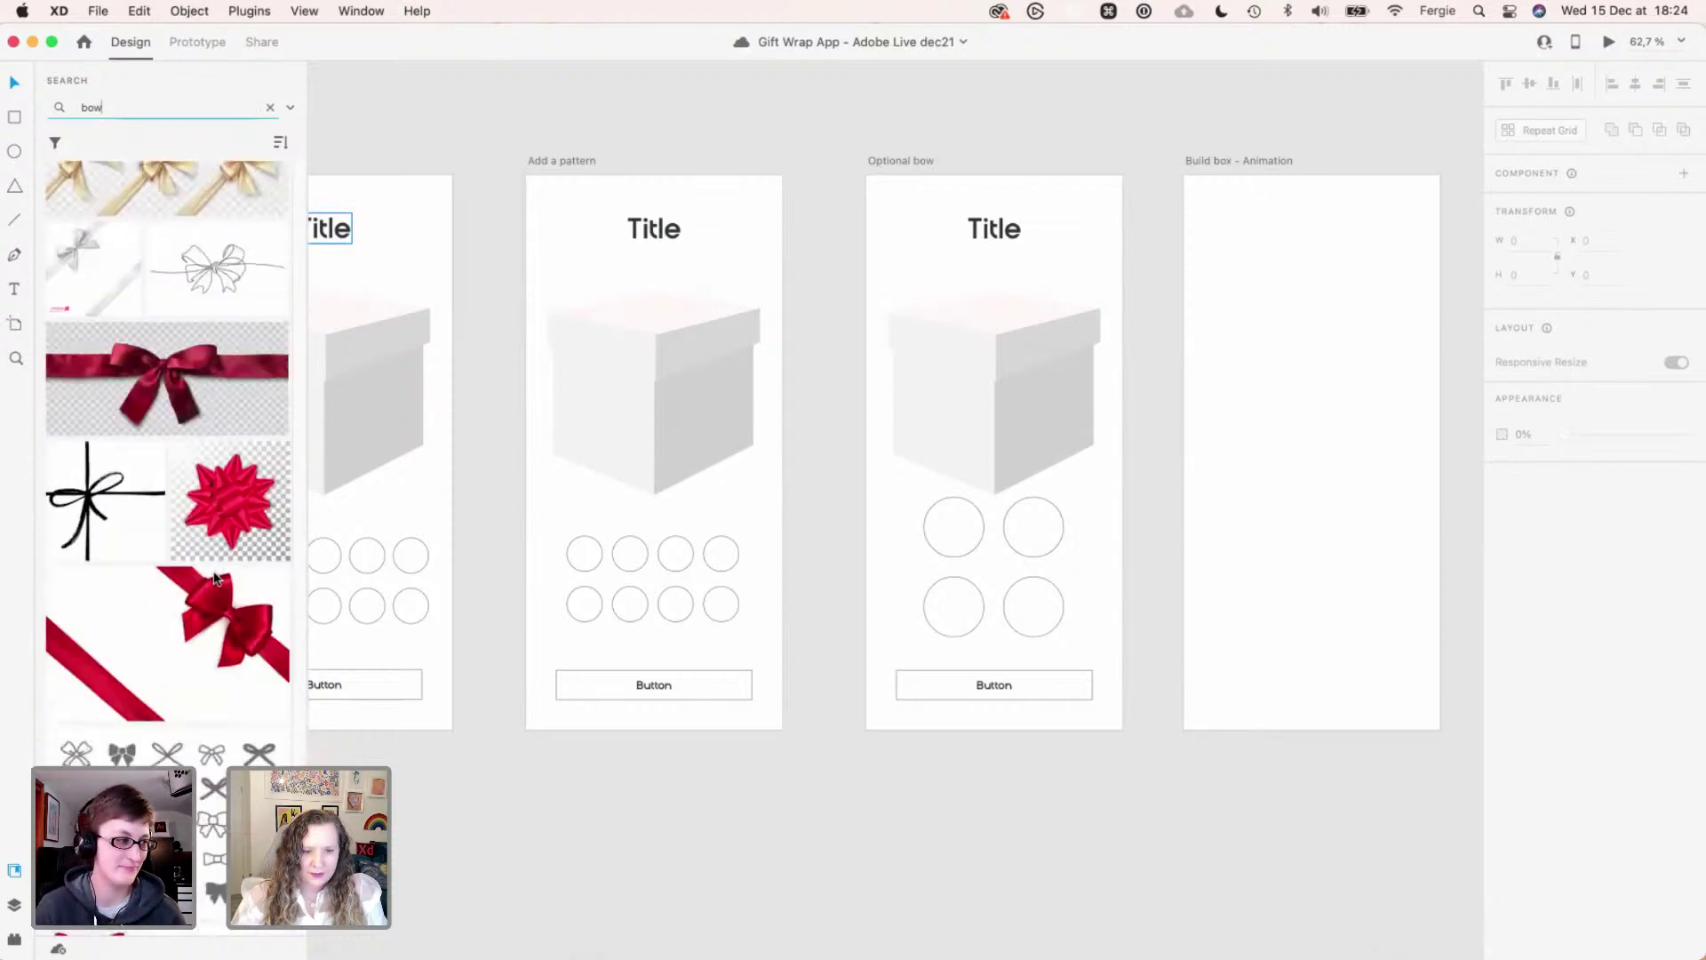
scroll(213, 578, down, 3)
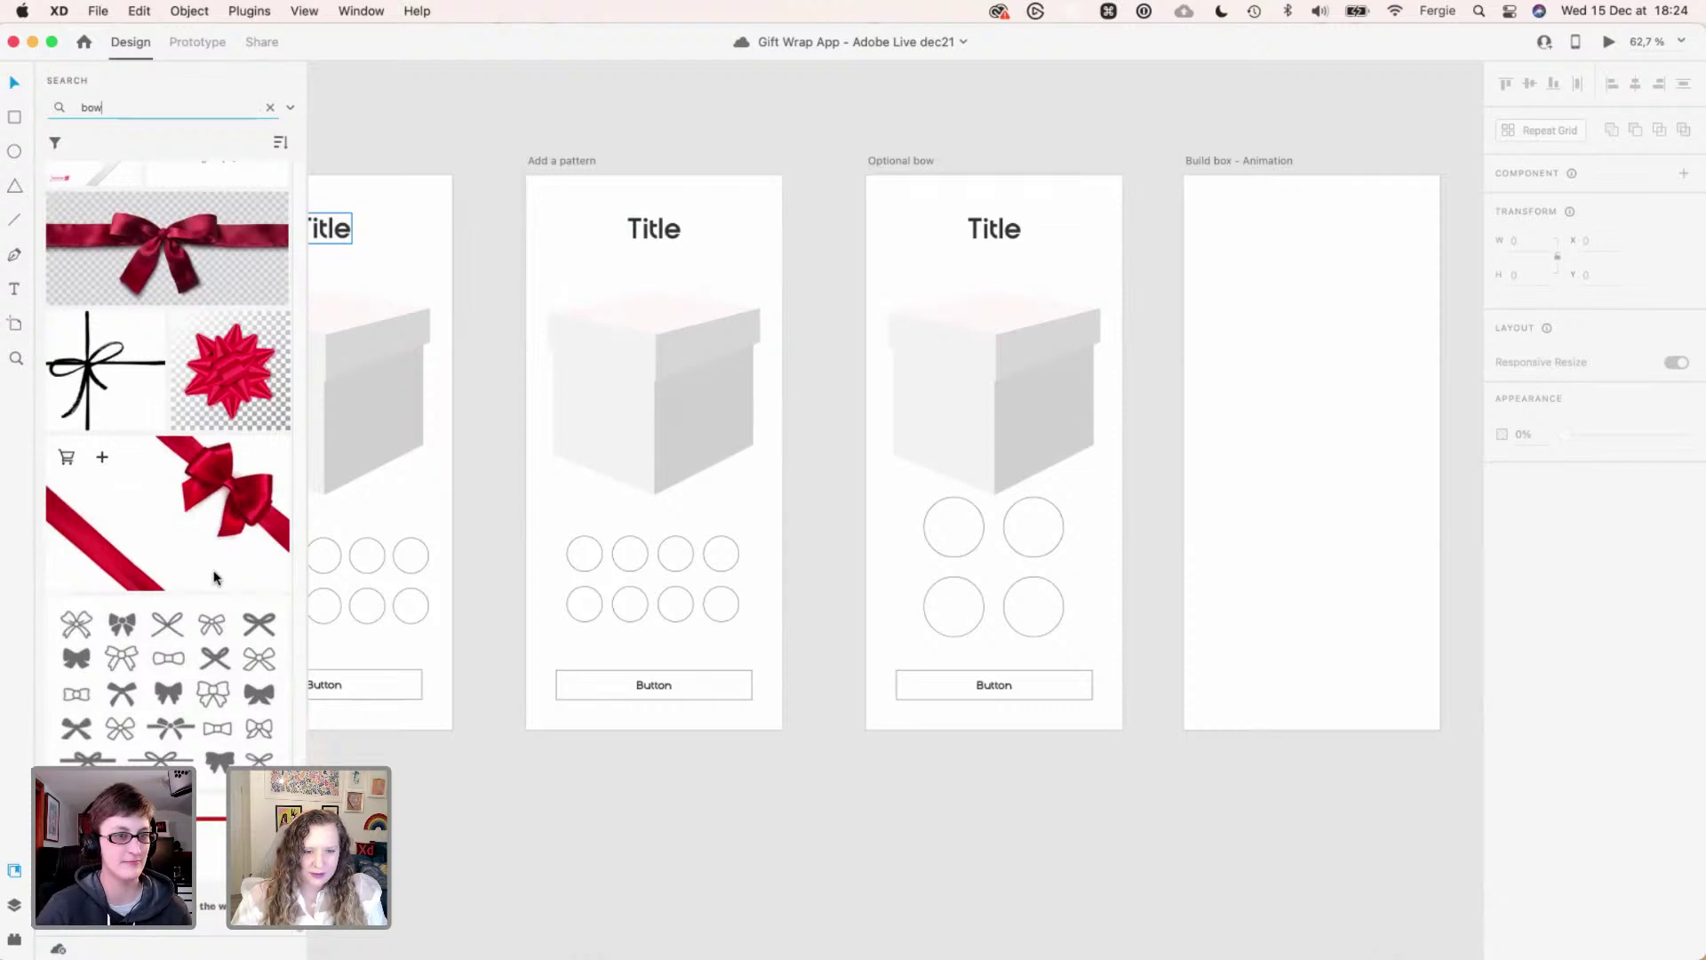
scroll(213, 578, up, 15)
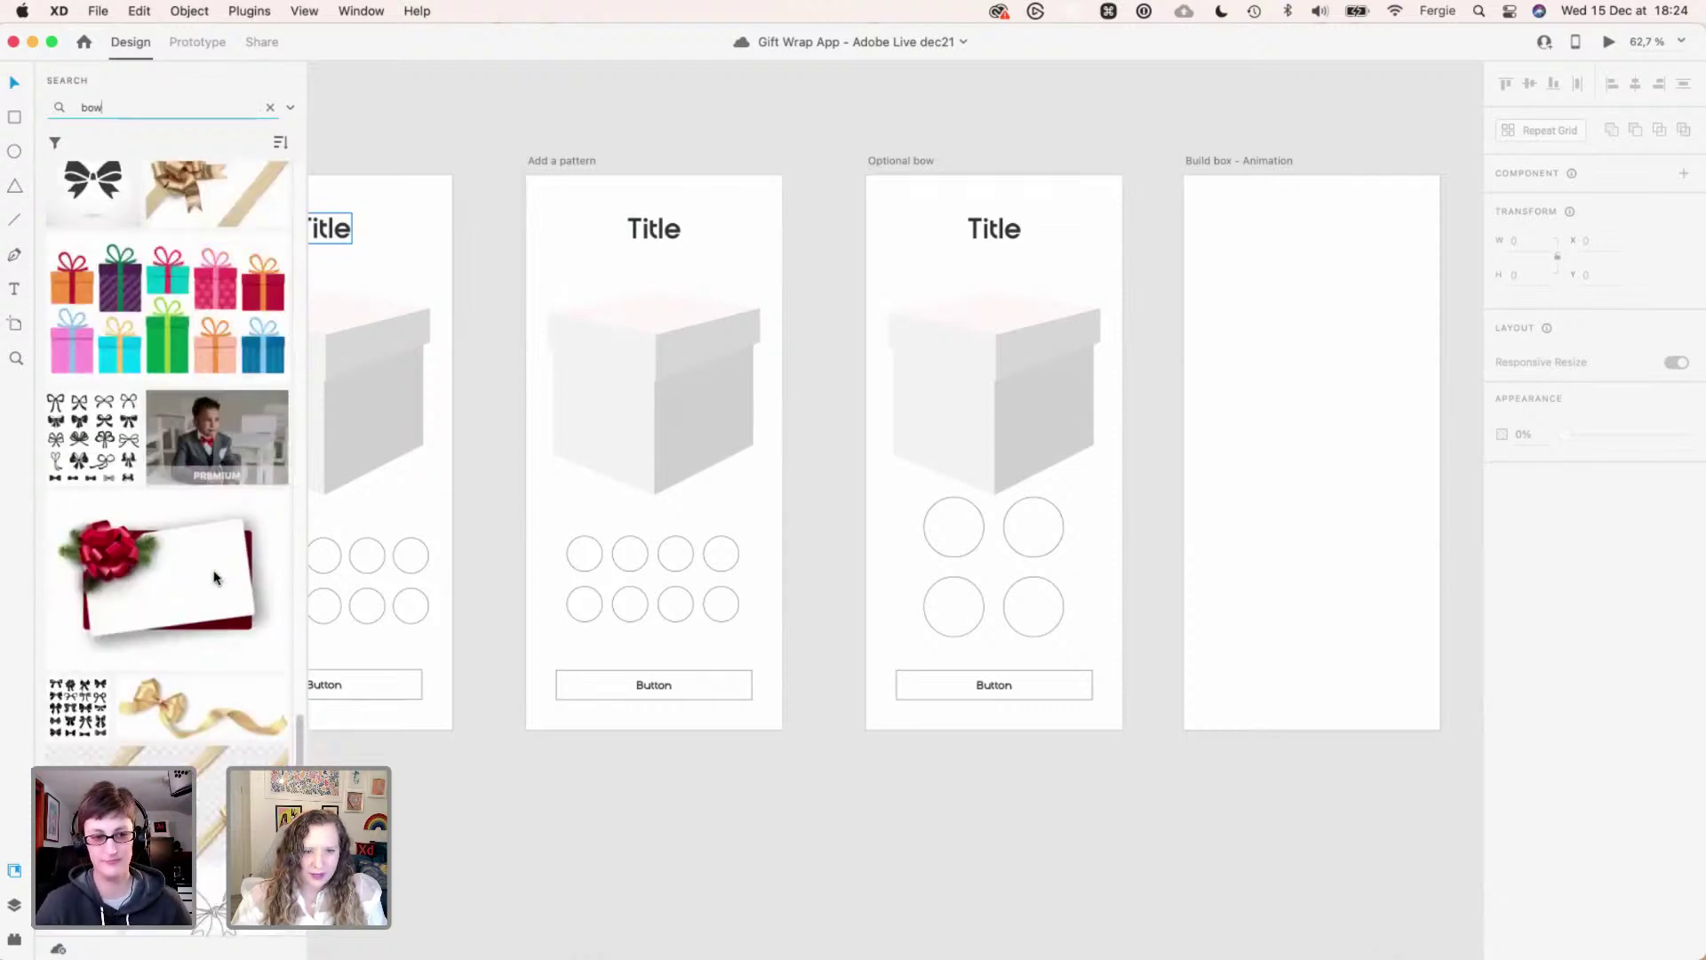
mouse_move(186, 700)
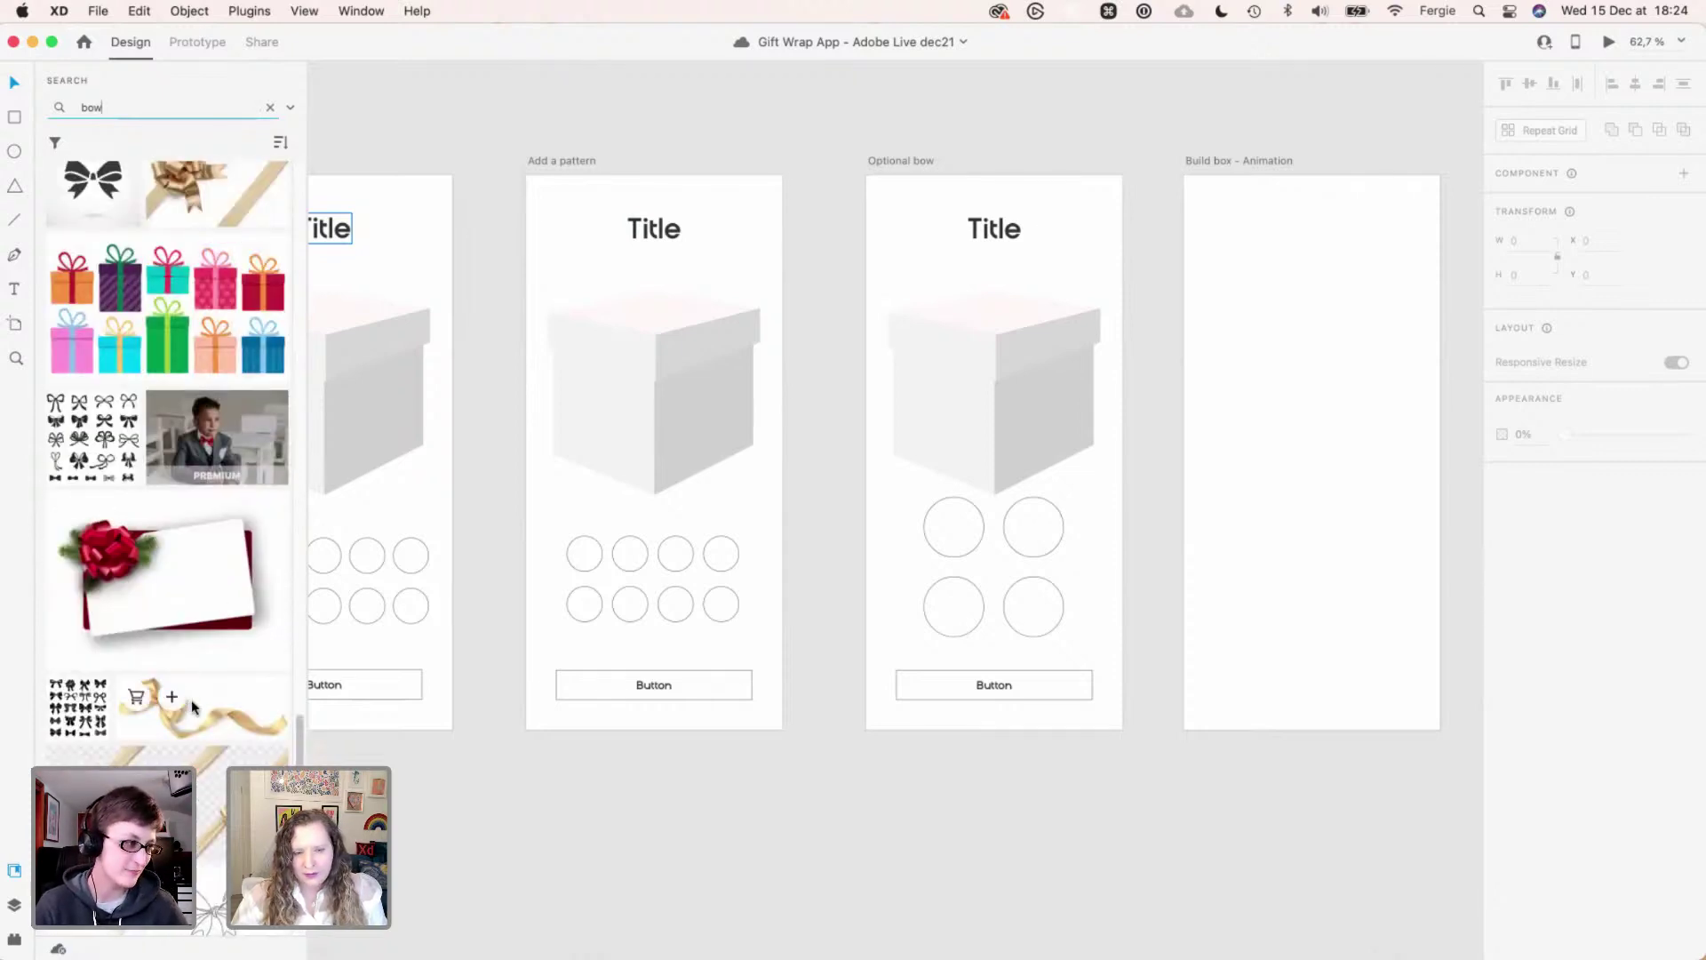
click(172, 697)
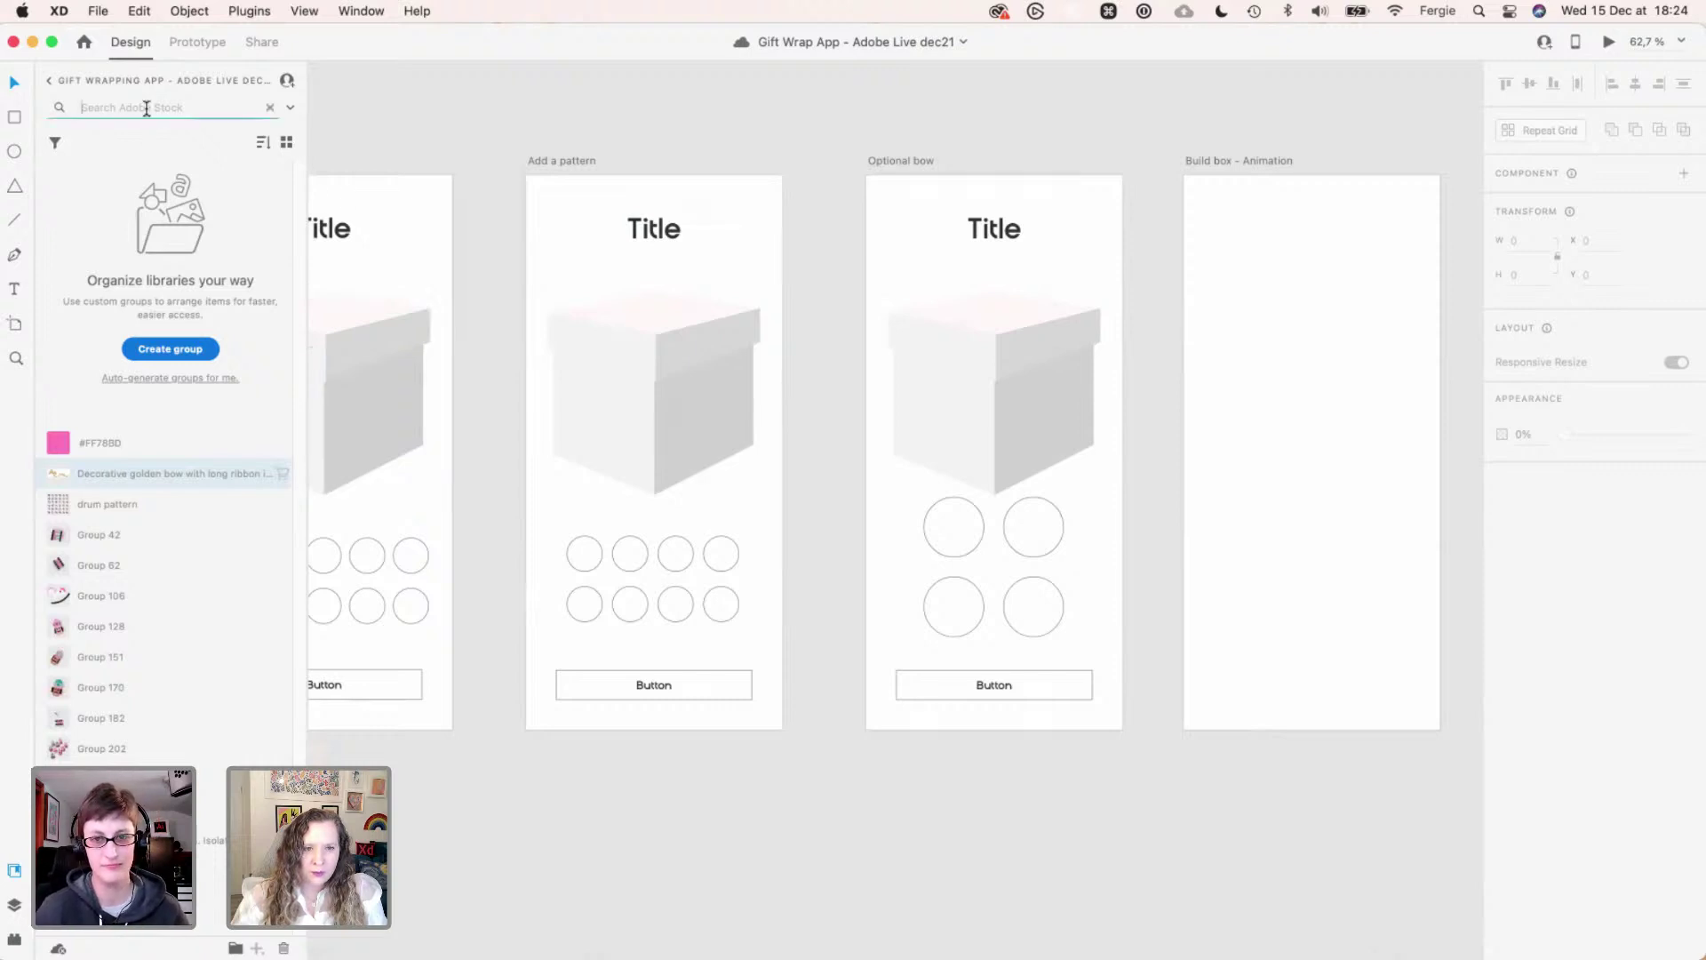
- Search Adobe Stock for "bow" again and add the set of twelve red bows in different shapes to the library
text(bow)
key(Return)
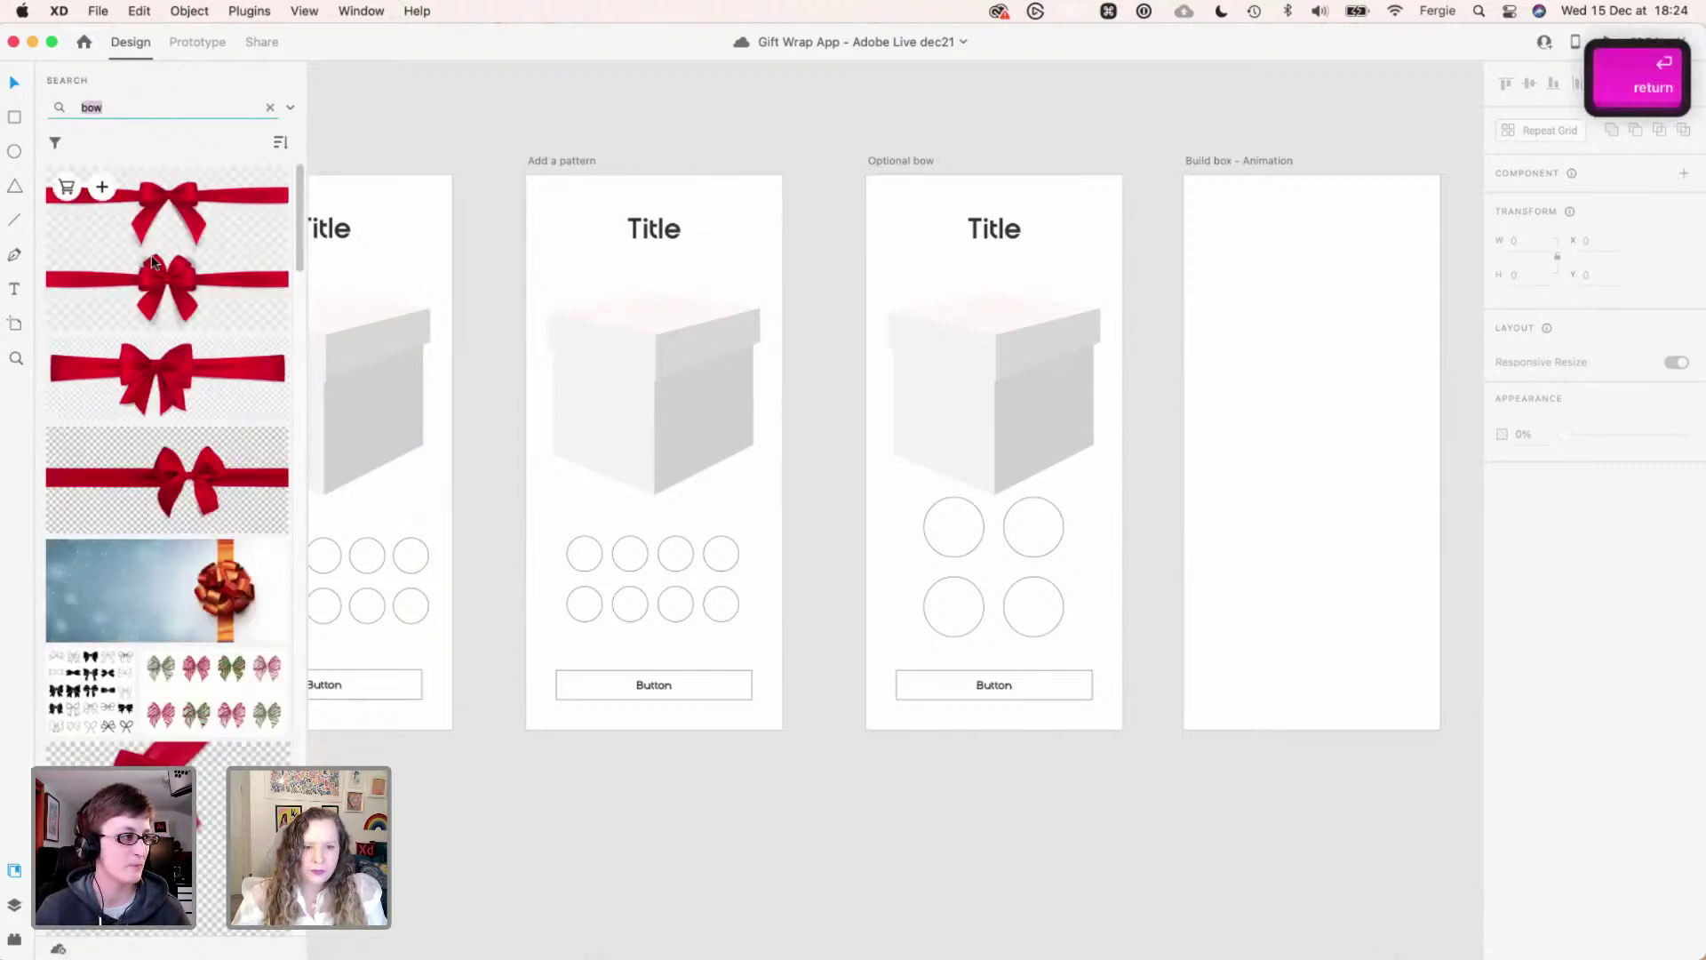
scroll(177, 529, down, 10)
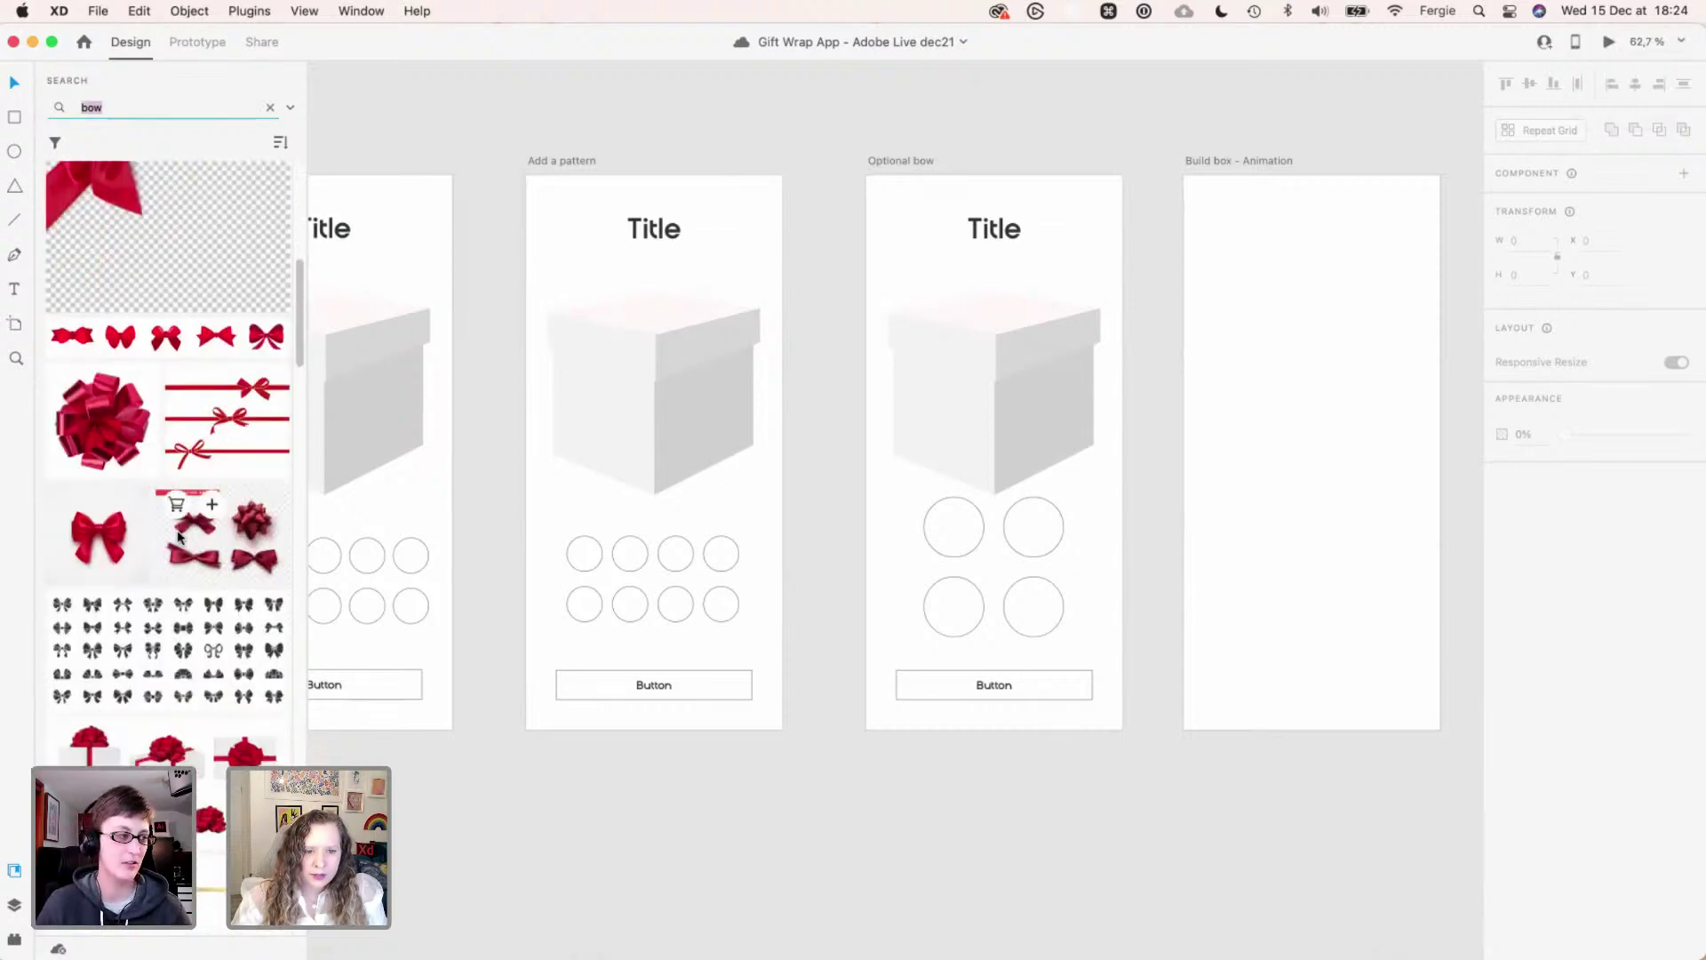
scroll(177, 536, down, 8)
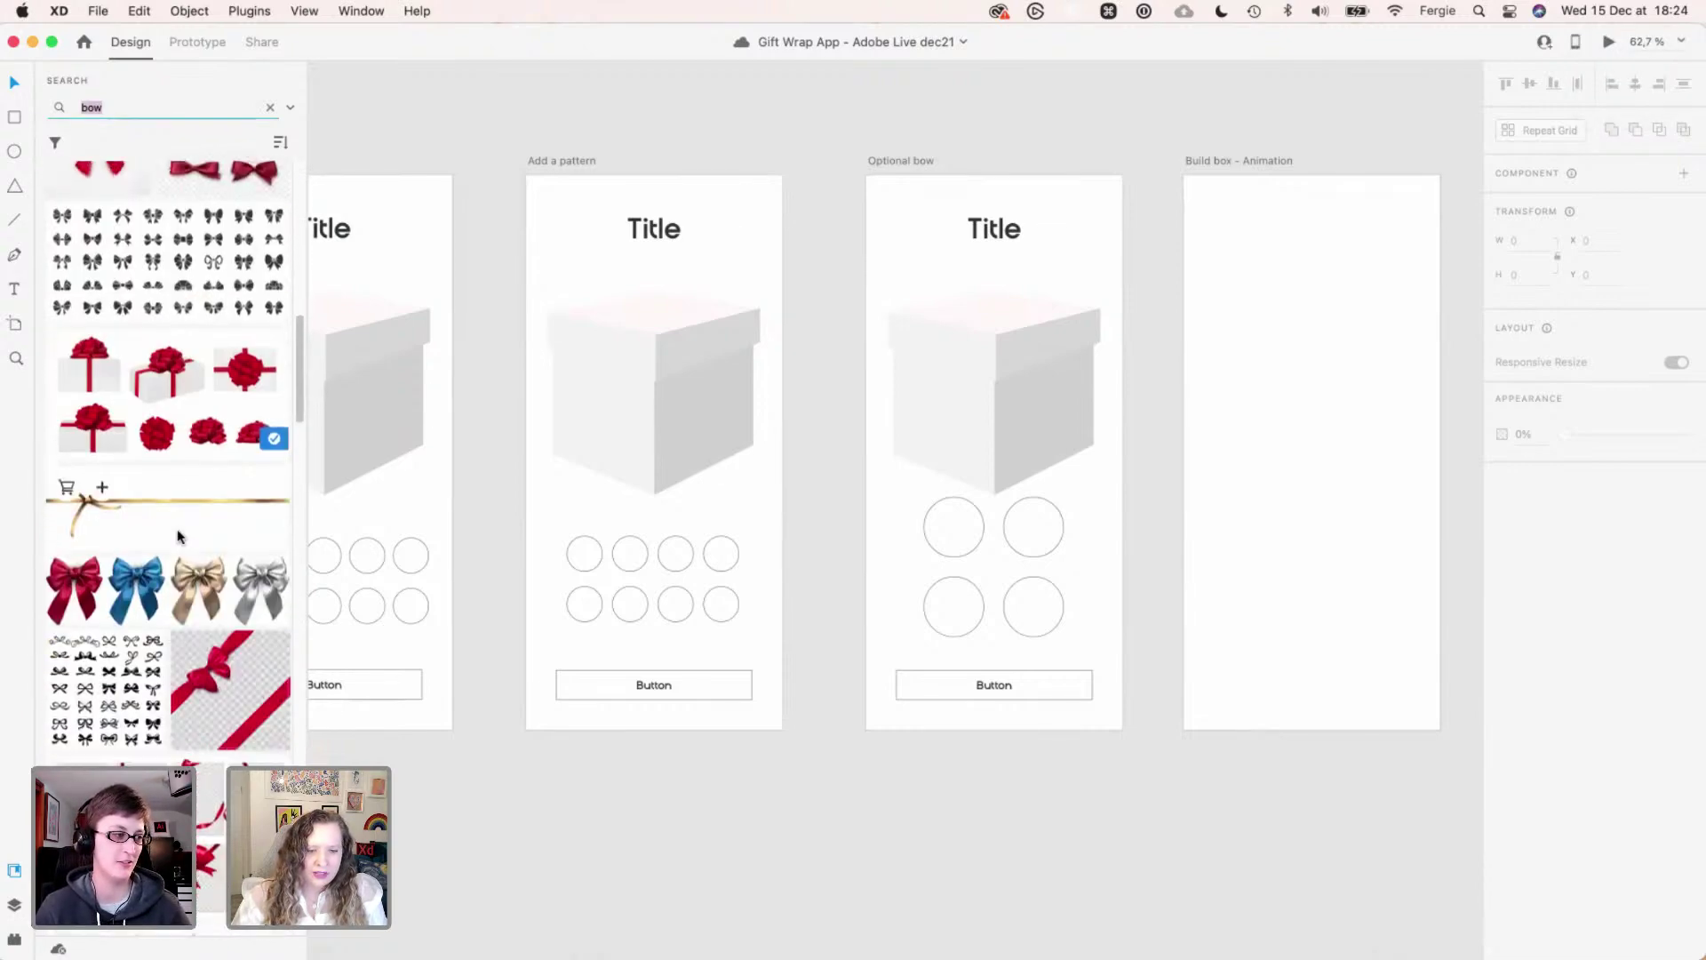
scroll(178, 536, down, 8)
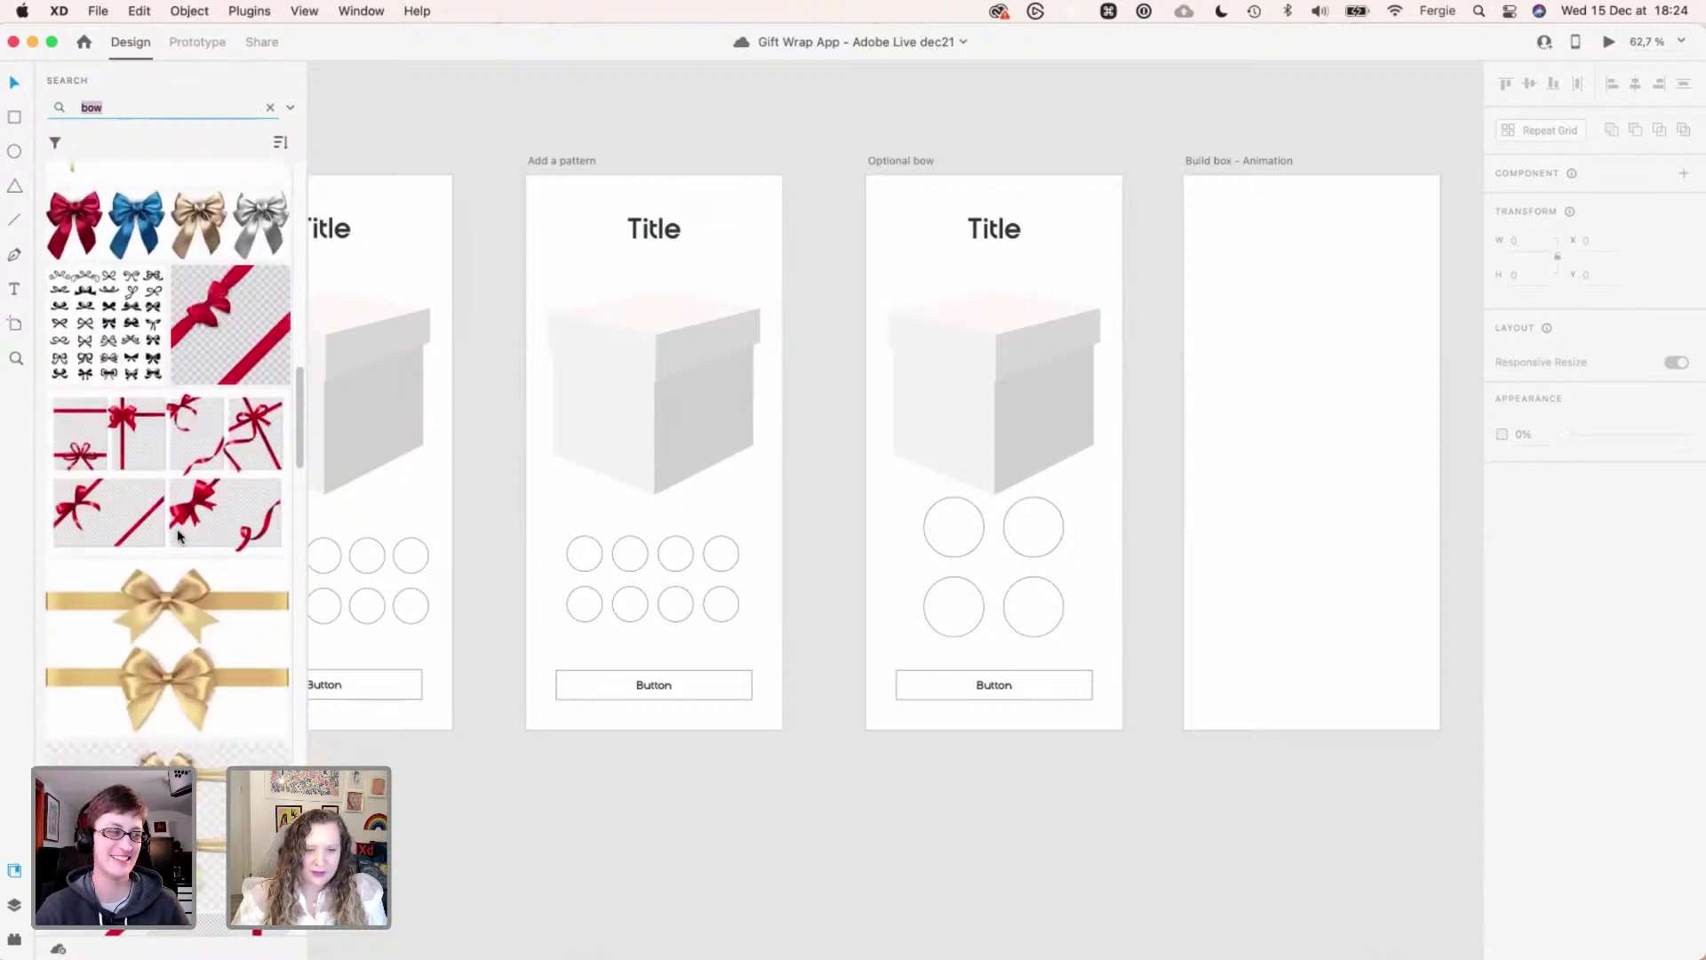
scroll(177, 536, down, 7)
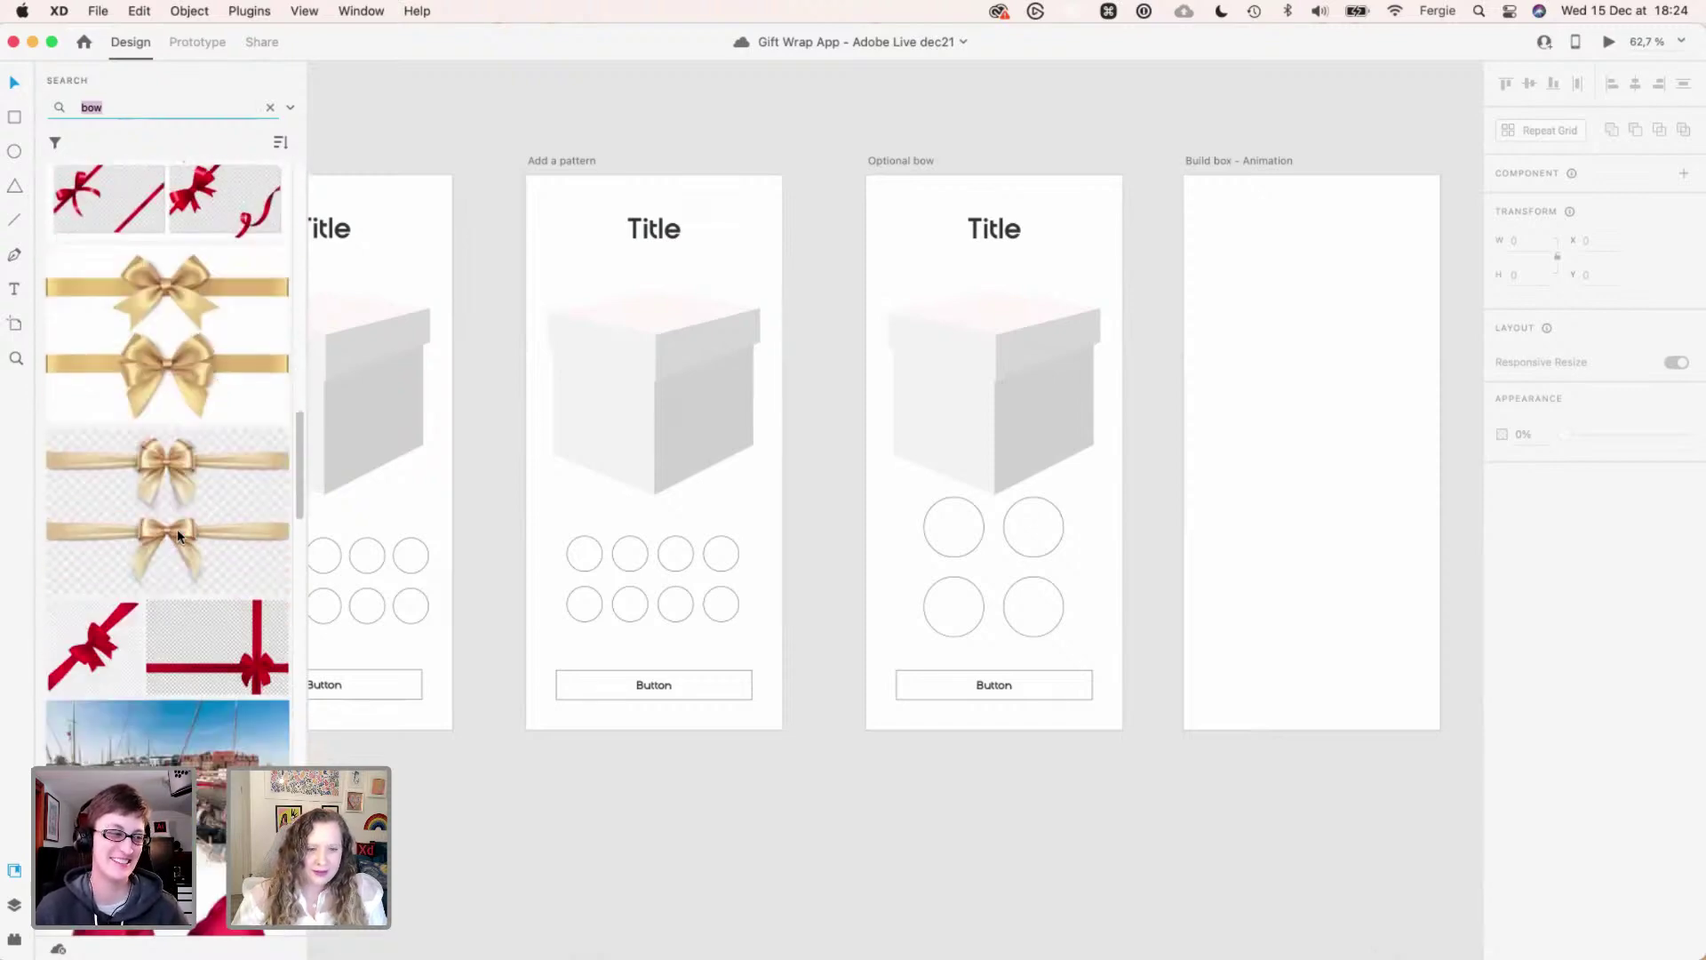
scroll(178, 536, down, 15)
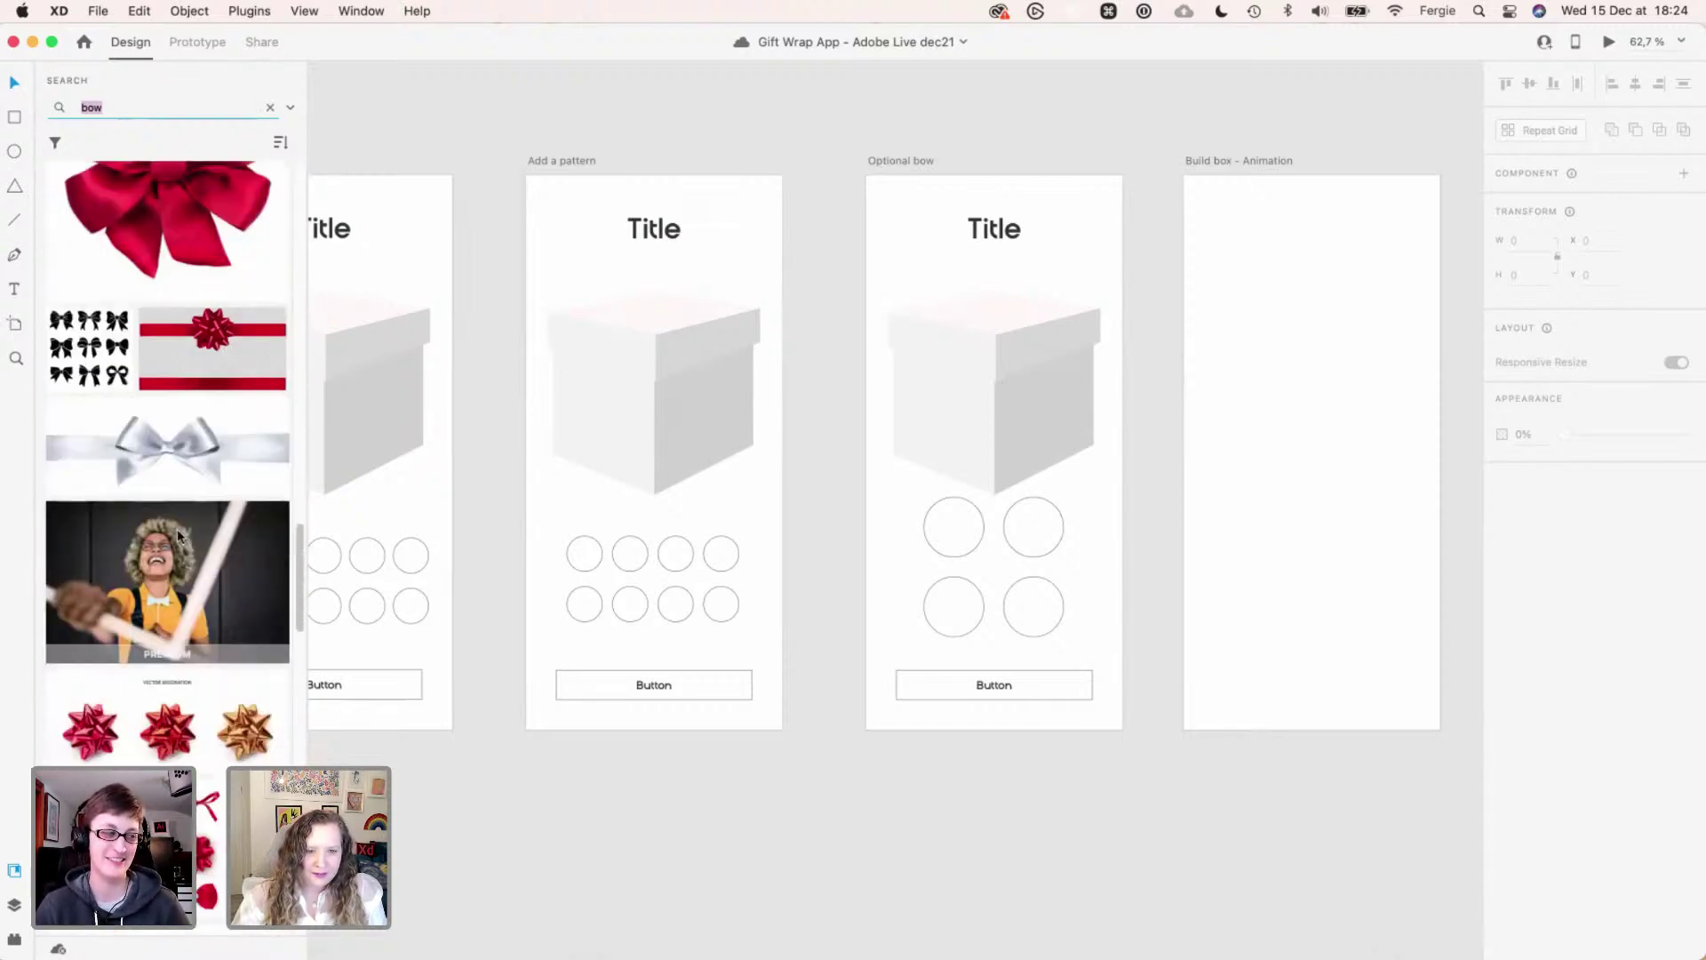
scroll(177, 536, down, 7)
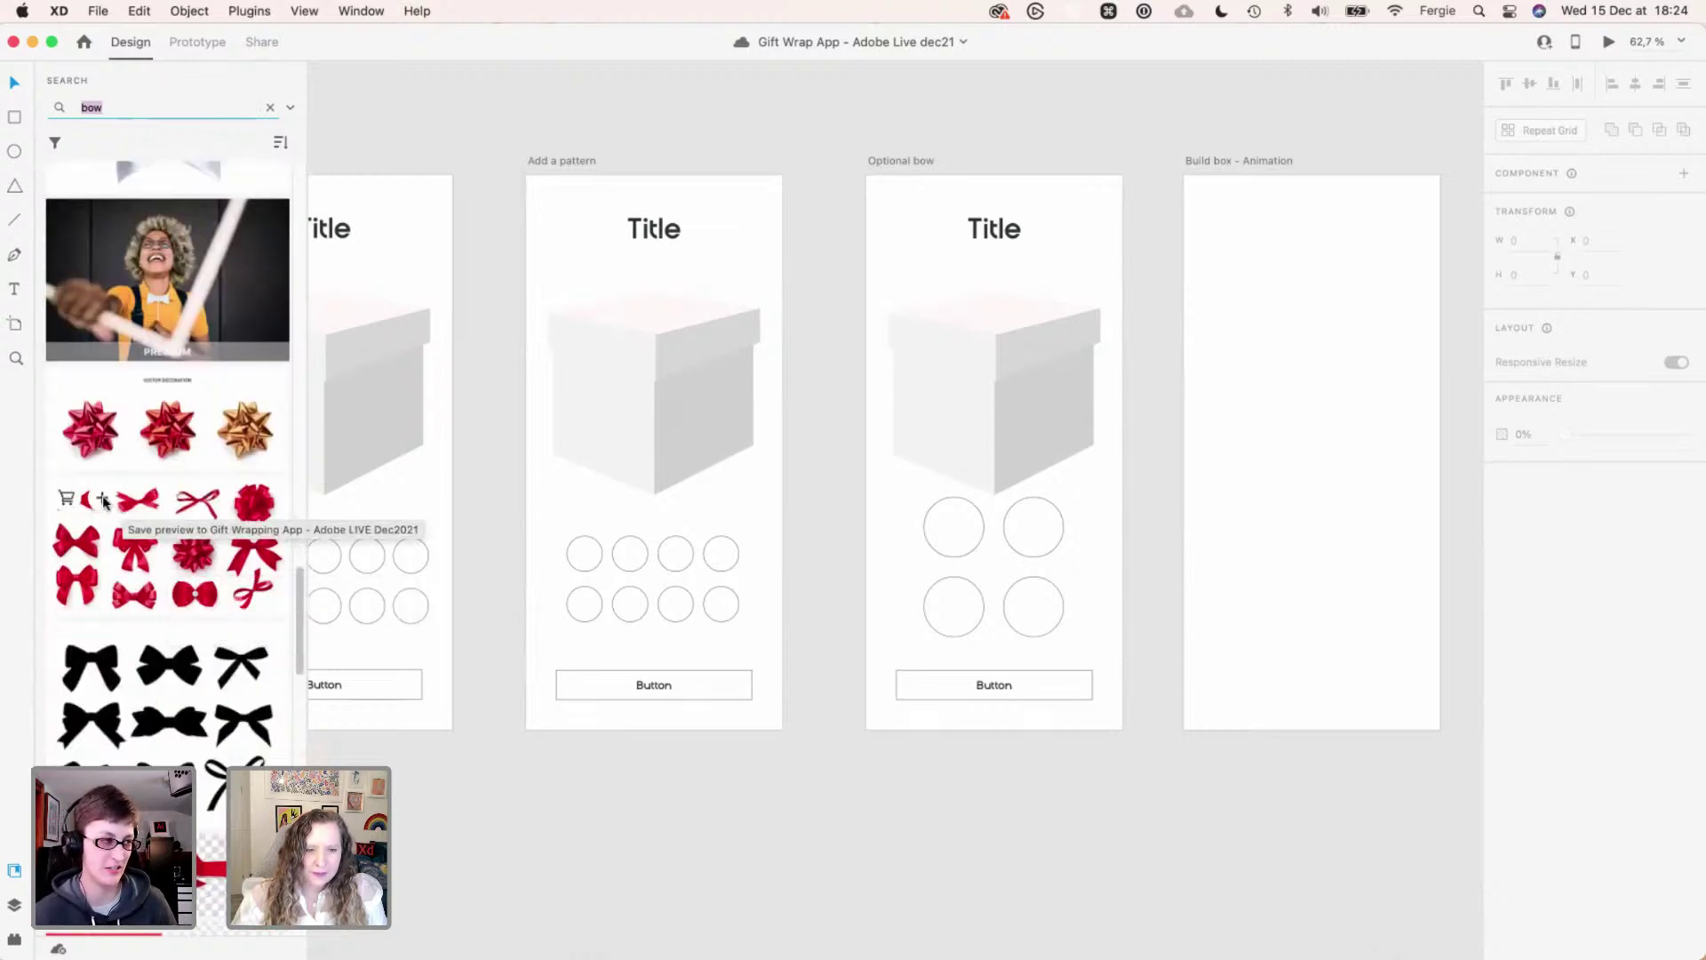
click(98, 498)
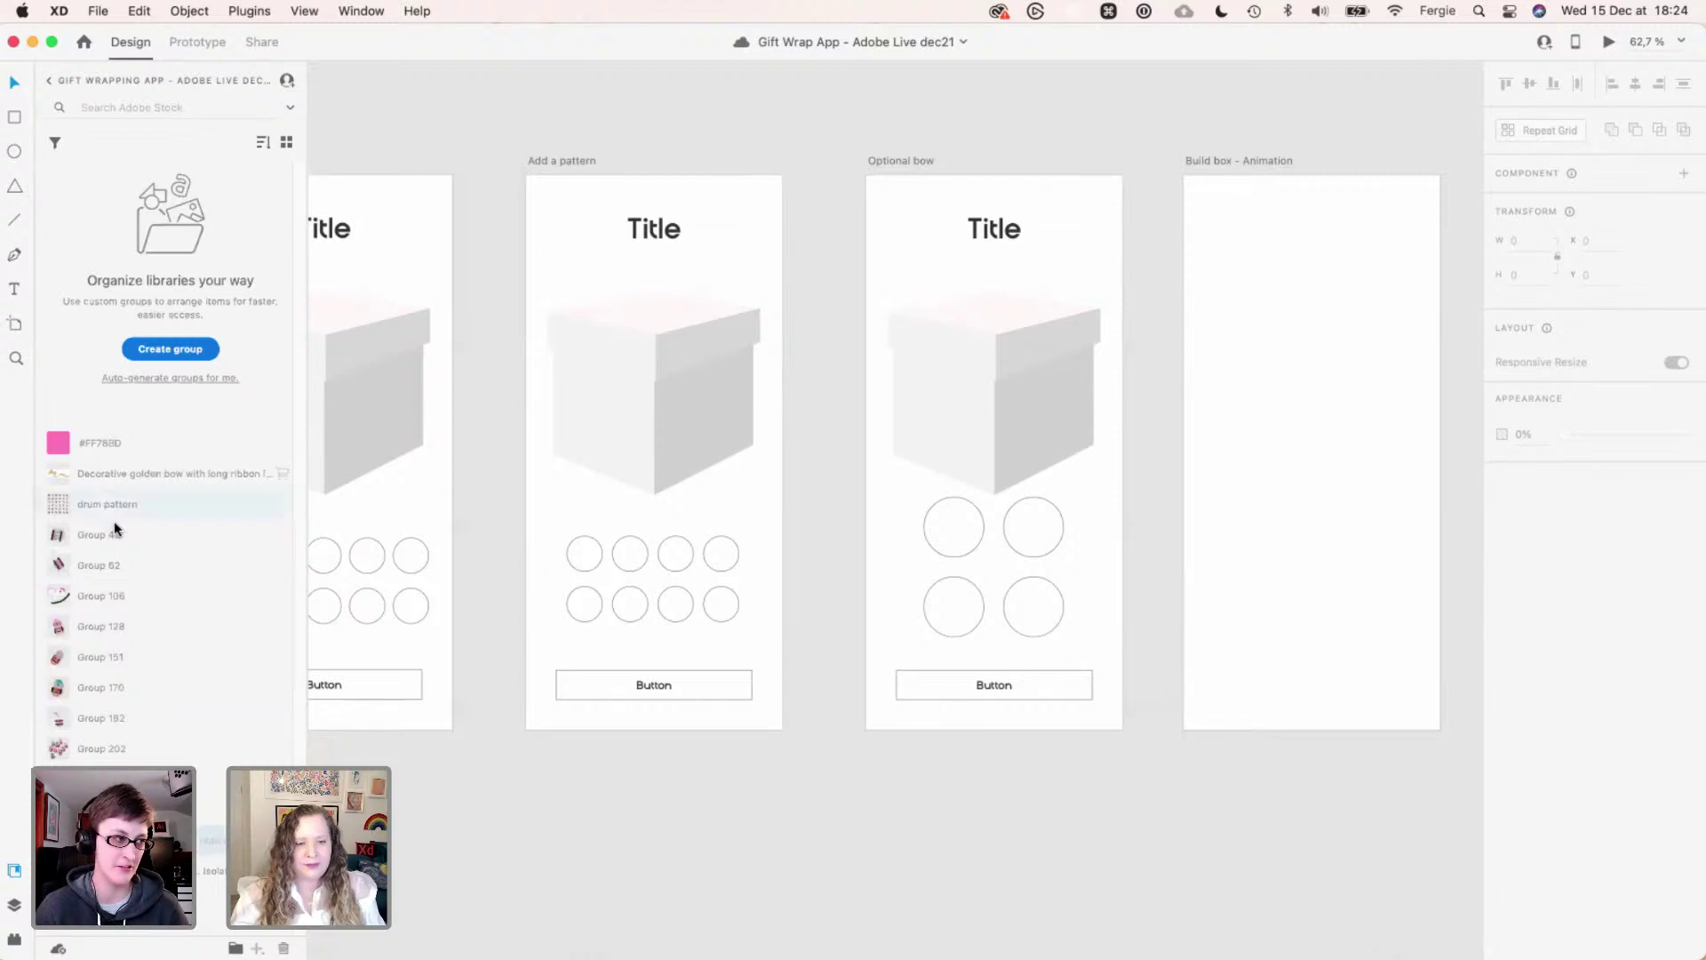
- Show the library assets as a thumbnail grid and look through them down to the newly added bows
click(287, 143)
drag(303, 186, 299, 266)
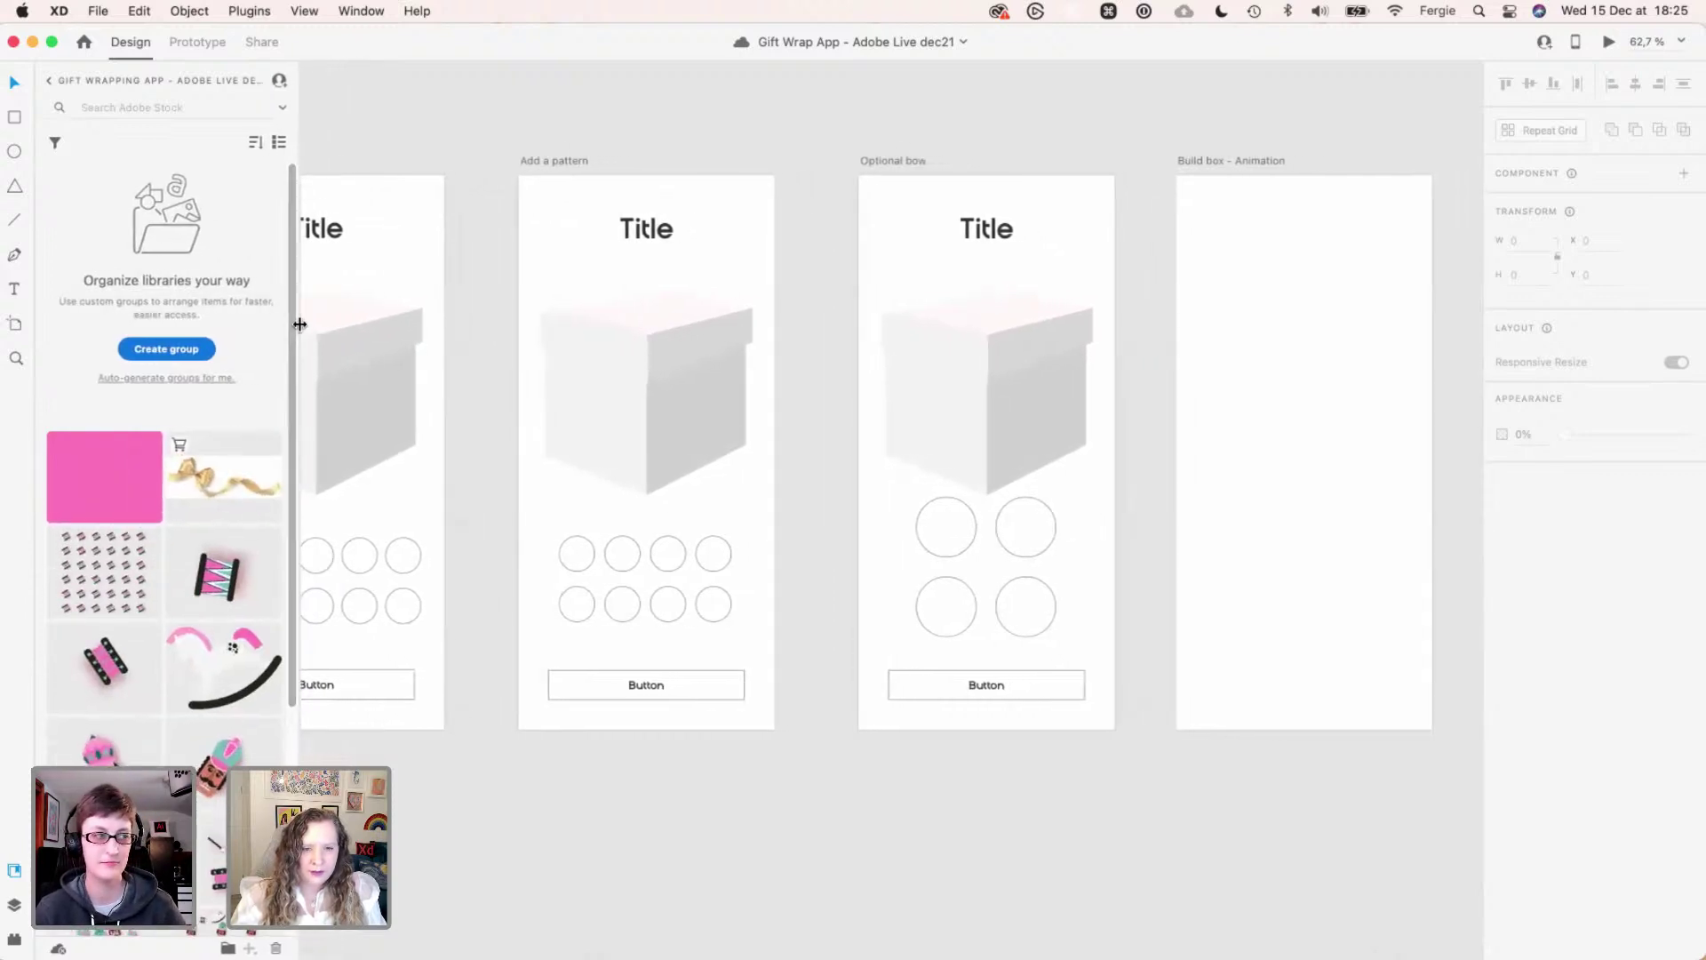
scroll(107, 373, down, 2)
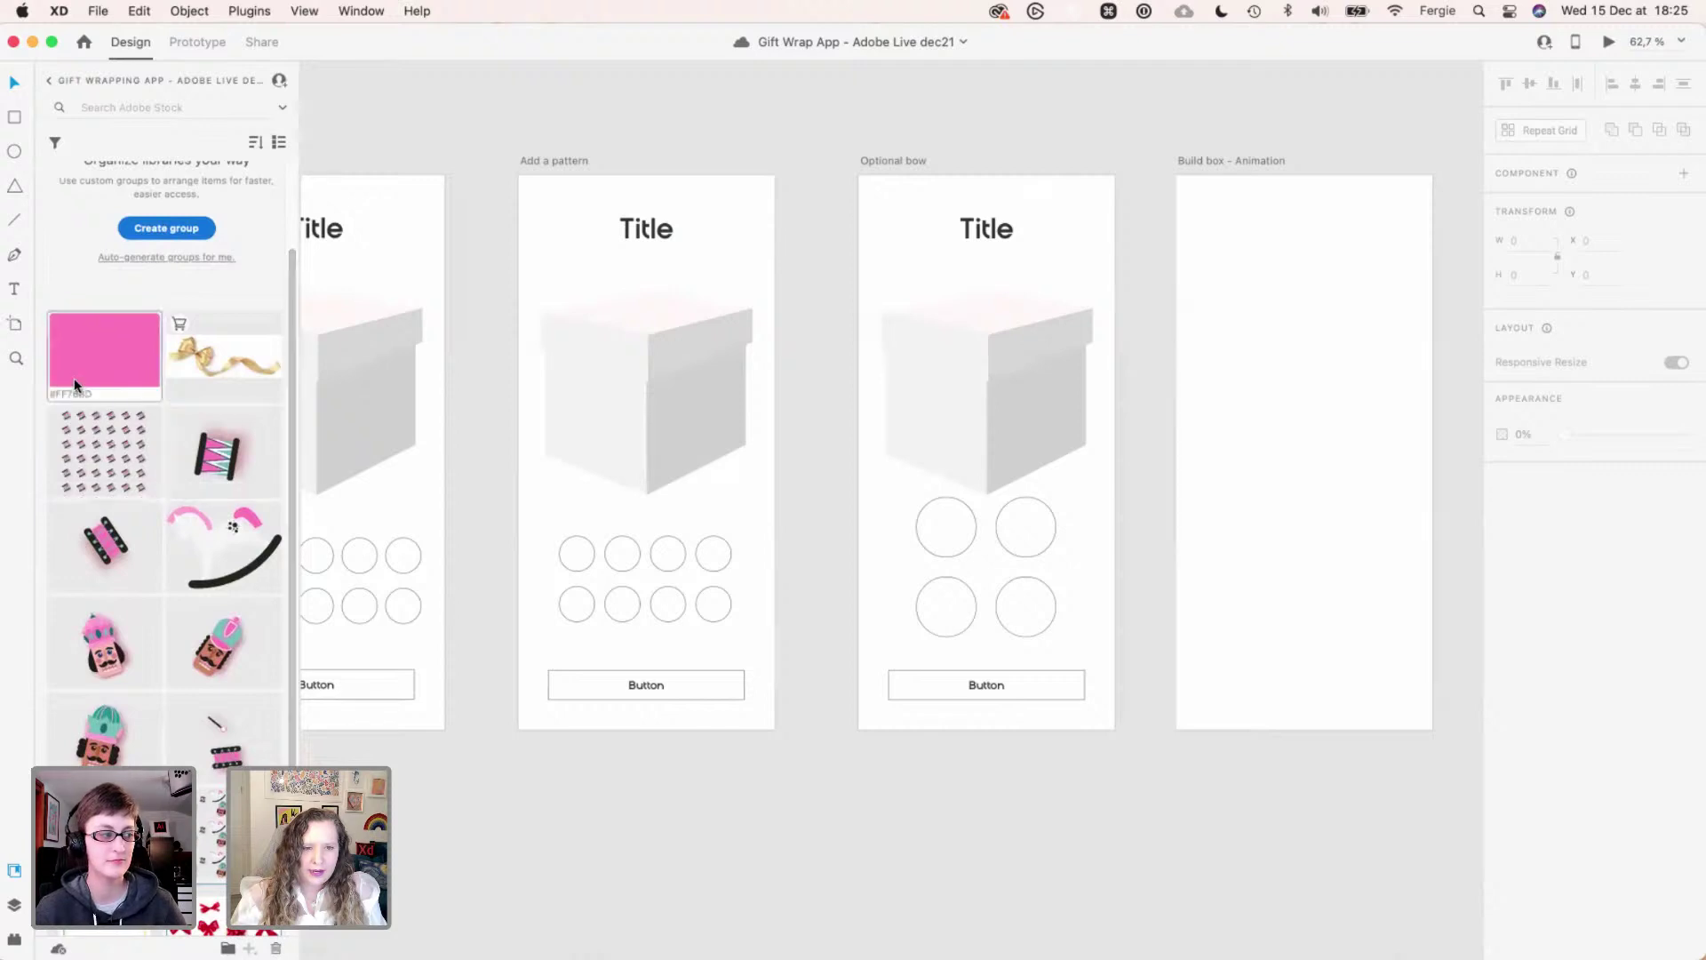
scroll(105, 382, down, 1)
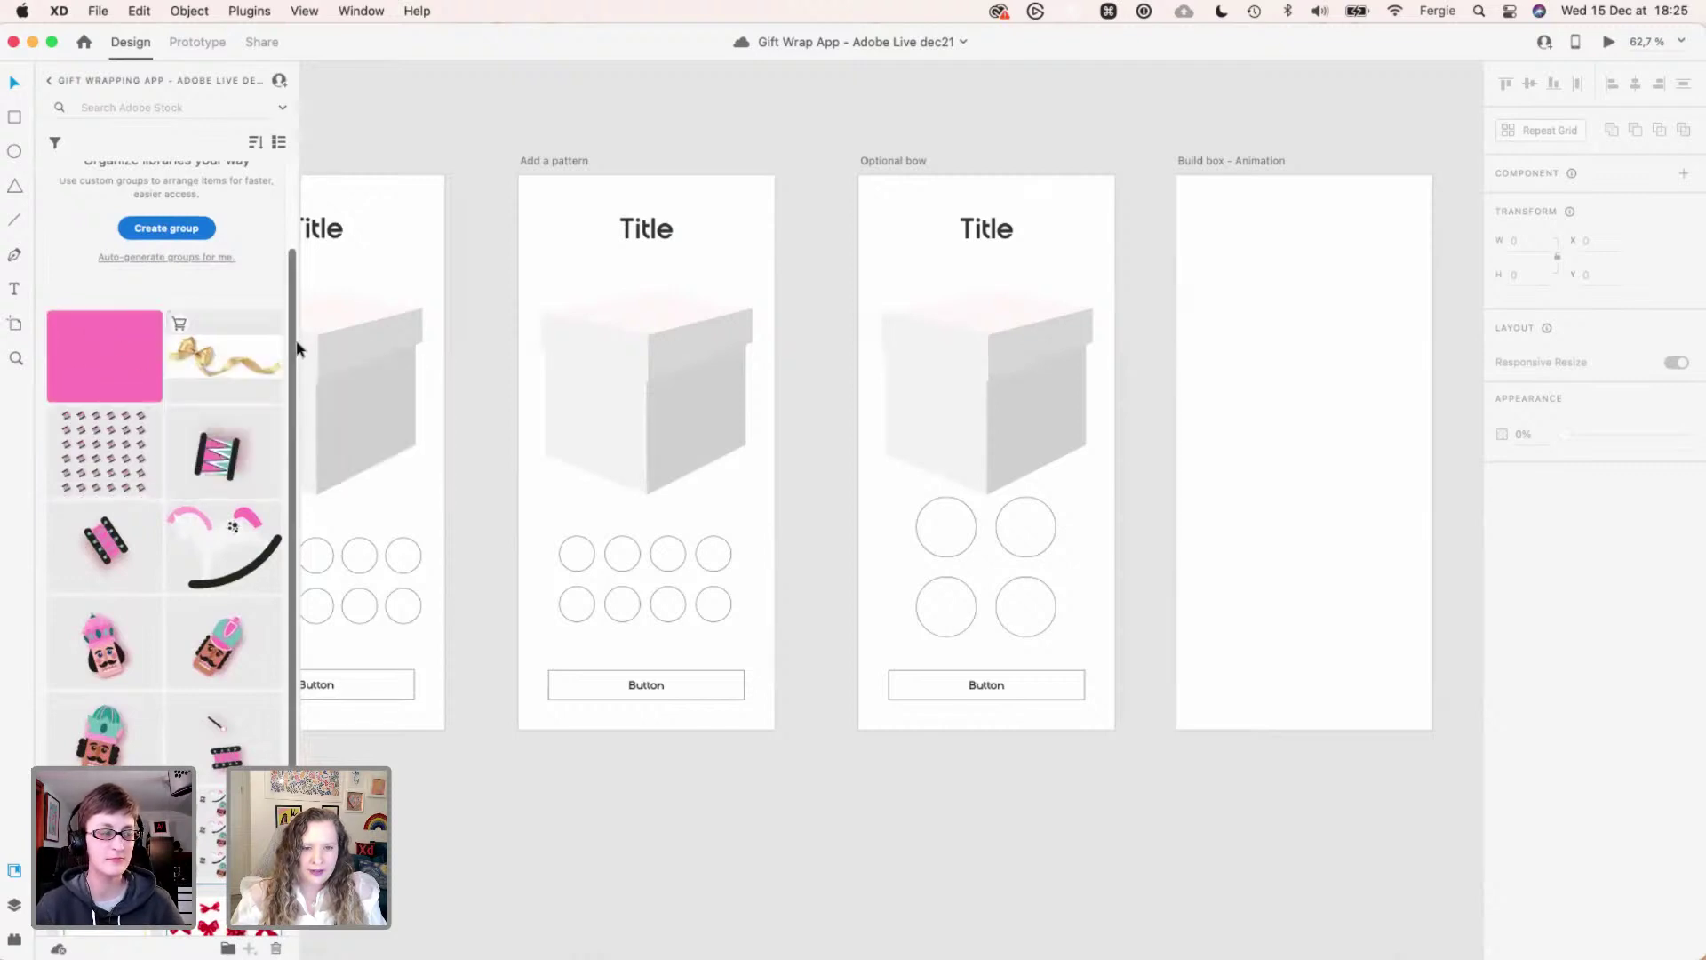
drag(292, 357, 281, 391)
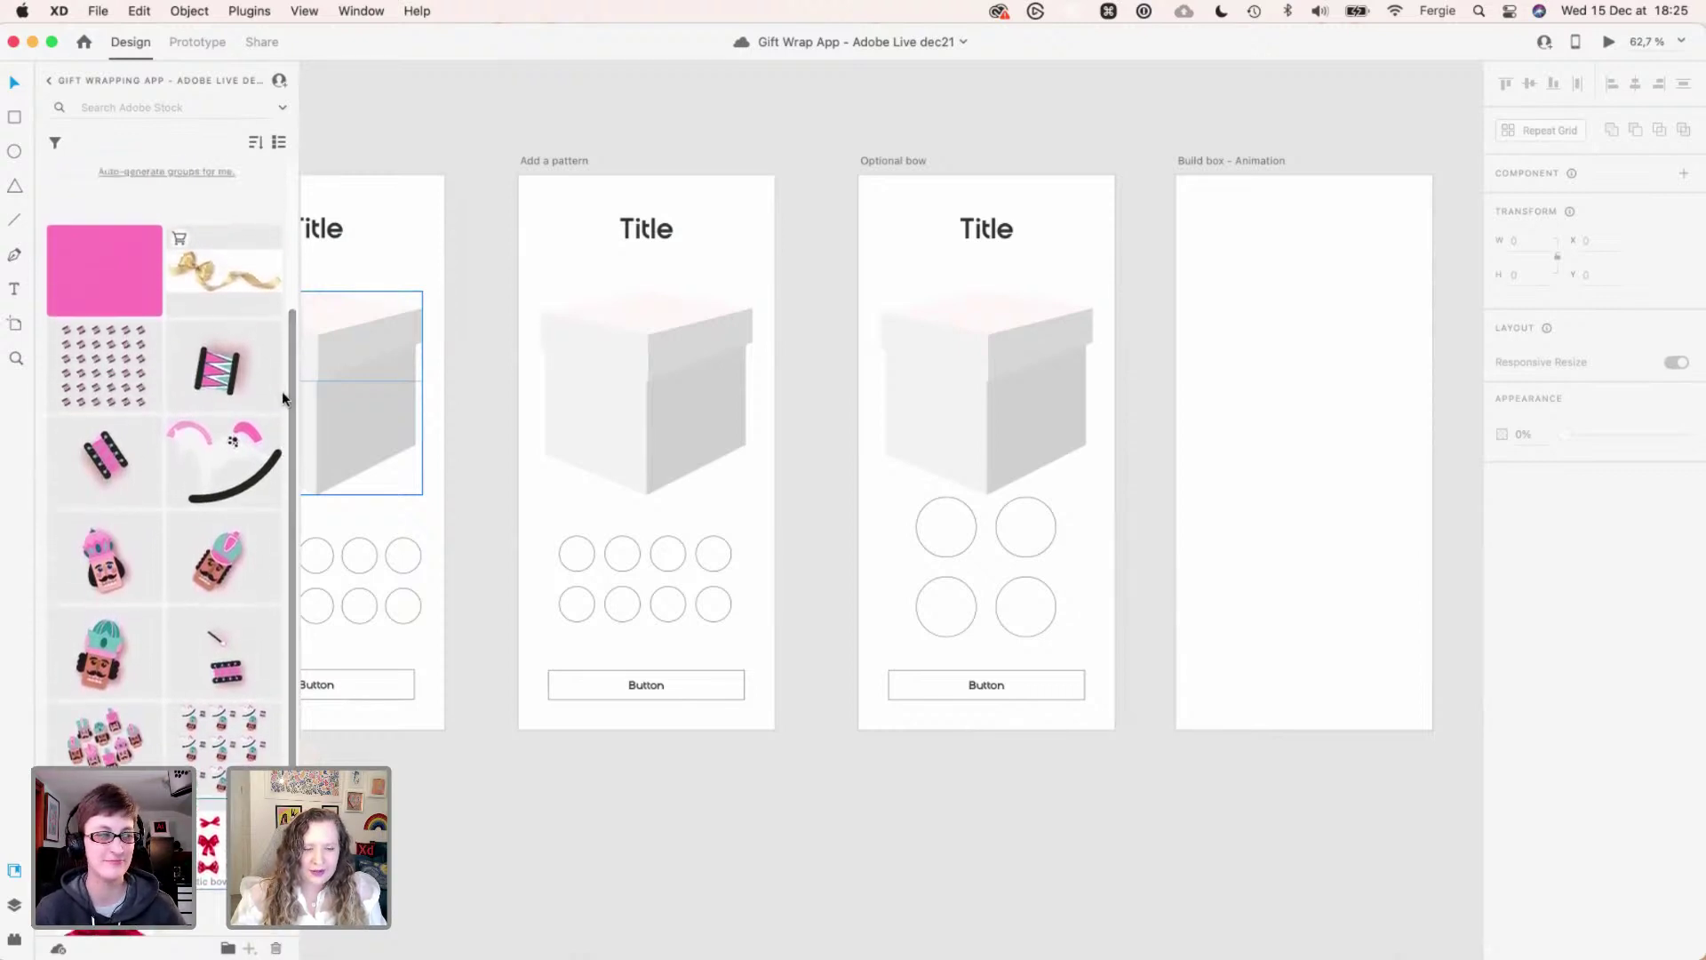
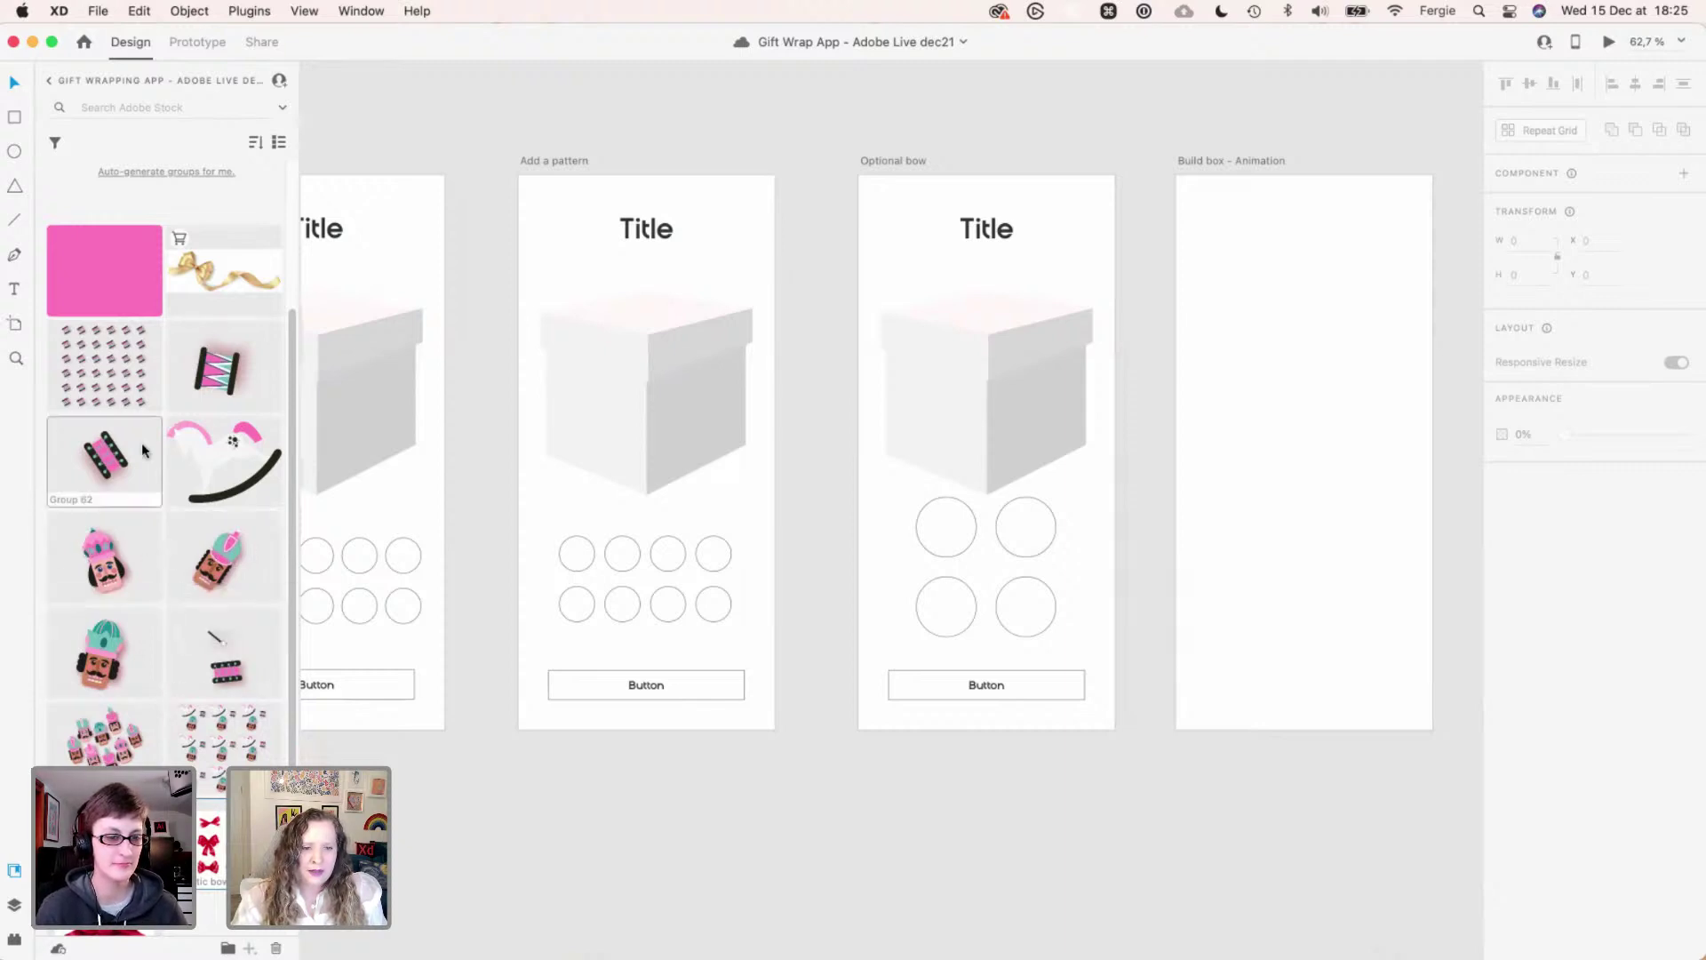
scroll(259, 586, down, 3)
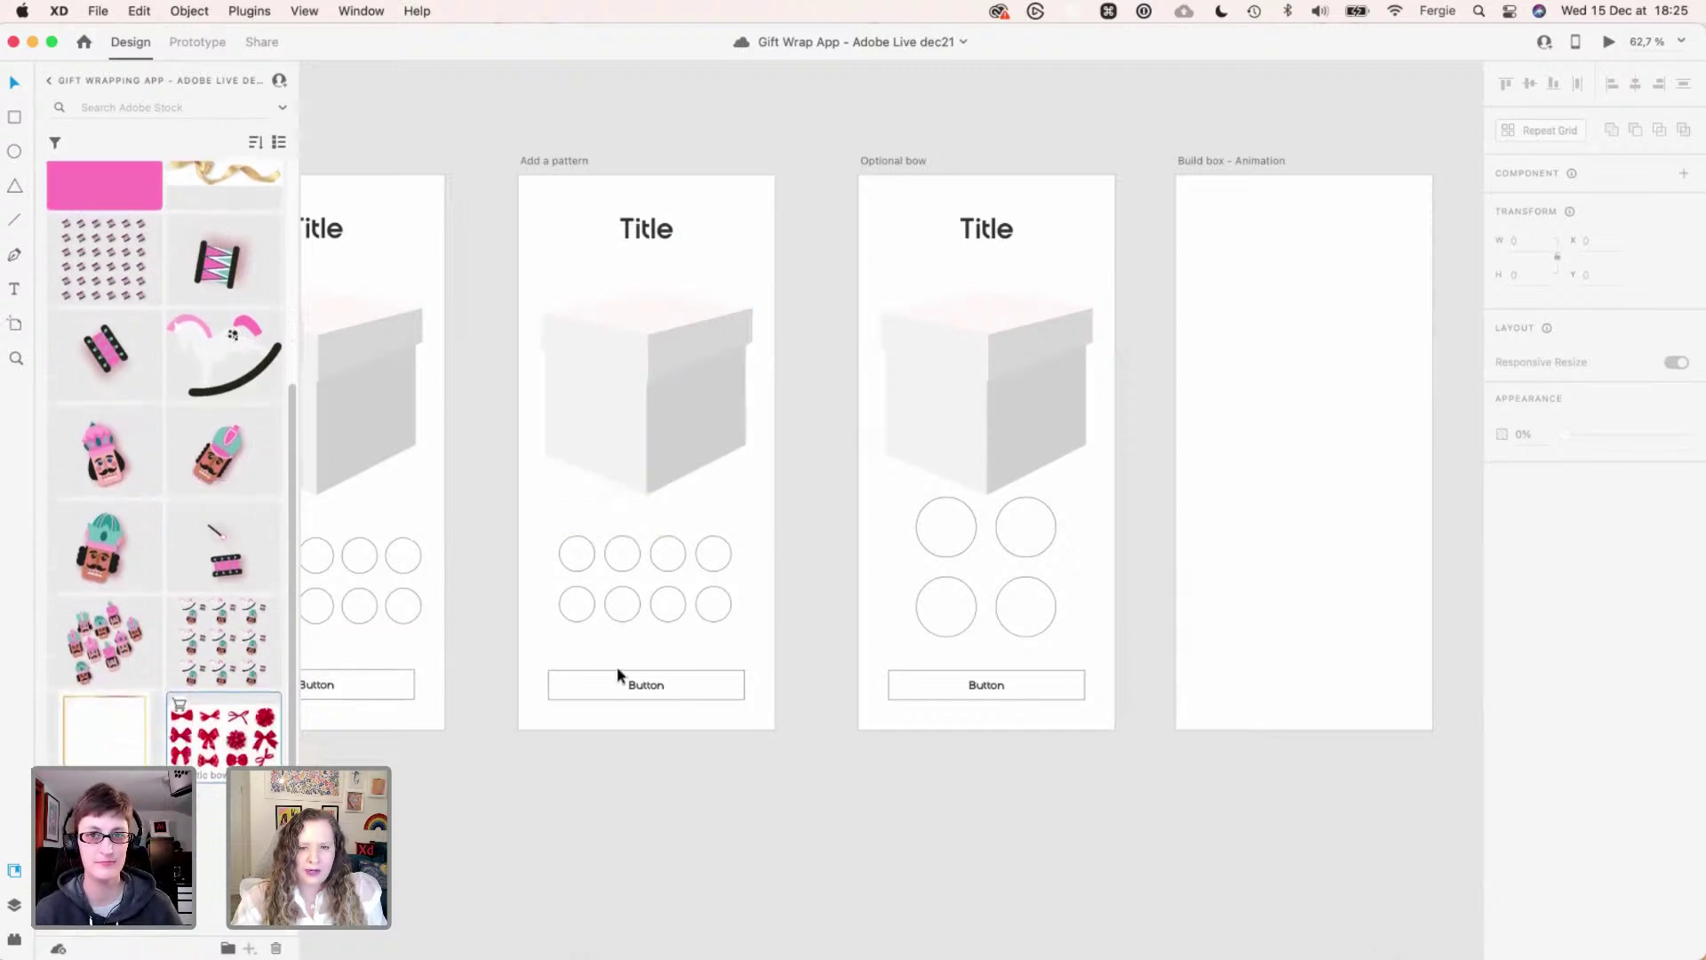
- Try filling the circle grid on the Add a pattern artboard with the Group 170 nutcracker, and undo the placement
scroll(657, 610, up, 6)
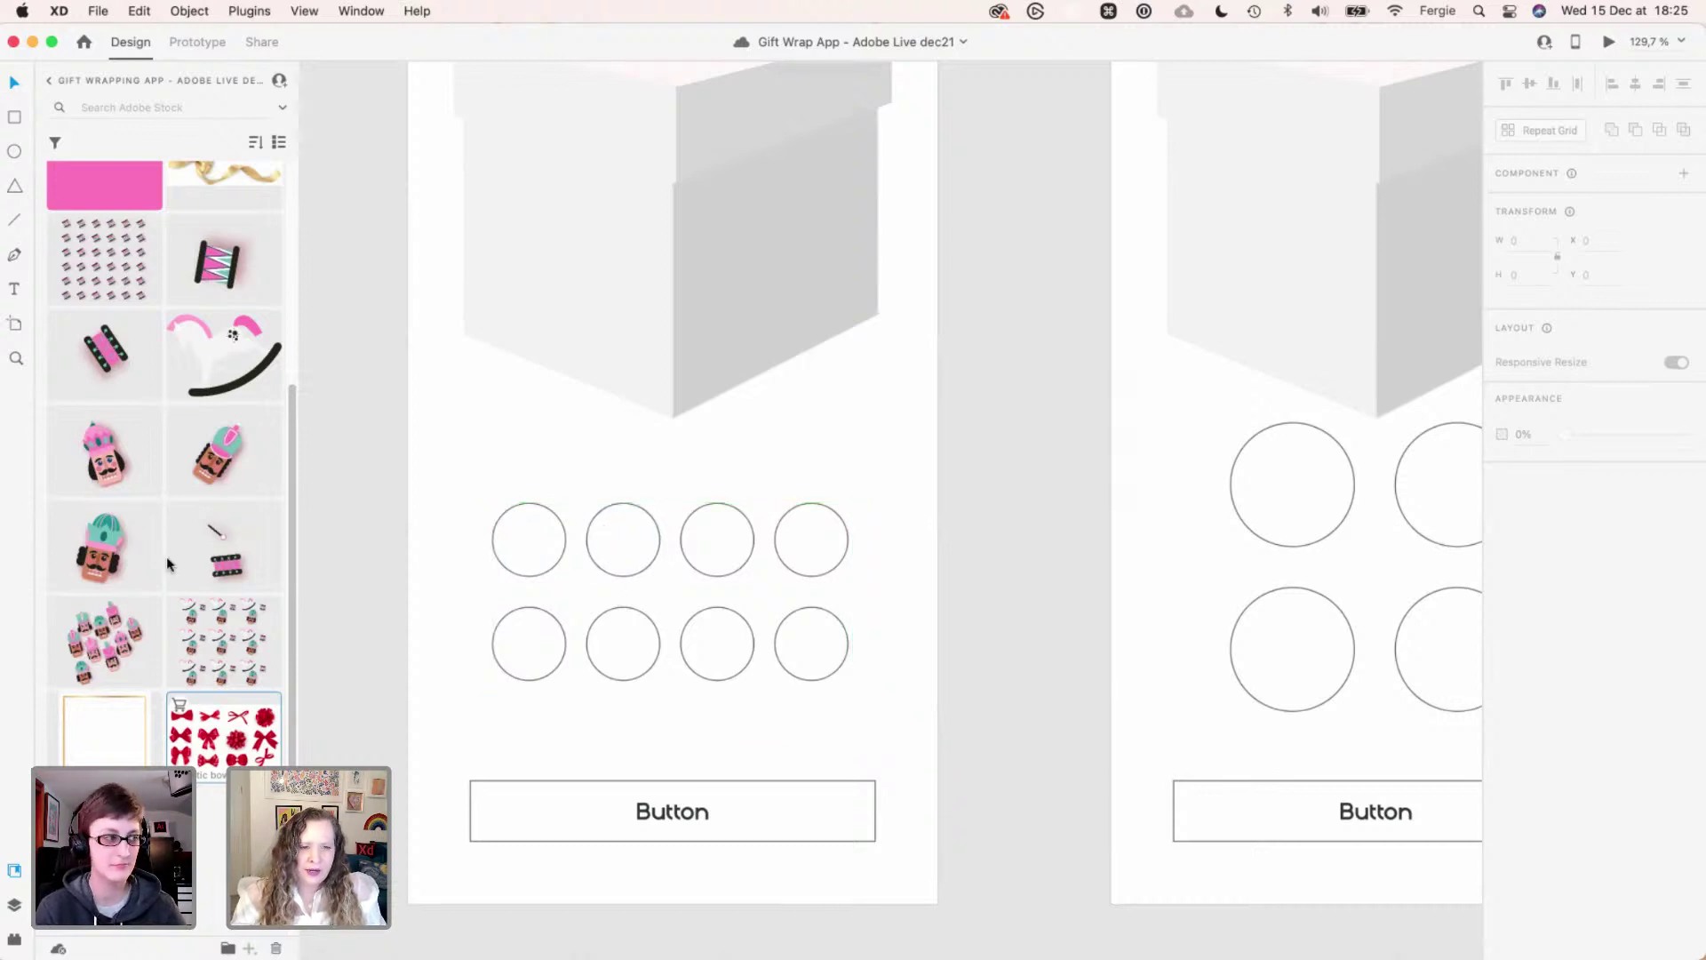
drag(87, 546, 624, 520)
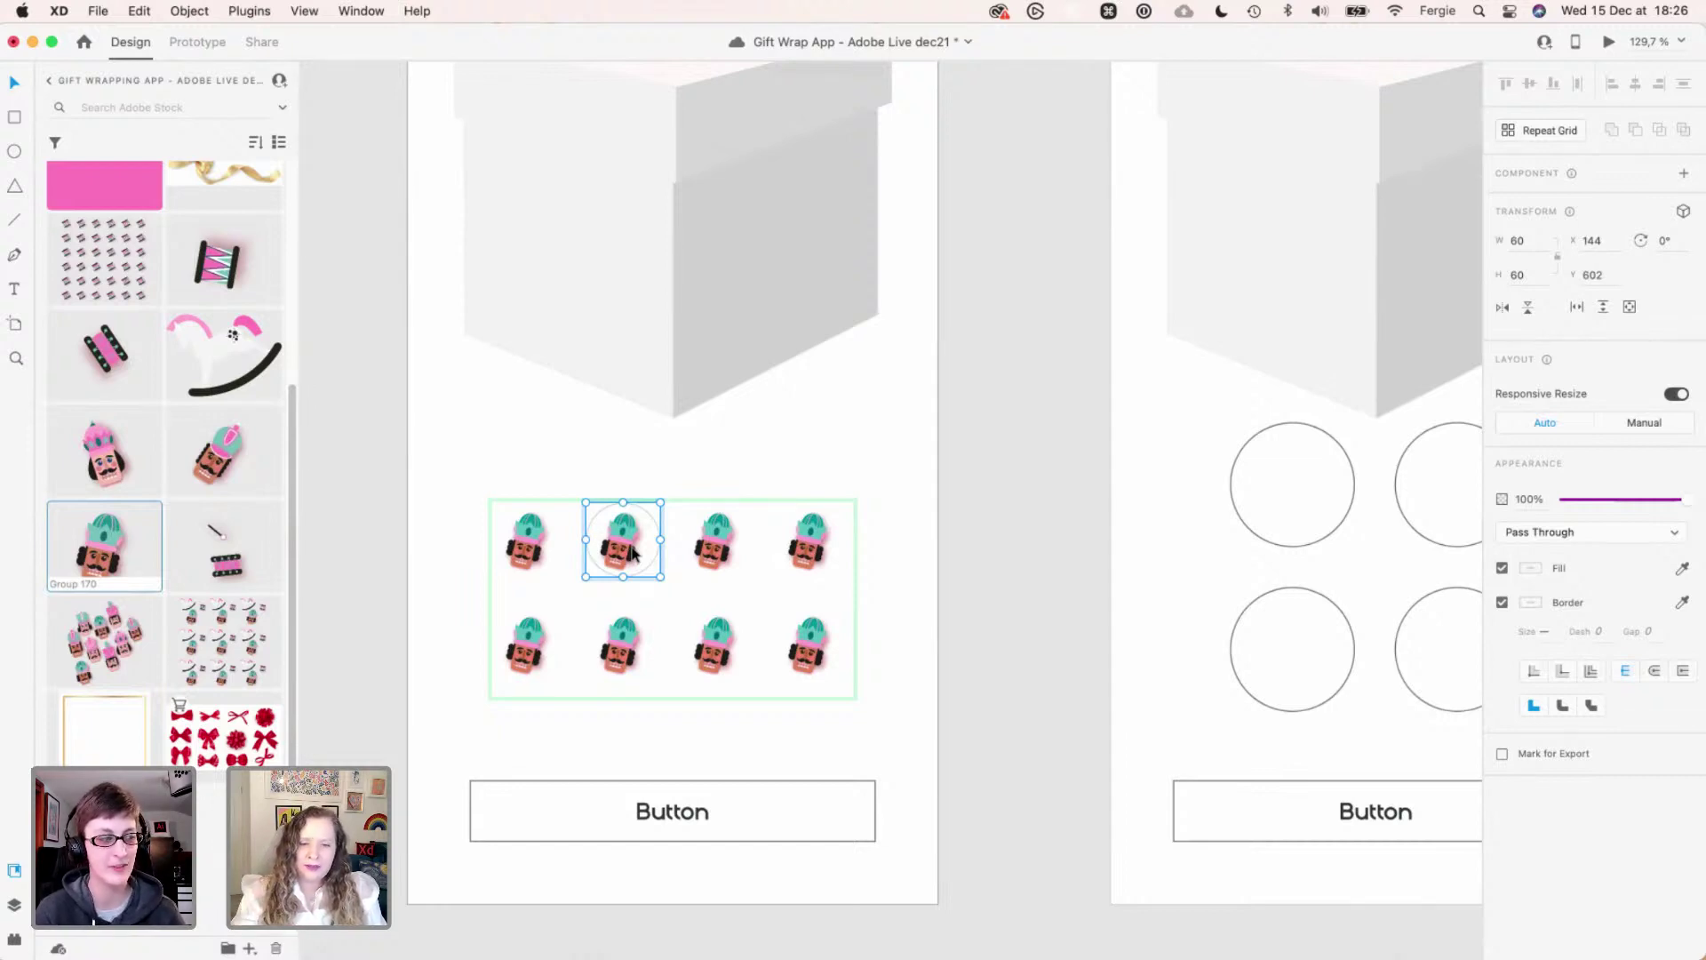
key(super+z)
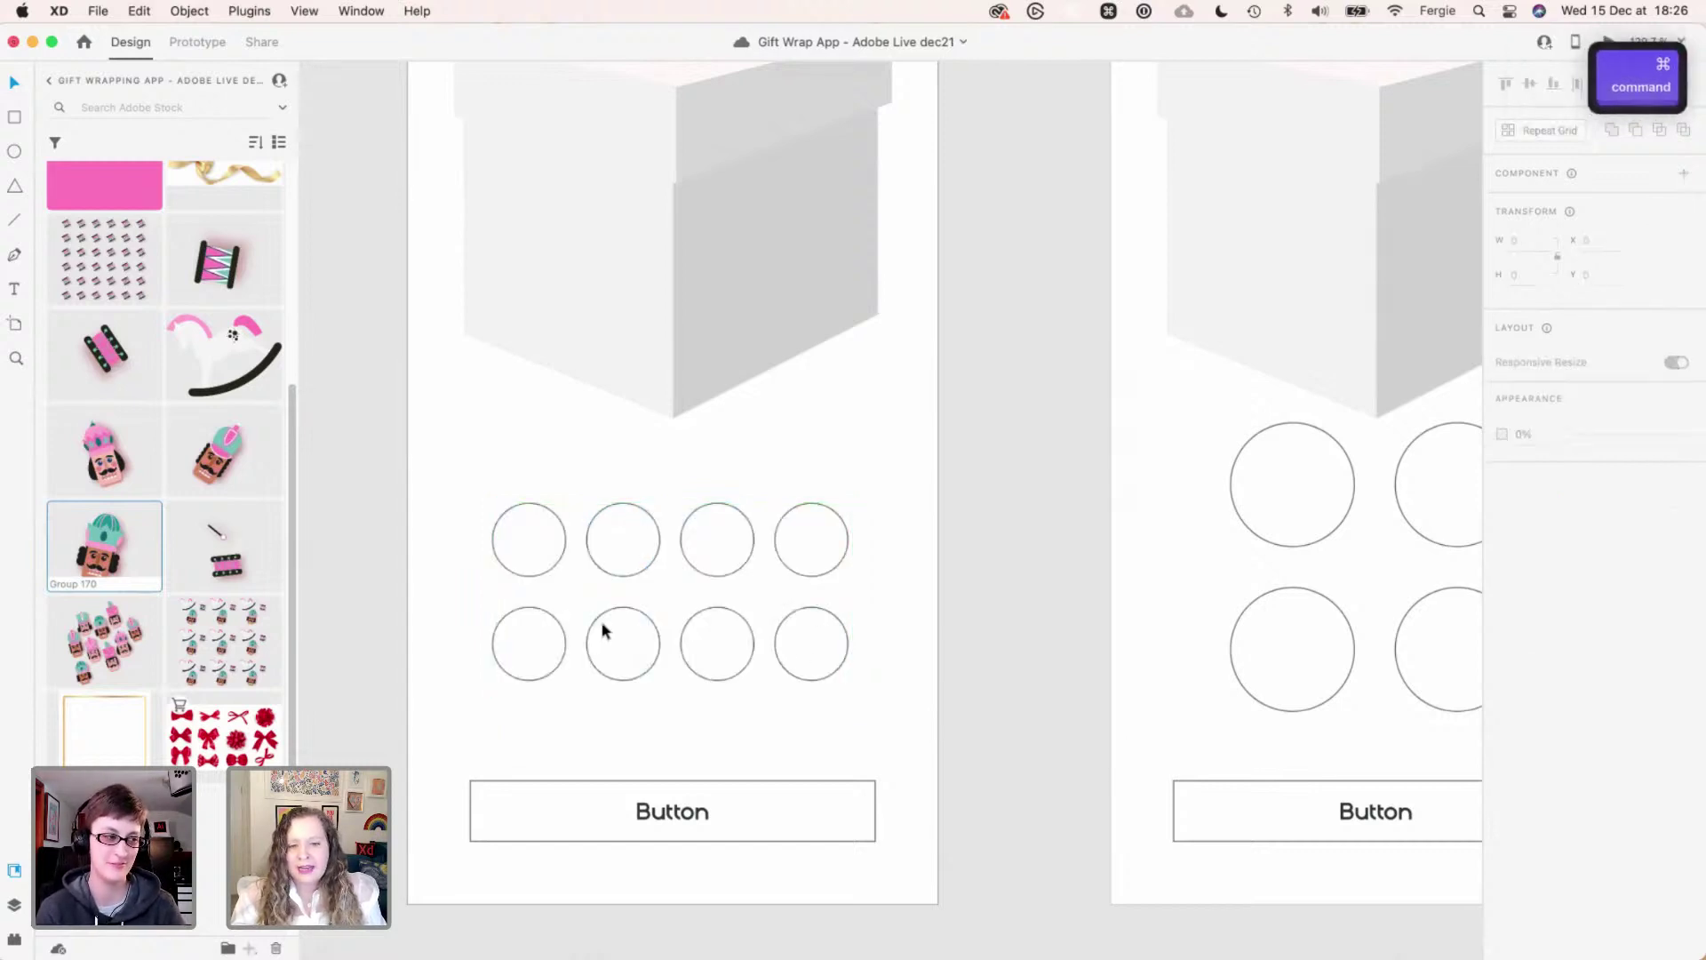
- Ungroup the repeat grid of eight circles on the Add a pattern artboard
scroll(603, 629, down, 3)
scroll(602, 631, up, 5)
scroll(603, 622, down, 4)
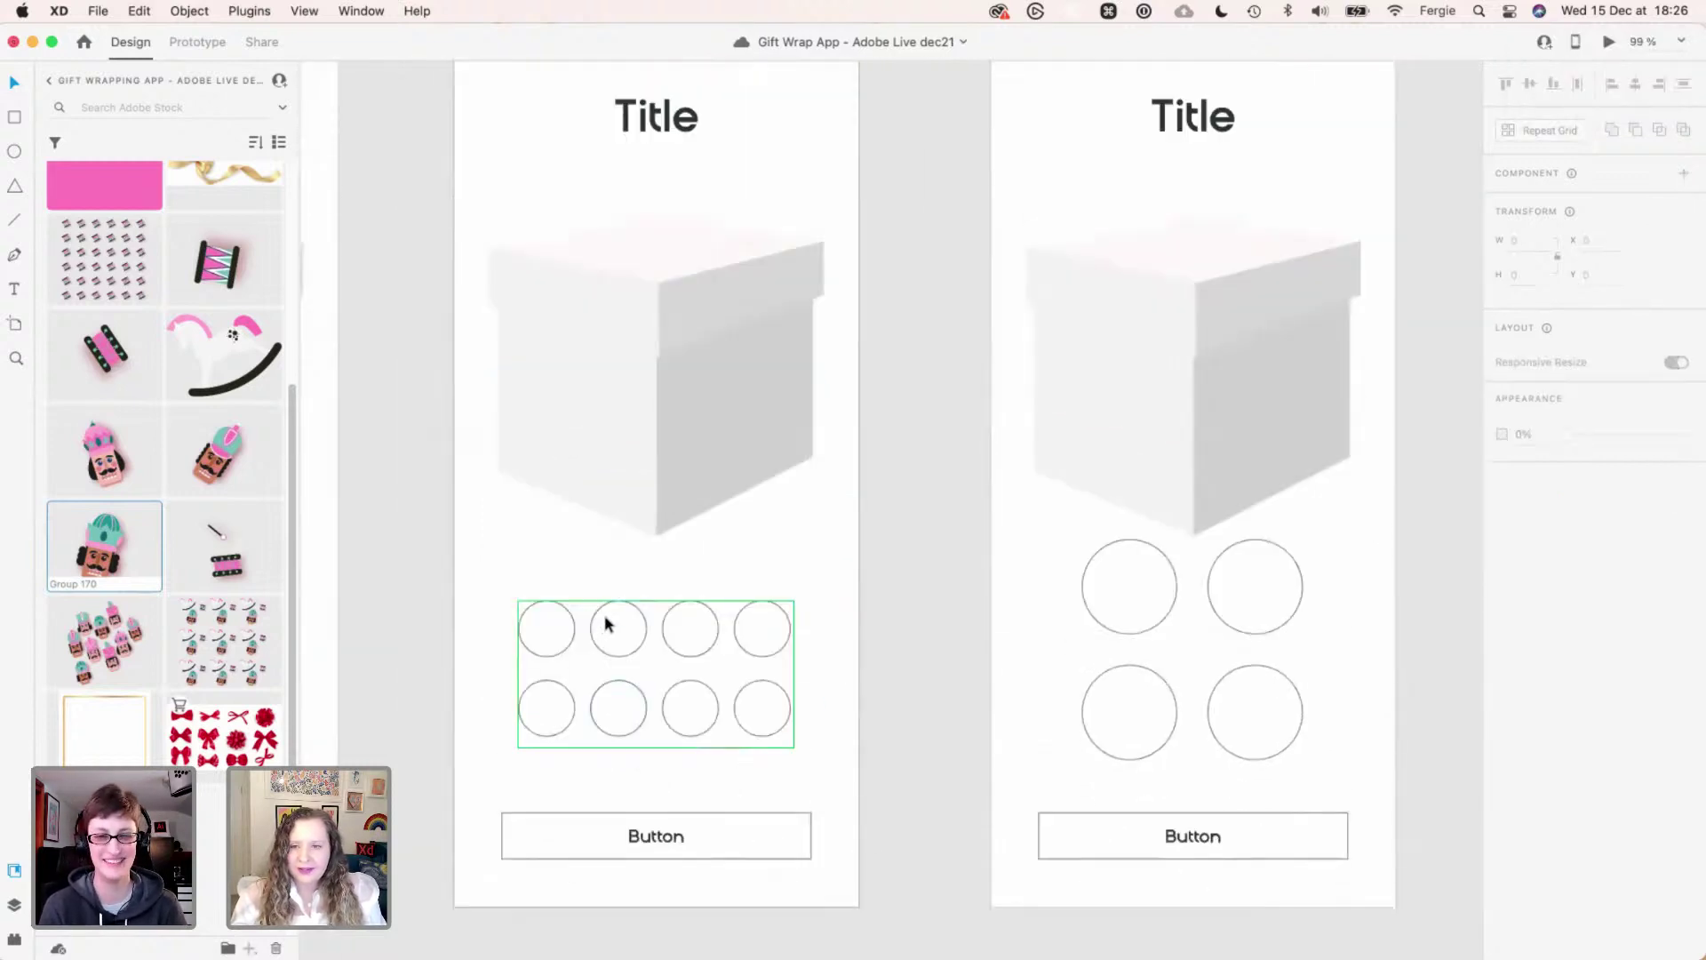
scroll(766, 659, up, 1)
click(773, 662)
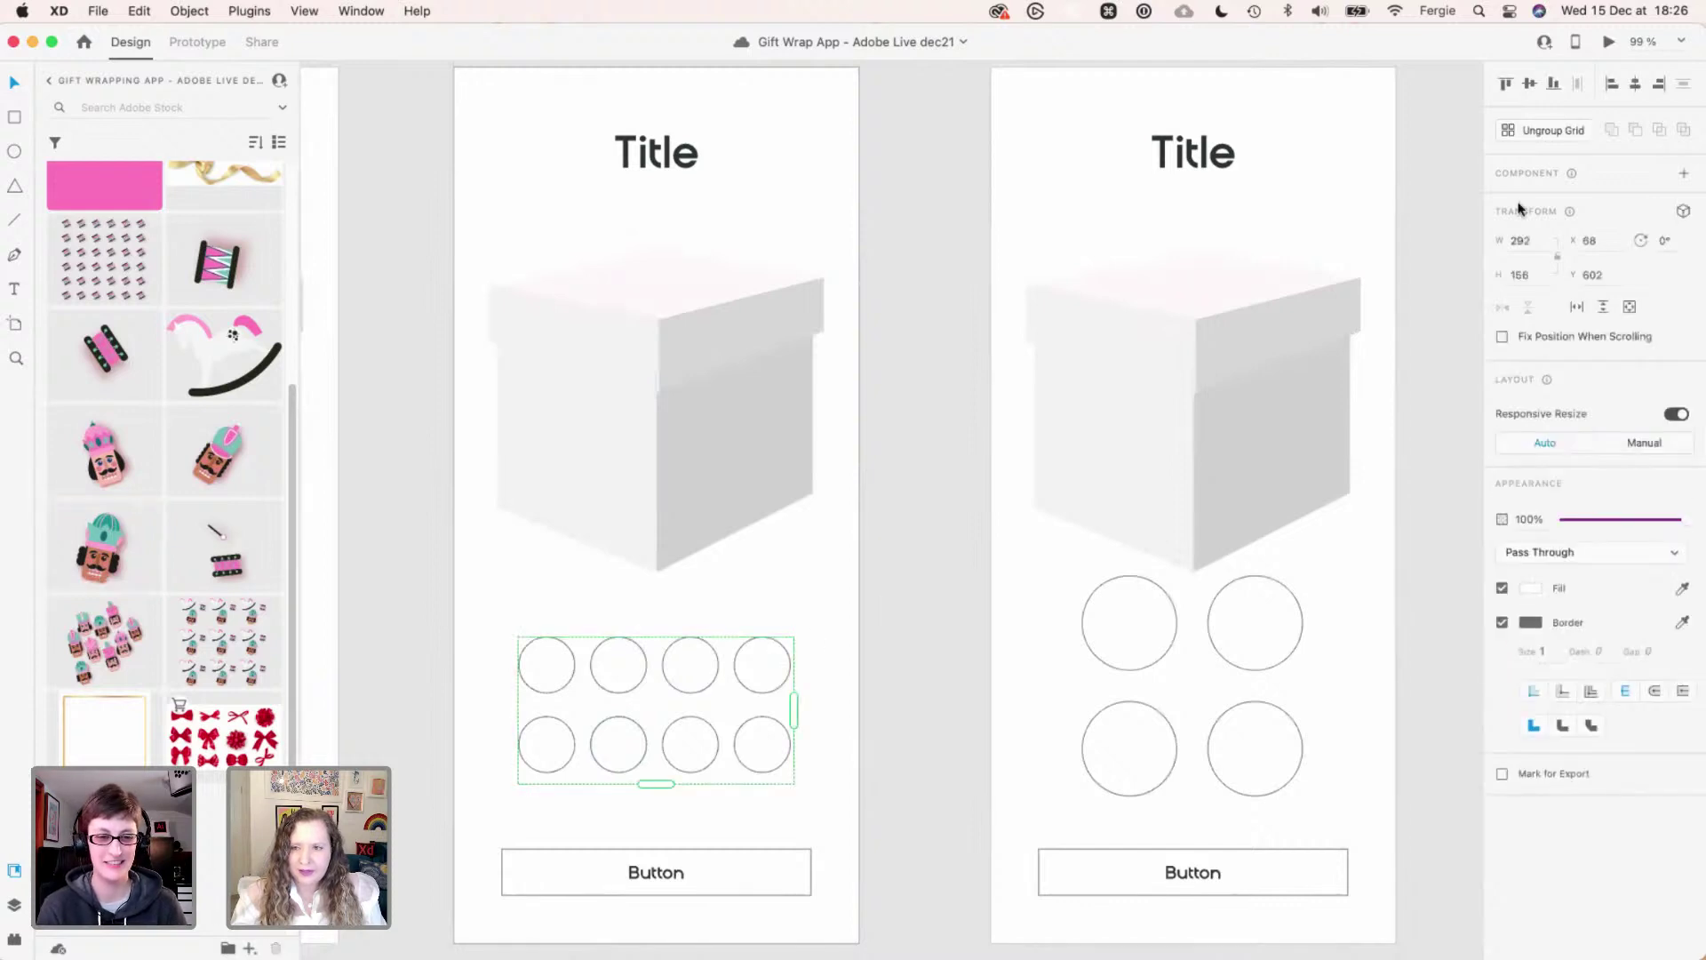
click(1553, 136)
- Fill the upper row's second circle with Group 170 and fourth with Group 151, and the lower row's first circle with Group 128
scroll(610, 769, up, 5)
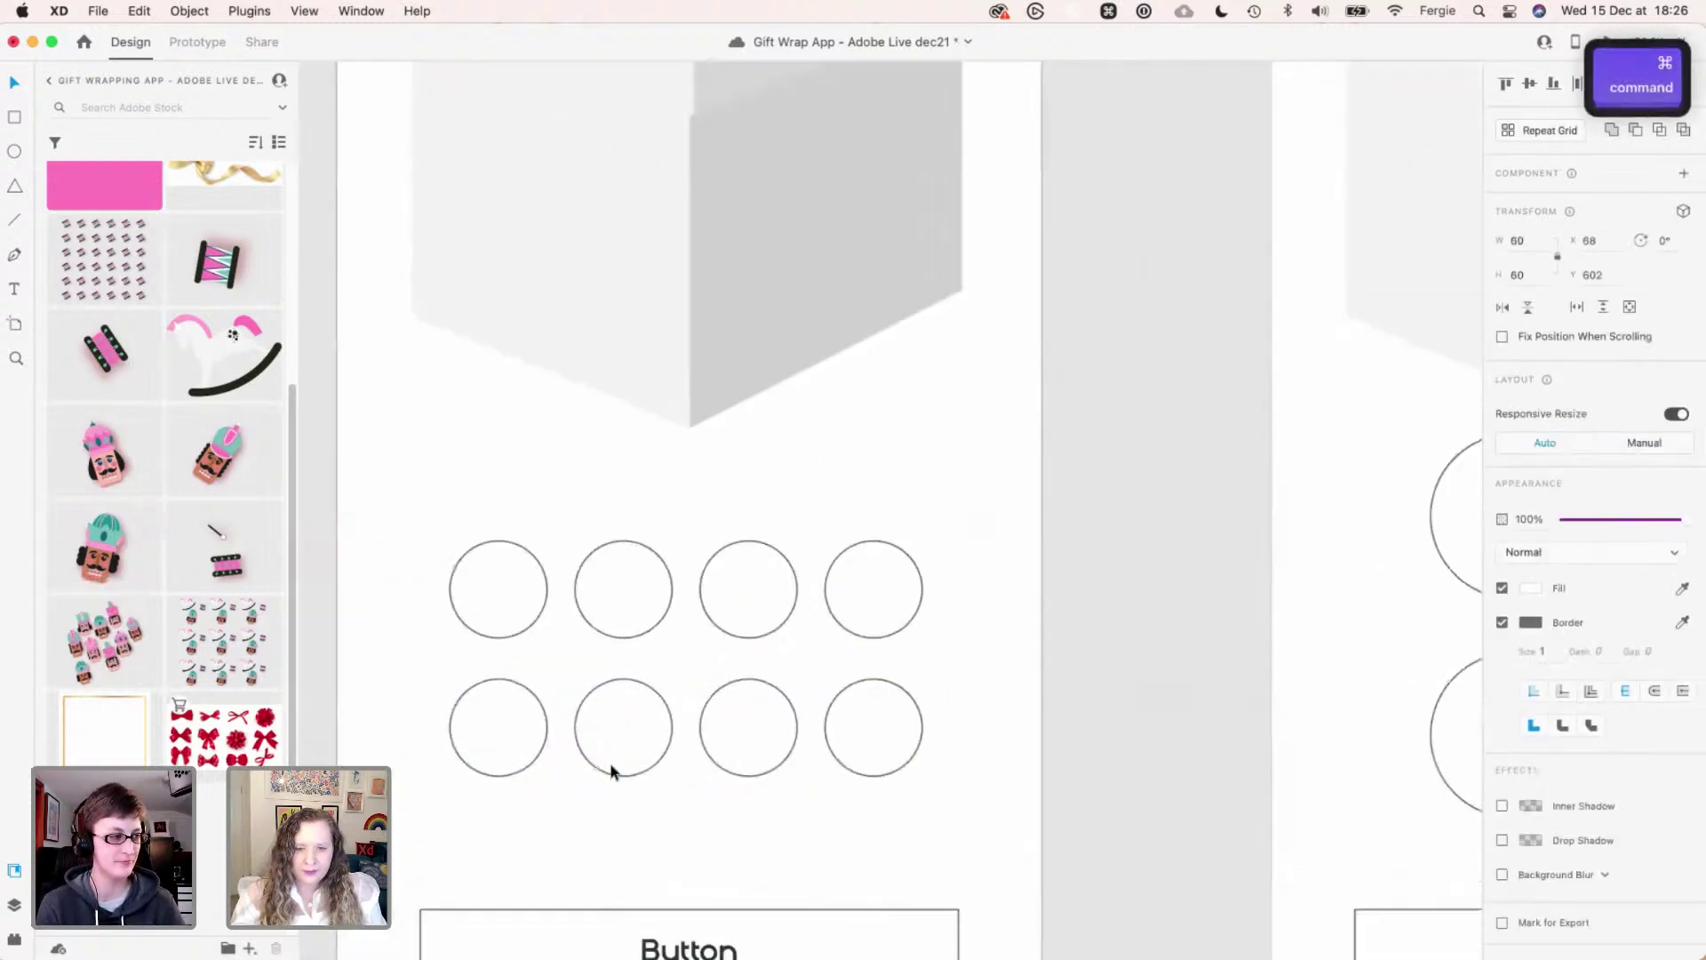
key(super+a)
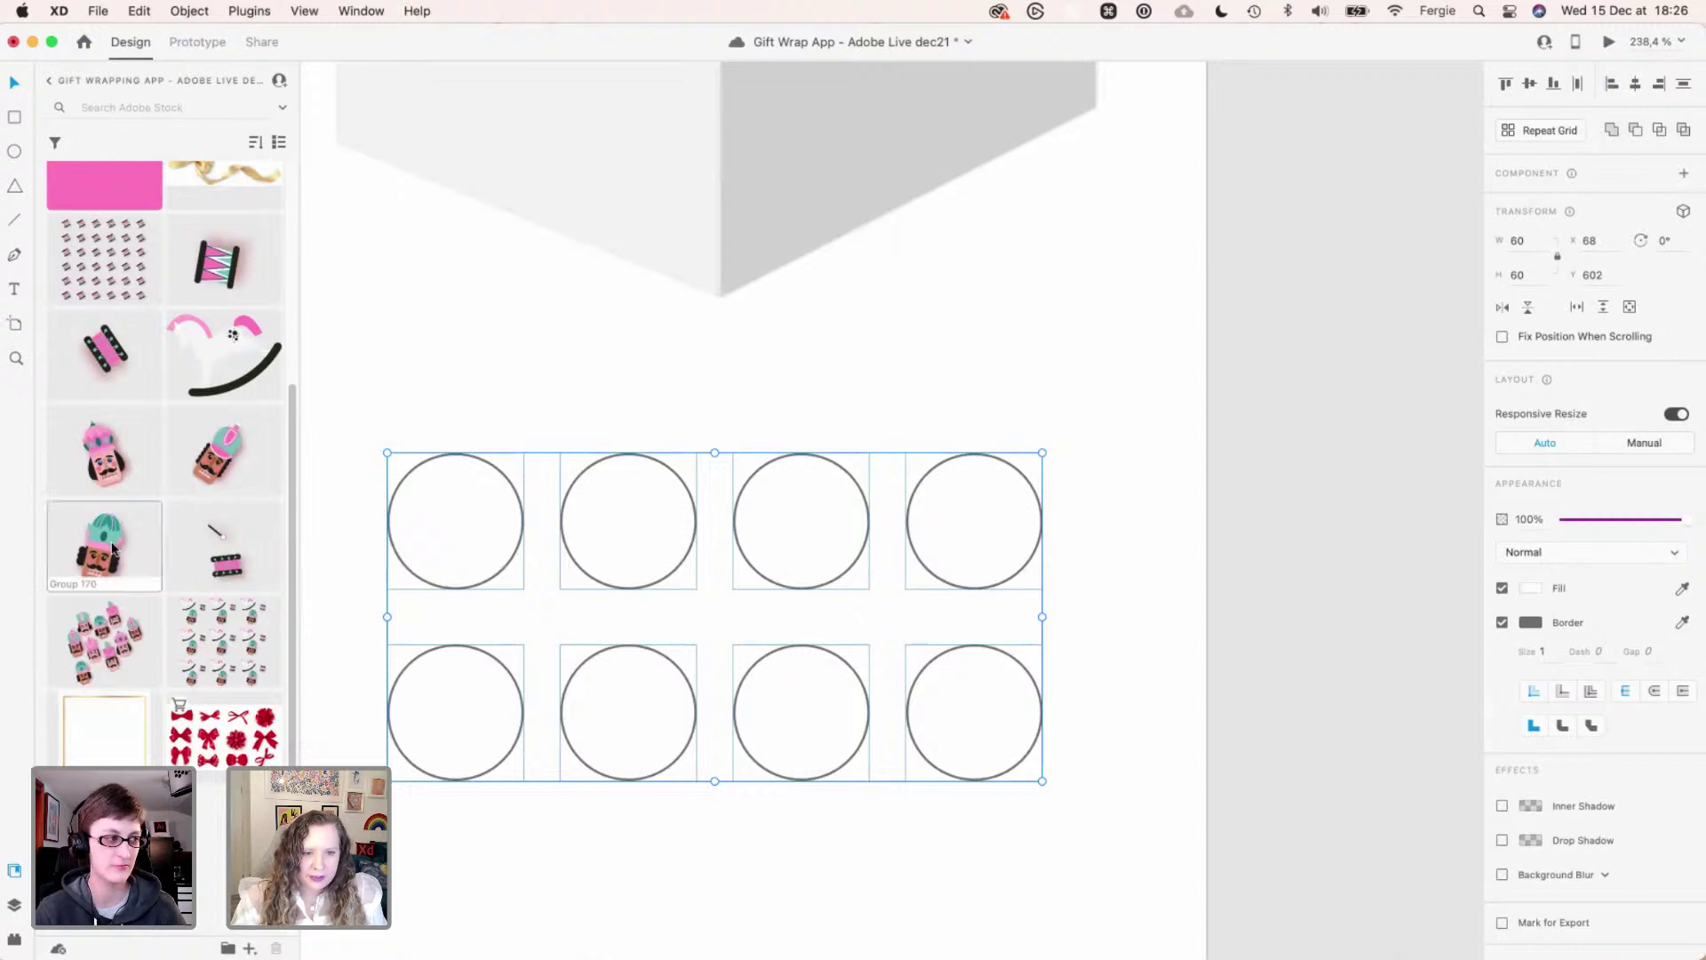
drag(91, 553, 471, 503)
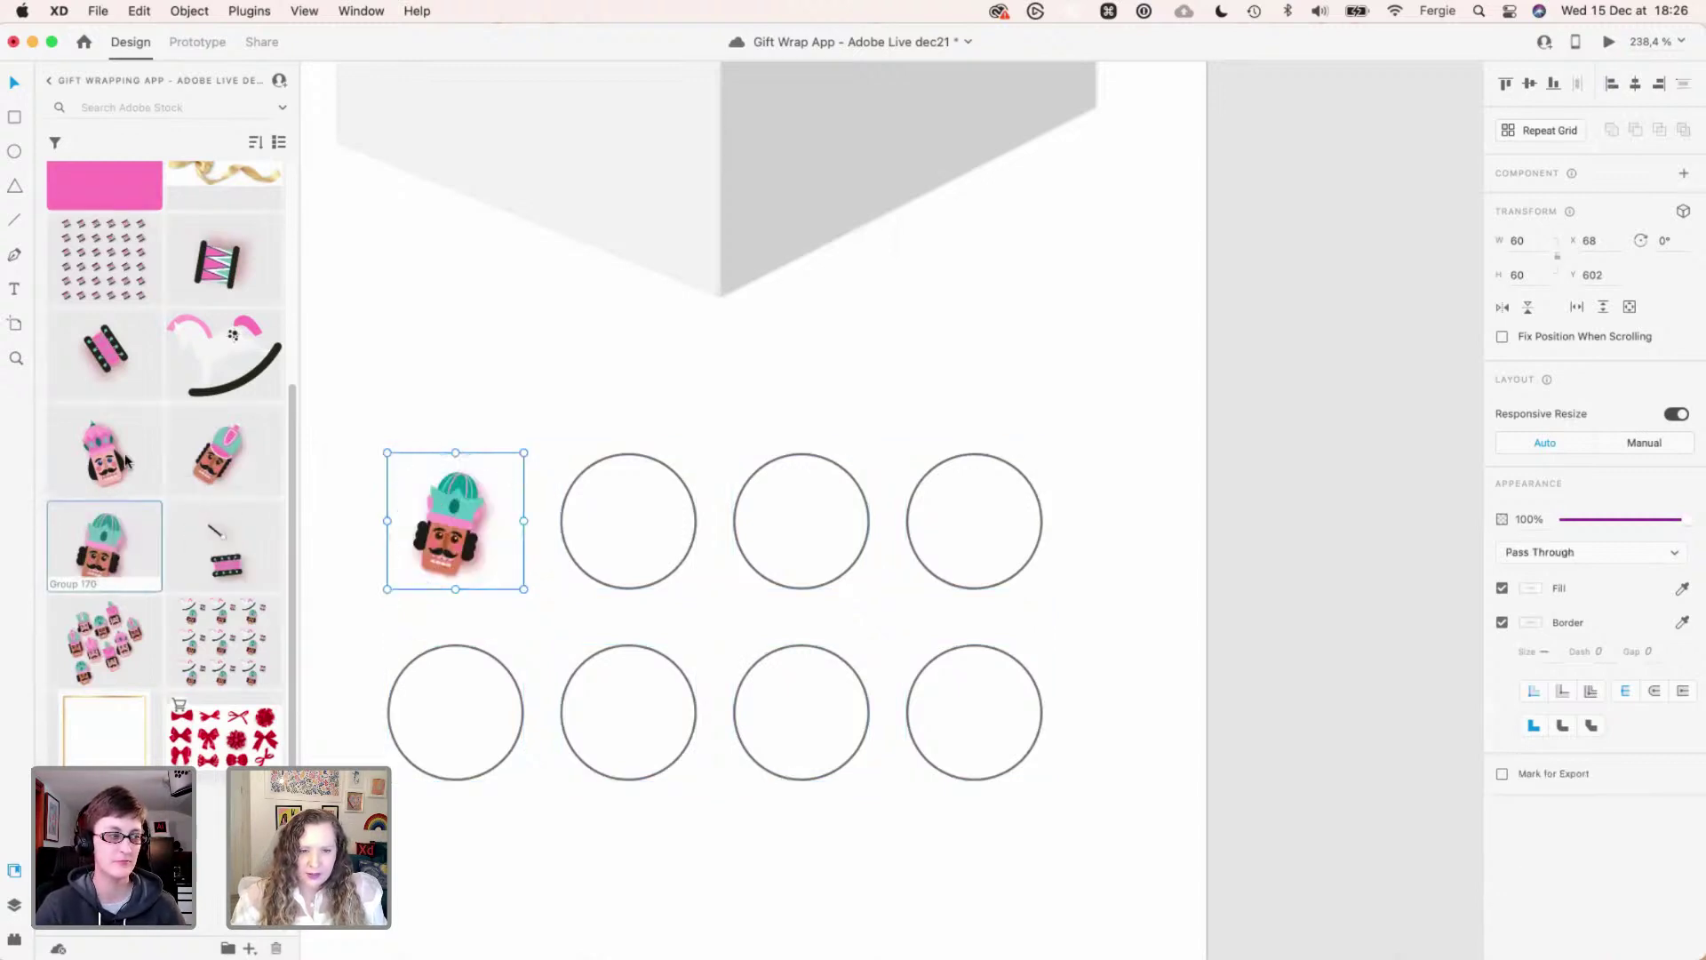
key(super+z)
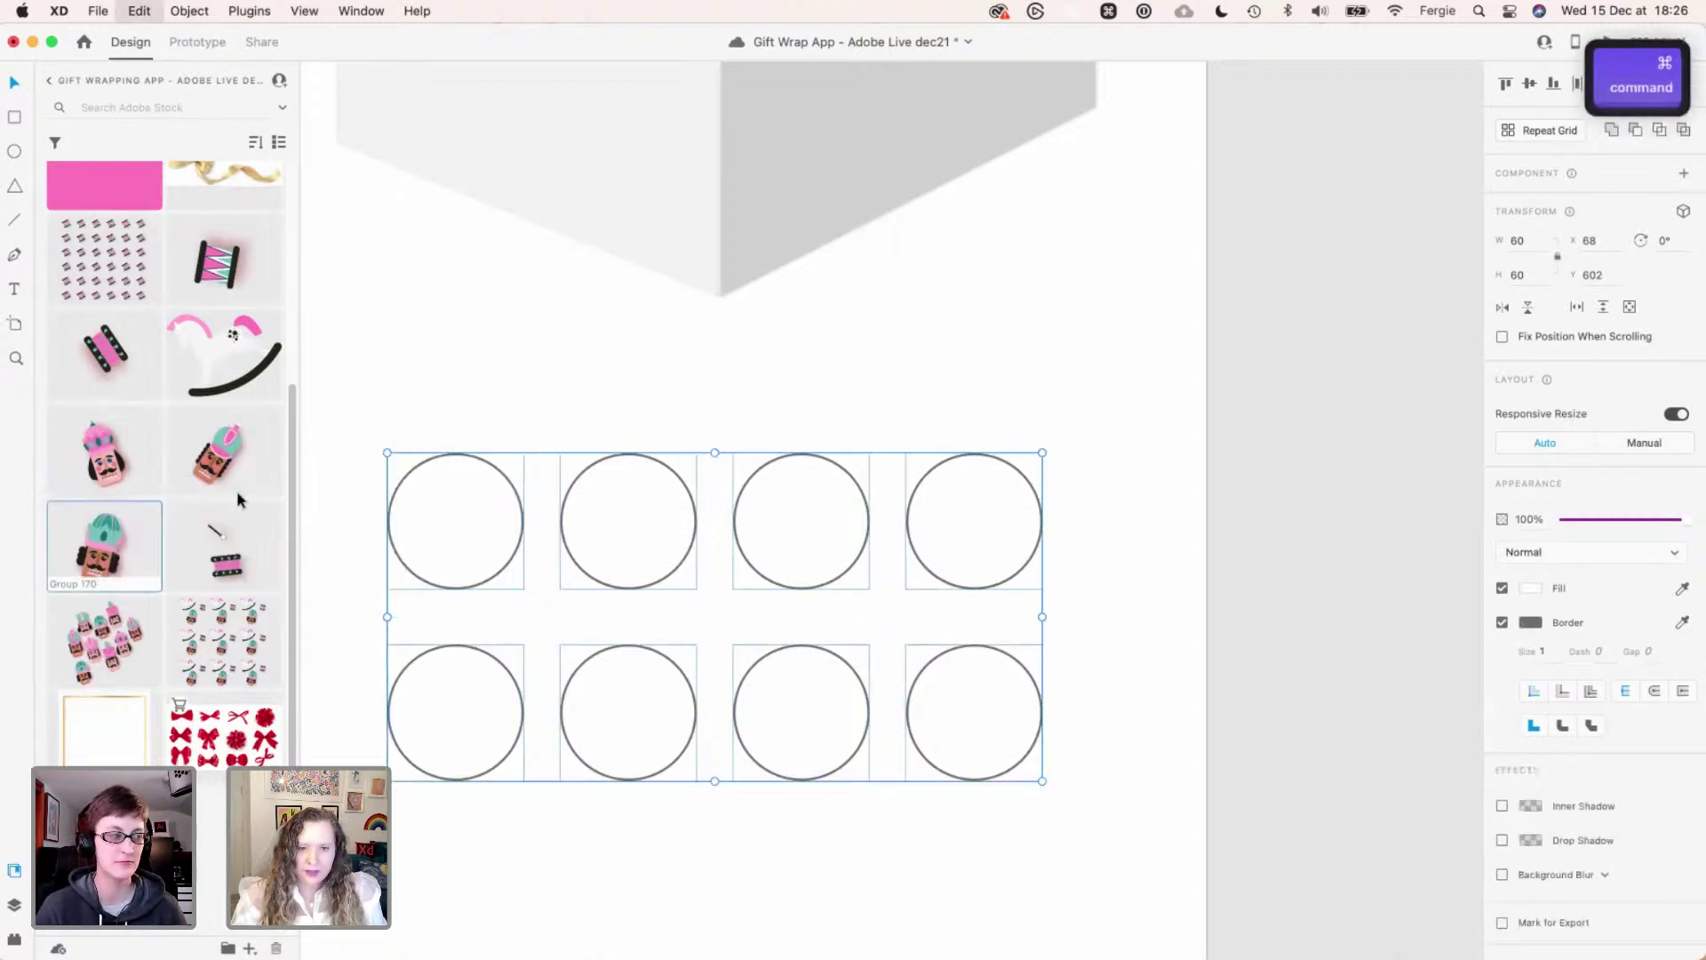
drag(91, 552, 582, 526)
drag(121, 461, 453, 715)
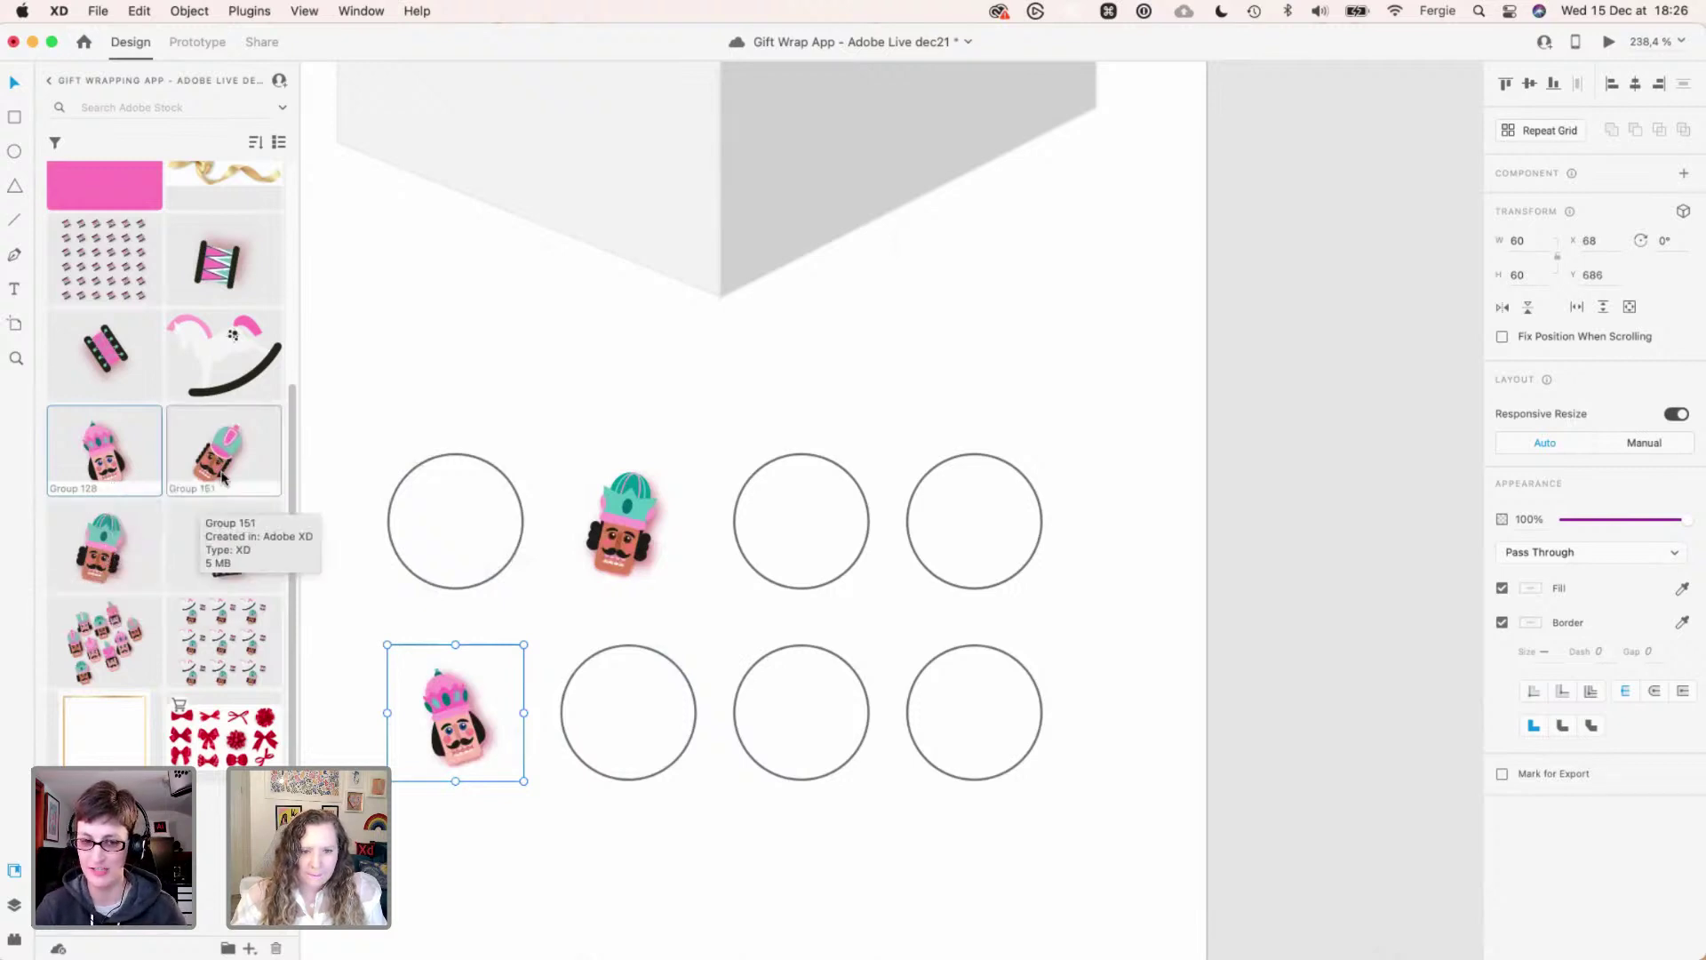
drag(225, 461, 984, 547)
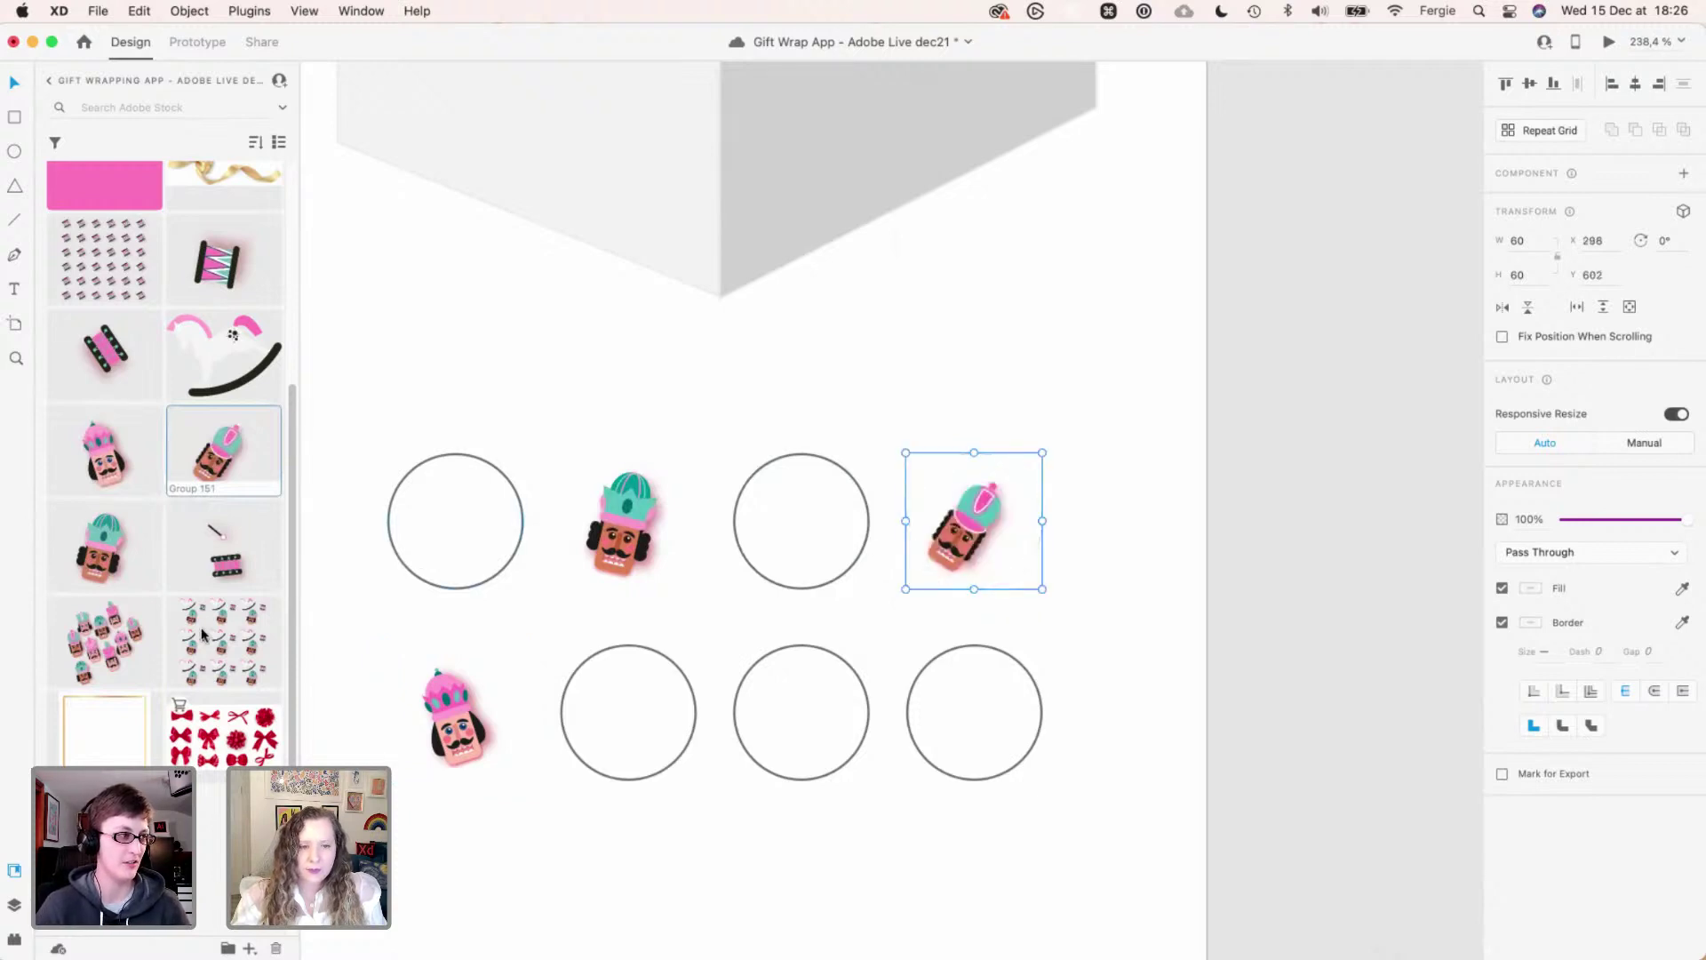
- Fill the lower row's second circle with the rocking horse, third with Group 42 and fourth with Group 62, and the upper row's third with the drum-and-stick asset
scroll(187, 604, up, 2)
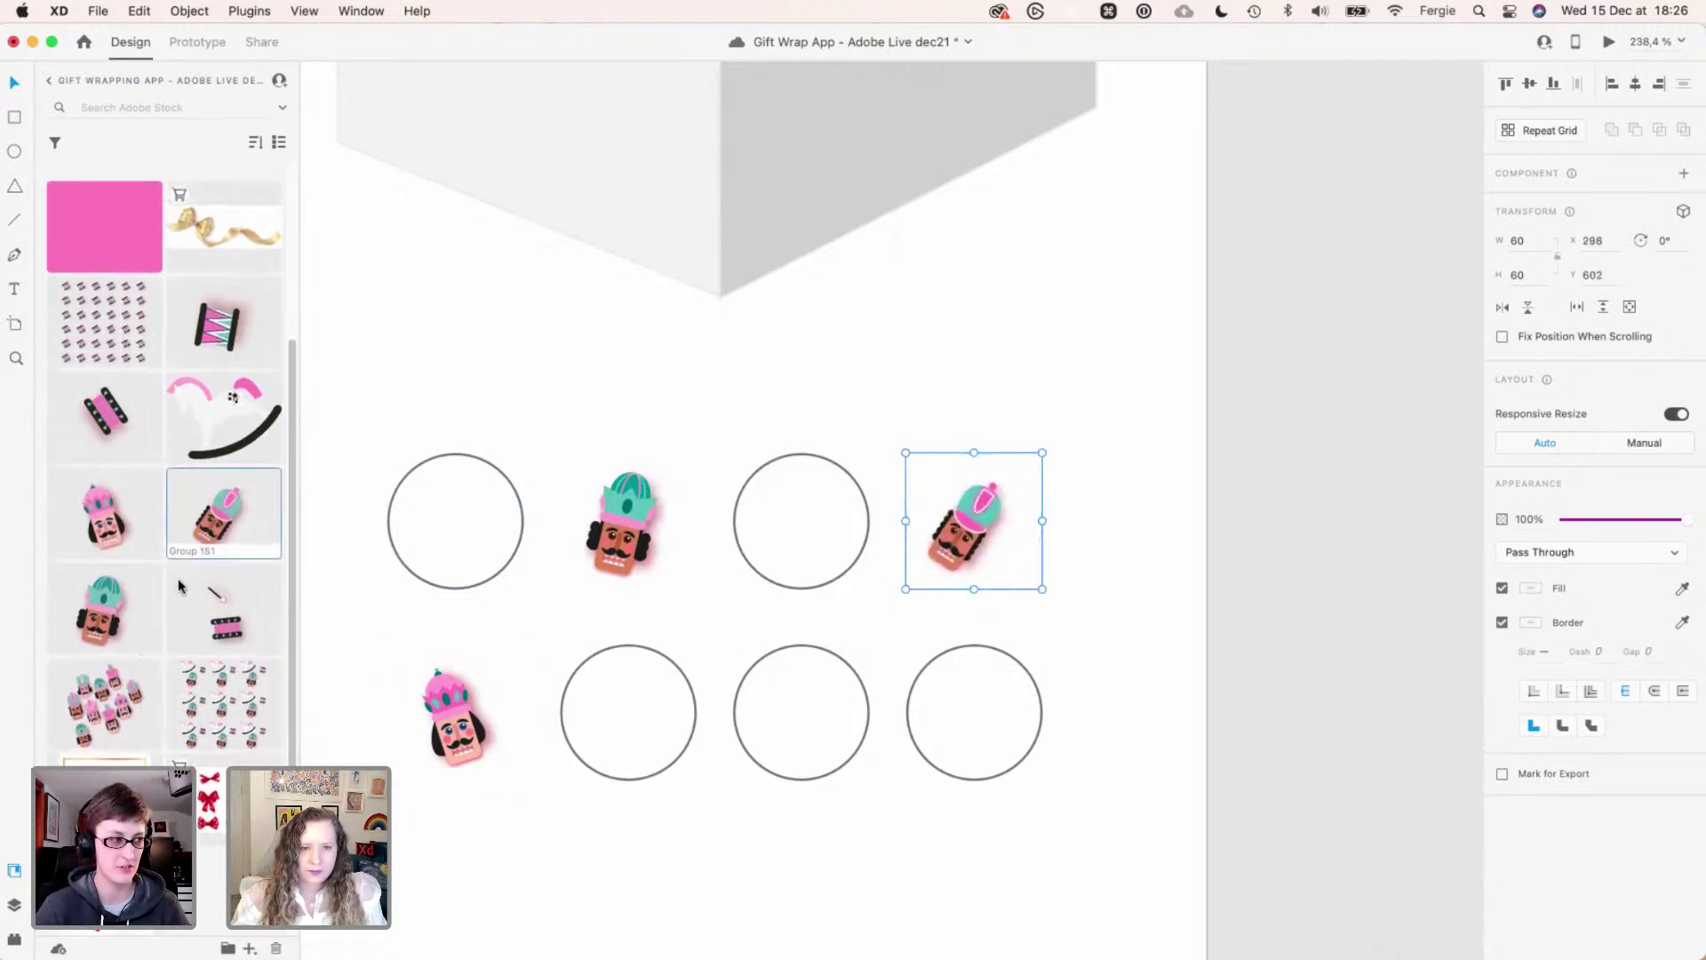
scroll(191, 551, up, 1)
drag(215, 465, 829, 551)
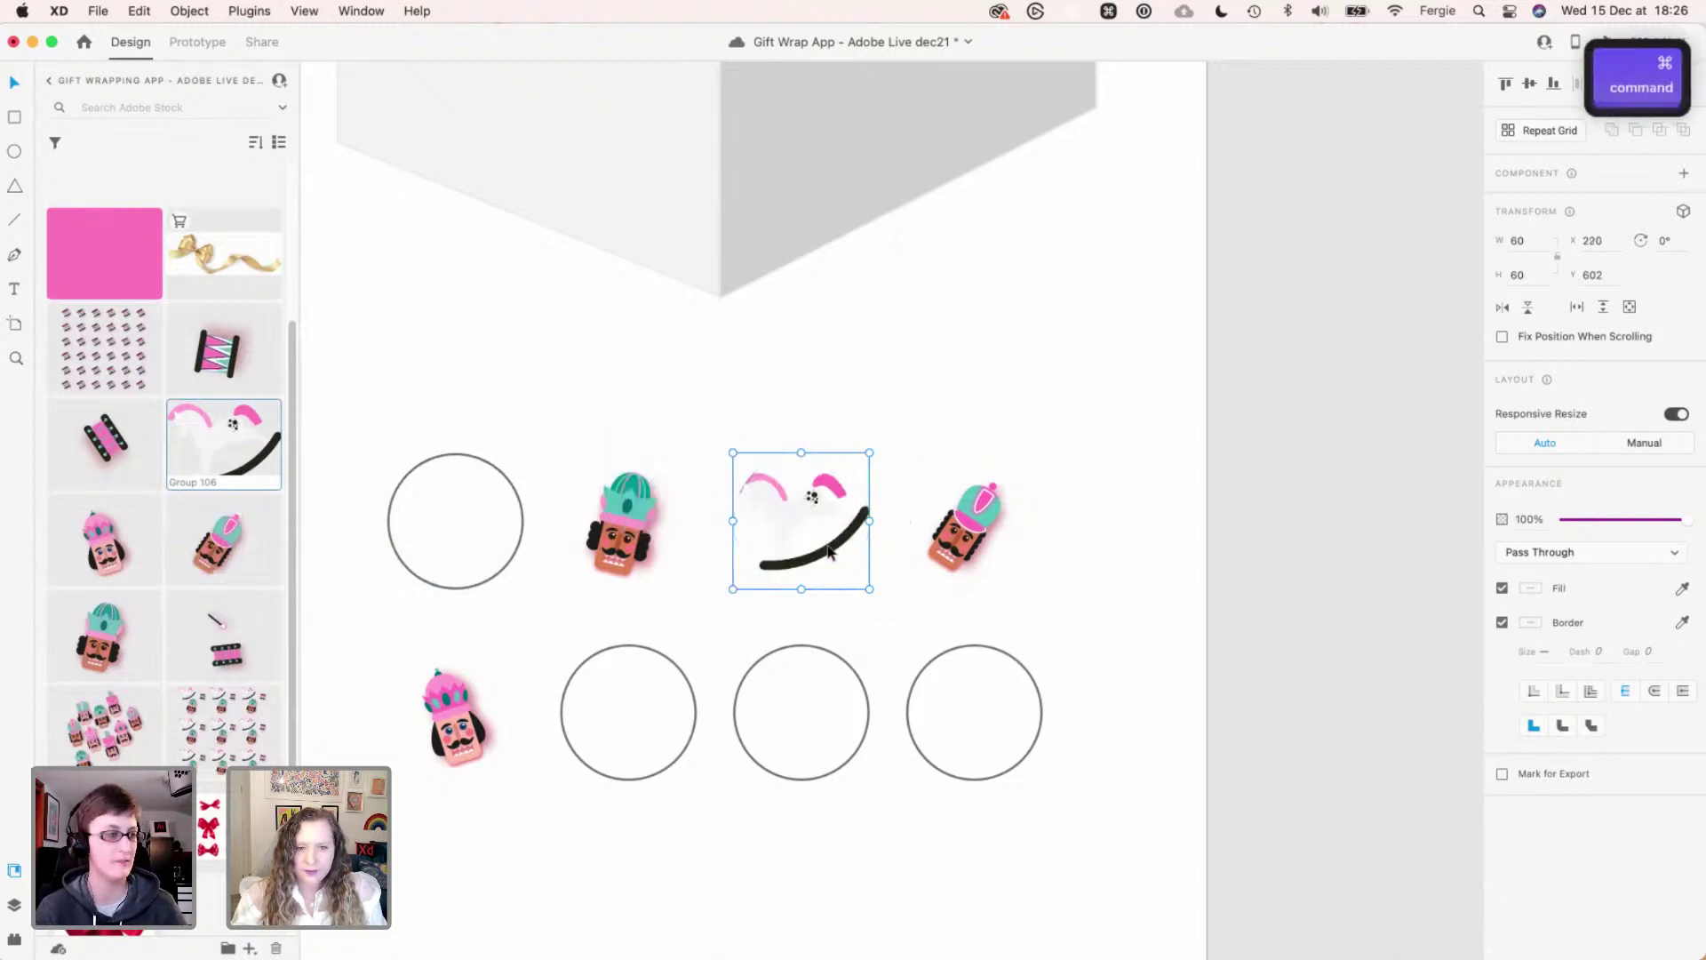
key(super+z)
drag(229, 463, 612, 711)
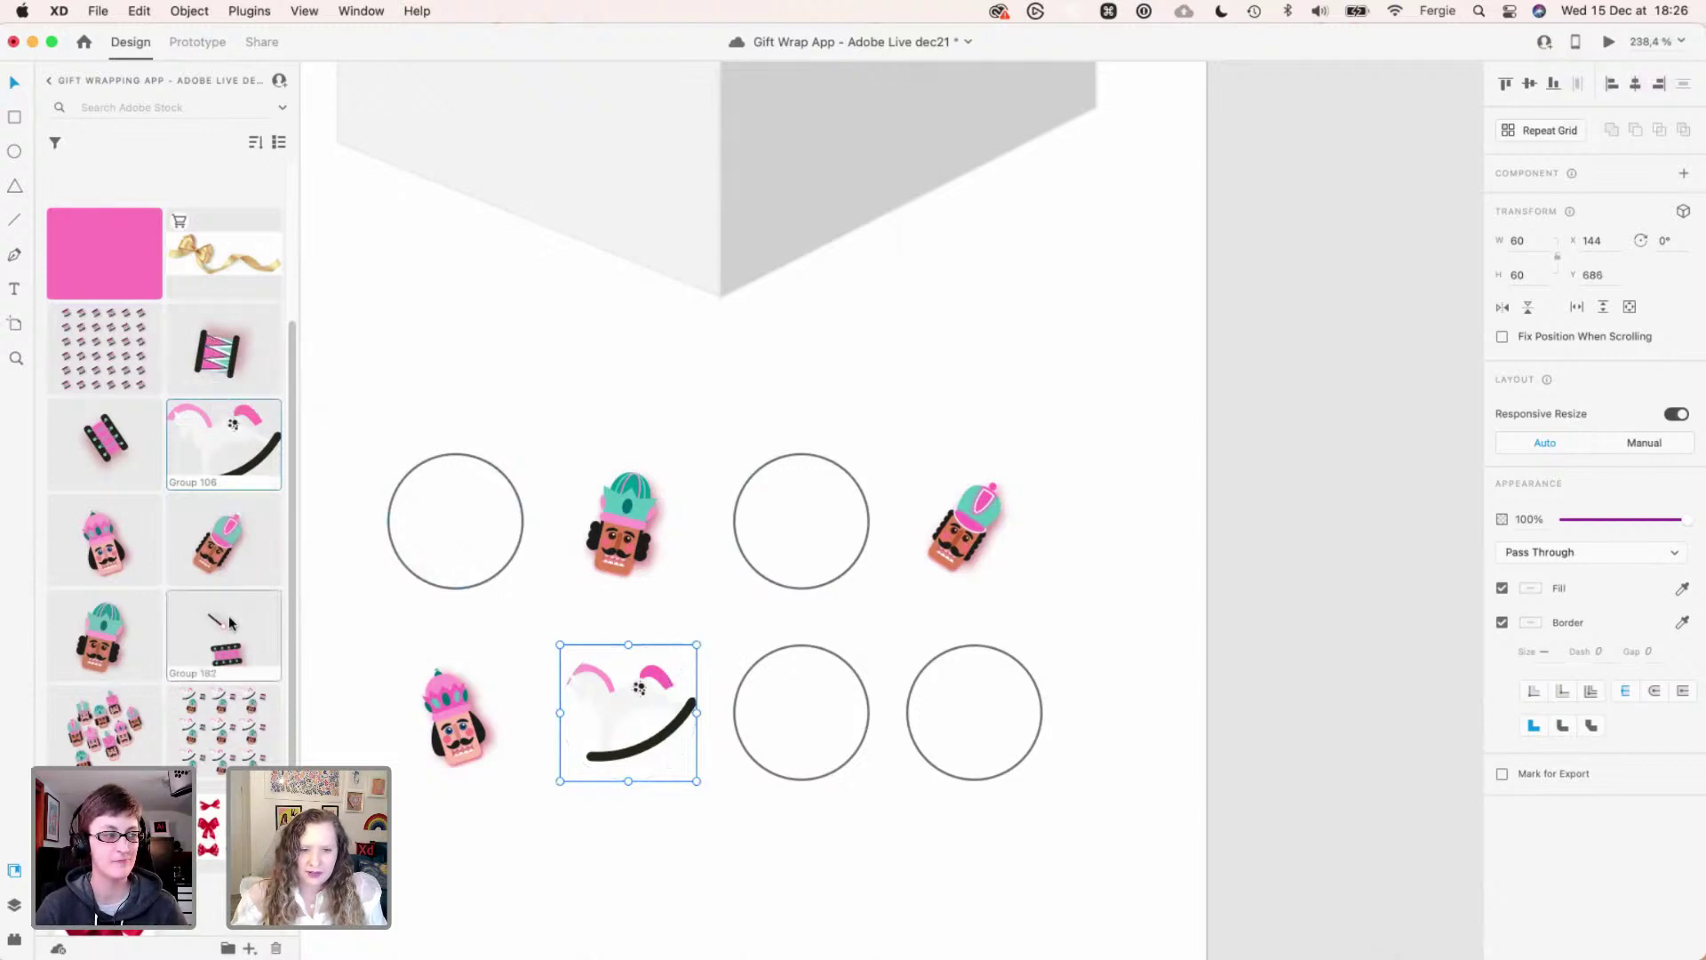
drag(228, 620, 777, 515)
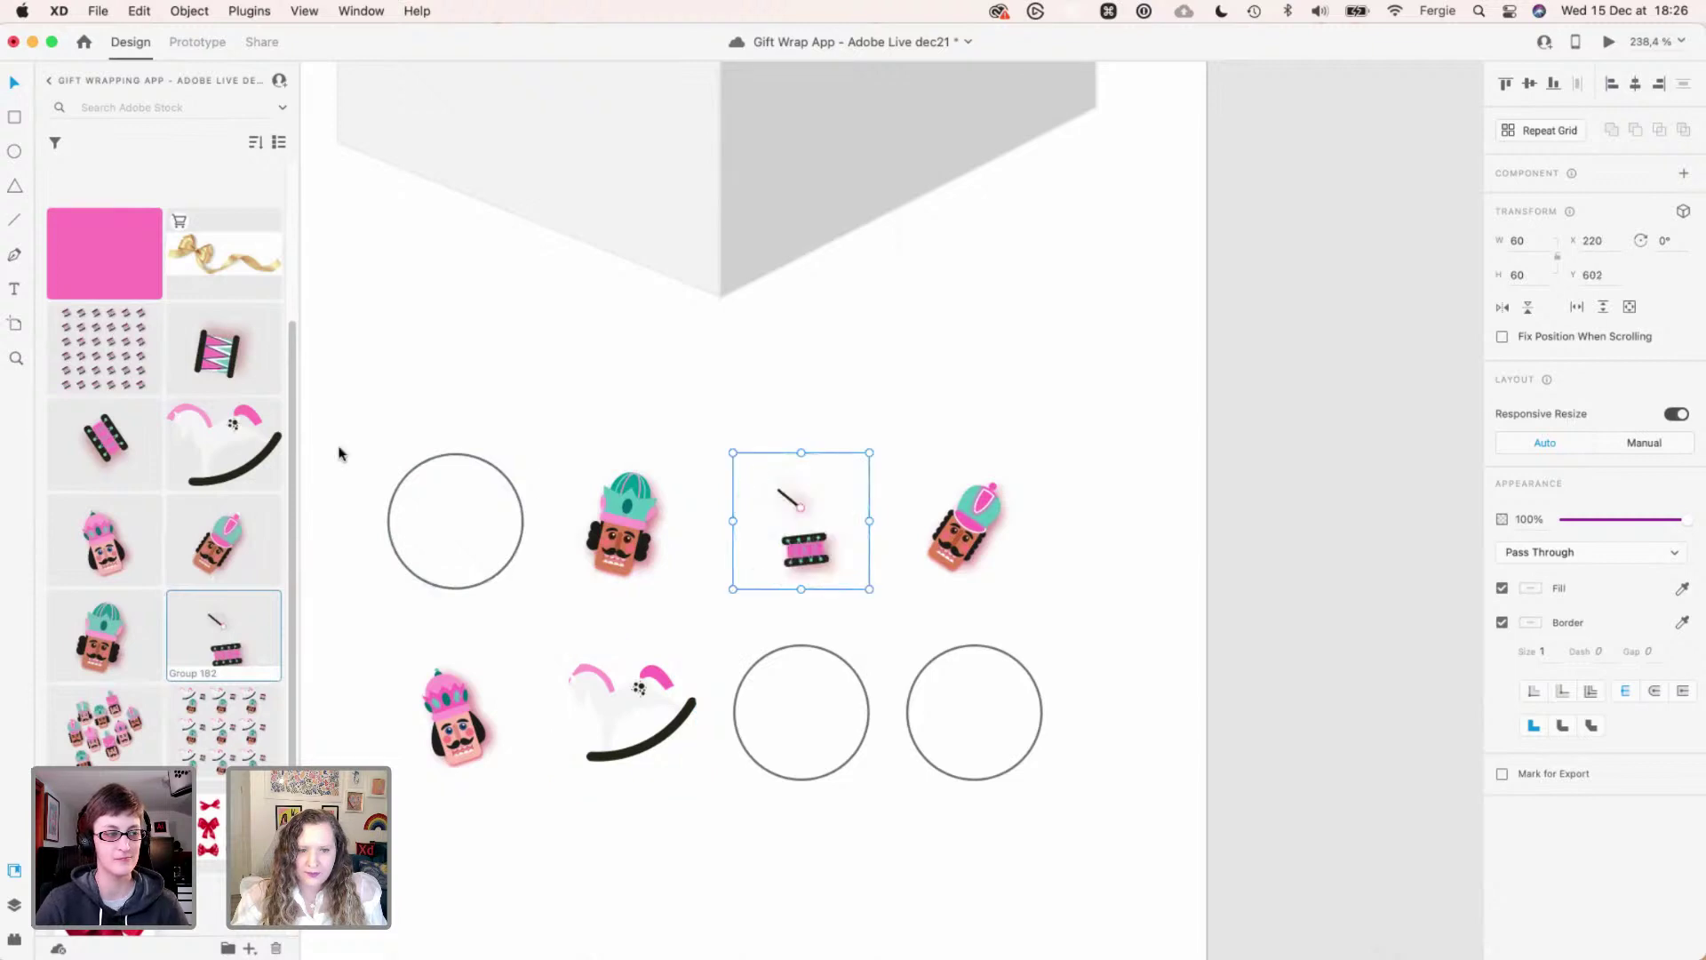
drag(224, 348, 798, 705)
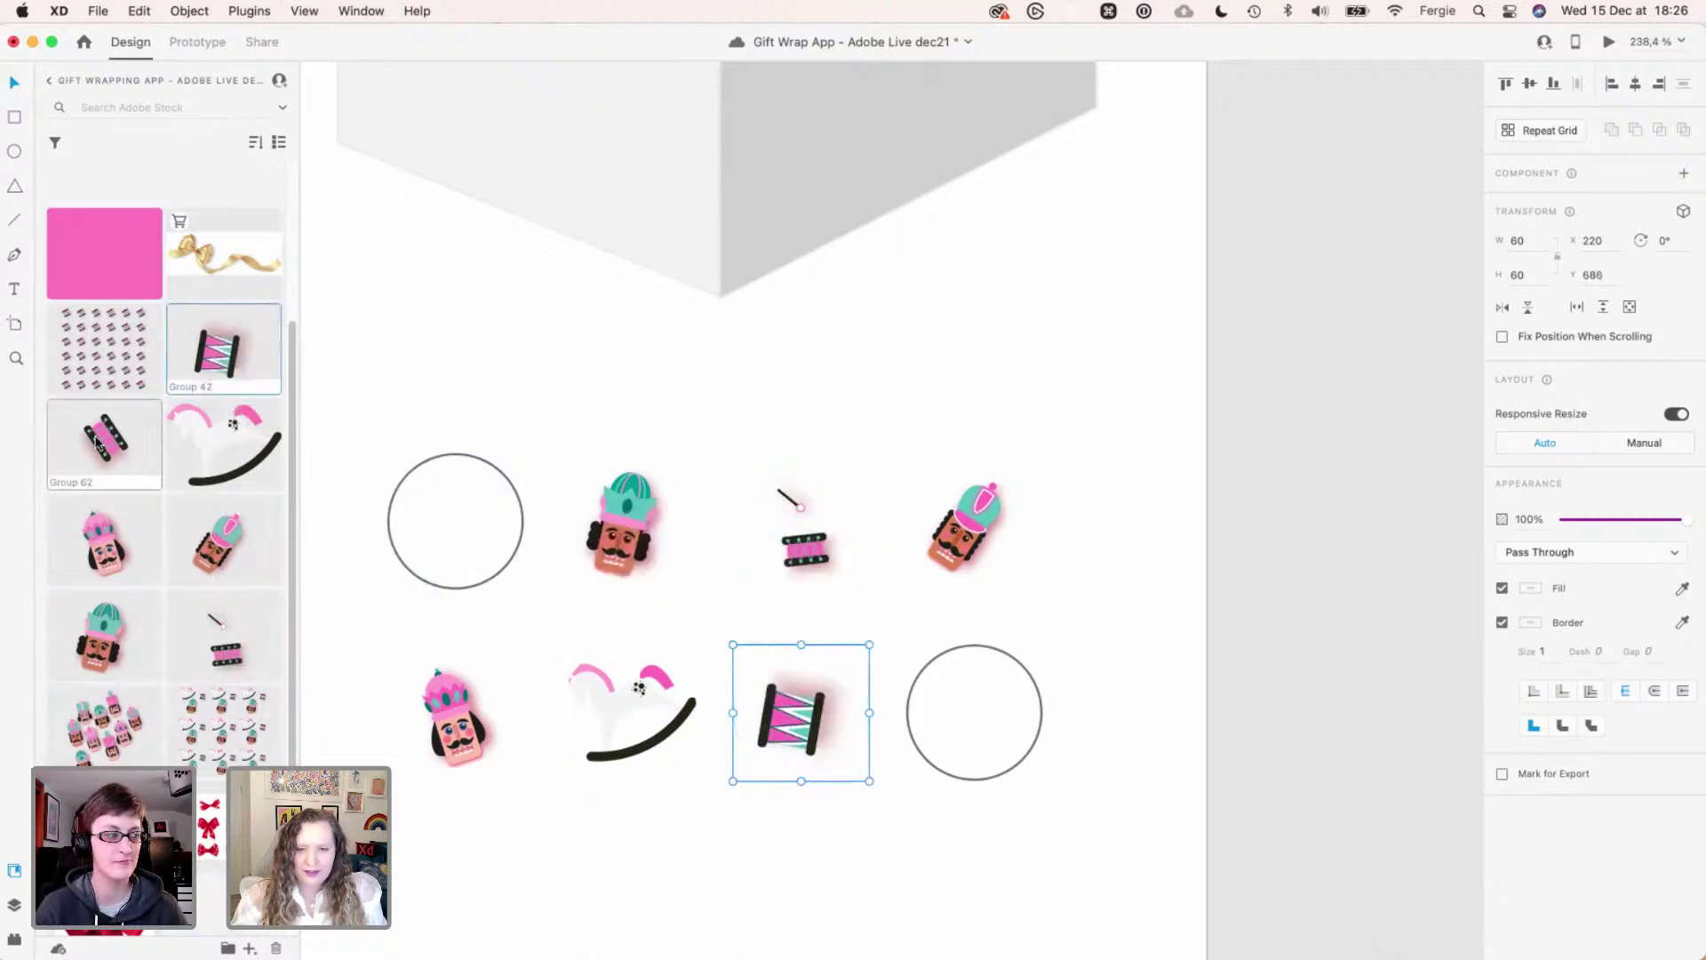
drag(692, 602, 940, 701)
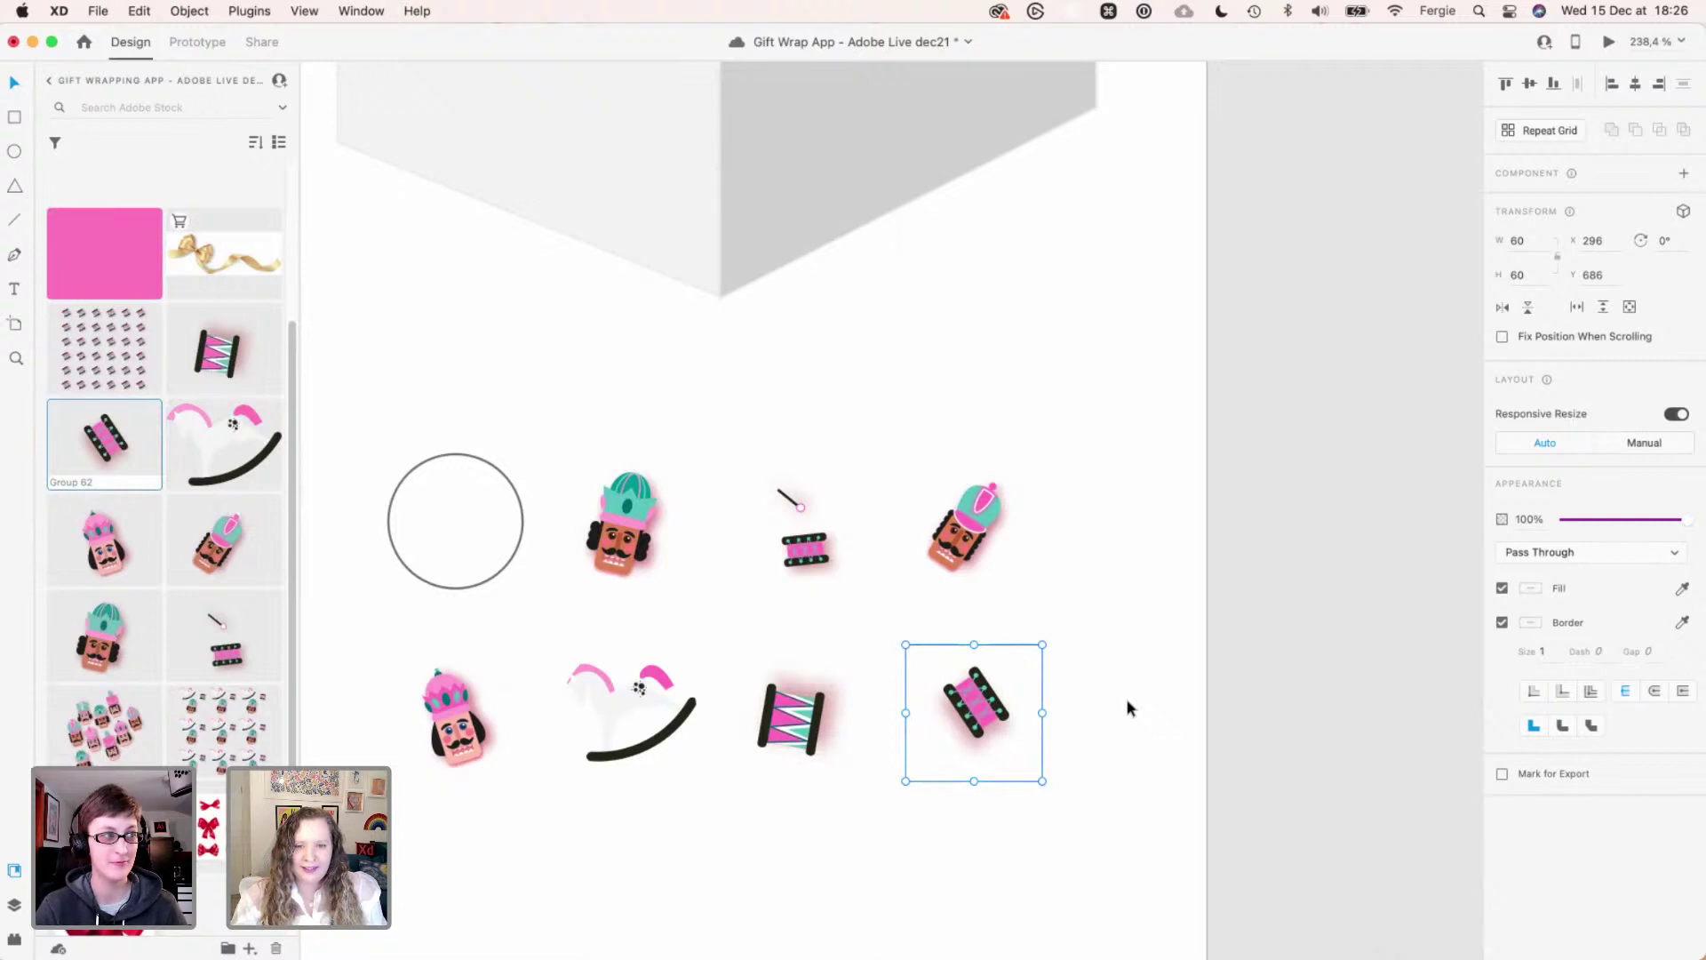
super+click(1028, 675)
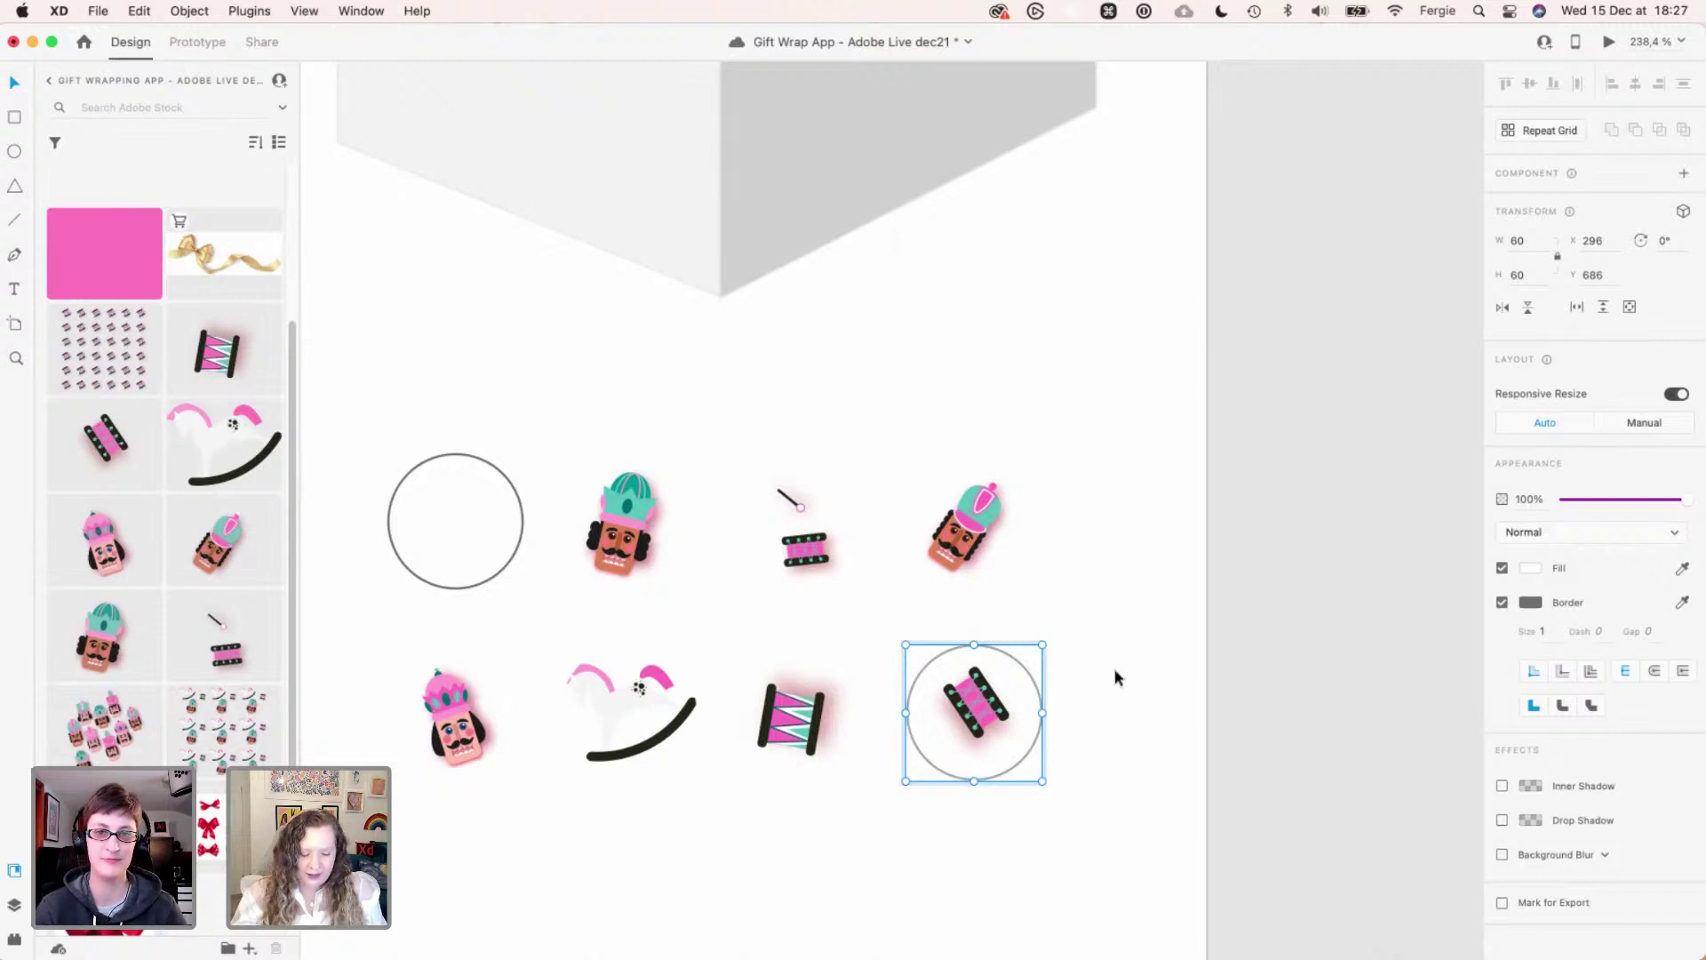
key(shift+super+p)
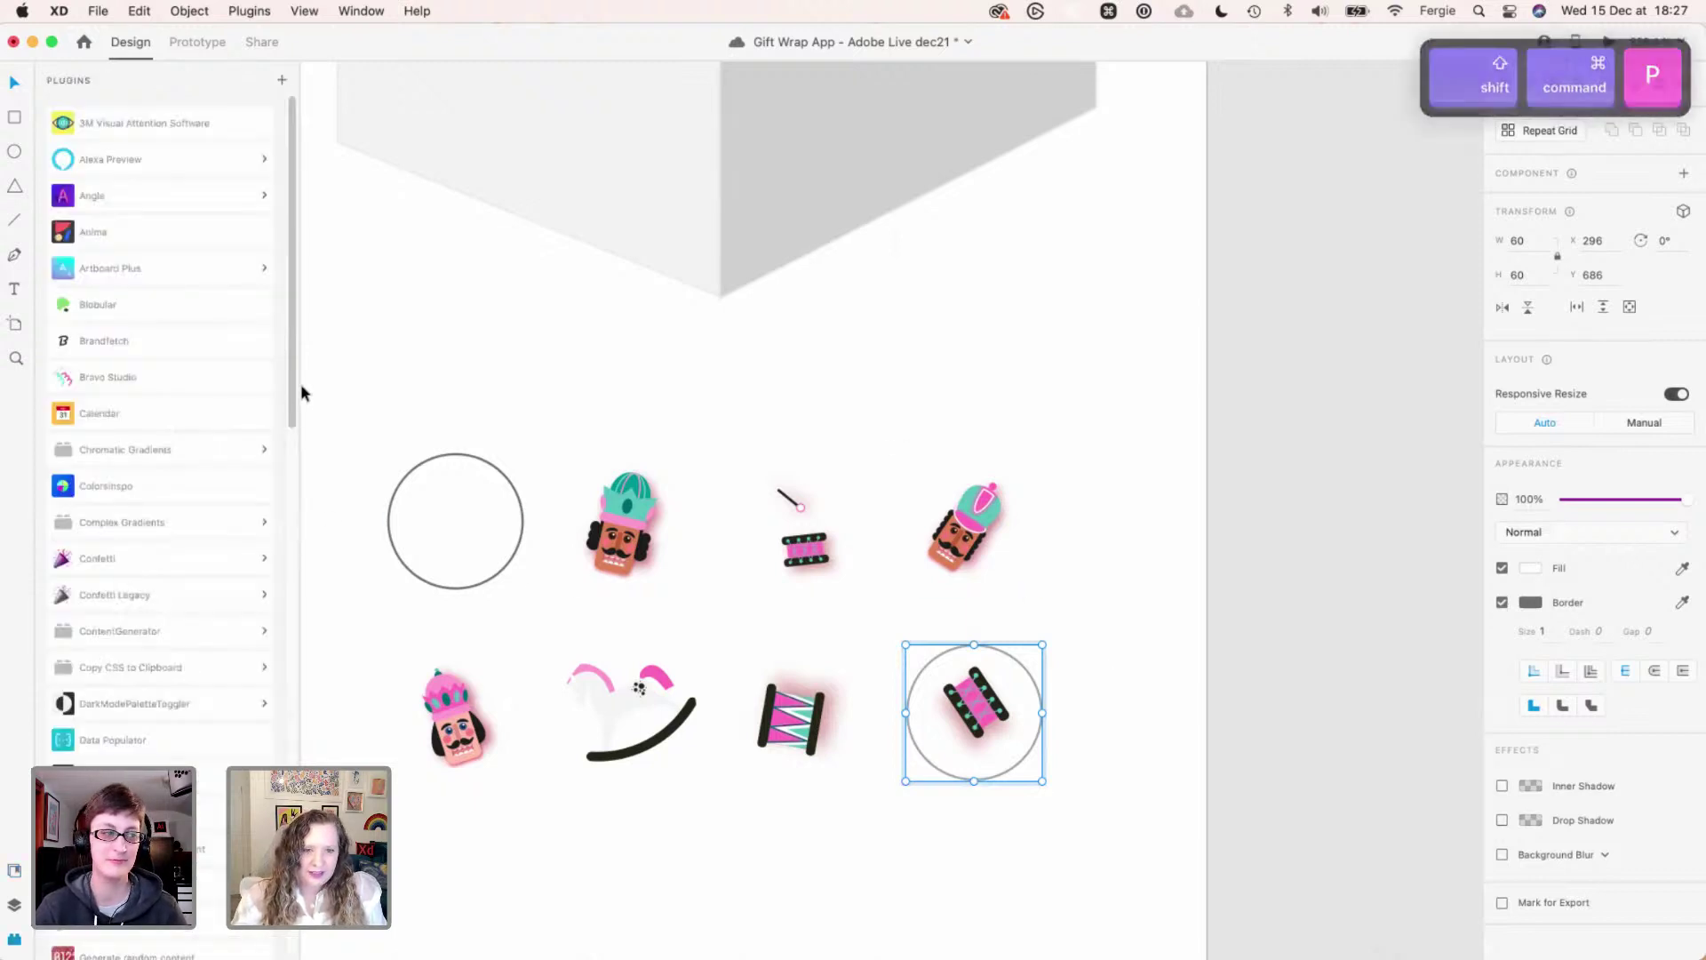
drag(292, 382, 288, 425)
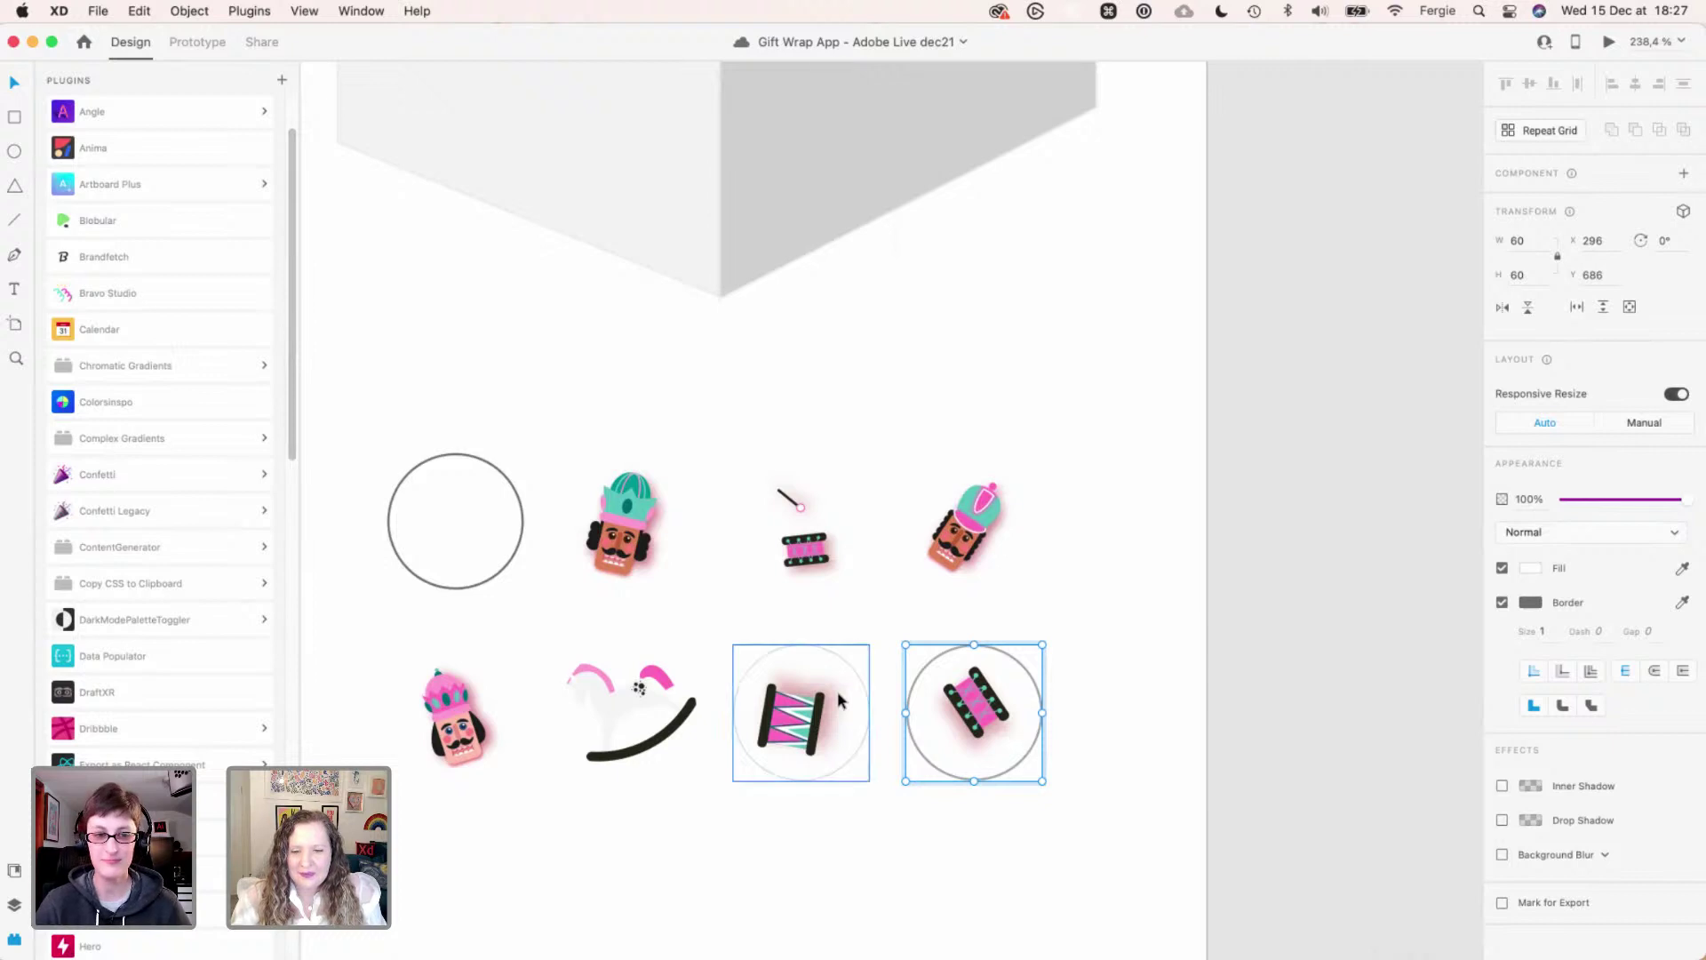
- Try hiding the border of the ellipse inside the lower row's first mask group, and switch it back on
key(super)
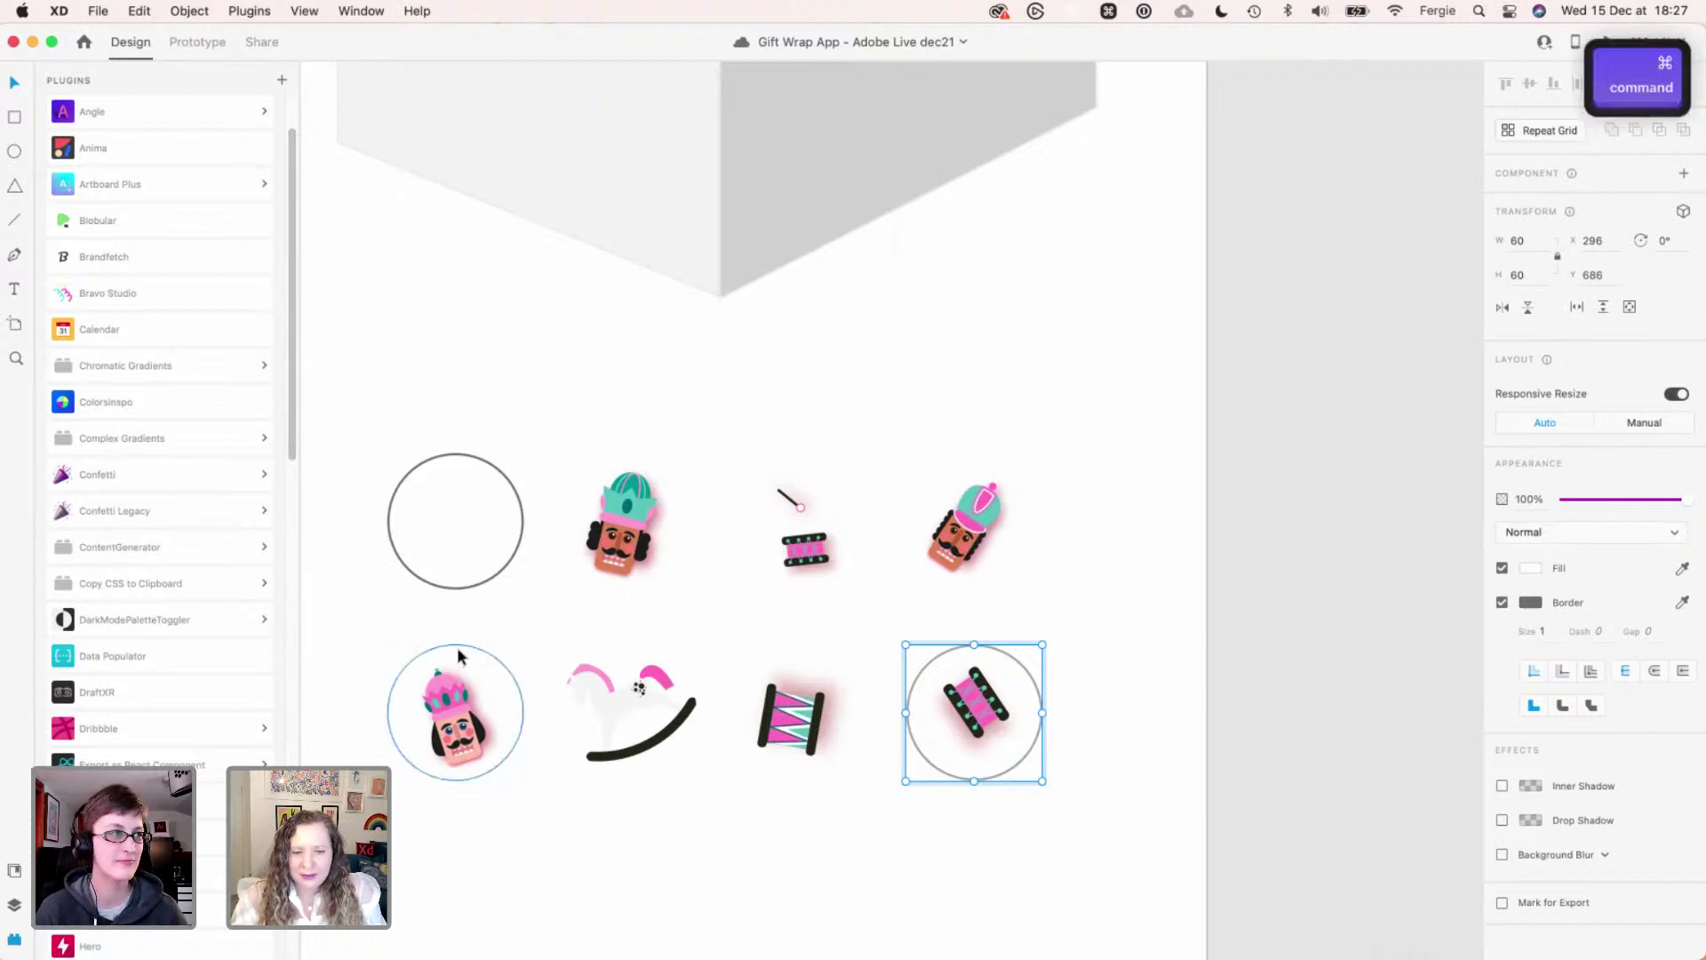
key(super+y)
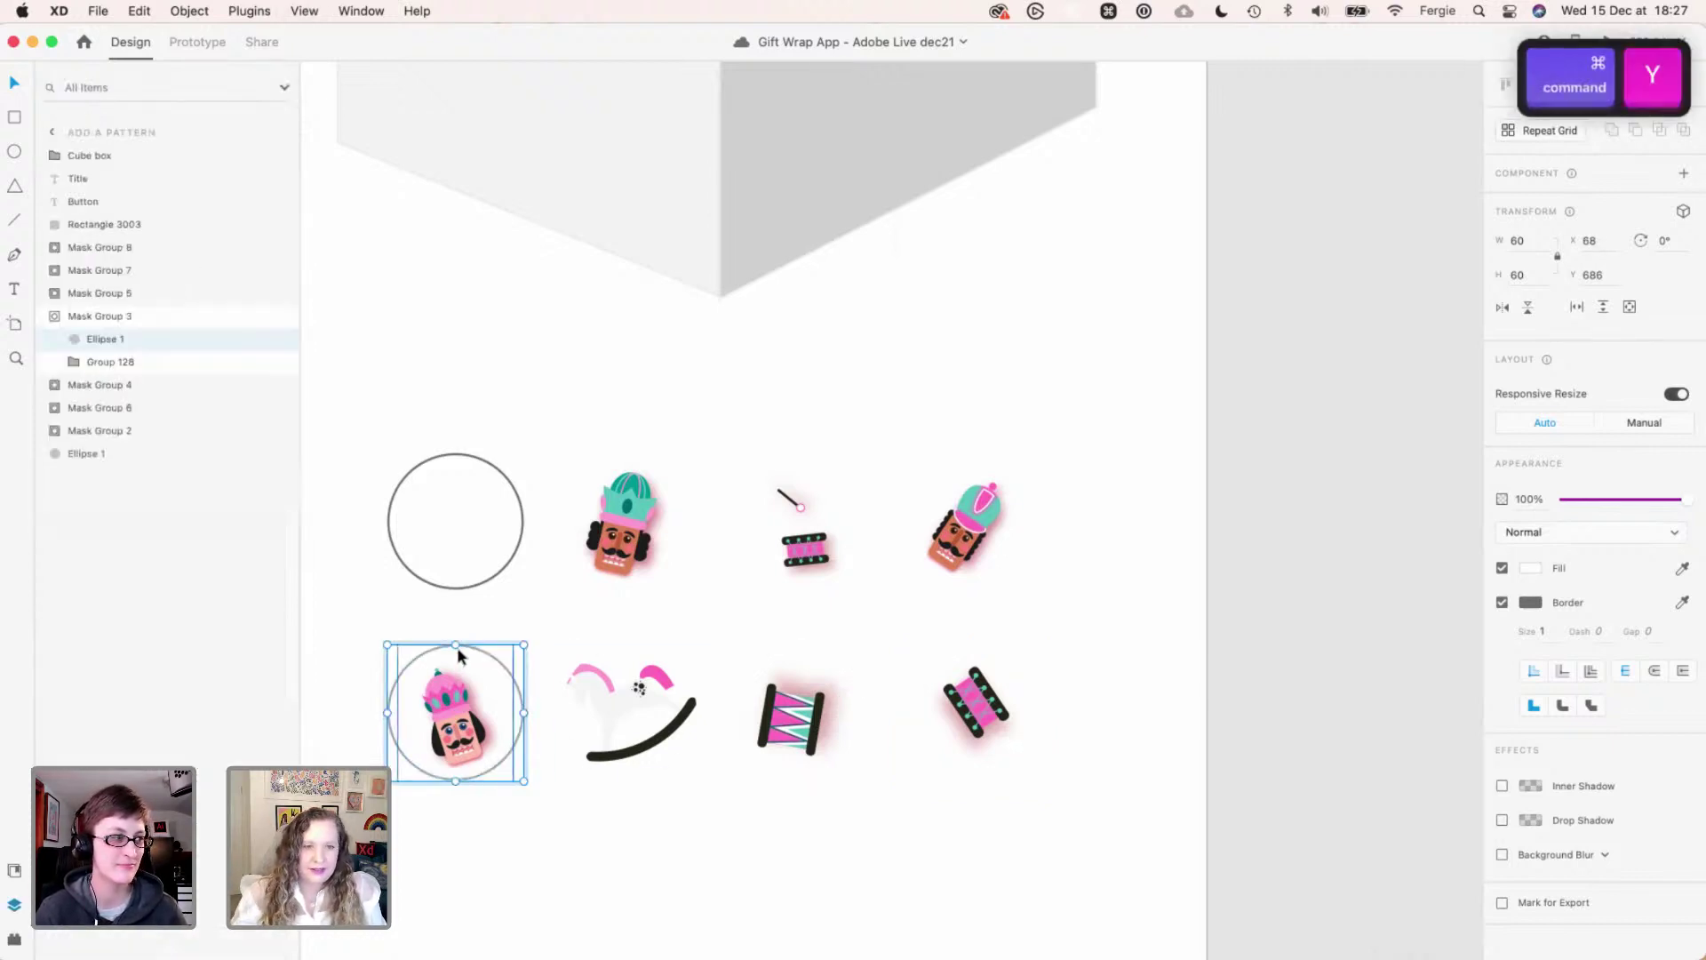
click(1502, 603)
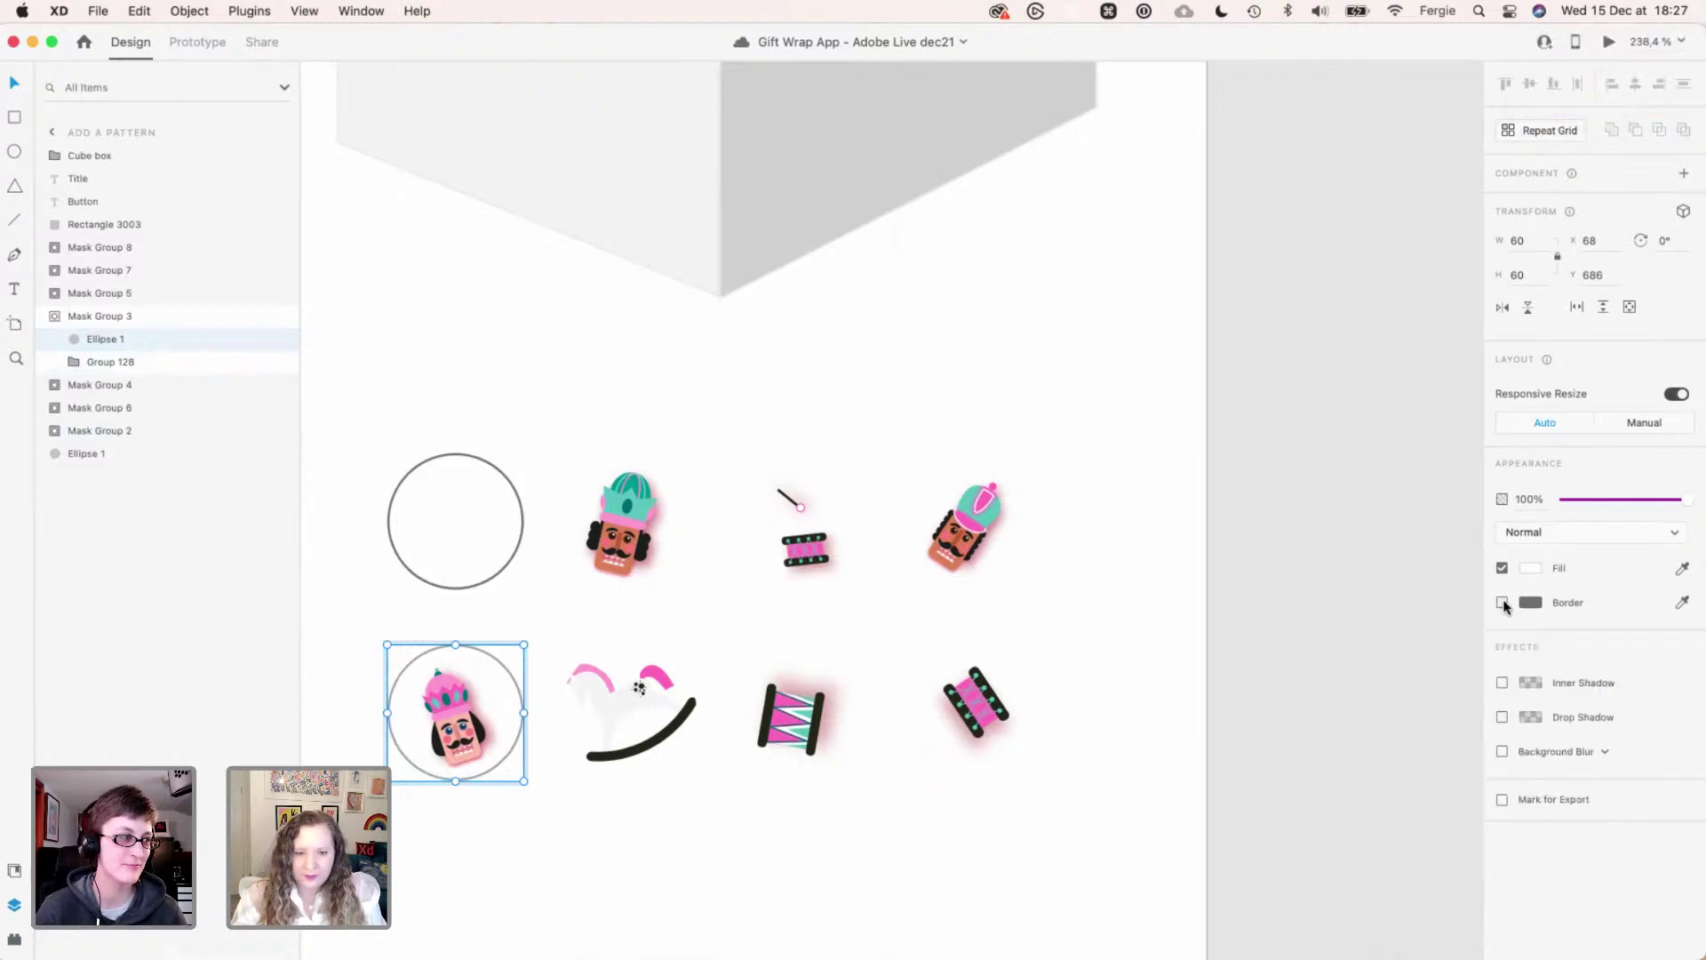
click(1503, 604)
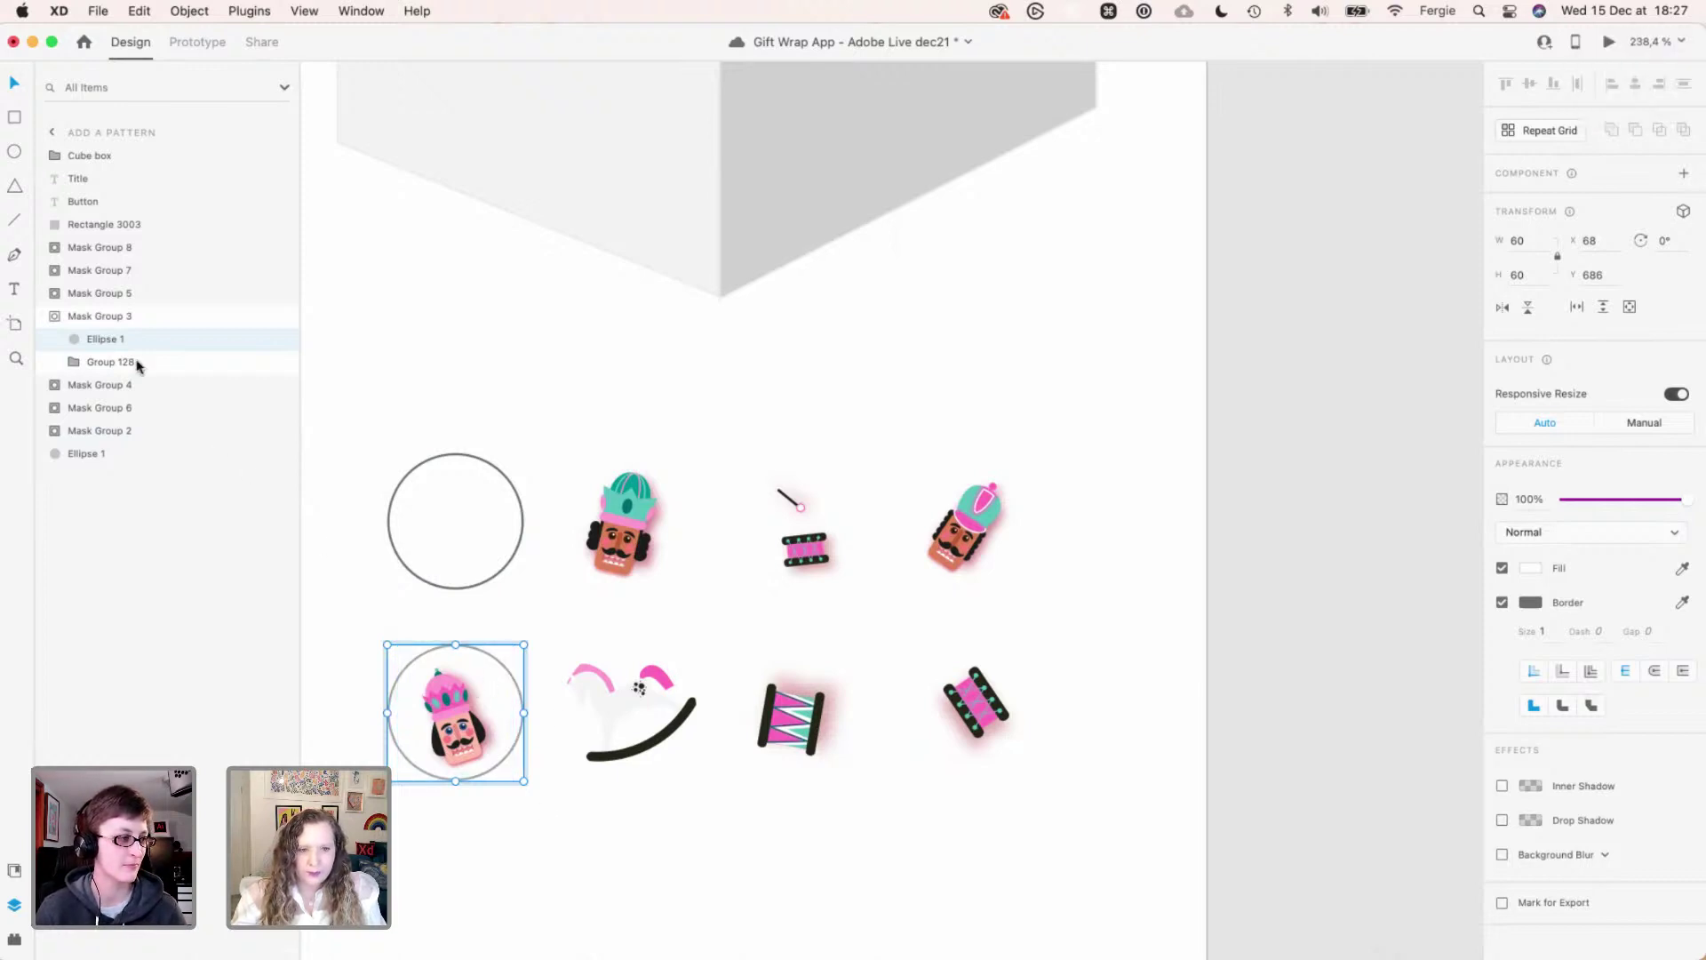
- Try toggling and recolouring the border of the whole Mask Group 3 around the lower row's first nutcracker
key(Escape)
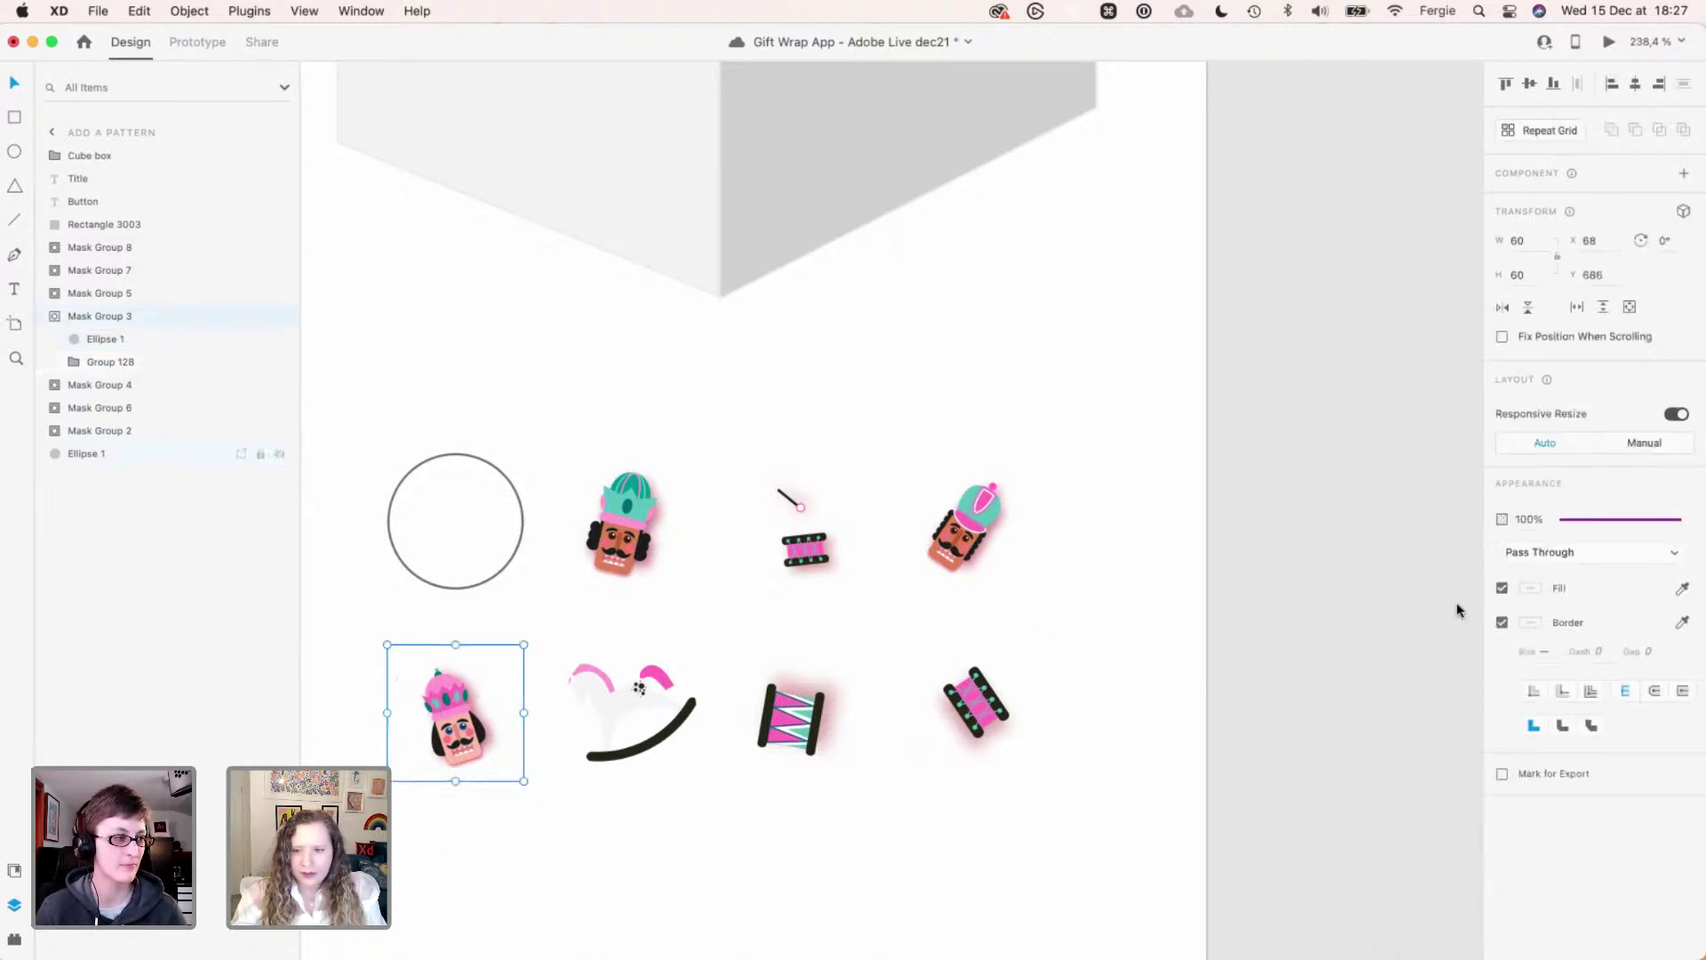
click(1502, 623)
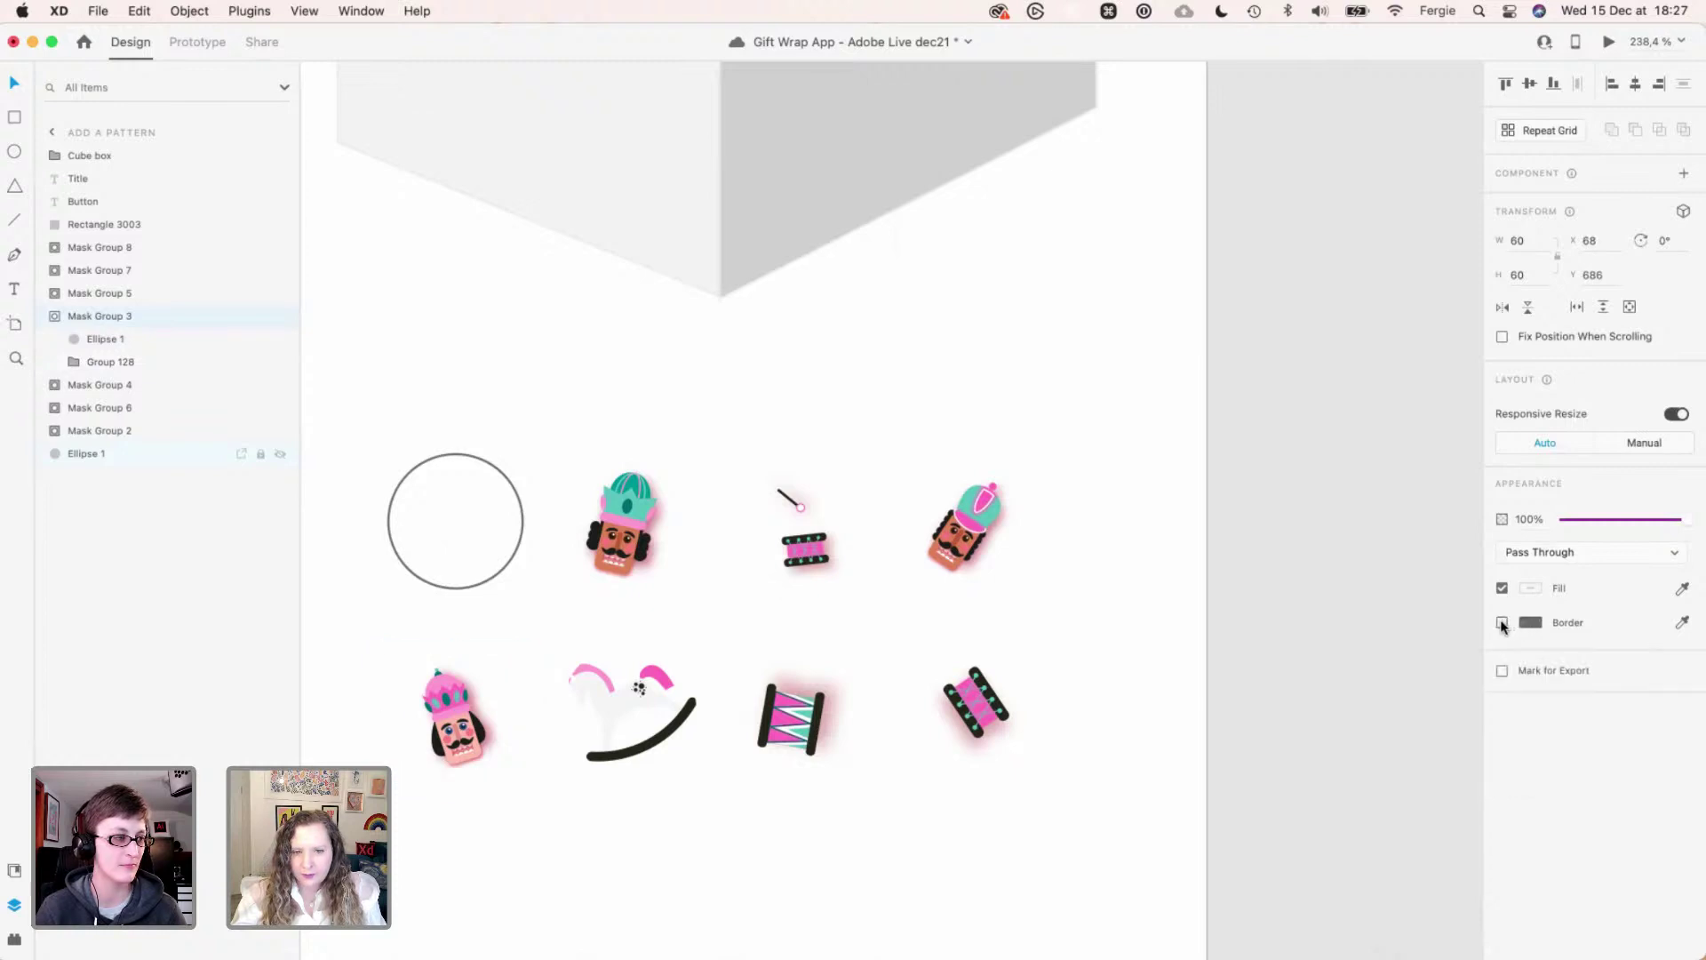
click(1502, 623)
click(1530, 622)
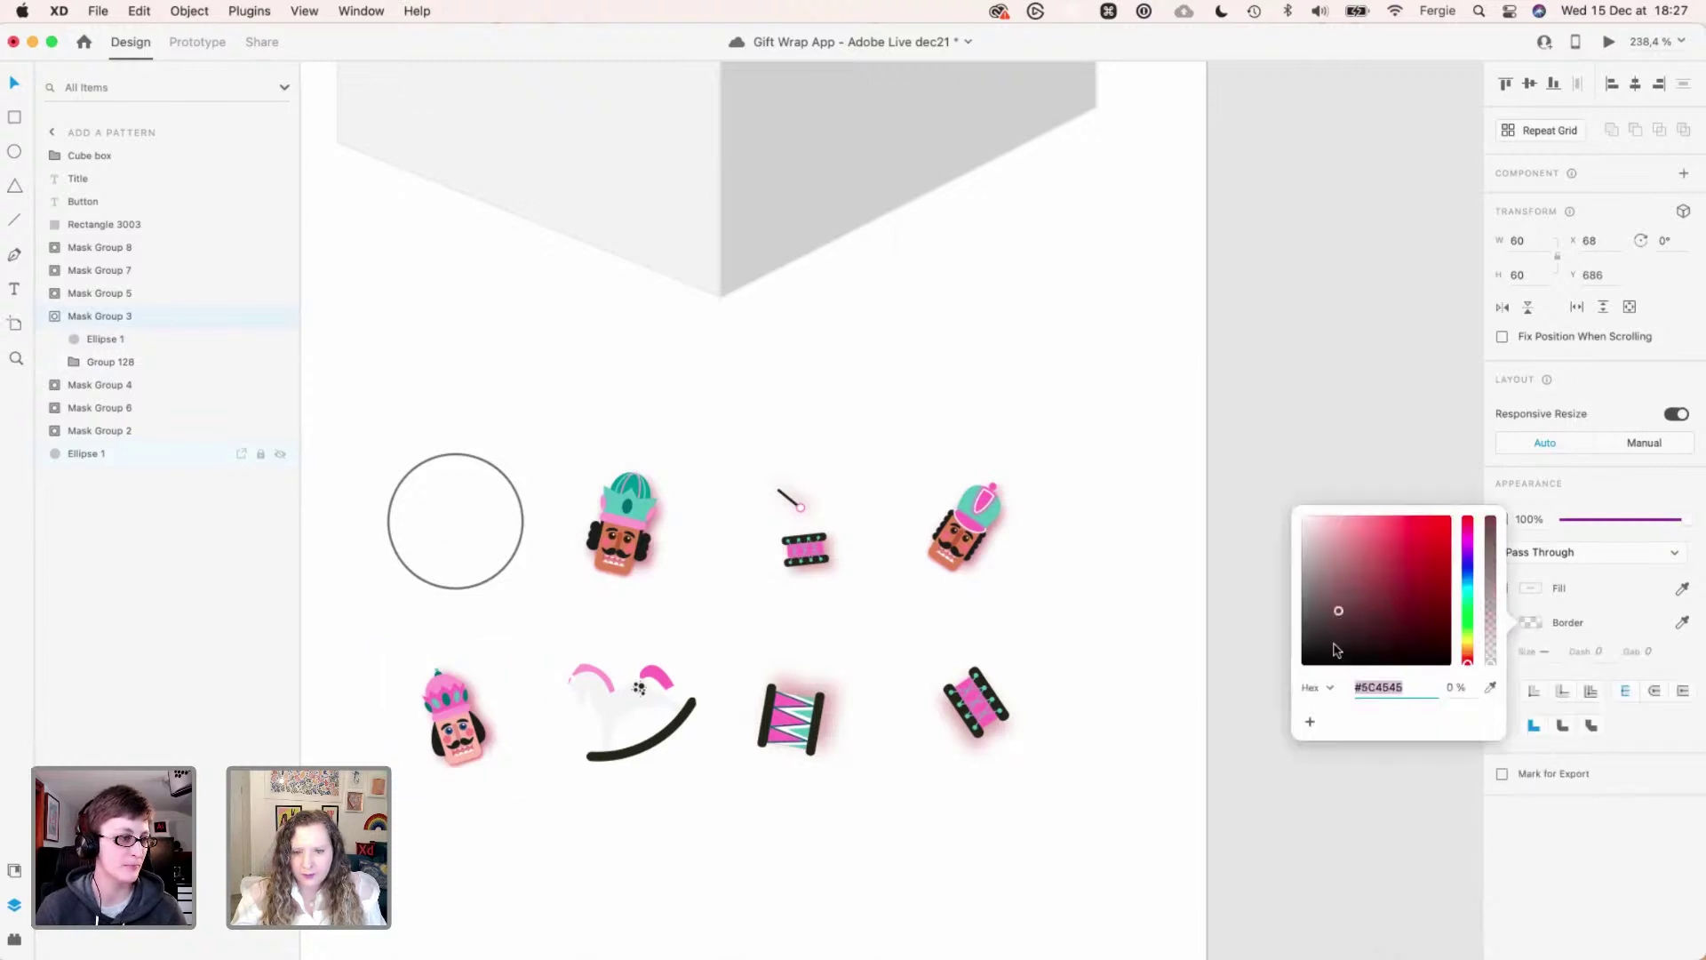
drag(1336, 649, 1325, 658)
click(1191, 827)
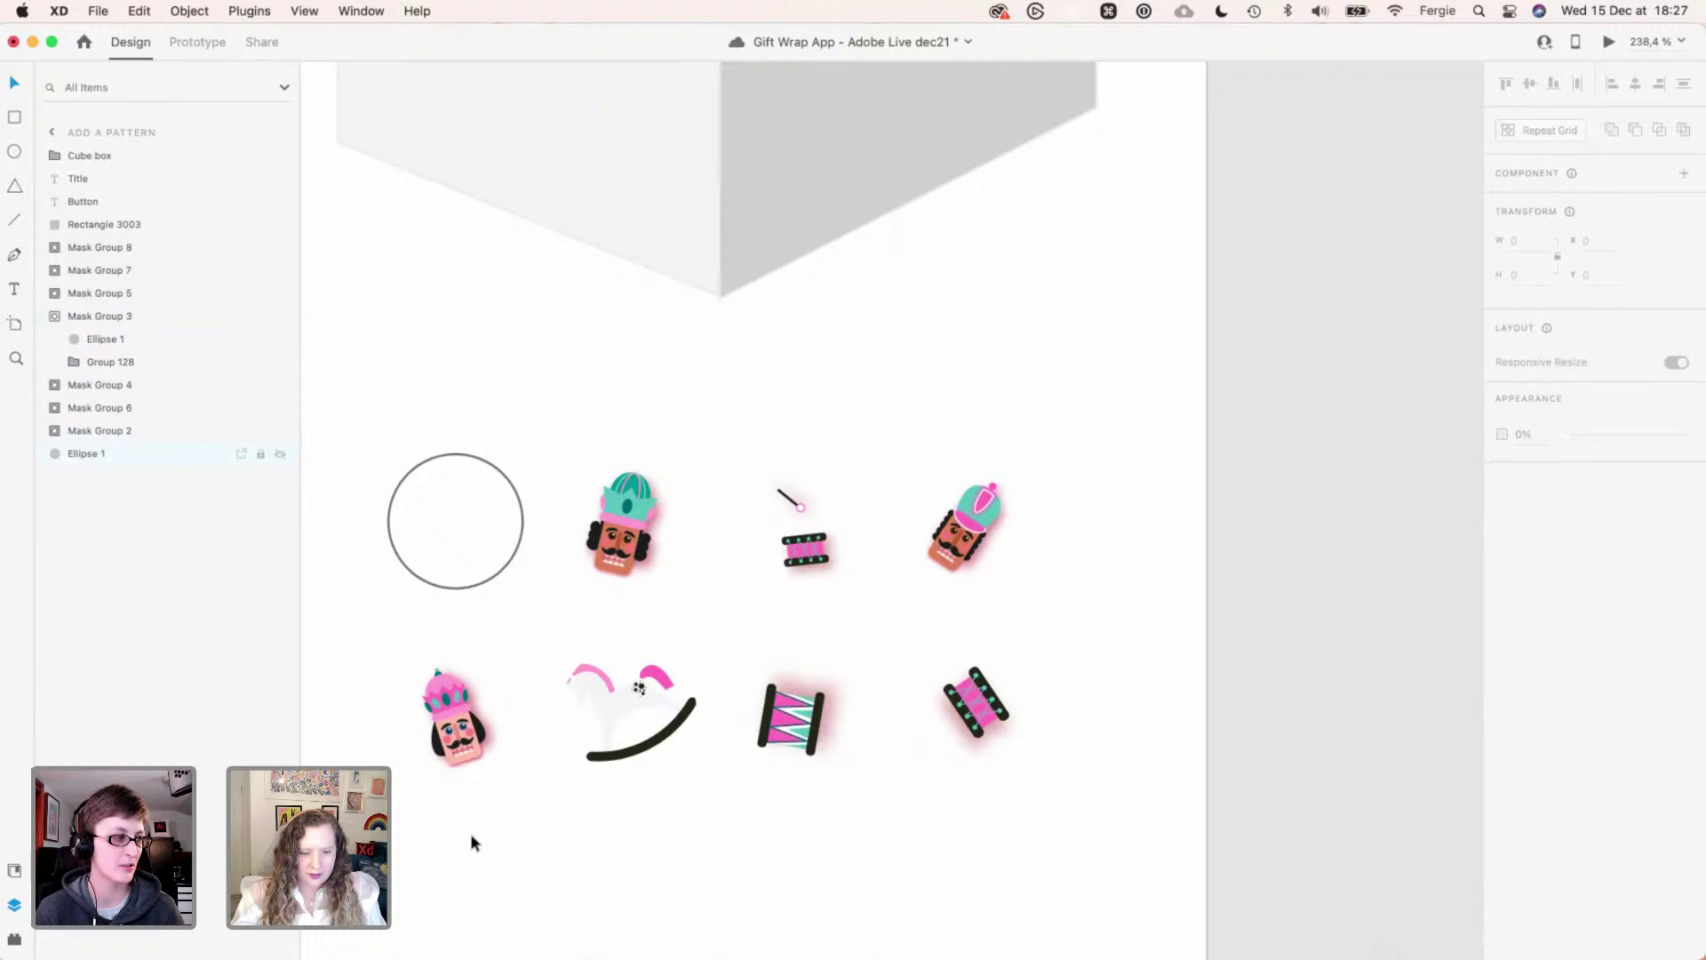
- Duplicate the empty circle over the lower row's first nutcracker and bring the copy to the front
super+click(438, 588)
drag(438, 588, 613, 783)
key(super+z)
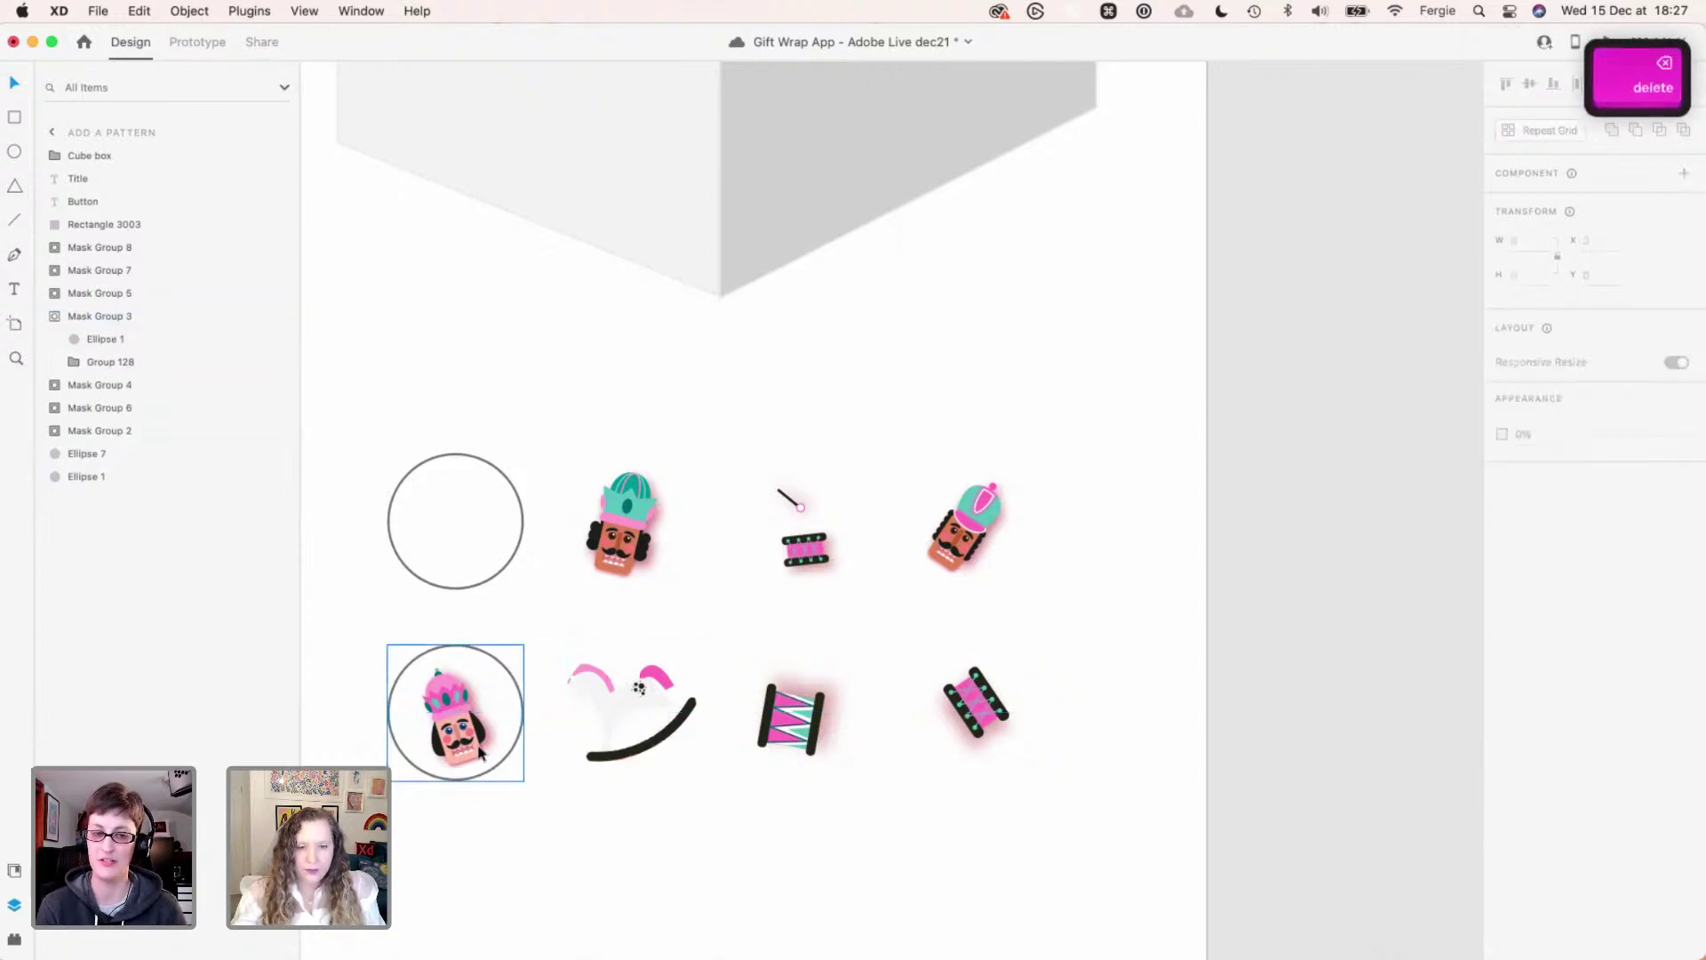
click(484, 777)
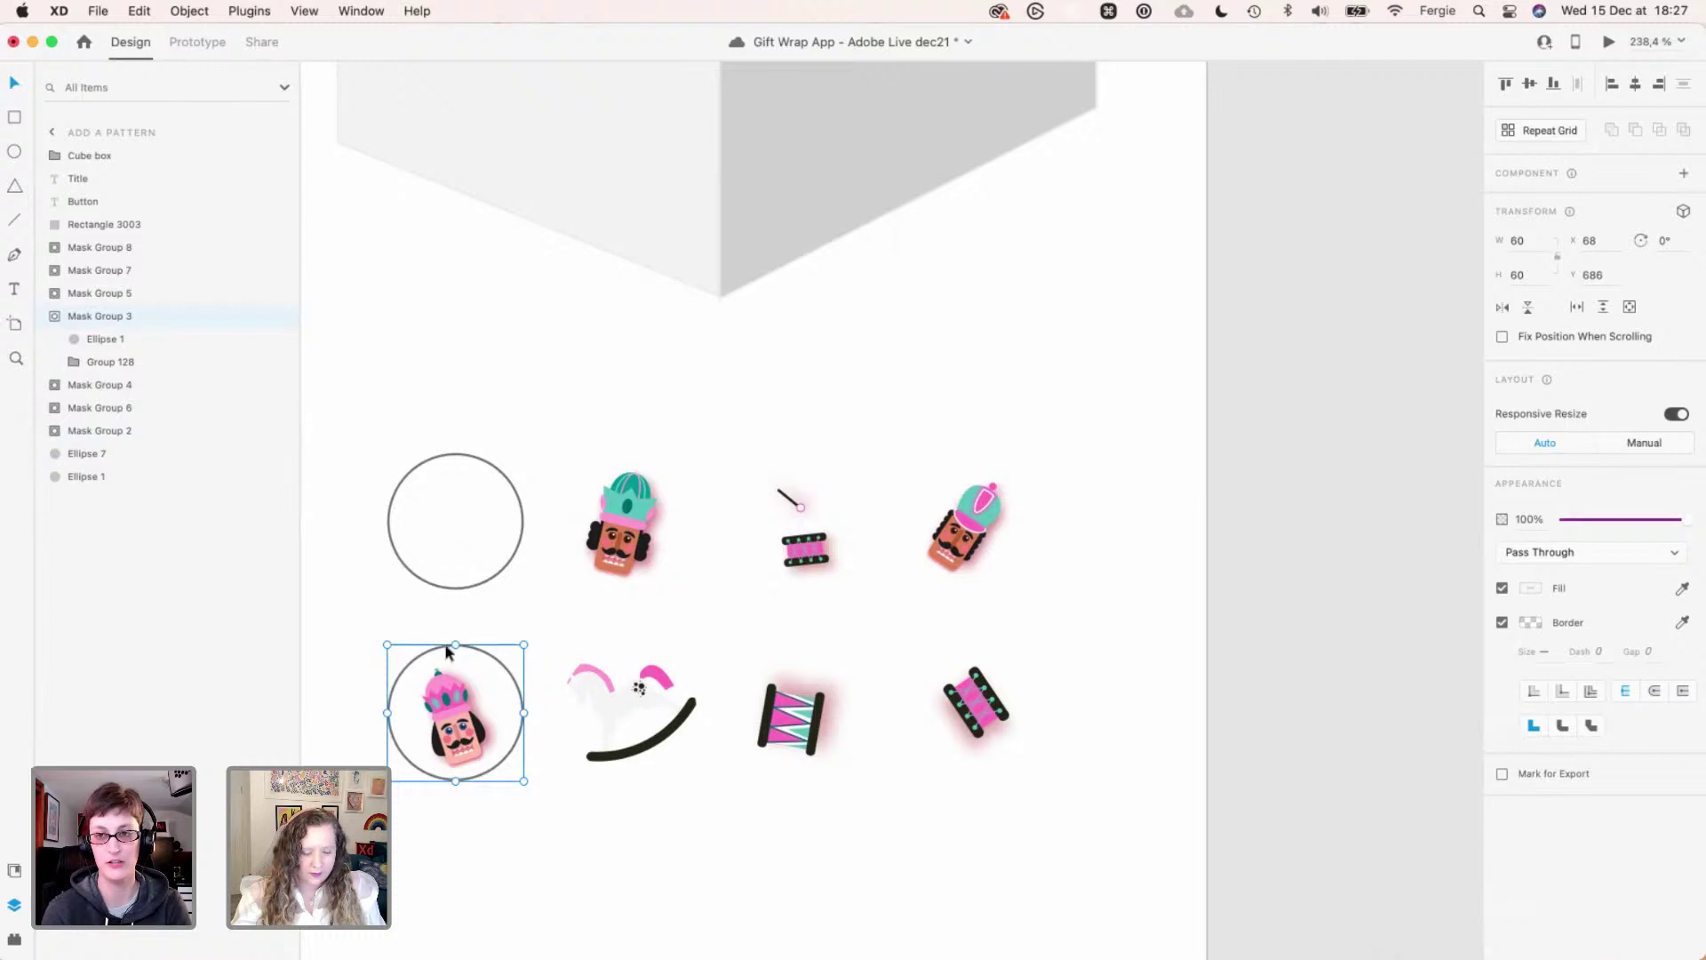
click(119, 460)
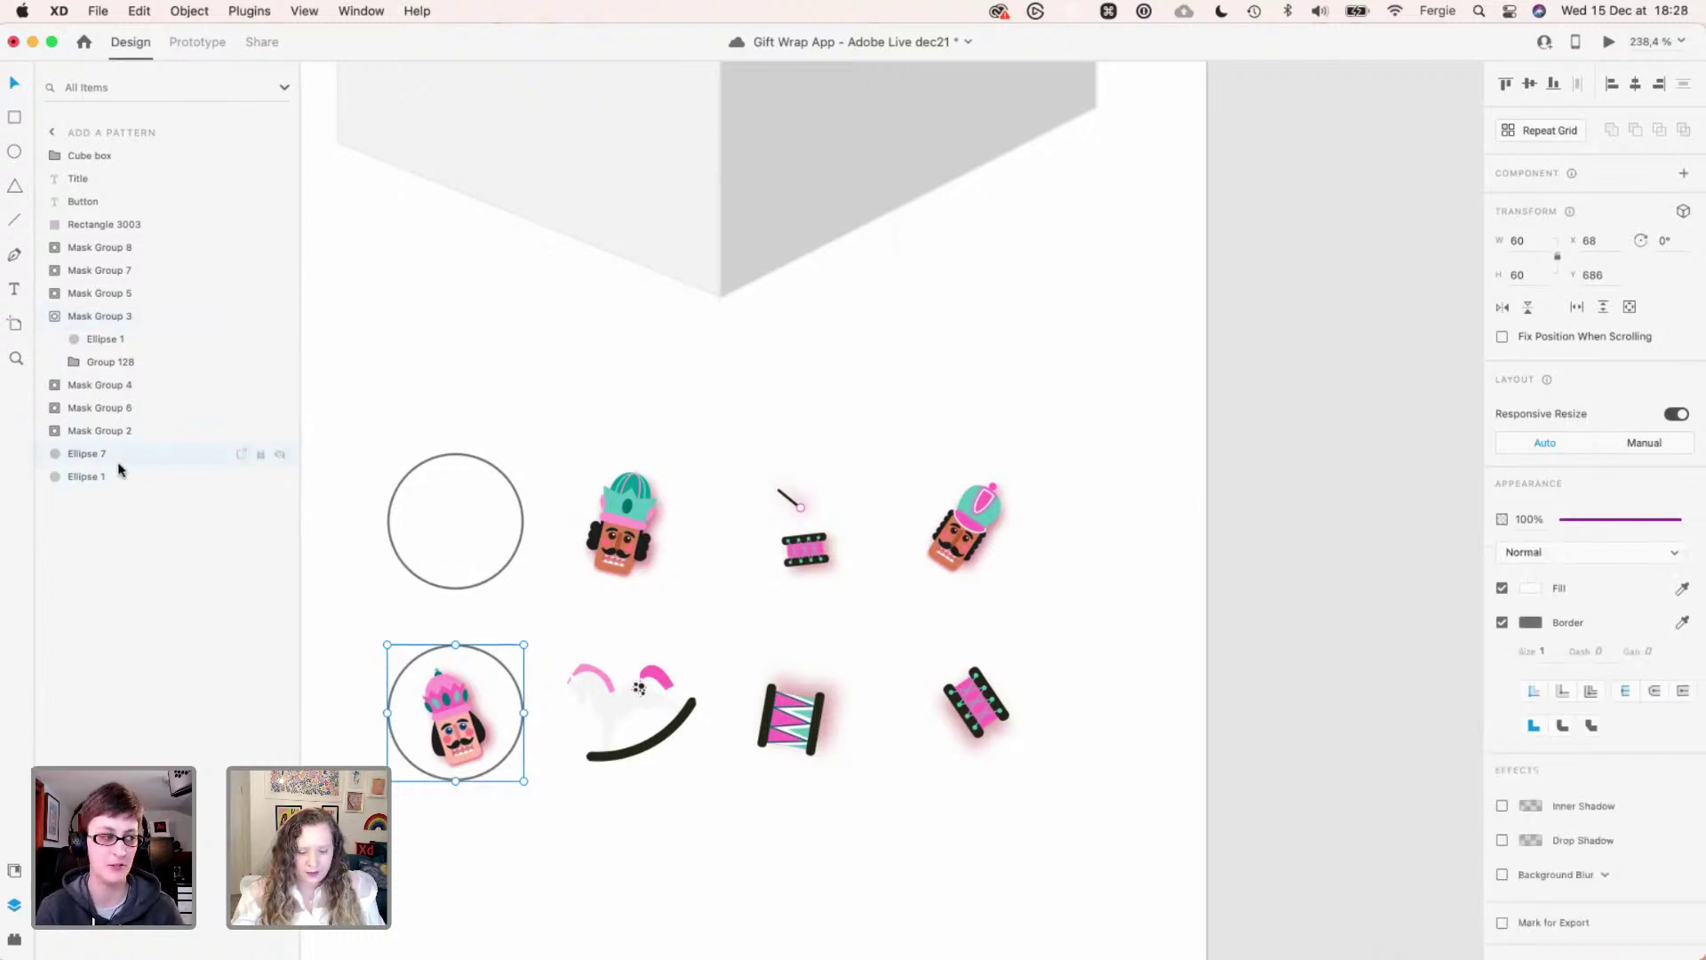
key(super+shift+bracketright)
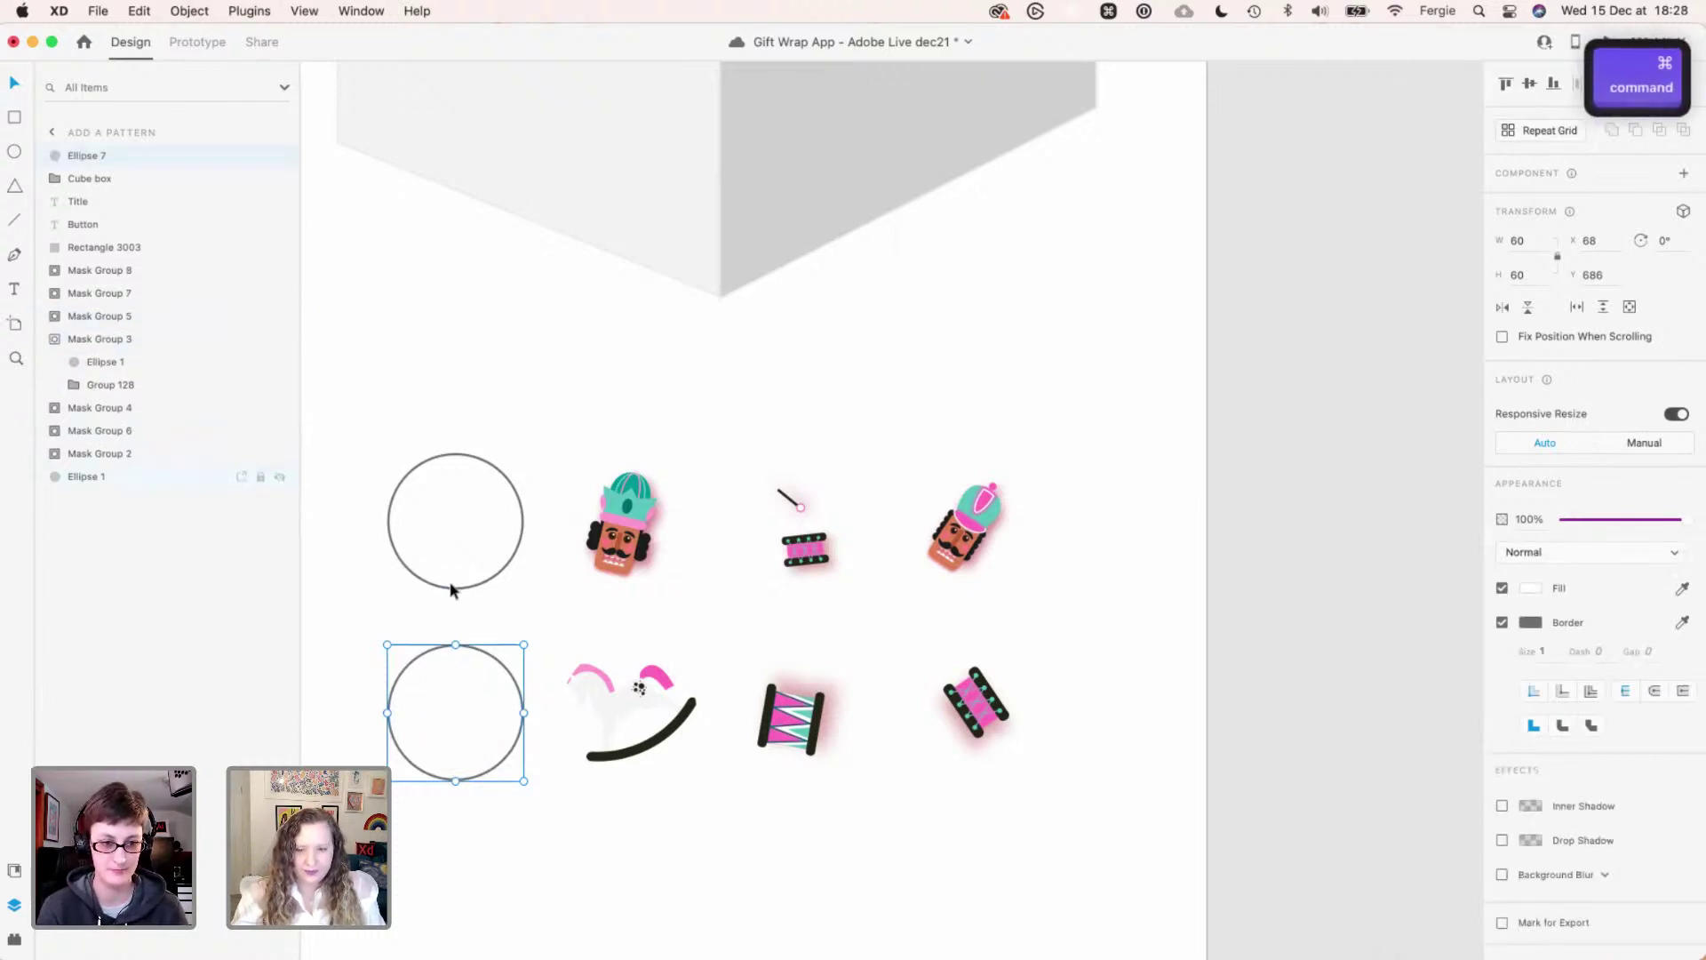
- Remove the copied circle's fill and set its border colour to #D0D0D0
click(1501, 588)
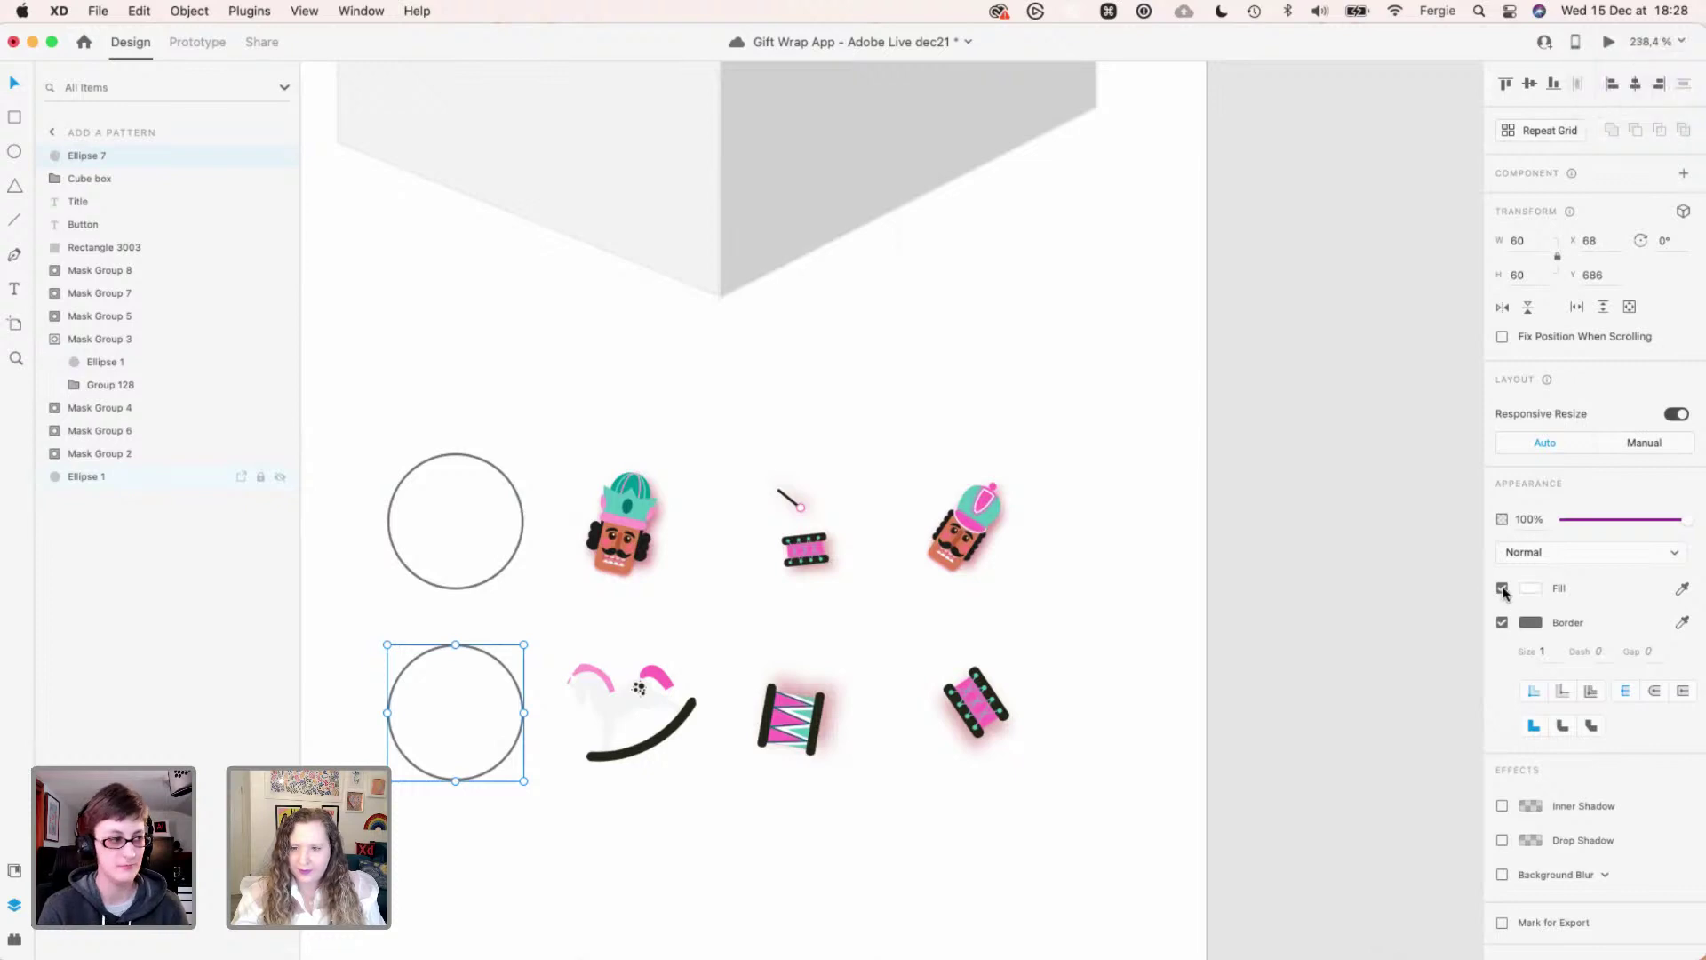
click(1538, 626)
drag(1304, 587, 1299, 549)
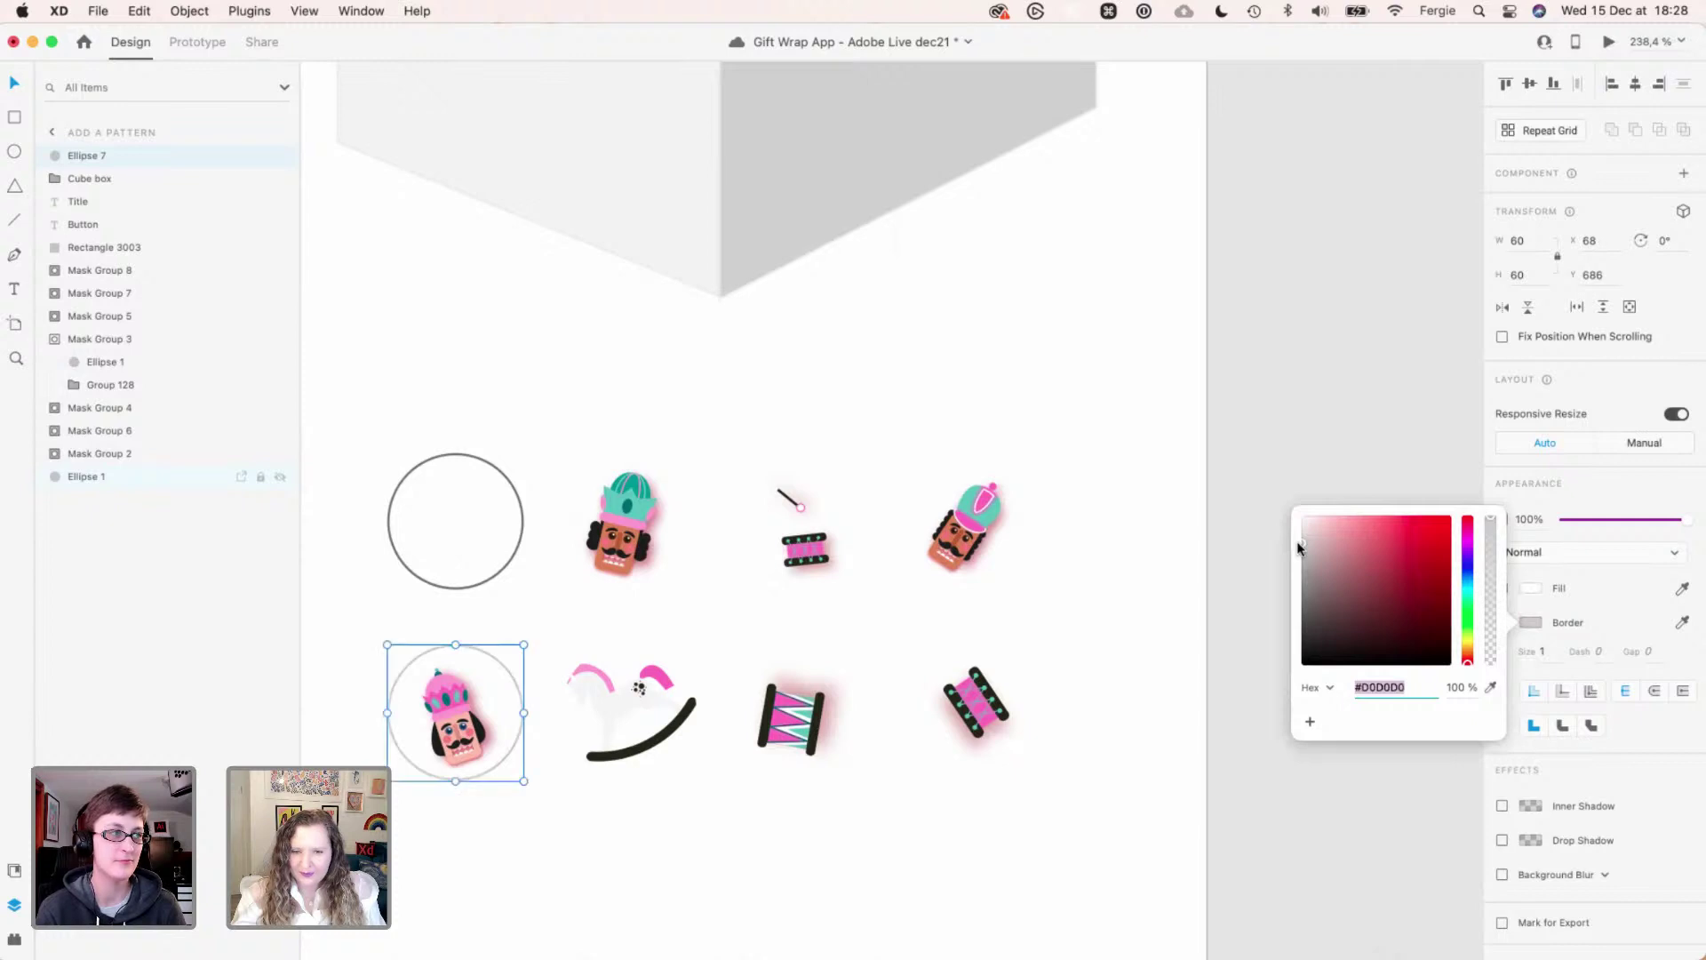
- Duplicate the light grey outline circle over the other three lower-row images and the three upper-row images
super+scroll(448, 754, up, 3)
click(697, 880)
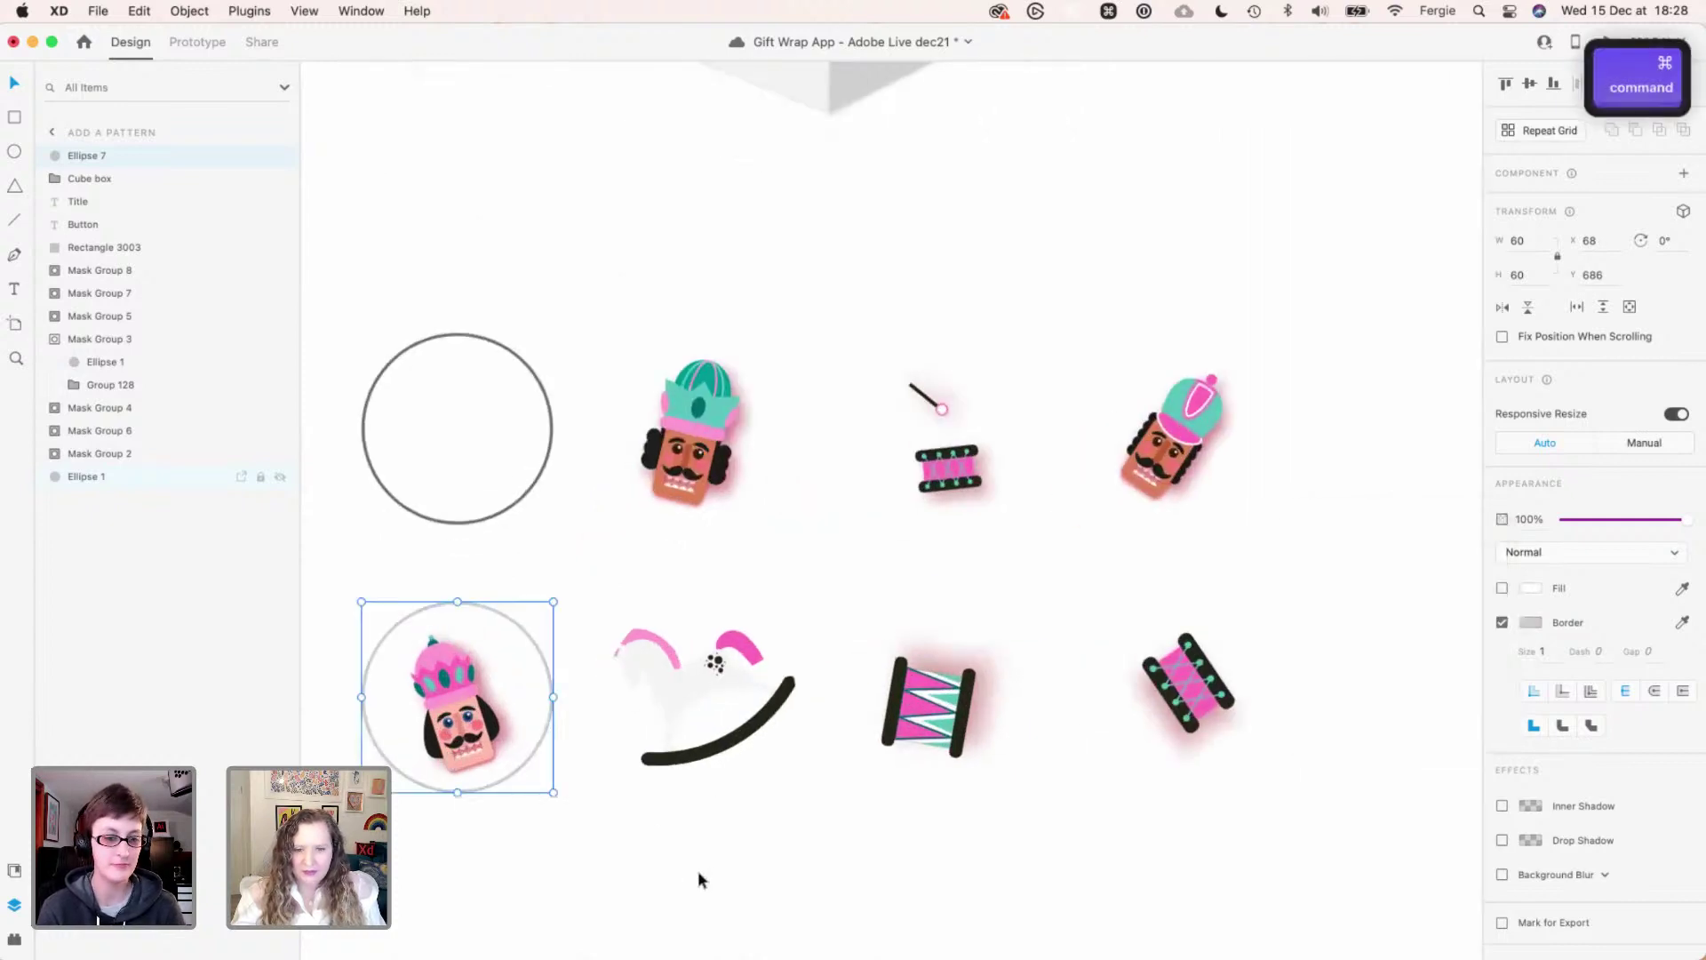
key(space)
scroll(804, 796, down, 3)
click(511, 520)
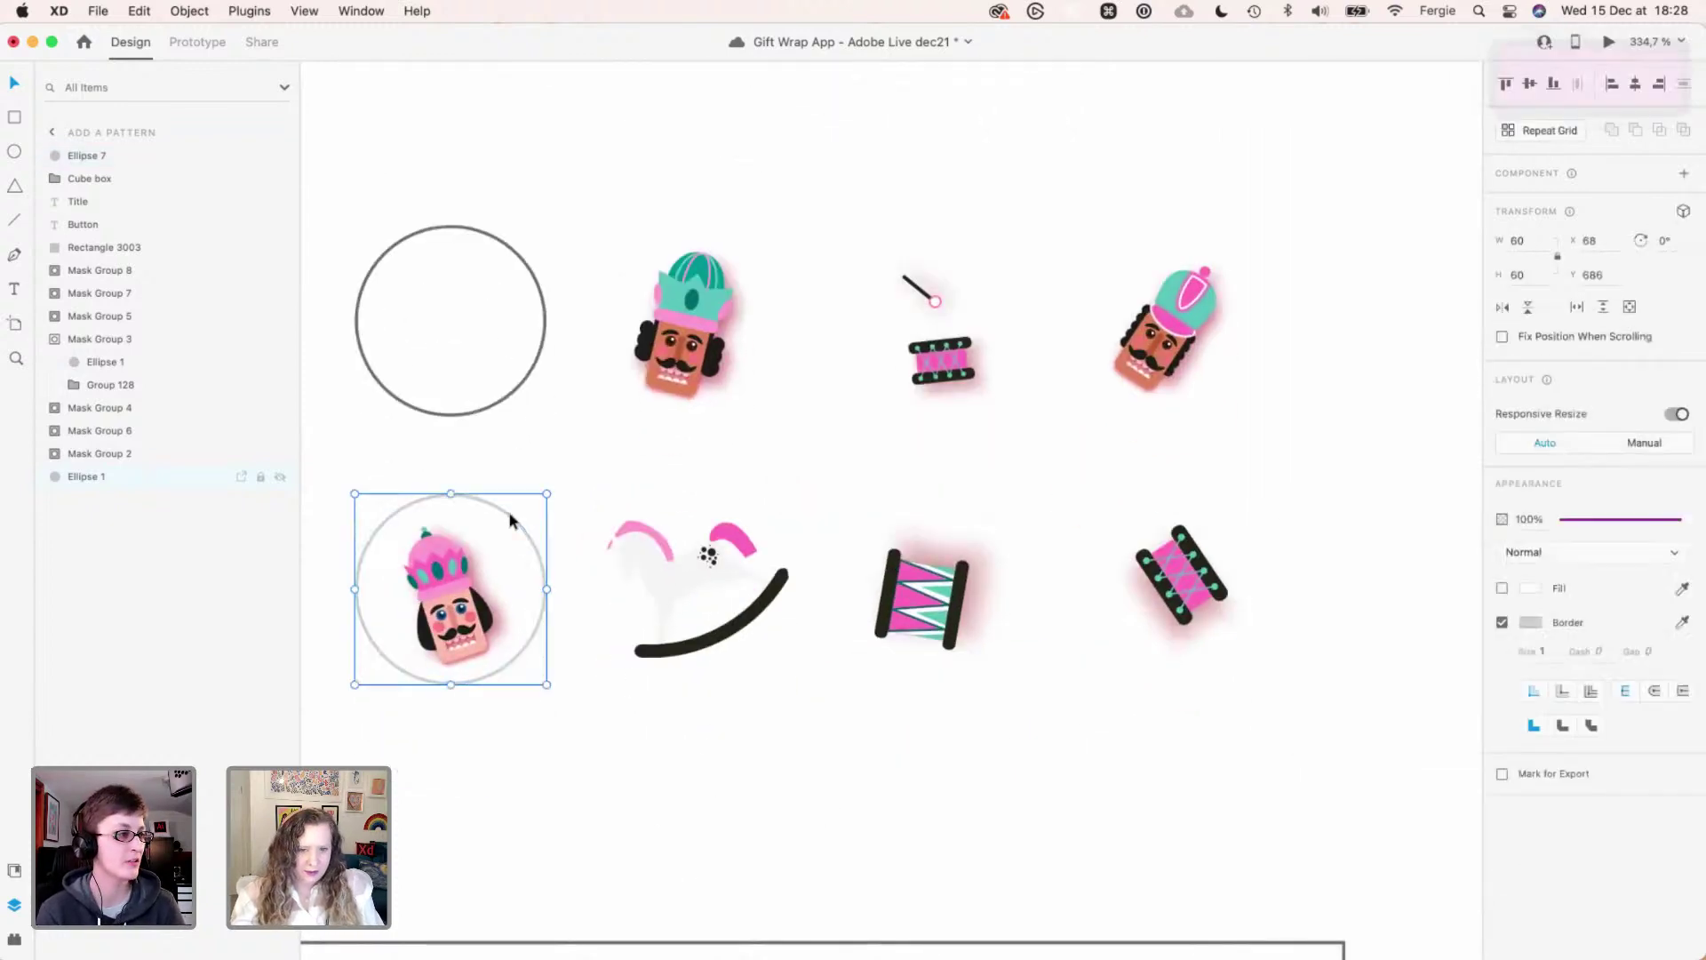
drag(510, 515, 891, 548)
click(696, 452)
drag(704, 500, 1195, 493)
drag(1192, 362, 706, 257)
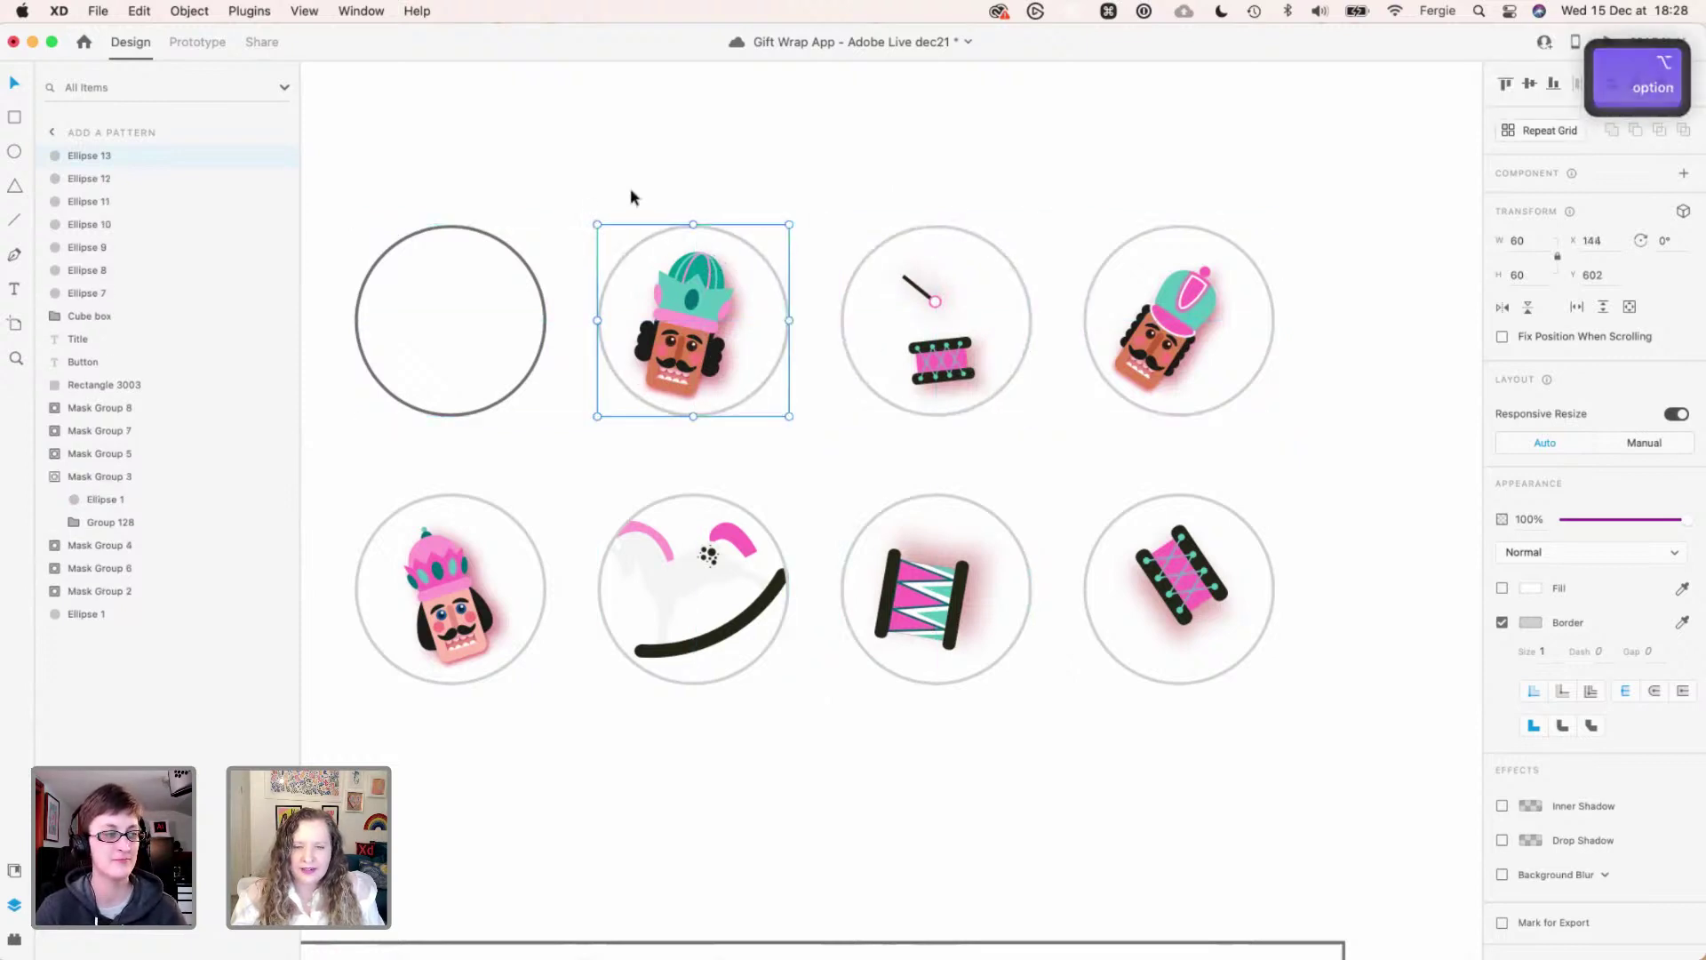
- Rename the Ellipse 13 layer, the circle around the upper row's first nutcracker, as outline
double_click(100, 157)
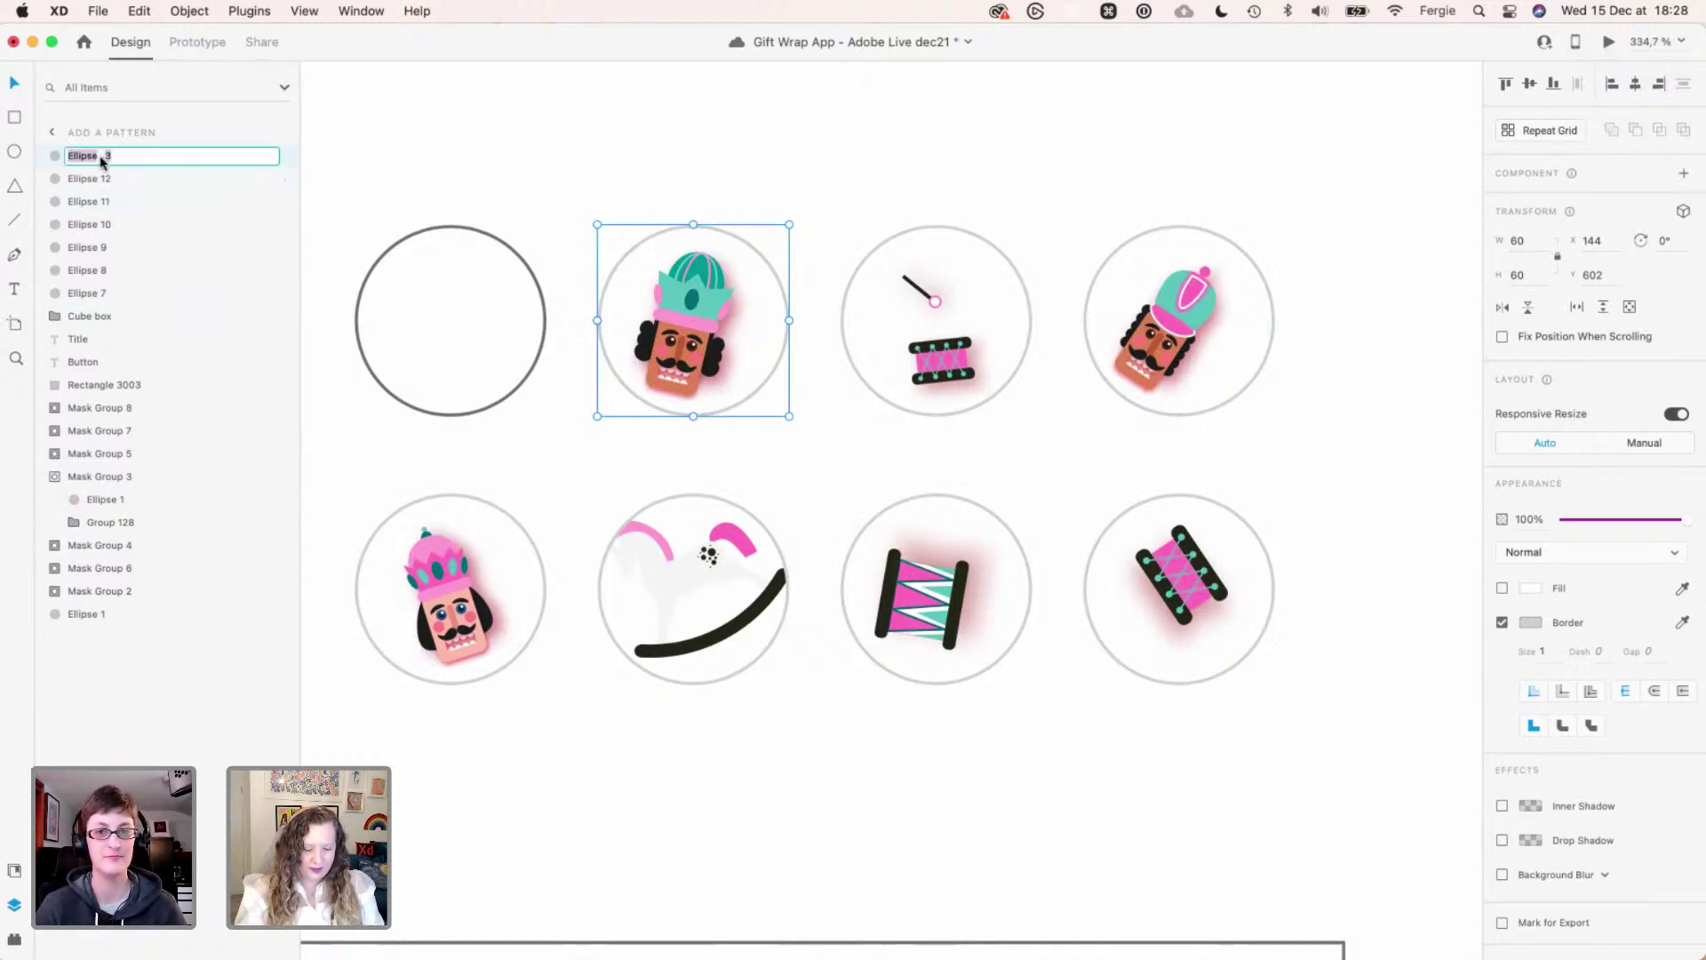
text(outline)
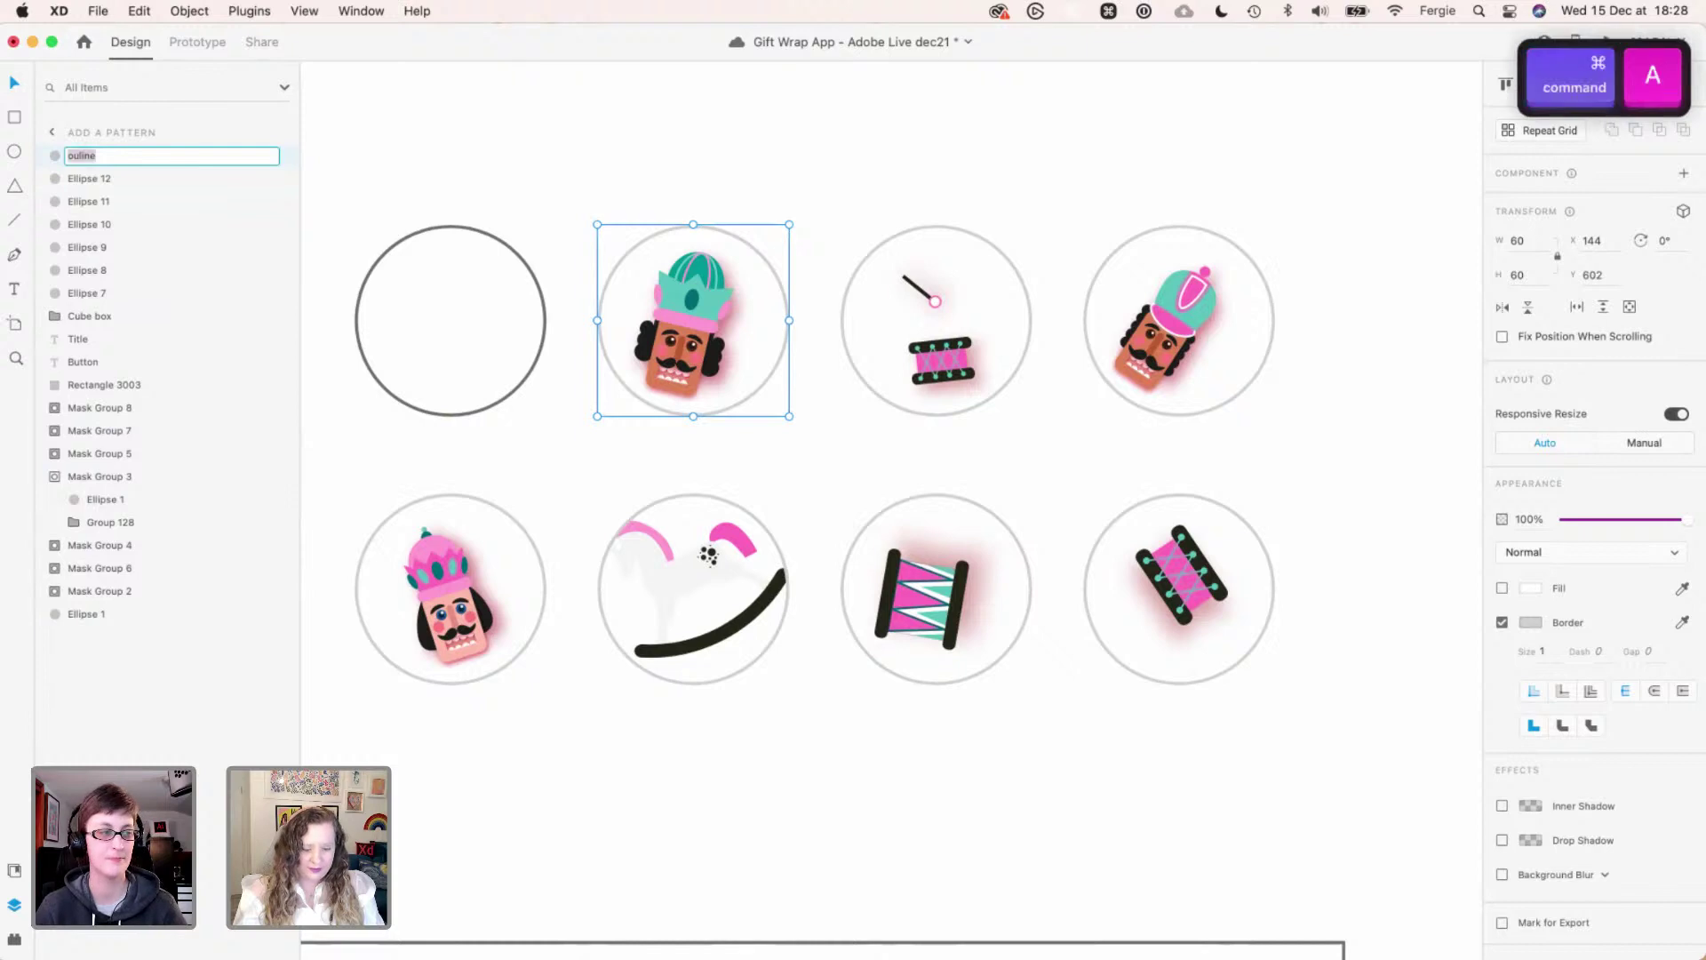
key(BackSpace)
key(BackSpace)
key(BackSpace)
key(BackSpace)
text(tline)
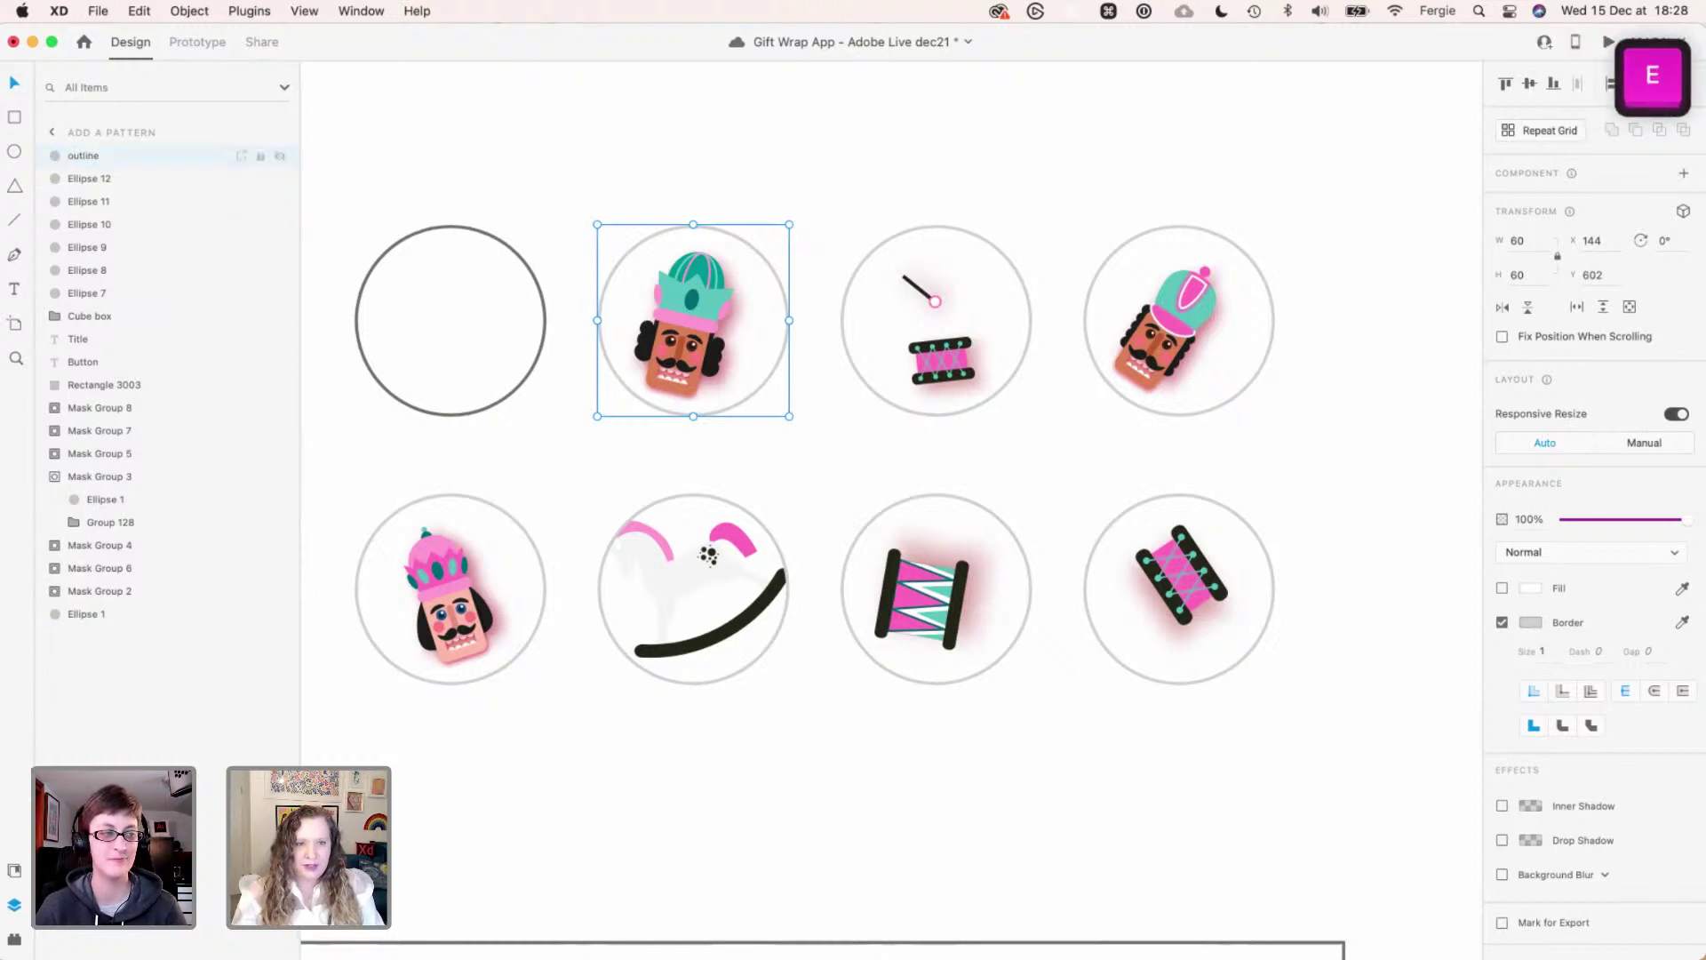
- Copy the outline name onto the six remaining copied circle layers, Ellipse 12 down to Ellipse 7
double_click(98, 159)
key(super+c)
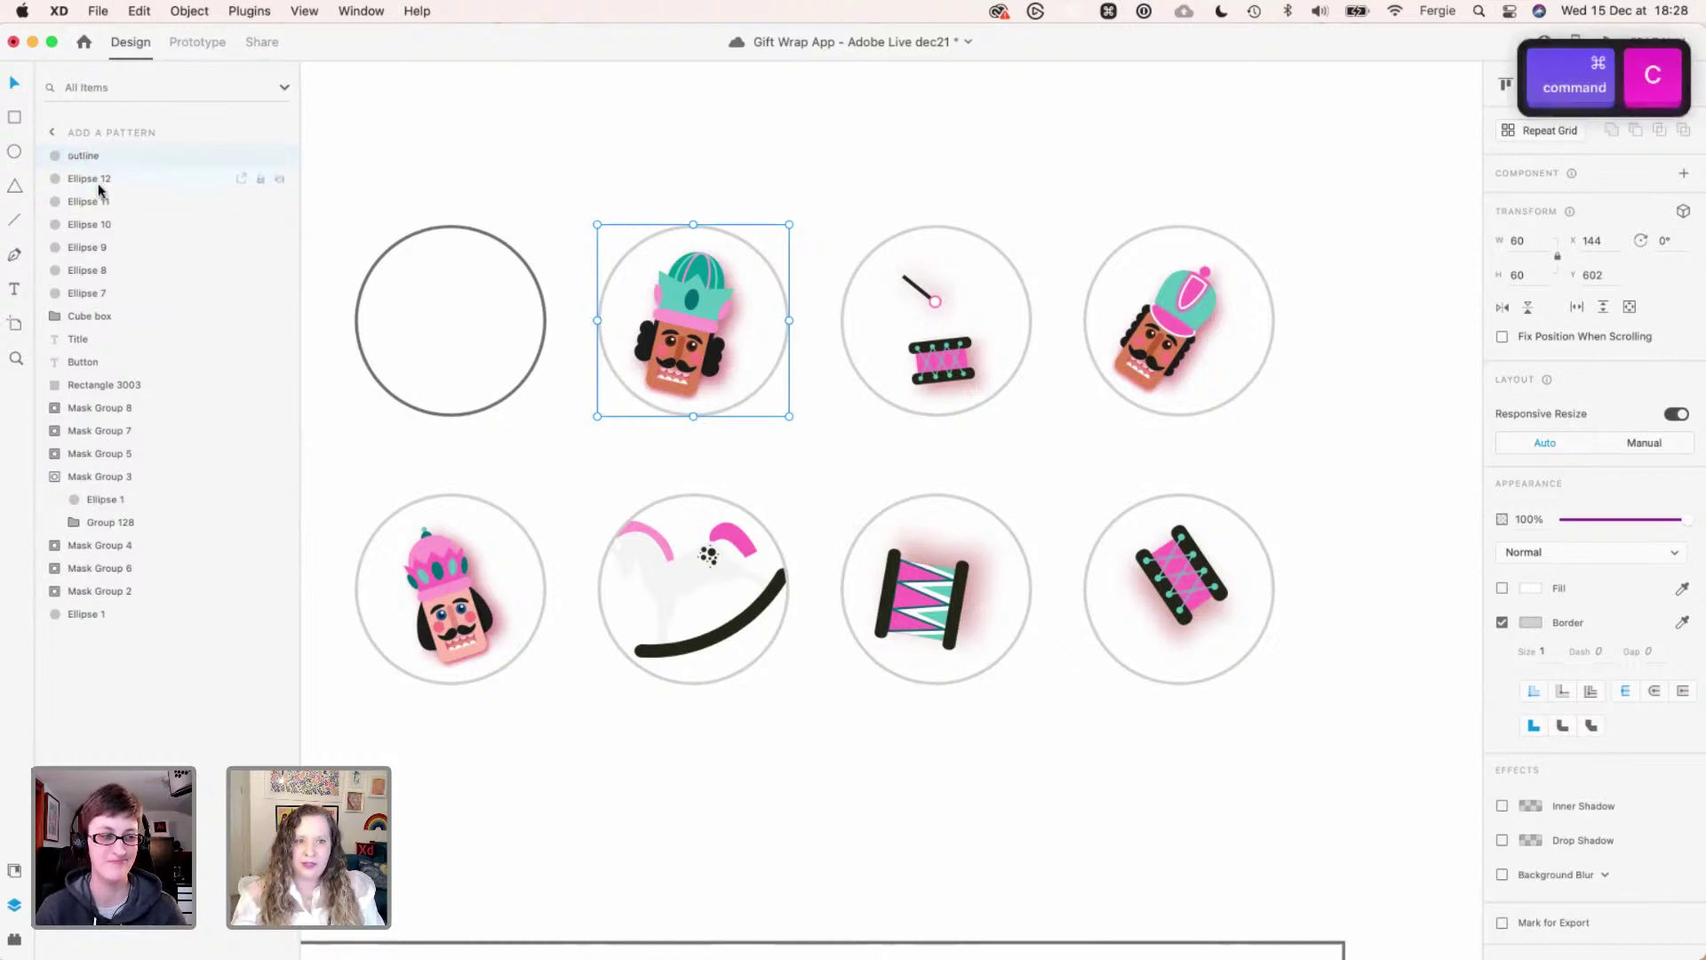
click(98, 184)
double_click(97, 181)
key(super+v)
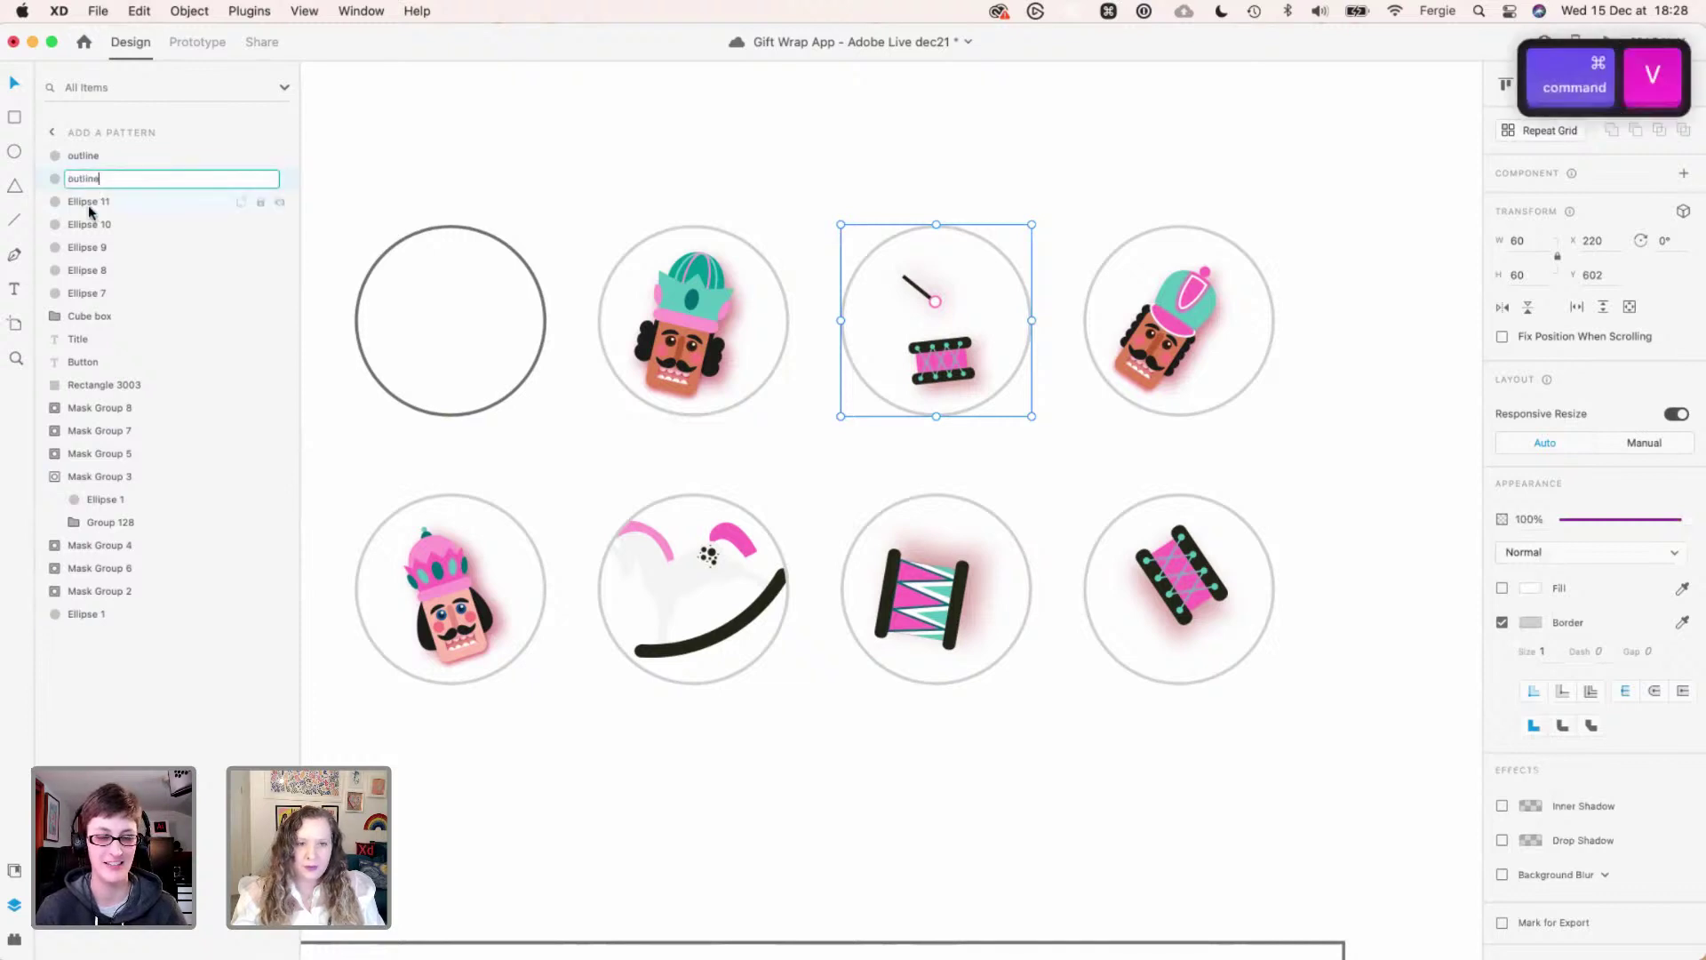
double_click(87, 202)
key(super+v)
double_click(87, 225)
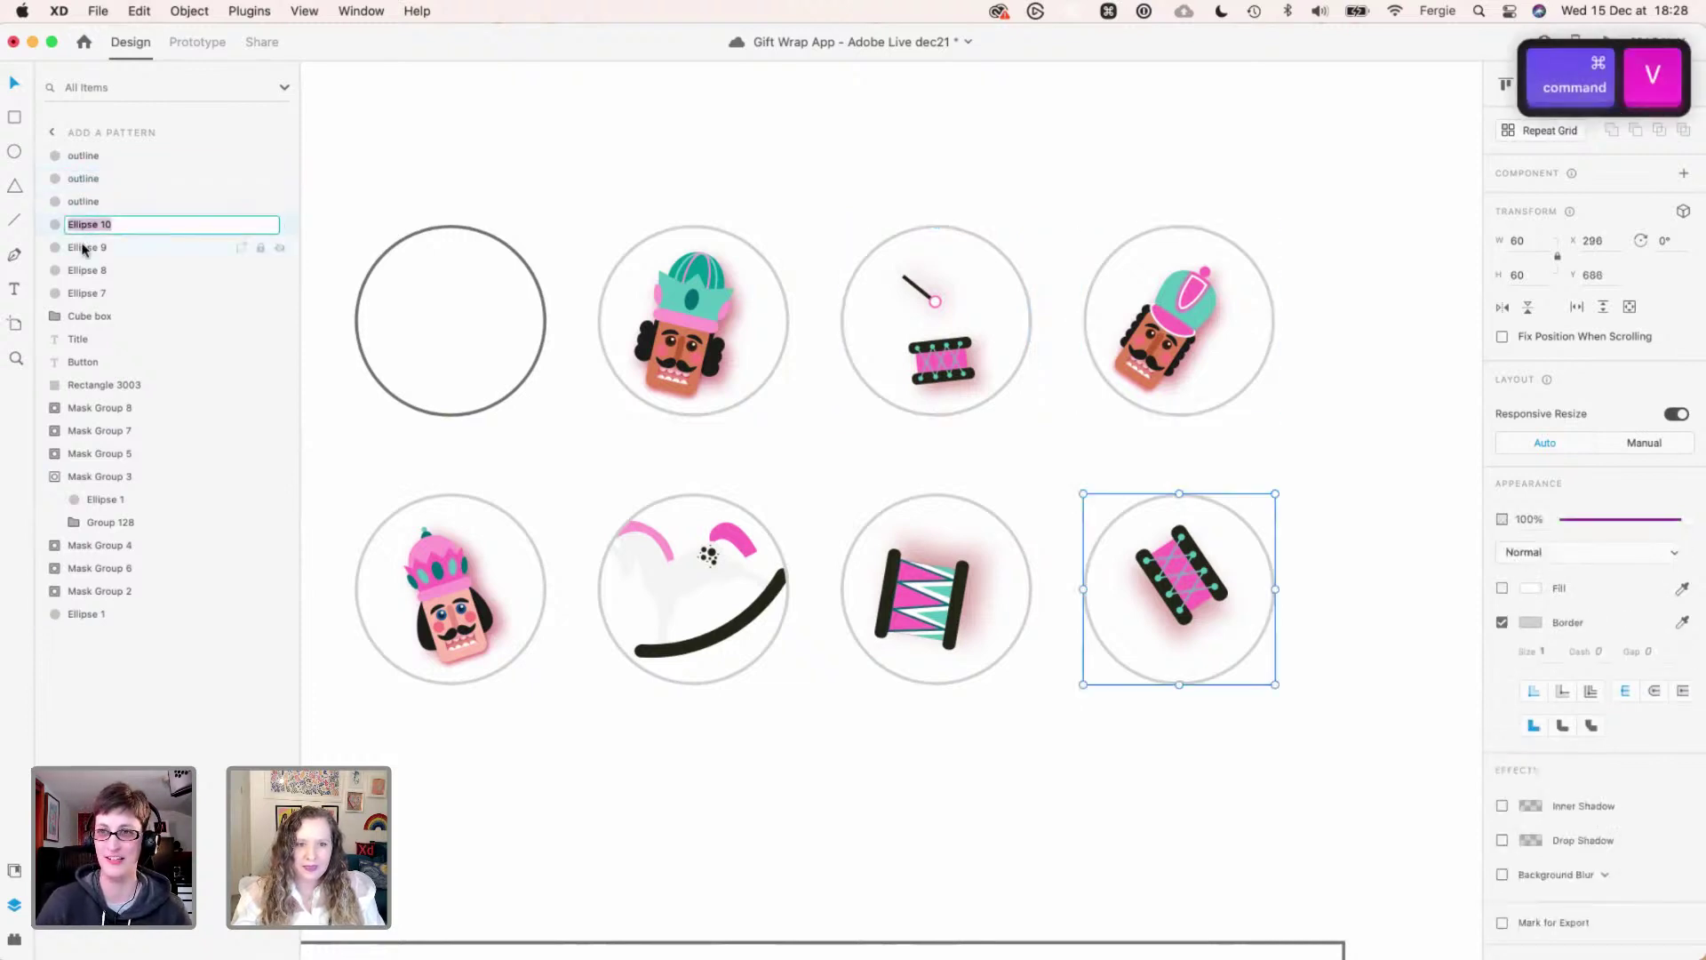
key(super+v)
double_click(86, 247)
key(super+v)
double_click(83, 271)
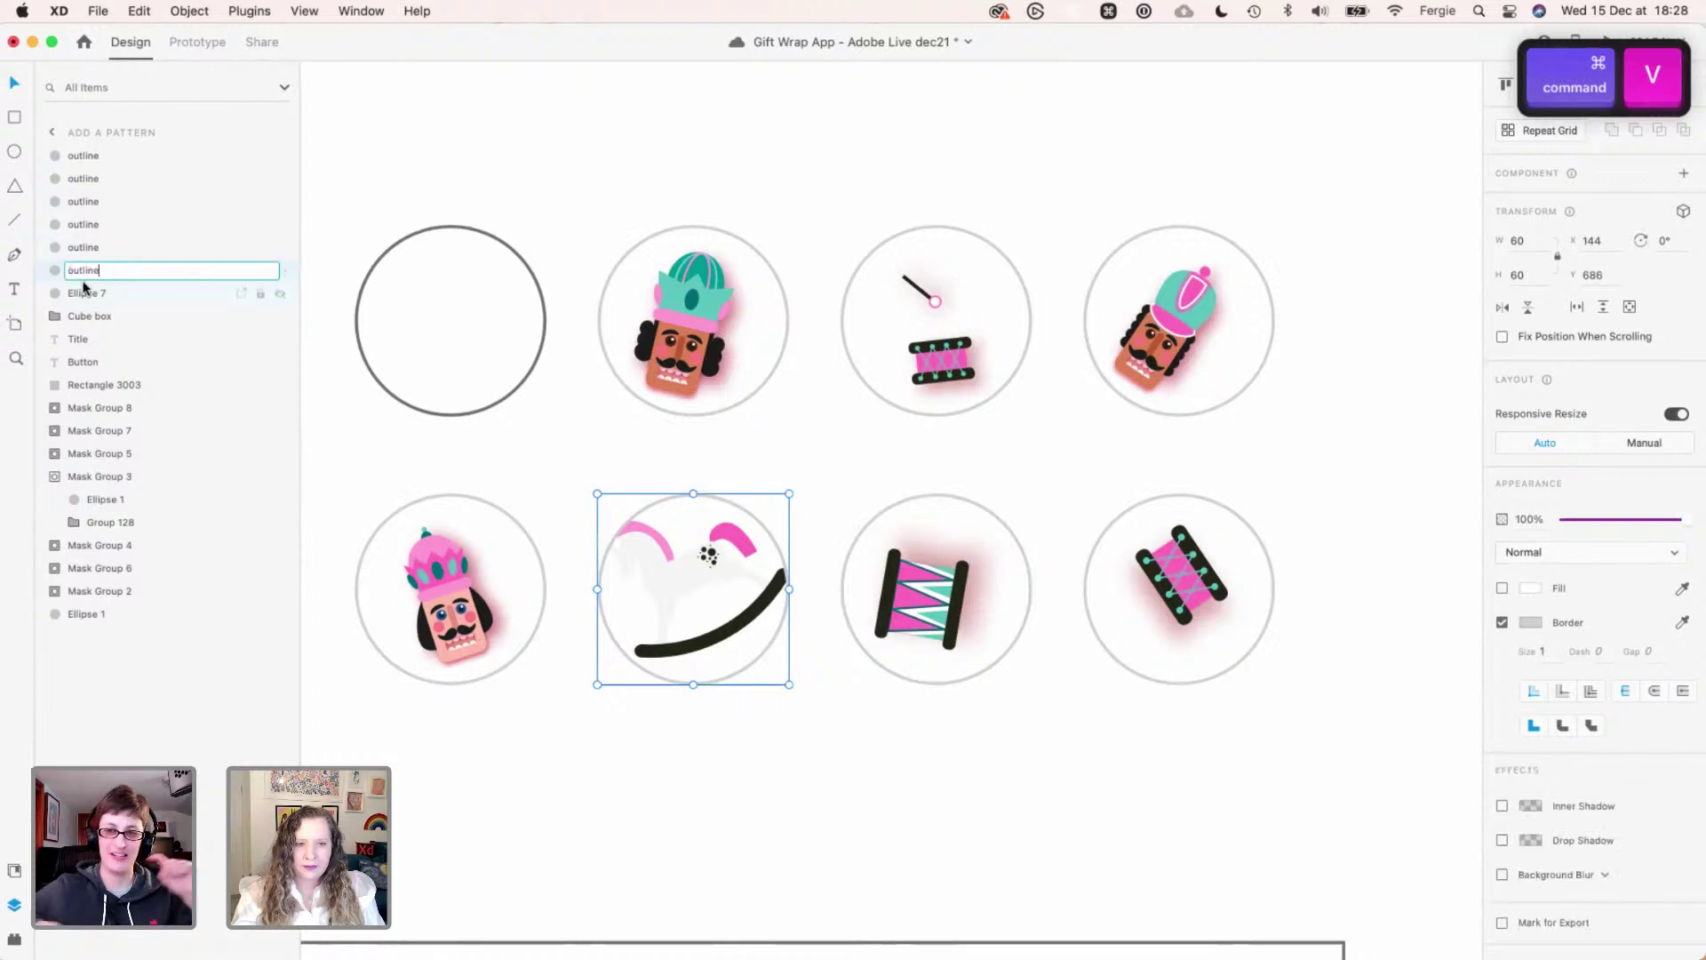
key(super+v)
double_click(82, 295)
key(super+v)
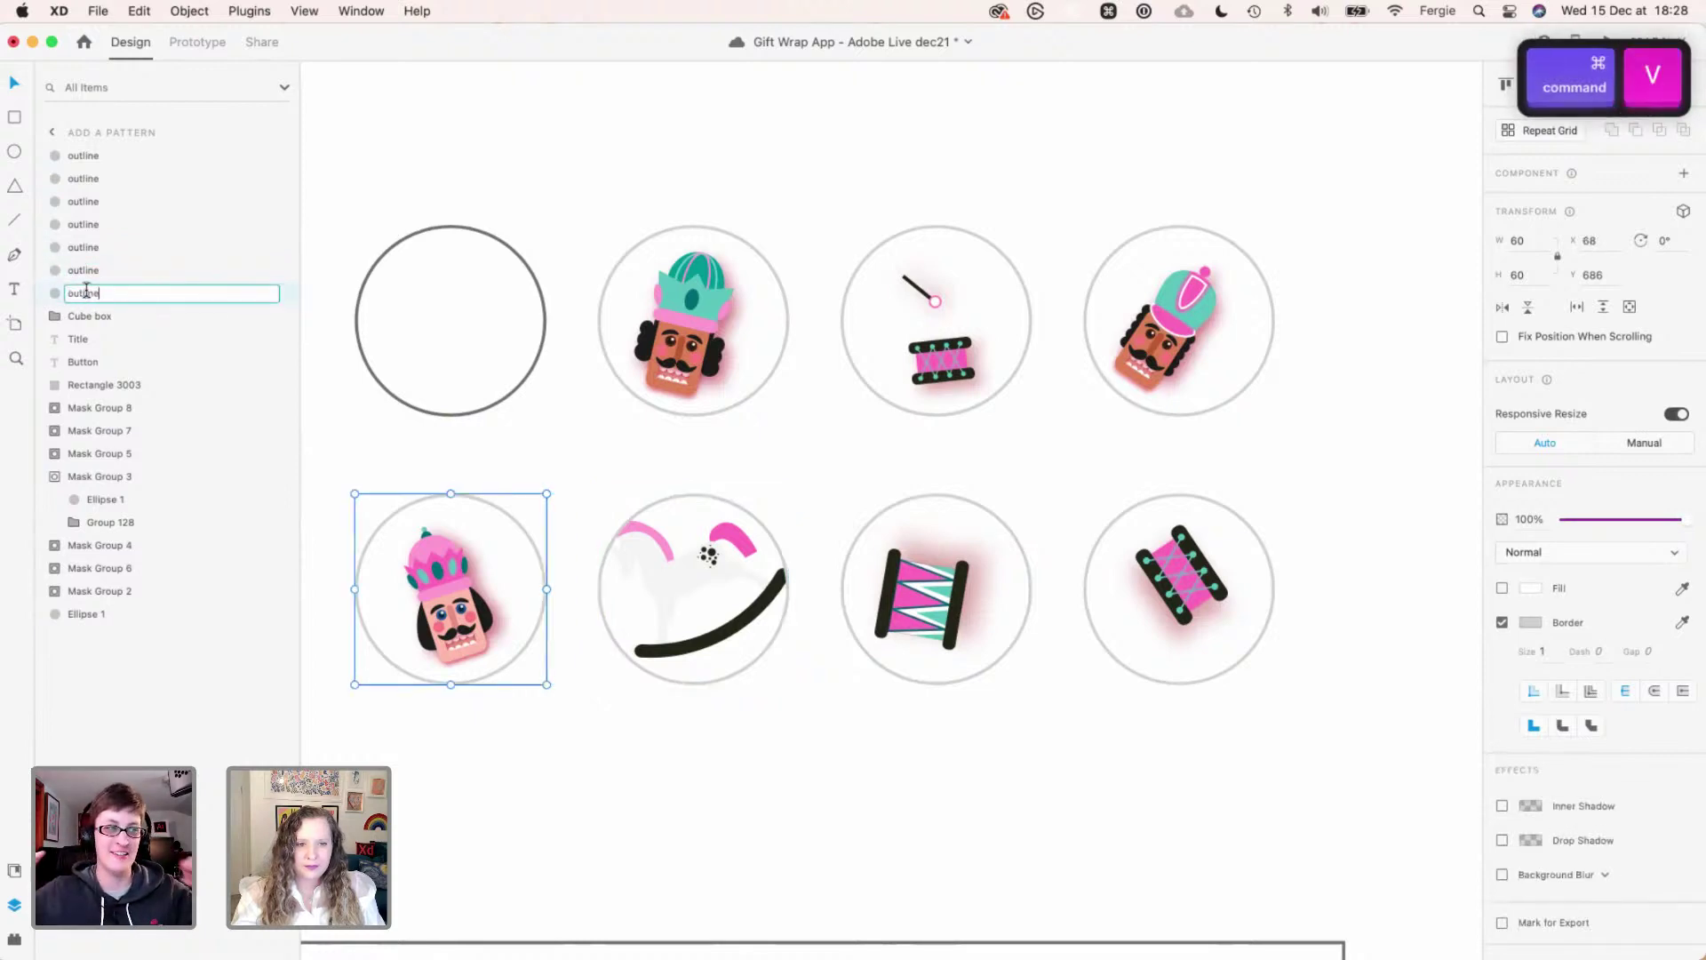
click(134, 281)
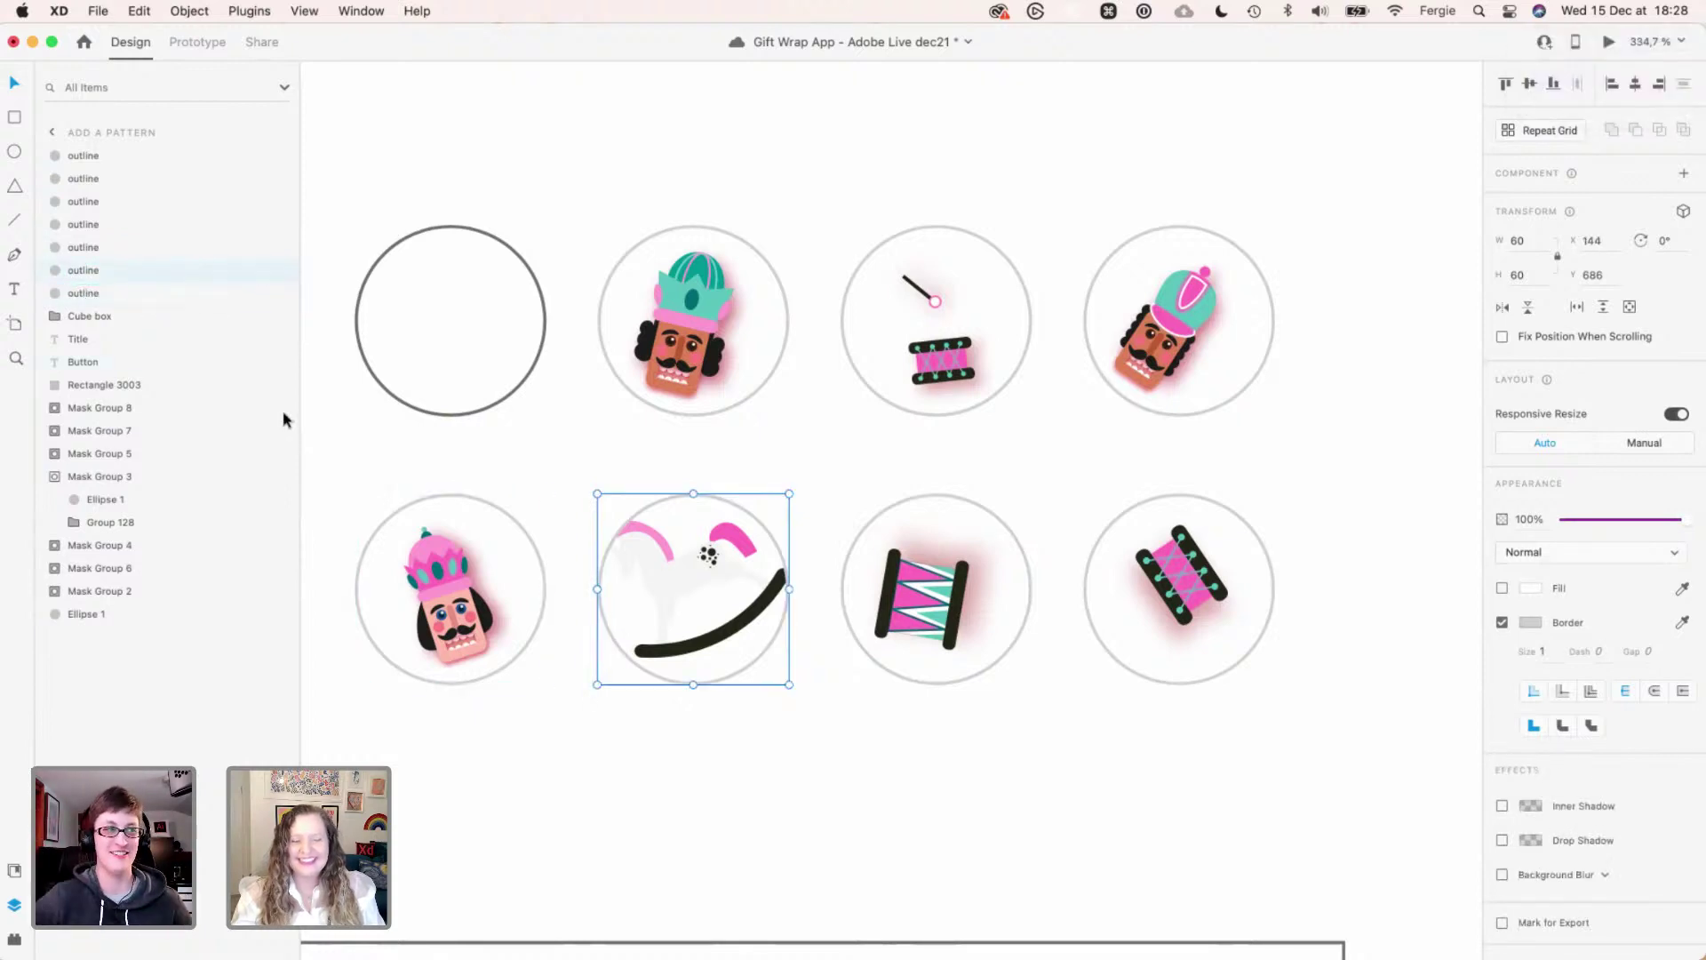
- Group each of the four lower-row images, the nutcracker, rocking horse and two drums, with its own outline circle
drag(380, 774, 446, 618)
key(super+g)
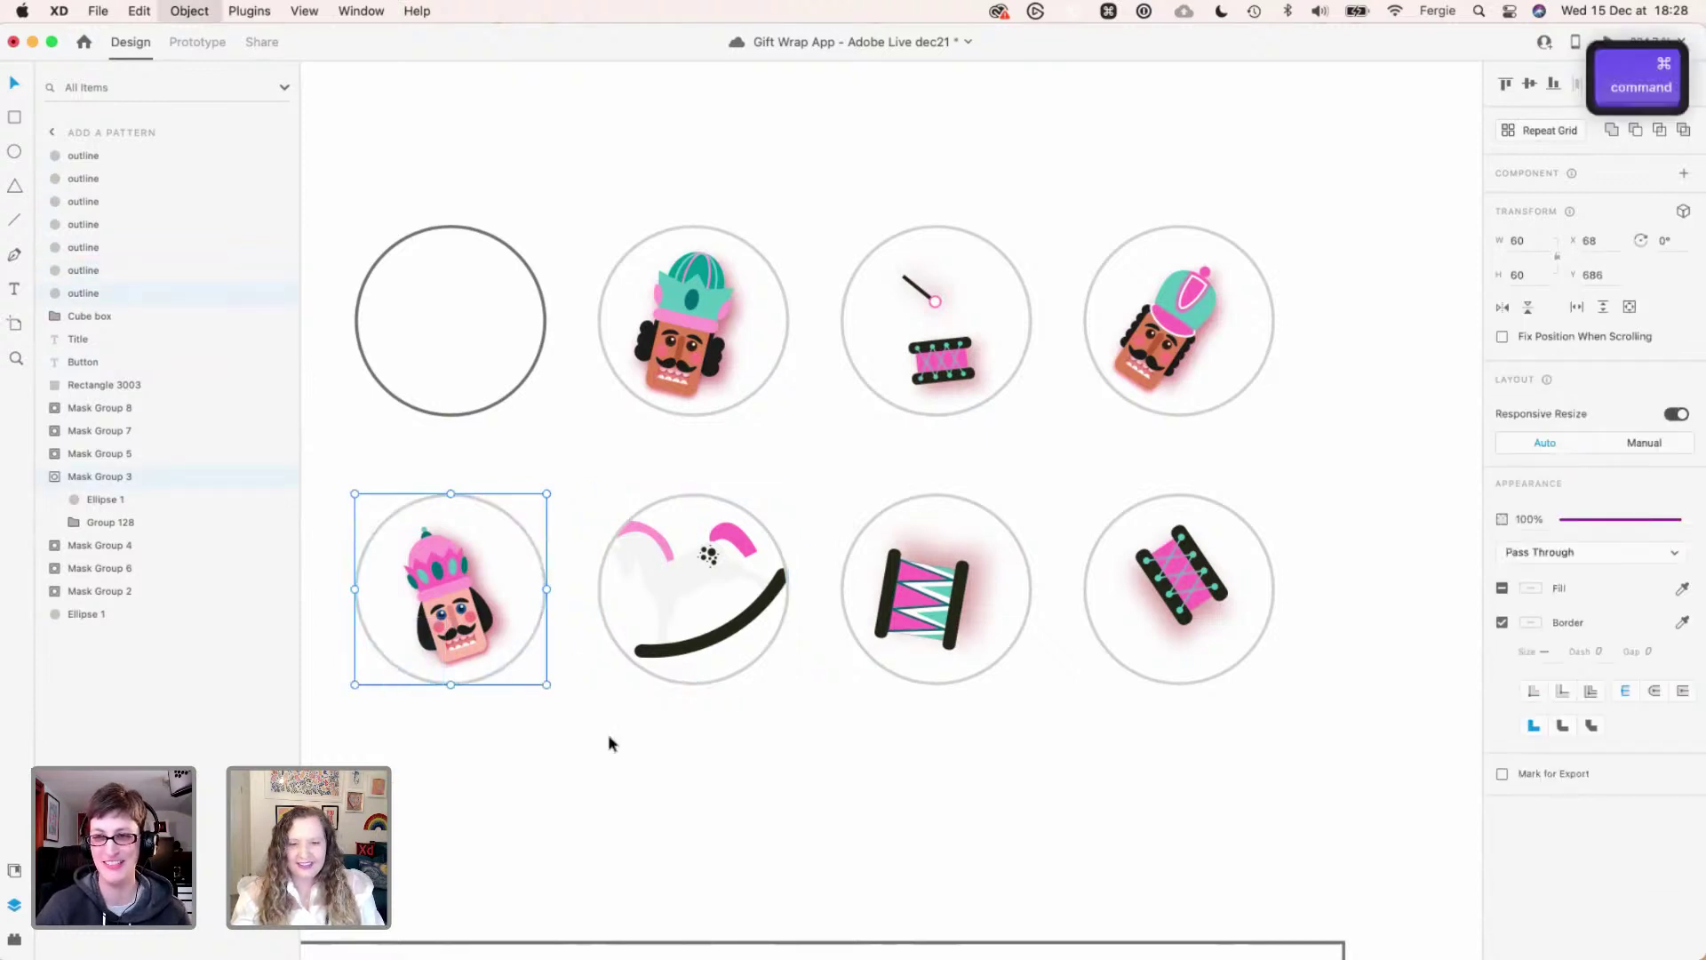
drag(610, 743, 666, 639)
key(super+g)
drag(902, 735, 955, 678)
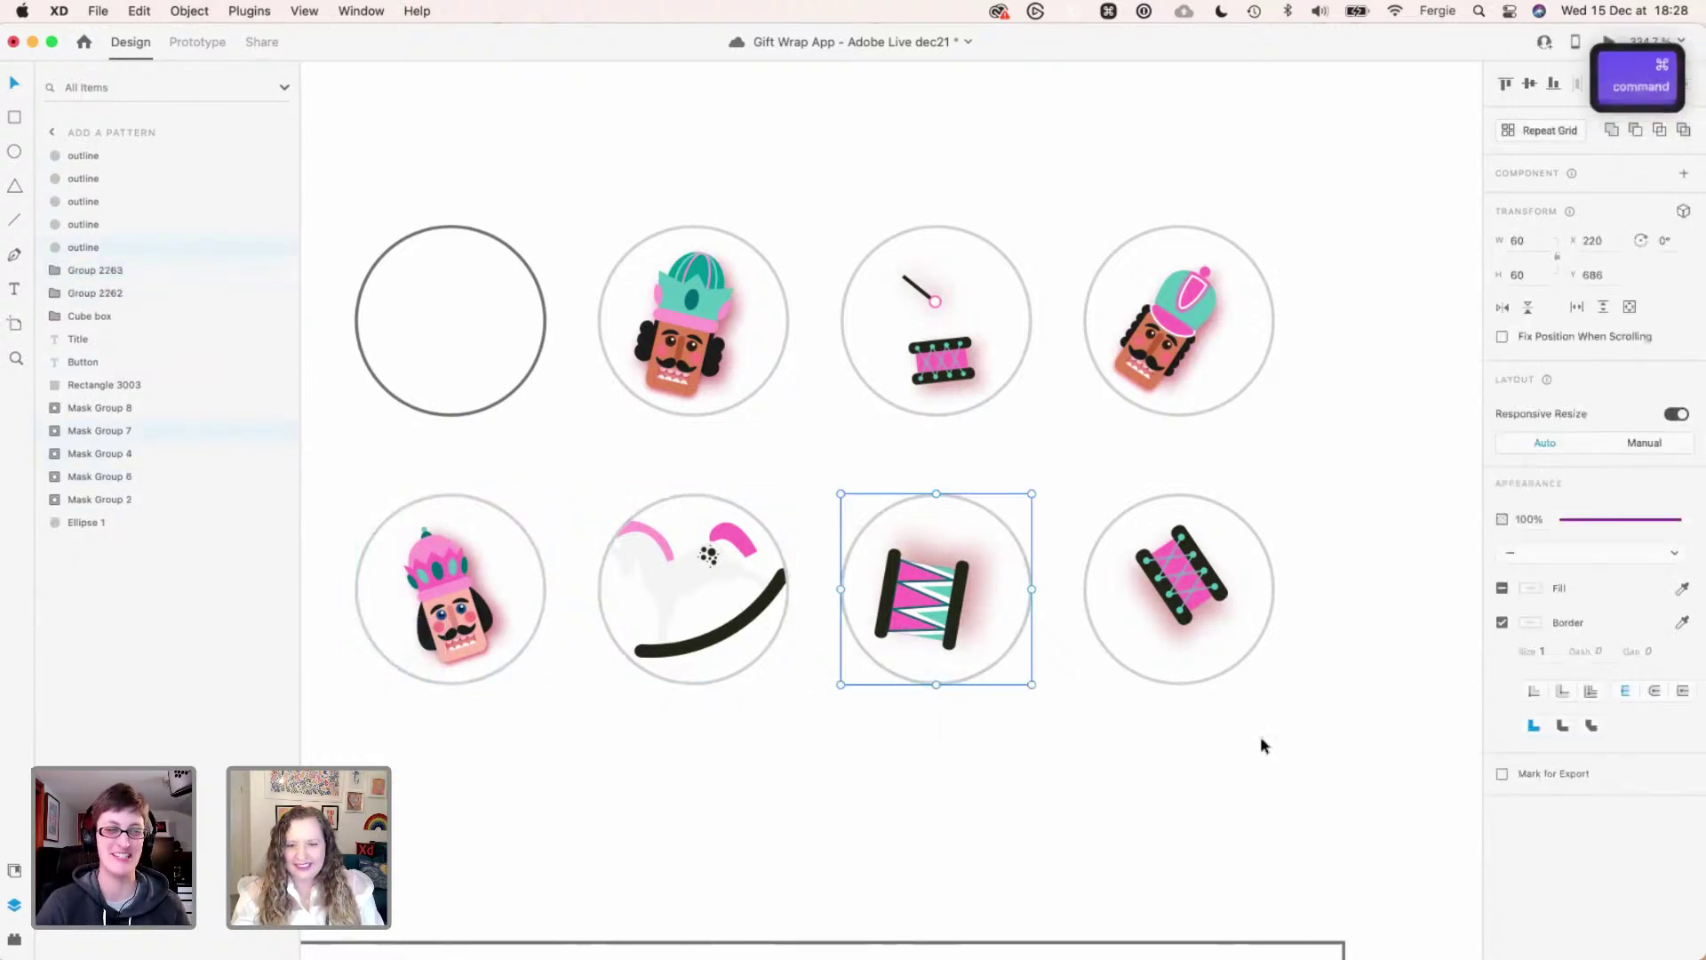
key(super+g)
drag(1263, 745, 1199, 586)
key(super+g)
- Group each of the three upper-row images, the two nutcrackers and the drum with stick, with its own outline circle
drag(1257, 142, 1160, 325)
key(super+g)
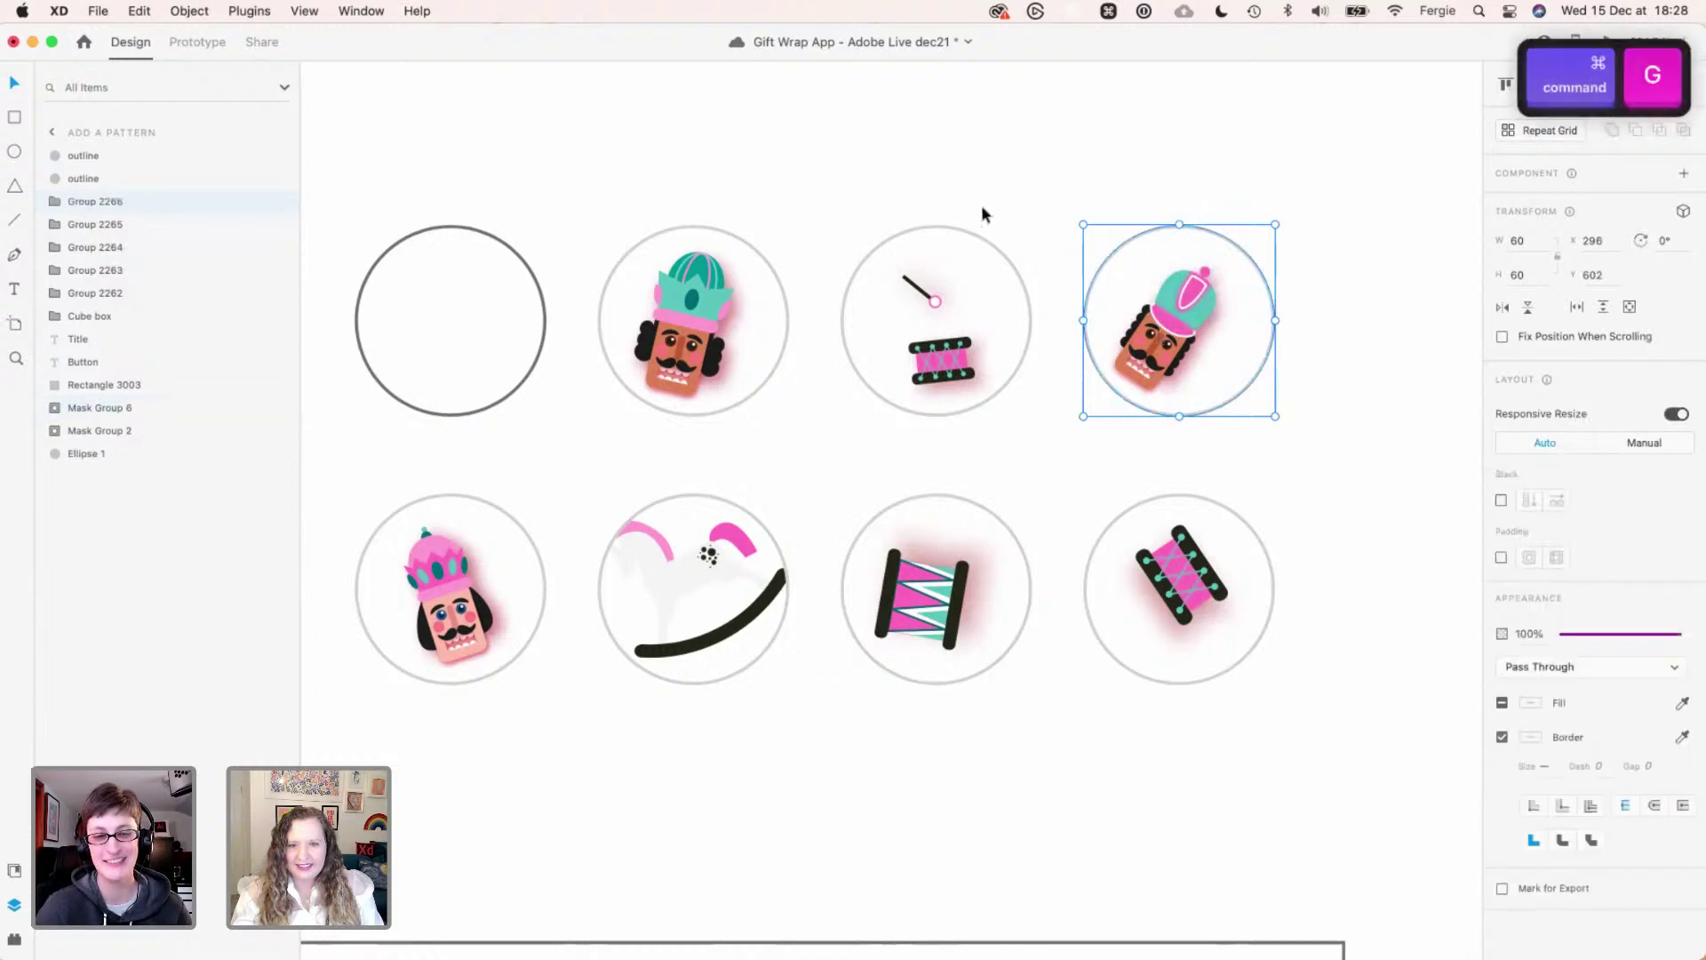
drag(971, 180, 903, 366)
key(super+g)
drag(716, 180, 672, 311)
key(super+g)
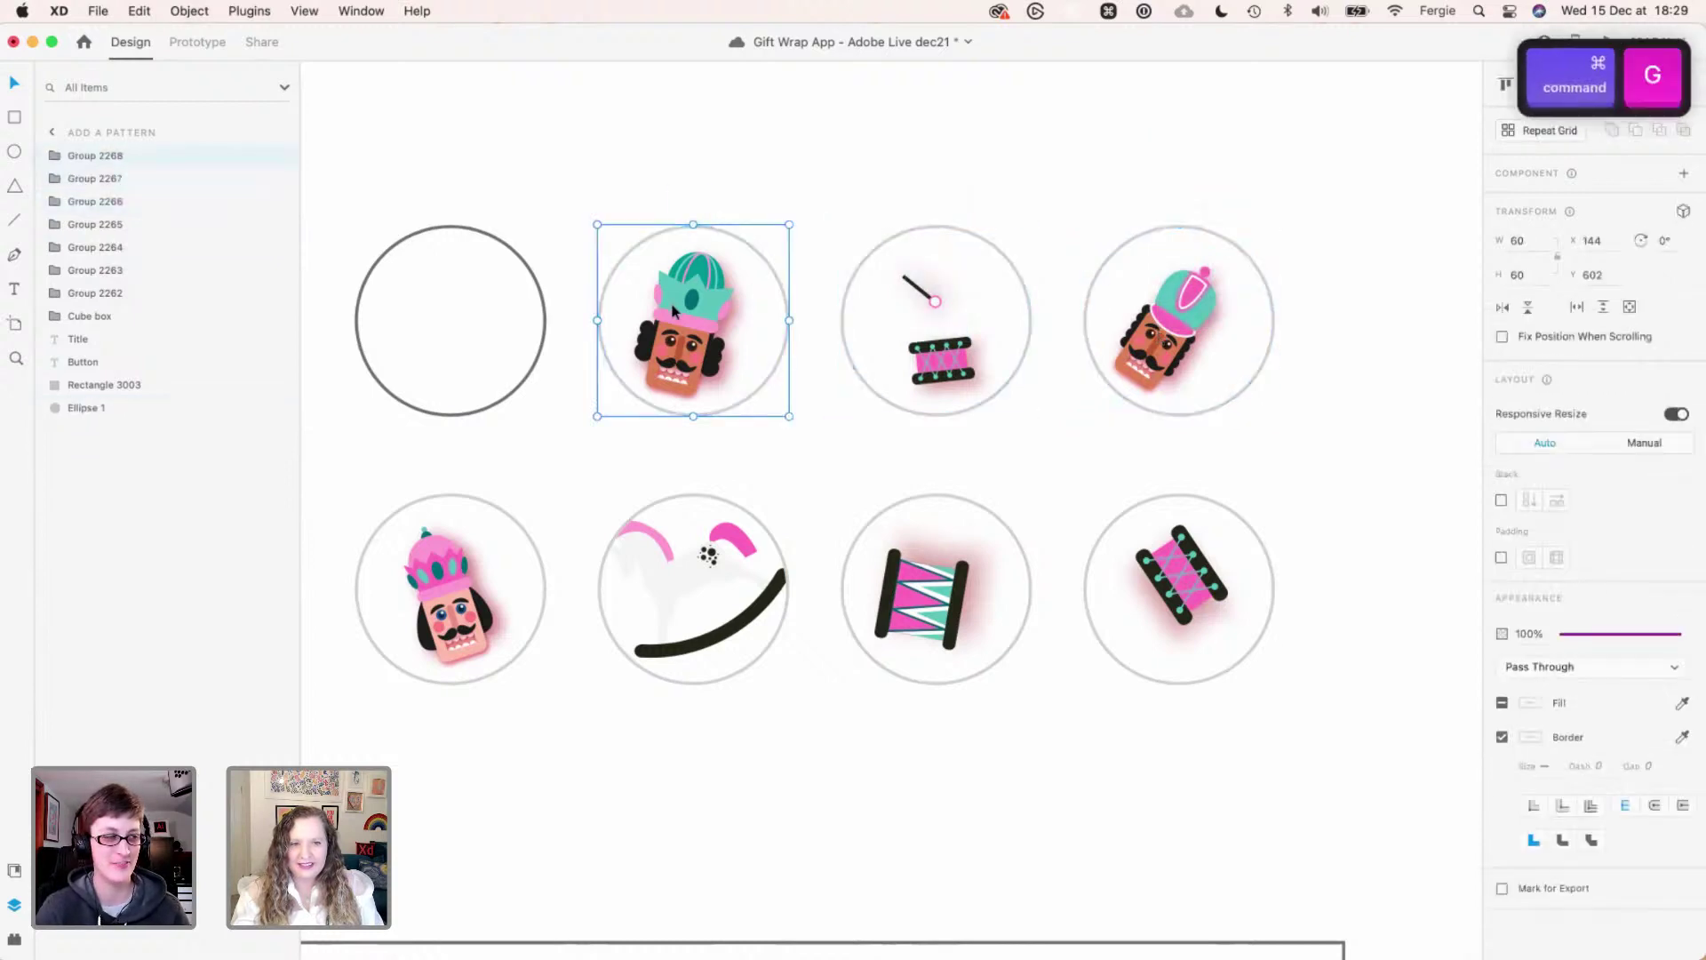
- Rename the upper row's first nutcracker group as nc1 and the adjacent drum-and-stick group as drum
double_click(110, 156)
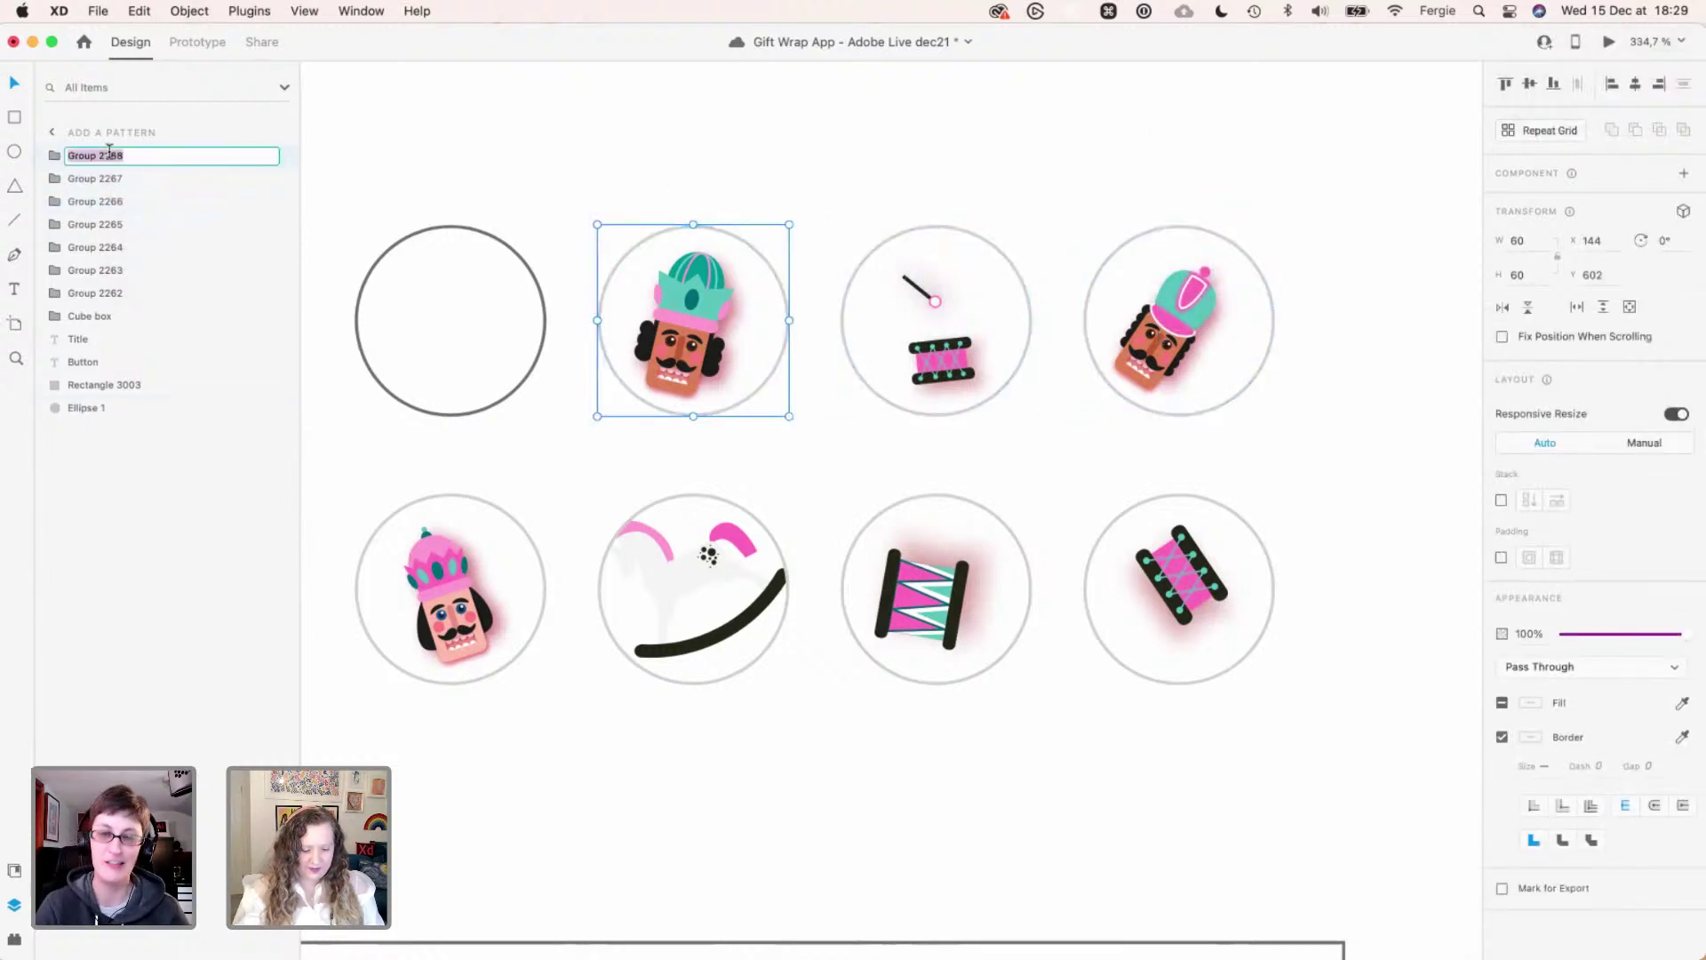
text(nc1)
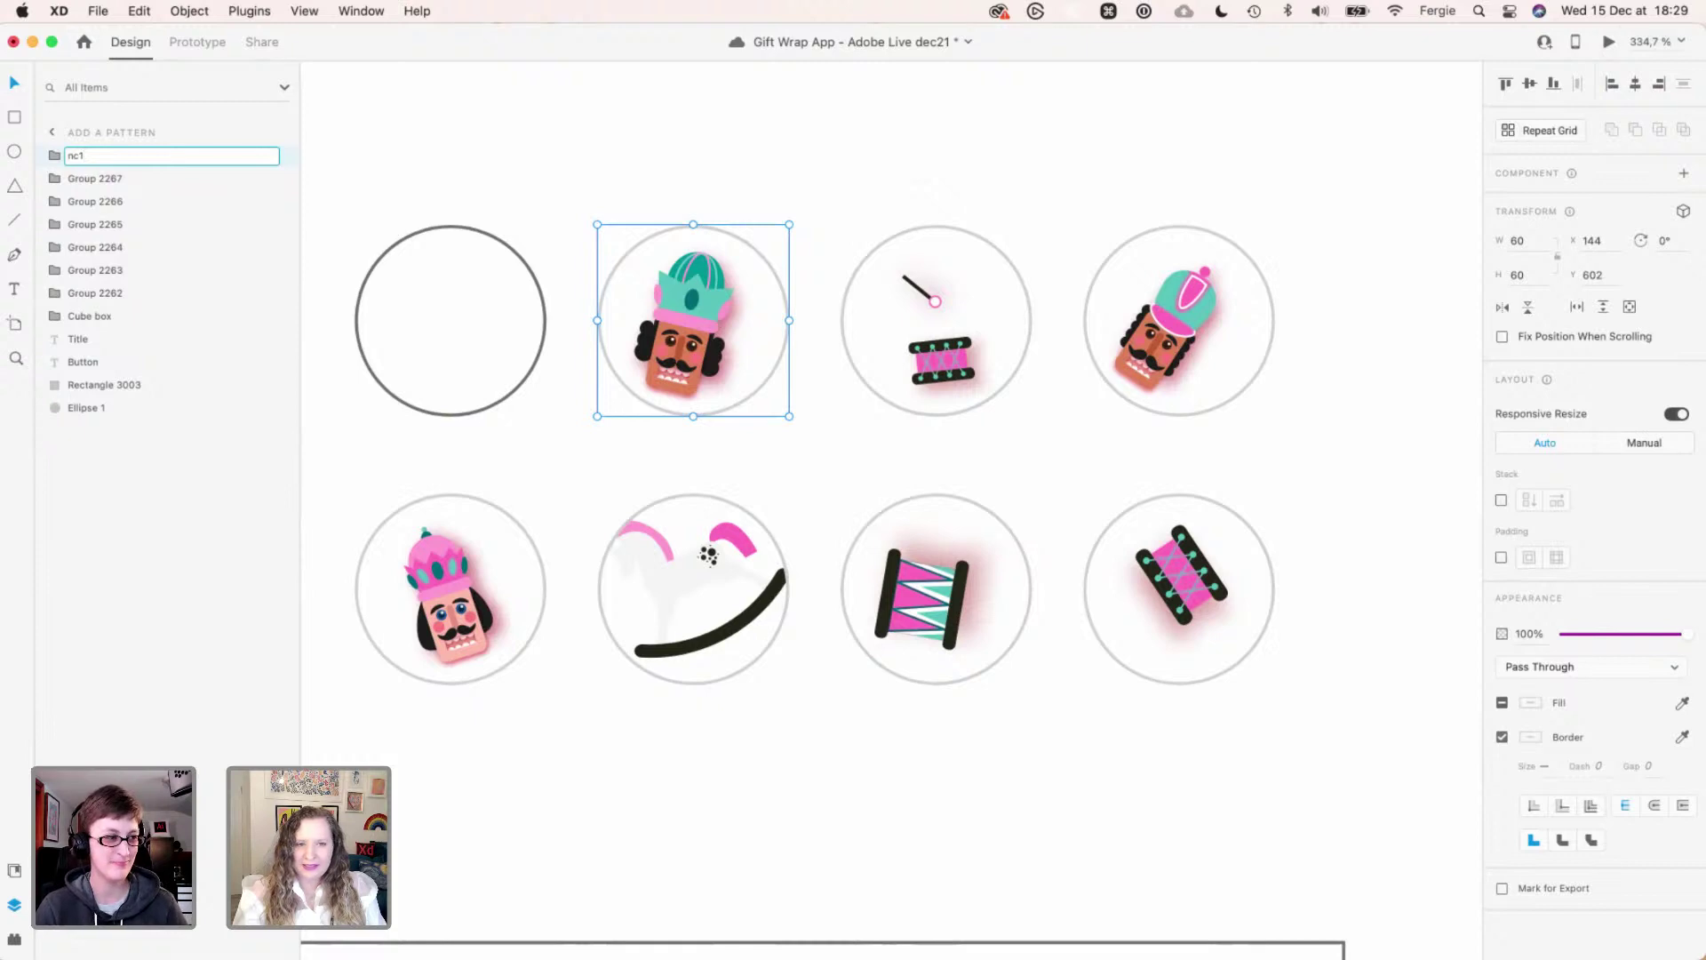
key(Return)
click(872, 286)
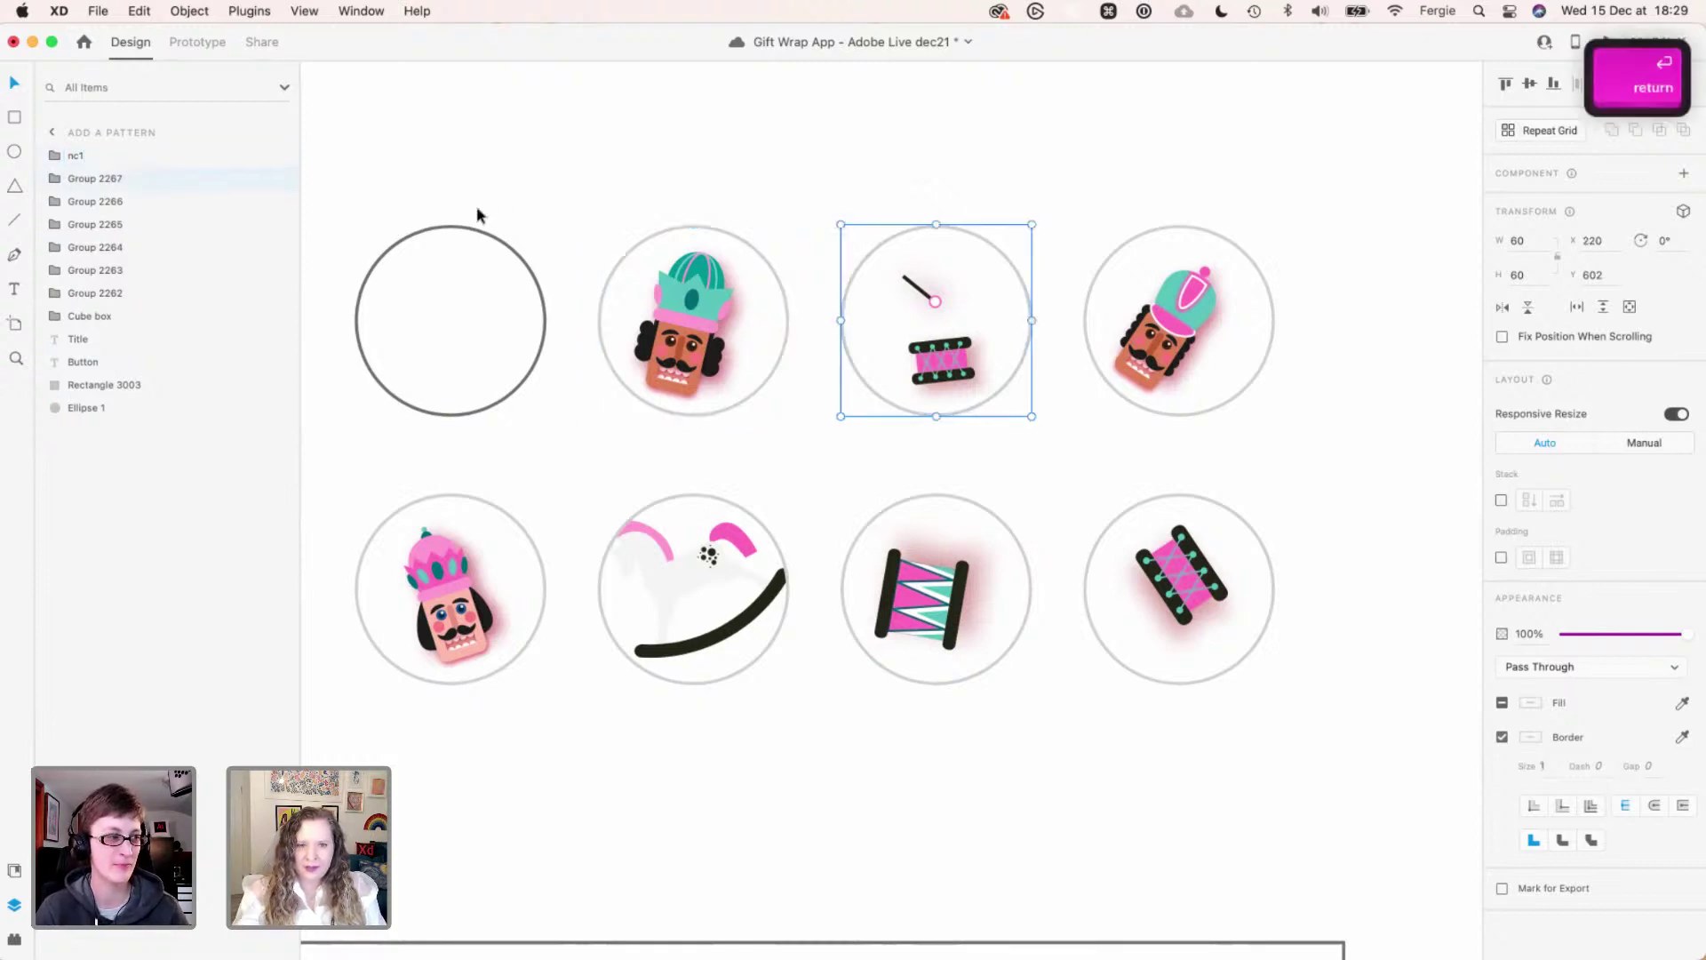
double_click(98, 179)
text(drum)
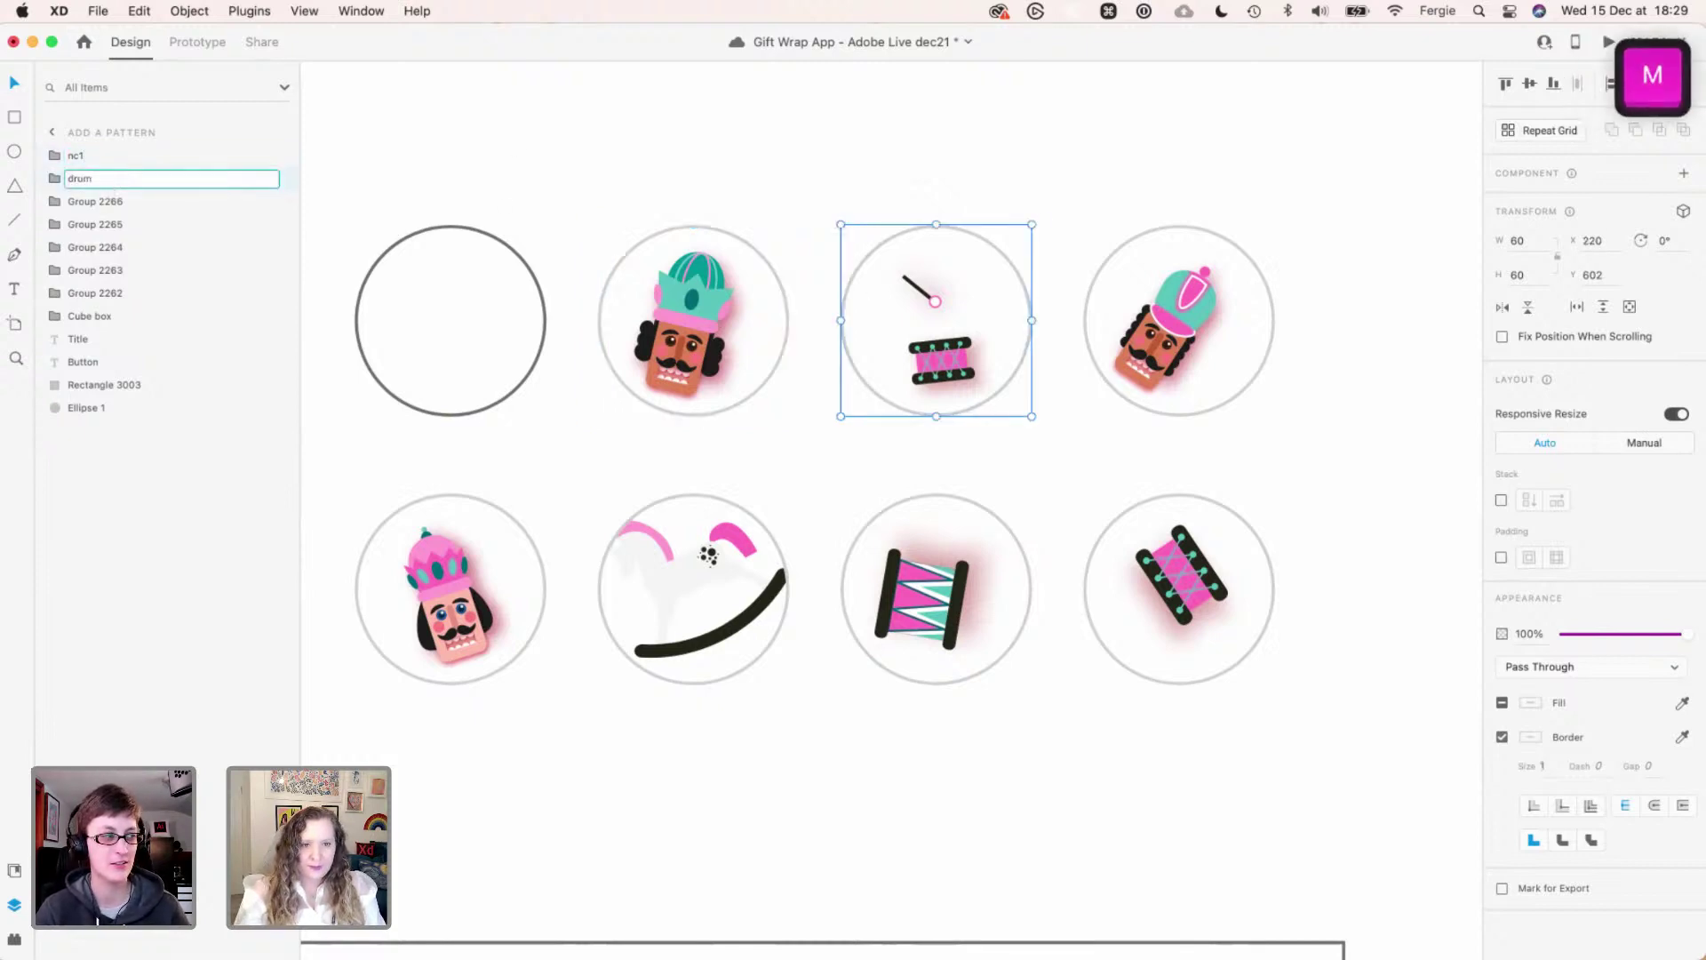
key(Return)
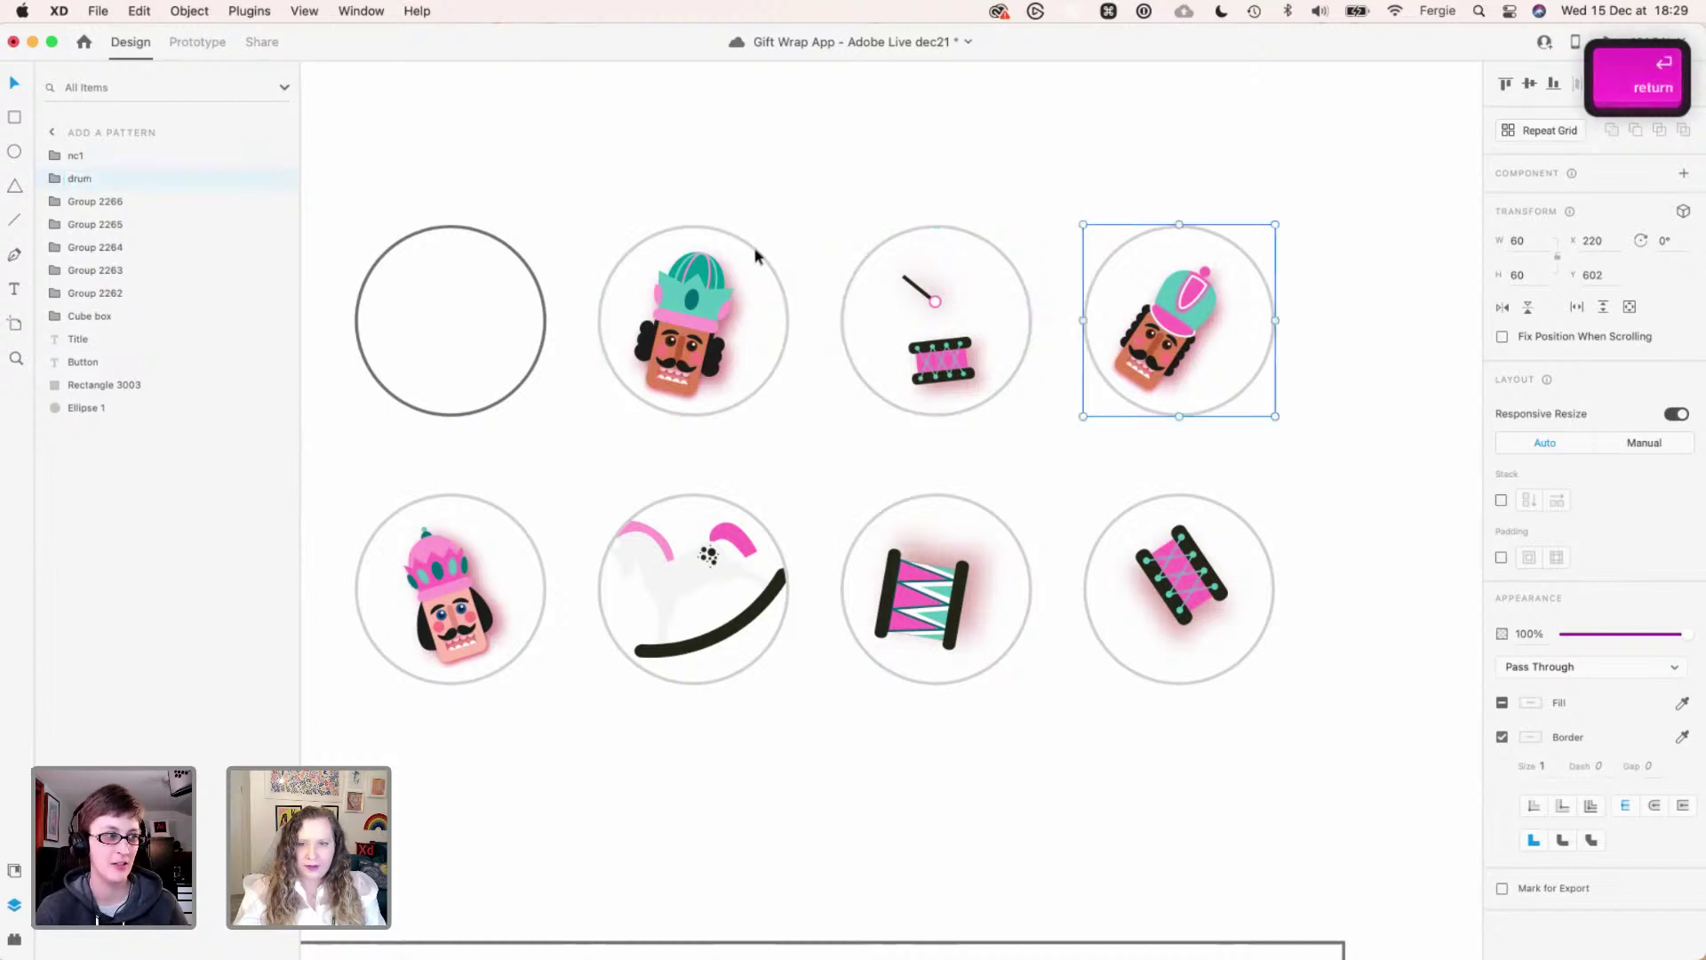
- Rename the upper row's last nutcracker group as nc2 and the lower row's nutcracker group as nc3
double_click(95, 204)
text(nc2)
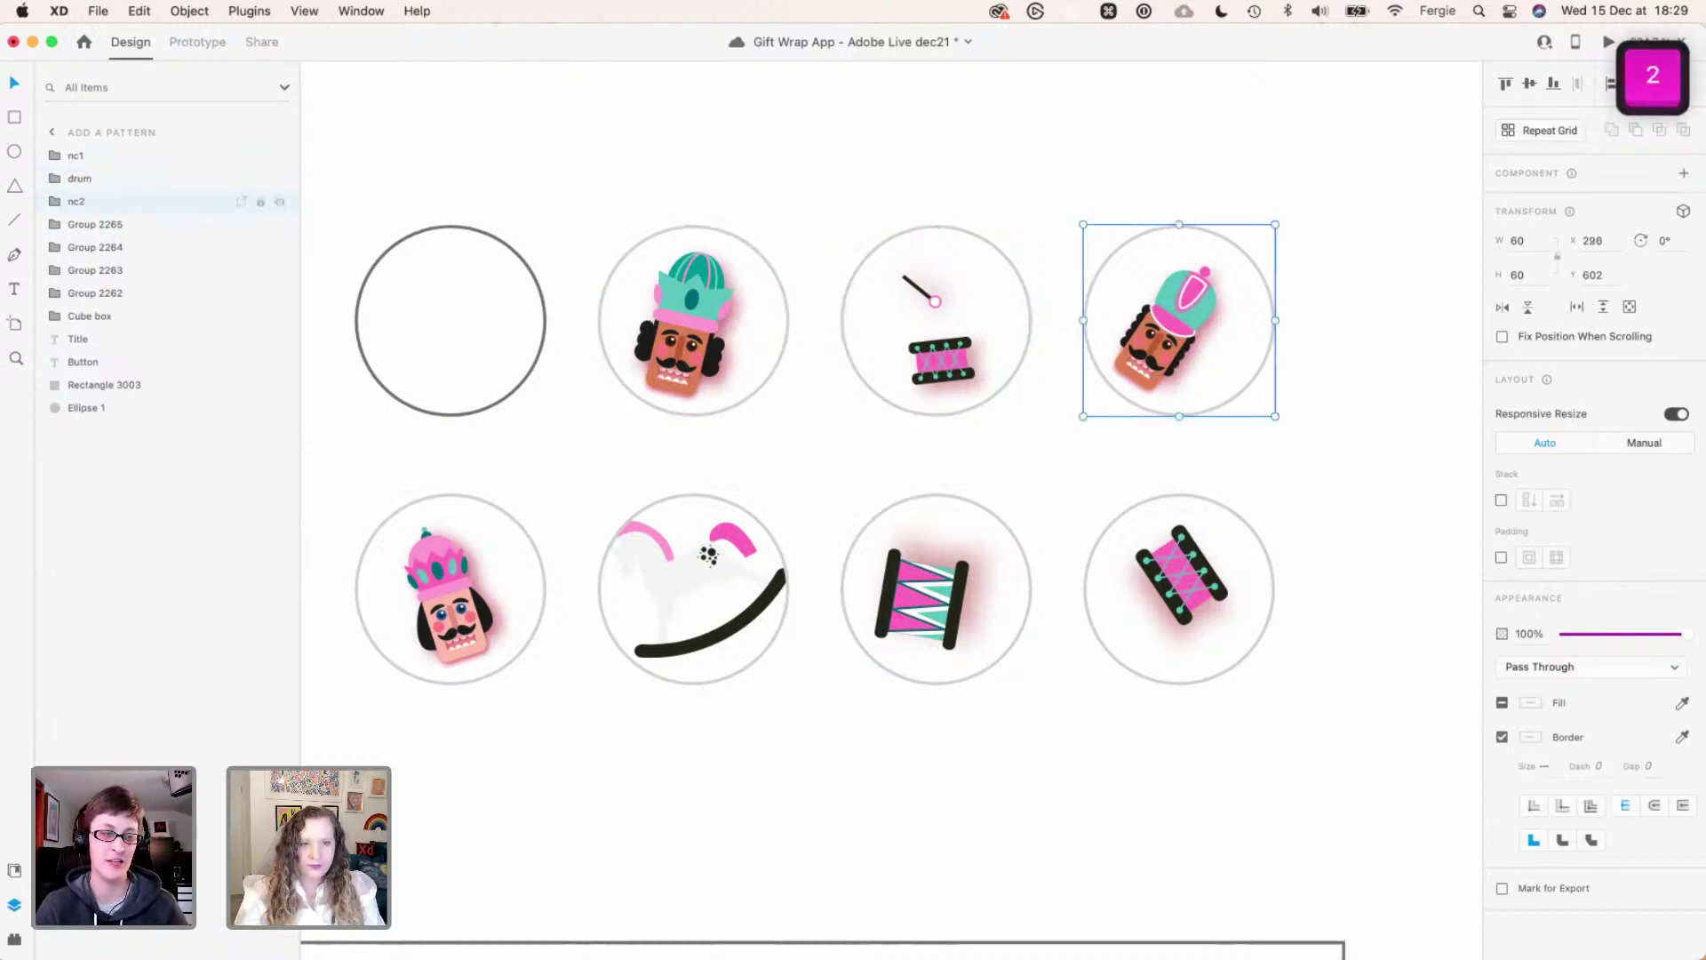
click(414, 568)
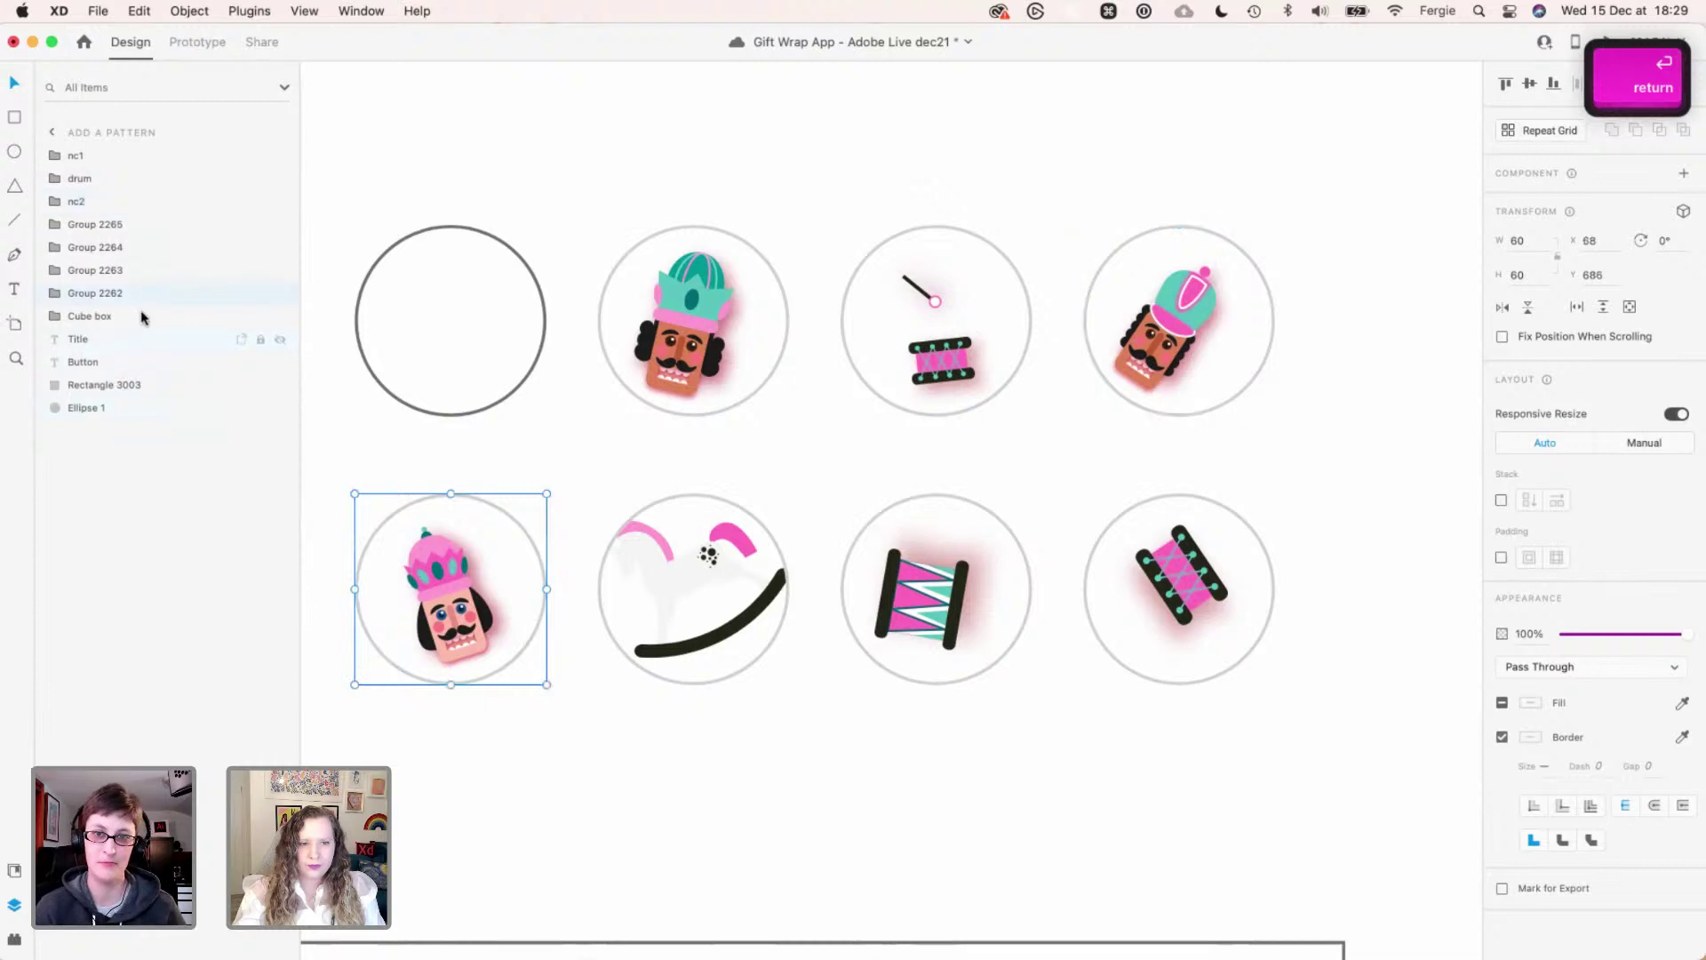
double_click(113, 293)
text(nc3)
key(Return)
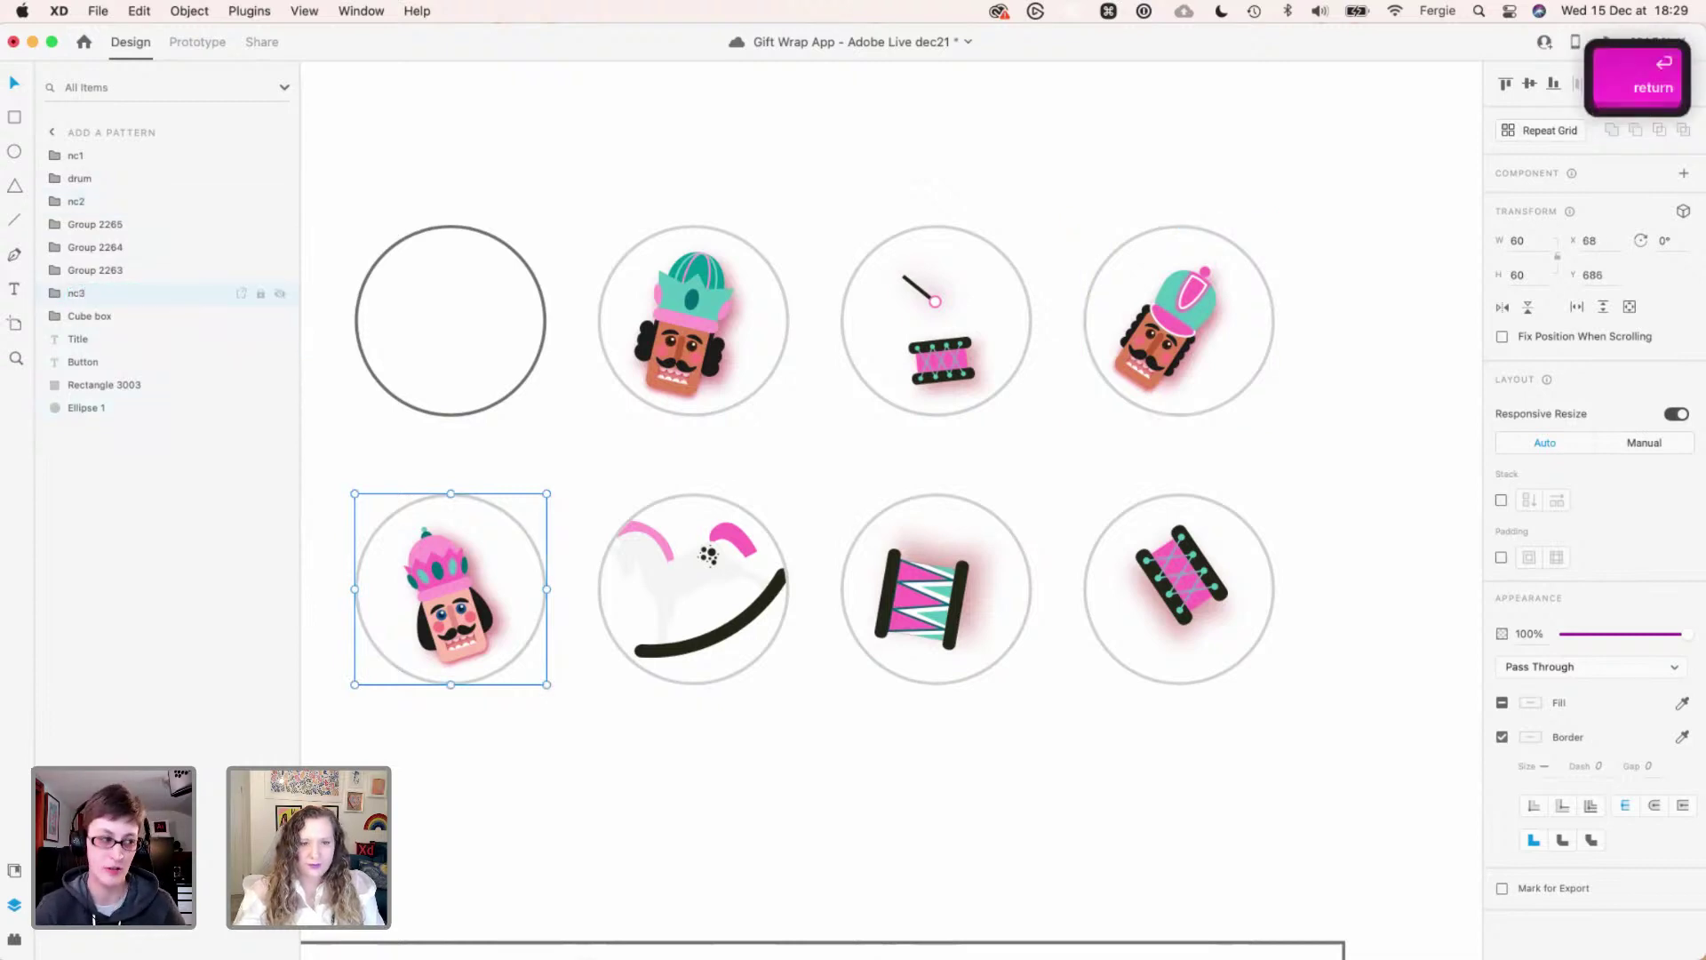
- Rename the rocking horse circle's group as rHorse
click(710, 570)
double_click(98, 267)
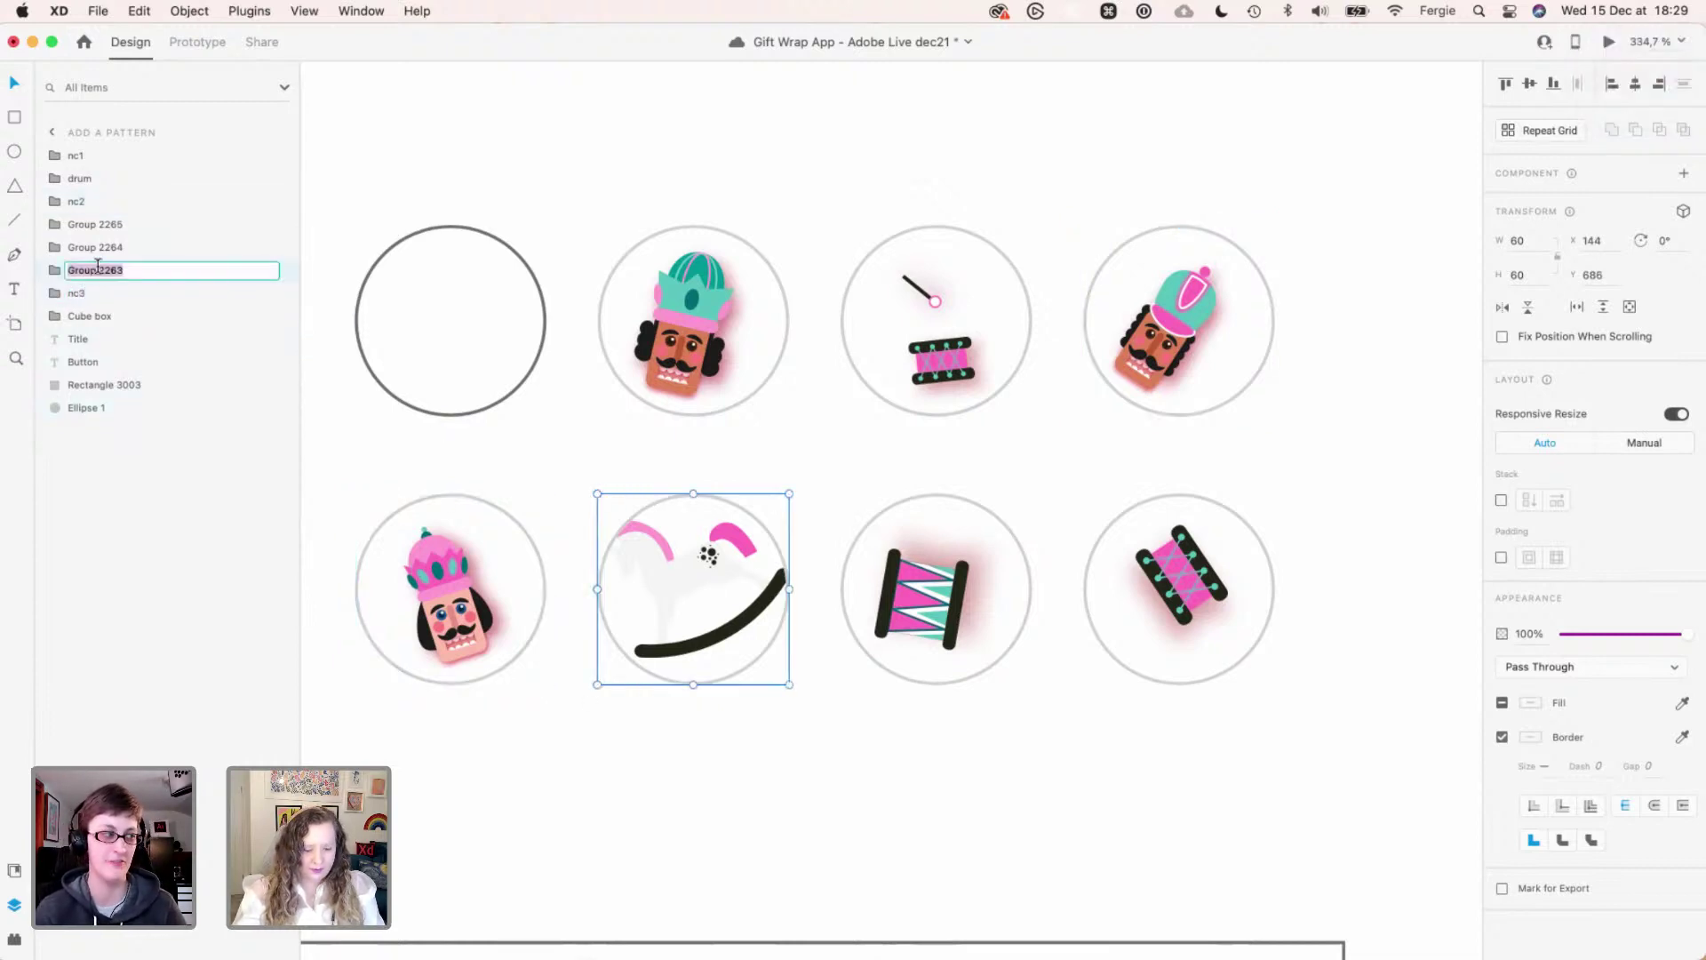
text(rHorse)
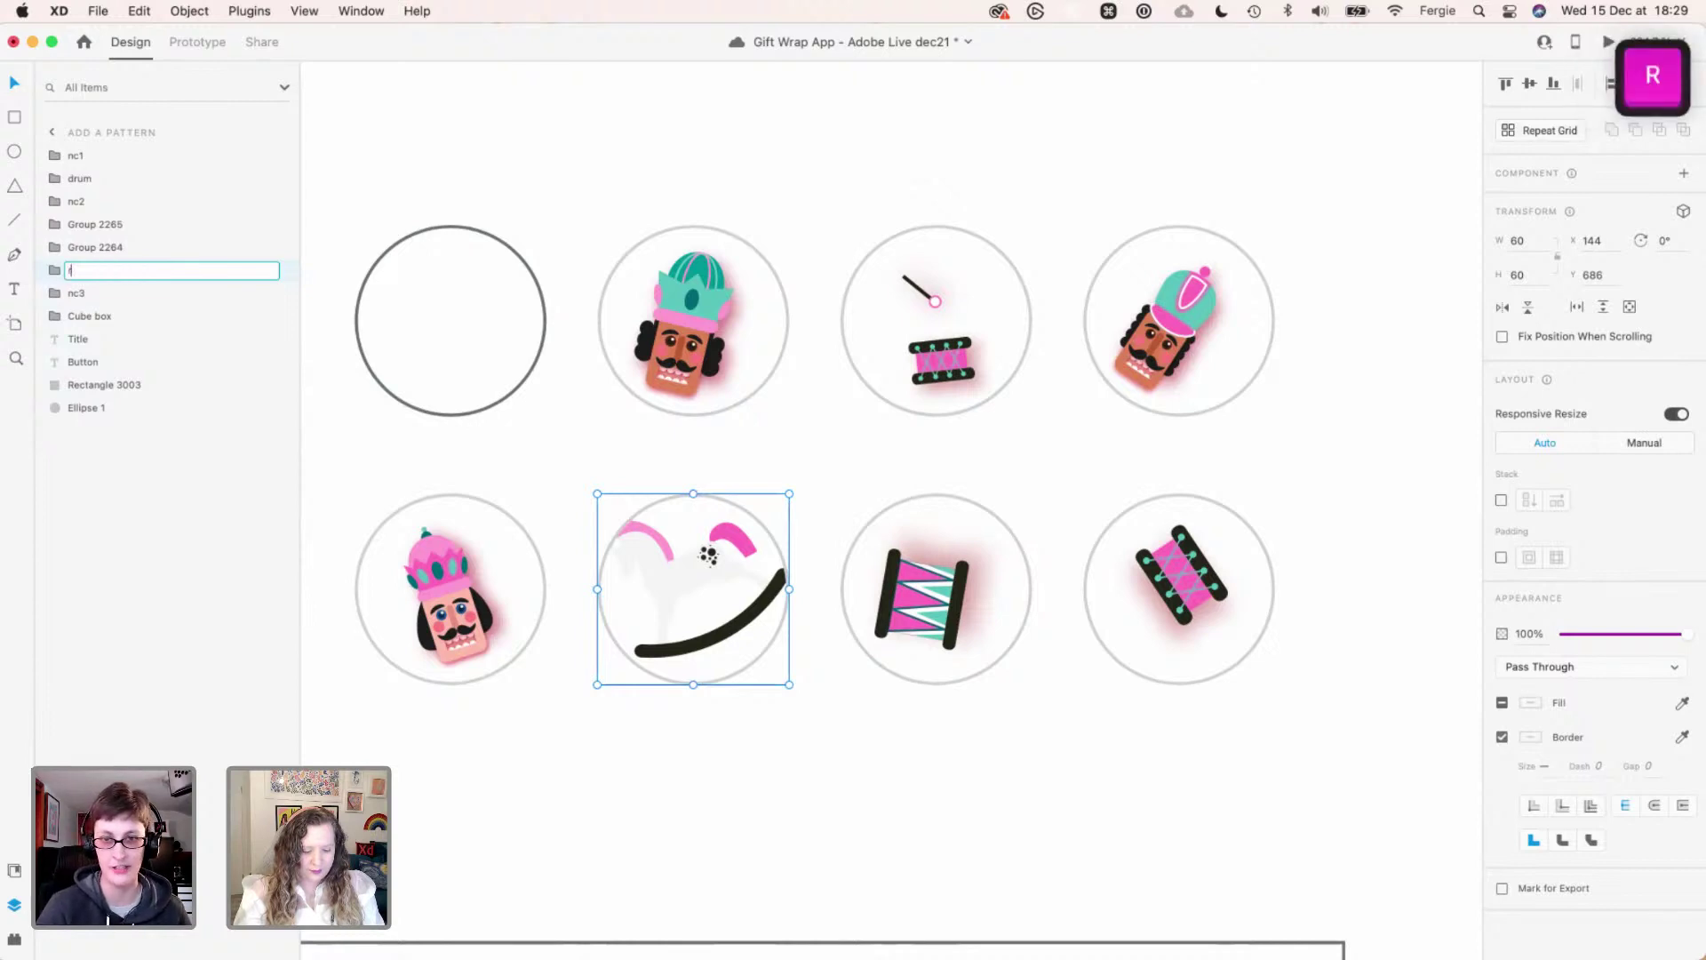
key(Return)
- Rename the lower row's striped drum group as drum2 and the tilted drum group beside it as drum3
click(843, 513)
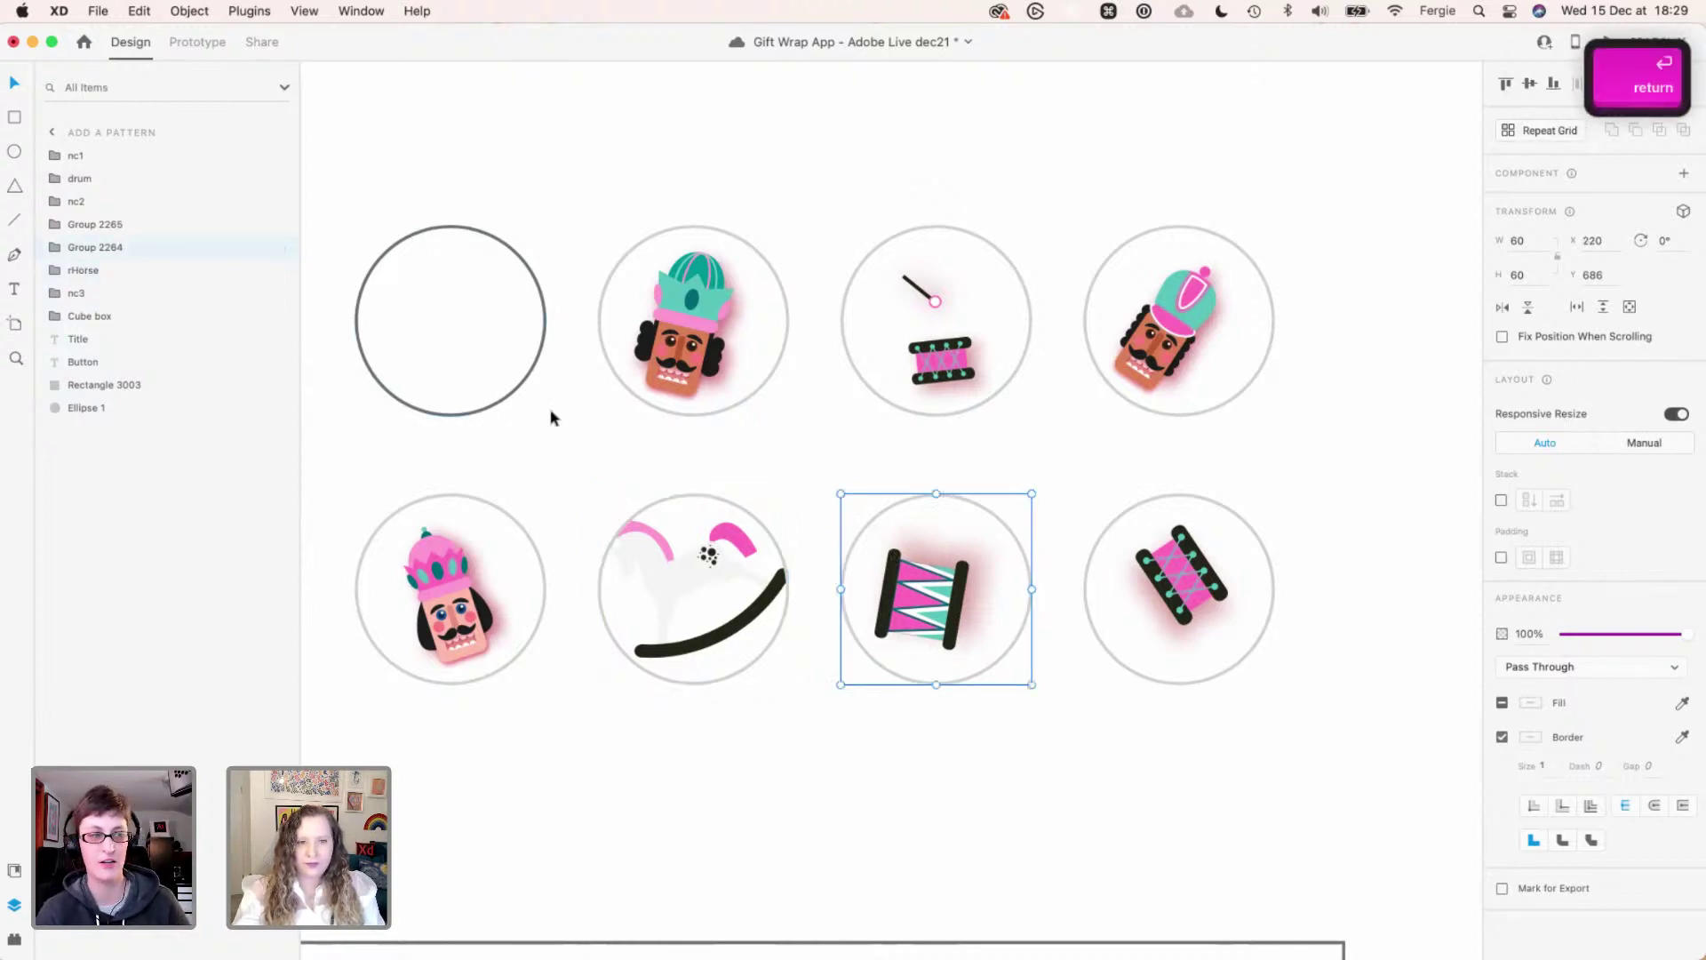
double_click(100, 247)
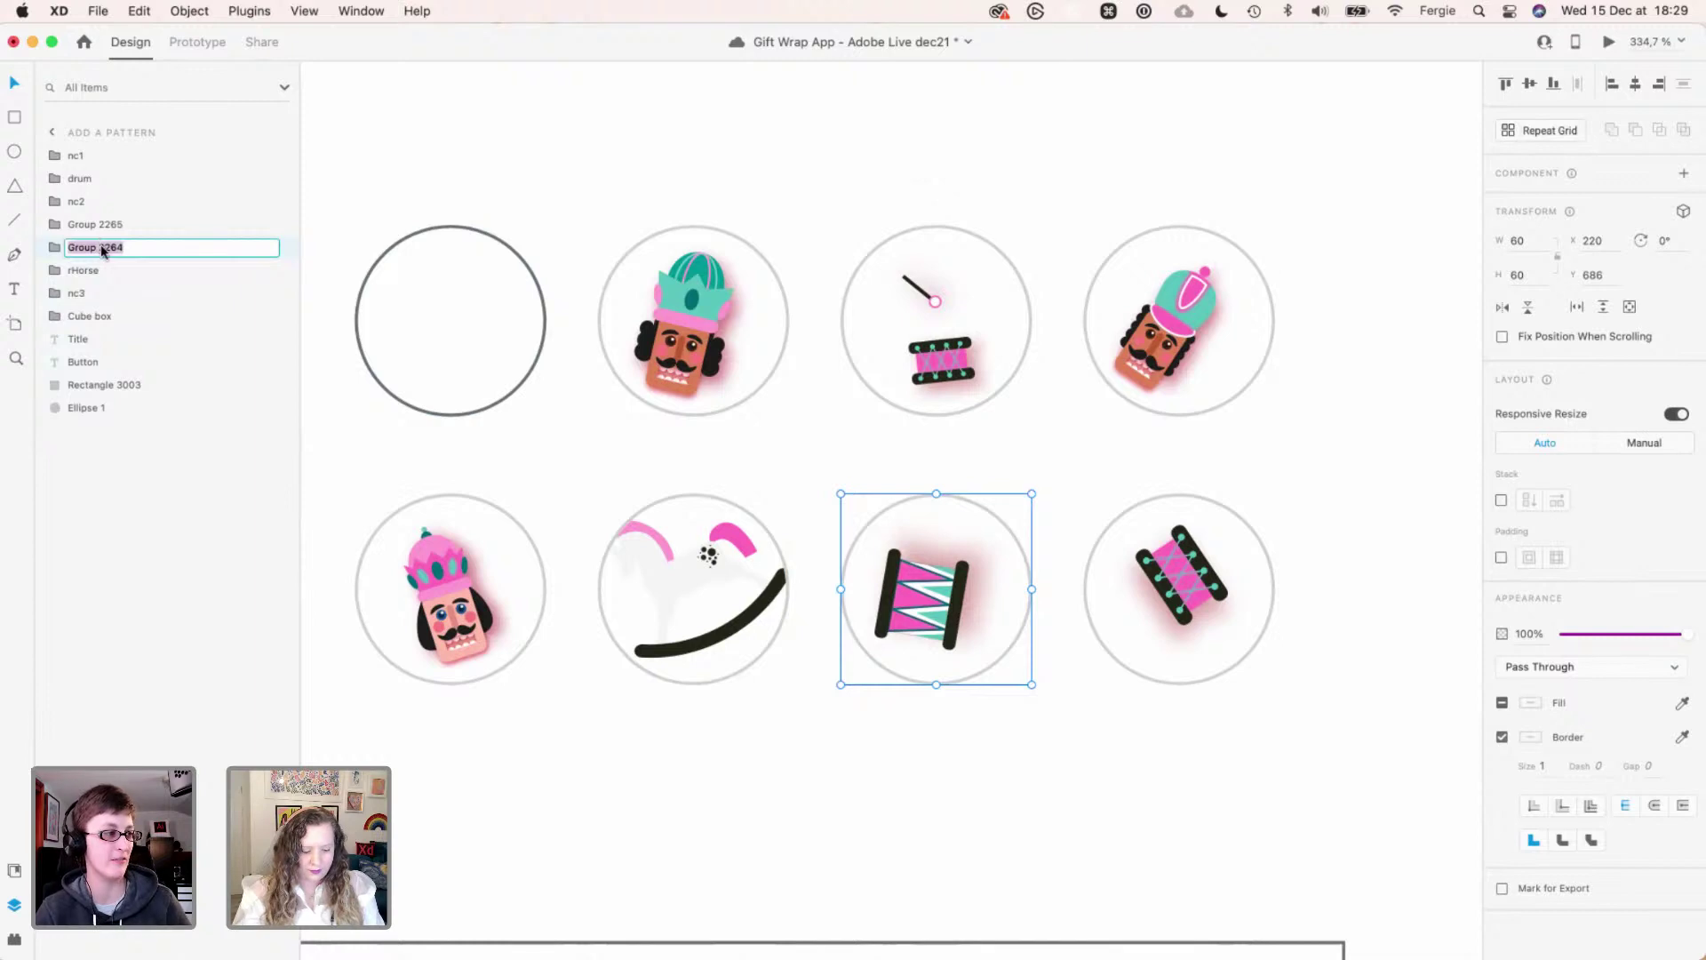
text(drum2)
key(Return)
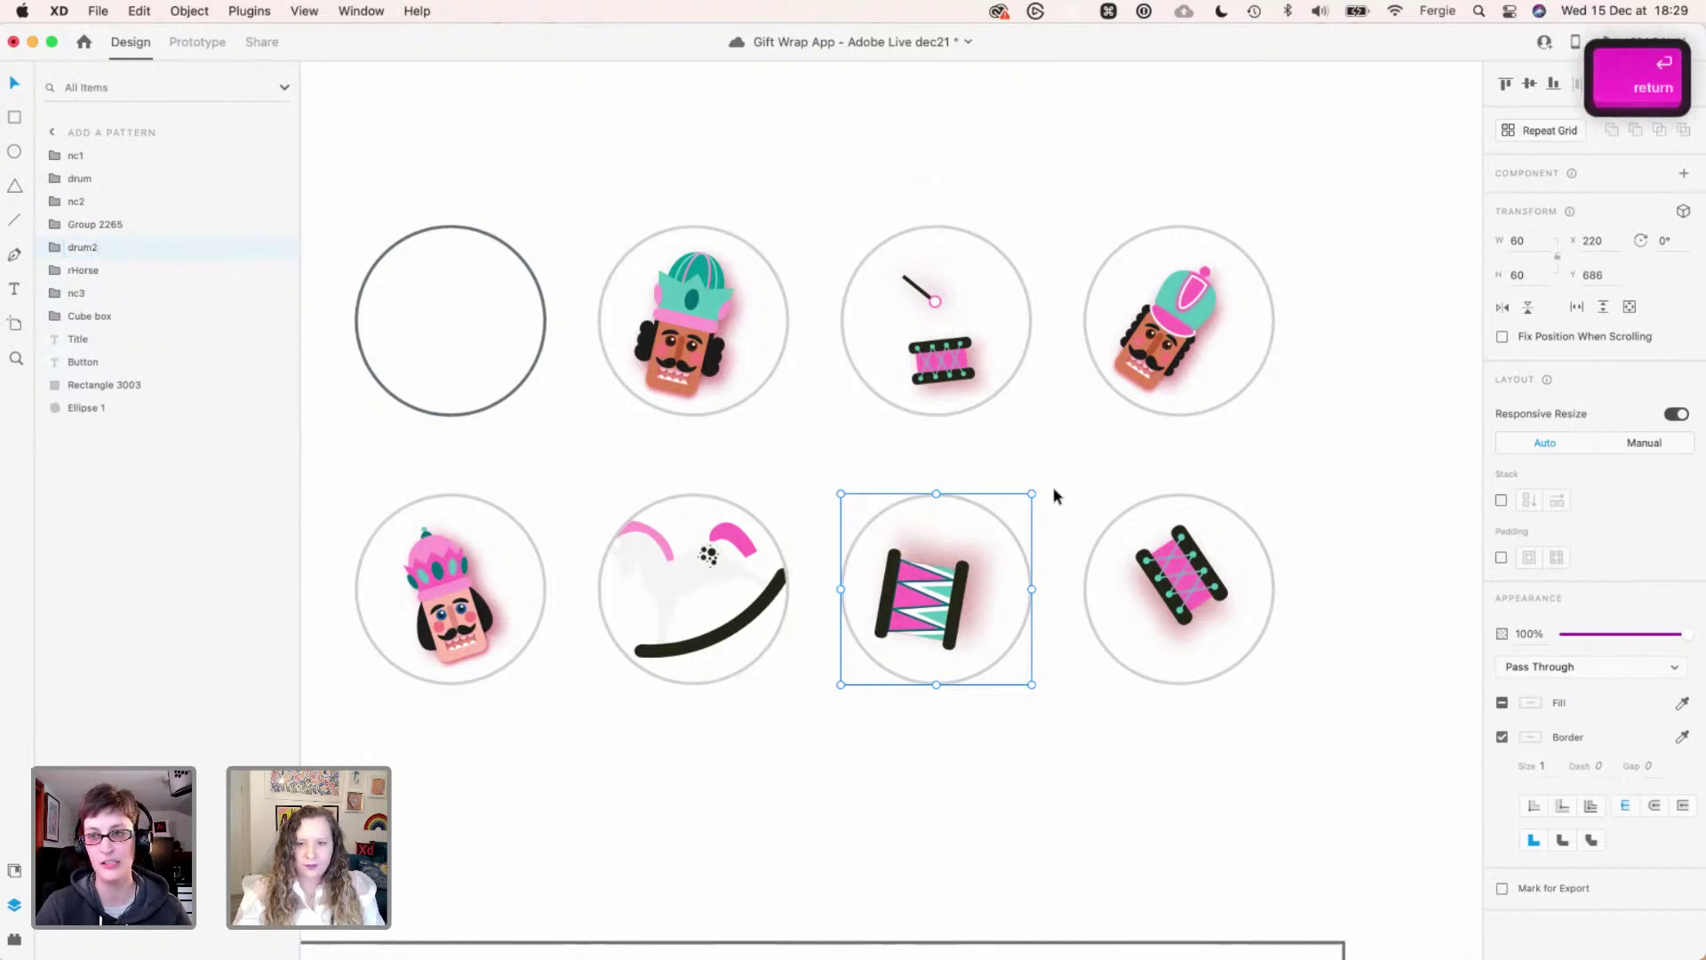
click(1109, 519)
double_click(113, 224)
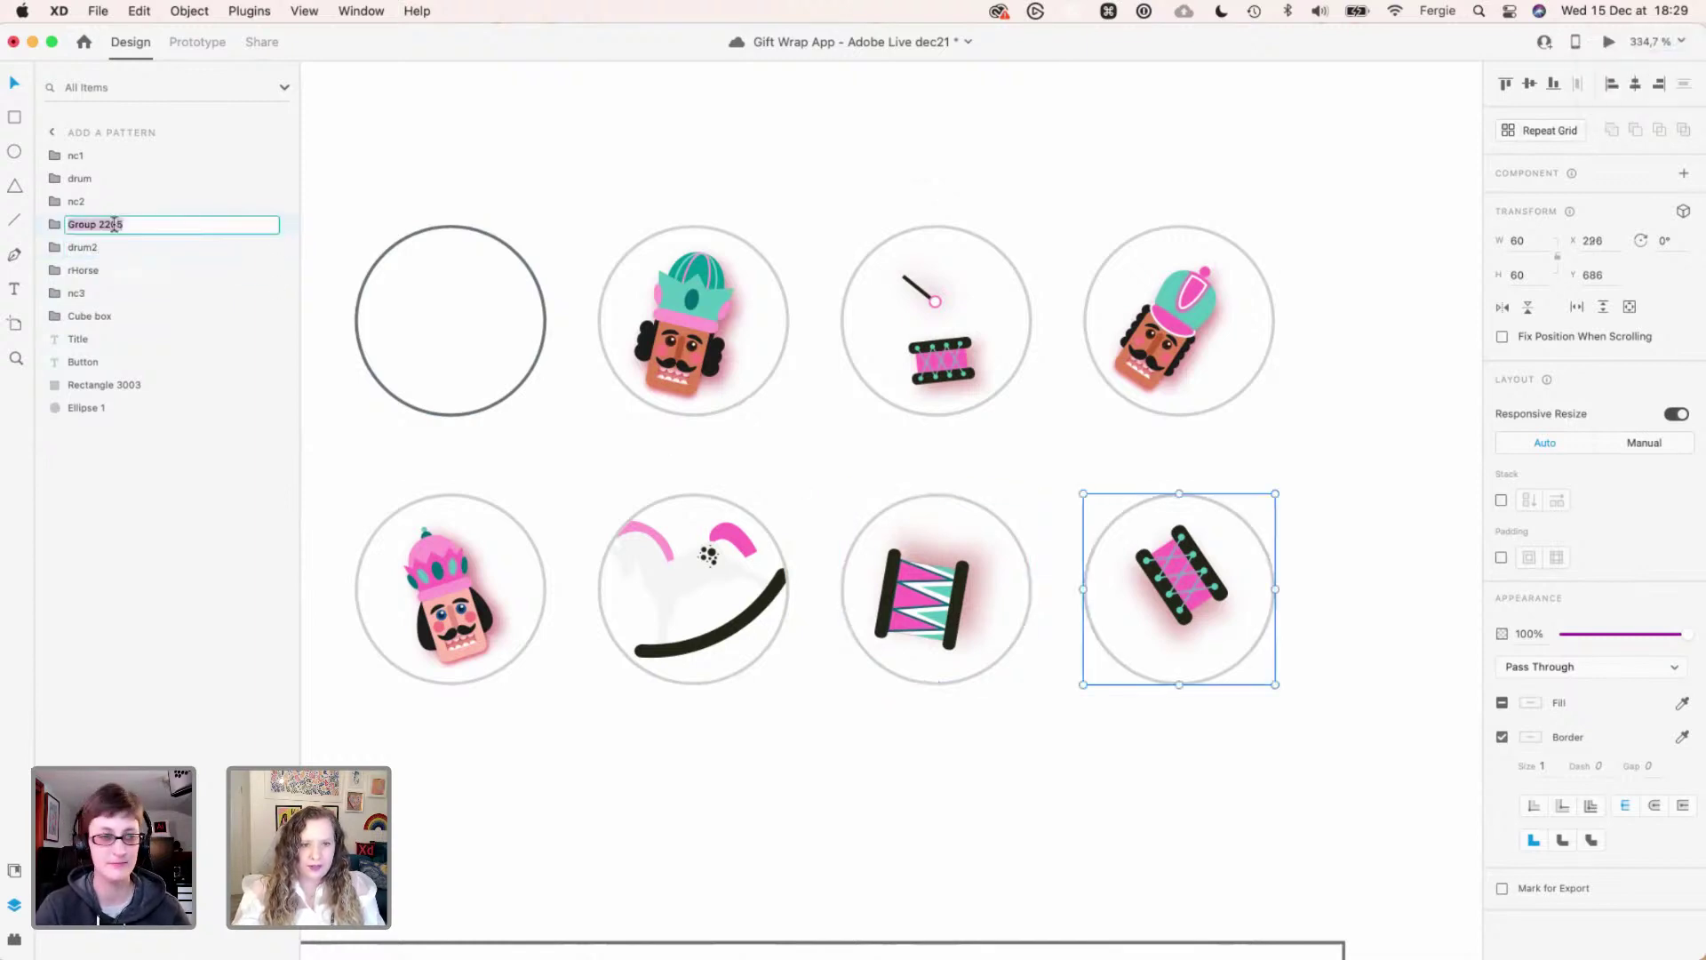
text(drum3)
key(Return)
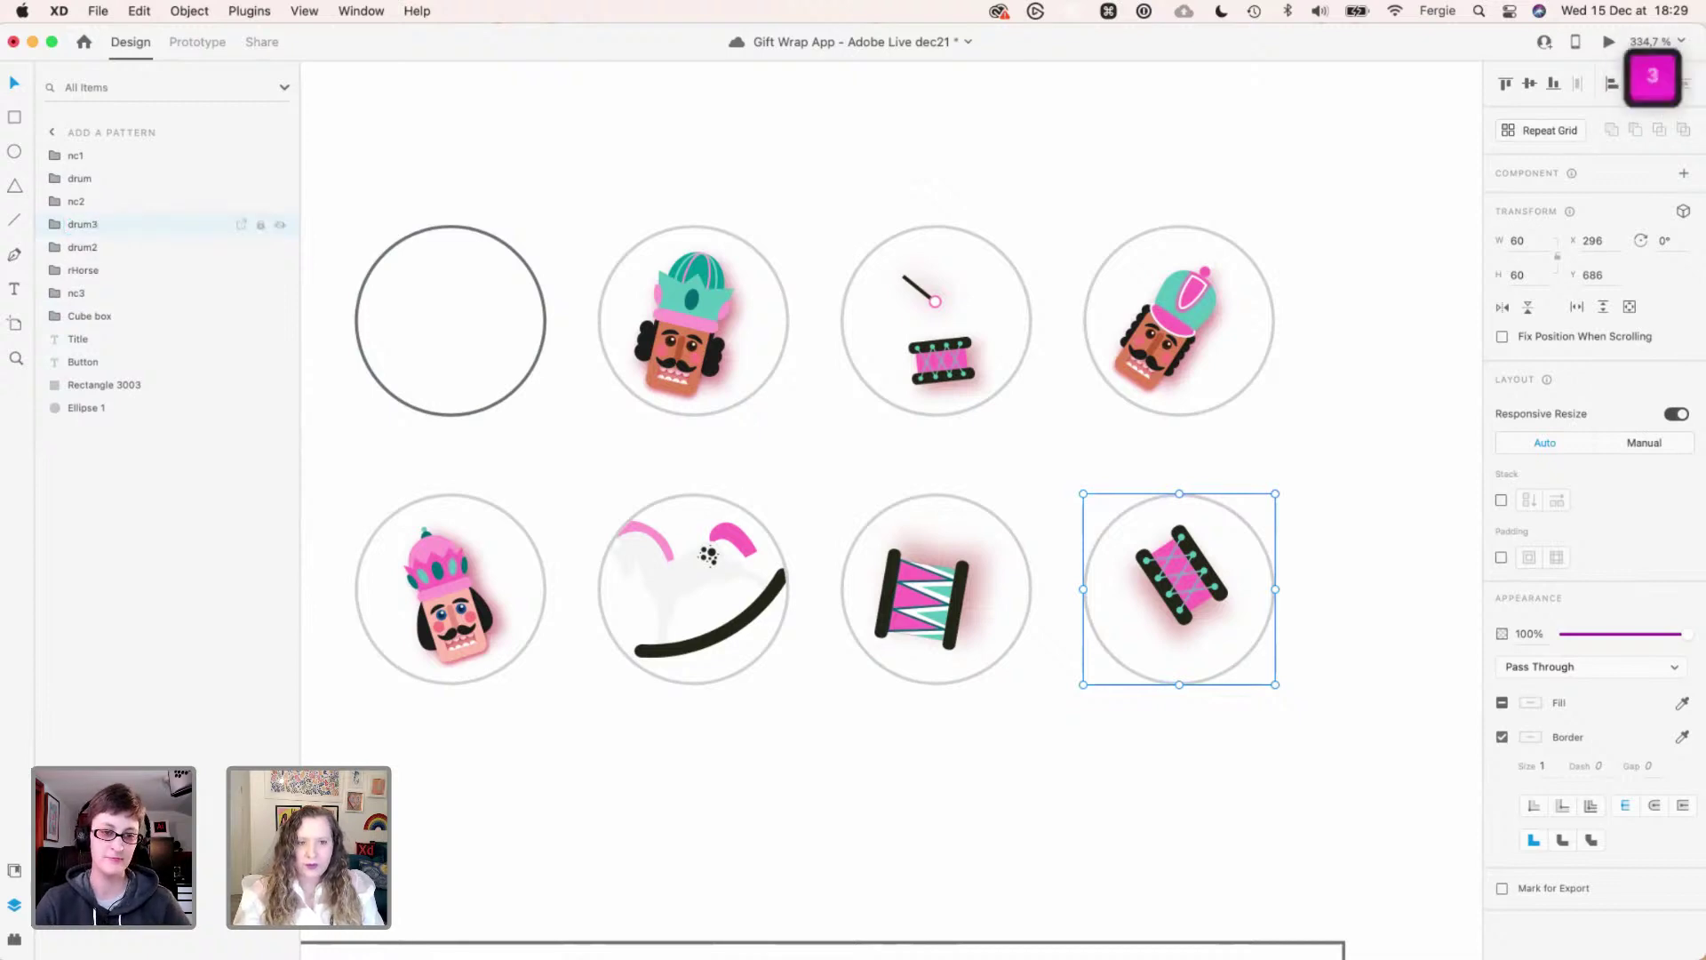
- Deselect the drum and review the pattern circles within the whole Add a pattern artboard and its neighbouring screens
scroll(380, 472, down, 5)
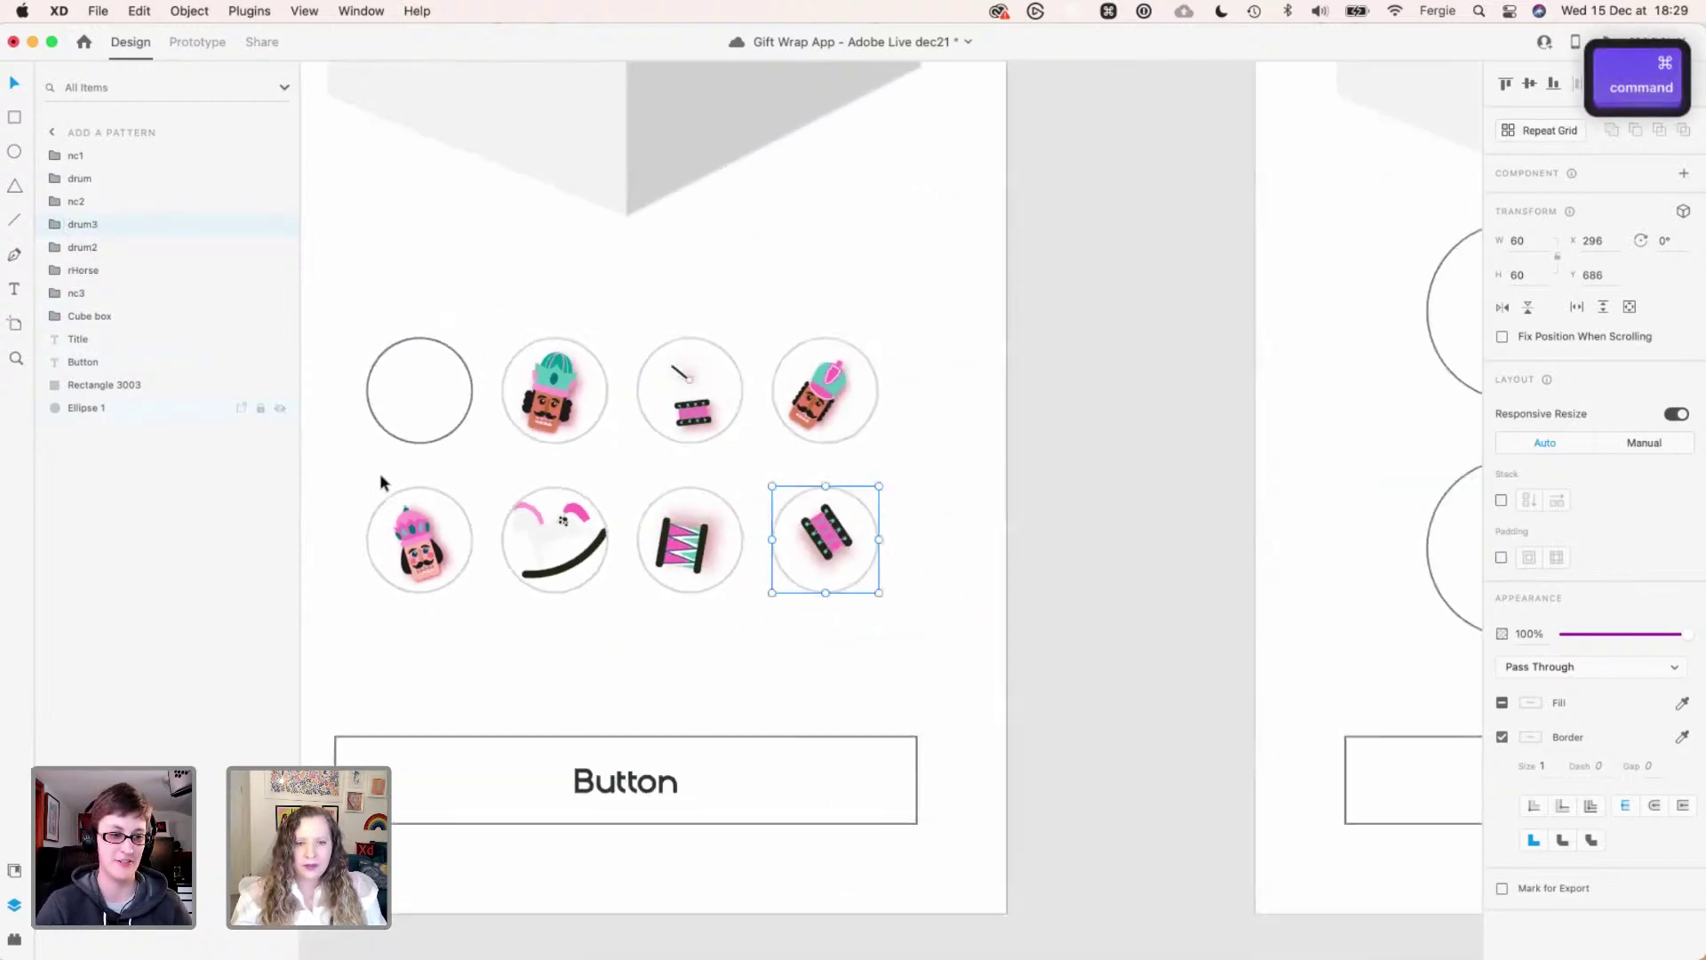
key(Escape)
scroll(987, 449, up, 3)
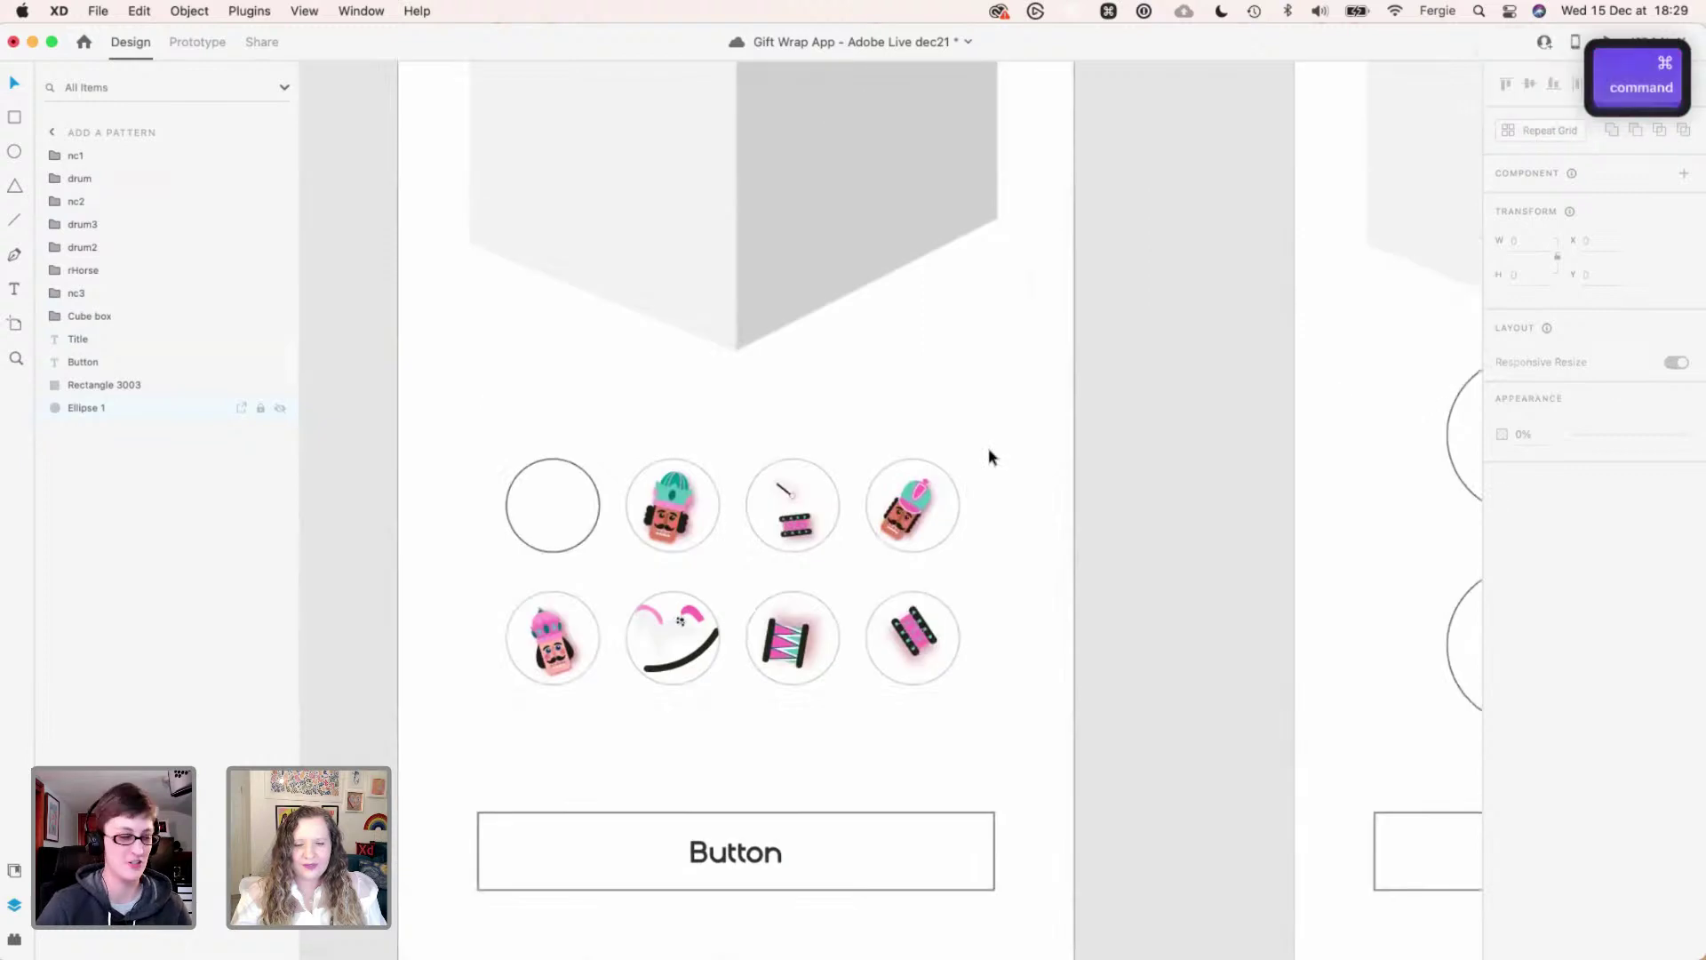
scroll(988, 447, down, 3)
scroll(988, 439, down, 2)
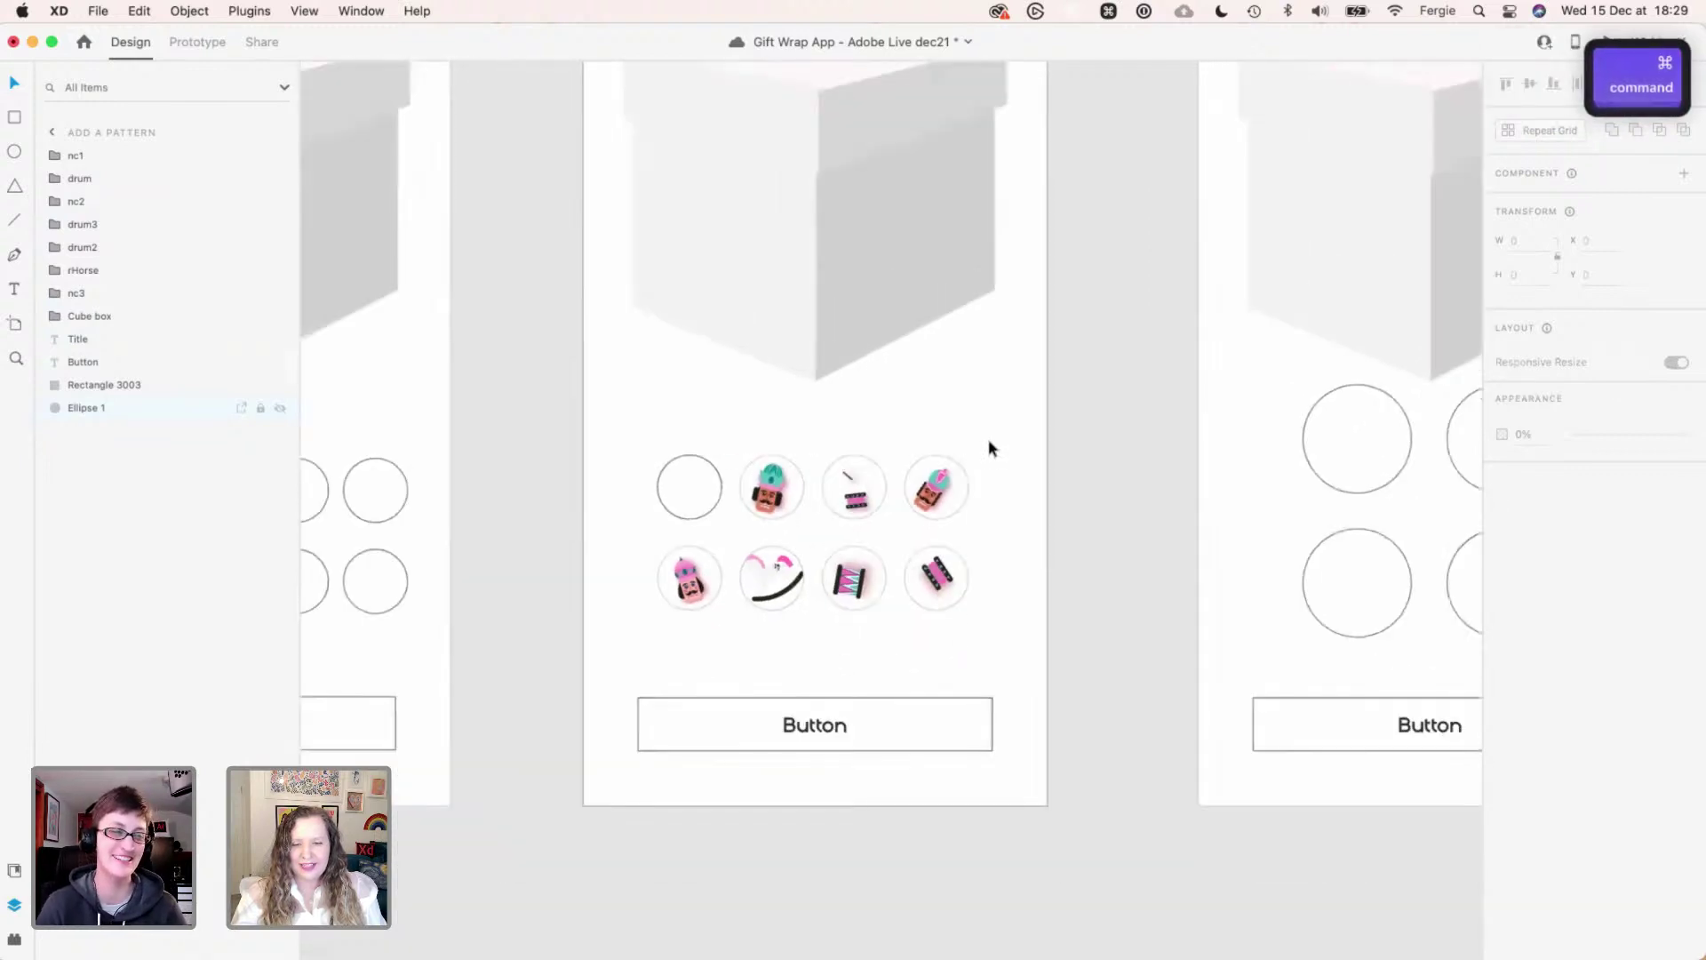
scroll(988, 439, down, 3)
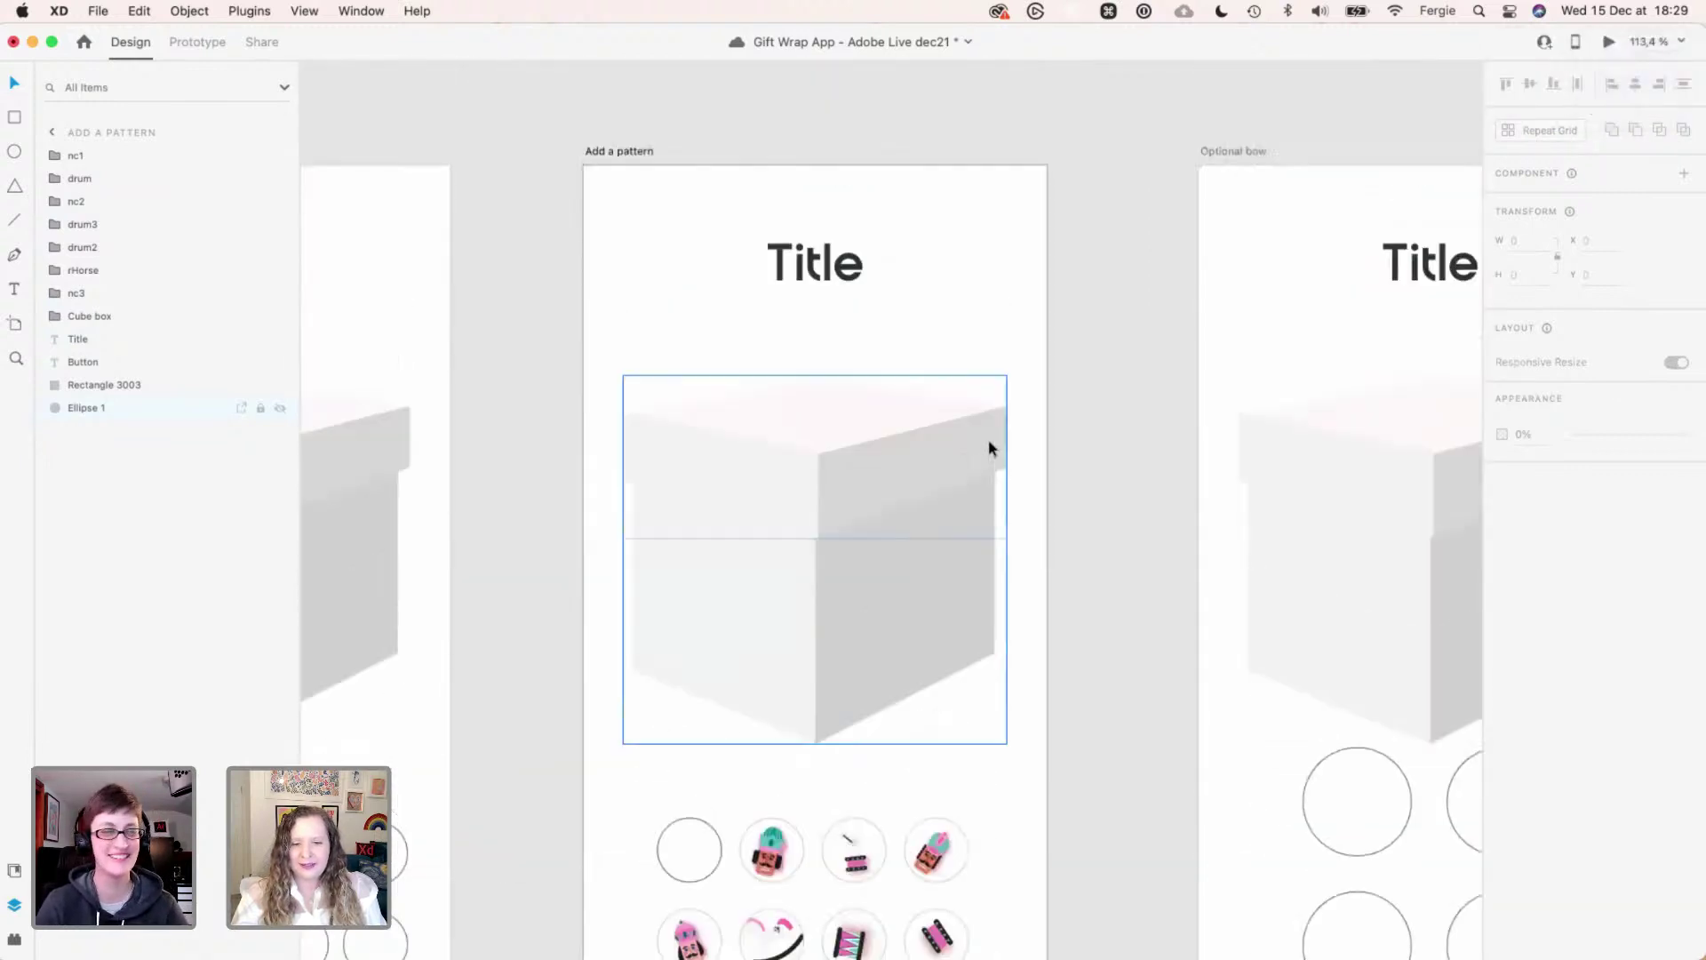
scroll(991, 447, down, 3)
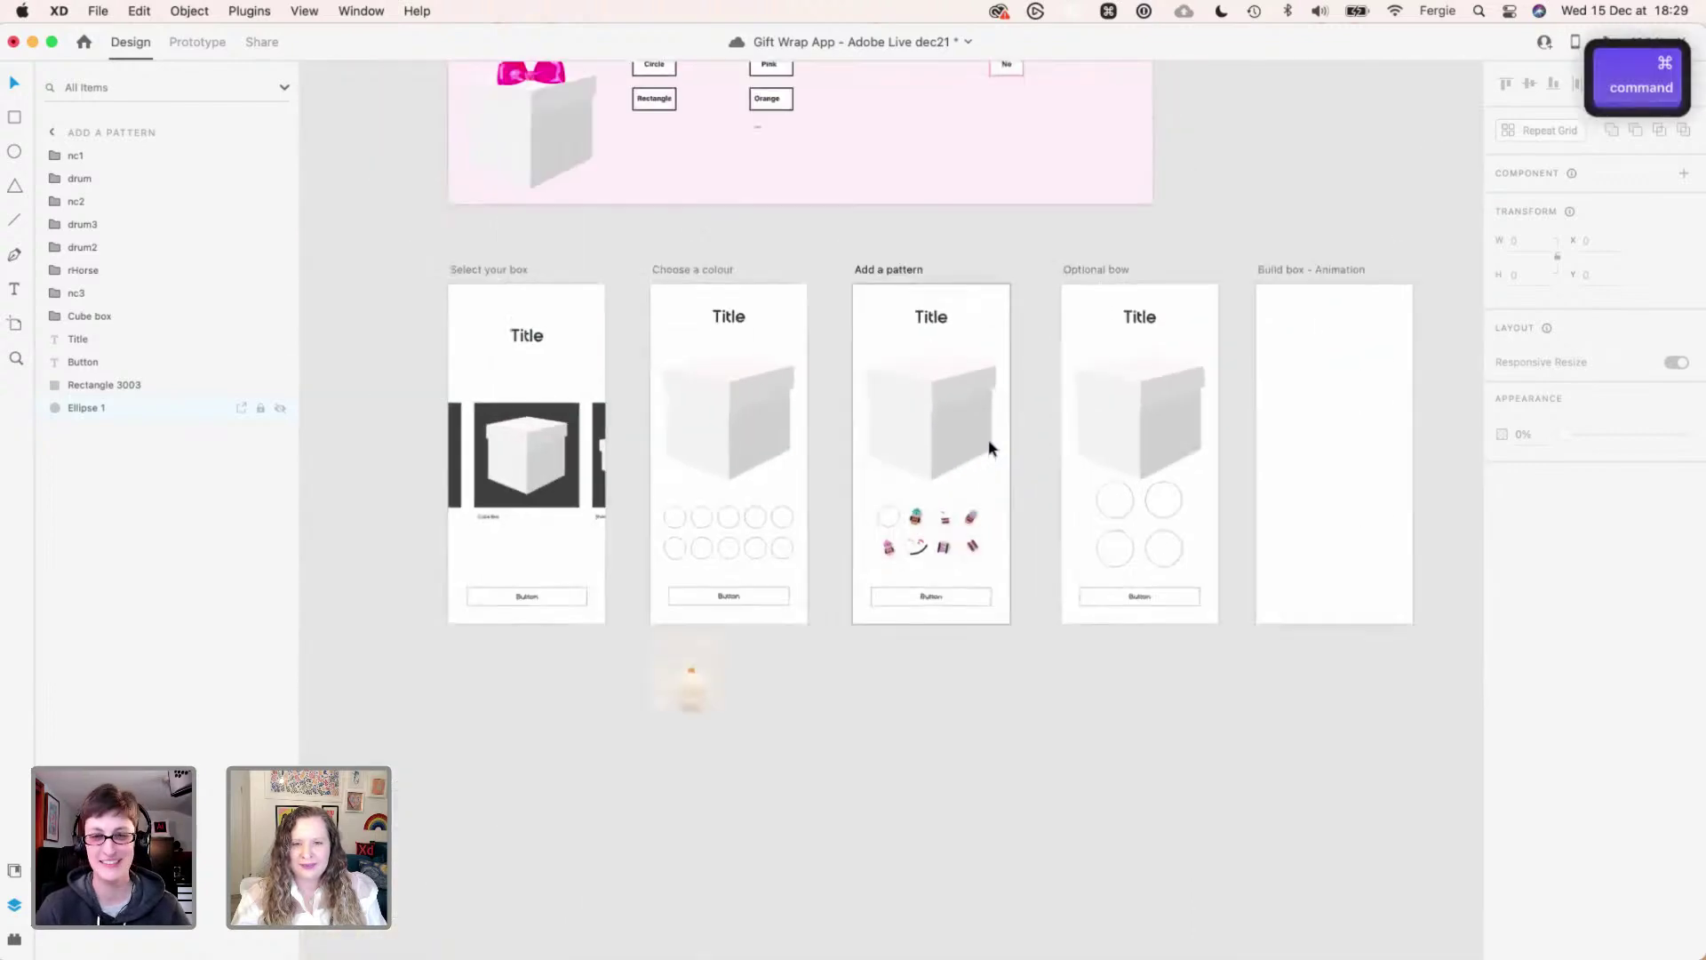
- Examine the nutcracker and rocking horse background artwork on the Designing a Gift Wrapping App title slide
scroll(991, 447, up, 5)
scroll(989, 441, up, 4)
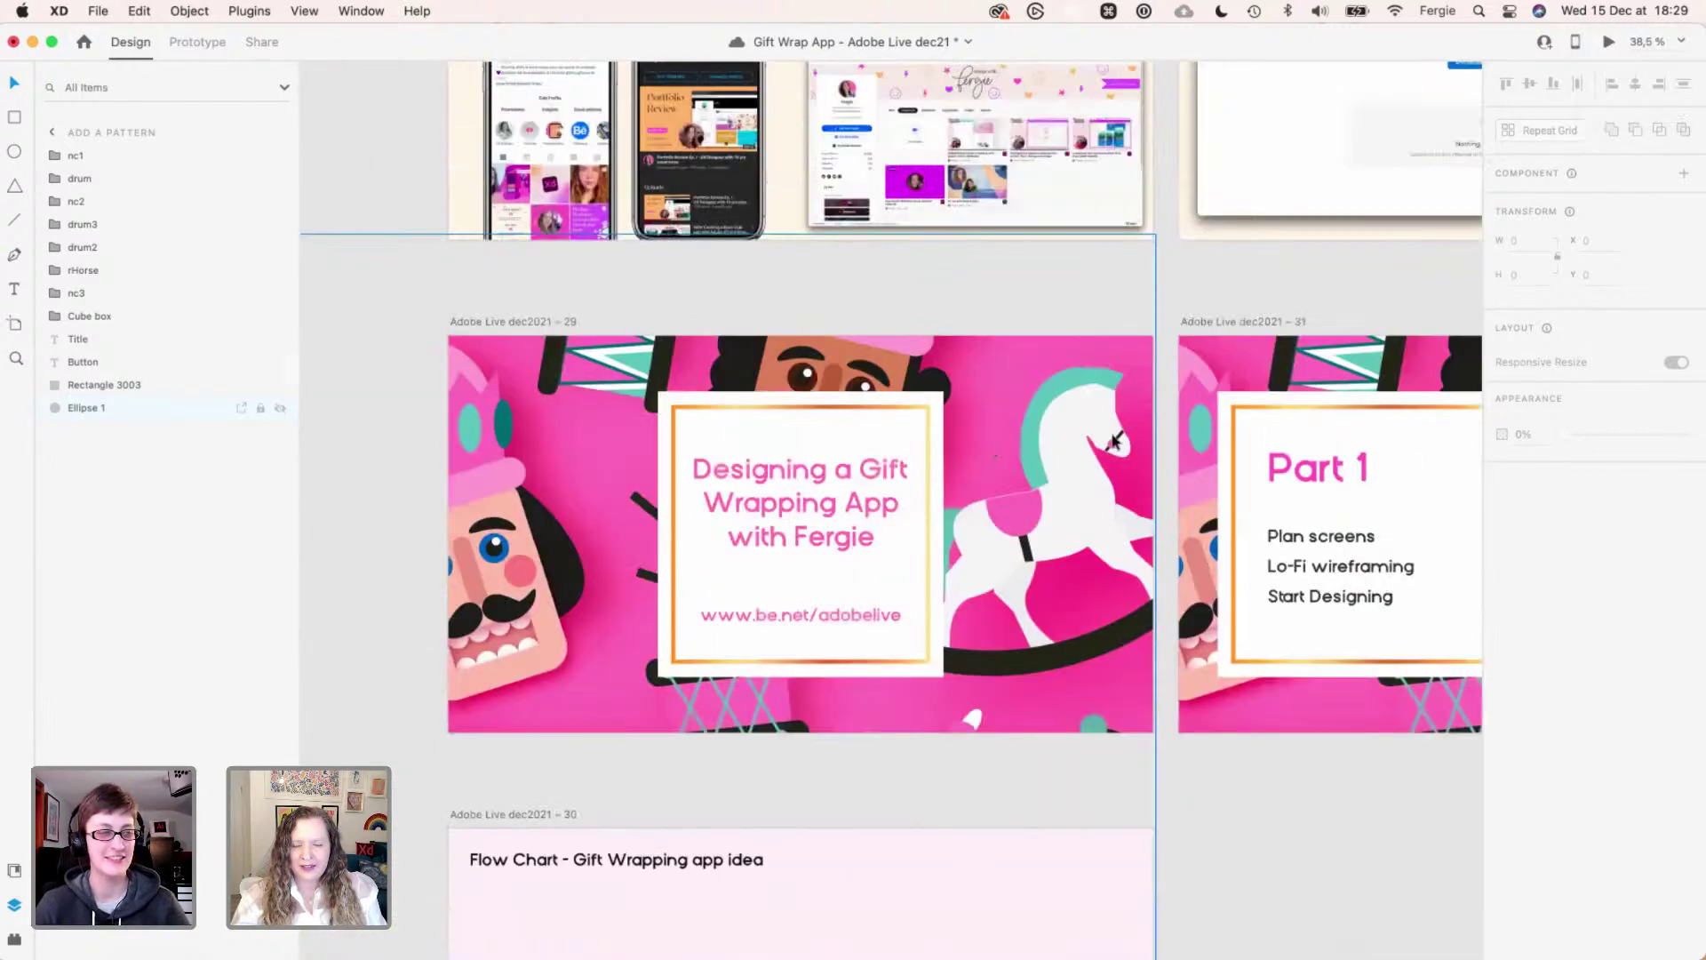
scroll(1101, 442, down, 3)
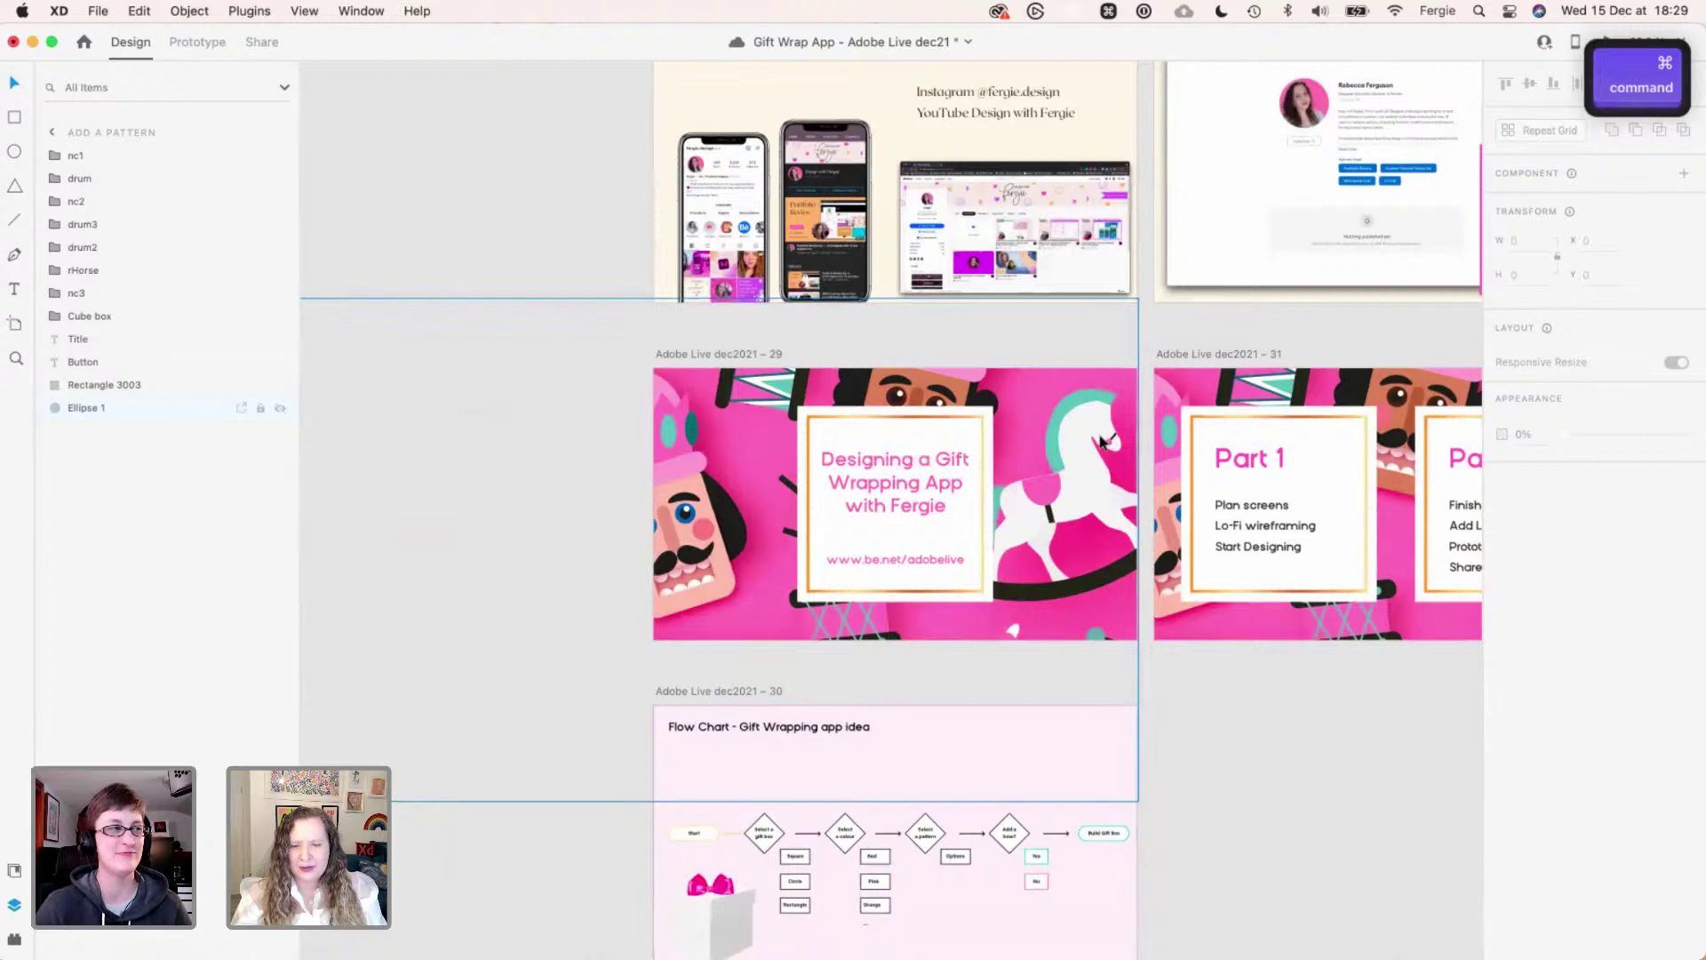
click(730, 437)
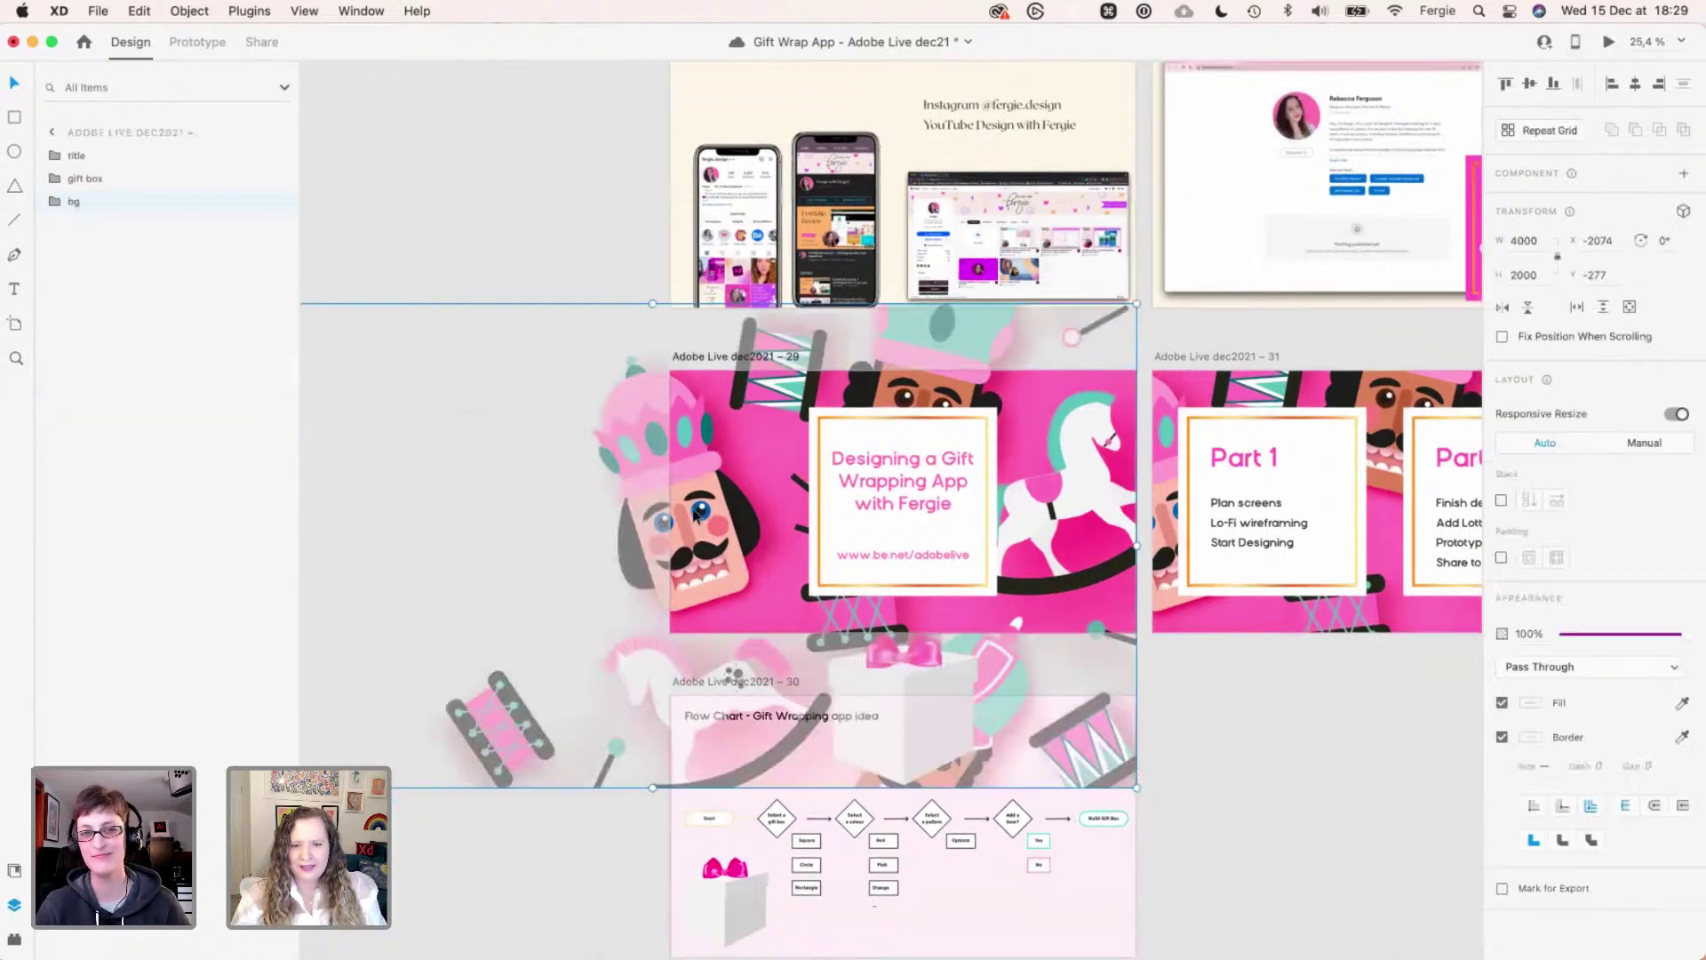
scroll(601, 476, down, 1)
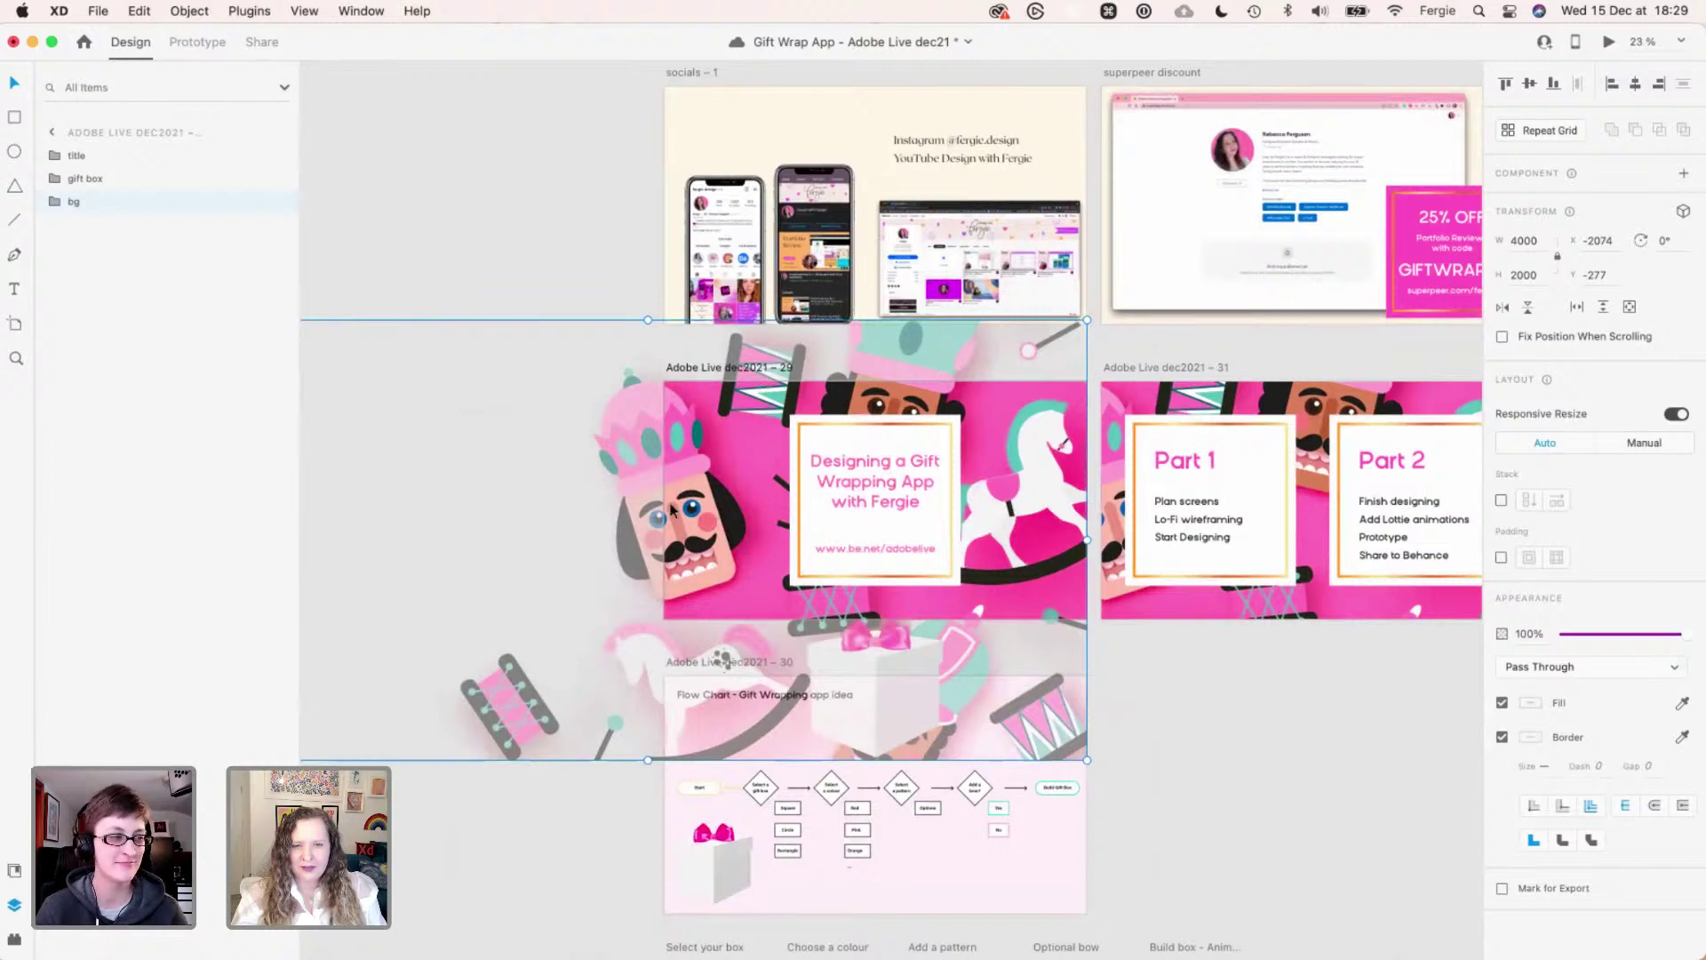
key(super)
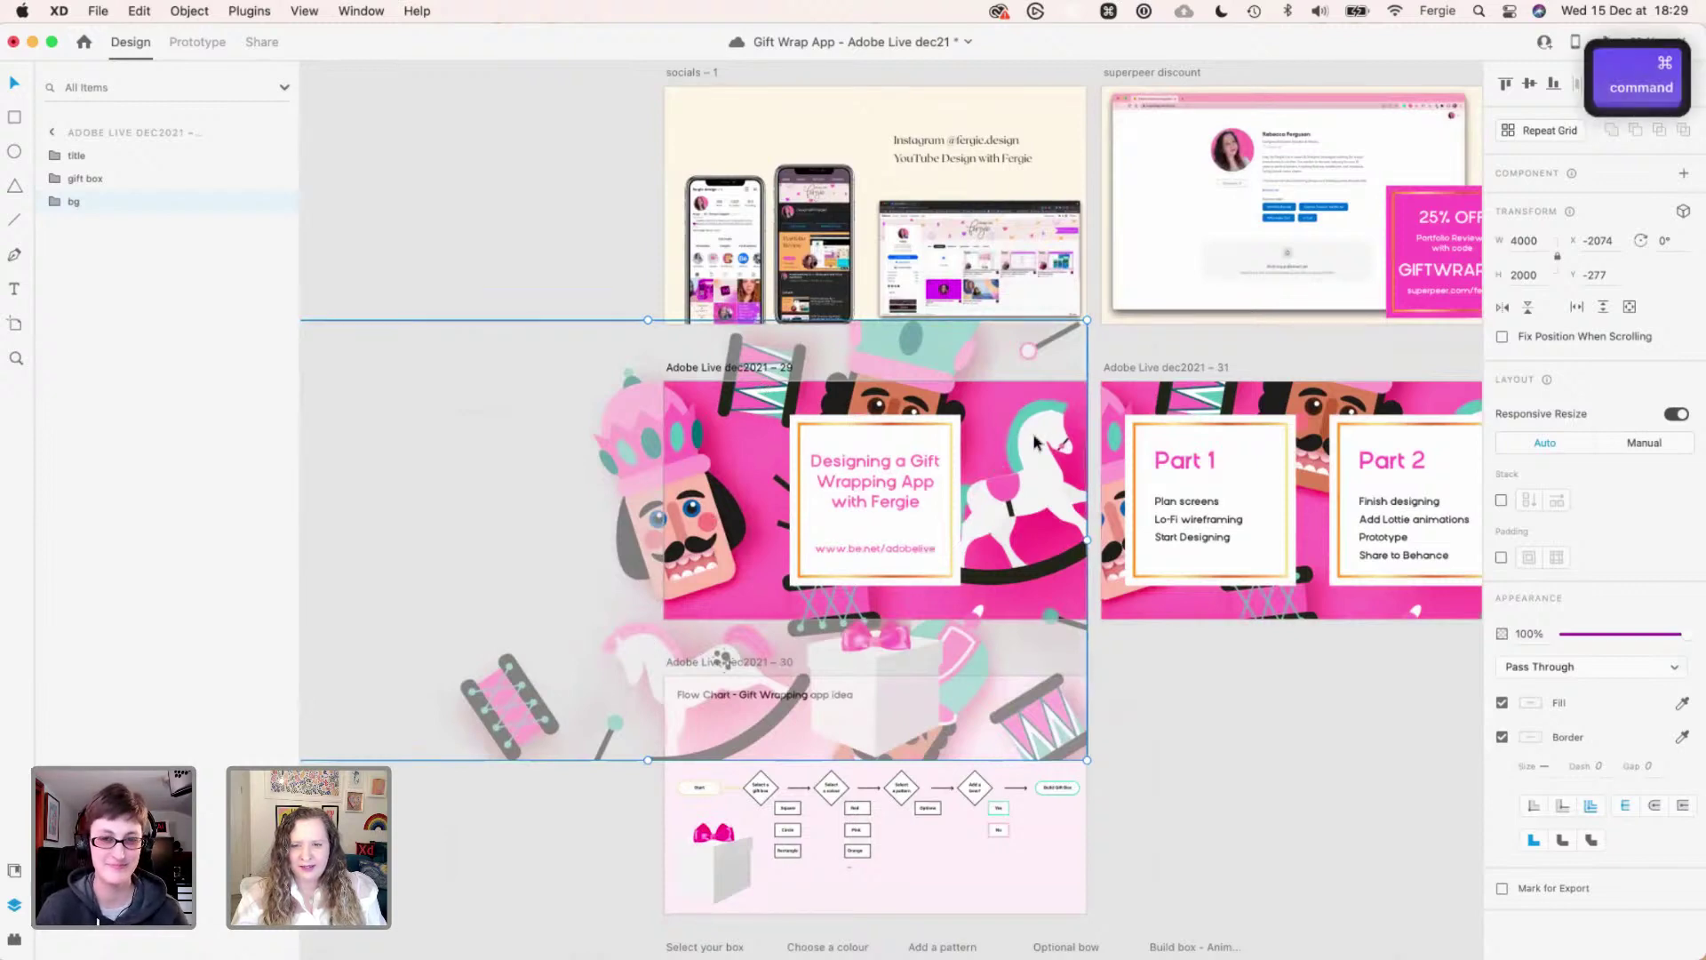
click(1199, 719)
- Review the flow chart and the wireframe screens from Select your box to Build box - Animation
key(space)
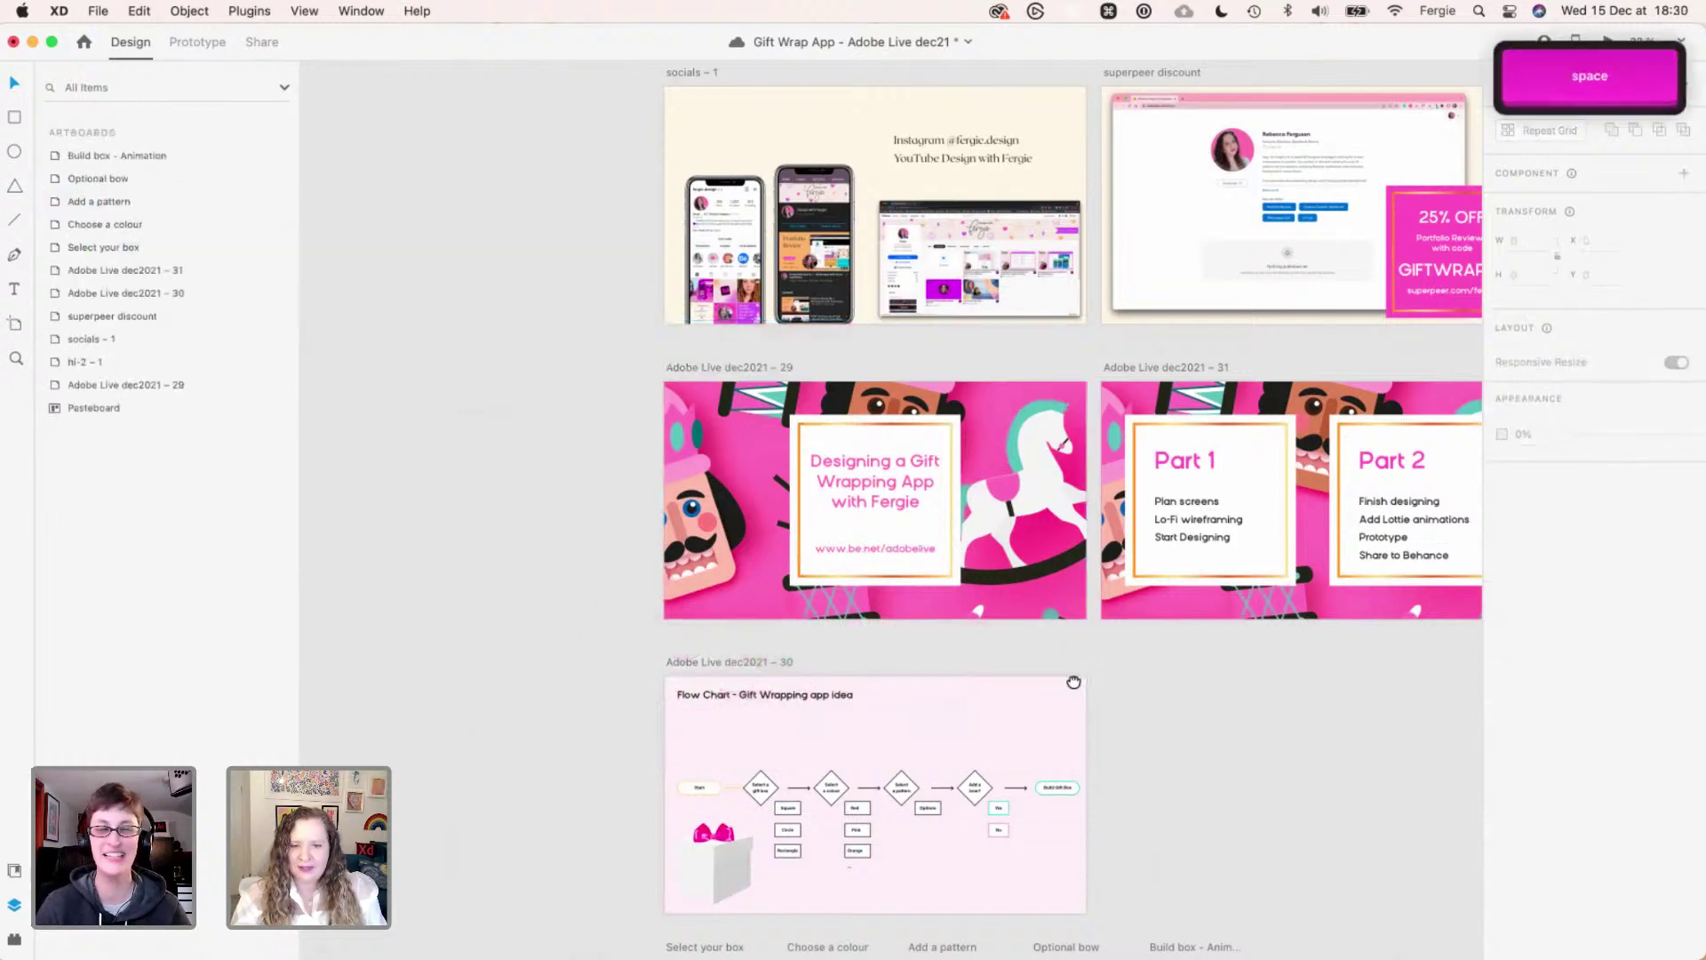
drag(1284, 815, 1093, 553)
scroll(1093, 553, down, 1)
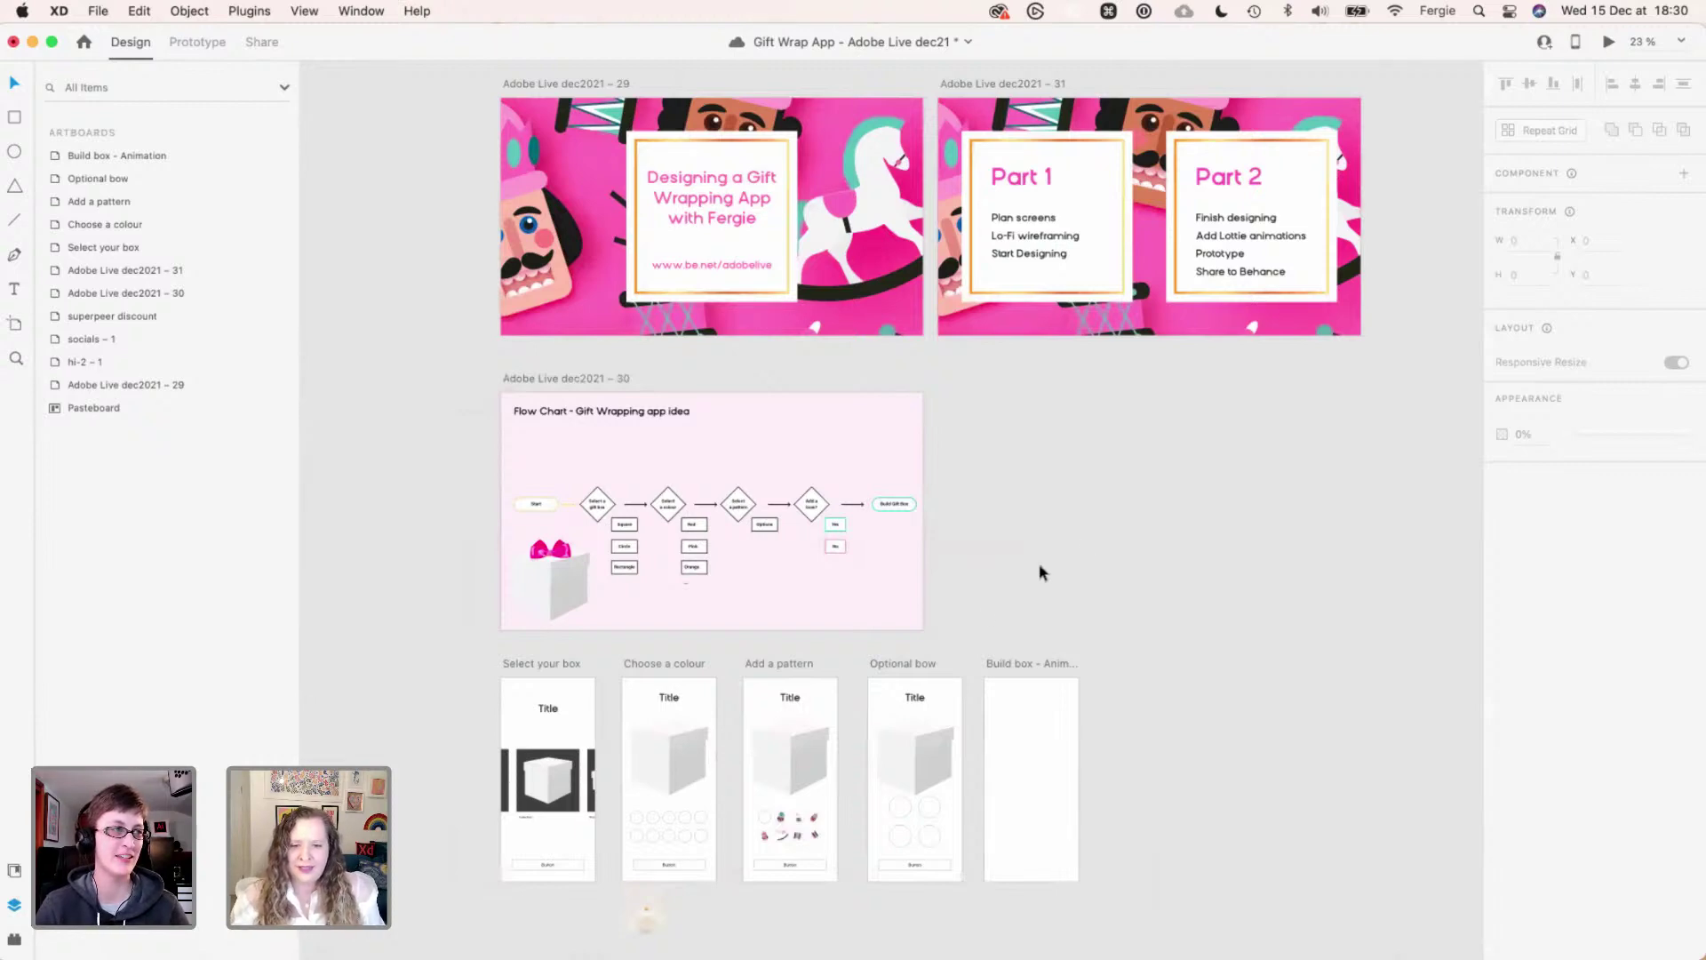
scroll(823, 858, up, 5)
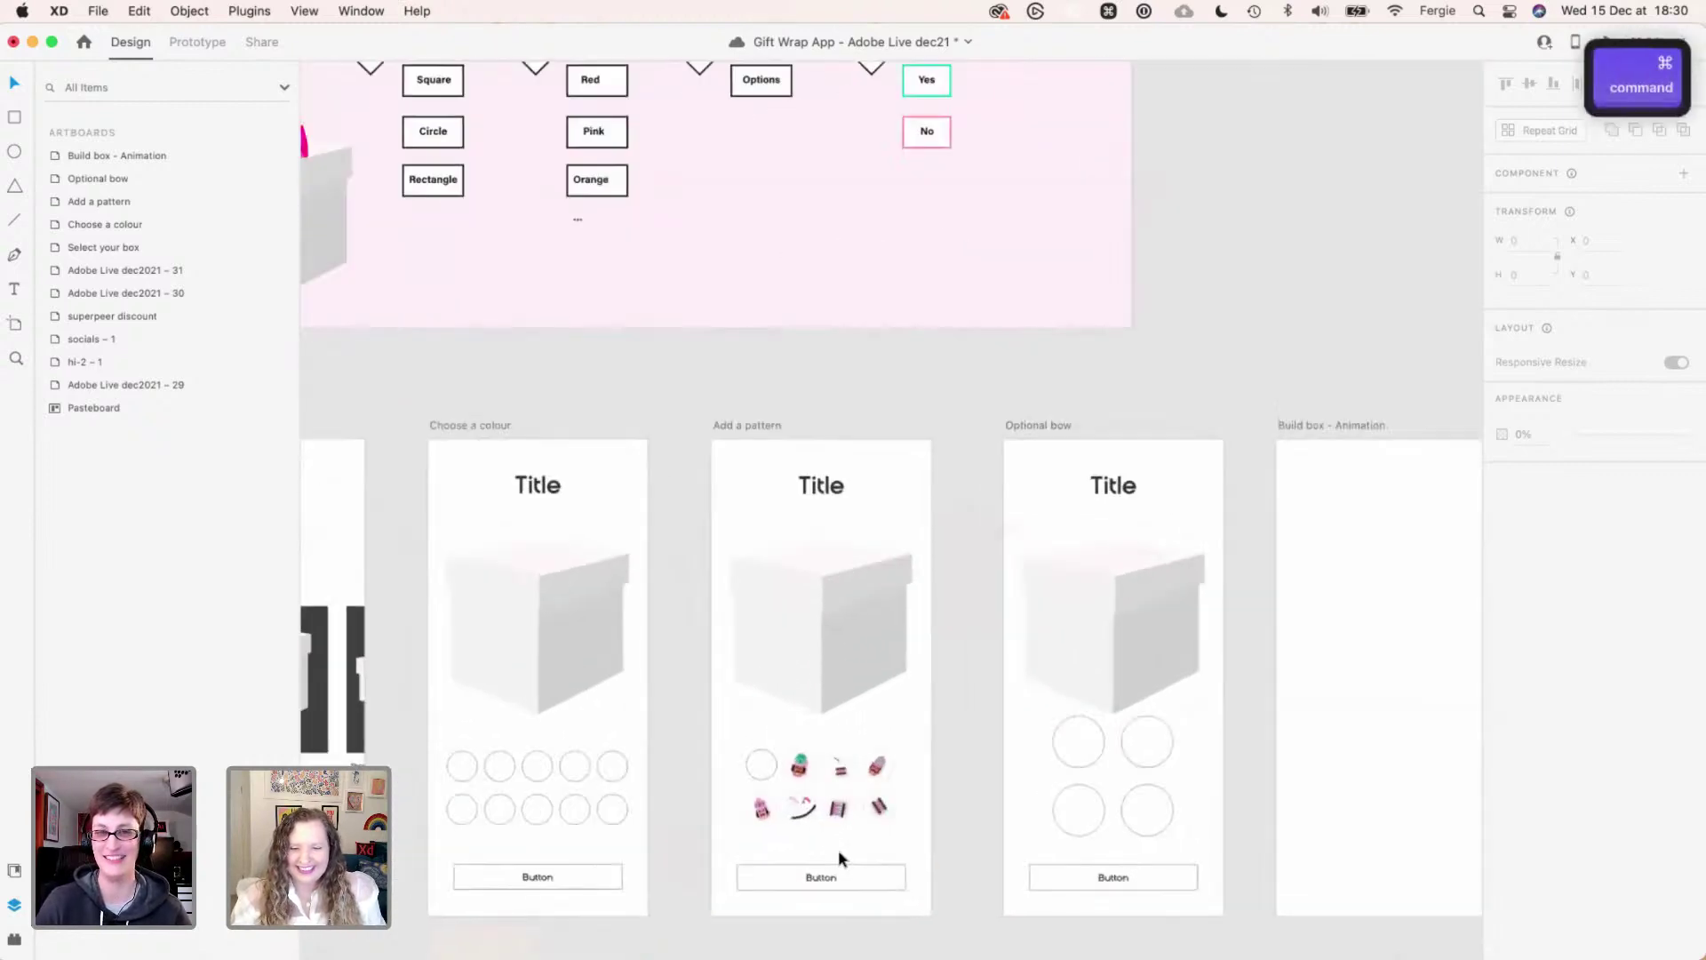
scroll(839, 849, up, 2)
scroll(839, 849, down, 3)
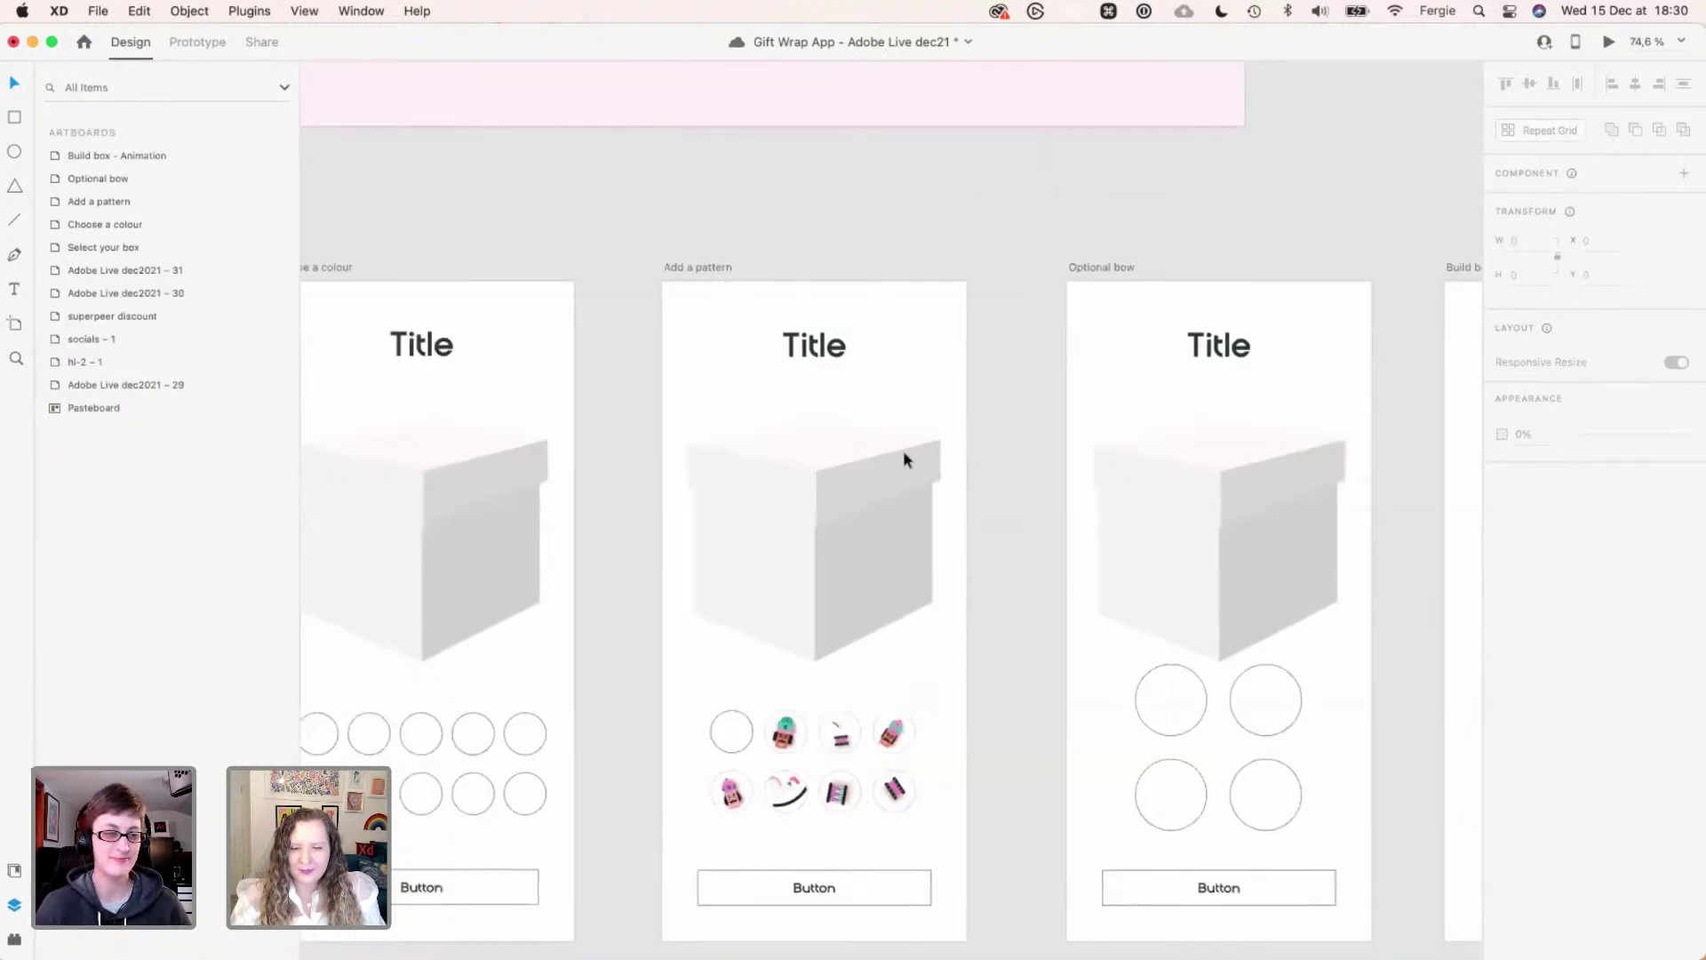
drag(620, 751, 811, 724)
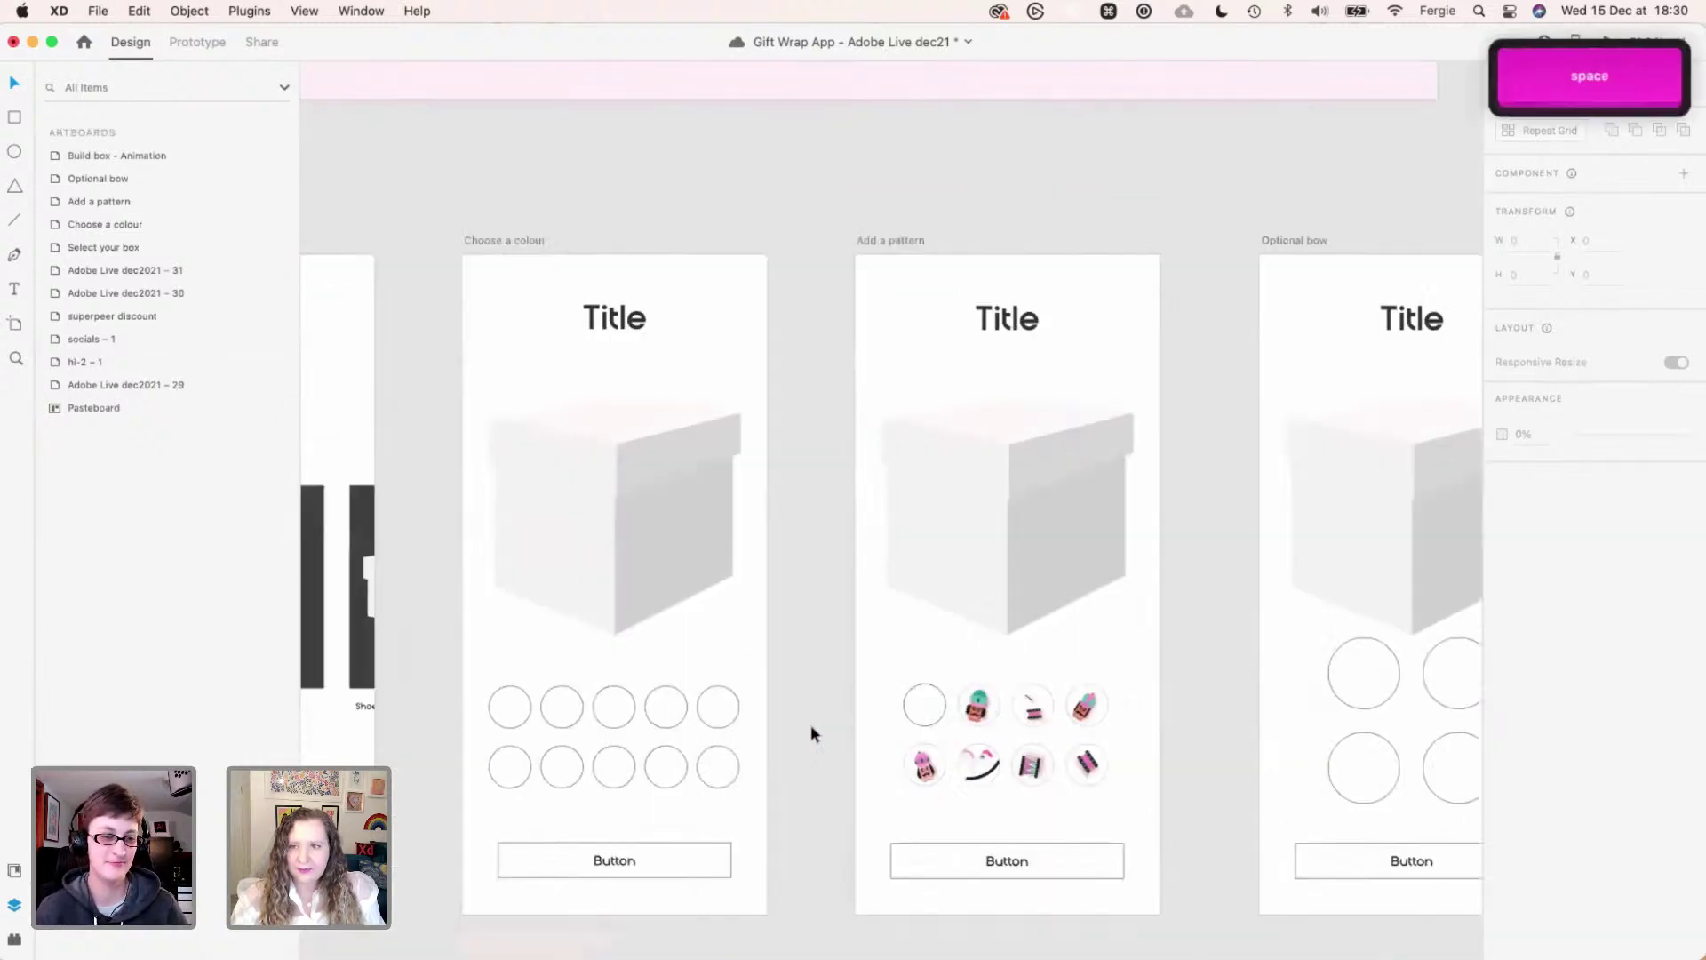
scroll(811, 724, down, 3)
scroll(810, 724, down, 2)
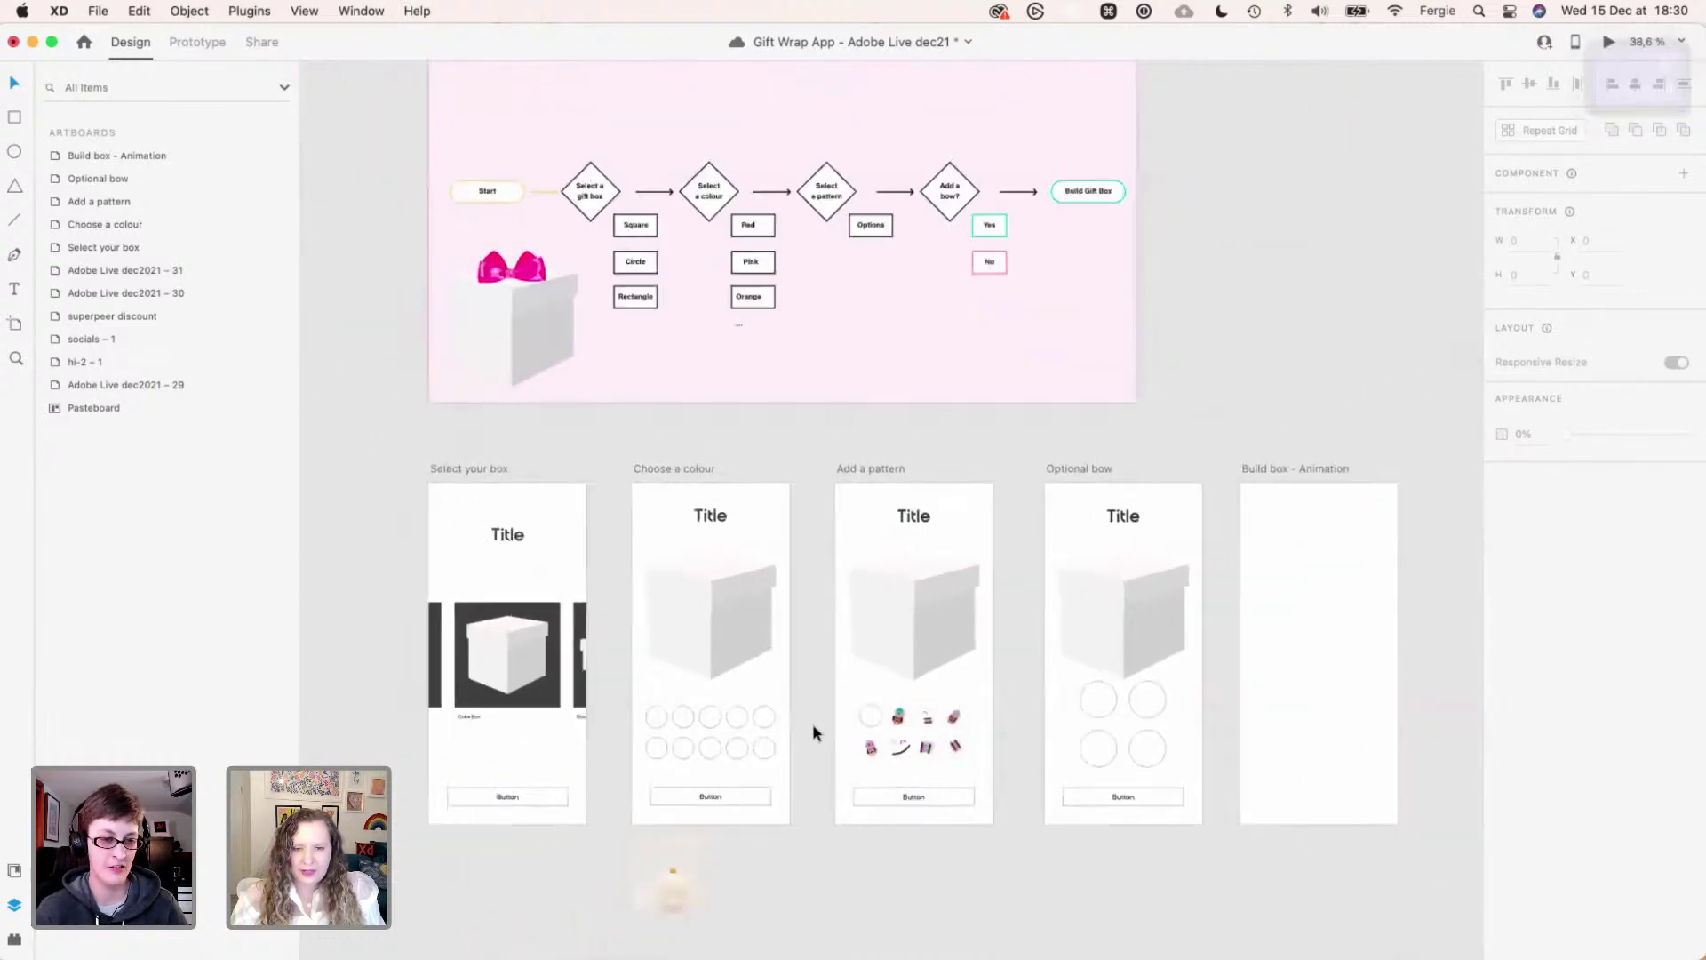
- Turn on the four-column layout grid for the Select your box artboard
drag(1242, 881, 1182, 881)
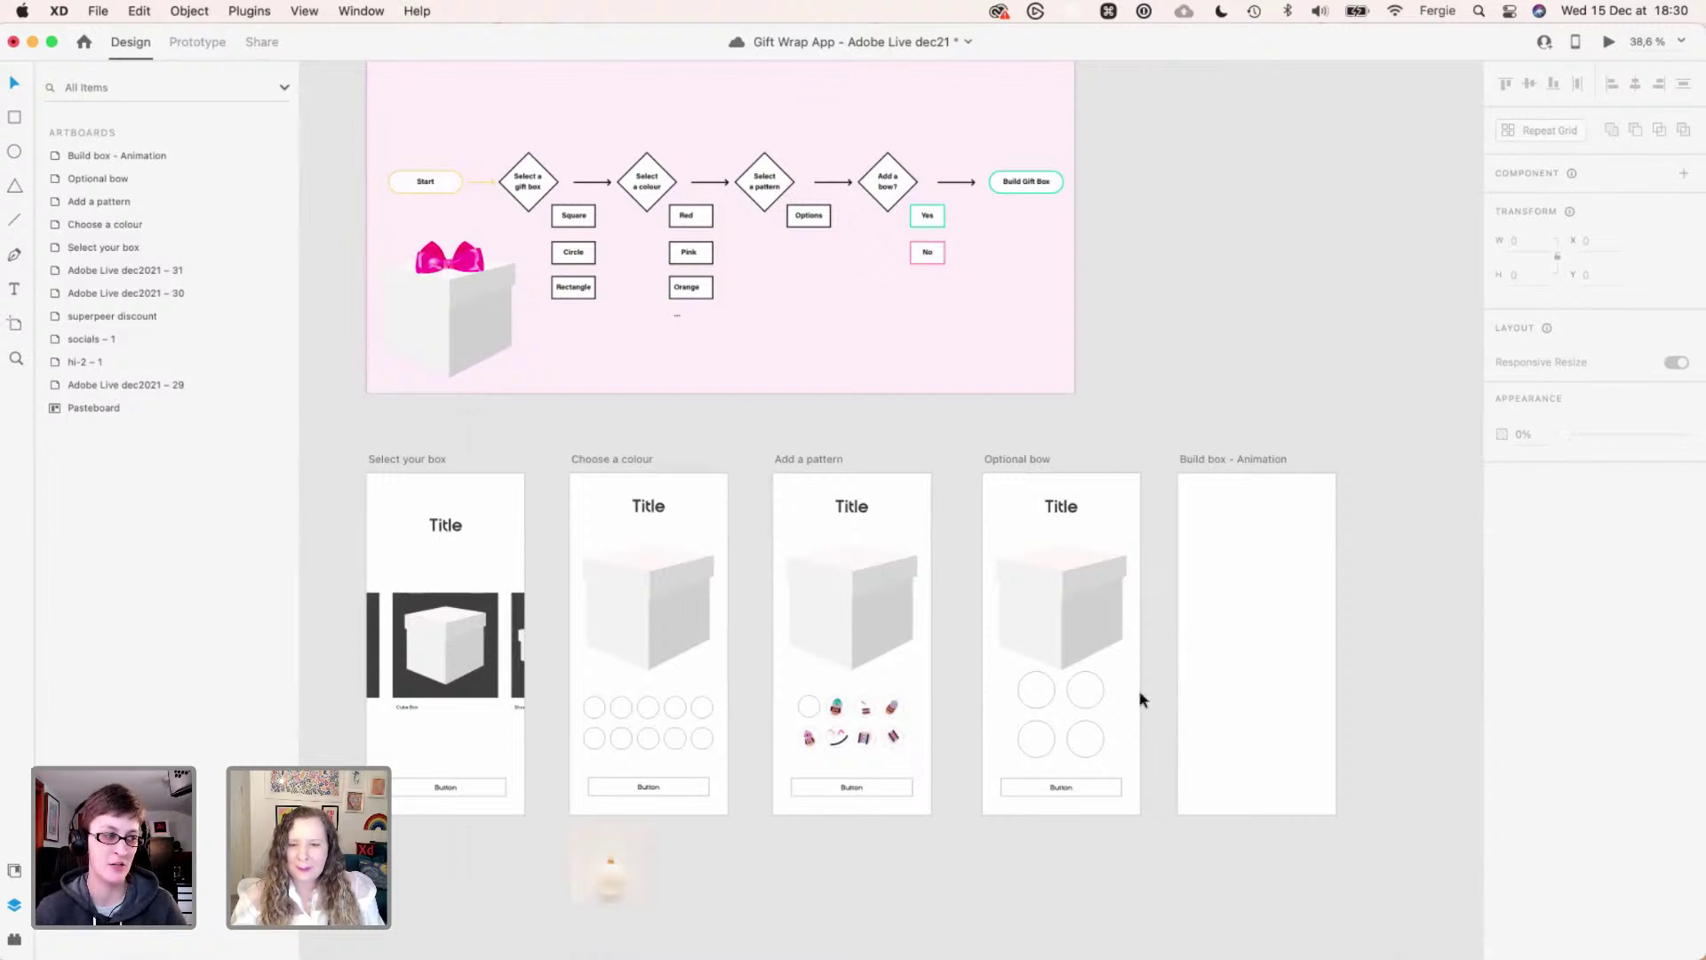
key(super)
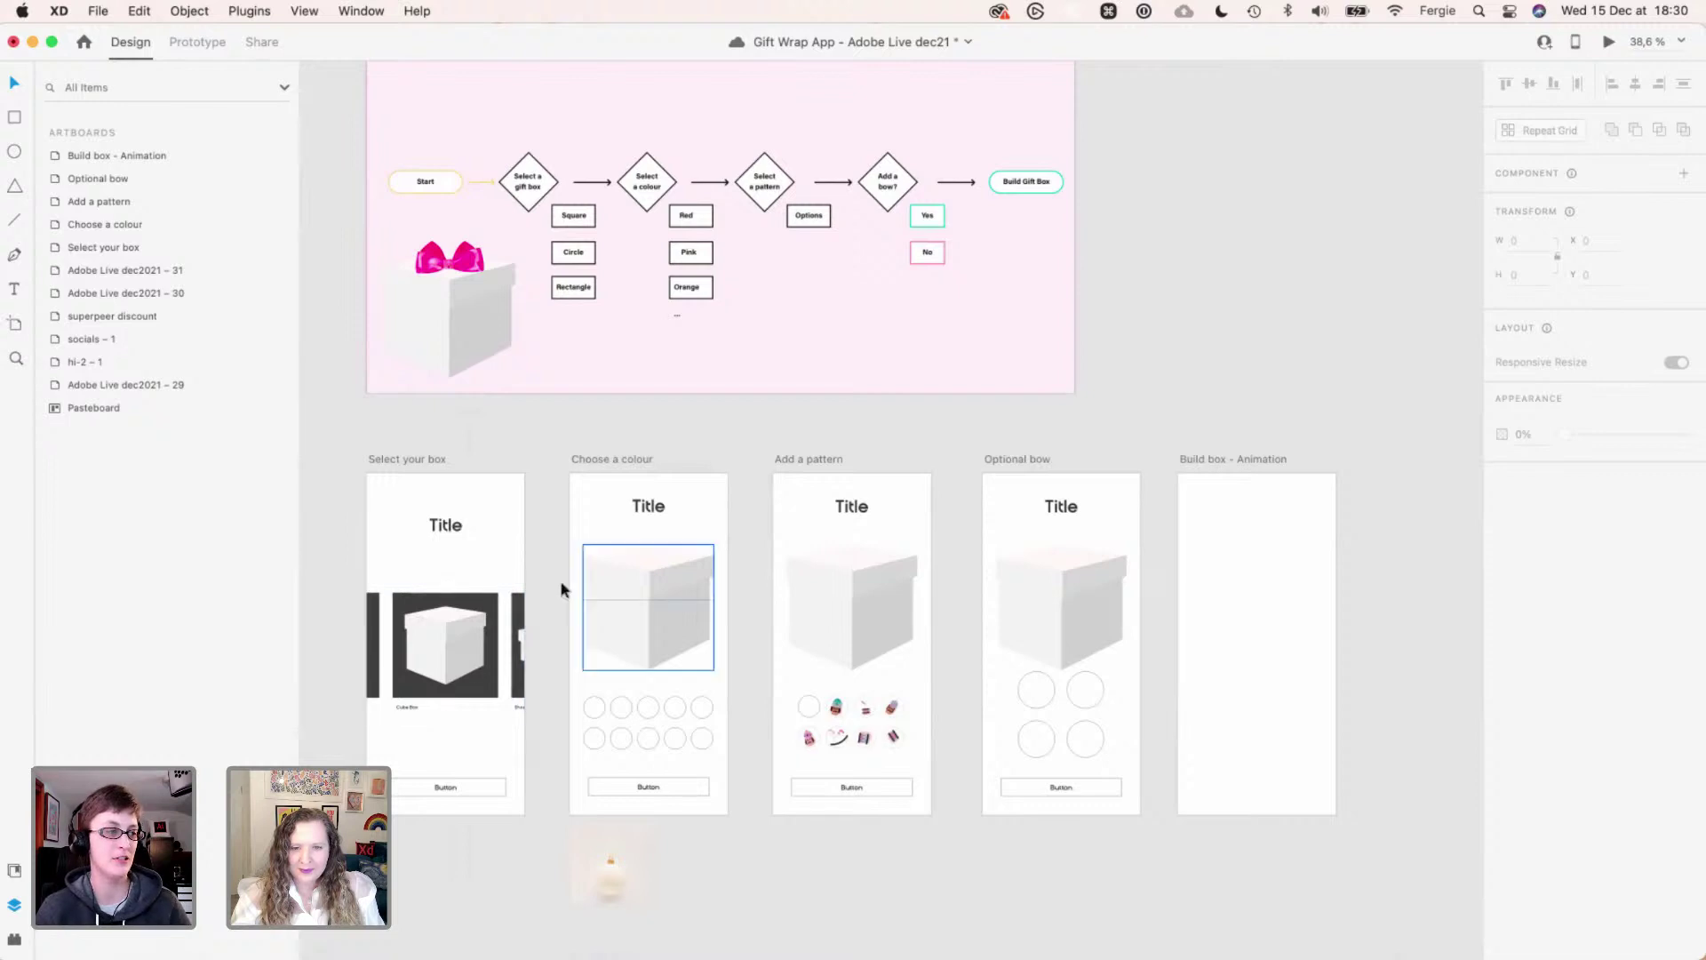
scroll(622, 755, up, 5)
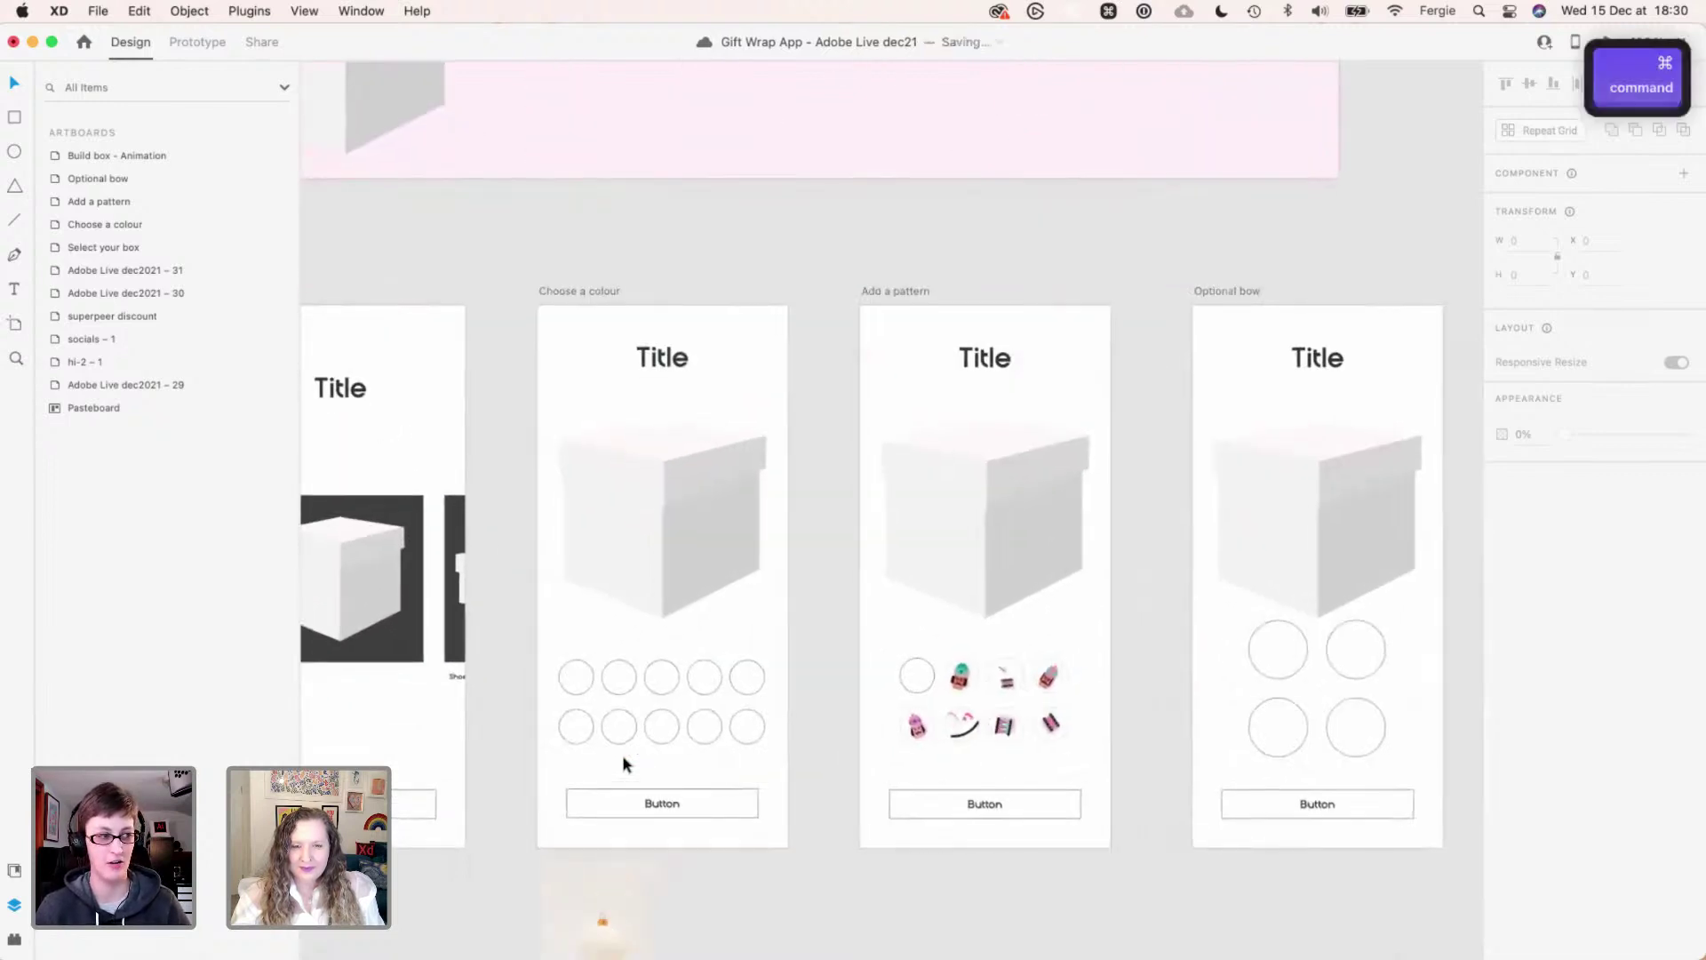
scroll(622, 754, up, 3)
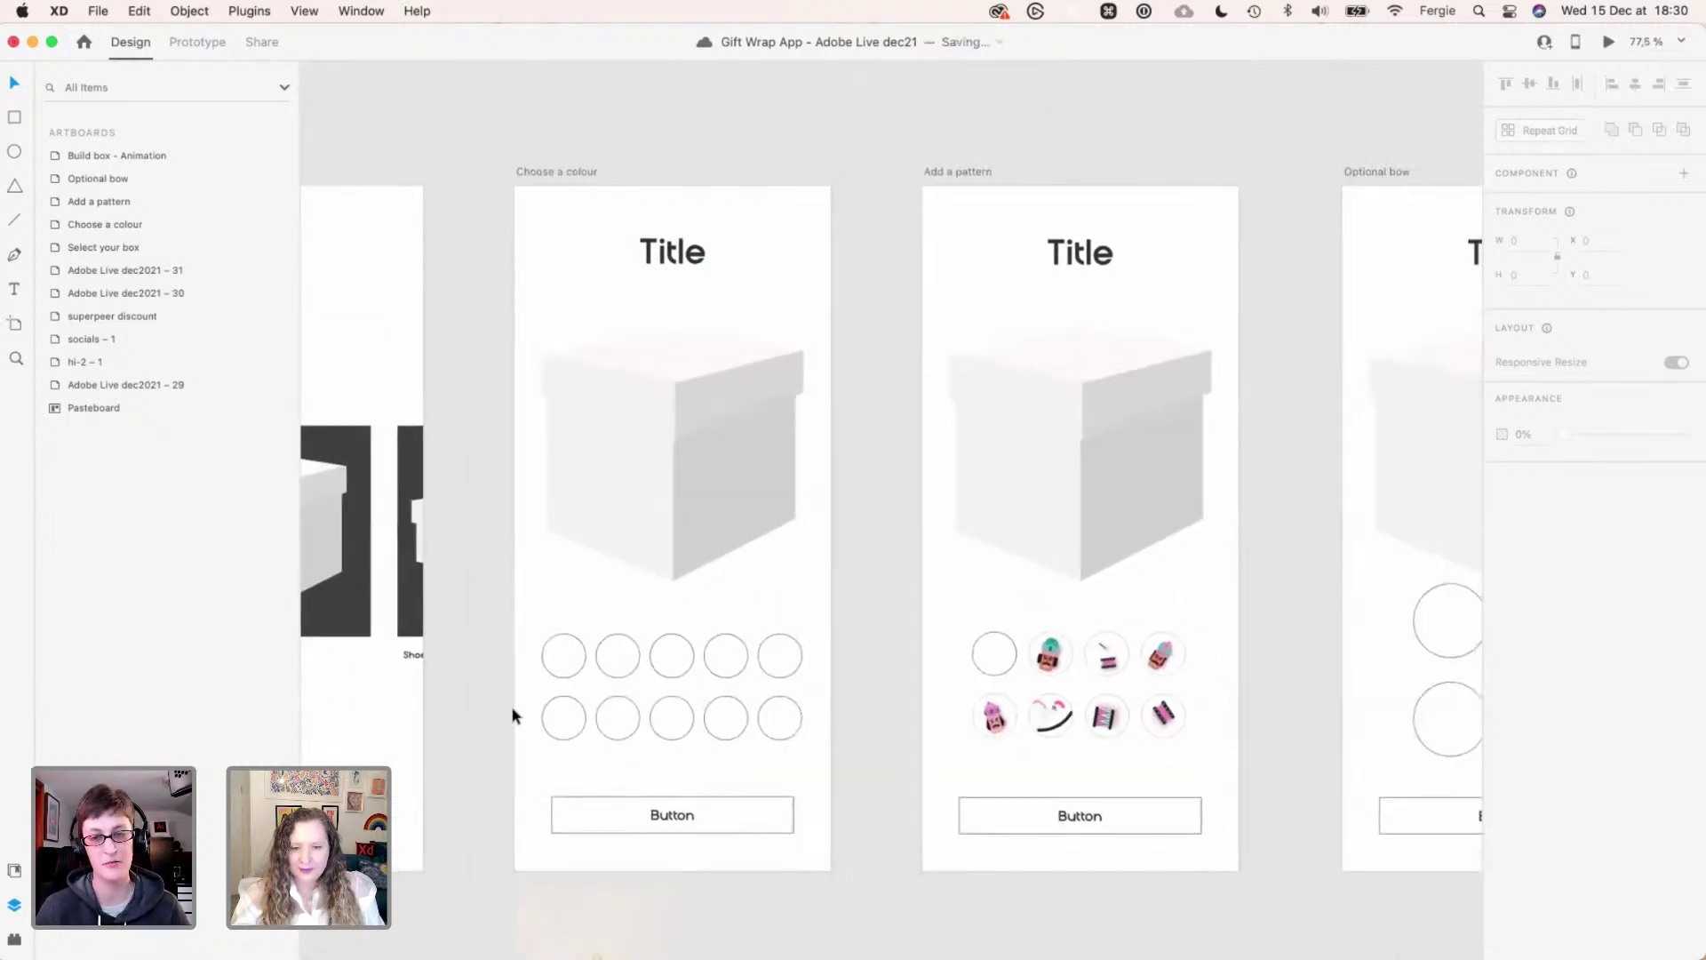
drag(467, 683, 728, 661)
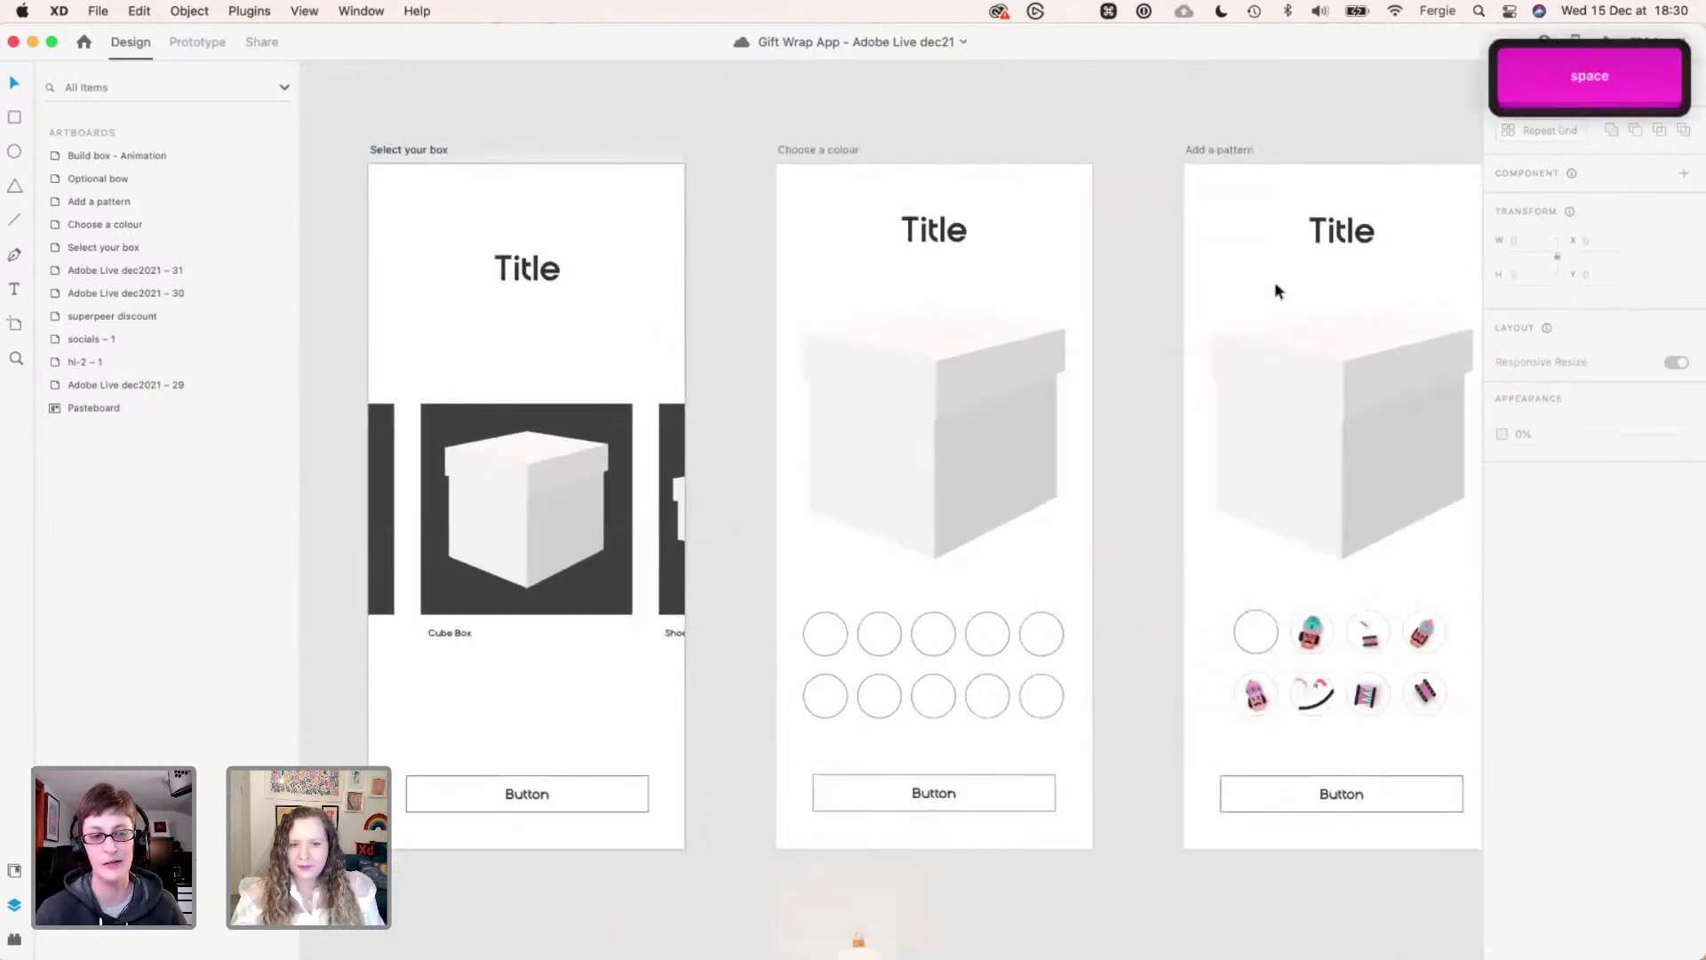
click(436, 196)
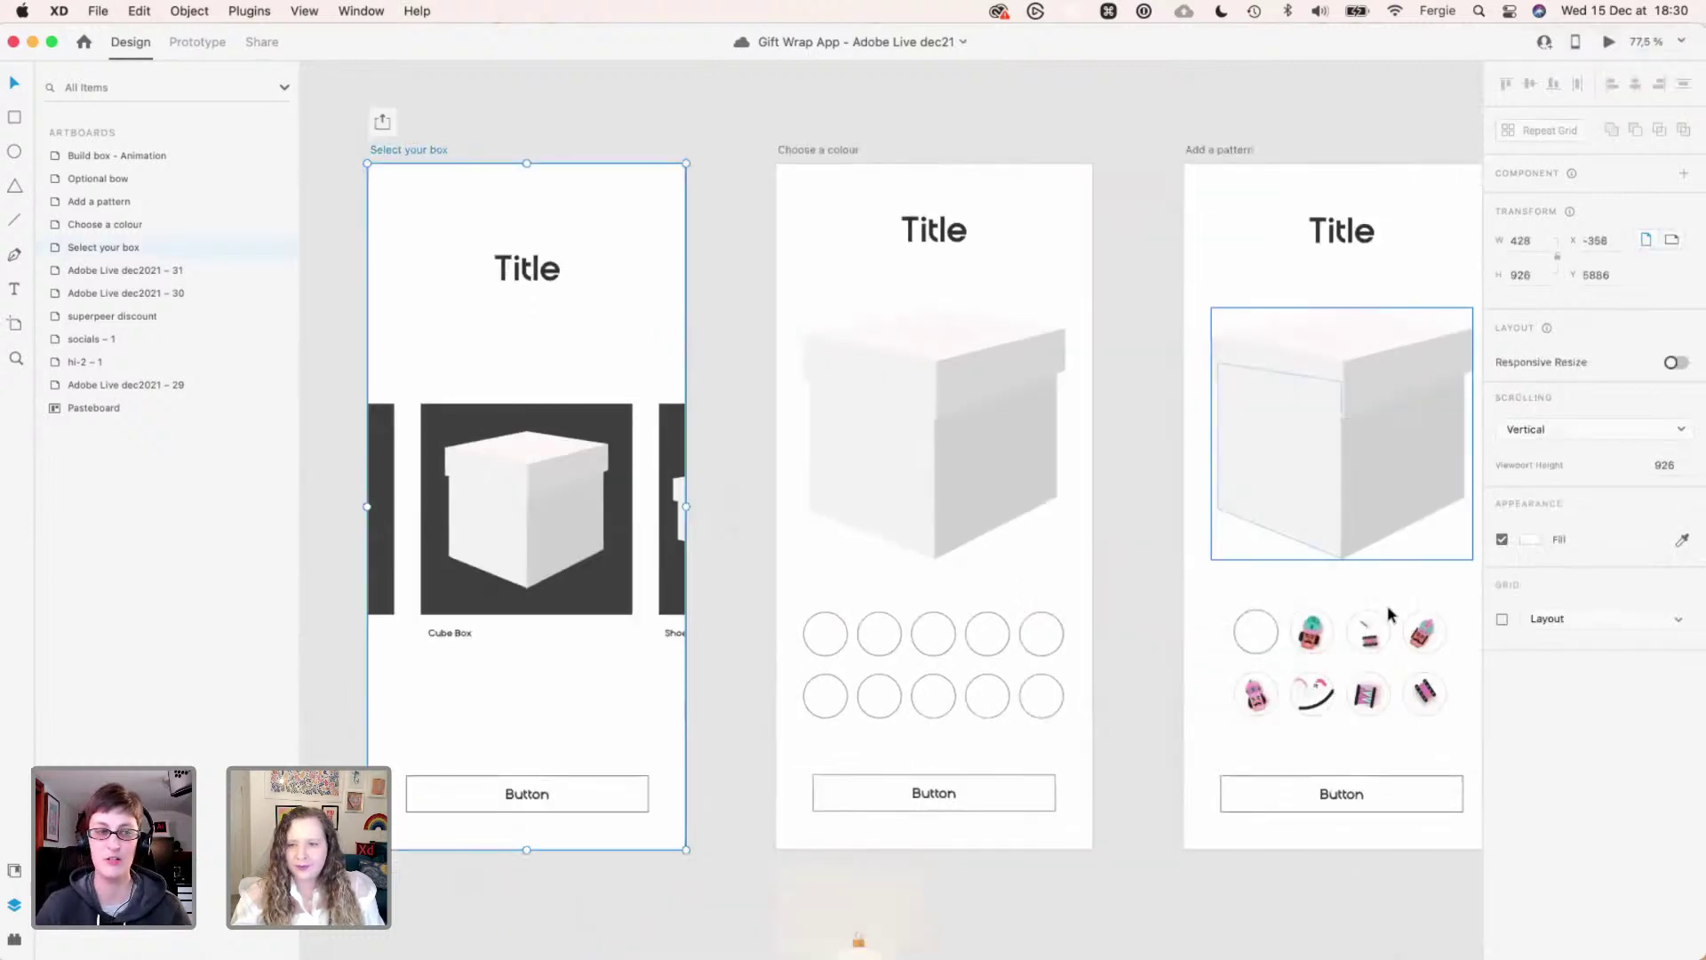
click(1502, 619)
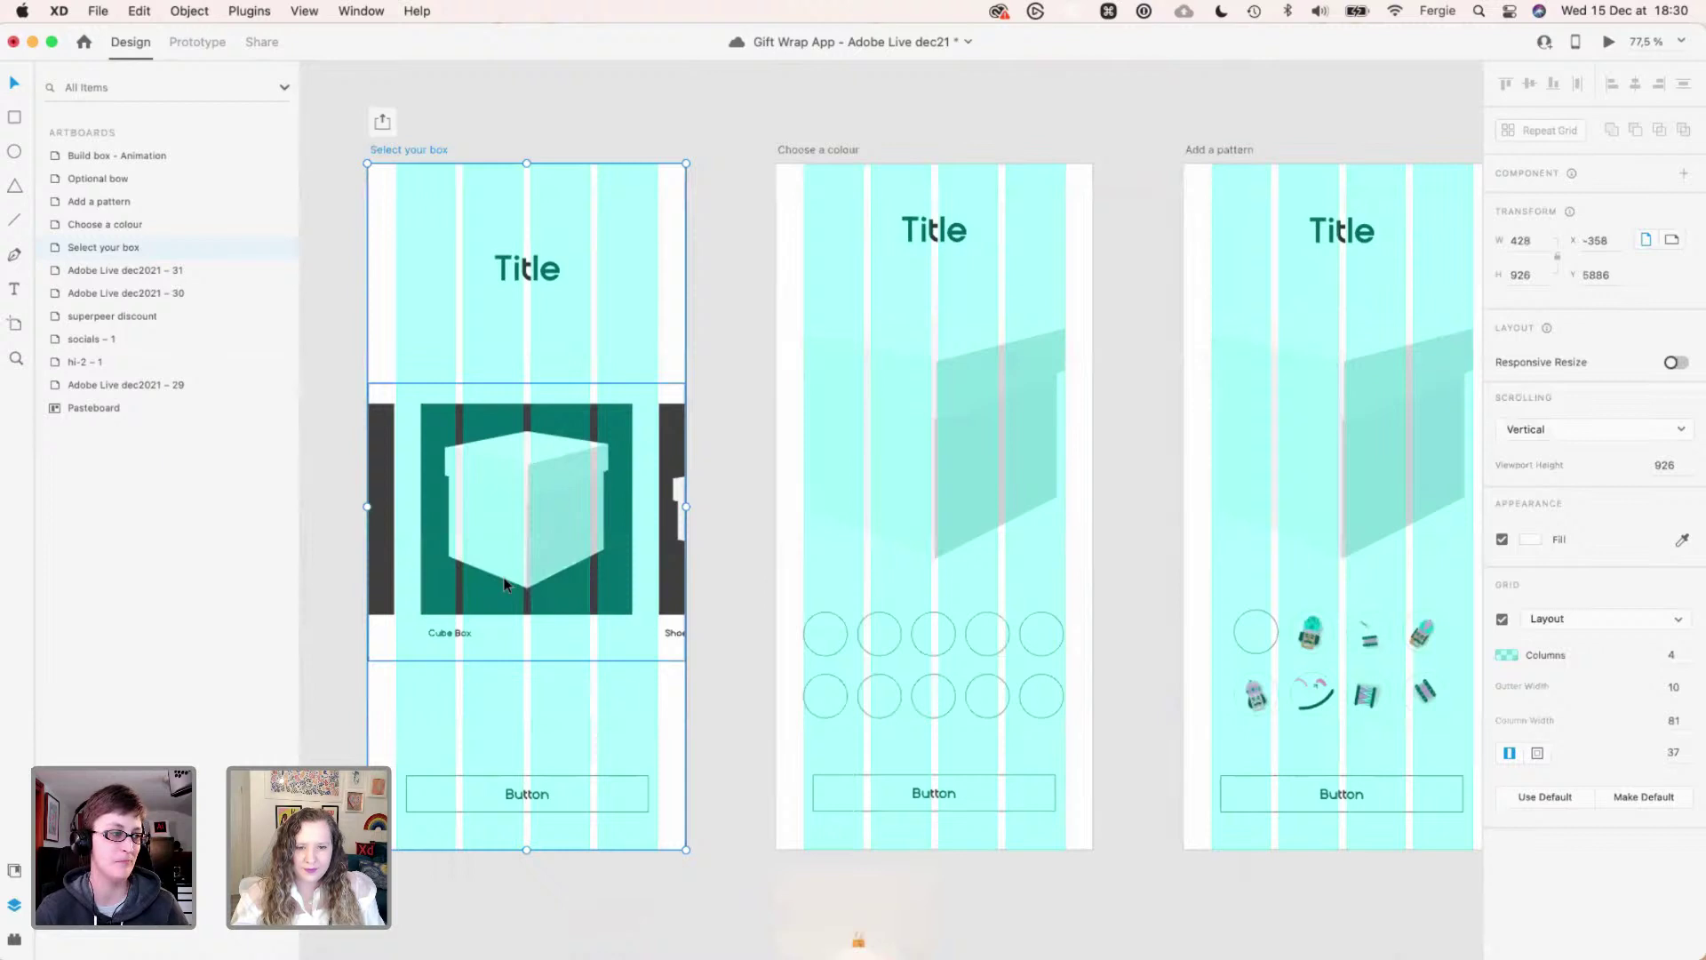
- Widen the button on Select your box to the outer edges of the column grid and nudge it to X 37
super+scroll(492, 788, up, 3)
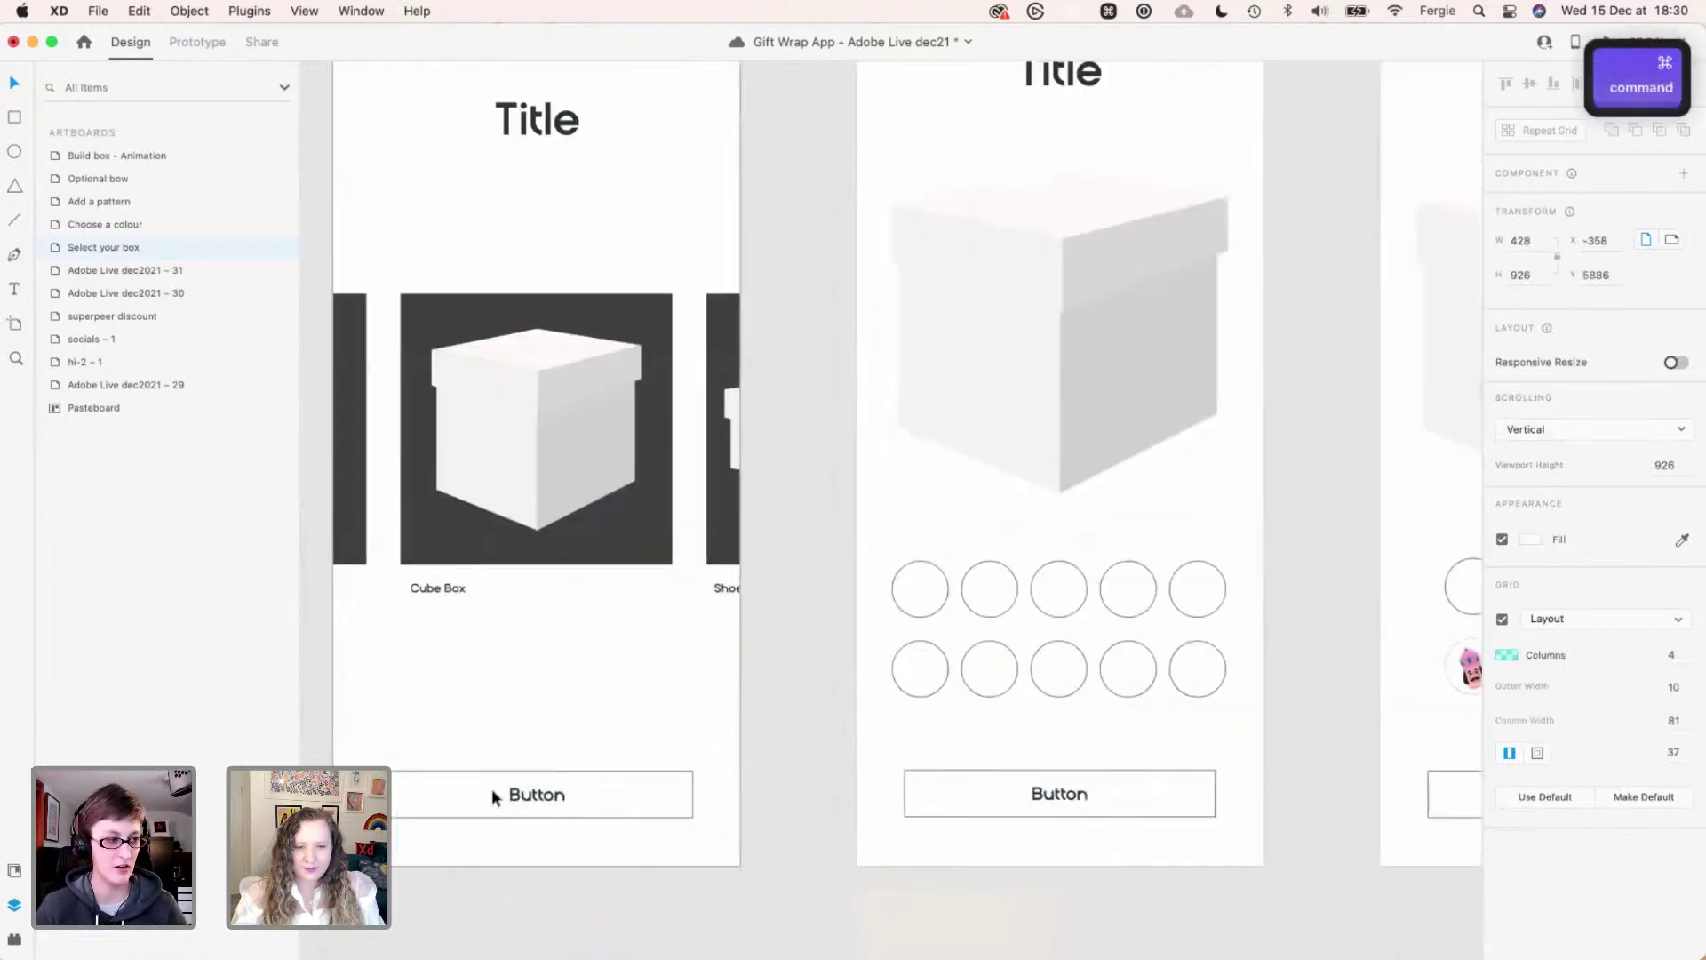
super+click(548, 802)
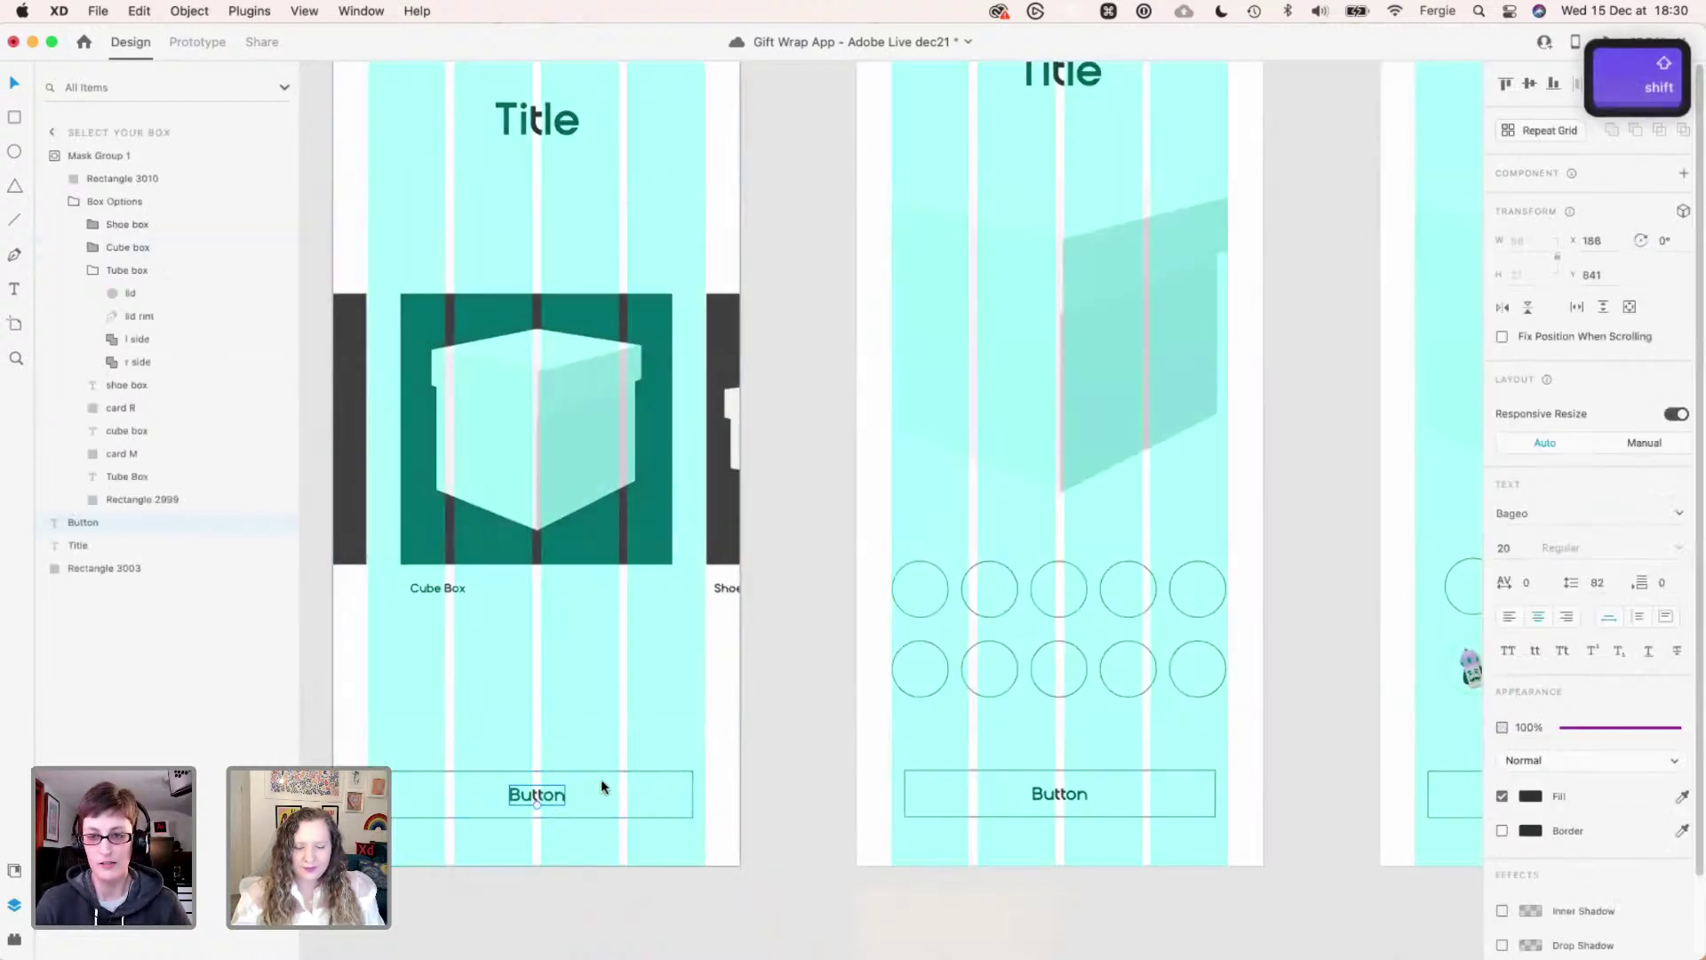
click(517, 877)
click(569, 770)
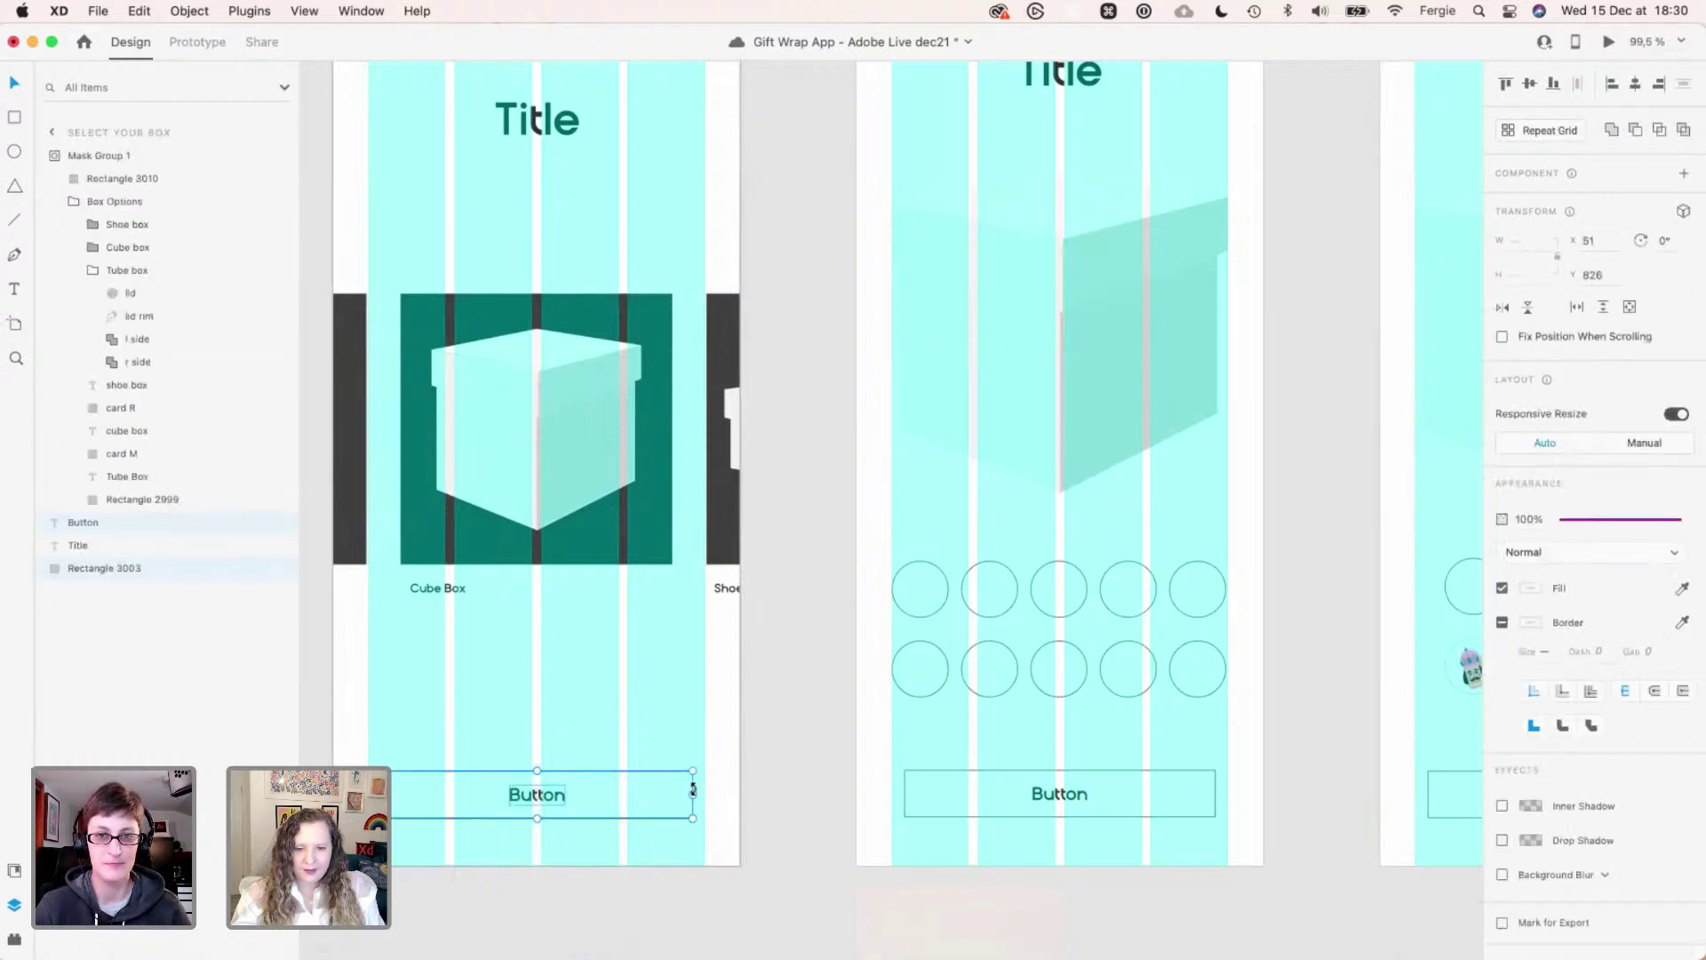
drag(694, 794, 696, 793)
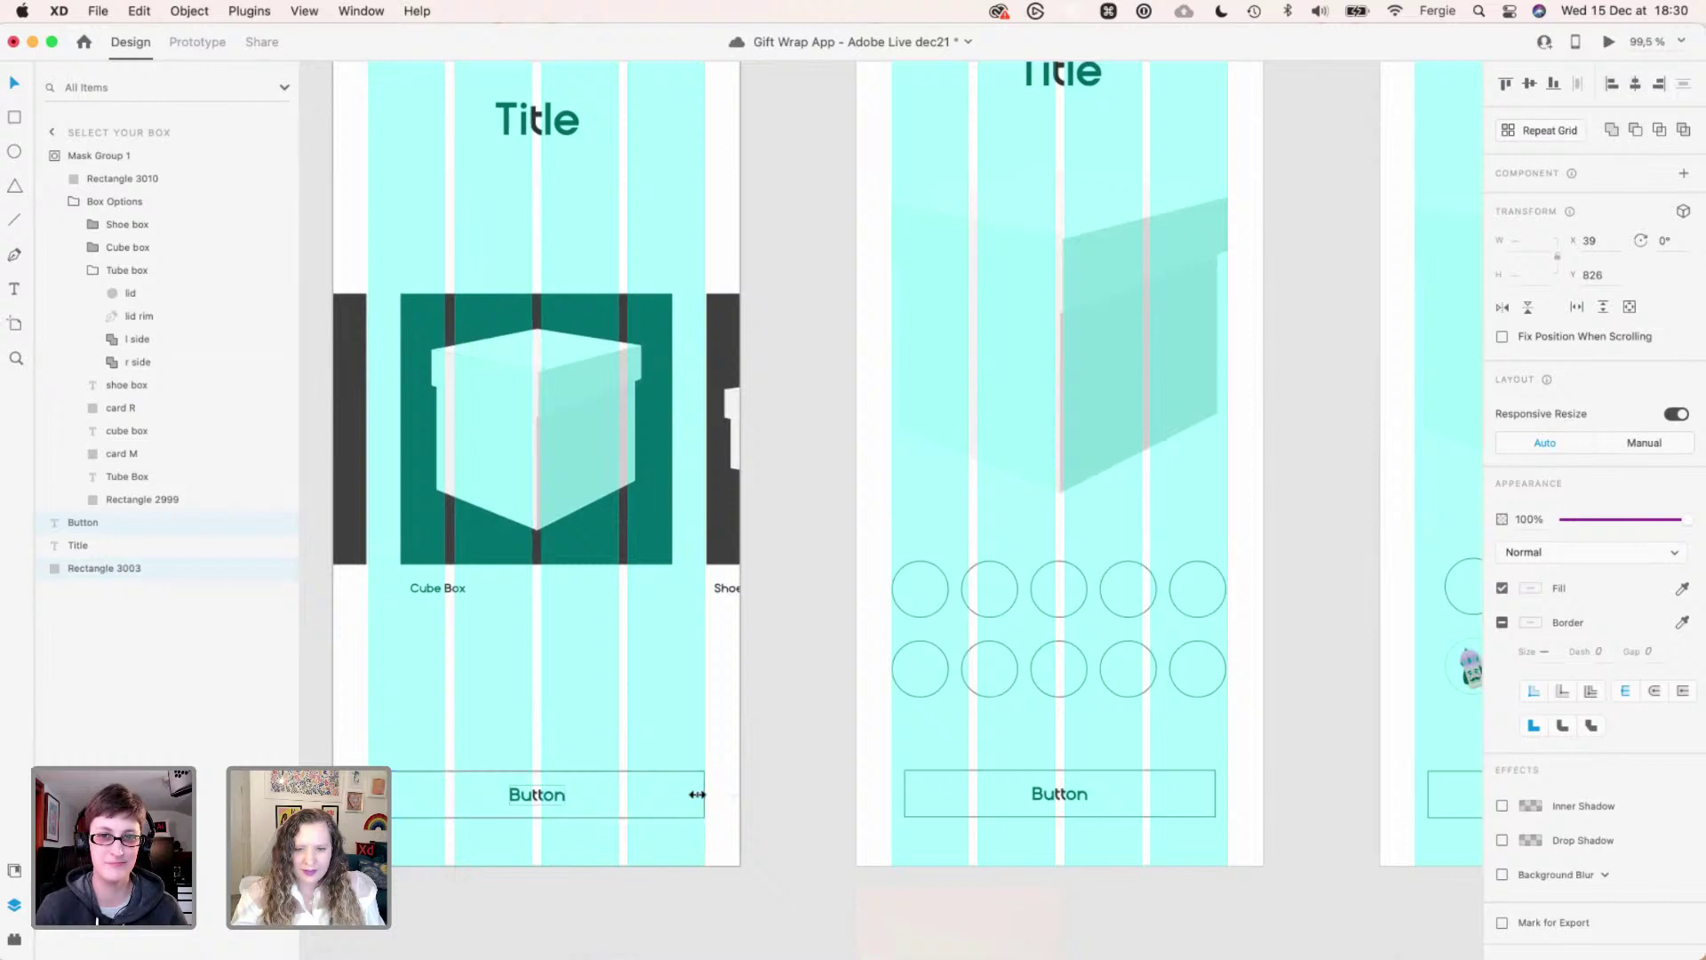
key(Left)
key(Left)
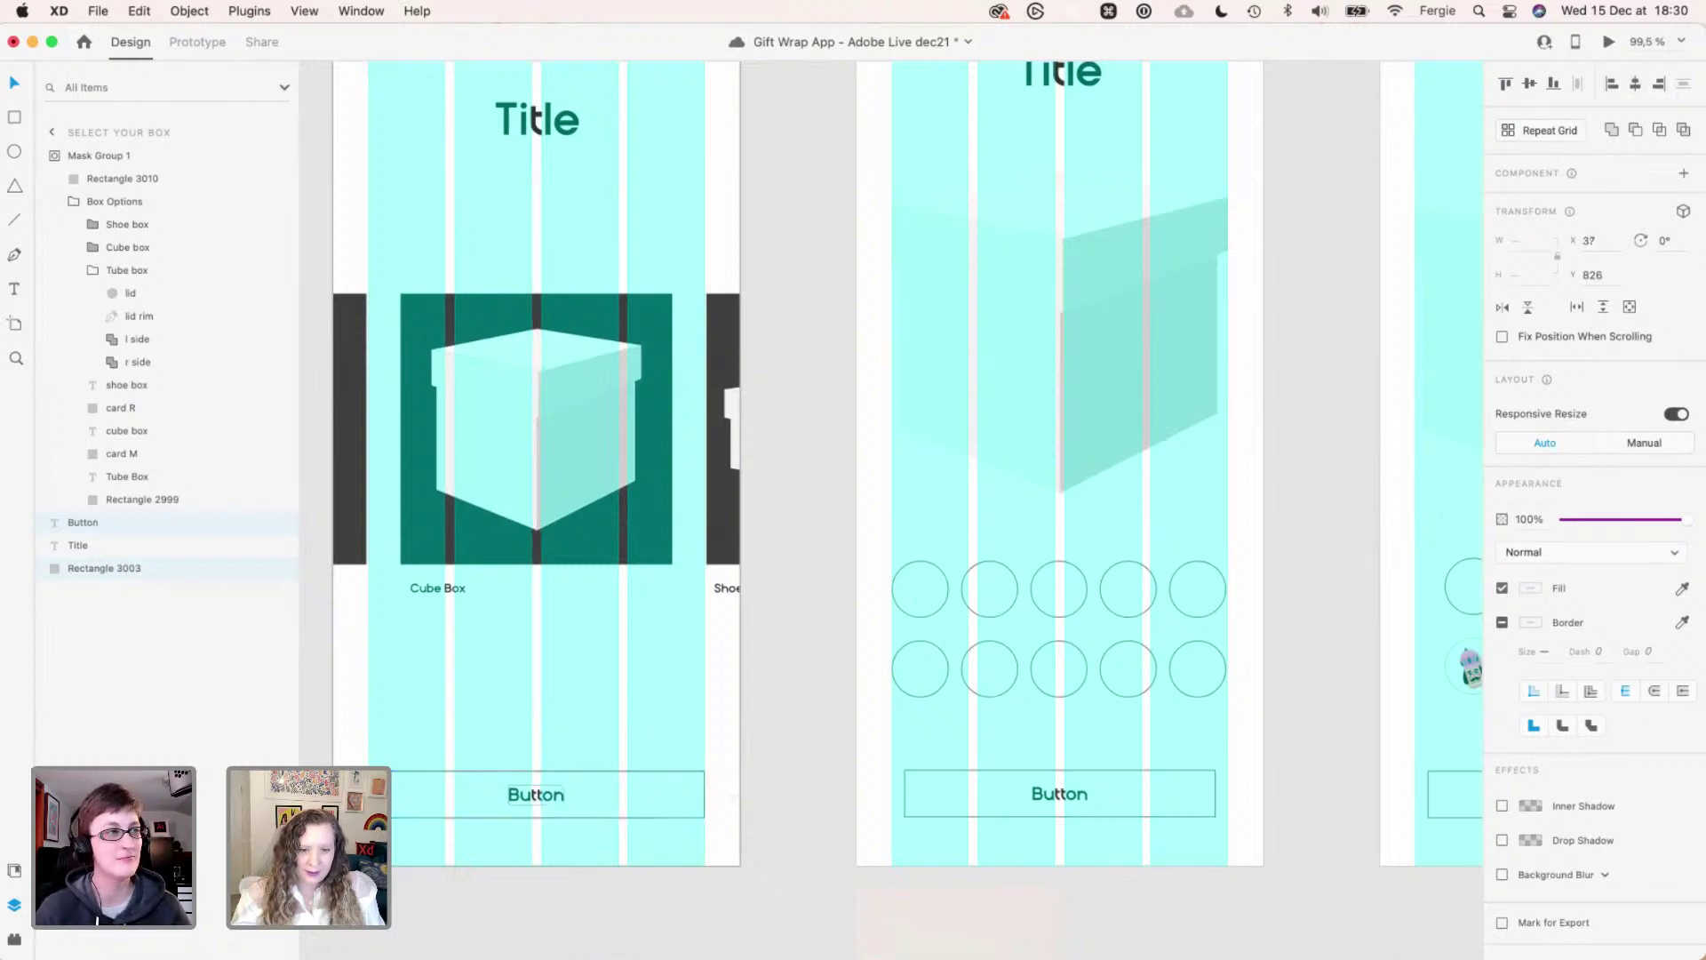
- Stretch both sides of the button rectangle on Choose a colour to the outer edges of the column grid
click(853, 790)
click(913, 792)
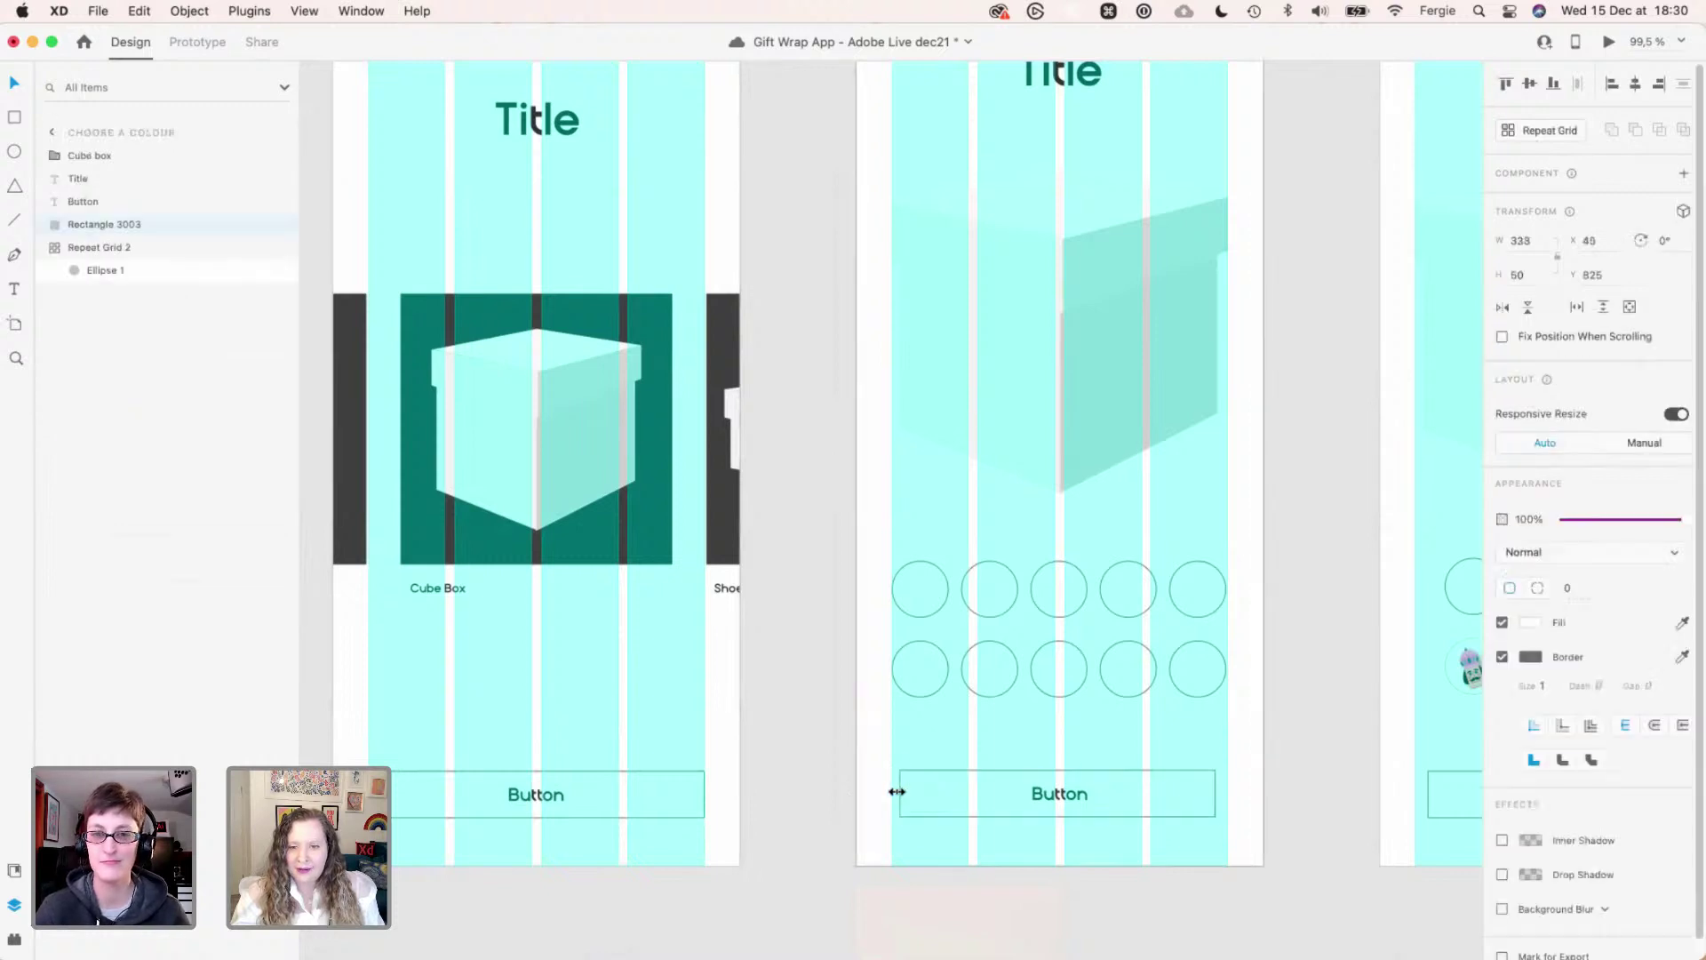
drag(1218, 793, 830, 652)
click(1299, 784)
- Stretch the button rectangle on Add a pattern to the outer grid columns, with its left edge at X 37
key(space)
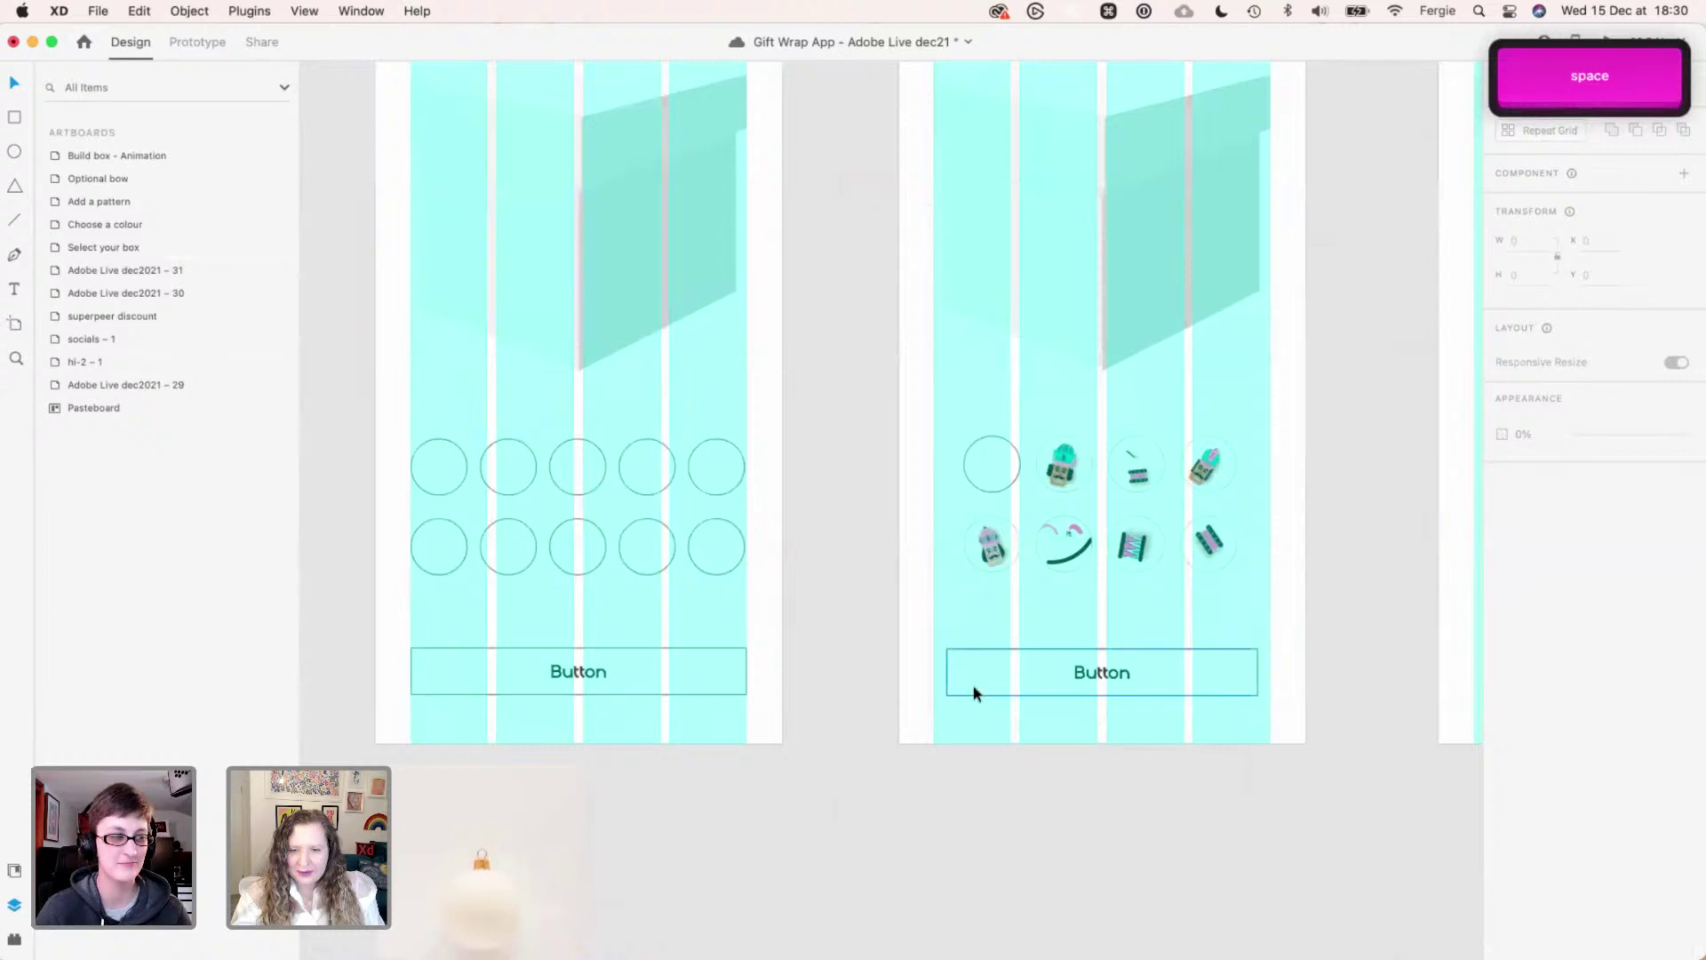
click(946, 672)
drag(947, 671, 933, 671)
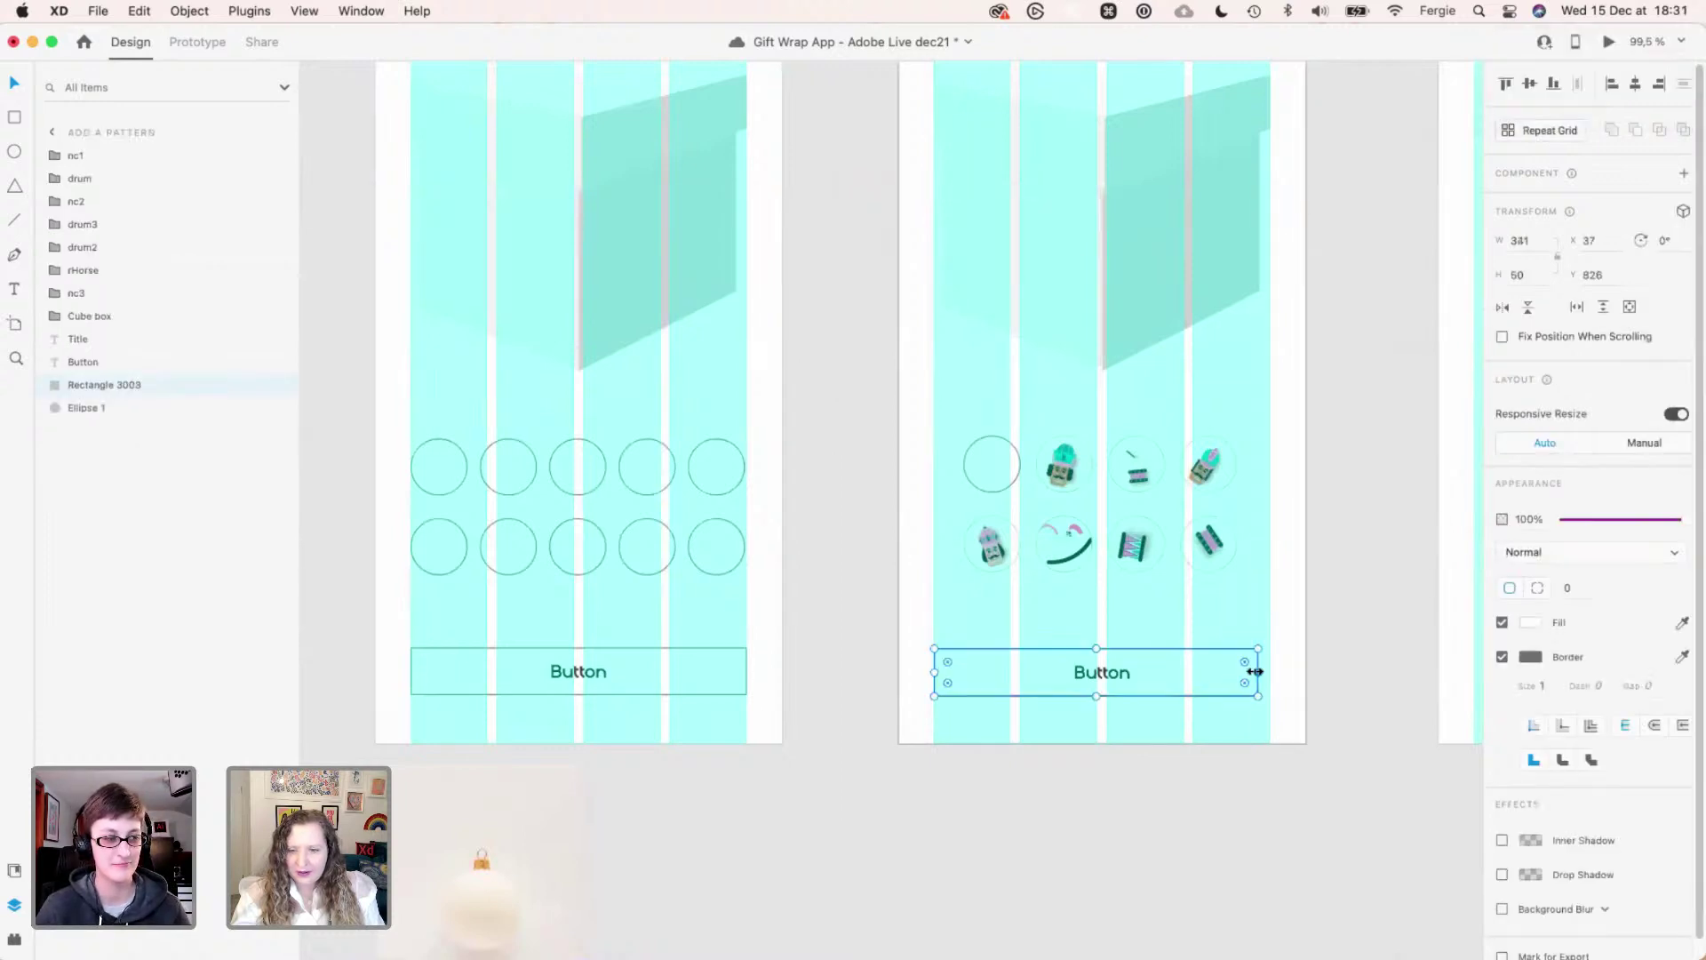
drag(1254, 672, 515, 642)
click(1356, 640)
- Stretch the button rectangle on Optional bow to the outer grid columns, starting at X 37
key(space)
click(834, 668)
drag(809, 662, 796, 663)
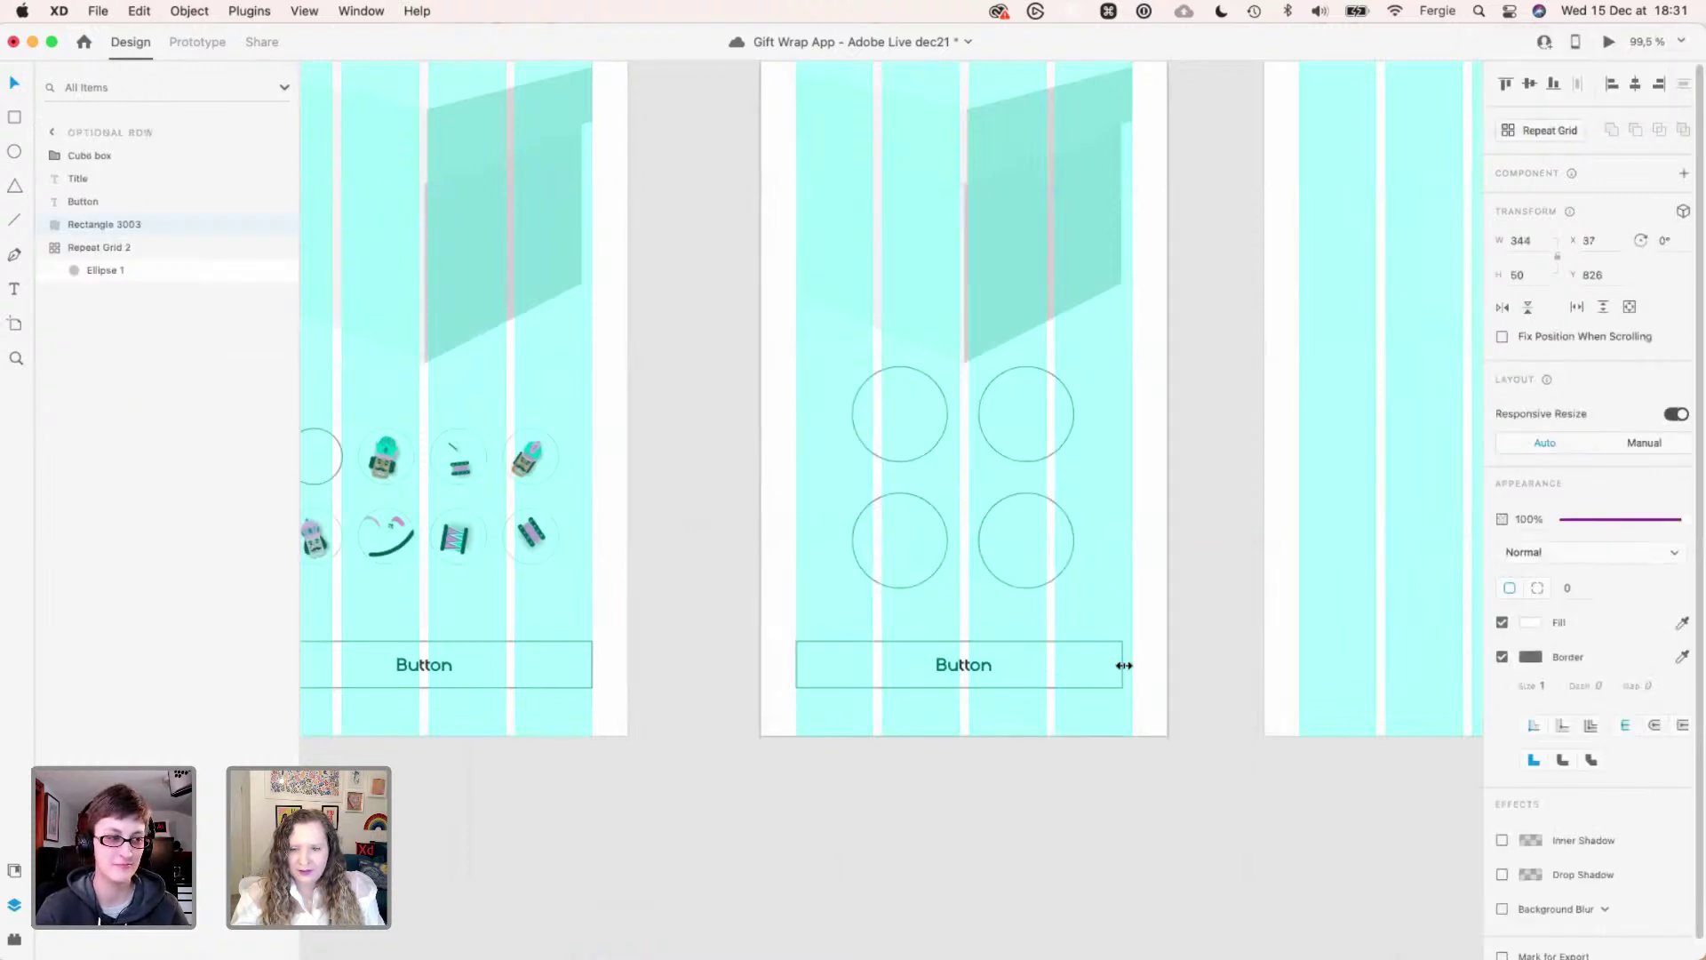
click(1169, 701)
- Review how the buttons, boxes and option circles sit on the column grid across all the app screens
scroll(1171, 696, down, 2)
scroll(1173, 706, down, 2)
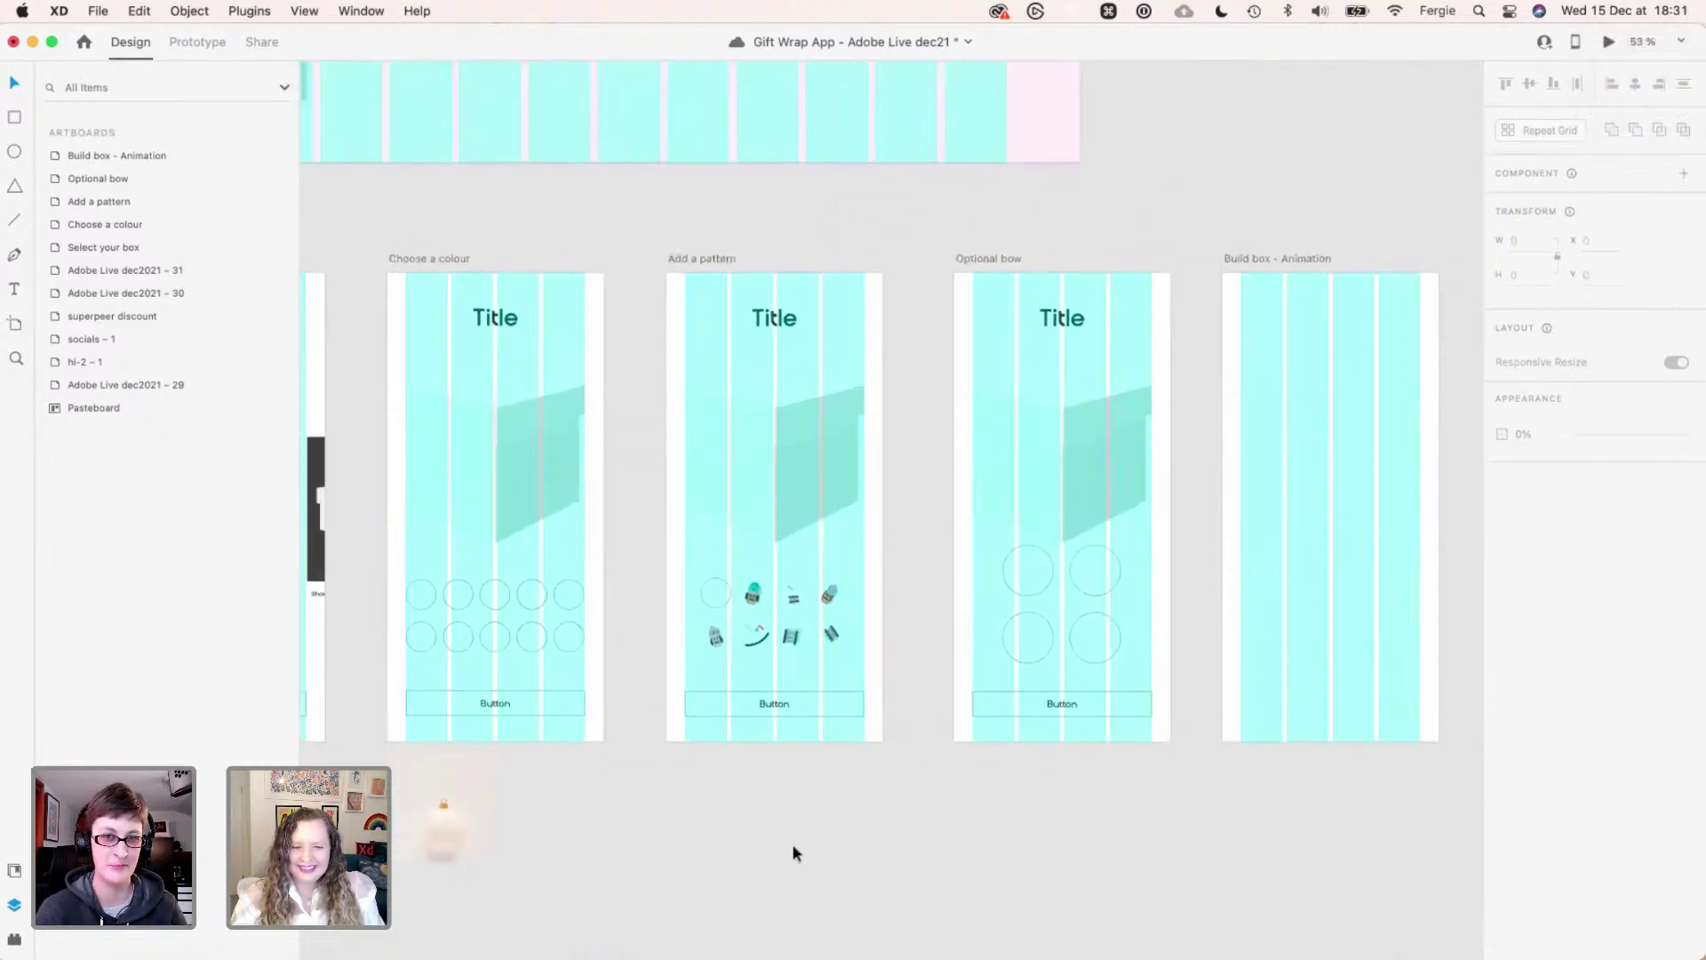
key(space)
scroll(990, 819, left, 6)
scroll(941, 823, right, 3)
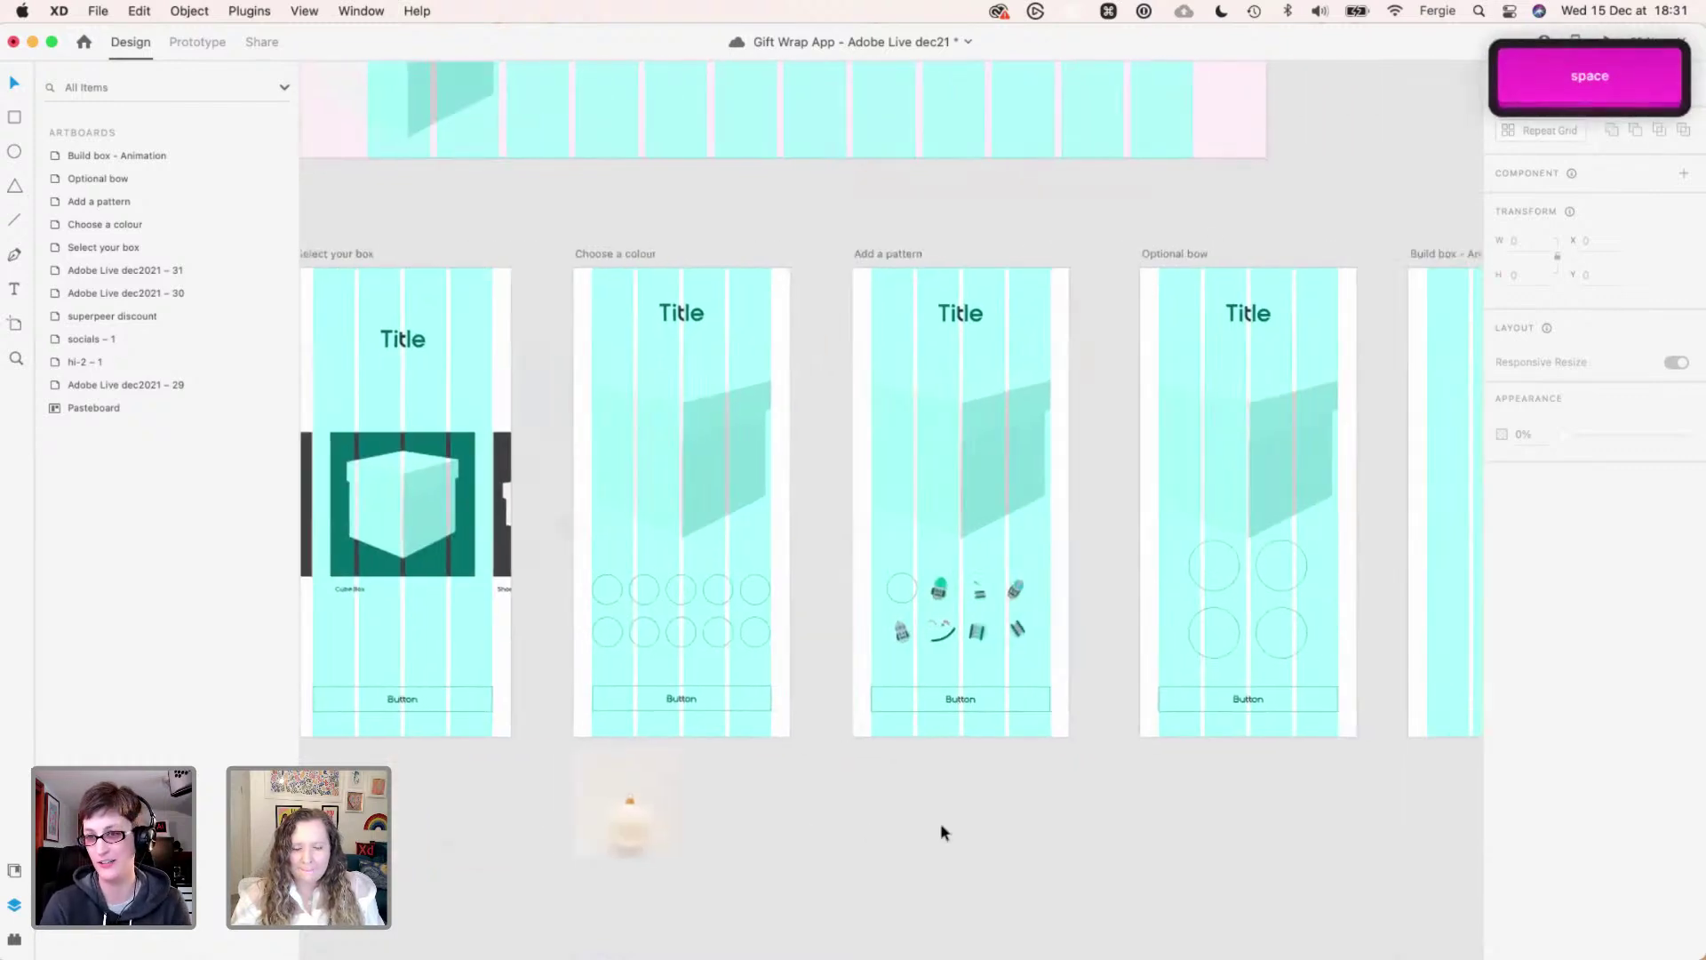
drag(855, 823, 945, 788)
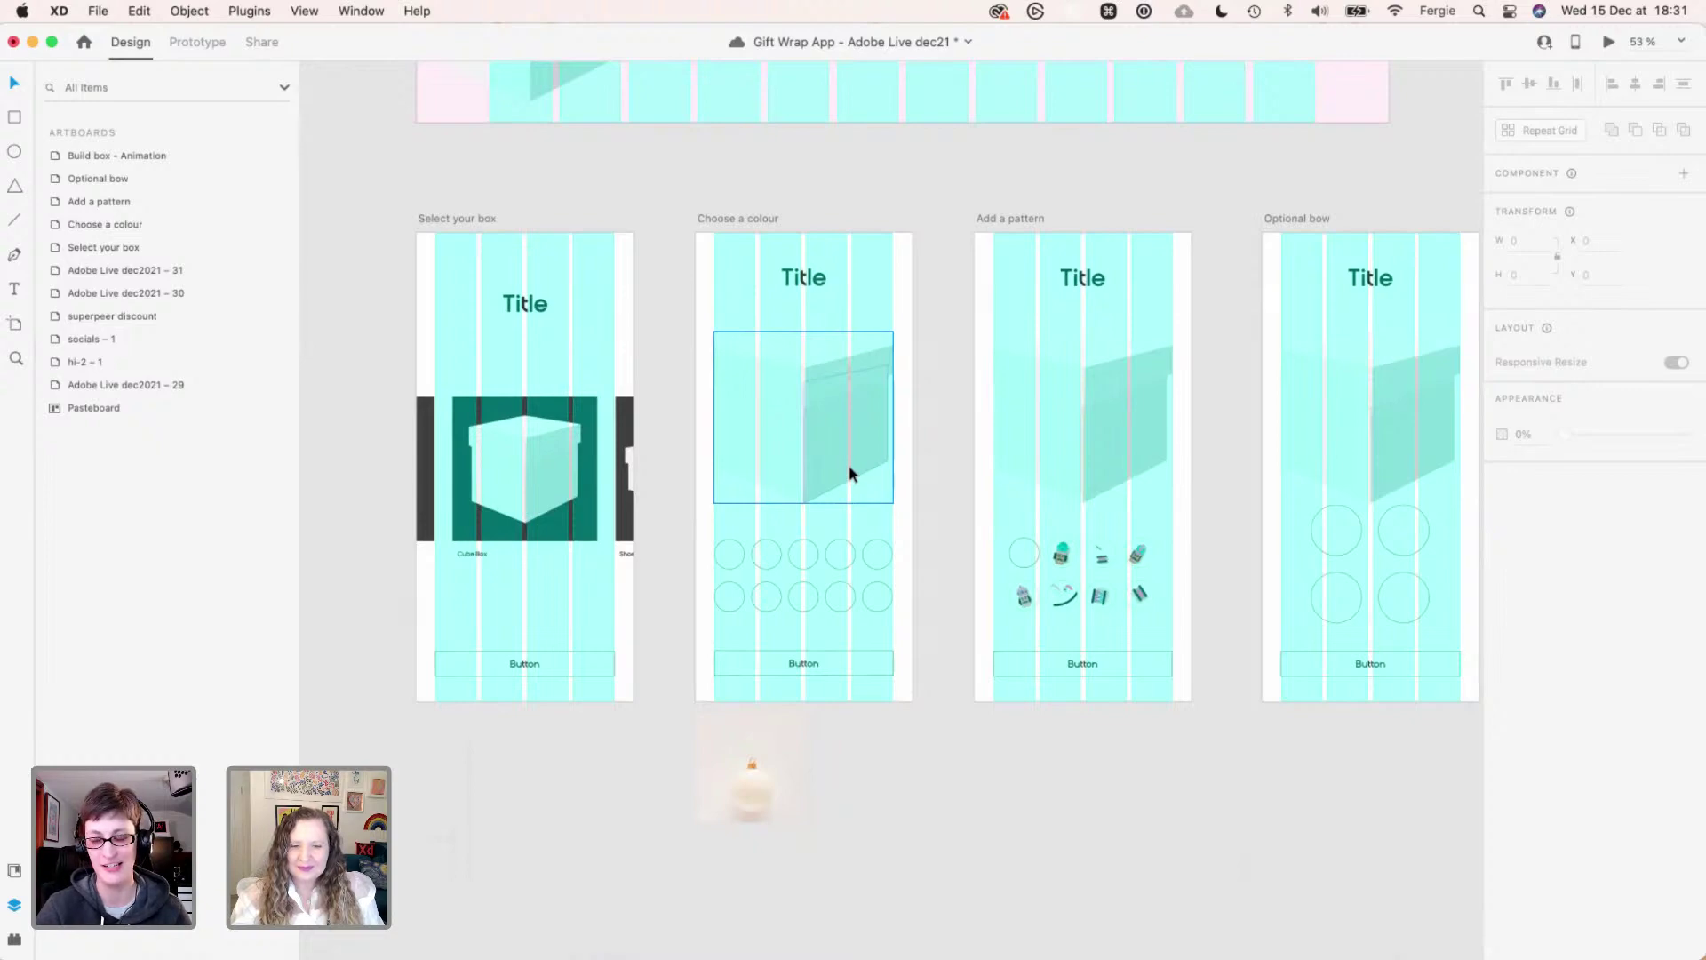
scroll(1102, 582, up, 3)
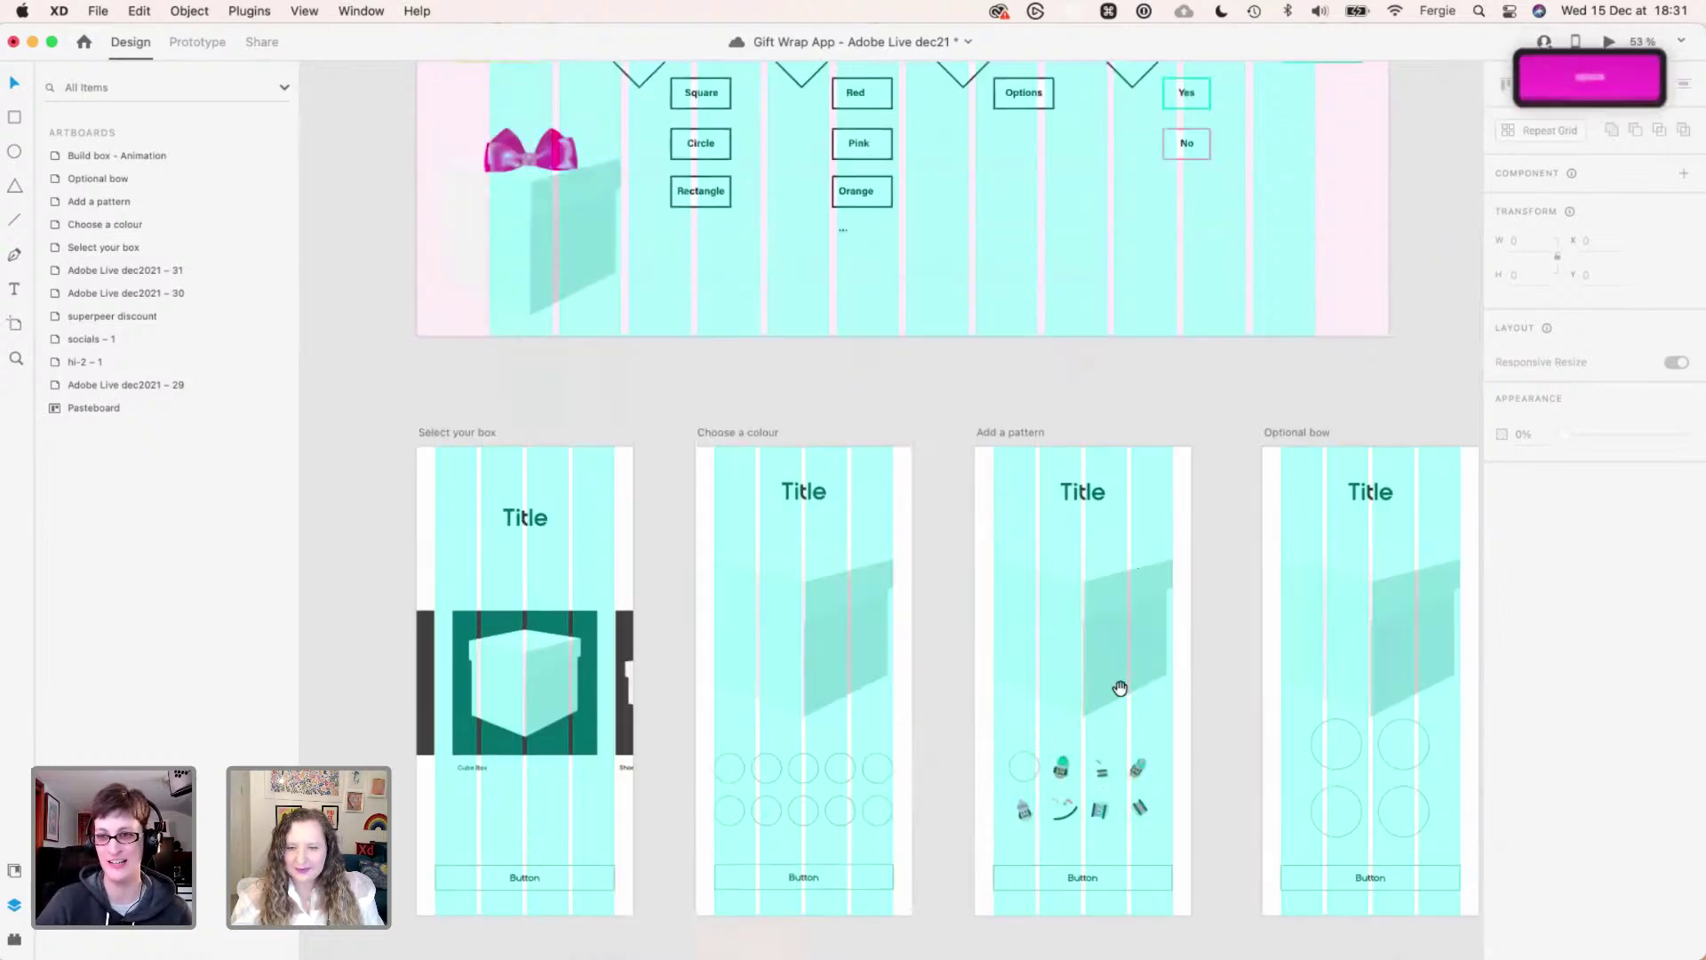
scroll(1149, 577, down, 4)
- Move all the pattern circles on Add a pattern to X 37 and scale them to 74 by 74 across the column grid
key(super+shift+apostrophe)
super+scroll(1135, 553, up, 3)
scroll(1134, 552, up, 3)
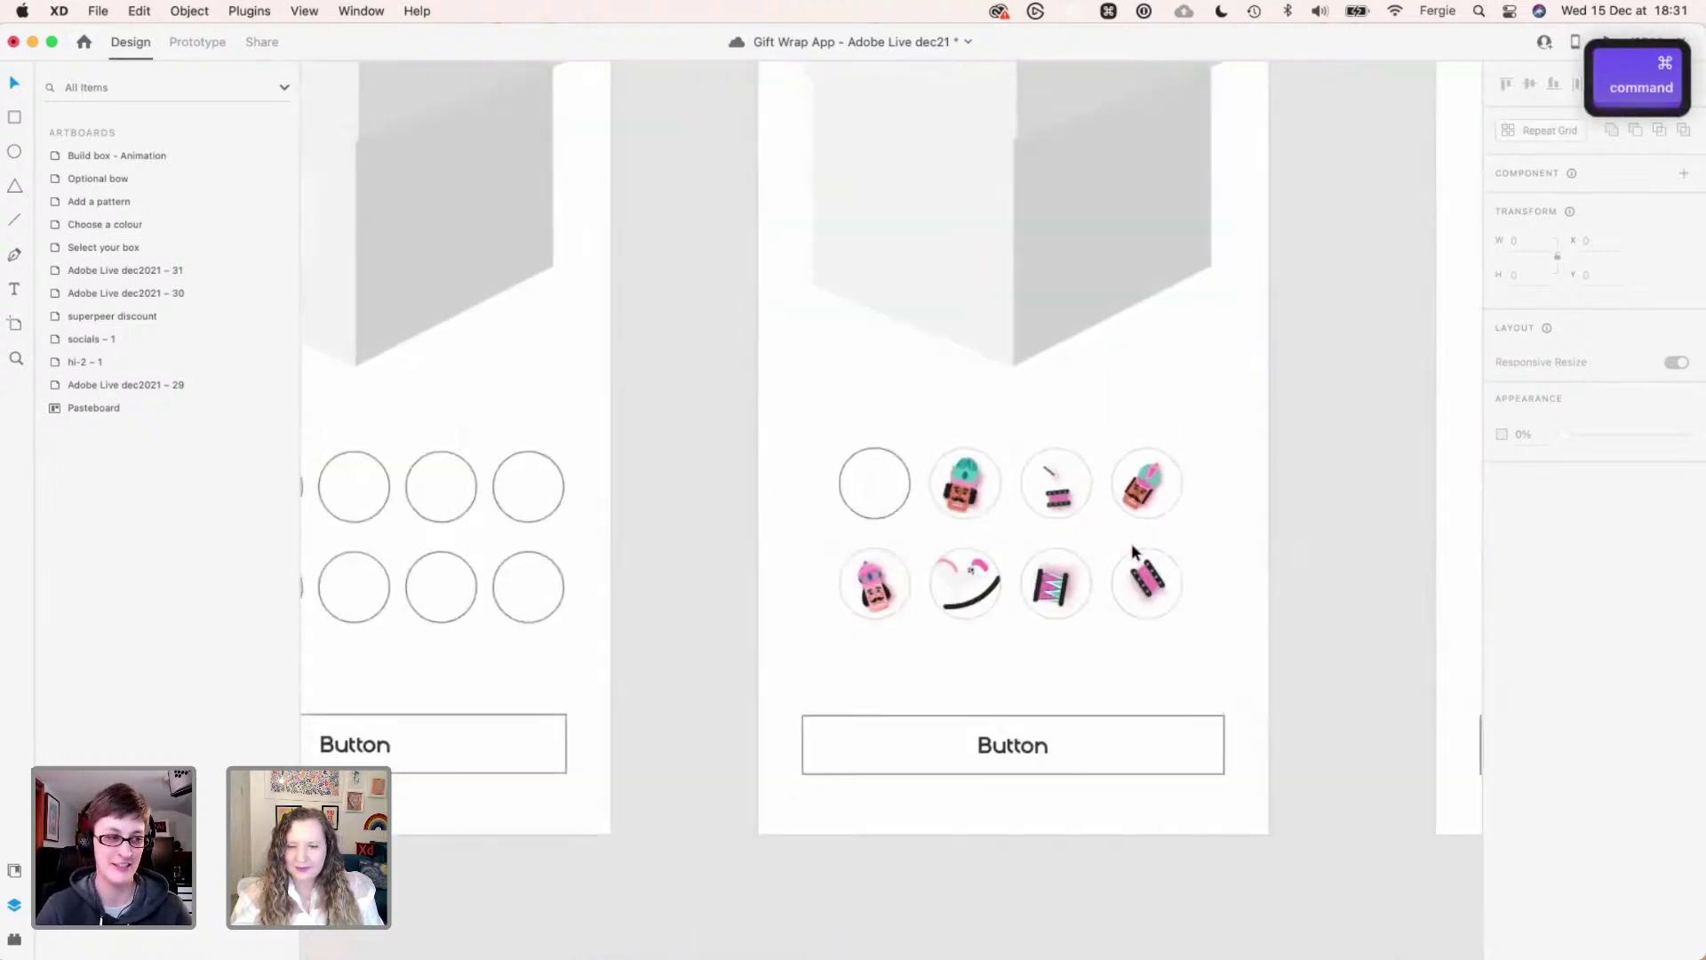
drag(1210, 655, 727, 400)
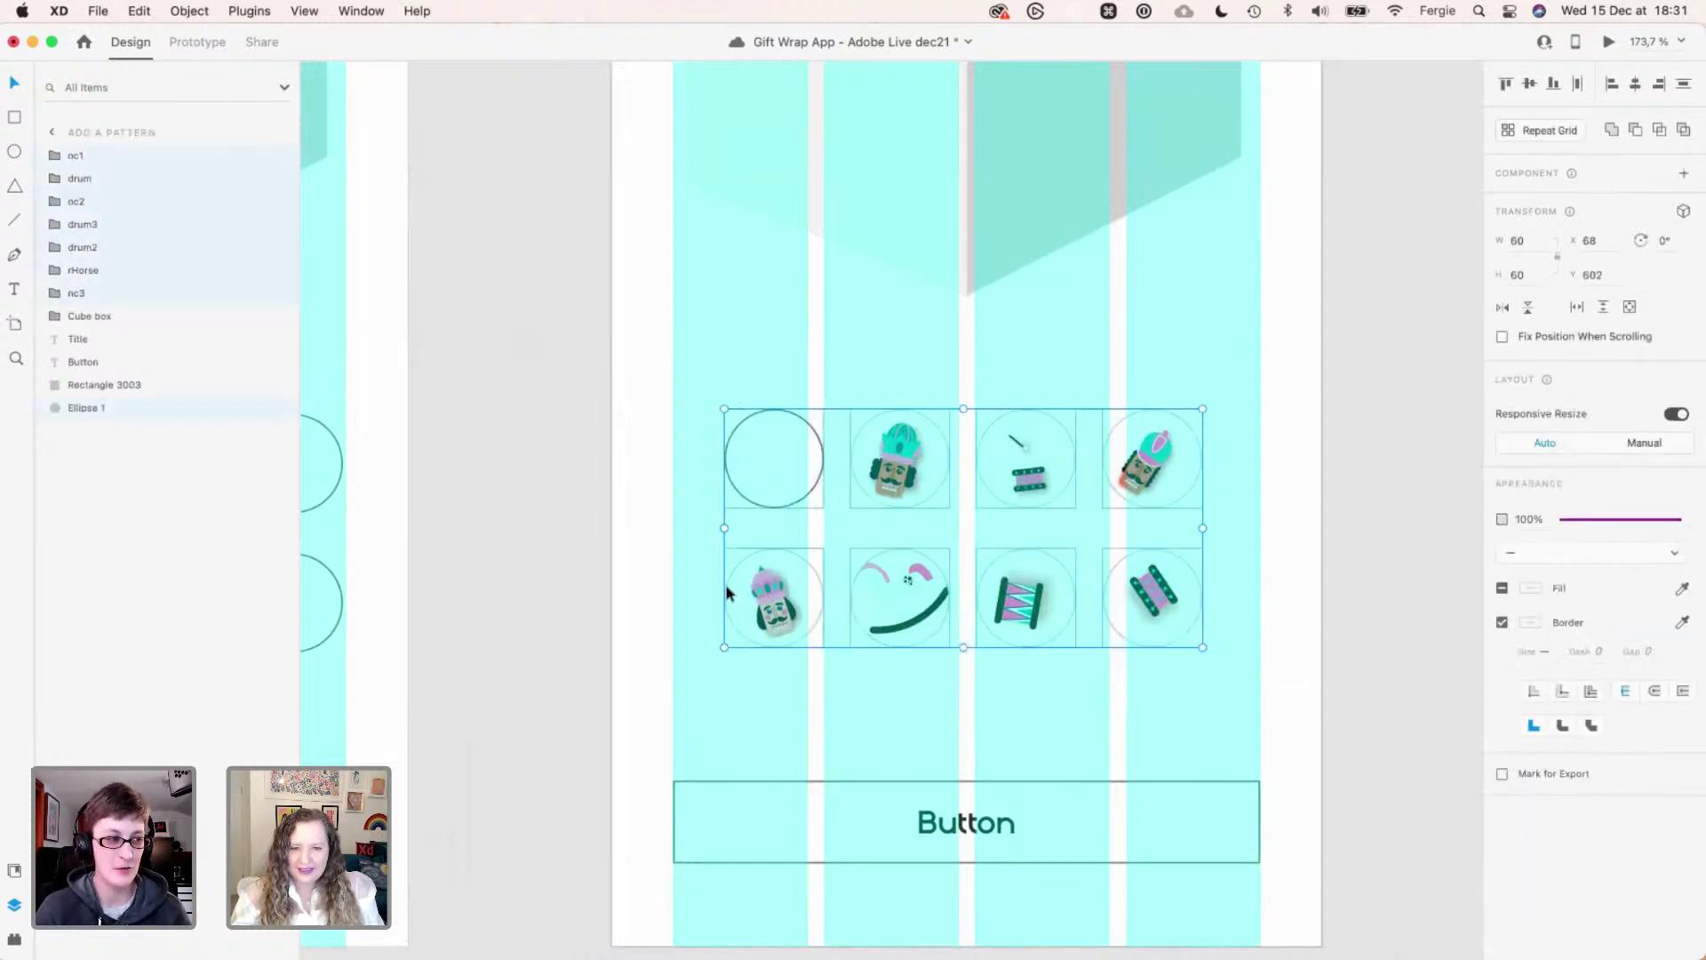
drag(727, 590, 675, 589)
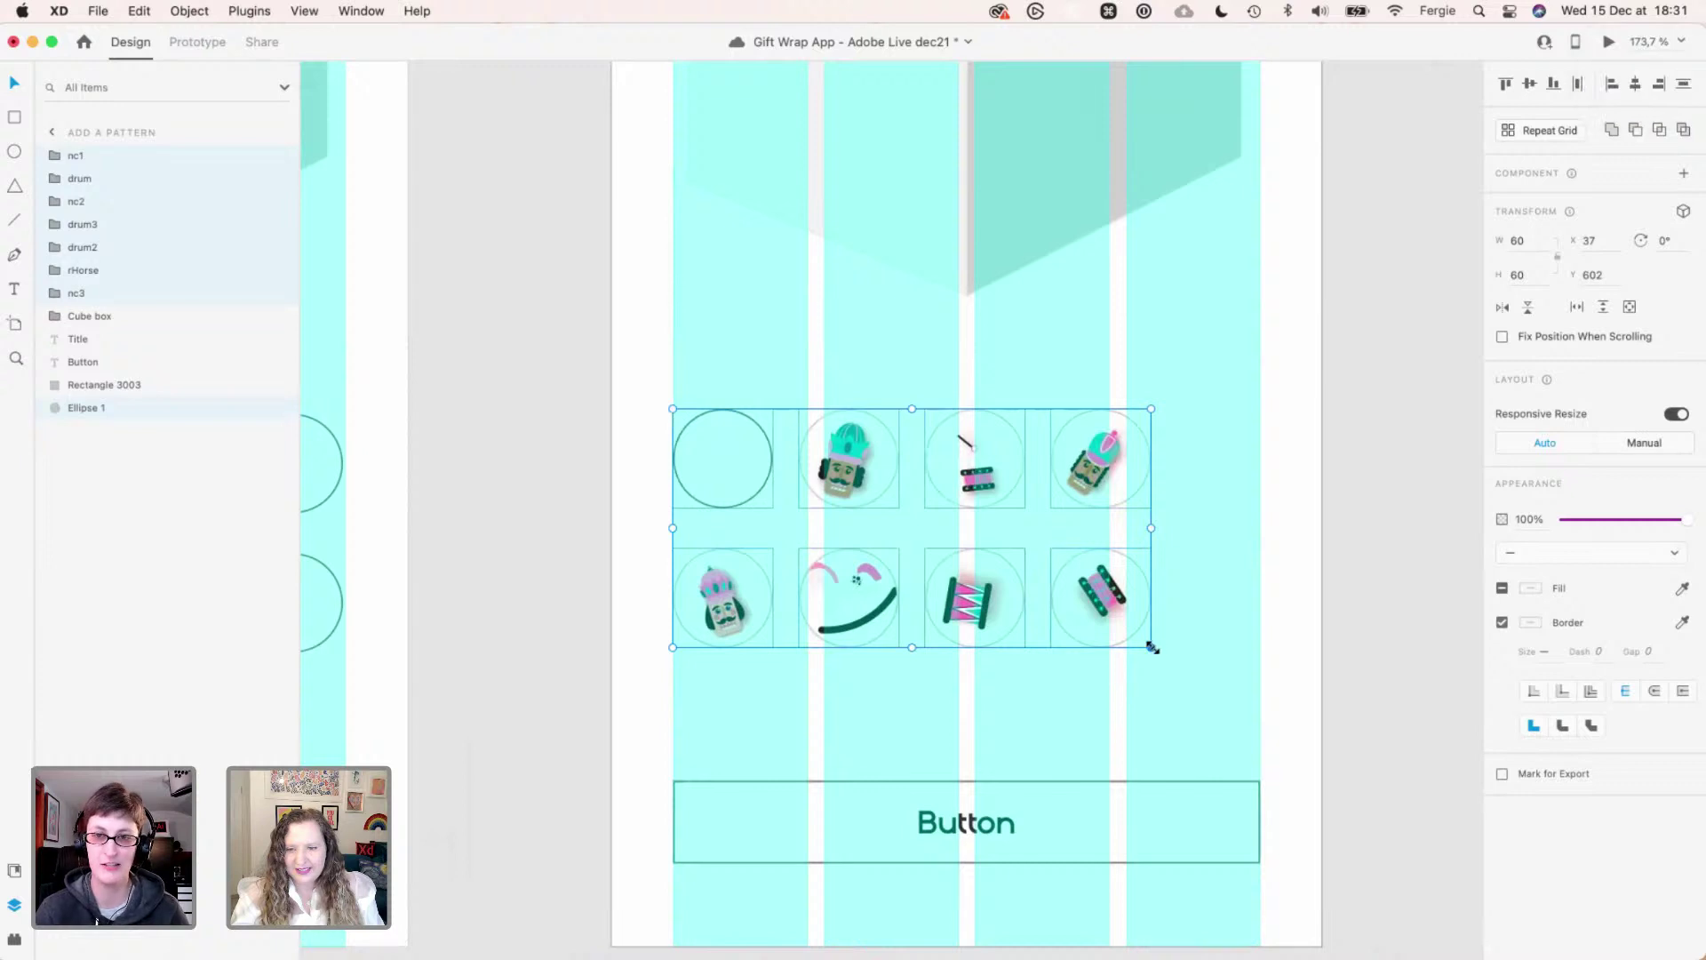
drag(1153, 648, 760, 522)
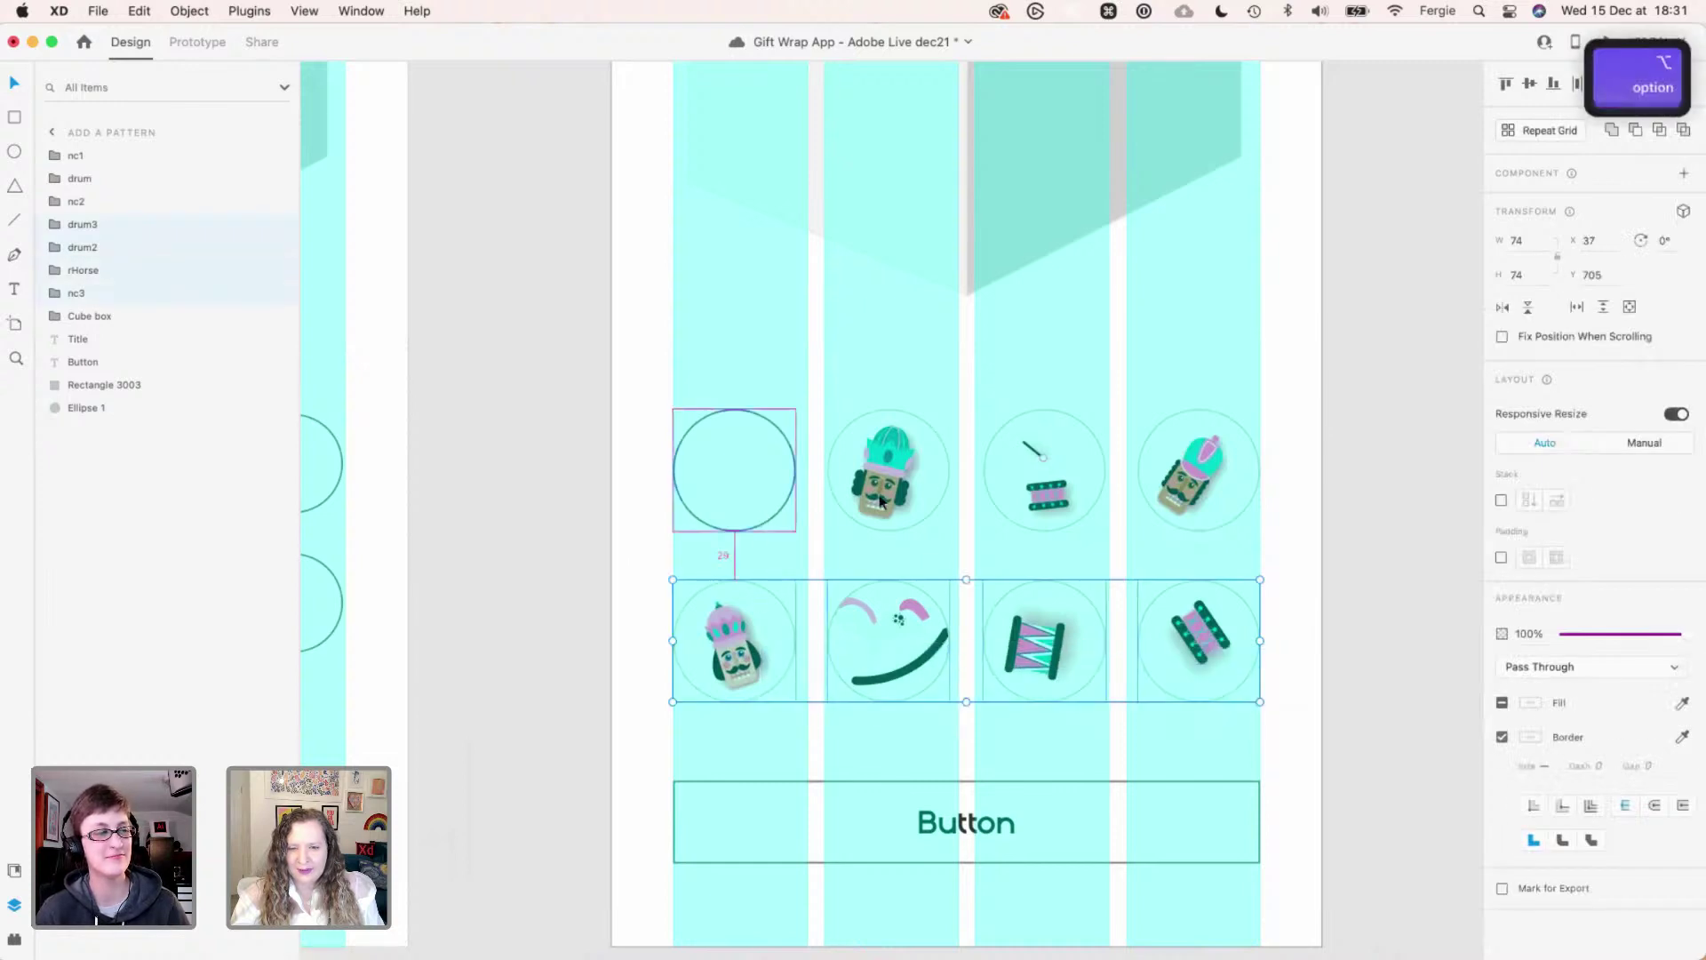
- Move the lower row of pattern circles down 3 px to Y 708 and deselect it
key(Down)
key(Down)
key(Down)
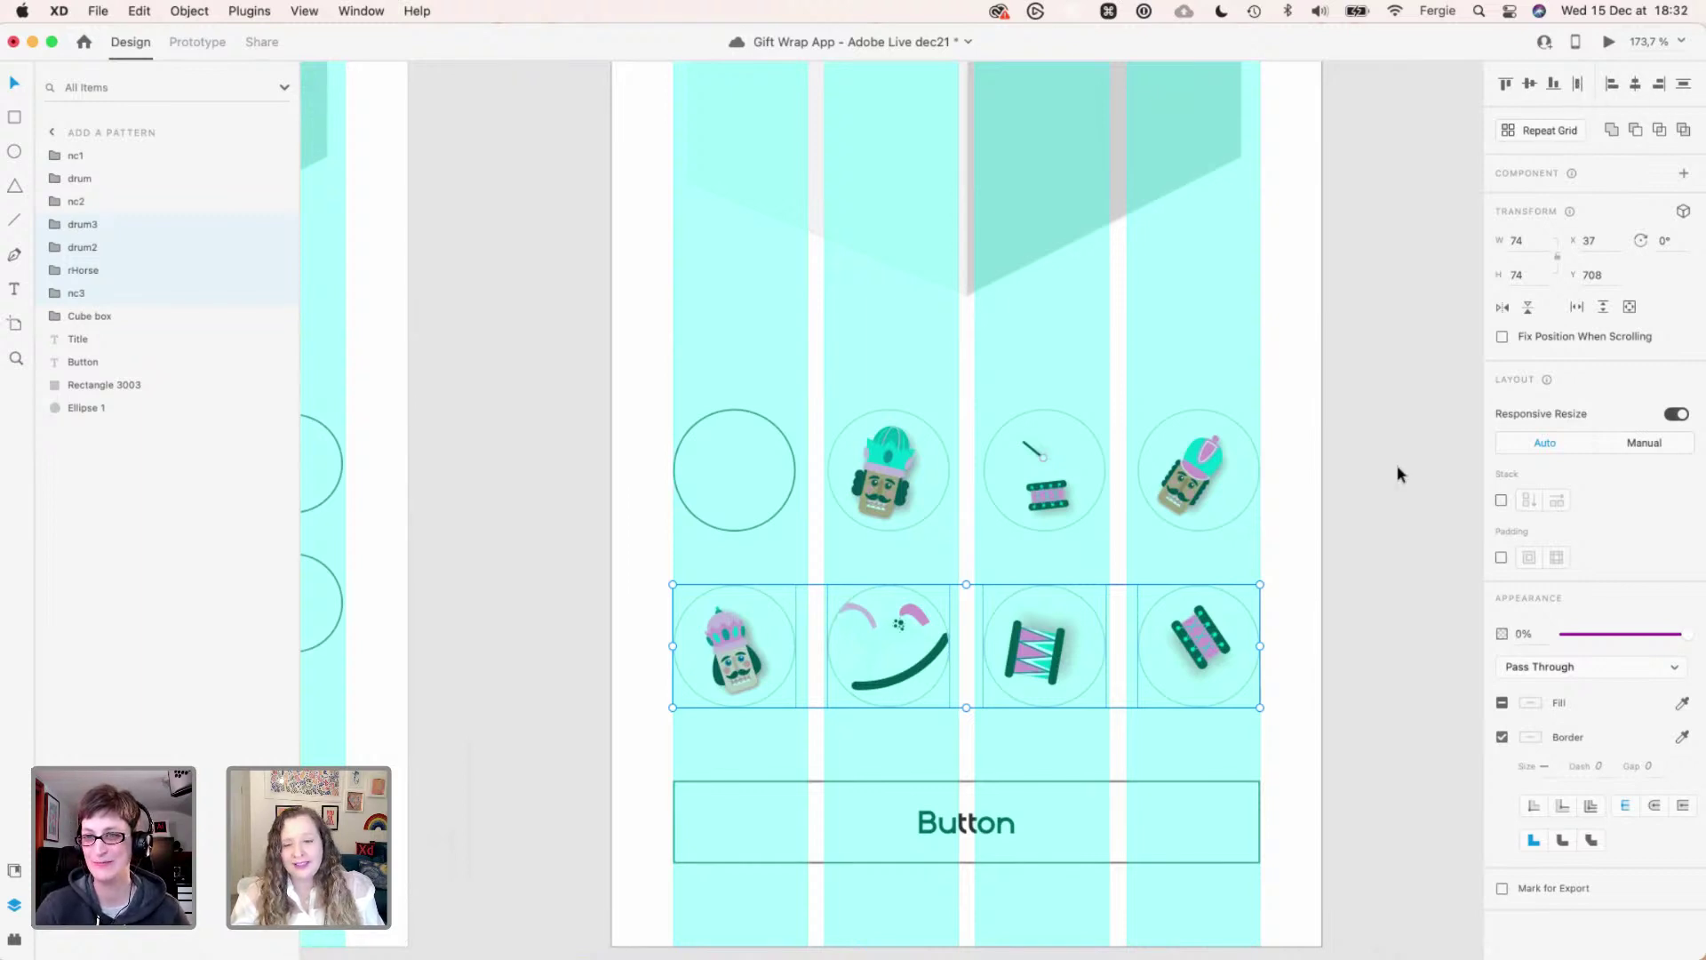
click(1390, 502)
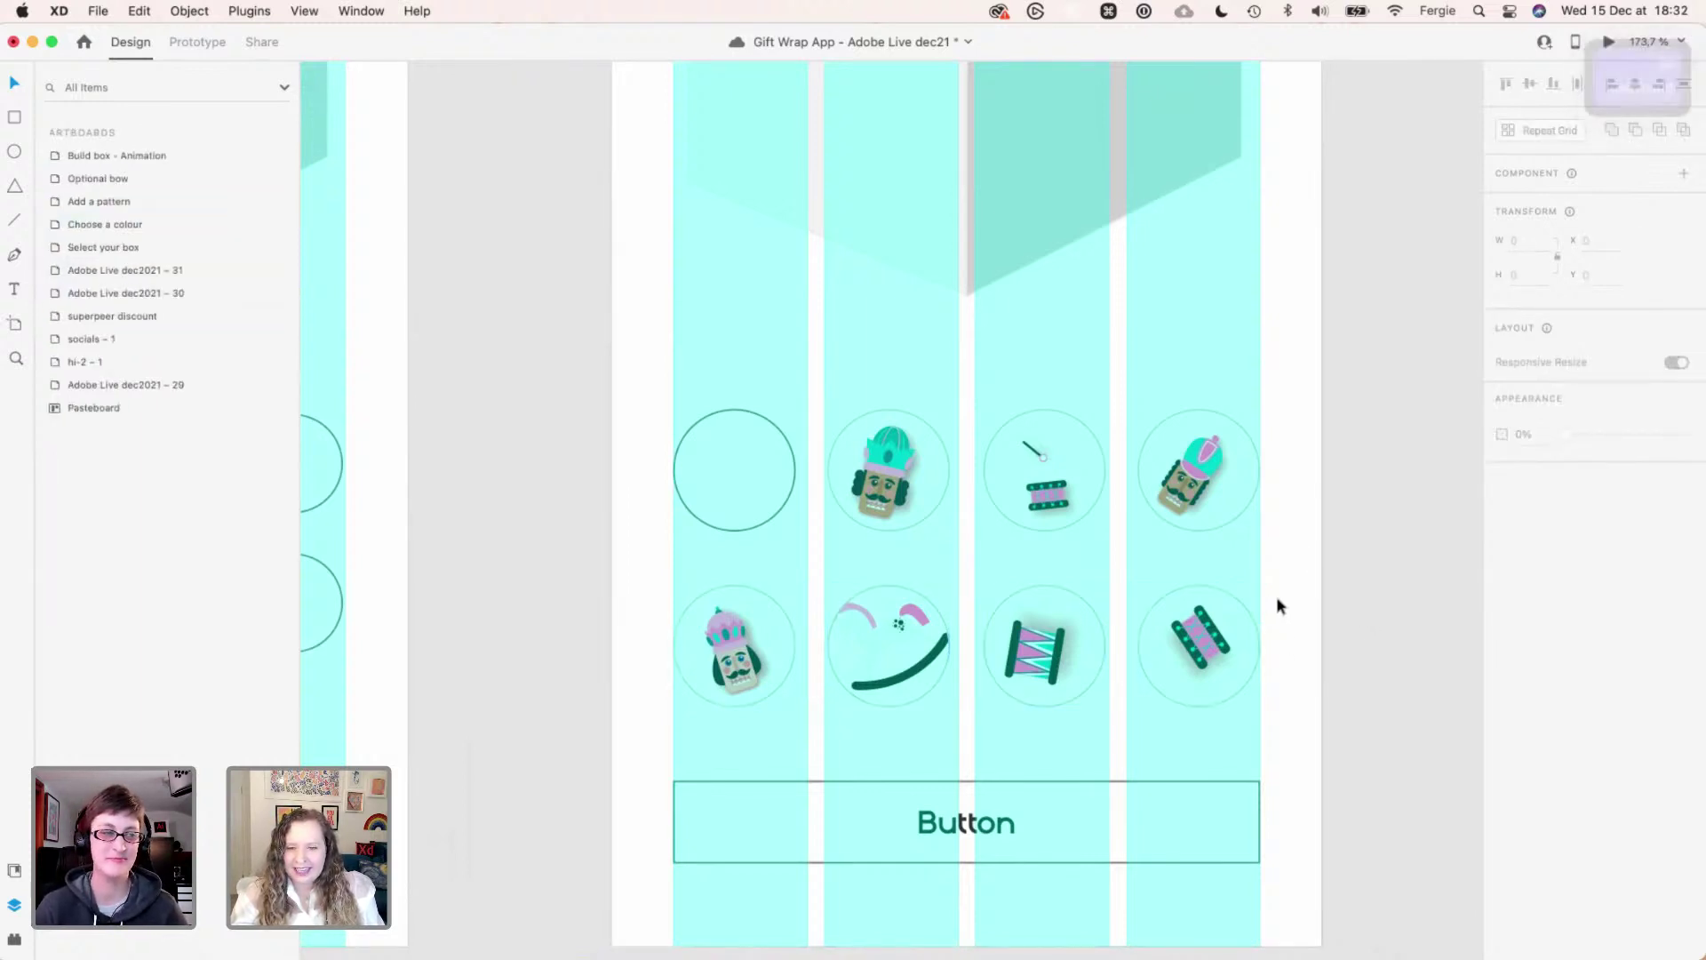
shift+click(1230, 494)
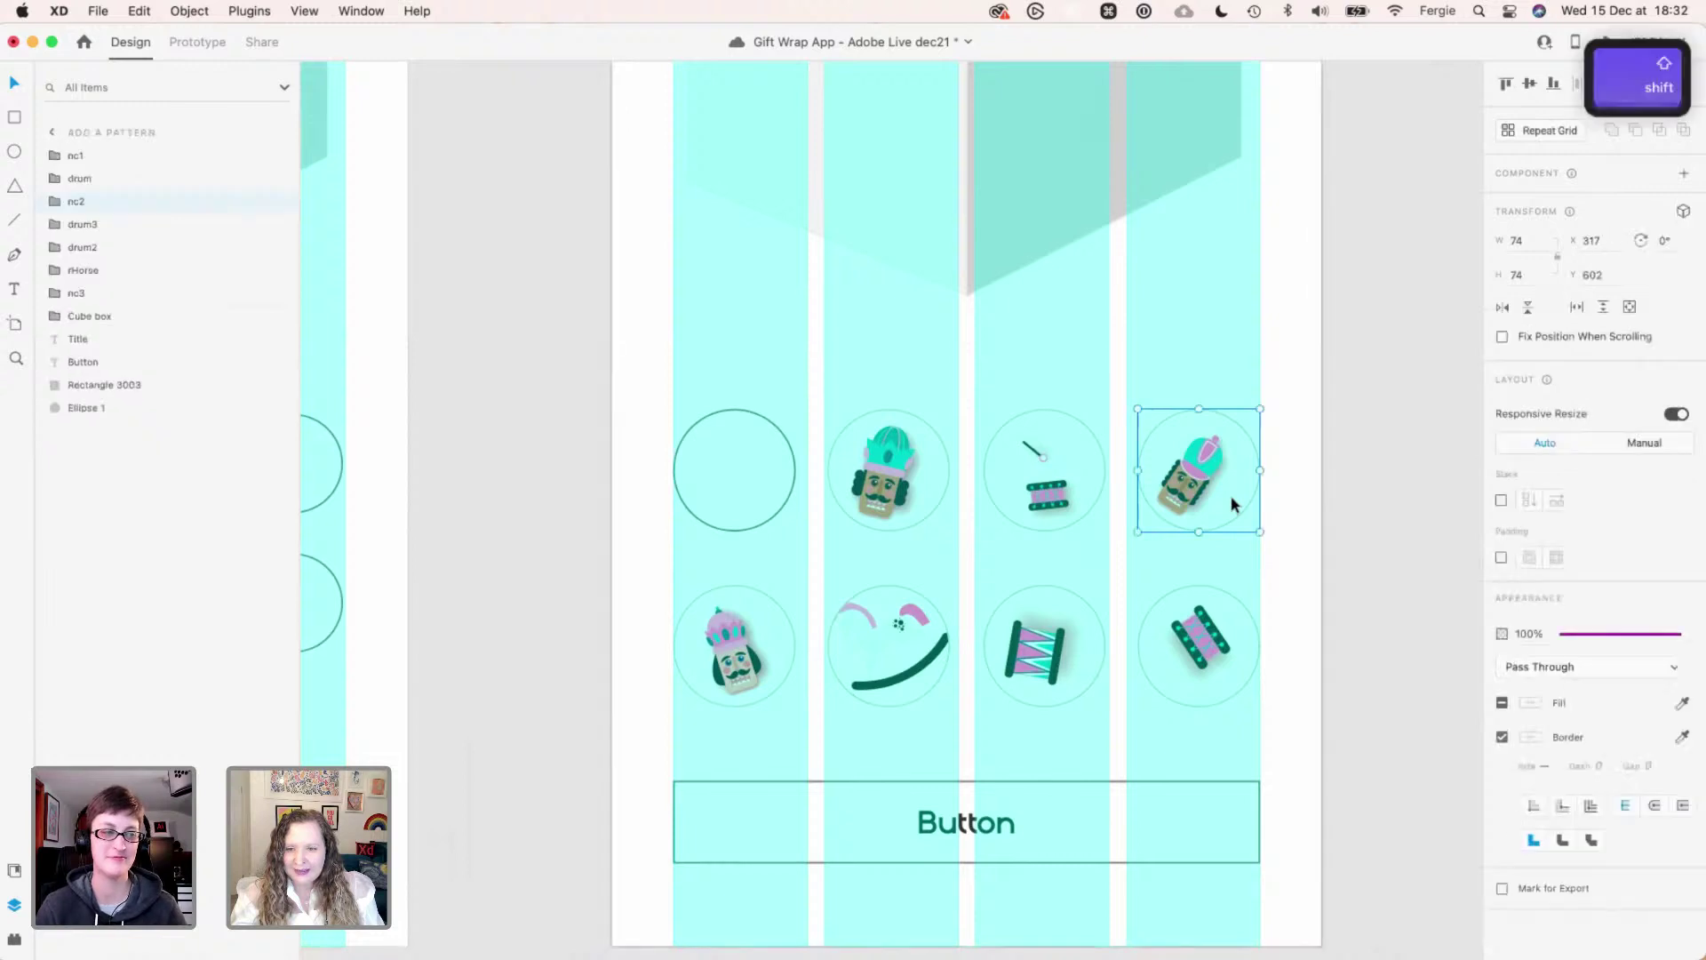
click(1312, 524)
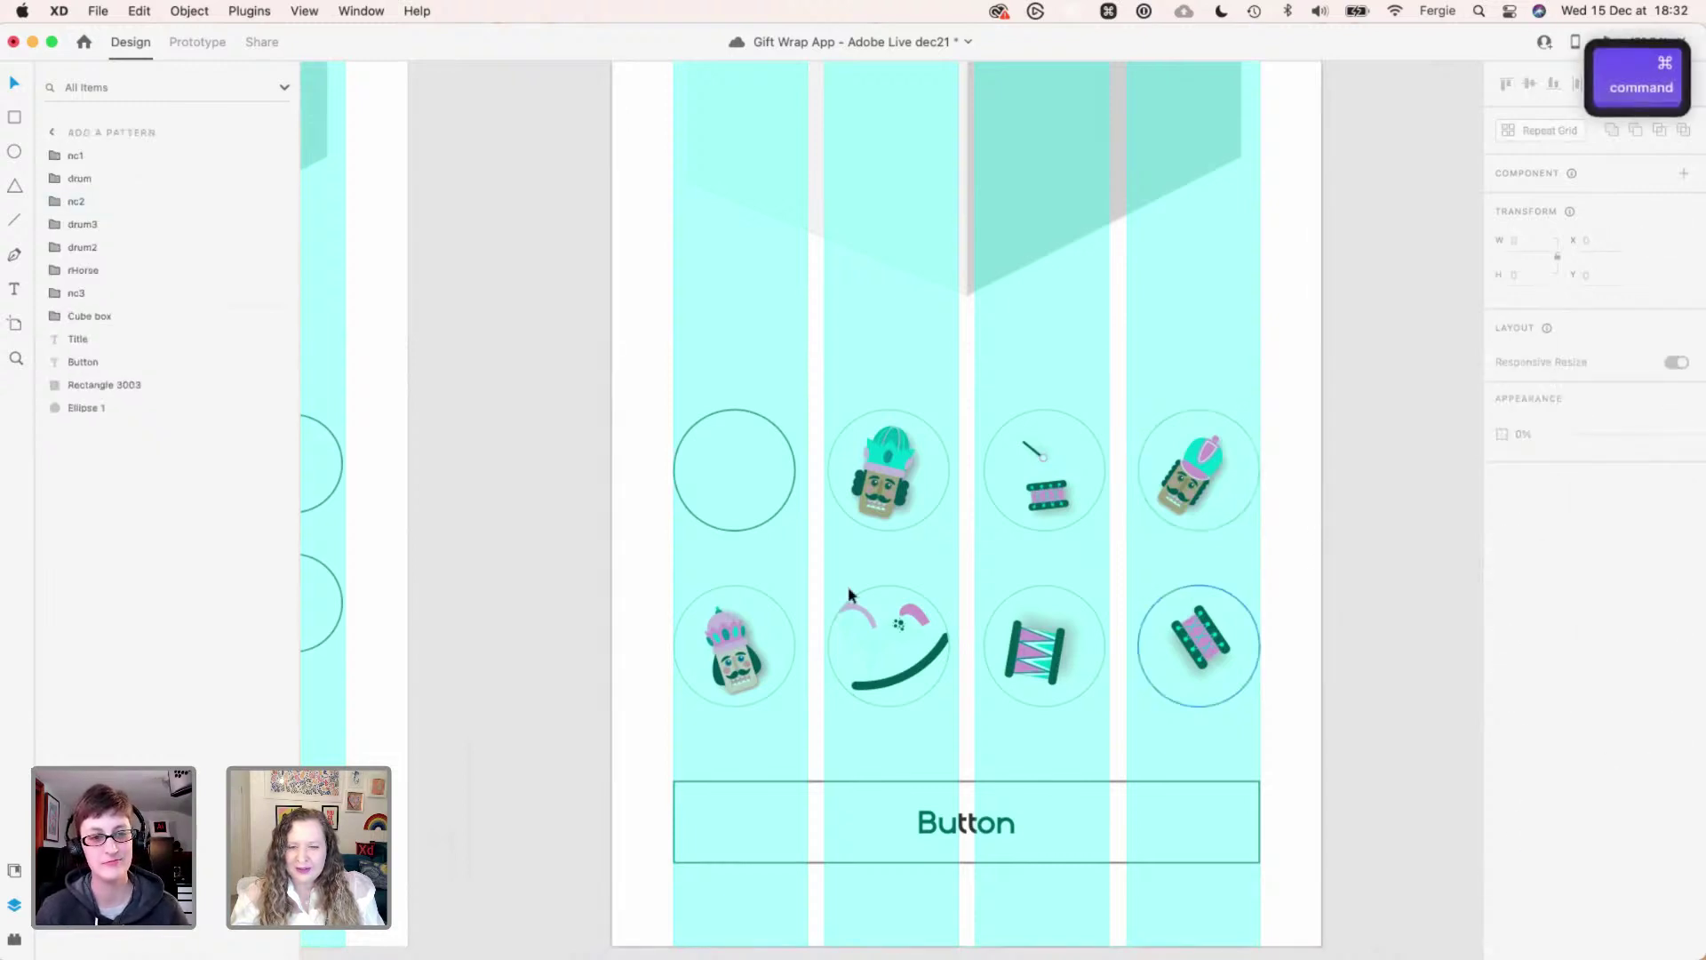
- Copy the appearance of the nc3 group's light grey outline onto the empty circle in the upper row of Add a pattern
scroll(849, 594, down, 2)
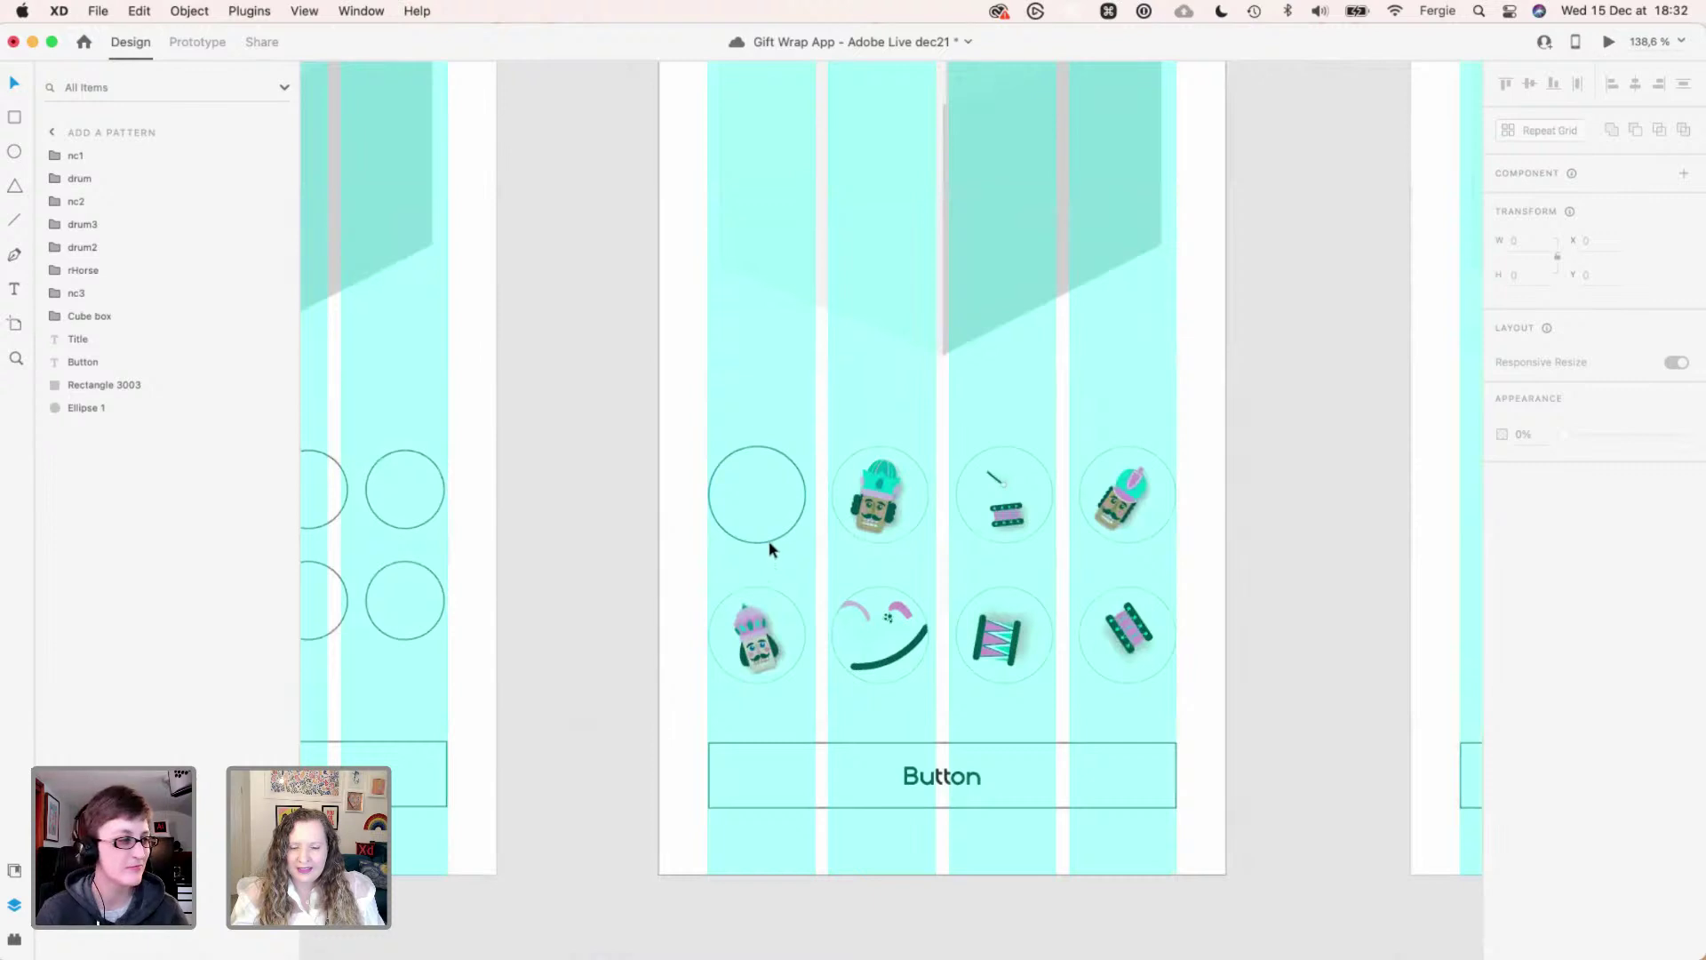
scroll(757, 586, up, 3)
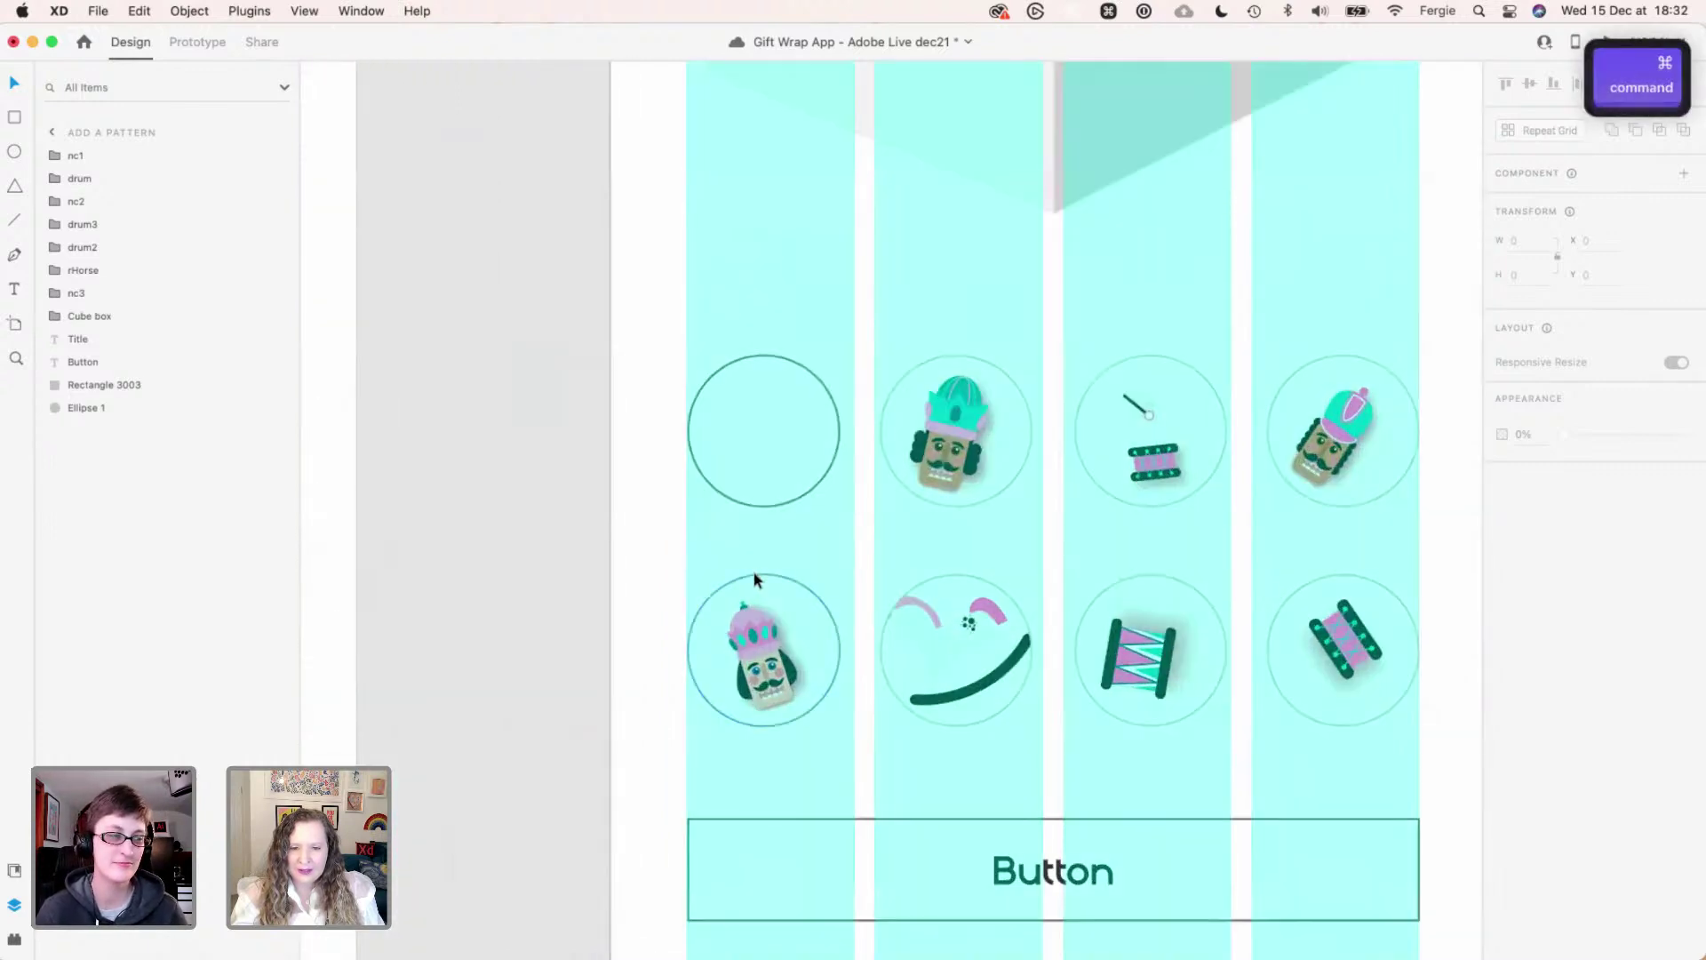
super+click(757, 579)
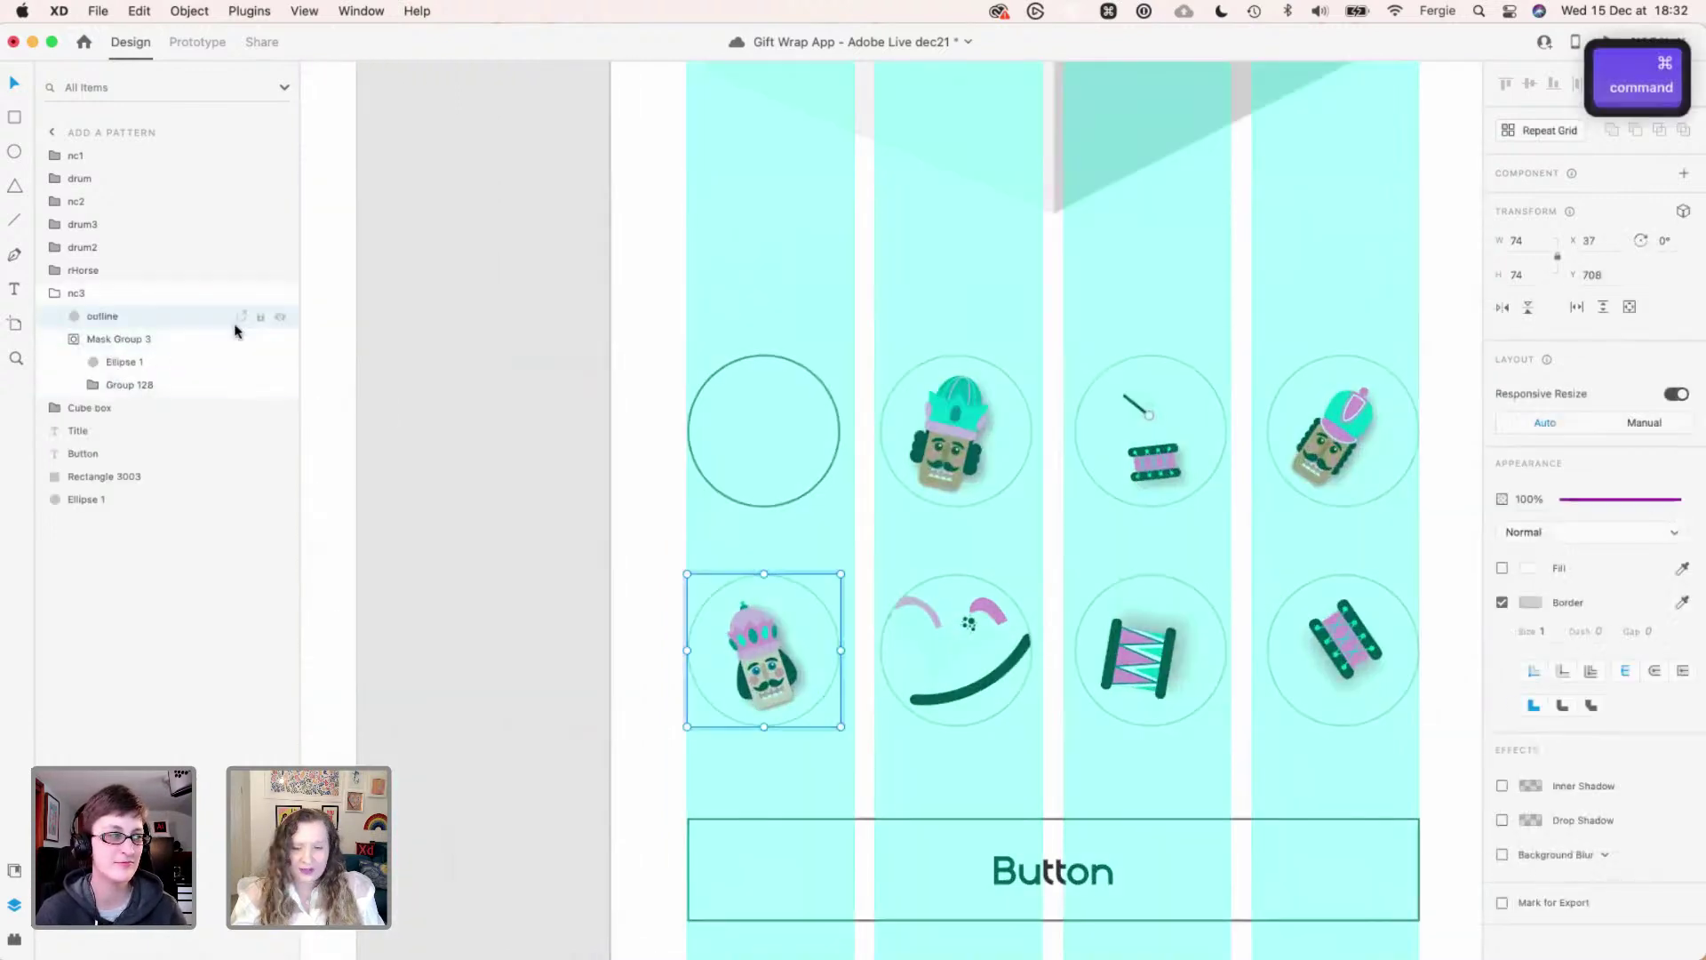
key(super+c)
click(770, 359)
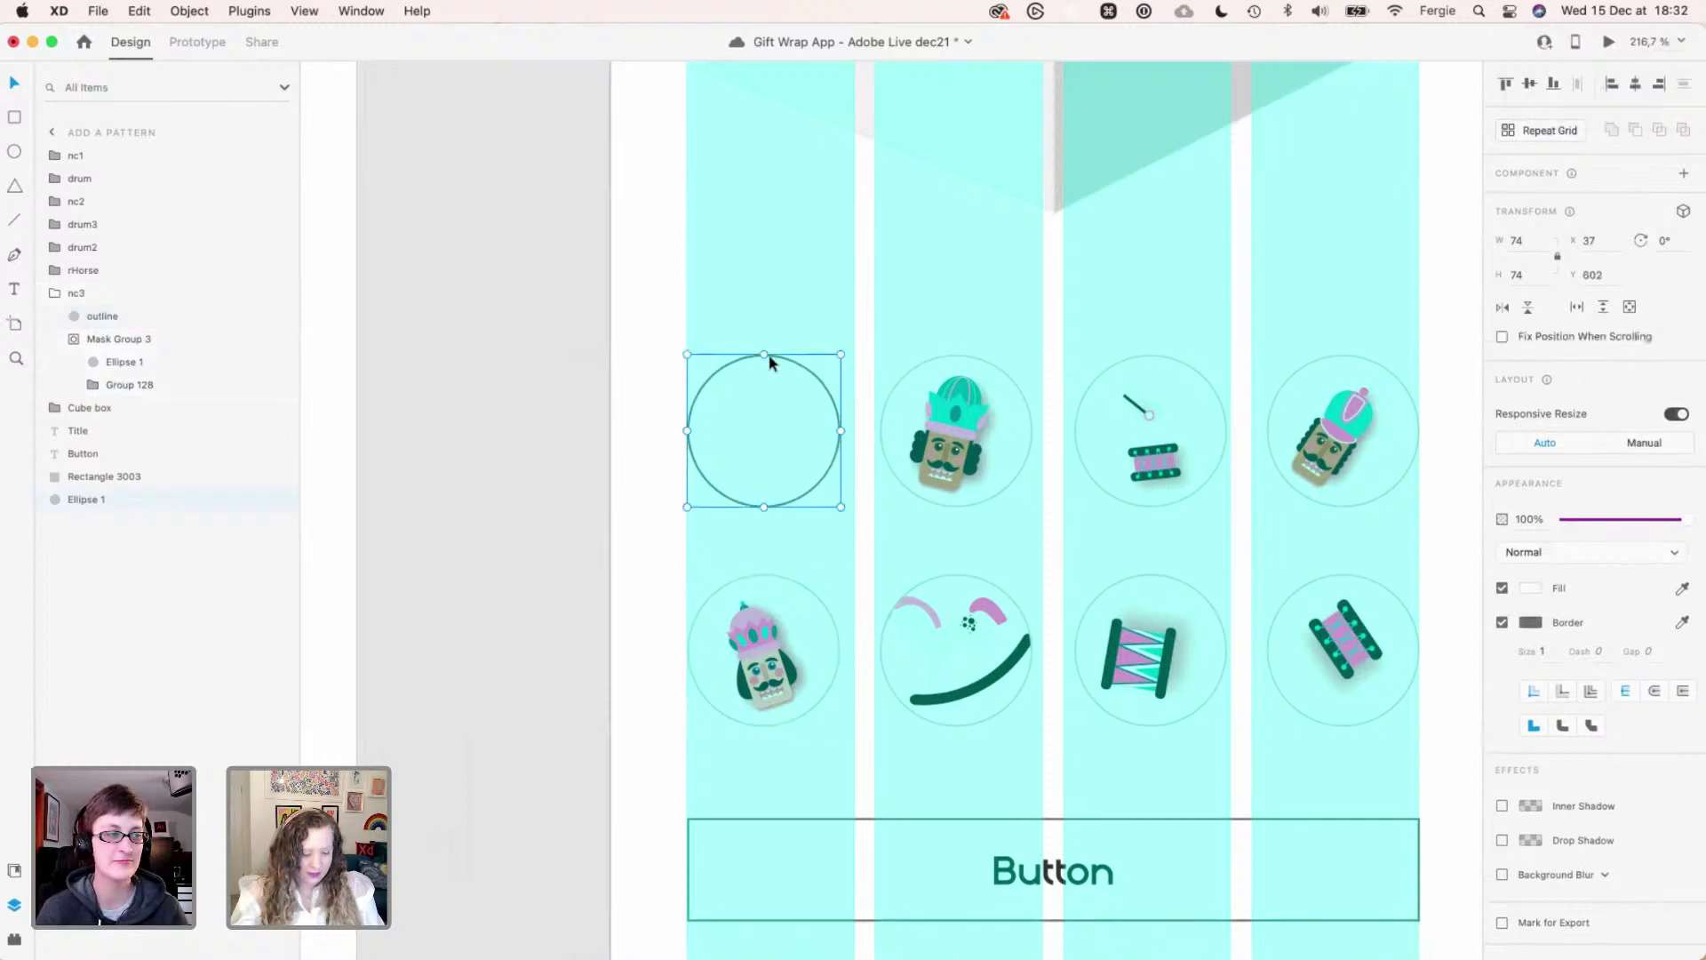
key(super+alt+v)
click(617, 429)
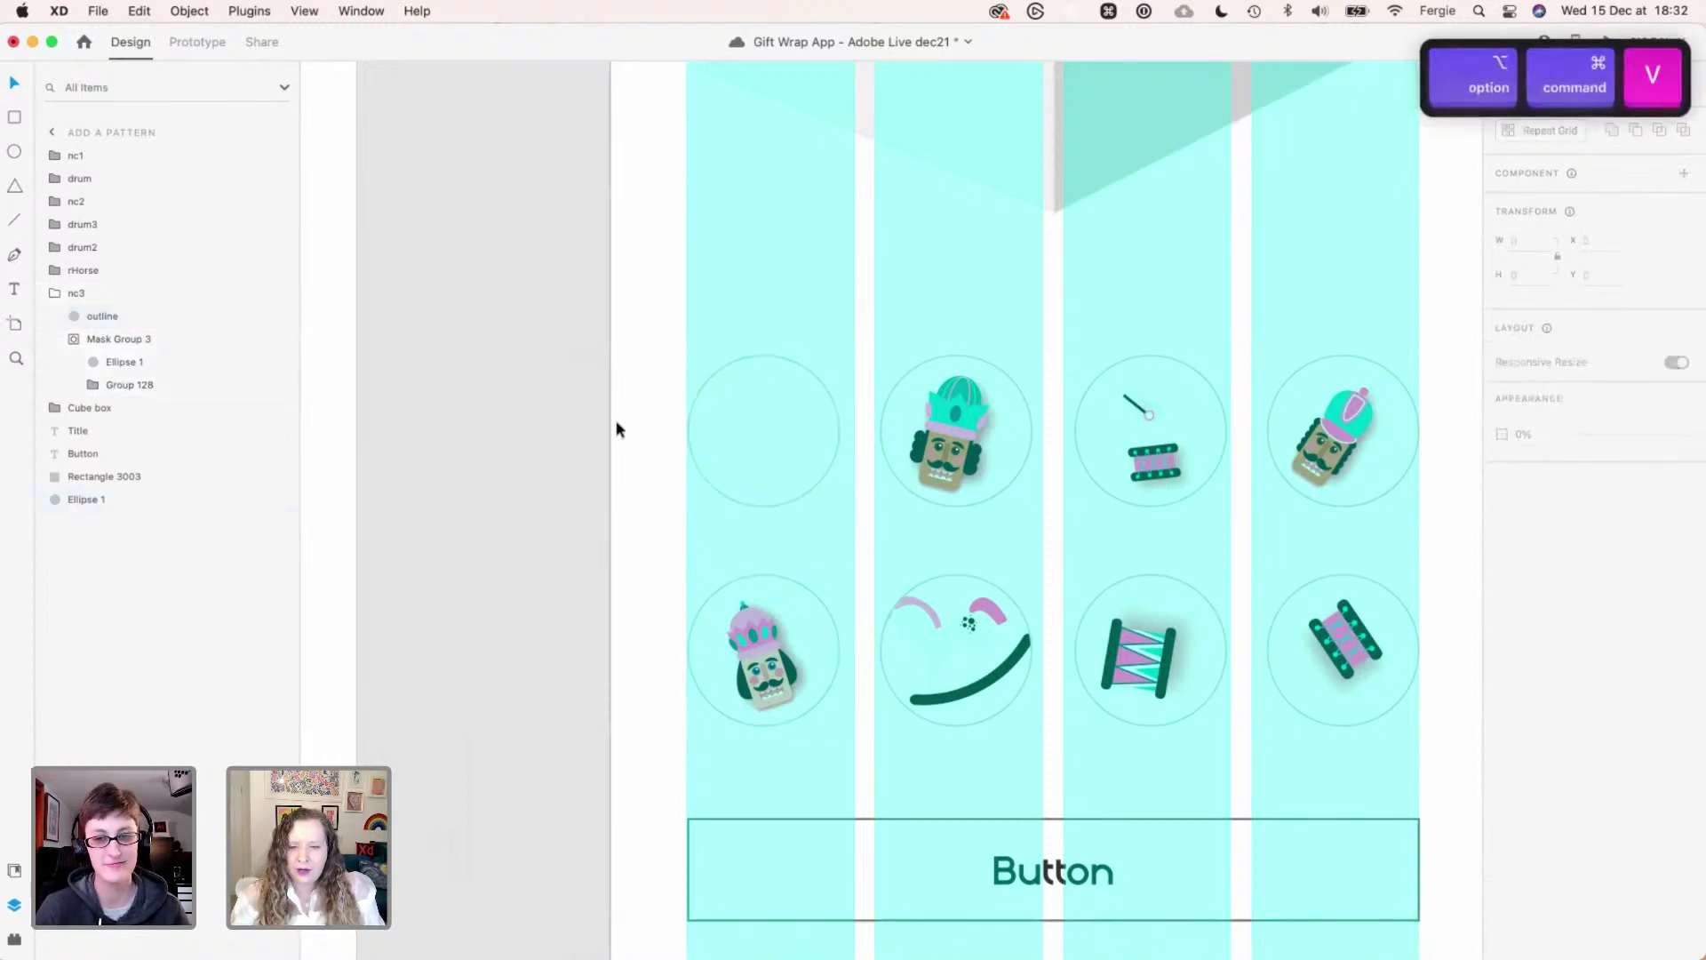
scroll(617, 424, down, 6)
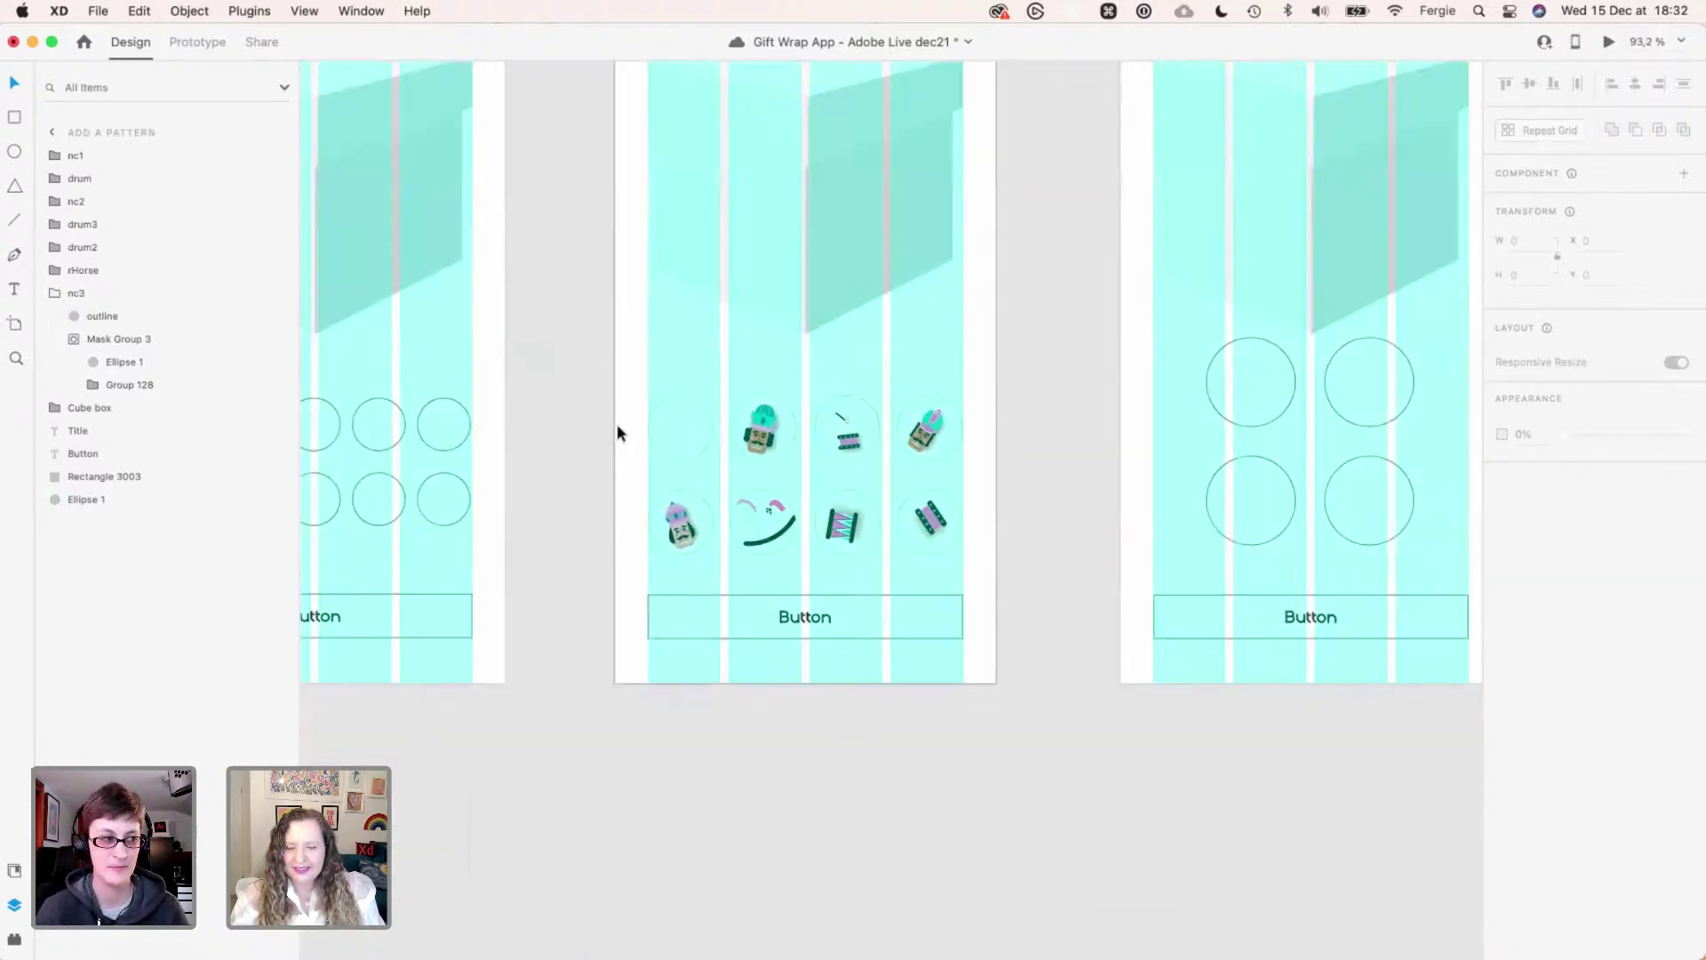
key(space)
drag(1055, 195, 830, 388)
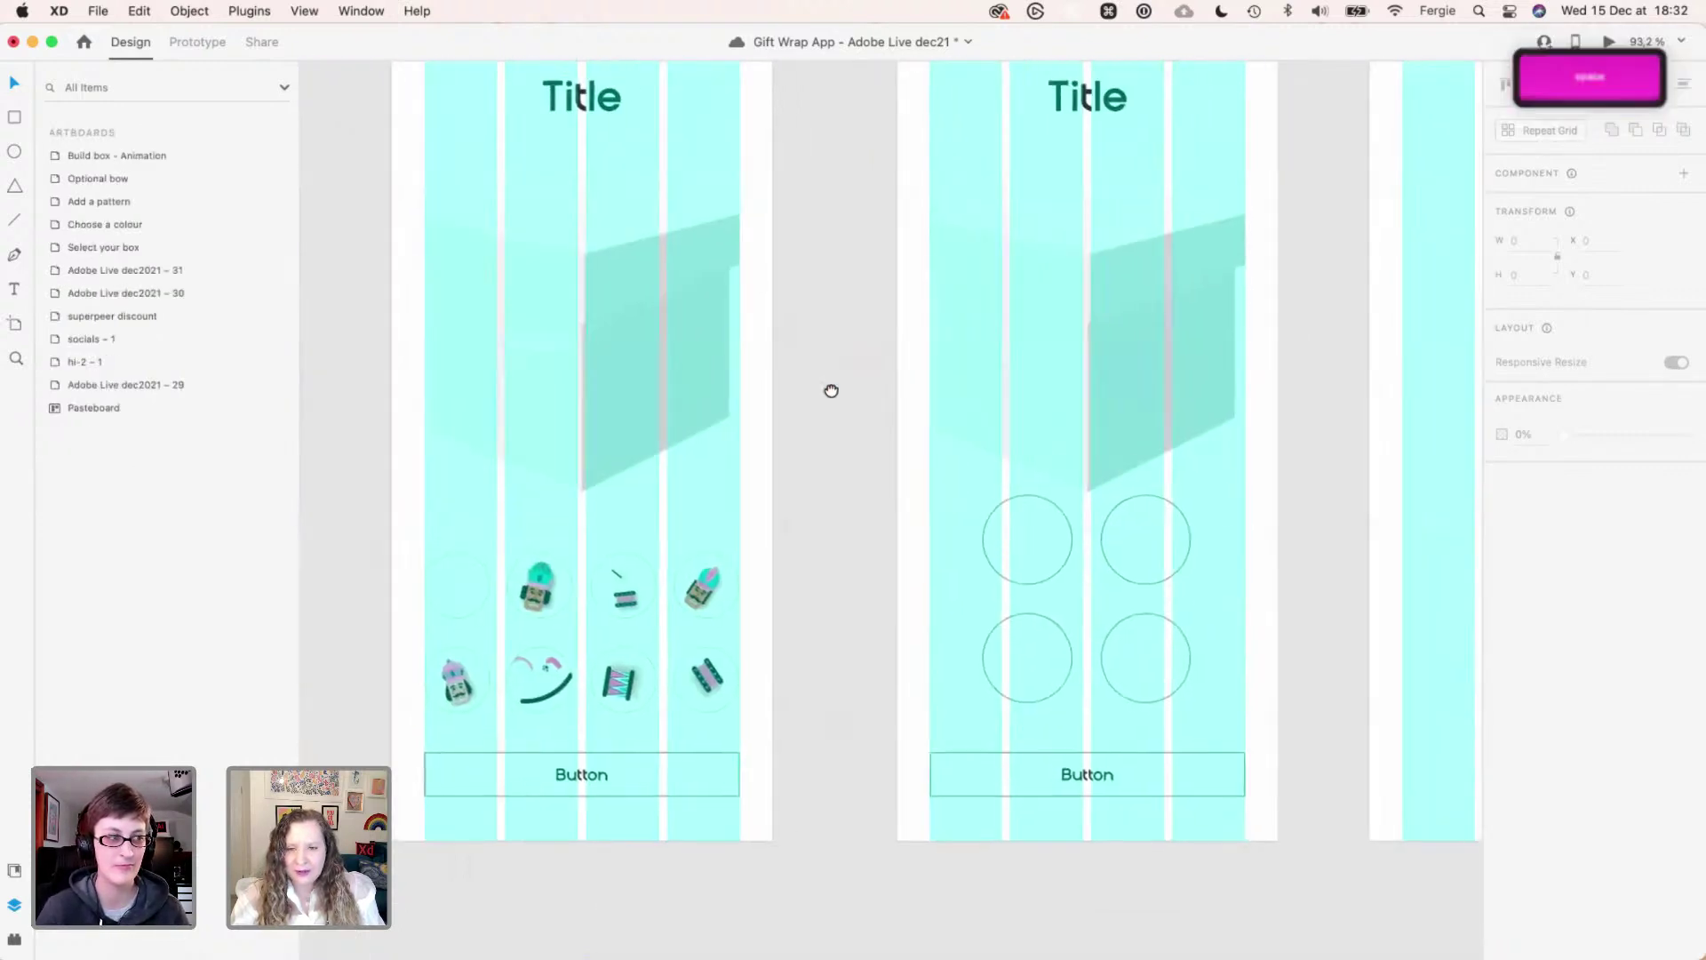
- Try to extend the bow circles' repeat grid on Optional bow to two rows of four starting at X 37, and undo it
scroll(857, 285, up, 2)
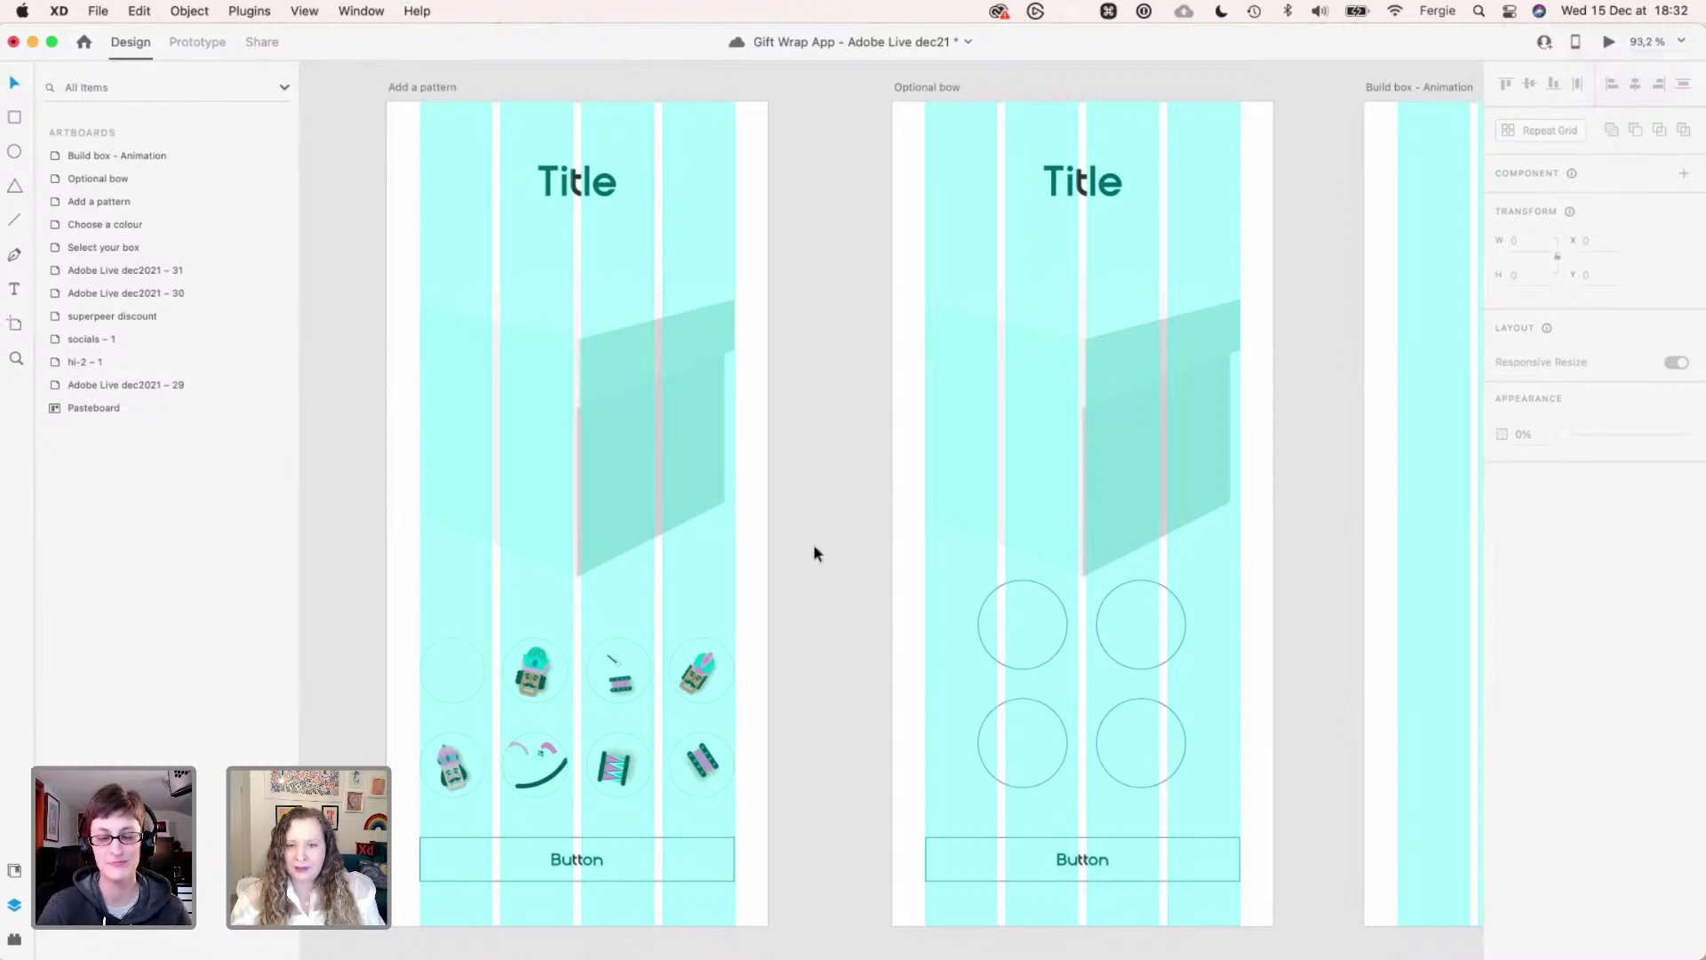
key(space)
drag(817, 538, 795, 496)
scroll(1081, 675, up, 4)
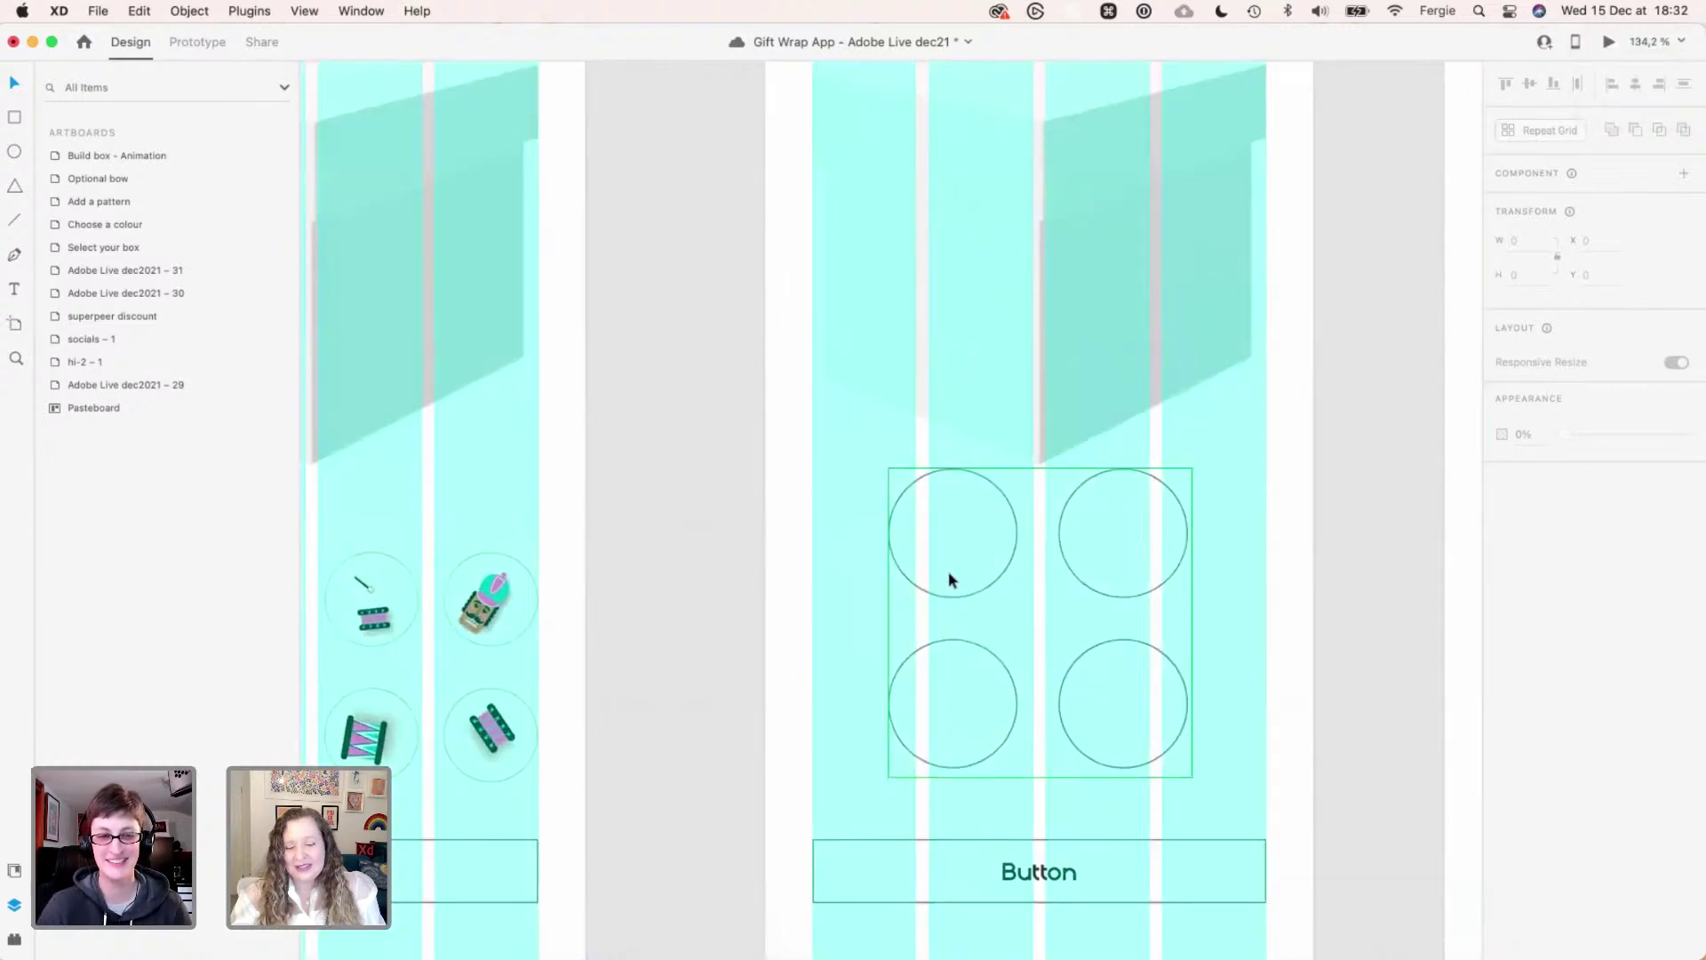
click(947, 570)
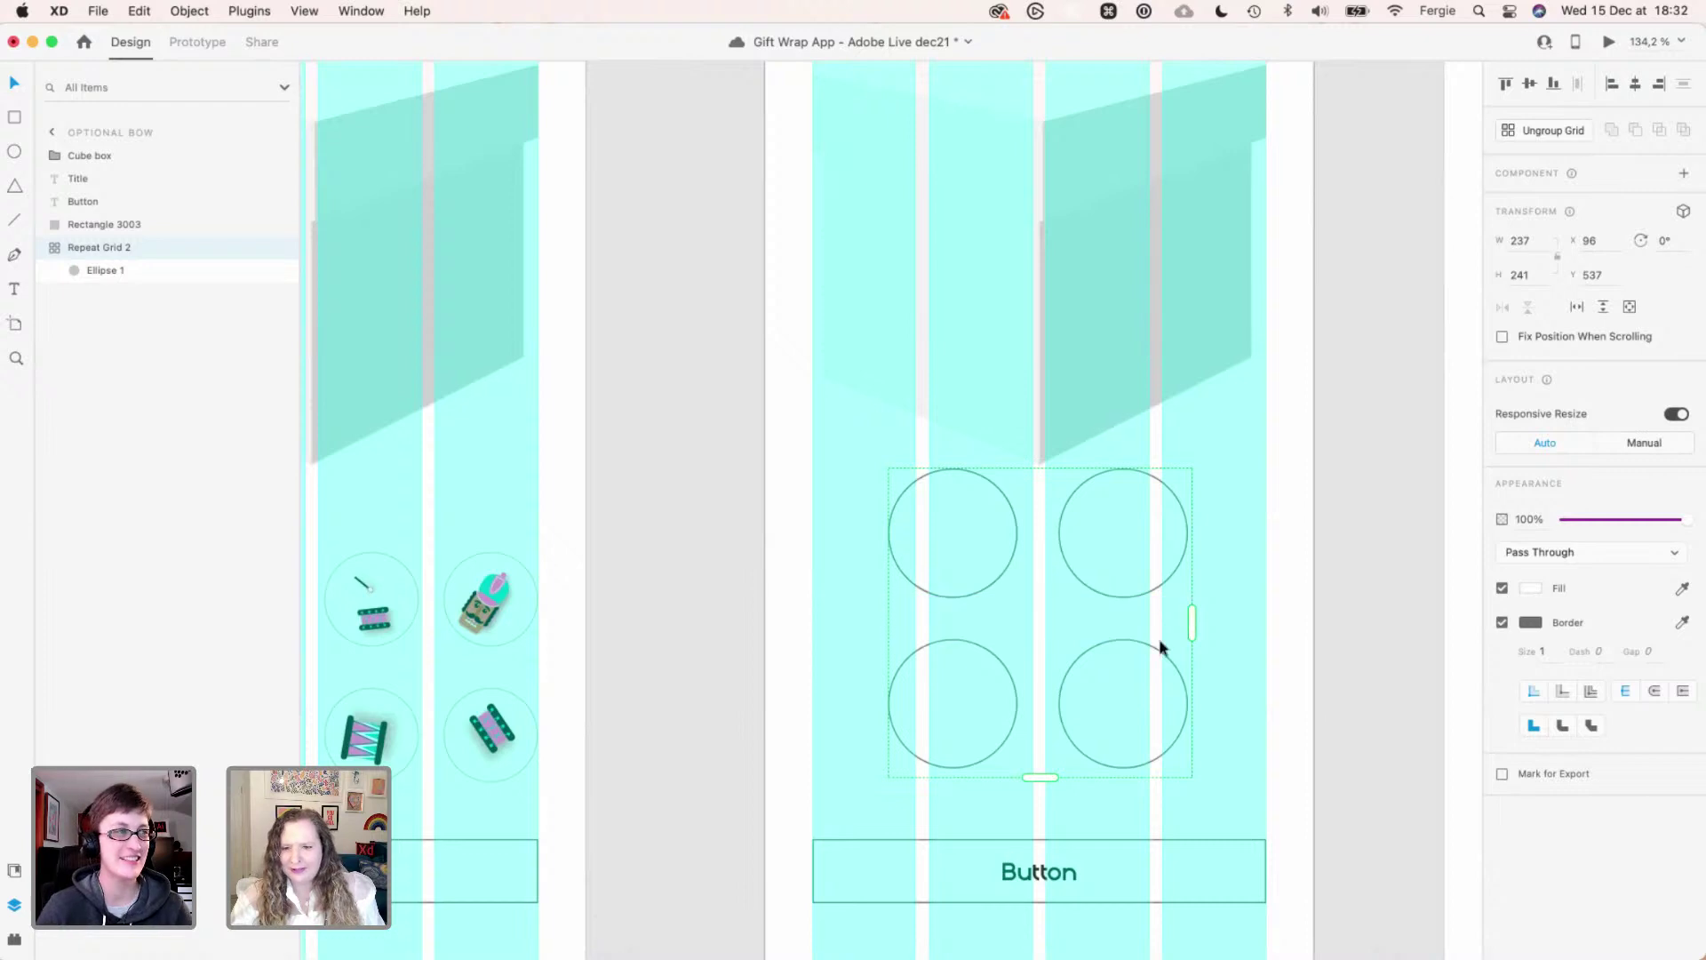
drag(1065, 575, 1036, 583)
drag(1148, 656, 1423, 668)
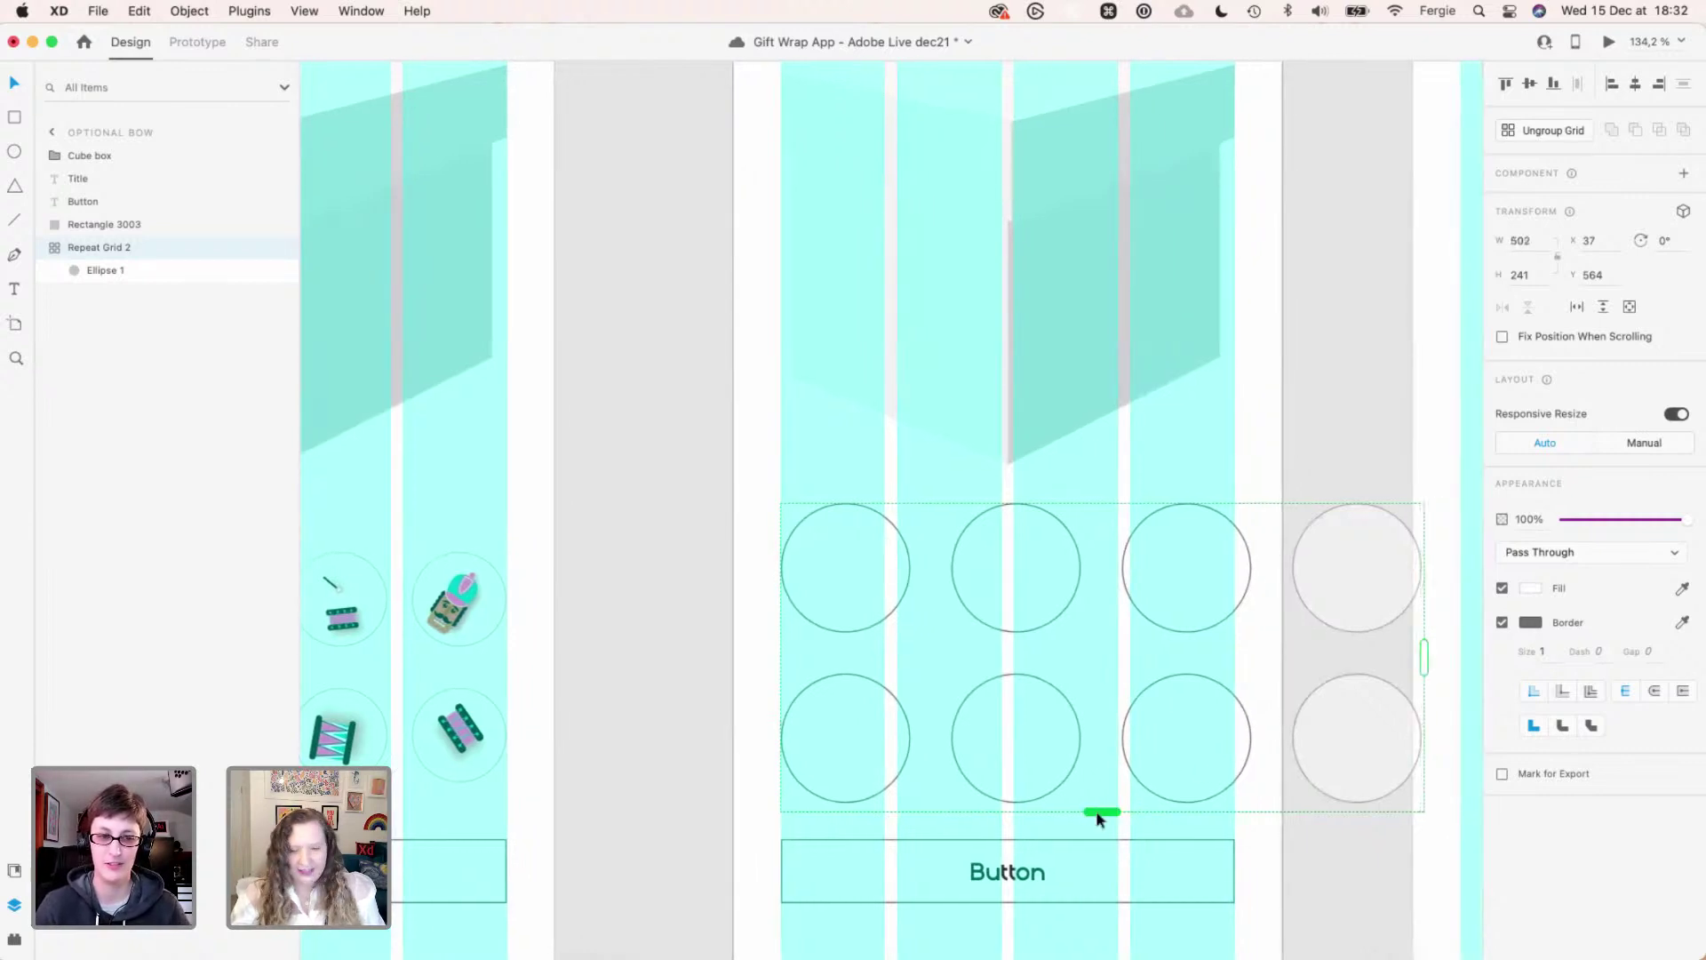
key(cmd+z)
- Tighten the gaps of the bow circles' repeat grid to 221 by 225 overall at X 104, Y 574, and ungroup it
drag(1057, 715, 1133, 716)
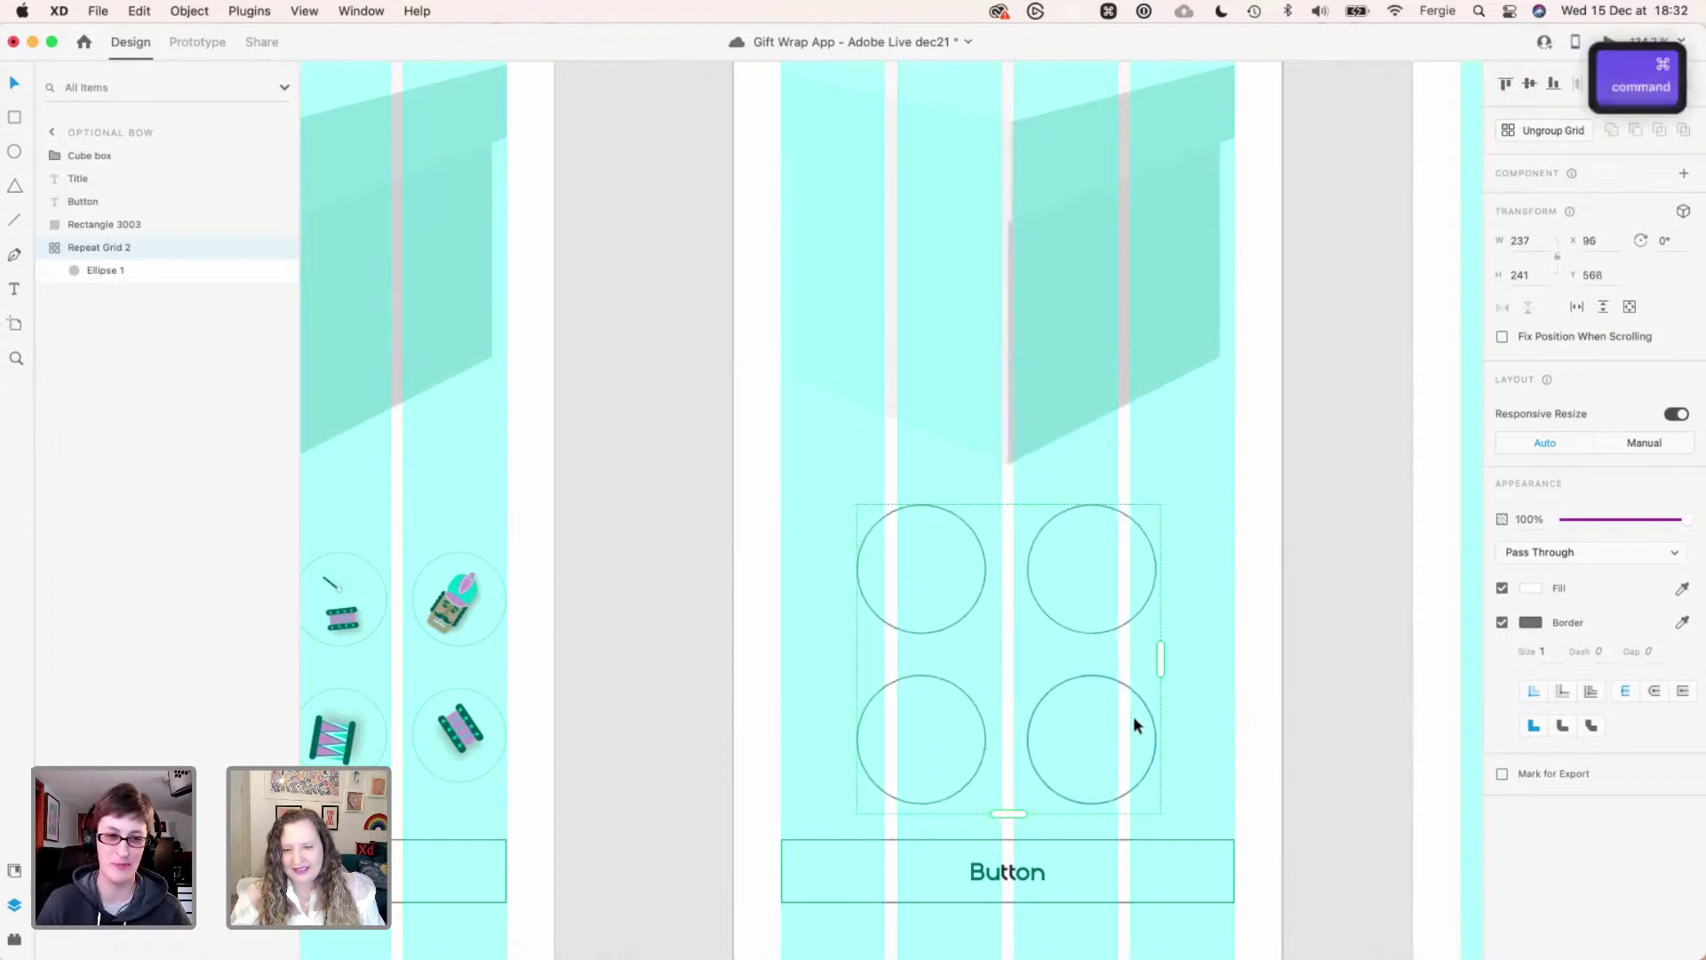
super+scroll(1133, 716, down, 3)
key(super+shift+semicolon)
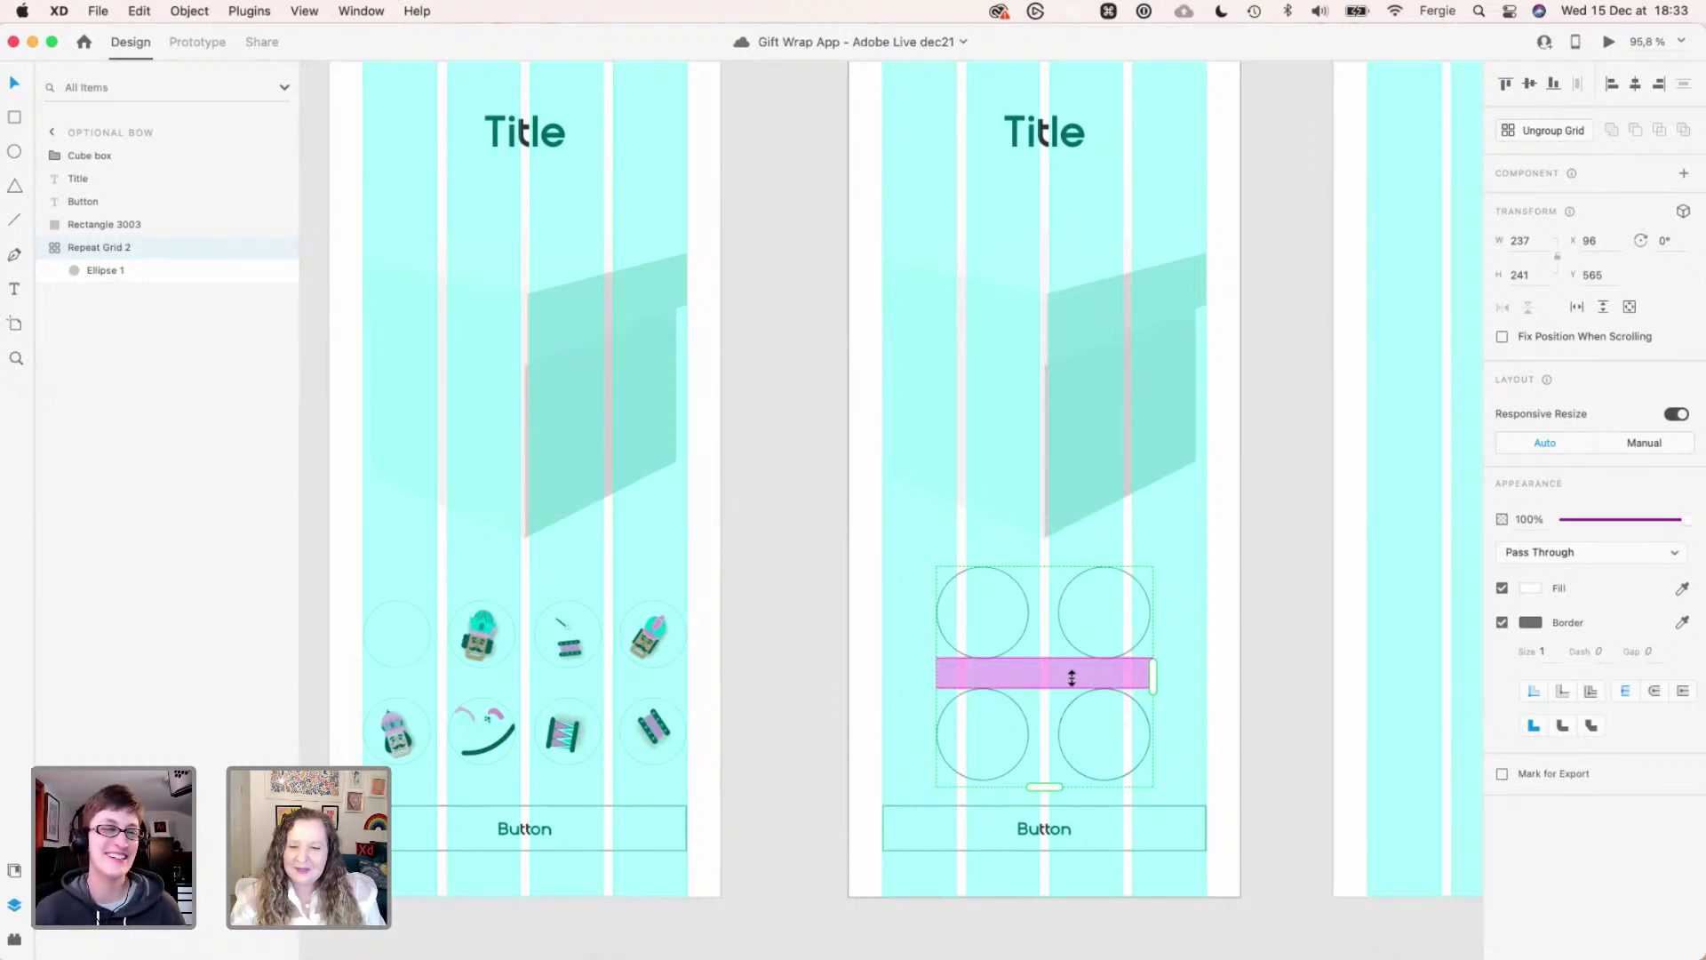
drag(1046, 680, 1100, 620)
scroll(1100, 619, down, 3)
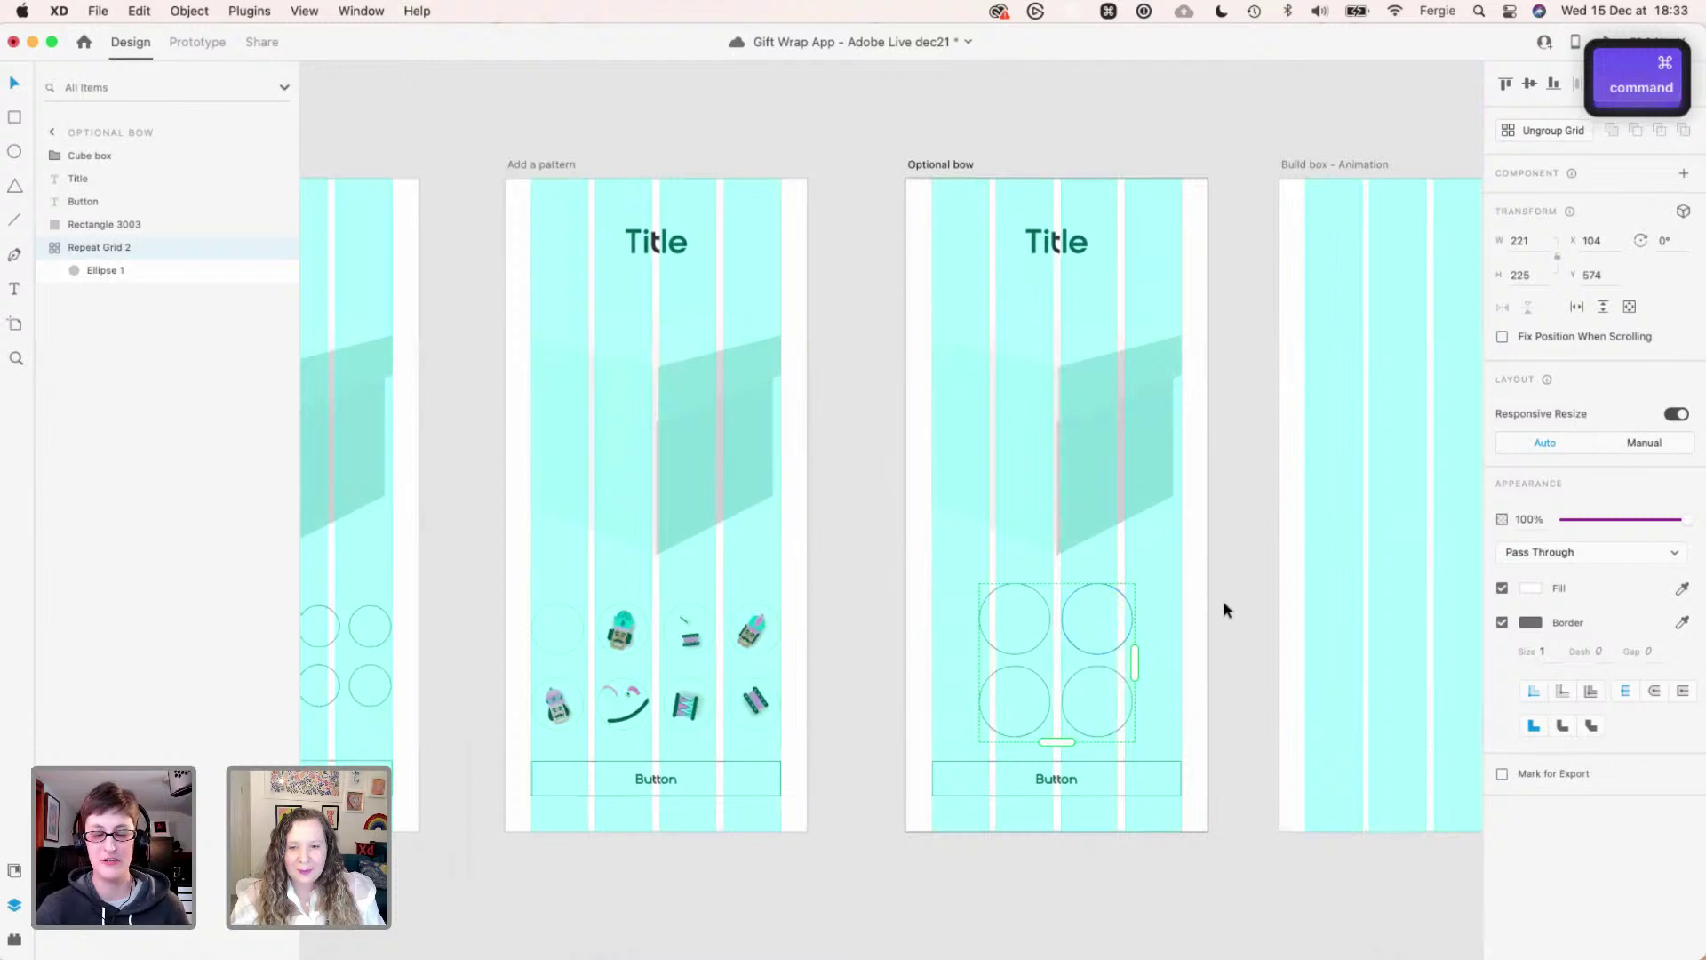
click(1550, 129)
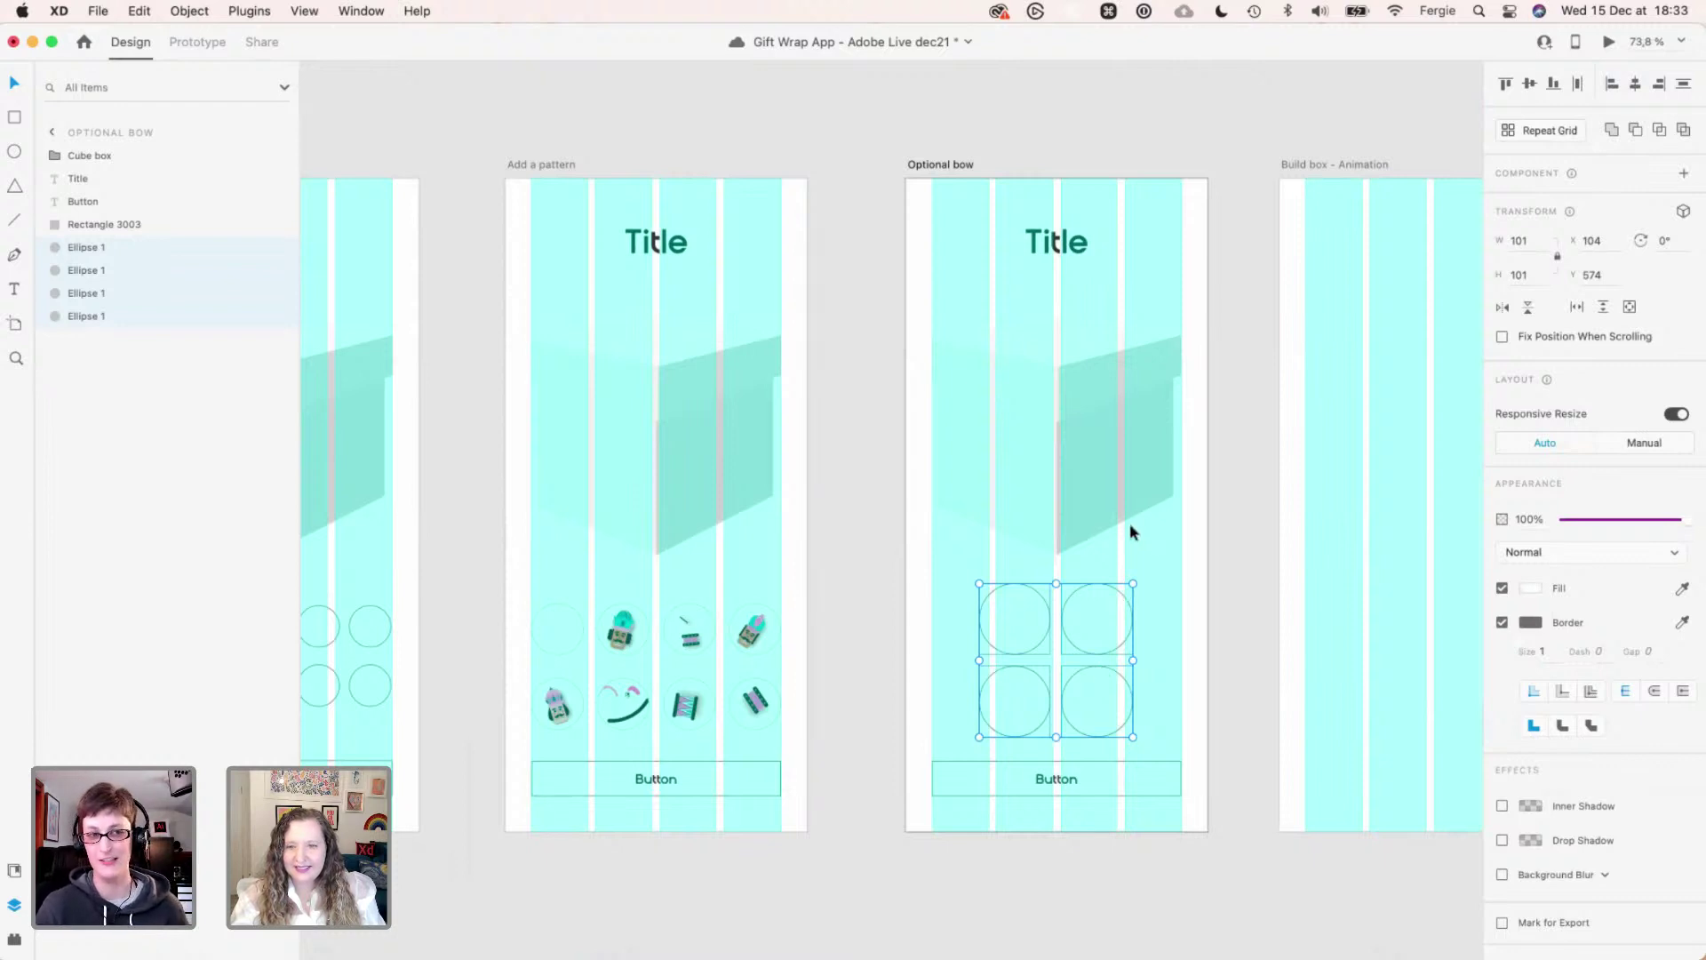
scroll(1131, 533, down, 1)
key(super)
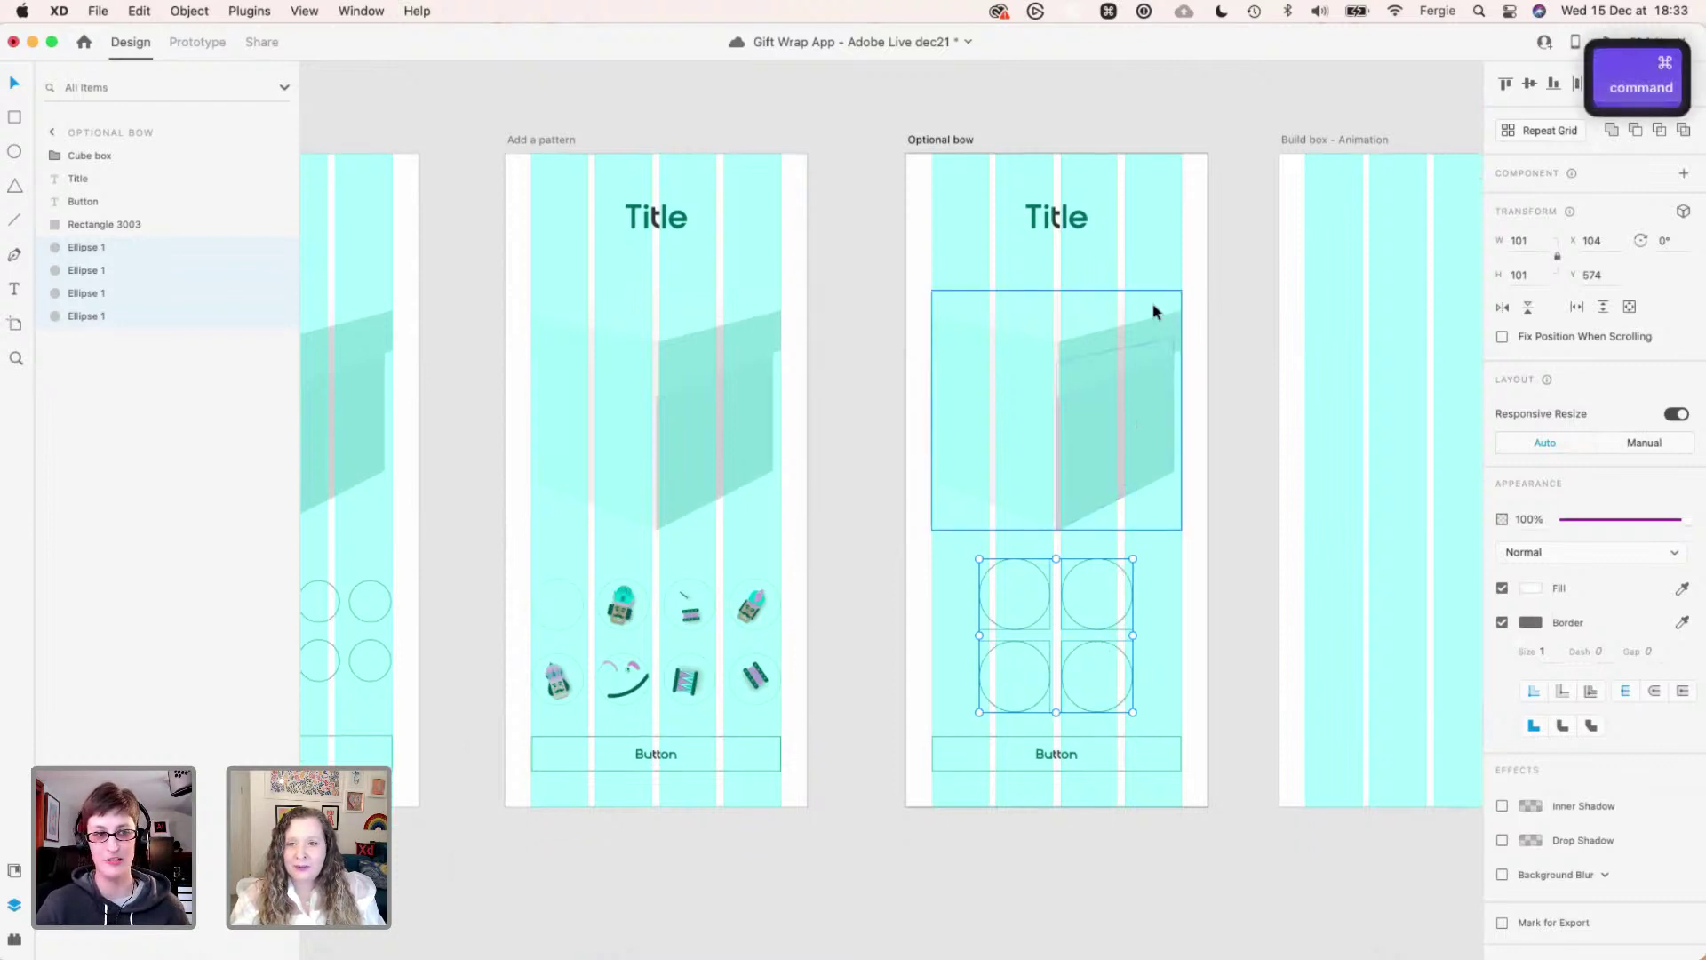
click(1110, 12)
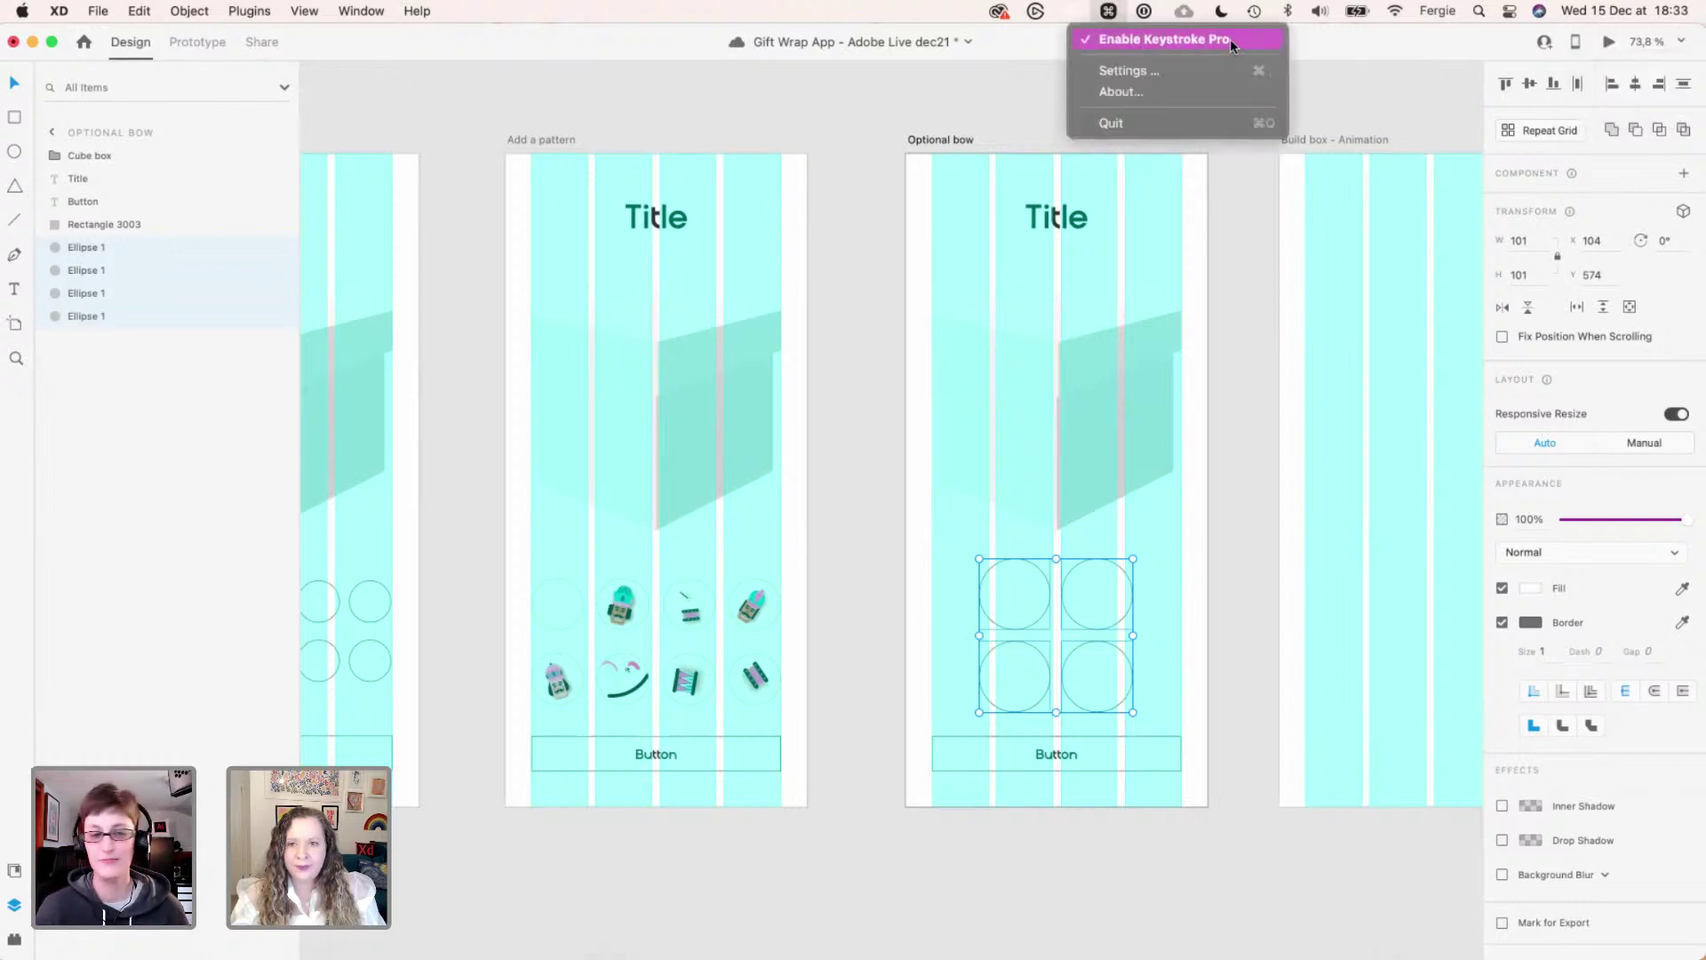
click(963, 109)
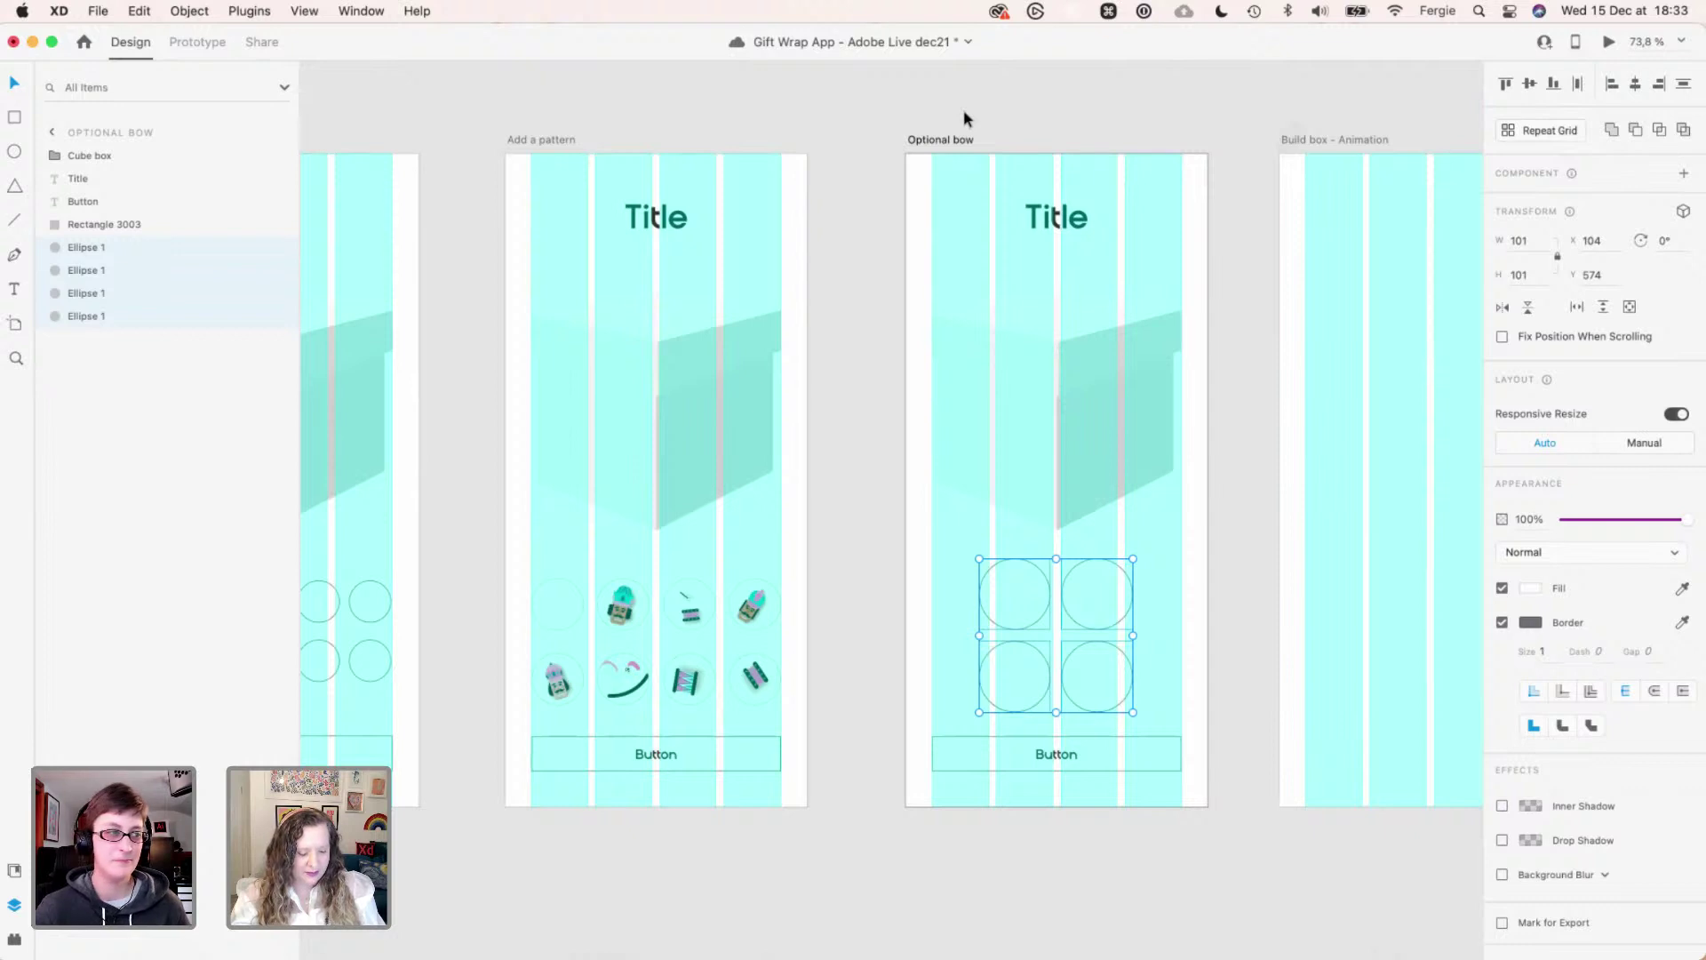
click(1141, 118)
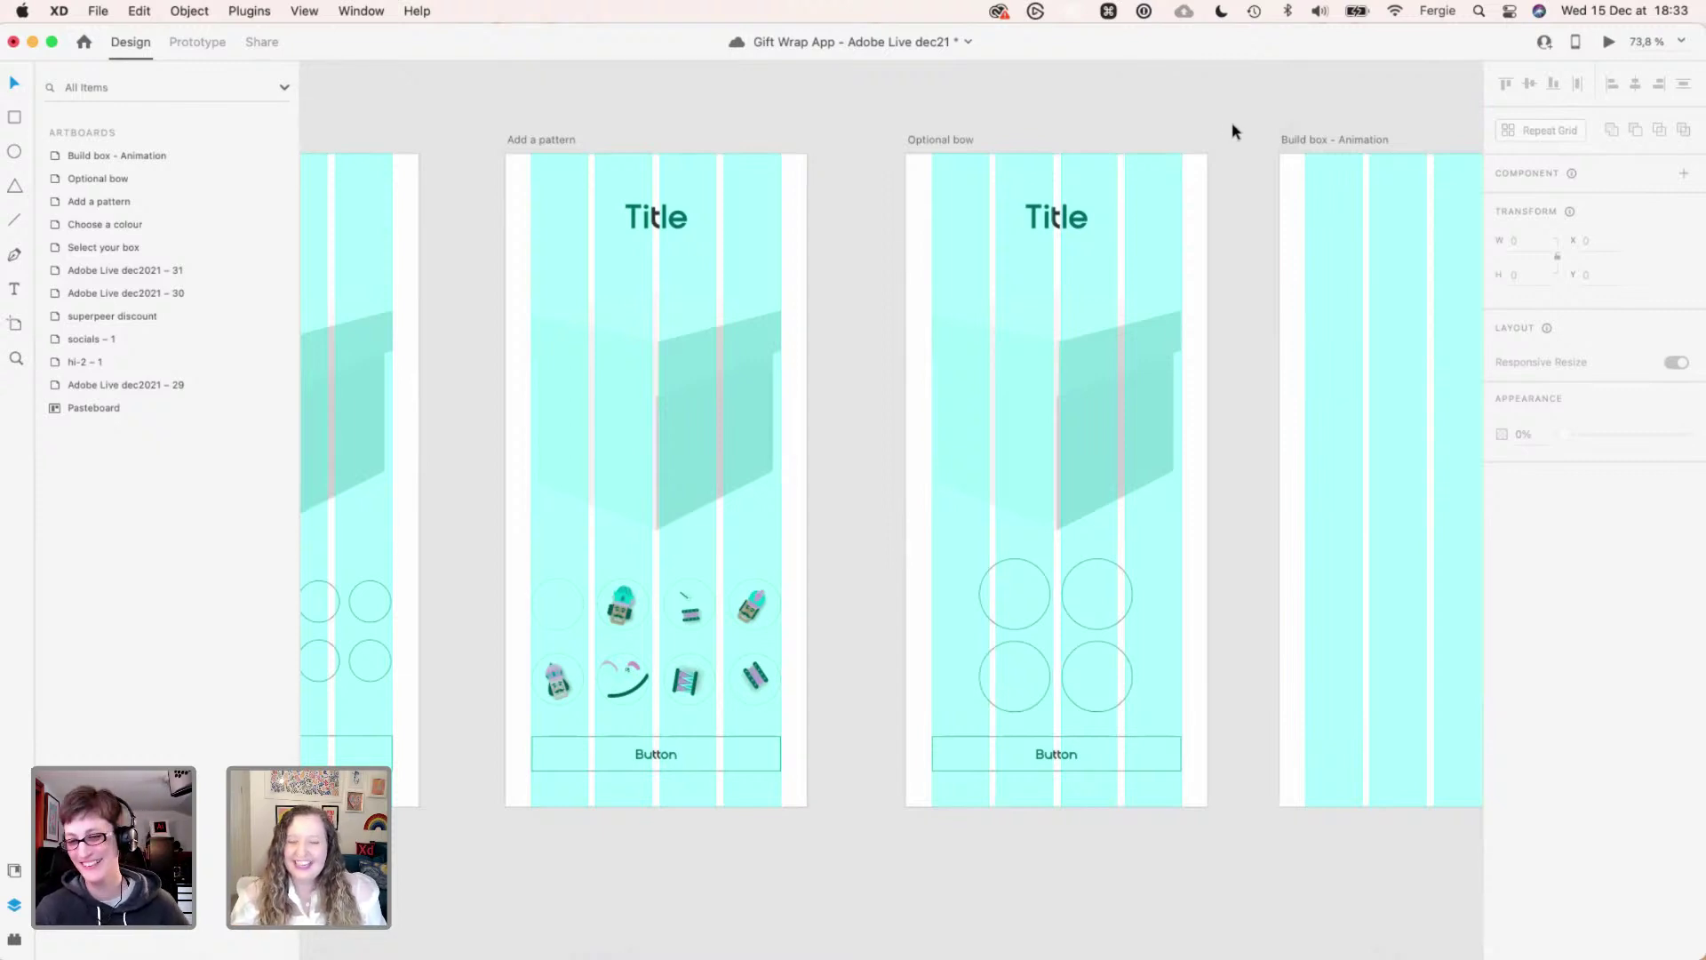
- Copy the cube box from Optional bow onto the Build box - Animation artboard in the same position
key(space)
drag(1262, 105, 992, 140)
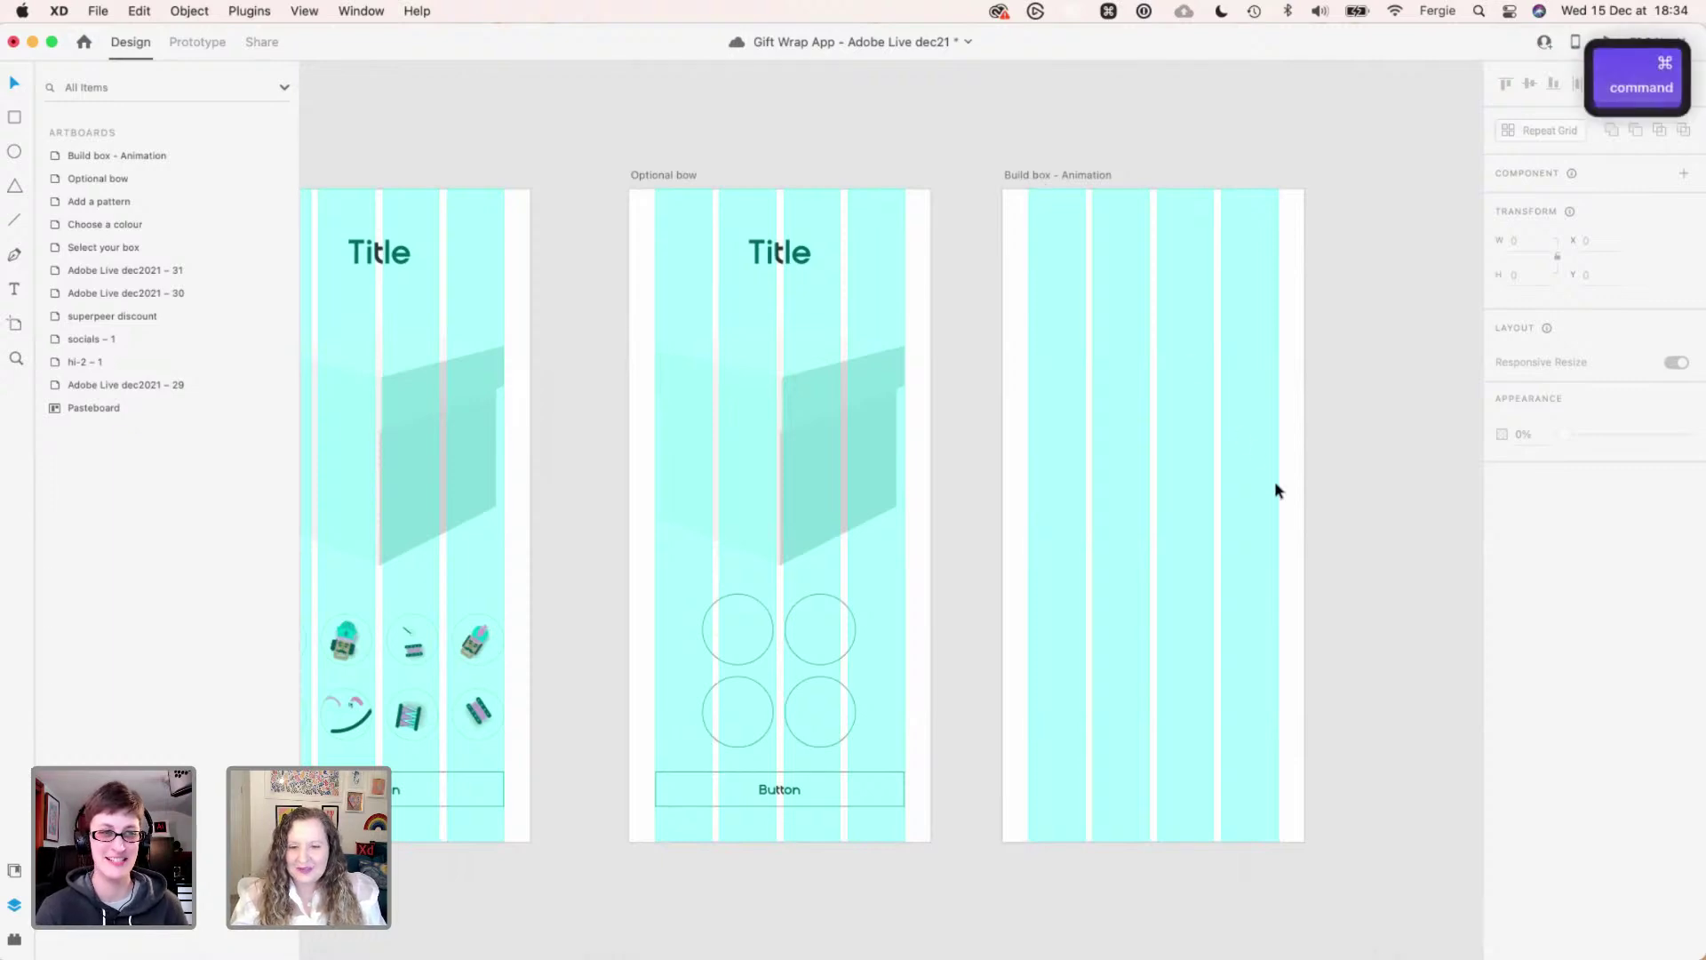
scroll(1274, 482, up, 1)
scroll(1275, 482, down, 1)
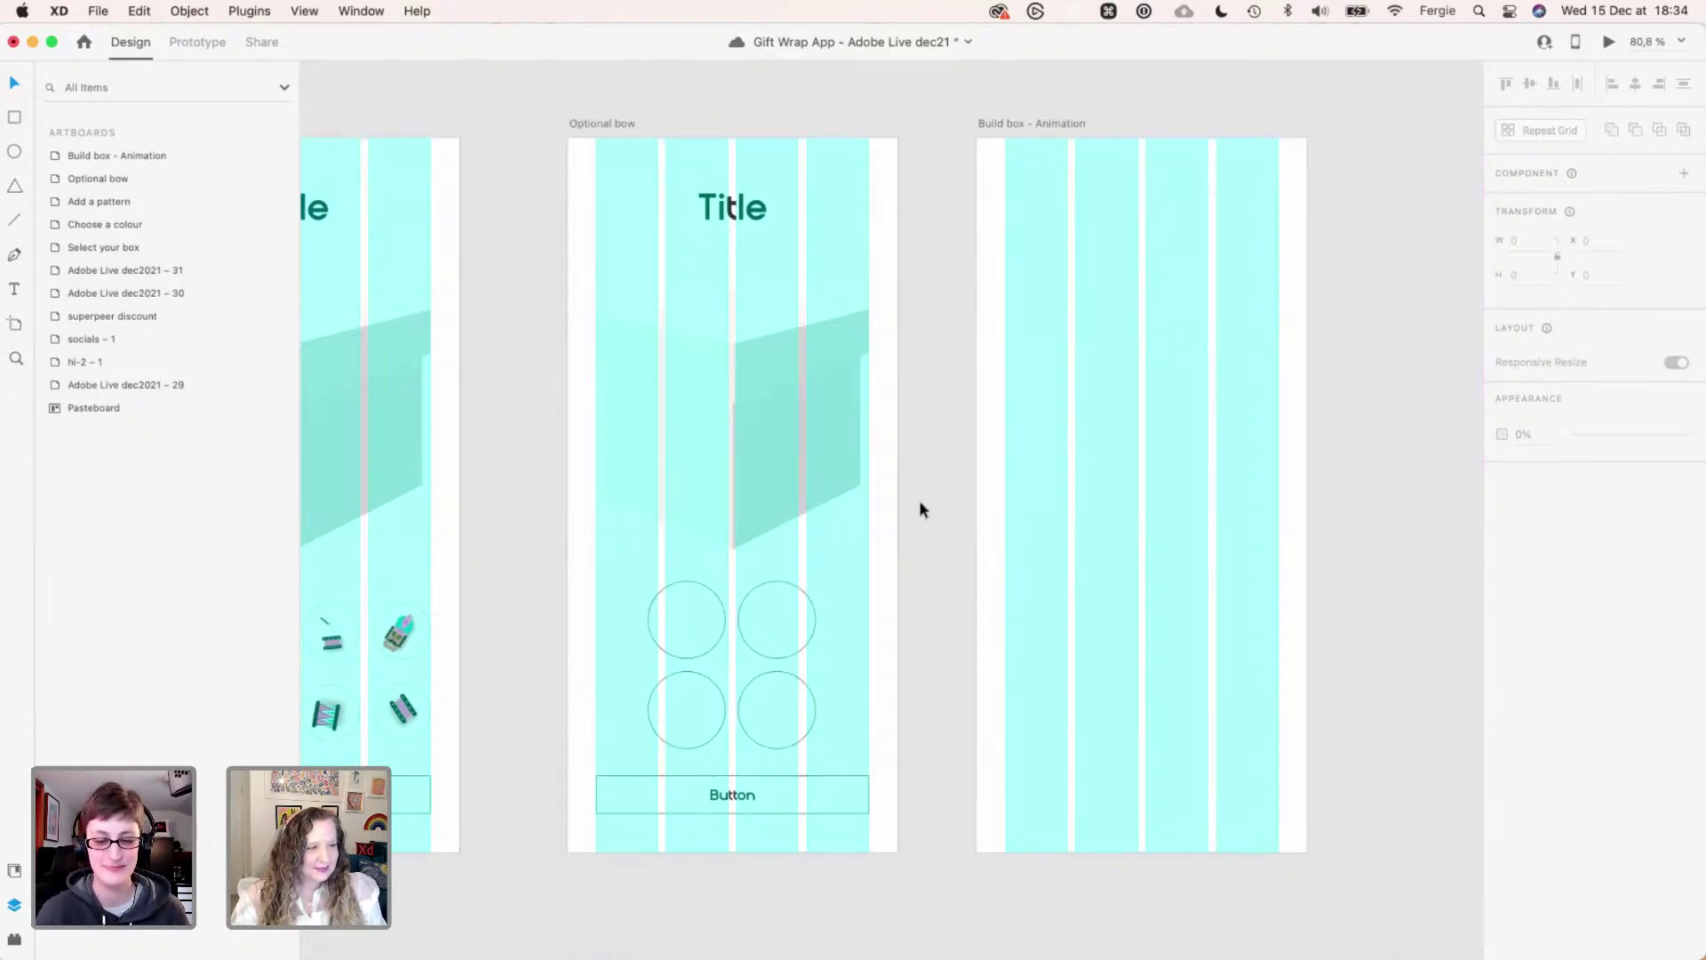
click(819, 440)
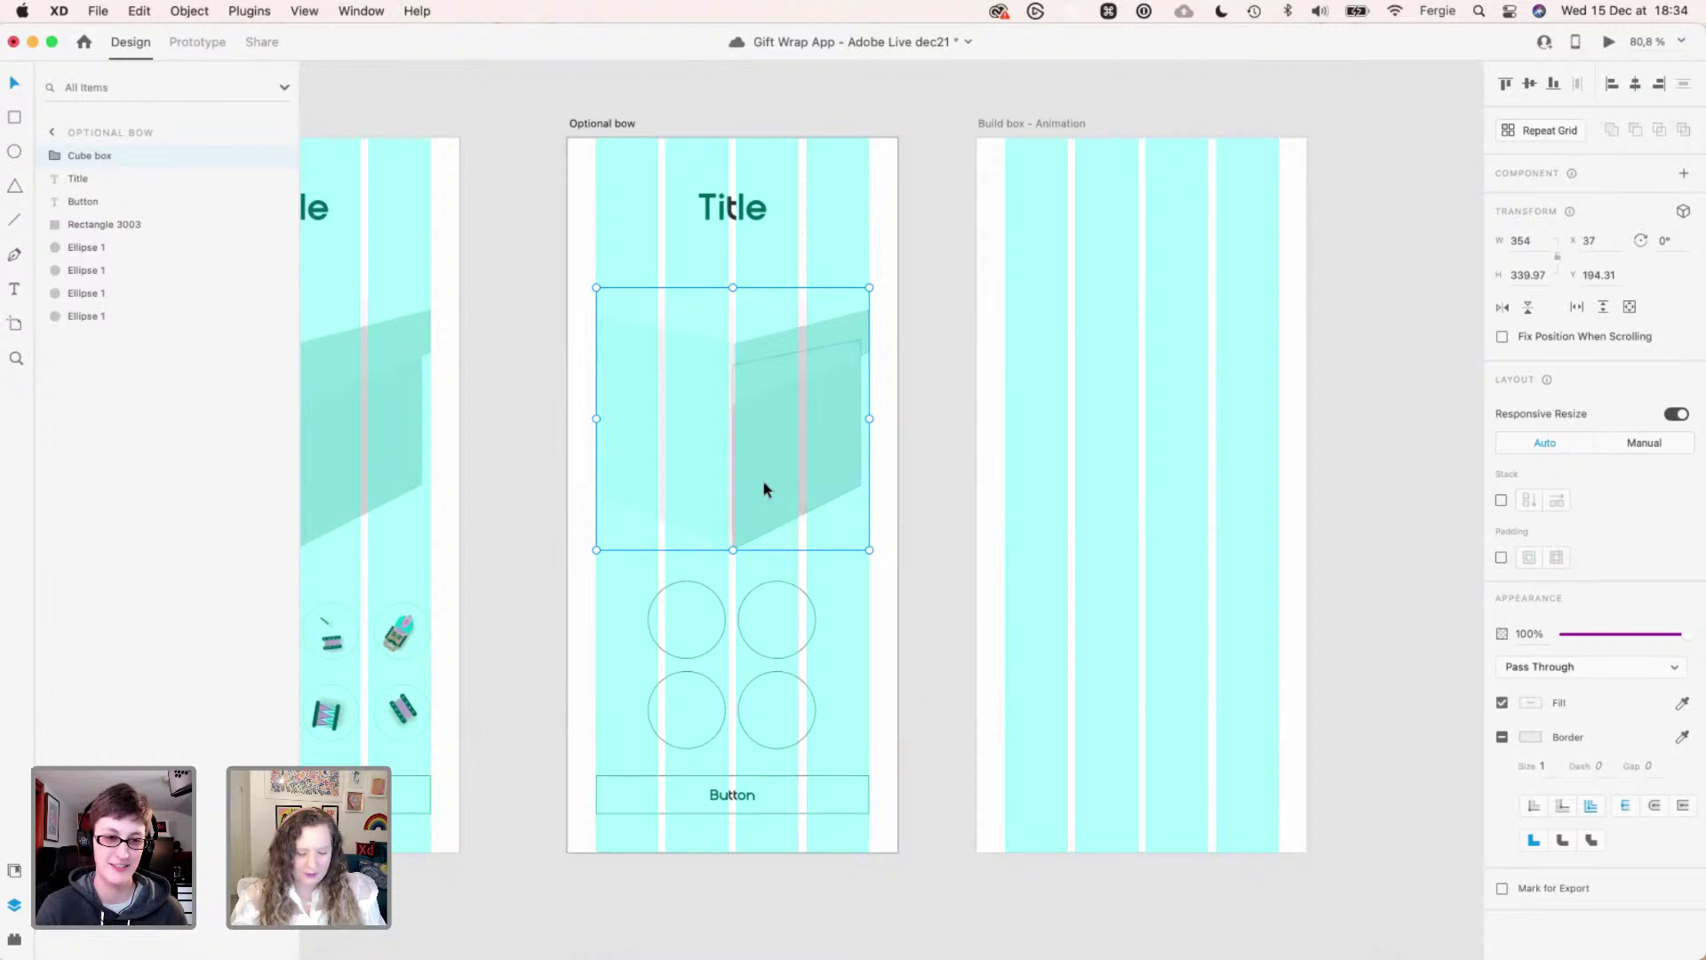
key(super+c)
key(super+v)
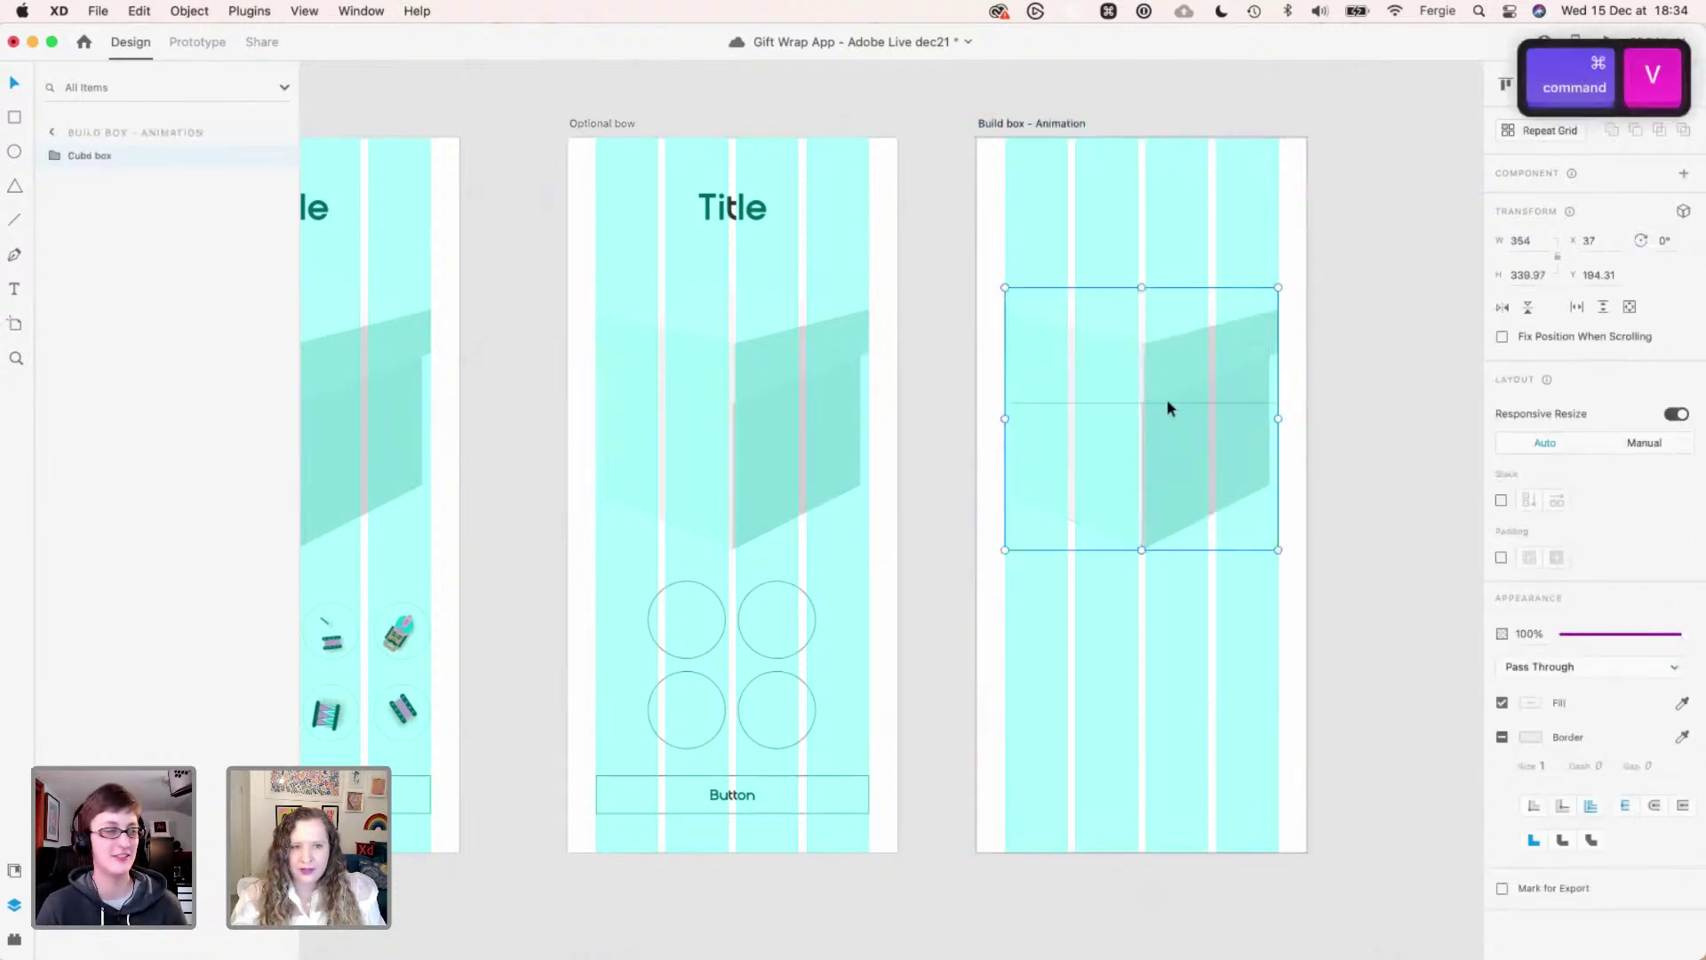
click(1324, 467)
- Hide the layout grid on the Build box - Animation artboard
drag(1325, 472, 1225, 422)
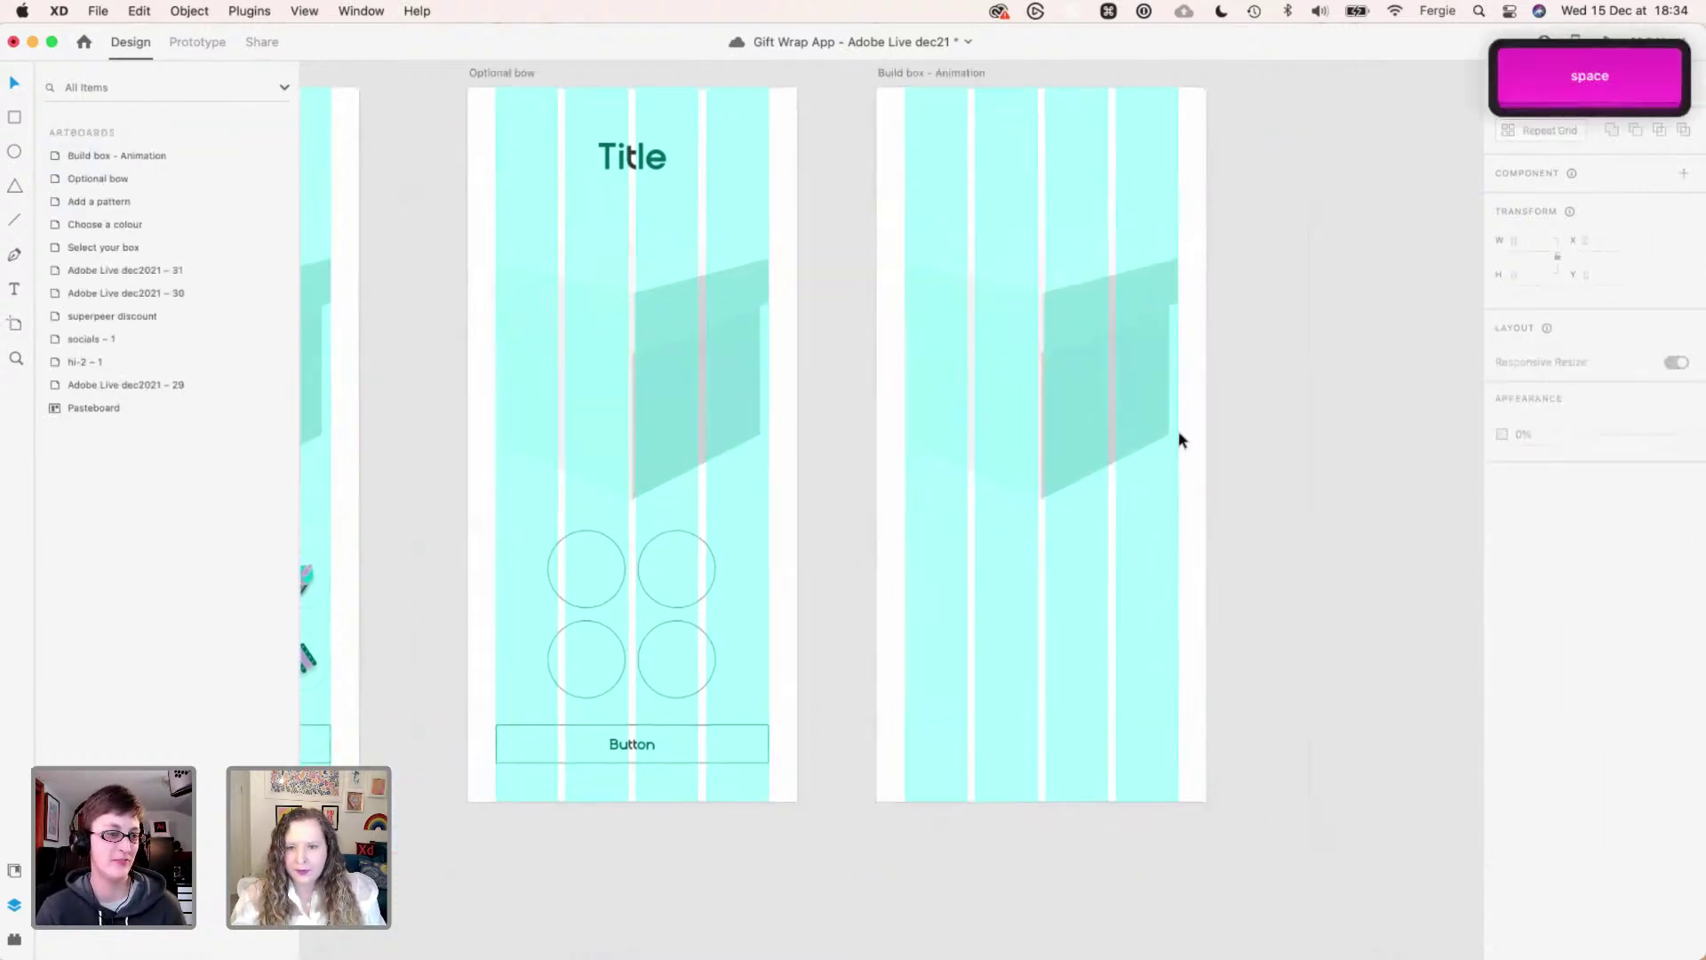
drag(1078, 414, 987, 469)
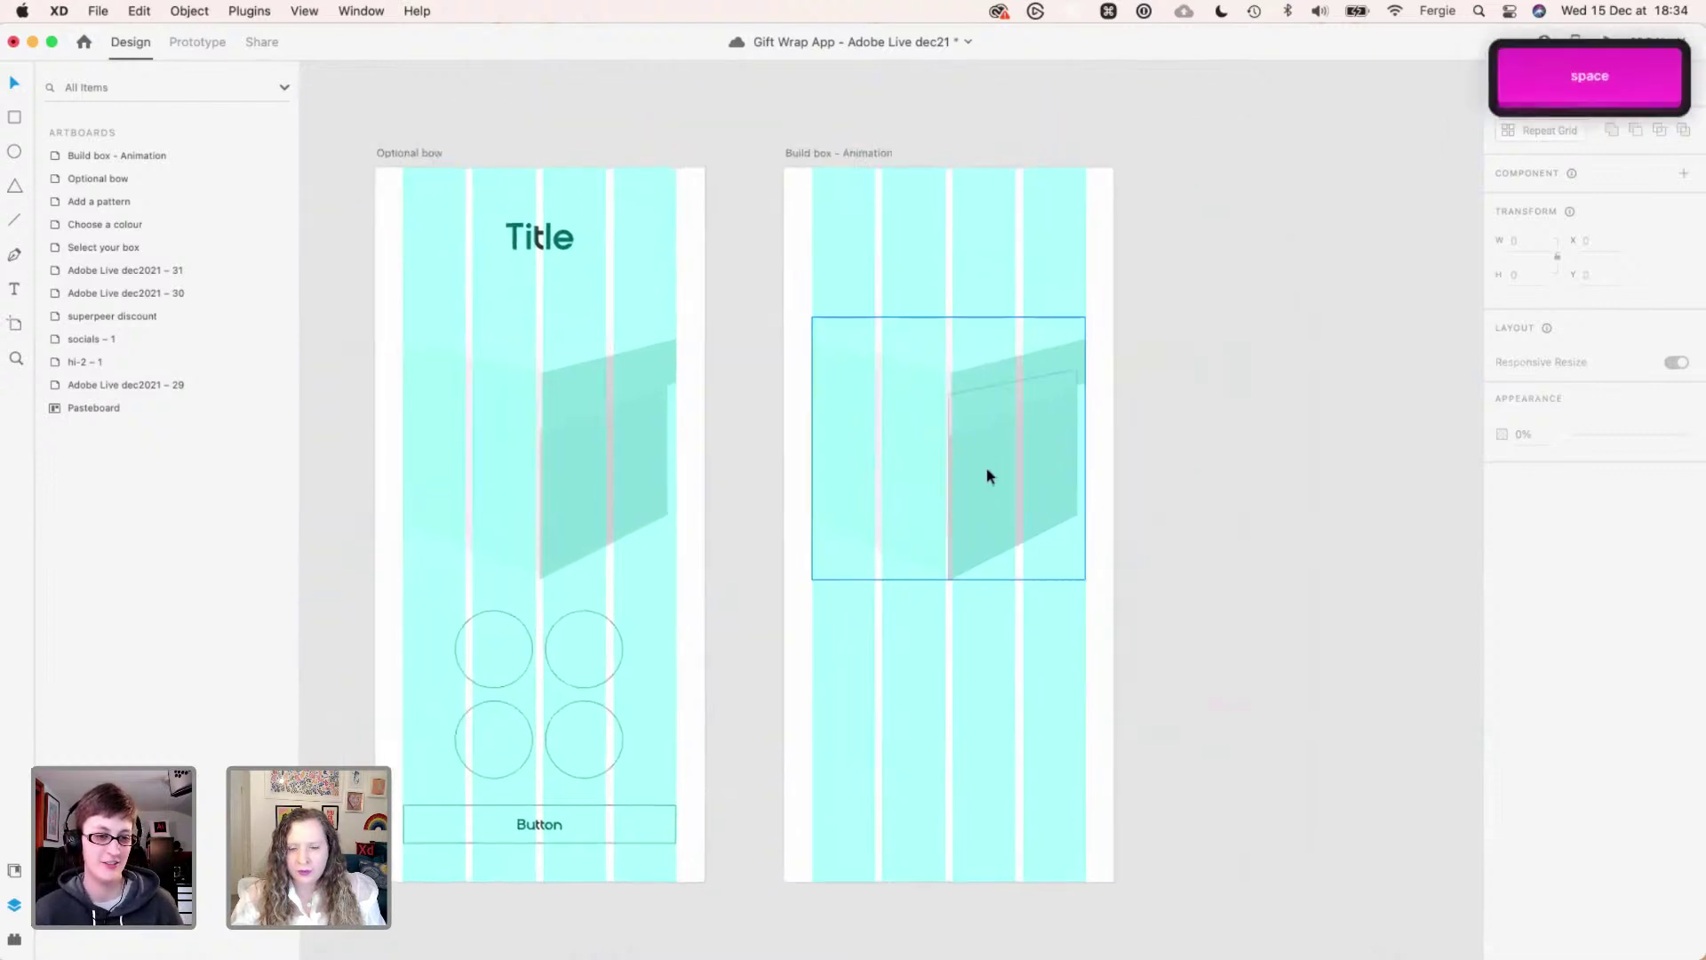
click(808, 207)
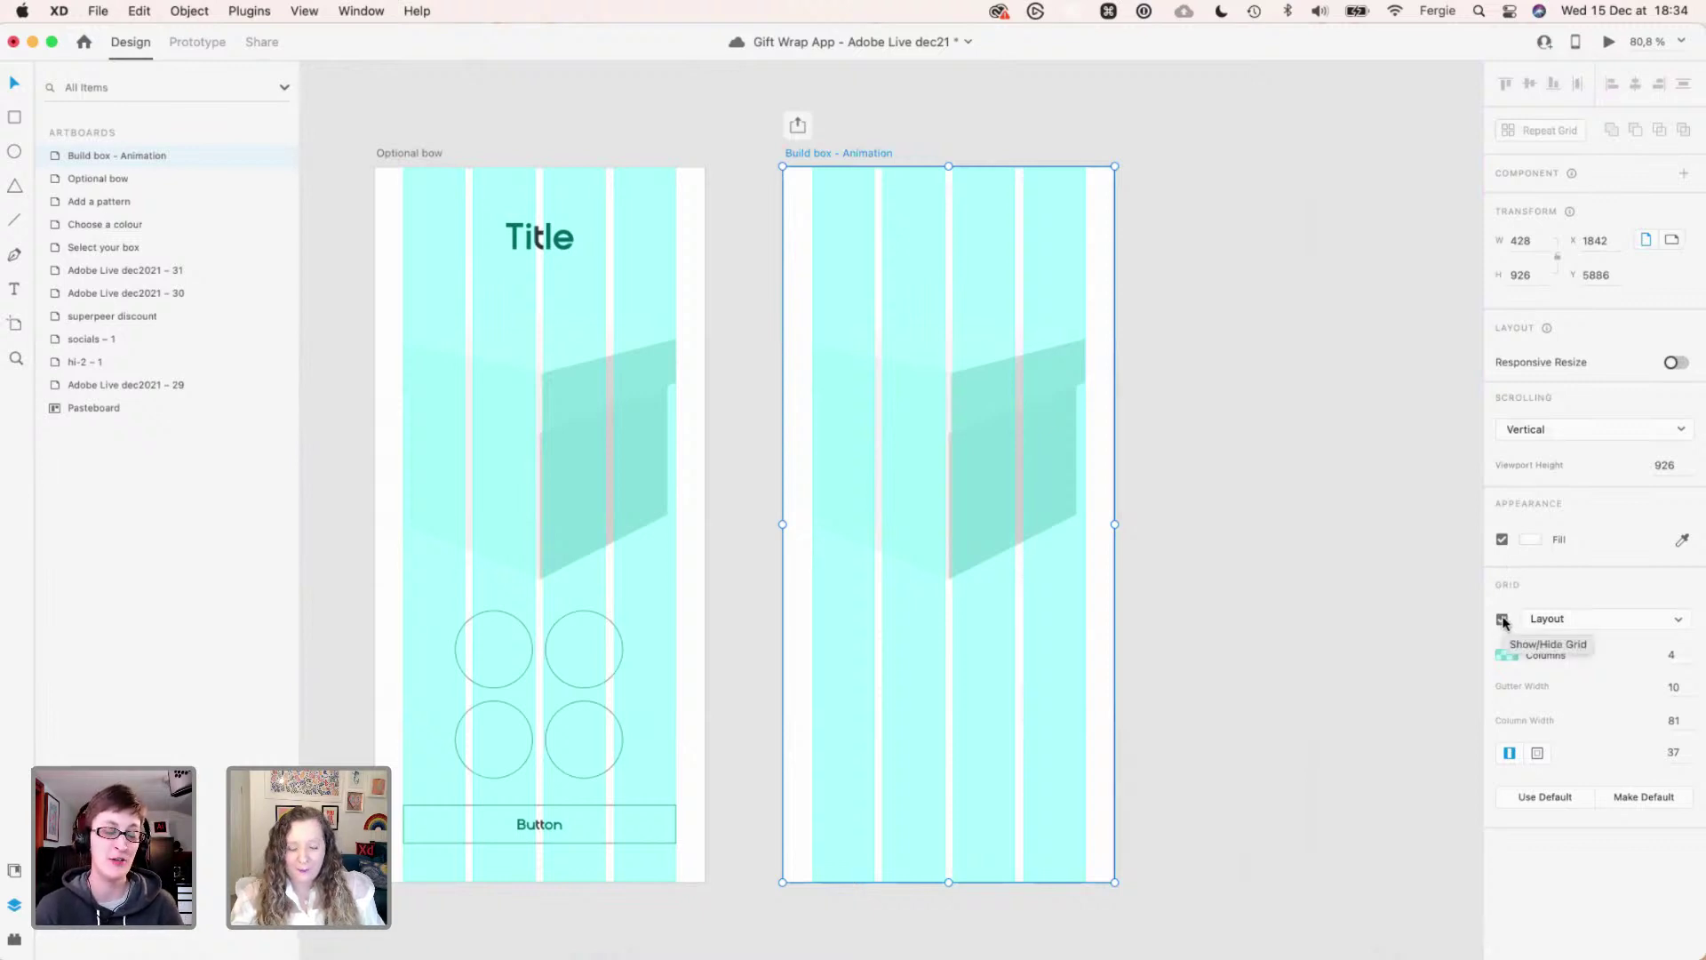
click(1502, 619)
- Lift the lid inside the pasted cube box straight up to Y 0 at the artboard's upper edge
click(929, 451)
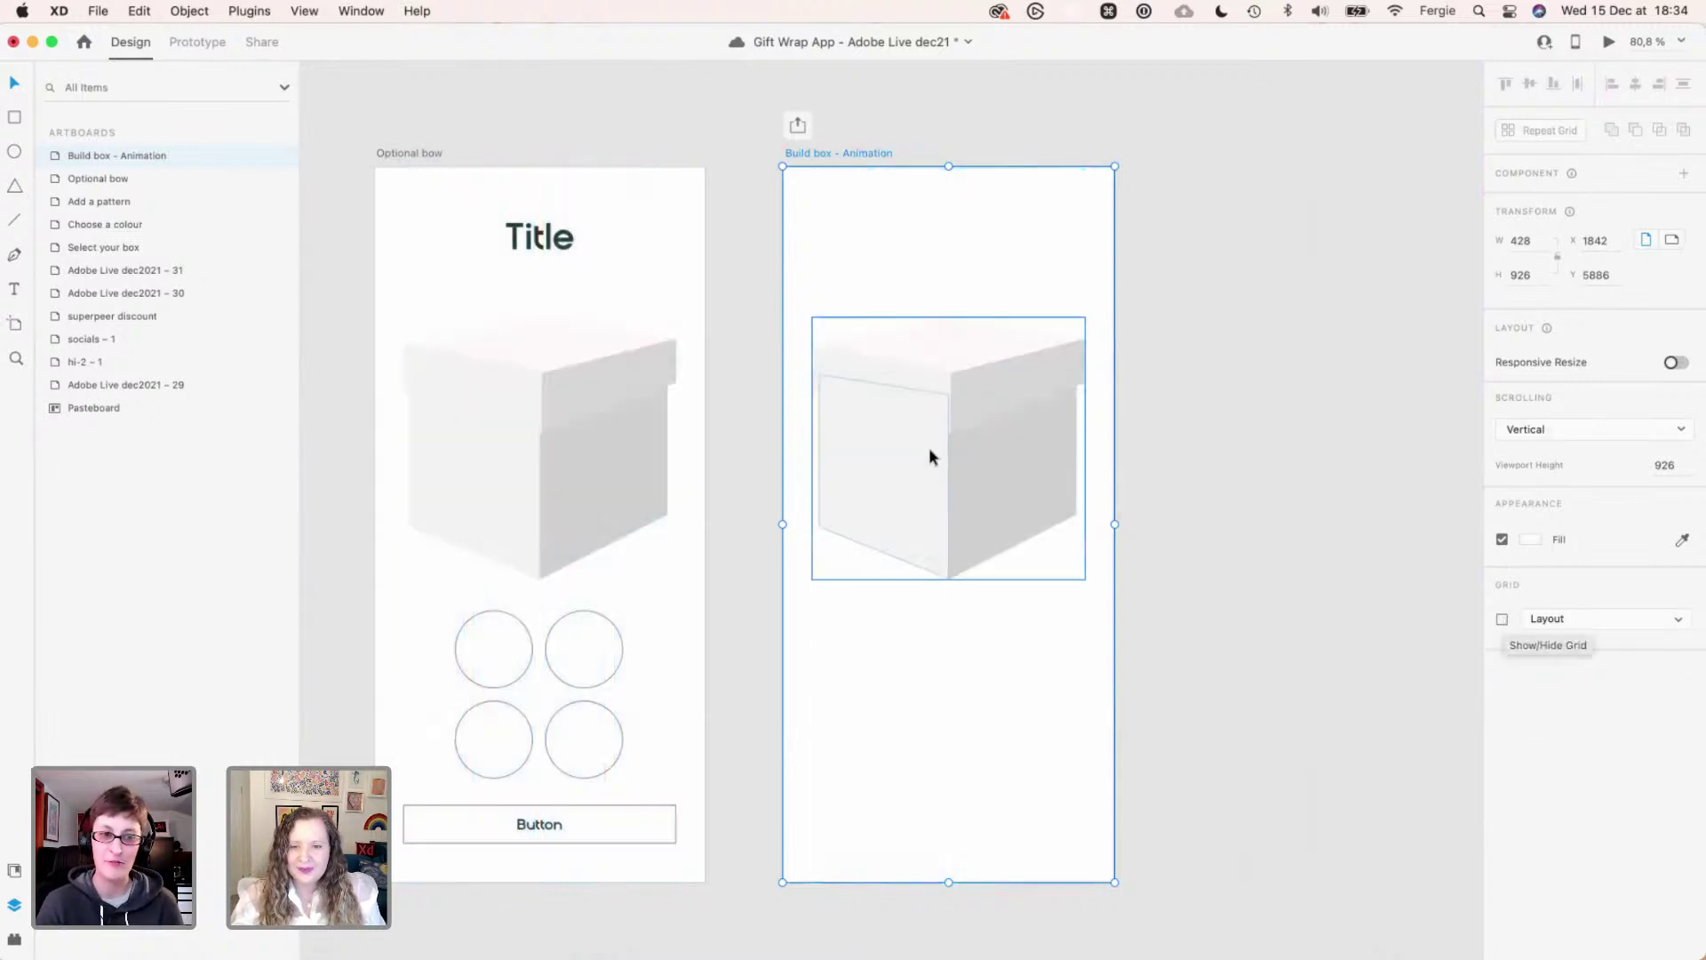
double_click(969, 382)
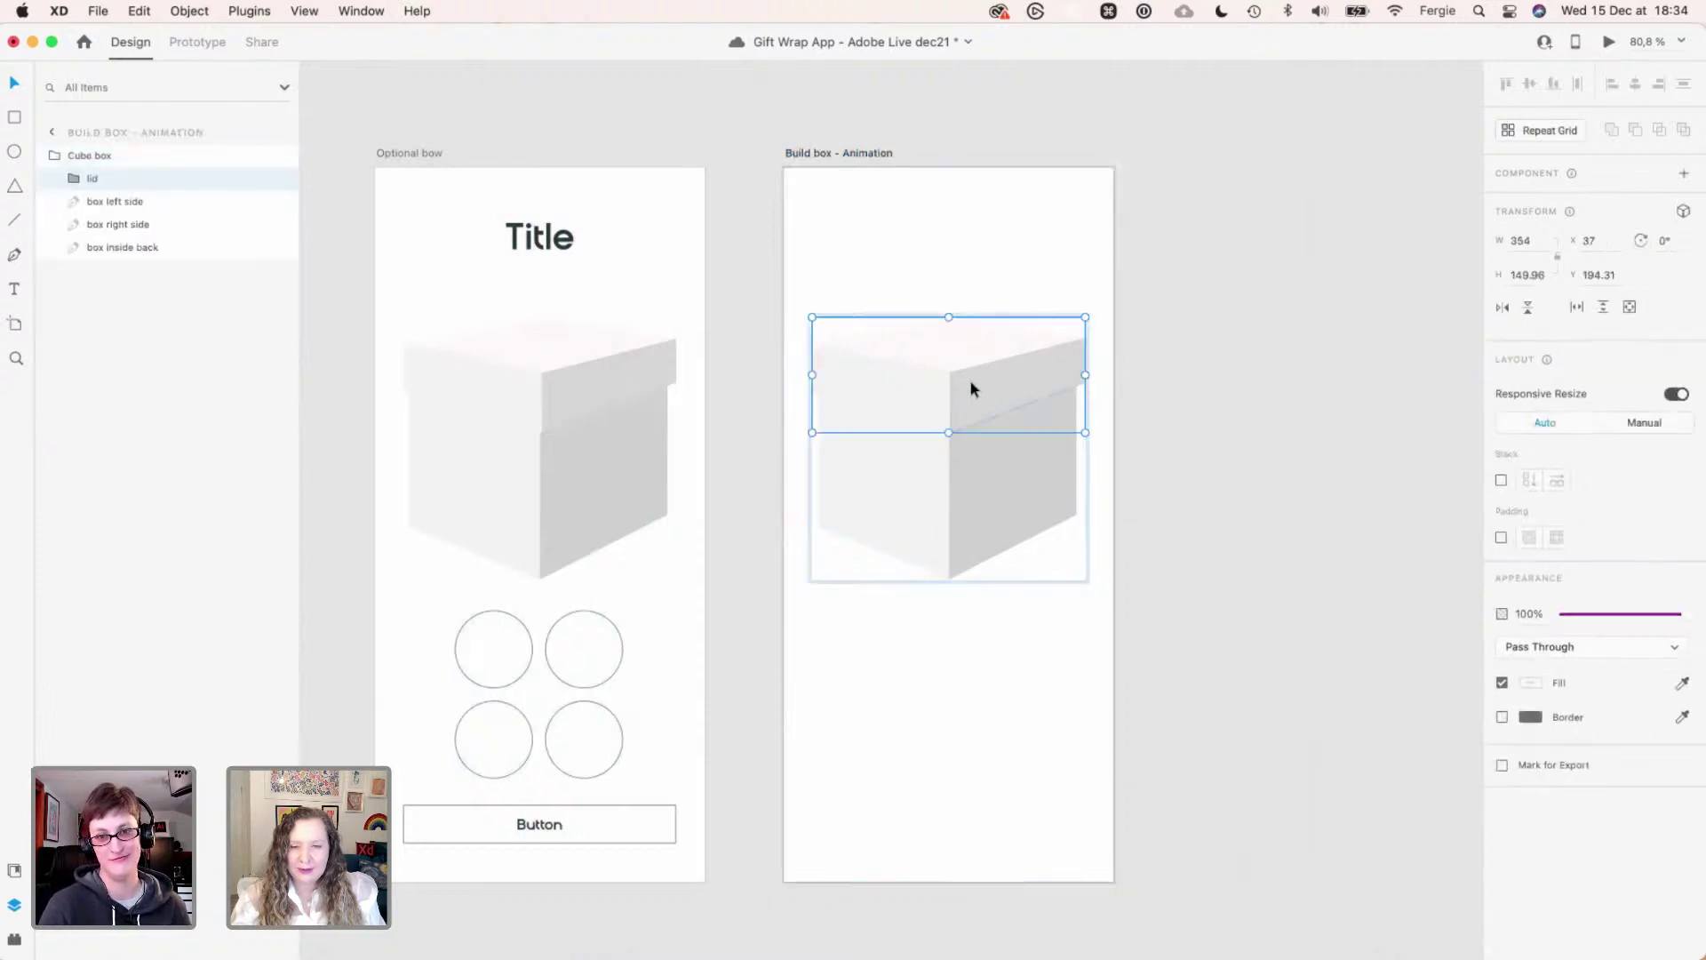
drag(968, 381, 973, 247)
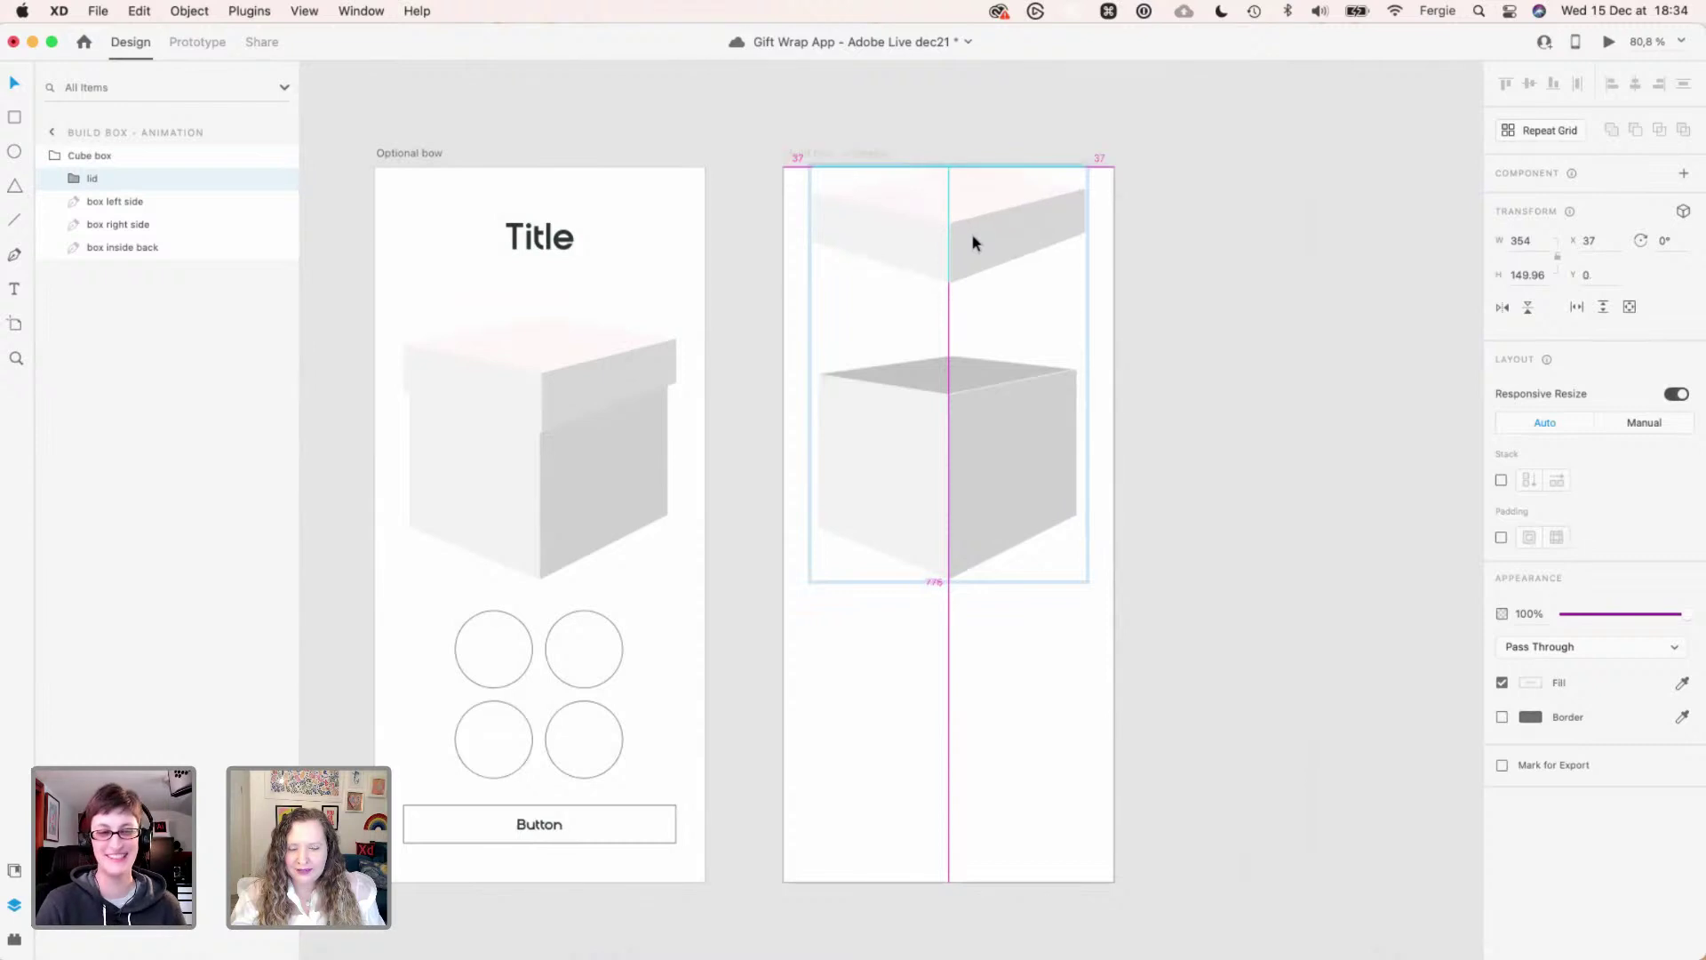
- Move the box left side, right side and inside back together down below the artboard to Y 926
click(956, 447)
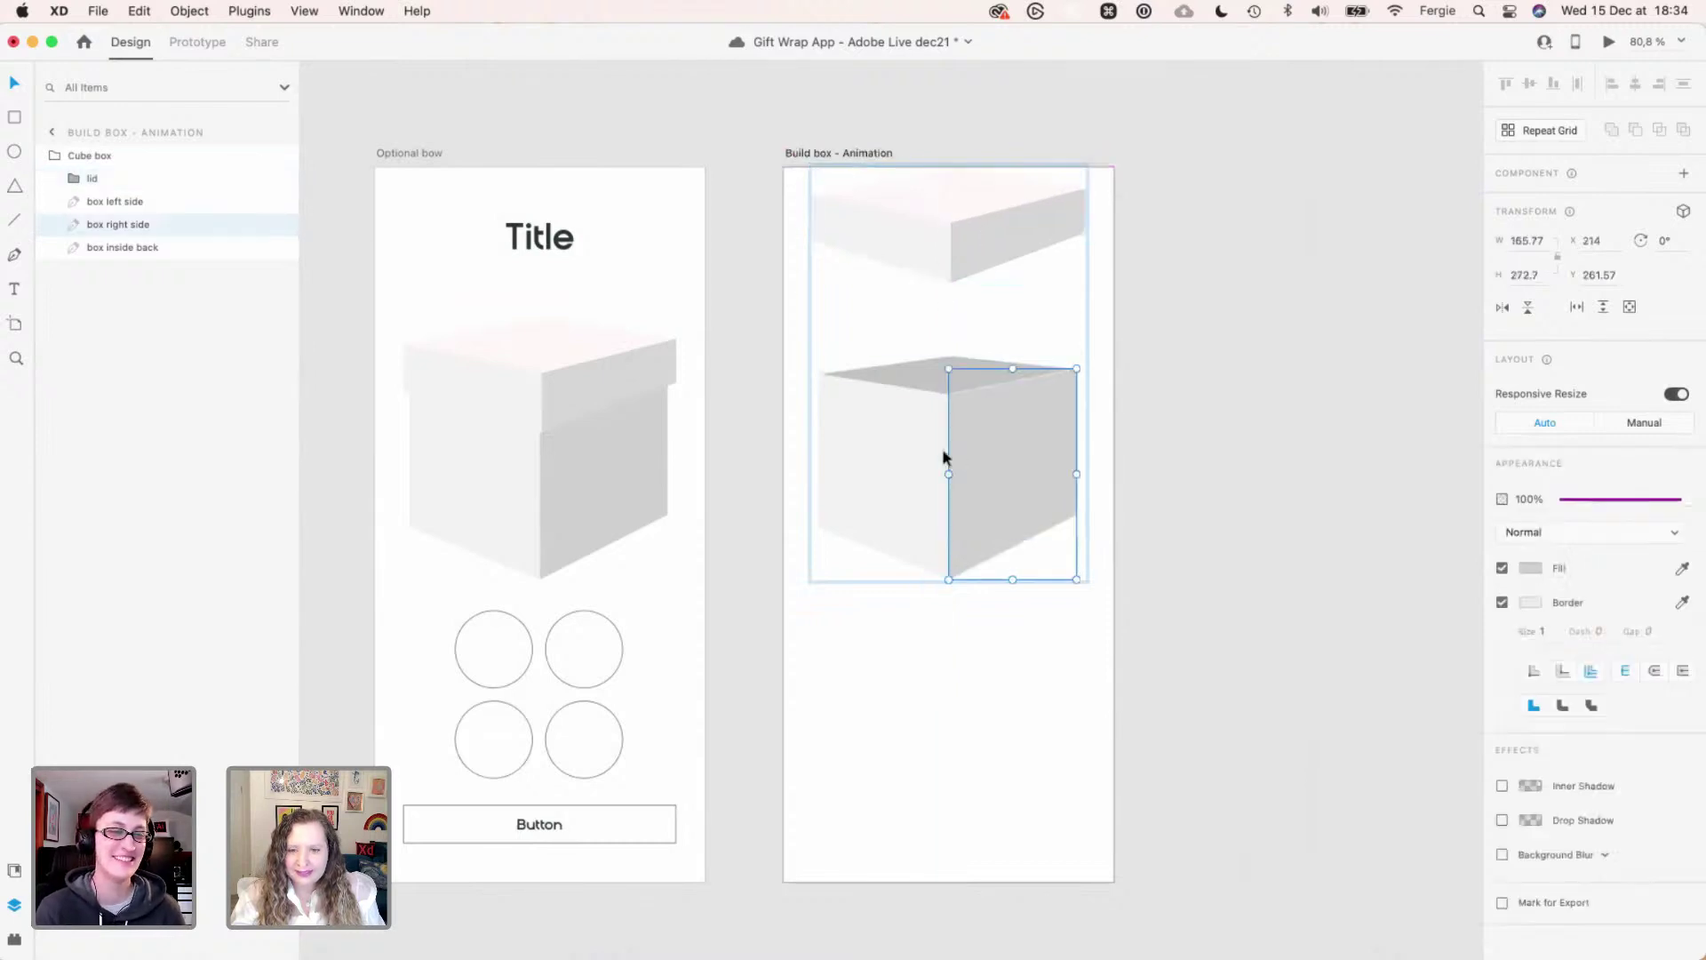
shift+click(877, 500)
shift+click(961, 381)
drag(1001, 452, 1036, 780)
- Move the lid completely above the Build box - Animation artboard to Y -149.96 and deselect it
scroll(1036, 773, up, 5)
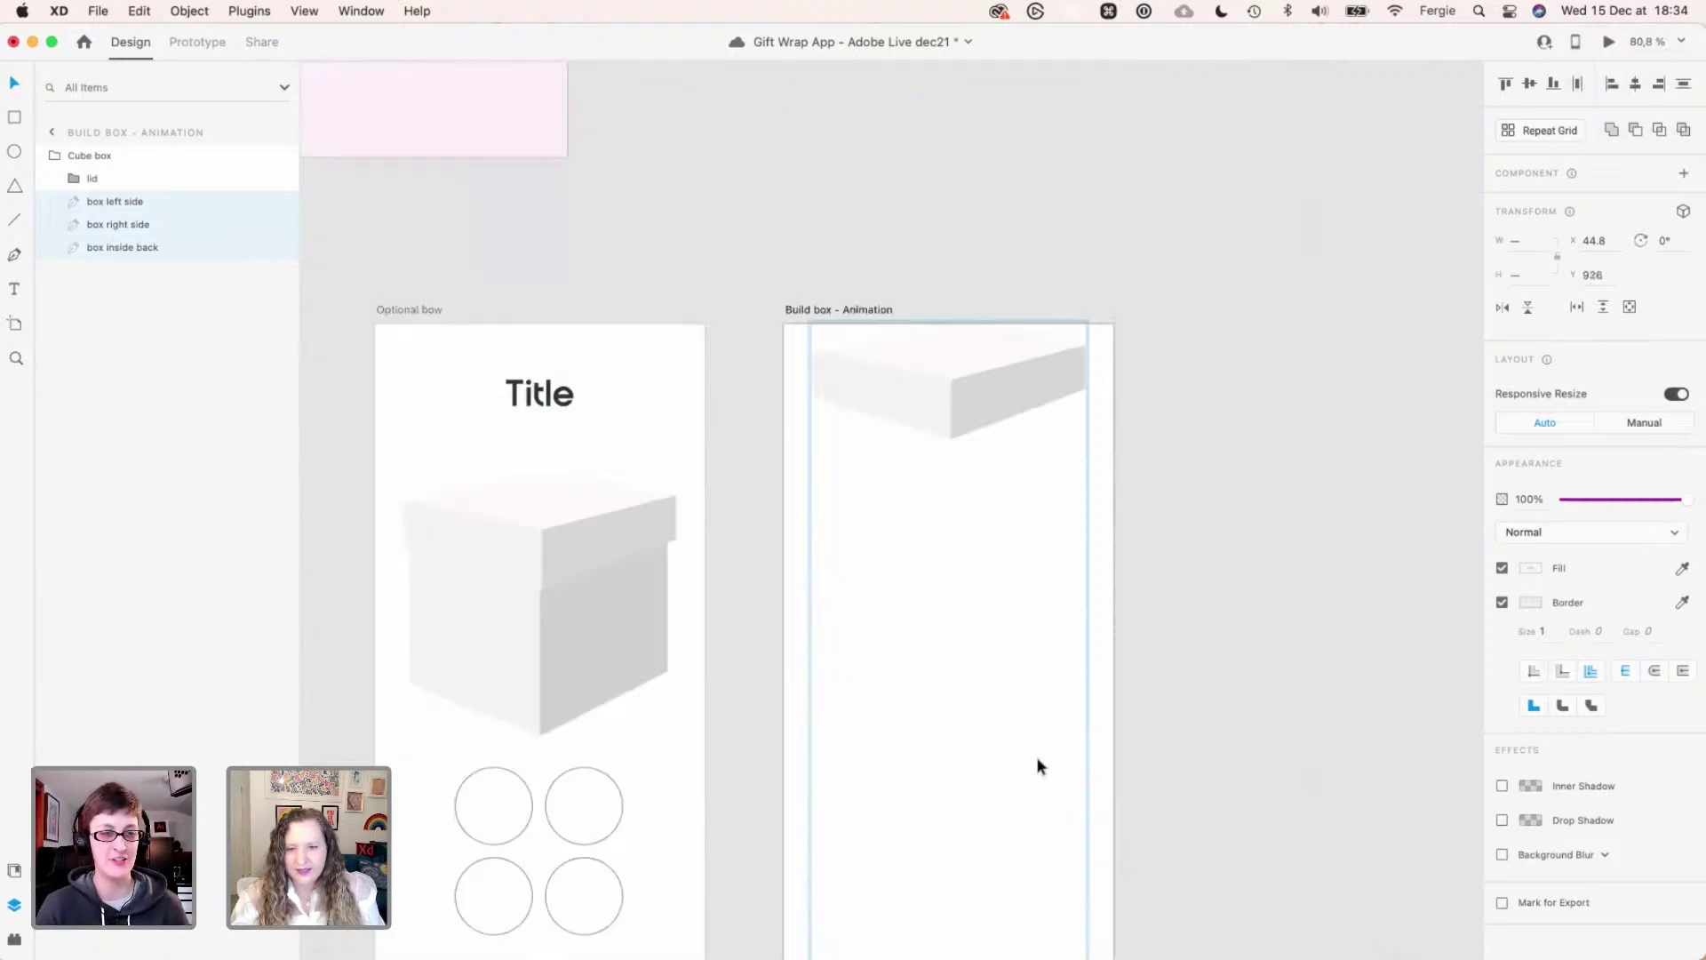
click(961, 418)
drag(958, 429, 956, 314)
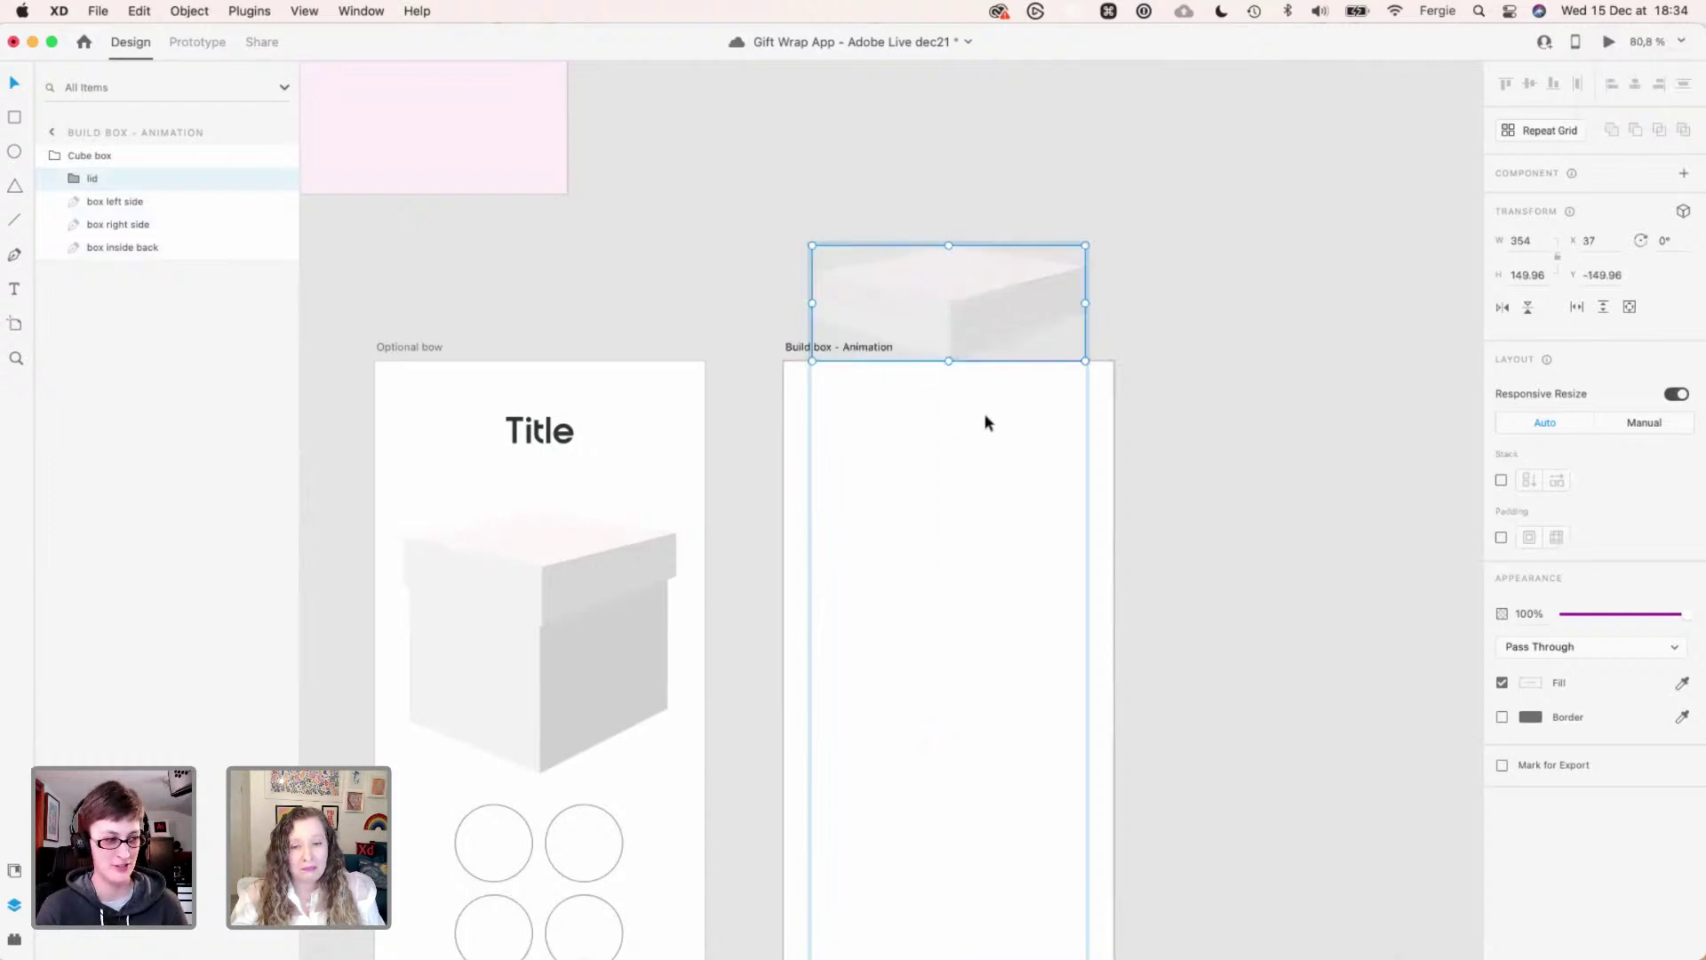
key(space)
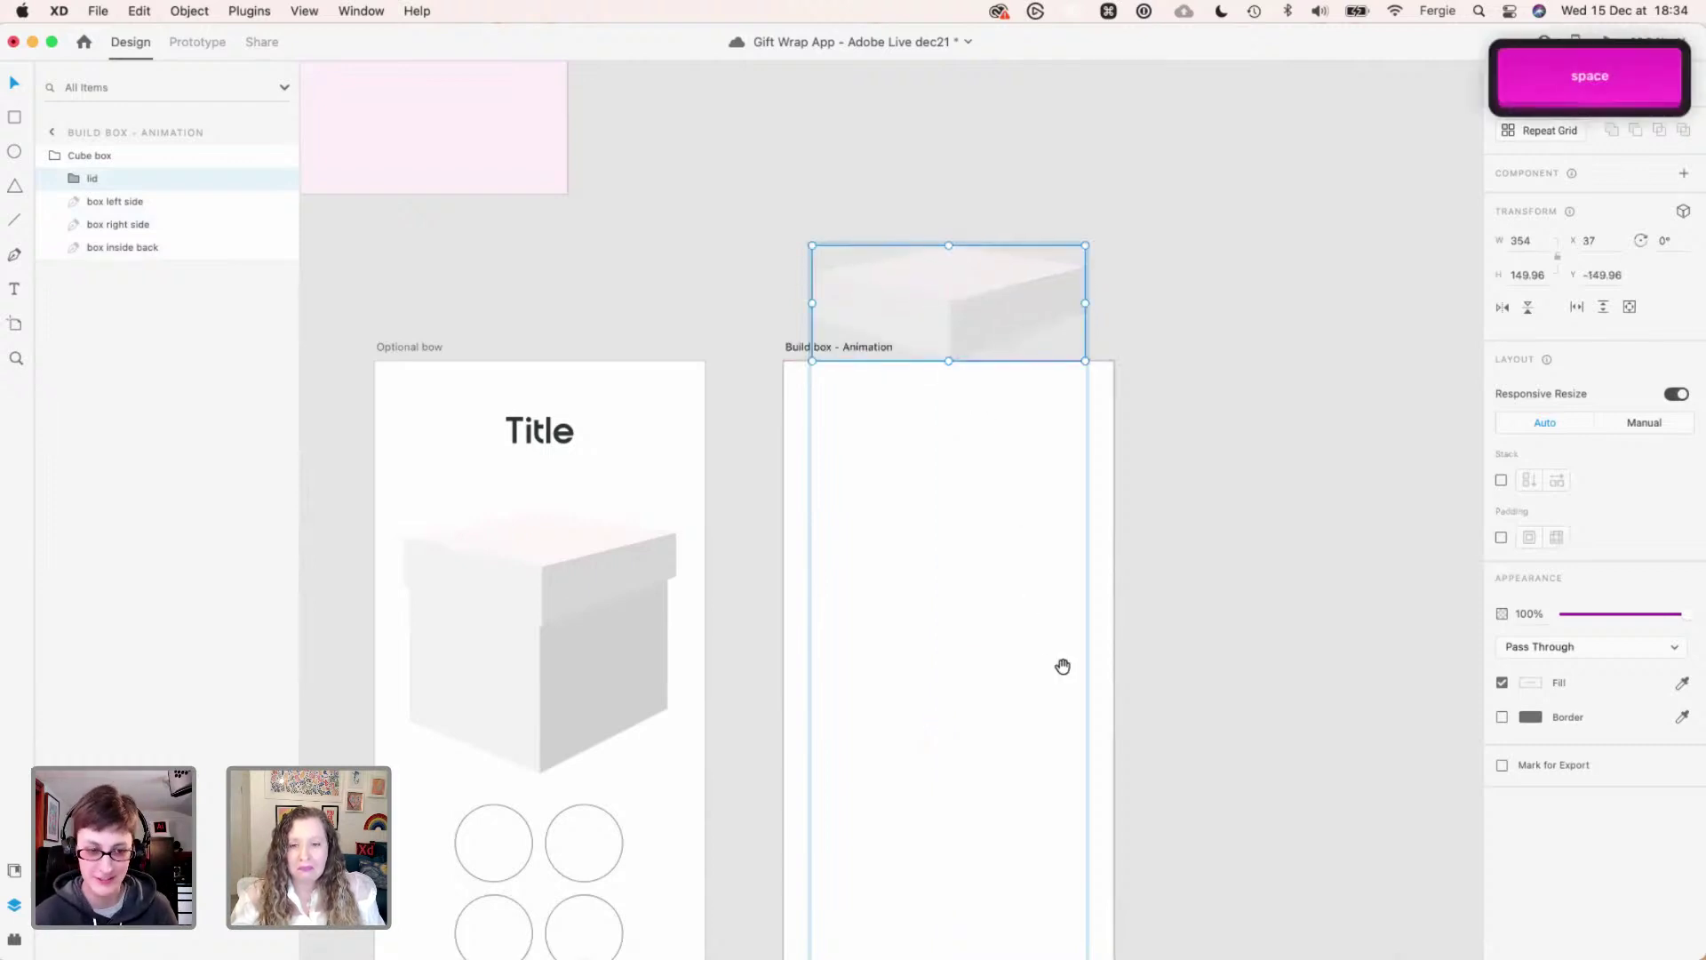
drag(1062, 667, 951, 506)
click(1028, 525)
- Duplicate the Build box - Animation artboard to make the next animation frame
scroll(1031, 519, down, 3)
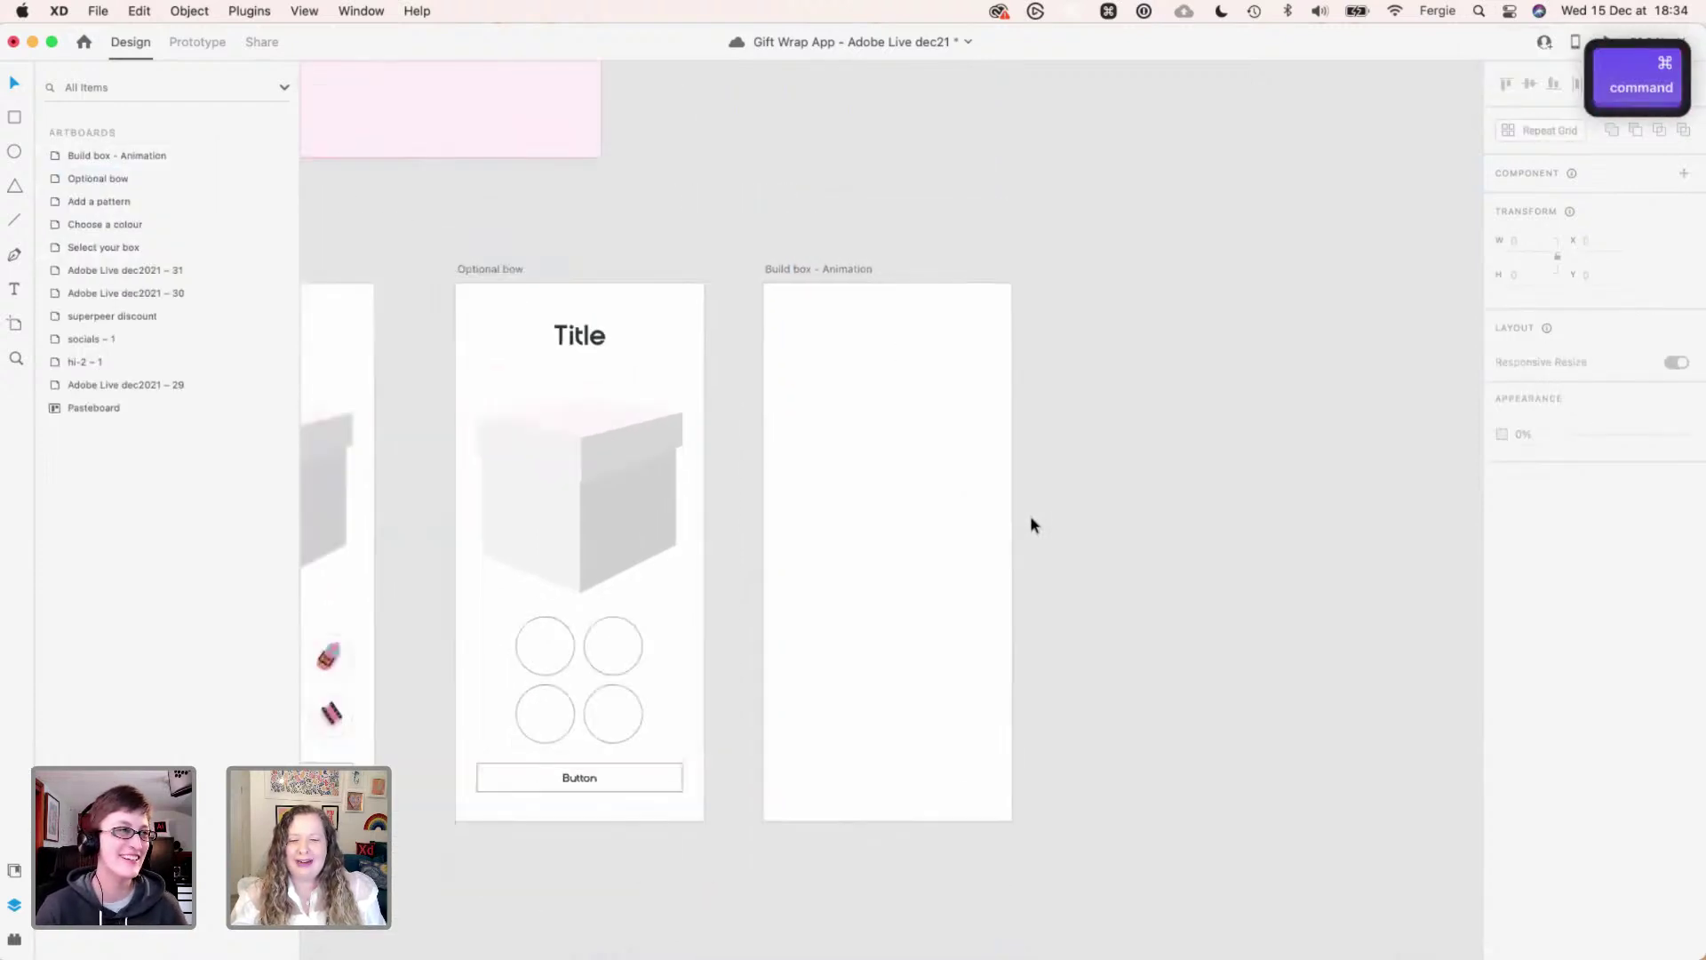
click(827, 270)
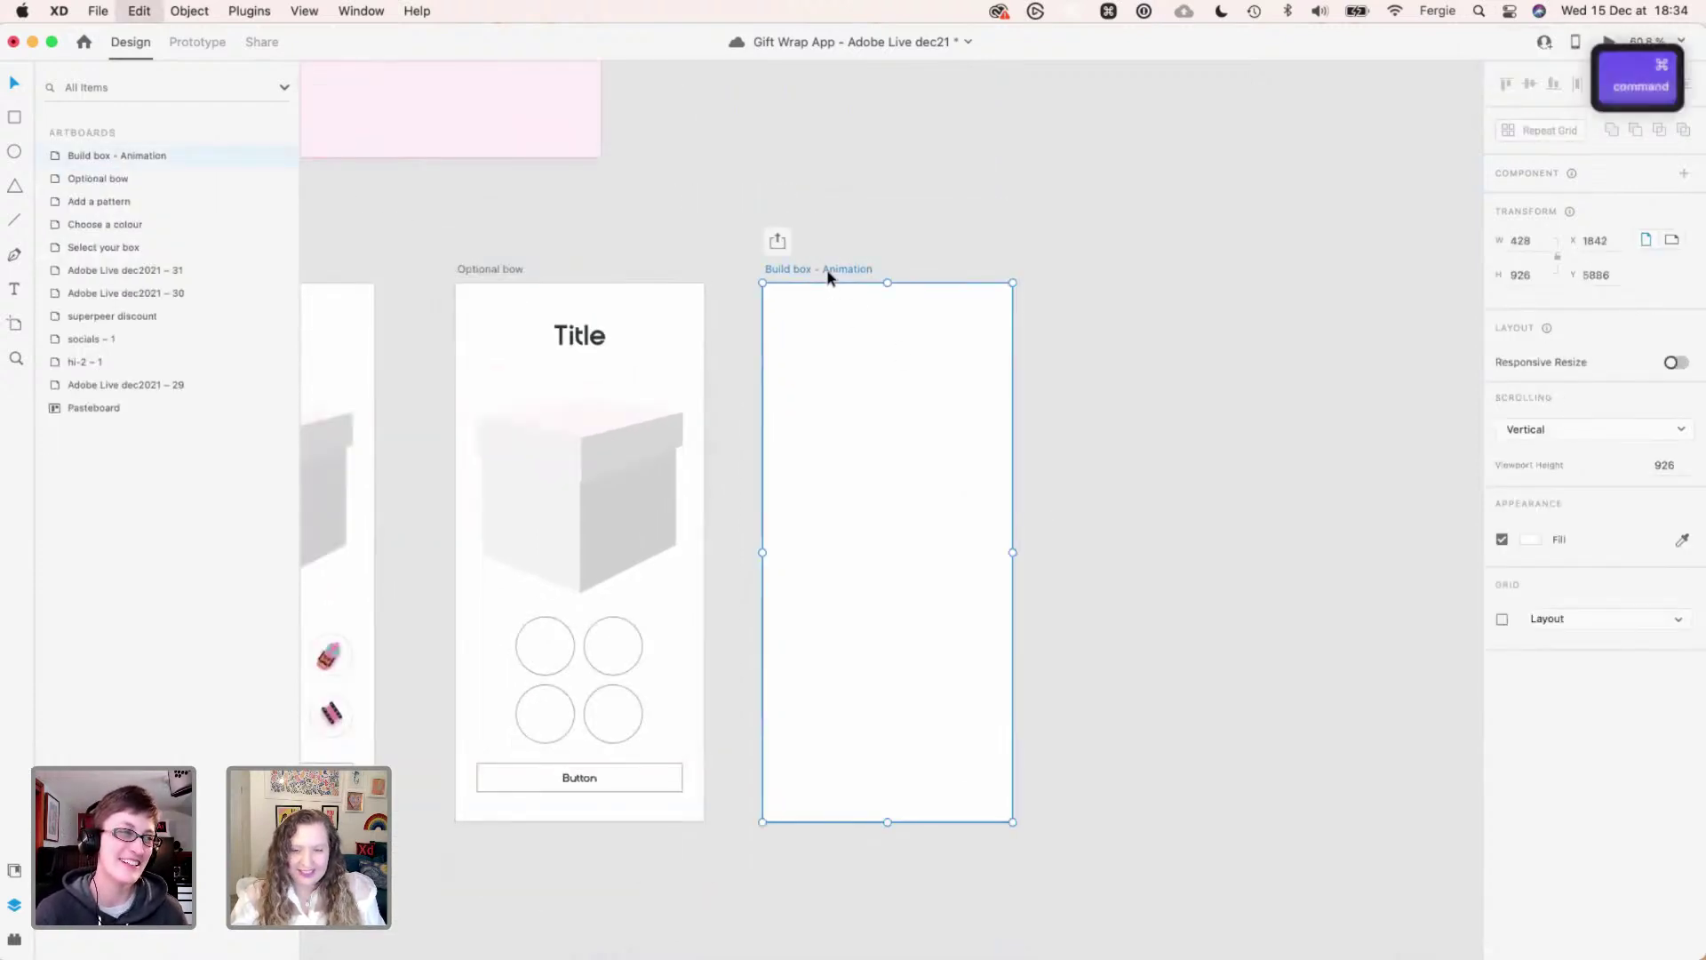
key(super+d)
click(1195, 345)
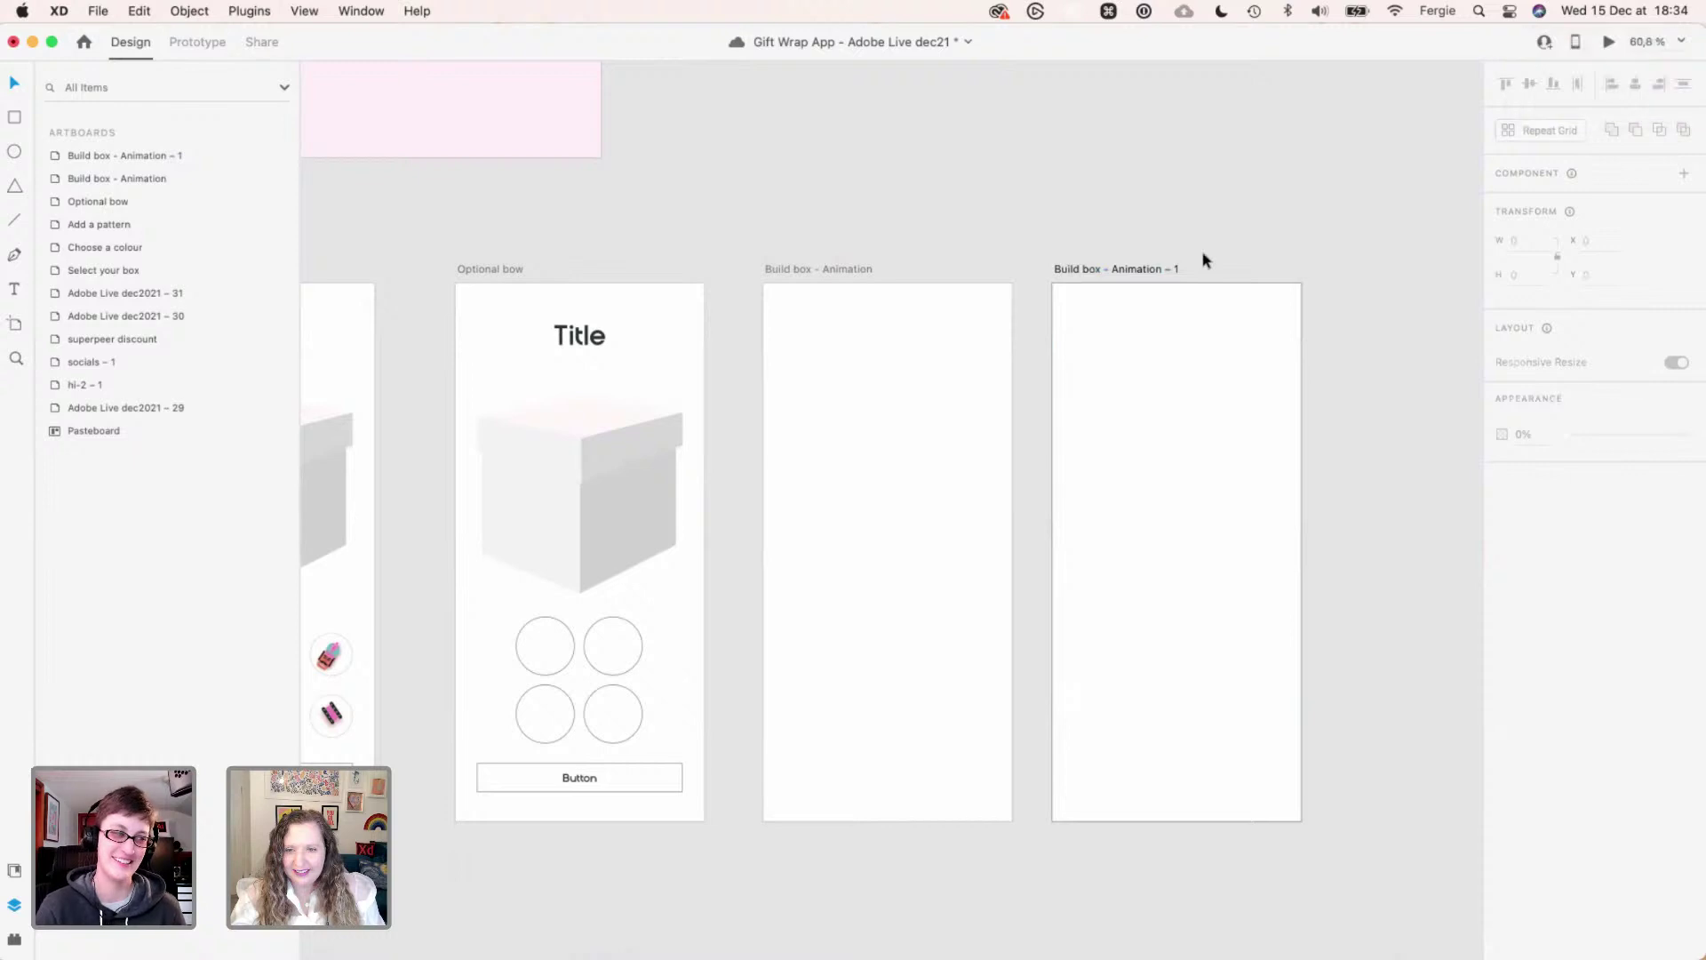
- Move the three box body pieces on the duplicated Build box artboard back up into the frame to about Y 394
click(1171, 271)
key(super)
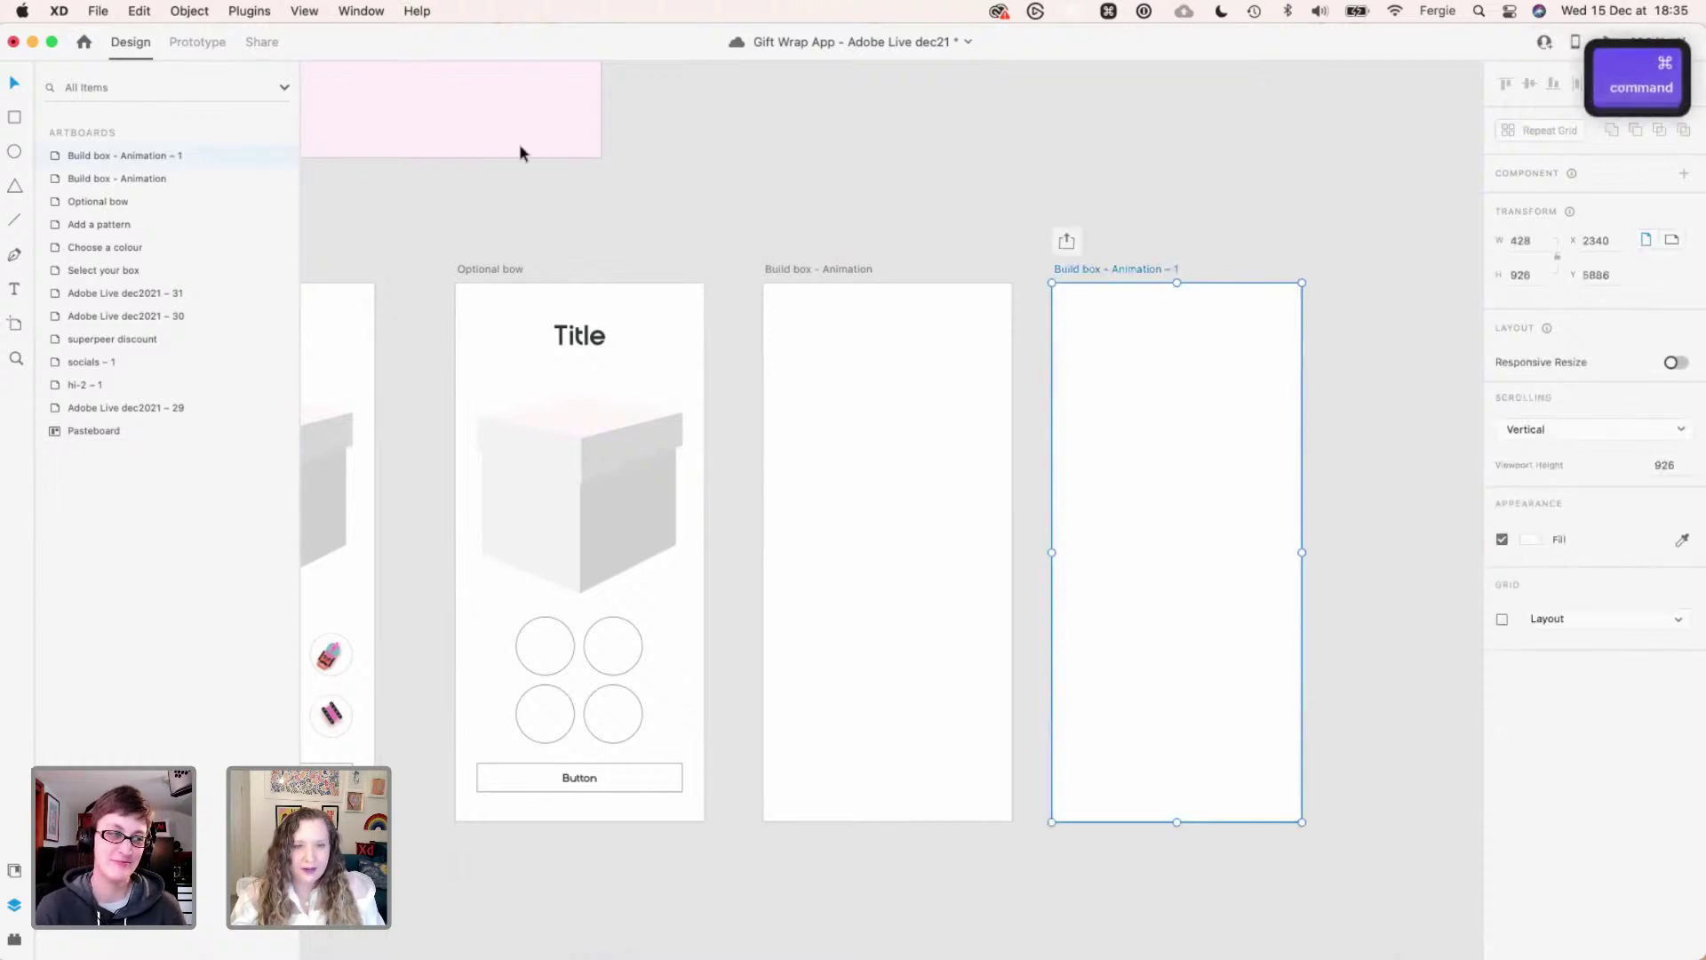
click(56, 158)
click(77, 156)
scroll(924, 582, down, 3)
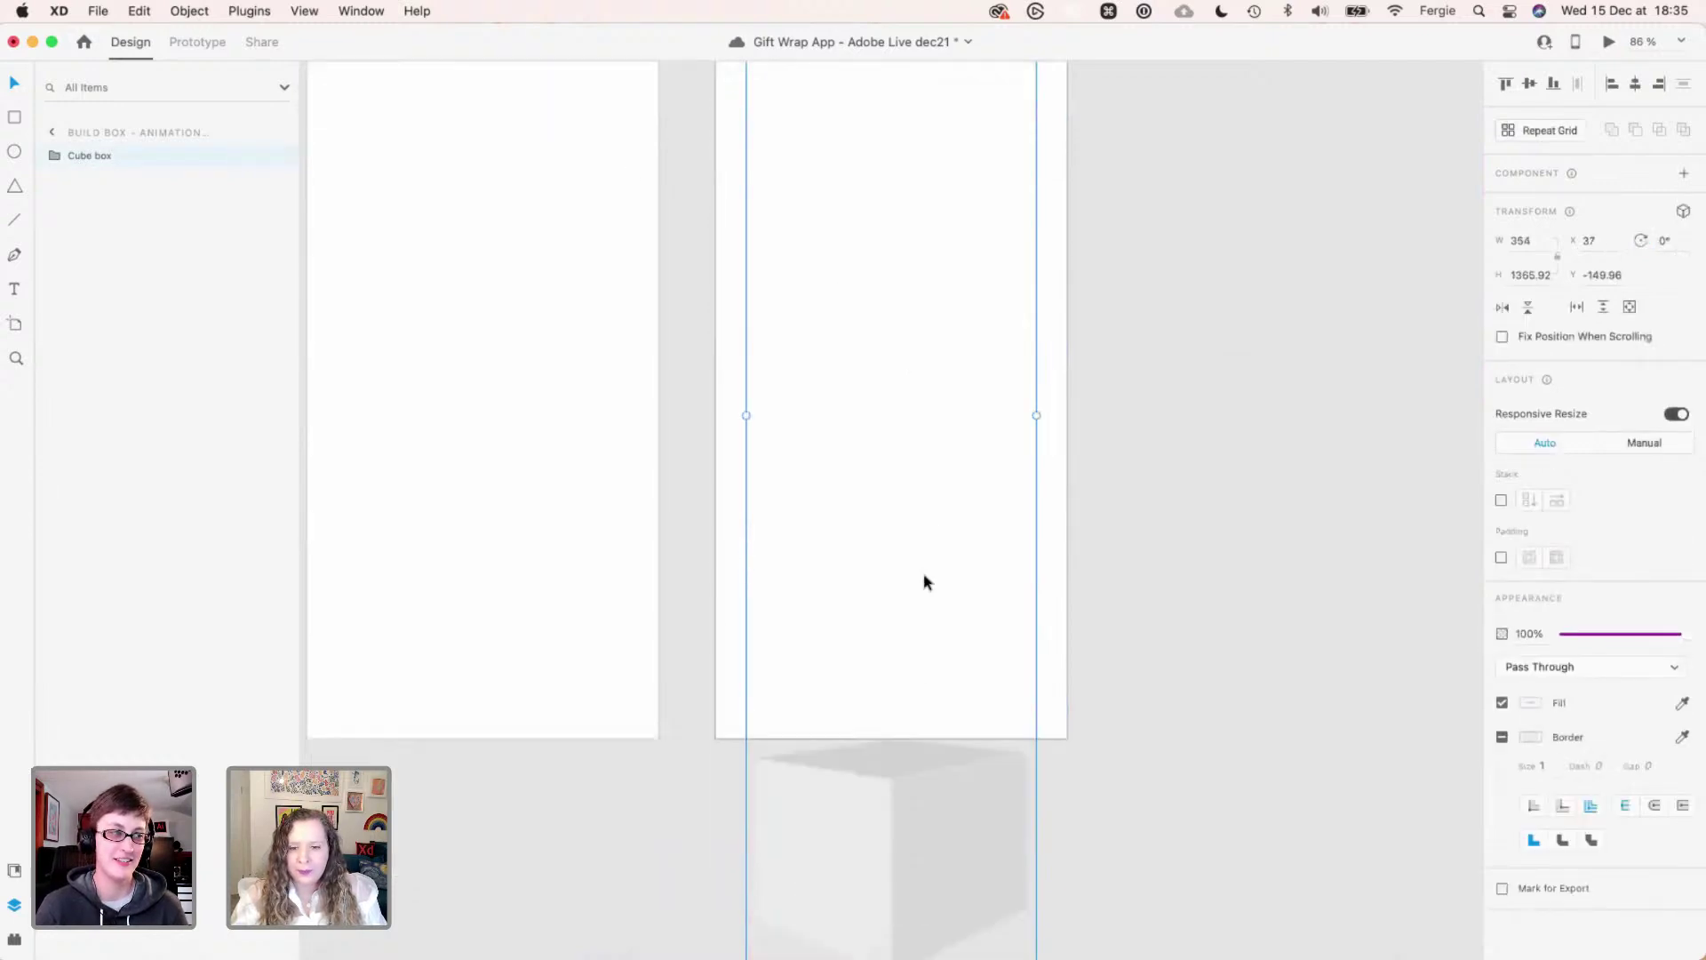
double_click(924, 765)
shift+click(940, 840)
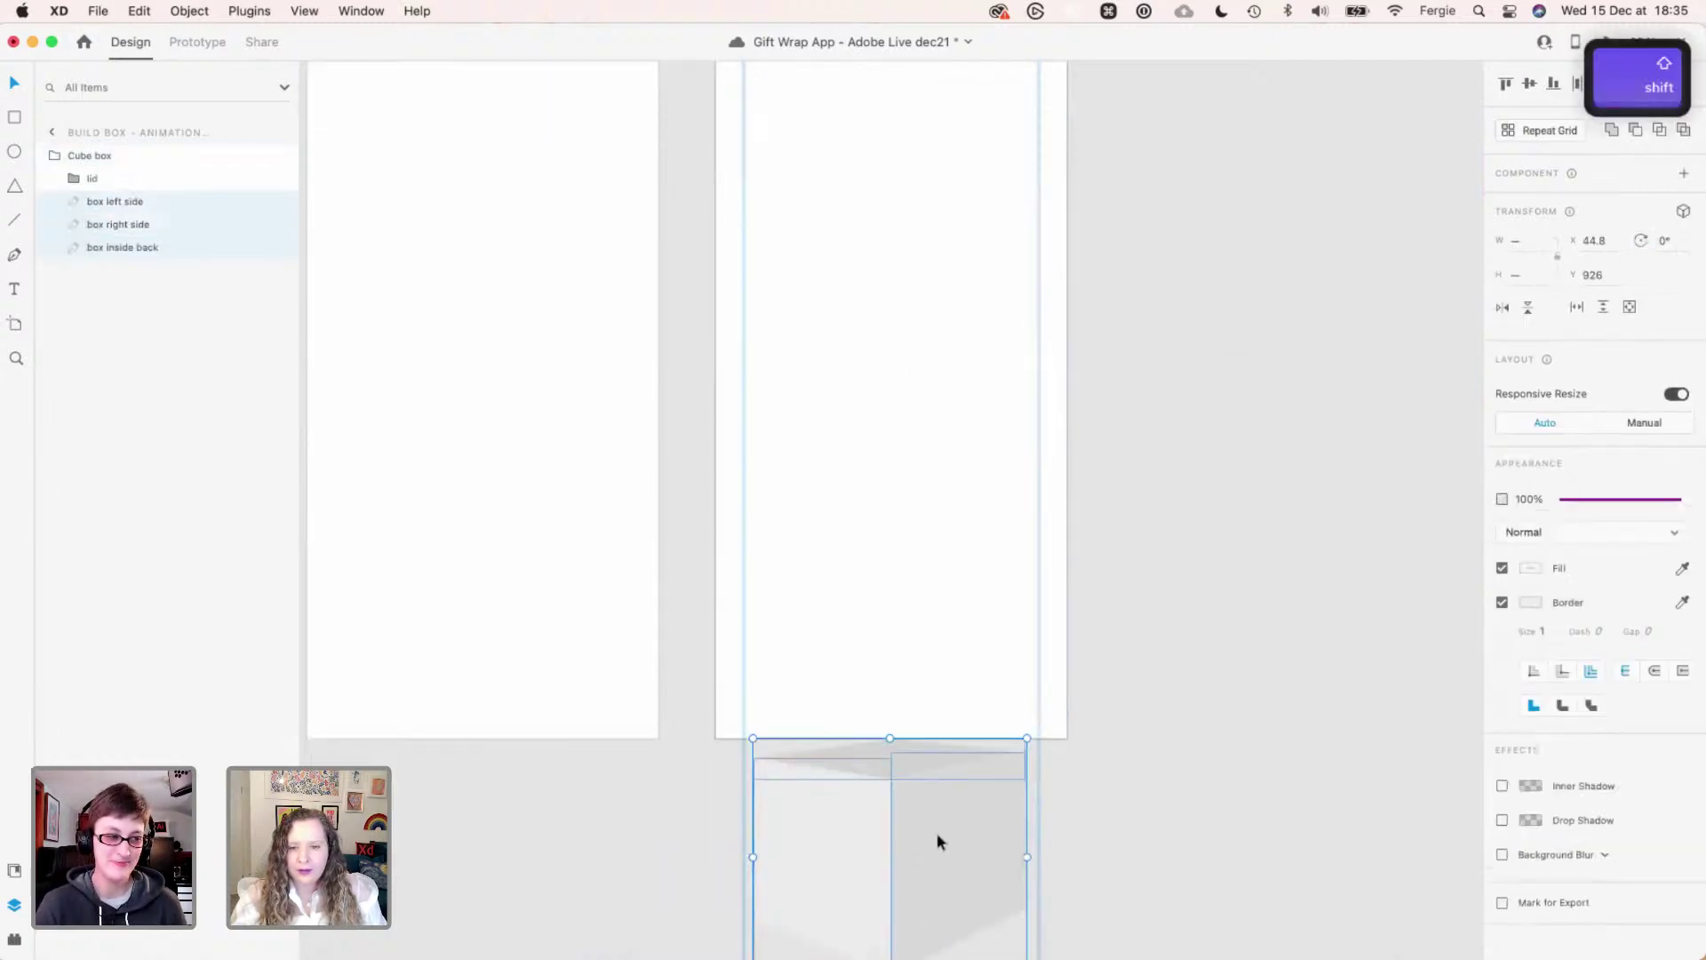
drag(938, 840, 941, 398)
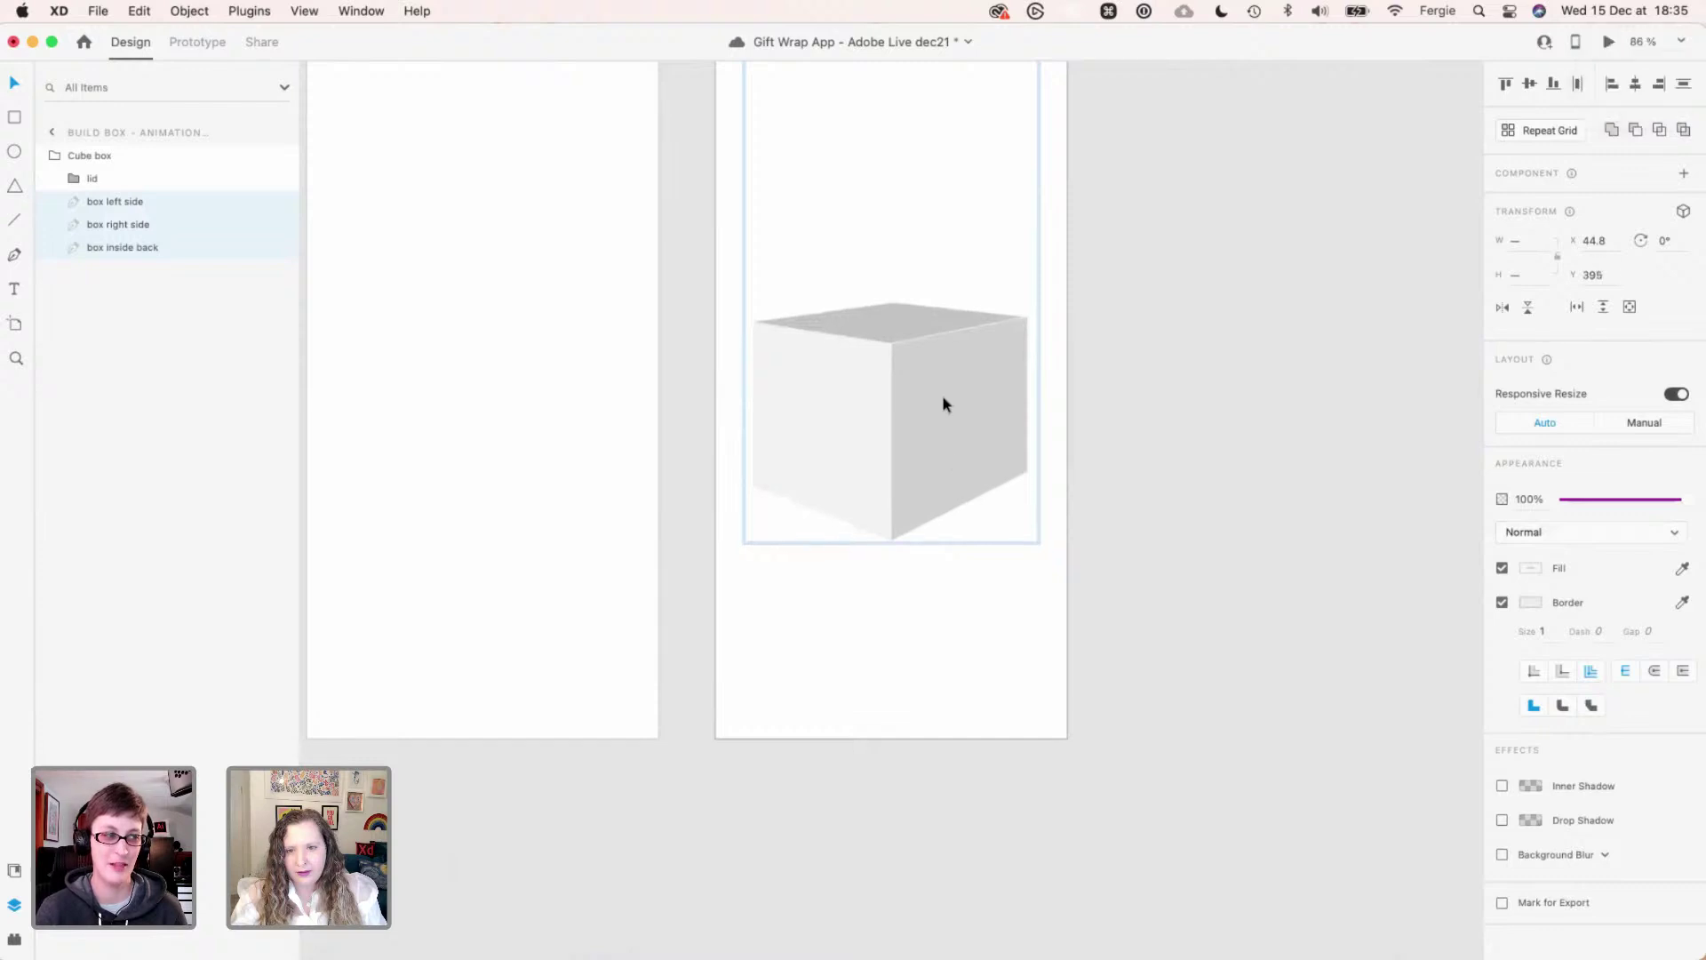
- Duplicate the Build box - Animation – 1 artboard and lower the lid on the copy onto the box at about Y 336
scroll(941, 404, down, 3)
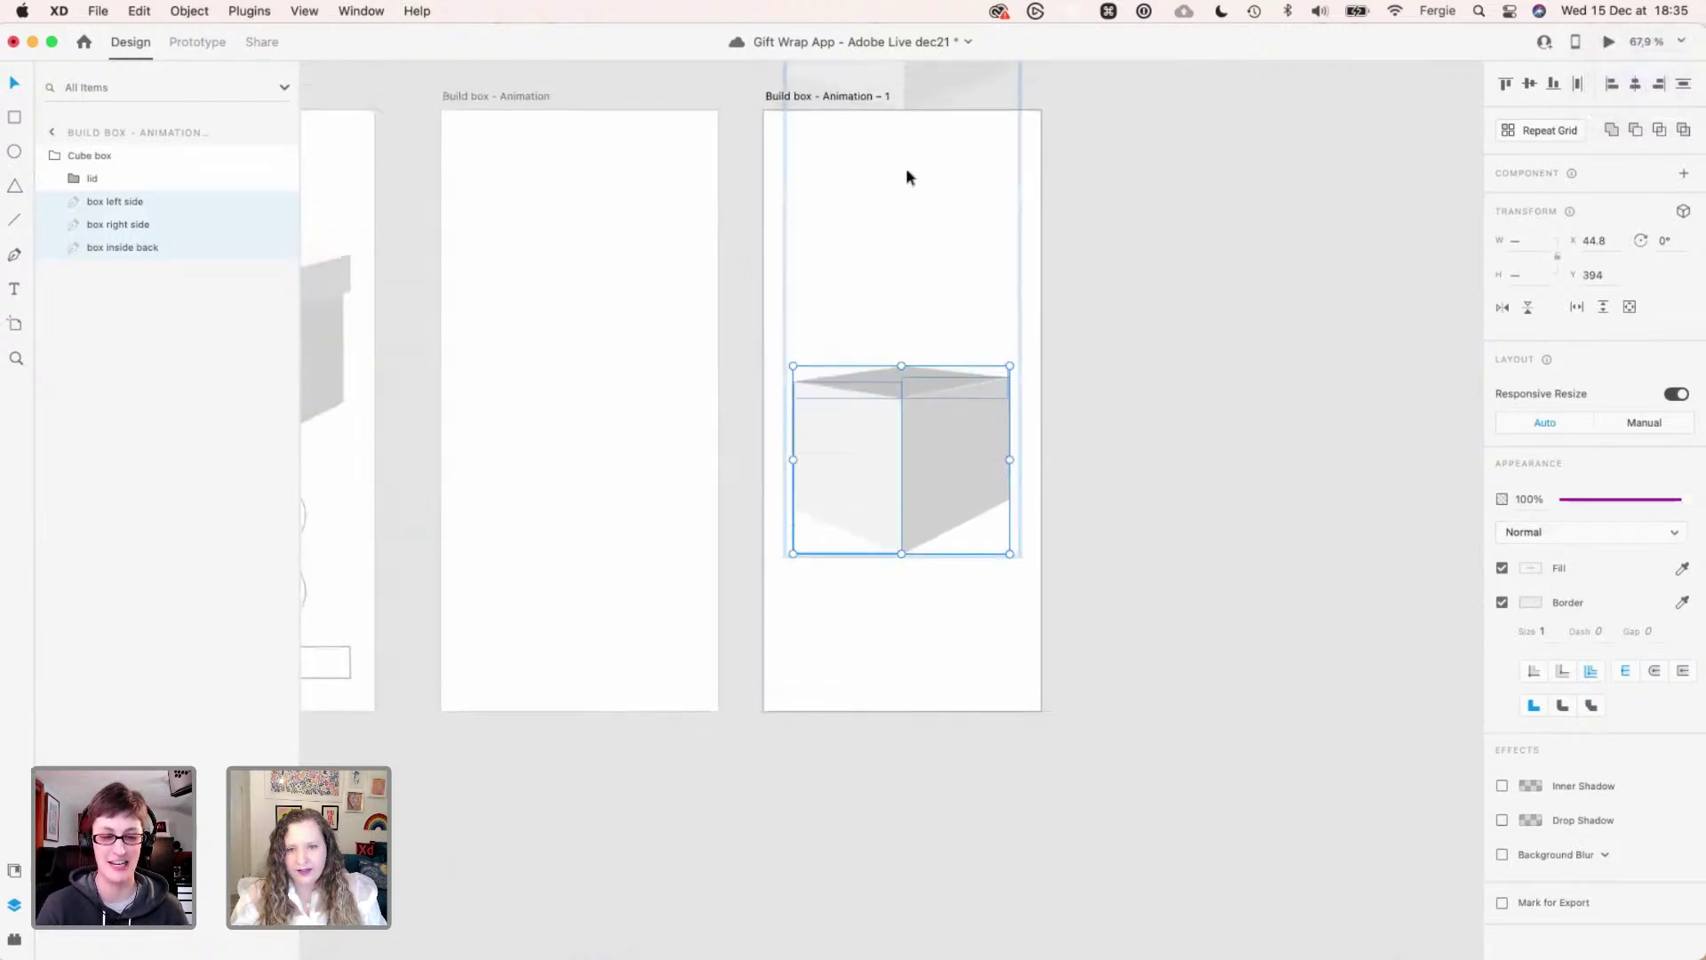
scroll(889, 173, up, 2)
click(861, 166)
key(super+c)
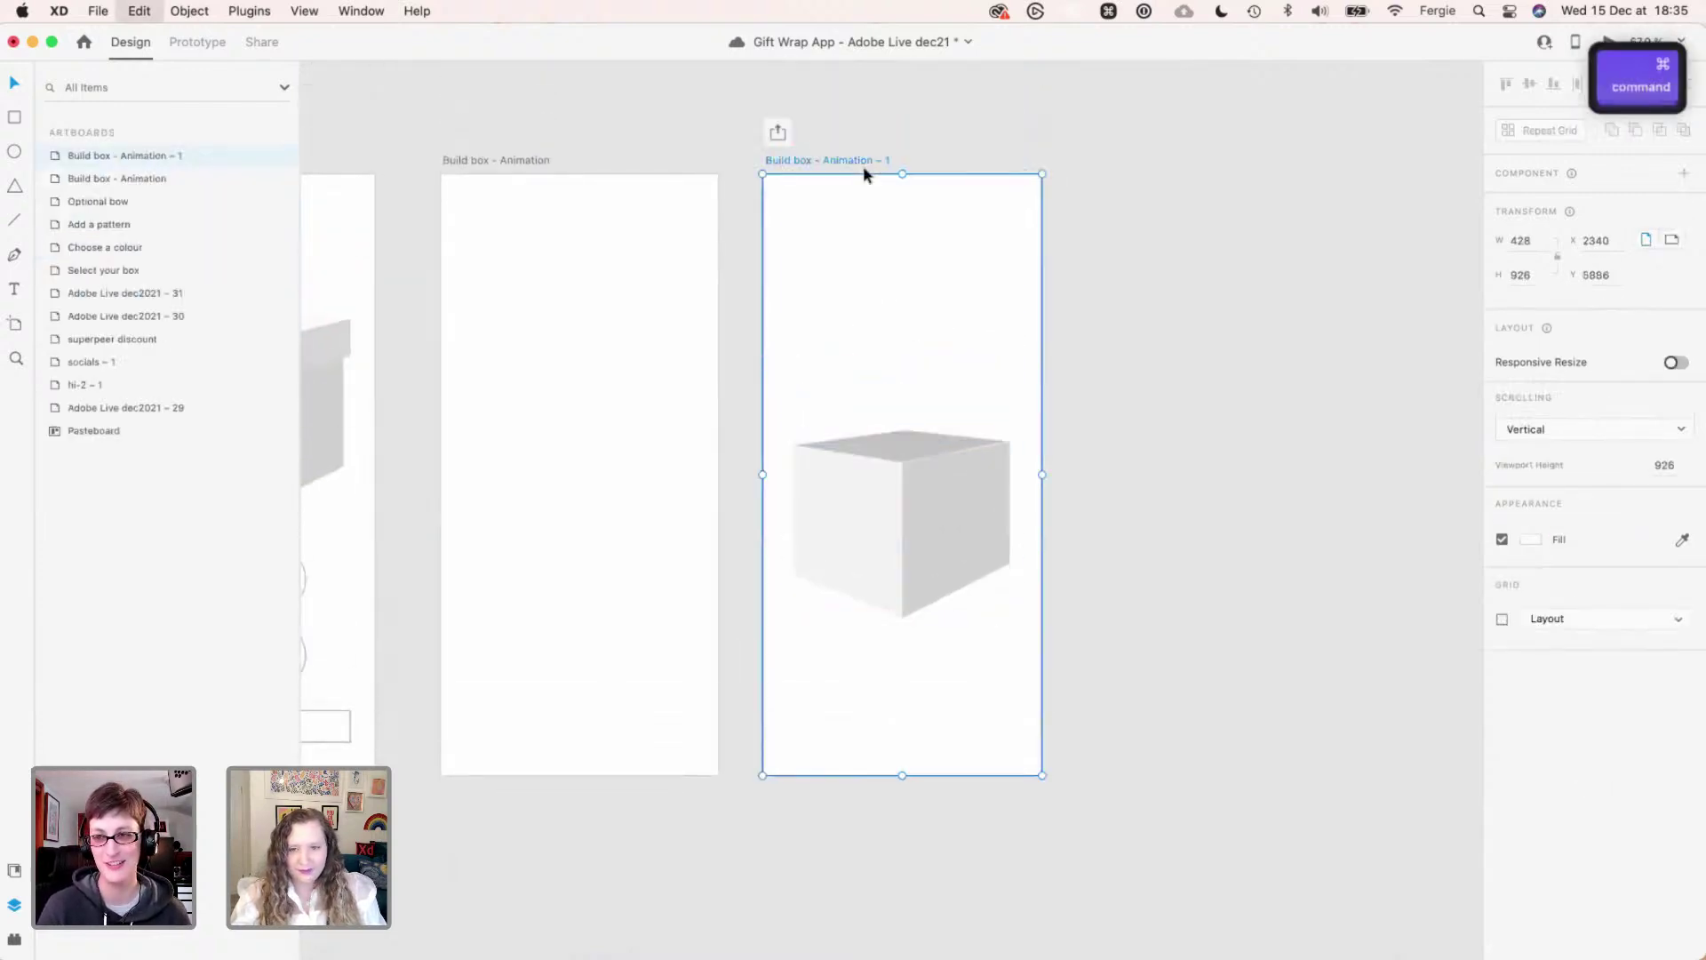
key(super+d)
drag(1188, 470, 1238, 414)
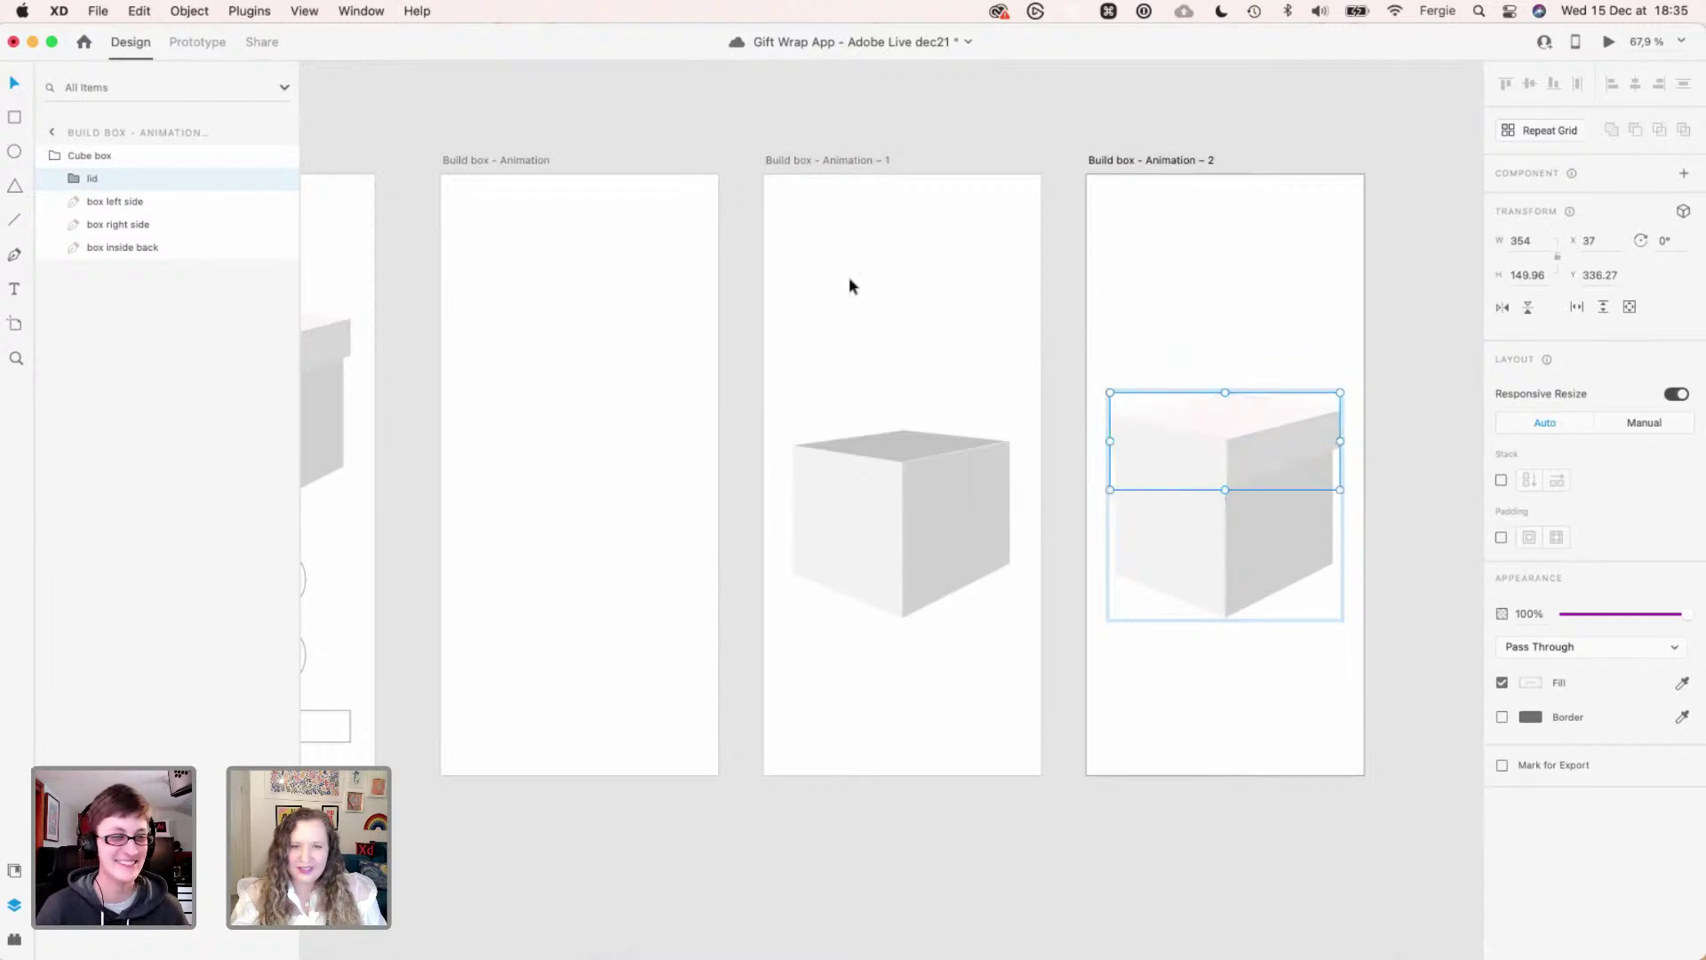
- In prototype mode, link Build box - Animation to Build box - Animation – 1, and that artboard to Build box - Animation – 2
click(498, 161)
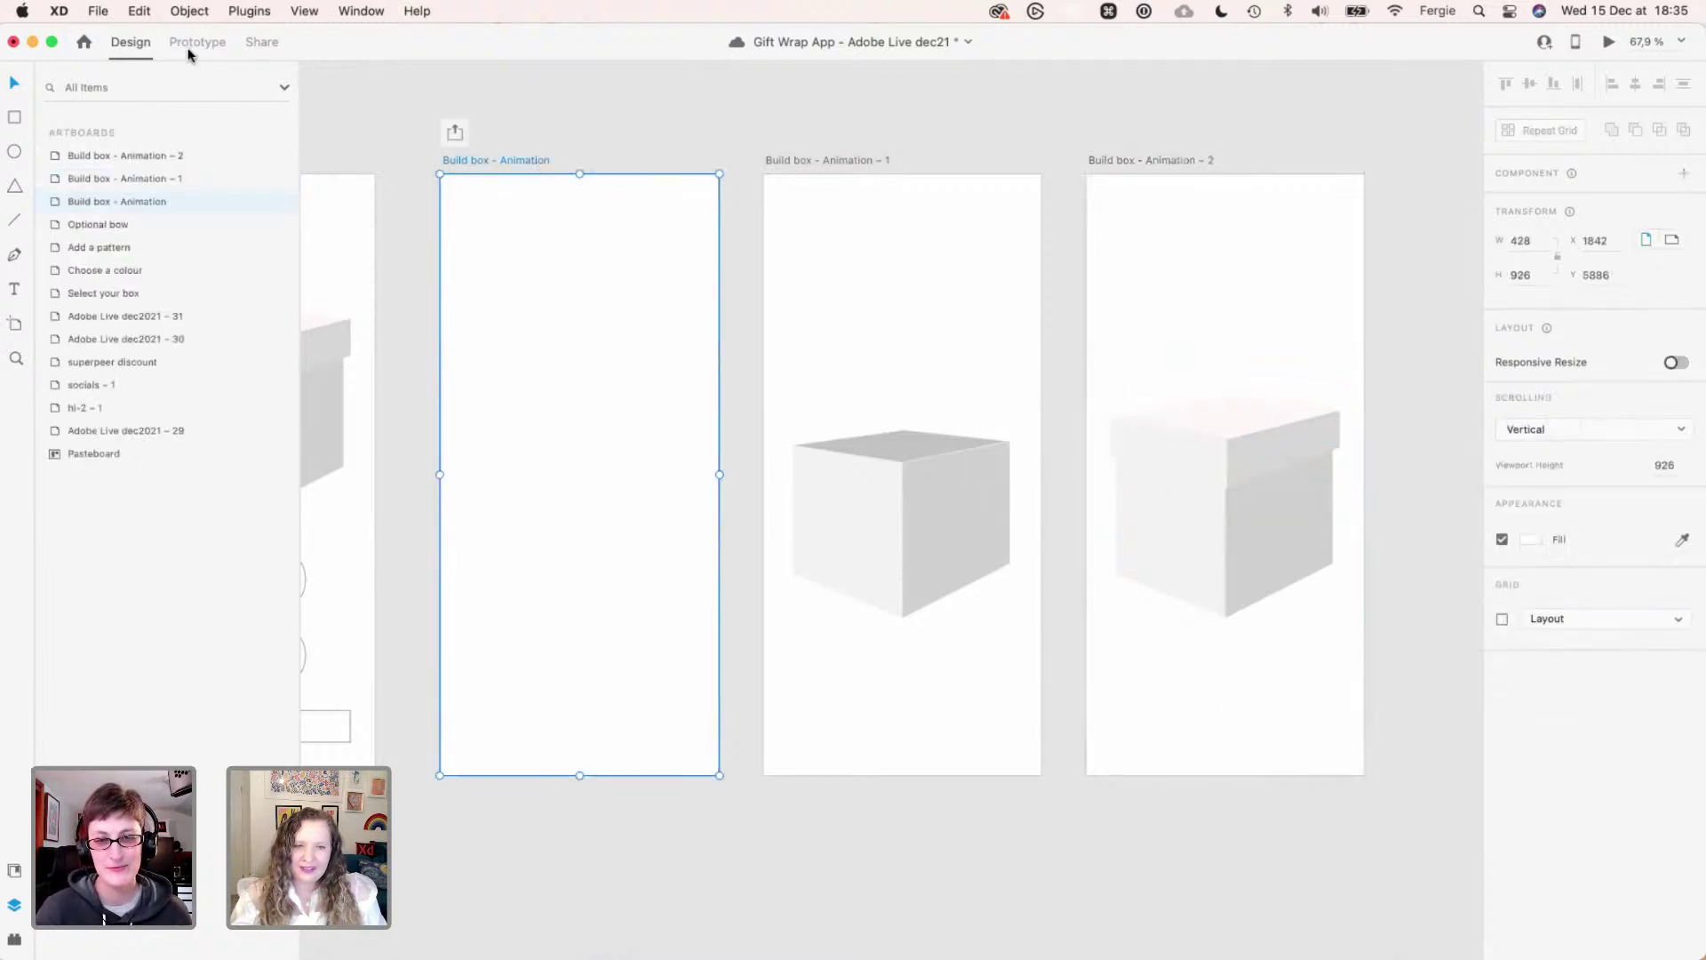
click(190, 46)
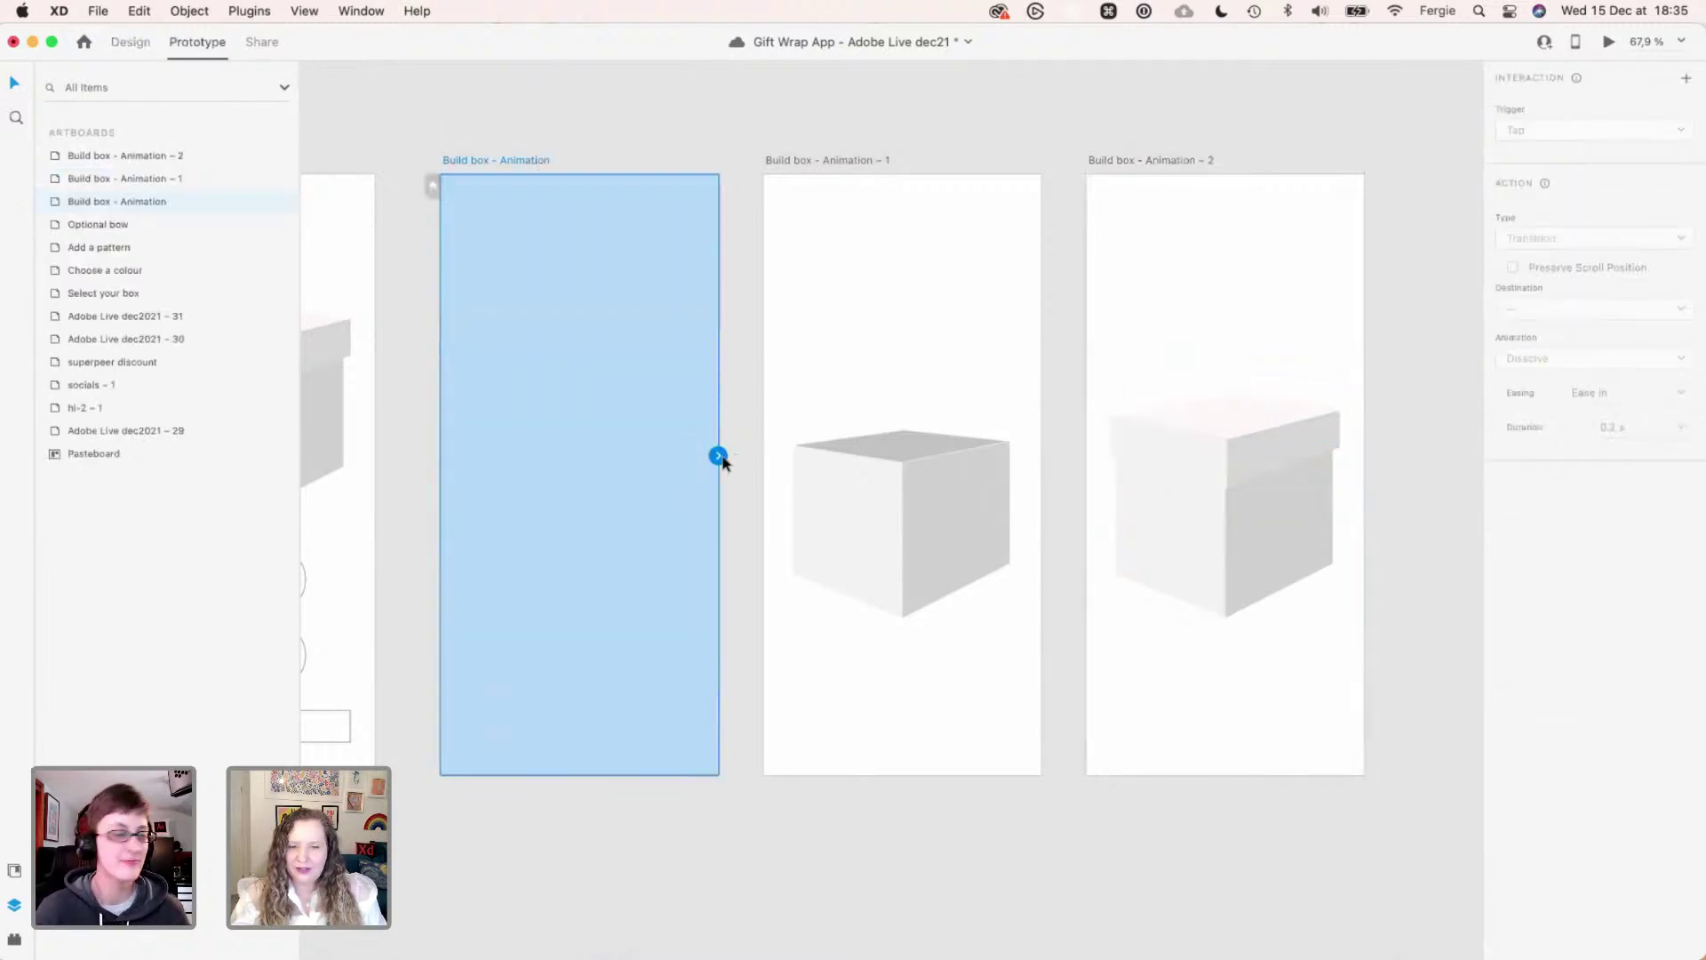
drag(719, 456, 849, 213)
click(846, 163)
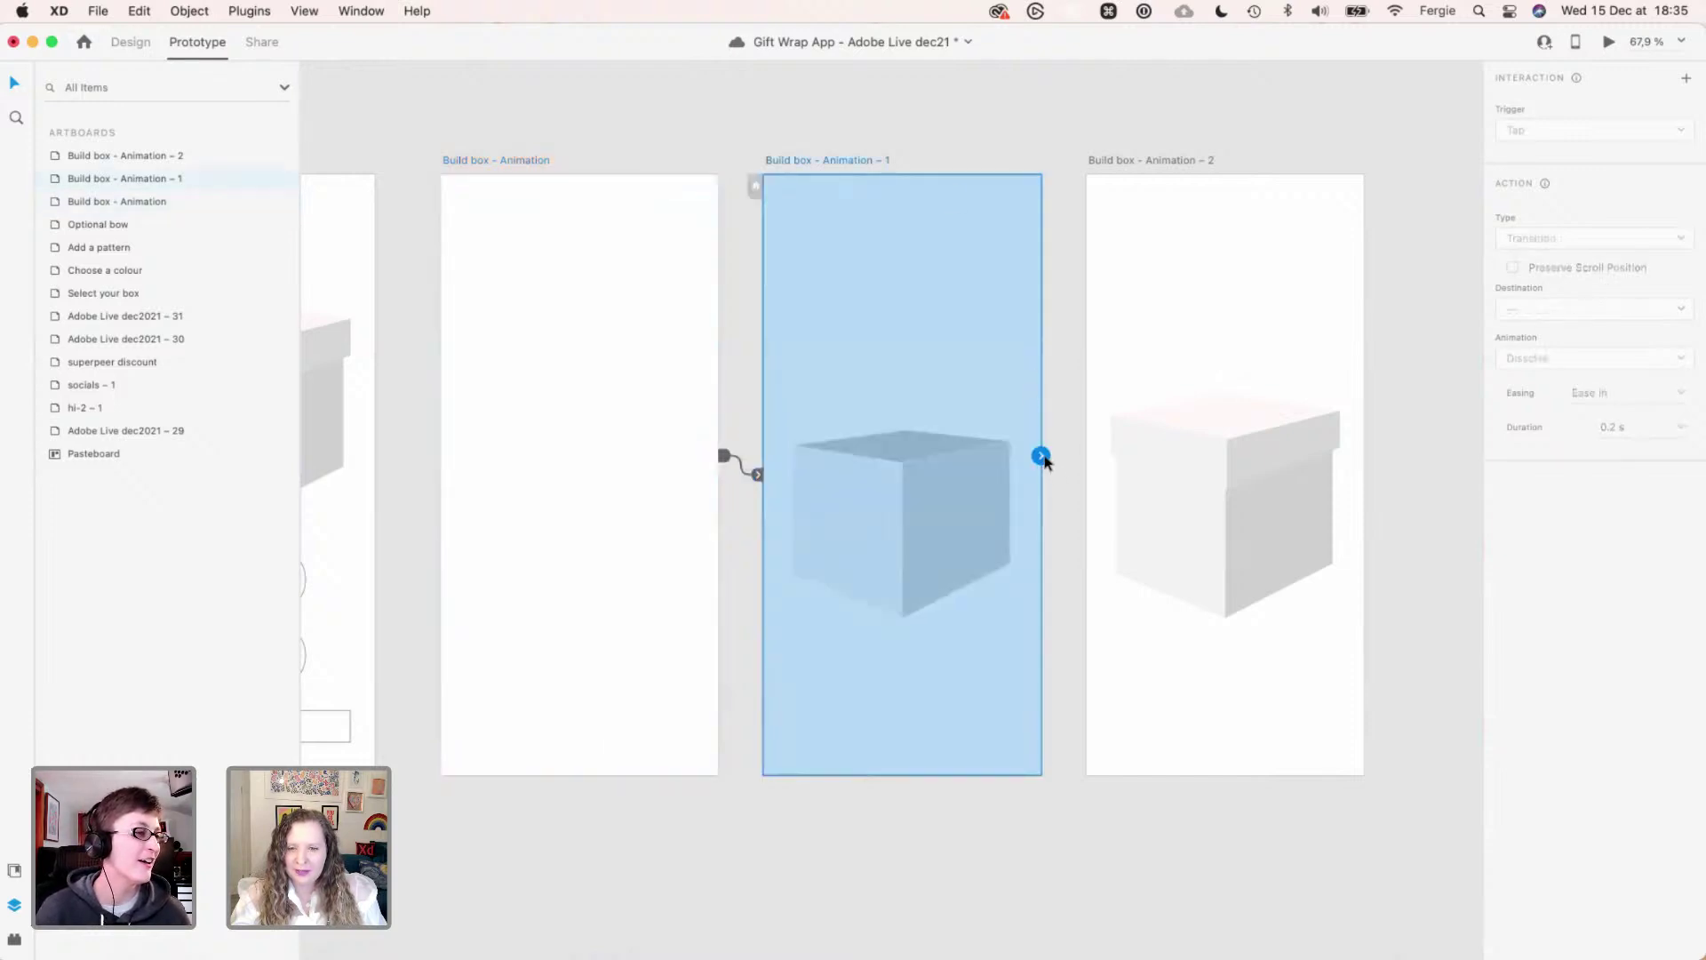
drag(1044, 458, 1165, 384)
- Set the action type of both Build box artboard links to Auto-Animate
click(678, 323)
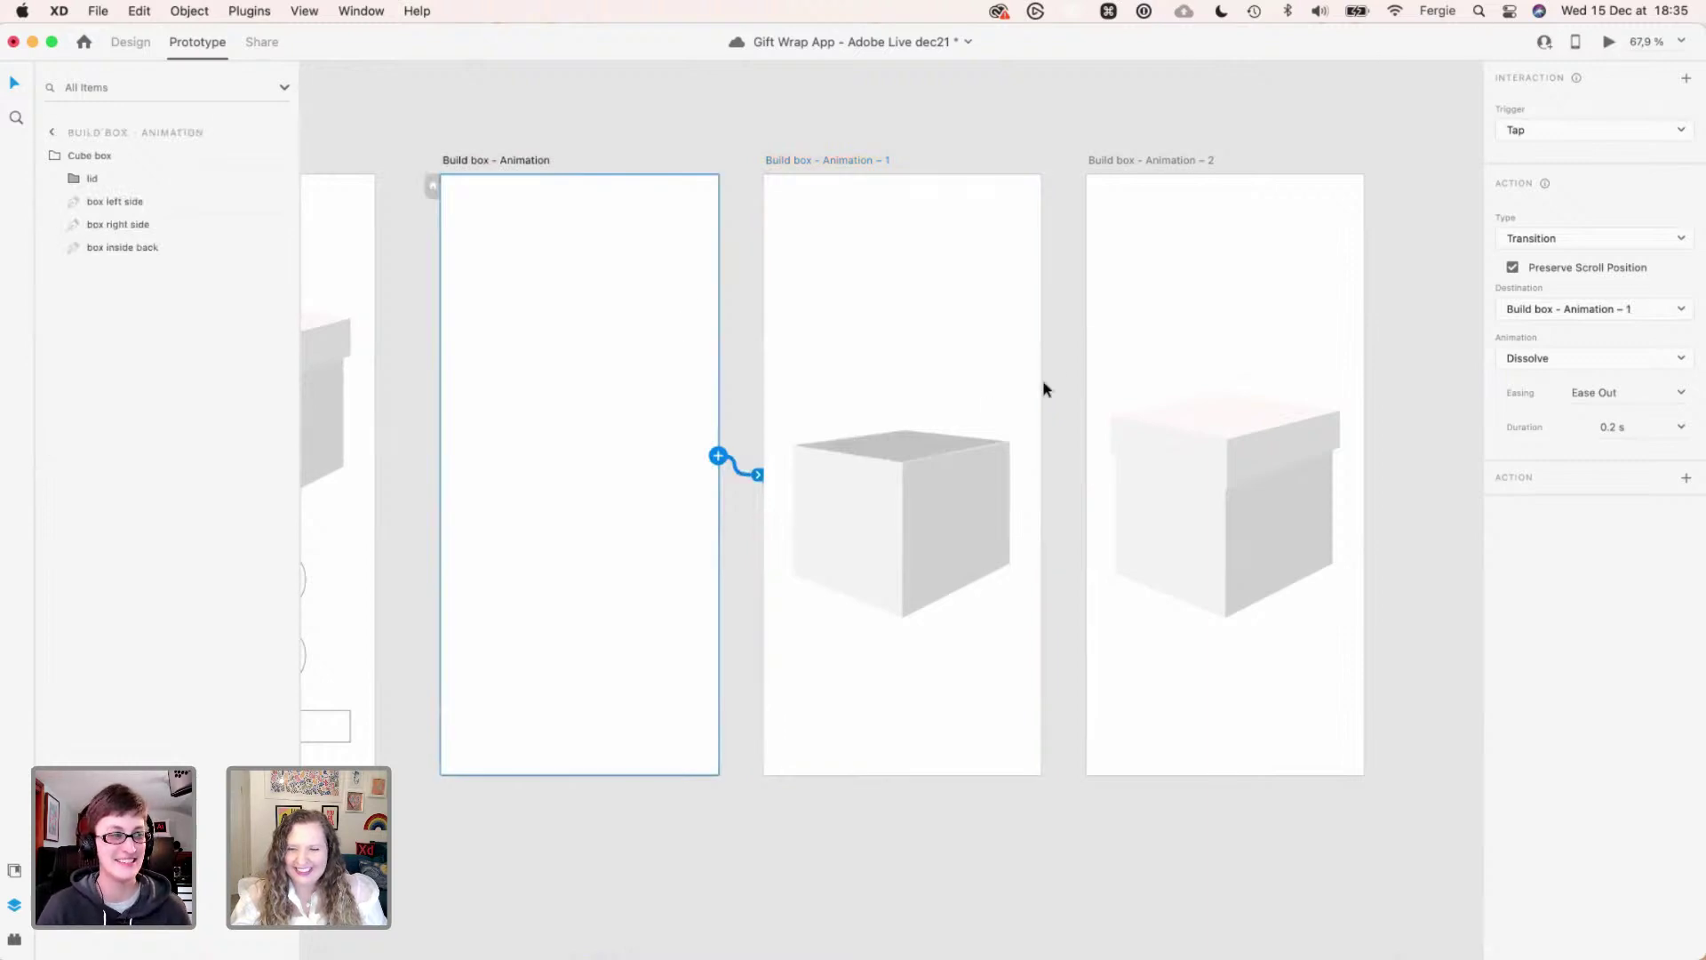
click(1566, 238)
click(1561, 259)
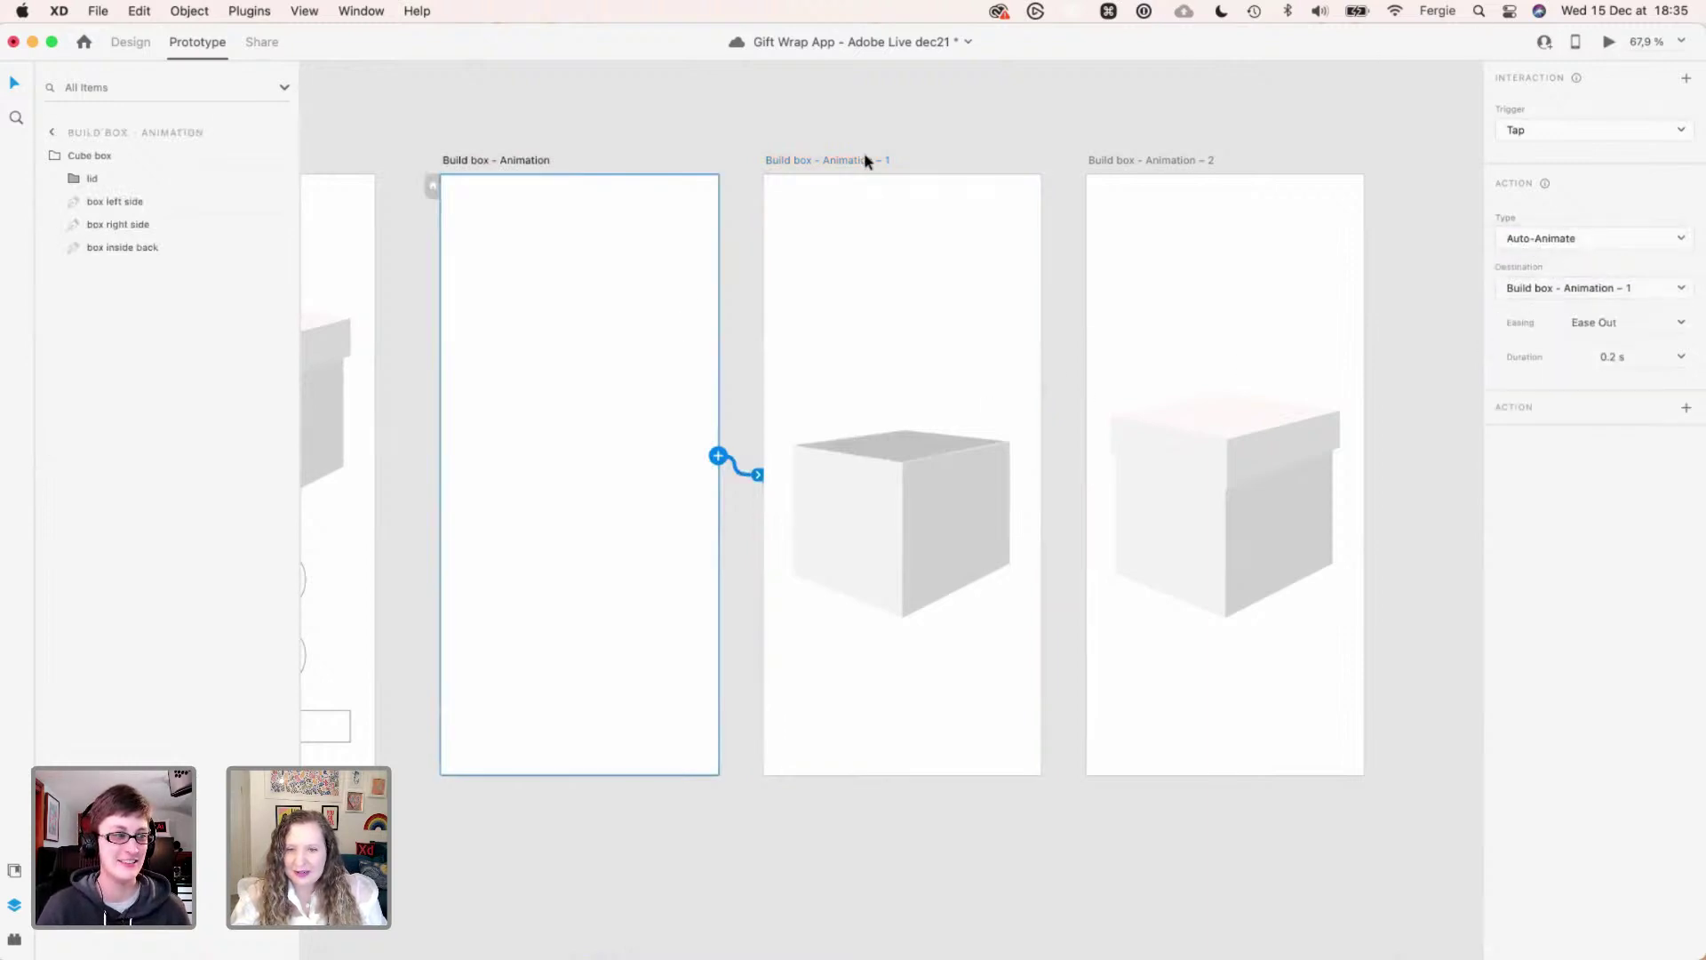
click(863, 160)
click(1623, 240)
click(1617, 258)
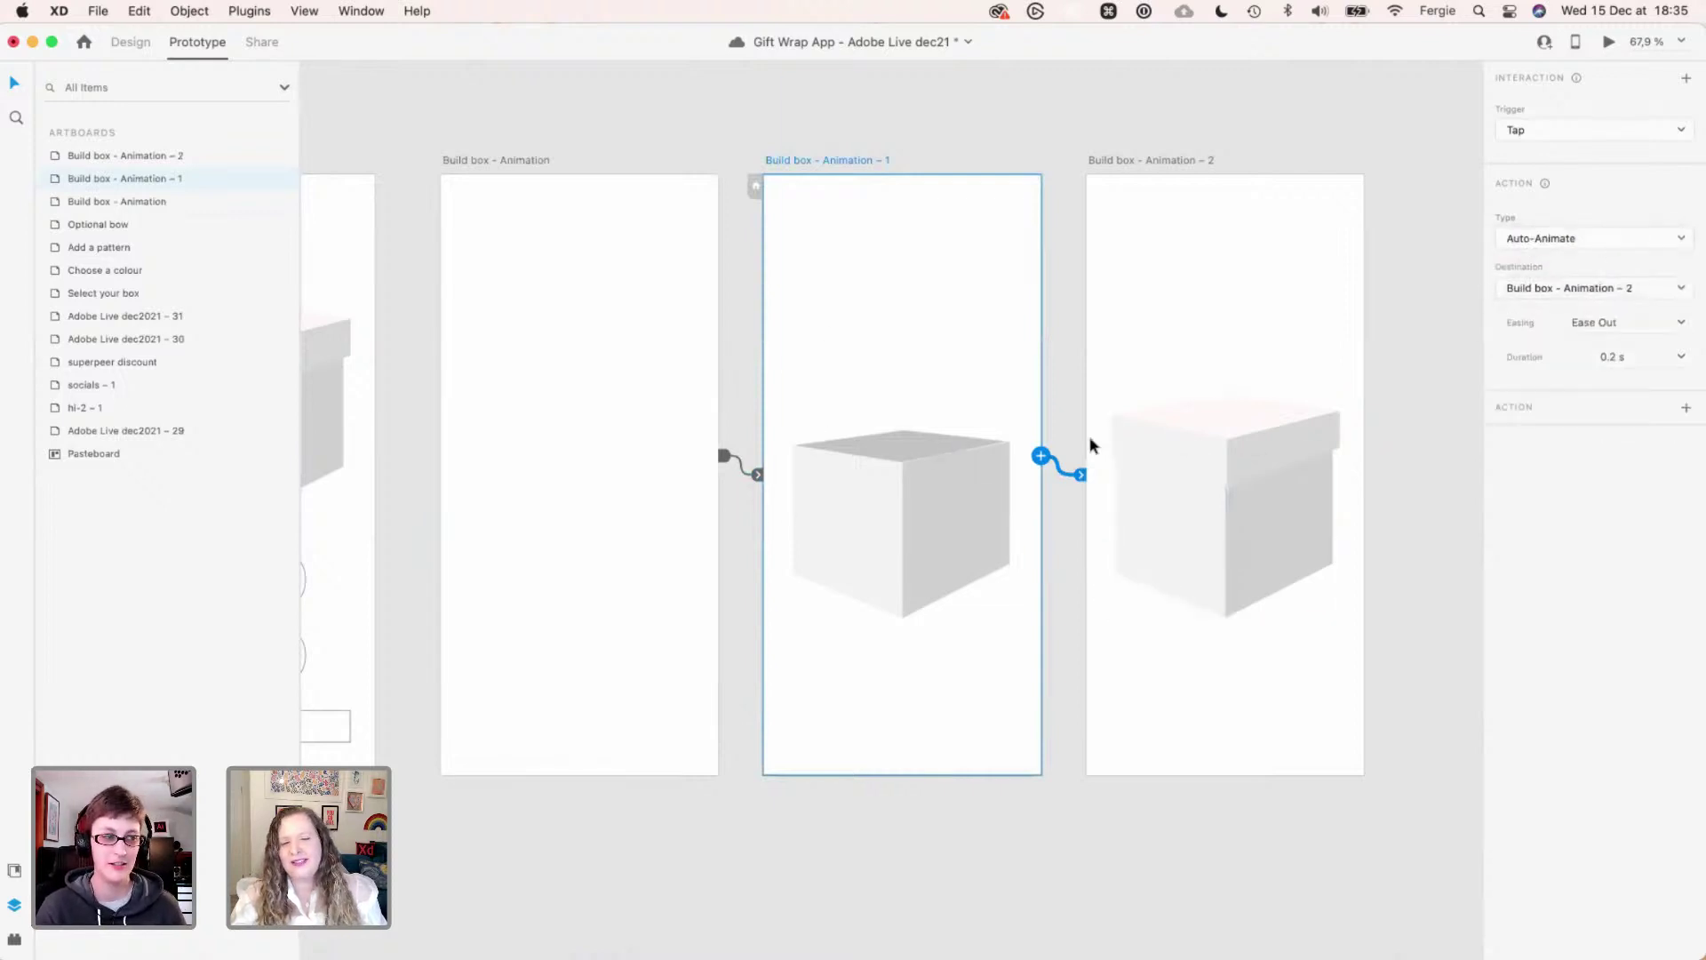
- Preview the prototype from the Build box - Animation artboard, play through the box and lid animation, and close the preview
click(528, 161)
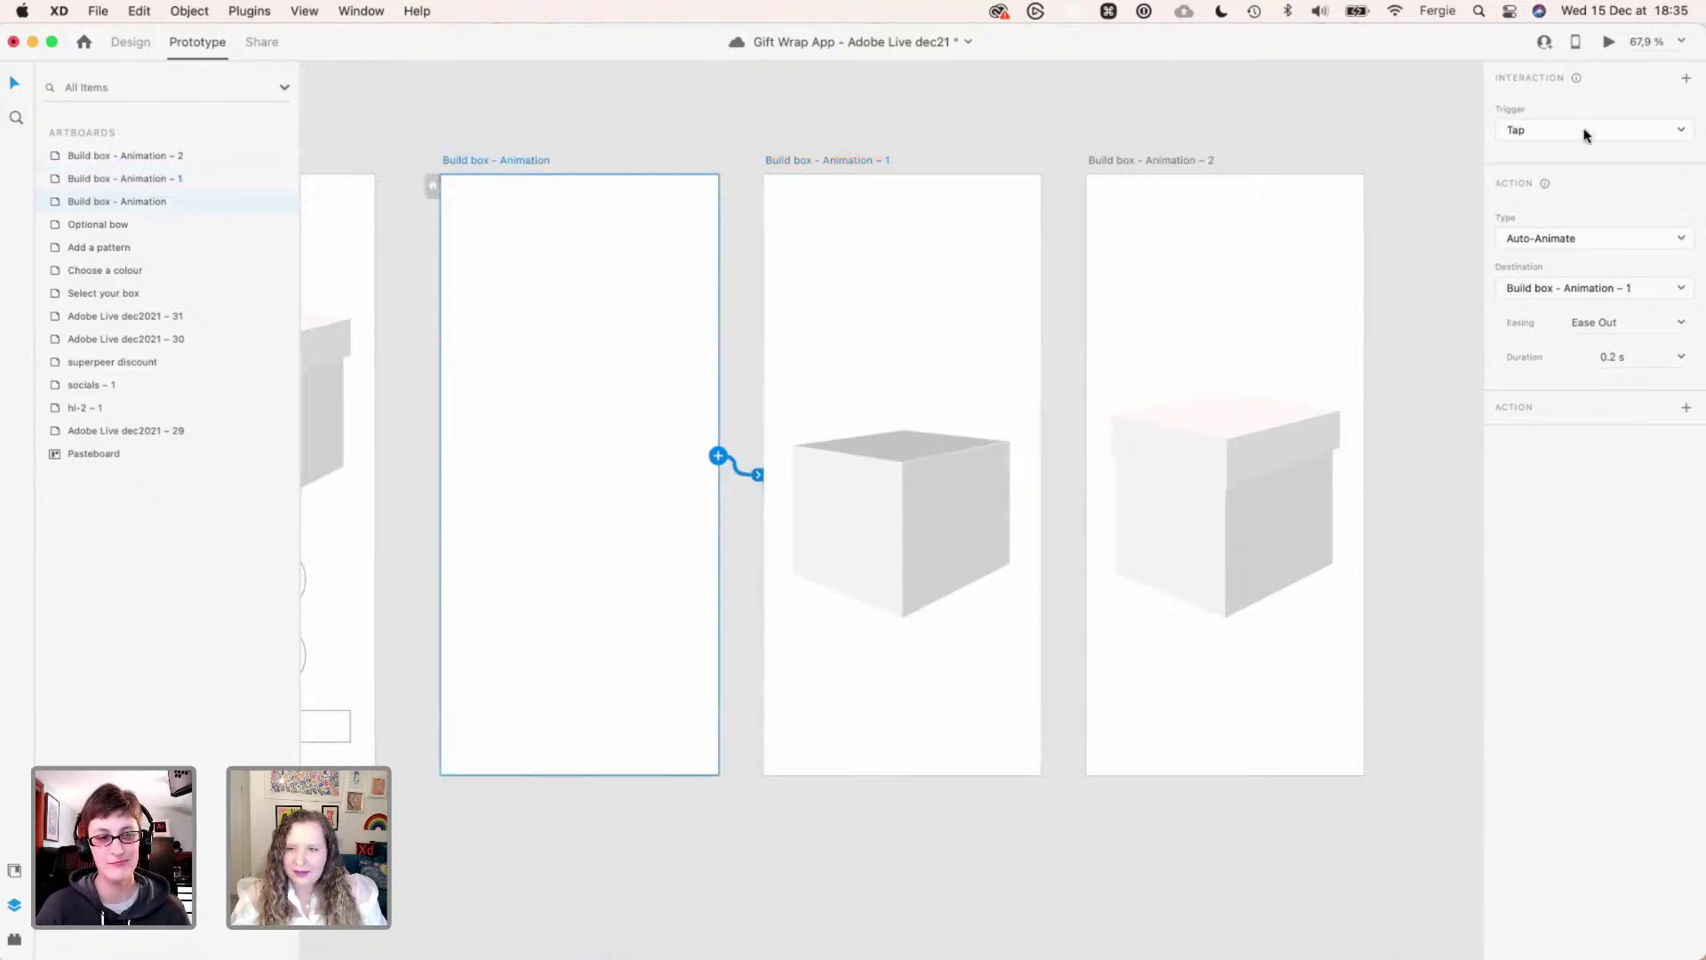
click(1607, 42)
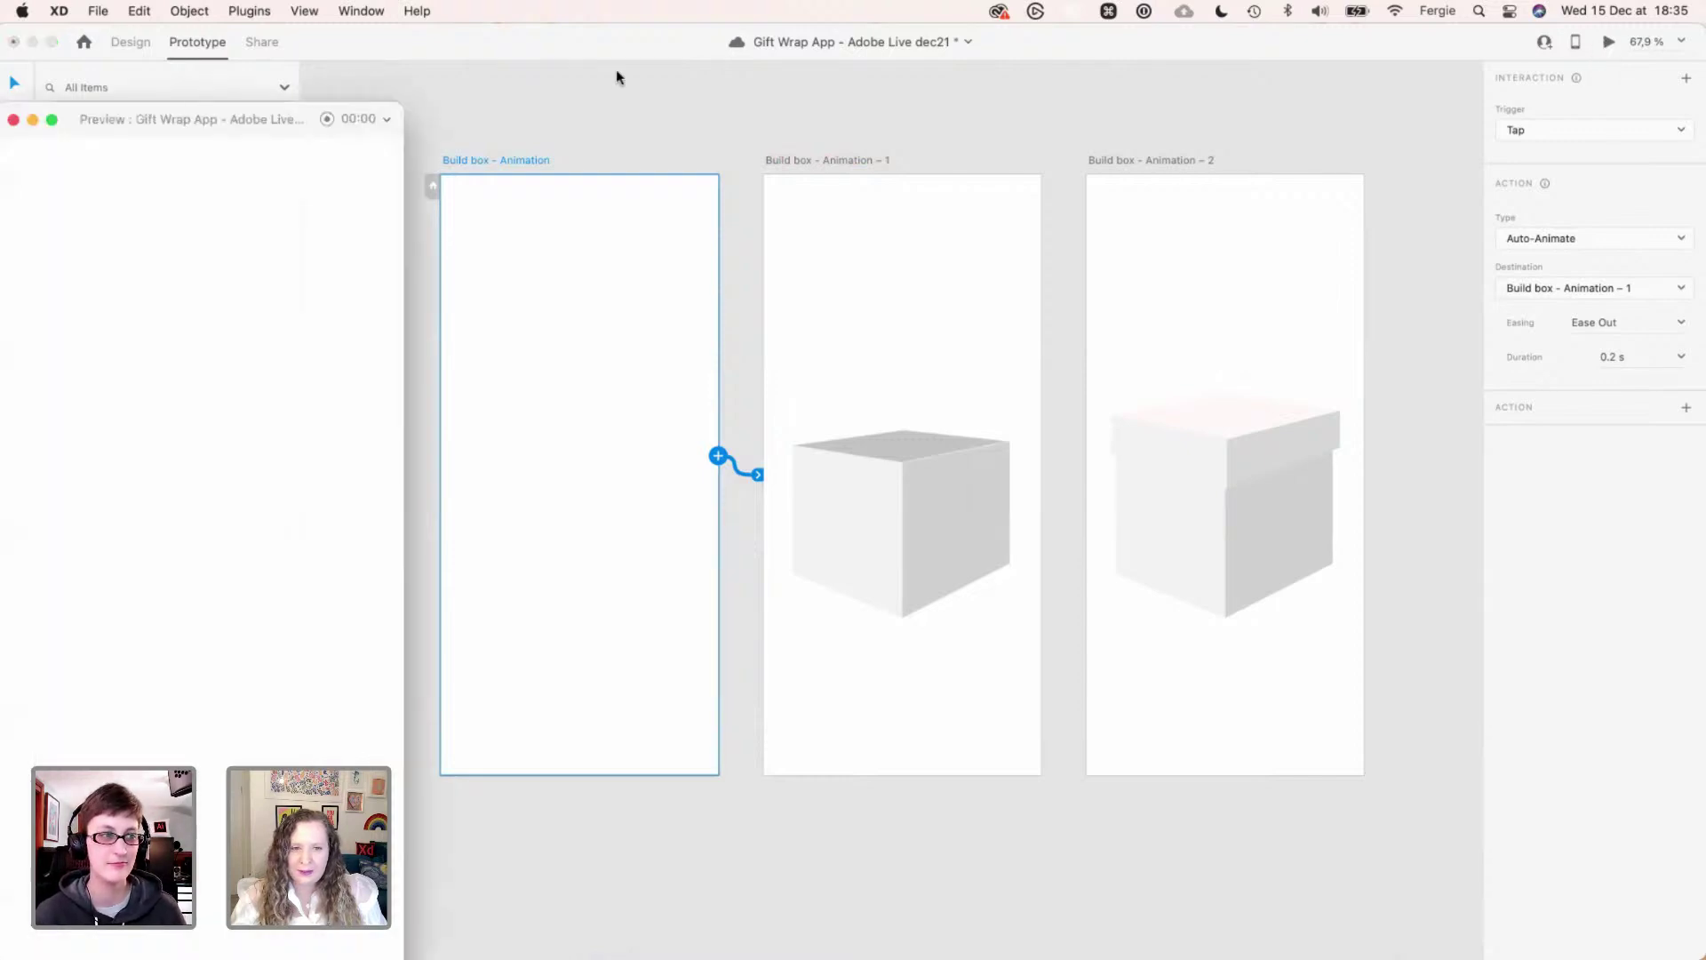
drag(152, 125, 625, 58)
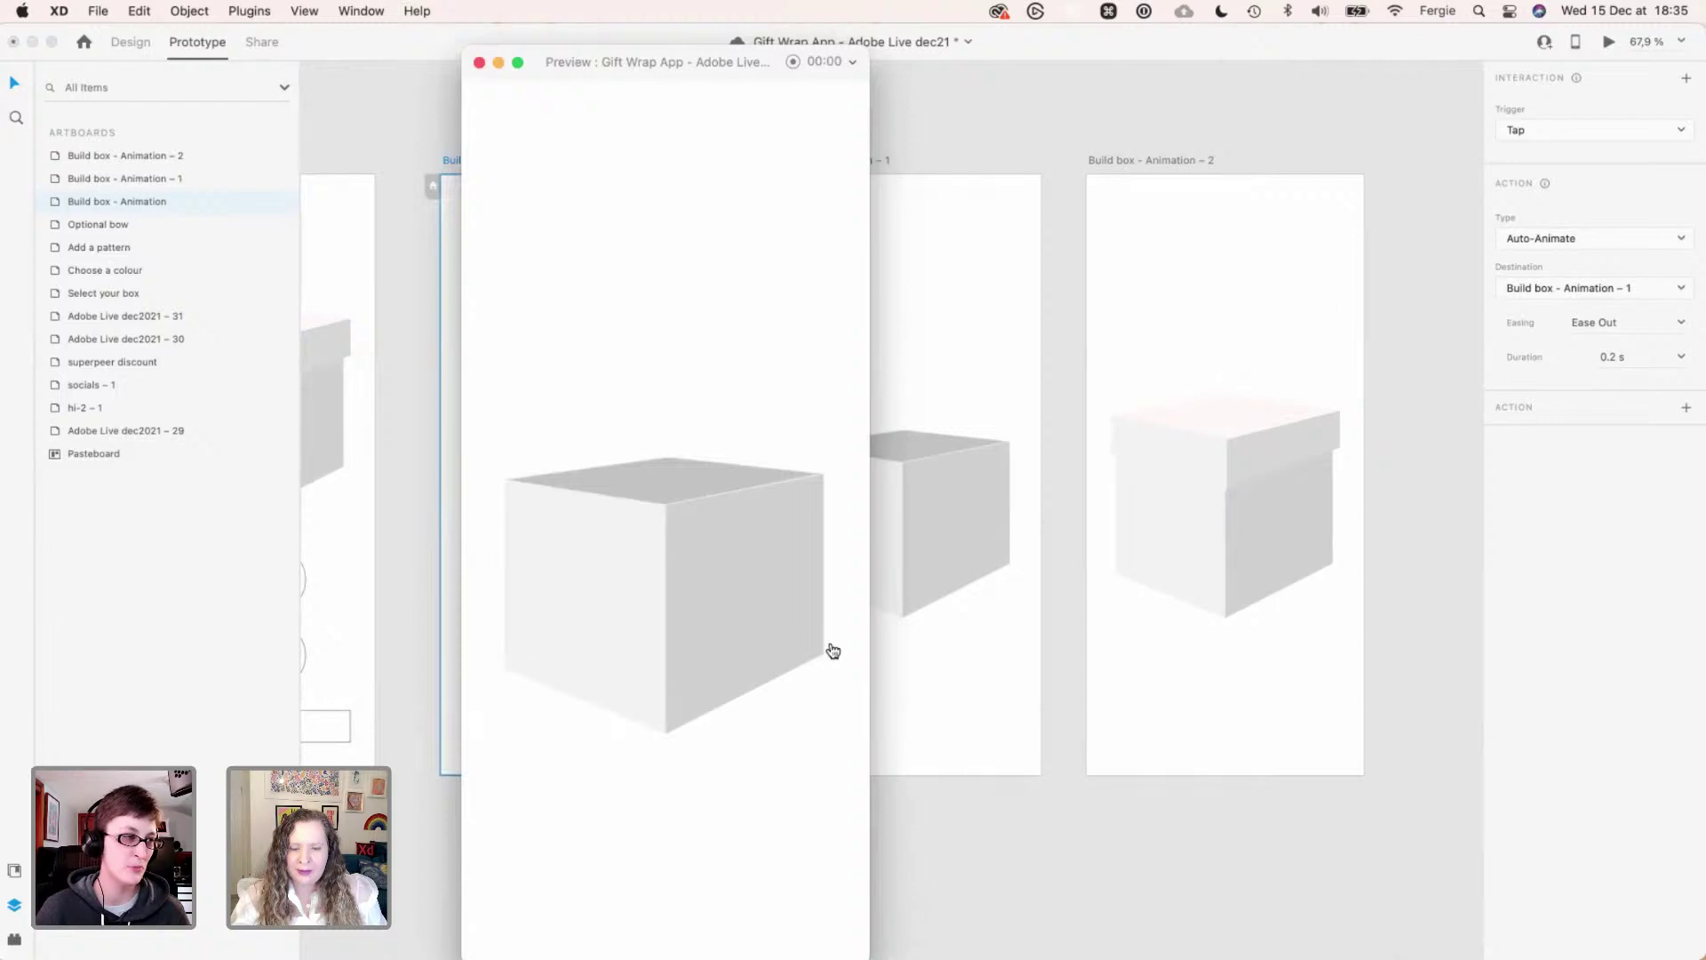
click(832, 652)
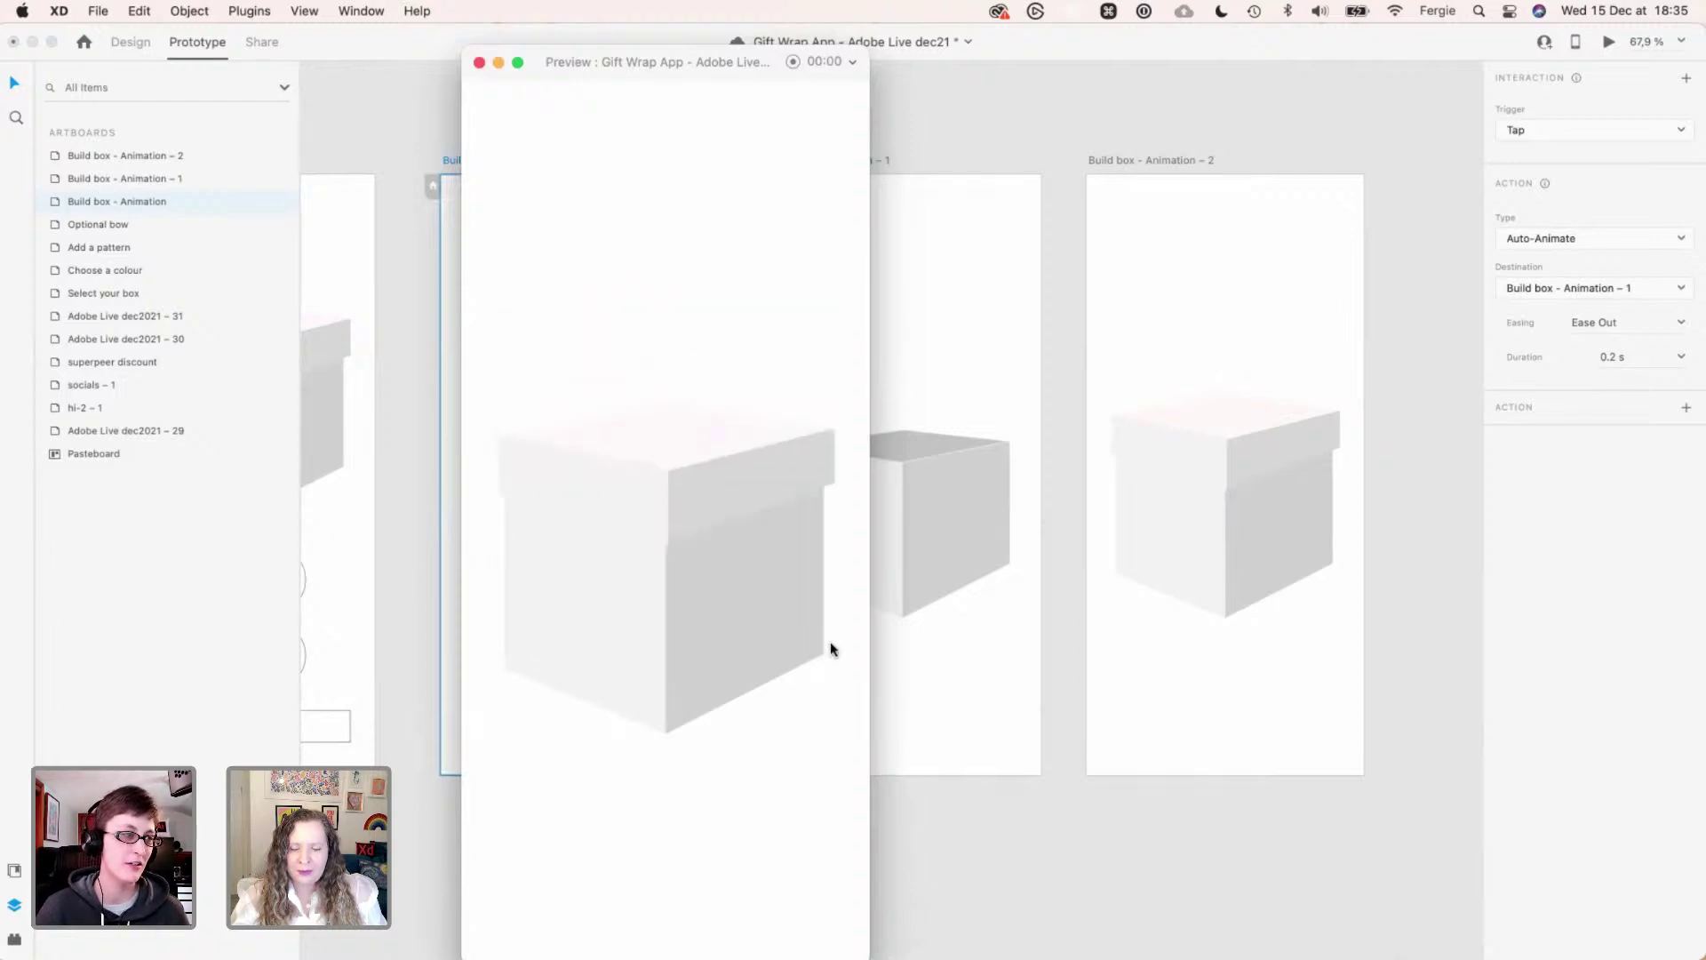
click(478, 62)
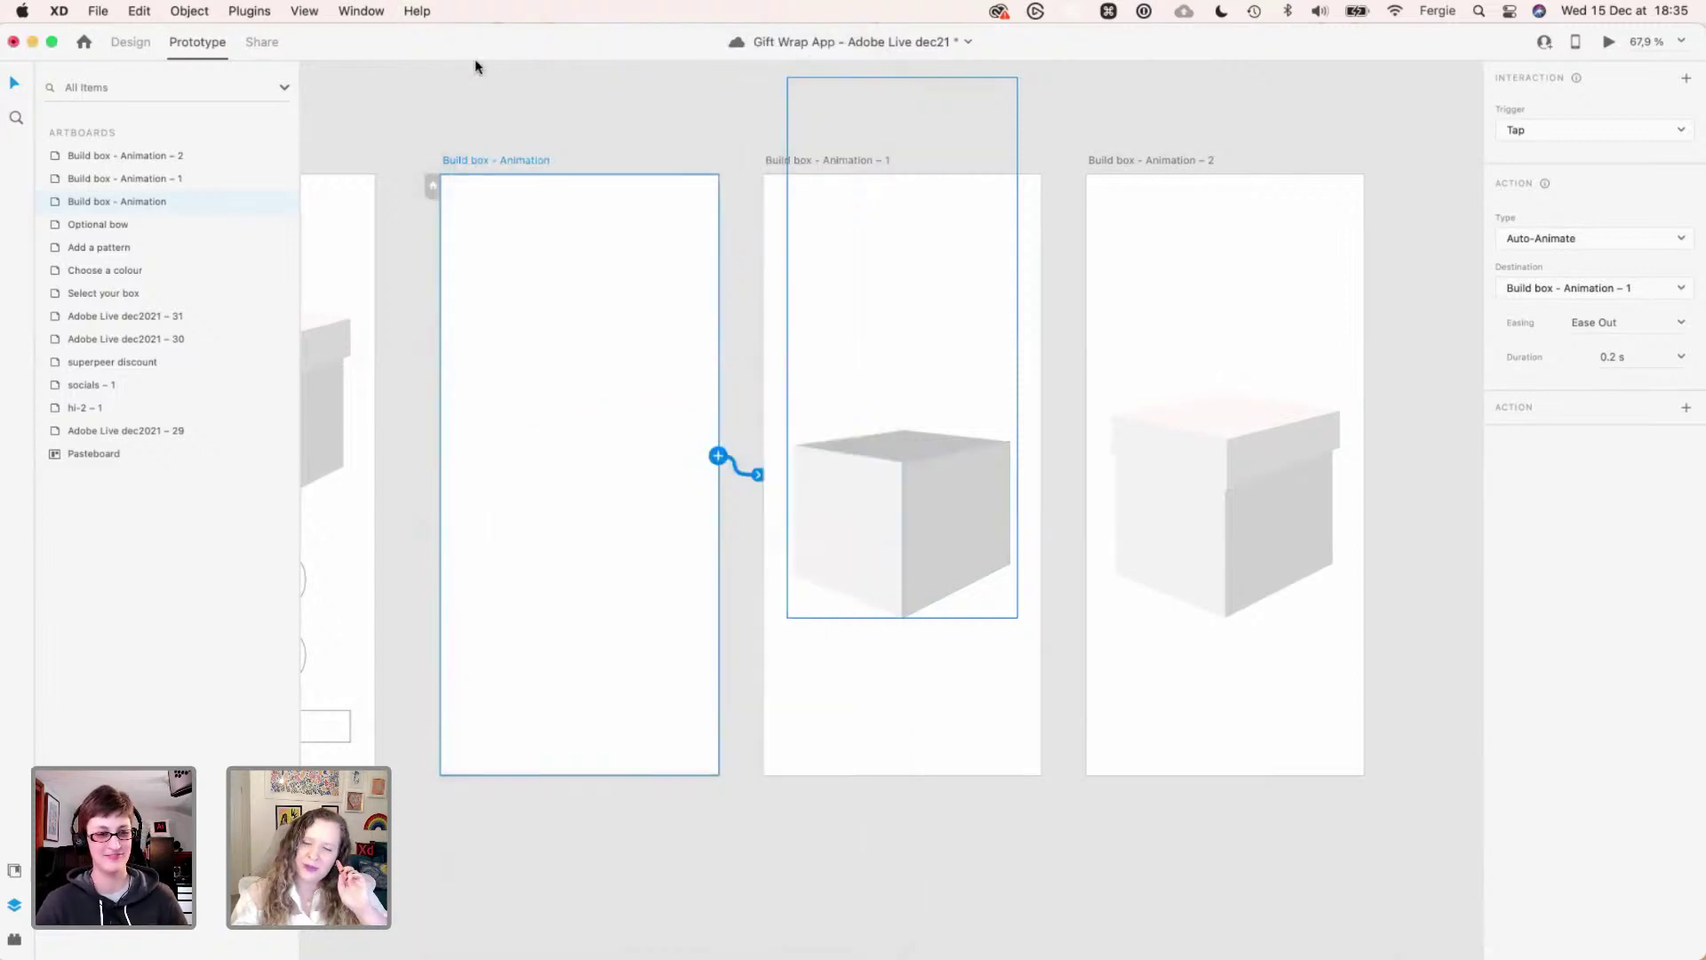
- Select the bauble photo below the Choose a colour artboard and switch back to design mode
click(491, 123)
key(space)
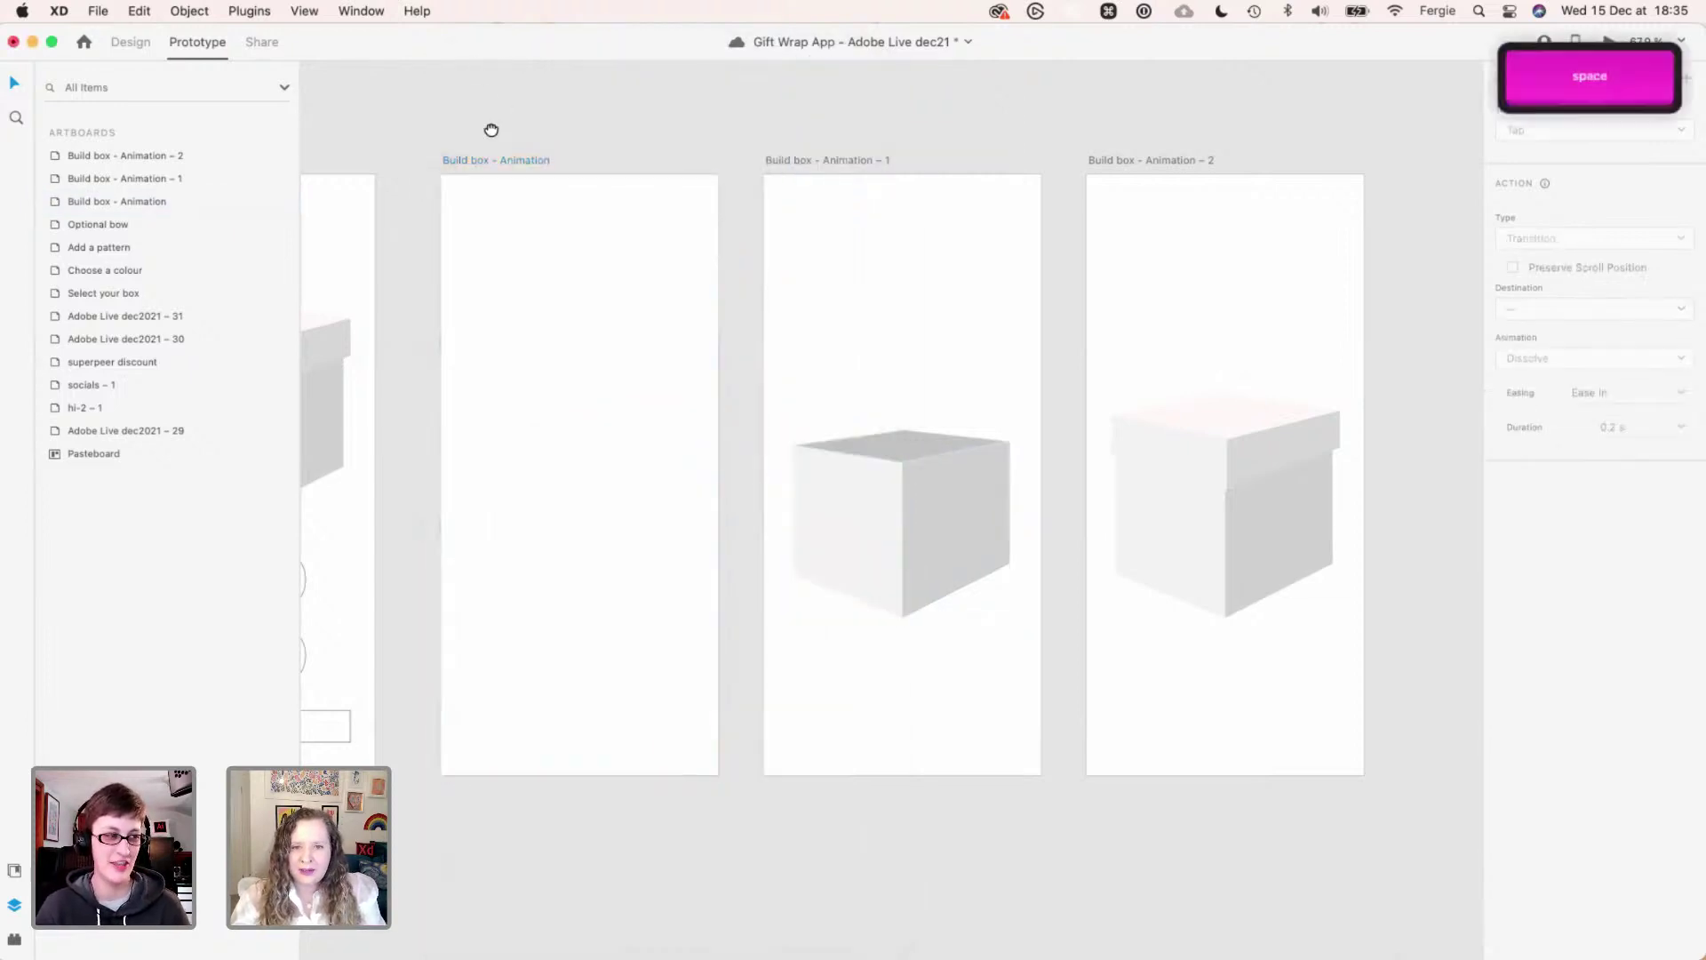
drag(491, 130, 775, 356)
scroll(774, 356, down, 5)
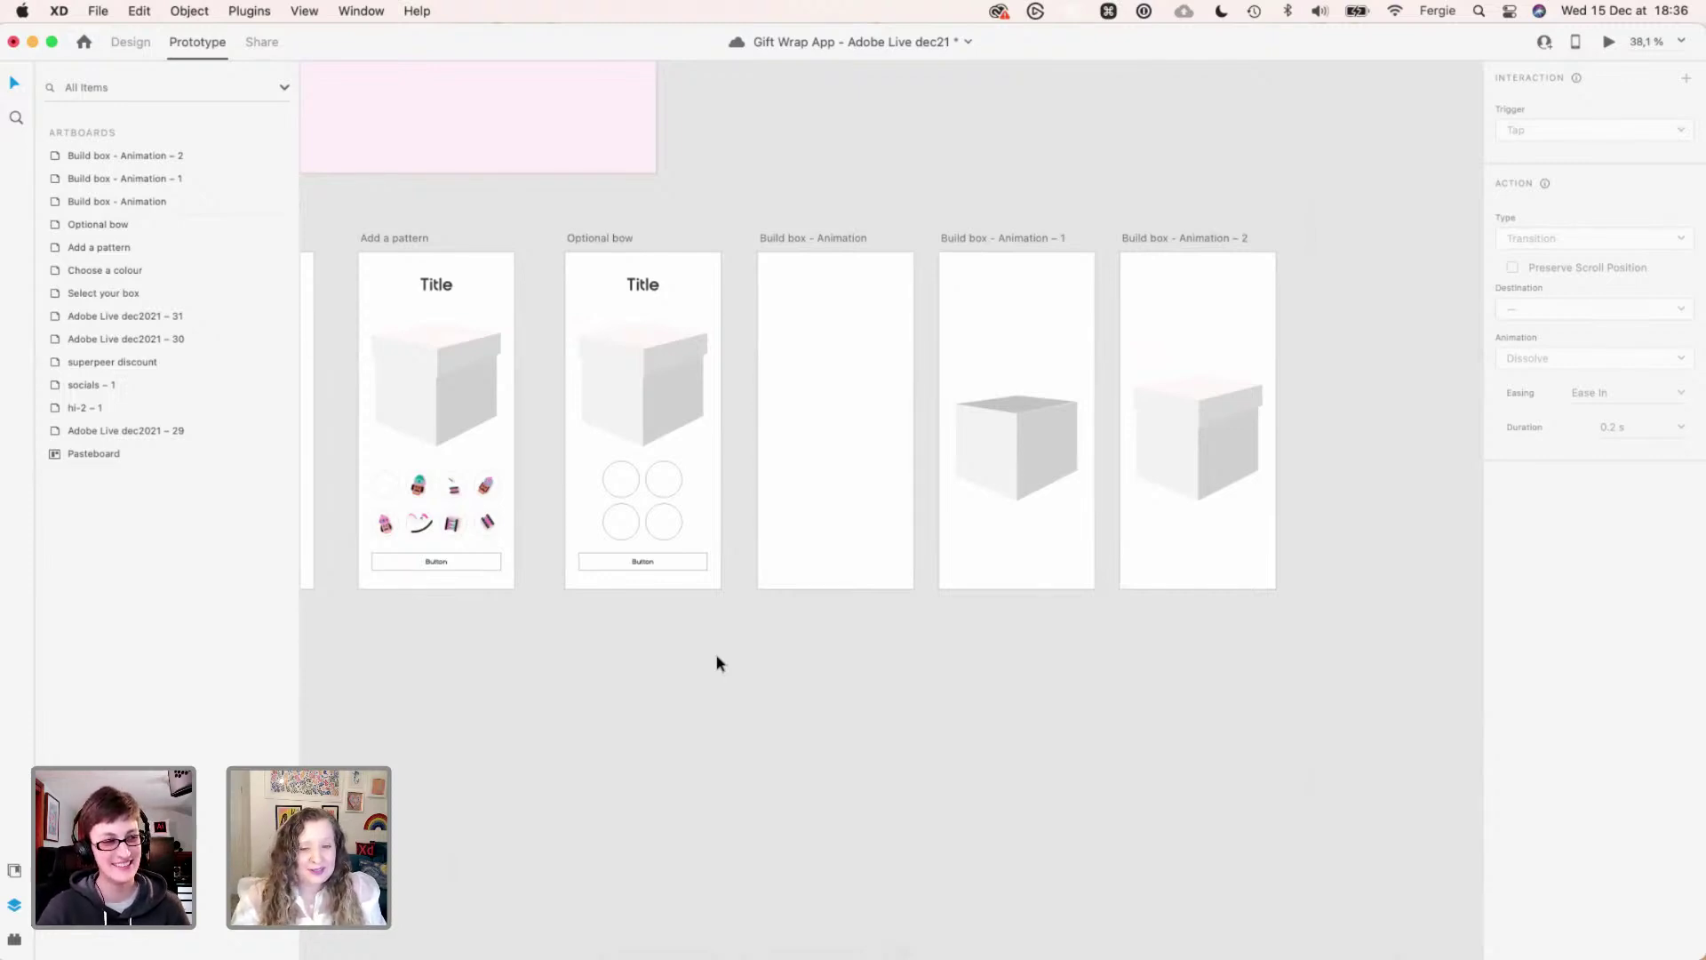
key(space)
drag(631, 647, 871, 690)
drag(711, 690, 838, 711)
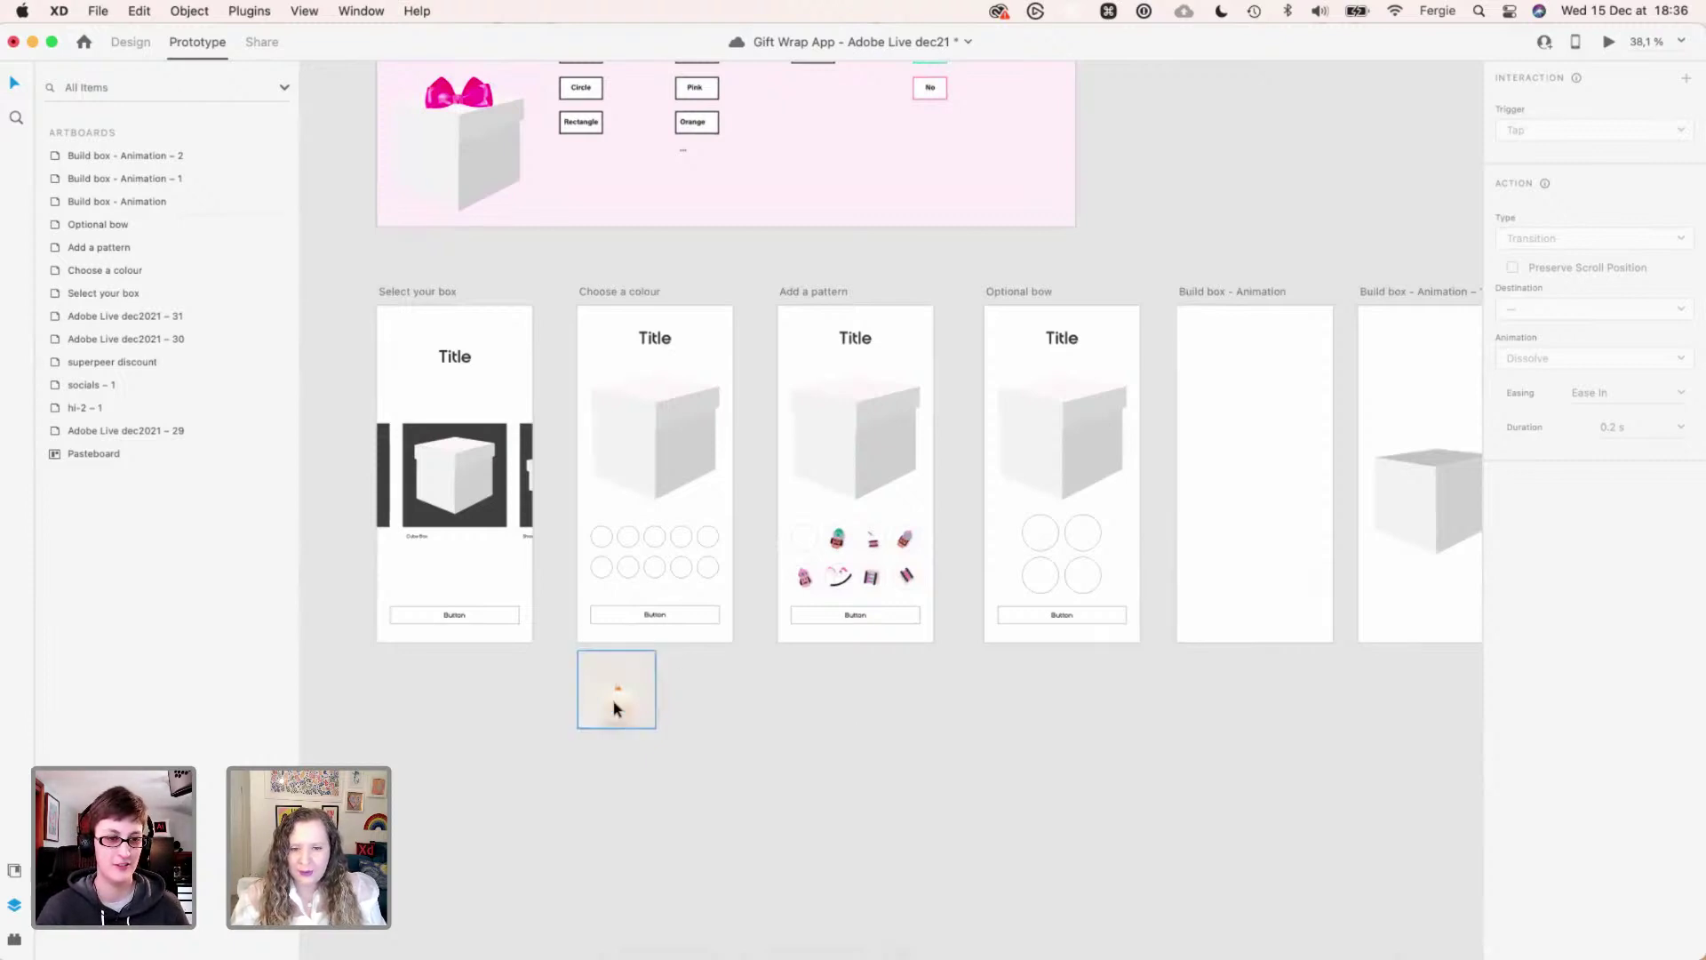
scroll(622, 716, up, 5)
scroll(622, 722, up, 5)
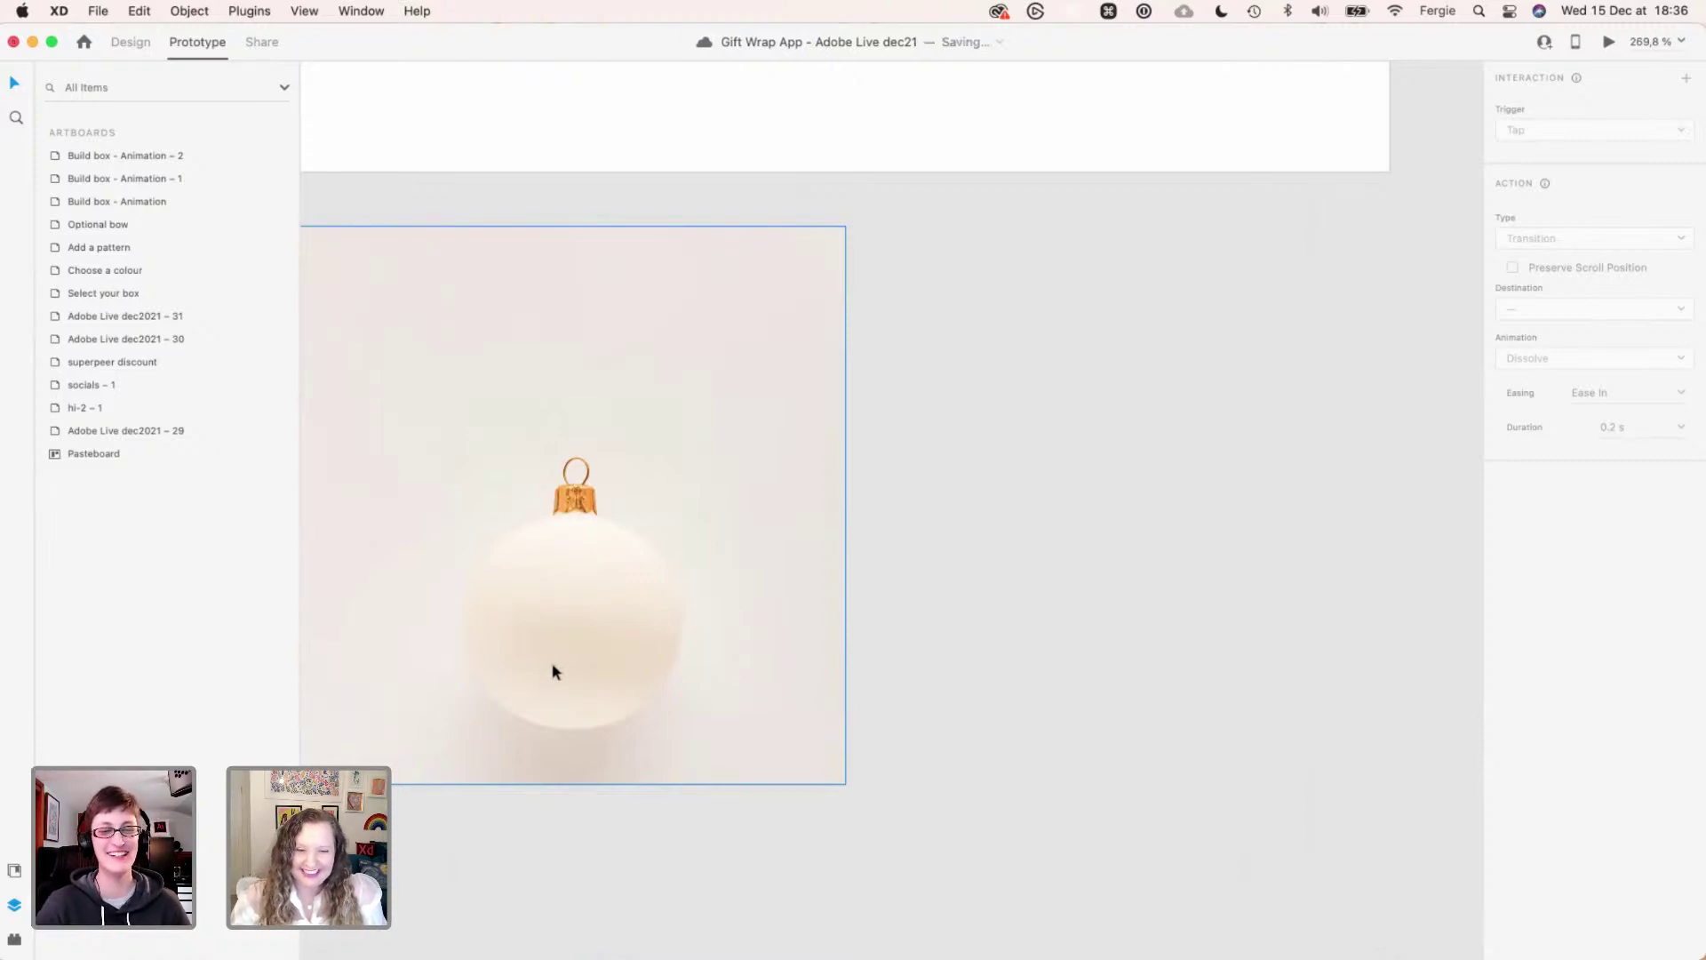
scroll(553, 668, up, 5)
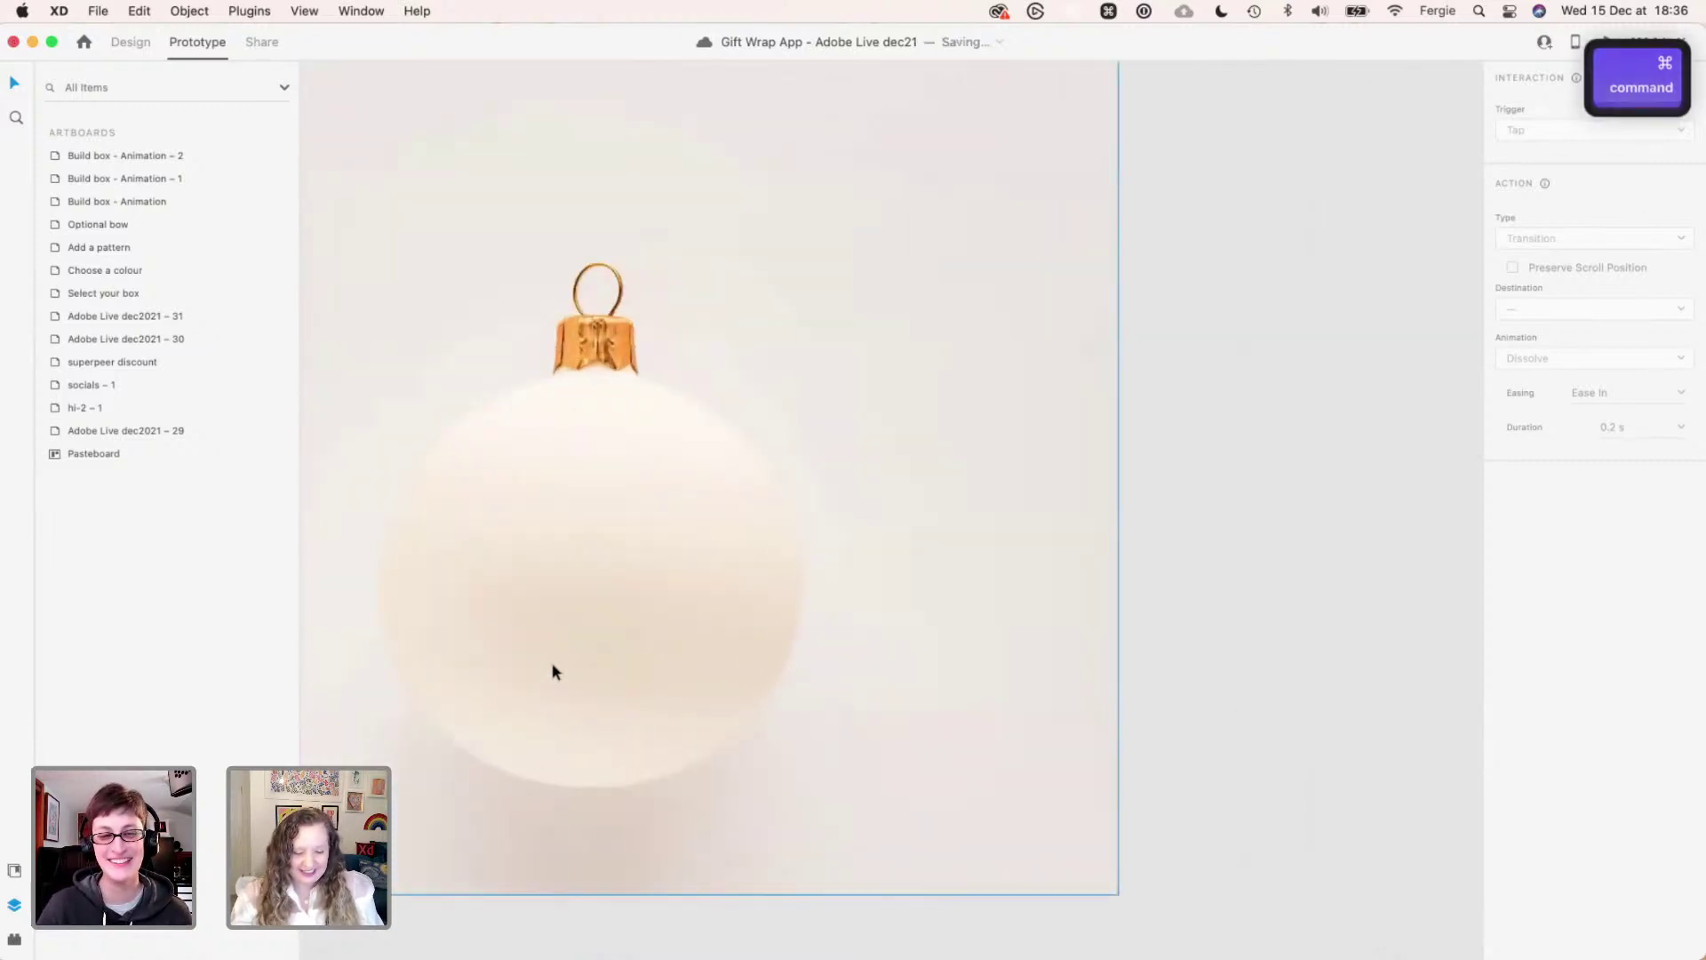
key(p)
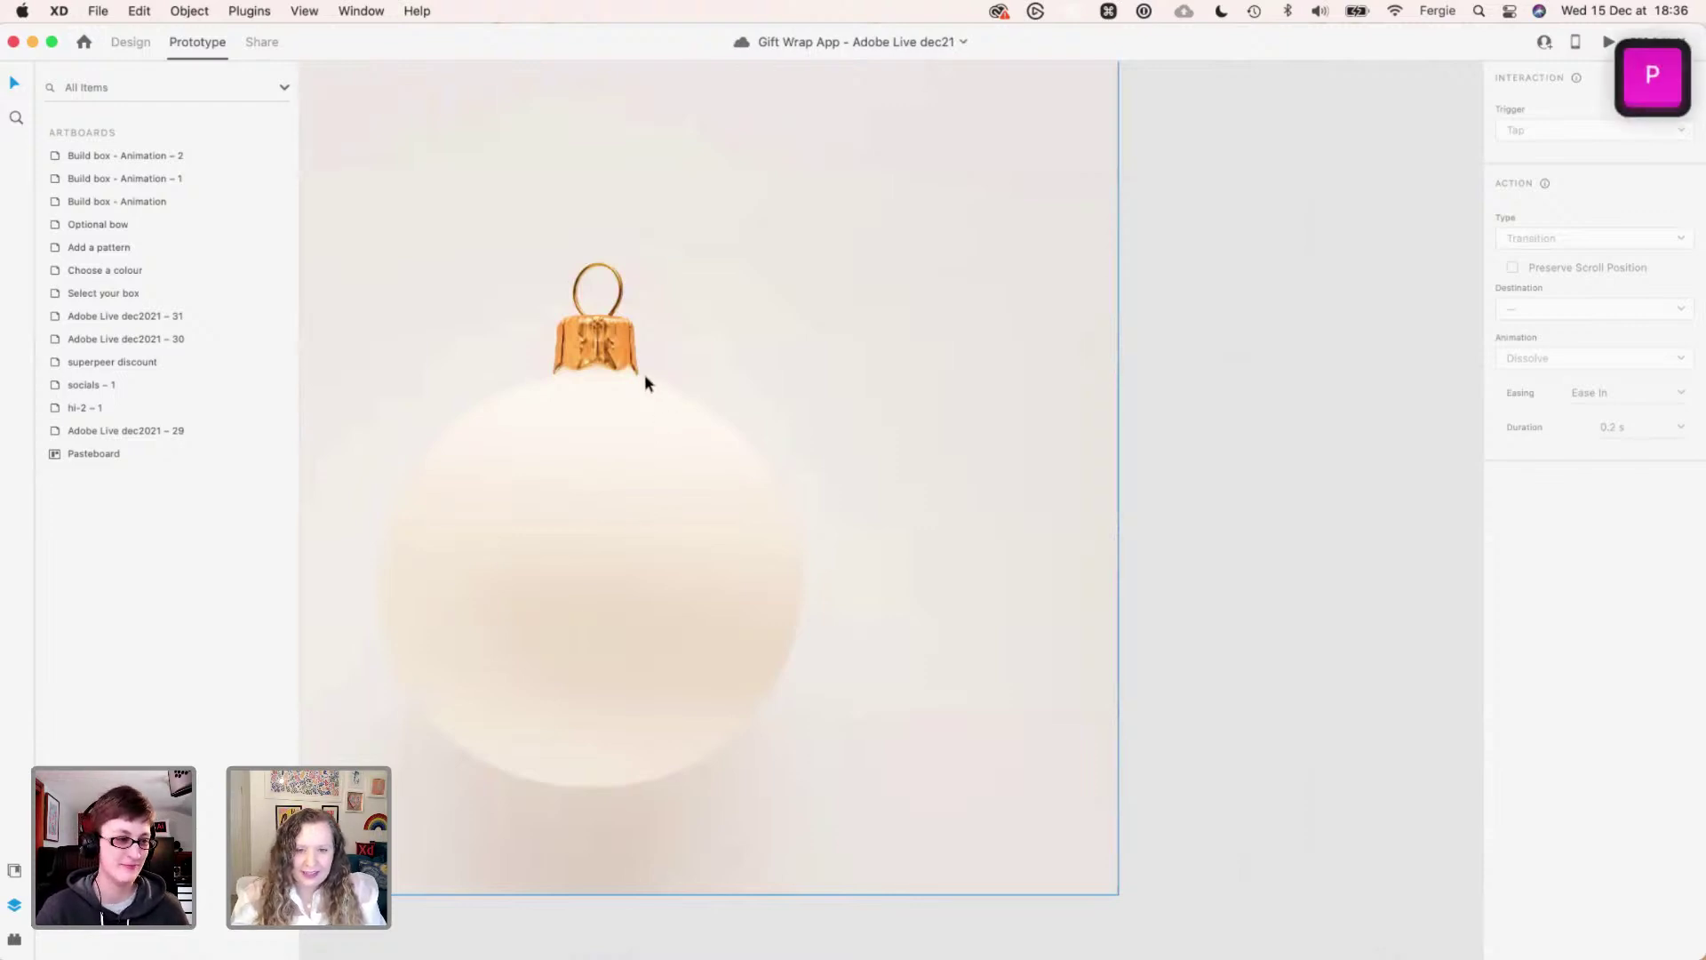
click(643, 375)
click(131, 43)
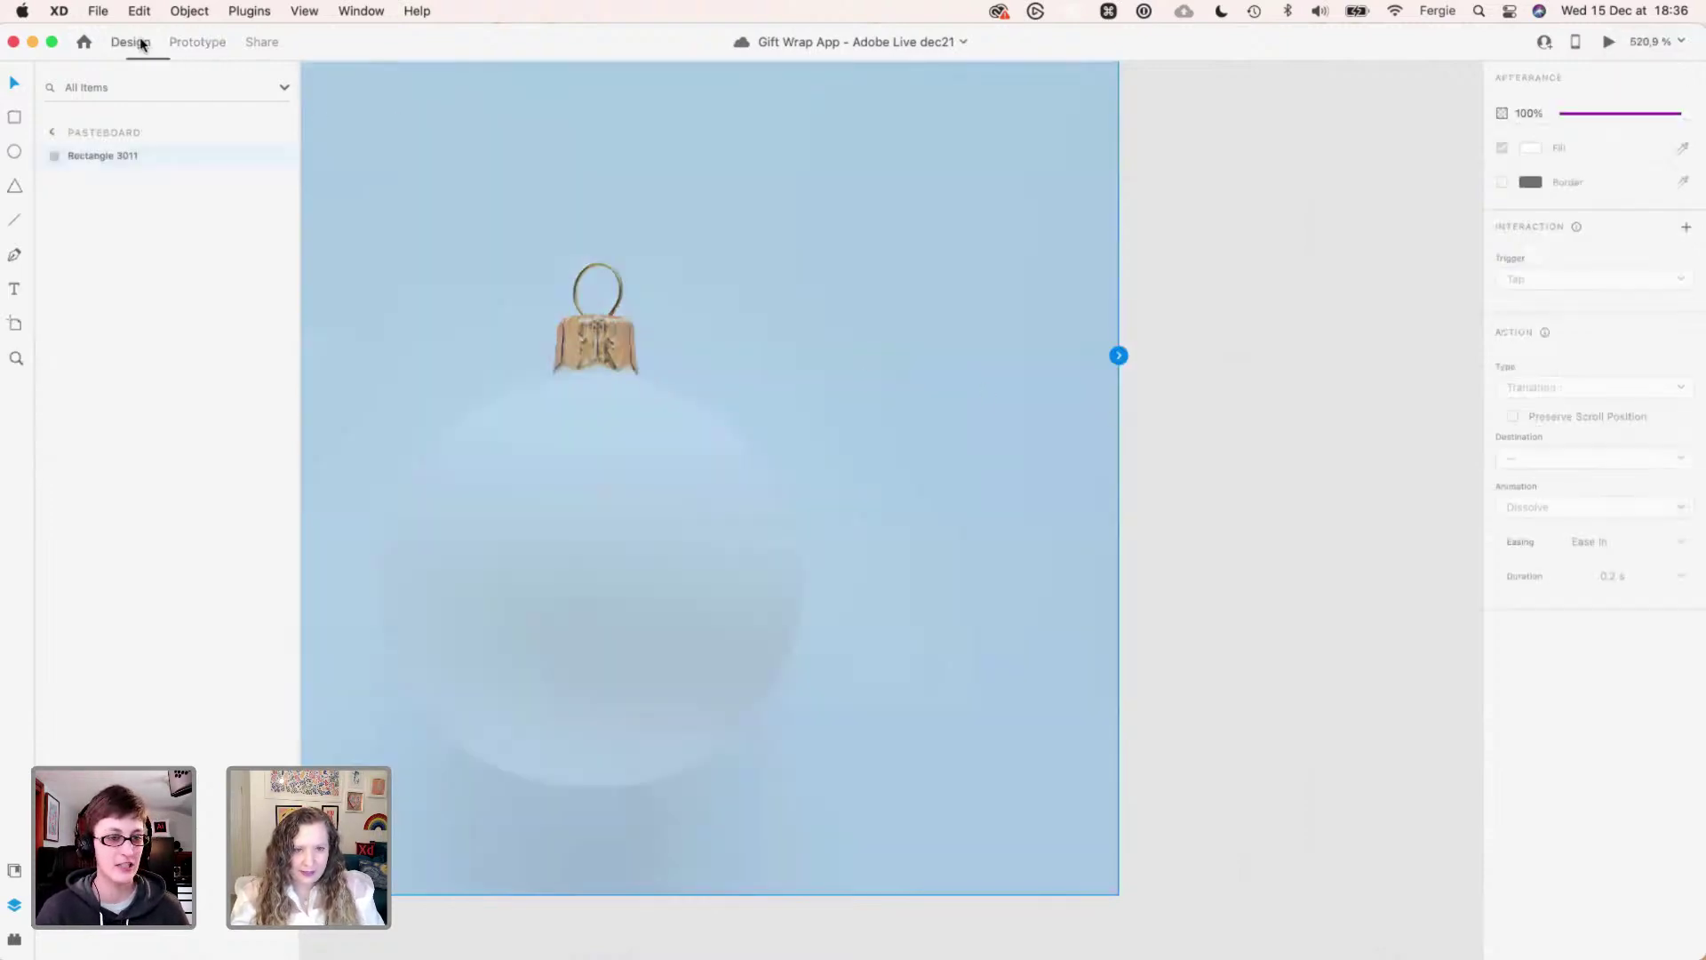
- Start a Pen path on the bauble photo along the right side and top edge of the gold cap, up to the ring's left base
key(p)
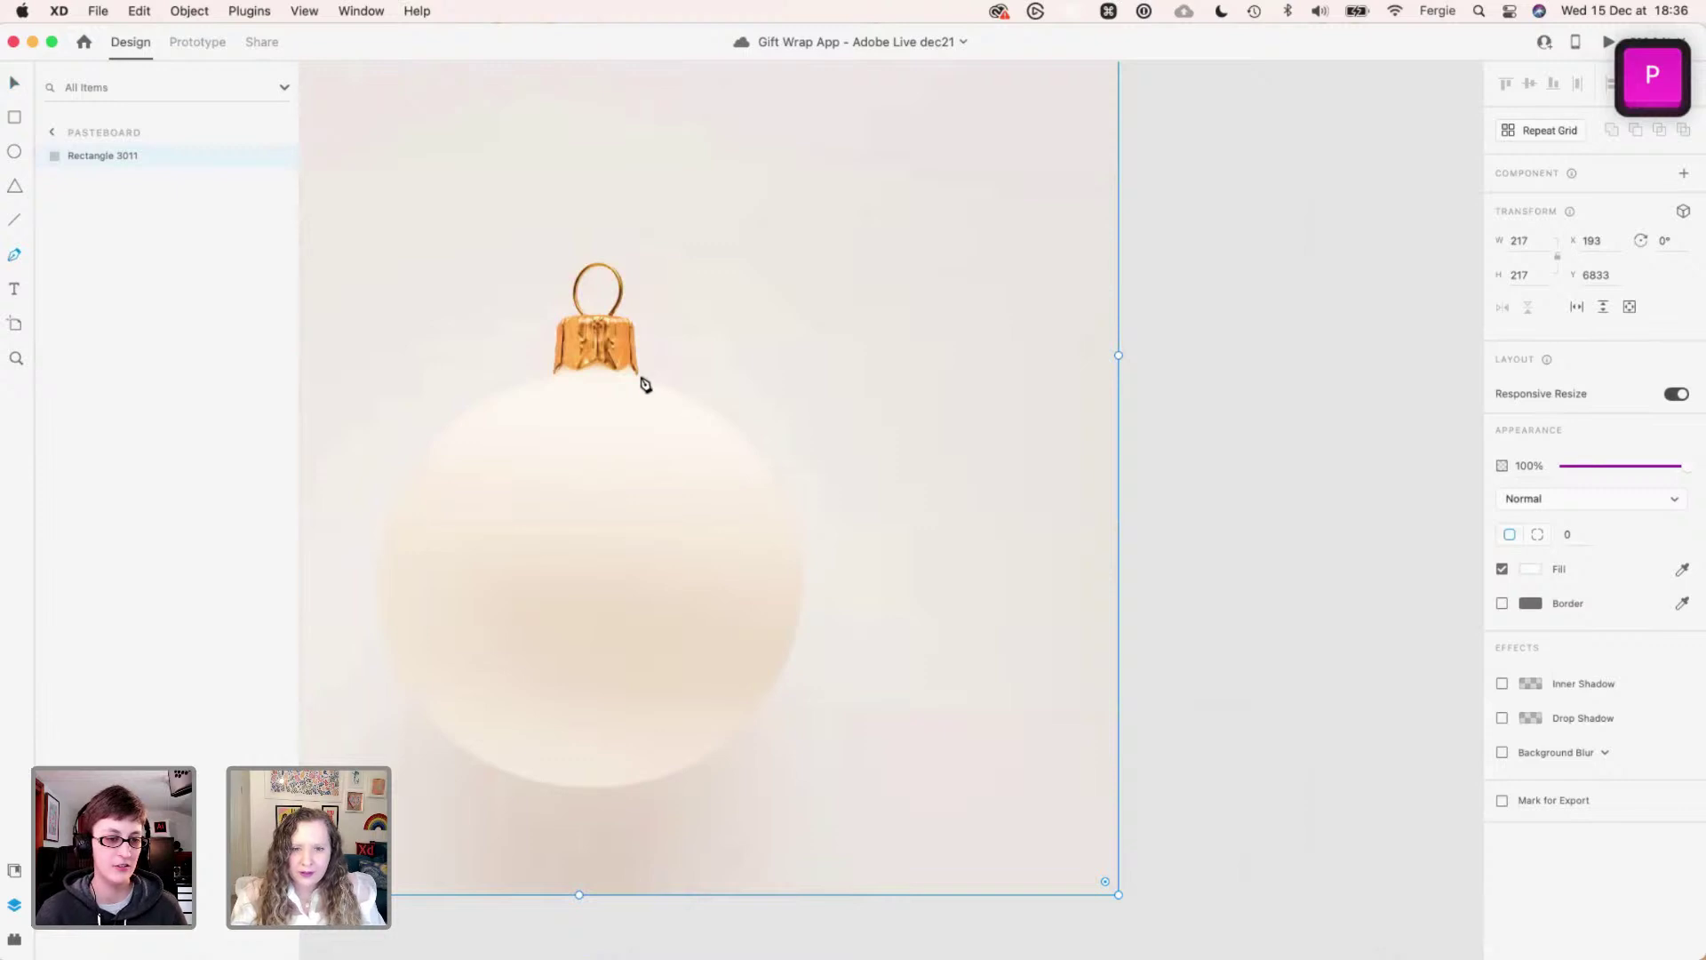
click(640, 377)
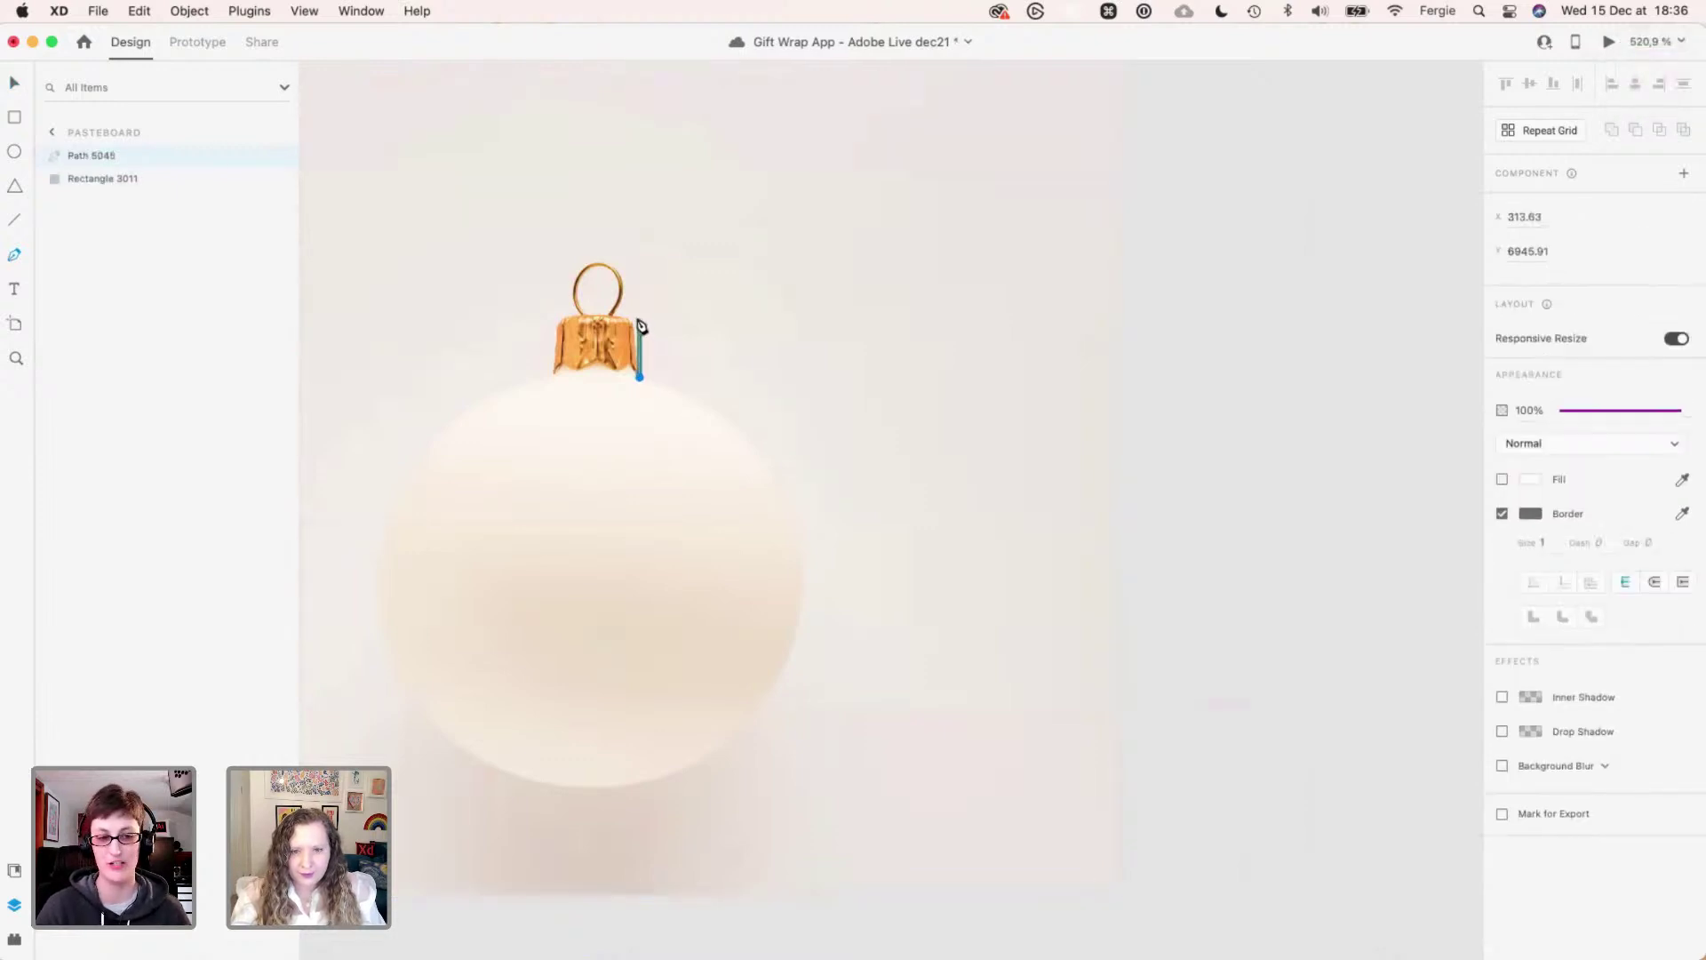
click(633, 318)
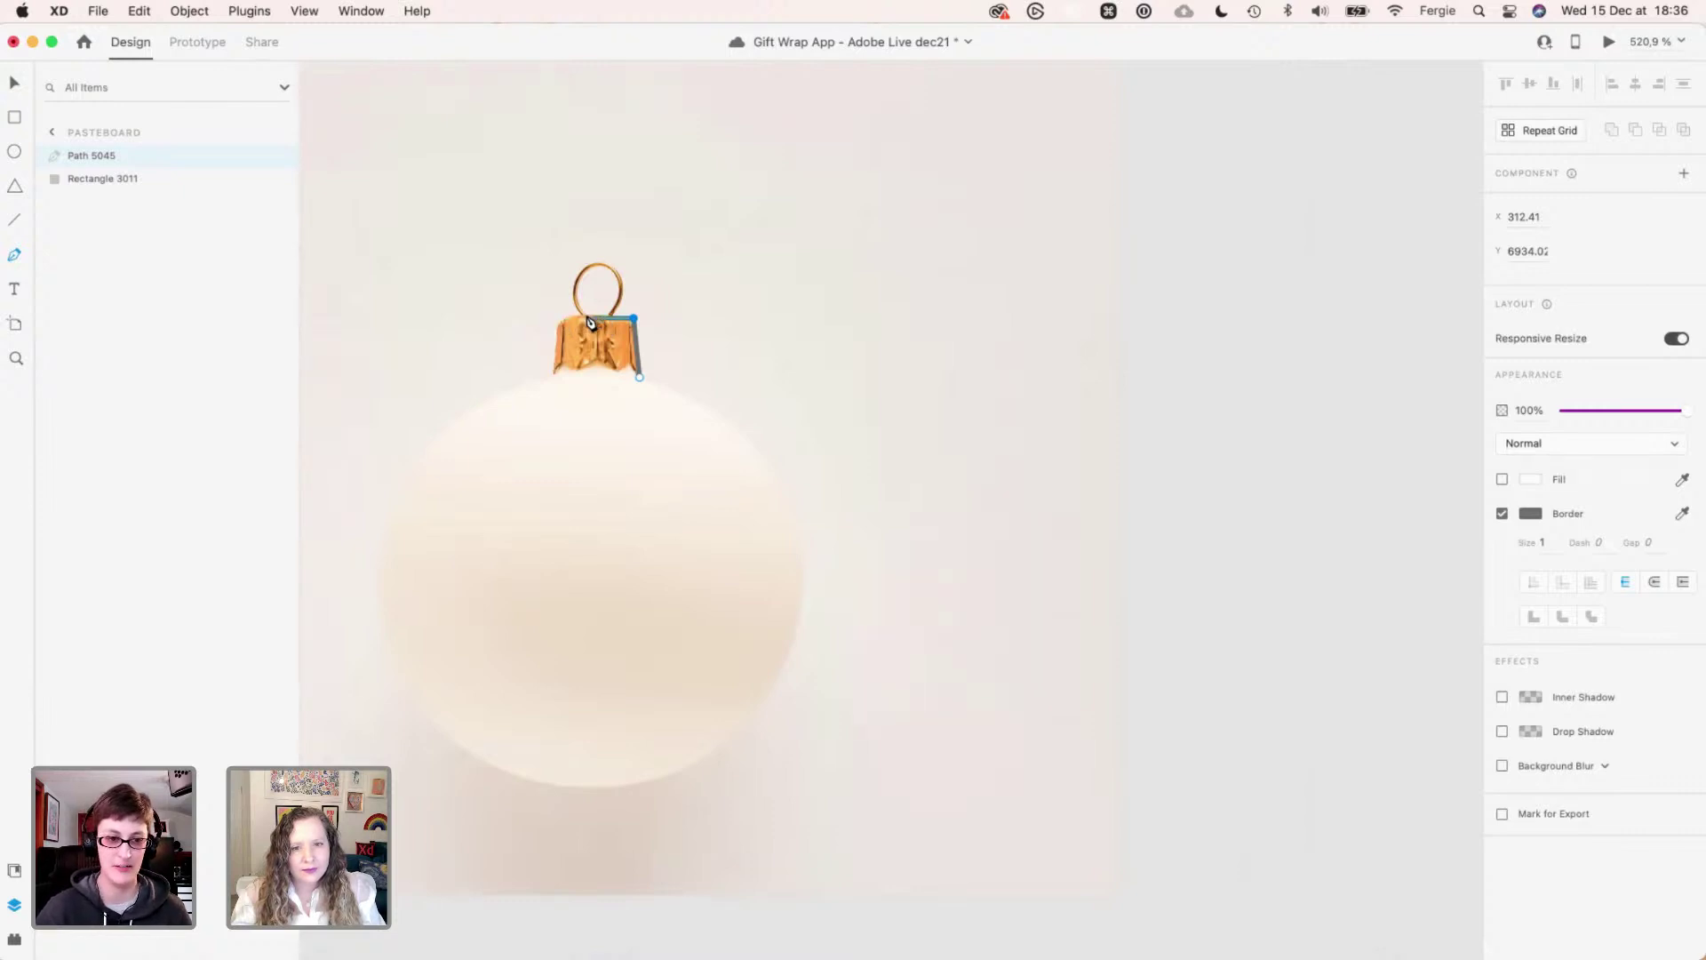
scroll(587, 322, up, 3)
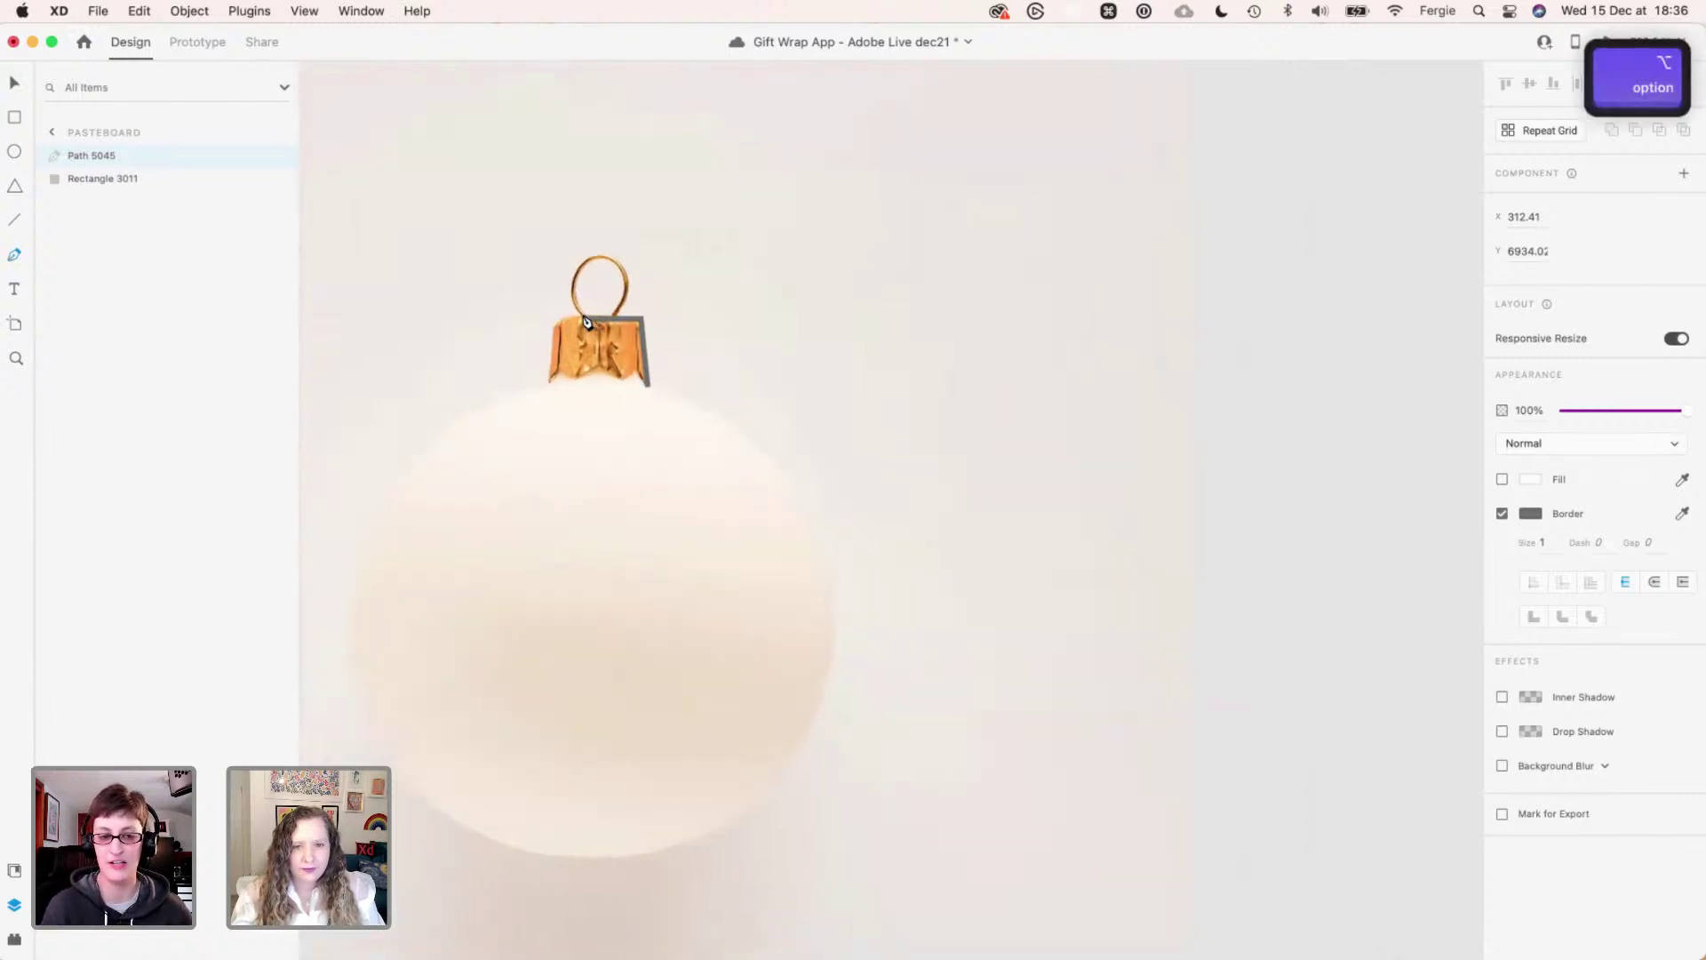
click(587, 318)
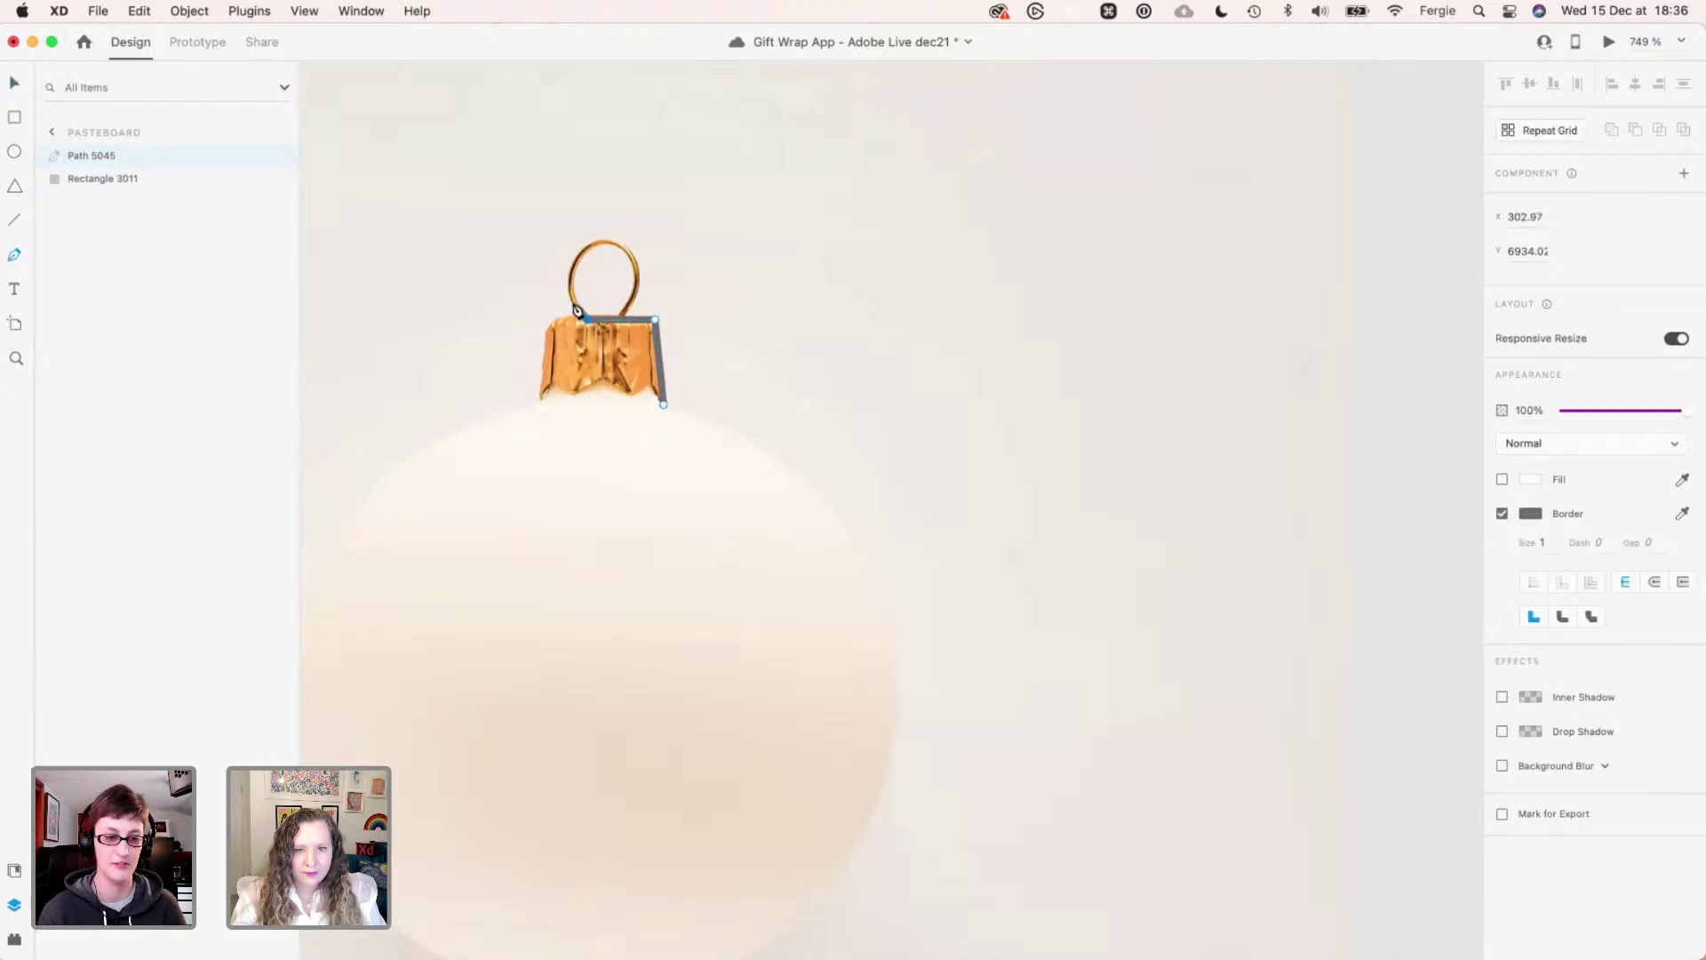
- Continue the Pen path around the bauble's hanging ring from its left base over the top and down its right side
click(567, 286)
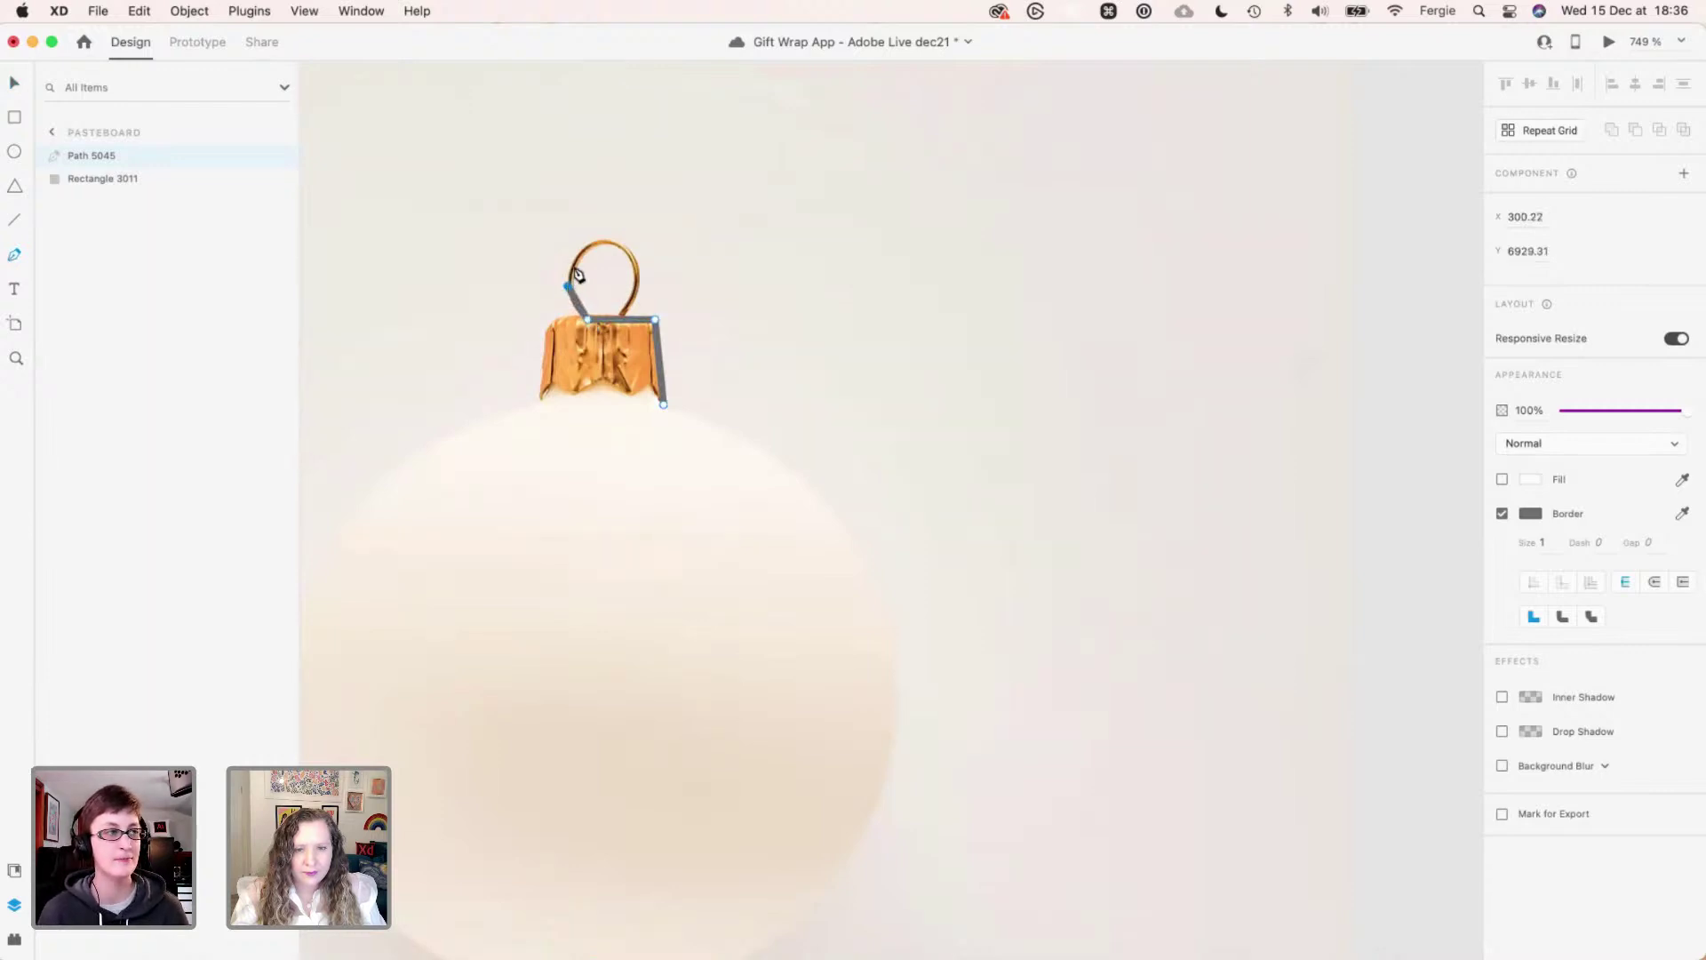
click(581, 252)
click(608, 241)
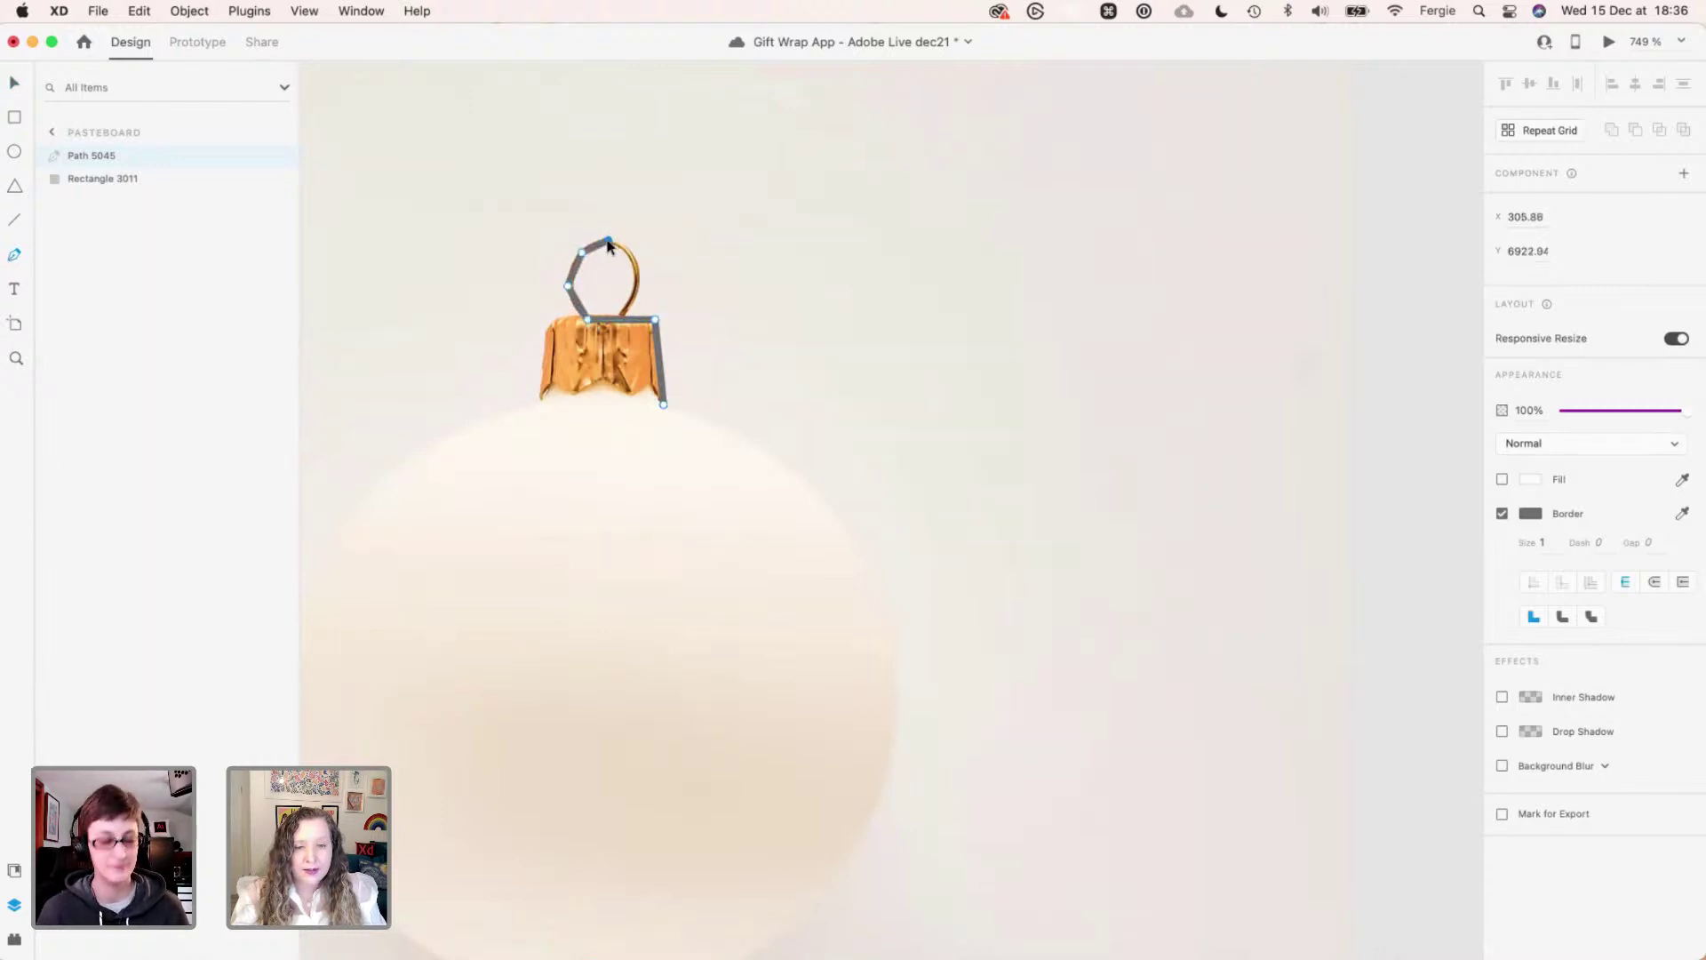
click(631, 252)
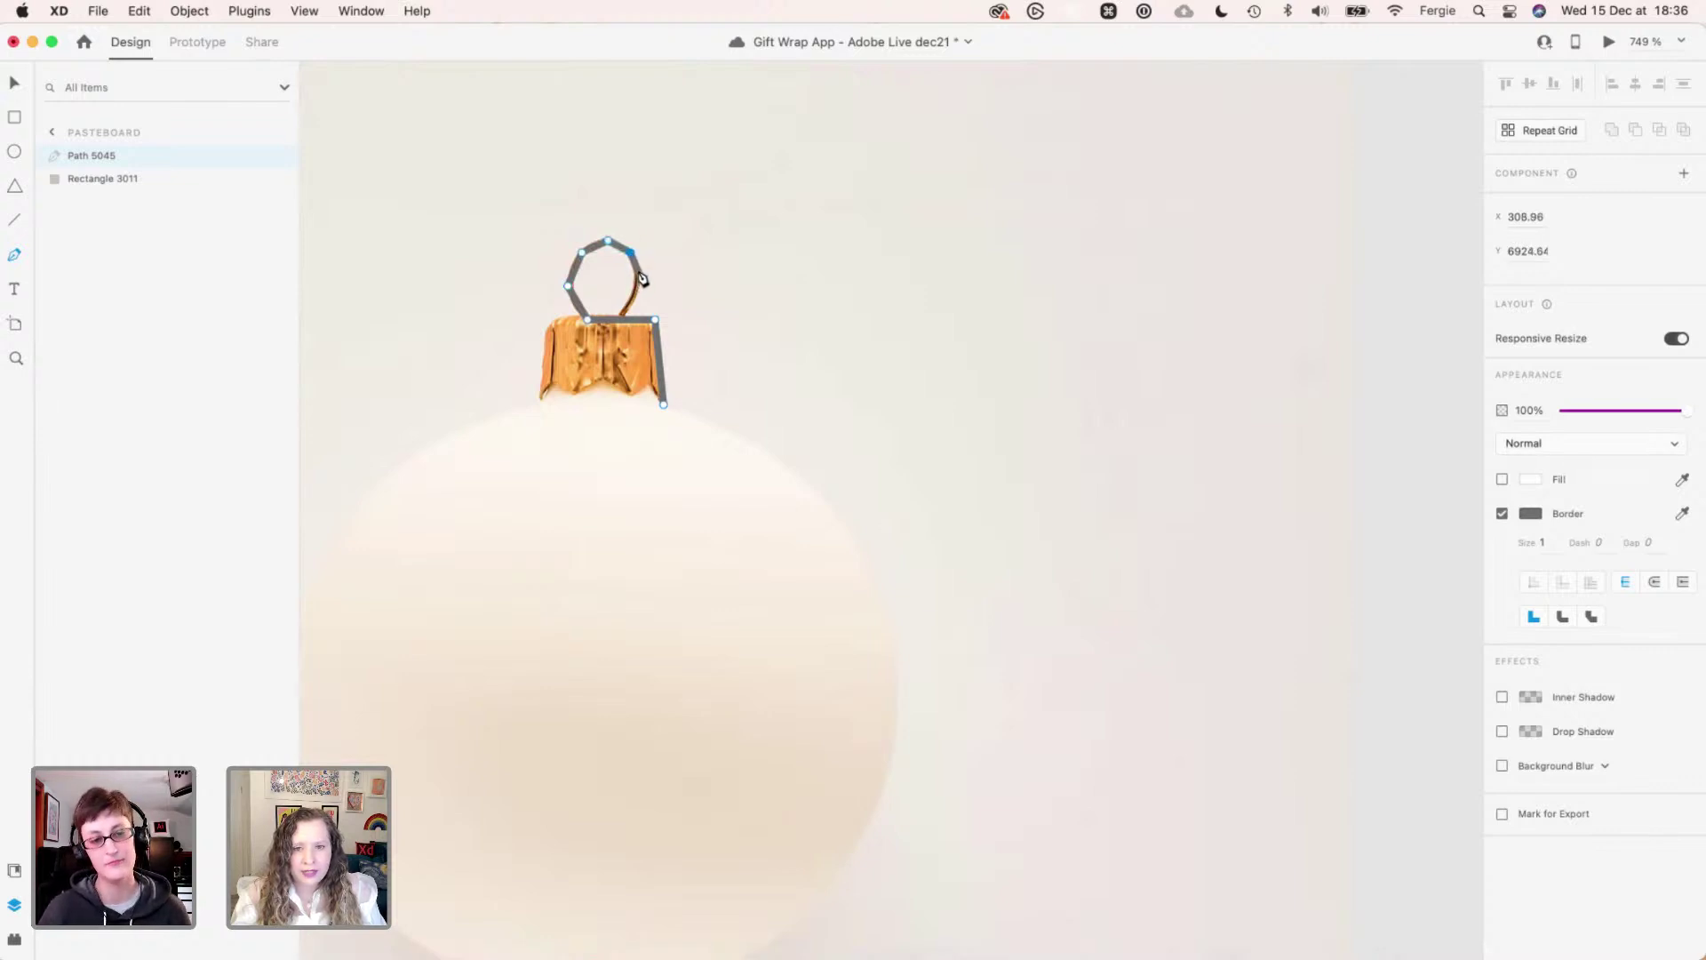
click(638, 277)
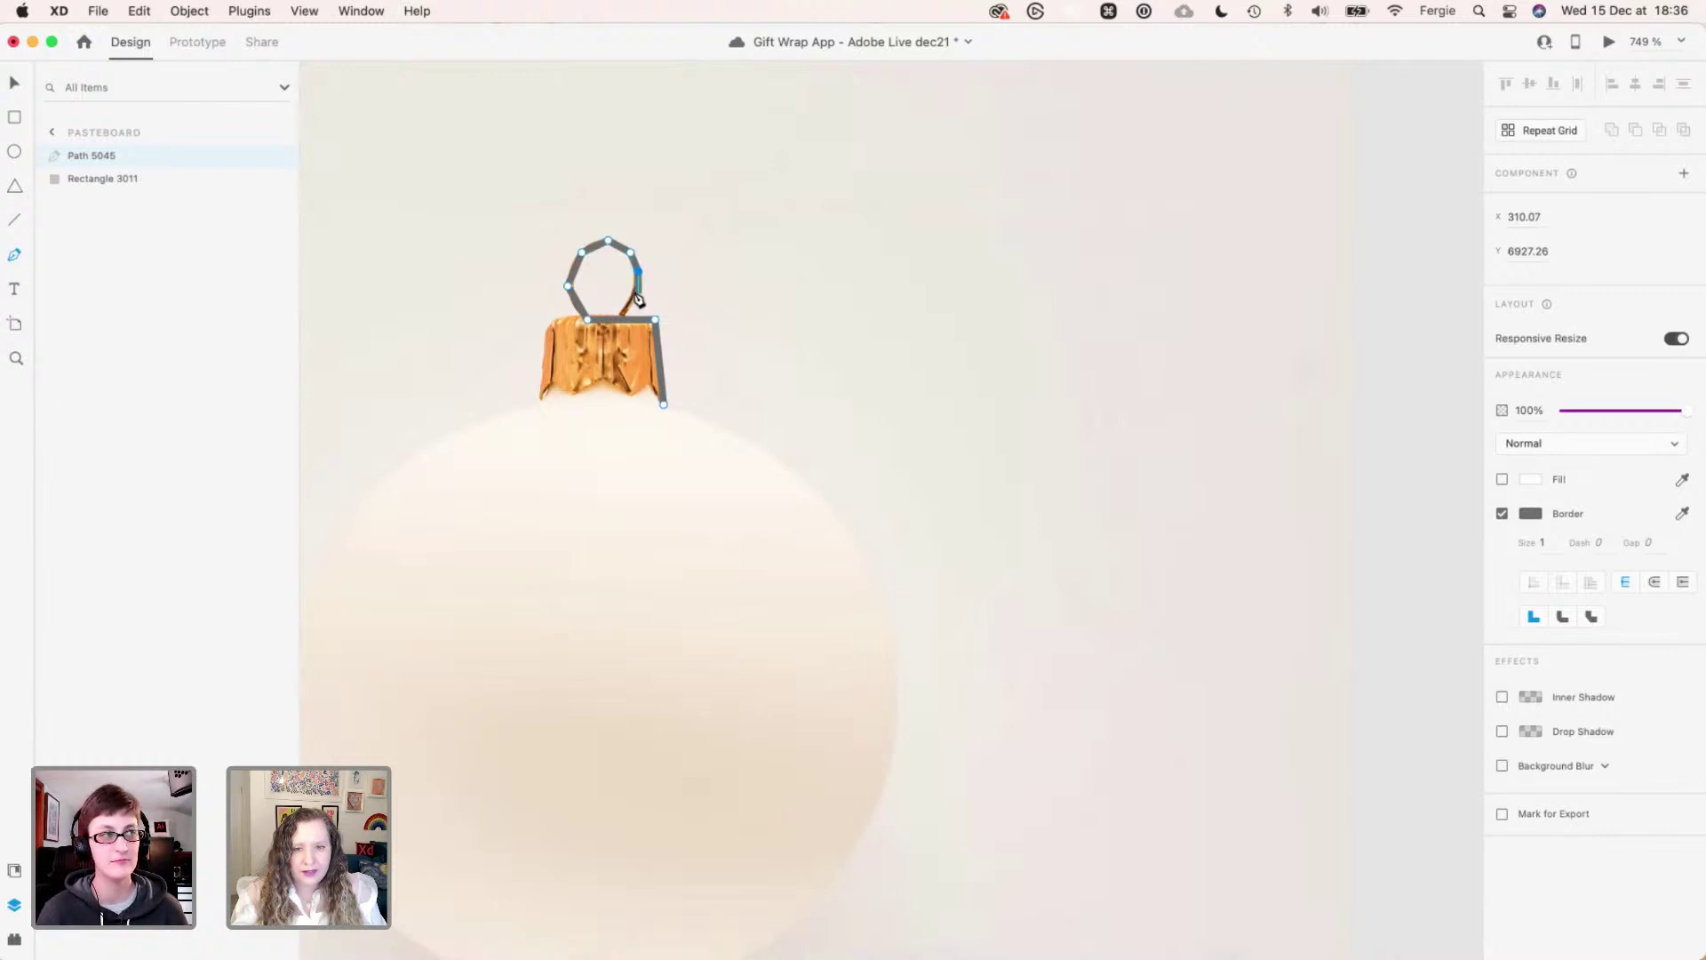
click(637, 291)
click(630, 310)
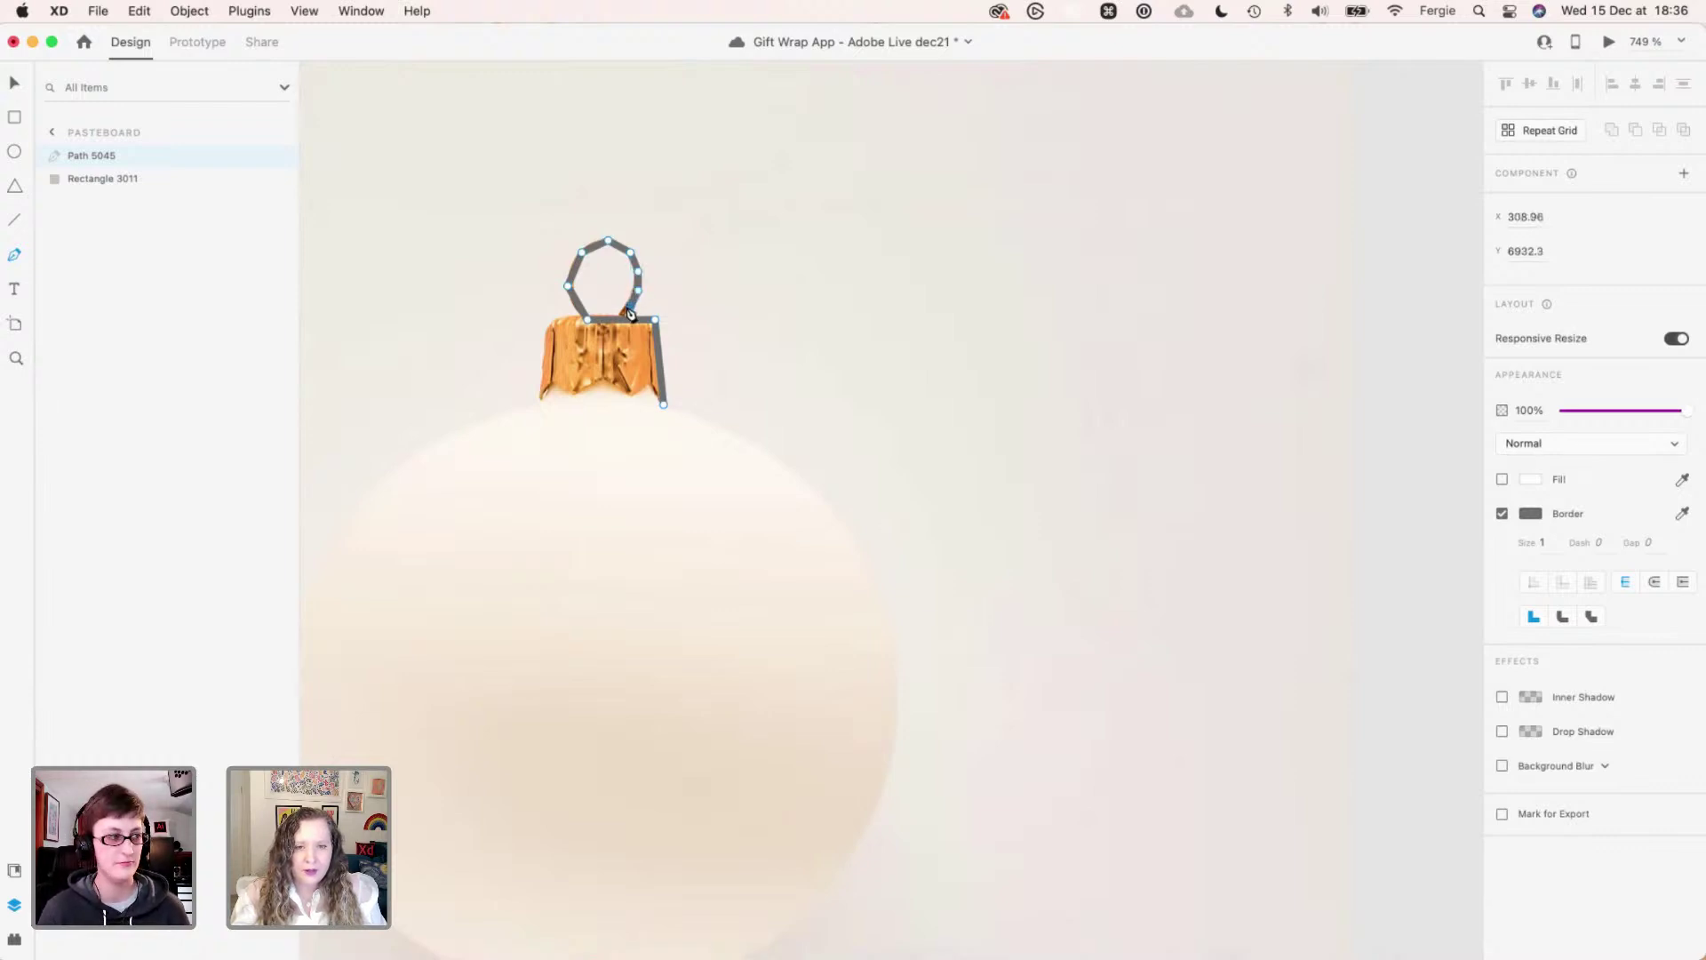
- Continue the Pen path down the gold cap's left side and along its zigzag lower edge, closing it at the starting point
click(567, 322)
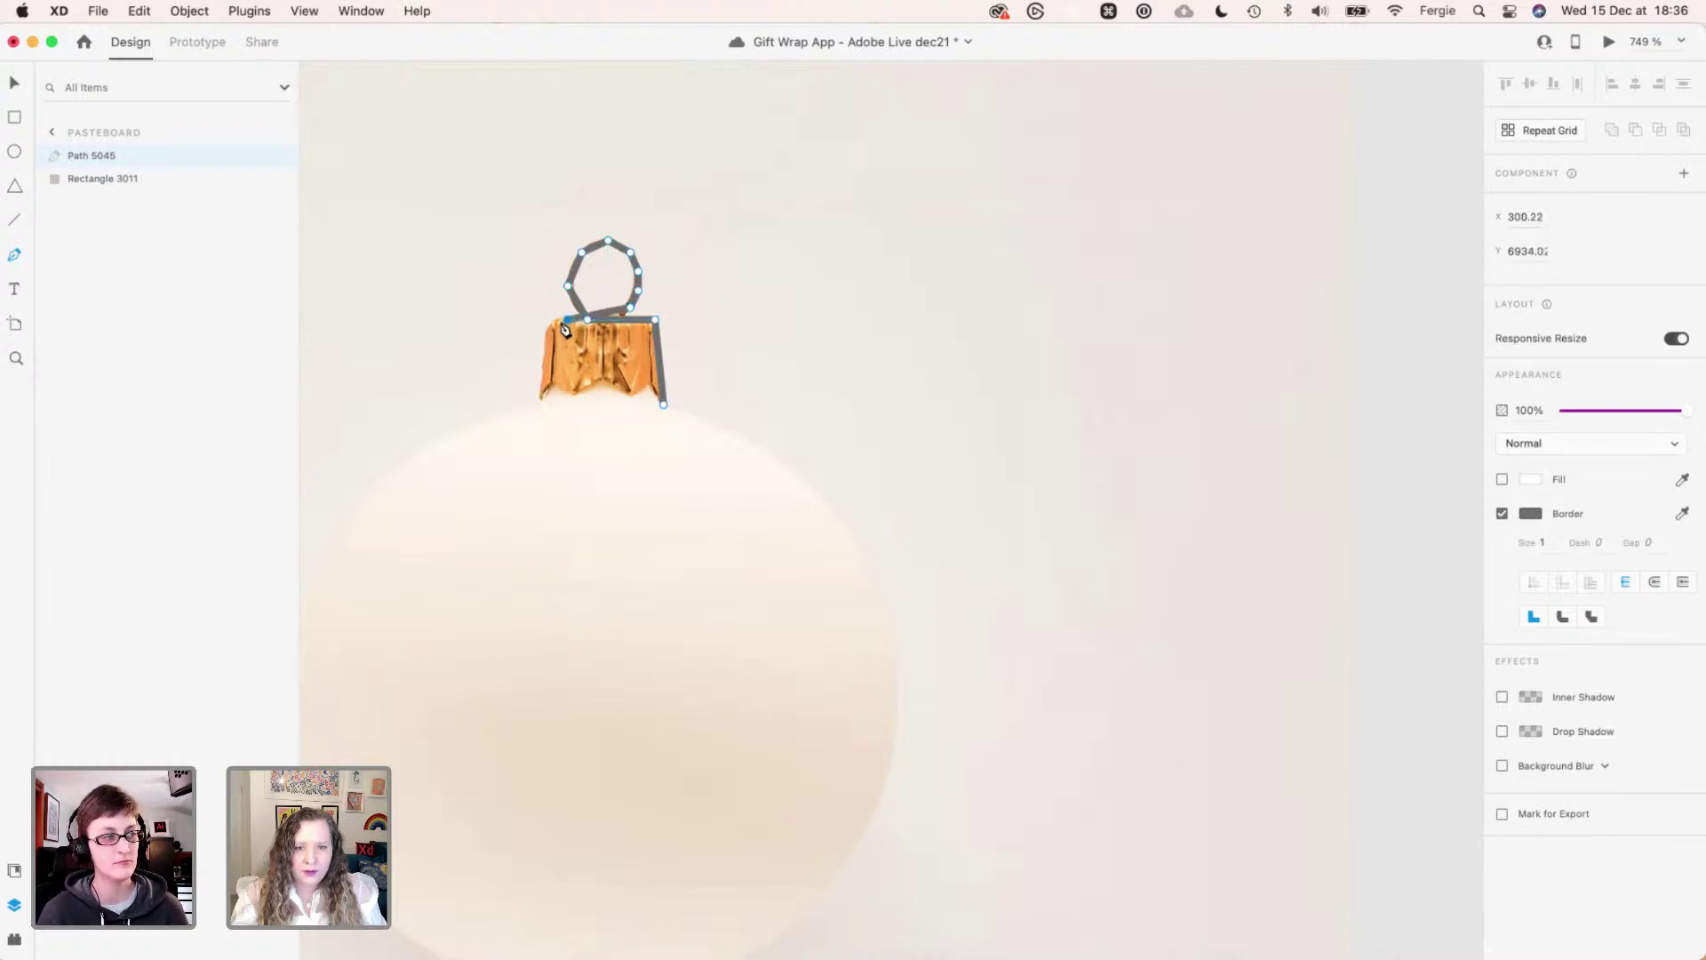
click(548, 325)
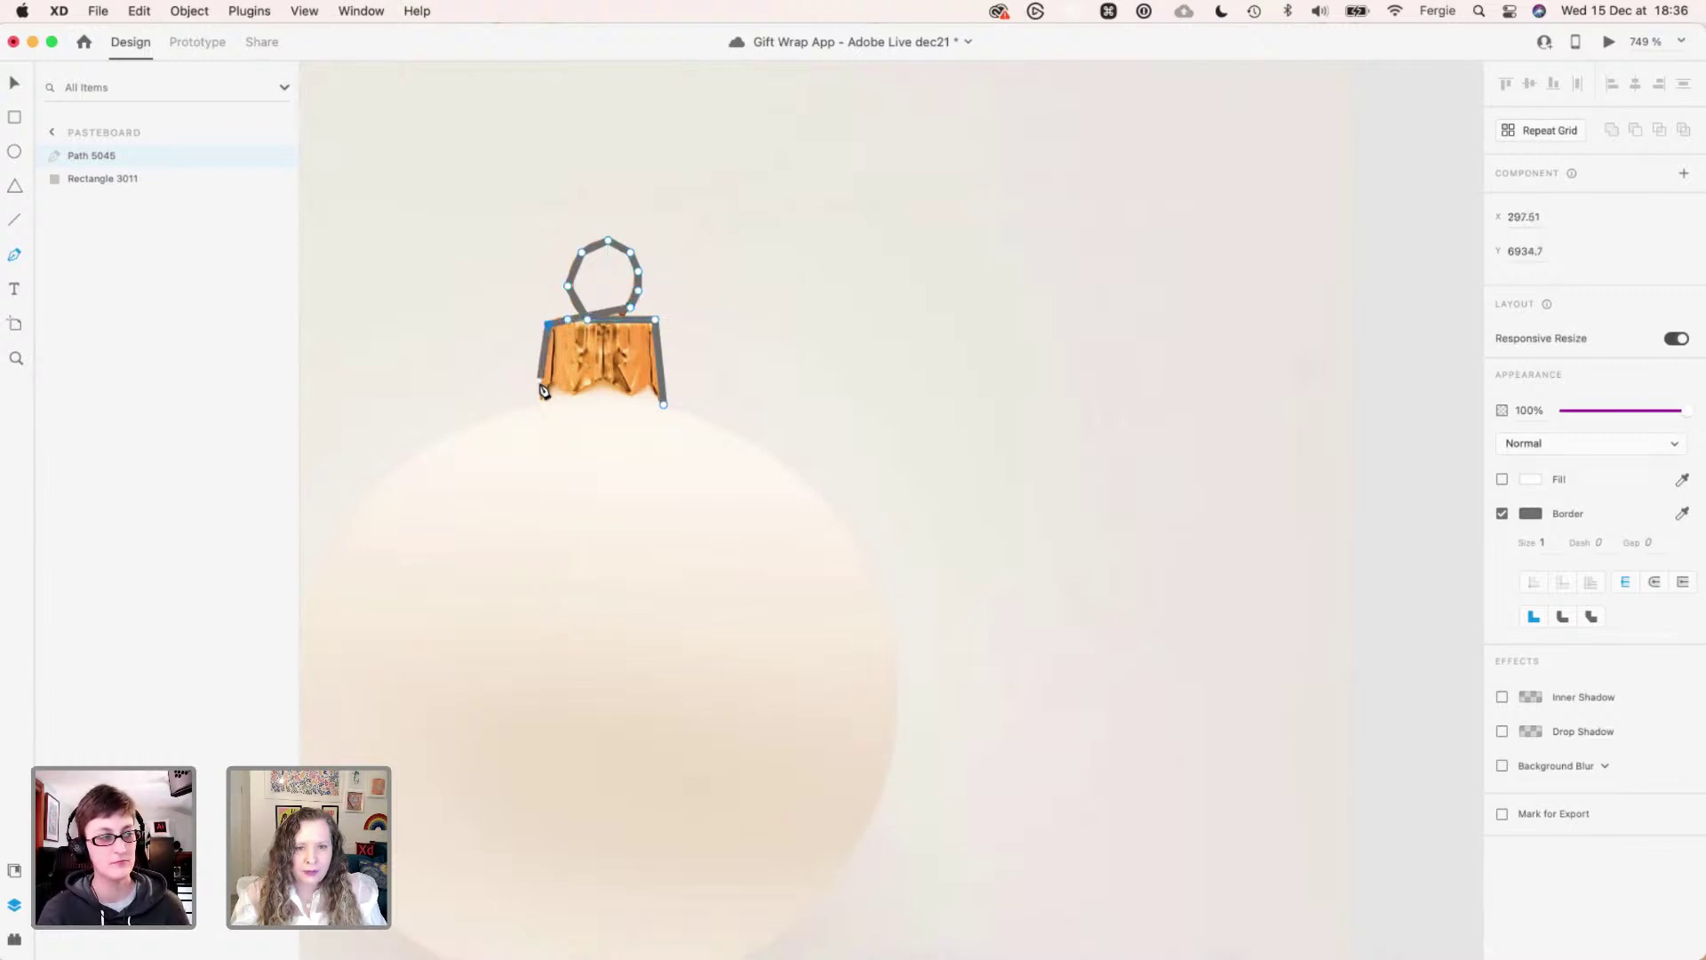
click(537, 395)
click(556, 381)
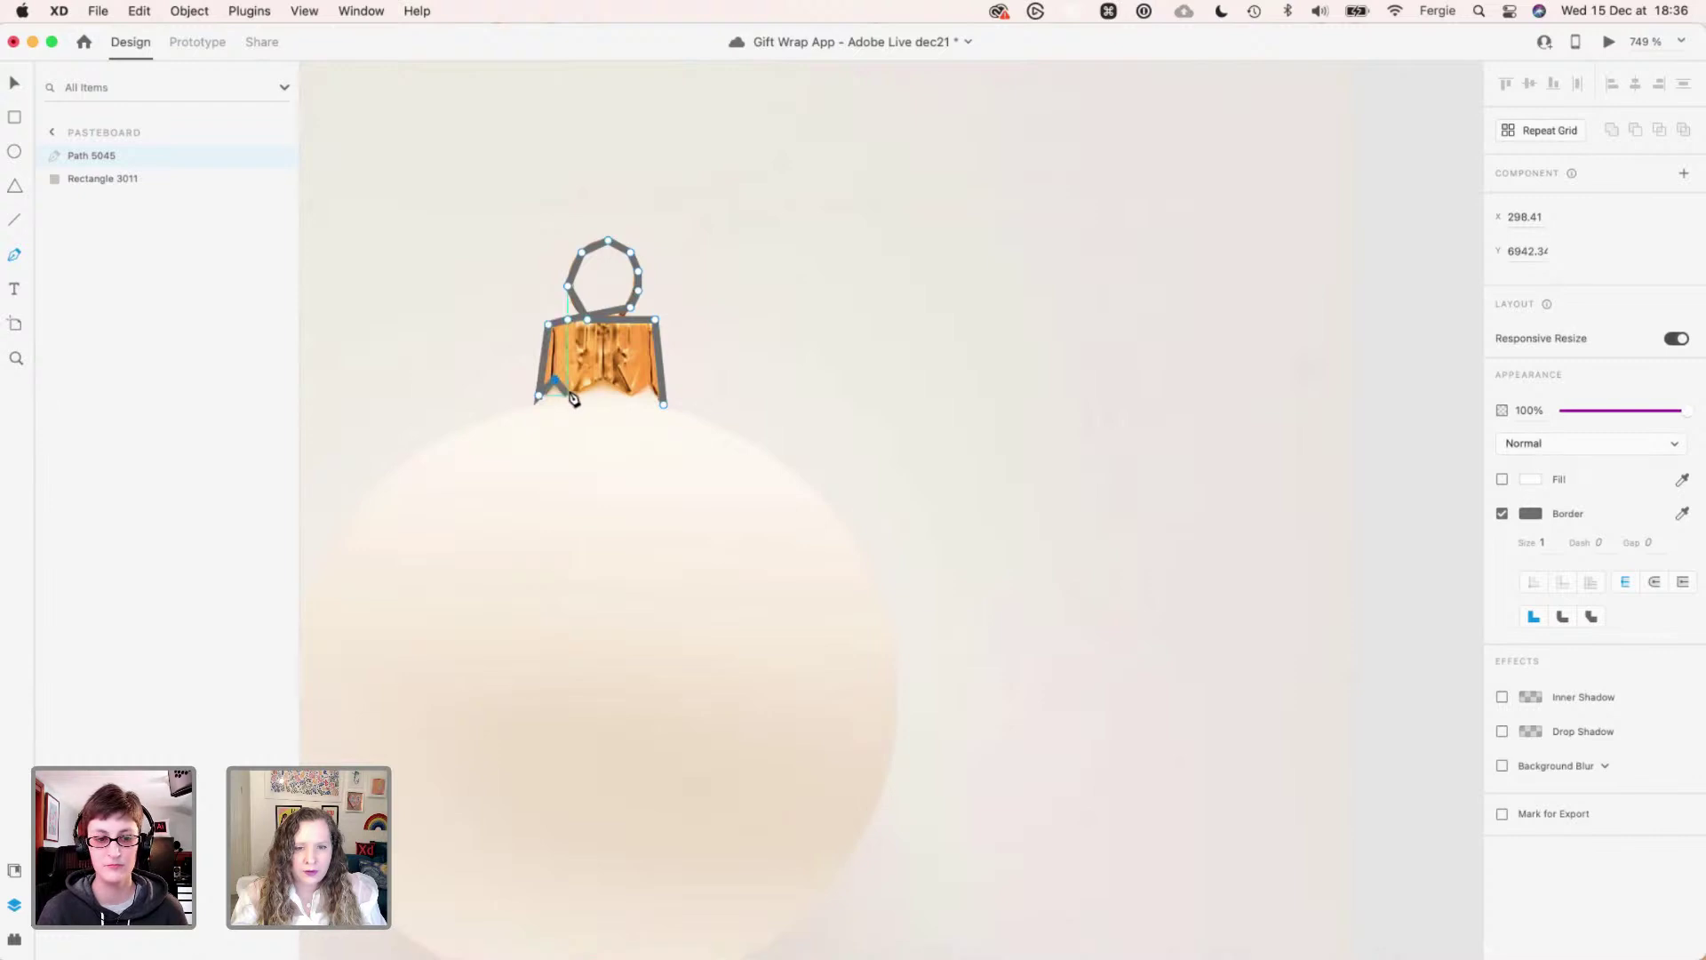
click(573, 395)
click(608, 380)
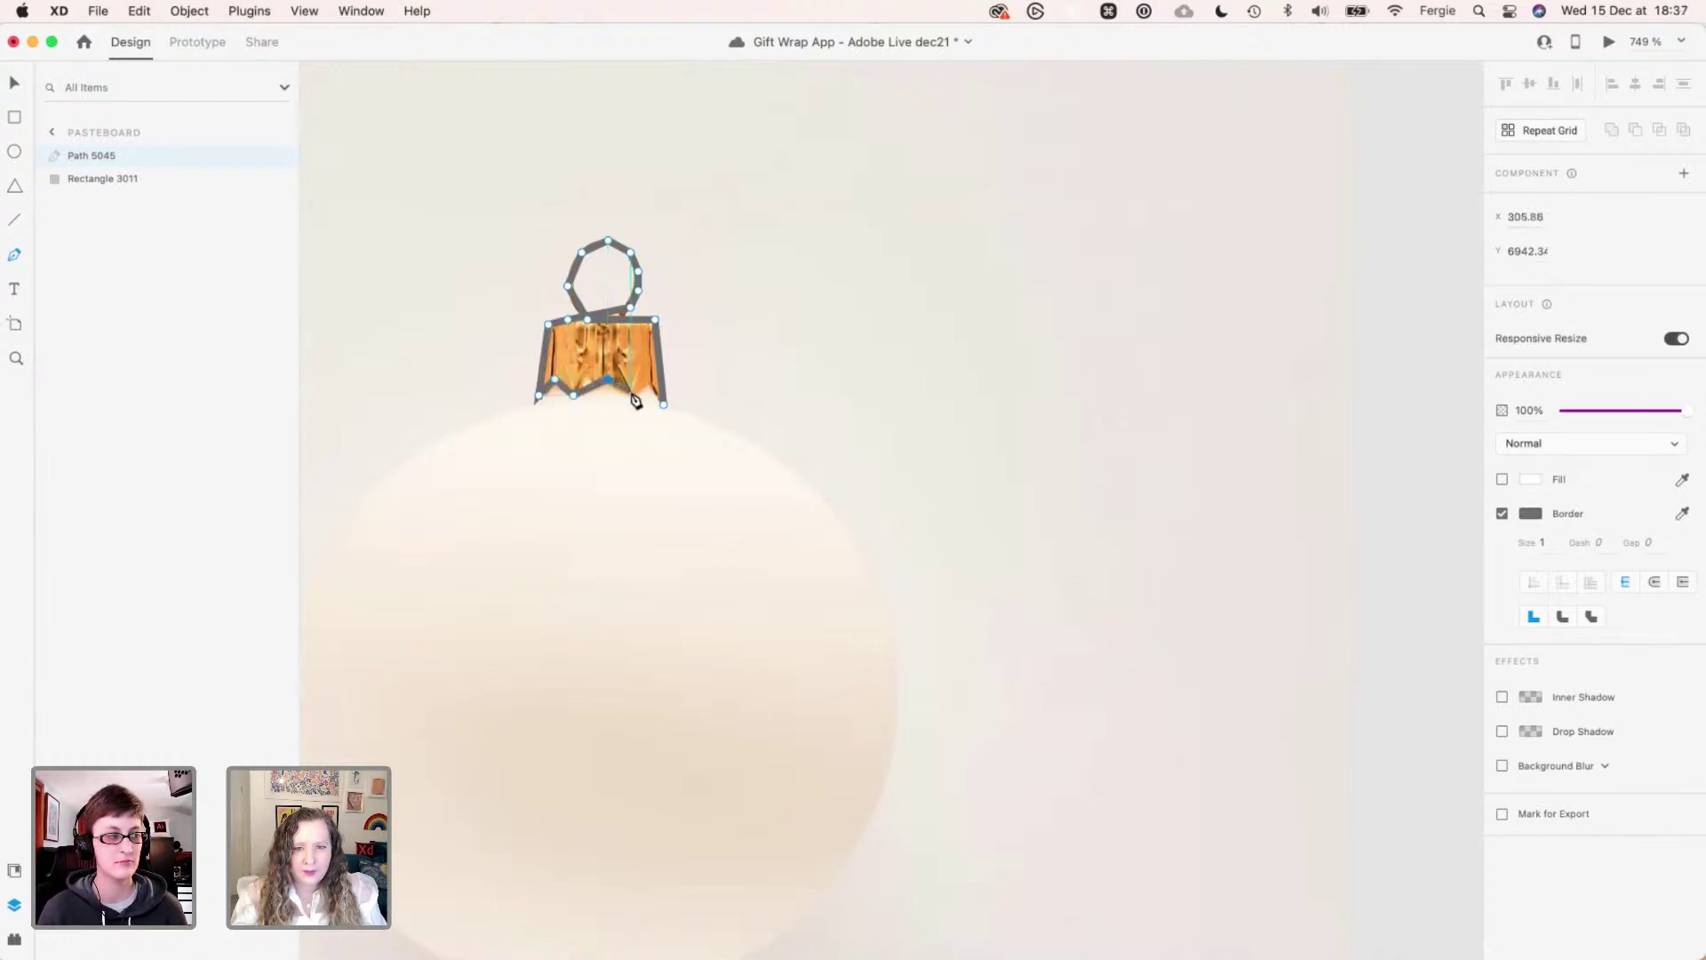
click(631, 395)
click(651, 380)
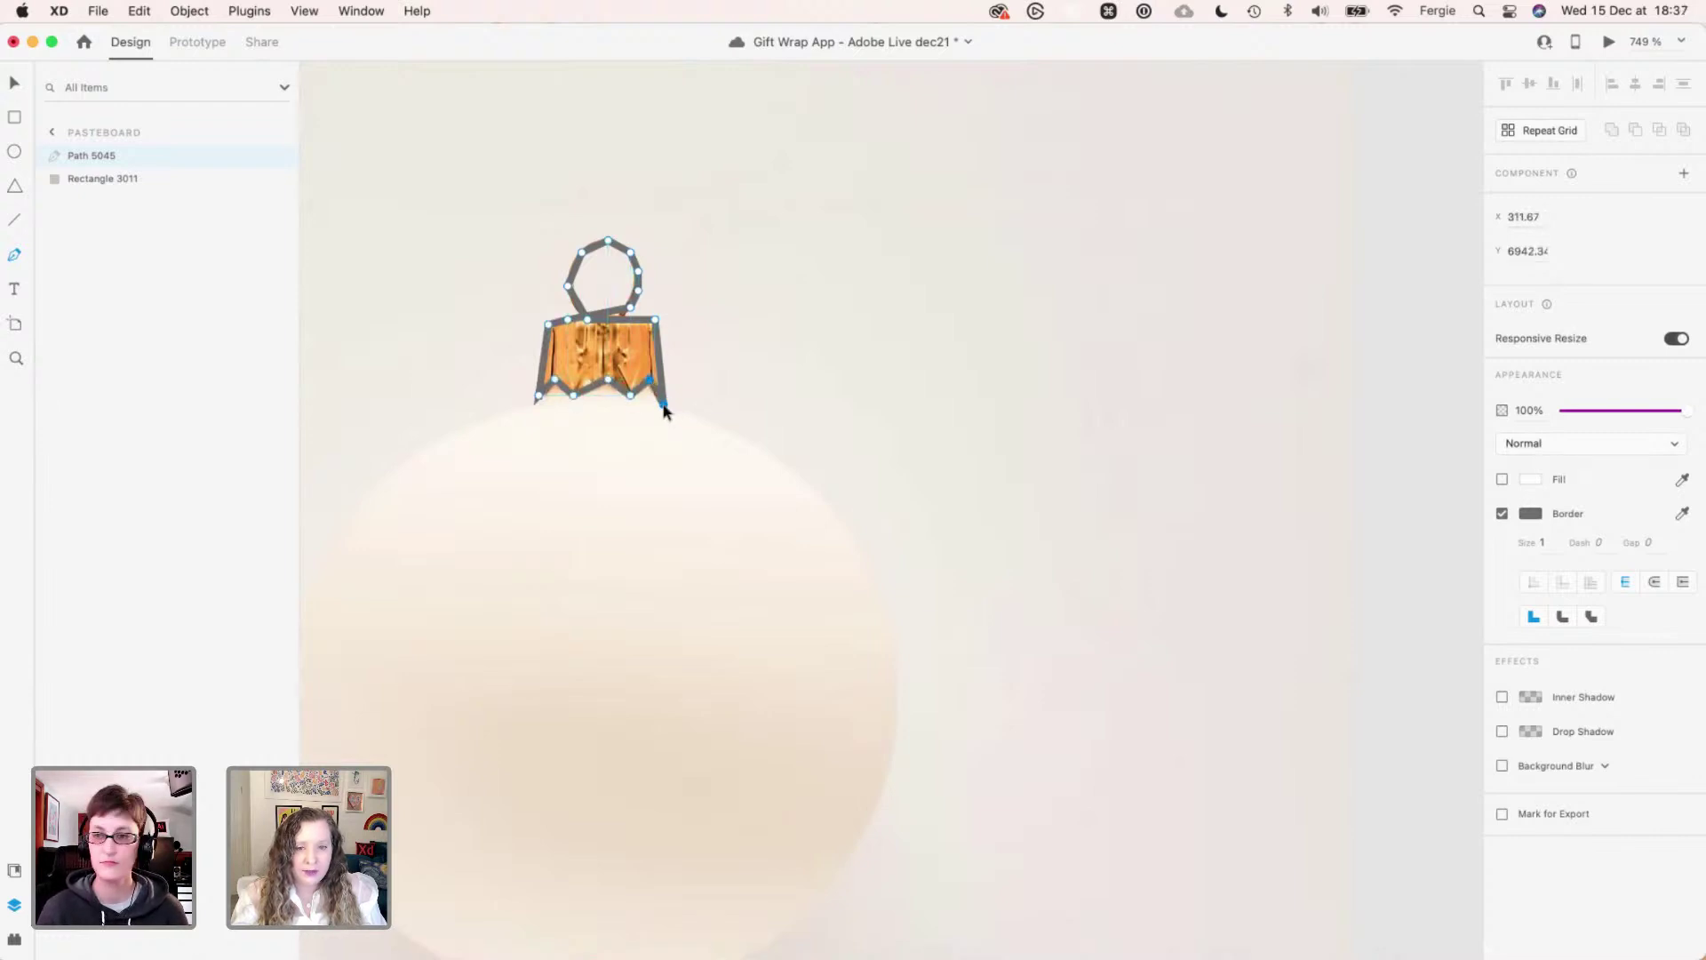
click(663, 405)
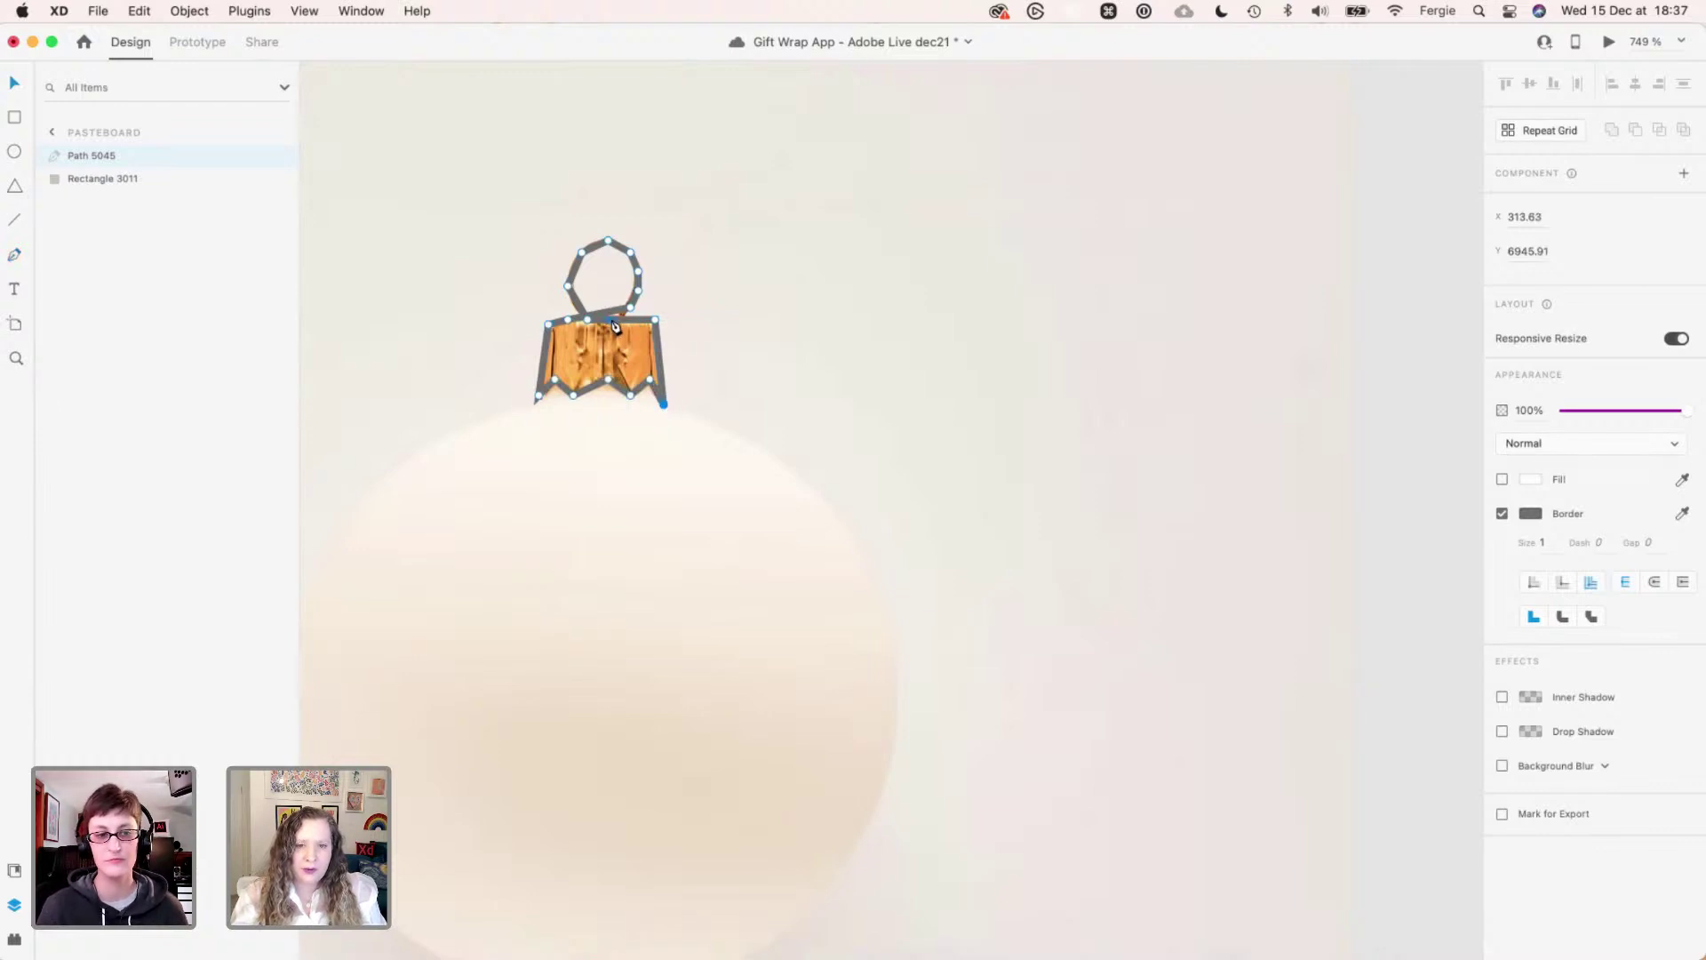
- Nudge the path's anchor at the ring's left base upward and convert the anchors around the rest of the ring to smooth curve points
key(v)
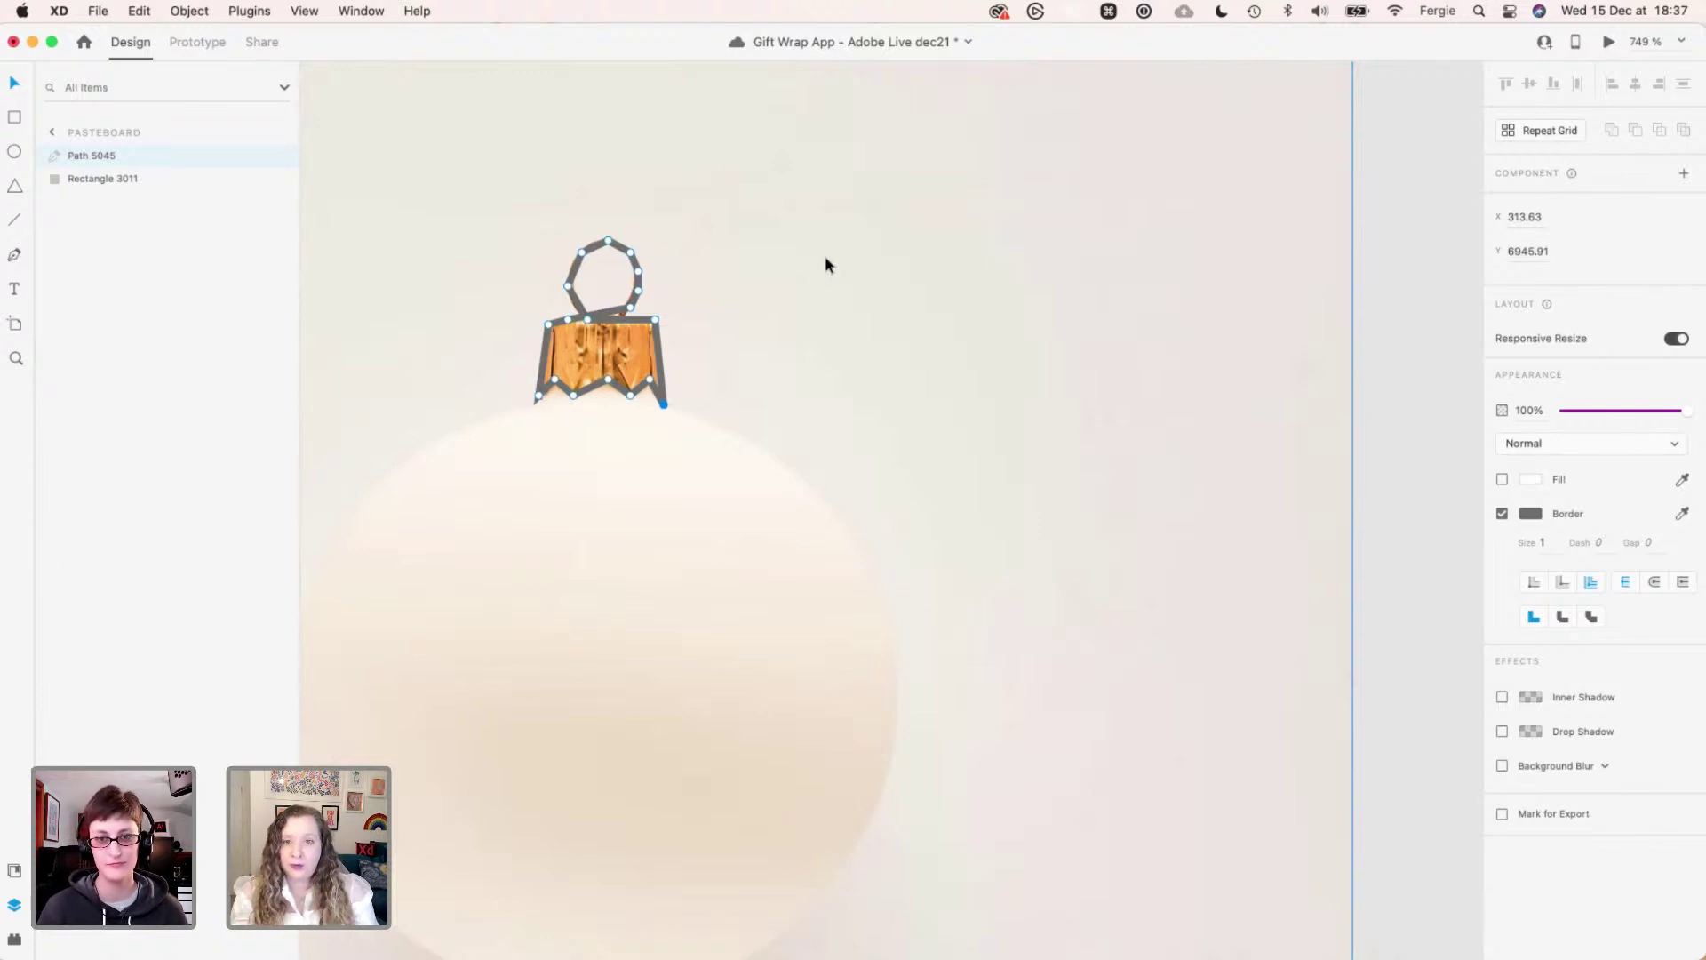
click(594, 317)
click(591, 319)
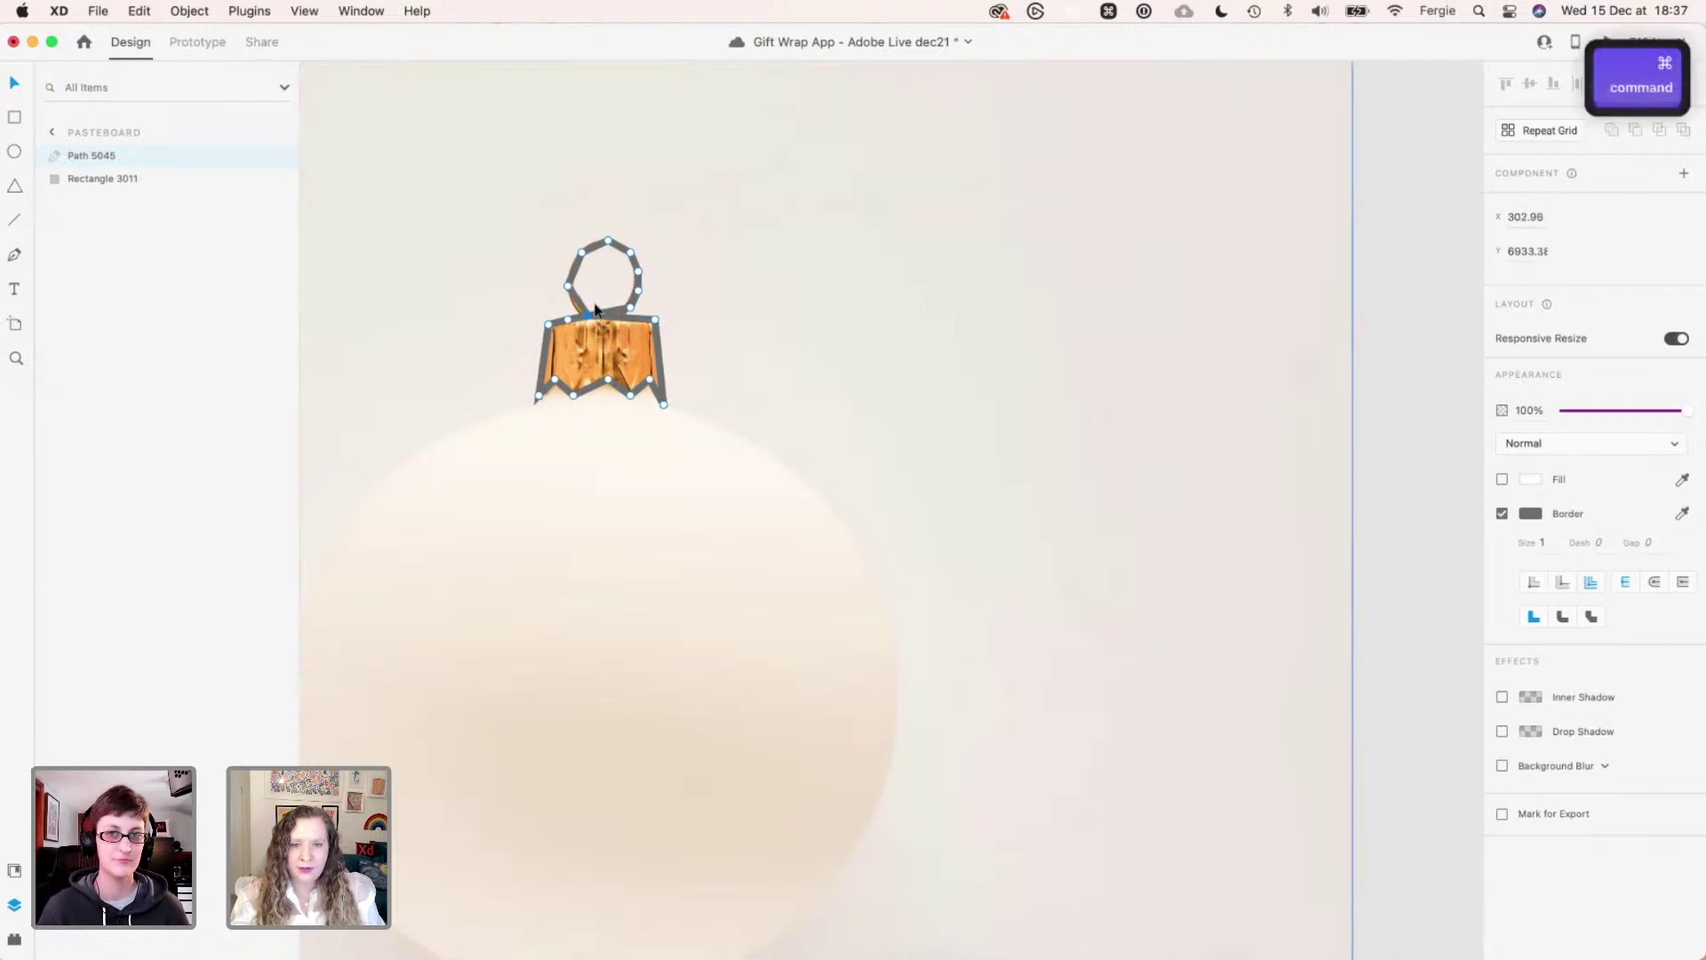
super+scroll(591, 316, up, 6)
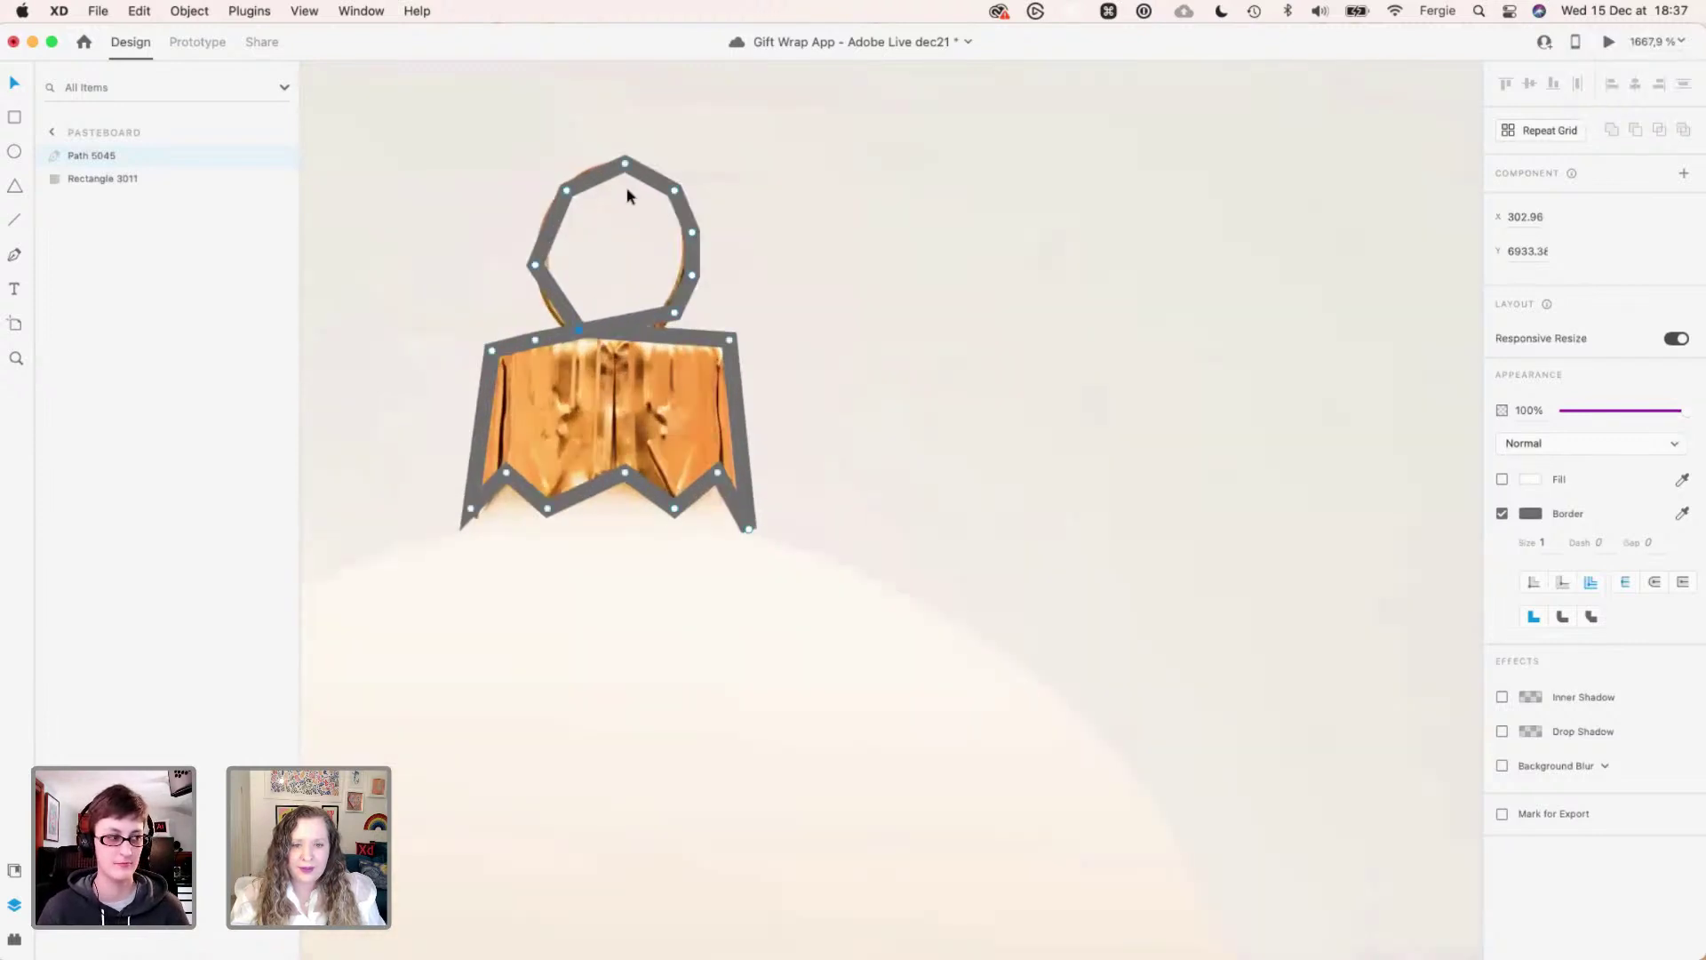
double_click(625, 164)
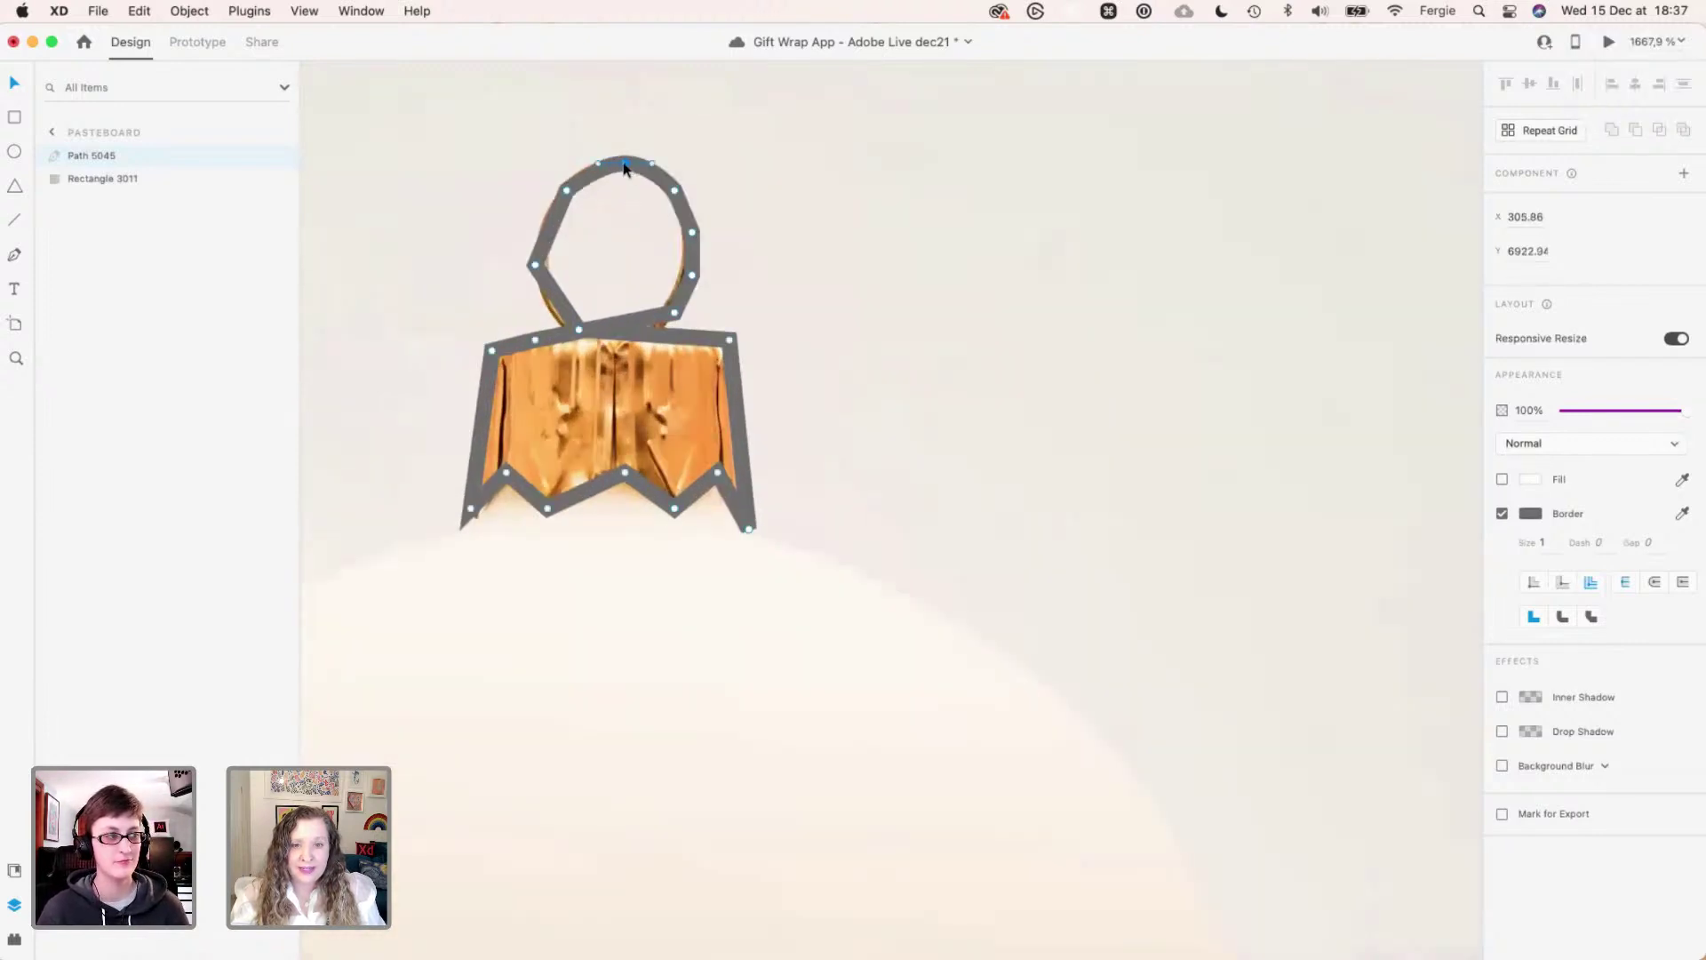
double_click(566, 191)
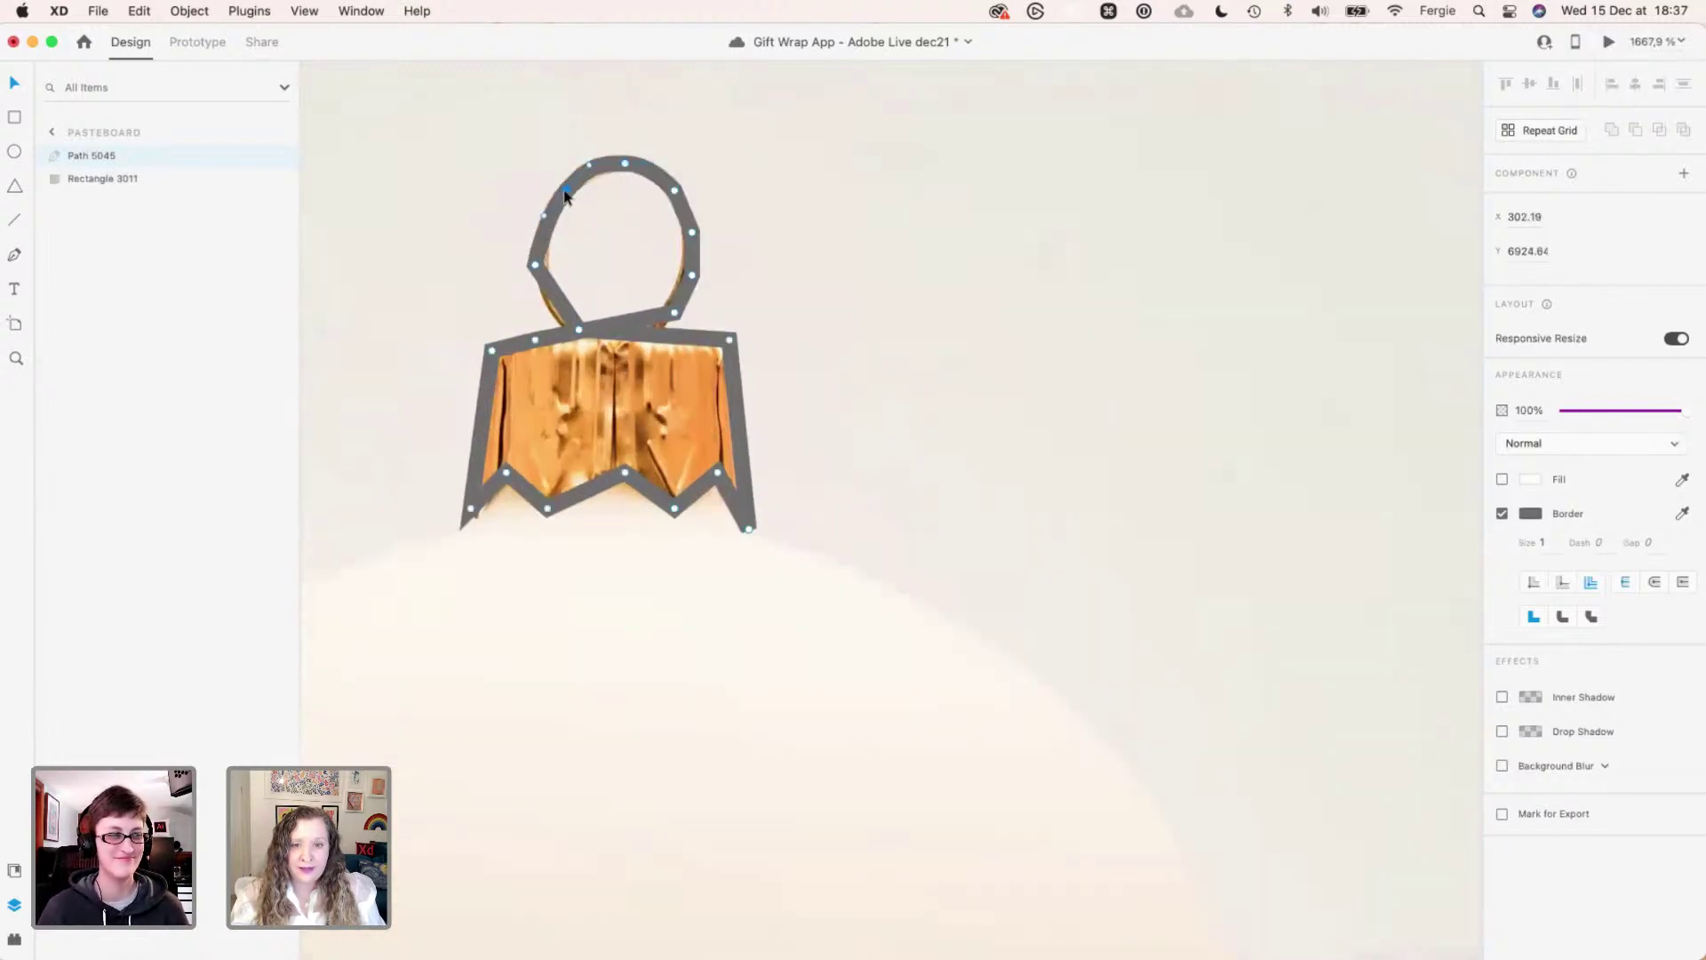
double_click(536, 264)
double_click(674, 188)
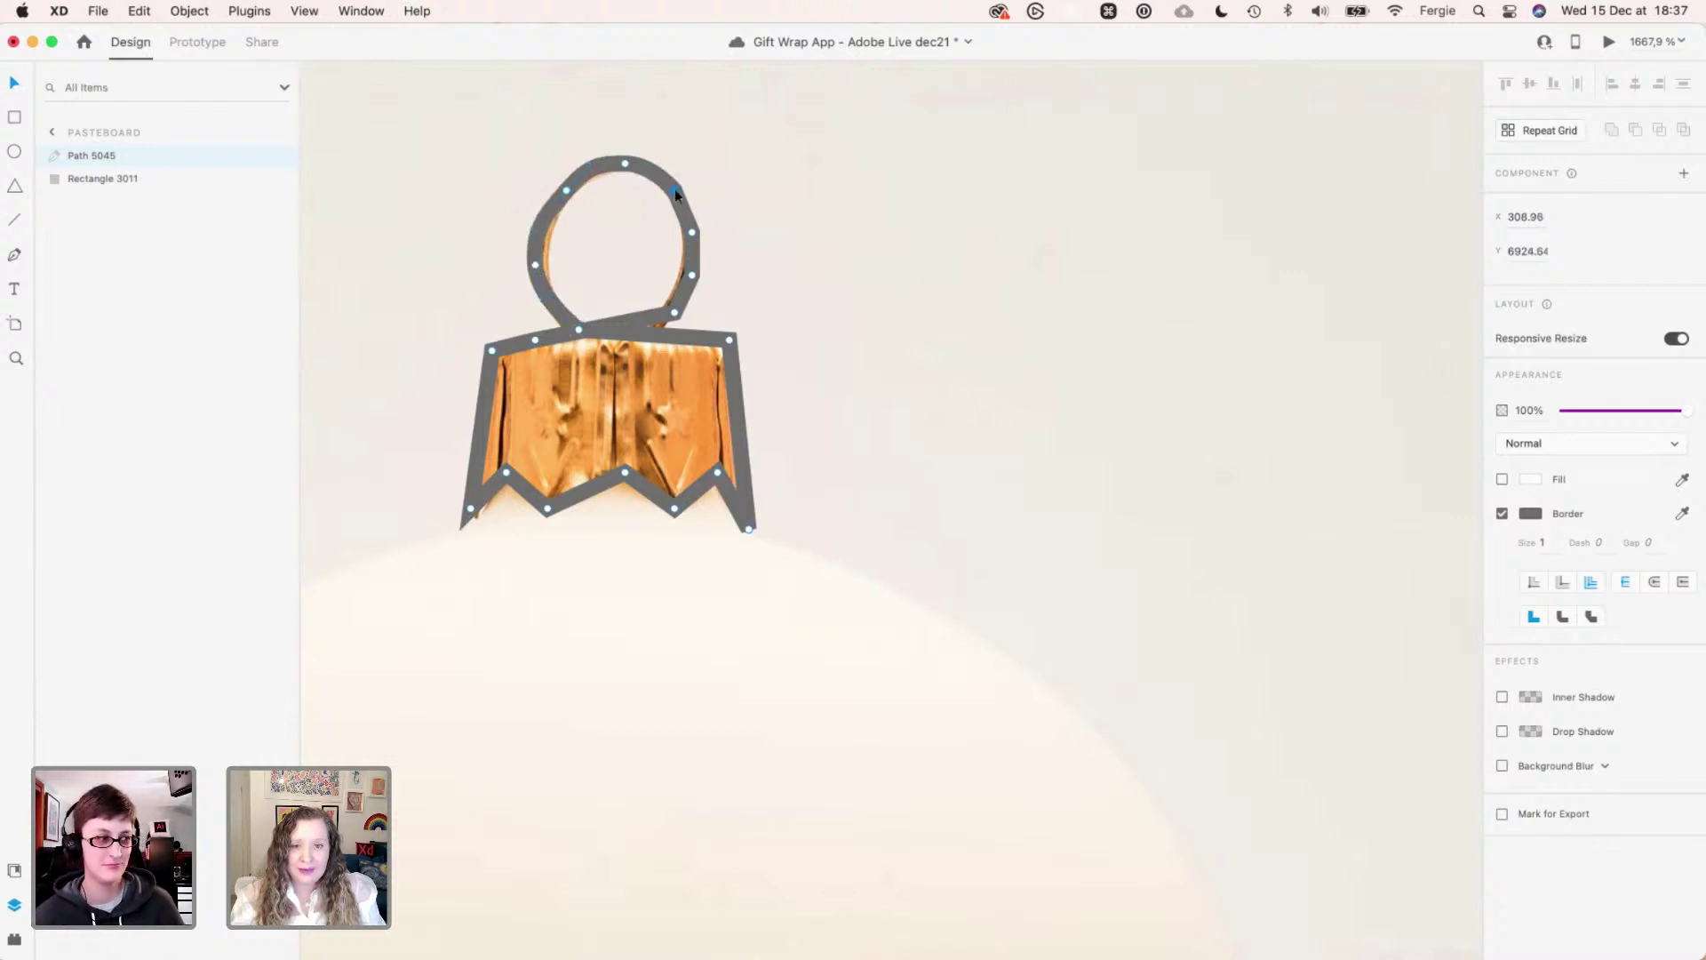
double_click(689, 229)
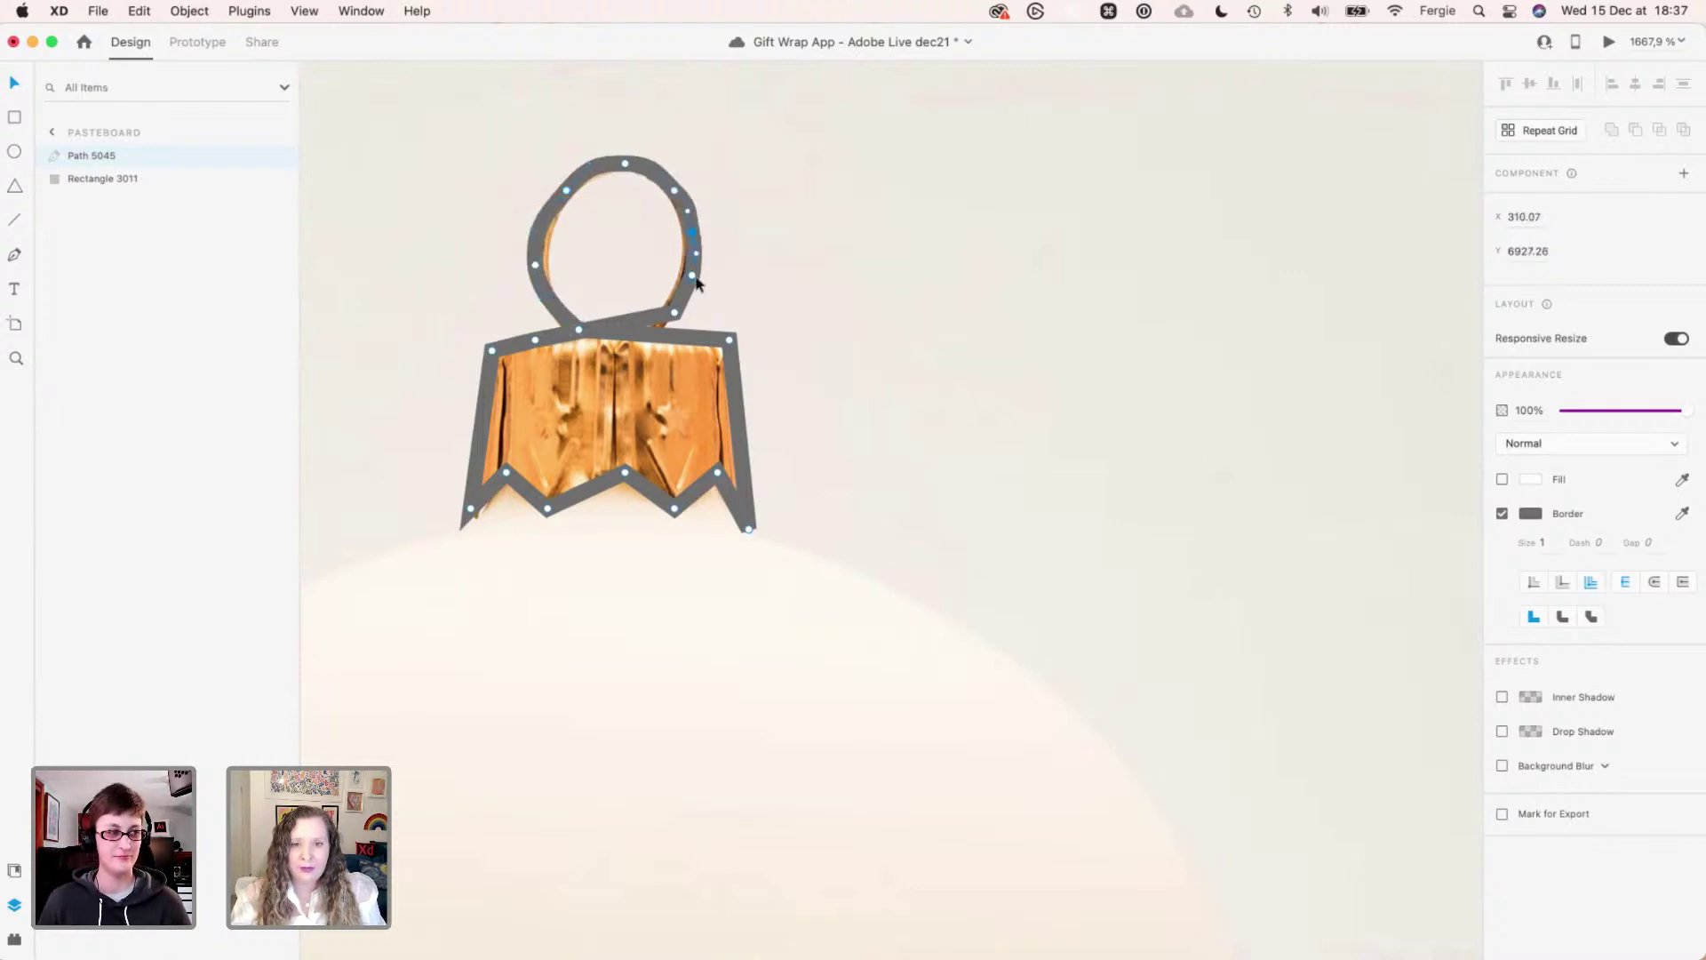
double_click(692, 275)
double_click(680, 312)
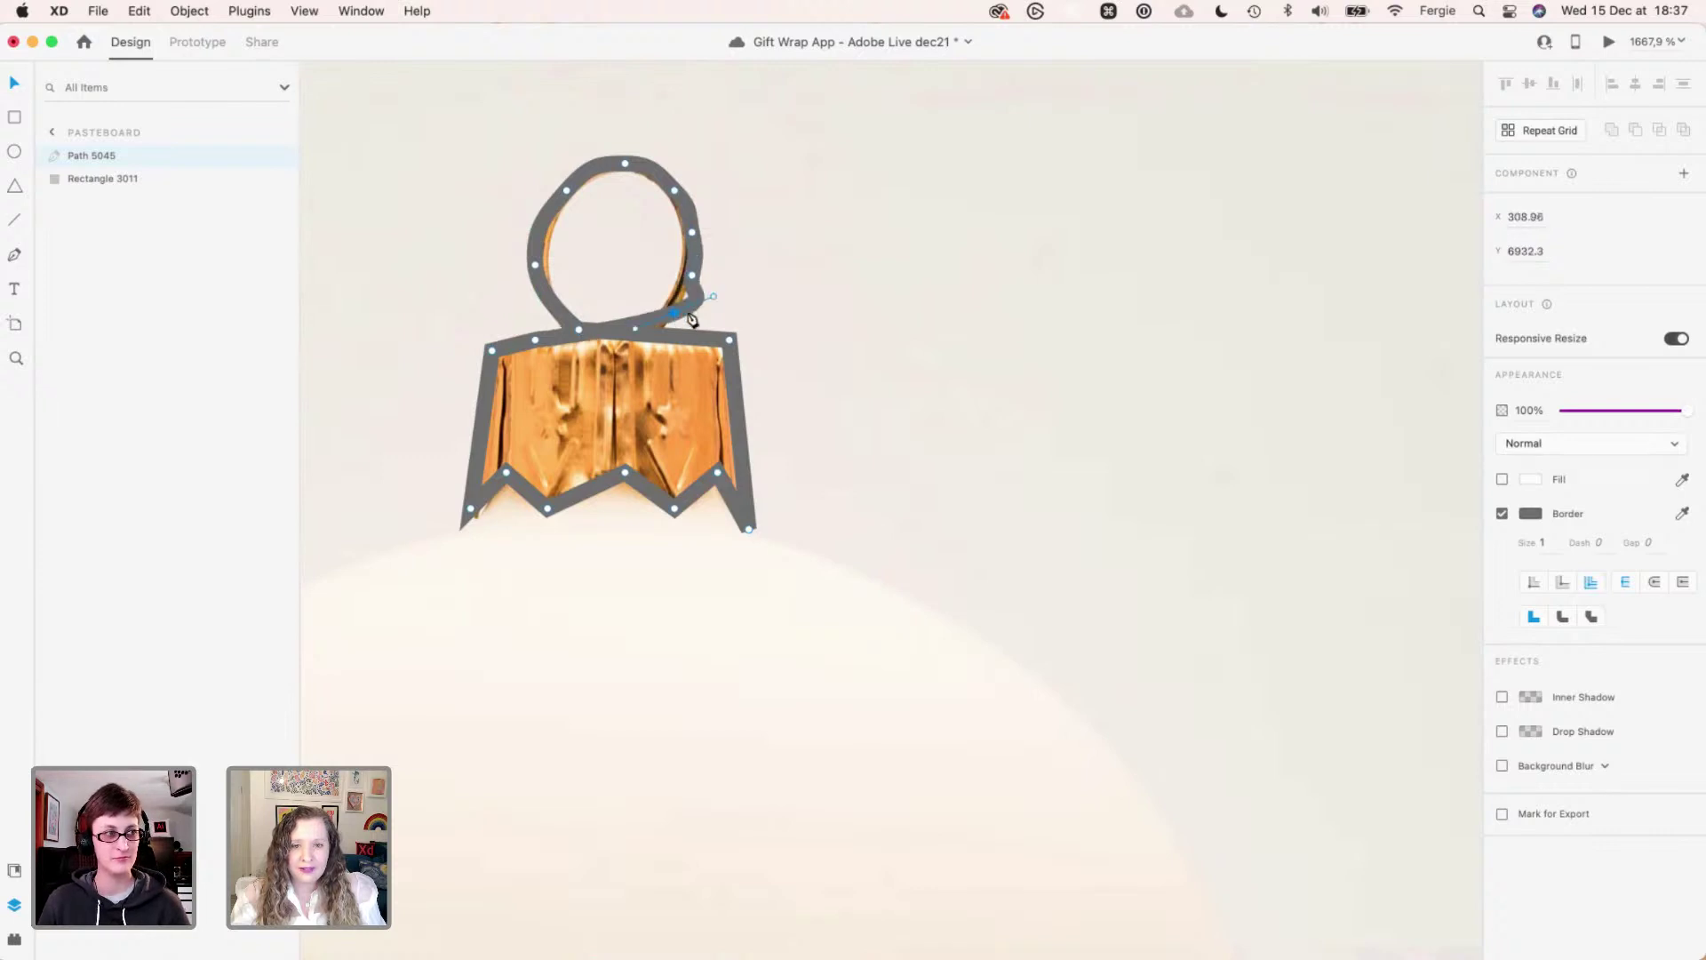
- Move the ring's right base anchor along the cap's top edge and pull the ring's lower side anchors inward to fit the photo
drag(676, 320, 654, 327)
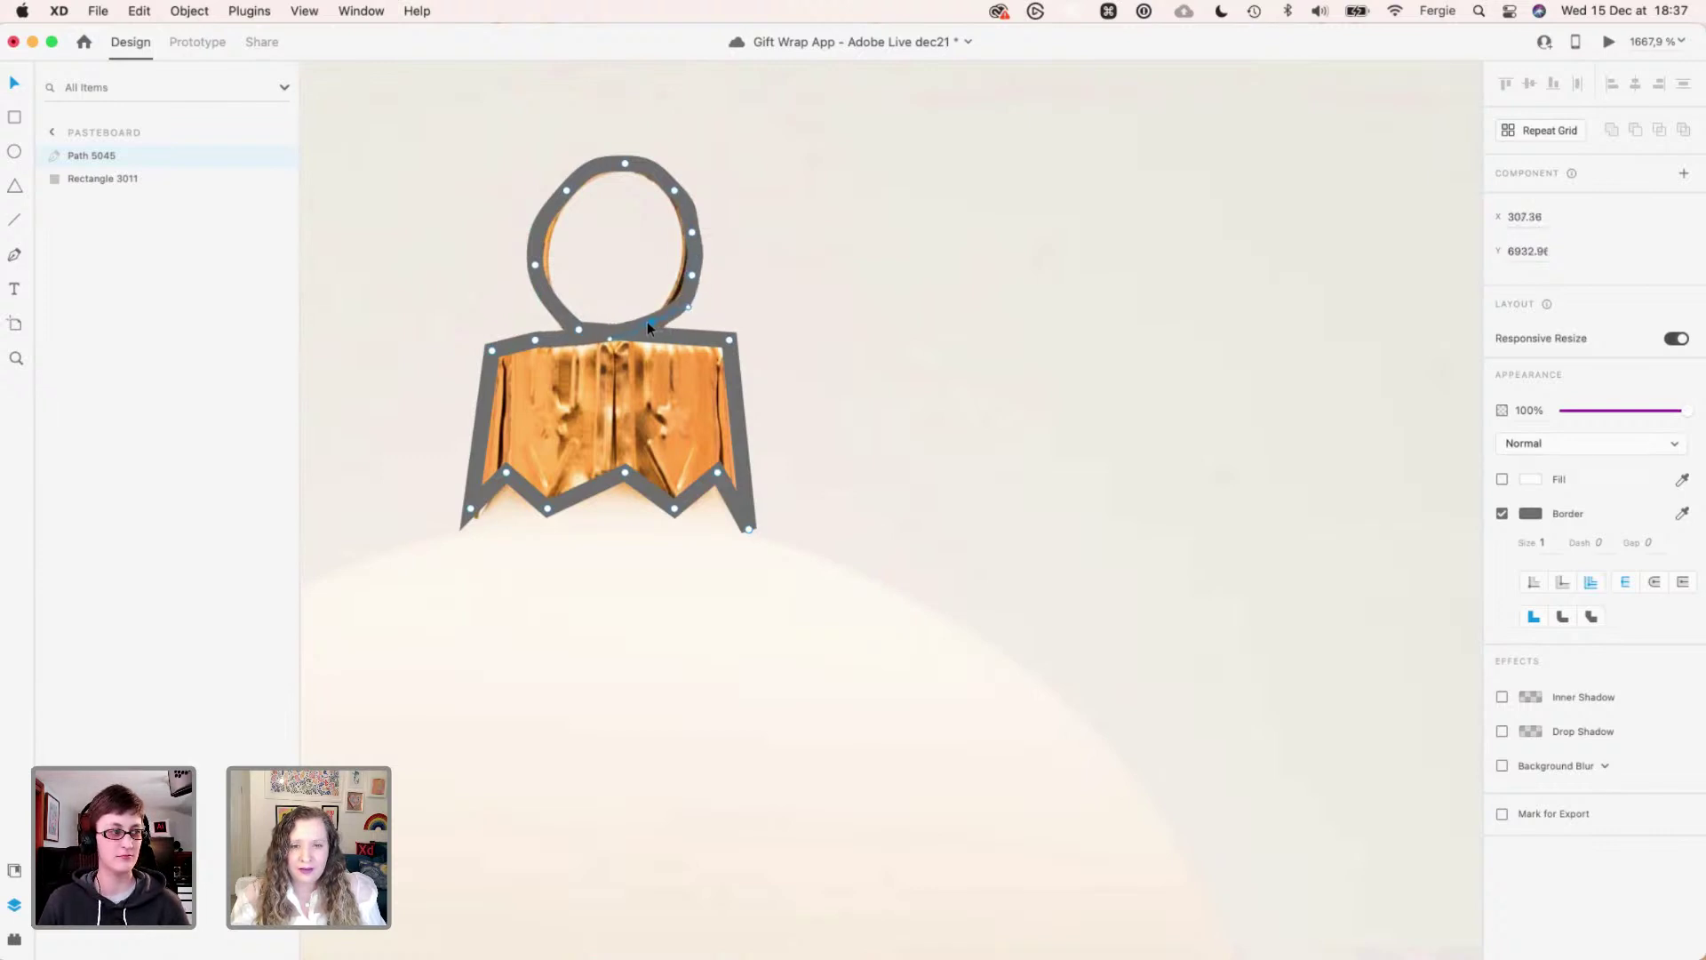
double_click(536, 264)
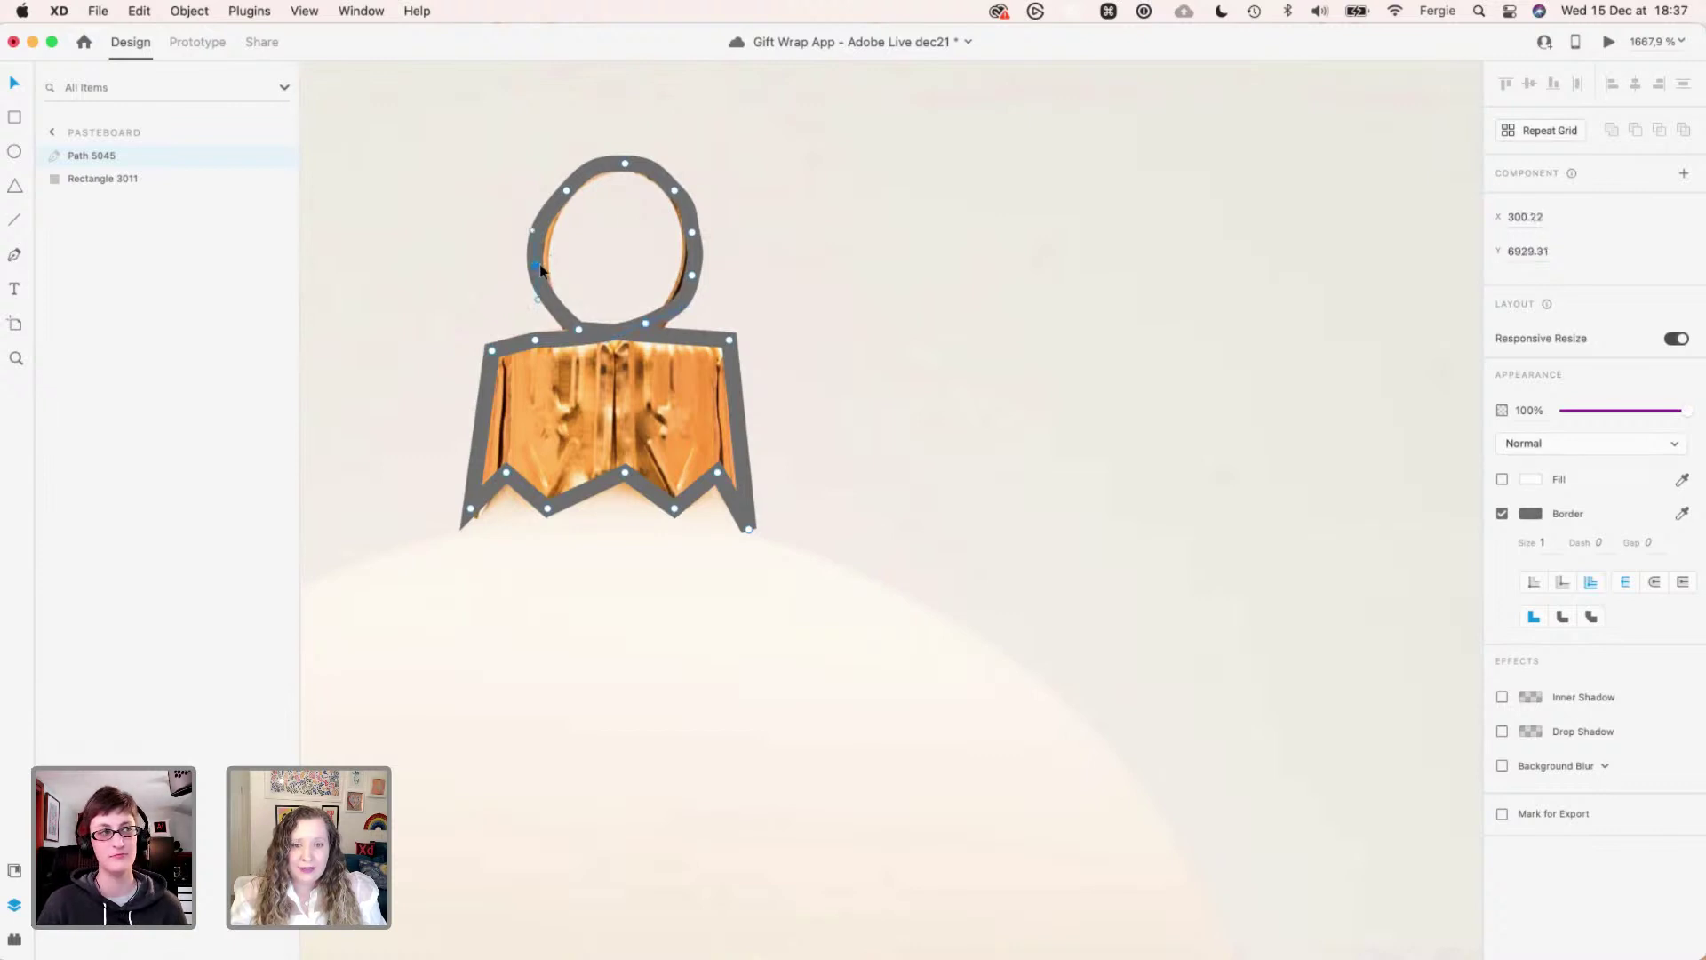
double_click(688, 277)
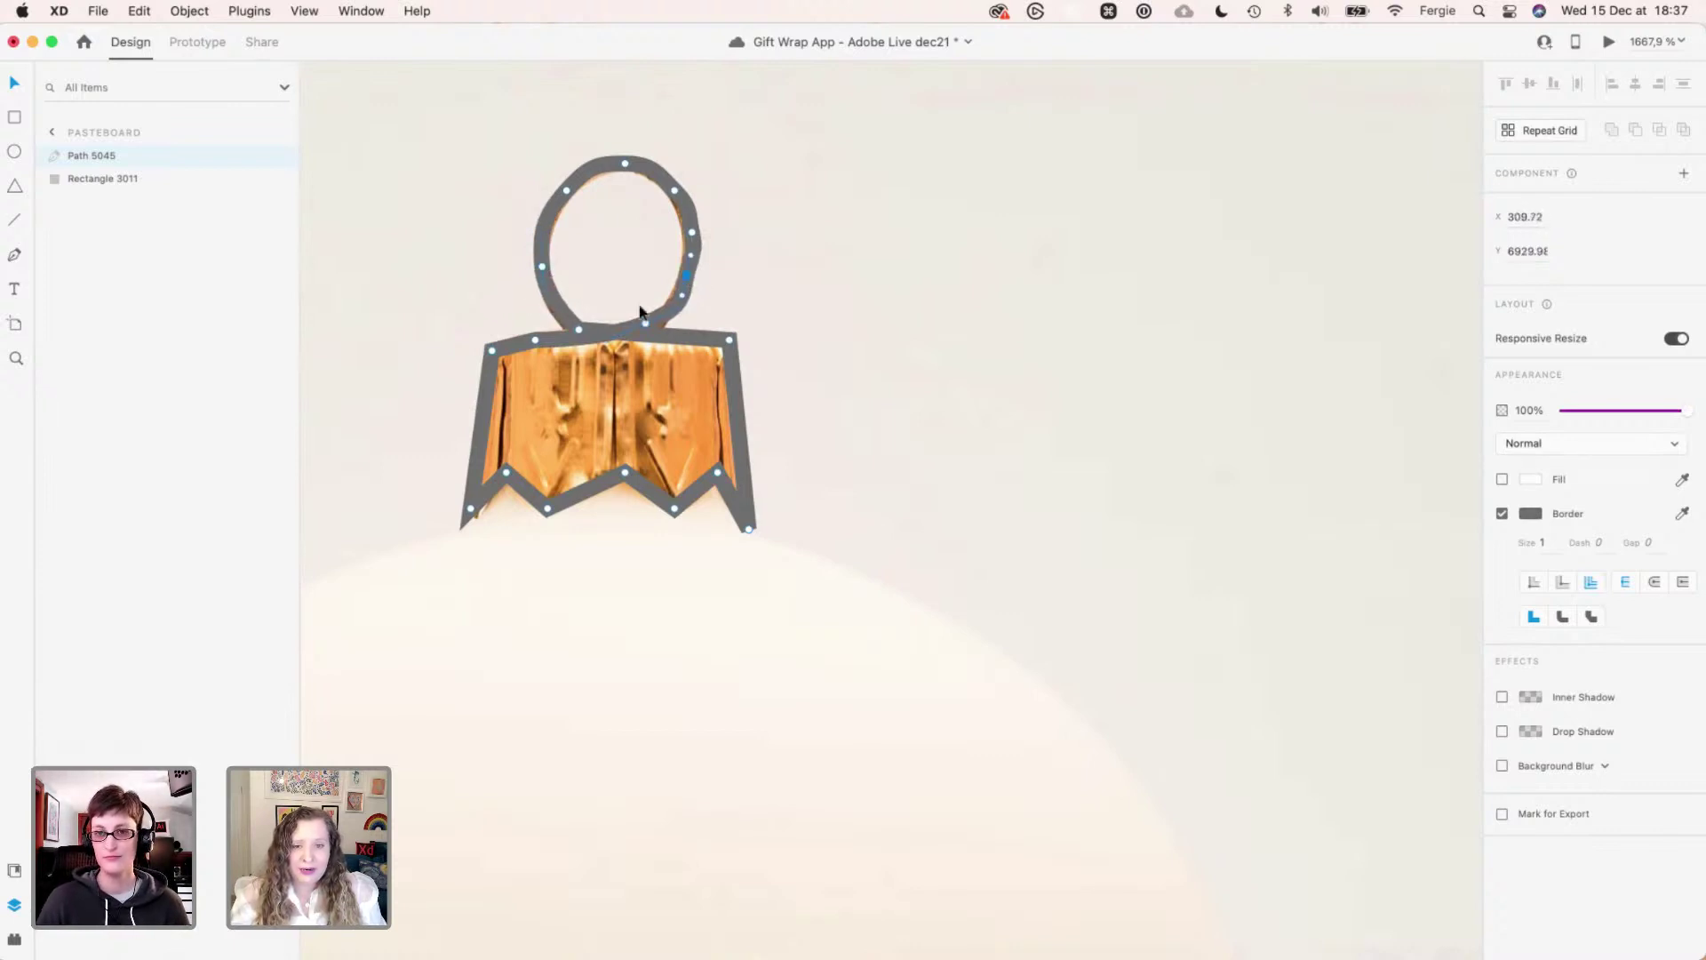
- Raise the anchor on the cap's top edge, round the upper-left corner, and add an anchor on the cap's left side
drag(537, 346, 528, 337)
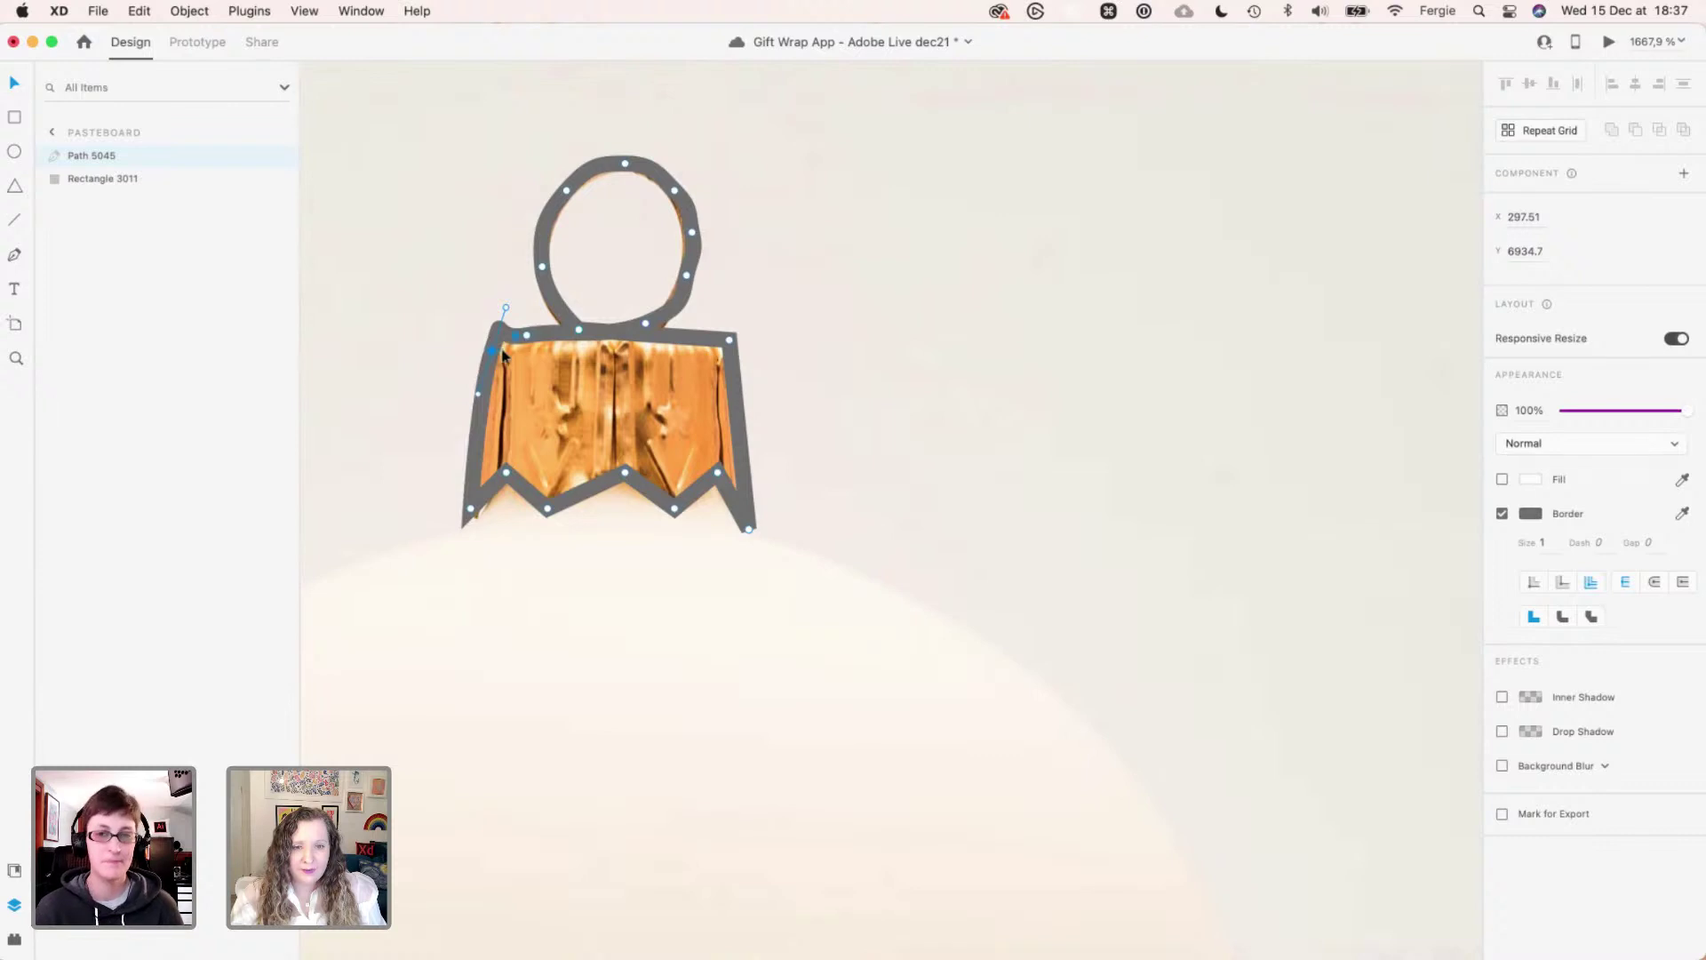
drag(495, 356, 477, 400)
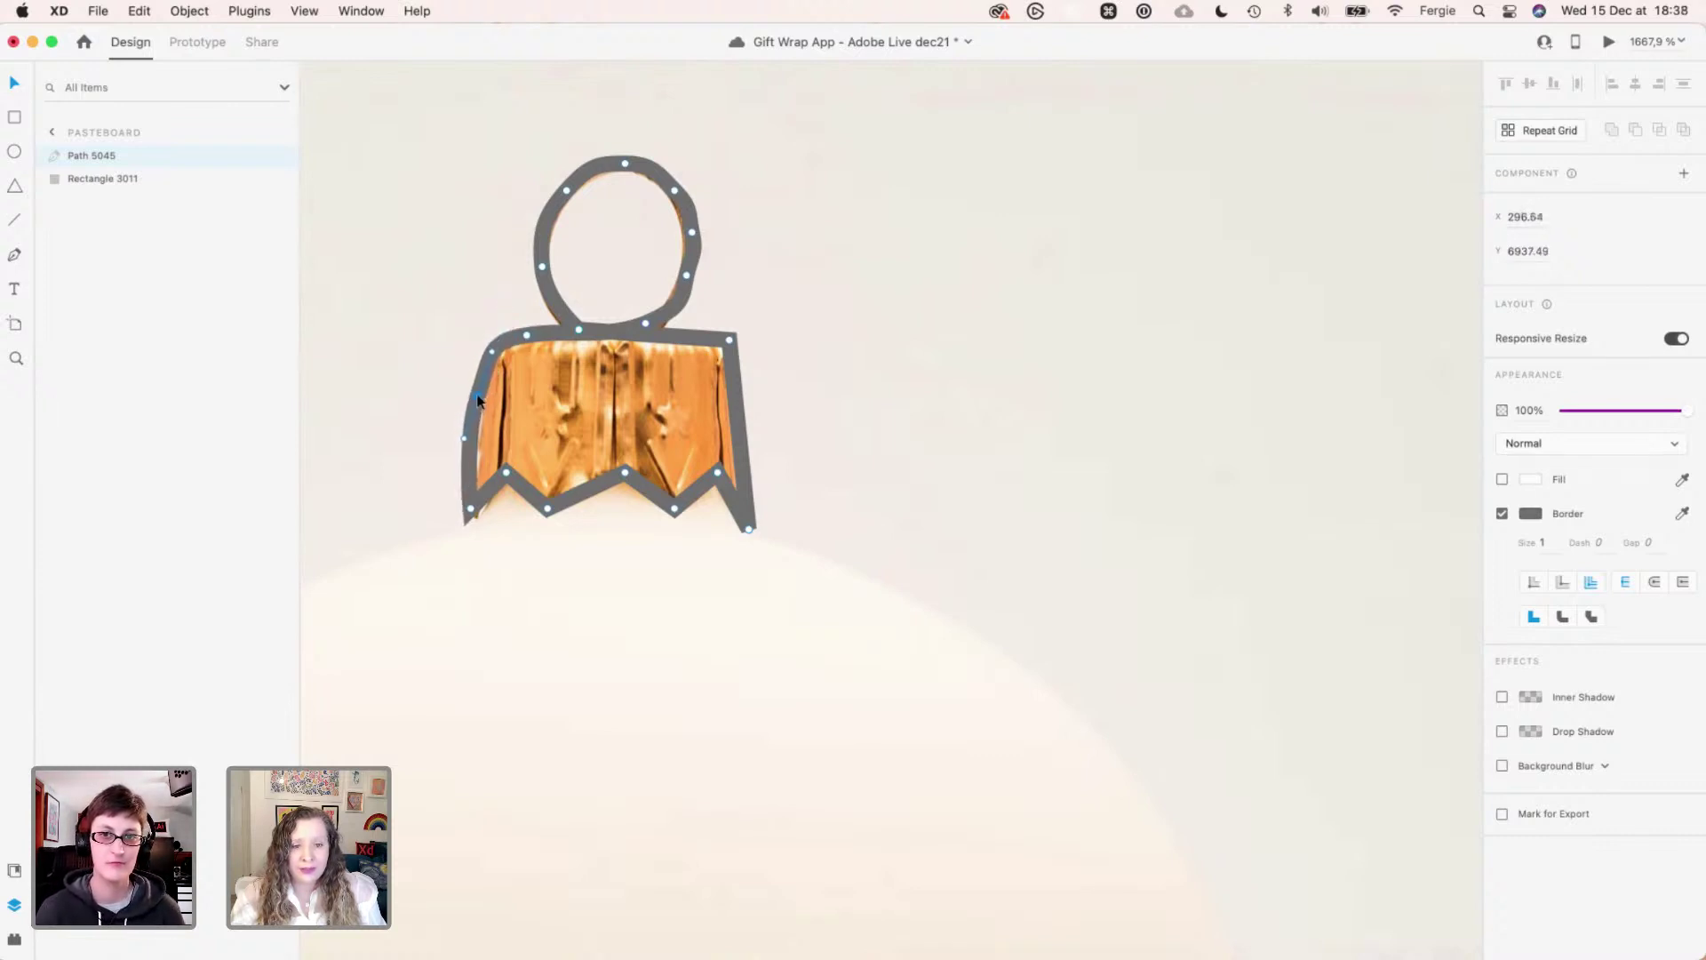
double_click(727, 340)
drag(727, 341, 719, 350)
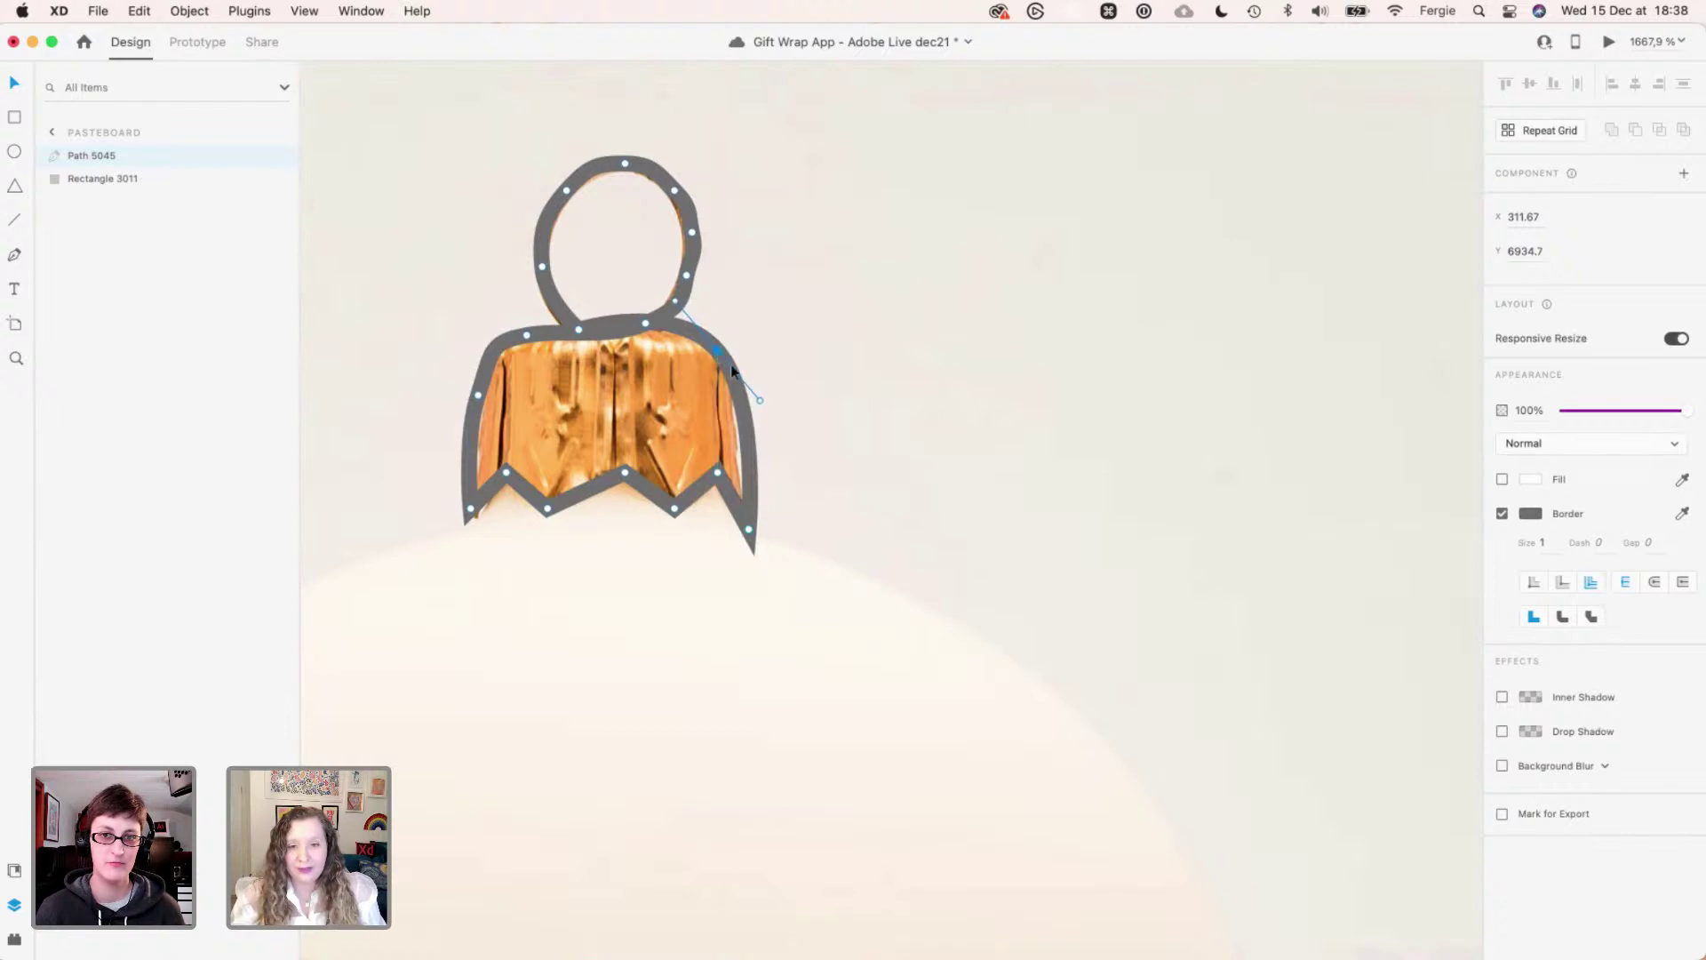
key(super+z)
key(super+z)
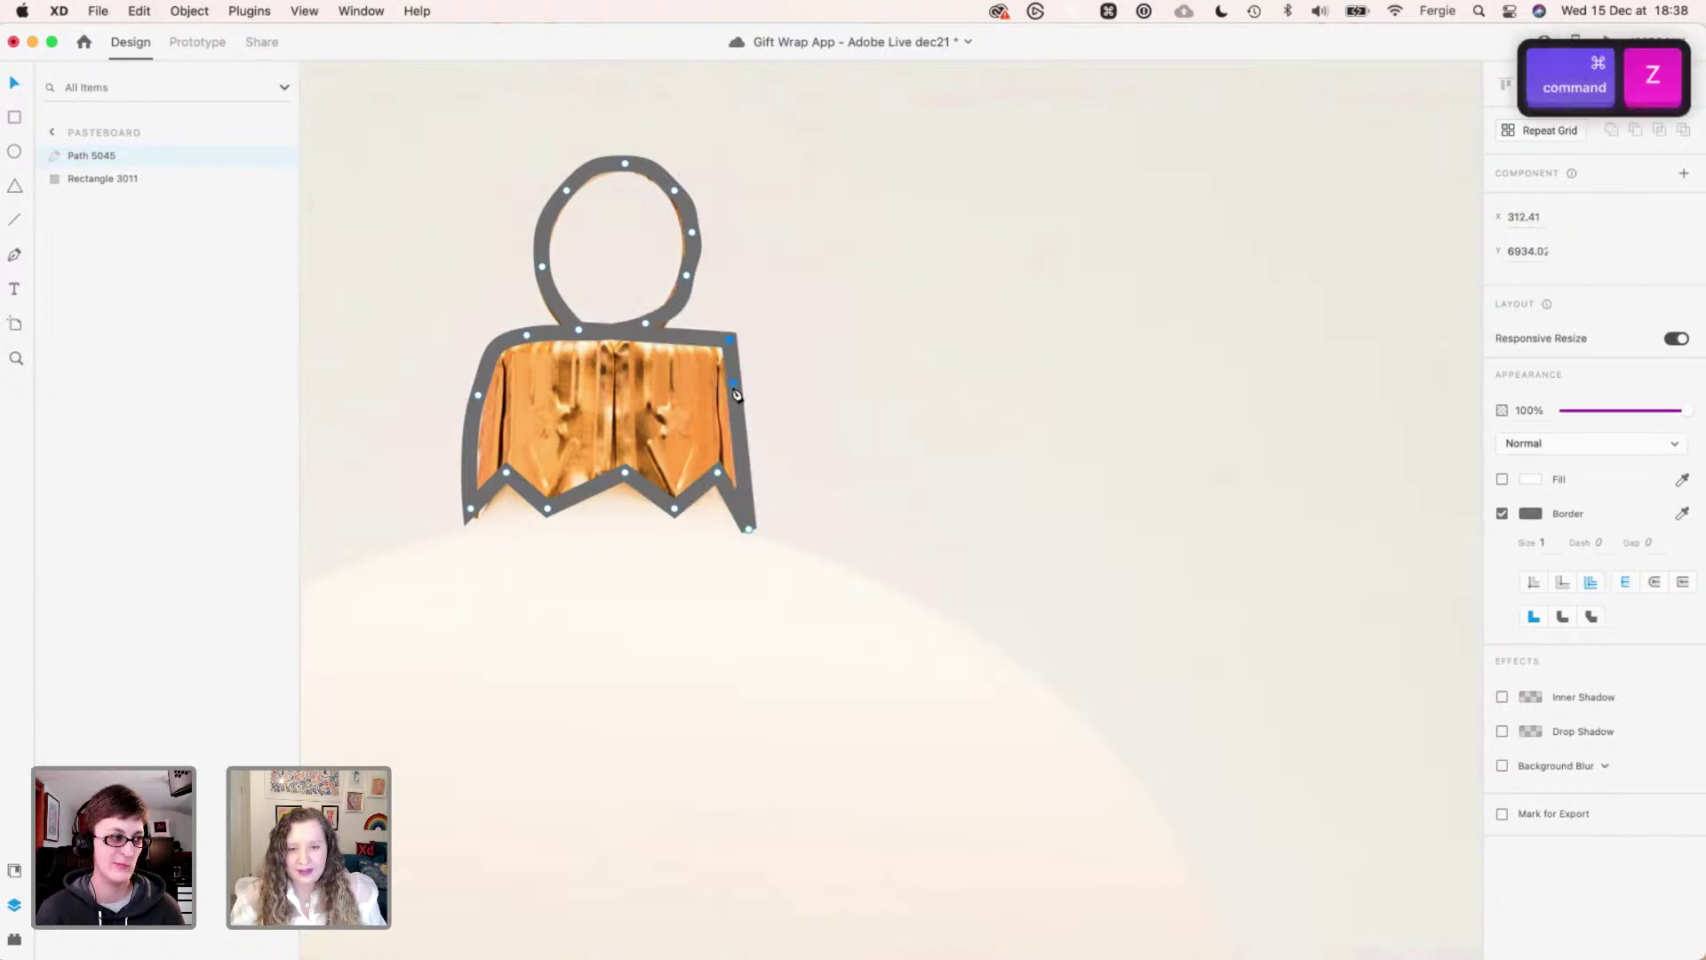
- Add an anchor on the cap's right side, smooth the upper-right corner, and adjust both points to follow the cap's rounded edge
click(737, 355)
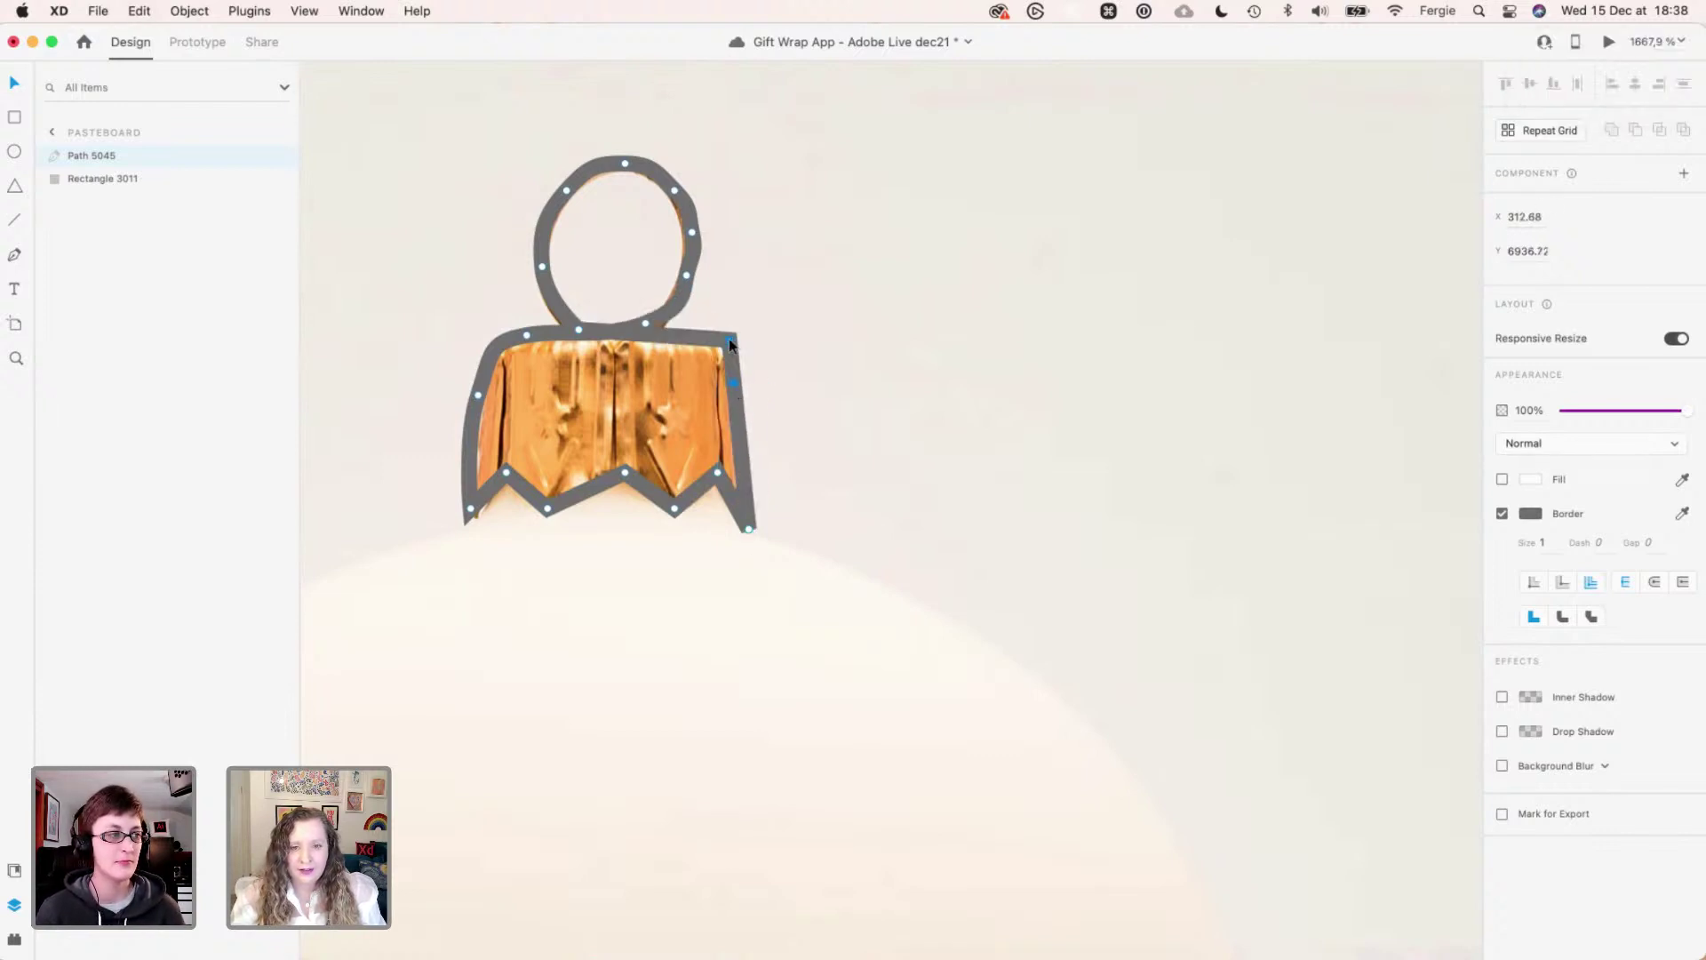
double_click(729, 340)
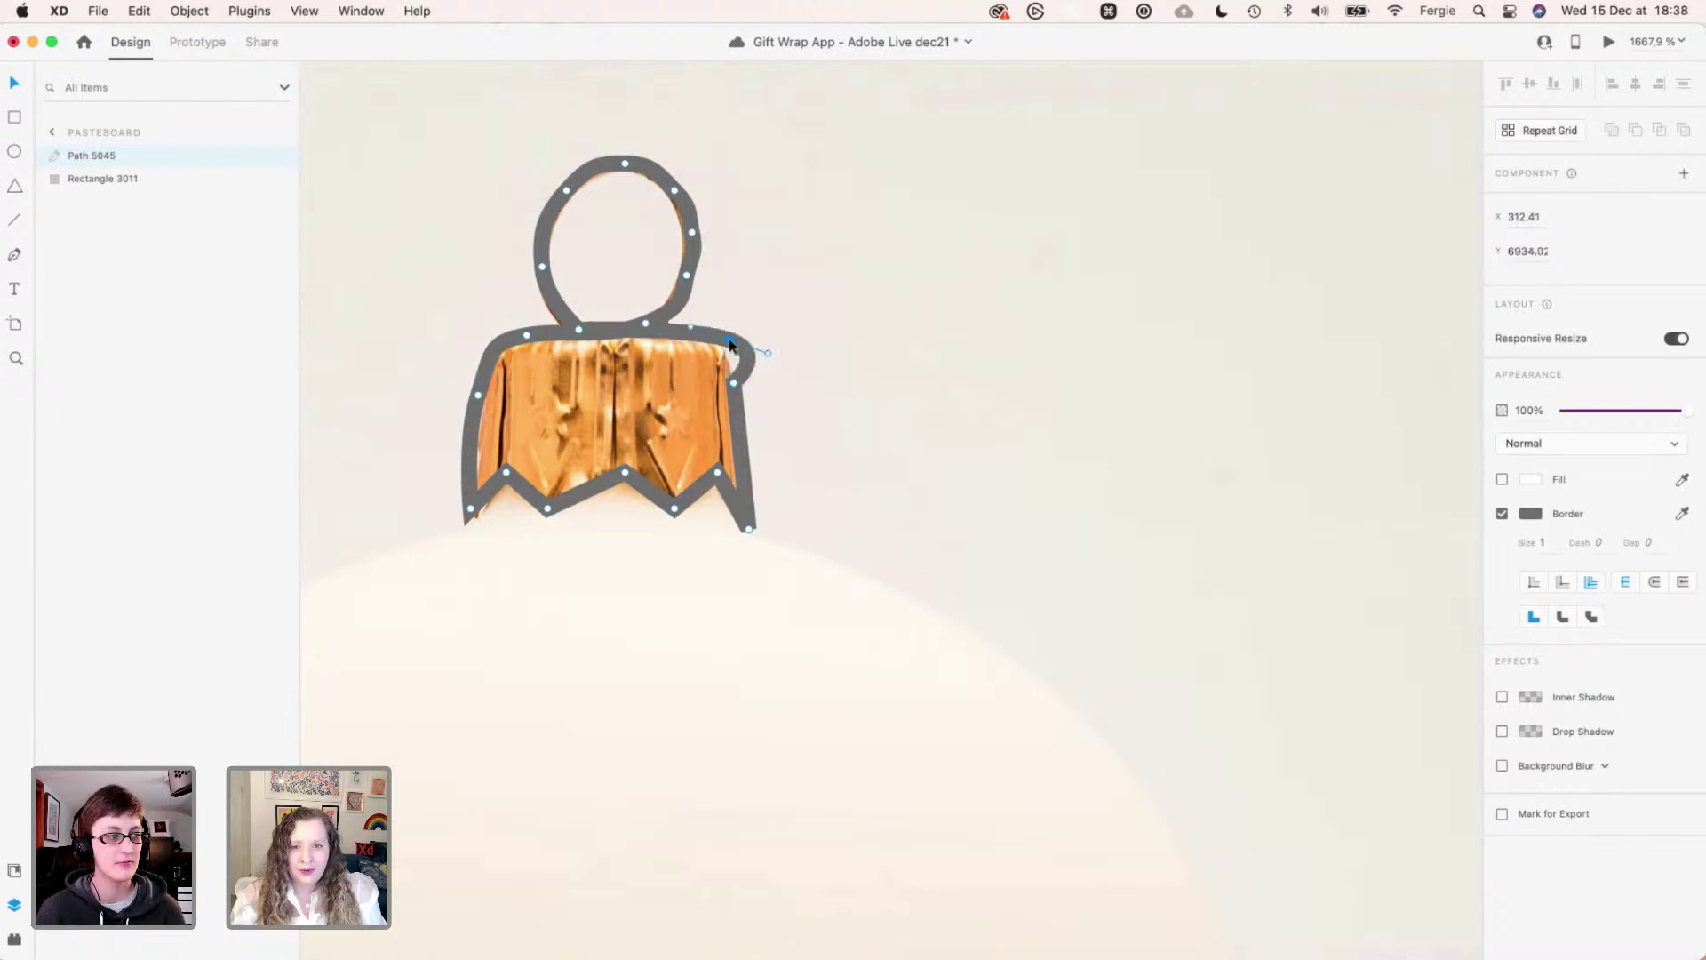
drag(734, 385, 736, 414)
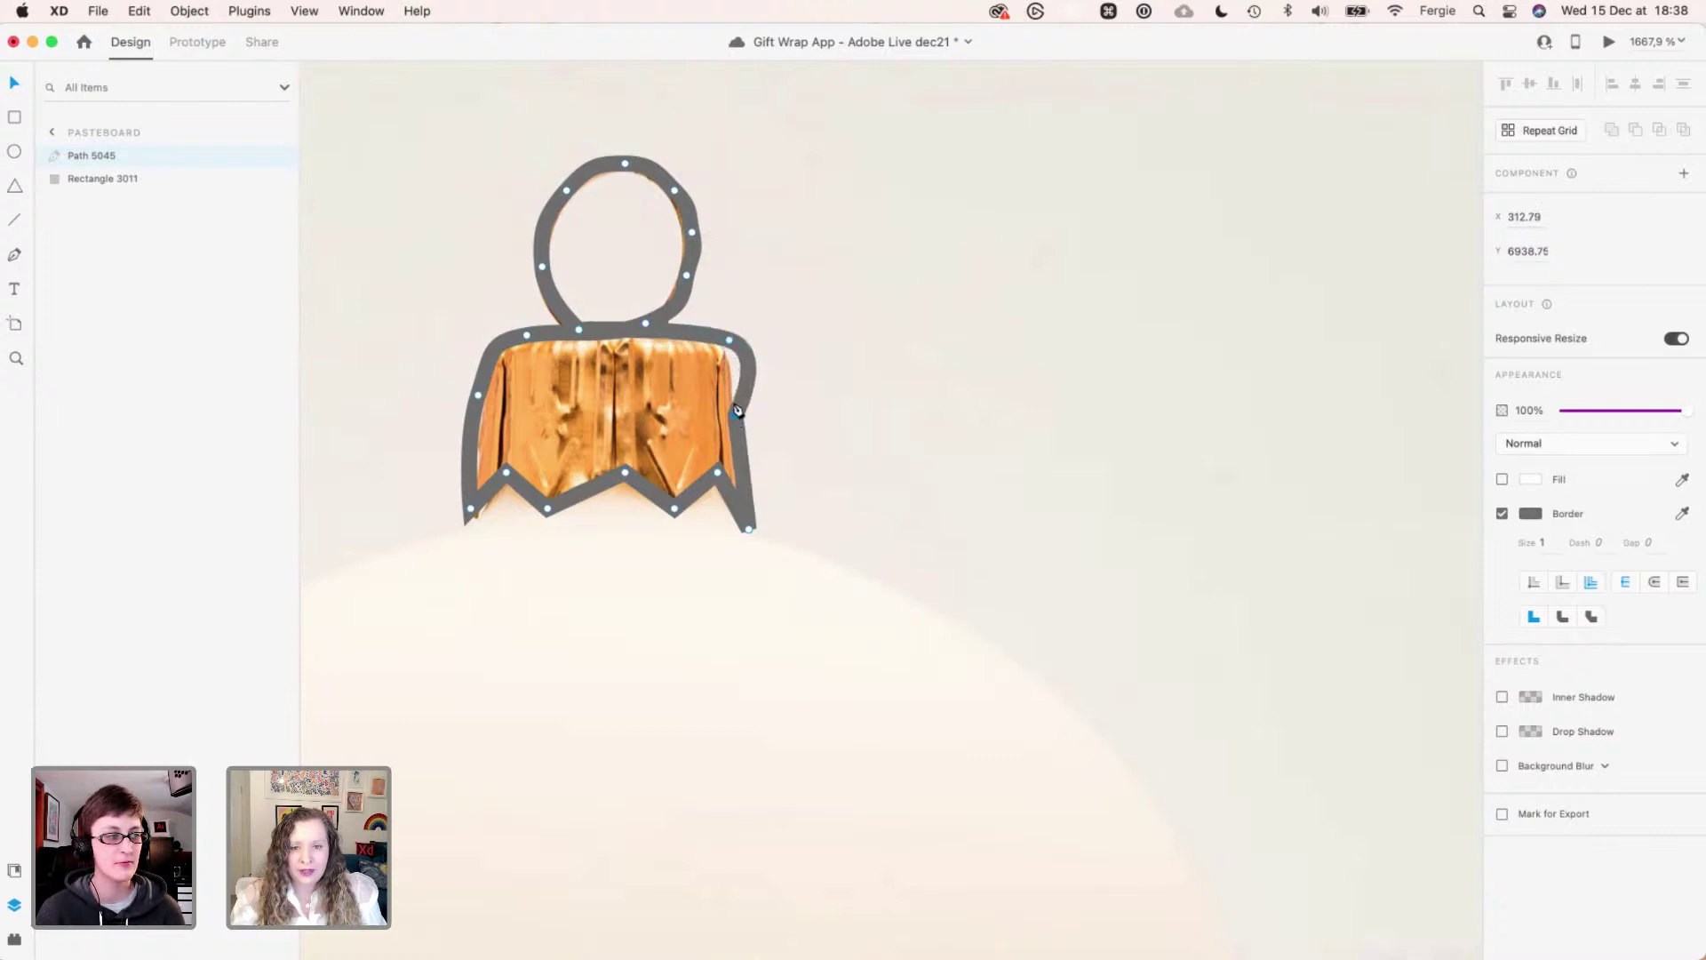
scroll(731, 341, up, 5)
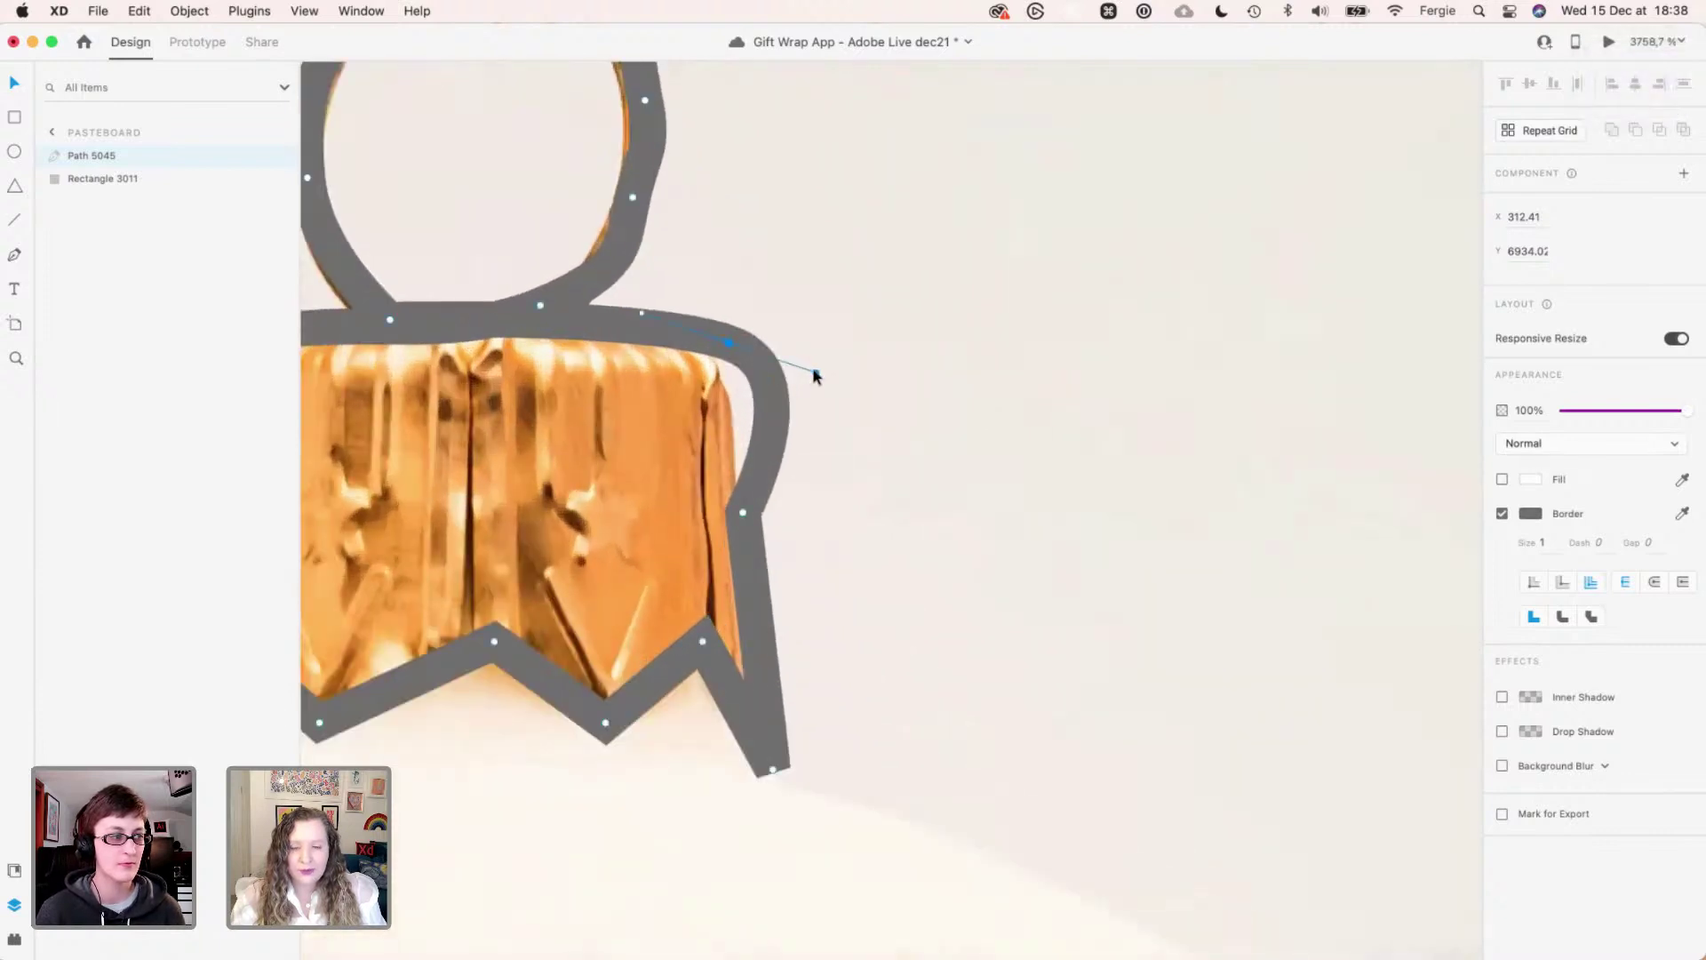
drag(815, 376, 713, 344)
drag(743, 513, 762, 514)
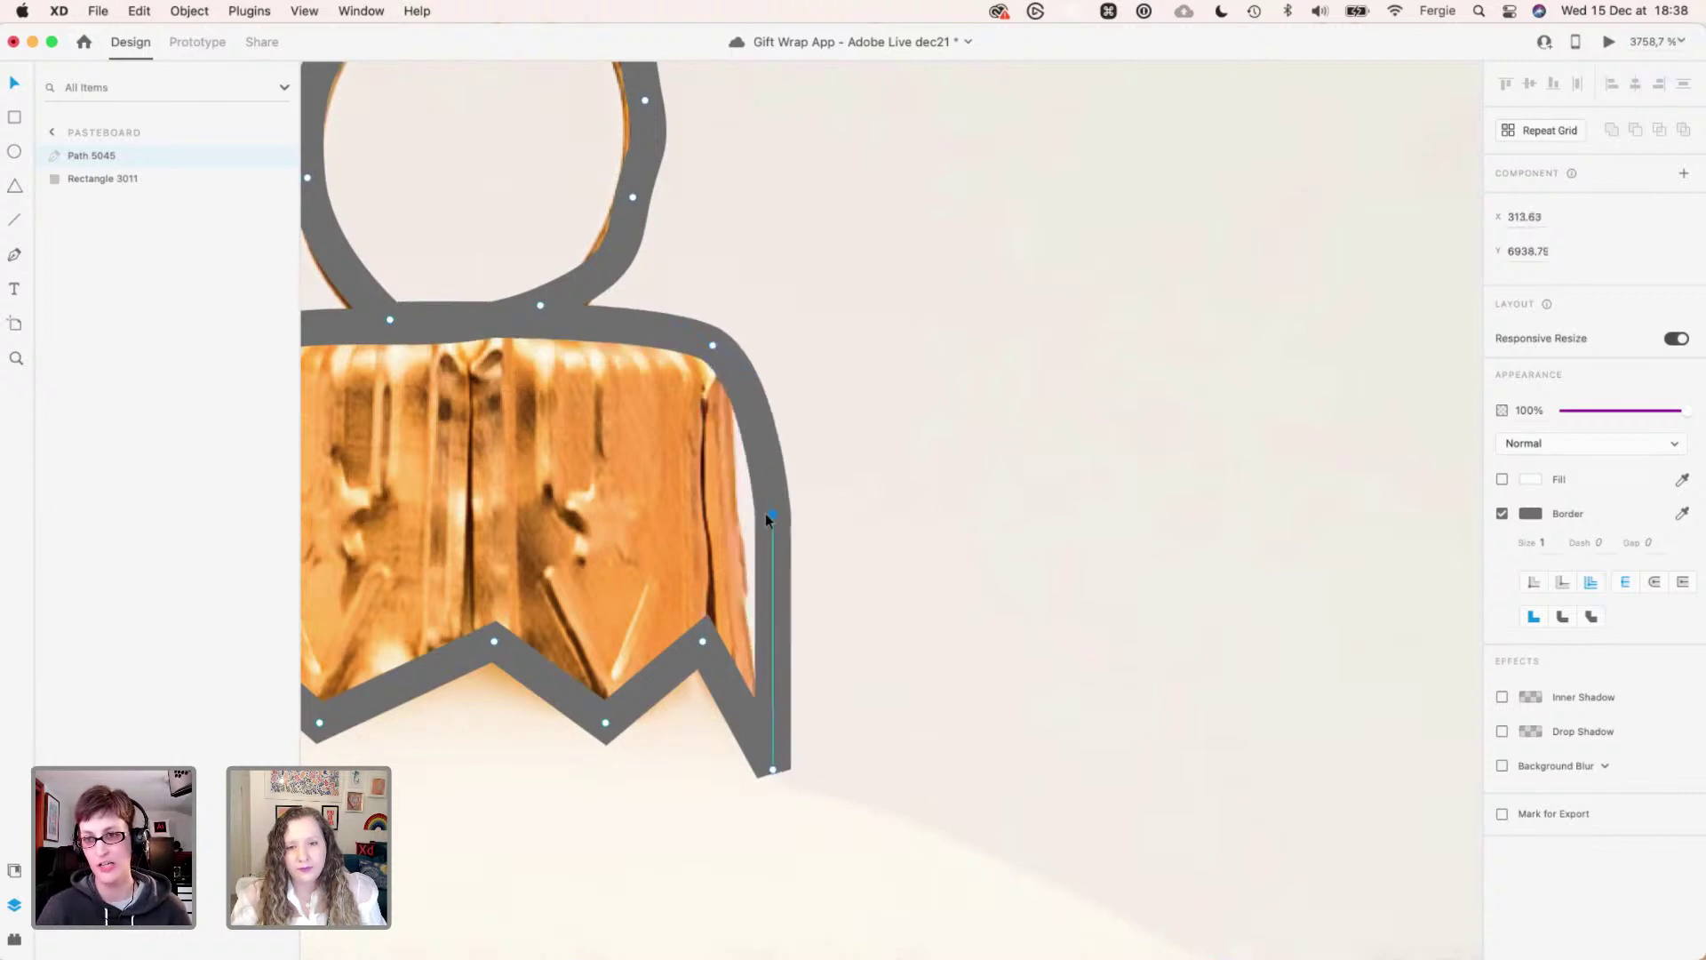
click(772, 712)
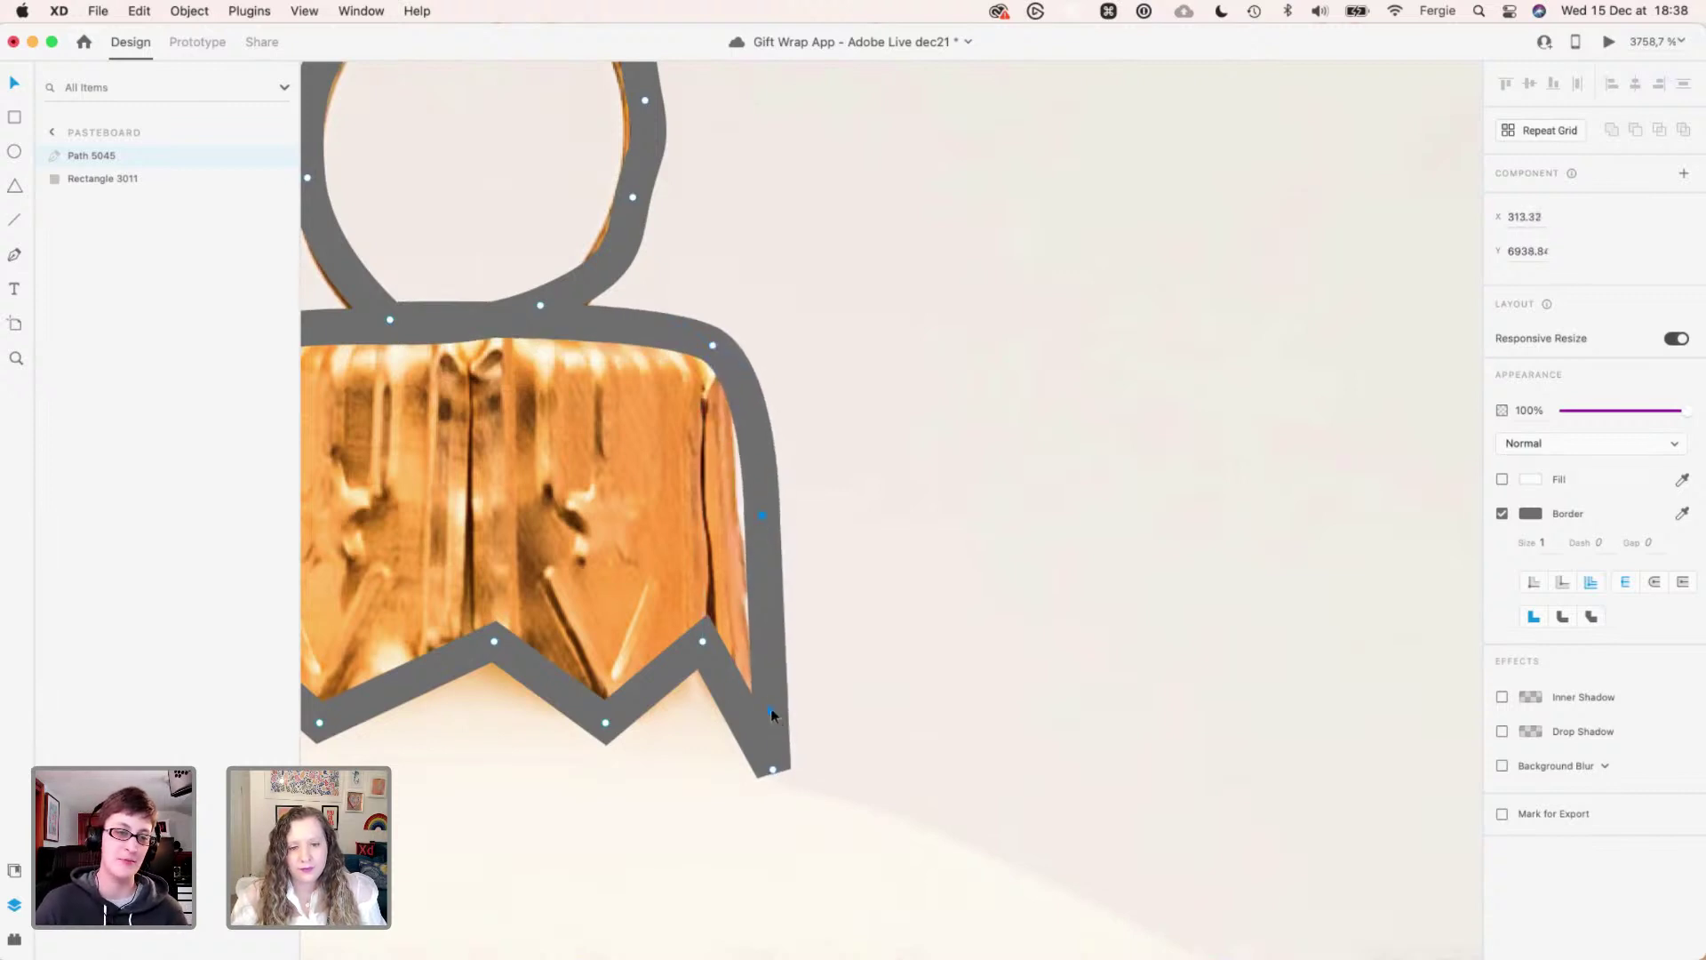
- Draw a circle about 85 by 85 from the bauble's left edge, matching the width of its round body
scroll(771, 712, down, 5)
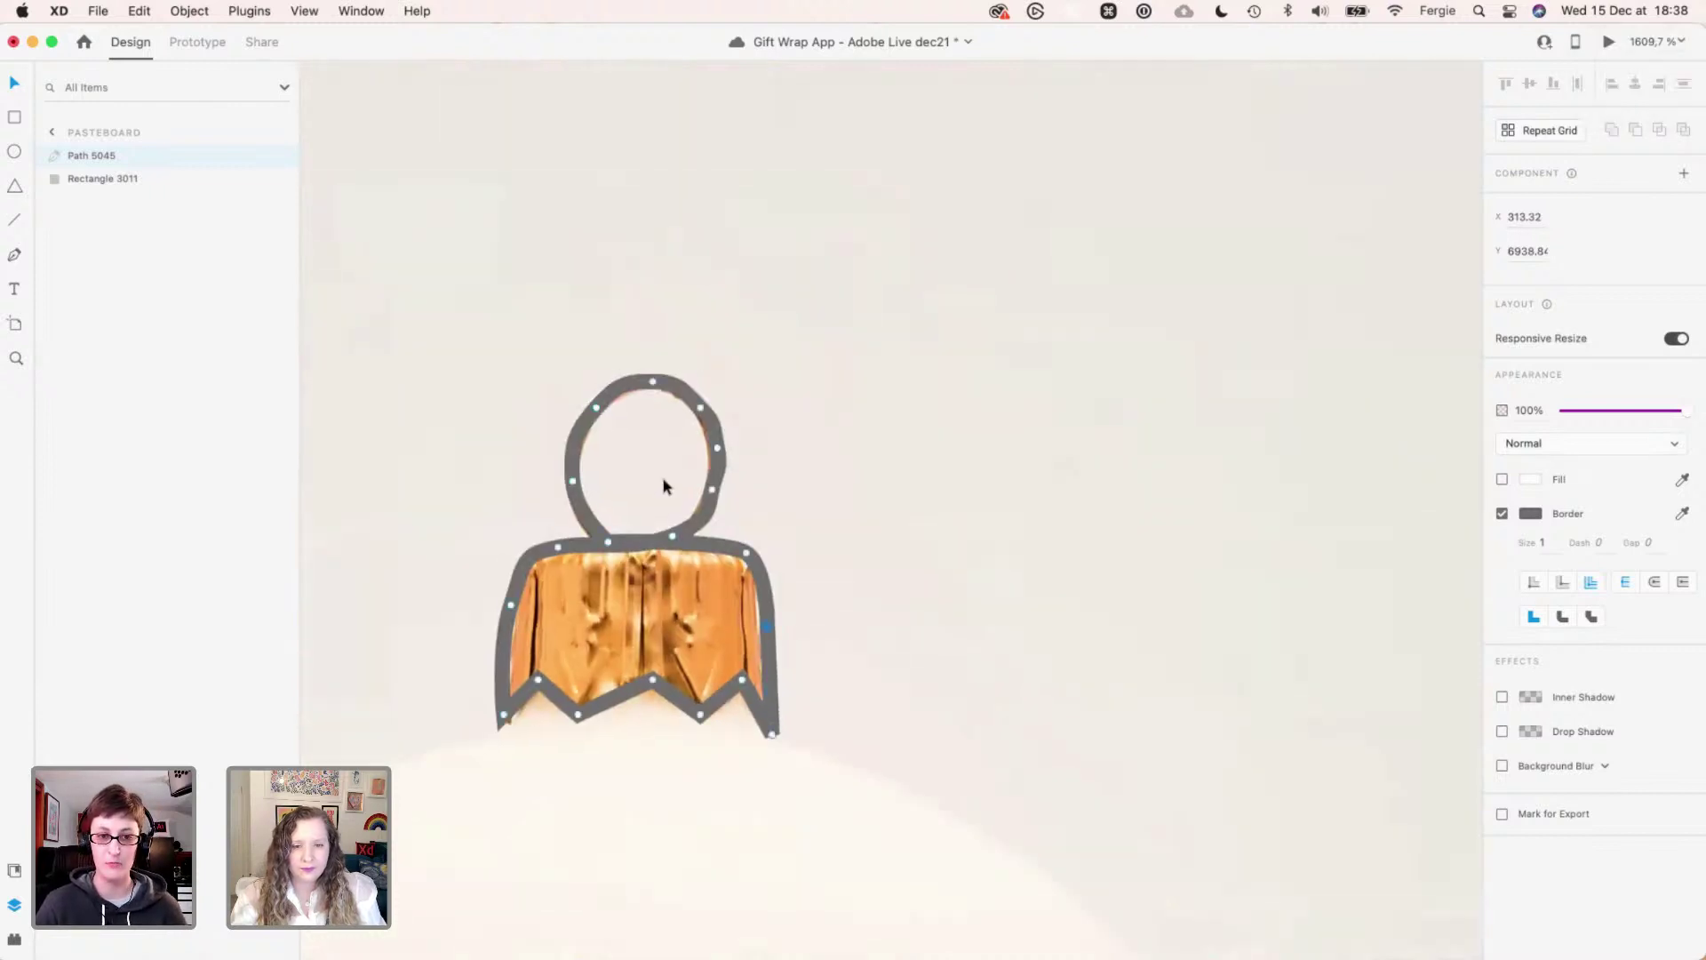
scroll(665, 486, down, 2)
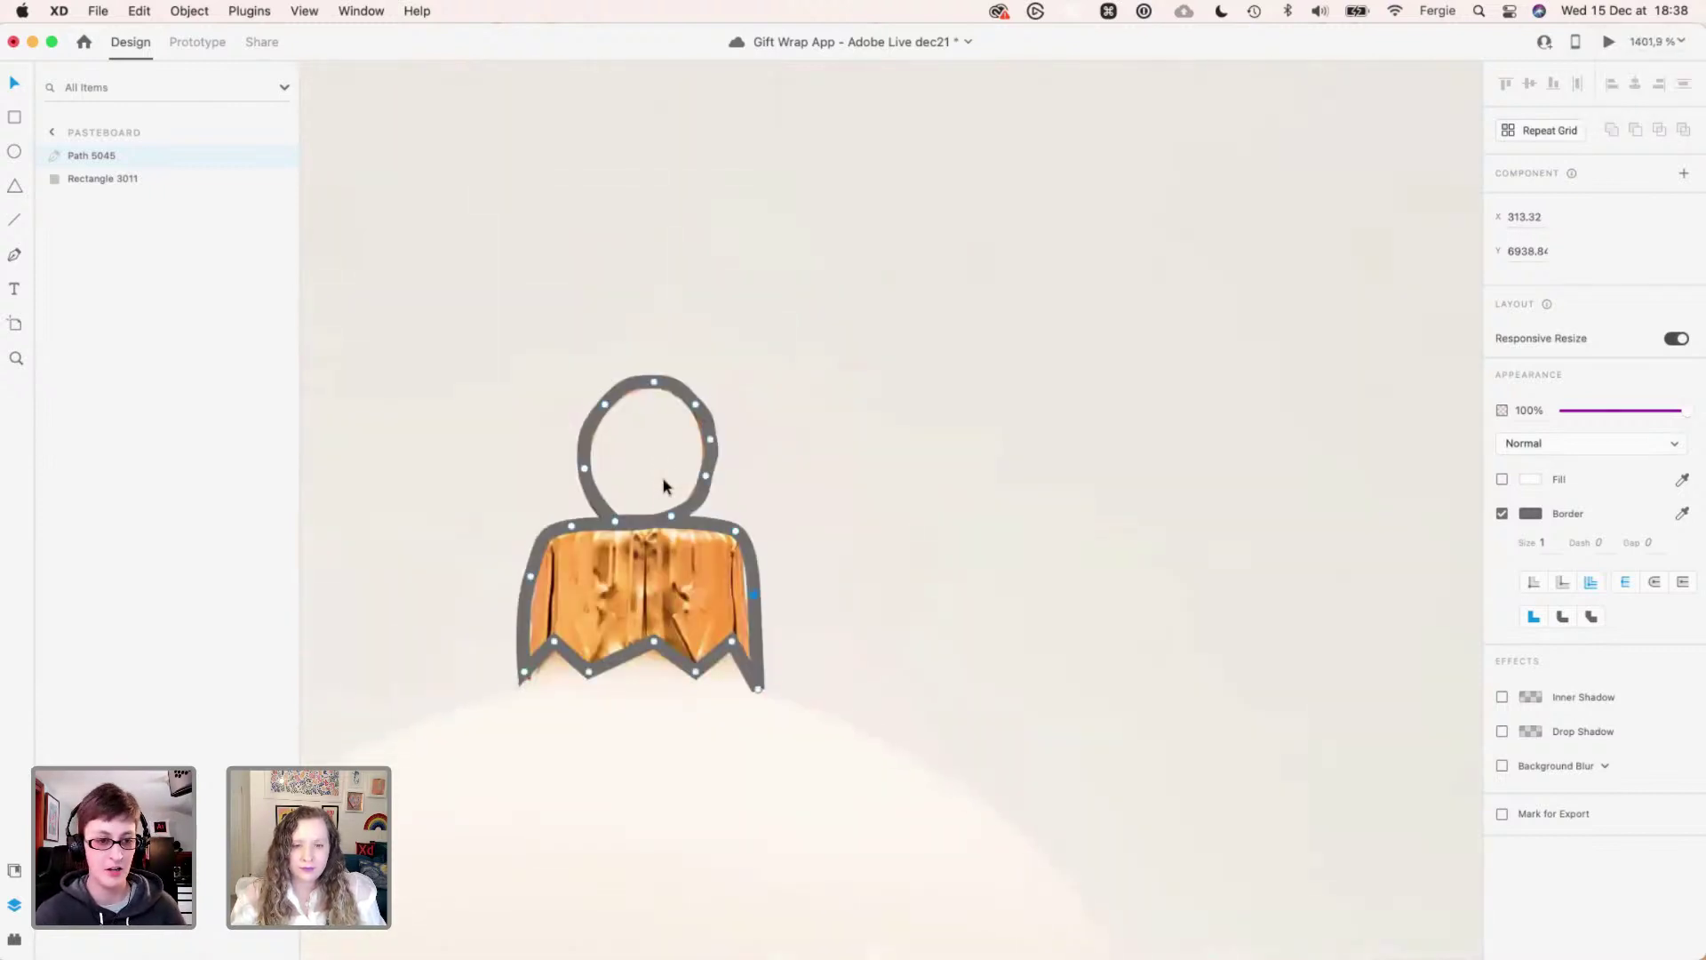
scroll(665, 486, down, 5)
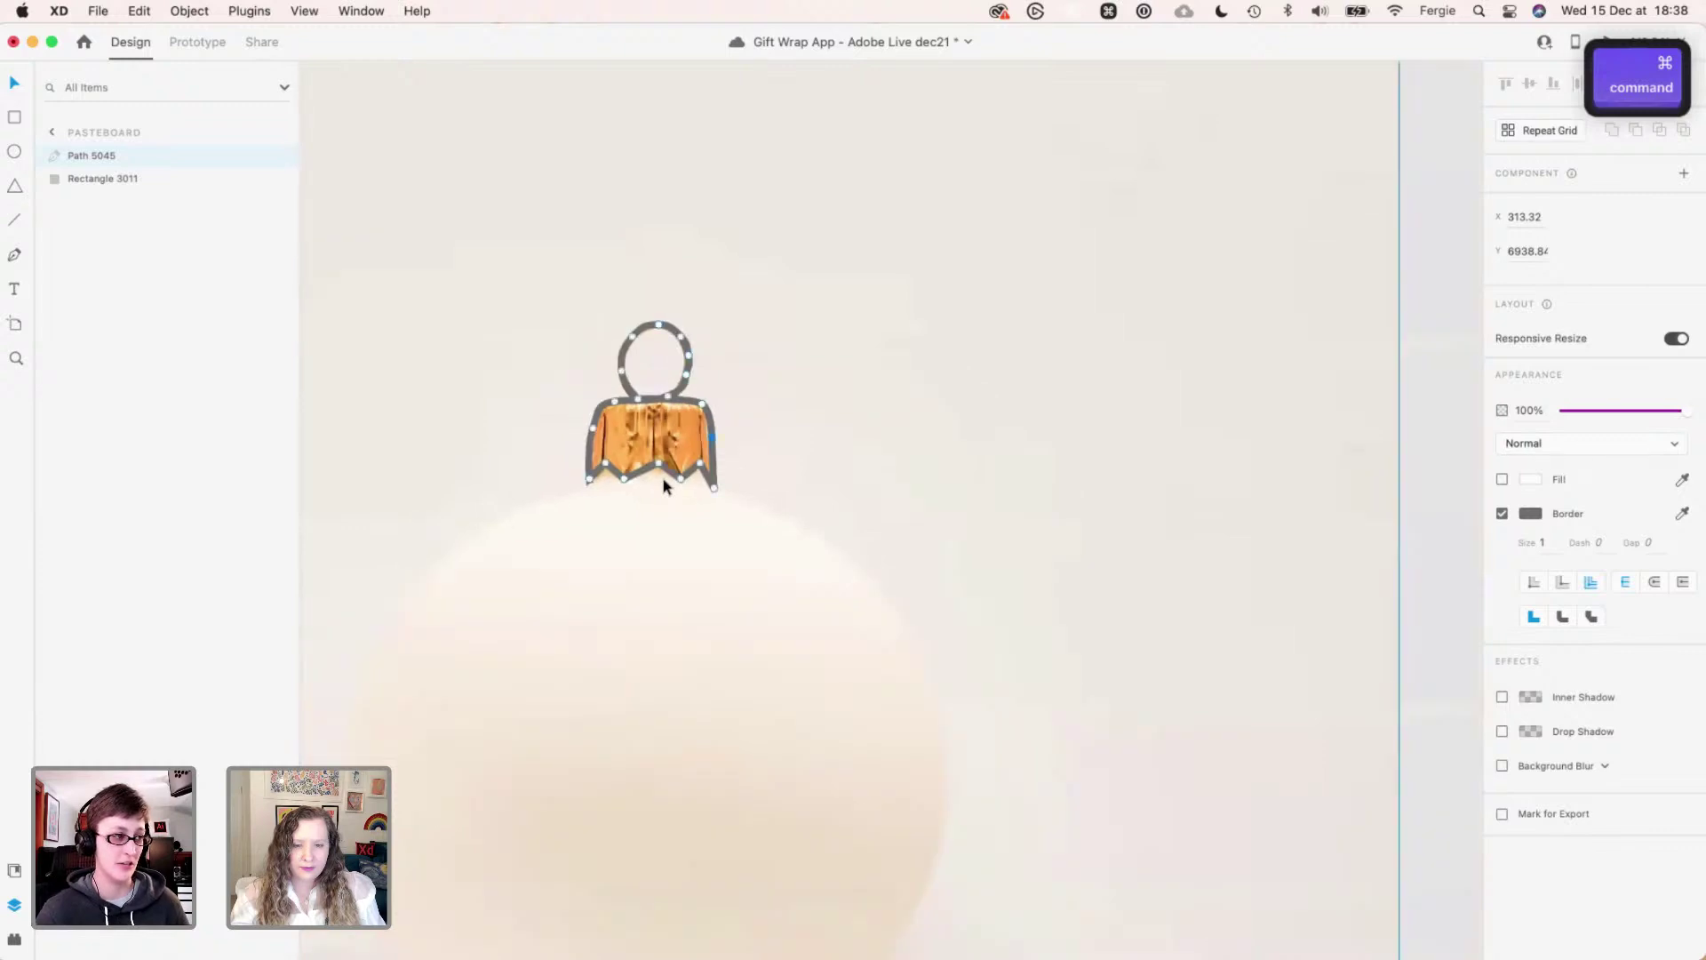
scroll(665, 486, down, 5)
key(e)
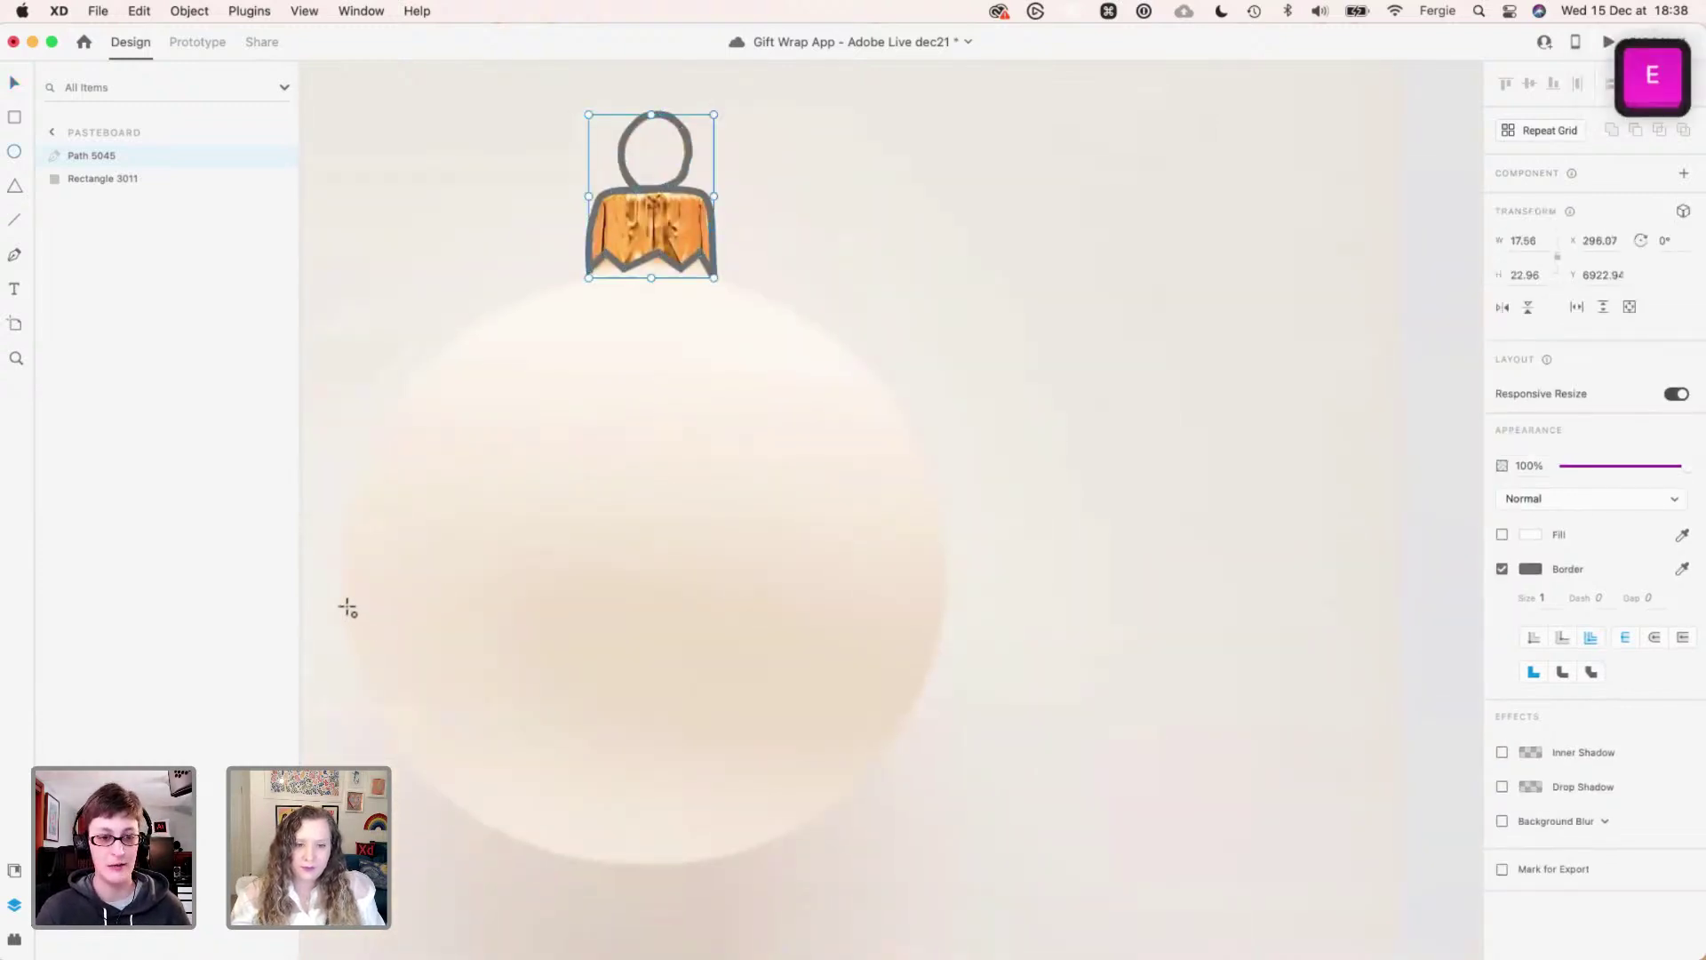
drag(339, 597, 1020, 947)
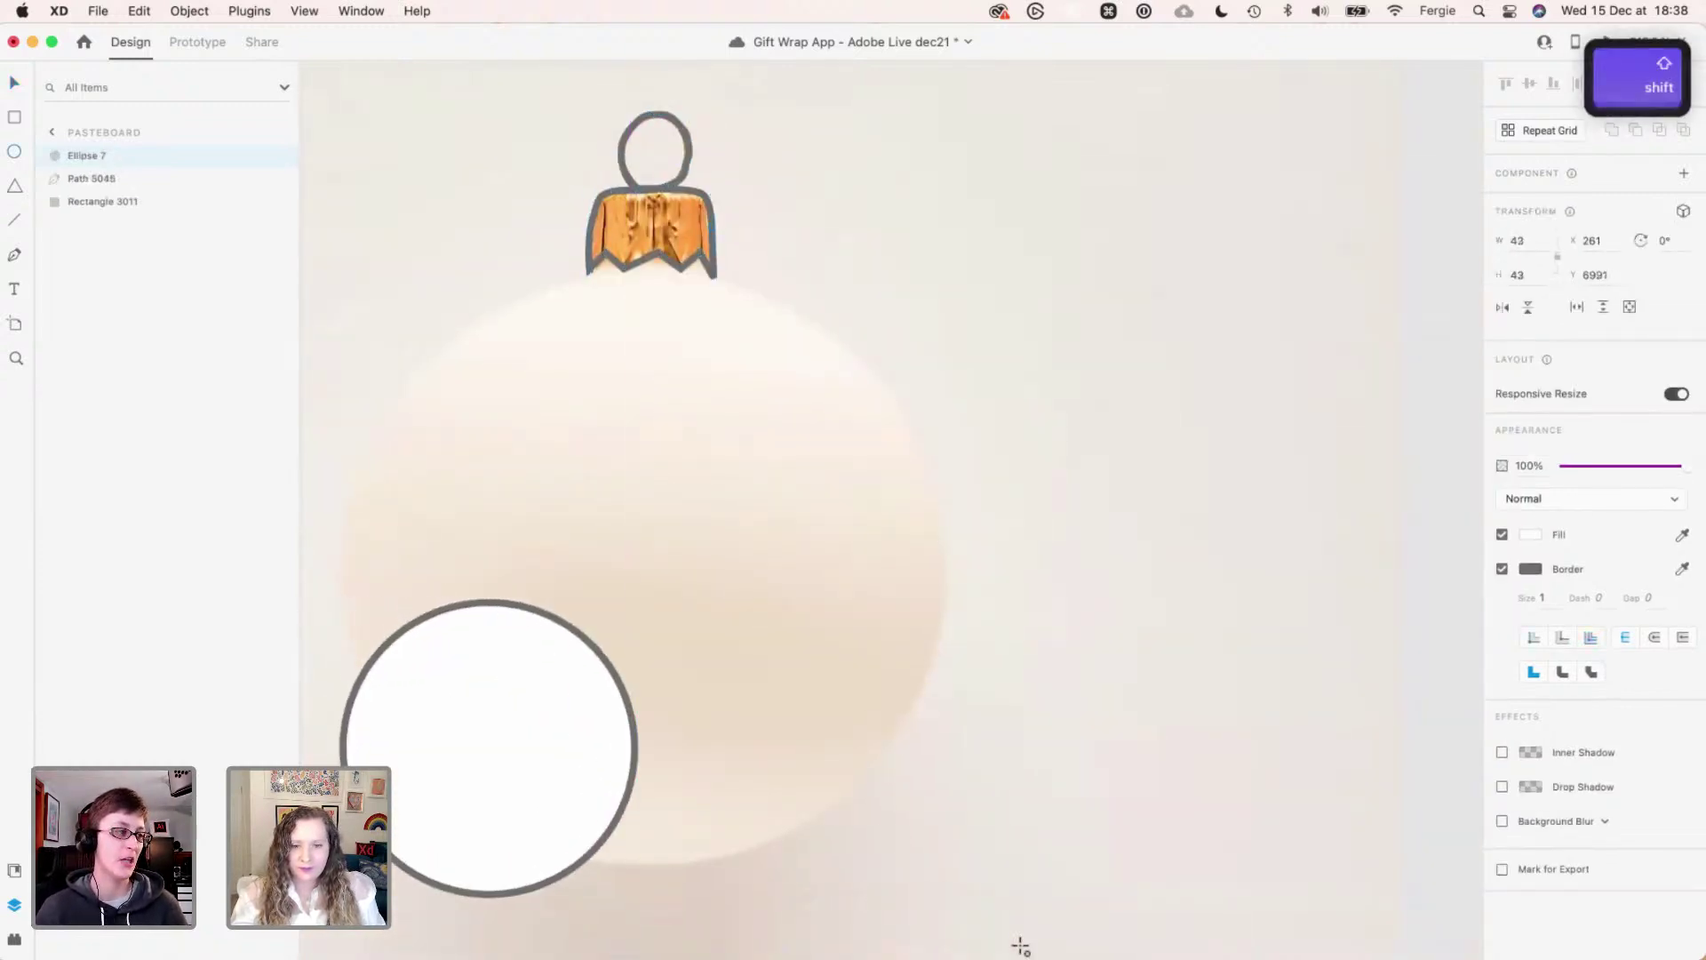
mouse_move(685, 765)
mouse_down()
mouse_move(864, 762)
mouse_move(925, 639)
mouse_move(944, 640)
mouse_up()
- Delete the stray tiny ellipse and move the large circle up over the bauble's body to X 261, Y 6944
click(698, 749)
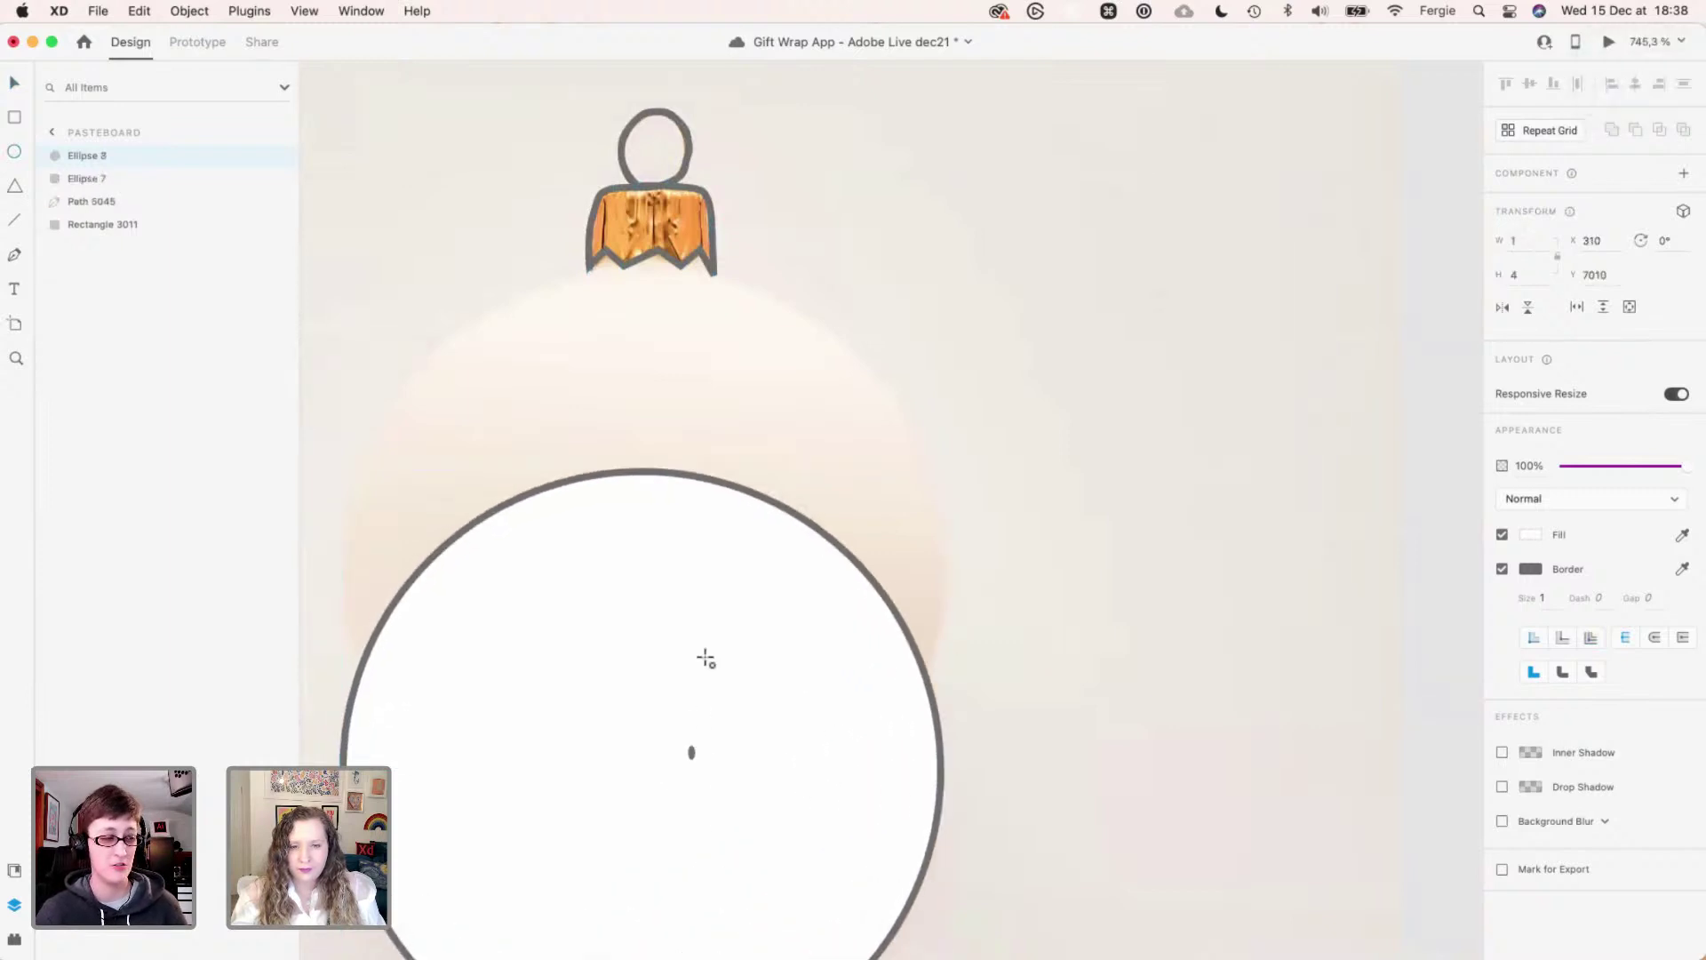
key(BackSpace)
key(v)
click(707, 609)
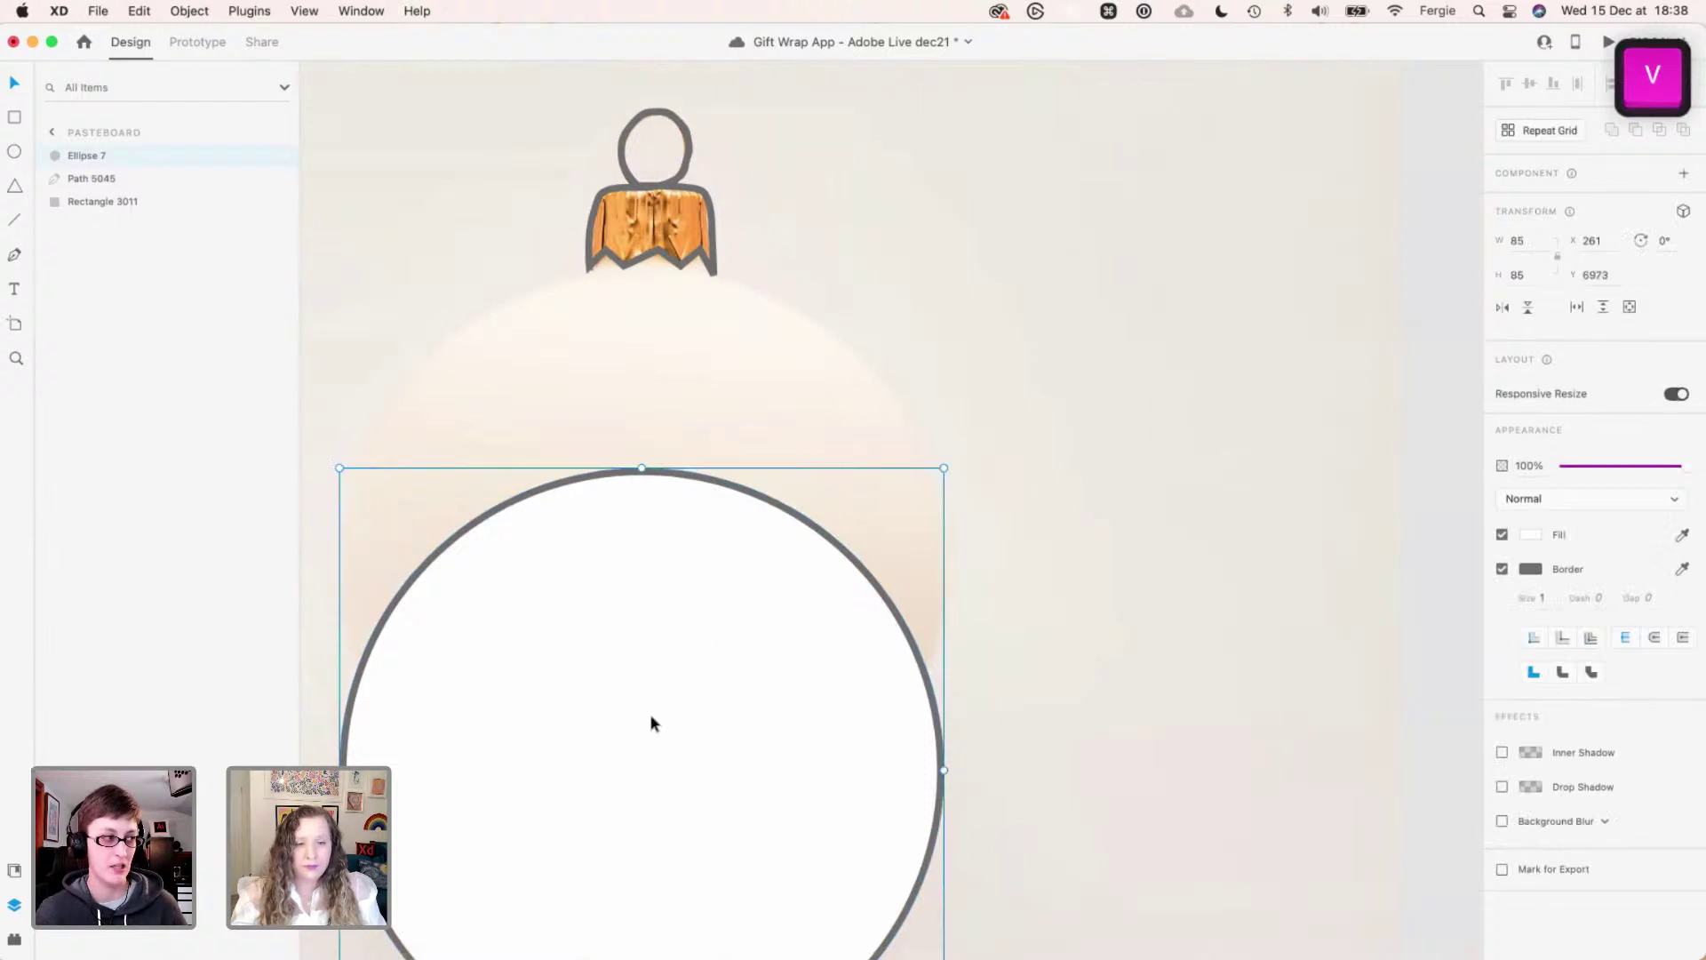
drag(564, 674, 558, 459)
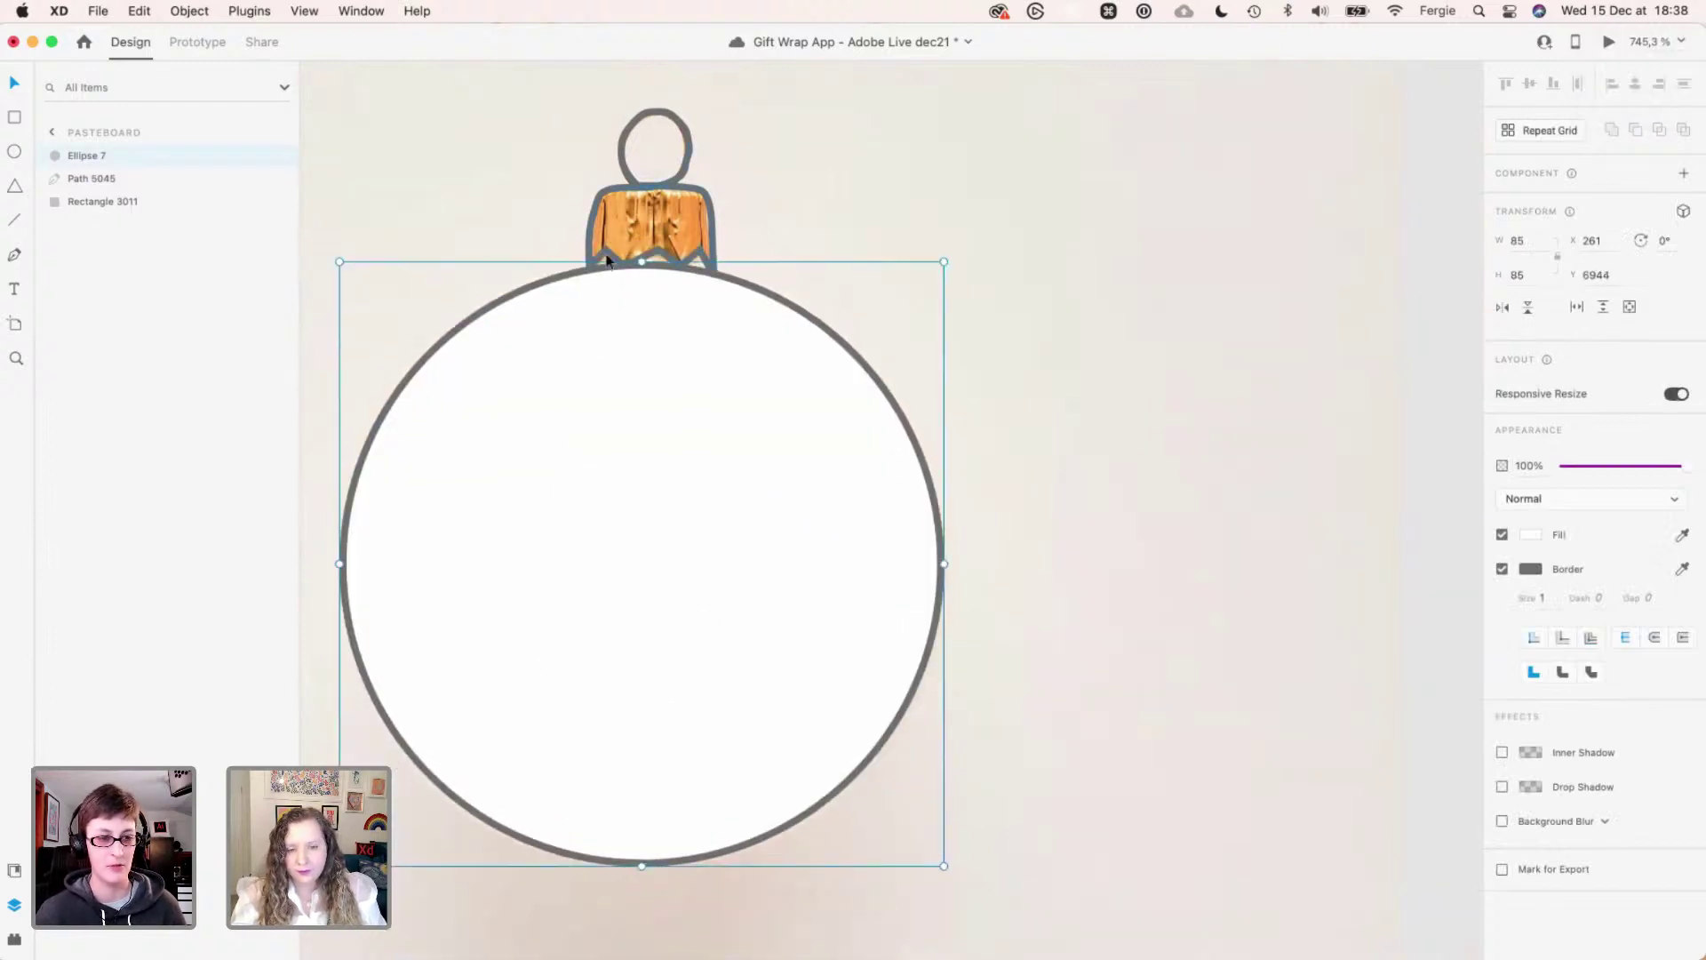
- Draw a rectangle about 18 by 5 across the cap's zigzag bottom edge, just above the bauble's circle
scroll(617, 260, up, 5)
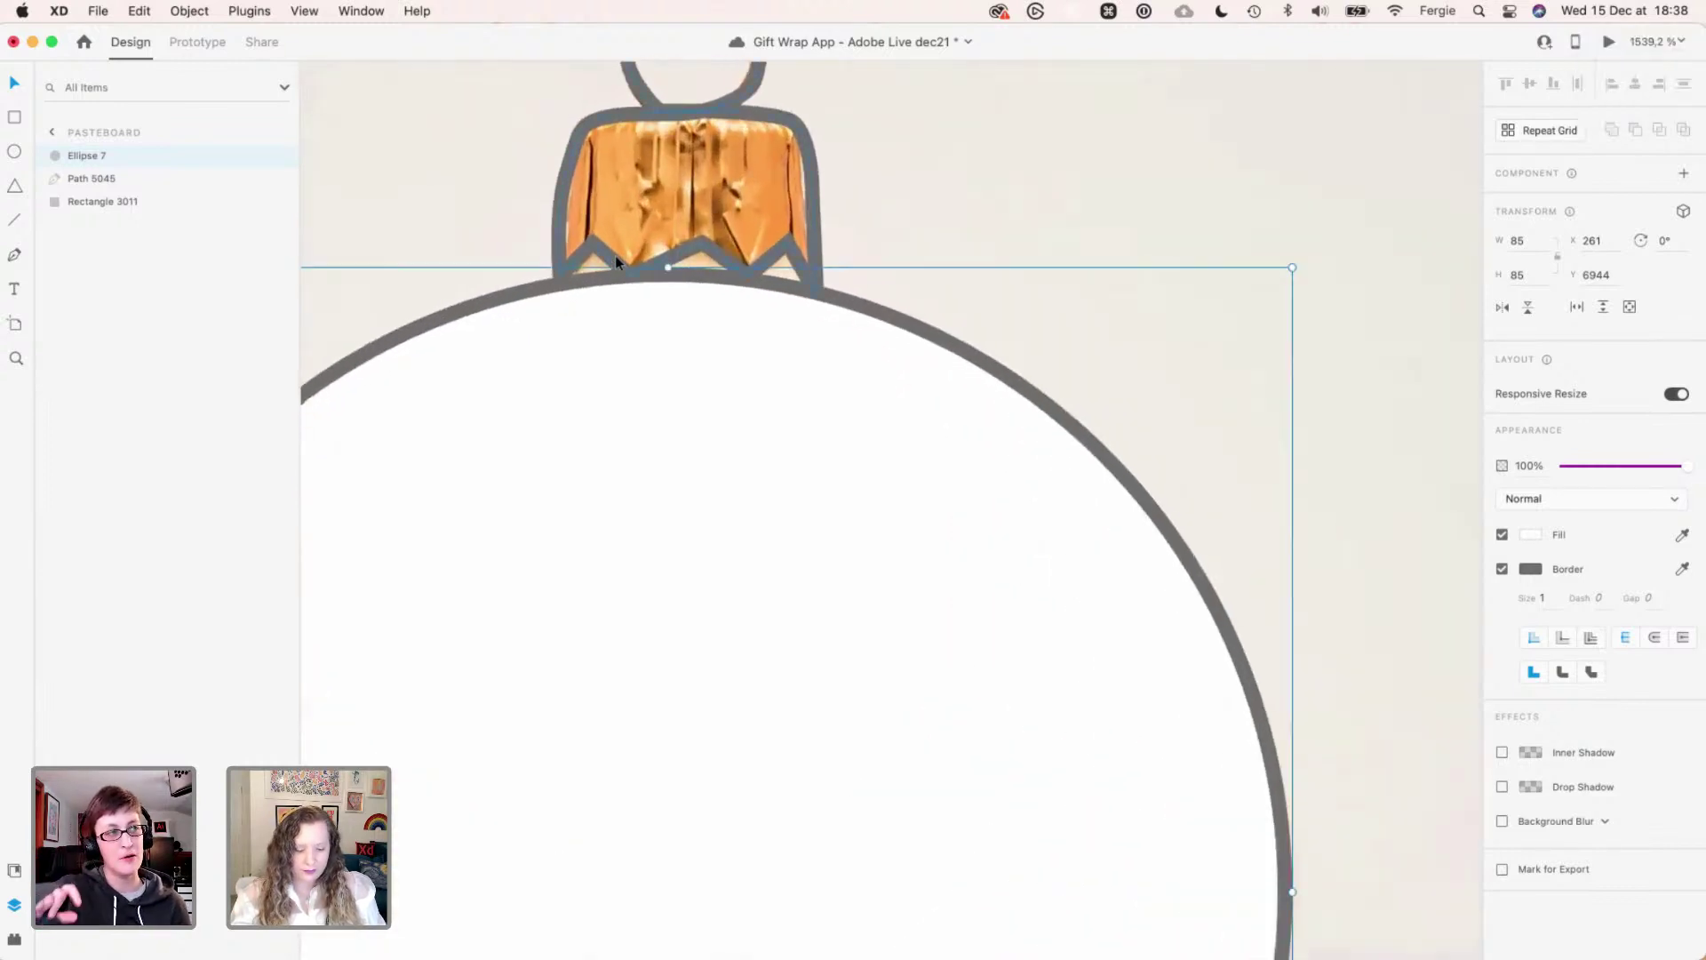
key(r)
mouse_move(558, 278)
mouse_down()
mouse_move(735, 222)
mouse_move(816, 221)
mouse_up()
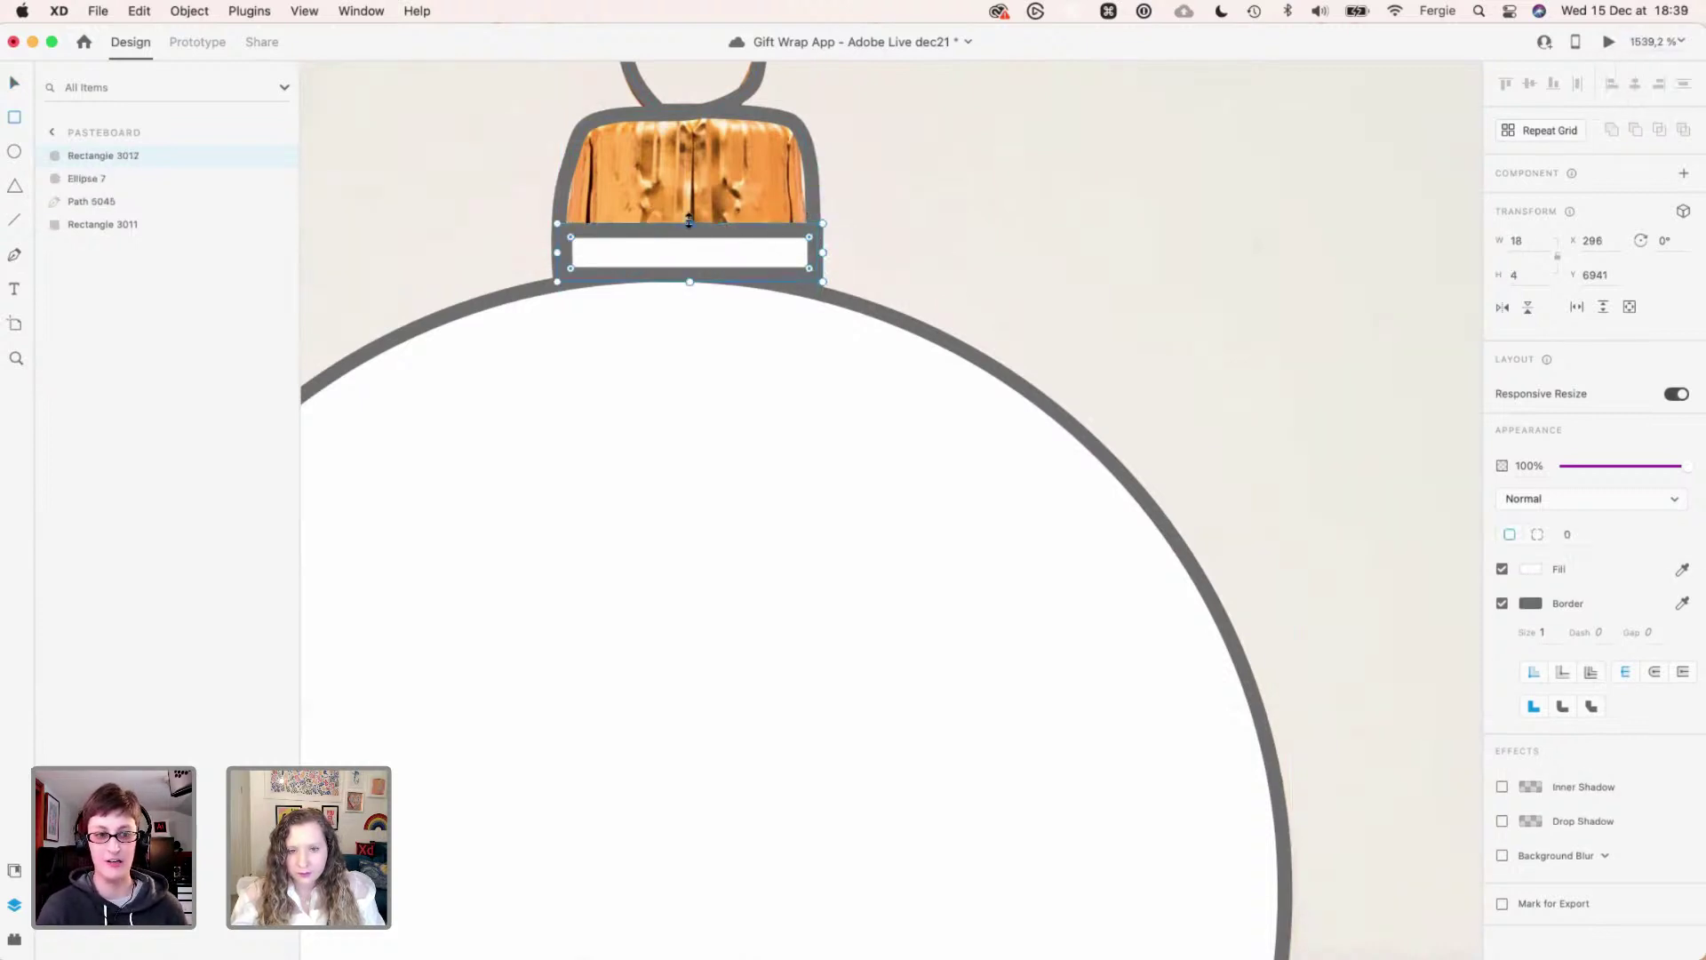
drag(690, 222, 688, 214)
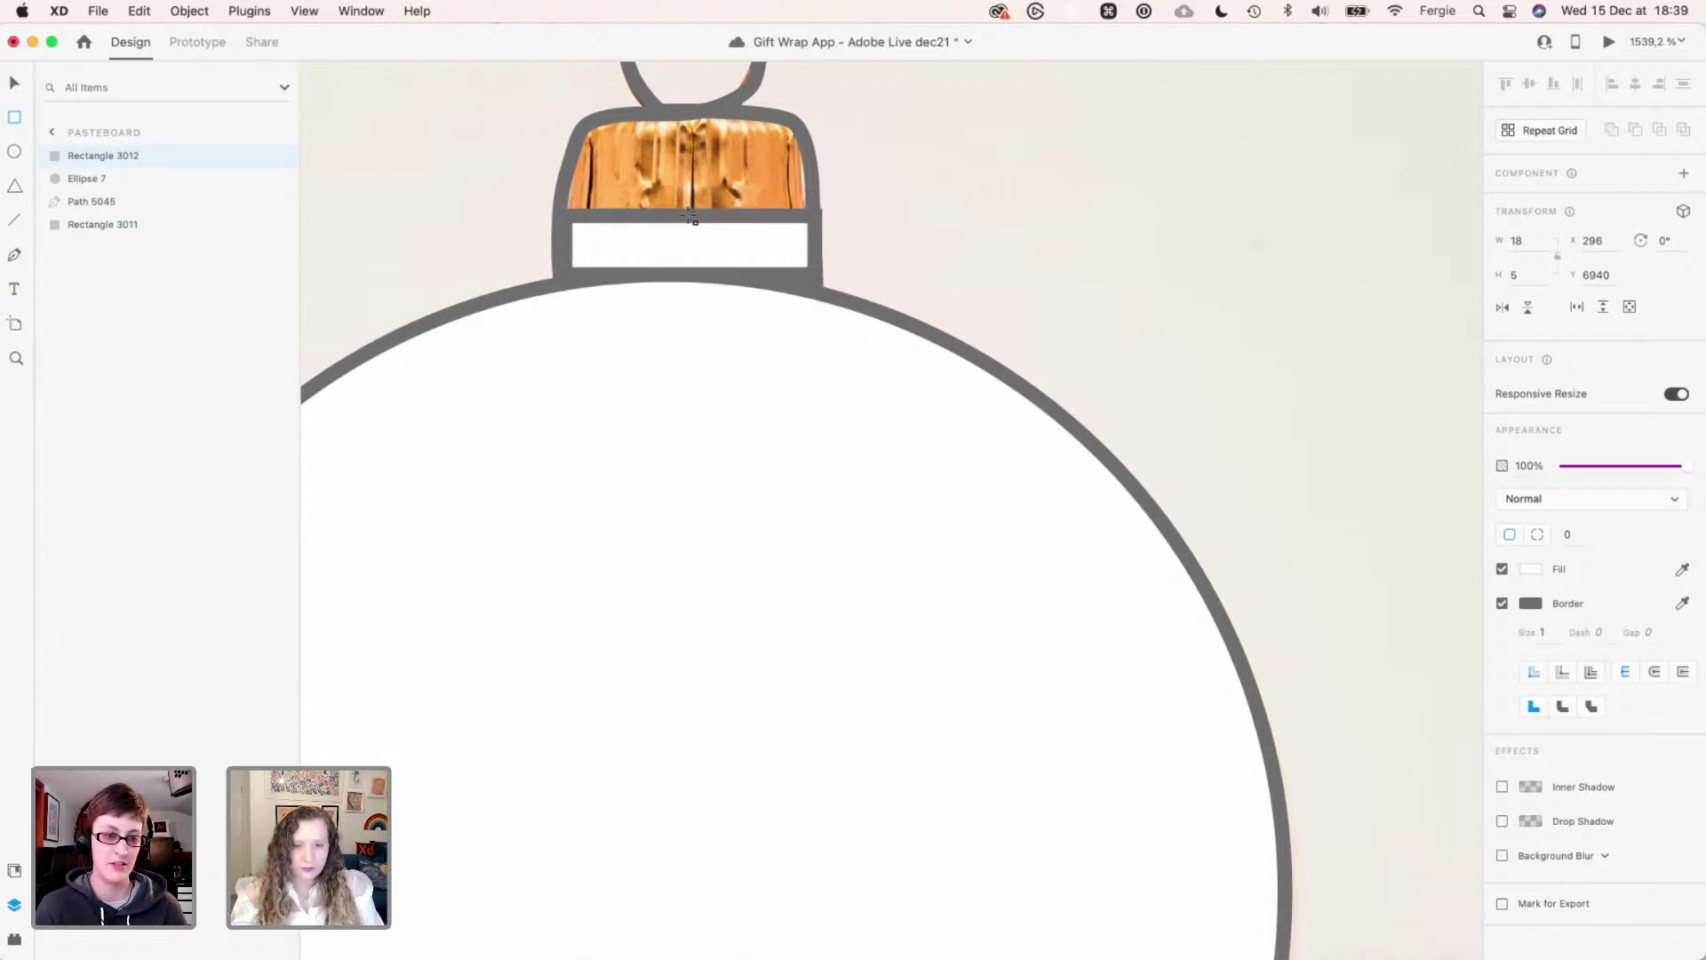
- Try to unite the rectangle with the large circle and send the merged shape behind the cap outline, and undo the merge
key(v)
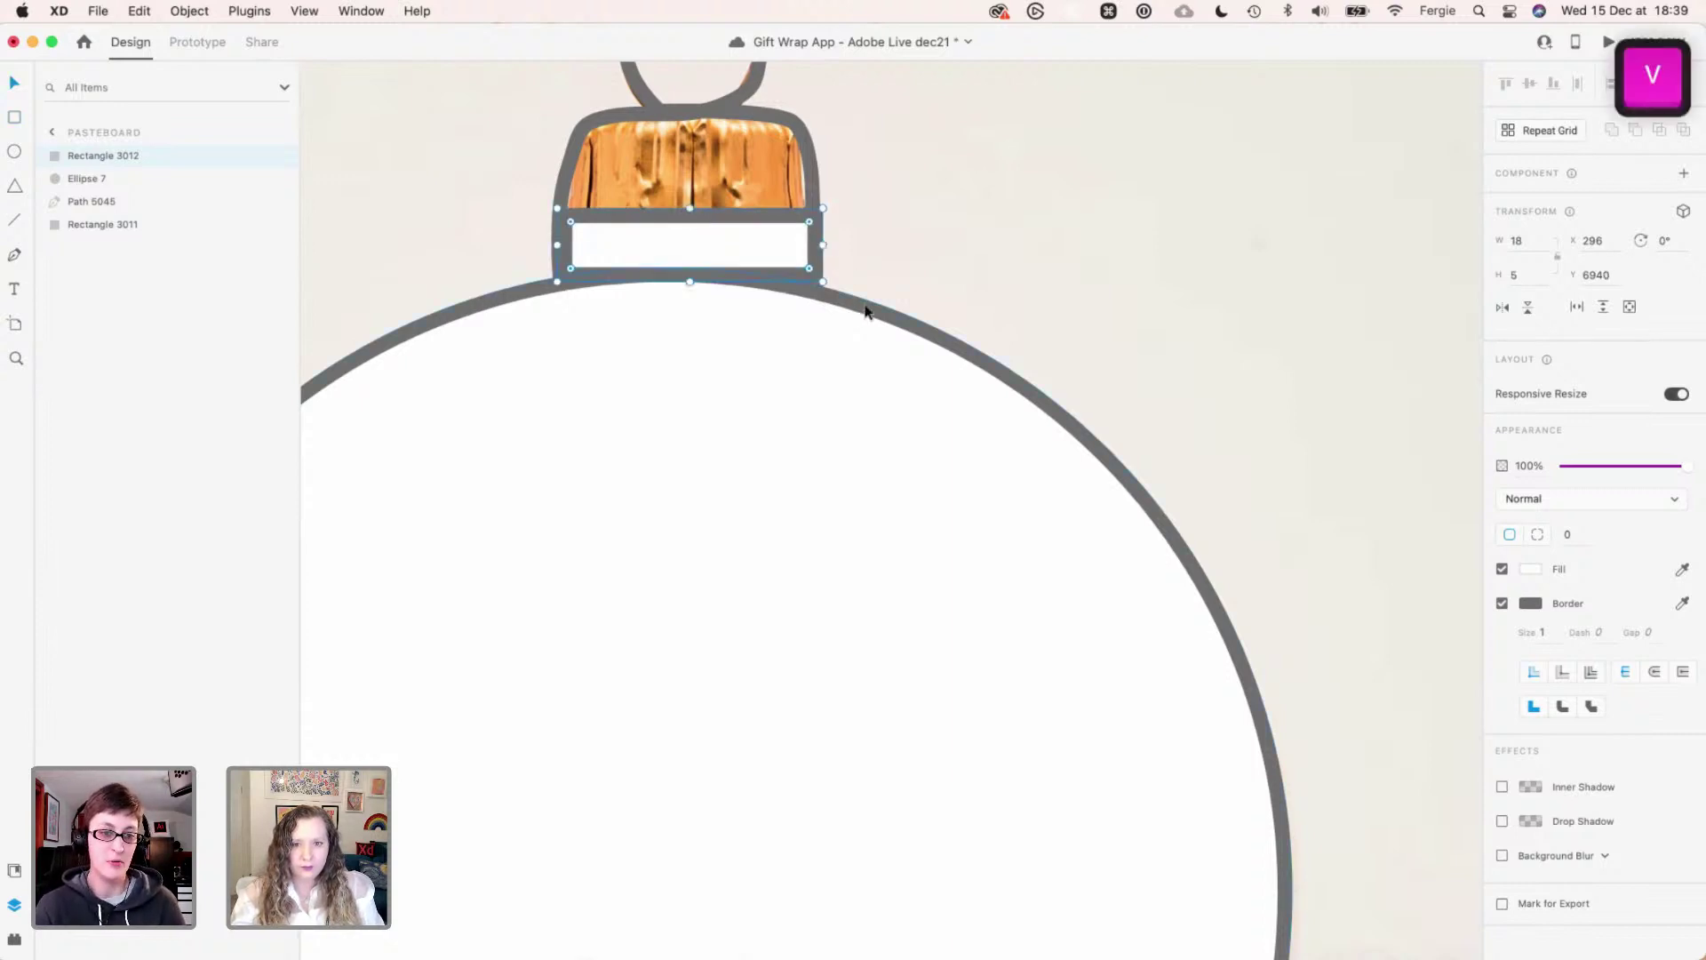
shift+click(866, 311)
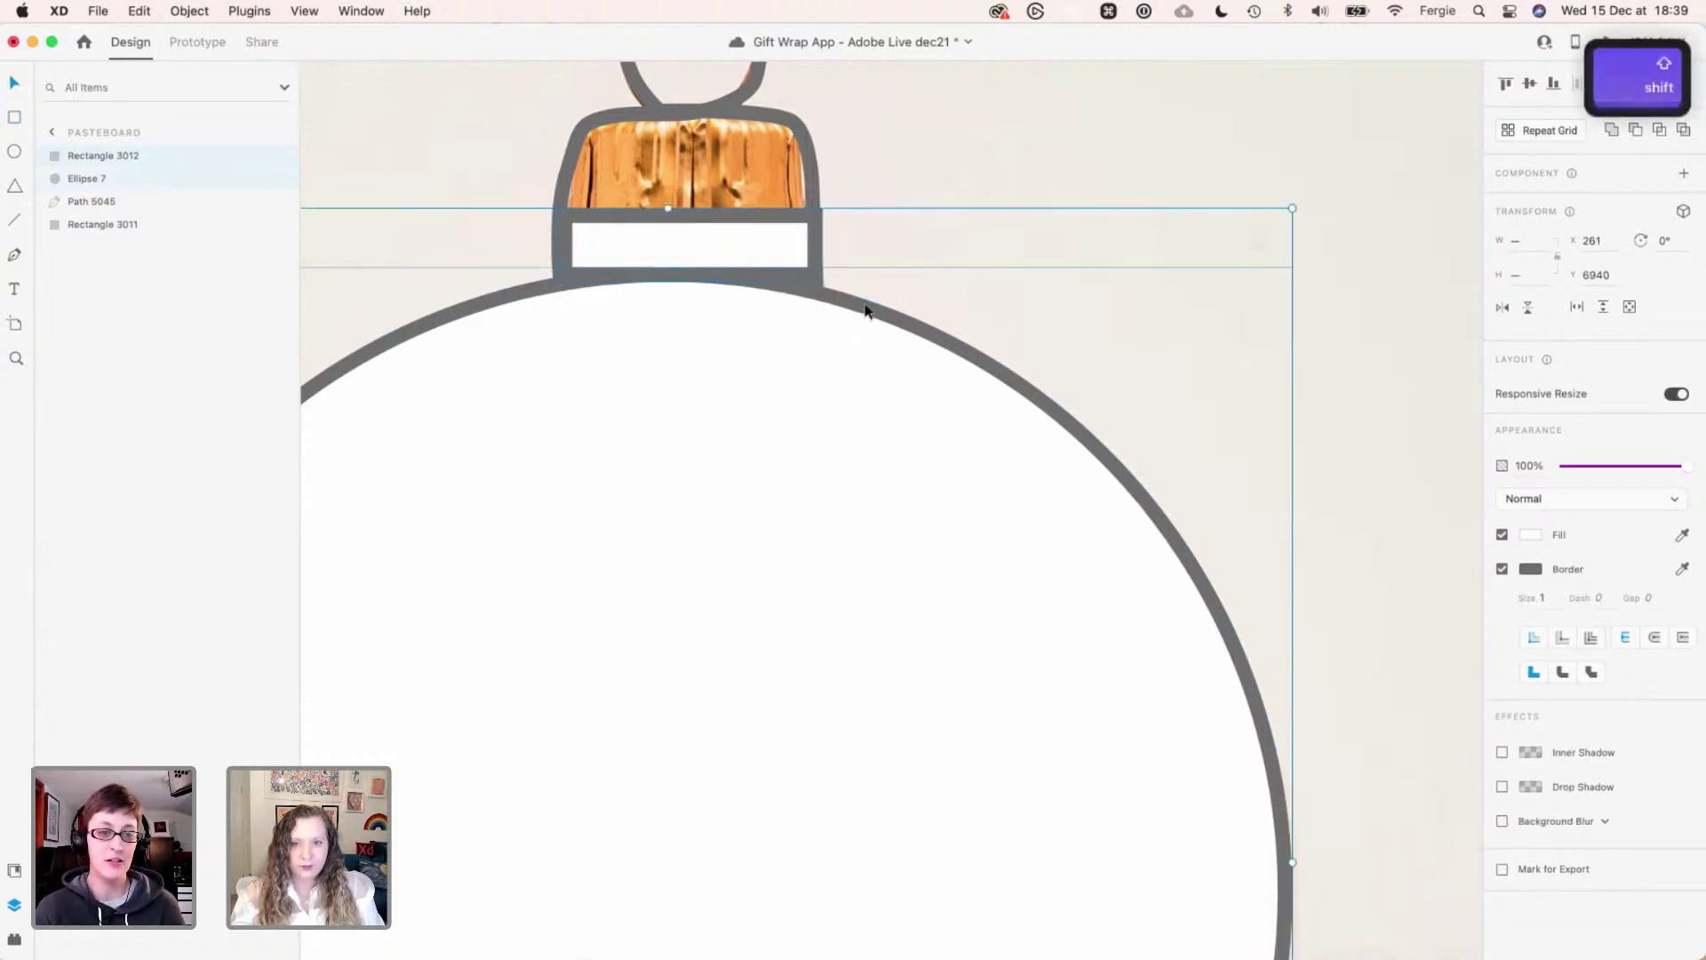
click(1613, 132)
key(shift+super+bracketleft)
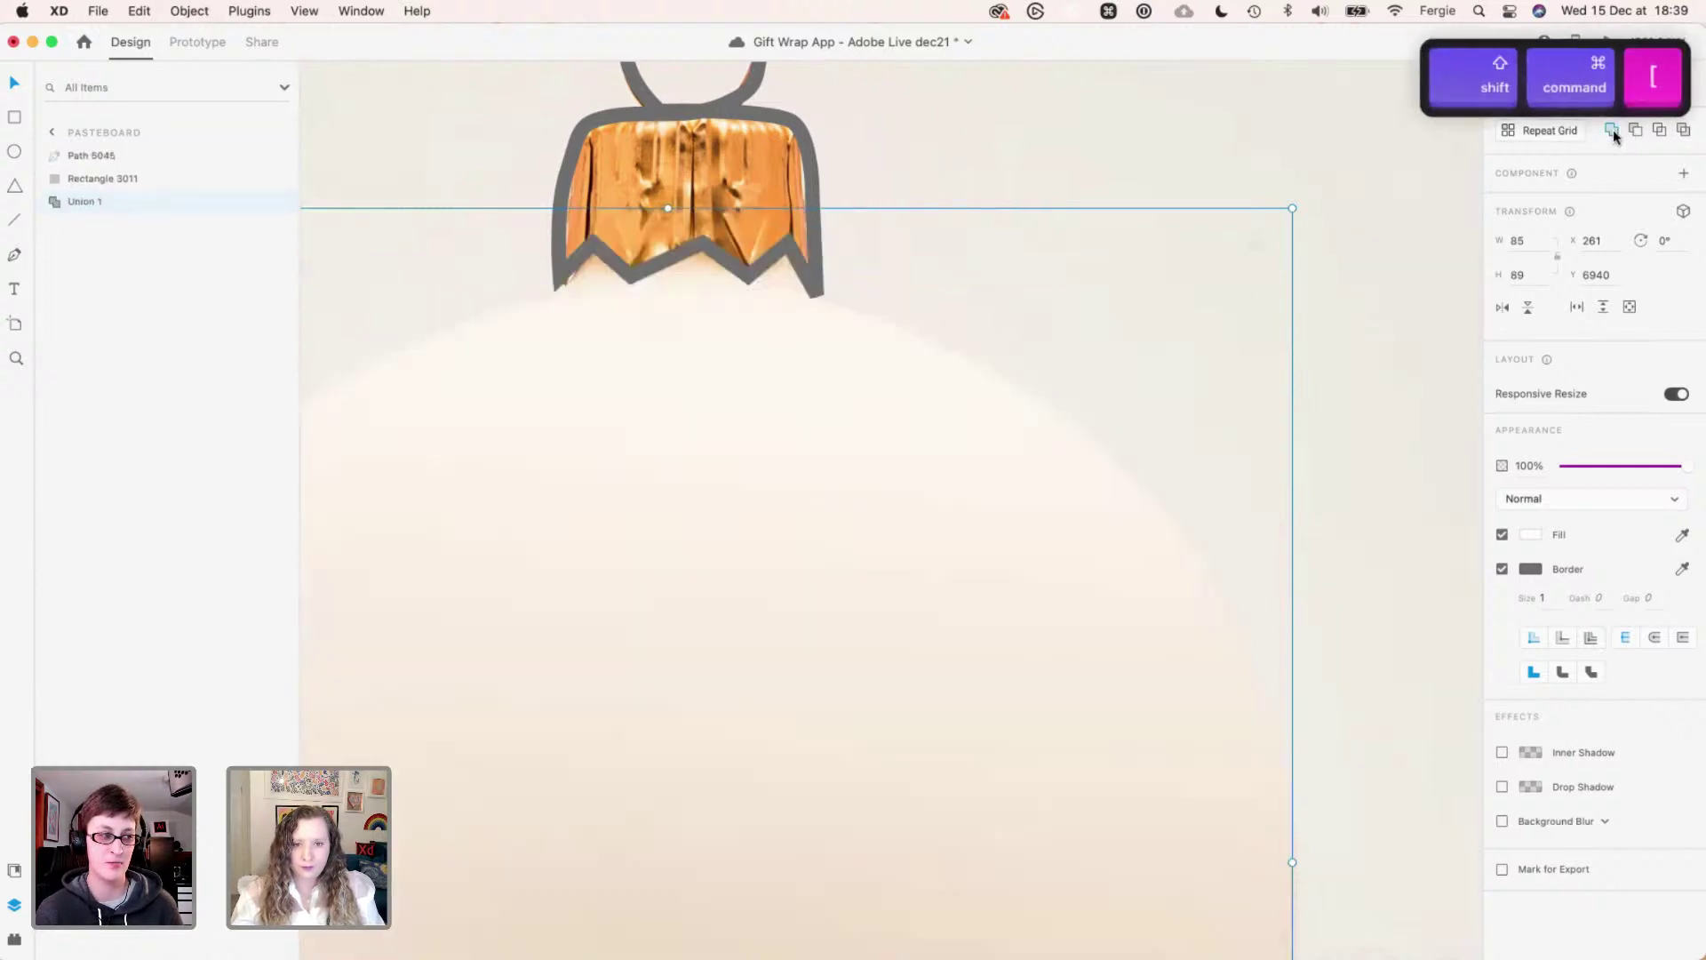
key(super+z)
key(super+bracketleft)
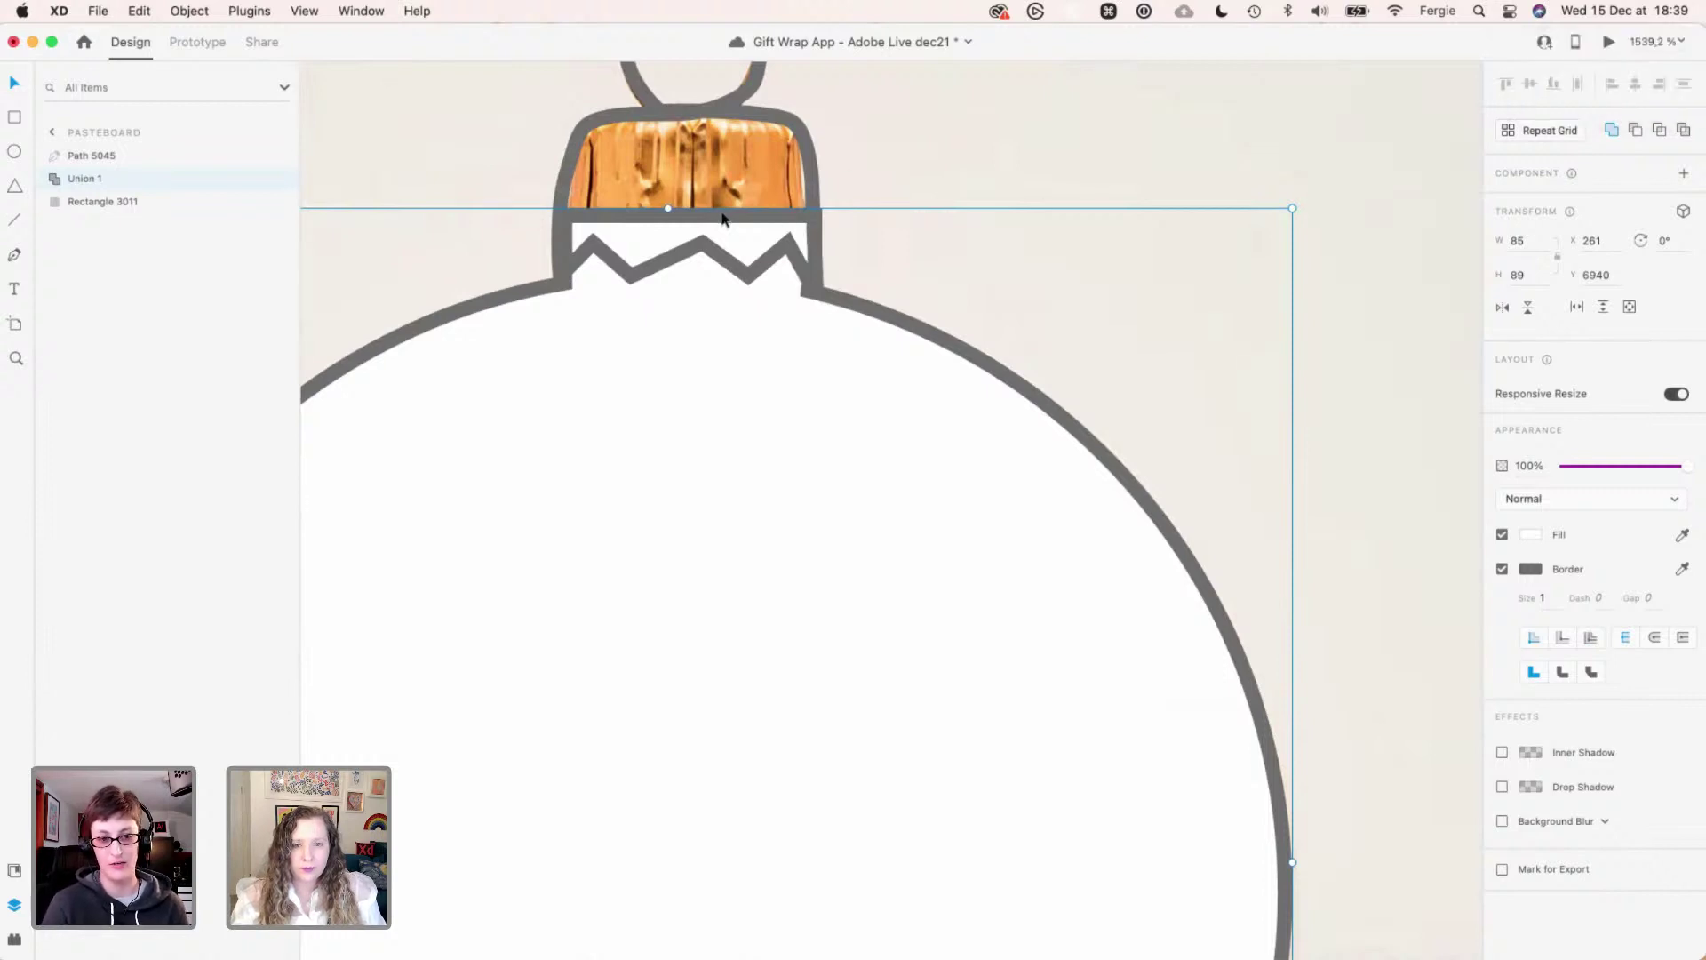
key(super+z)
key(super+z)
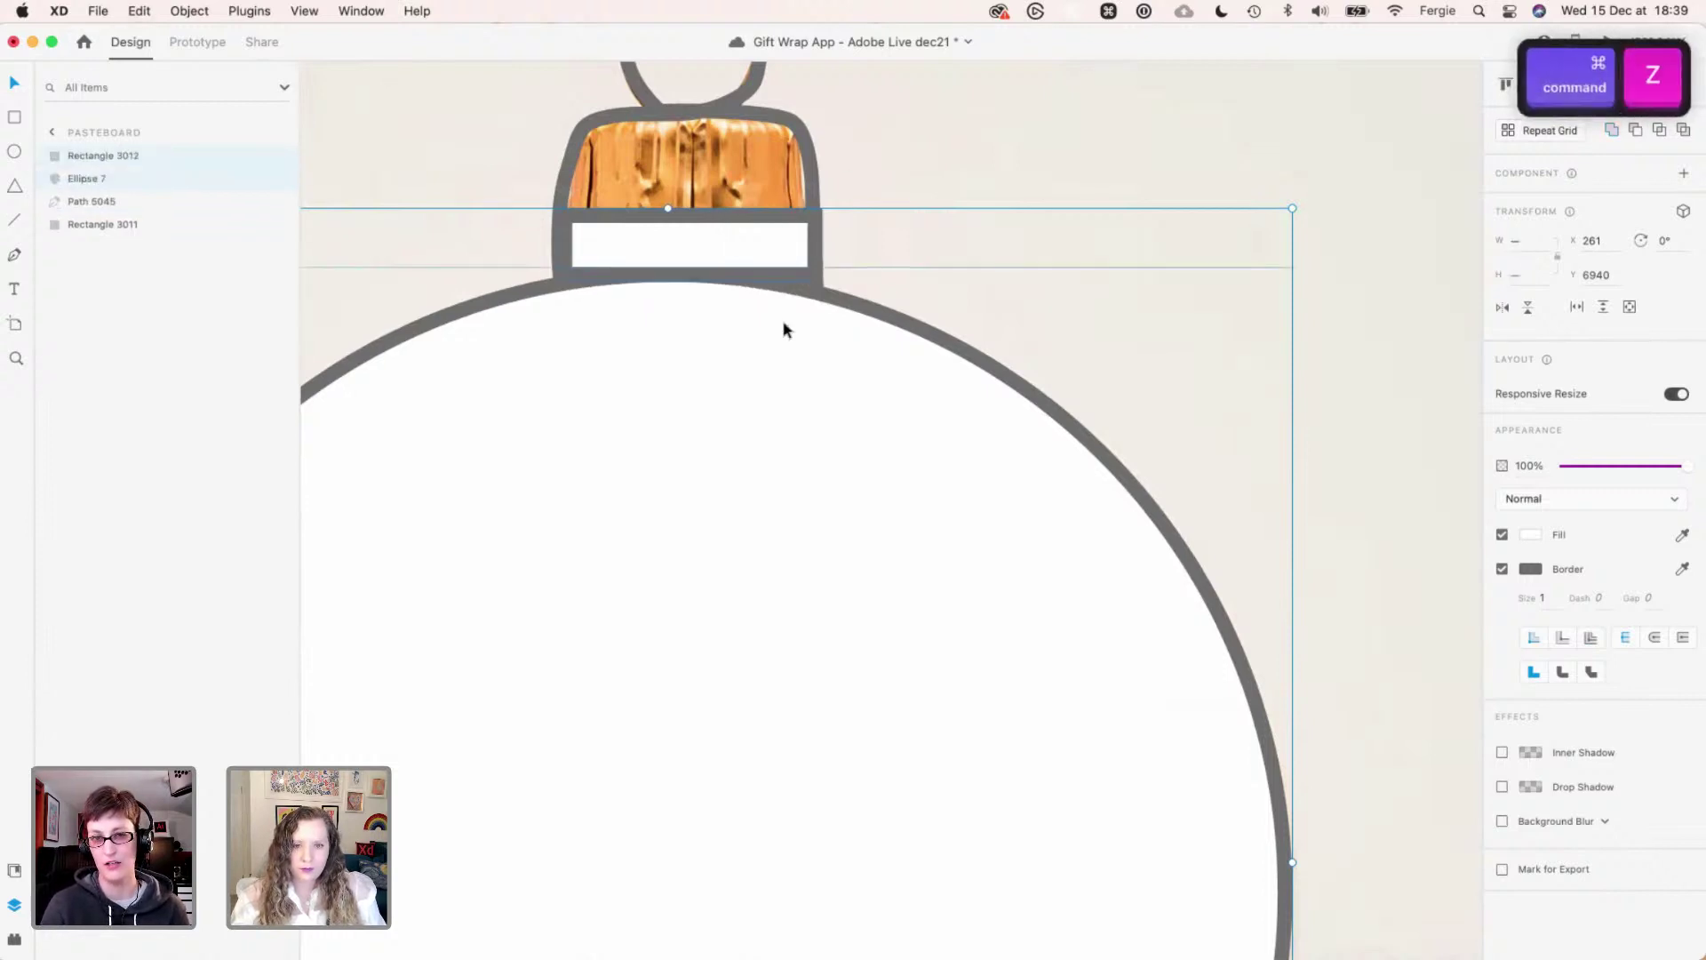
- Delete the rectangle covering the cap's zigzag bottom edge
click(781, 247)
key(Delete)
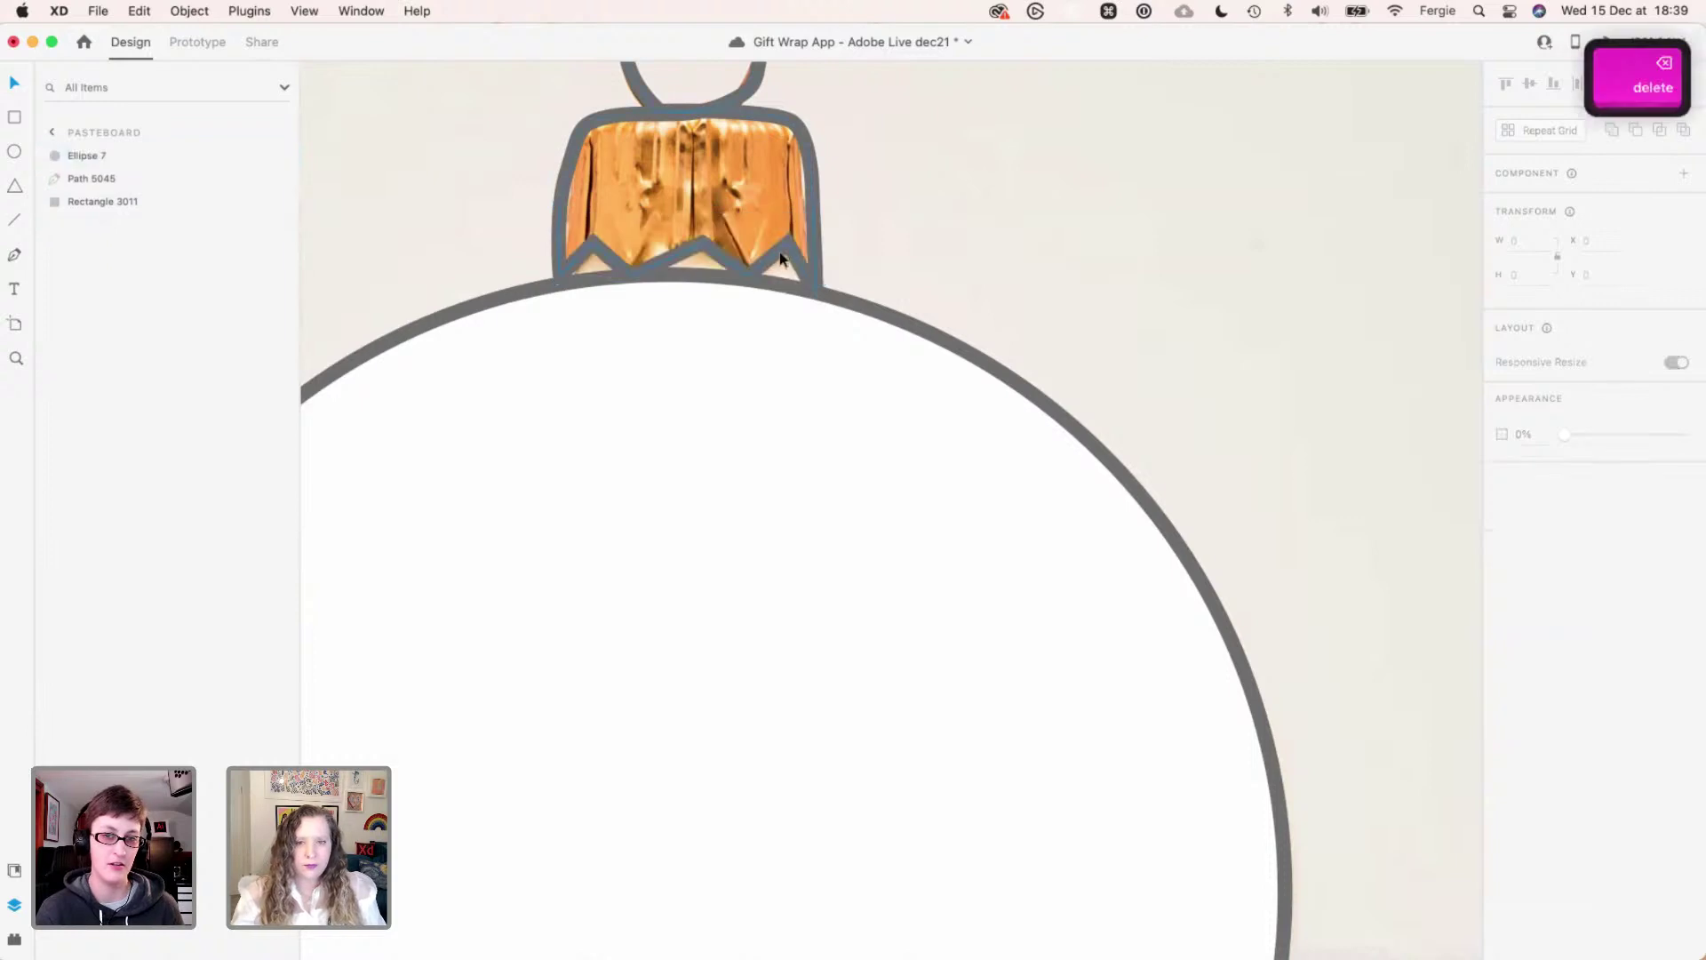
scroll(722, 353, down, 5)
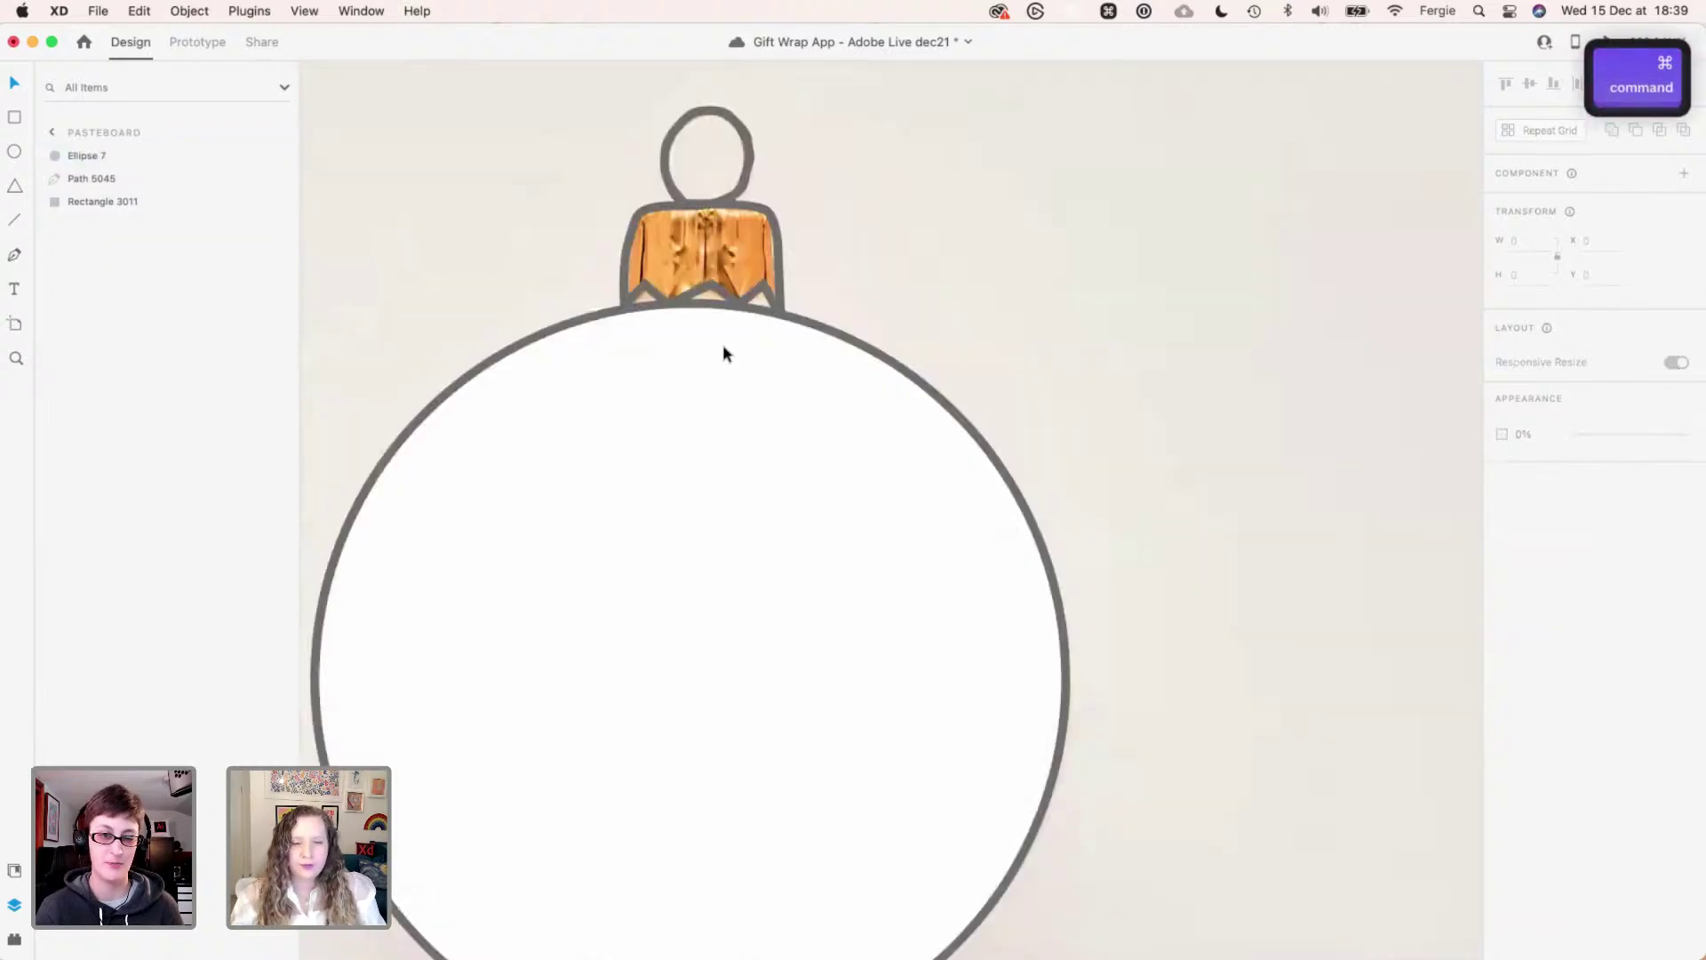
scroll(722, 353, down, 1)
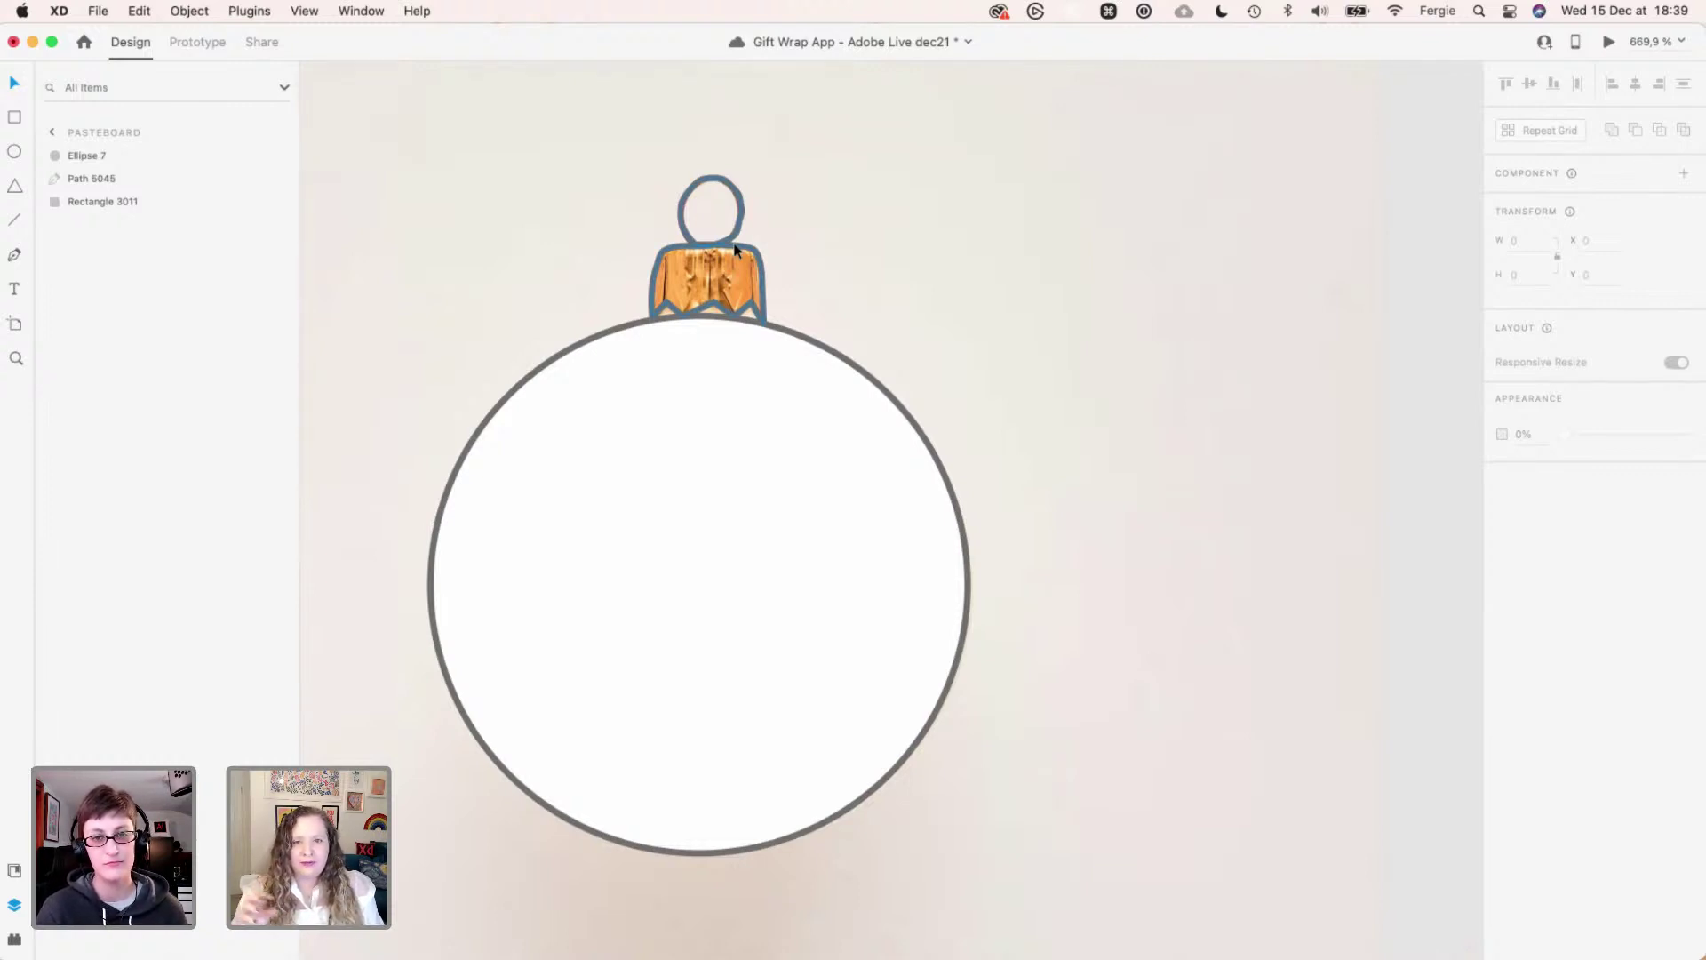
- Save the document and move the cap outline and large circle together off the photo's right side to X 419, Y 6909.94
key(super+s)
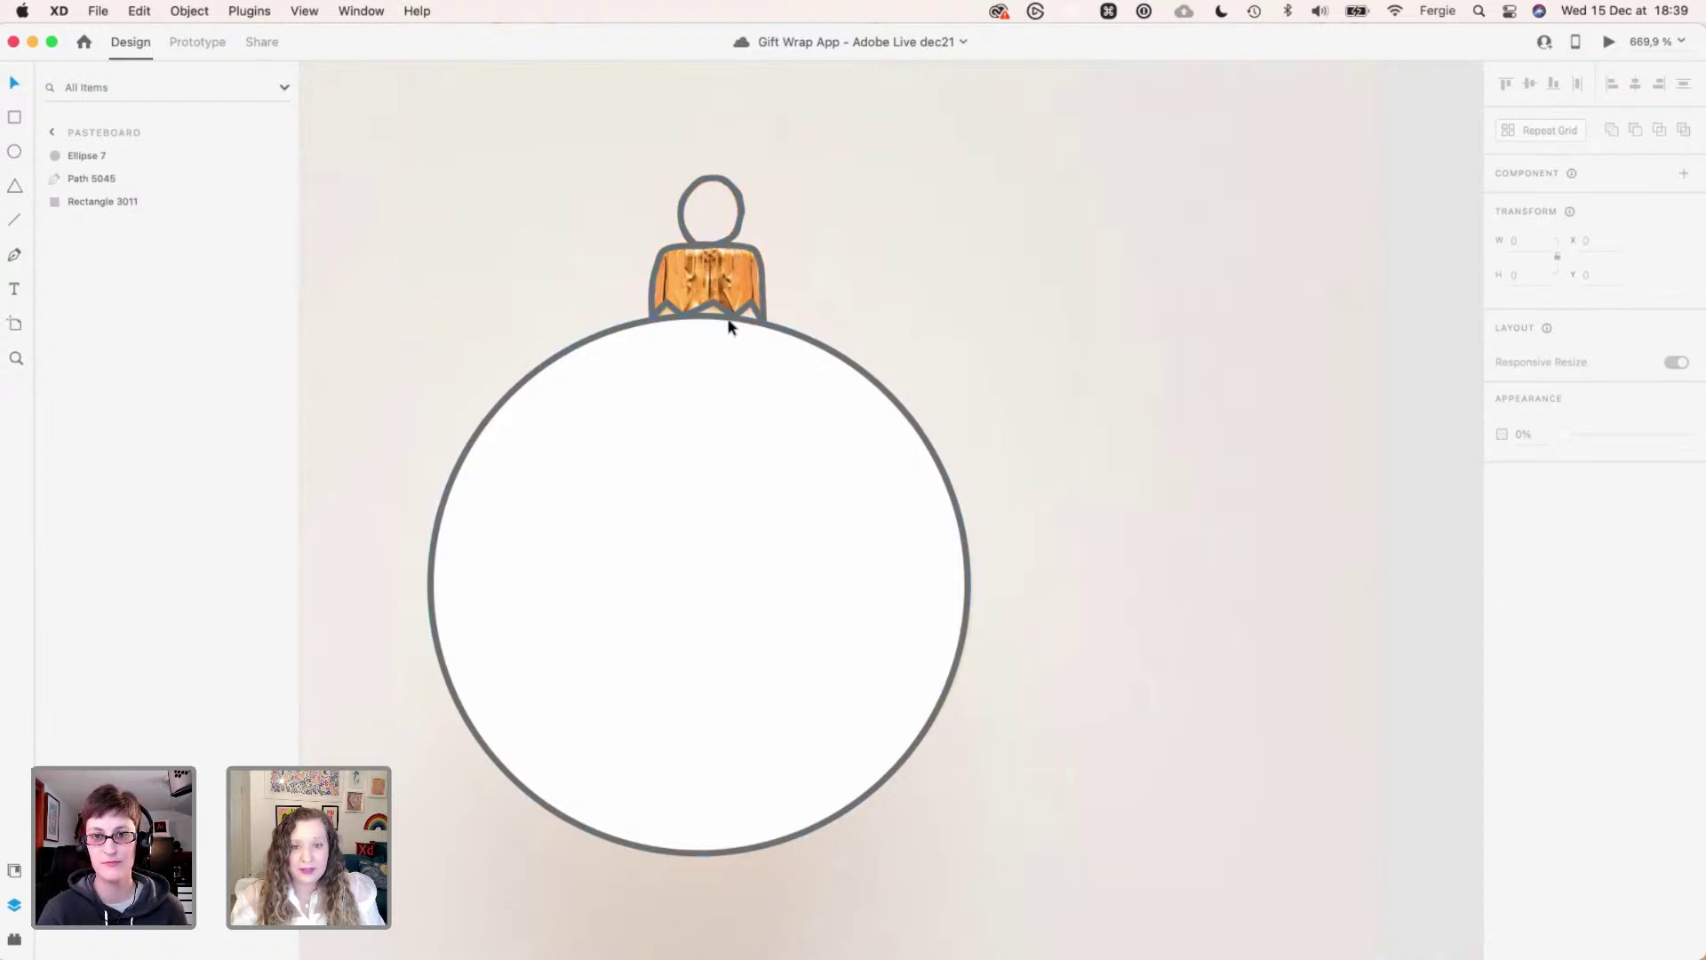
scroll(810, 347, down, 5)
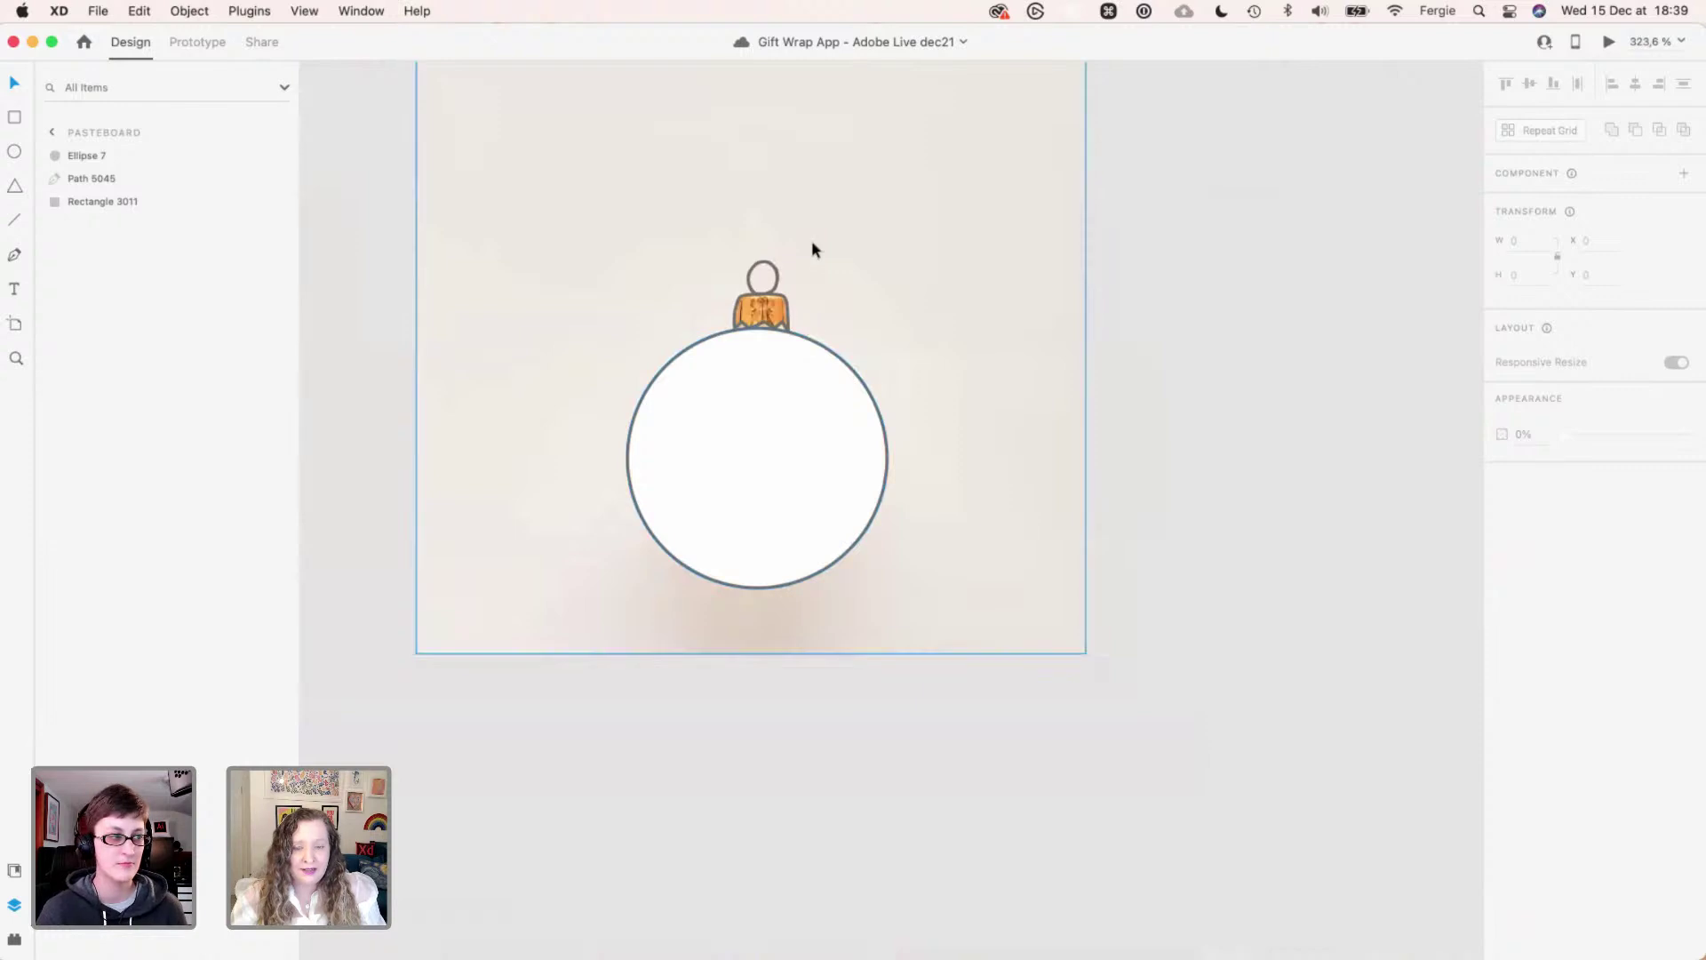
click(774, 287)
shift+click(738, 396)
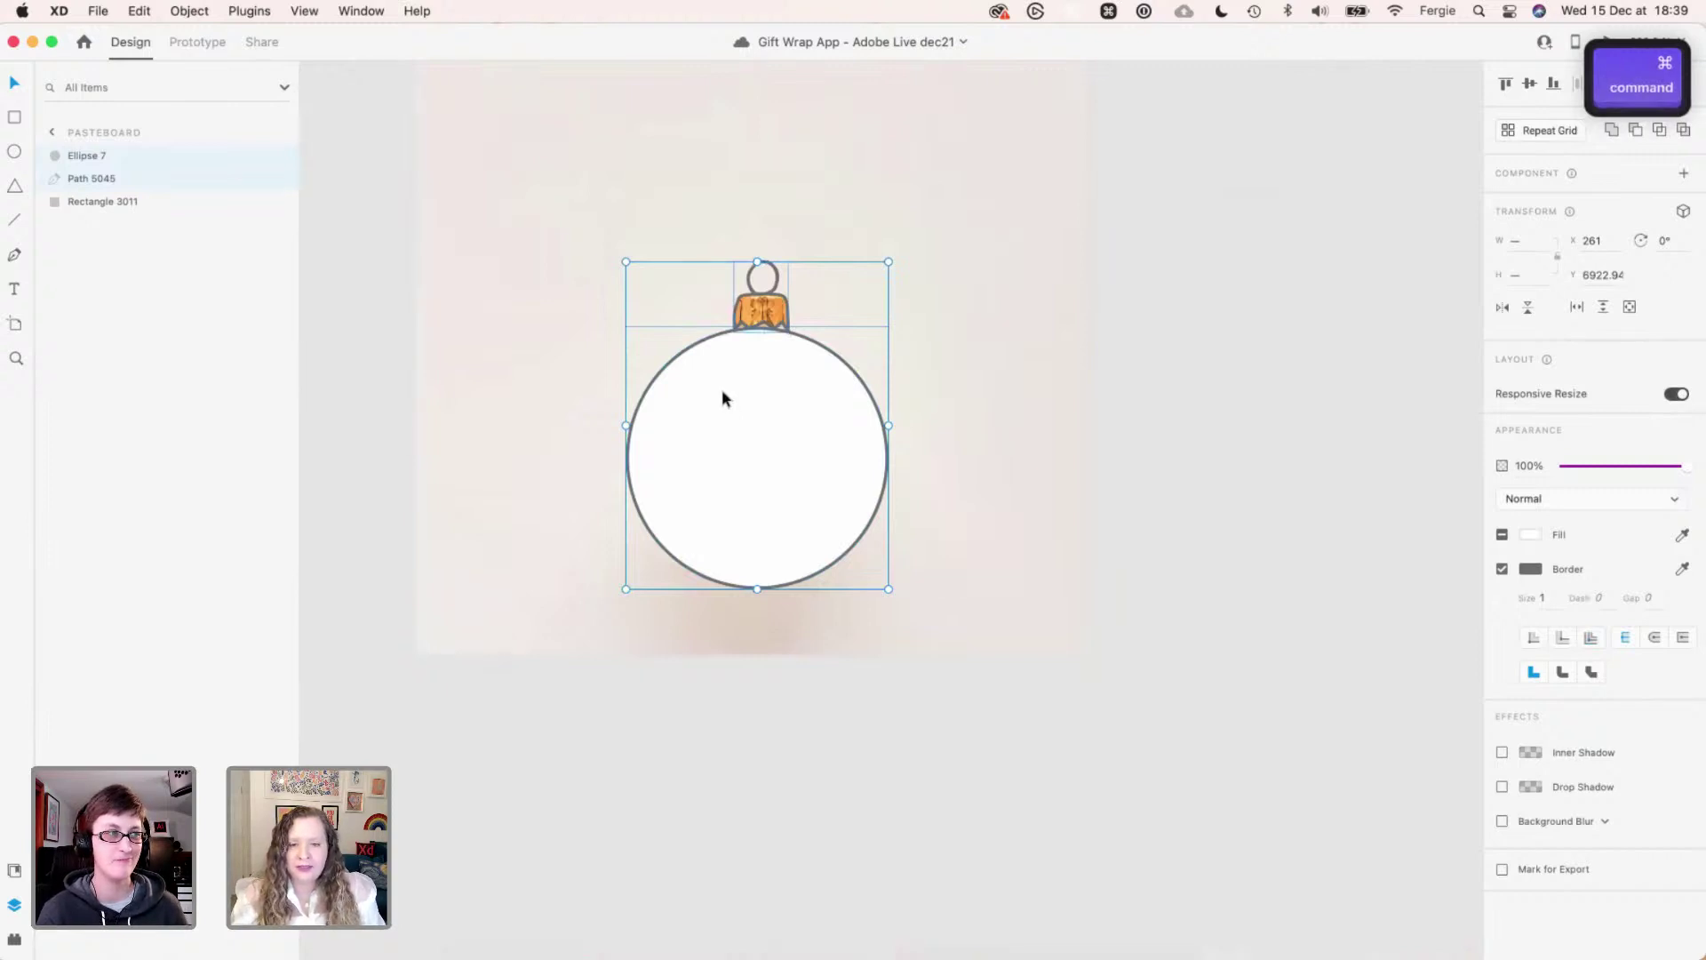
drag(697, 415, 1185, 374)
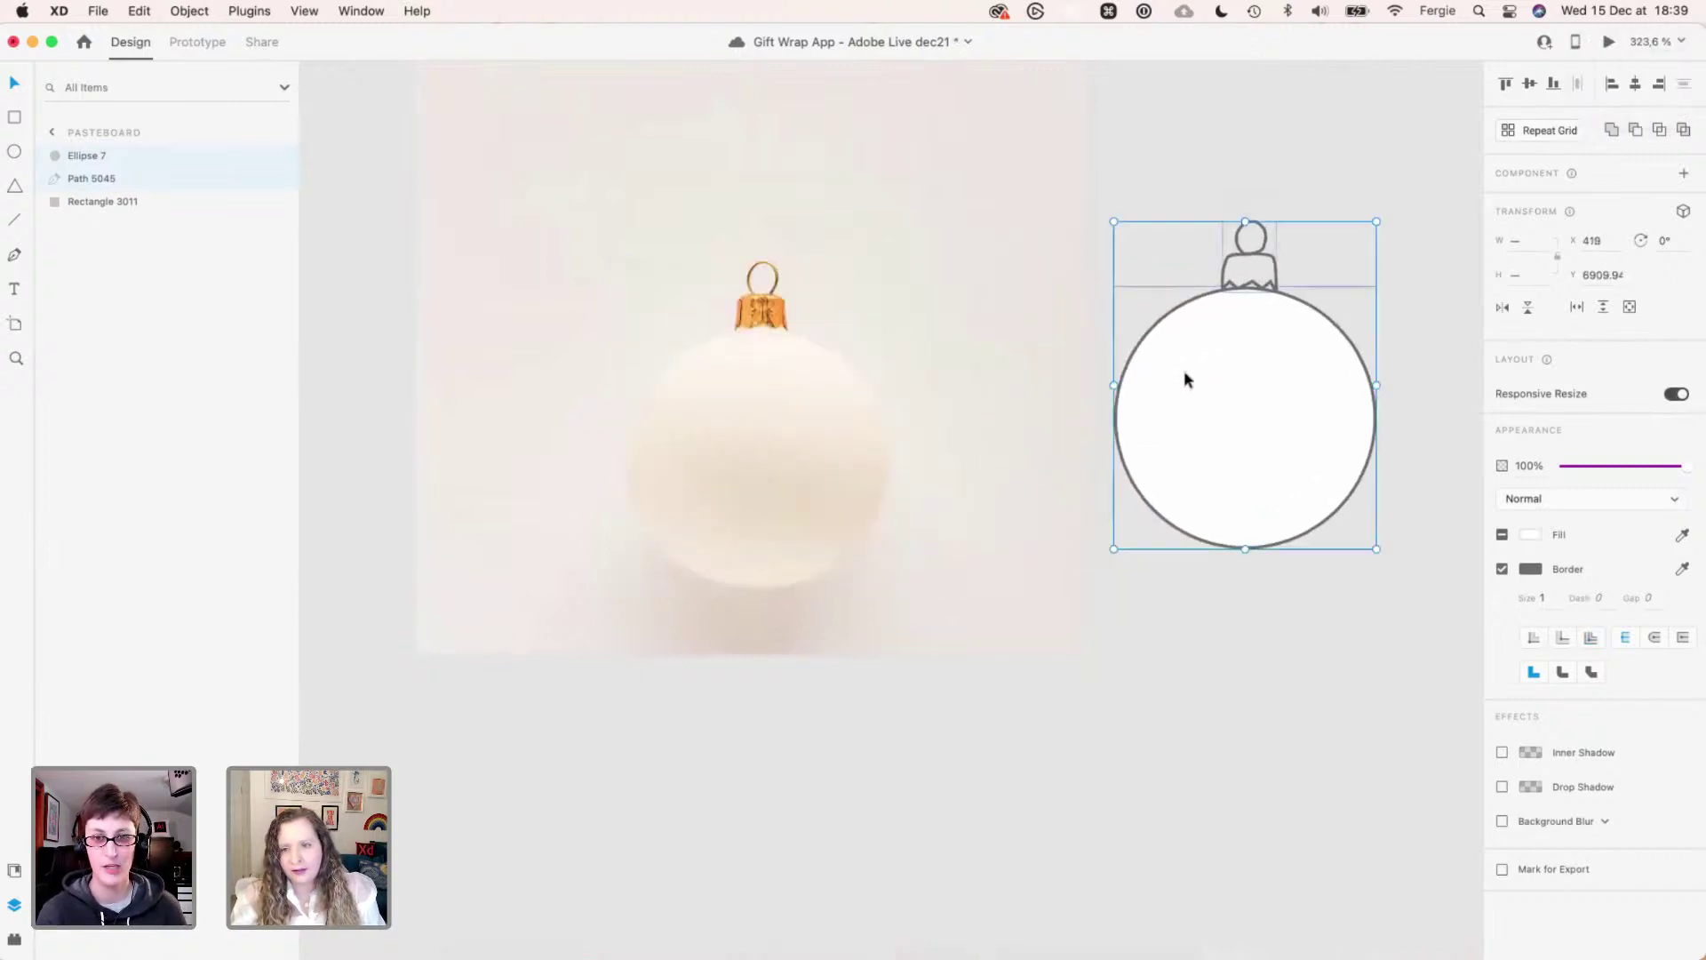
- Open the cap path for point editing and delete the hanging loop's lower-right anchors where it meets the cap
scroll(1266, 259, up, 8)
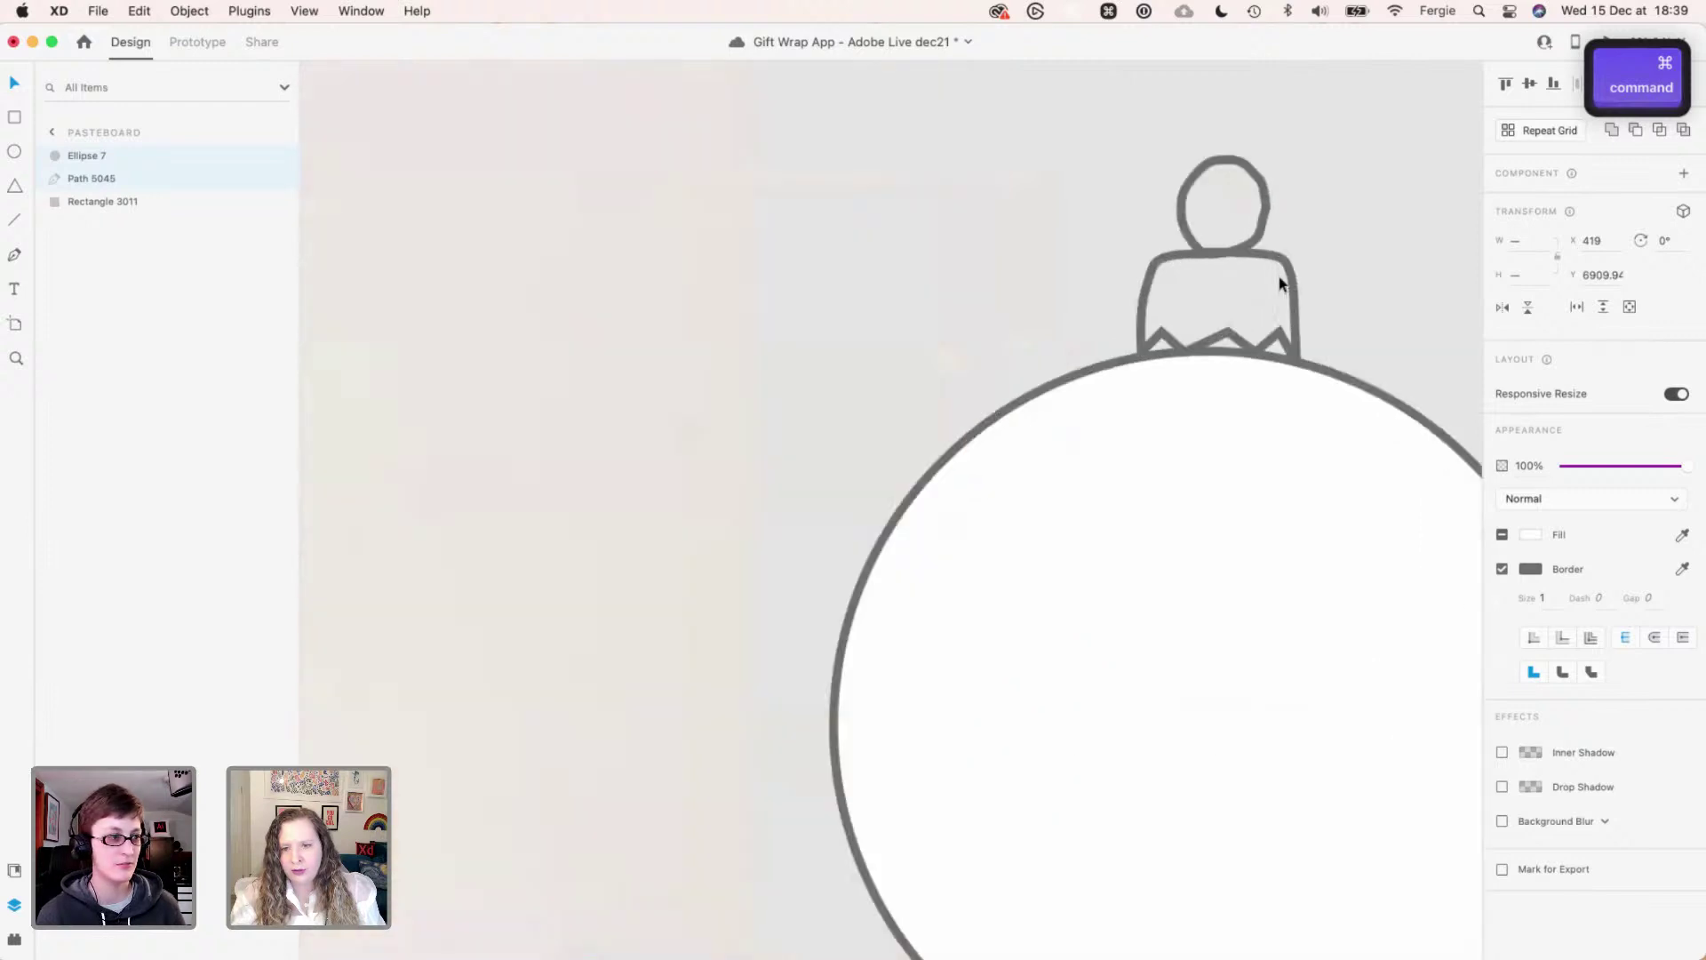
scroll(1166, 343, down, 5)
click(1167, 255)
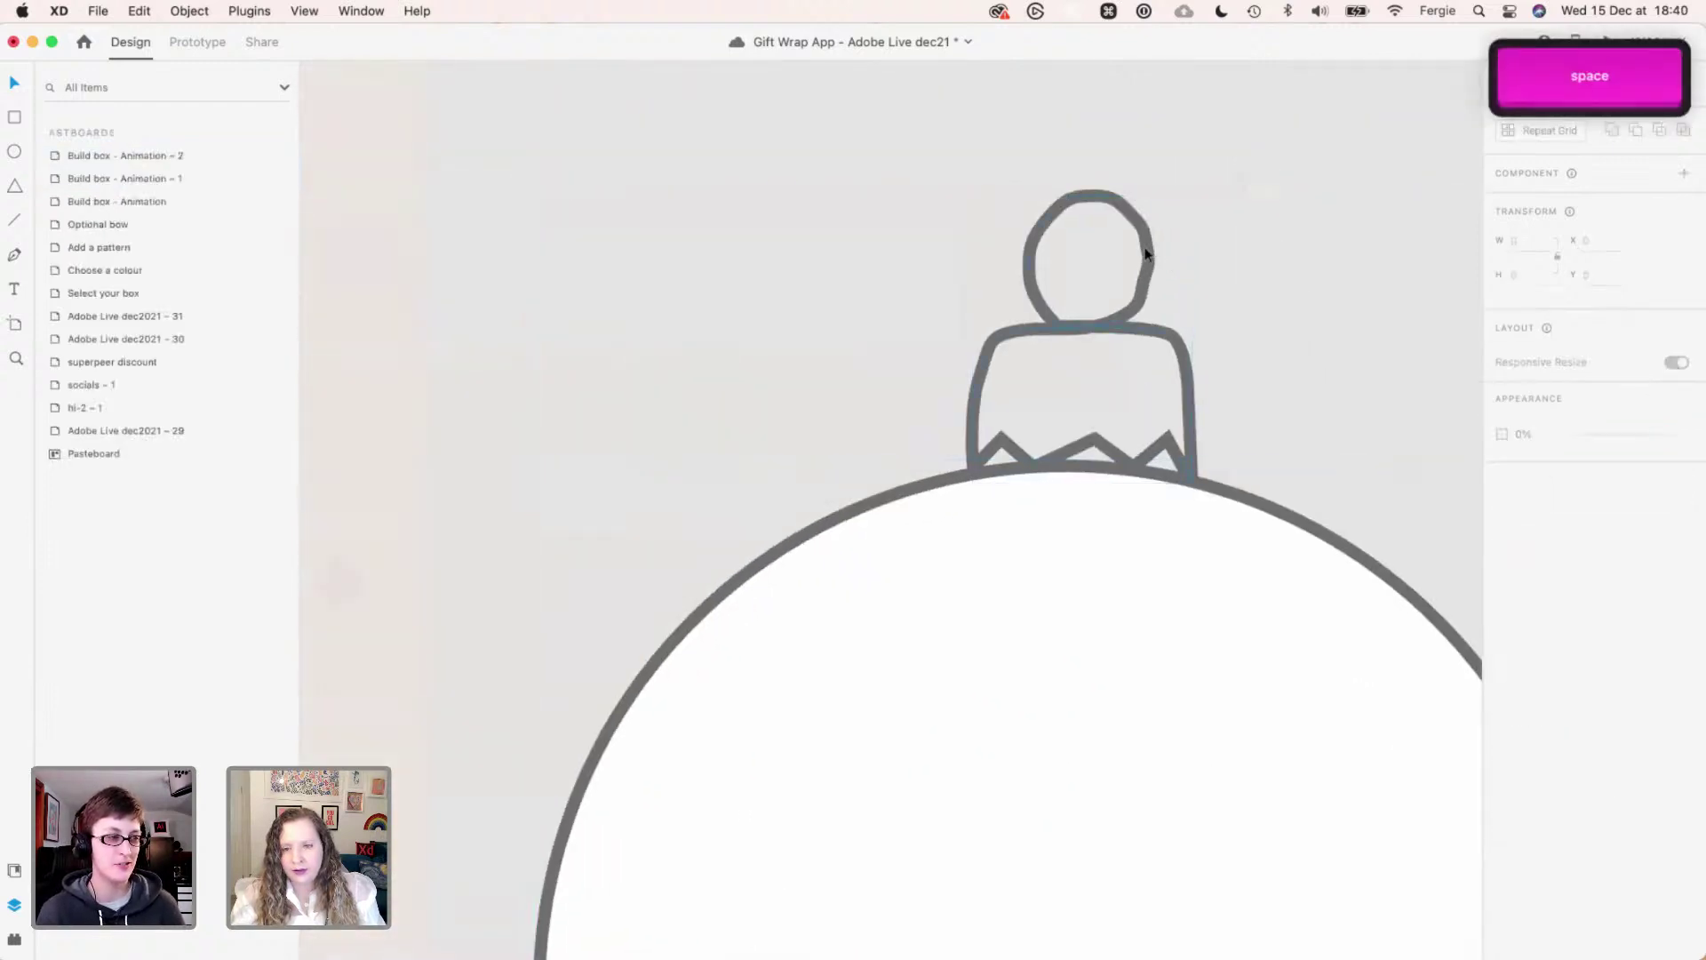
scroll(1155, 270, up, 5)
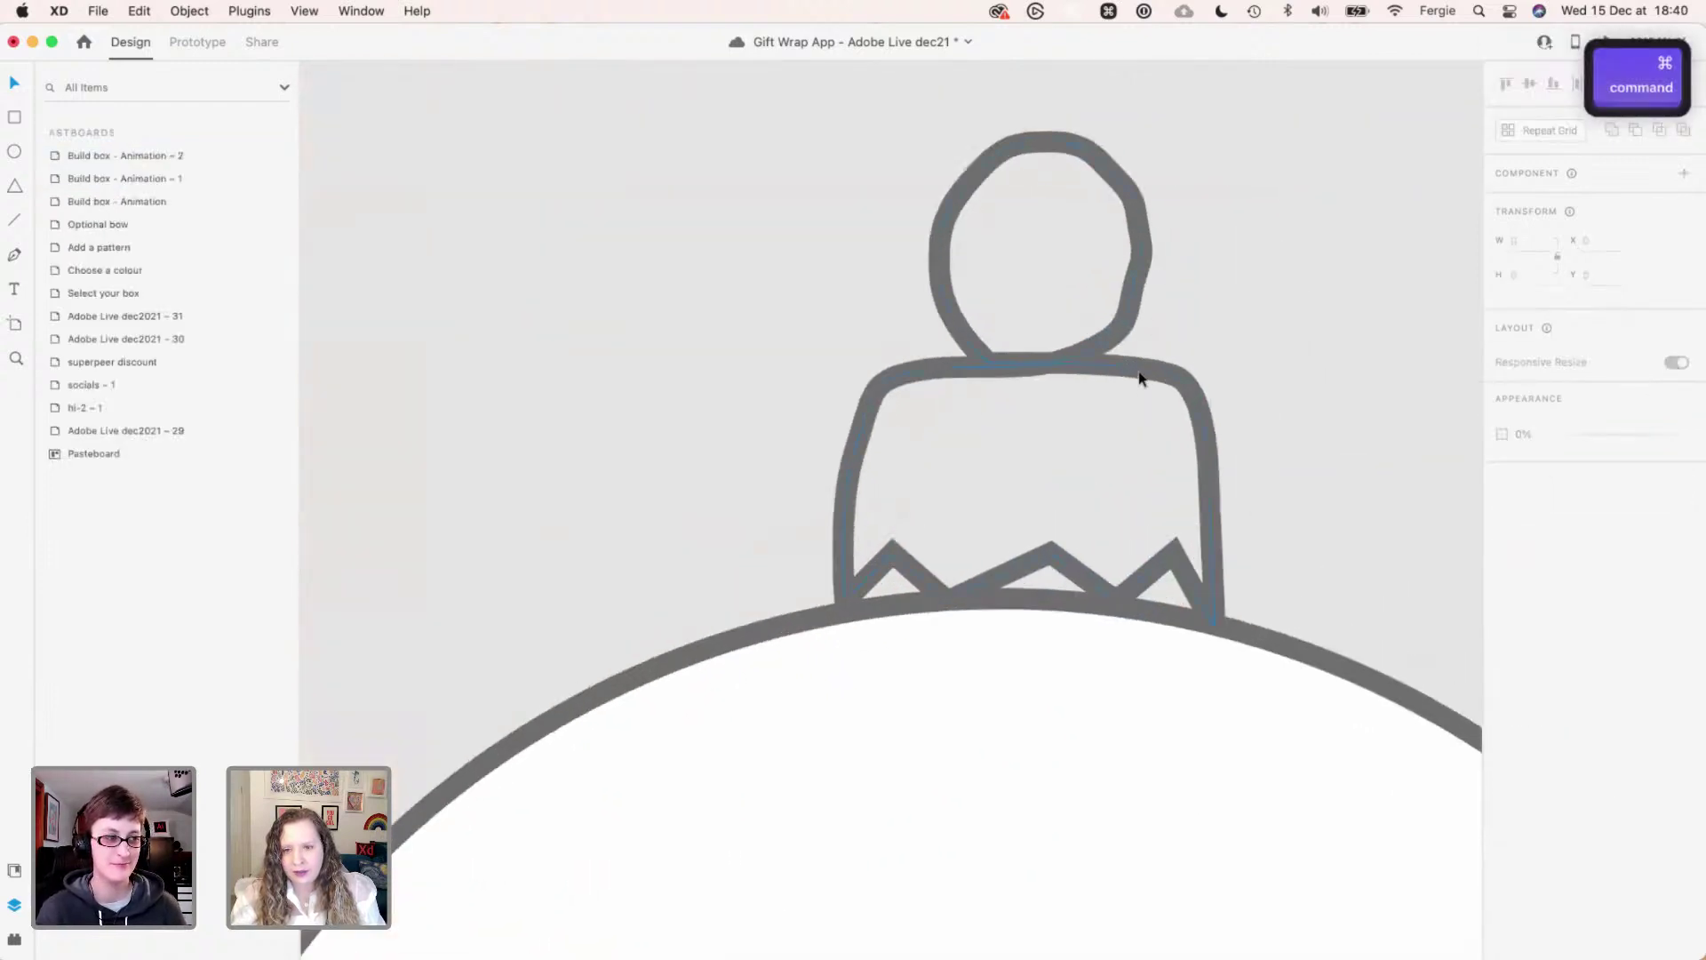
click(1140, 376)
double_click(1142, 371)
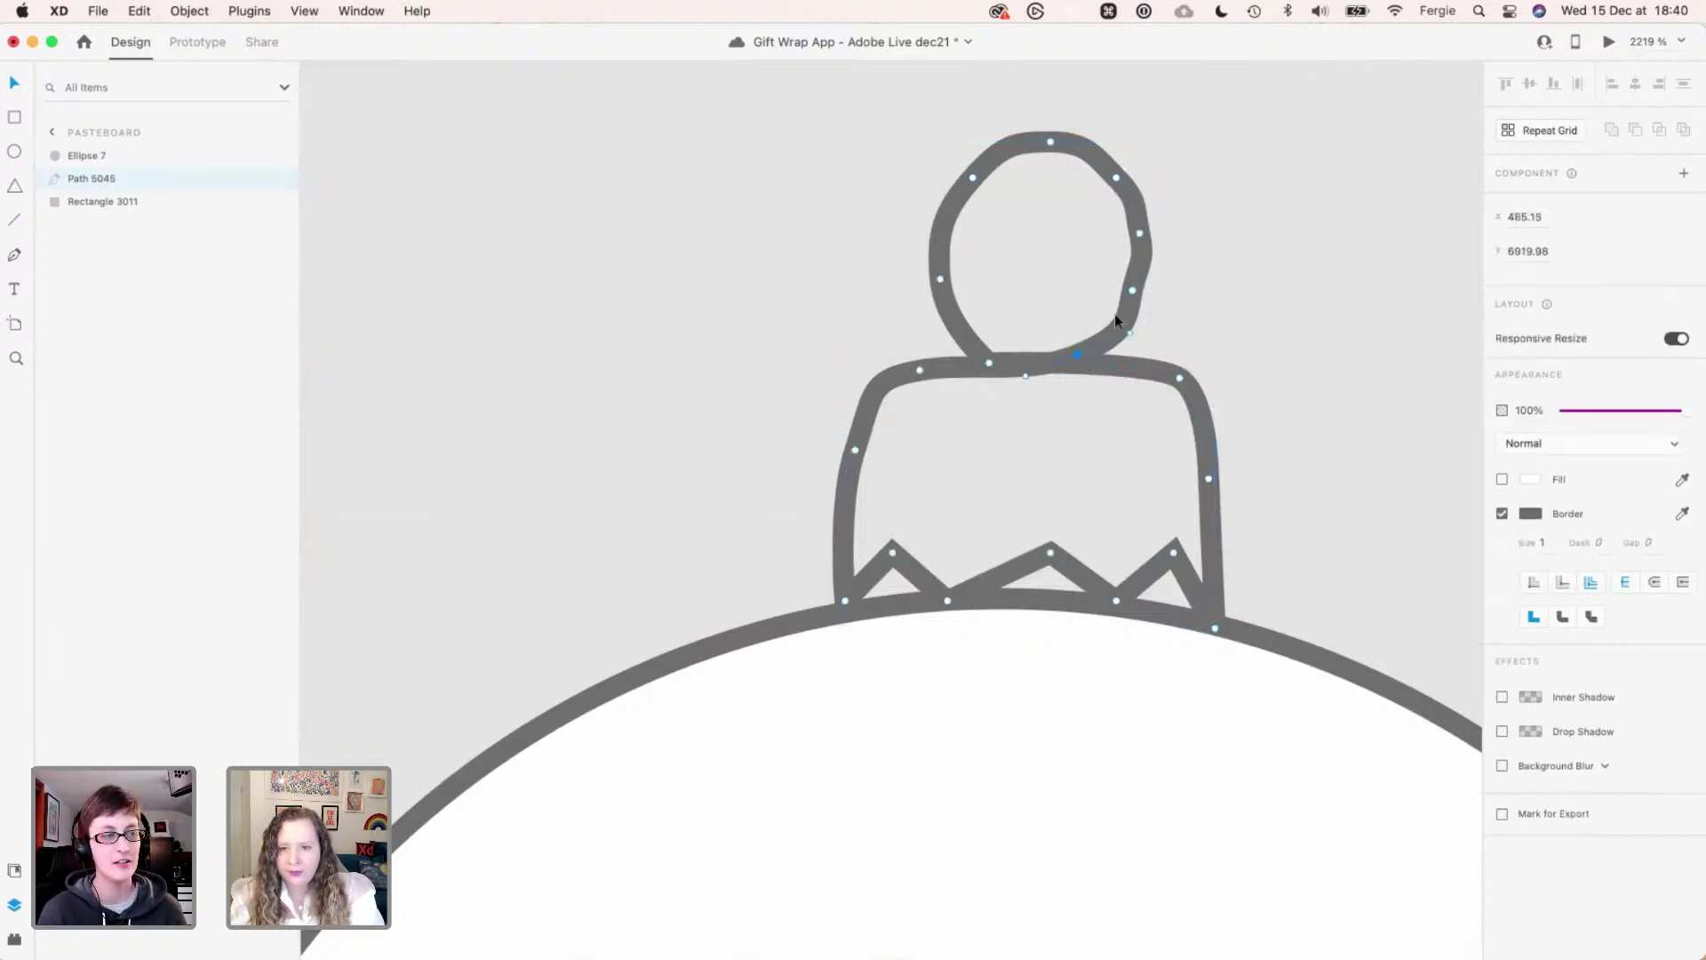
key(BackSpace)
click(1132, 290)
key(BackSpace)
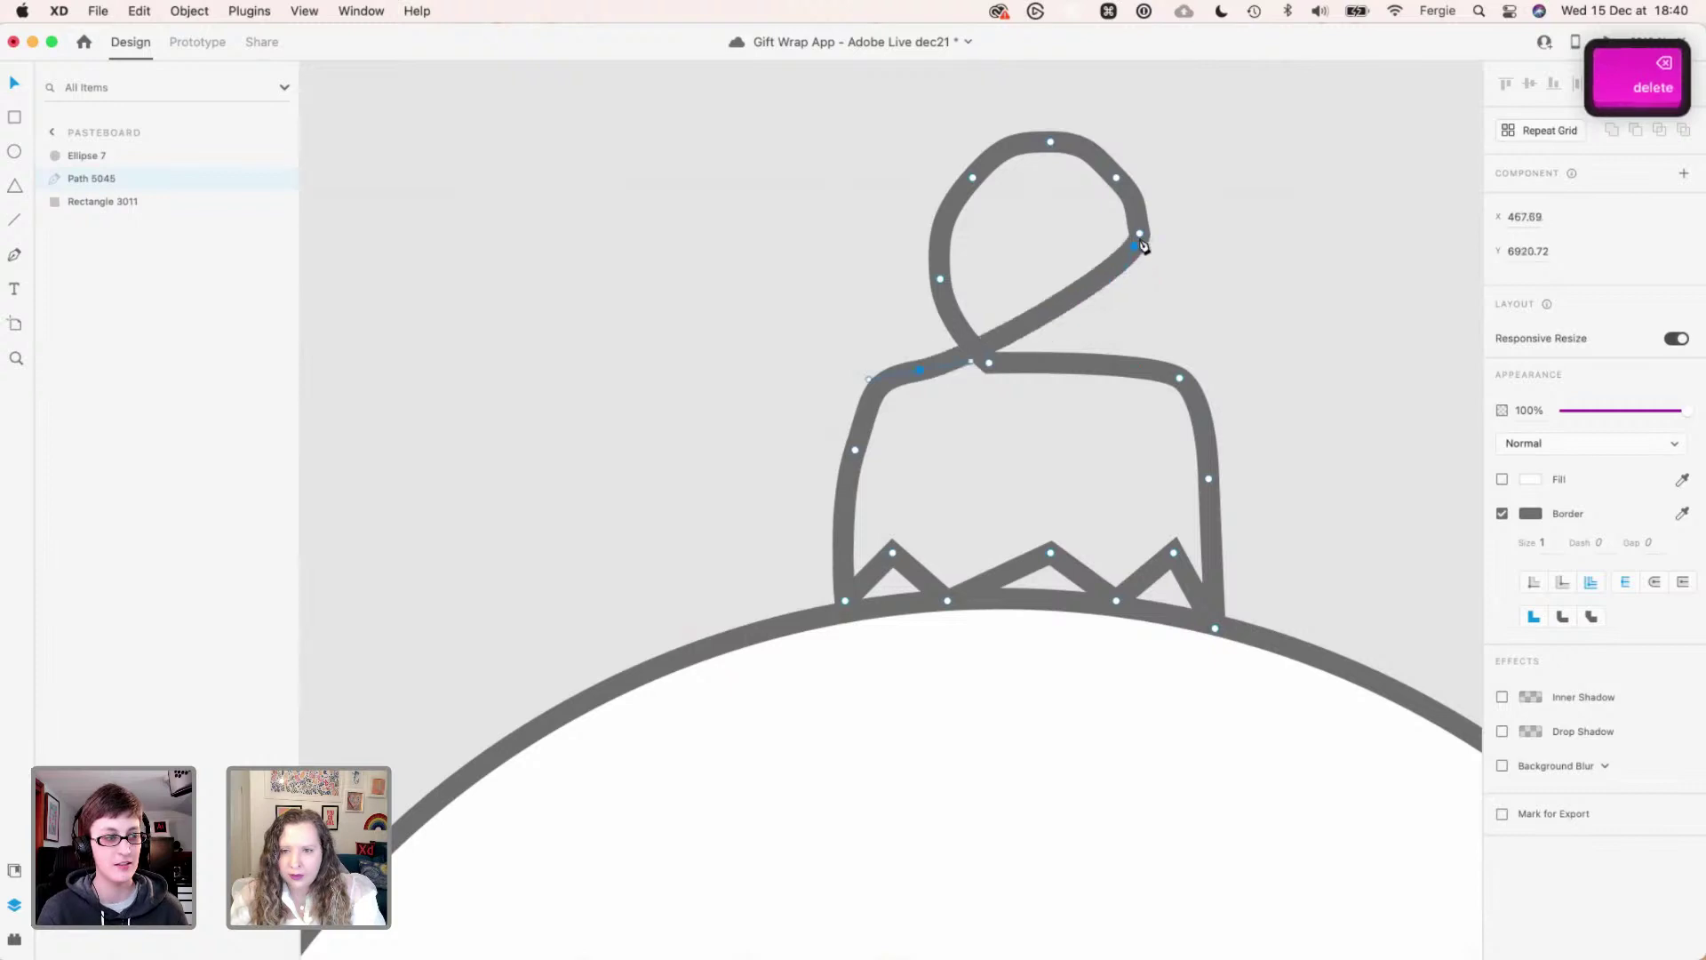
- Delete the hanging loop's remaining anchors around its right side, top and left side, leaving only the cap outline
click(1140, 234)
key(BackSpace)
click(1117, 178)
key(BackSpace)
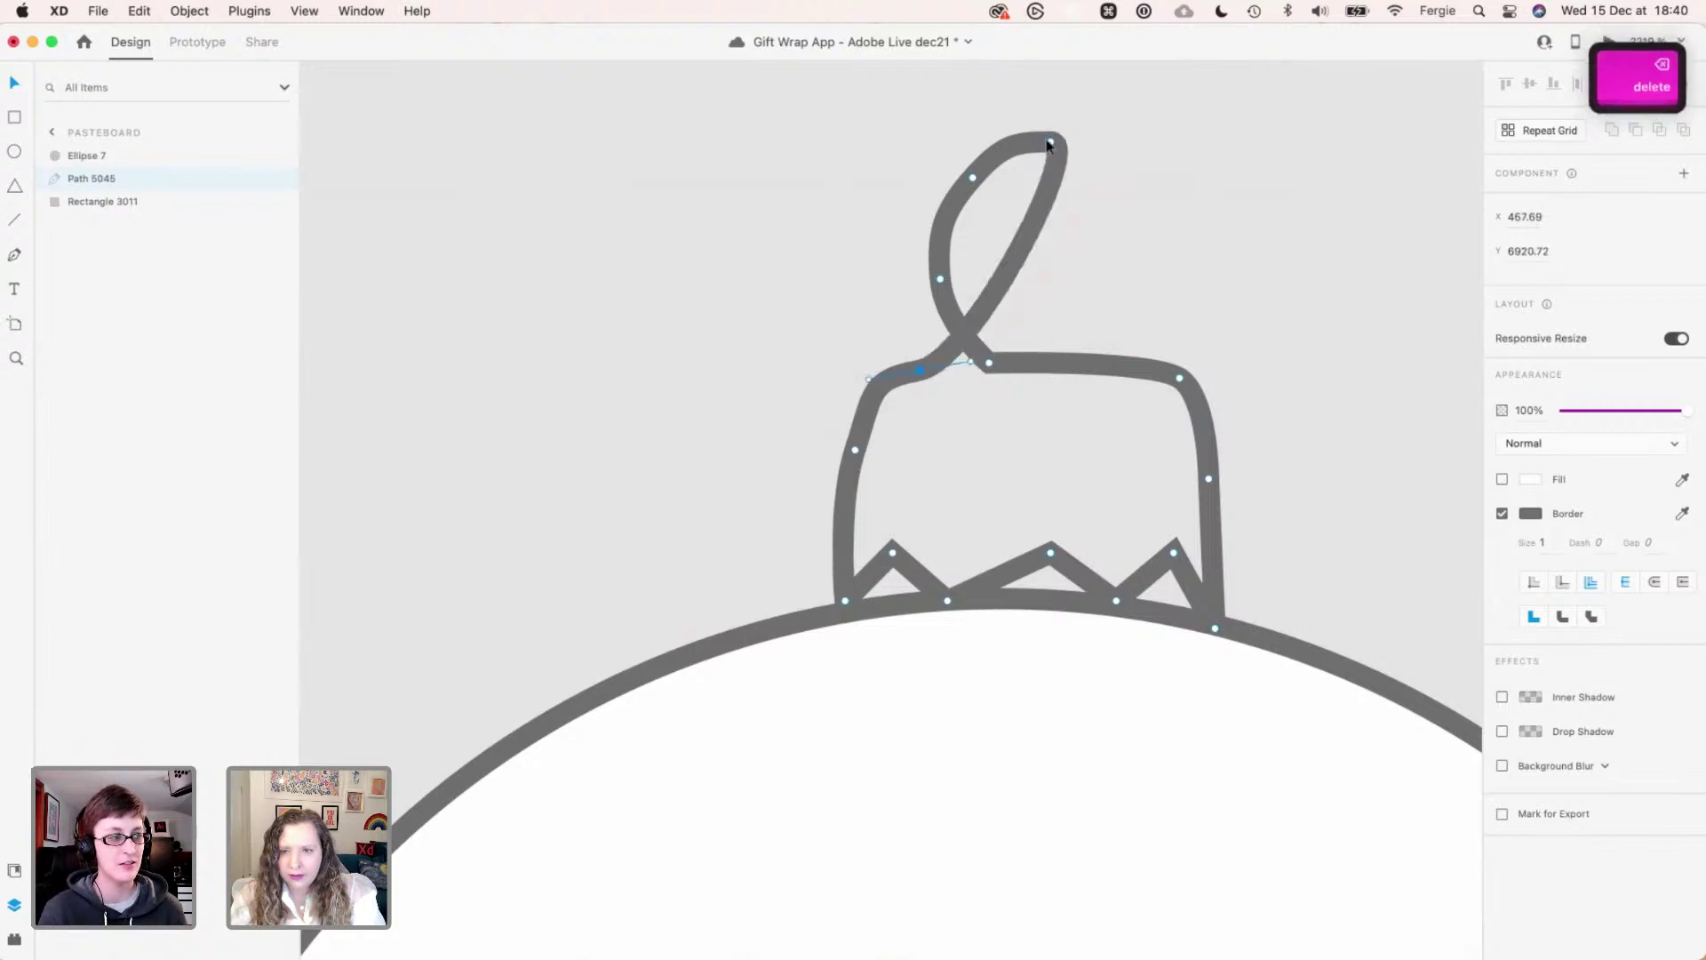
click(1048, 140)
key(BackSpace)
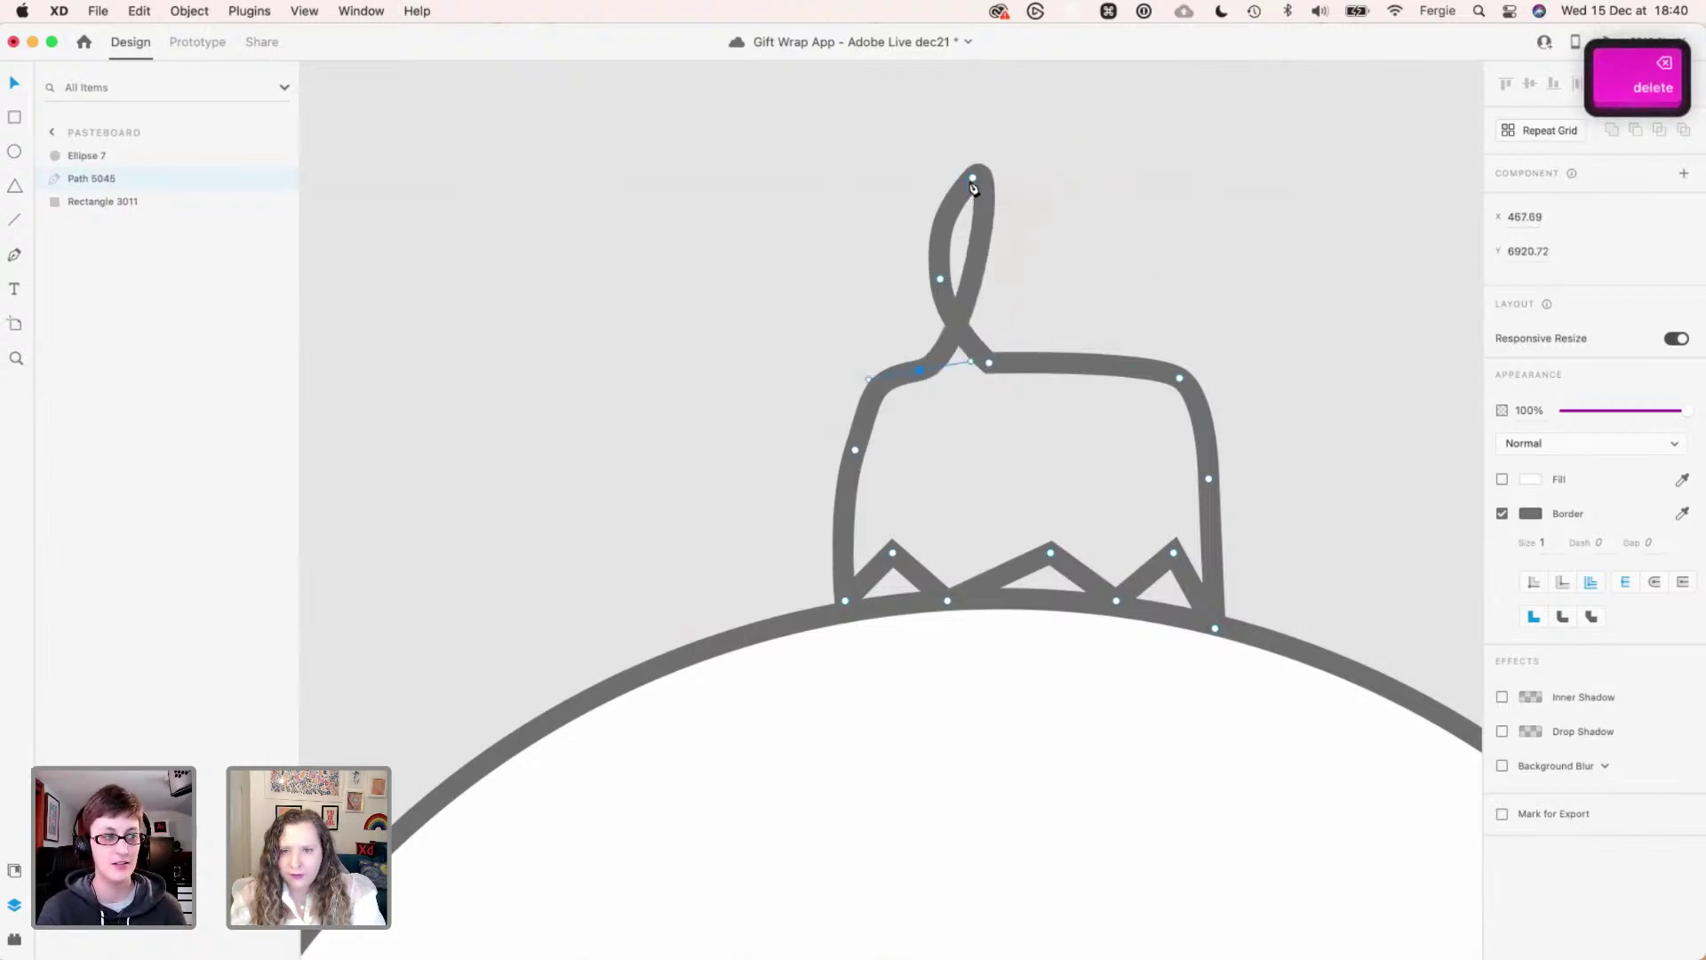
click(972, 179)
key(BackSpace)
click(940, 278)
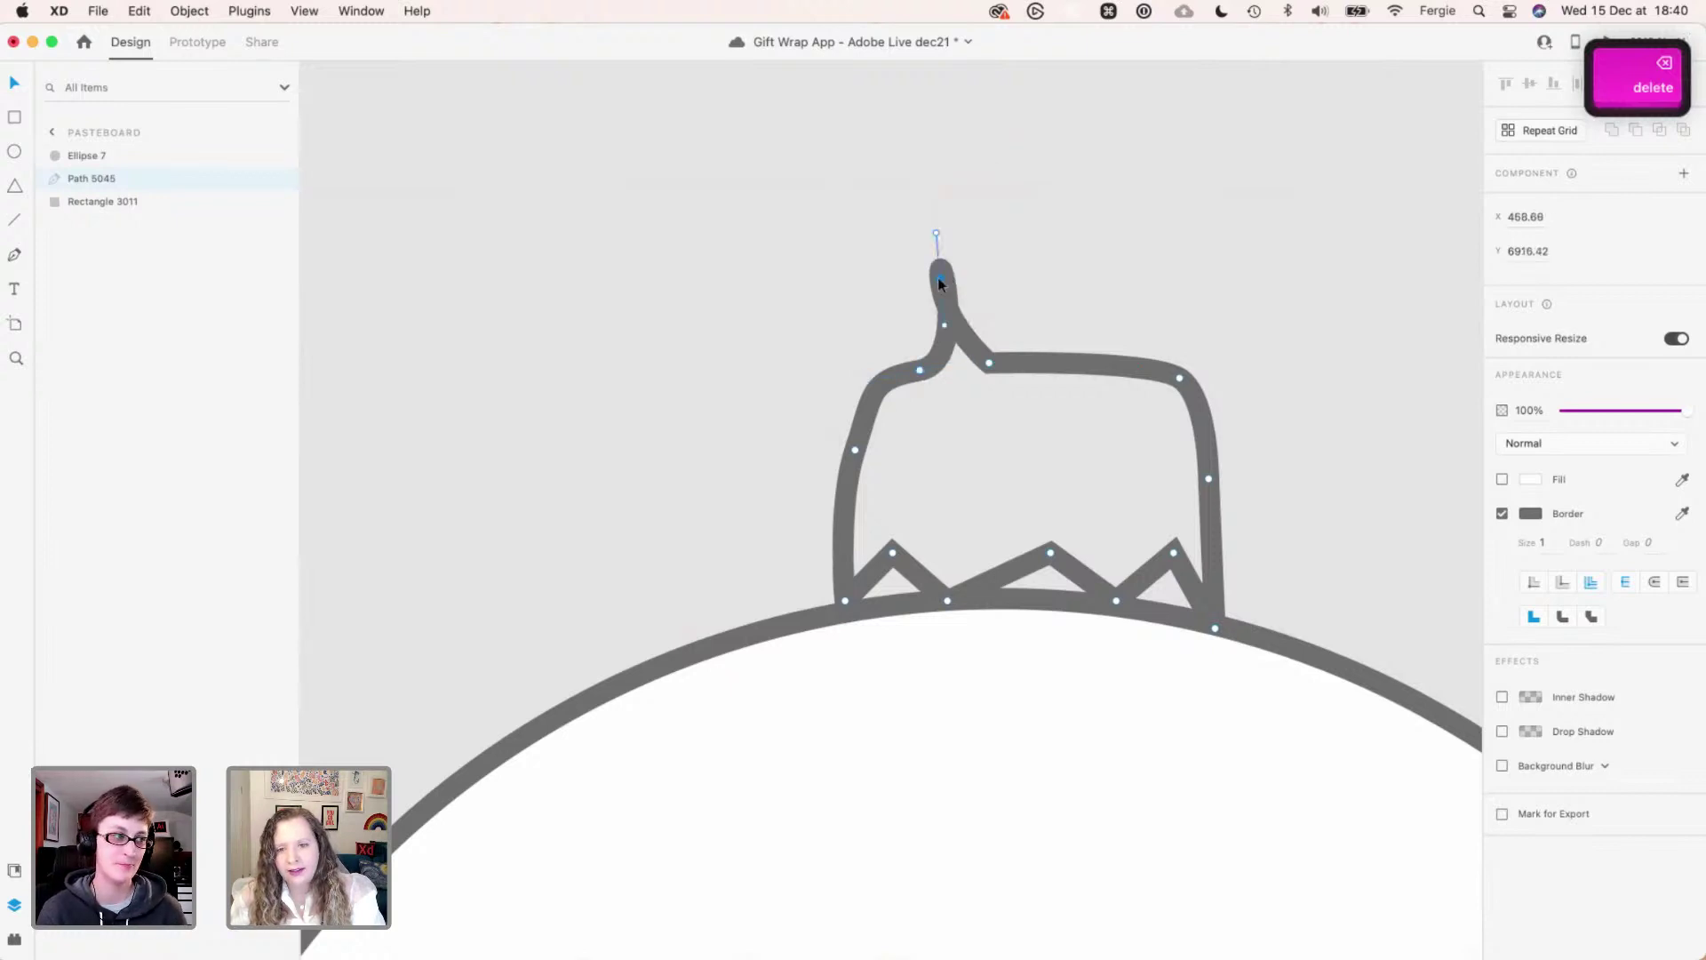
key(BackSpace)
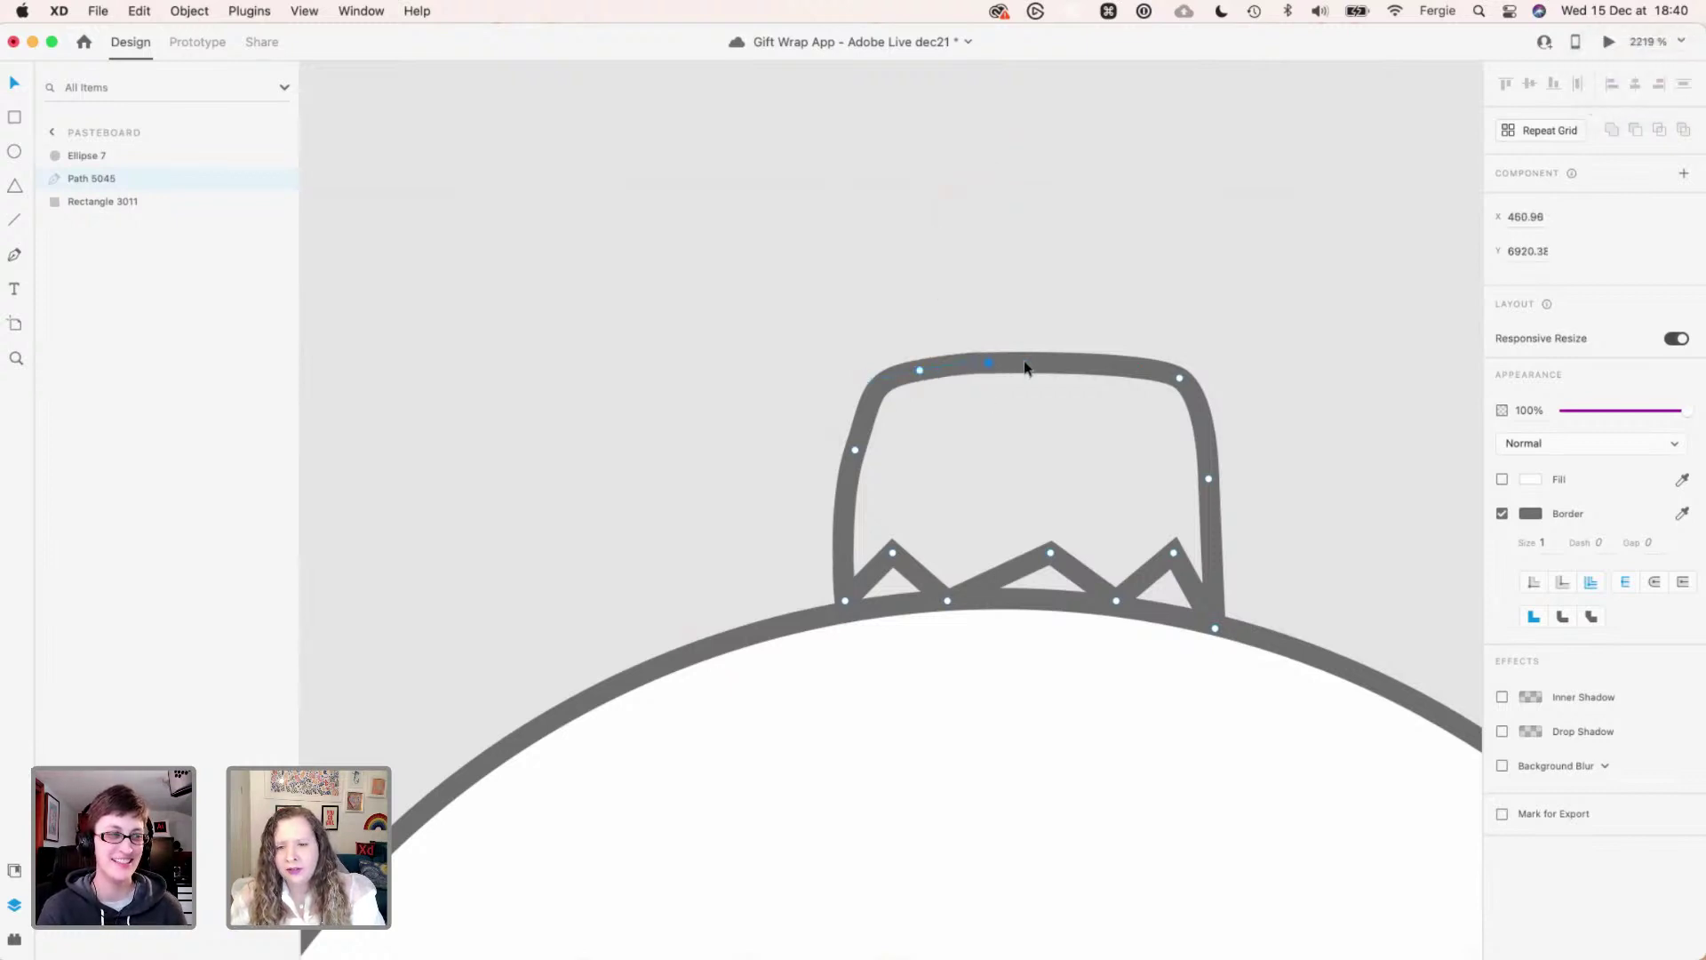
- Smooth the anchor on the cap's top edge and shift it right along the edge to about X 464.5
click(1022, 364)
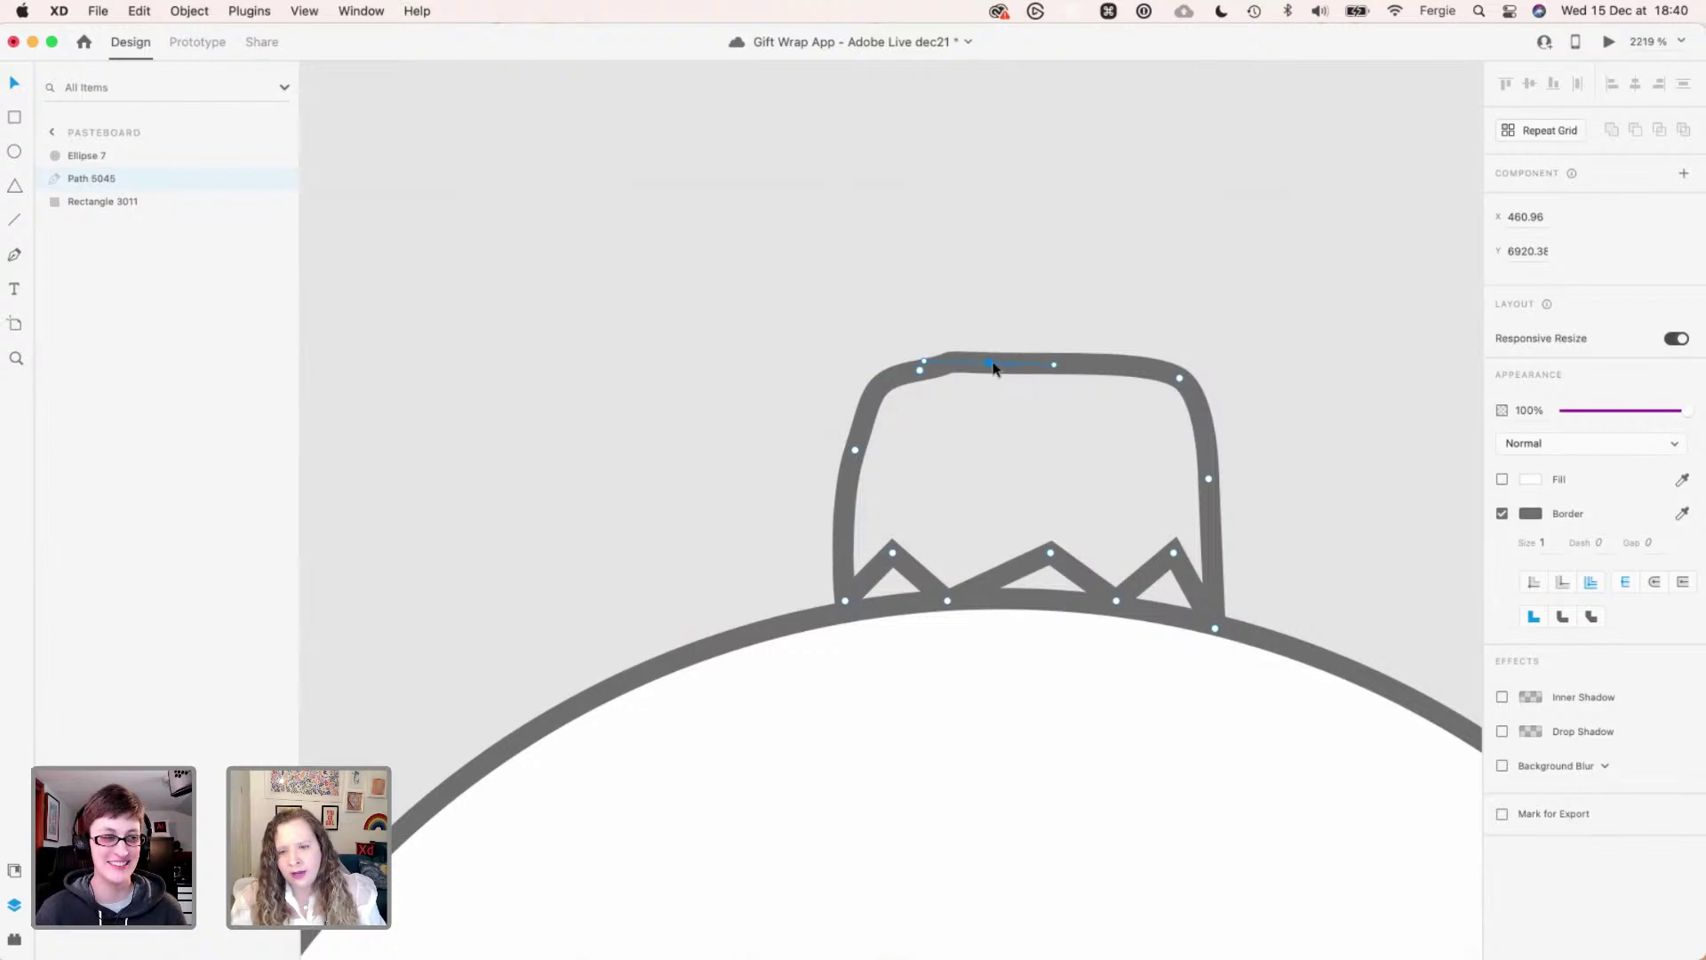
drag(998, 366, 1058, 367)
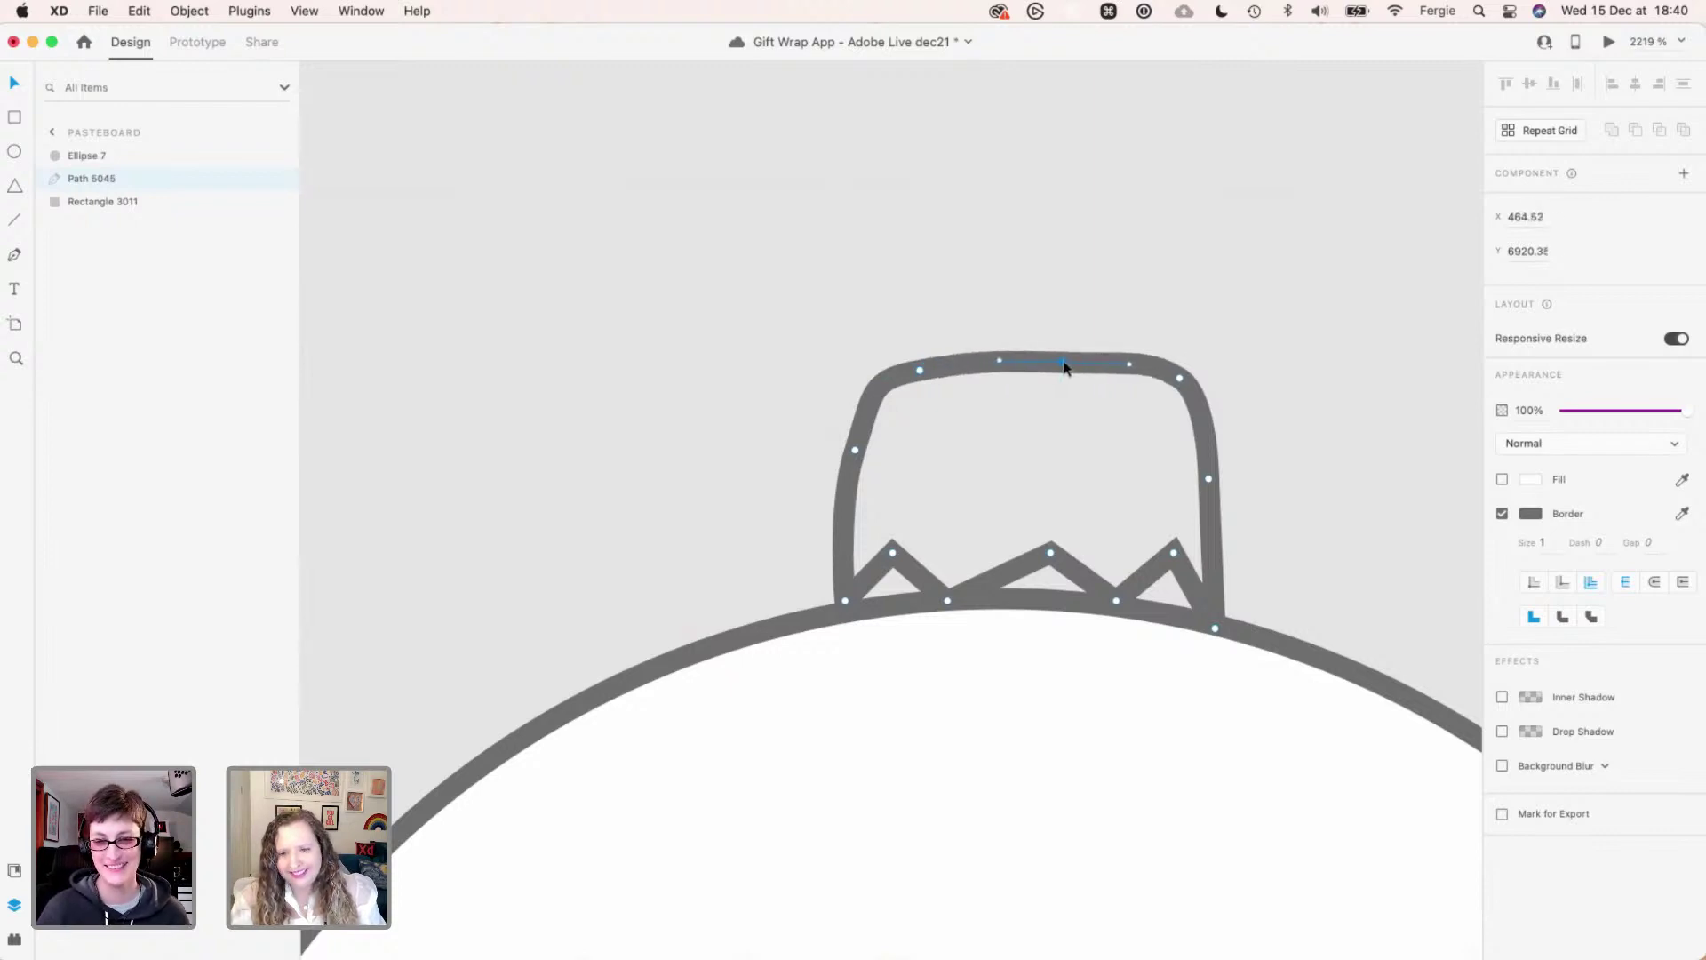
key(v)
click(1002, 330)
- Draw a circle about 9 by 9 resting on the cap's top edge and remove its fill
scroll(1003, 331, down, 5)
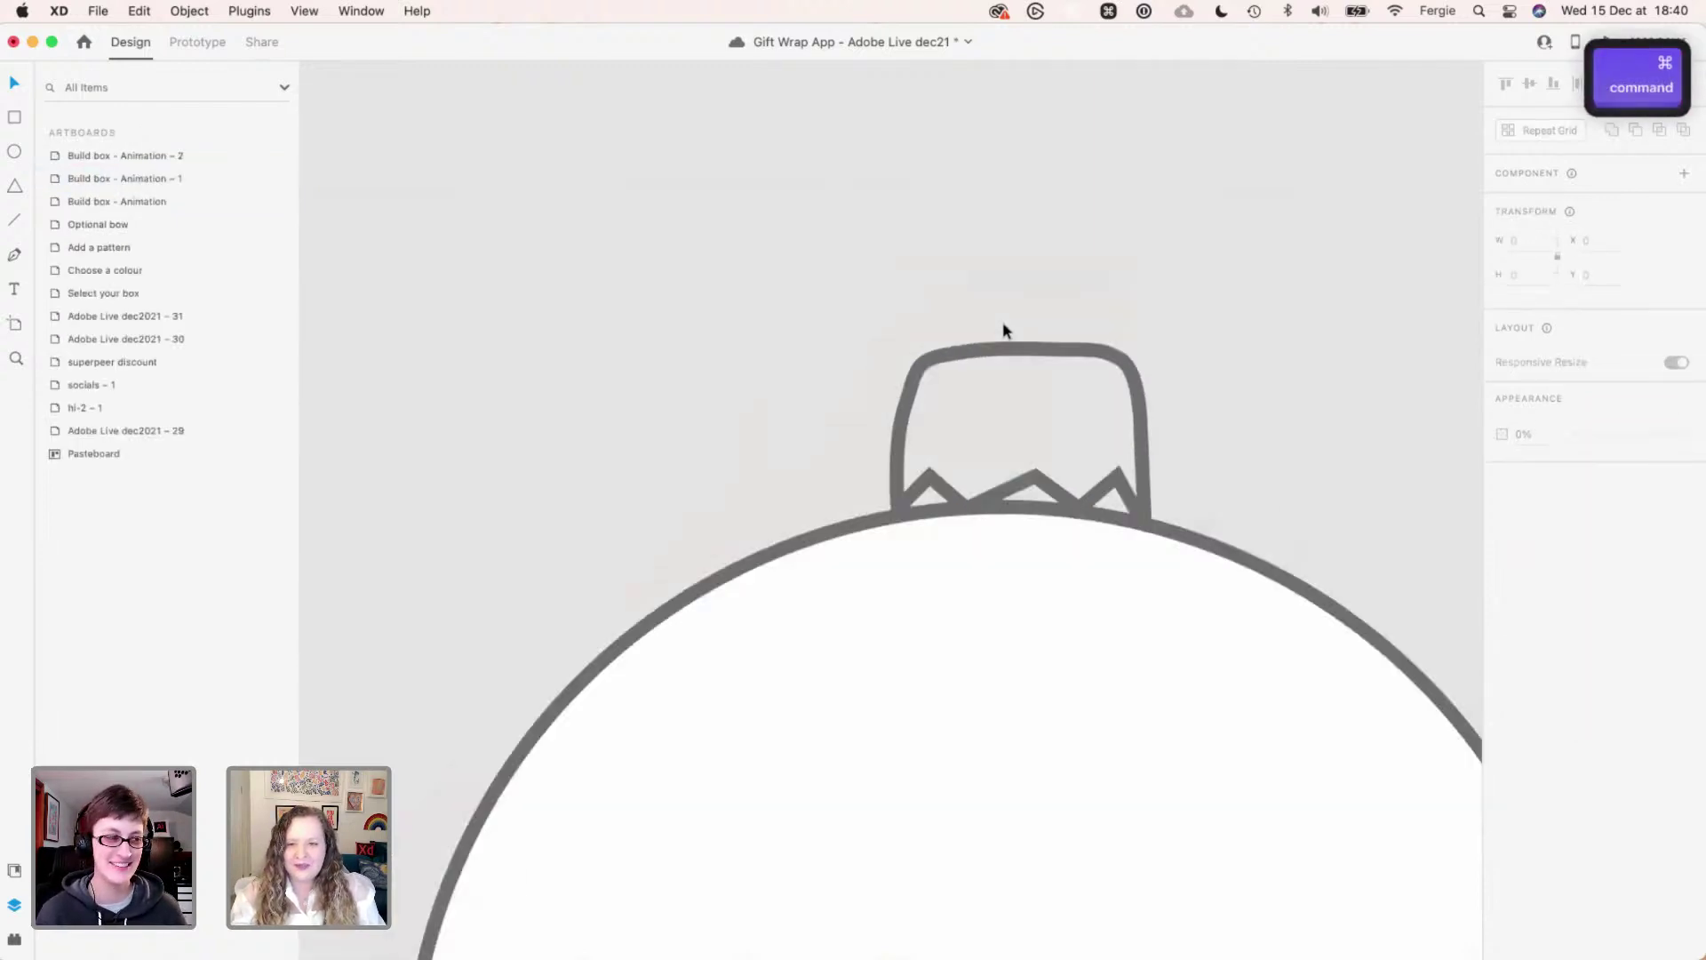
scroll(1002, 330, down, 3)
scroll(1004, 329, up, 6)
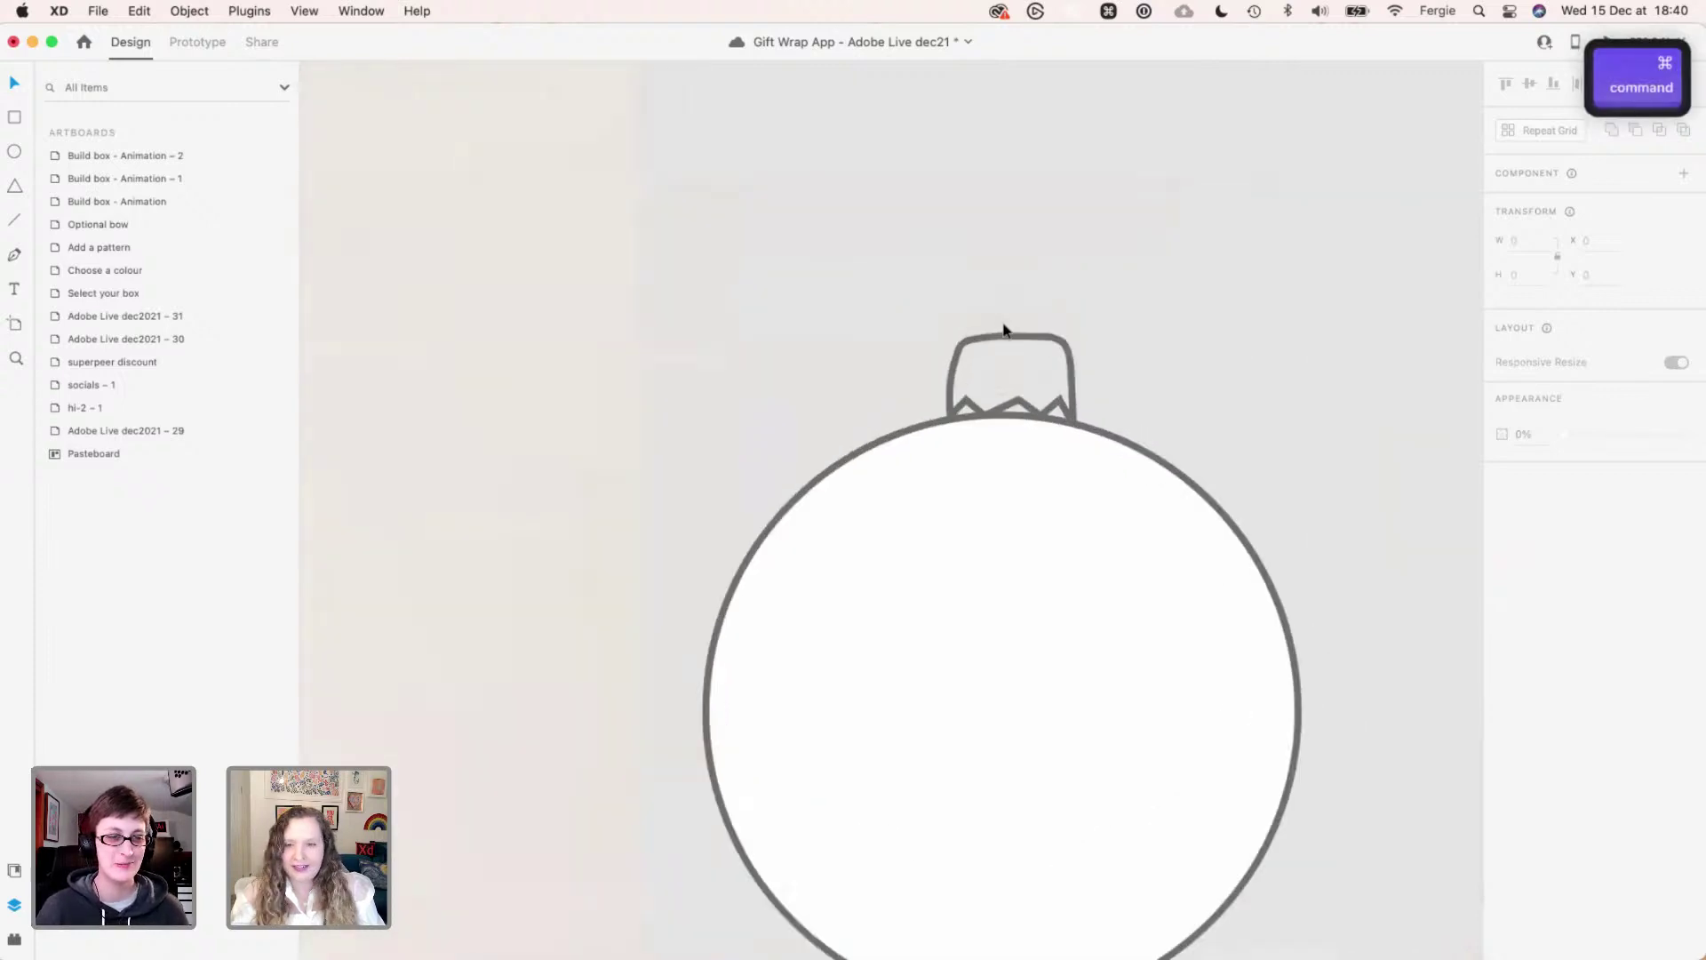
key(e)
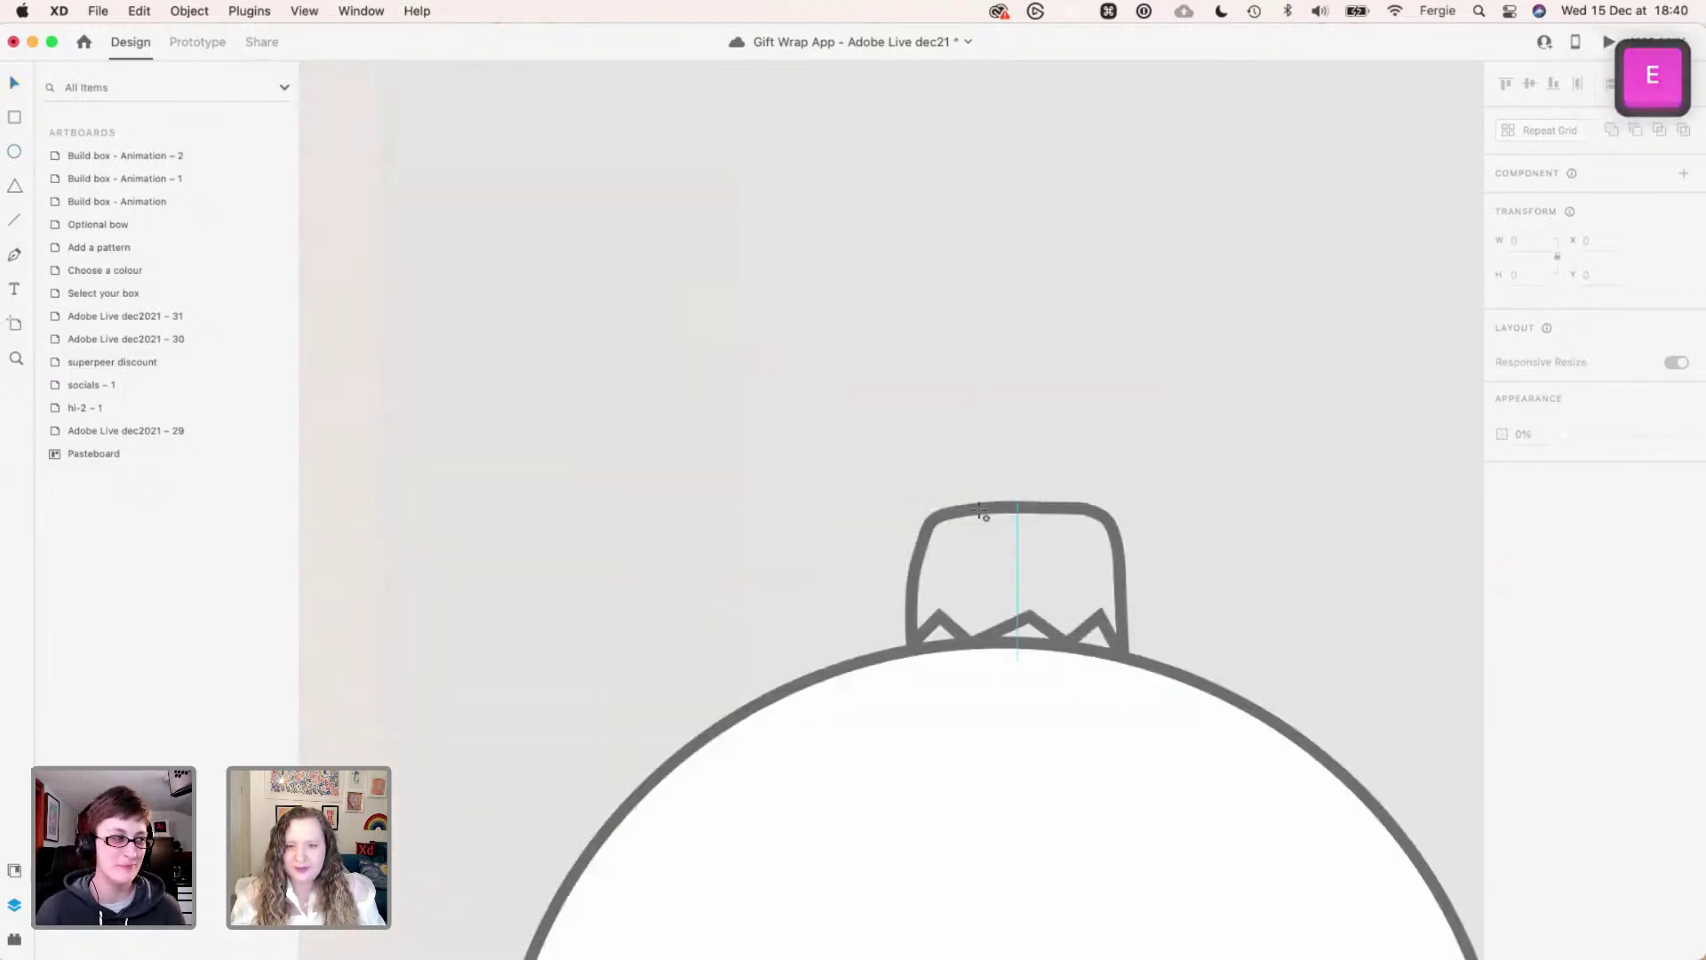
drag(1023, 505, 1123, 356)
key(shift)
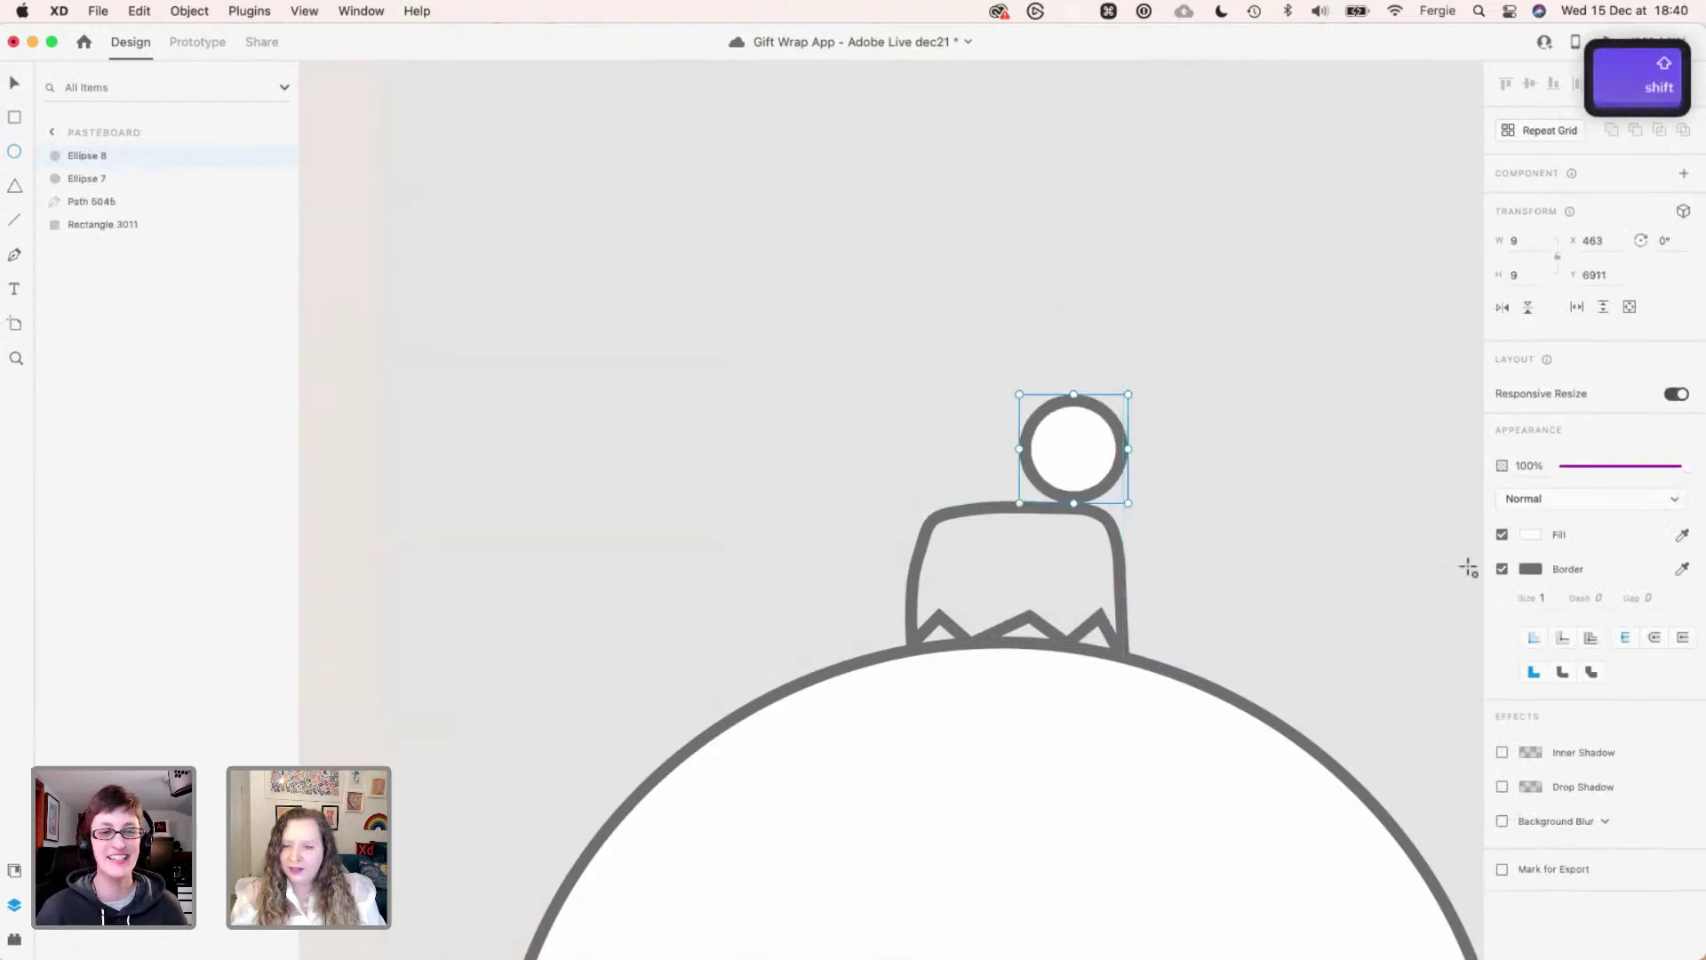
click(1503, 536)
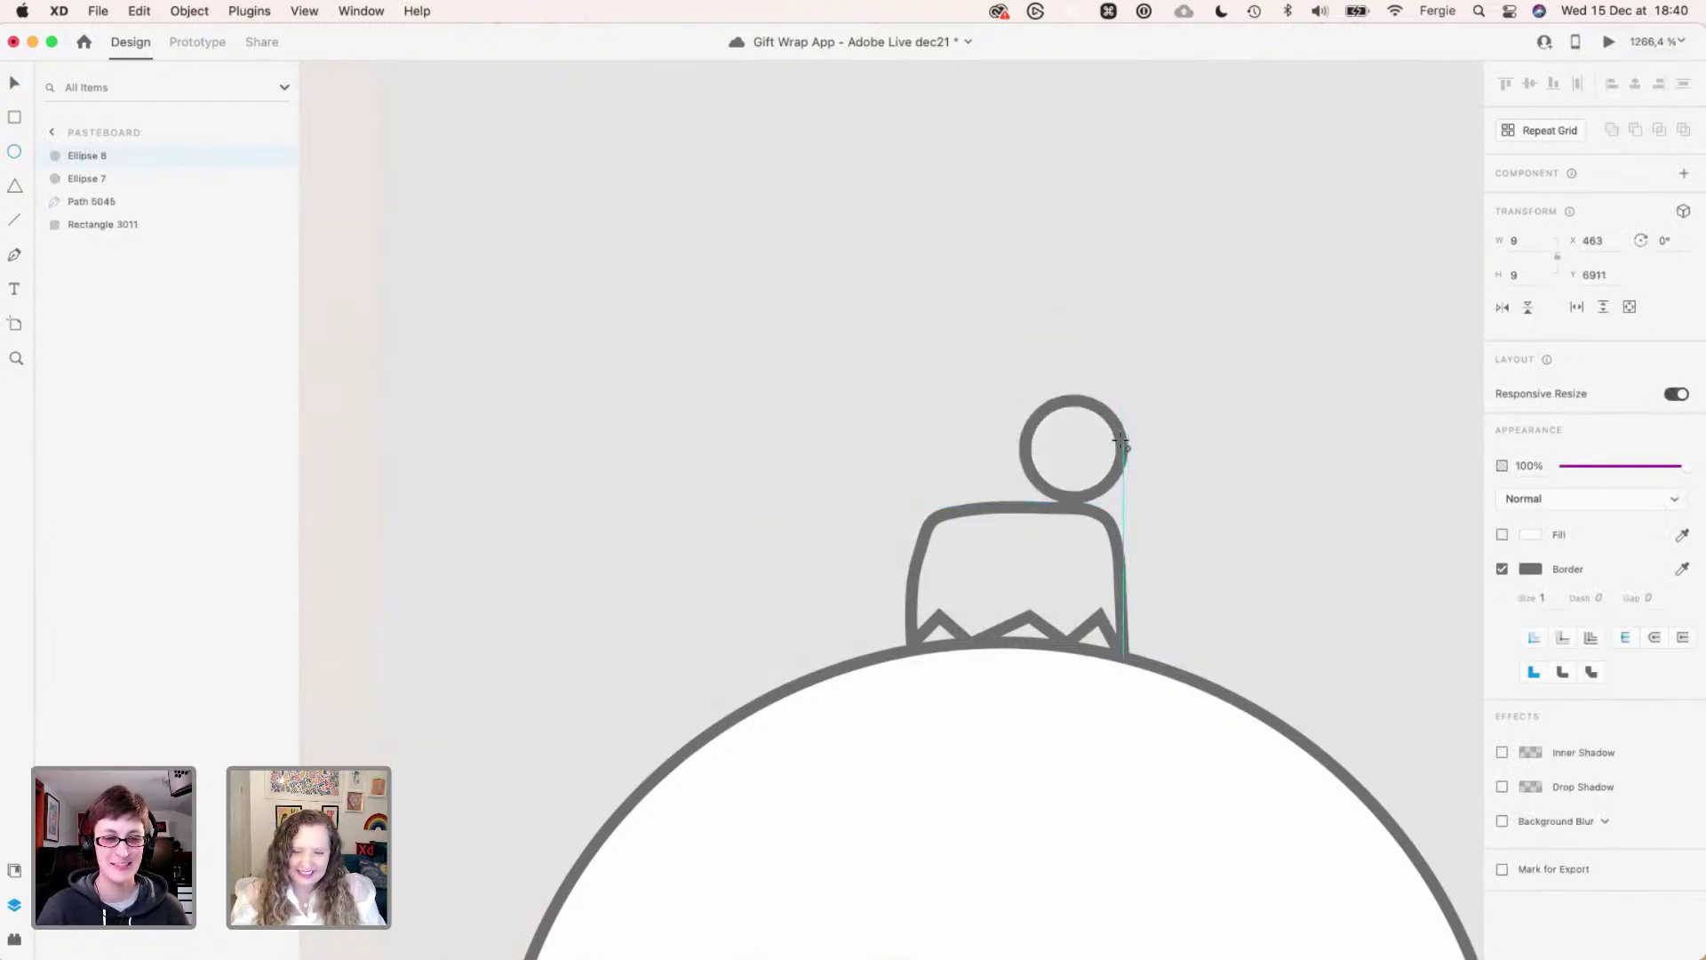
- Center the small circle over the cap and stretch it into a 10 by 14 oval at X 458, Y 6906
key(v)
drag(1104, 444, 1070, 454)
key(Up)
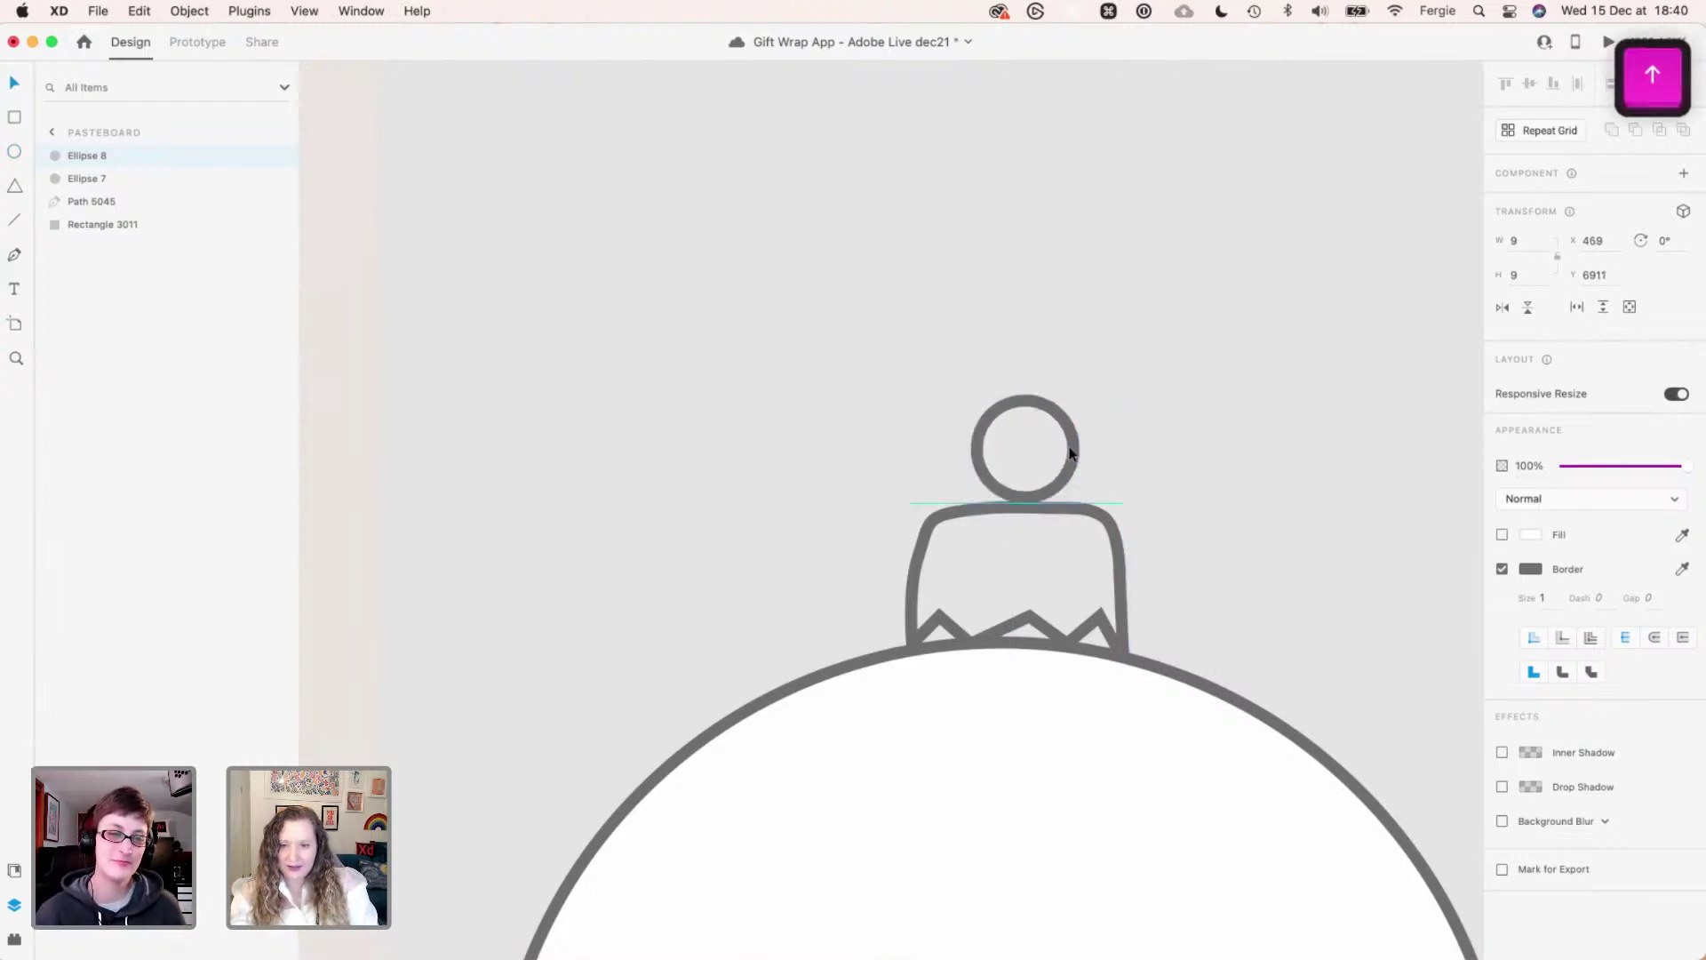
drag(1028, 394, 1028, 335)
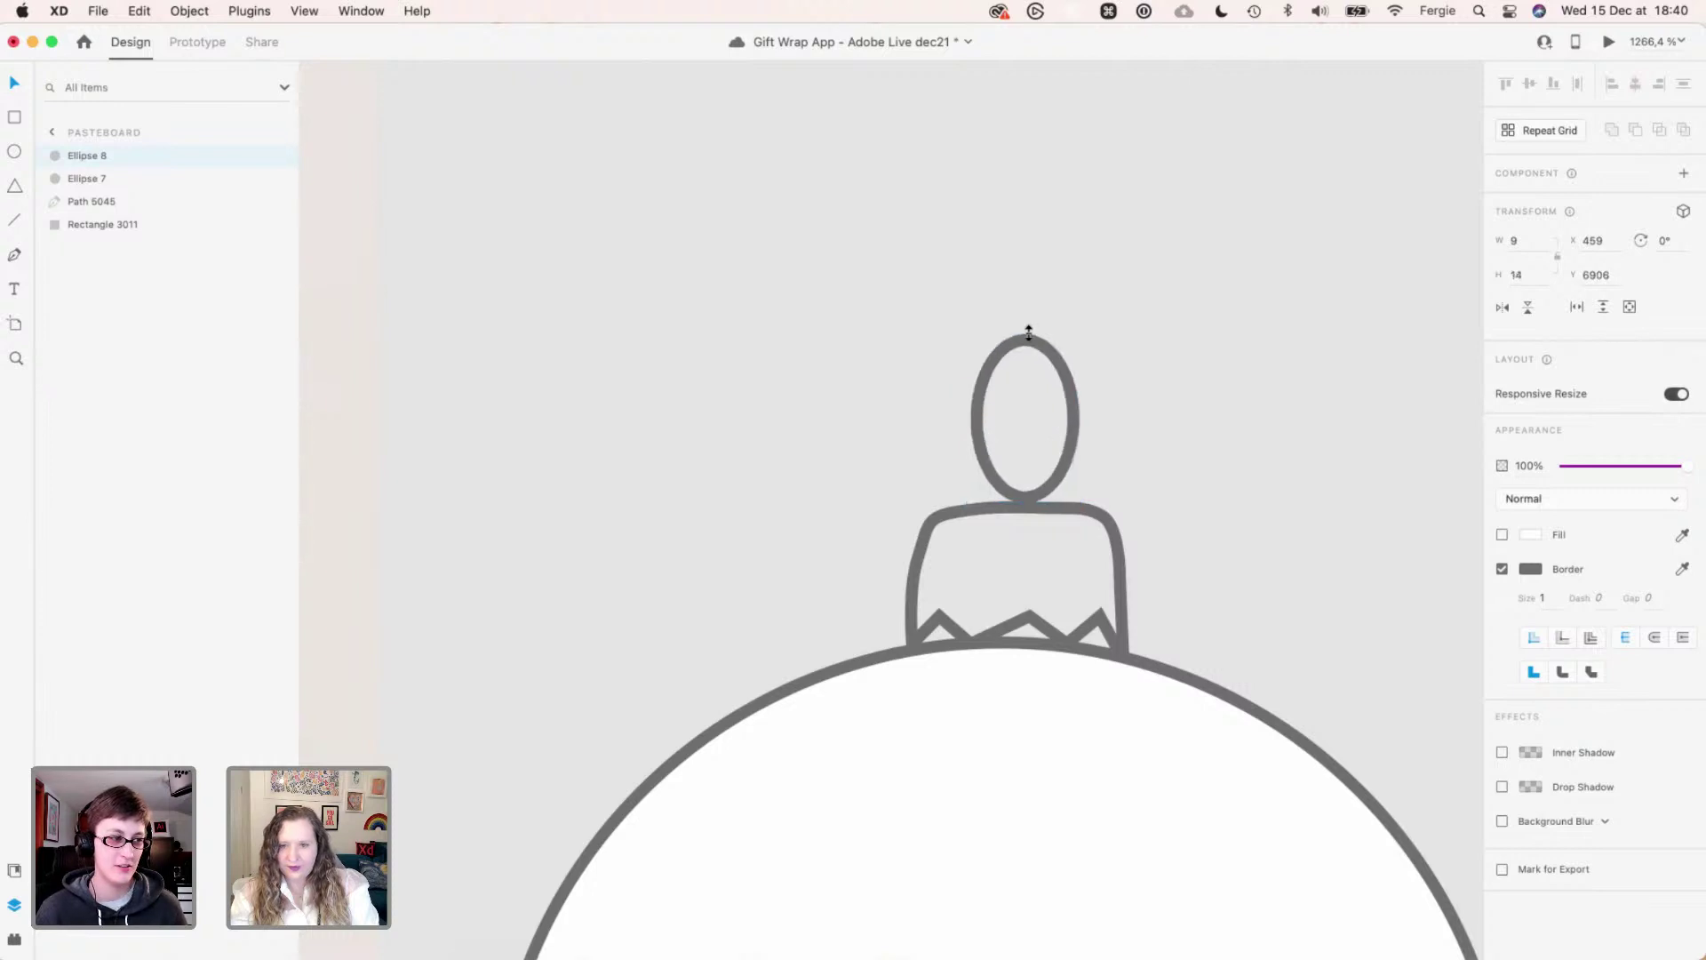
drag(1086, 419, 1093, 418)
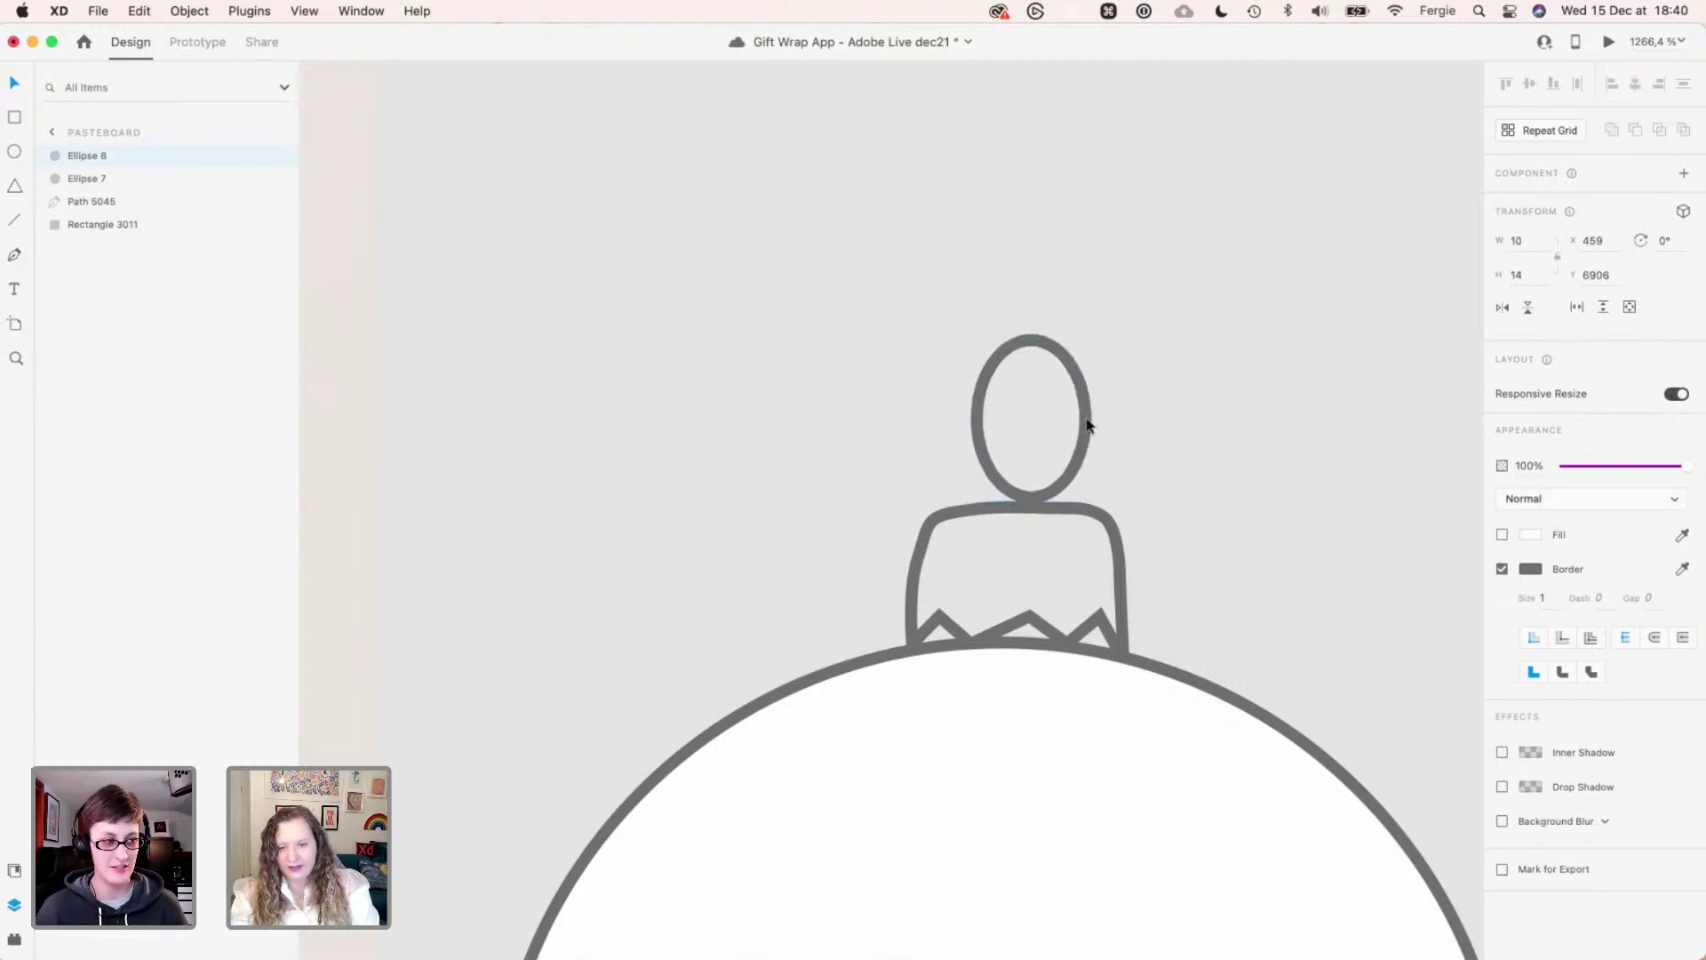
drag(1050, 494, 1040, 499)
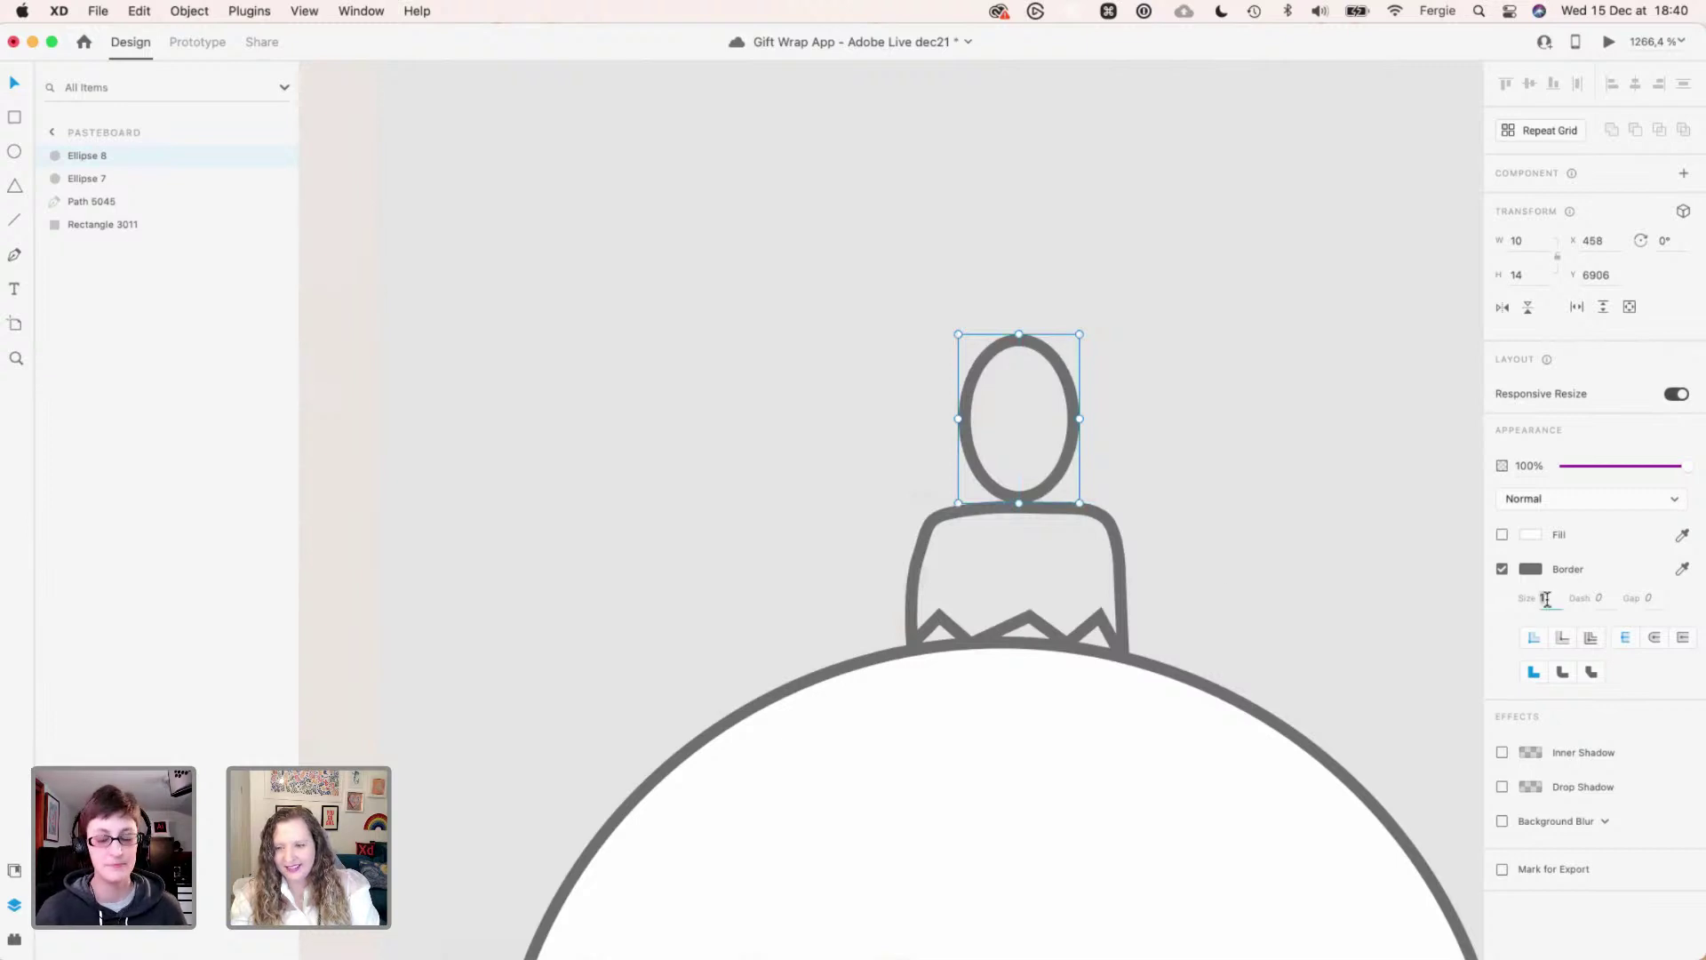
- Set the cap's border size to 2 and colour the border gold, #C79012
click(1116, 593)
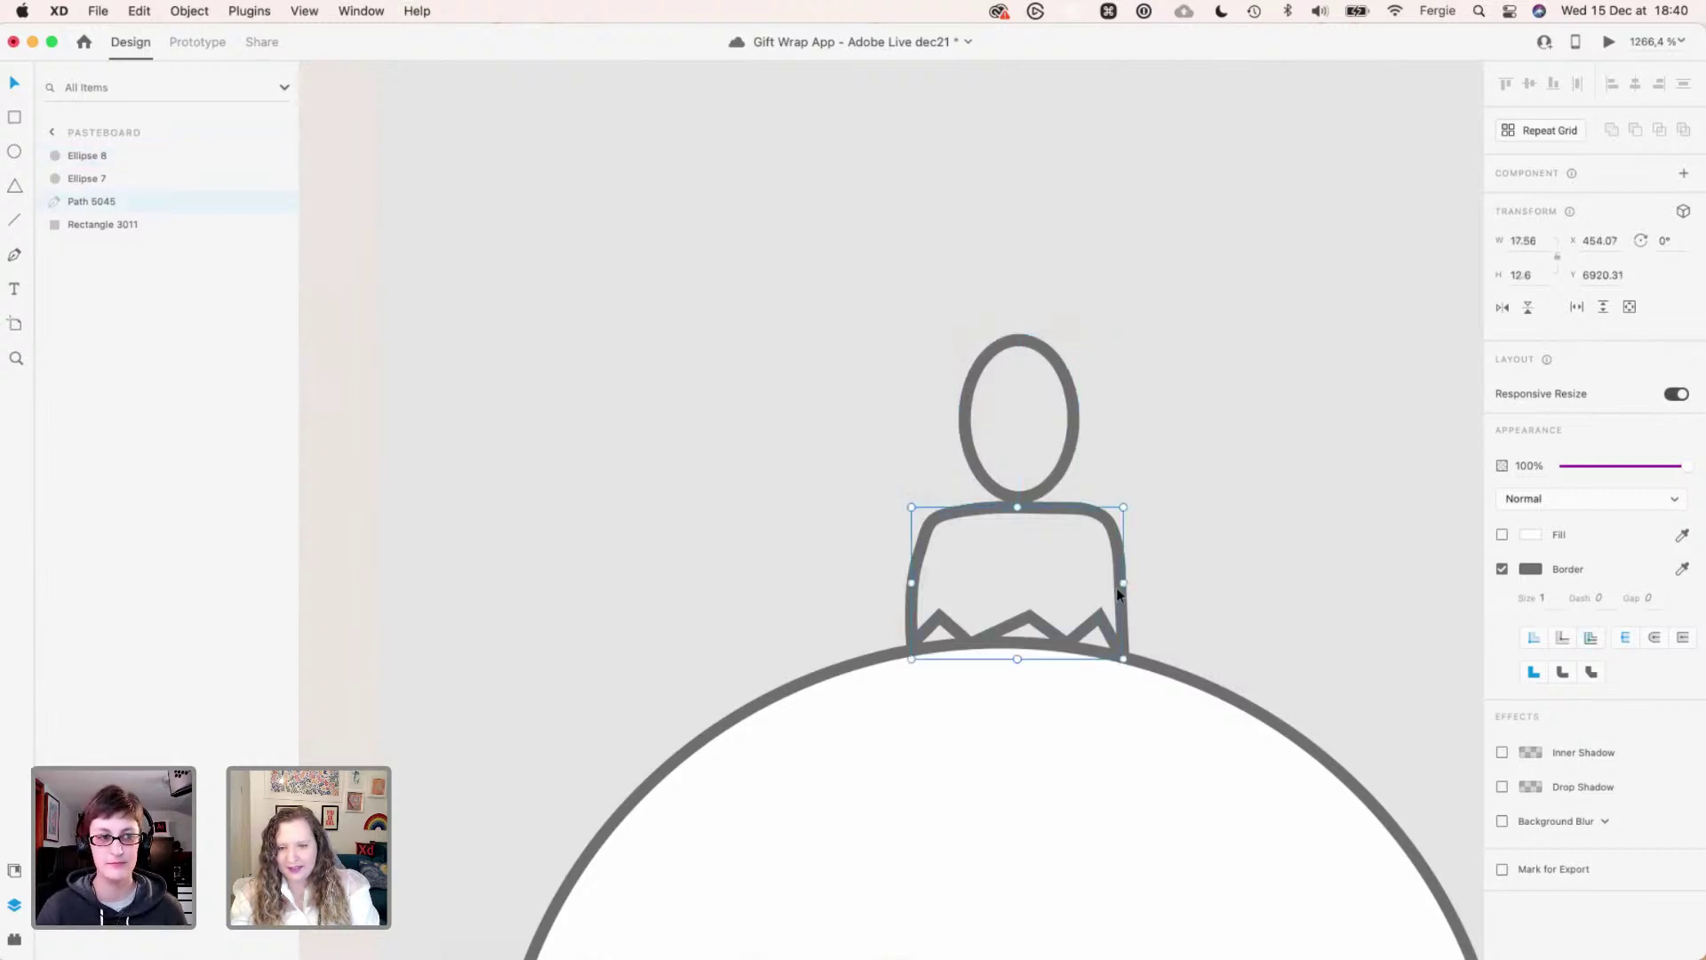
key(Up)
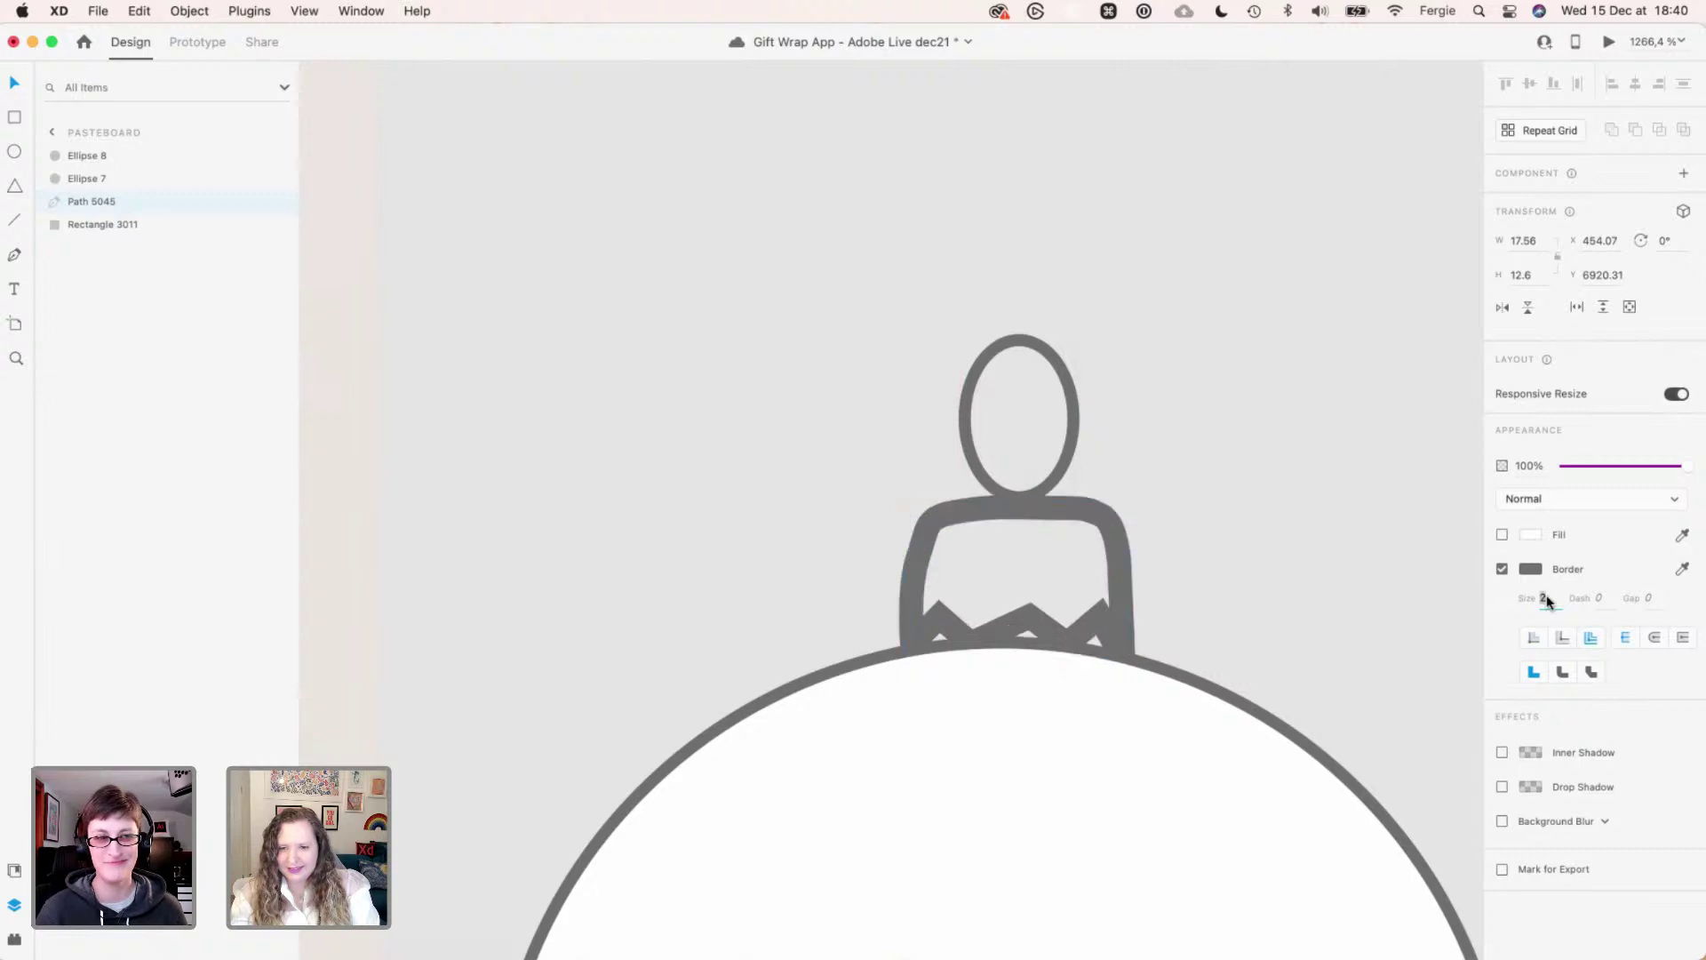
click(1530, 569)
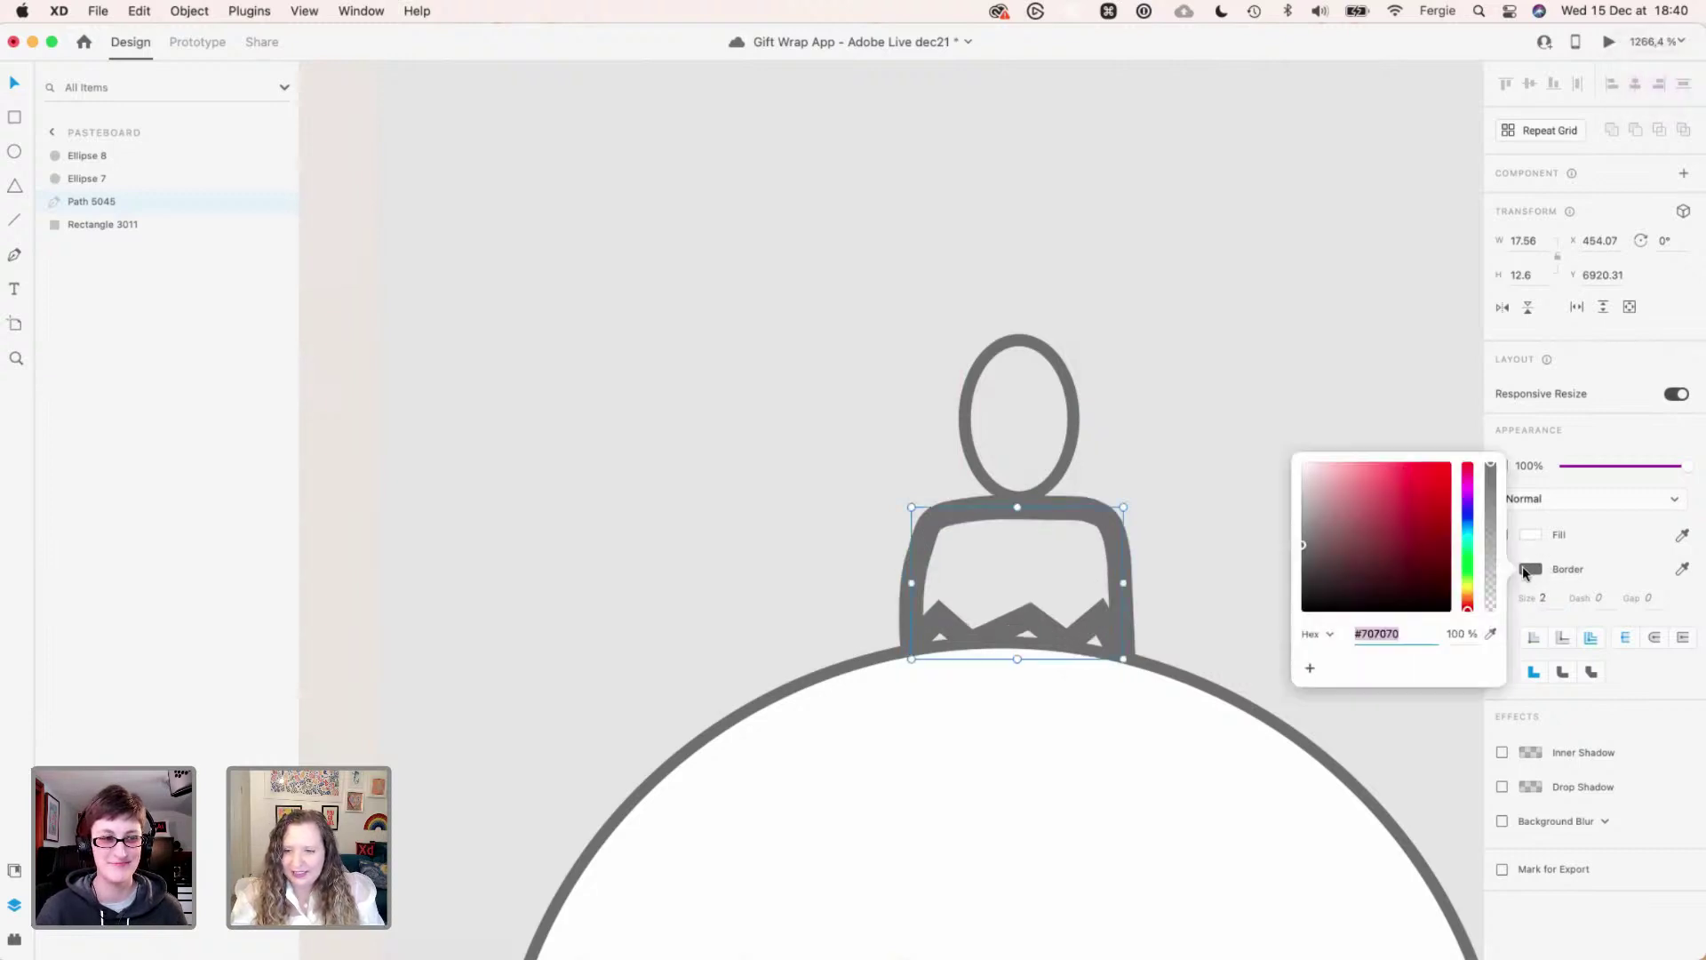
drag(1473, 589, 1470, 600)
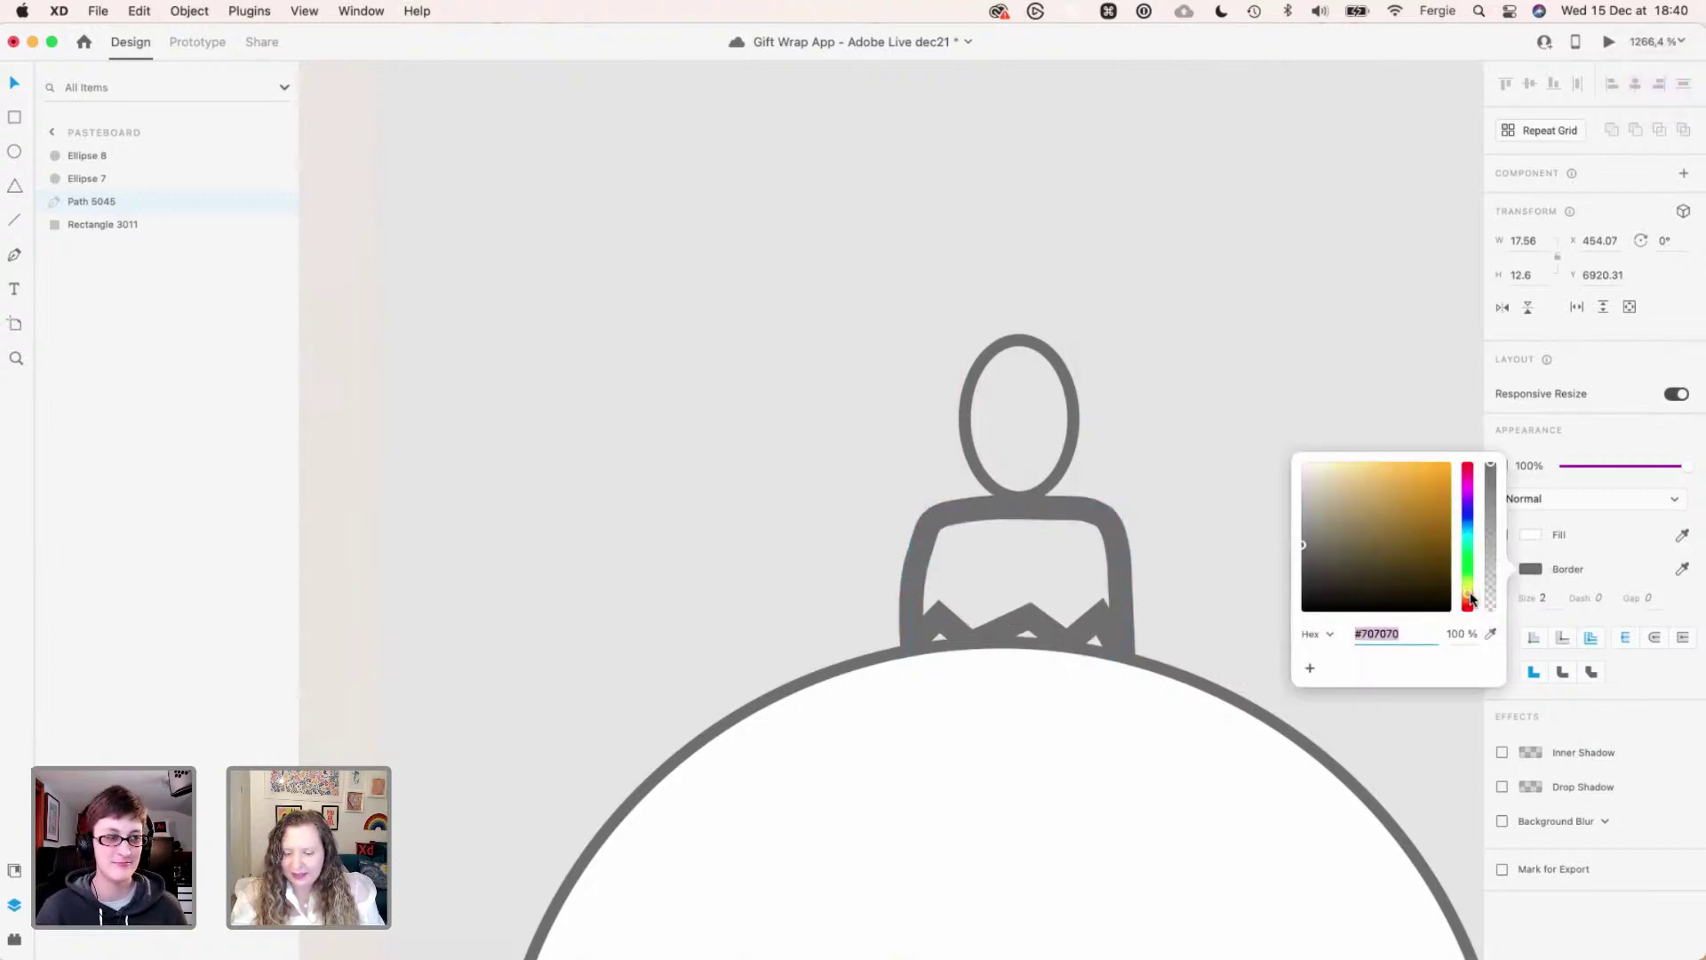
click(1436, 526)
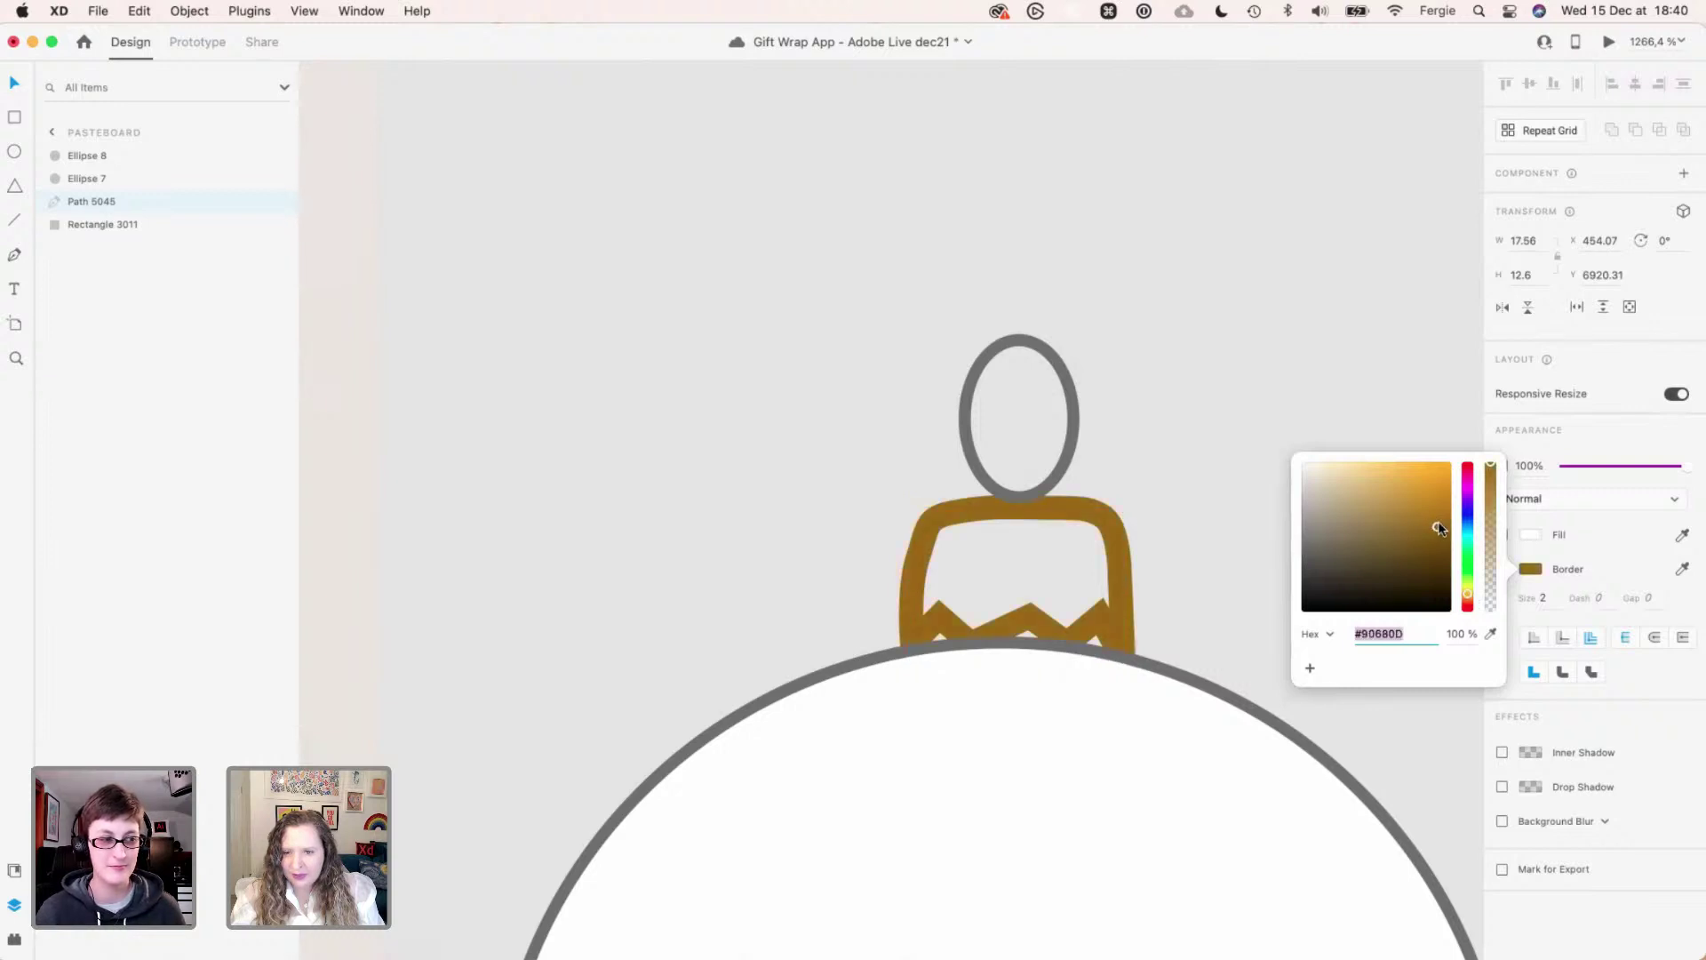
drag(1438, 521, 1436, 494)
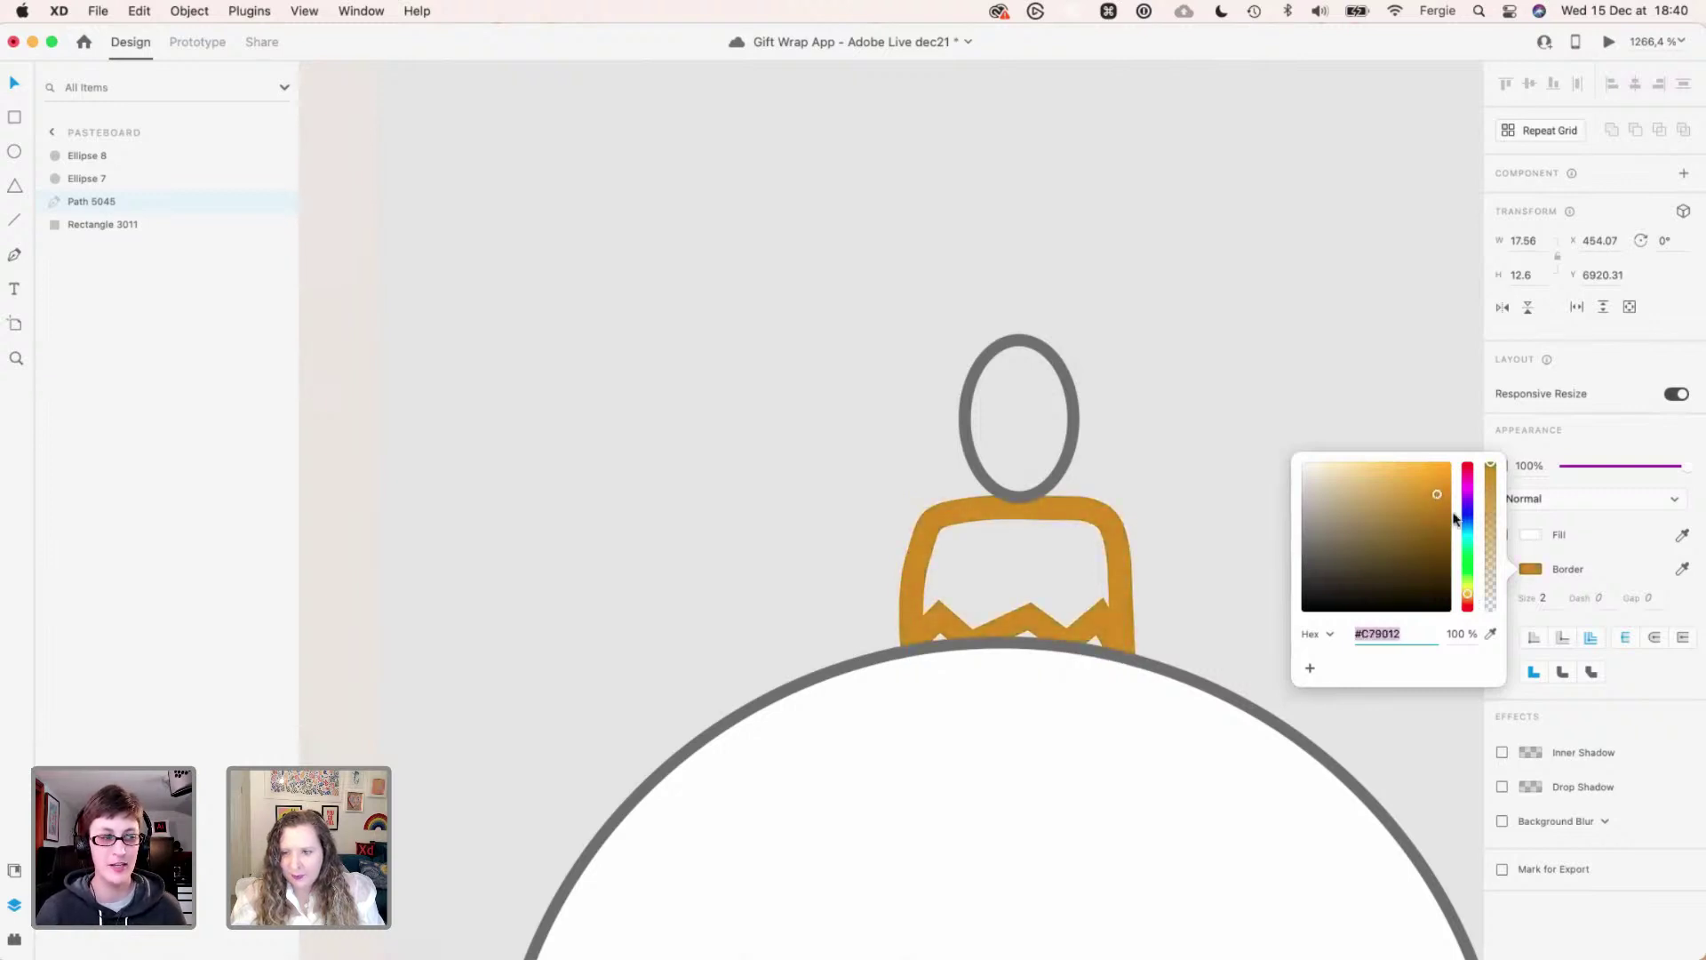
click(1373, 637)
- Fill the cap with its gold border colour and sample the same gold for the hanging loop's border
click(1682, 535)
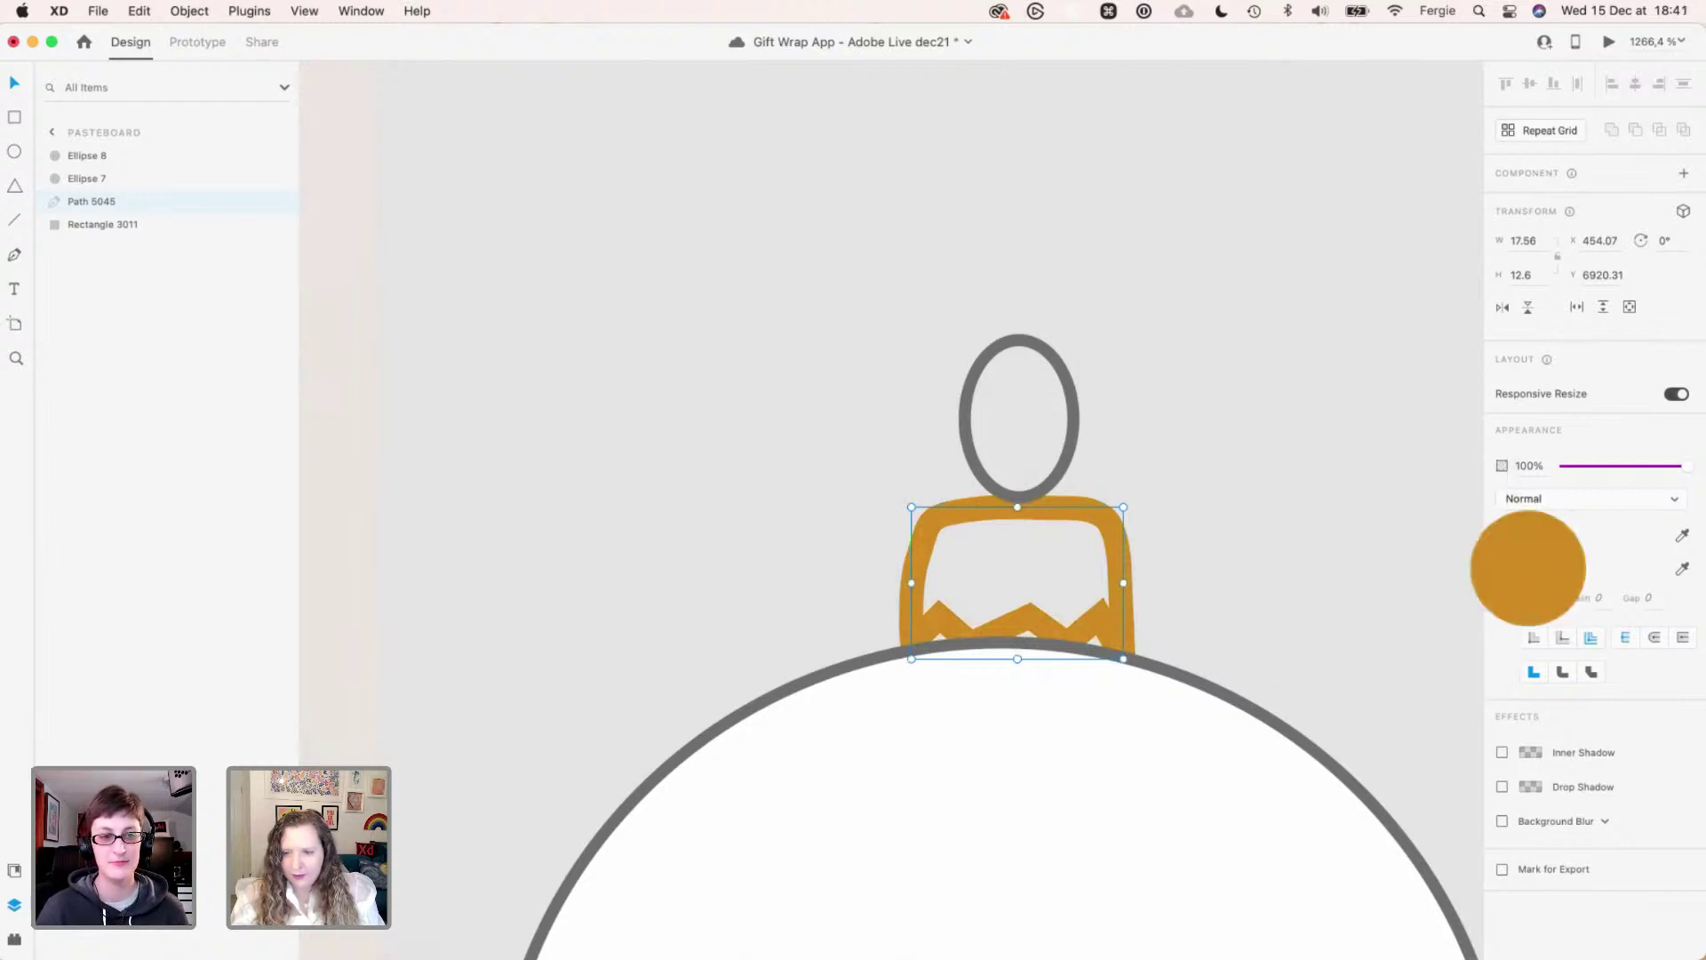
click(1529, 568)
click(1034, 490)
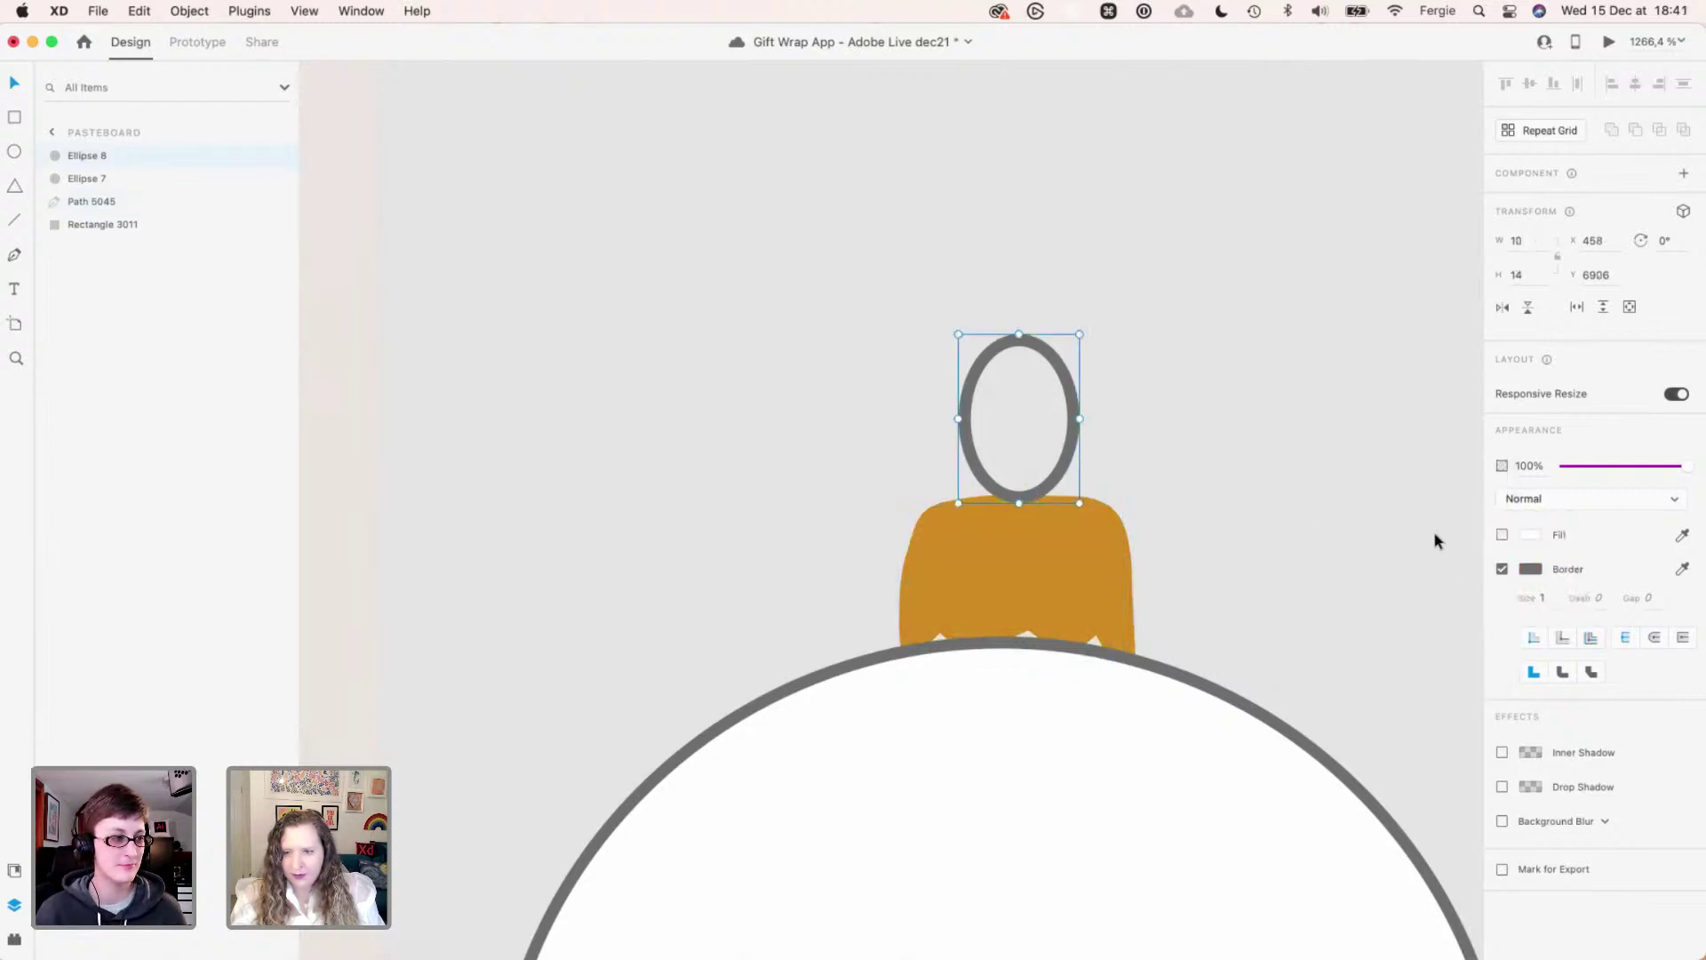
click(1682, 569)
click(1053, 578)
- Remove the border from the large bauble circle
super+scroll(1053, 577, down, 2)
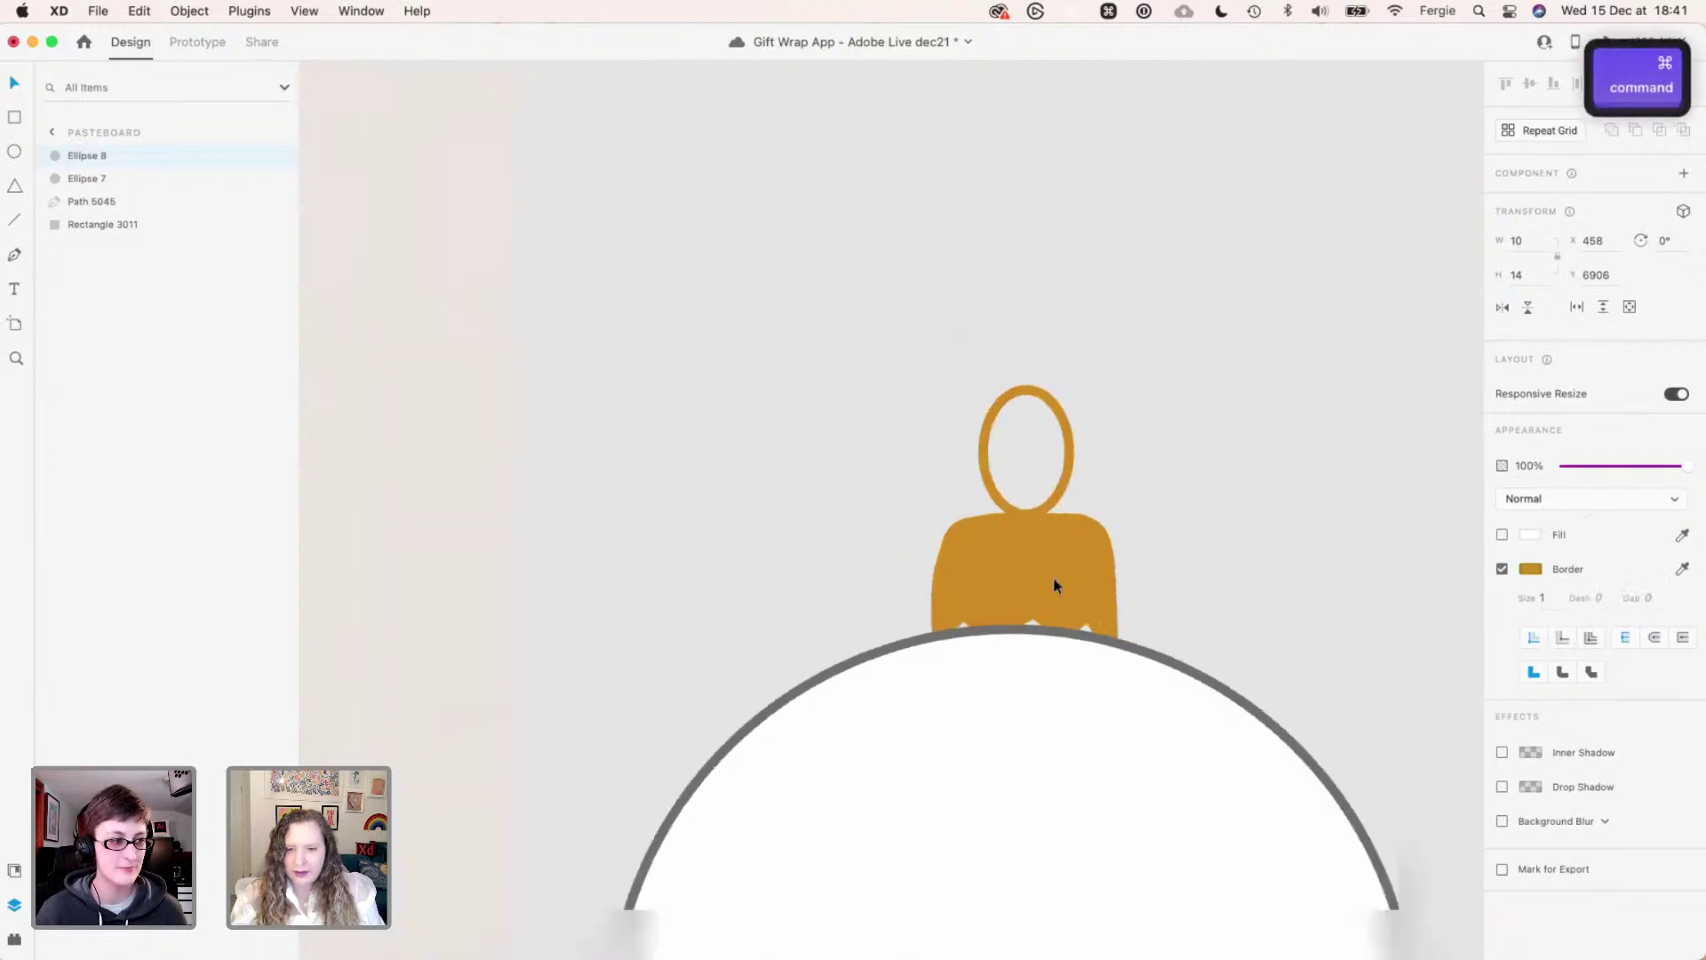
super+scroll(1053, 578, down, 2)
scroll(1075, 670, down, 3)
scroll(1075, 669, up, 8)
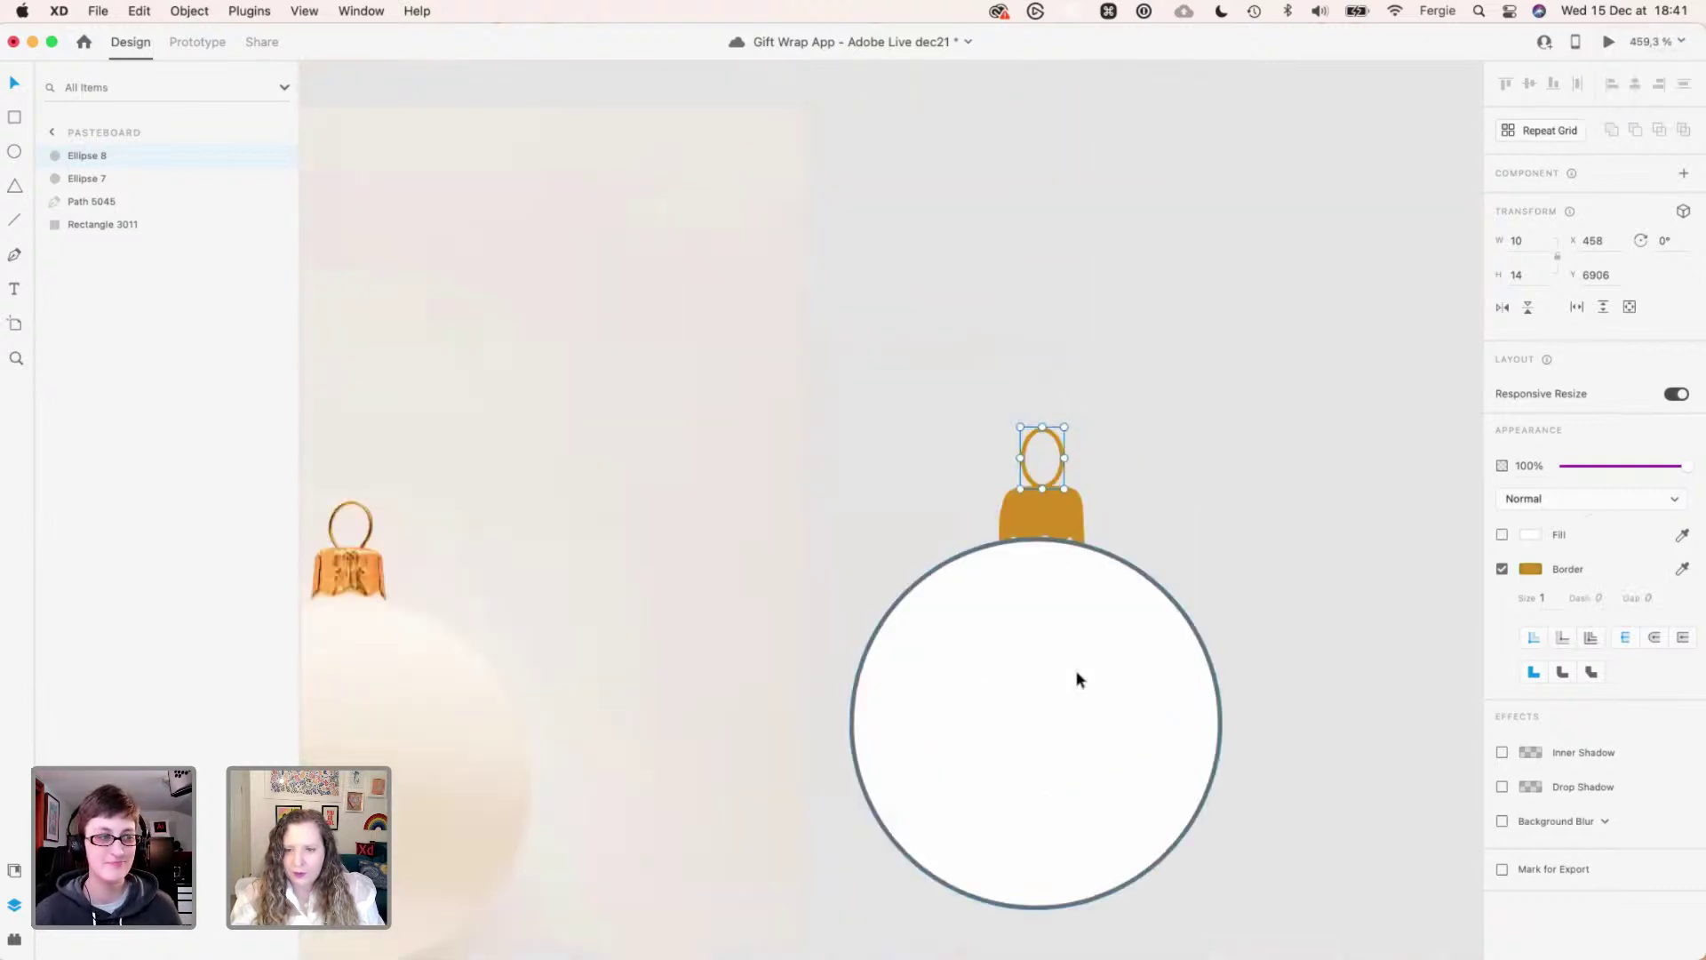
click(1076, 675)
click(1501, 569)
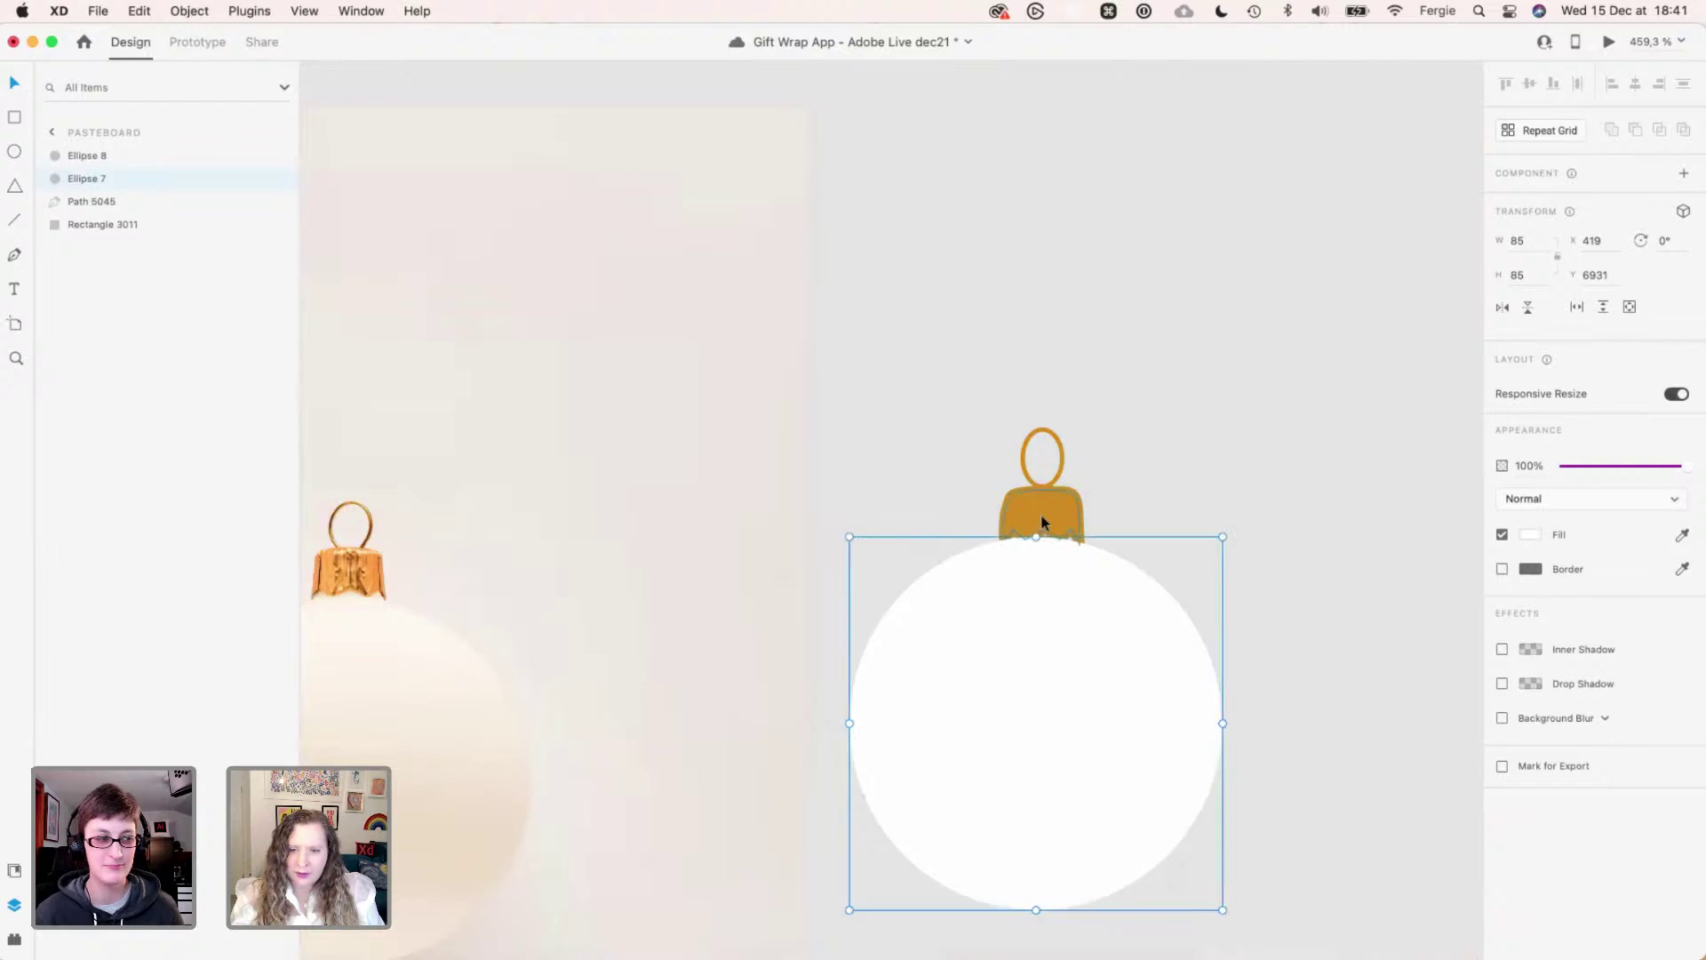
- Group the cap with the hanging loop and bring the group to the front
click(1042, 517)
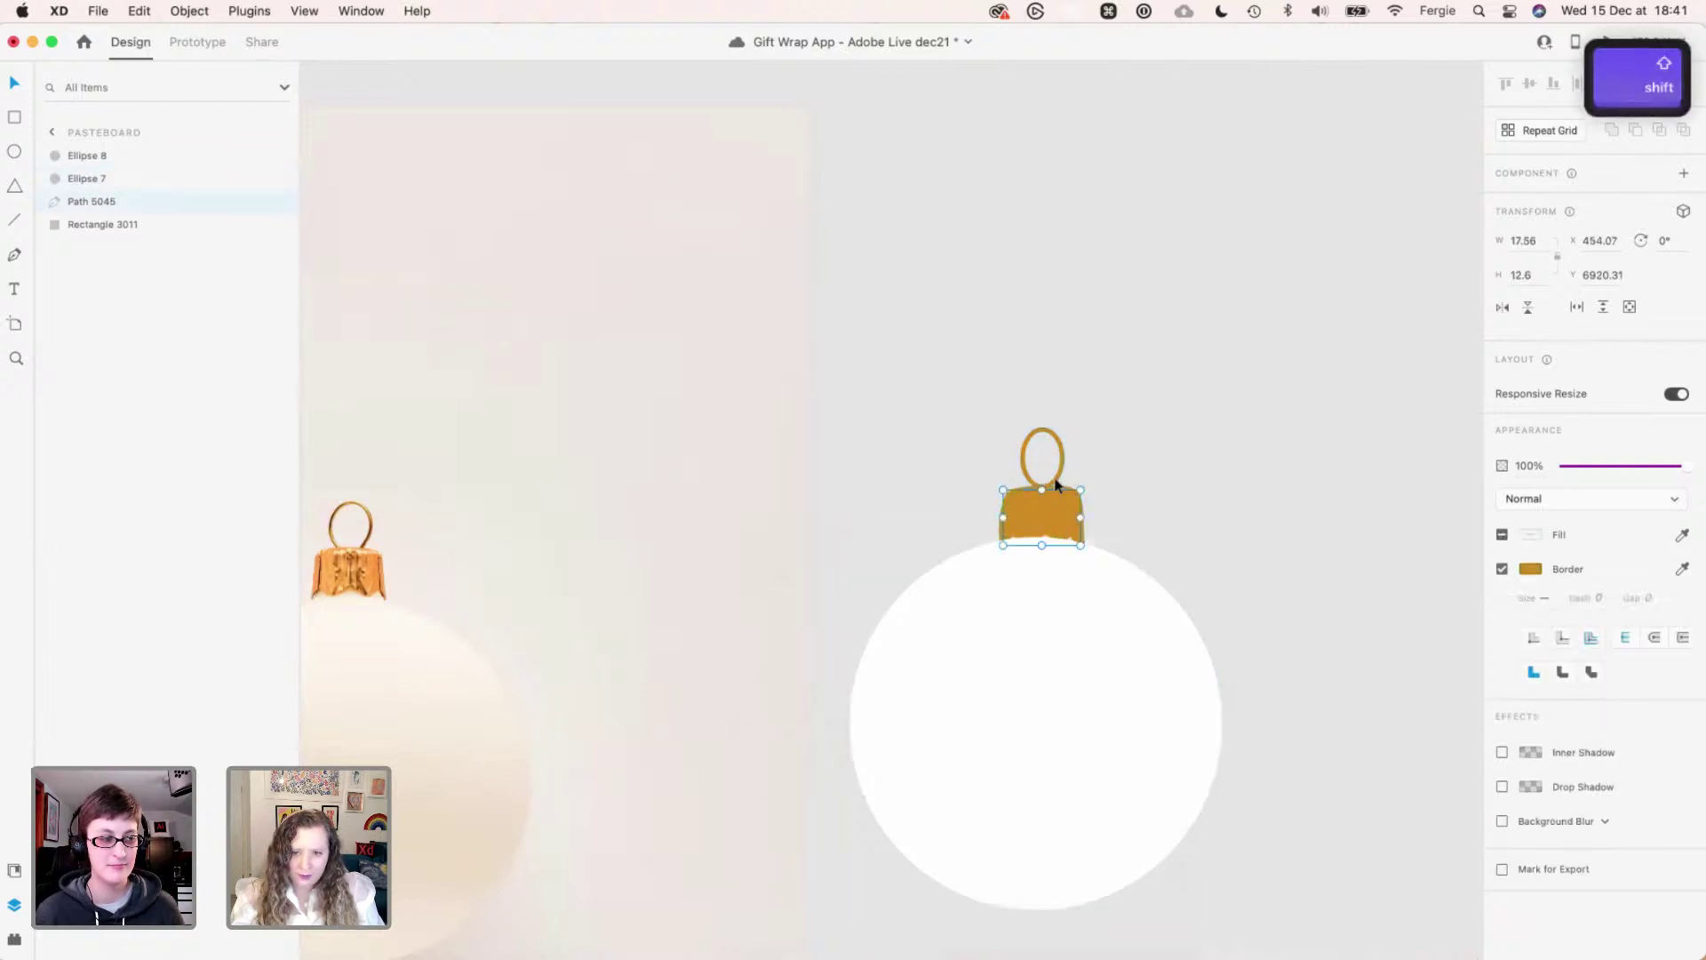
super+click(1049, 483)
key(super+g)
key(super+shift+bracketright)
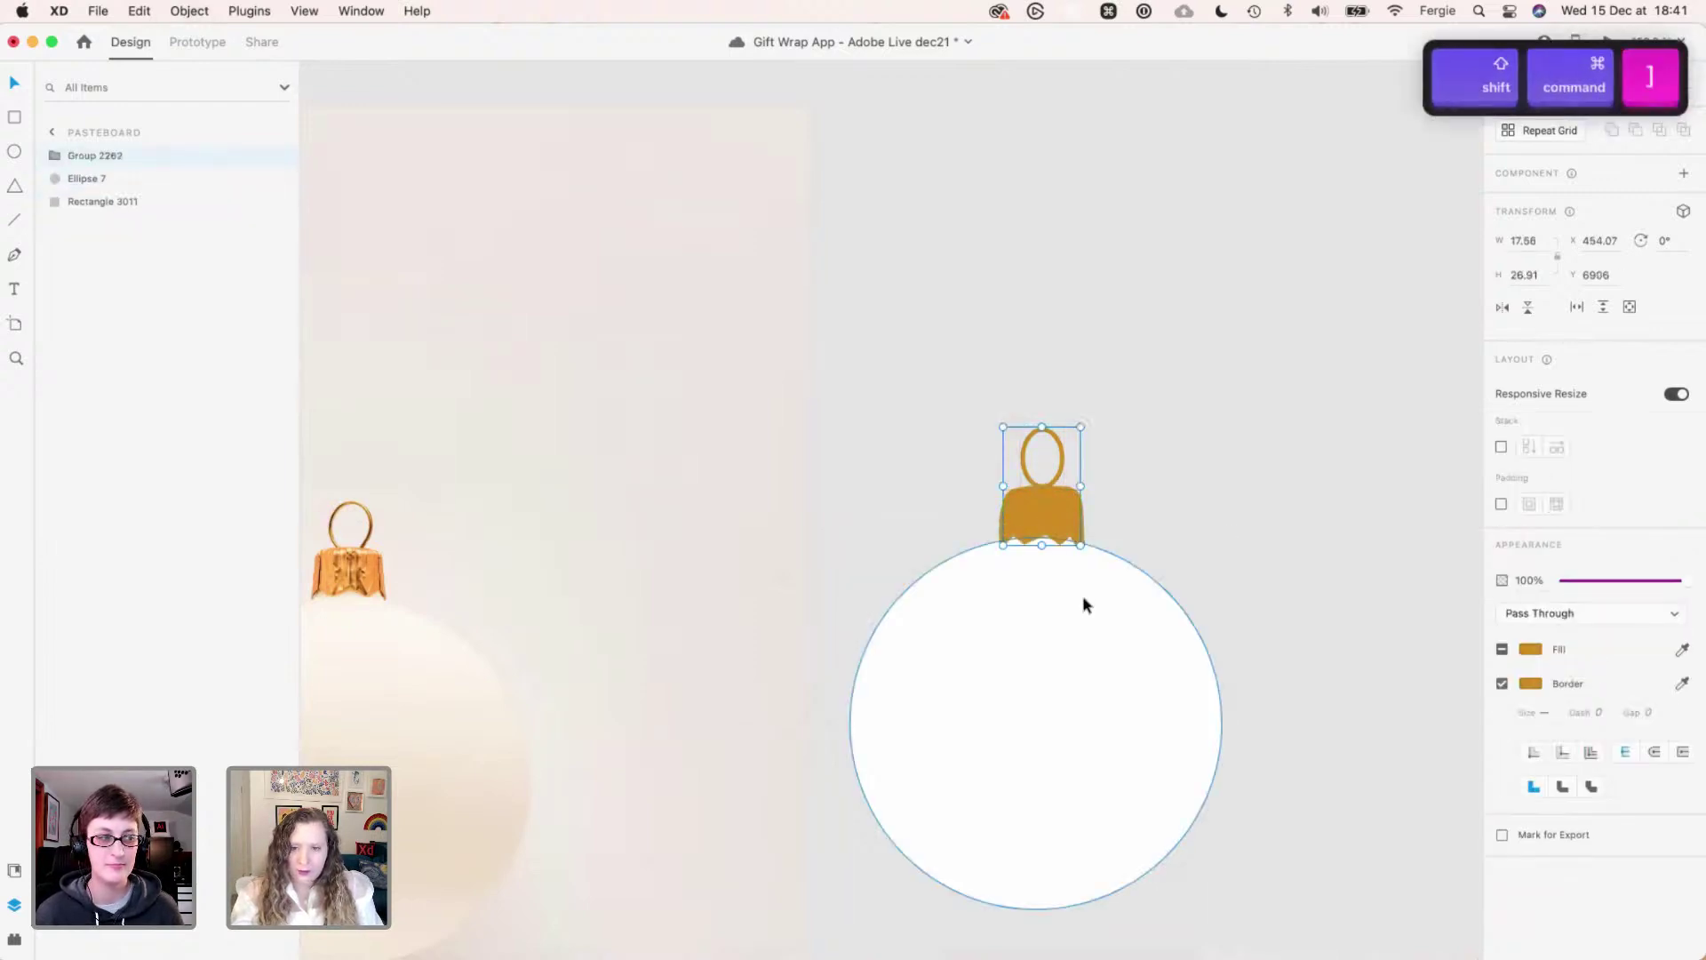
- Group the large circle with the cap-and-loop group into a single bauble
click(1083, 599)
shift+click(1071, 517)
key(super+g)
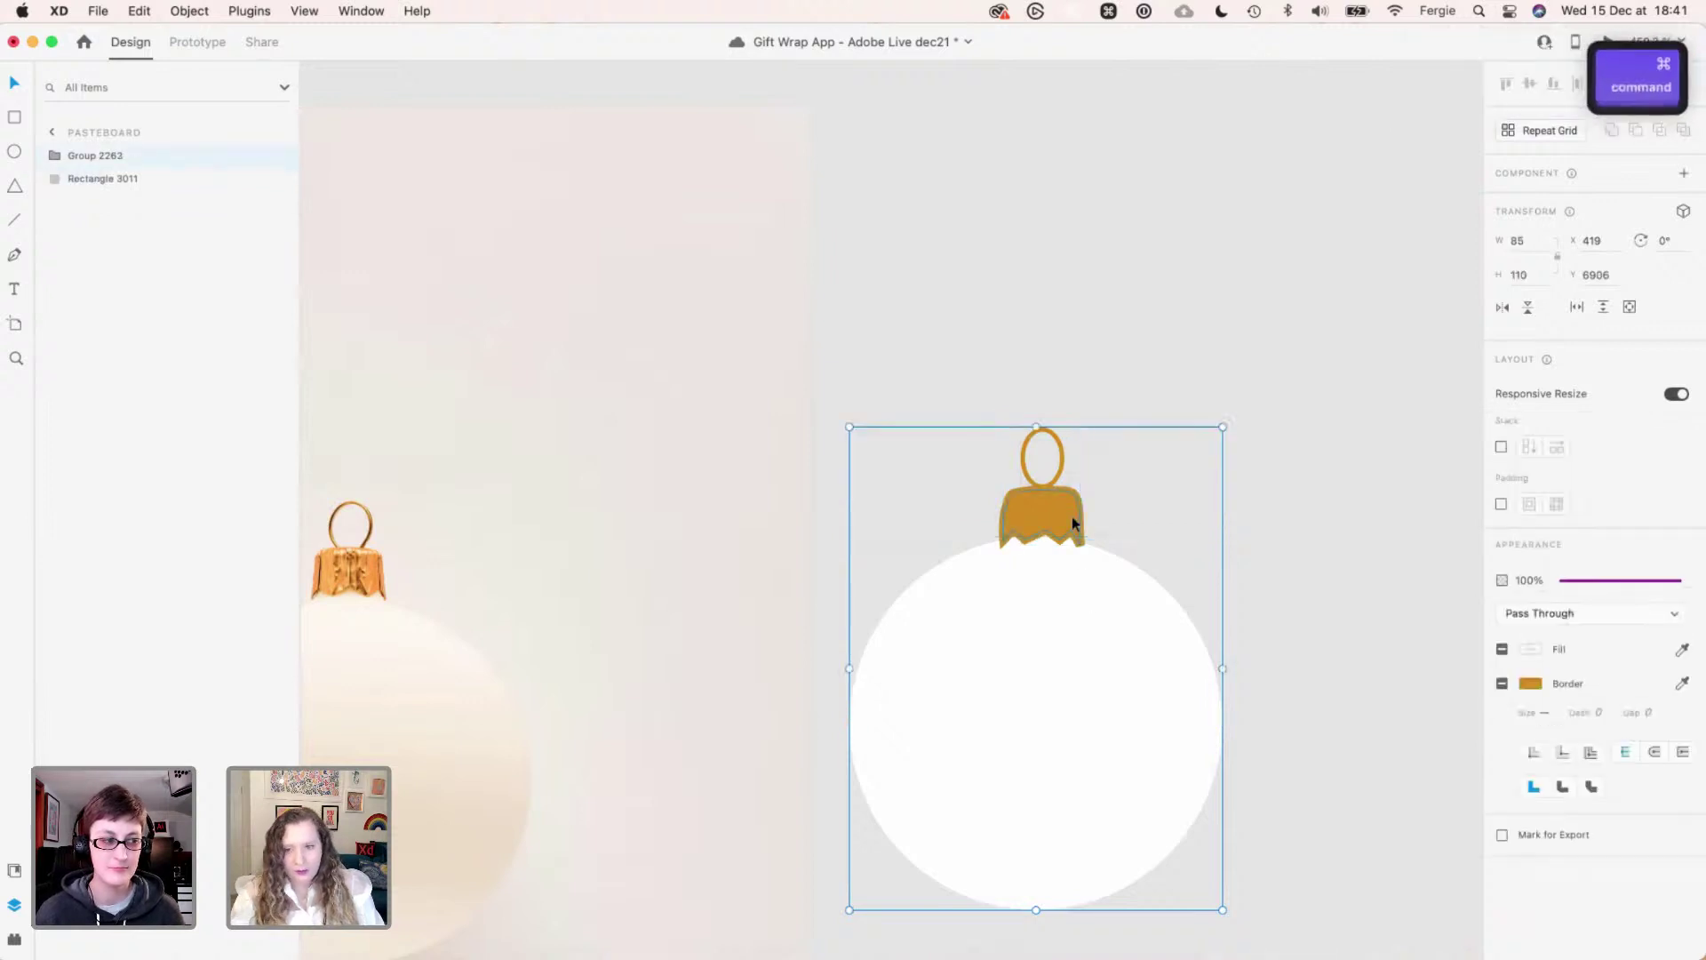
double_click(104, 157)
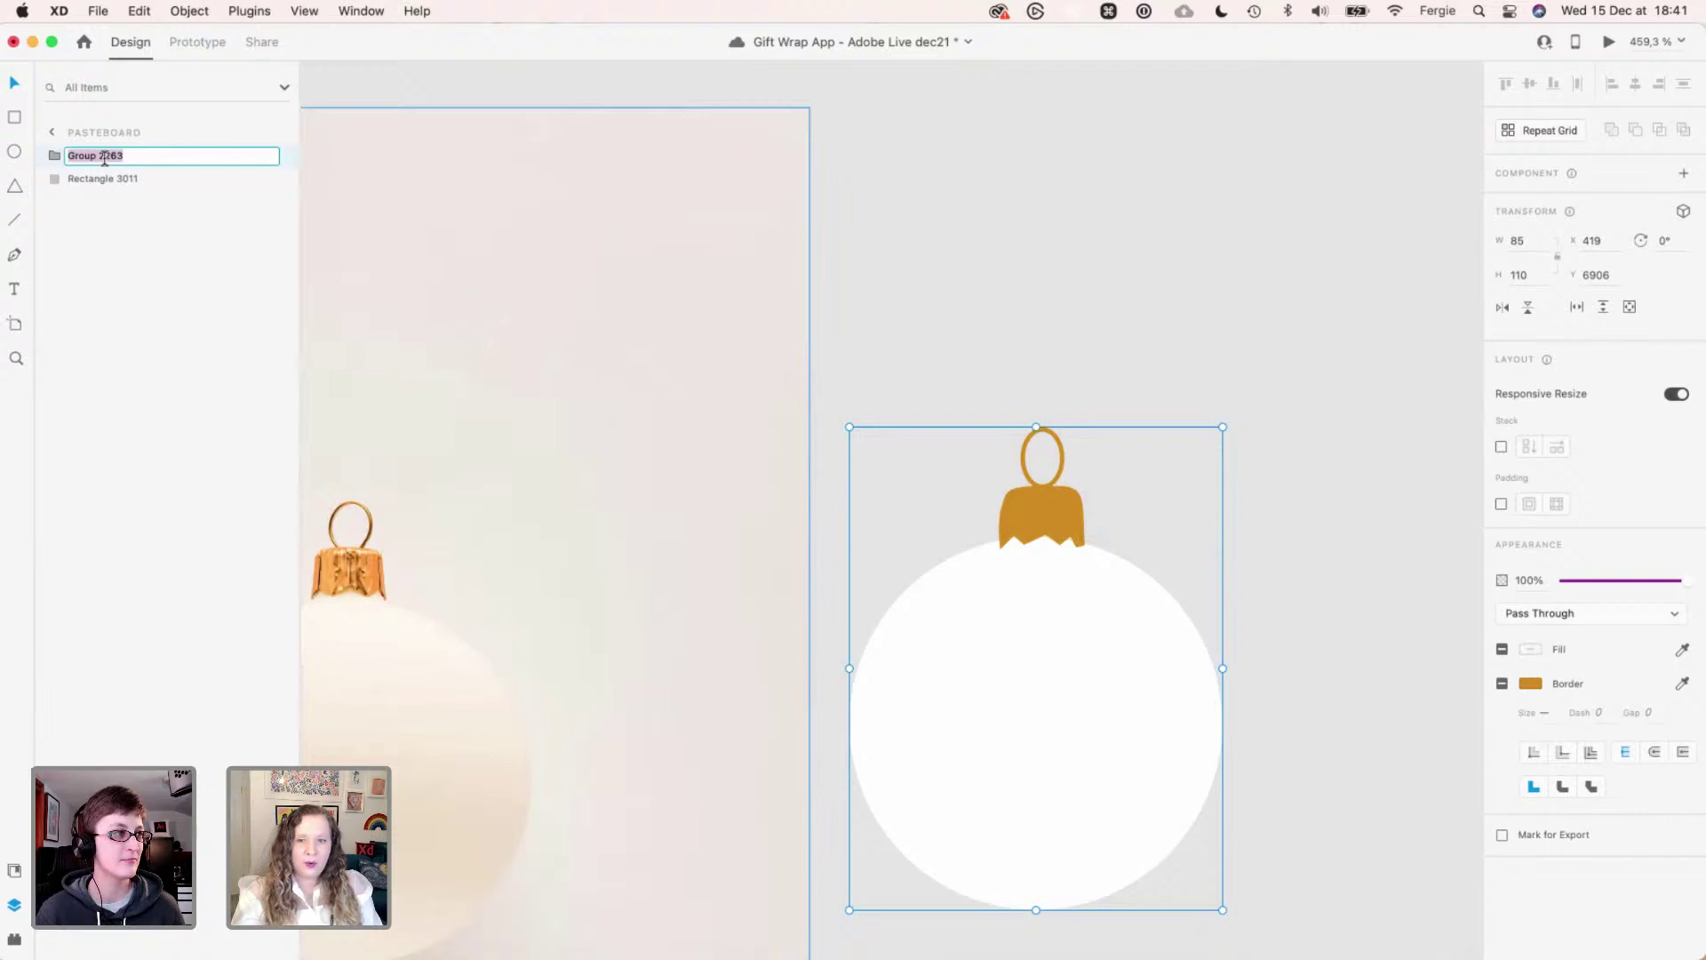
click(990, 255)
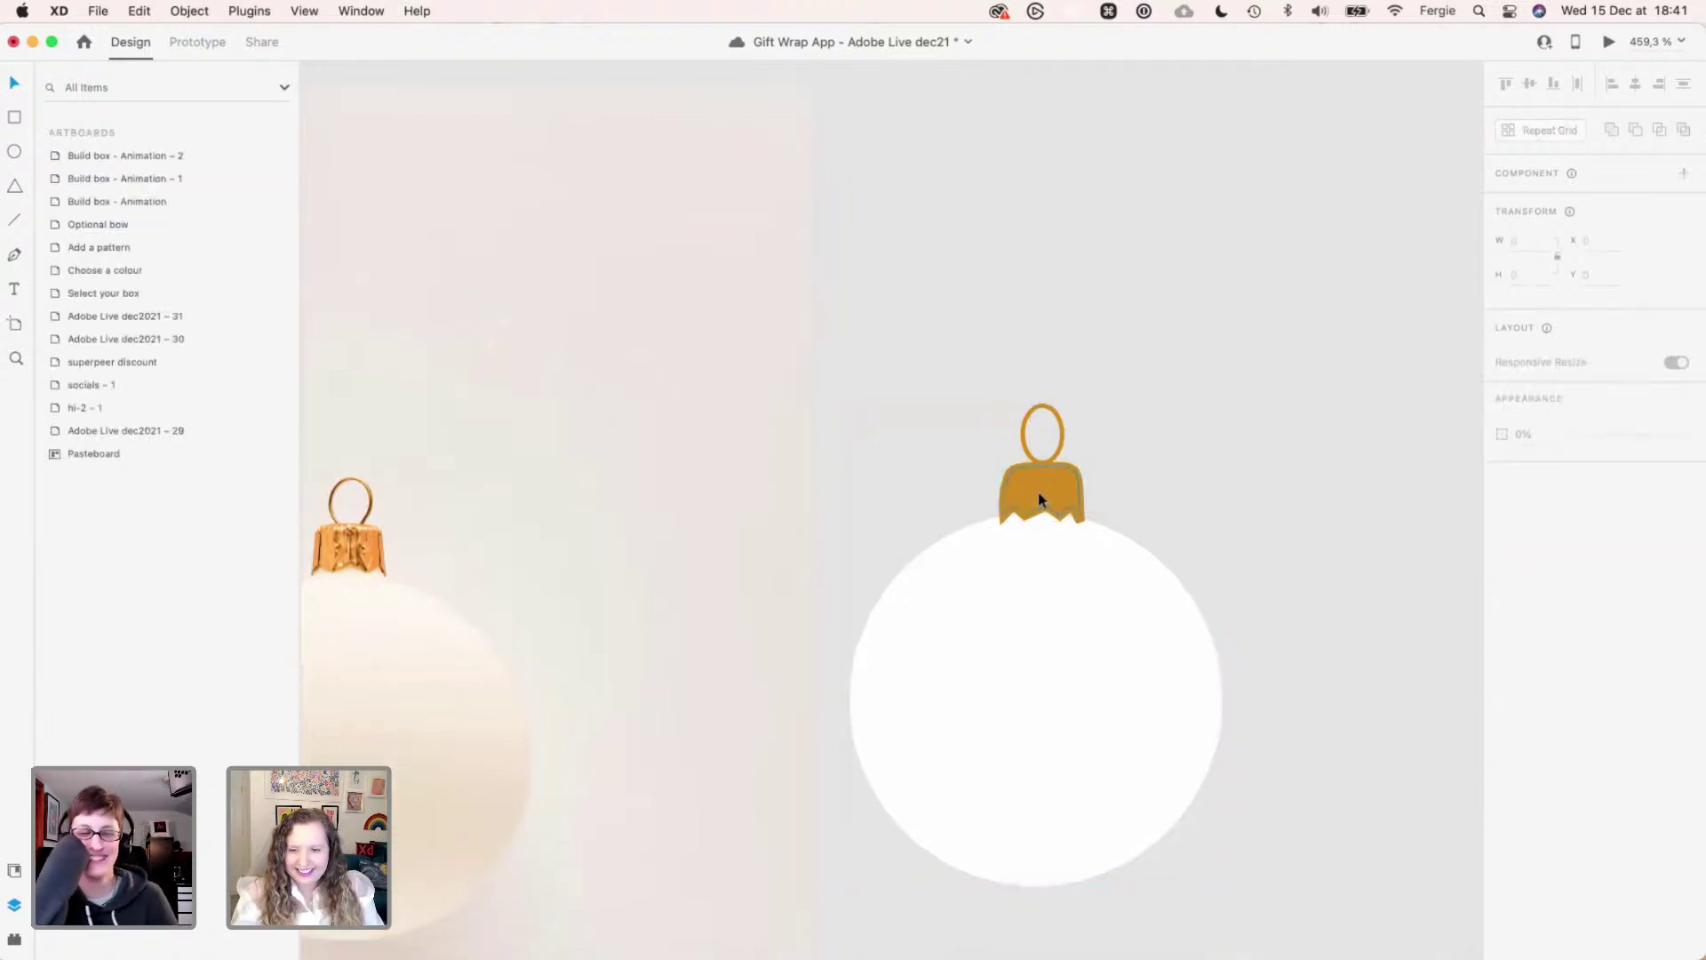
- Nudge the cap-and-loop group inside the bauble down to Y 6907
scroll(1040, 495, up, 5)
click(1042, 499)
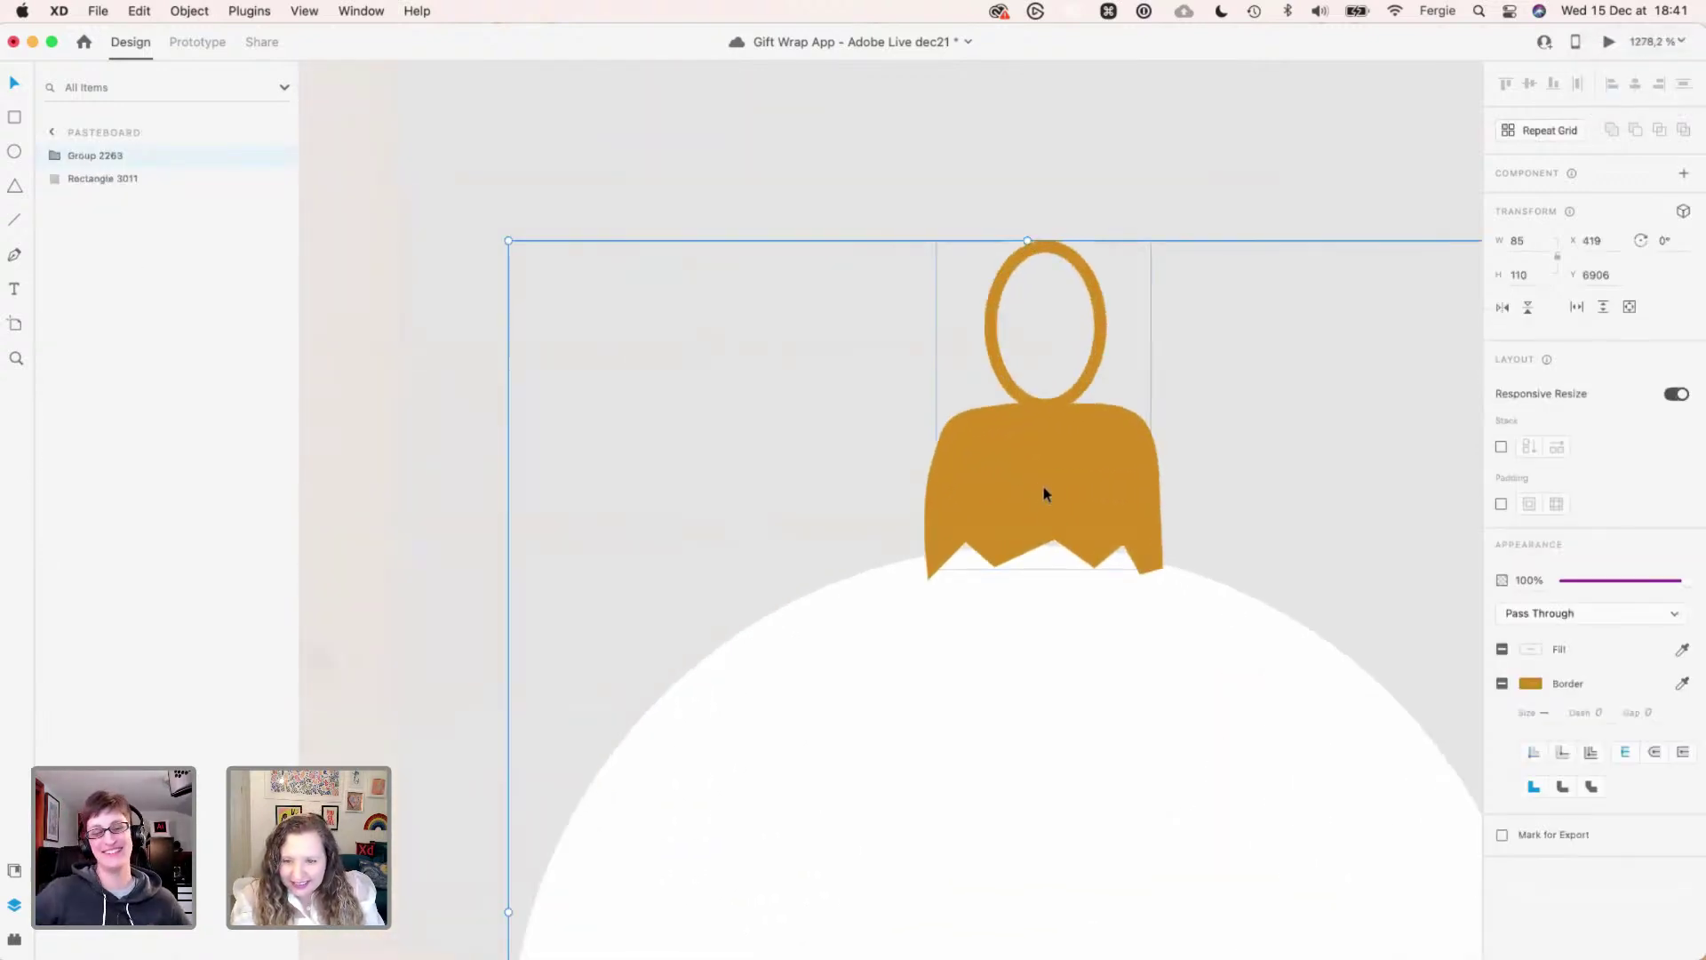
double_click(1043, 499)
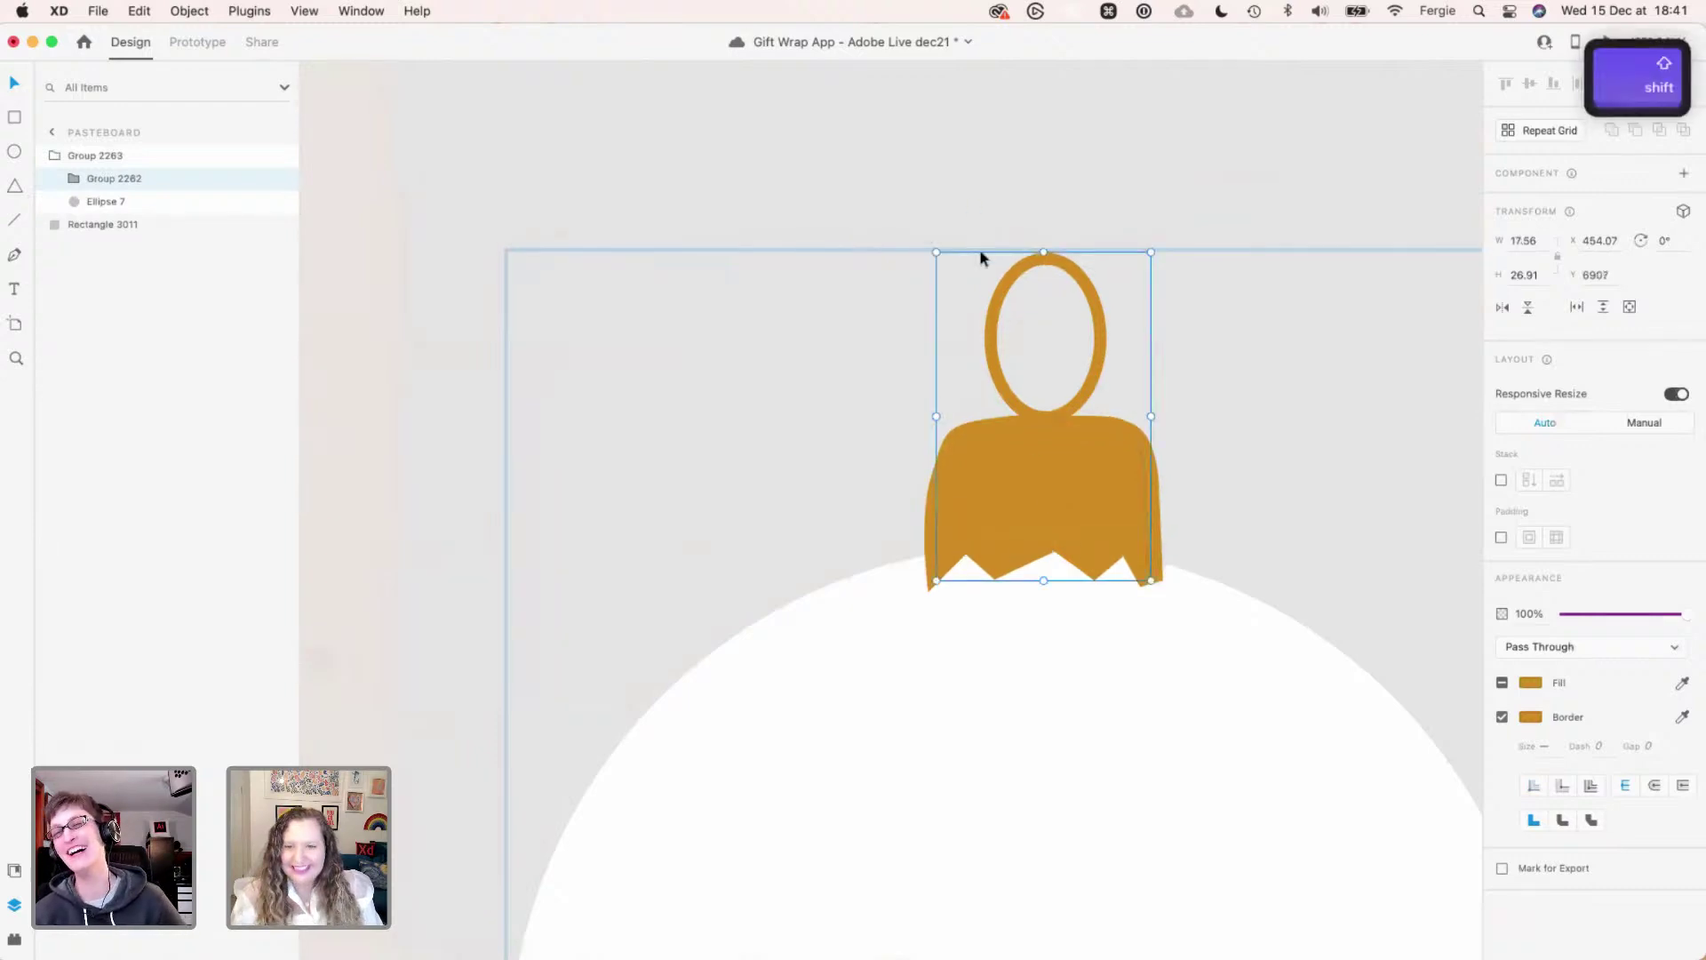
click(1026, 341)
scroll(1026, 341, down, 2)
scroll(1026, 343, down, 2)
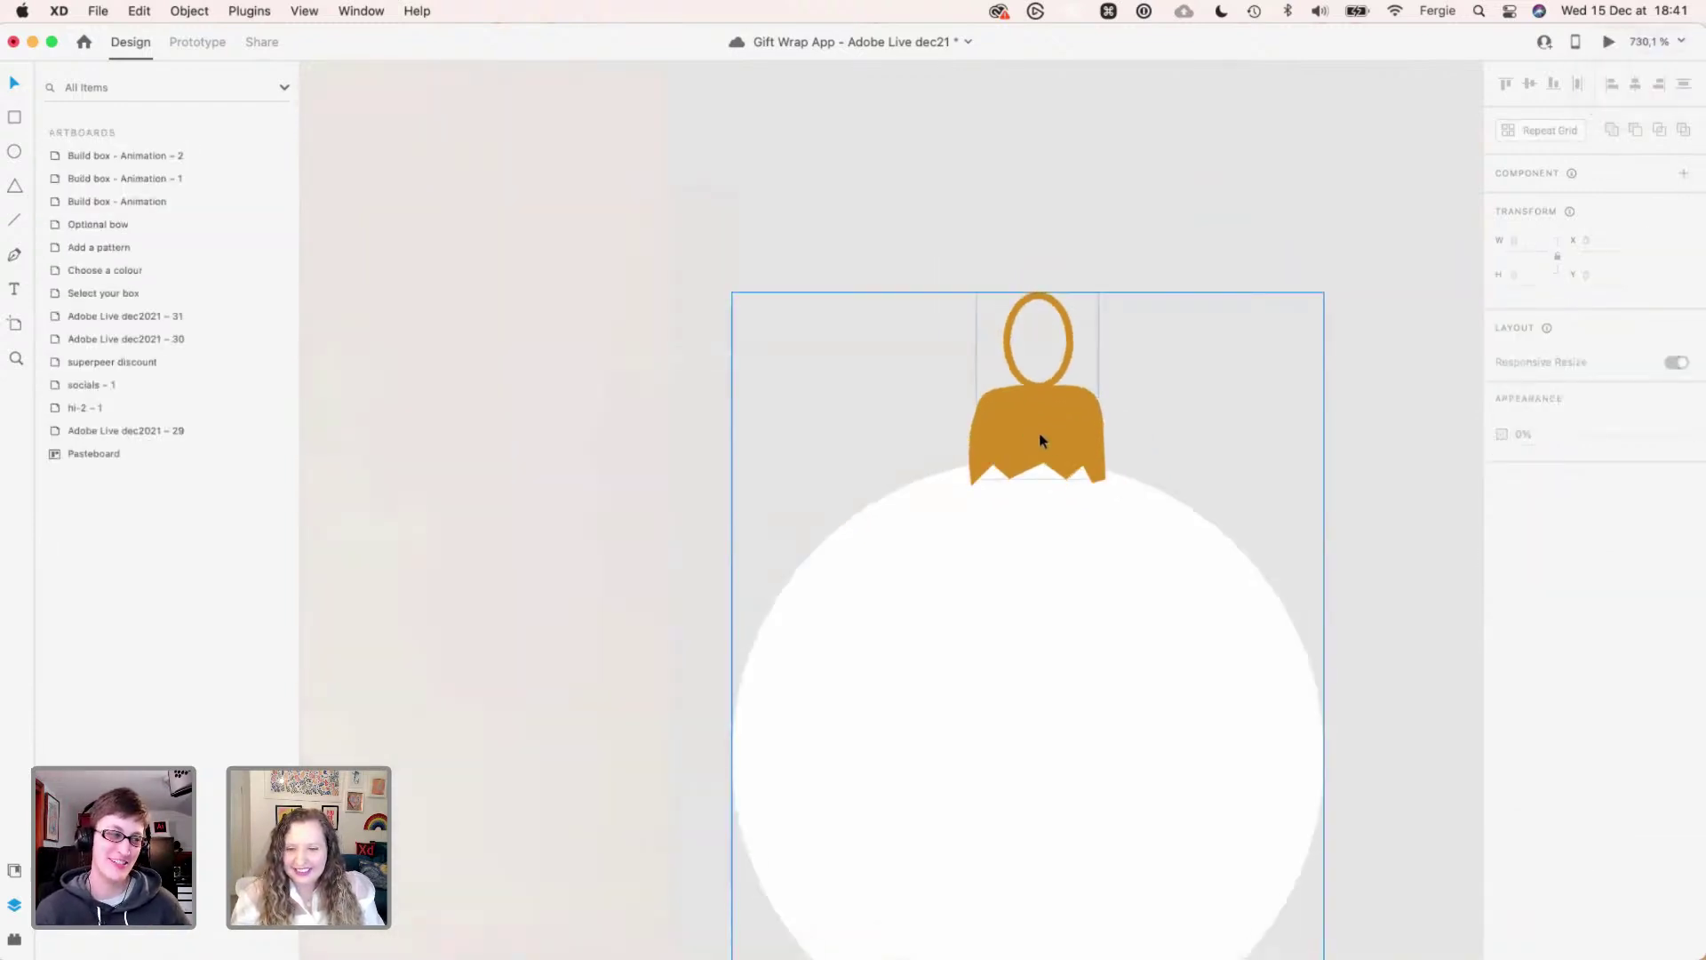
- Move the whole bauble group up and right, to about X 446, beside the photographed bauble
click(1039, 441)
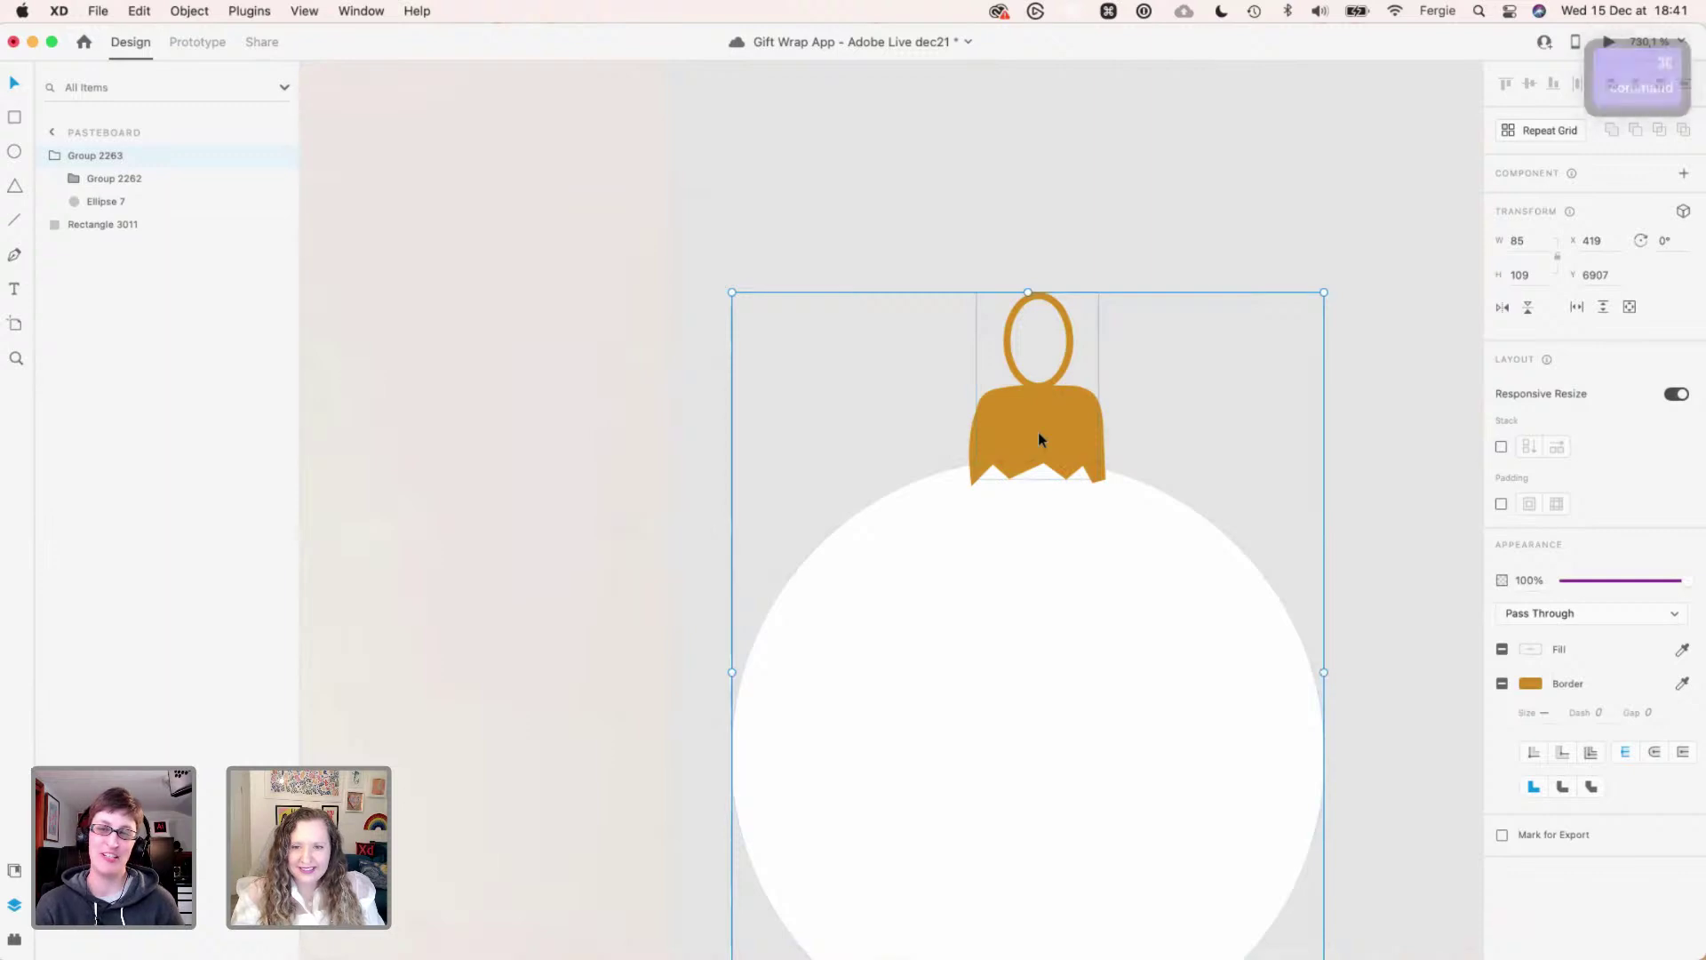
scroll(1040, 439, down, 2)
scroll(1039, 439, down, 2)
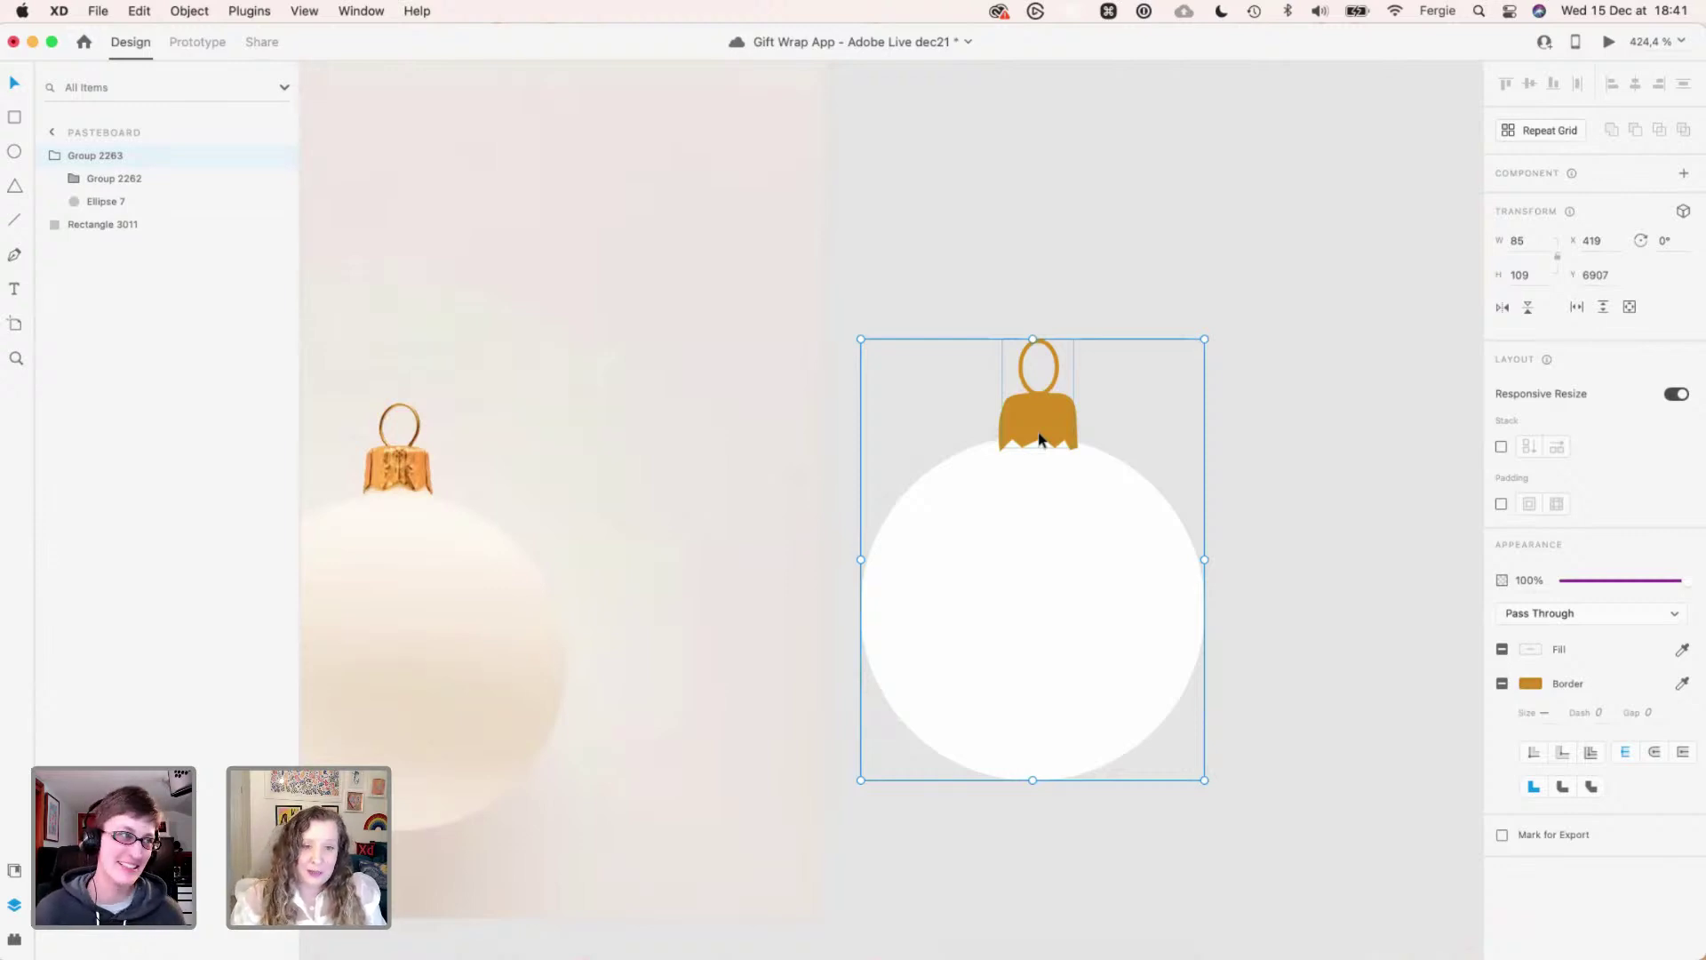
scroll(1039, 439, down, 3)
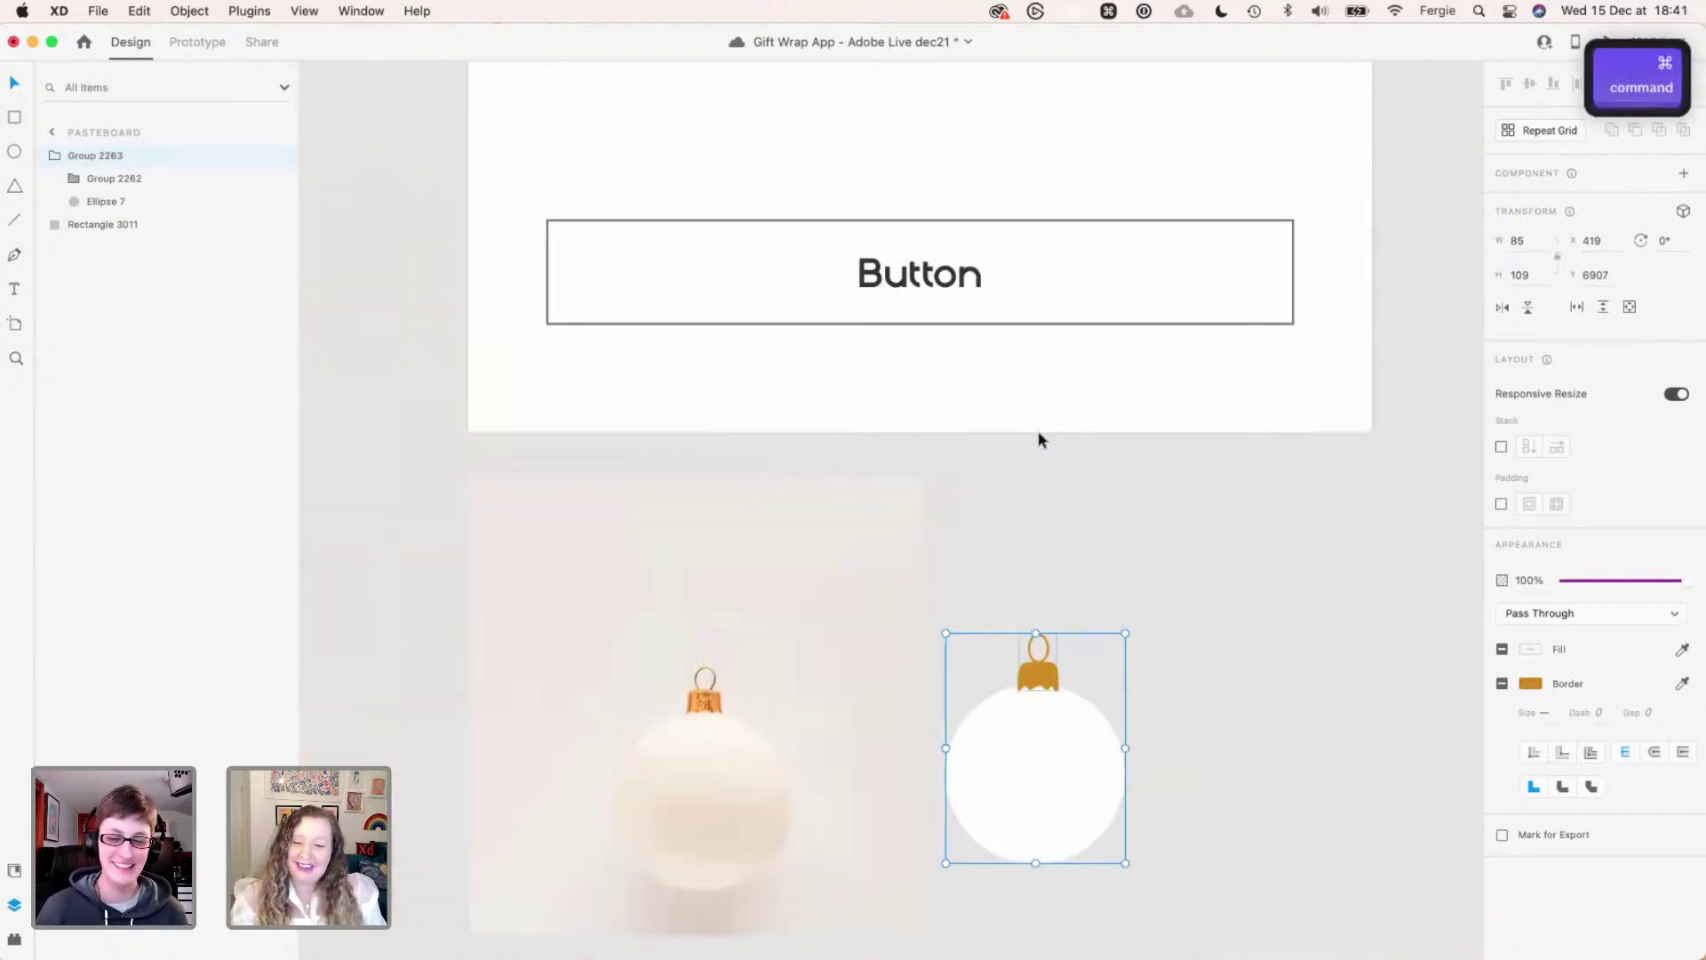
drag(1030, 775, 1098, 749)
- Fill the bauble's circle with the pink colour saved in the gift wrapping library
super+click(1098, 749)
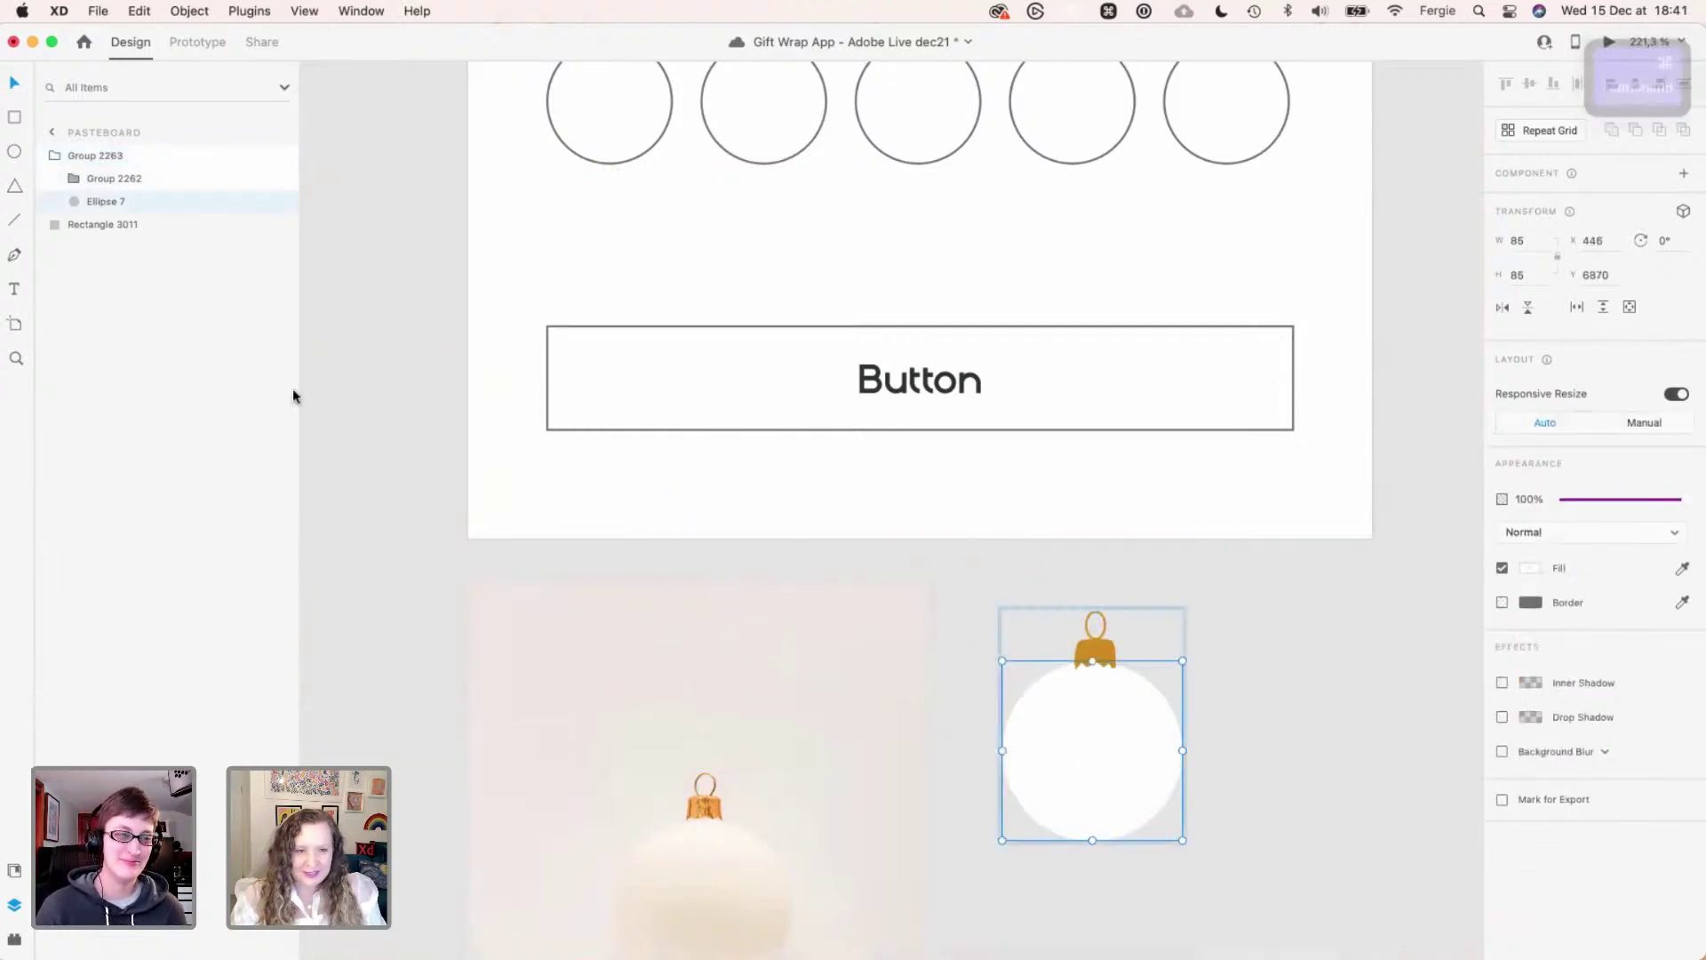
key(shift+super+y)
click(80, 255)
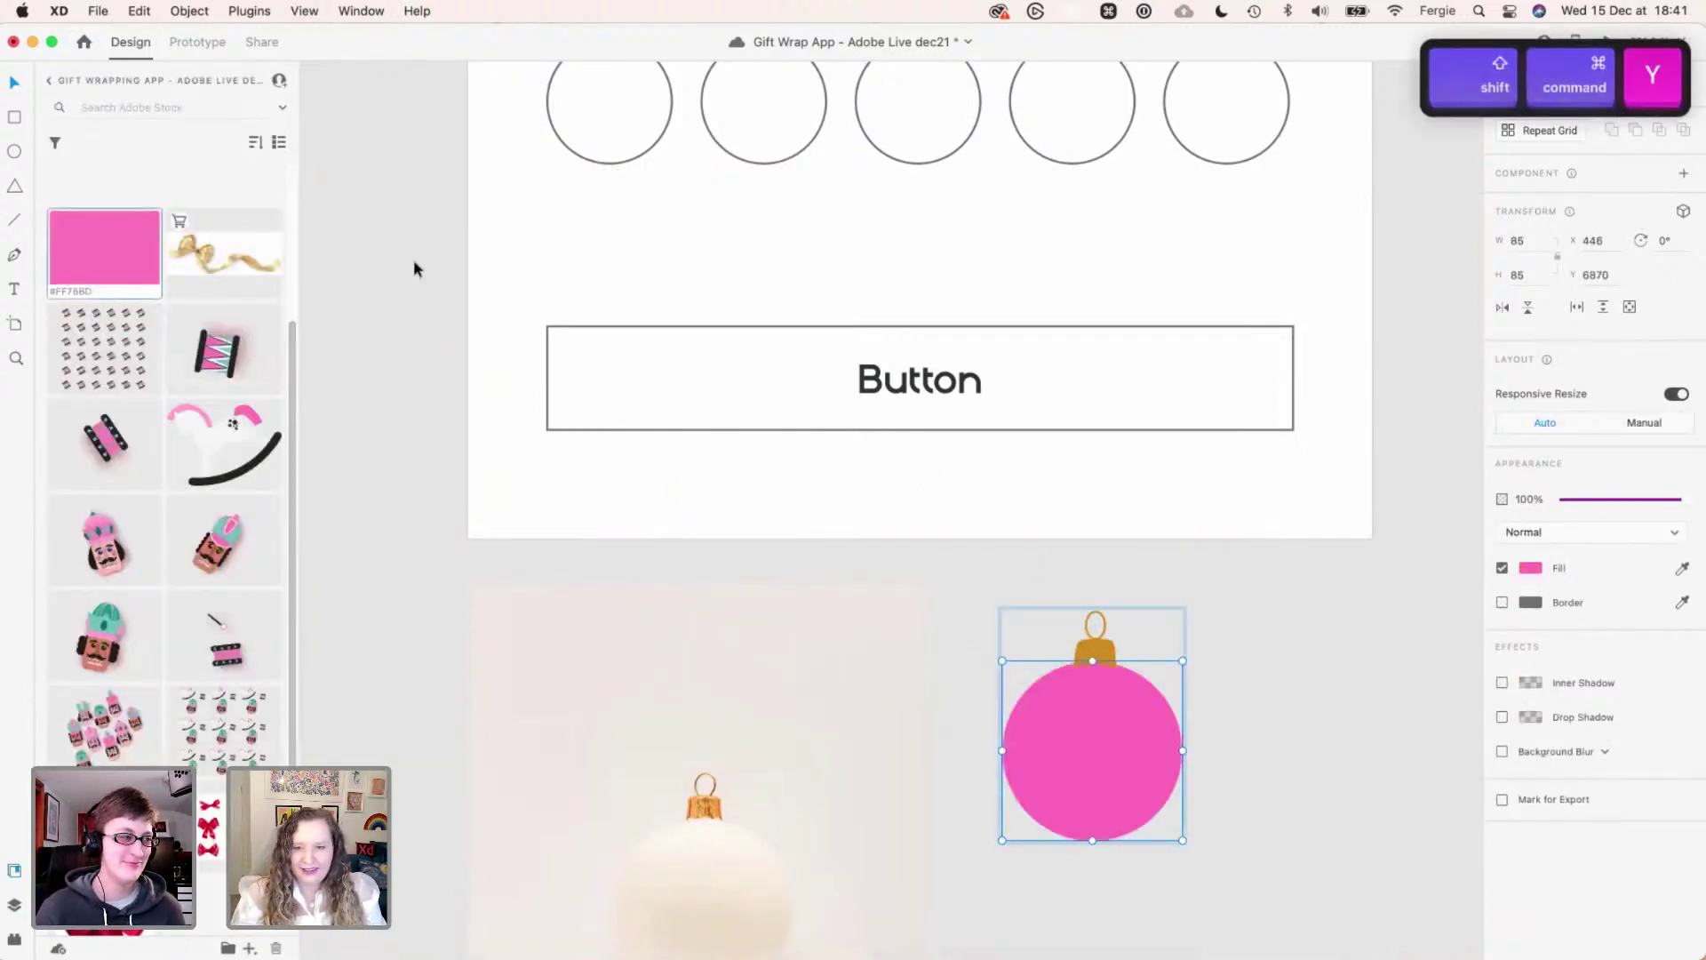
click(1250, 770)
- Move the pink bauble onto the Choose a colour artboard, over the first circle of the upper row, at X 33, Y 553
super+scroll(1249, 775, down, 2)
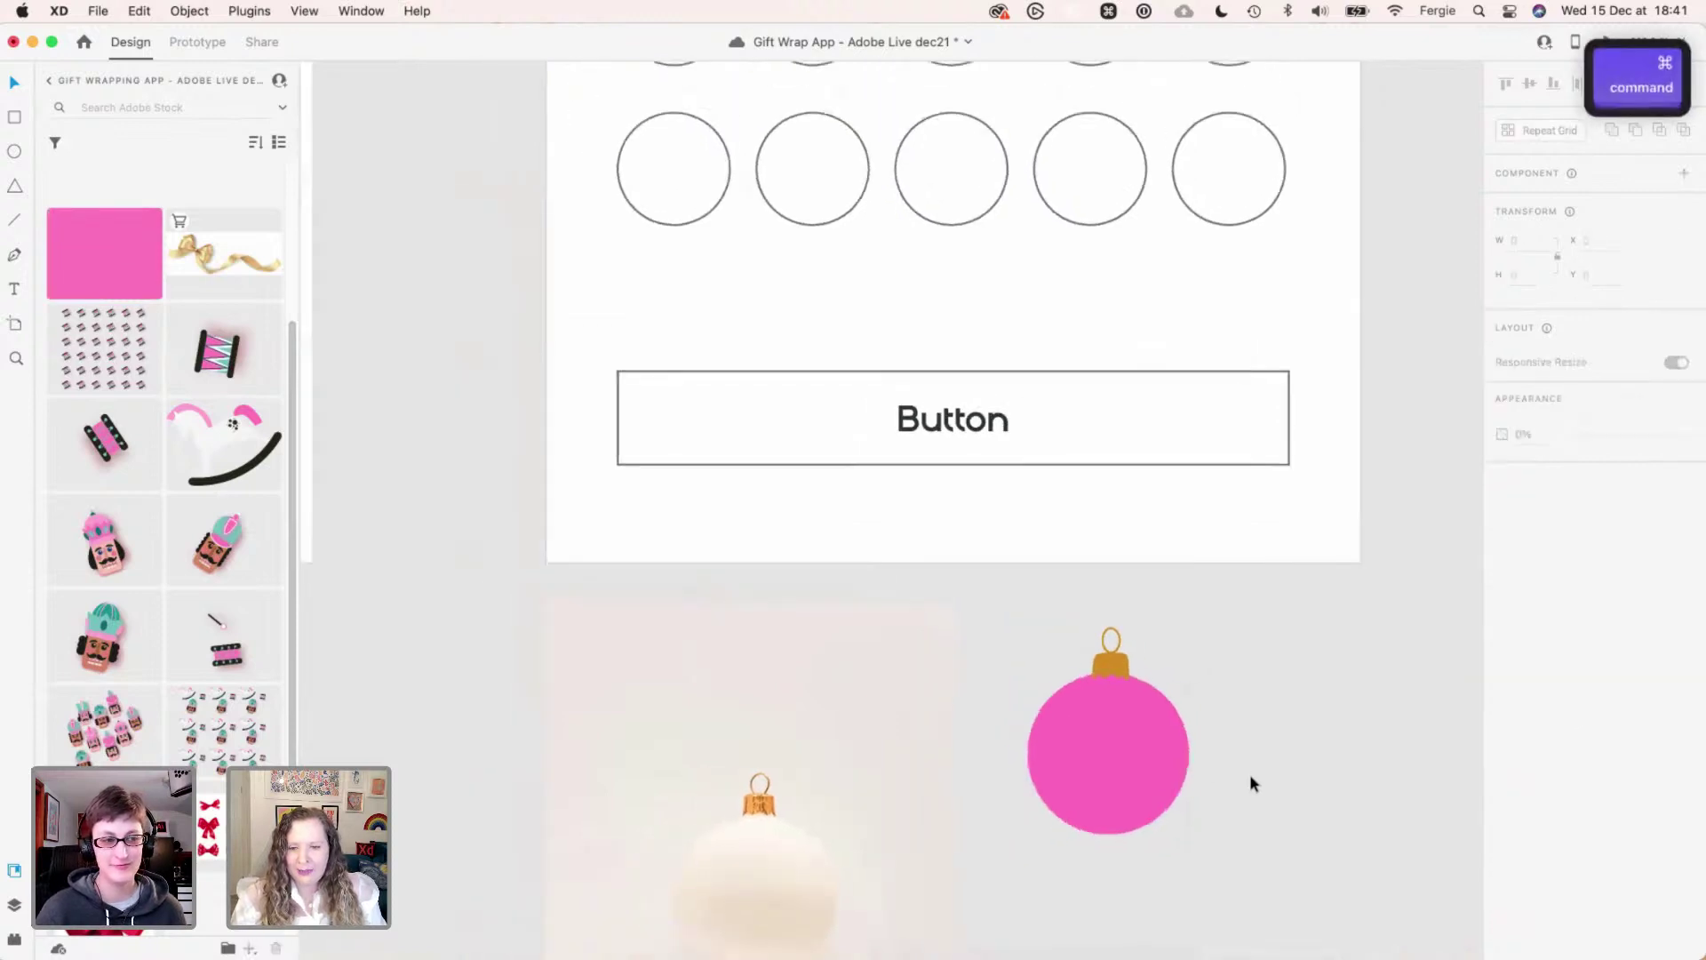
drag(1147, 756, 698, 300)
scroll(700, 732, up, 5)
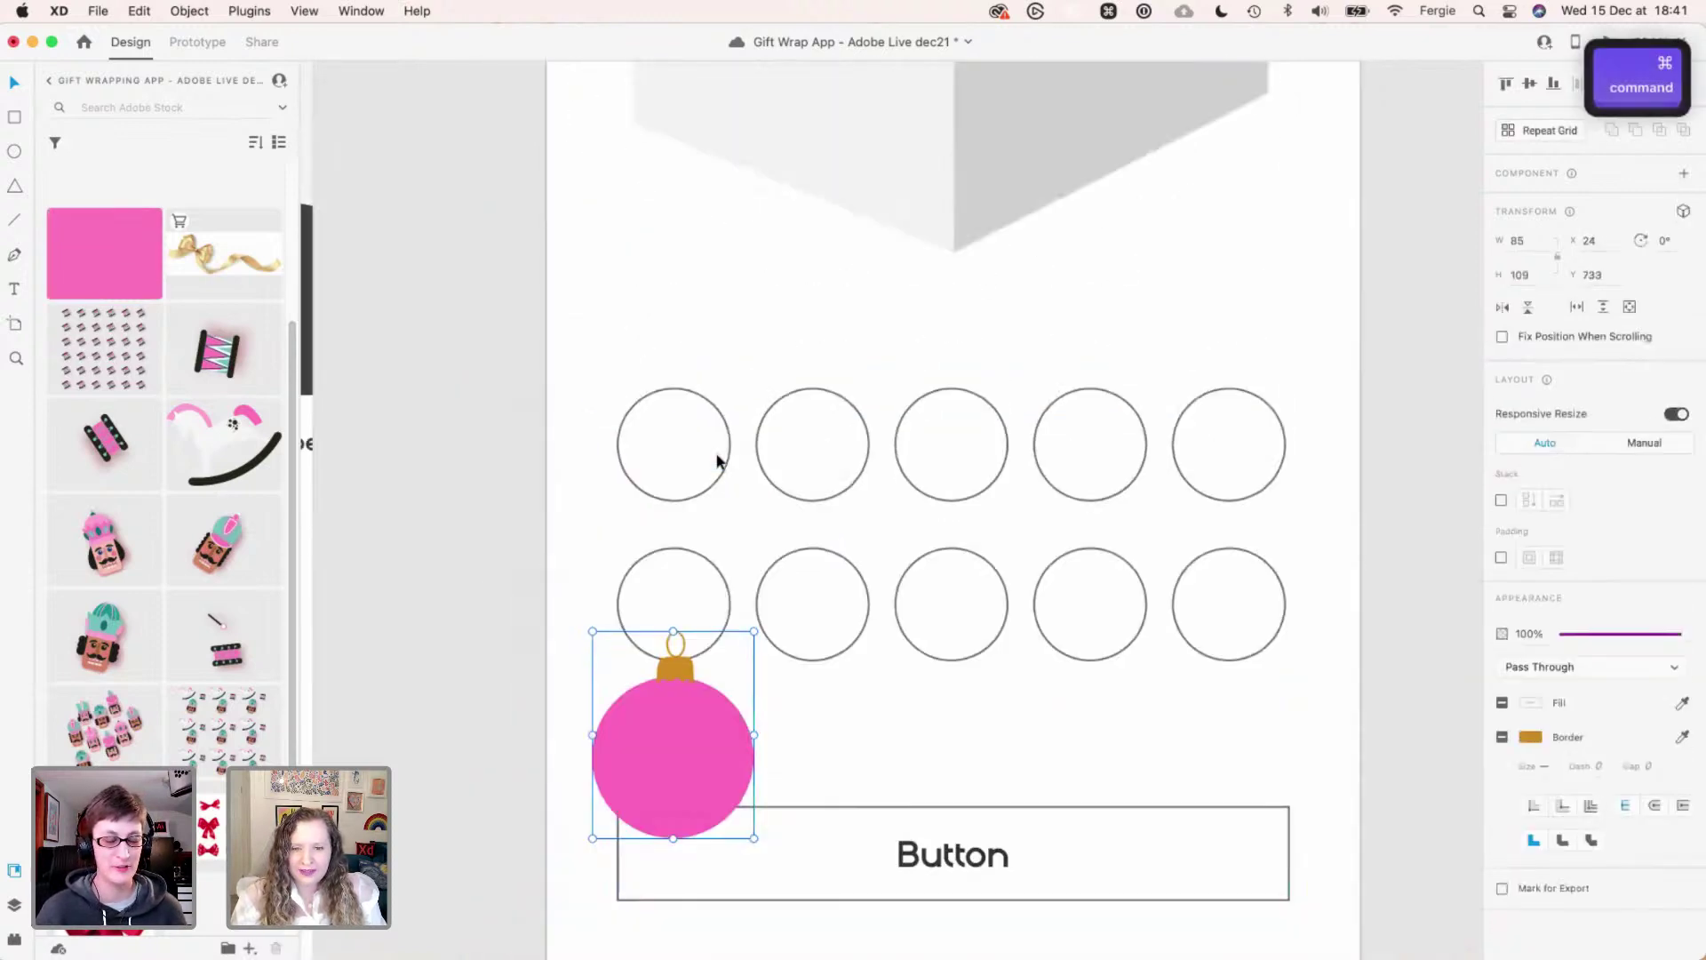
drag(700, 732, 717, 418)
- Align the bauble with the first circle's left and bottom edges at X 37 and scale it down to 61 by 78
super+scroll(678, 488, up, 3)
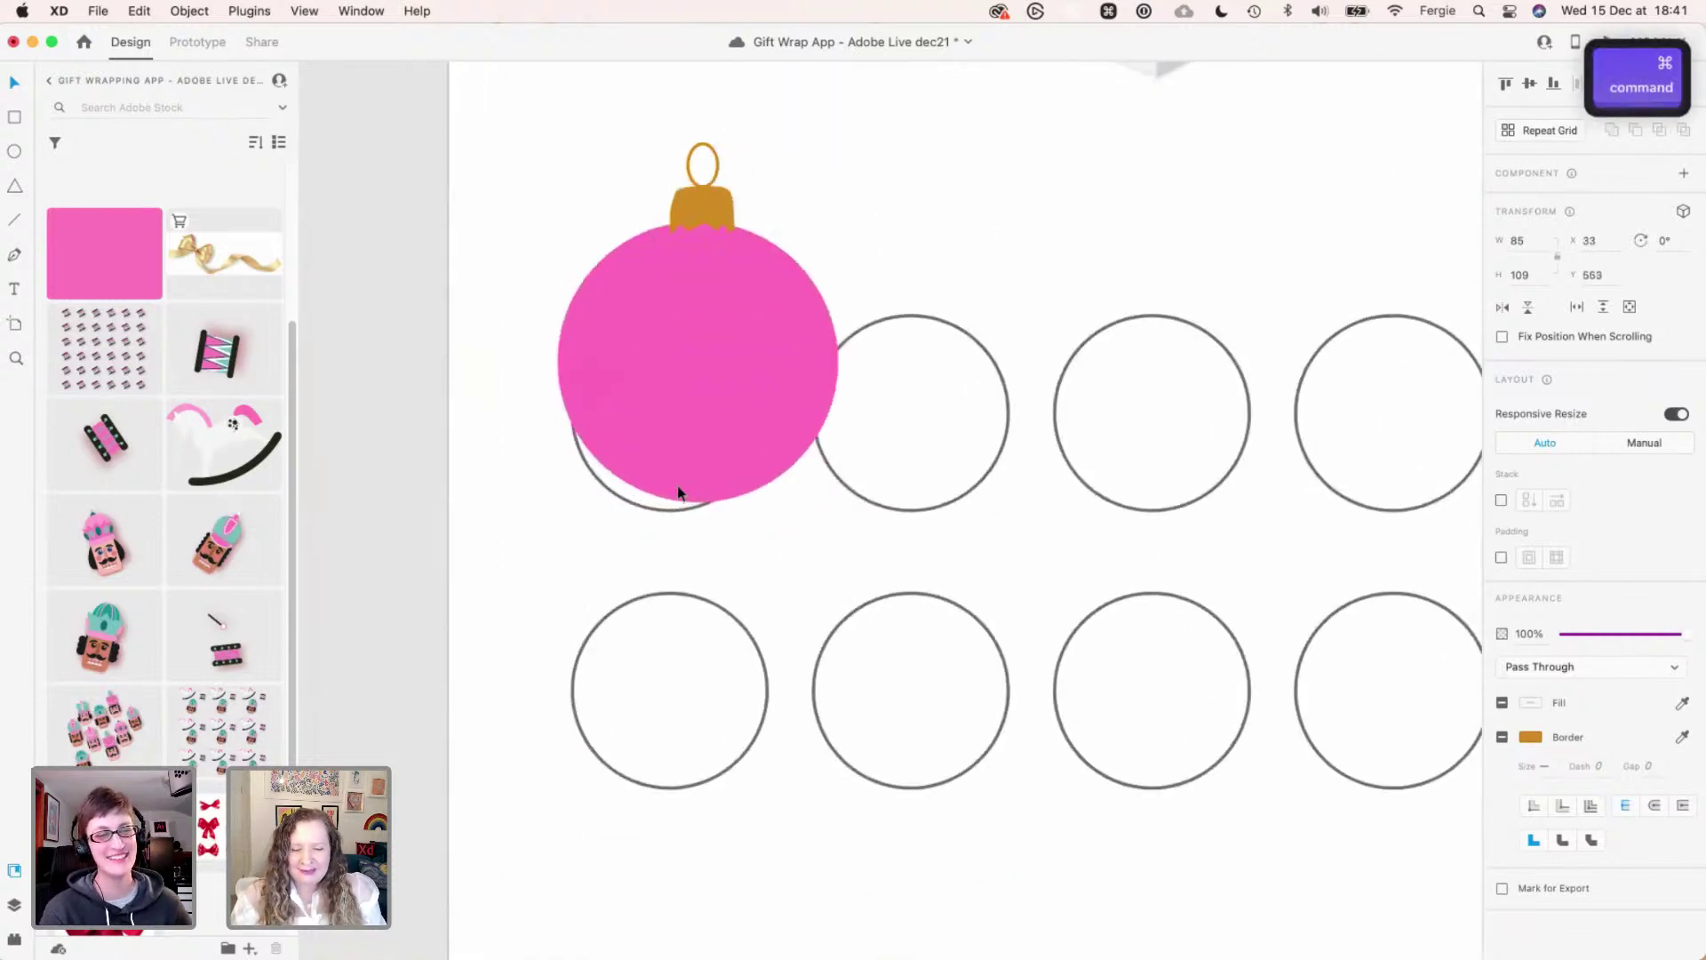
drag(702, 487, 721, 477)
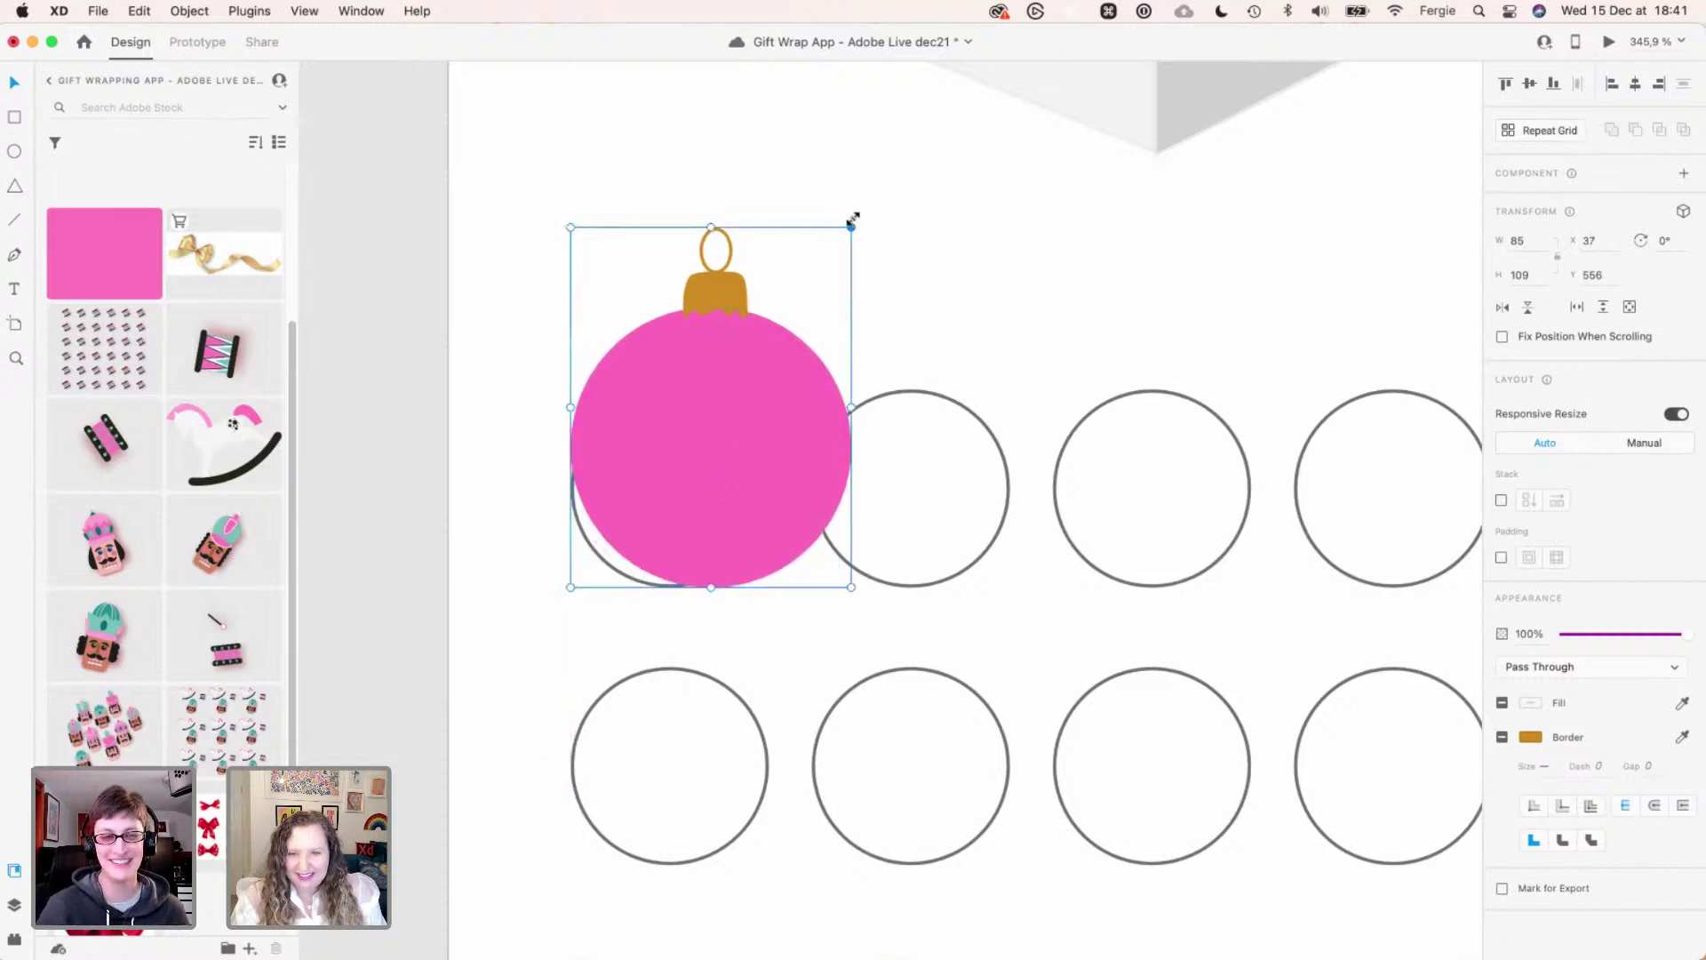
drag(835, 237, 777, 330)
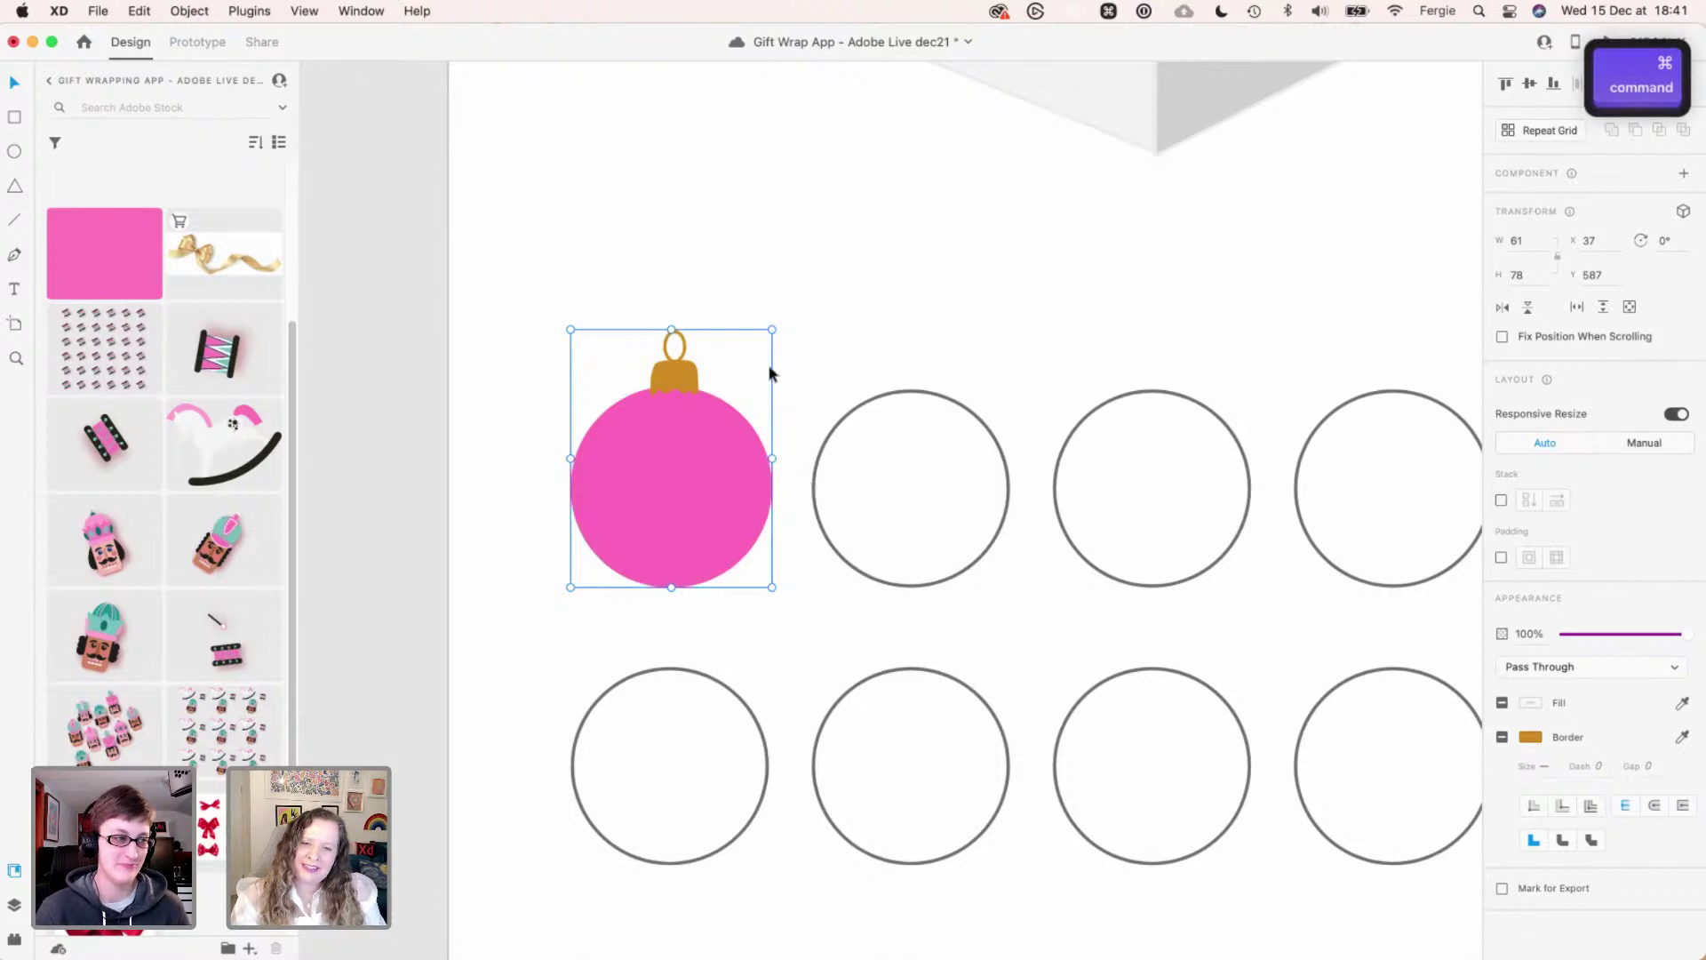
- Rotate the bauble 17° over the first circle and add it to the gift wrapping library
key(super+minus)
drag(784, 369, 810, 402)
drag(690, 485, 691, 487)
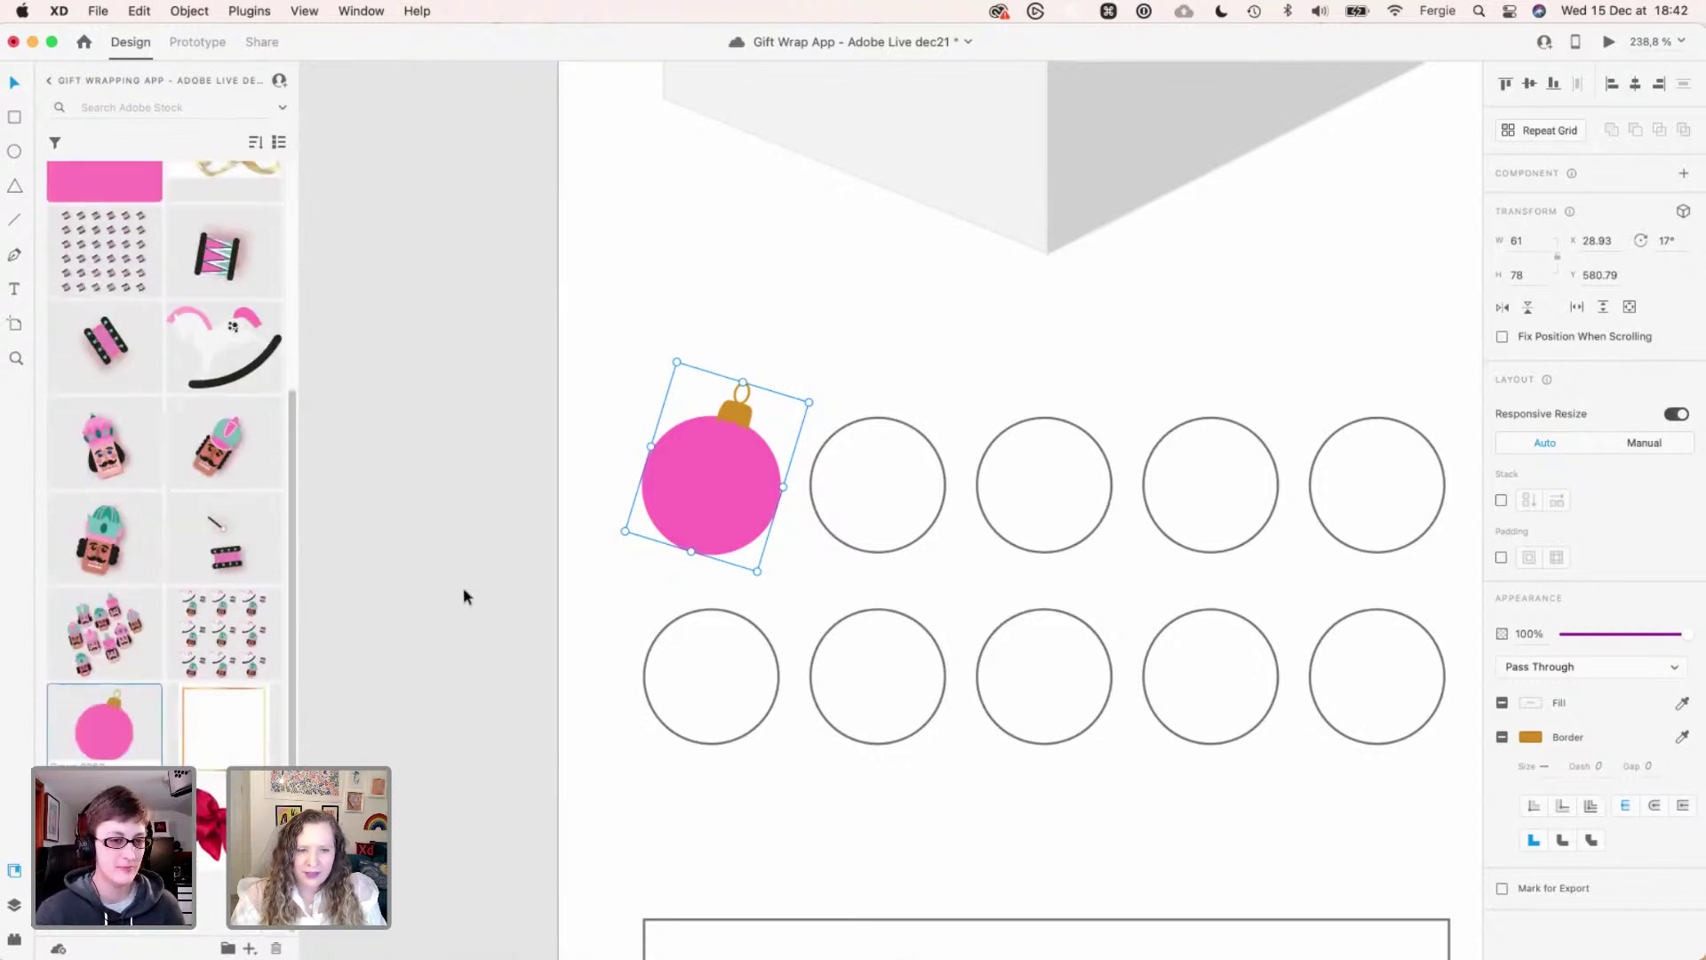
scroll(467, 616, down, 5)
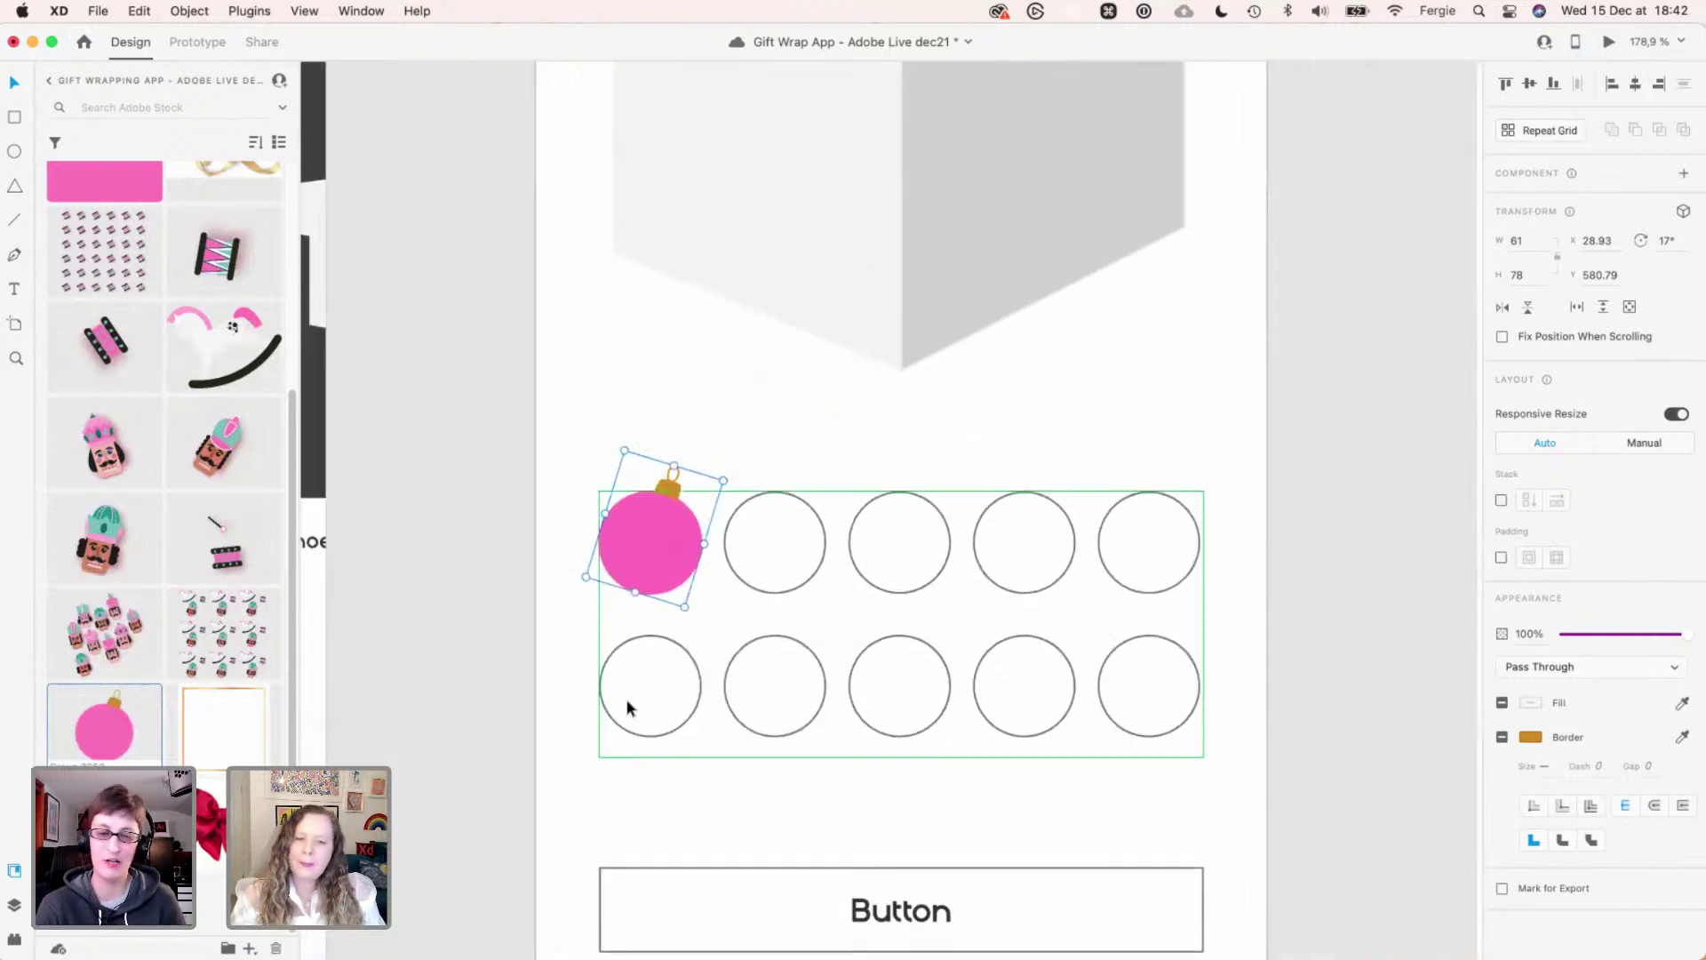
click(627, 707)
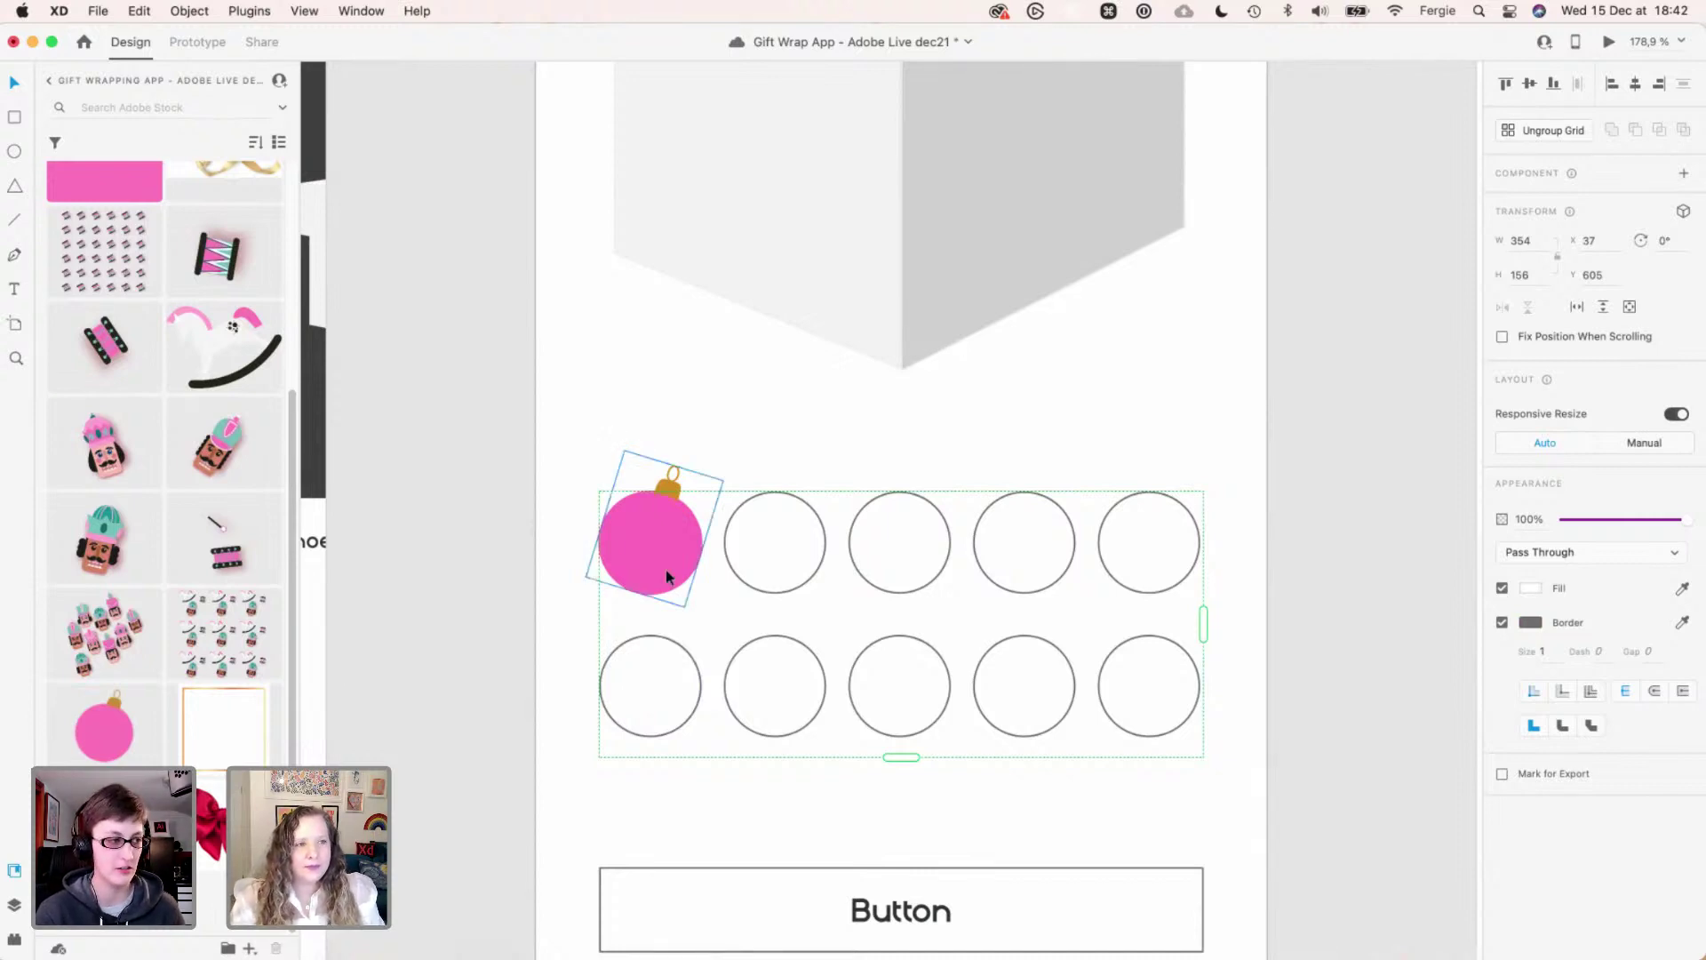
click(519, 637)
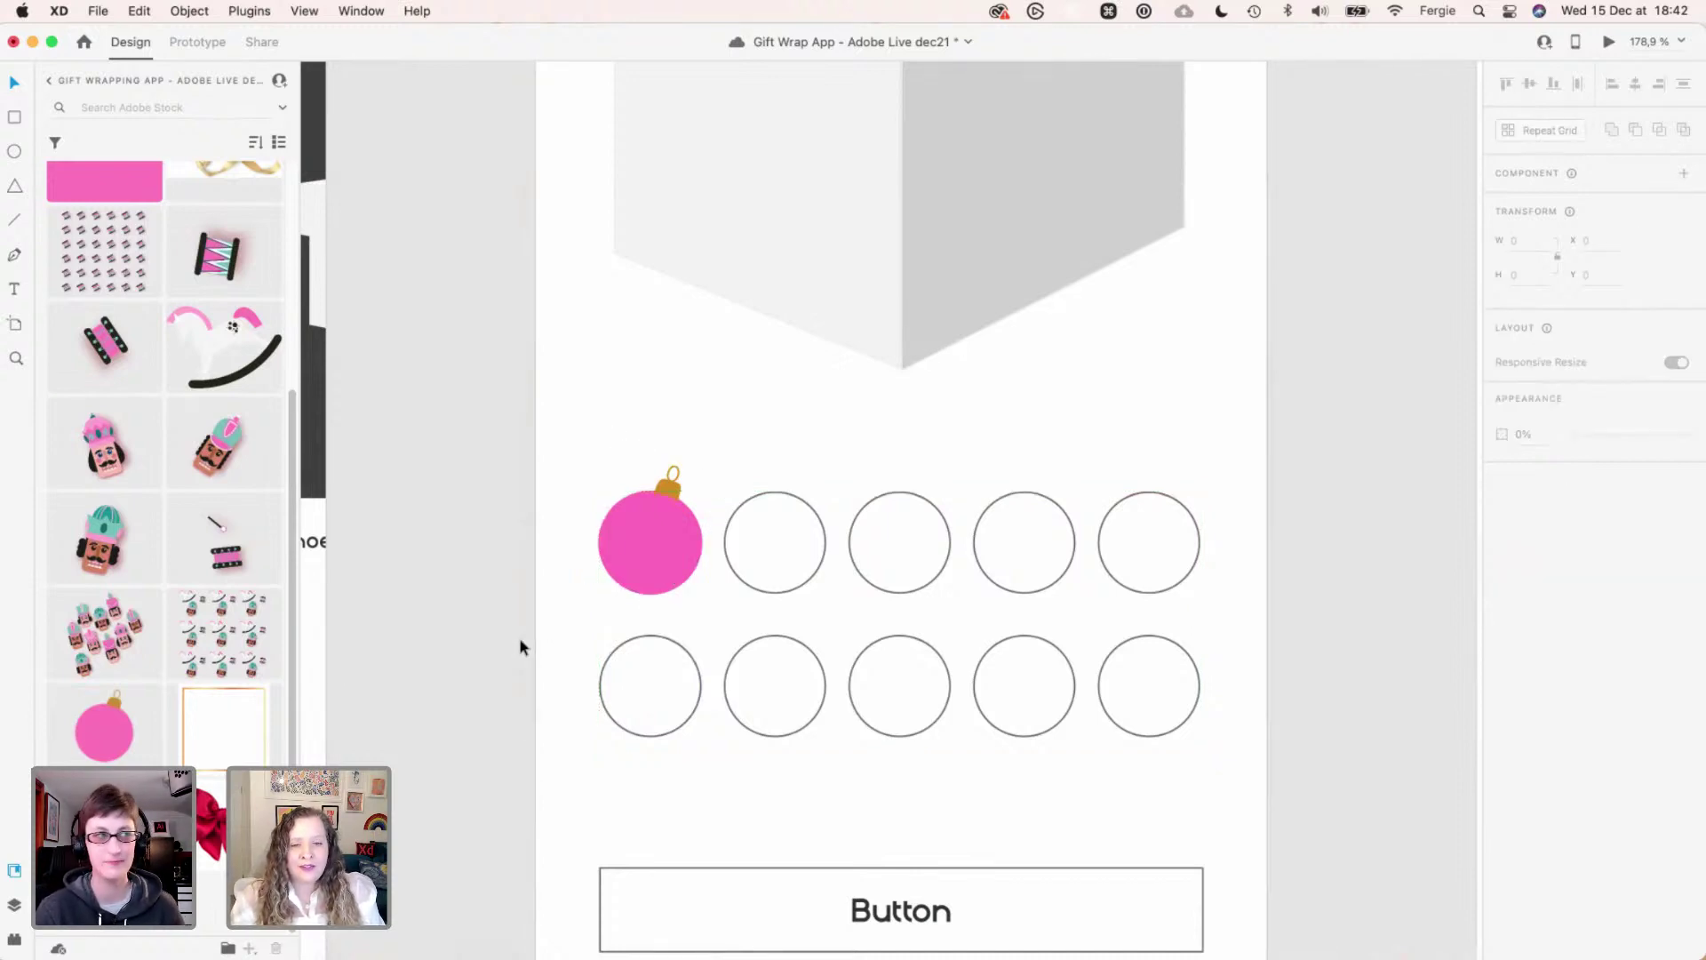
scroll(518, 637, down, 6)
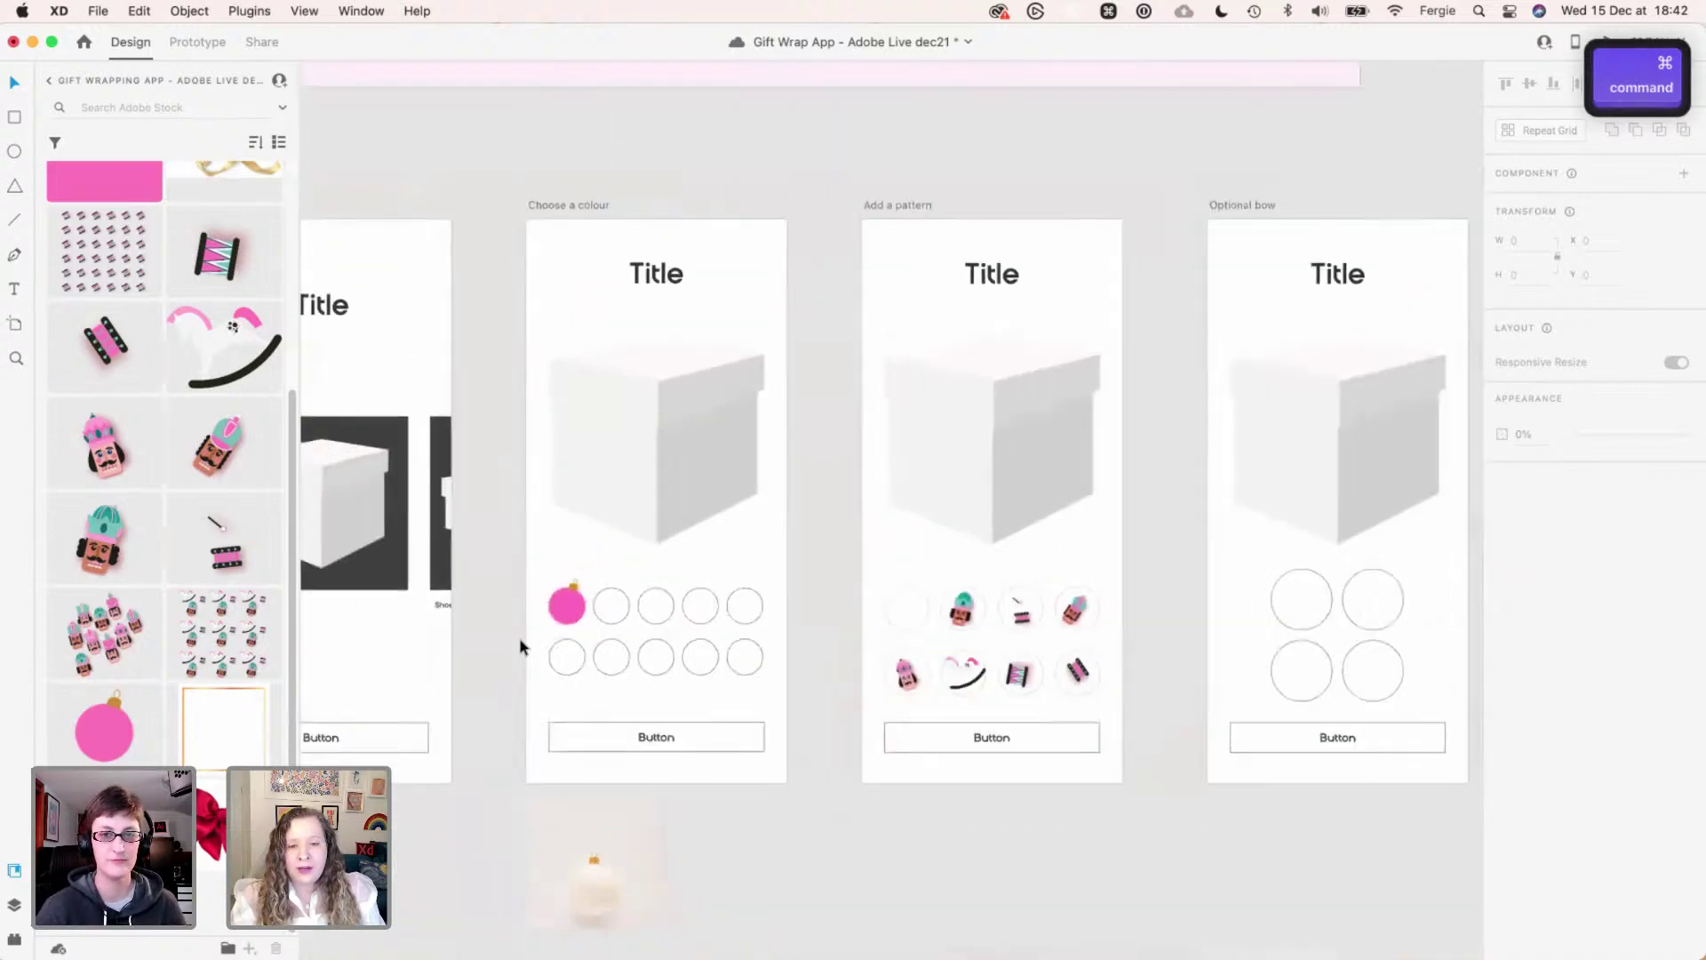
scroll(518, 637, down, 1)
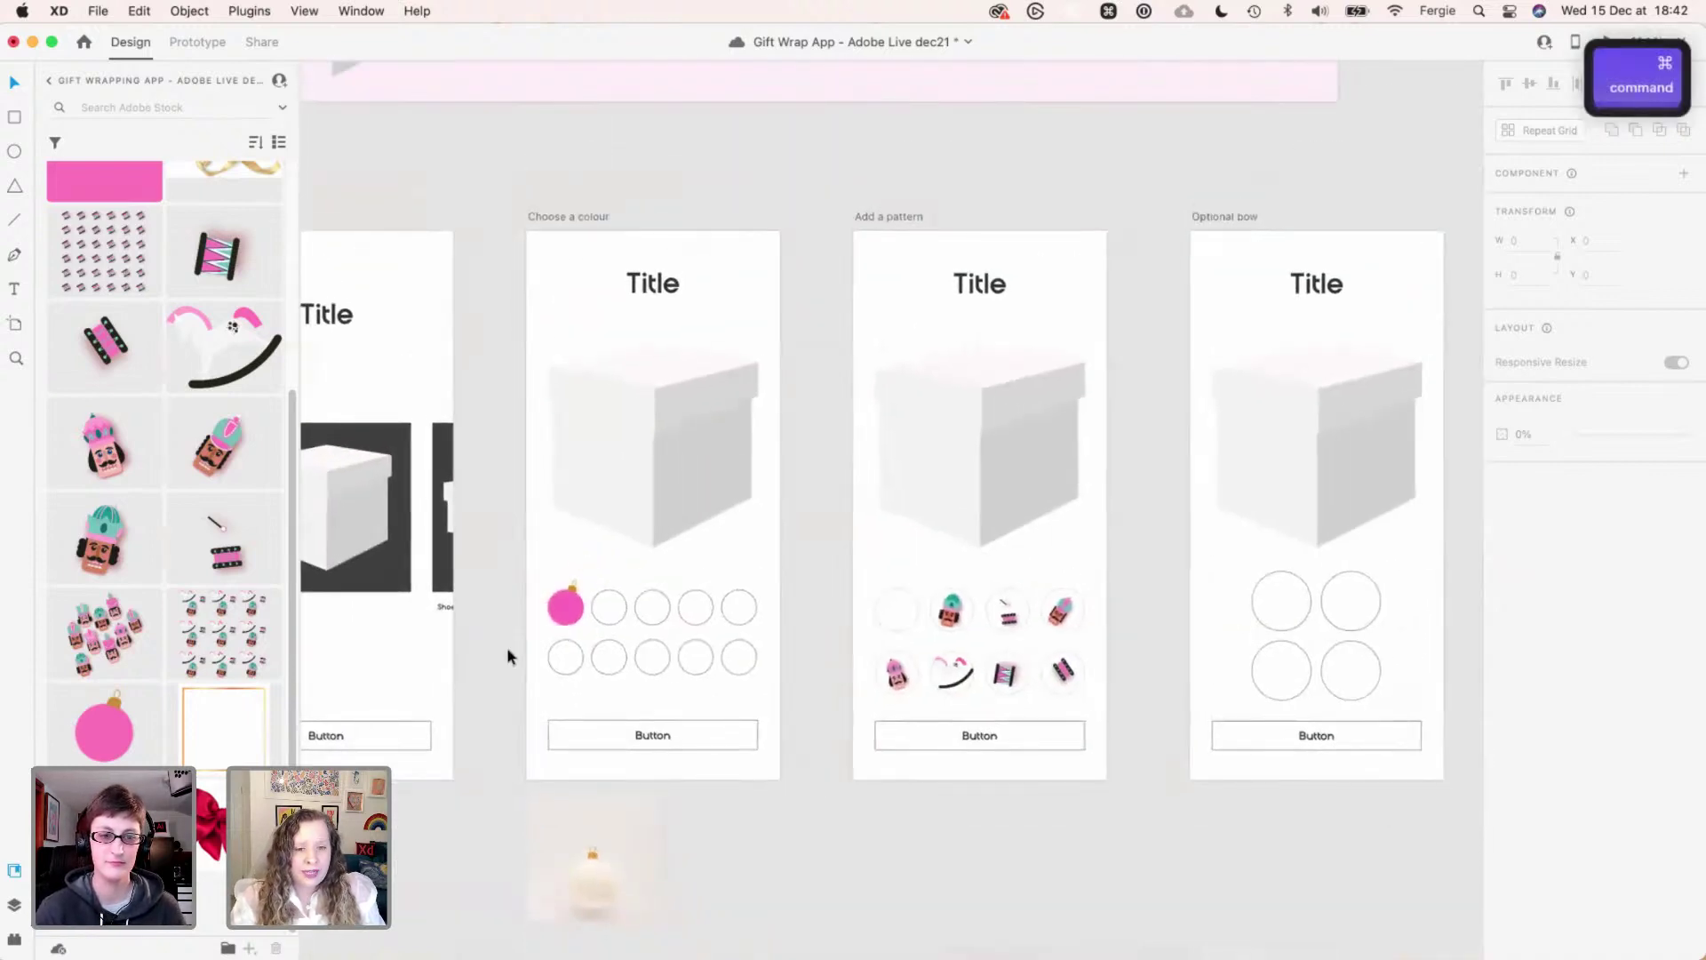
- Save the Gift Wrap App document with the pink bauble placed on the Choose a colour artboard
scroll(507, 654, down, 2)
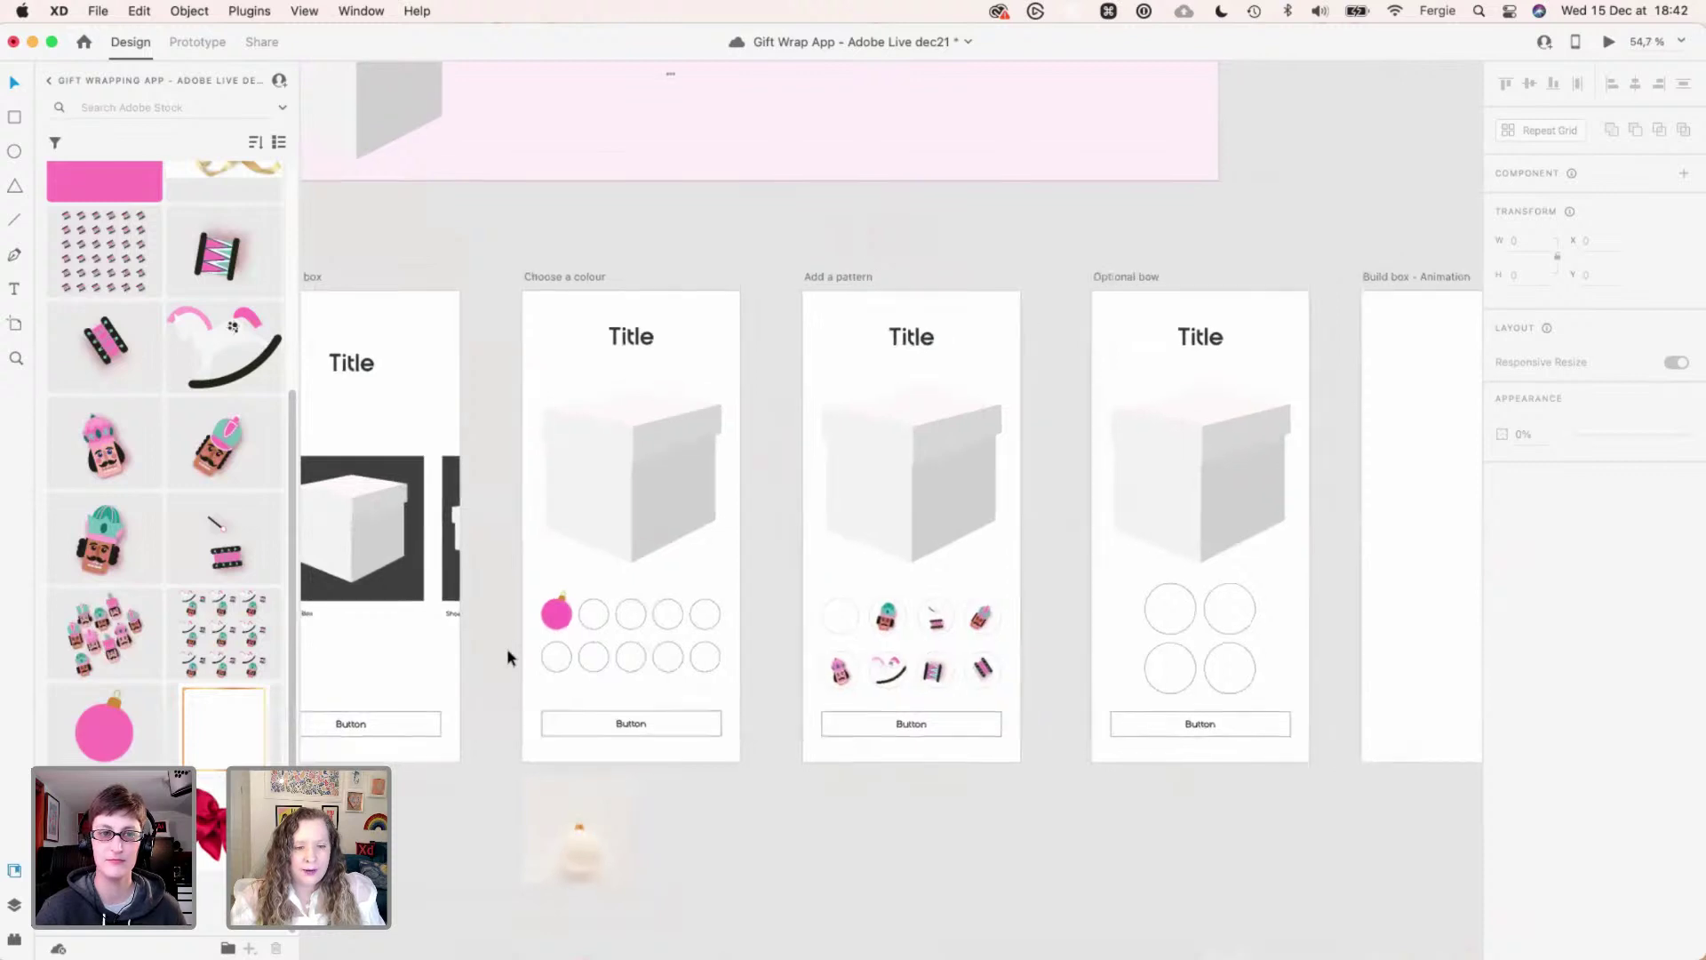
scroll(508, 656, down, 1)
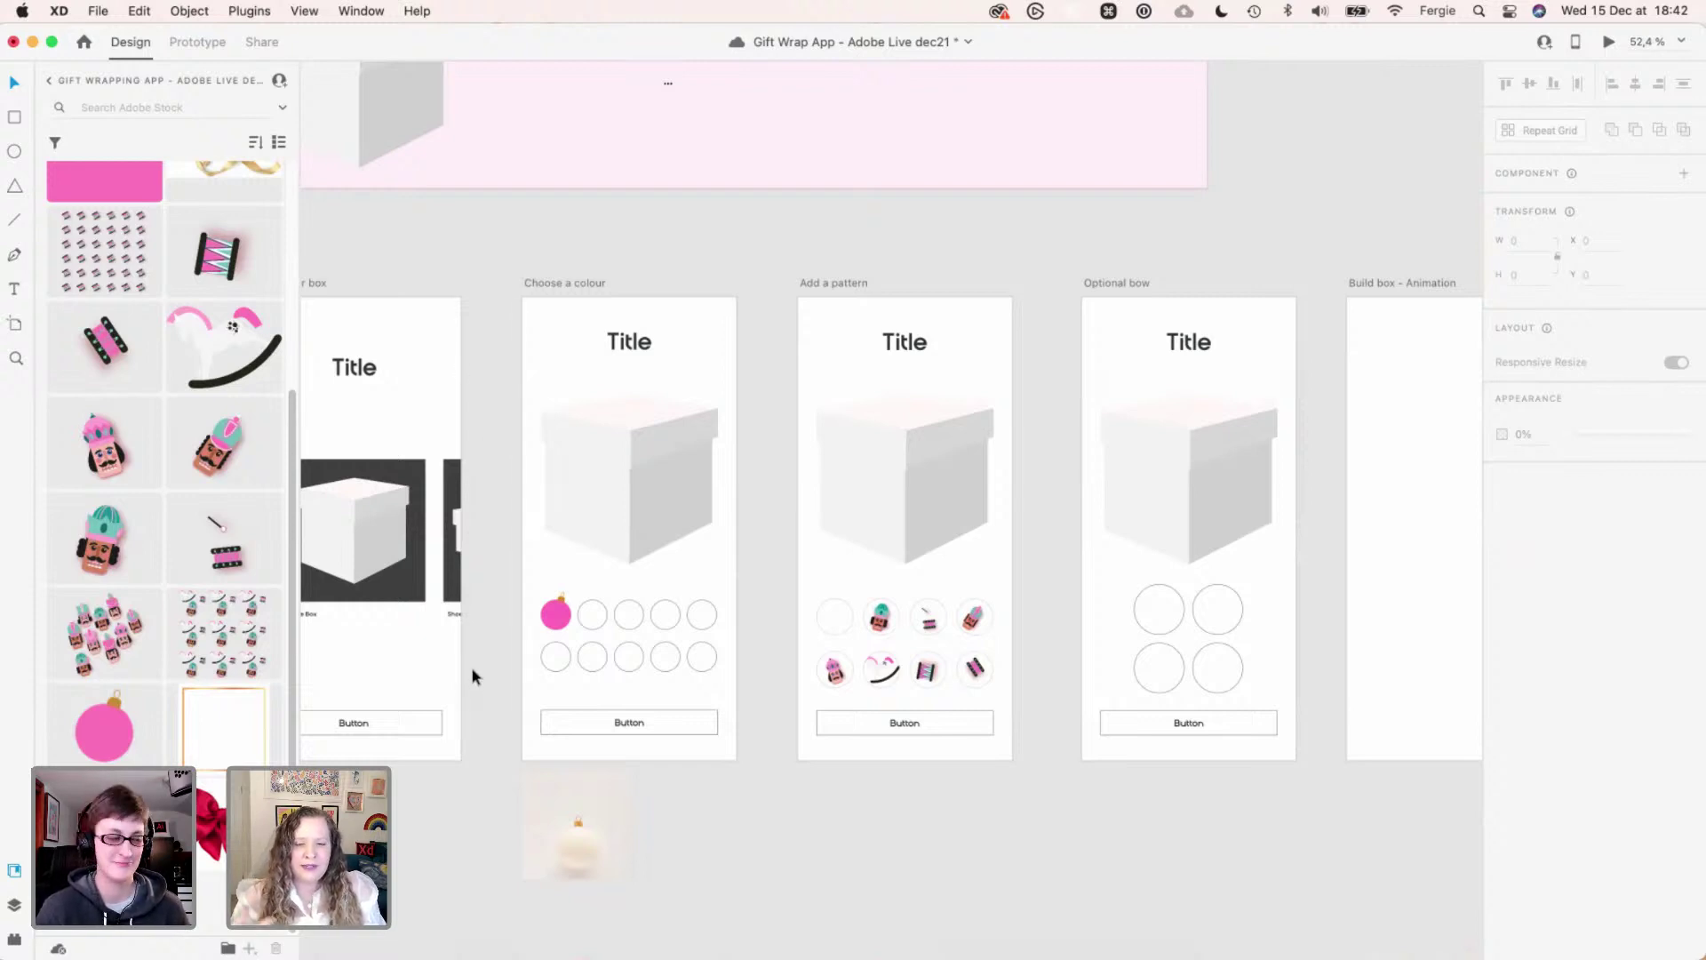
key(super+s)
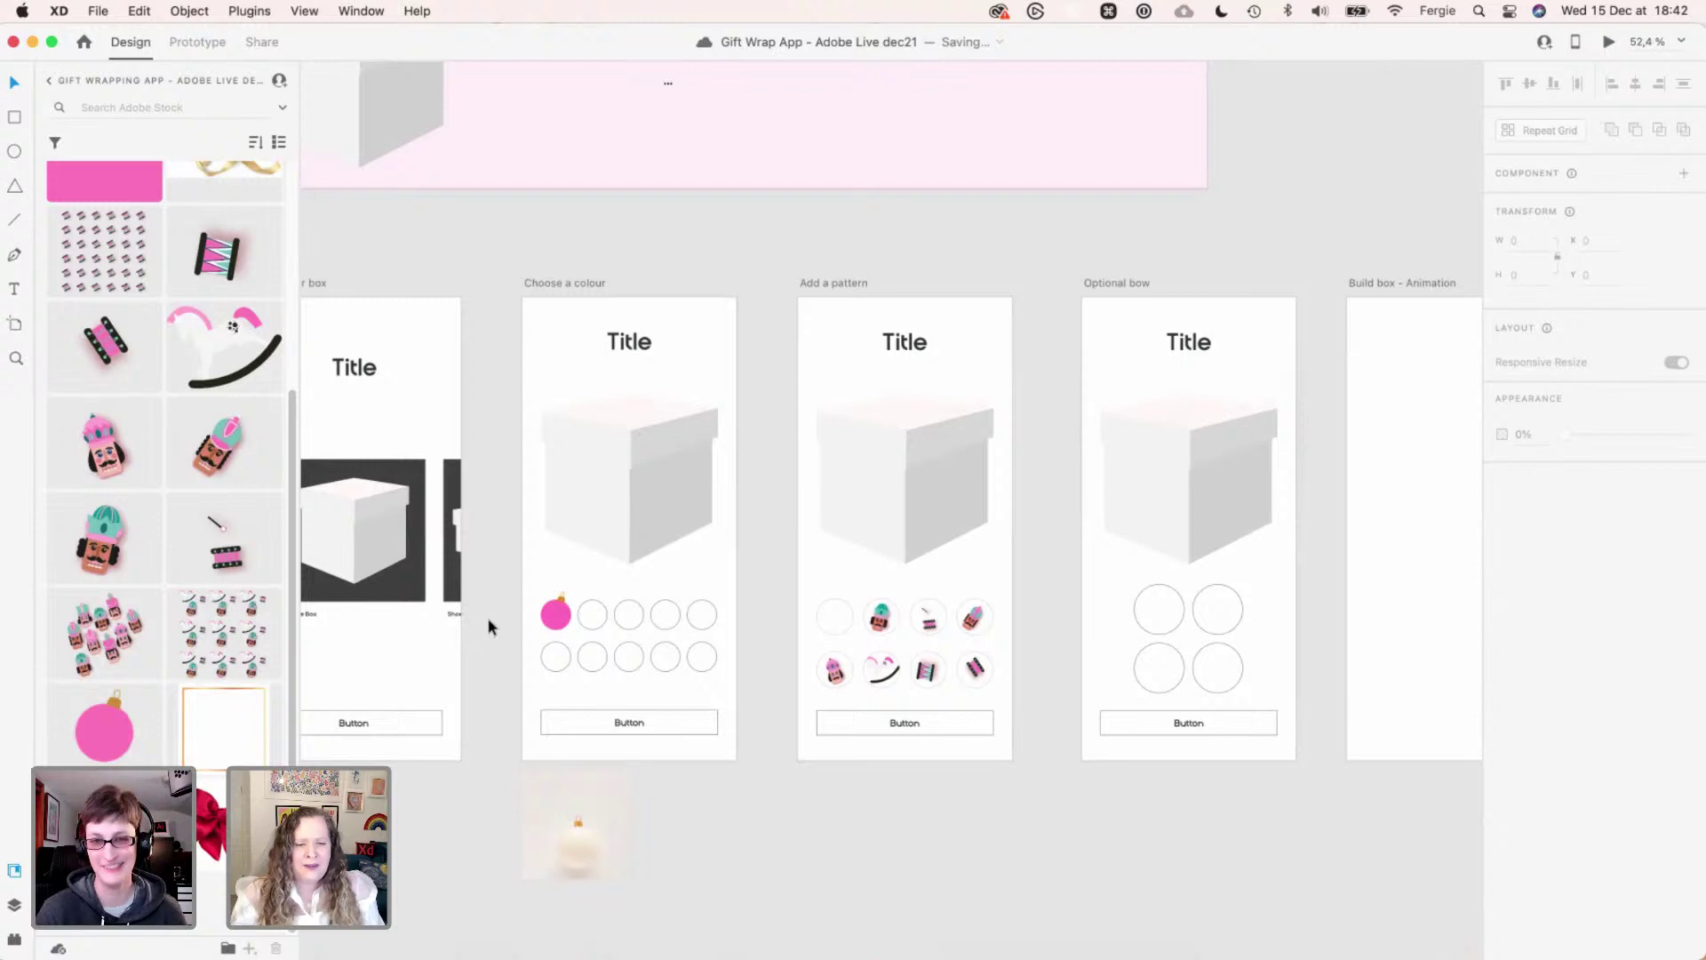
key(space)
drag(418, 819, 632, 818)
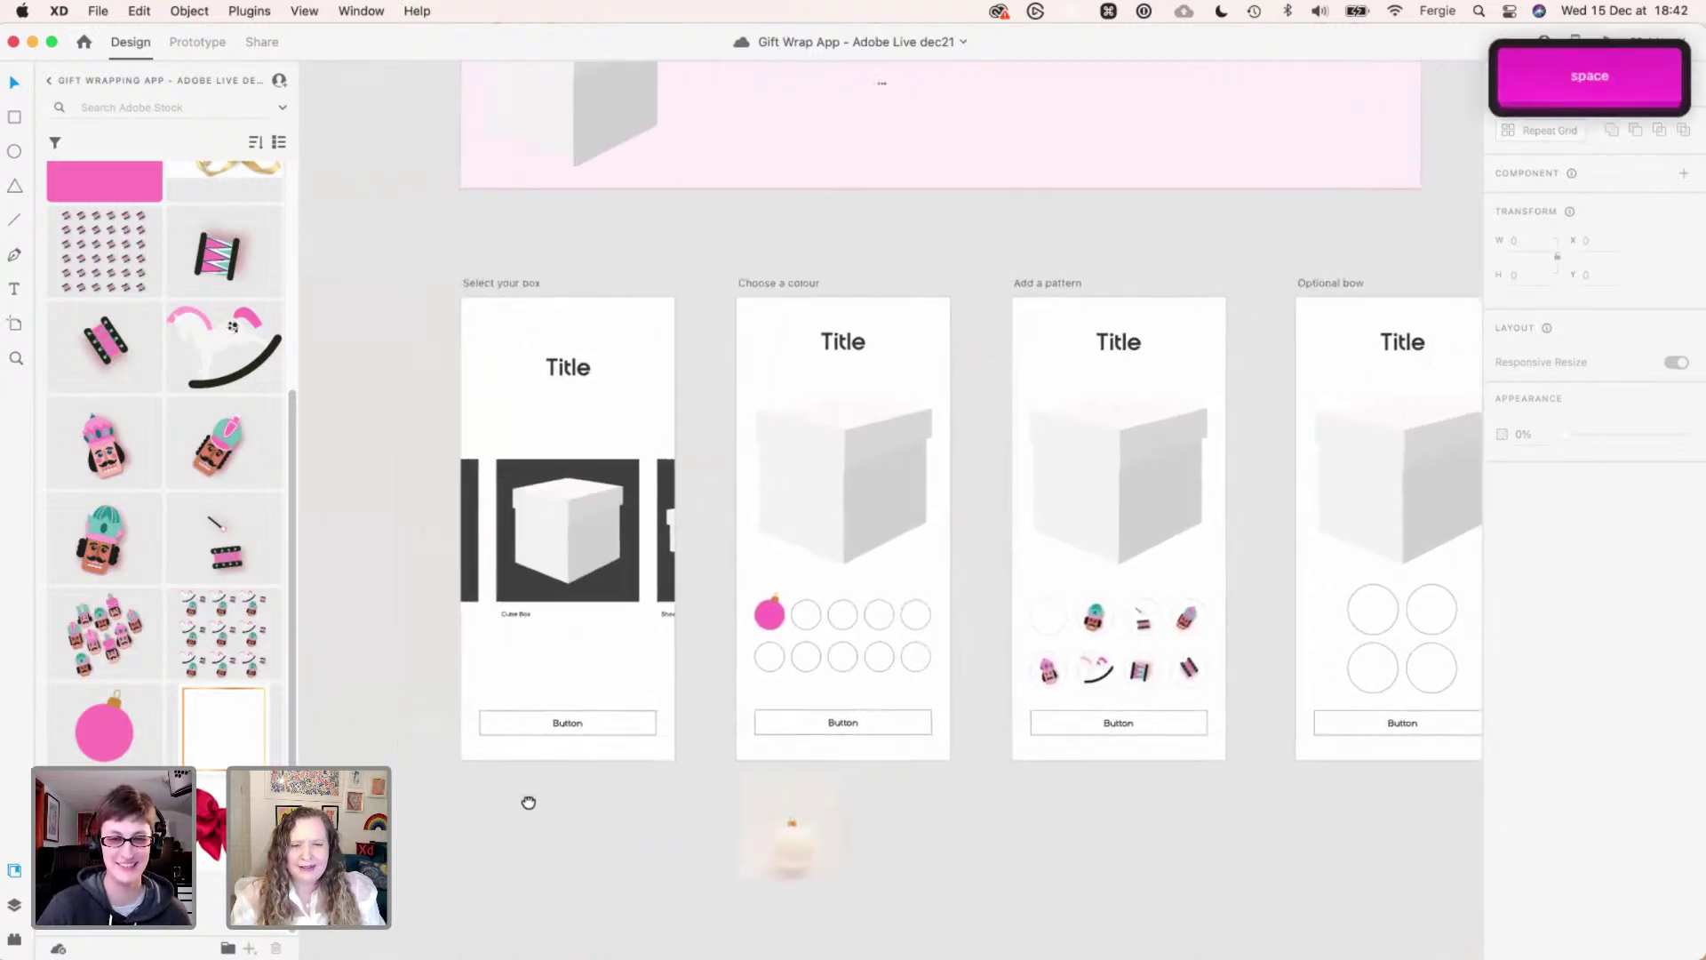
scroll(527, 802, right, 3)
drag(525, 800, 555, 803)
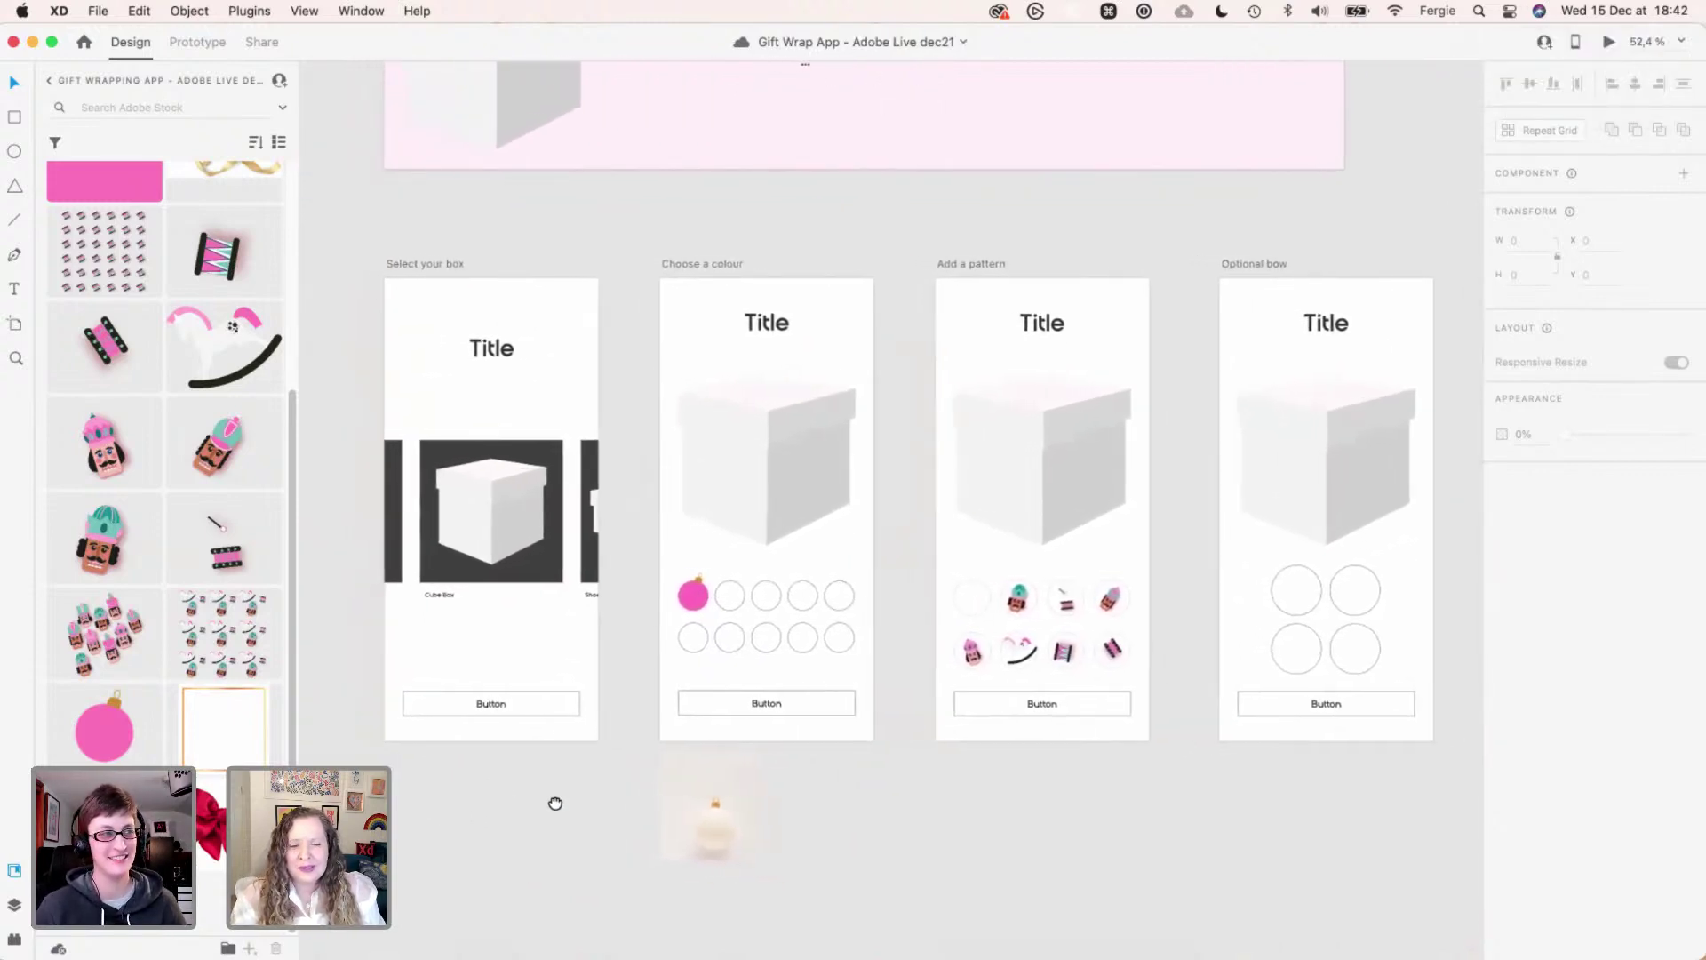
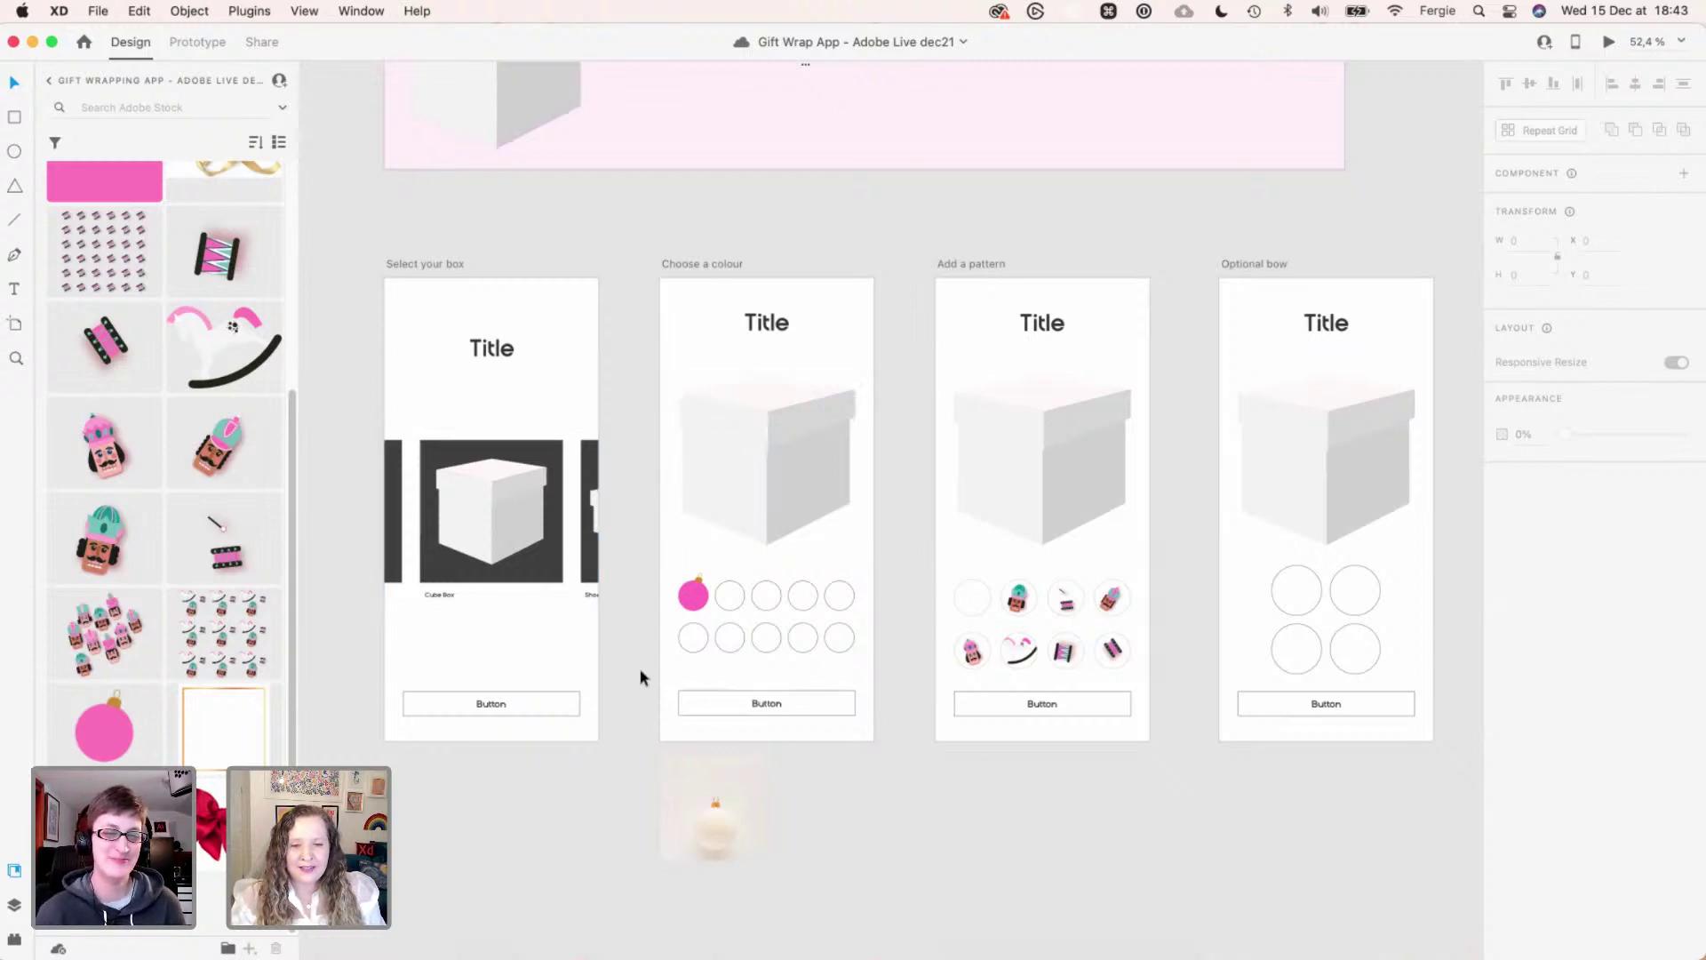
scroll(639, 671, down, 3)
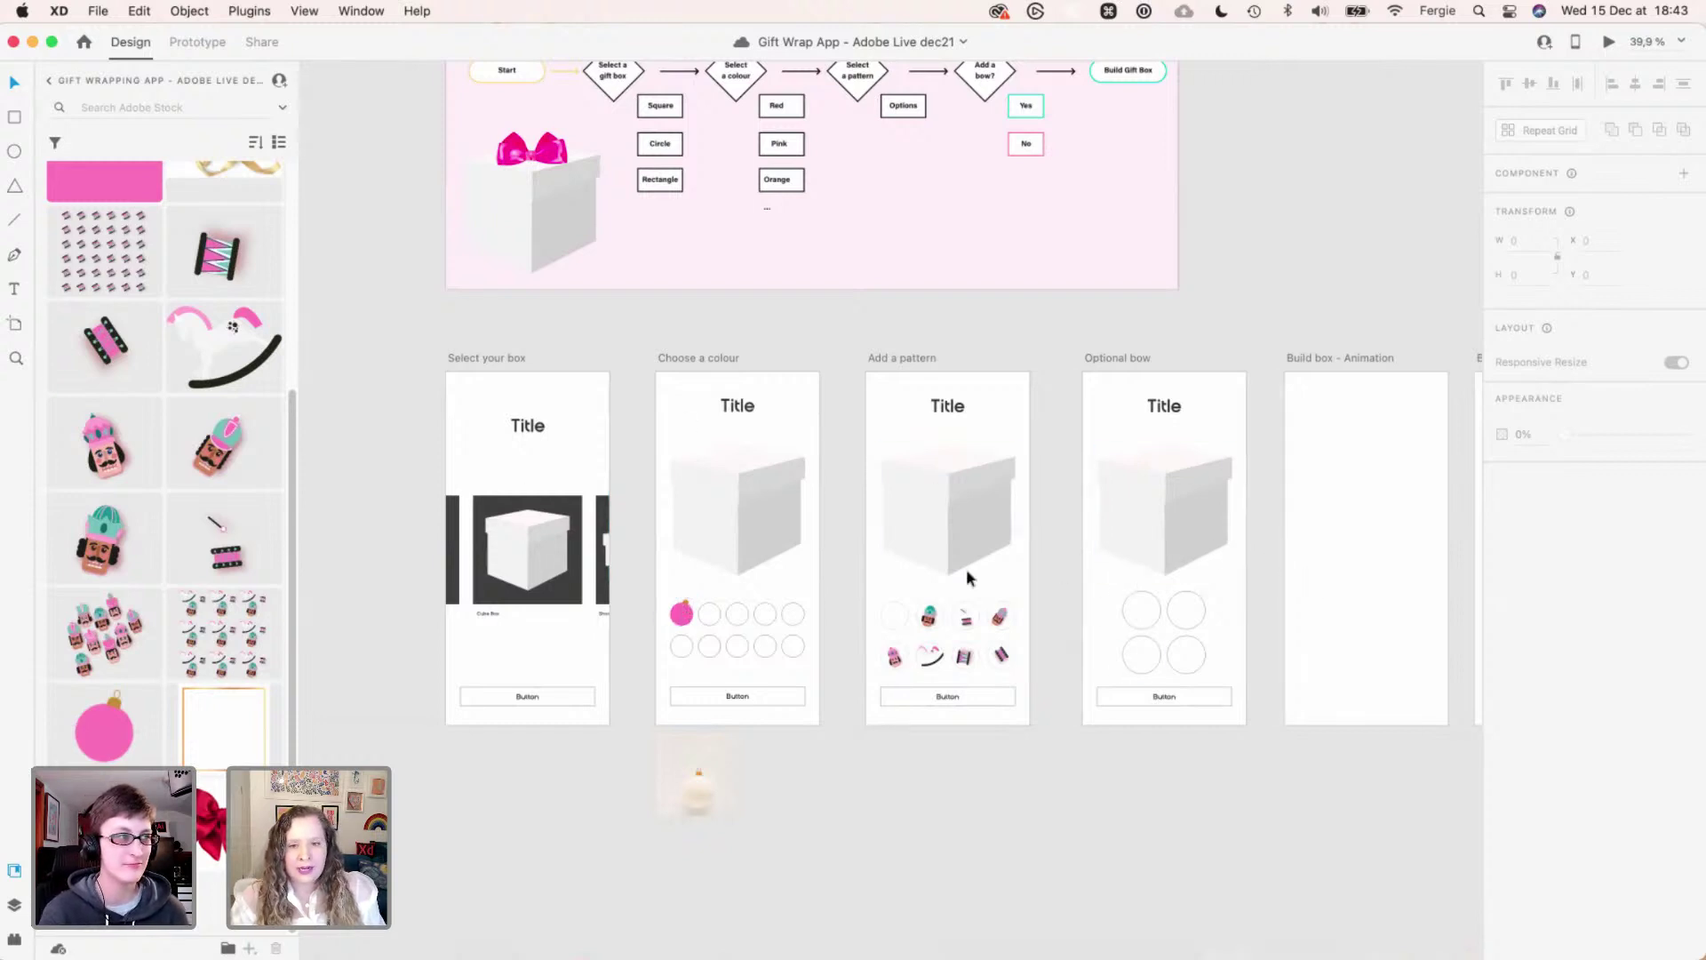
- Preview the prototype from the Build box - Animation artboard, play the box animation through to the closed lid, and close the preview
click(215, 42)
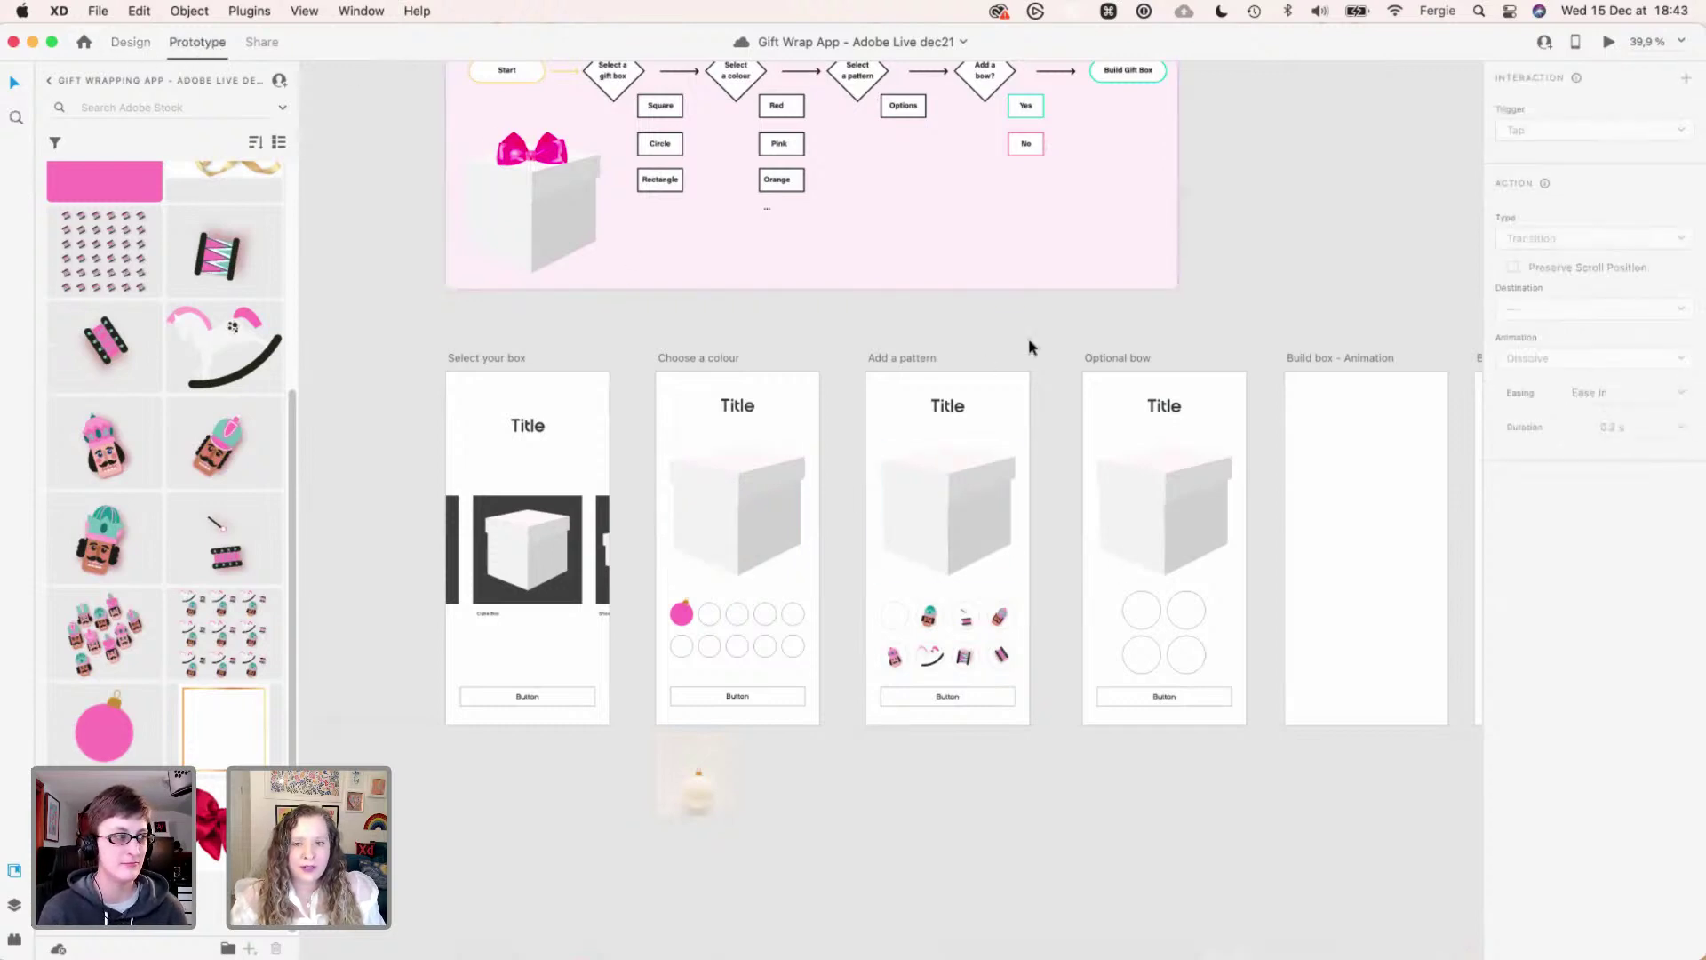
key(space)
drag(1333, 299, 925, 389)
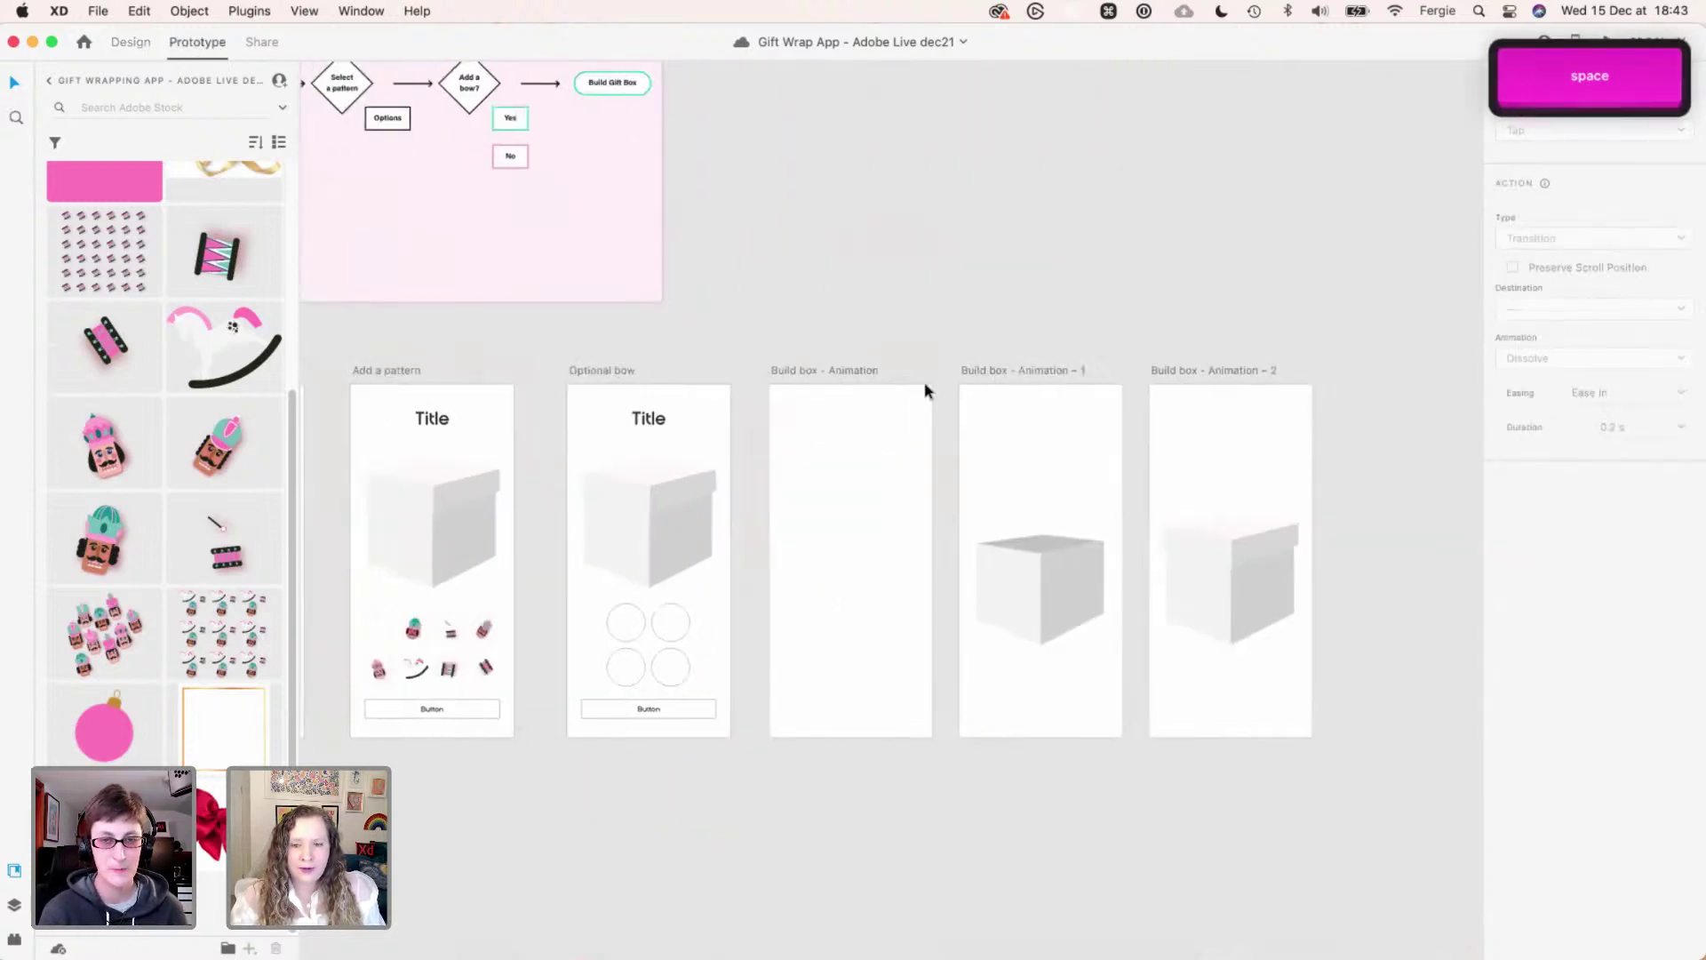
click(850, 371)
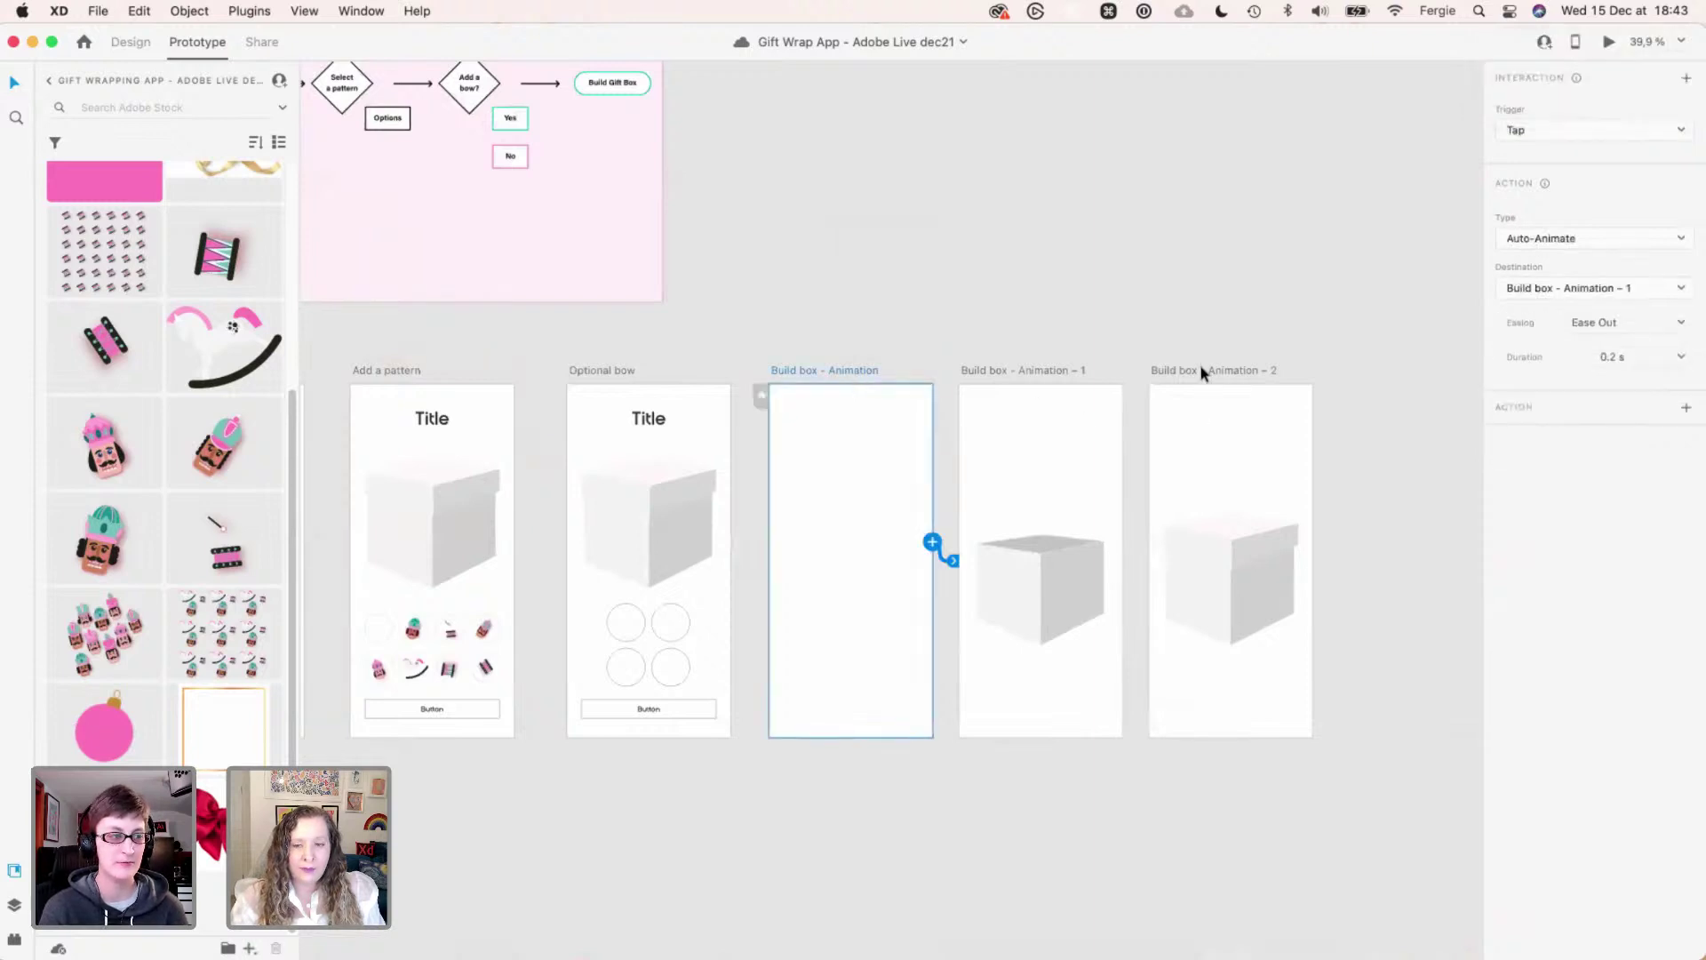
click(1608, 43)
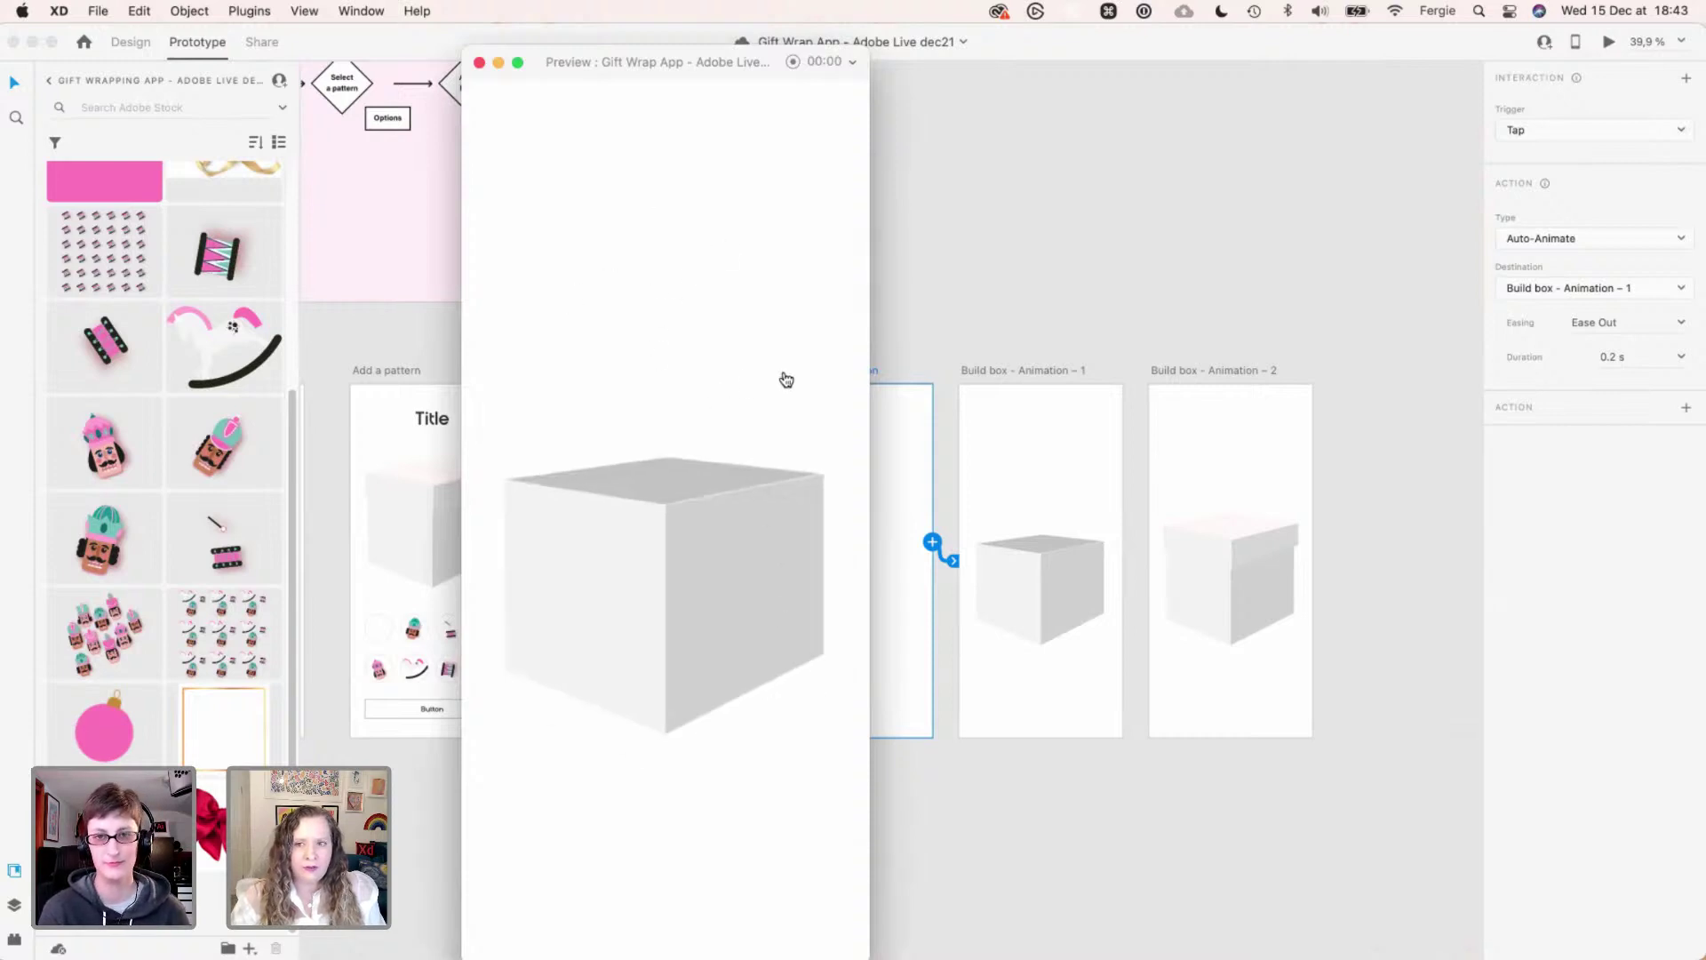
click(796, 435)
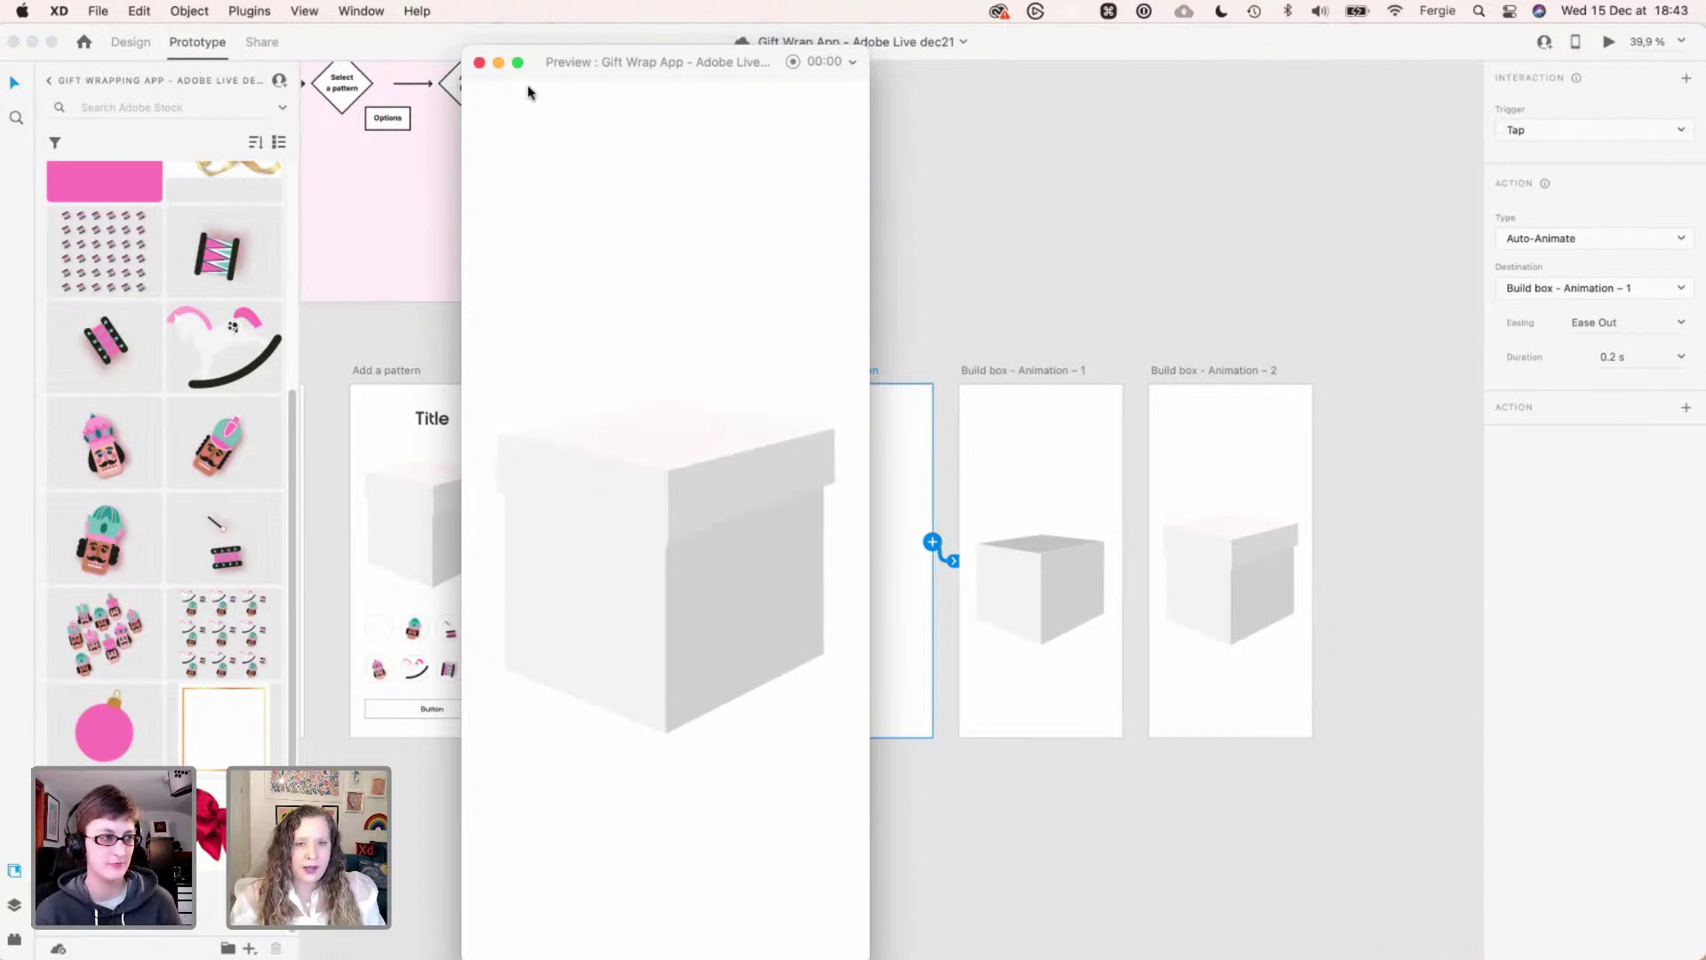
click(479, 63)
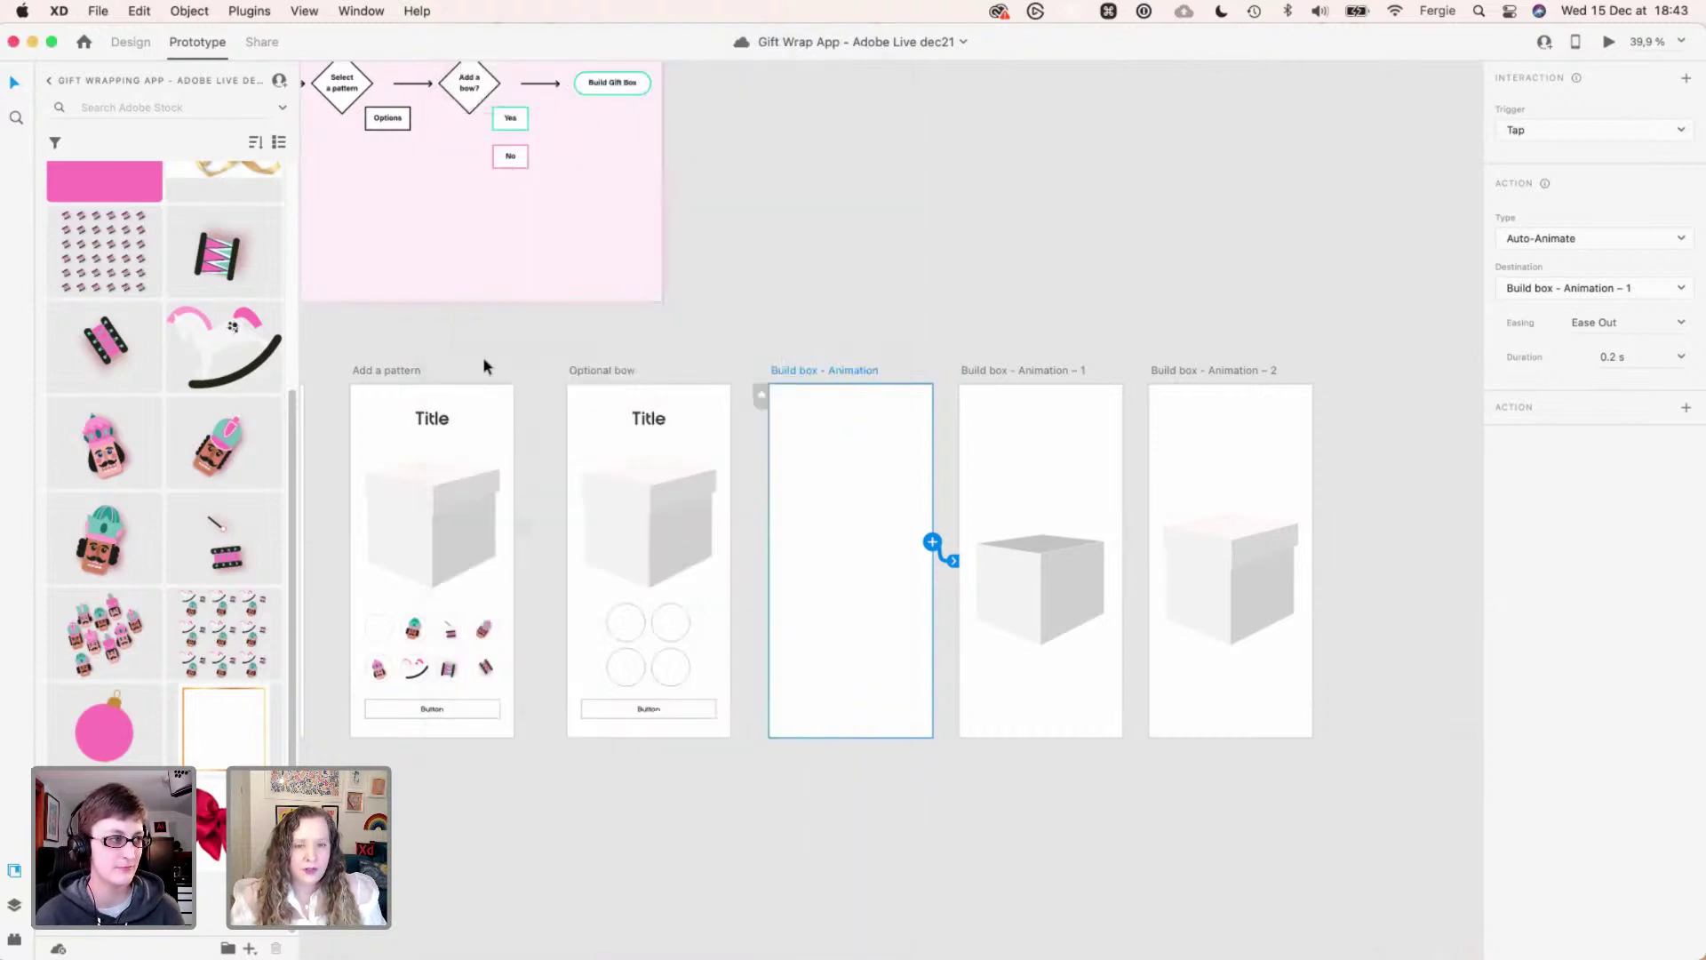
click(787, 374)
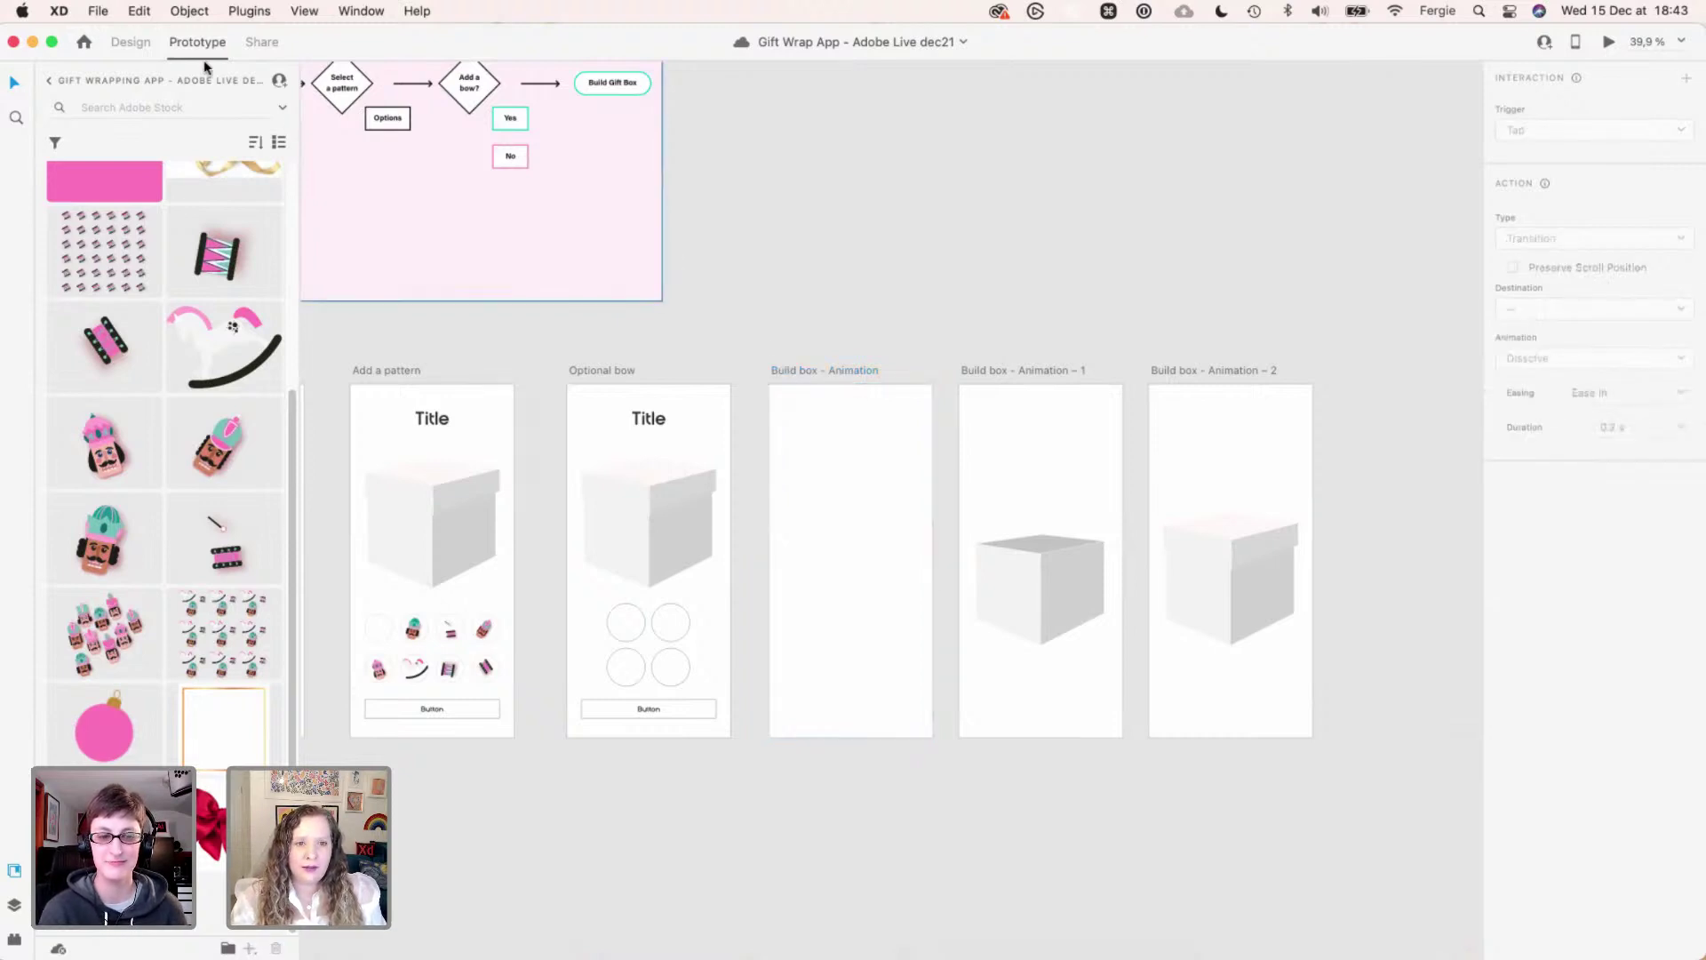
- In Design mode, duplicate the pink bauble across the first row of circles on the Choose a colour artboard, making five baubles
click(134, 44)
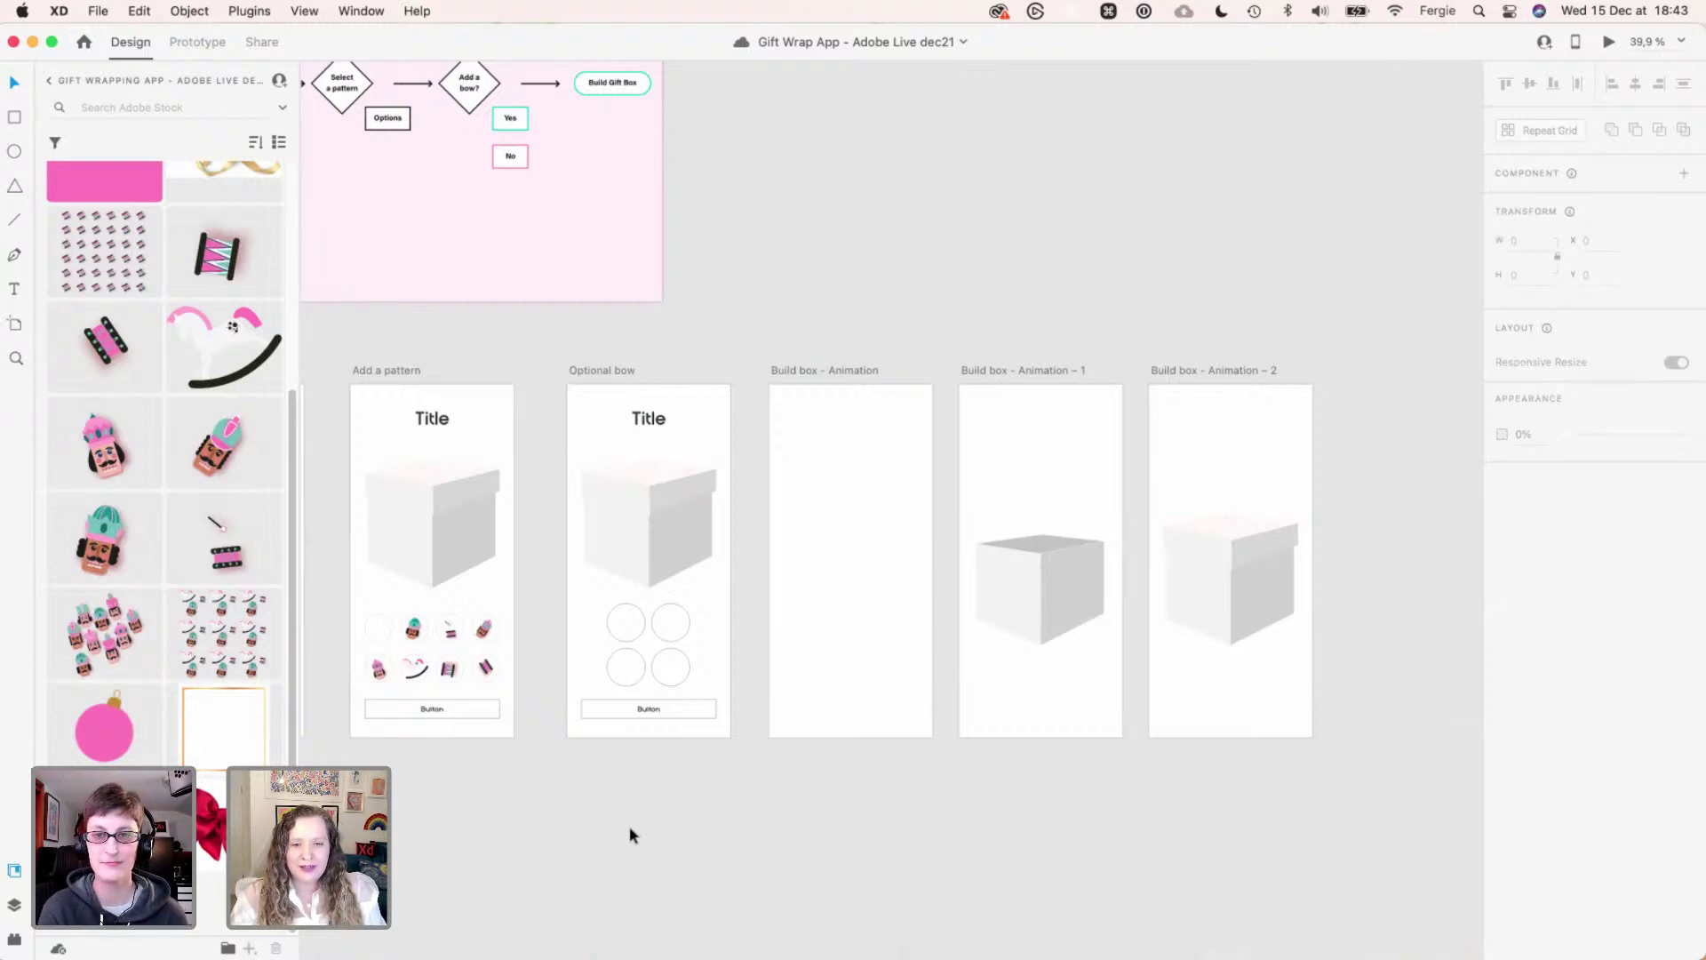
key(space)
drag(601, 788, 986, 800)
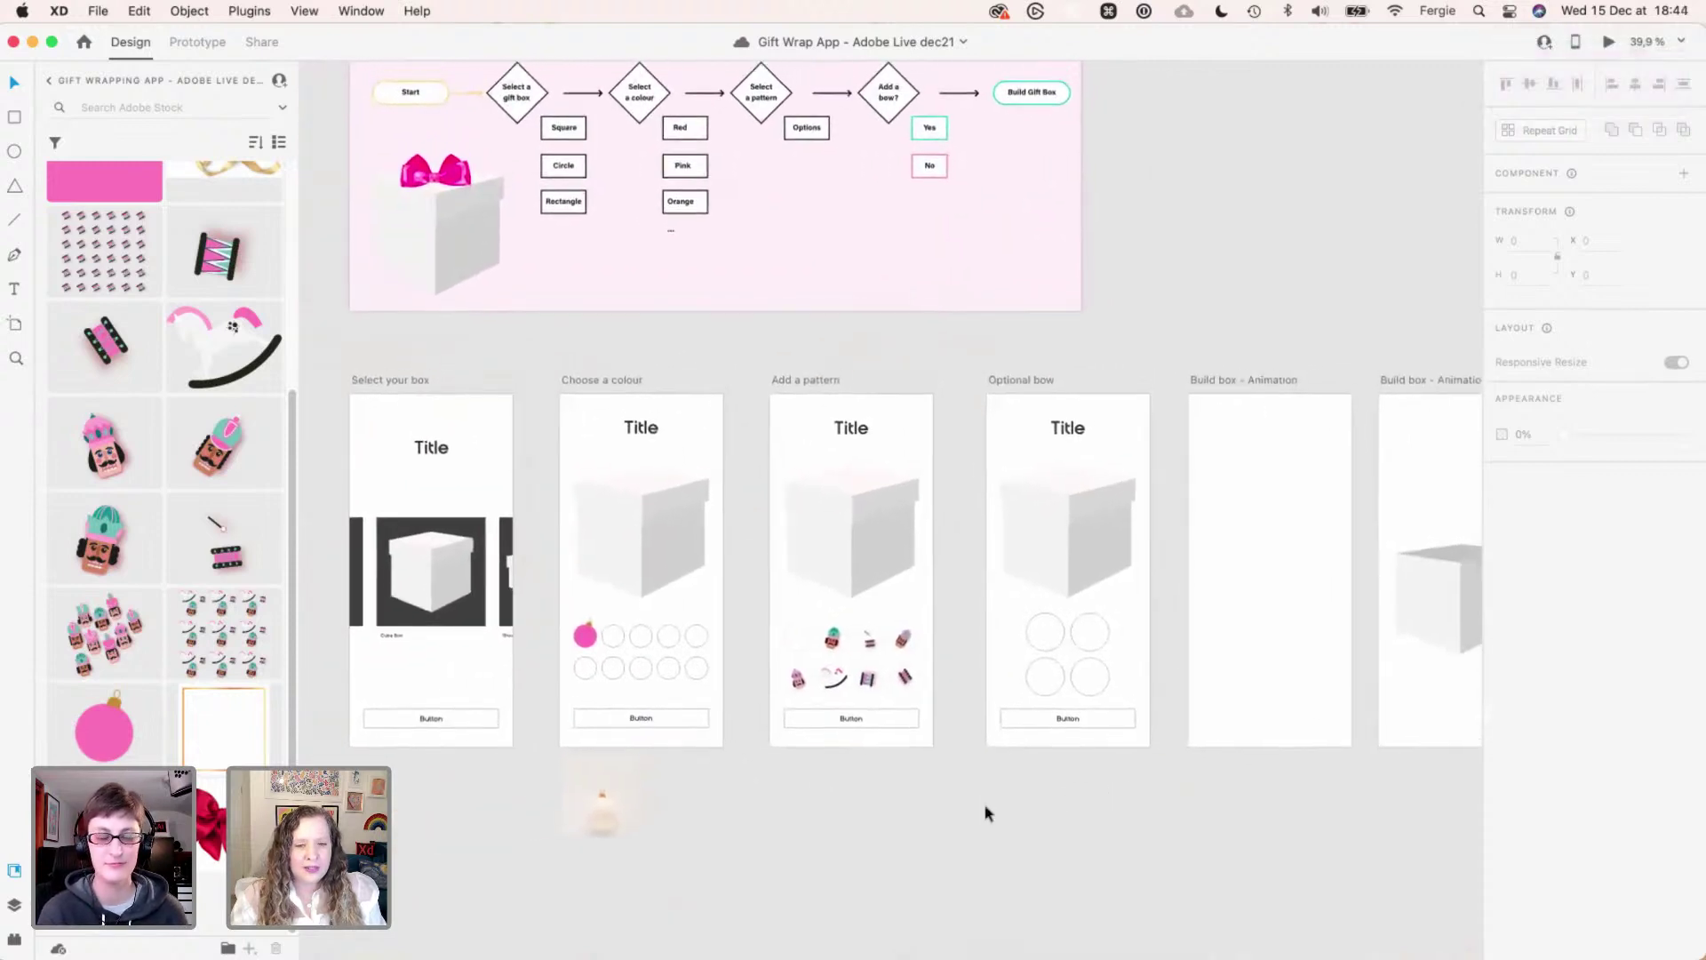
click(683, 678)
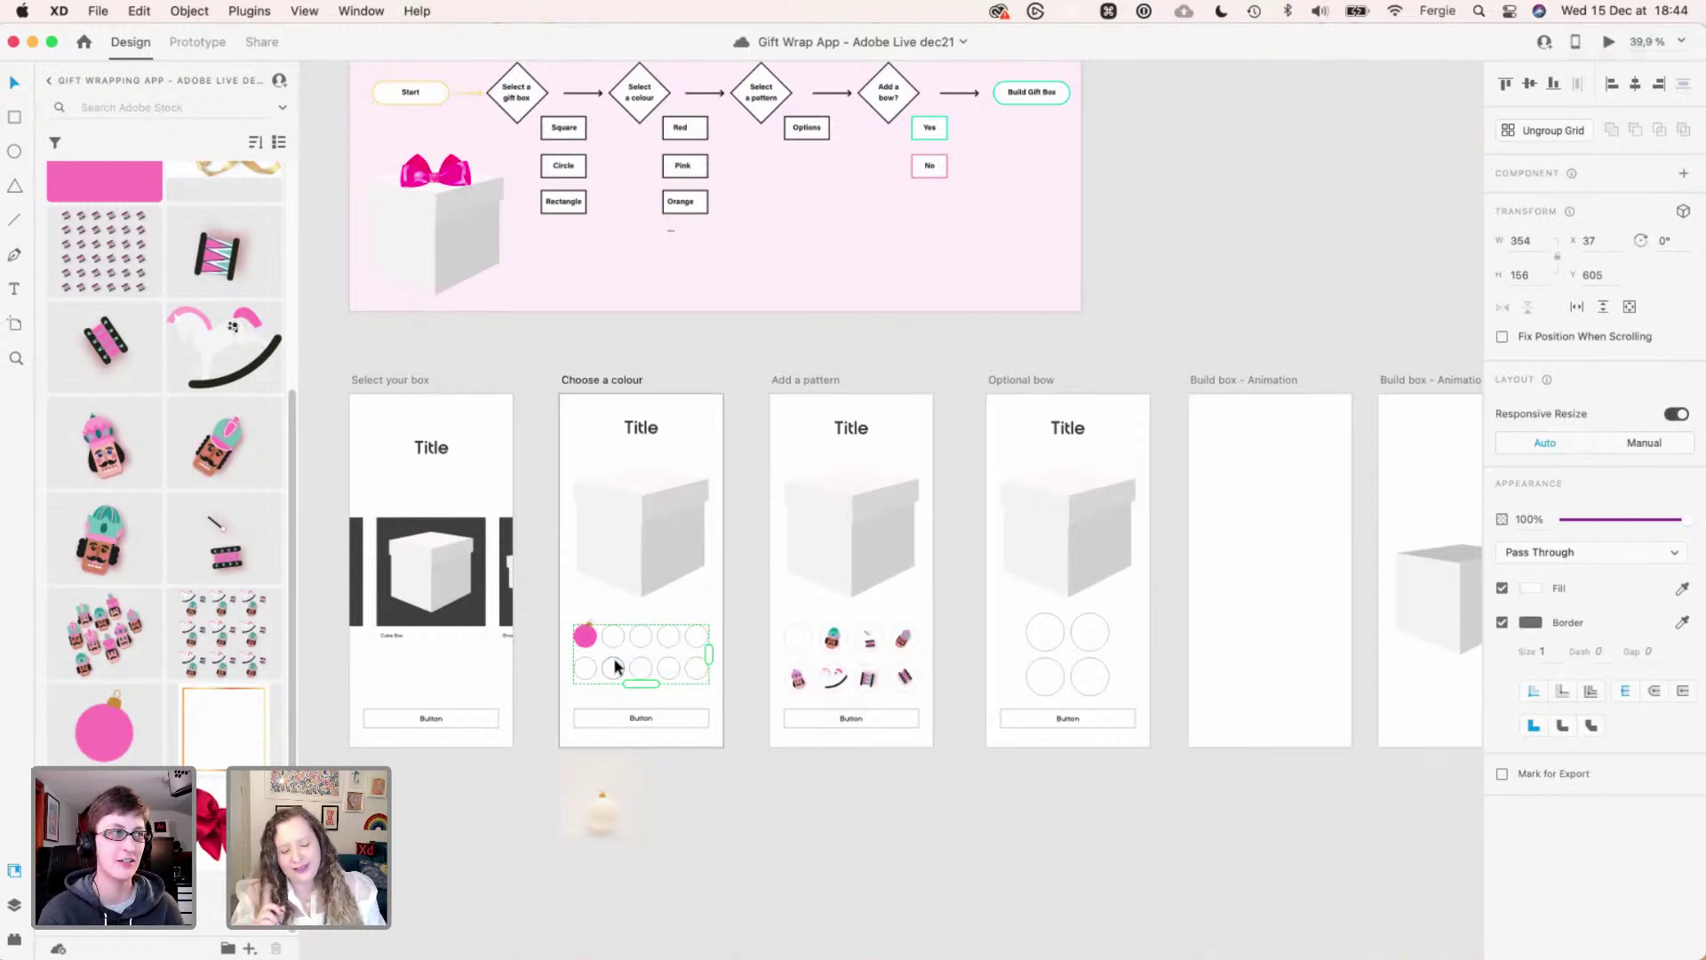
scroll(615, 666, up, 10)
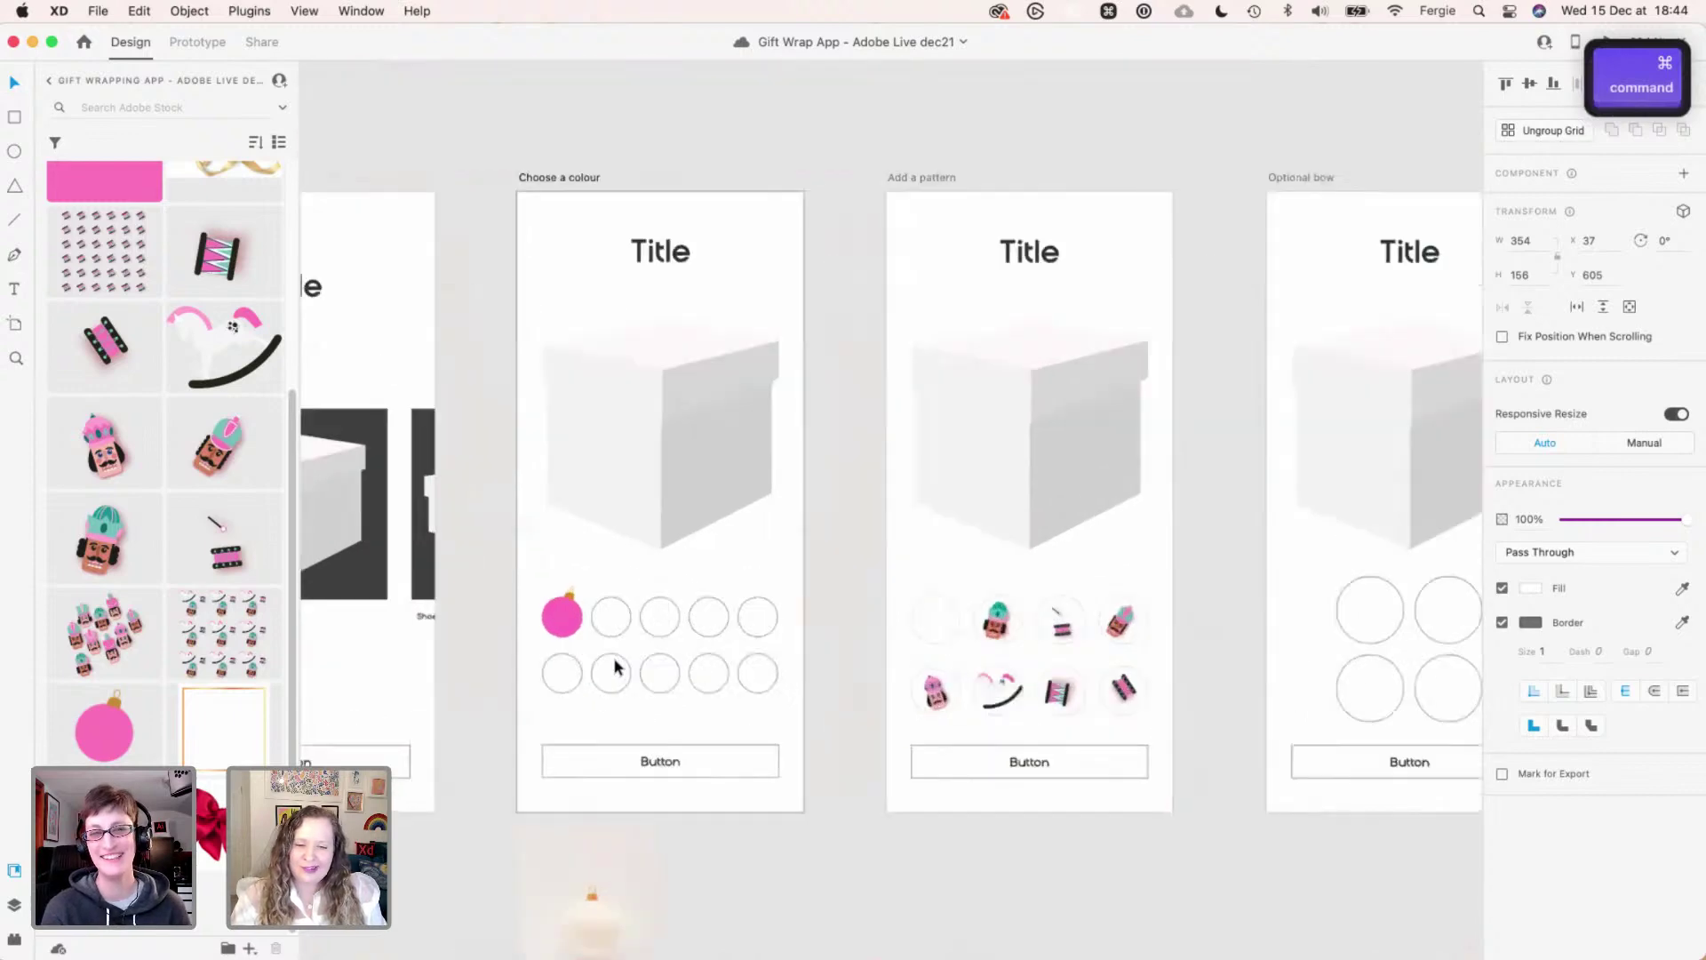
double_click(523, 574)
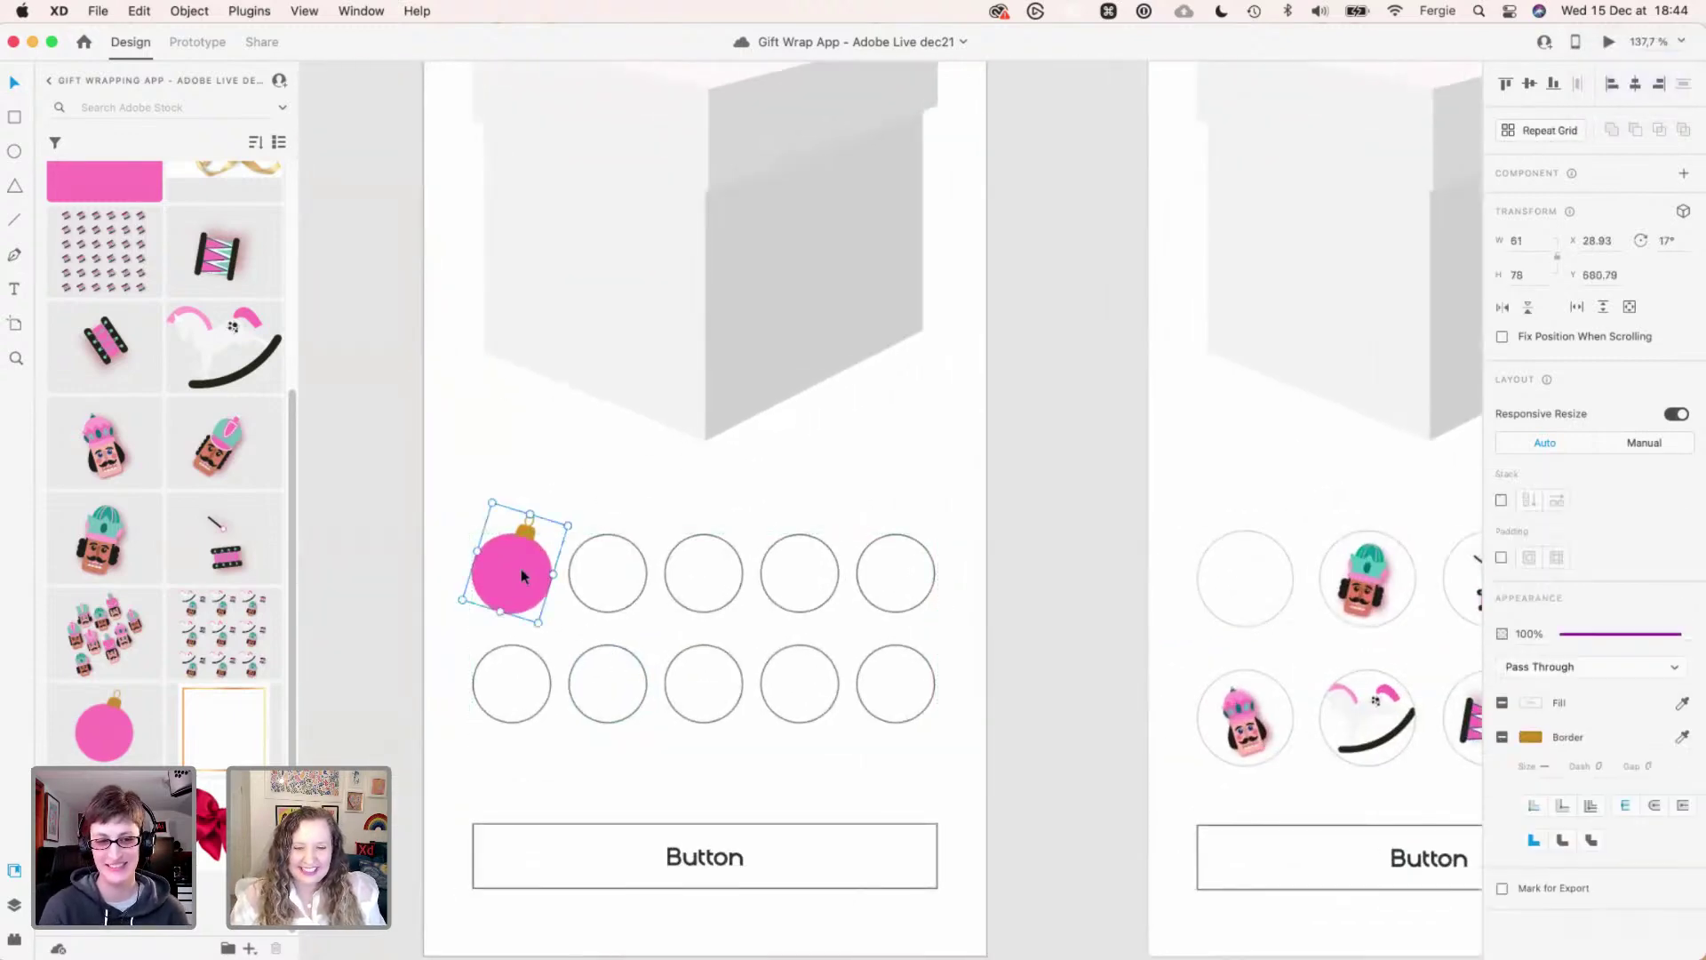
drag(523, 574, 608, 581)
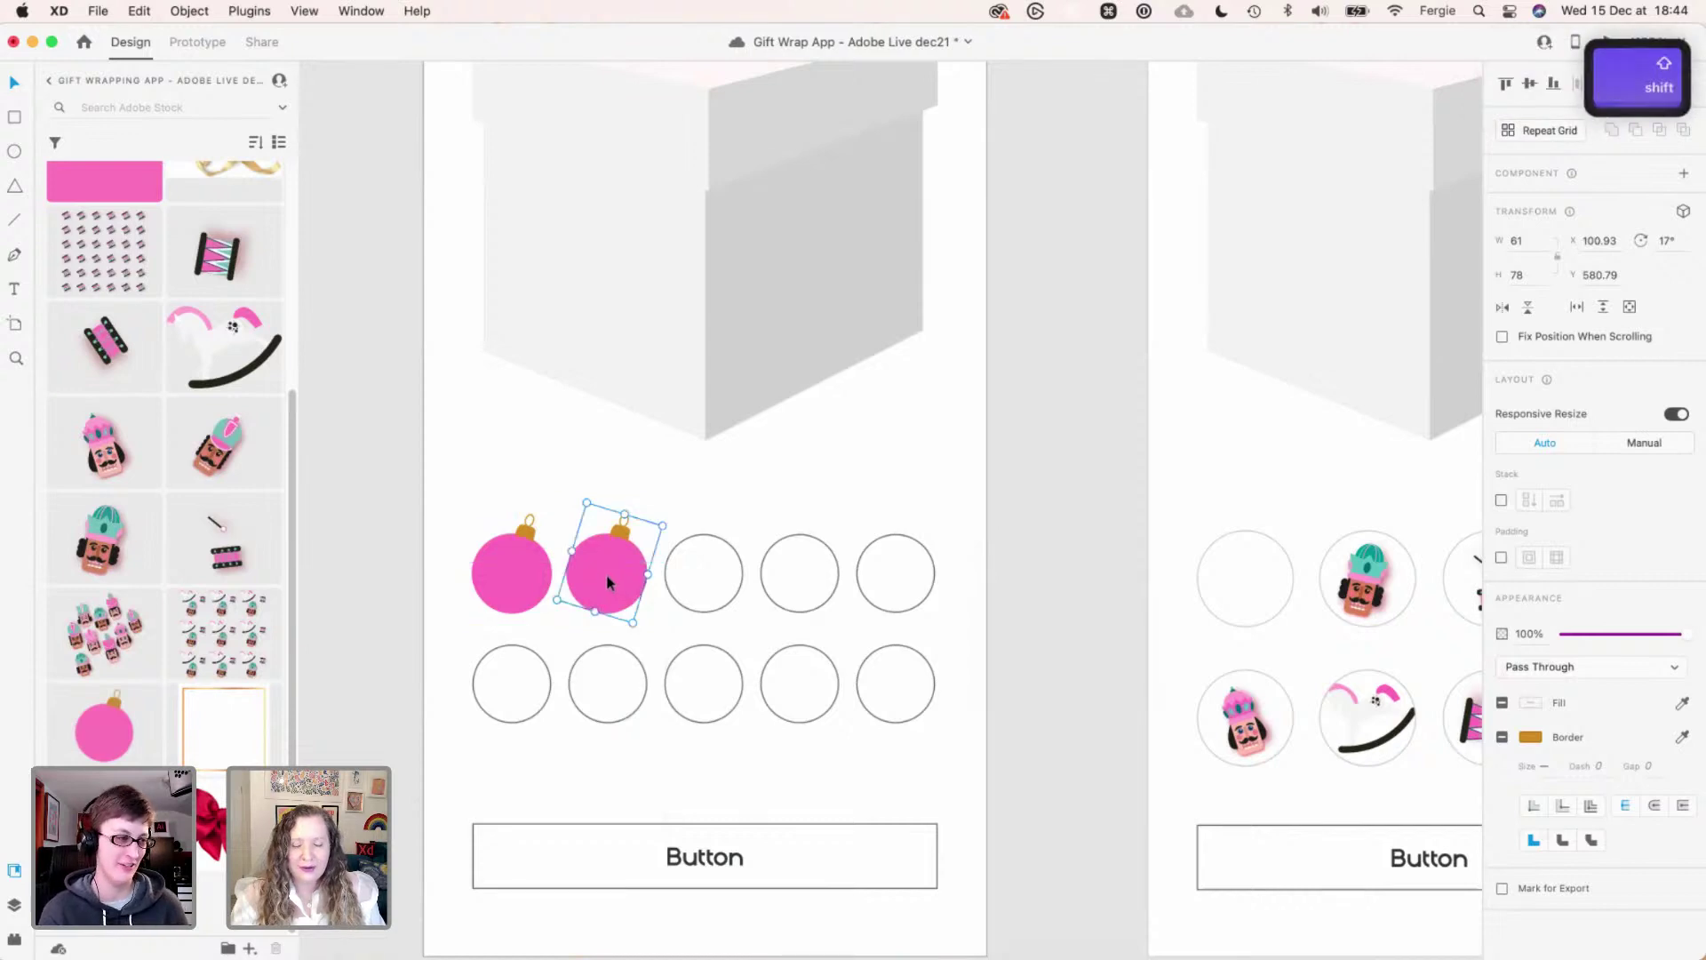
drag(606, 574, 707, 588)
click(810, 573)
click(878, 573)
- Select all five baubles in the row and distribute them horizontally
shift+click(833, 575)
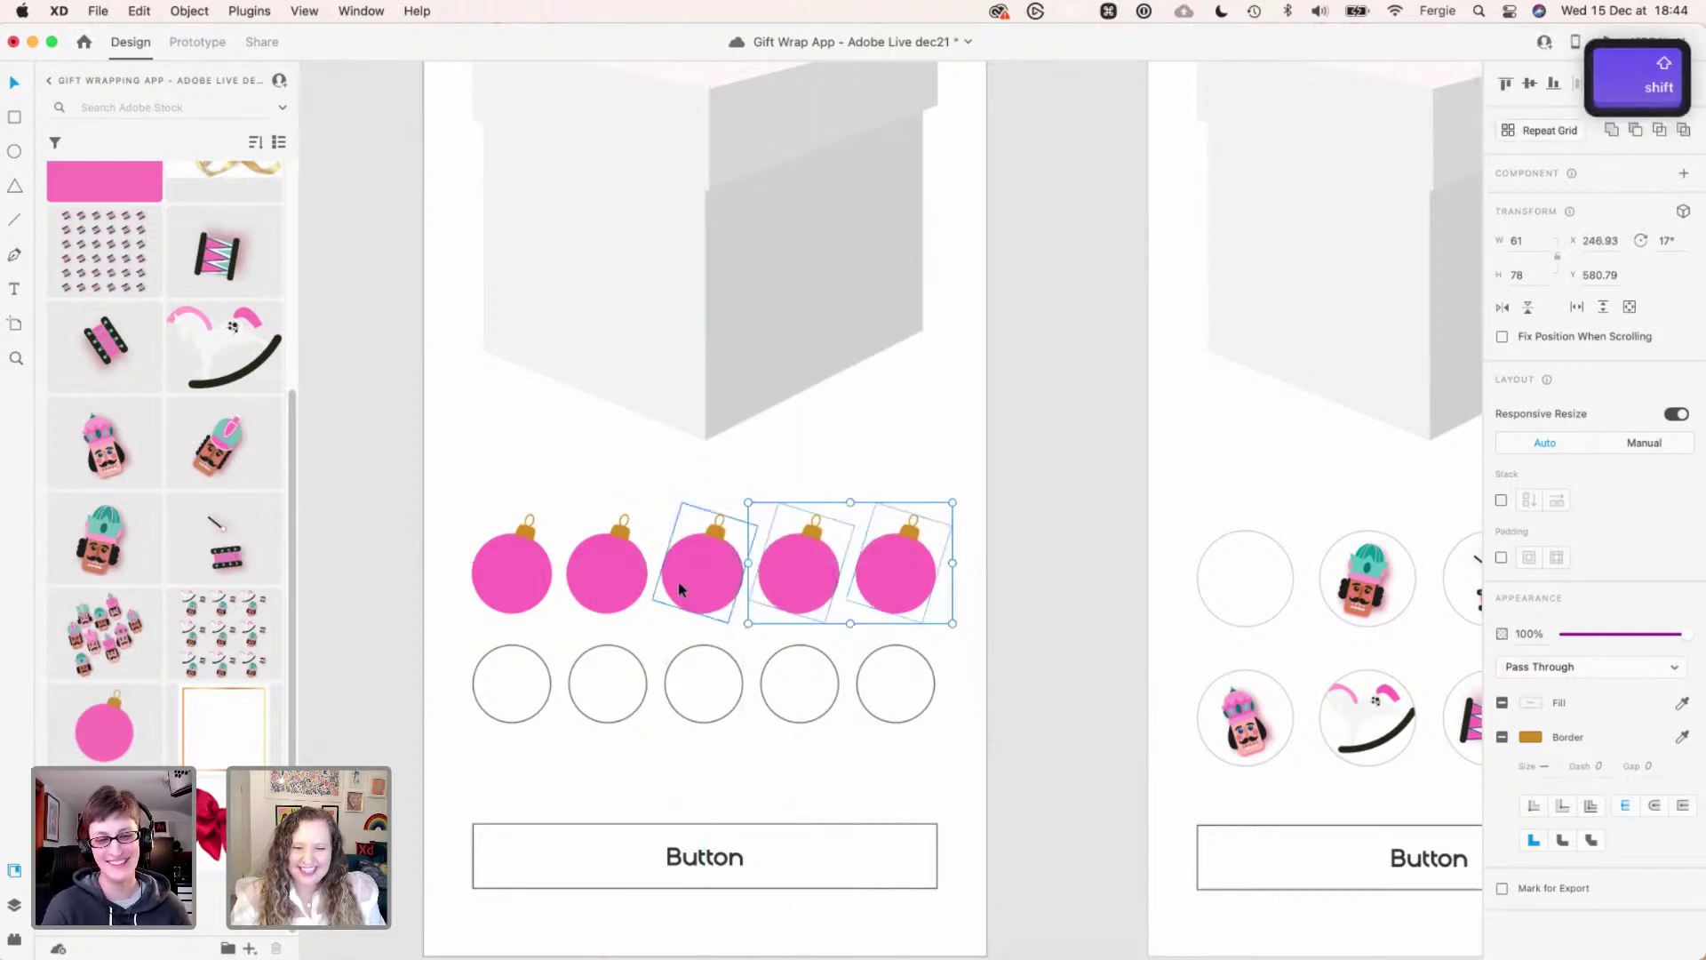
shift+click(698, 578)
shift+click(576, 583)
shift+click(530, 578)
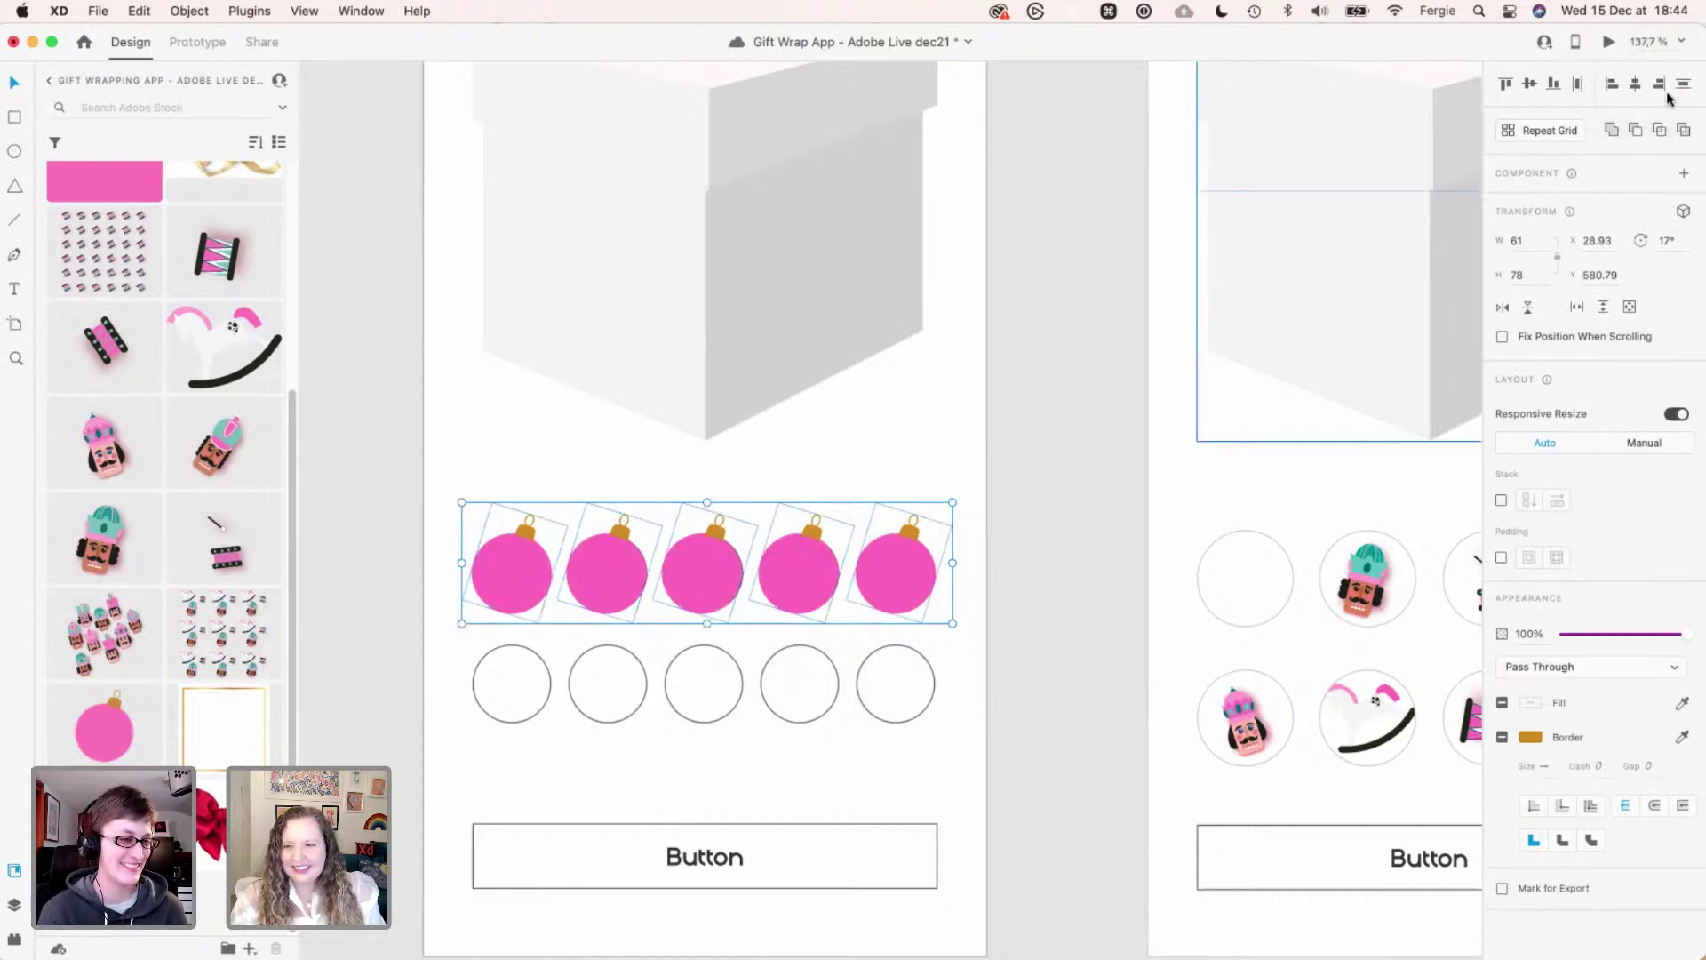
click(1578, 84)
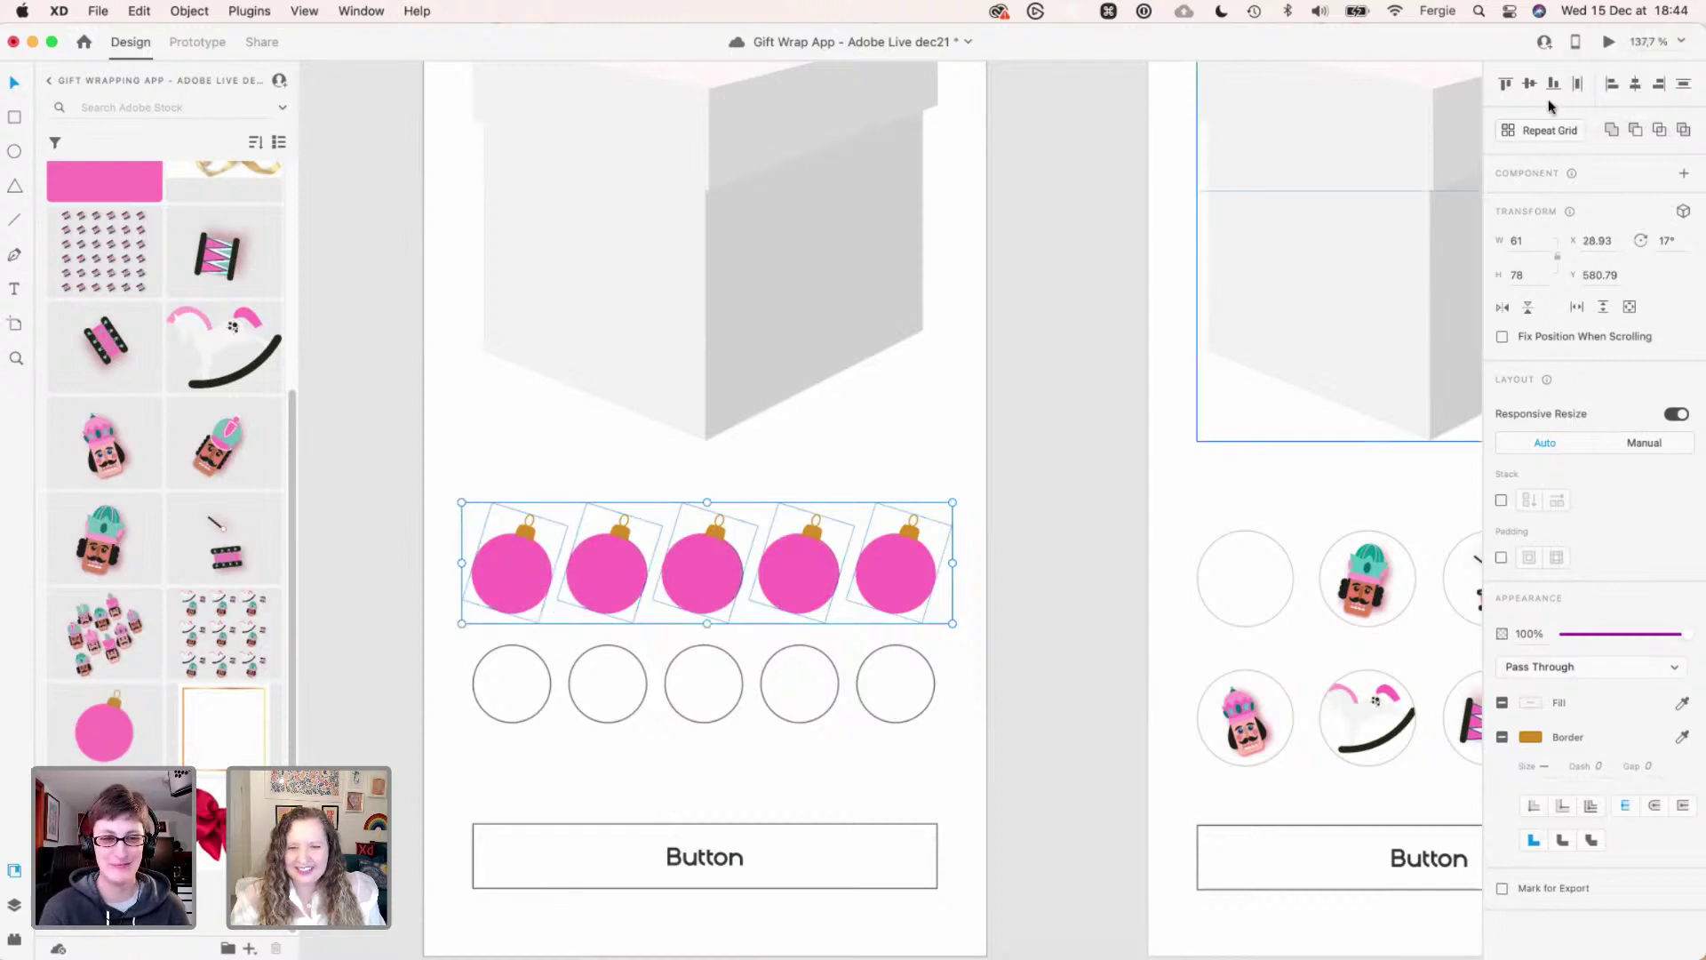
- Delete the placeholder circle grid and duplicate the row of five baubles directly below as a second row
click(918, 668)
key(BackSpace)
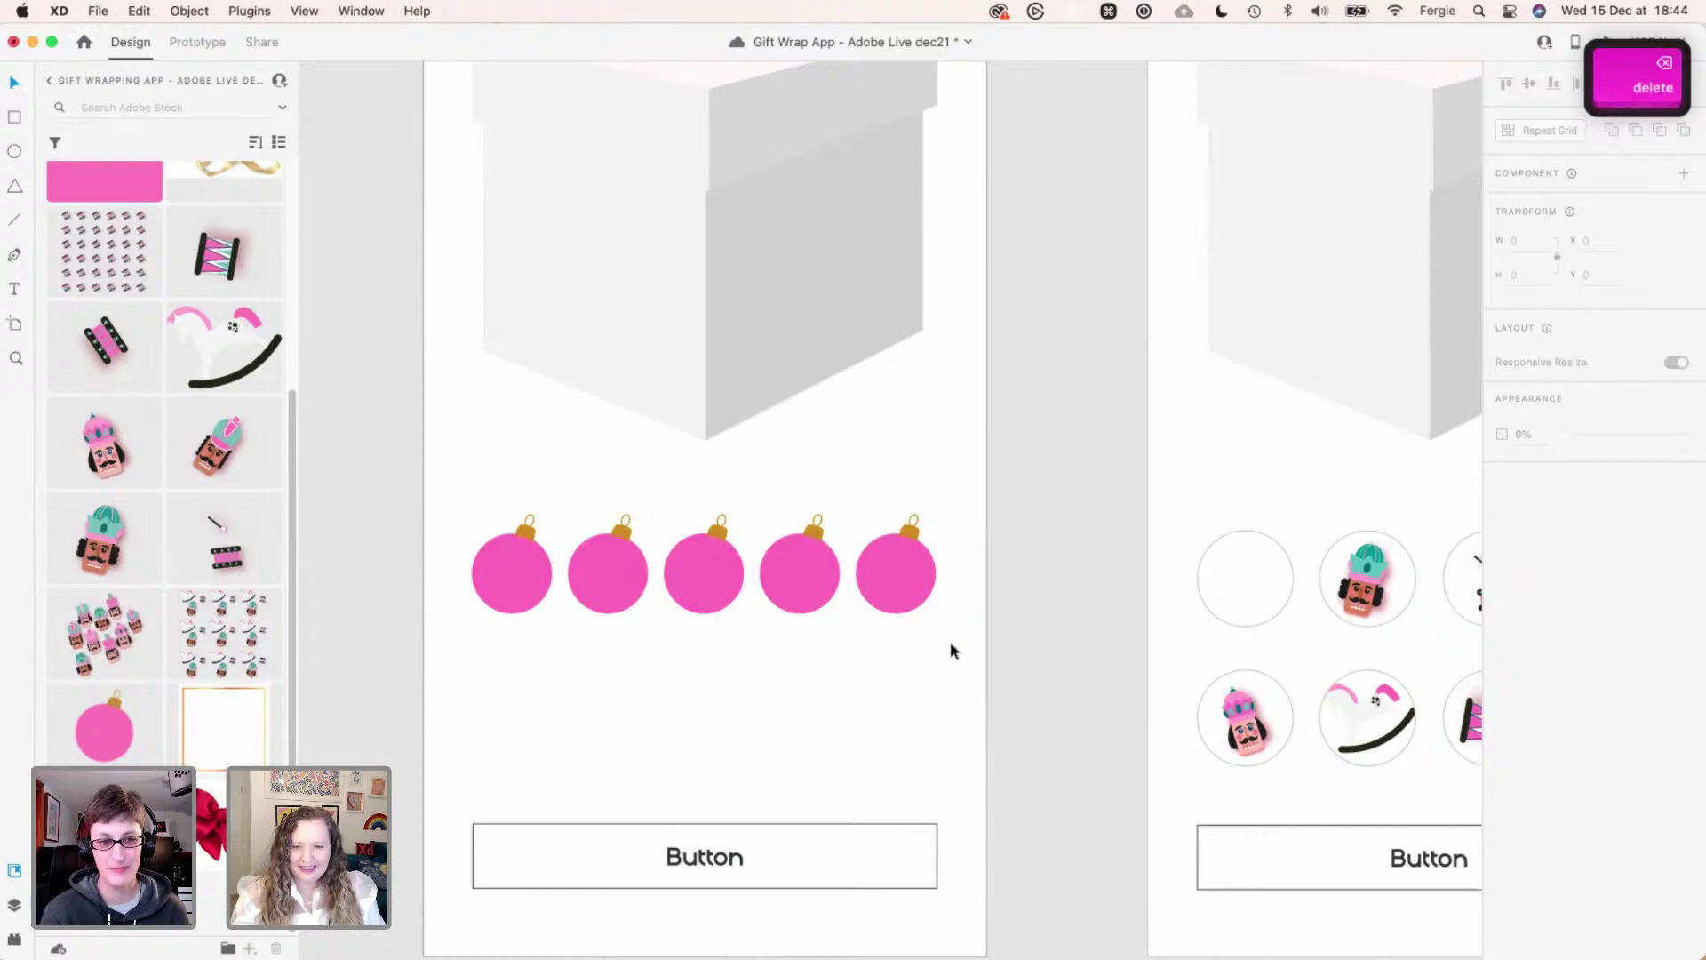
drag(951, 652, 510, 690)
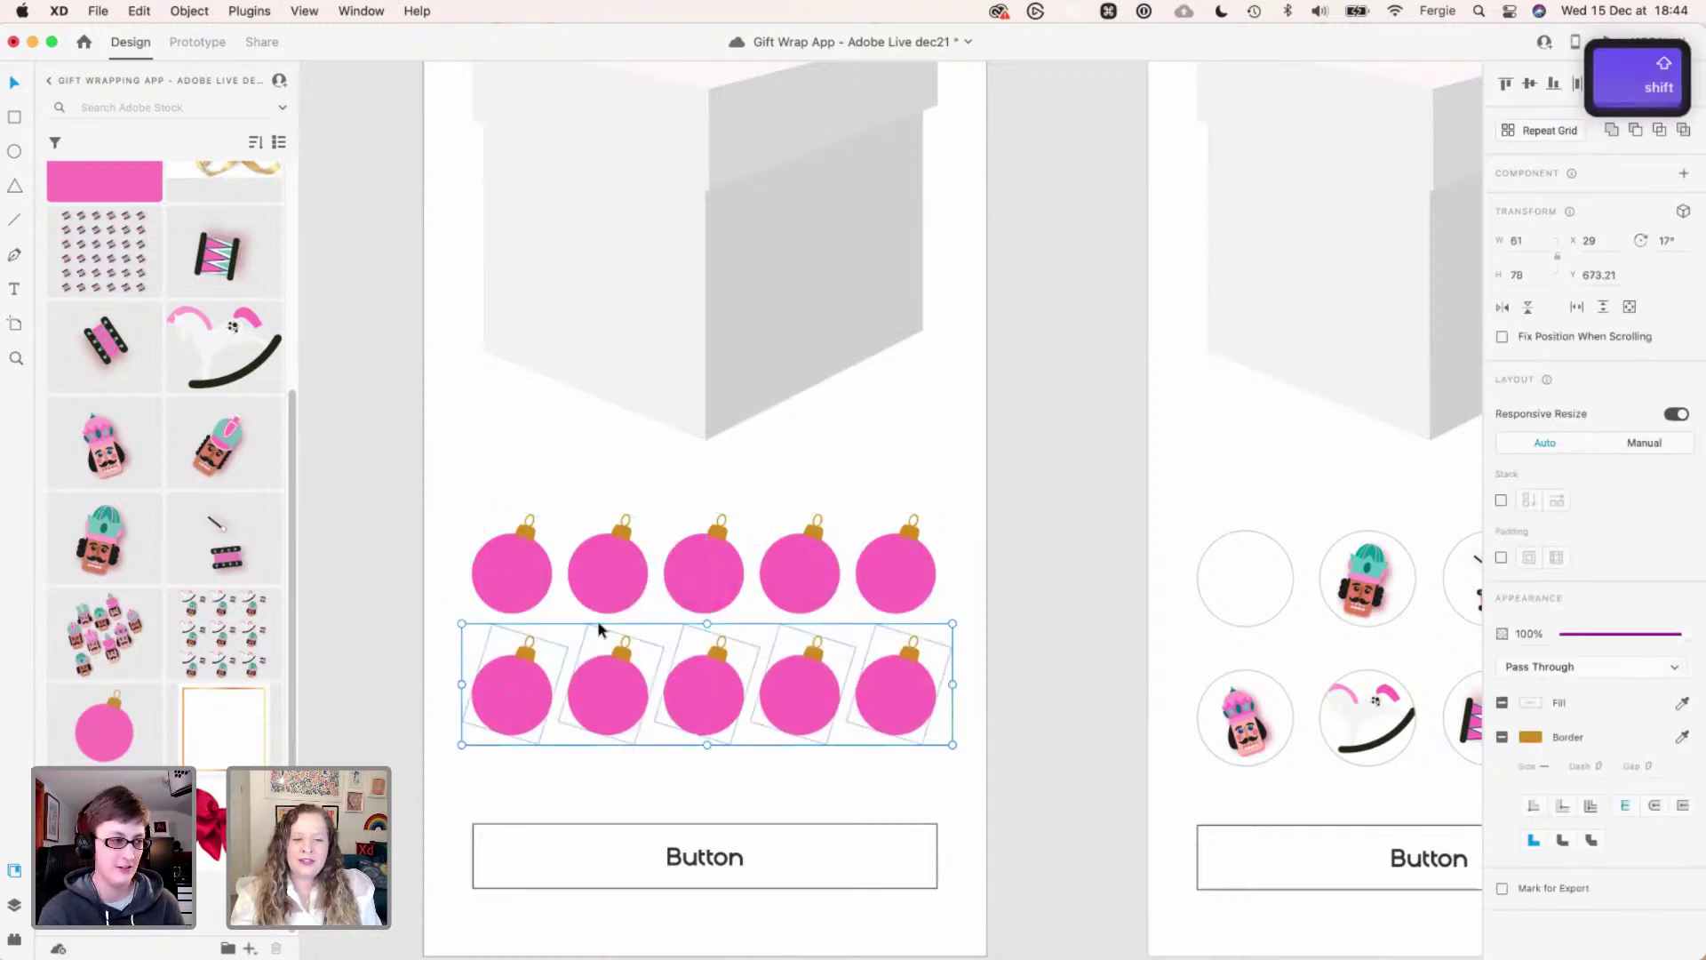
key(alt)
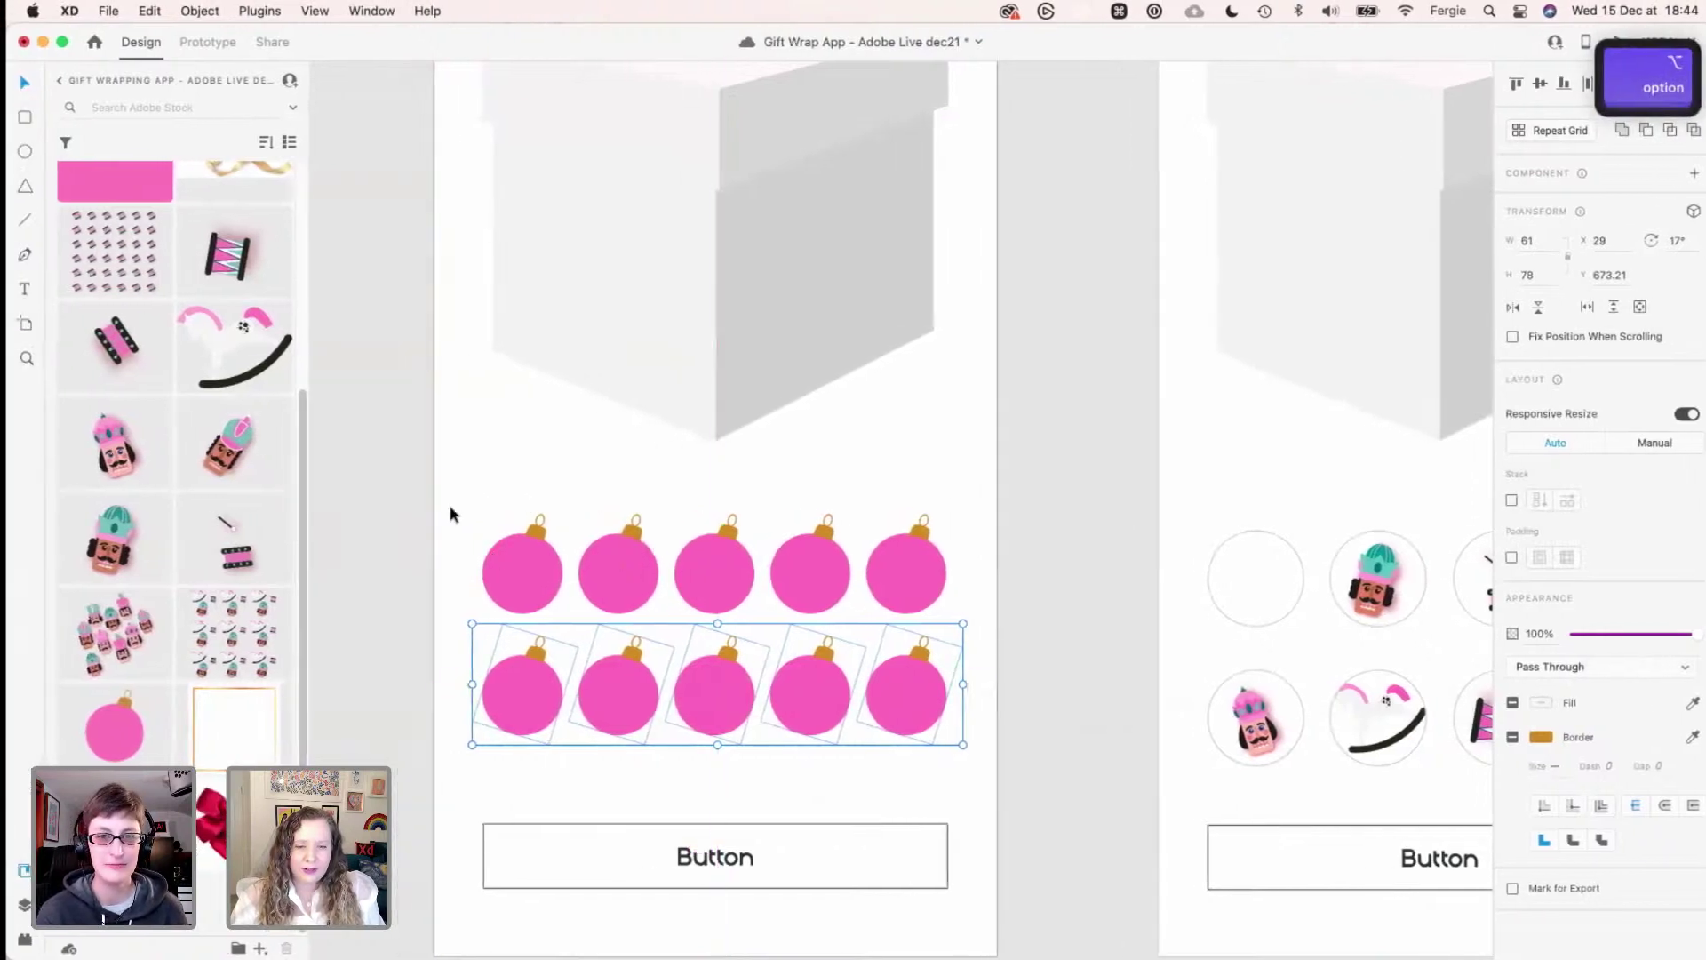
click(769, 548)
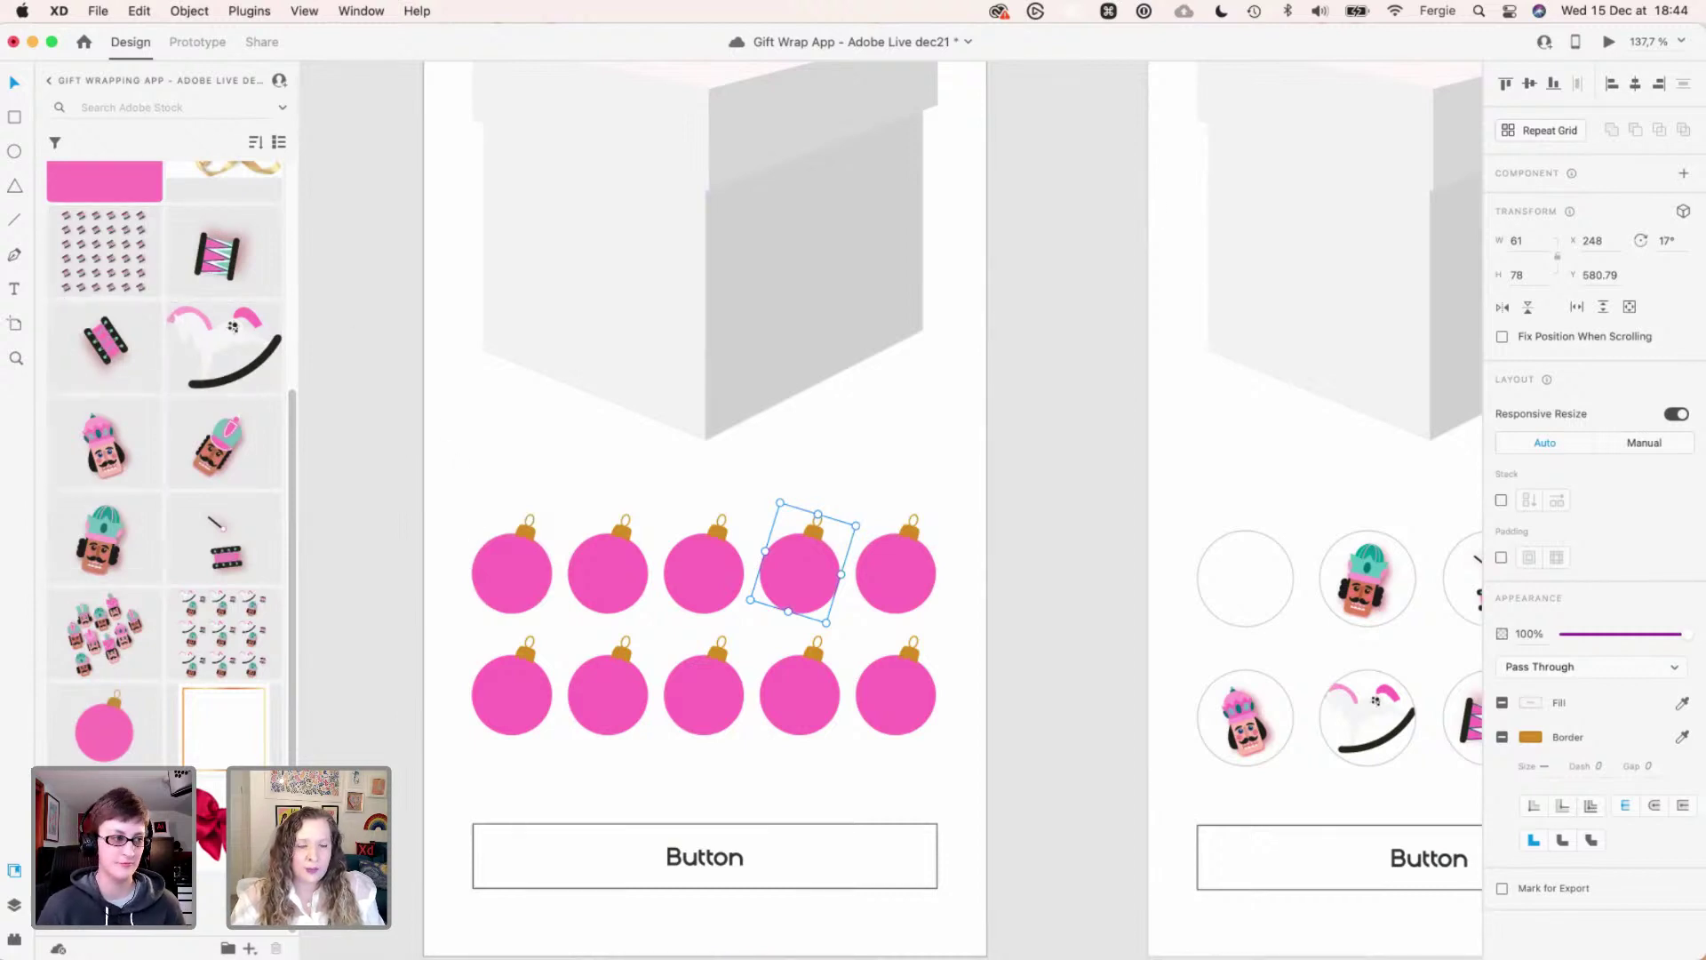
scroll(80, 576, up, 2)
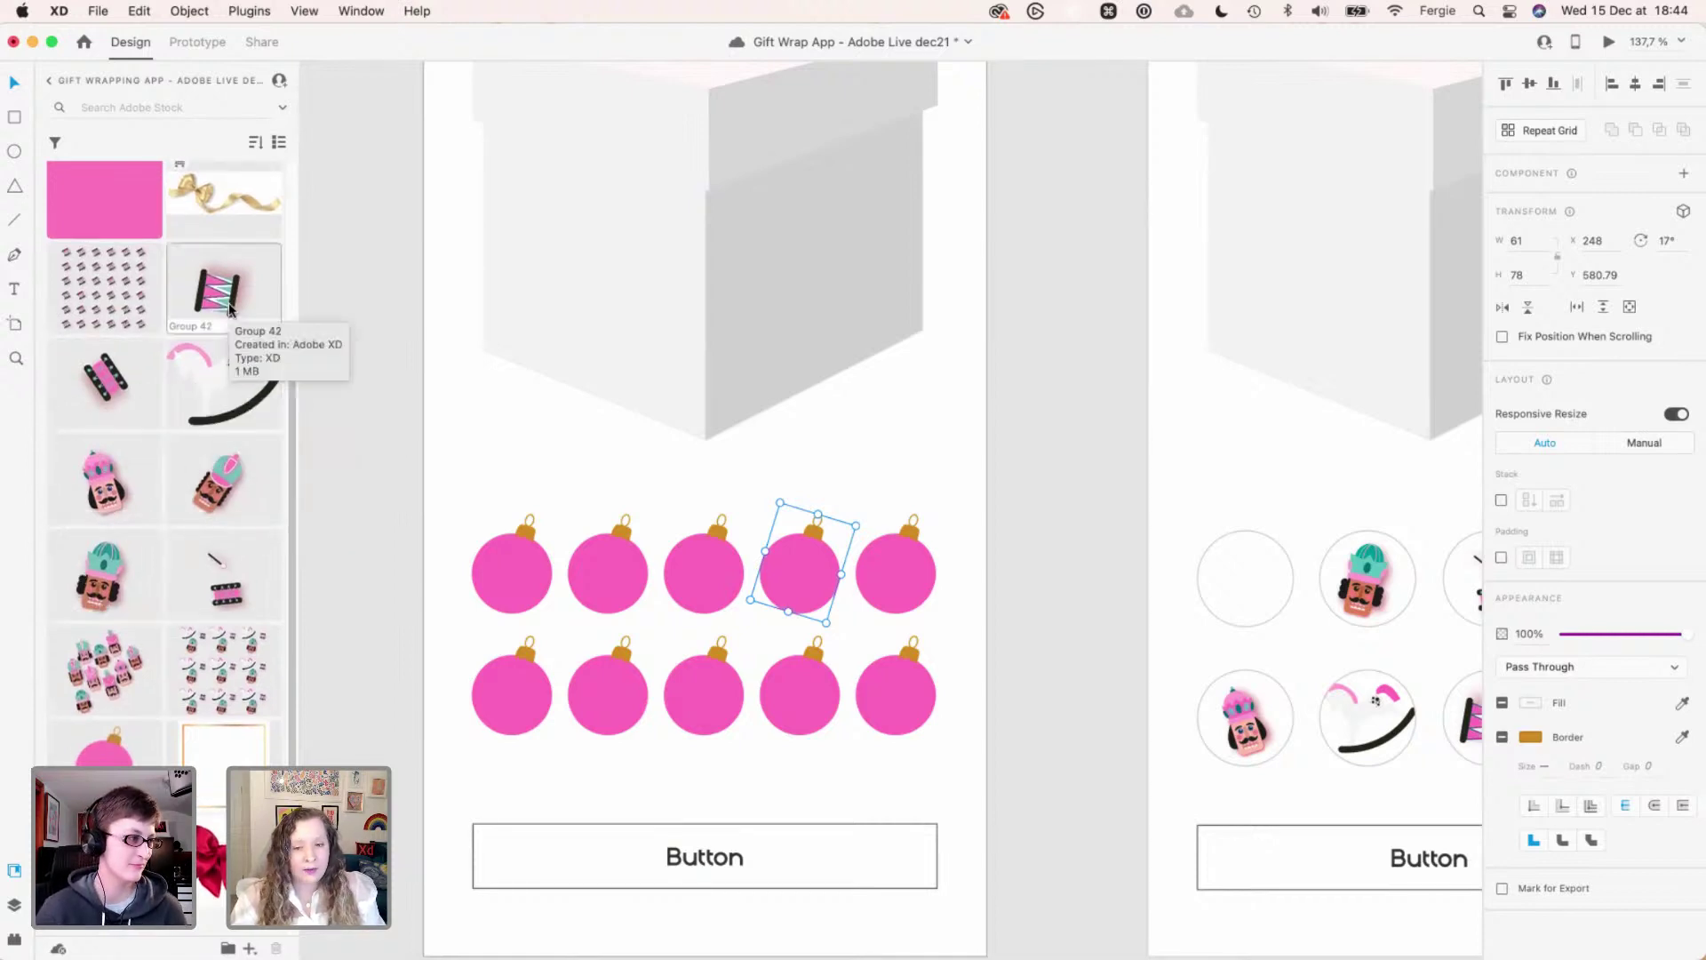
scroll(478, 664, down, 2)
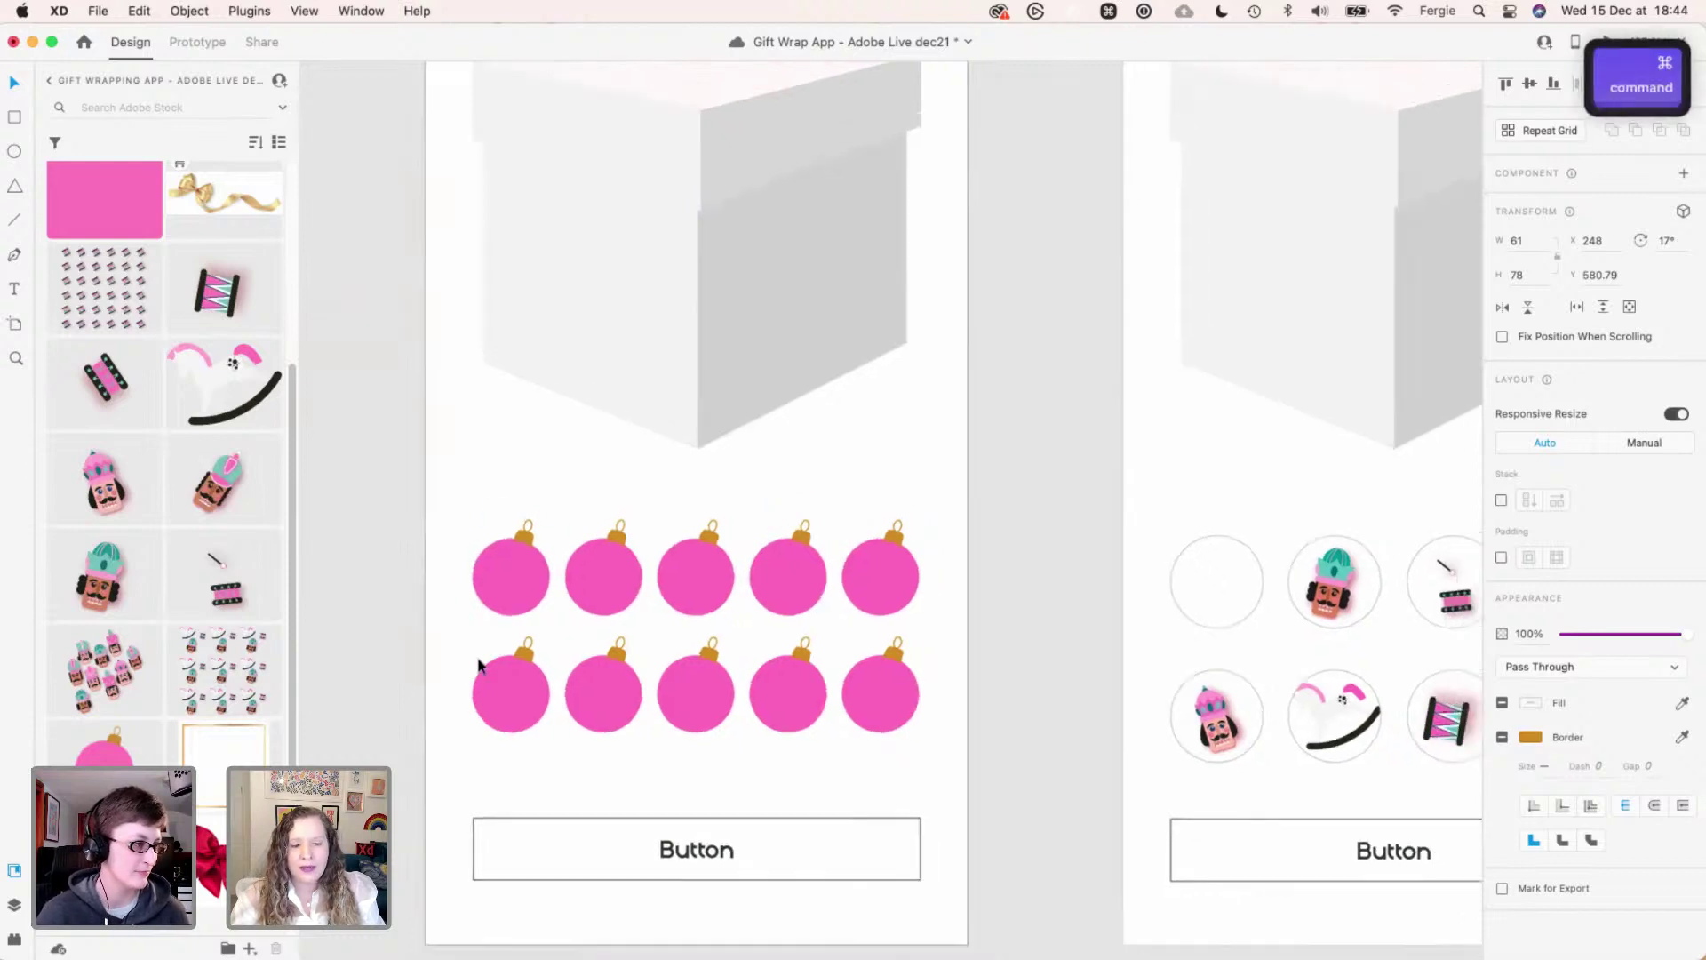
scroll(478, 665, down, 6)
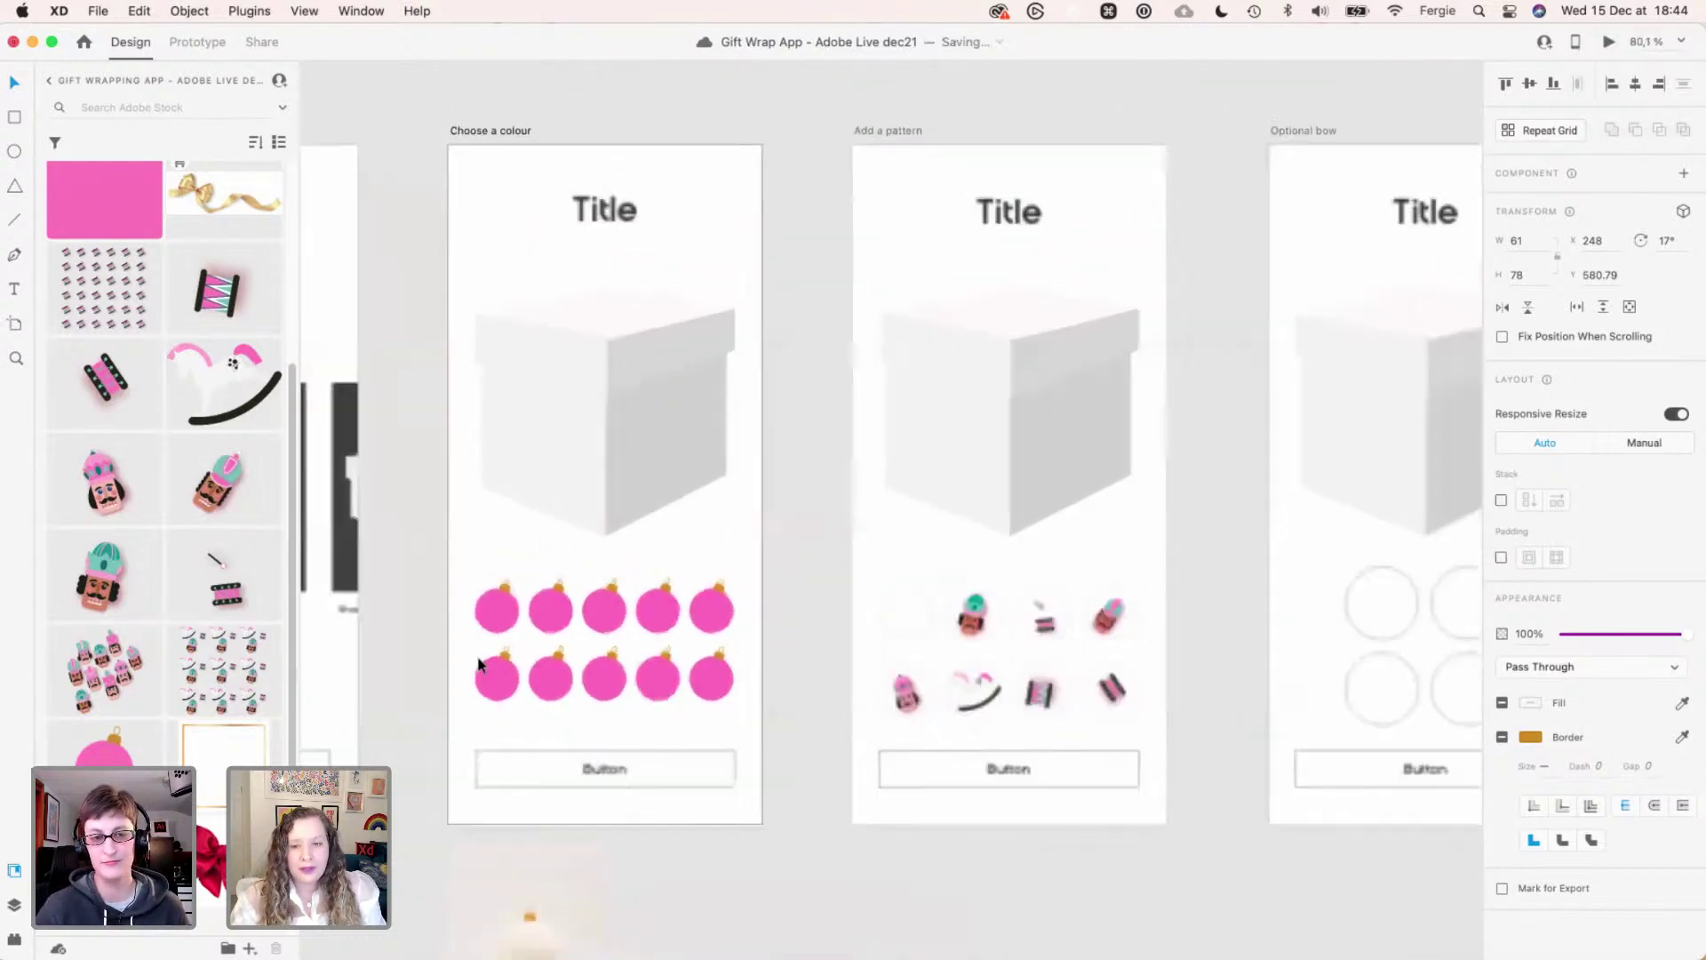
scroll(478, 665, down, 3)
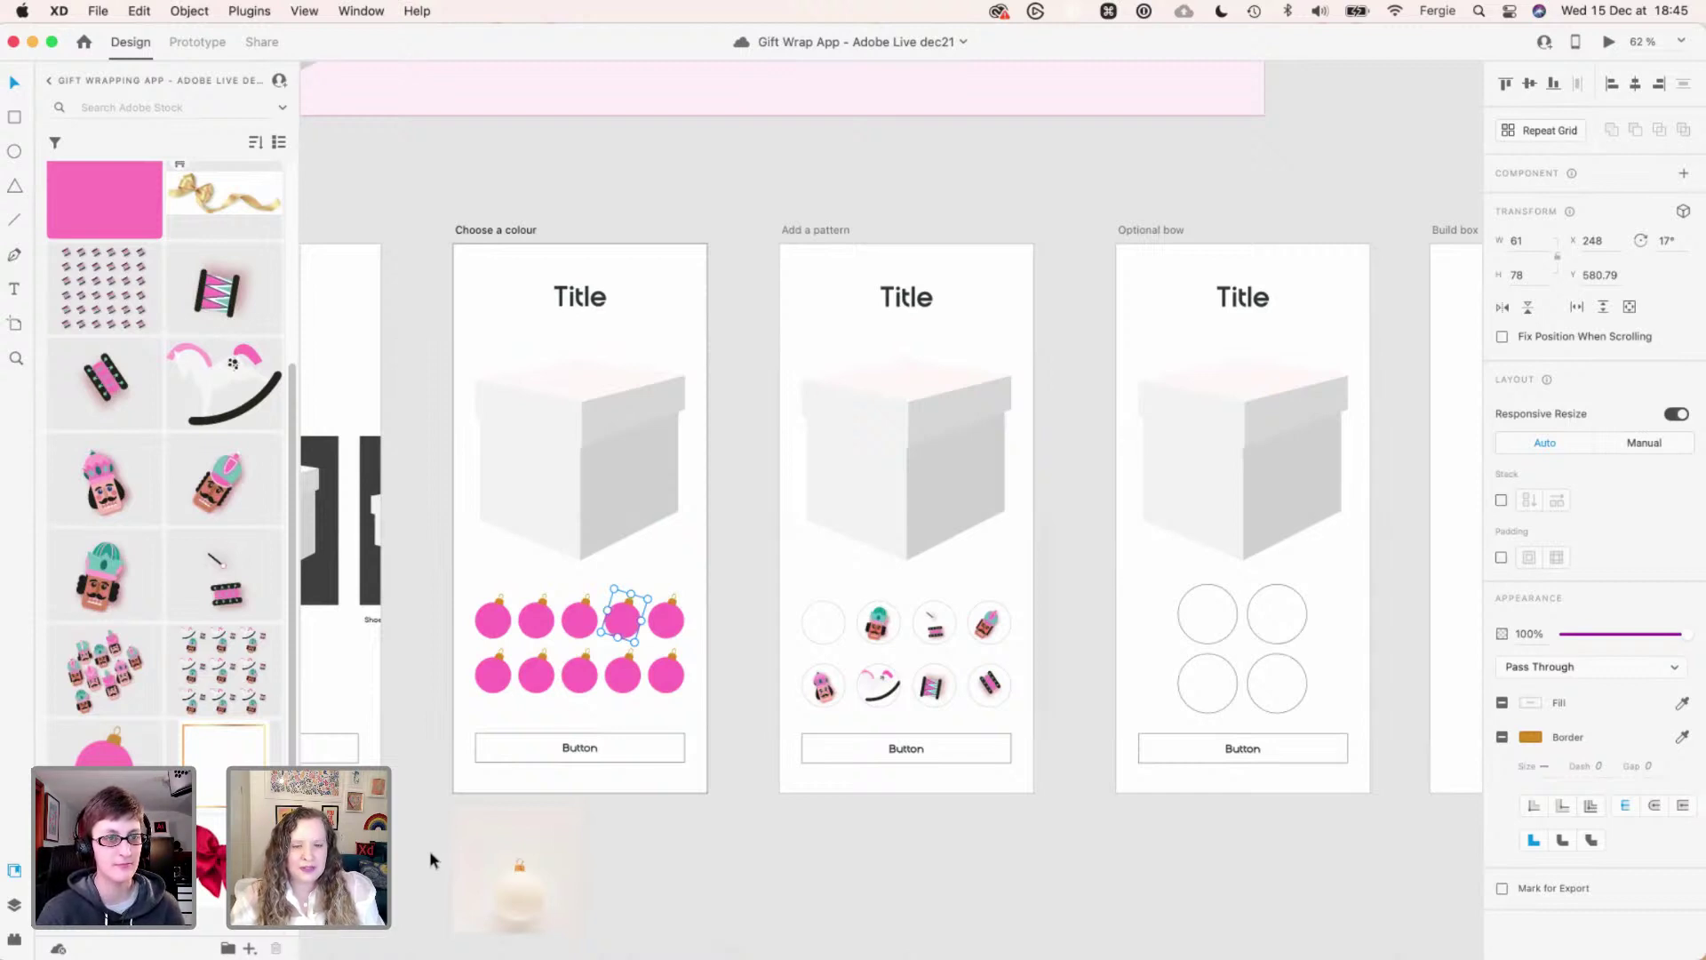
- Change the fill of the second bauble's ball in the upper row to purple, about #B678FF
key(super)
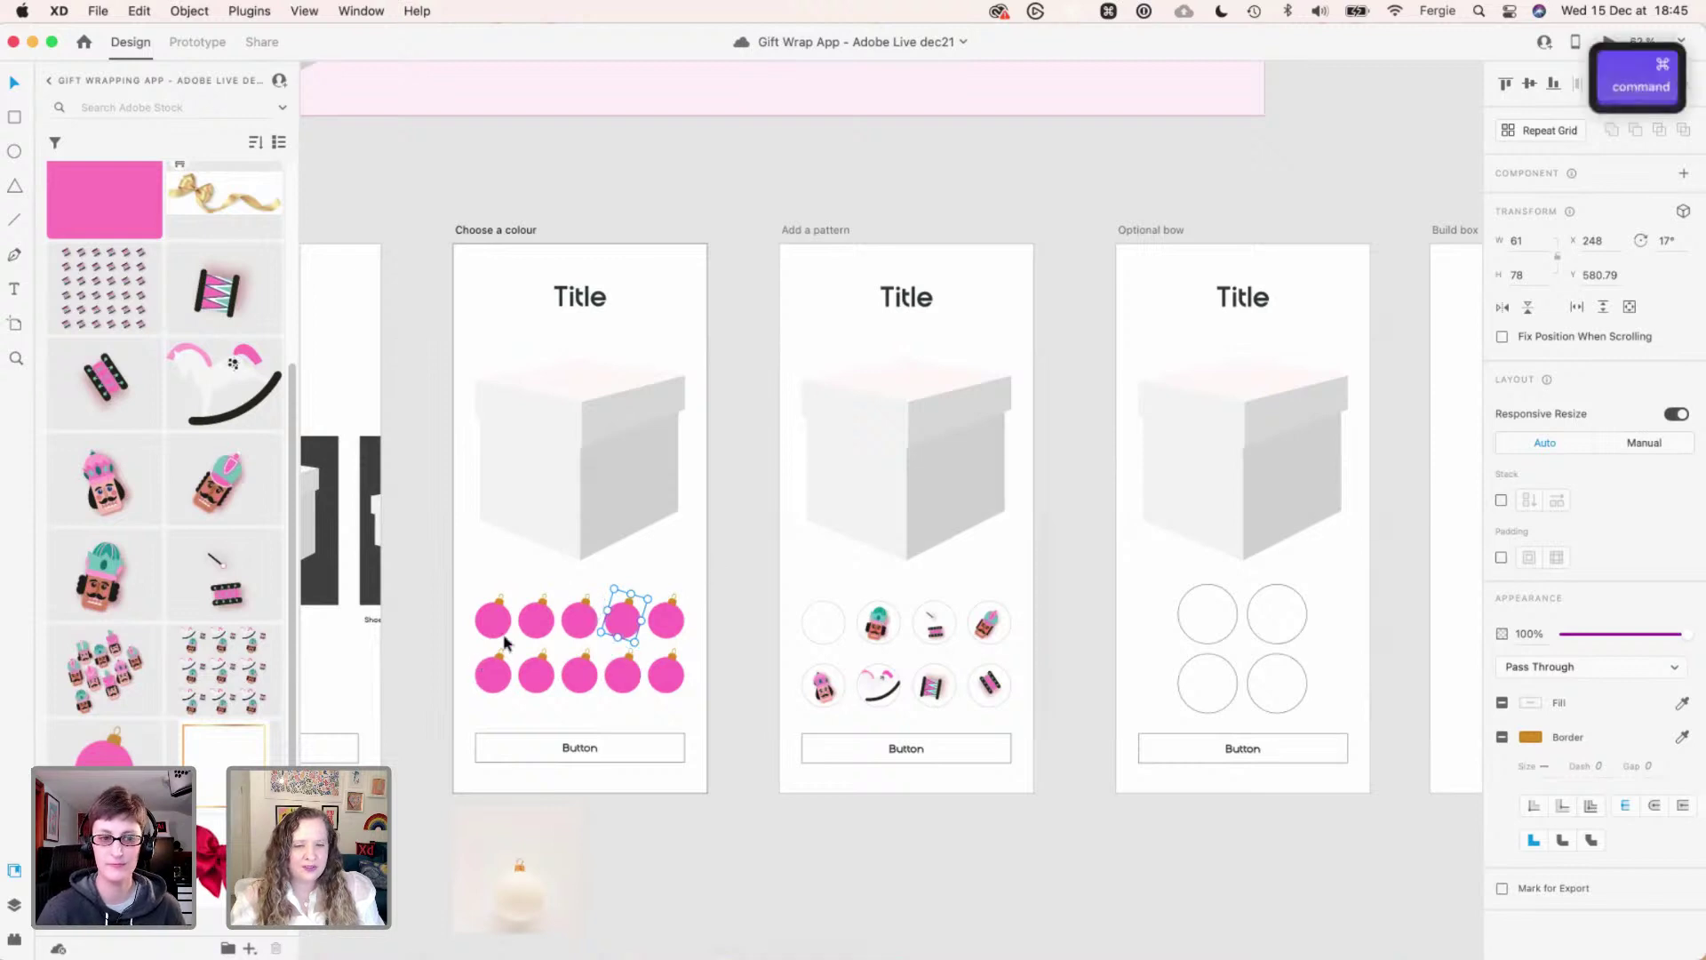
scroll(504, 642, up, 5)
super+click(559, 591)
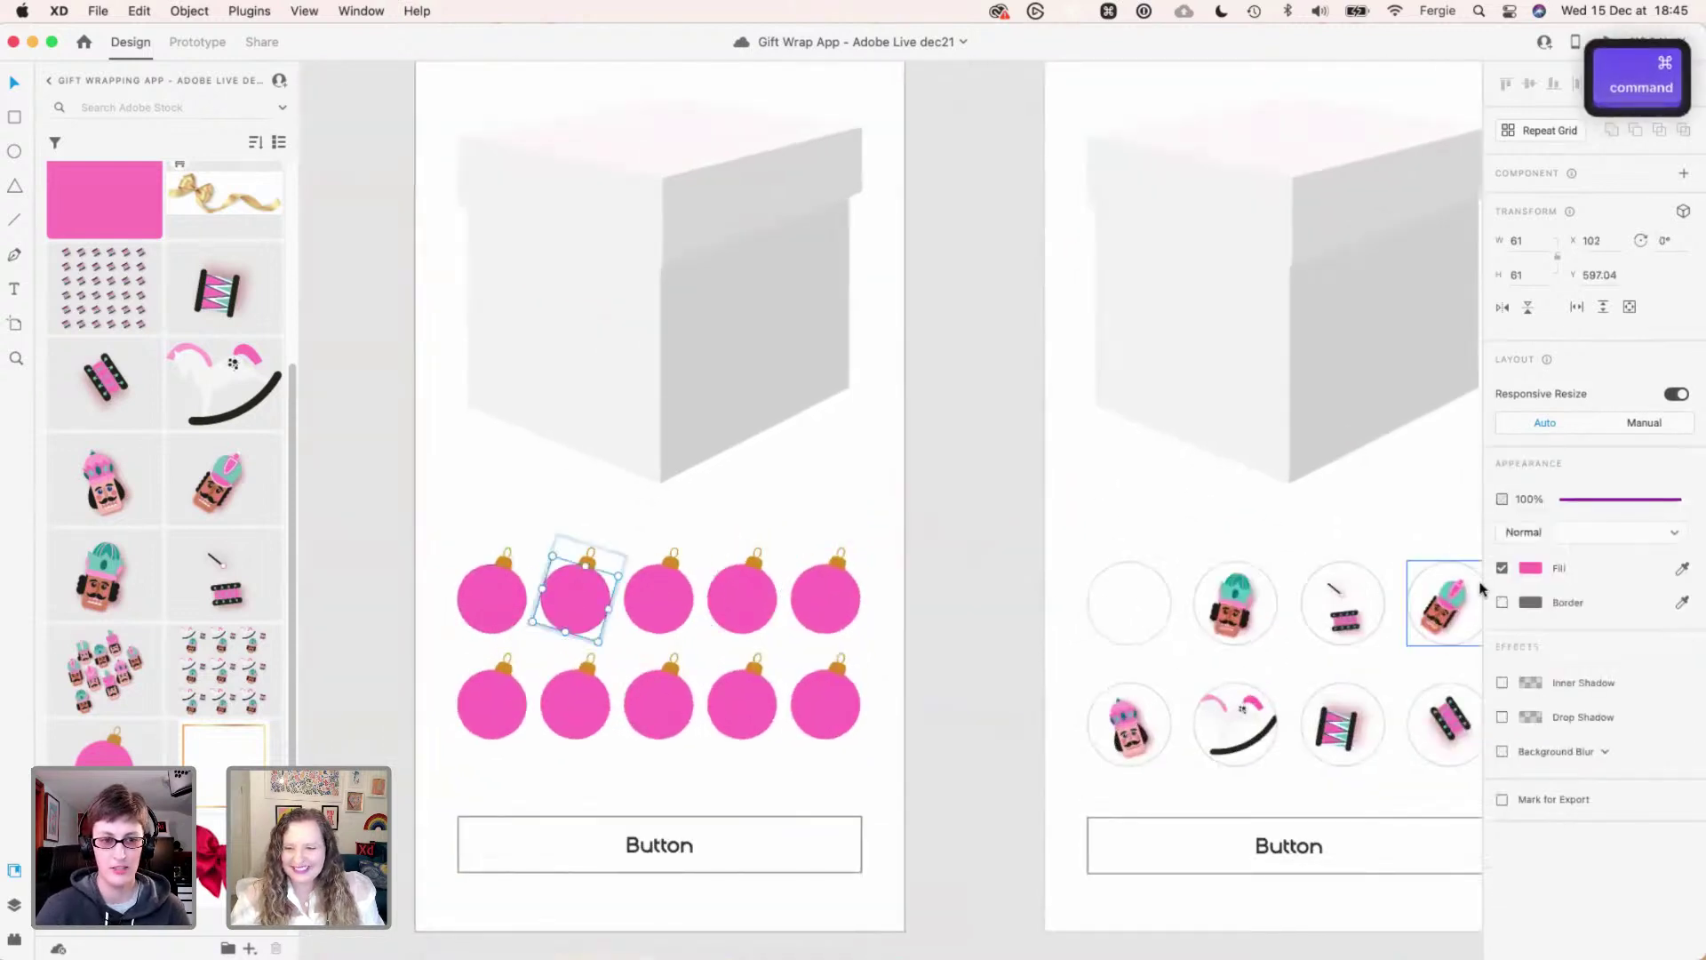
click(1530, 568)
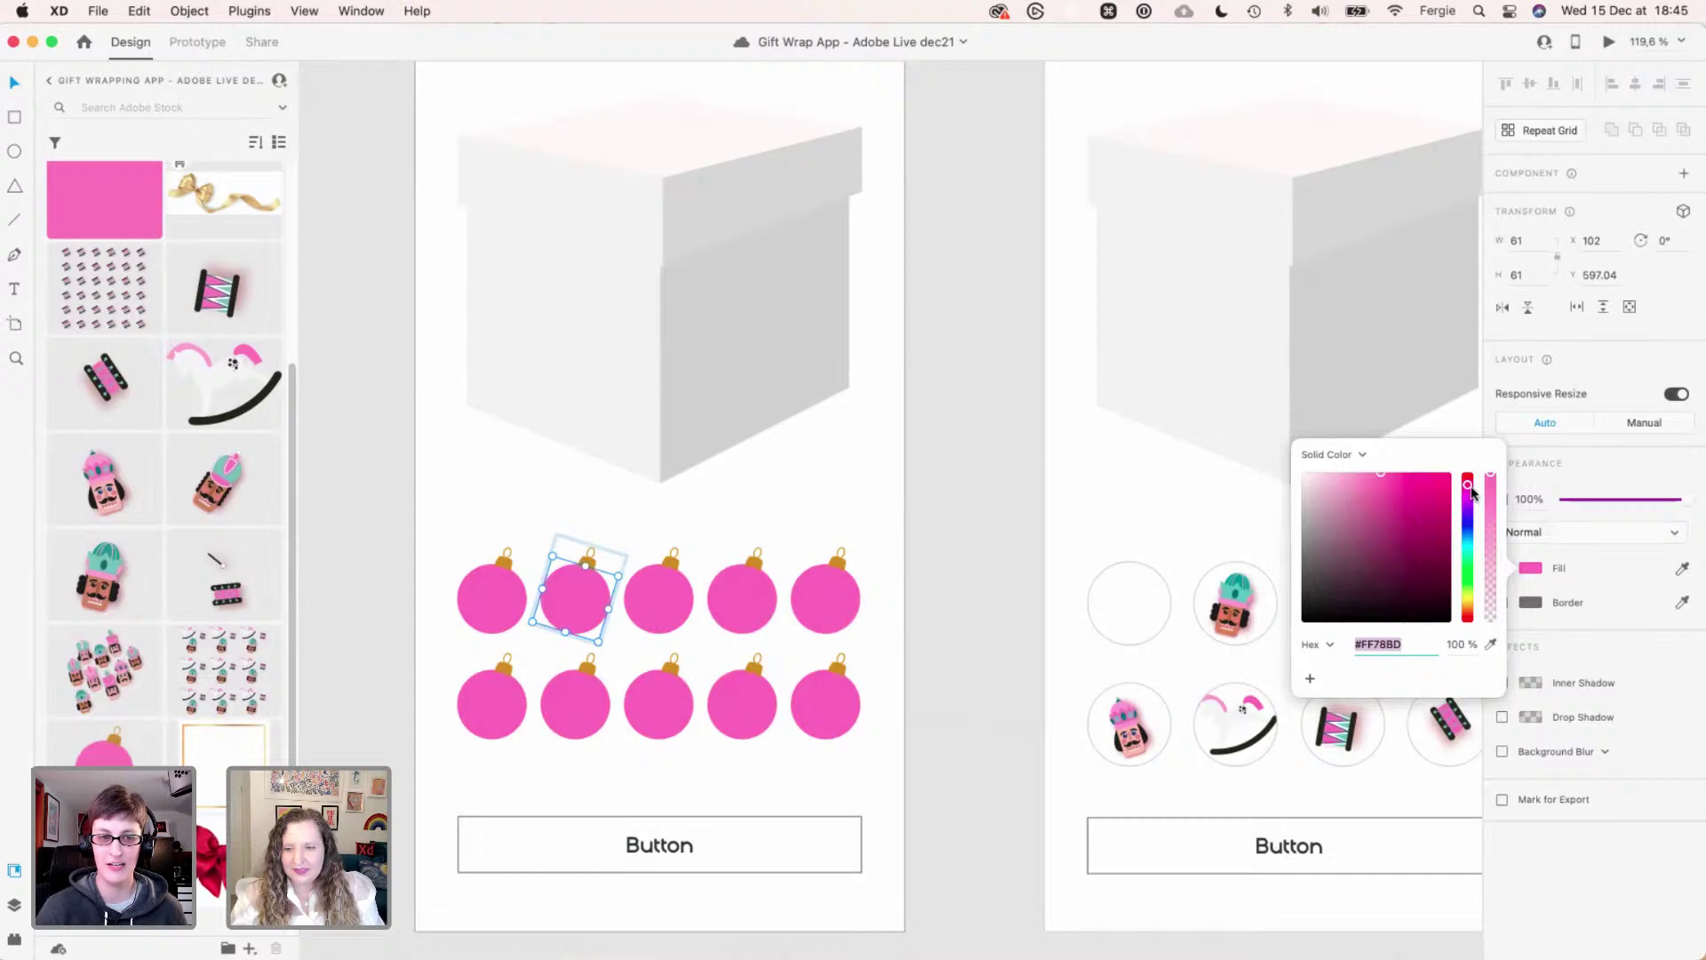
drag(1471, 492, 1471, 516)
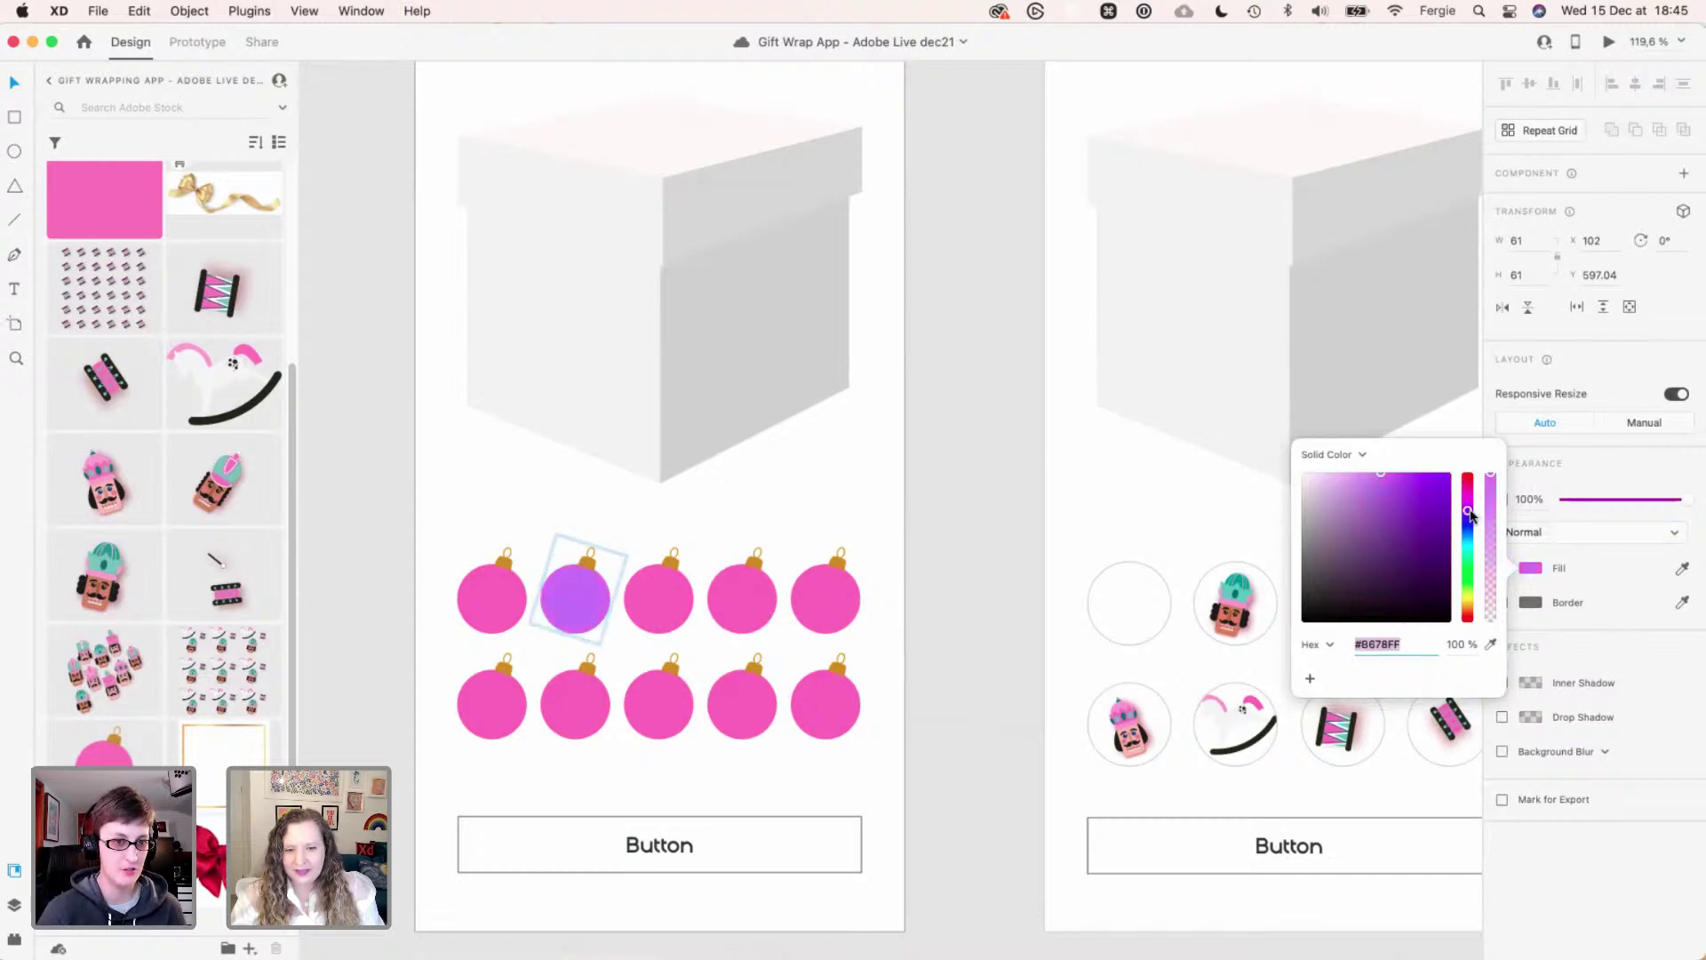
- Change the fill of the third bauble's ball in the upper row to light blue
scroll(655, 598, up, 5)
super+click(658, 598)
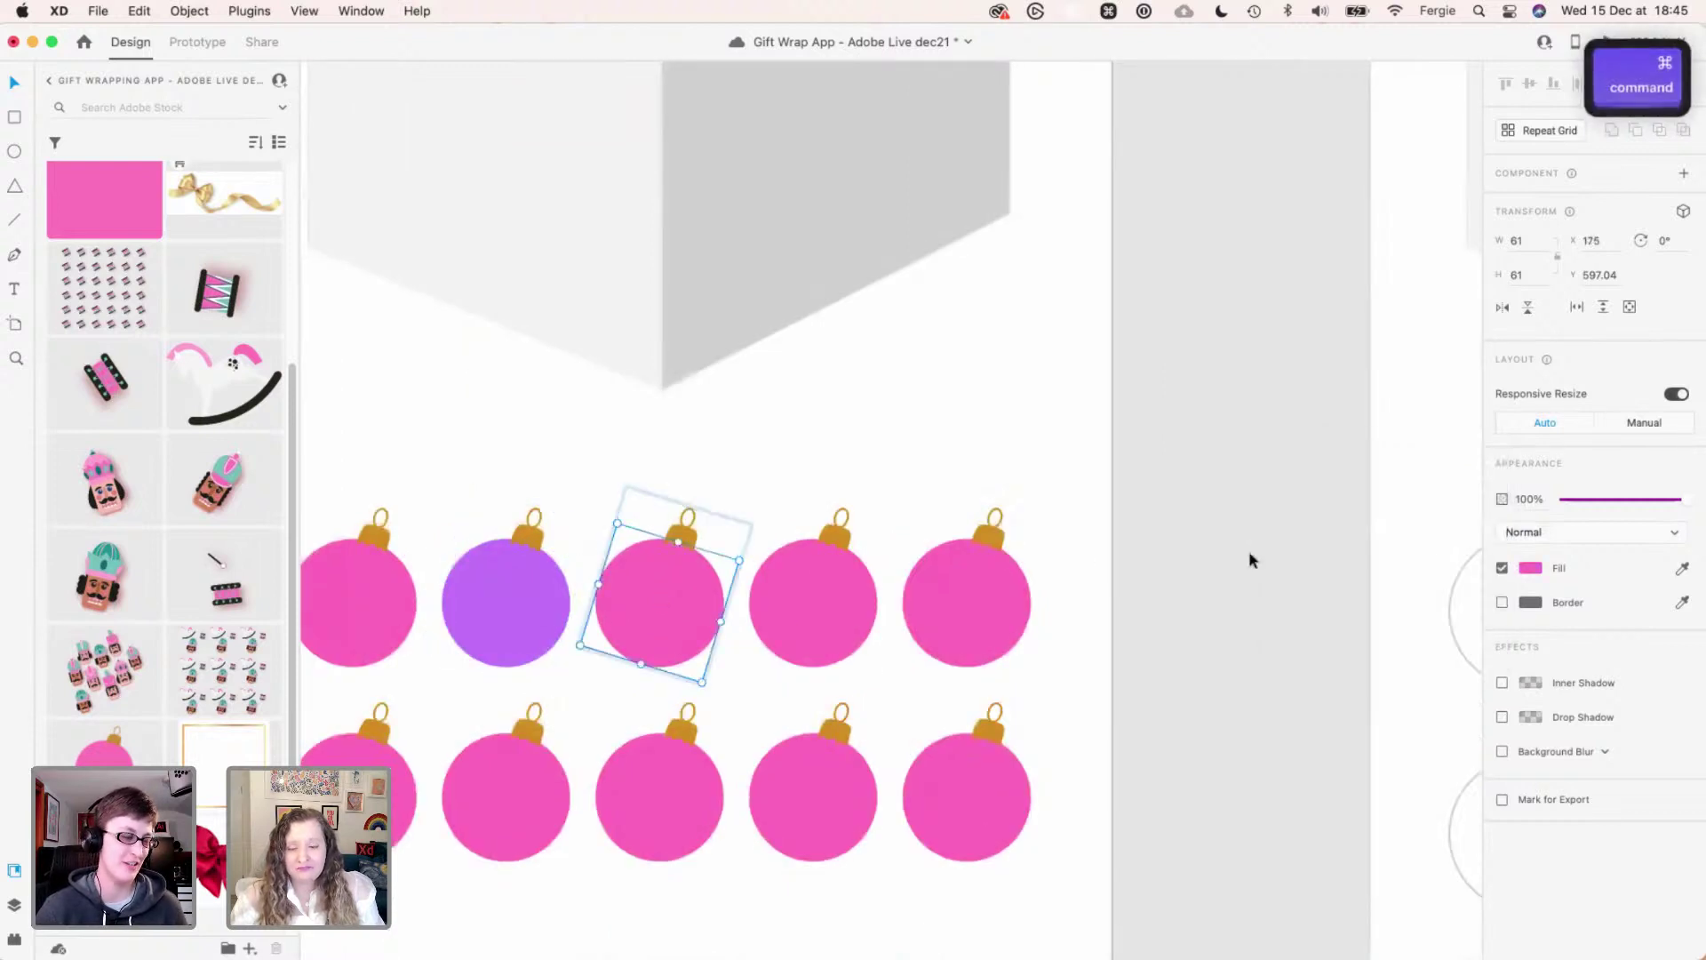
click(1528, 569)
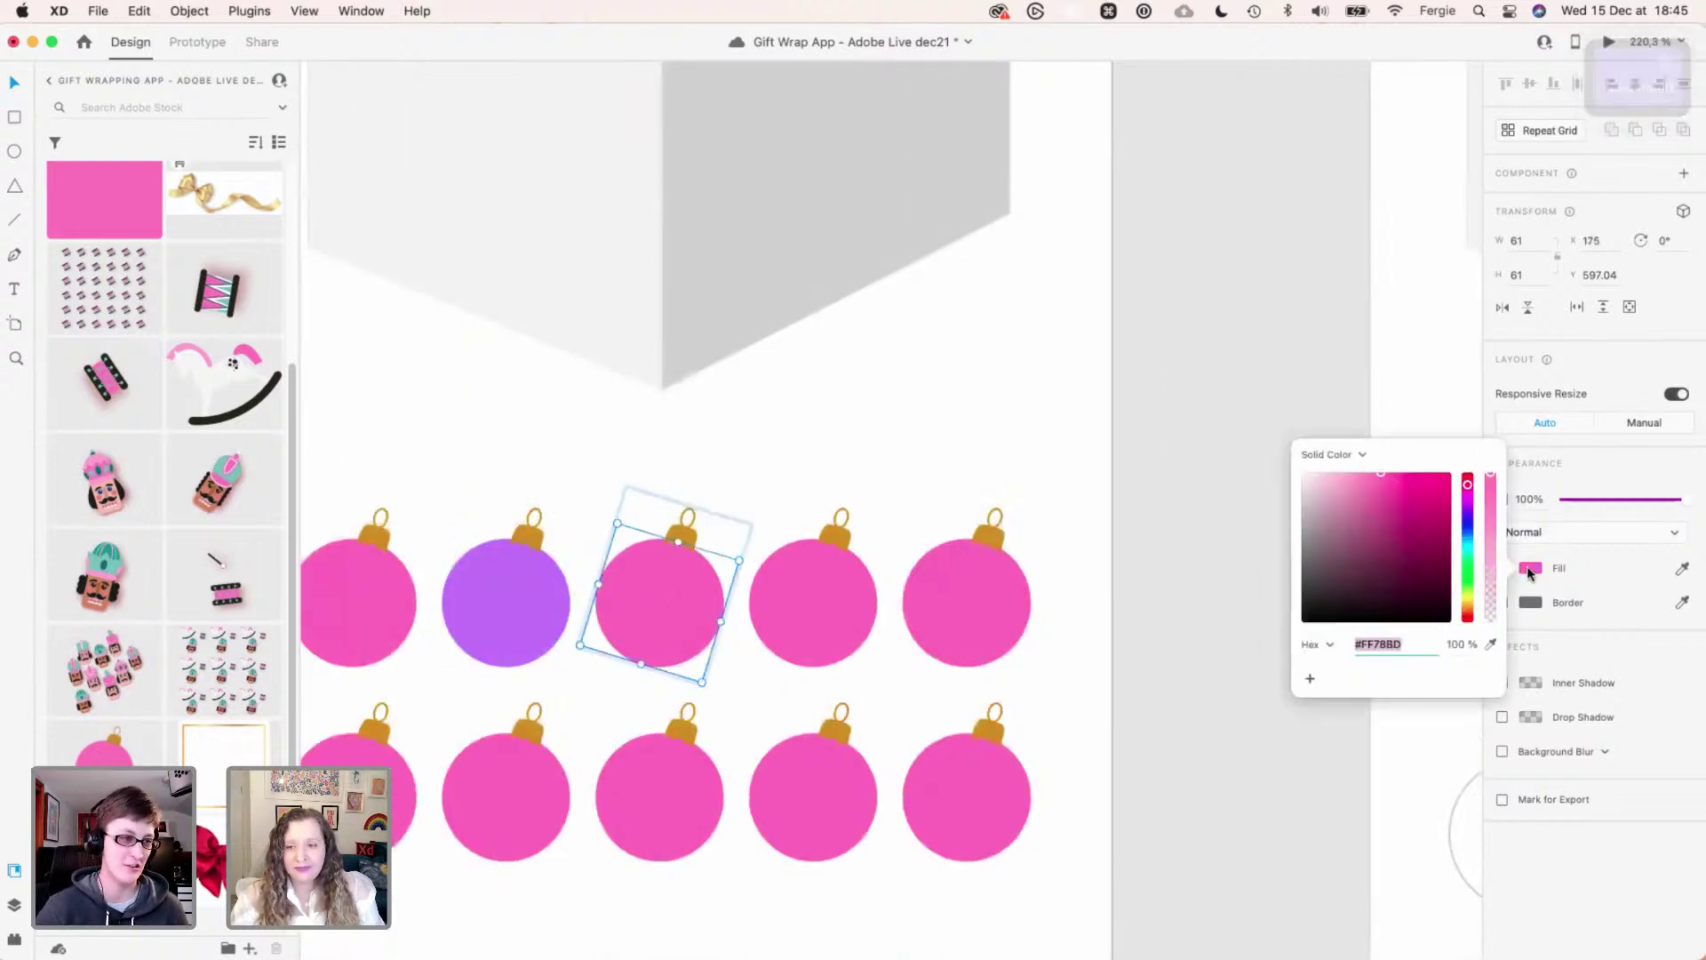
click(1467, 531)
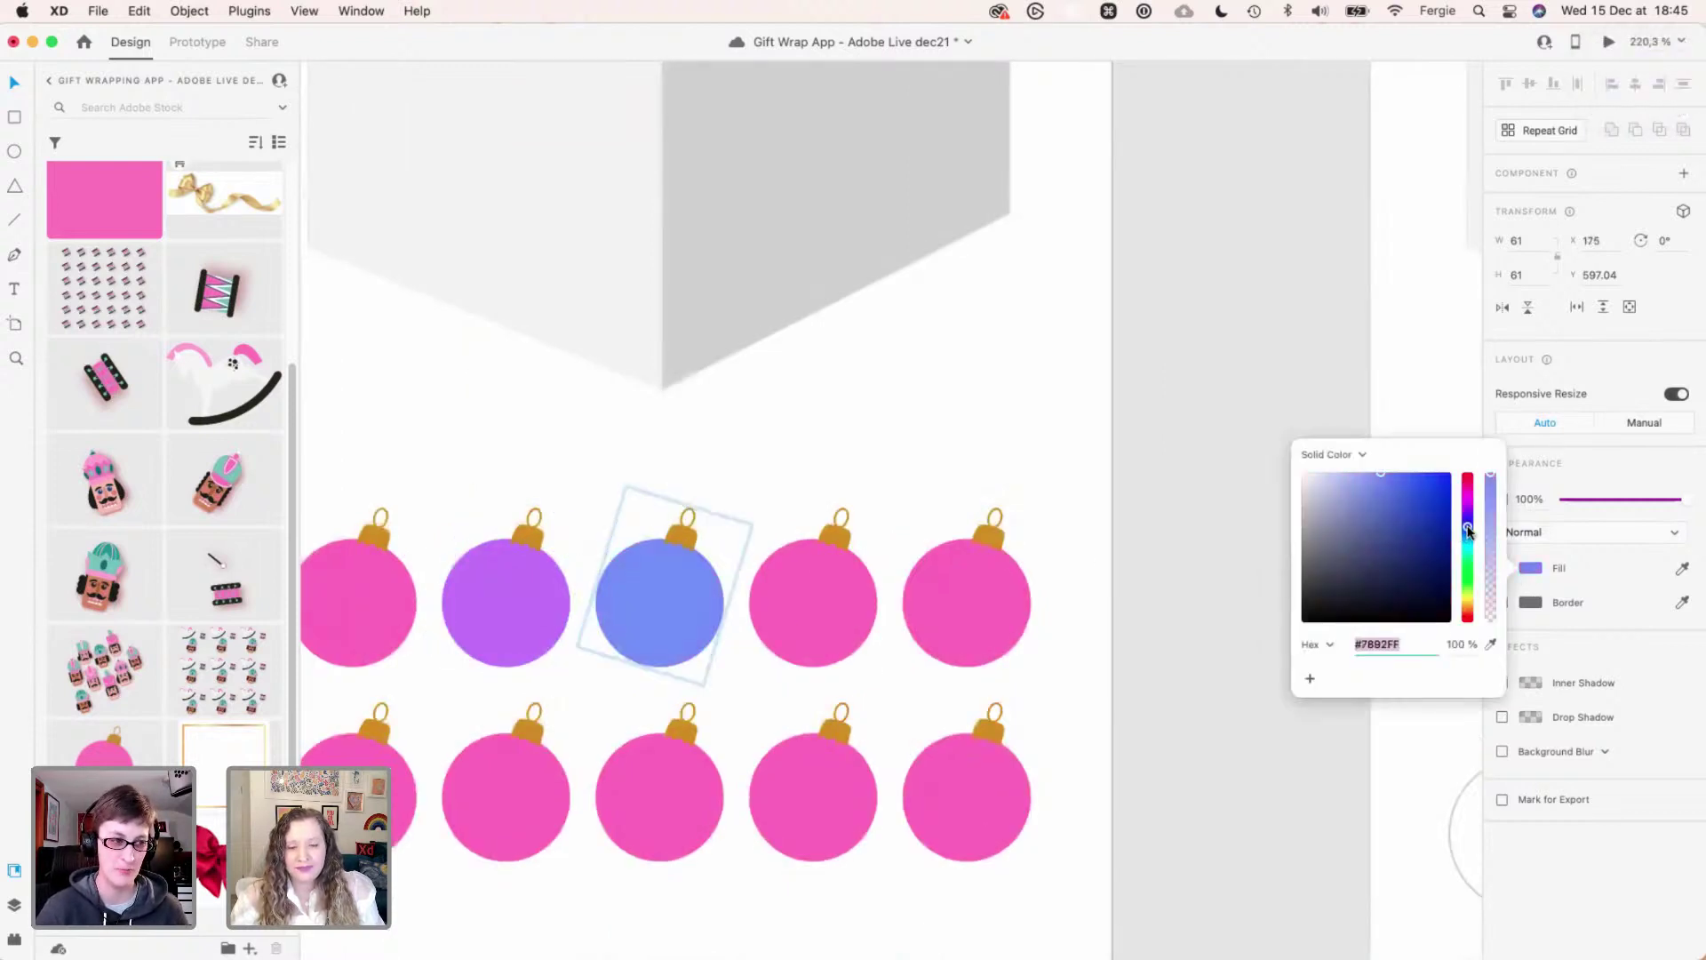
- Change the fill of the fourth bauble's ball in the upper row to cyan and deselect it
super+click(855, 629)
click(1530, 569)
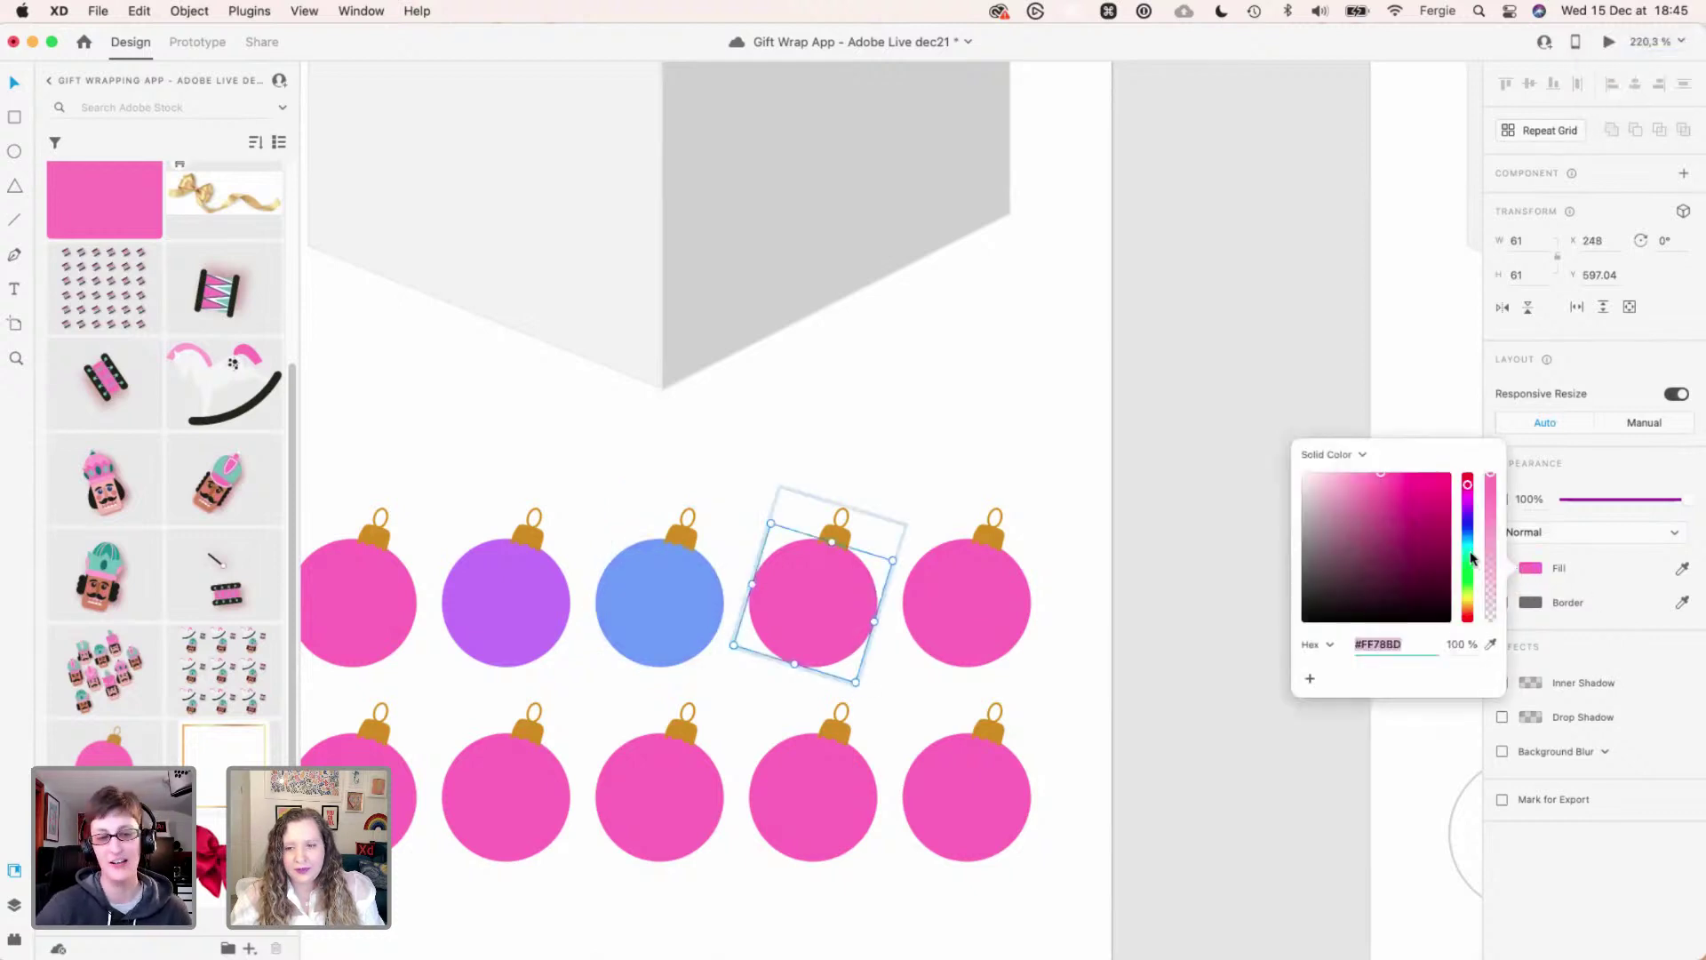
click(1469, 552)
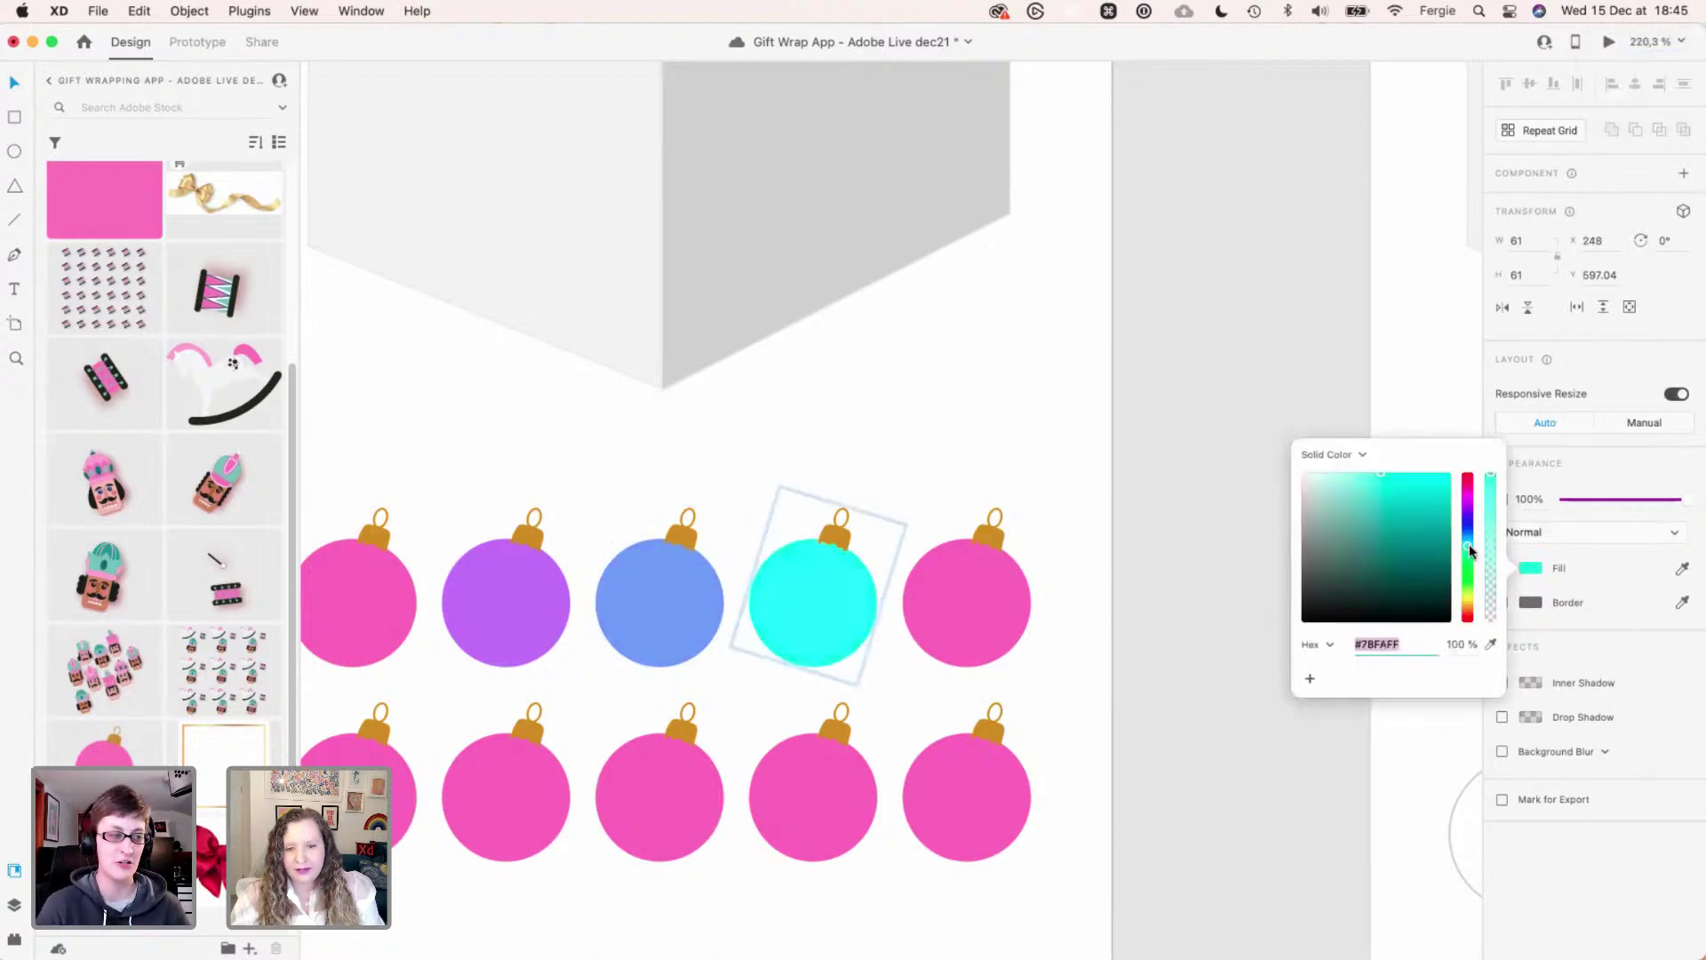
click(1115, 547)
- Inspect the gold cap and its jagged edge against the ball of the cyan bauble in the upper row
scroll(910, 552, left, 3)
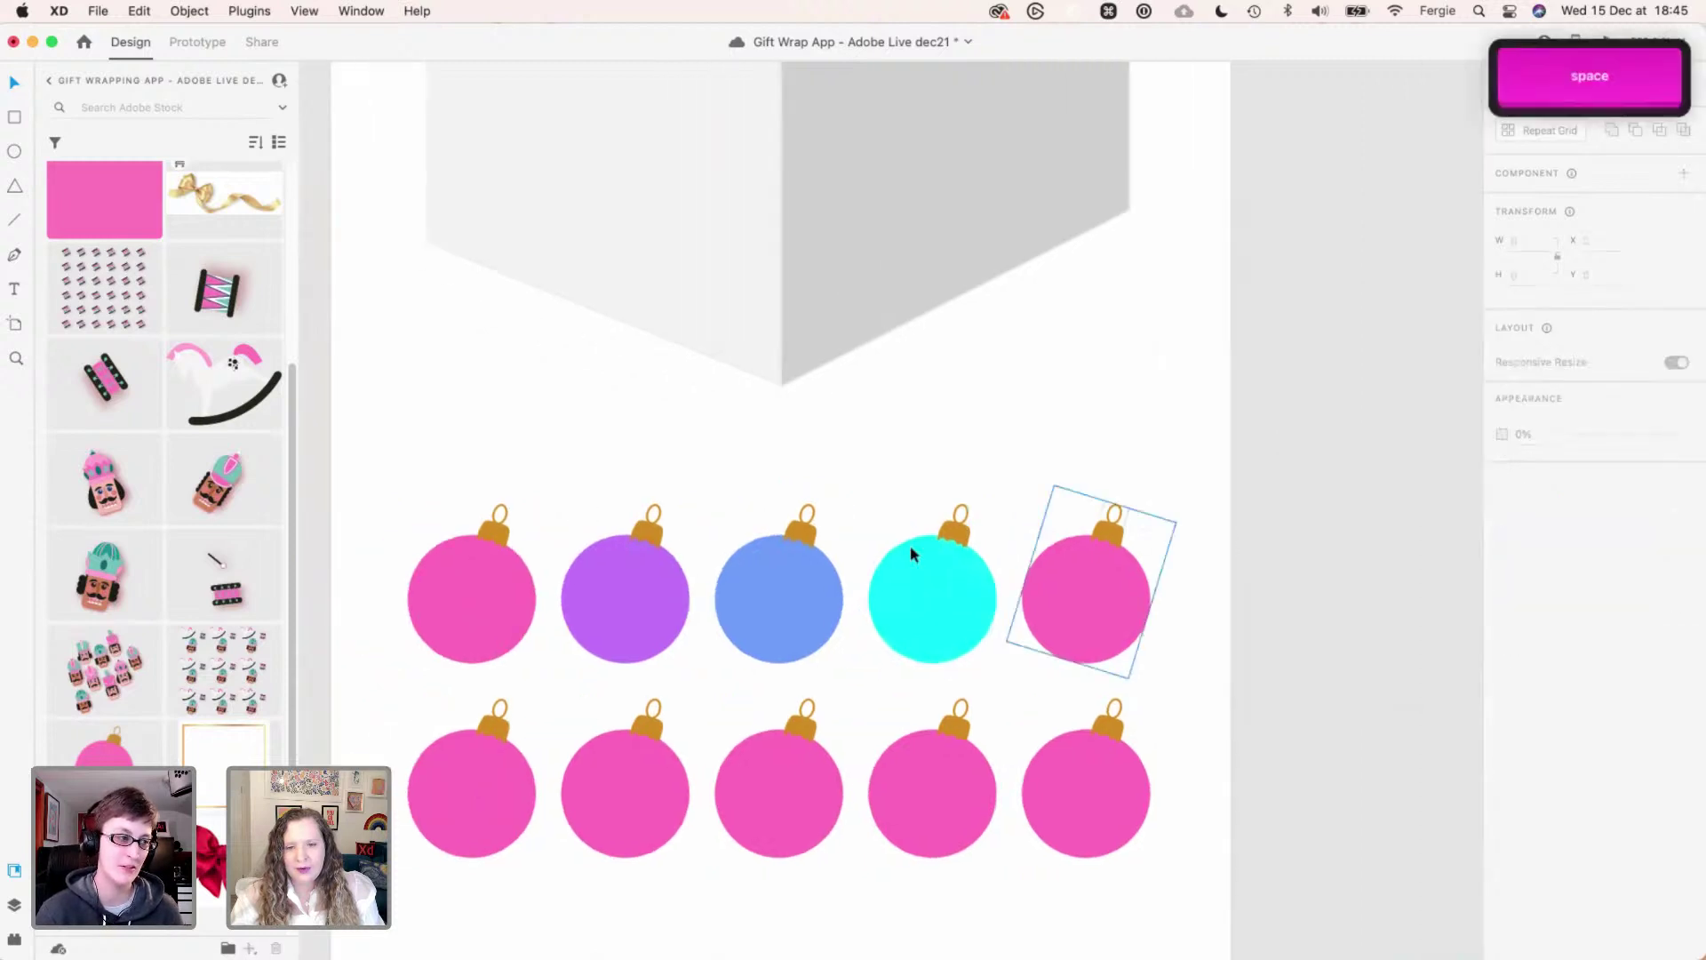
scroll(947, 533, up, 3)
scroll(946, 532, up, 5)
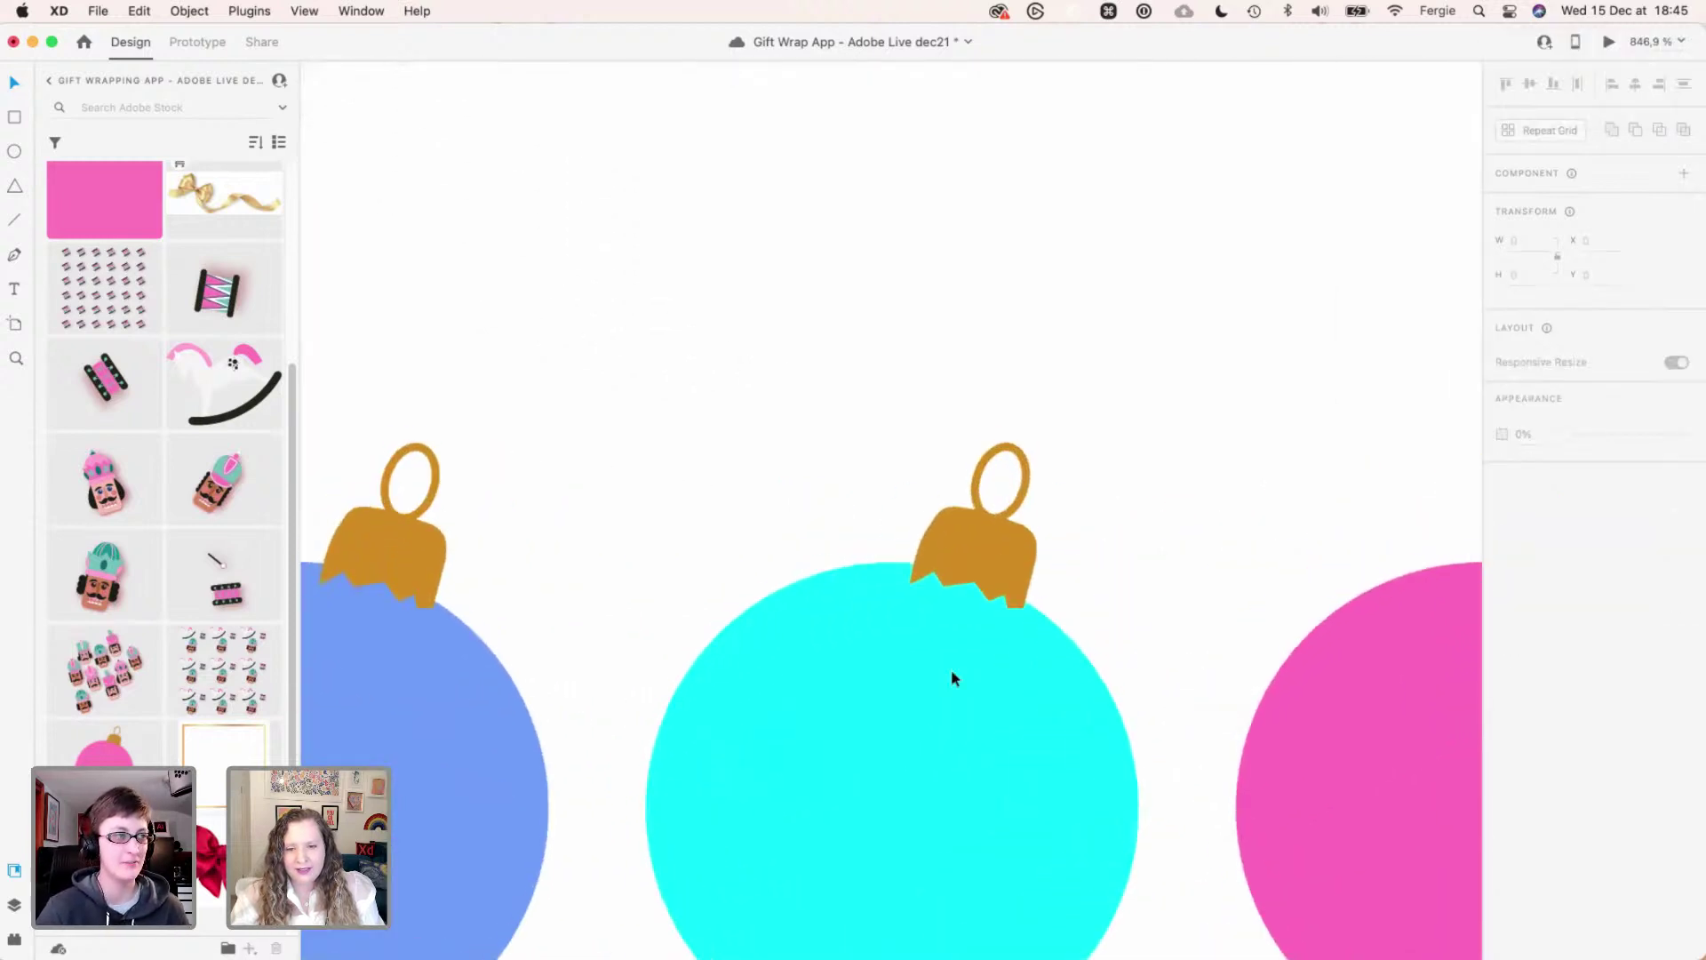
click(970, 622)
click(1045, 469)
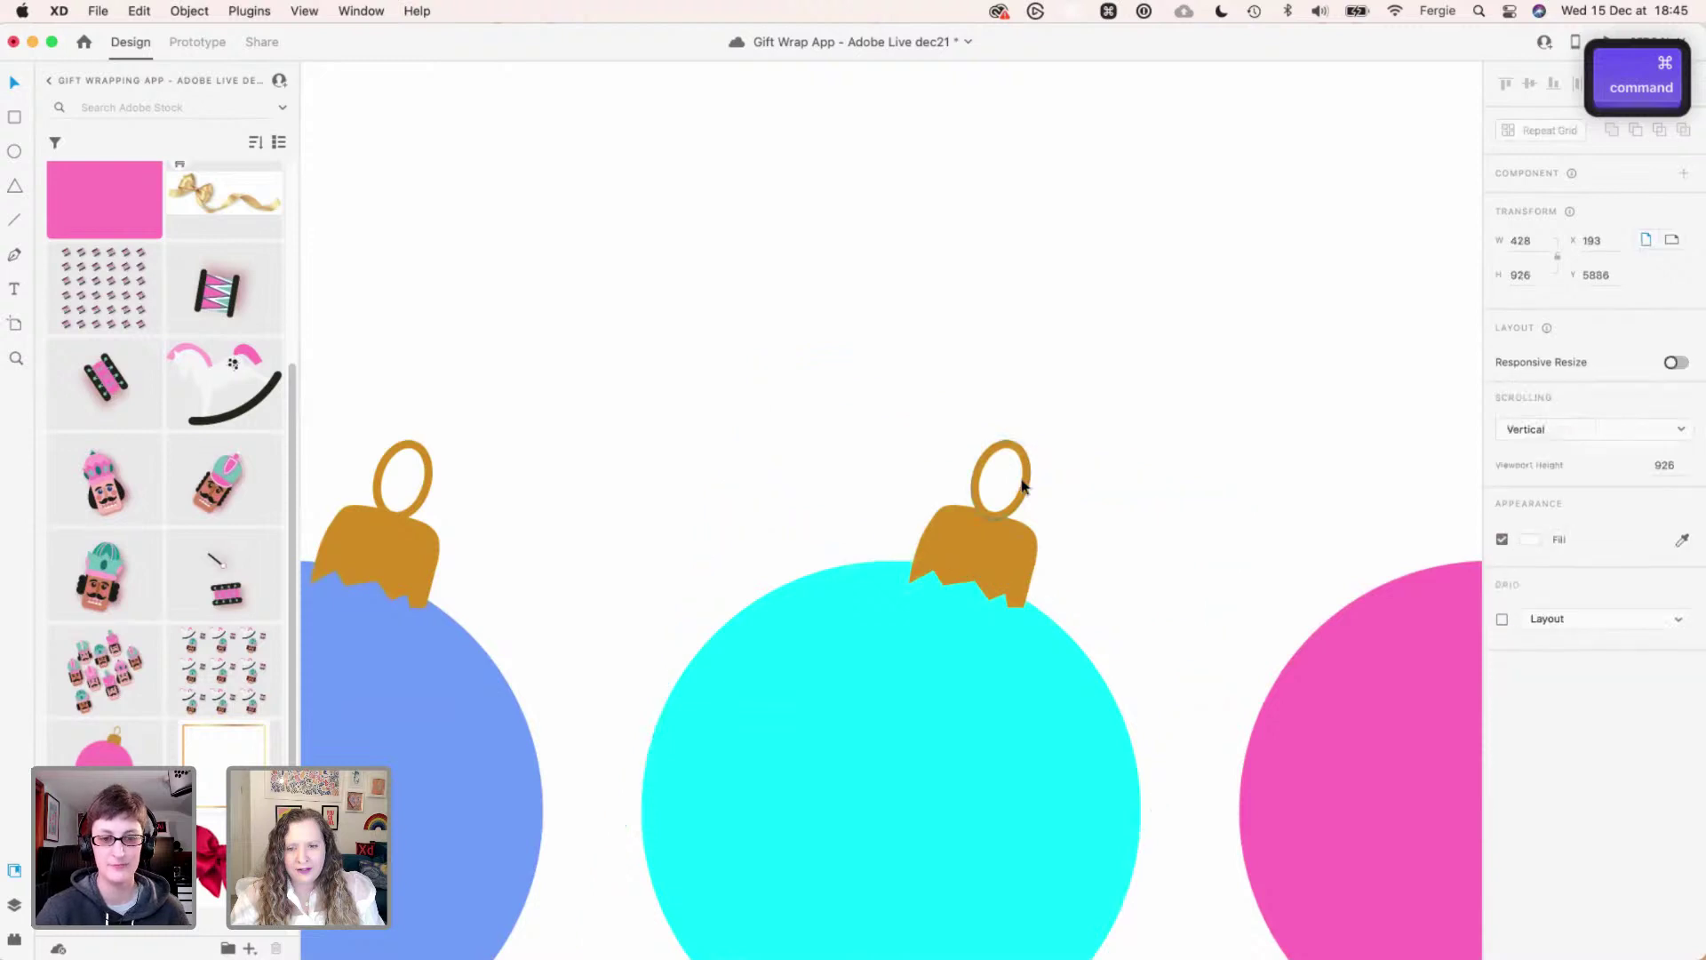
click(1000, 480)
double_click(943, 566)
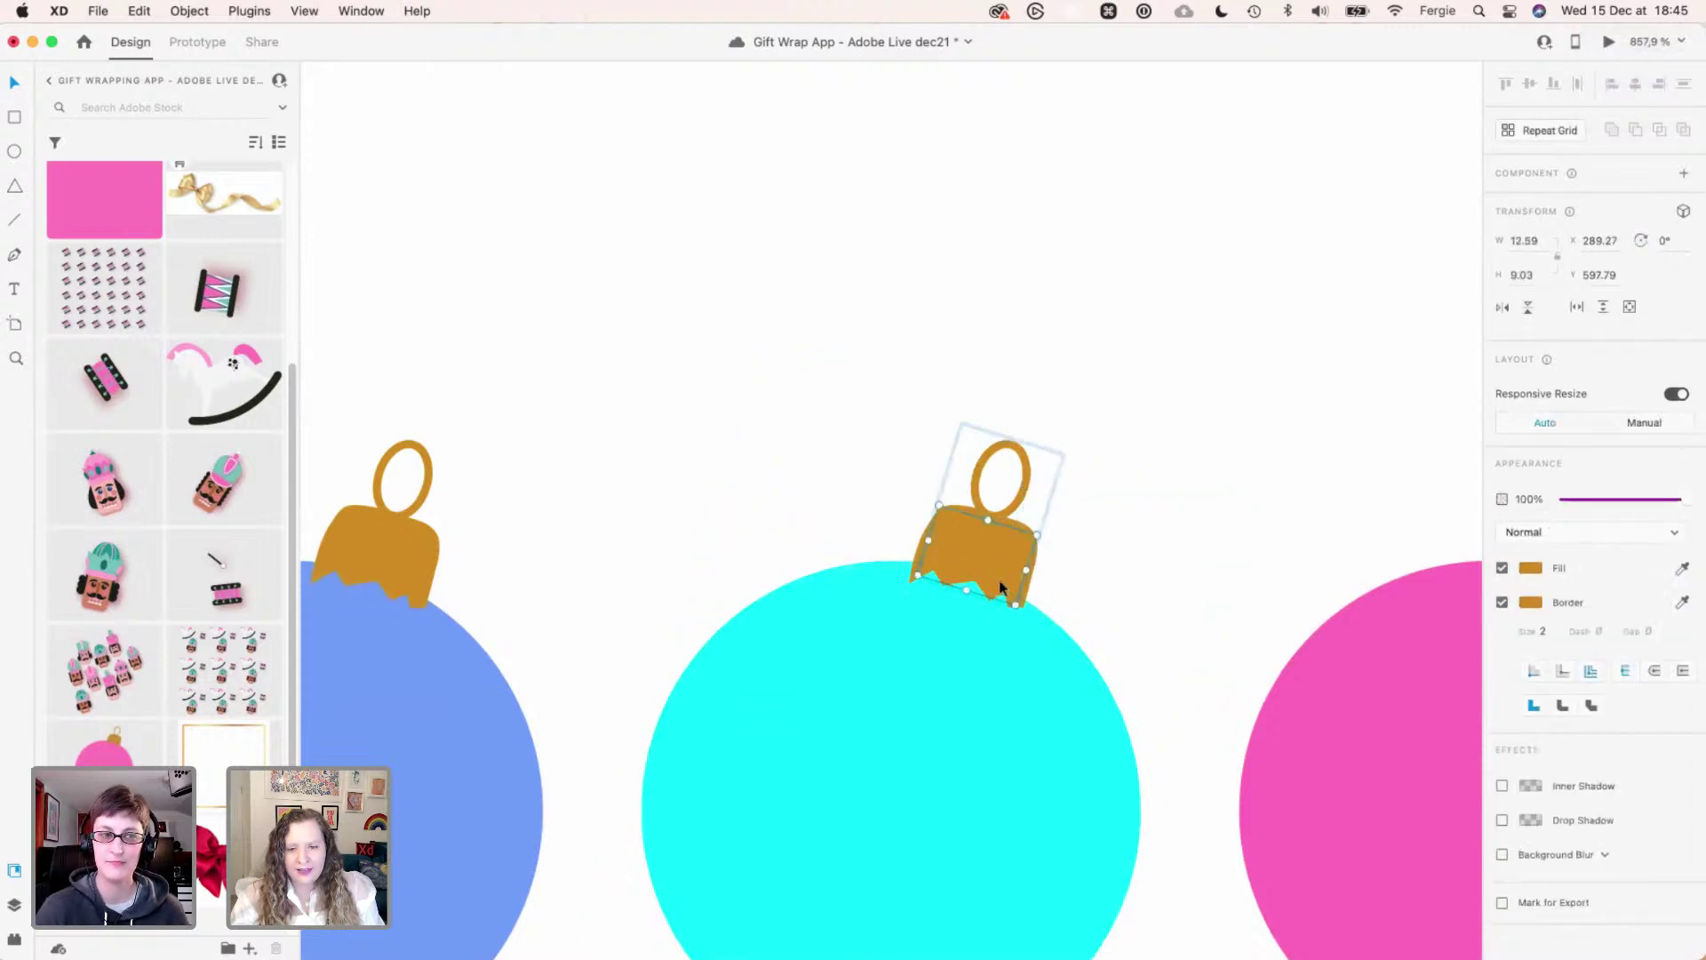
click(1107, 616)
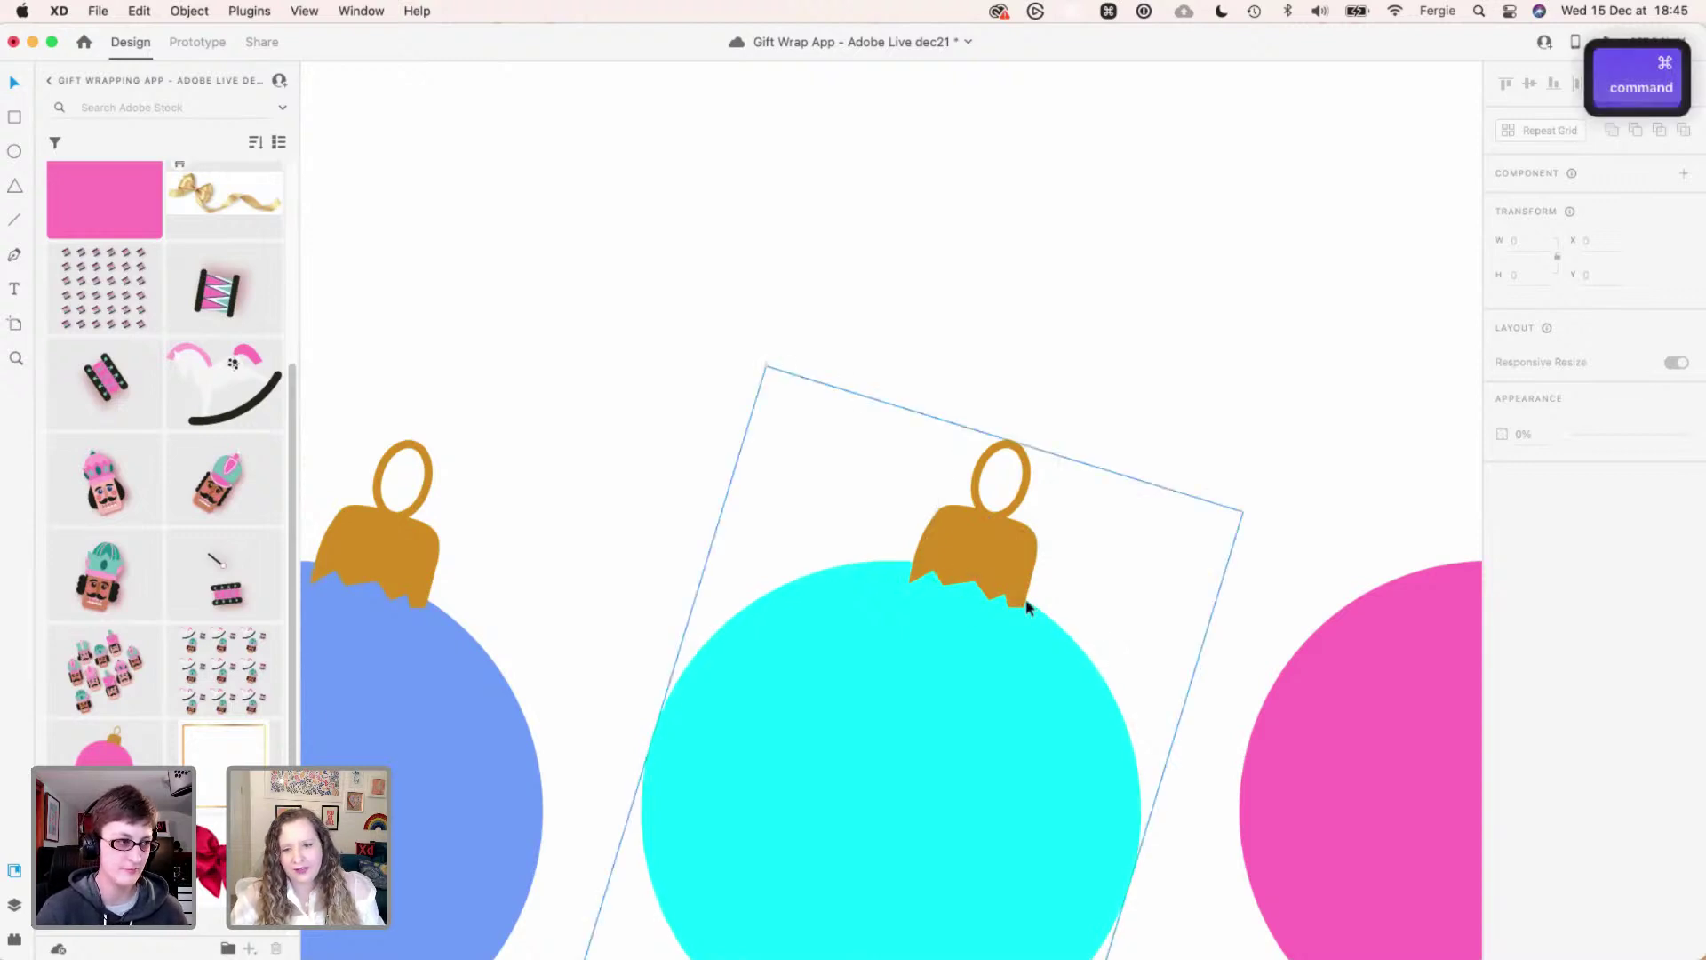
scroll(1015, 609, up, 3)
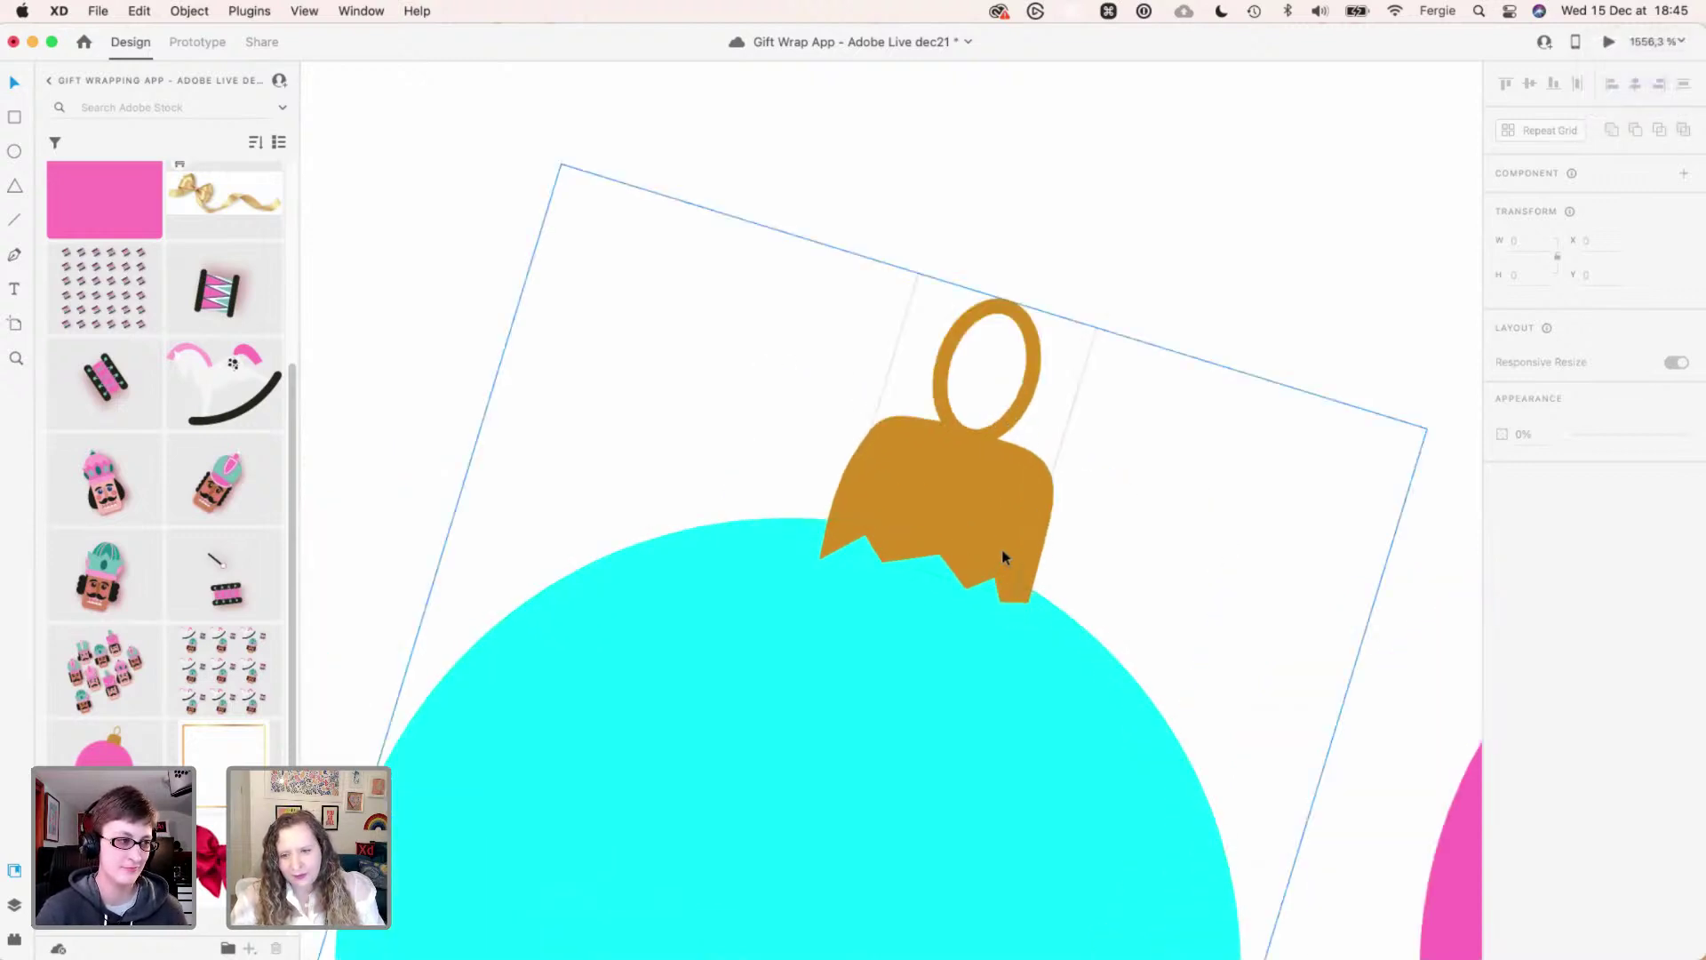
scroll(1006, 600, down, 3)
scroll(1006, 601, down, 5)
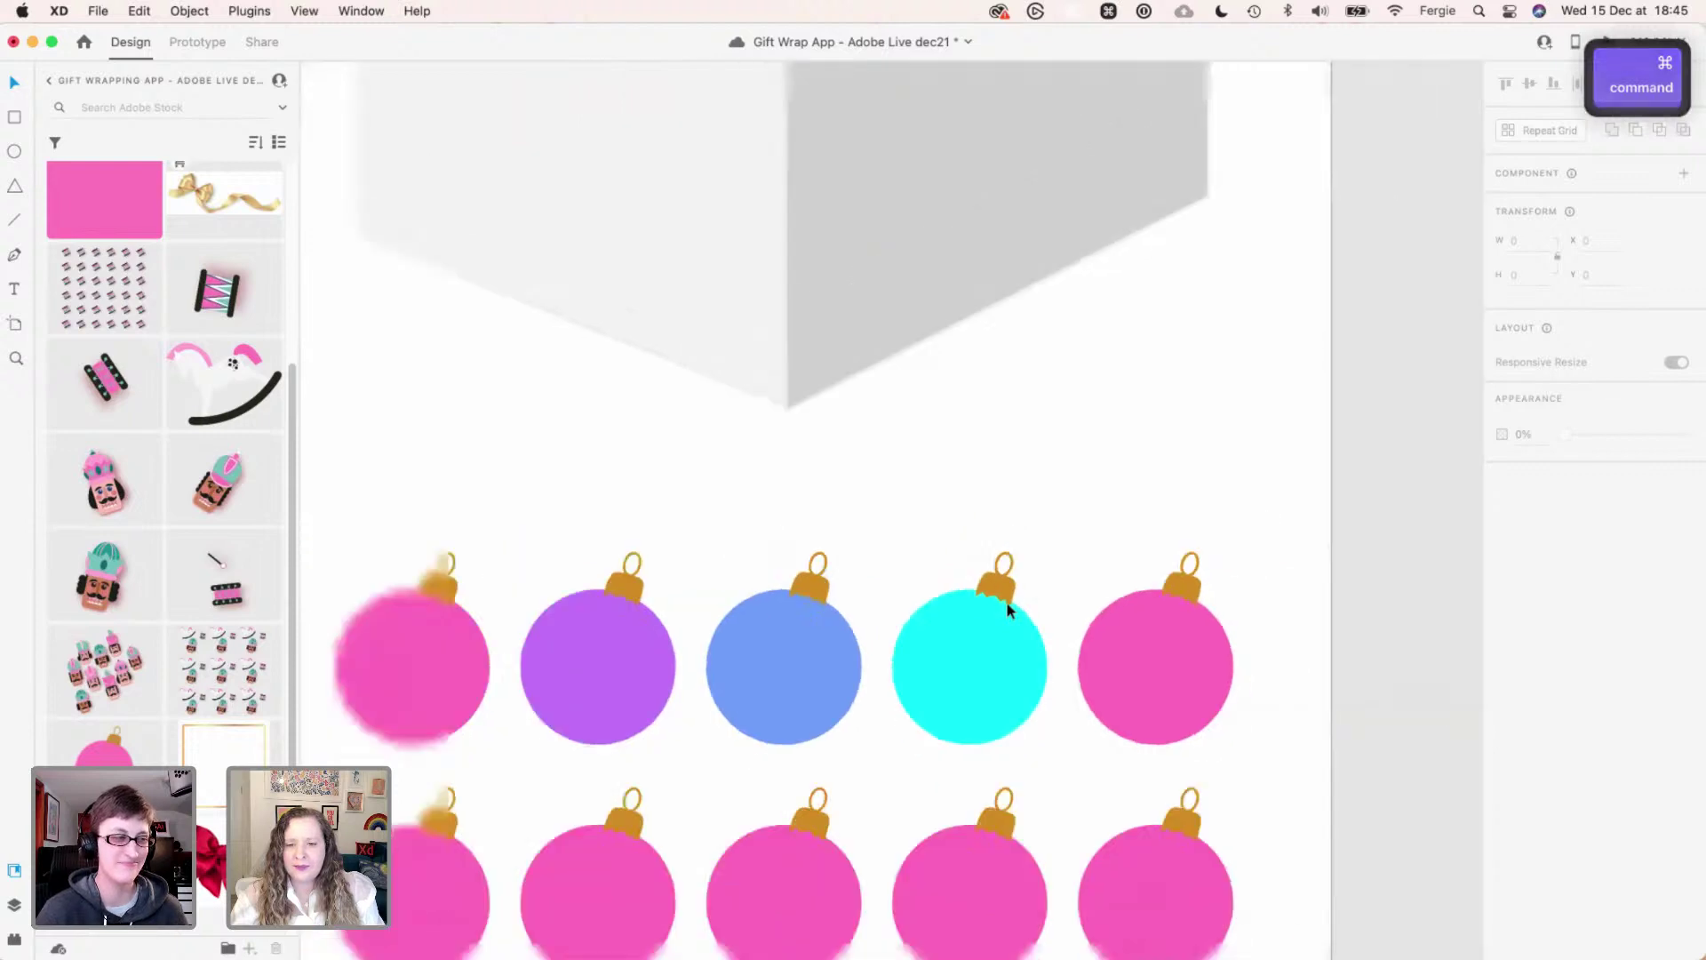
- Change the fill of the fifth bauble's ball in the upper row to green, about #16C116
scroll(1005, 600, down, 3)
super+click(1102, 460)
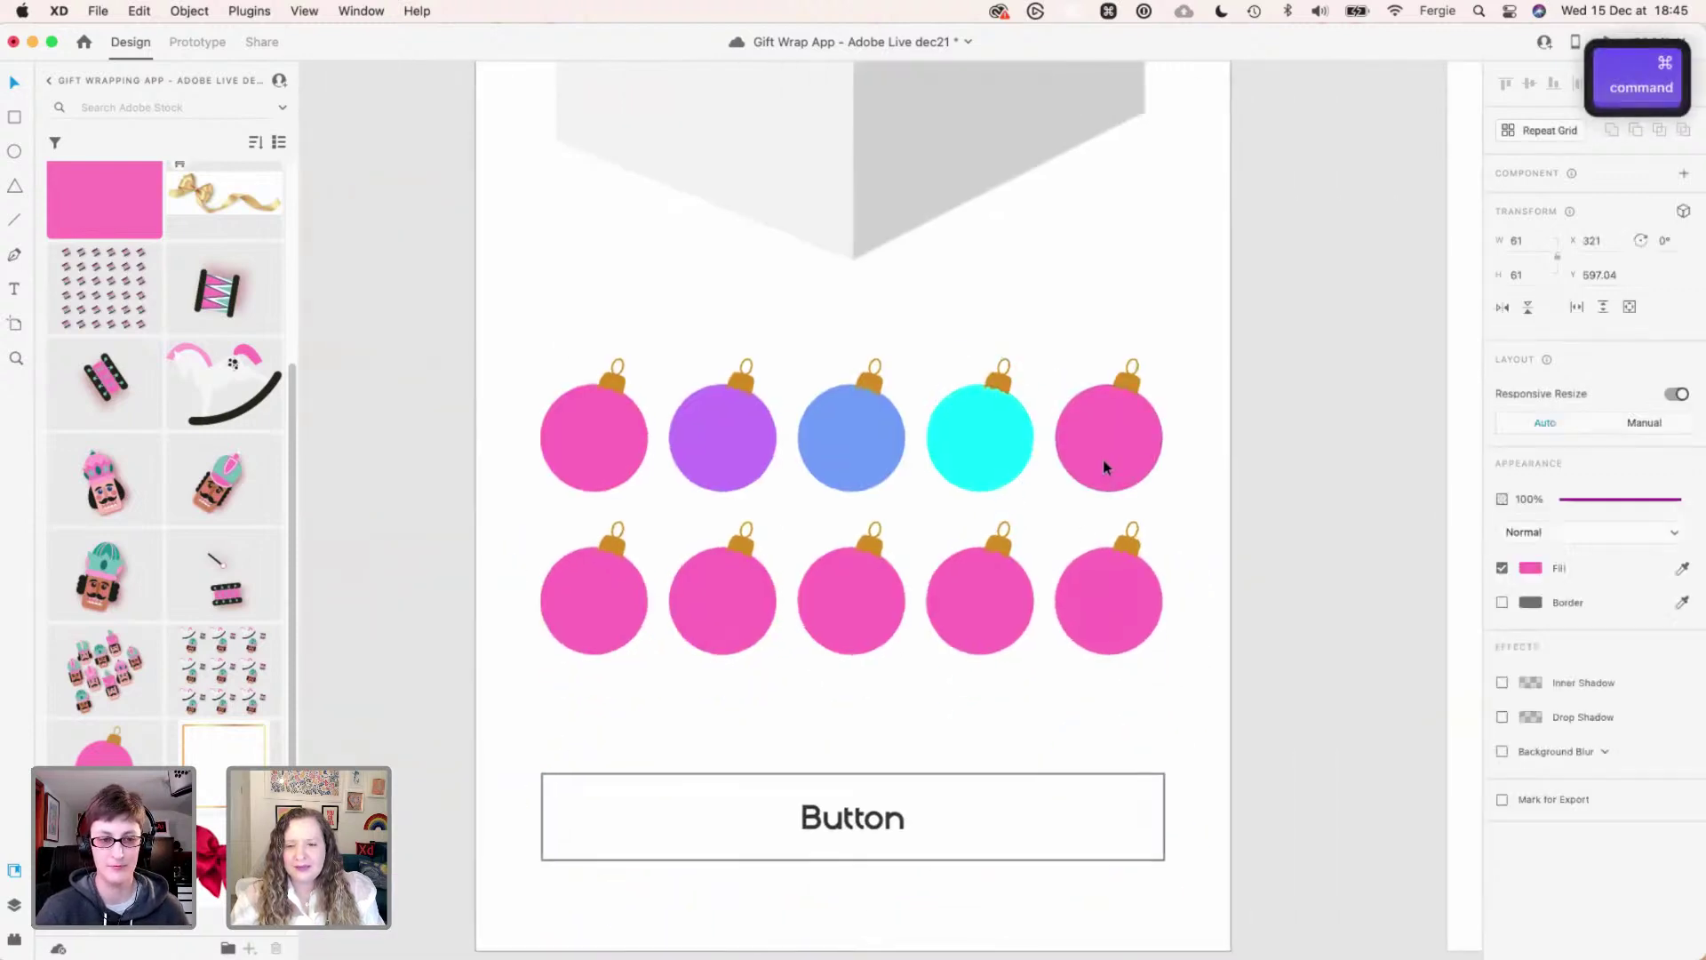
click(1528, 569)
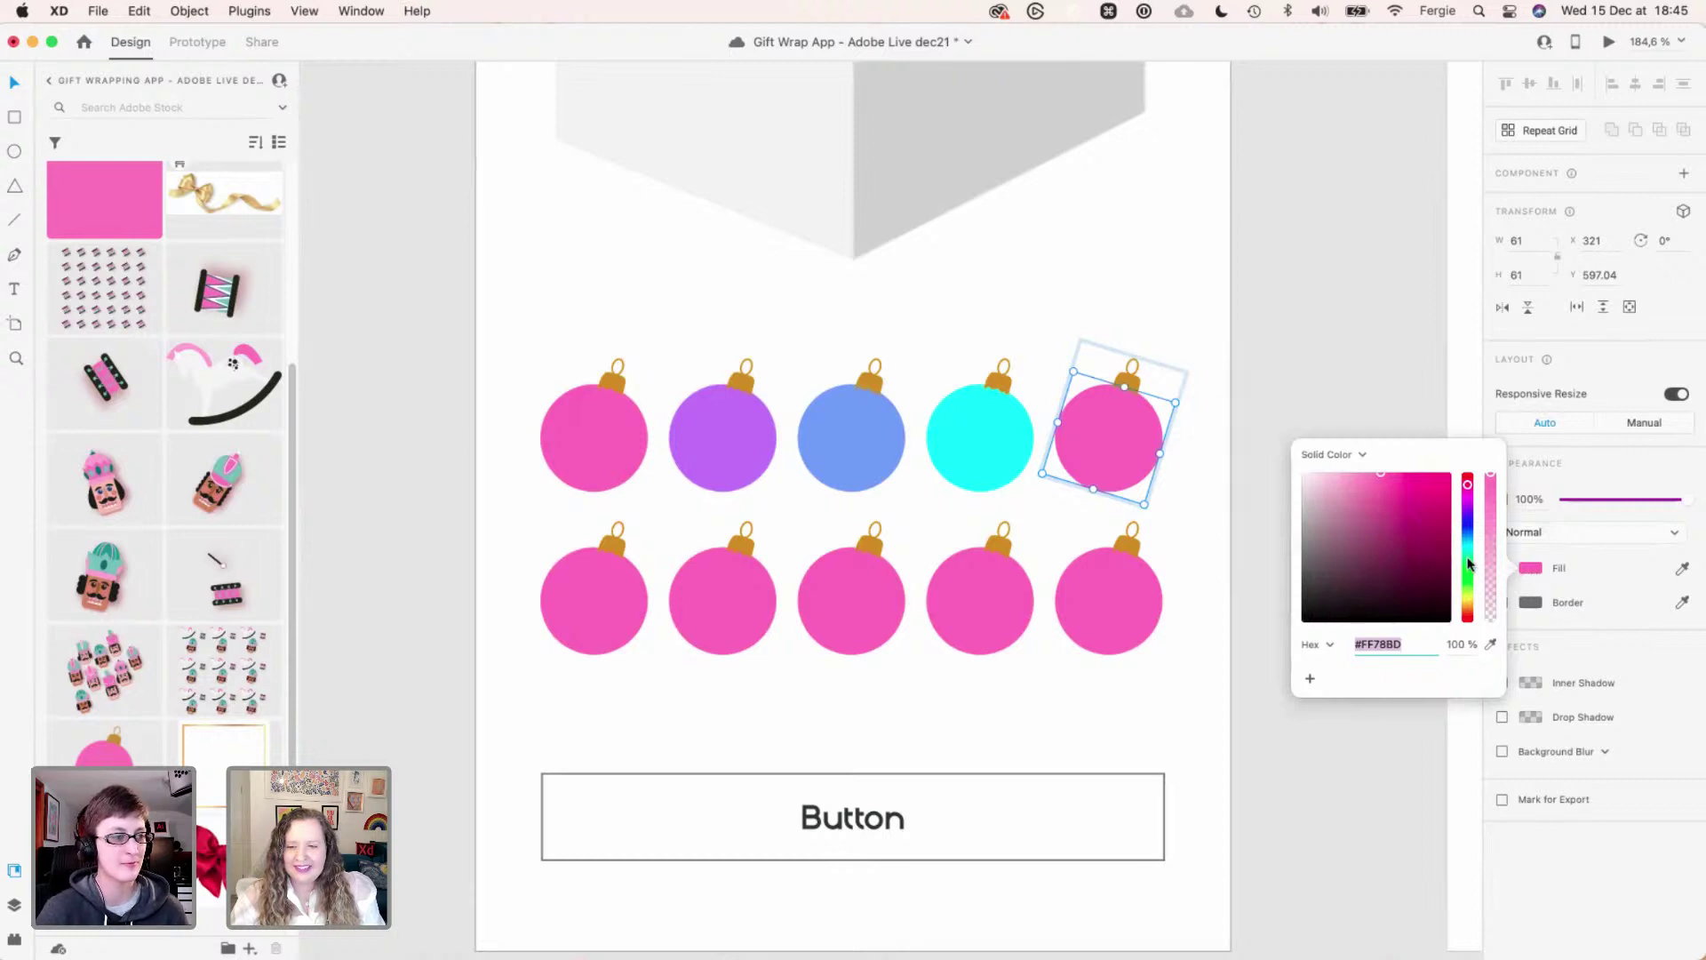
click(1468, 562)
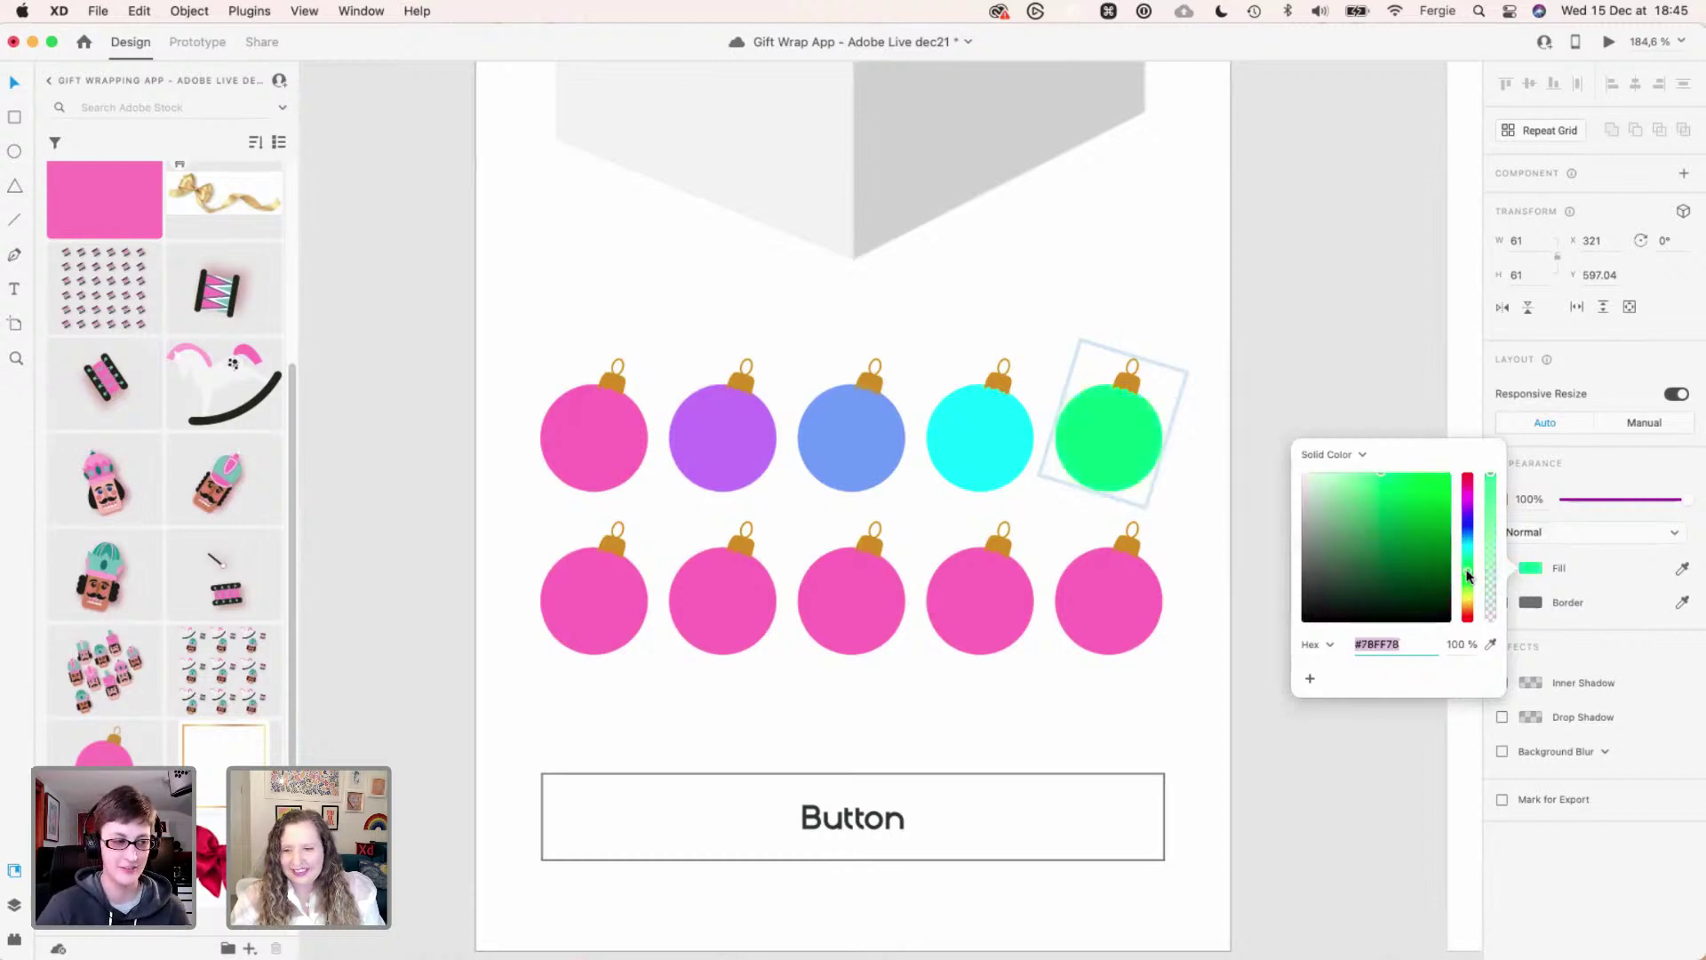
drag(1440, 484, 1433, 506)
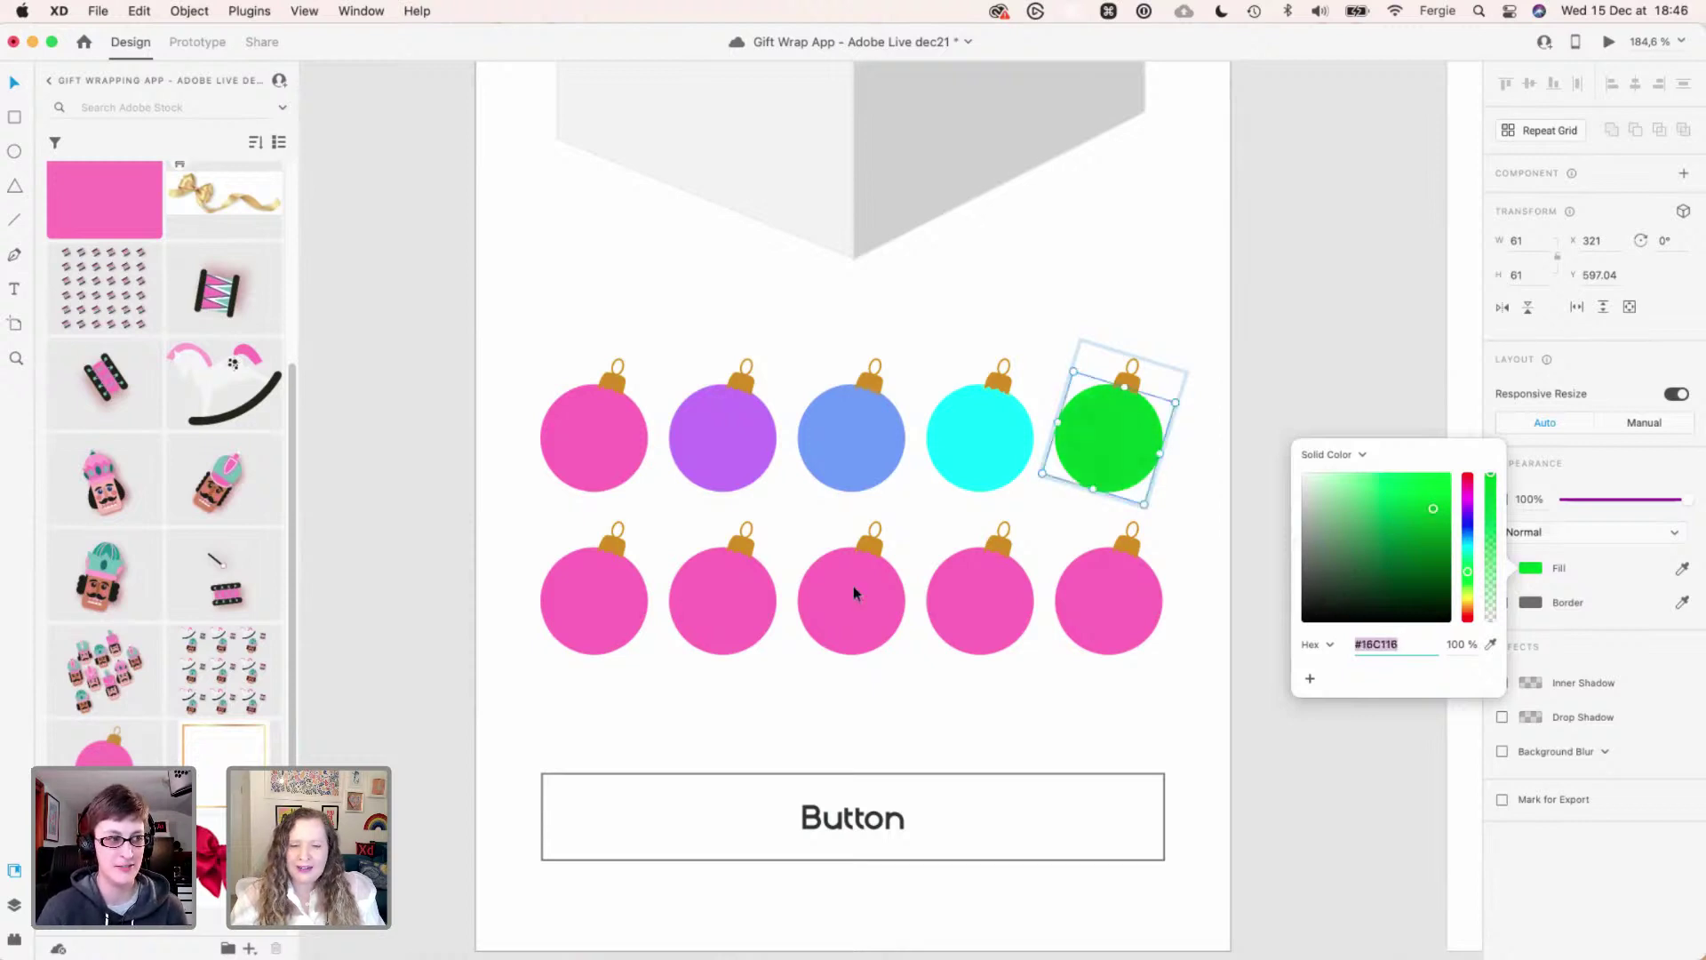
- Change the fill of the first bauble's ball in the lower row to pale yellow, about #F2FD70
super+click(626, 595)
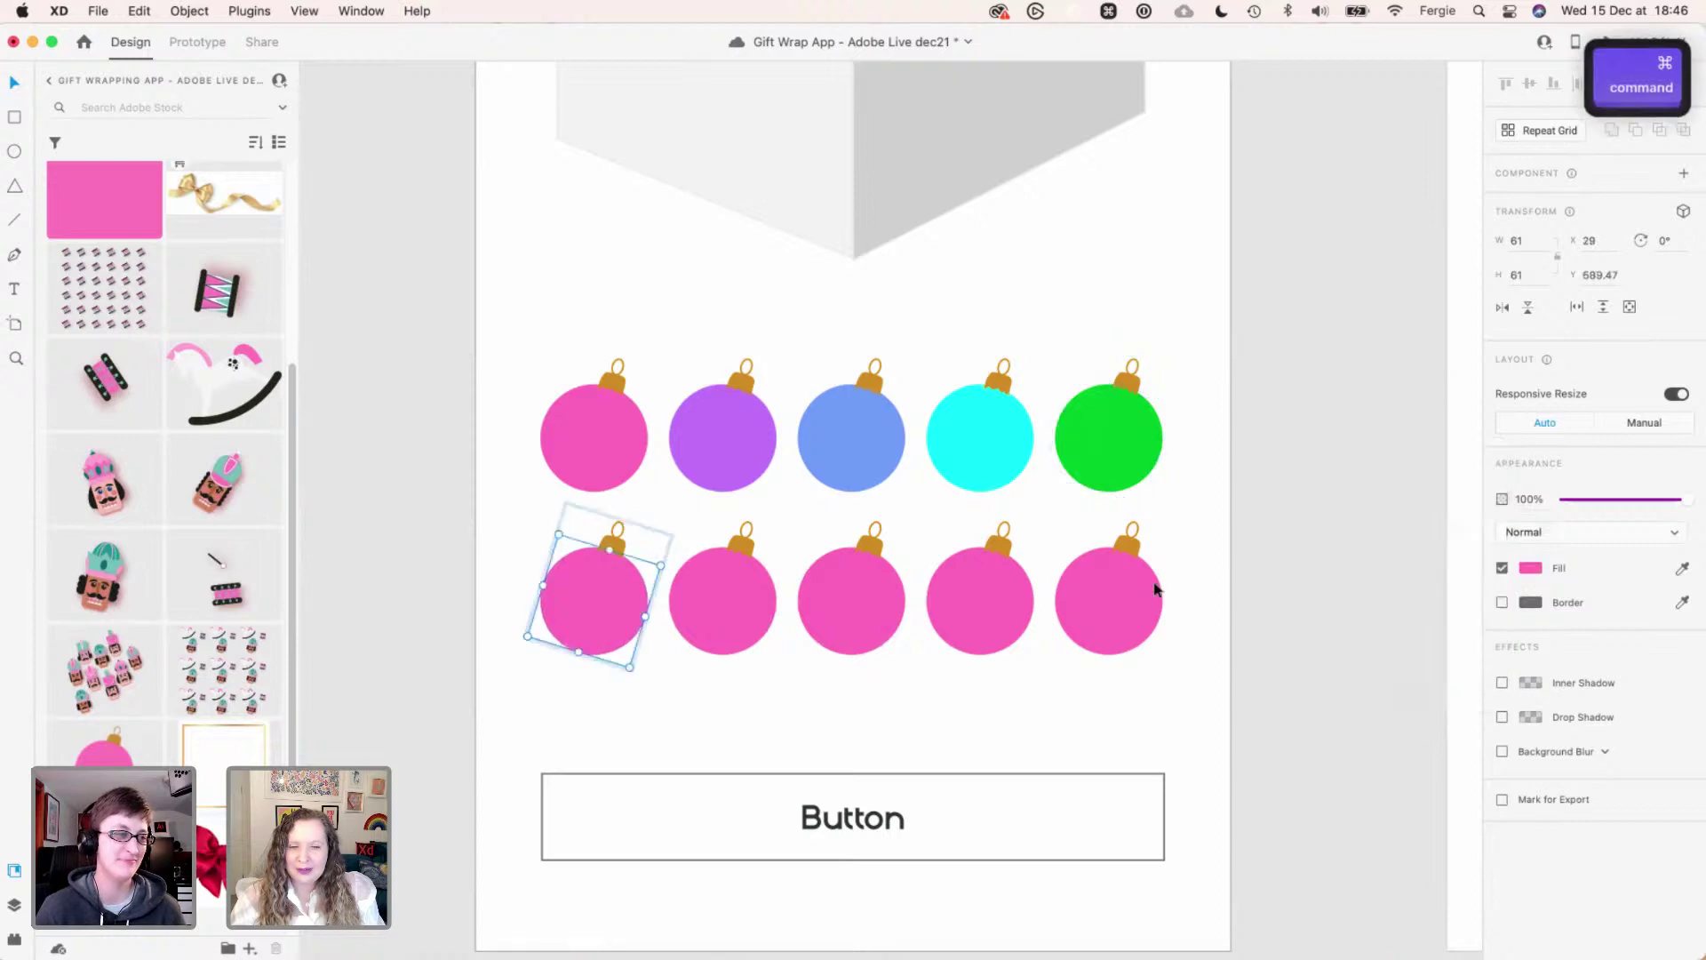
click(1524, 568)
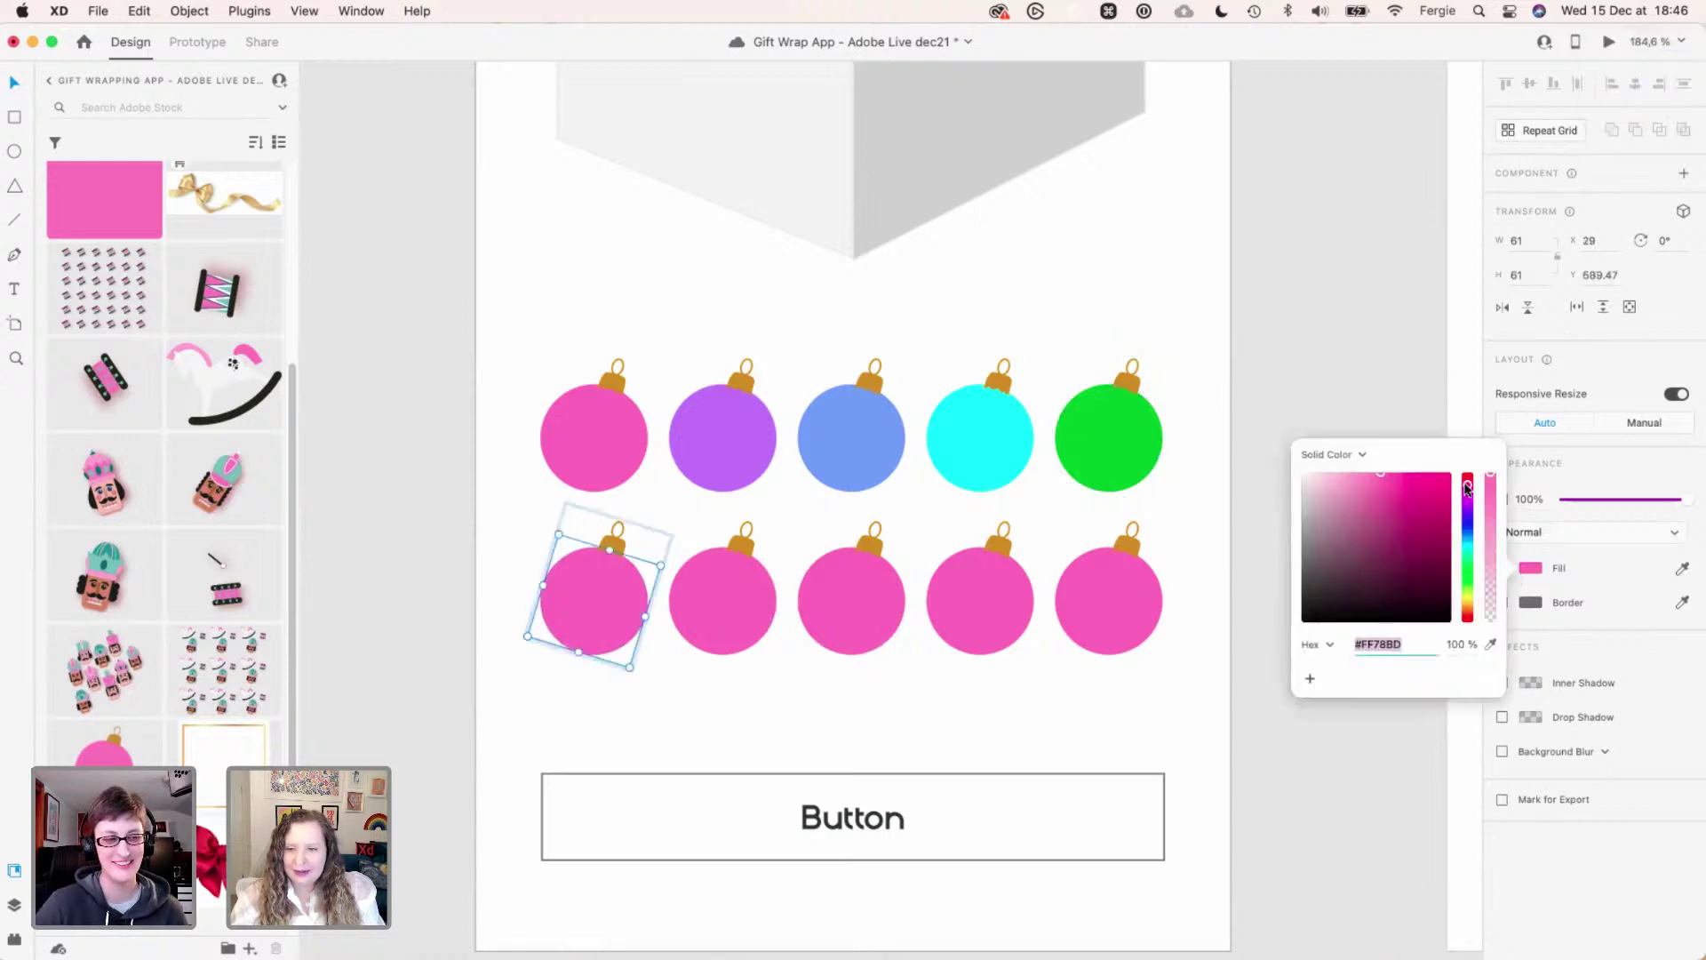
click(1467, 601)
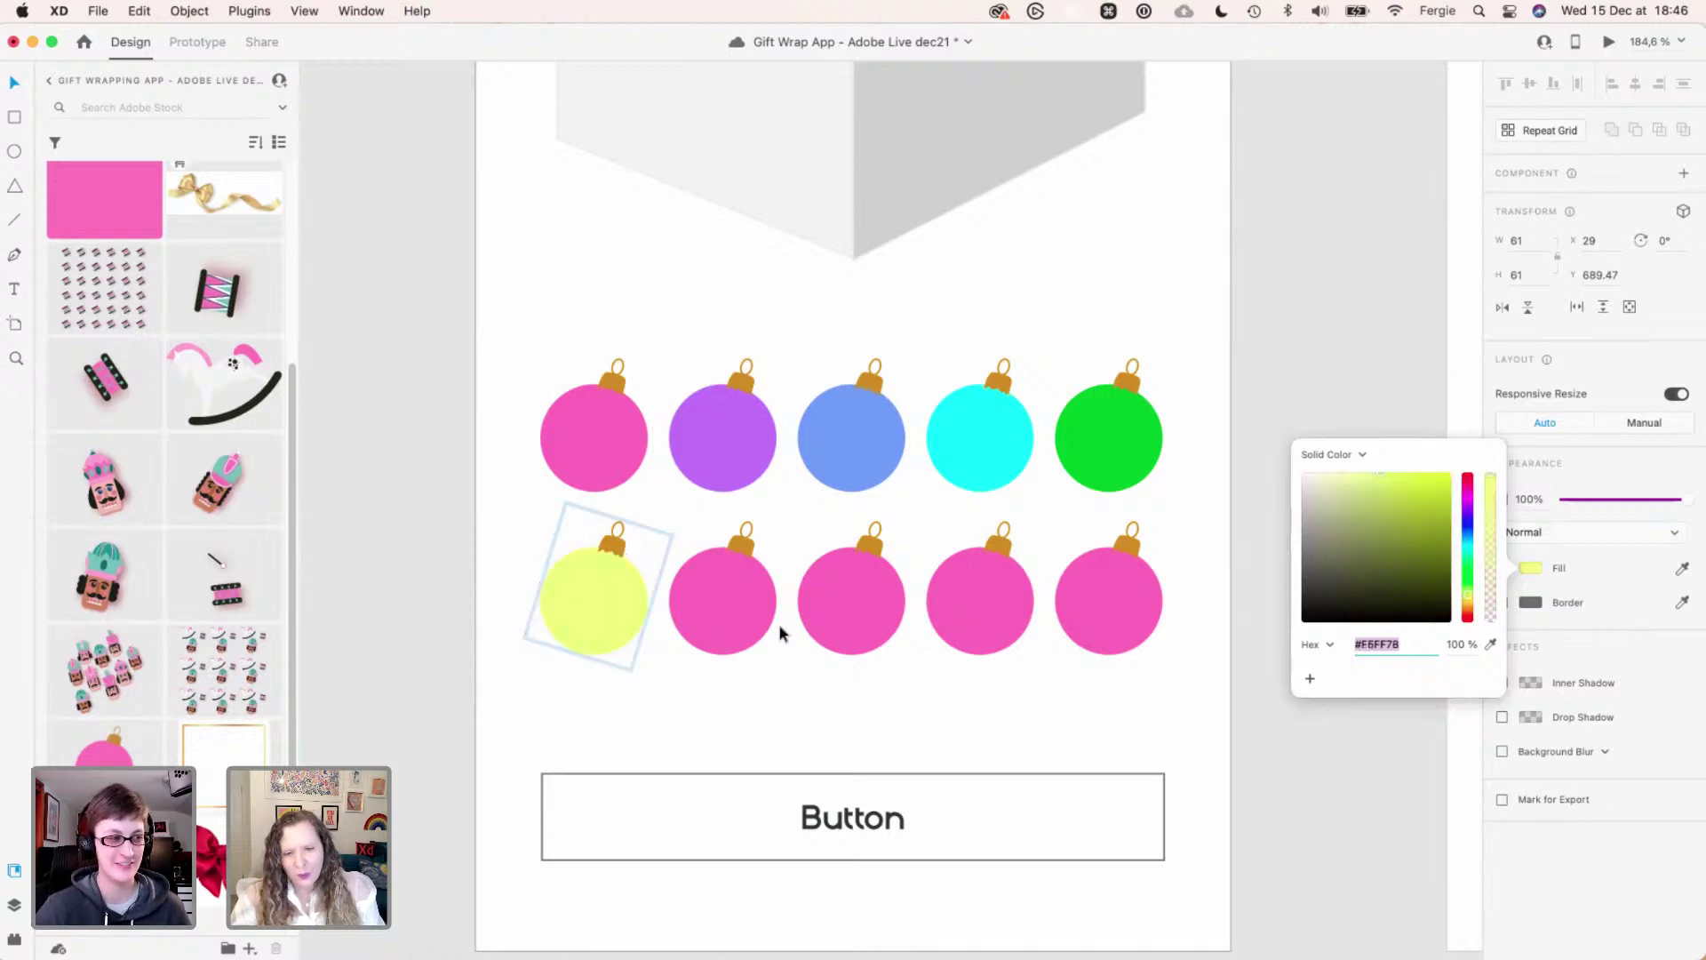
scroll(567, 587, up, 3)
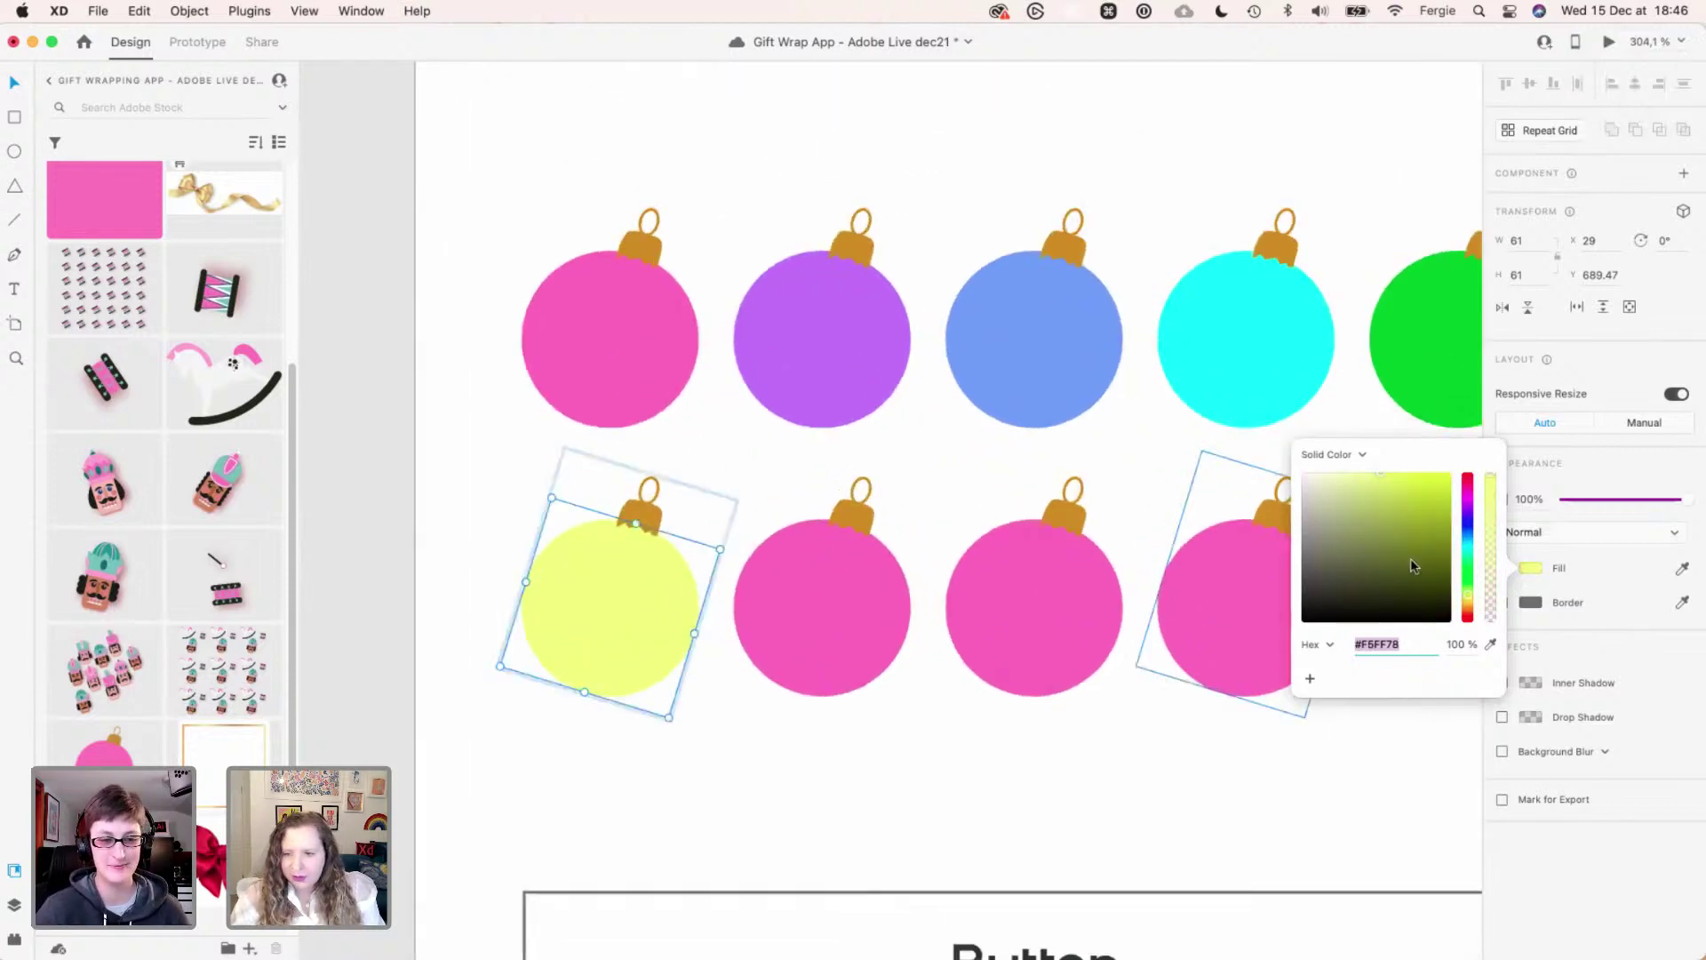
click(1383, 471)
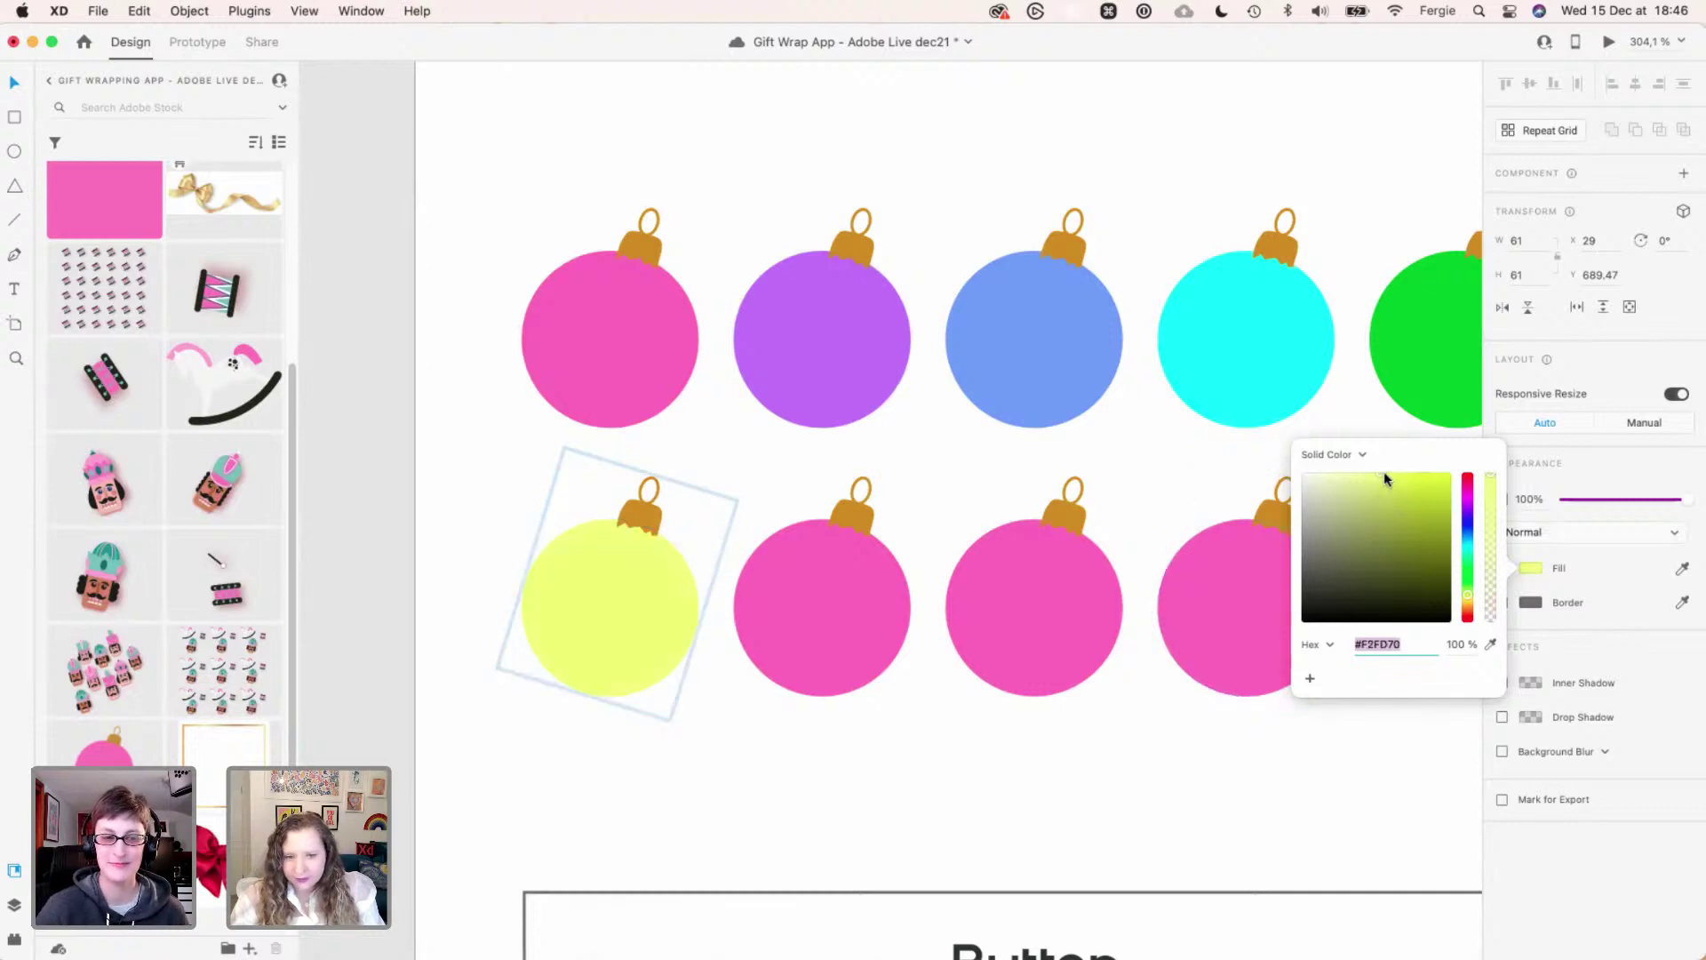
- Change the fill of the second bauble's ball in the lower row to orange and deselect it
super+click(845, 617)
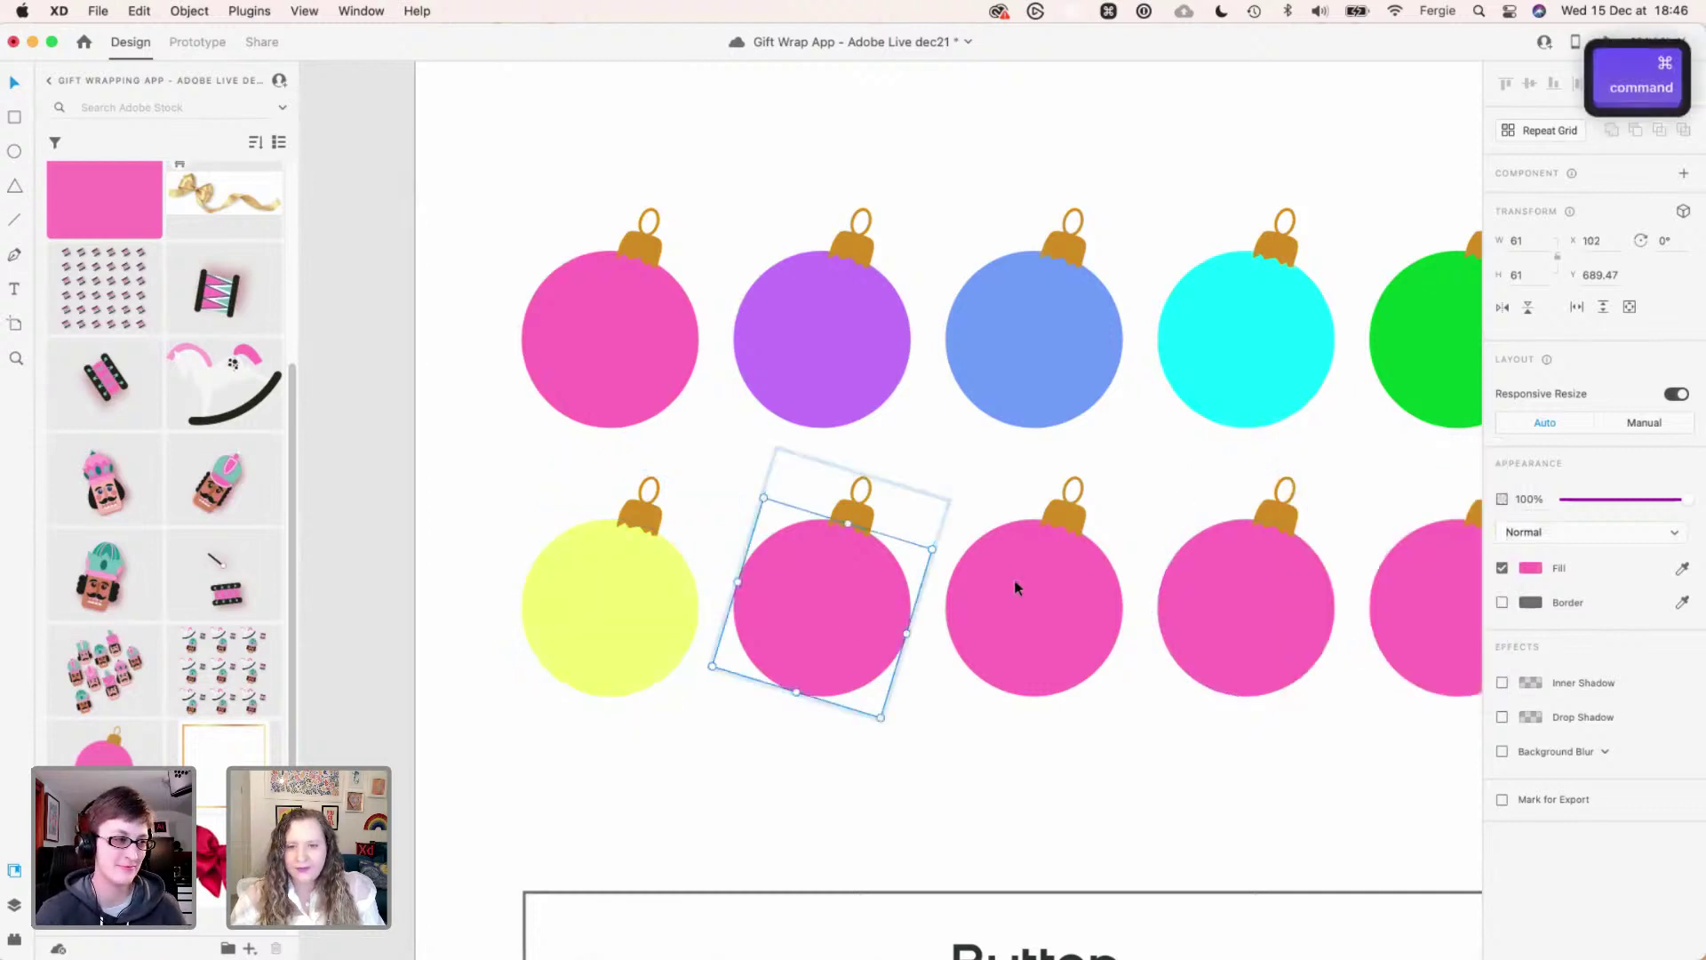
click(1529, 569)
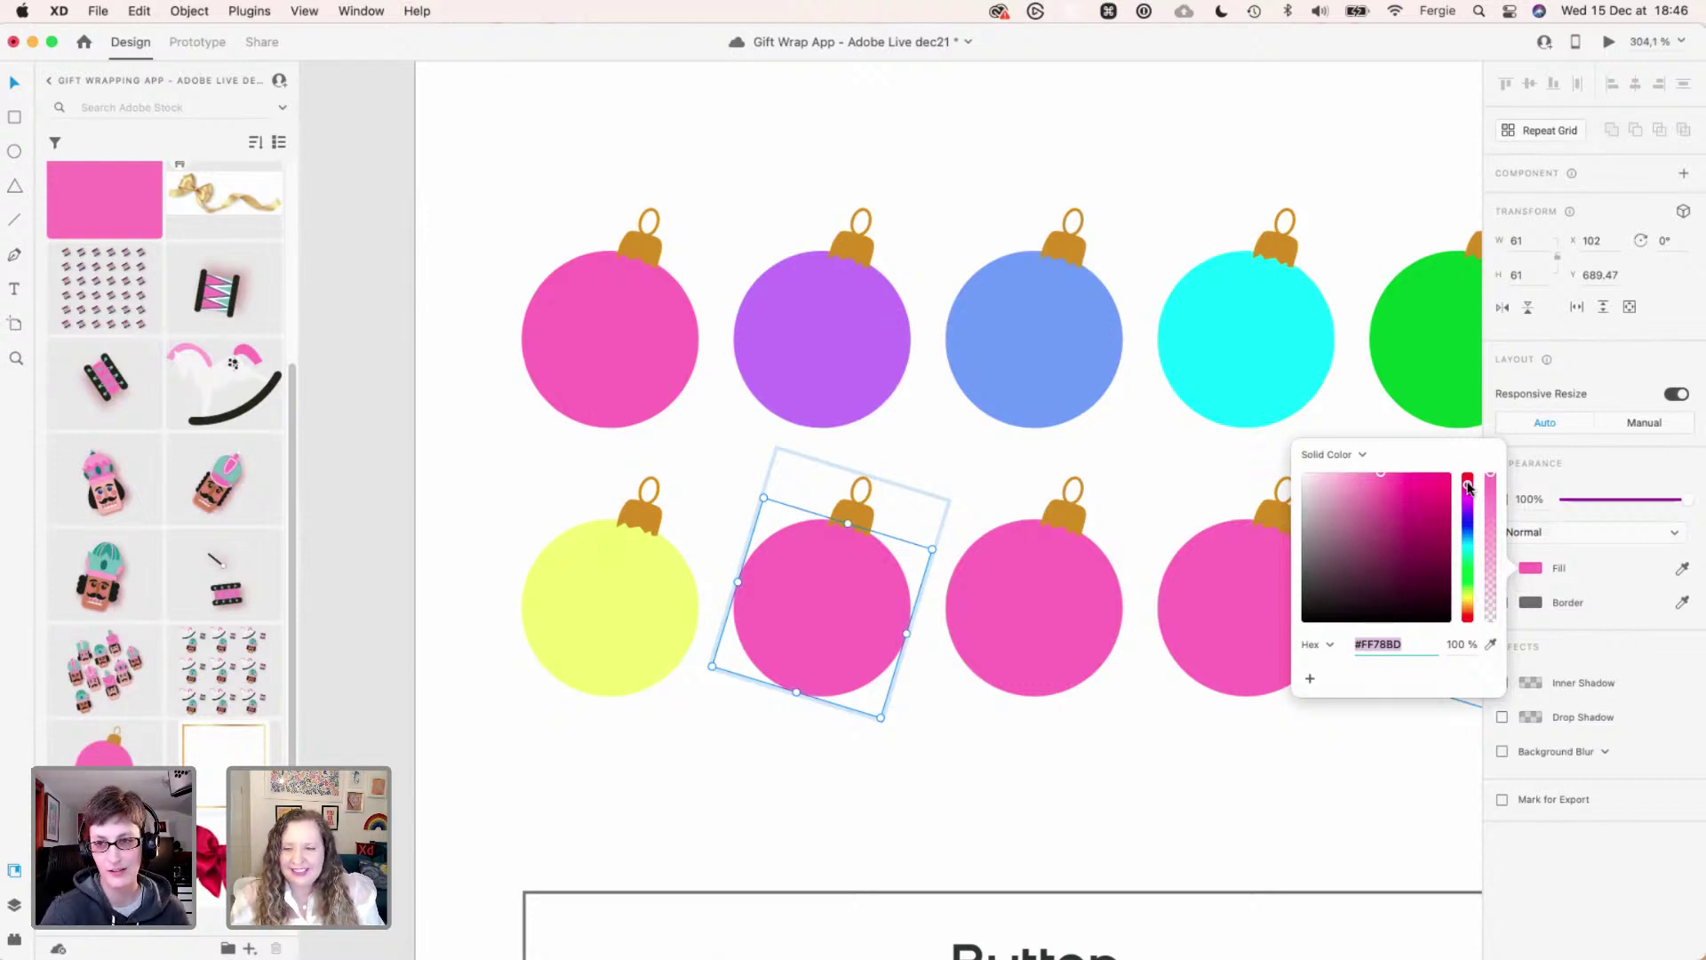
drag(1470, 610, 1471, 615)
click(1409, 480)
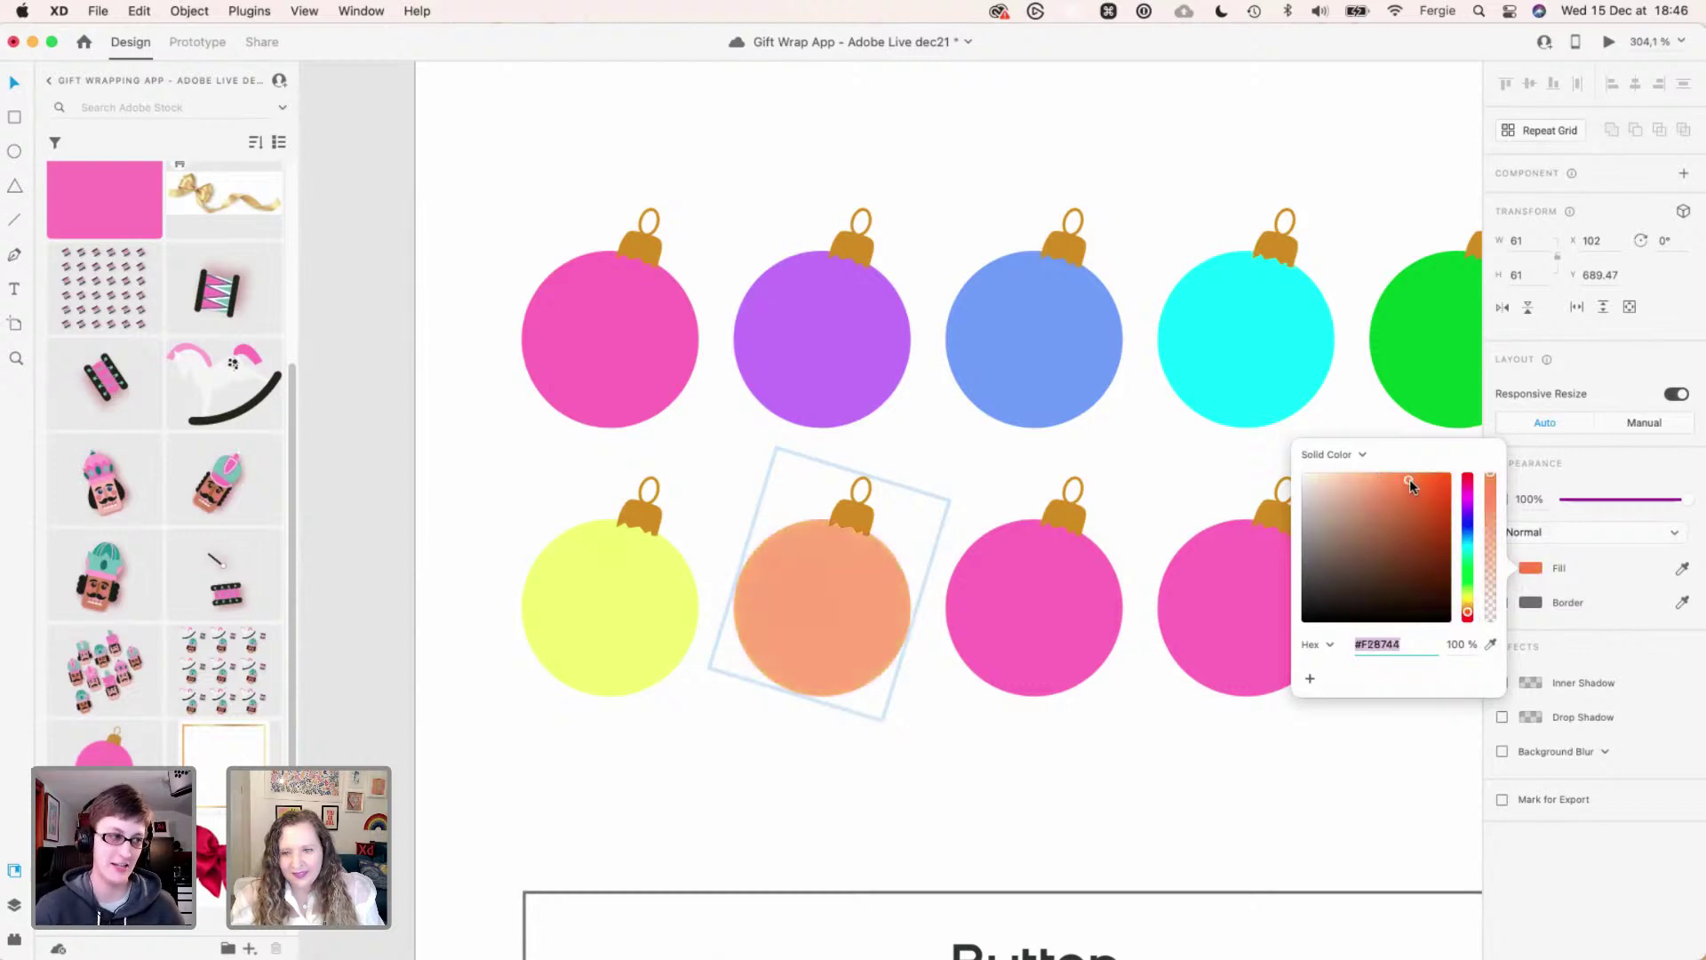
click(952, 735)
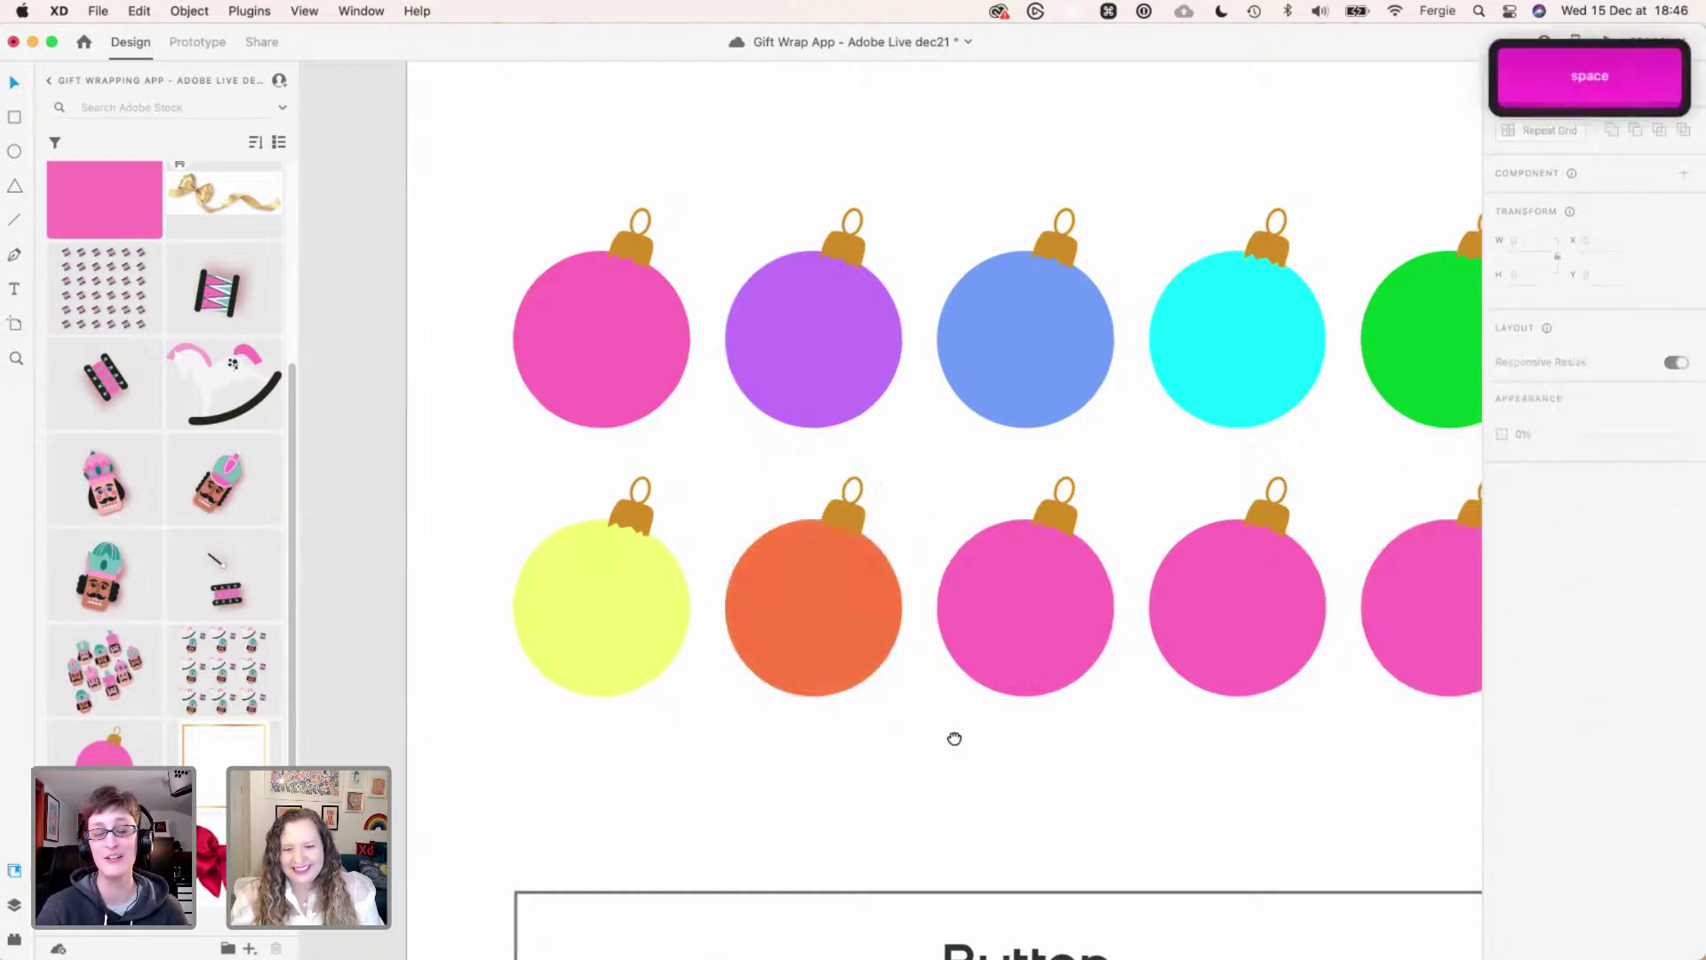
- Change the fill of the third bauble's ball in the lower row to a dark red
scroll(853, 693, right, 5)
super+click(746, 648)
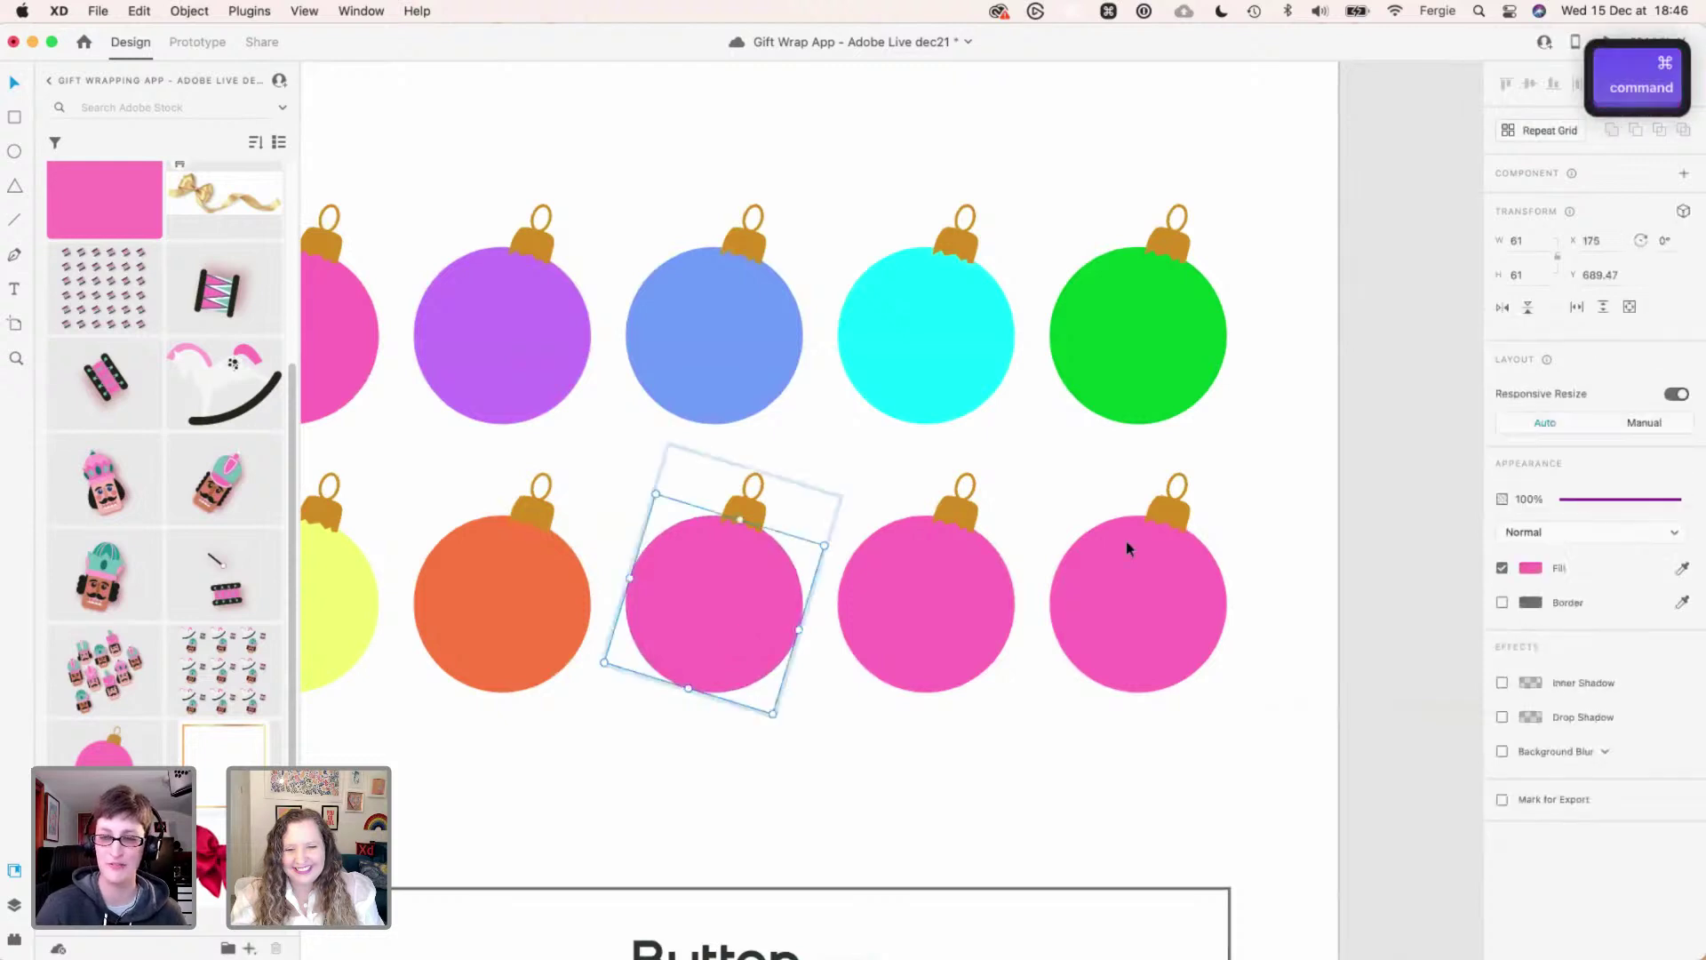
click(1530, 568)
drag(1467, 624, 1467, 622)
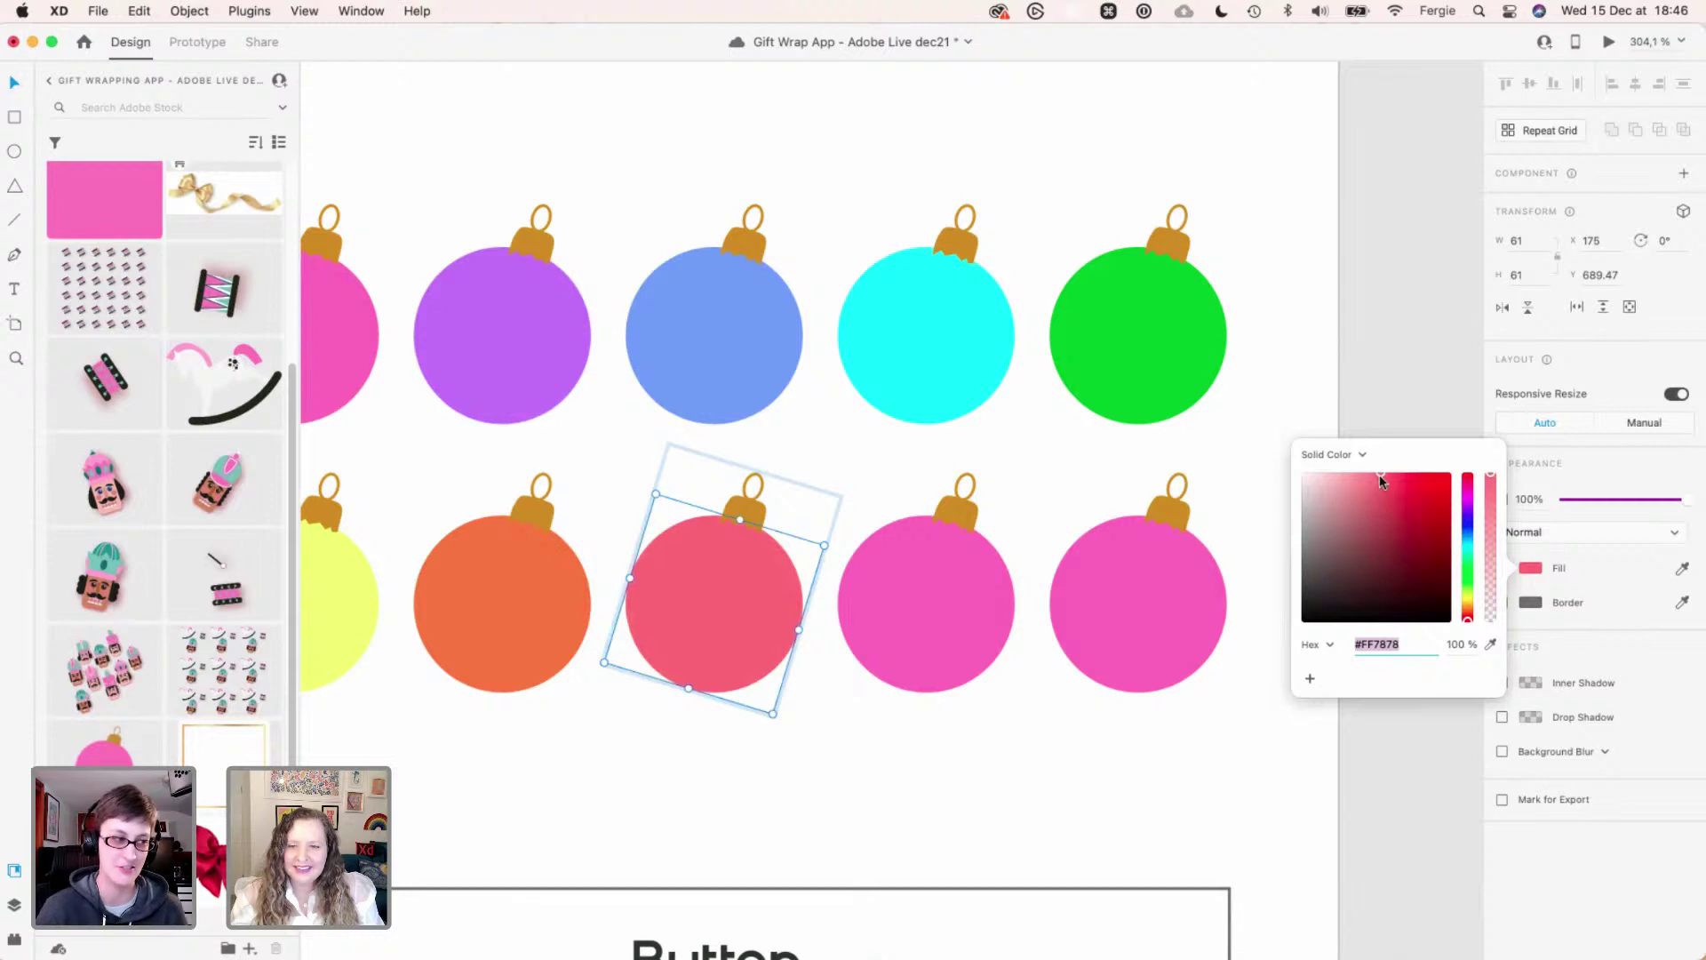
click(1394, 475)
click(1416, 478)
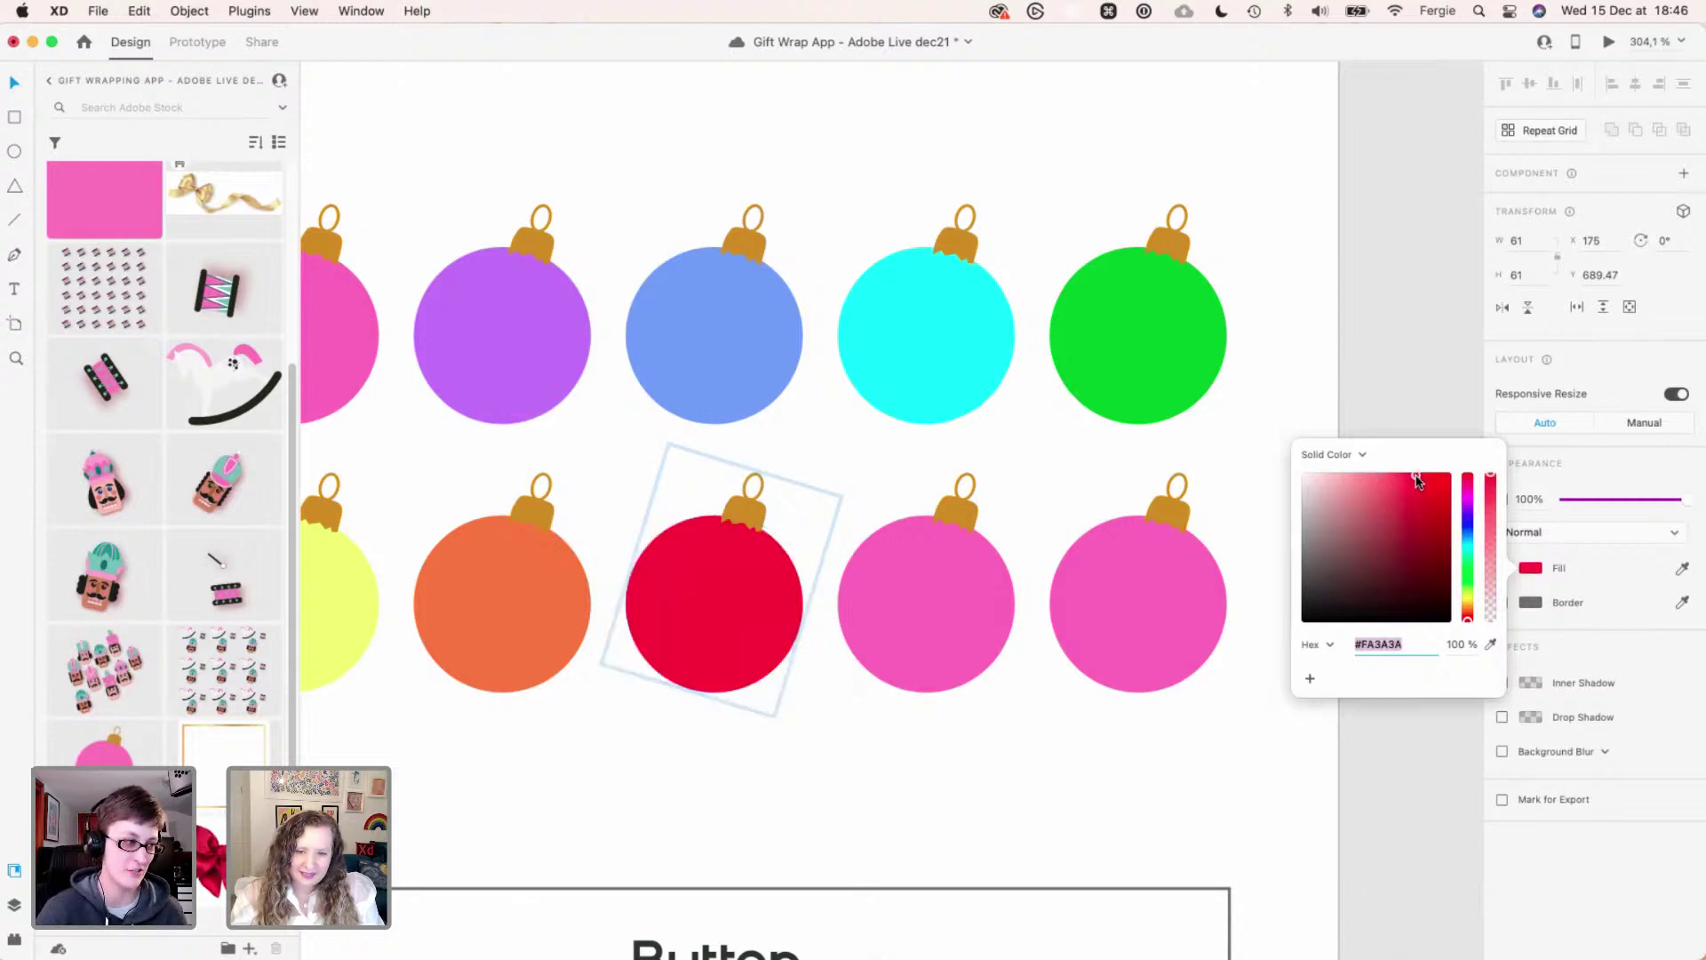
drag(1415, 481, 1412, 512)
- Change the fill of the fourth bauble's ball in the lower row to light grey, about #C8CDD6, and deselect it
super+click(941, 609)
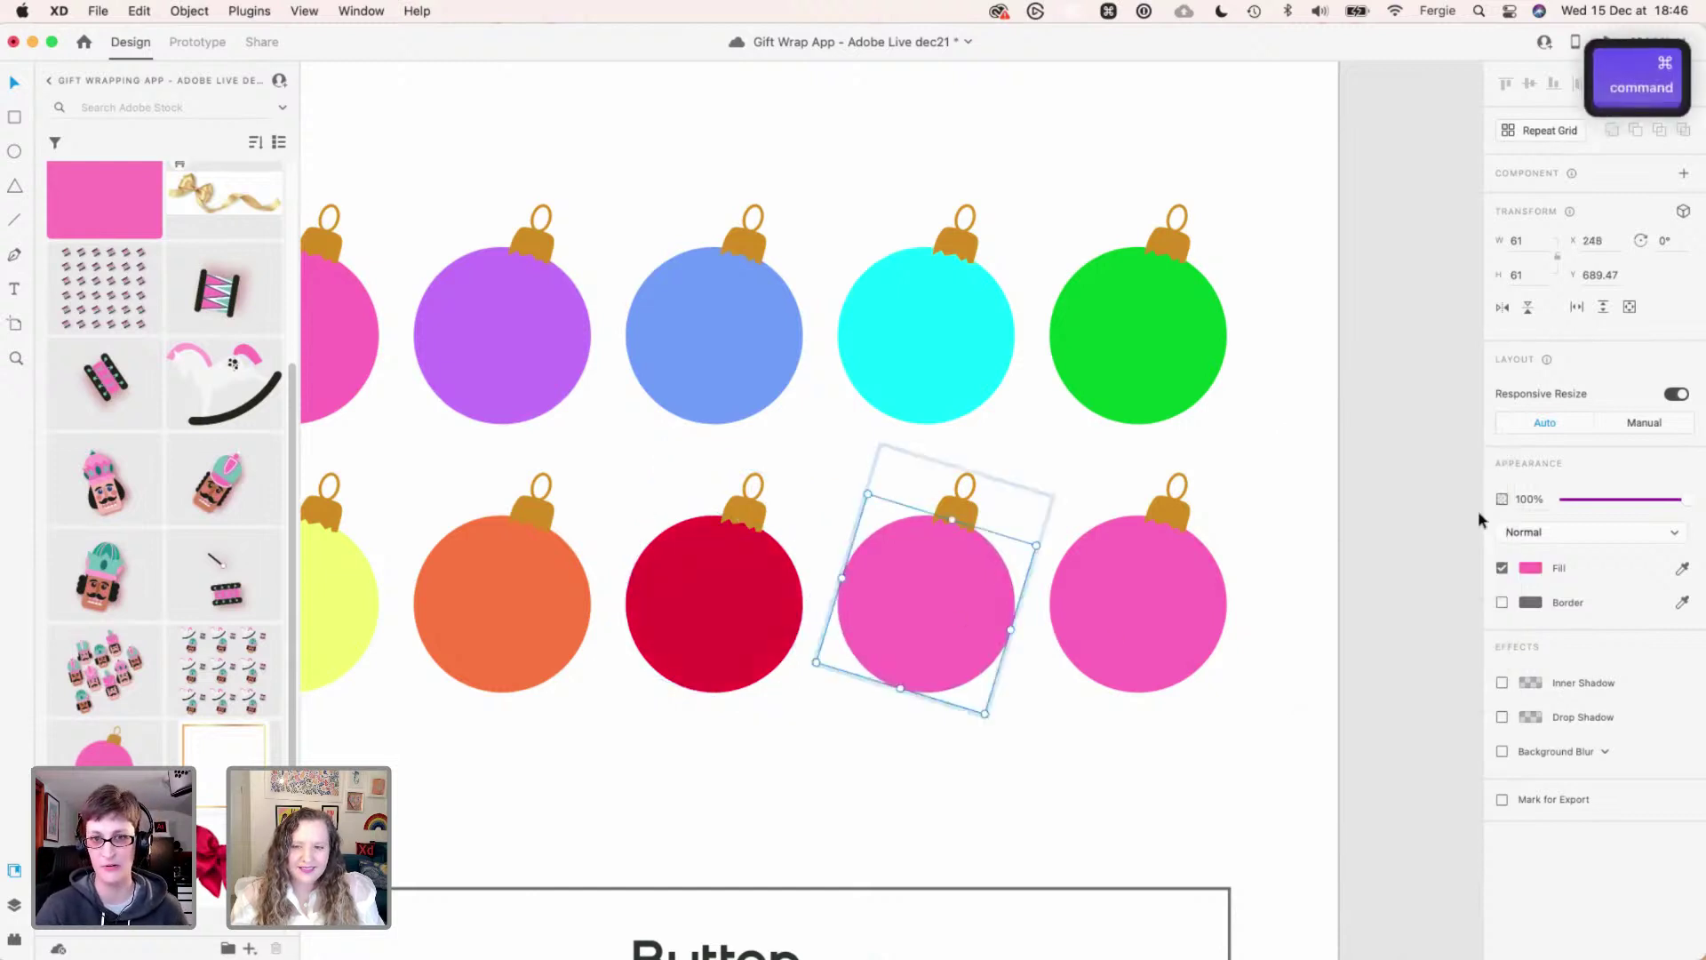
click(1525, 573)
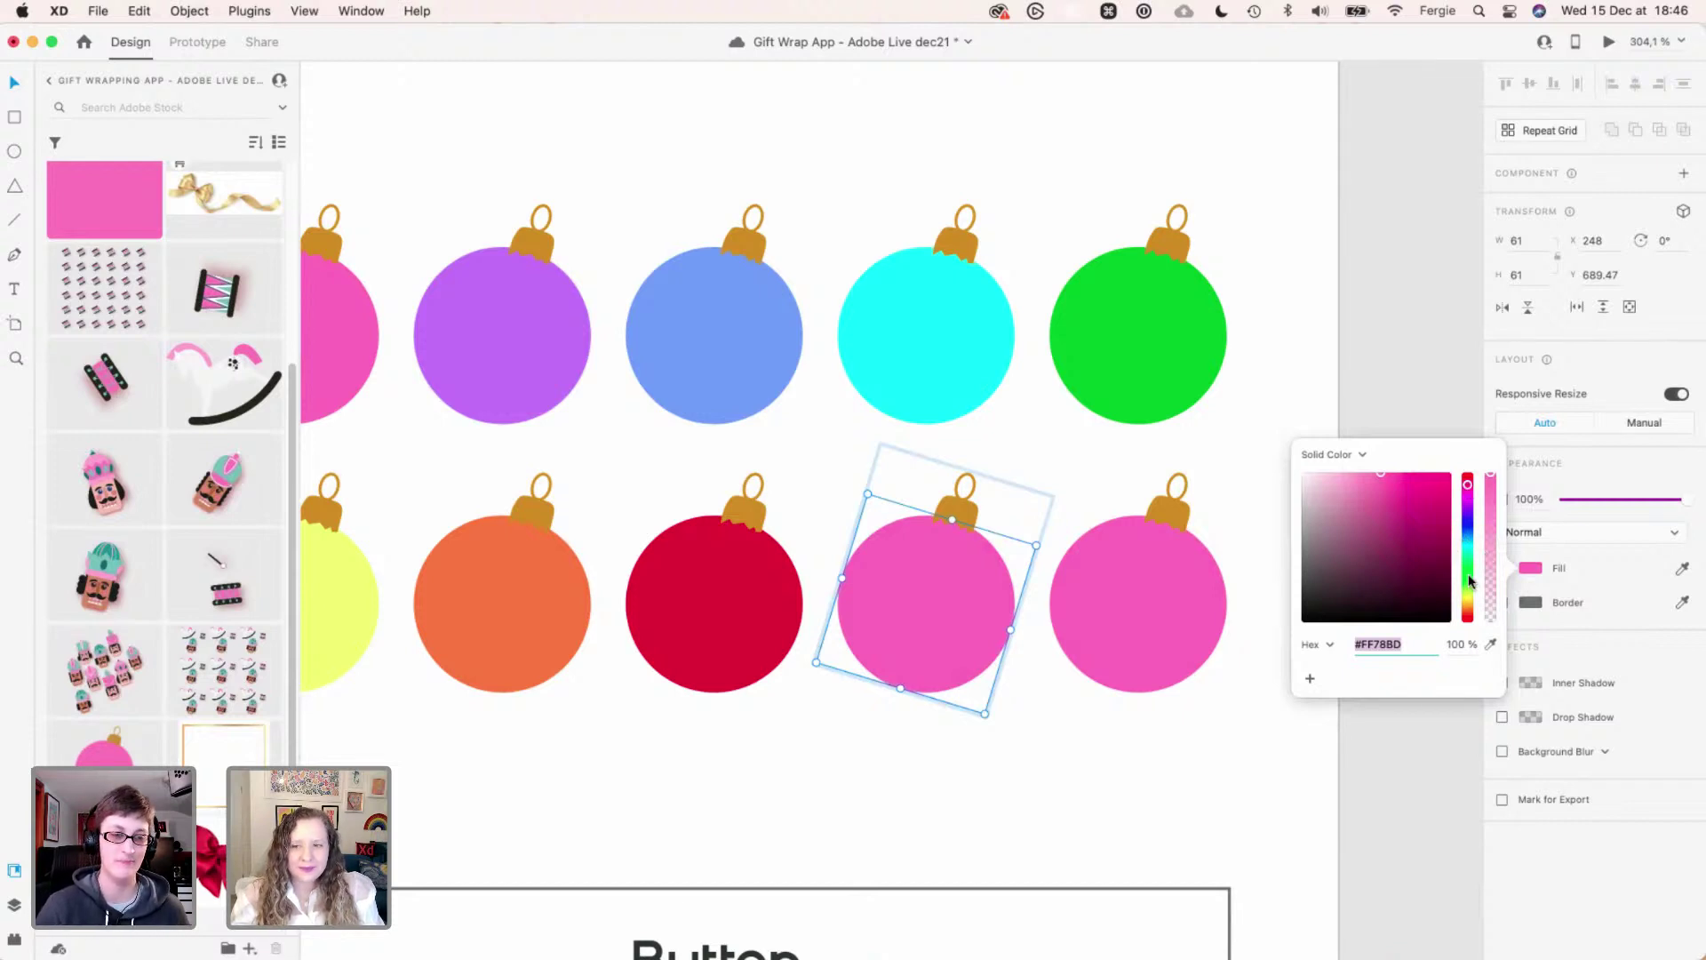
mouse_move(1469, 561)
mouse_down()
mouse_move(1469, 534)
mouse_move(1429, 503)
mouse_move(1432, 522)
mouse_up()
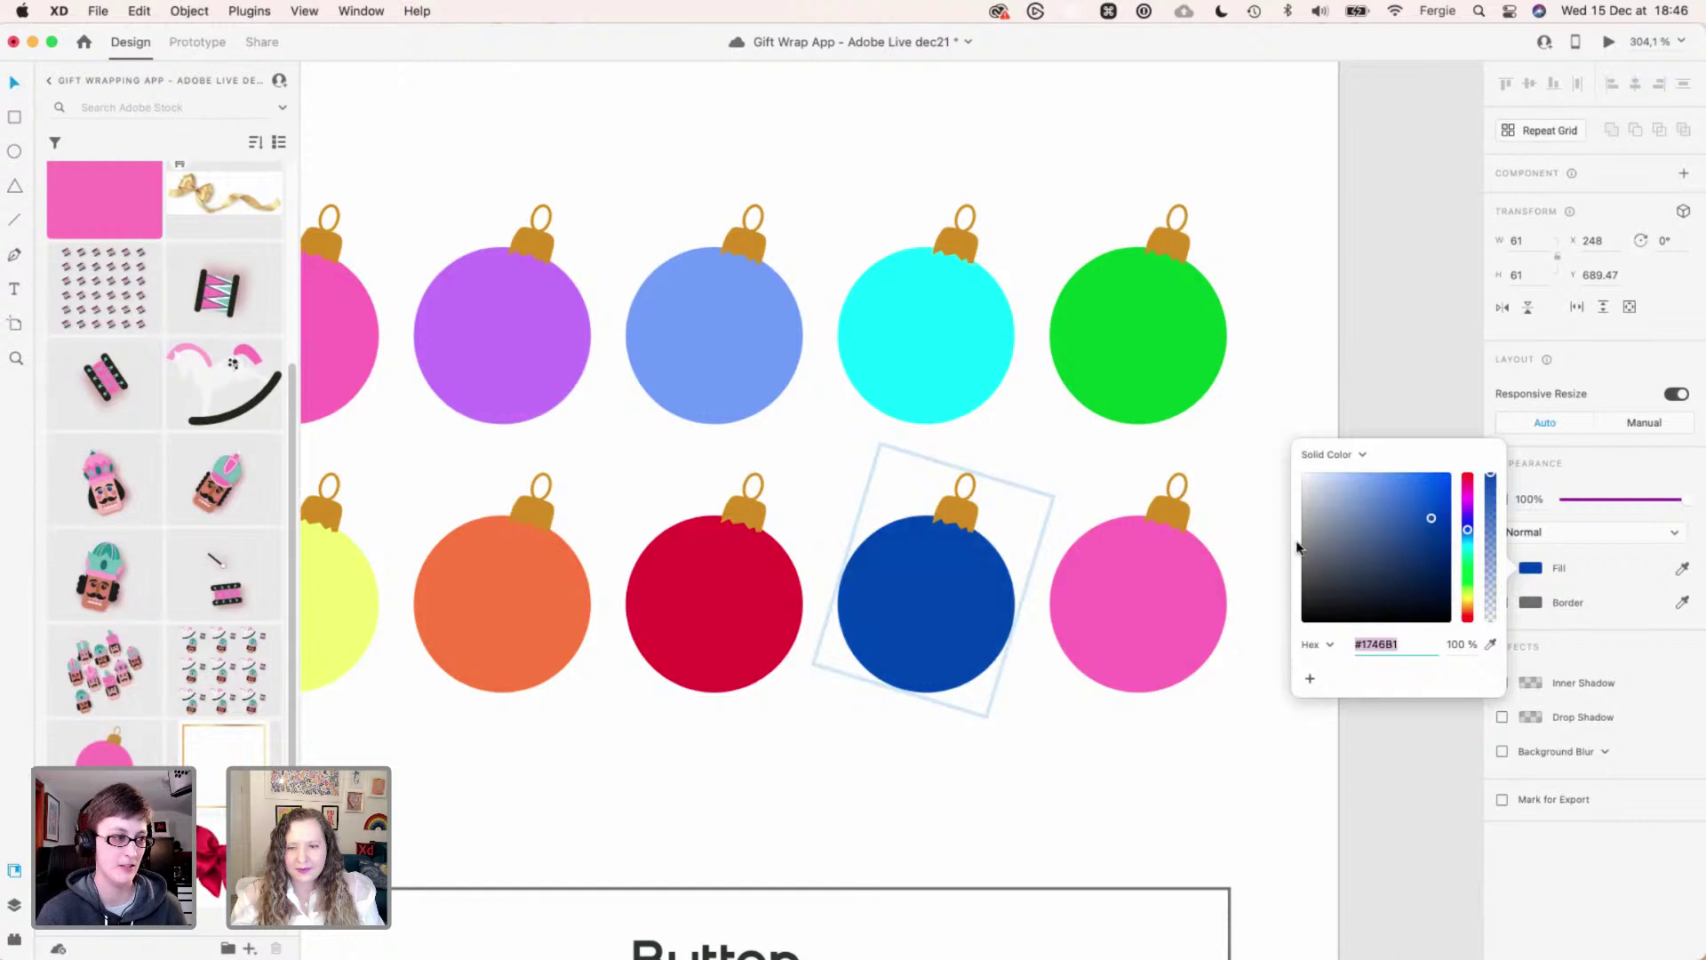
drag(1304, 493, 1310, 501)
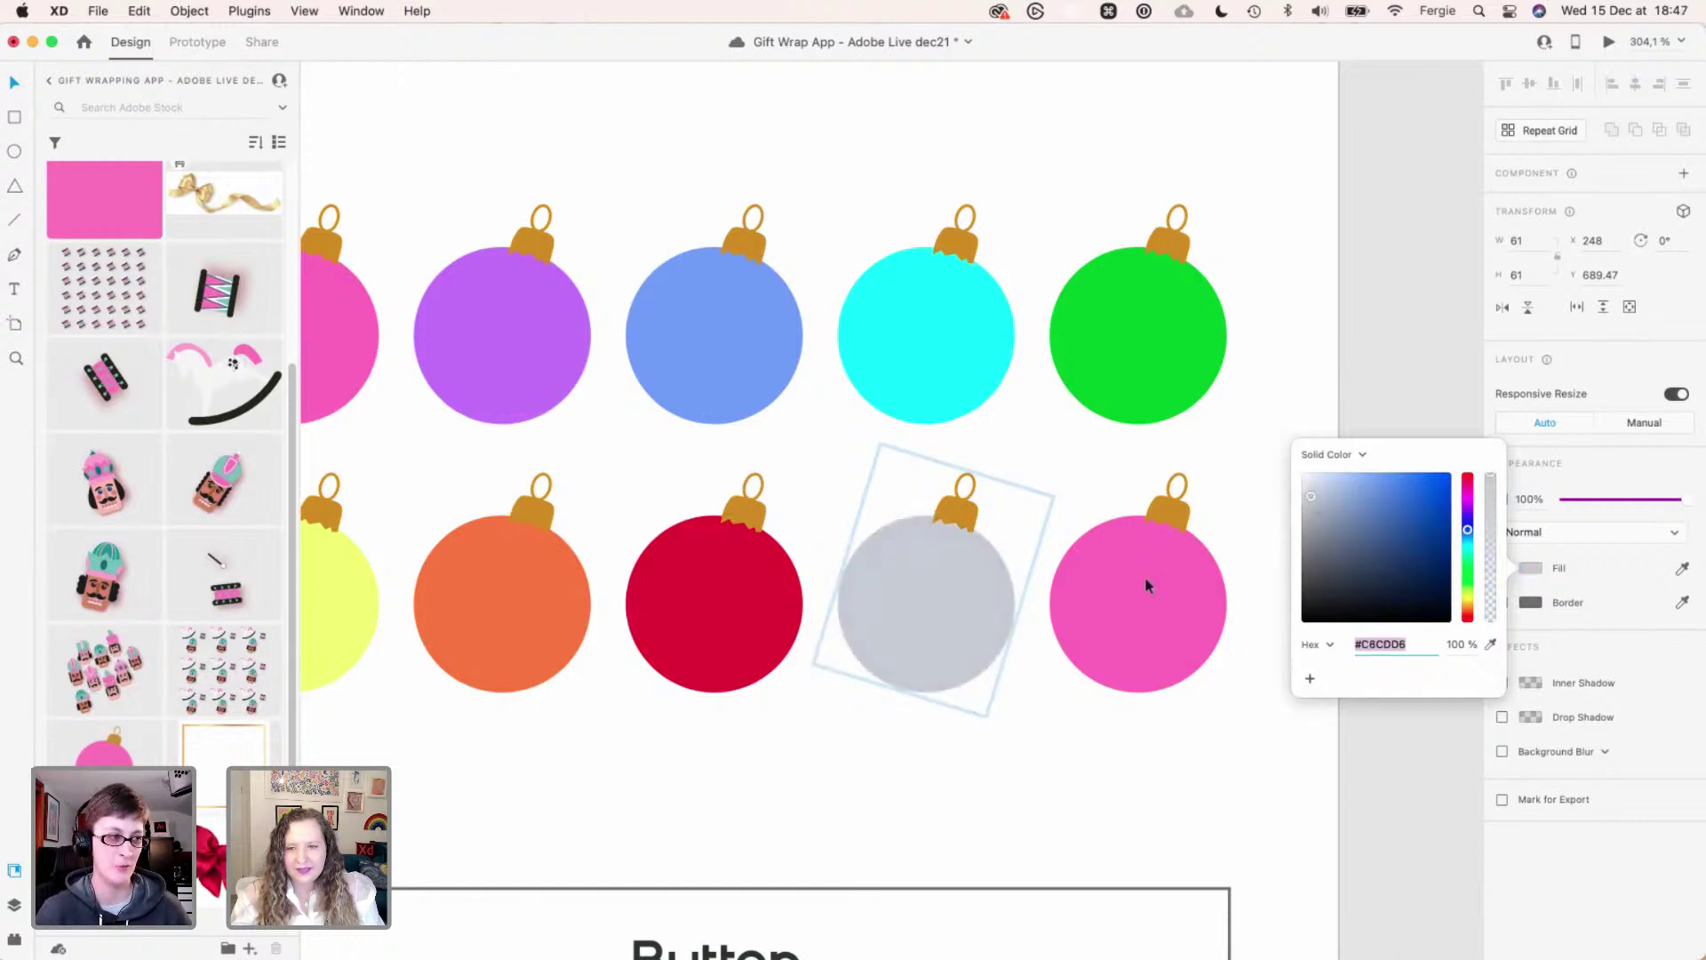
click(1116, 727)
- Change the fill of the fifth bauble's ball in the lower row to light orange, #FFBB78
scroll(1115, 727, down, 3)
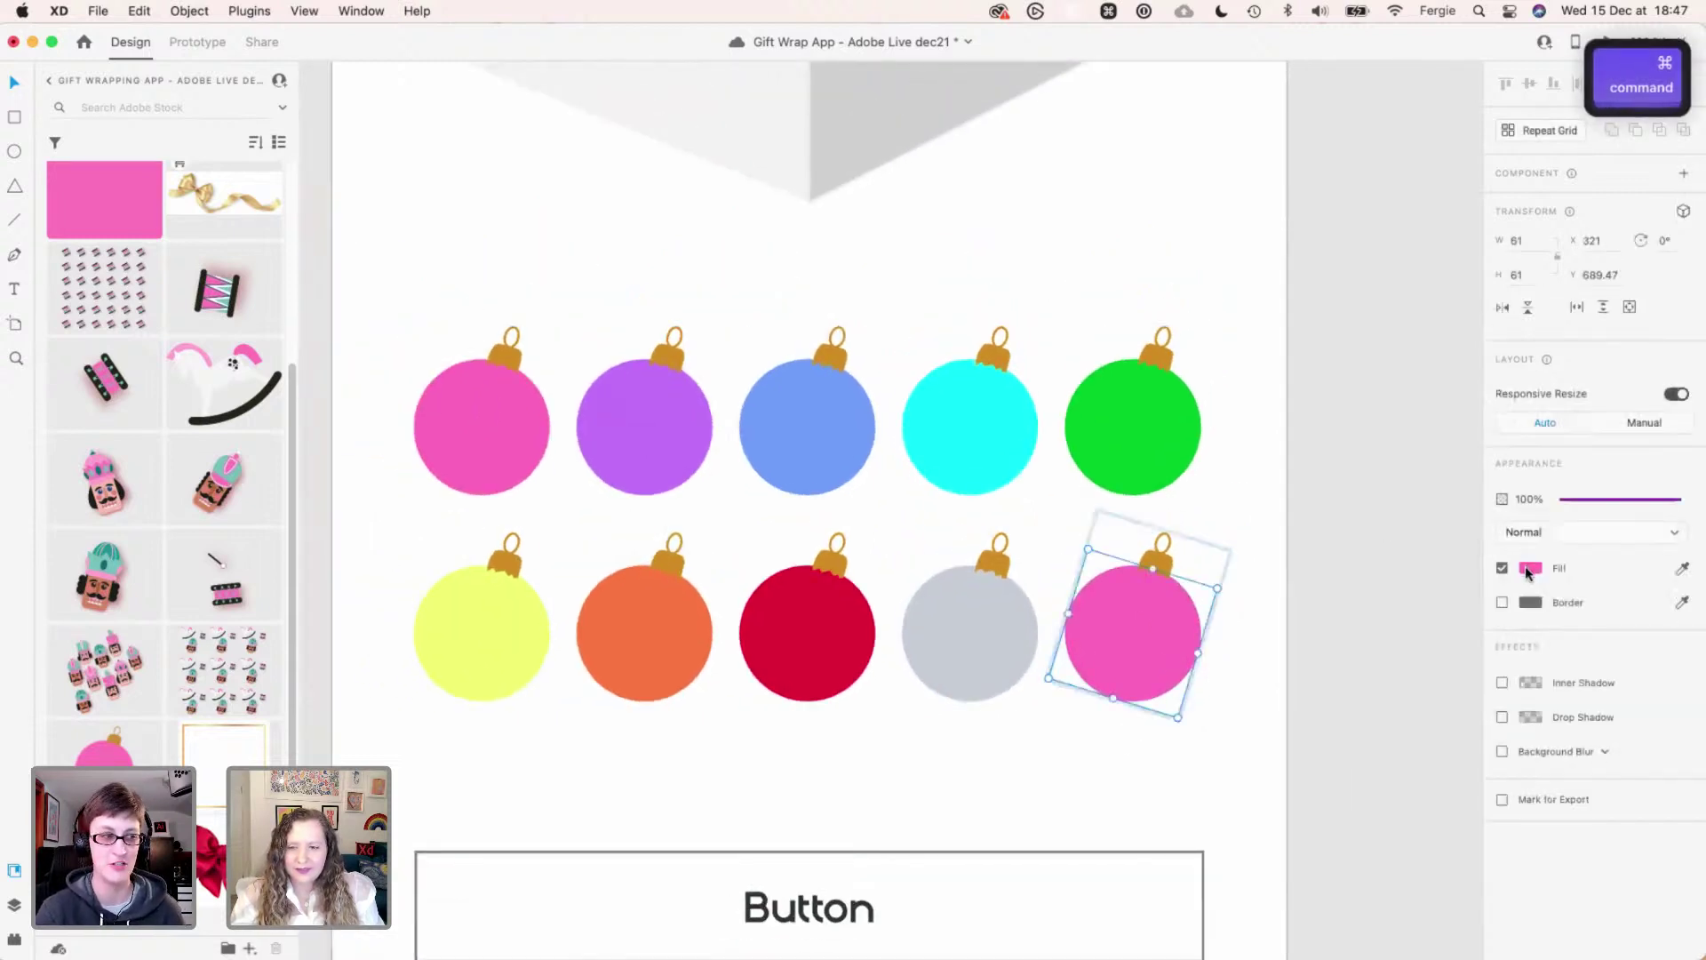
click(1527, 569)
drag(1474, 600, 1471, 612)
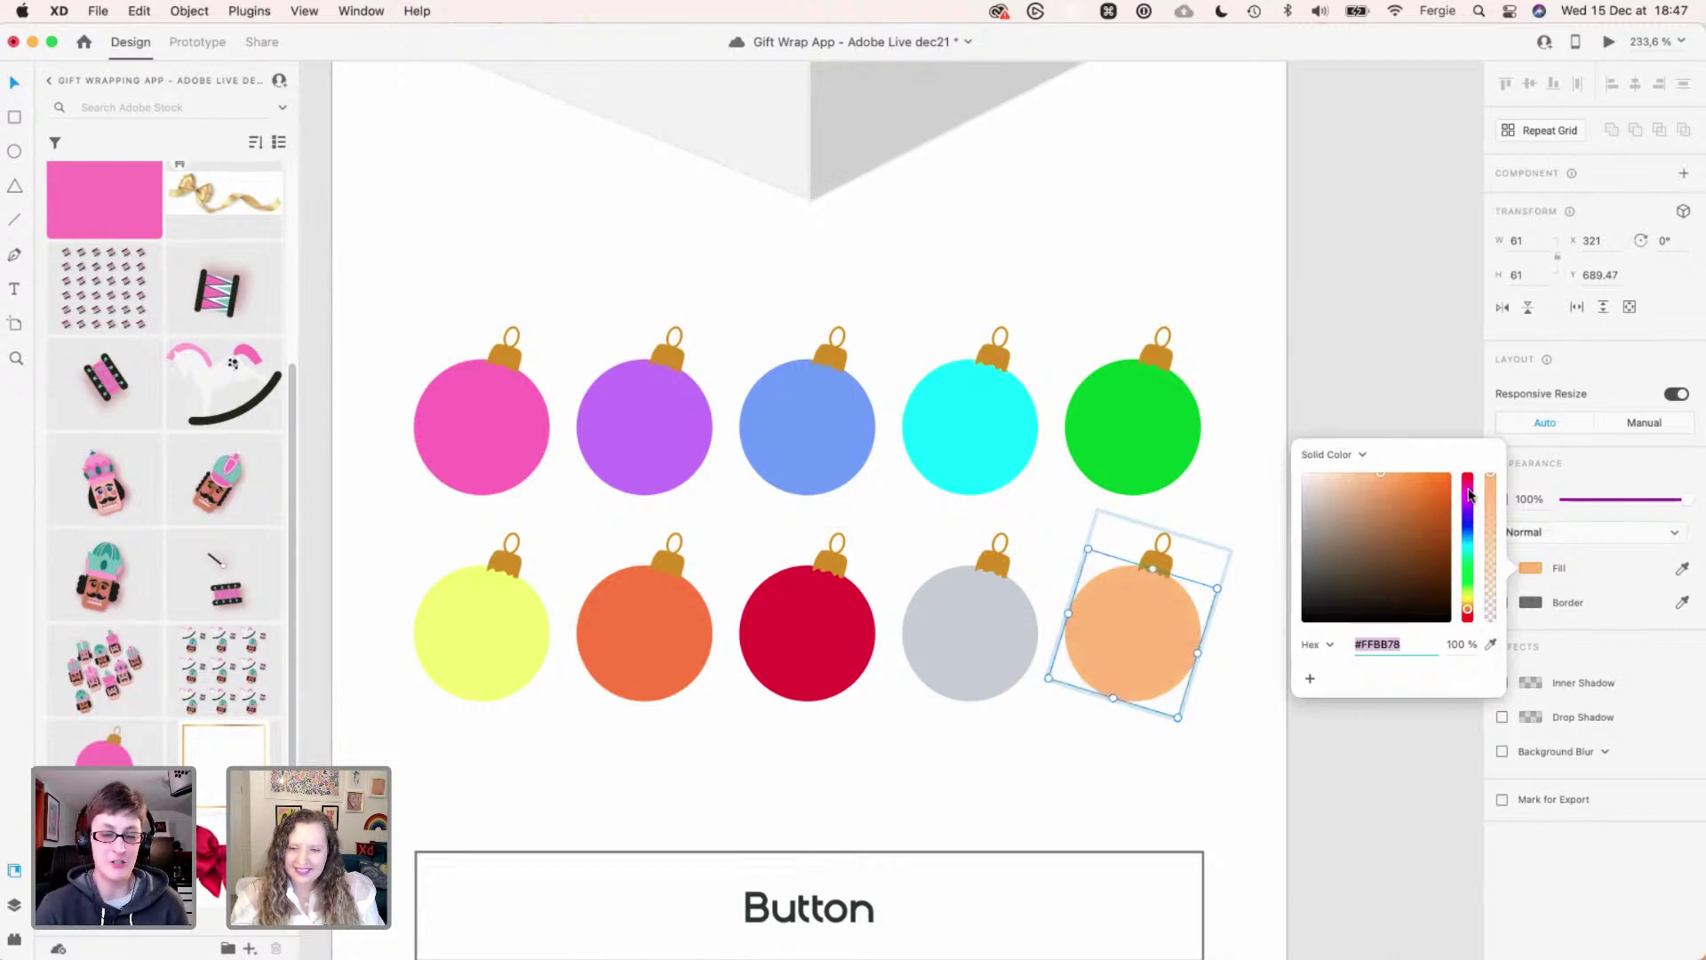
drag(1468, 495, 1266, 727)
click(1261, 719)
key(cmd+z)
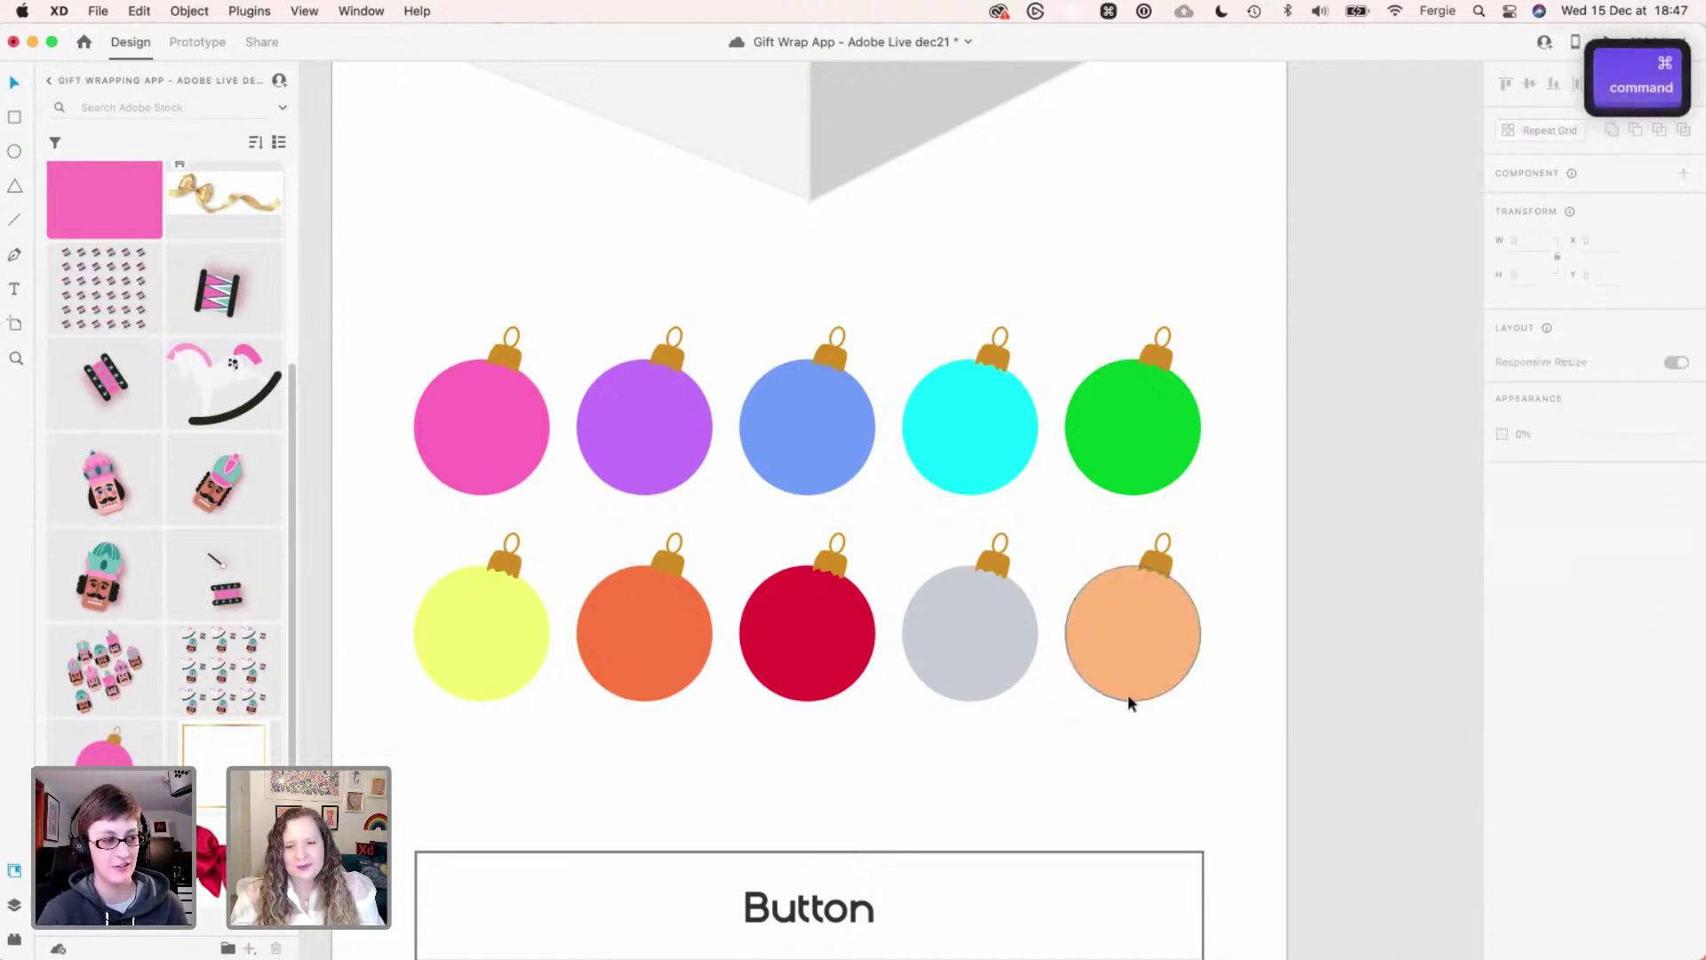
scroll(1128, 697, down, 3)
scroll(1128, 702, down, 5)
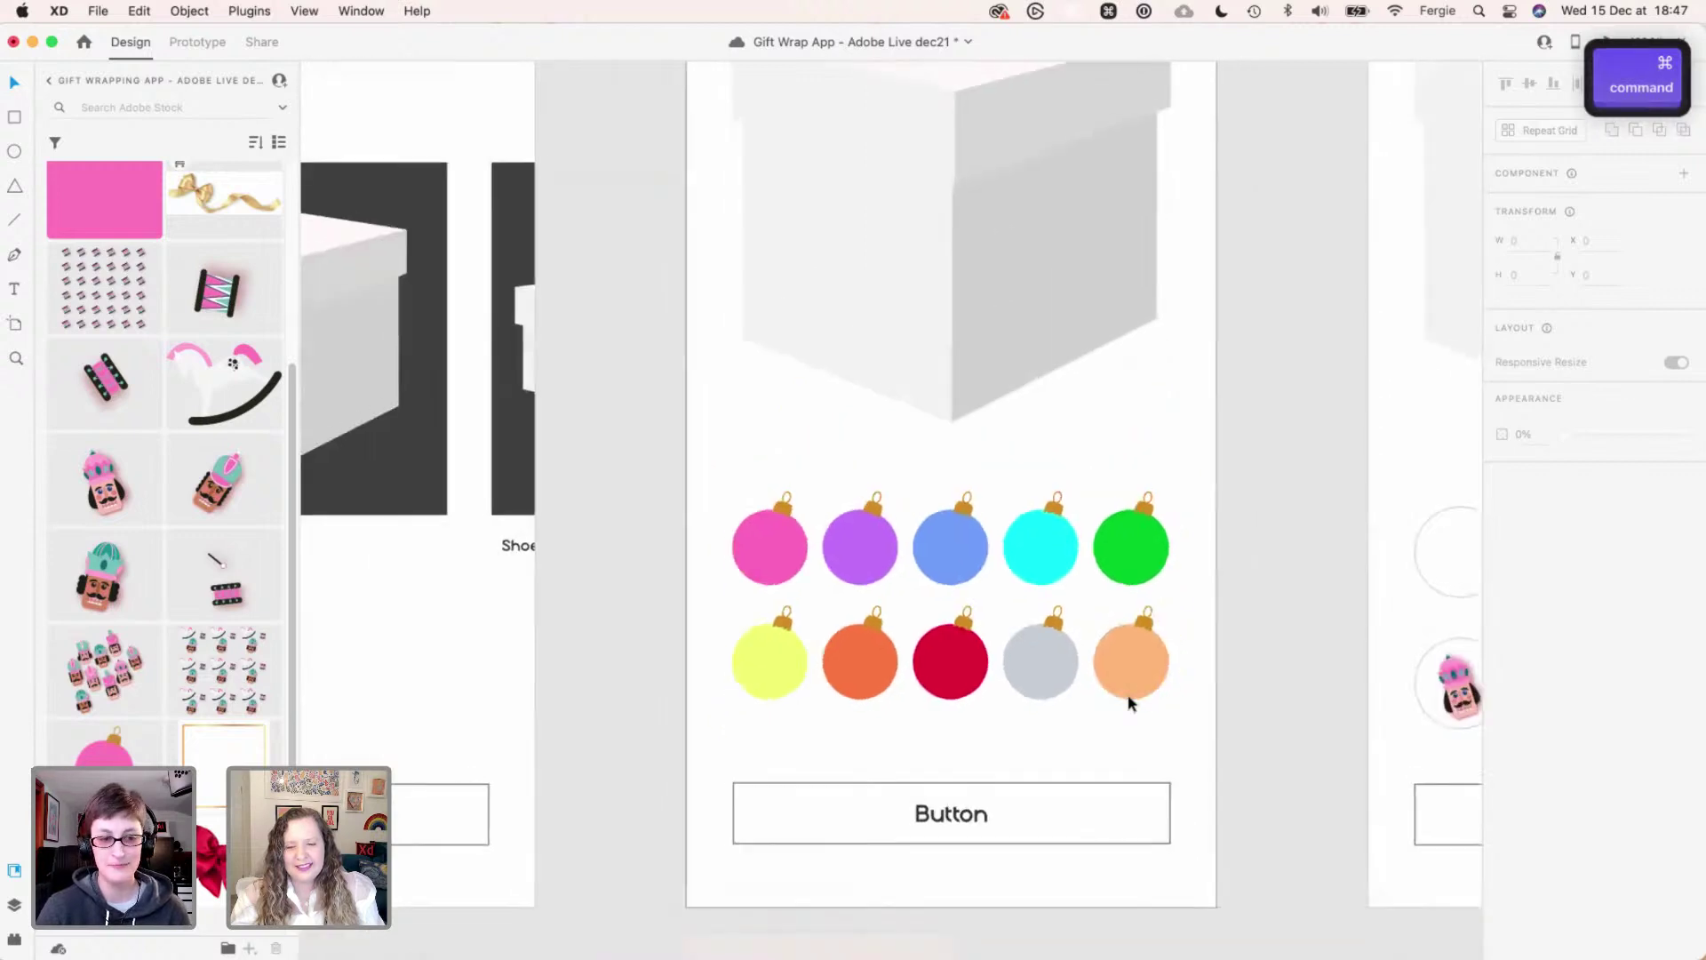
scroll(1128, 702, up, 1)
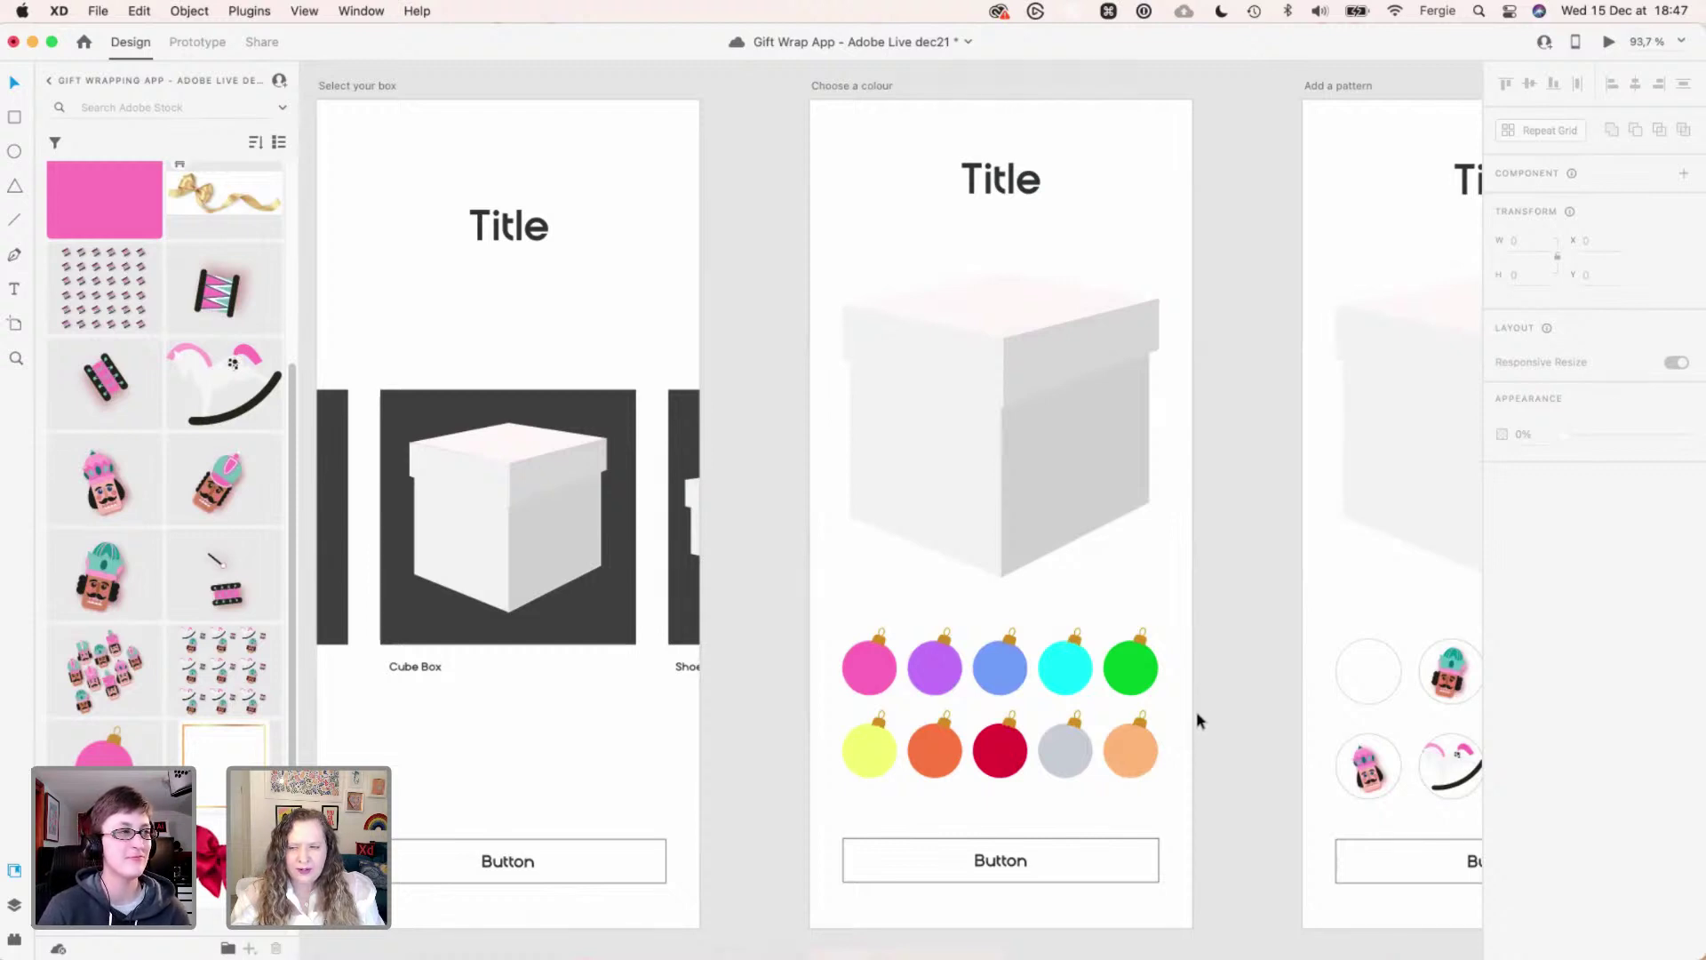
scroll(1175, 758, up, 3)
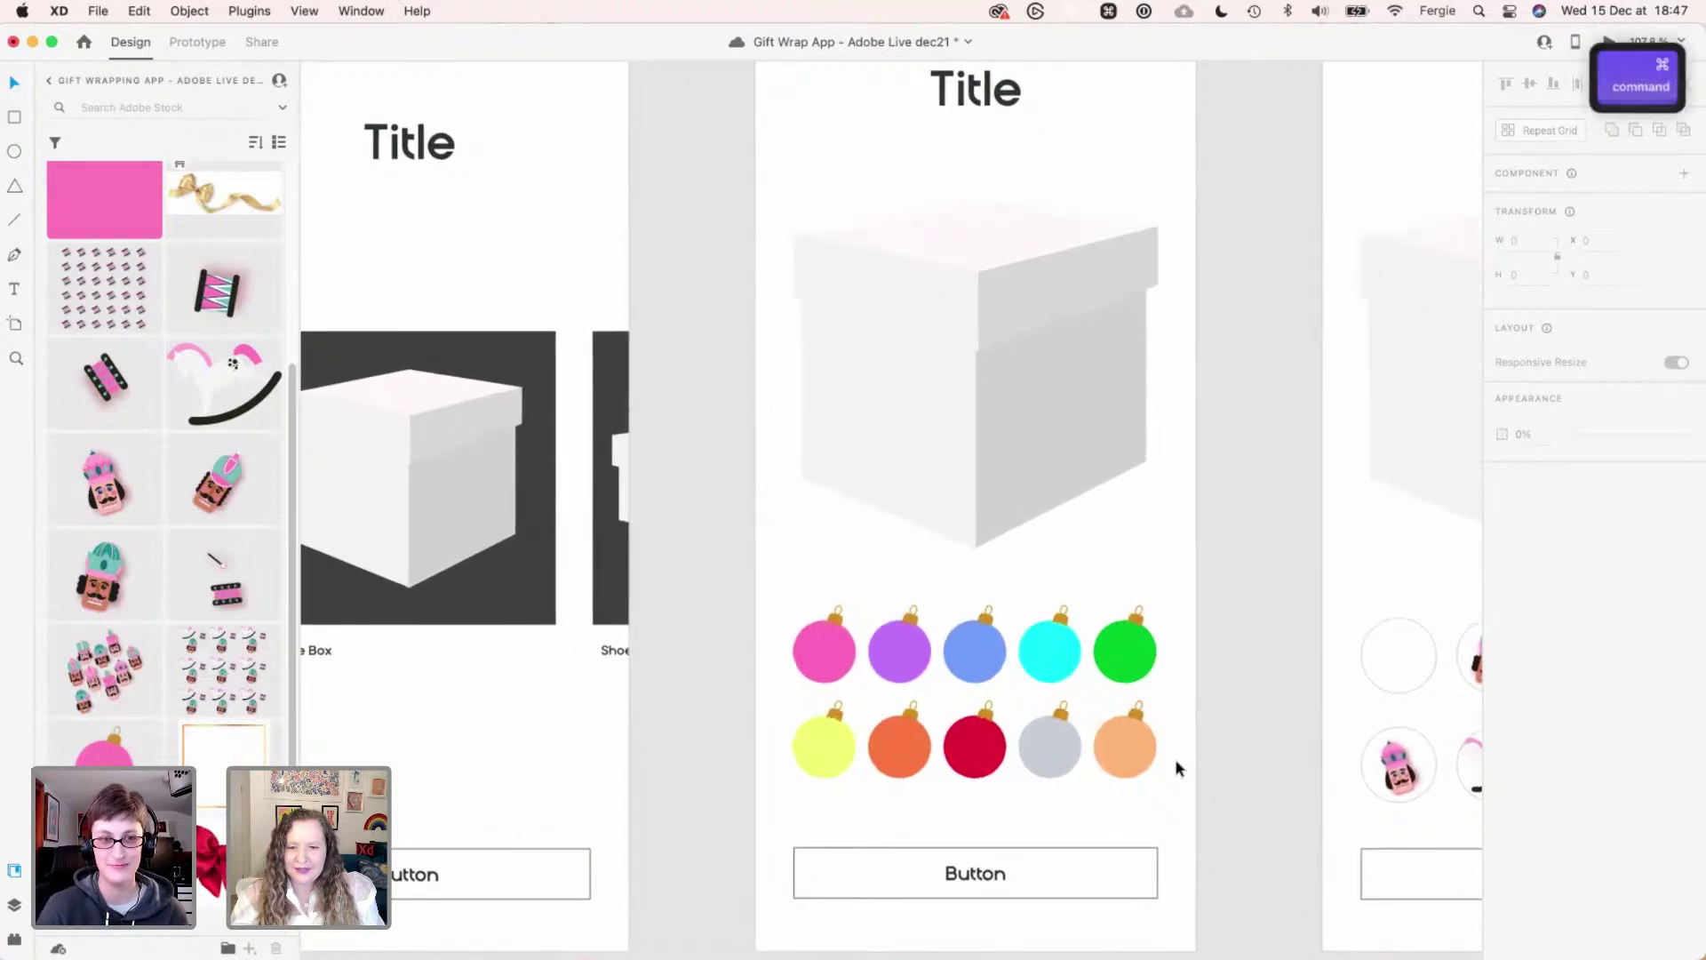
scroll(1175, 759, down, 1)
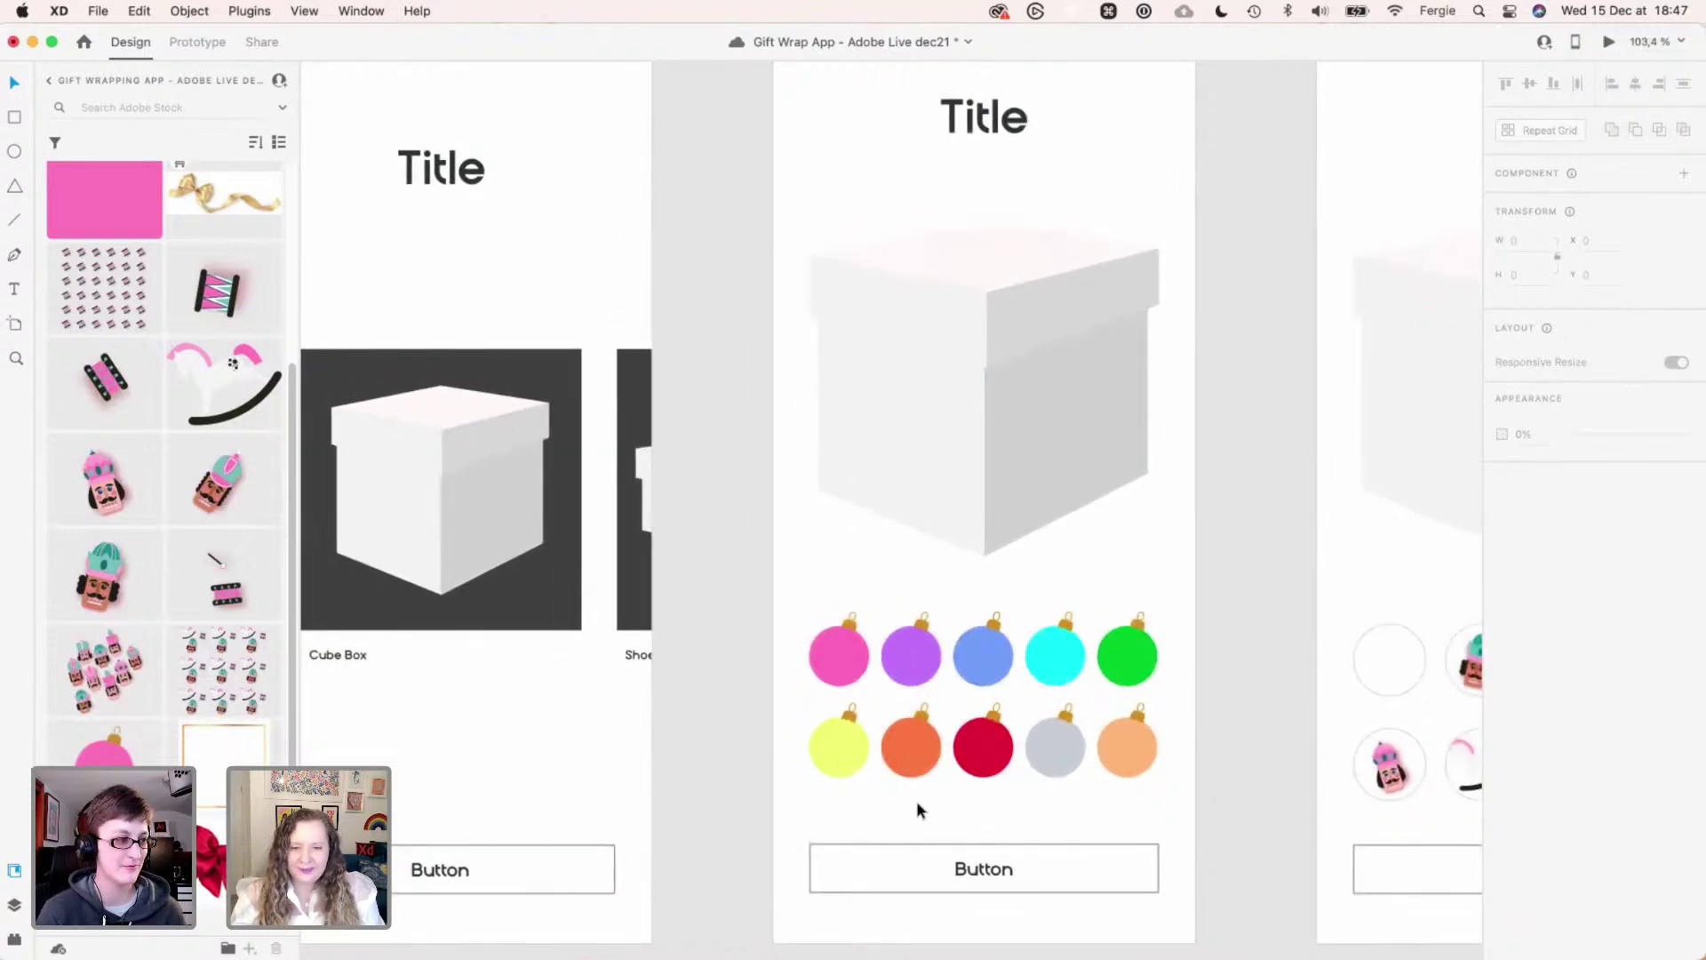
scroll(831, 684, up, 3)
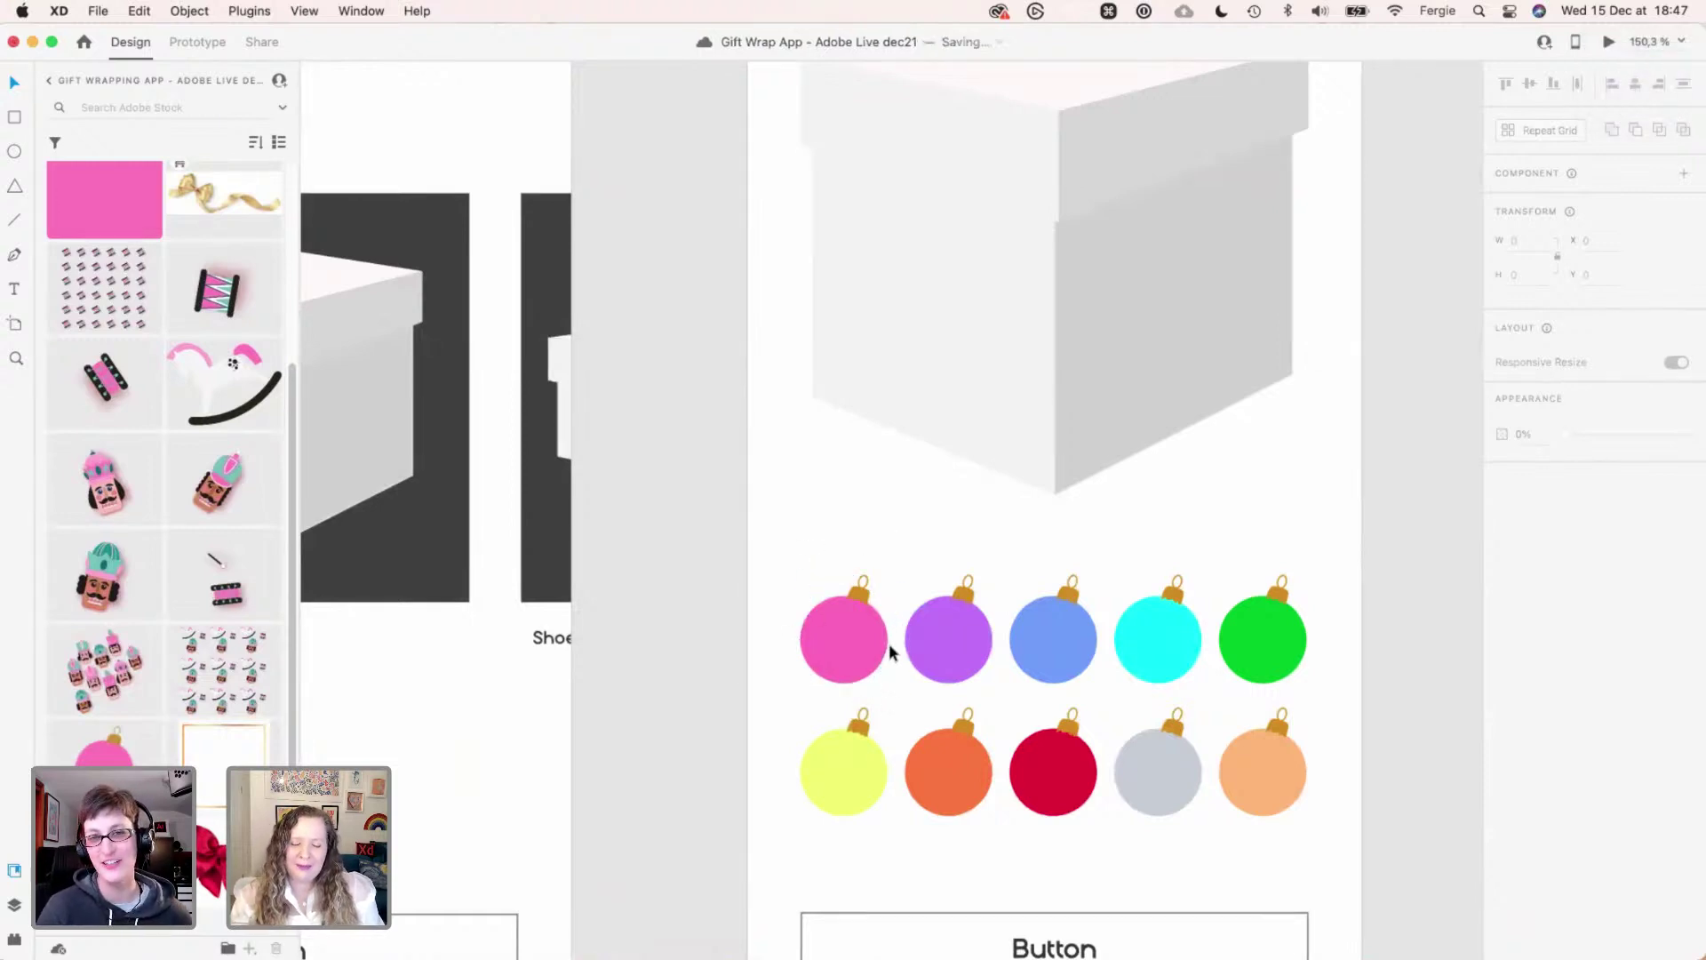
- Look over the Select your box, Choose a colour, Add a pattern and Optional bow artboards together
scroll(826, 659, down, 3)
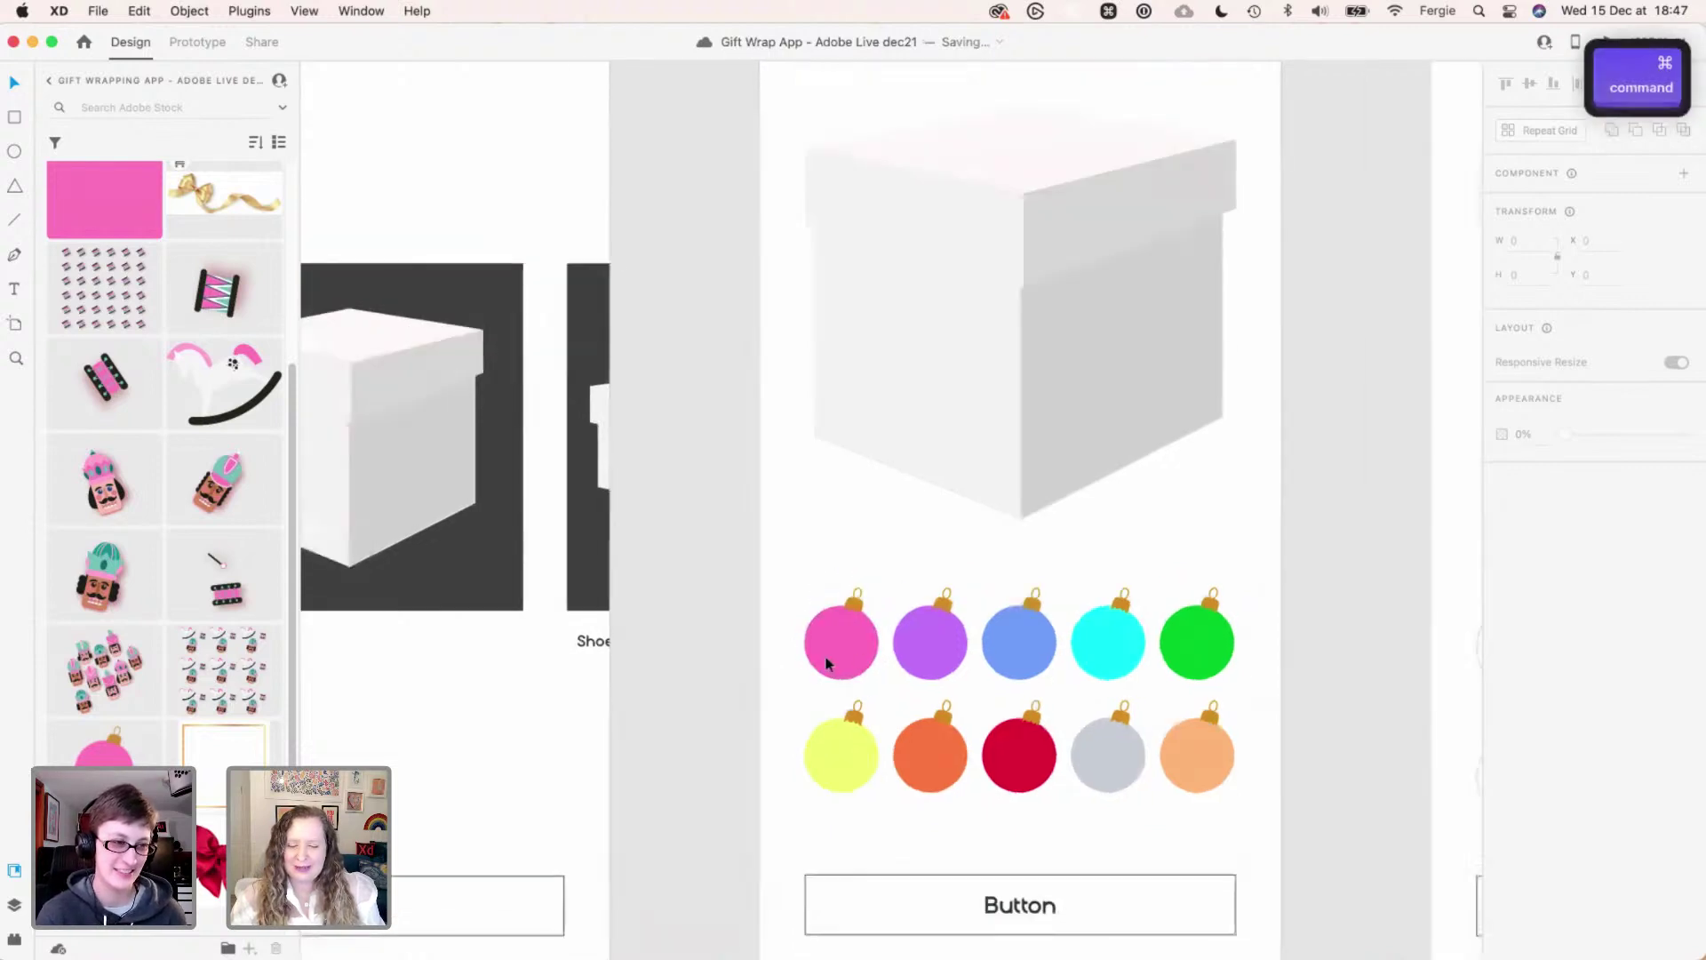
scroll(826, 662, down, 3)
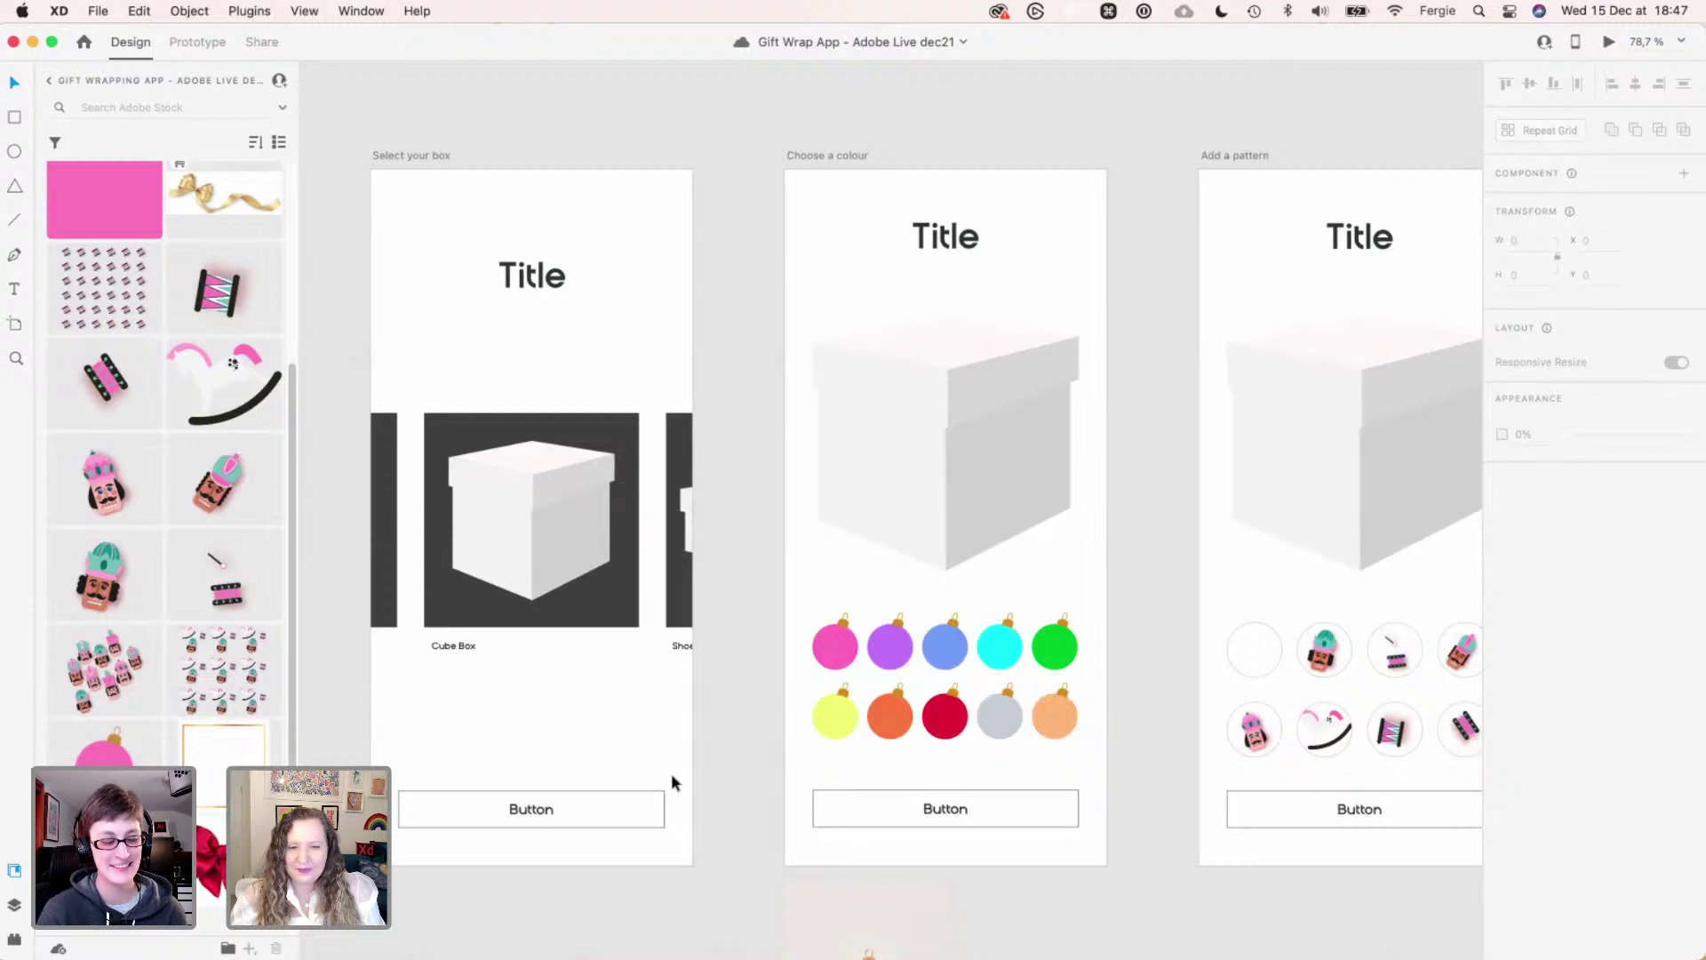
key(space)
scroll(723, 692, down, 2)
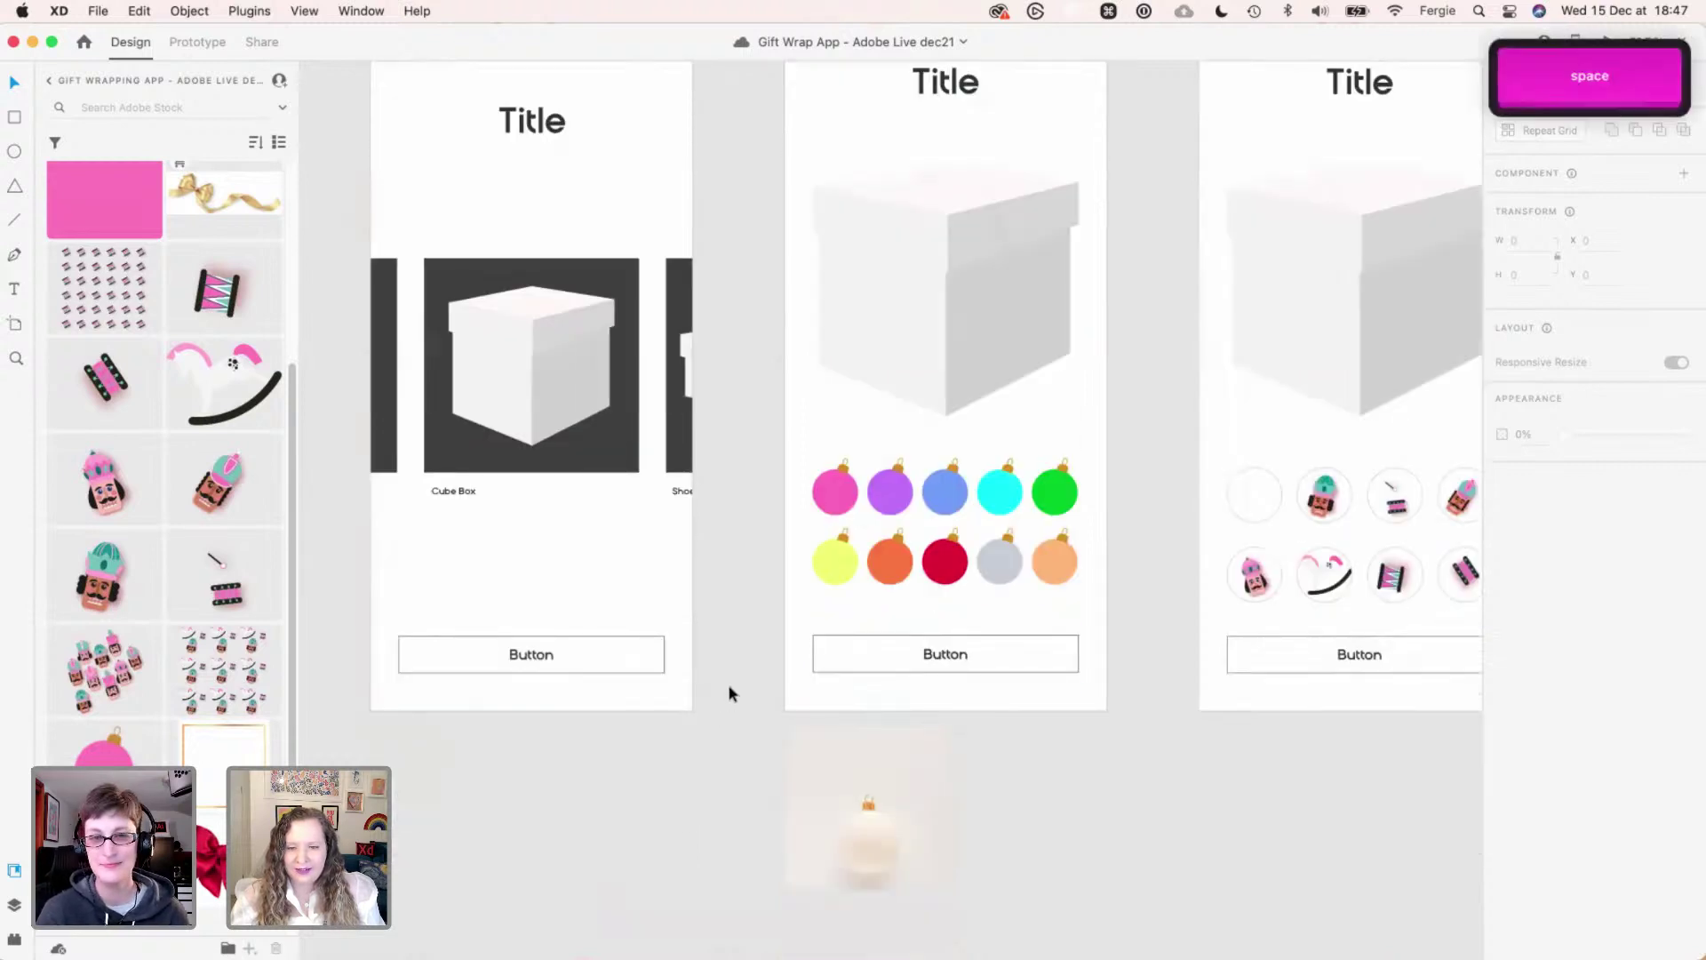
scroll(728, 685, down, 5)
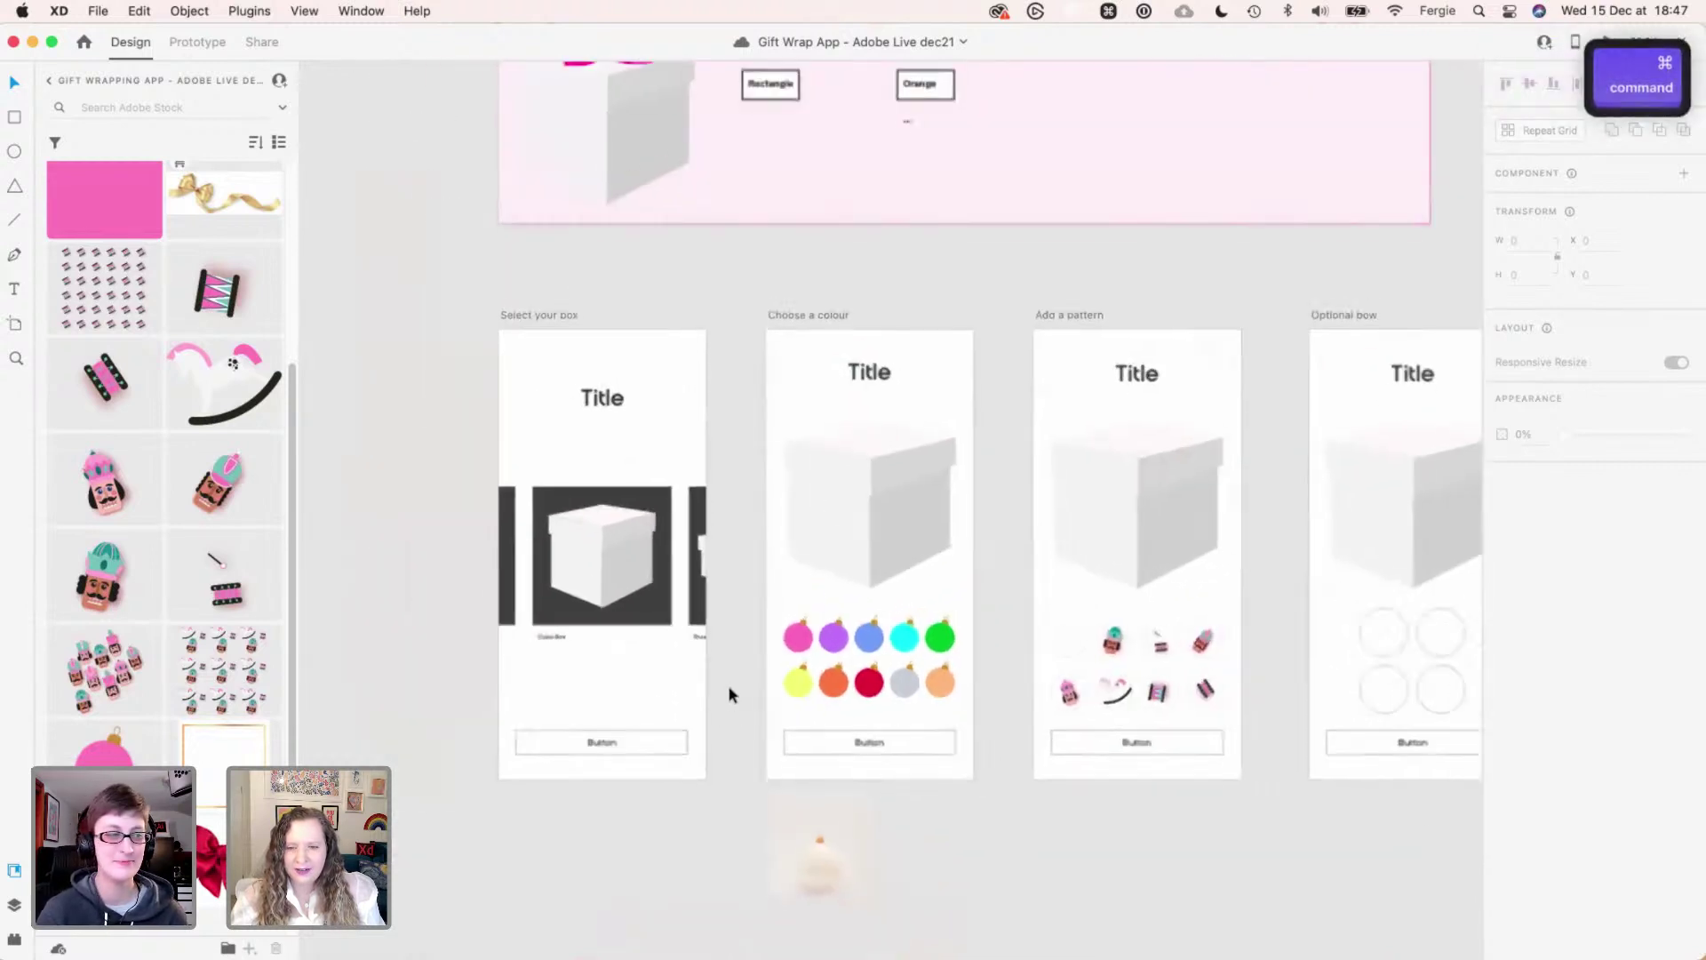
scroll(809, 766, up, 1)
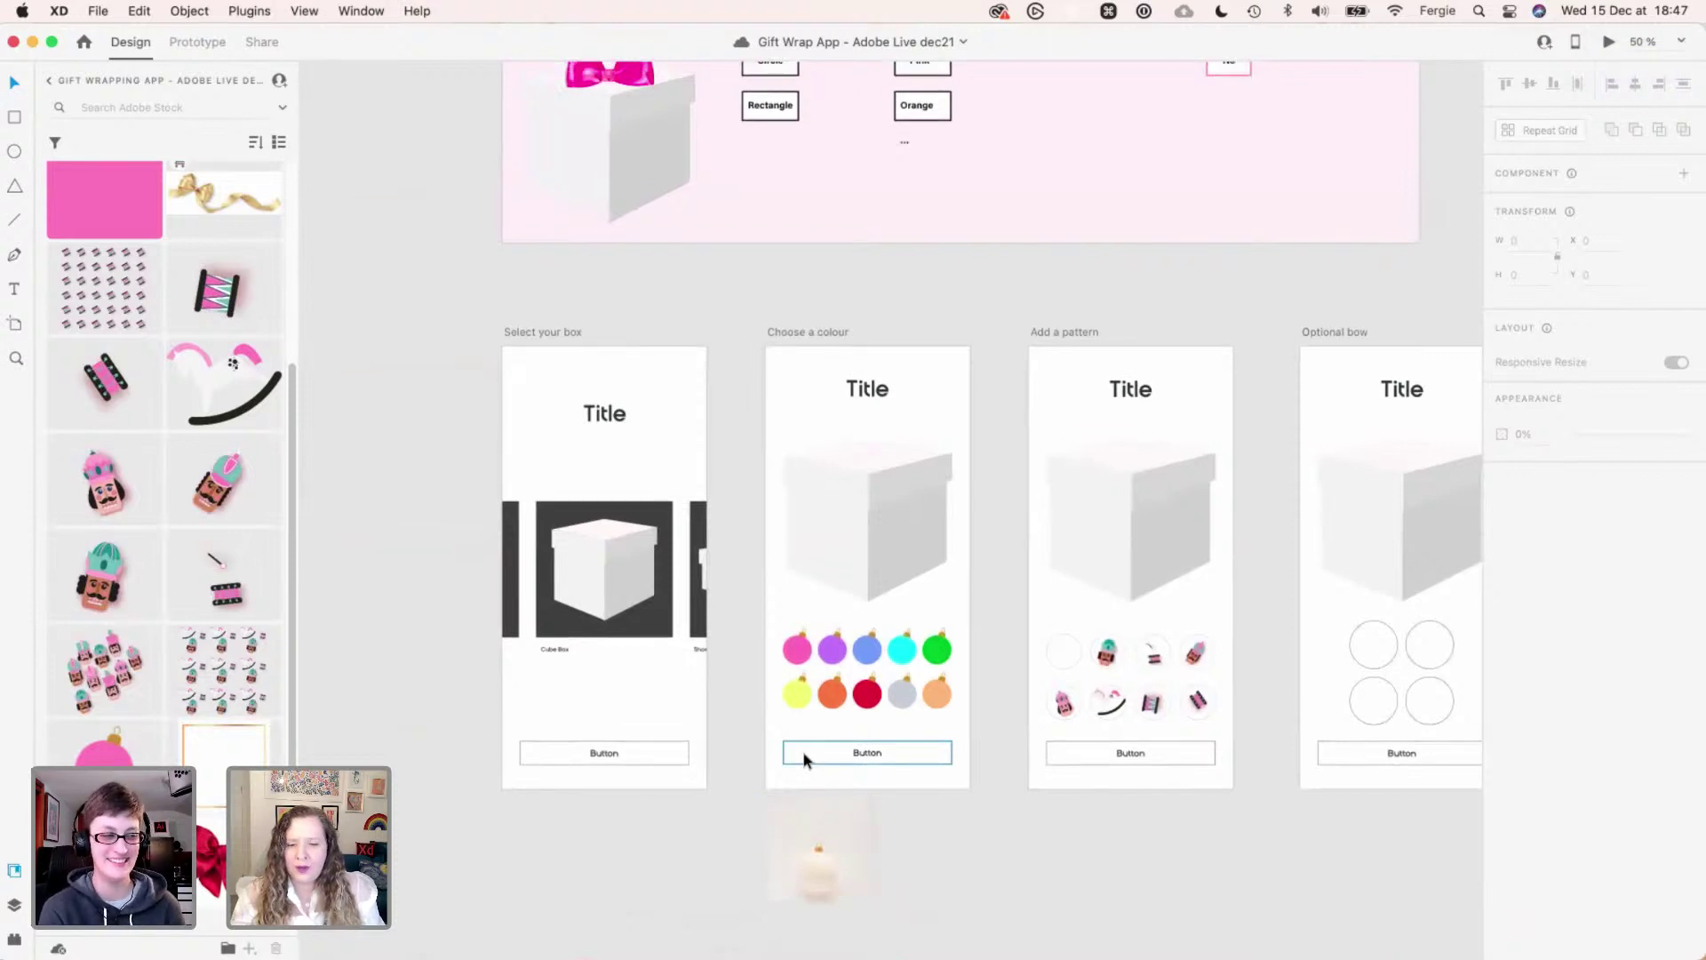
key(space)
drag(1244, 846, 1187, 846)
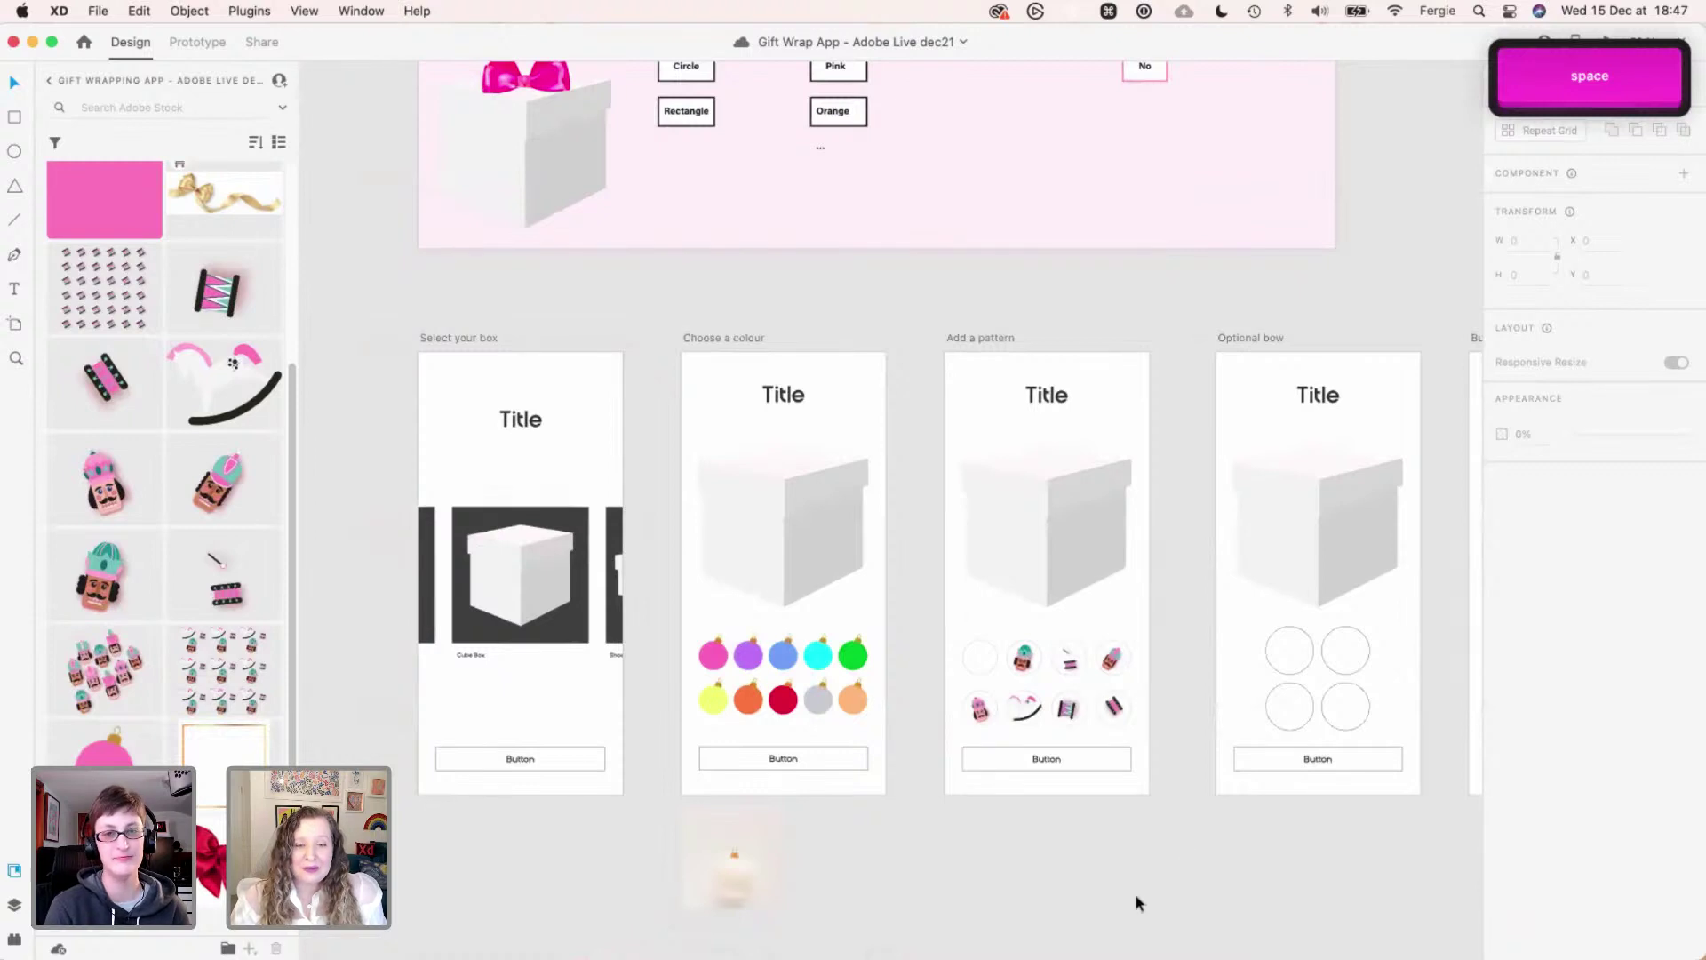
- Fill the background squares behind the three boxes on the Select your box artboard with the pink library colour and deselect them
scroll(454, 602, up, 10)
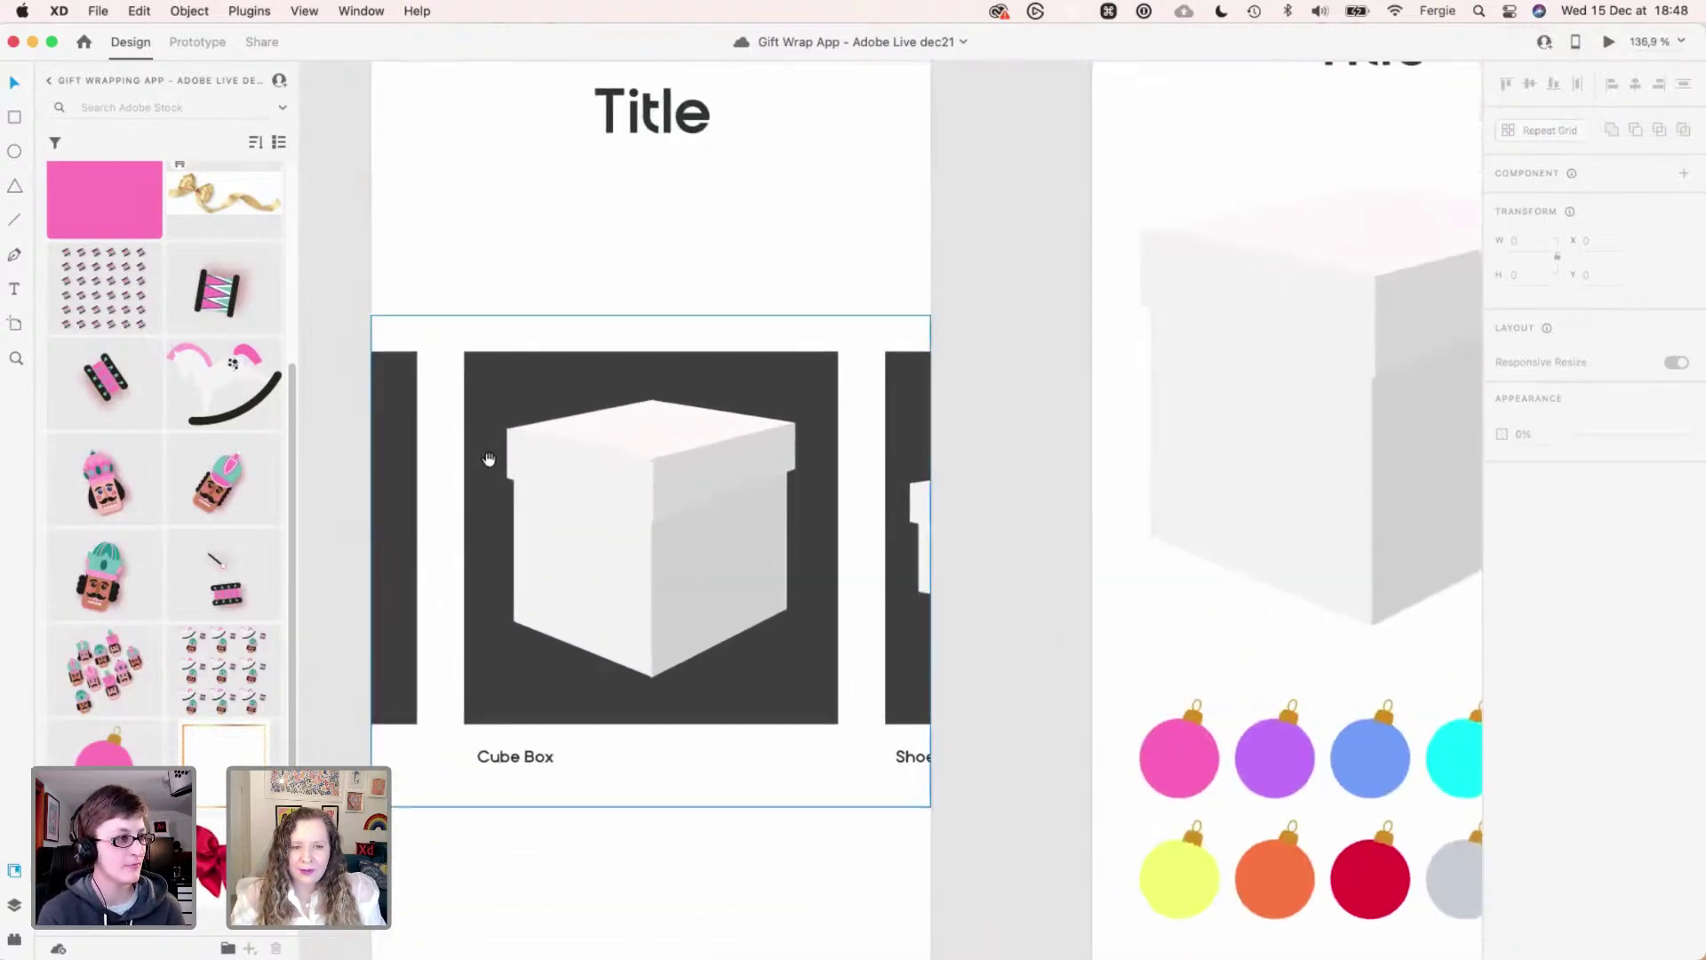
ctrl+click(539, 401)
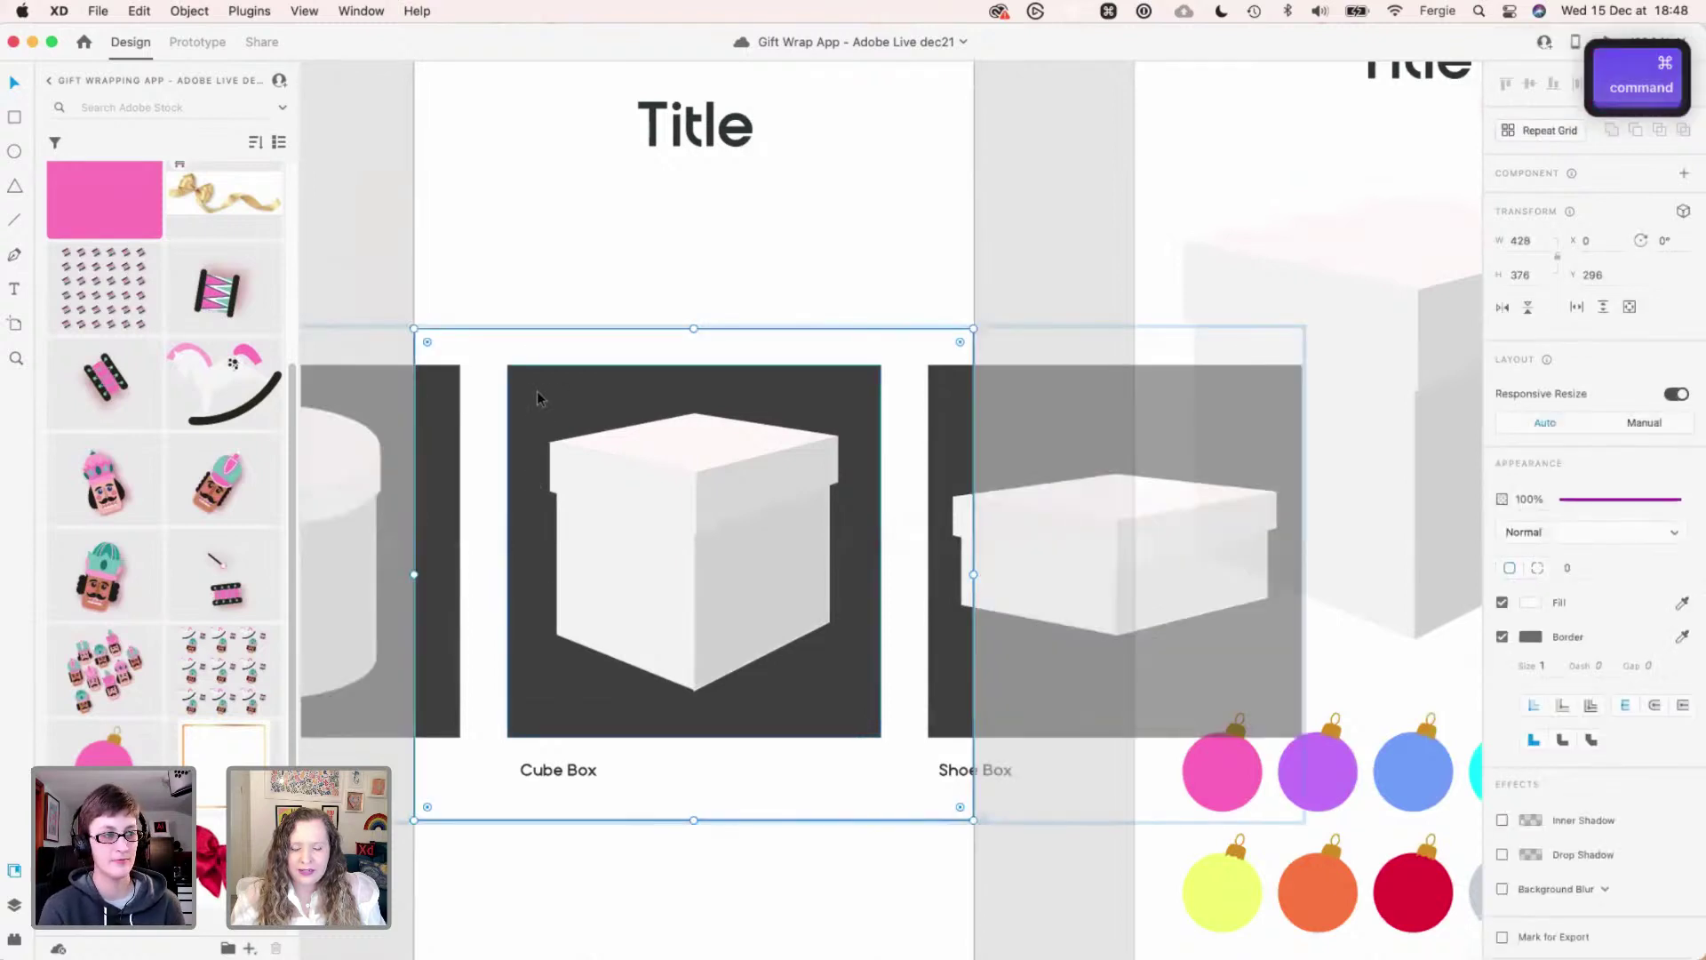
click(573, 322)
scroll(573, 322, down, 4)
scroll(573, 325, up, 2)
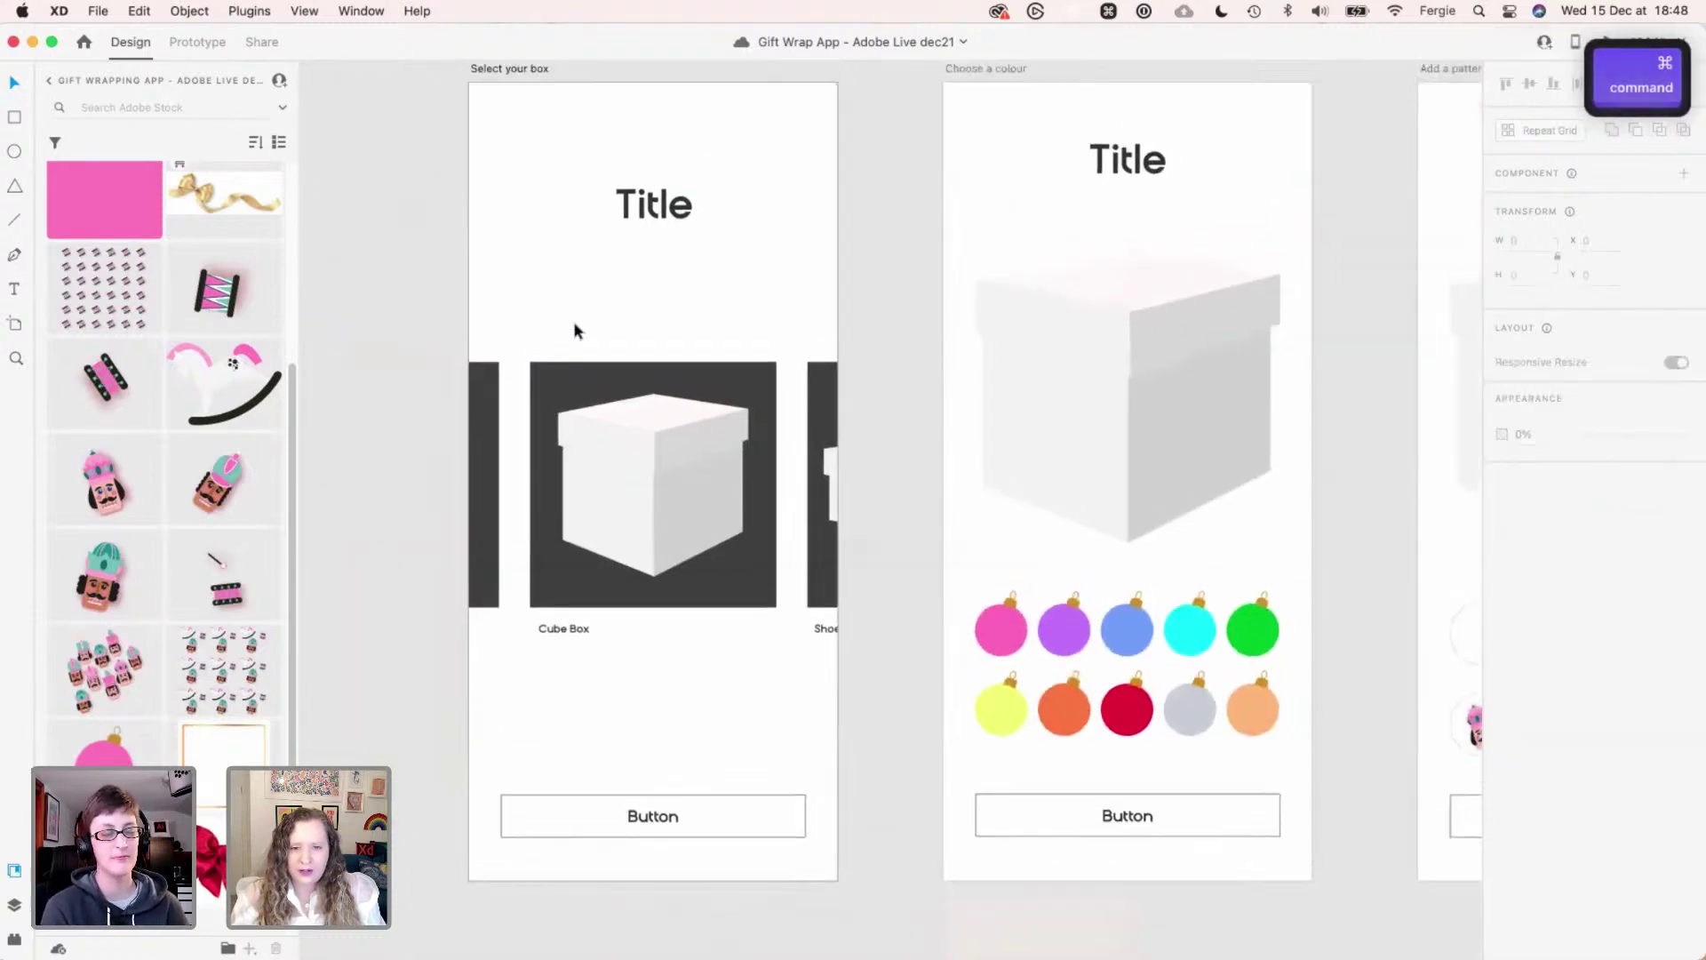
click(546, 418)
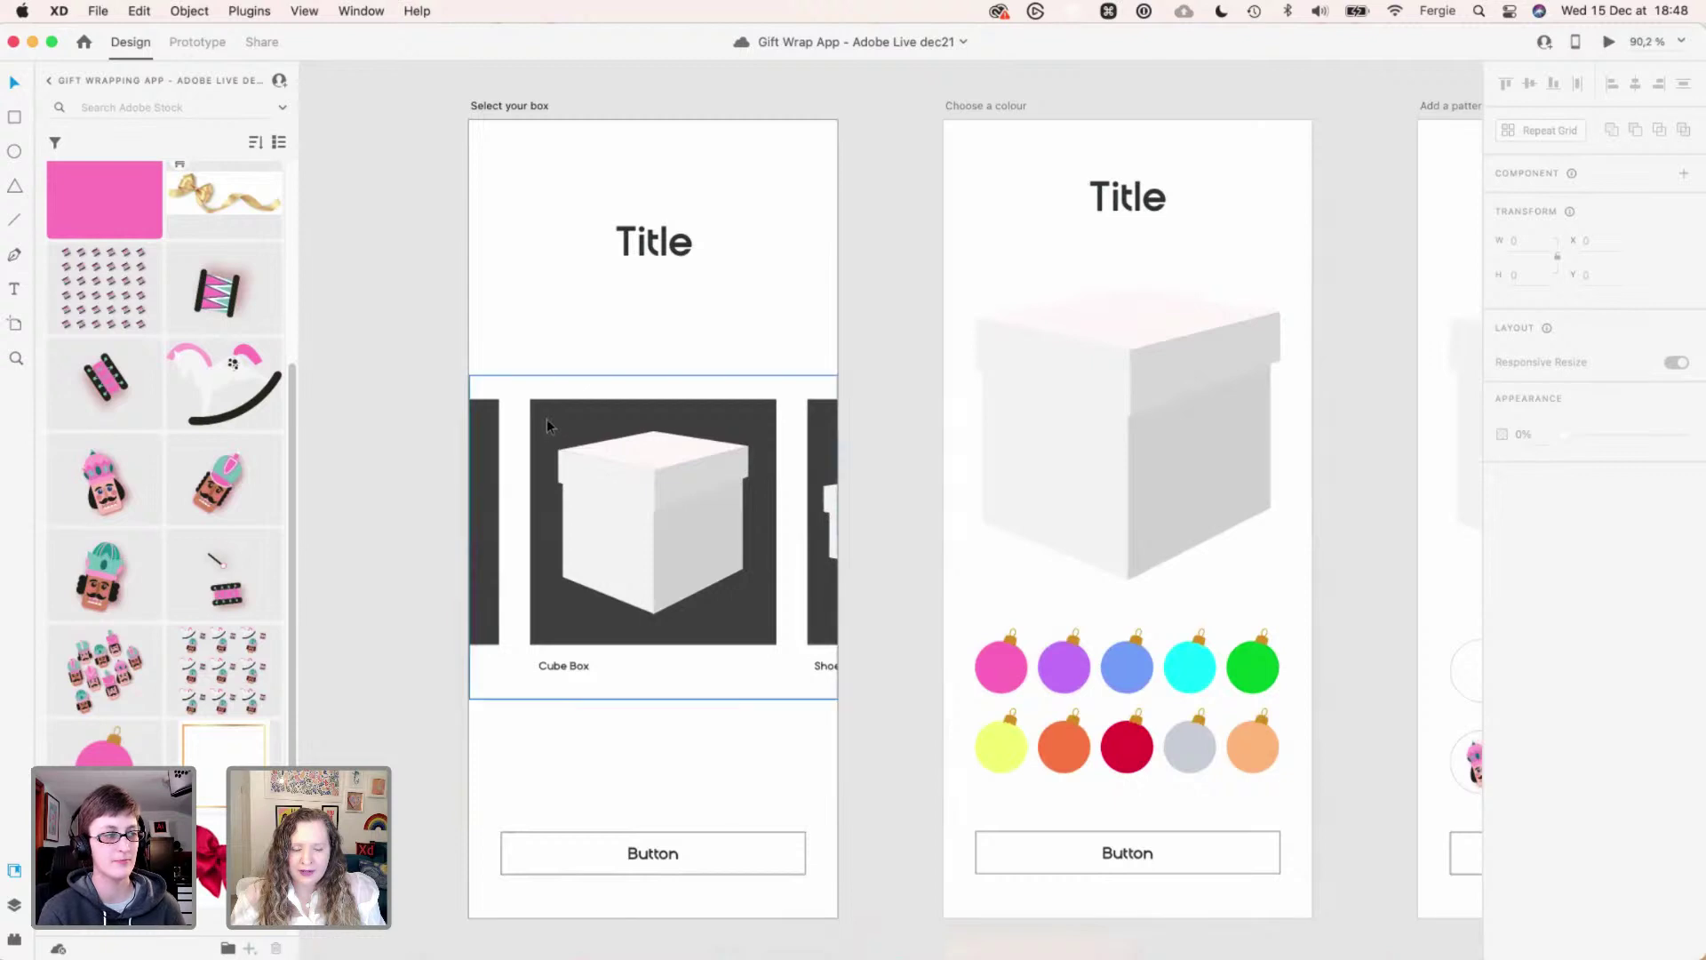
super+click(546, 409)
super+click(545, 409)
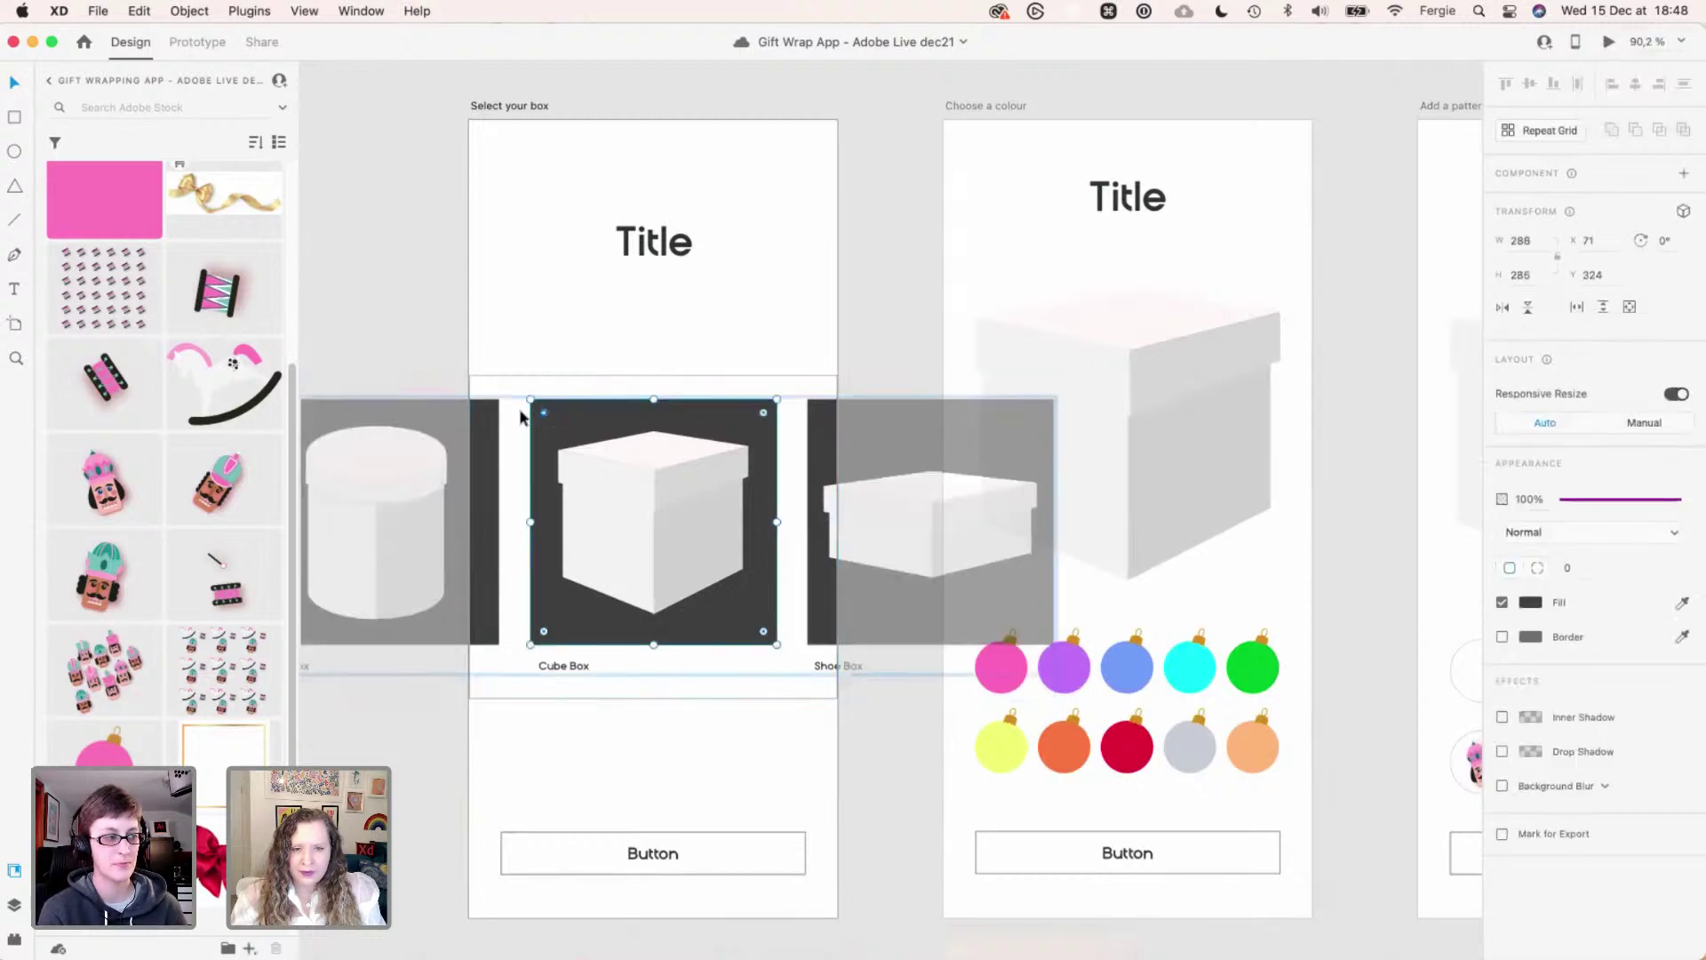
shift+super+click(823, 416)
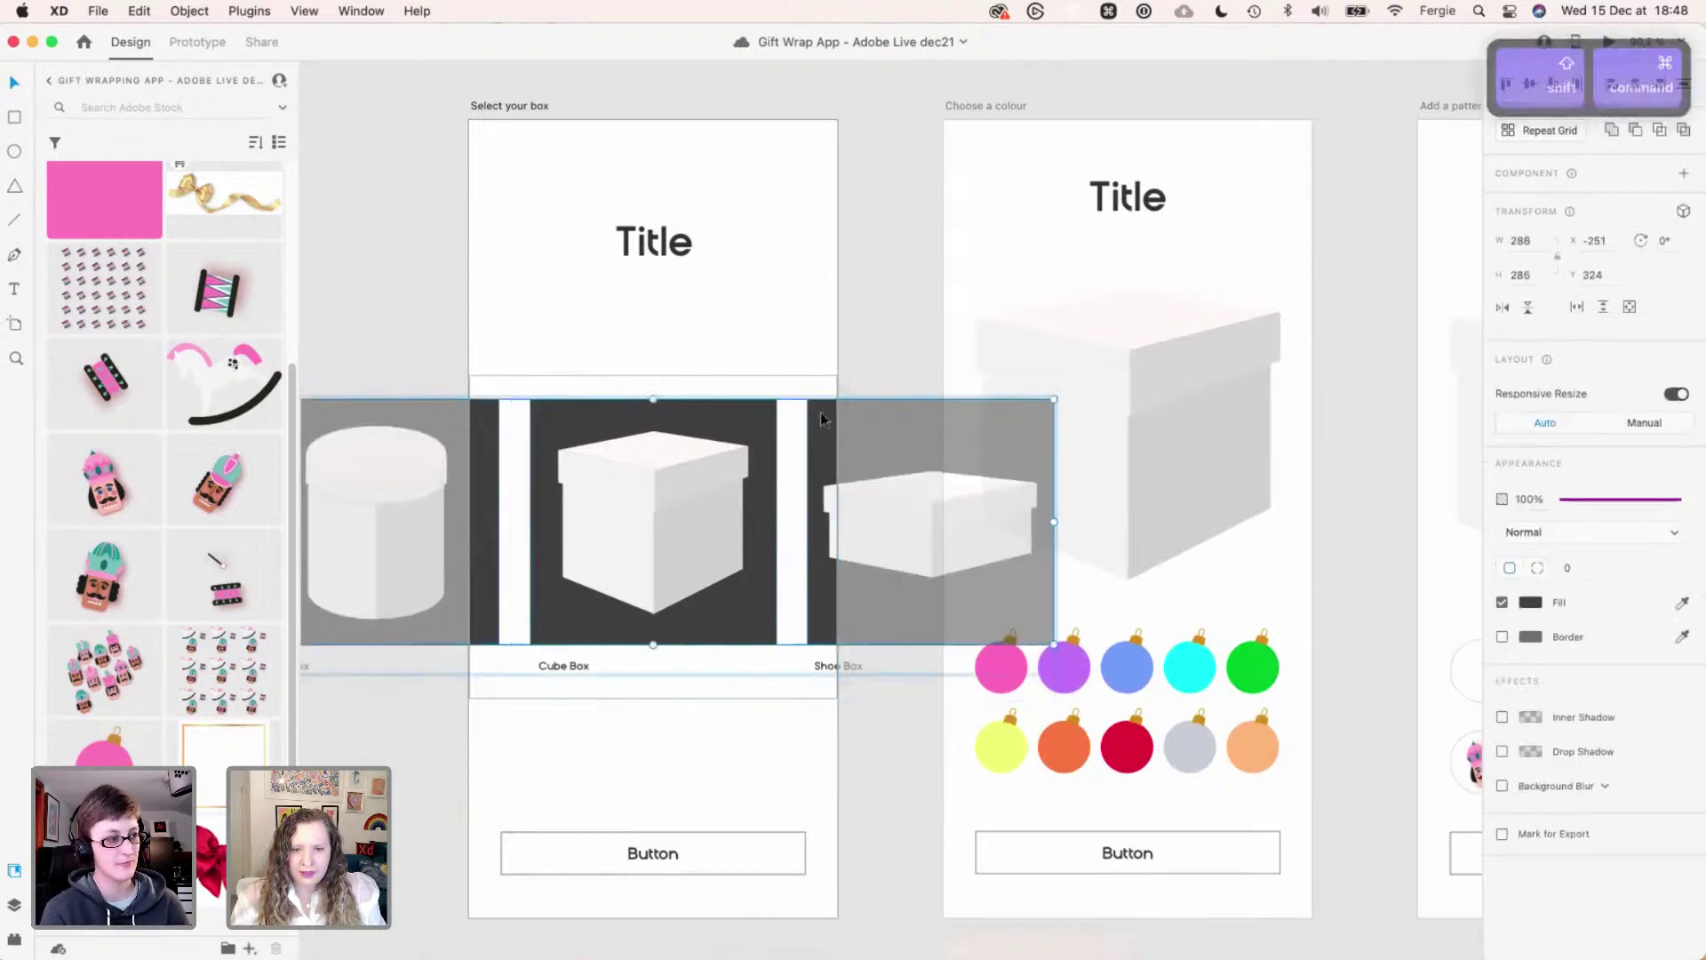
click(124, 210)
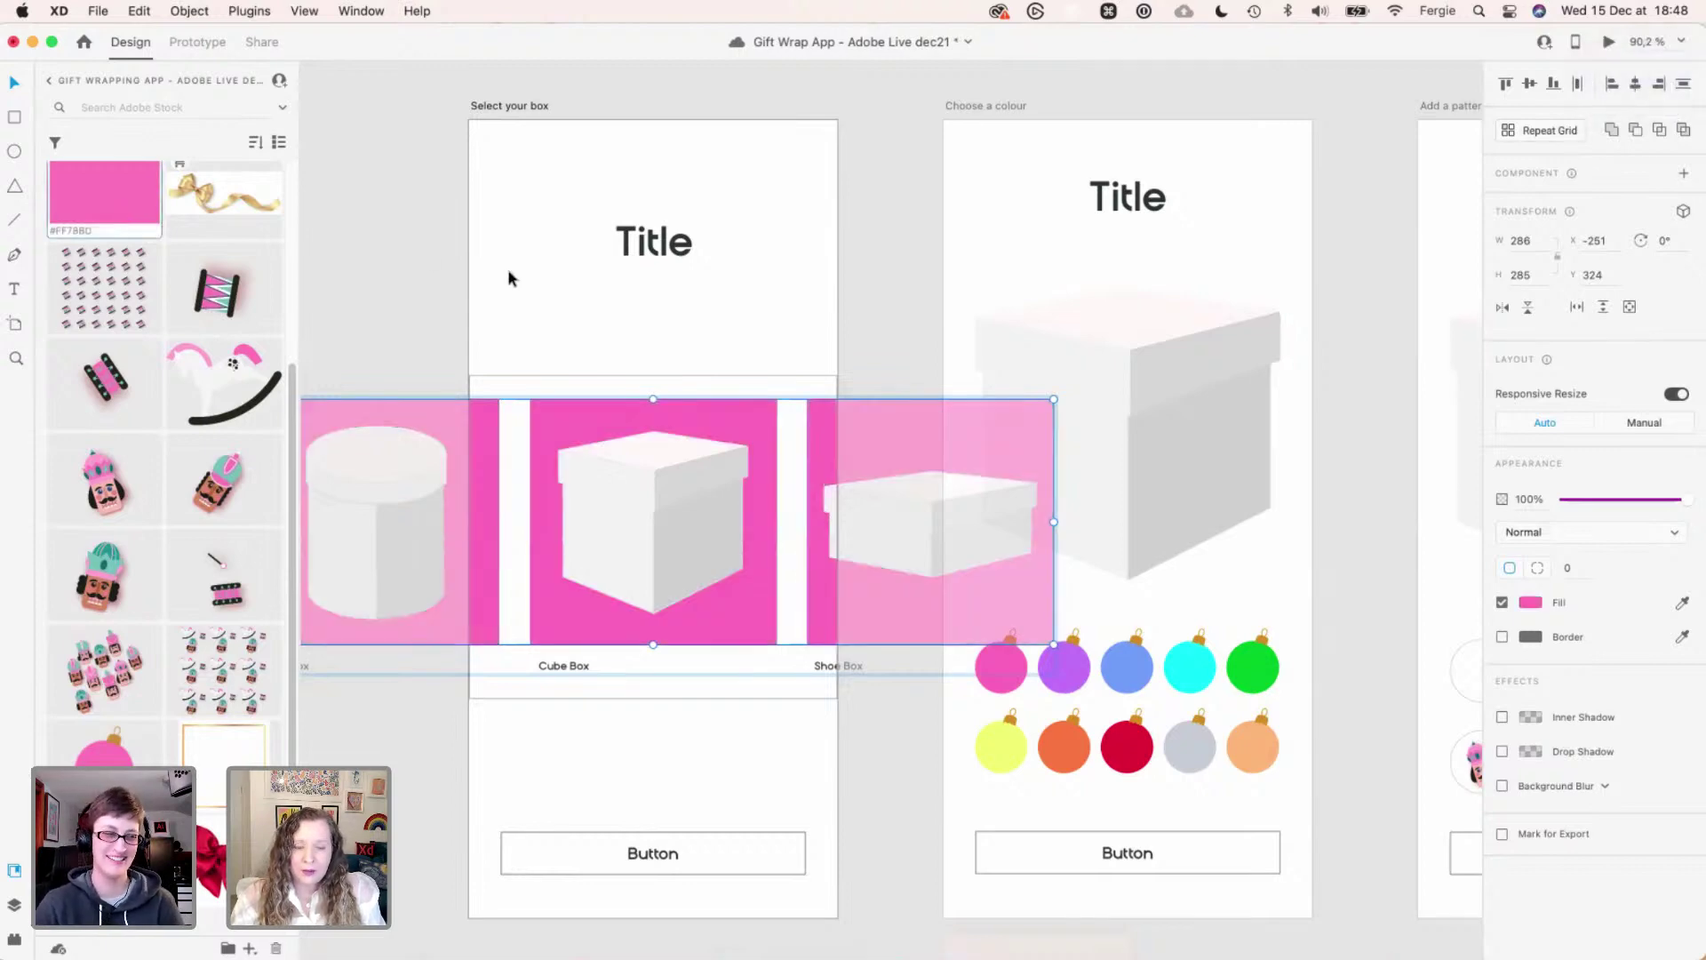
click(526, 290)
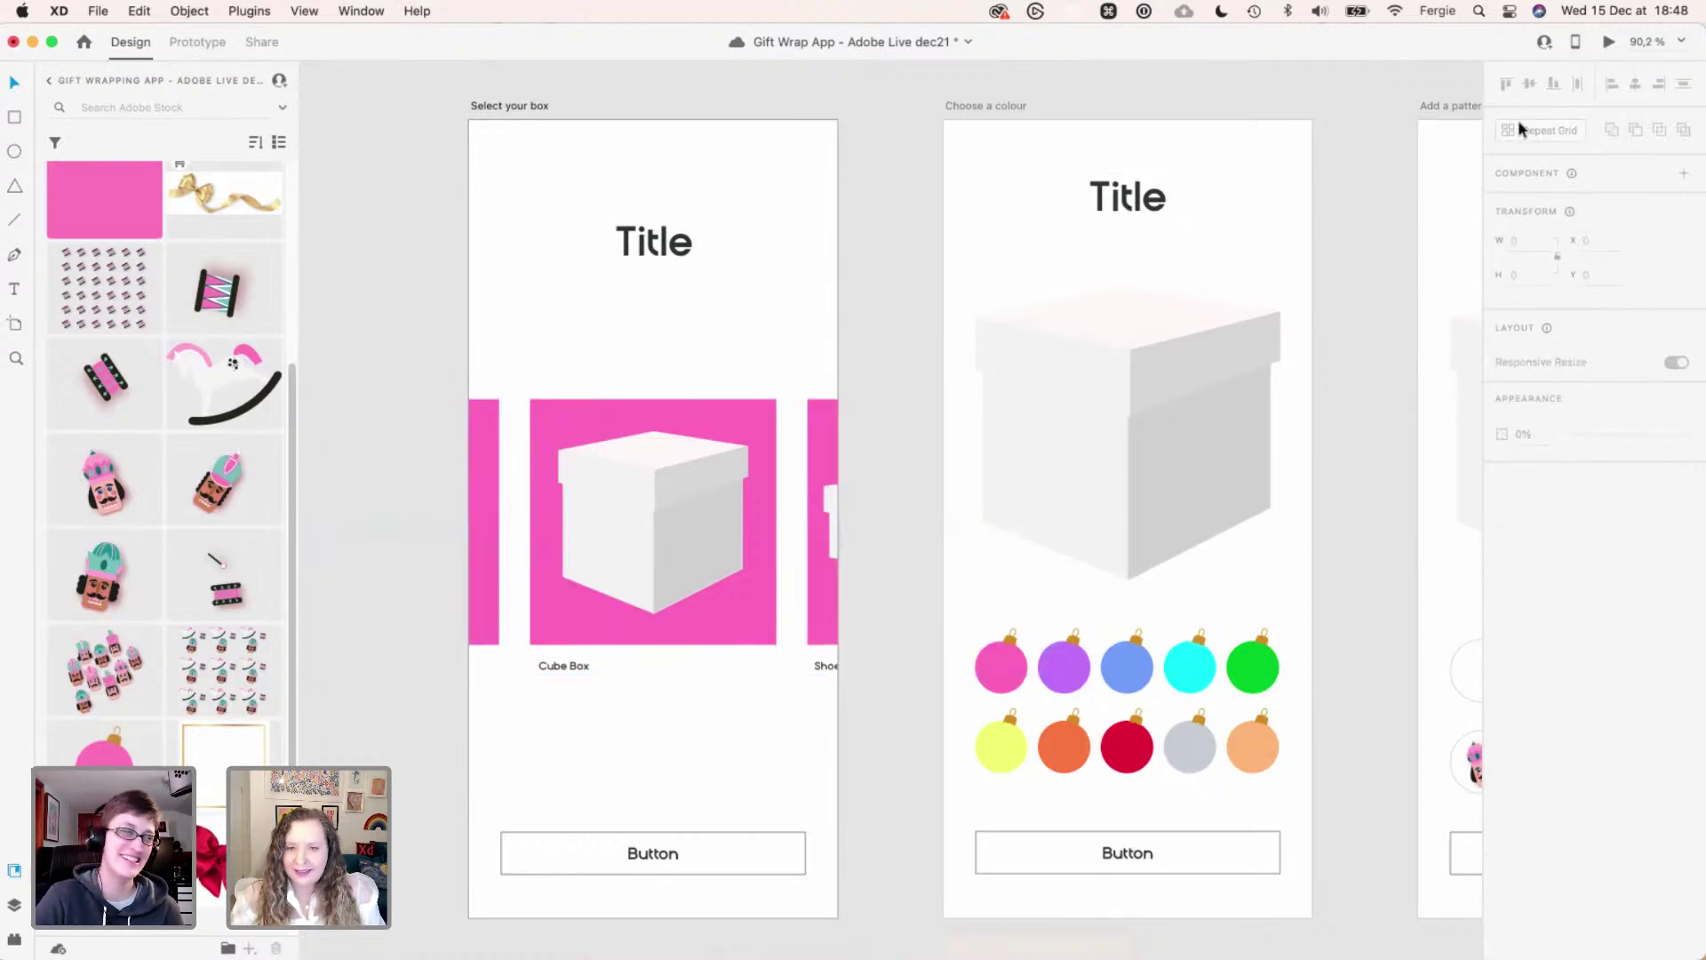
- Preview the Select your box screen, close the preview and clear the selection
click(644, 233)
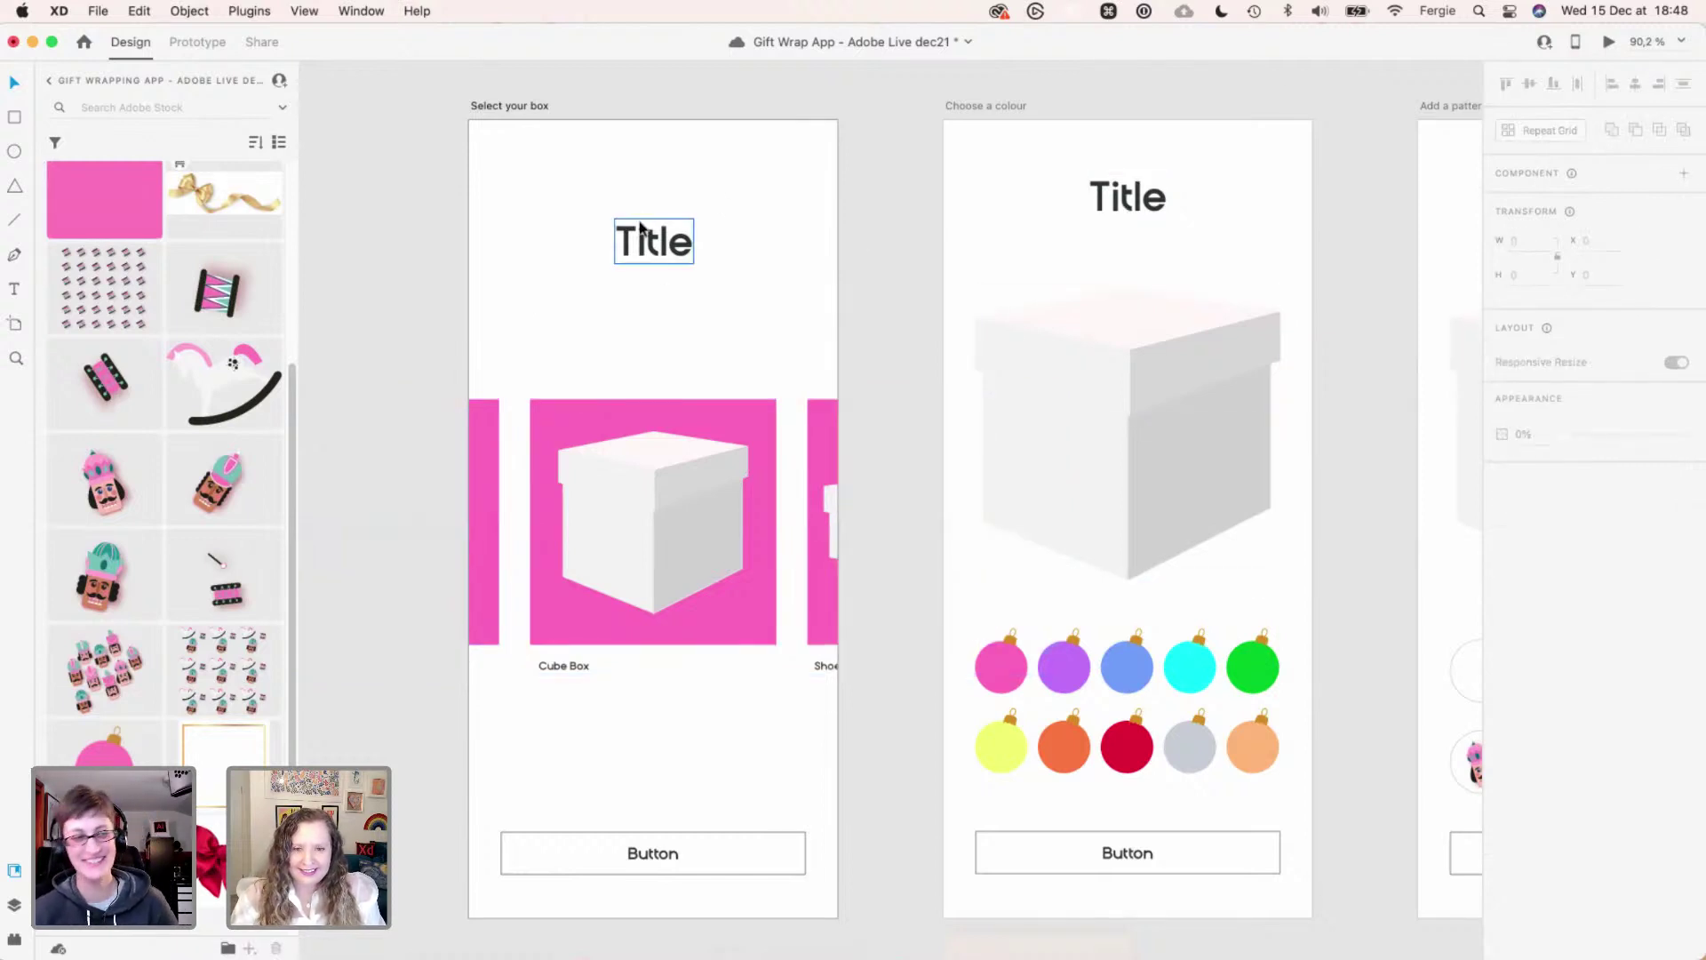
click(1608, 43)
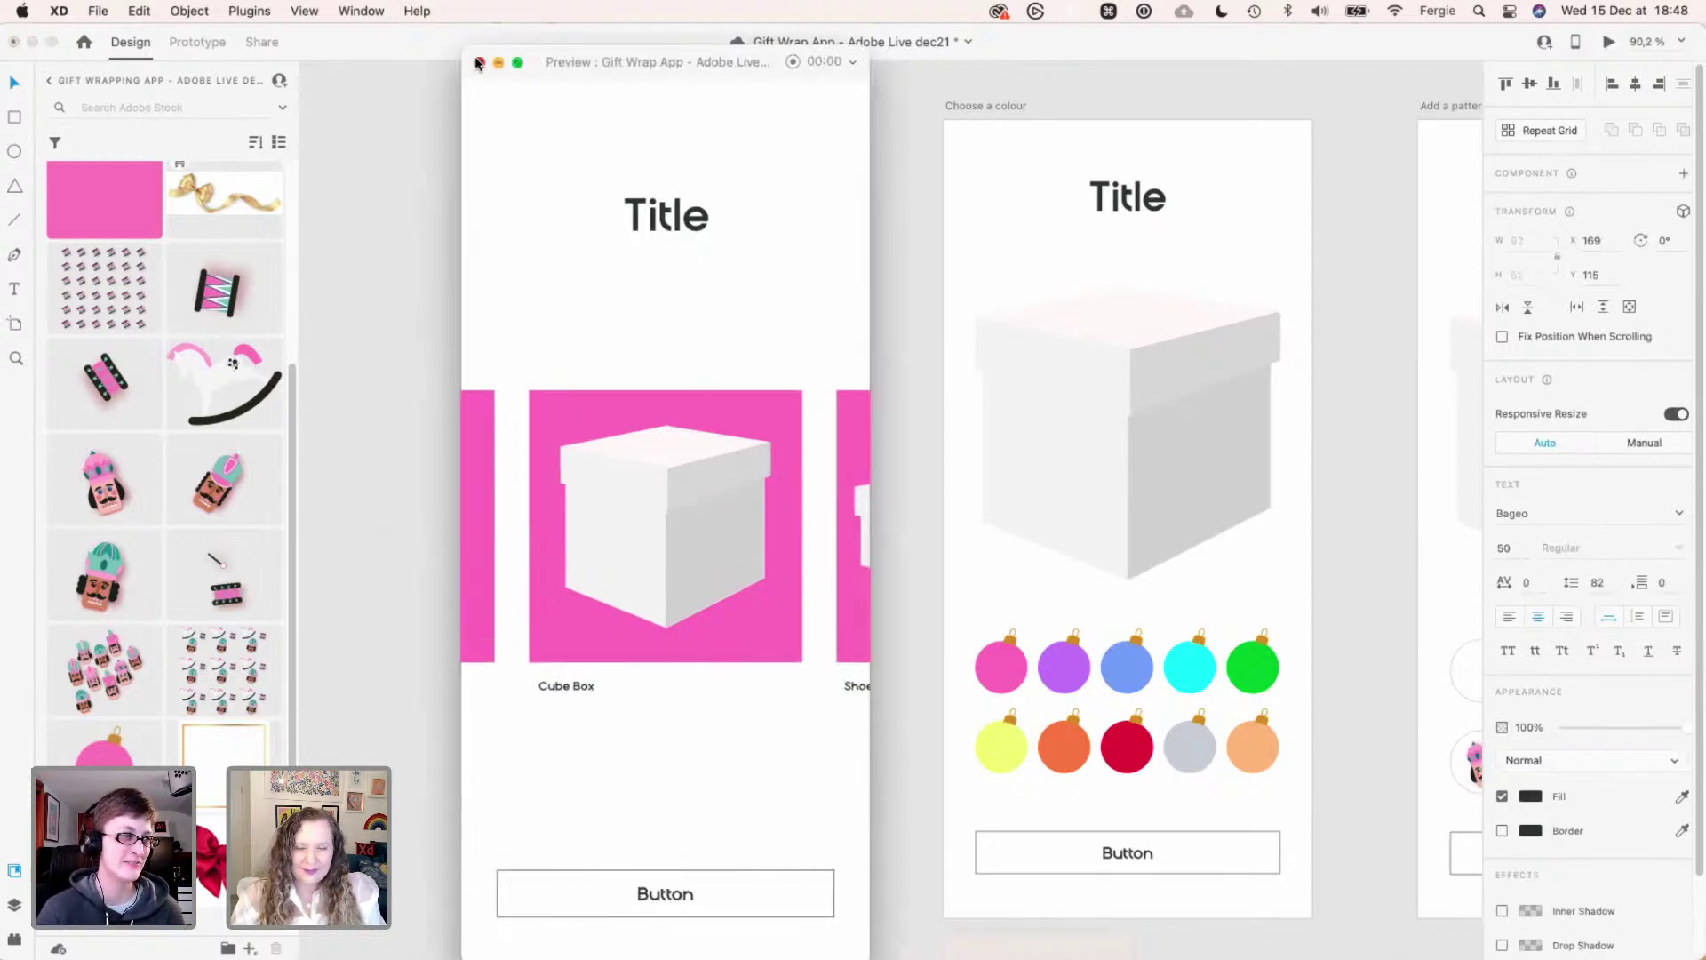
click(478, 63)
click(469, 282)
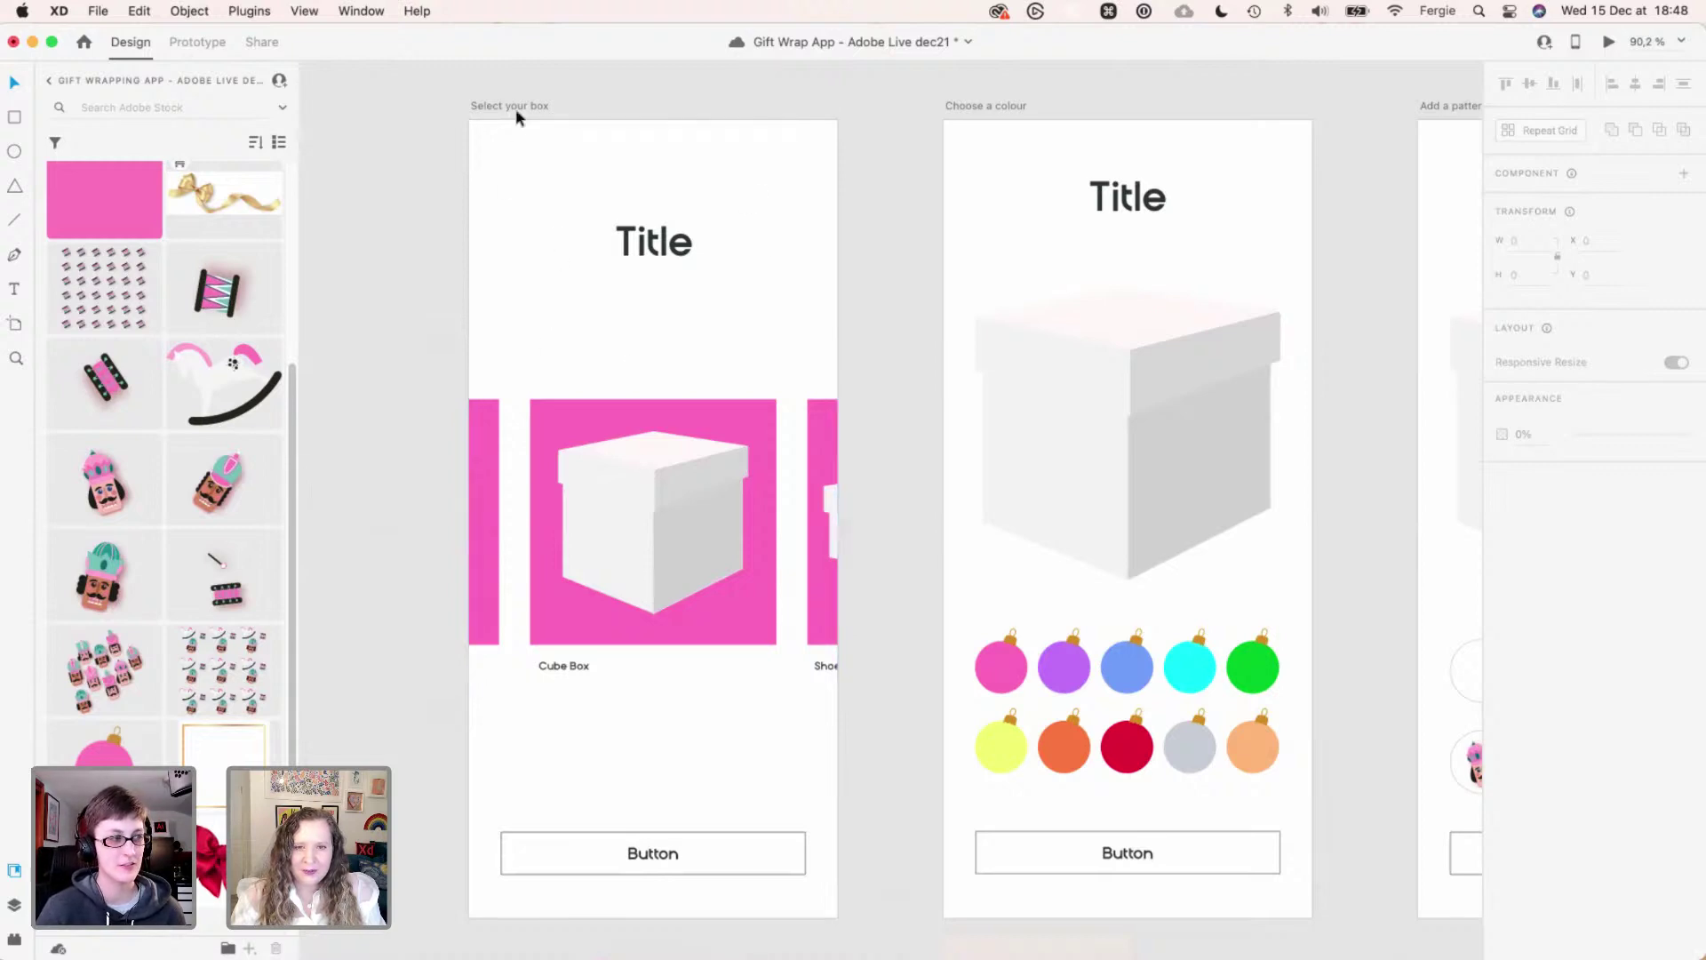
- Draw a 428 x 926 rectangle covering the Select your box artboard, send it to the back and remove its border
key(r)
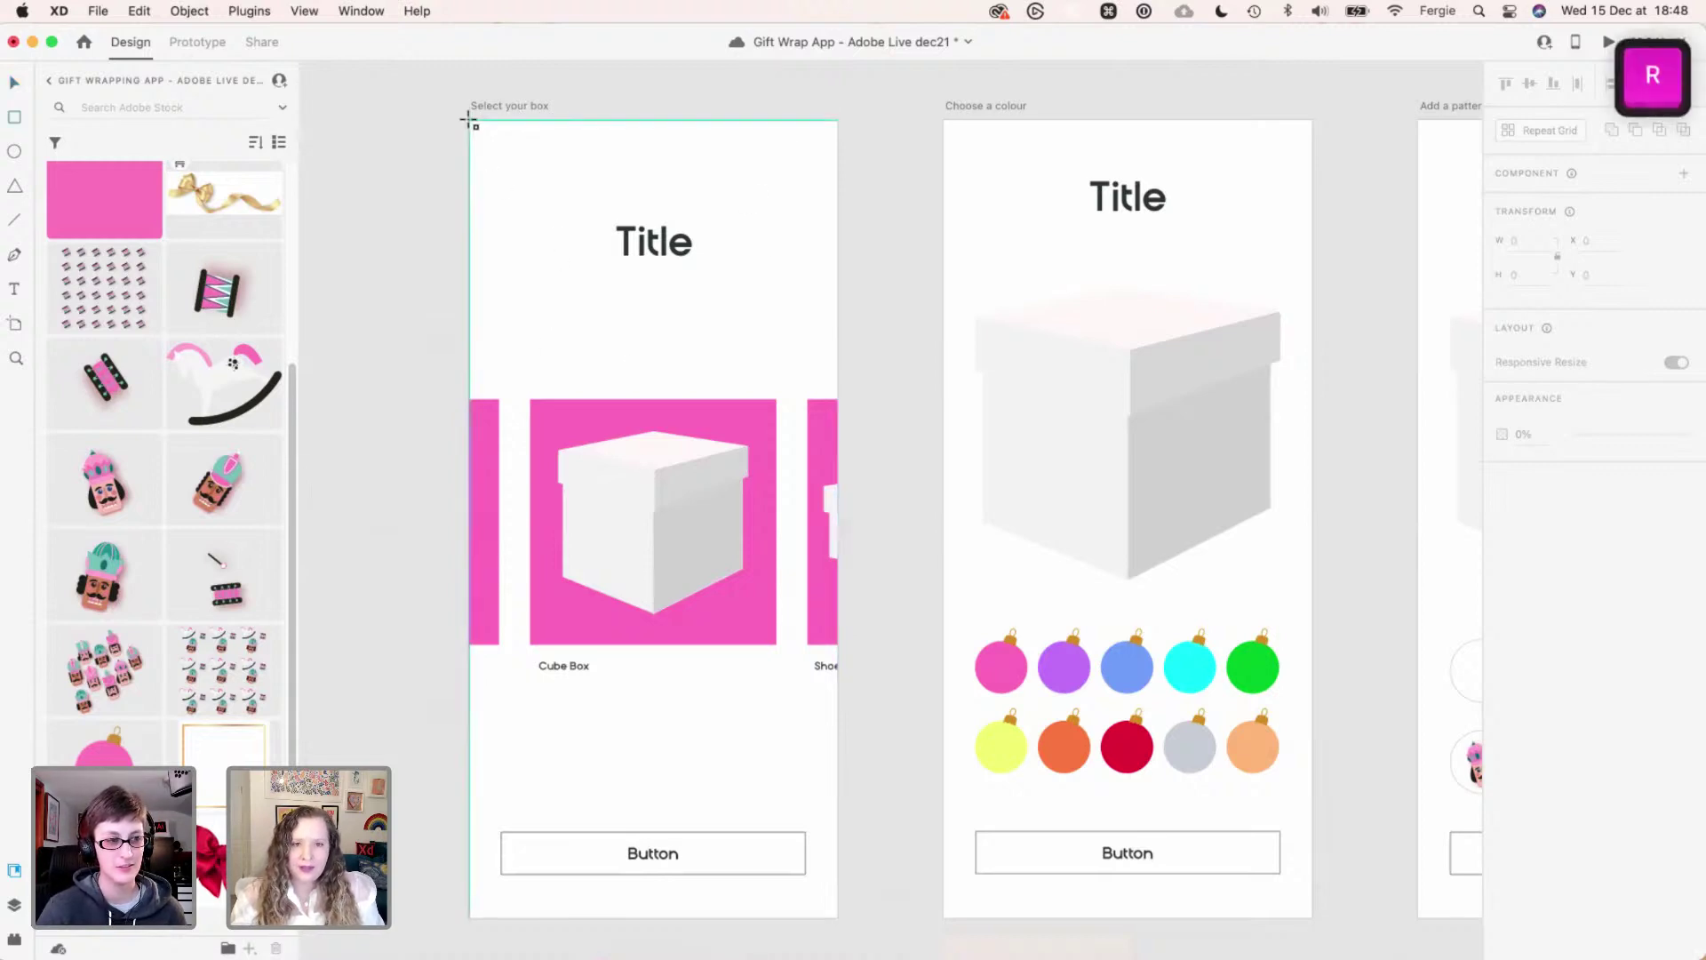
mouse_move(470, 121)
mouse_down()
mouse_move(749, 841)
mouse_move(838, 917)
mouse_up()
key(shift+super+bracketleft)
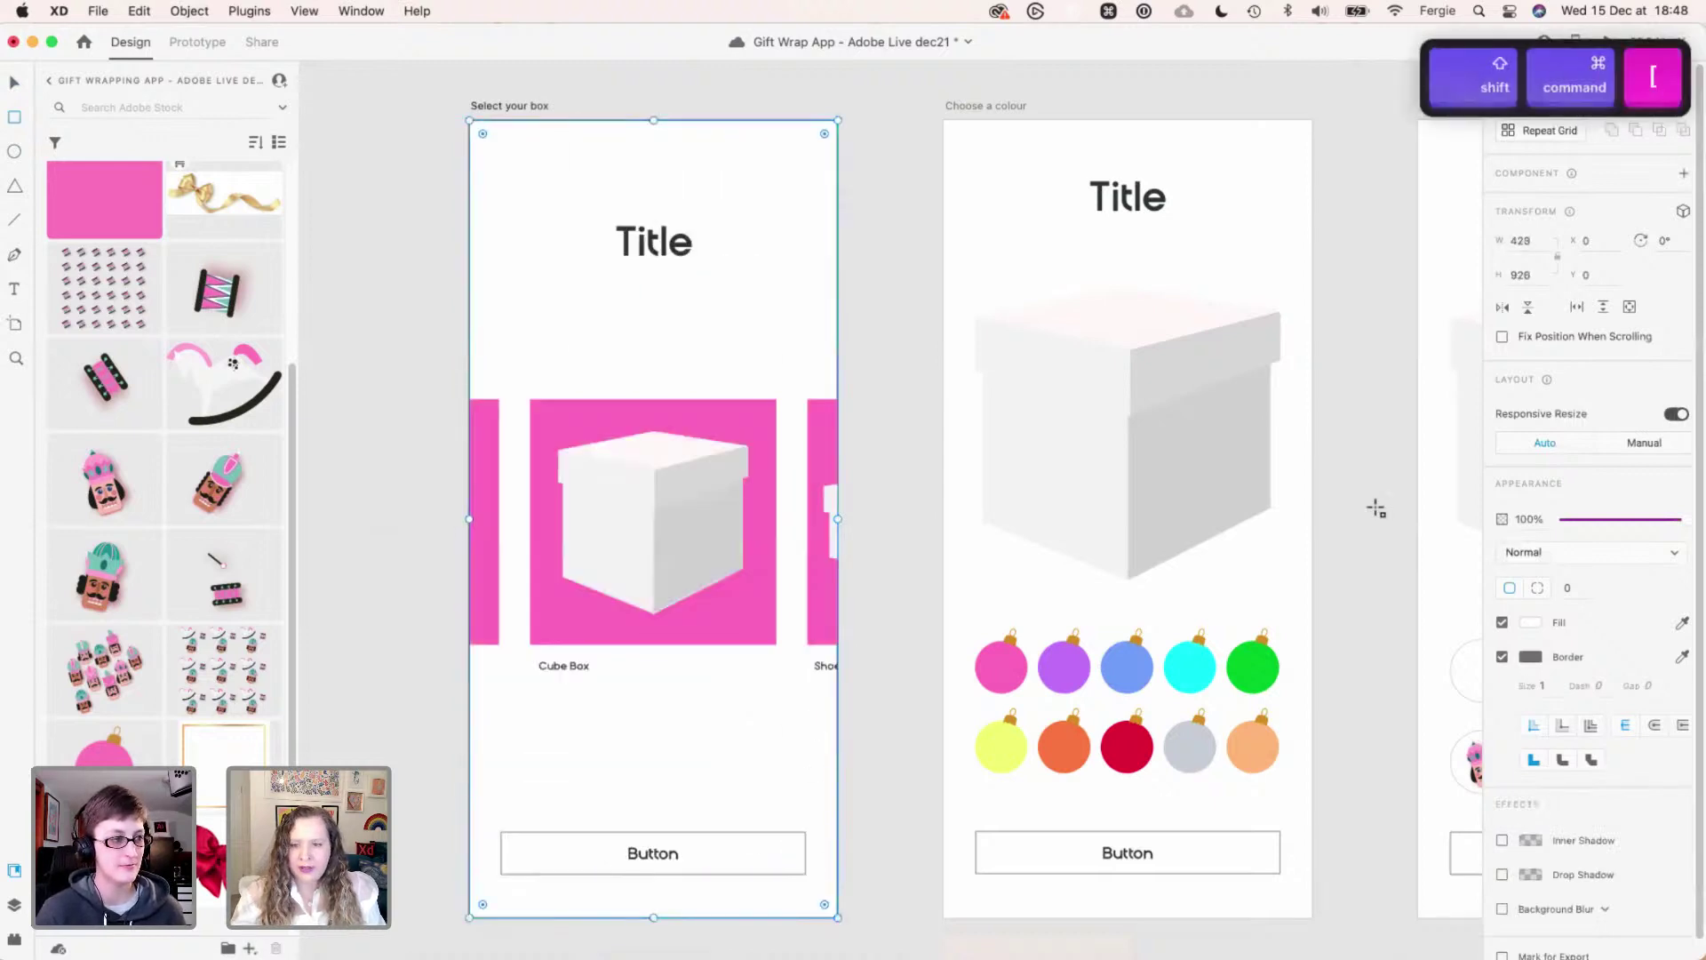
click(1502, 656)
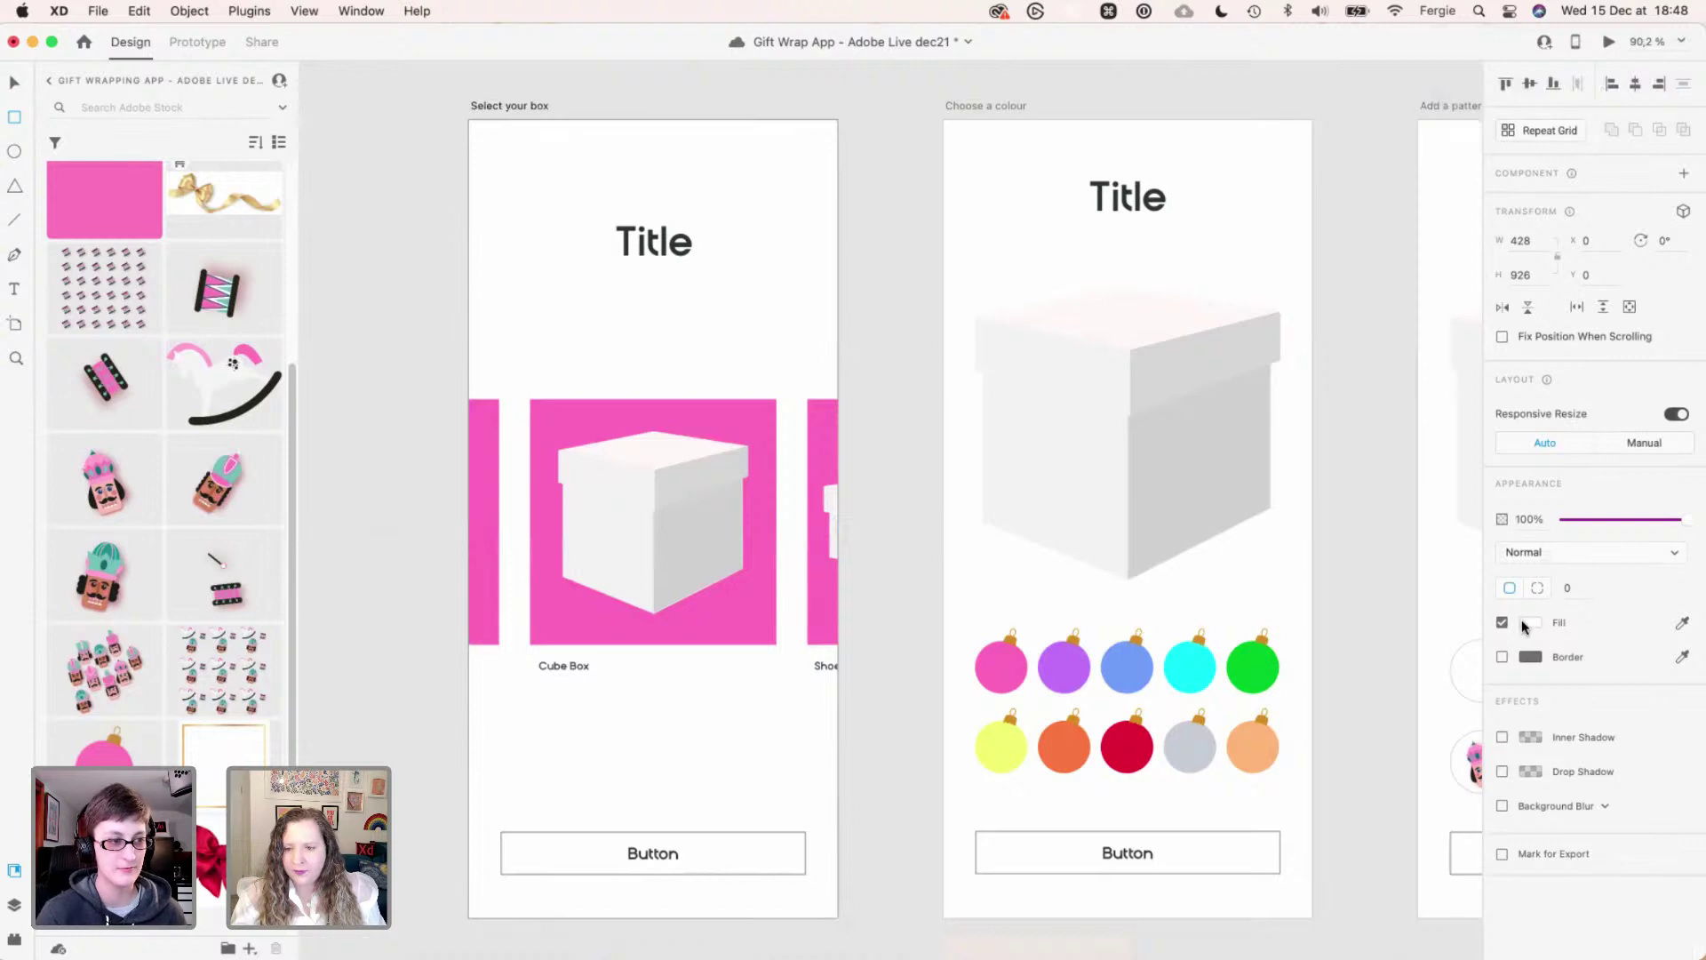
- Give the background rectangle a linear gradient fill from white to light grey, #CCCCCC
click(1528, 623)
click(1333, 507)
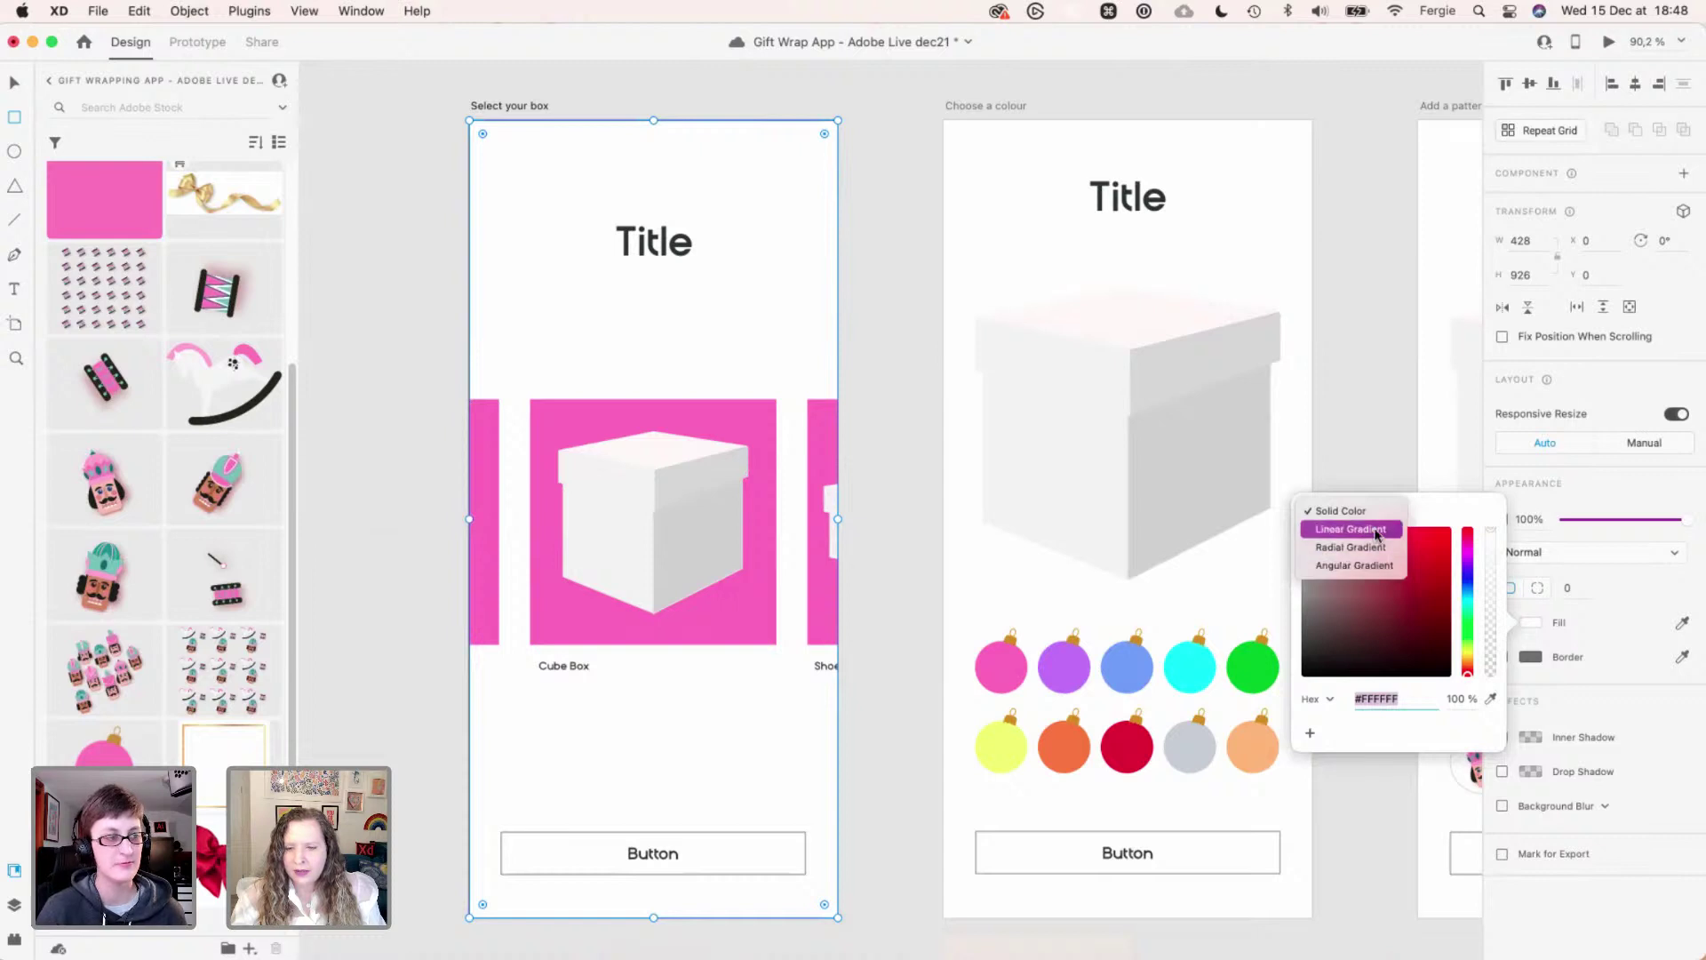
click(1373, 530)
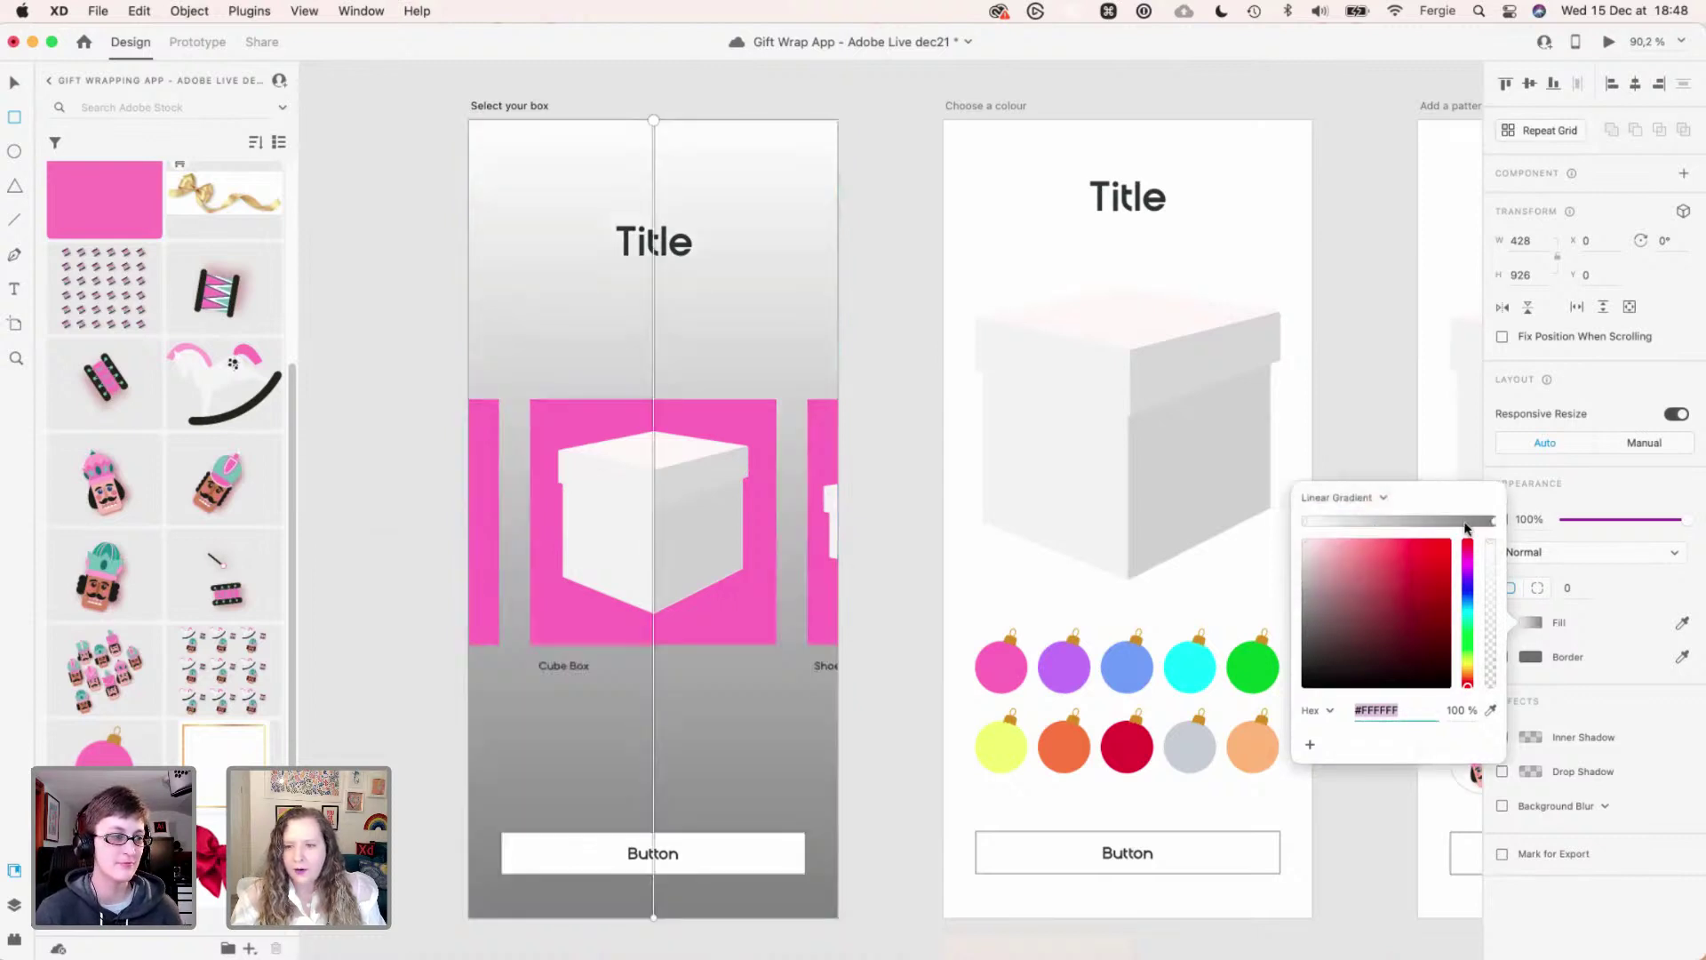
click(1493, 522)
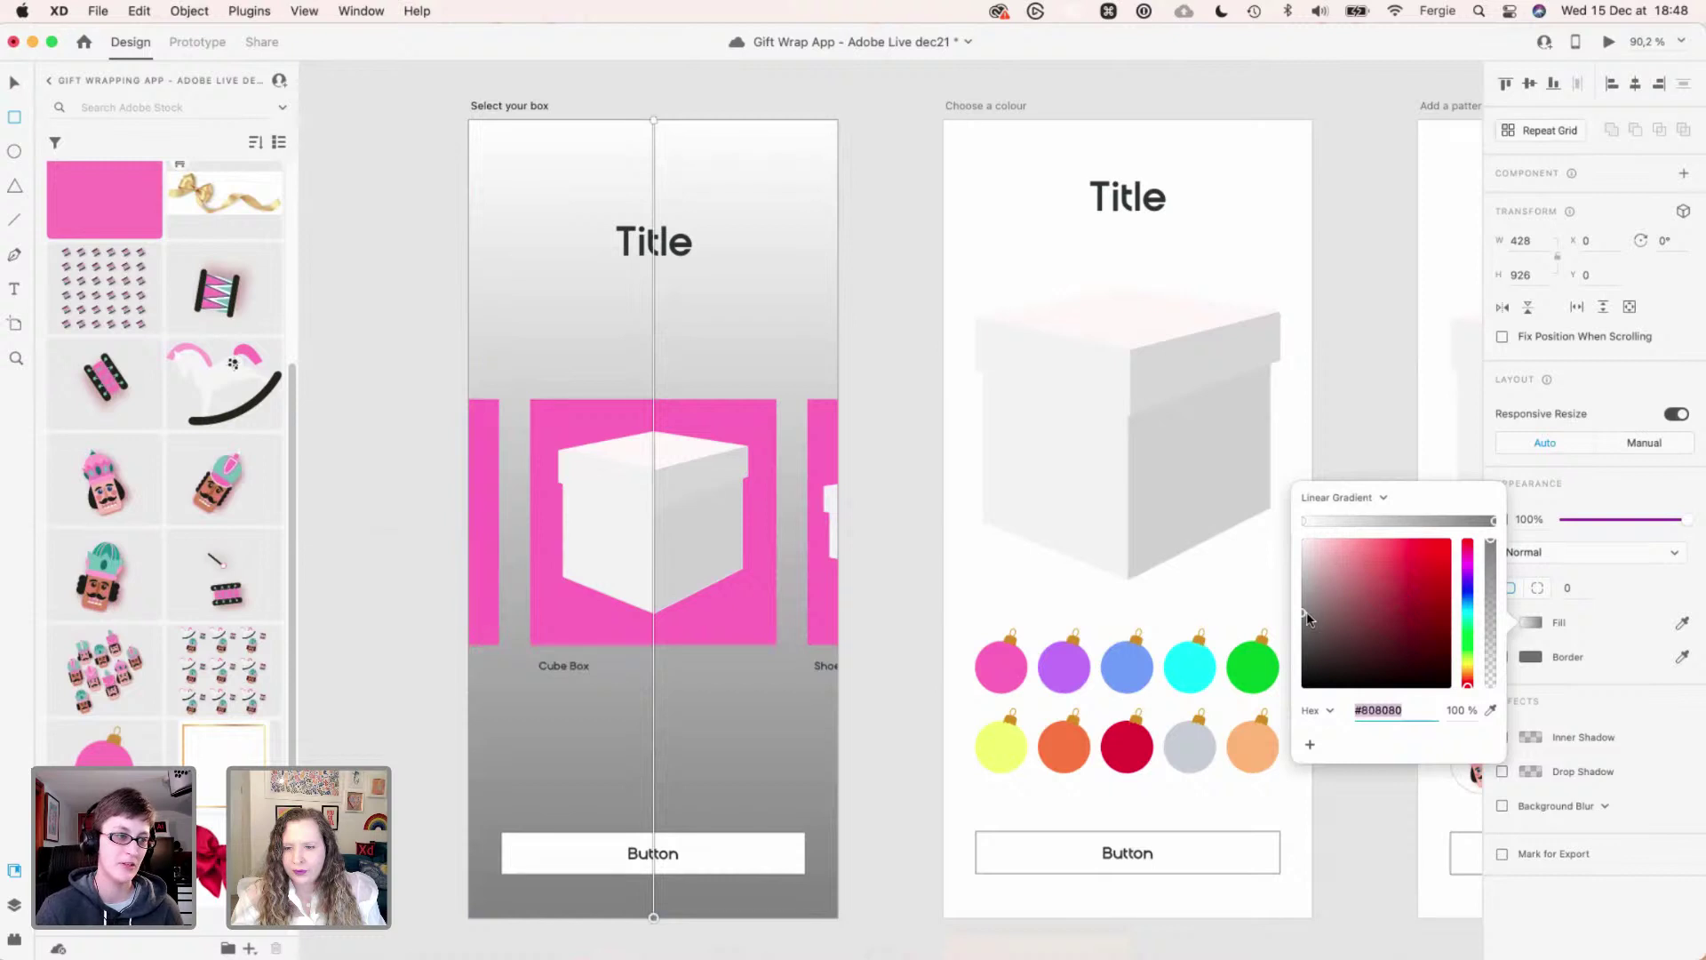
drag(1306, 611, 1288, 573)
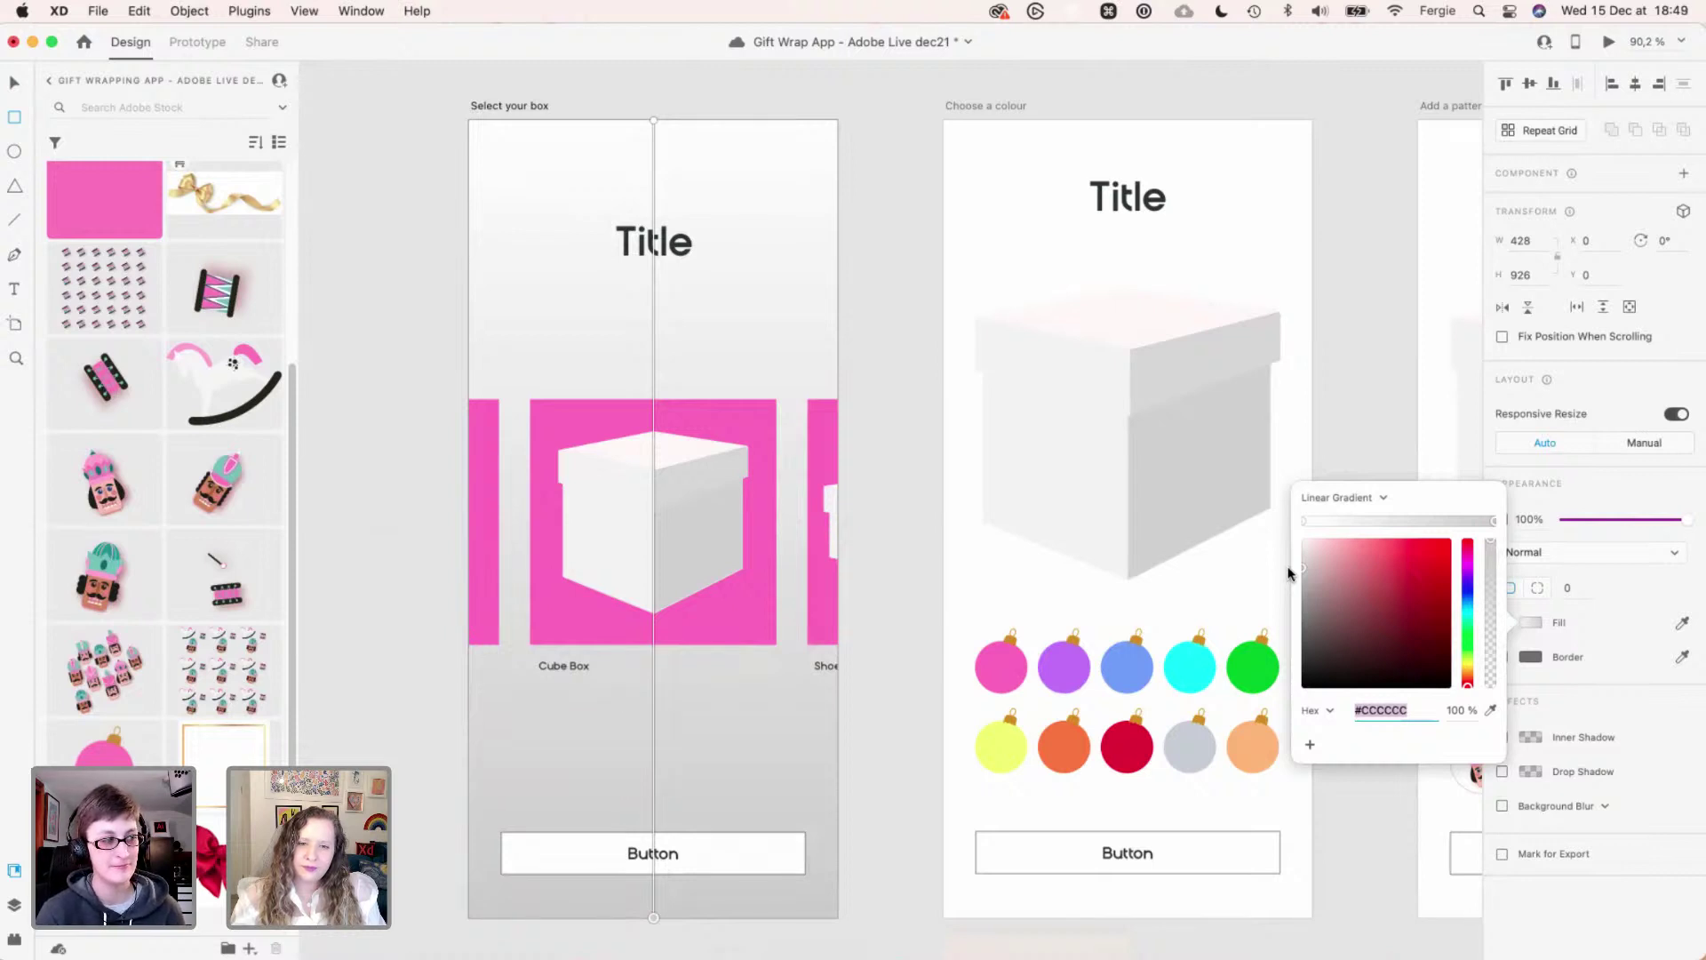
- Close the colour picker and delete the gradient background rectangle from the Select your box artboard
click(696, 760)
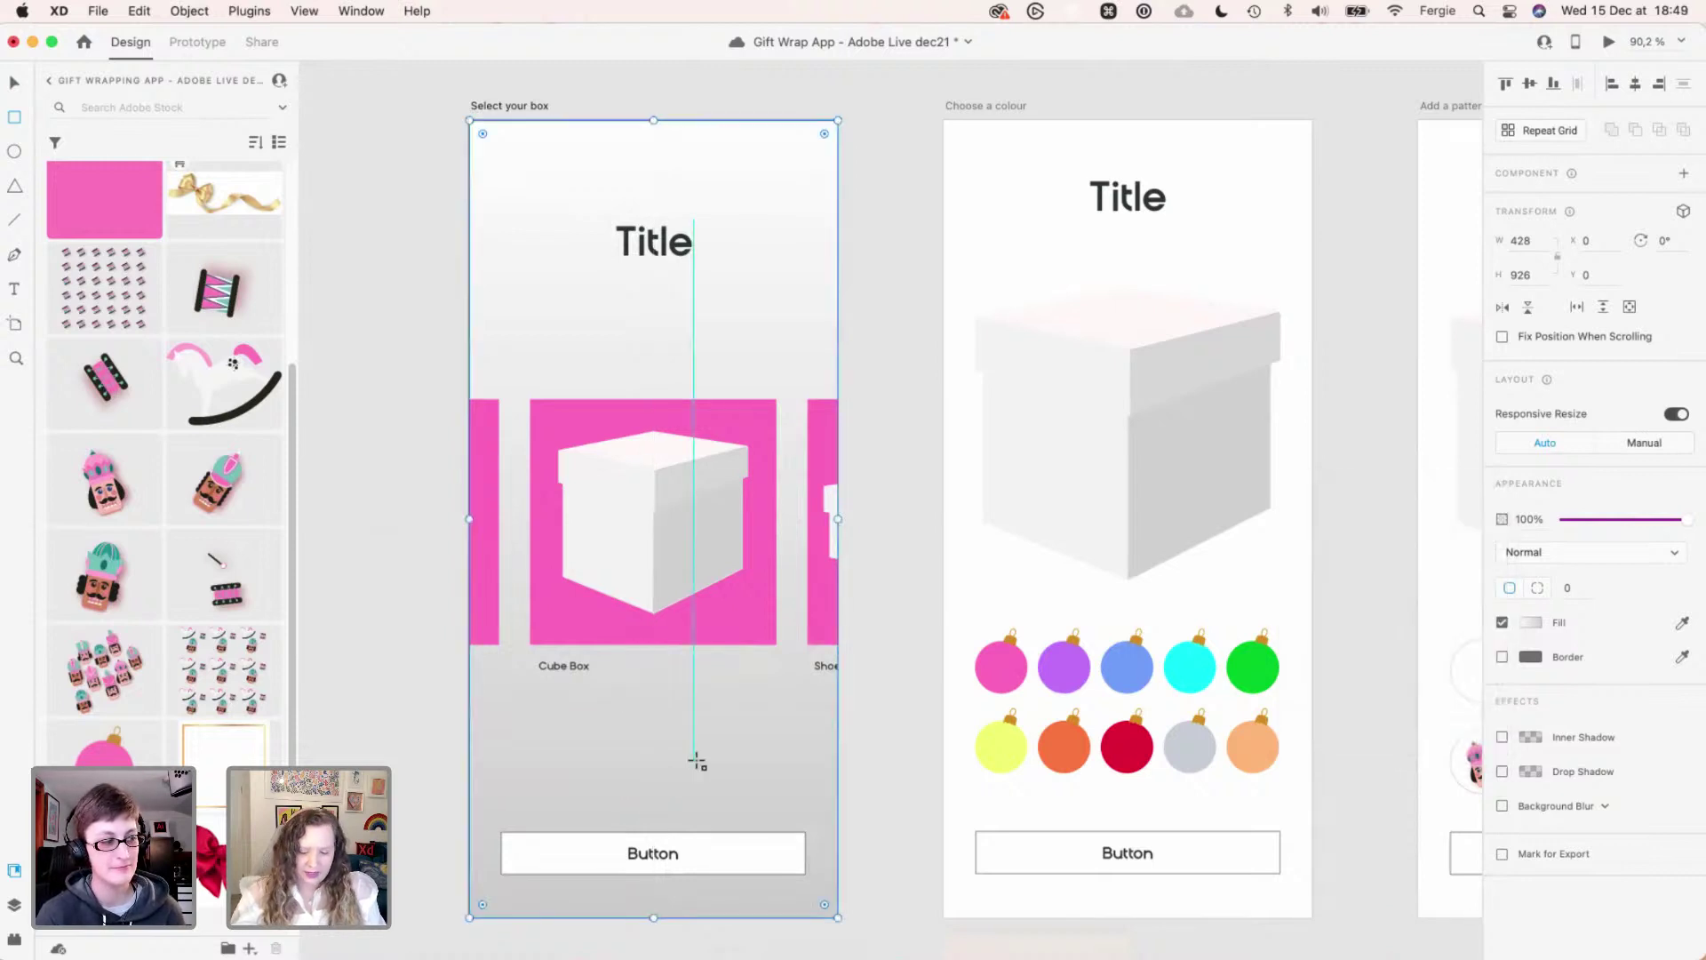
key(v)
key(BackSpace)
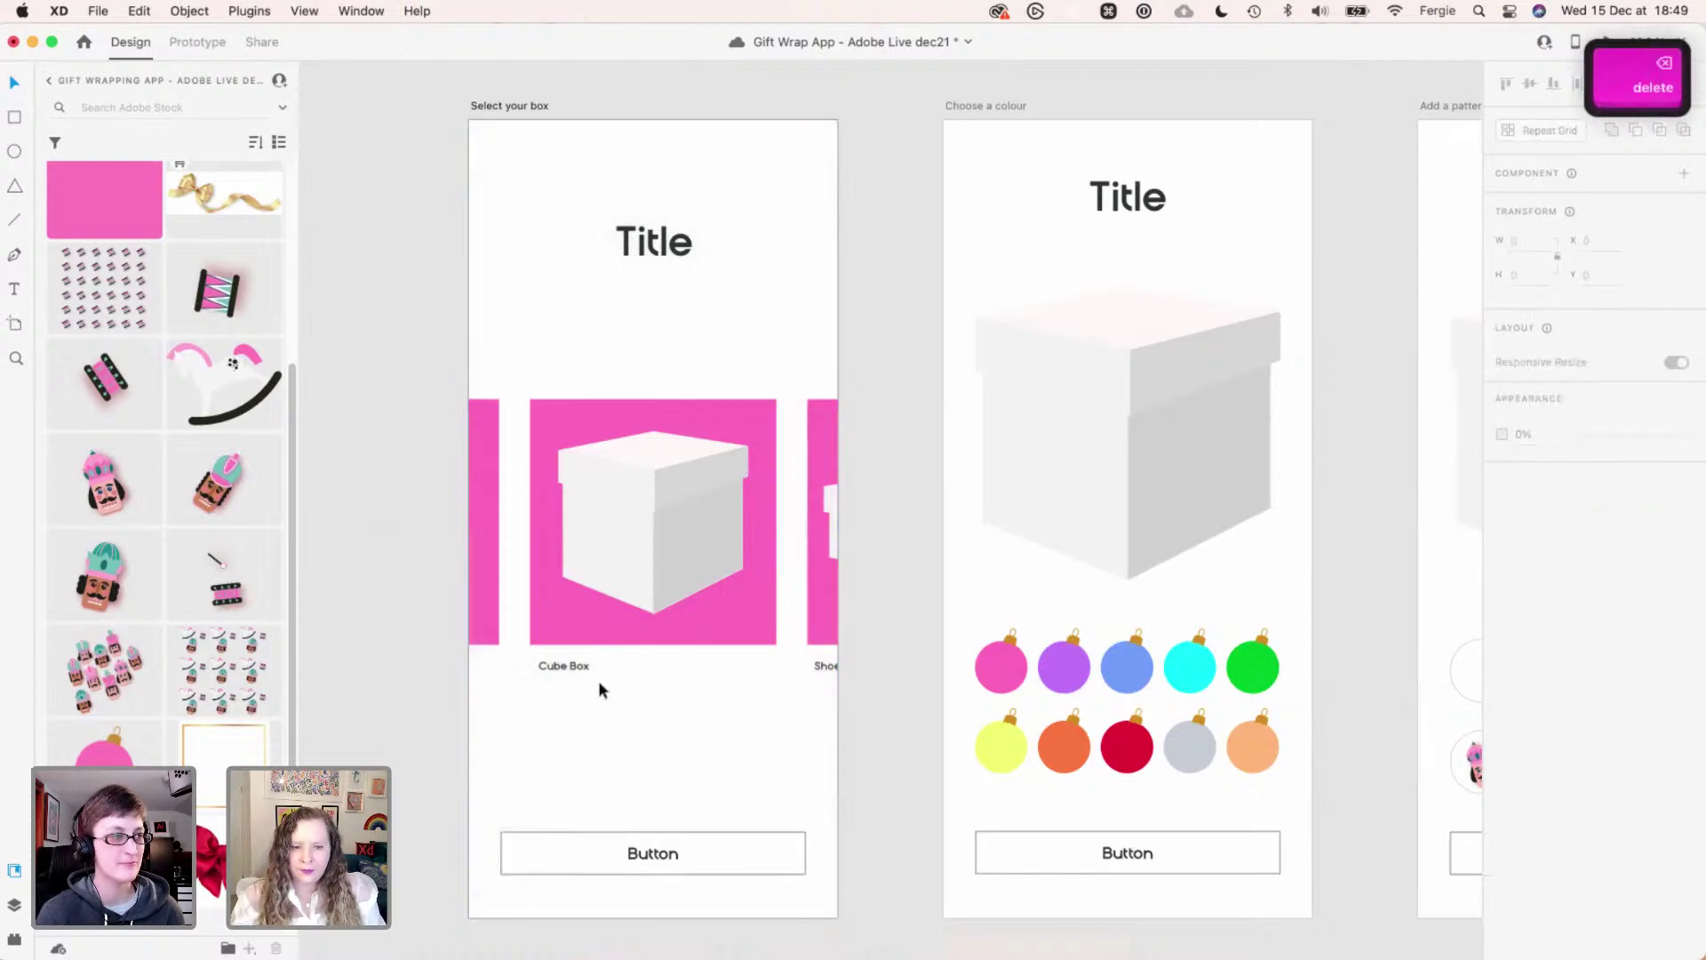
- Place the pink and teal drum graphic from the library on the empty canvas beside the Select your box artboard
key(super)
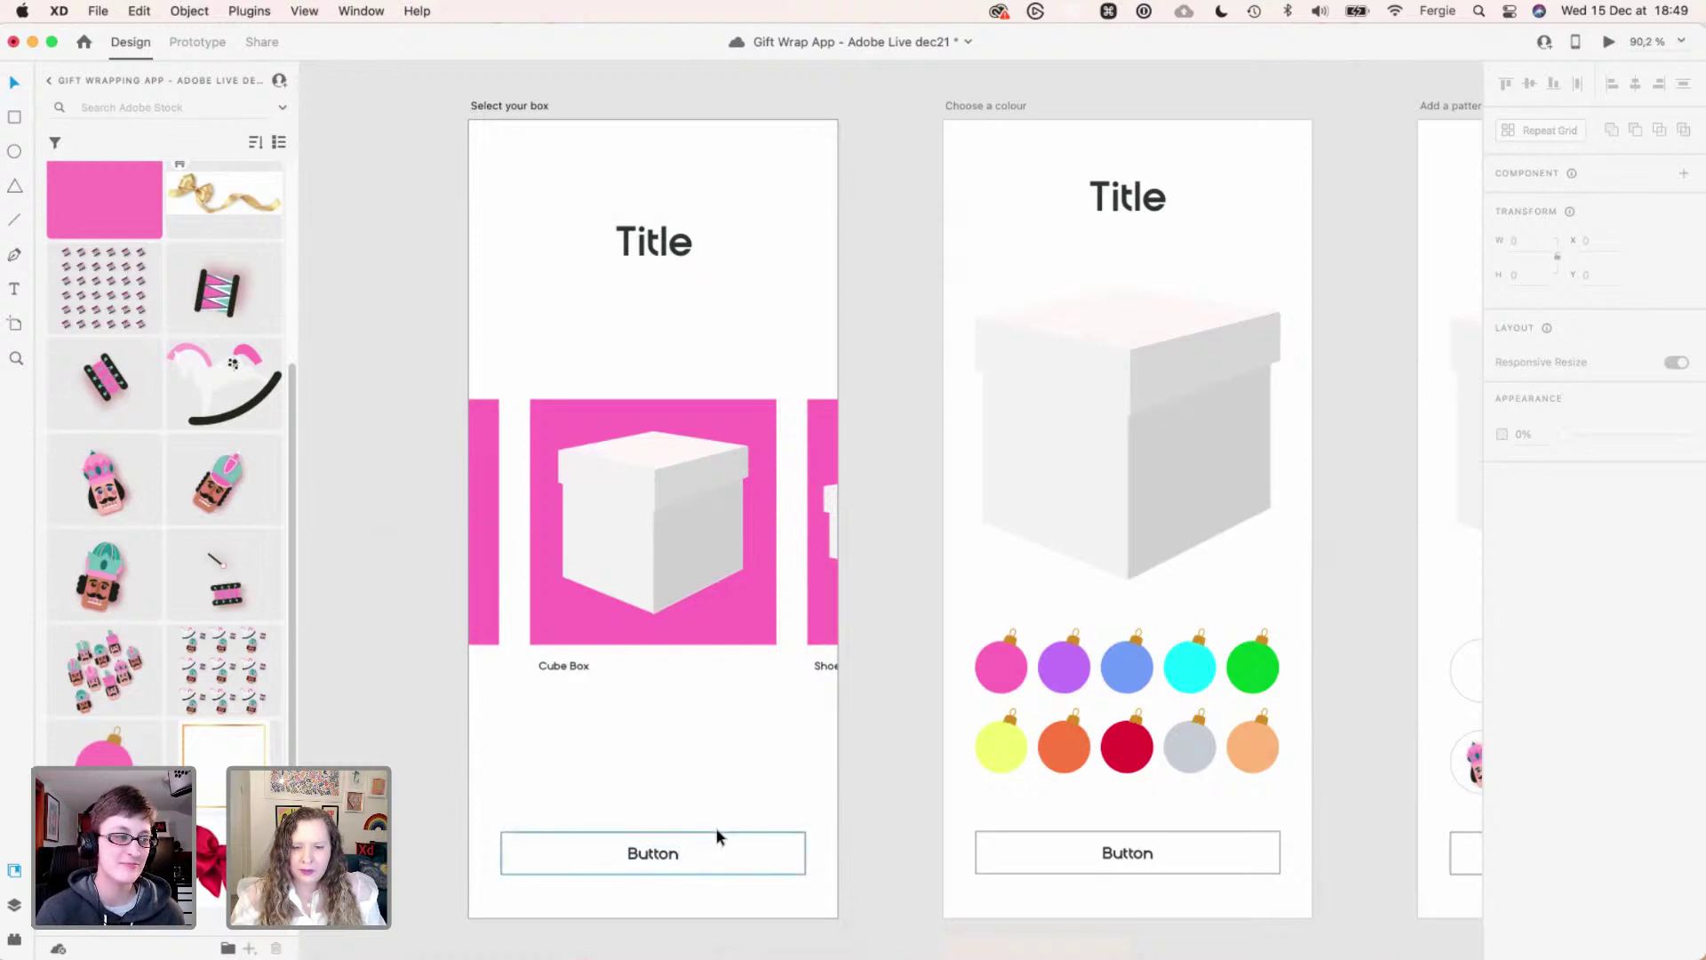
key(super)
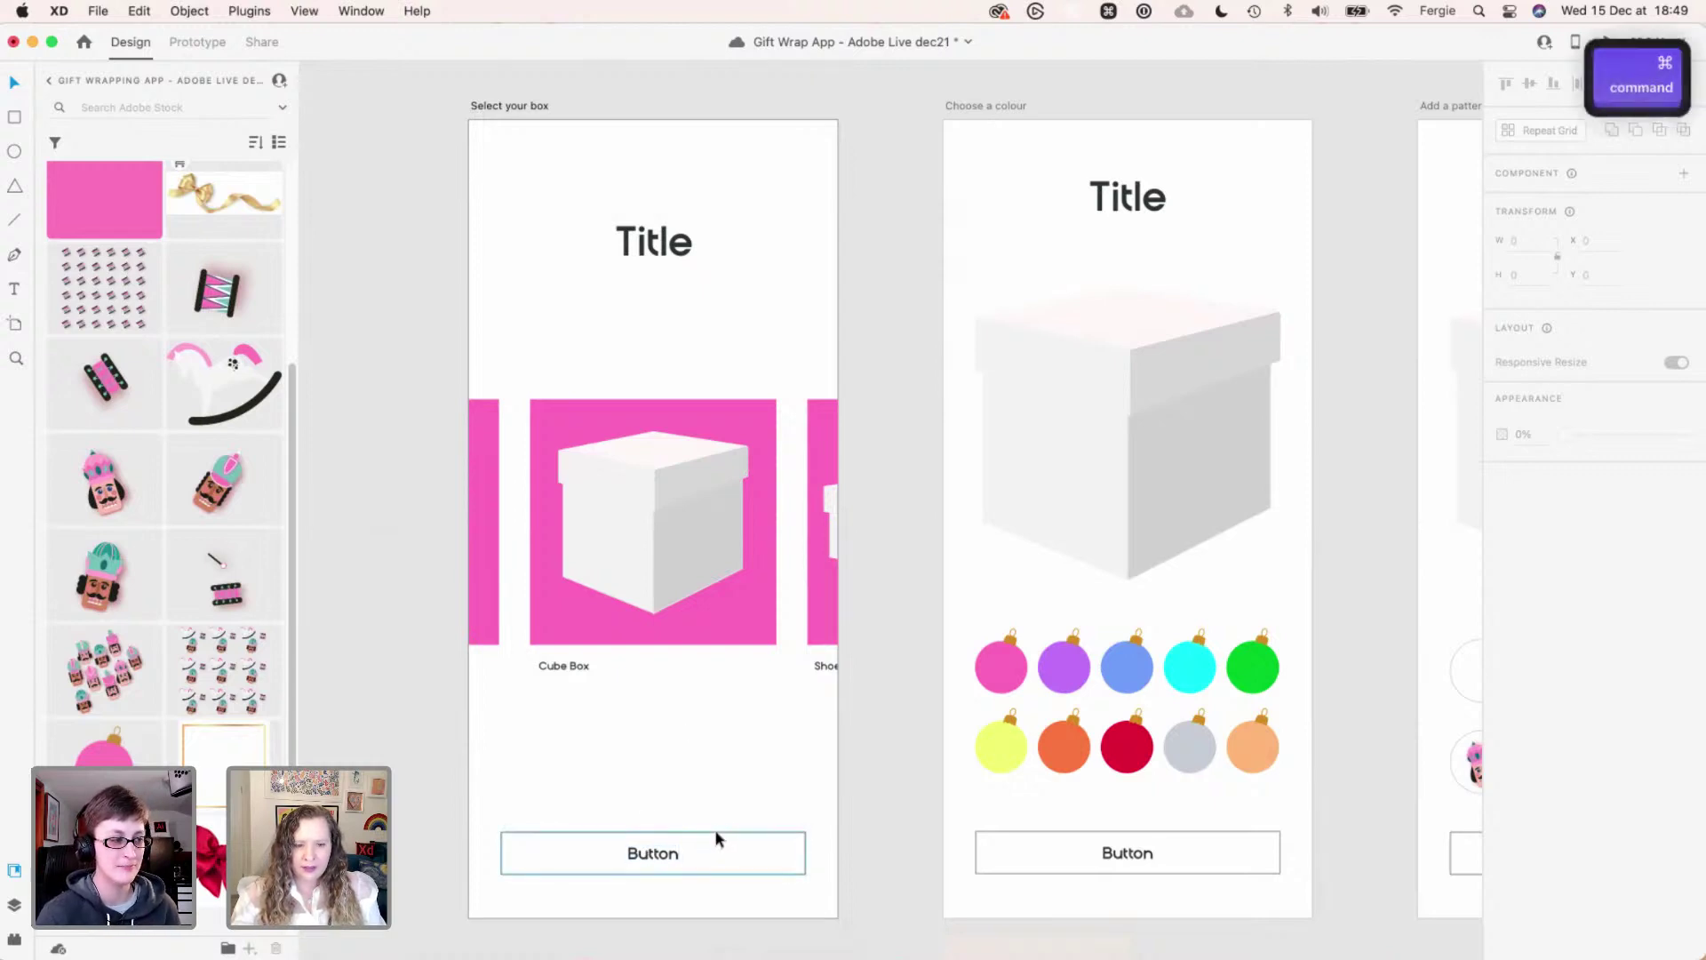
scroll(579, 610, left, 5)
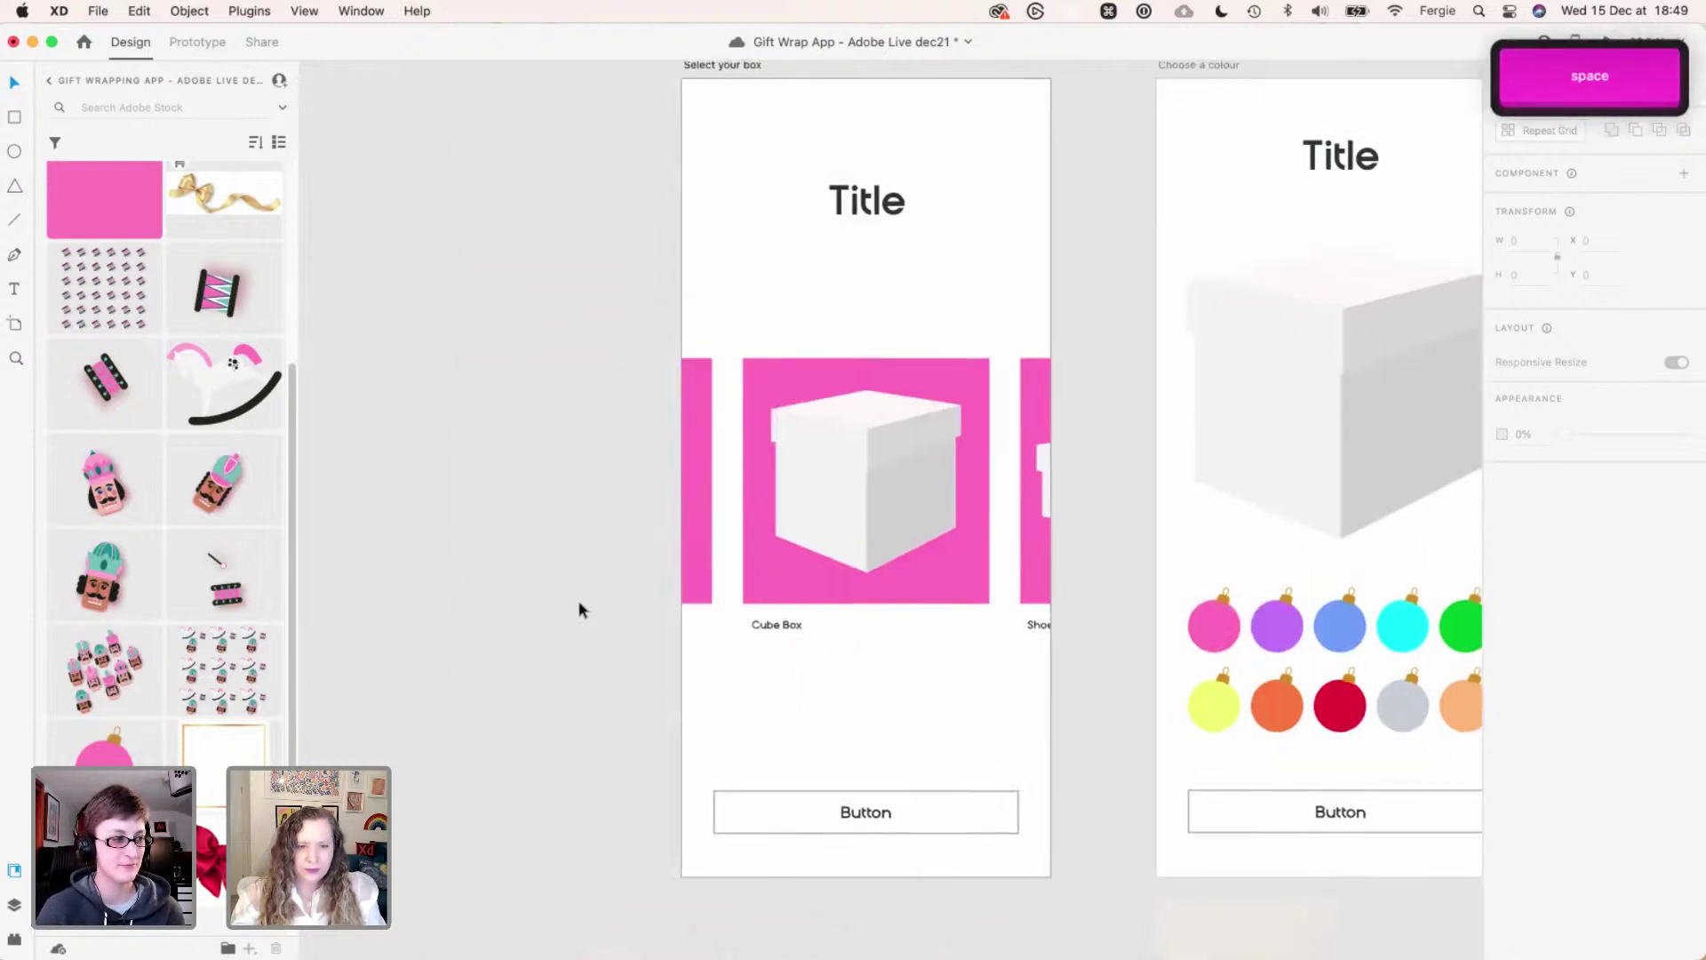
drag(238, 296, 522, 488)
key(space)
drag(739, 497, 1169, 548)
drag(757, 548, 709, 506)
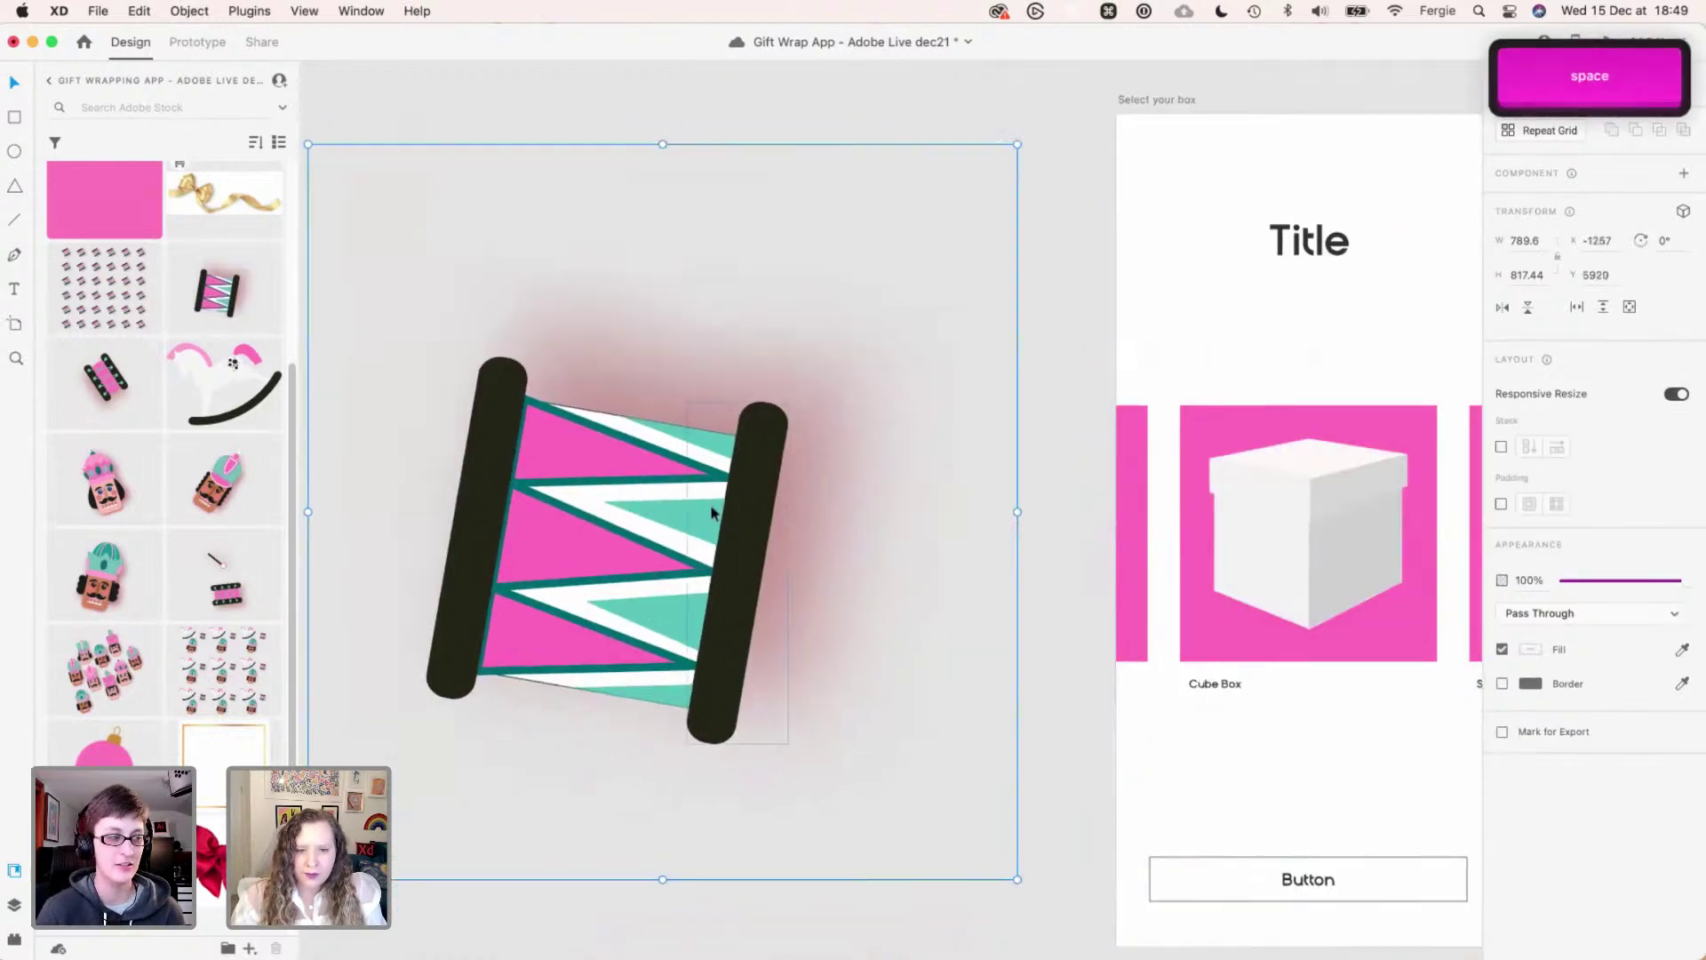
- Select a light teal triangle in the drum graphic and add its fill colour, #76C1BC, to the library
super+click(685, 508)
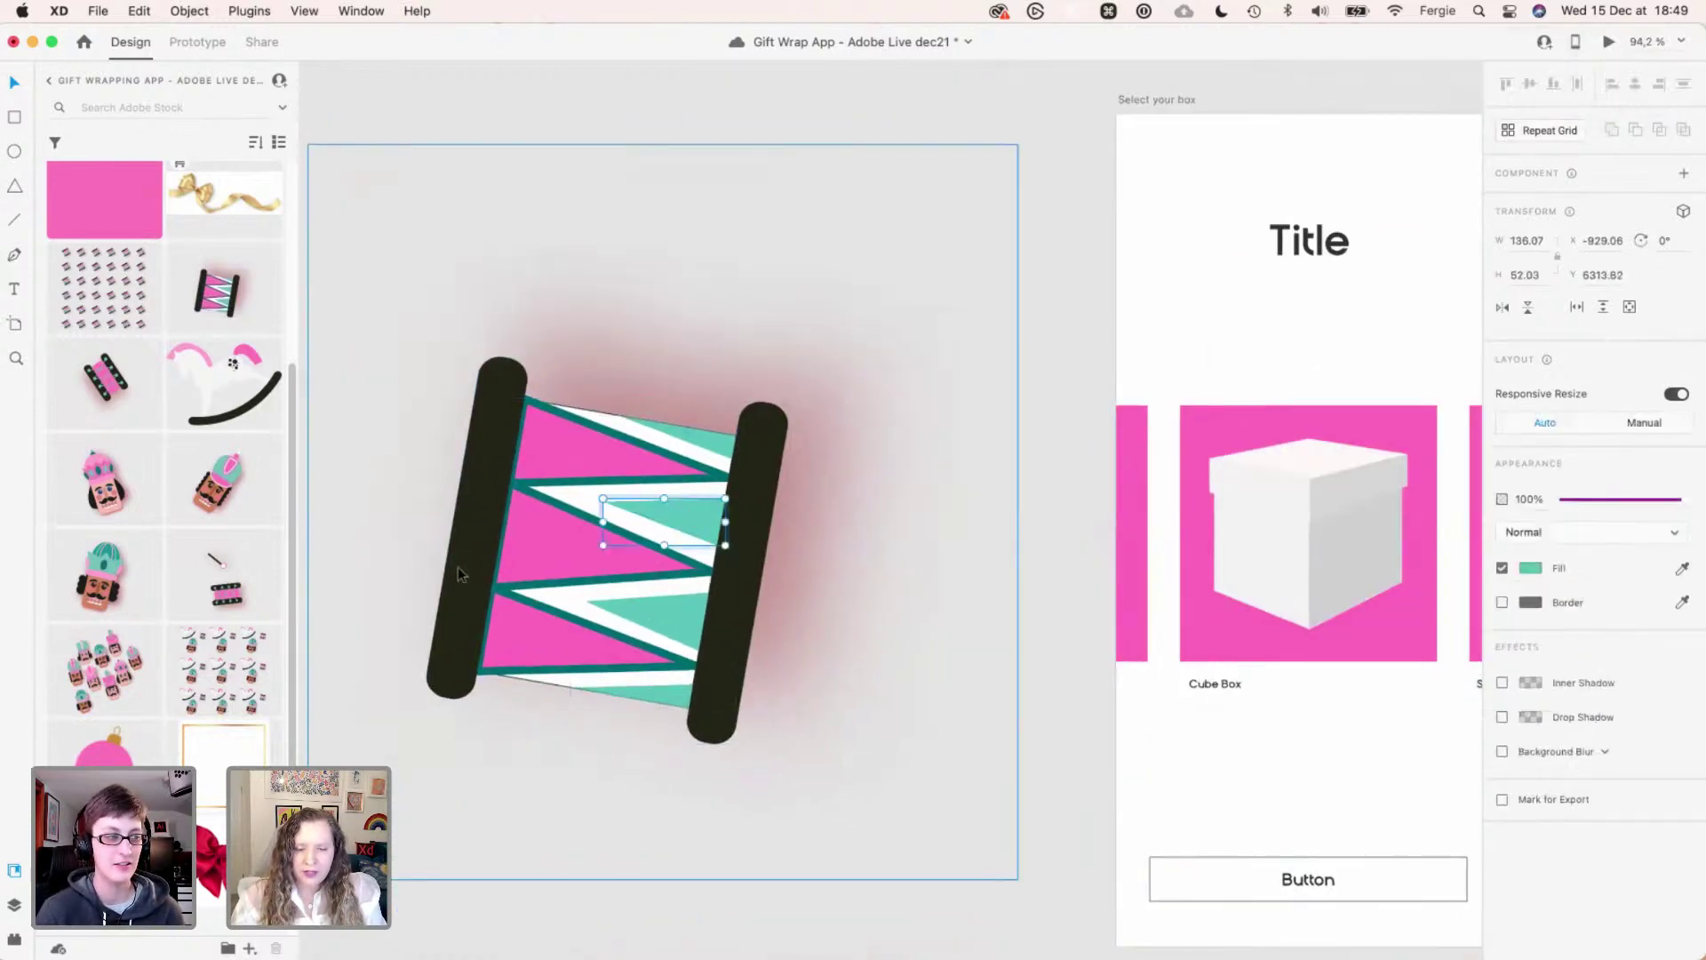
scroll(511, 551, up, 3)
super+click(510, 547)
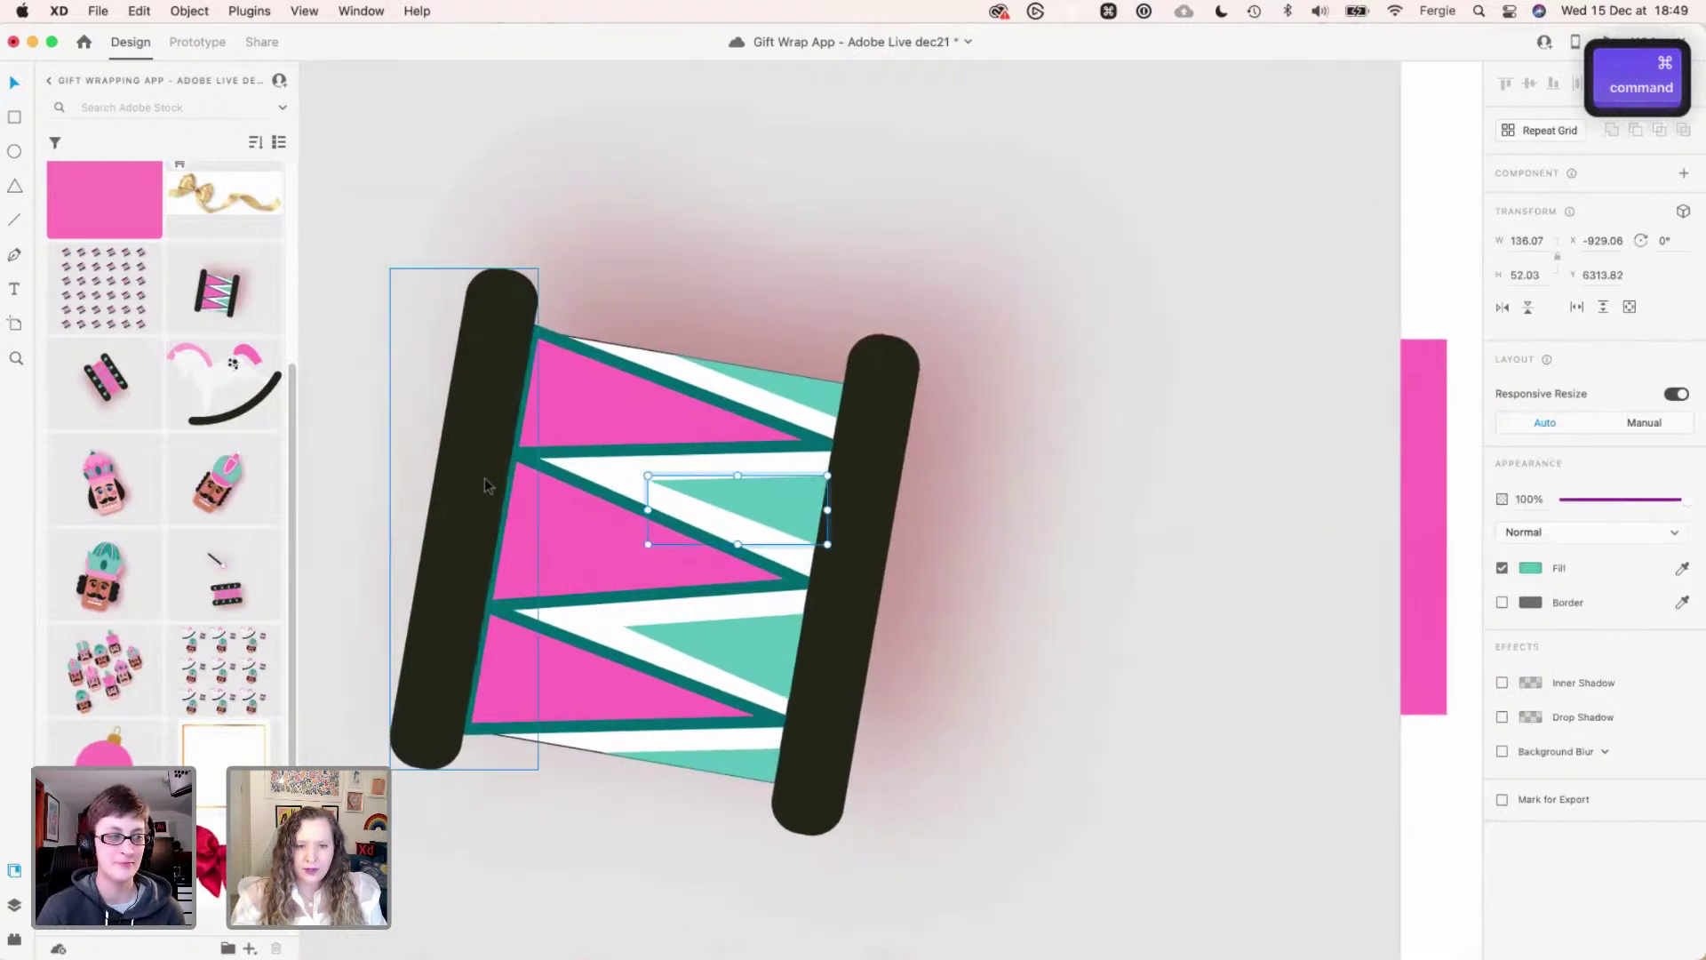
click(552, 515)
click(666, 387)
super+click(791, 385)
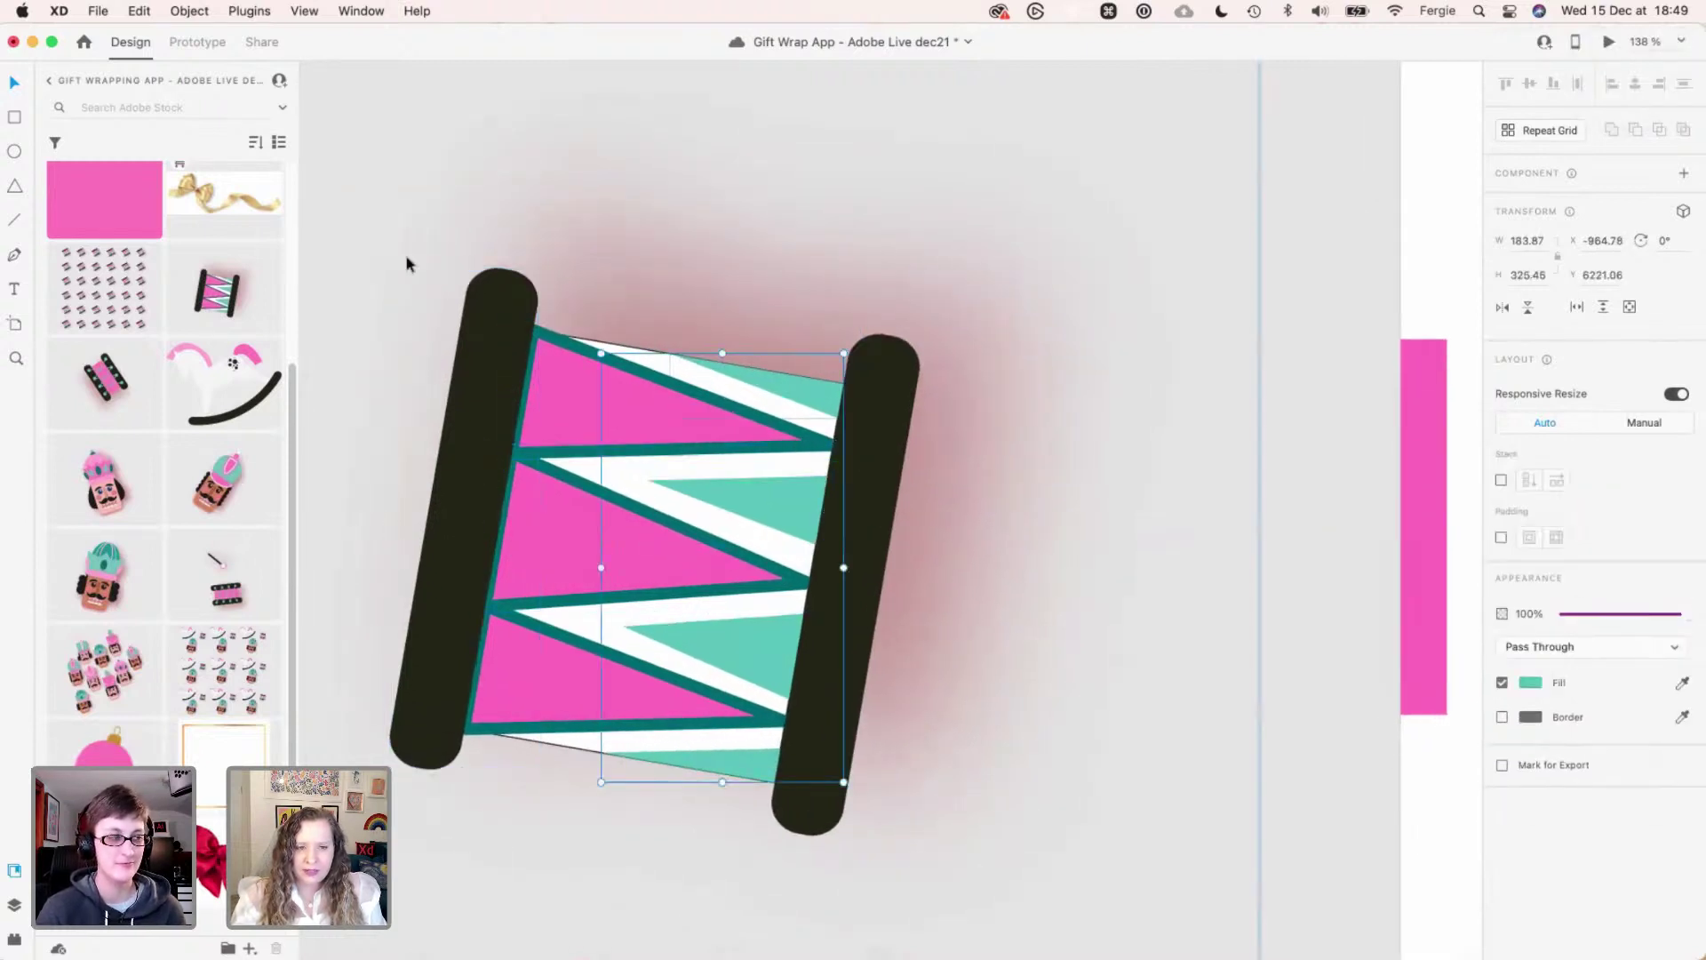
scroll(126, 309, up, 1)
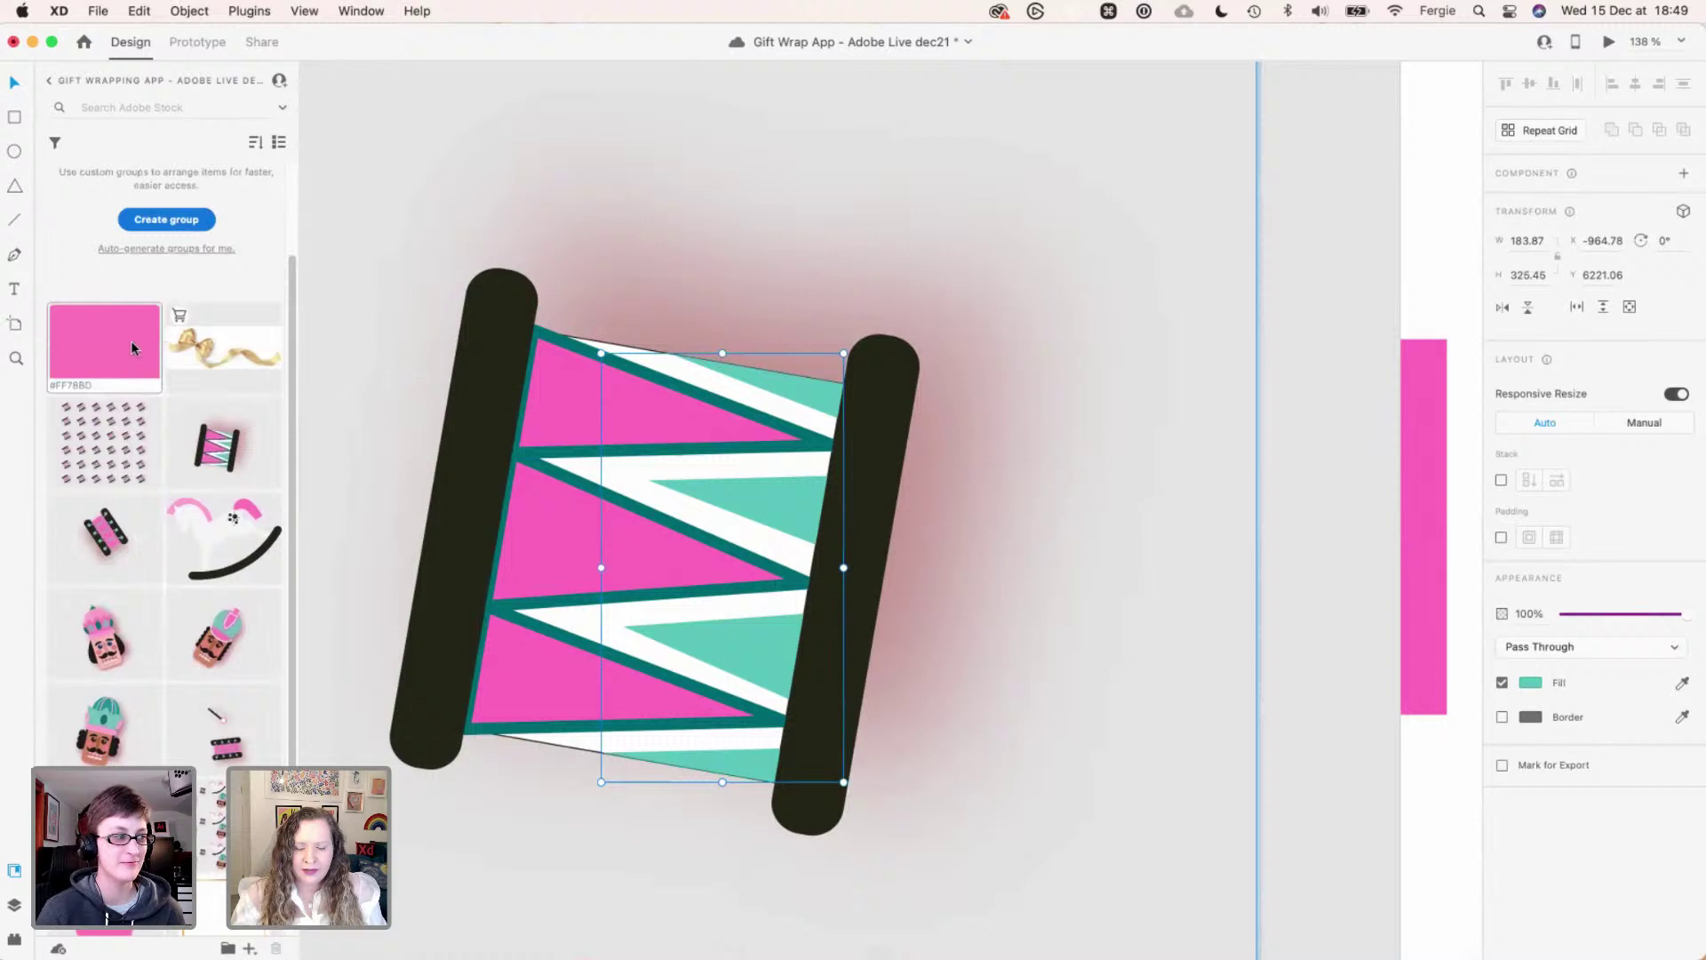
scroll(741, 638, up, 3)
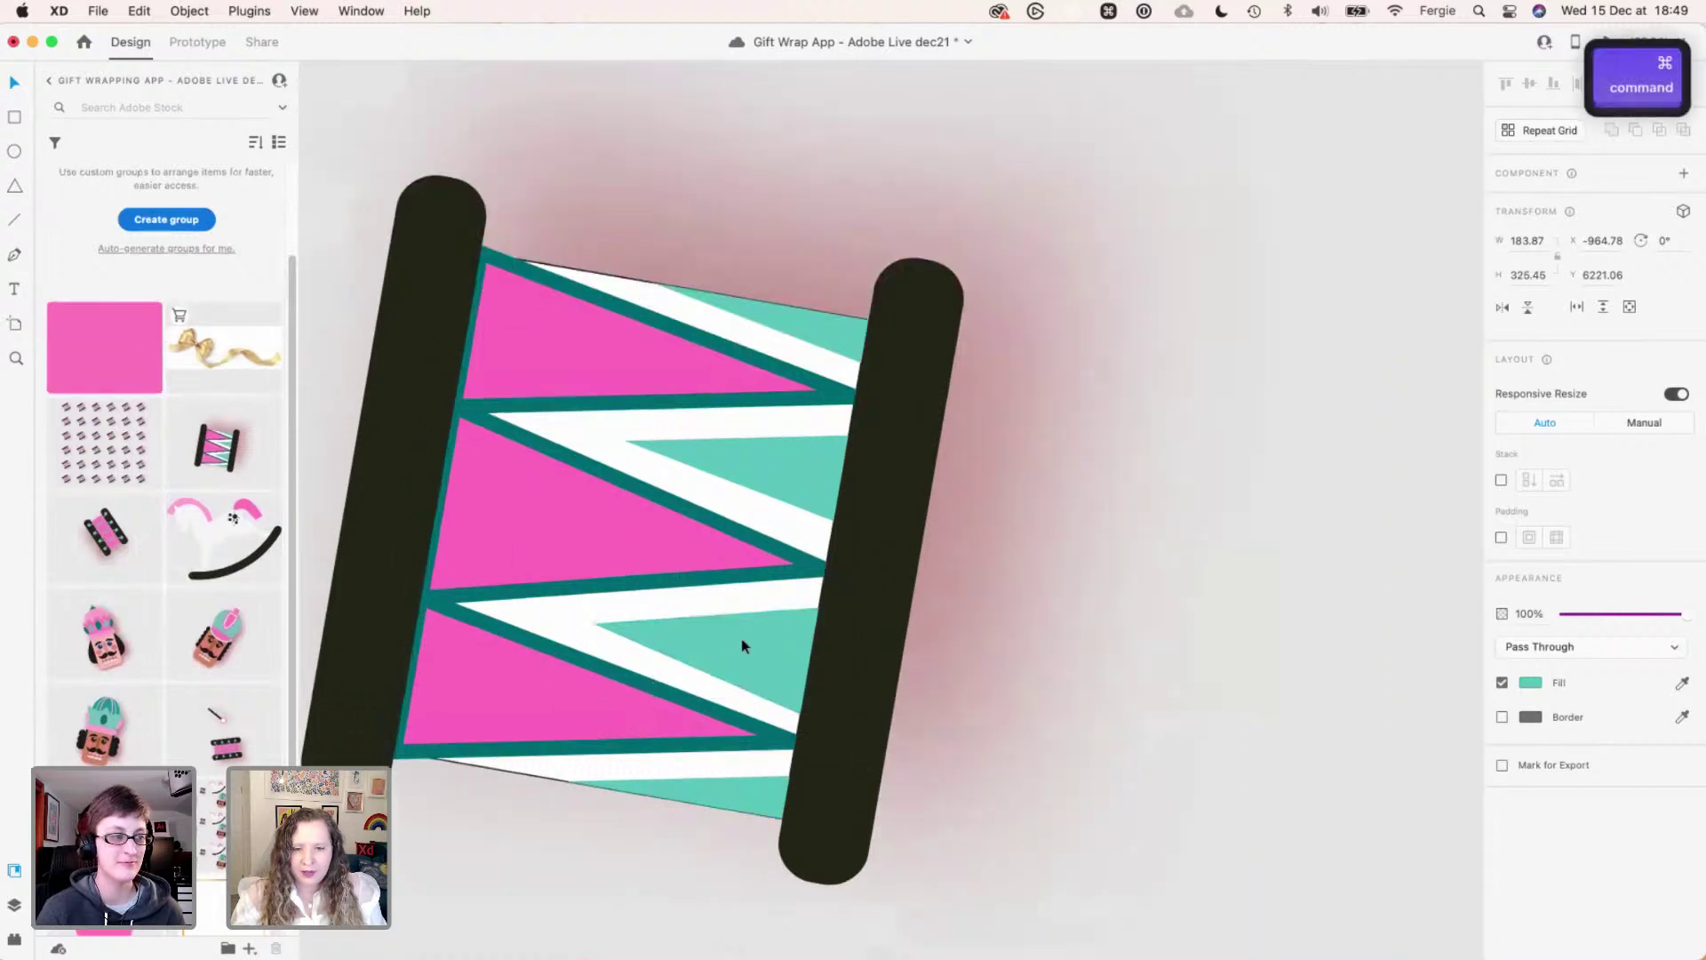
super+click(741, 638)
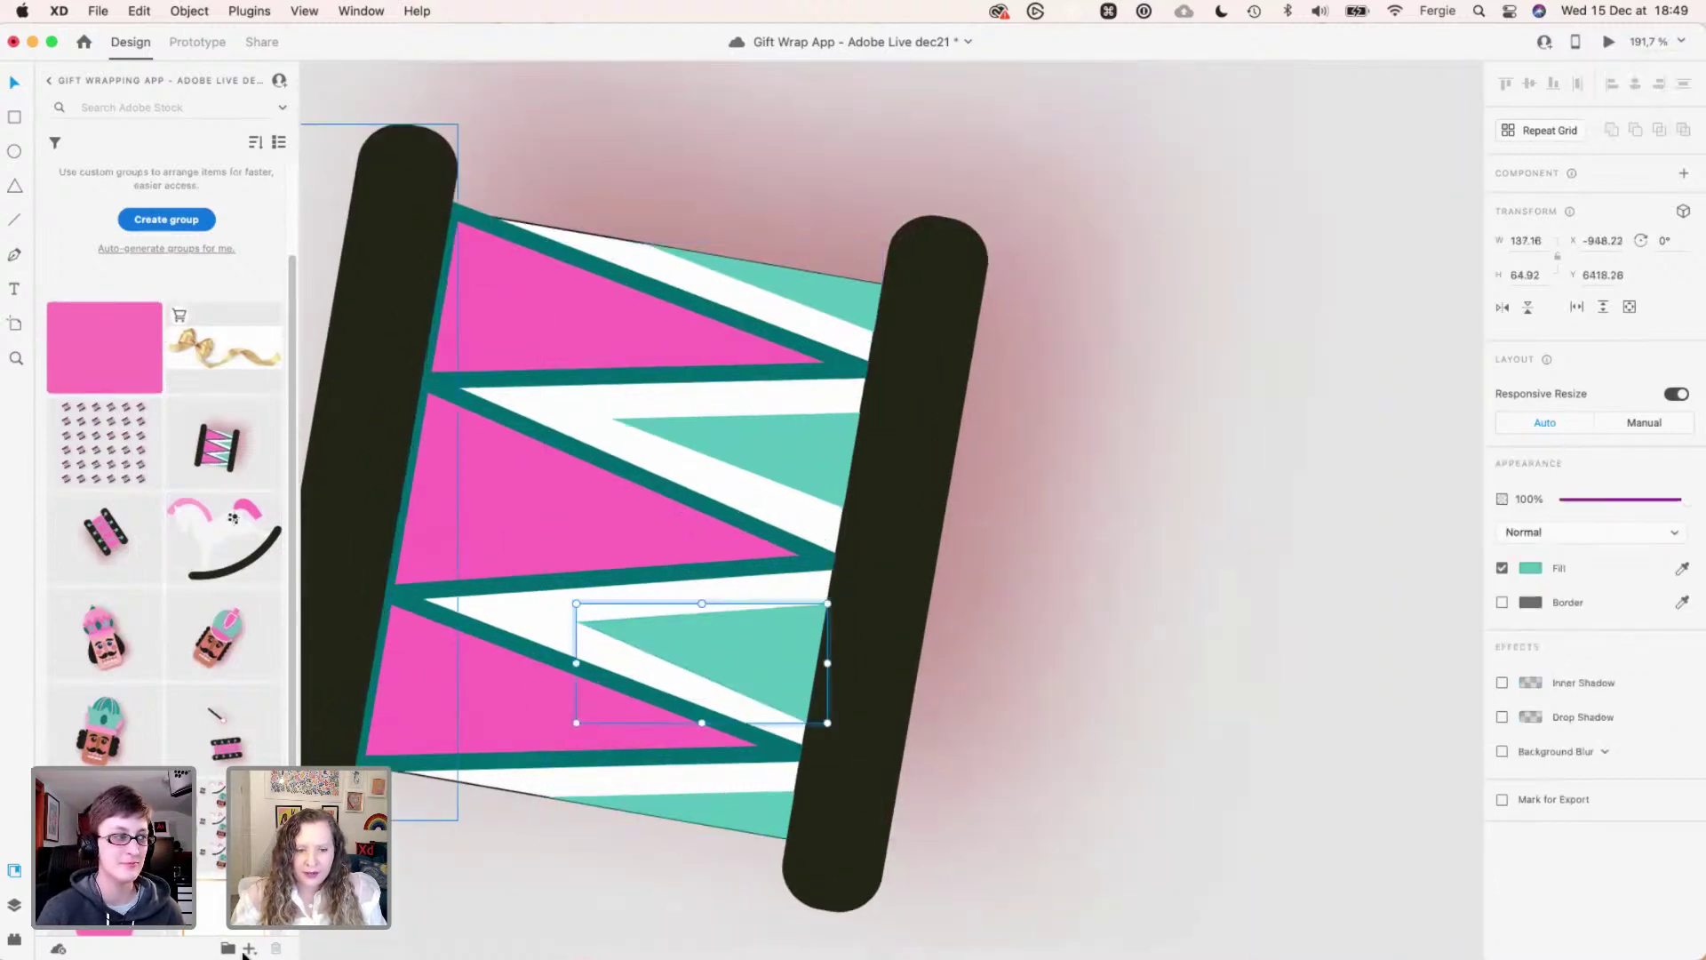
click(250, 948)
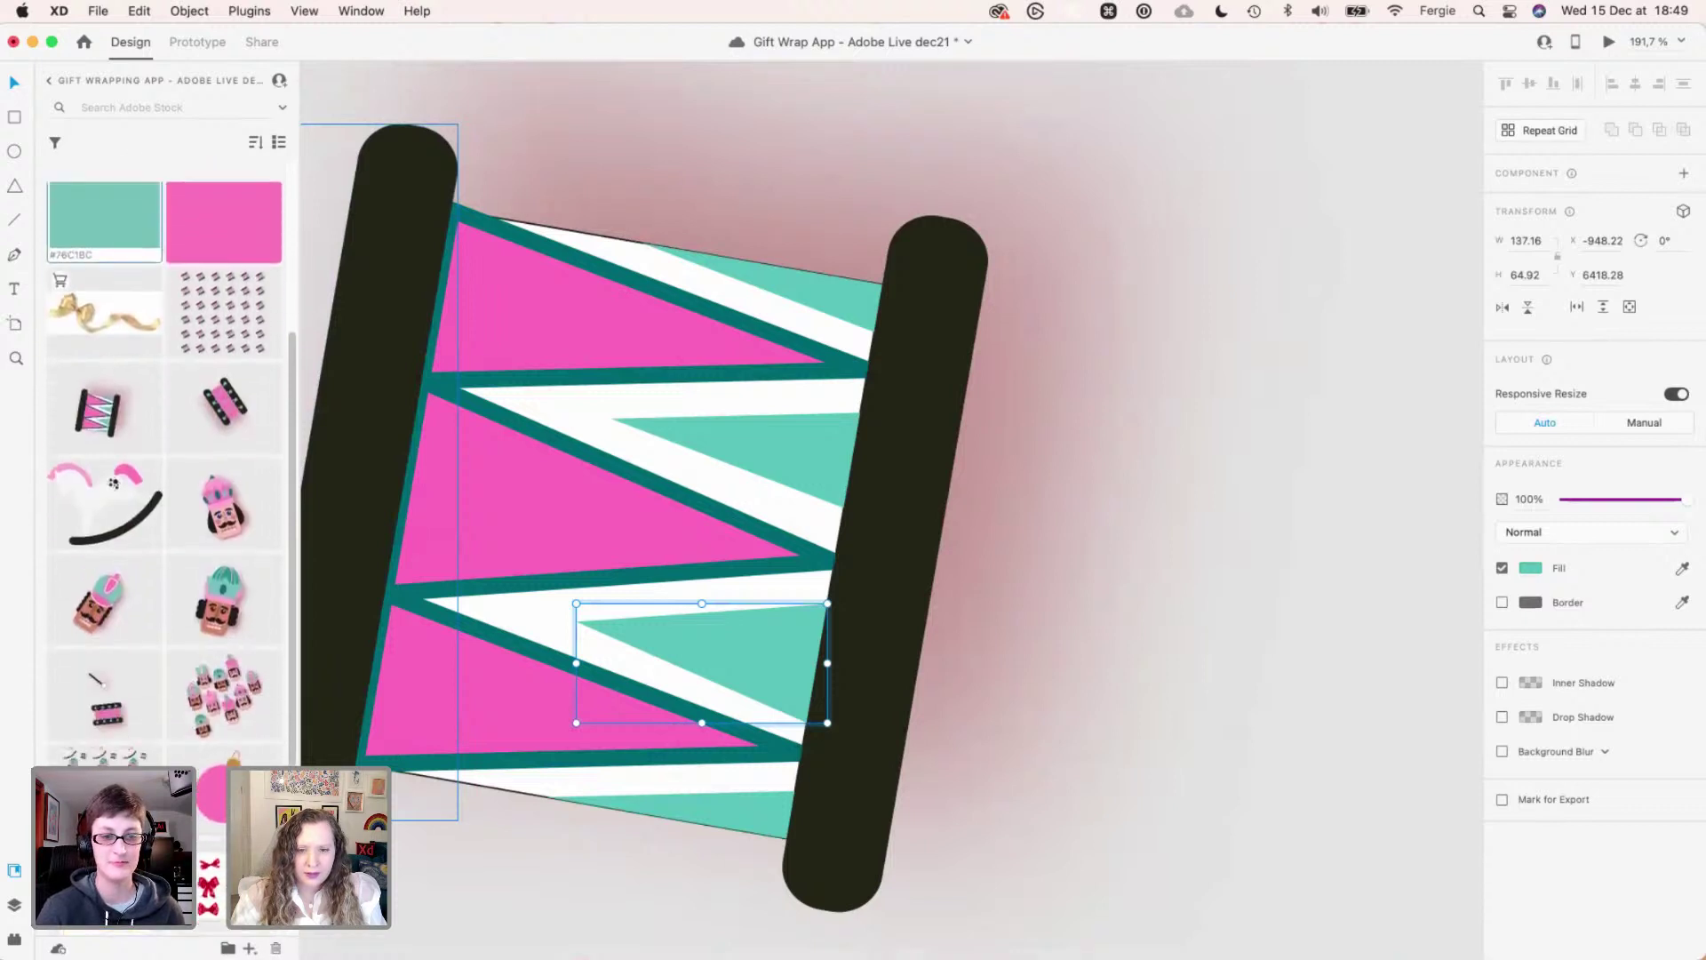
- Add the drum's dark teal zigzag colour, #146872, and its black end bar colour, #232518, to the library
super+click(512, 644)
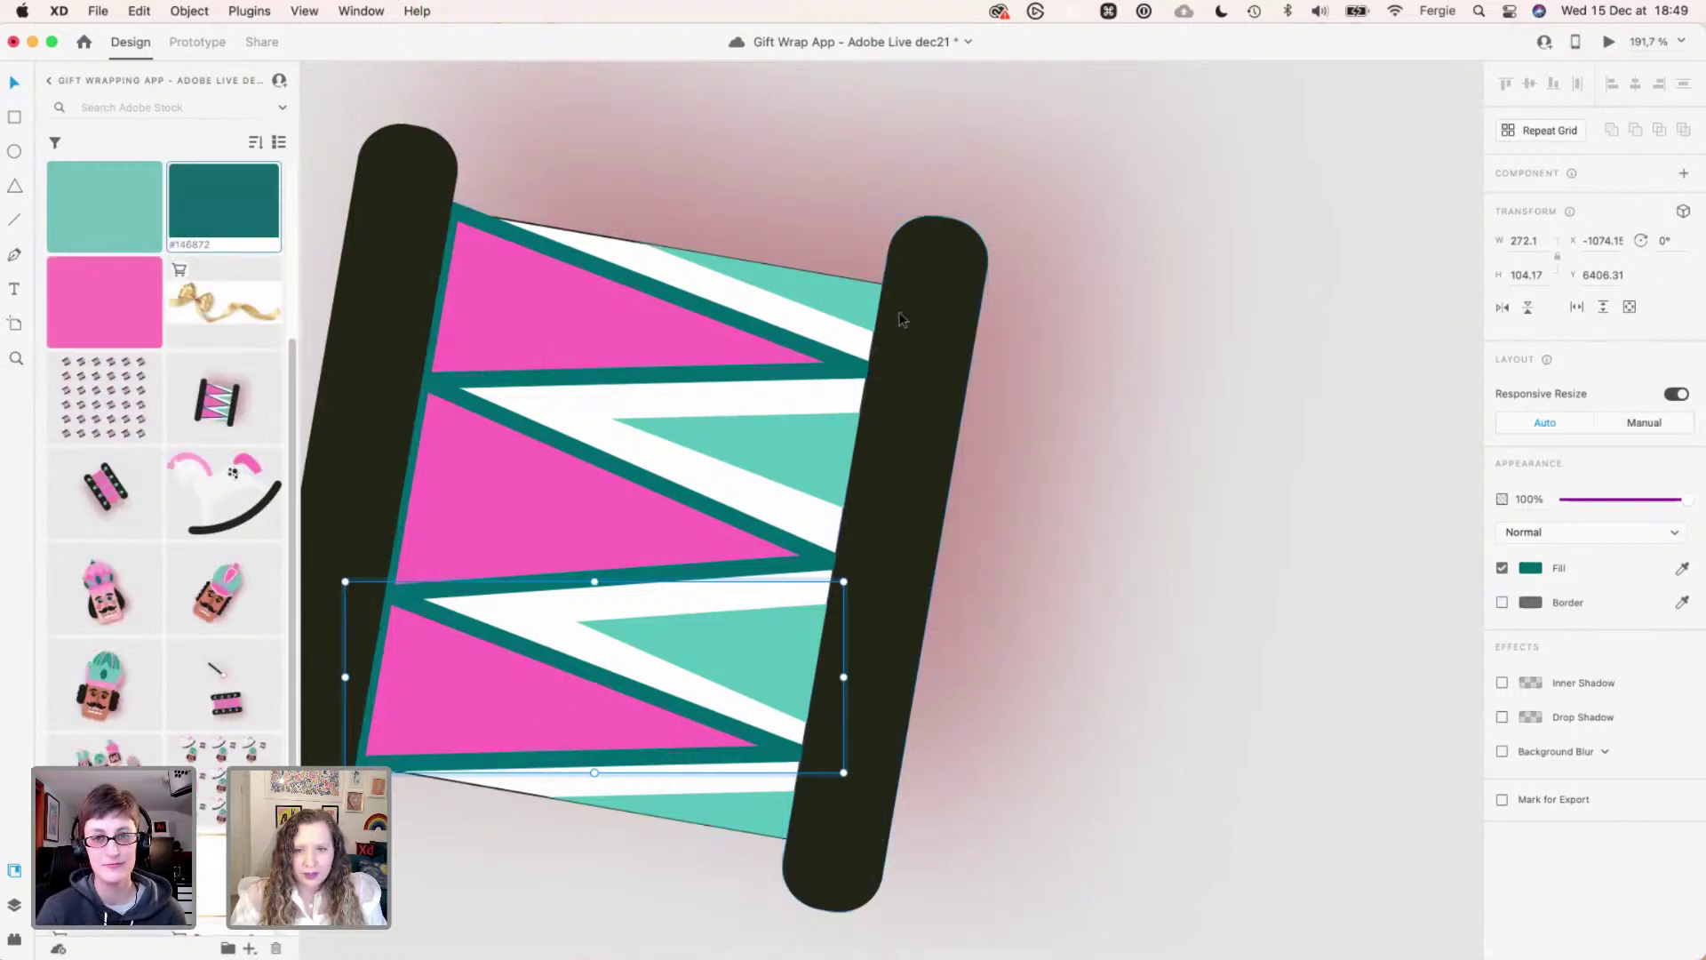
super+click(889, 622)
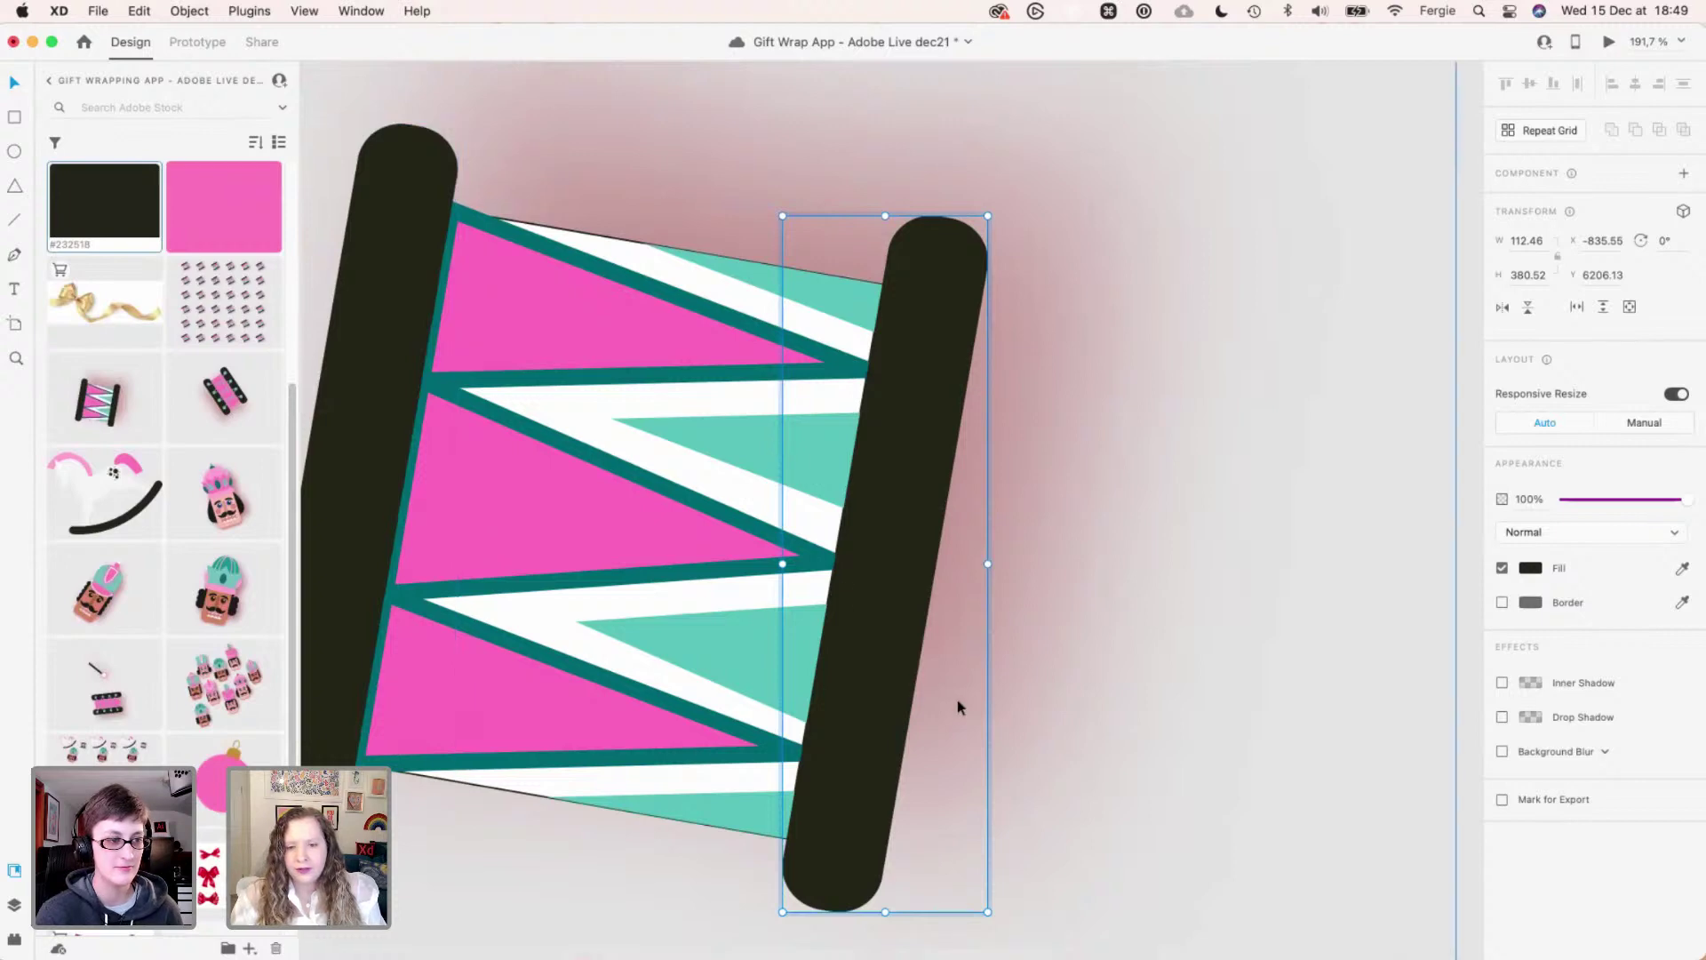
key(cmd+z)
- Delete the drum graphic from the empty canvas beside the Select your box artboard
scroll(957, 700, down, 3)
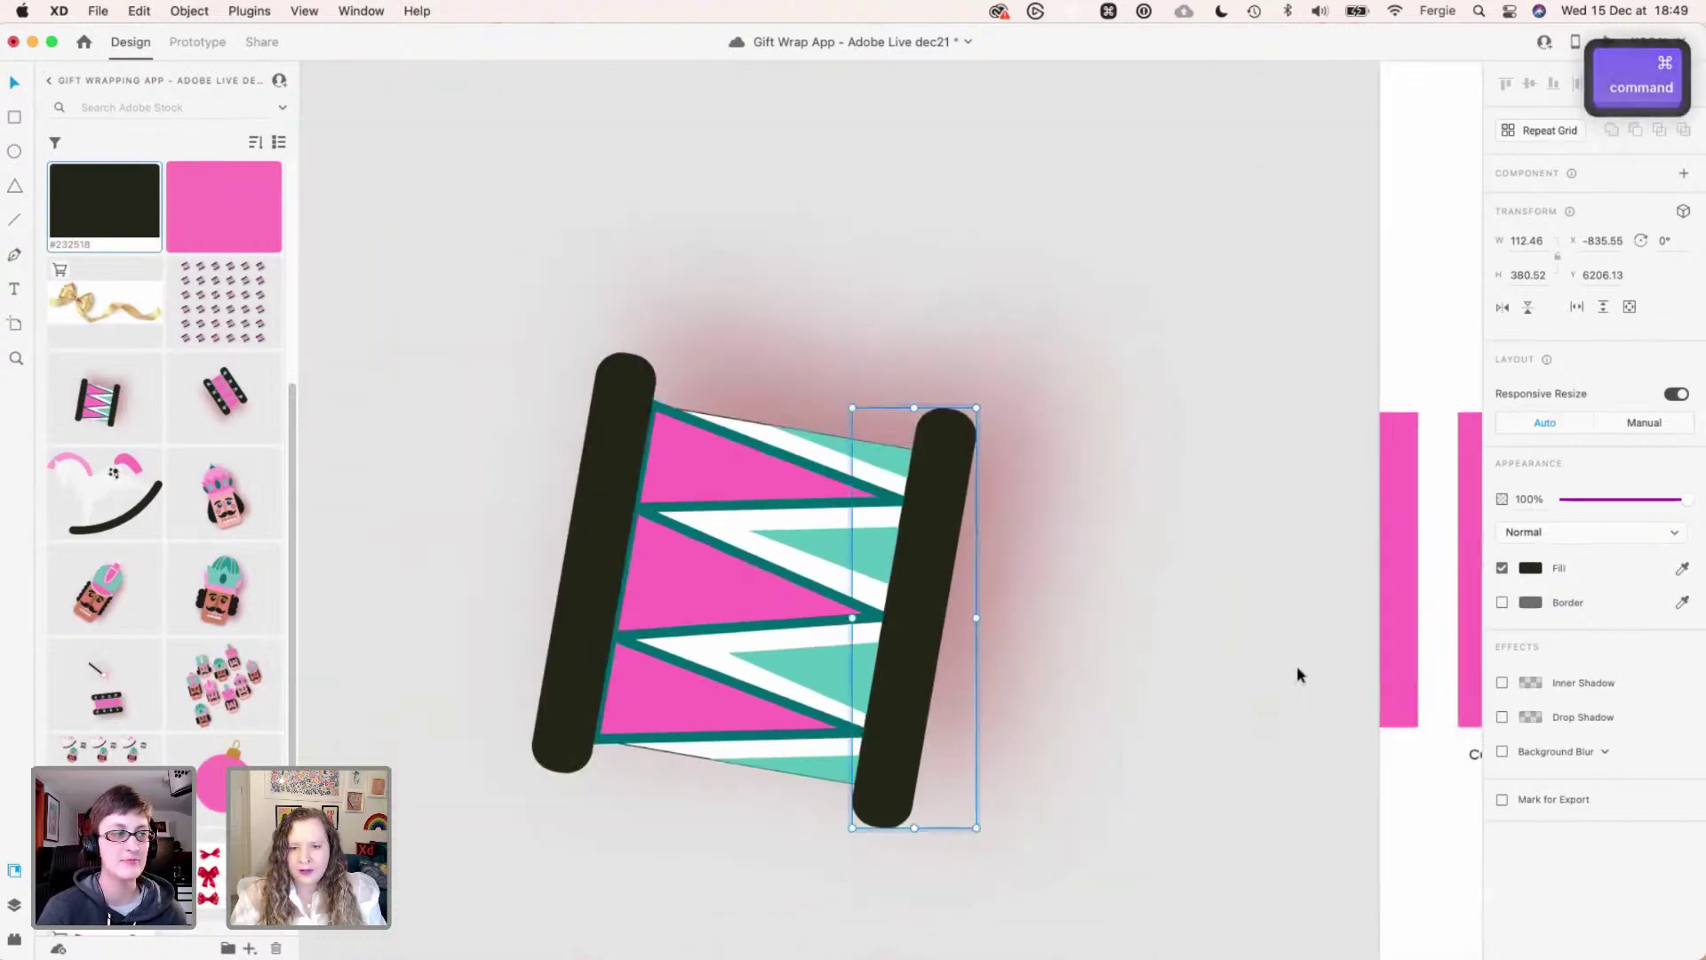
scroll(1225, 724, down, 3)
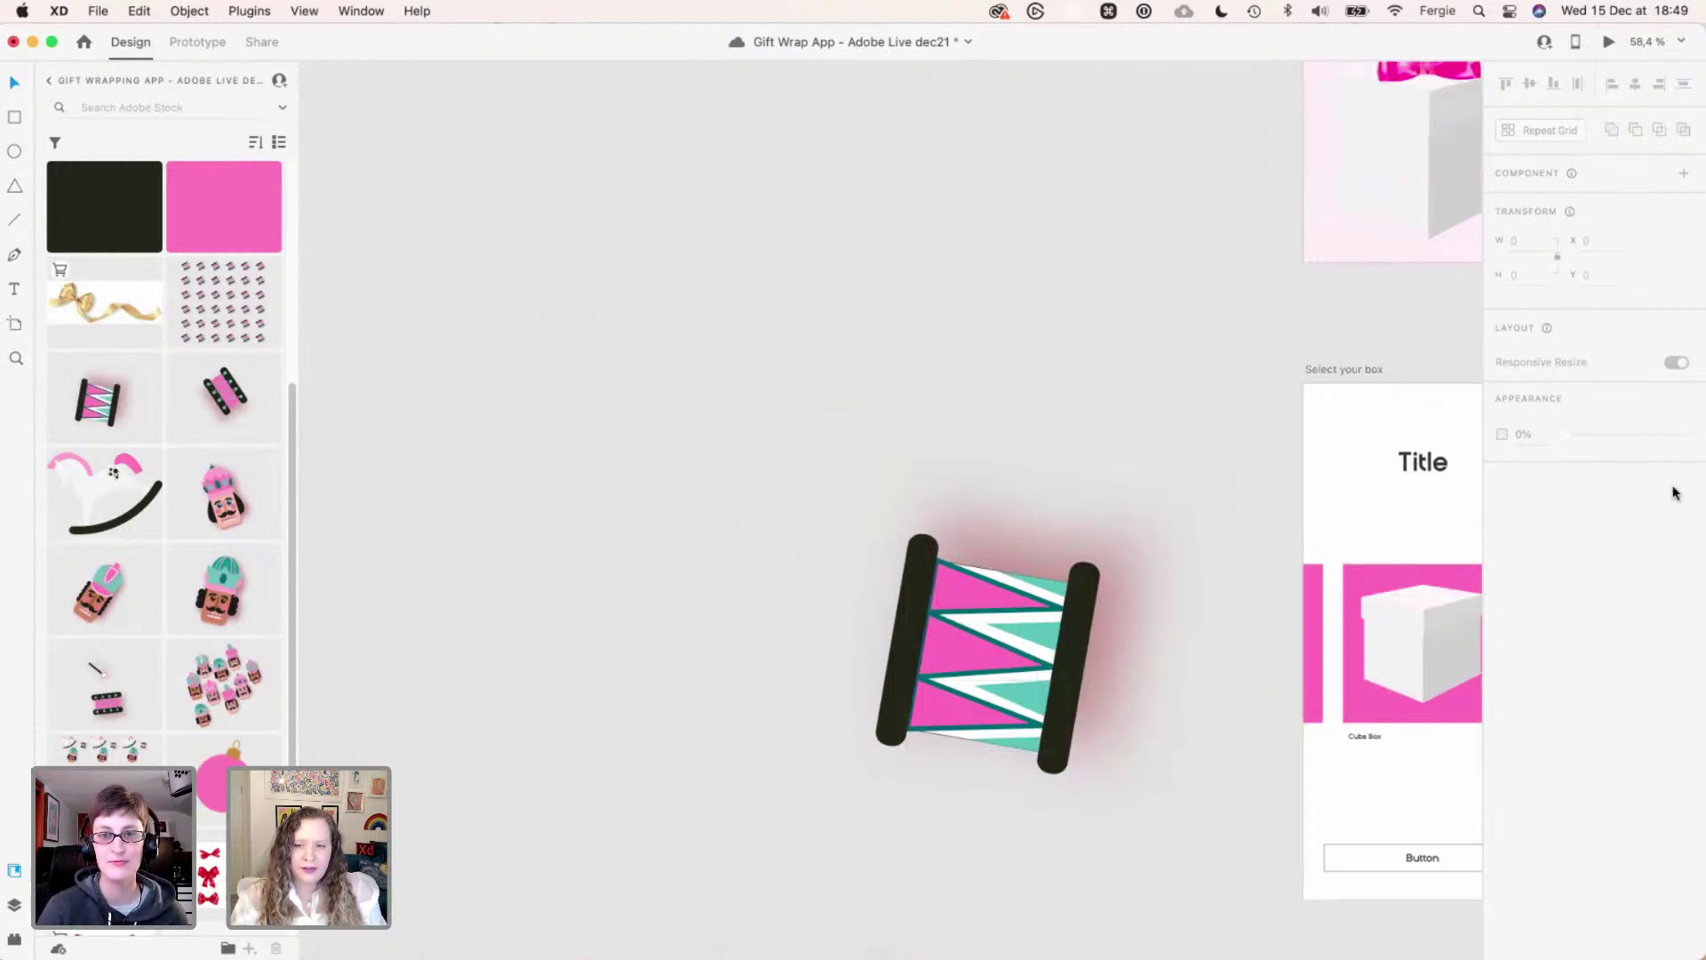
click(1191, 563)
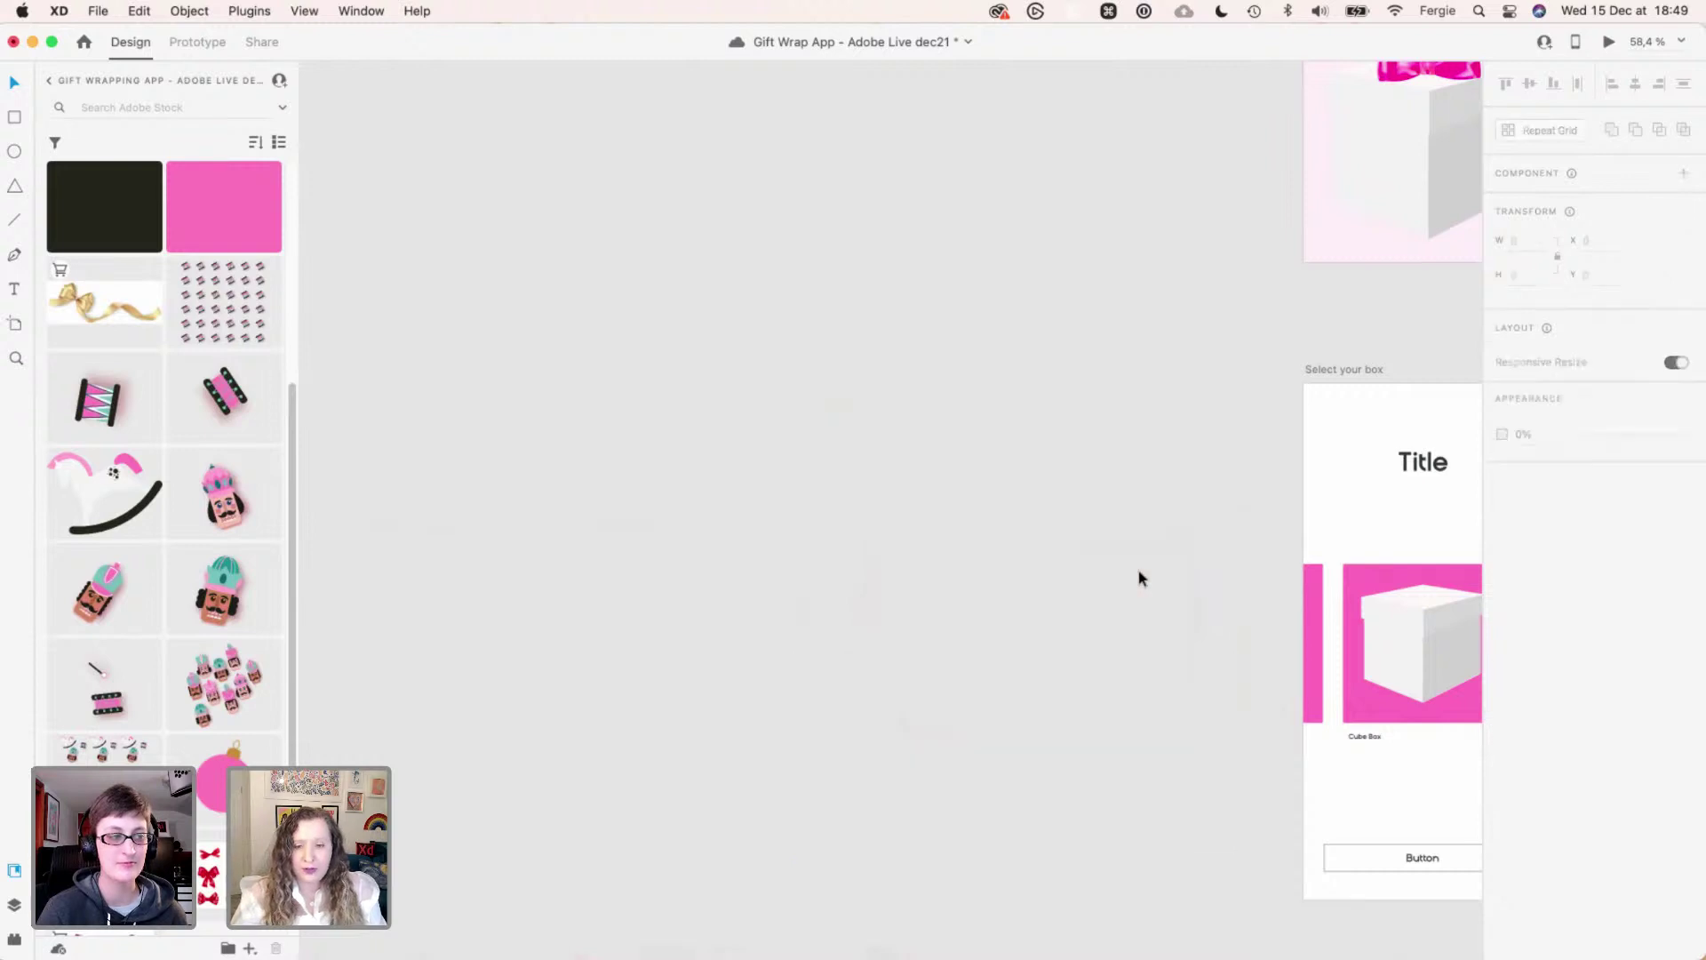
key(BackSpace)
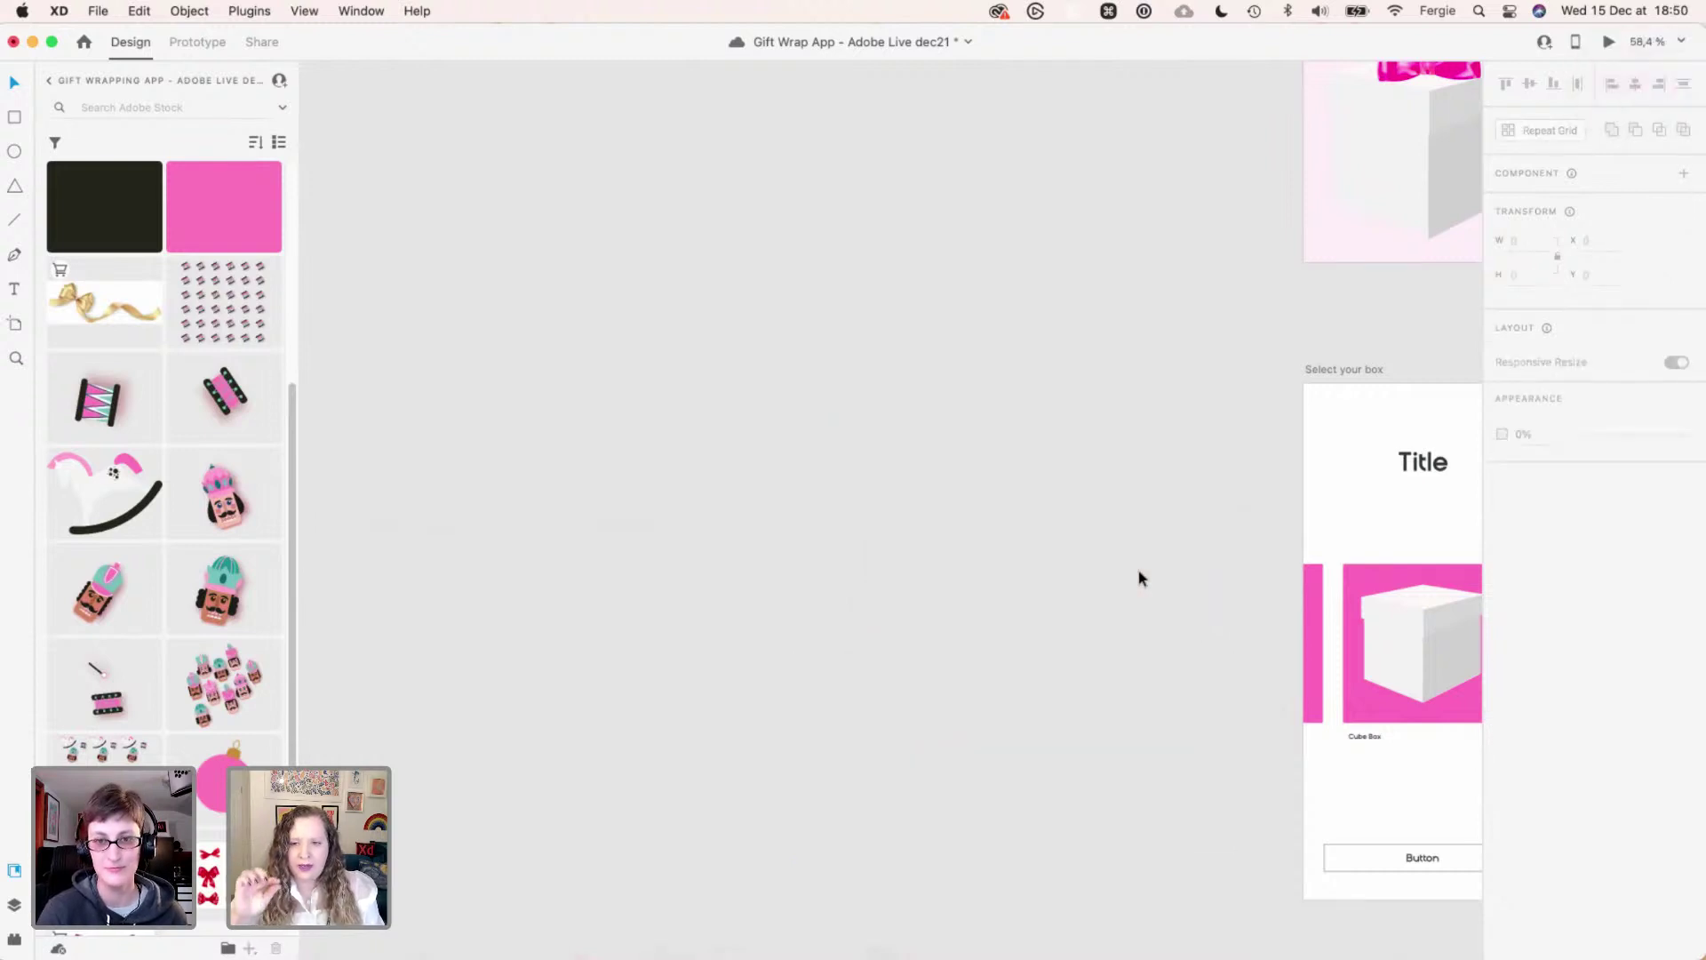
- Round the corners of the Select your box artboard's button to 25 and fill it with the light teal library colour, #76C1BC
key(space)
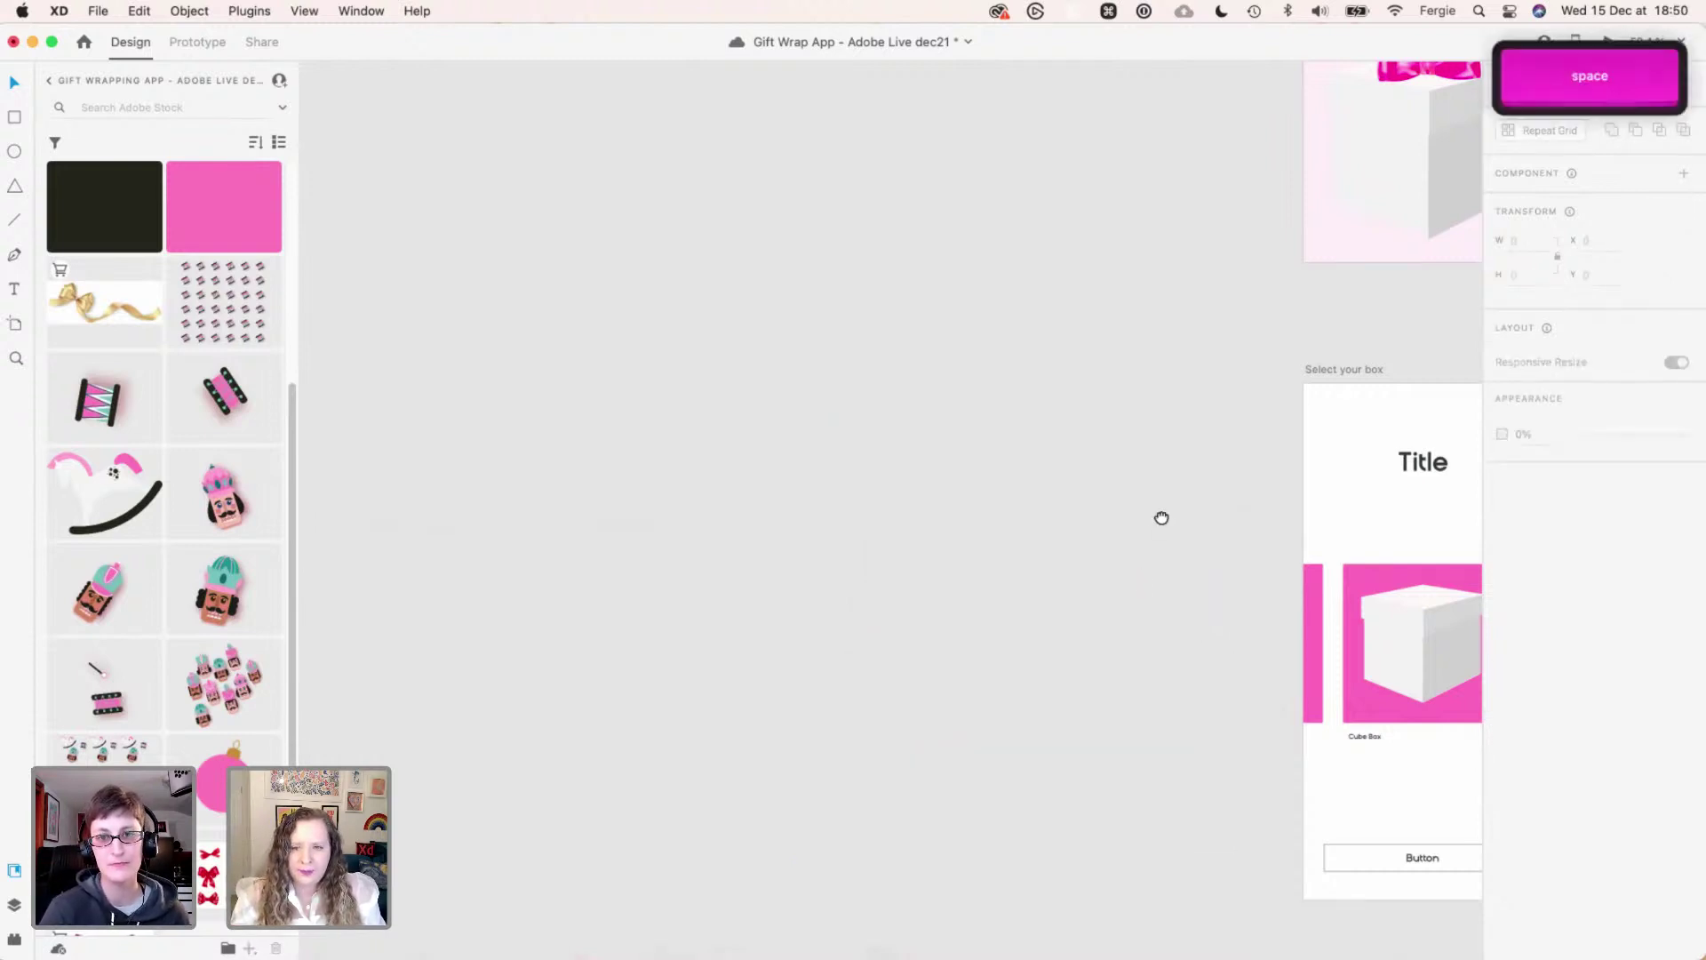
drag(1162, 518, 604, 519)
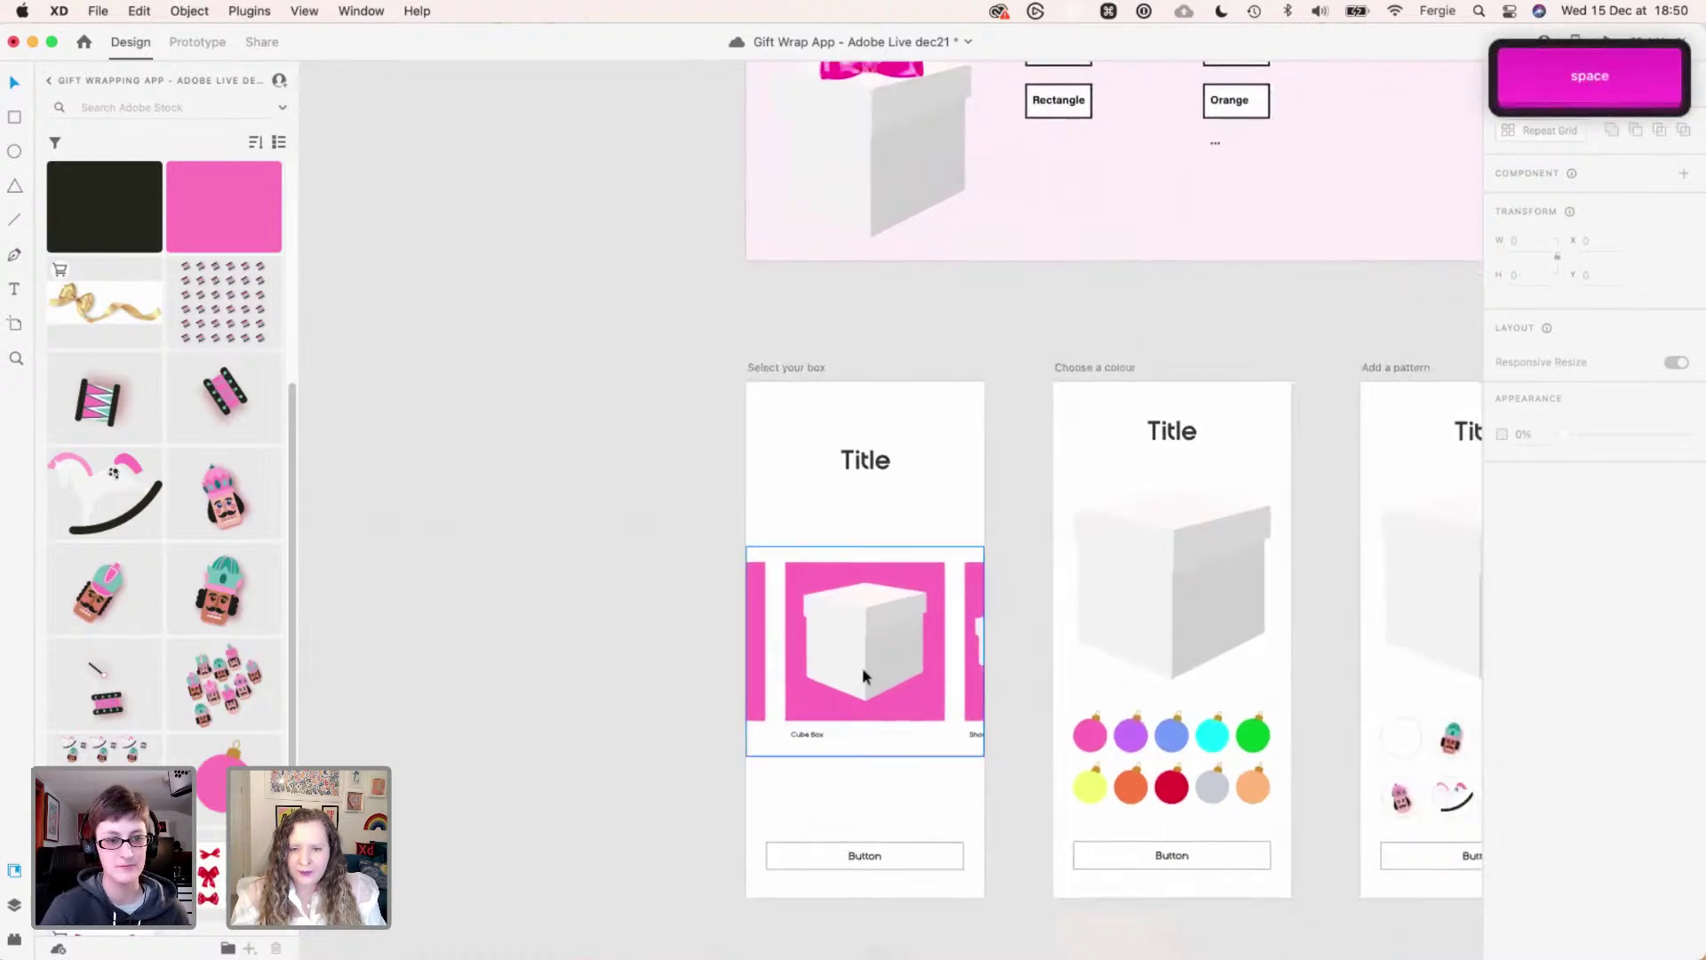
click(924, 855)
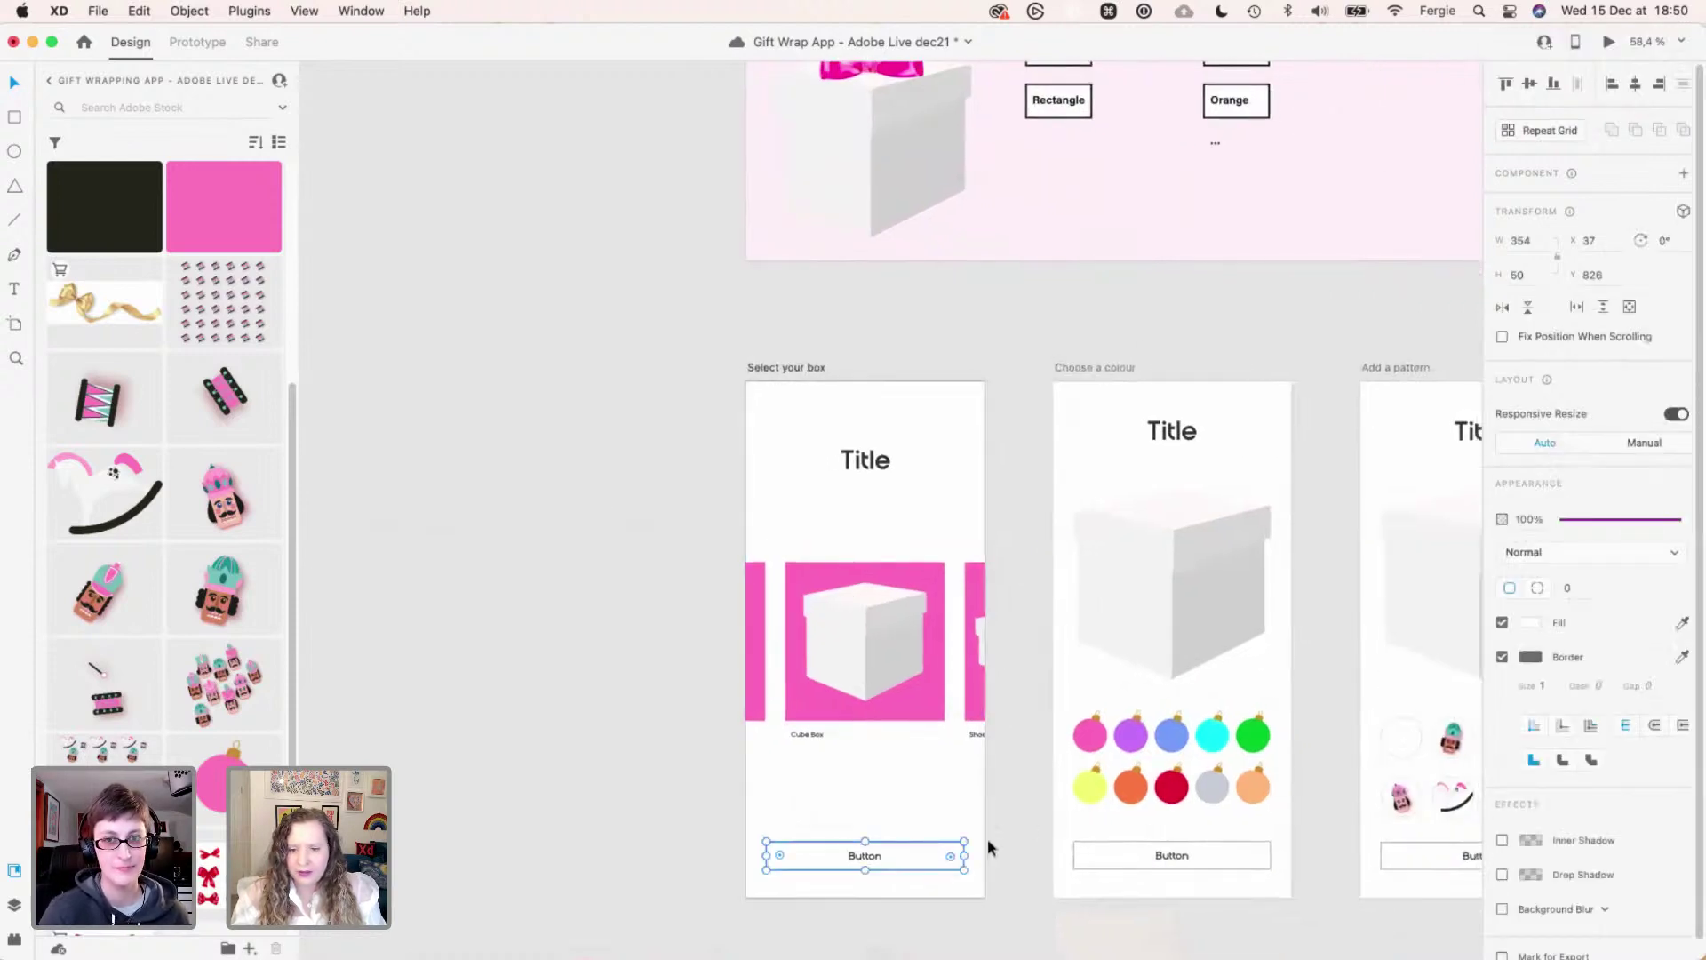
drag(951, 858, 929, 855)
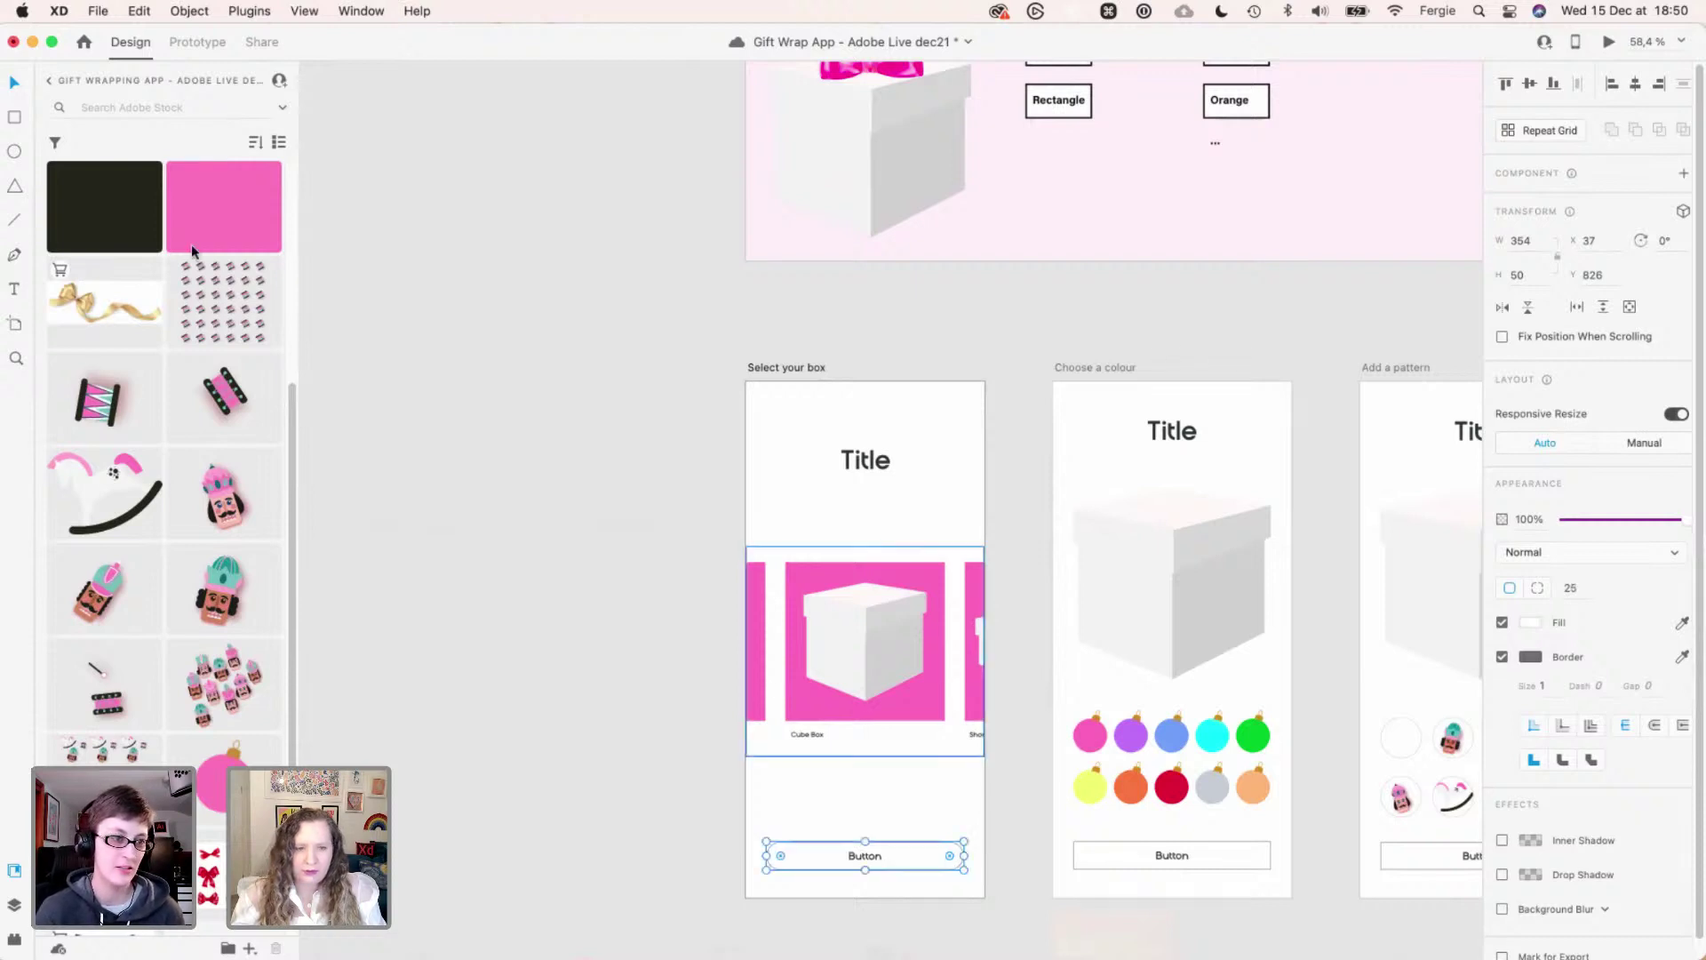
scroll(153, 471, up, 3)
scroll(257, 356, up, 2)
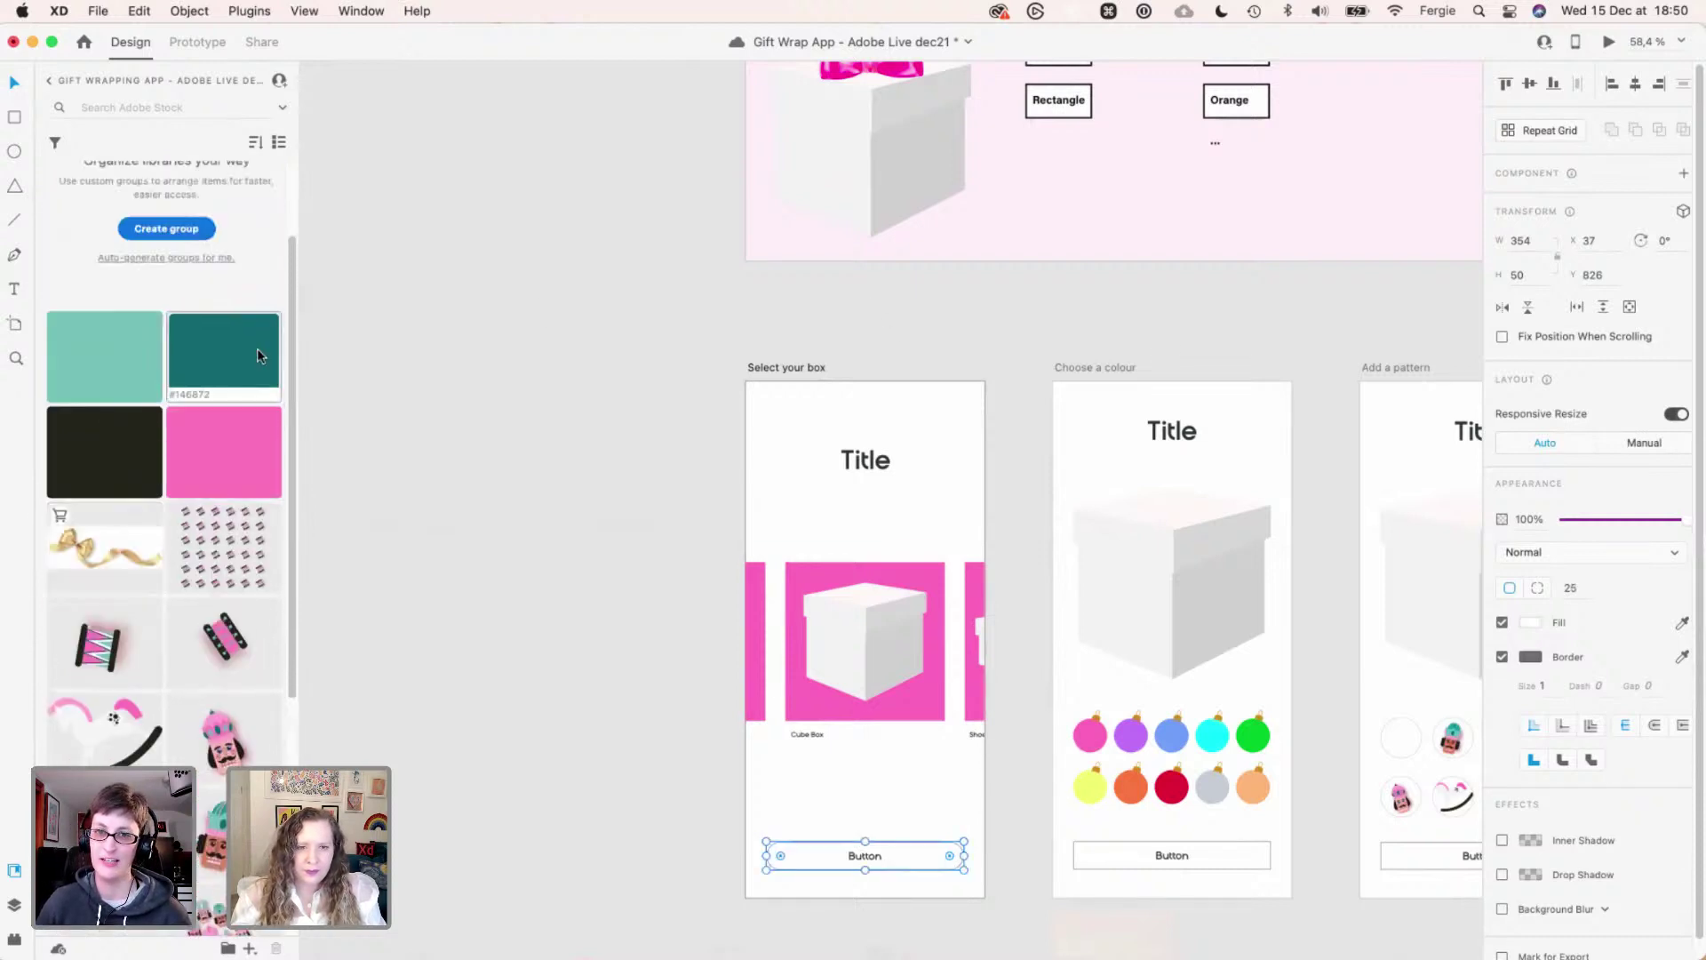
click(257, 346)
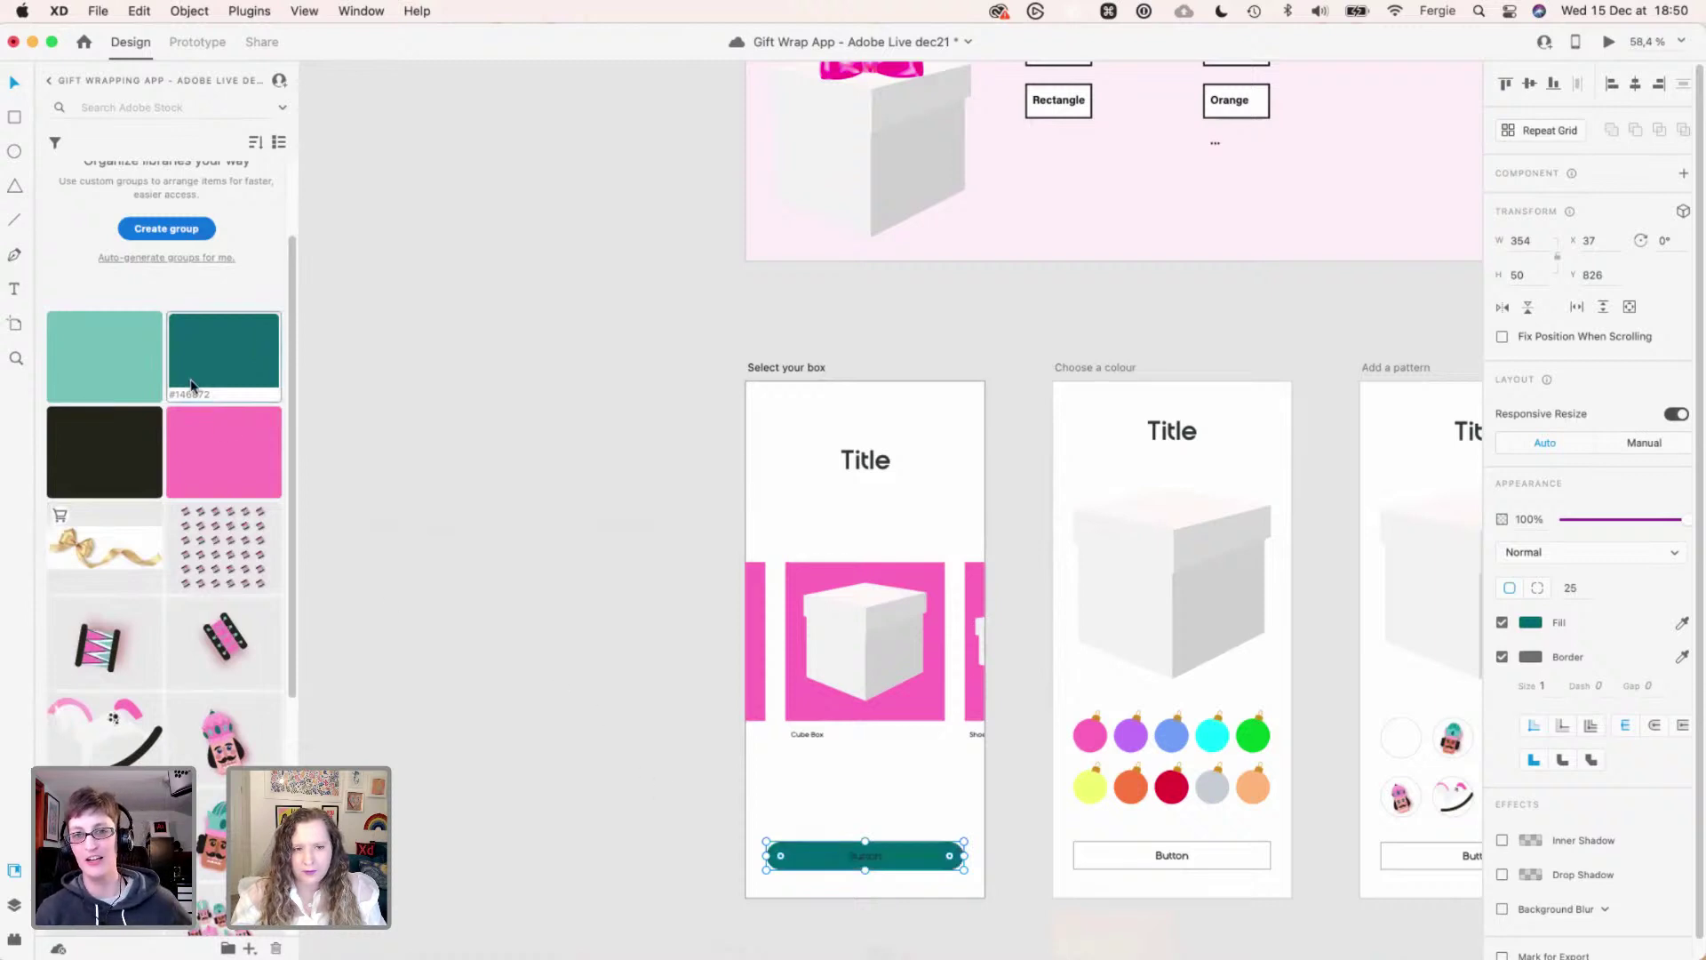
click(98, 342)
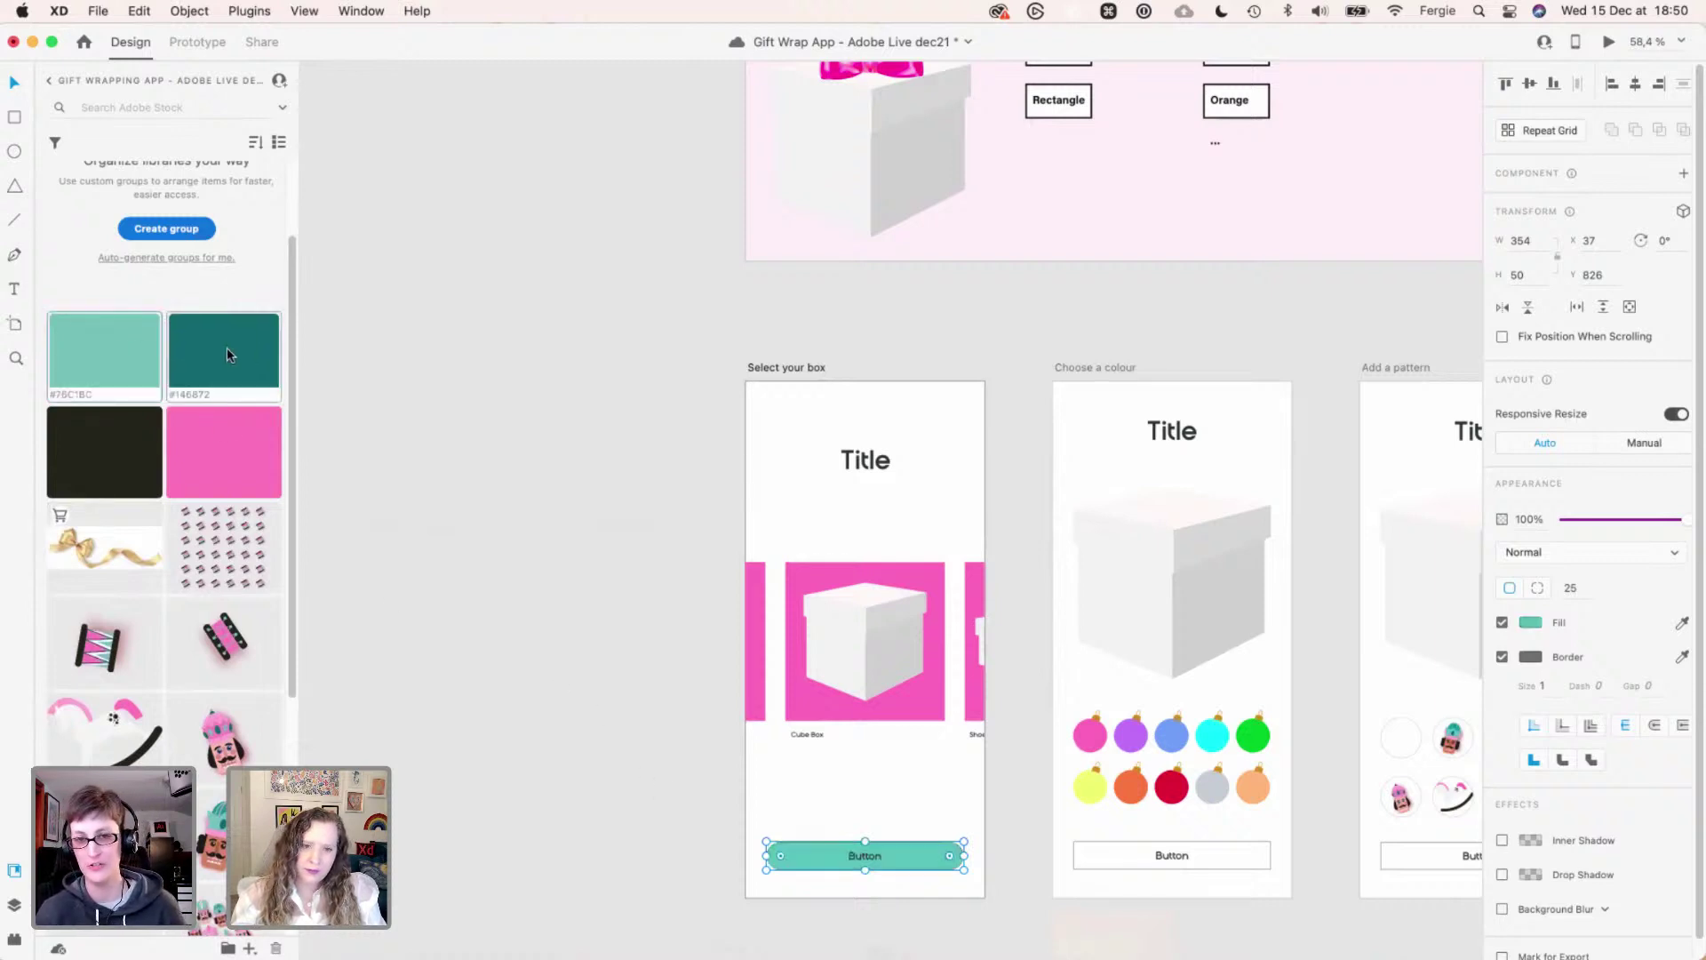
- Change the teal button's label to Select and remove the button's border
super+click(880, 862)
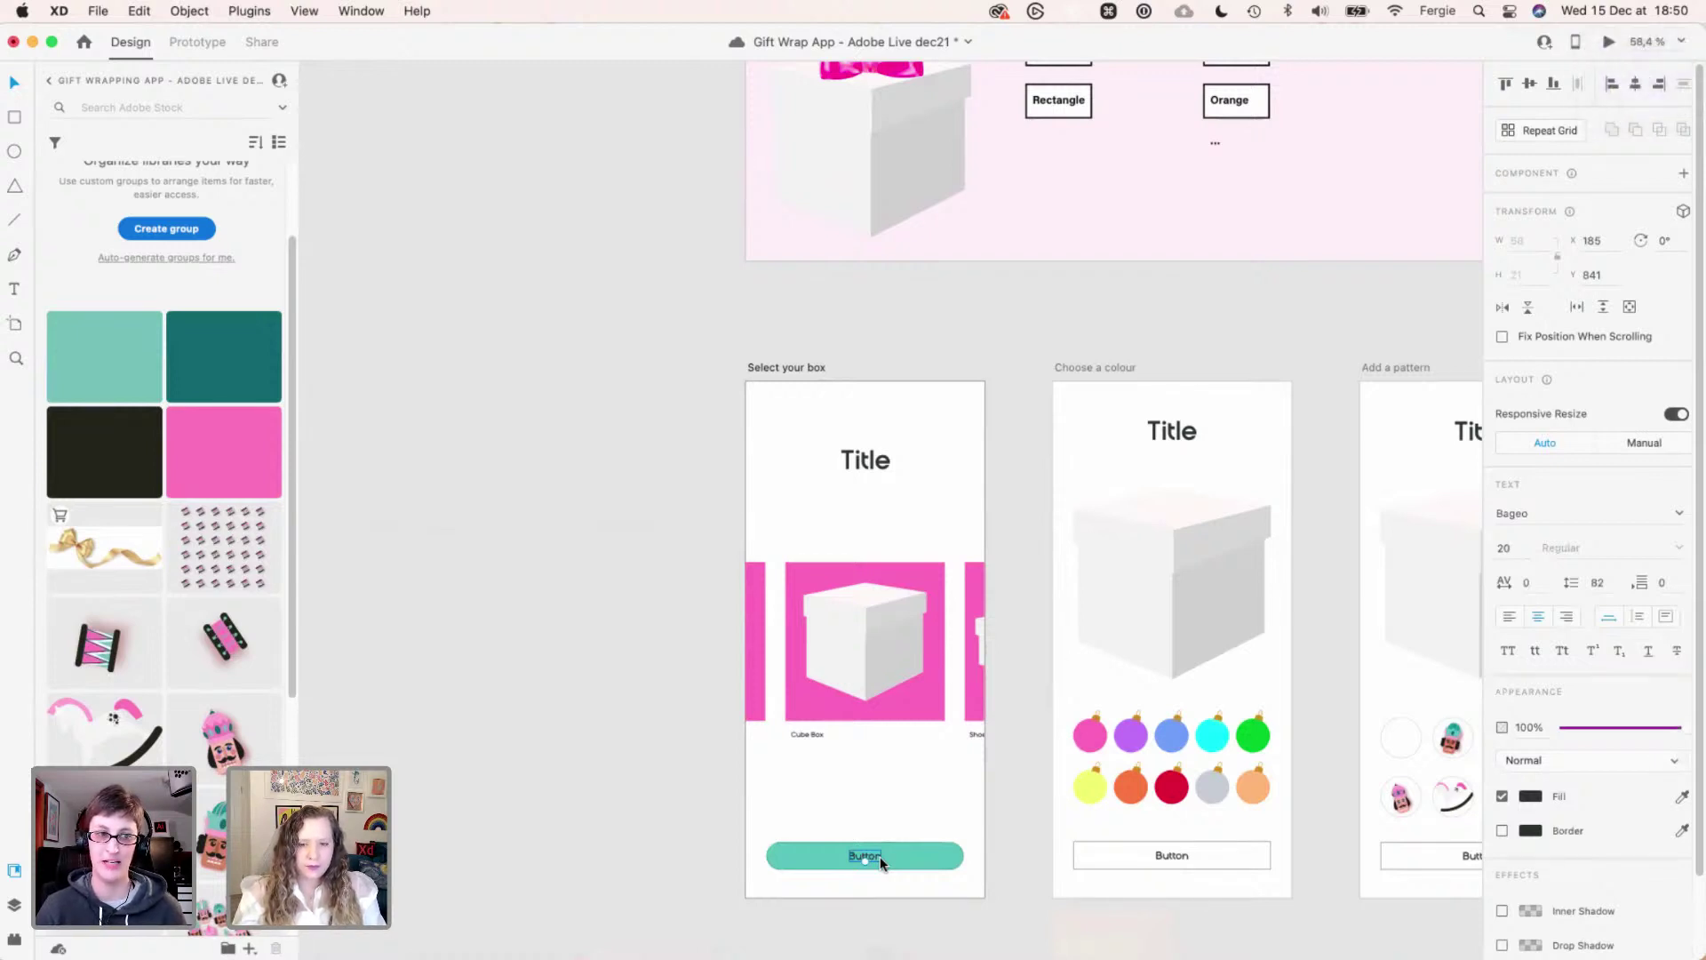
text(S)
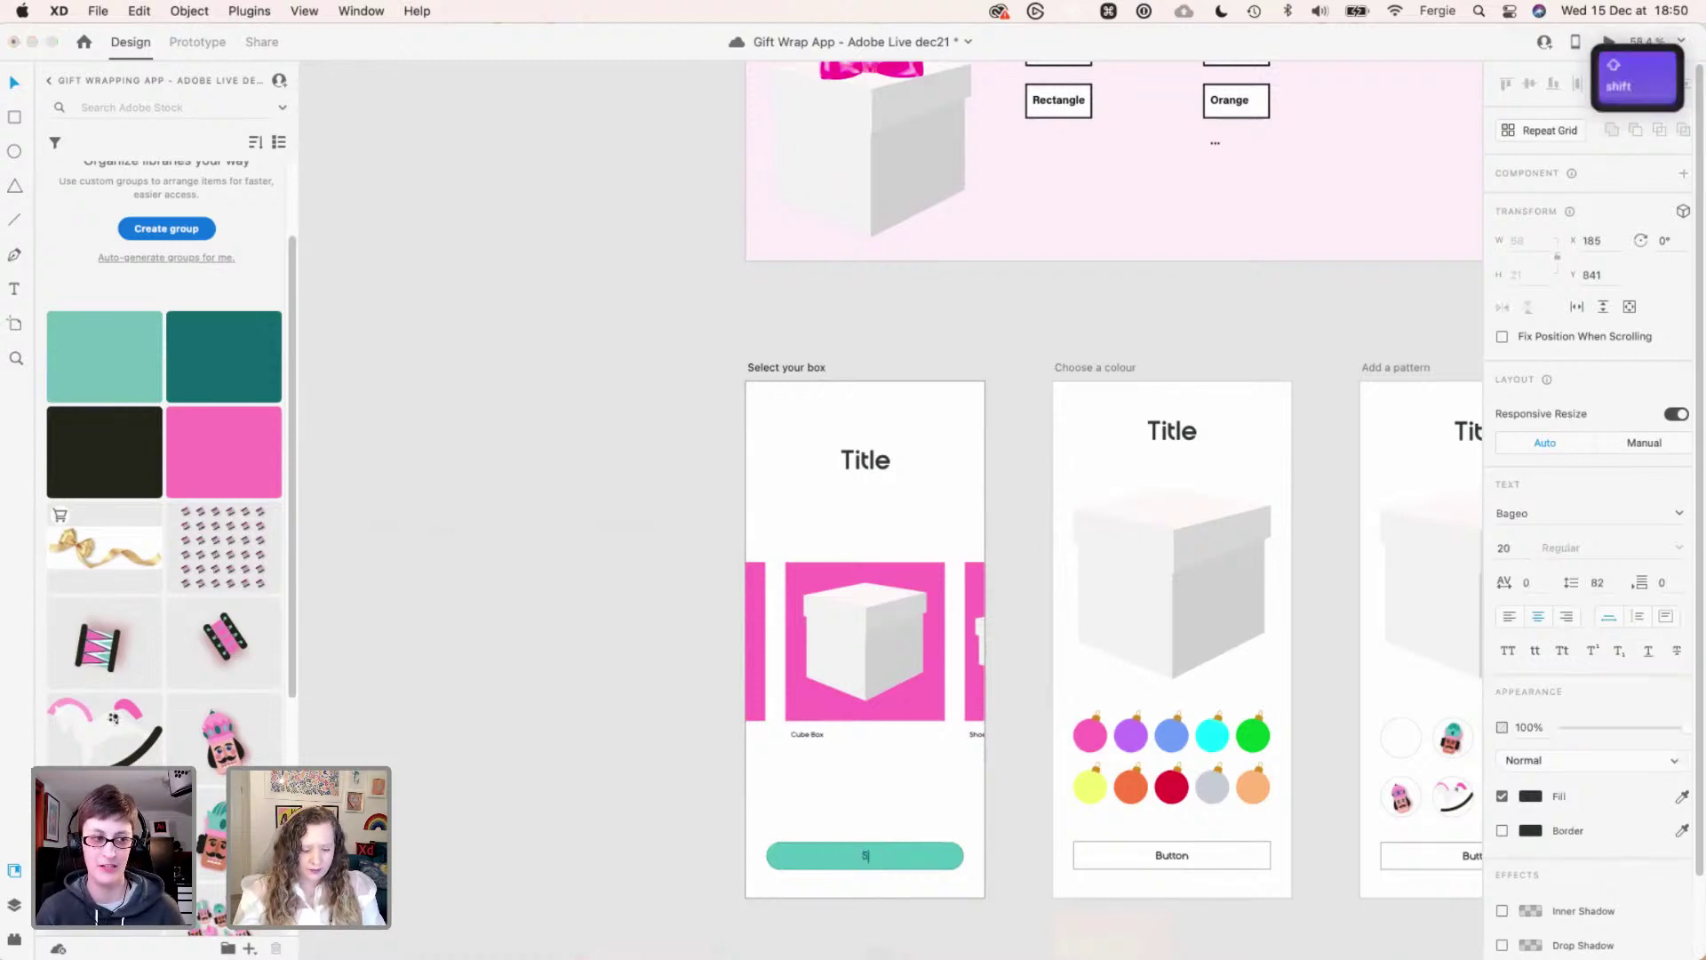
text(elect)
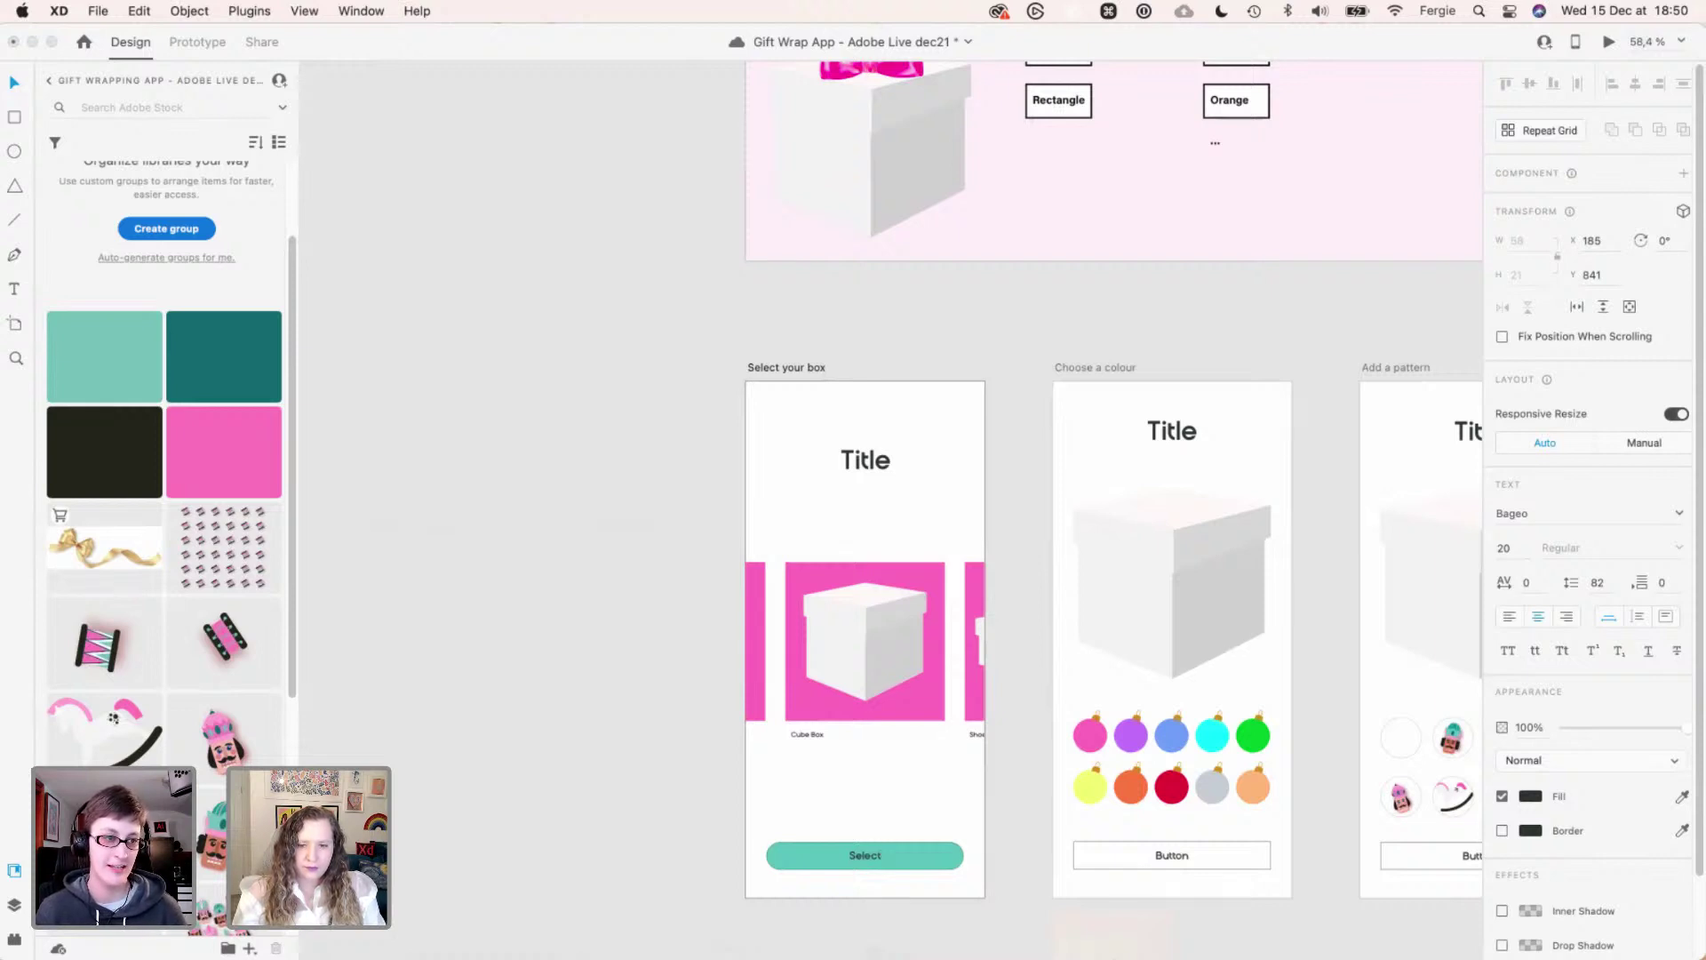
super+click(921, 860)
click(947, 338)
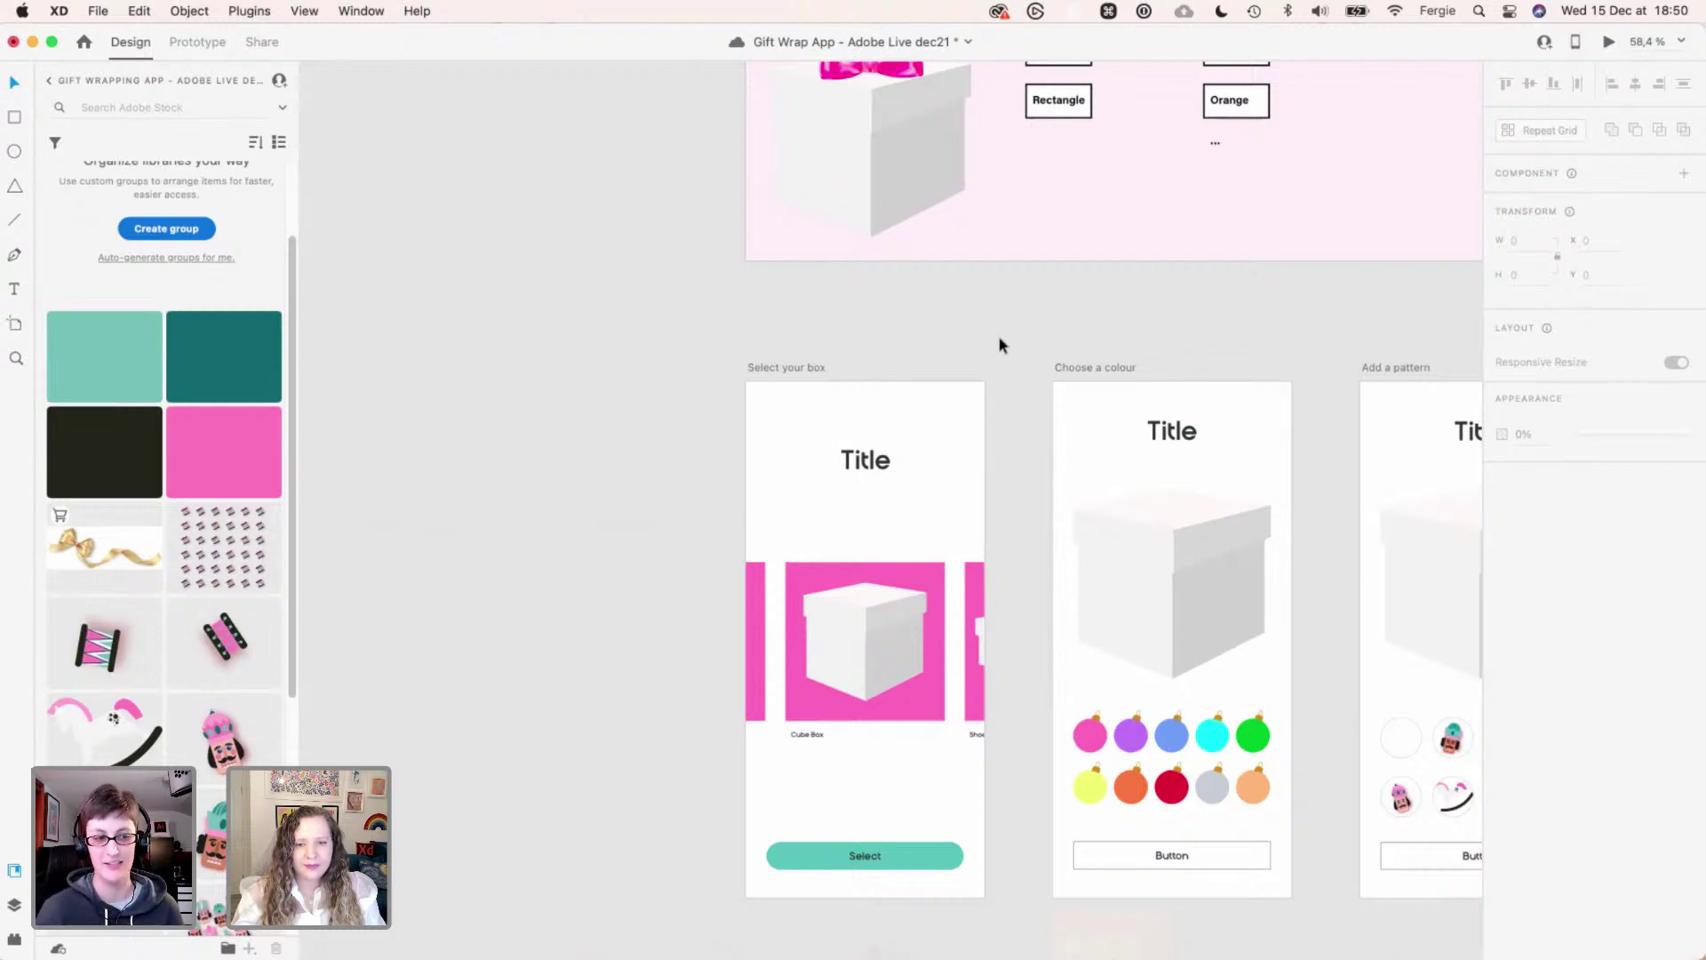
- Round the Choose a colour artboard's button corners to 25 and paste the Select button's appearance onto it
drag(1029, 340, 764, 347)
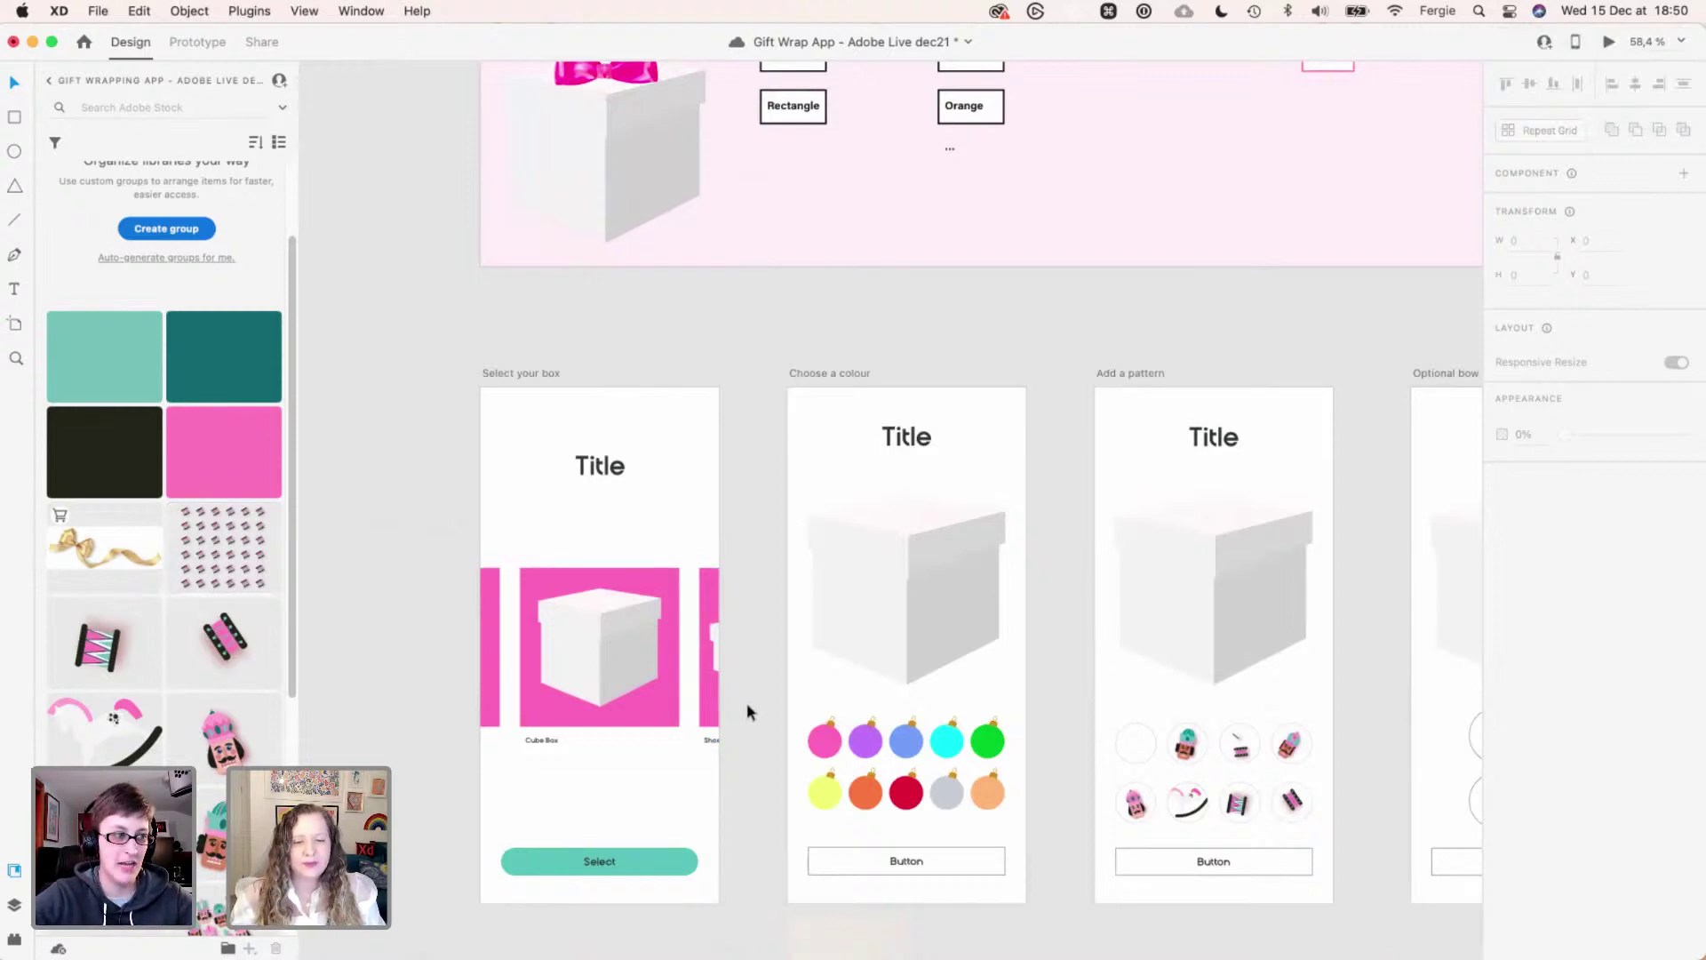
scroll(618, 868, up, 2)
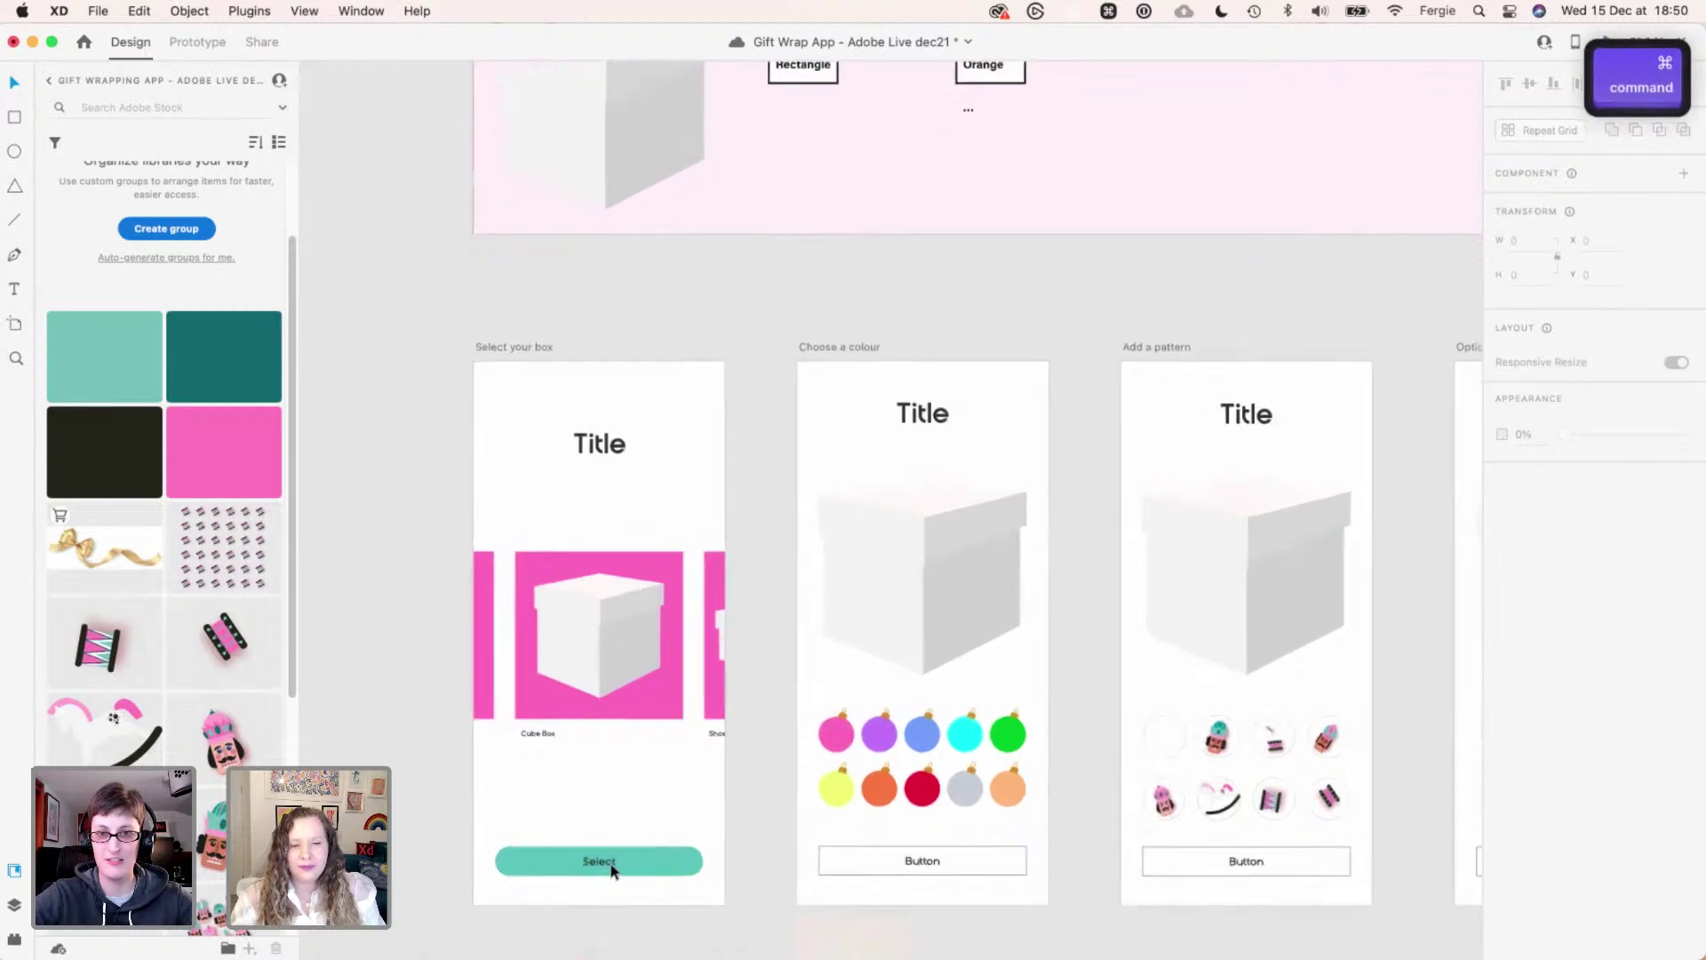
key(space)
drag(739, 840, 693, 808)
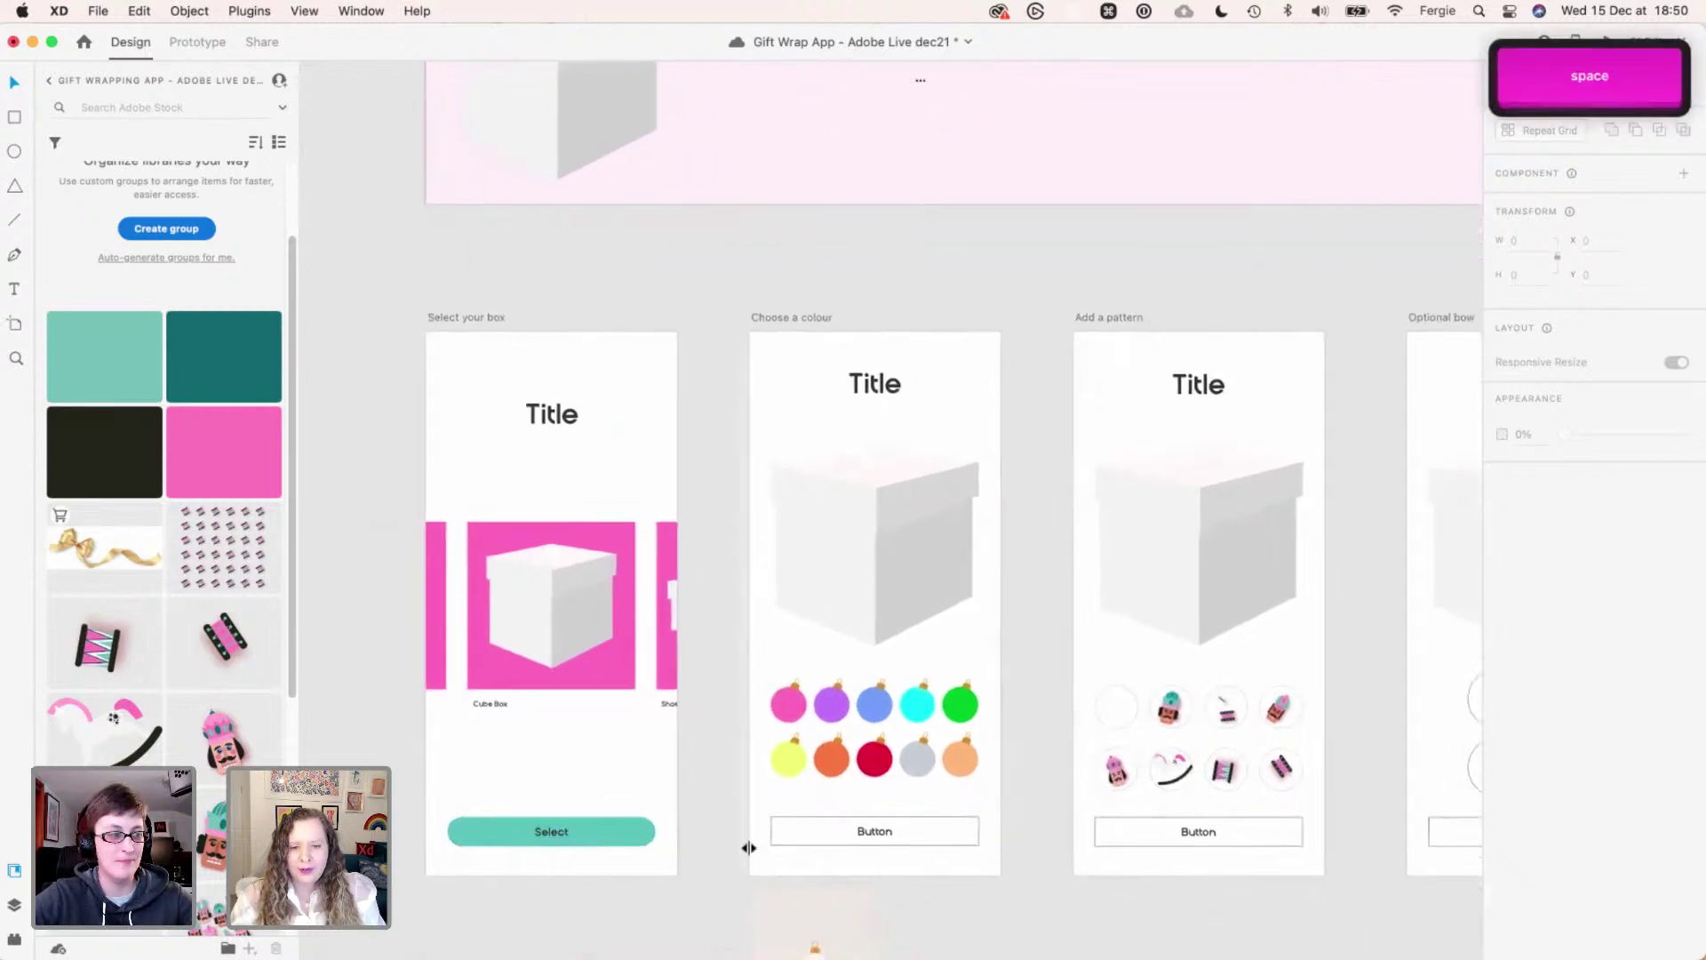
click(775, 843)
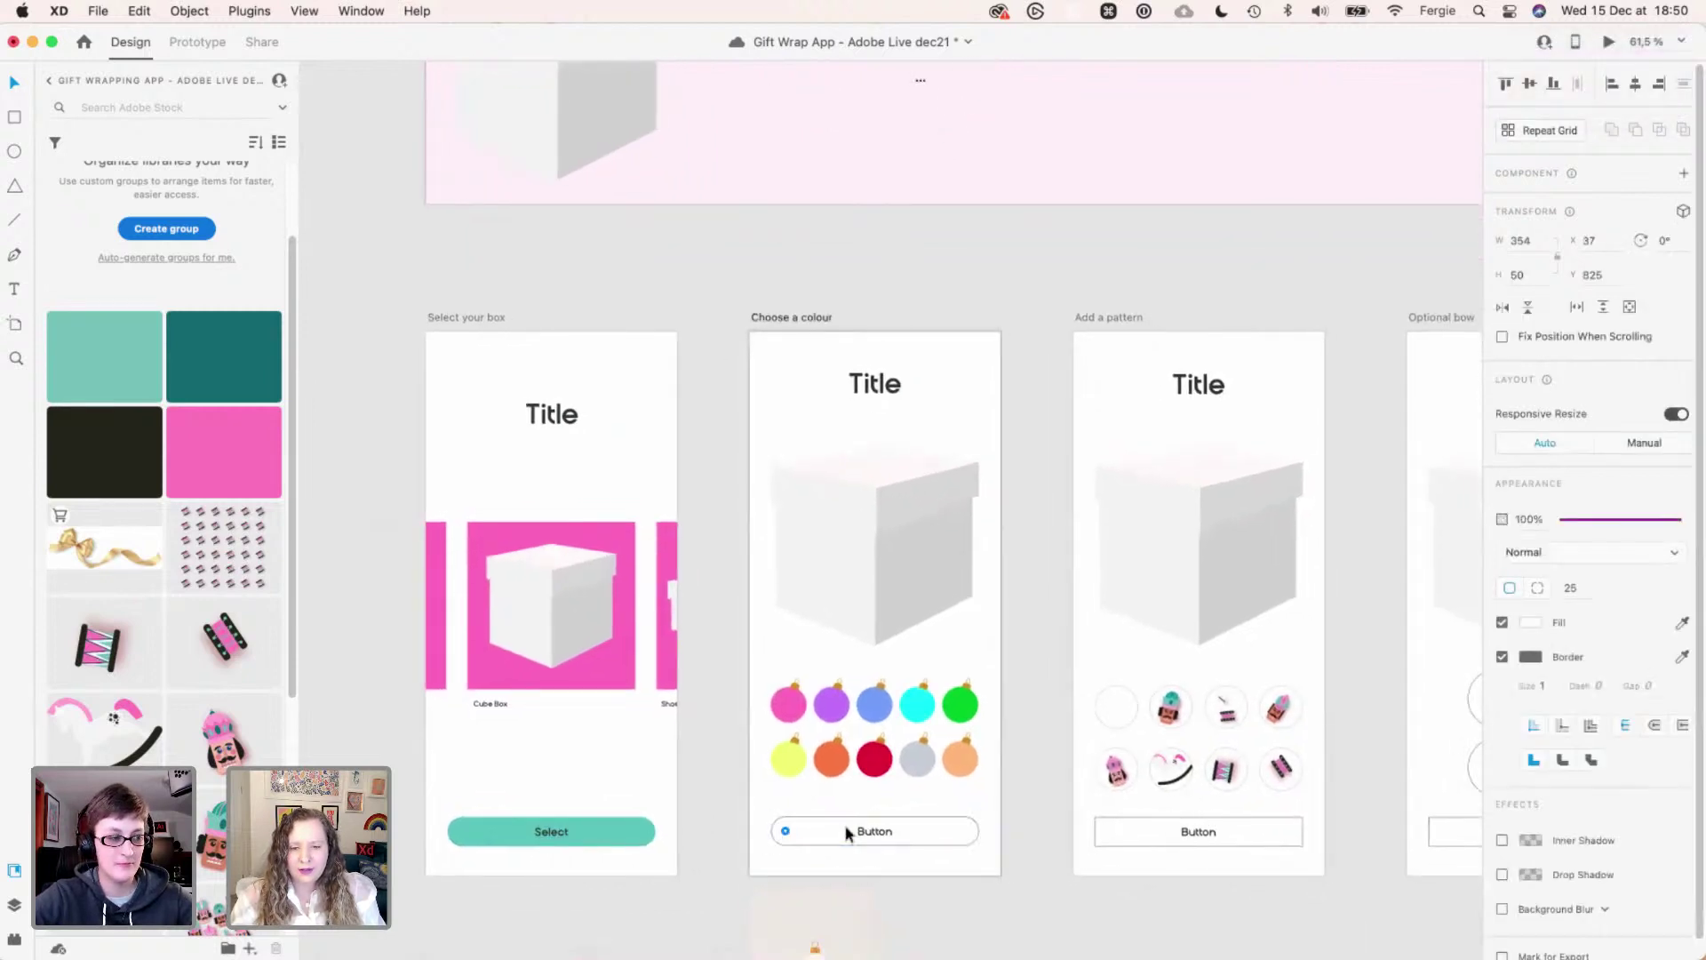
click(630, 826)
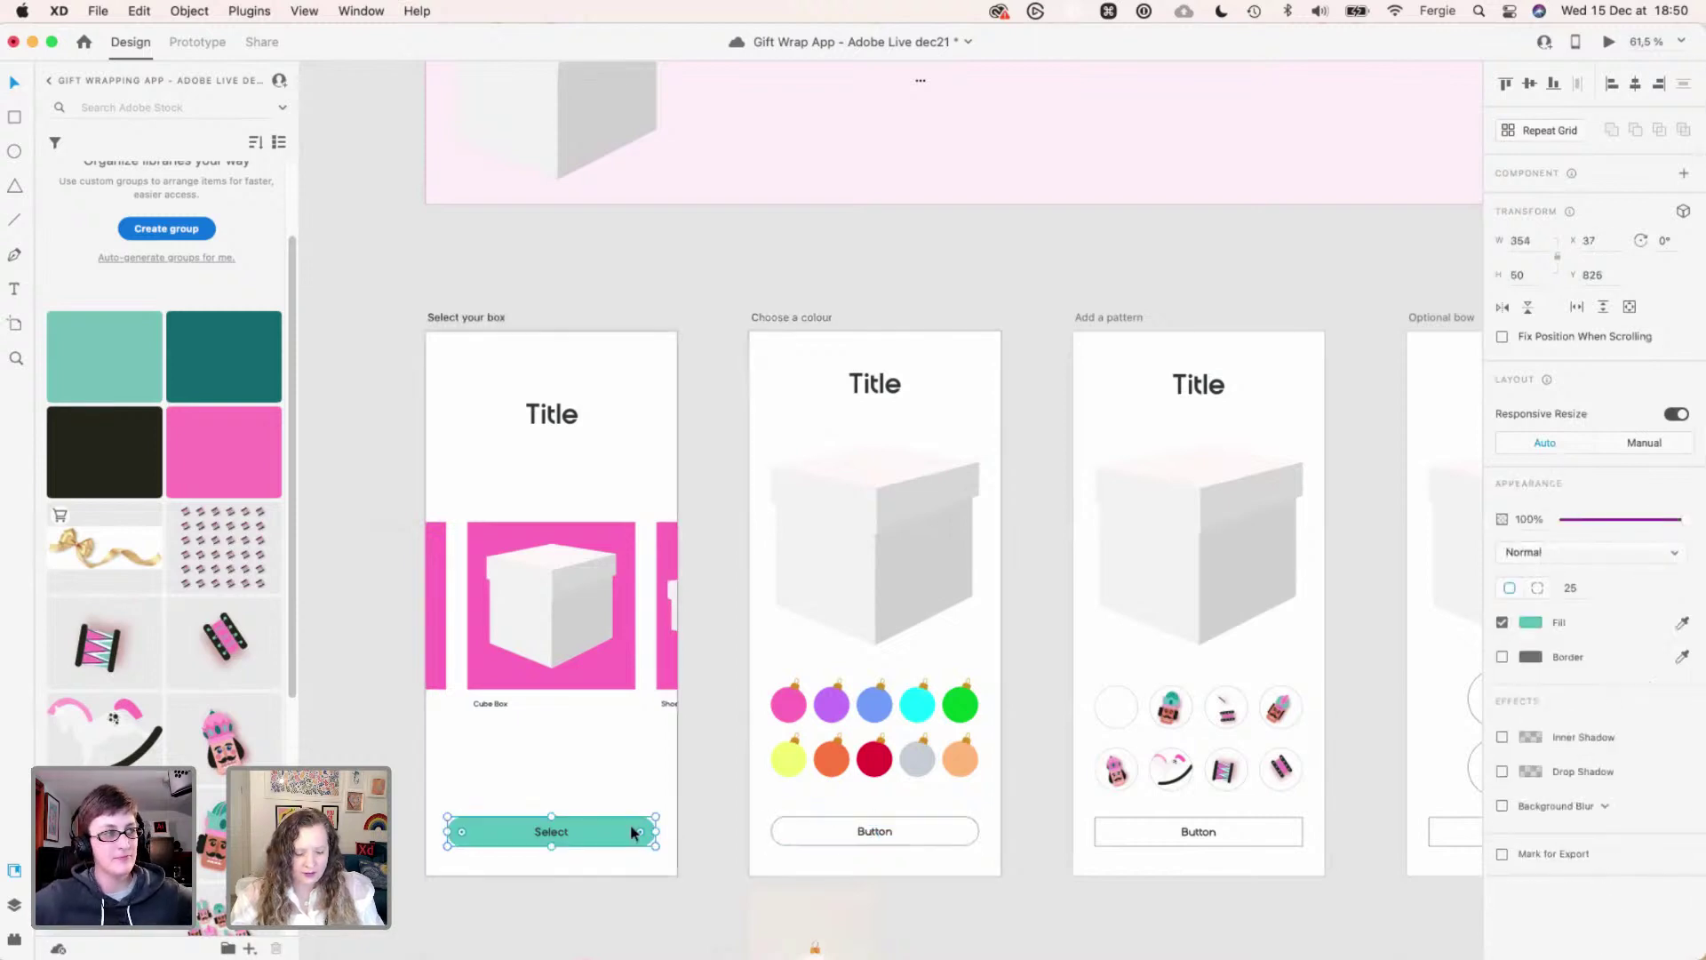
key(super+c)
click(800, 823)
right_click(800, 822)
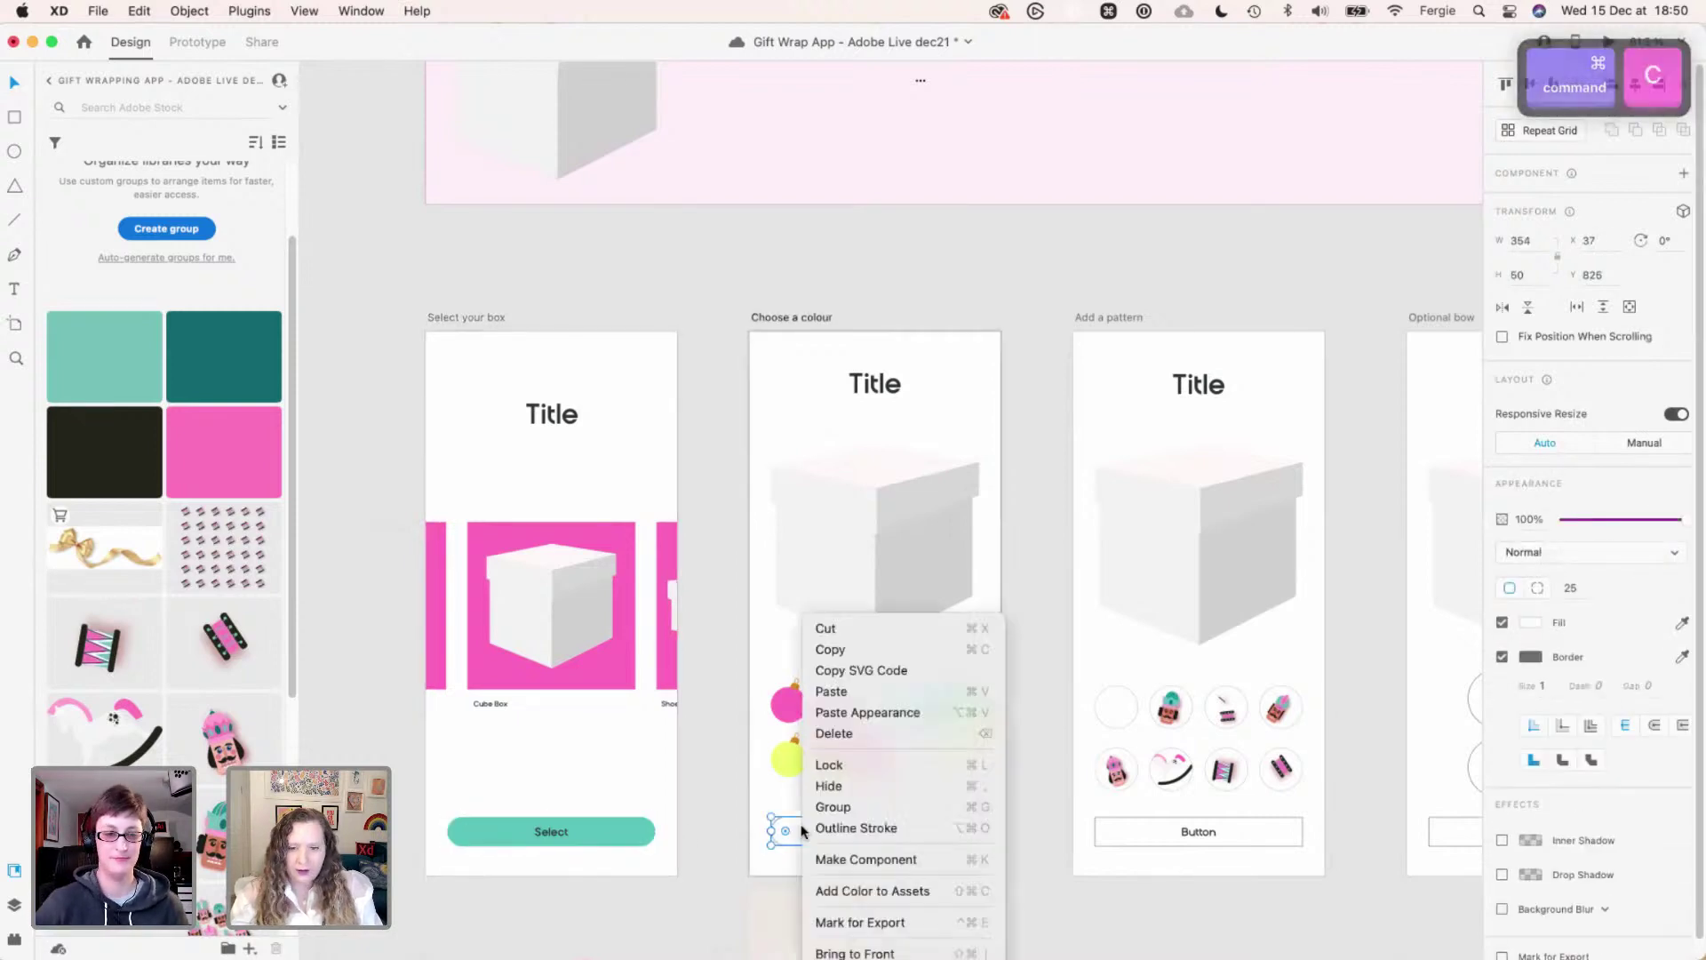
click(869, 716)
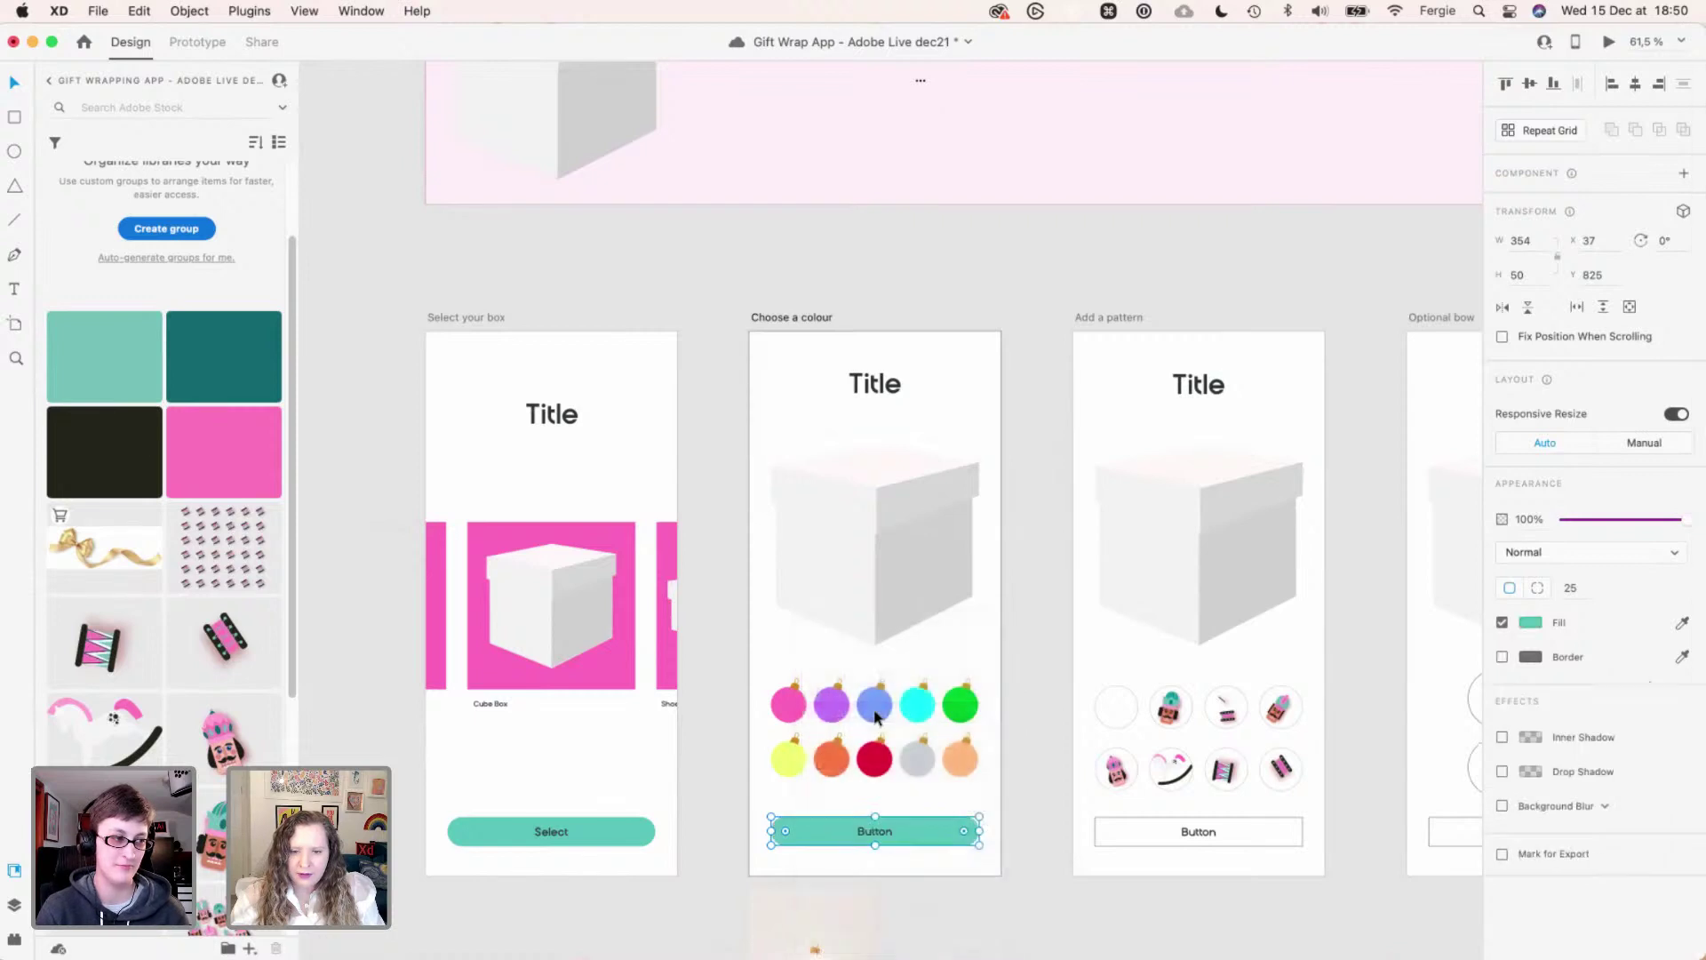
- Paste the Select button's appearance onto the button rectangles of the Add a pattern and Optional bow artboards
right_click(1111, 835)
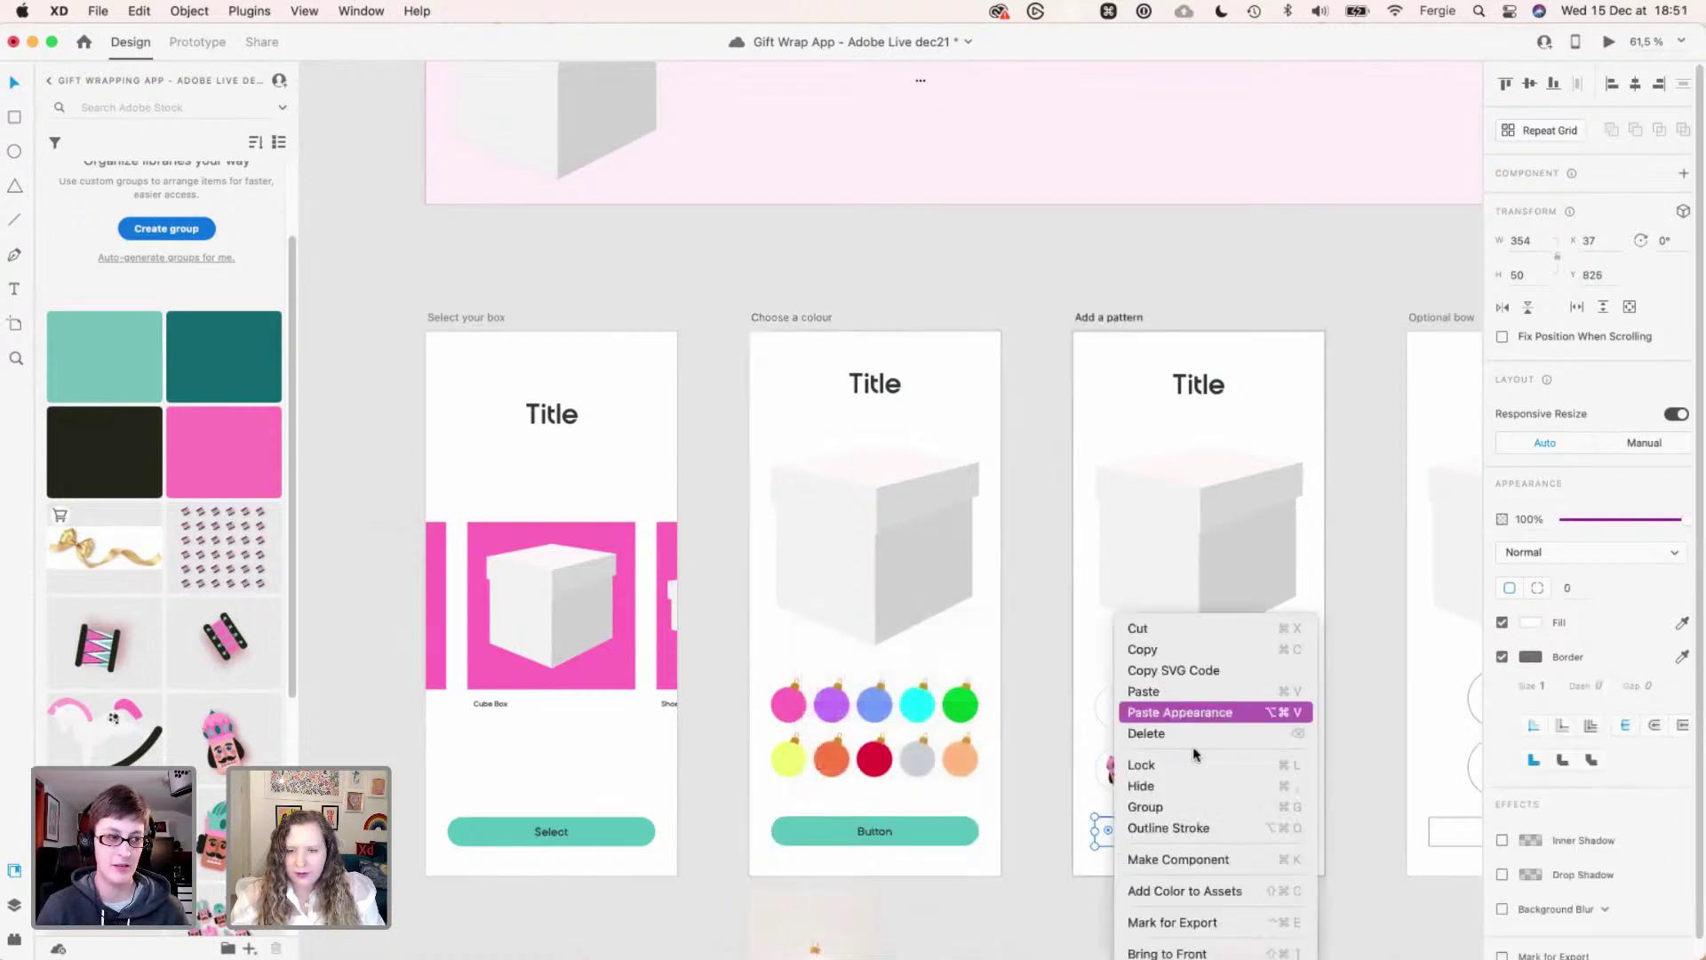
click(1191, 712)
key(space)
scroll(1154, 830, right, 5)
click(1160, 840)
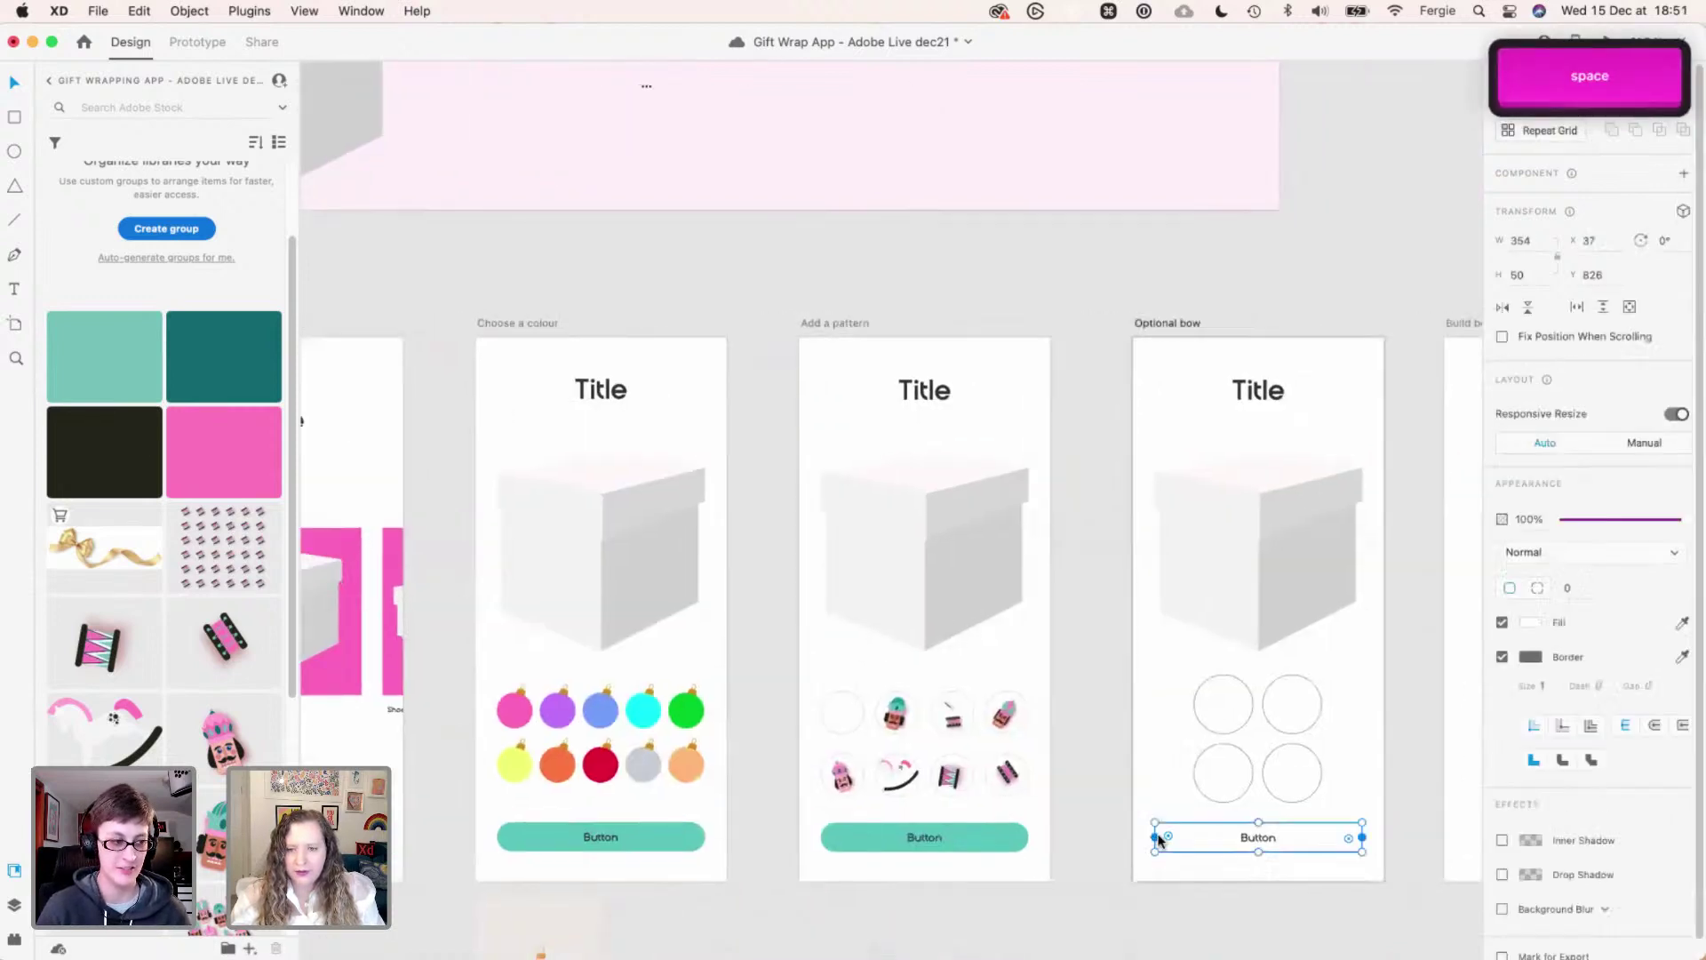
right_click(1160, 840)
click(1210, 710)
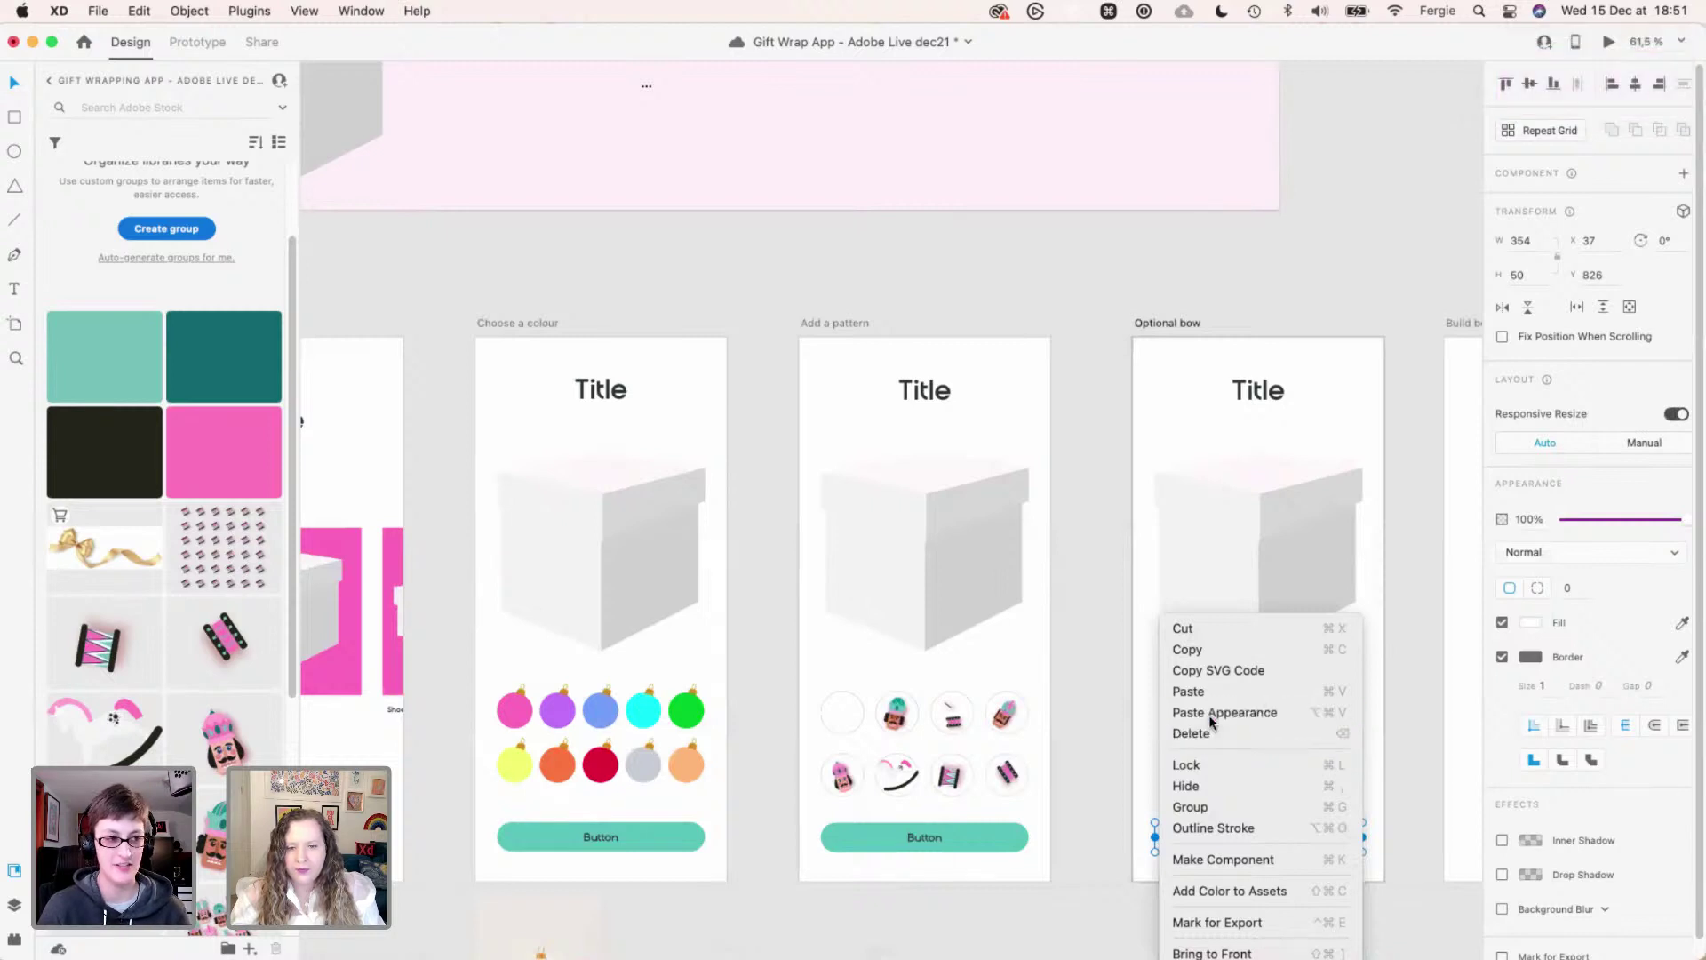
click(1094, 822)
key(space)
drag(1137, 806, 1111, 784)
scroll(1110, 784, down, 1)
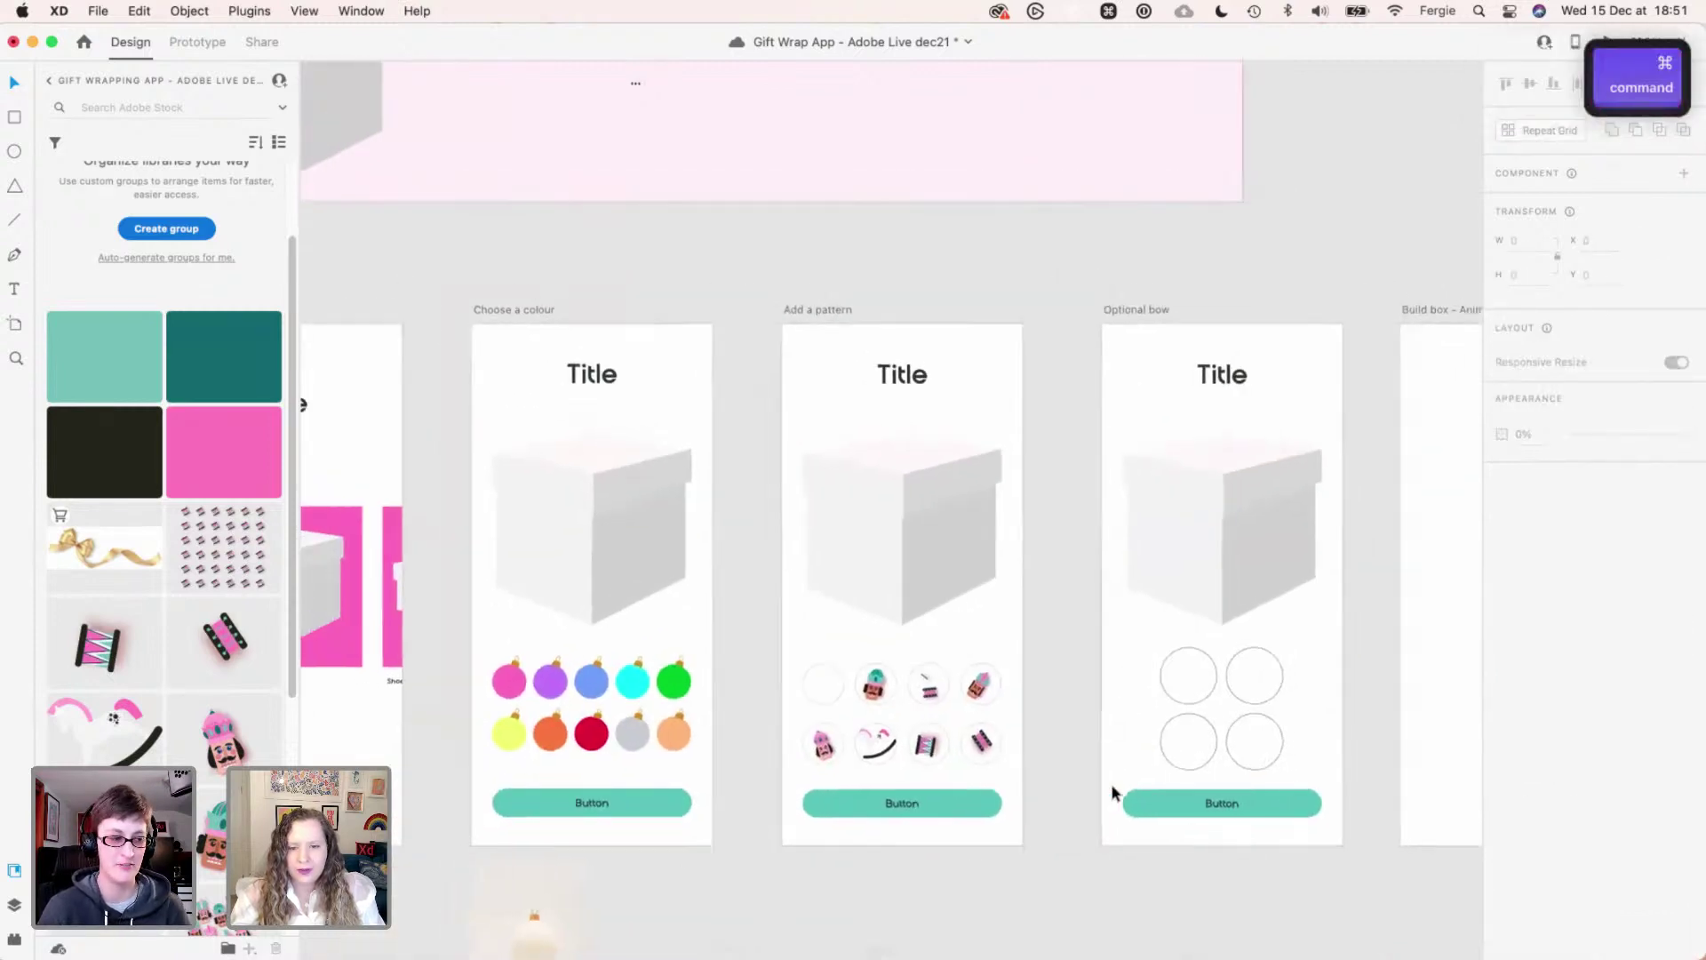
- Review the row of app artboards from Select your box to Optional bow with their teal buttons
scroll(1110, 782, down, 1)
key(space)
scroll(1048, 857, left, 3)
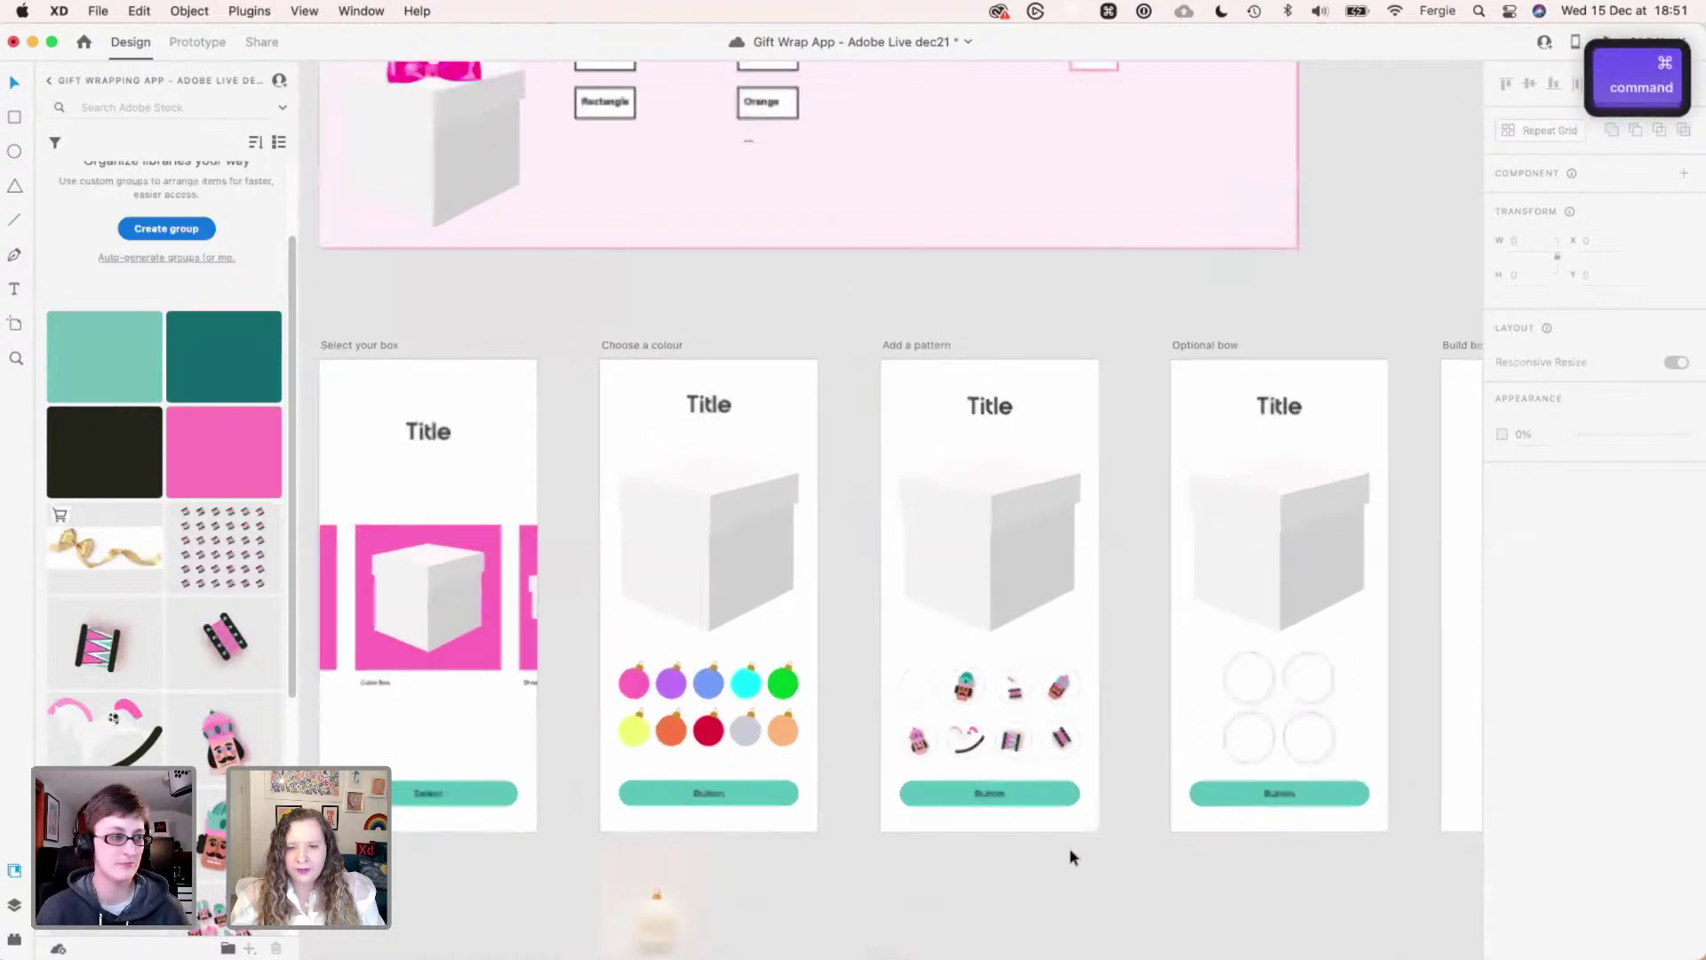
key(space)
scroll(1025, 823, left, 1)
scroll(1022, 830, up, 3)
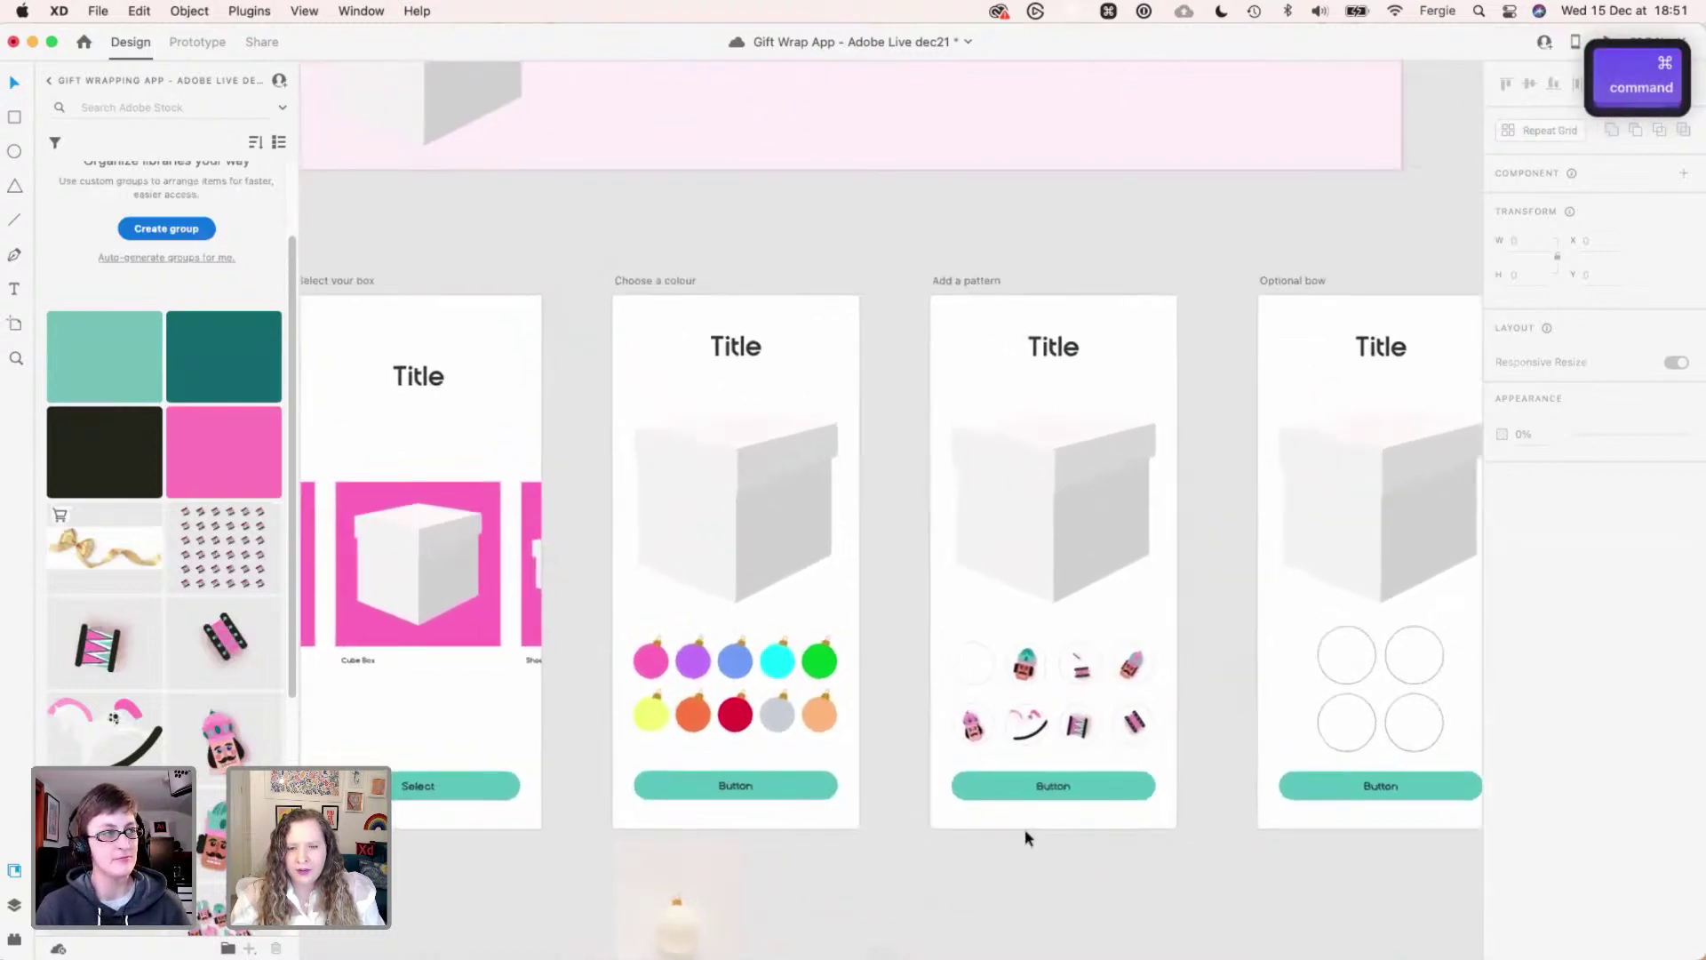
scroll(1026, 837, down, 3)
scroll(1026, 837, right, 2)
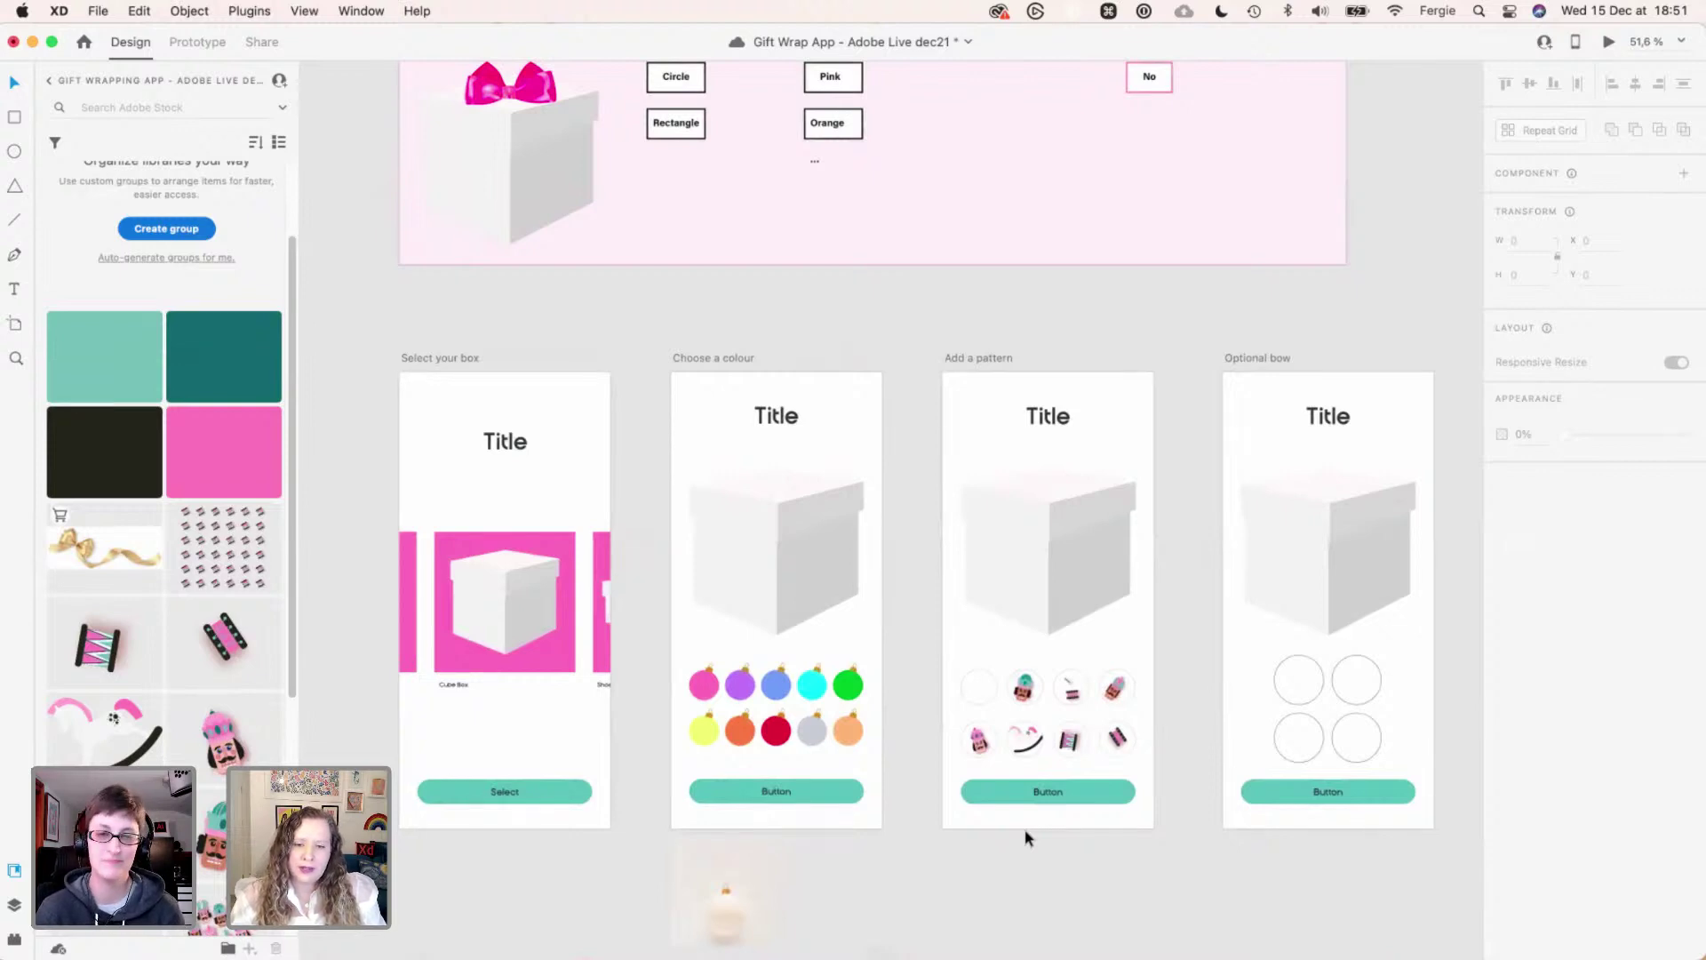
- Change the Select your box artboard's background fill to the pale cream #FEFFF2 and save the document
click(463, 358)
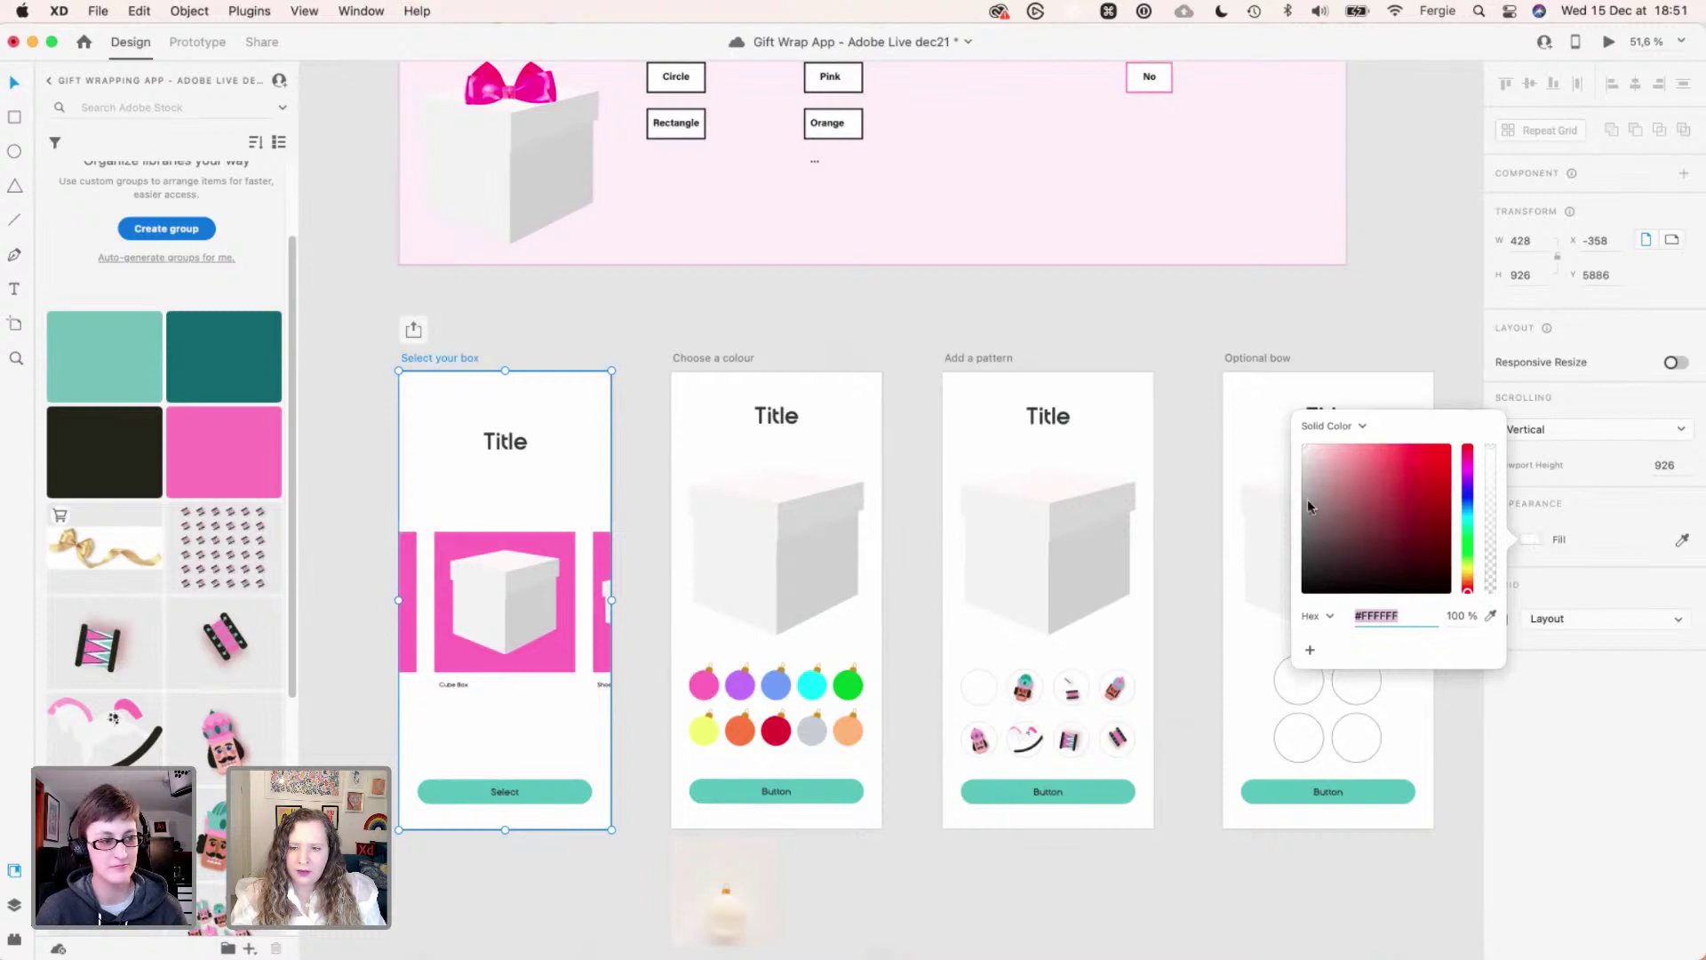
drag(1303, 444, 1305, 457)
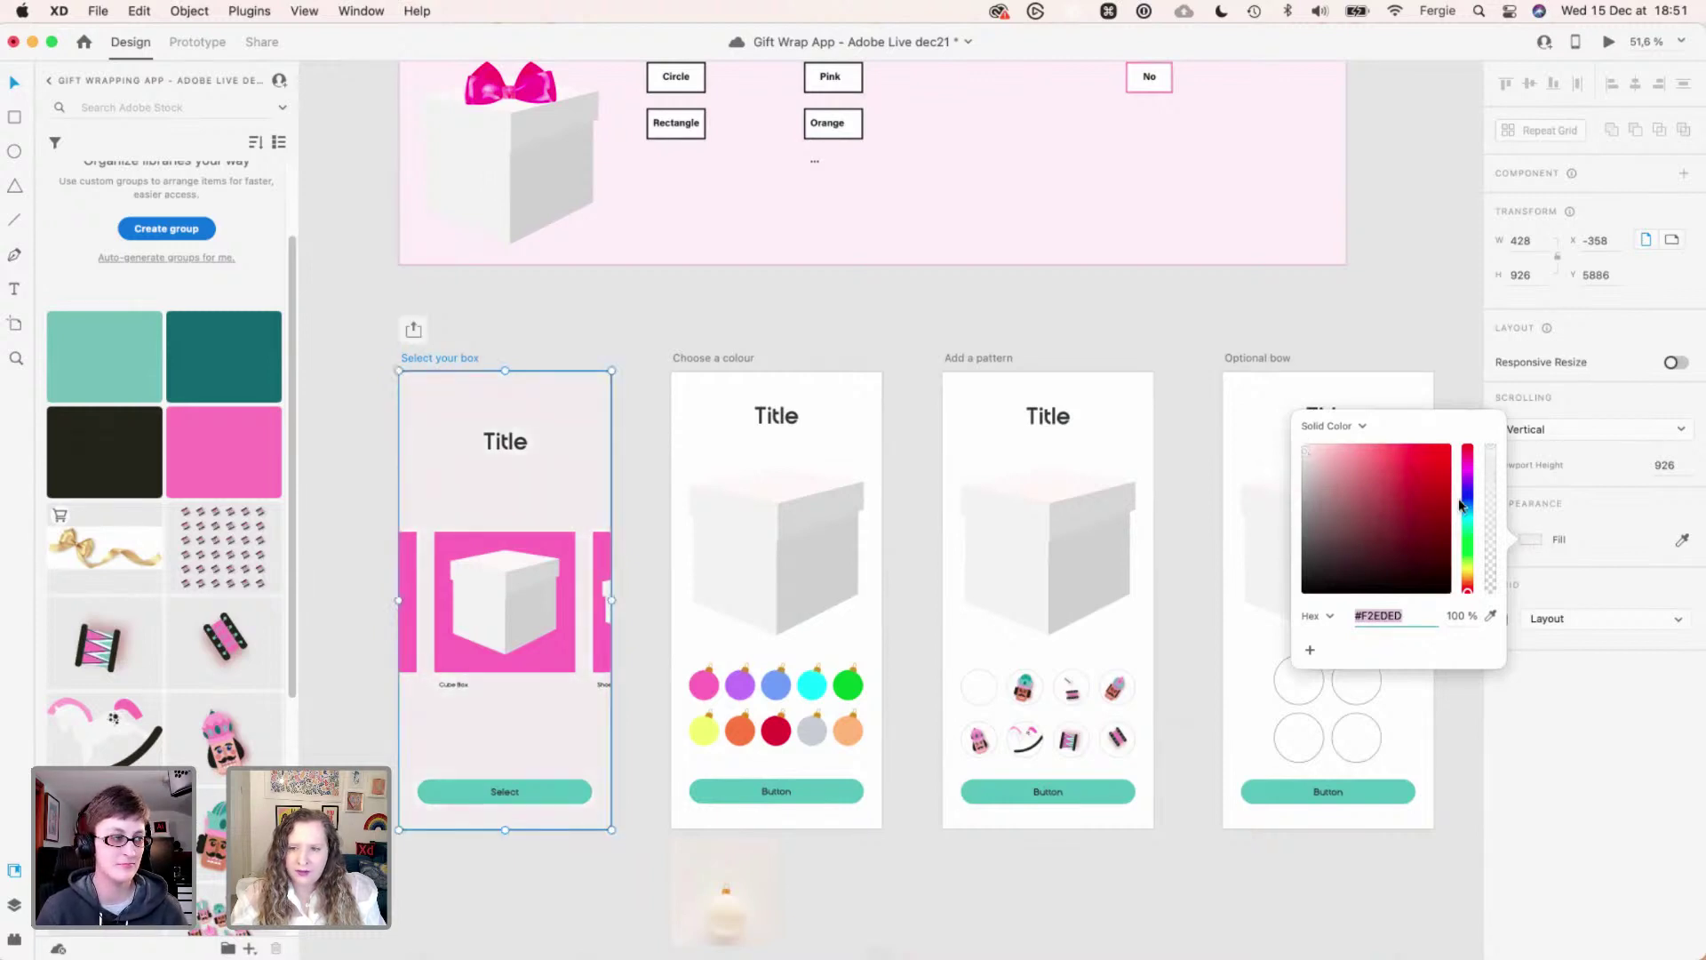
click(1467, 575)
drag(1467, 575, 1467, 566)
scroll(426, 604, up, 3)
scroll(426, 604, up, 5)
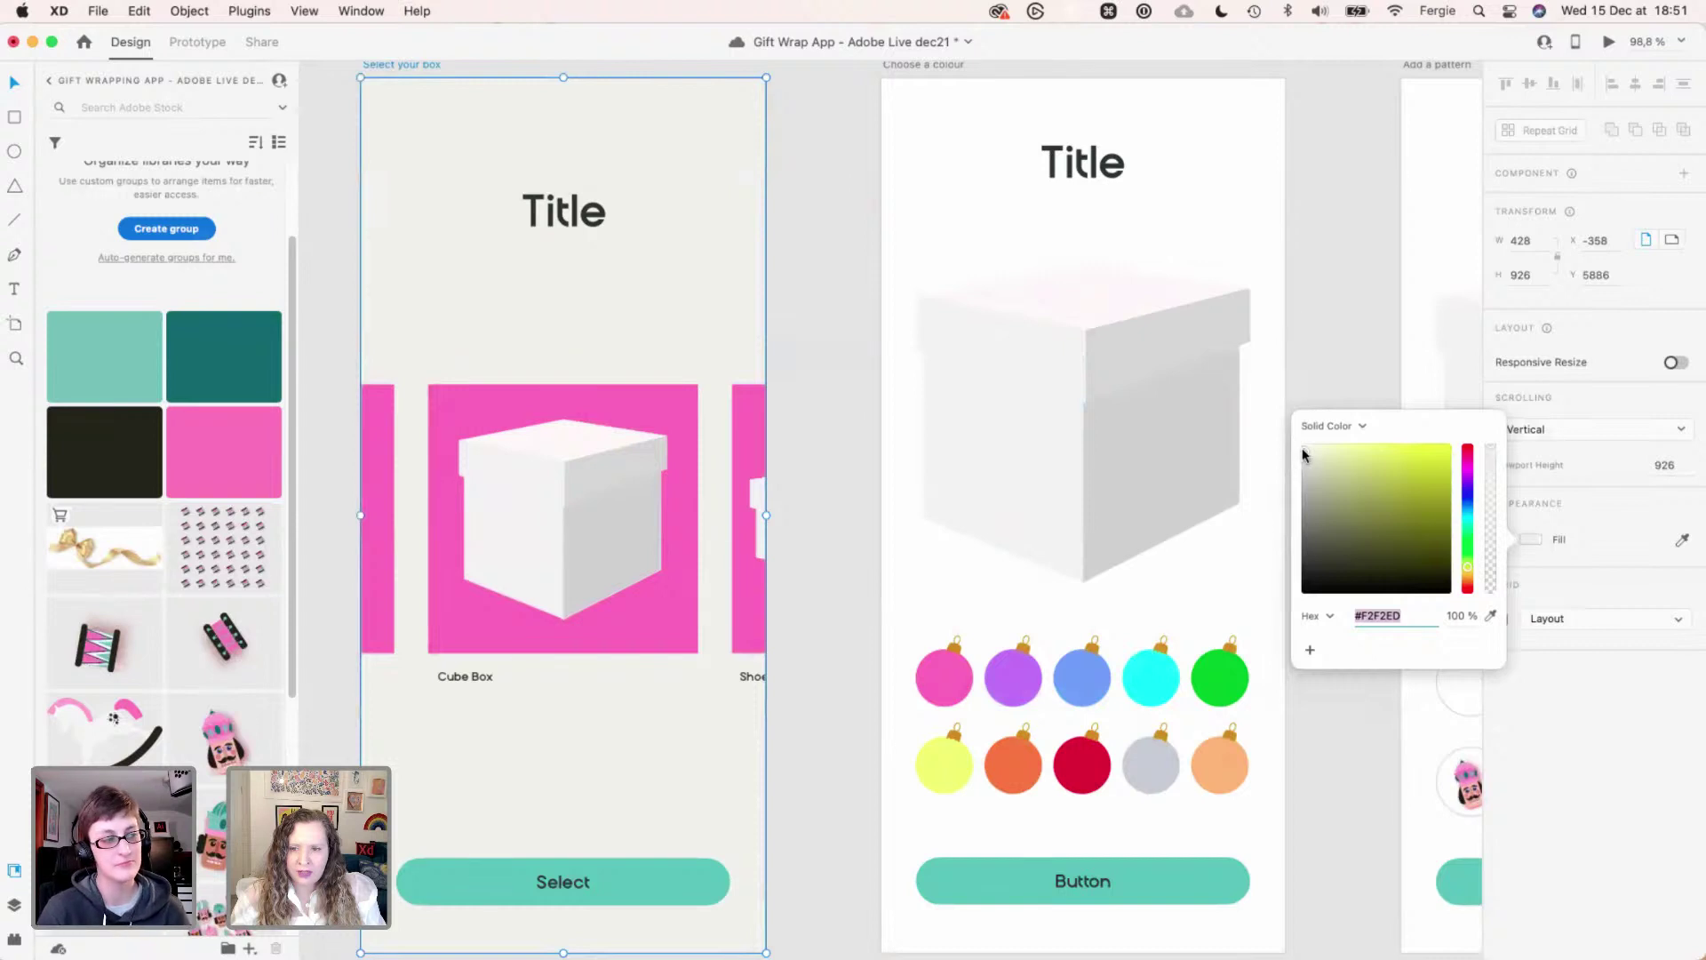
drag(1304, 447, 1308, 444)
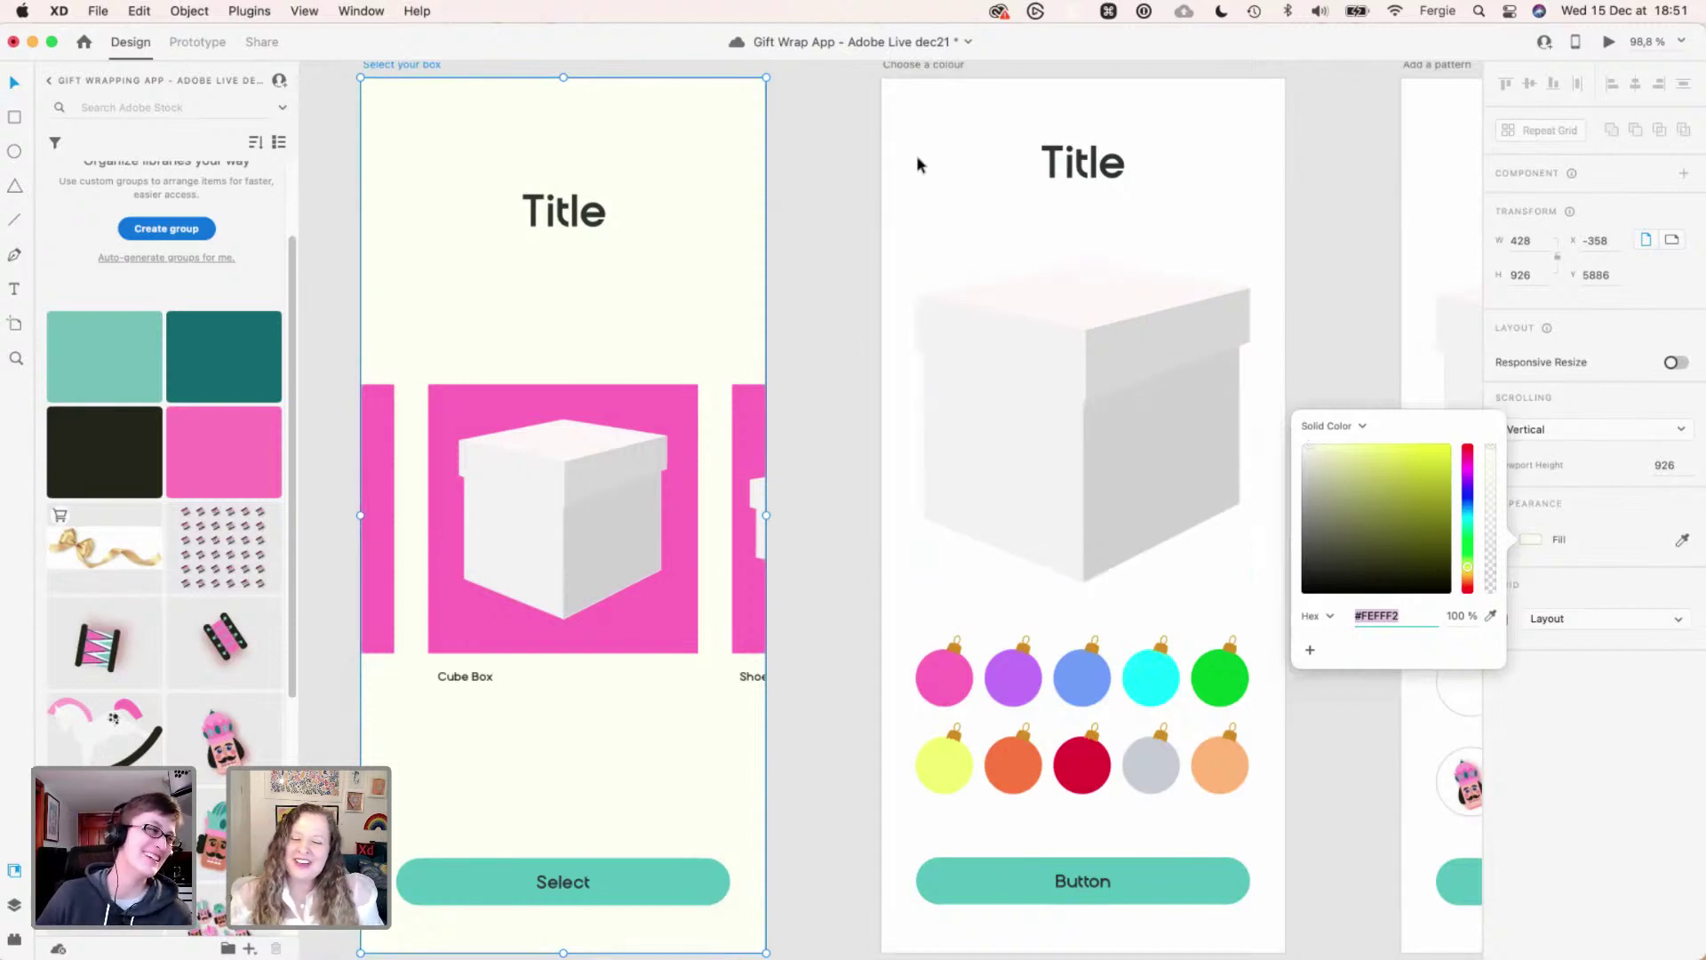
click(808, 387)
super+scroll(808, 387, down, 2)
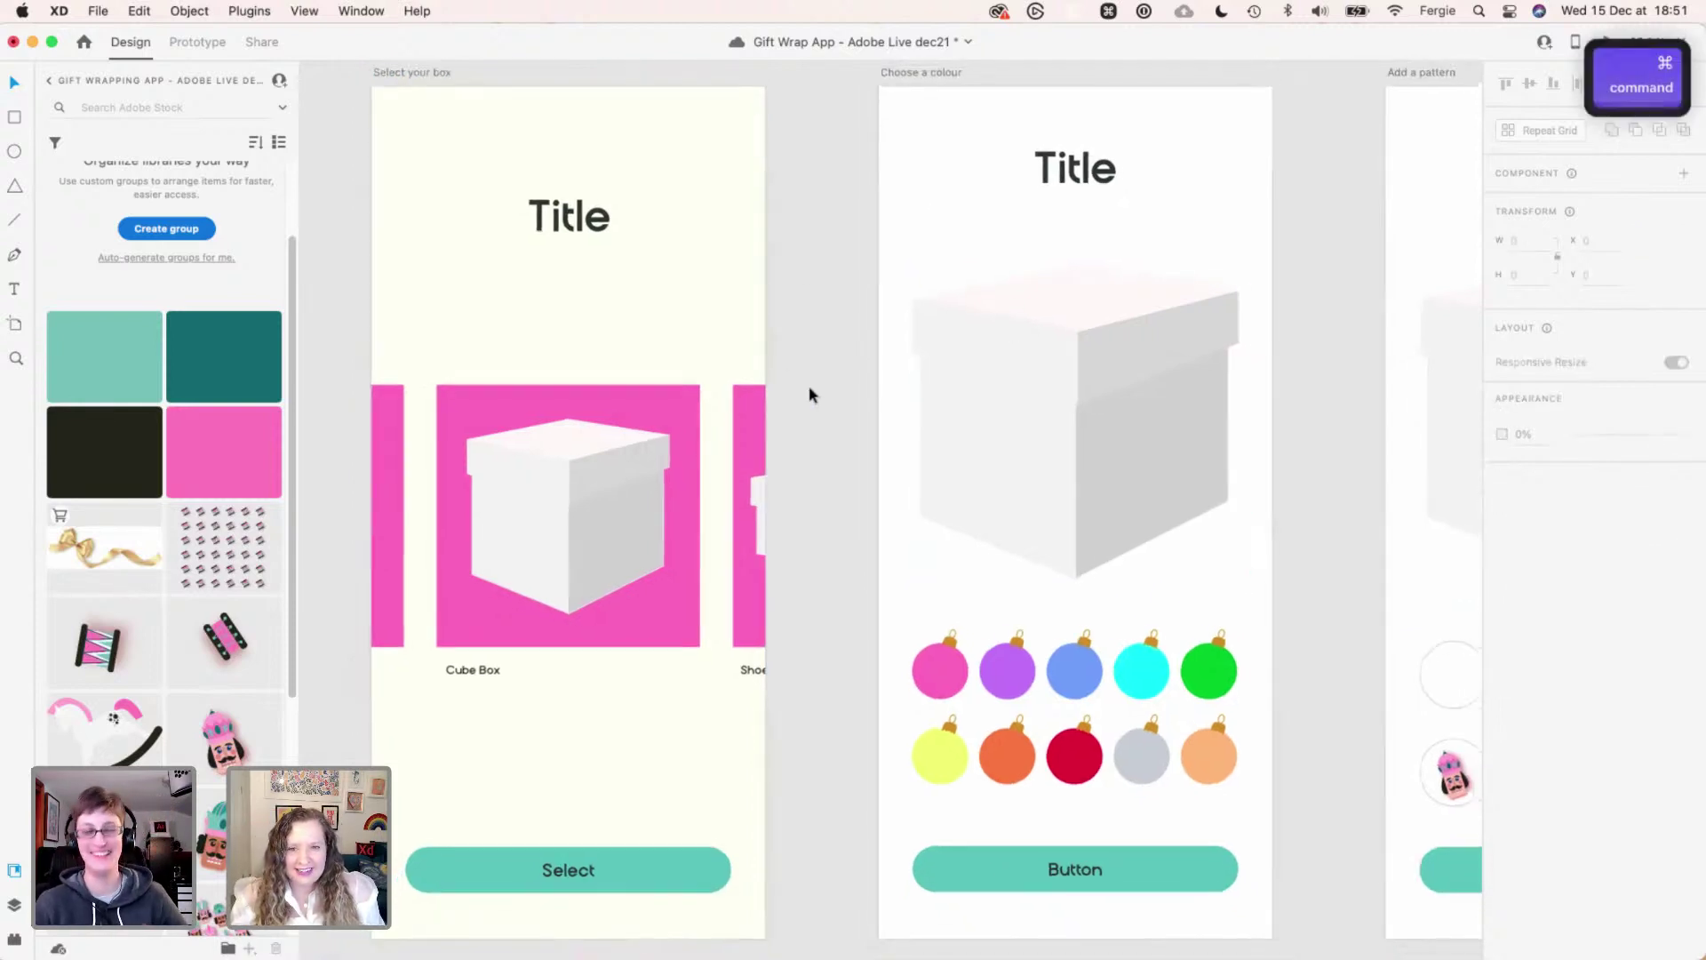
super+scroll(809, 389, down, 1)
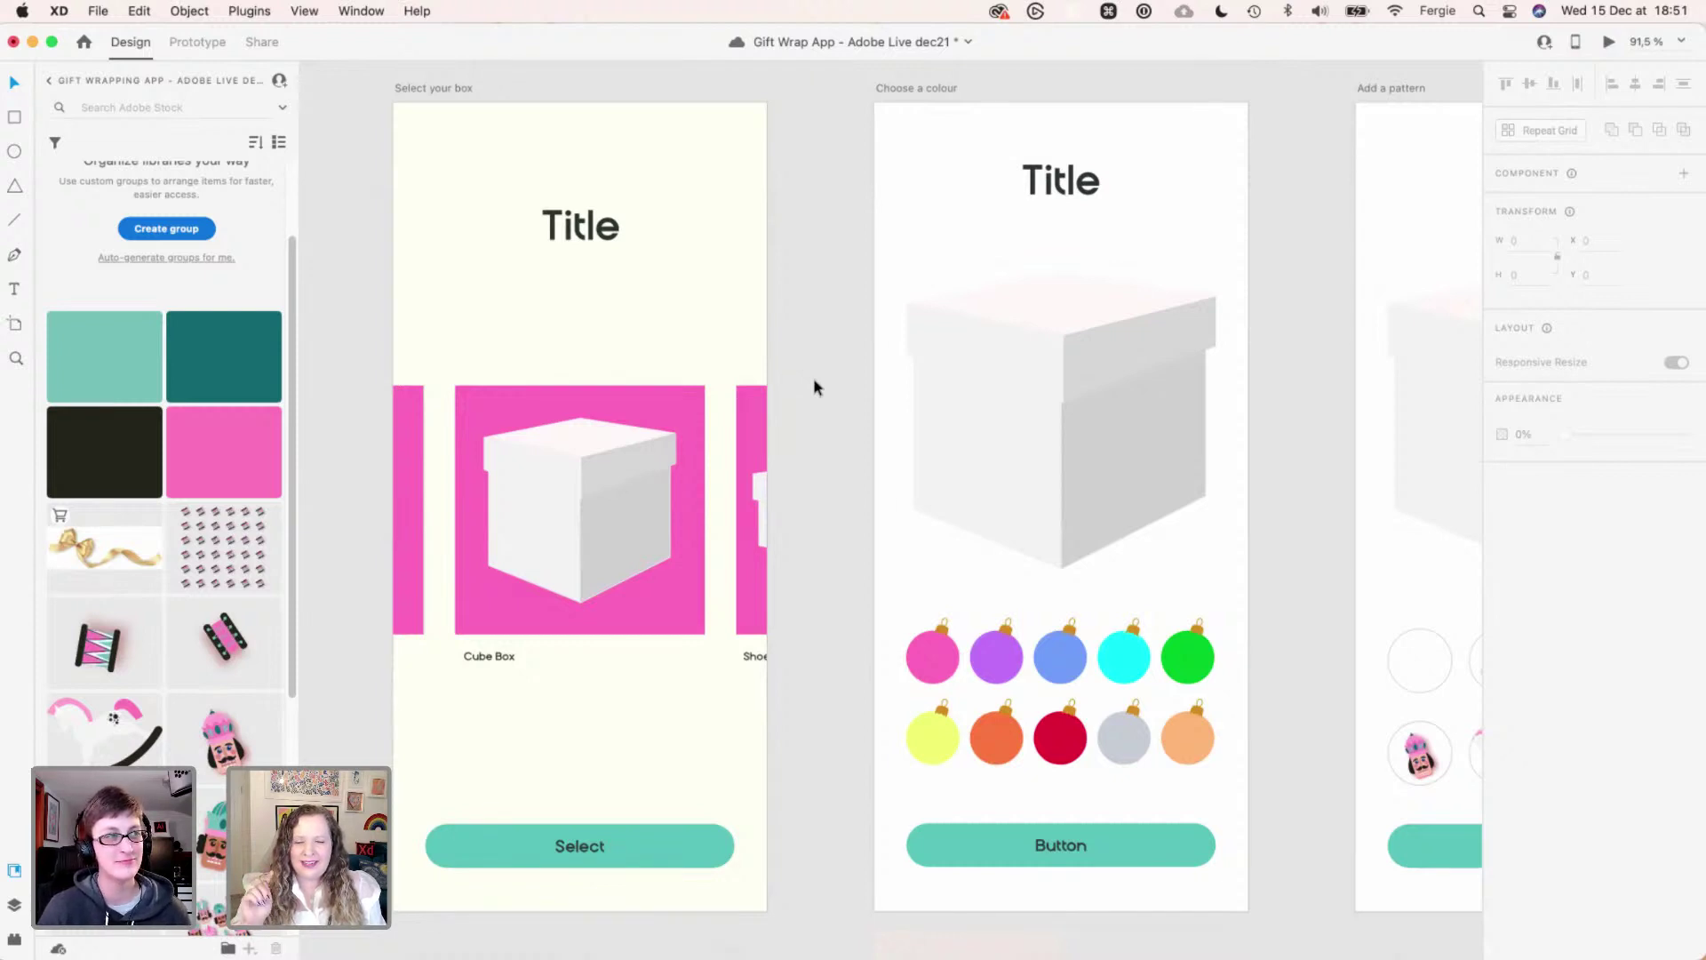
key(super+s)
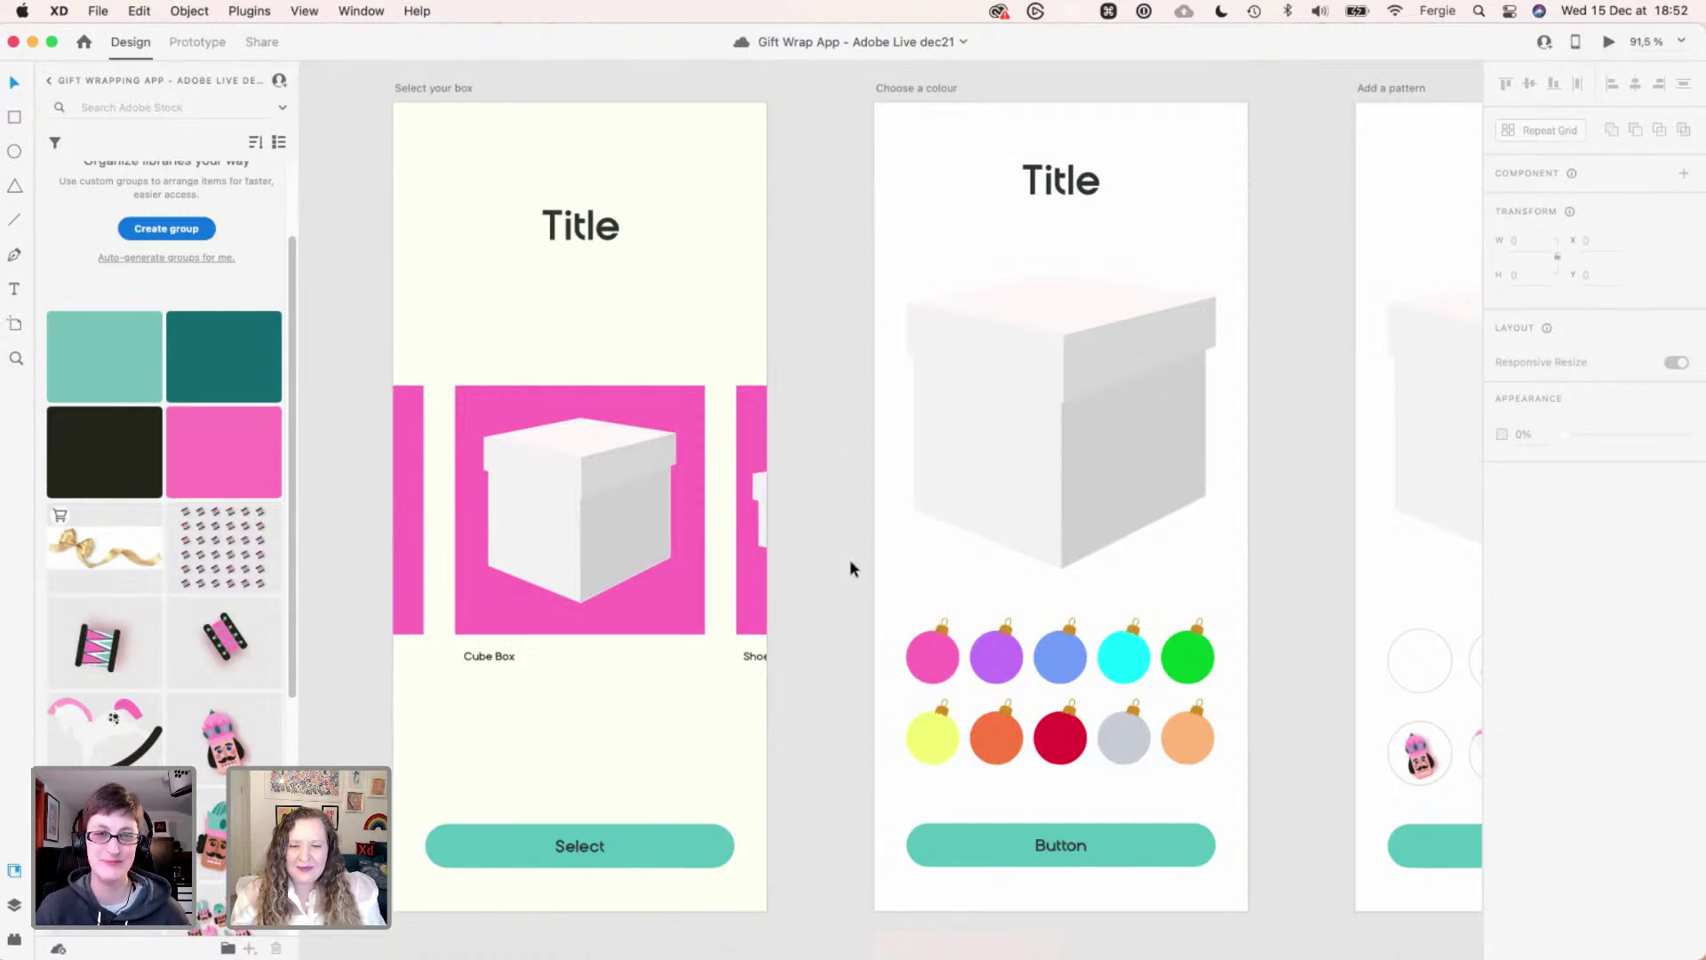
- Copy the Select your box artboard's hex fill #FEFFF2 and apply it to the Choose a colour artboard's background
scroll(850, 569, down, 1)
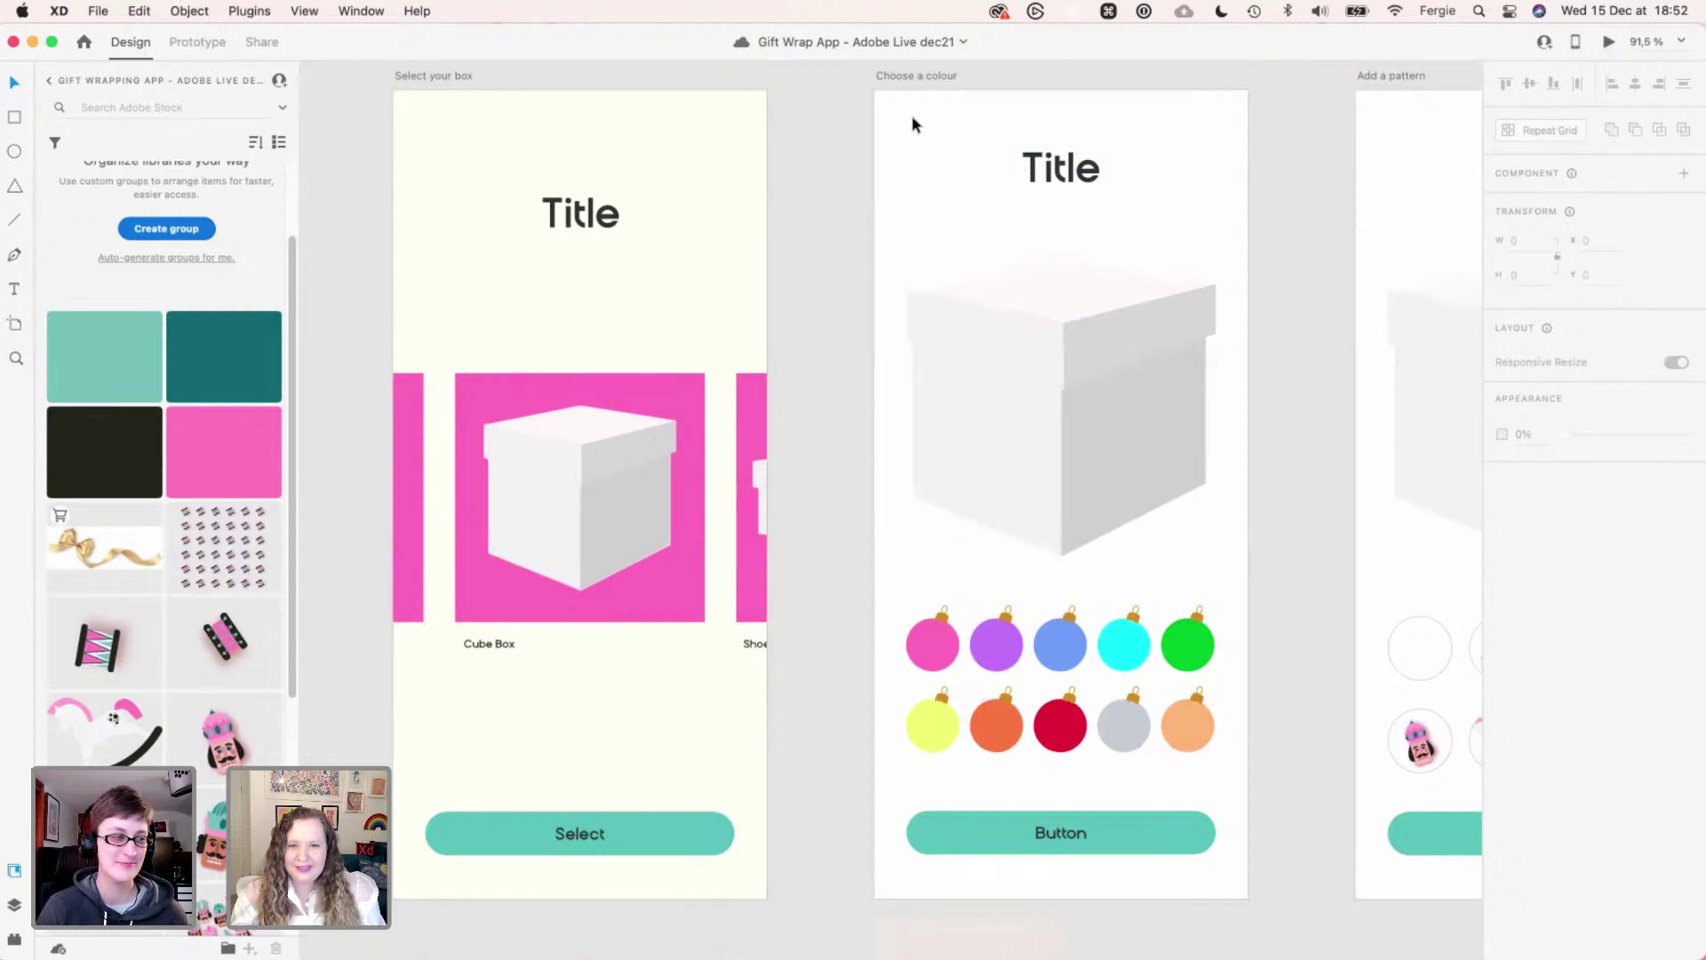
click(469, 78)
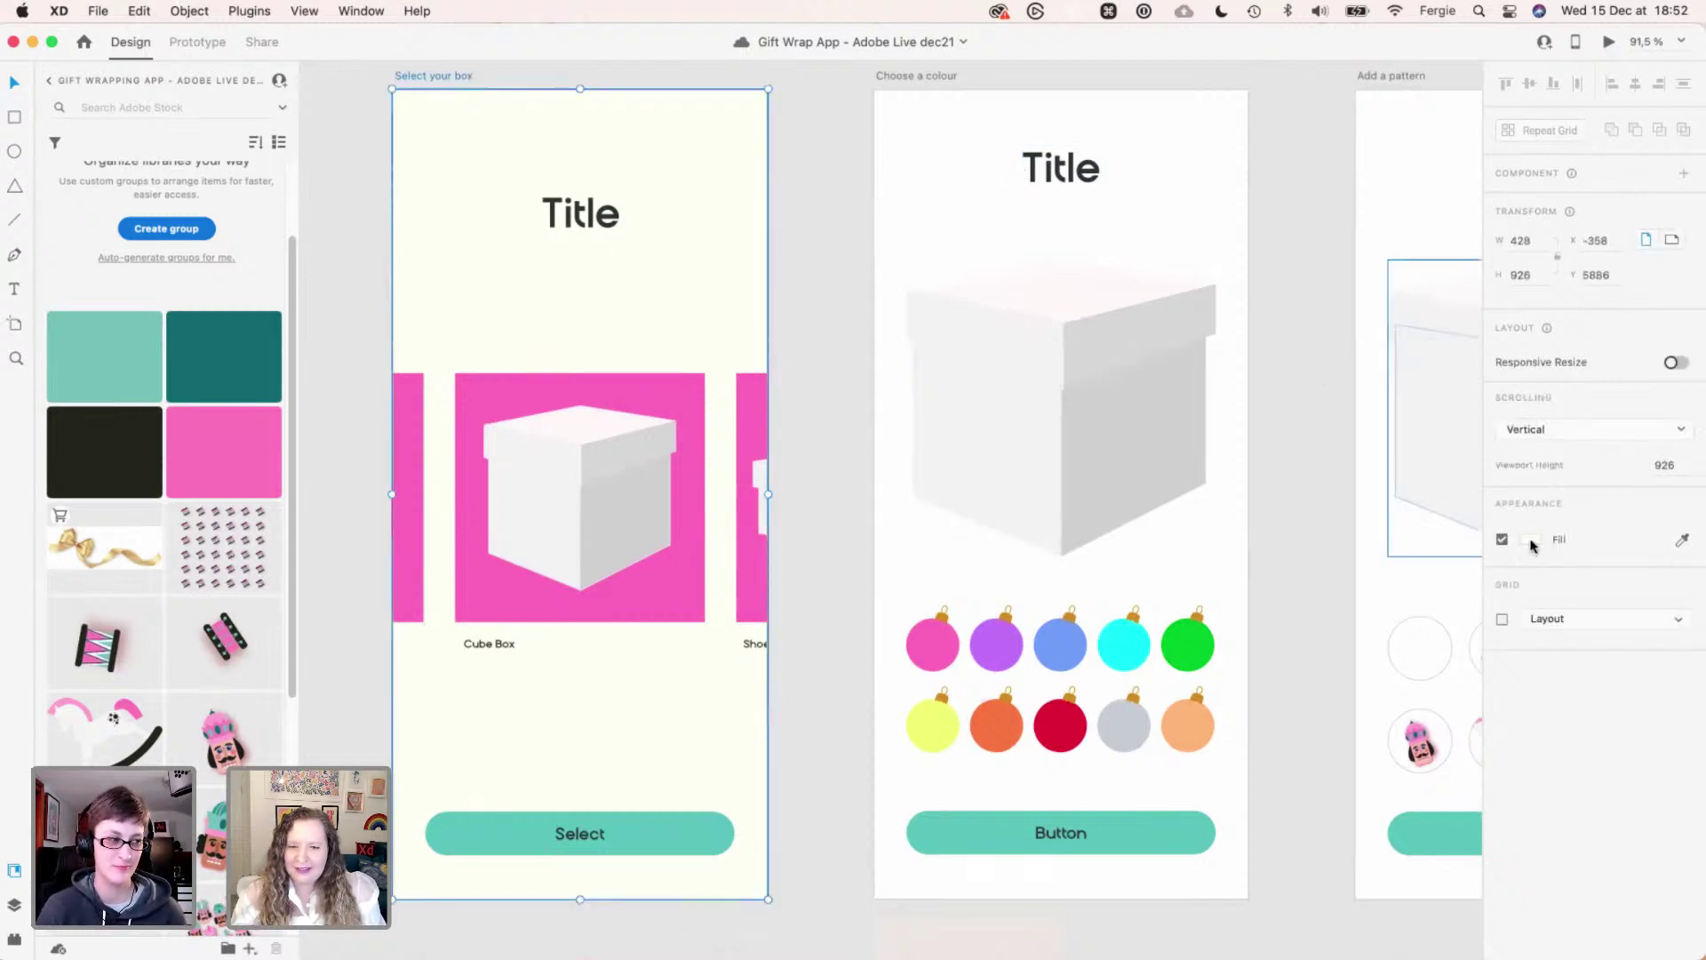
click(1530, 542)
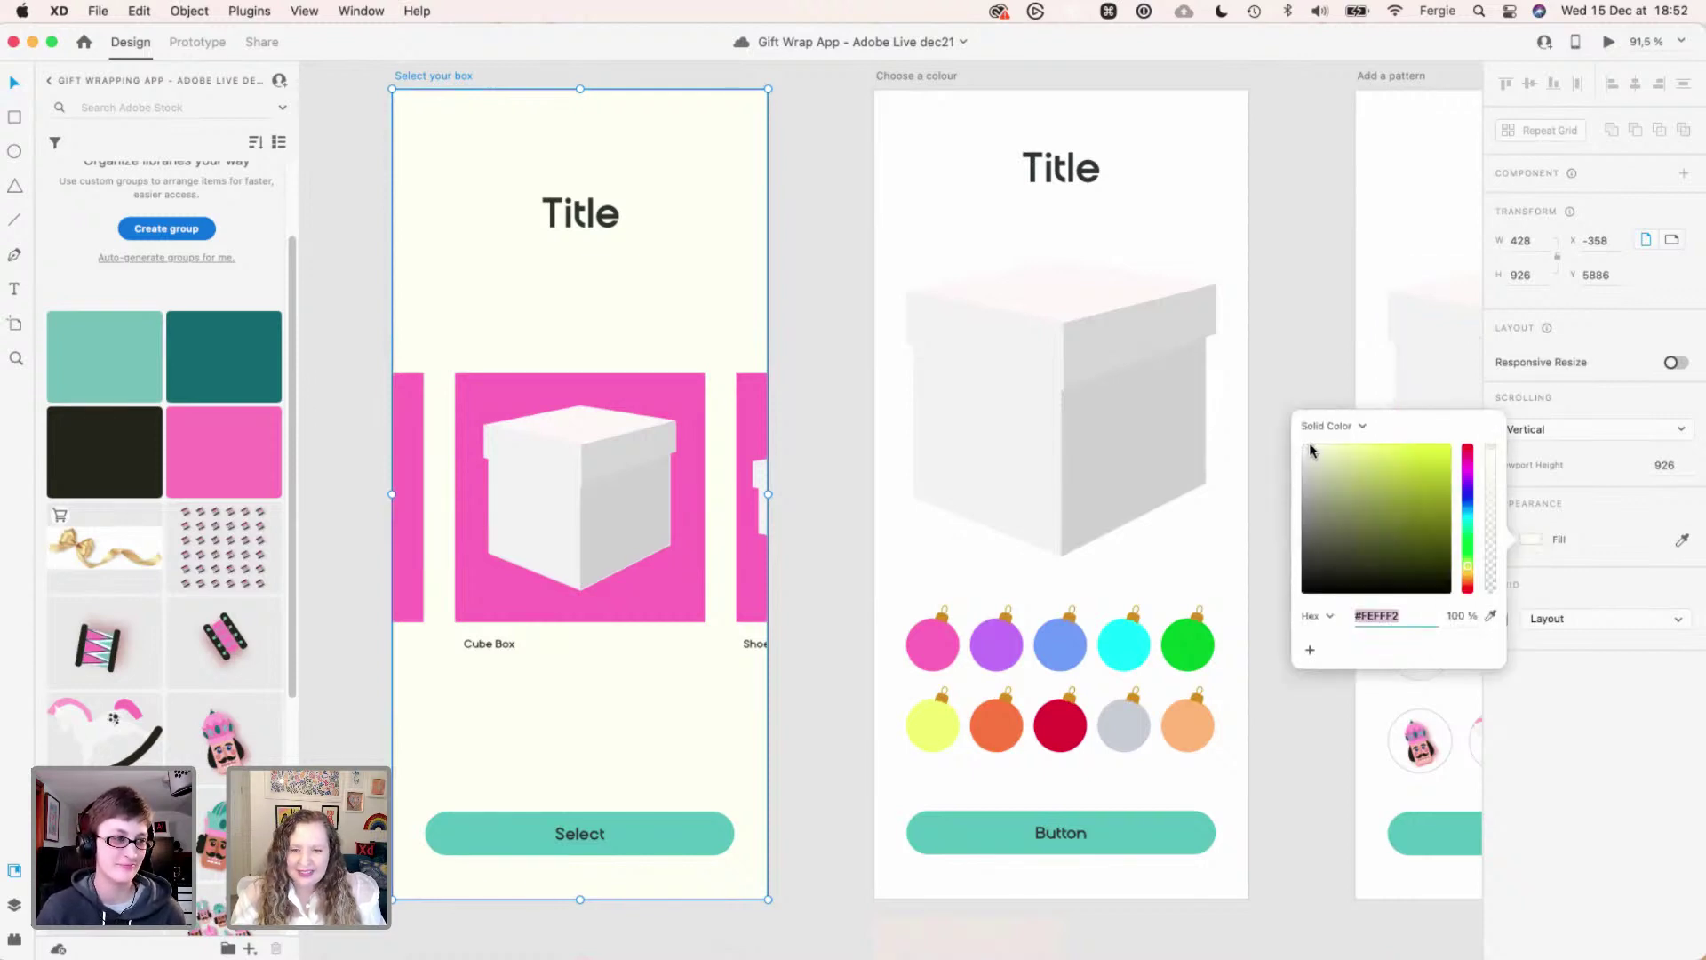
click(1405, 615)
key(cmd+a)
key(cmd+c)
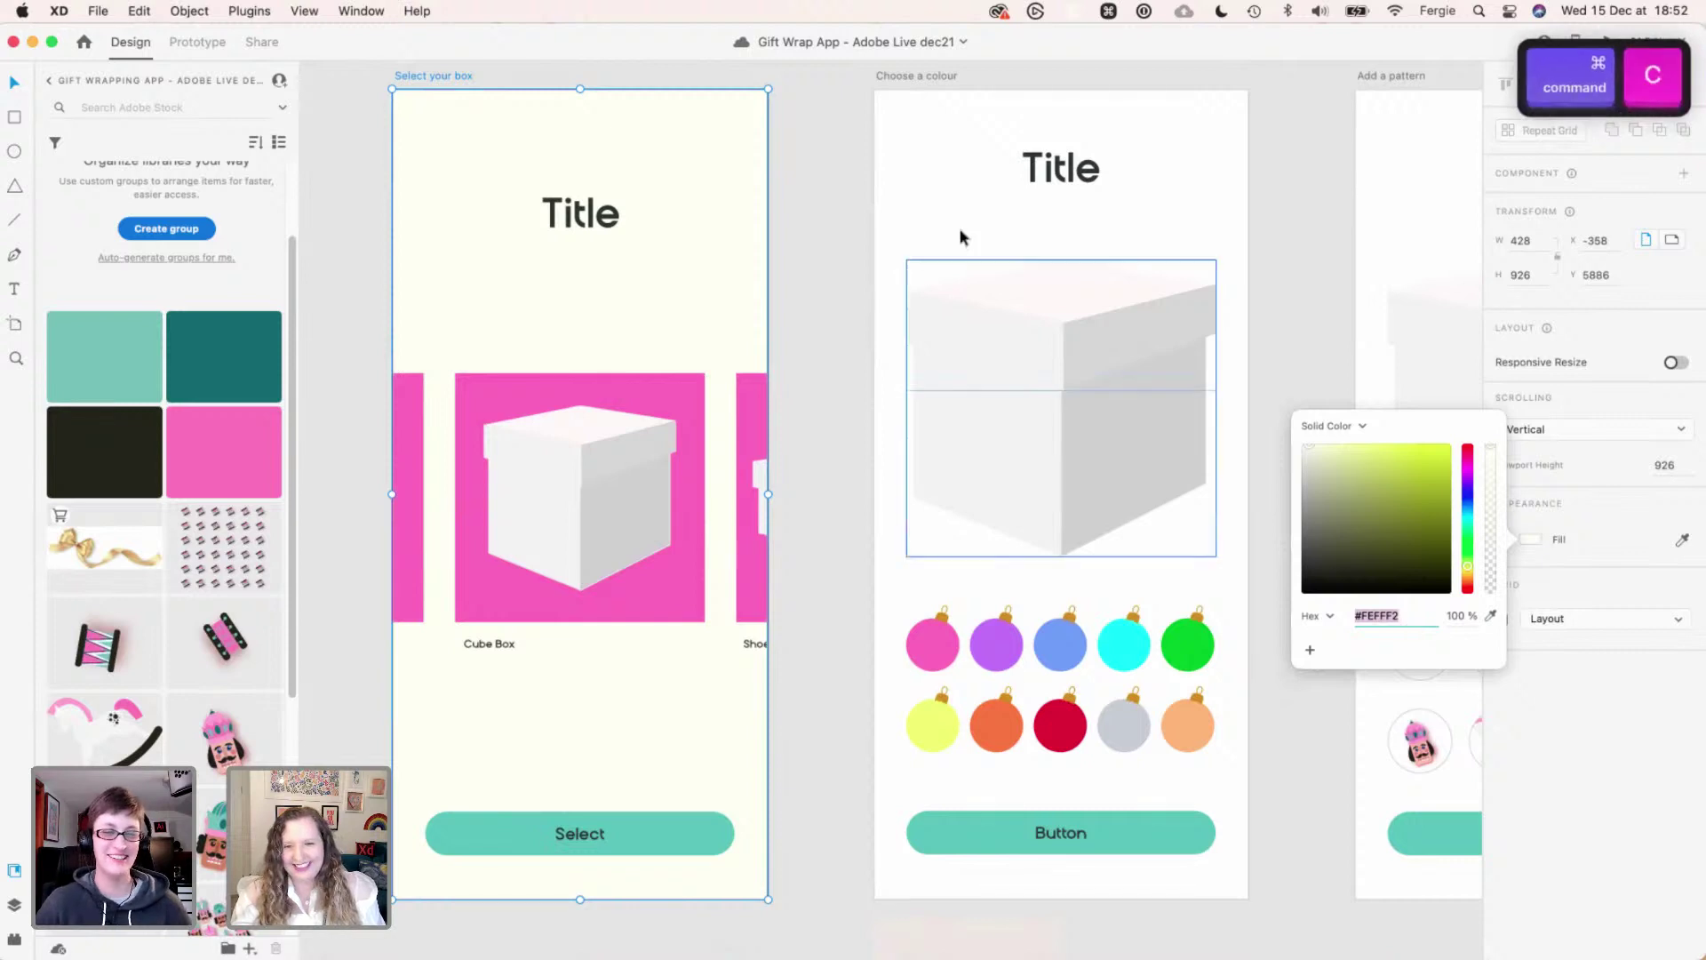
click(860, 126)
click(899, 76)
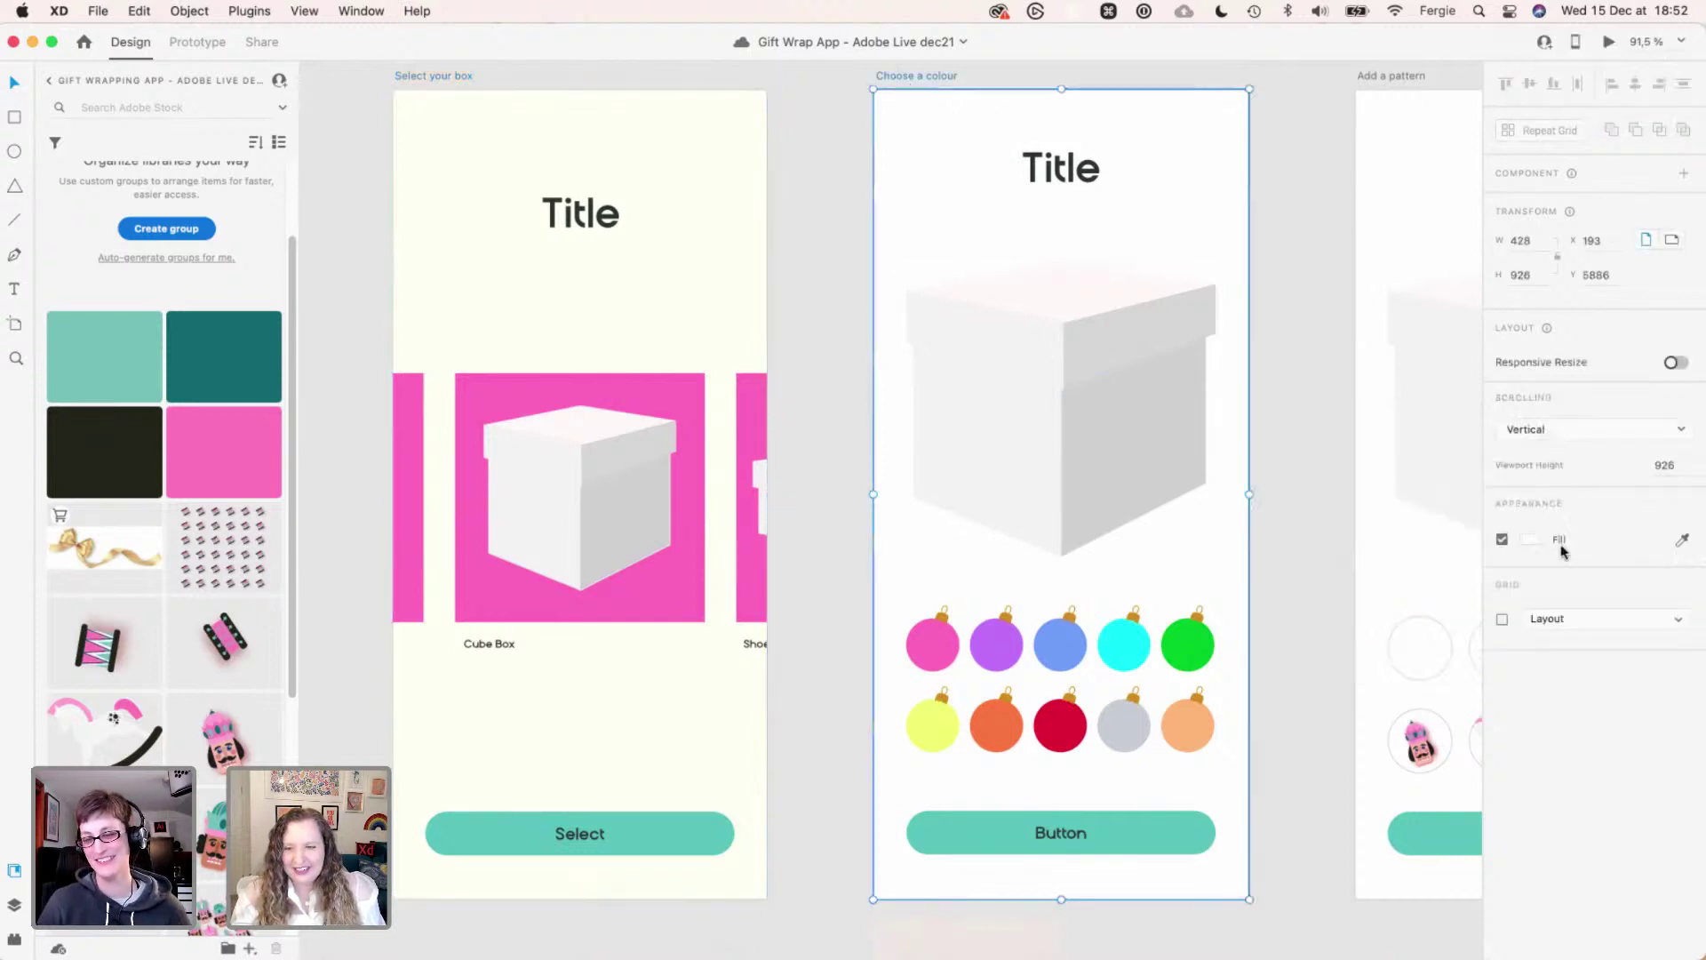
click(1531, 542)
key(cmd+v)
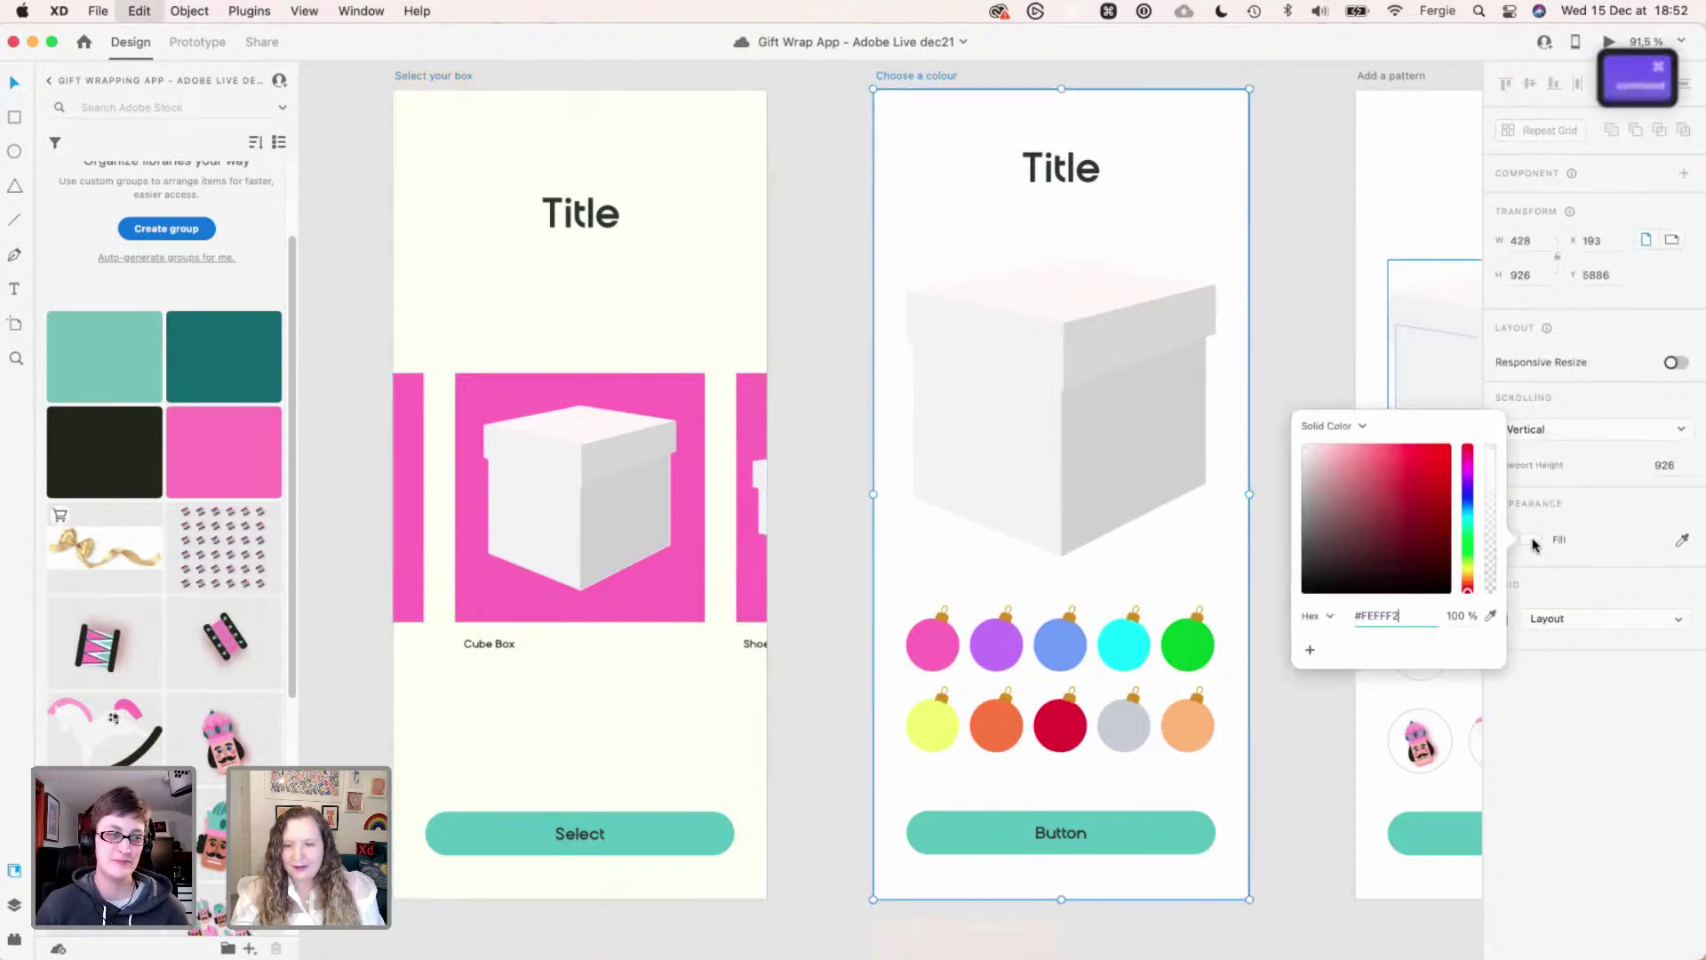
key(super+v)
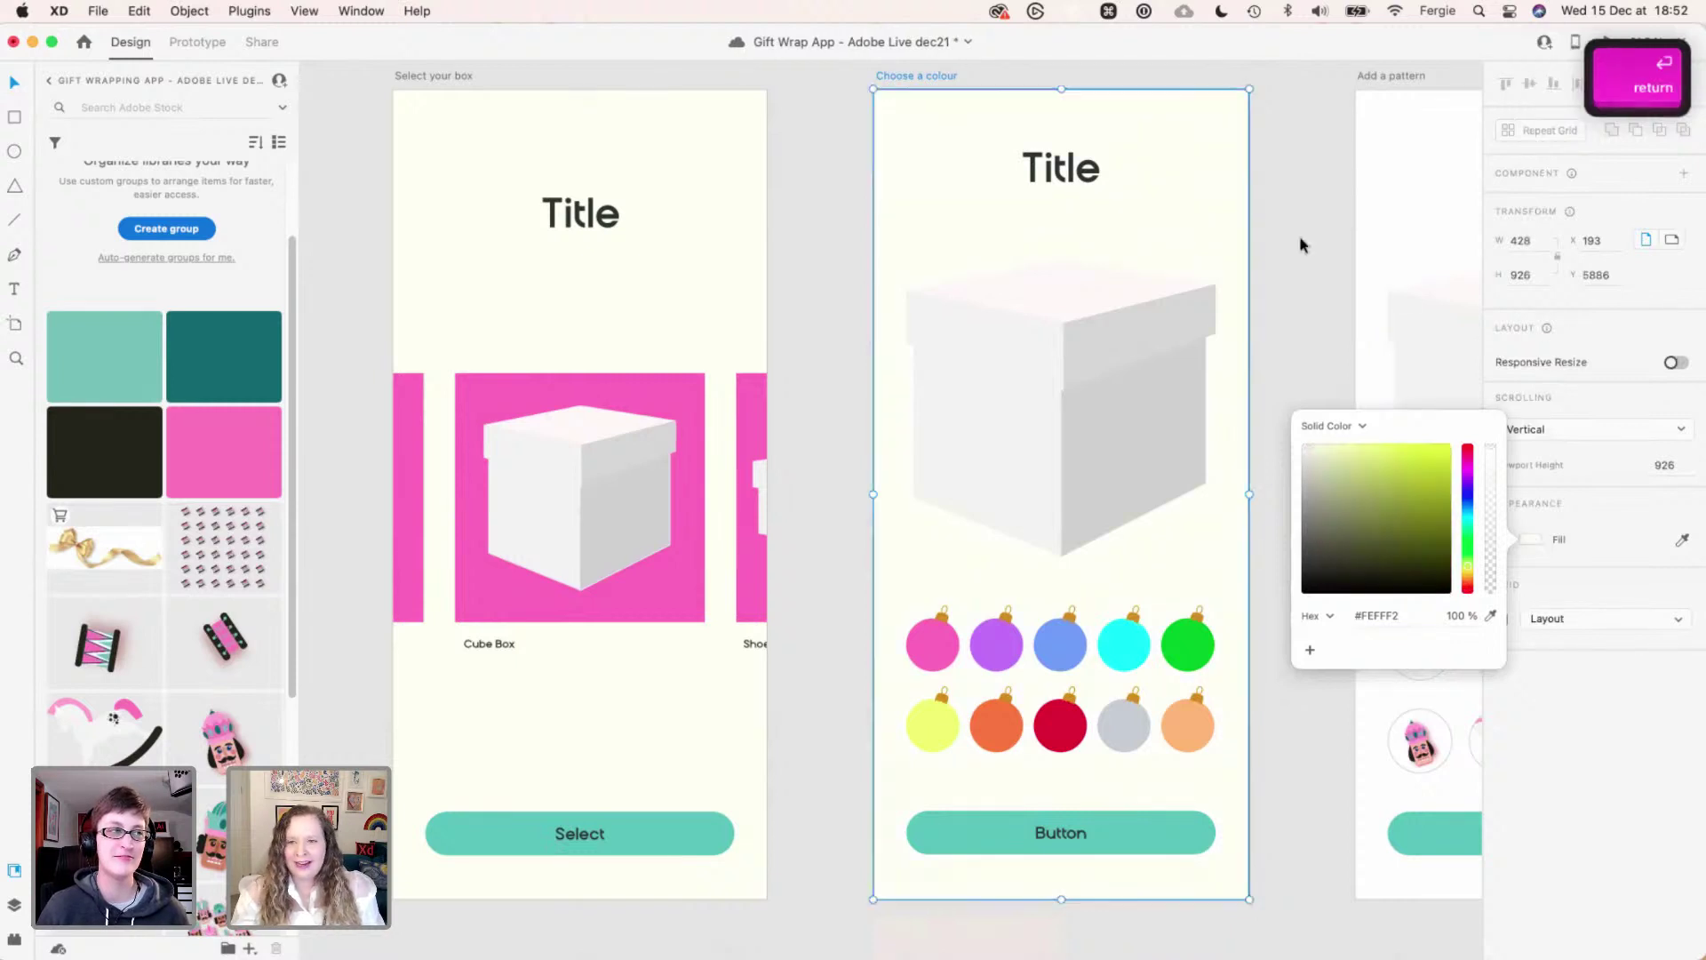
click(1299, 236)
- Fill the Add a pattern artboard's background with the copied cream colour, #FEFFF2
key(space)
drag(1297, 233, 802, 180)
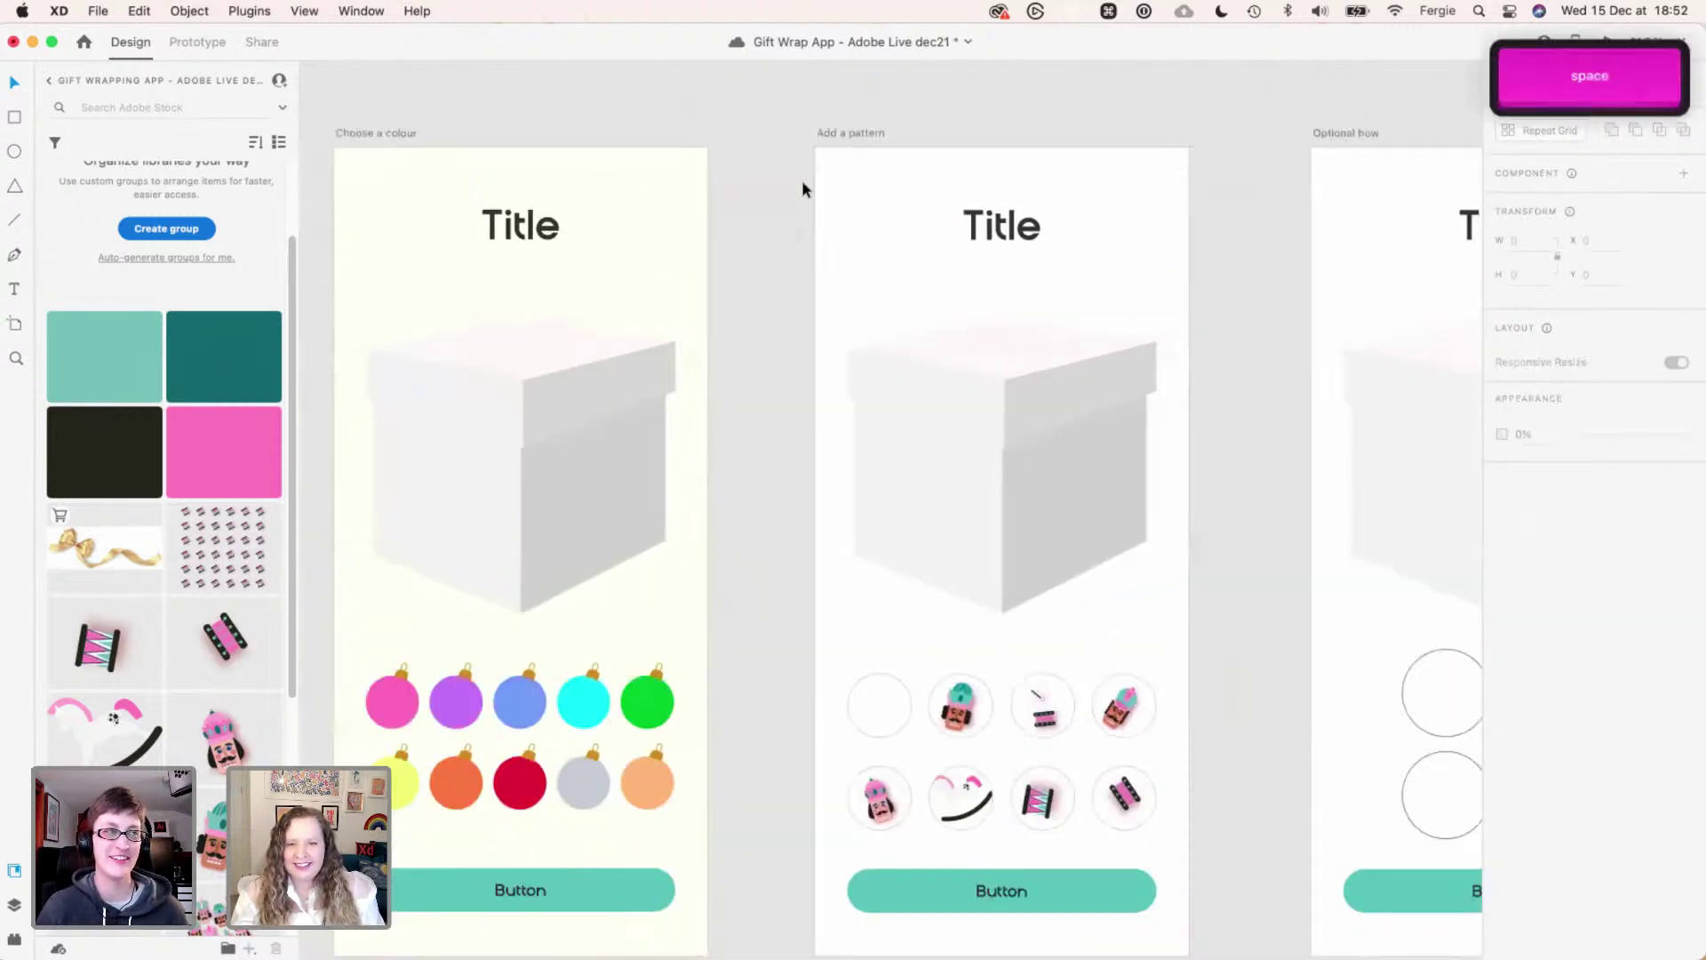
click(840, 131)
scroll(972, 492, down, 1)
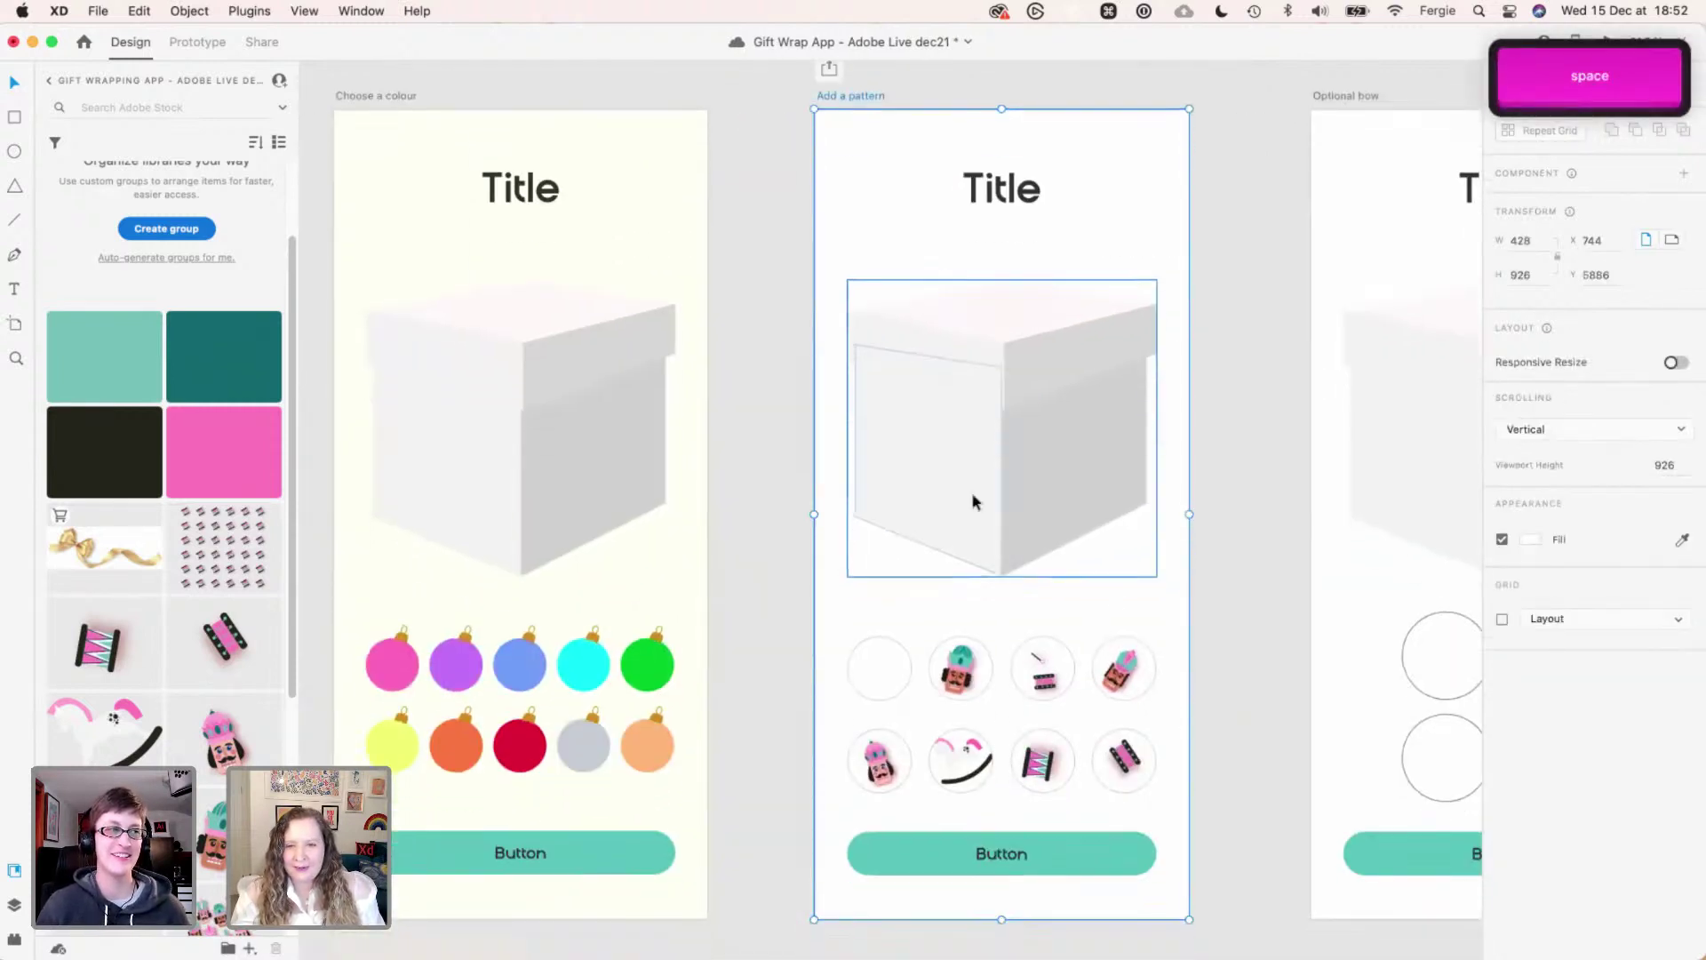
click(1538, 538)
key(super+v)
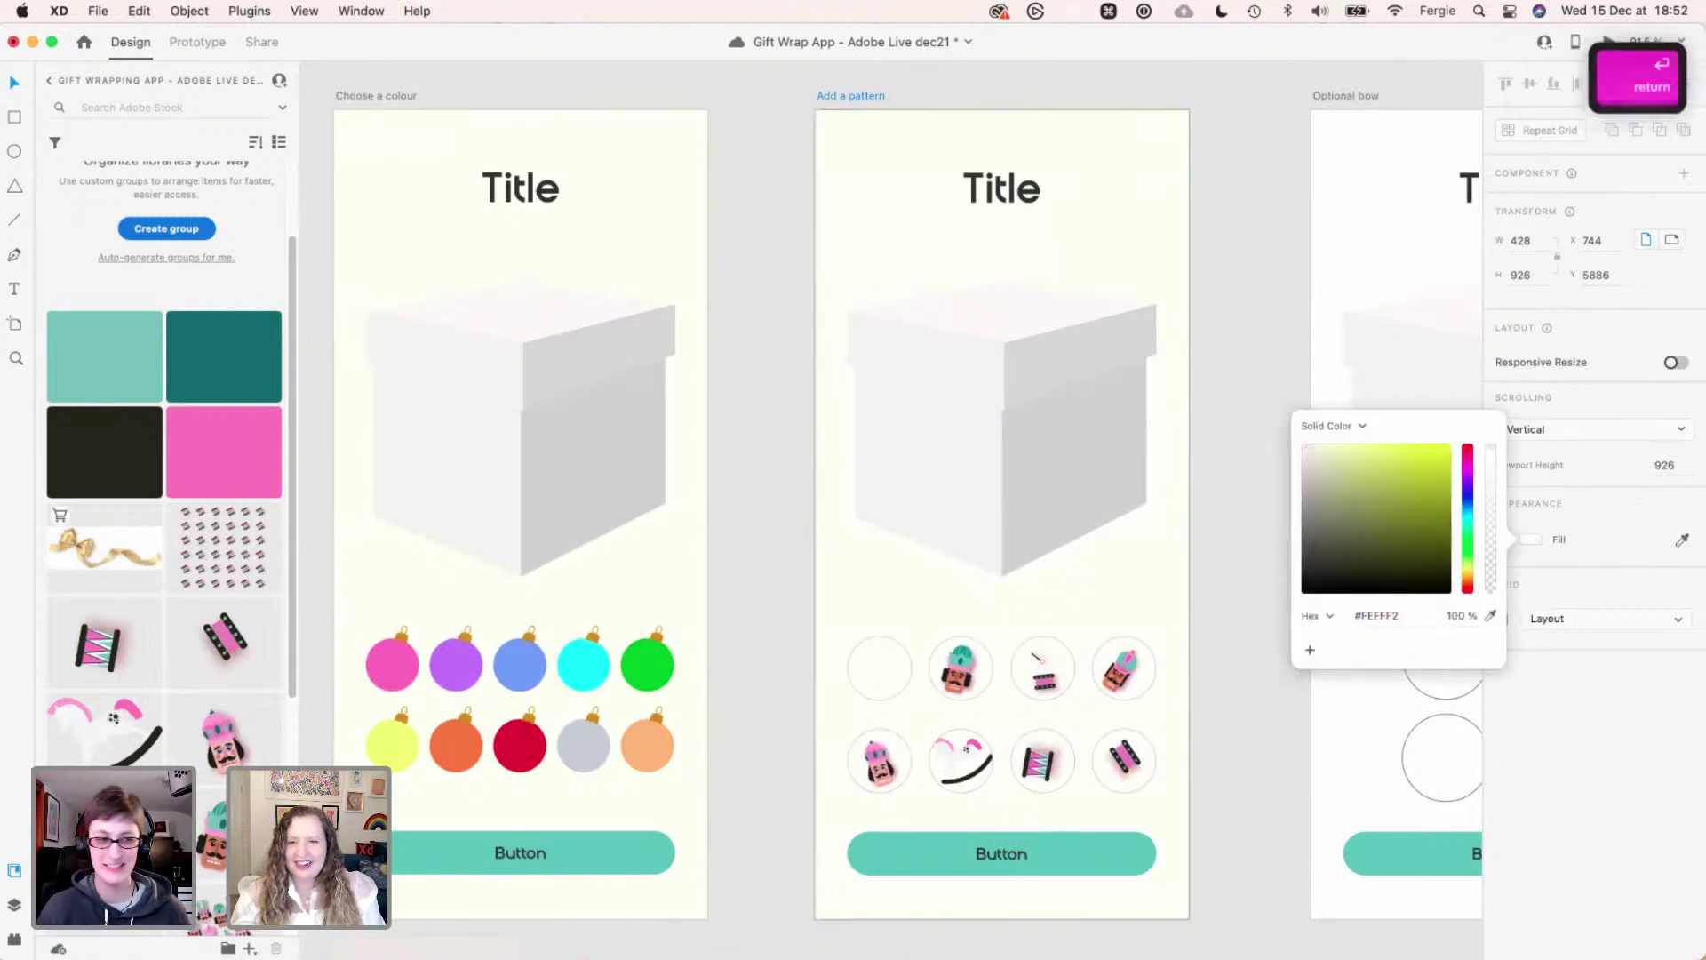
click(1276, 267)
- Set the Optional bow artboard's background fill to the same cream, #FEFFF2
drag(1276, 267, 910, 222)
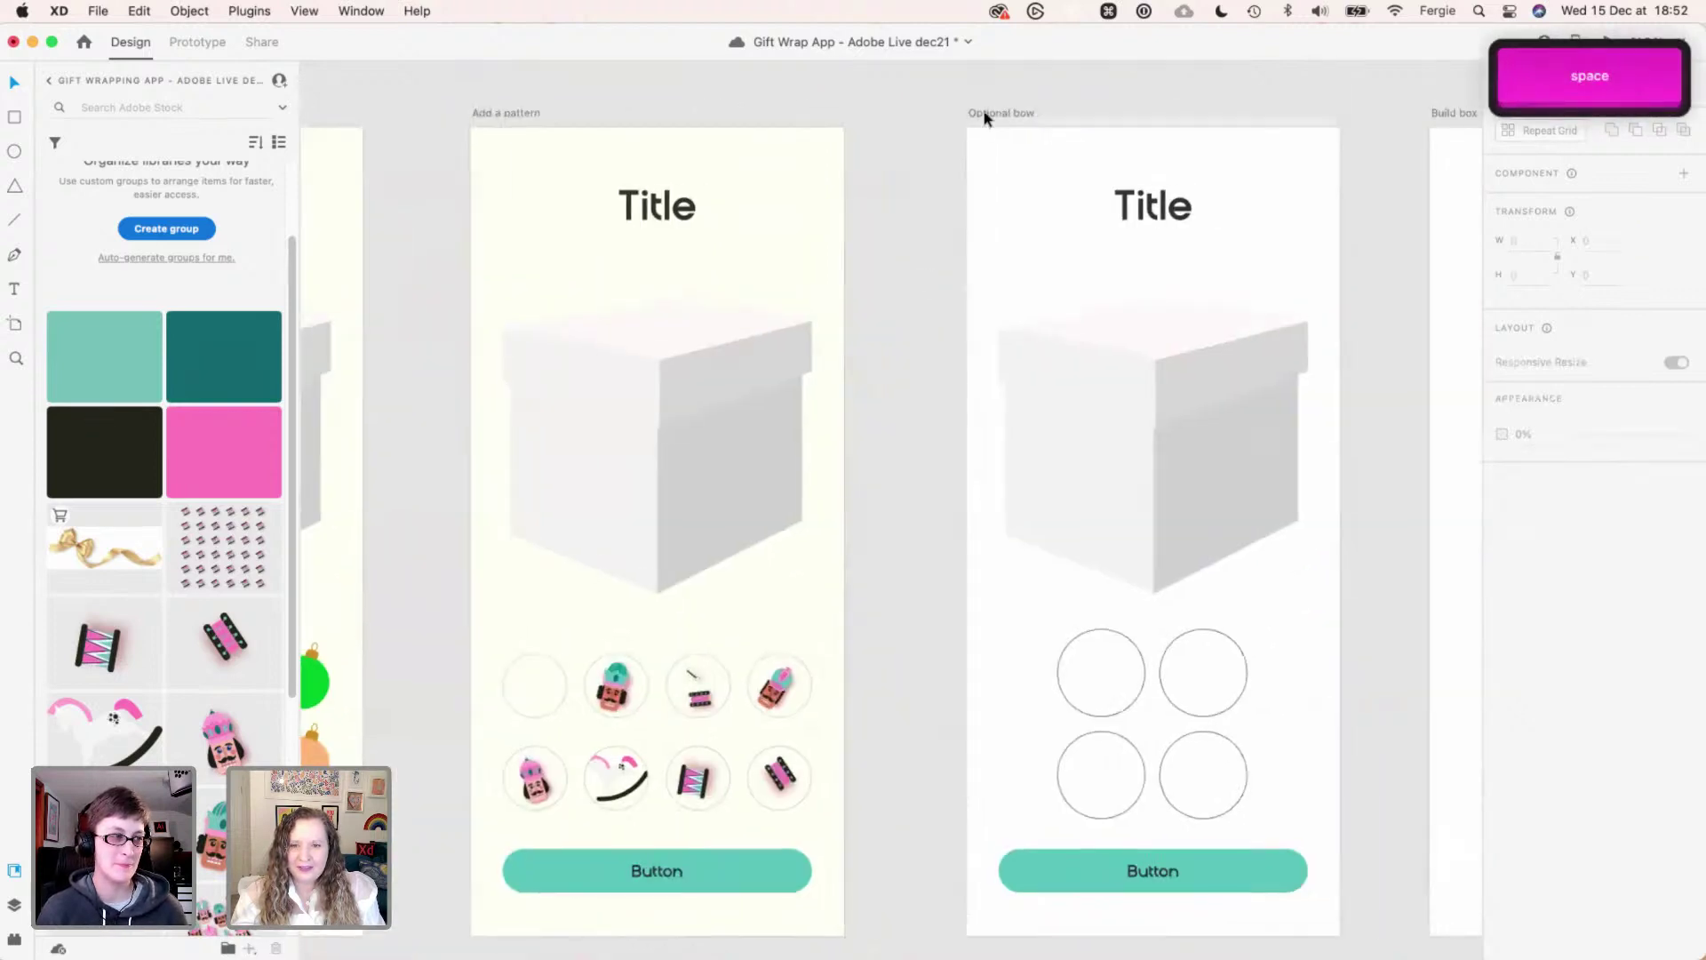
click(985, 113)
click(1532, 542)
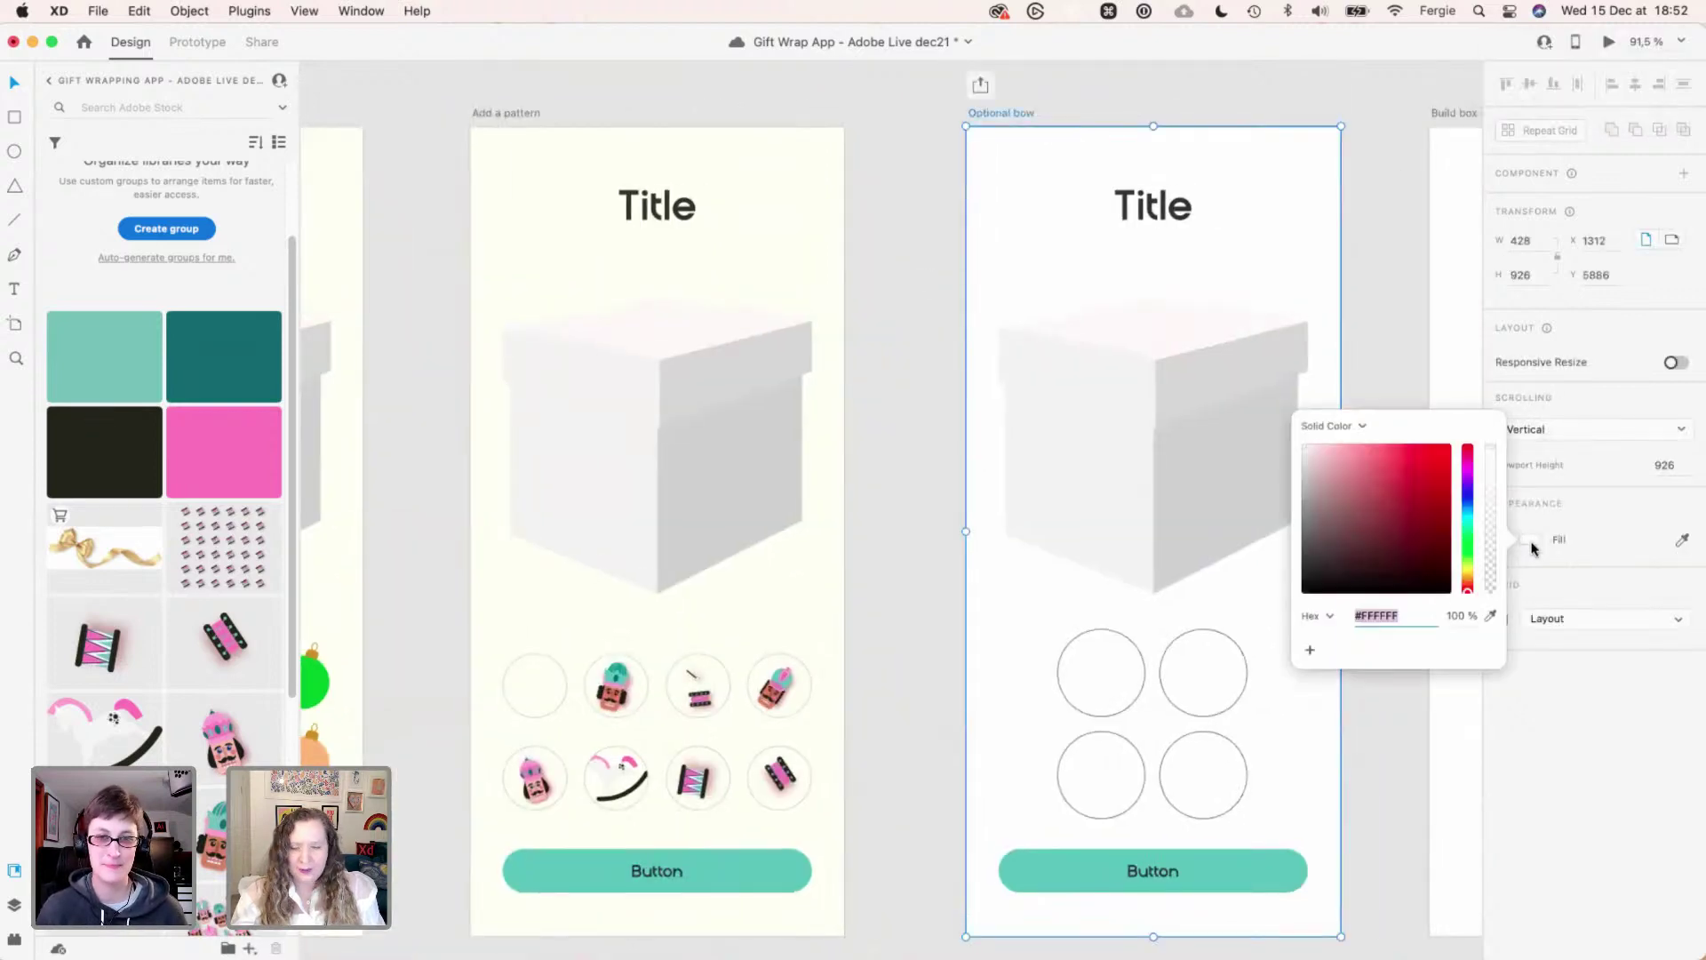
text(#FEFFF2)
key(Return)
click(1383, 311)
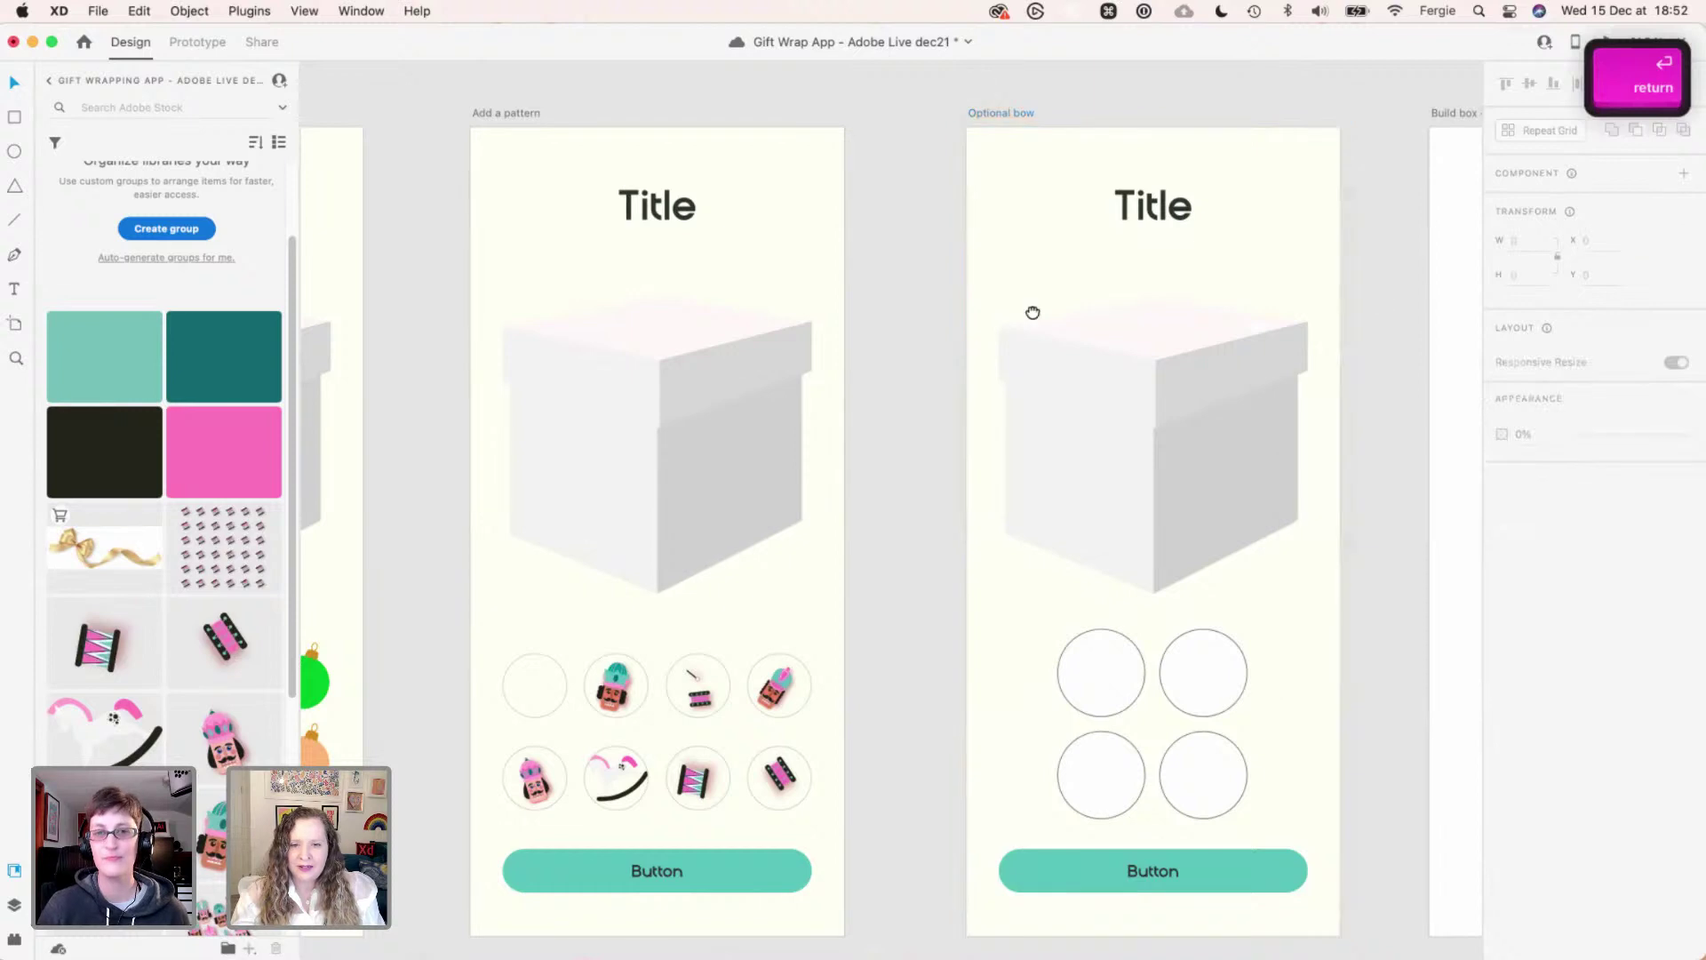
- Set the empty Build box – Animation artboard's background fill to #FEFFF2
drag(1028, 312, 633, 325)
click(1119, 125)
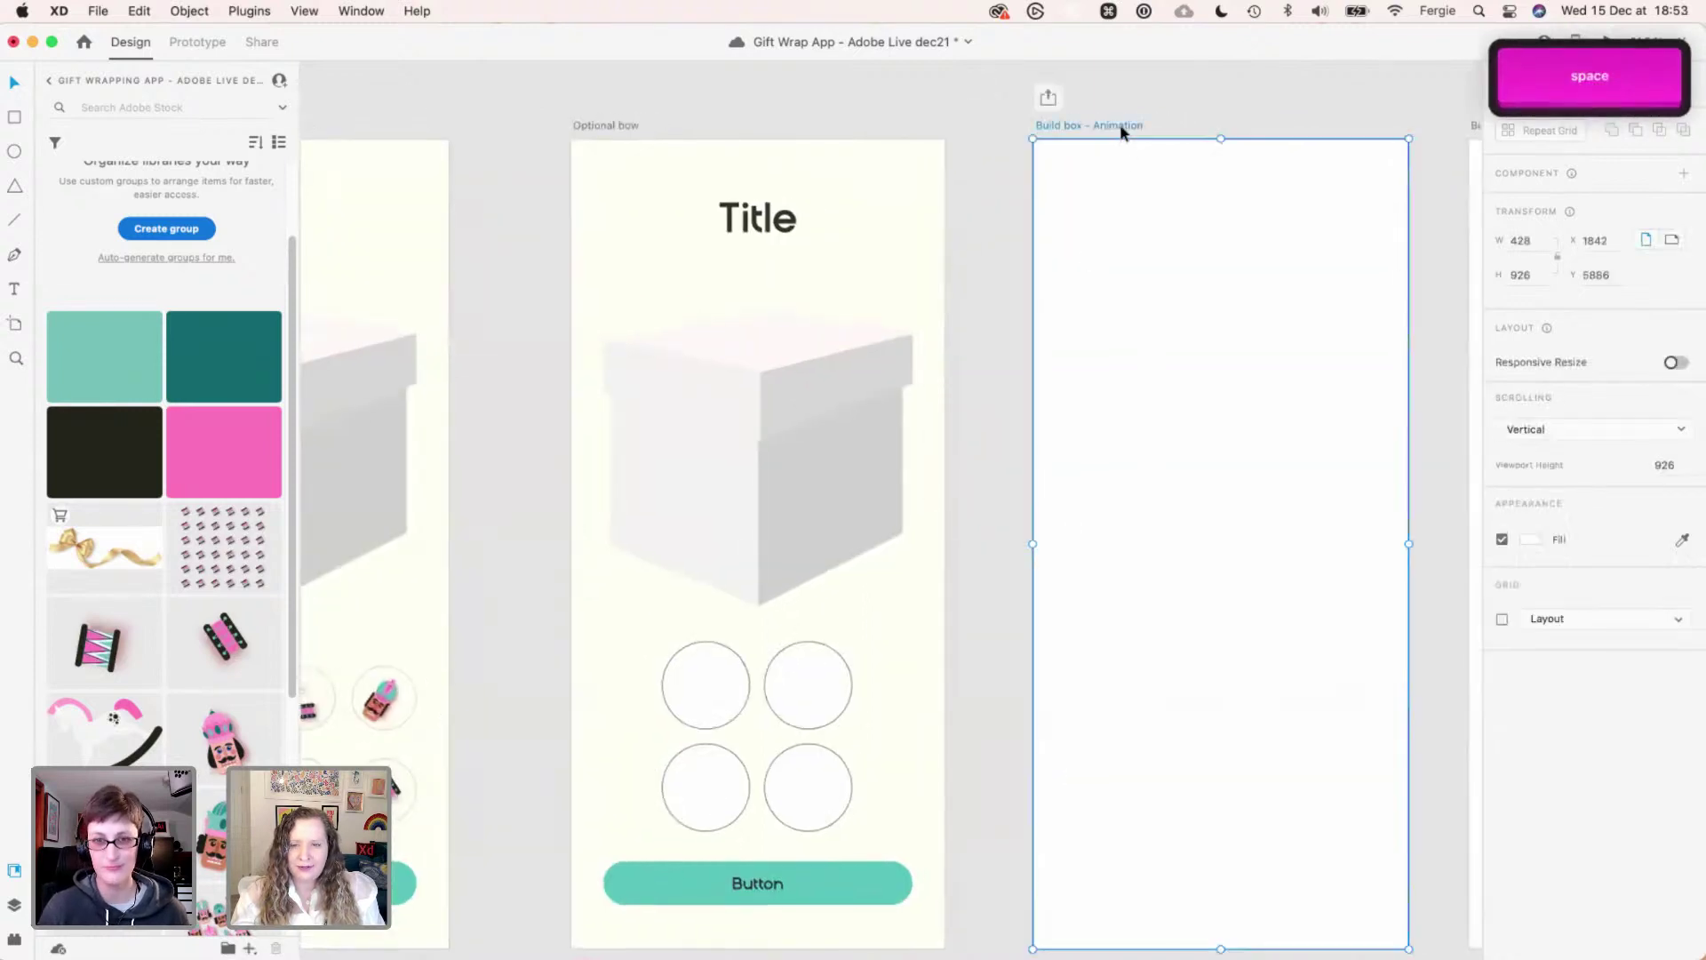
click(1530, 540)
text(#FEFFF2)
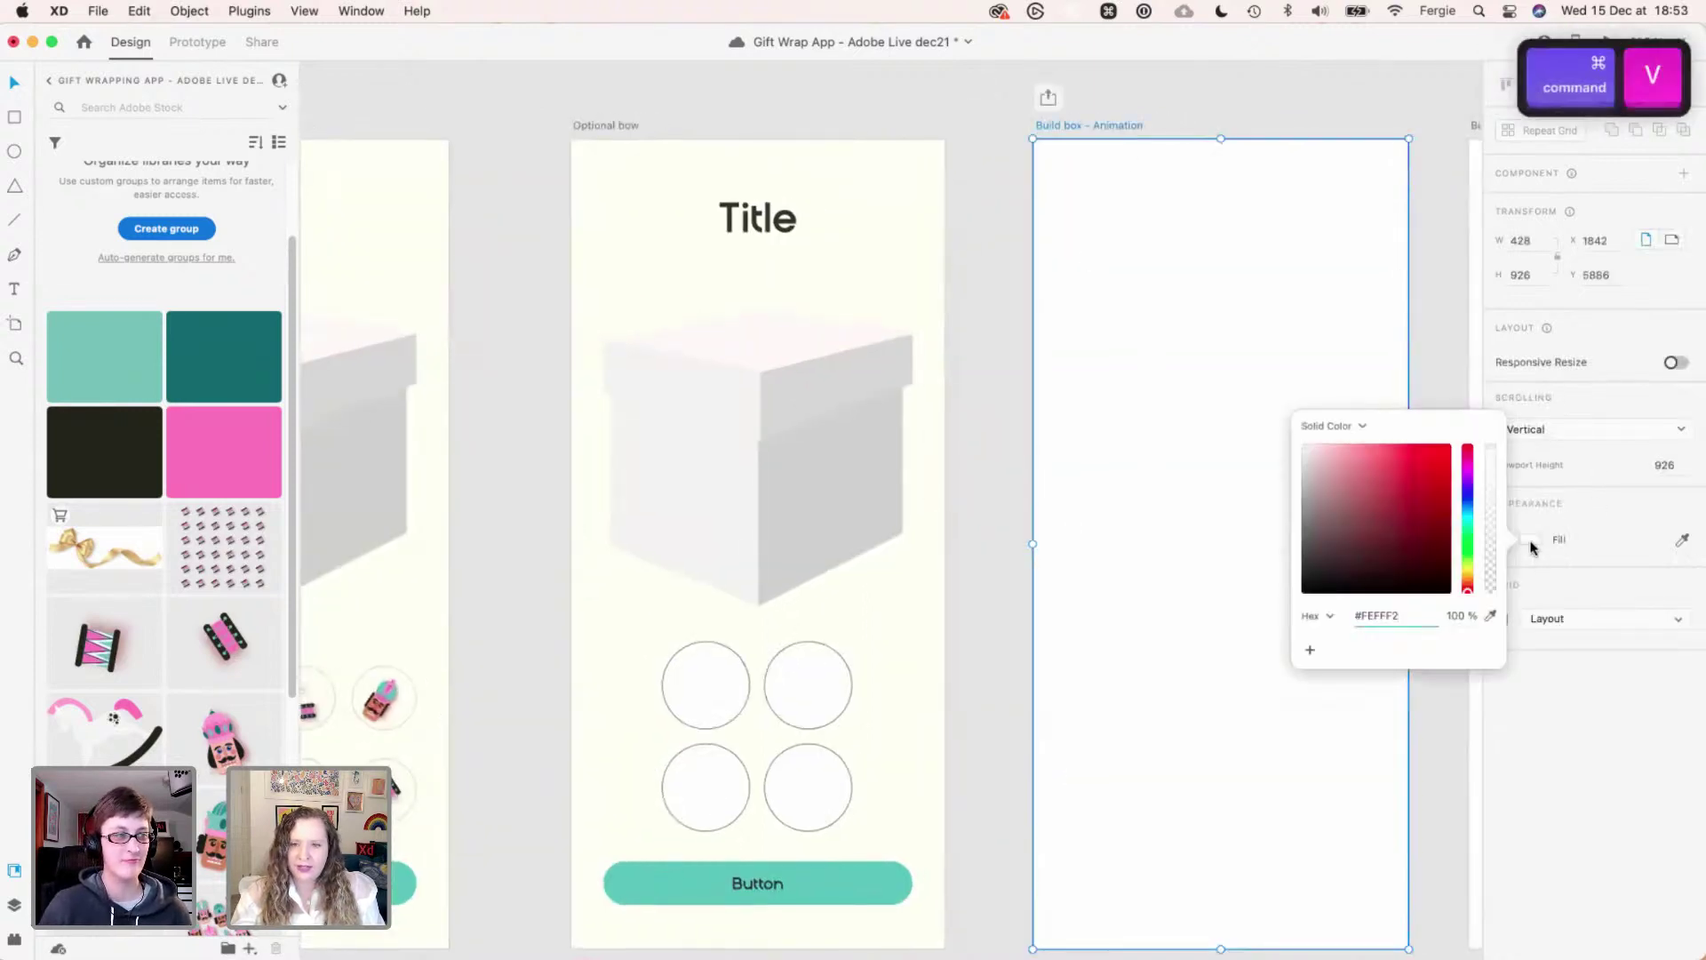
key(Return)
click(1219, 353)
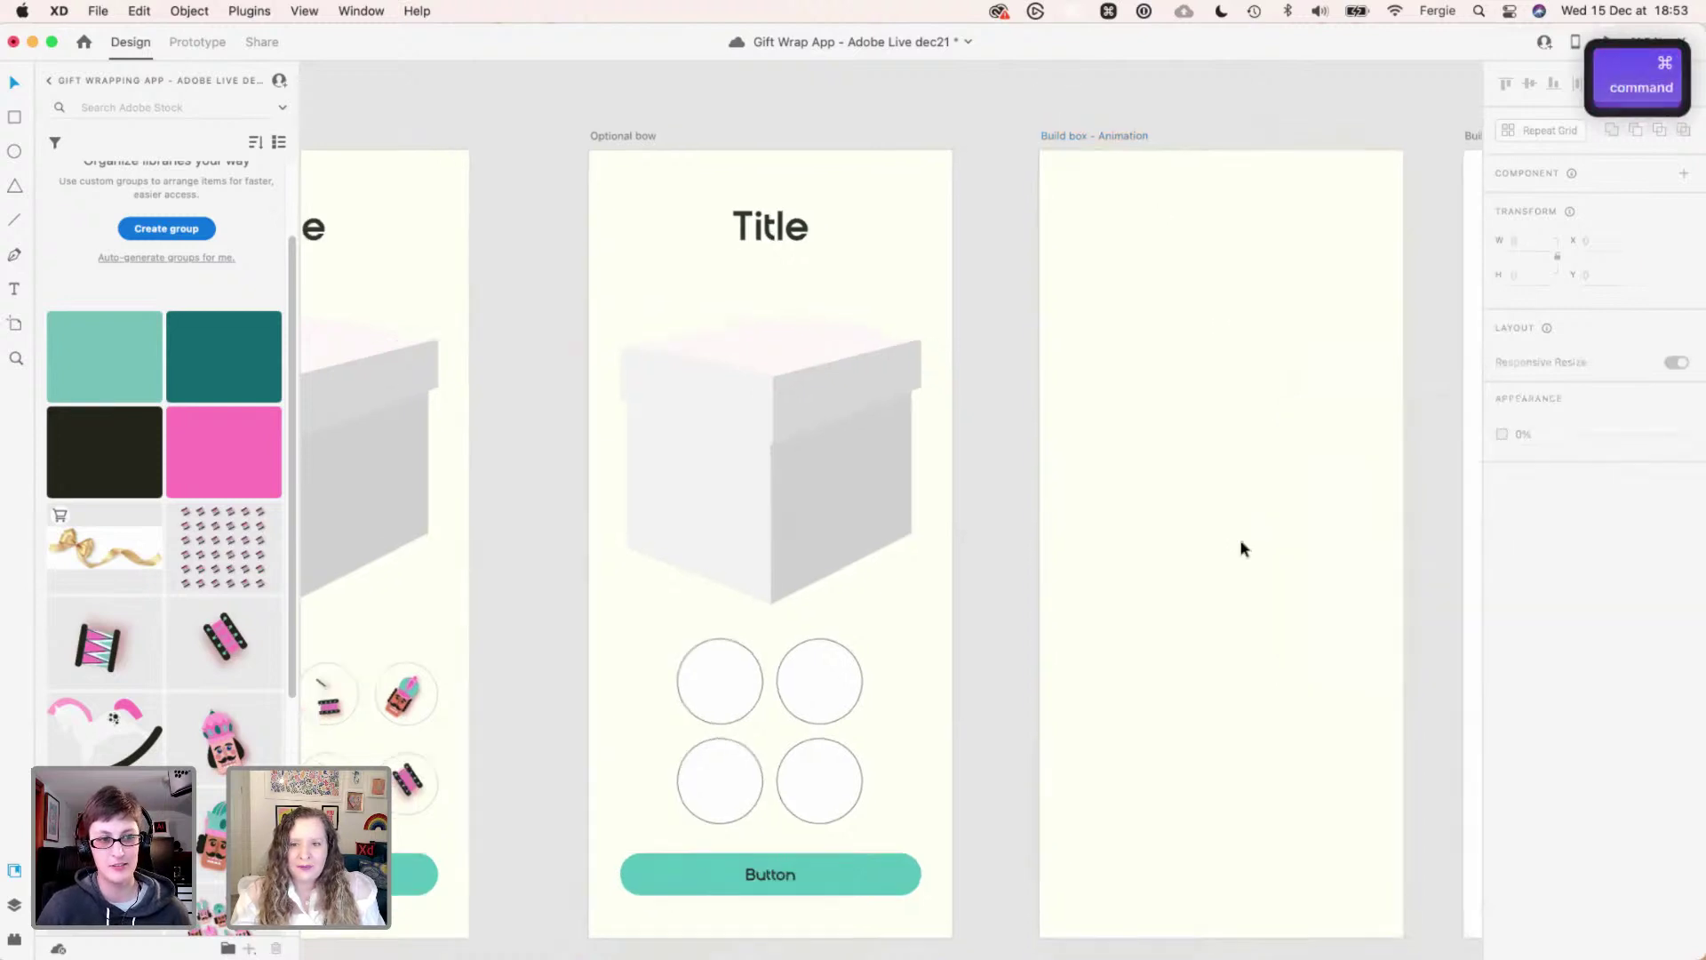
- Set the background fill of the Build box – Animation – 1 artboard, which holds the open box, to #FEFFF2
scroll(1240, 539, down, 5)
key(space)
scroll(1122, 818, right, 5)
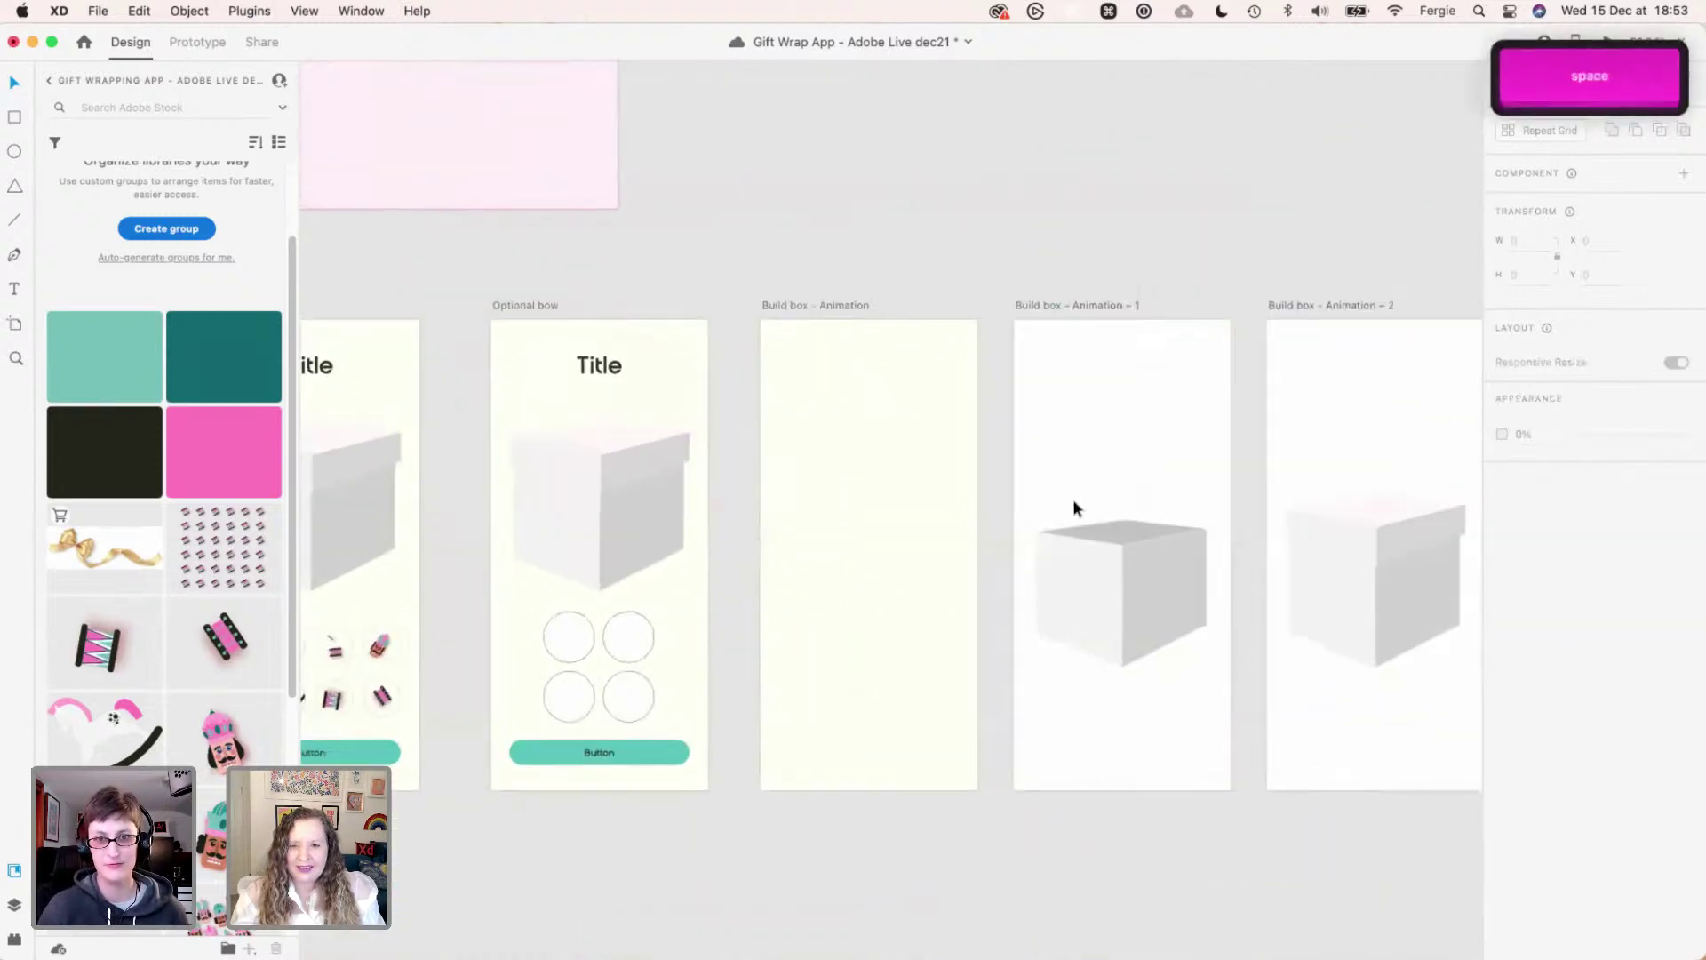
scroll(1135, 248, right, 4)
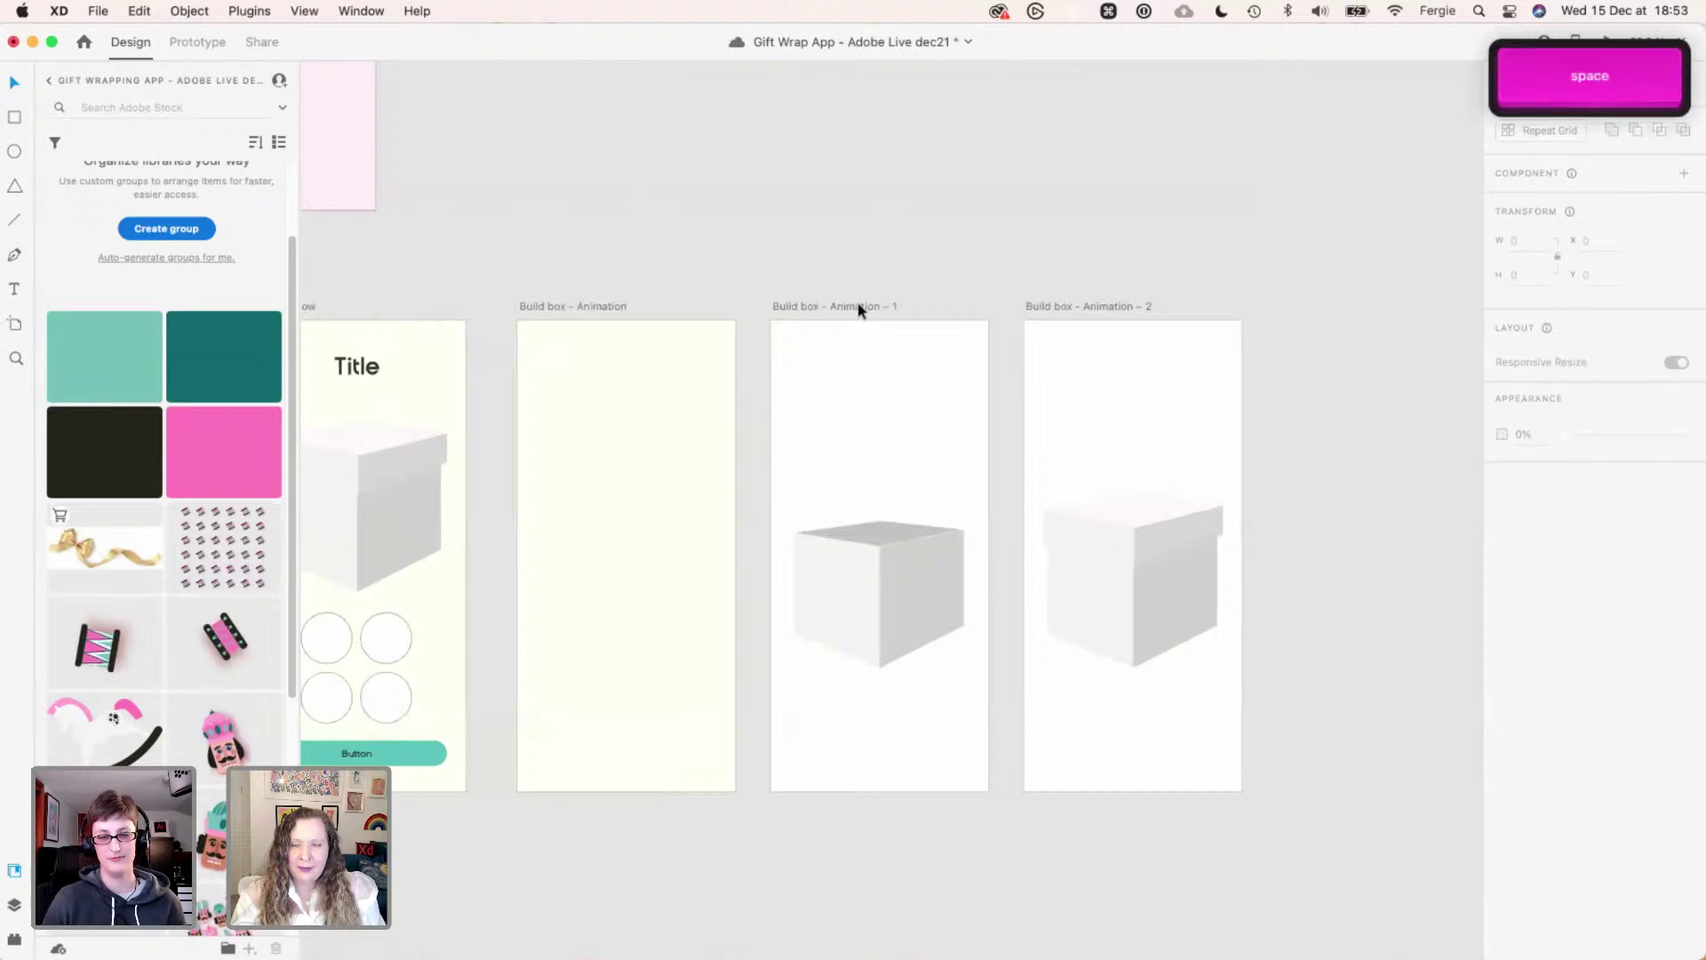
click(858, 307)
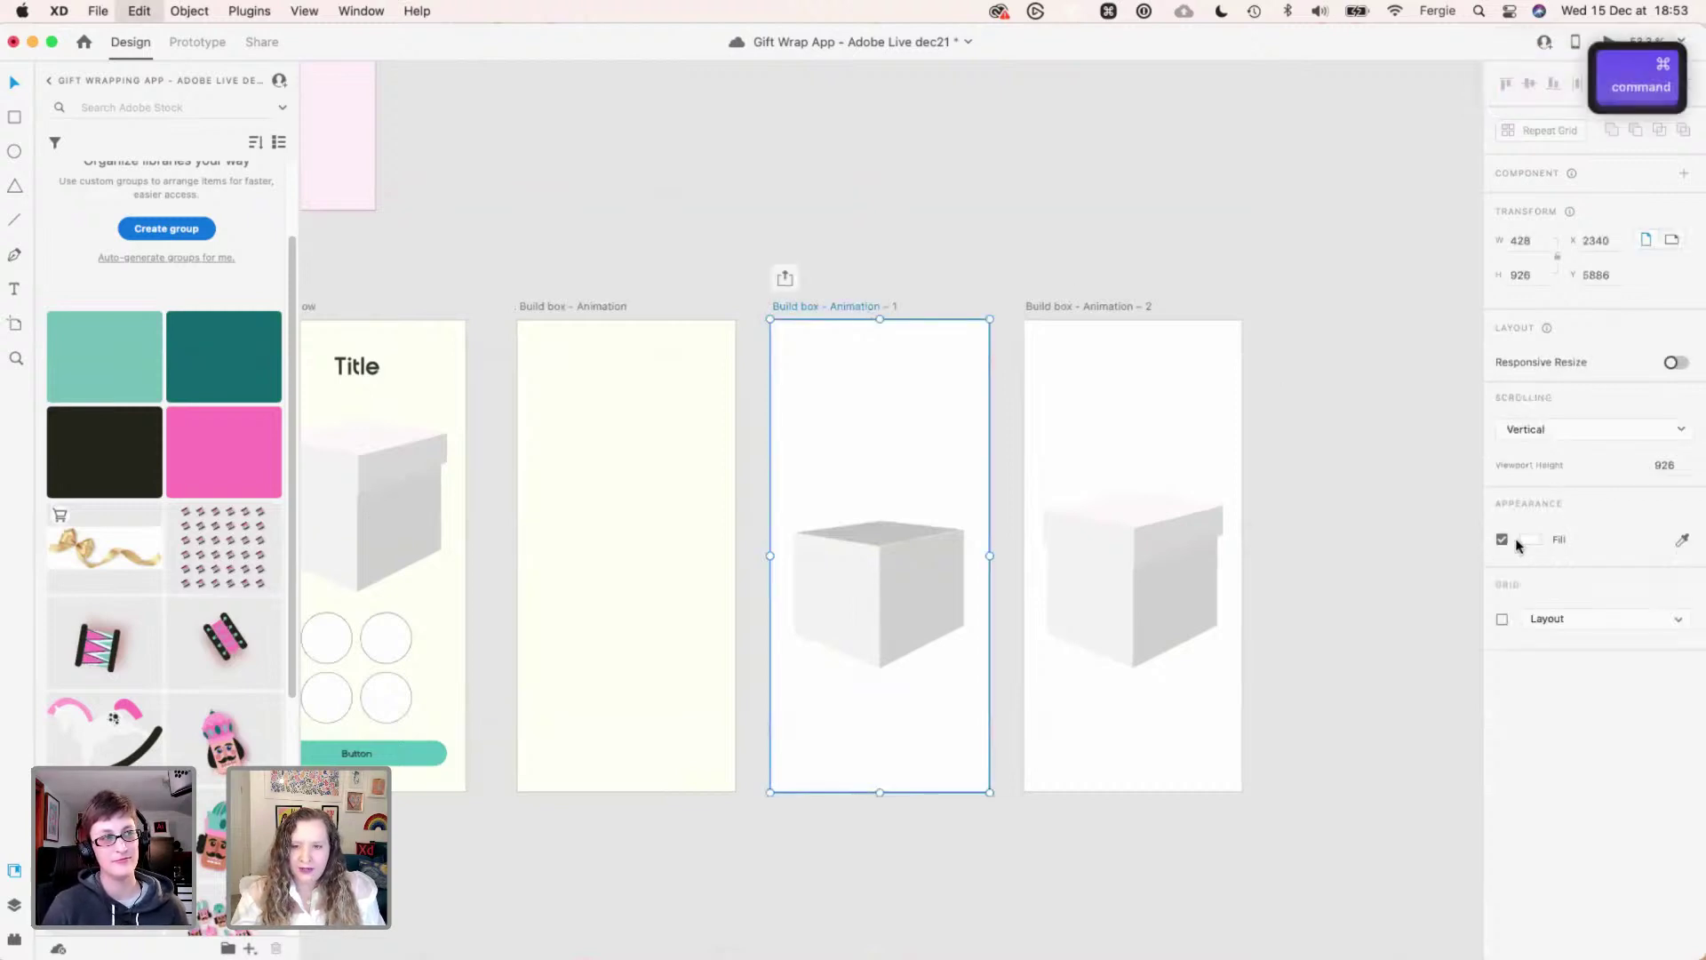
key(super+v)
key(super+z)
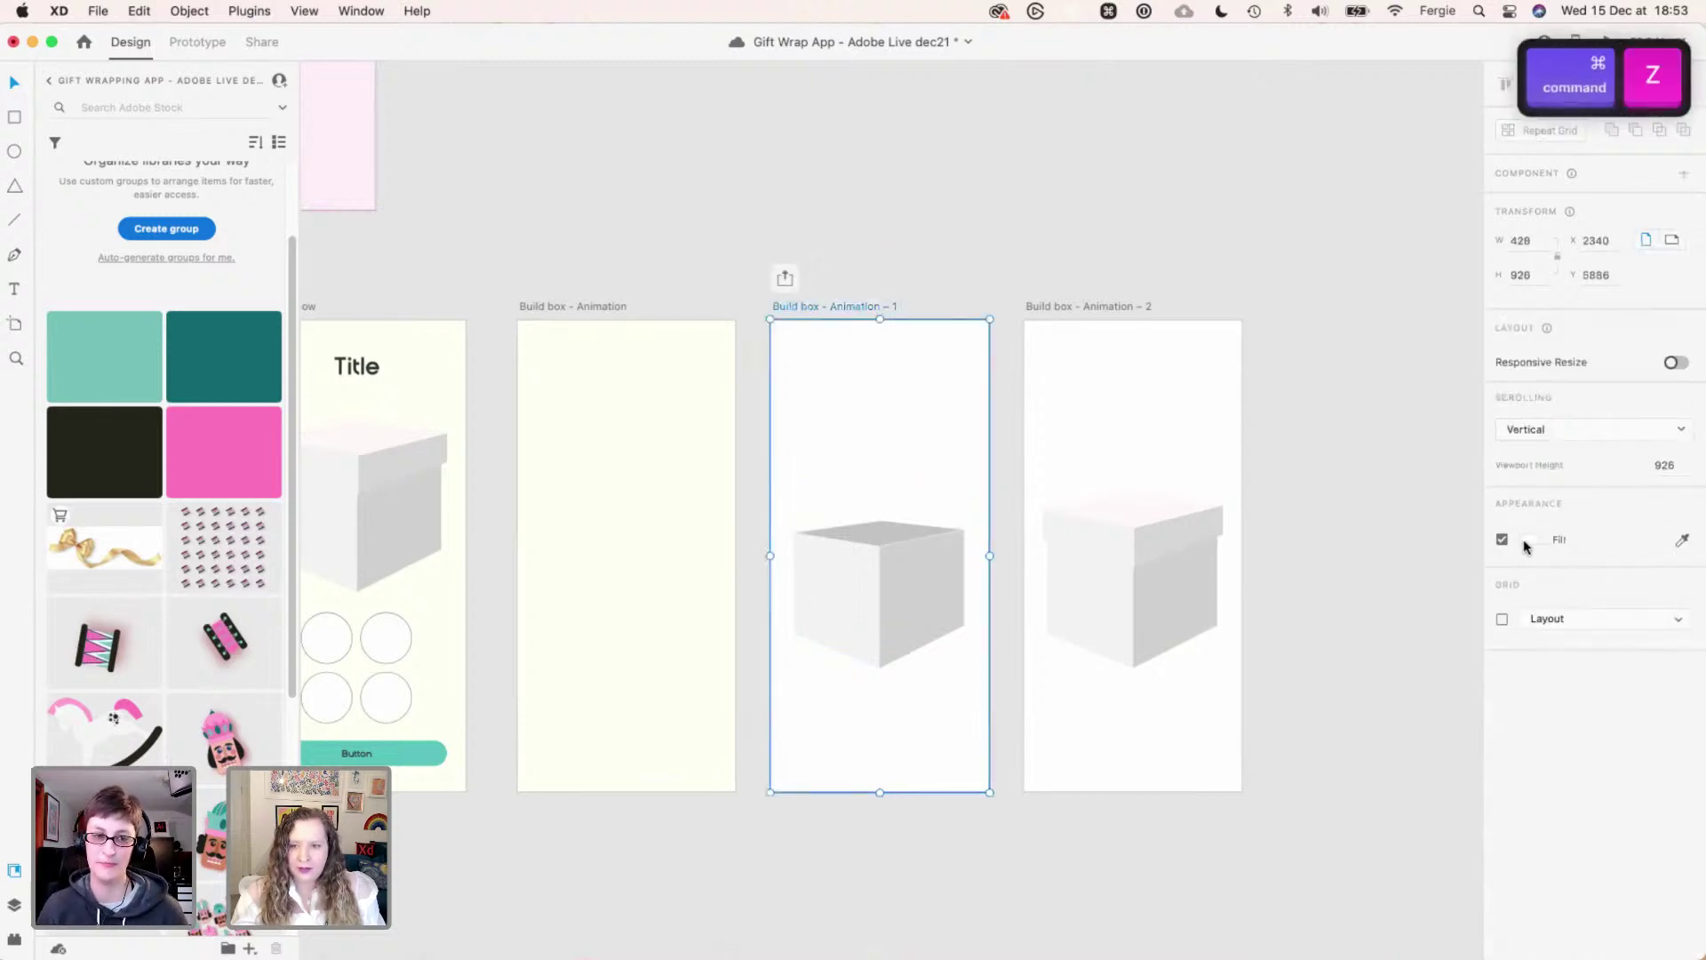
click(1525, 540)
click(1425, 616)
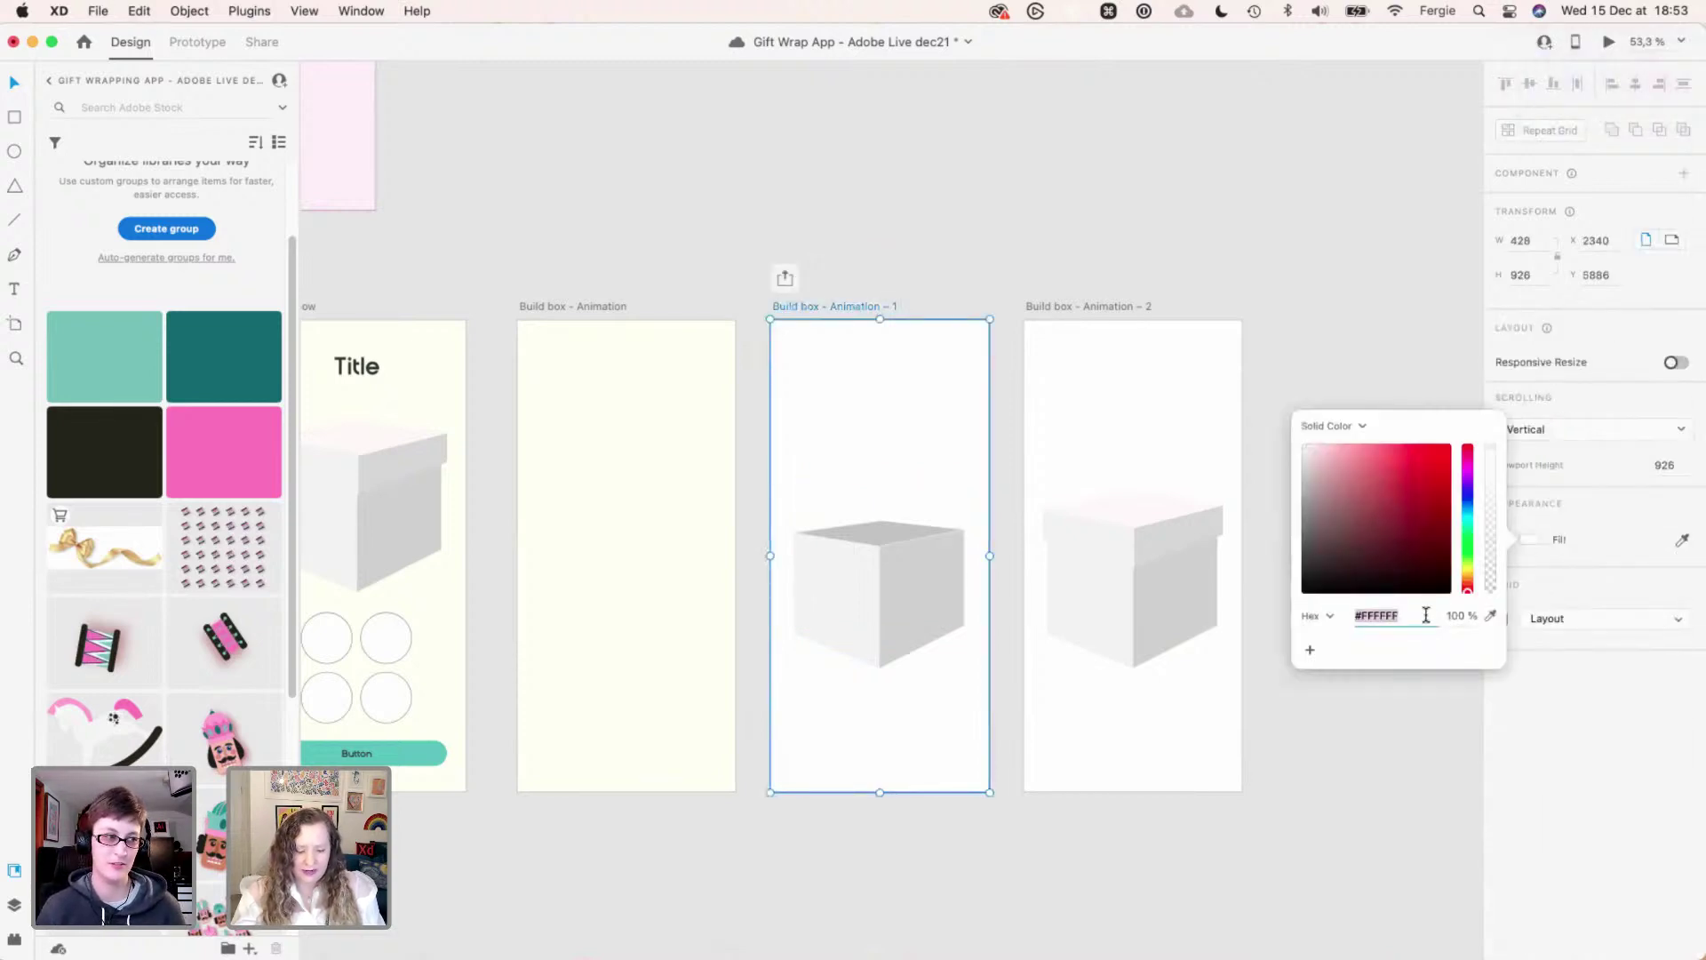
text(#FEFFF2)
key(Return)
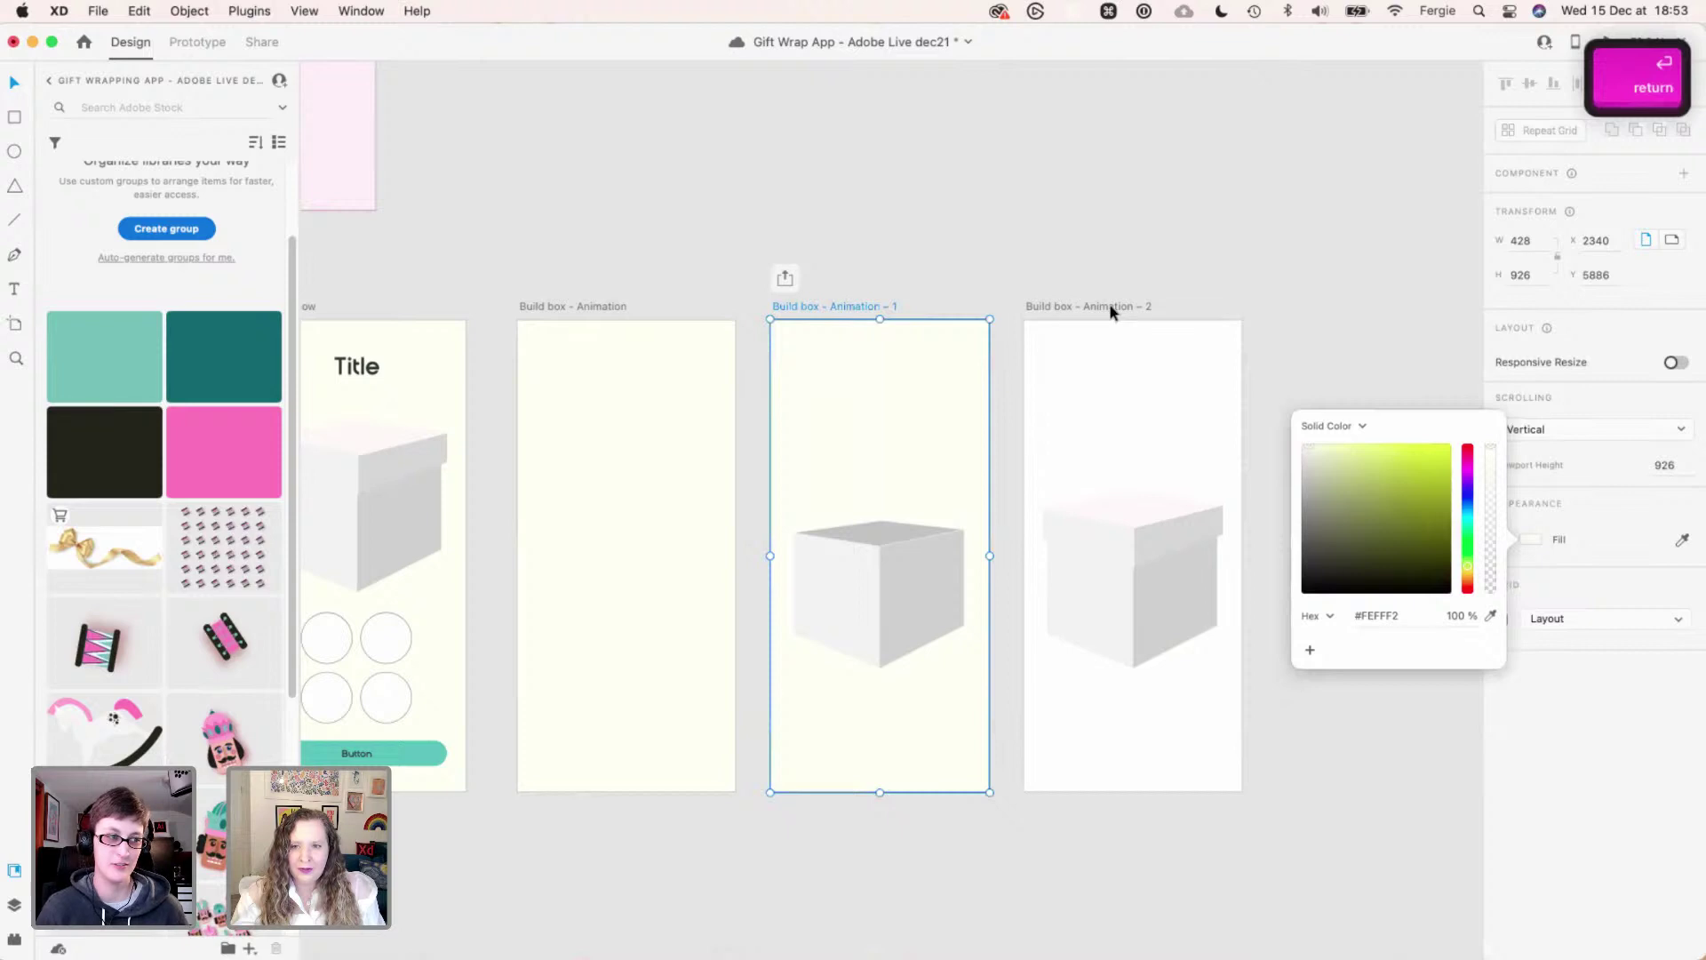
- Apply the #FEFFF2 background fill to the Build box – Animation – 2 artboard
click(1111, 306)
click(1530, 541)
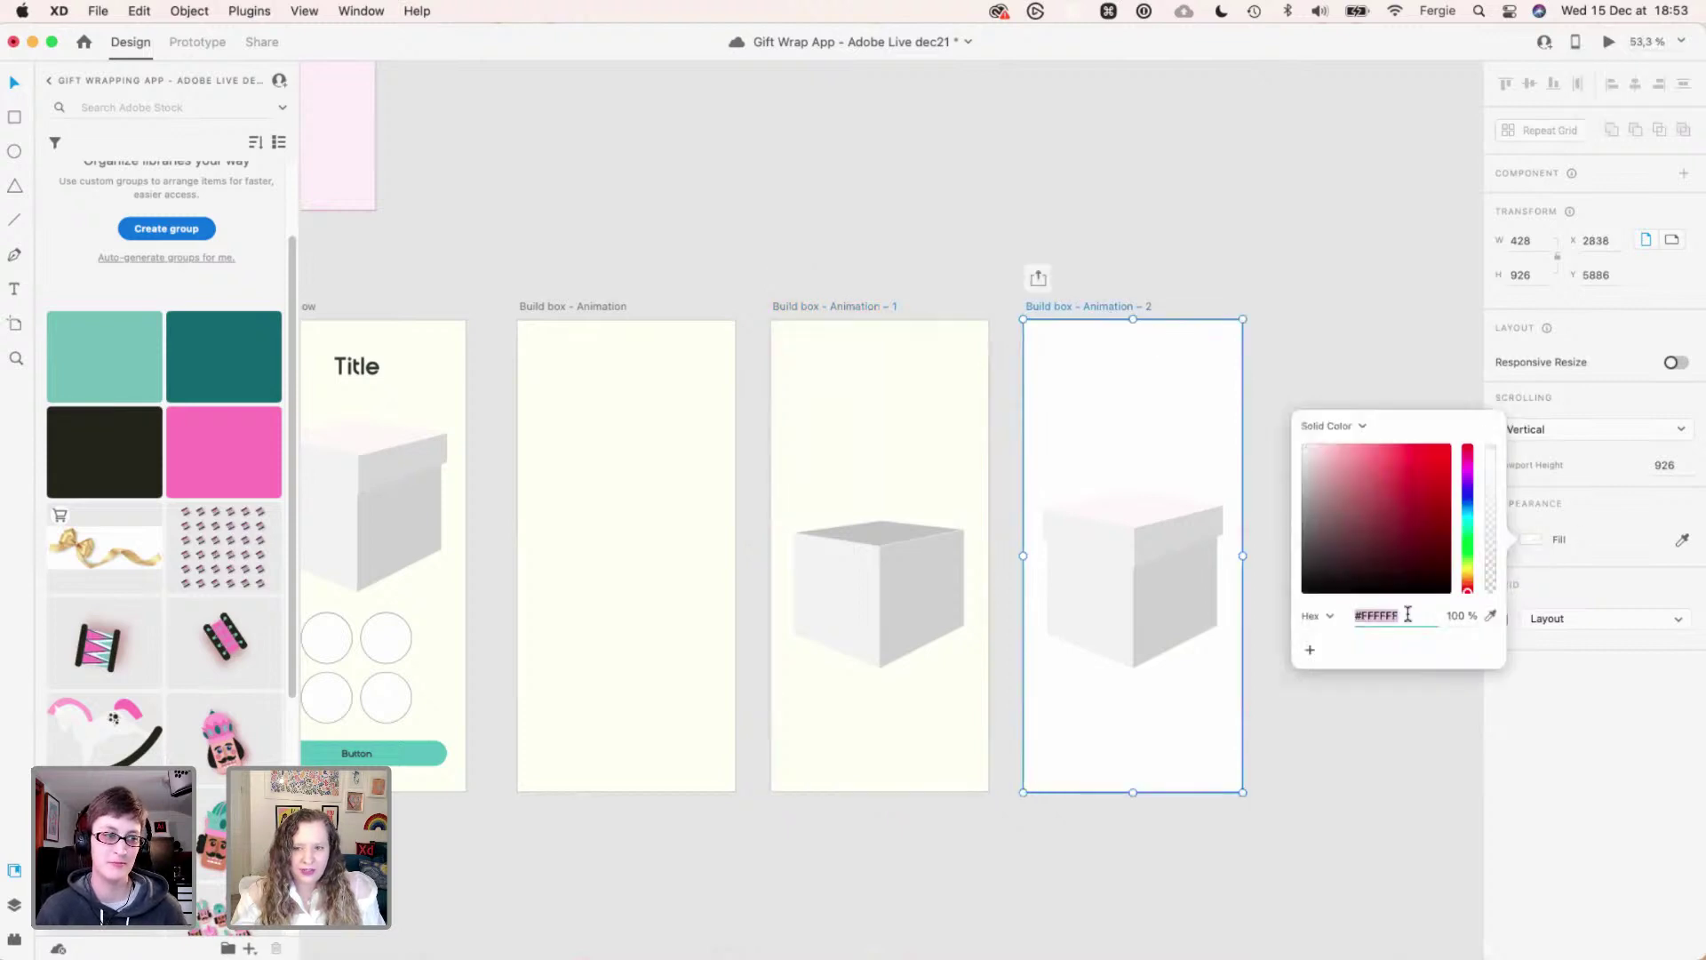
text(#FEFFF2)
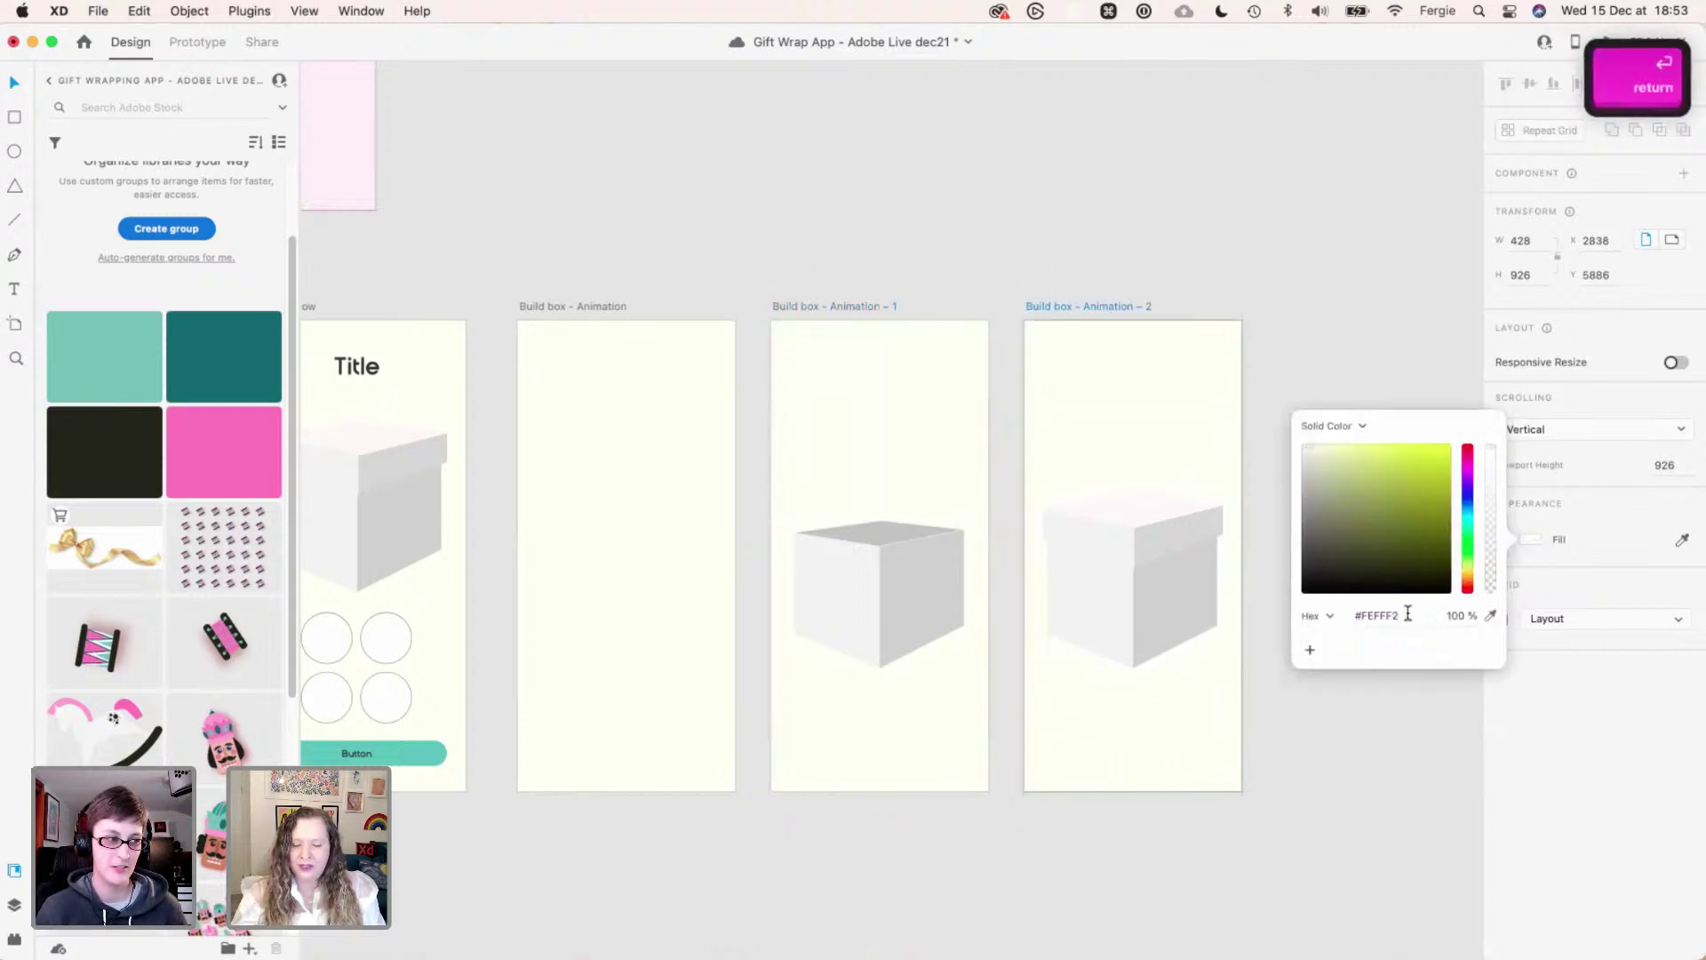
key(Return)
click(1334, 344)
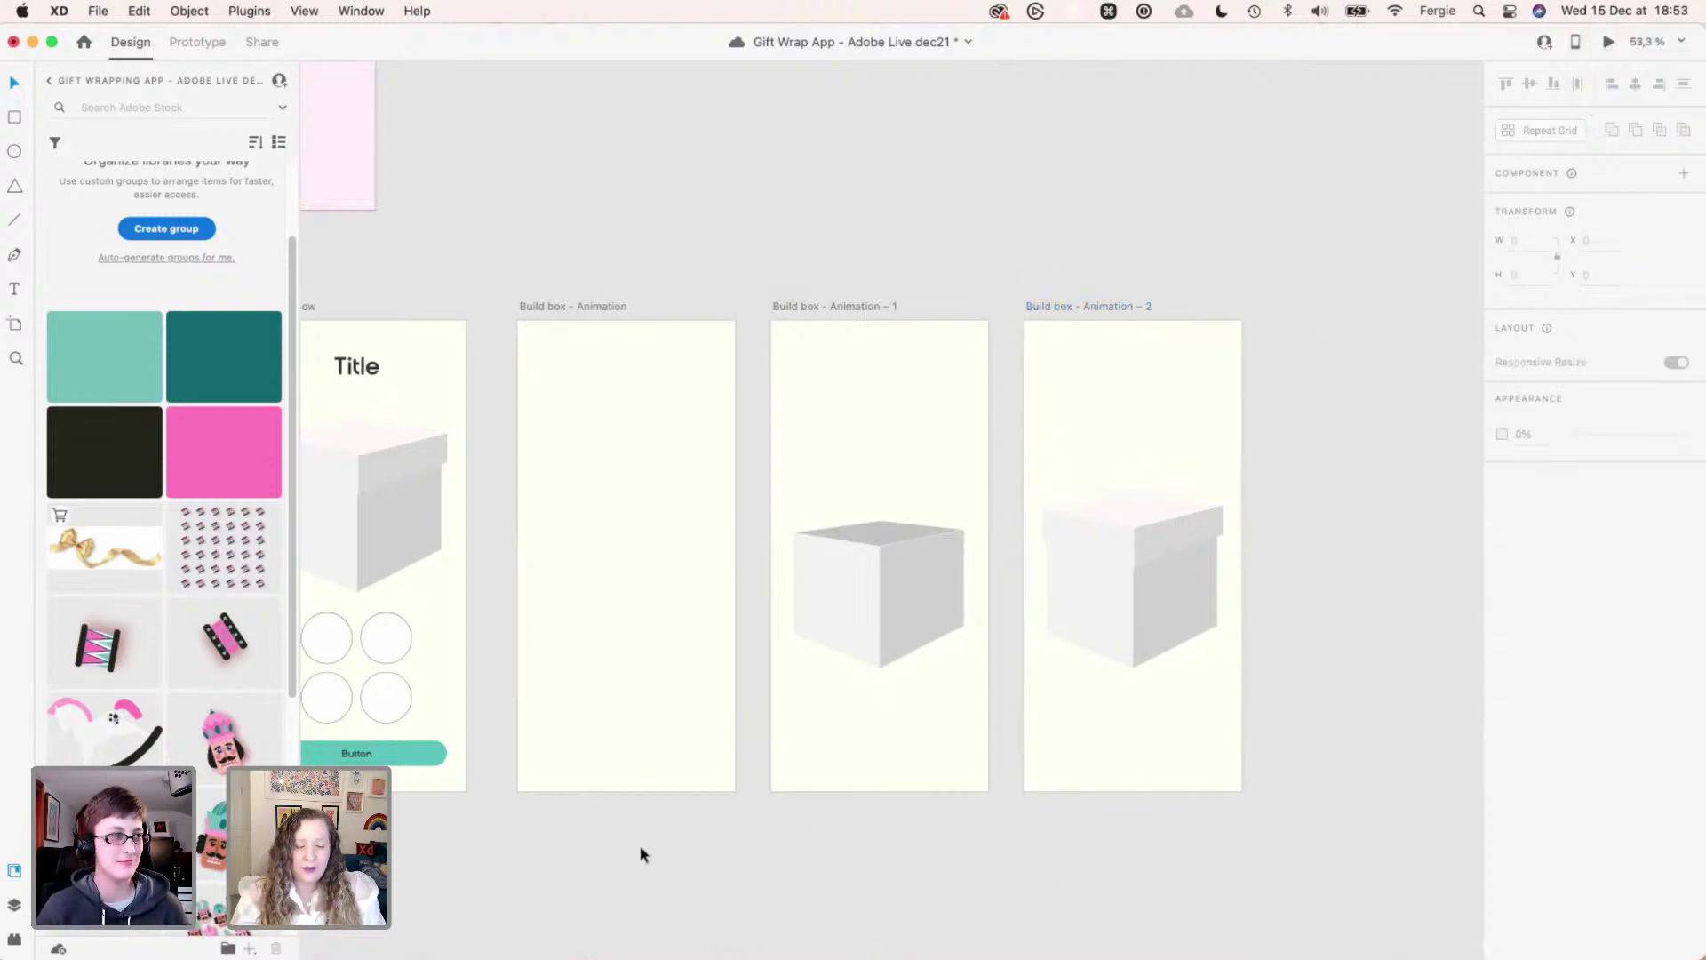
- Review the row of app artboards together with the flow chart above them
key(space)
drag(698, 851, 846, 849)
scroll(910, 883, left, 5)
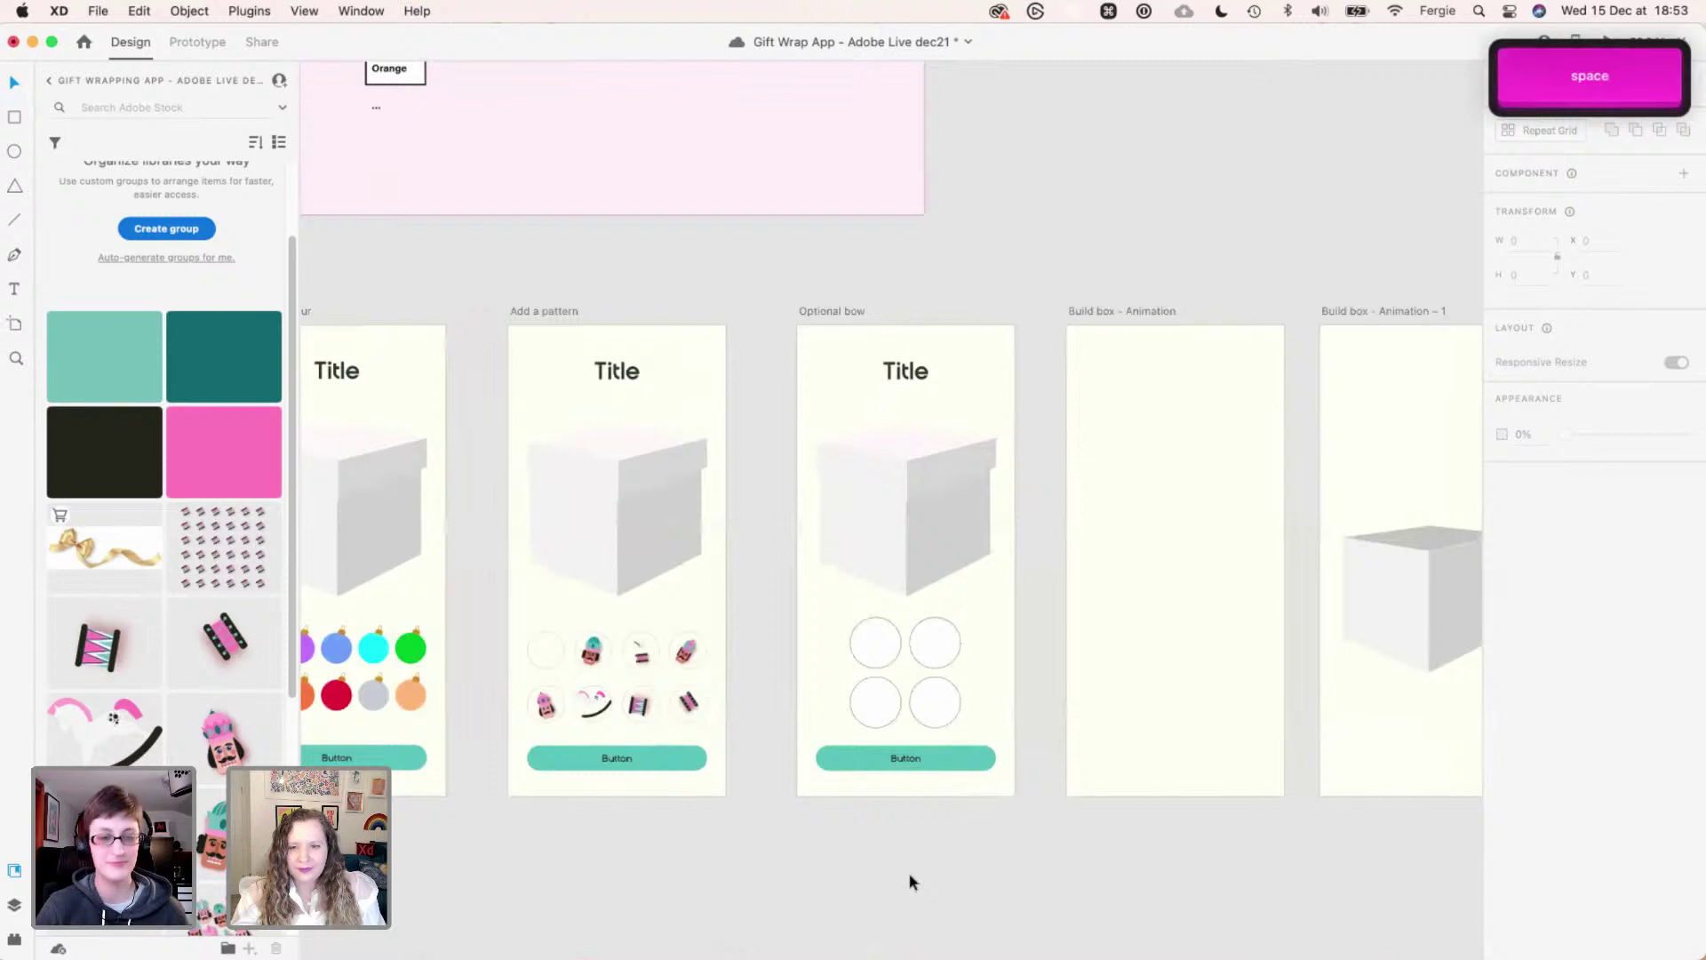
super+scroll(910, 883, down, 2)
super+scroll(1170, 705, up, 3)
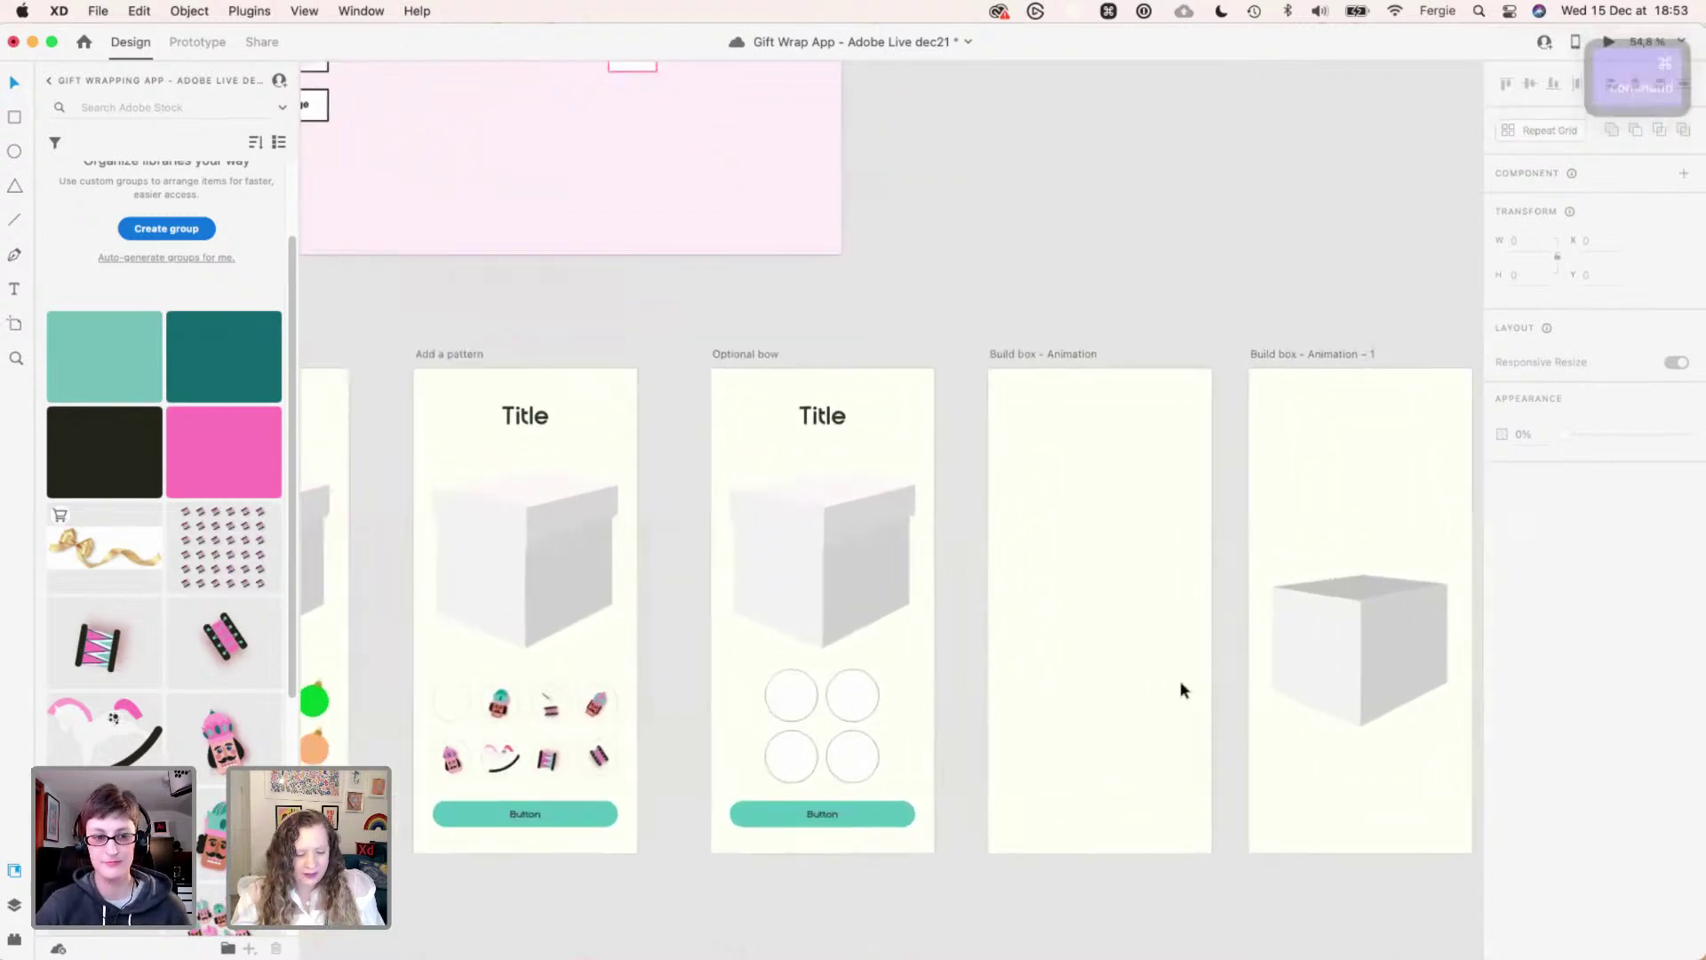
key(XF86MonBrightnessUp)
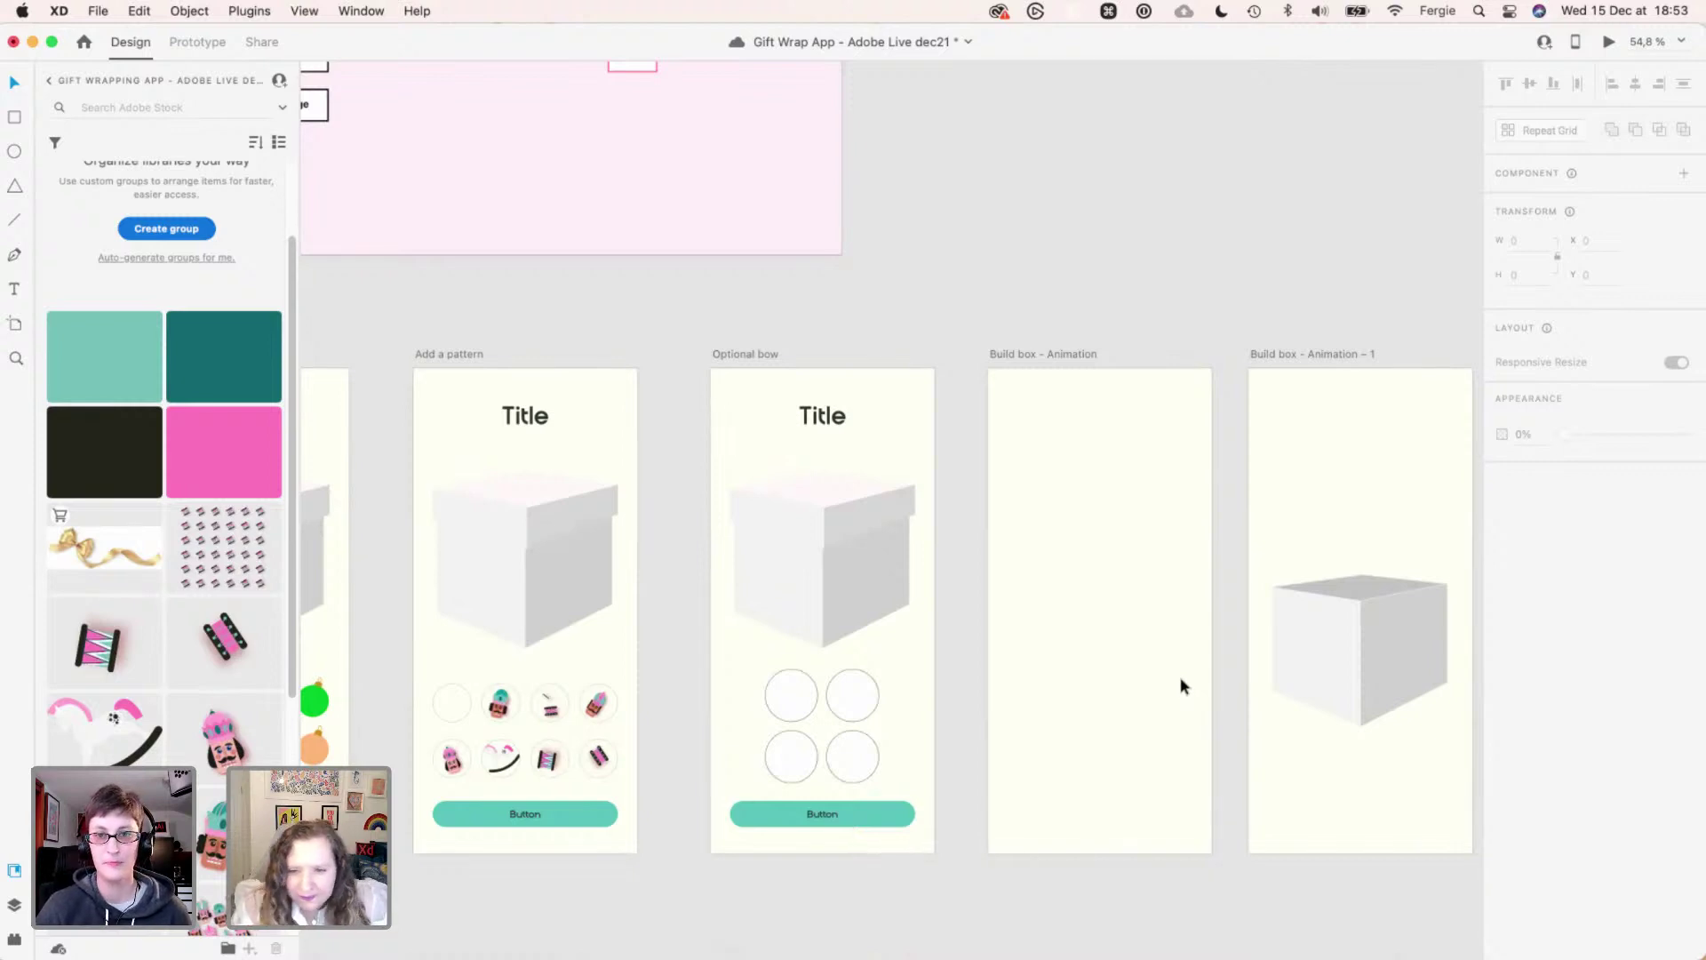
key(super)
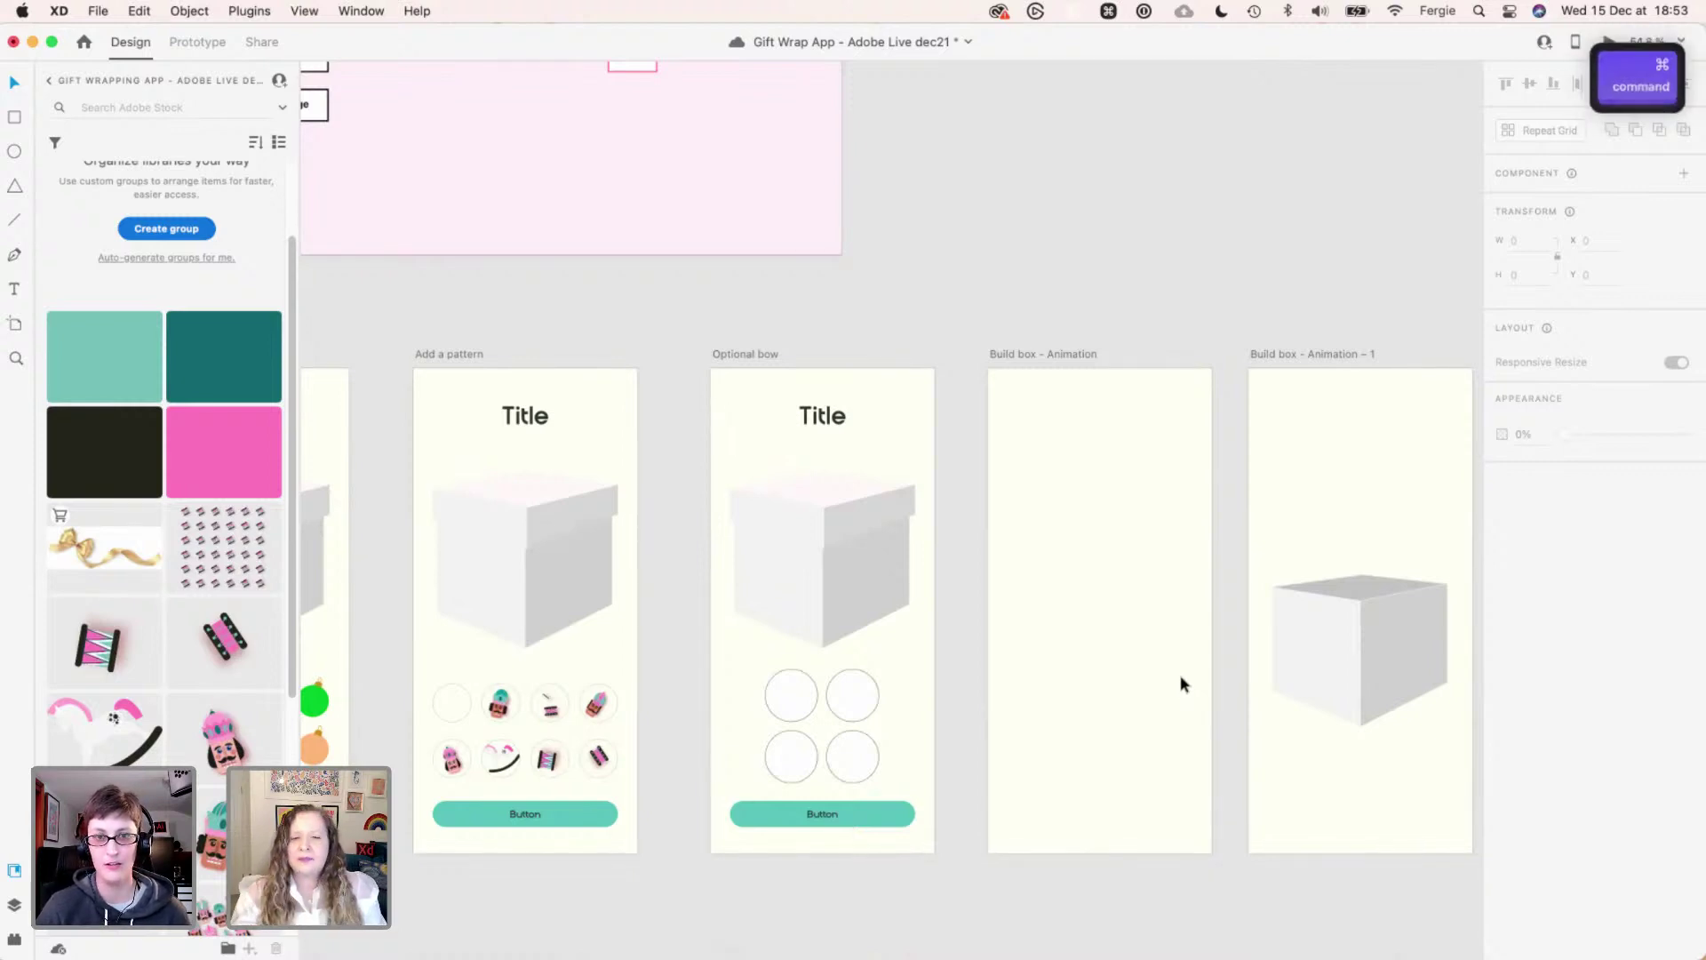
super+scroll(1180, 685, down, 3)
super+scroll(1180, 683, down, 1)
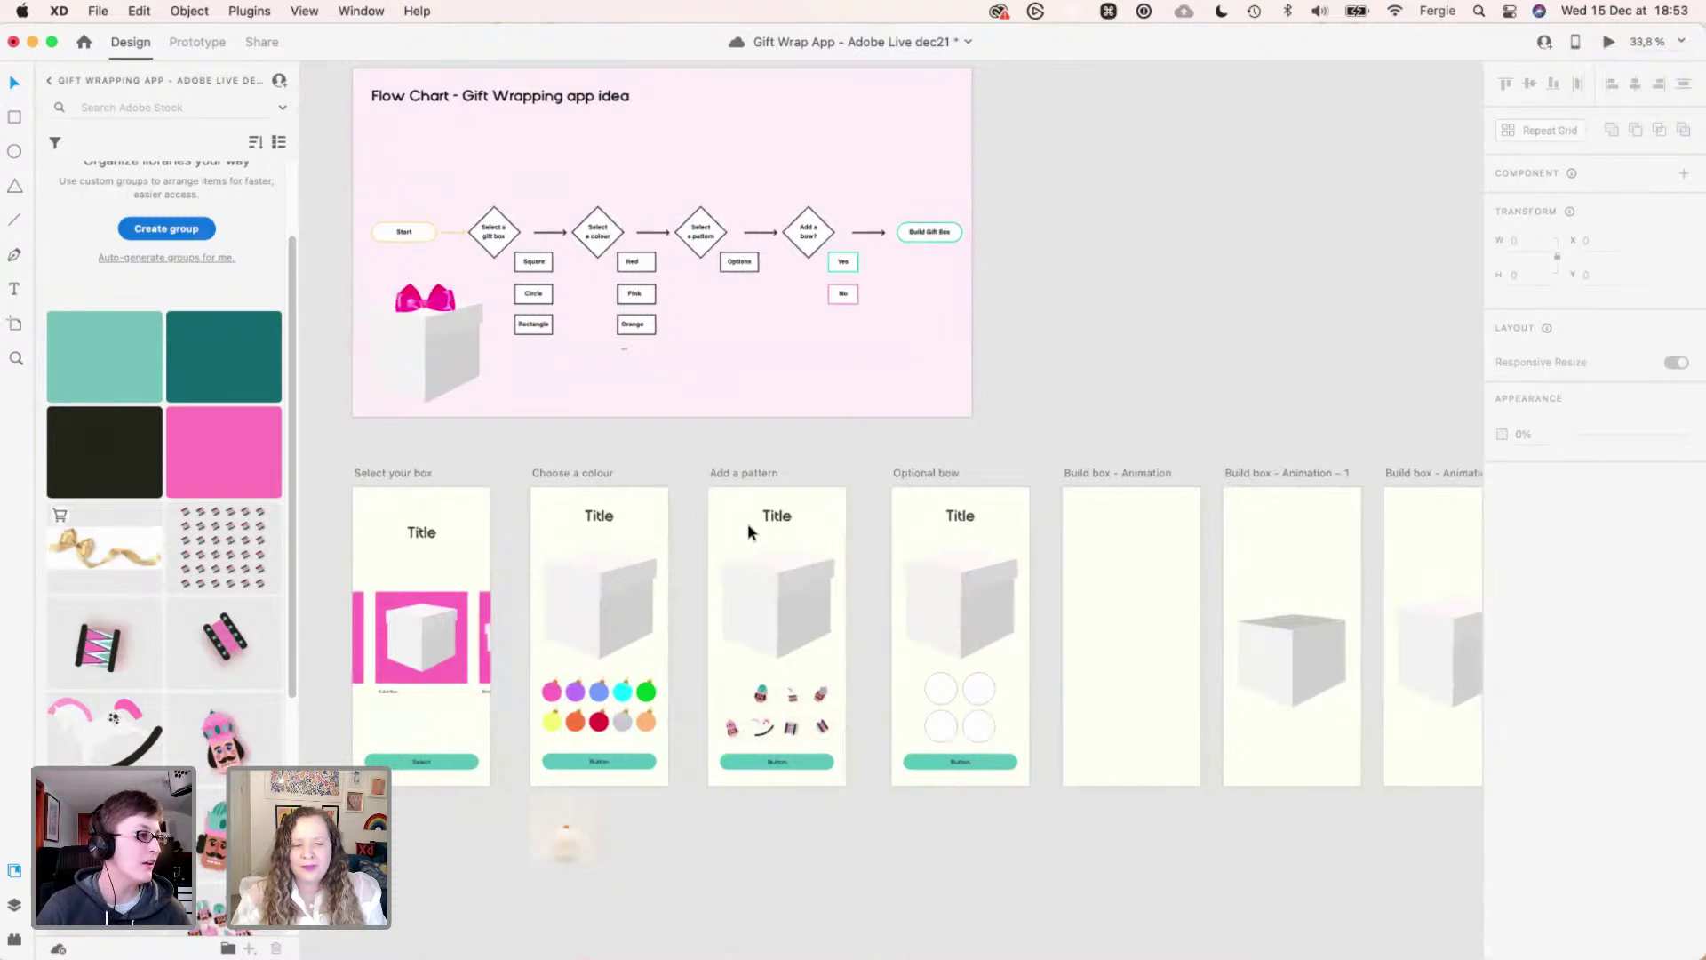
key(space)
scroll(772, 453, left, 3)
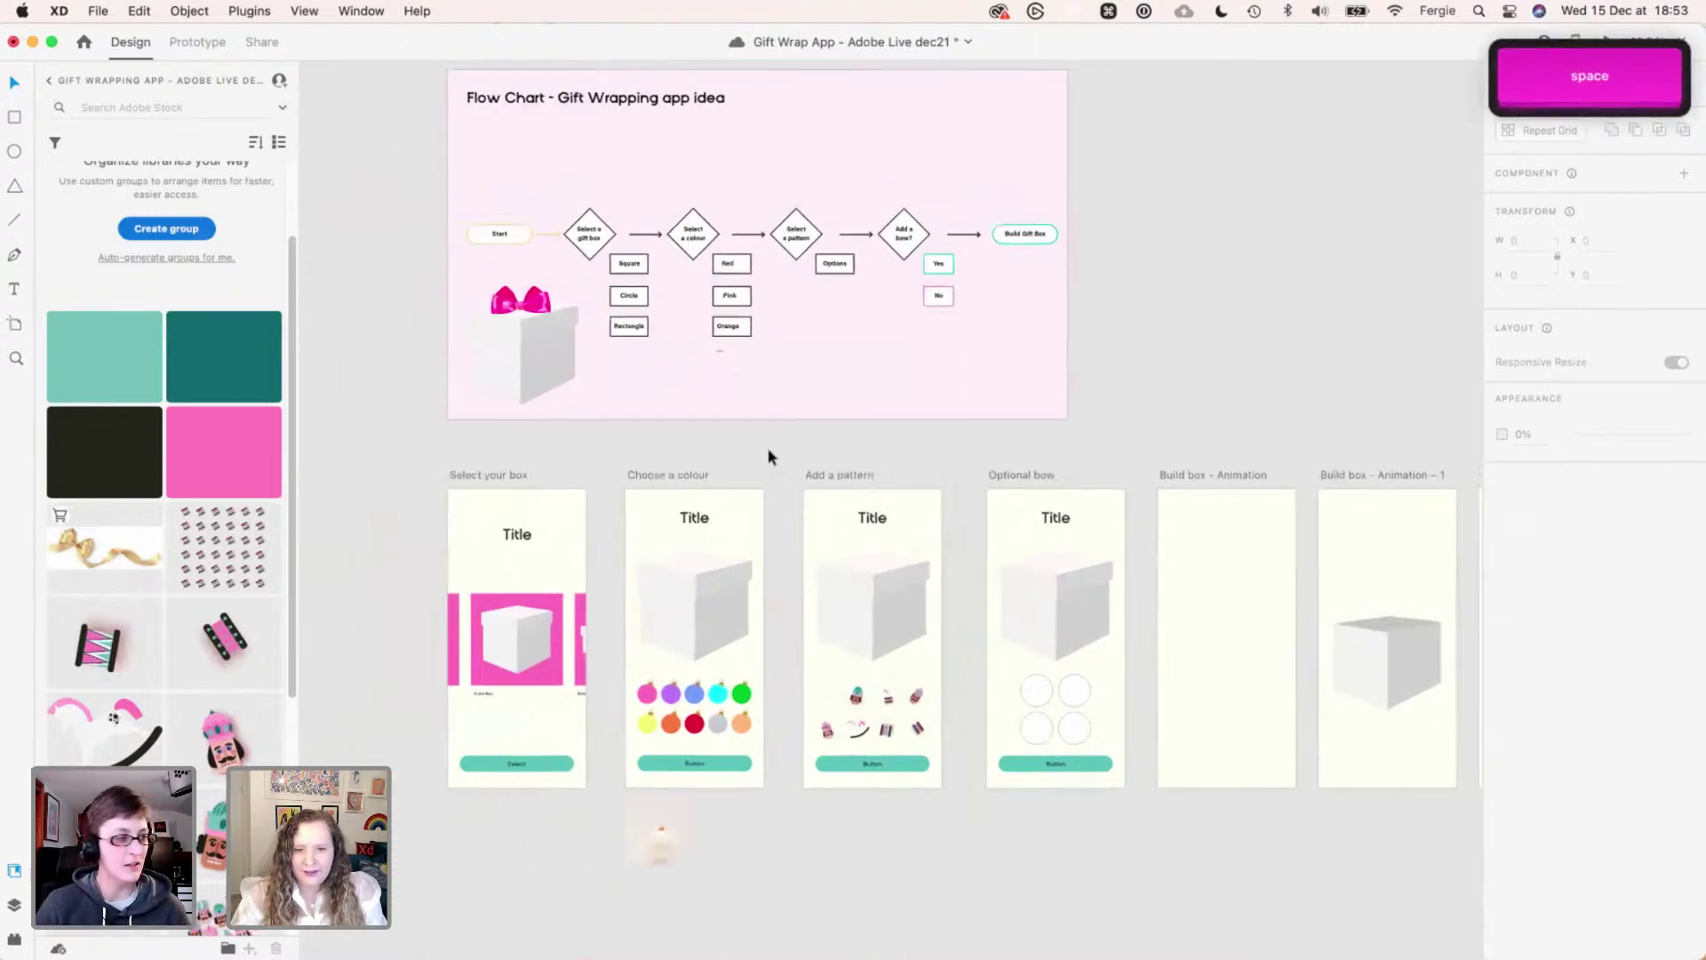
super+scroll(533, 728, up, 3)
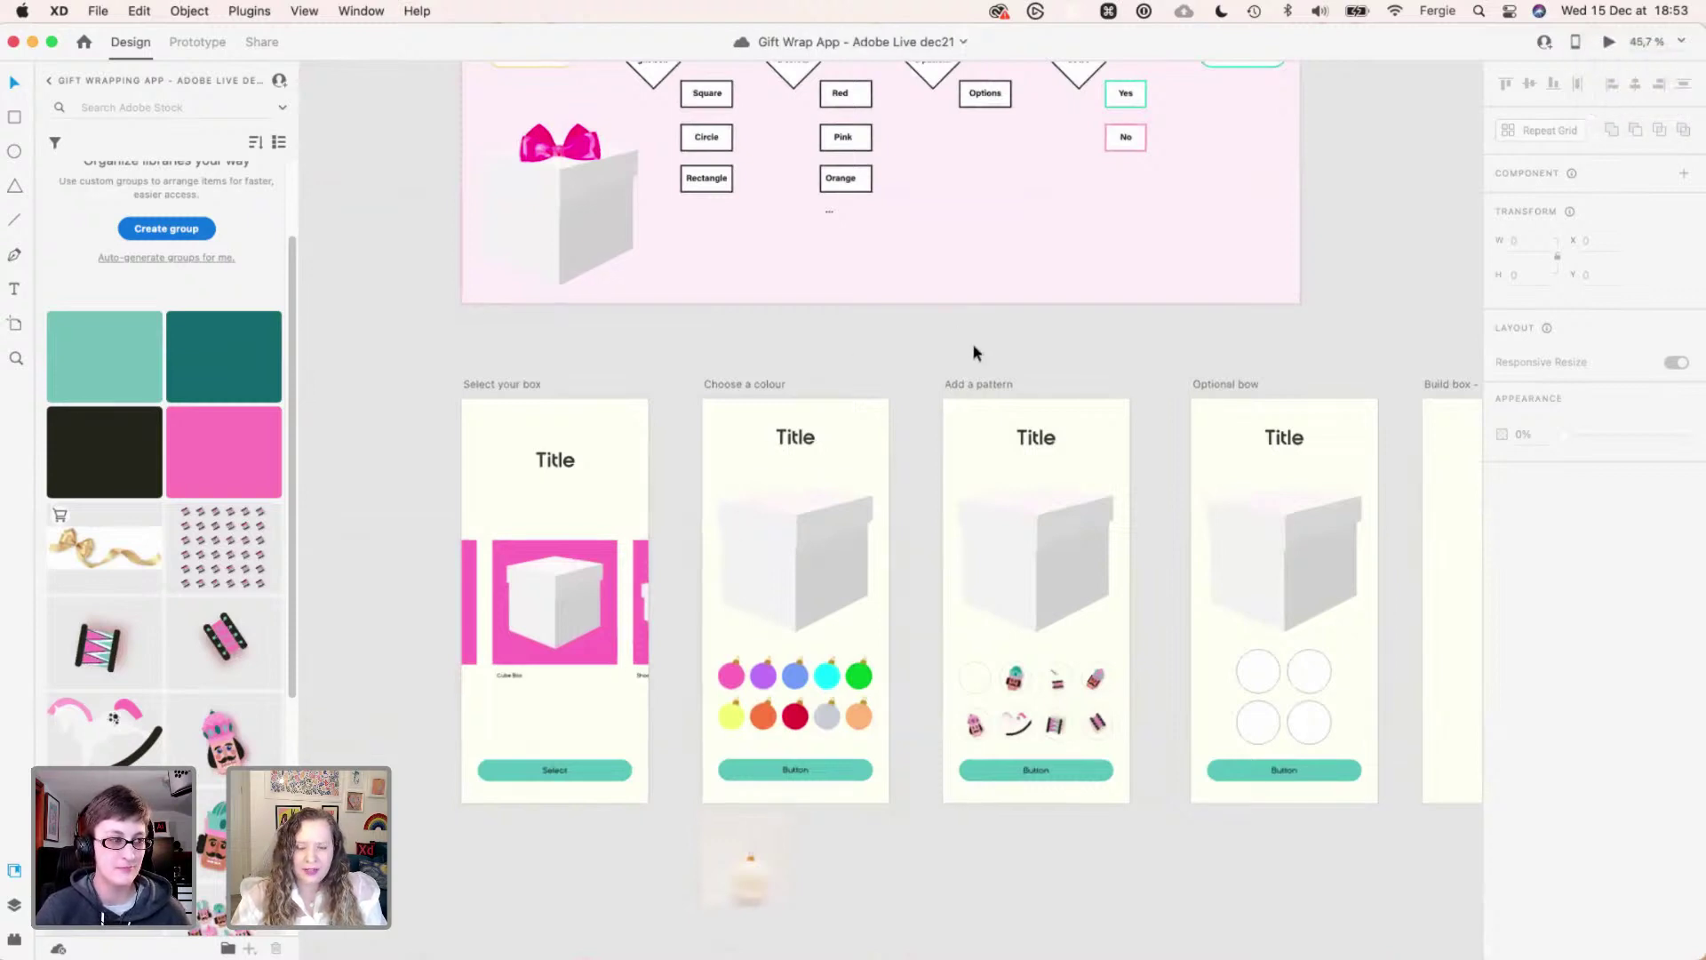
- Delete the leftover bauble image lying below the Choose a colour artboard
key(space)
drag(1192, 347, 1120, 361)
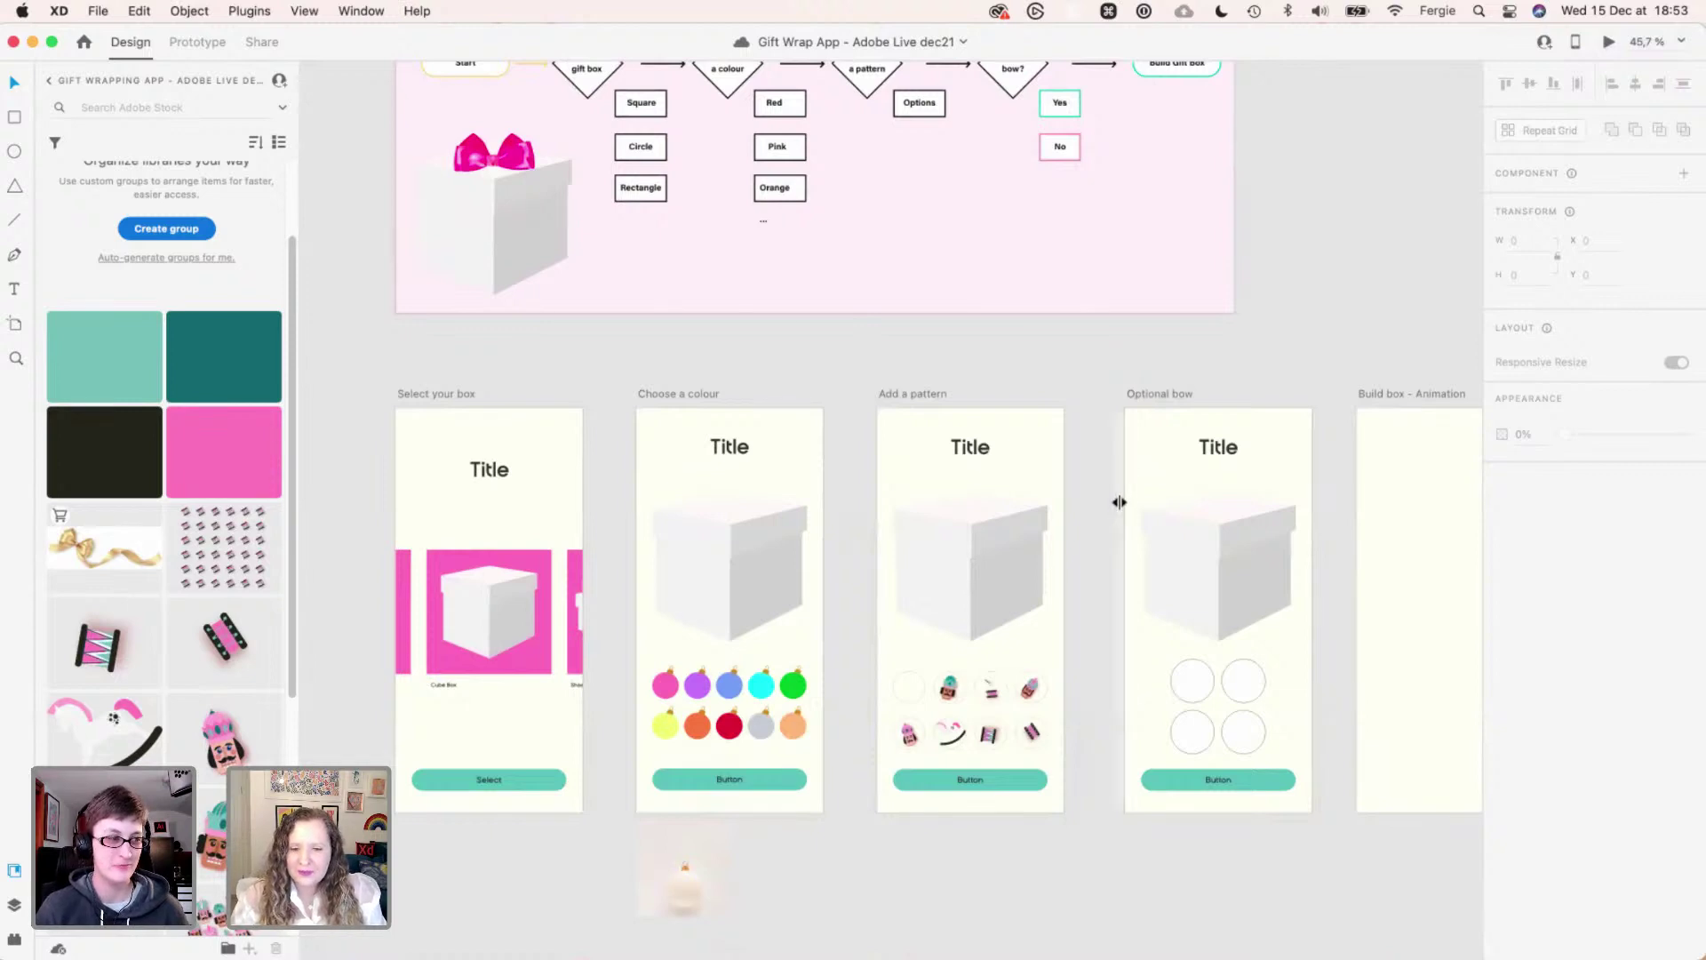
click(680, 879)
key(BackSpace)
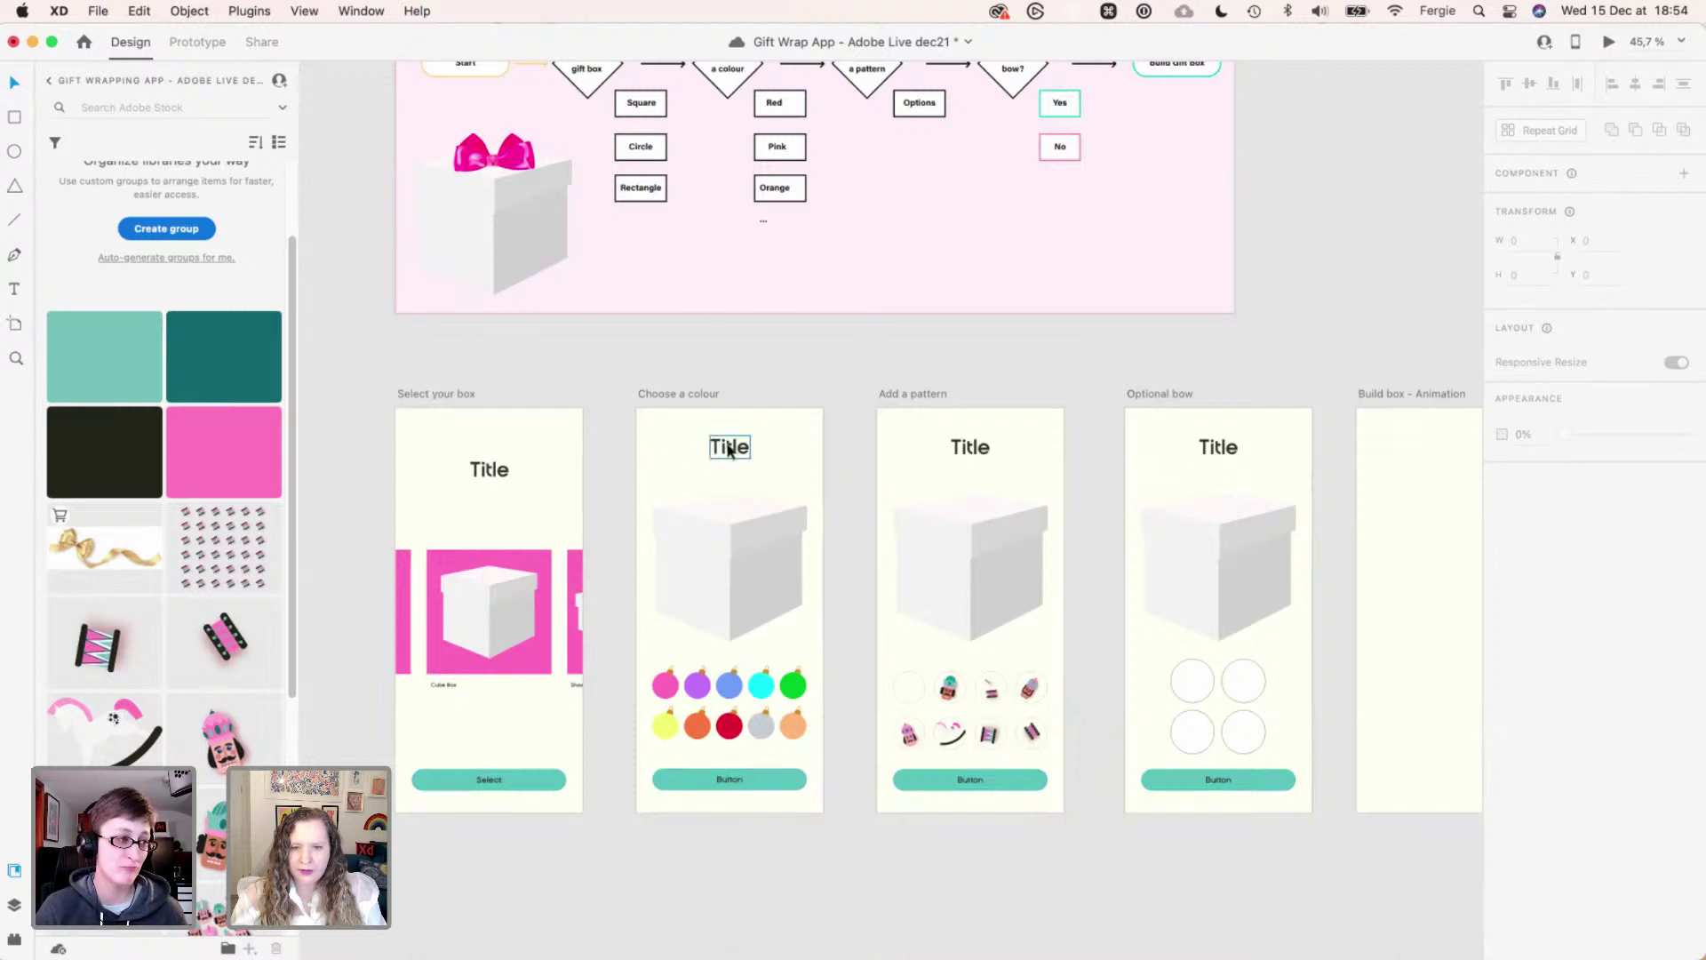
- Change the placeholder title on the Choose a colour artboard to "Pick your colour"
scroll(730, 447, up, 3)
key(space)
drag(926, 286, 778, 239)
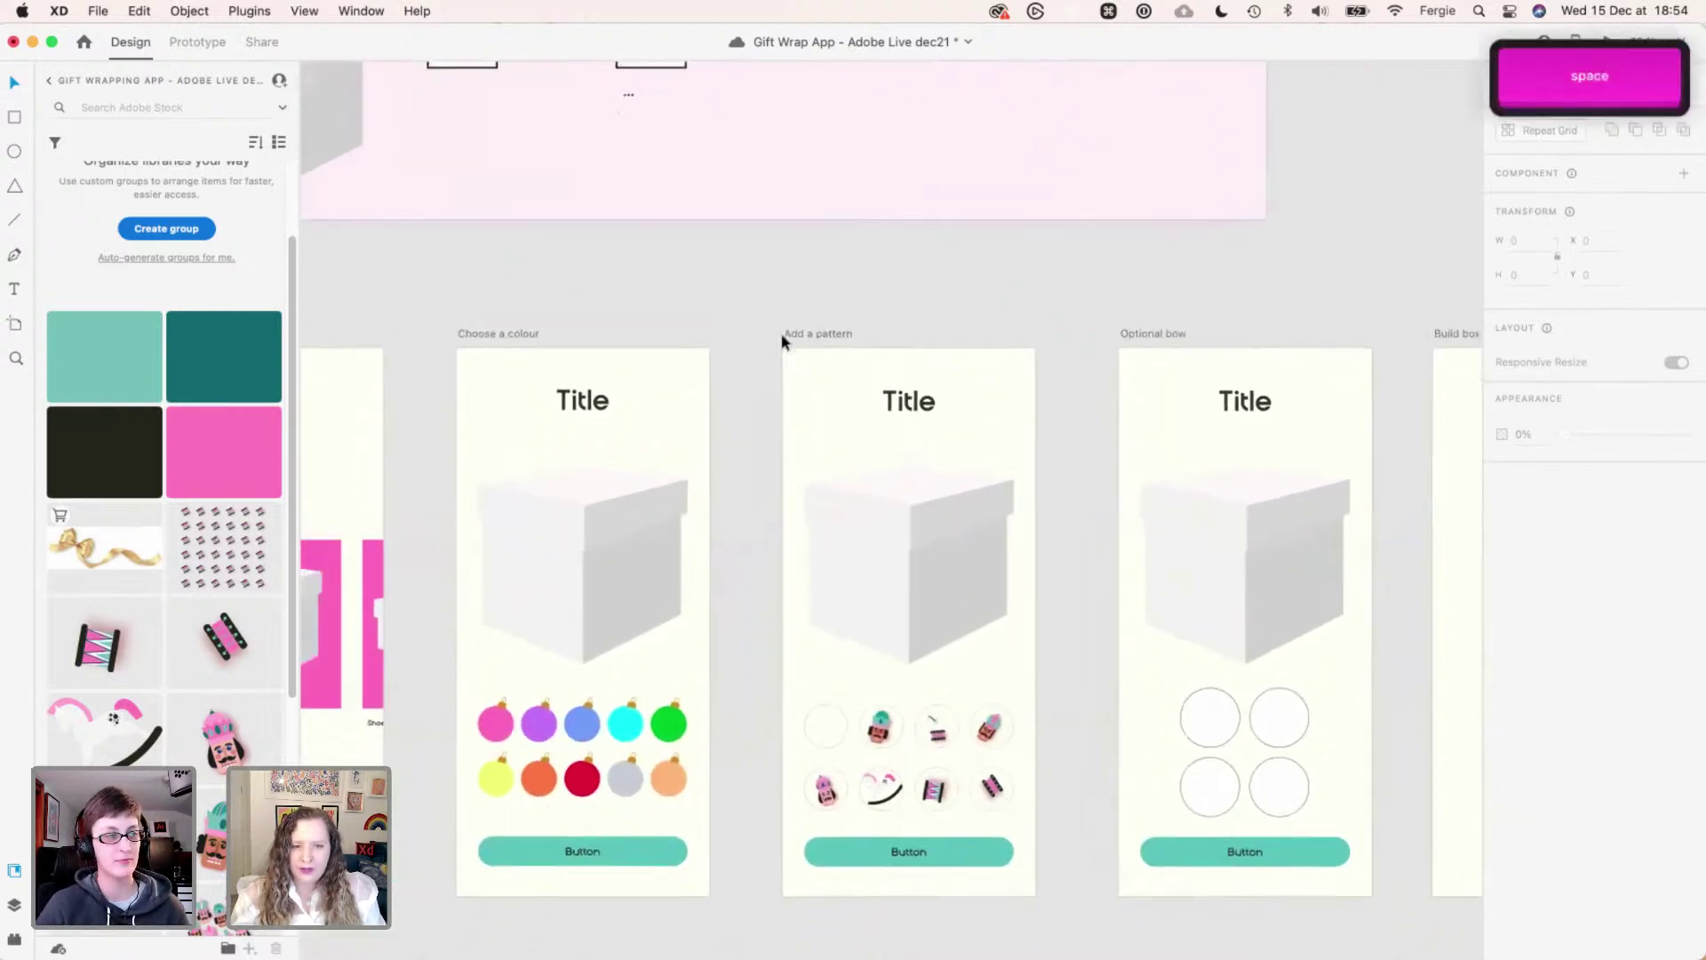
click(582, 401)
double_click(584, 402)
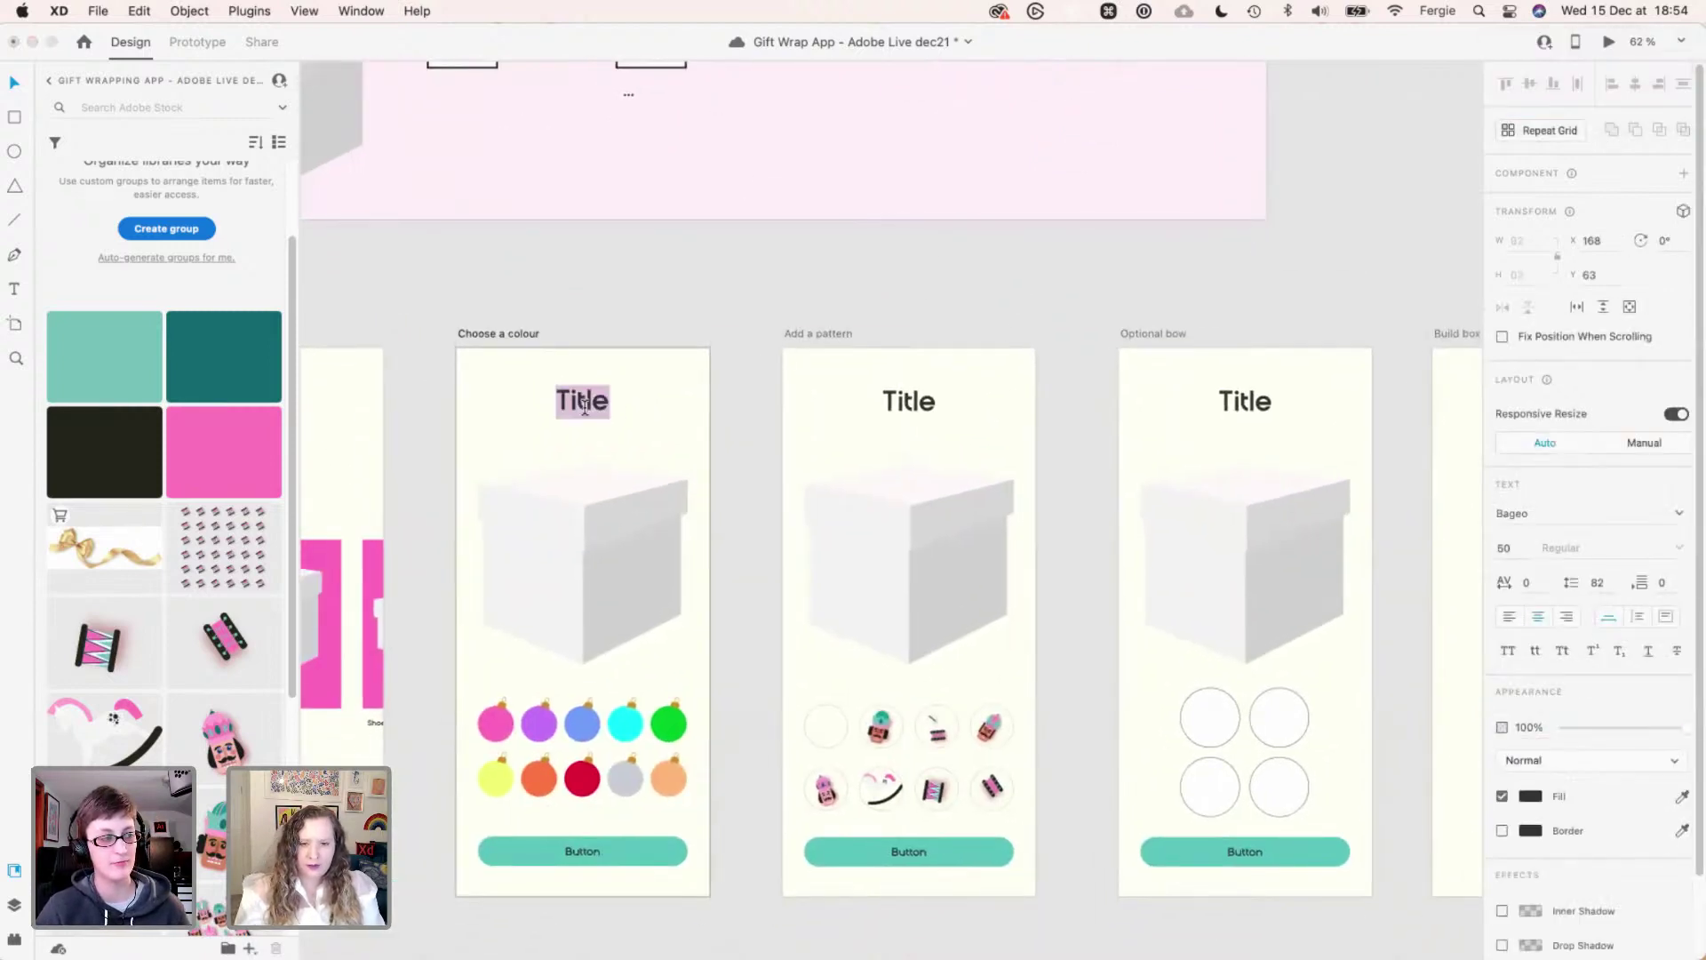
text(Pick)
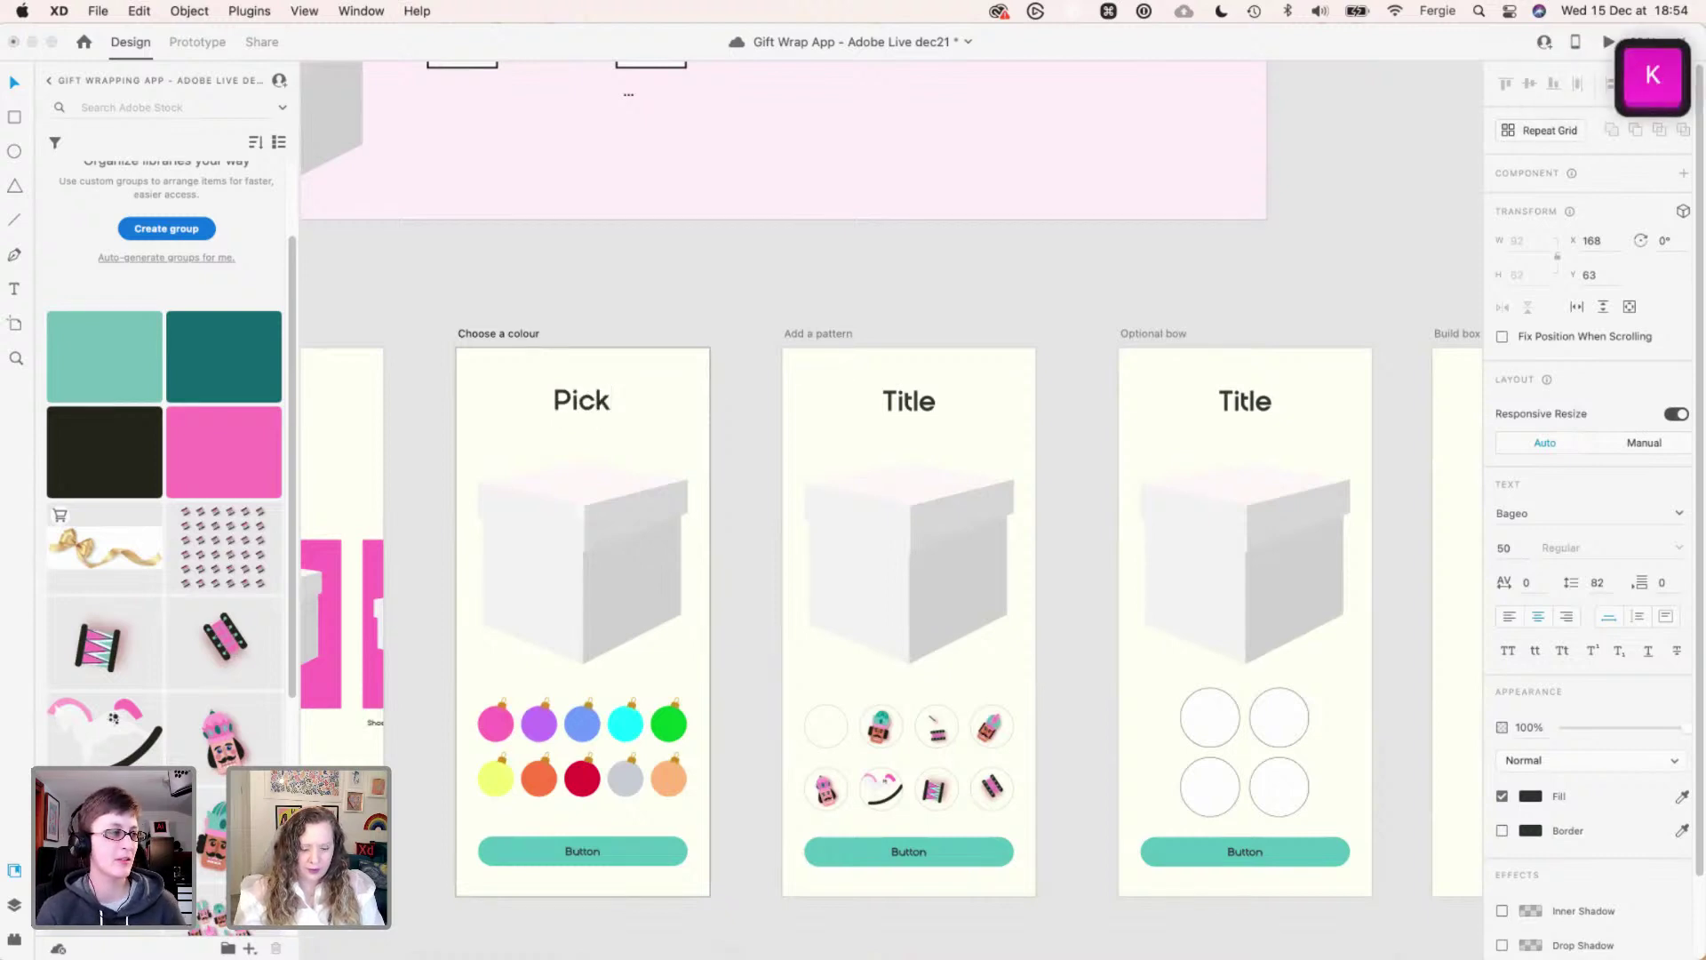
text( your colour)
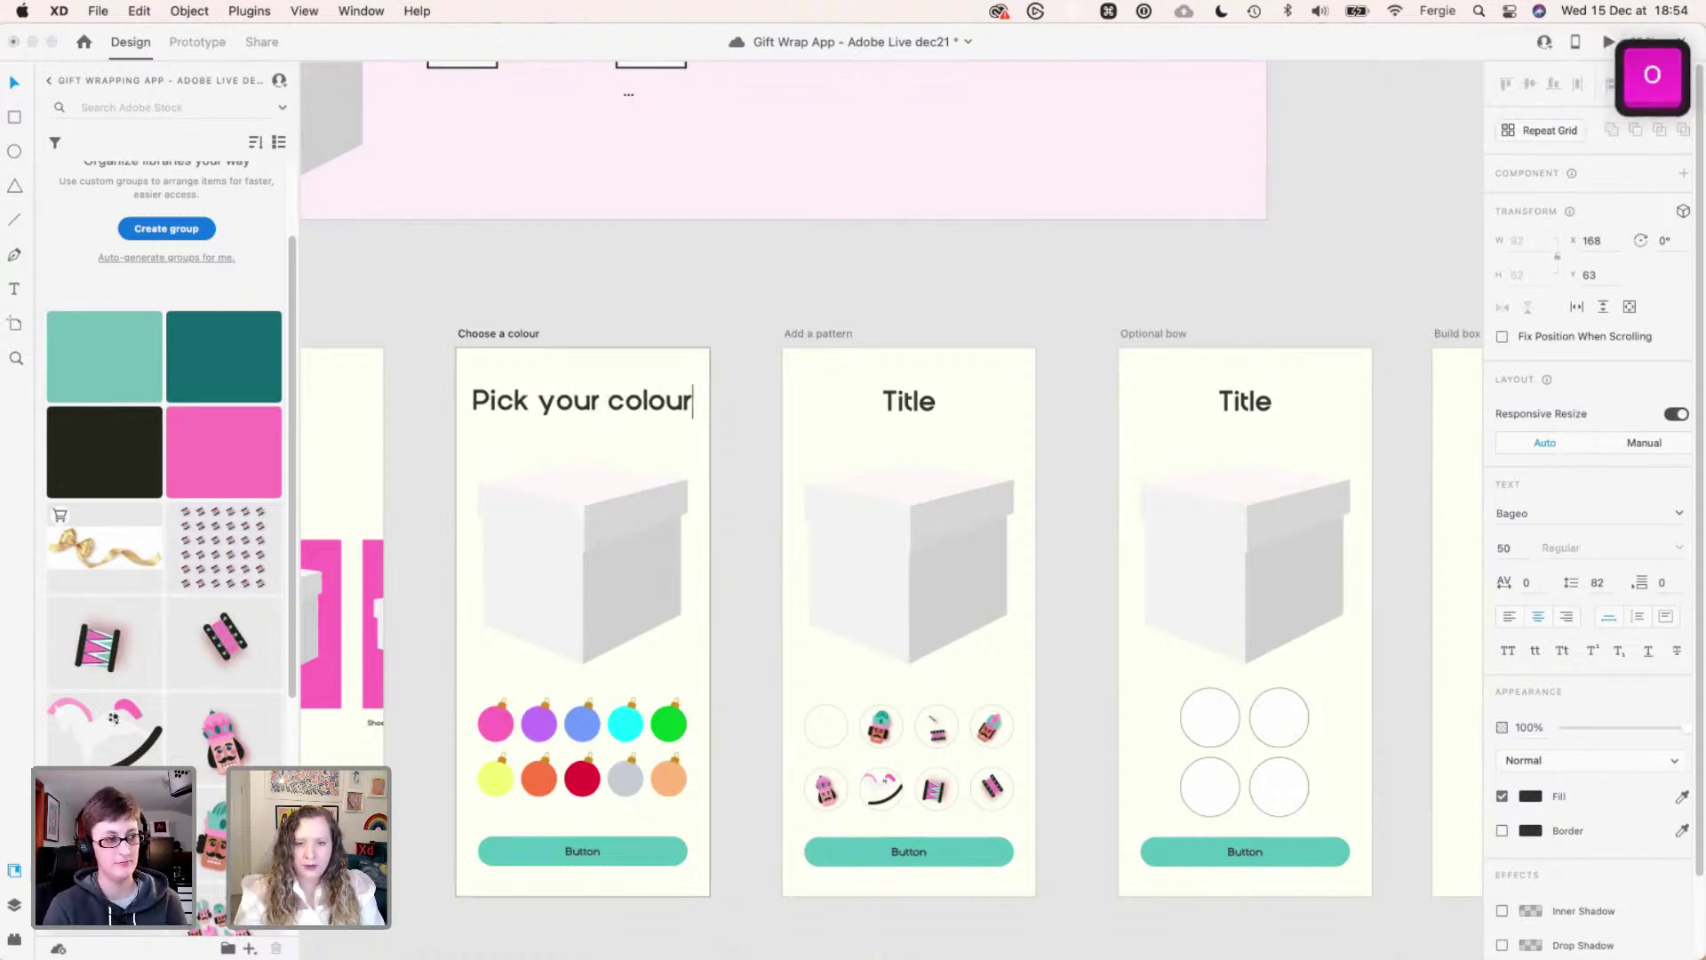
key(Escape)
- Show the column layout grid on the artboards and set the "Pick your colour" title's font size to 30
scroll(622, 388, up, 2)
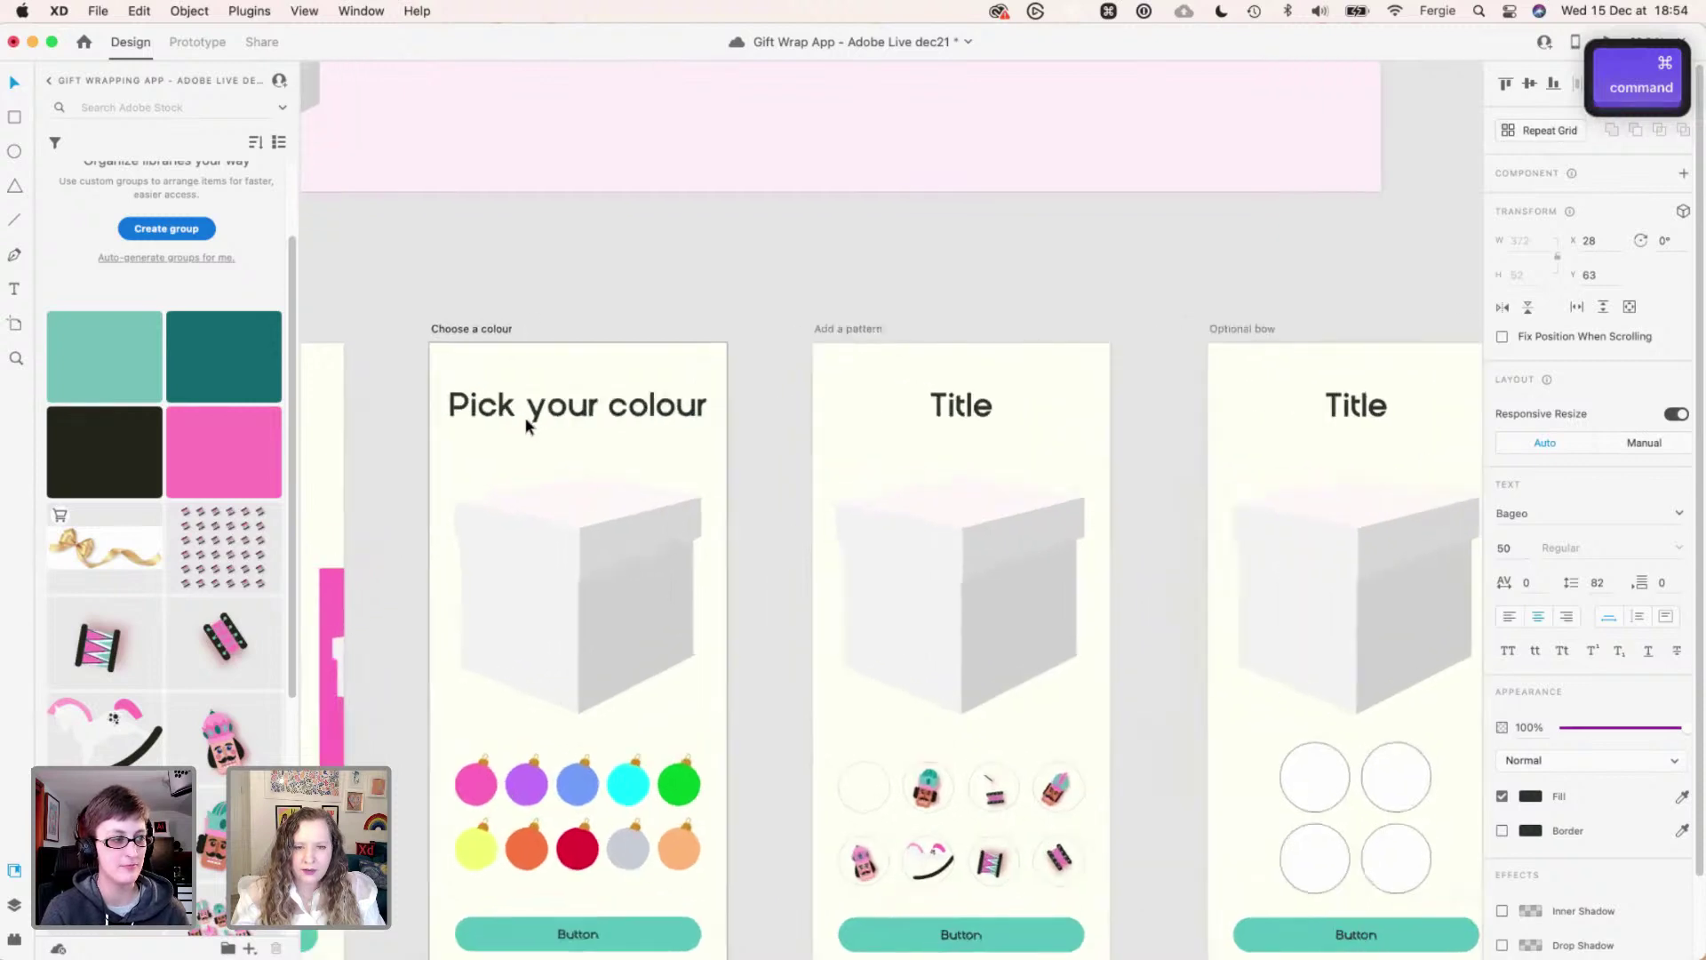
scroll(525, 417, up, 3)
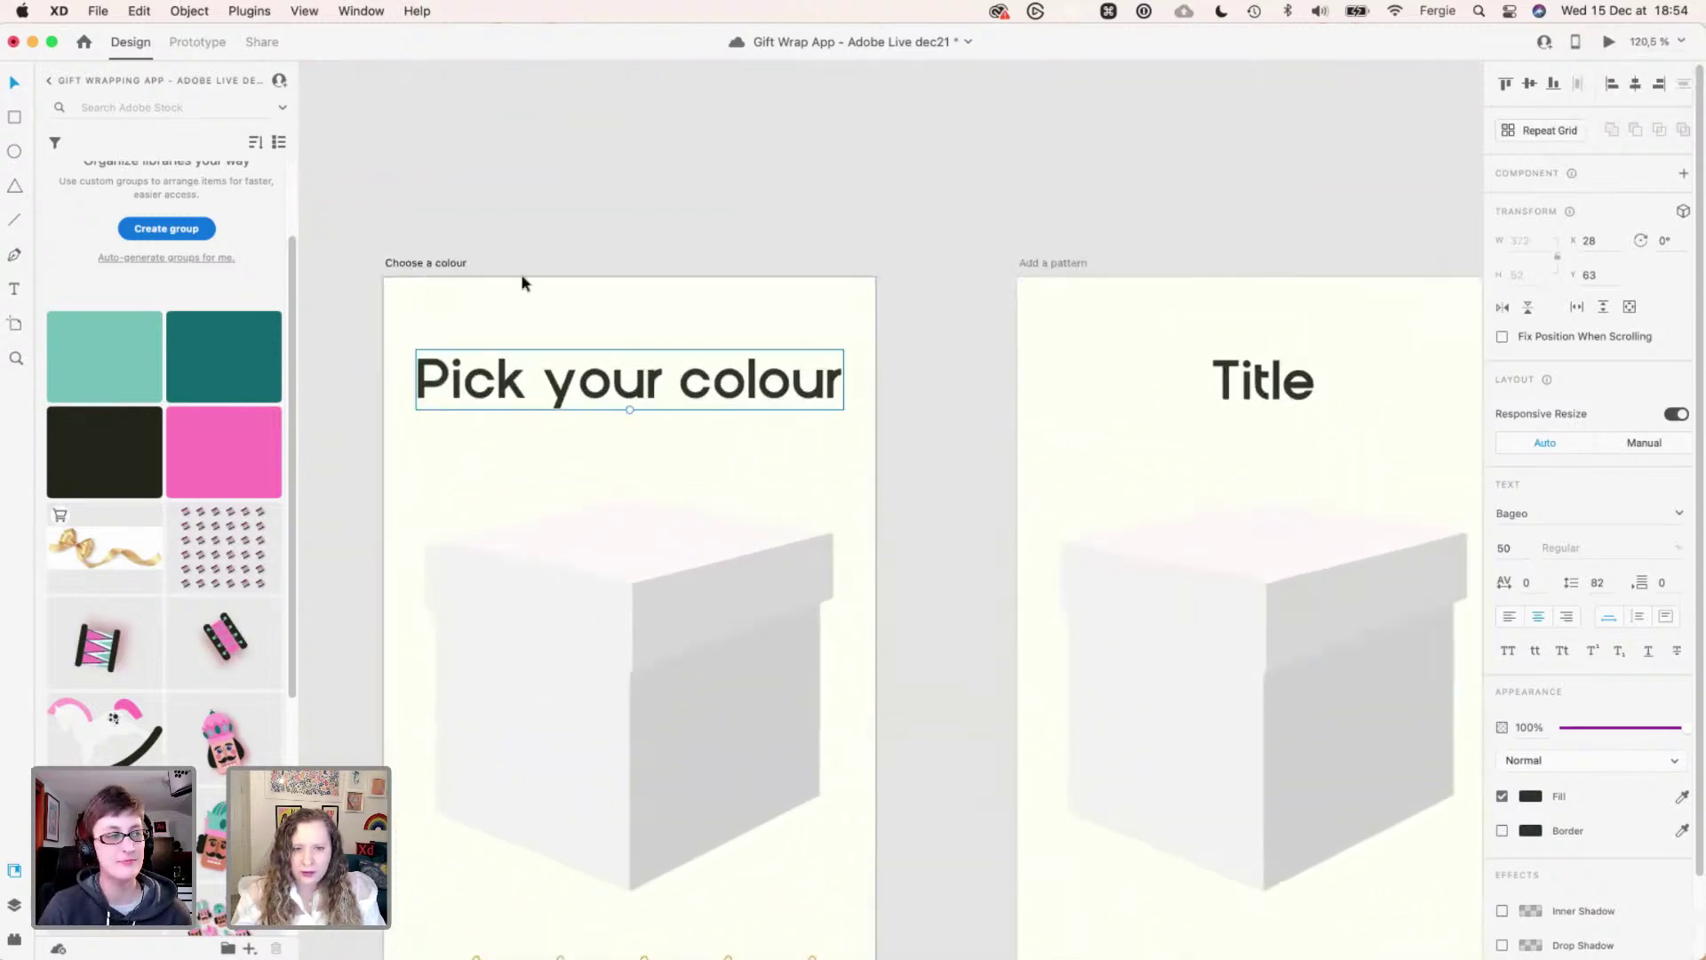
click(430, 263)
click(1501, 619)
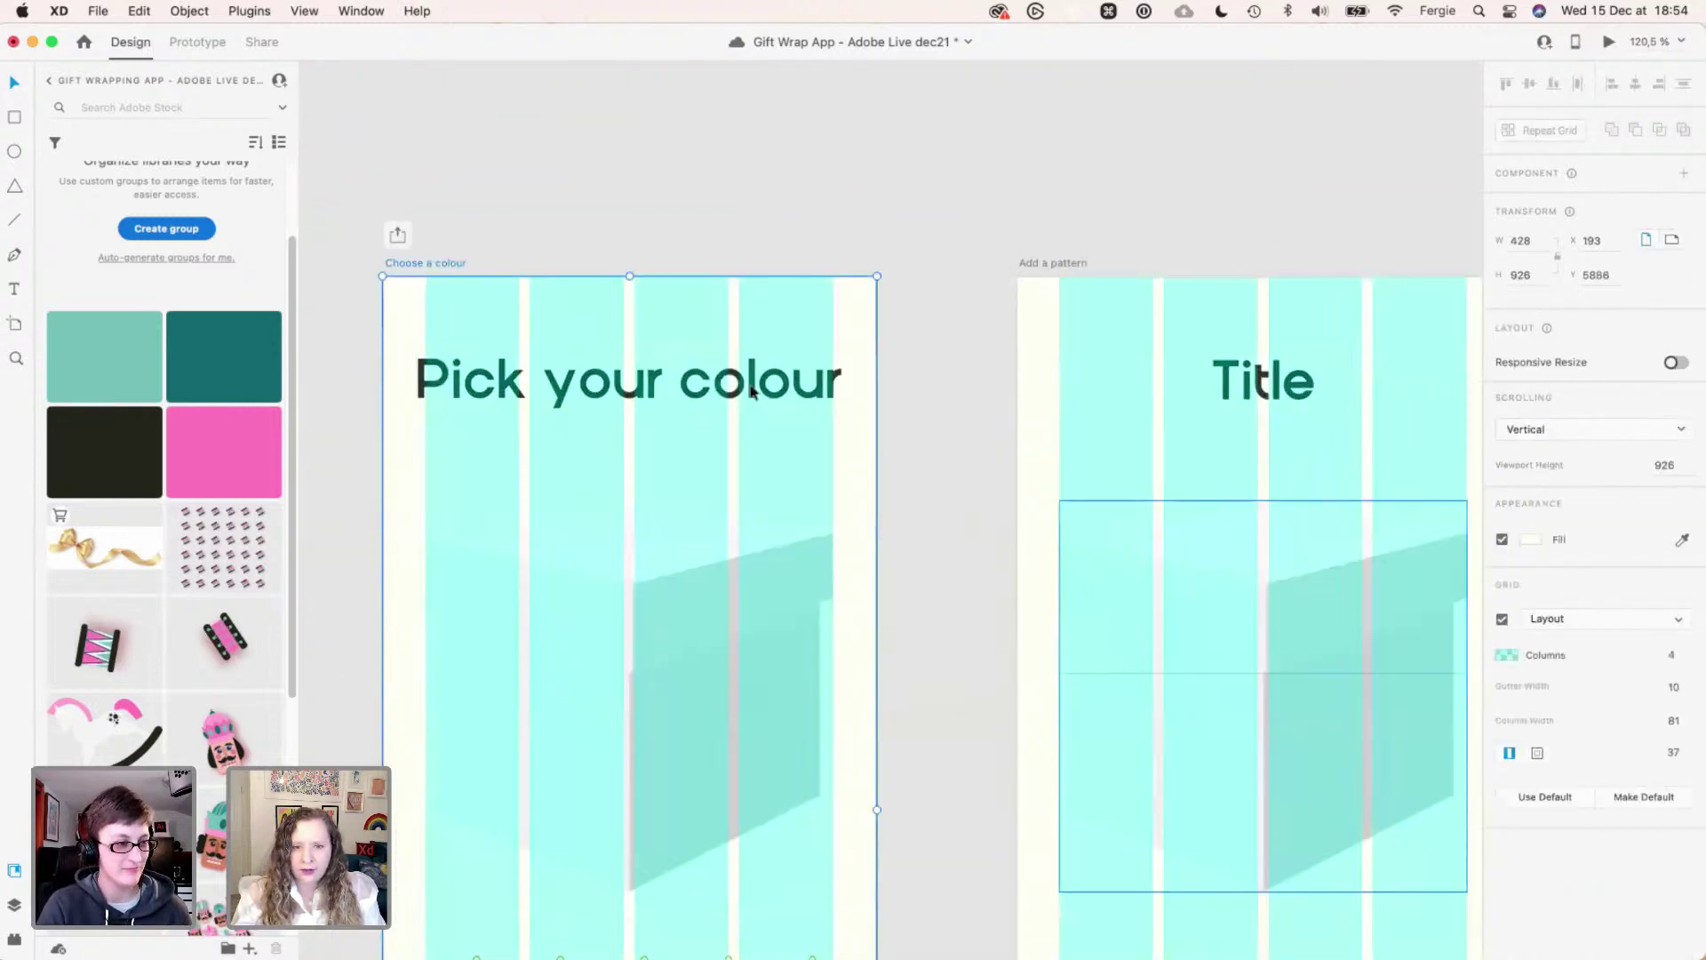
click(751, 391)
click(1511, 551)
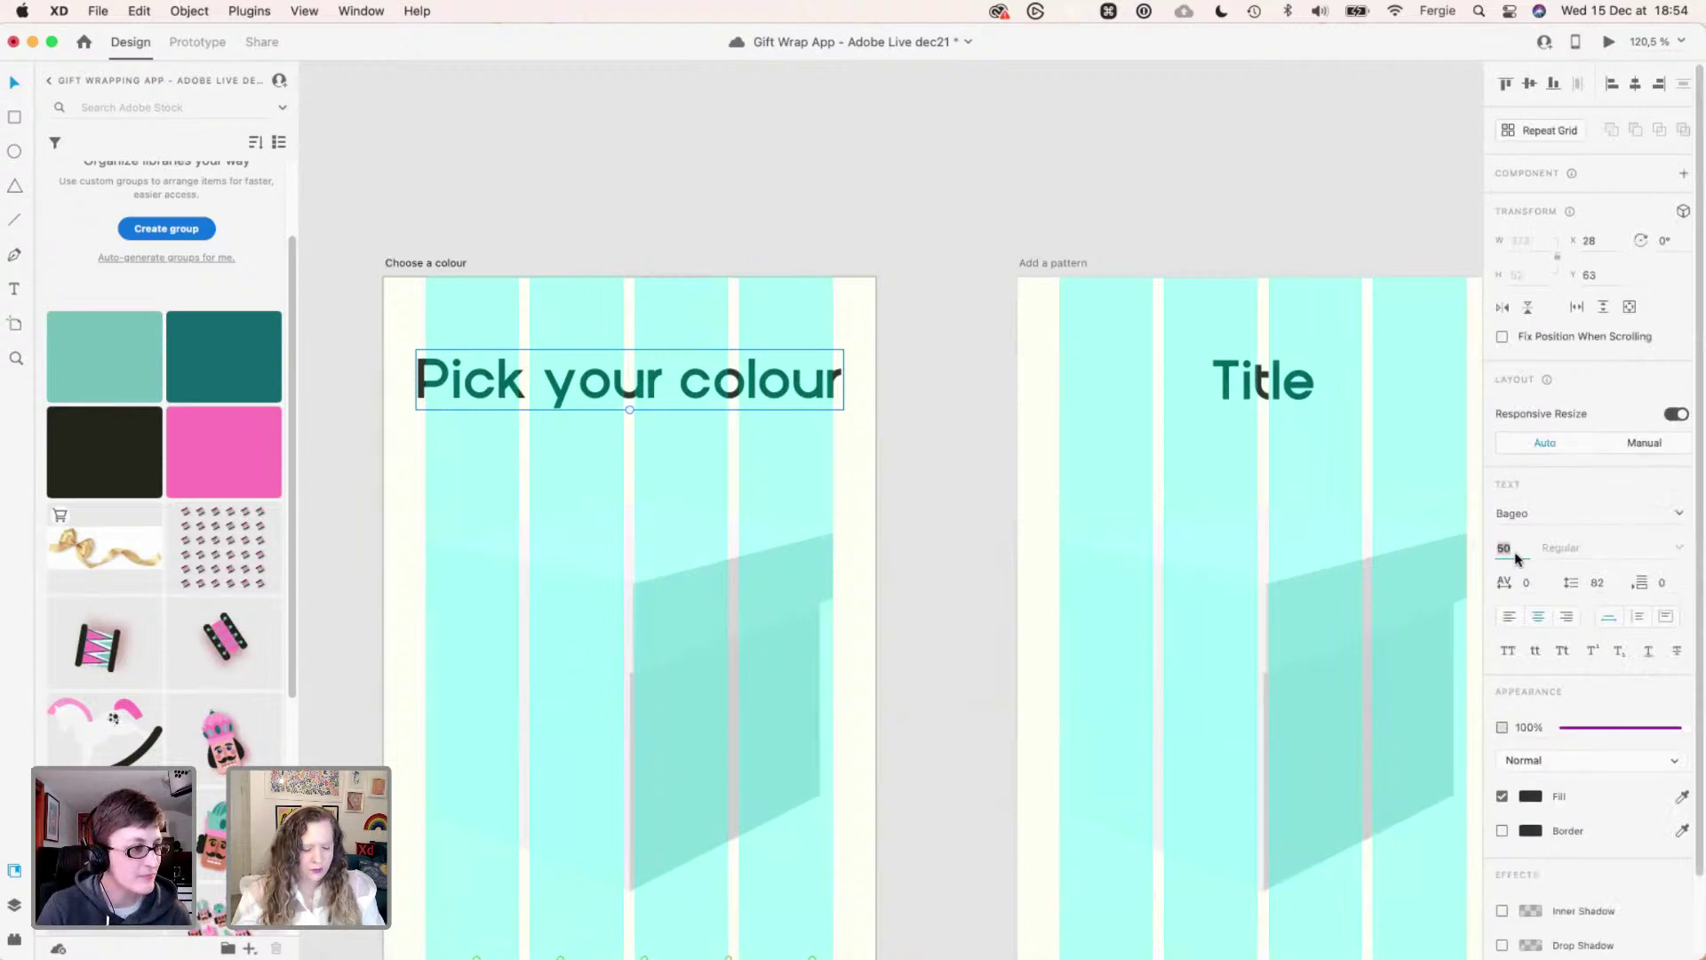
text(30)
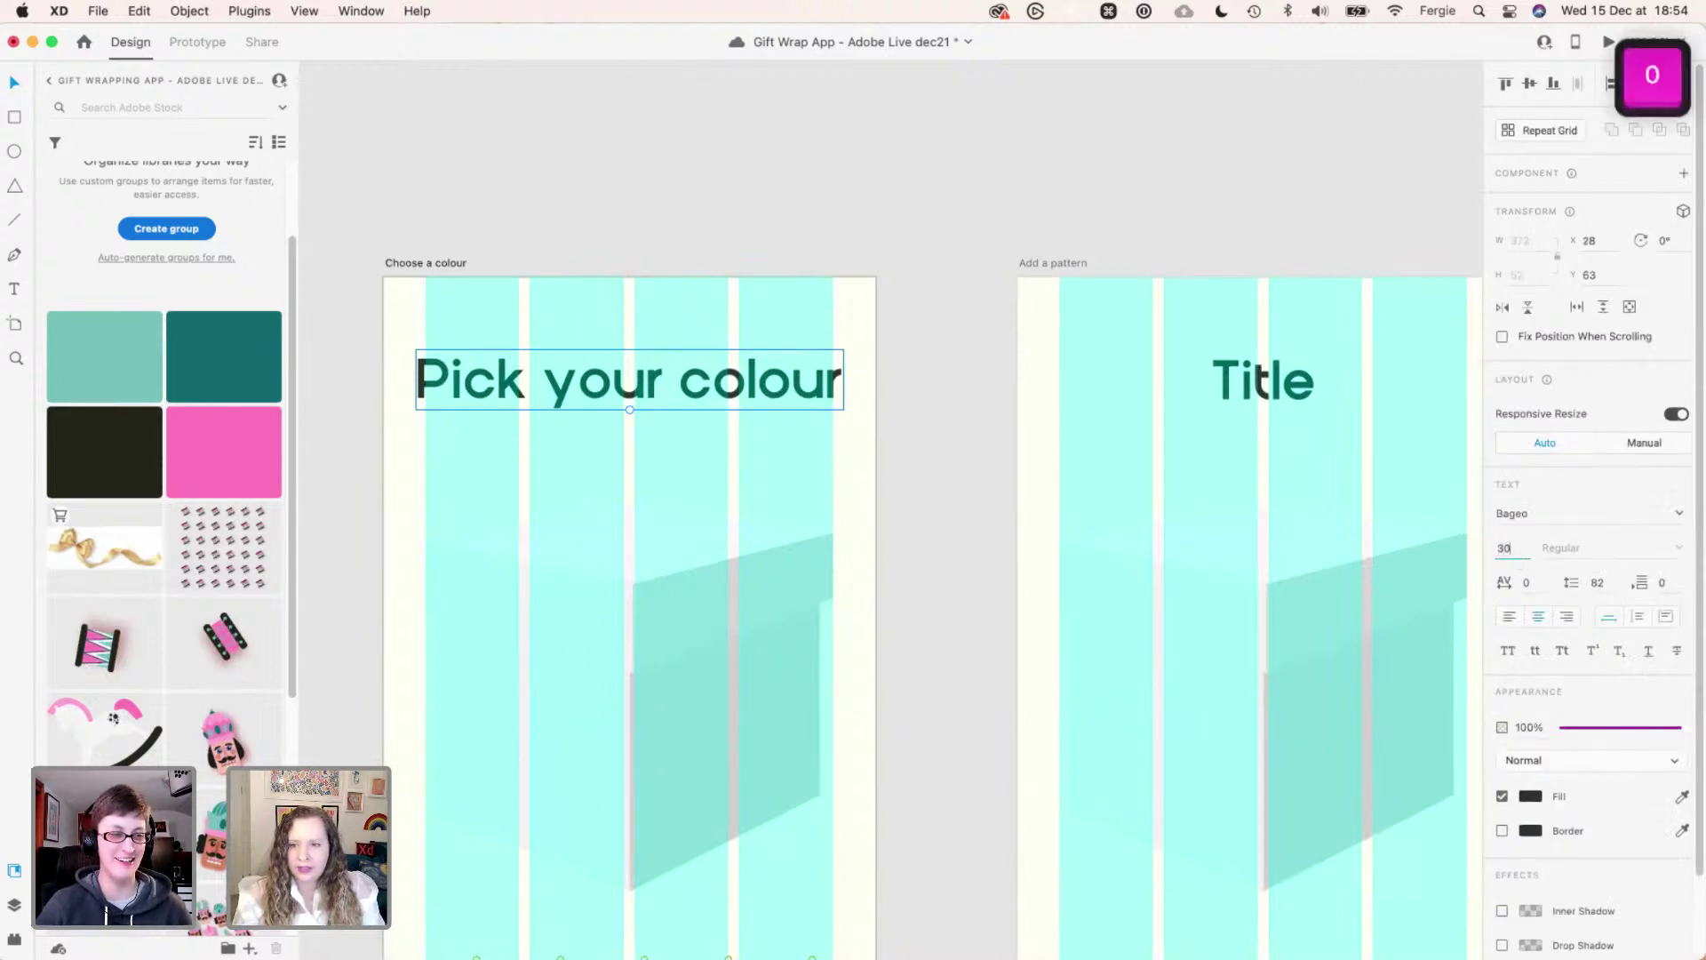
key(Return)
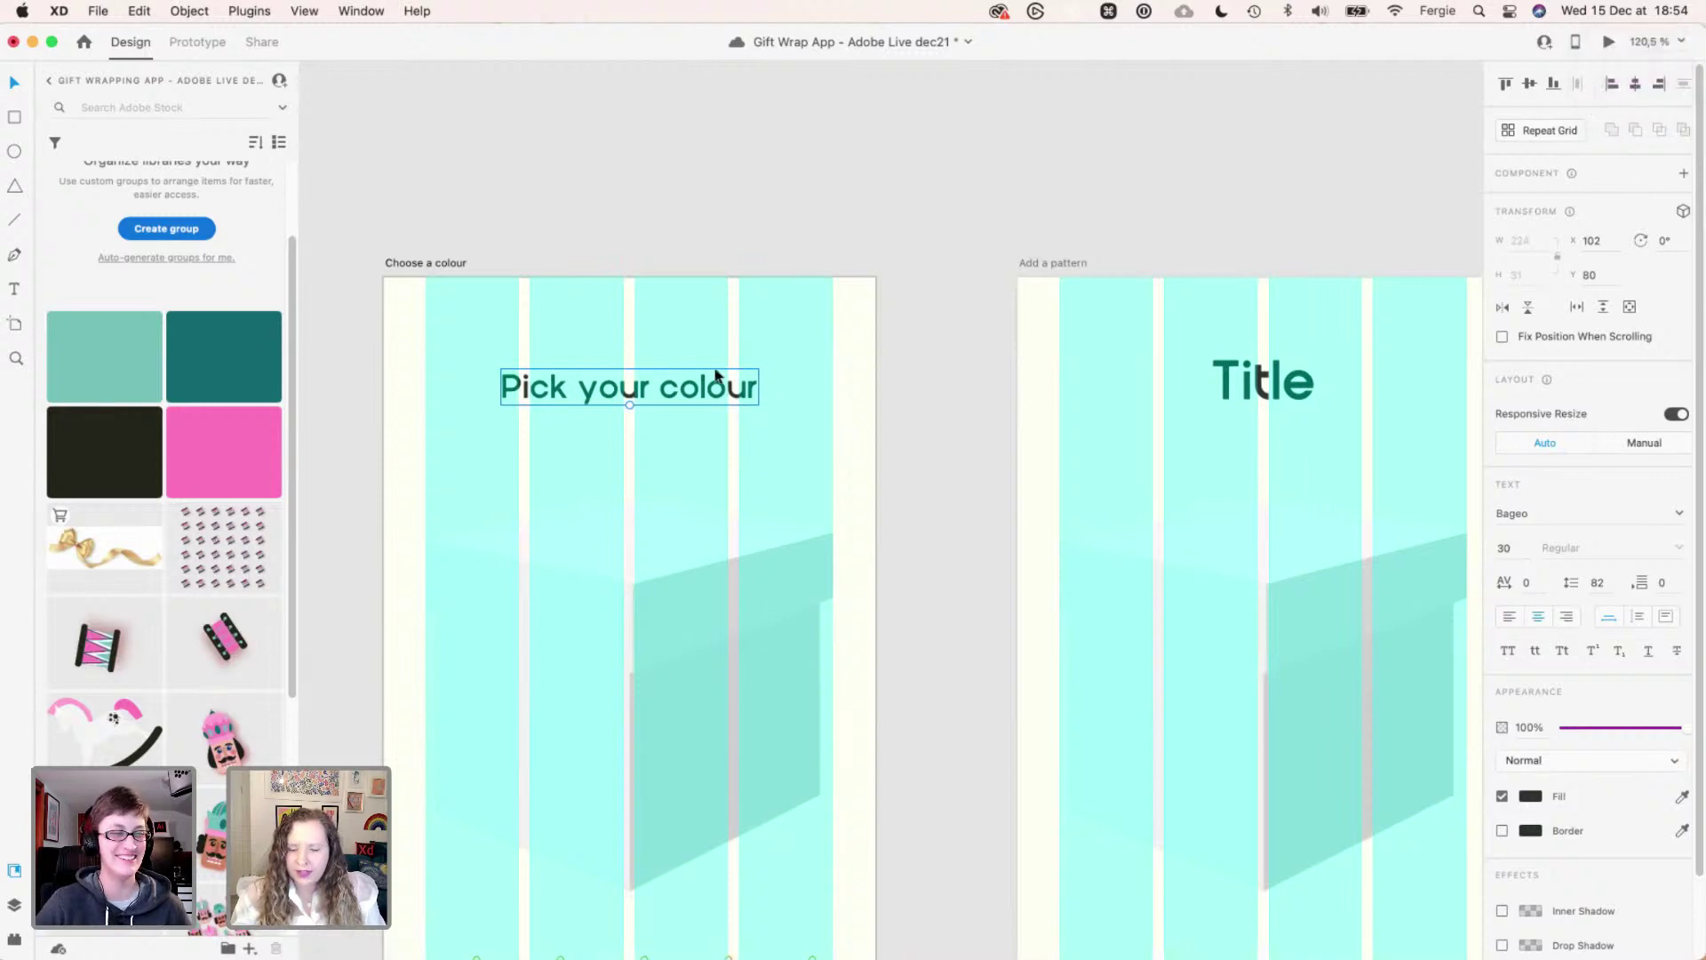
- Try nudging the "Pick your colour" title up to a Y position of 74, and undo the move
key(Up)
key(Up)
key(Up)
key(Up)
key(Up)
key(Up)
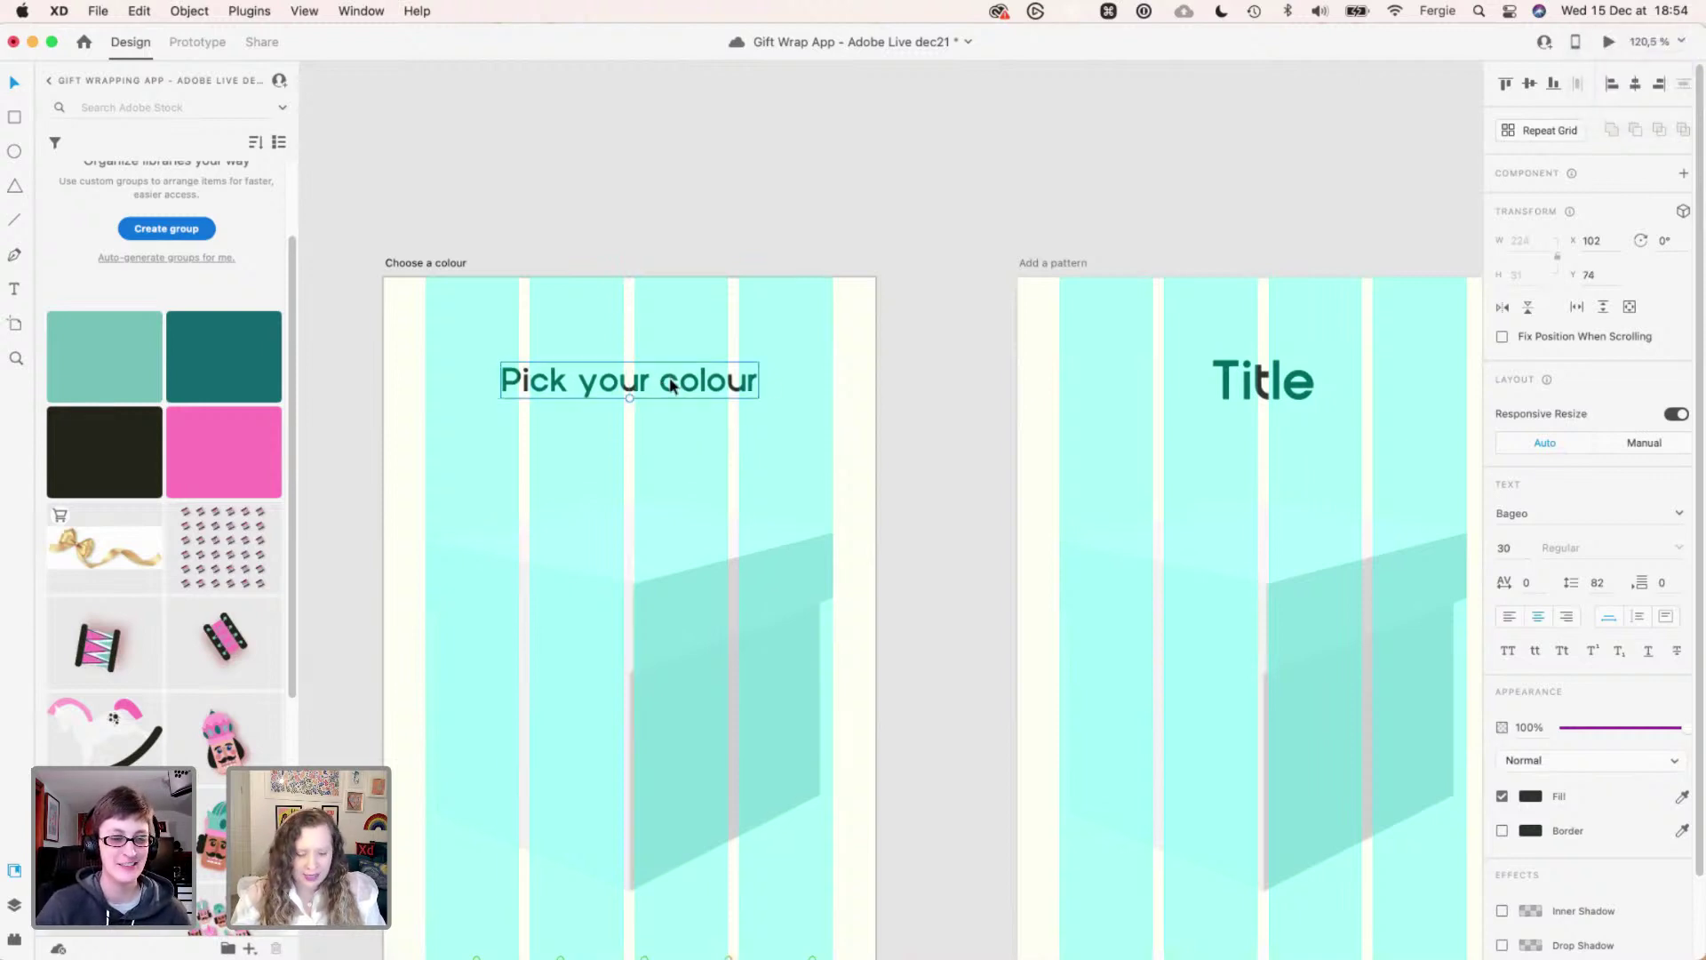
key(super+z)
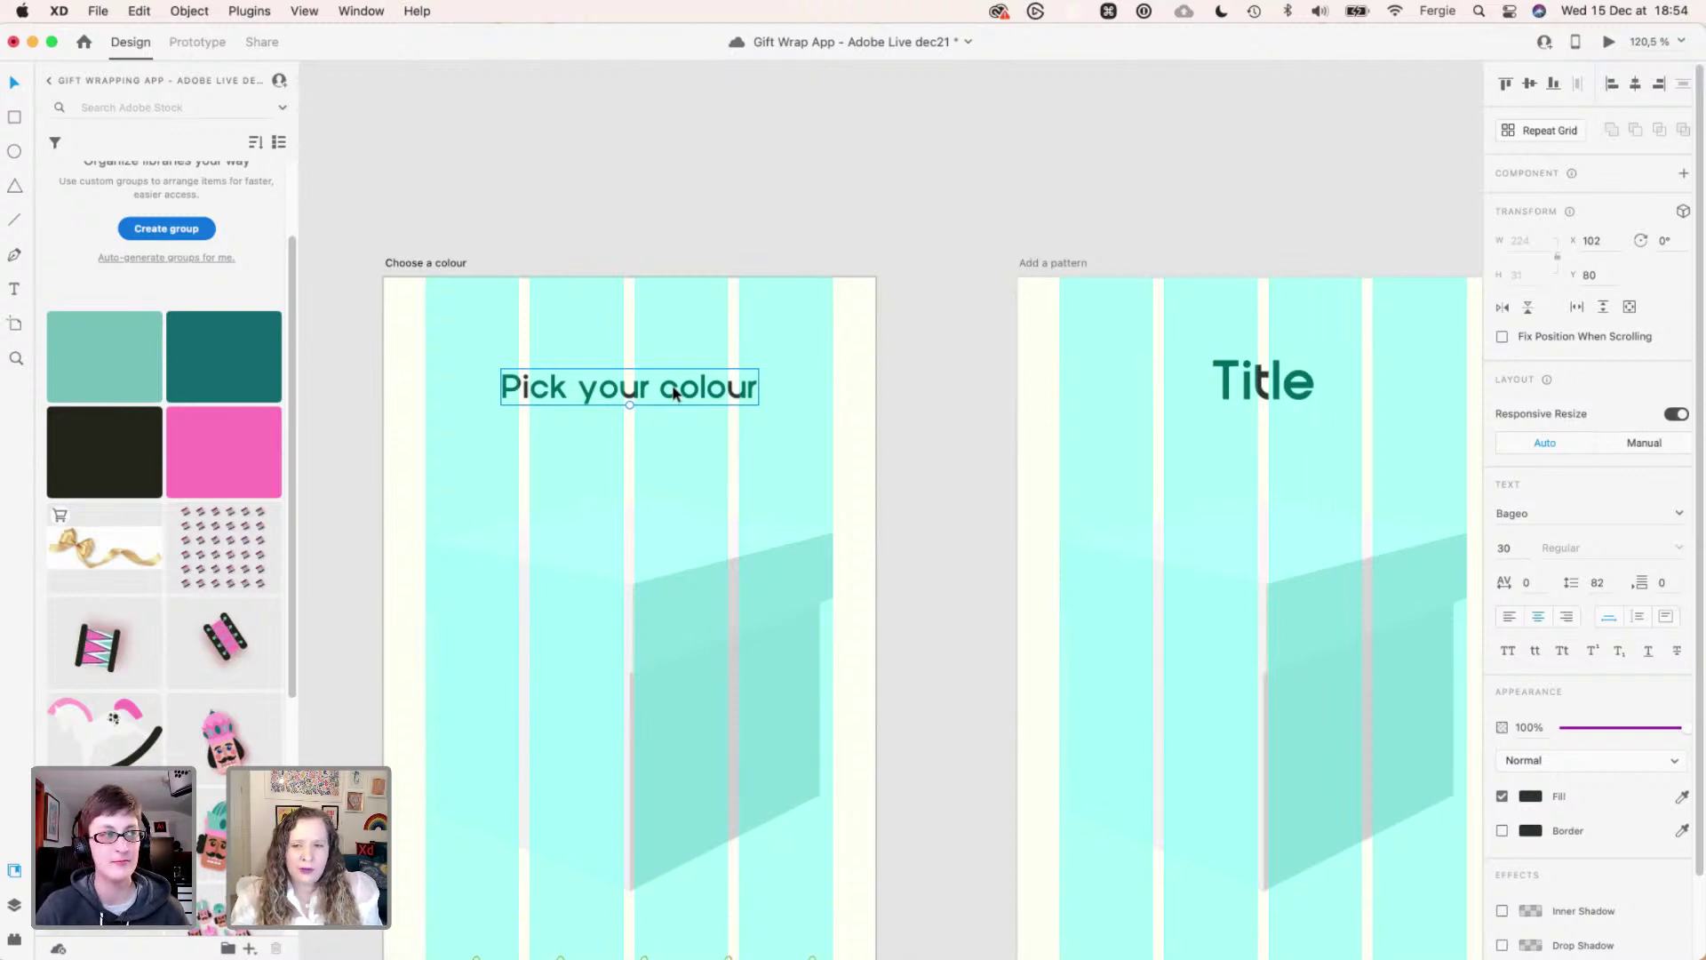
- Save the document and replace the Add a pattern artboard's placeholder title with a copy of the "Pick your colour" title
key(super+s)
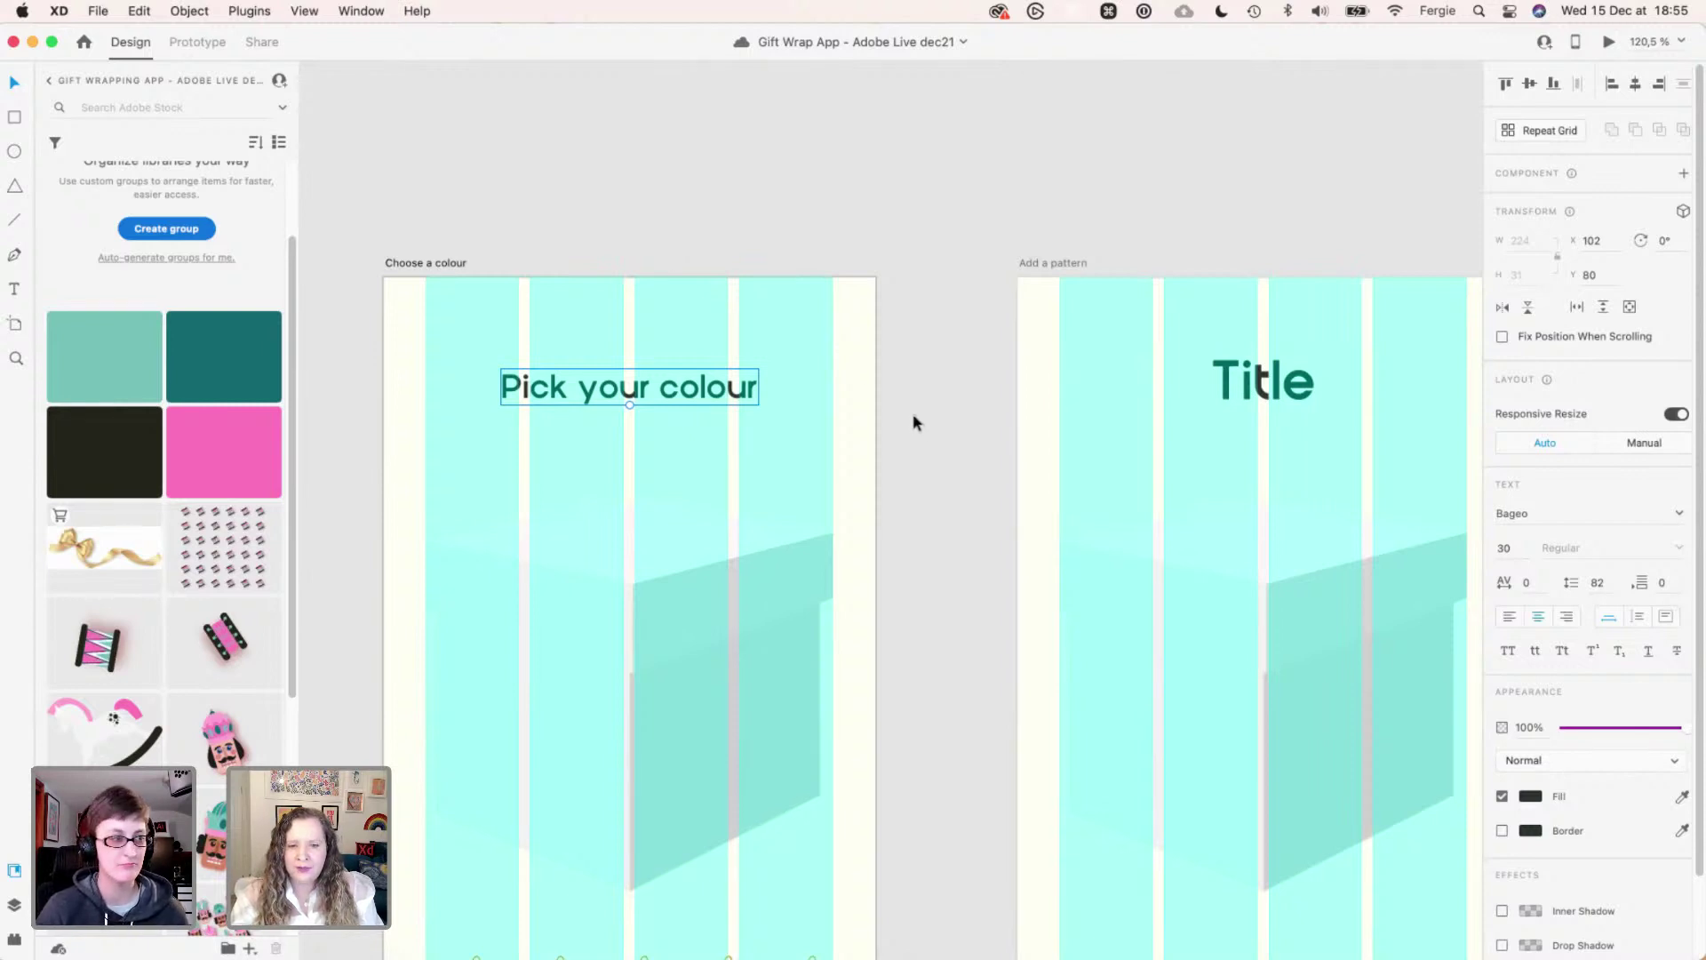
scroll(923, 466, down, 2)
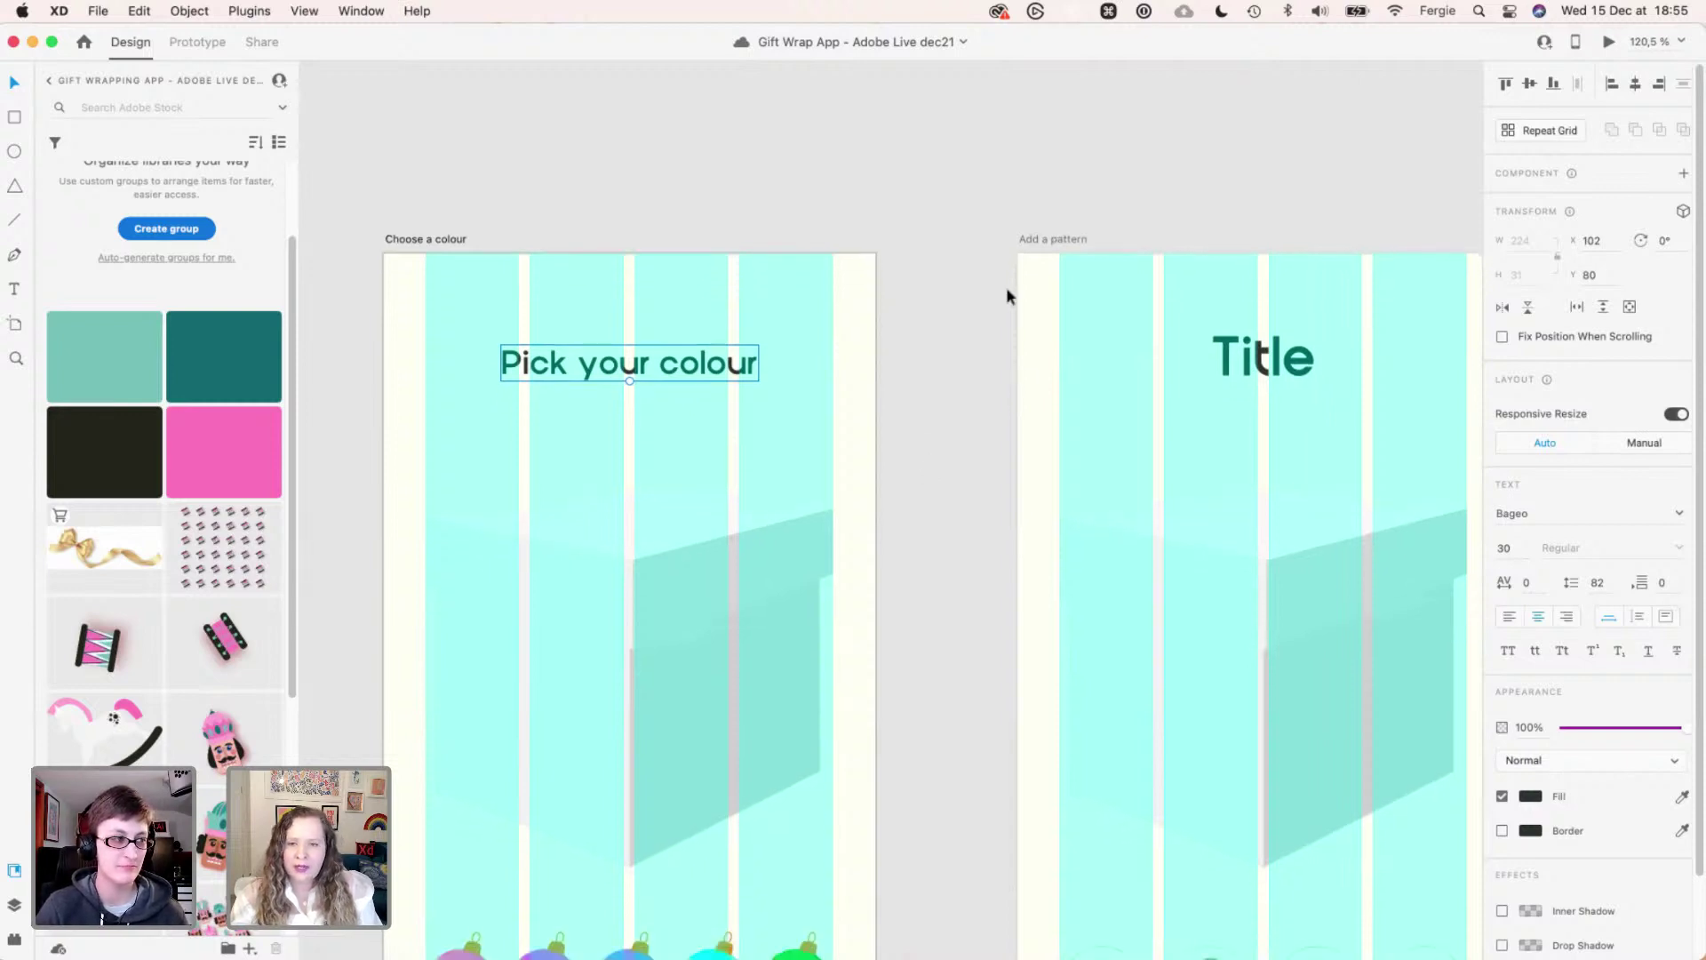
click(956, 309)
scroll(726, 313, right, 5)
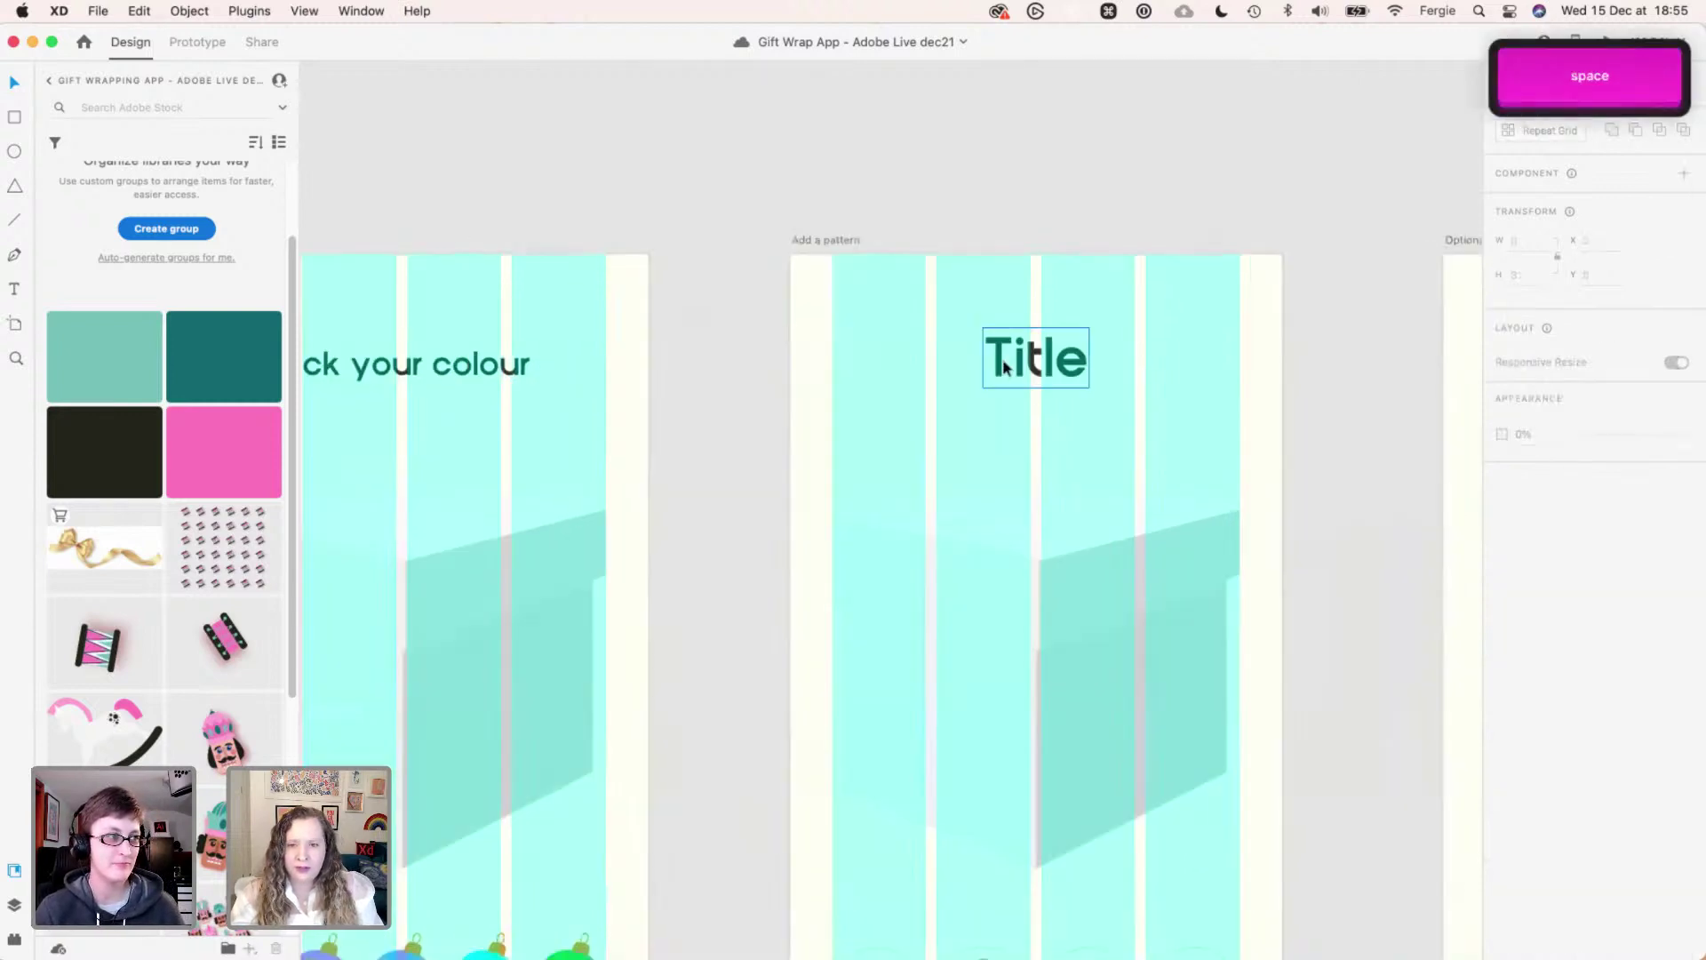
click(1004, 366)
key(BackSpace)
key(super+v)
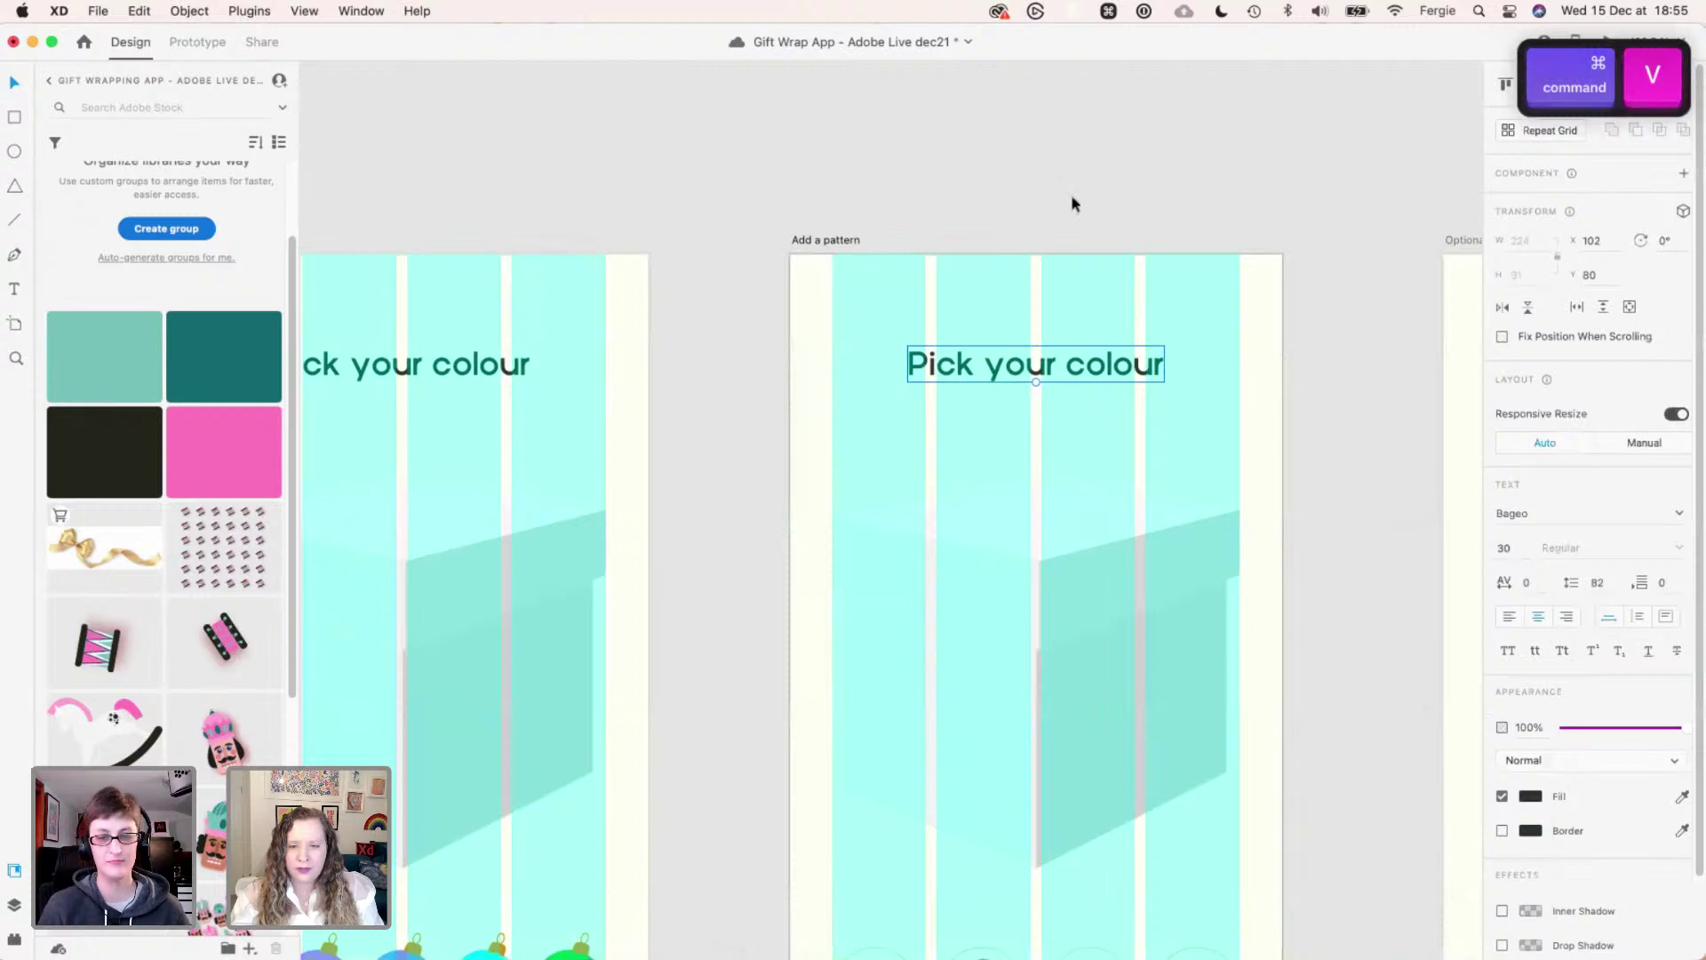
- Replace the Optional bow artboard's placeholder title with a copy of the "Pick your colour" title
click(1081, 242)
drag(1081, 243, 637, 247)
click(1272, 354)
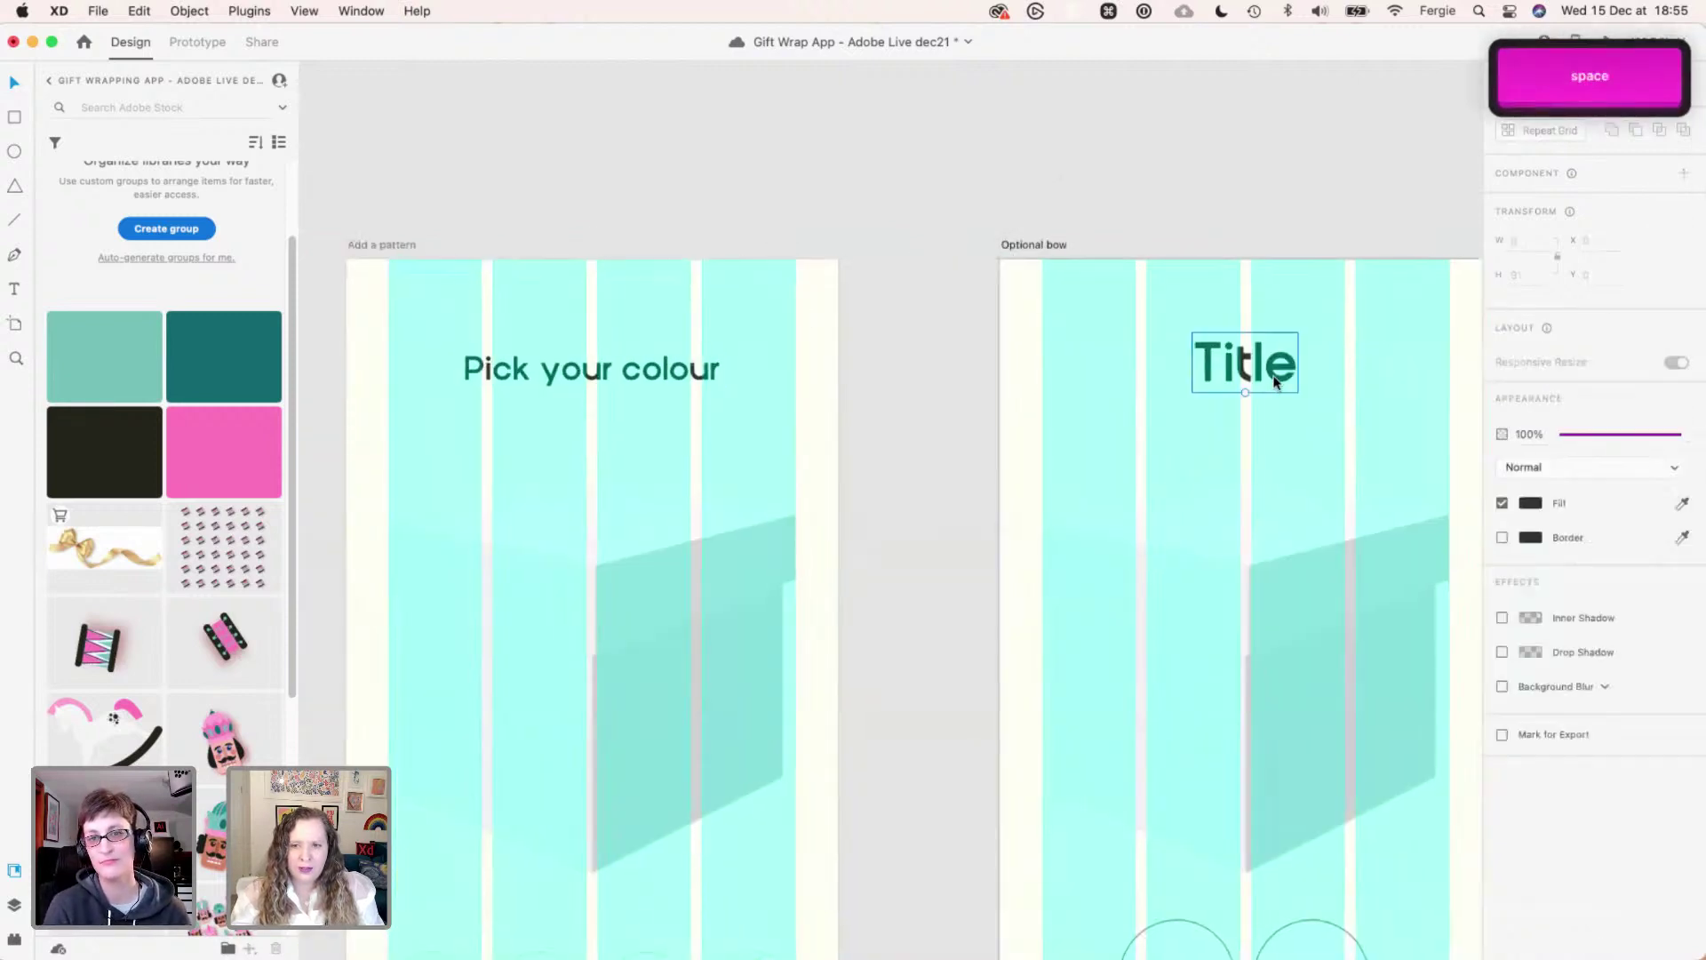
key(super+v)
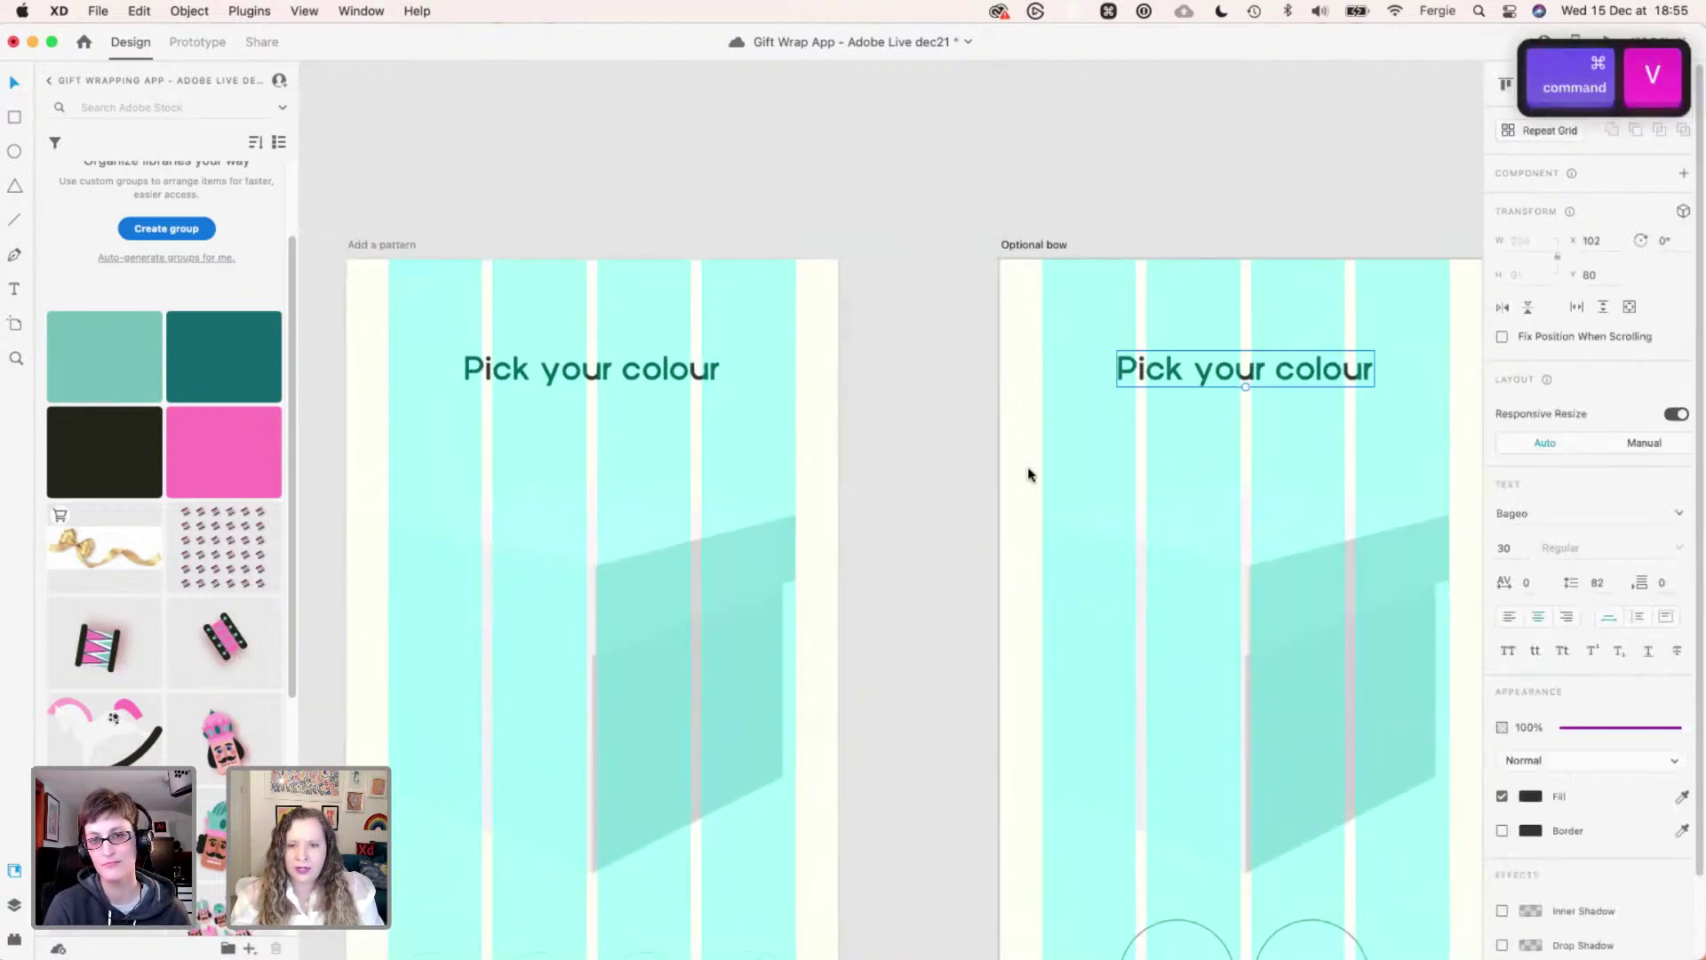
- Change the copied title on the Add a pattern artboard to read "Pick your pattern"
key(super+shift+apostrophe)
scroll(1028, 474, down, 3)
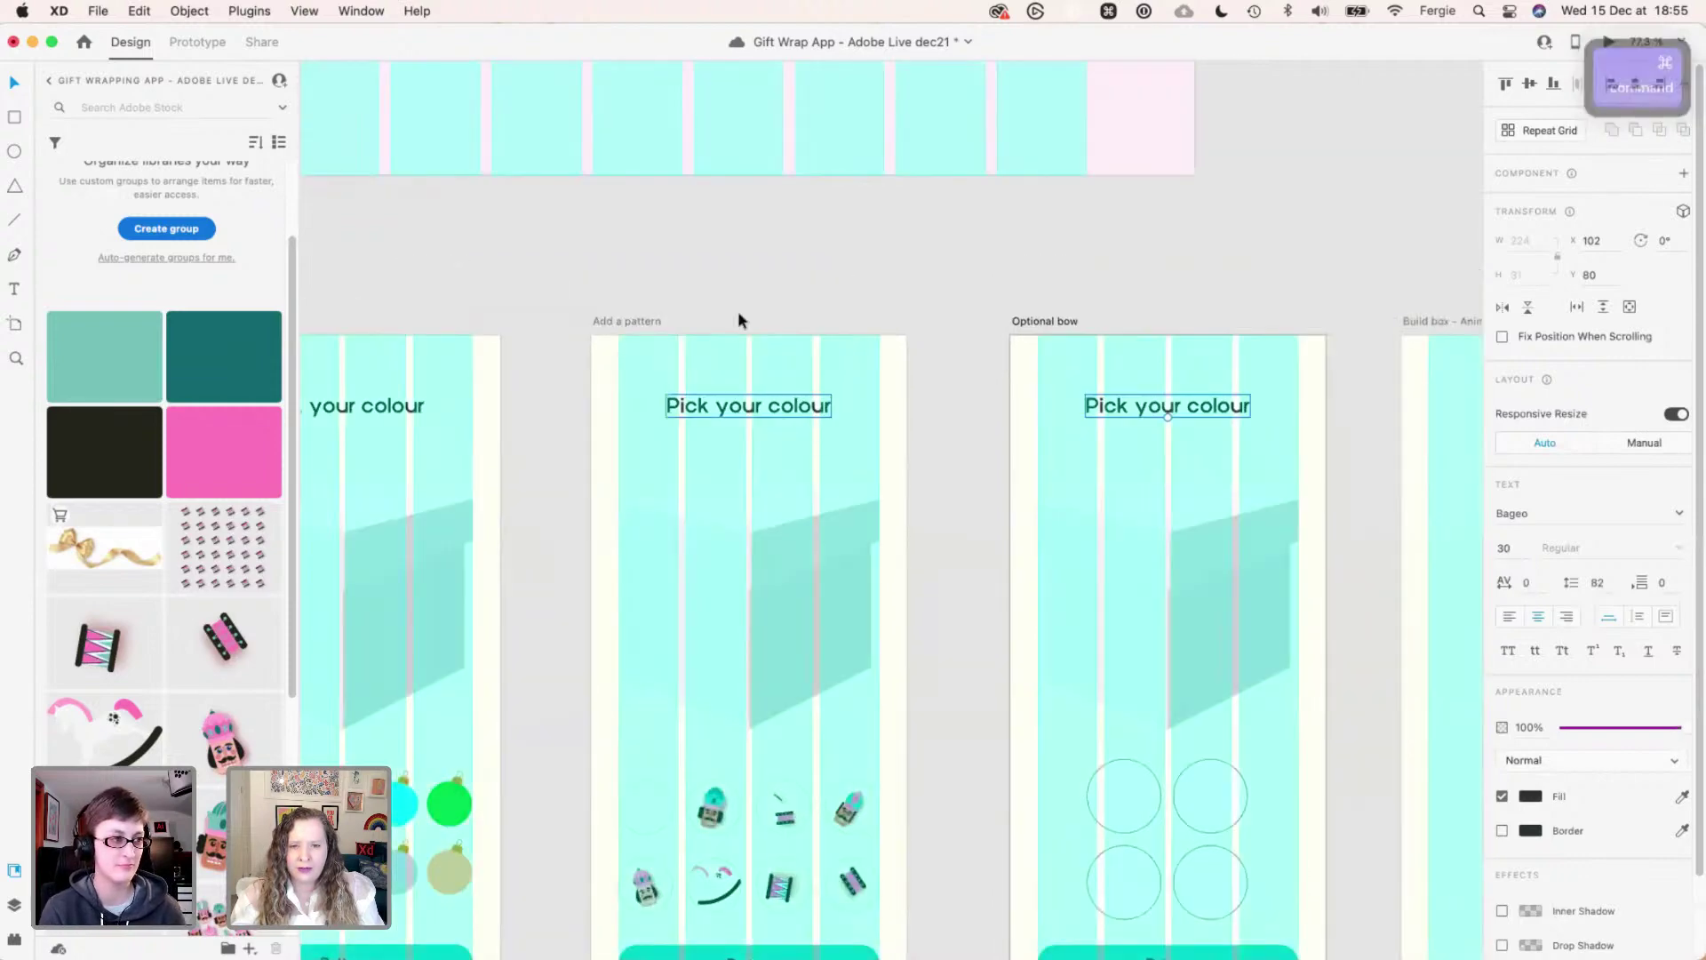
drag(865, 303, 849, 317)
drag(987, 263, 874, 267)
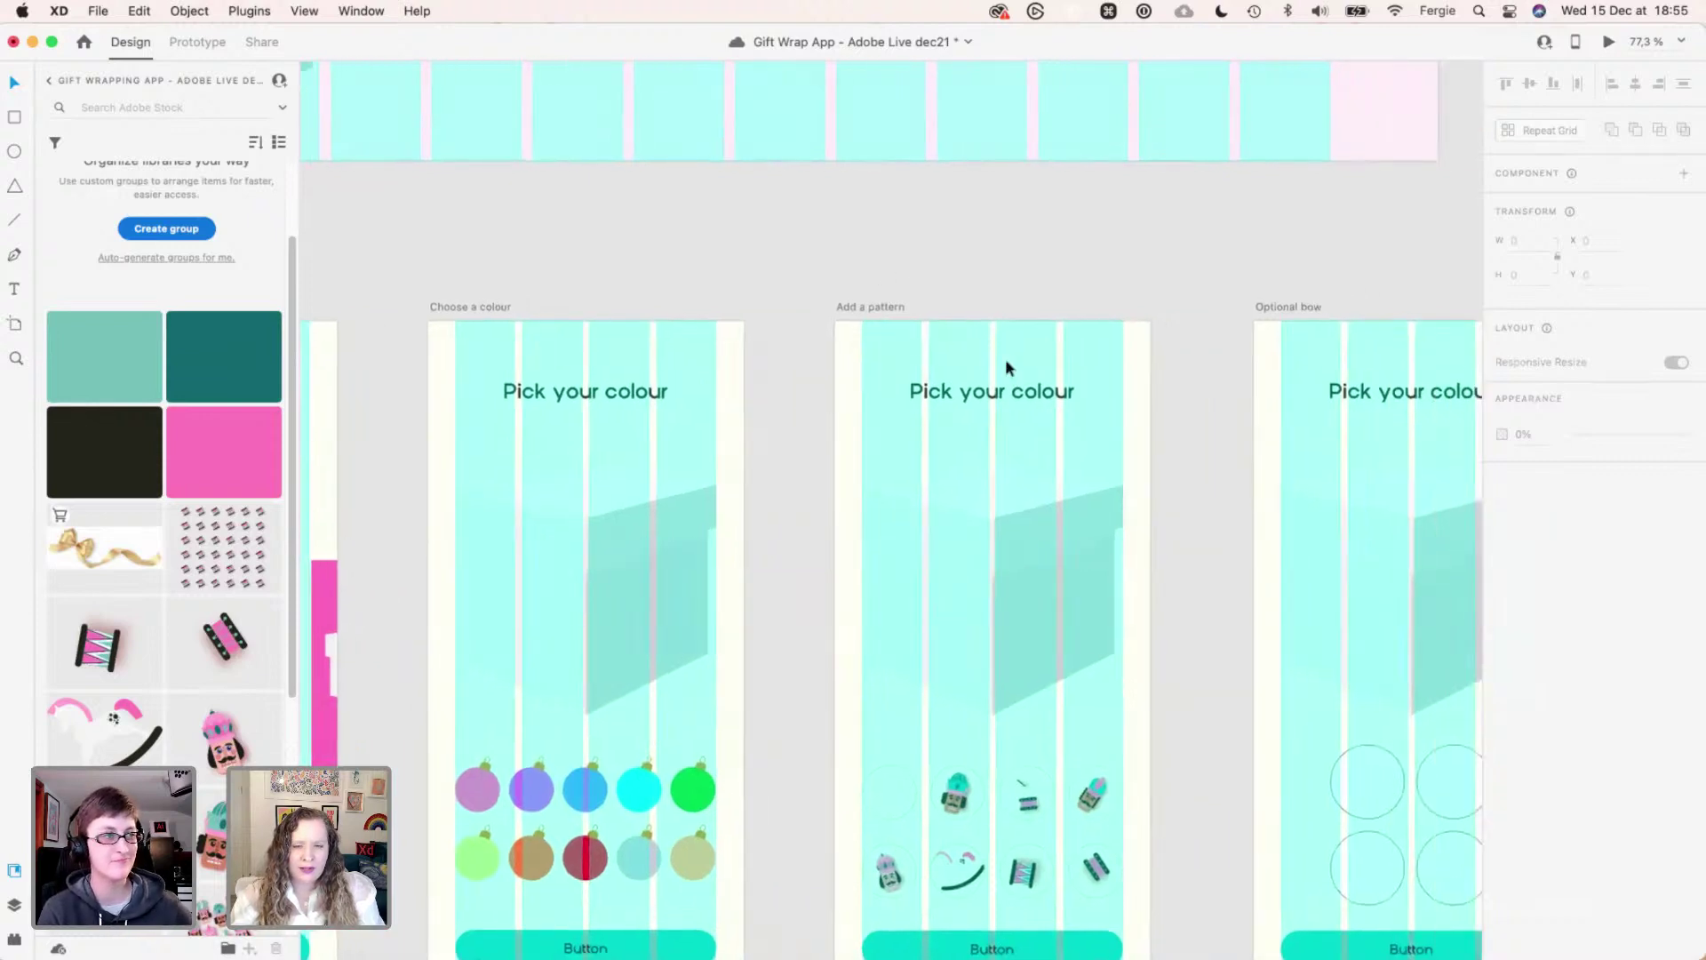
scroll(1013, 391, up, 5)
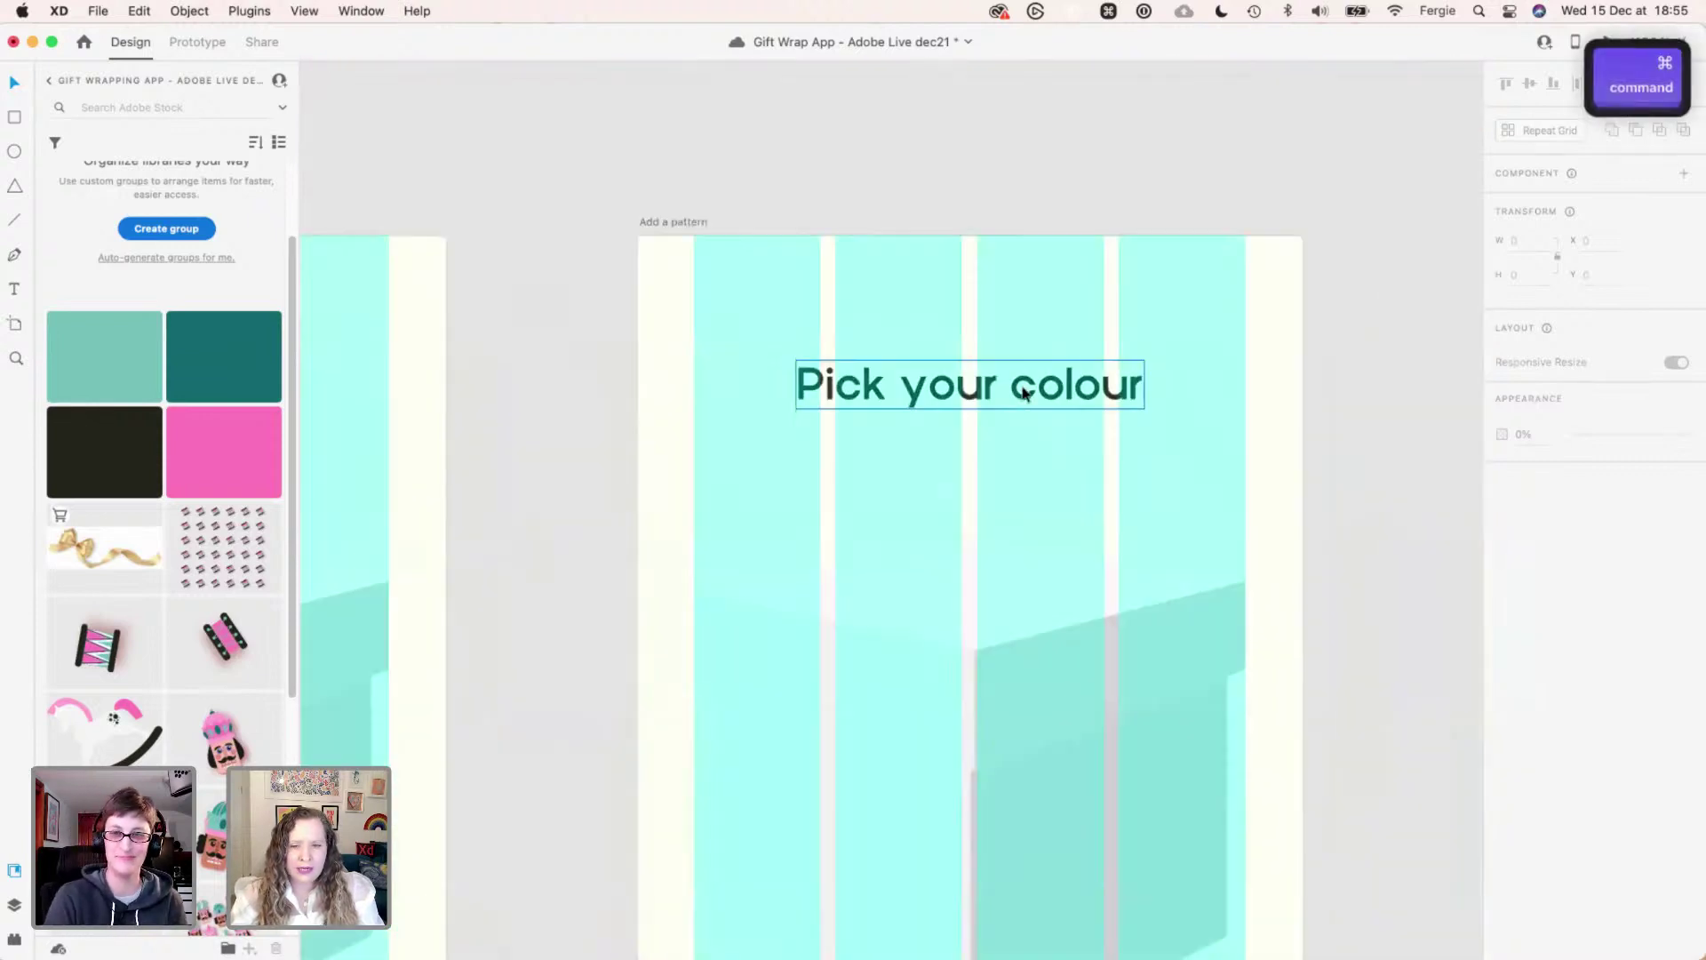
double_click(1024, 391)
double_click(1077, 384)
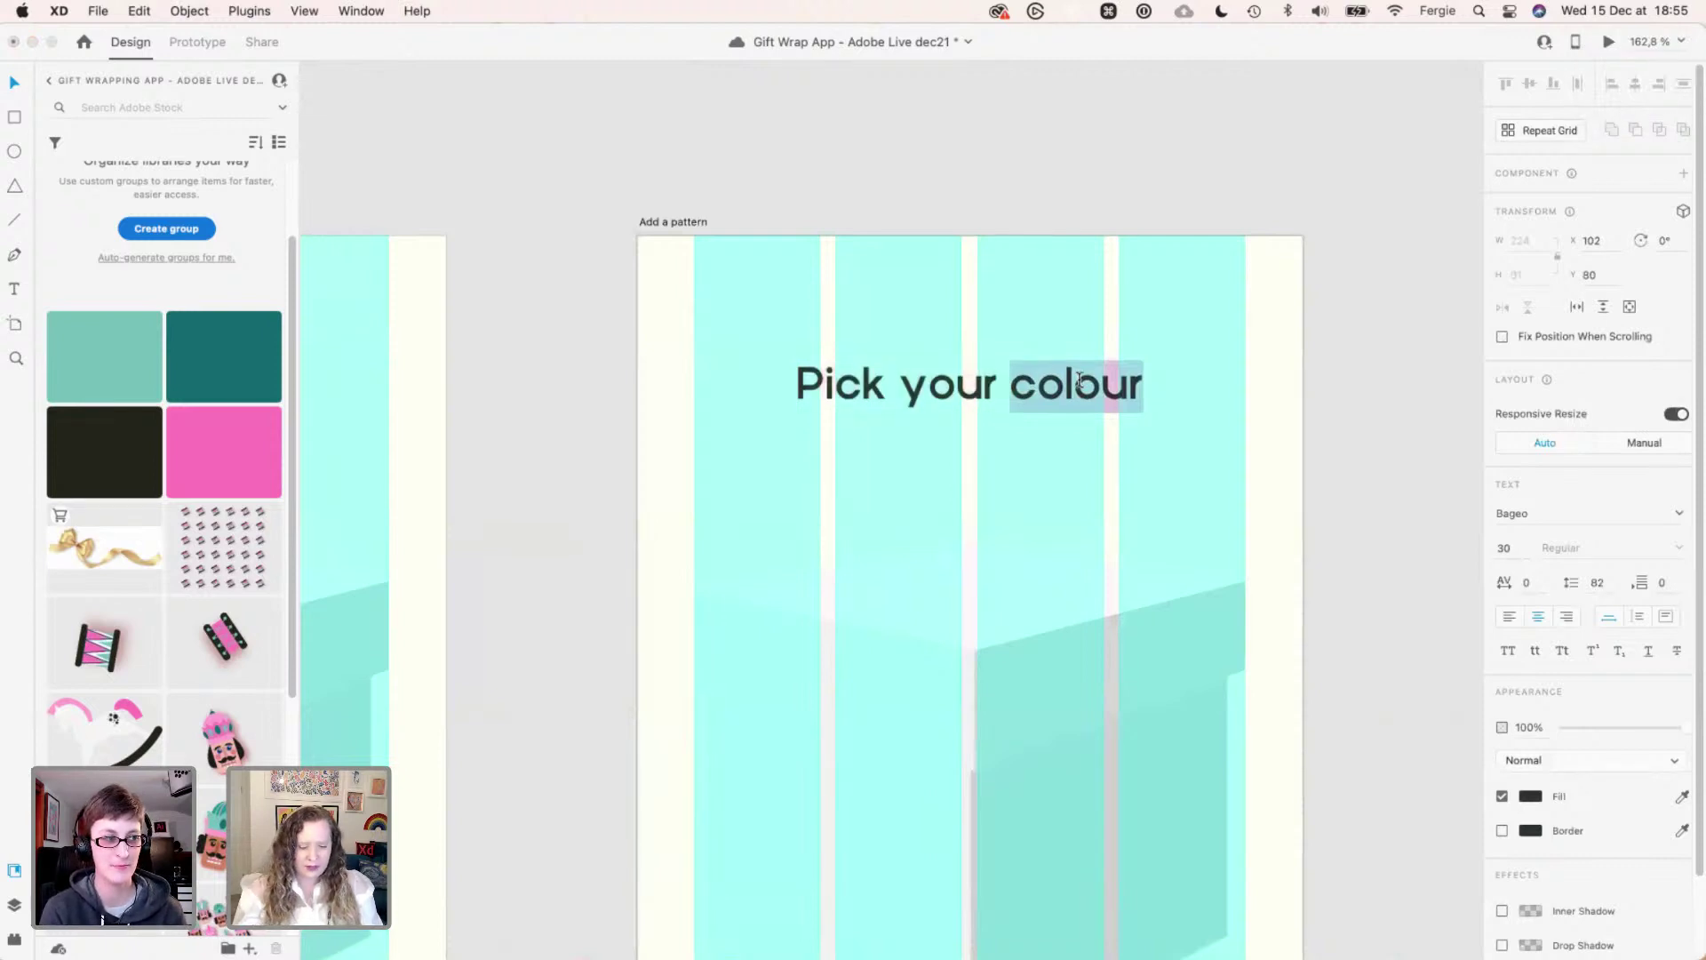
text(pattern)
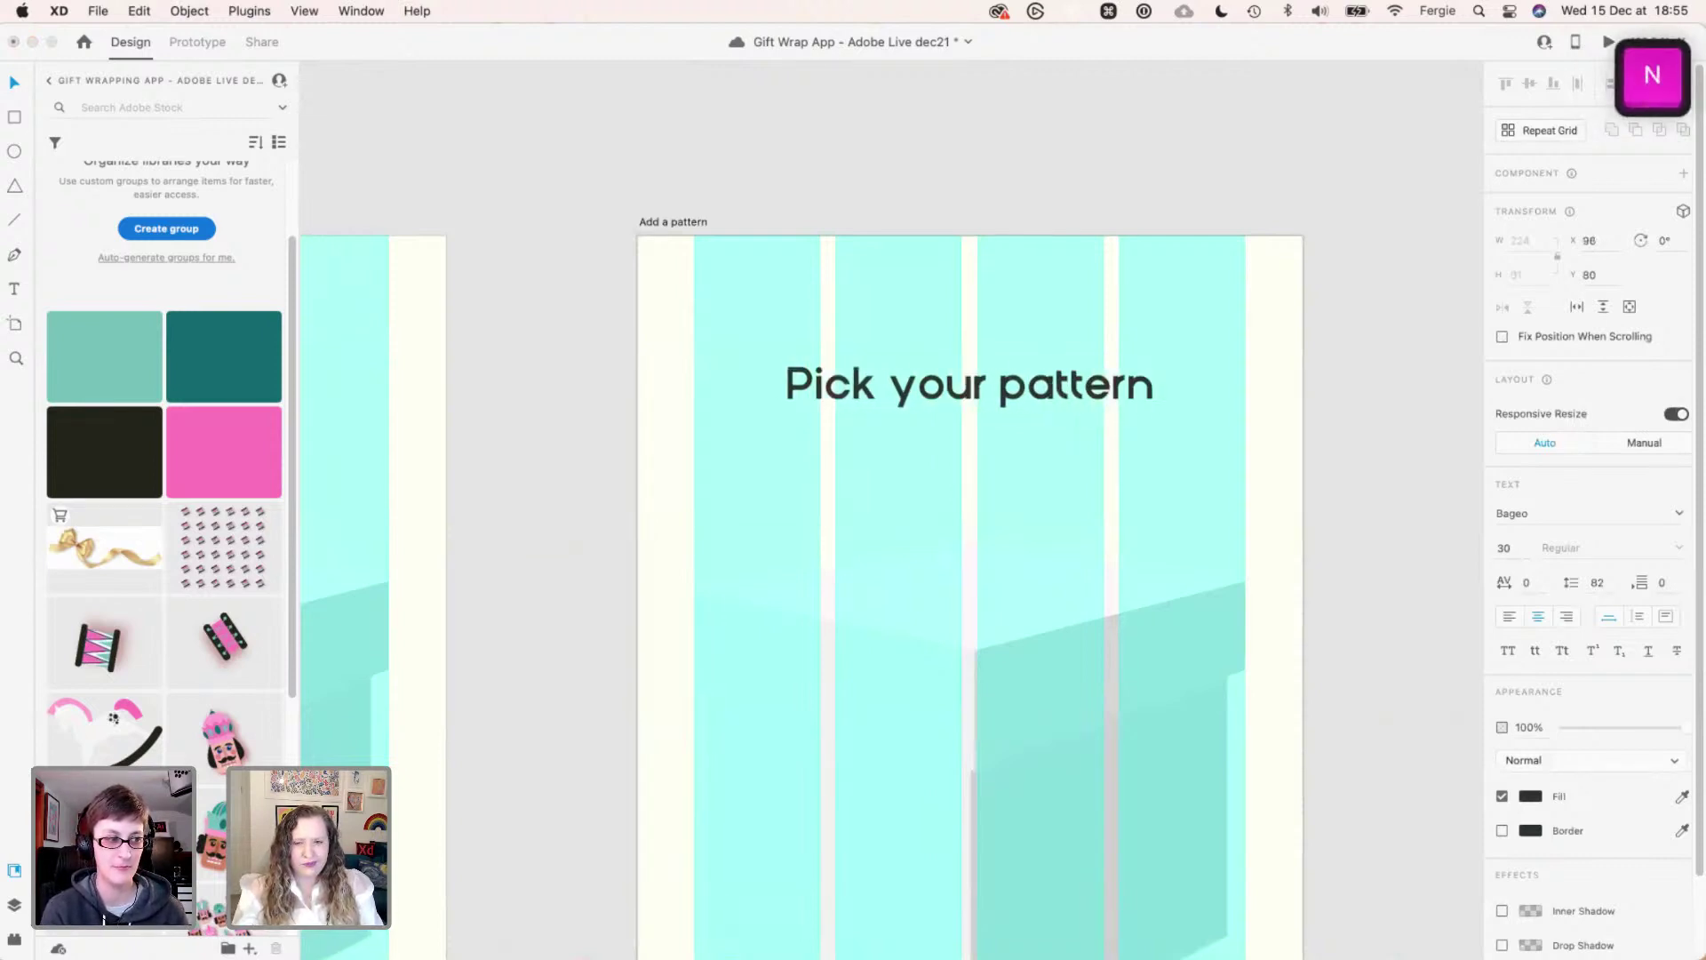
key(Escape)
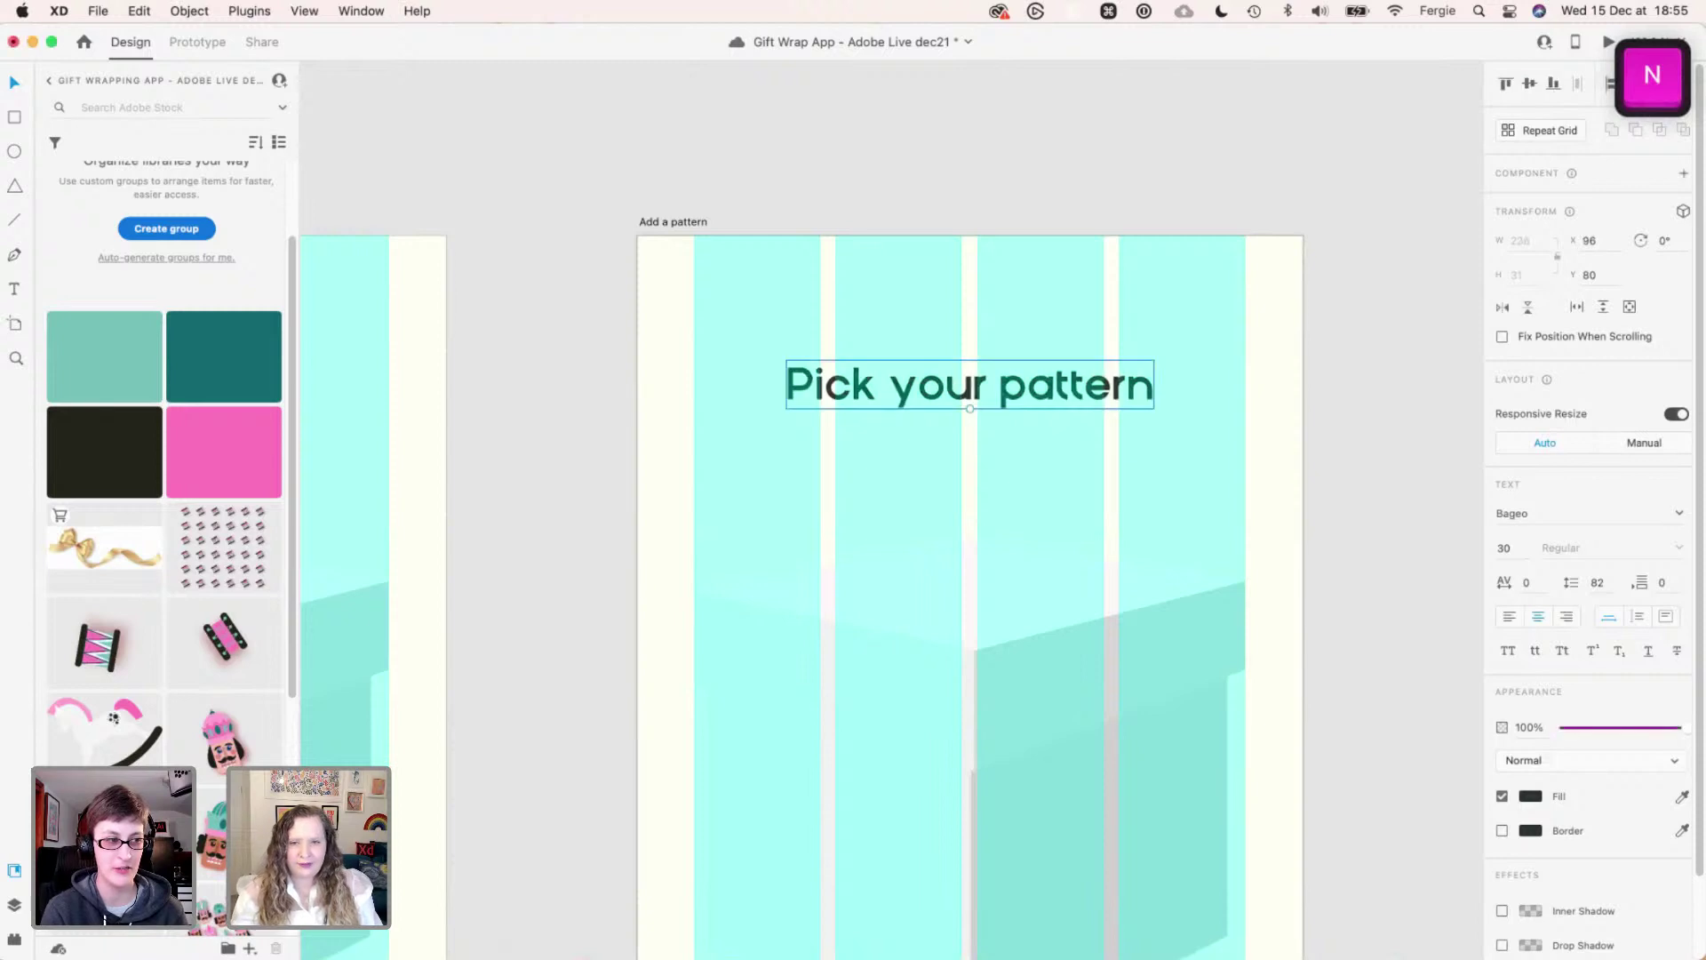
key(super+minus)
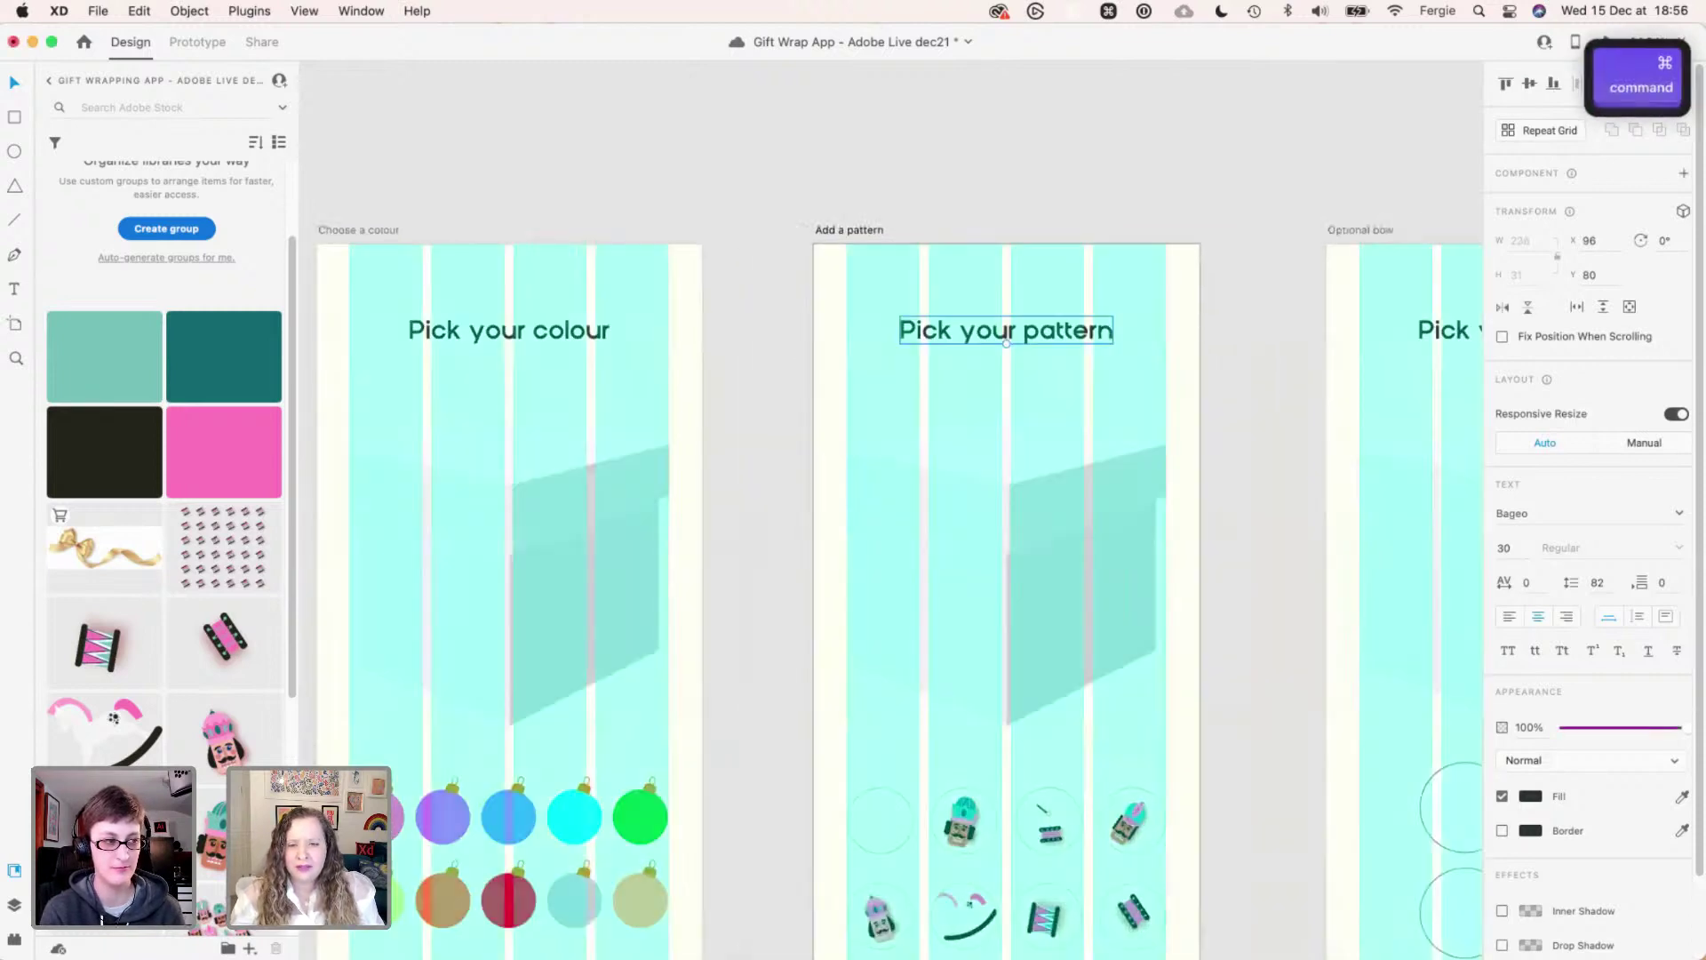
scroll(898, 542, down, 3)
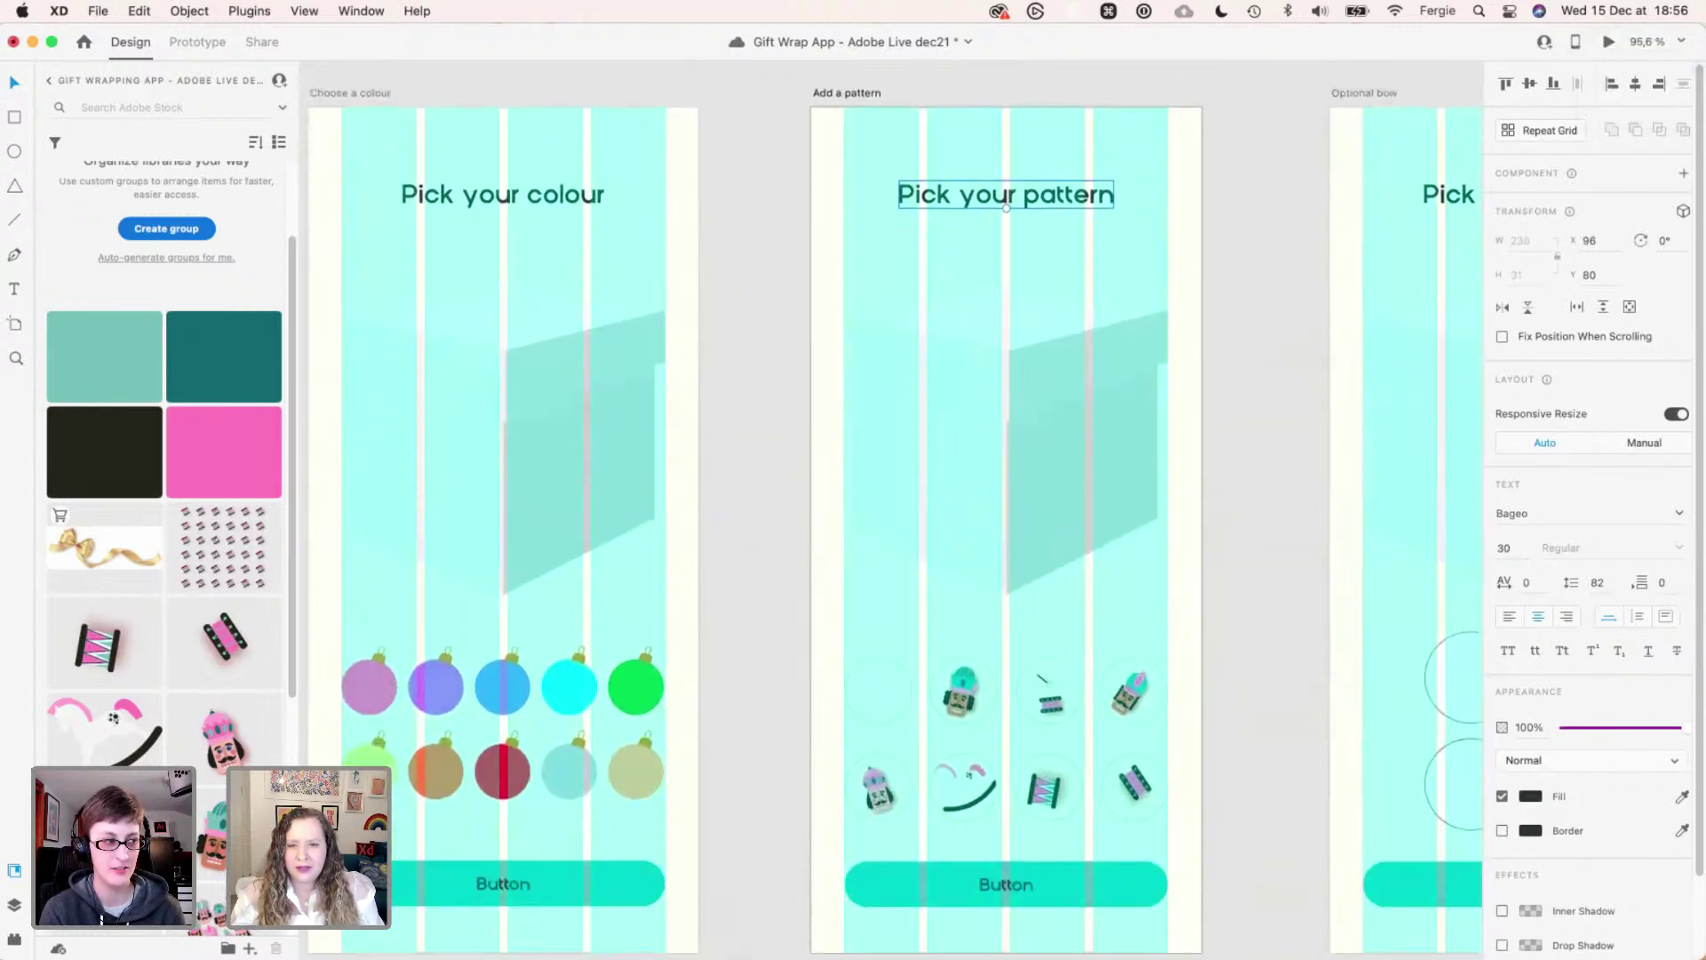
- Change the copied title on the Optional bow artboard to read "Add a bow?"
scroll(1066, 285, down, 1)
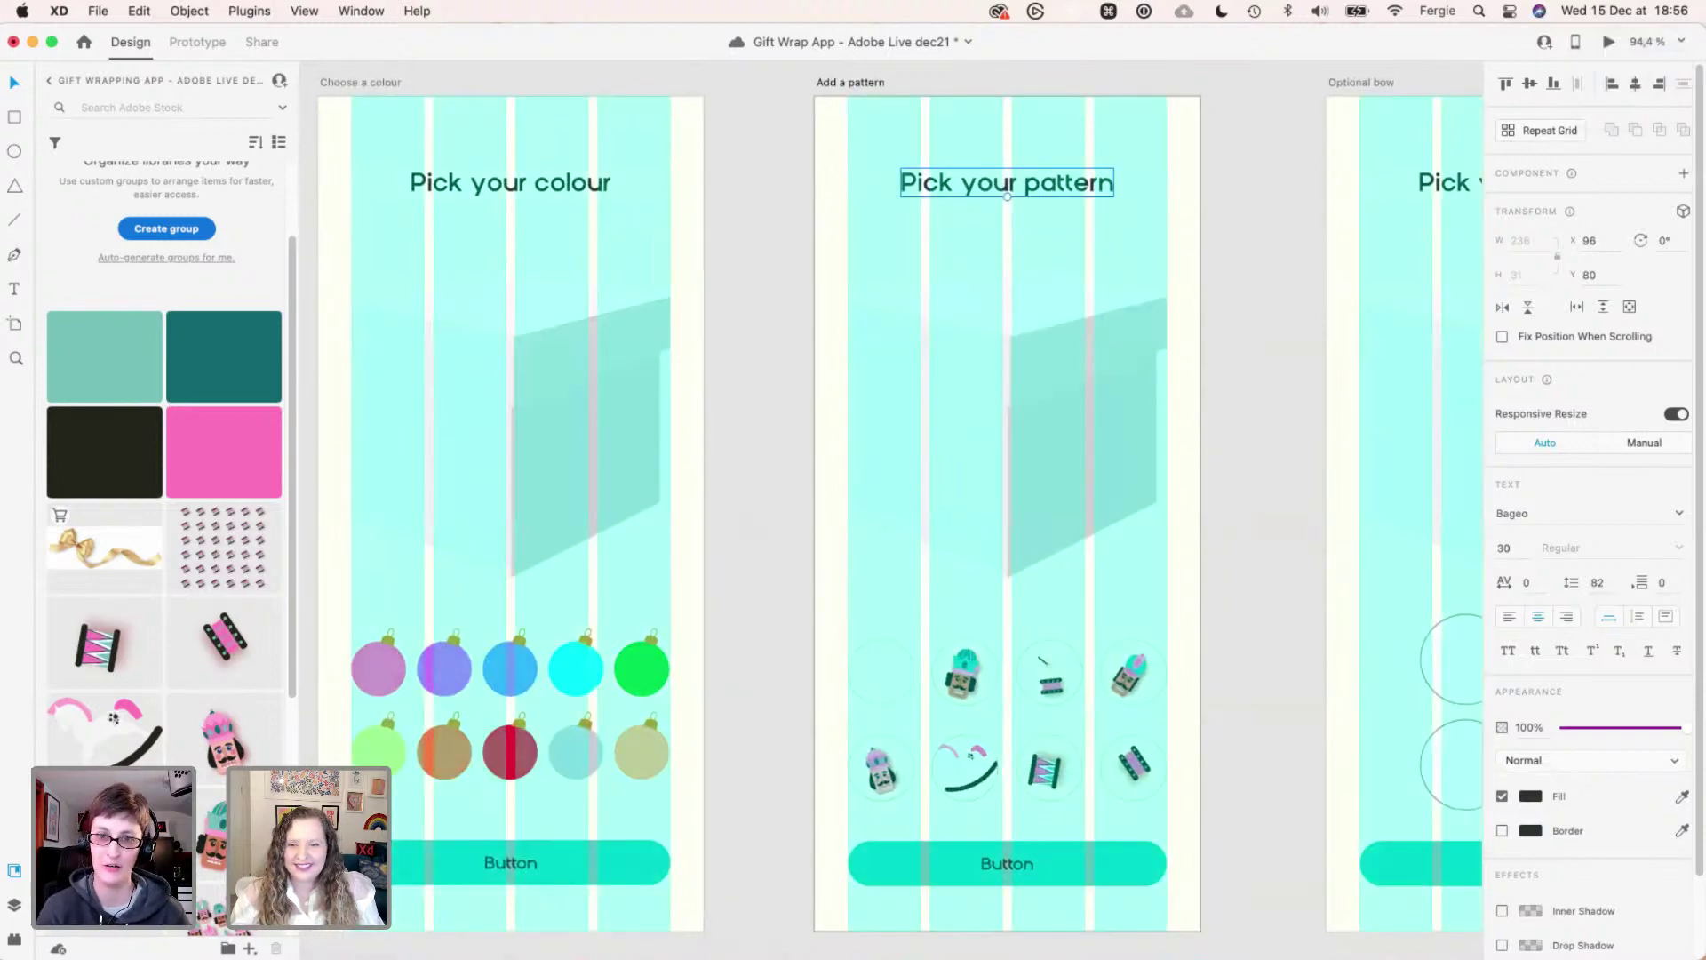
key(Escape)
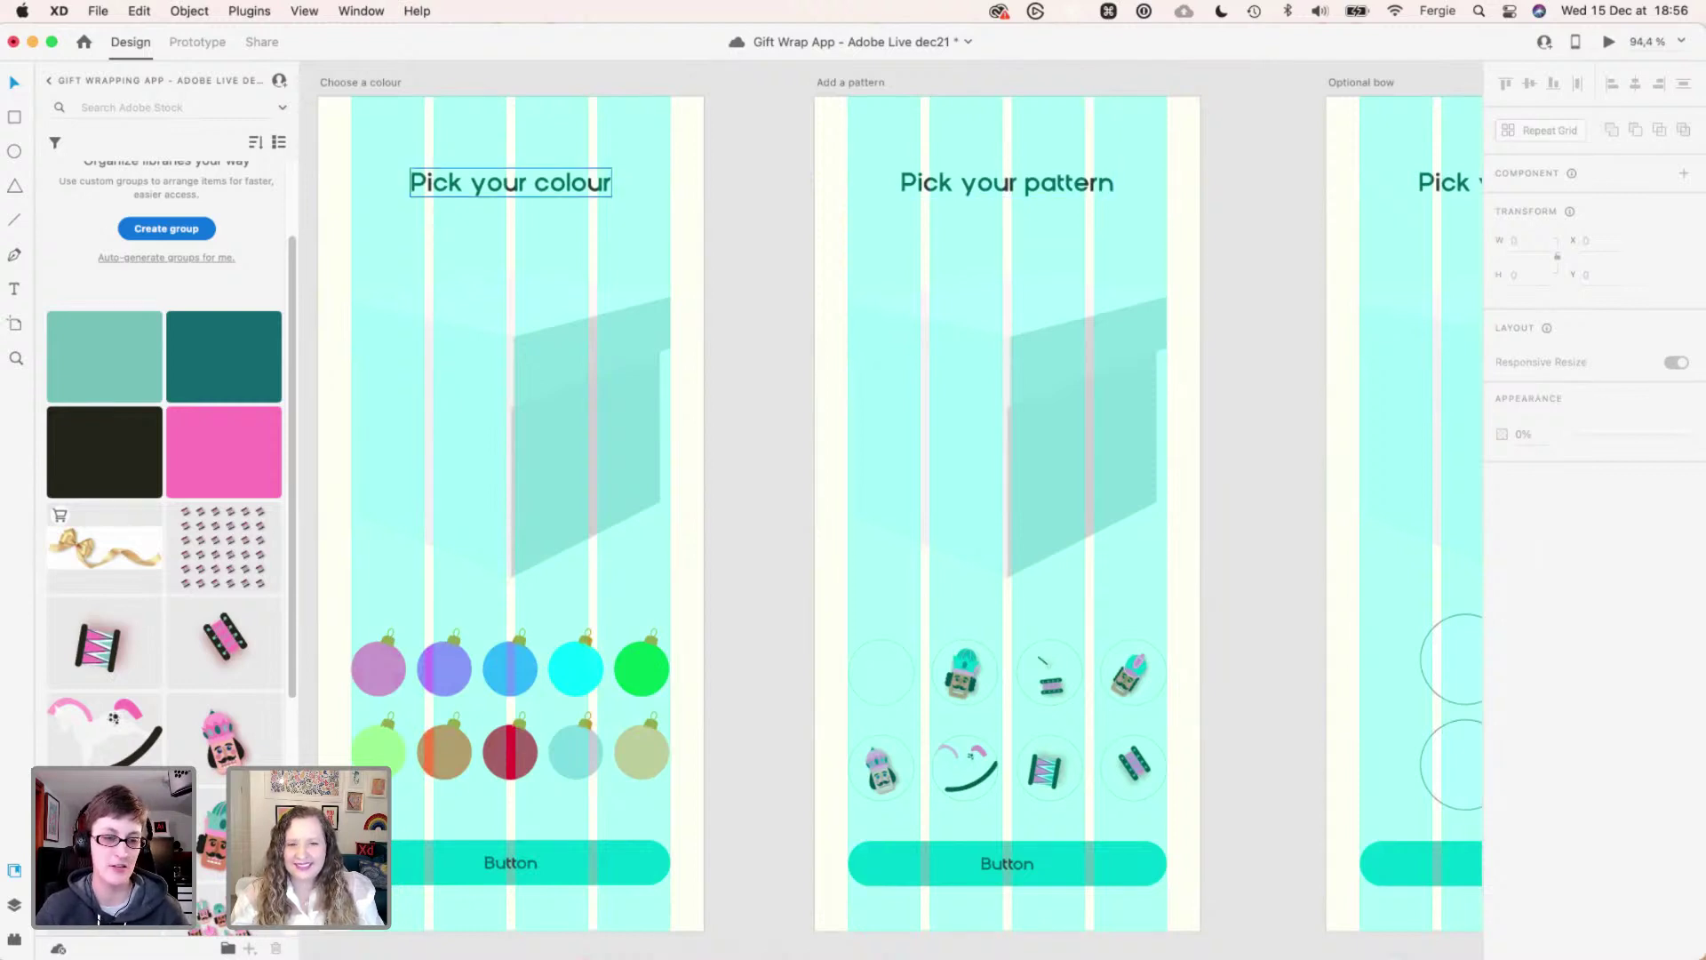
super+click(511, 191)
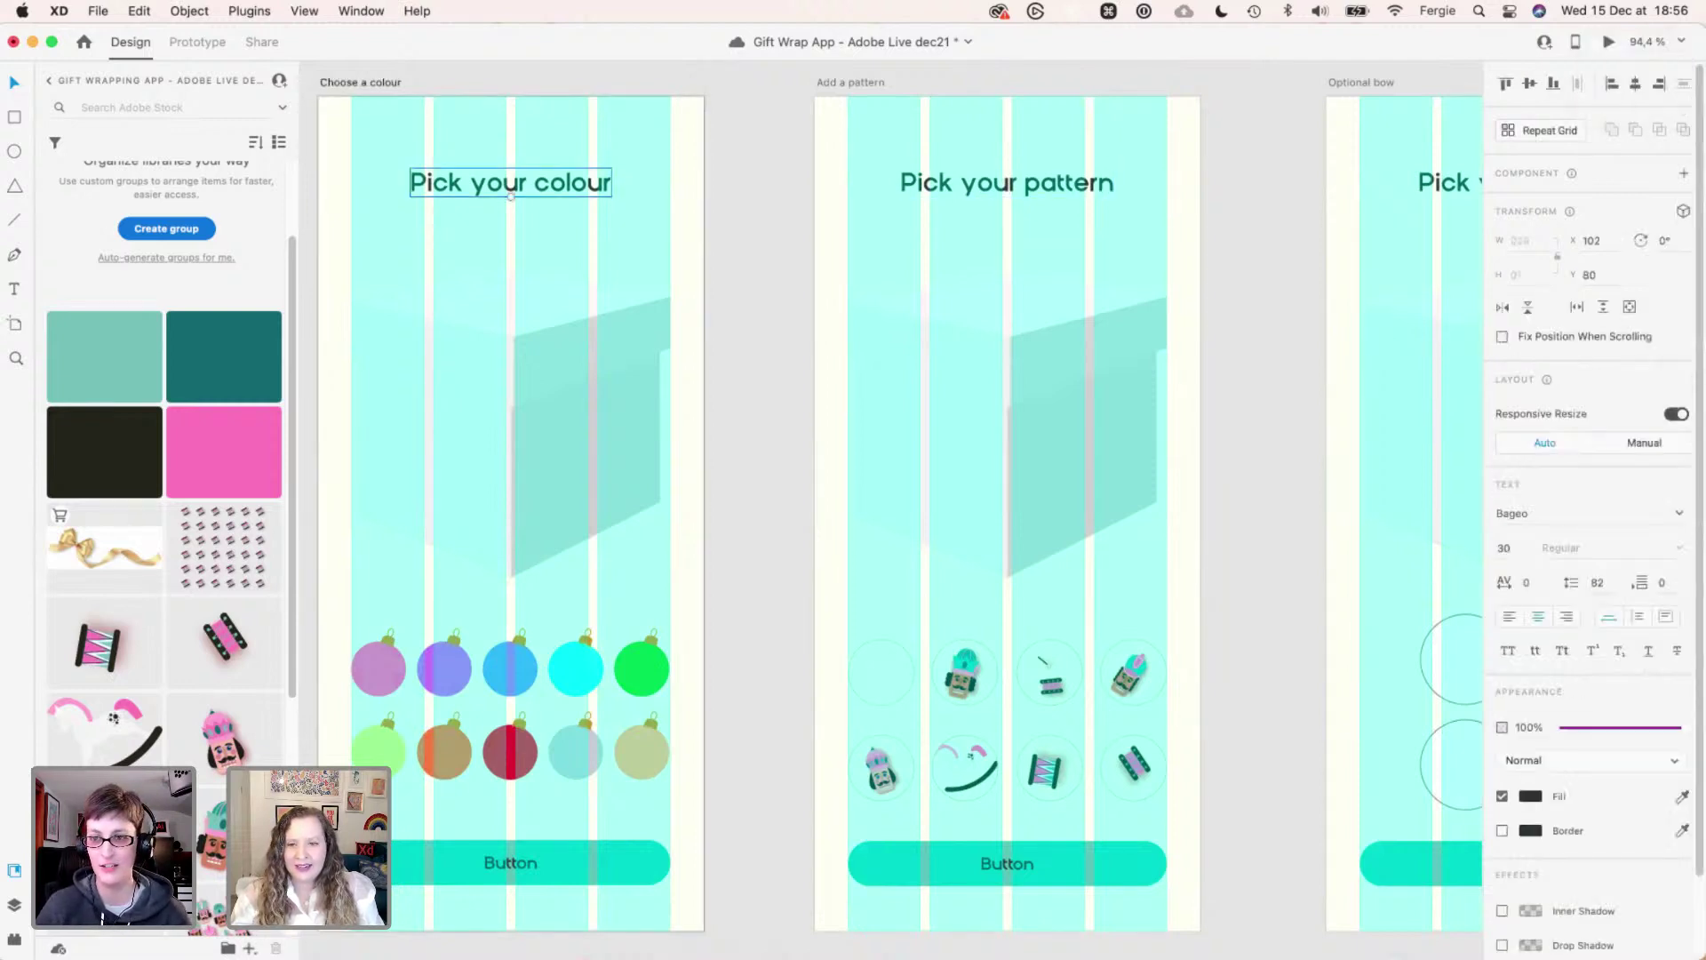
click(1263, 490)
drag(1264, 490, 870, 506)
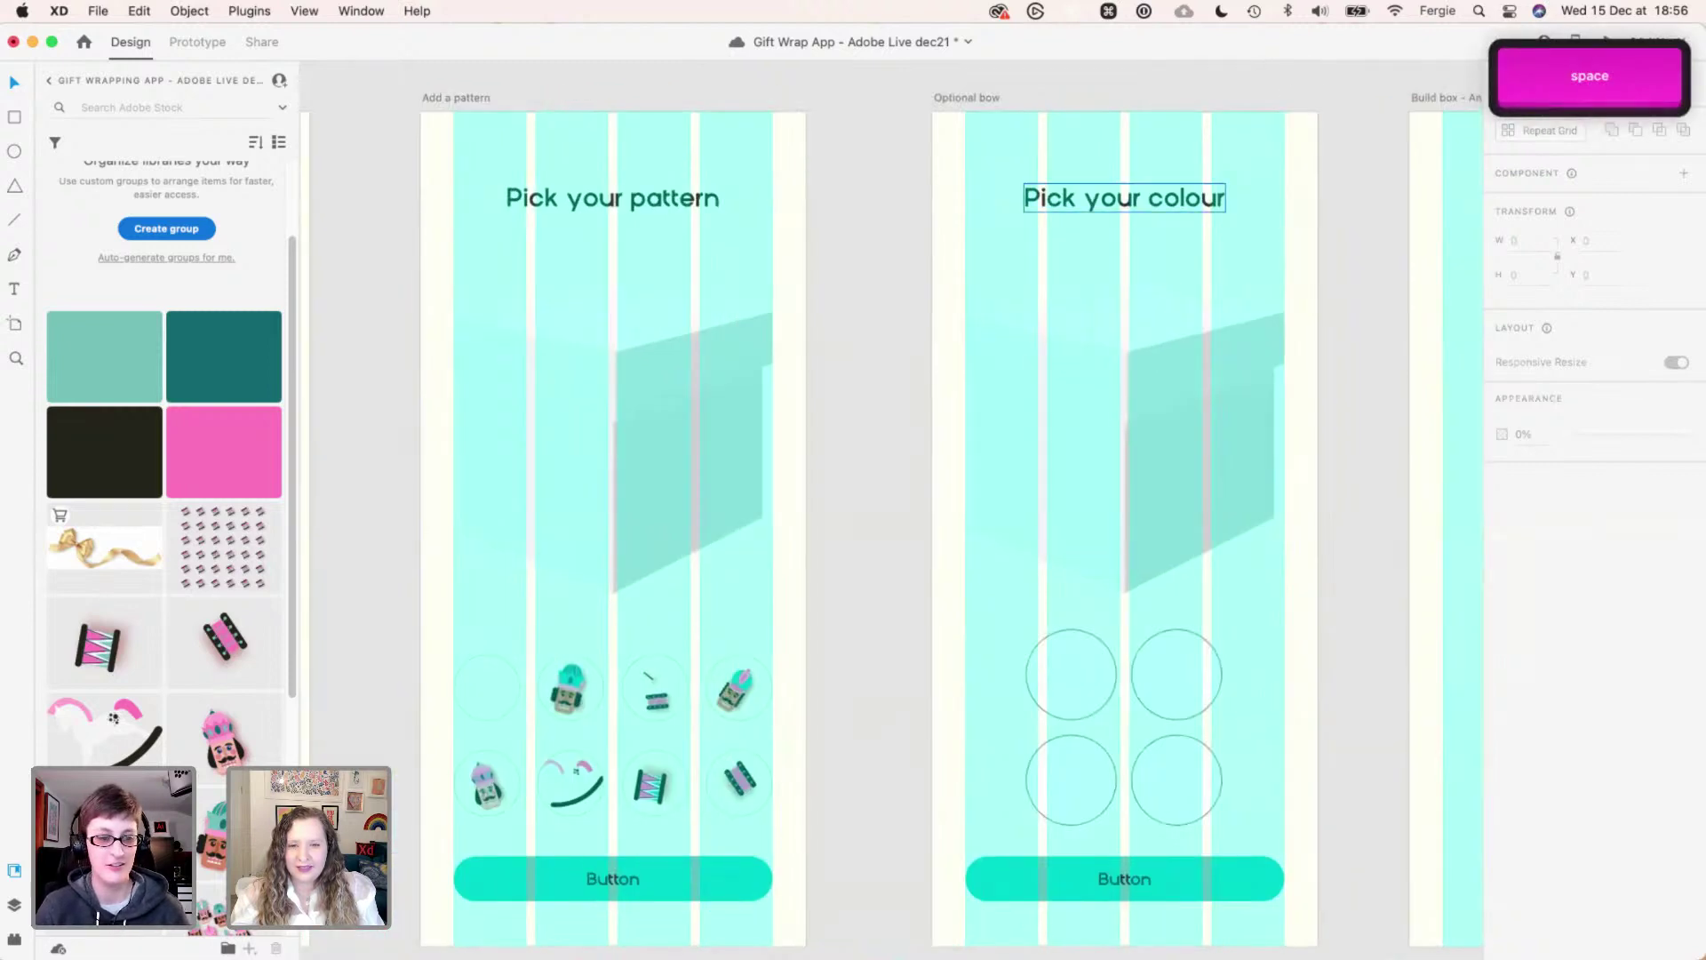
click(1123, 198)
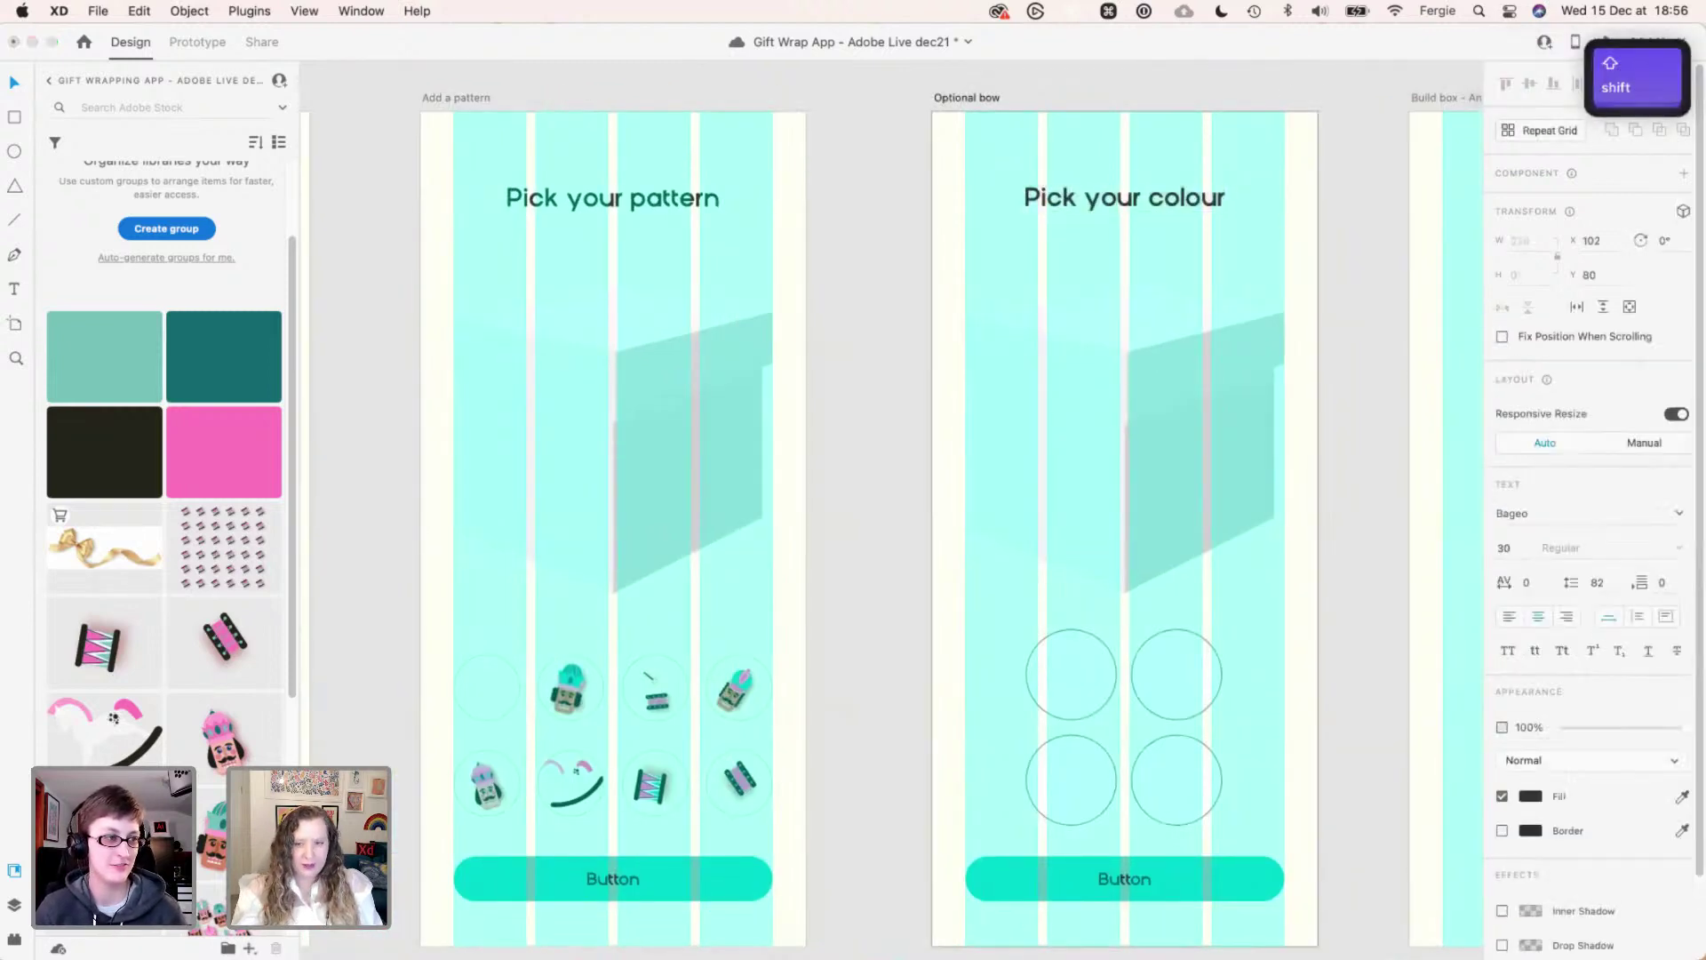
key(super+a)
text(Add a)
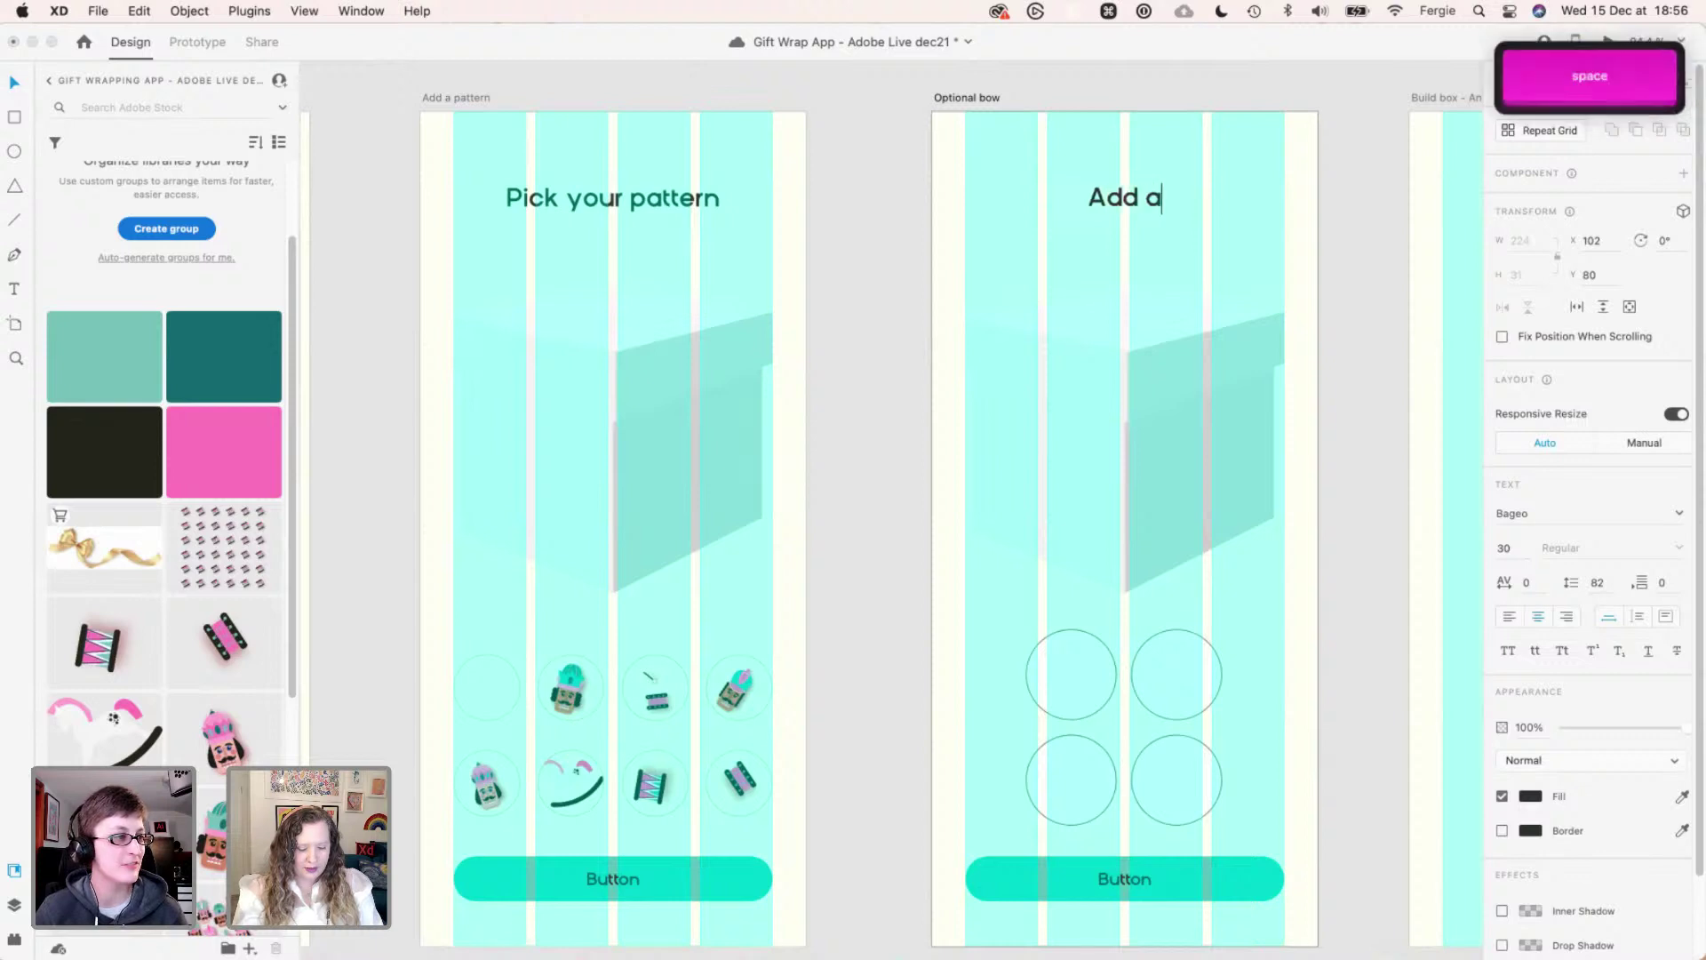
text( bow?)
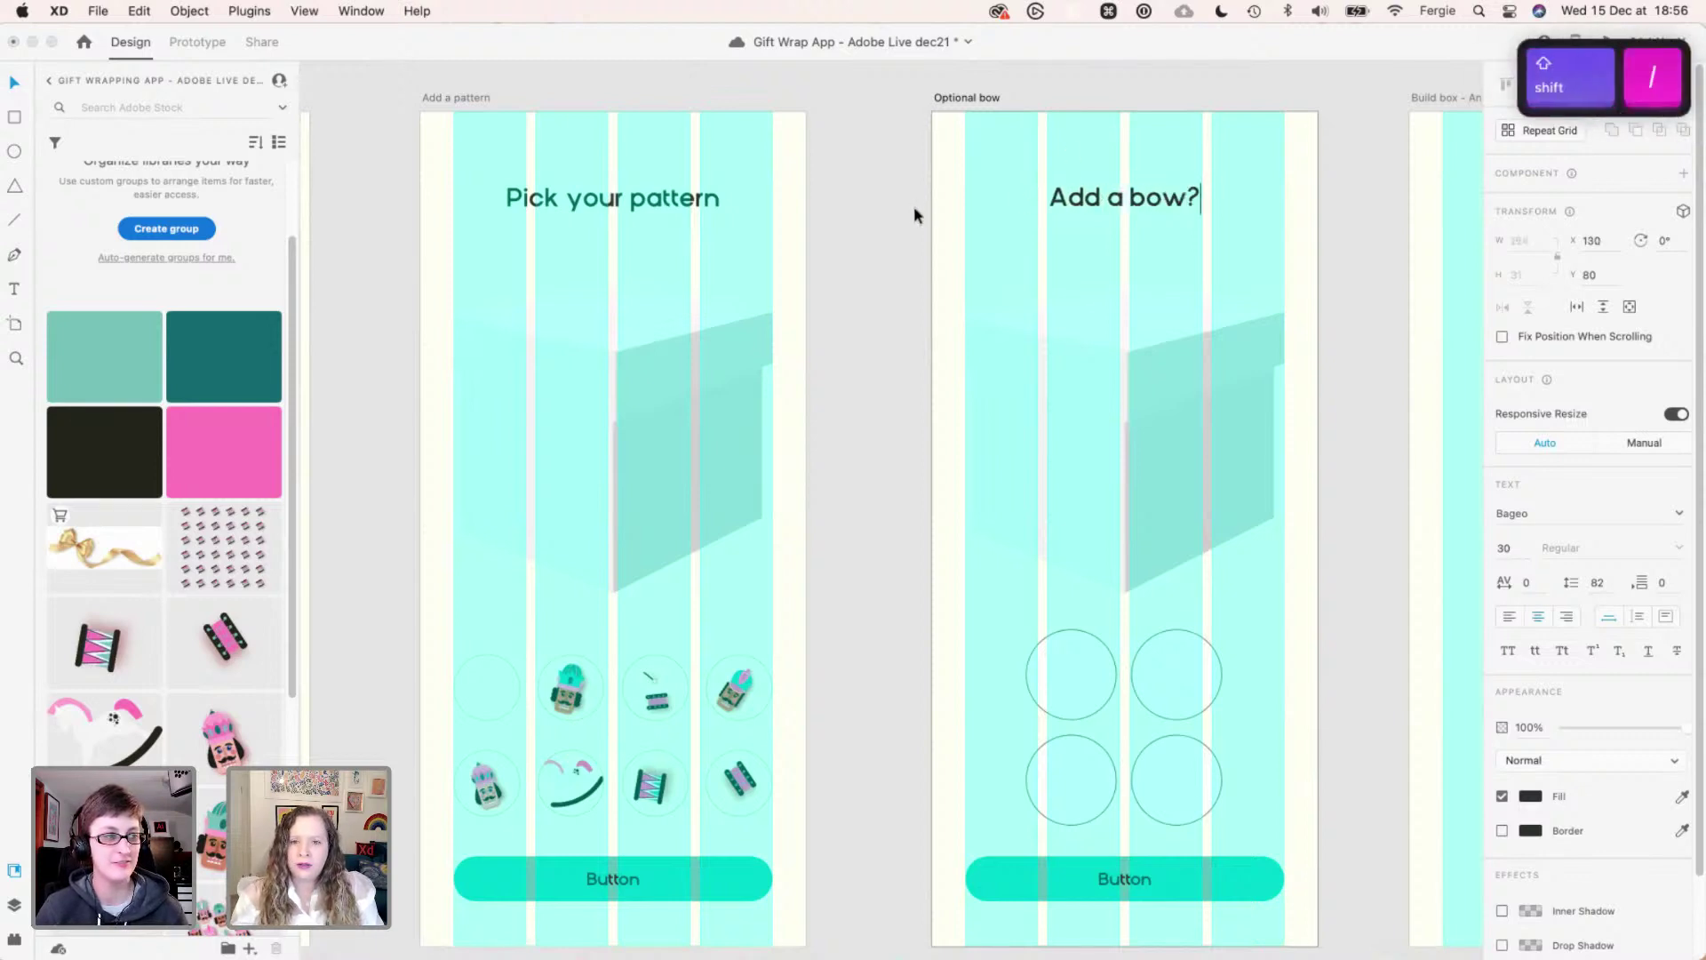
click(912, 209)
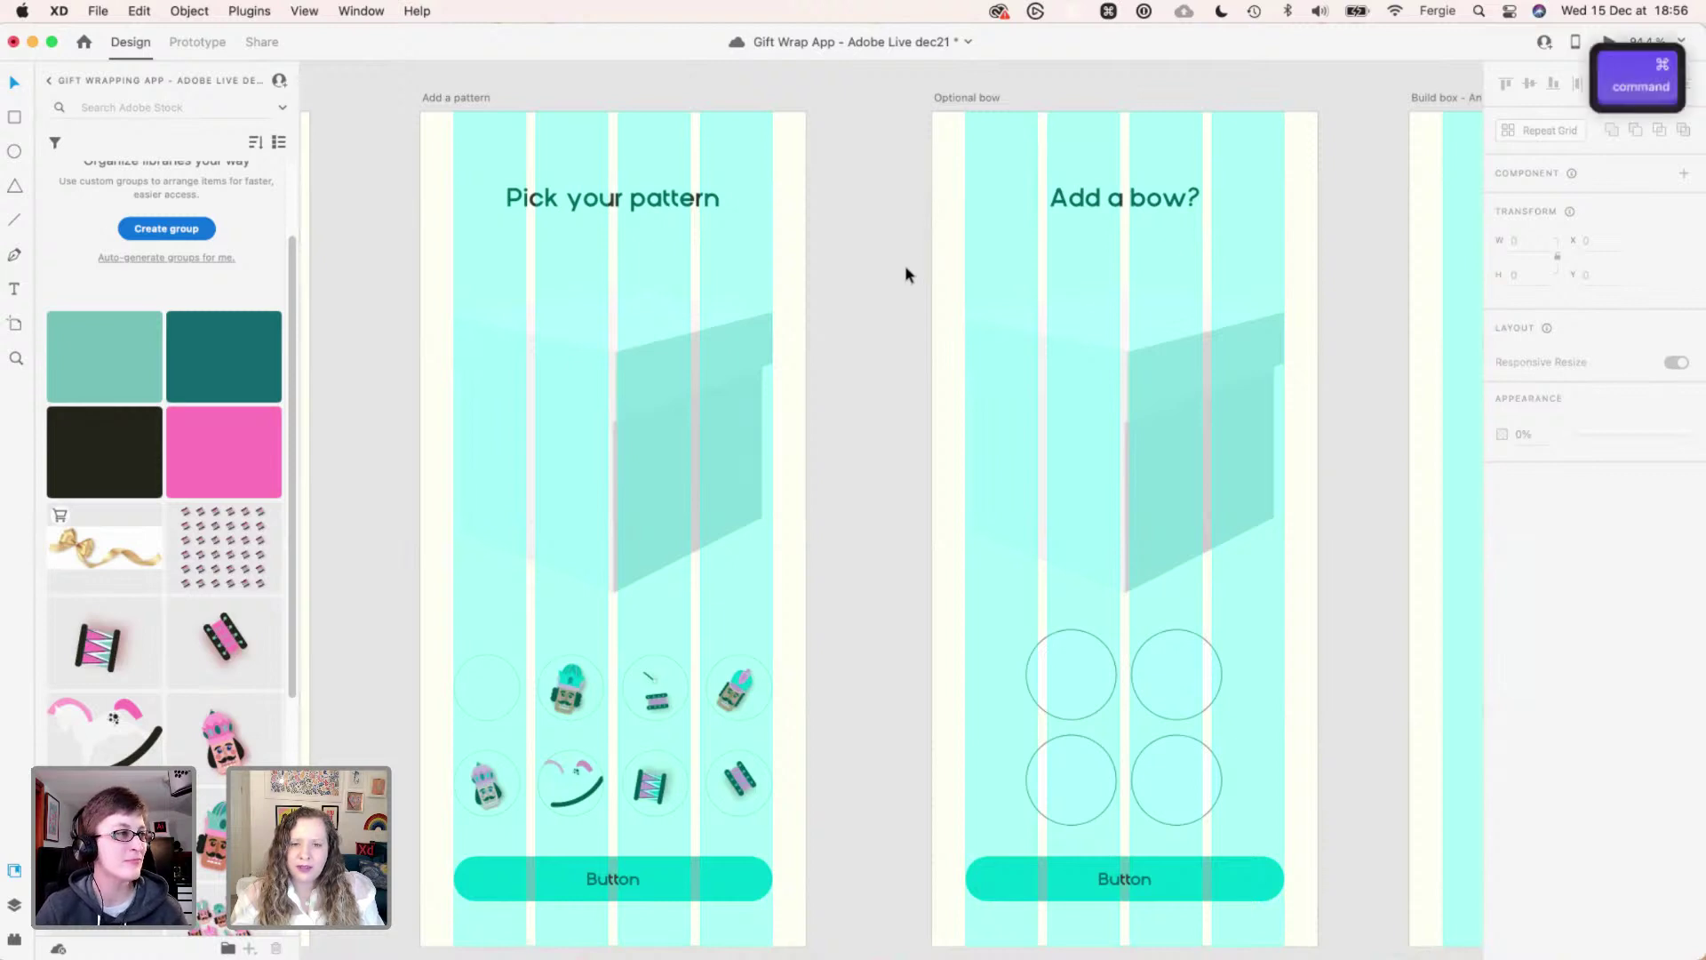
- Check the titles across the artboards and save the document
scroll(904, 265, down, 3)
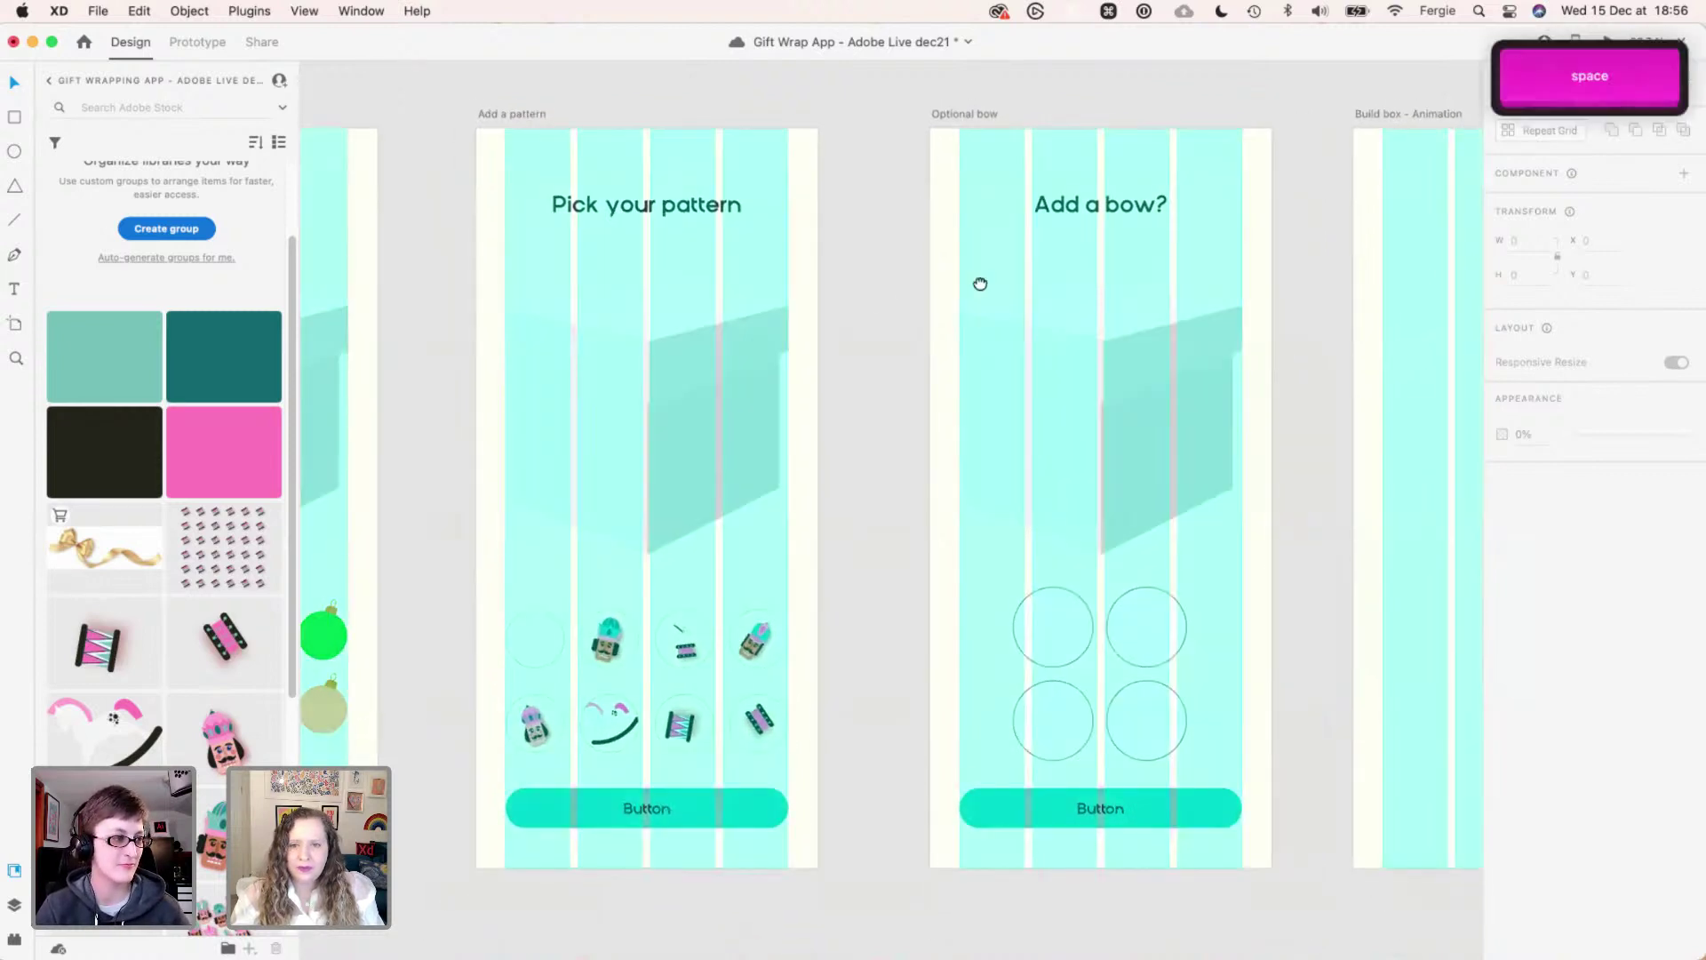
scroll(978, 281, left, 5)
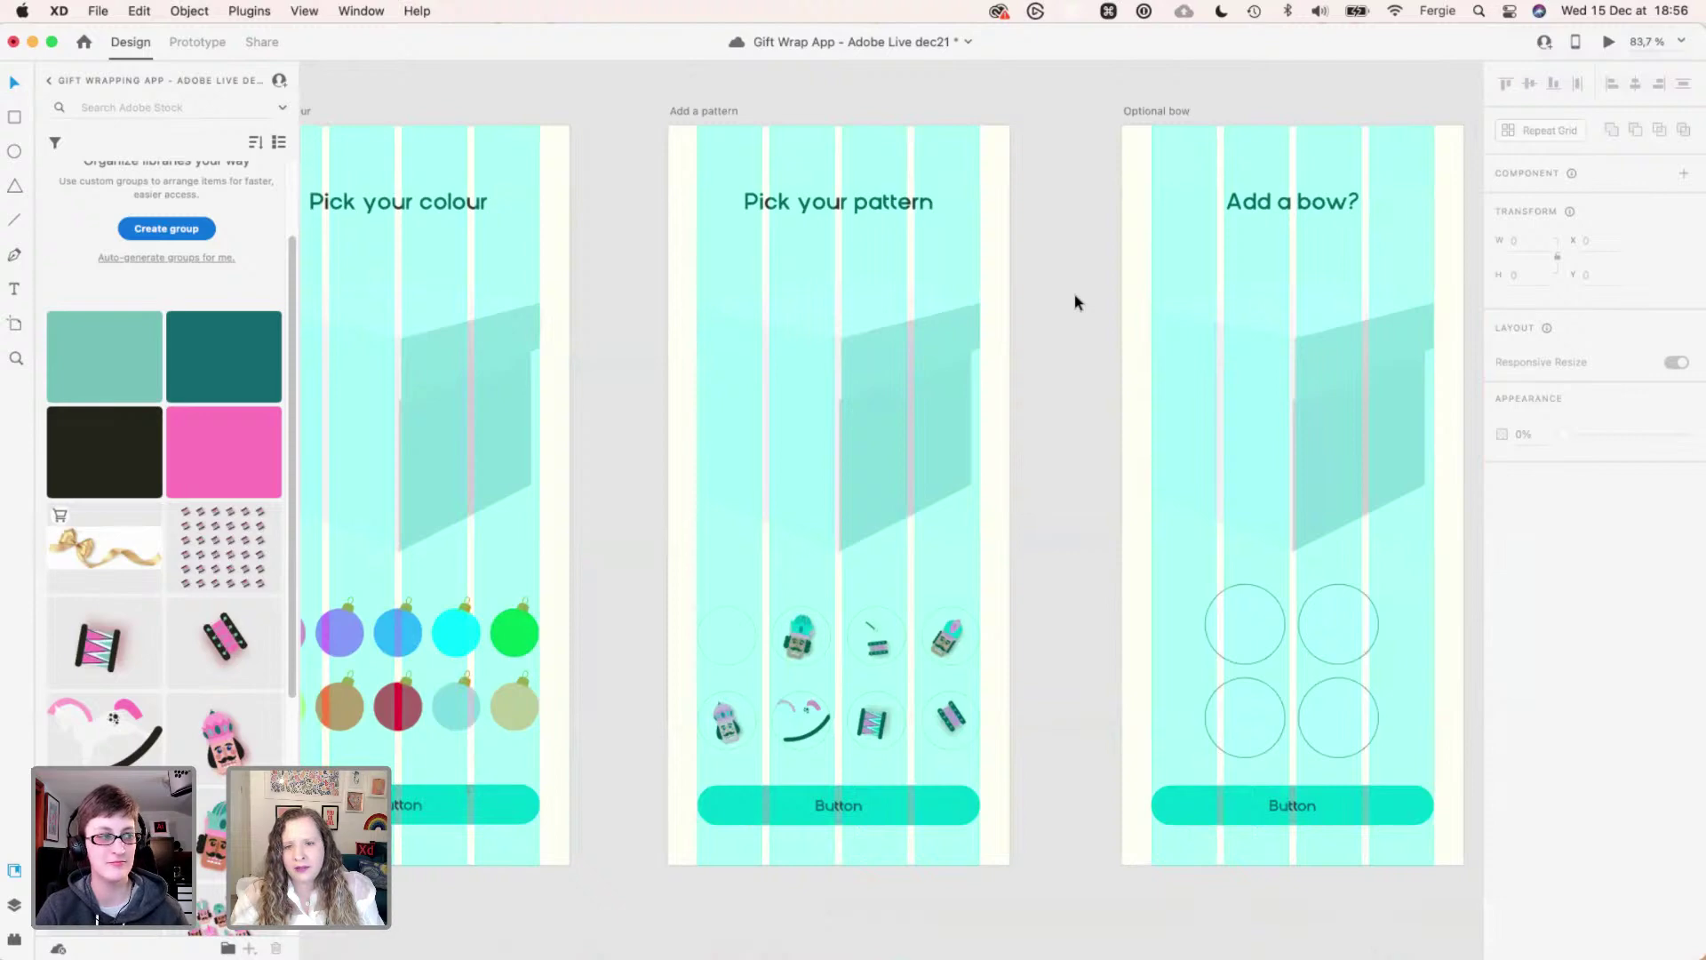
scroll(1075, 302, down, 3)
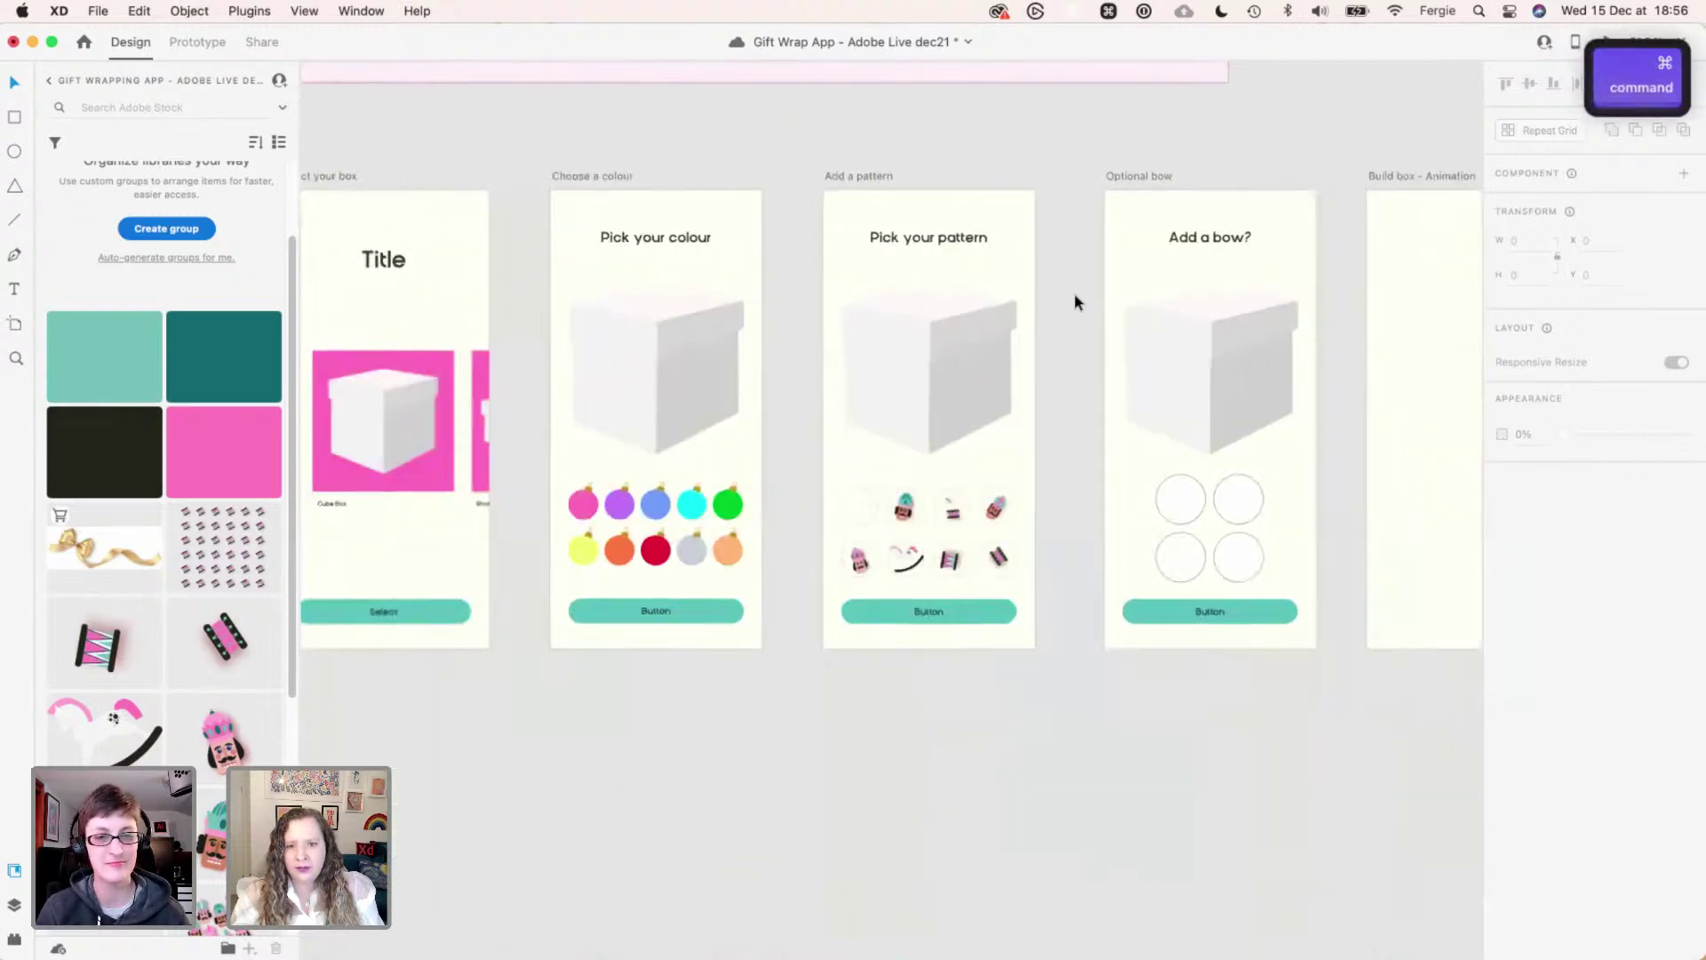
scroll(1075, 302, up, 5)
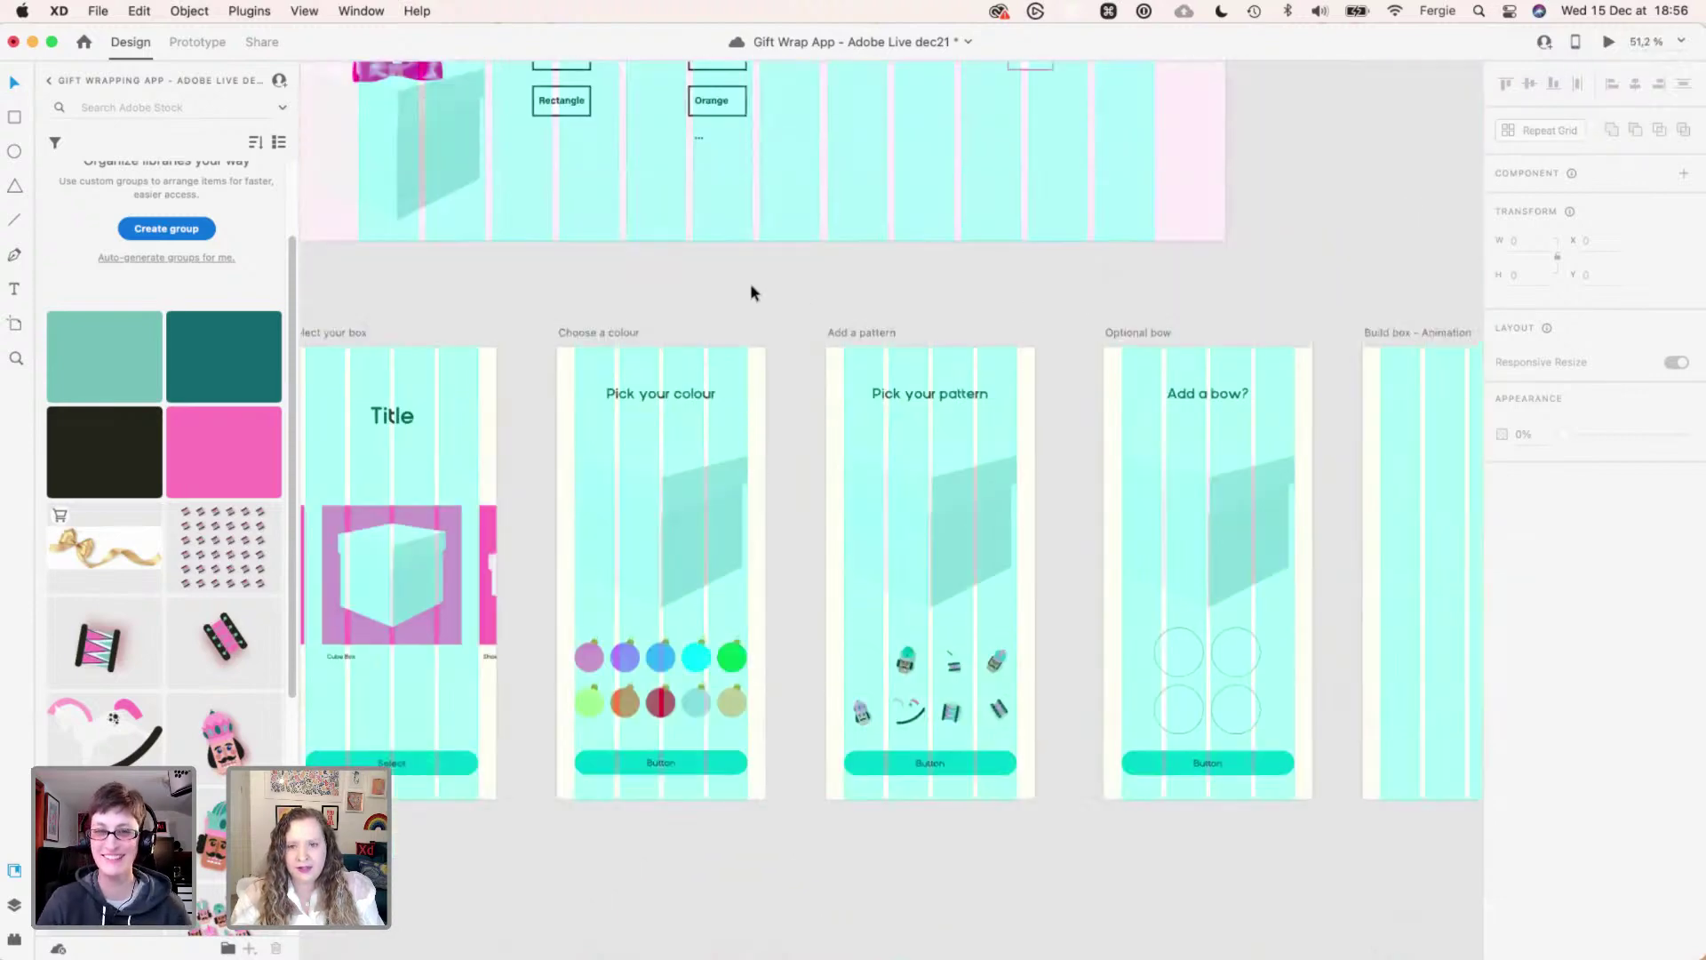
drag(629, 275, 717, 282)
scroll(712, 280, left, 1)
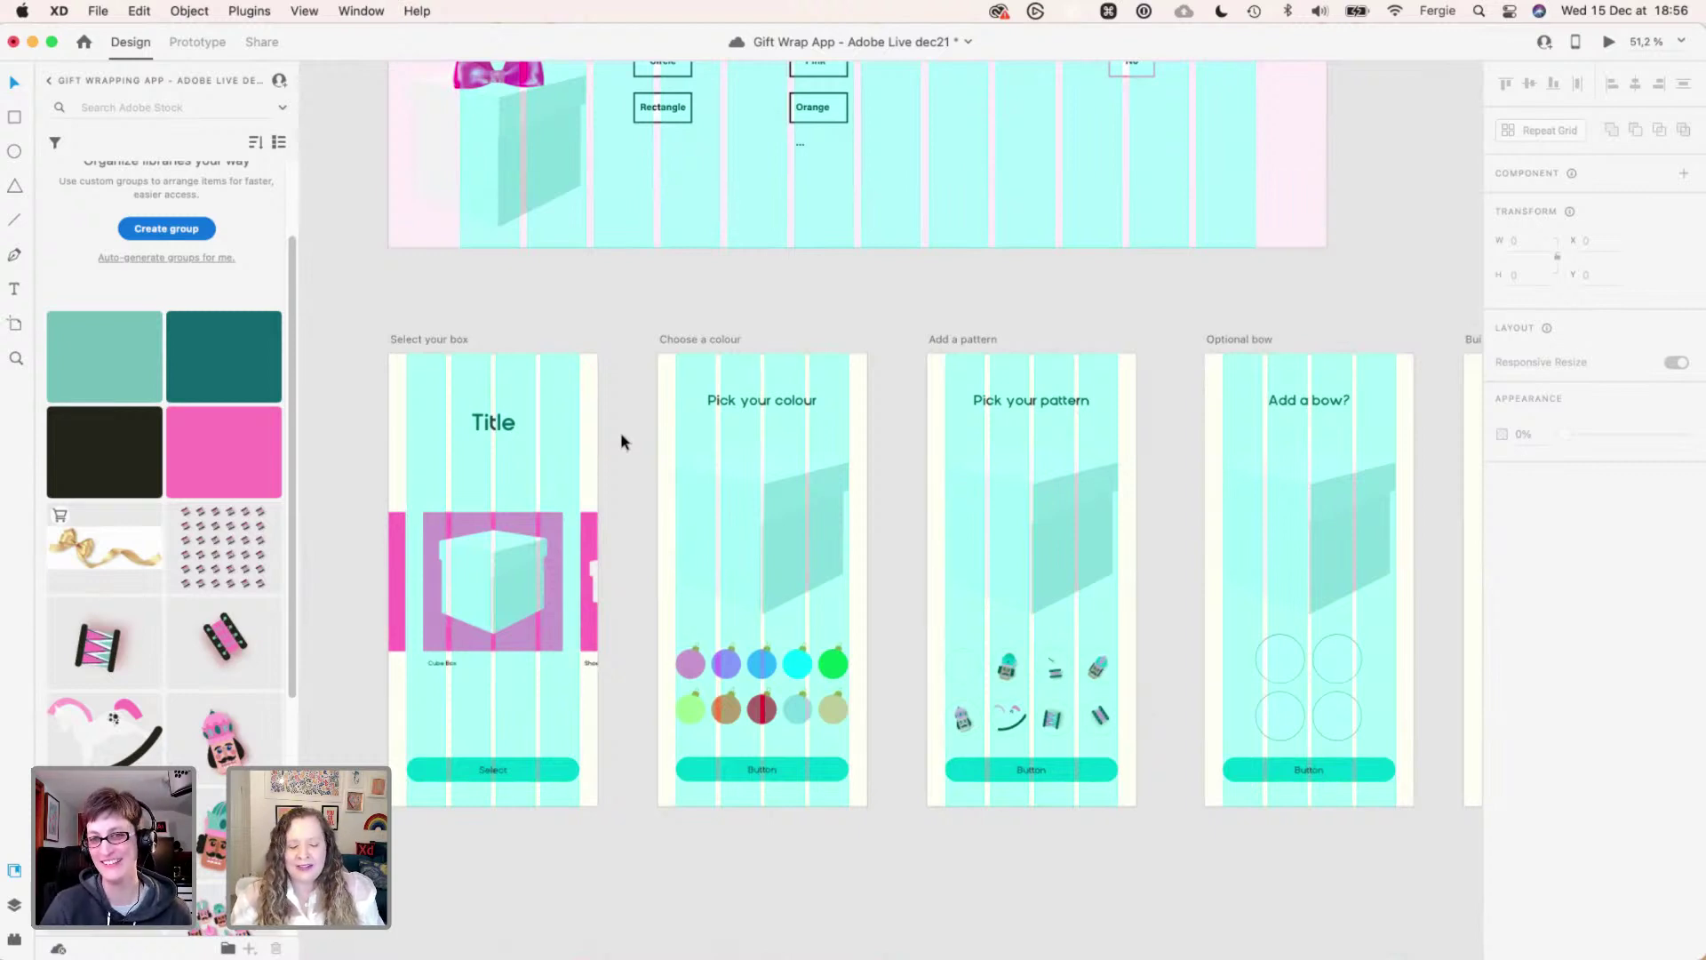
key(super+s)
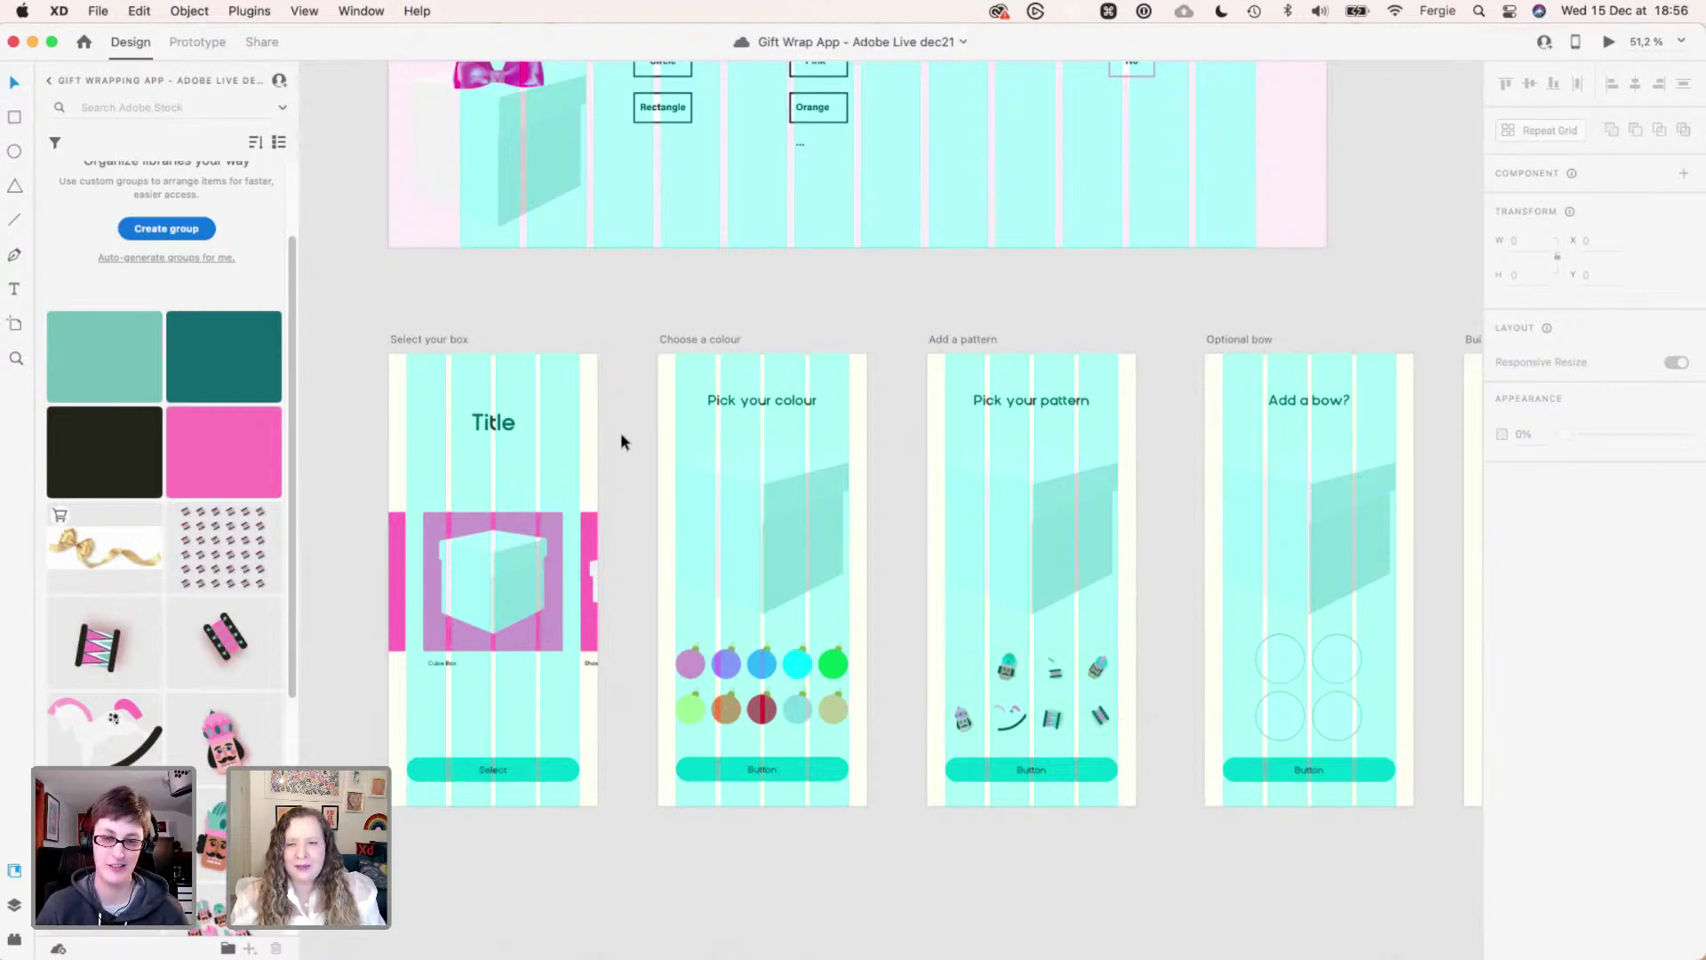
- Hide the layout grid on the artboards, starting from the Choose a colour artboard
scroll(681, 553, up, 3)
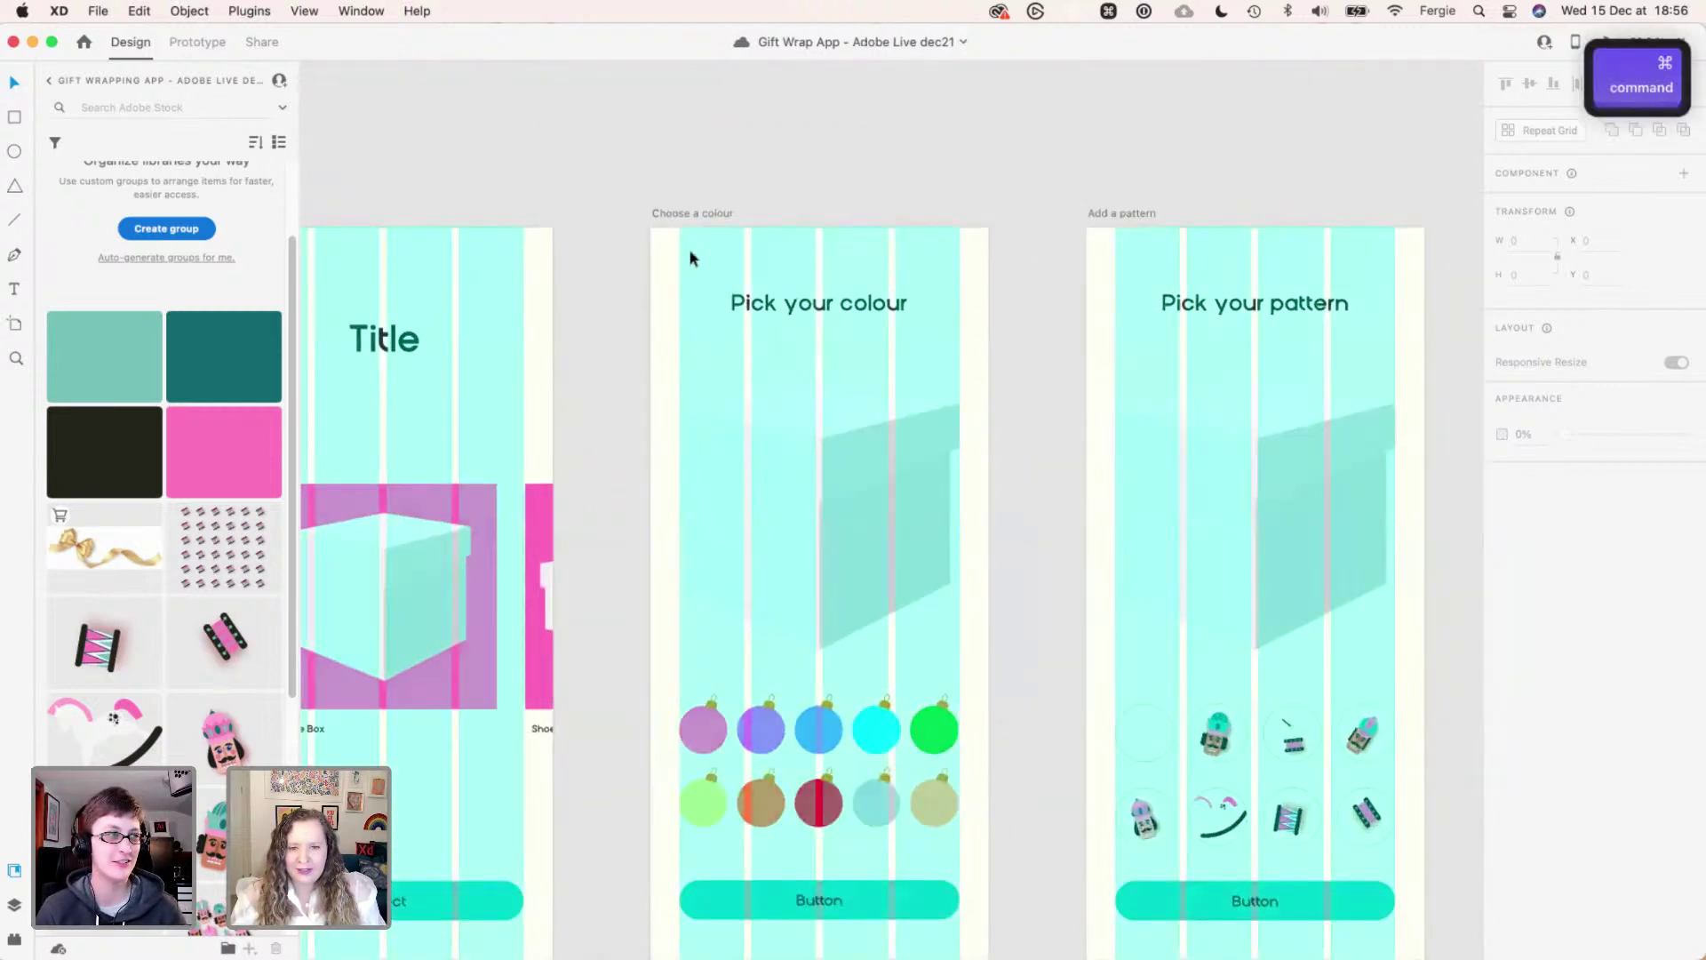
click(693, 216)
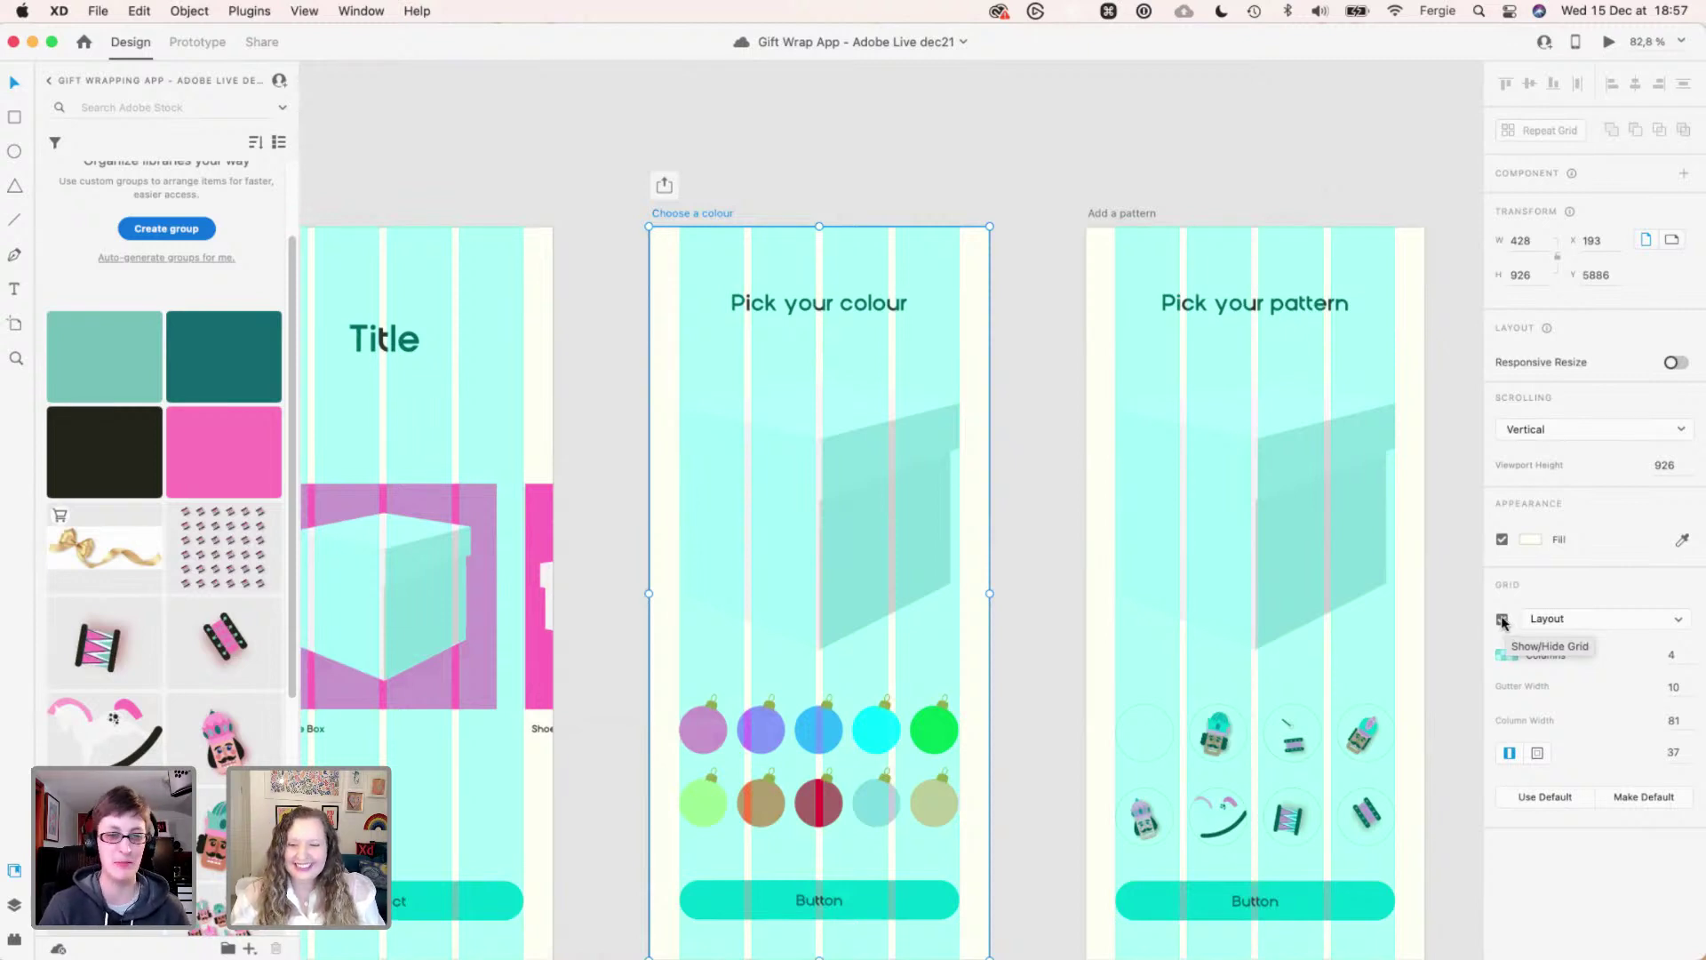
click(1502, 620)
click(1047, 562)
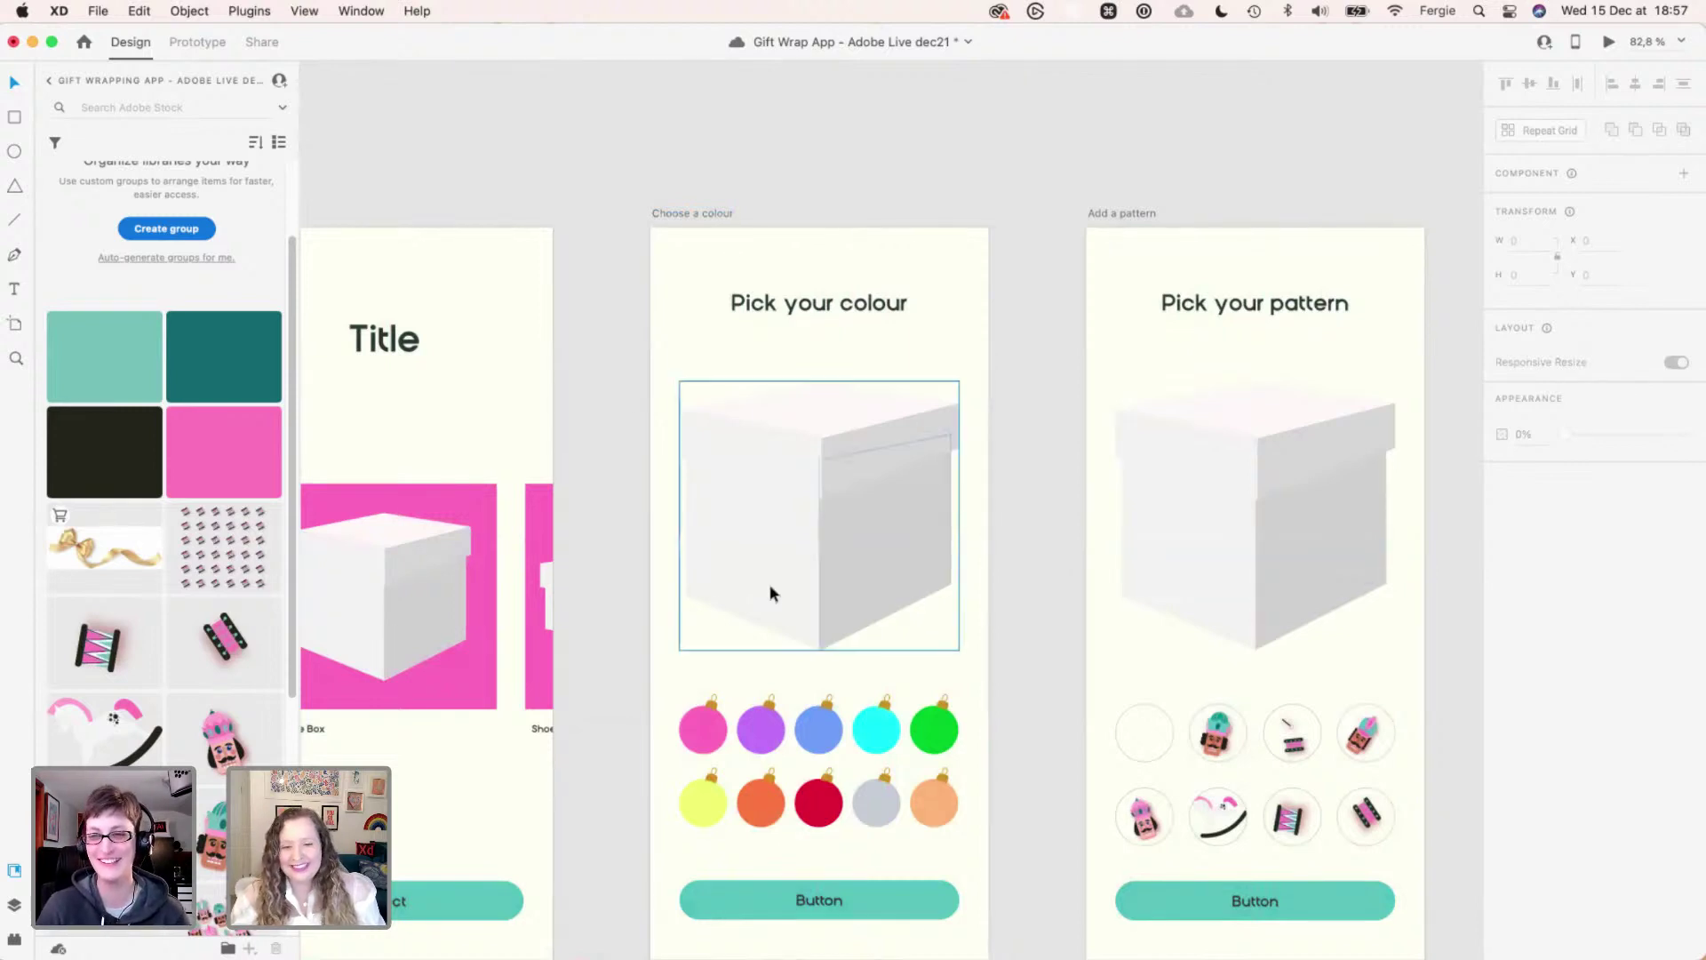
- Select the placeholder title on the Select your box artboard, leaving its text unedited
scroll(583, 603, down, 1)
scroll(583, 595, down, 2)
scroll(534, 399, up, 3)
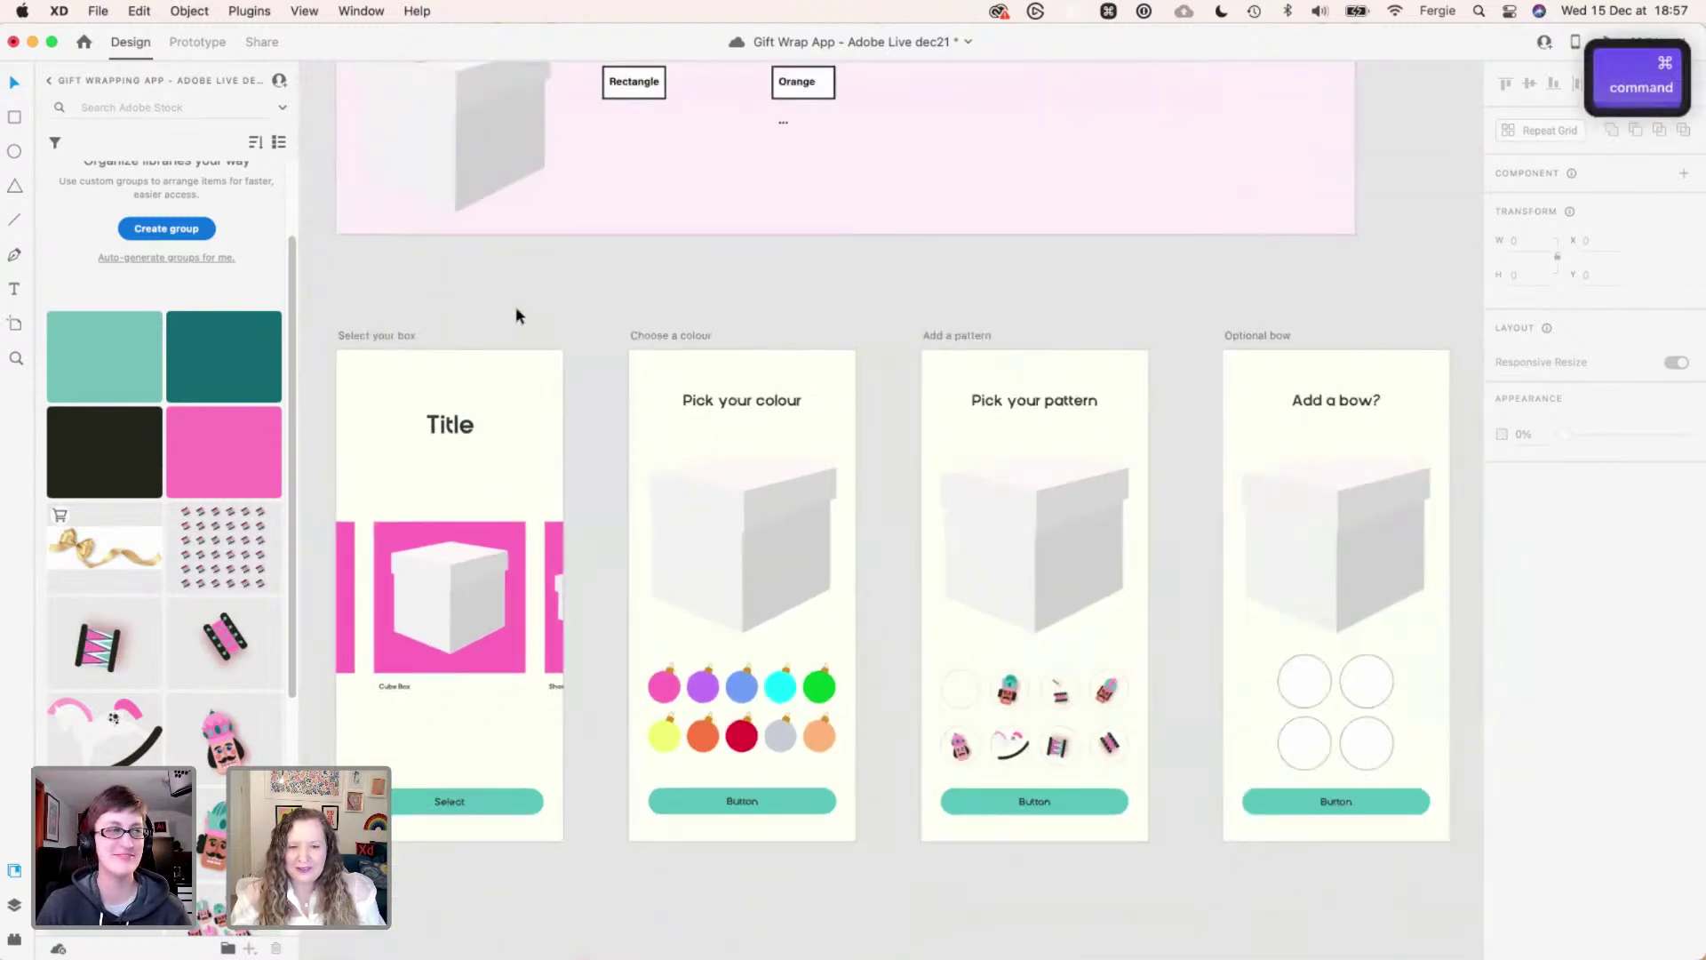
drag(479, 308, 430, 312)
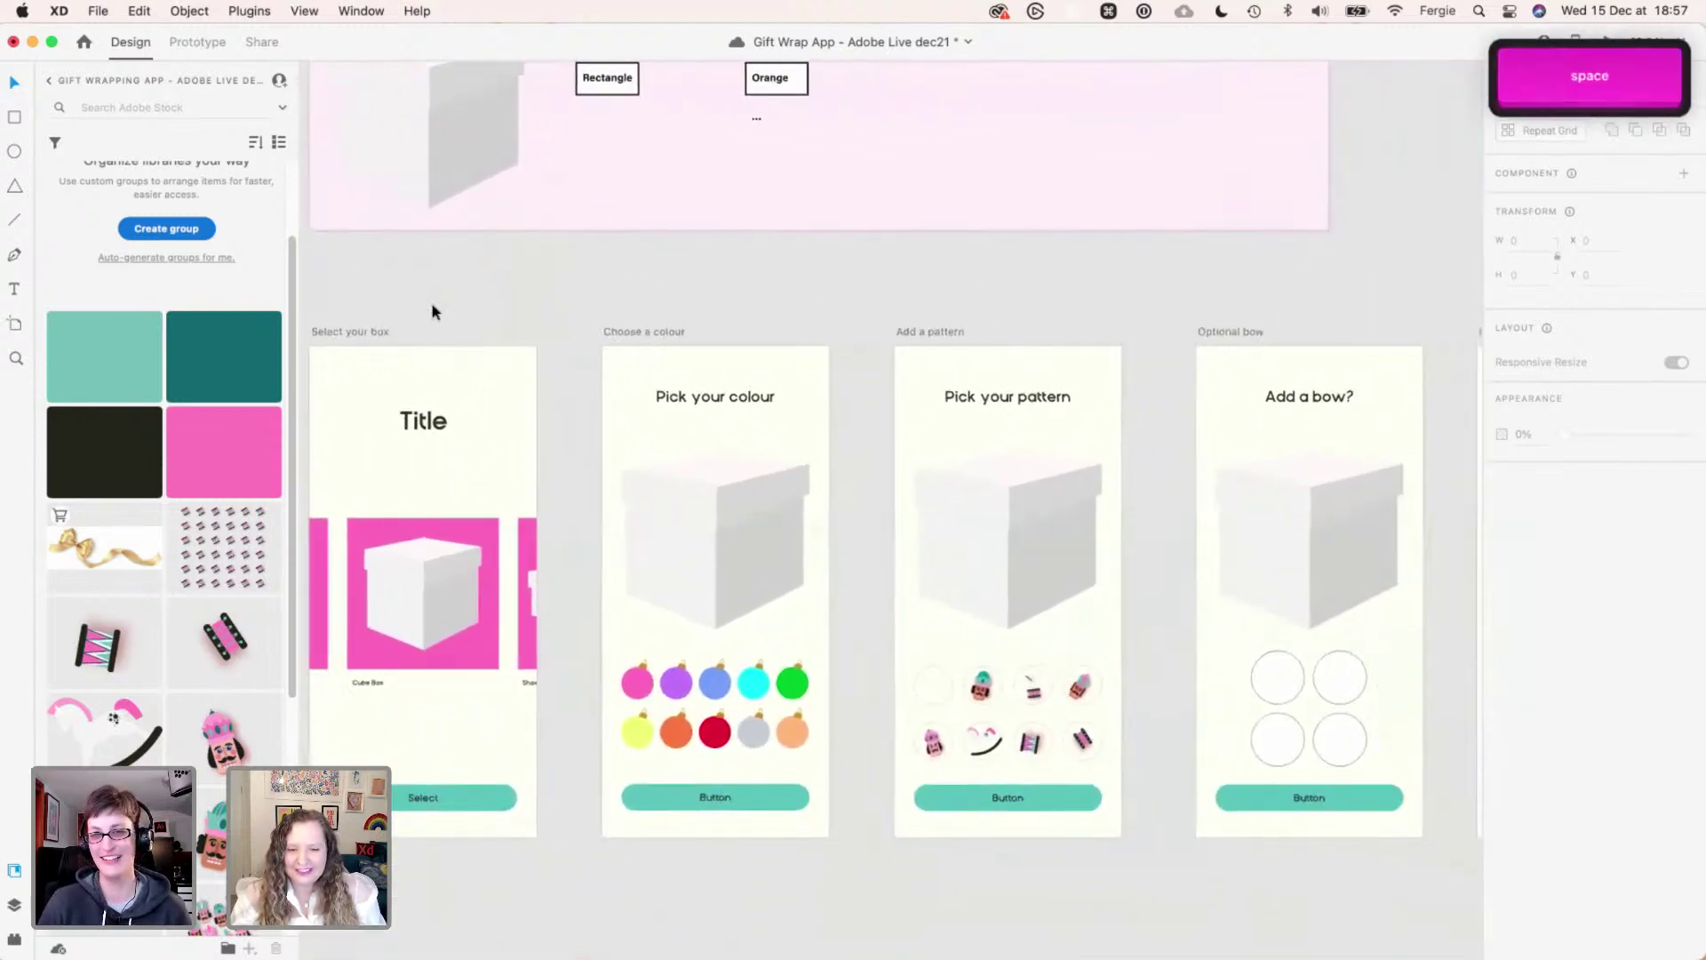
drag(1321, 895, 1420, 855)
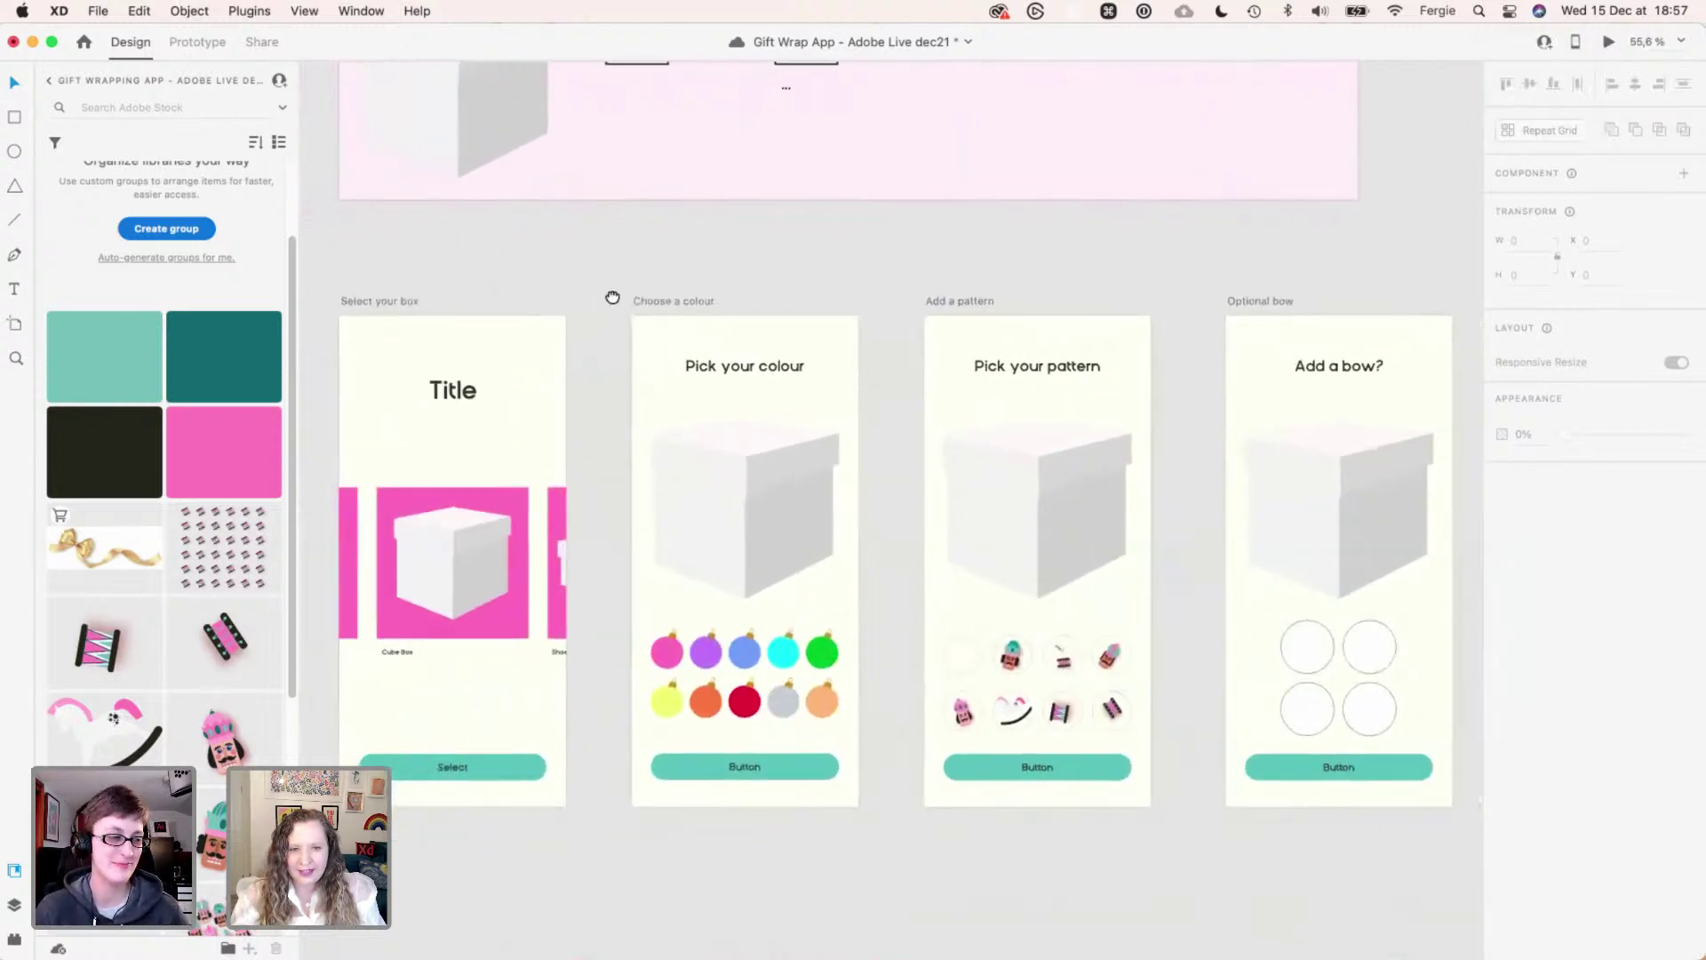
drag(610, 298, 887, 343)
scroll(706, 428, up, 2)
double_click(707, 428)
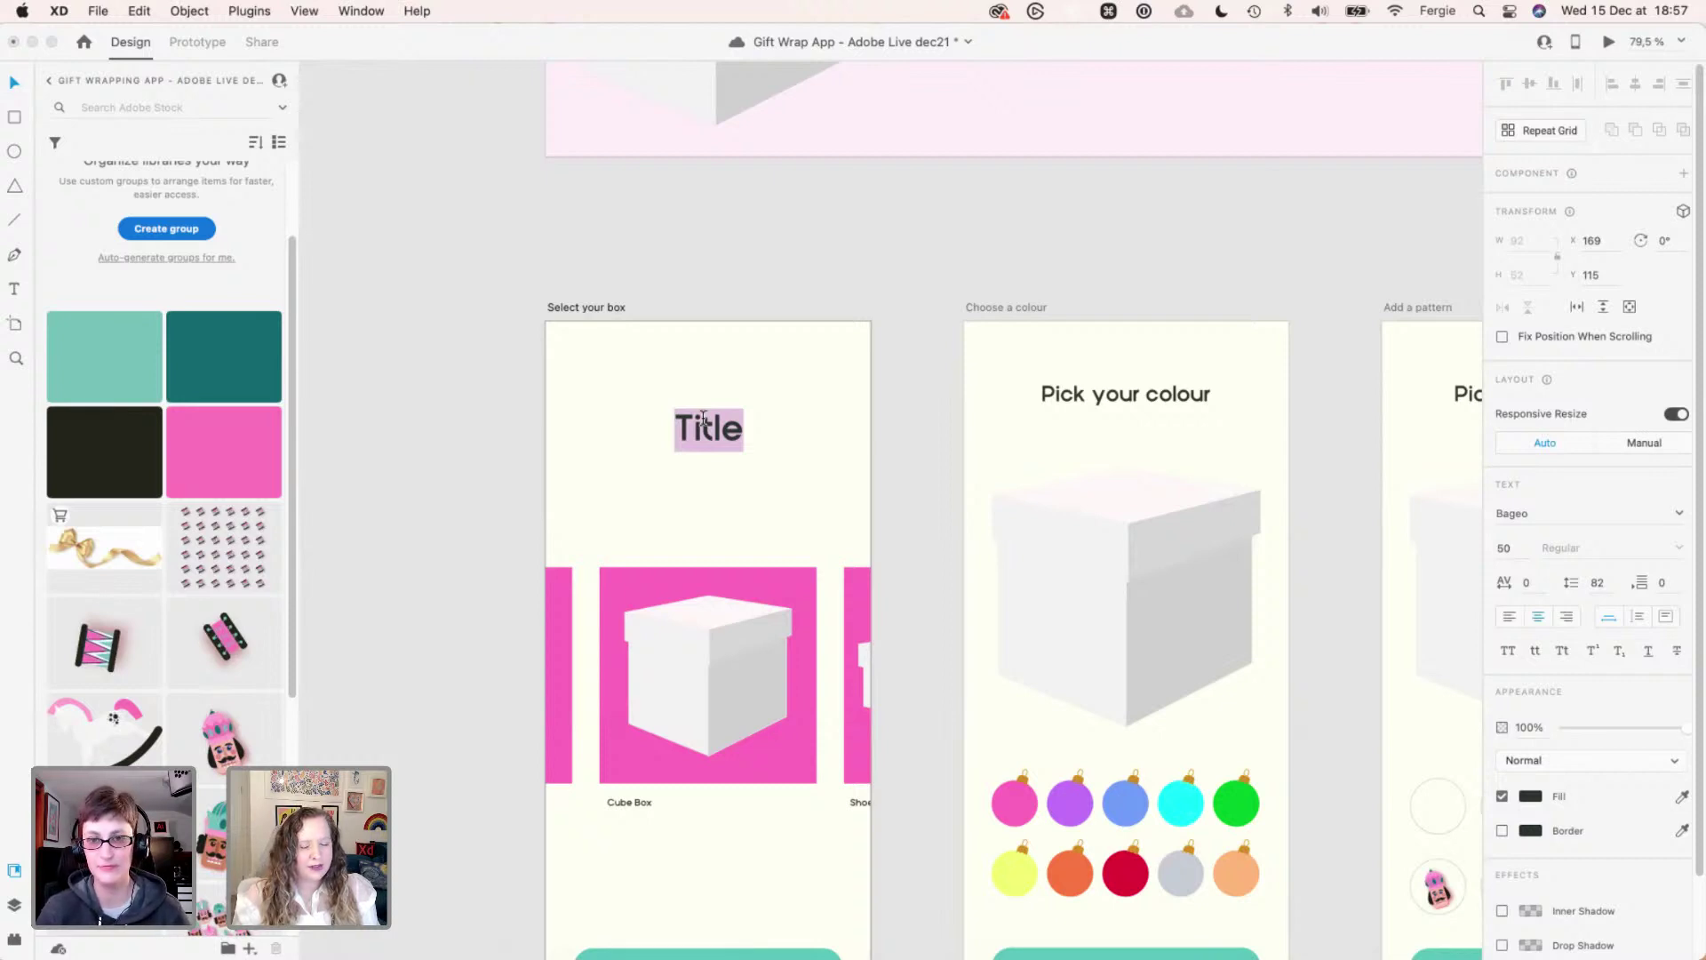
key(Escape)
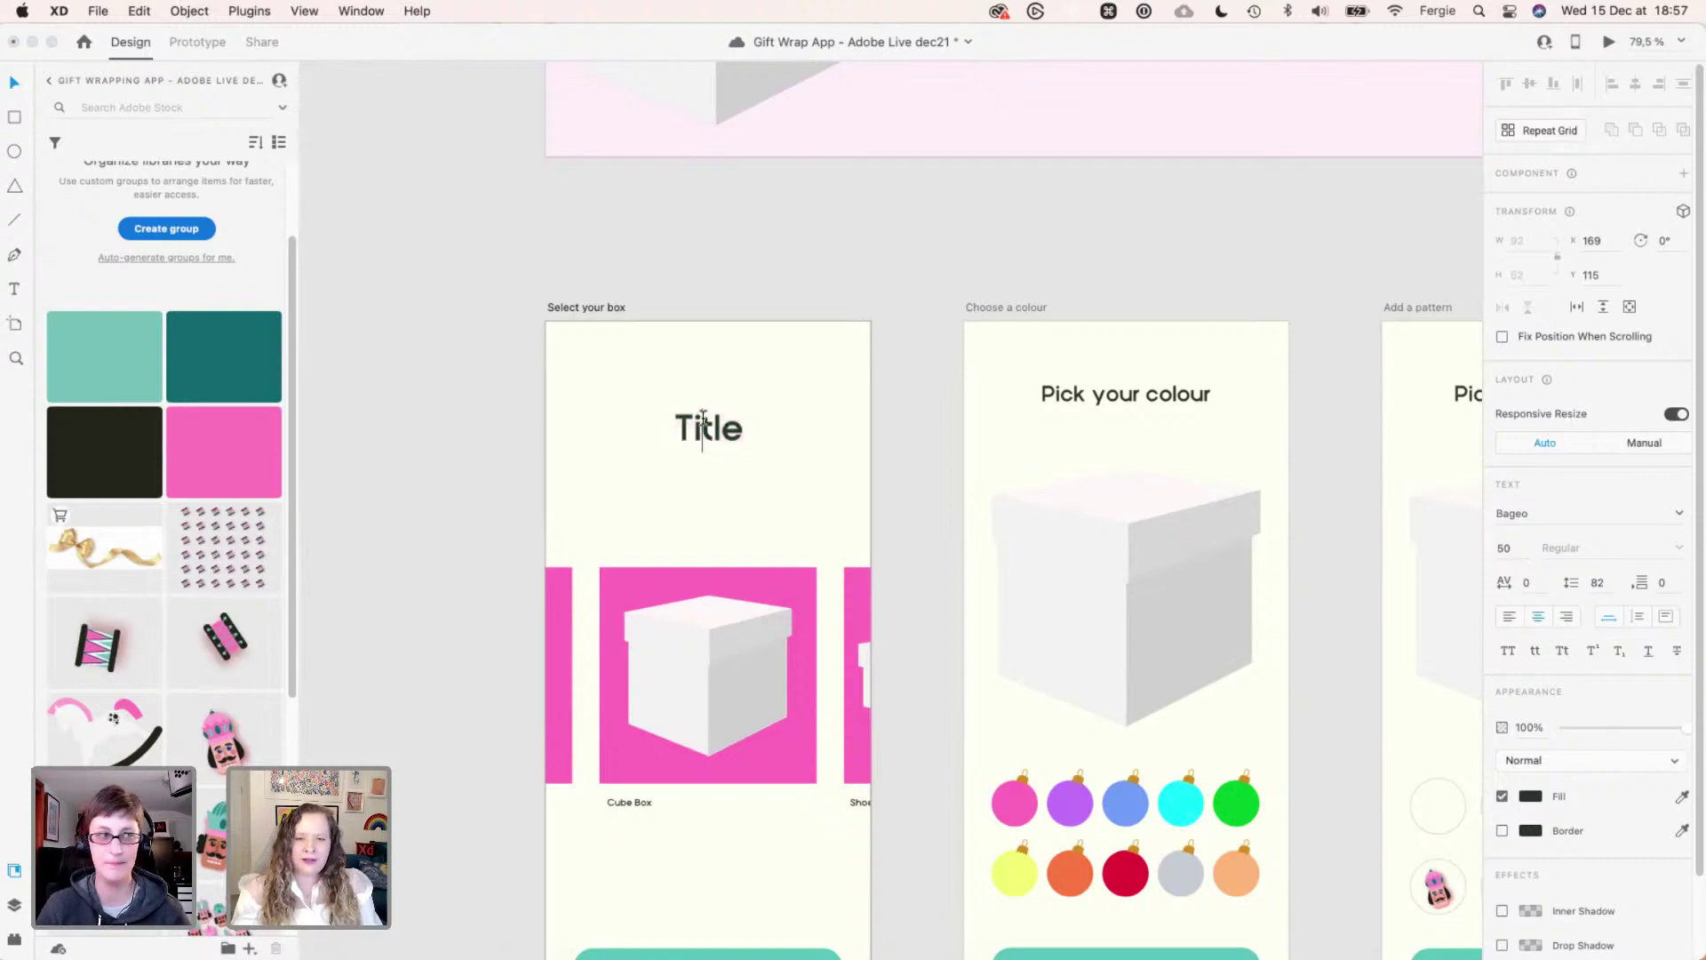
- Switch to Chrome and bring up the math.net page with the list of Fibonacci numbers
key(ctrl+Right)
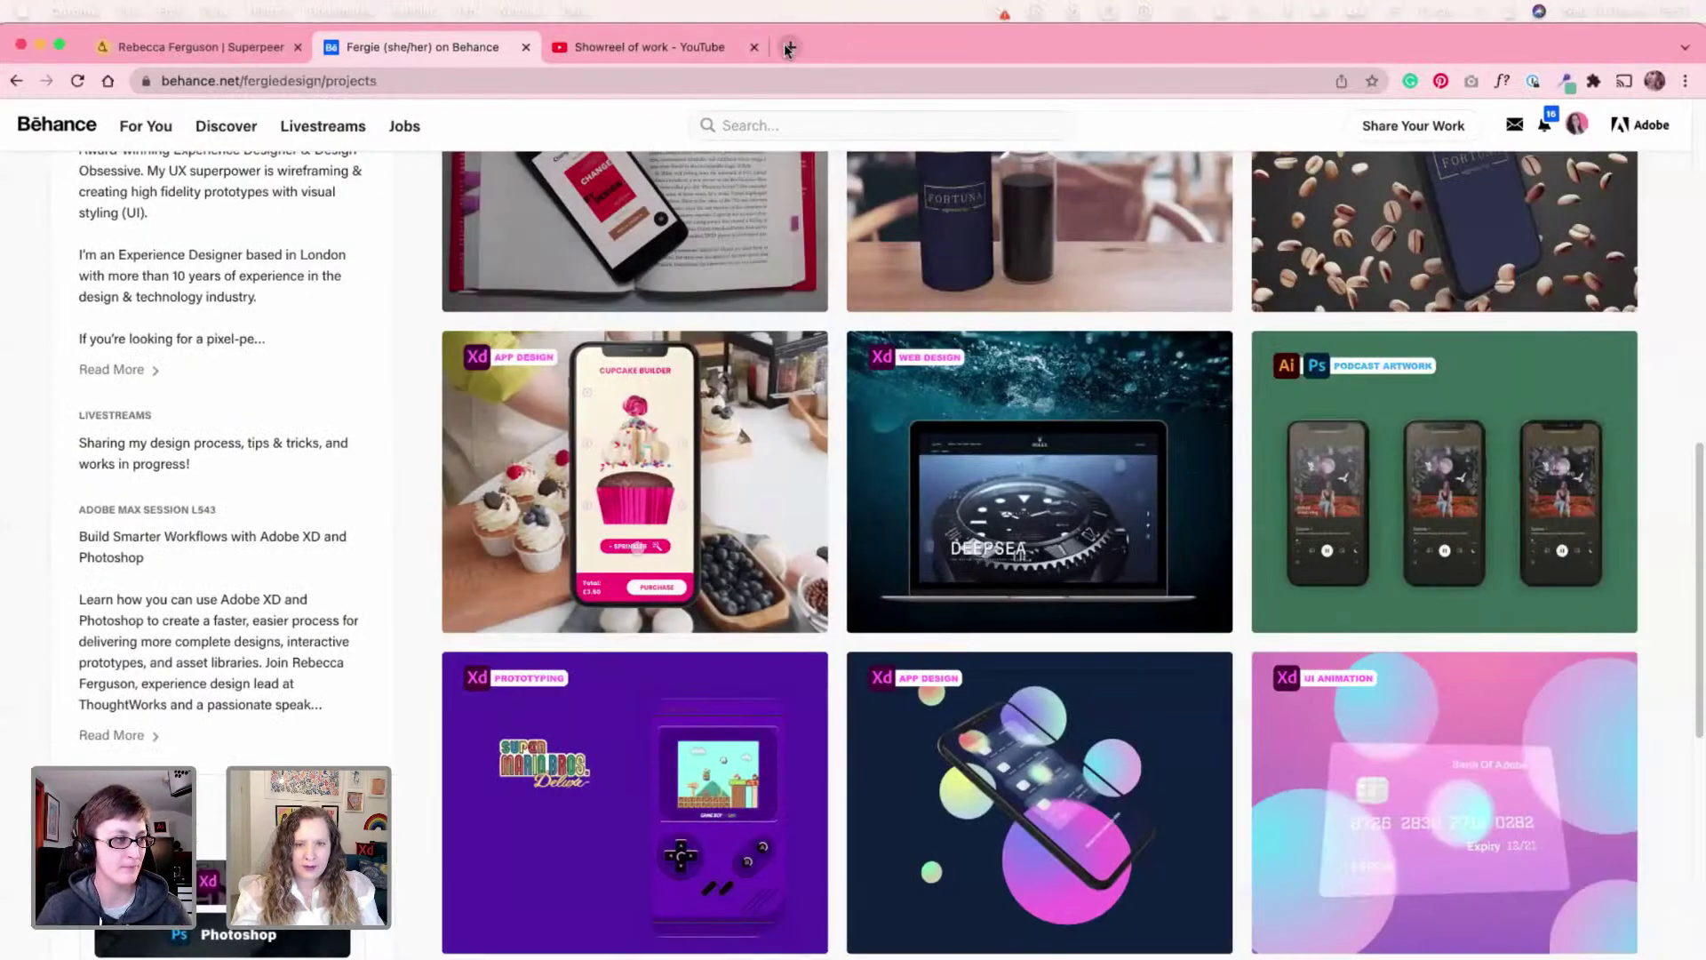
click(788, 47)
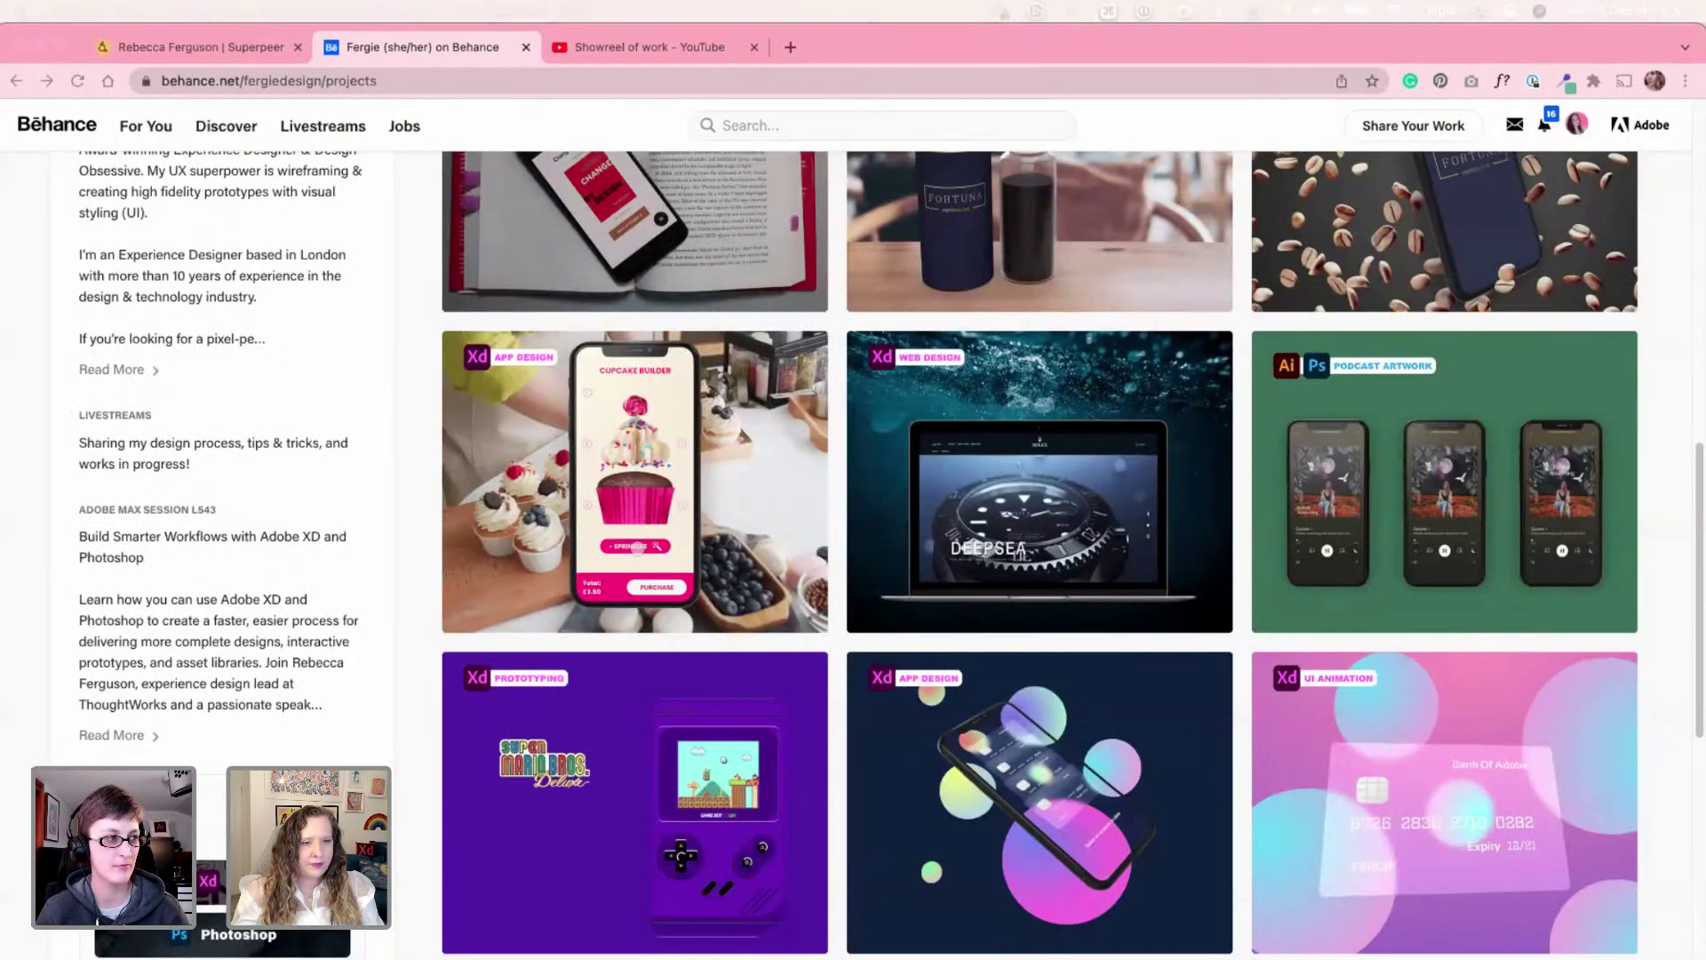
key(ctrl+Left)
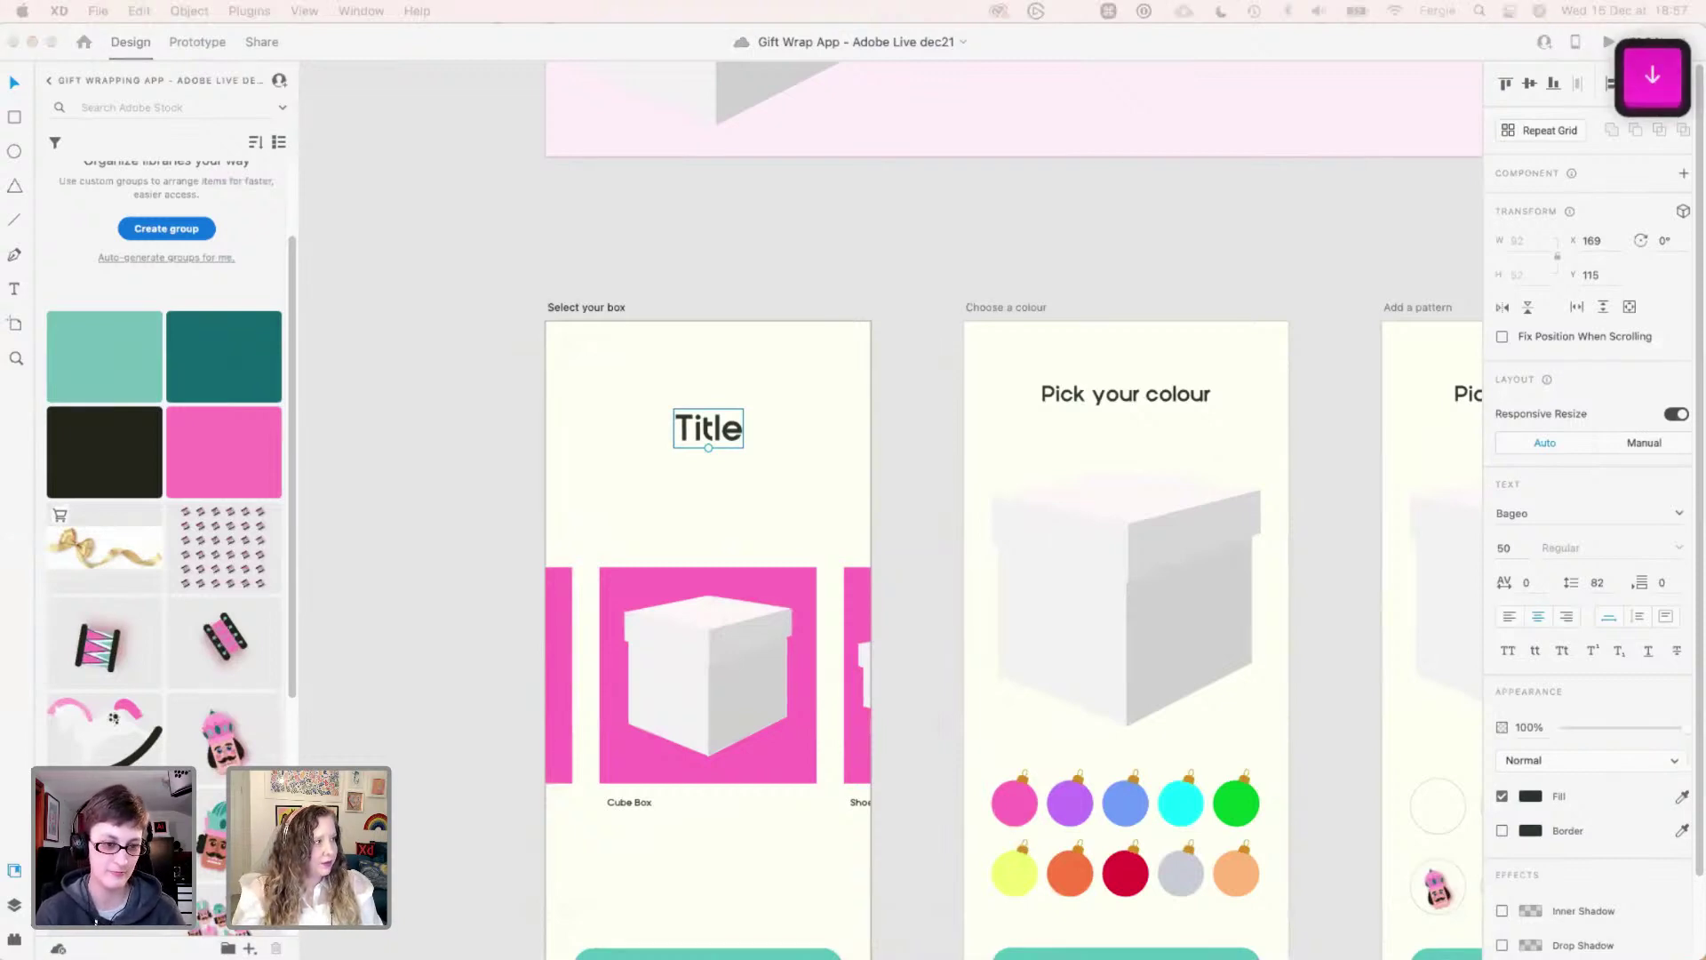
key(u)
key(e)
key(Return)
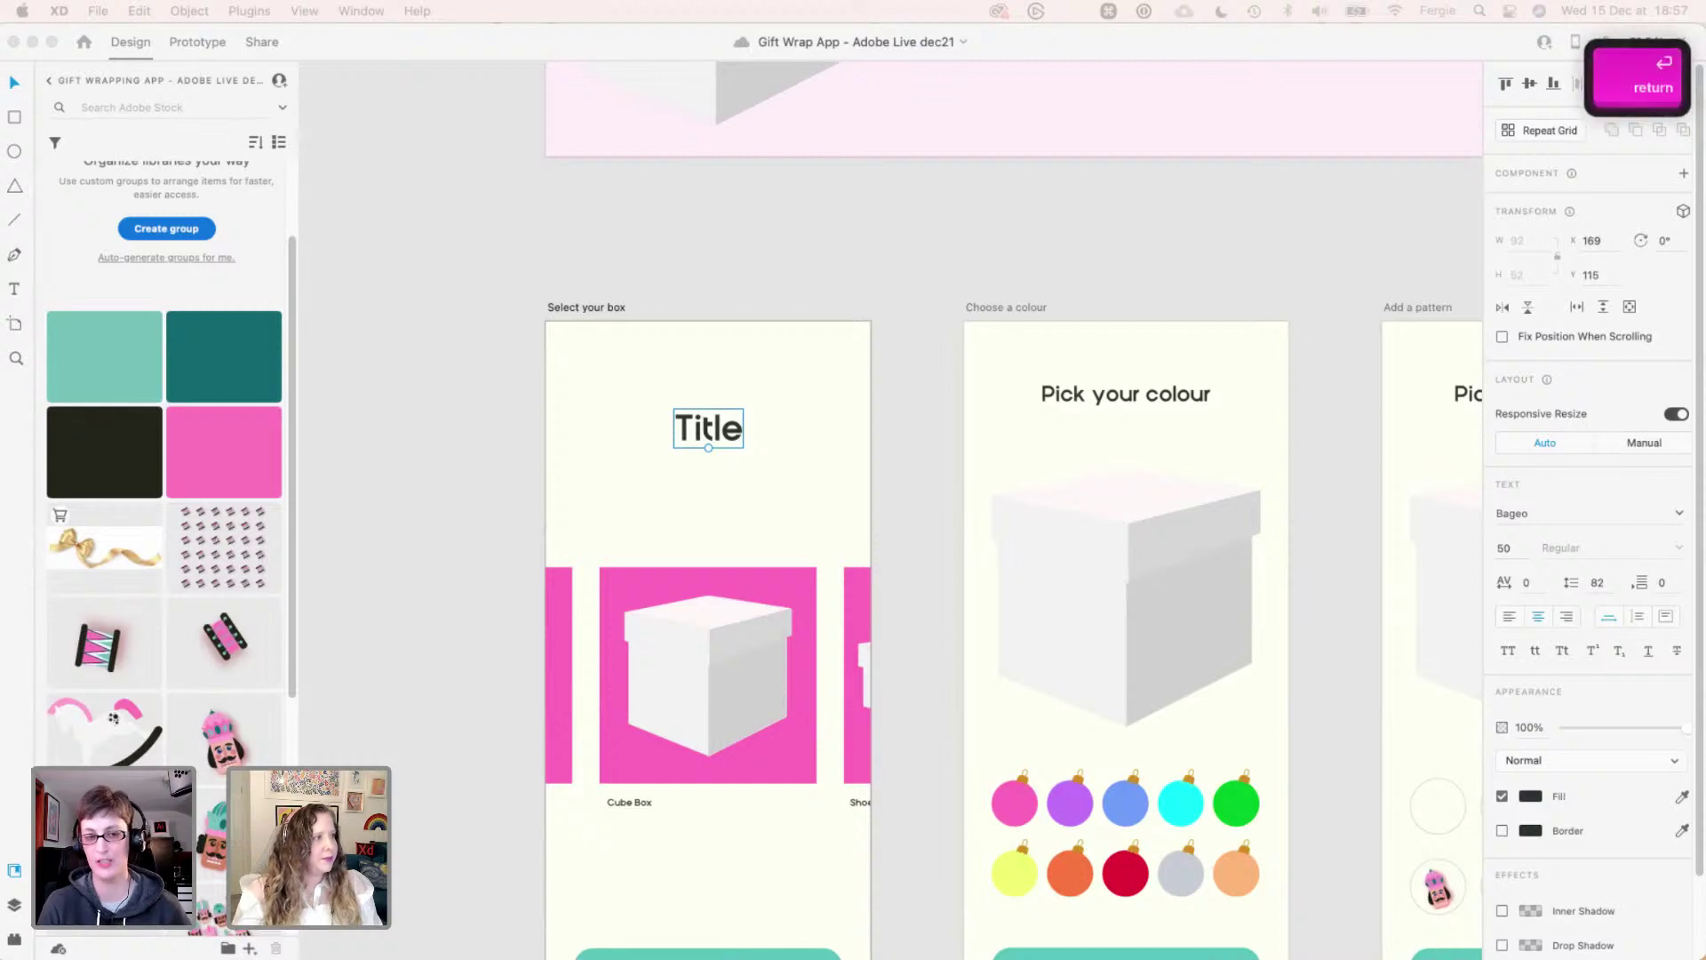
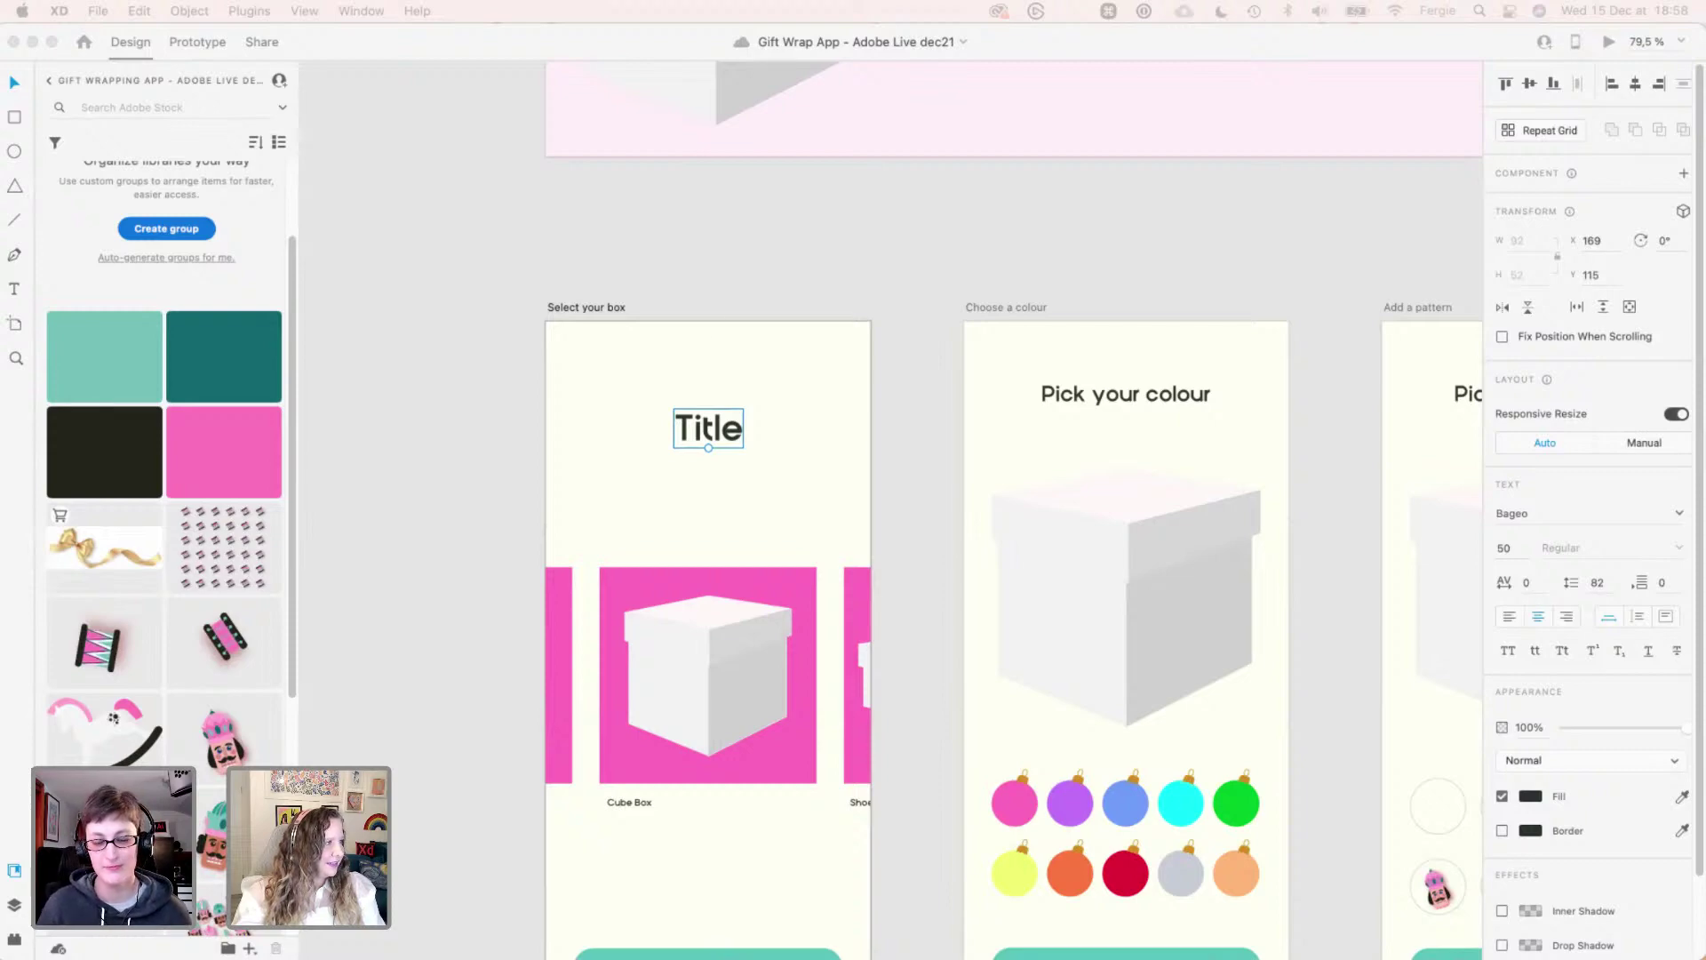
drag(2, 74, 606, 161)
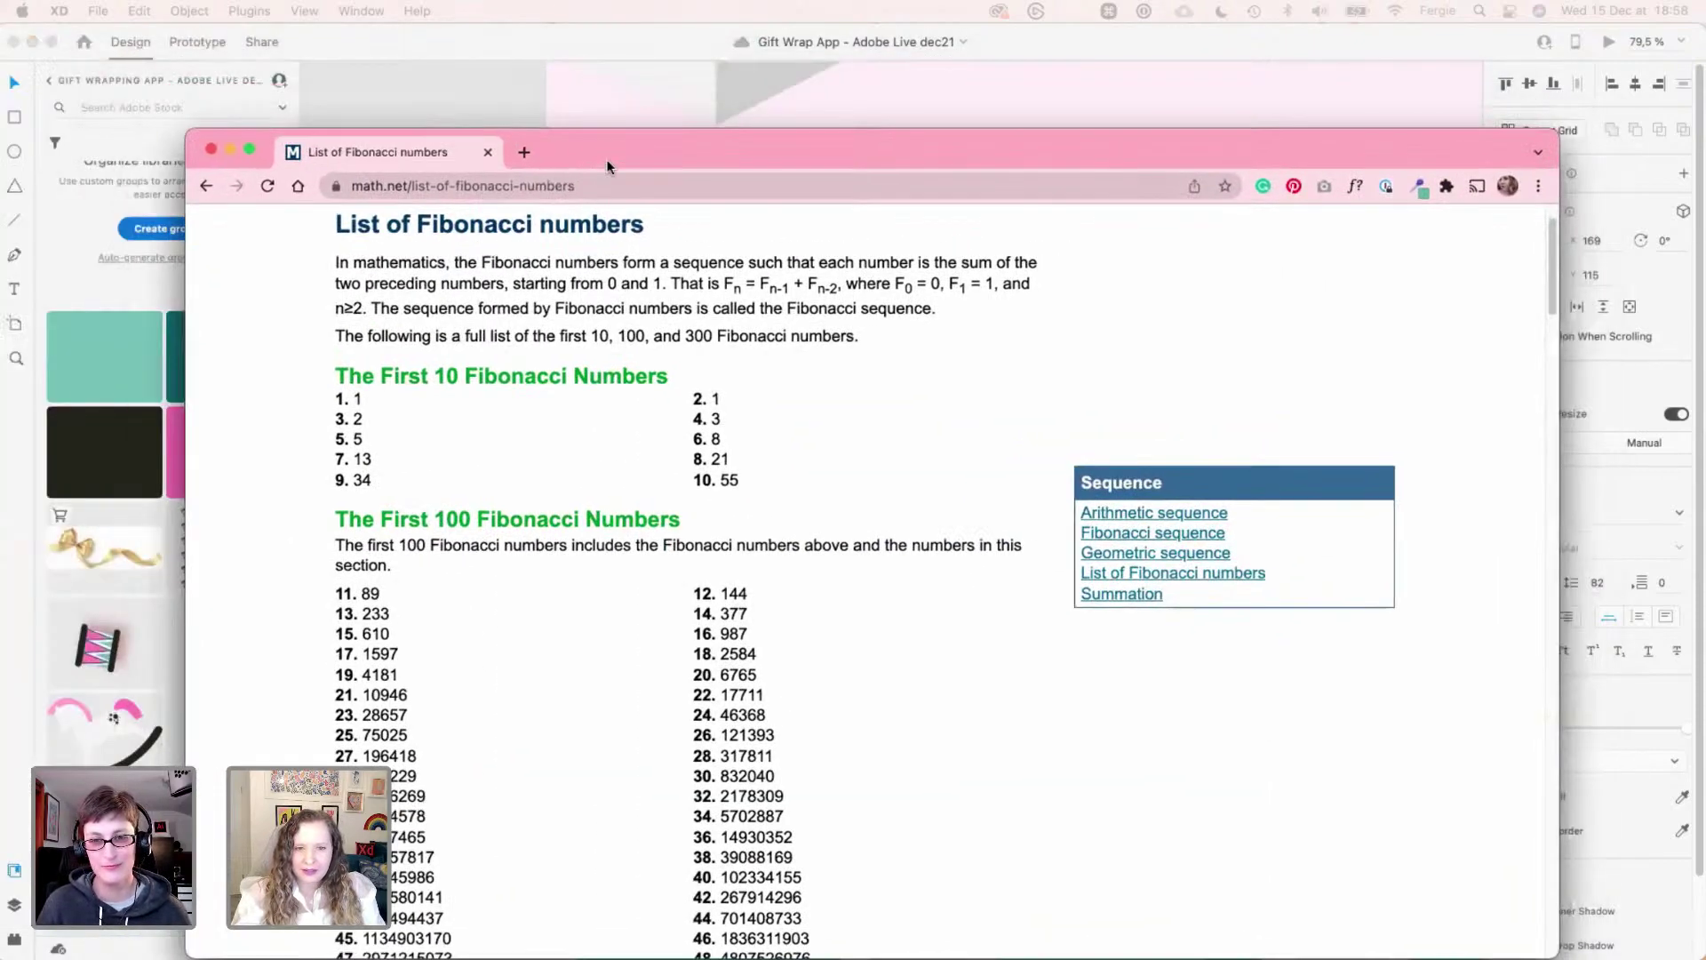
- Point out 13, 21 and 34 in the Fibonacci list, and switch back to the Select your box artboard in Adobe XD
double_click(359, 460)
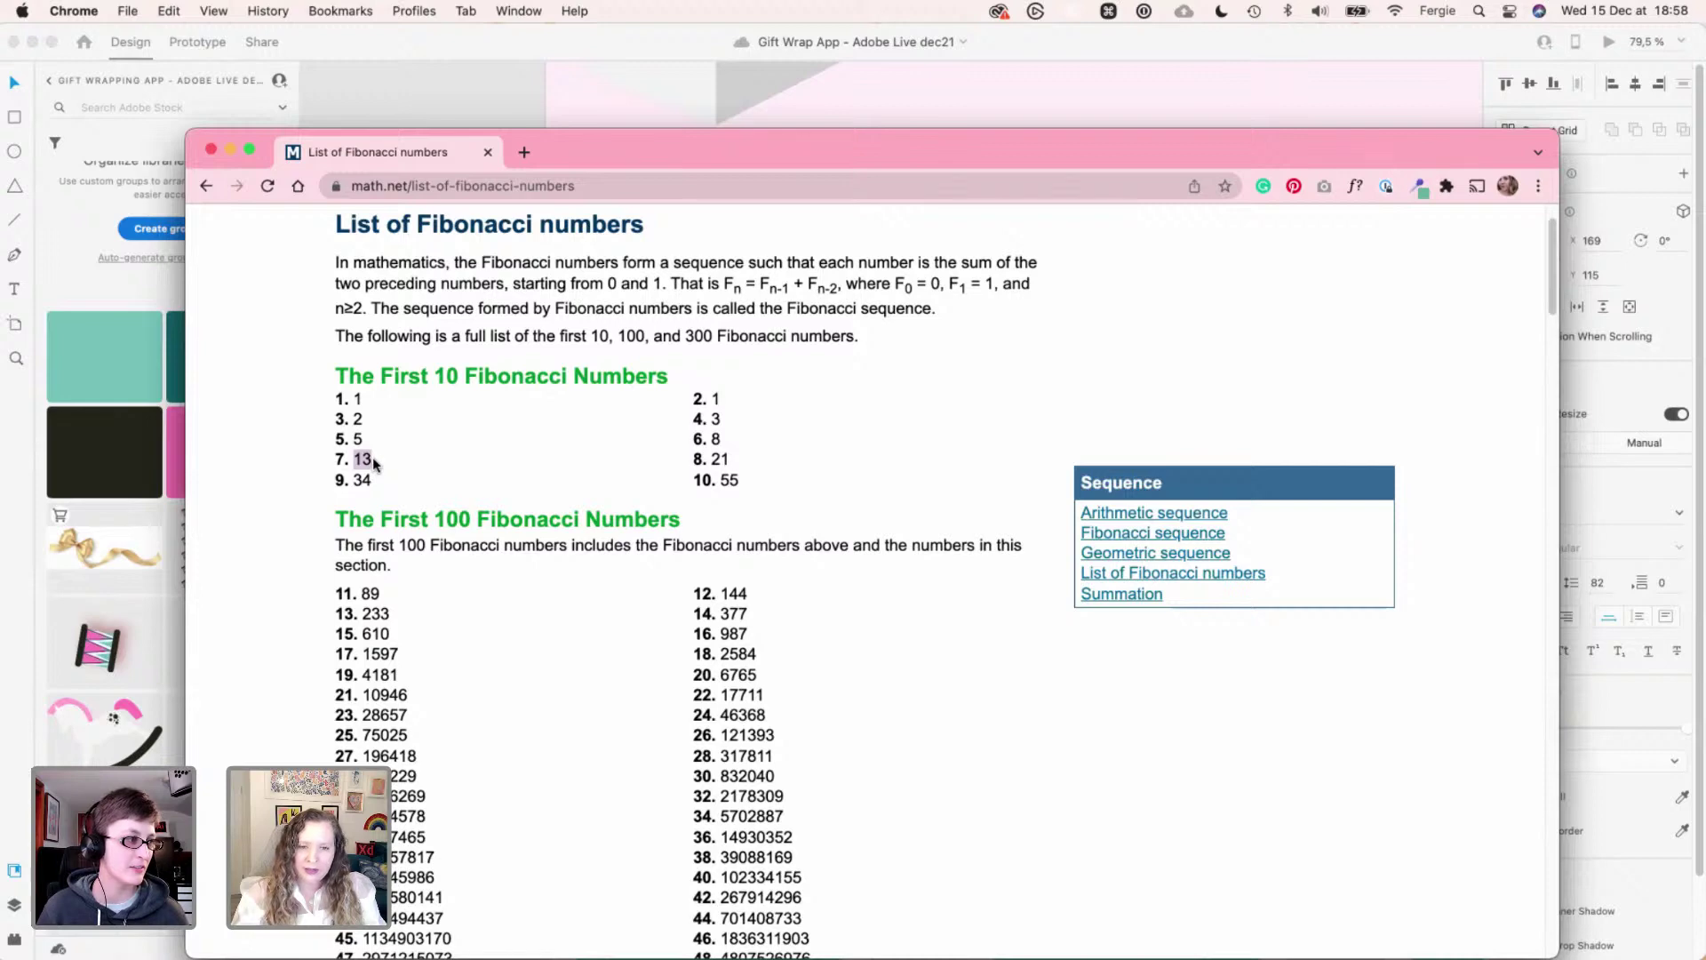
double_click(716, 460)
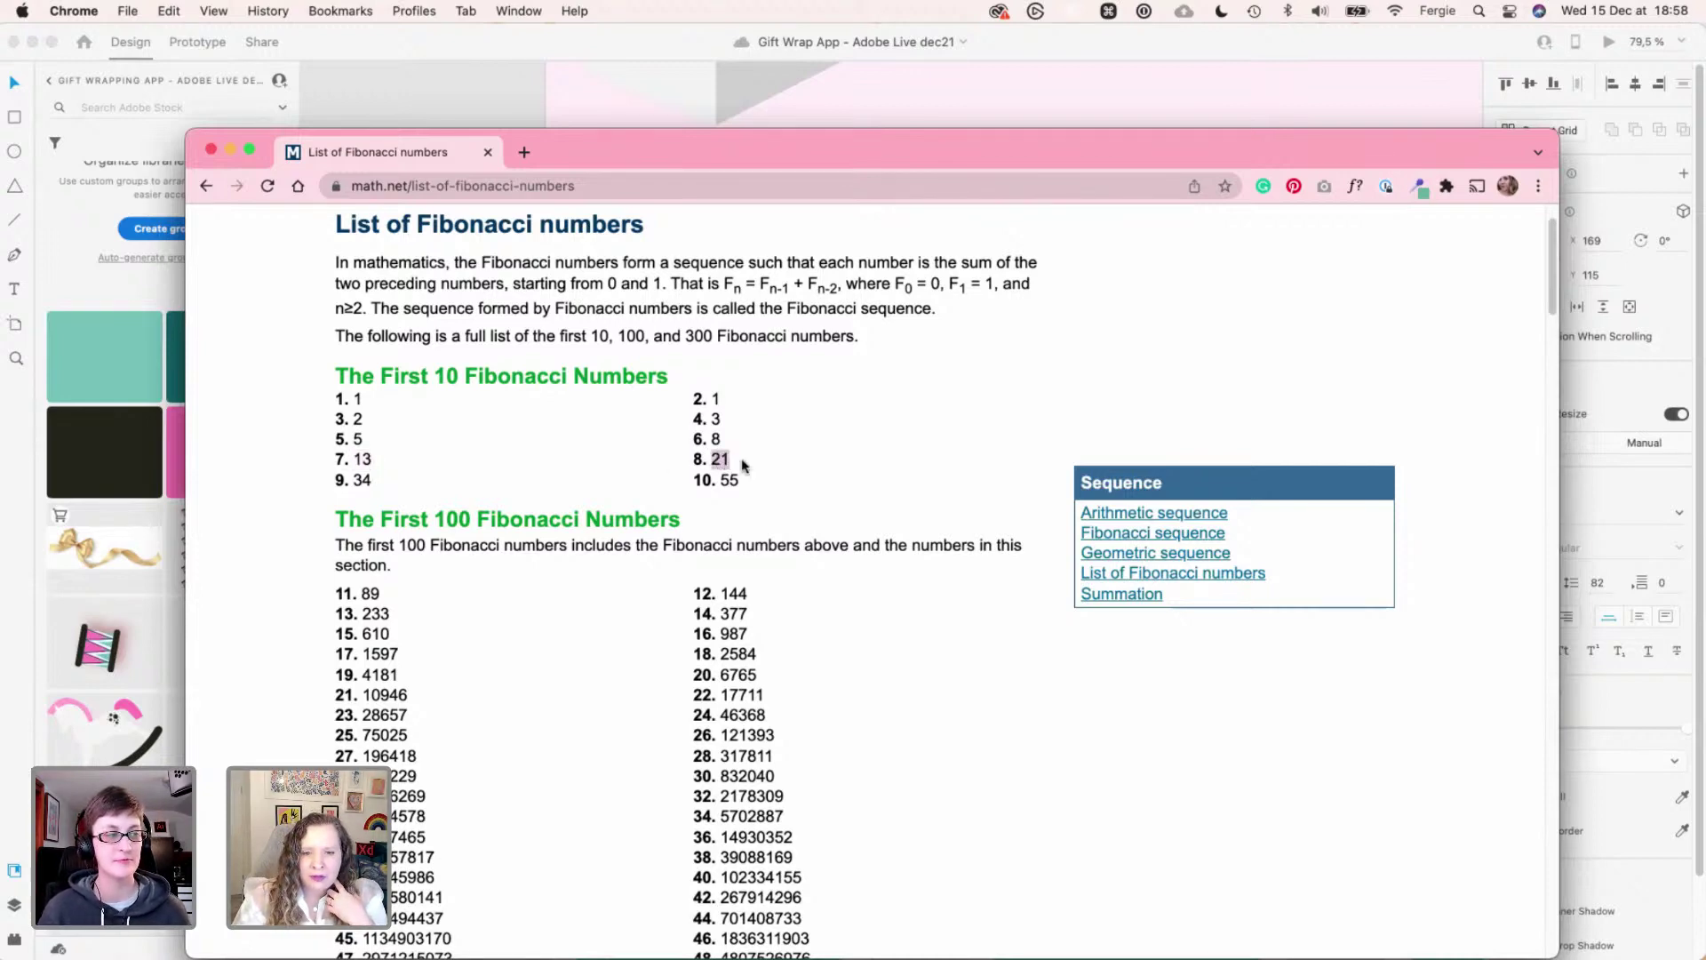
double_click(360, 481)
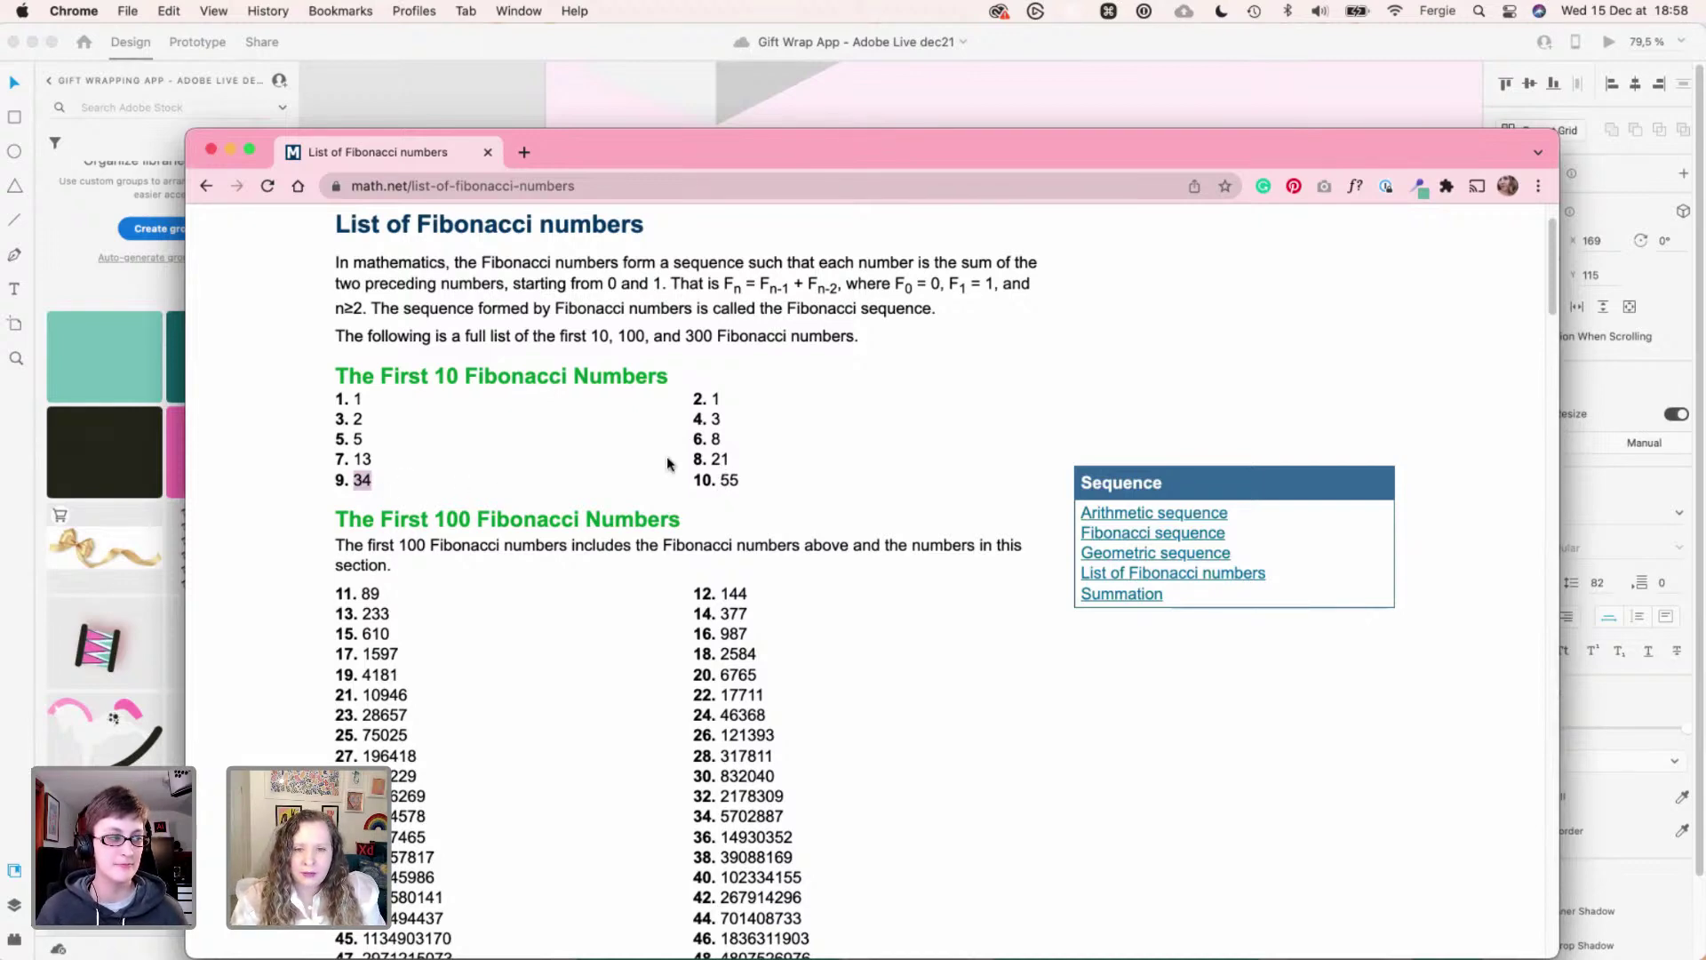
double_click(880, 151)
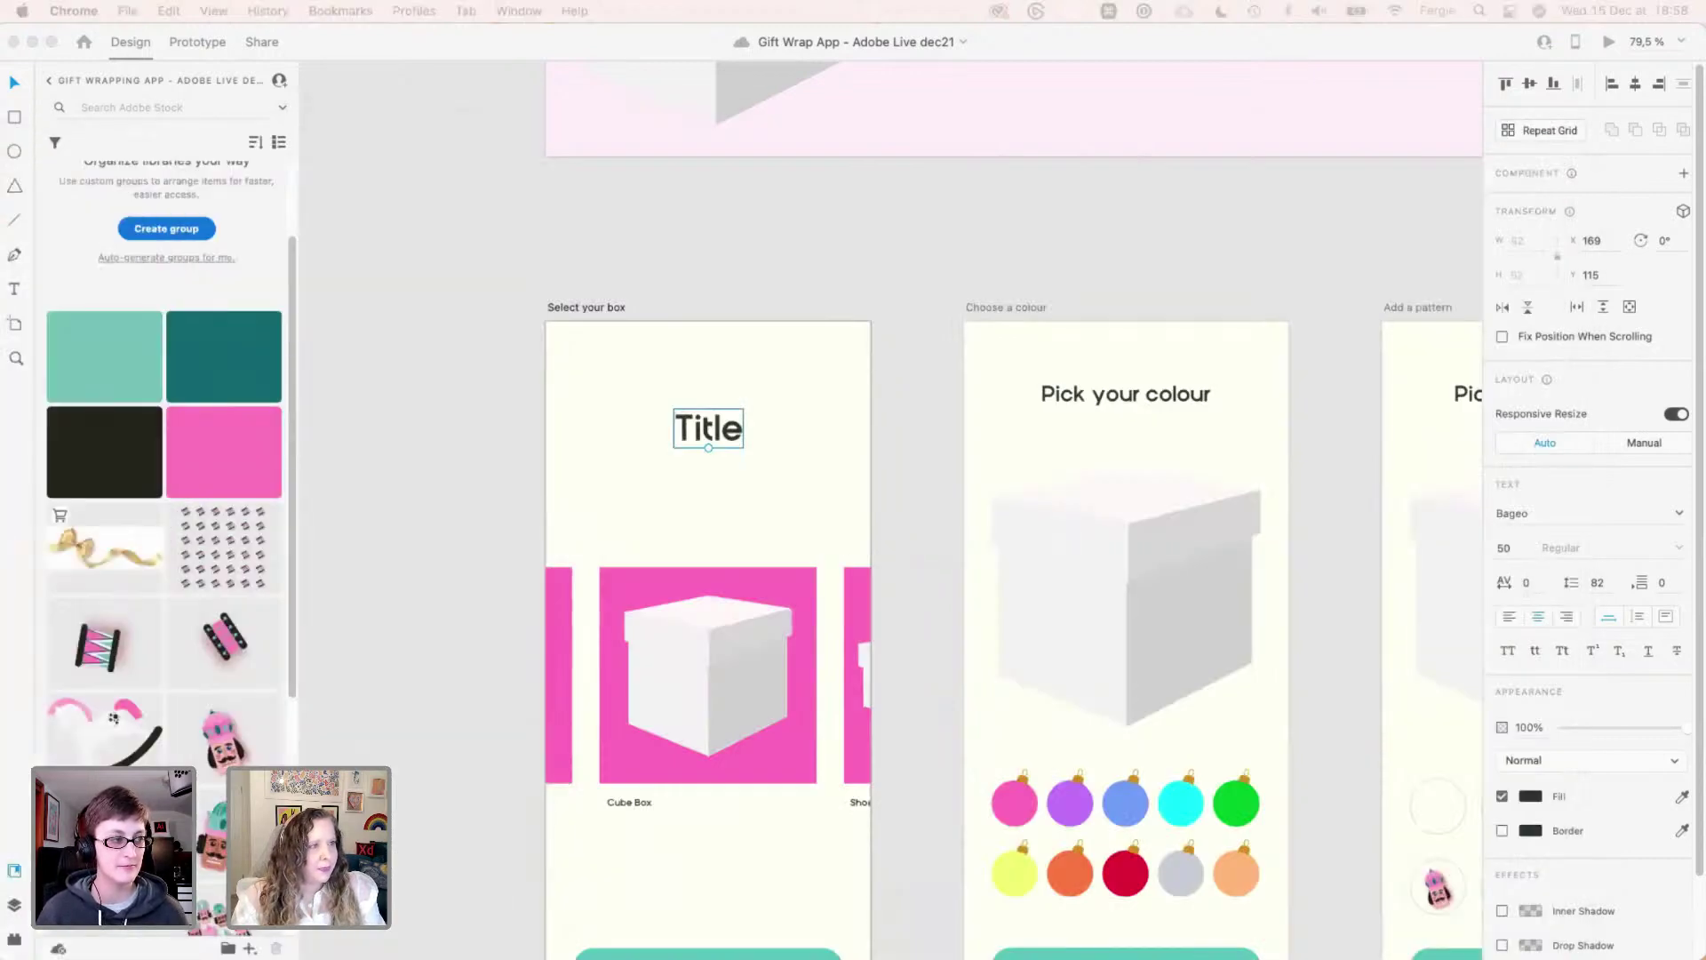
scroll(771, 373, down, 3)
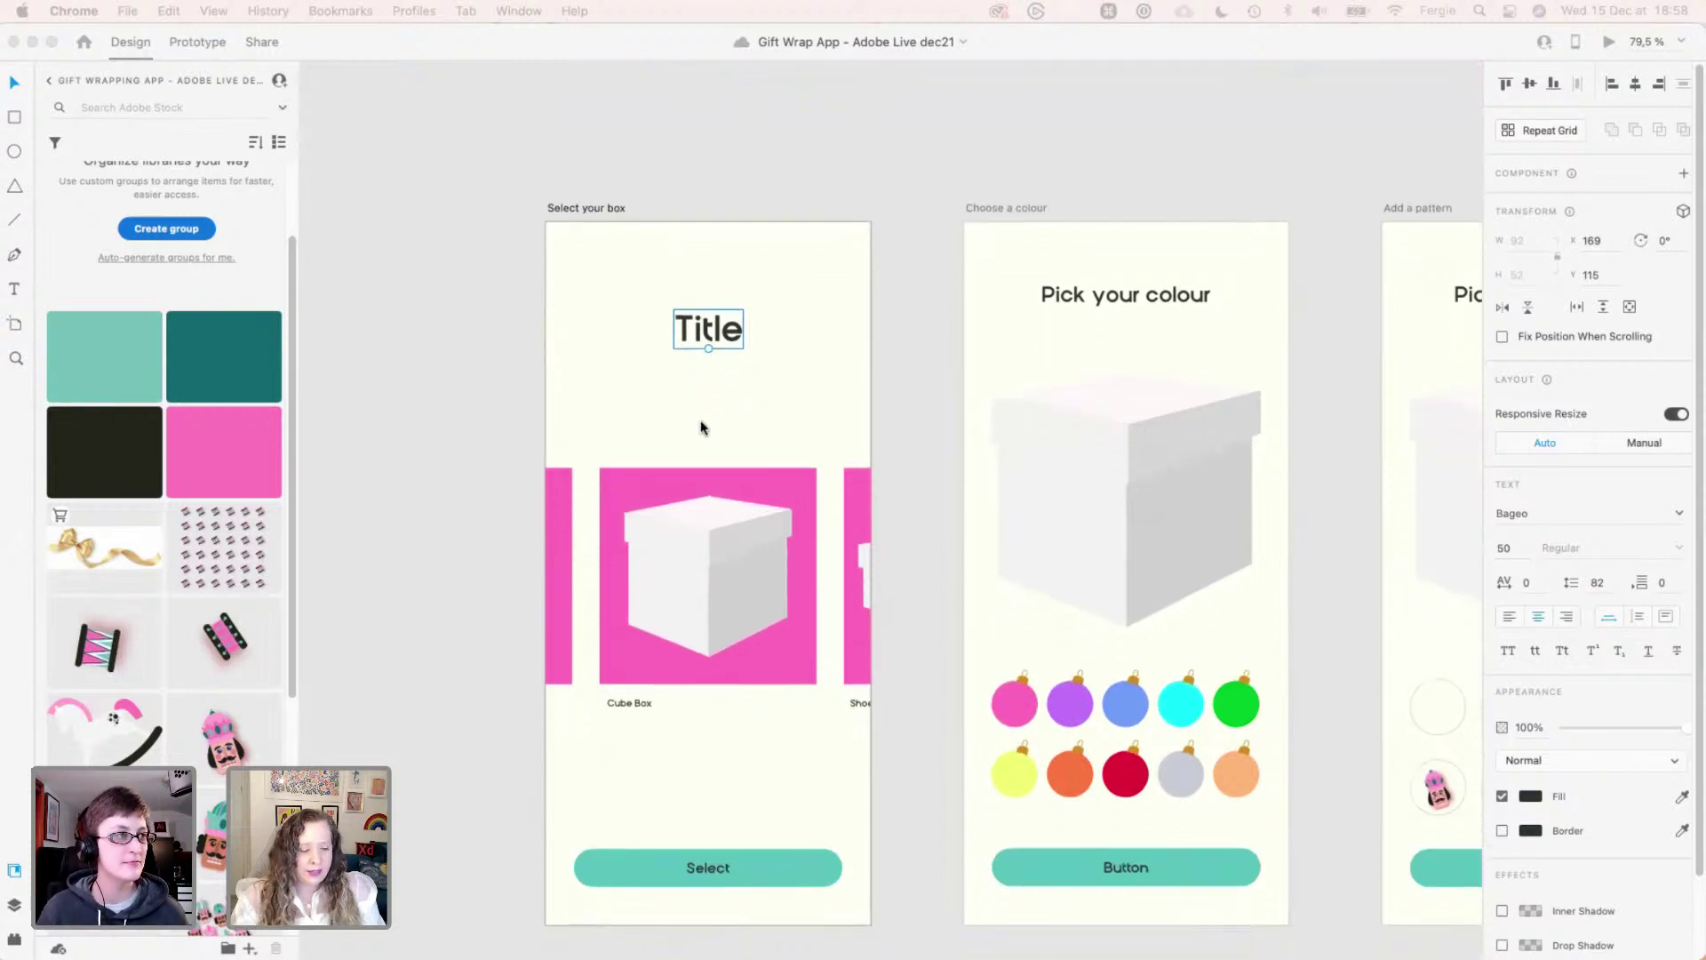
scroll(702, 427, down, 1)
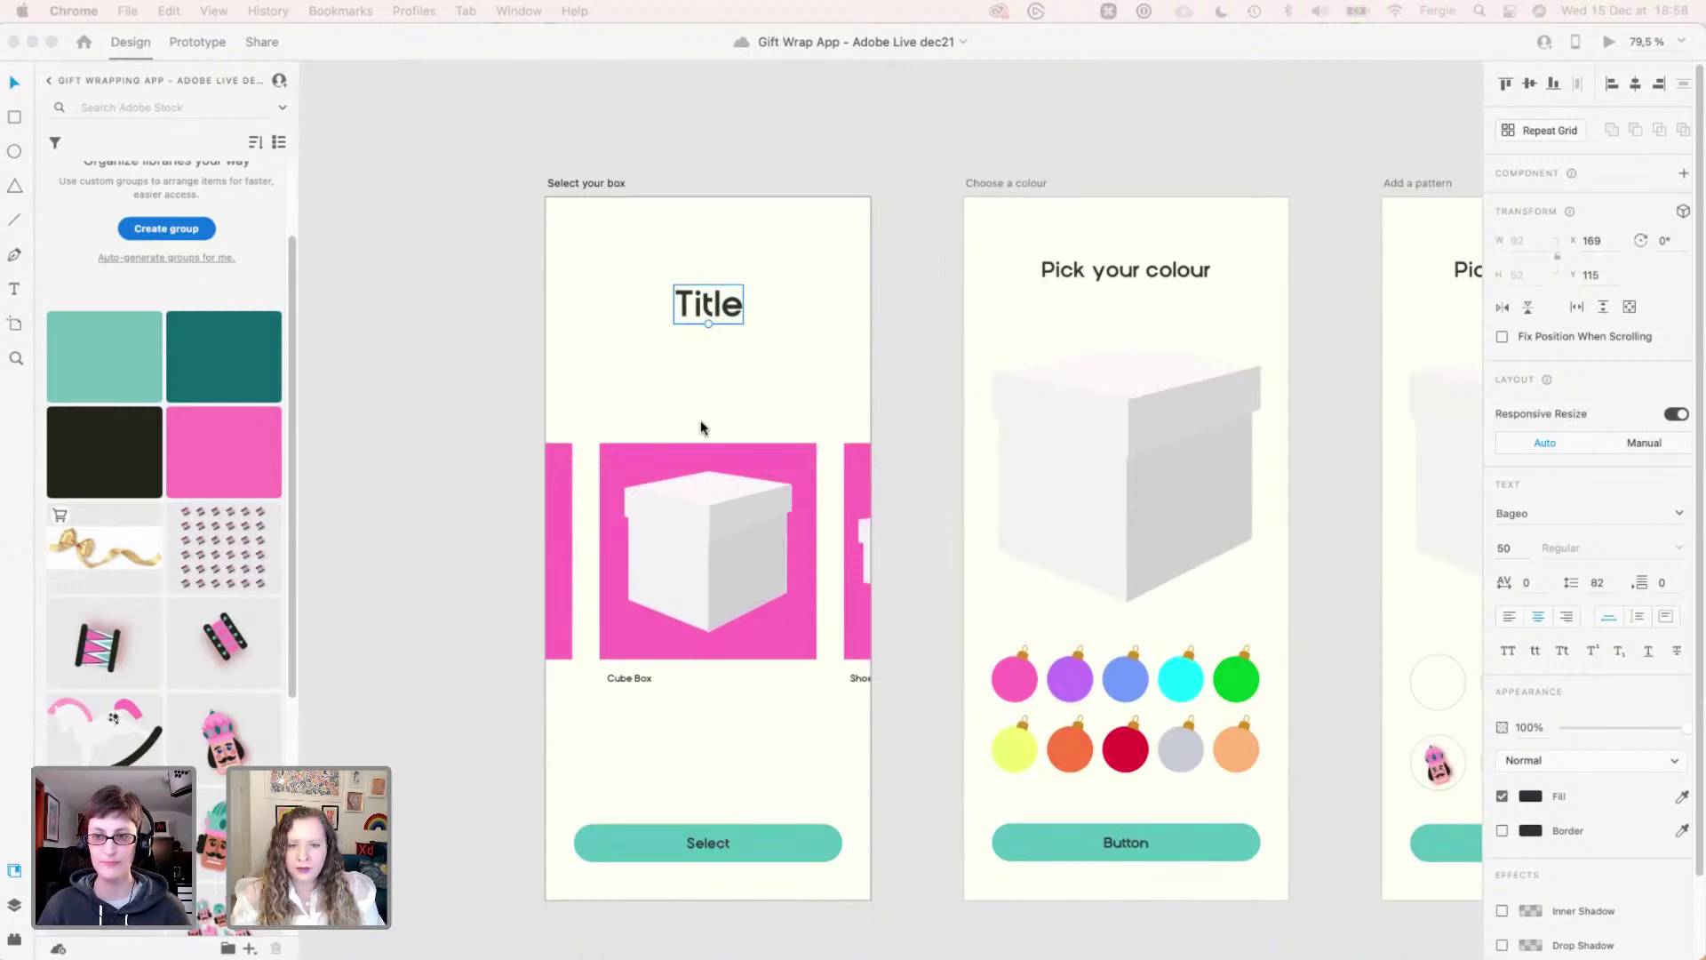
scroll(691, 294, up, 2)
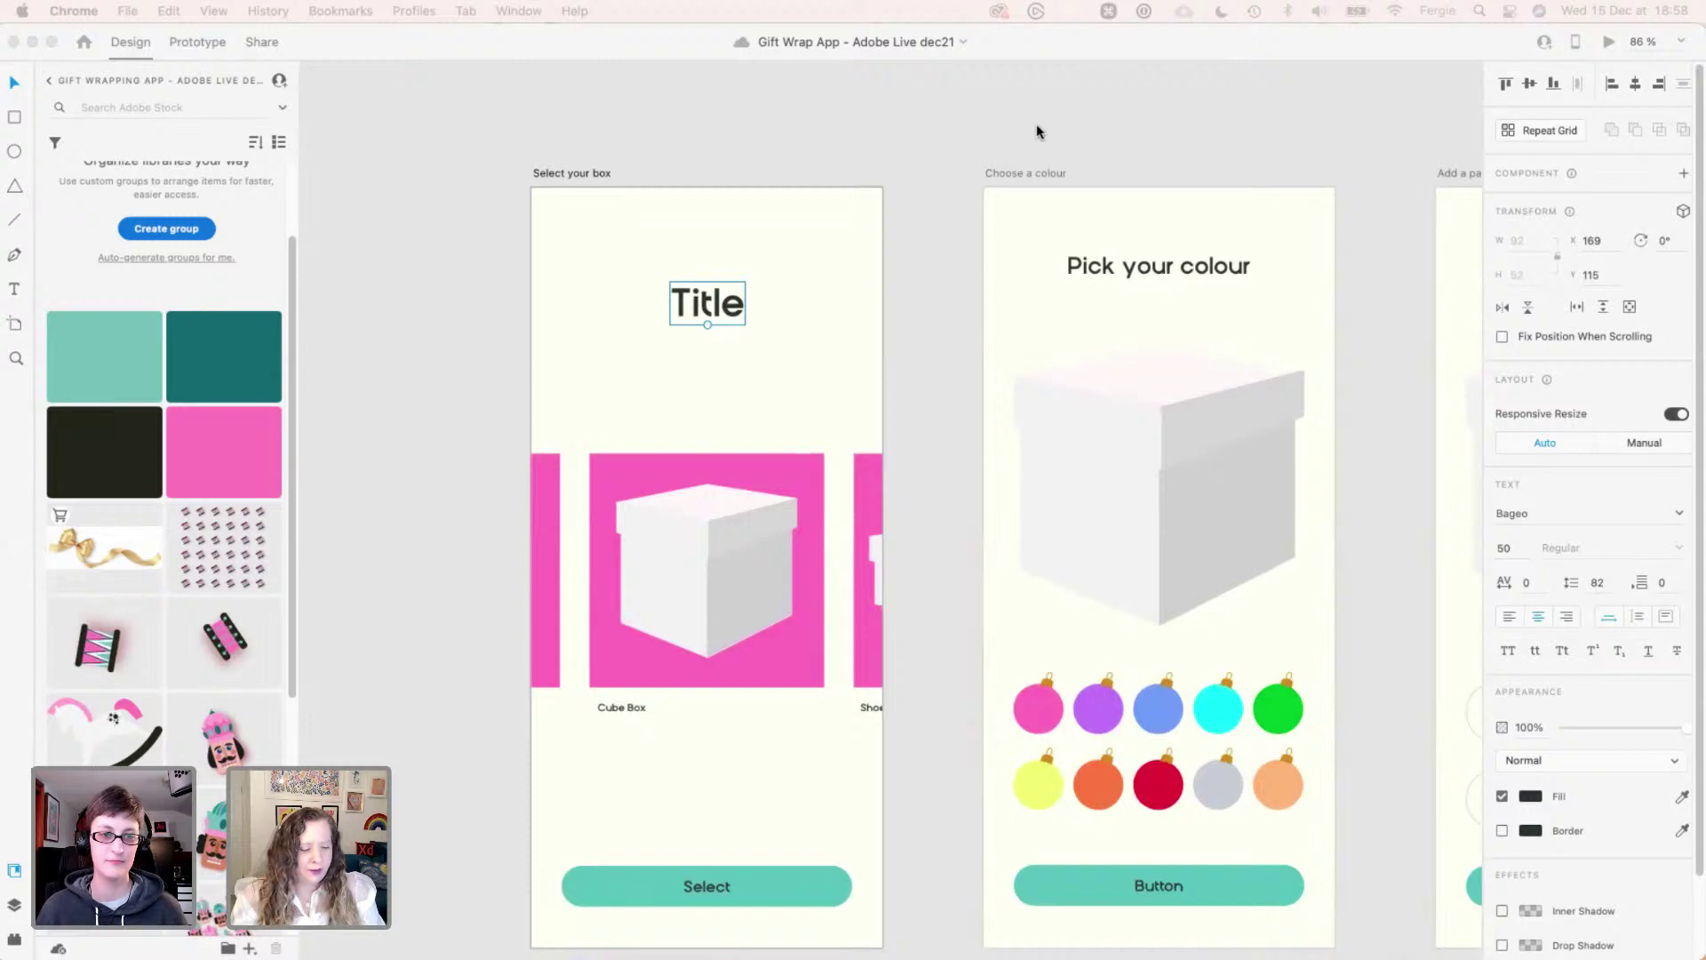
click(1575, 44)
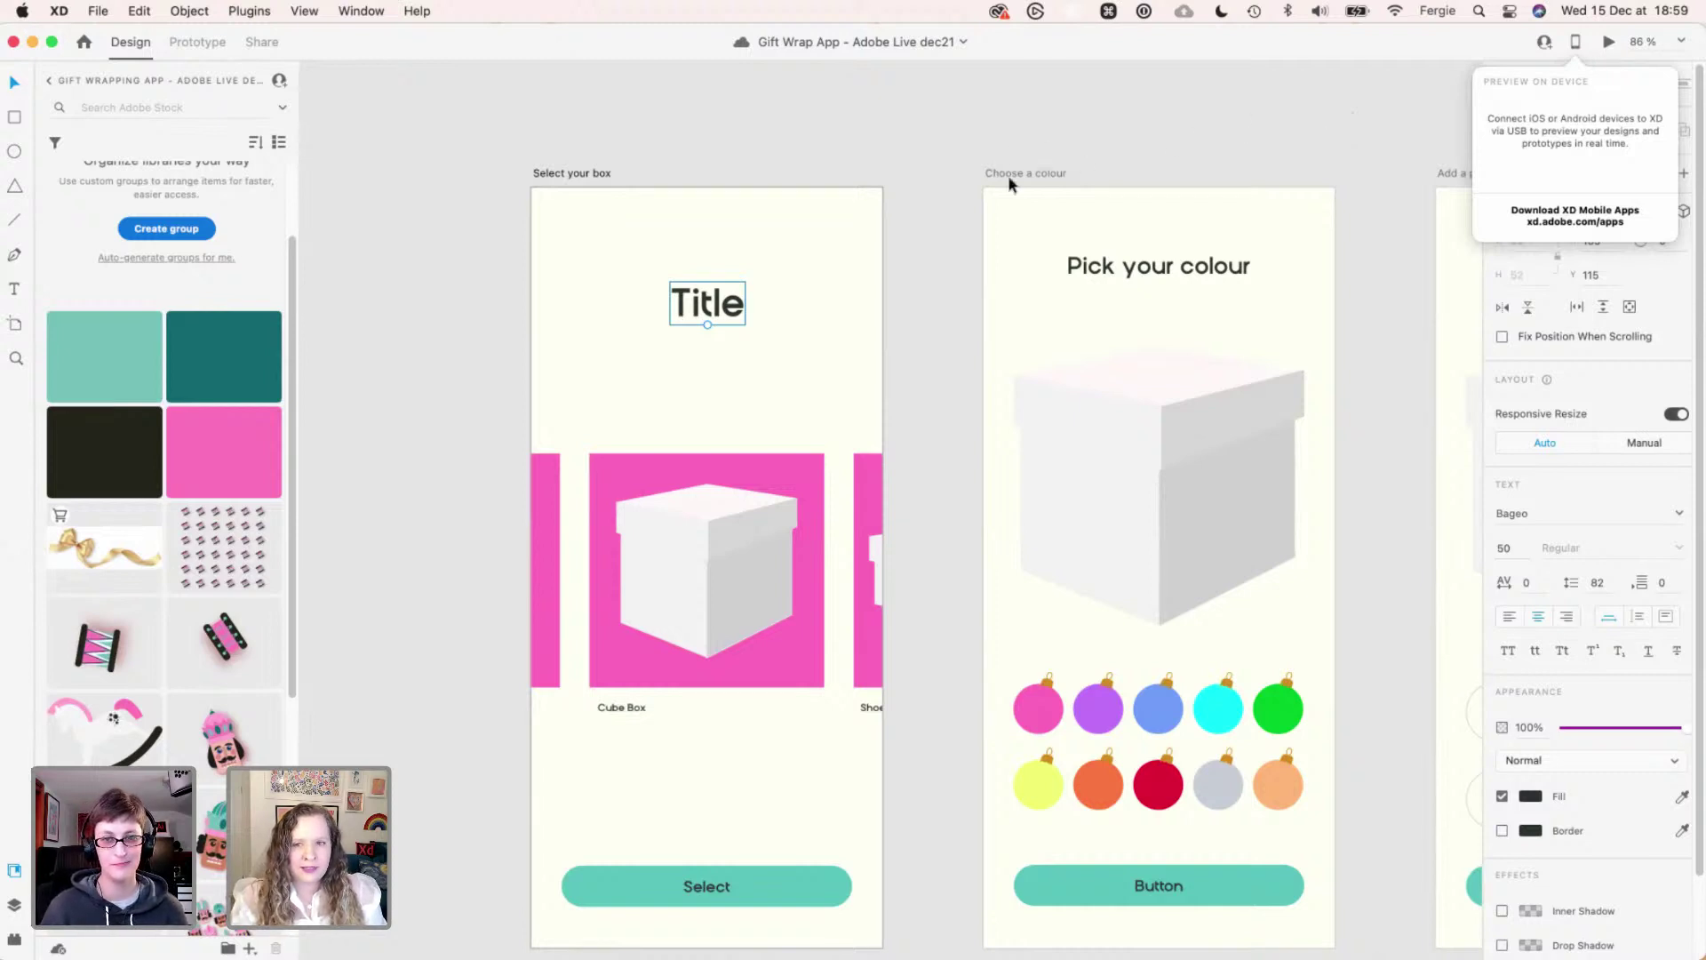
click(978, 140)
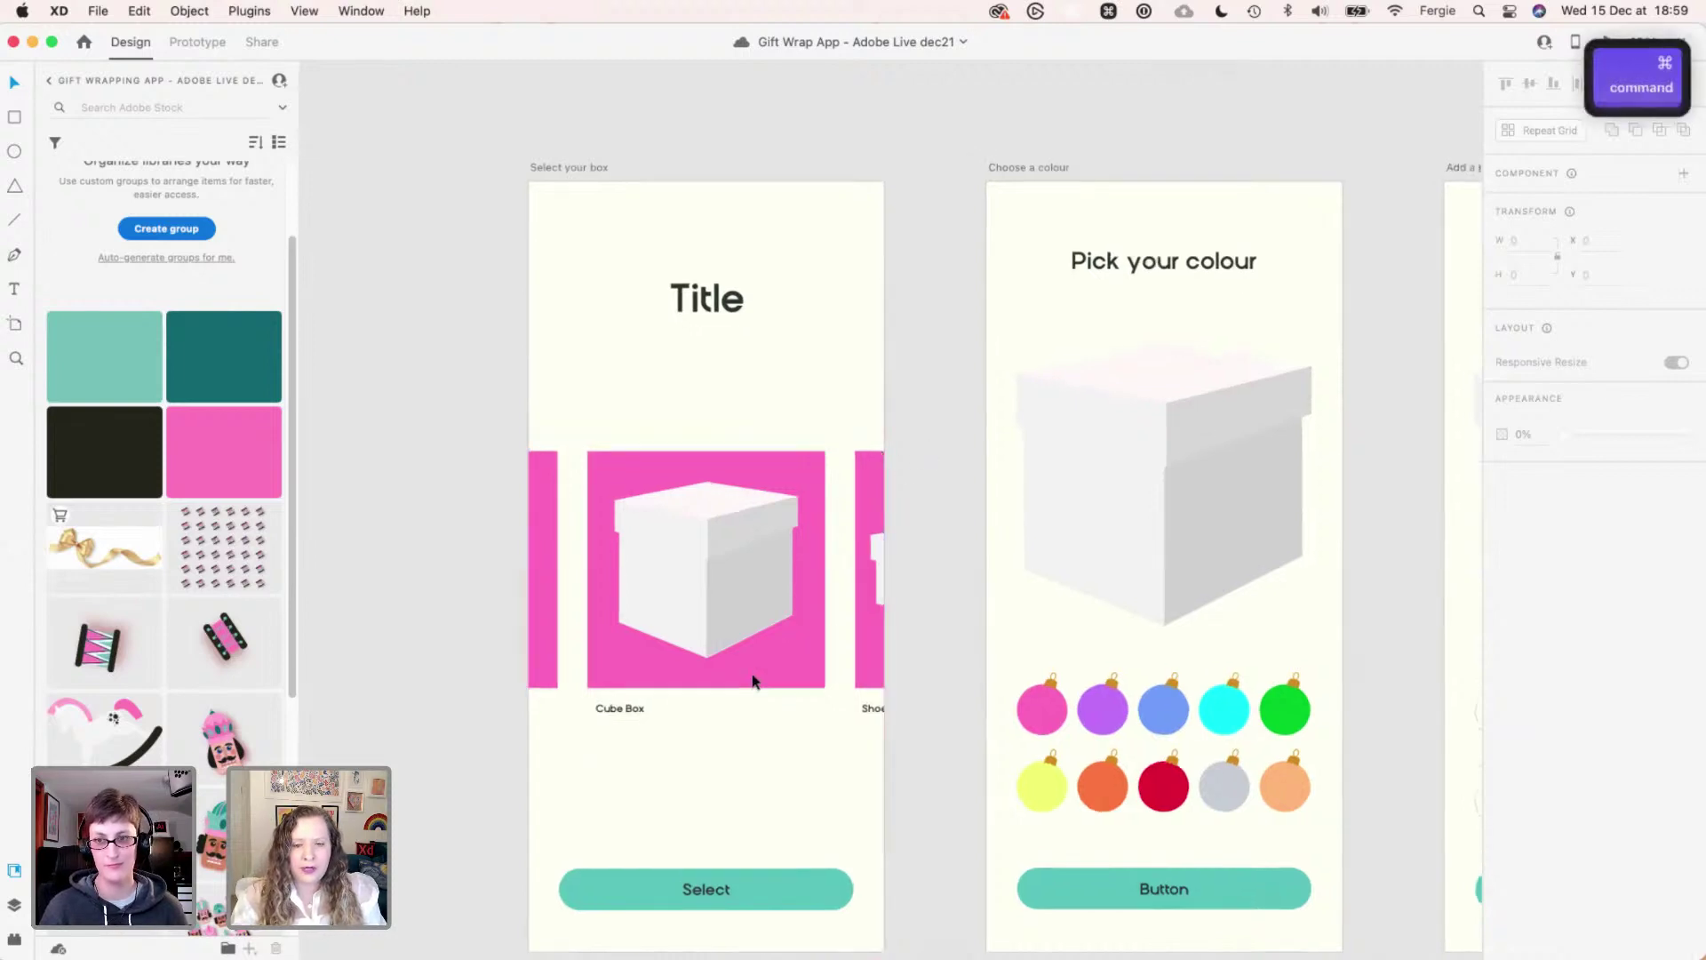
- Set the font size of the placeholder title on the Select your box artboard to 34
scroll(751, 678, up, 1)
click(730, 334)
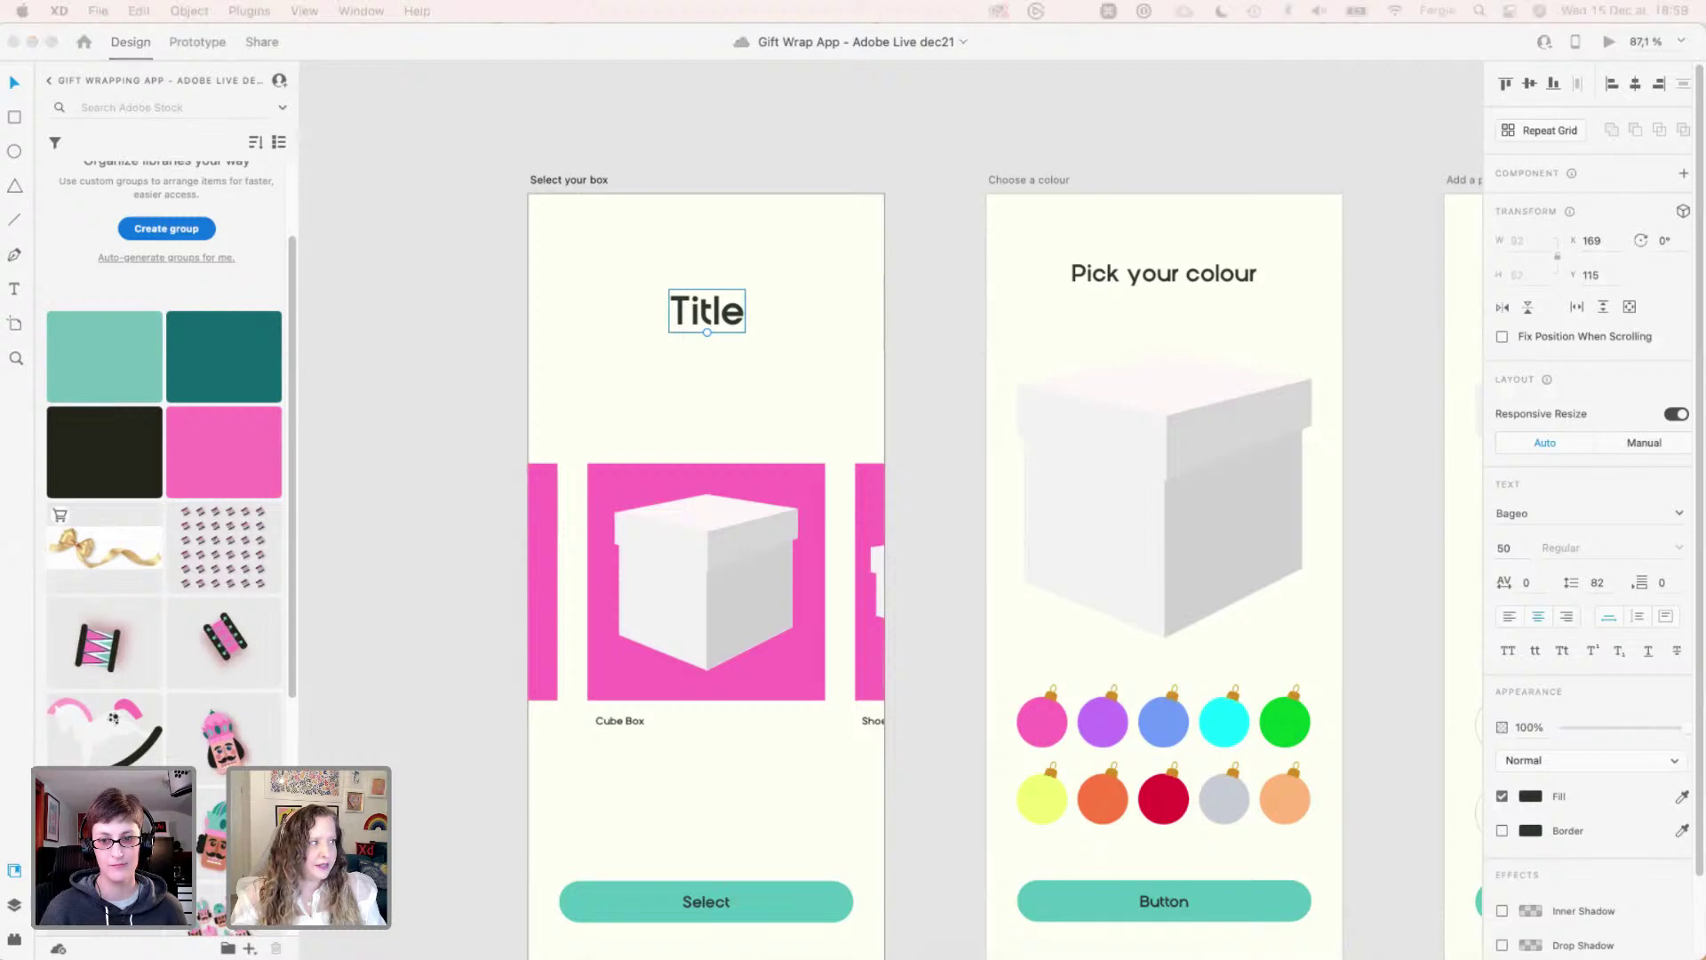
click(1513, 547)
text(34)
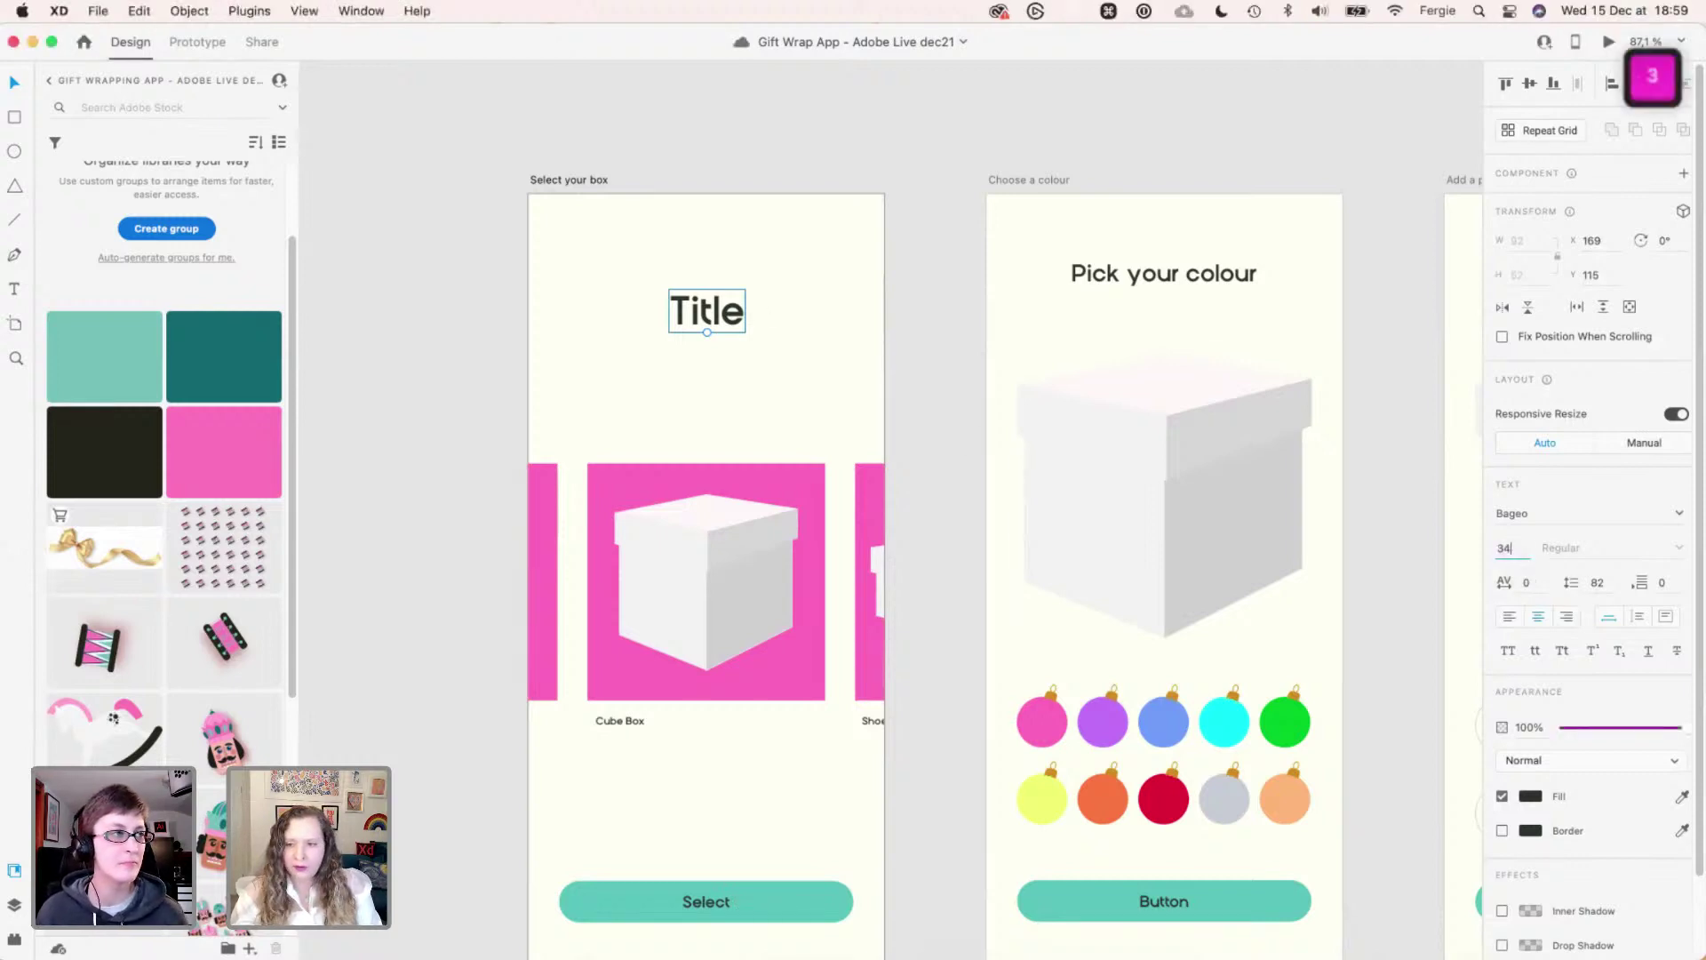
key(Return)
- Try a font size of 22 on the "Pick your colour" title, and set it to 34 instead
click(1264, 277)
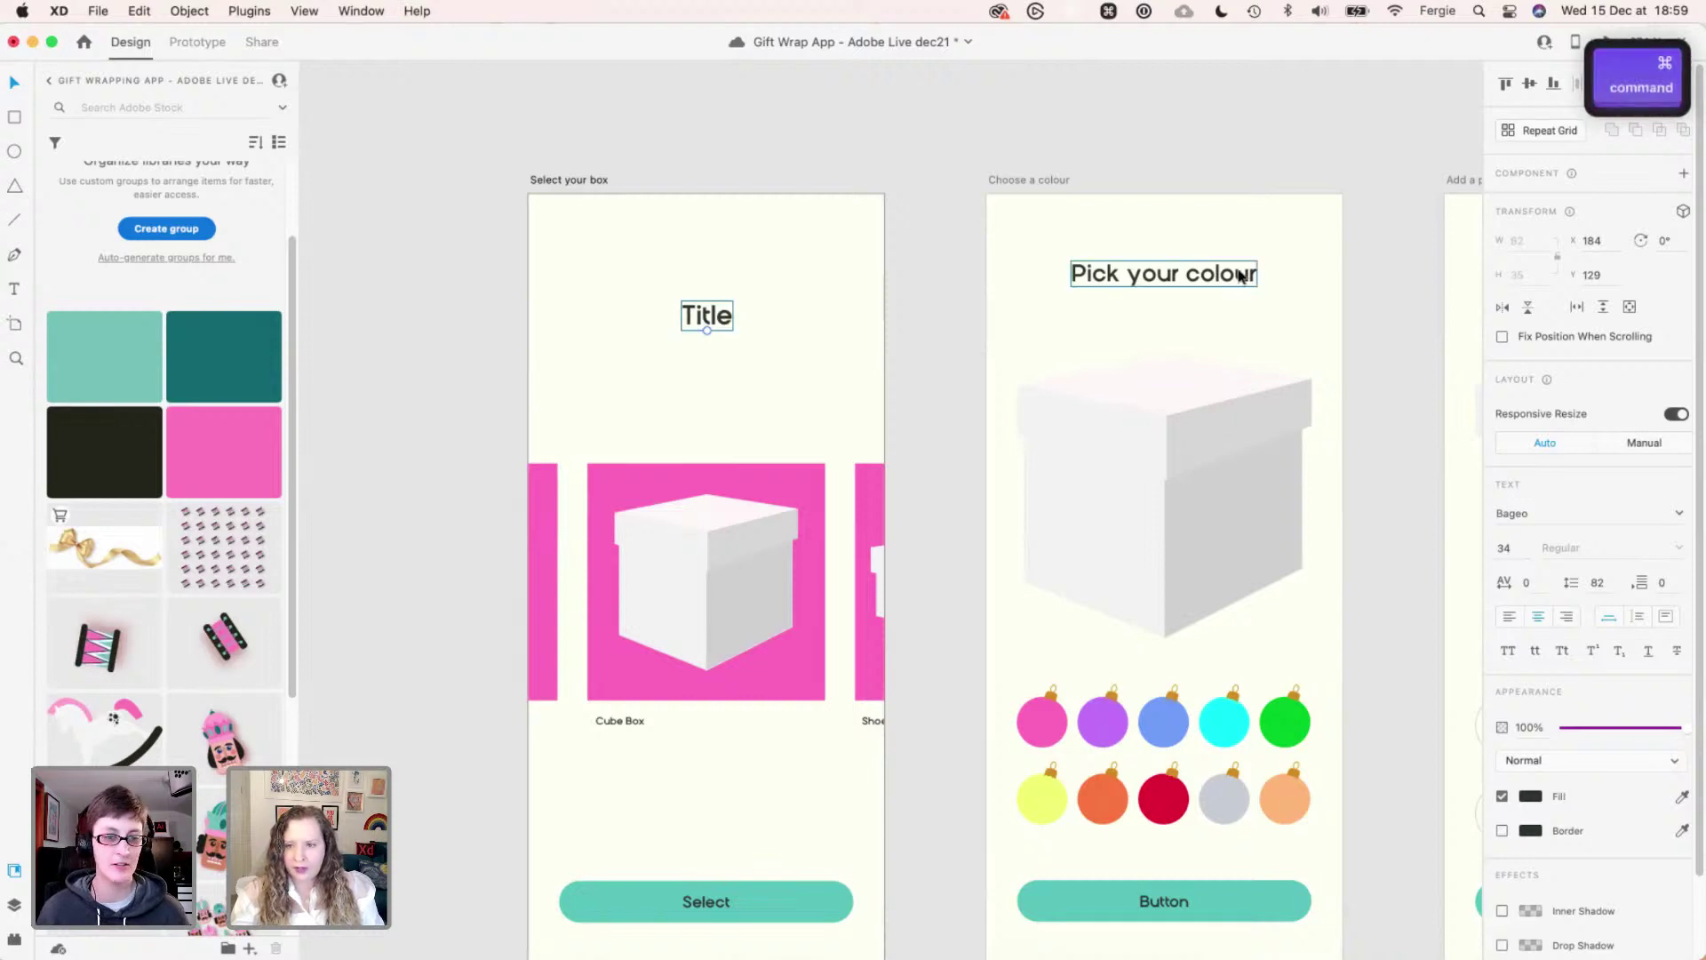
click(1521, 550)
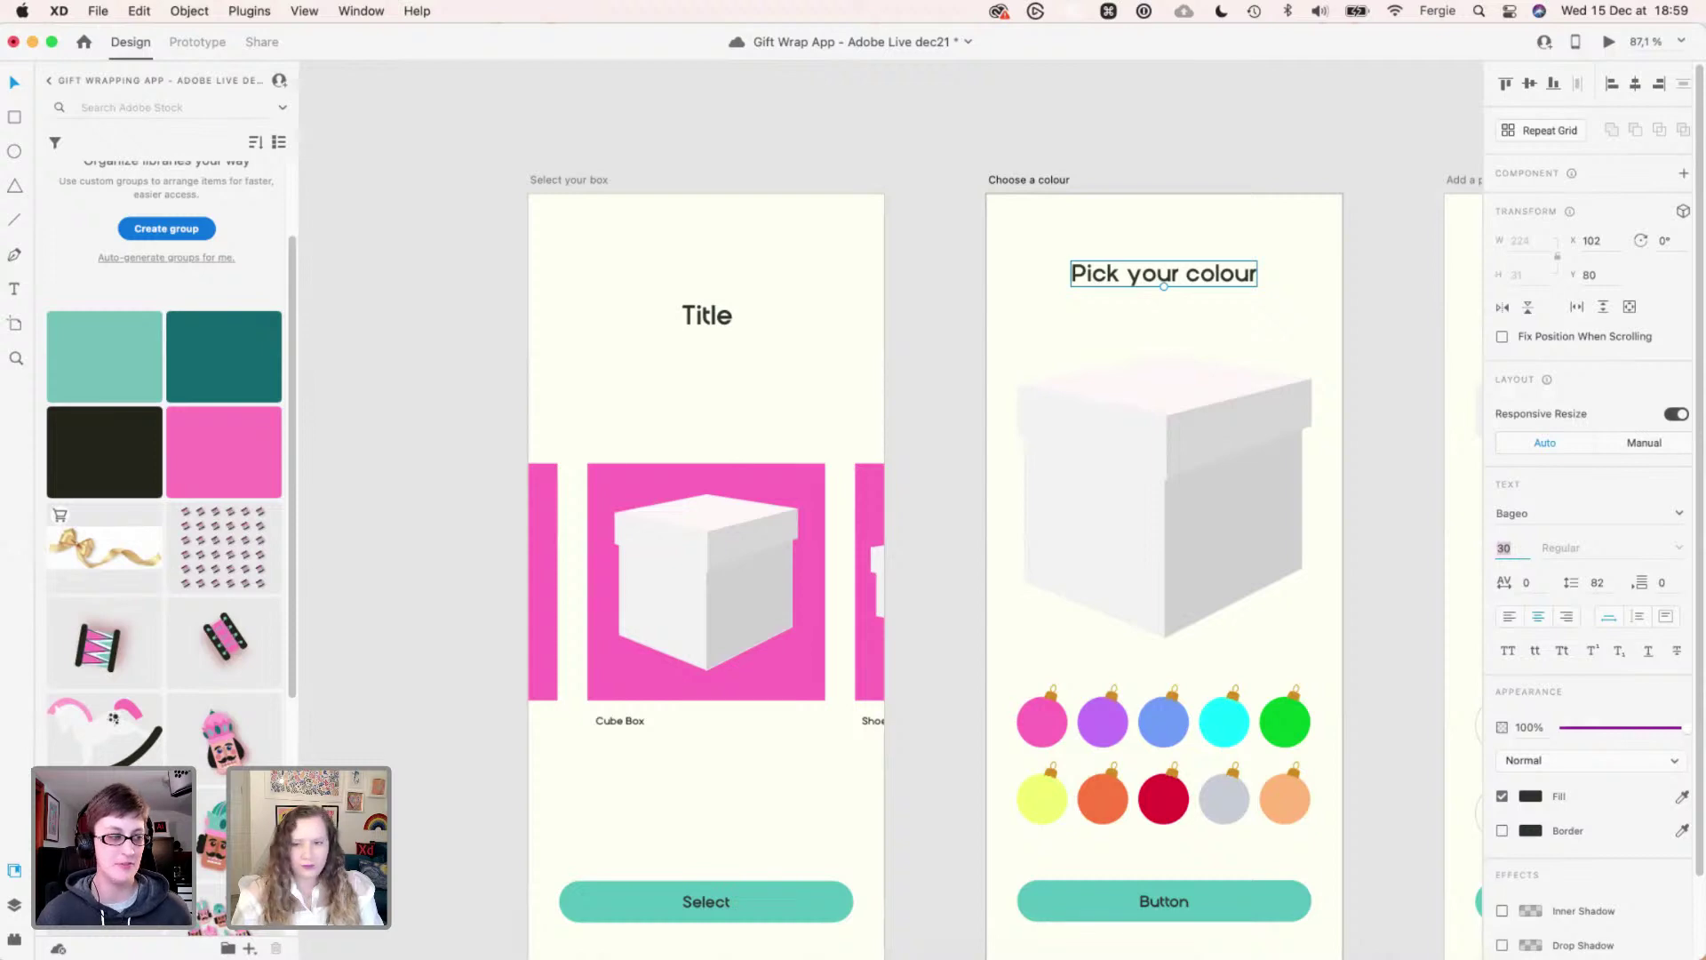
text(22)
key(Return)
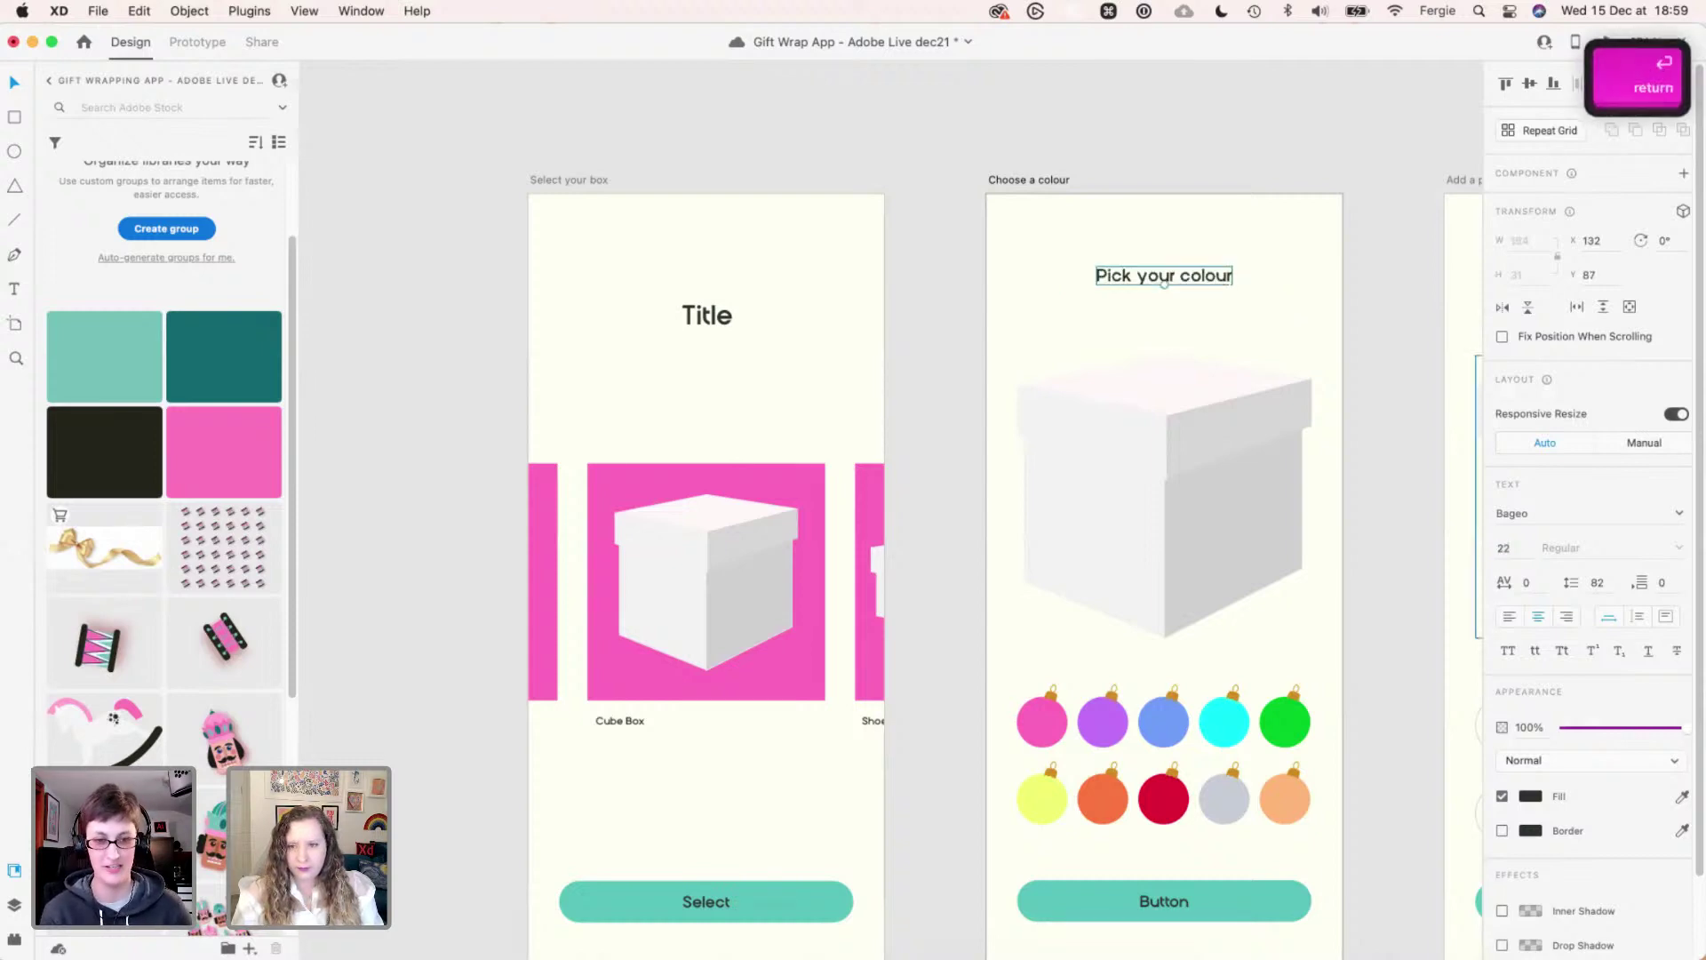
text(34)
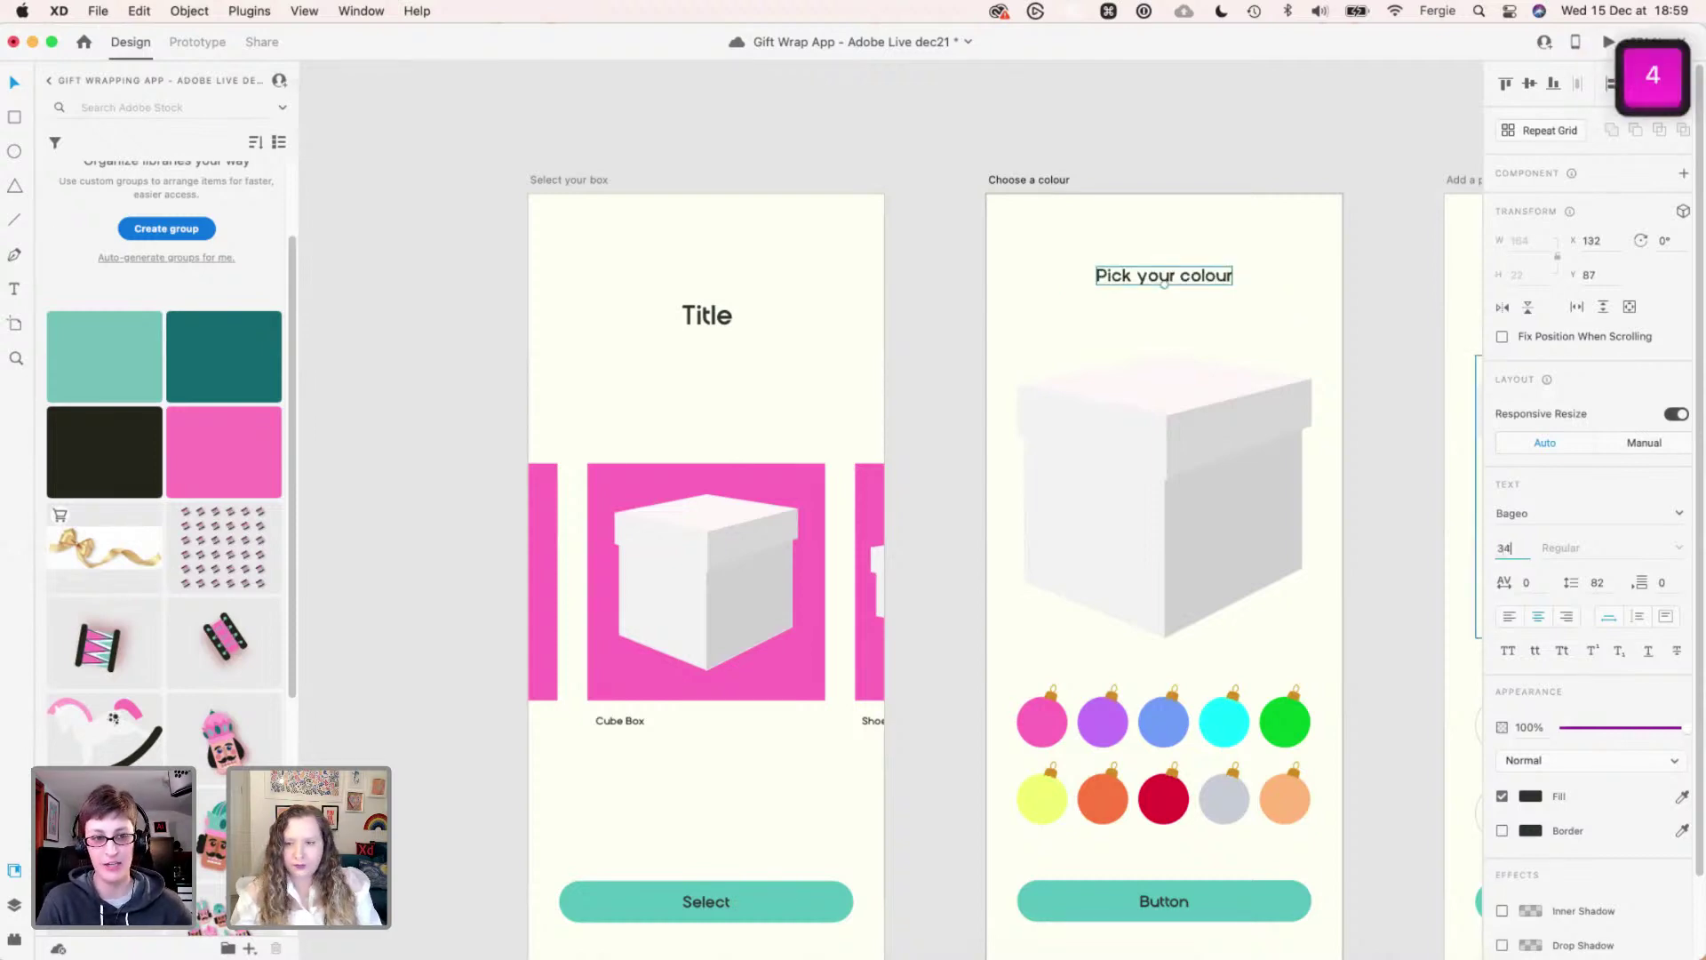
key(Return)
- Set the font size of the placeholder title on the Select your box artboard to 50
click(704, 325)
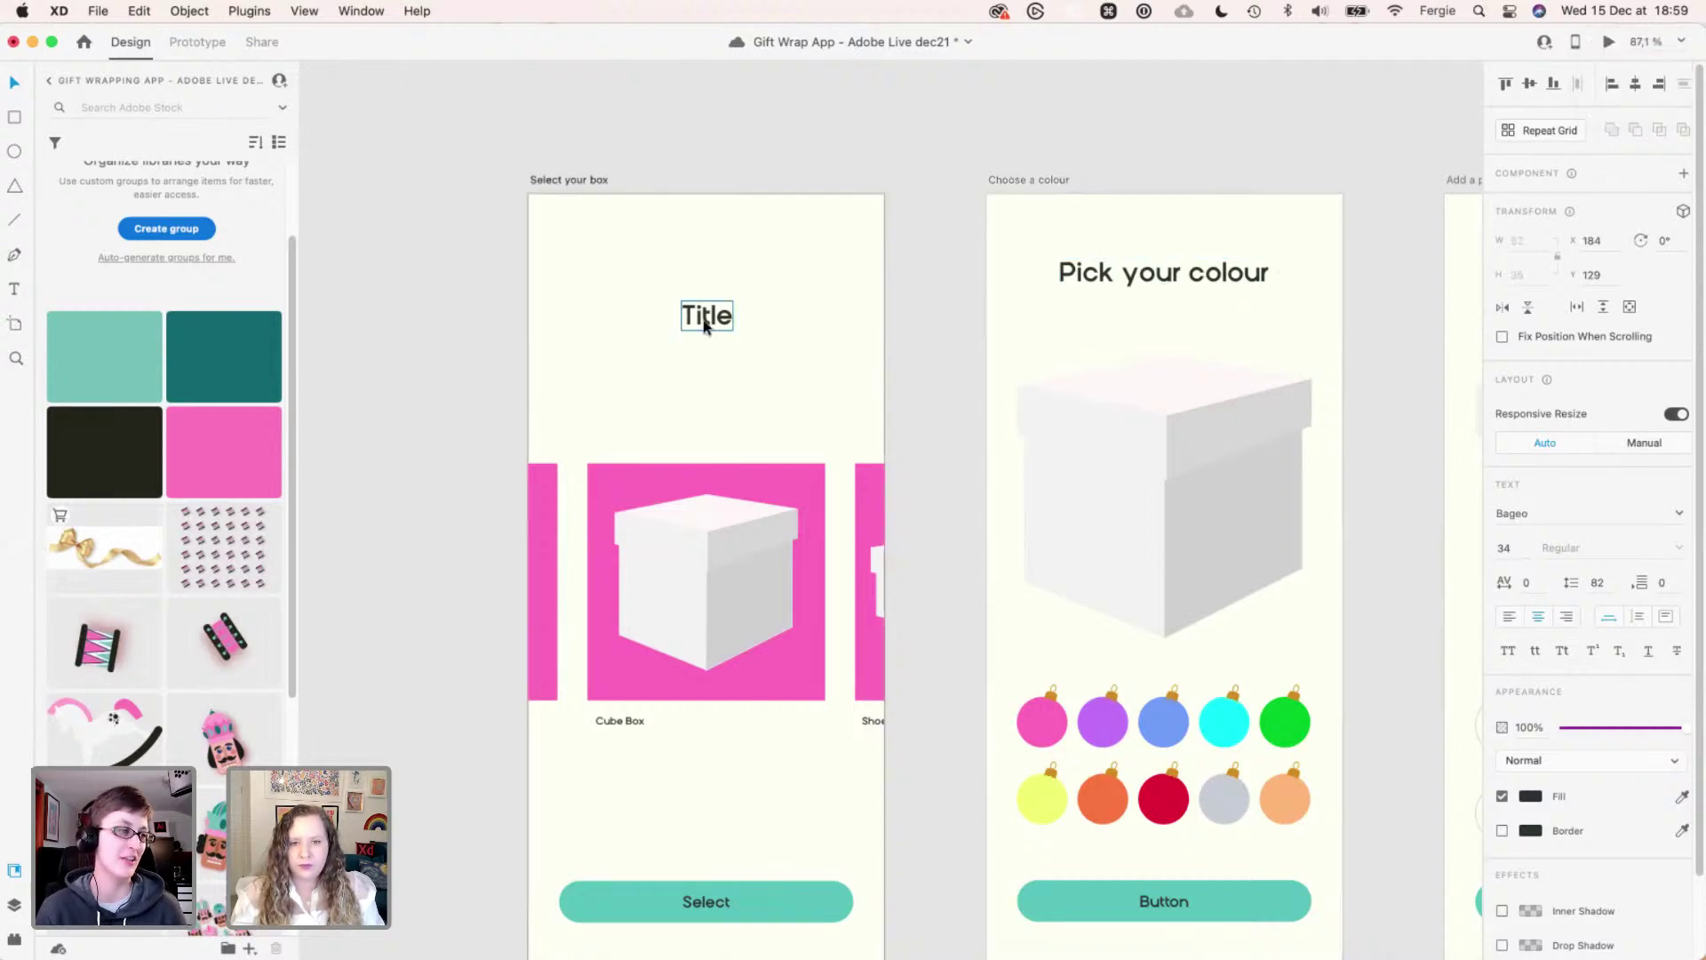
click(1524, 549)
text(50)
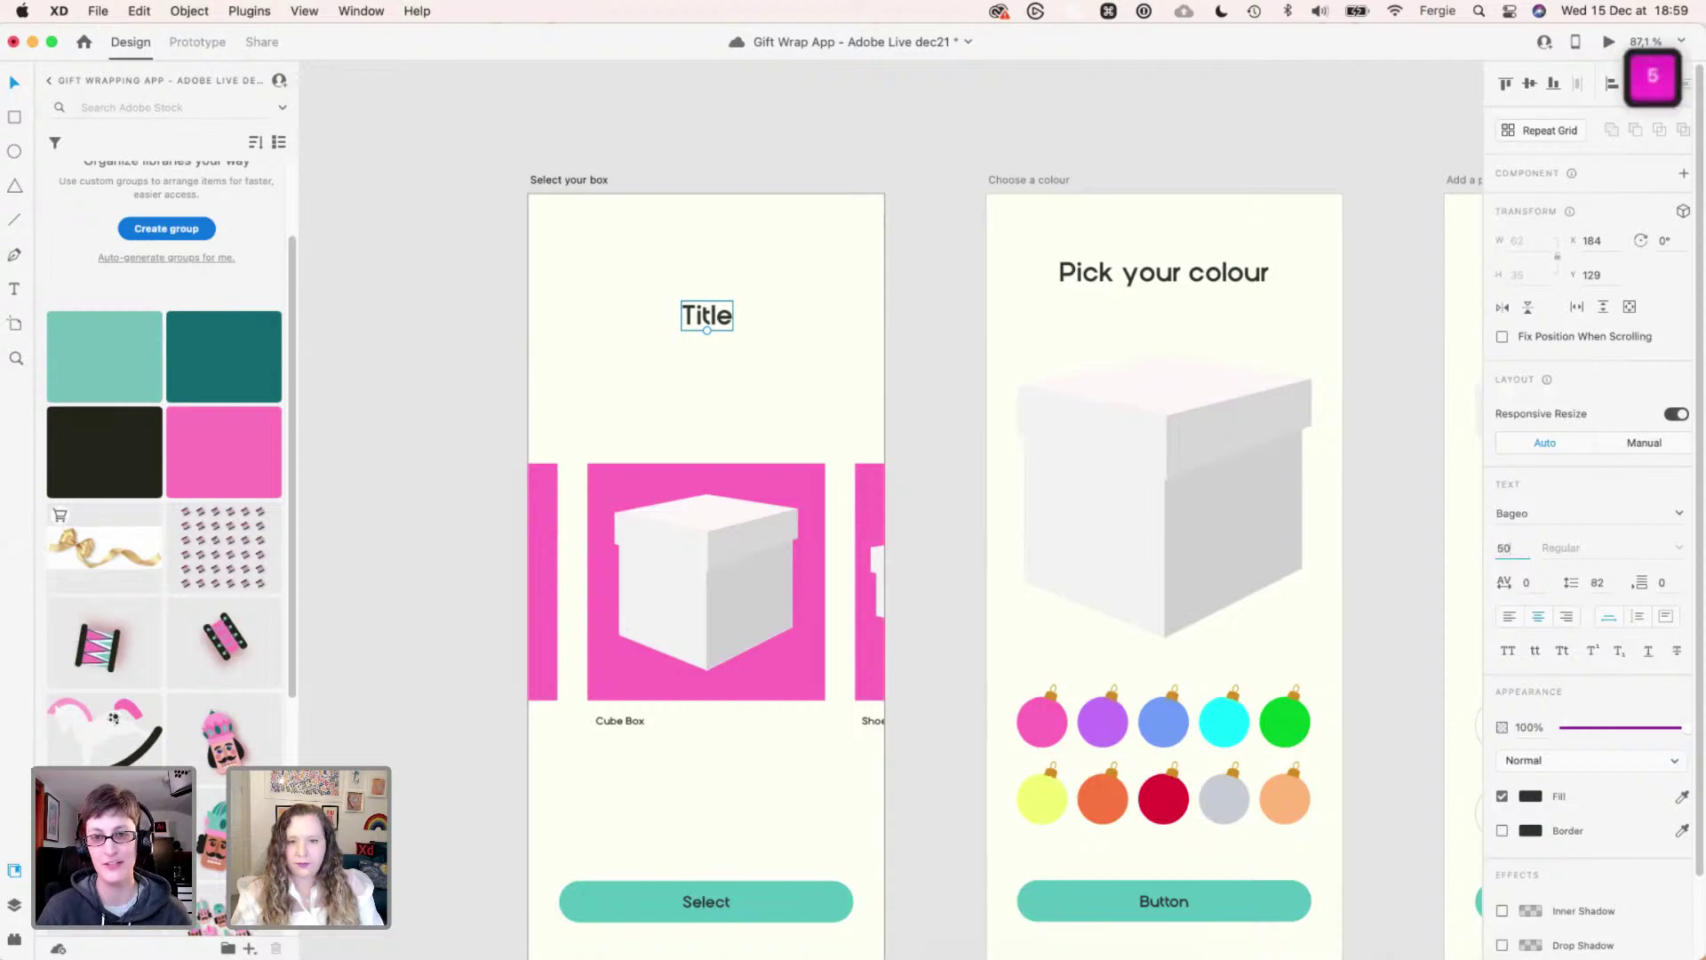
key(Return)
- Replace the placeholder title on the Select your box artboard with "Gift Wrap it!"
double_click(717, 316)
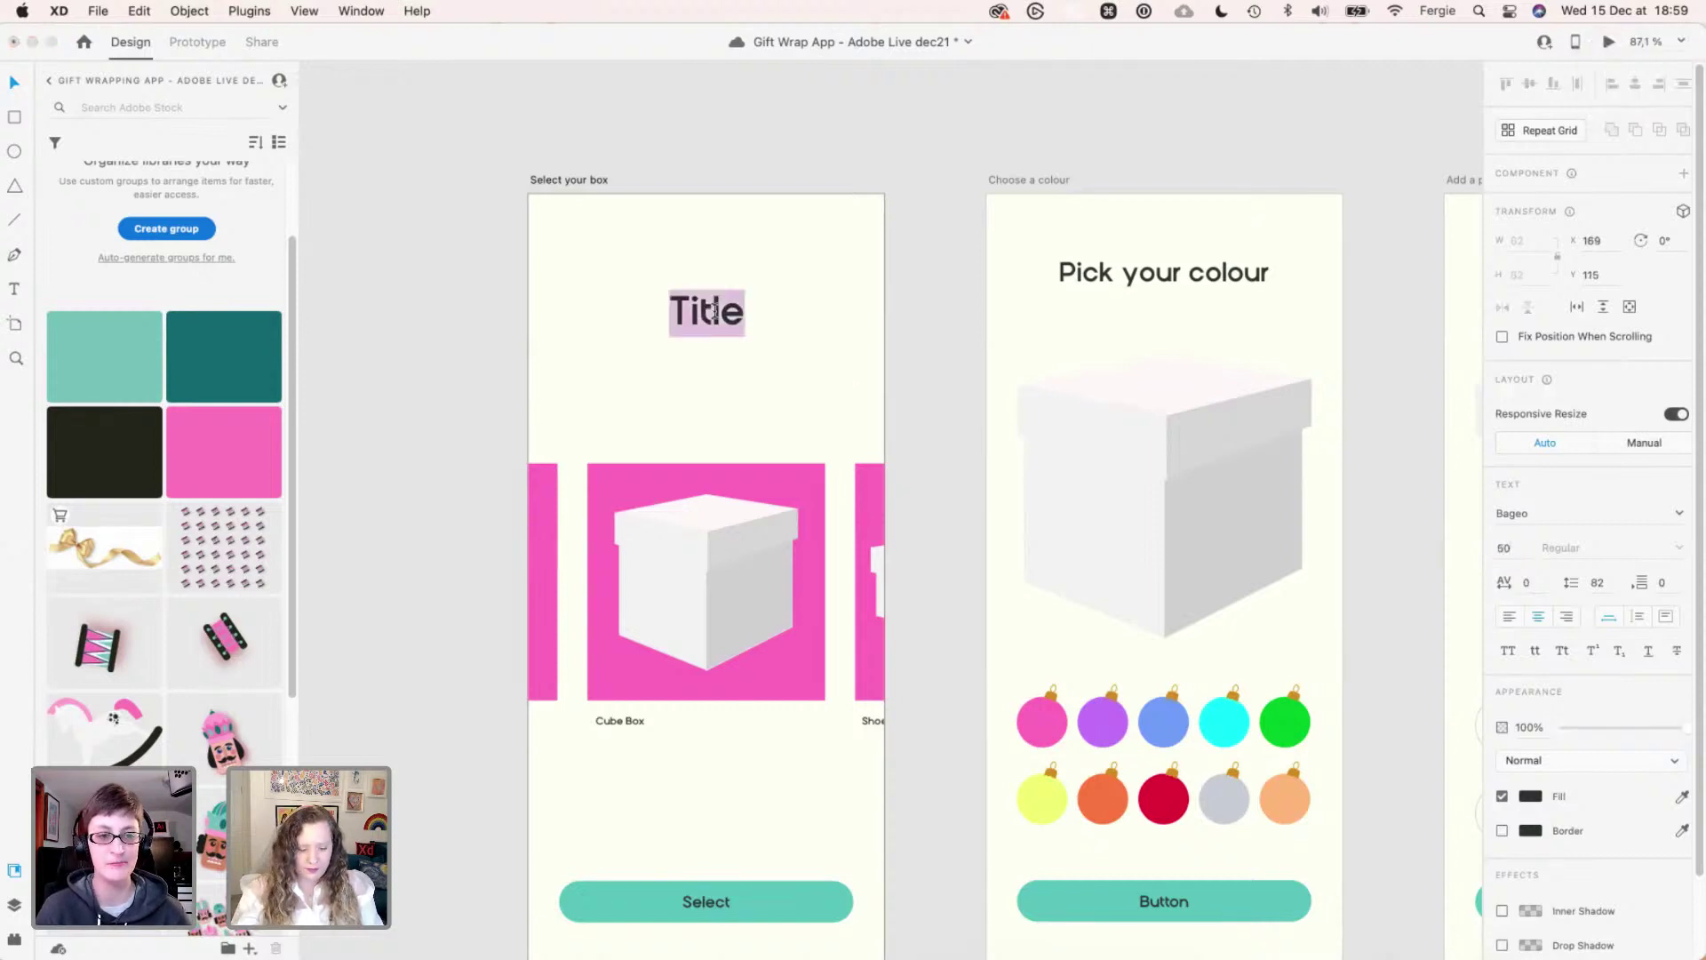
text(Gift Wrap i!)
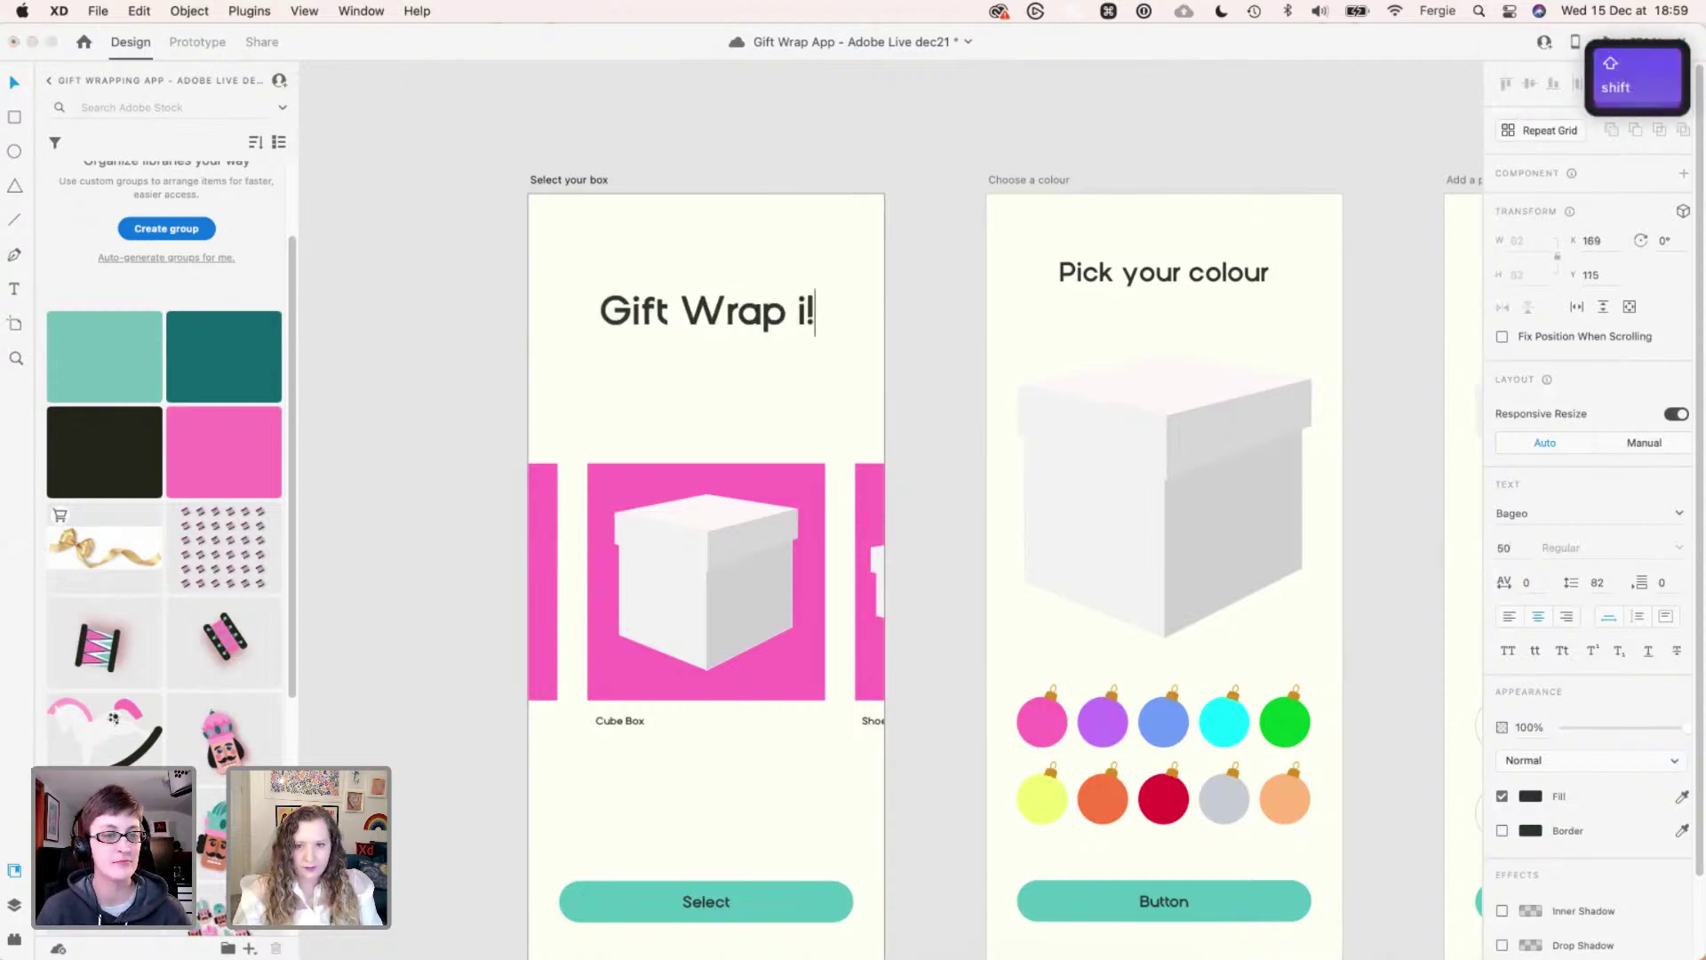
key(BackSpace)
text(t!)
key(Escape)
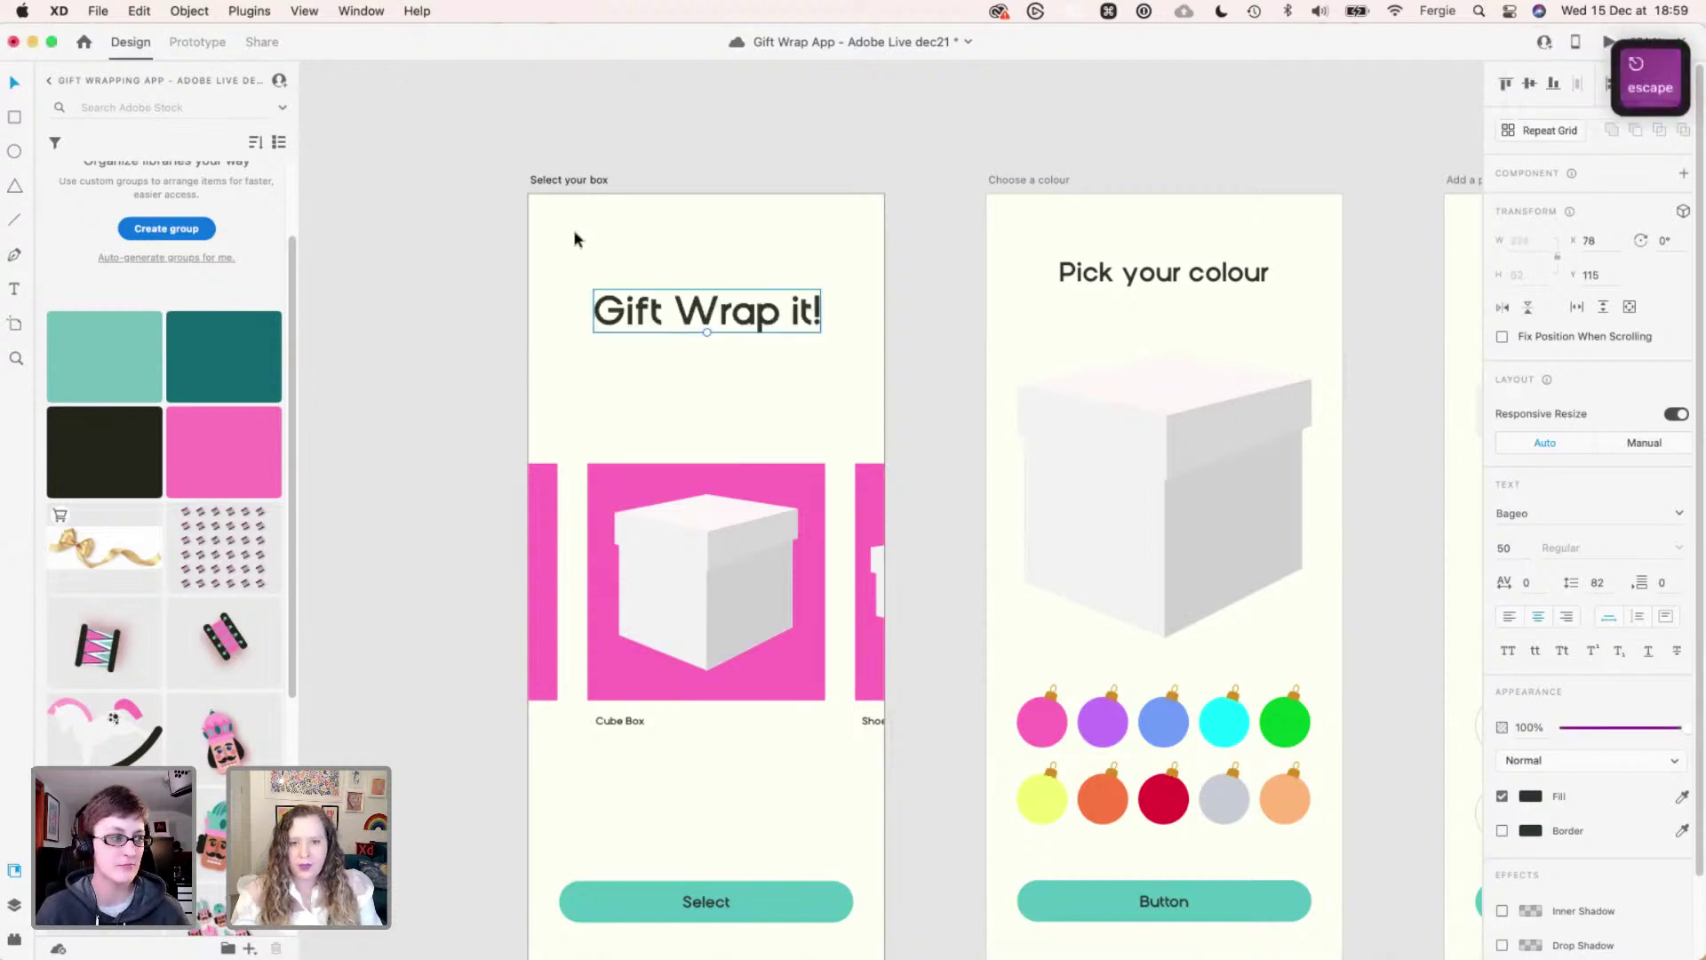
key(Escape)
- Copy the "Pick your colour" title on the Choose a colour artboard as the style source for the other step titles
key(space)
scroll(764, 205, right, 5)
scroll(764, 204, down, 2)
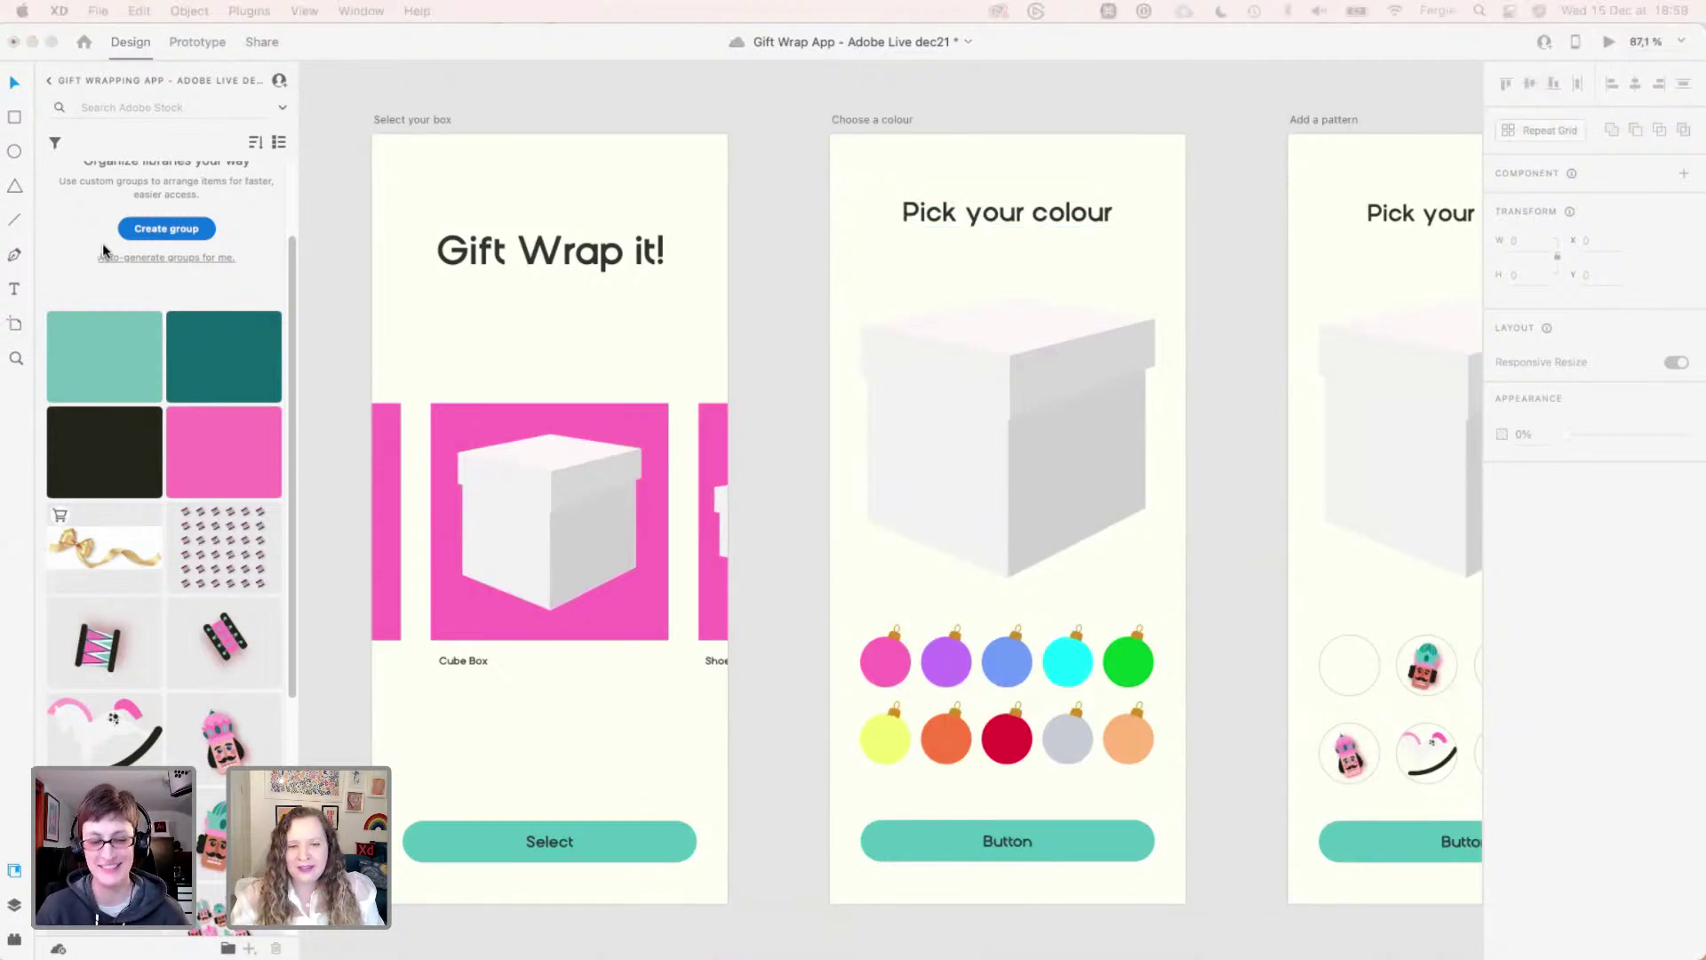
scroll(702, 402, down, 1)
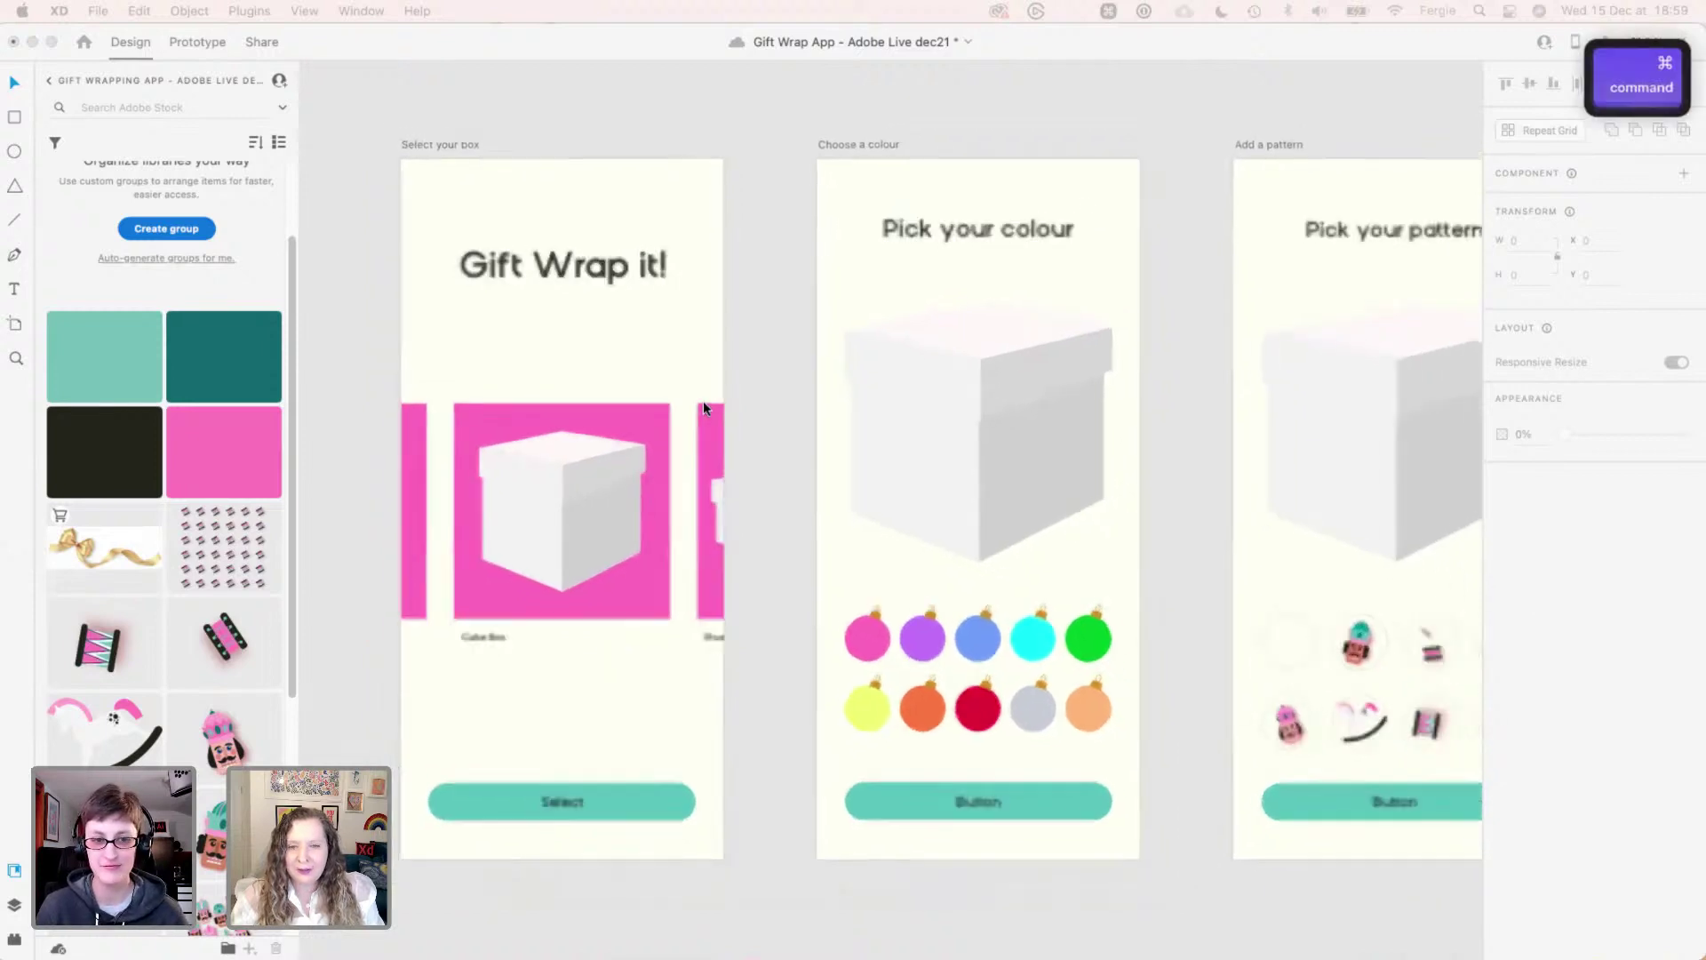
key(space)
drag(1108, 130, 698, 187)
click(722, 256)
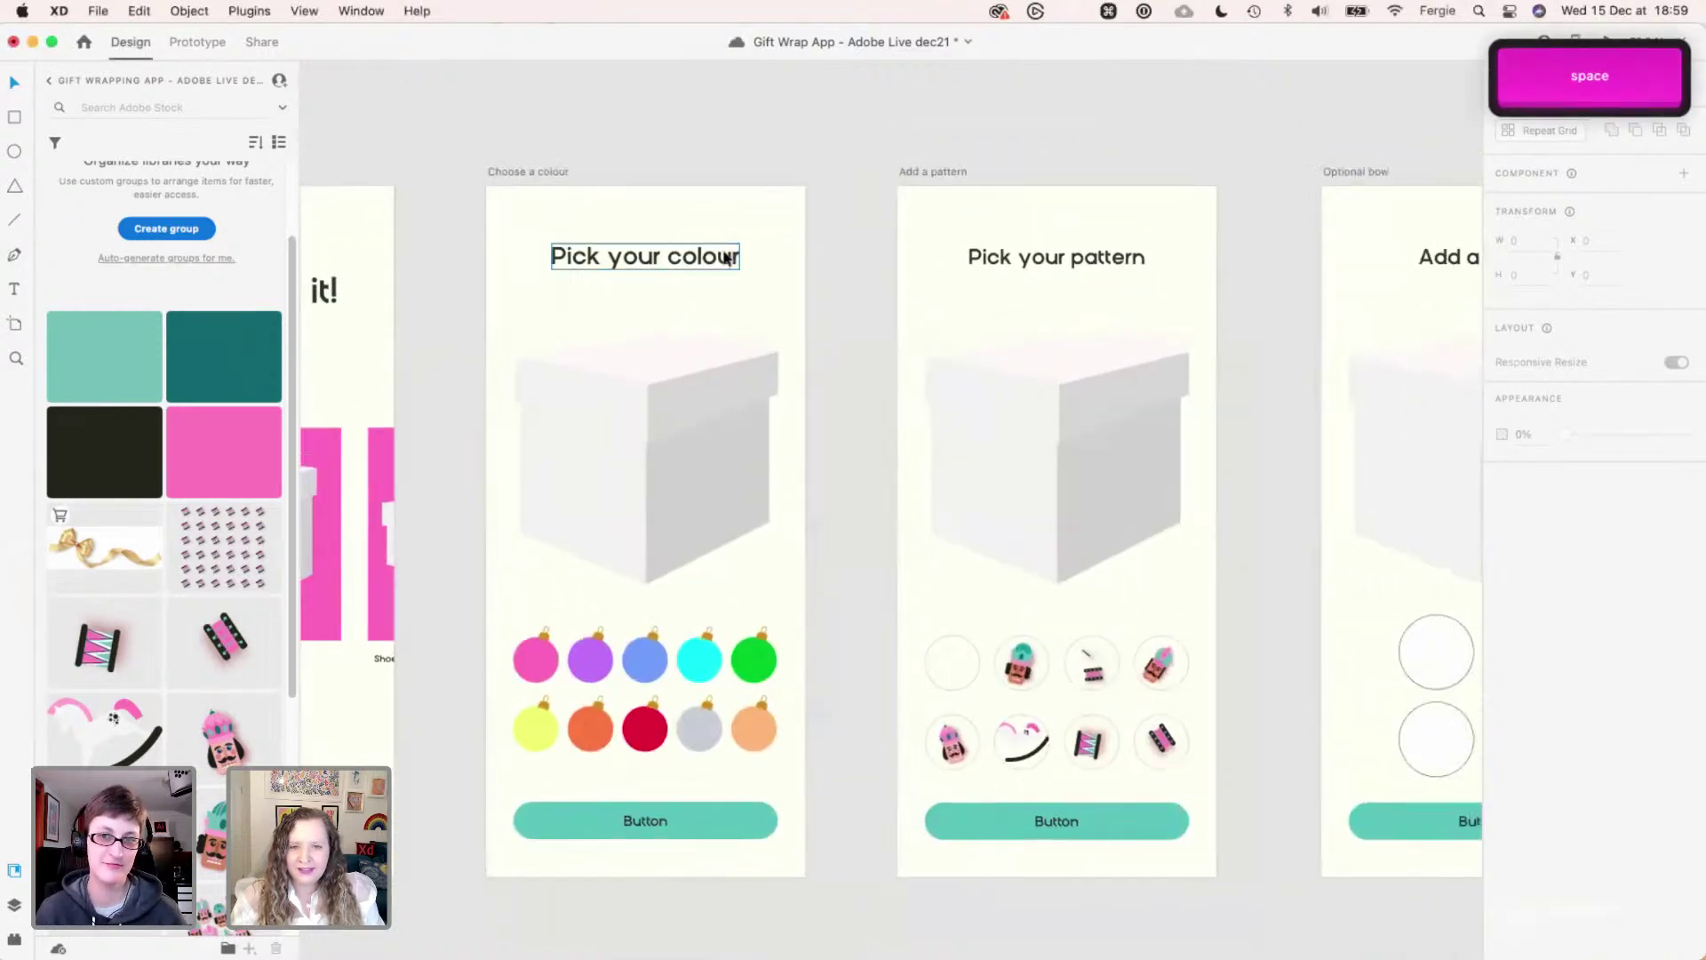
click(1044, 258)
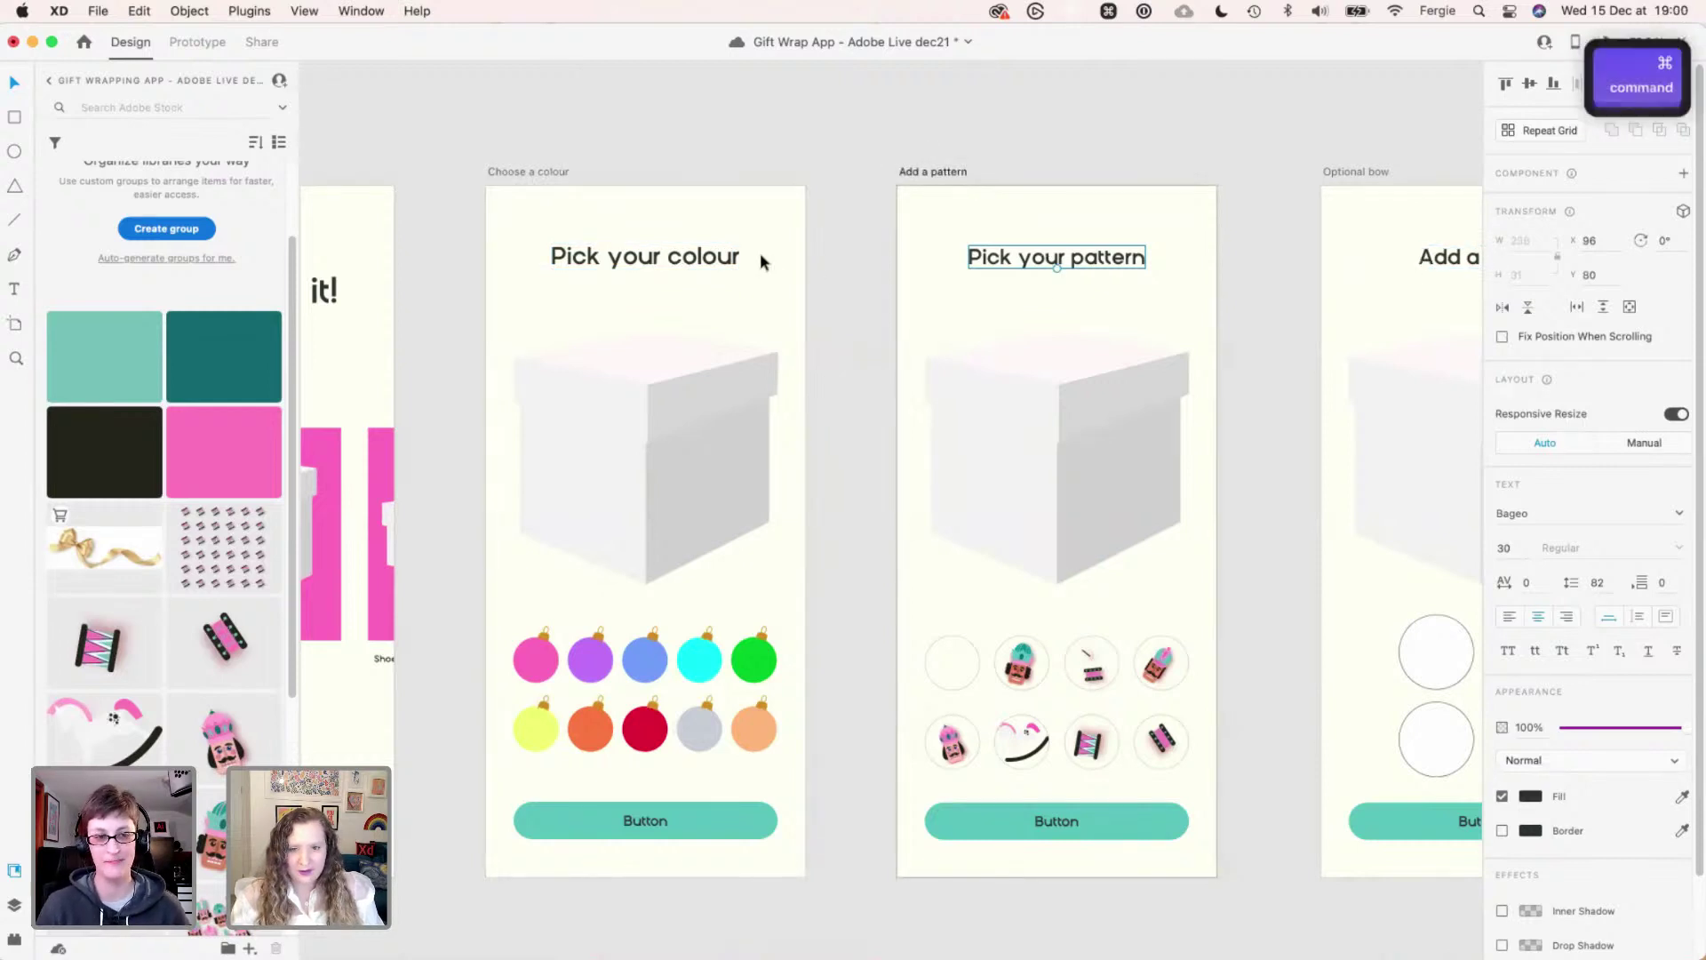
super+click(730, 257)
key(super+c)
super+click(1048, 263)
key(super+c)
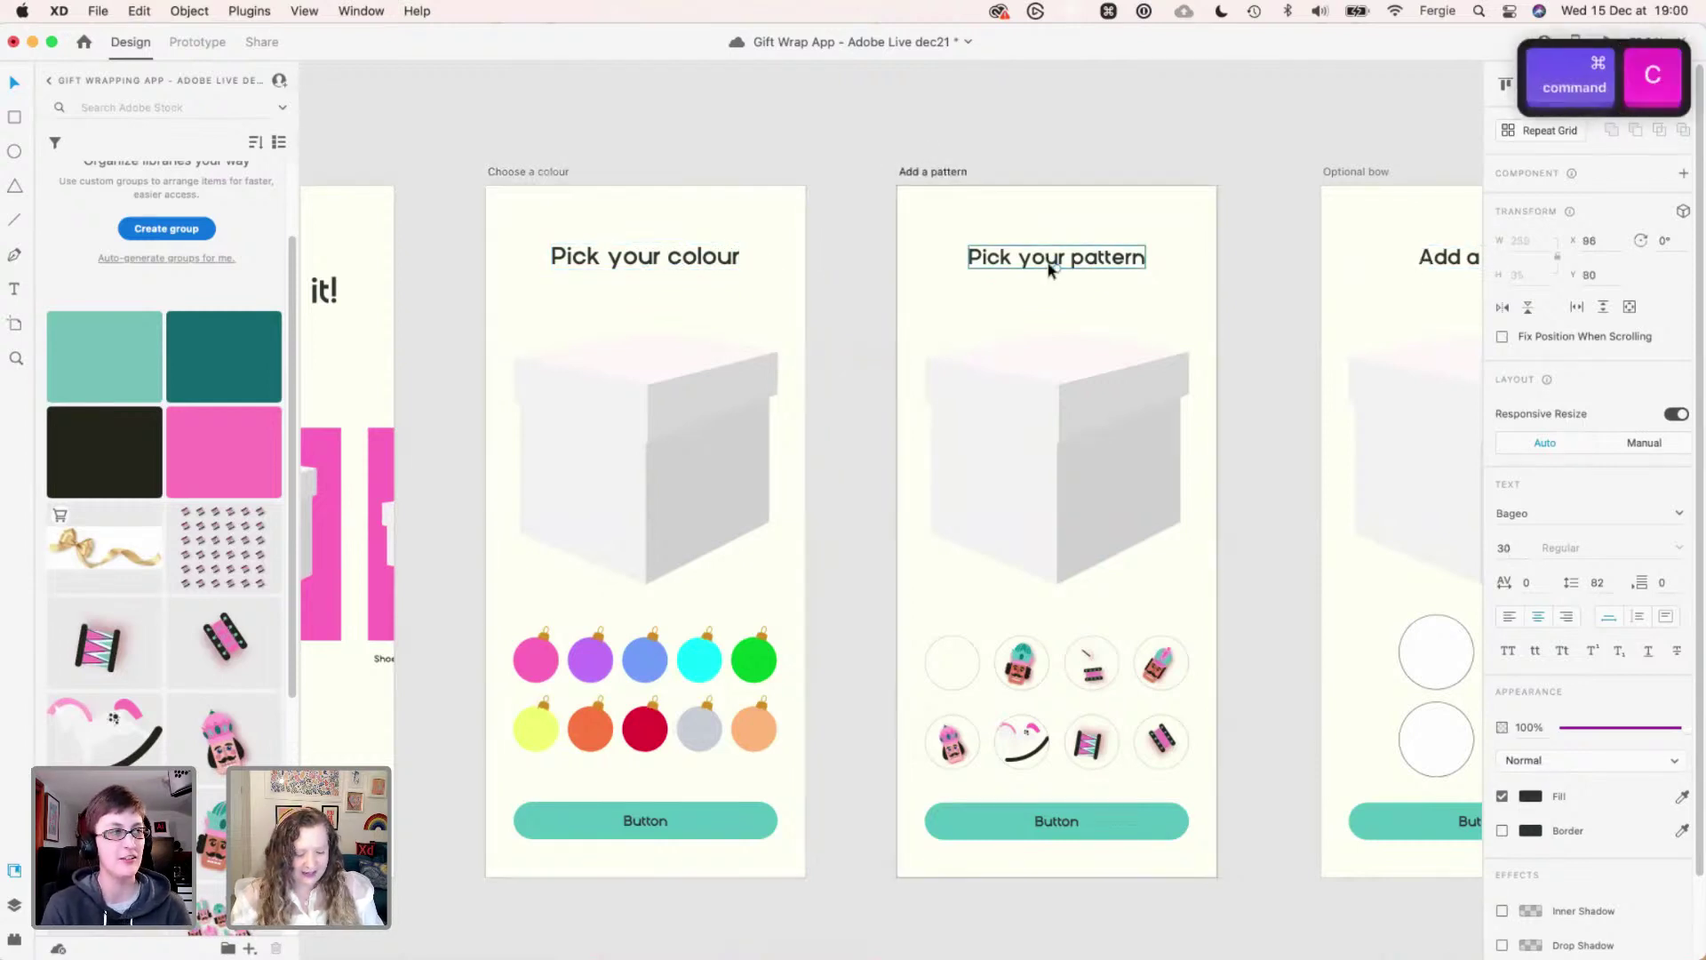
key(super+v)
key(super+z)
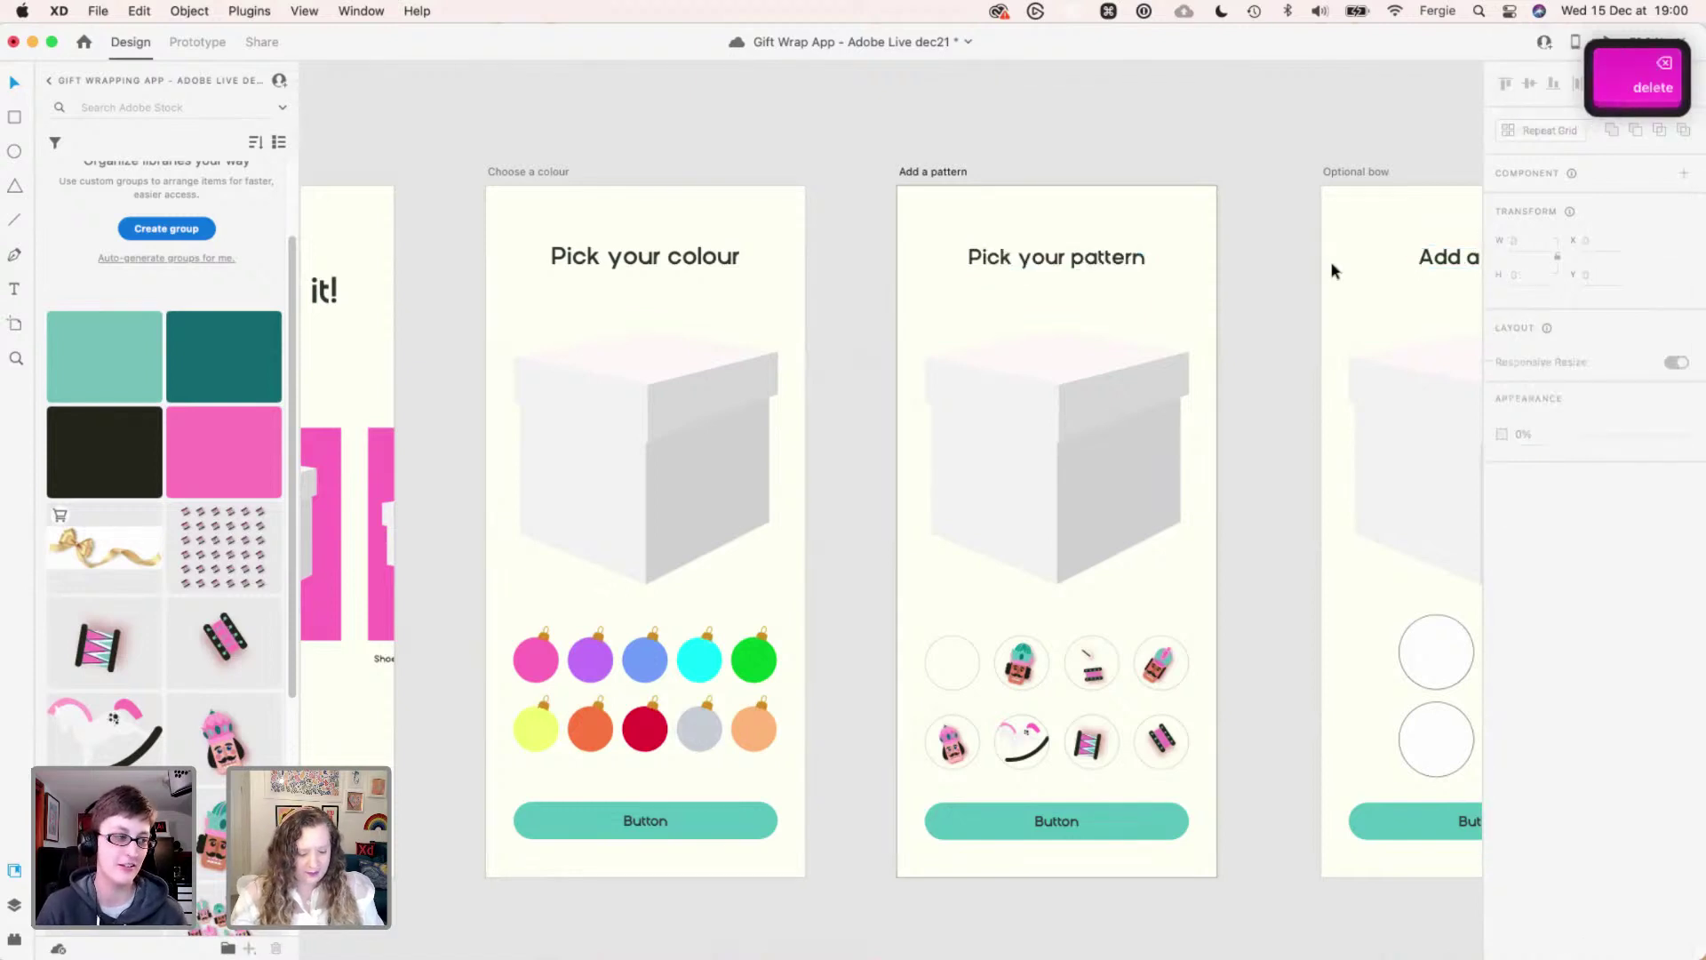
- Paste the copied title's appearance onto the "Pick your pattern" and "Add a bow?" titles
alt+super+click(1058, 258)
key(alt+super+v)
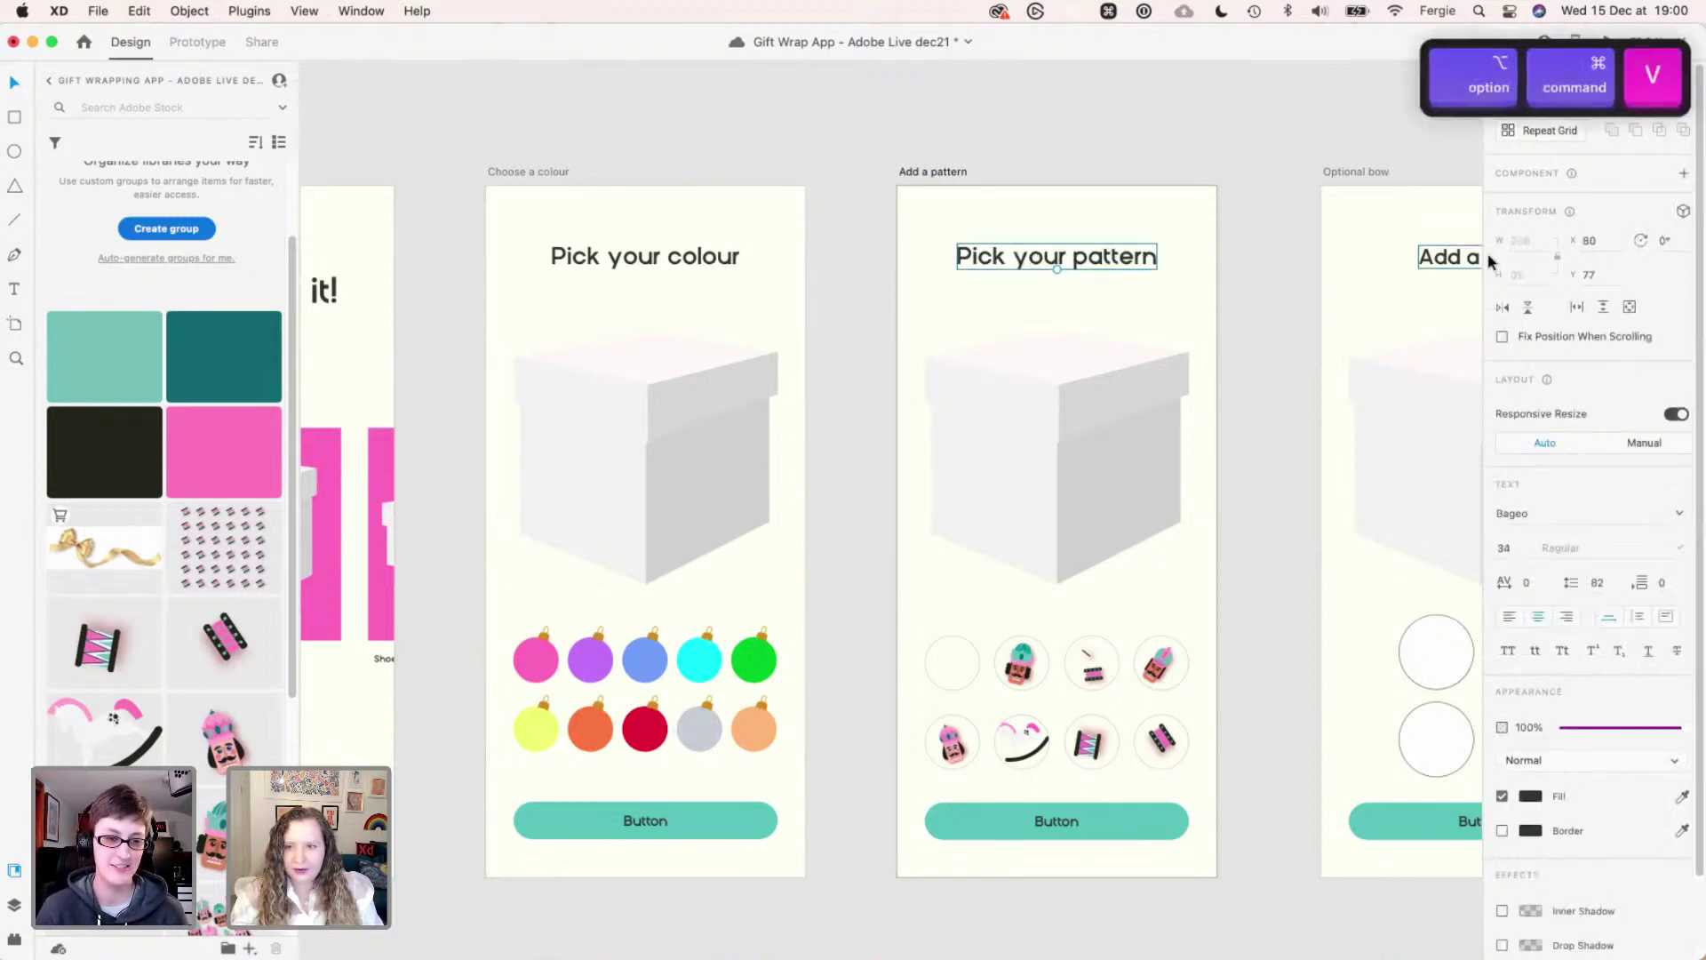
alt+super+click(1446, 260)
key(alt+super+v)
- Duplicate the cube box from the Choose a colour artboard onto the empty pasteboard directly below that artboard
key(space)
drag(1329, 258, 1221, 241)
scroll(1230, 247, down, 3)
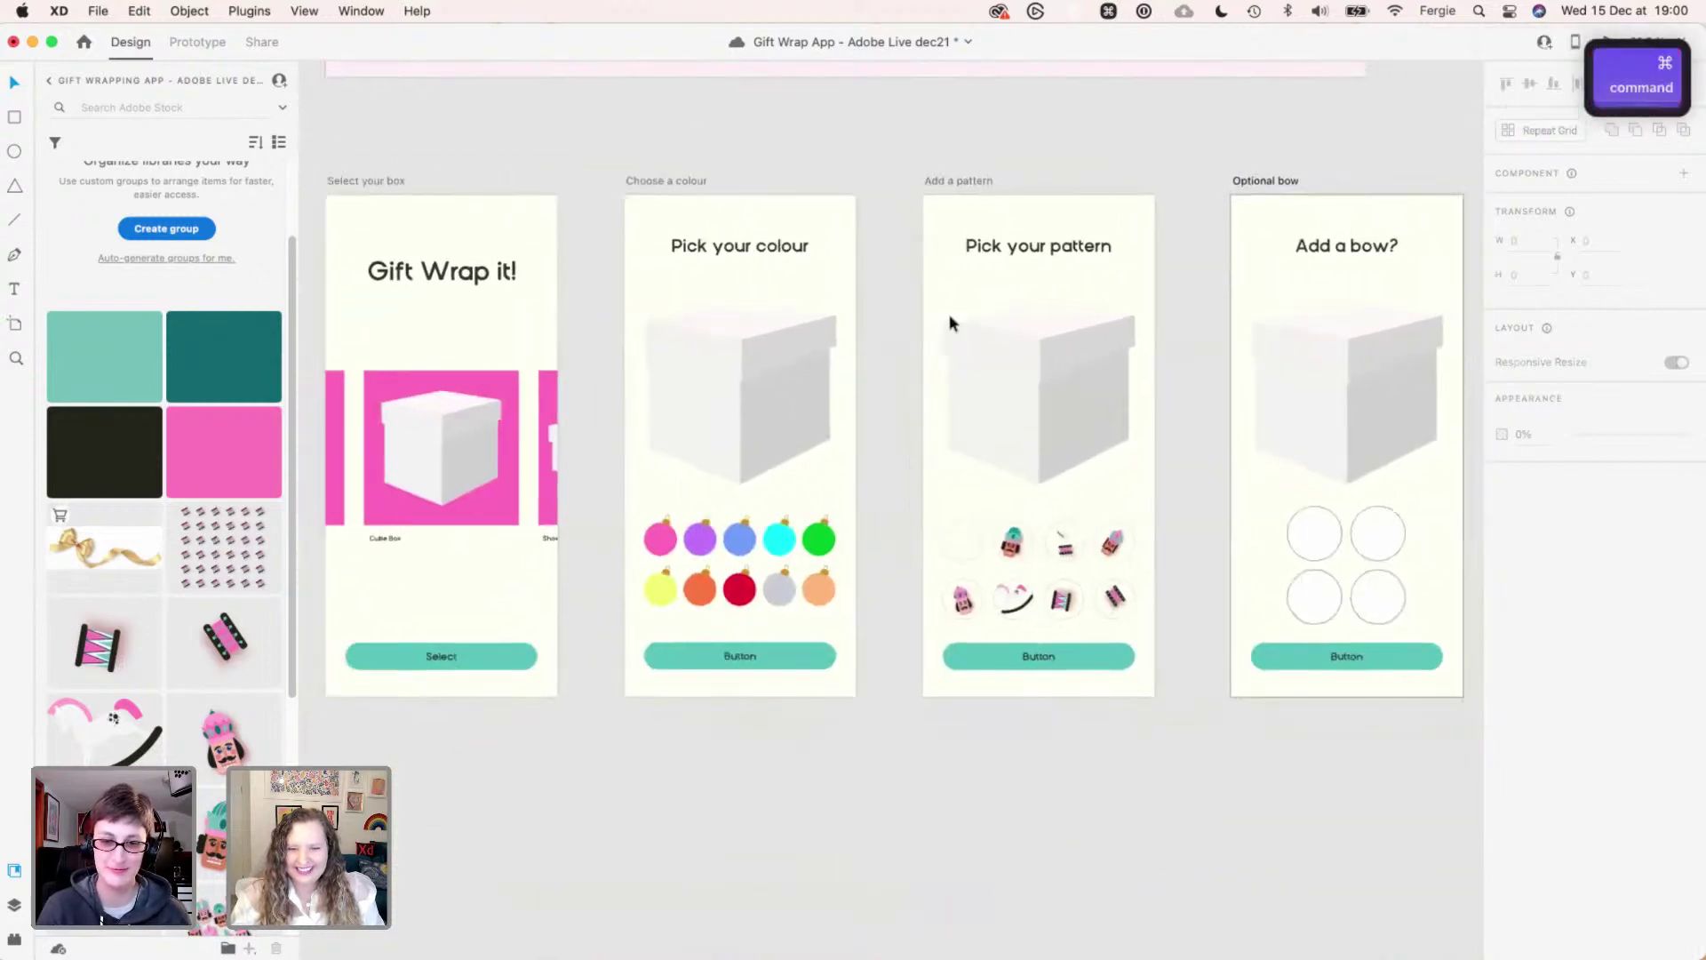
scroll(690, 317, up, 2)
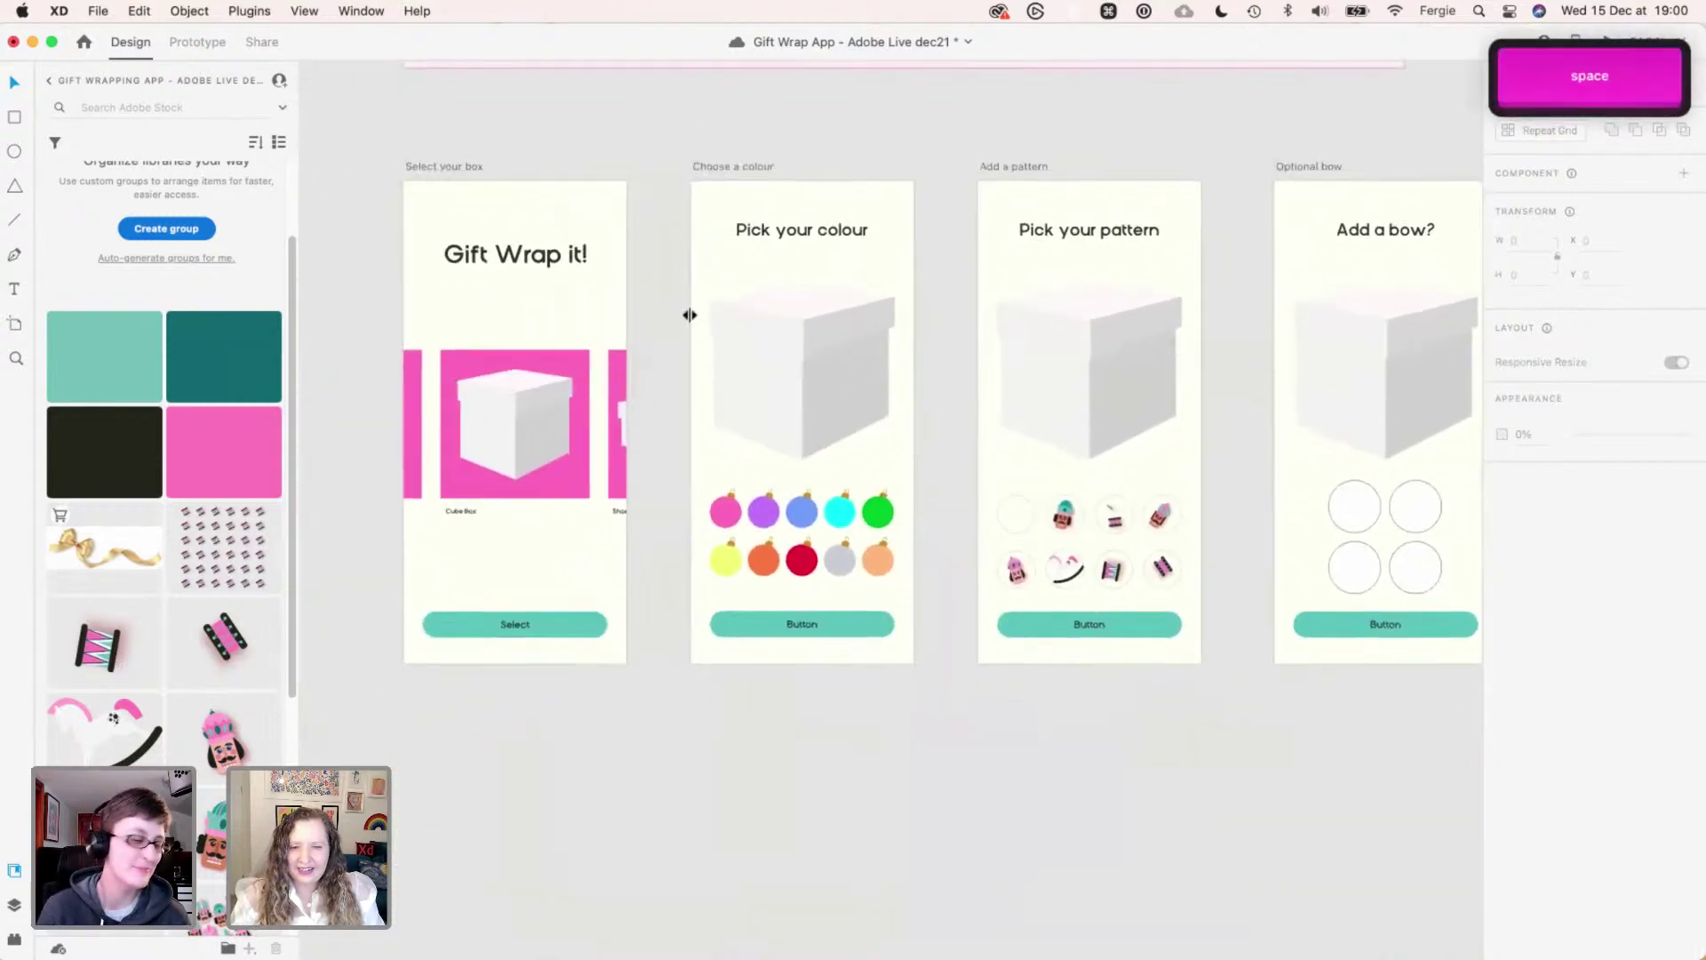
scroll(770, 412, up, 2)
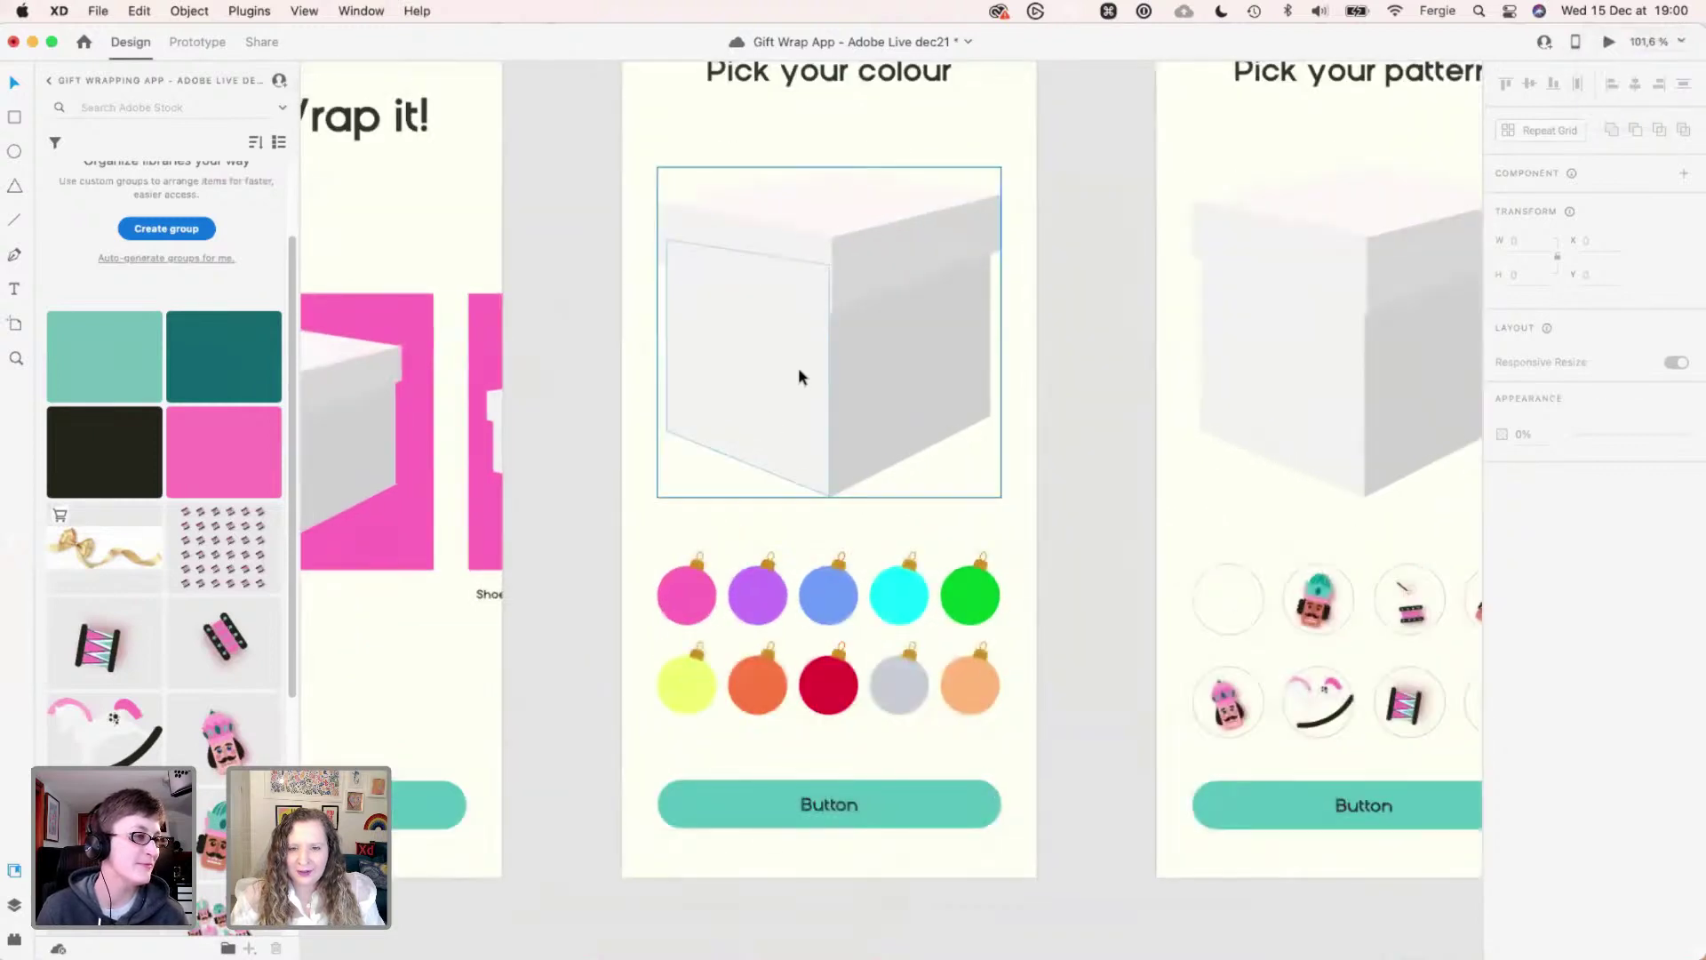
scroll(798, 368, up, 3)
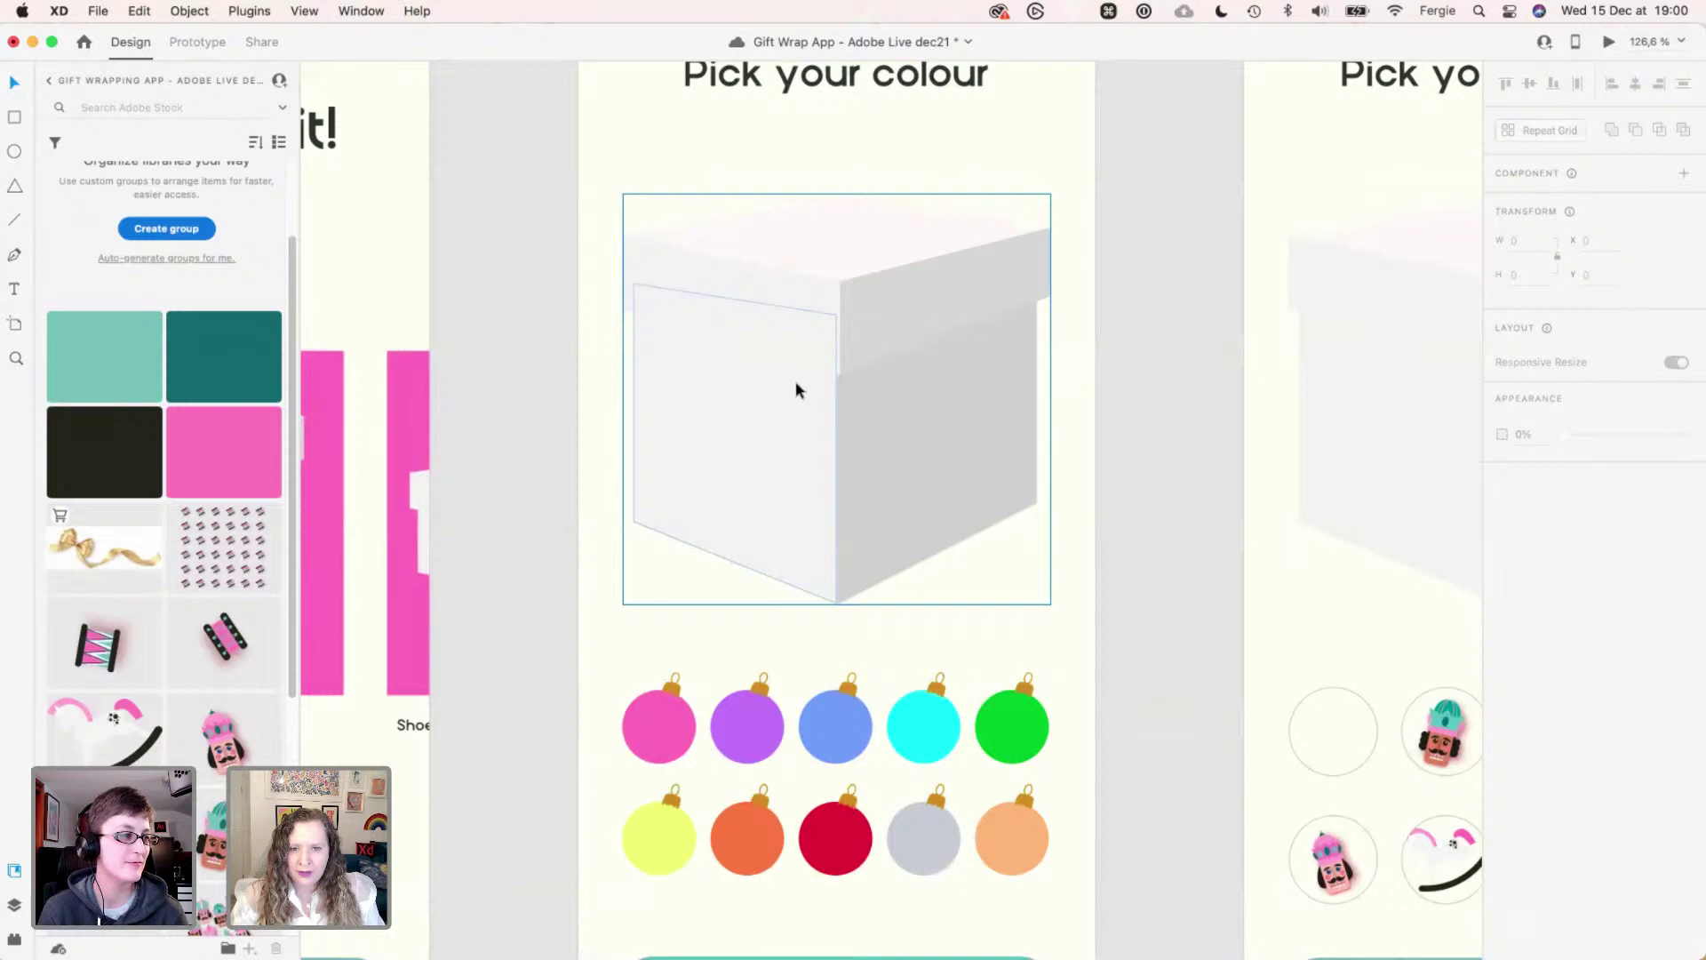
click(796, 380)
scroll(797, 380, down, 5)
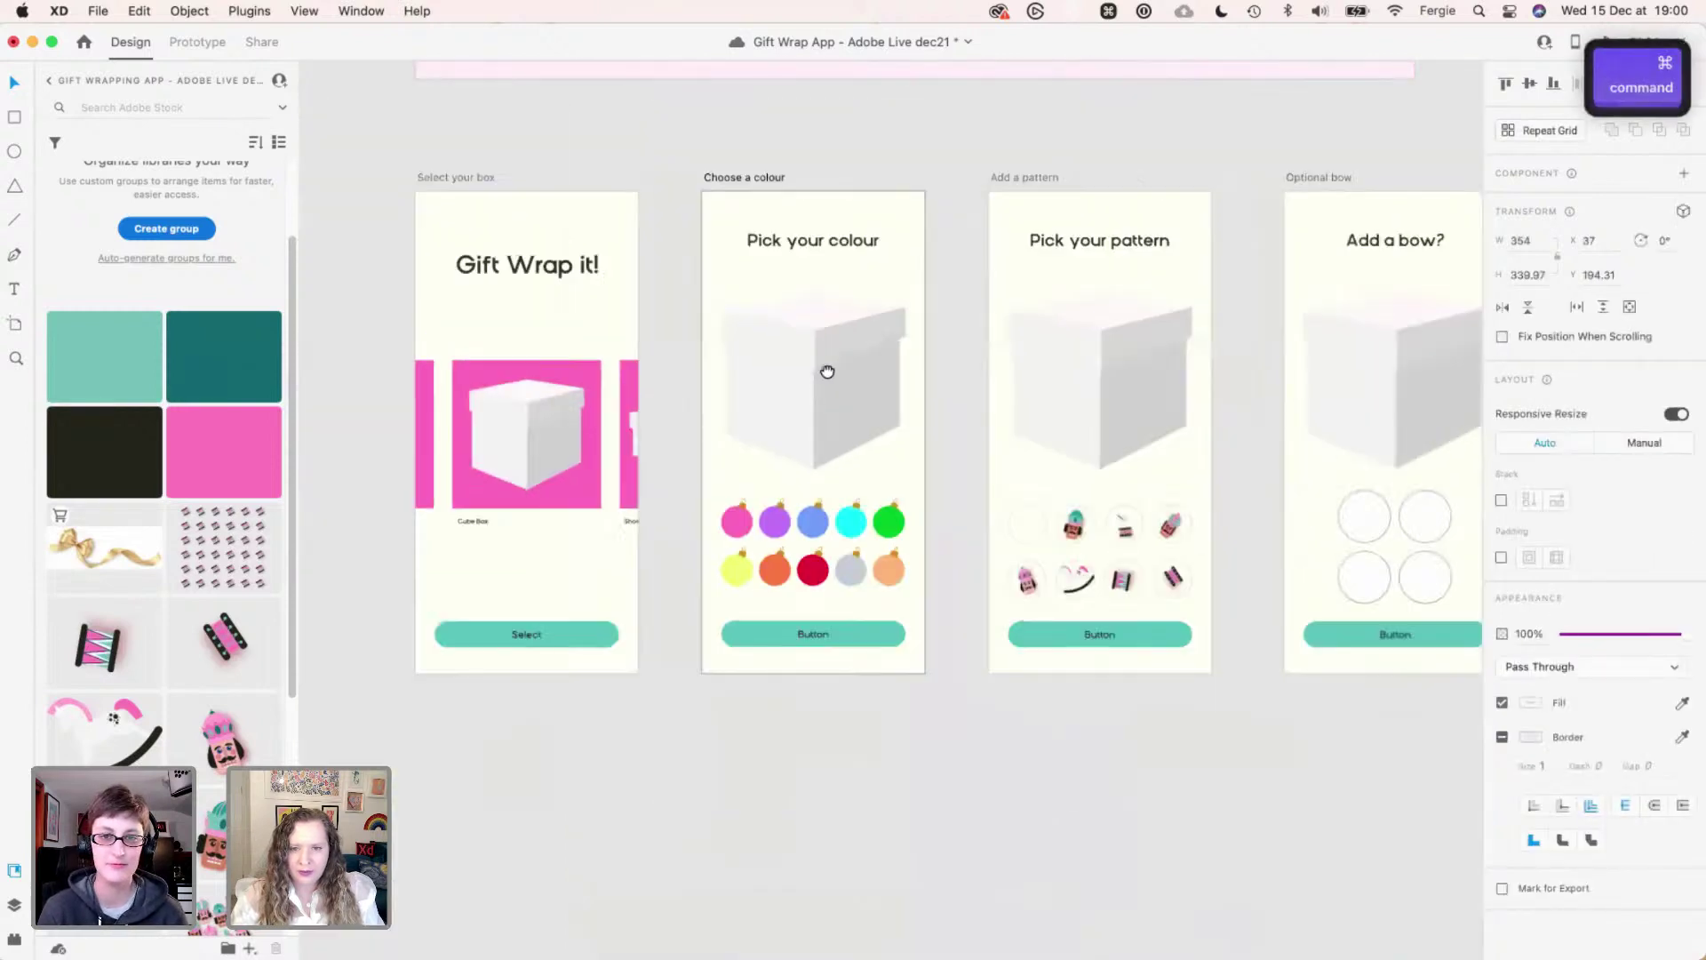
drag(827, 372, 847, 701)
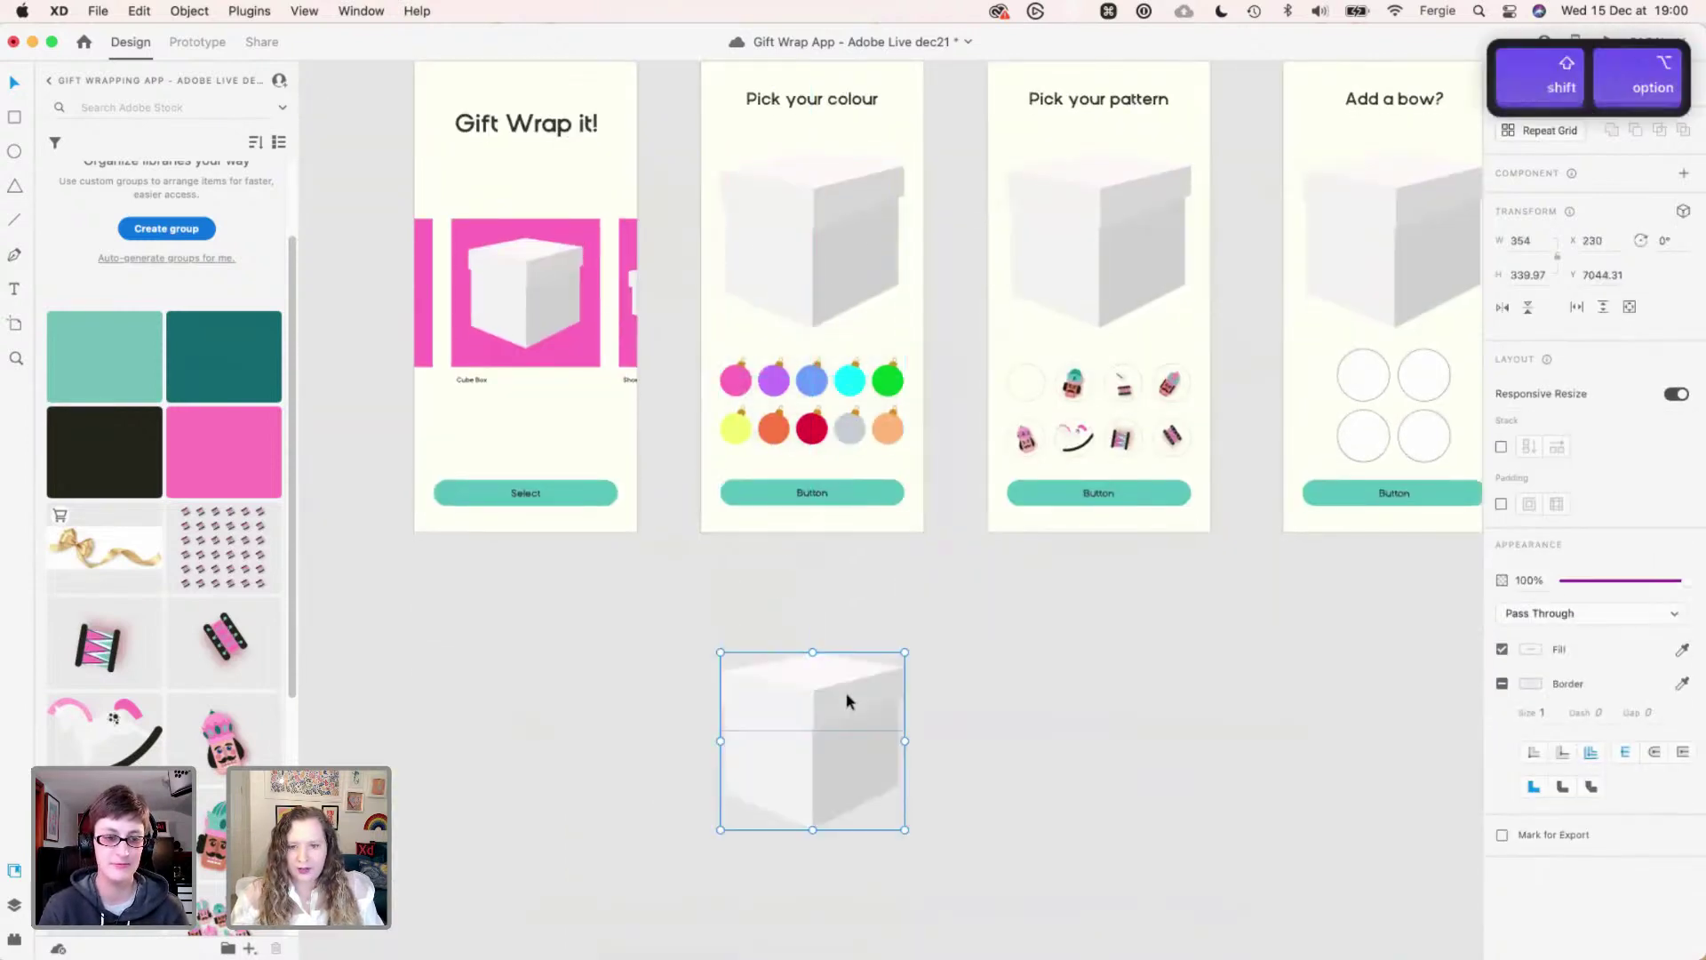
- Show the layers, ungroup the duplicated cube box completely, and merge its faces into one shape with a Boolean union
key(super+y)
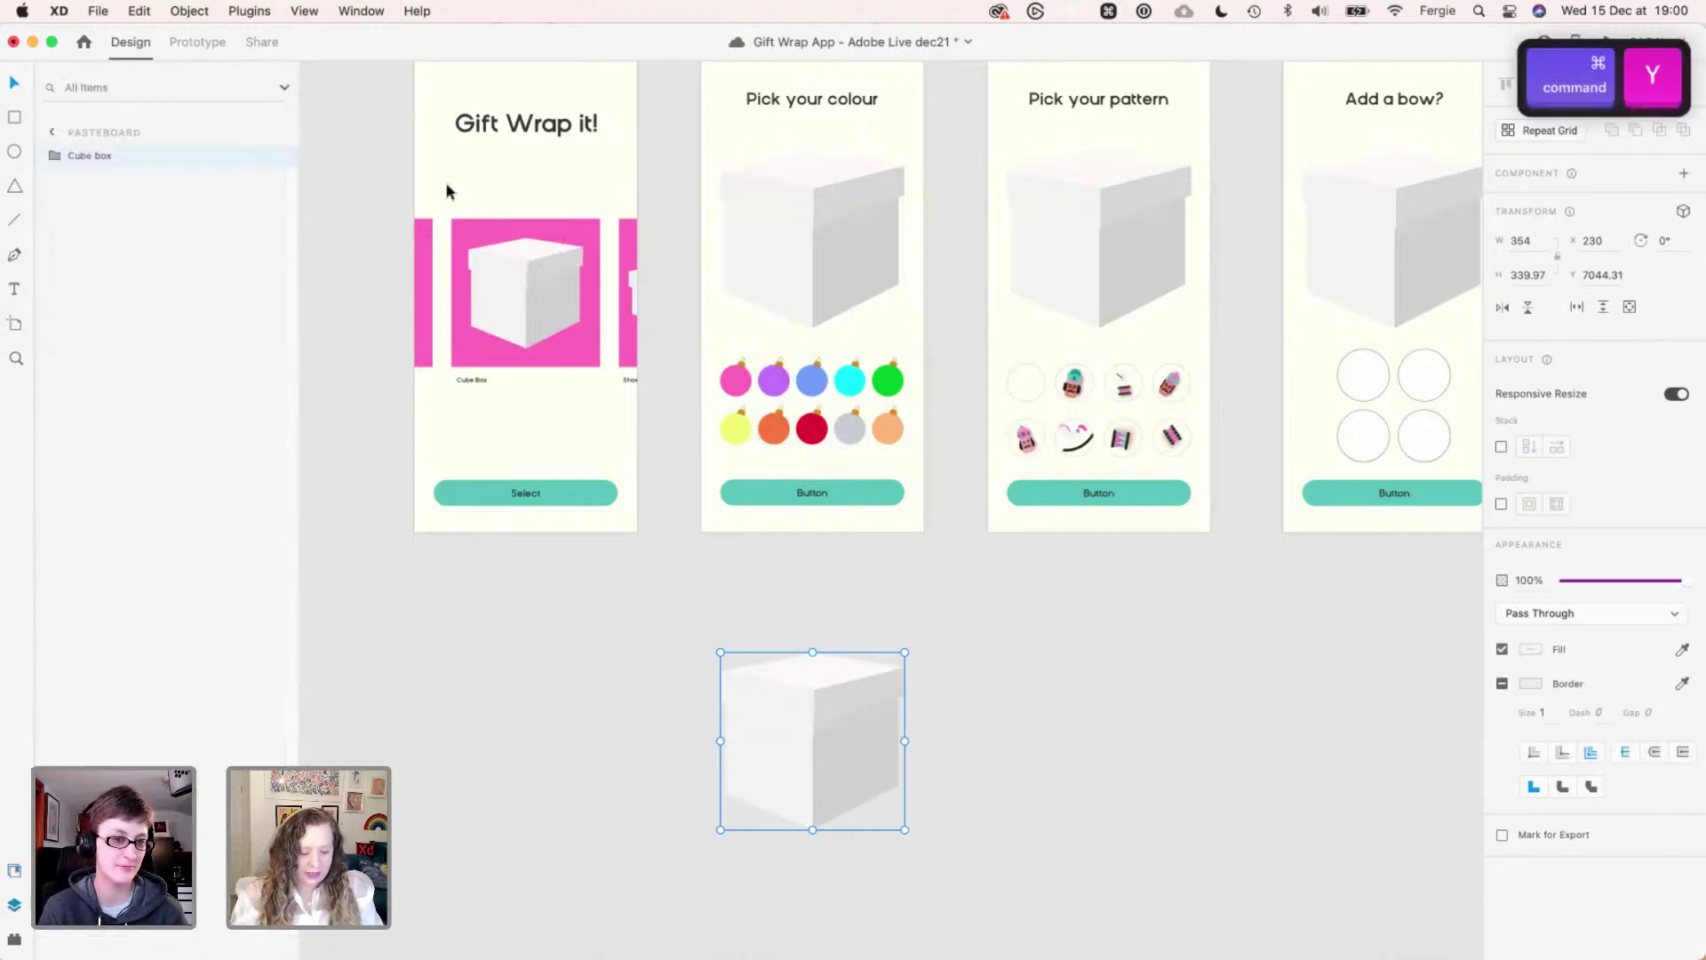
key(super+shift+g)
key(super+shift+g)
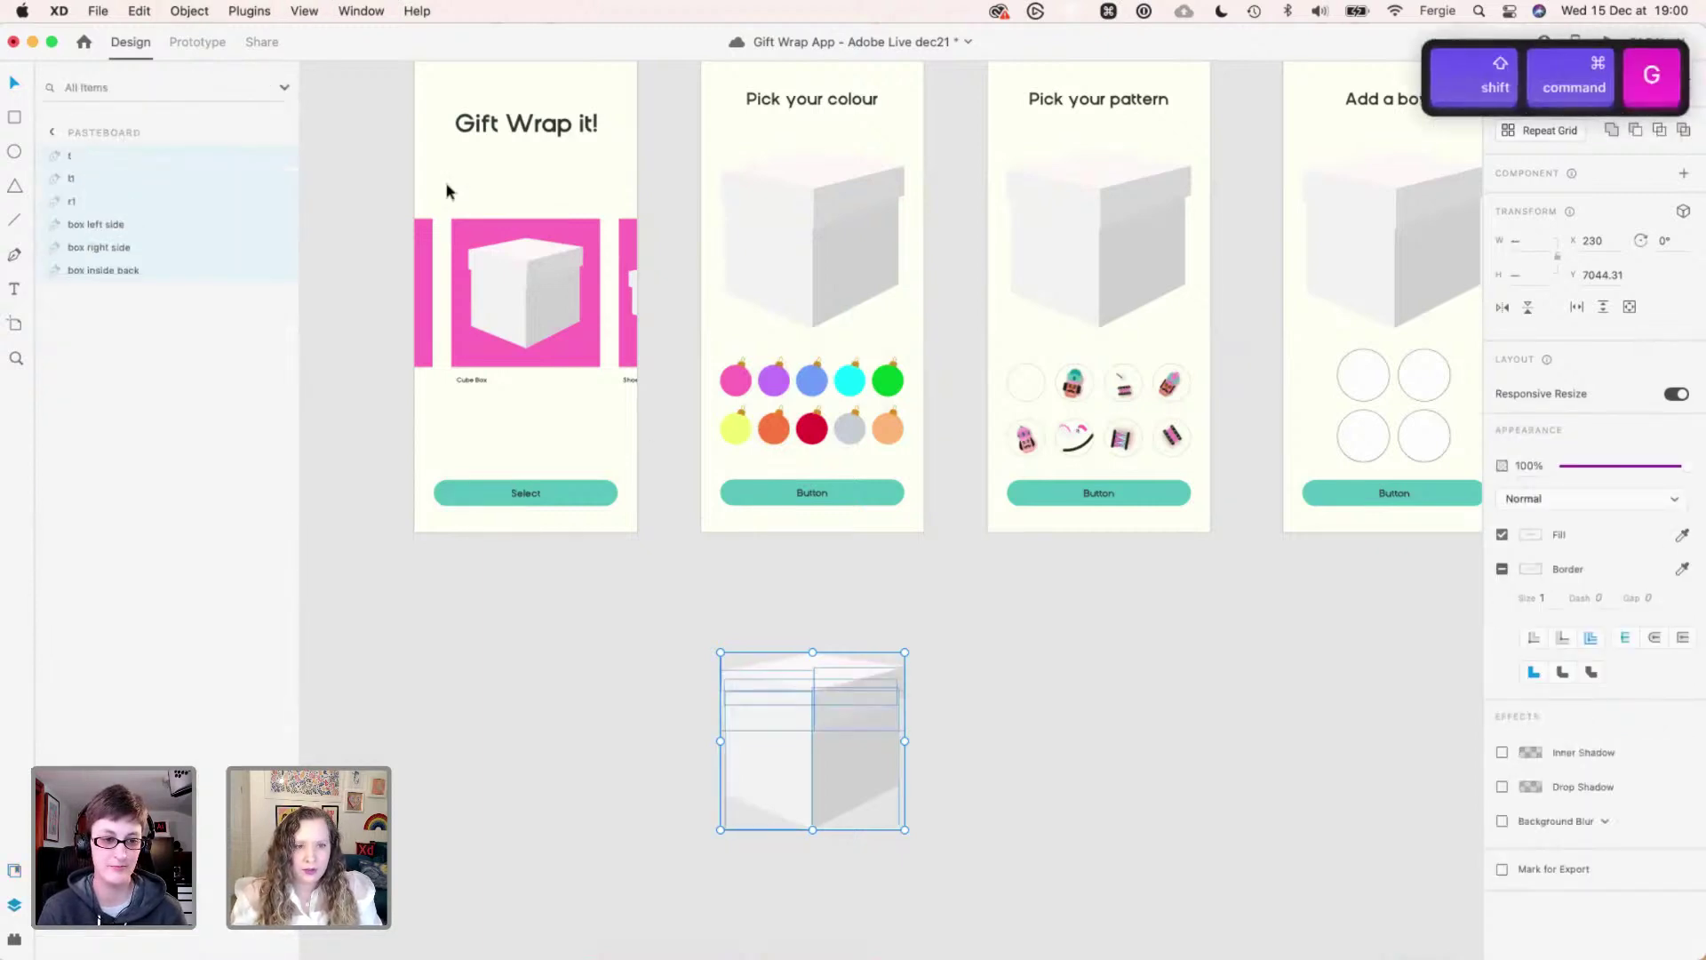
click(1613, 131)
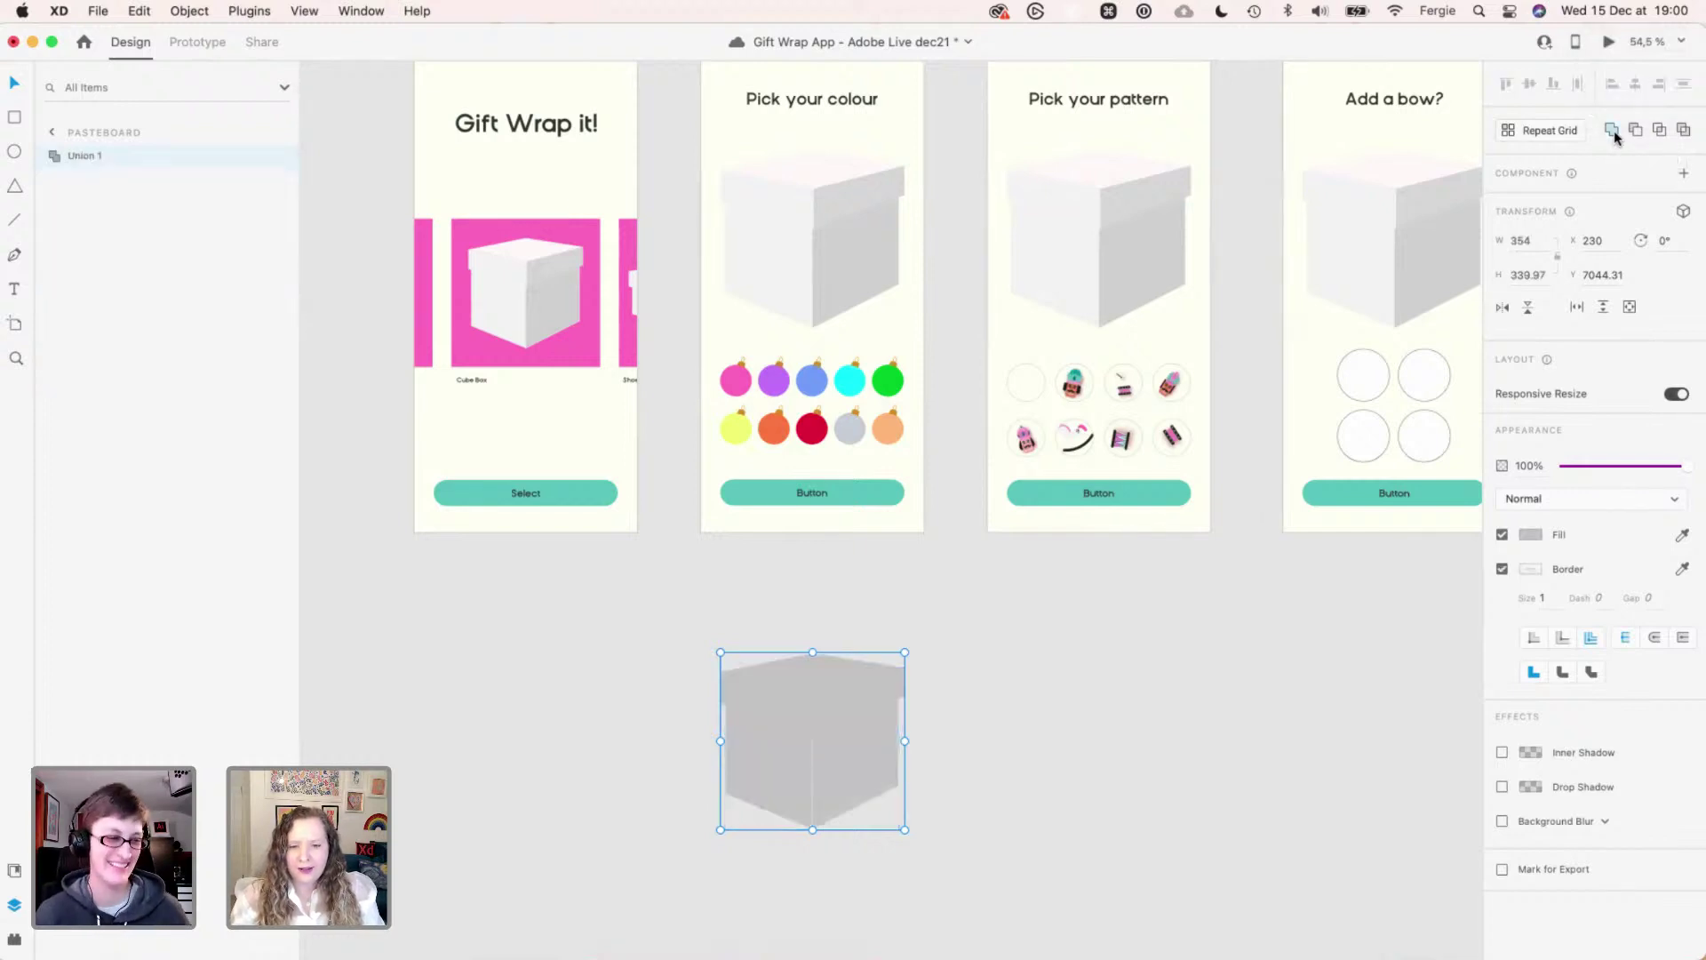
- Inside the merged box, move the box right side path's upper inner anchor point slightly left to X 406.4, Y 7144.21 to narrow the gap
scroll(764, 804, up, 2)
scroll(805, 794, up, 5)
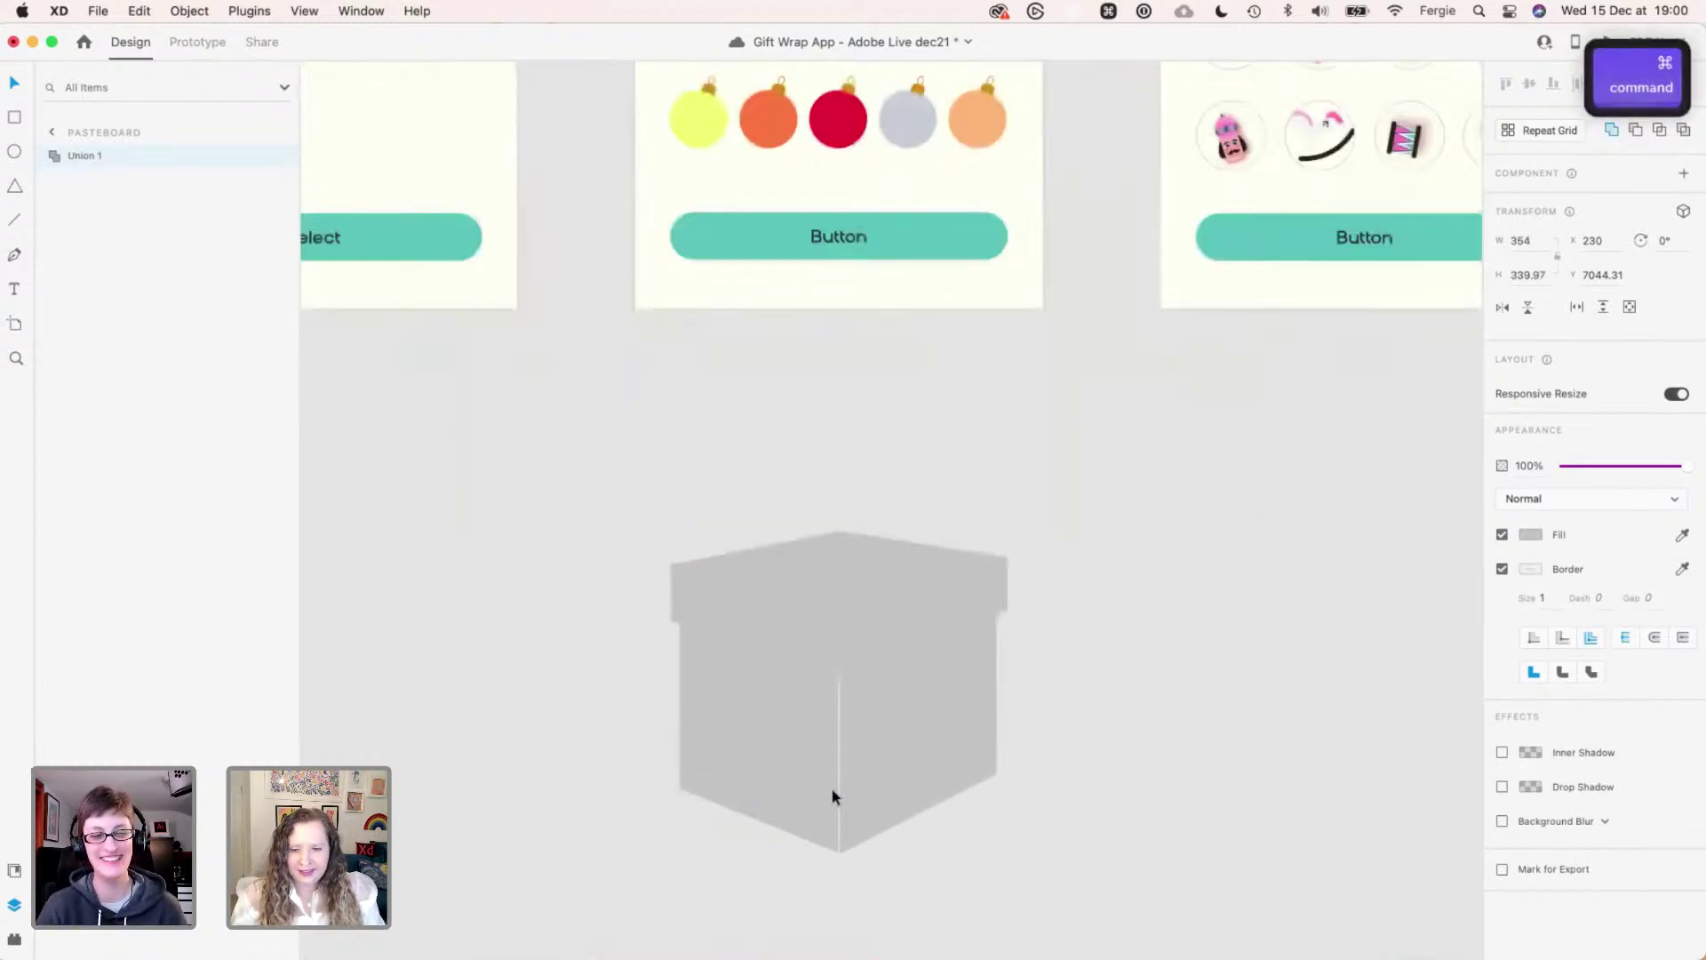
double_click(869, 717)
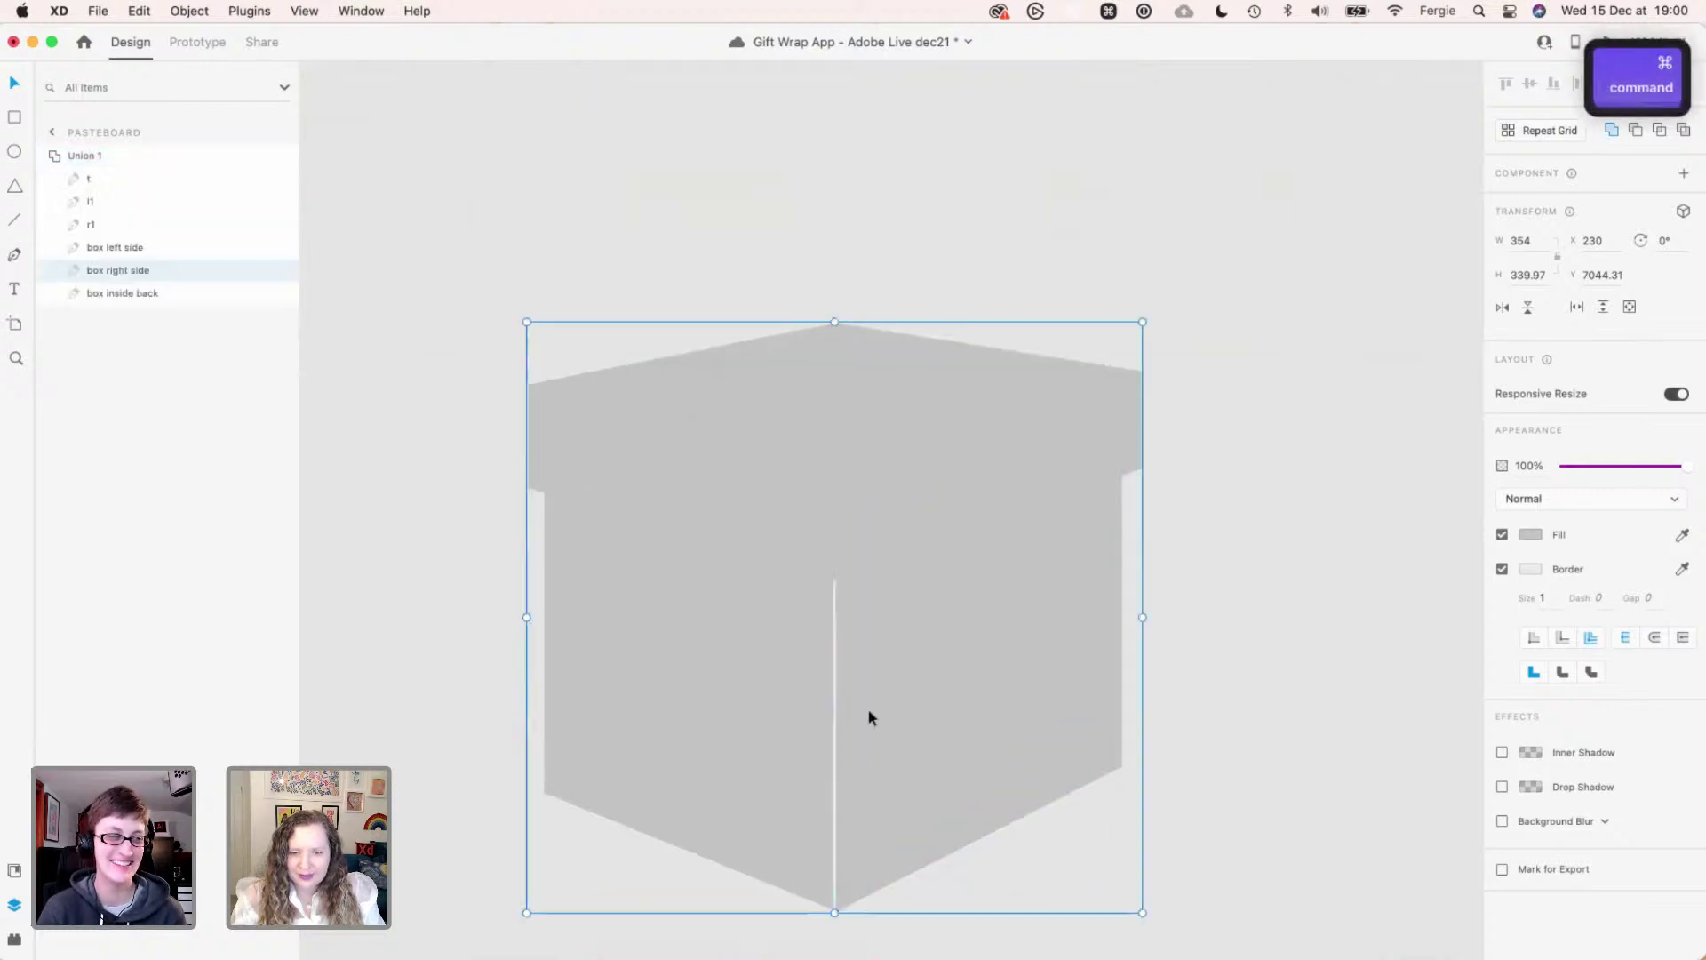
double_click(852, 664)
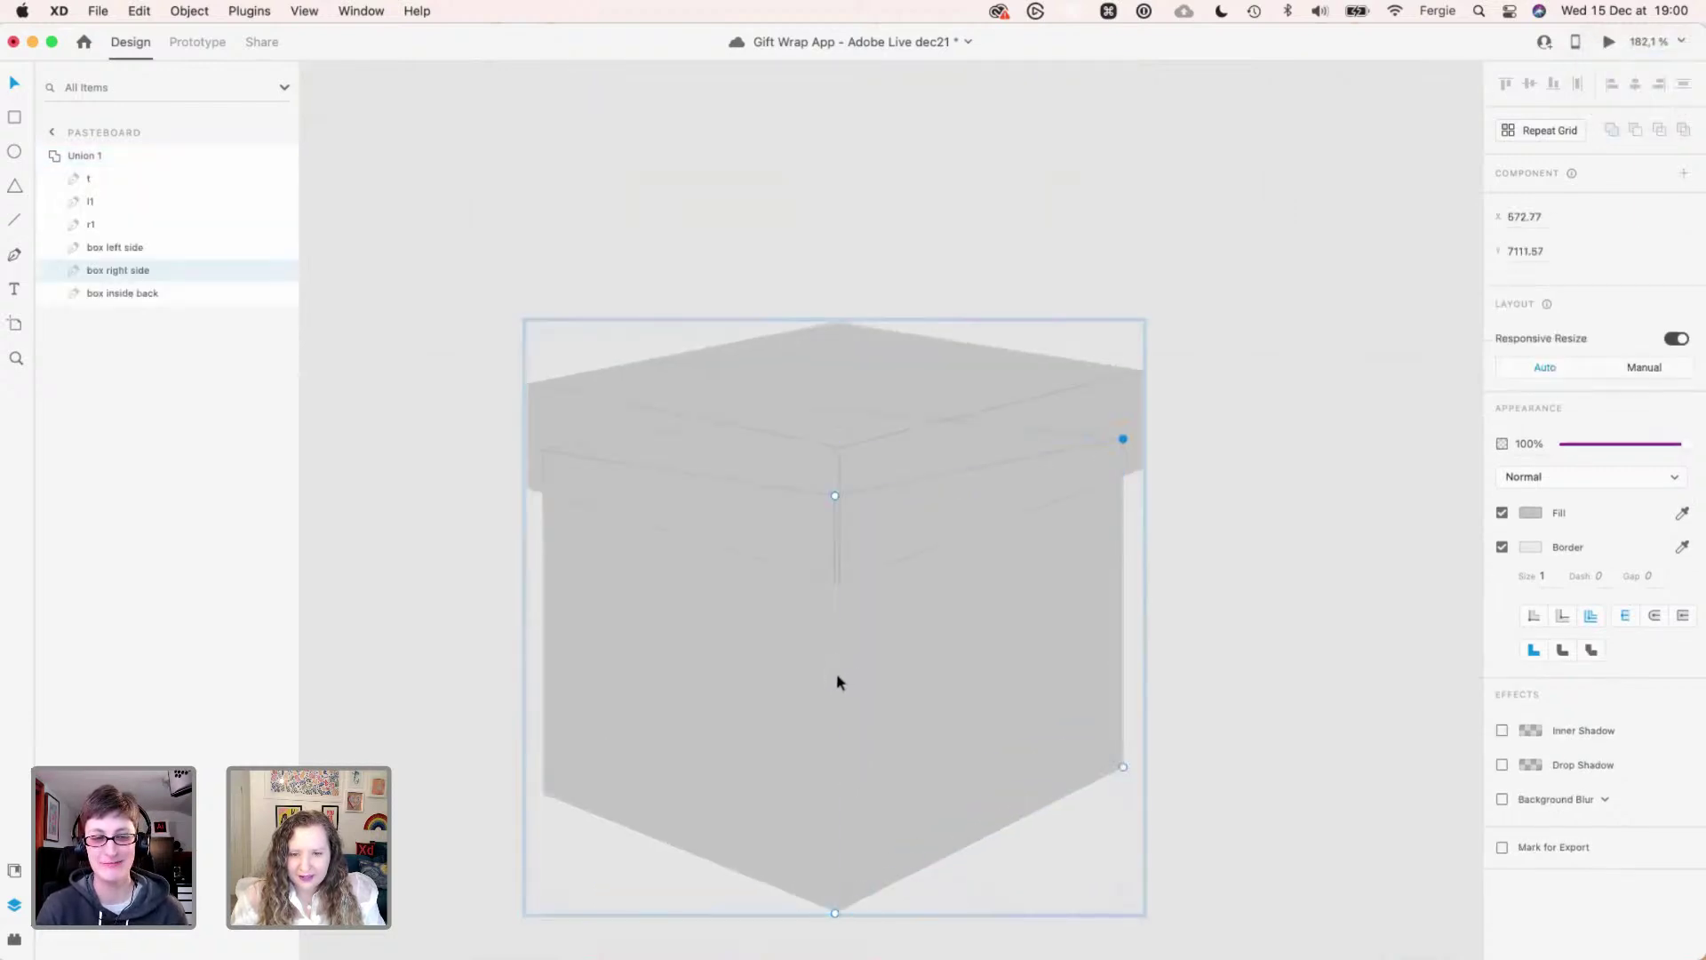
click(835, 913)
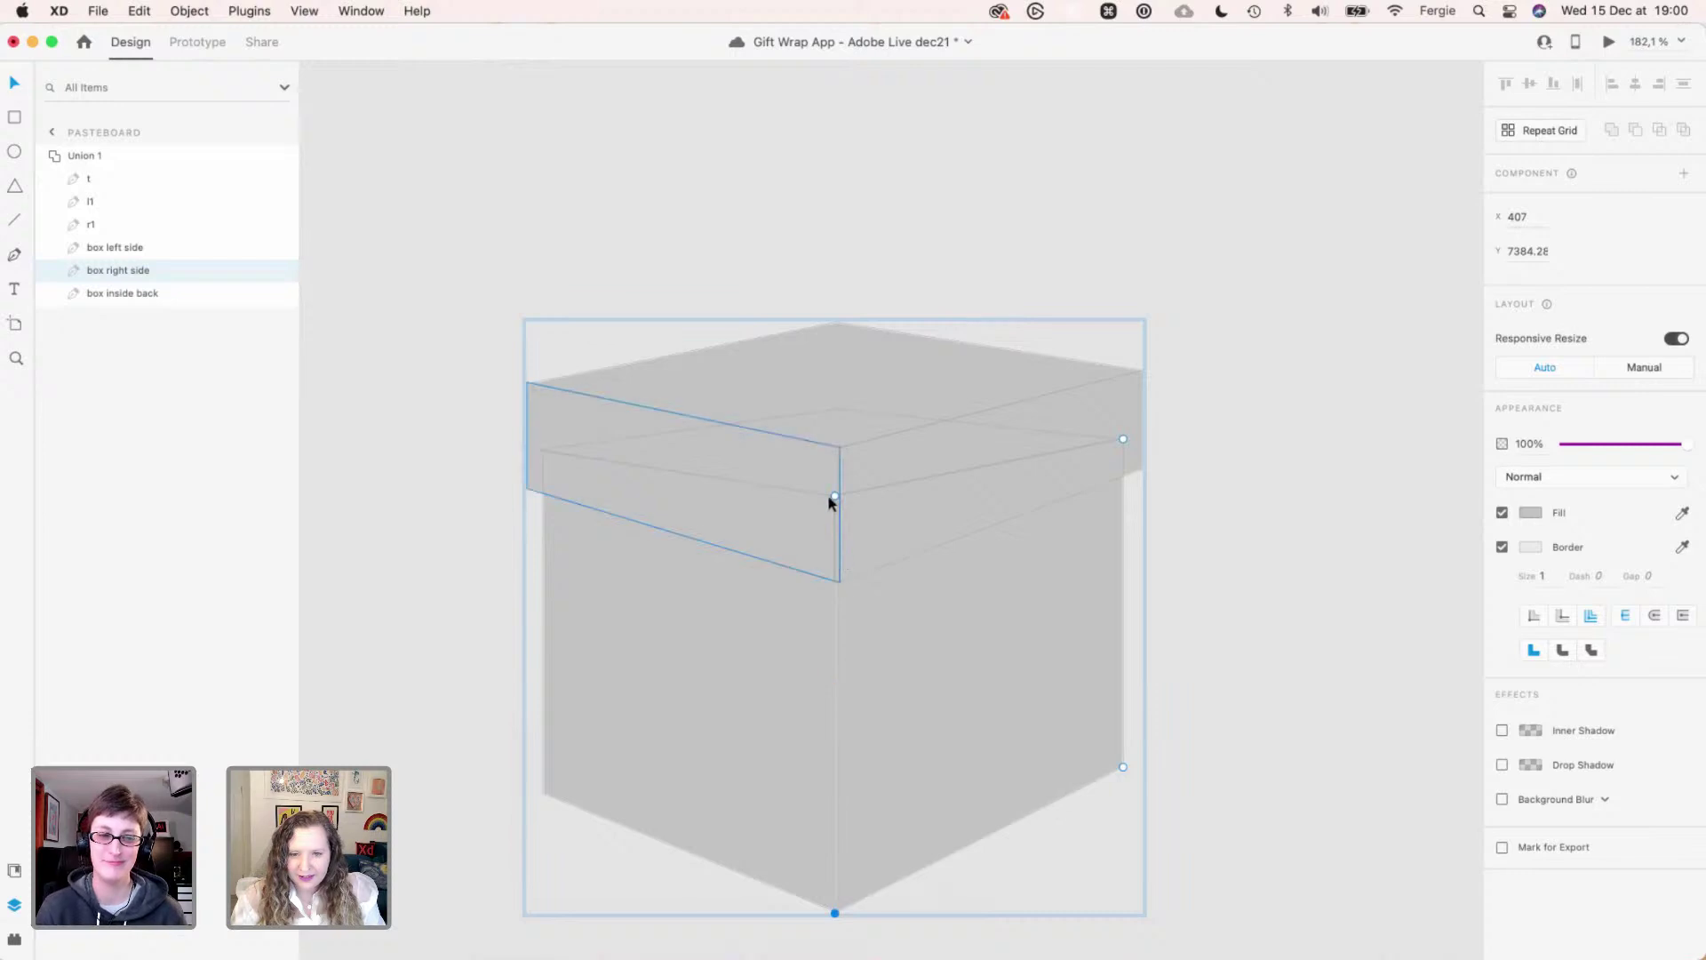
scroll(834, 499, up, 5)
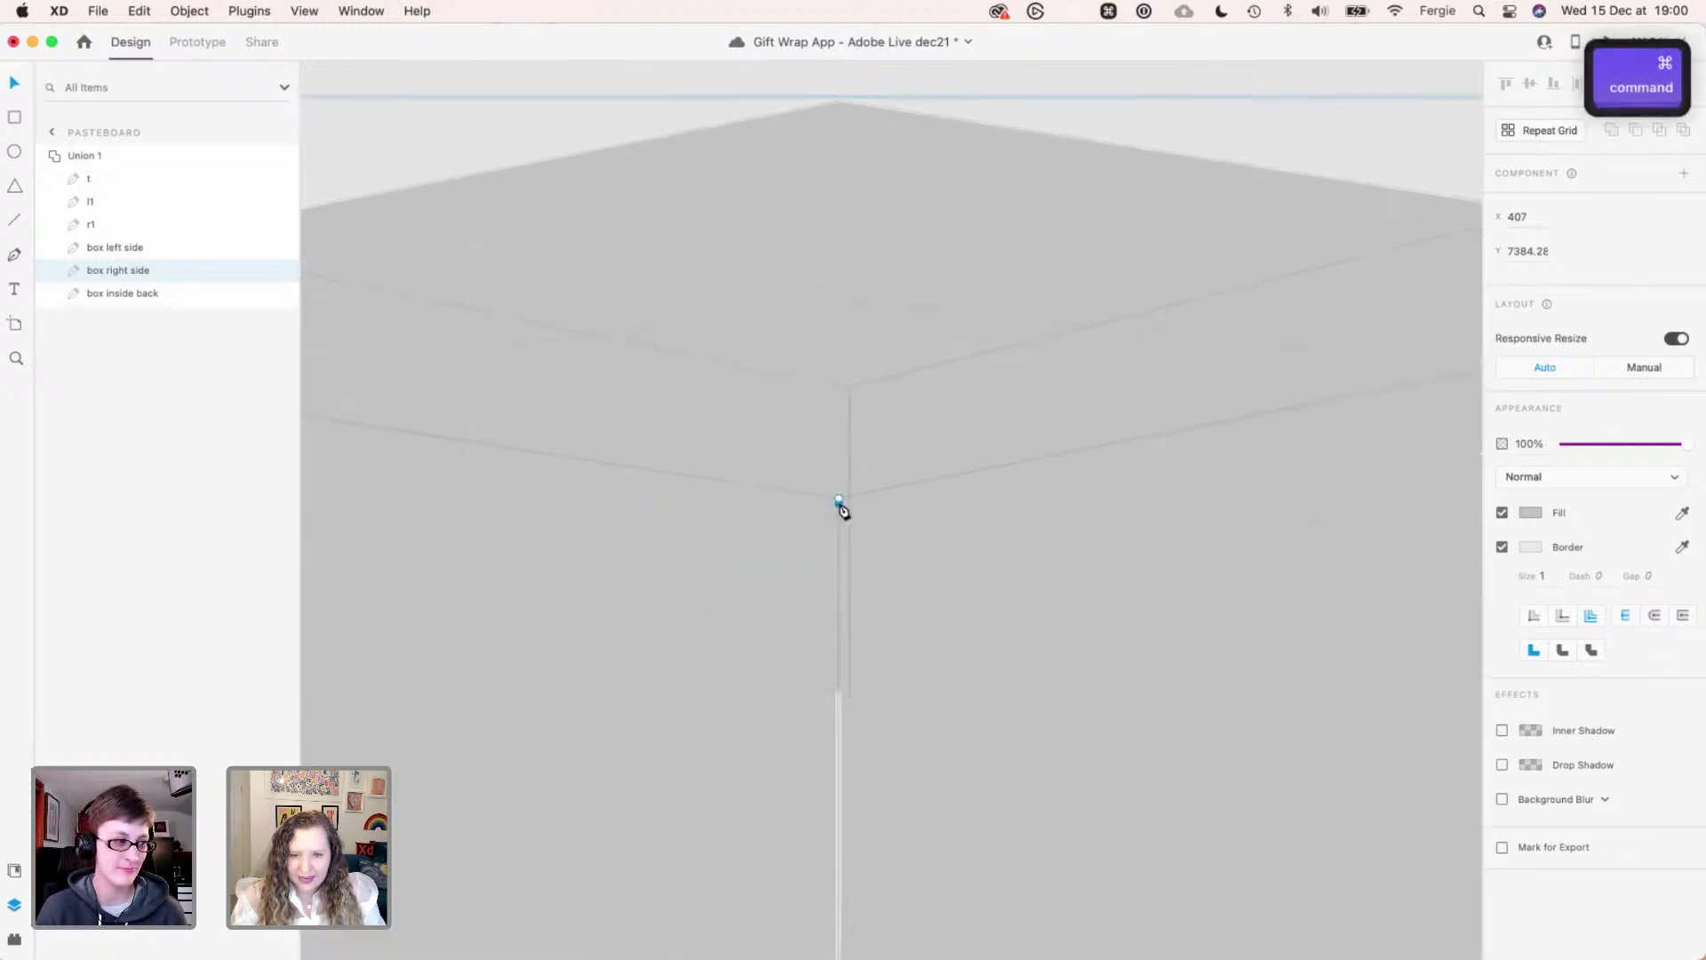
drag(839, 503, 837, 503)
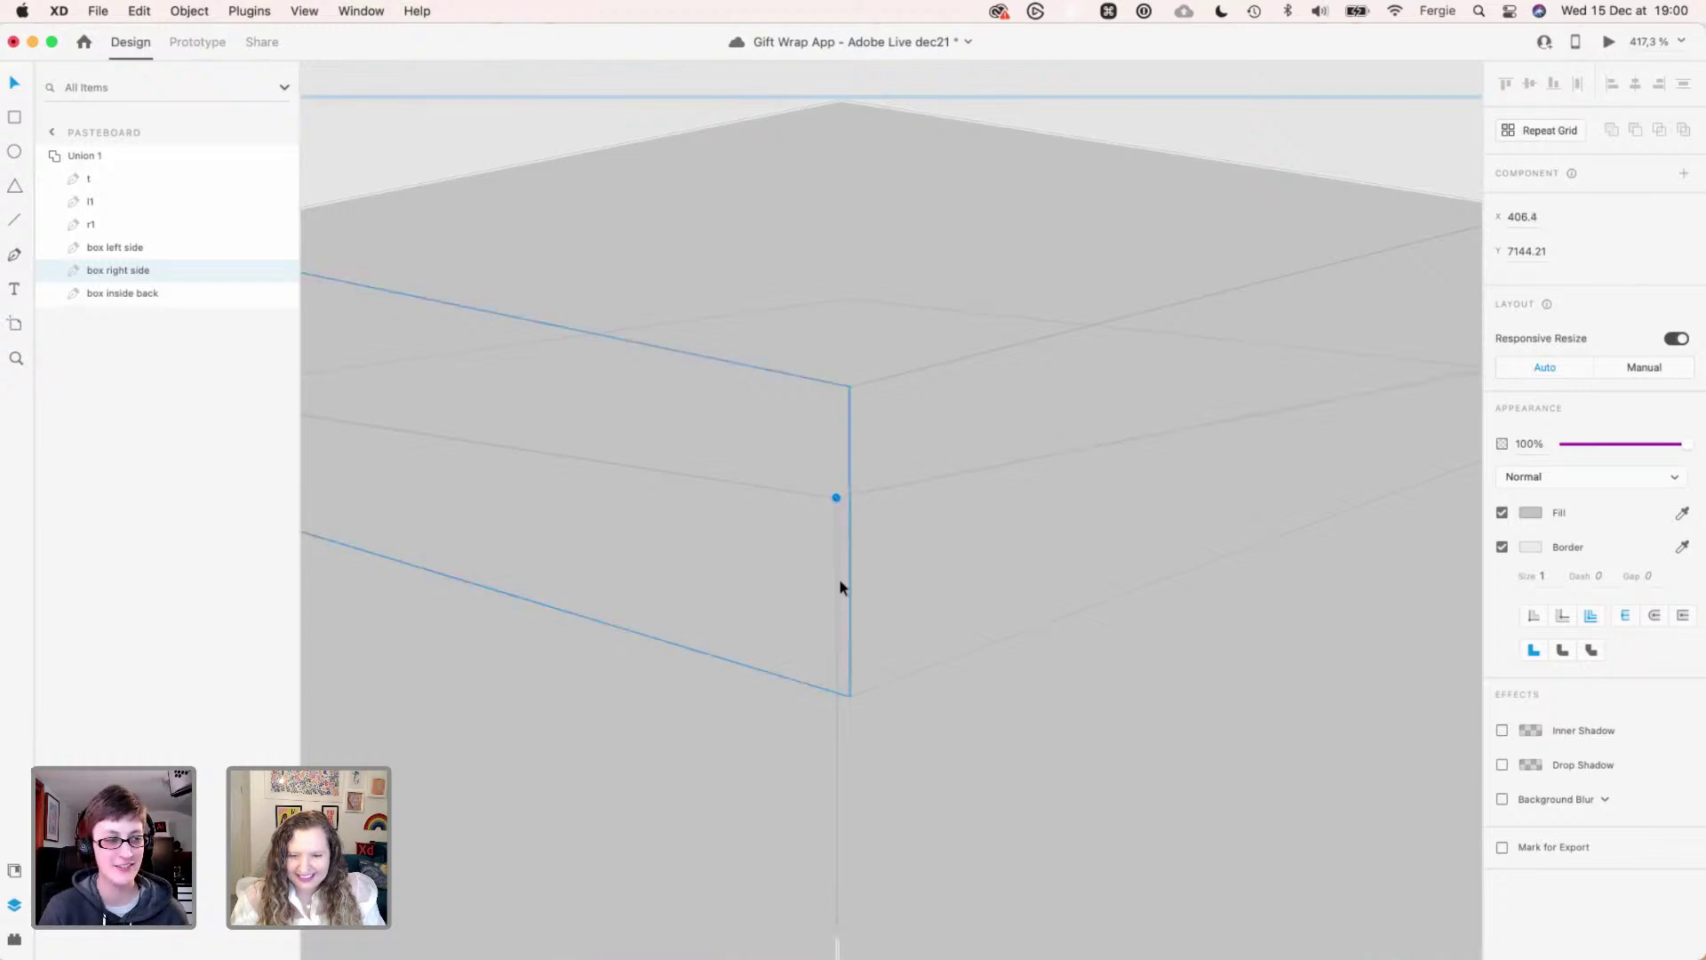
- Move the box right side path's lowest anchor point slightly up and left to X 406.6, Y 7383.19, closing the gap at the box's bottom corner
scroll(839, 577, down, 10)
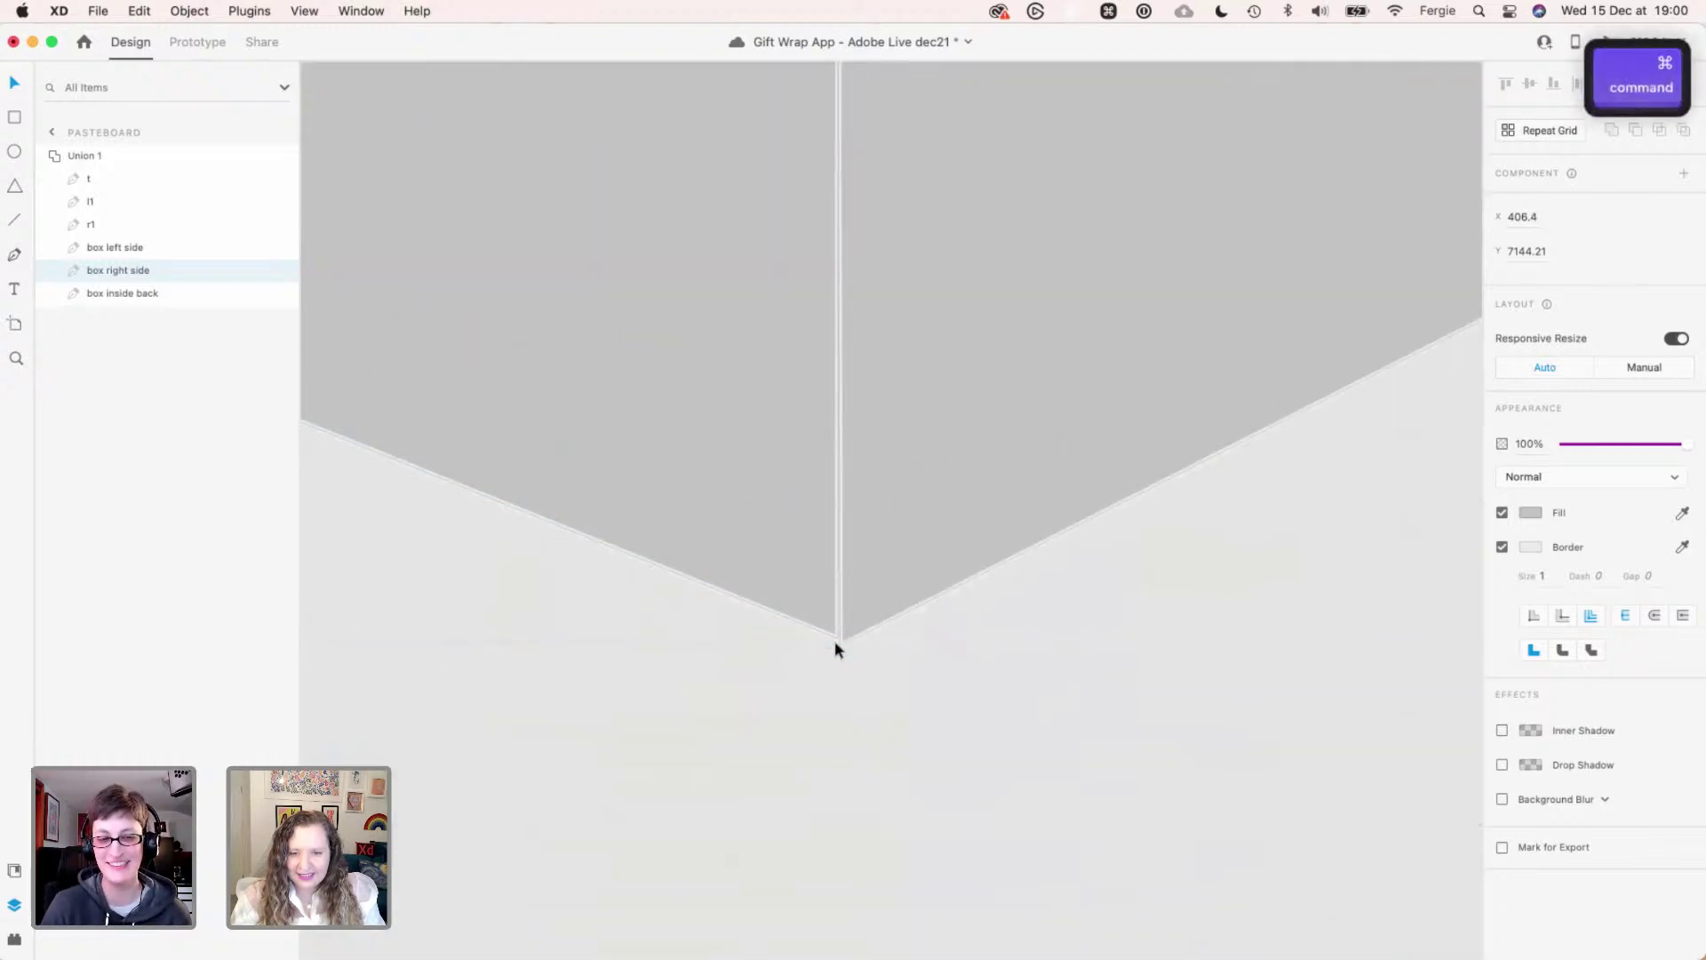
scroll(835, 641, up, 5)
click(844, 637)
drag(843, 632, 837, 621)
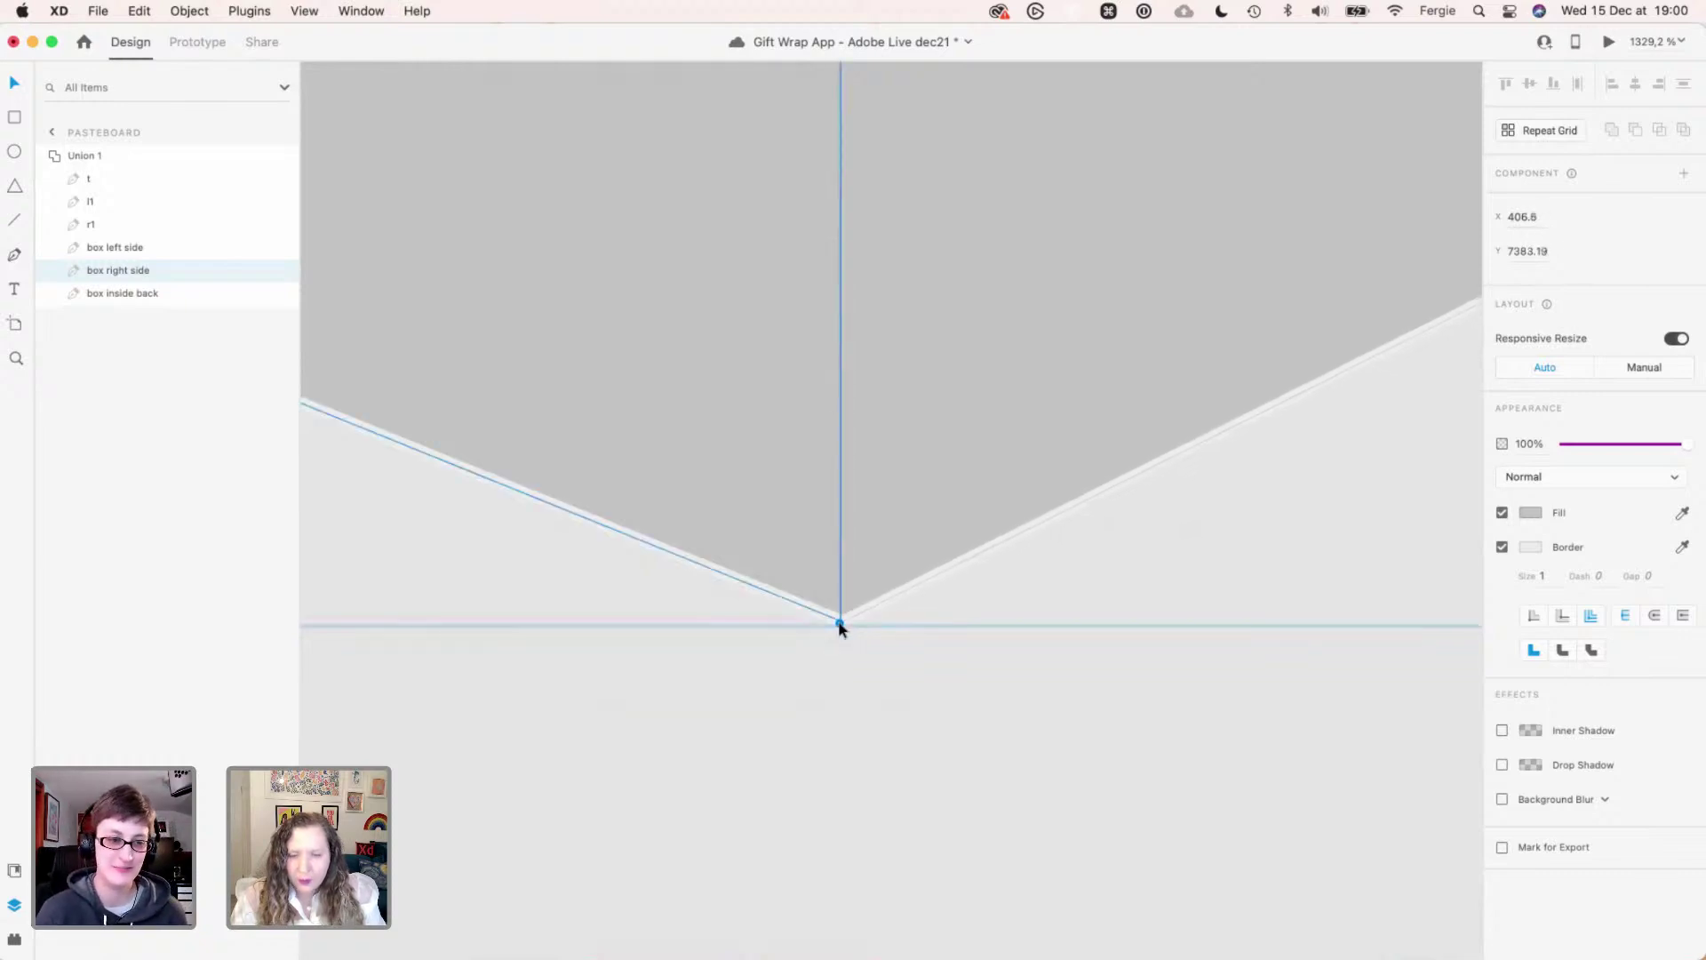
click(850, 702)
- Remove the border from the whole merged box shape and set its opacity to 80%
scroll(850, 702, down, 4)
scroll(851, 698, down, 5)
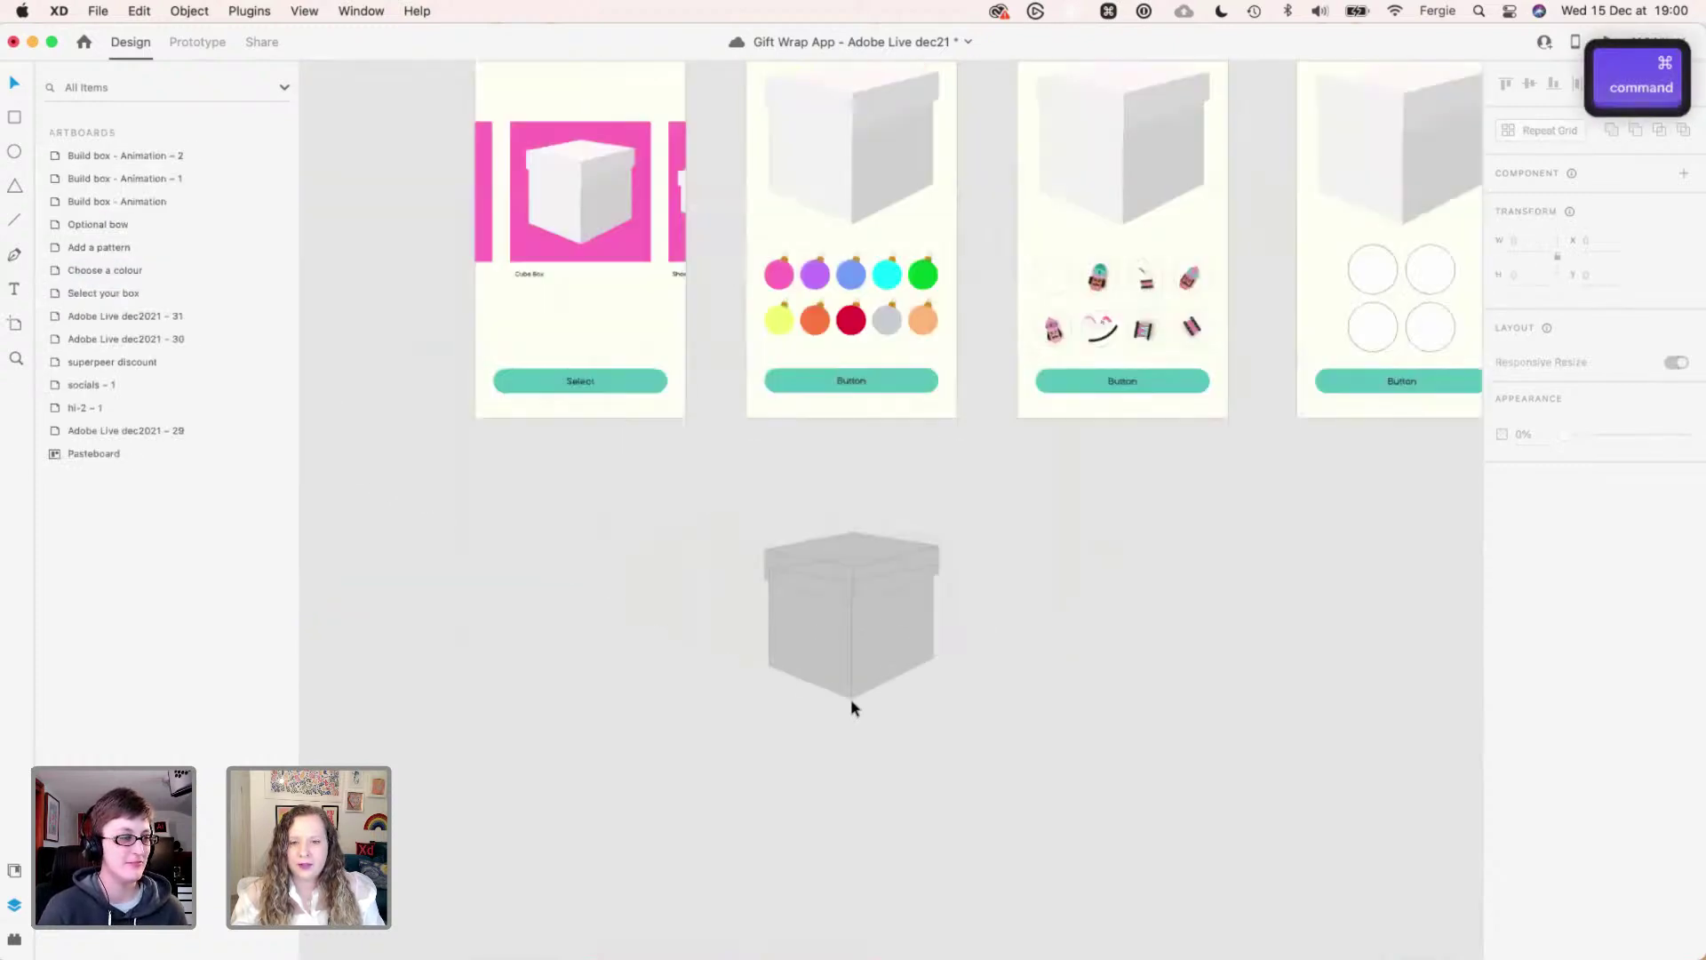
scroll(879, 693, up, 2)
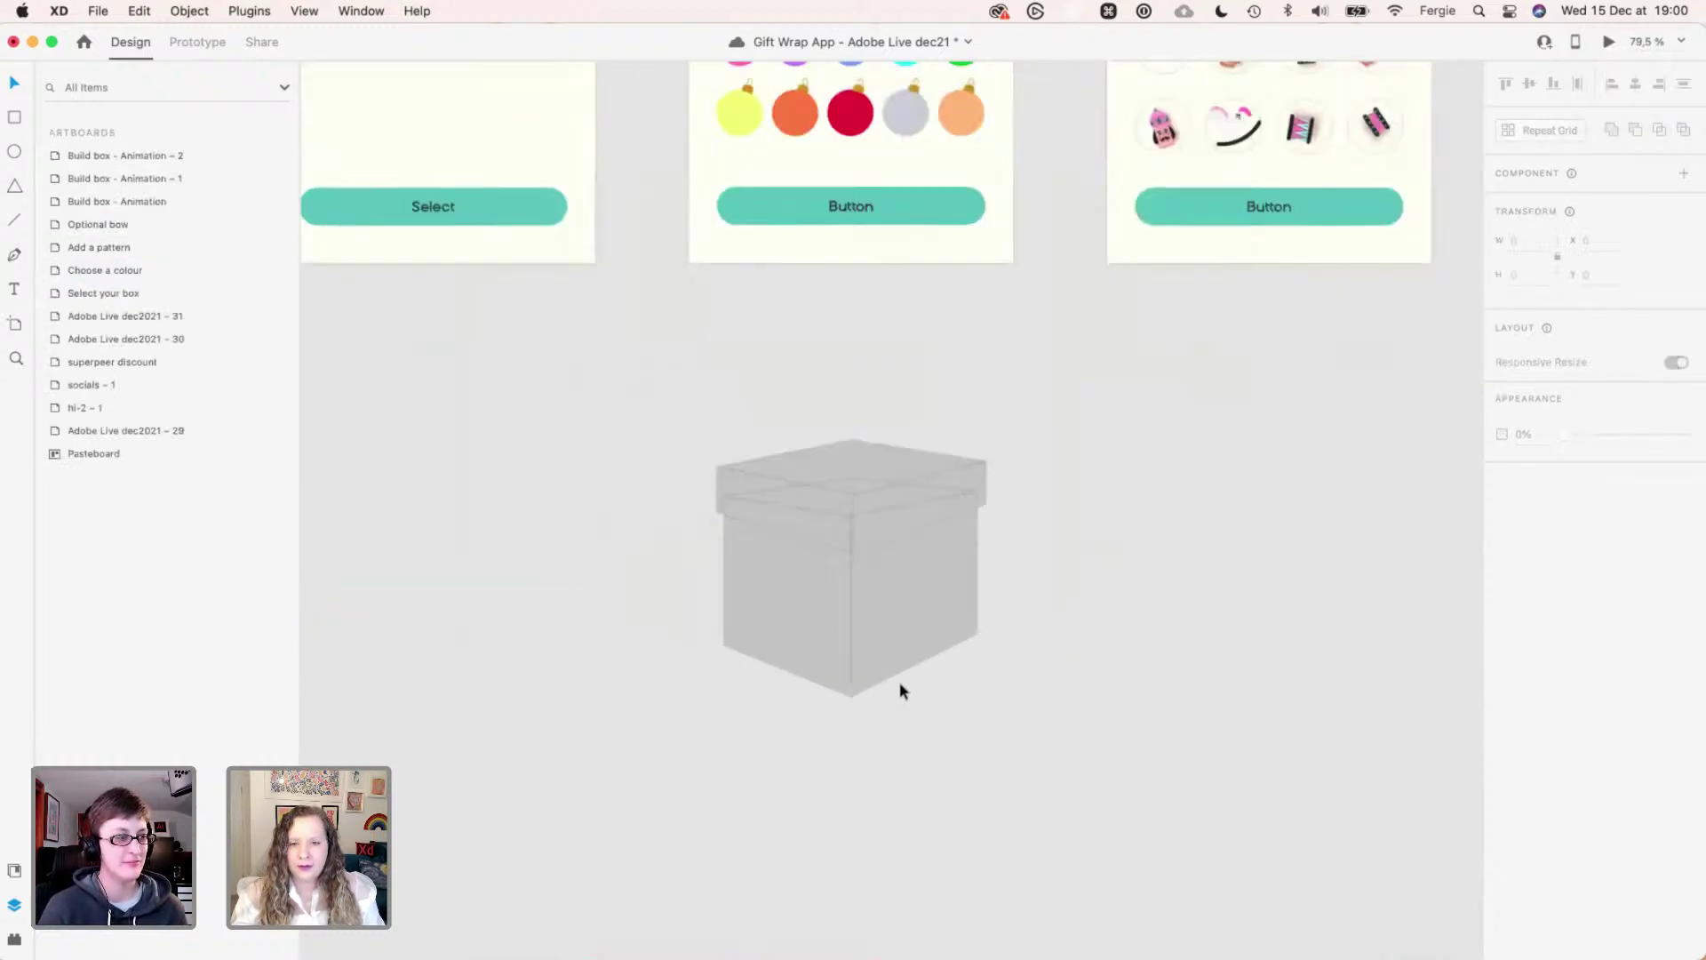
click(913, 552)
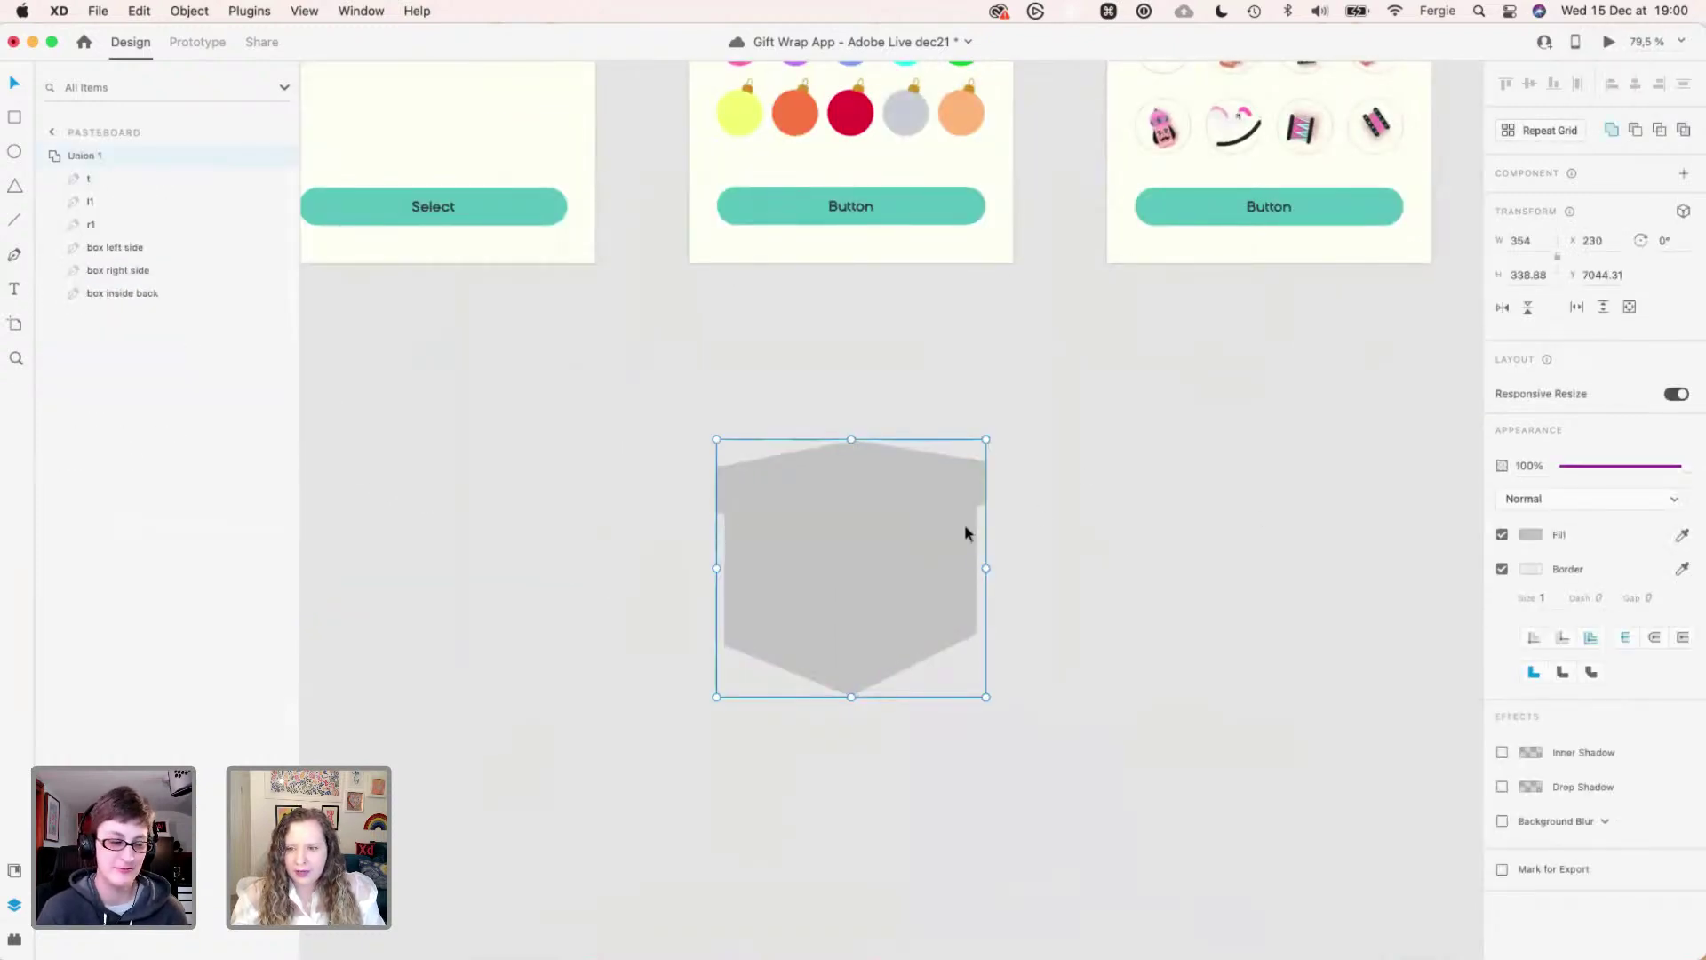
click(1503, 569)
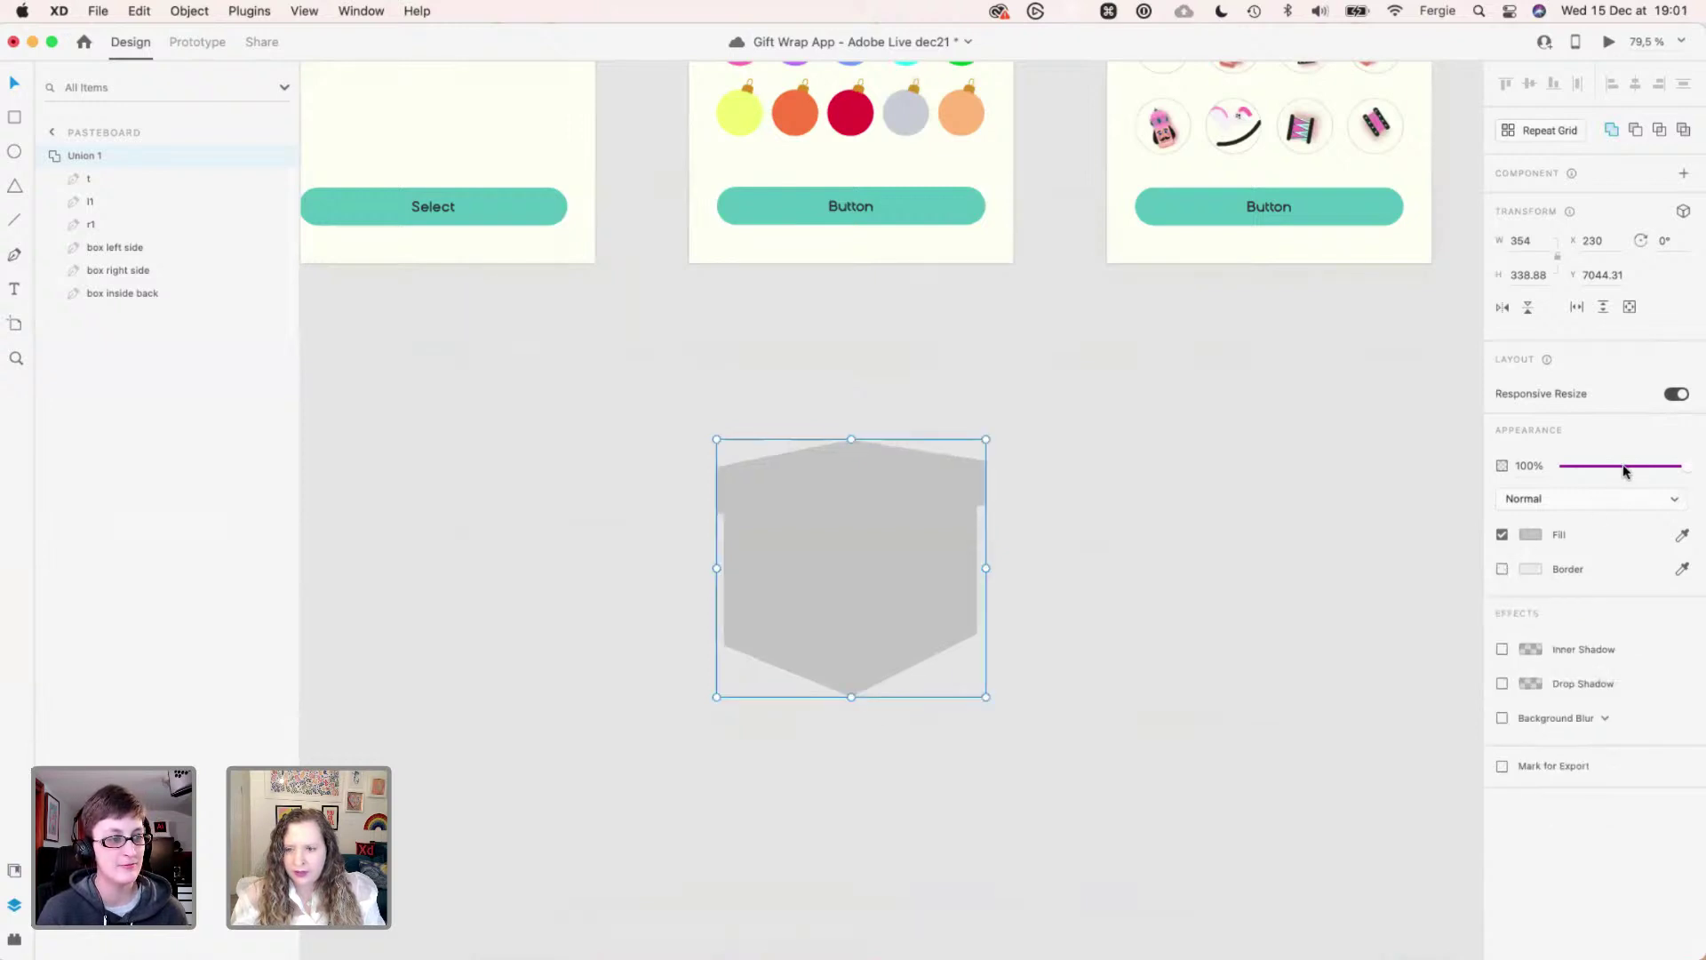
click(1536, 469)
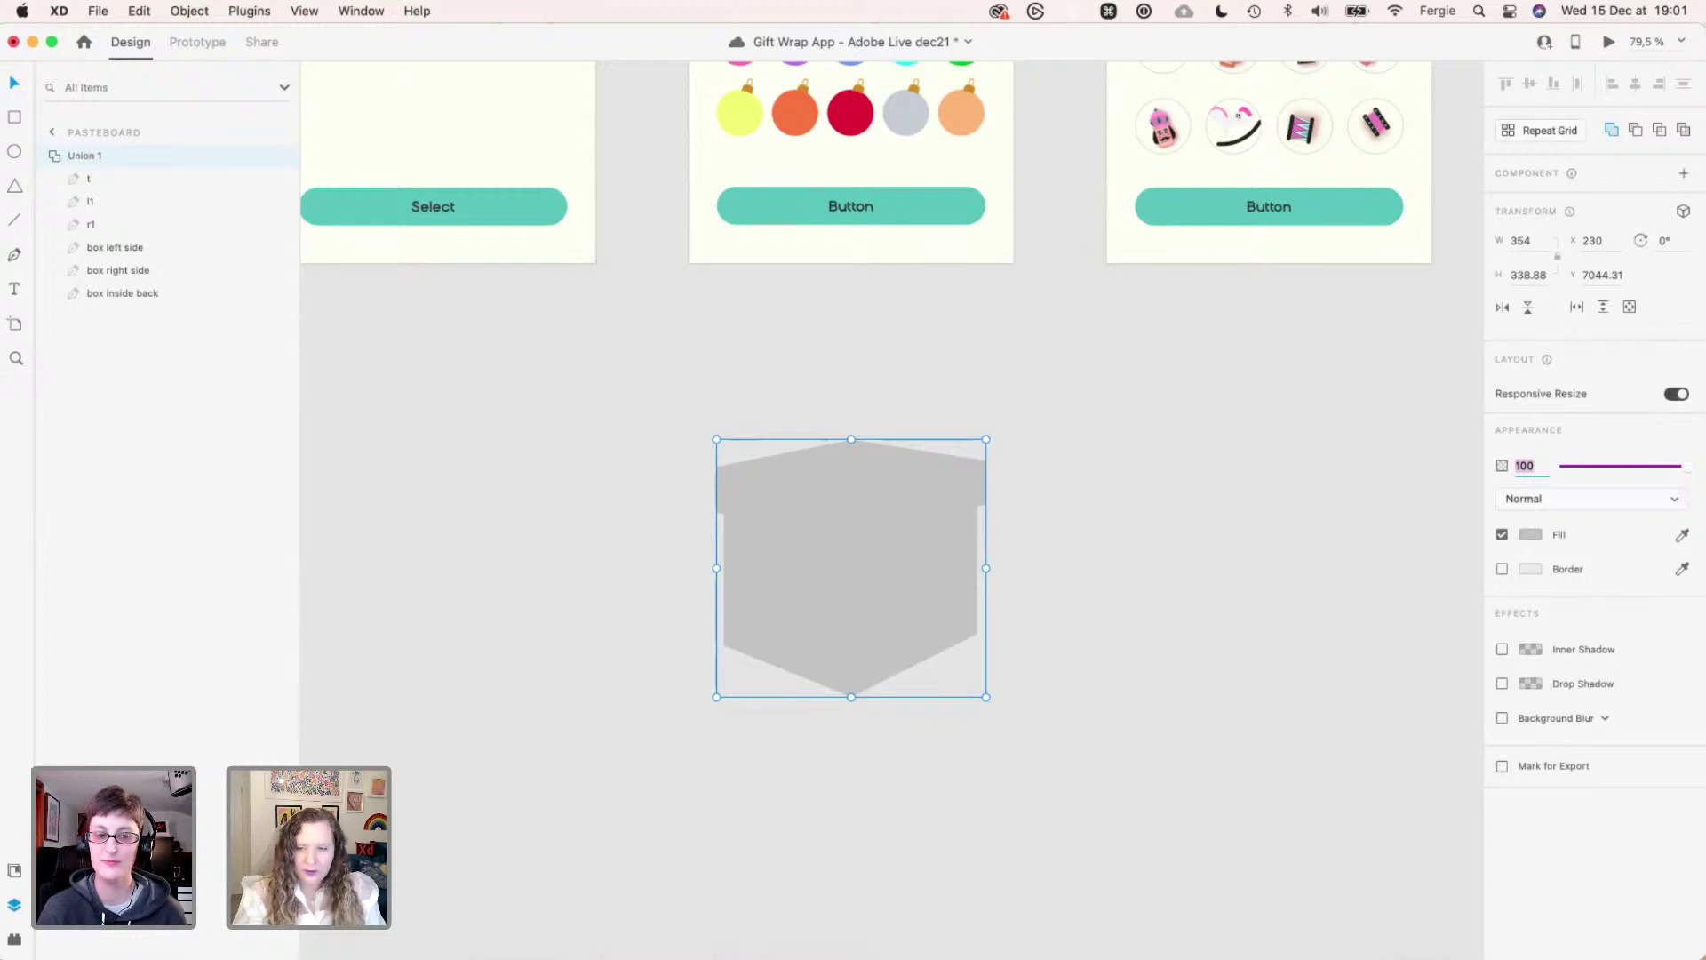
text(8)
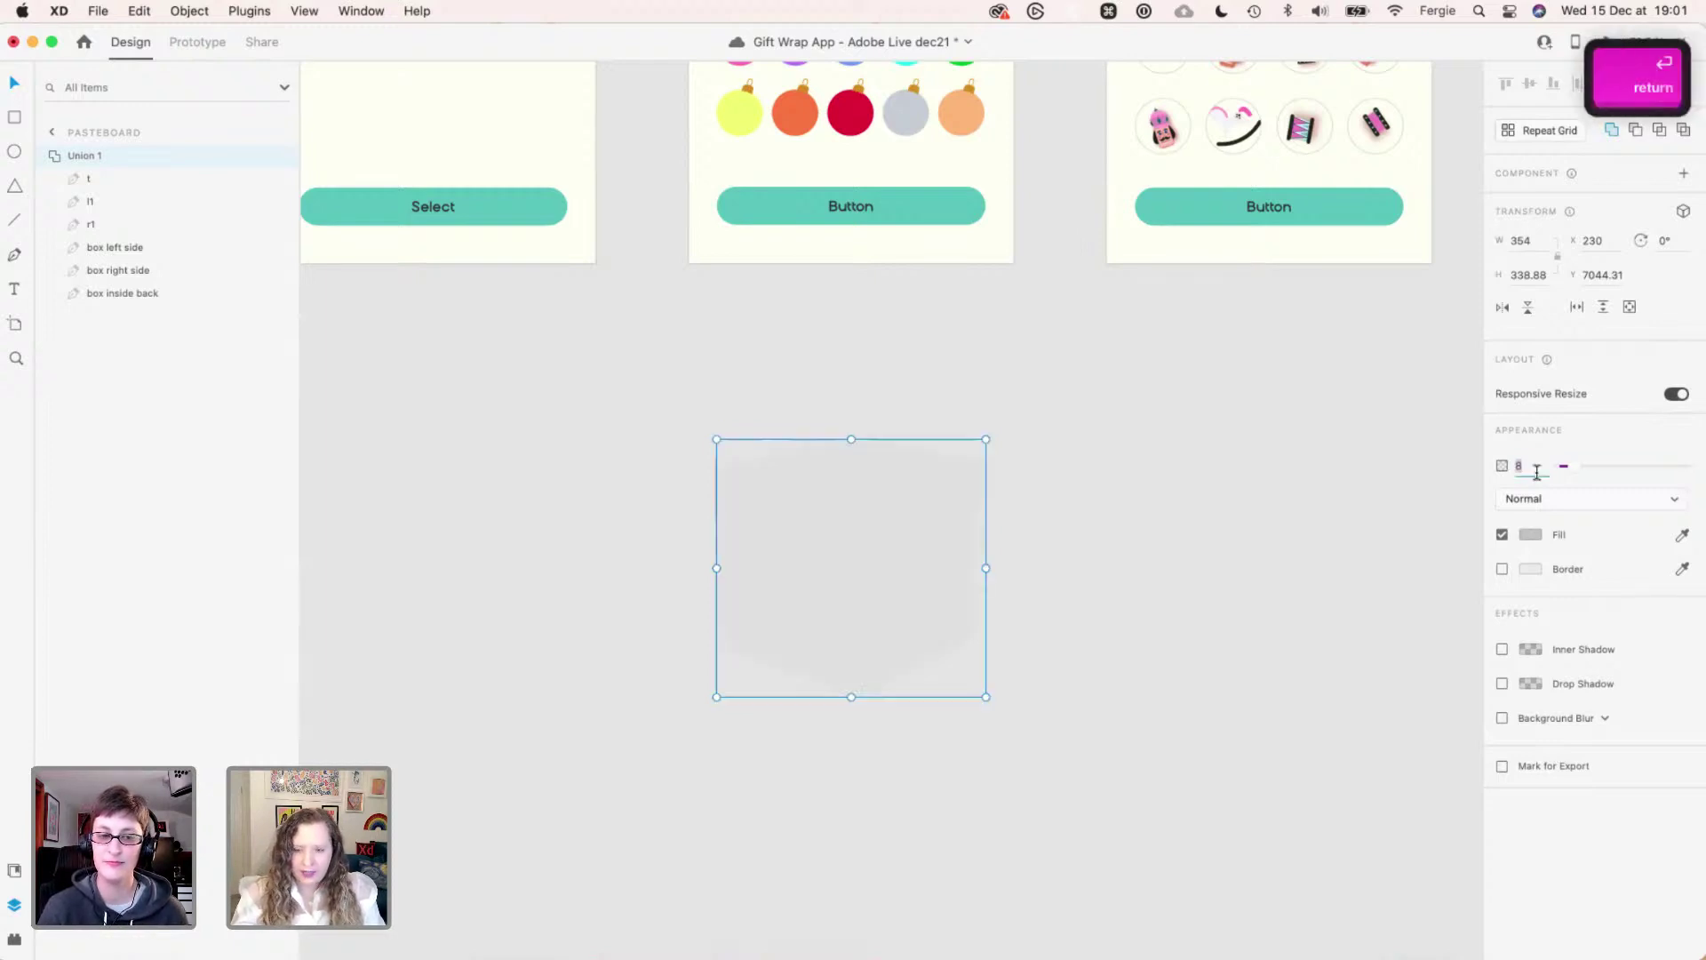
key(BackSpace)
text(0)
key(Return)
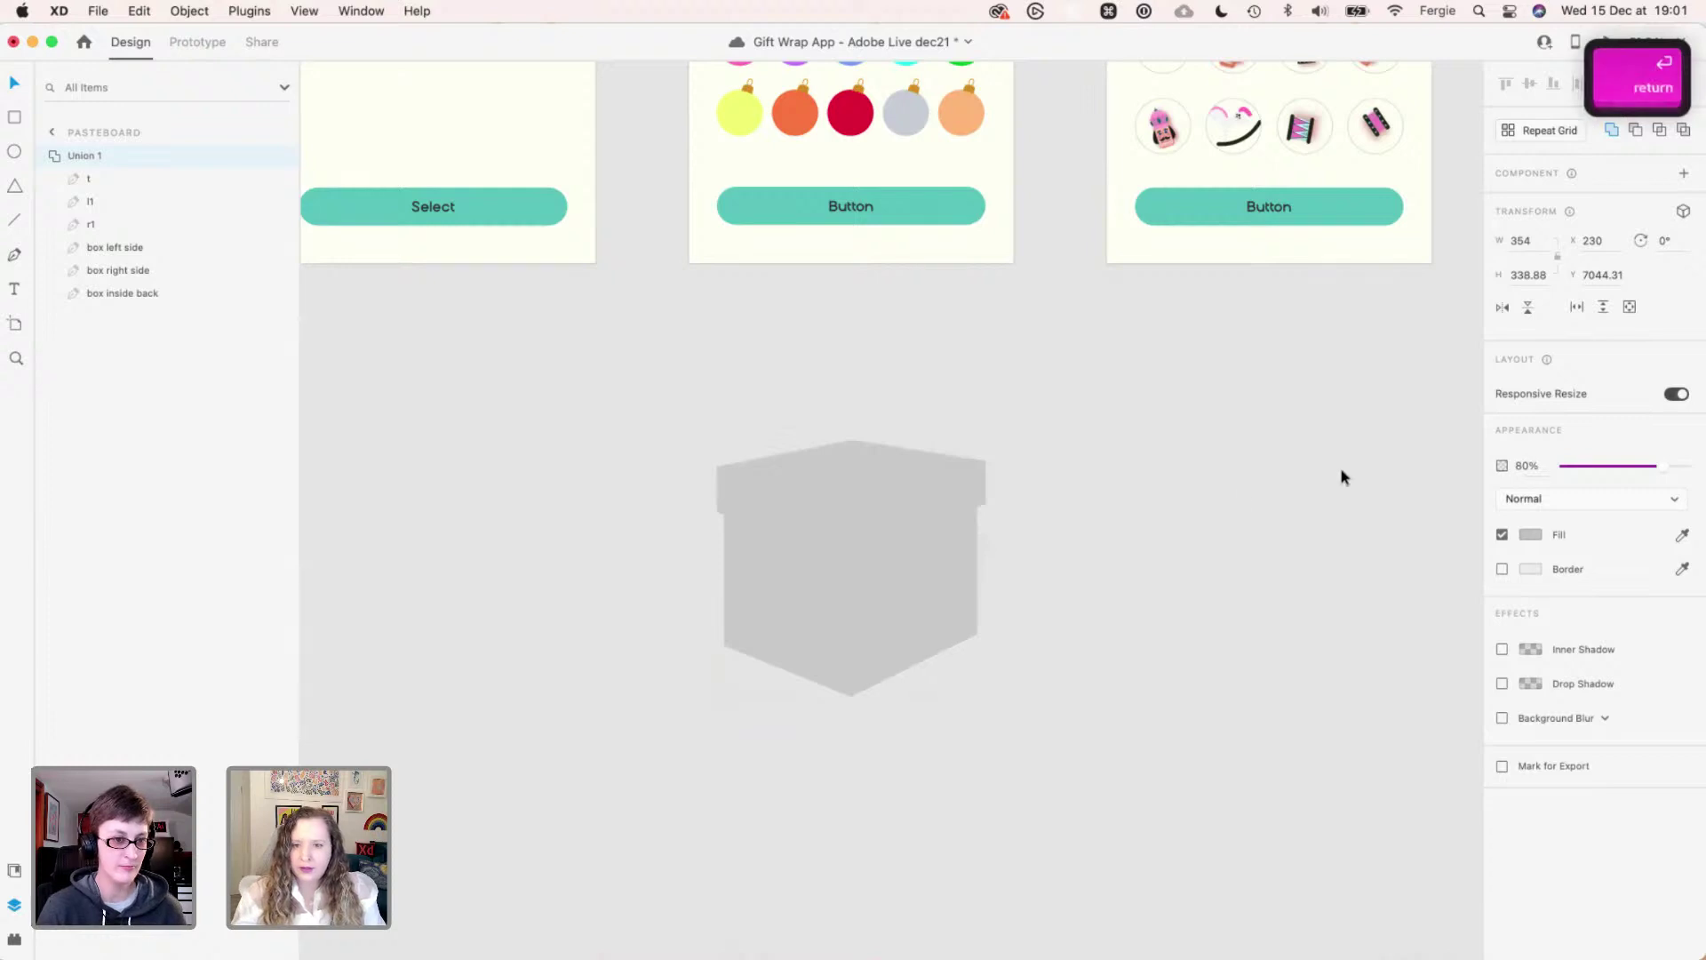
- Fill the merged box with the first bauble's pink and place it over the Choose a colour cube box at X 37, Y 195.4
scroll(1143, 468, up, 2)
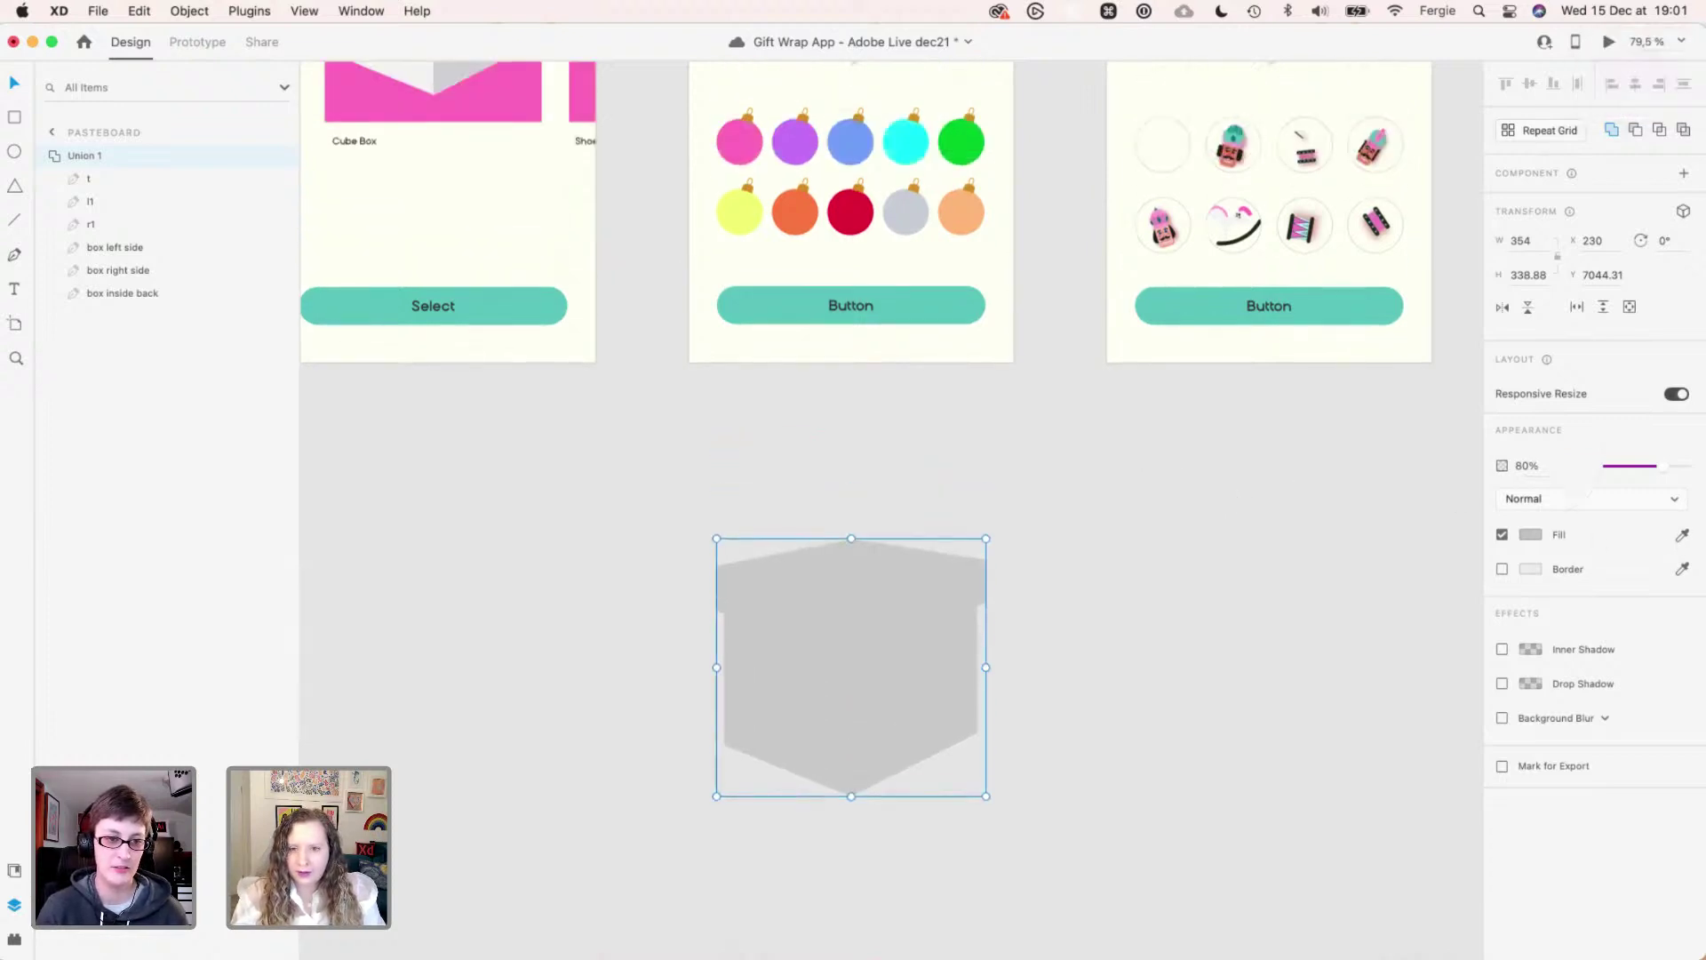
click(740, 147)
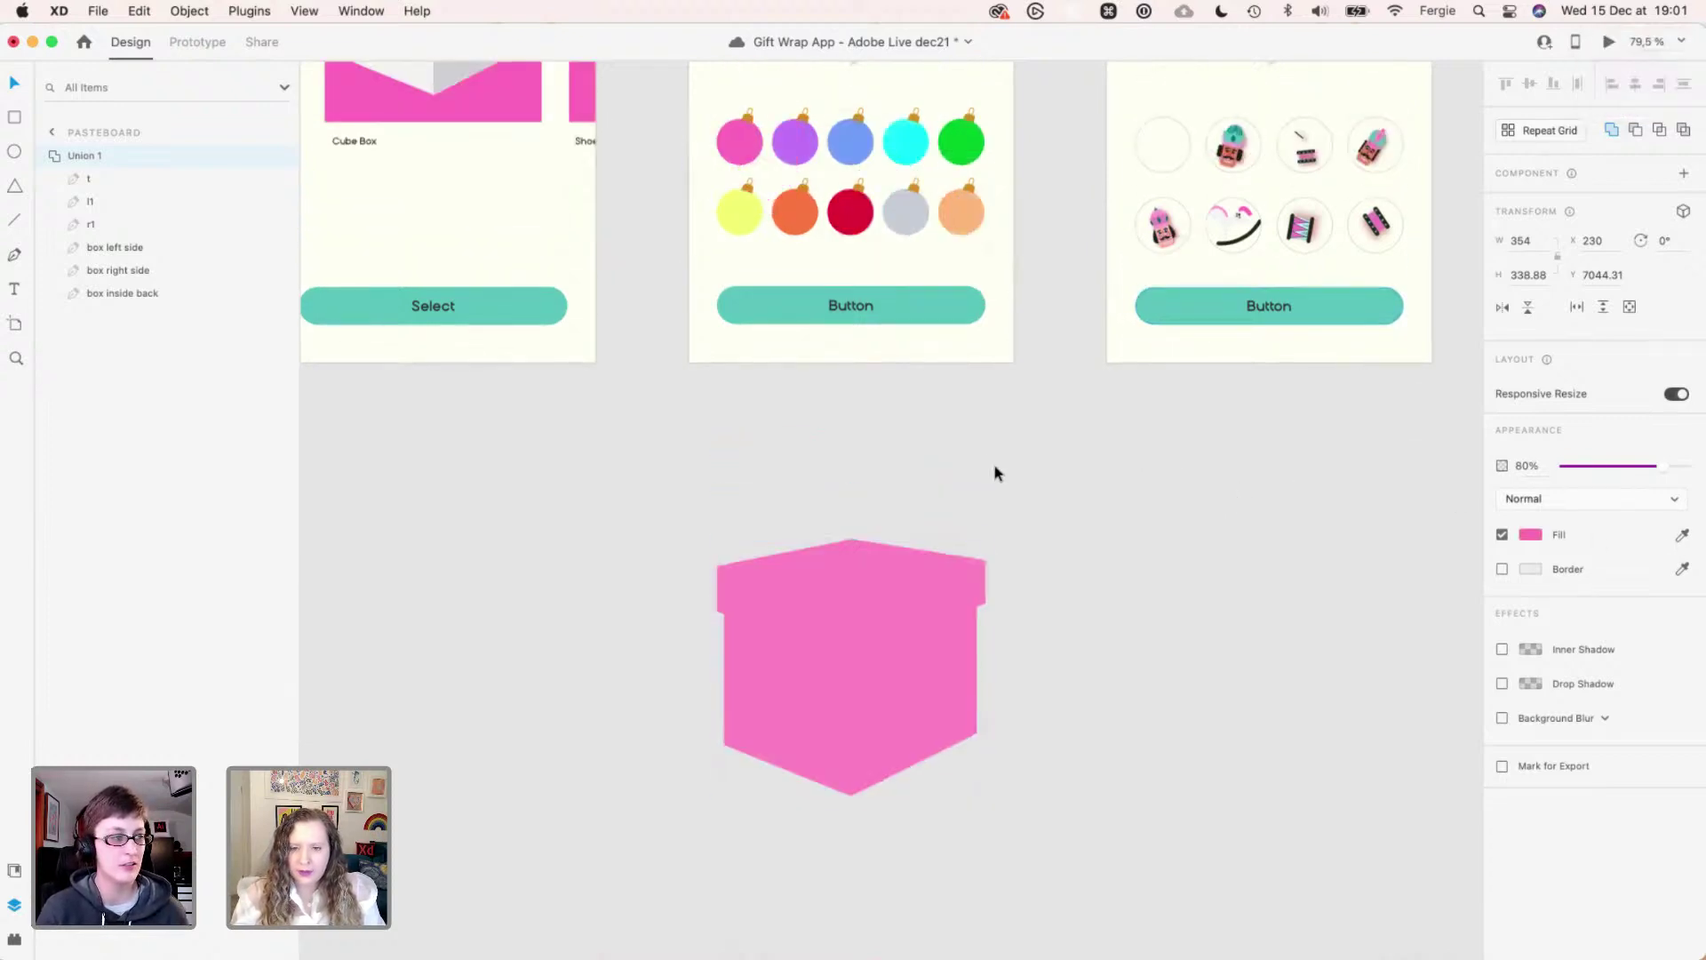
scroll(995, 471, up, 6)
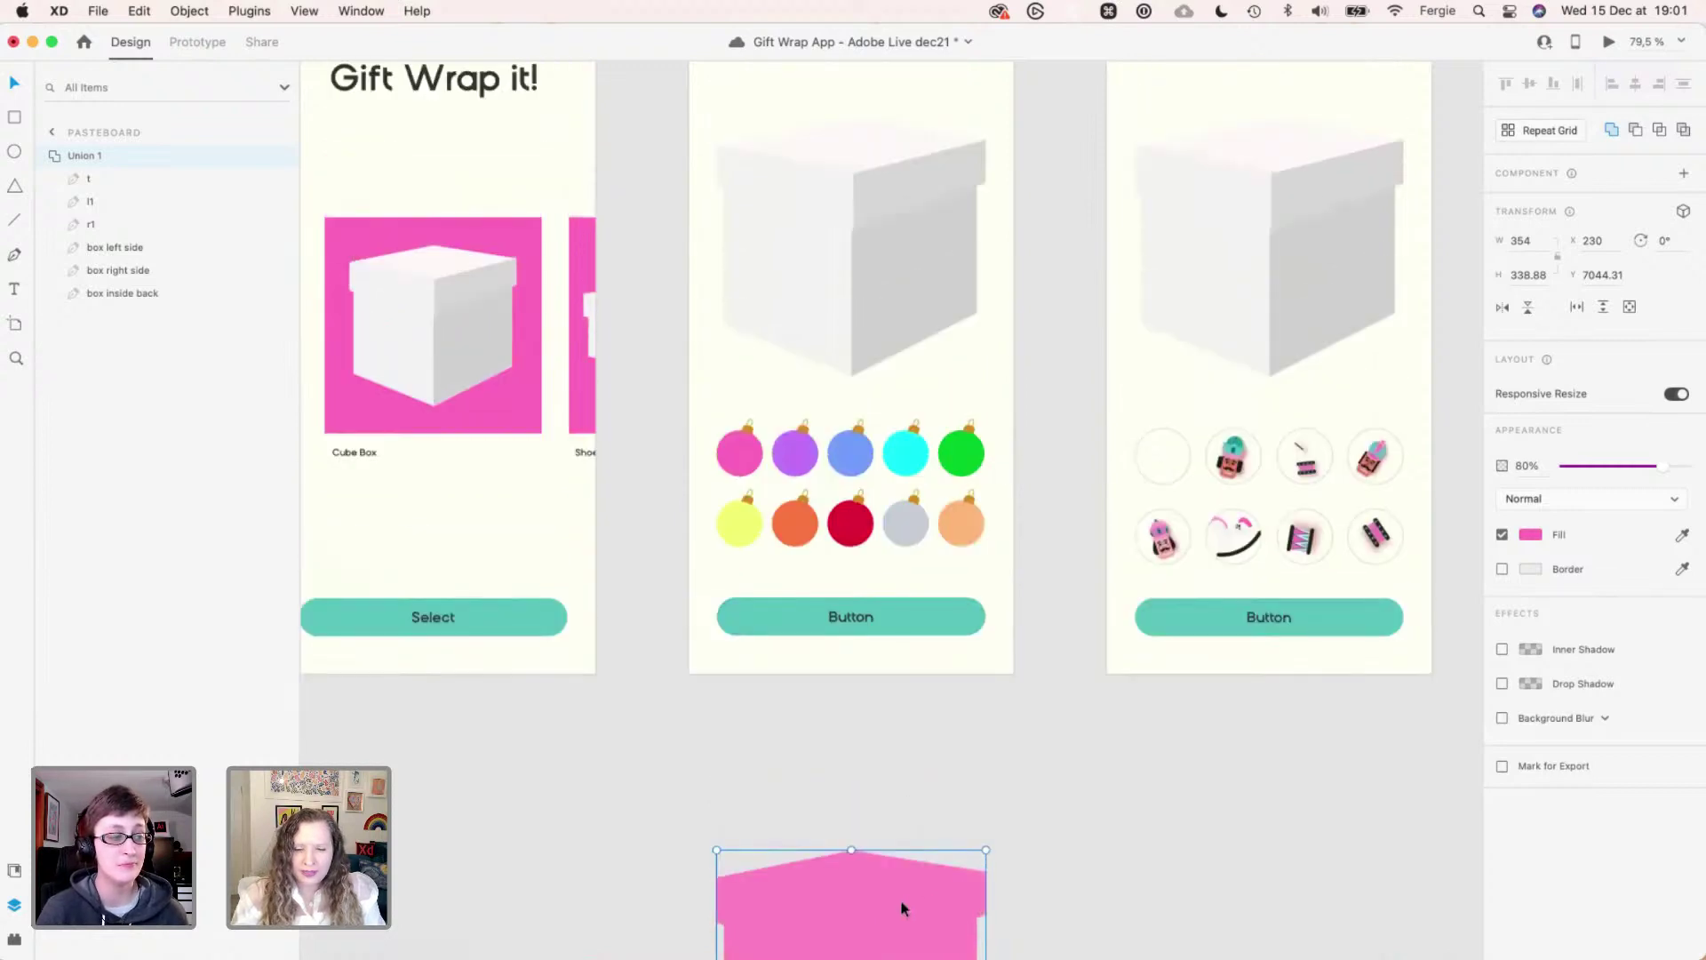
drag(903, 907, 888, 179)
scroll(875, 185, up, 2)
scroll(867, 188, up, 1)
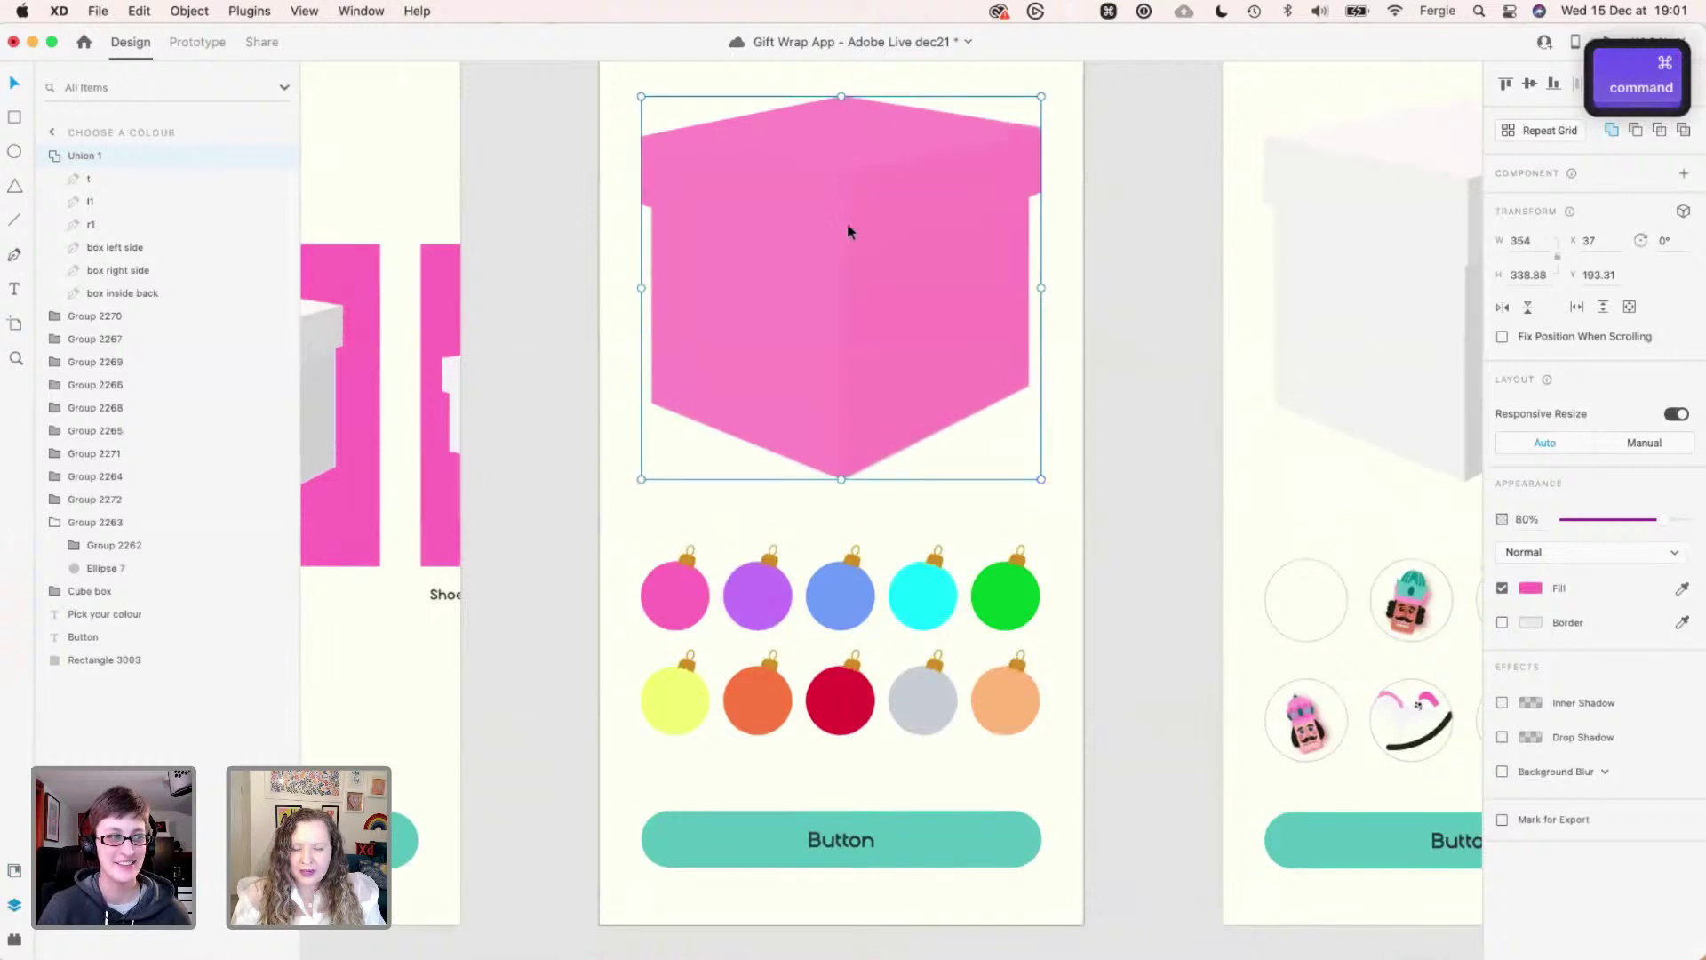
mouse_move(812, 199)
mouse_down()
mouse_move(818, 222)
mouse_move(815, 205)
mouse_up()
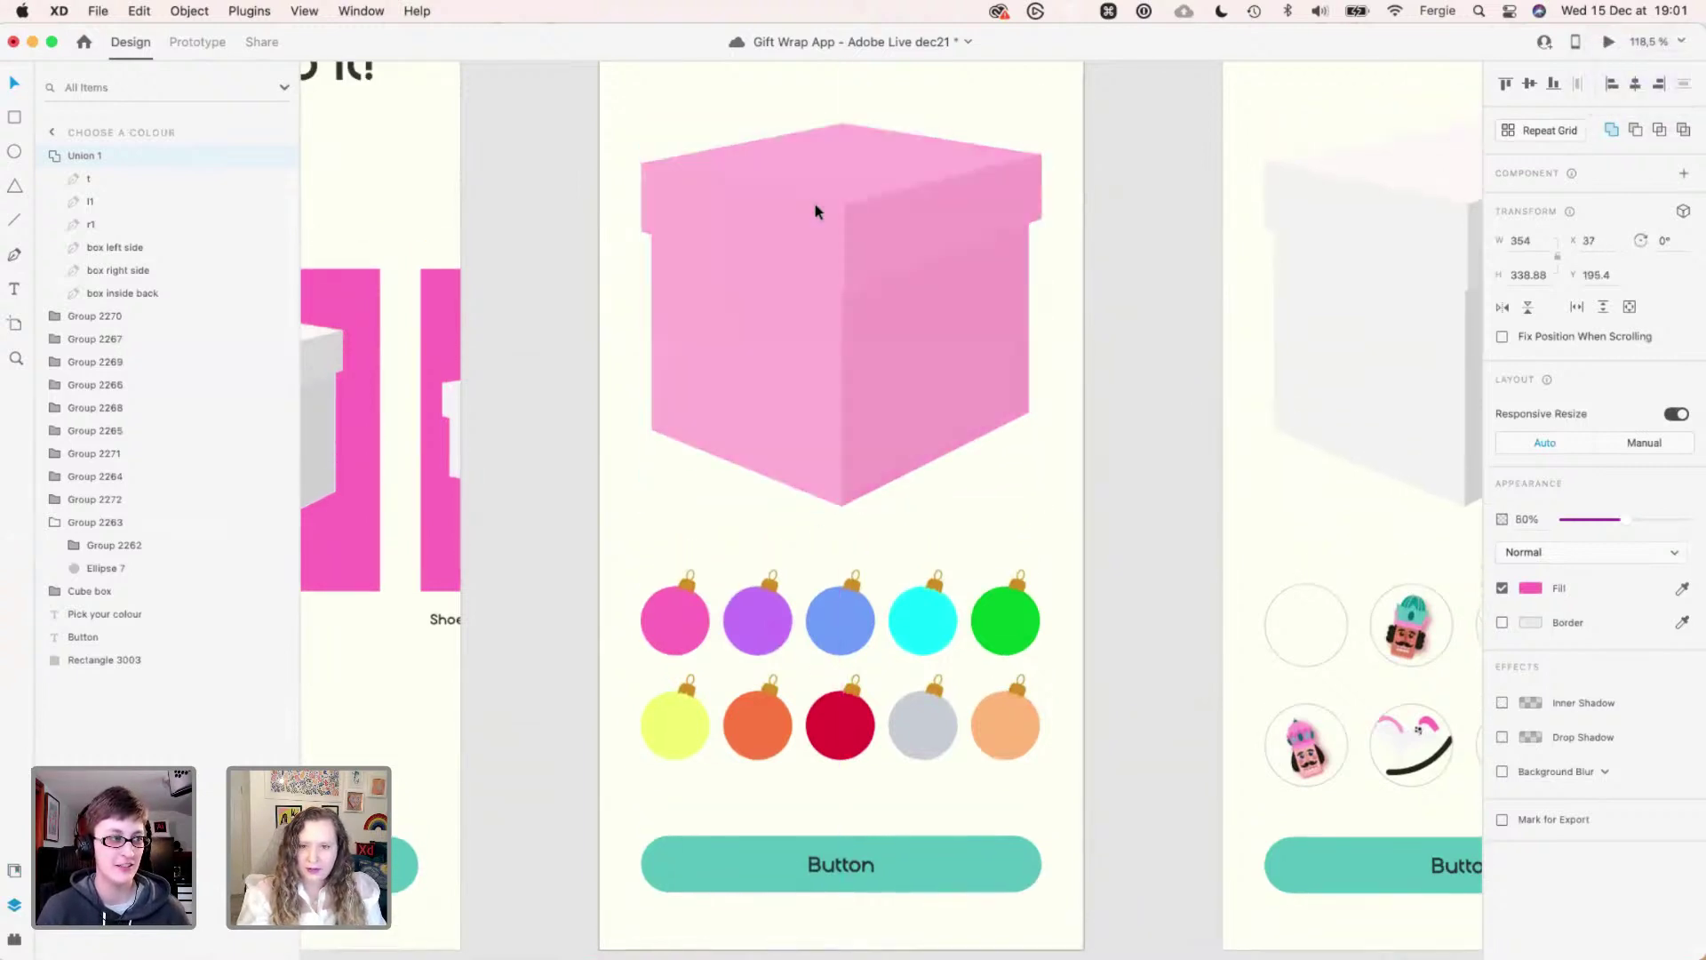
- Set the pink merged box's opacity to 100% and send it to the back of the Choose a colour artboard
key(s)
key(7)
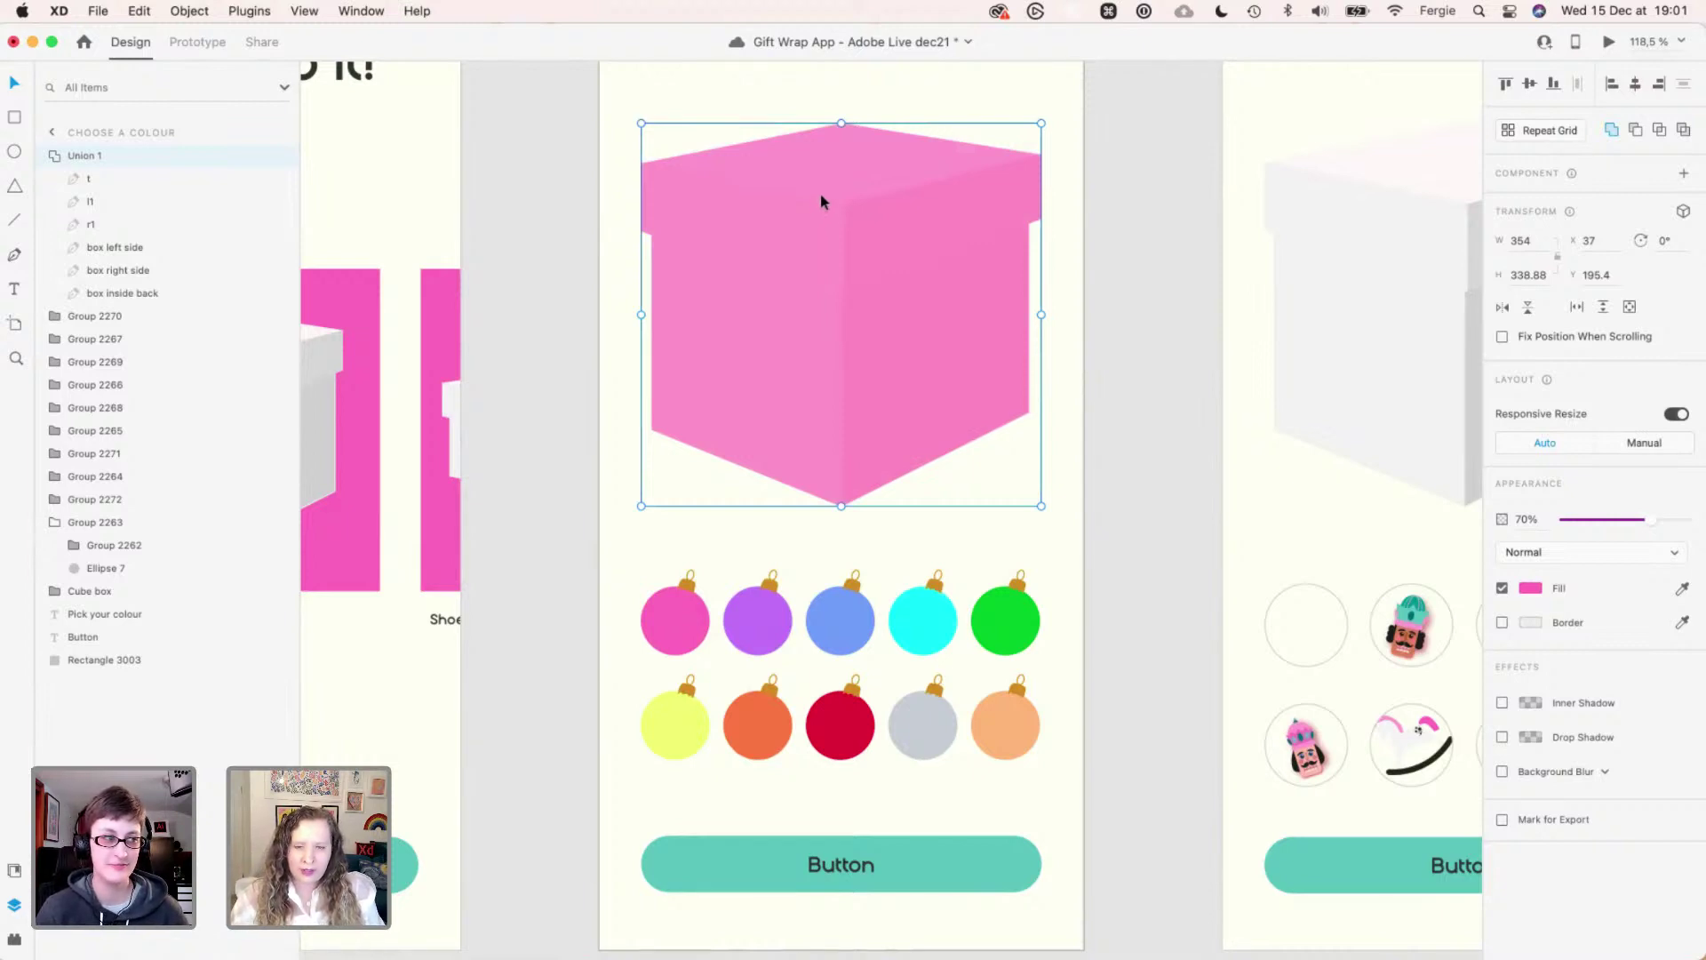
key(0)
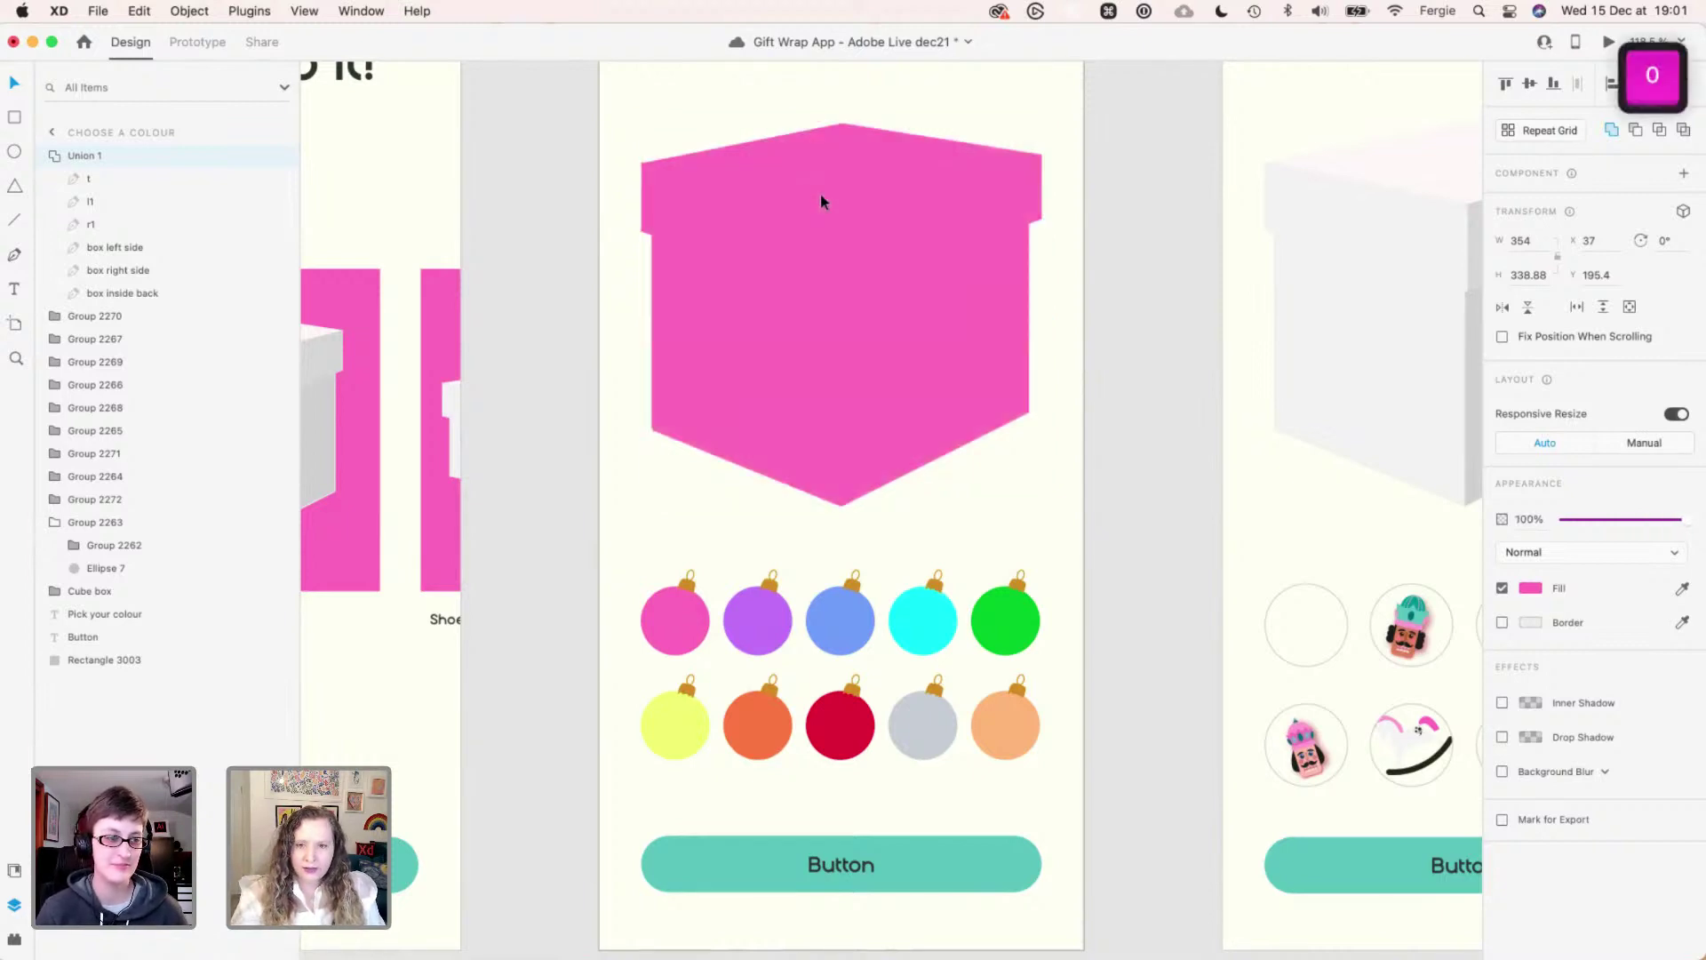
key(super+shift+bracketleft)
- Compare several opacities for the Cube box group above the pink shape and set it to 20%
click(820, 194)
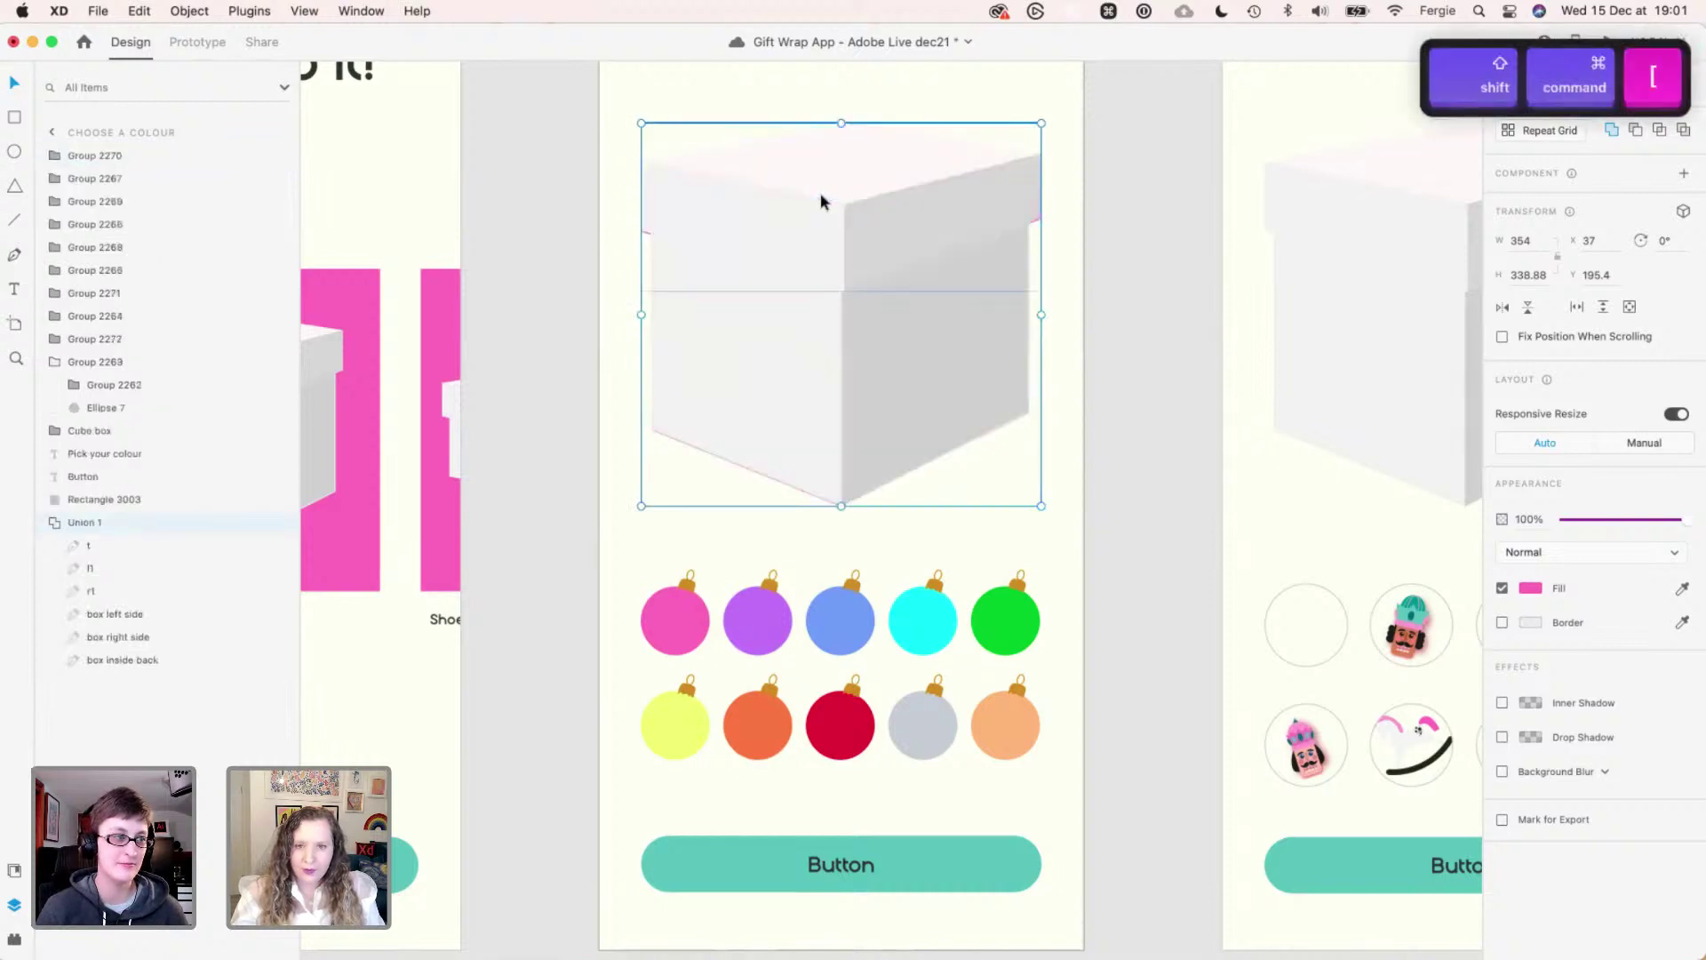
key(8)
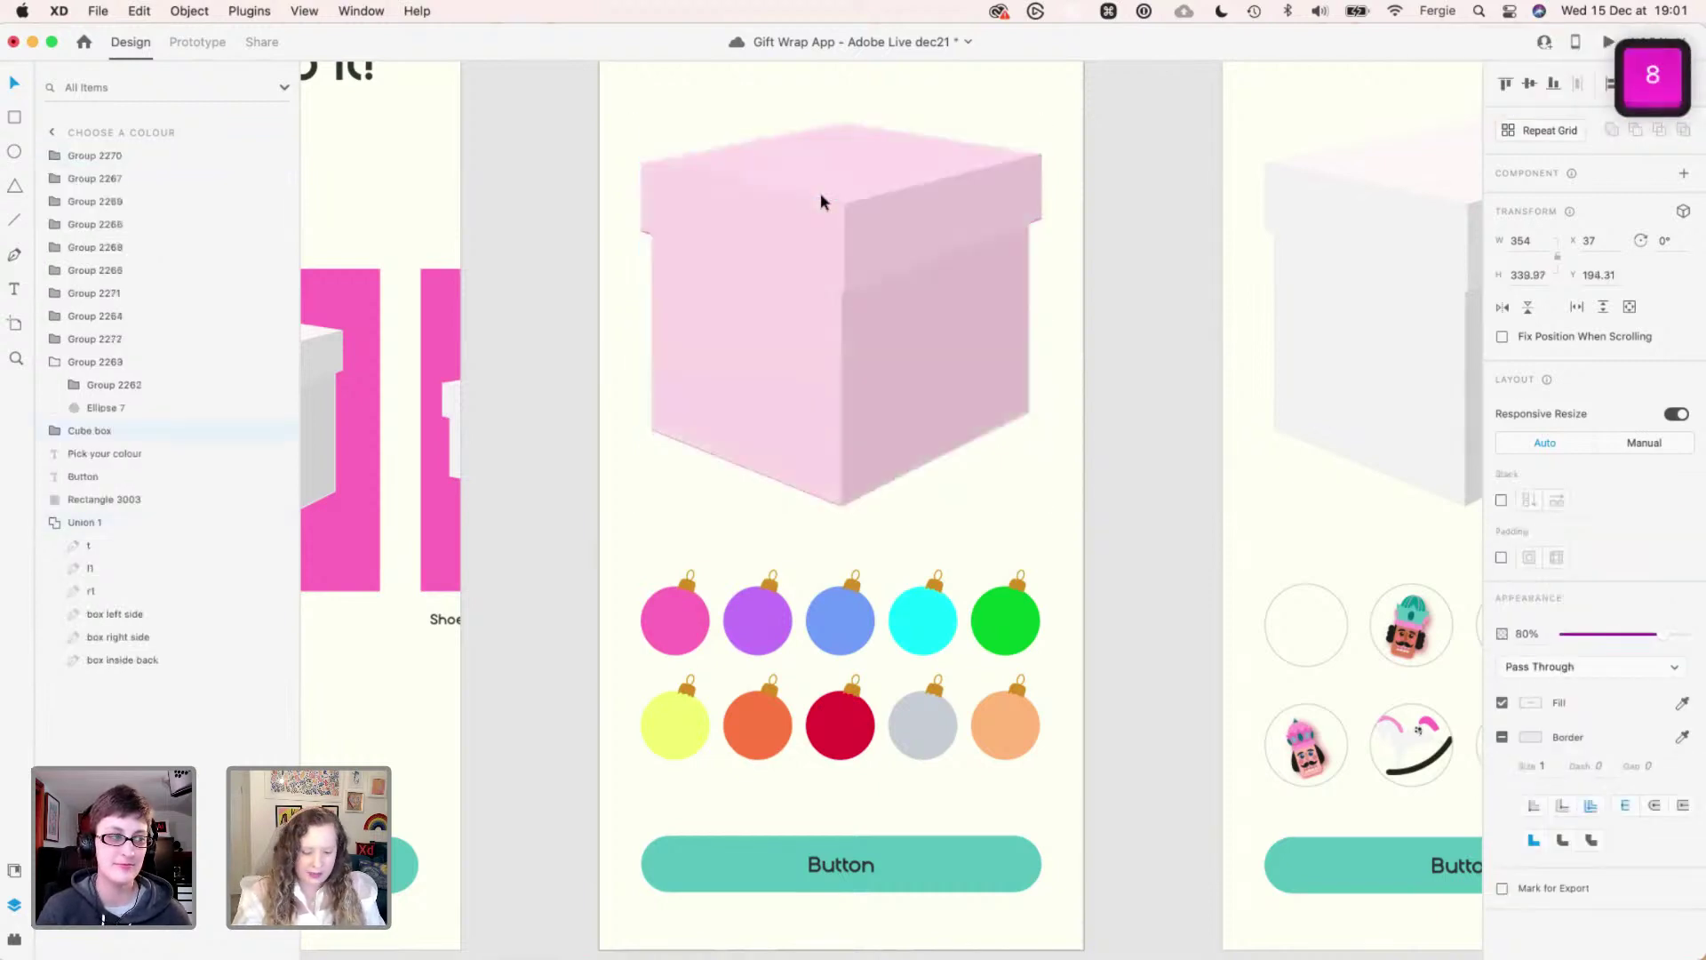
key(2)
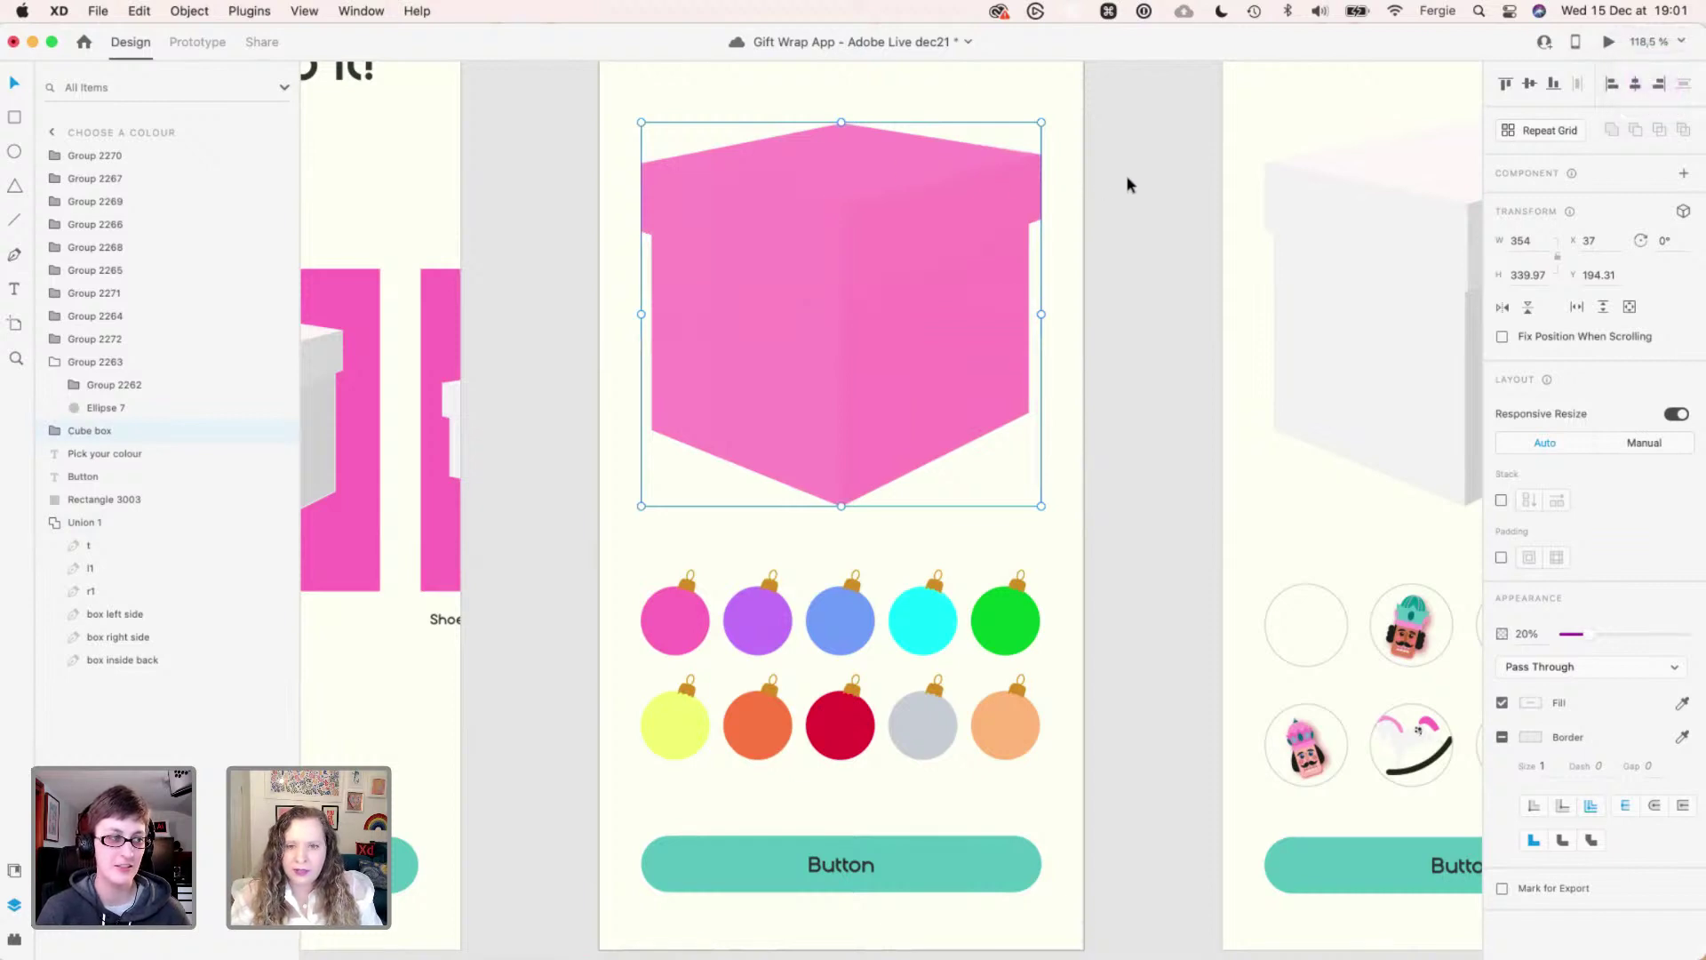
key(3)
key(4)
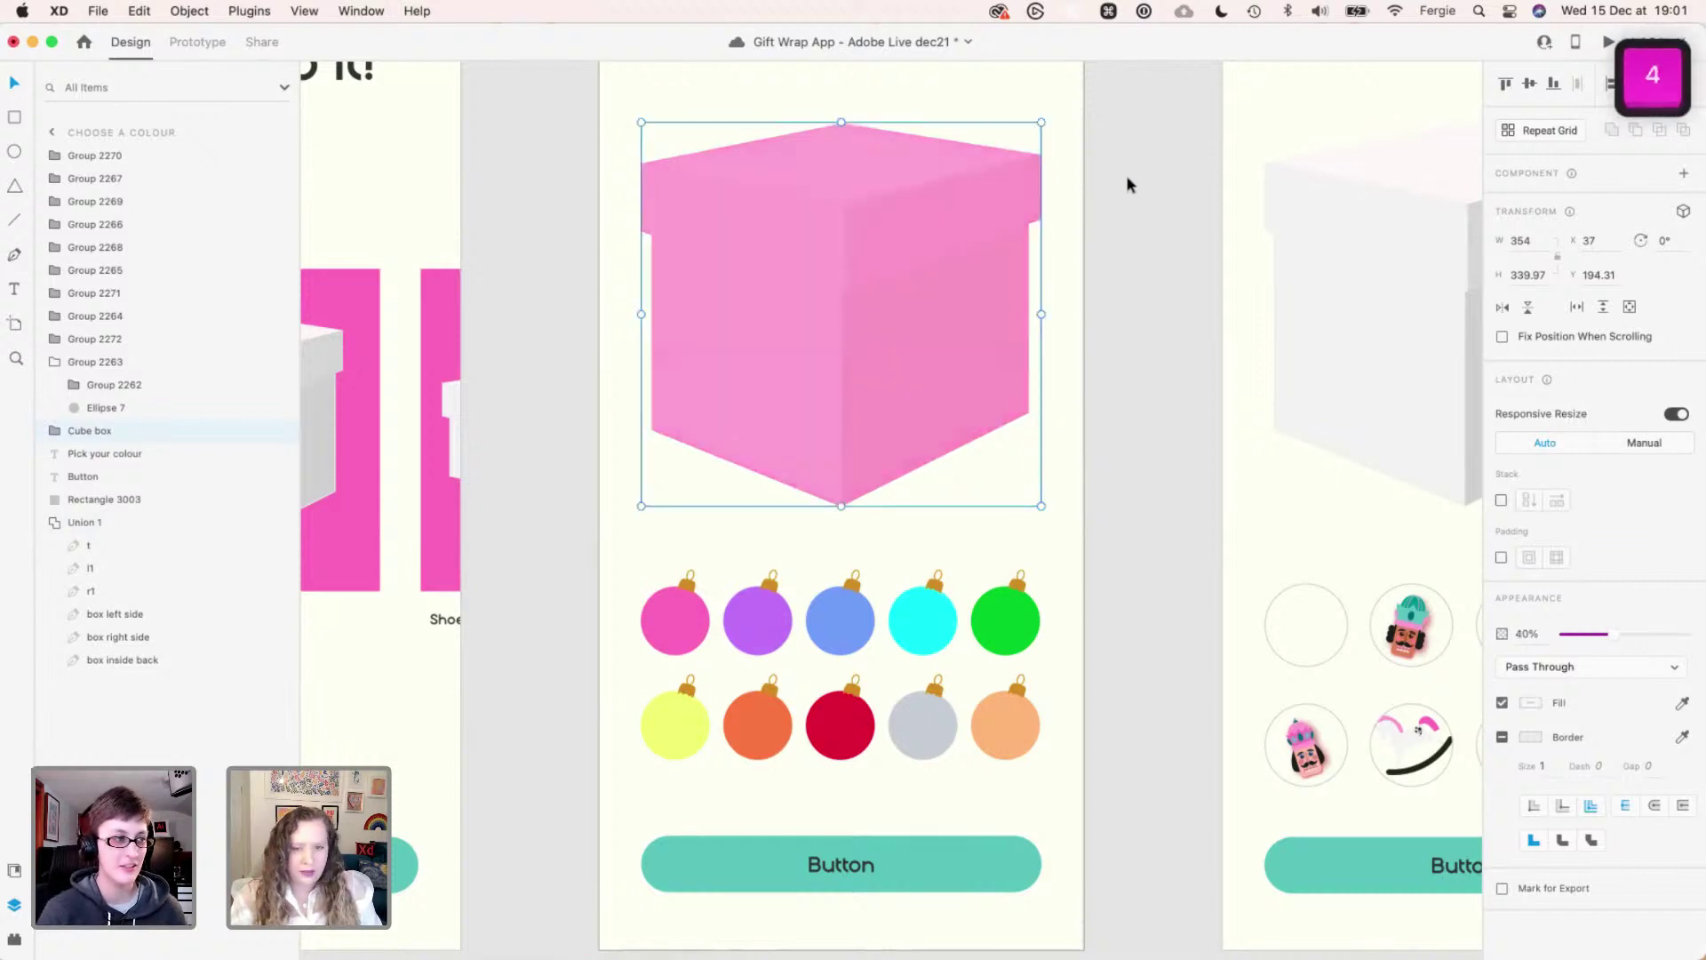
key(1)
key(2)
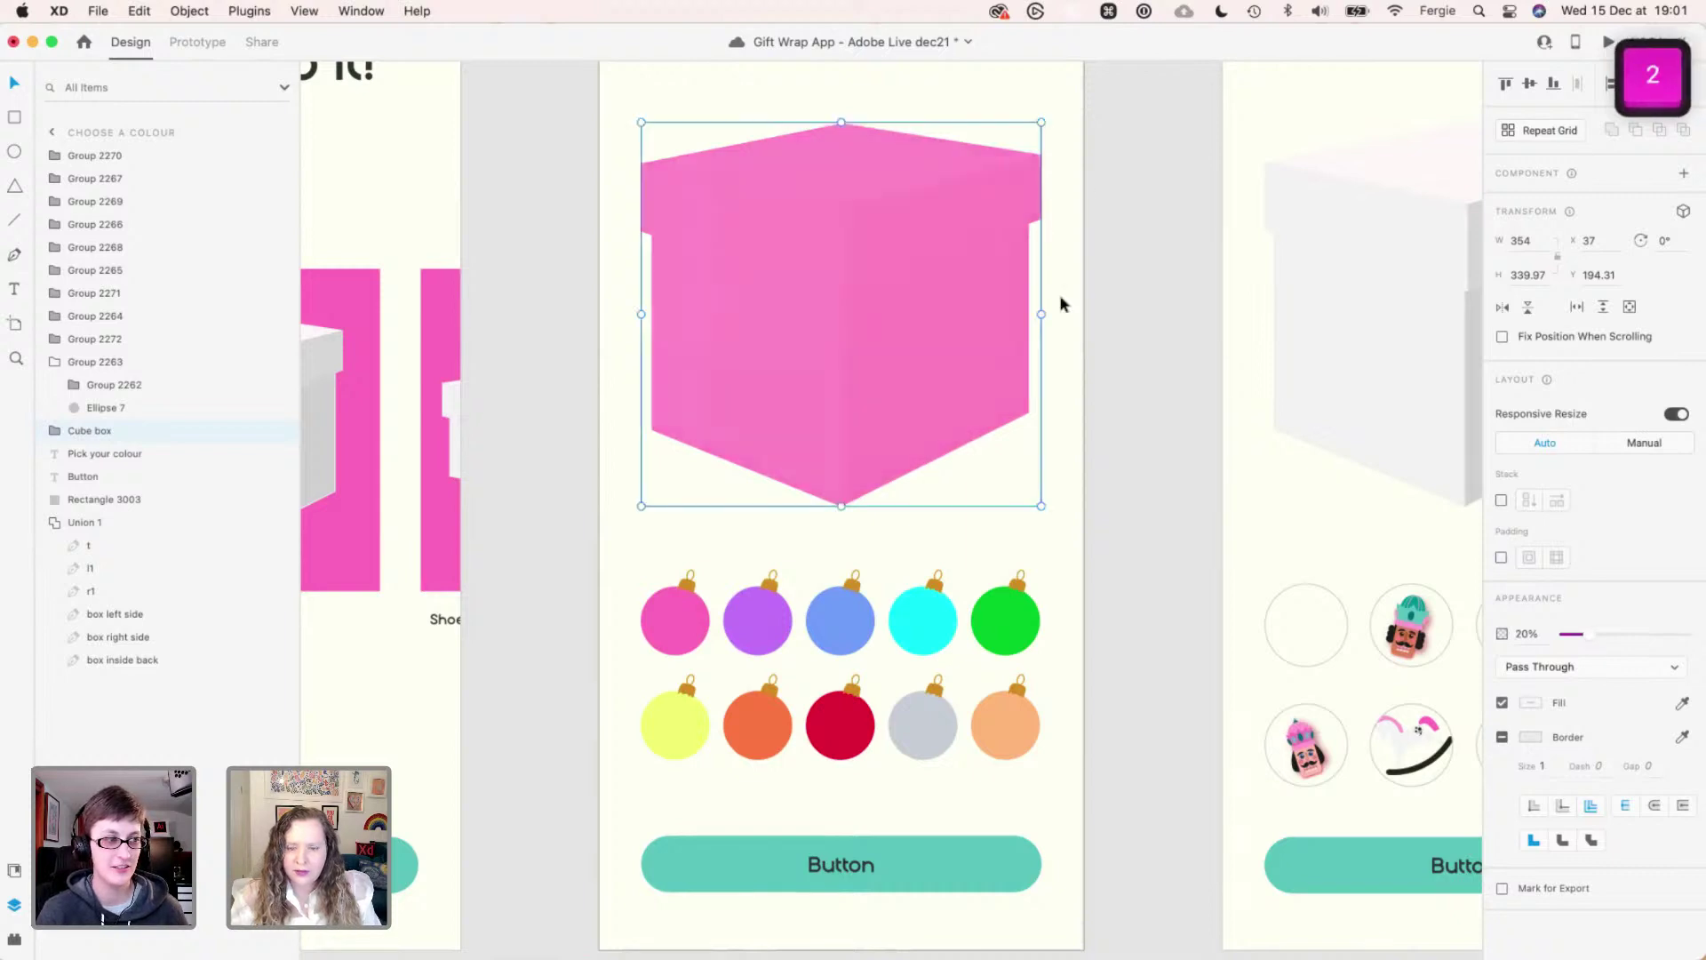
click(1084, 317)
scroll(1084, 317, down, 3)
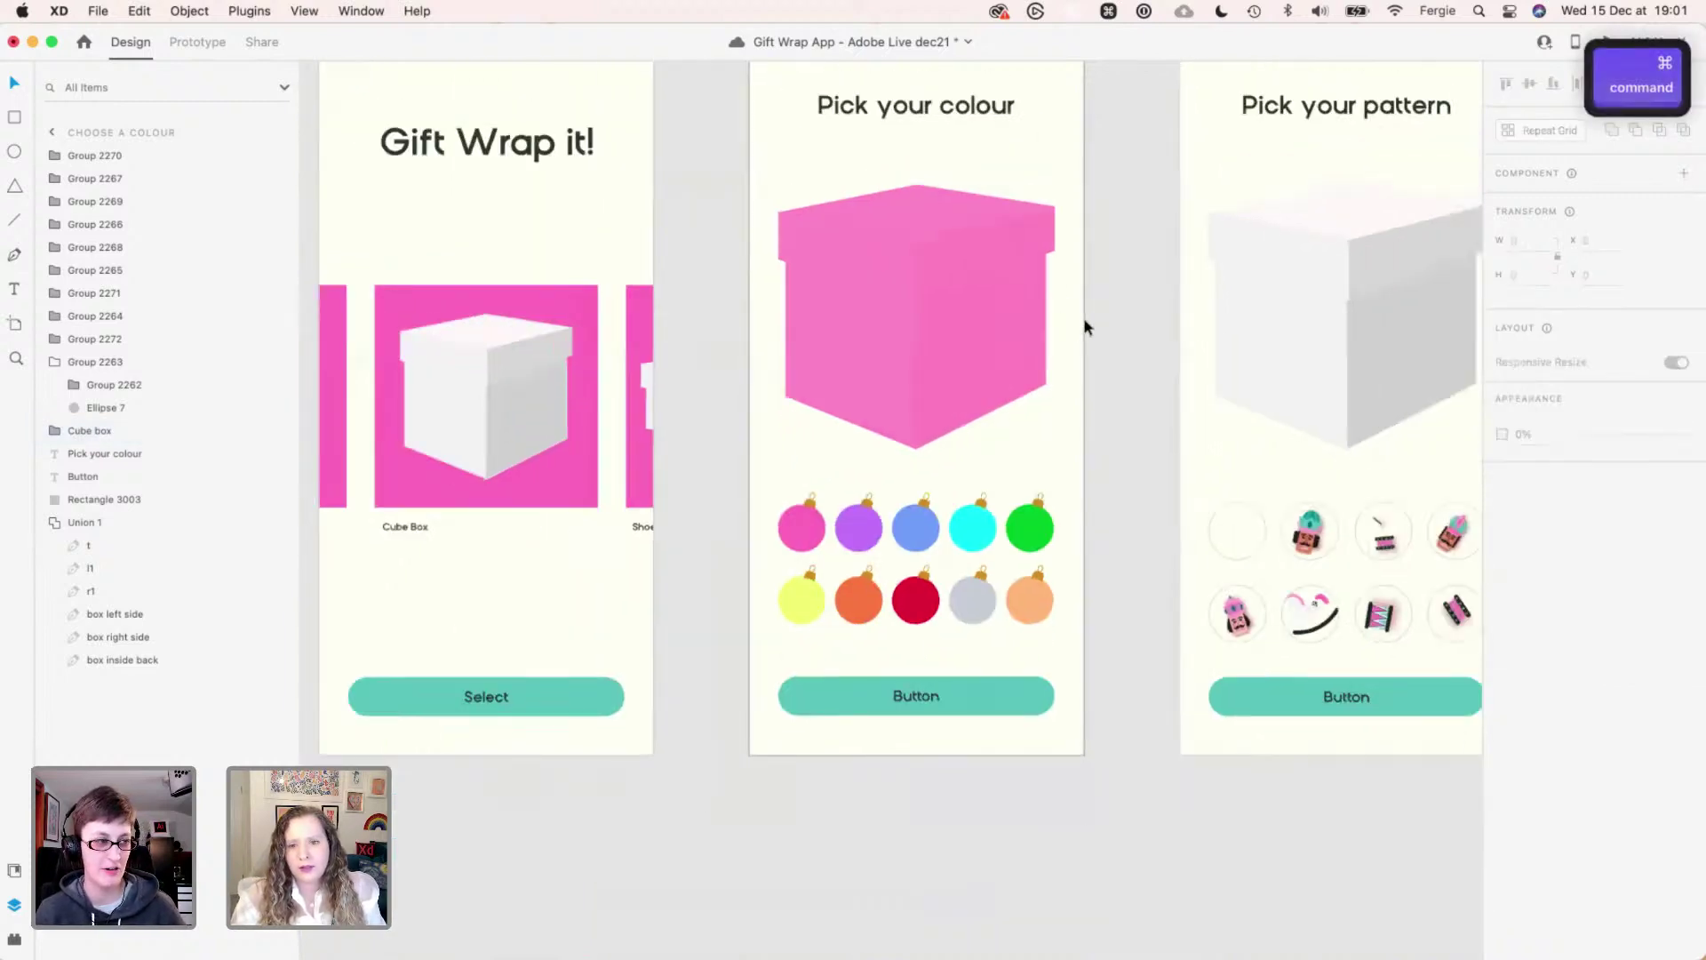
scroll(1084, 318, up, 2)
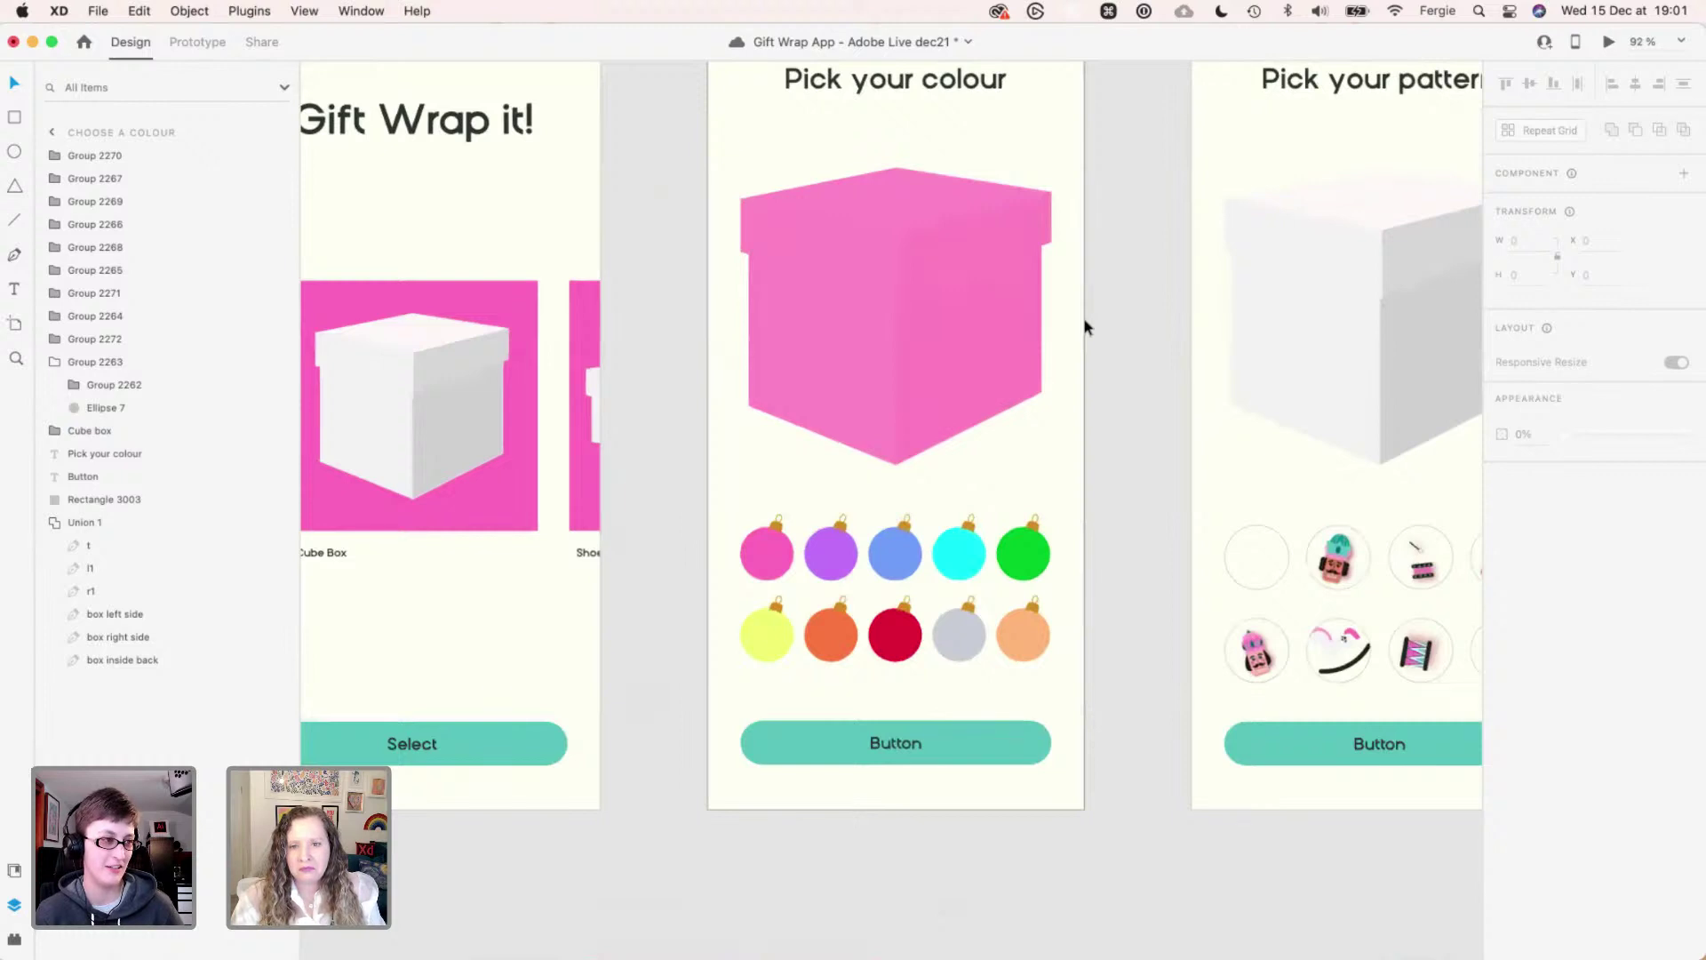
- Rename the merged pink shape's layer to "Box colour fill" and collapse its contents in the layer list
click(945, 307)
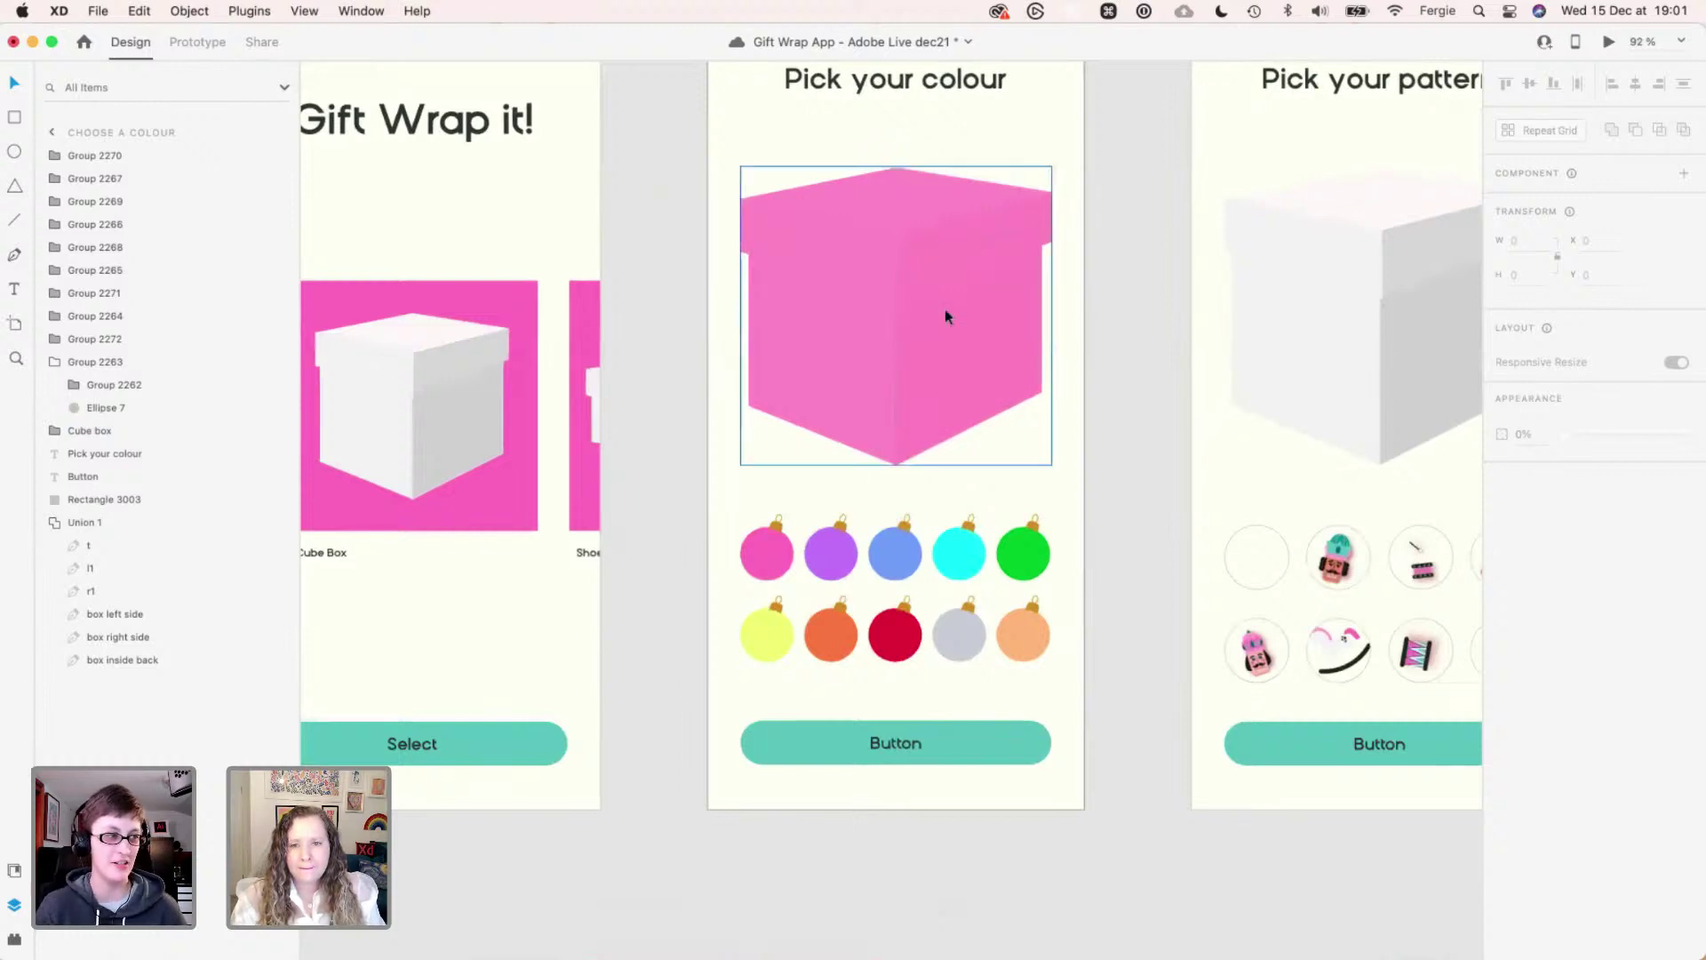
click(1091, 167)
click(959, 236)
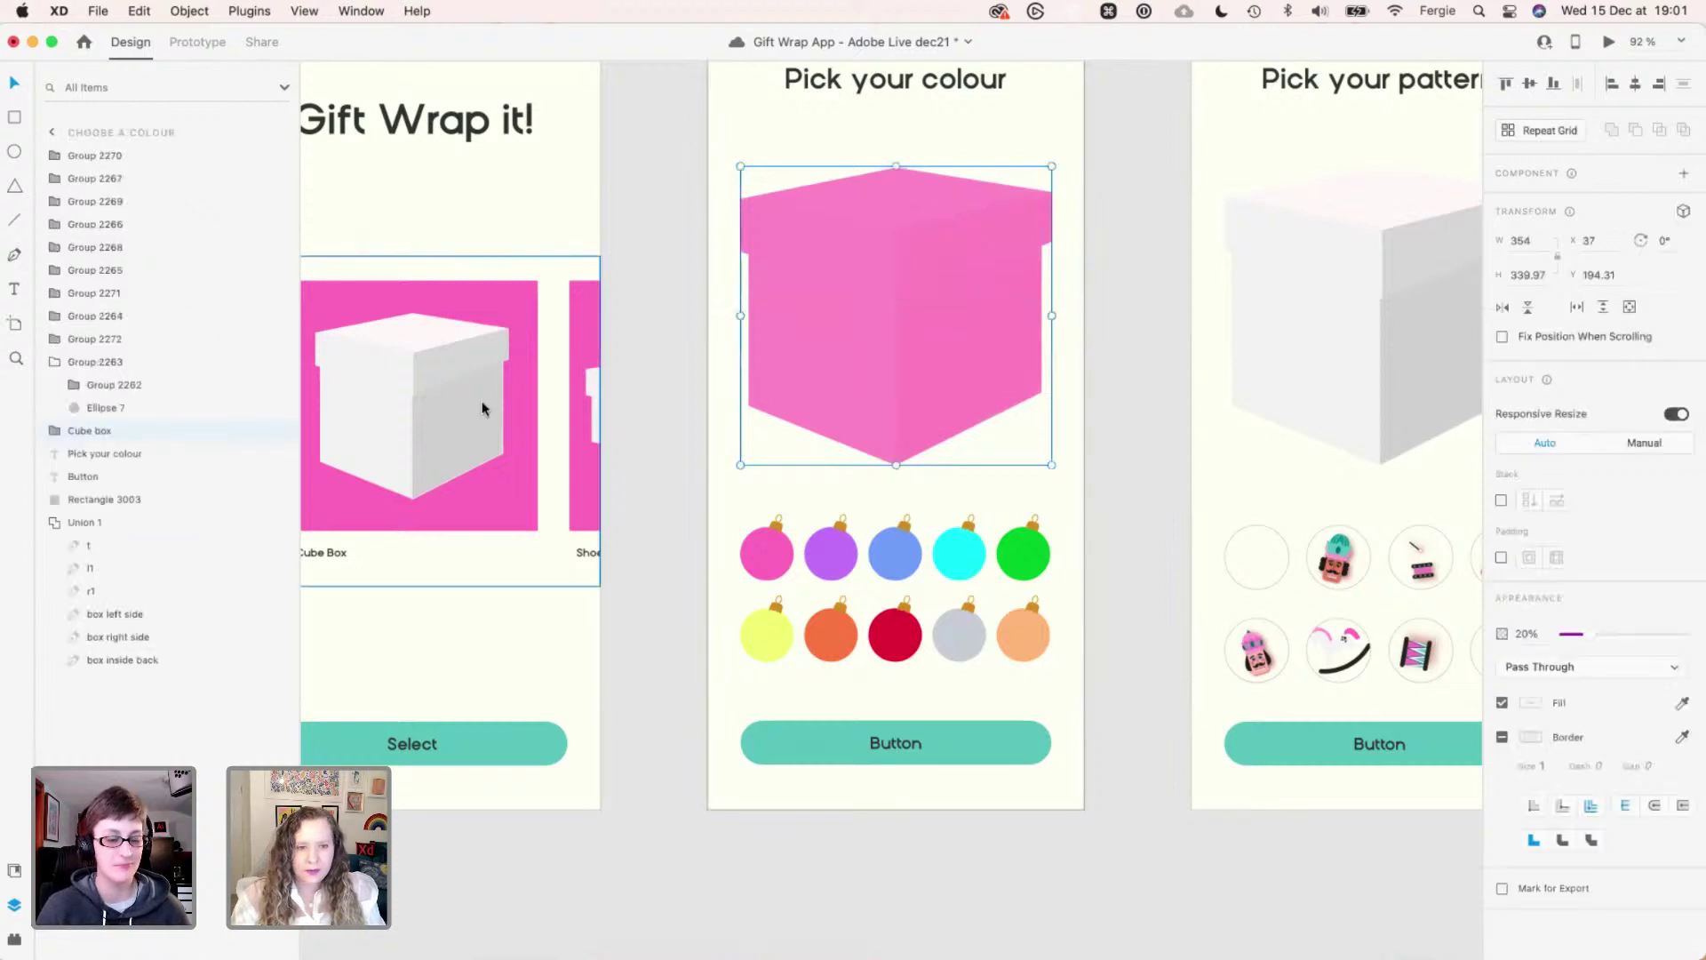
double_click(82, 522)
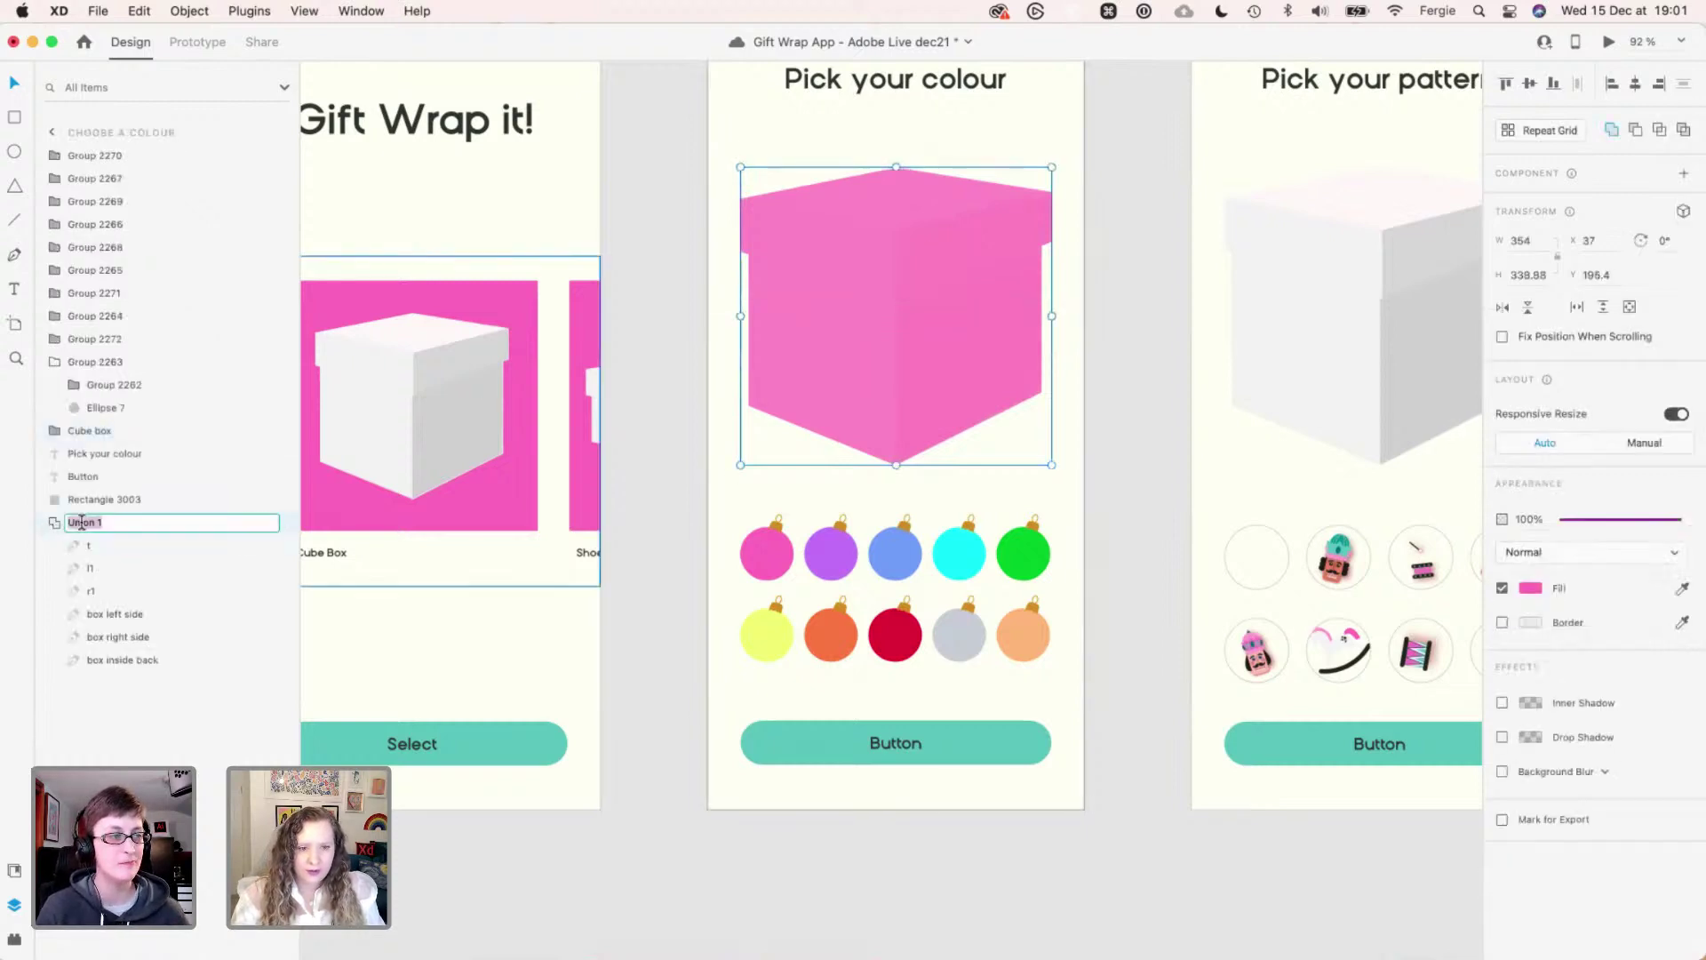
text(Box co)
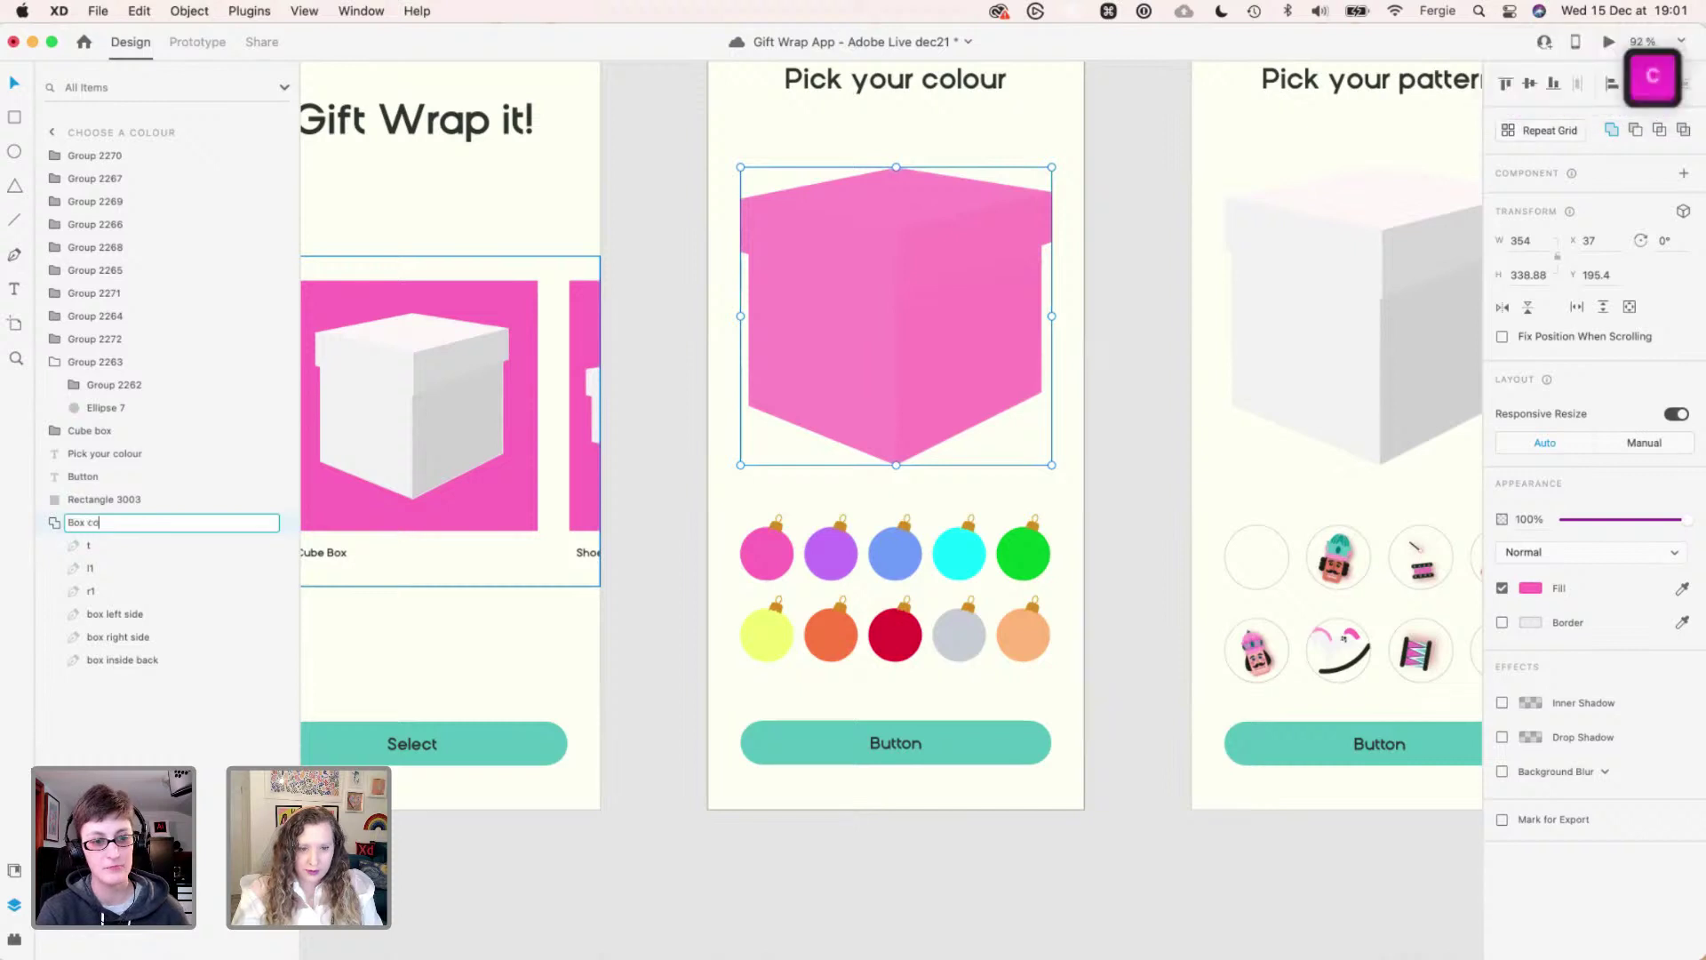
text(lour fill)
key(Return)
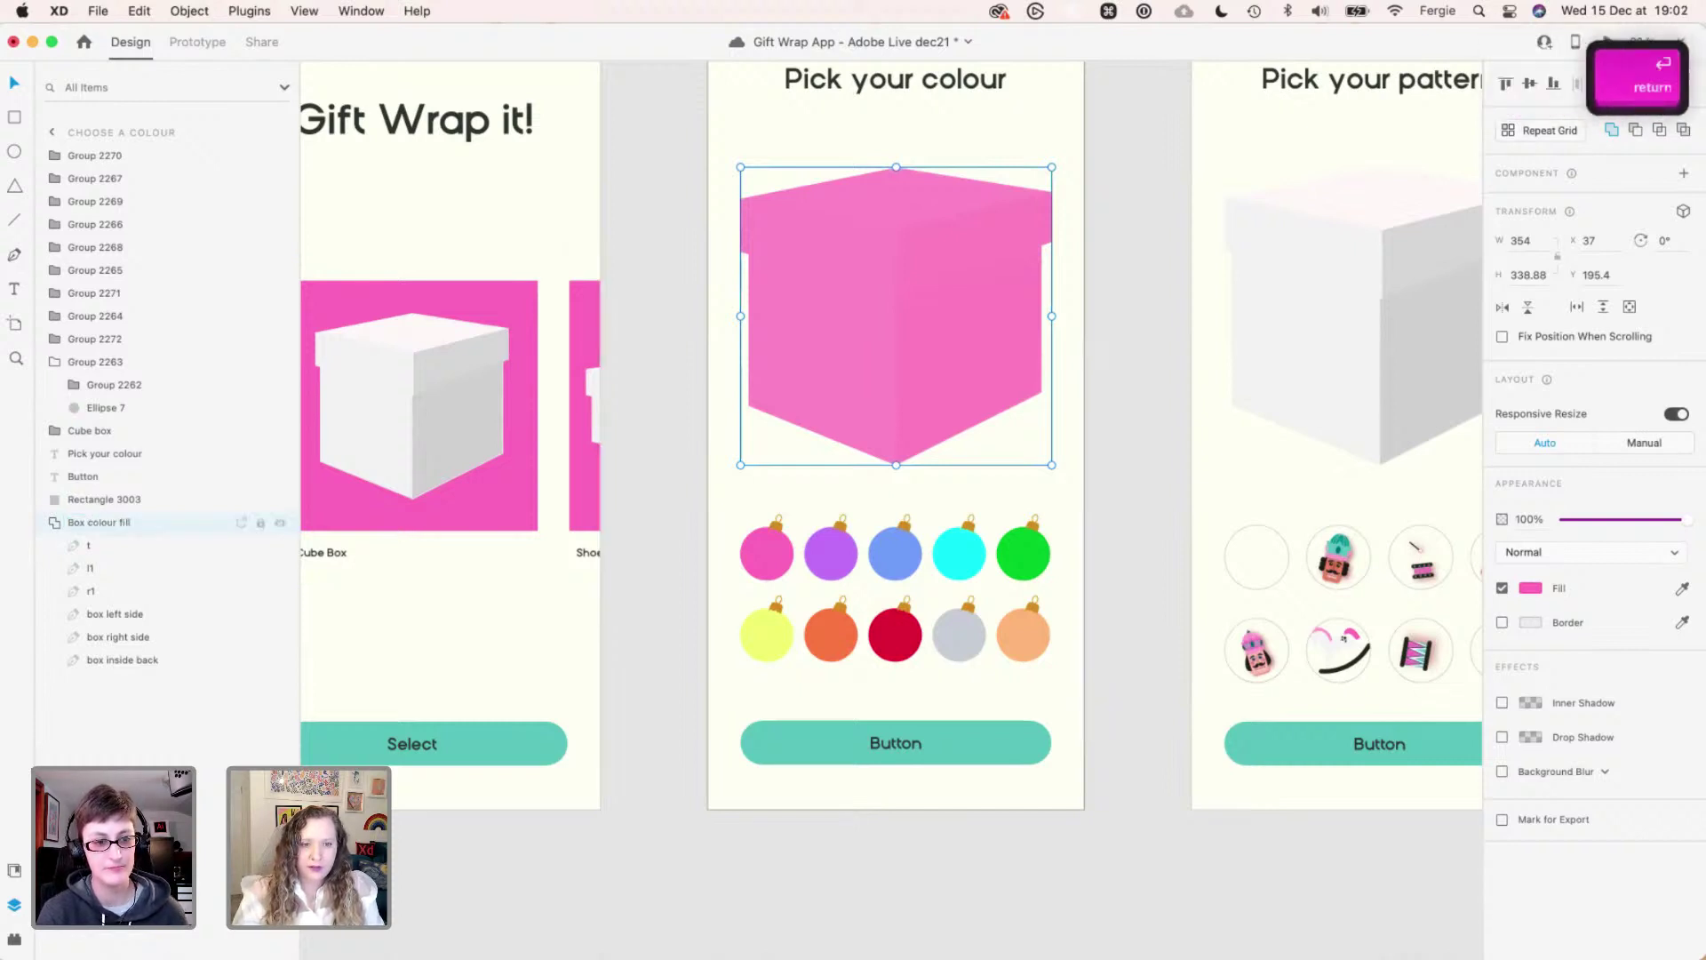
click(51, 524)
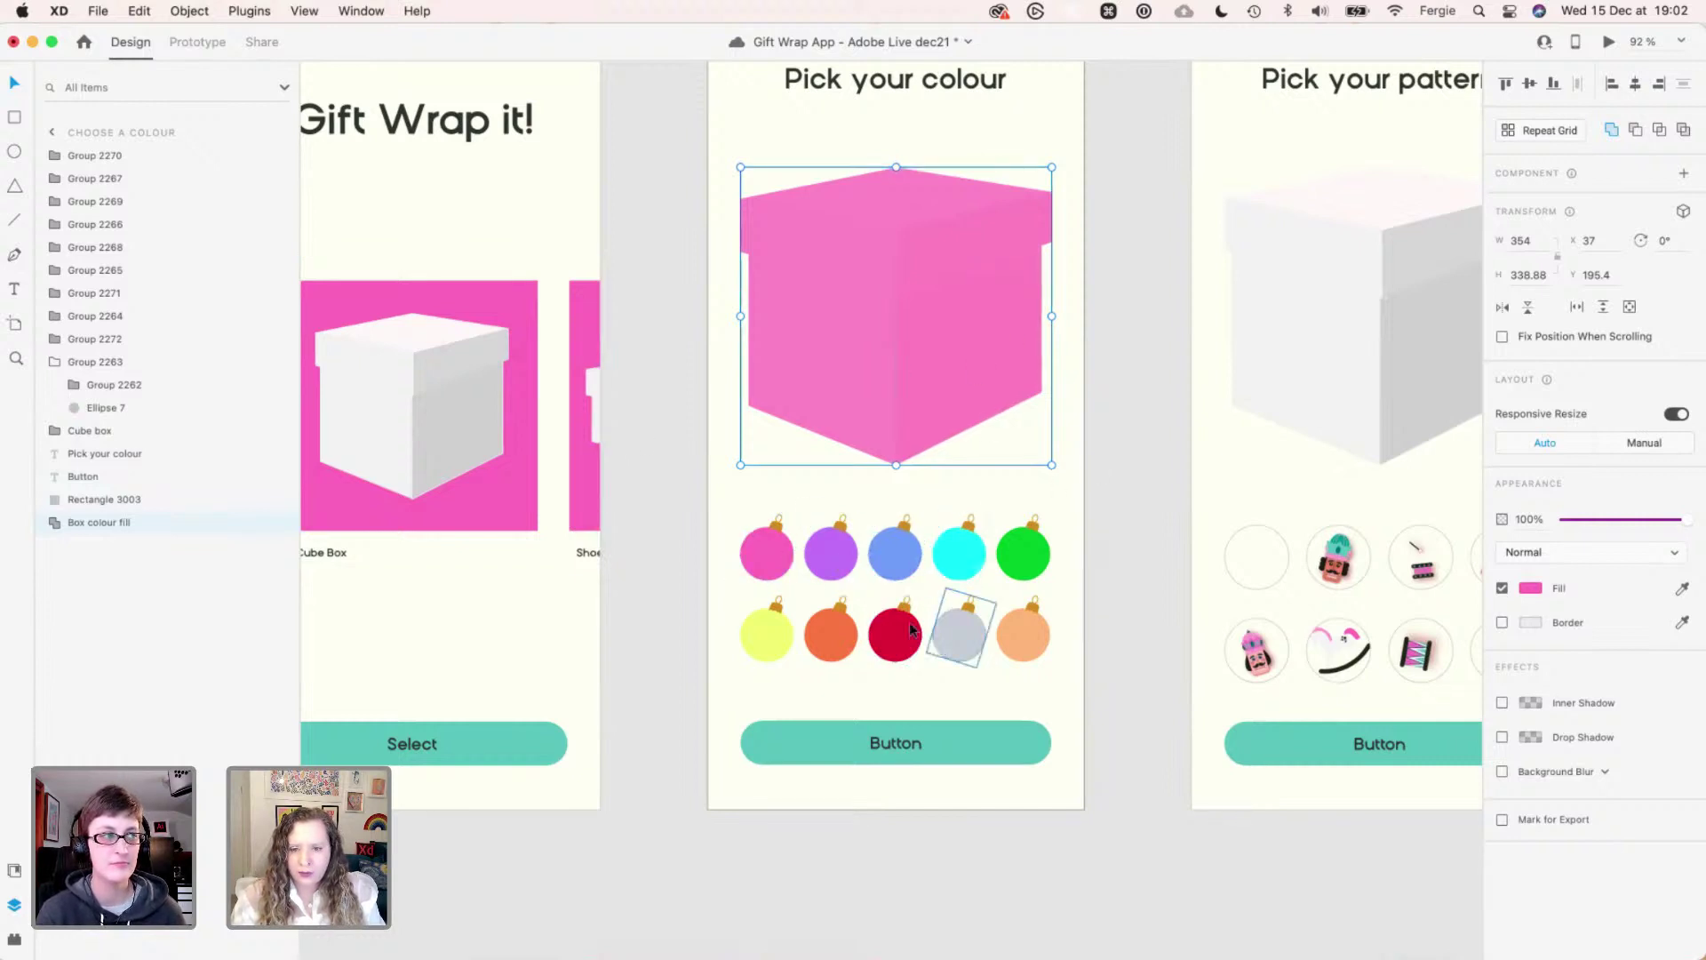
- Change the Box colour fill shape's fill to white, #FFFFFF
scroll(975, 568, up, 1)
scroll(974, 569, up, 1)
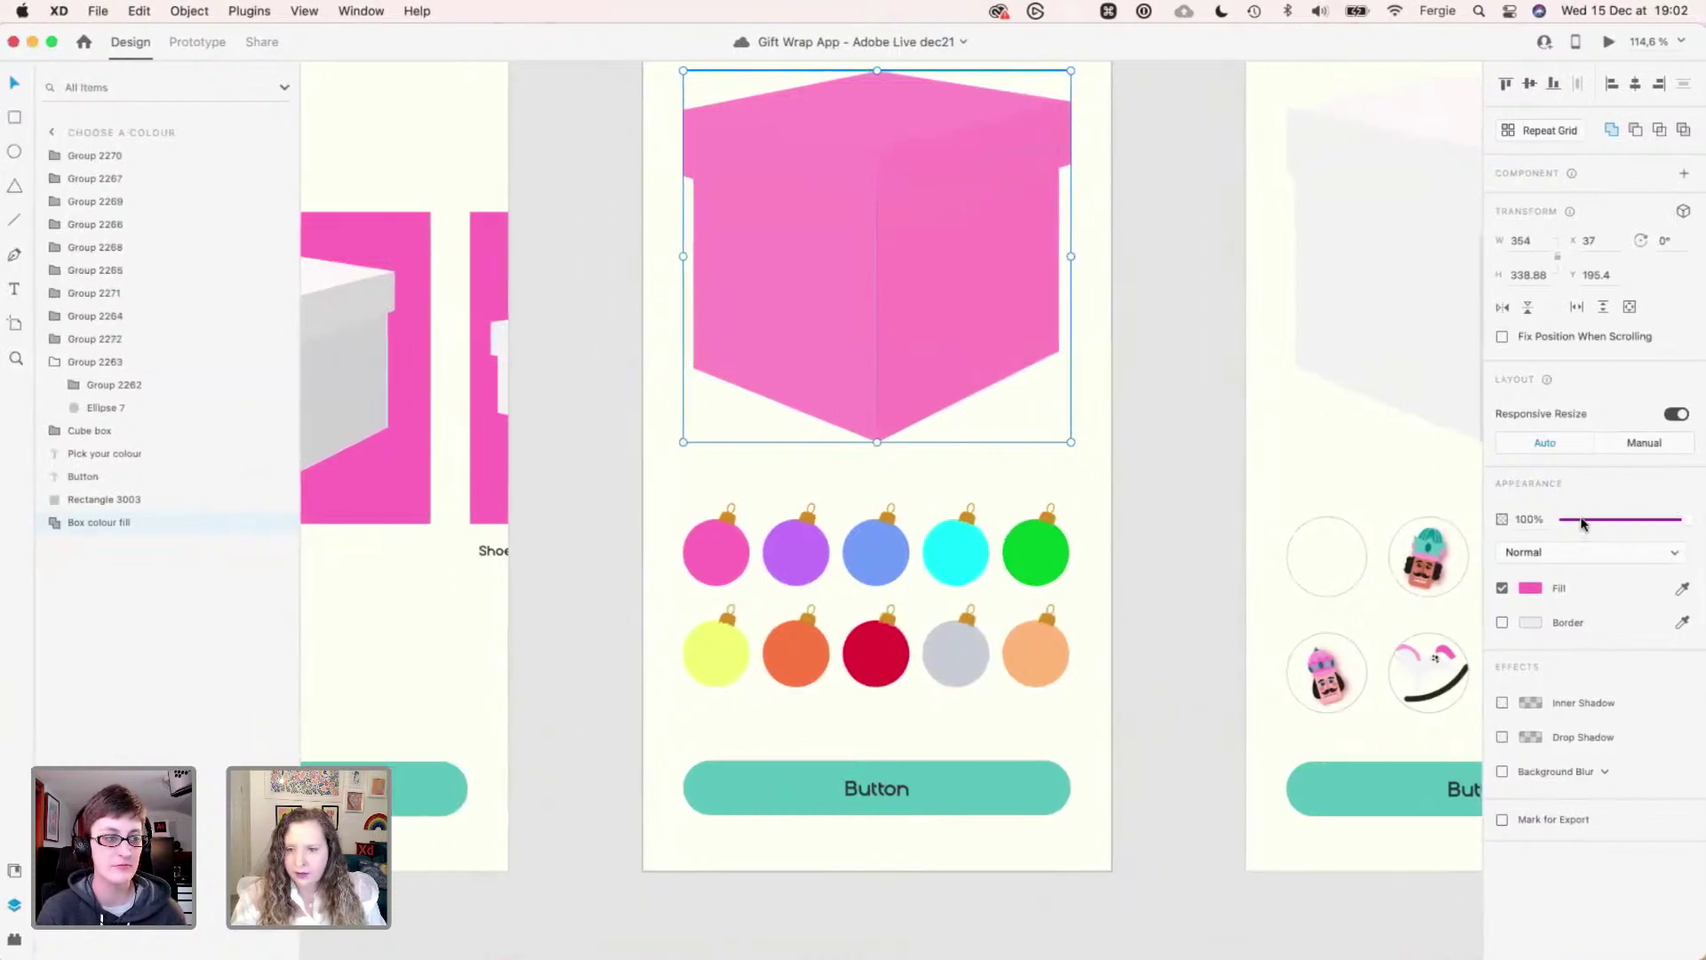
click(1530, 588)
text(ffffff)
key(Return)
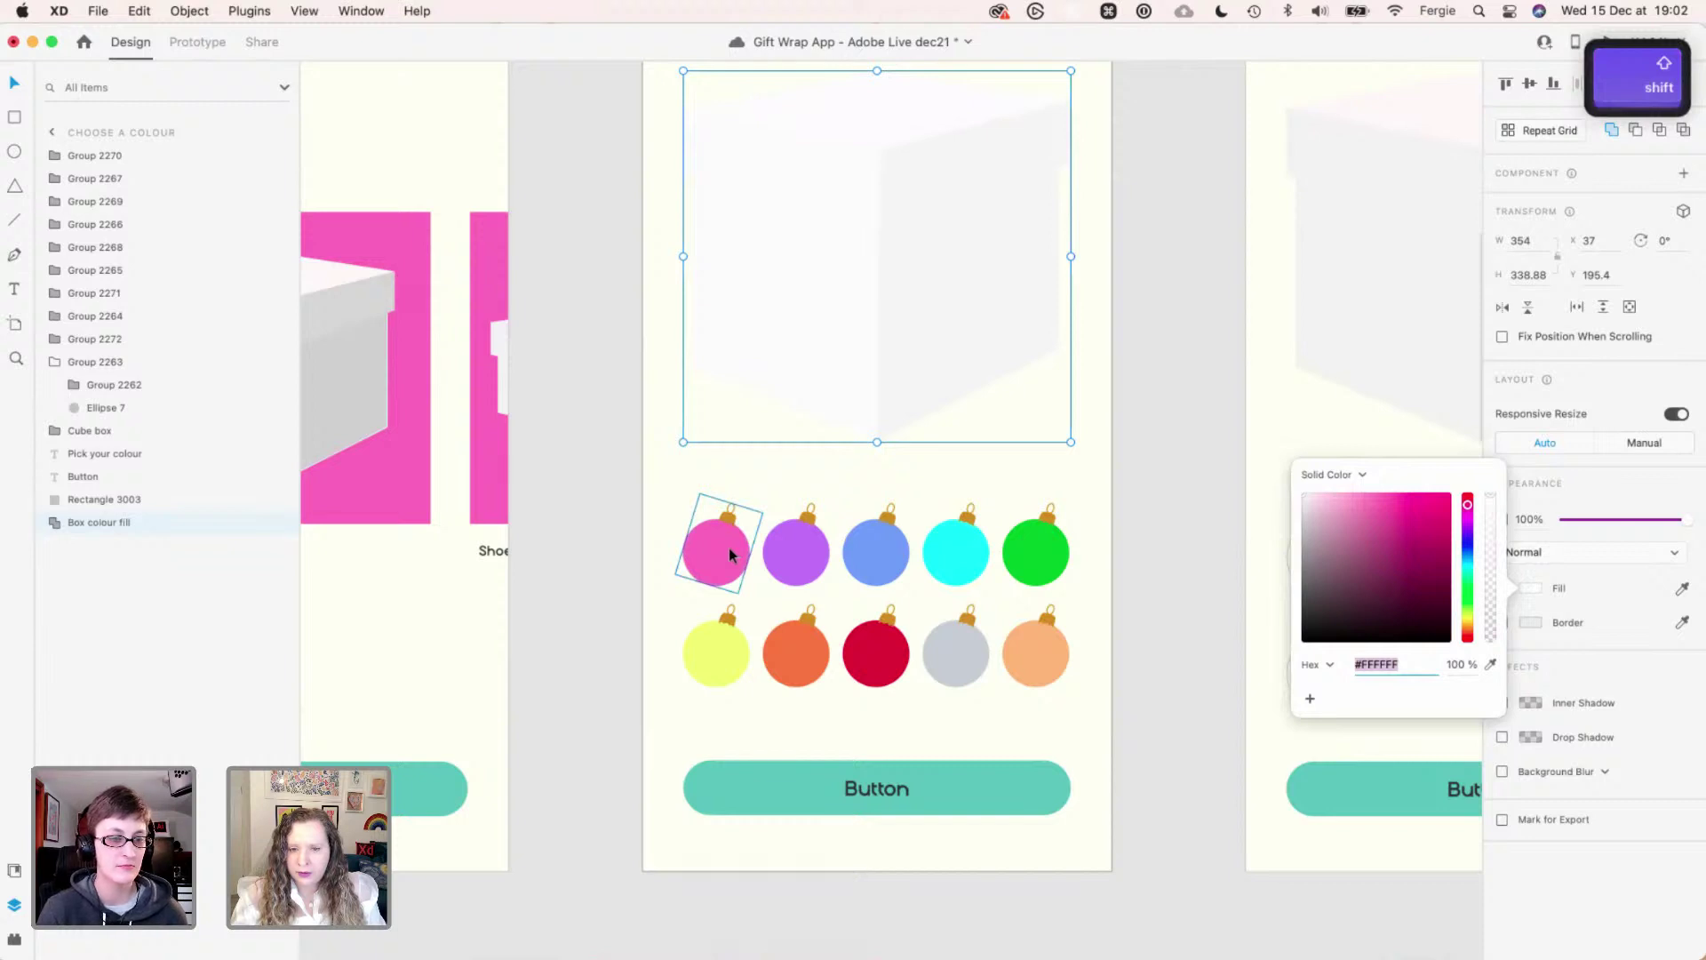
- Select all ten colour baubles together with the Box colour fill shape and make them one component
shift+click(729, 547)
shift+click(795, 551)
shift+click(867, 551)
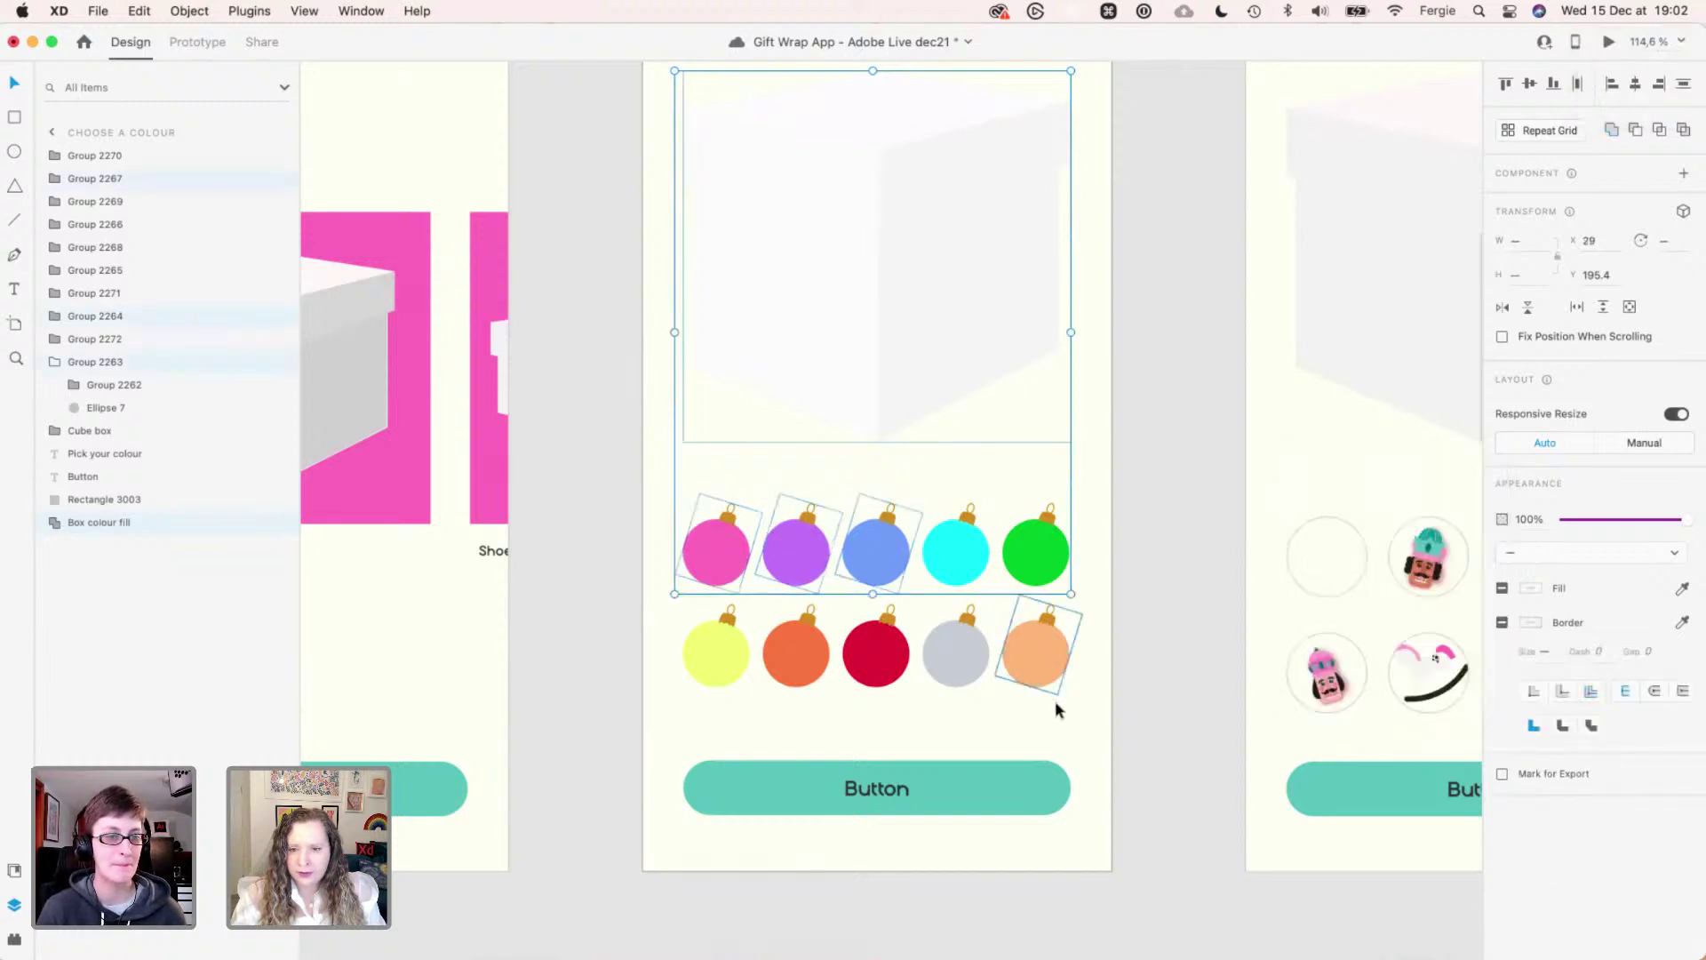
drag(1055, 702, 714, 649)
shift+click(960, 567)
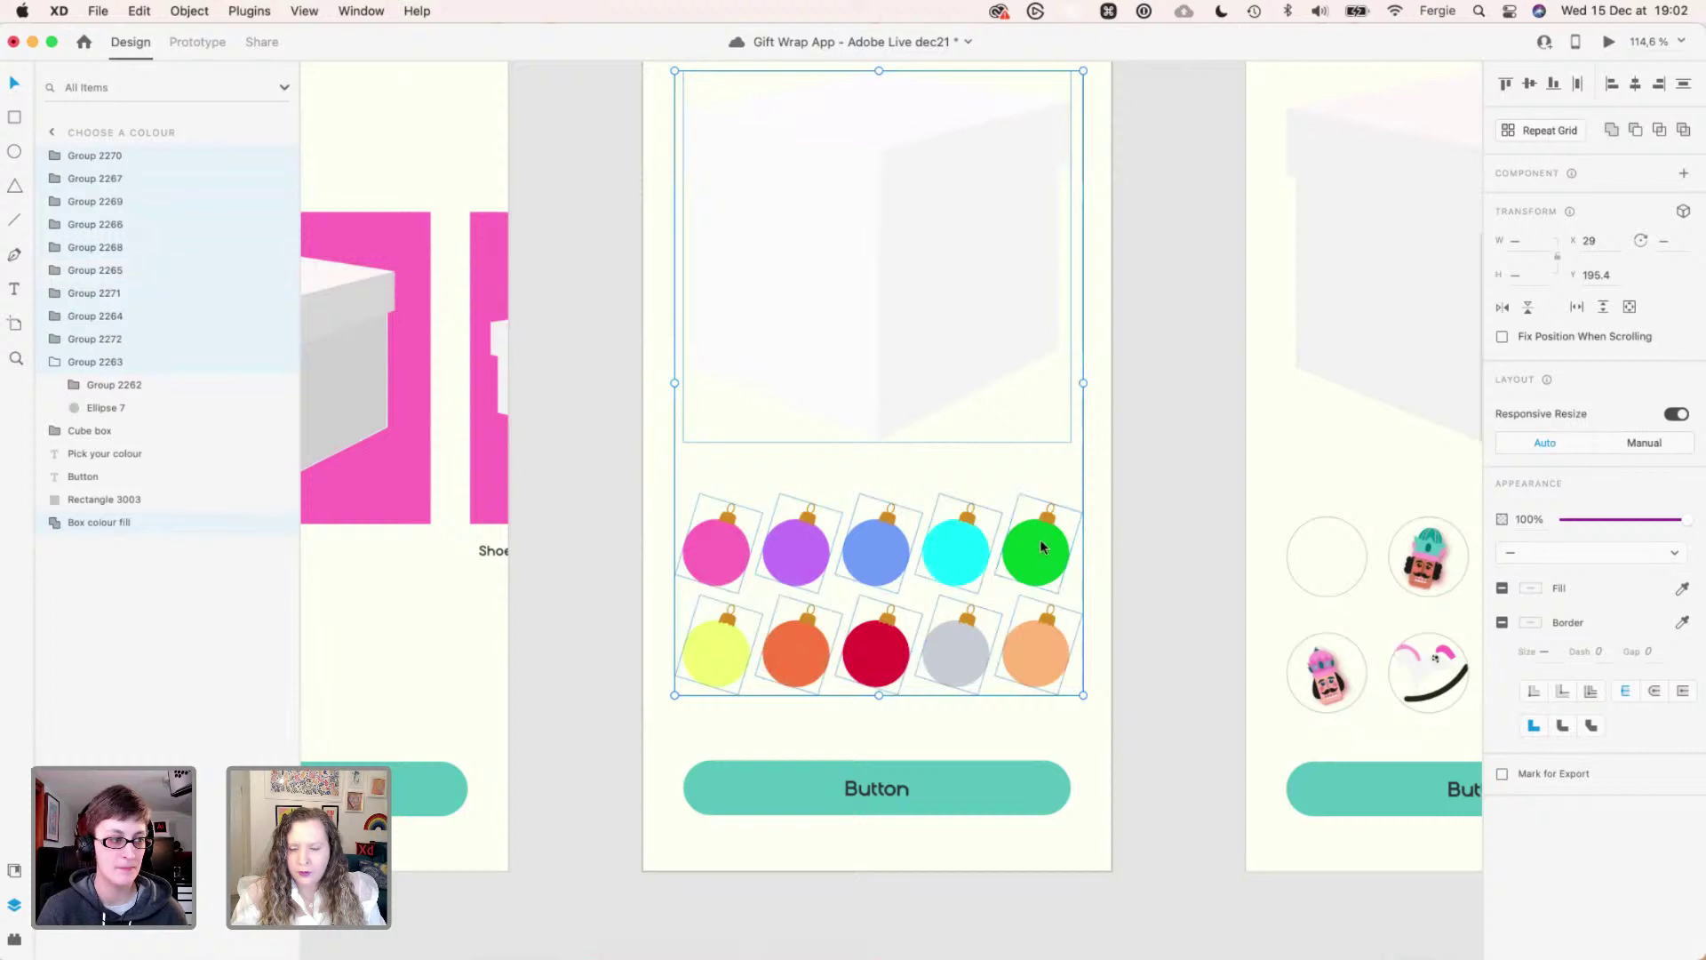
shift+click(1041, 546)
click(1682, 175)
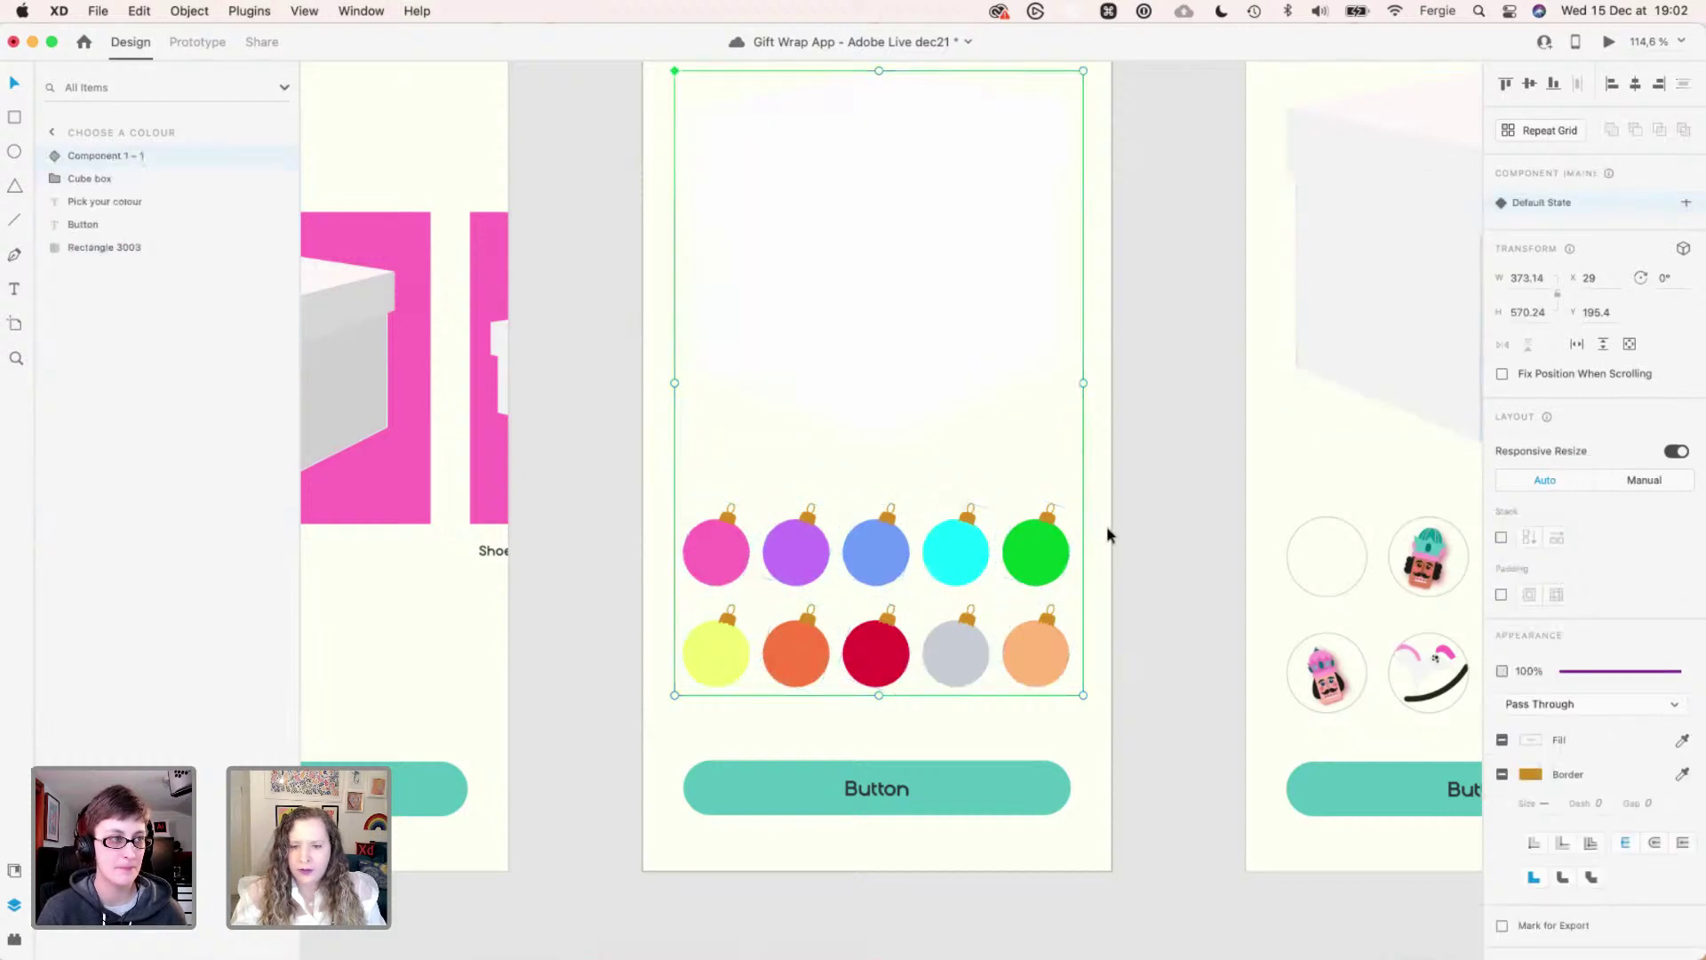
scroll(1098, 553, up, 3)
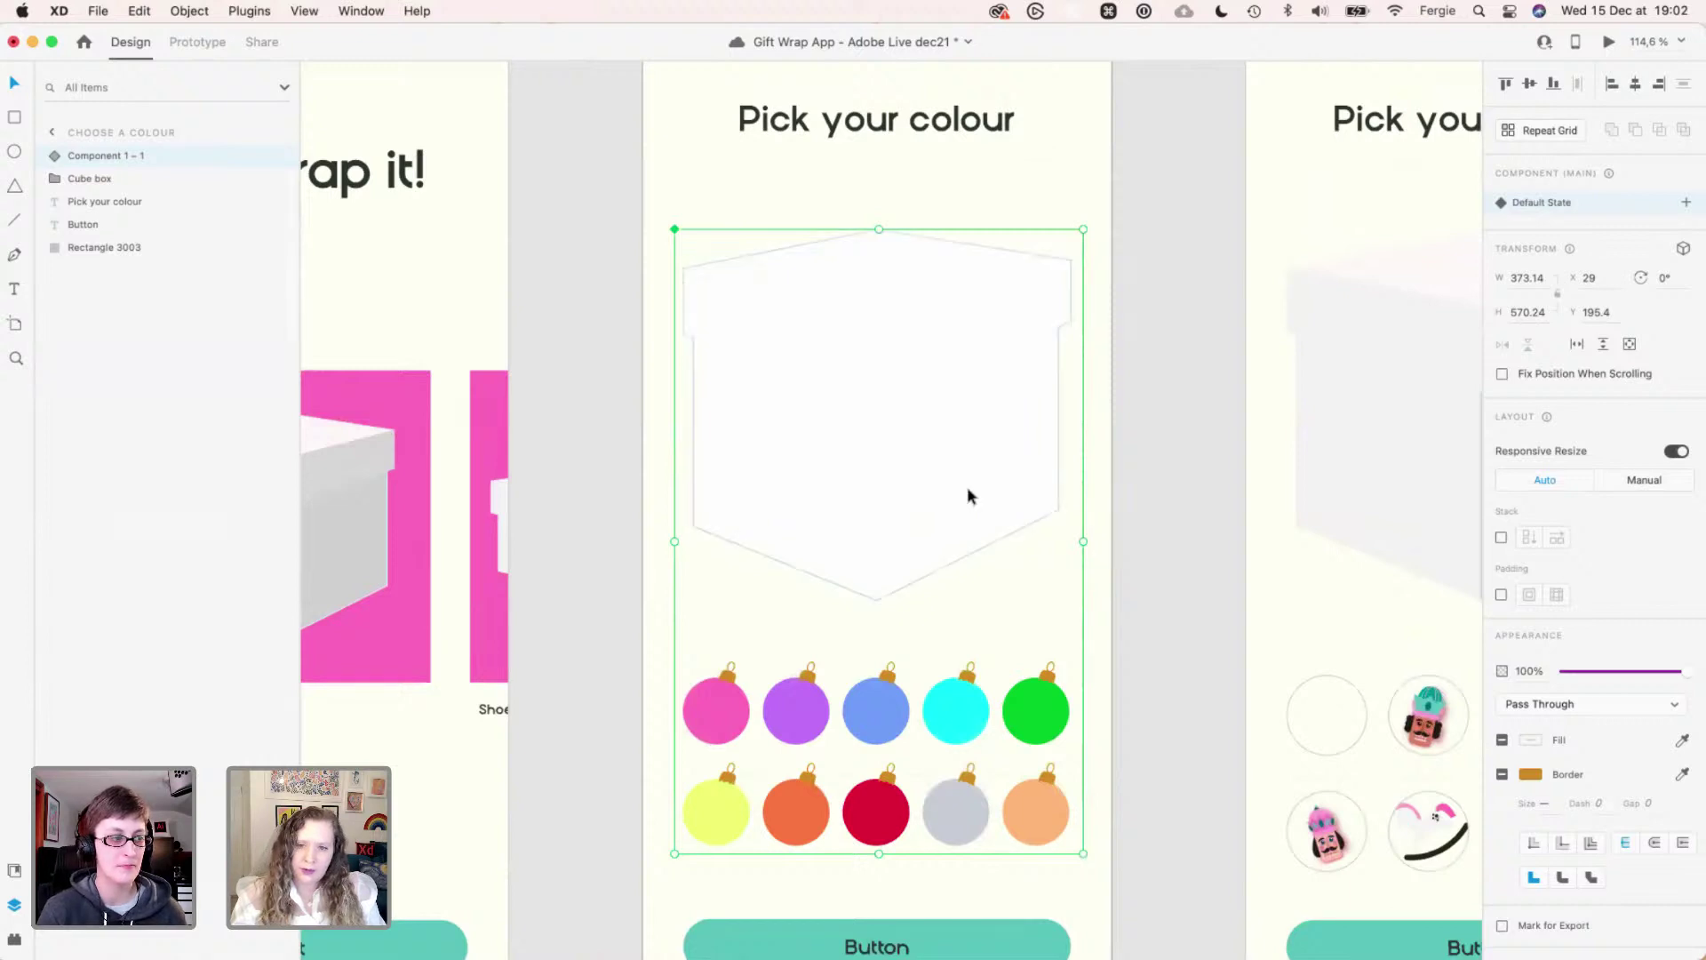
- Try the Box colour fill at 20% opacity with the Cube box group at 100%, filling the shape with the pink bauble's colour
double_click(967, 491)
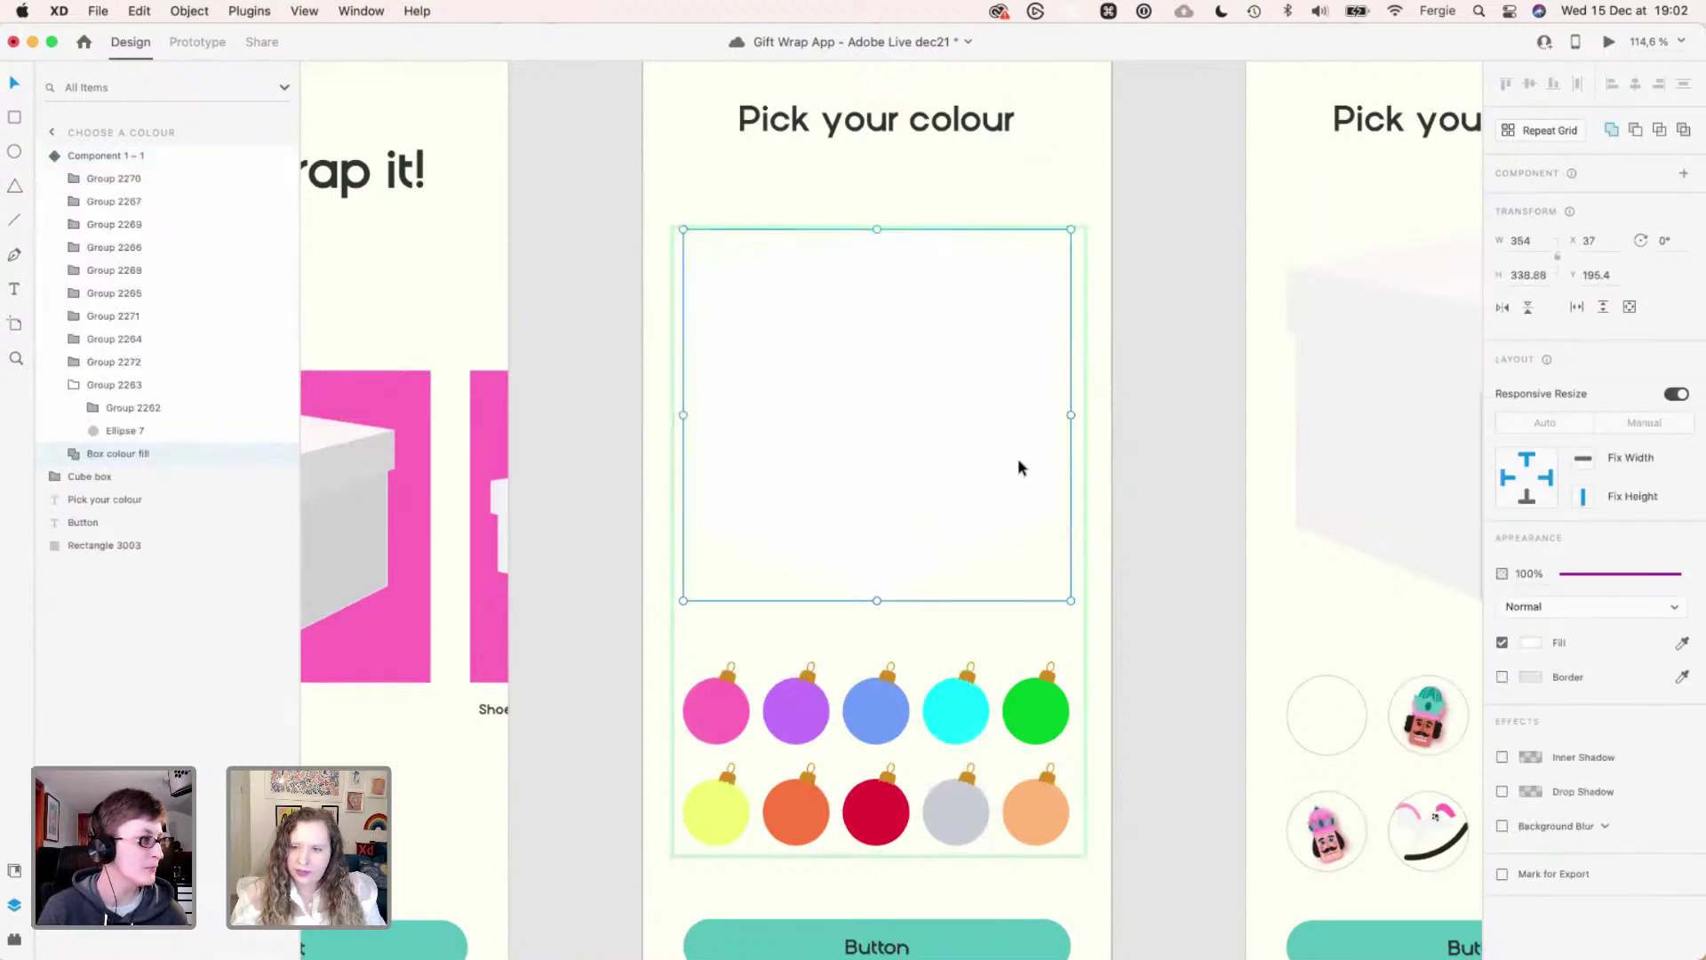
key(2)
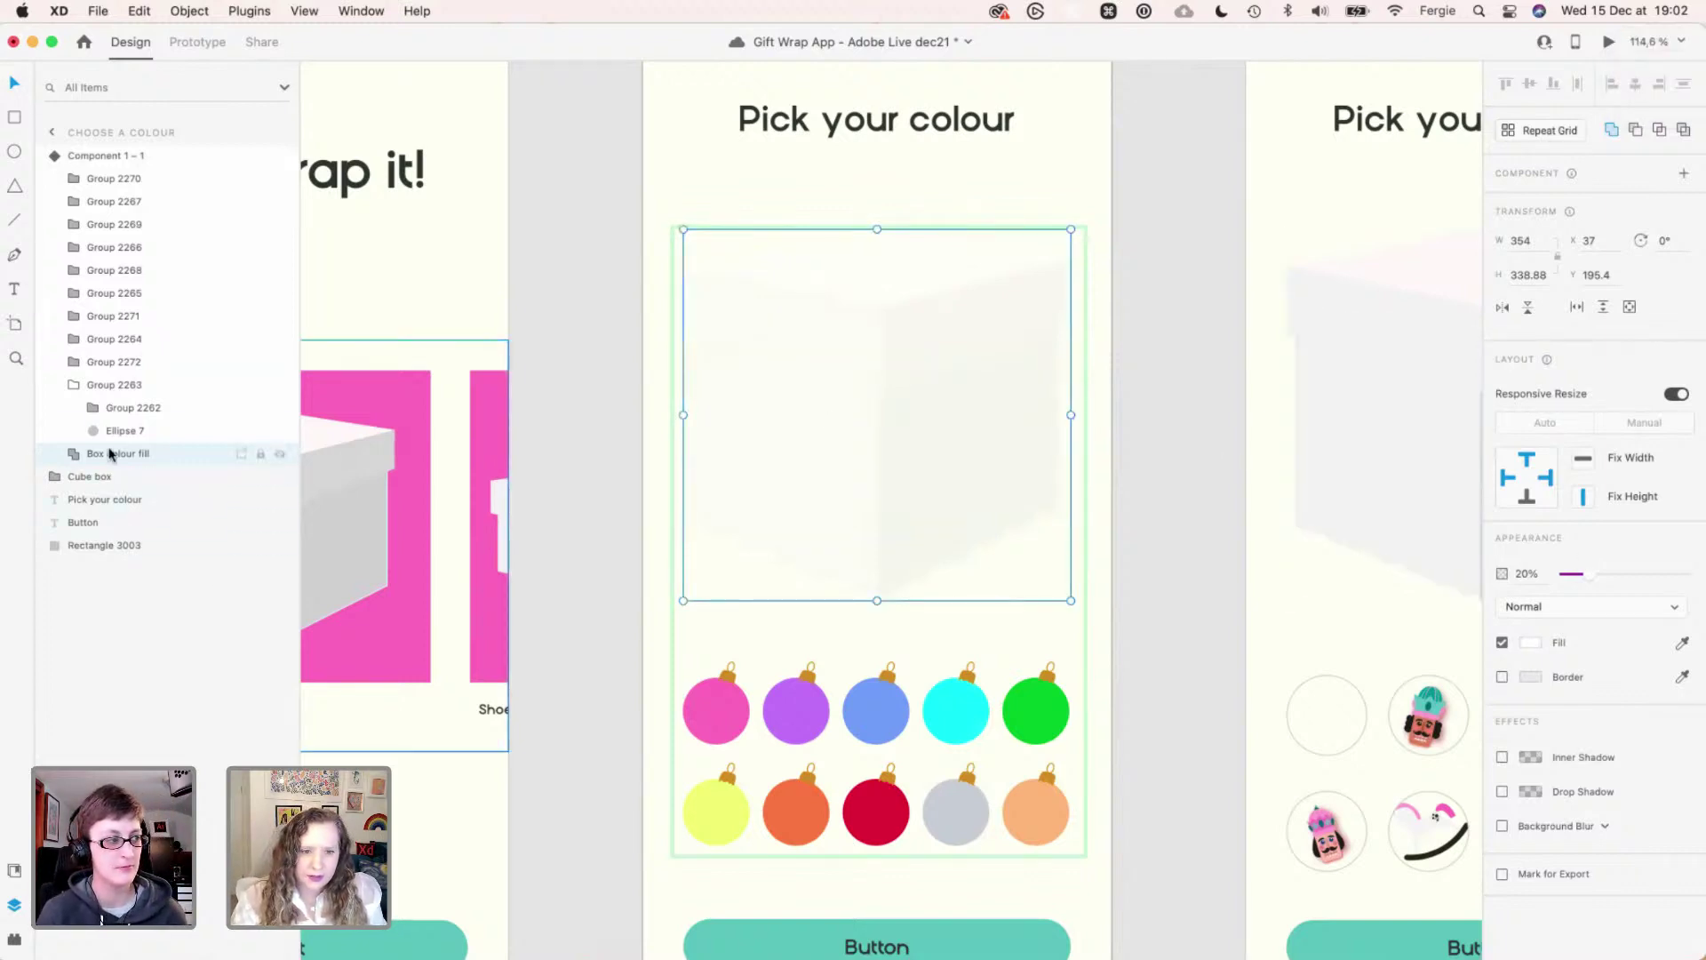
click(98, 480)
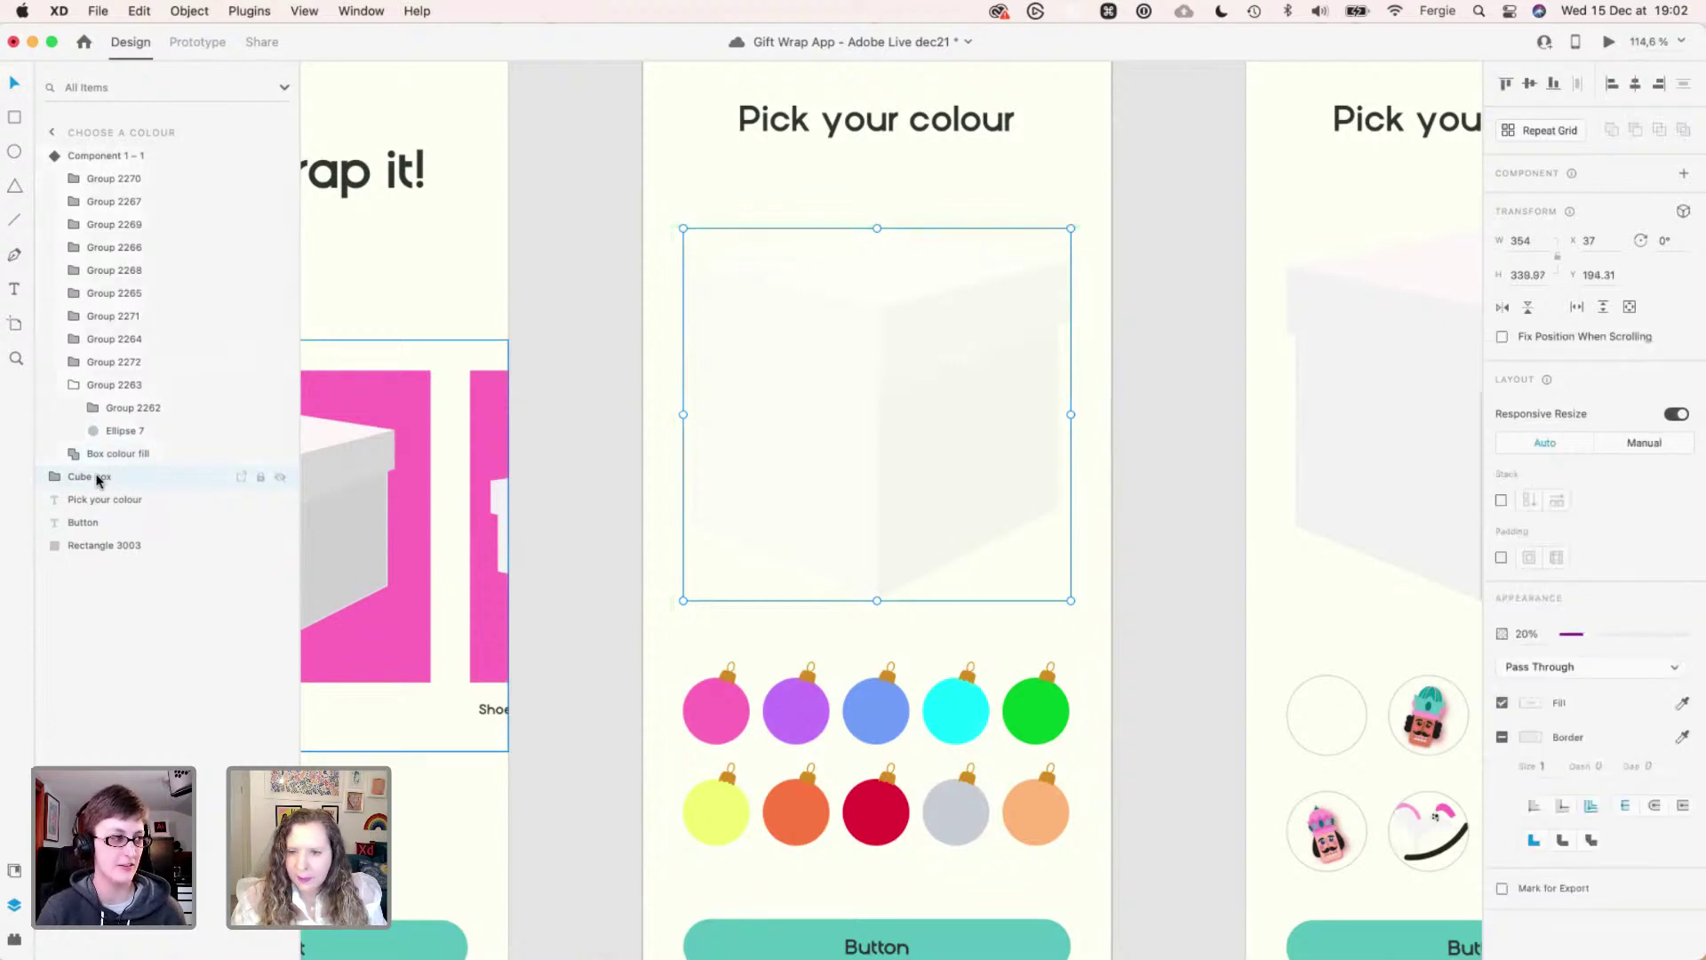
key(0)
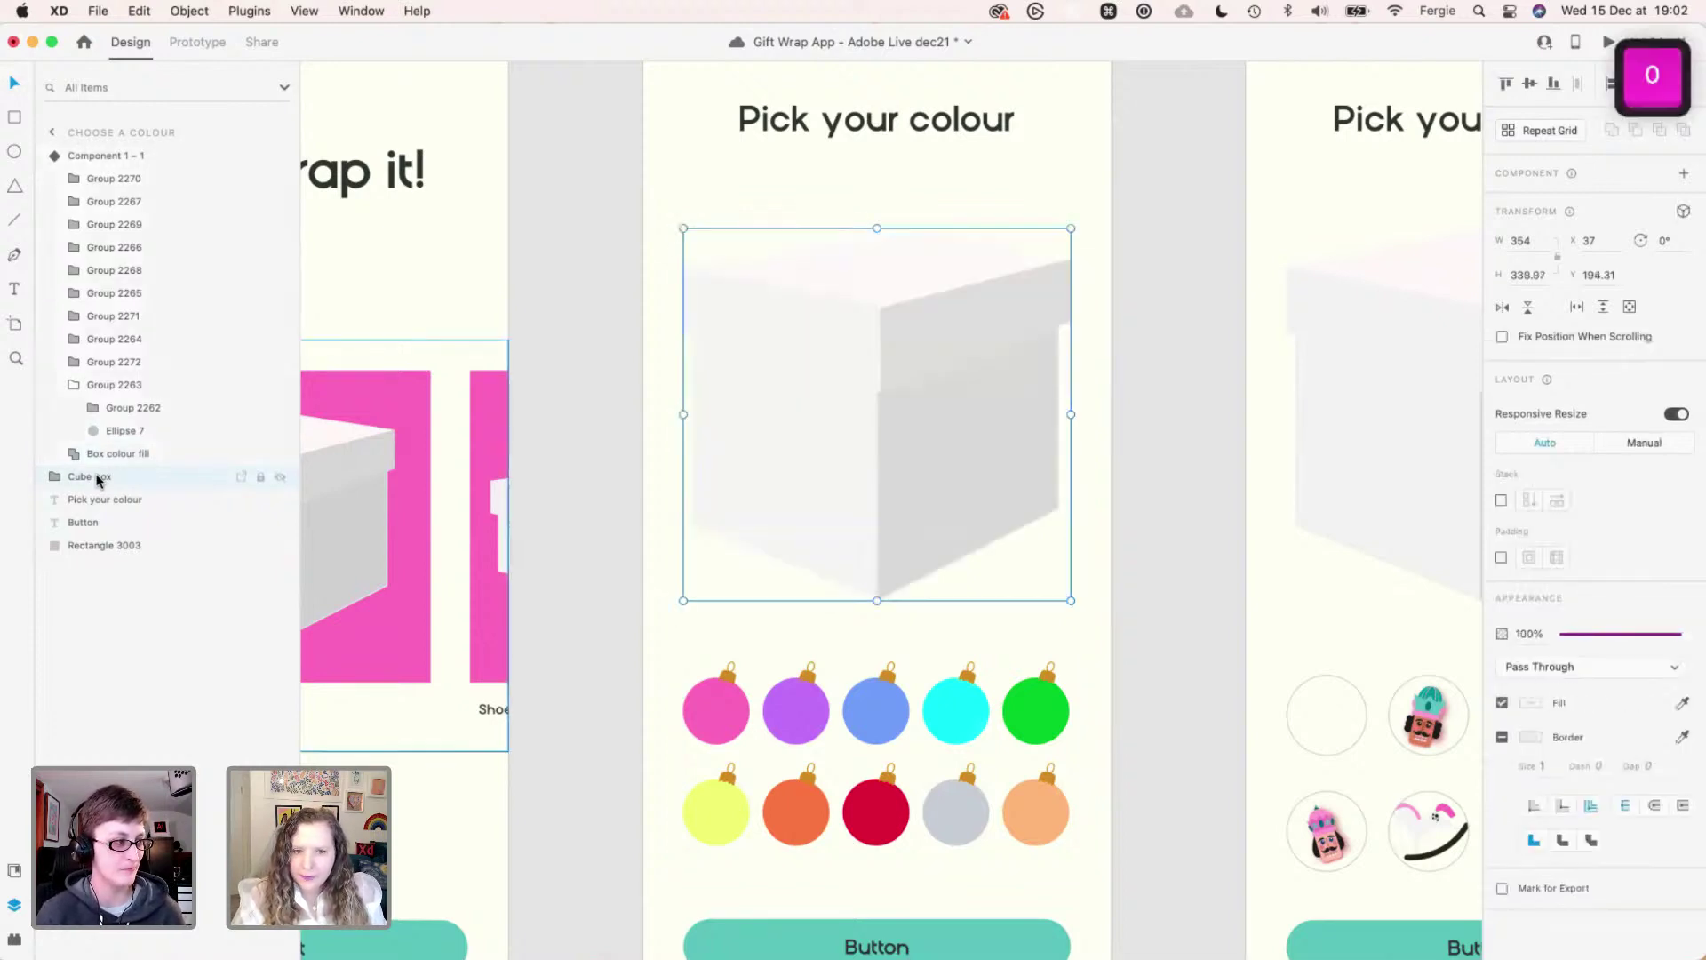
click(97, 452)
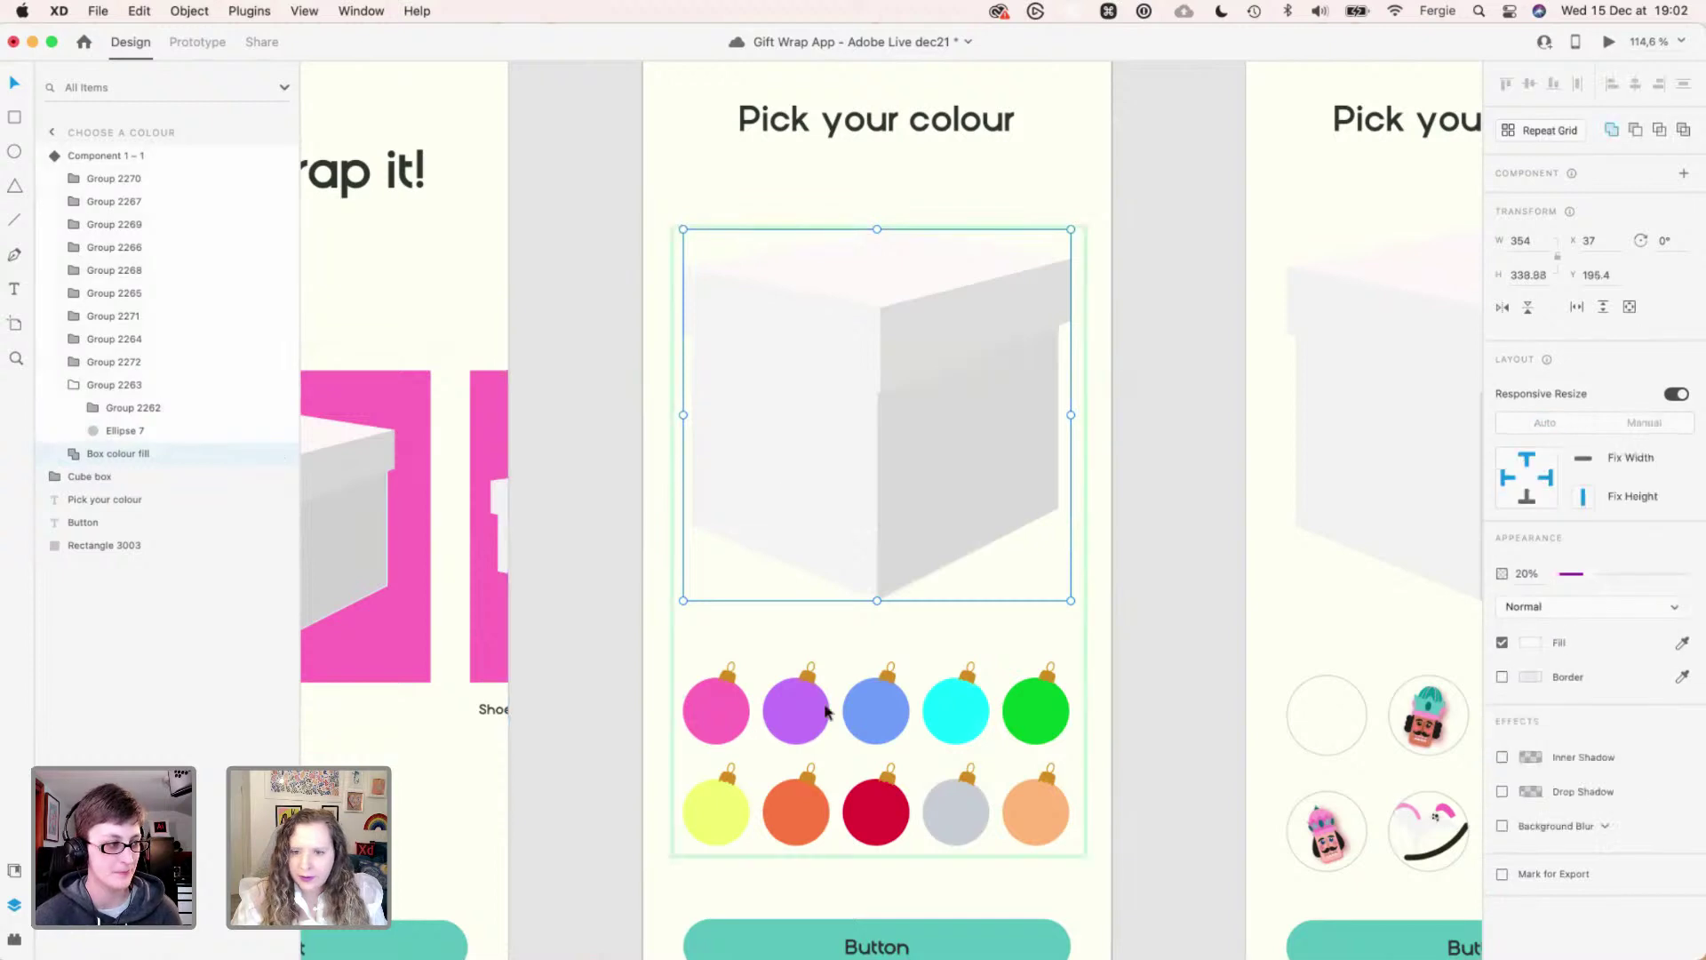
key(i)
click(724, 689)
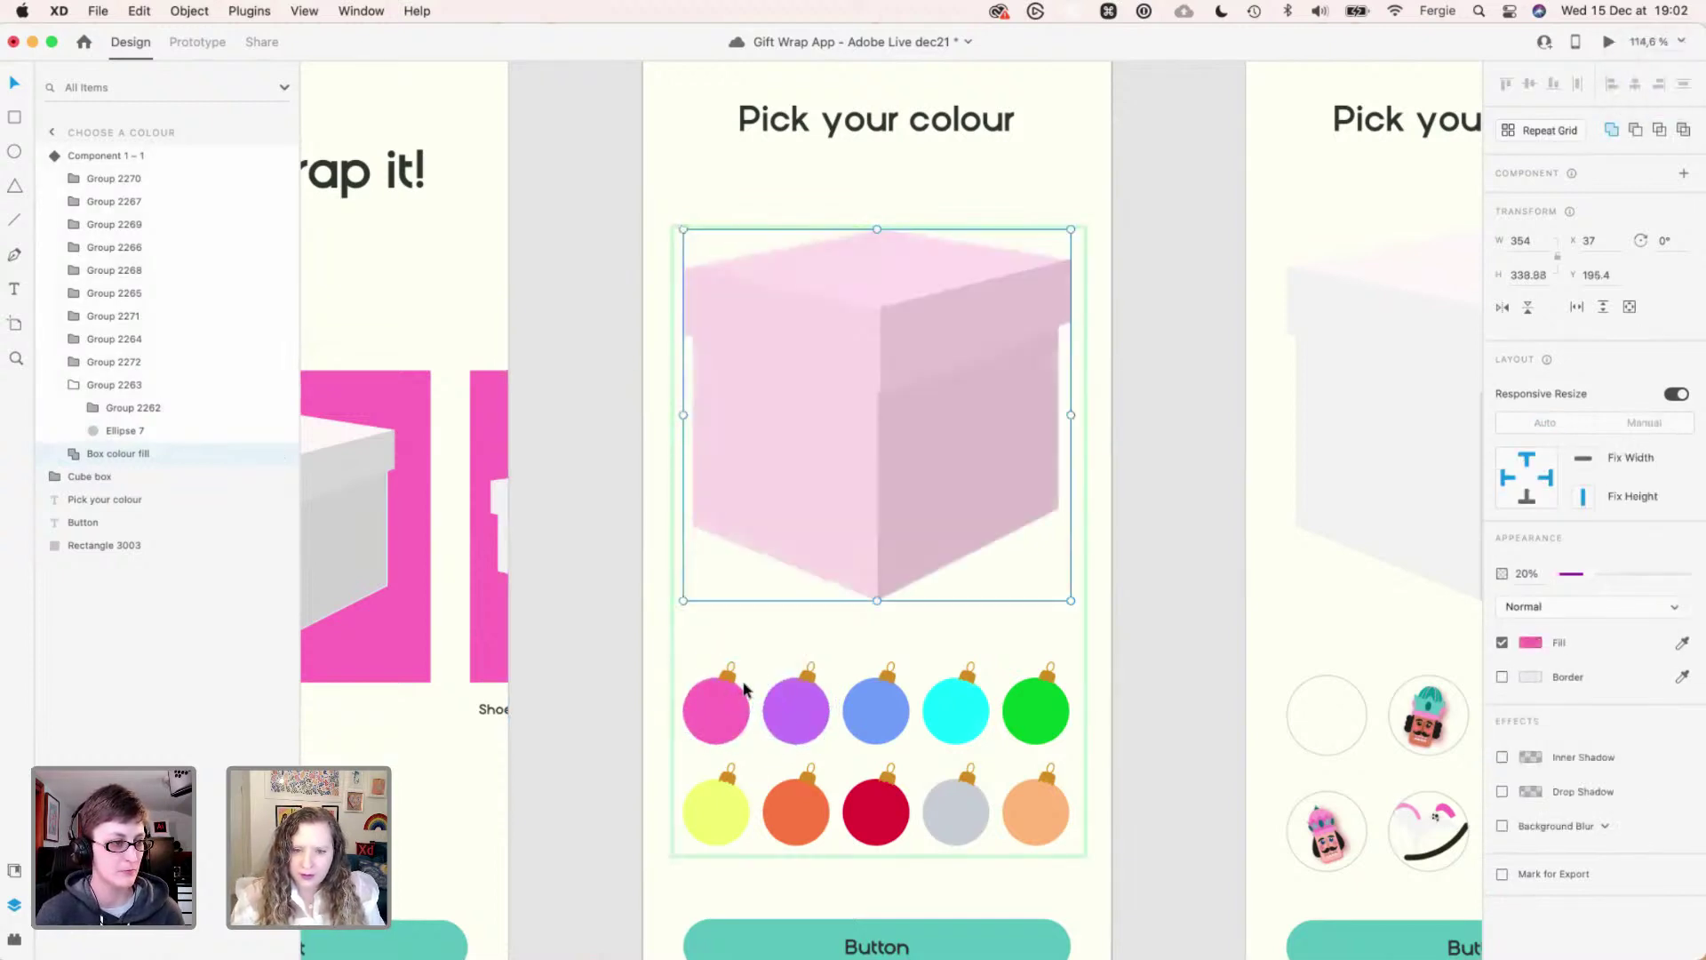
- Undo the pink fill and the opacity changes on the Box colour fill and Cube box
key(super+z)
key(super+z)
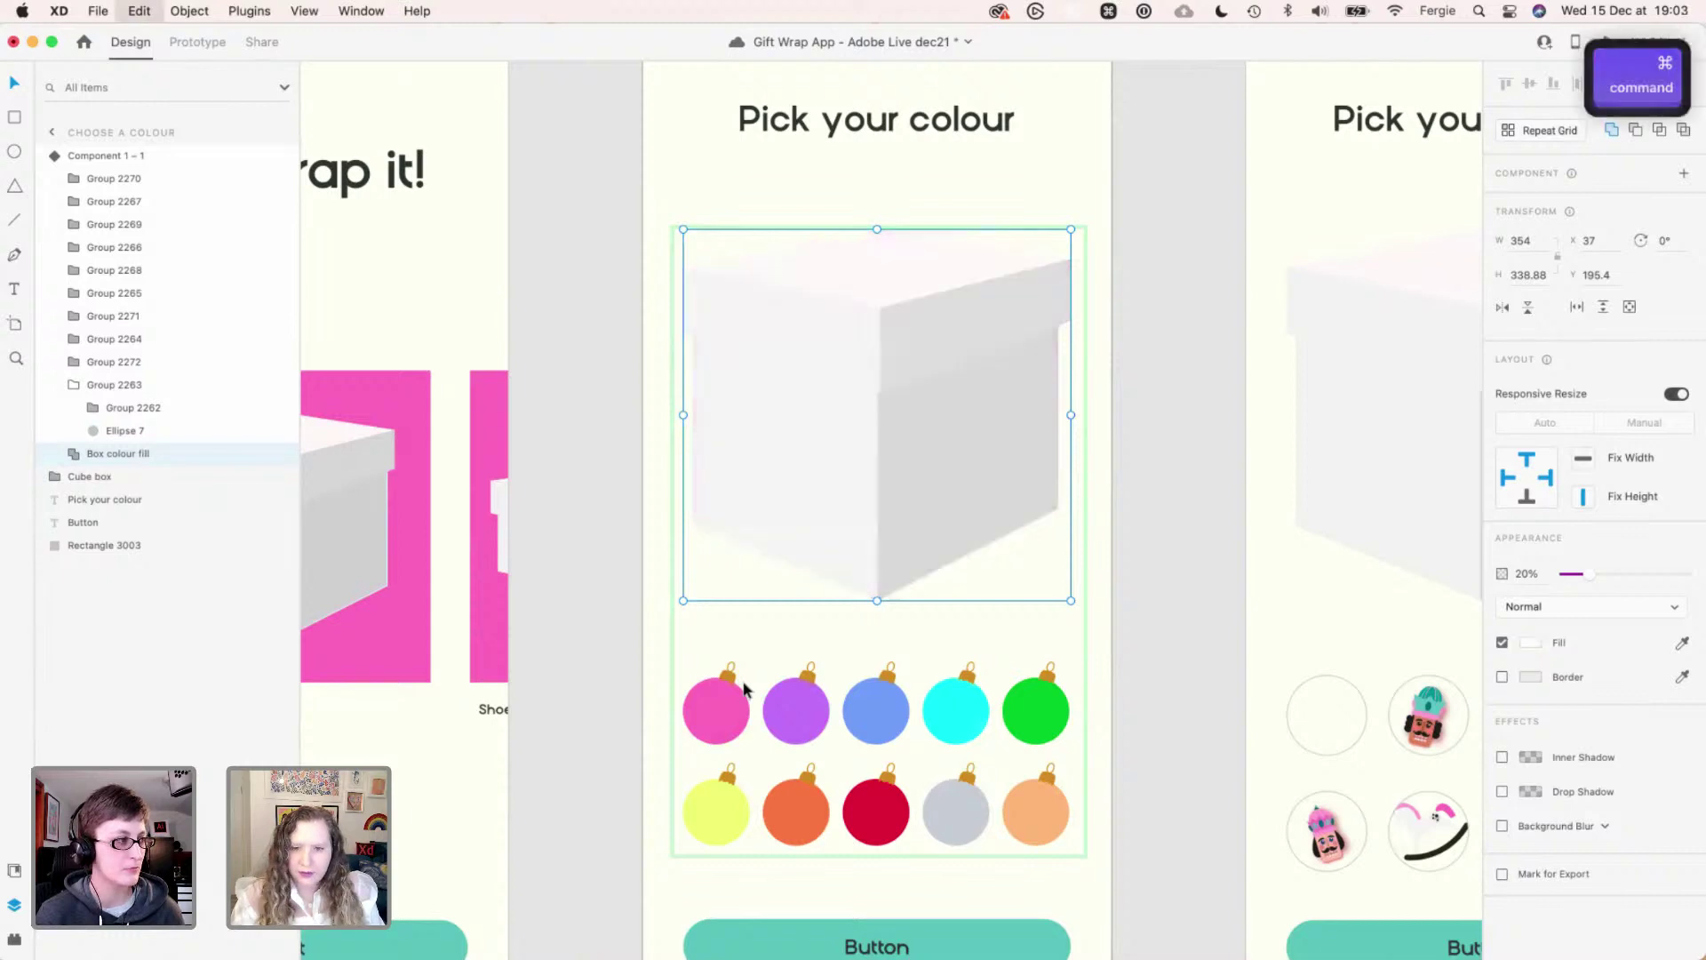
key(super+z)
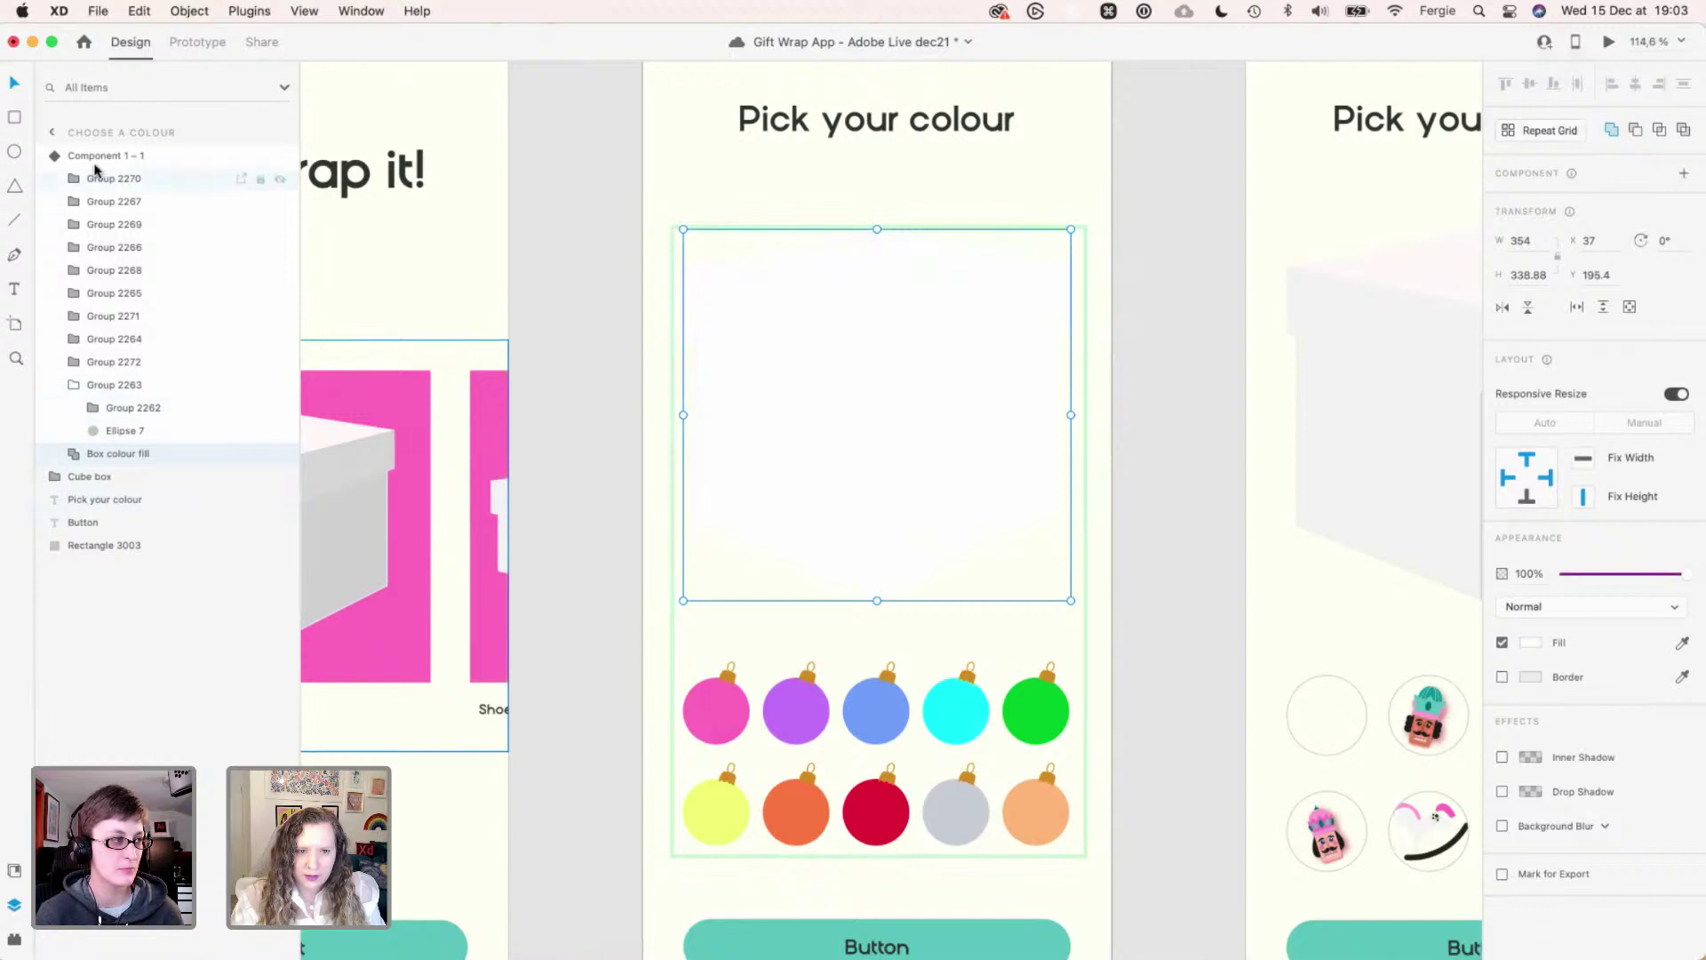
- Bring the Cube box group to the front, above the bauble component
click(124, 485)
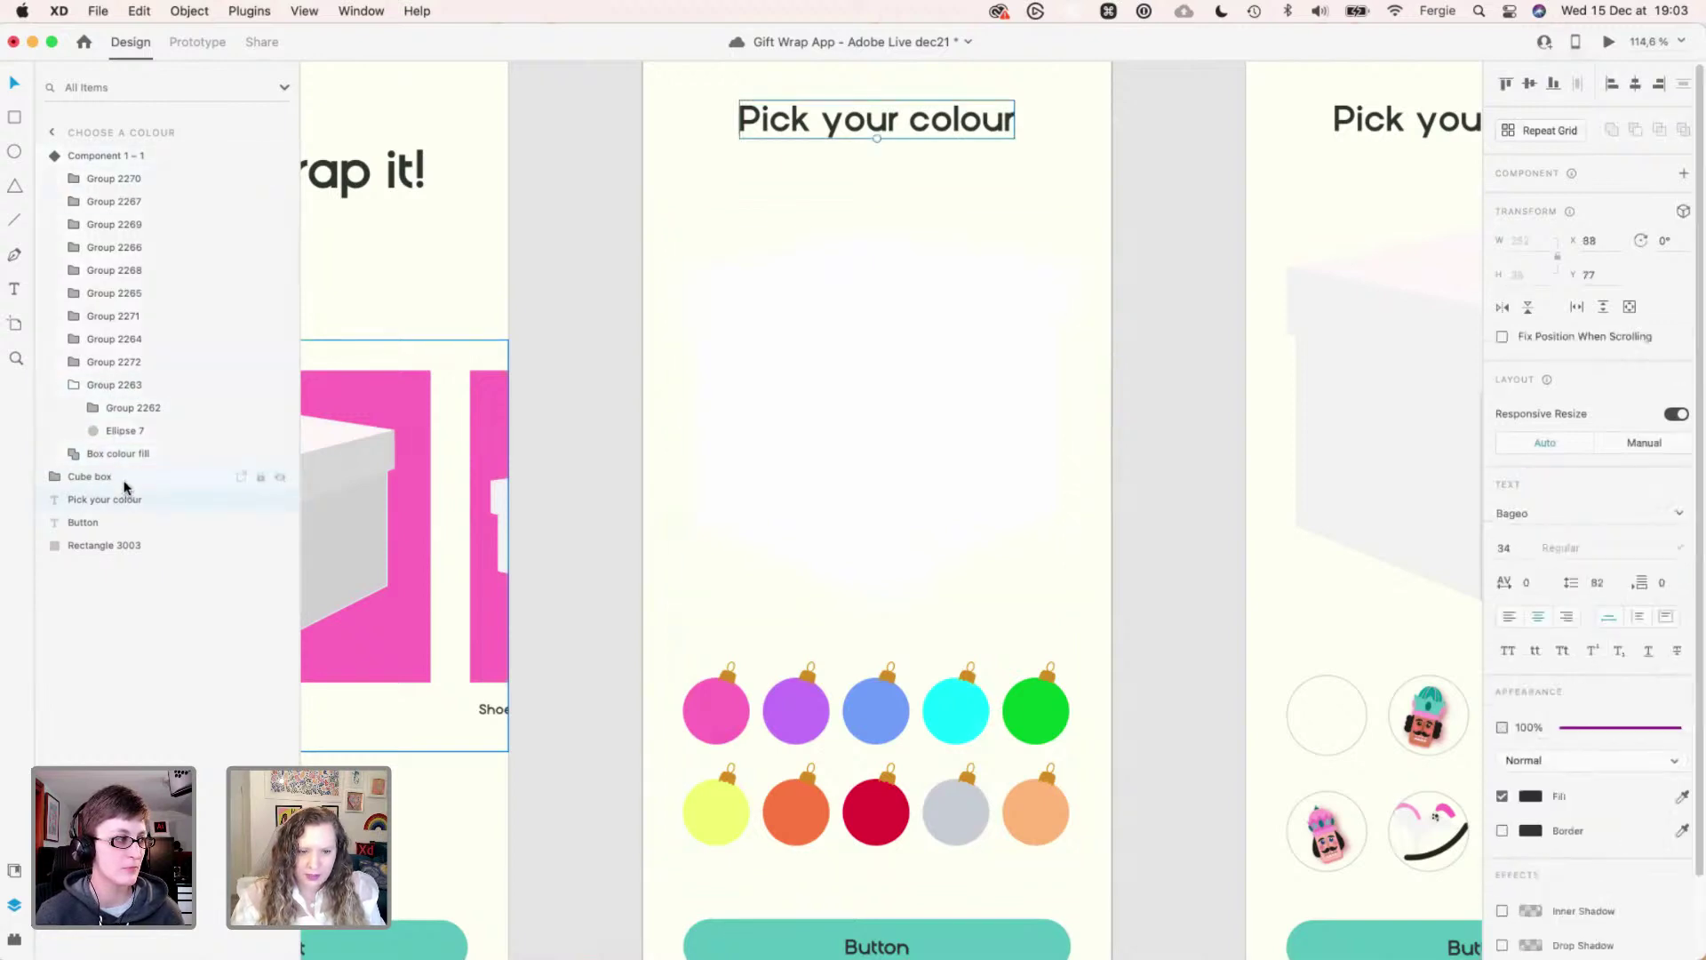
key(shift+super+bracketright)
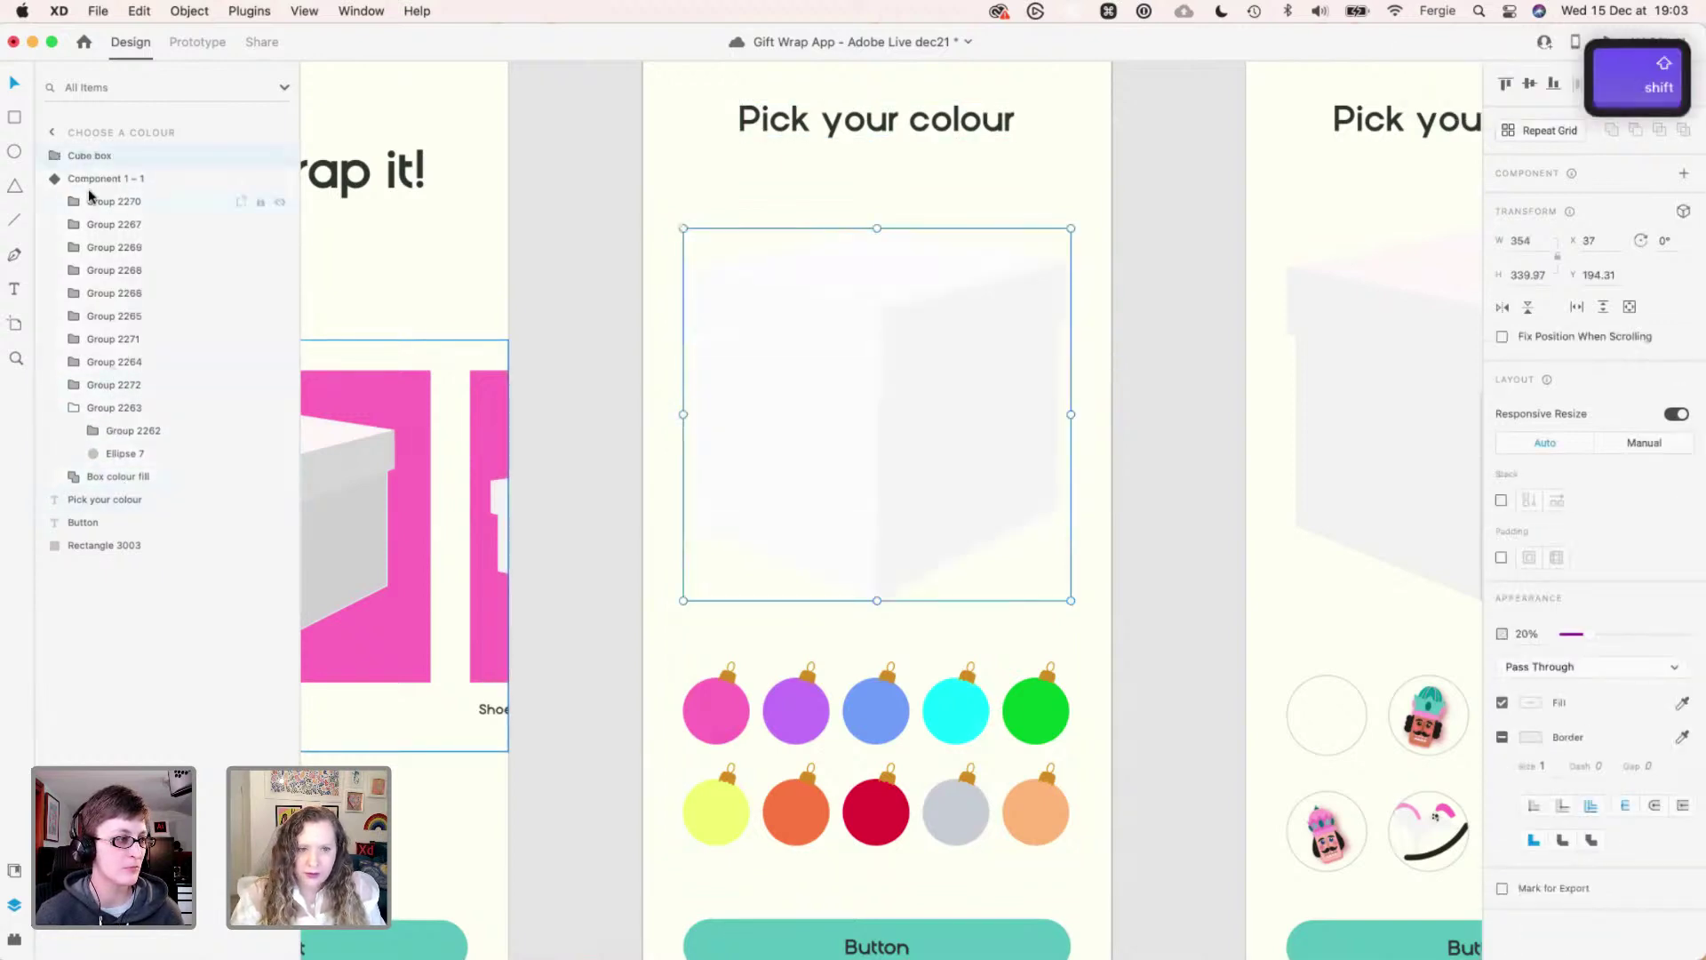
- Try the pink bauble's colour on the Box colour fill beneath the Cube box, undo it, and try 0% opacity
click(131, 478)
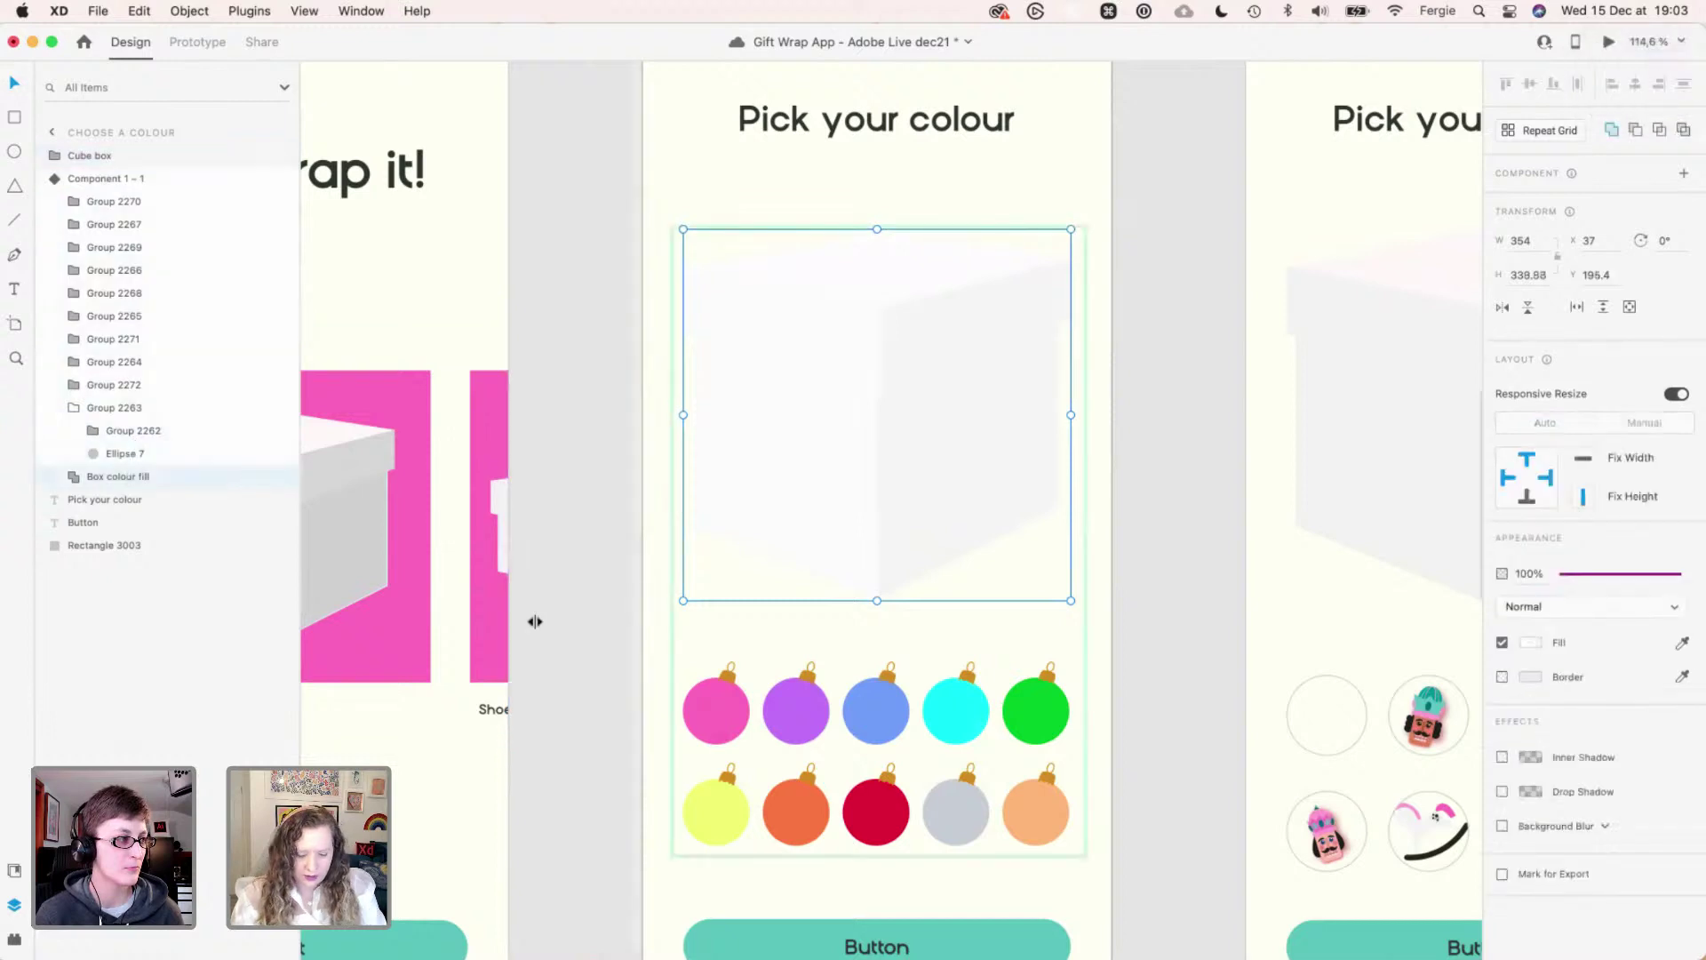
key(i)
click(711, 709)
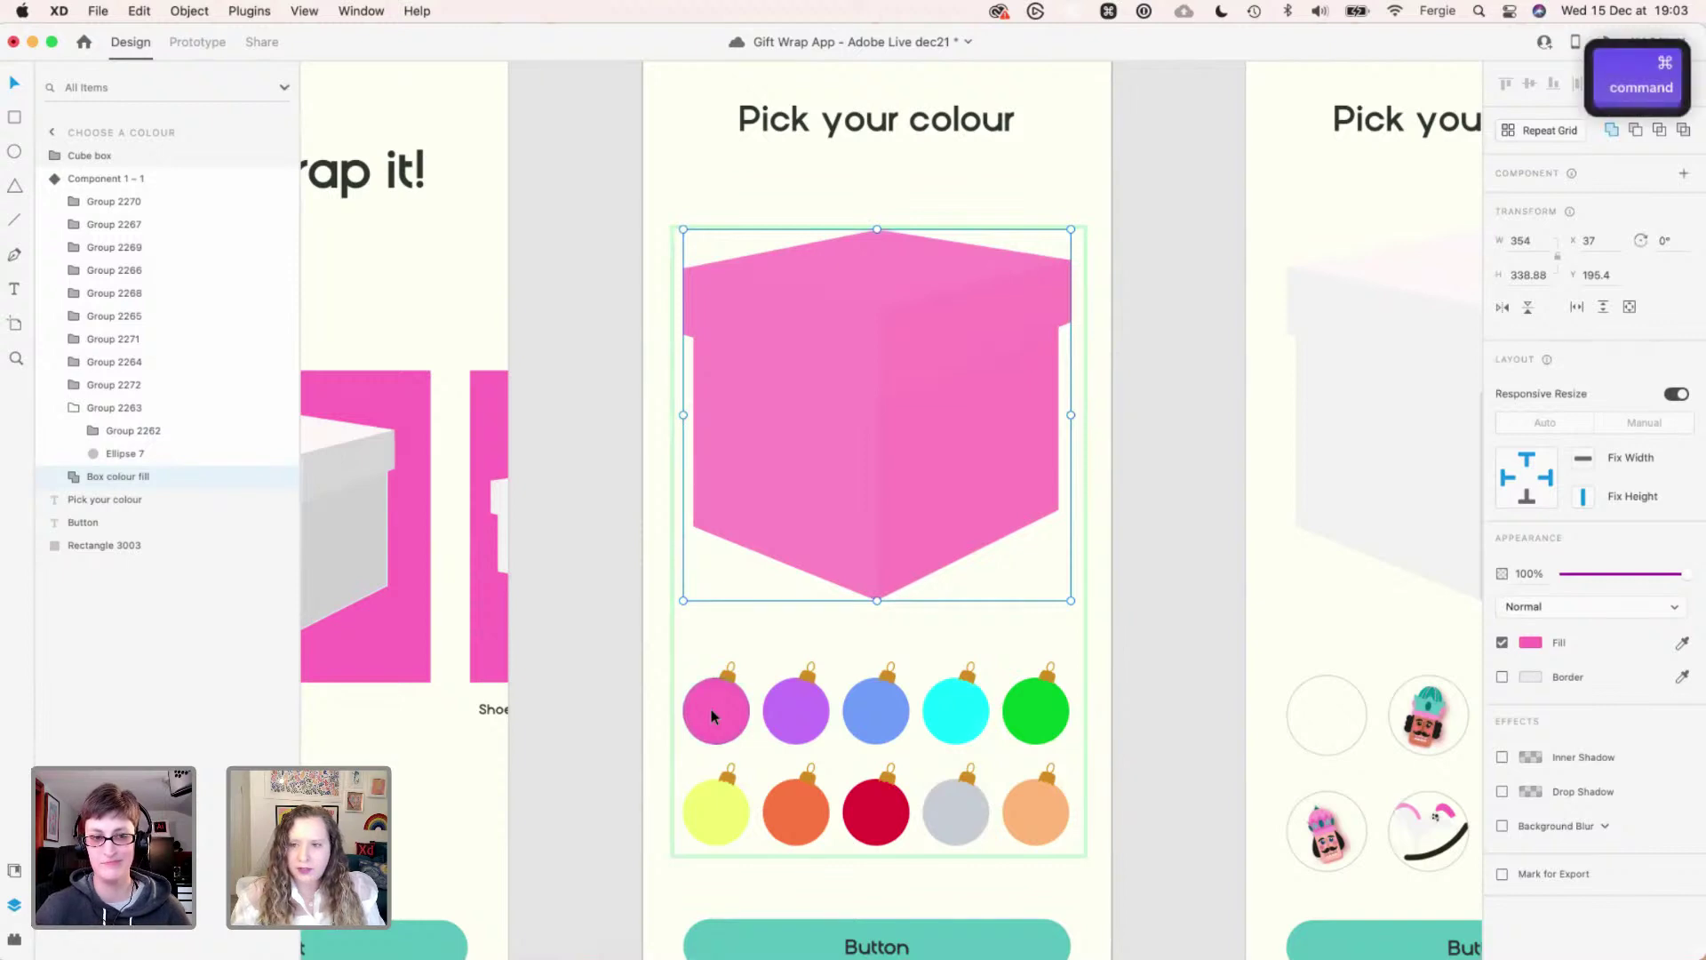
key(ctrl+z)
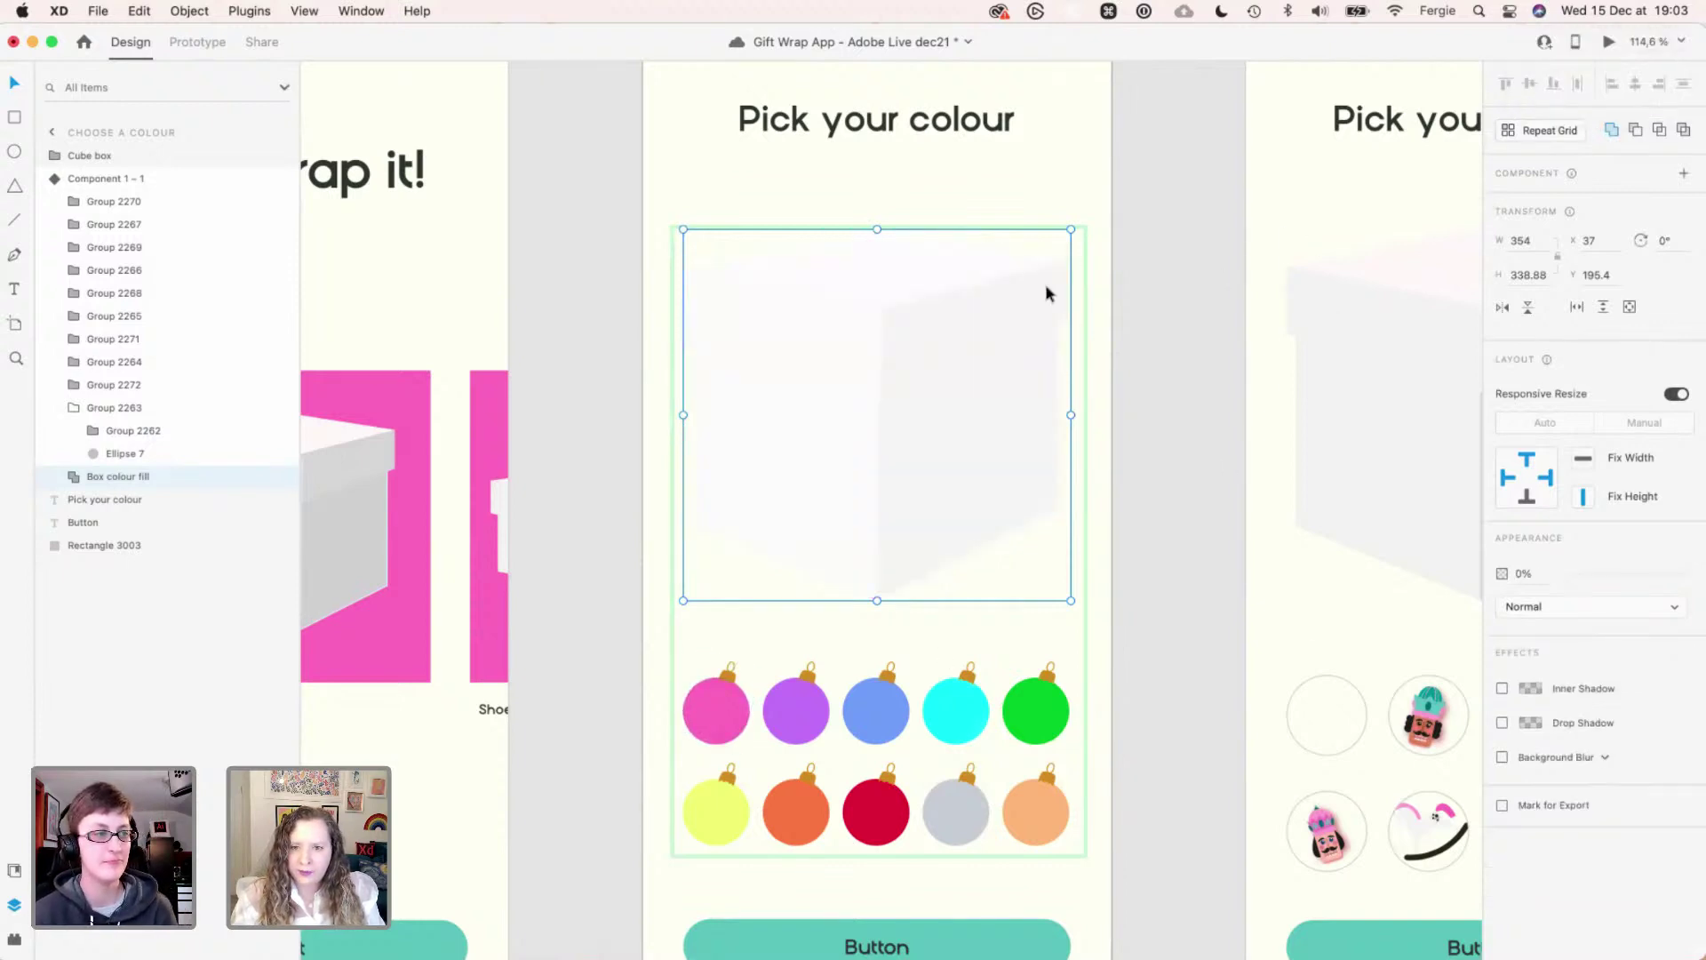
key(Escape)
click(789, 700)
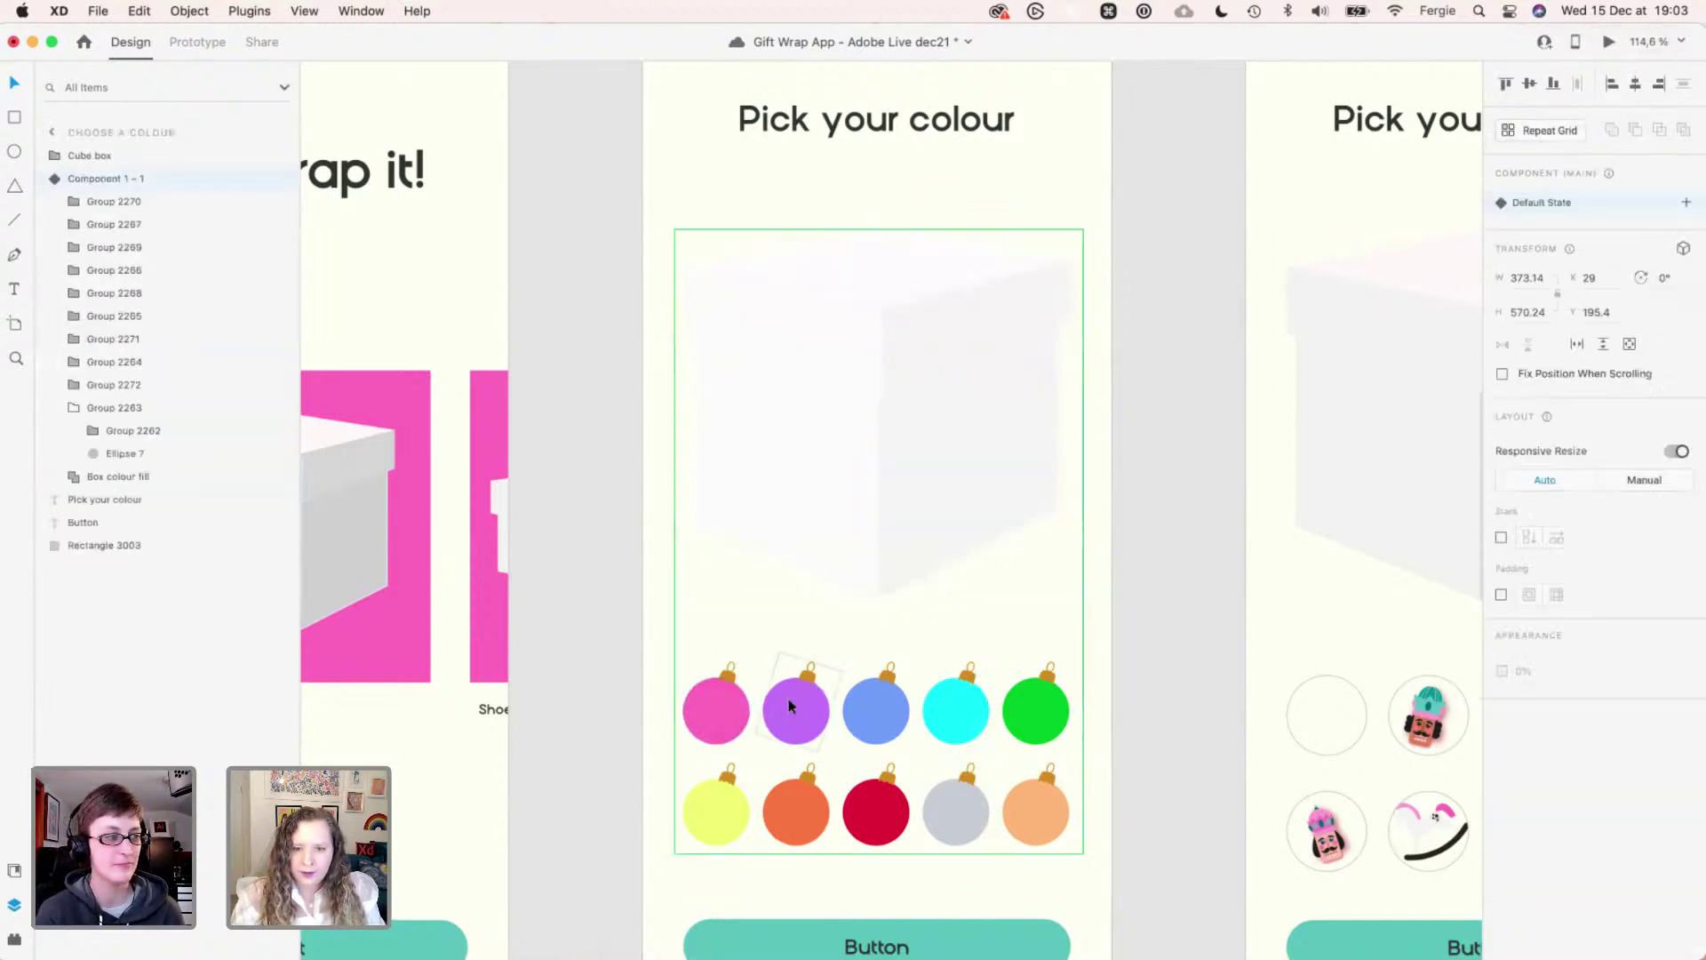
double_click(791, 386)
- Hide the Cube box group and collapse the Box colour fill and the open bauble group in the layer list
click(280, 157)
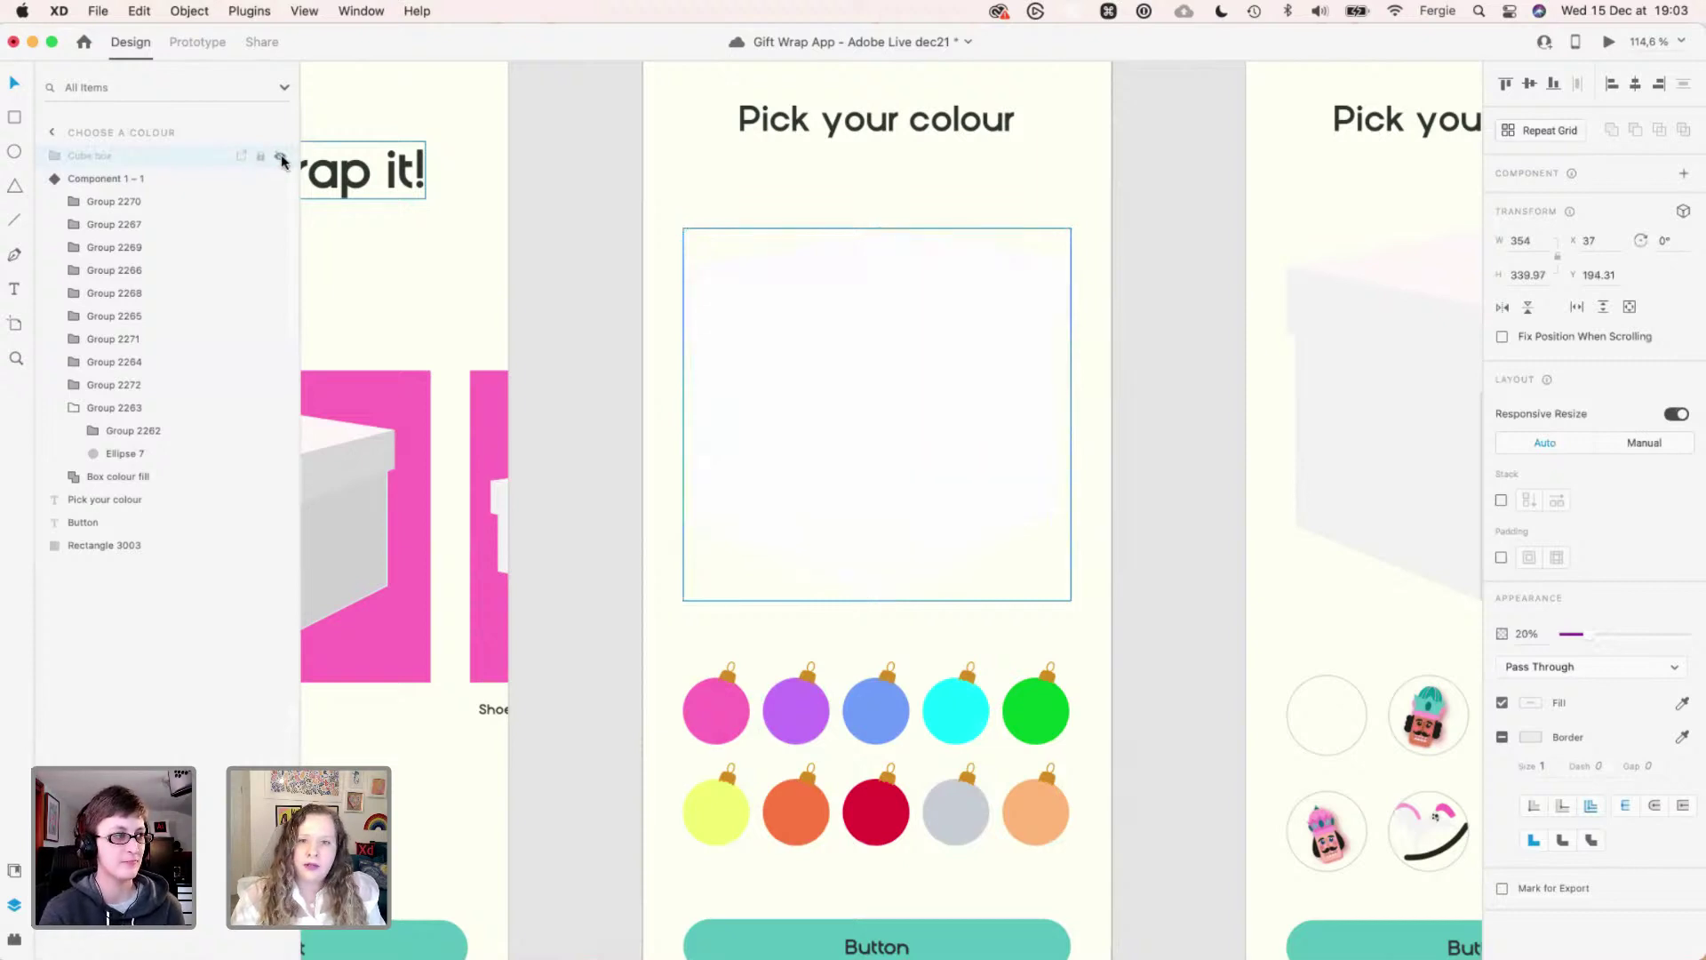
super+click(944, 295)
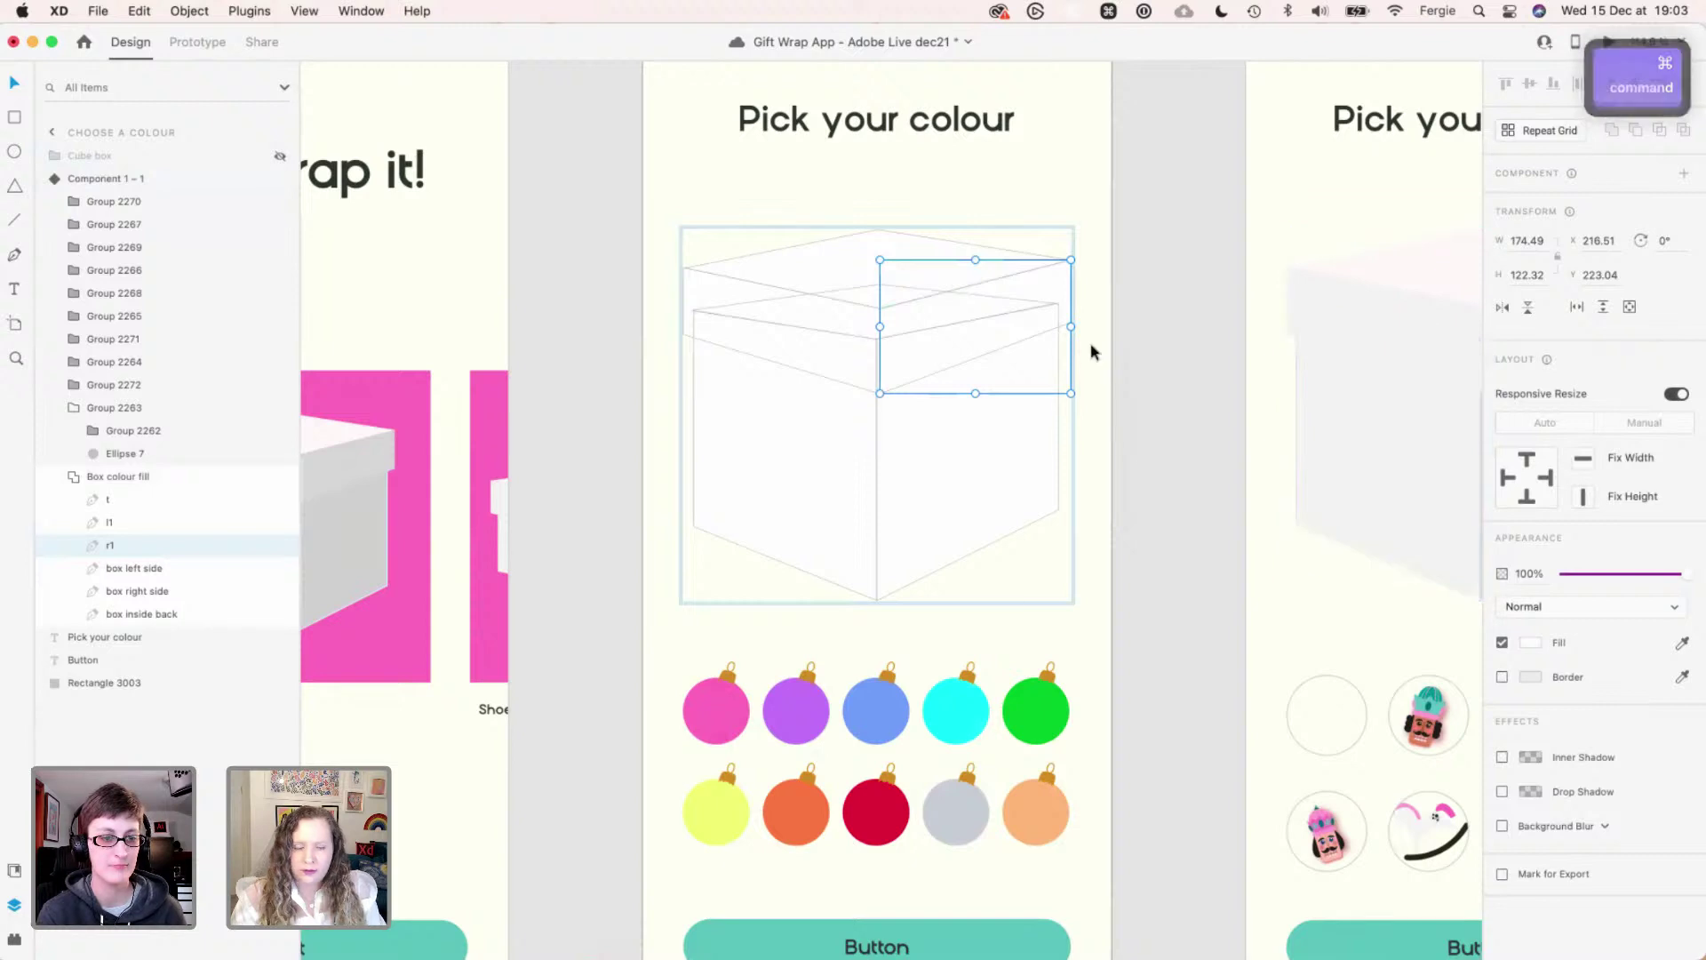
key(Escape)
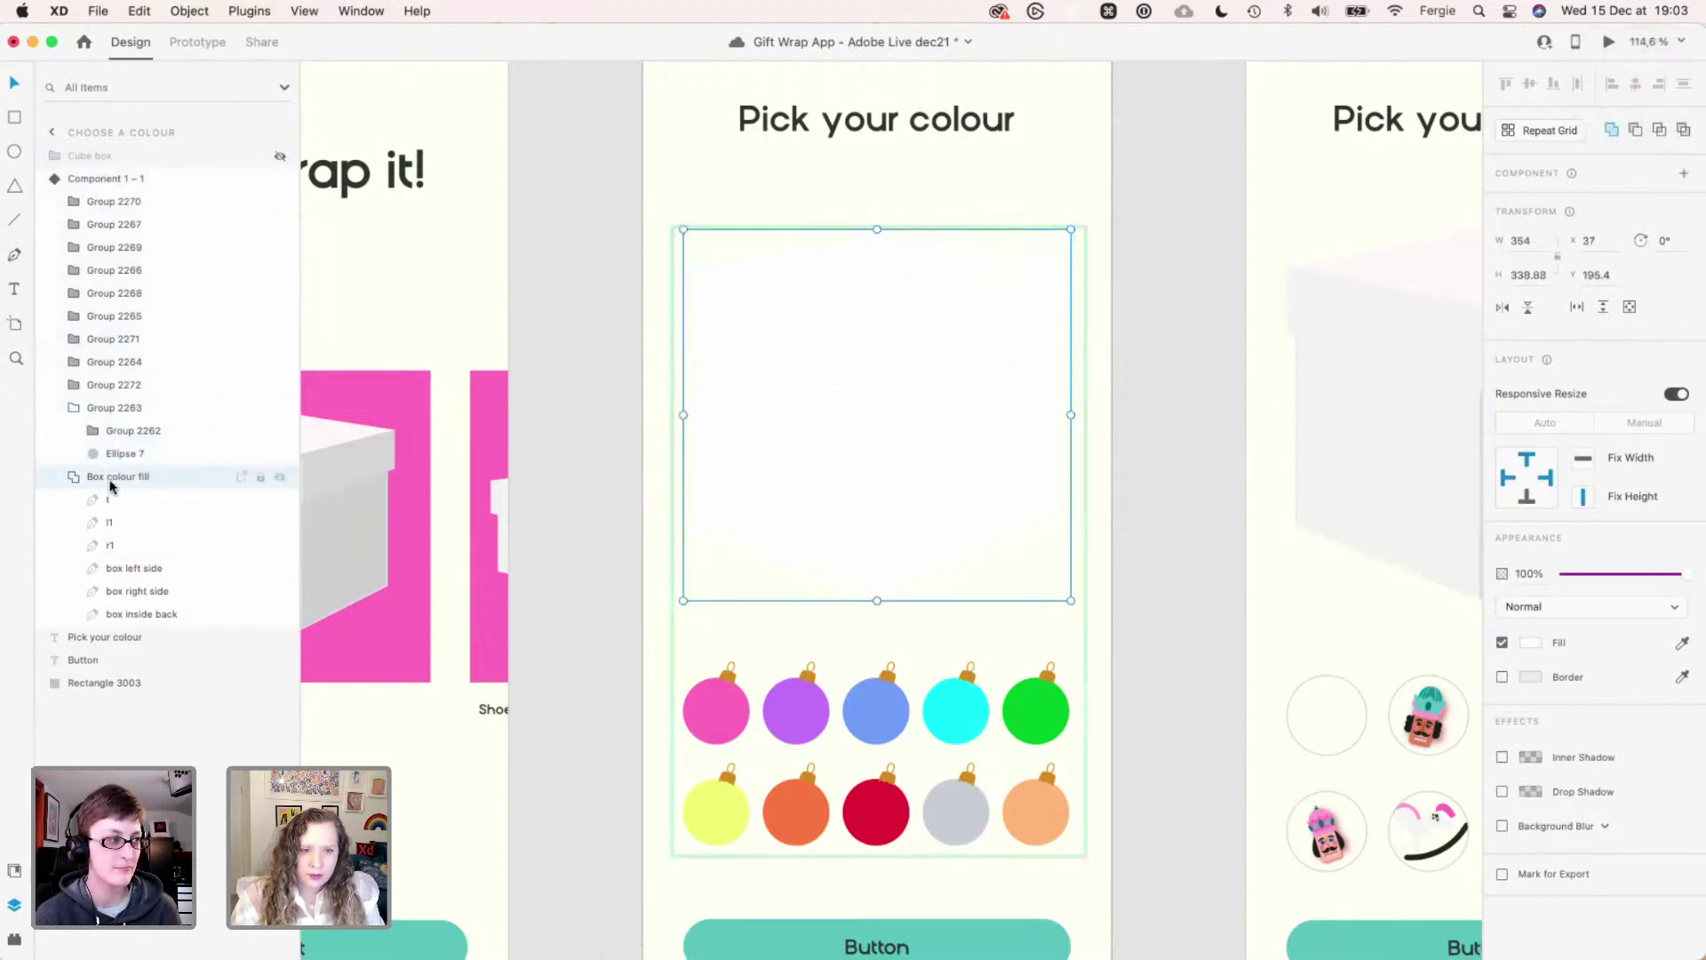
click(74, 476)
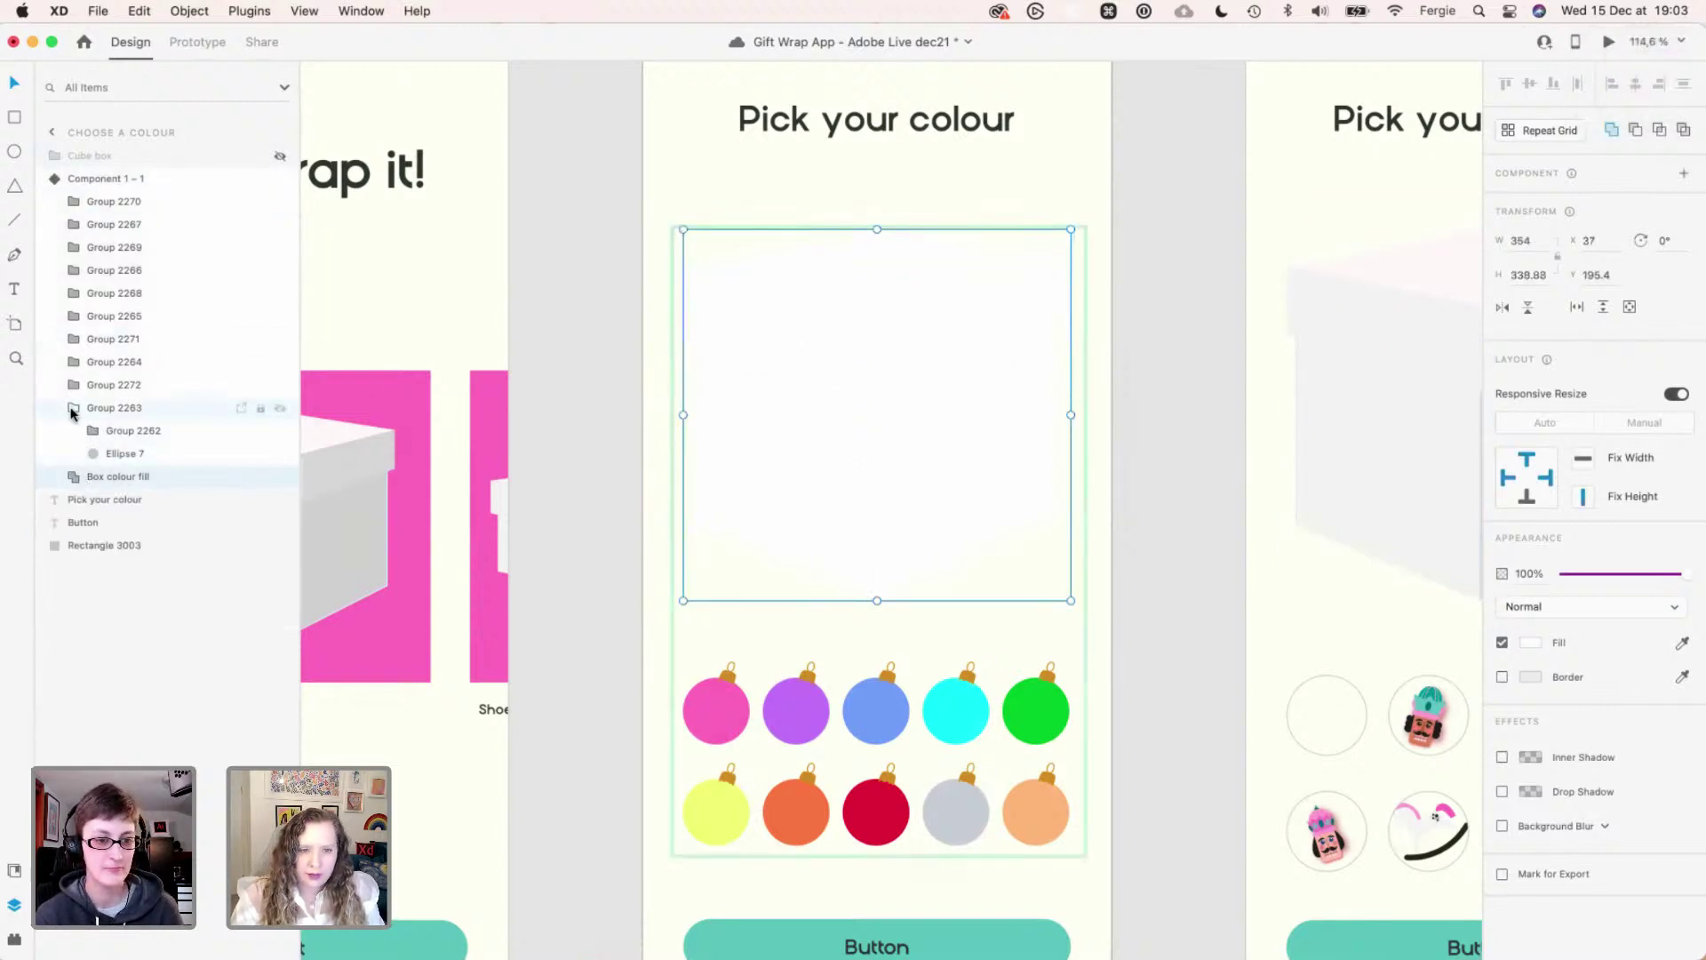
click(72, 407)
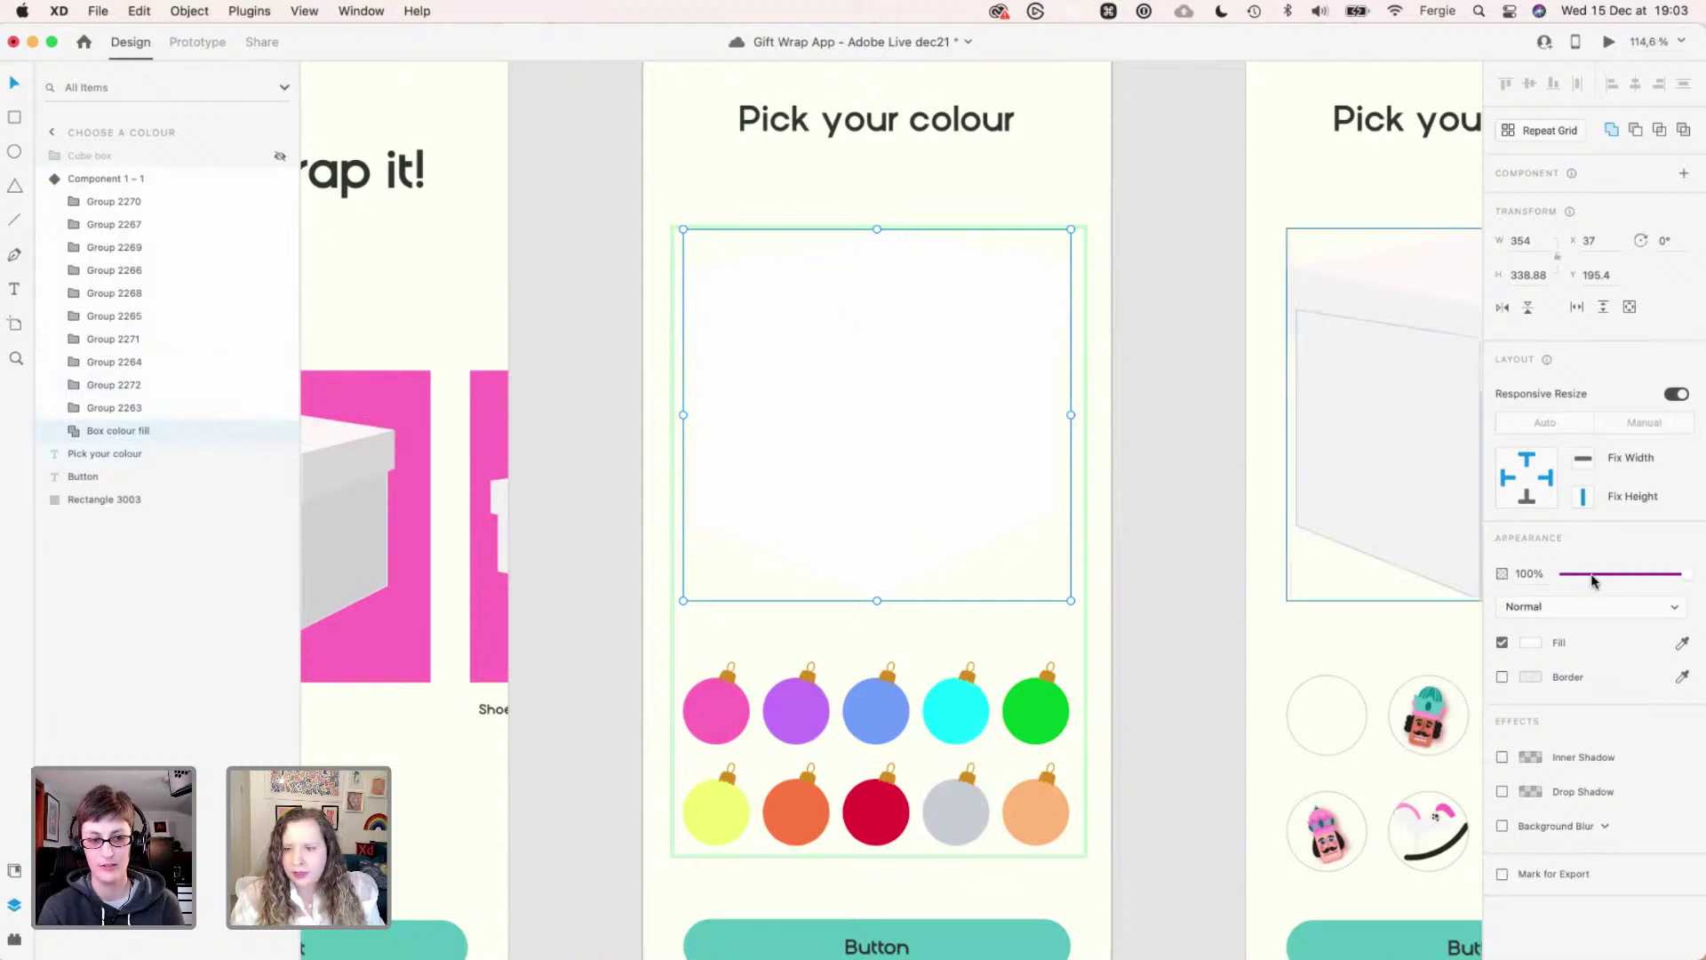
- Set the Box colour fill shape's opacity to 0% in the component's default state
drag(1682, 574, 1520, 572)
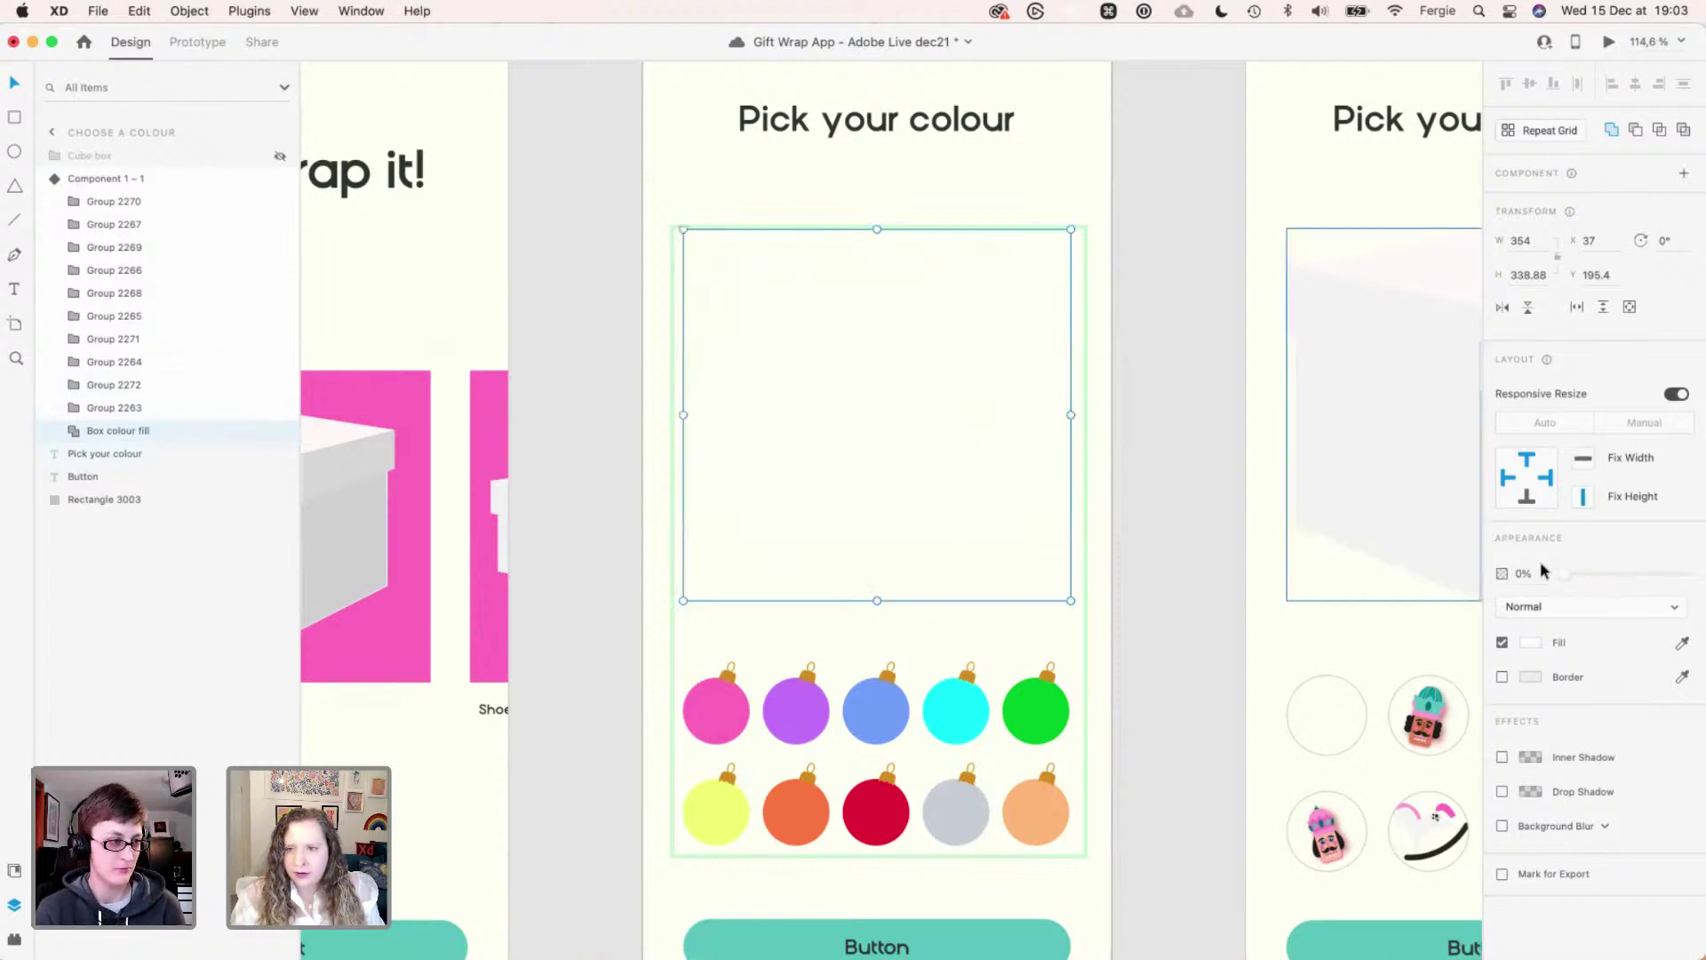
click(1143, 520)
- Add a new state named "Pink" to the bauble component
click(1026, 684)
click(944, 677)
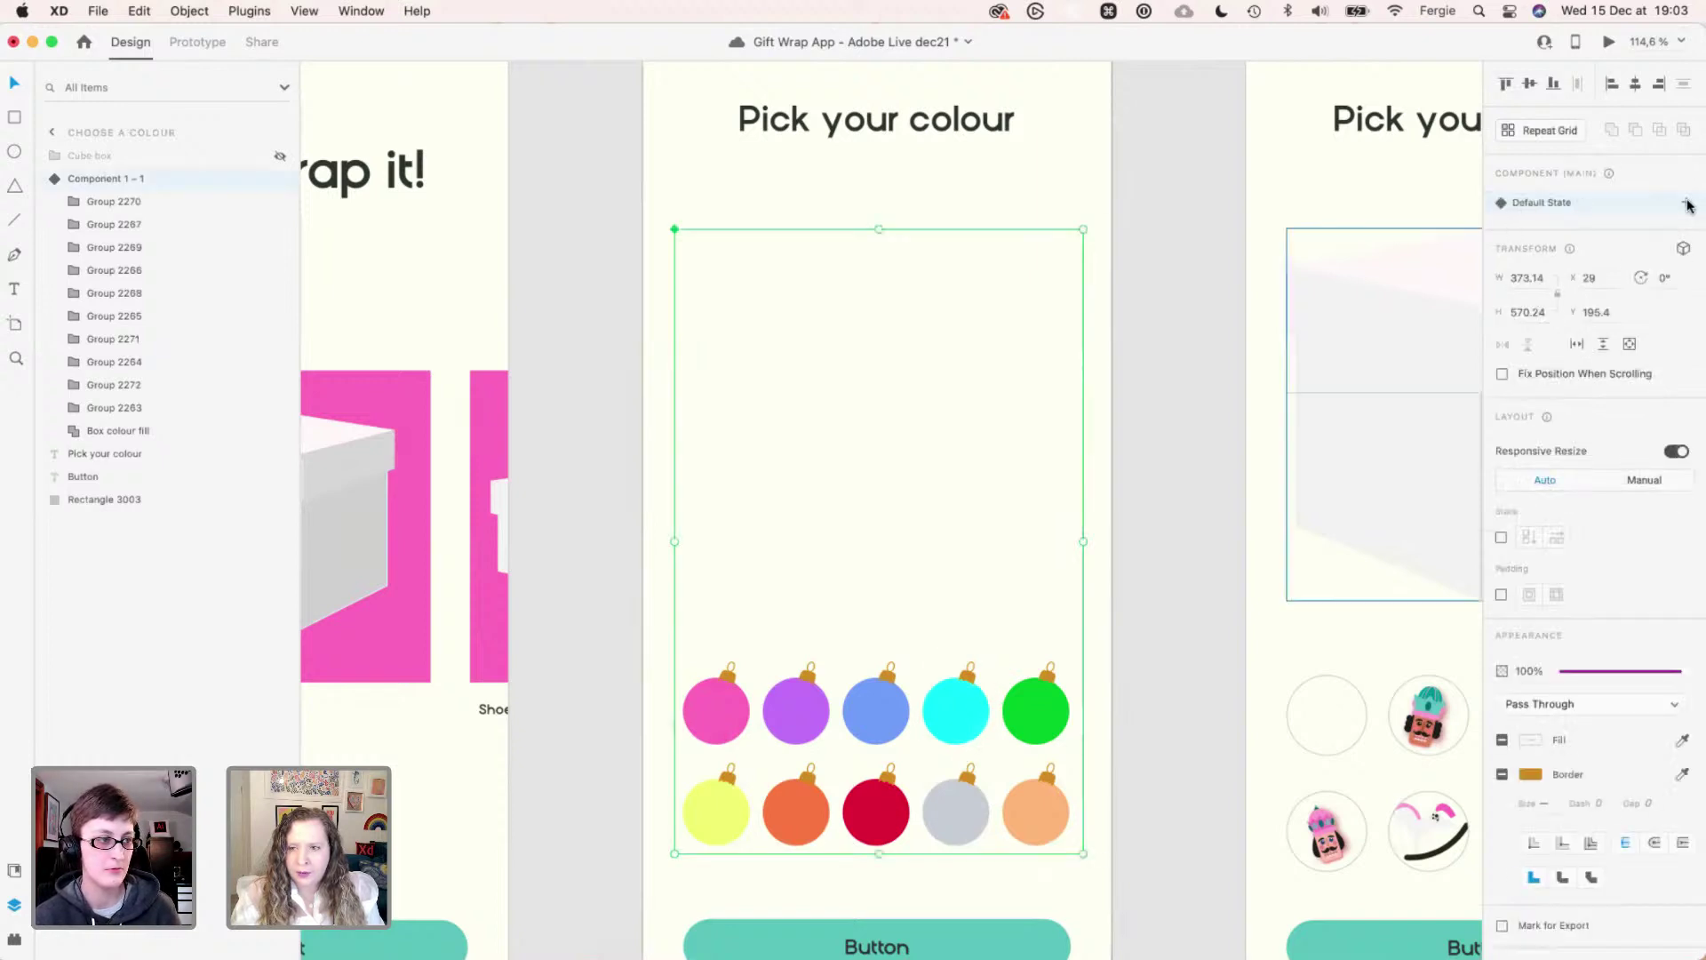
click(1687, 205)
click(1580, 217)
text(Pl)
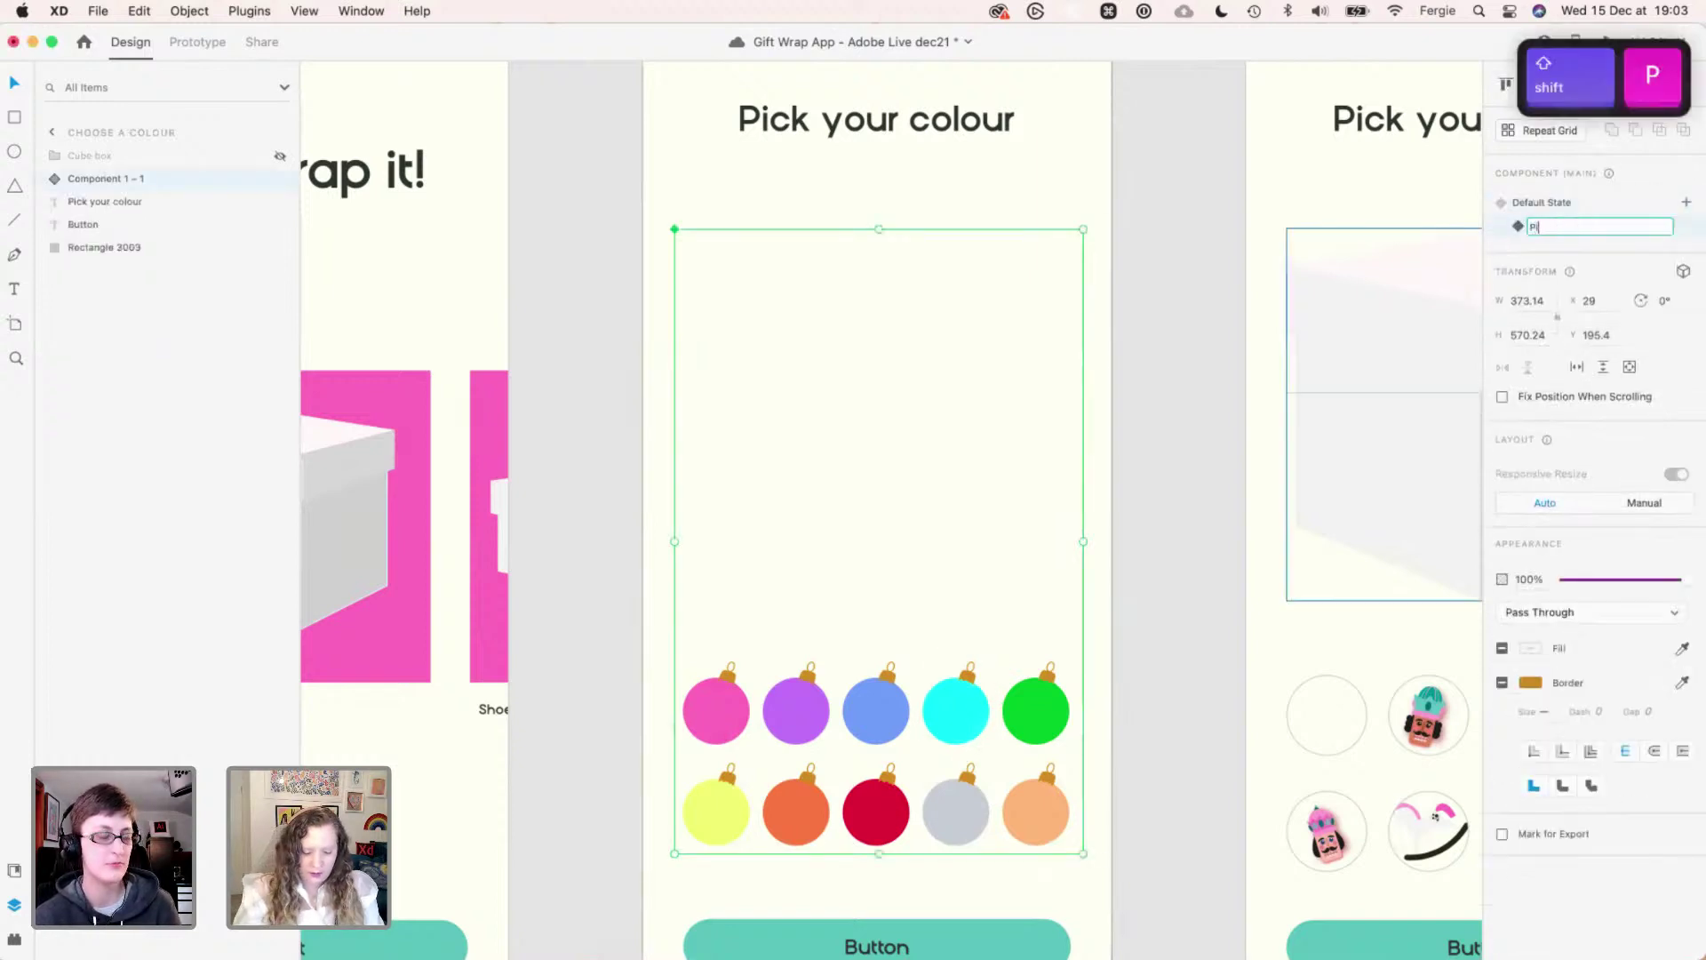
text(nk)
key(Return)
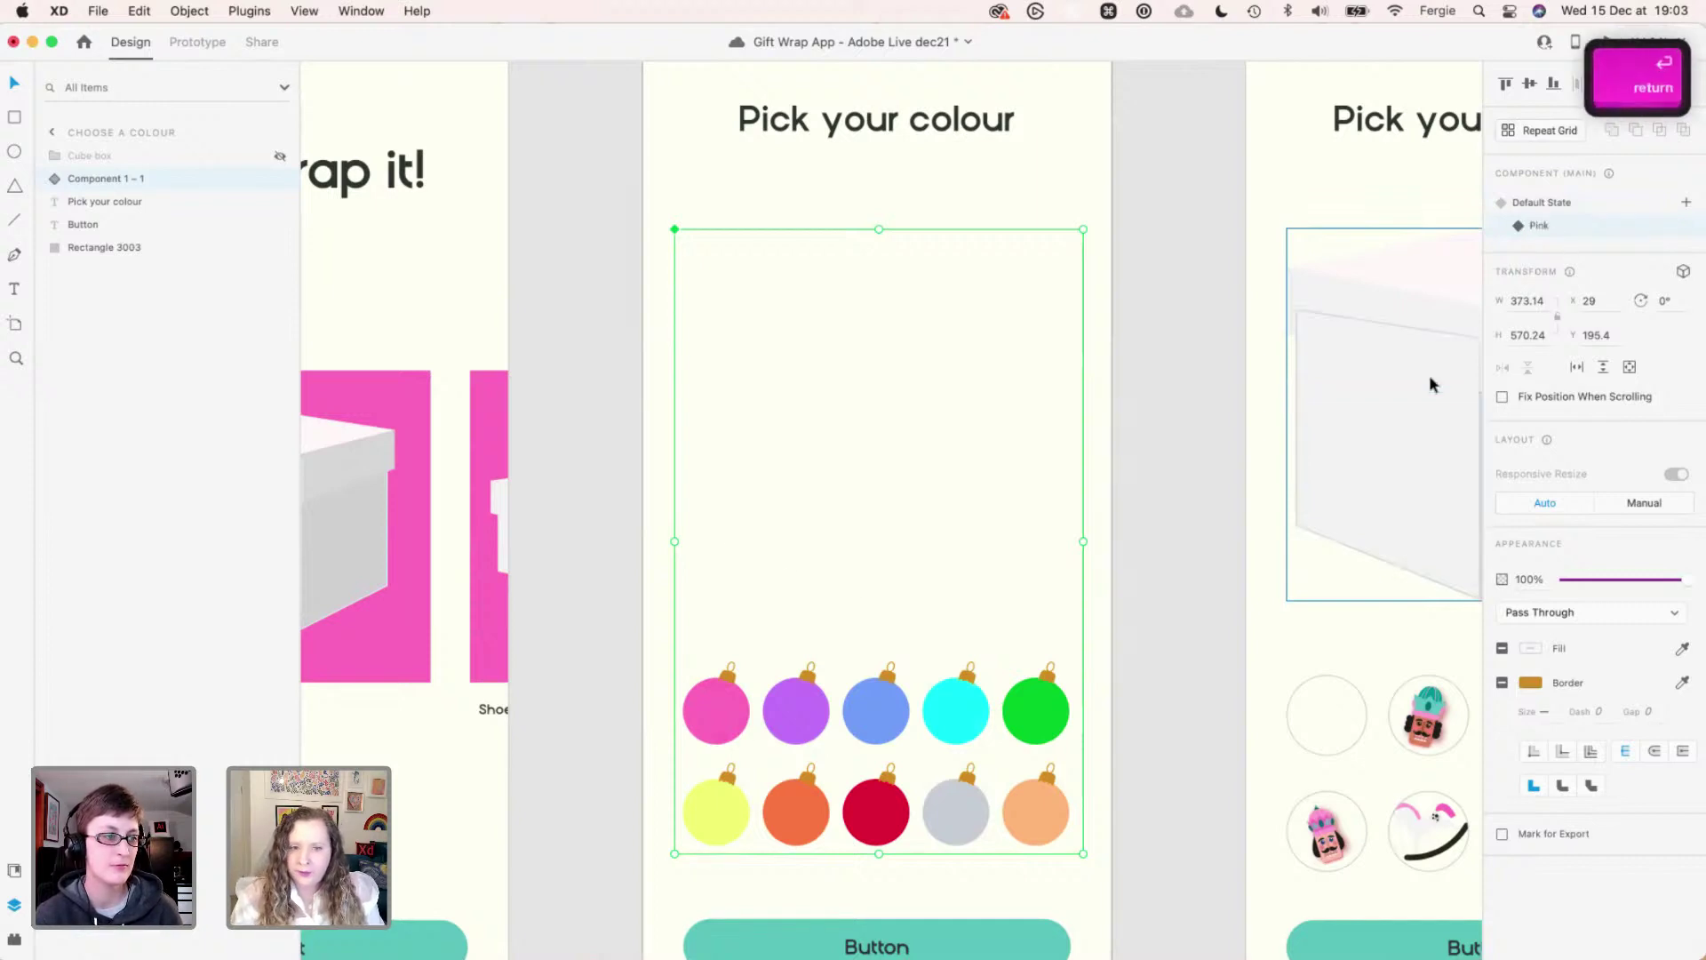
- In the Pink state, fill the Box colour fill with the pink bauble's sampled colour and set its opacity to 100%
double_click(742, 690)
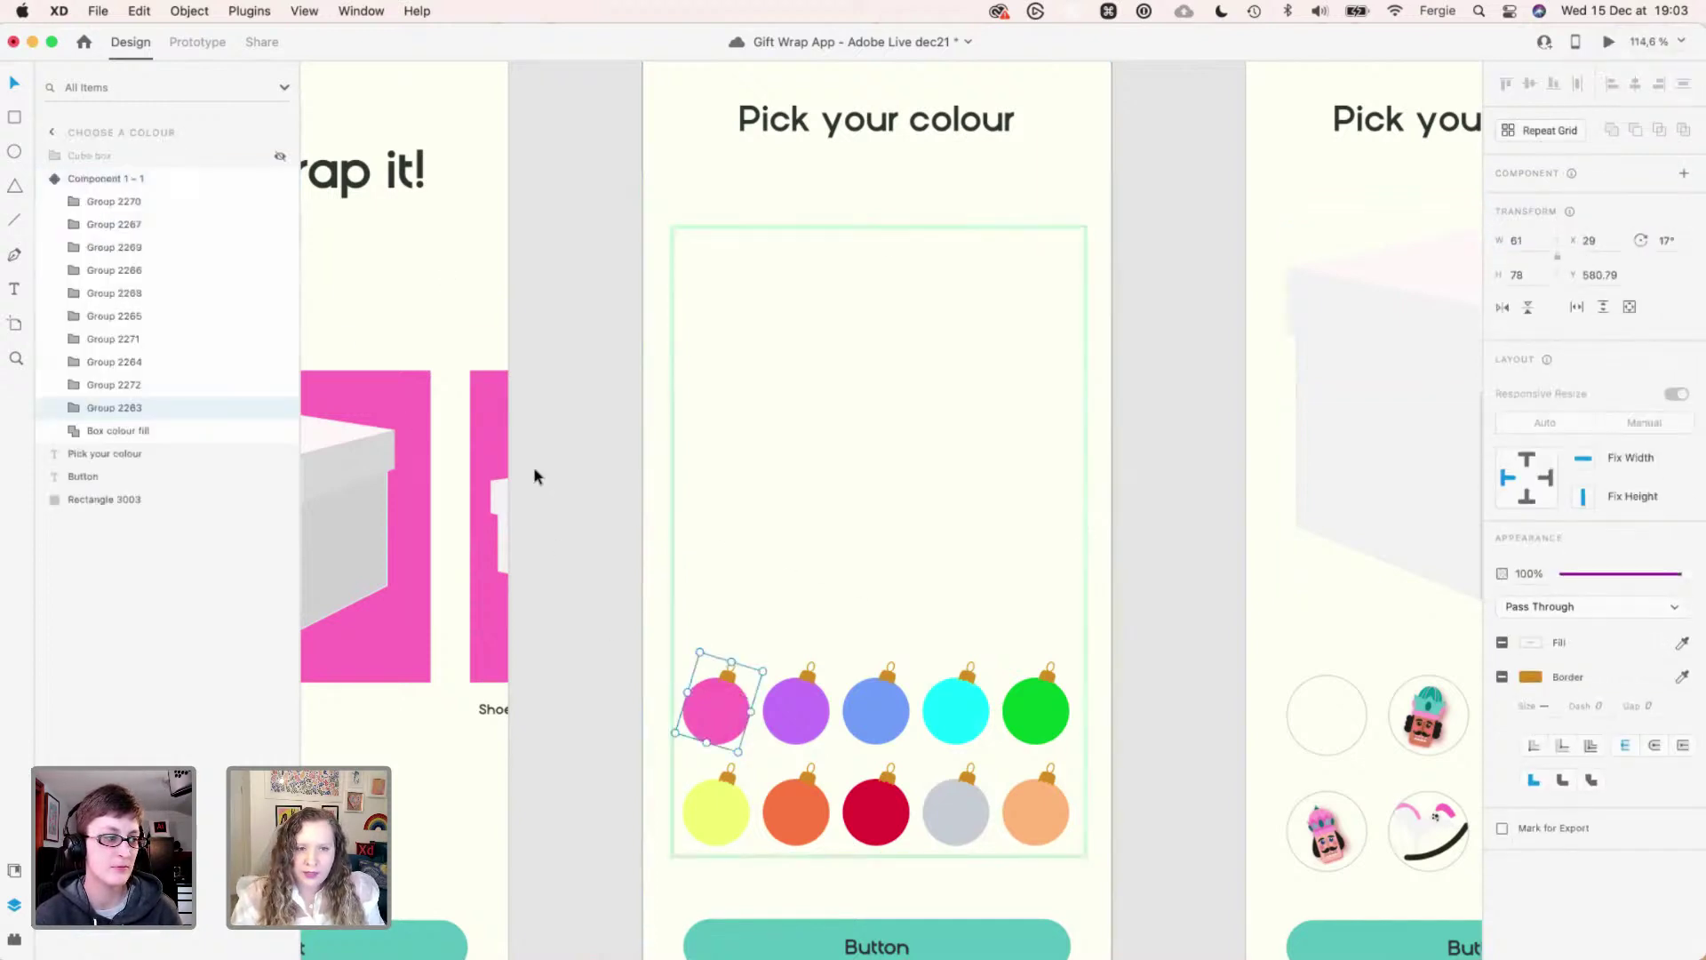
click(157, 430)
key(i)
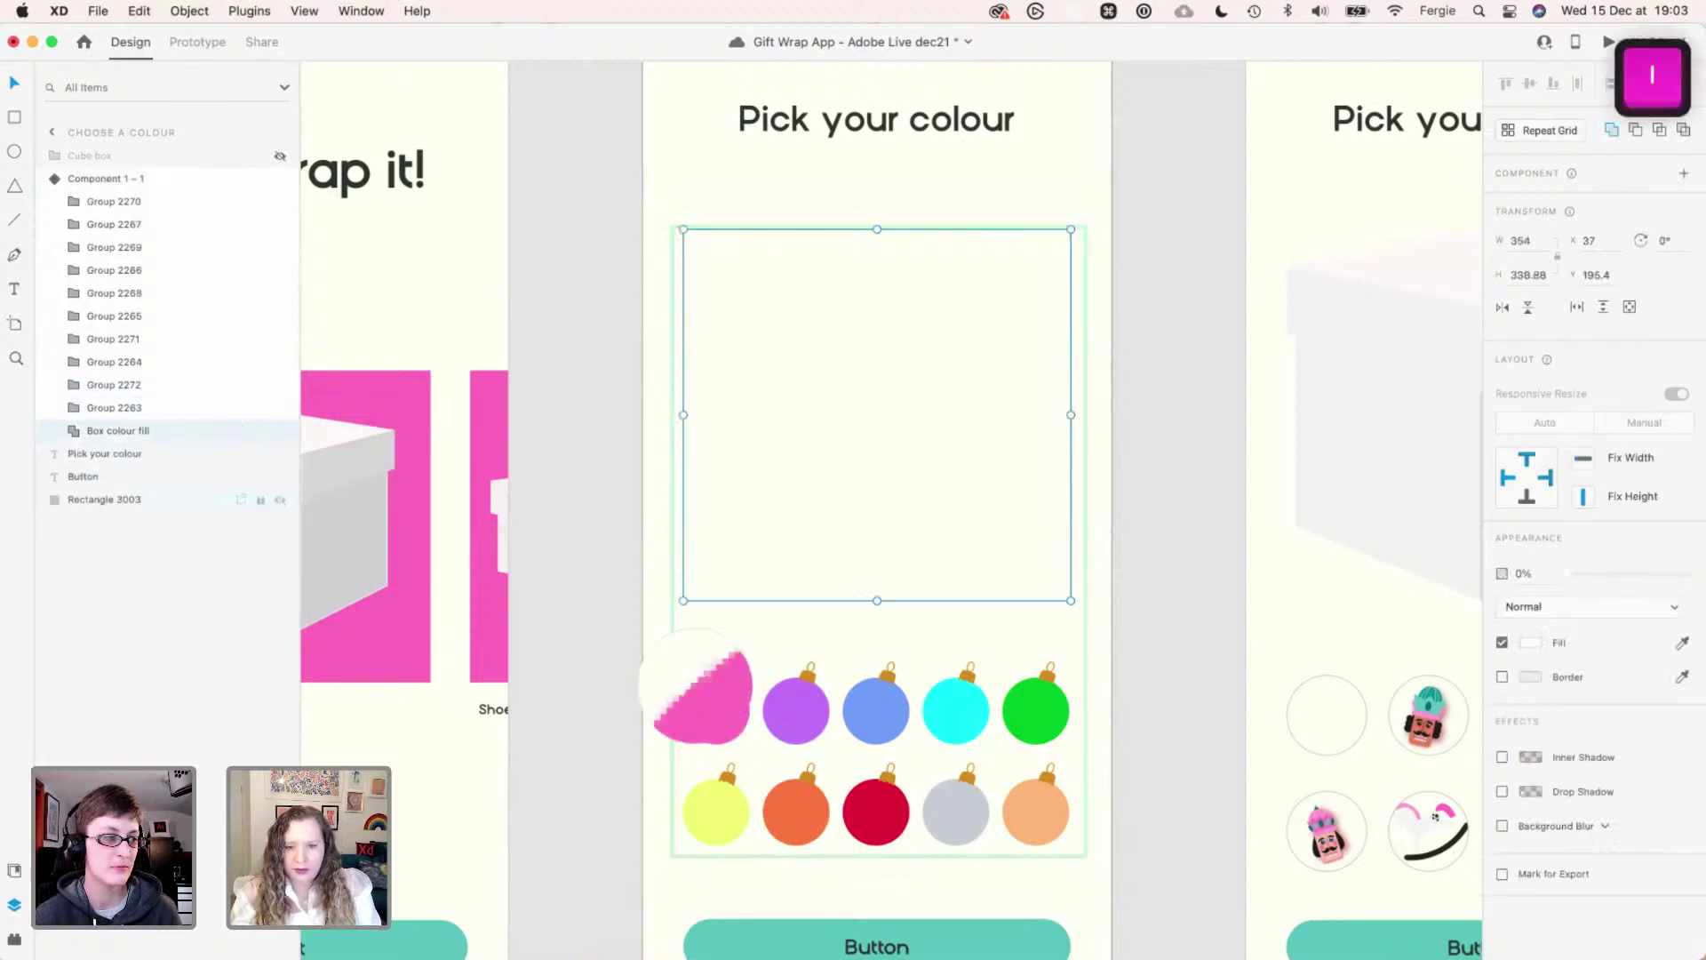
click(716, 707)
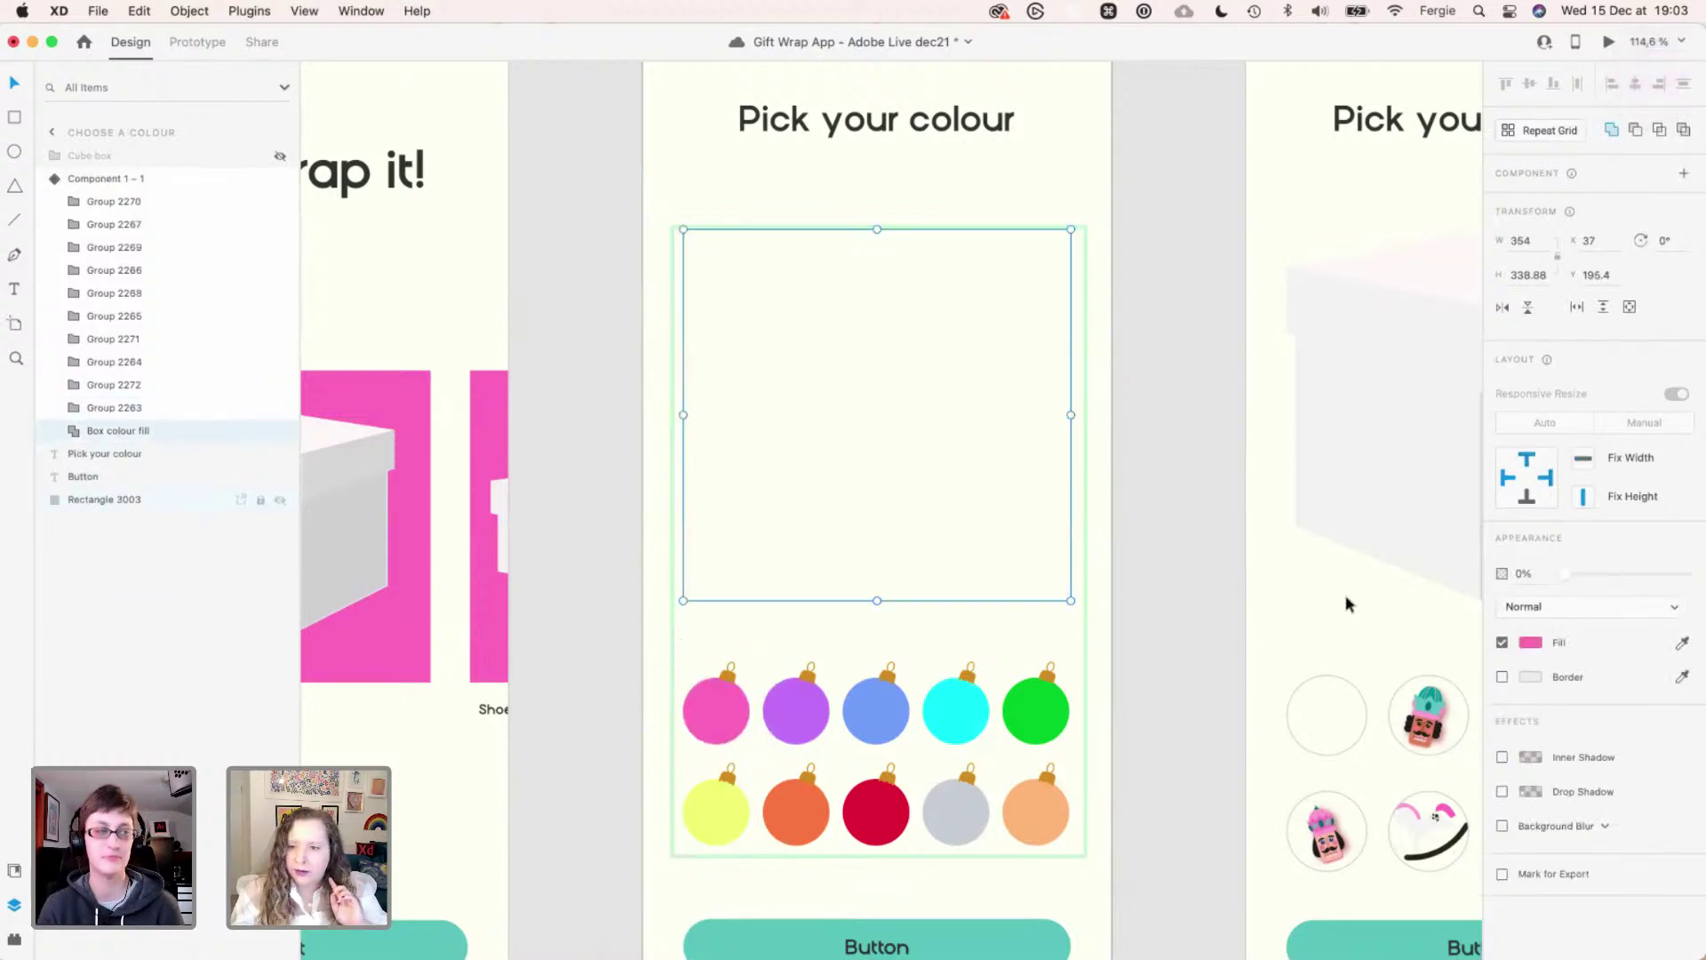
drag(1642, 574, 1700, 565)
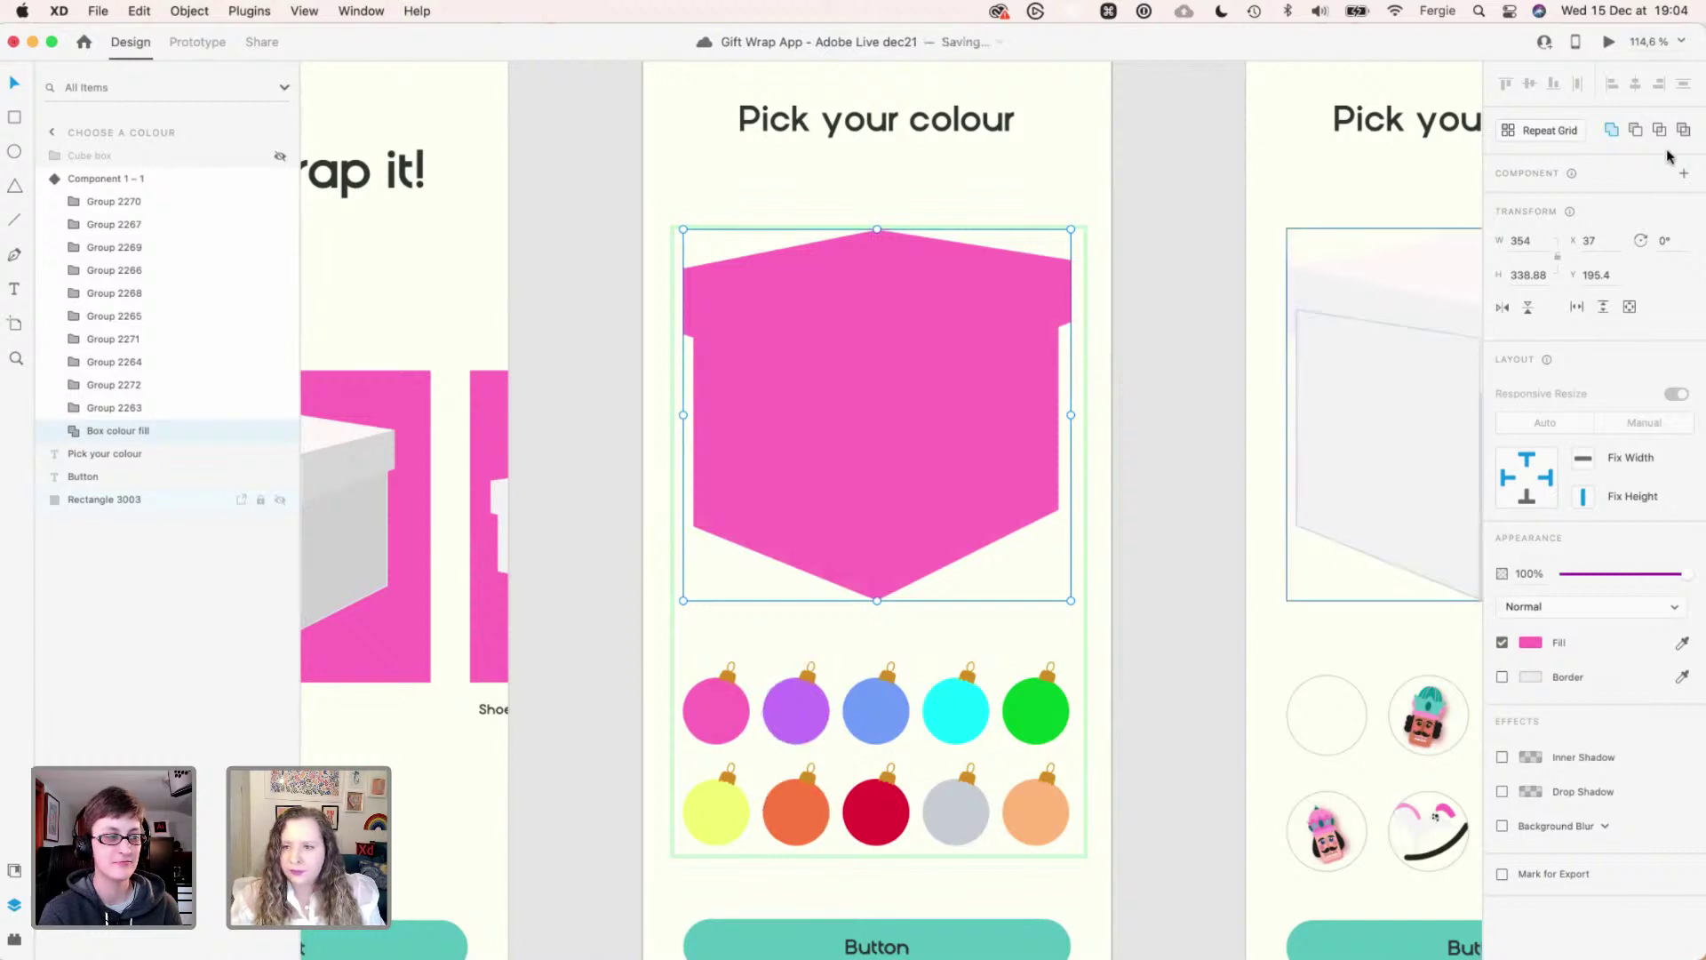
click(1138, 485)
- Add another state named "purple" to the bauble component
click(906, 458)
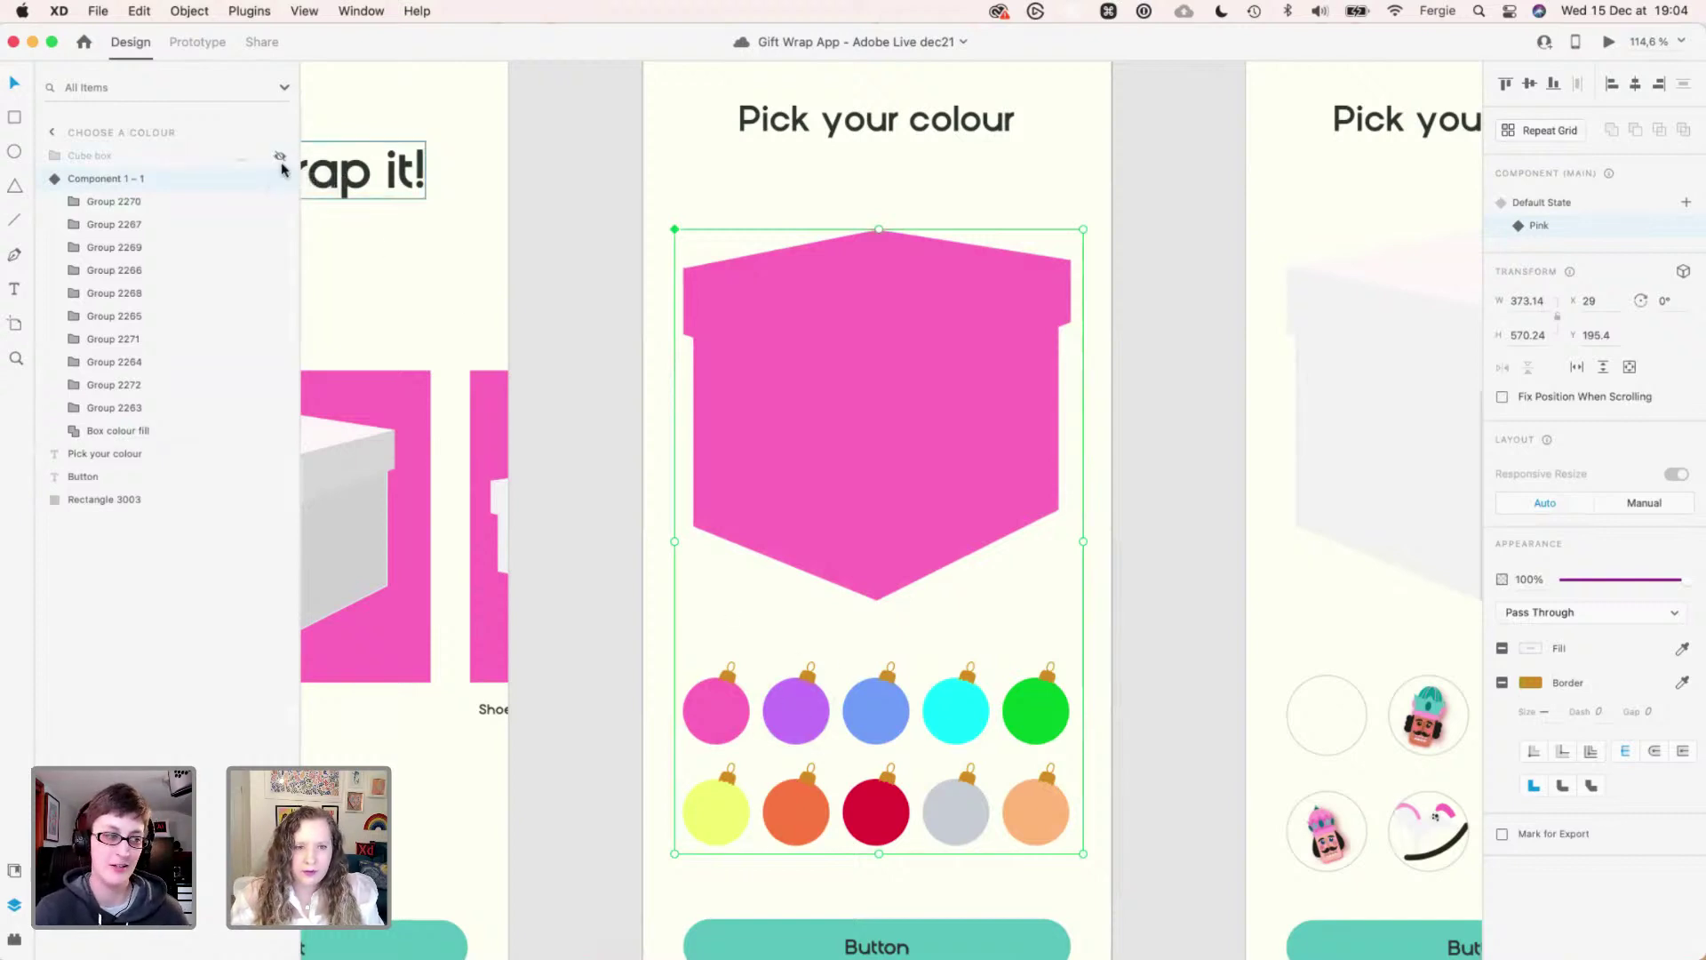
click(1686, 203)
click(1523, 212)
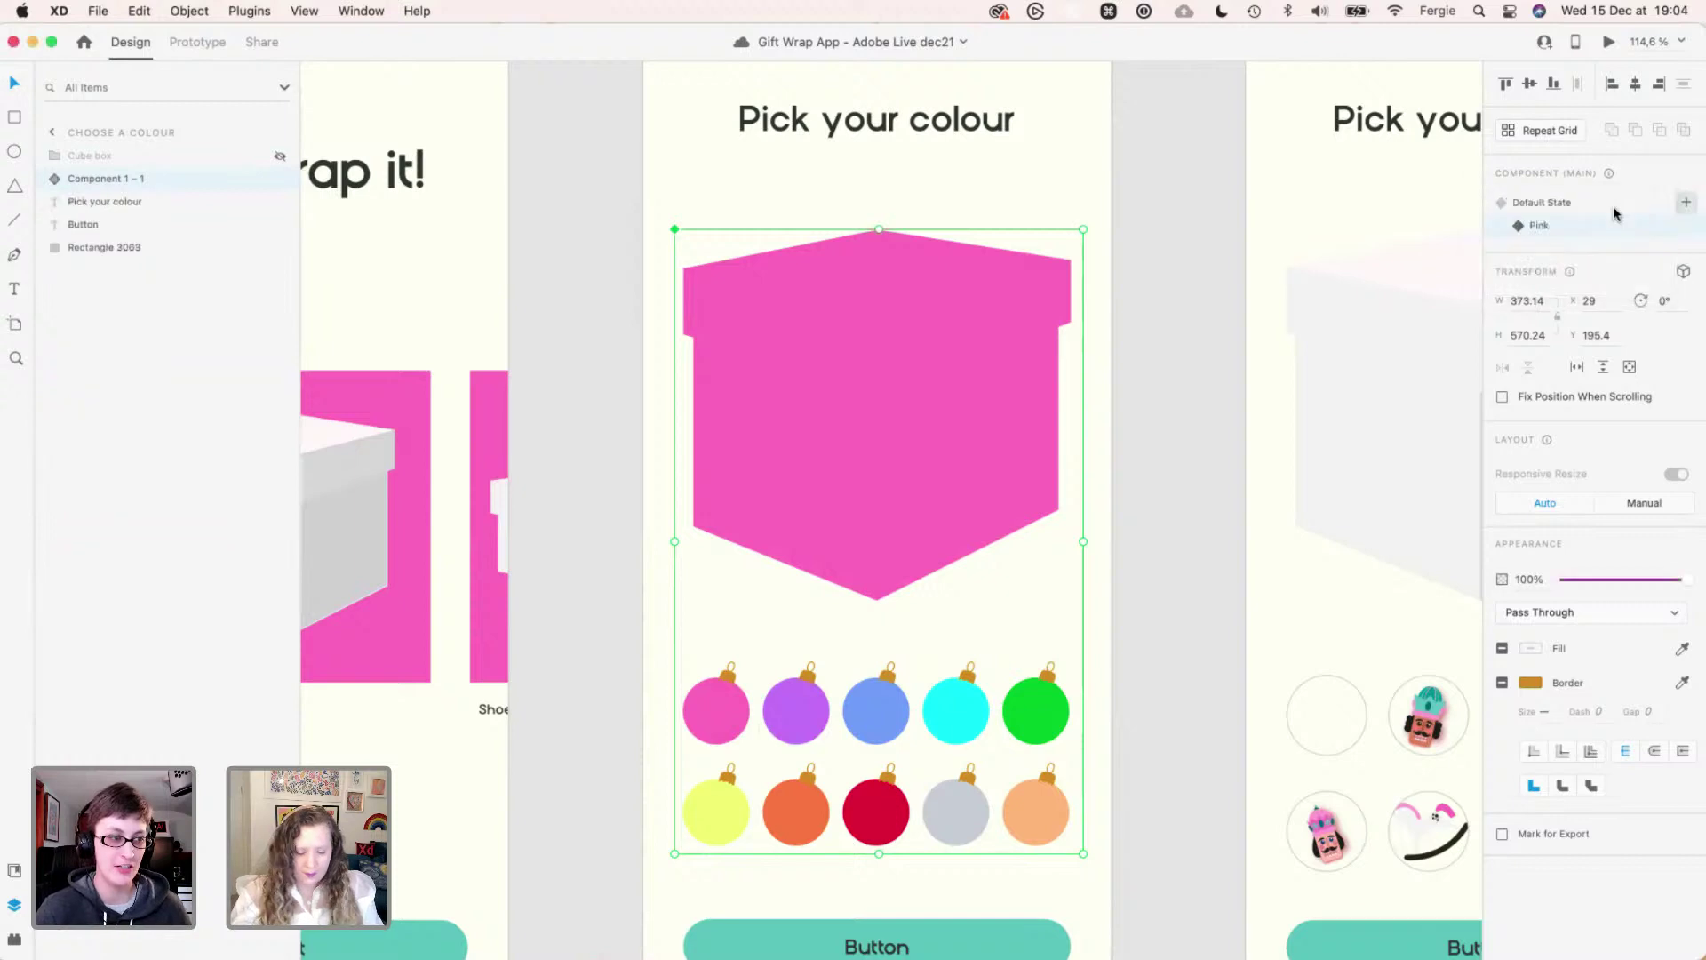
text(purple)
key(Return)
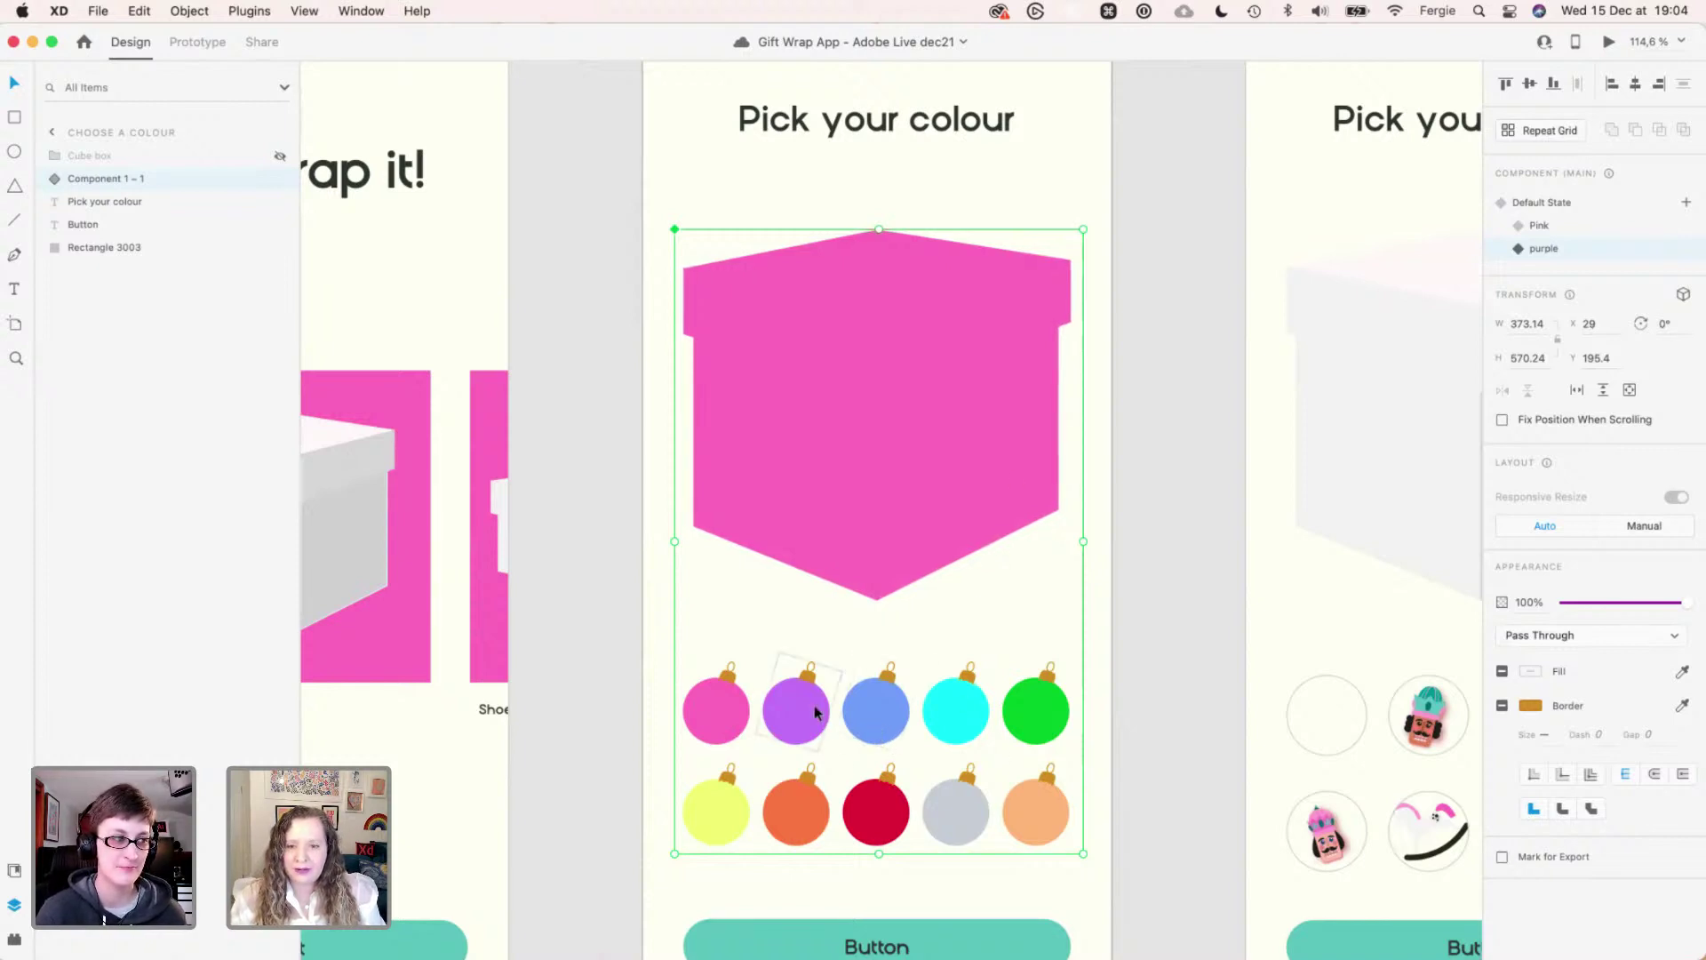
- In the purple state, fill the Box colour fill shape with the purple bauble's sampled colour
super+click(865, 531)
key(Escape)
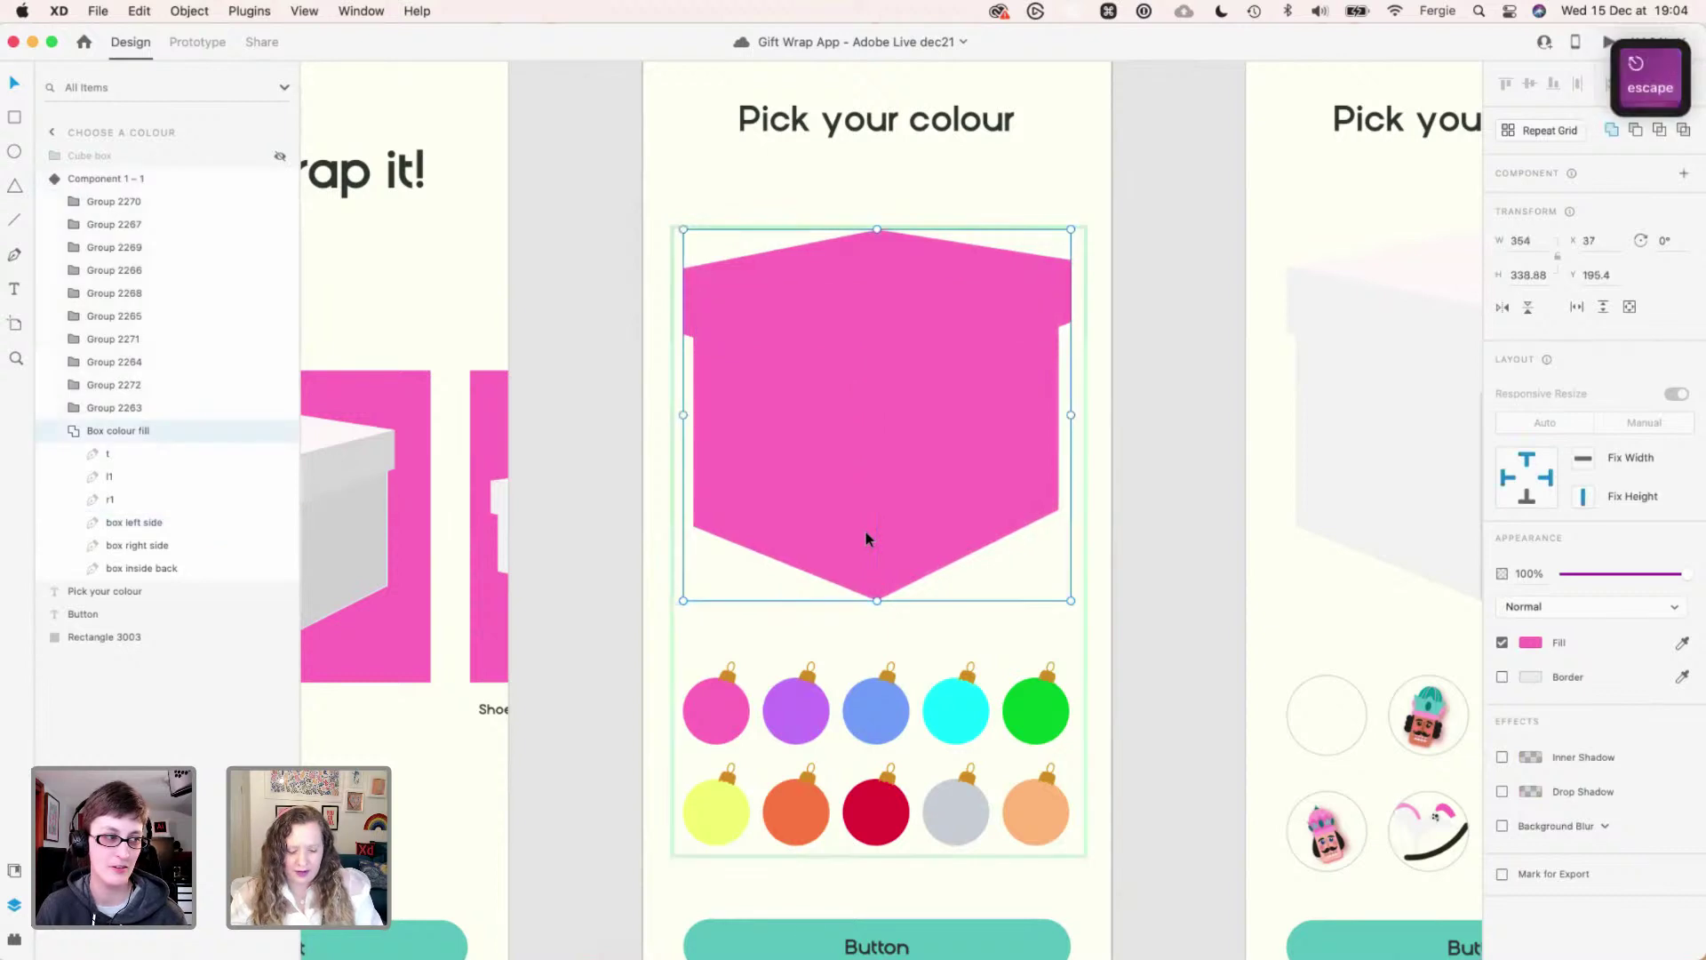
click(799, 706)
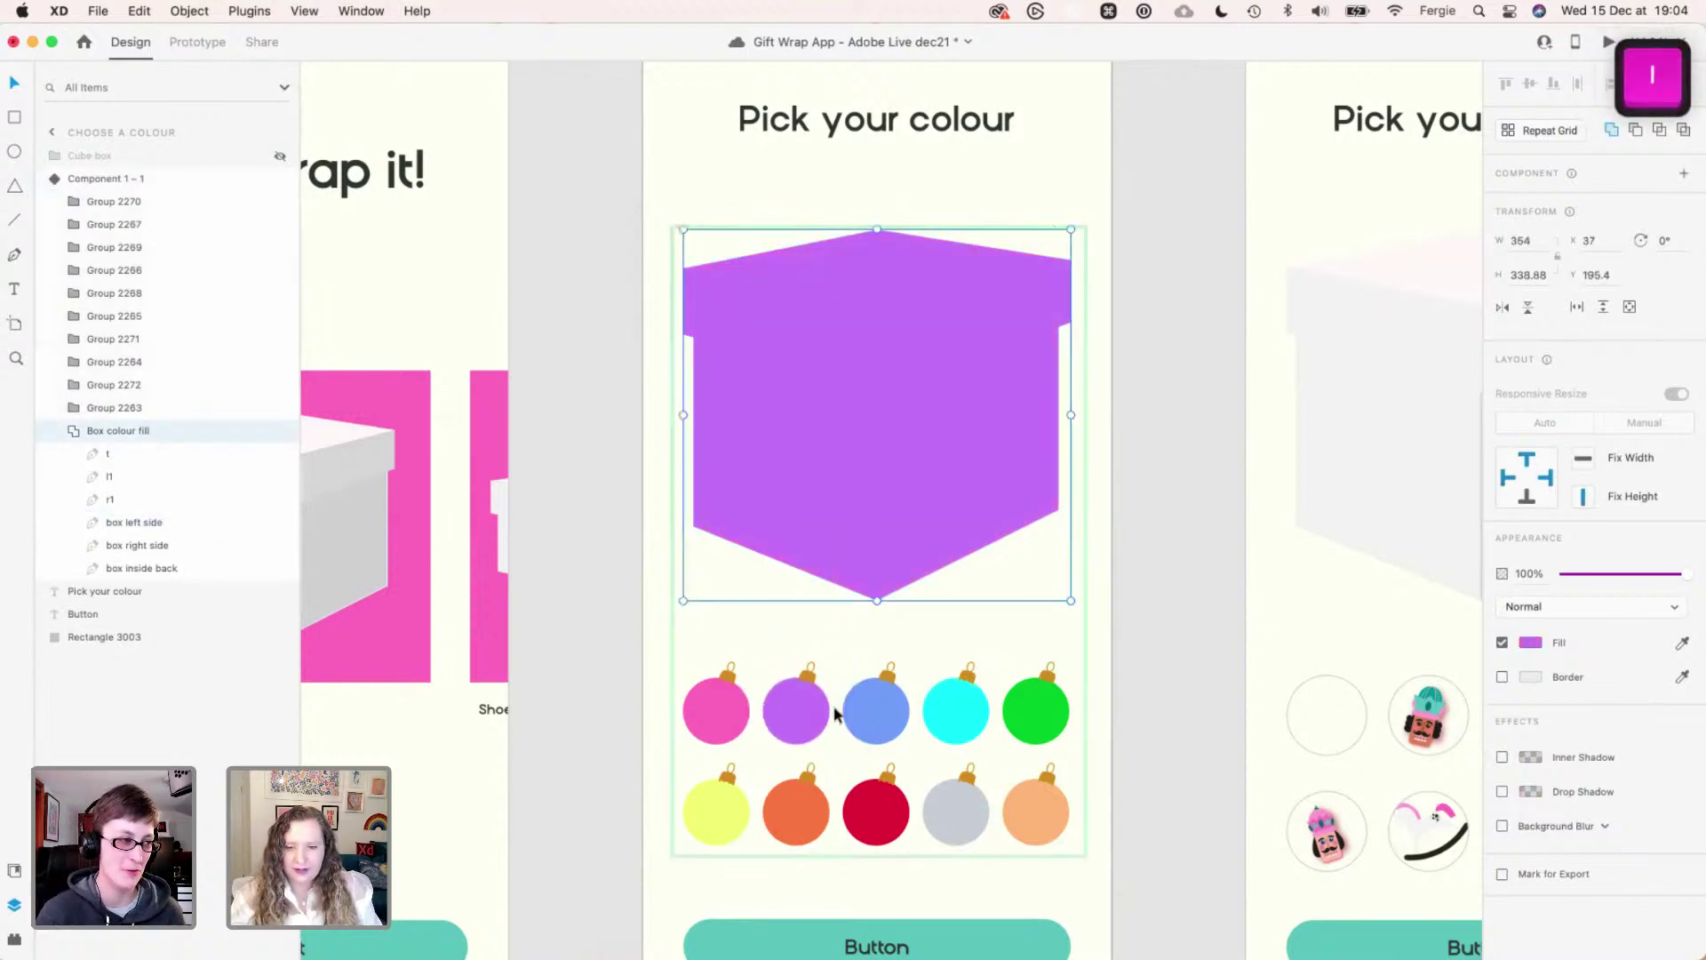
key(Escape)
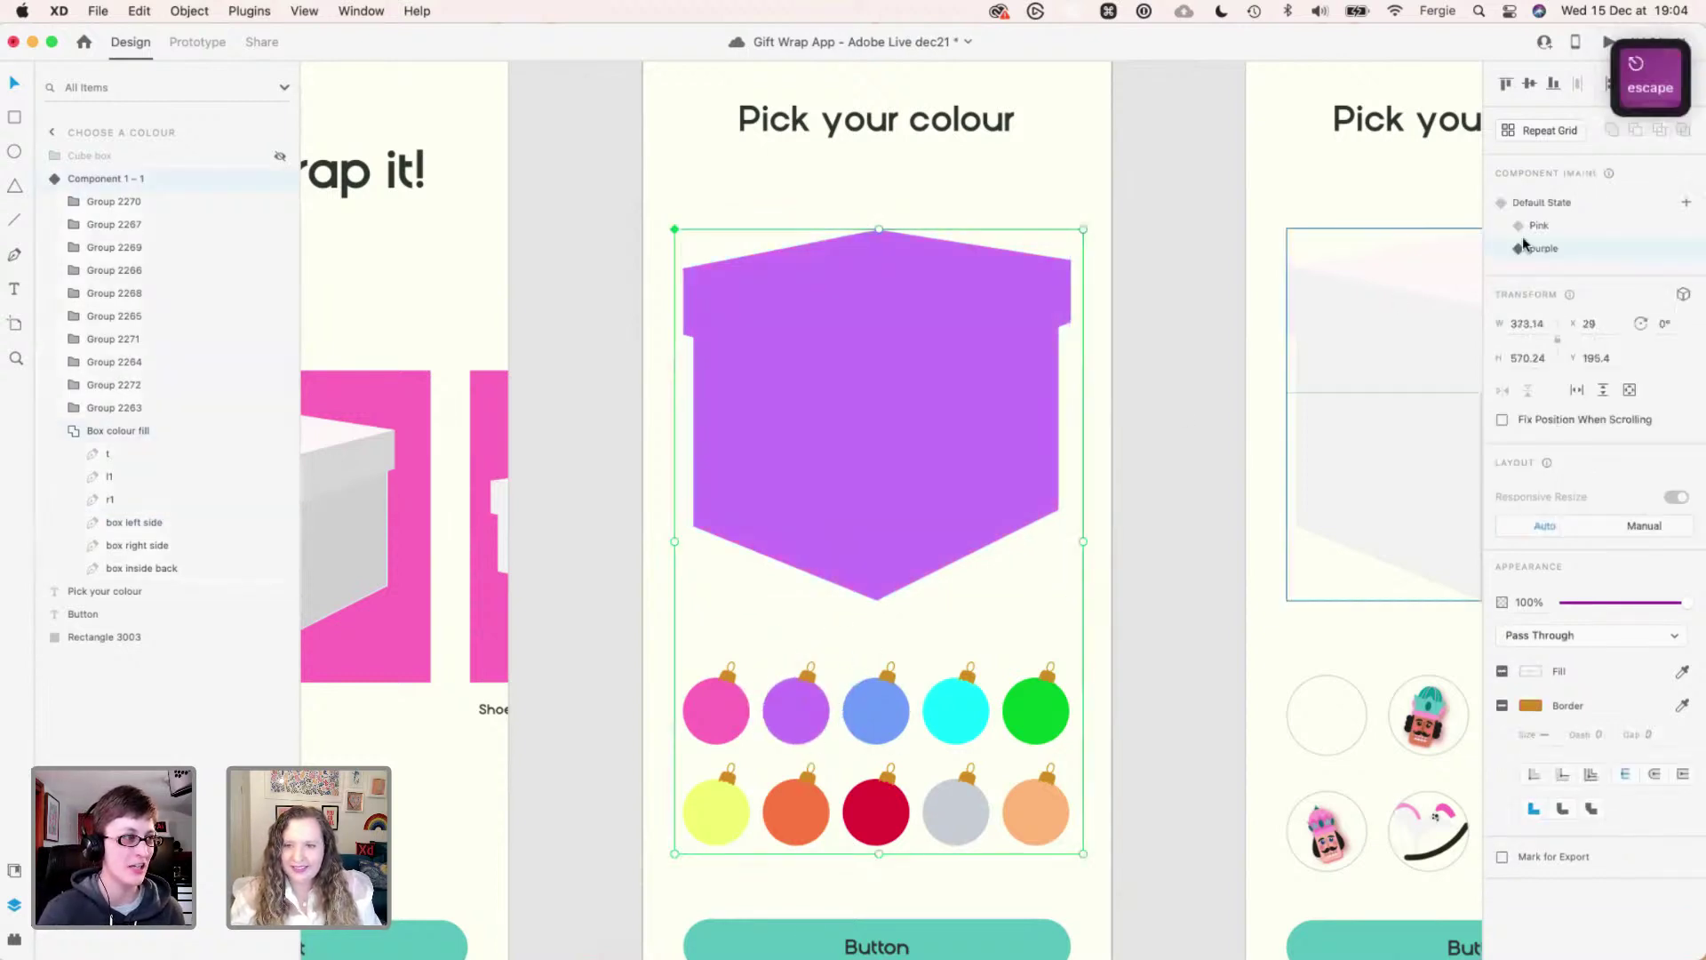
- Add a new state named "blue" to the box and baubles component
click(1677, 206)
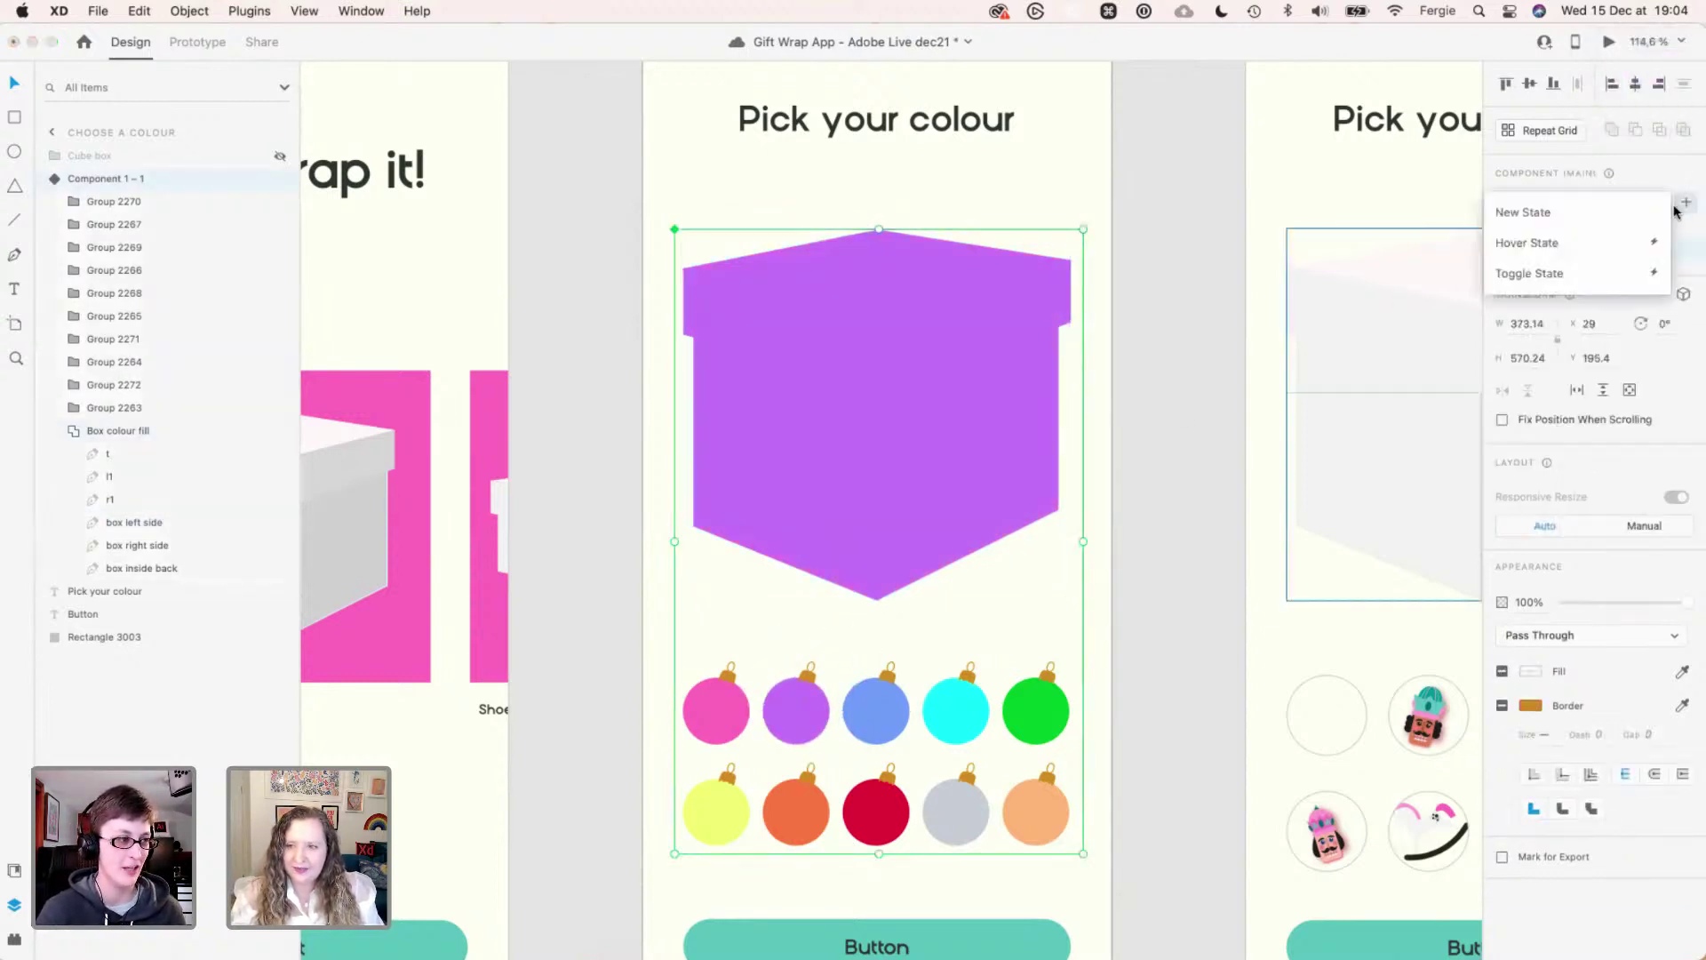
click(1596, 223)
text(blue)
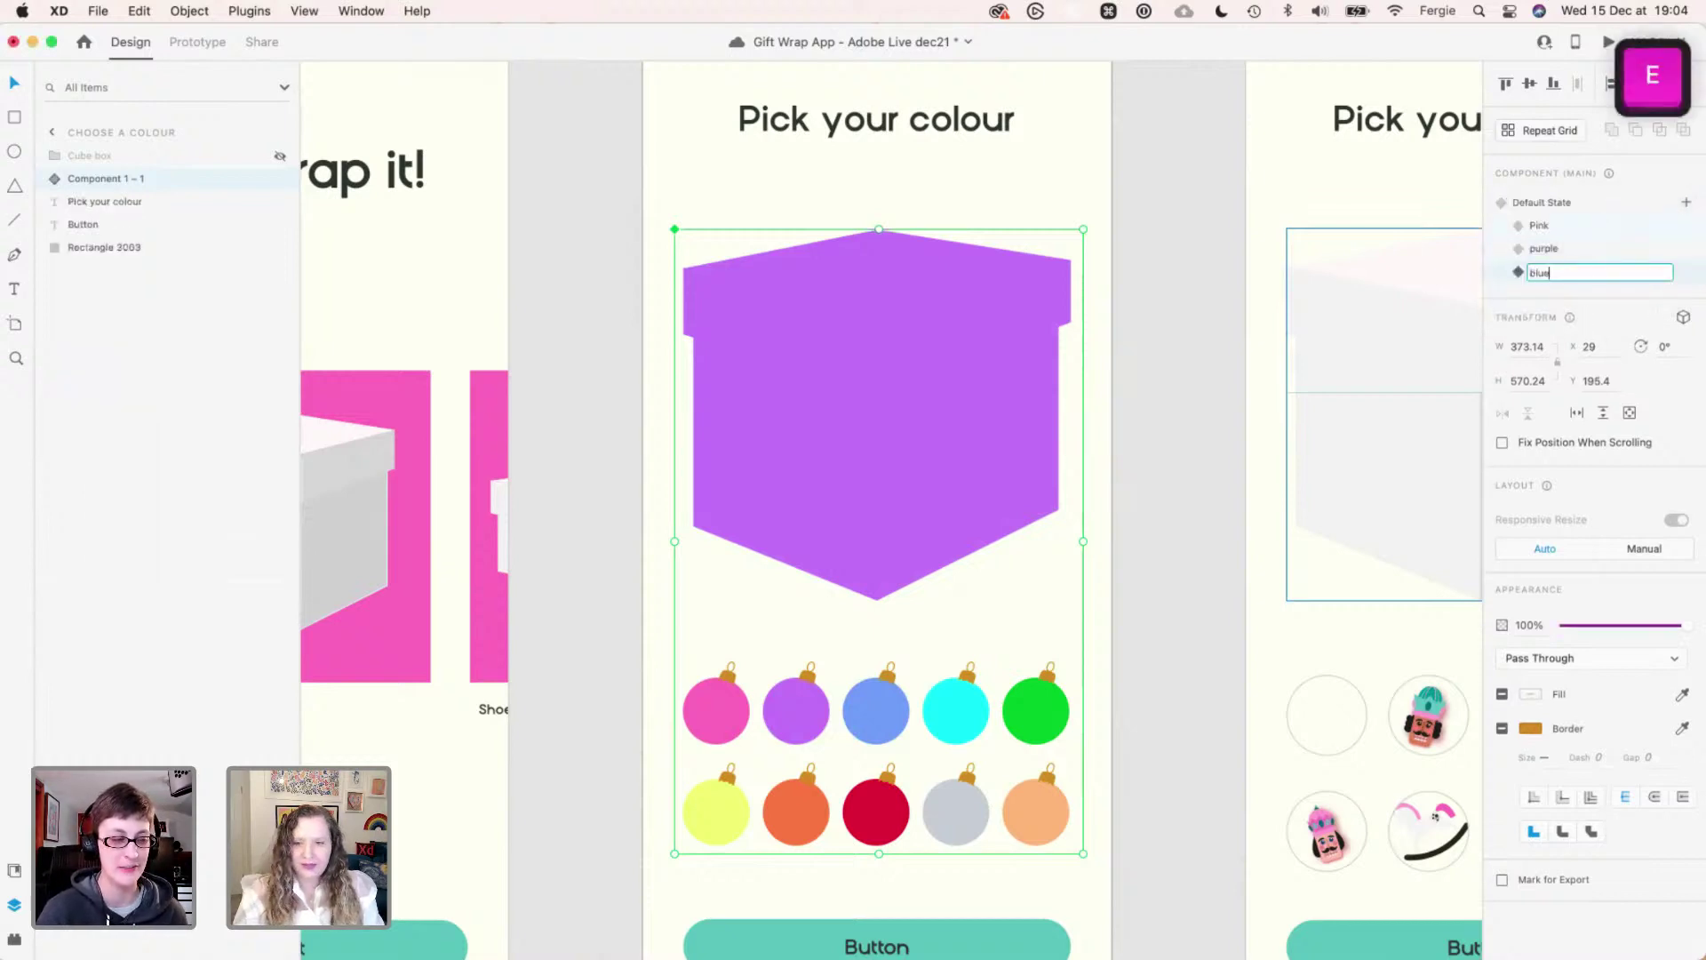
key(Return)
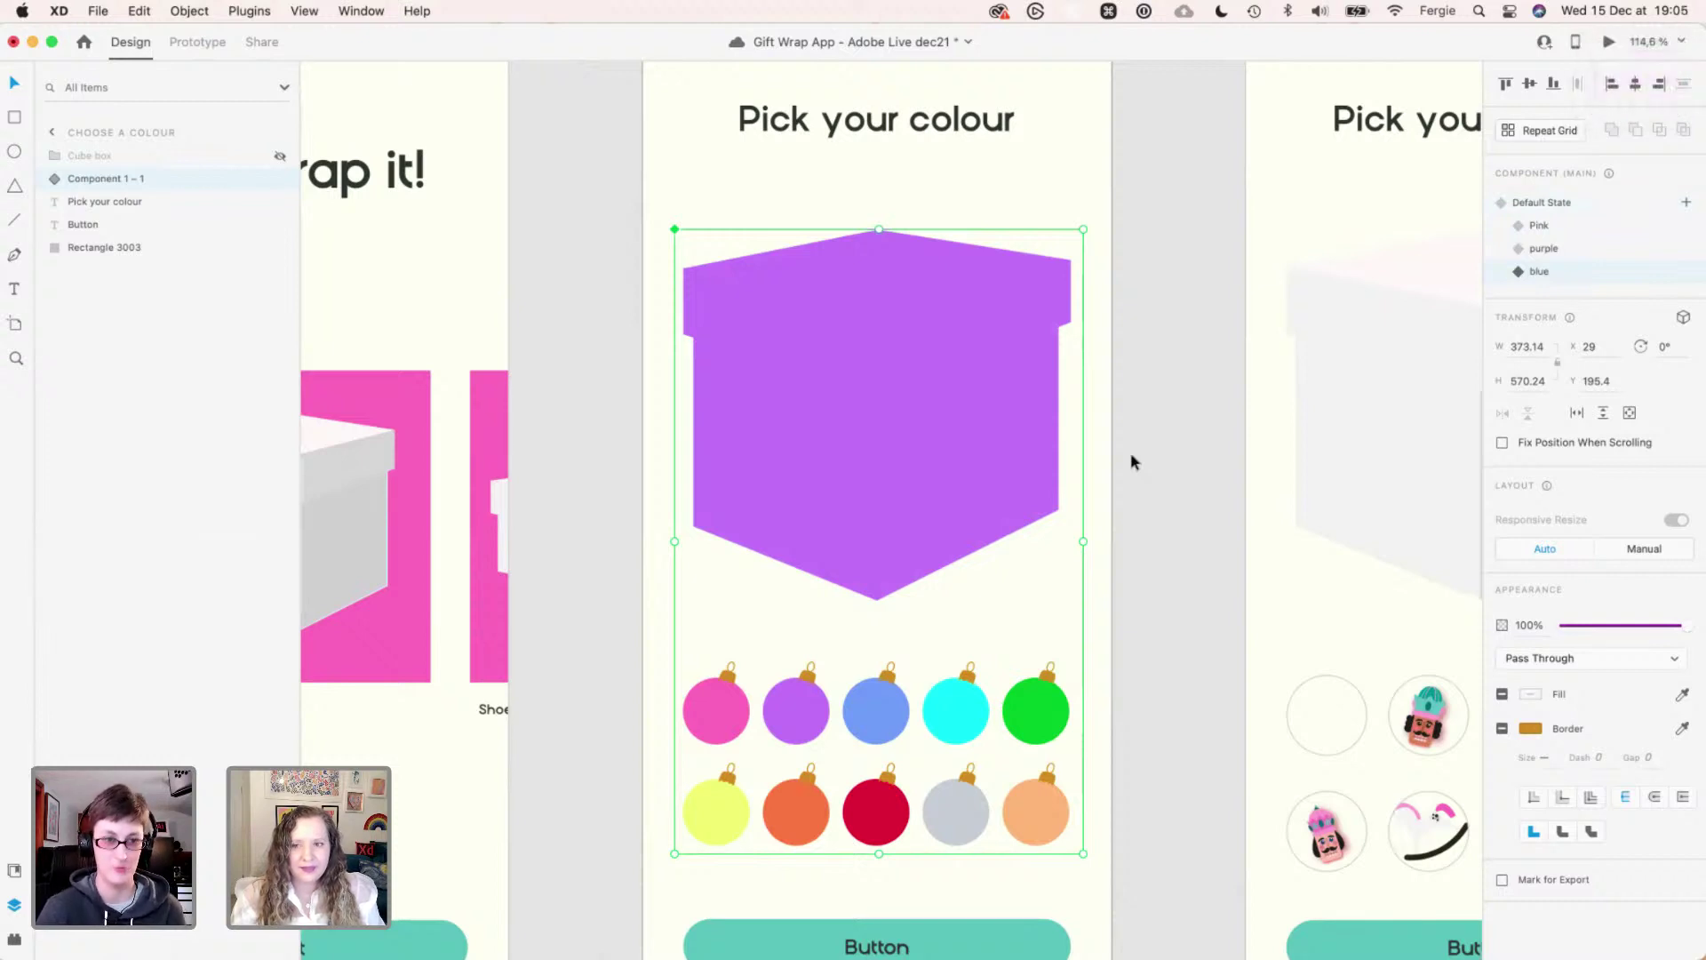
click(875, 711)
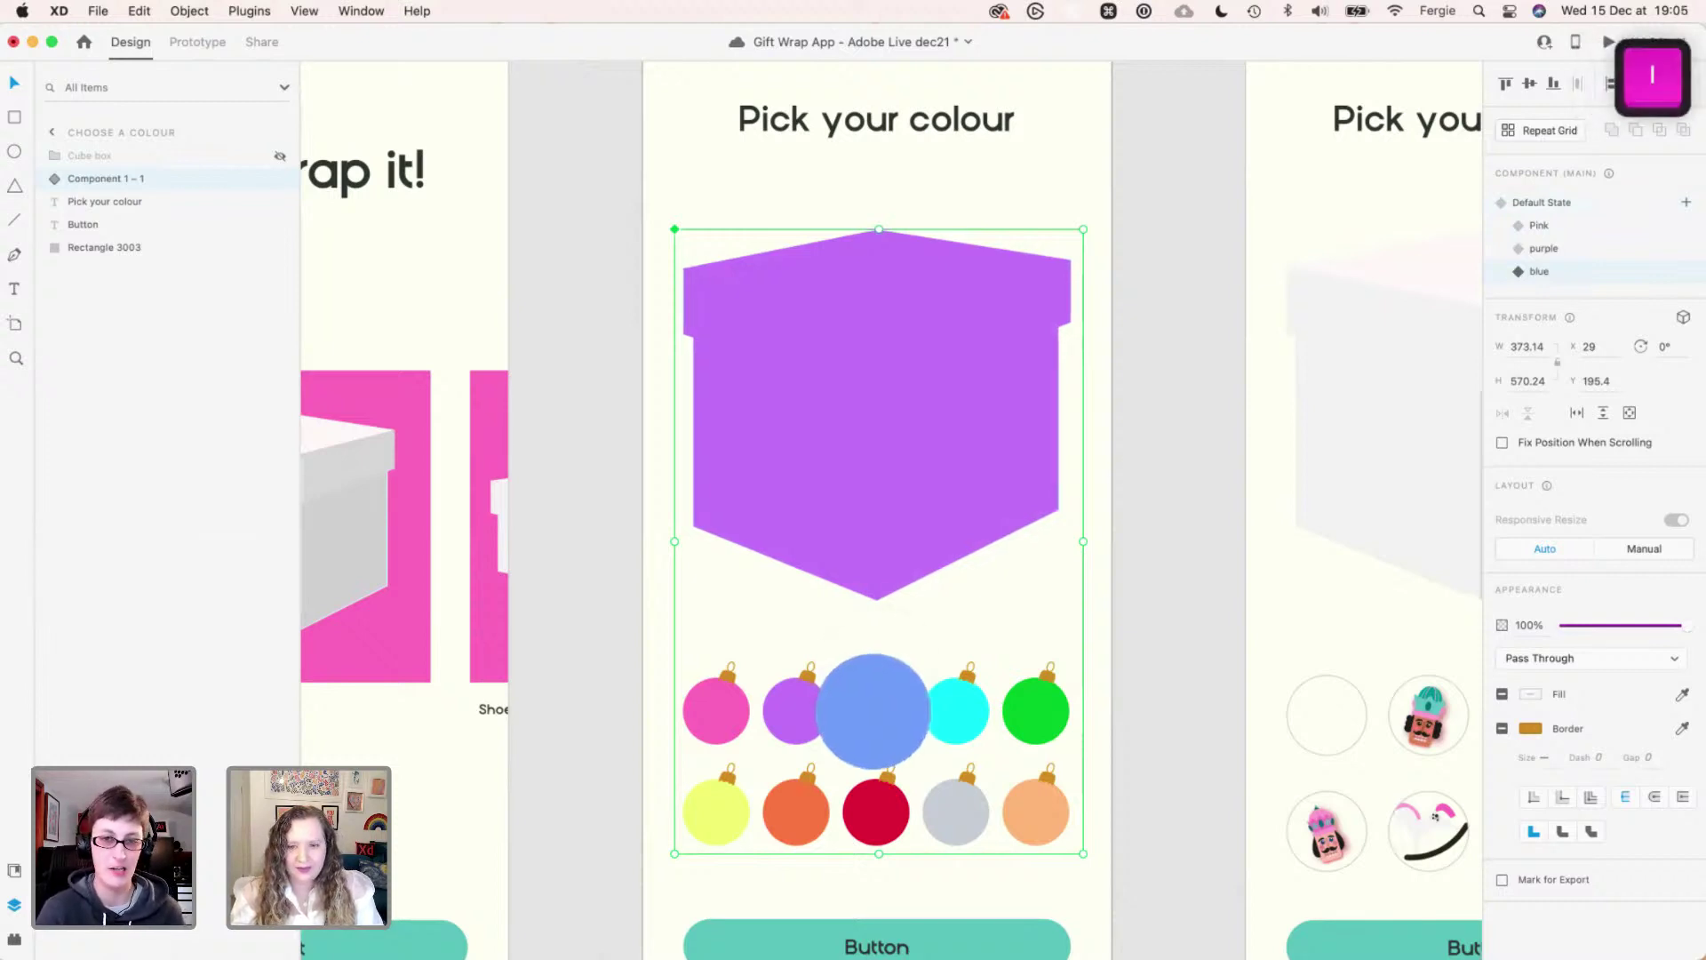
click(875, 710)
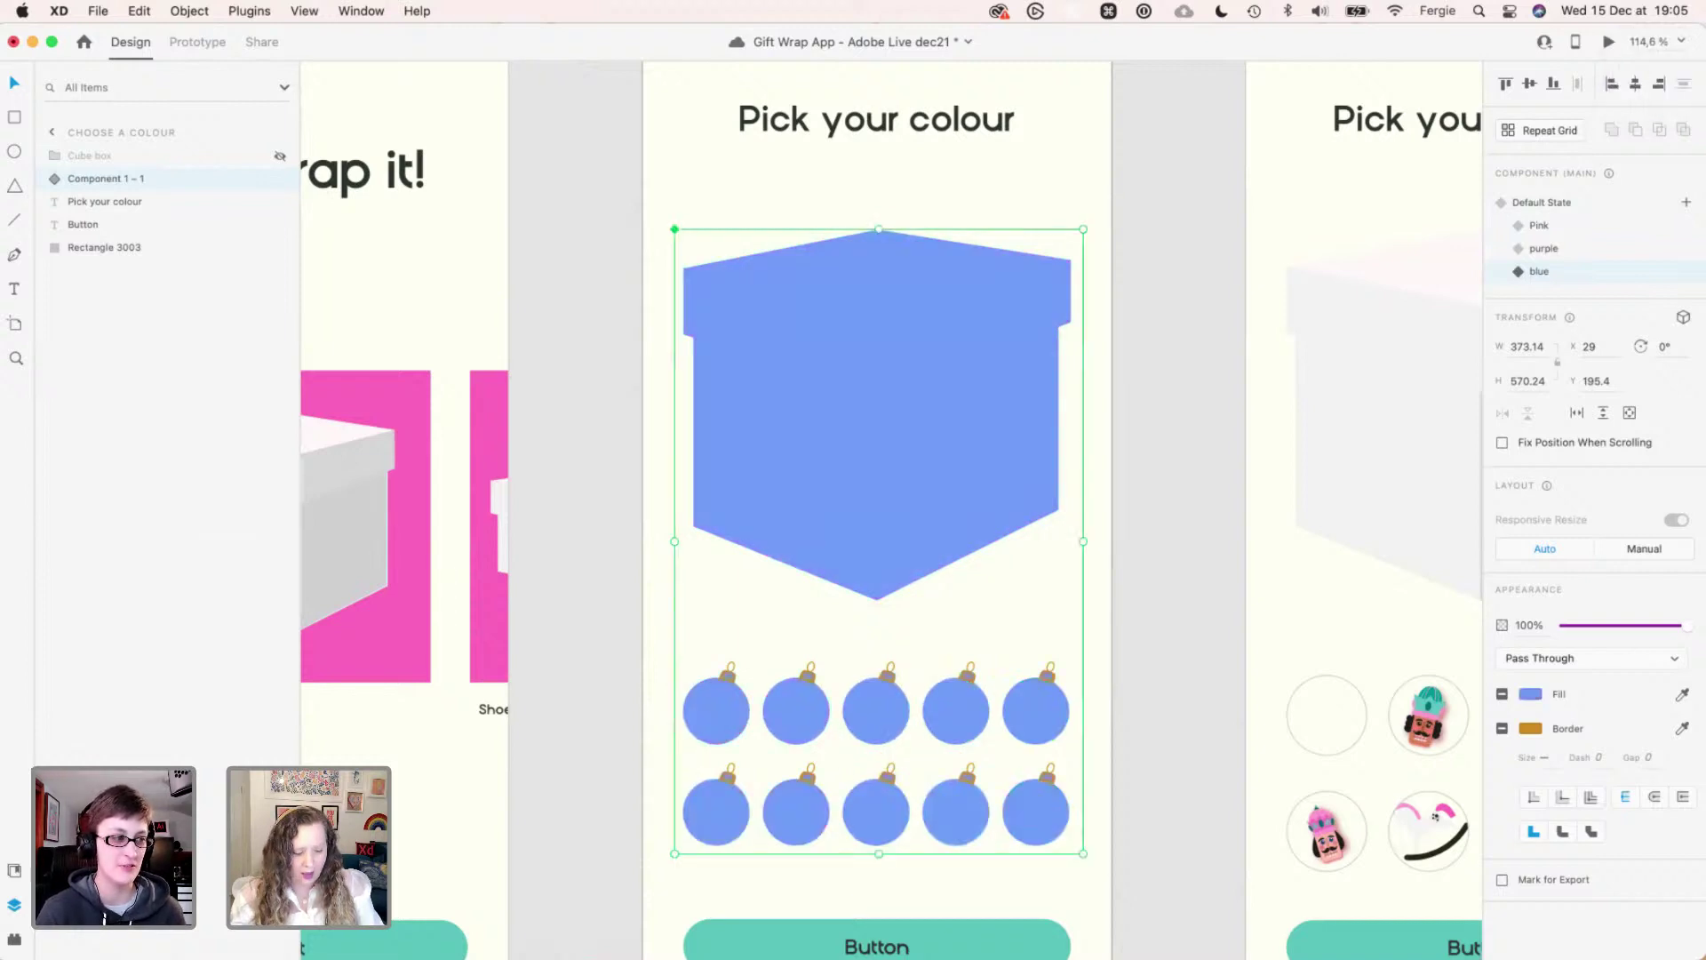
key(super+z)
key(super+z)
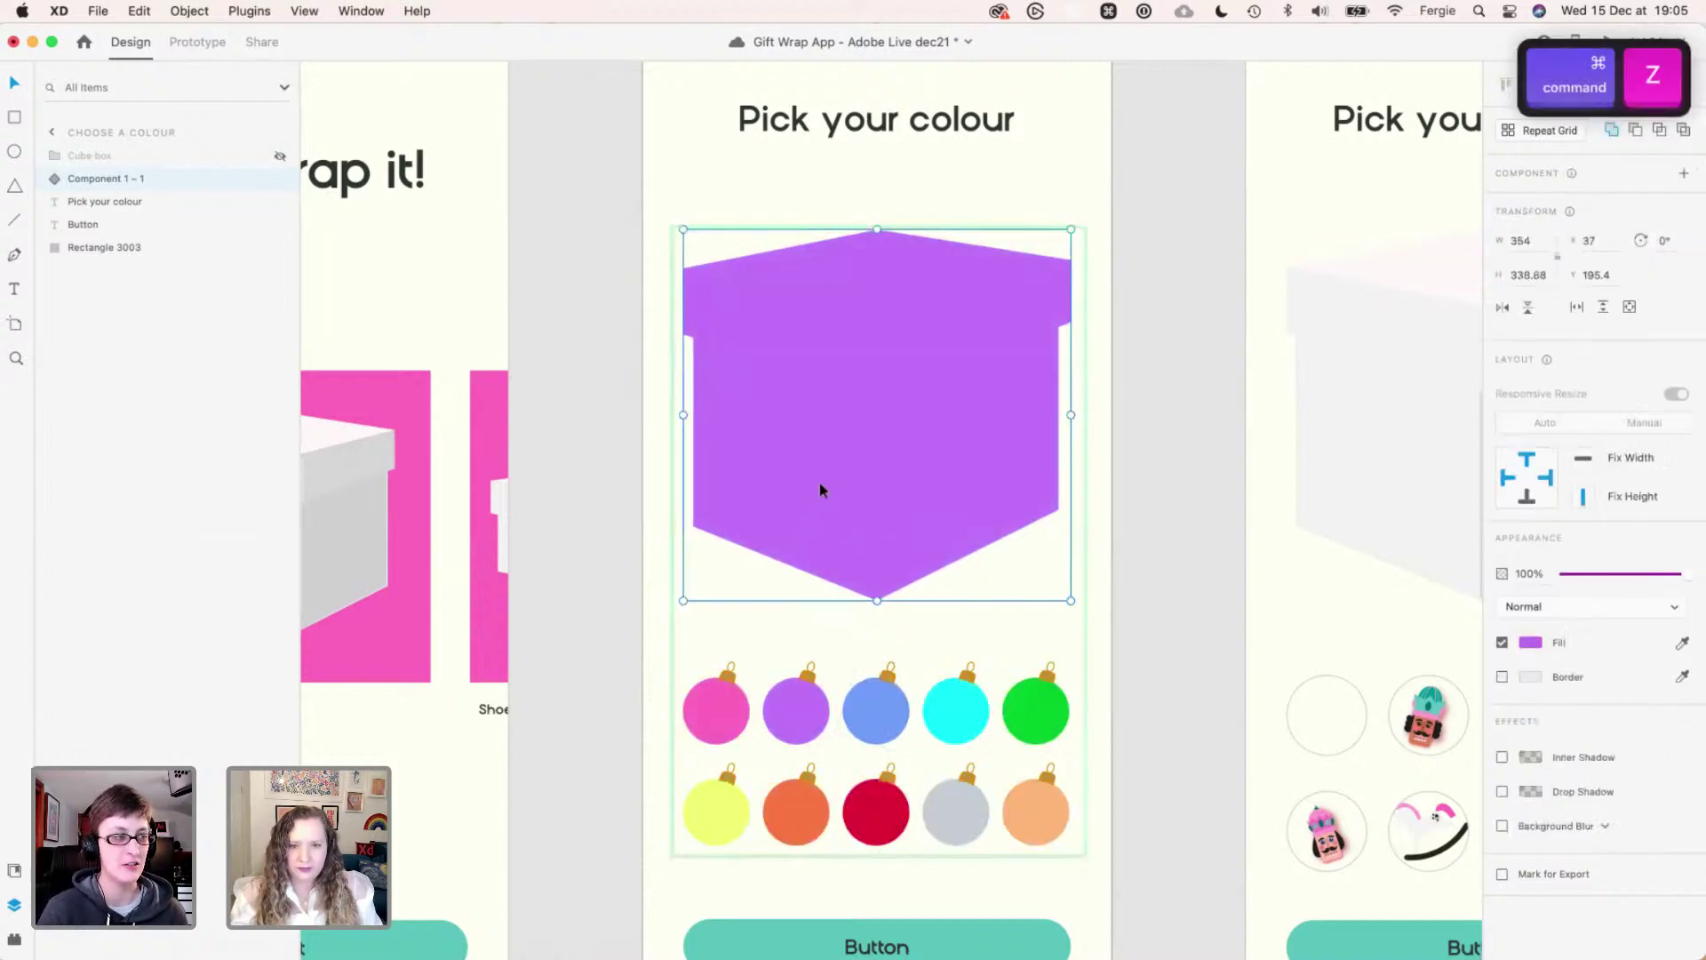
- Fill the box shape in the blue state with the colour sampled from the blue bauble
key(i)
click(875, 711)
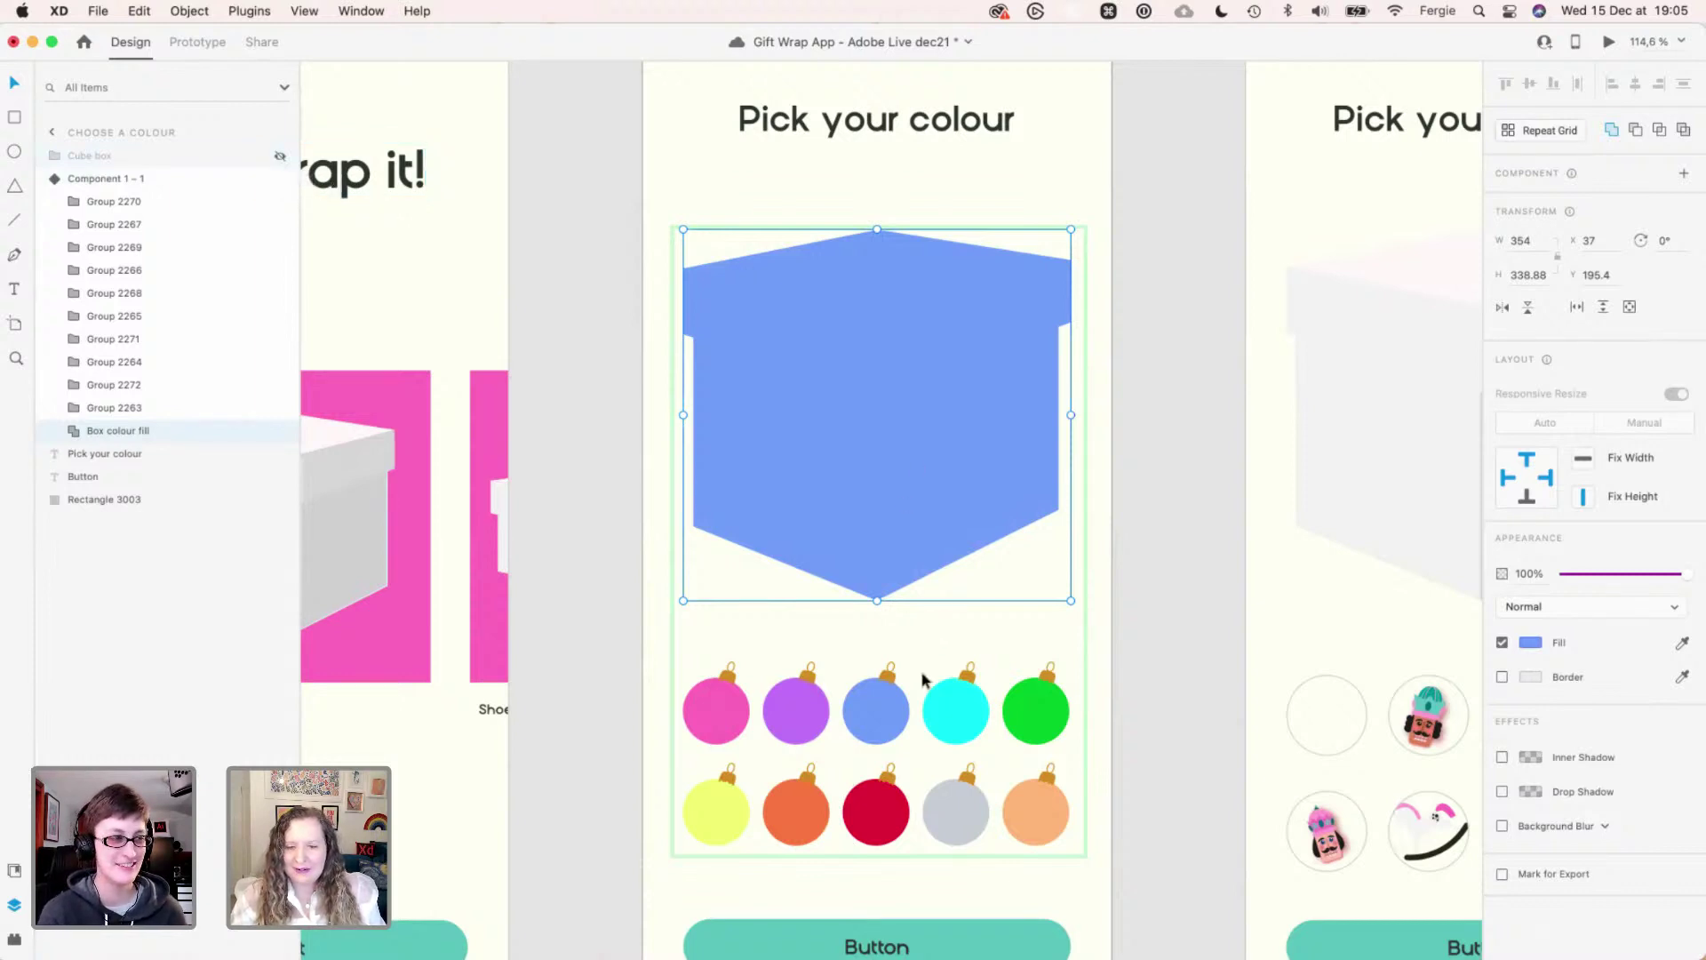
key(Escape)
key(Escape)
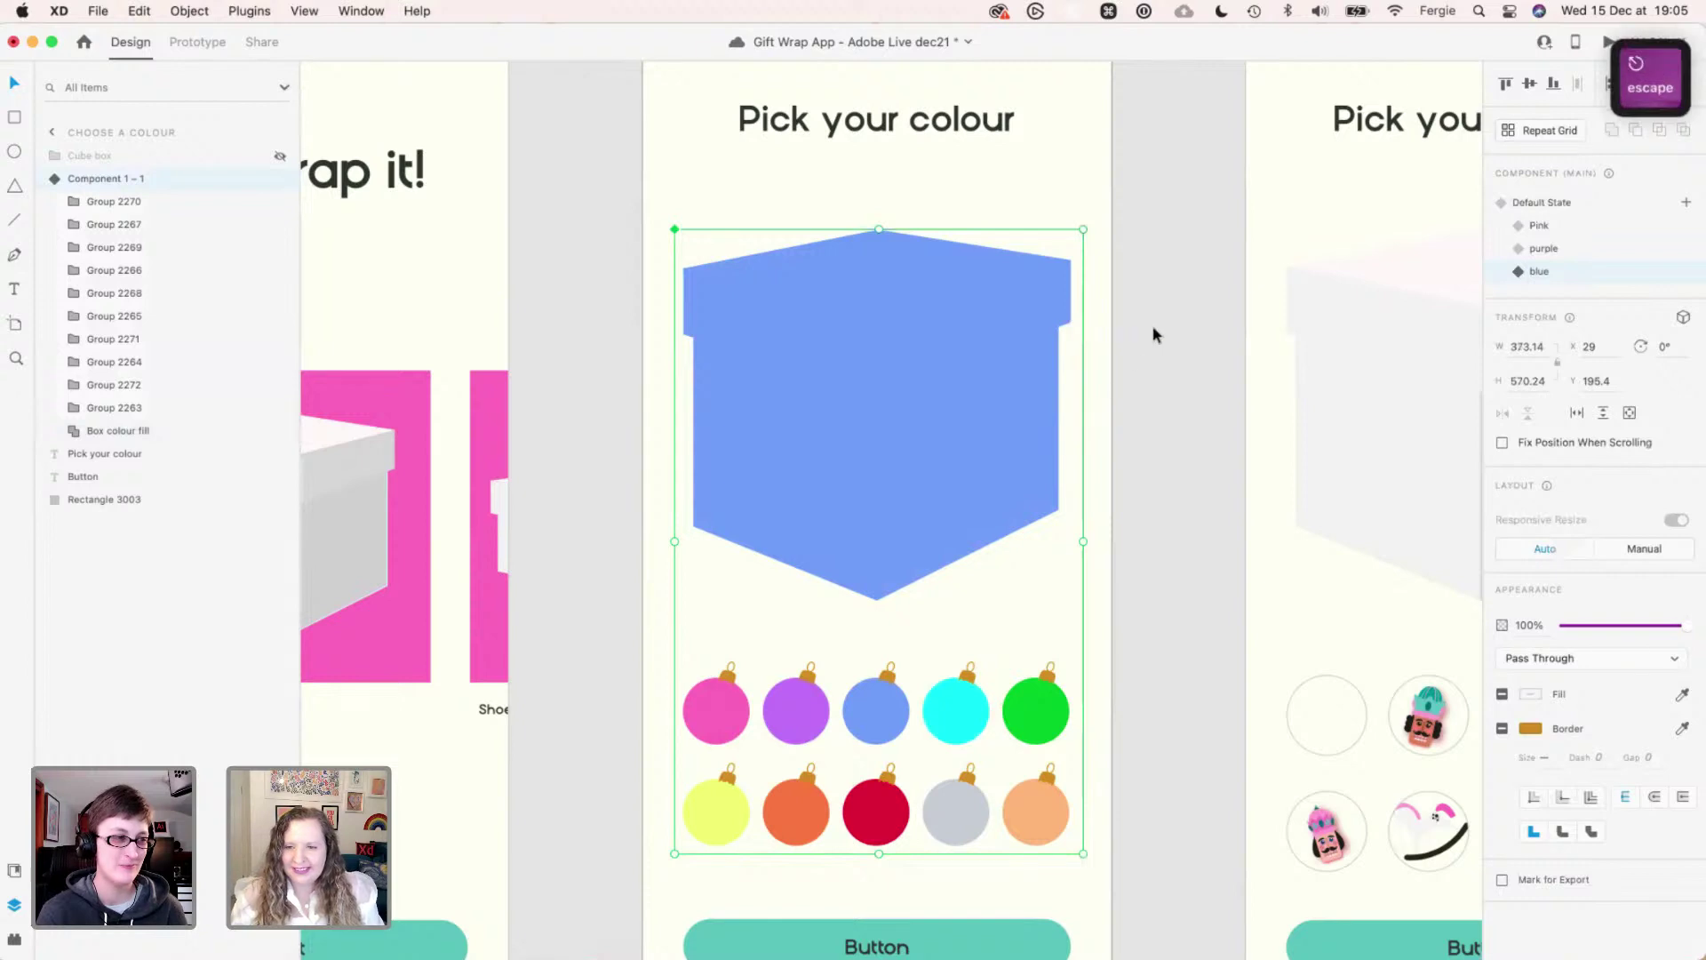
- Add another component state named "Turquoise"
click(972, 371)
click(1686, 202)
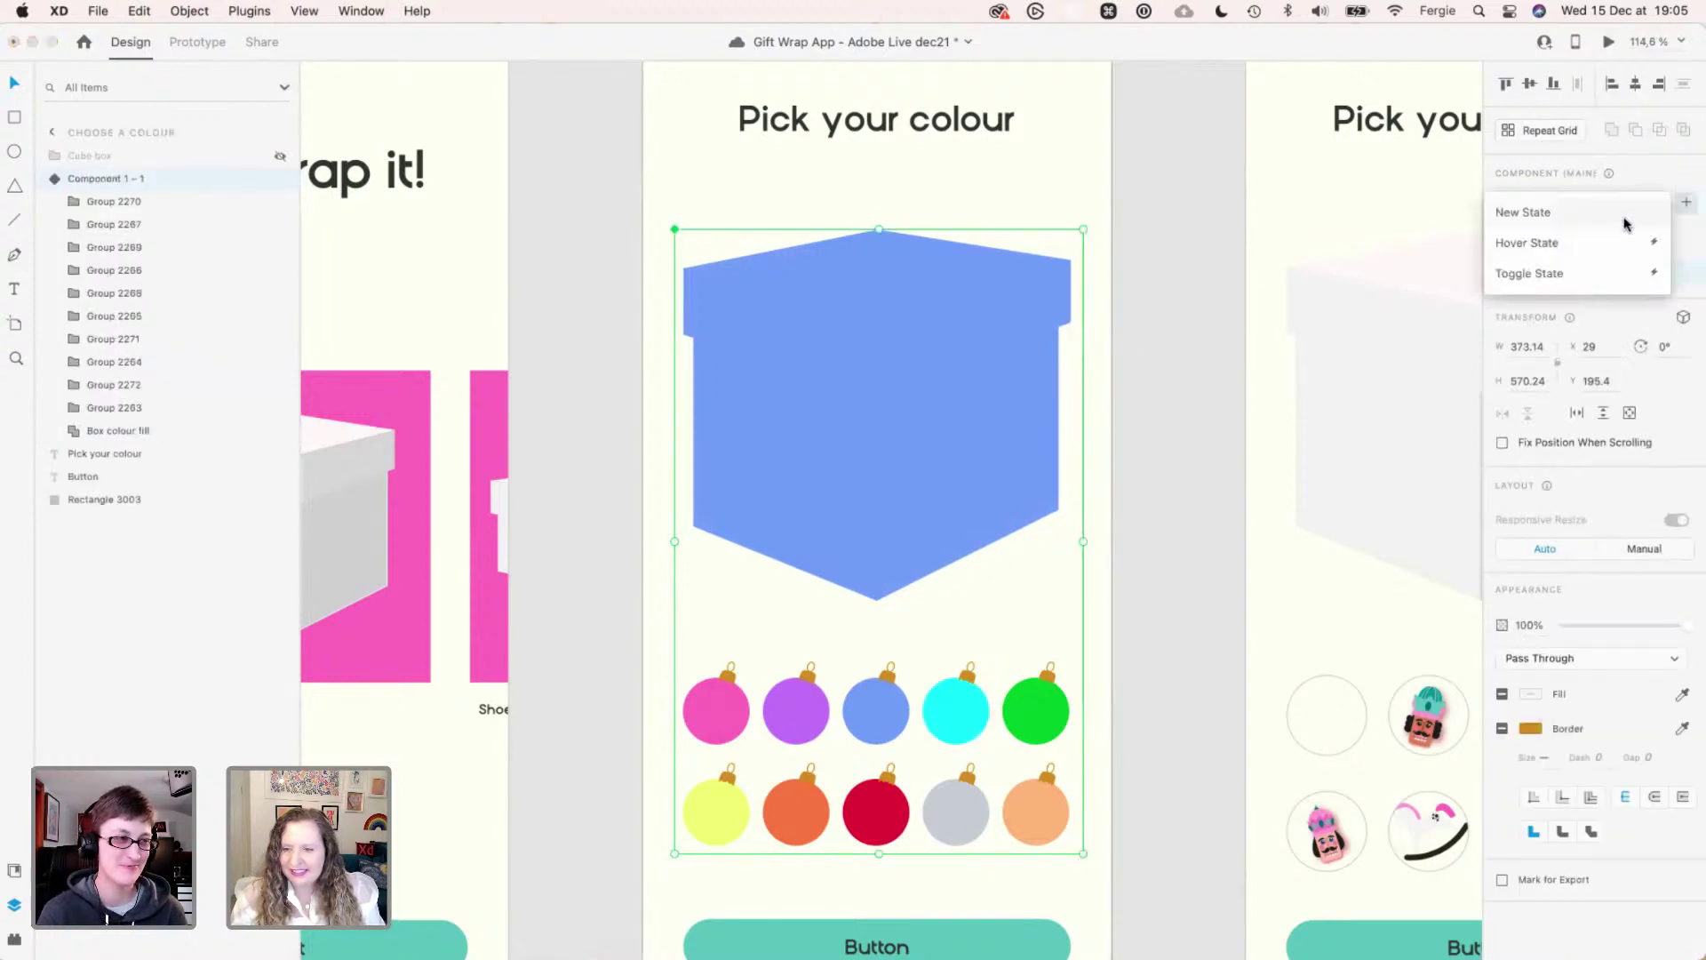
click(1608, 224)
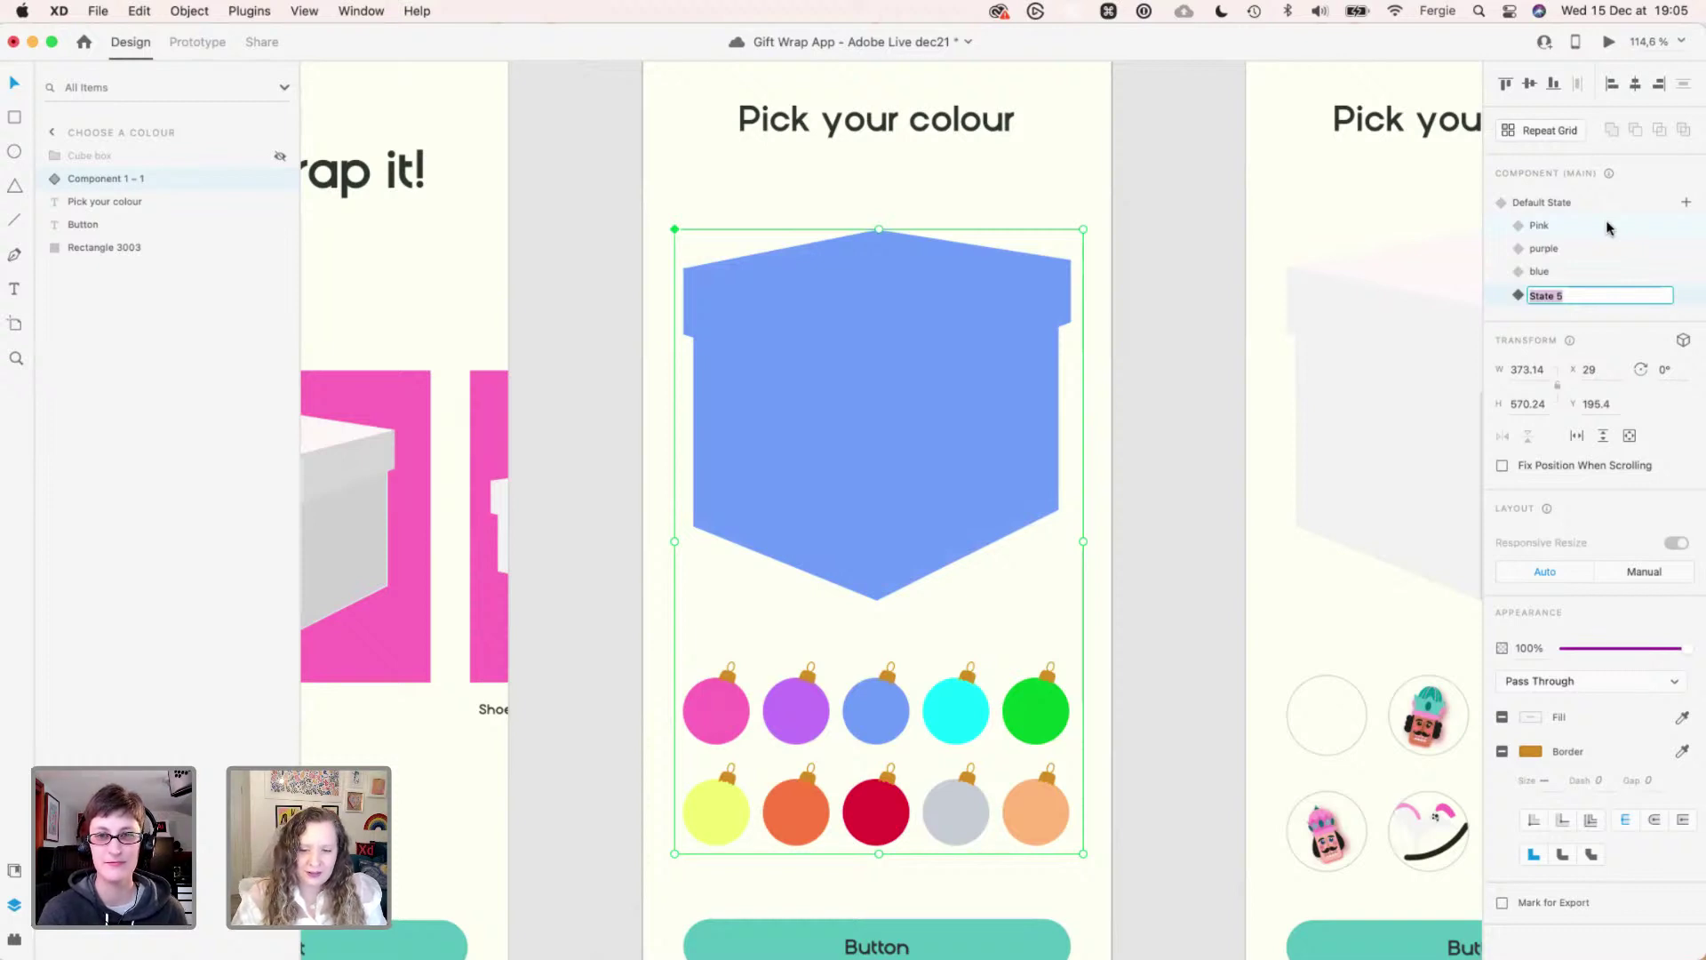
text(T)
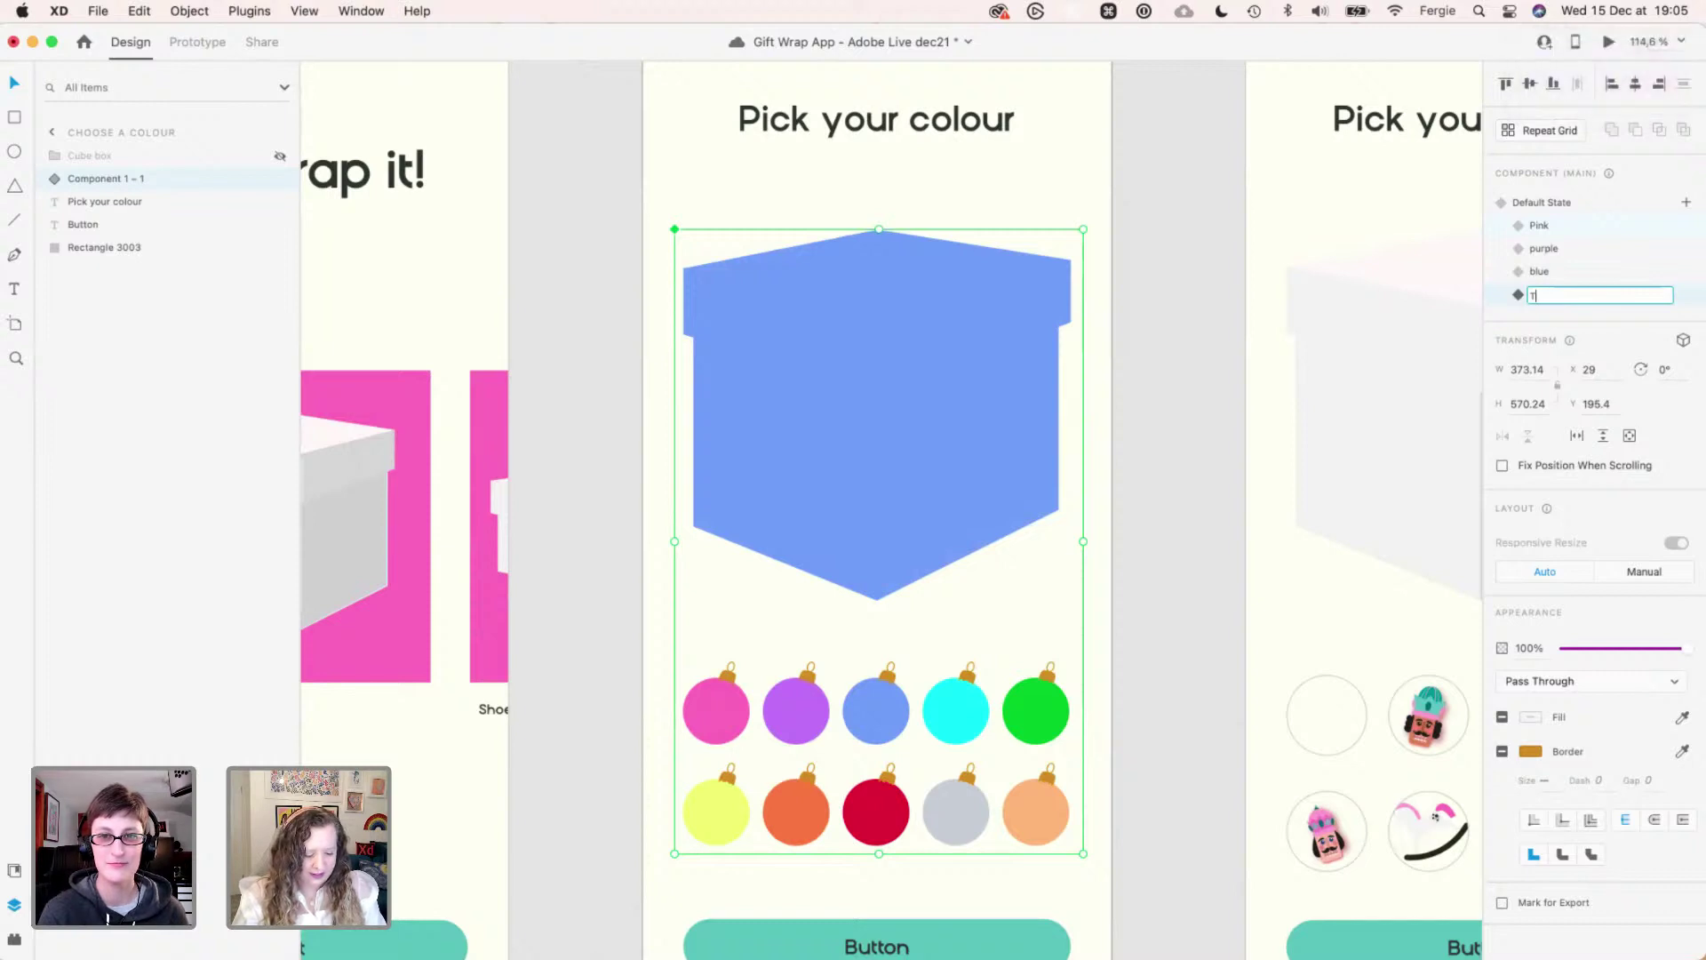
text(ur)
key(BackSpace)
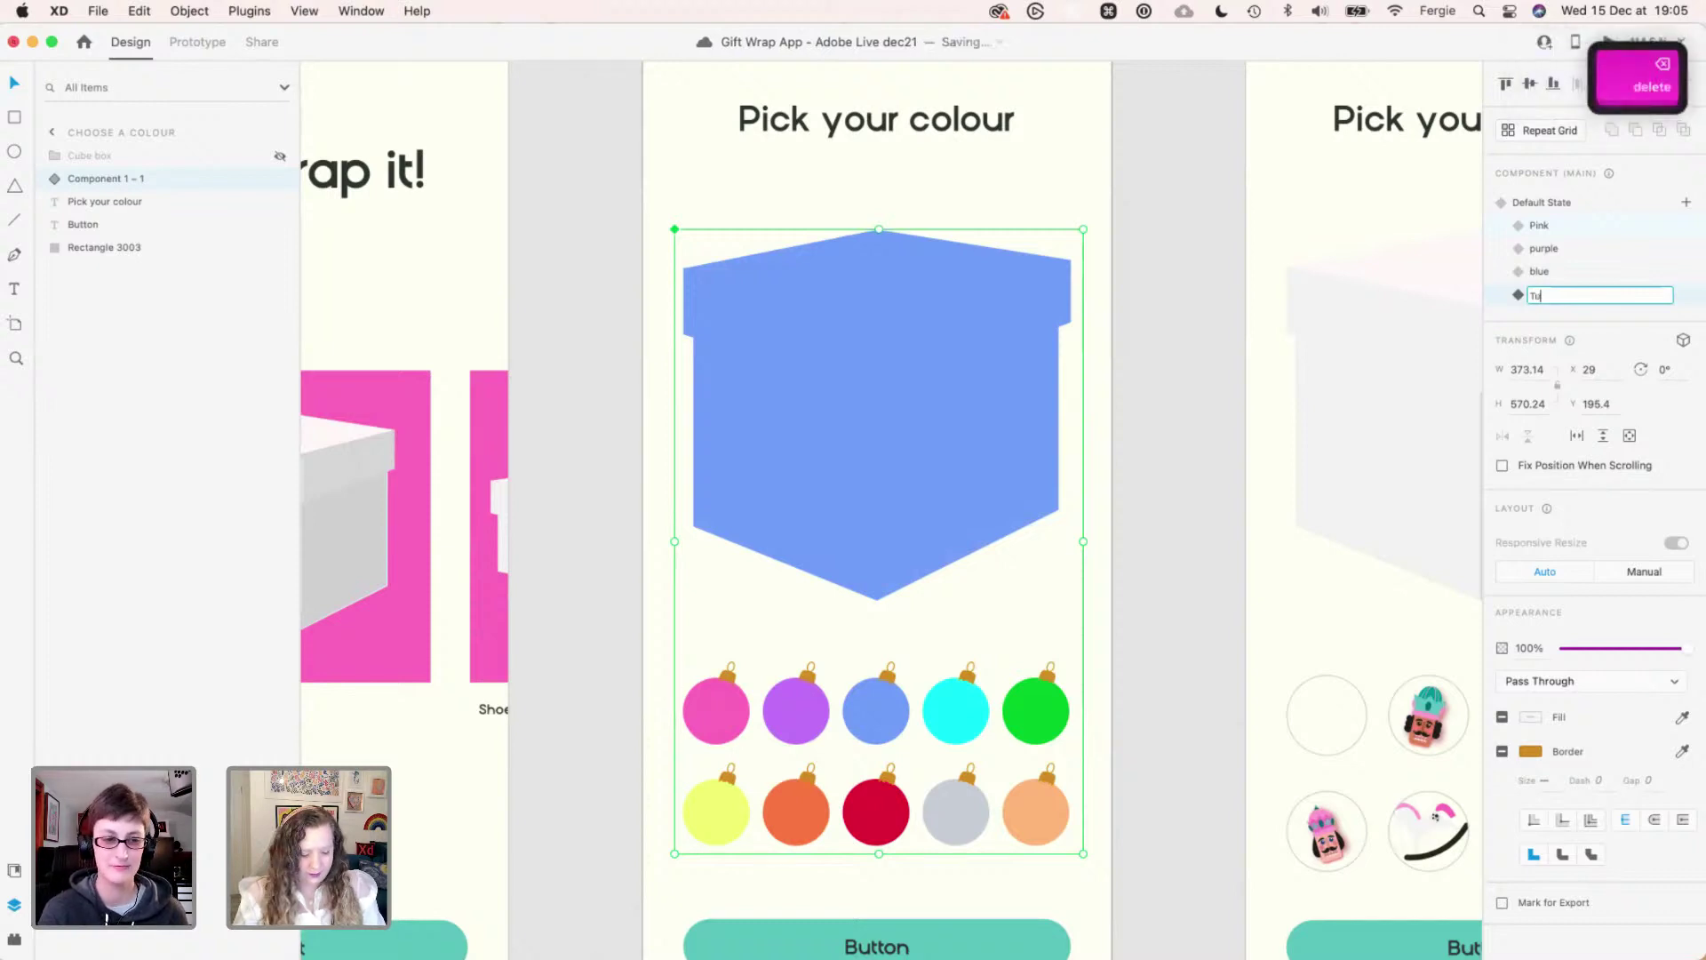
text(e)
key(BackSpace)
text(rq)
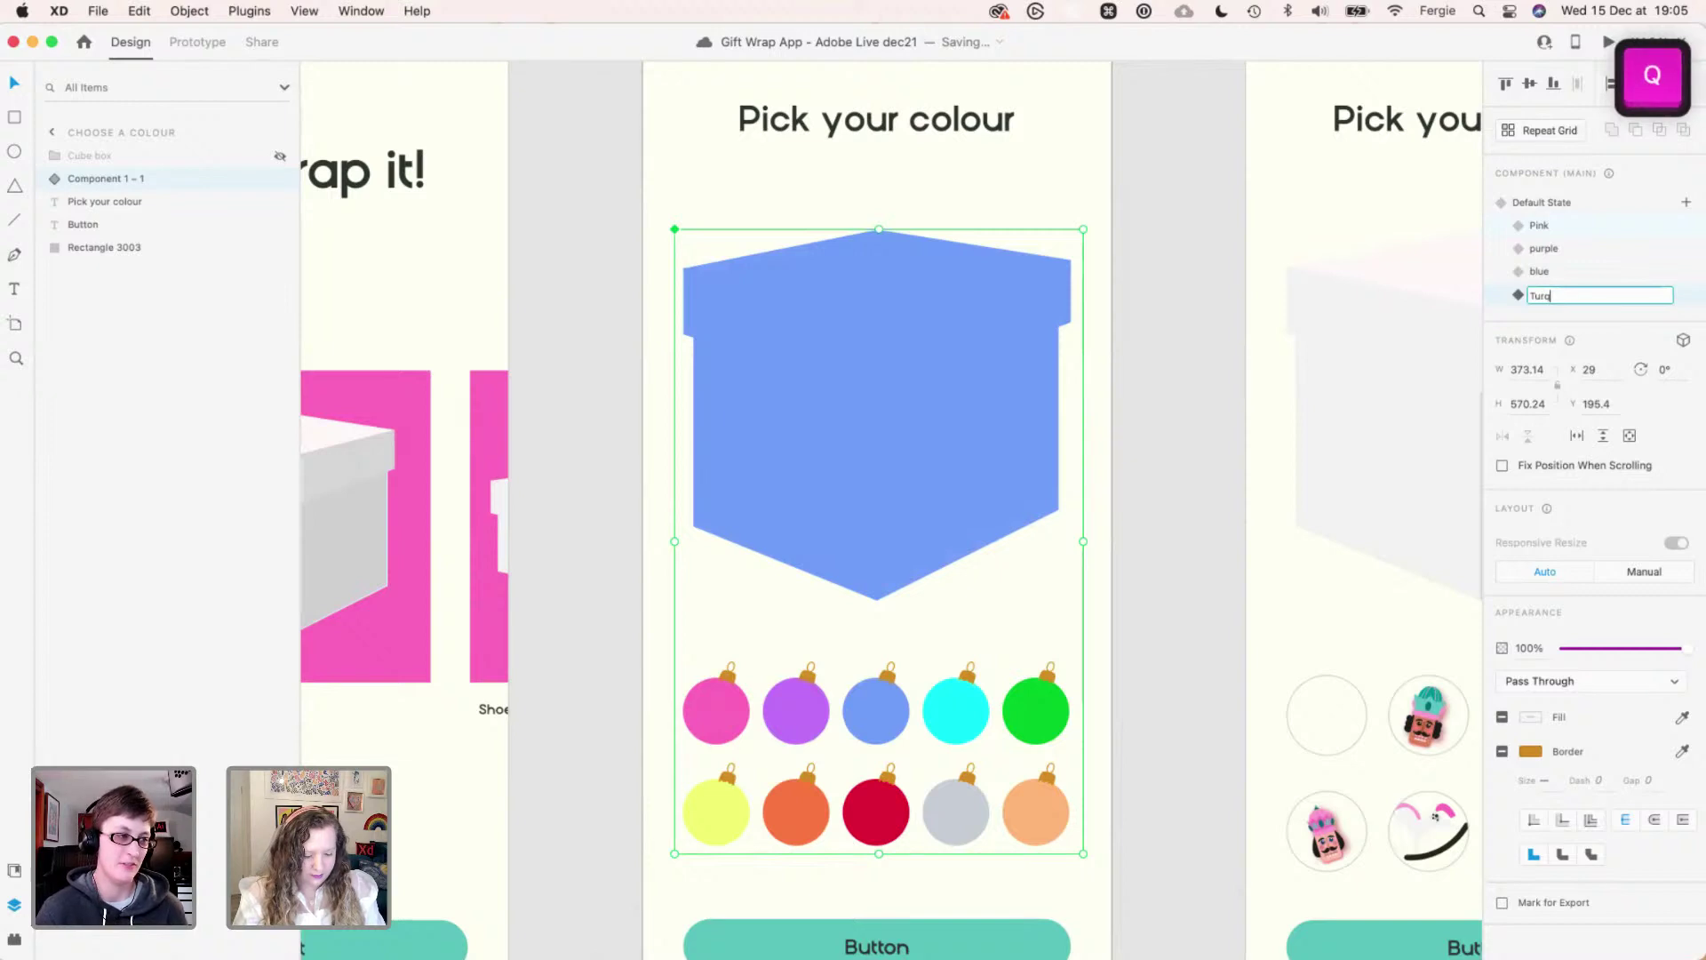
text(uoise)
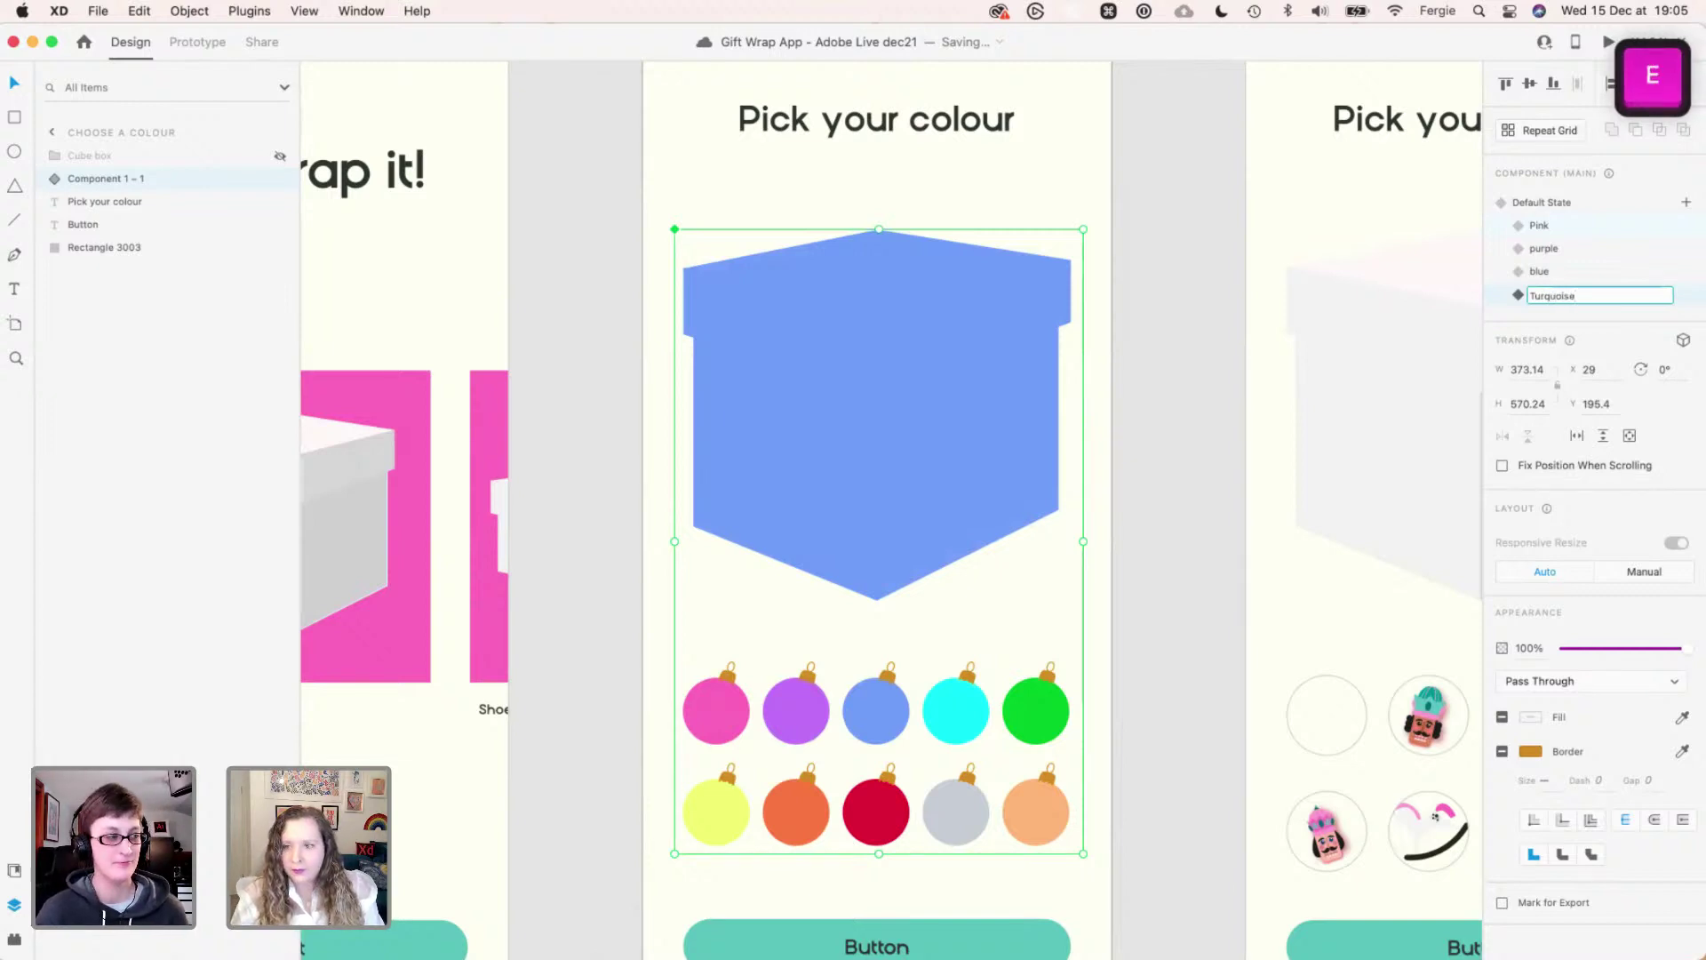
key(Return)
- Fill the box shape in the Turquoise state with the colour sampled from the turquoise bauble
double_click(960, 456)
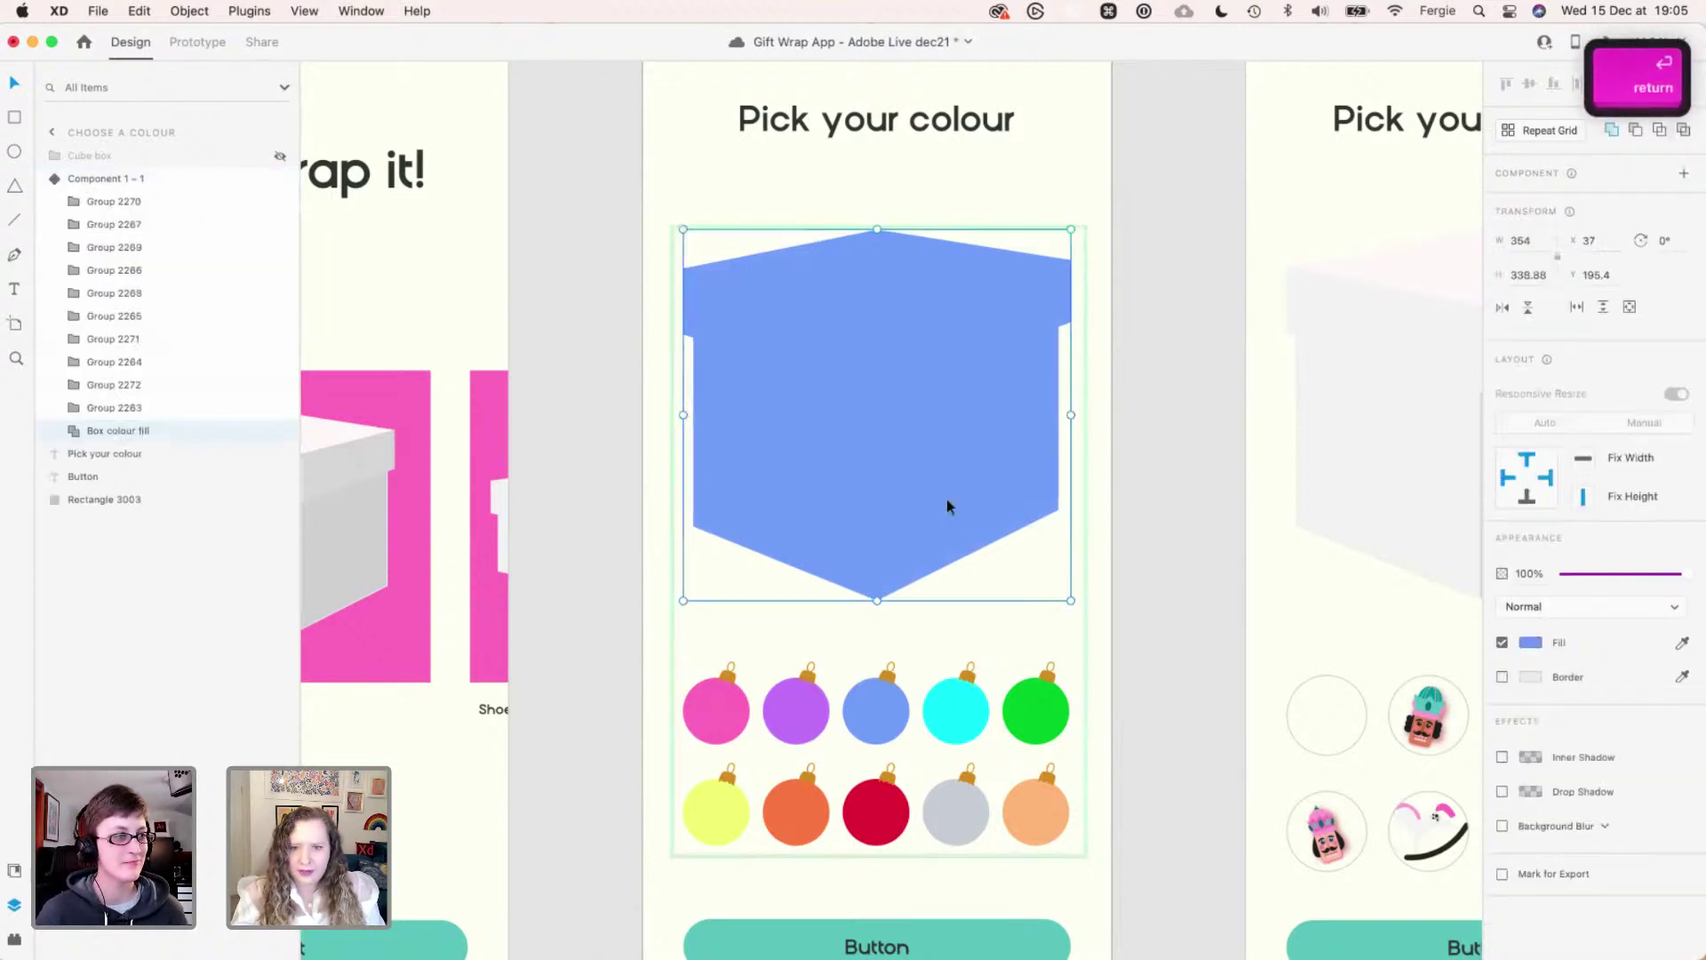
click(960, 709)
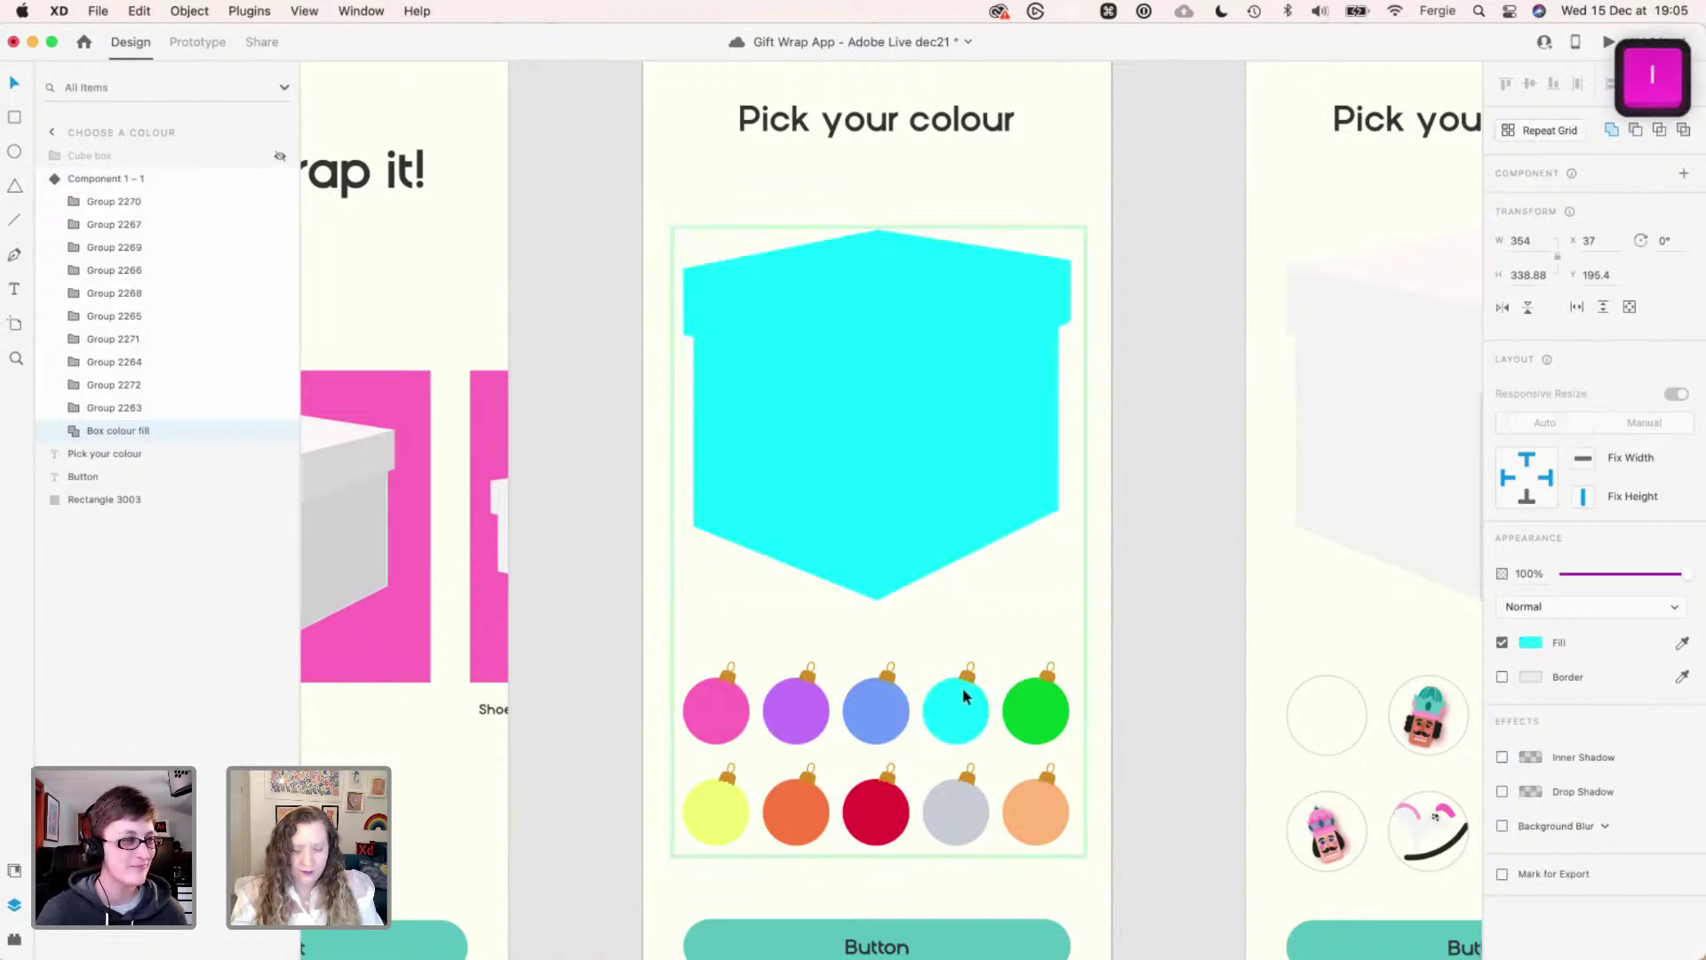
key(v)
key(Escape)
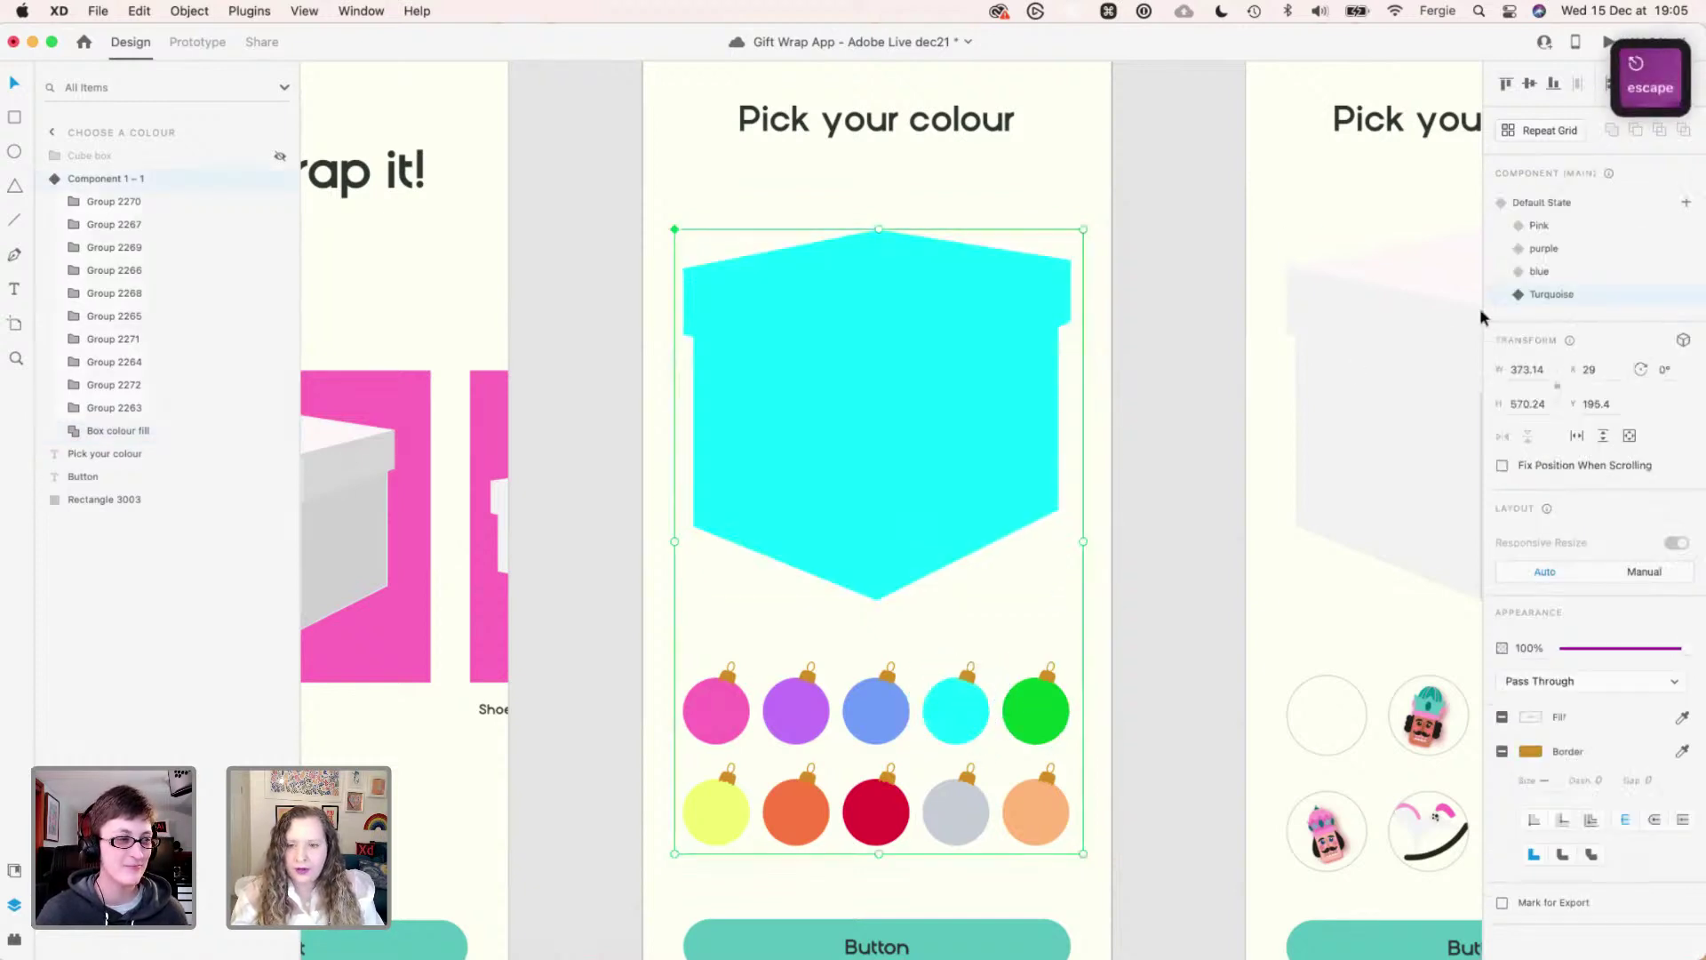
- Add another component state named "Green"
click(1685, 202)
click(1624, 218)
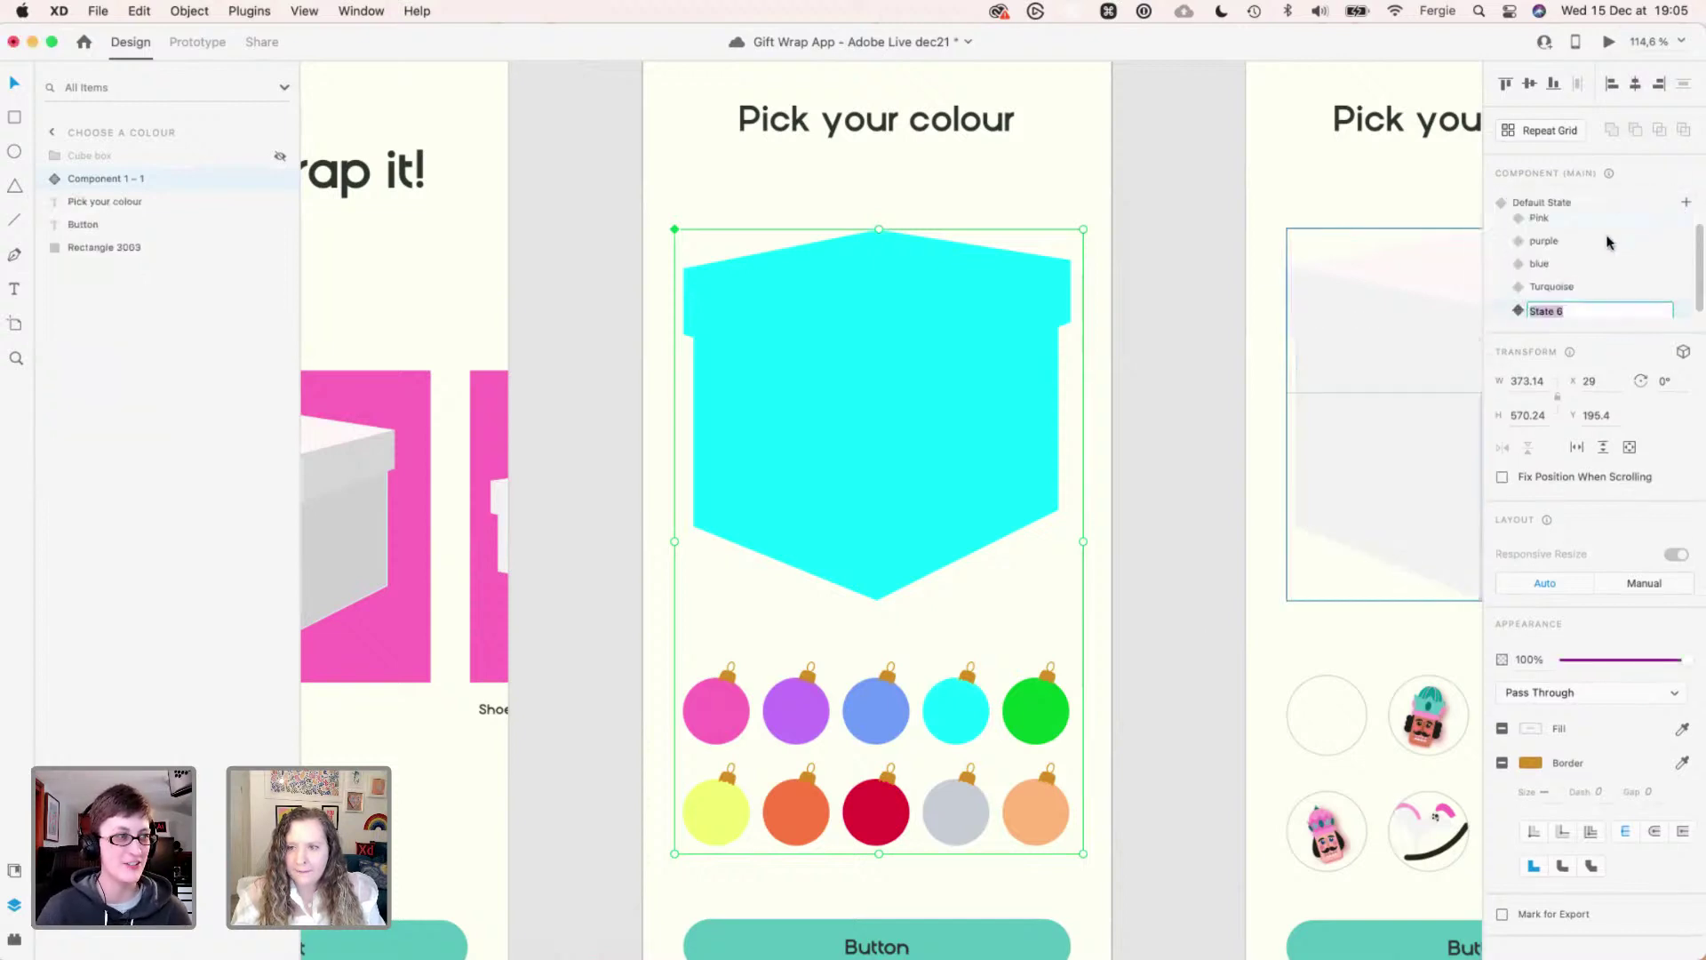
text(Green)
key(Return)
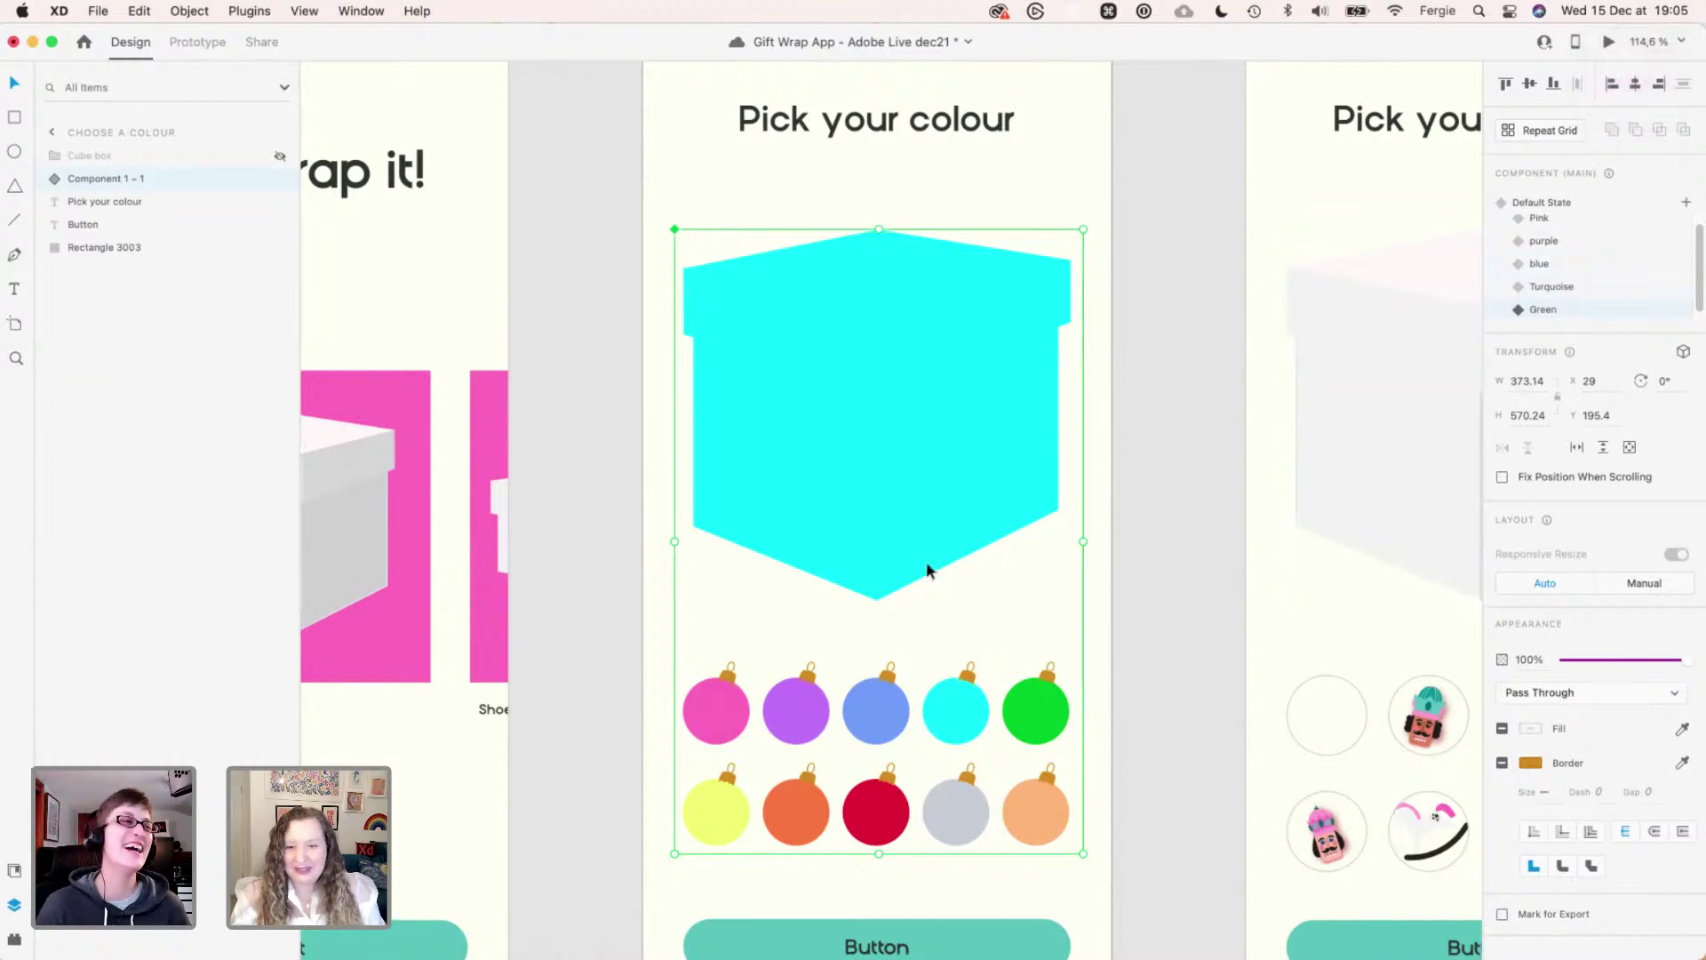
- Fill the box shape in the Green state with the colour sampled from the green bauble
double_click(898, 509)
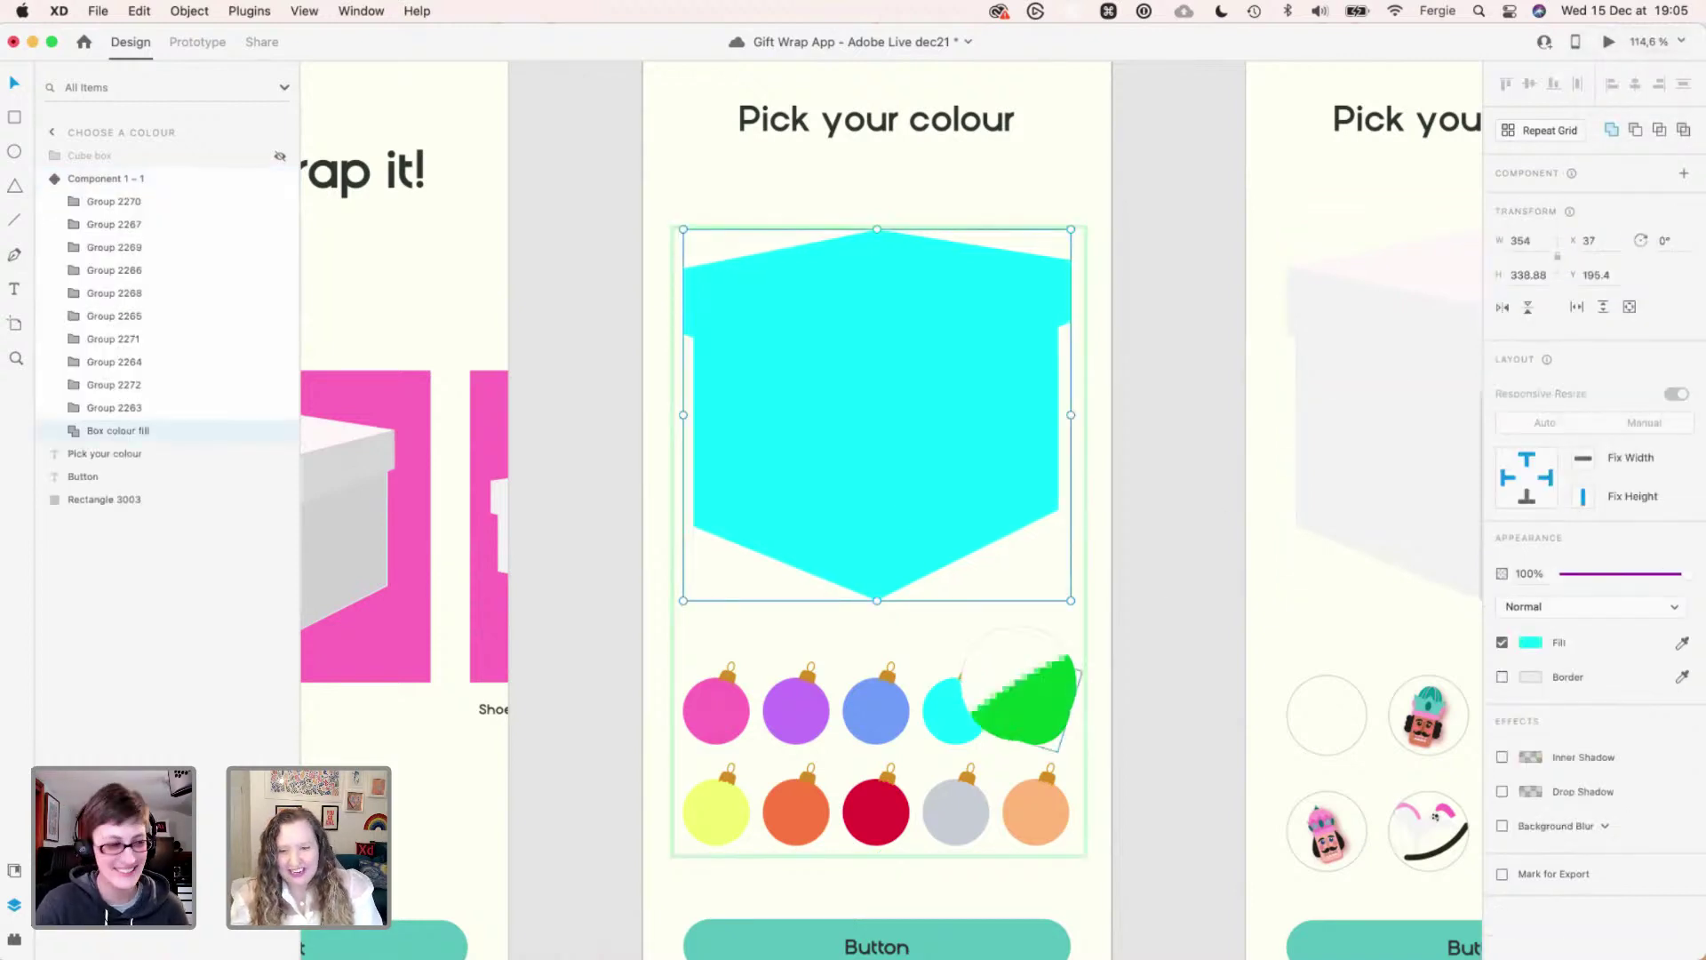
key(i)
click(1031, 704)
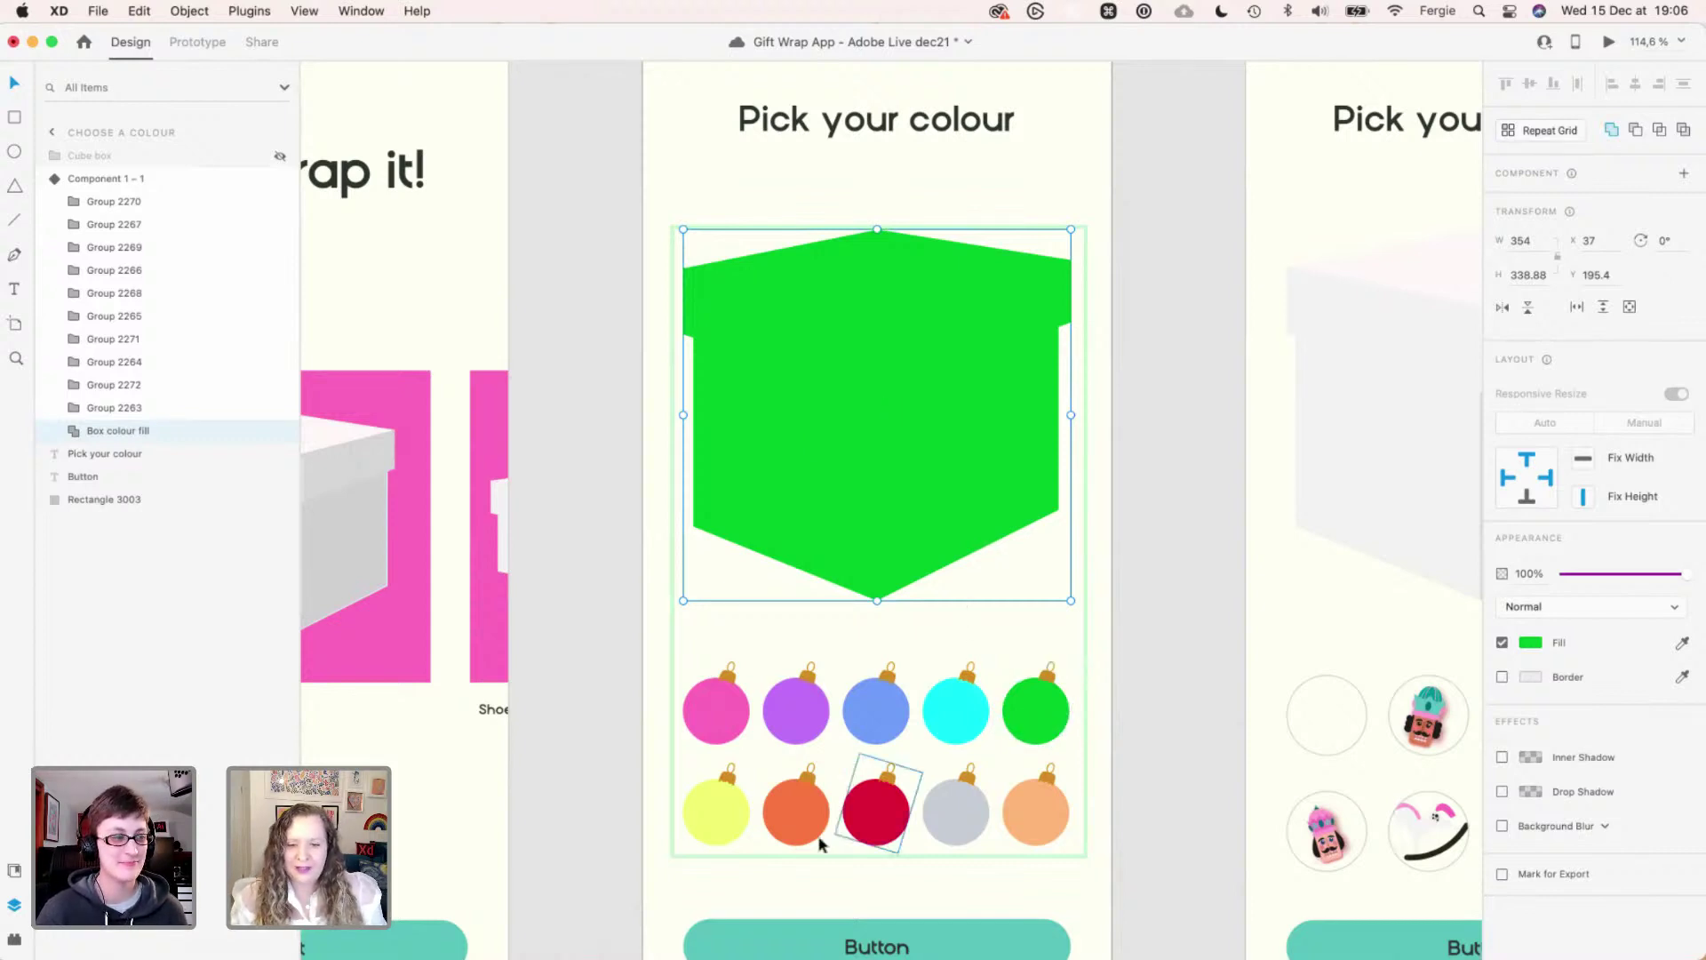
click(1142, 355)
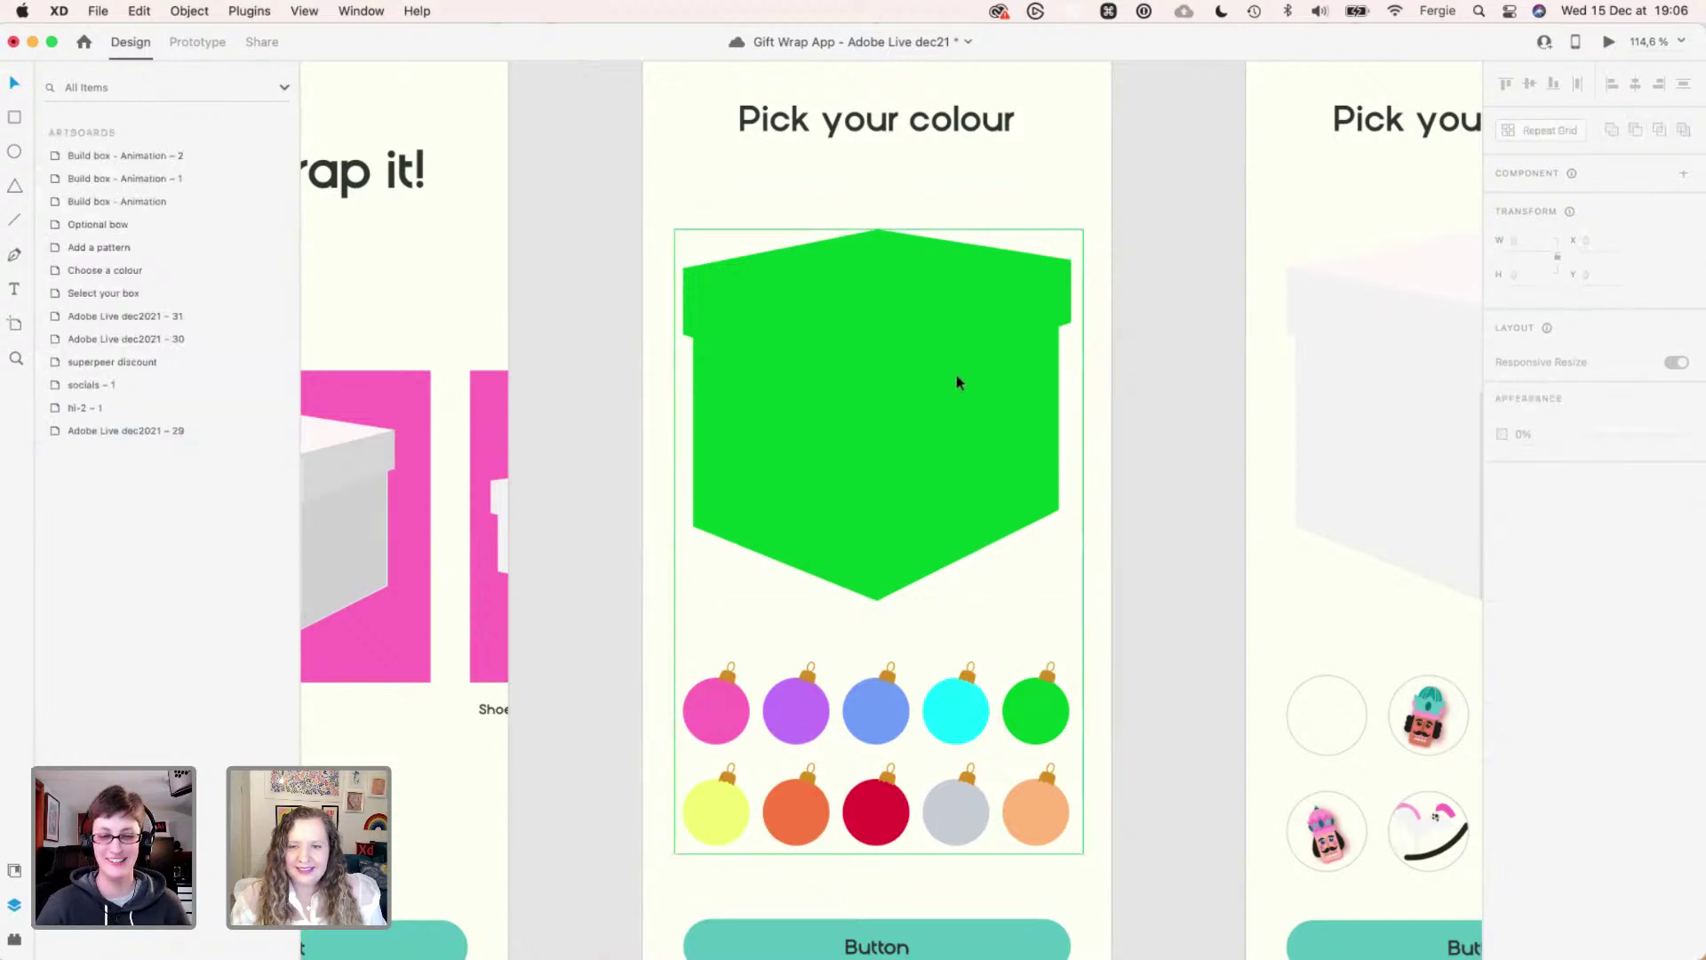
- Make the hidden Cube box layer visible and preview the component's blue, purple and Pink states with its shading
click(957, 383)
click(278, 158)
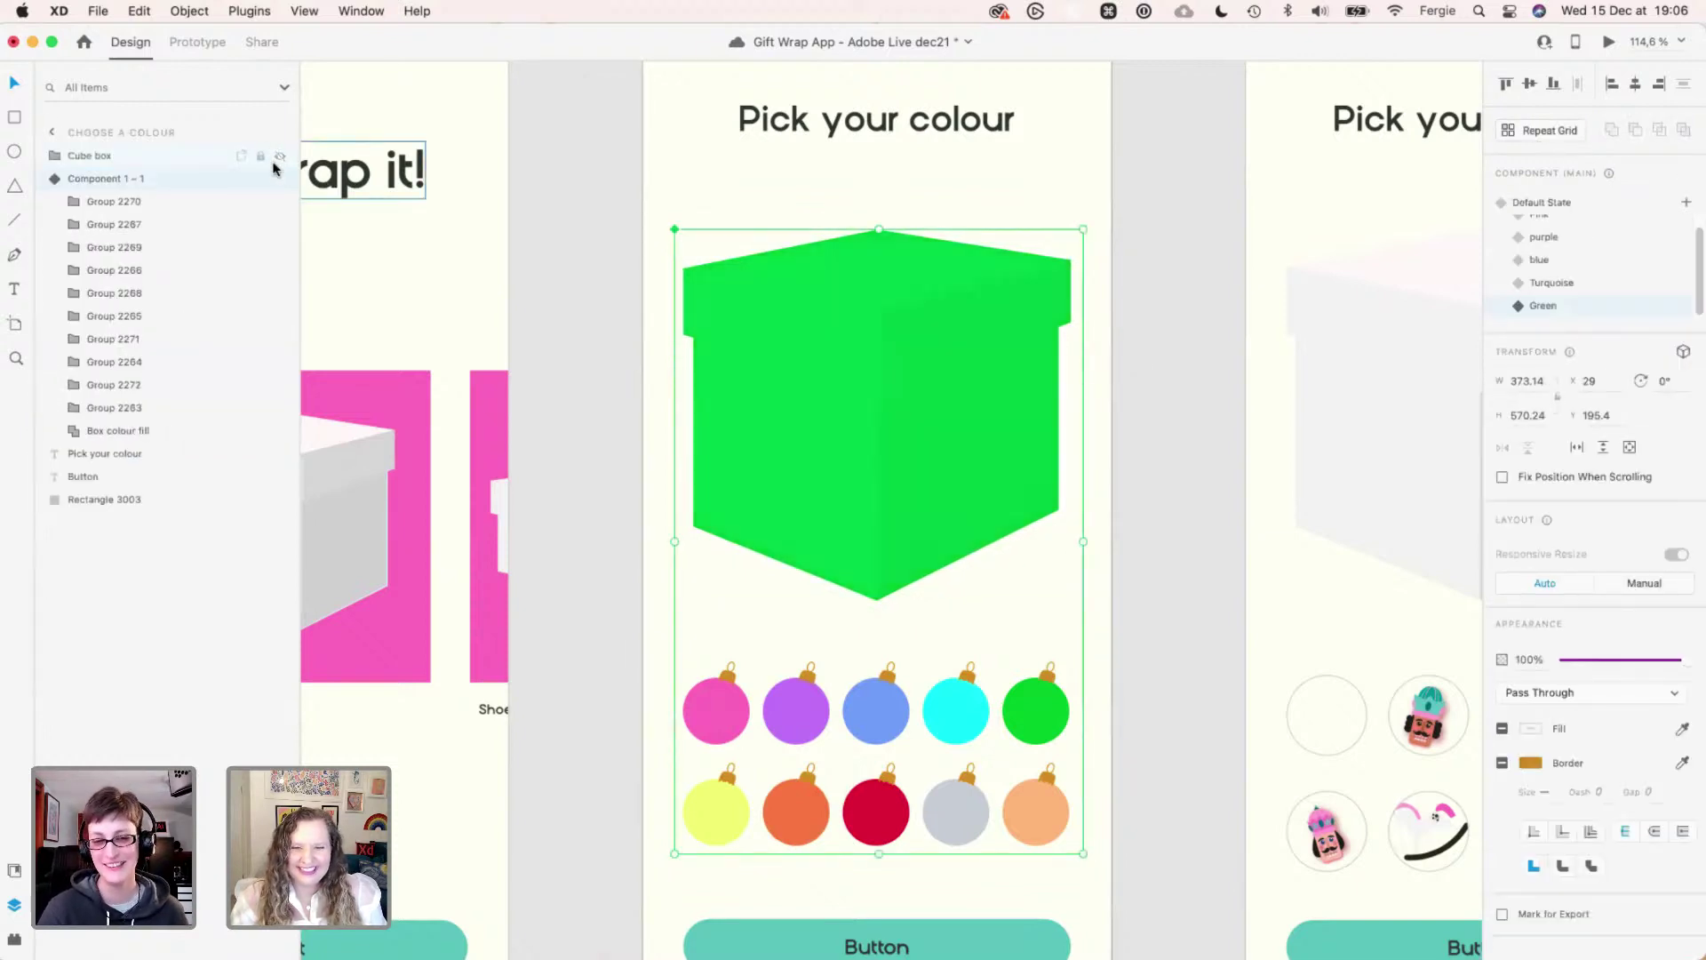
click(1576, 280)
click(1580, 259)
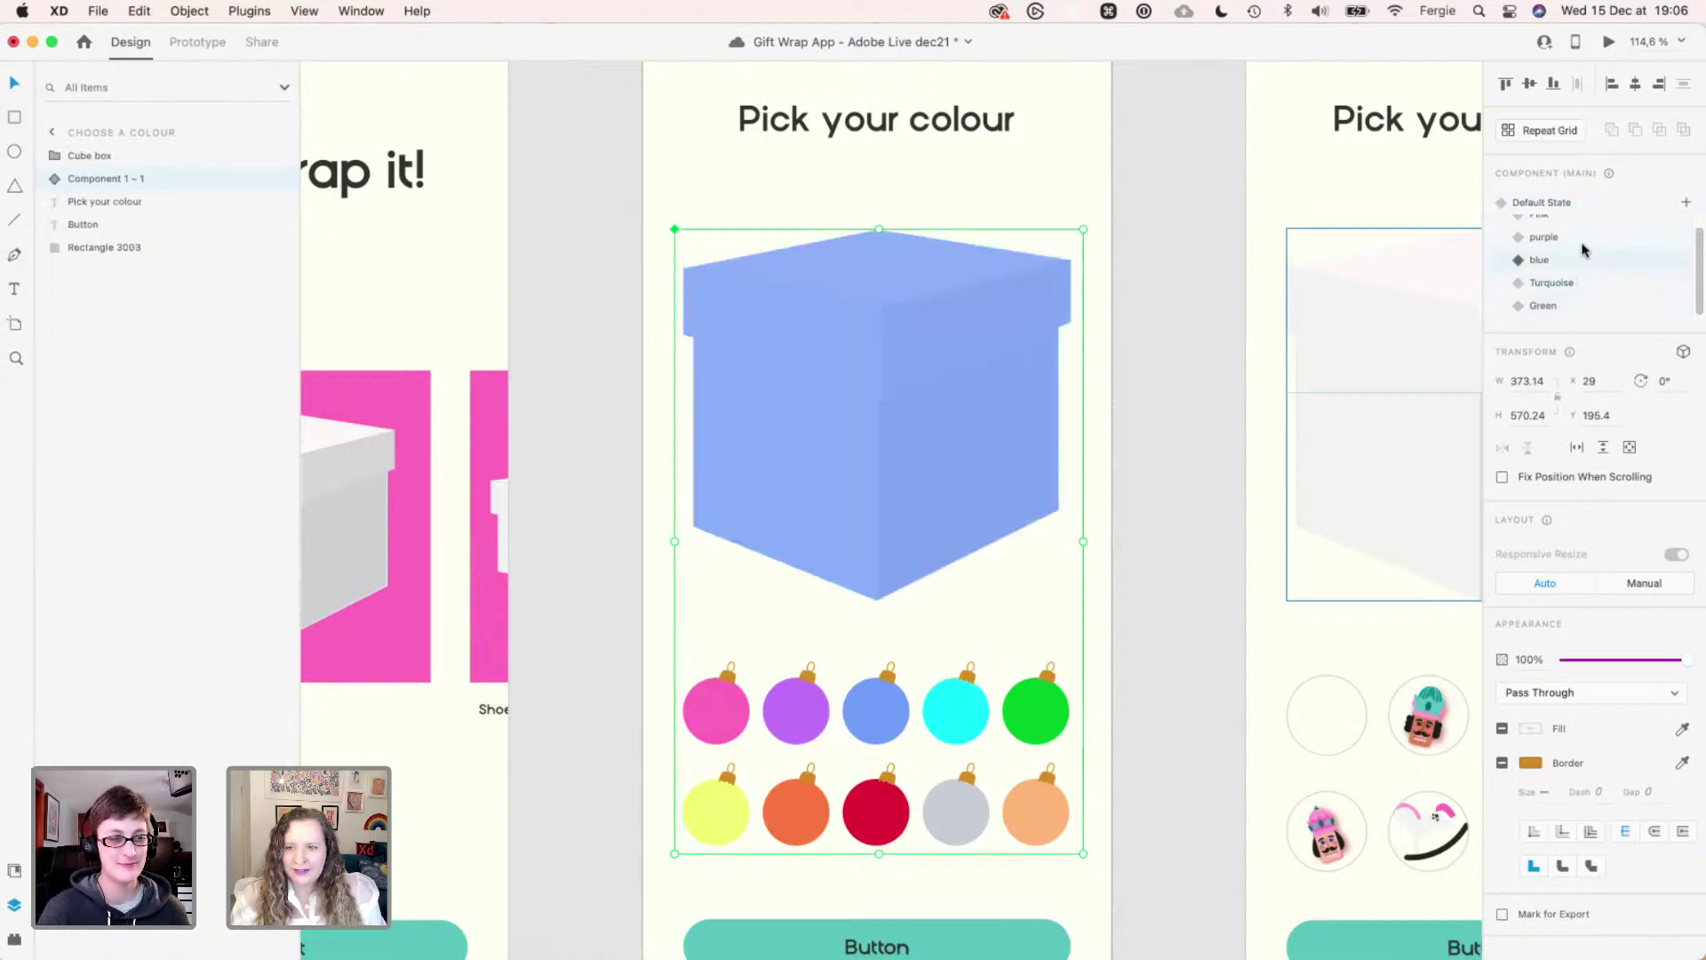
click(1582, 238)
scroll(1585, 267, up, 1)
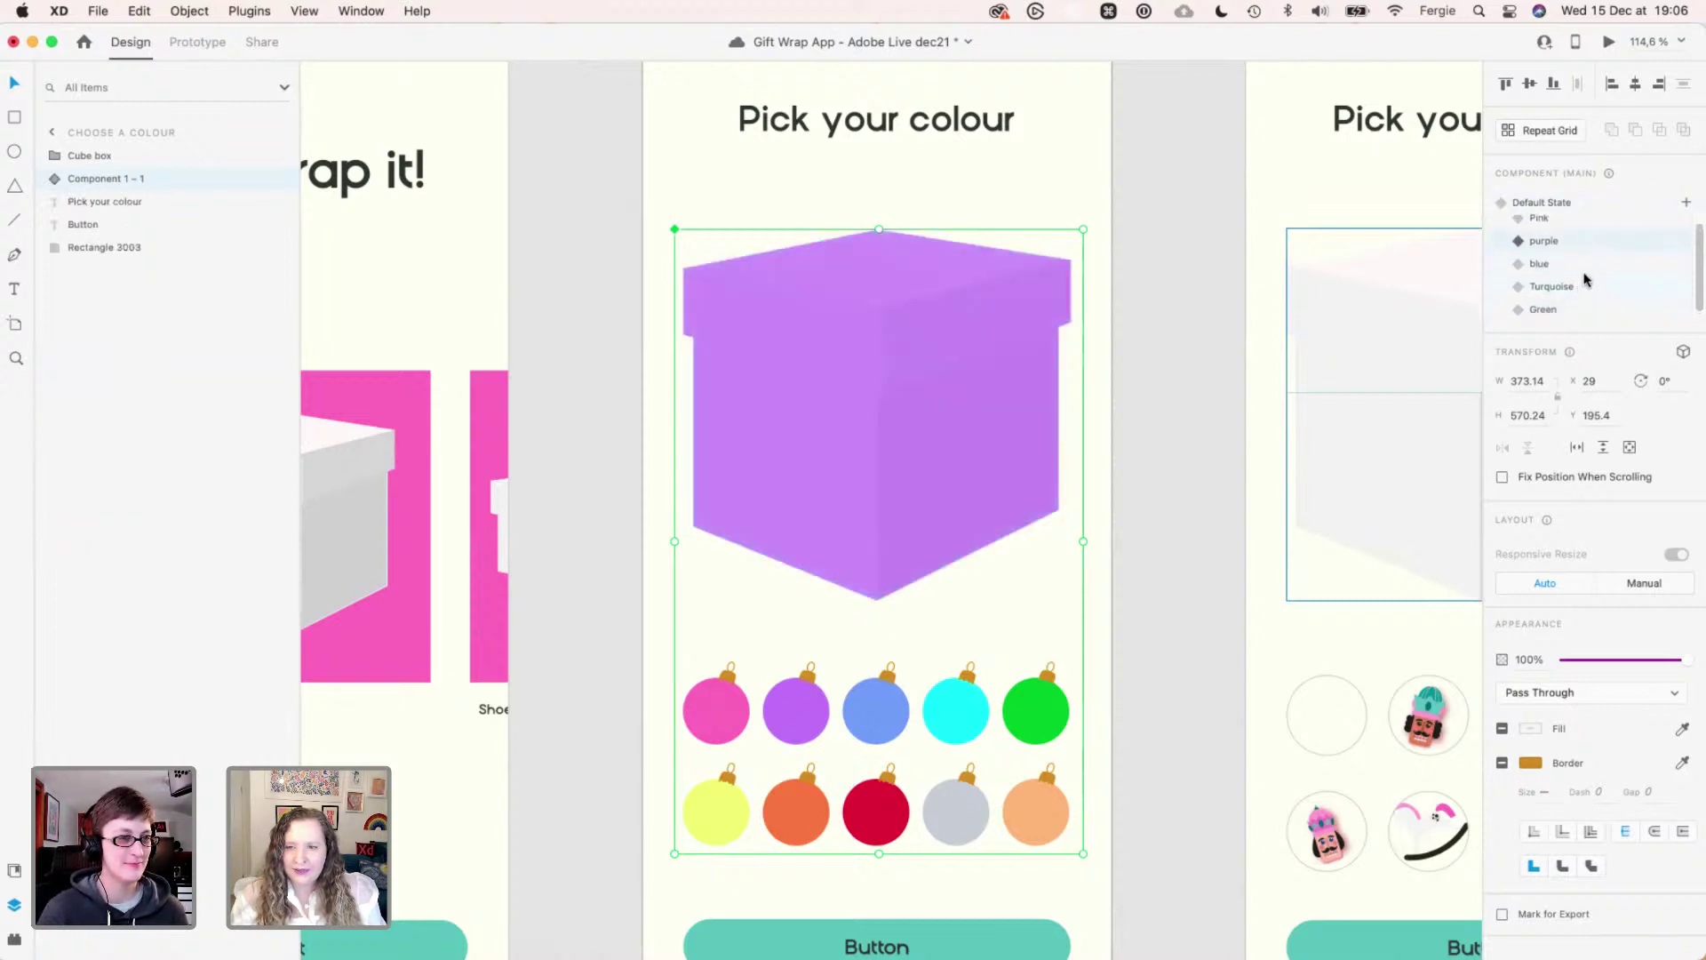
click(1578, 228)
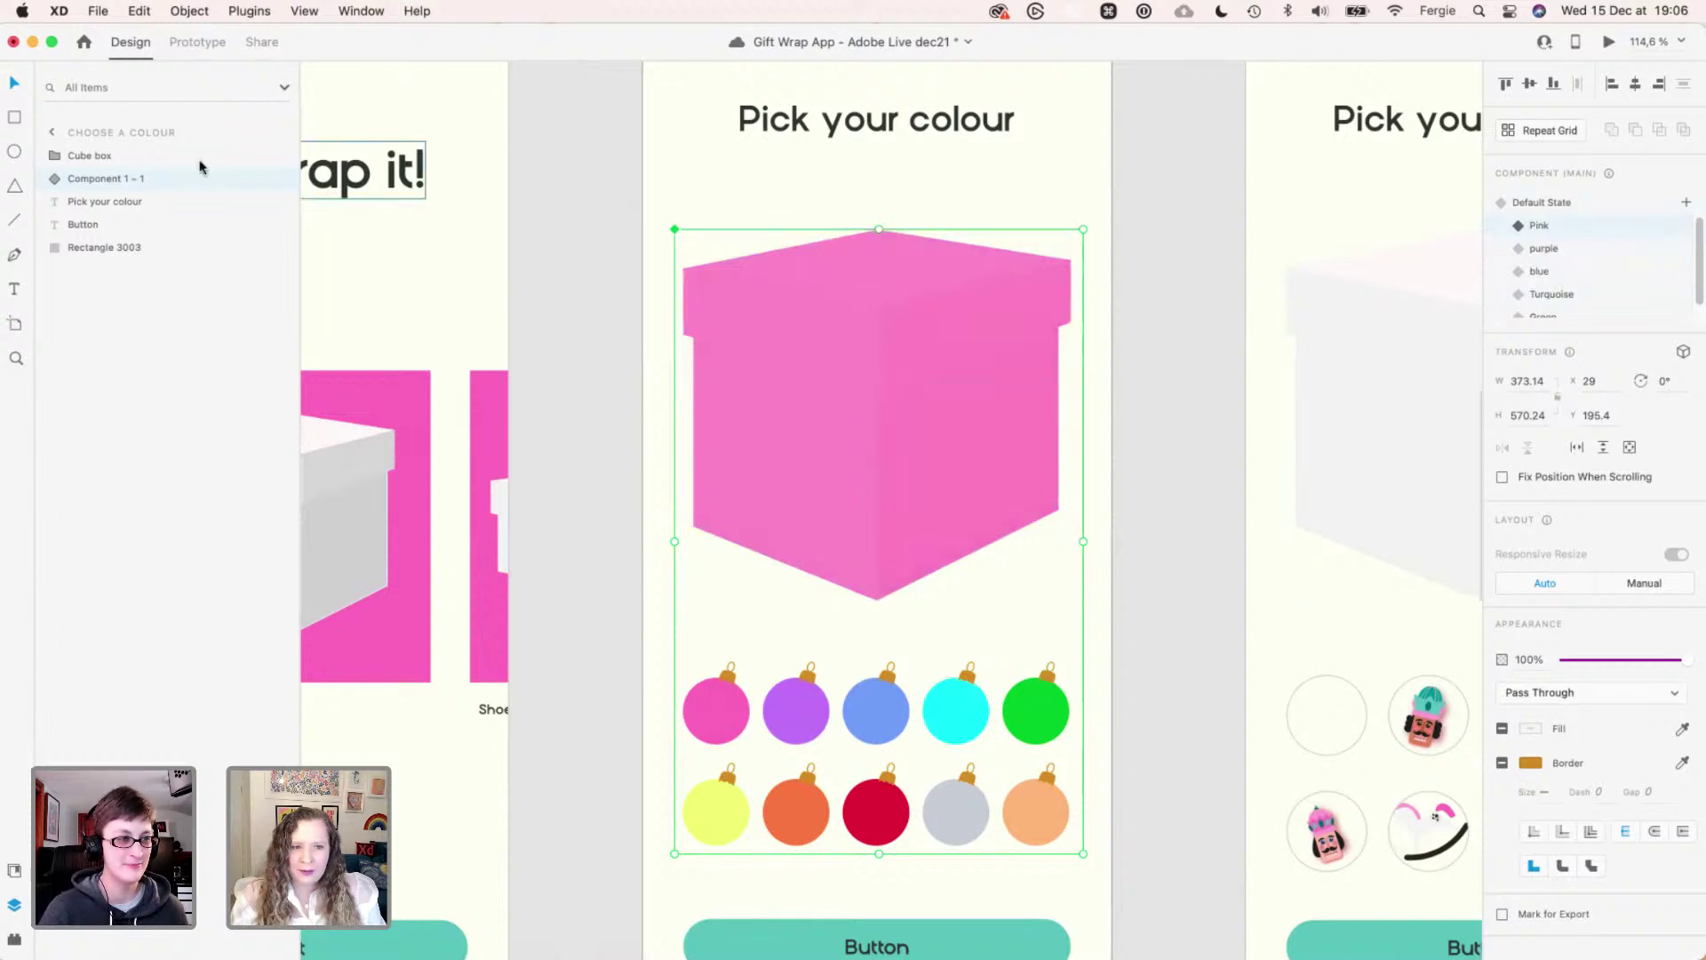
- Set the opacity of the Cube box group to 30%
click(163, 160)
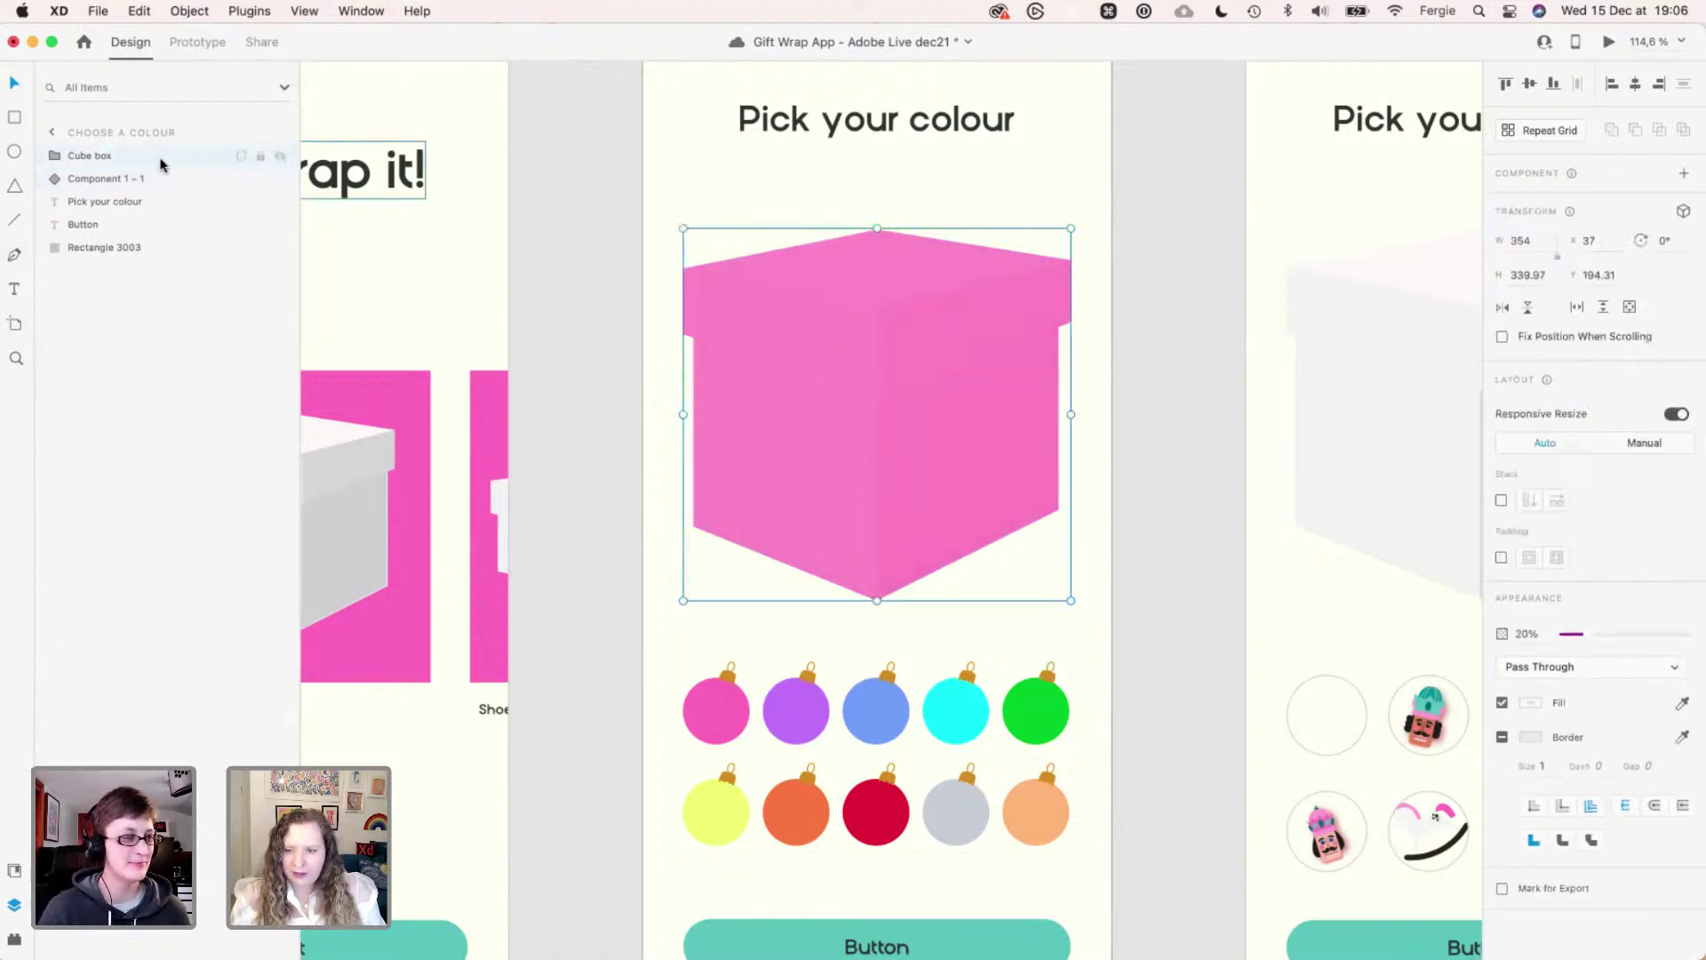
key(3)
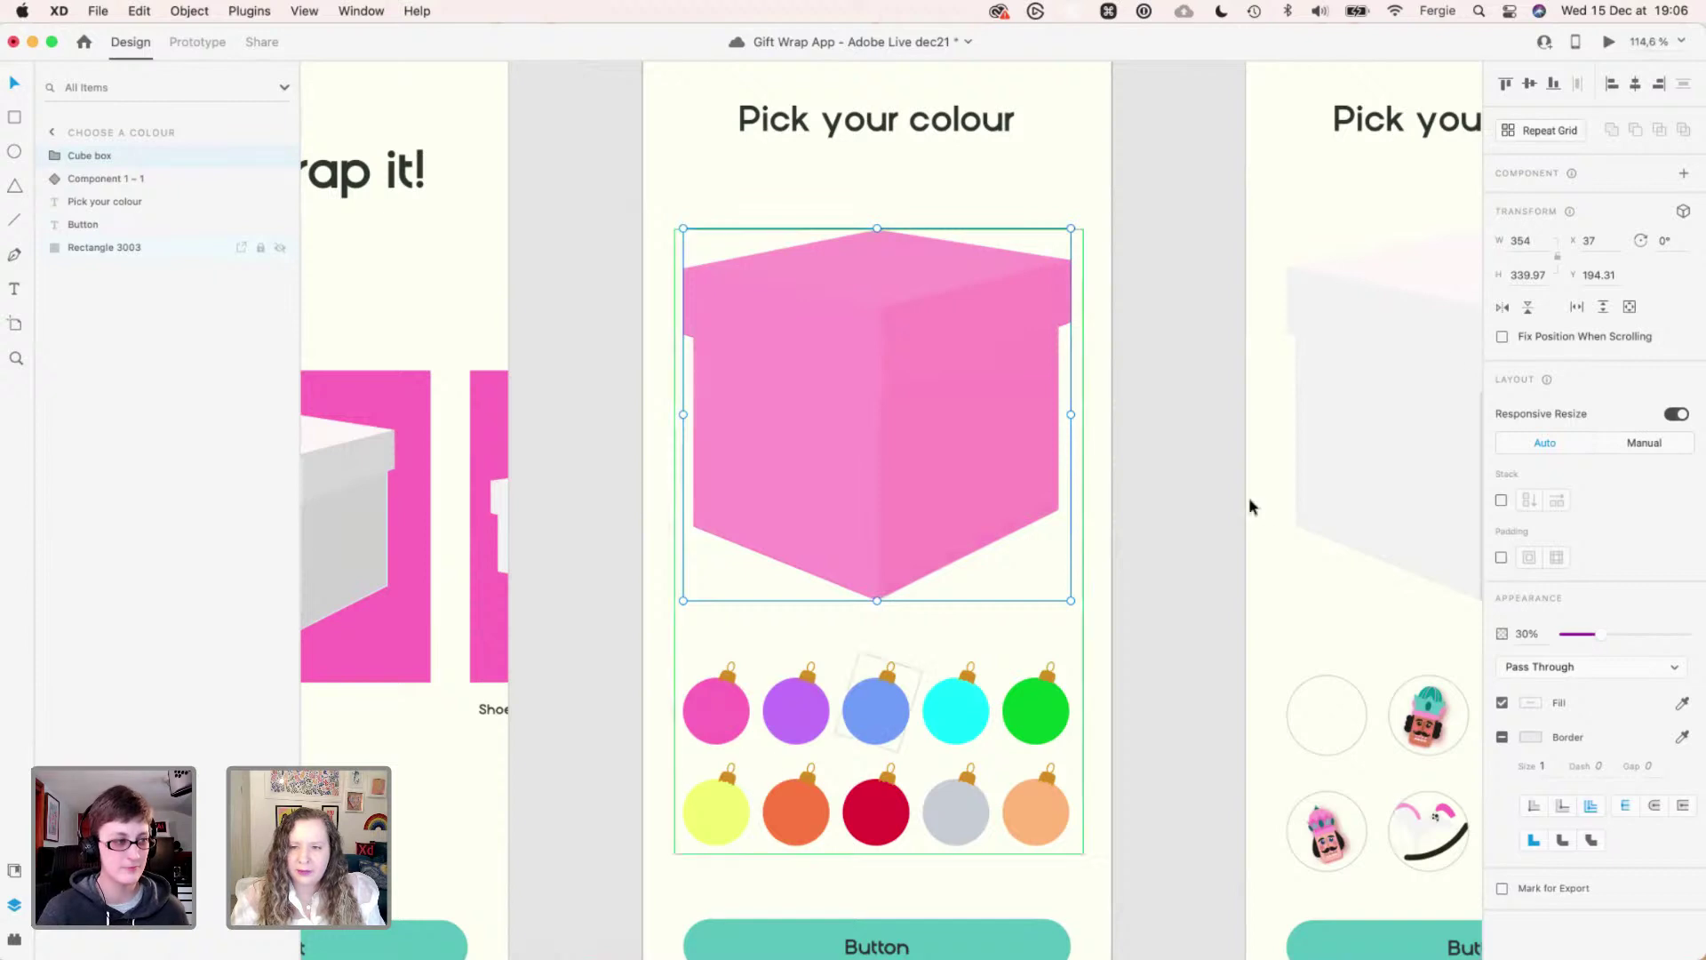
- Switch the component through its colour states to check how the box shading looks, ending on Turquoise
click(1076, 698)
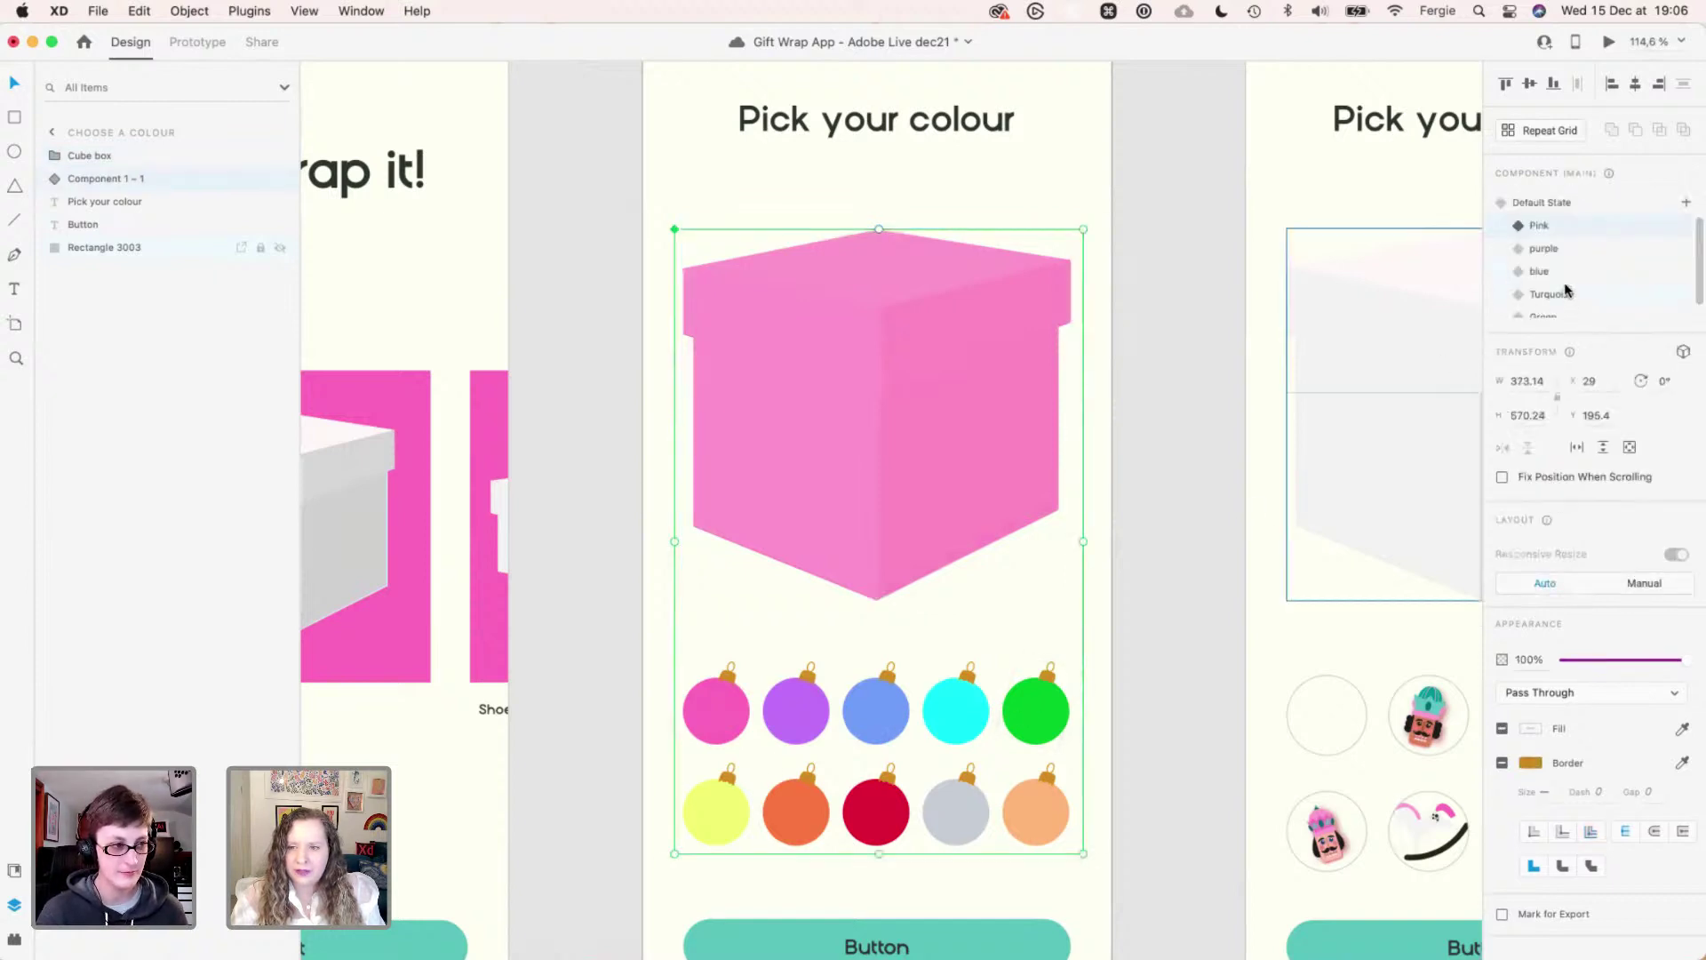
click(1555, 294)
click(1562, 252)
click(1562, 271)
click(1559, 225)
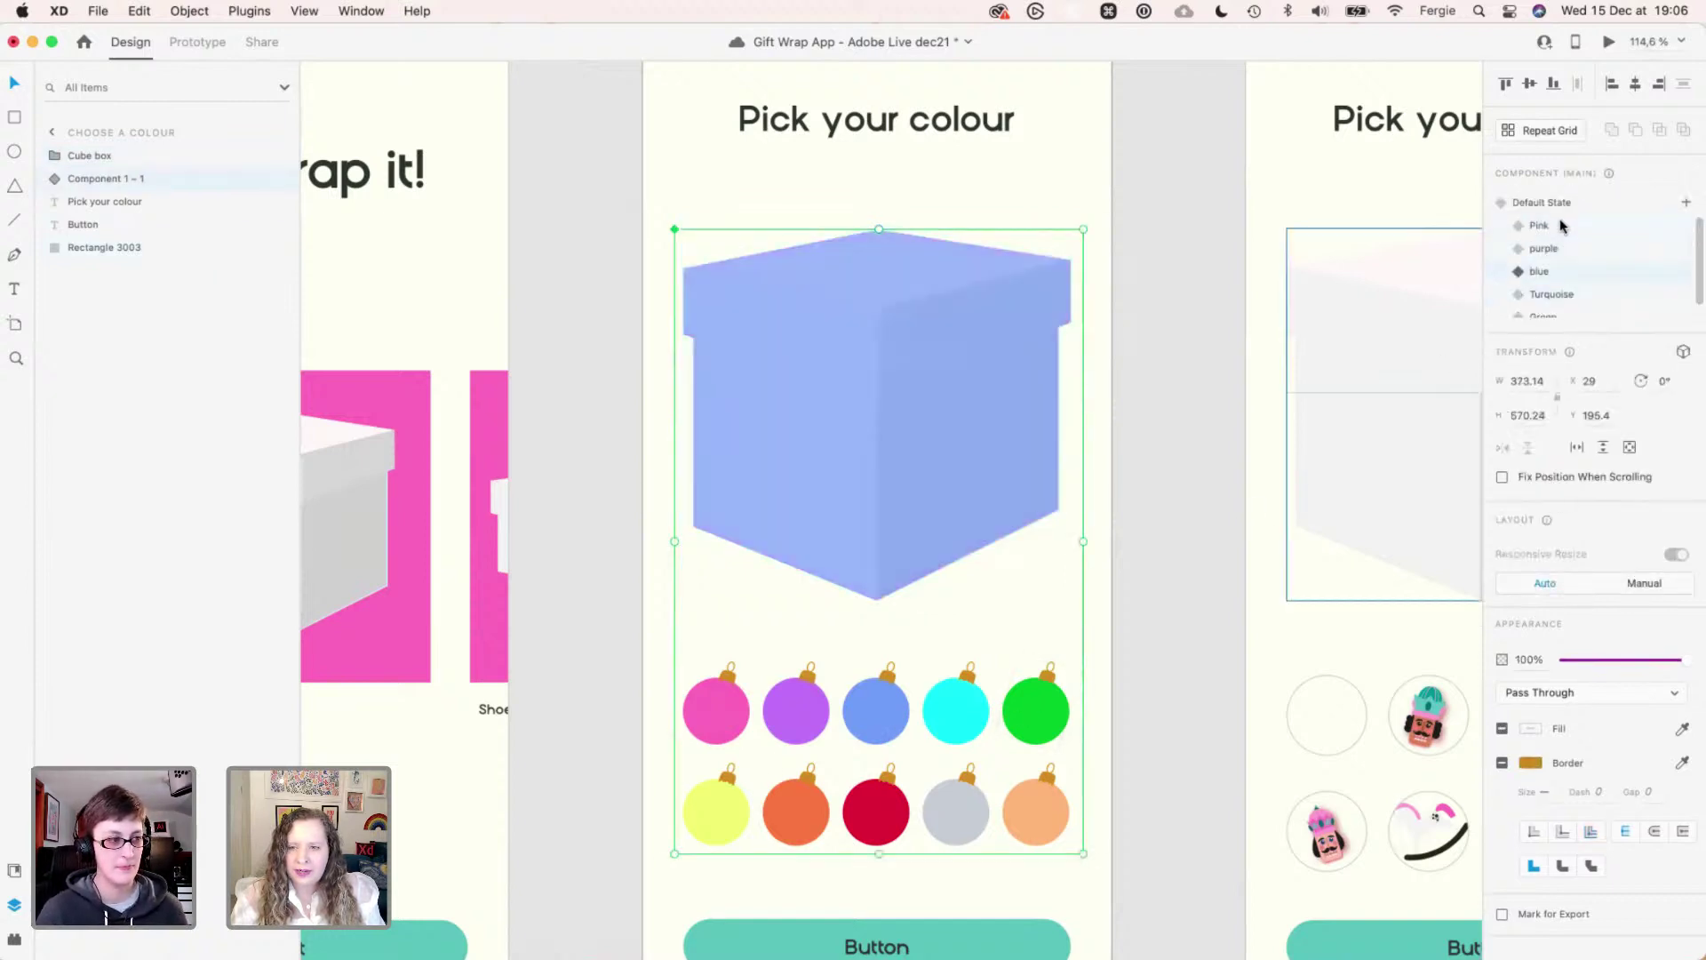
click(1564, 203)
click(1562, 272)
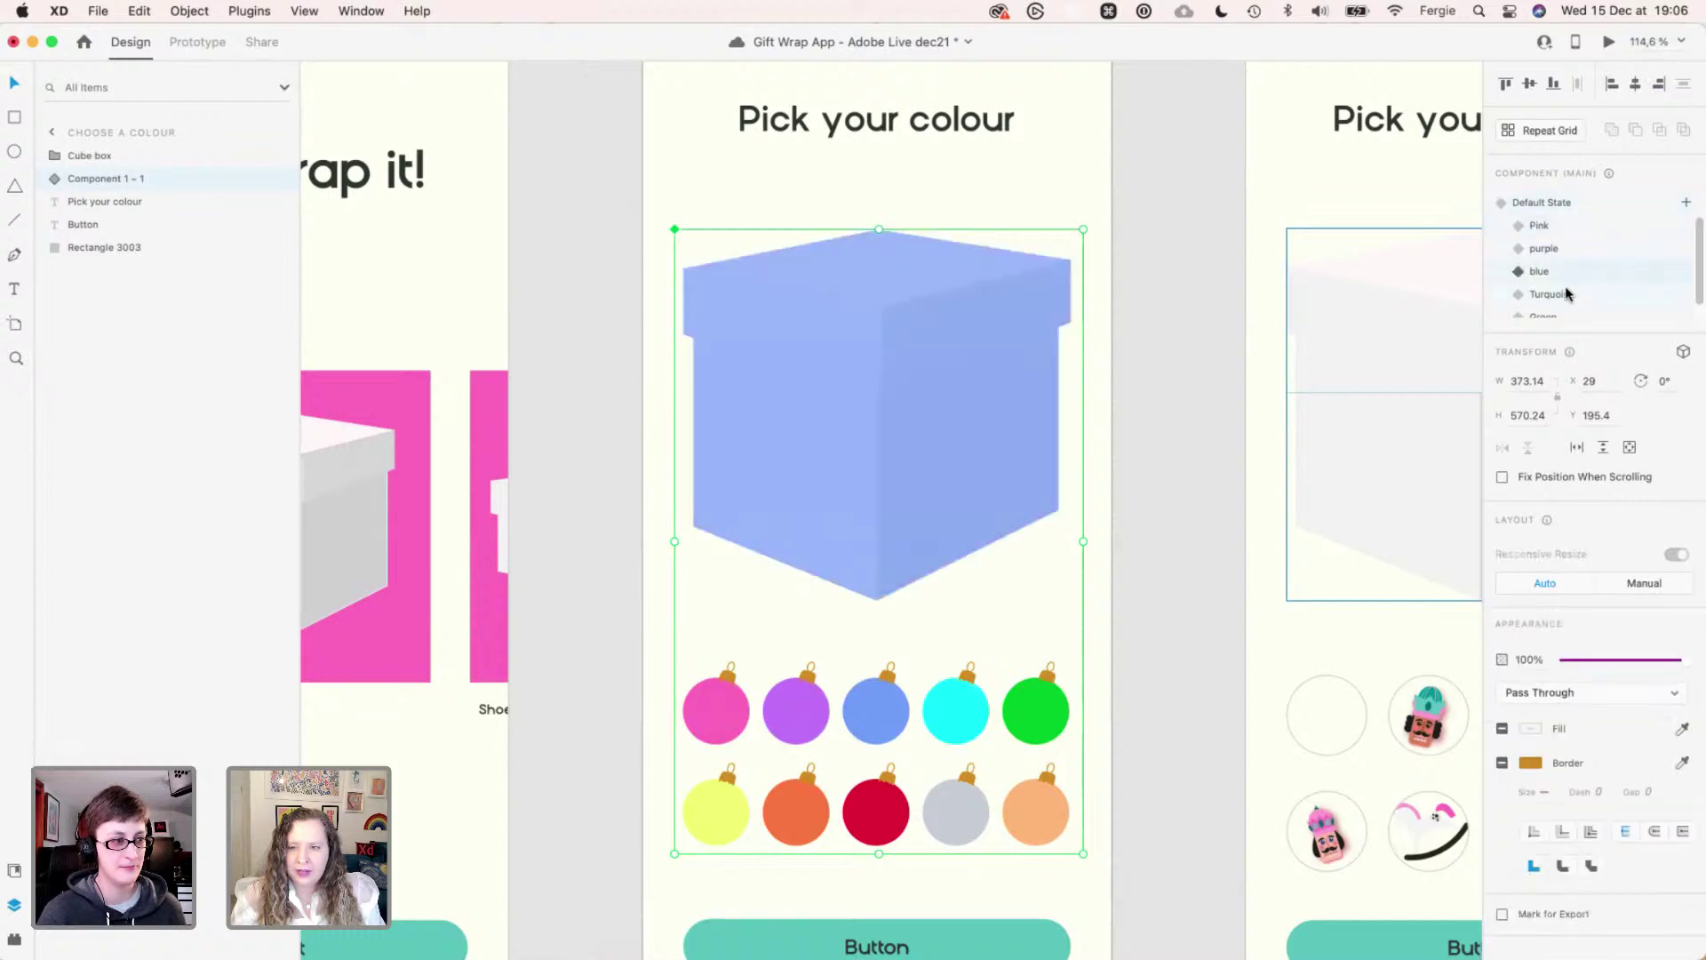
click(1567, 294)
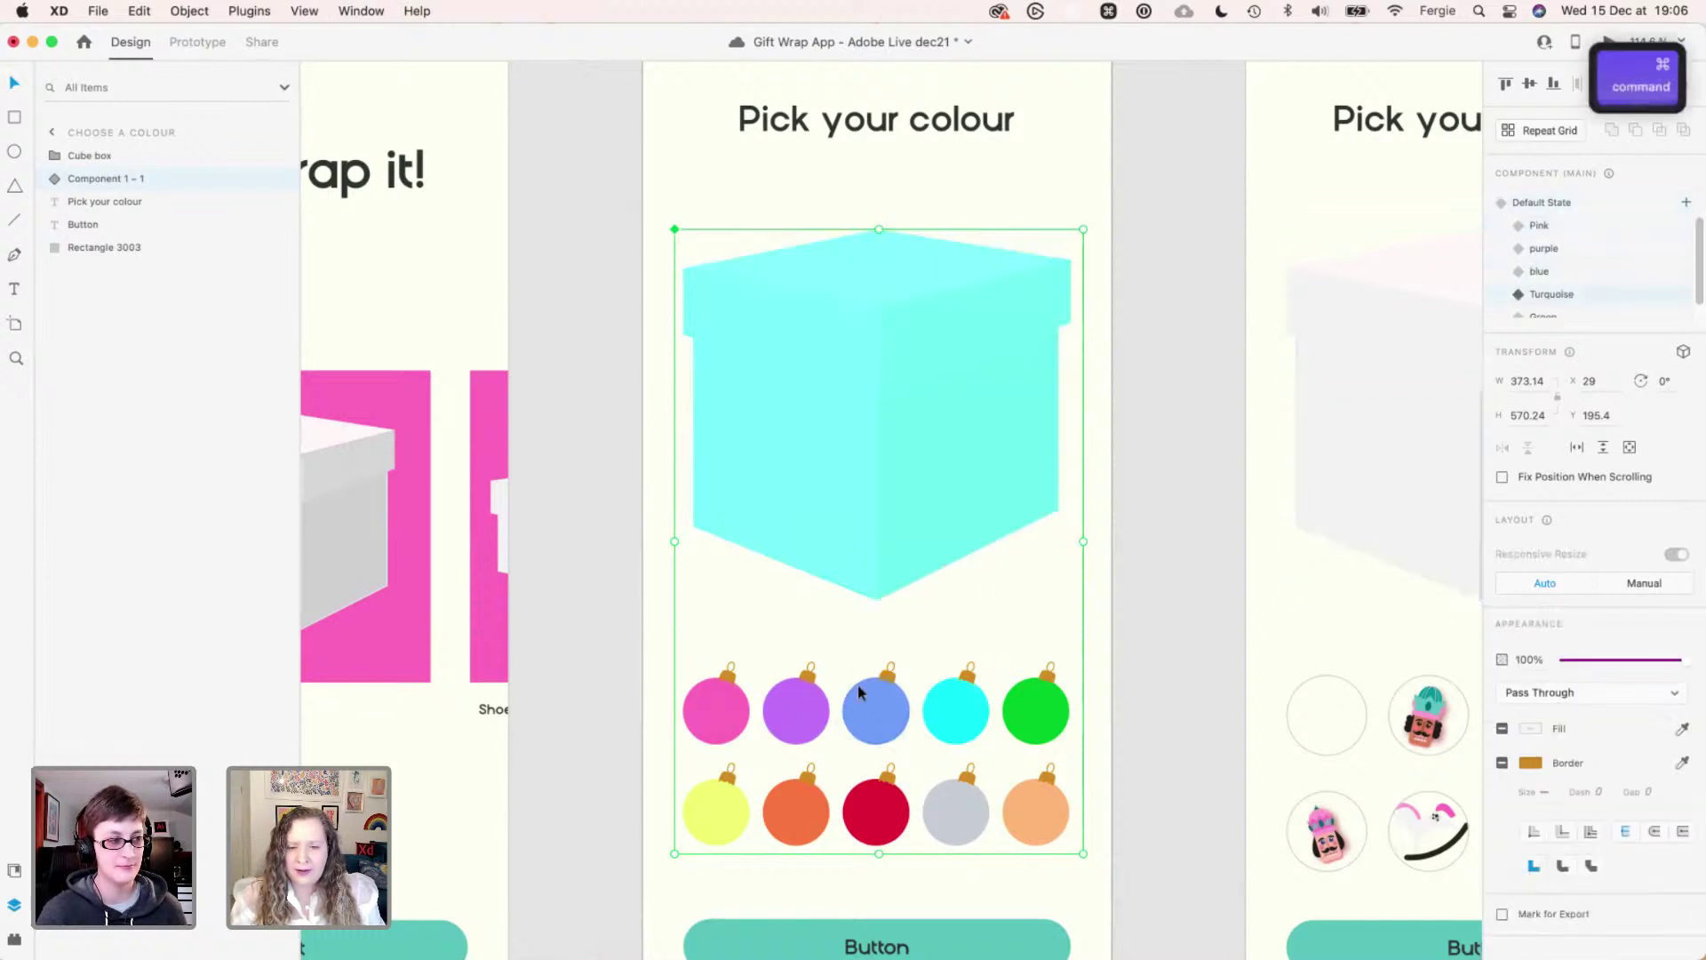
- Select the box and baubles component on the Choose a colour artboard
scroll(856, 685, down, 2)
scroll(857, 685, down, 2)
click(1064, 169)
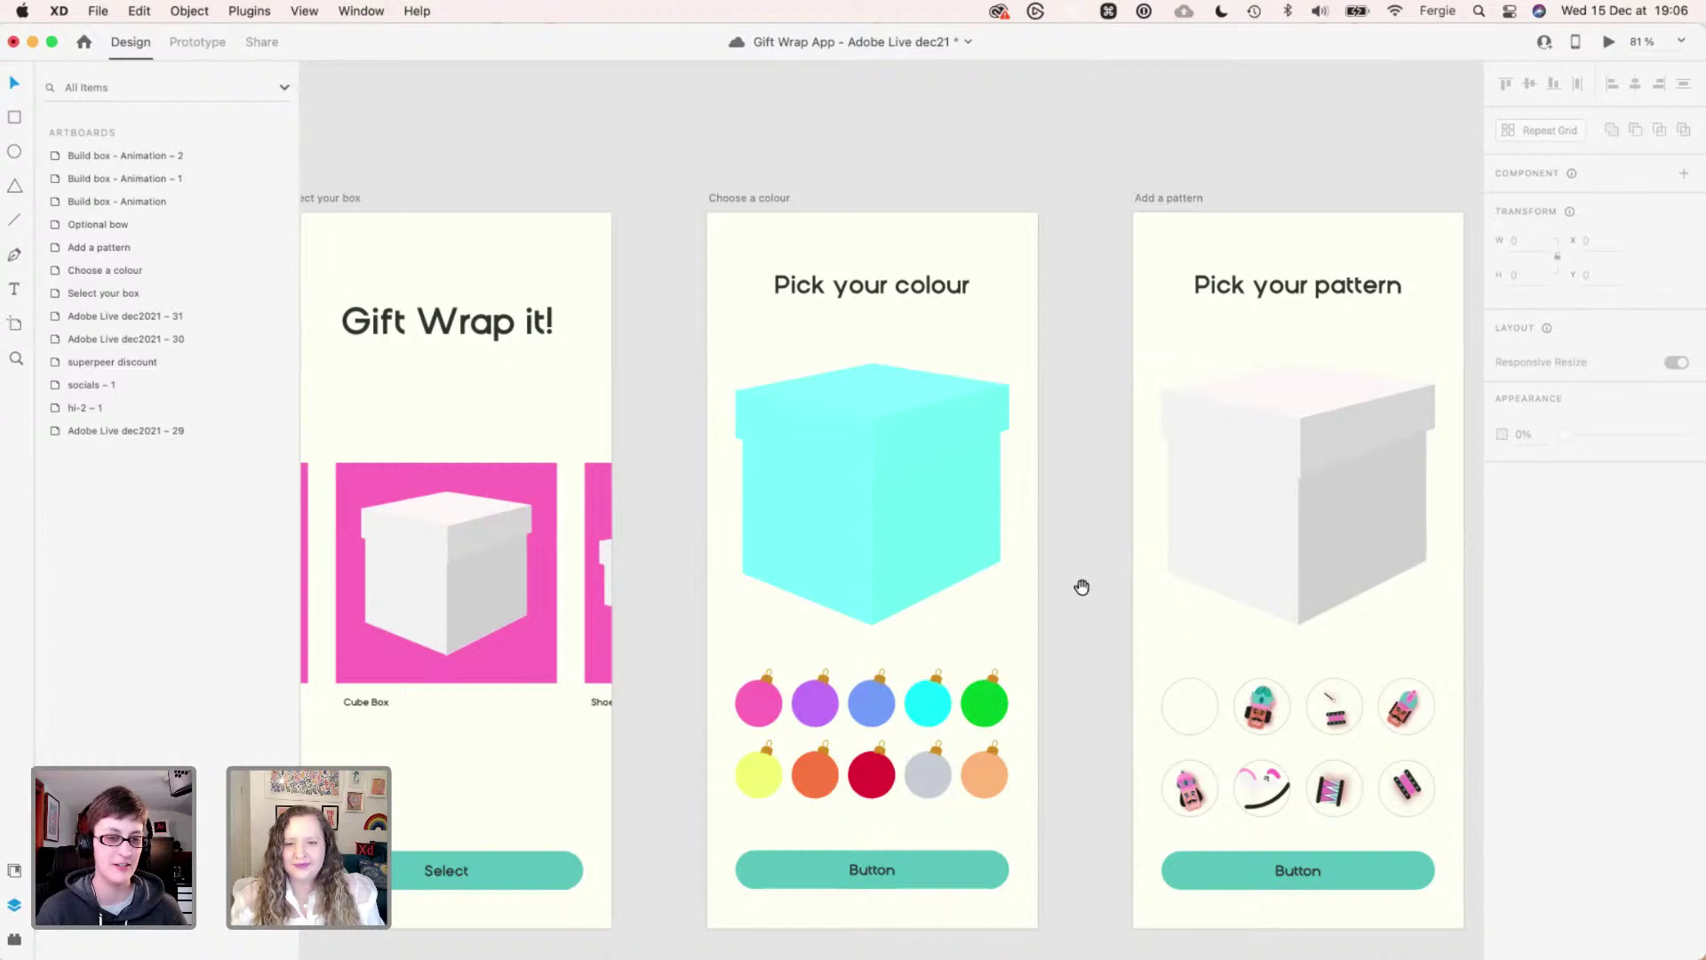
key(space)
drag(1077, 586, 933, 508)
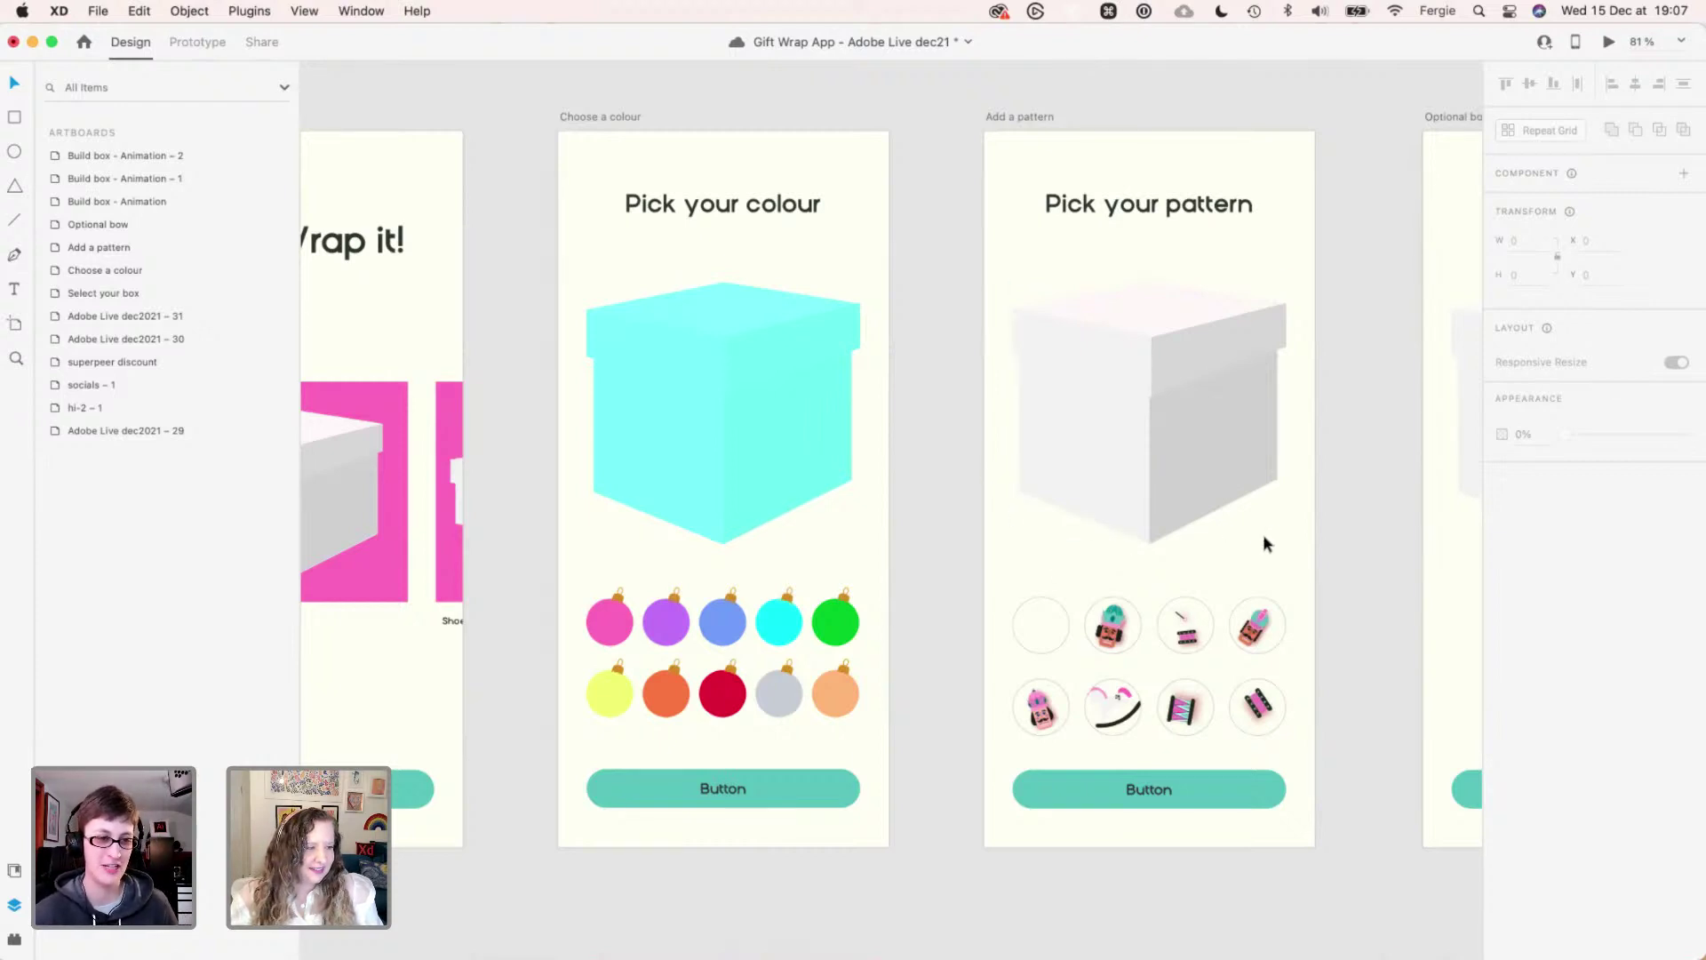
click(783, 613)
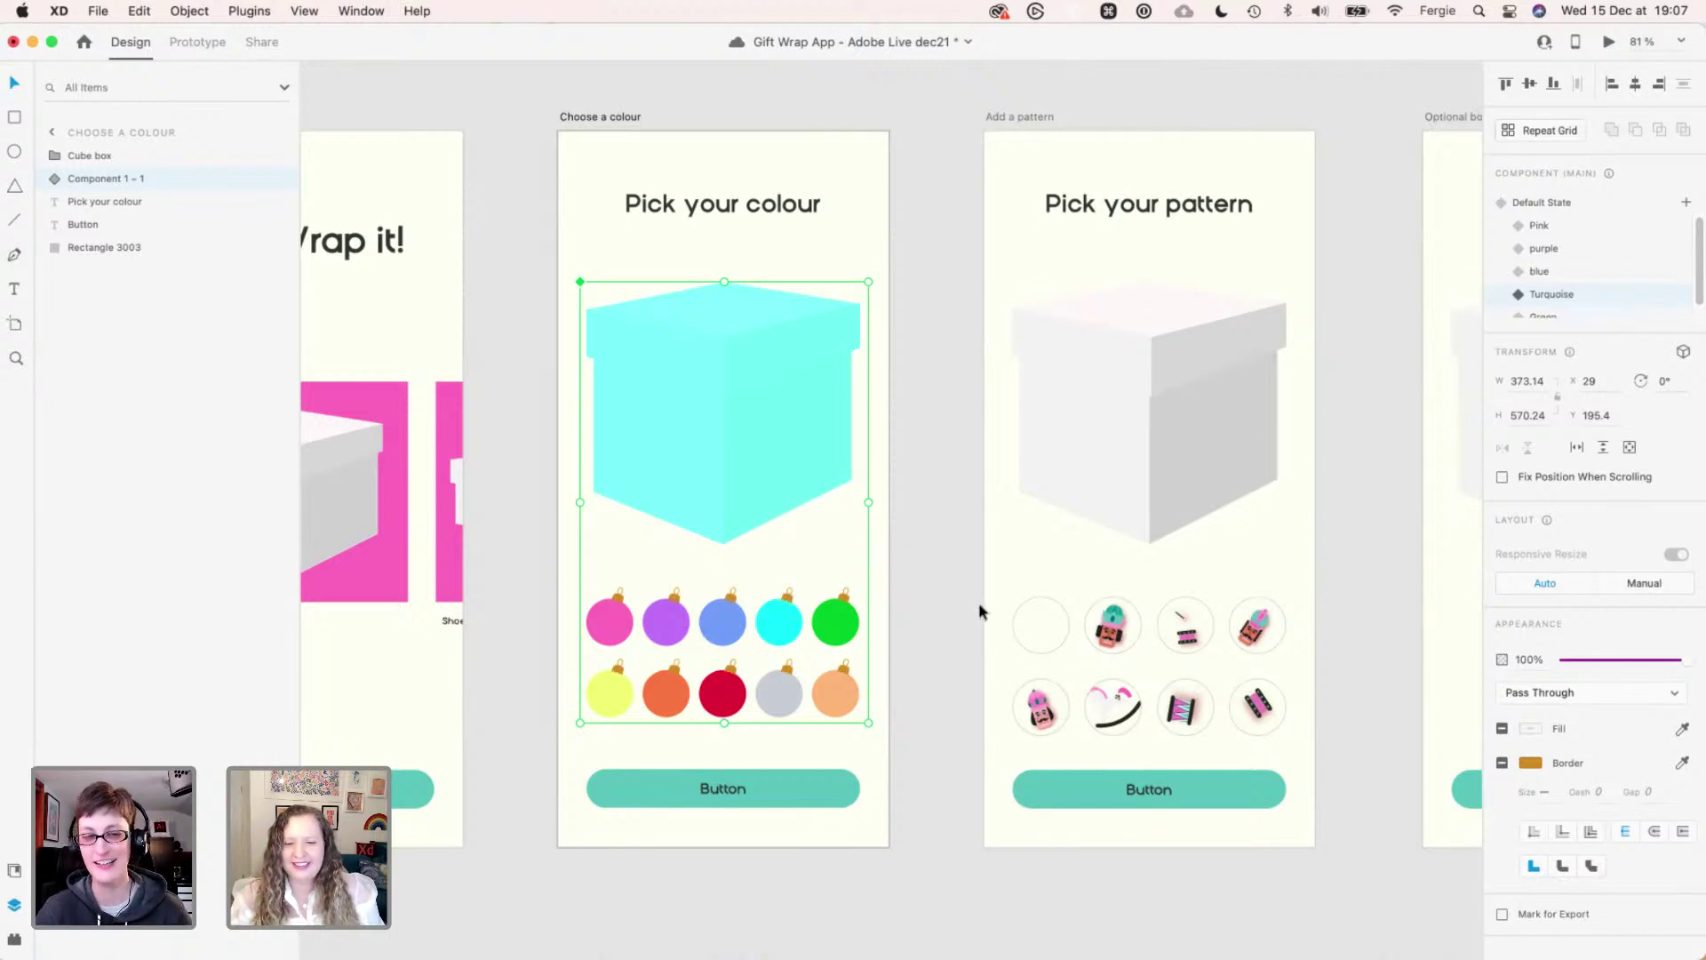
- Look over the Add a pattern artboard beside the Choose a colour and Optional bow artboards
click(948, 508)
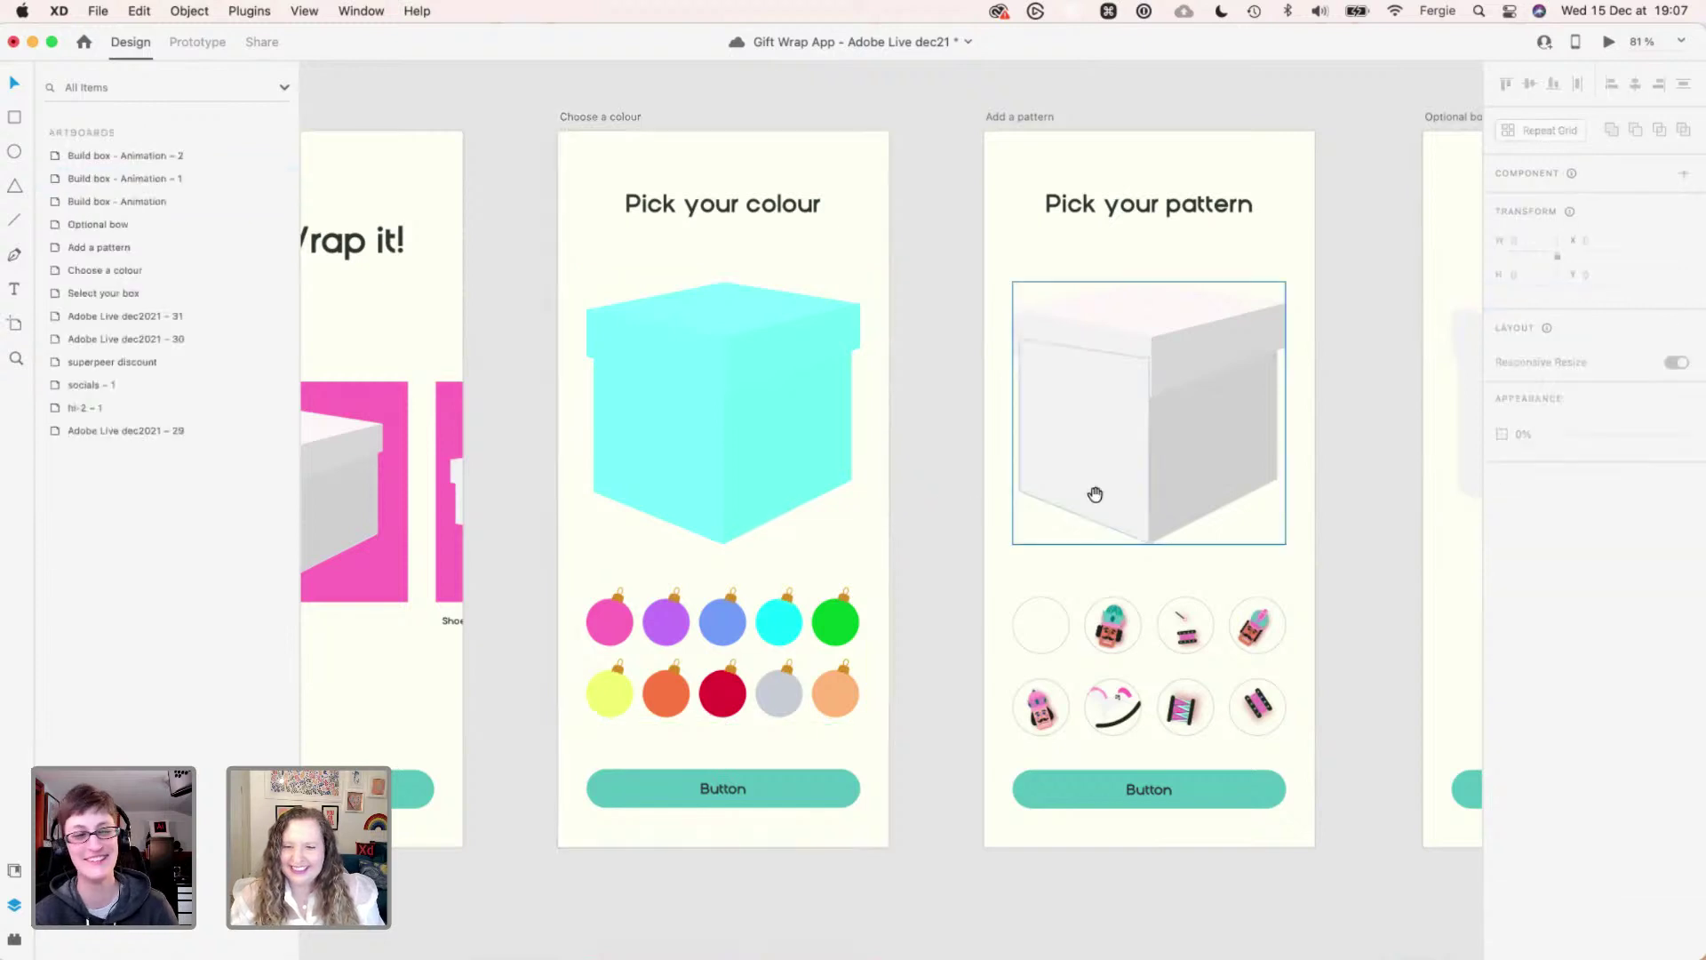
key(space)
drag(1338, 432, 1056, 447)
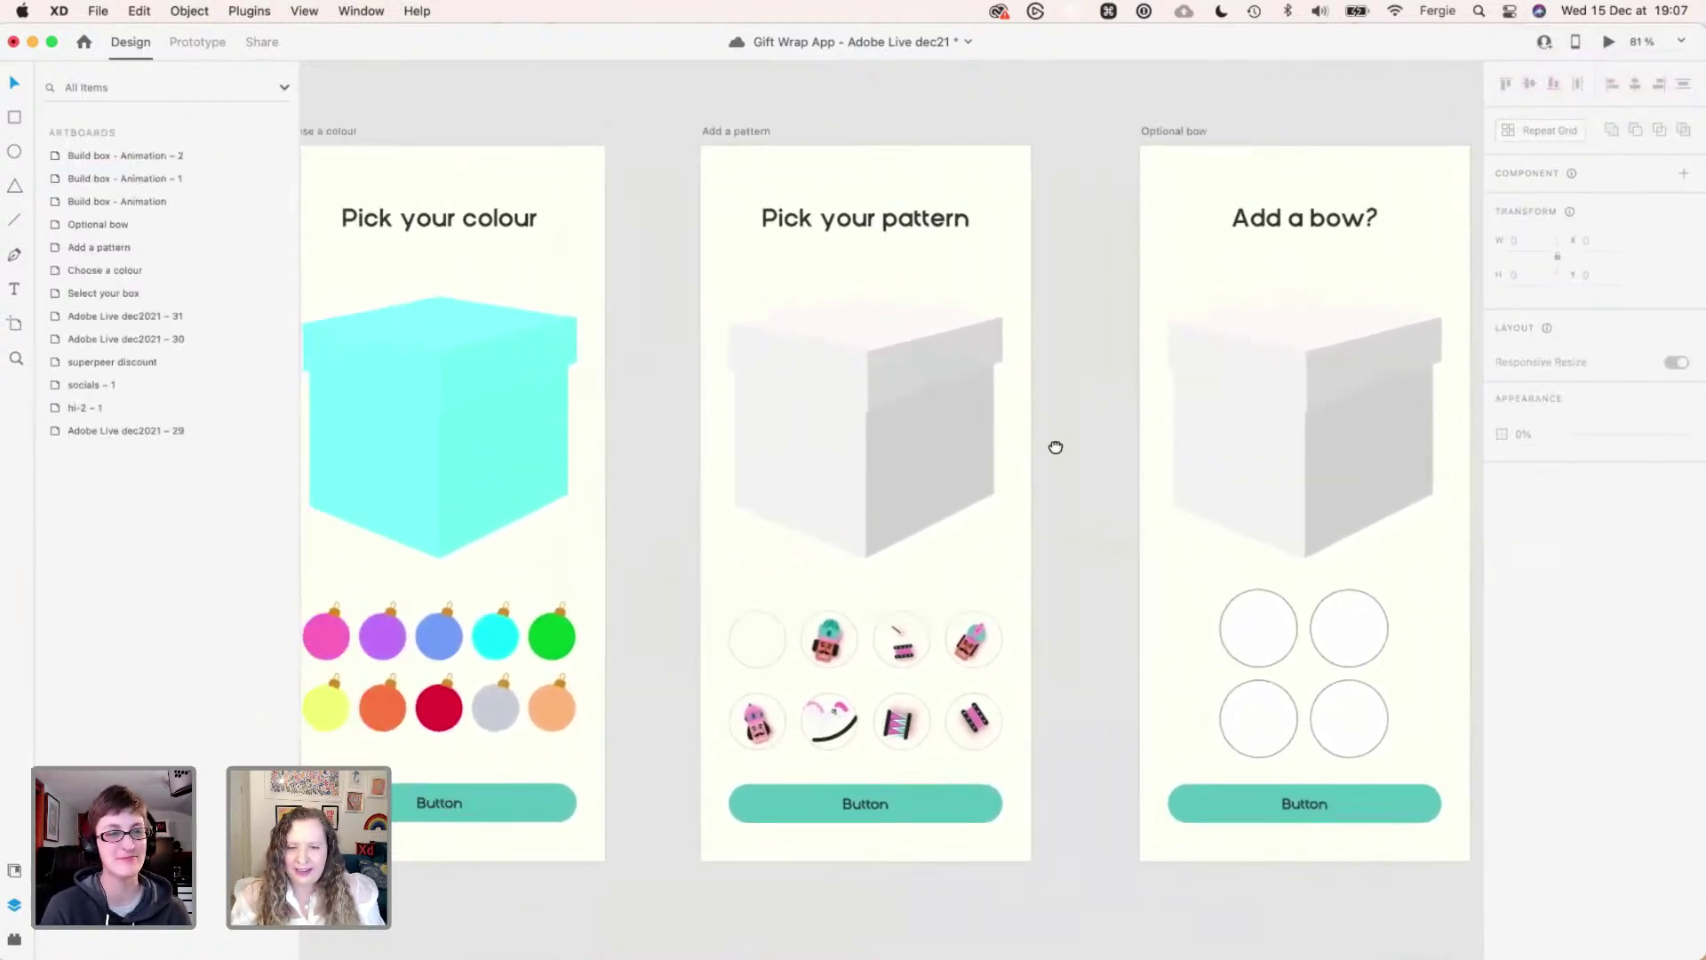
scroll(900, 494, up, 2)
scroll(899, 493, up, 1)
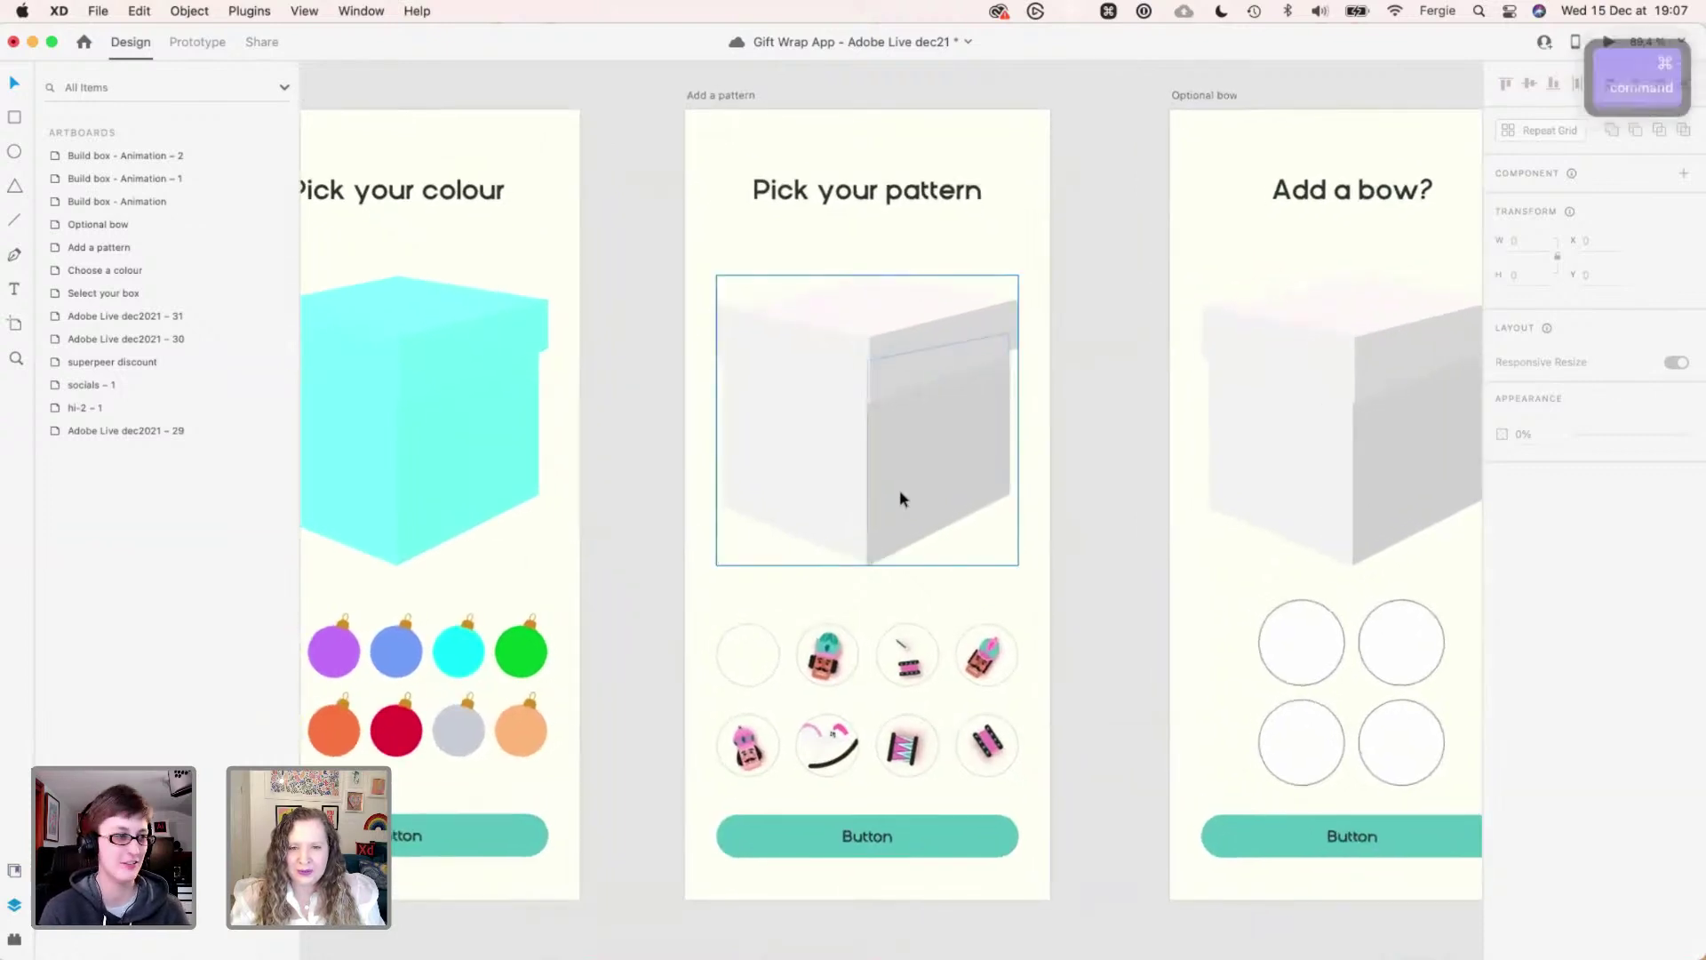
scroll(899, 489, up, 2)
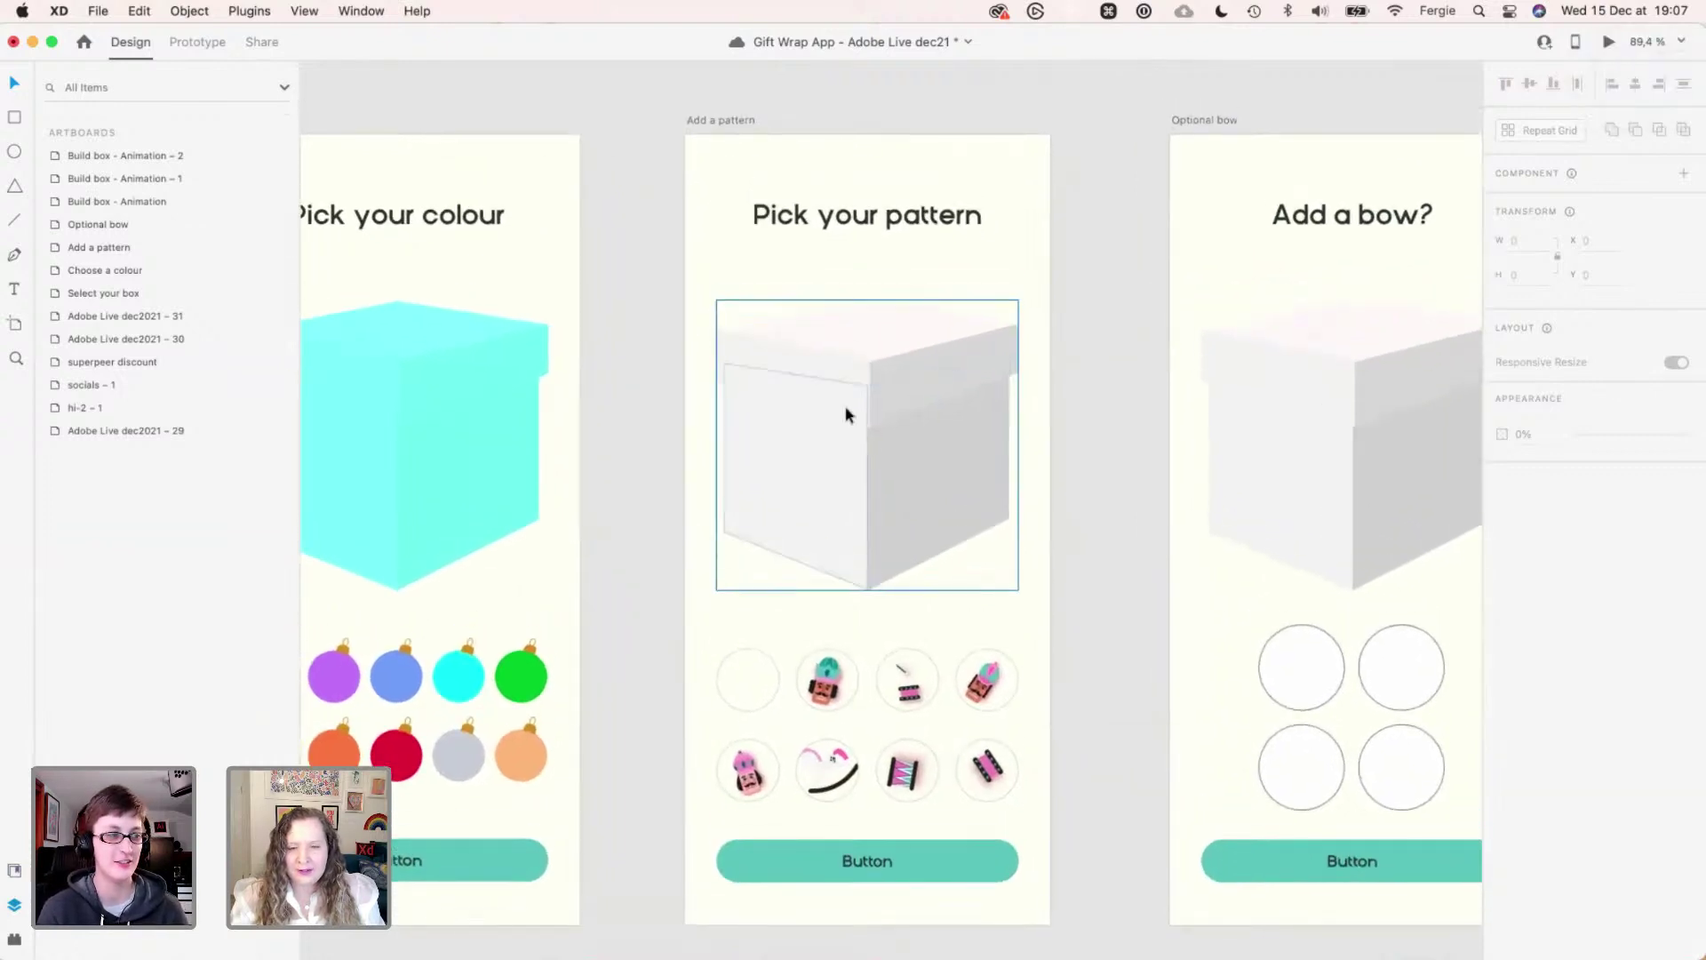
click(860, 223)
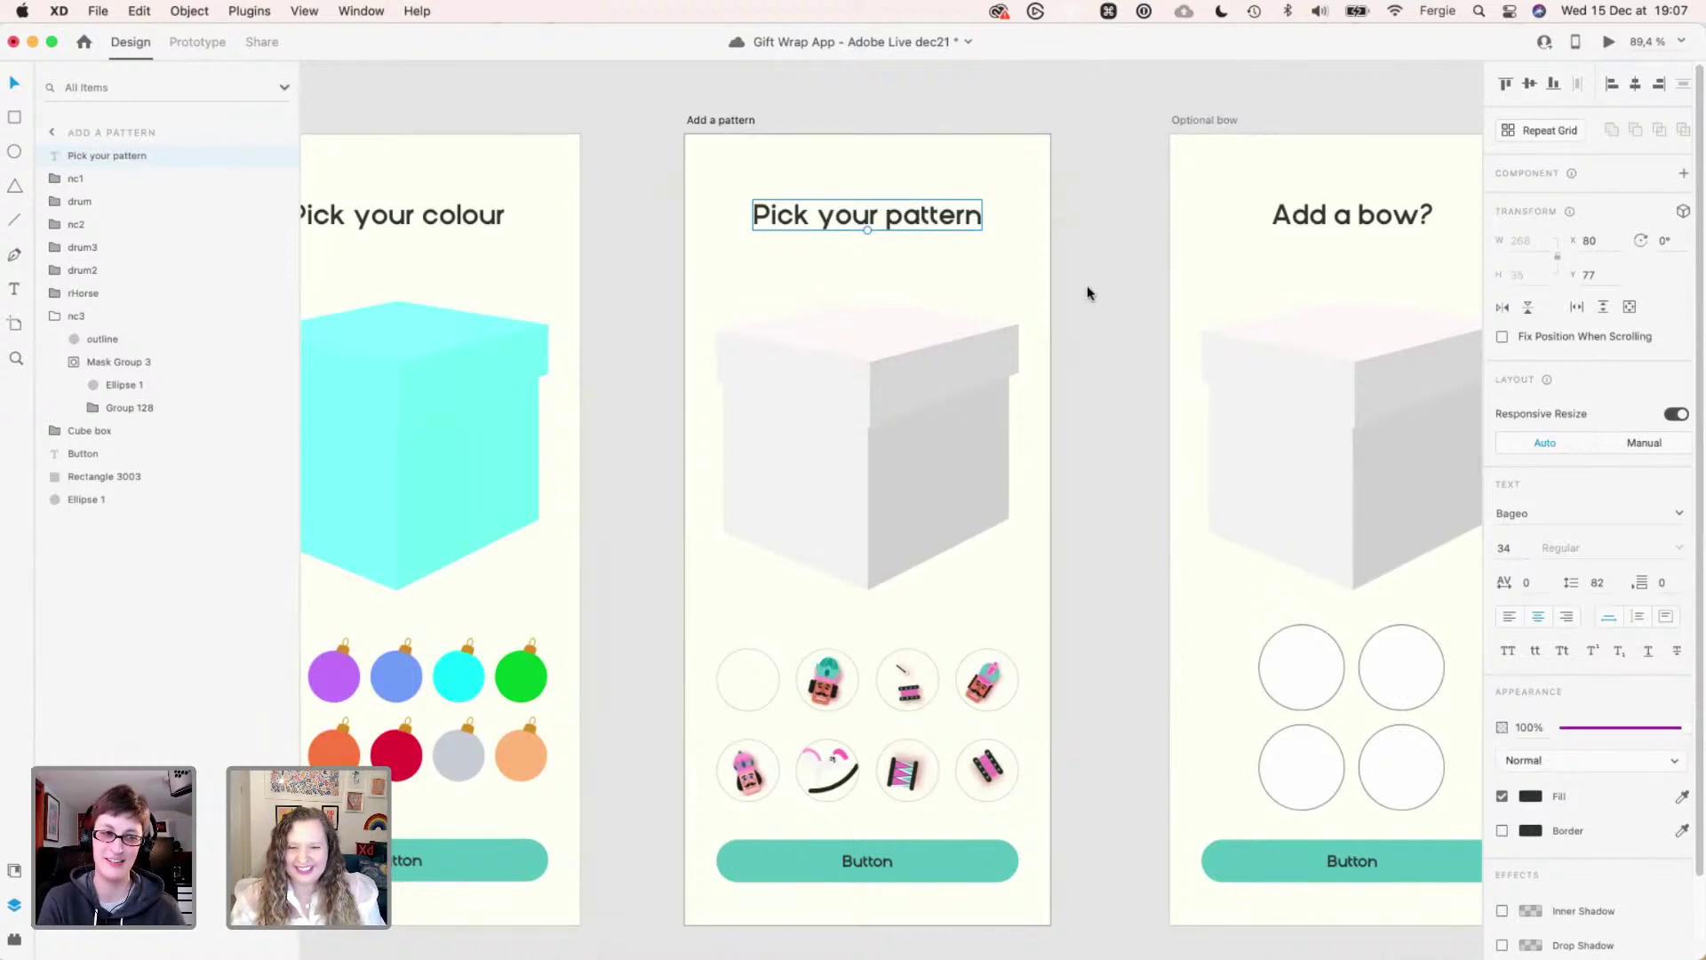
click(1091, 488)
scroll(1092, 496, down, 3)
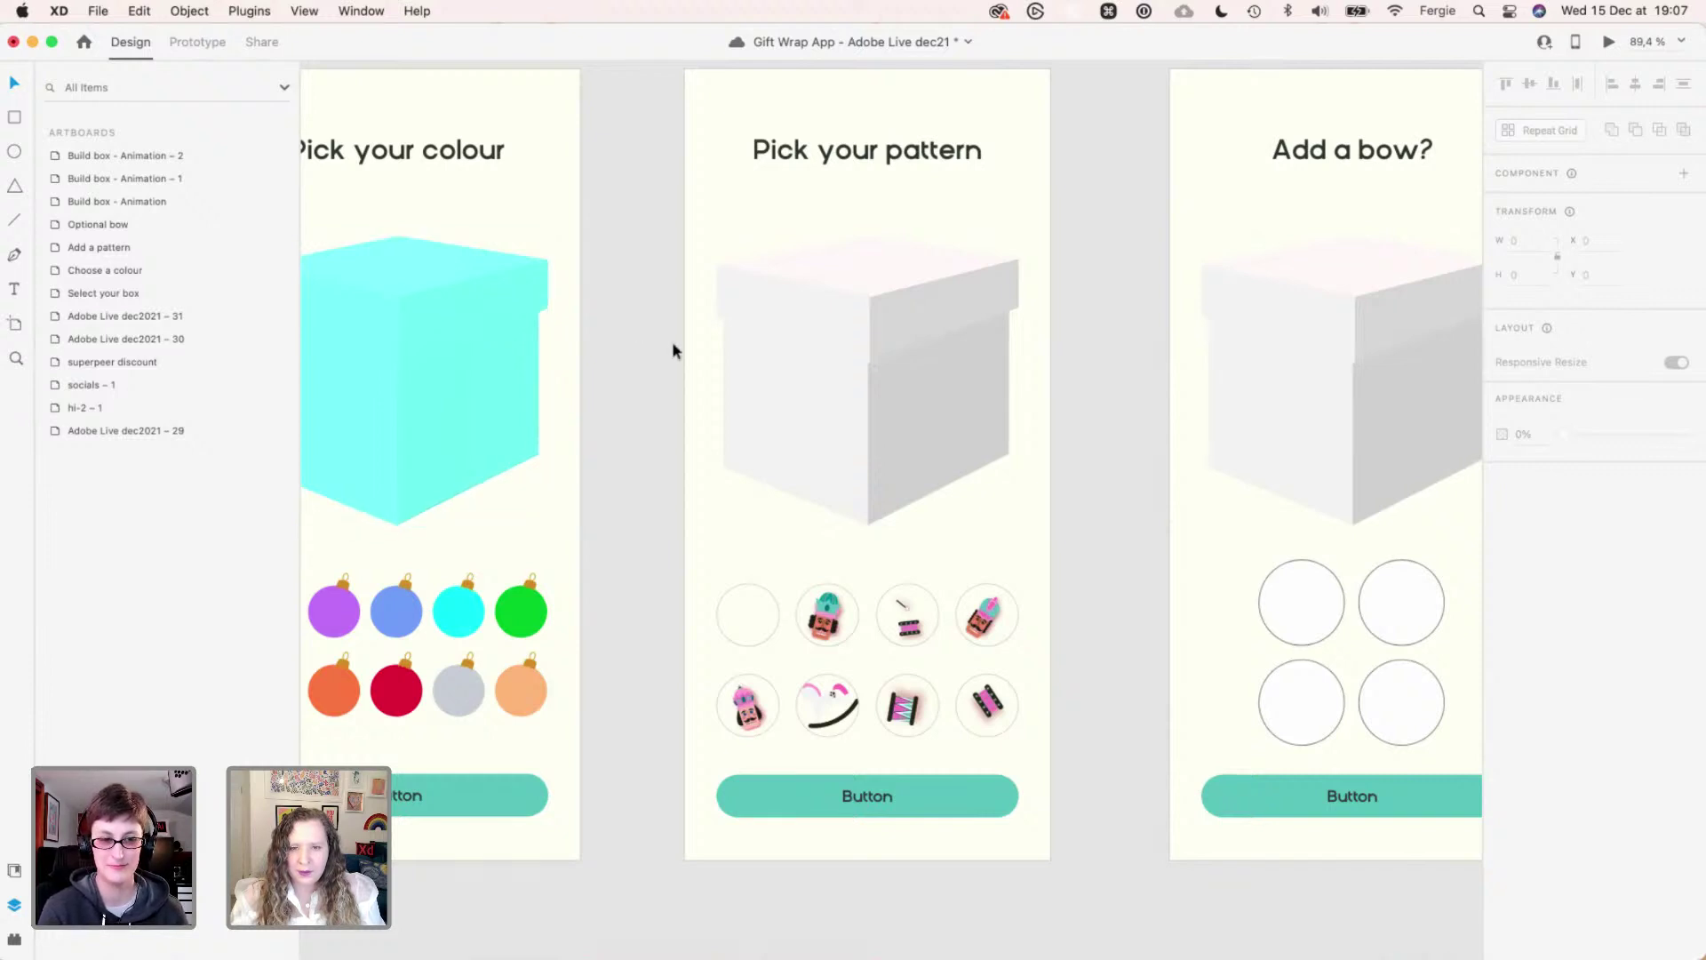
scroll(776, 488, down, 2)
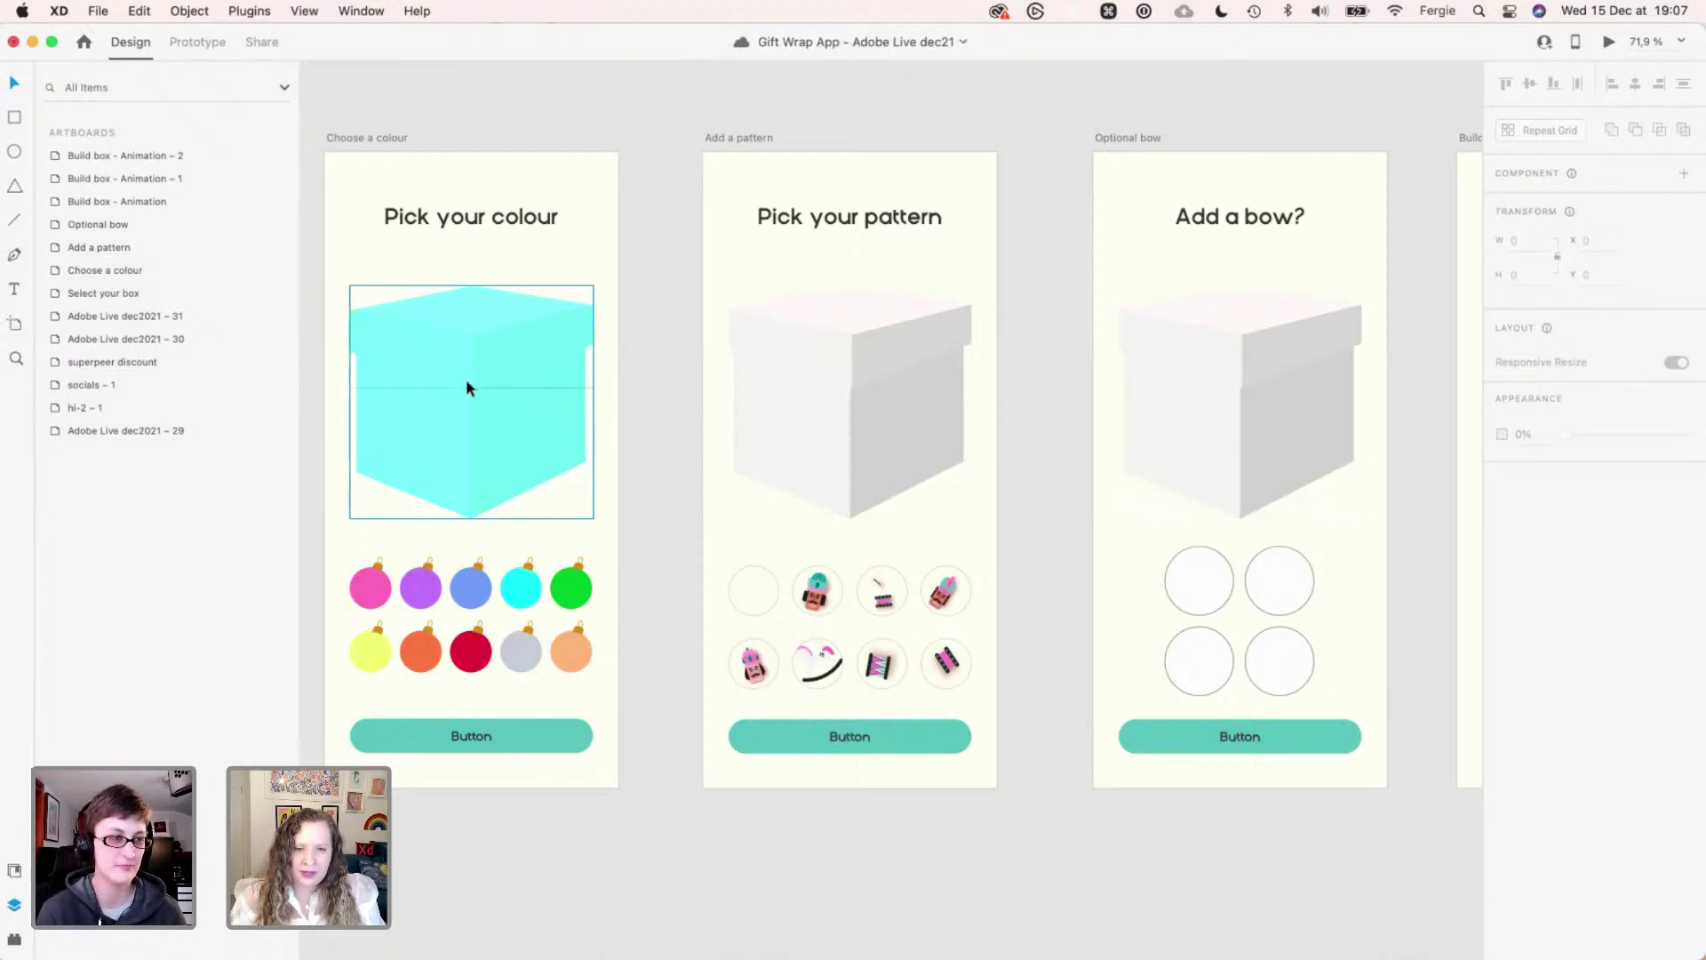
click(465, 347)
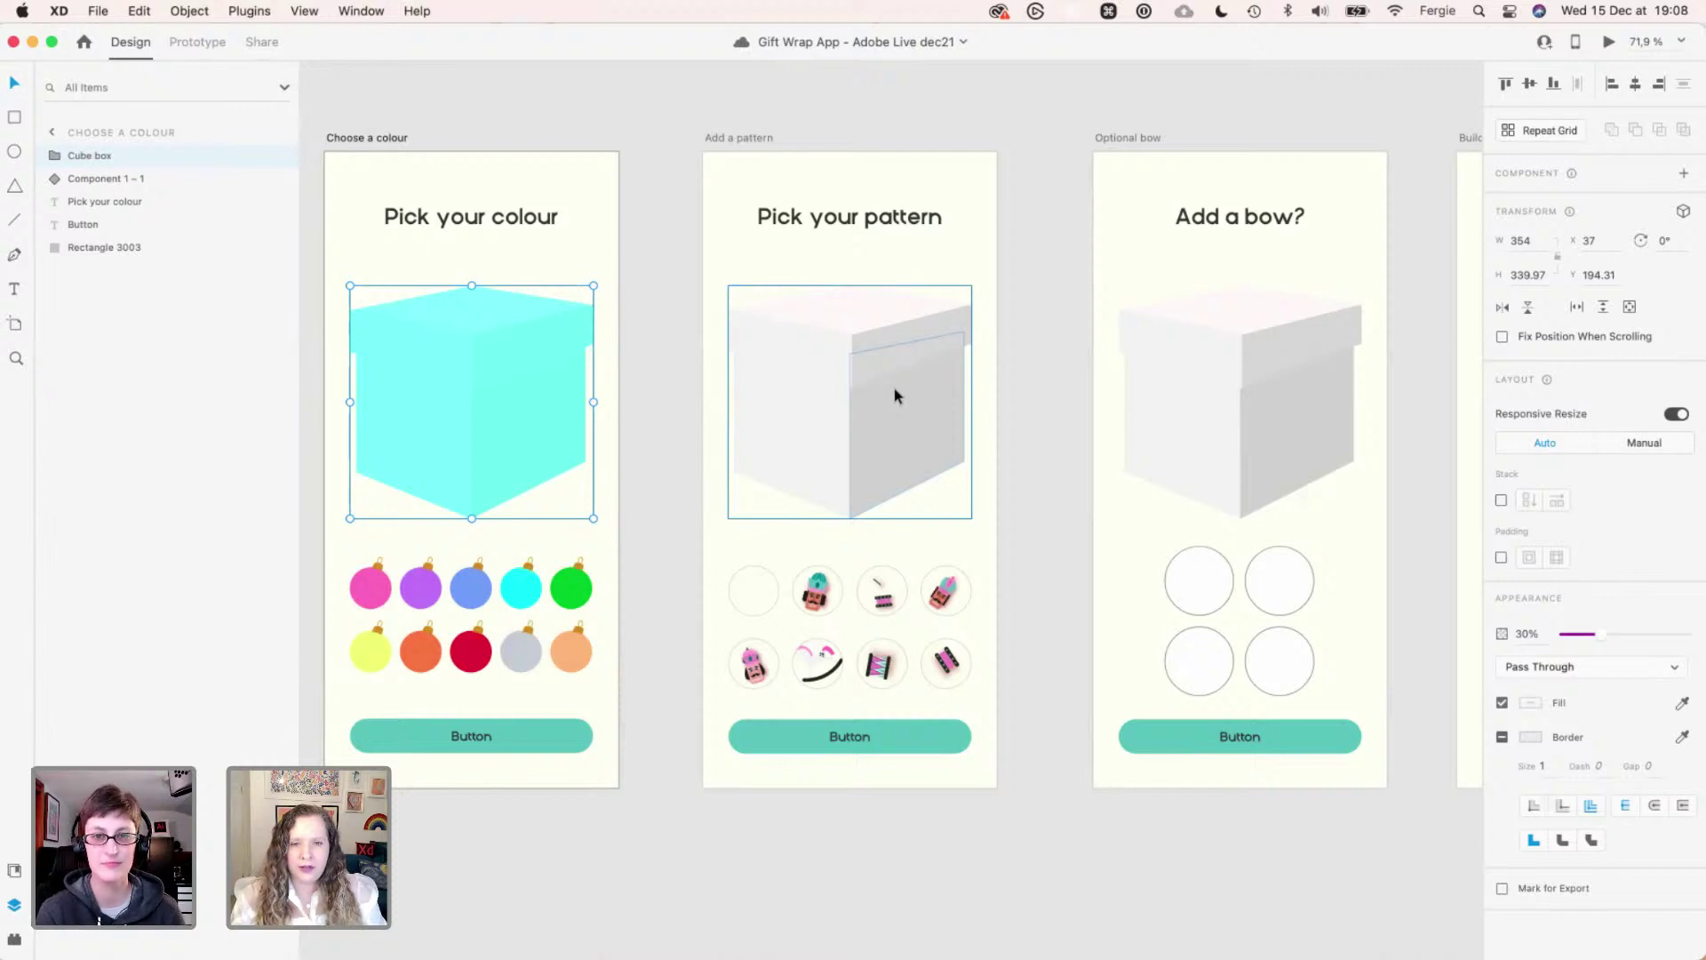
click(673, 542)
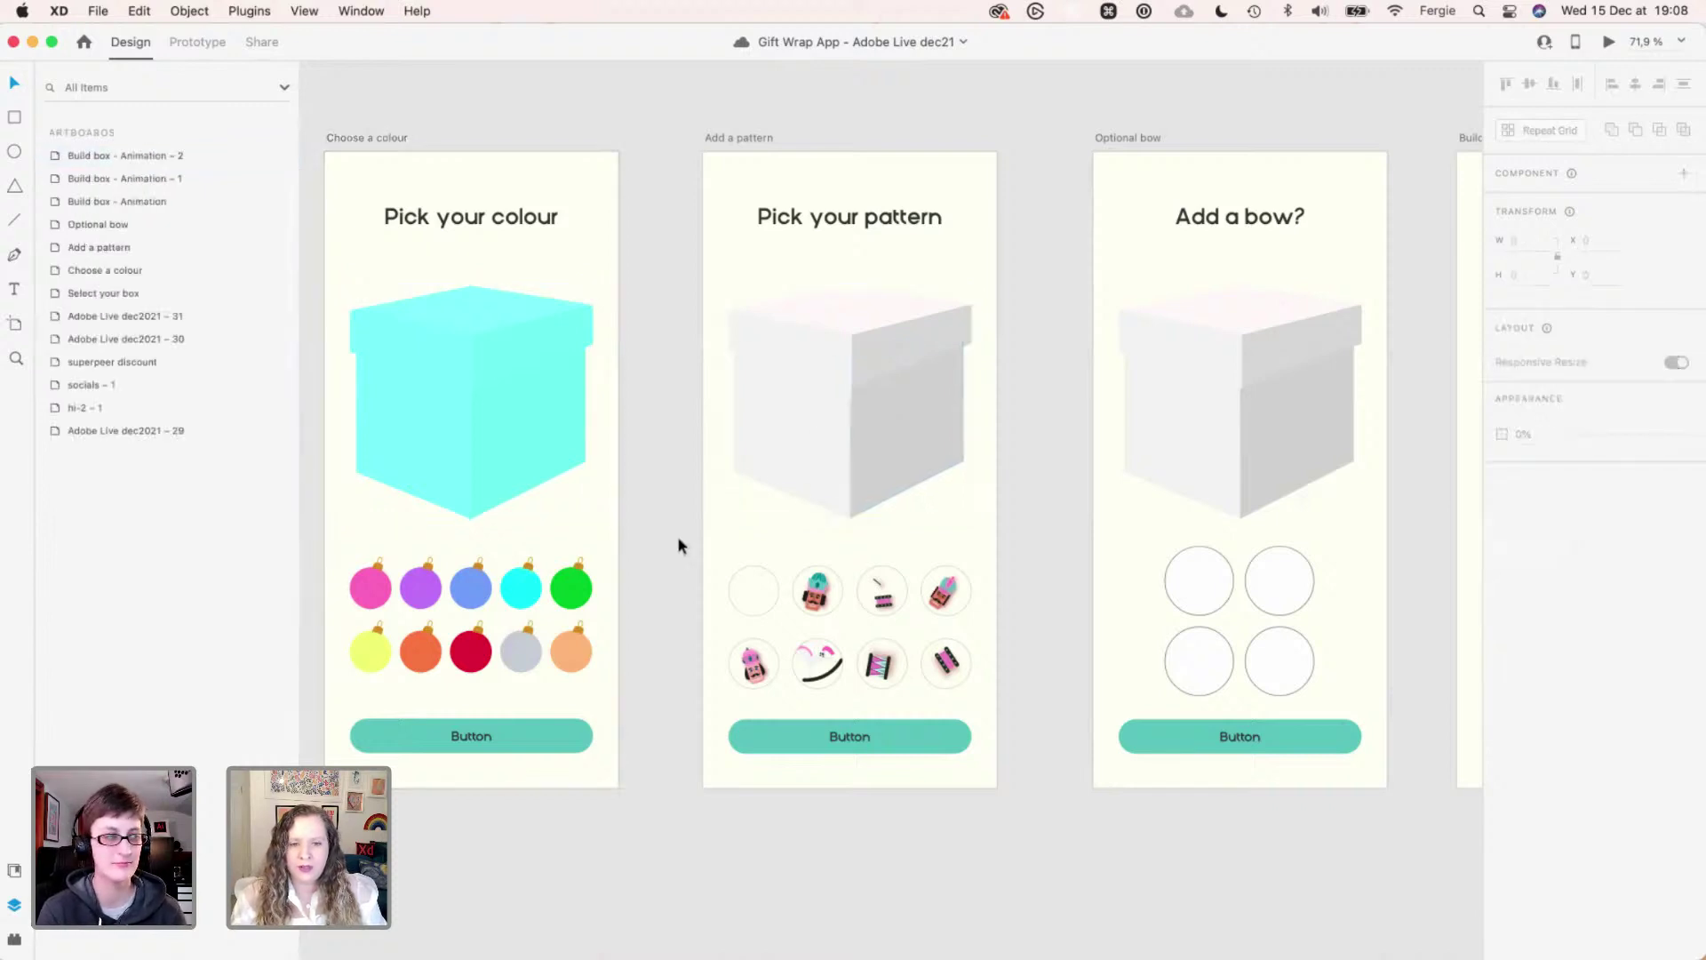
- Copy the Box colour fill shape from inside the component on the Choose a colour artboard
super+scroll(647, 544, up, 3)
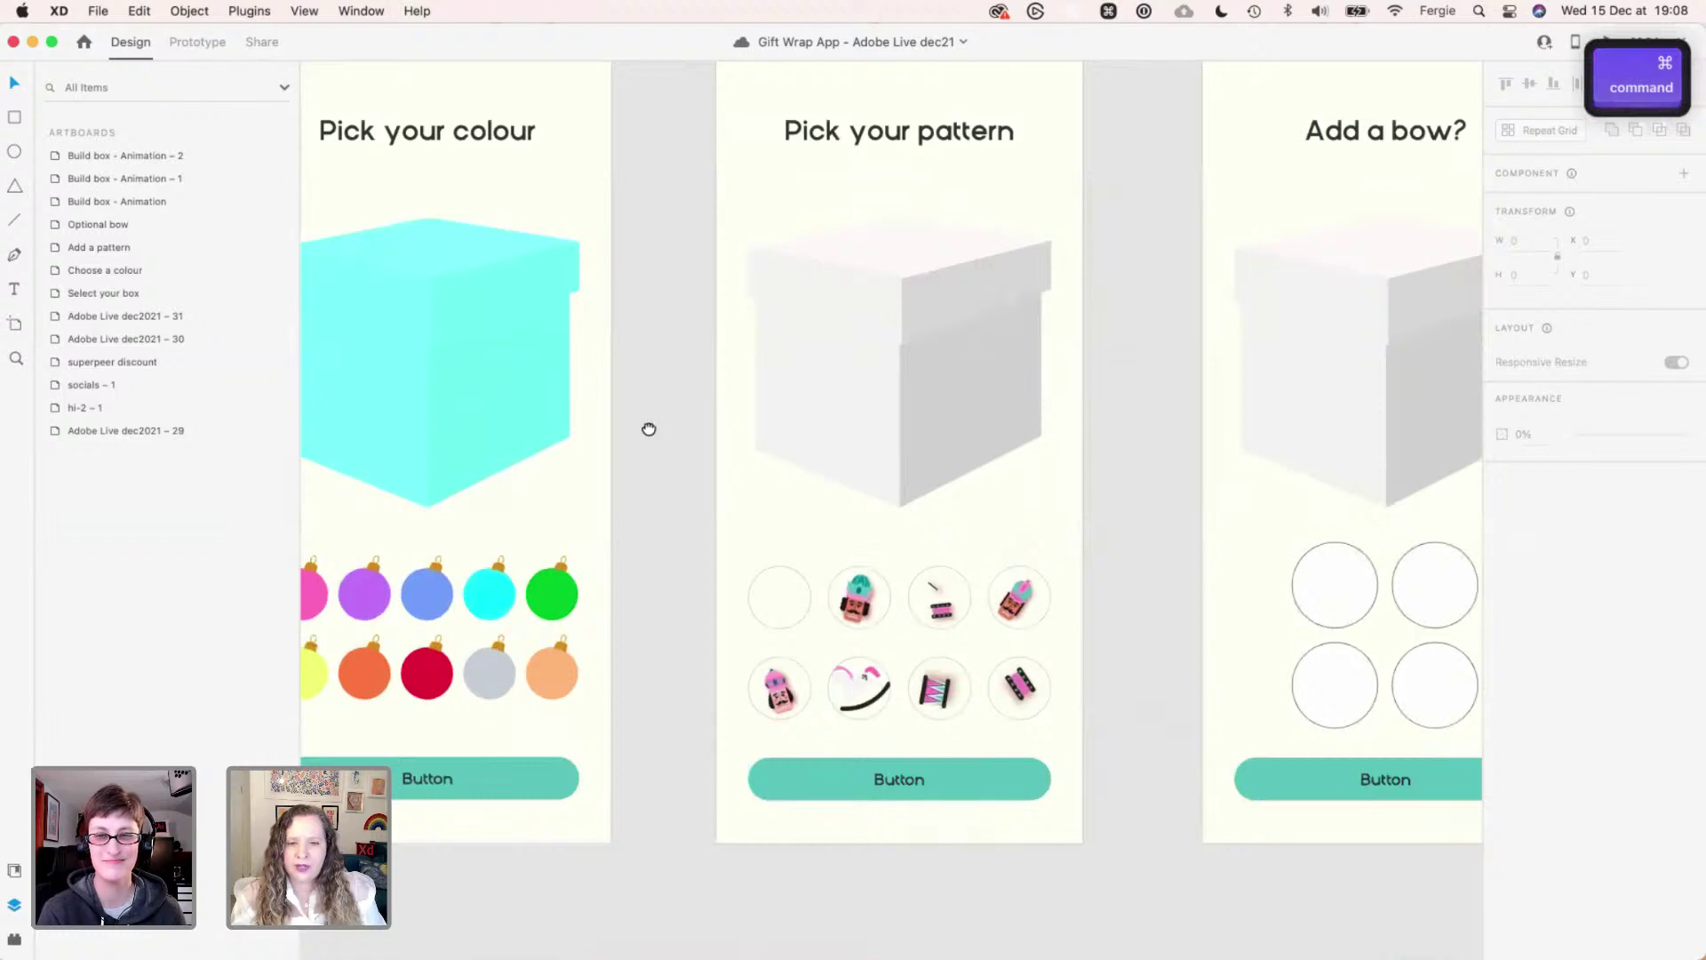
key(space)
drag(648, 426, 765, 488)
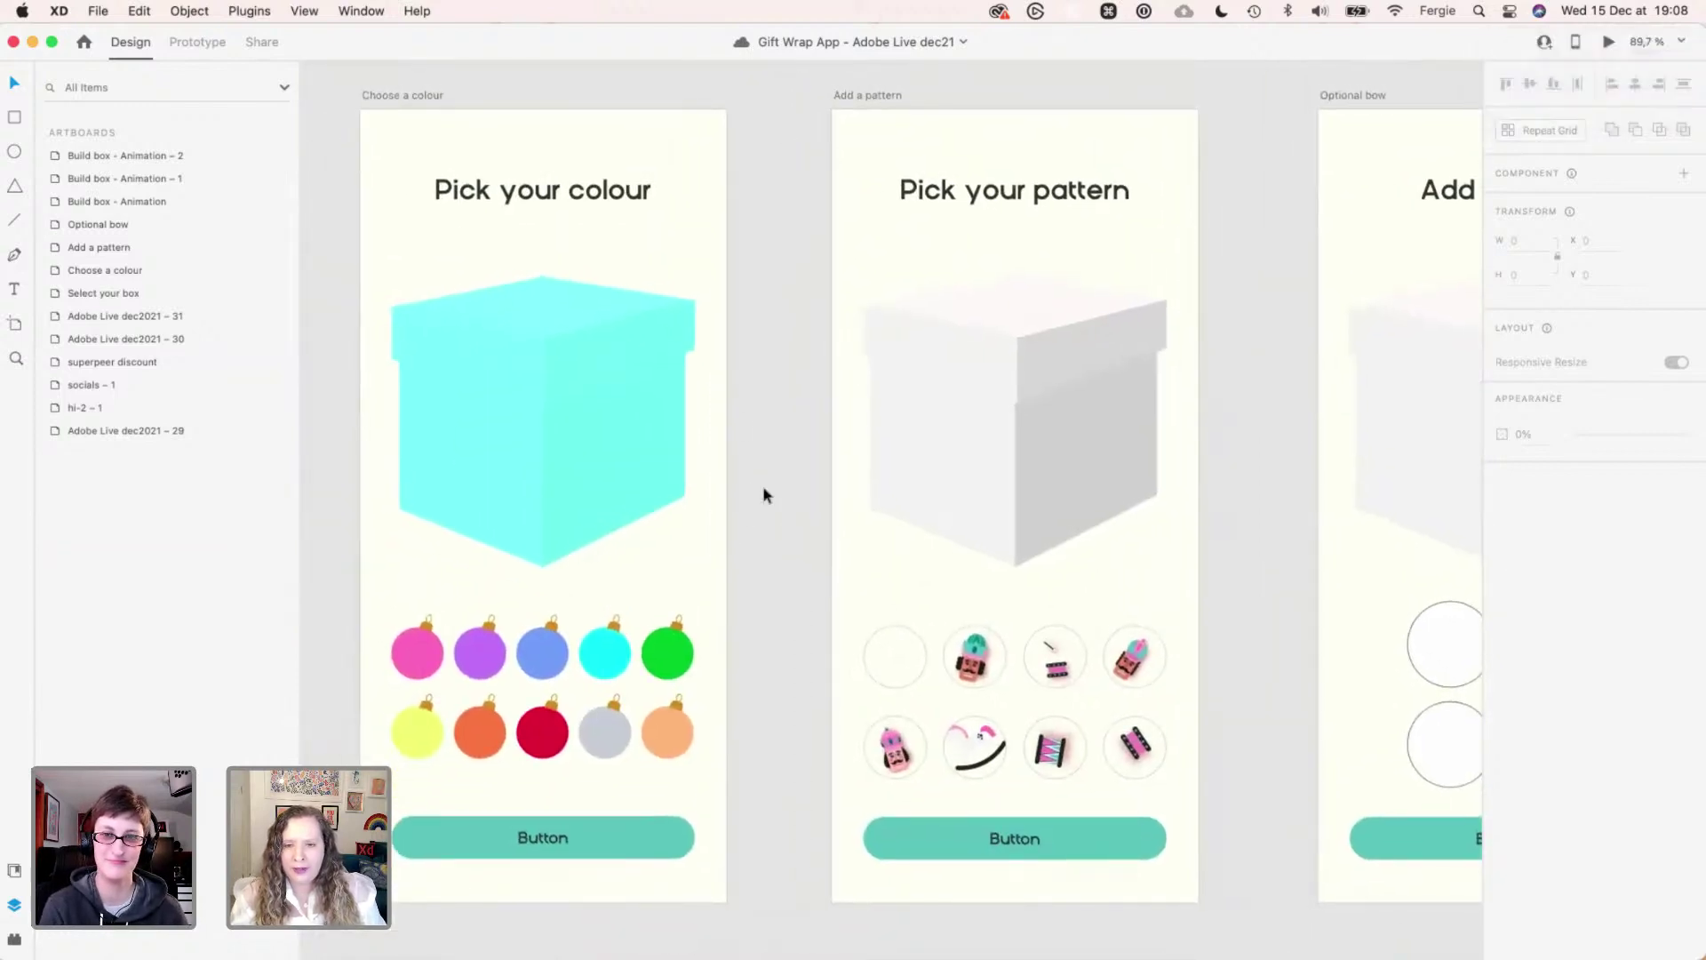
click(629, 386)
double_click(630, 386)
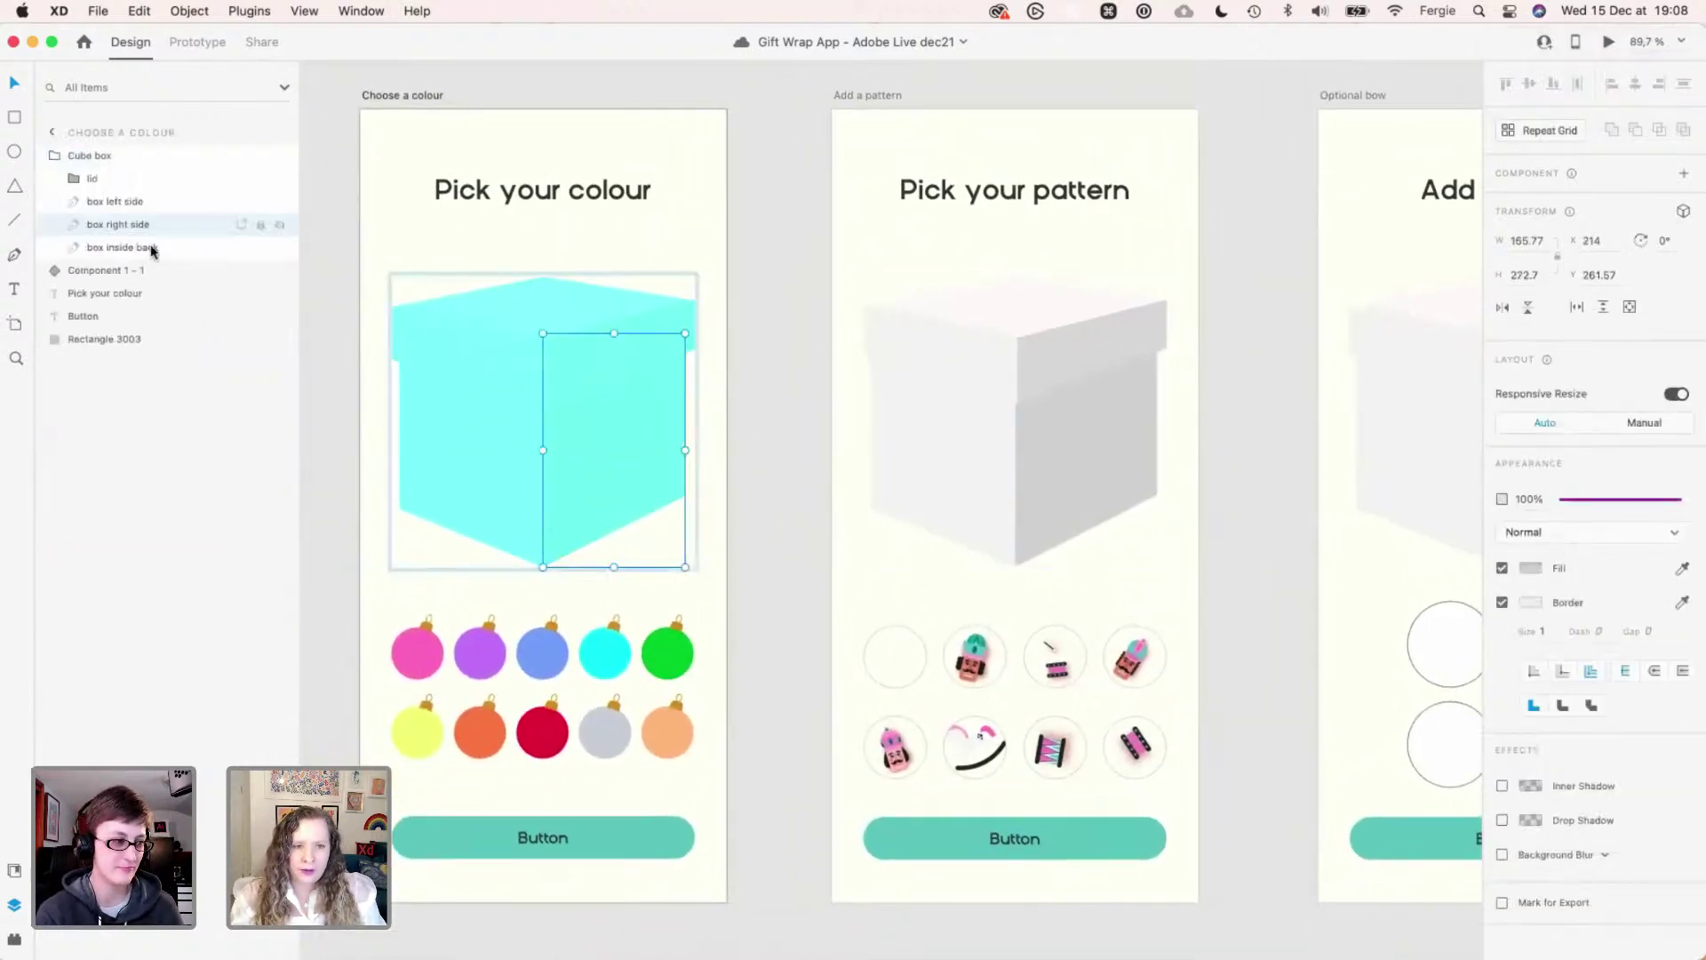
click(53, 156)
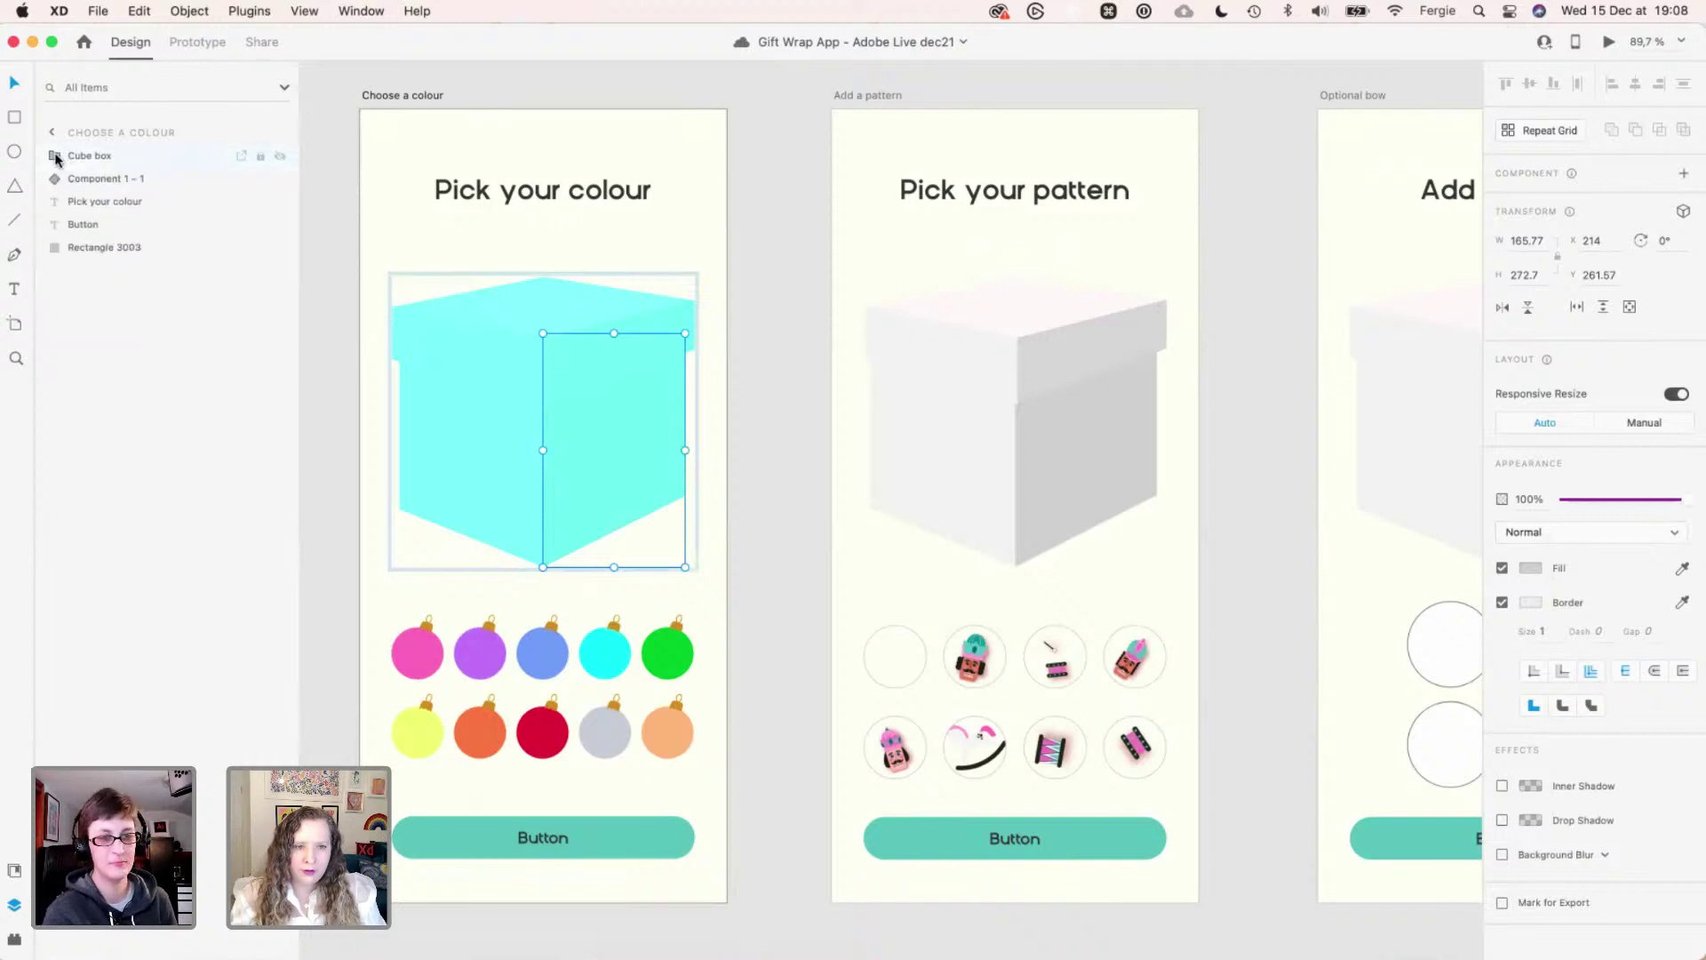
click(53, 178)
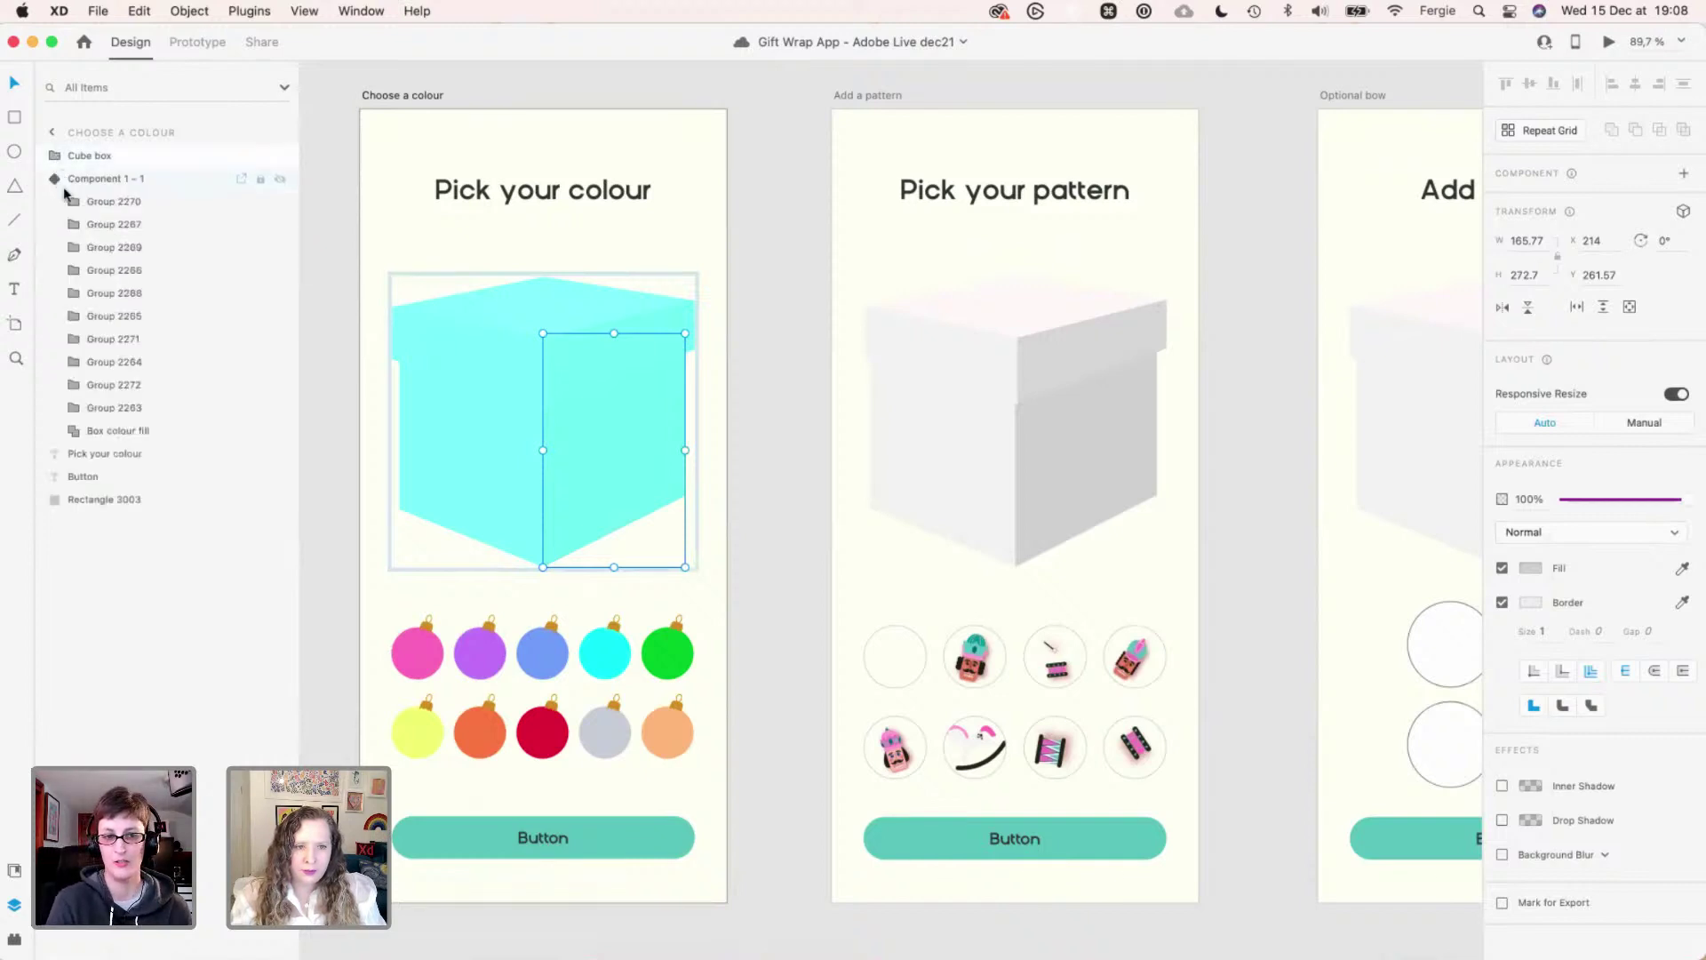
click(121, 439)
key(super+c)
click(769, 277)
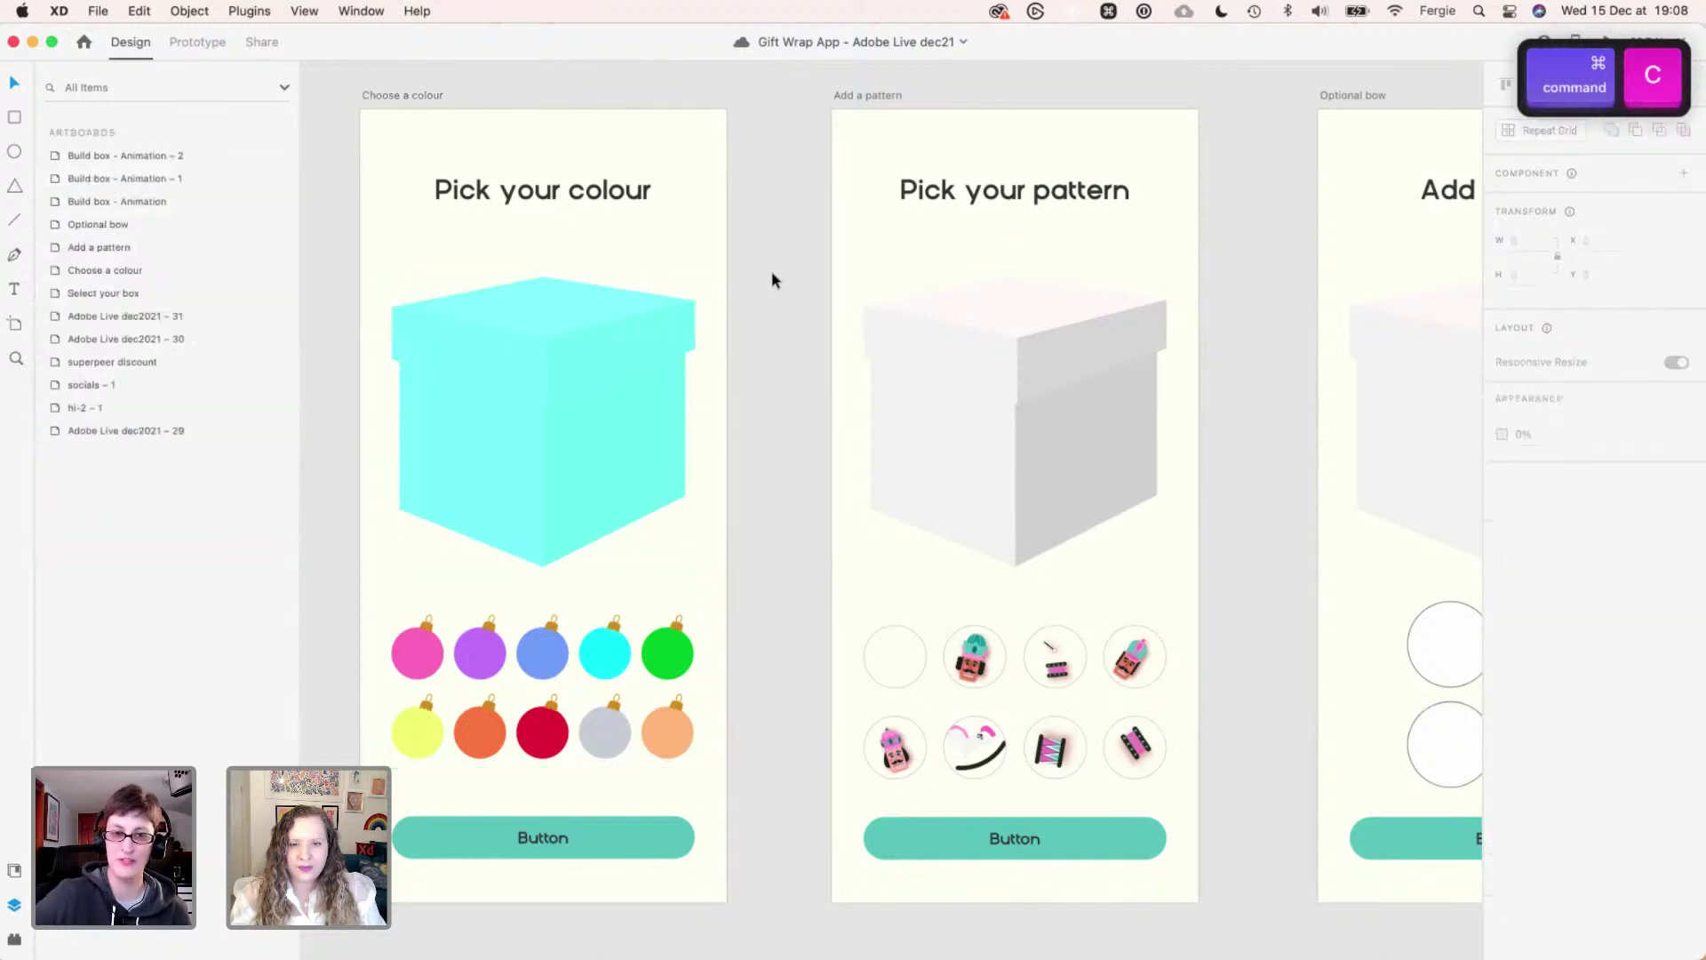
- Paste the Box colour fill shape over the box on the Add a pattern artboard and set its opacity to 63%
click(952, 328)
key(super+v)
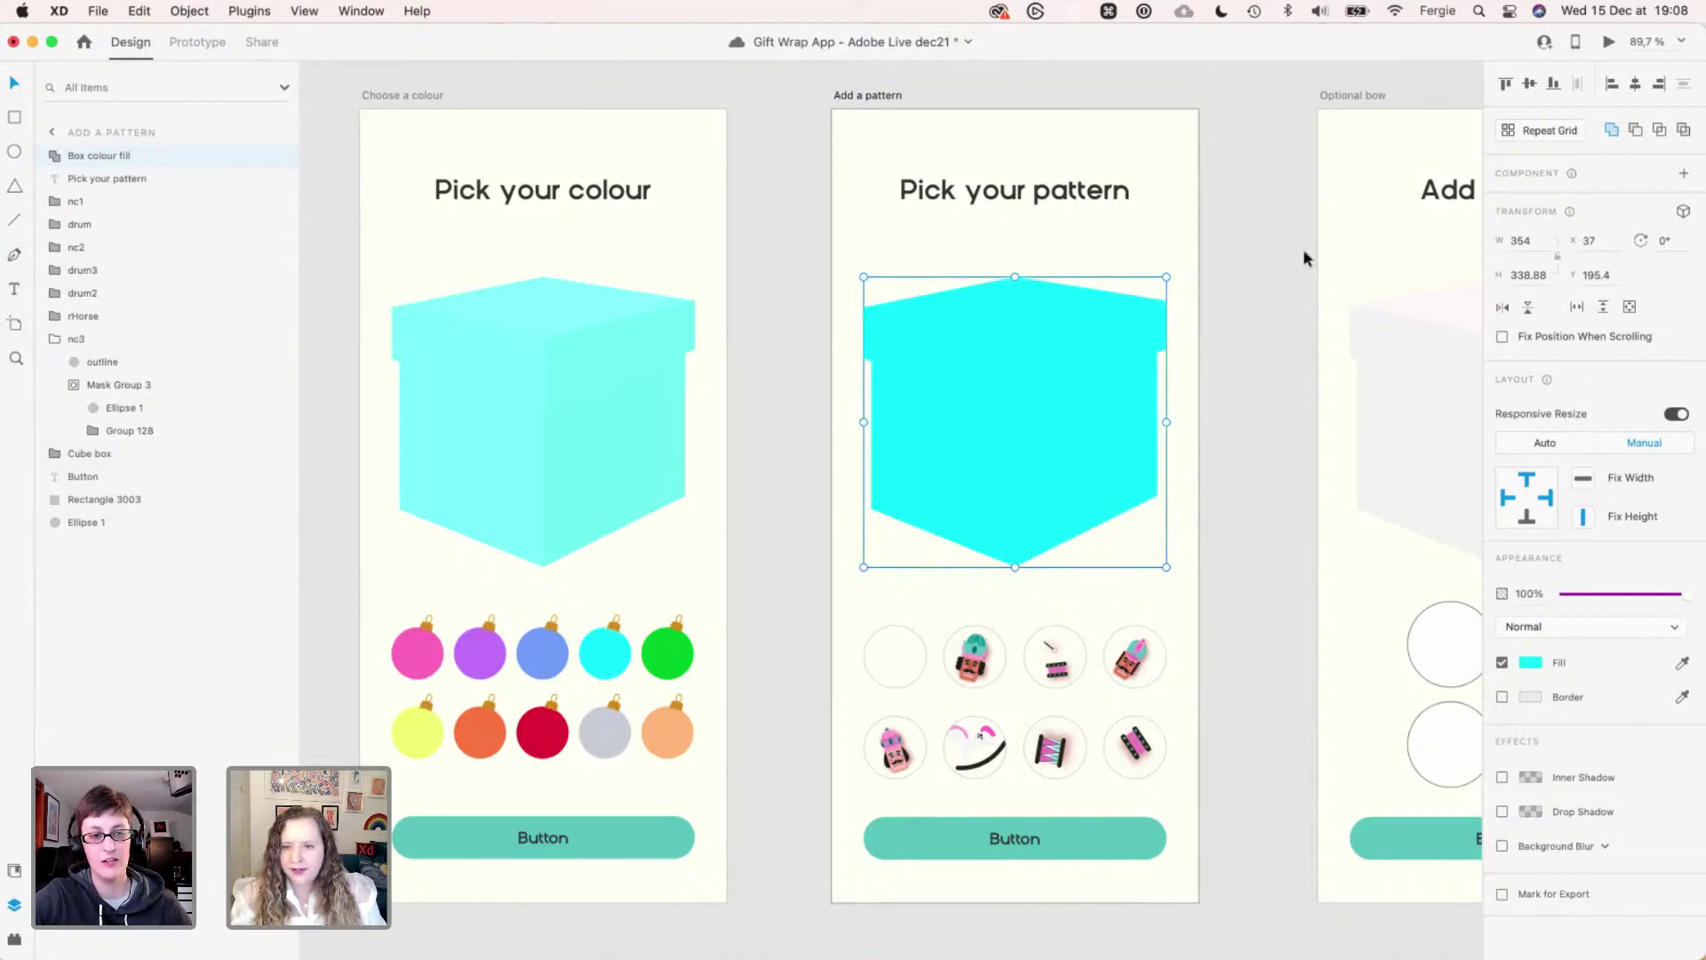
click(1615, 594)
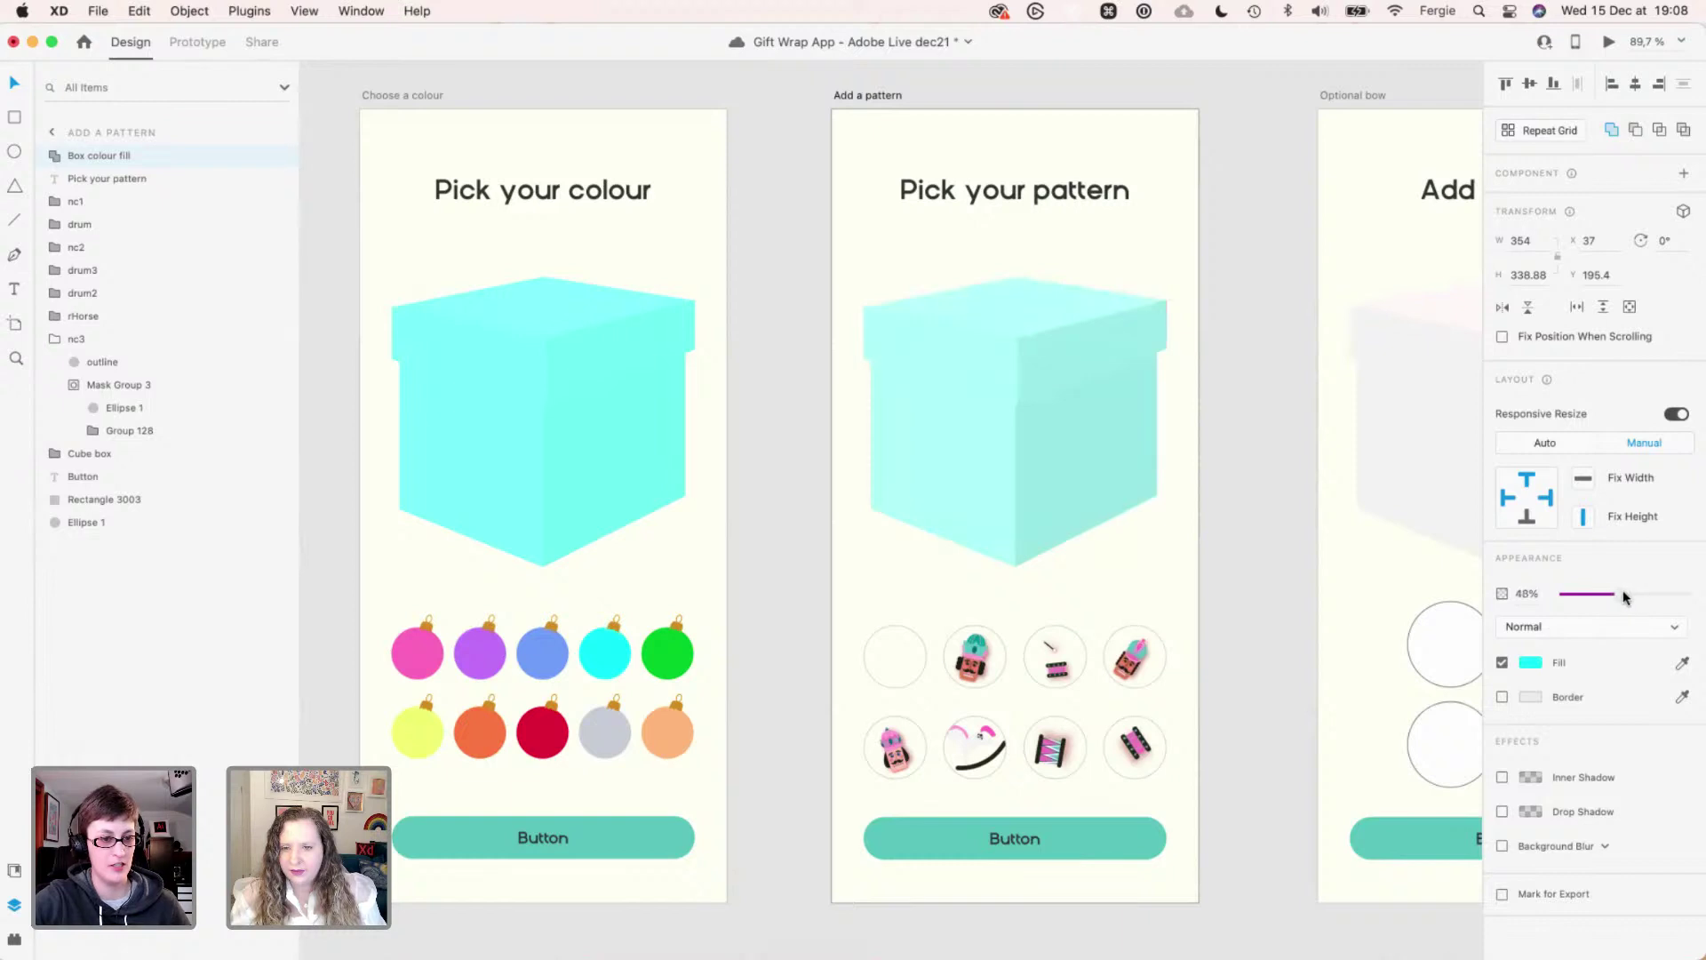
drag(1625, 597, 1640, 597)
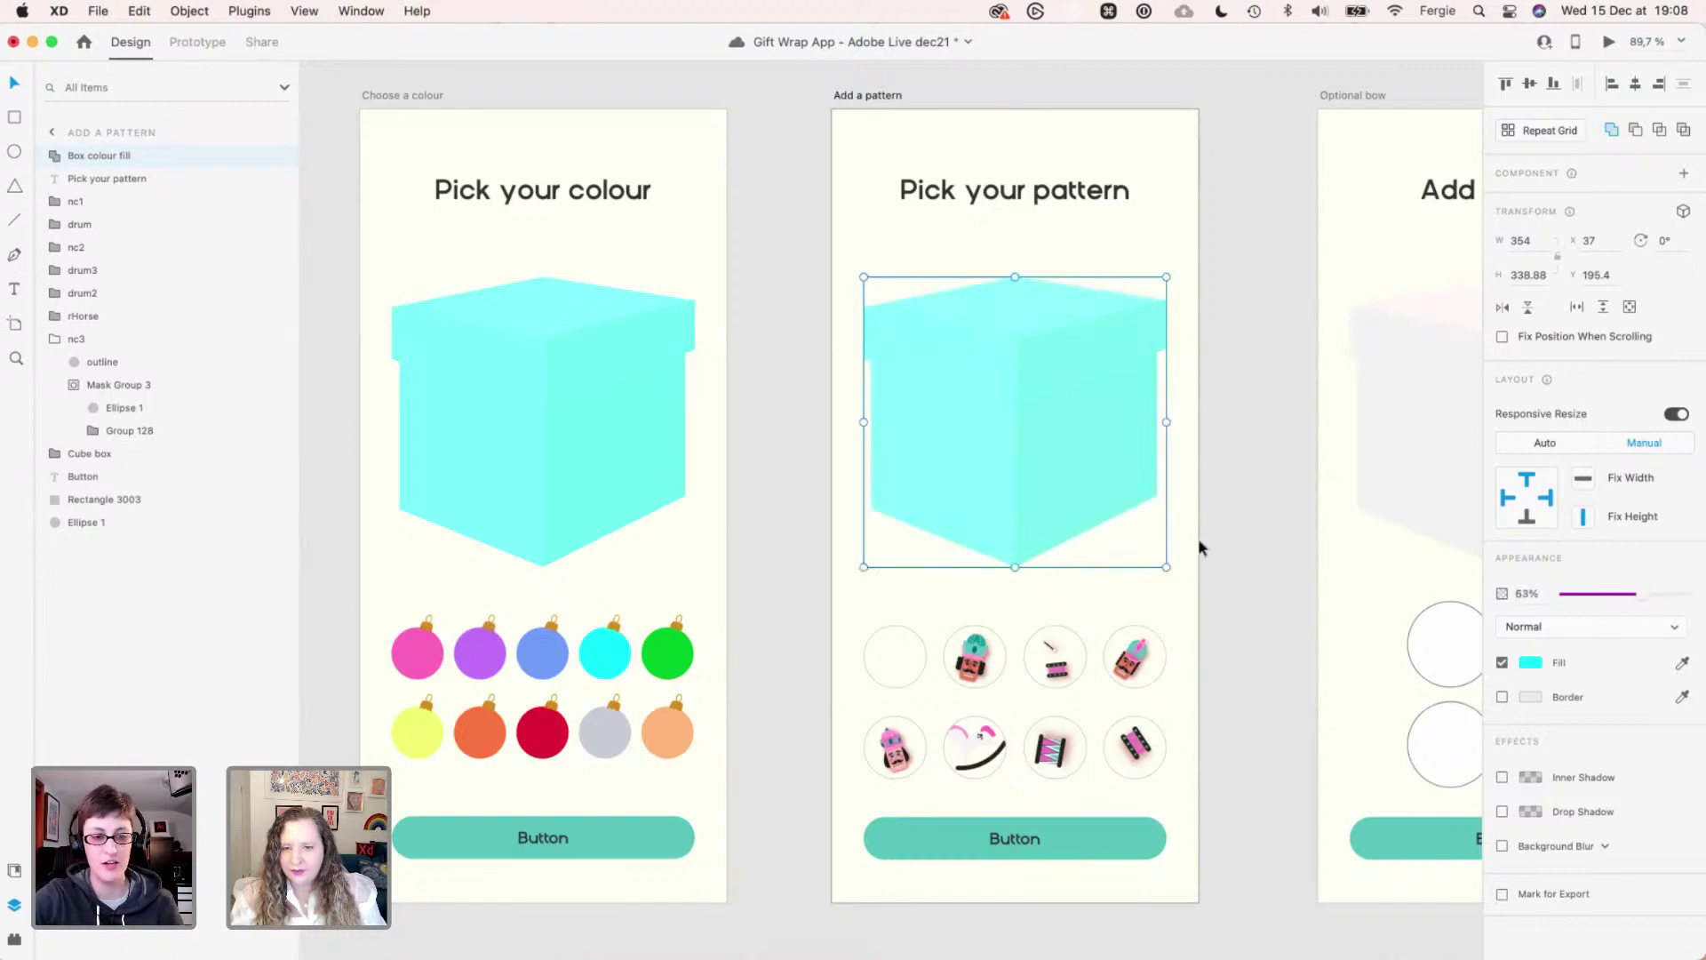
click(1235, 486)
- Compare the coloured boxes across the artboards and examine the pattern circles on the Add a pattern artboard
scroll(1235, 486, down, 3)
scroll(1235, 492, down, 5)
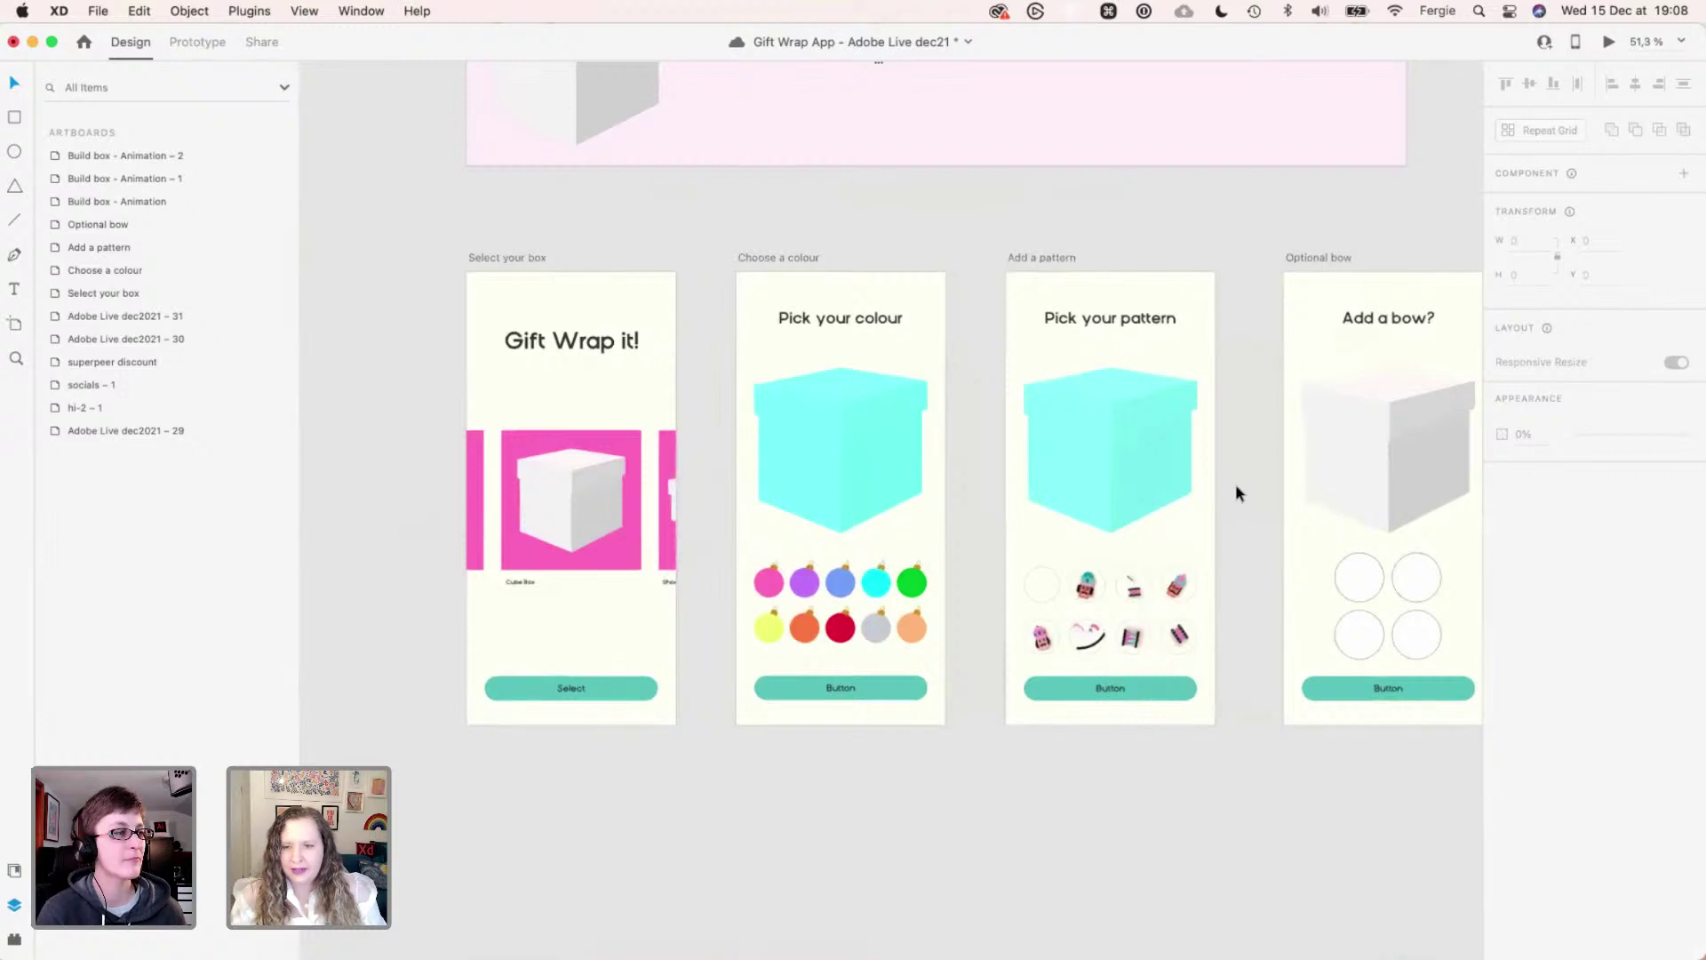
scroll(1237, 493, up, 5)
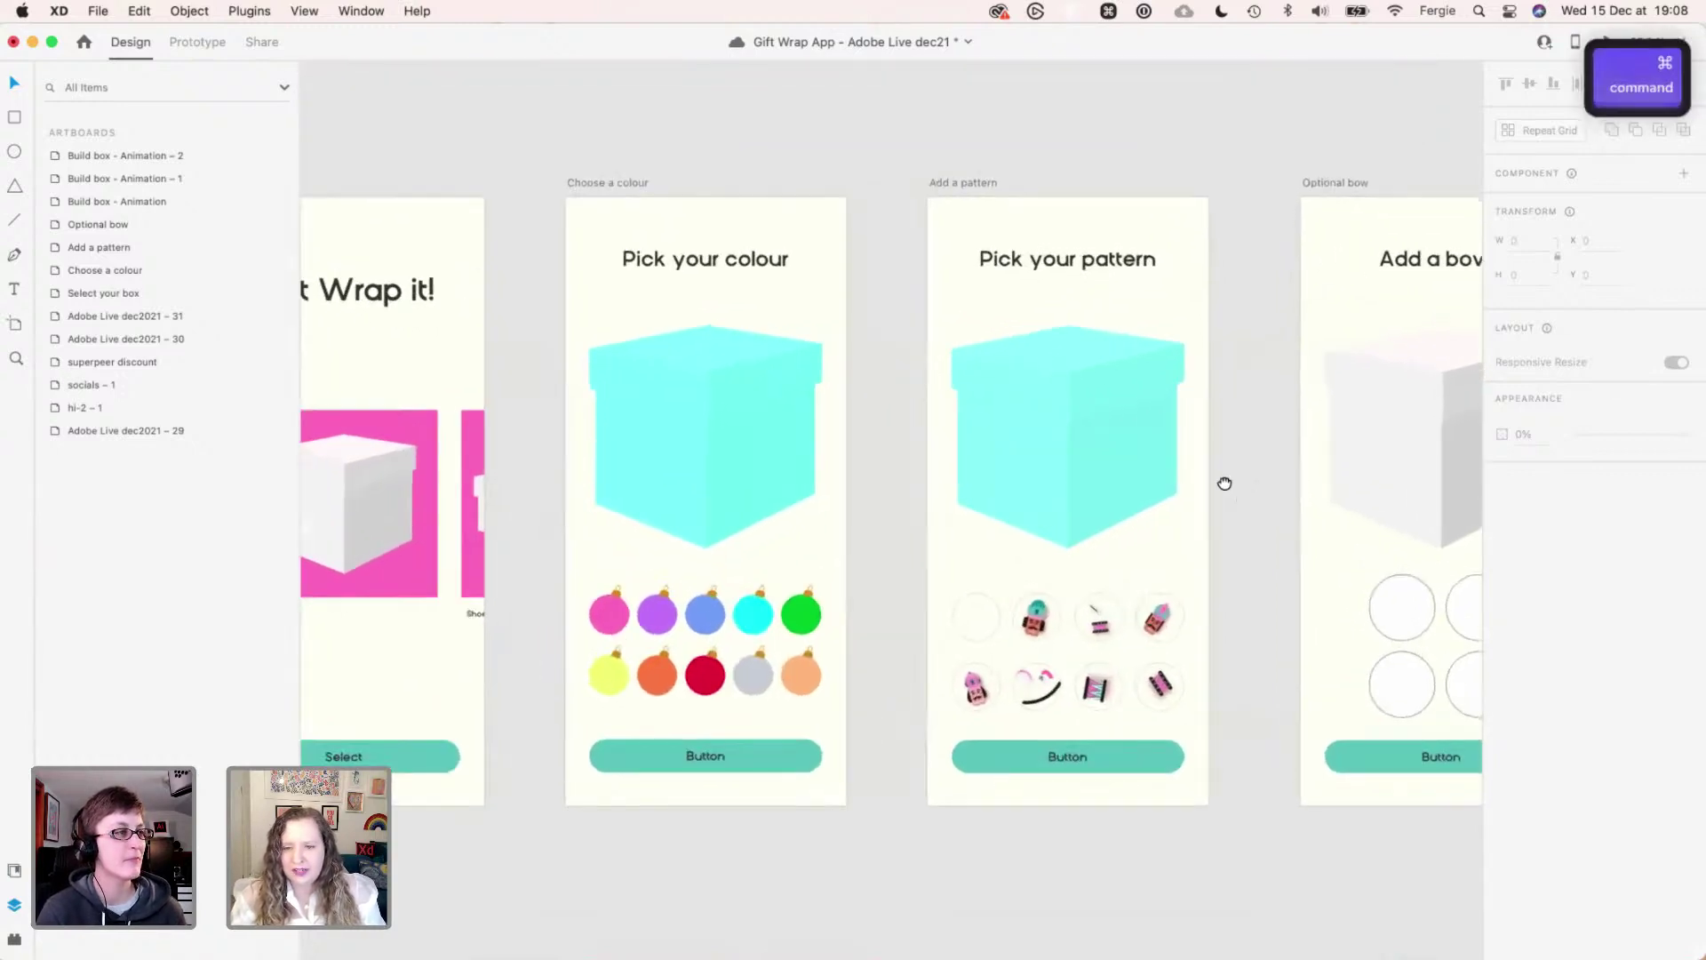
key(space)
drag(1223, 480, 903, 481)
scroll(729, 471, up, 3)
scroll(729, 466, up, 2)
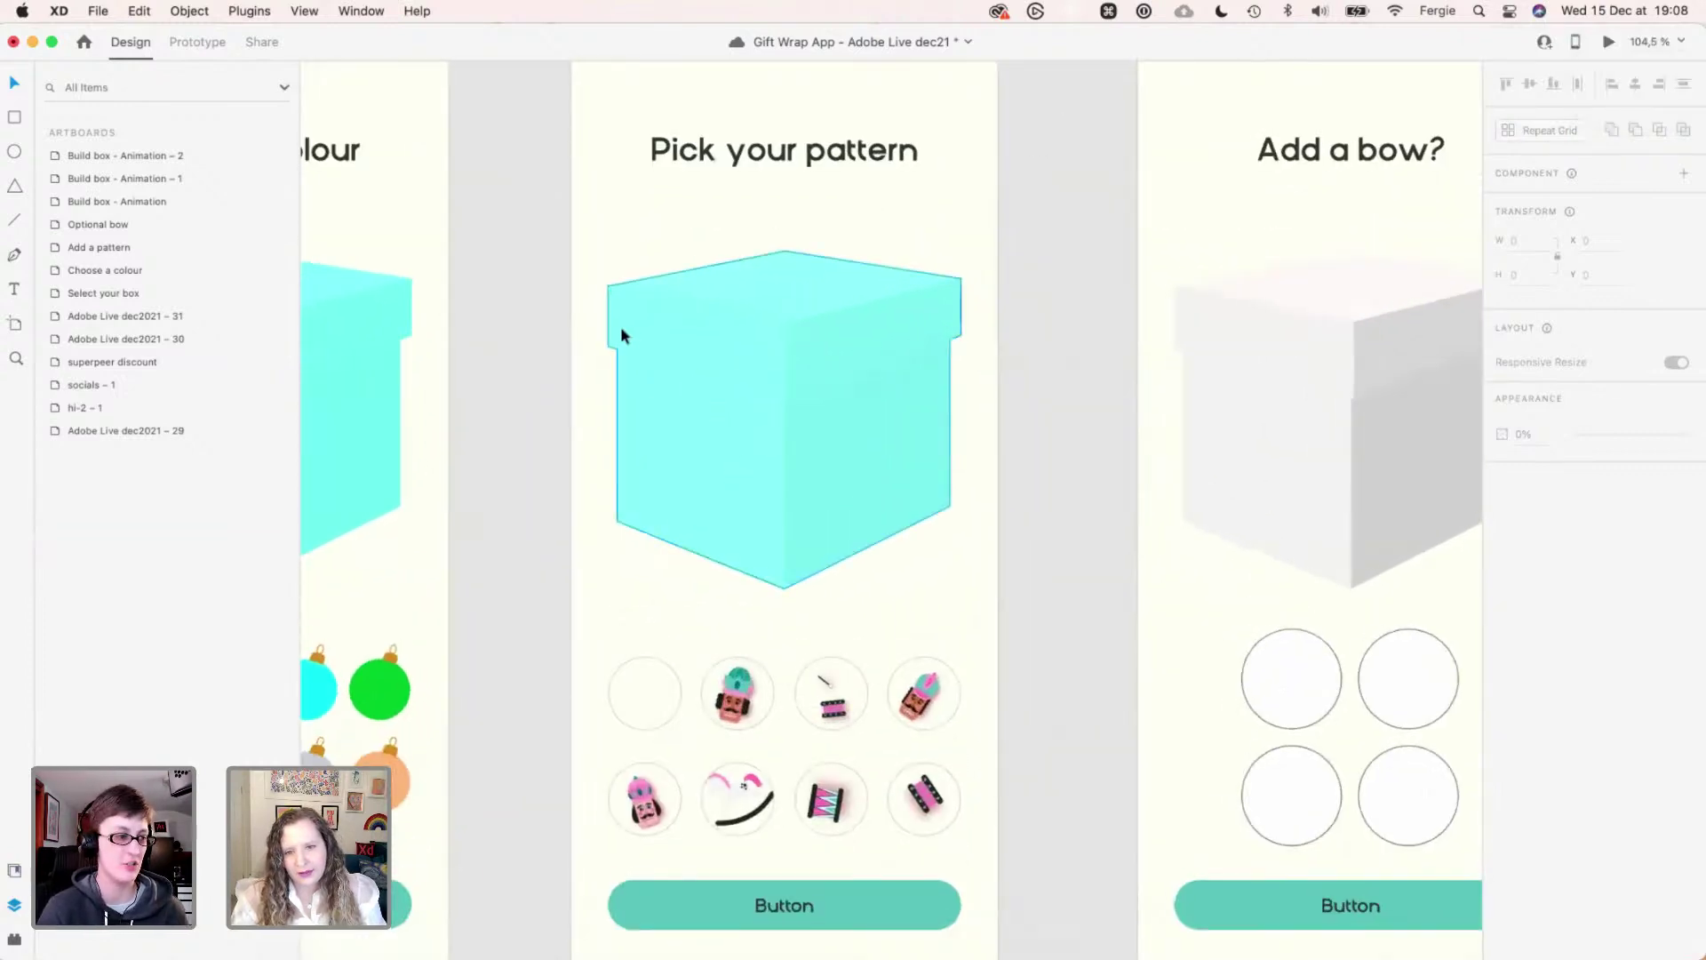
key(space)
drag(1039, 723, 1169, 561)
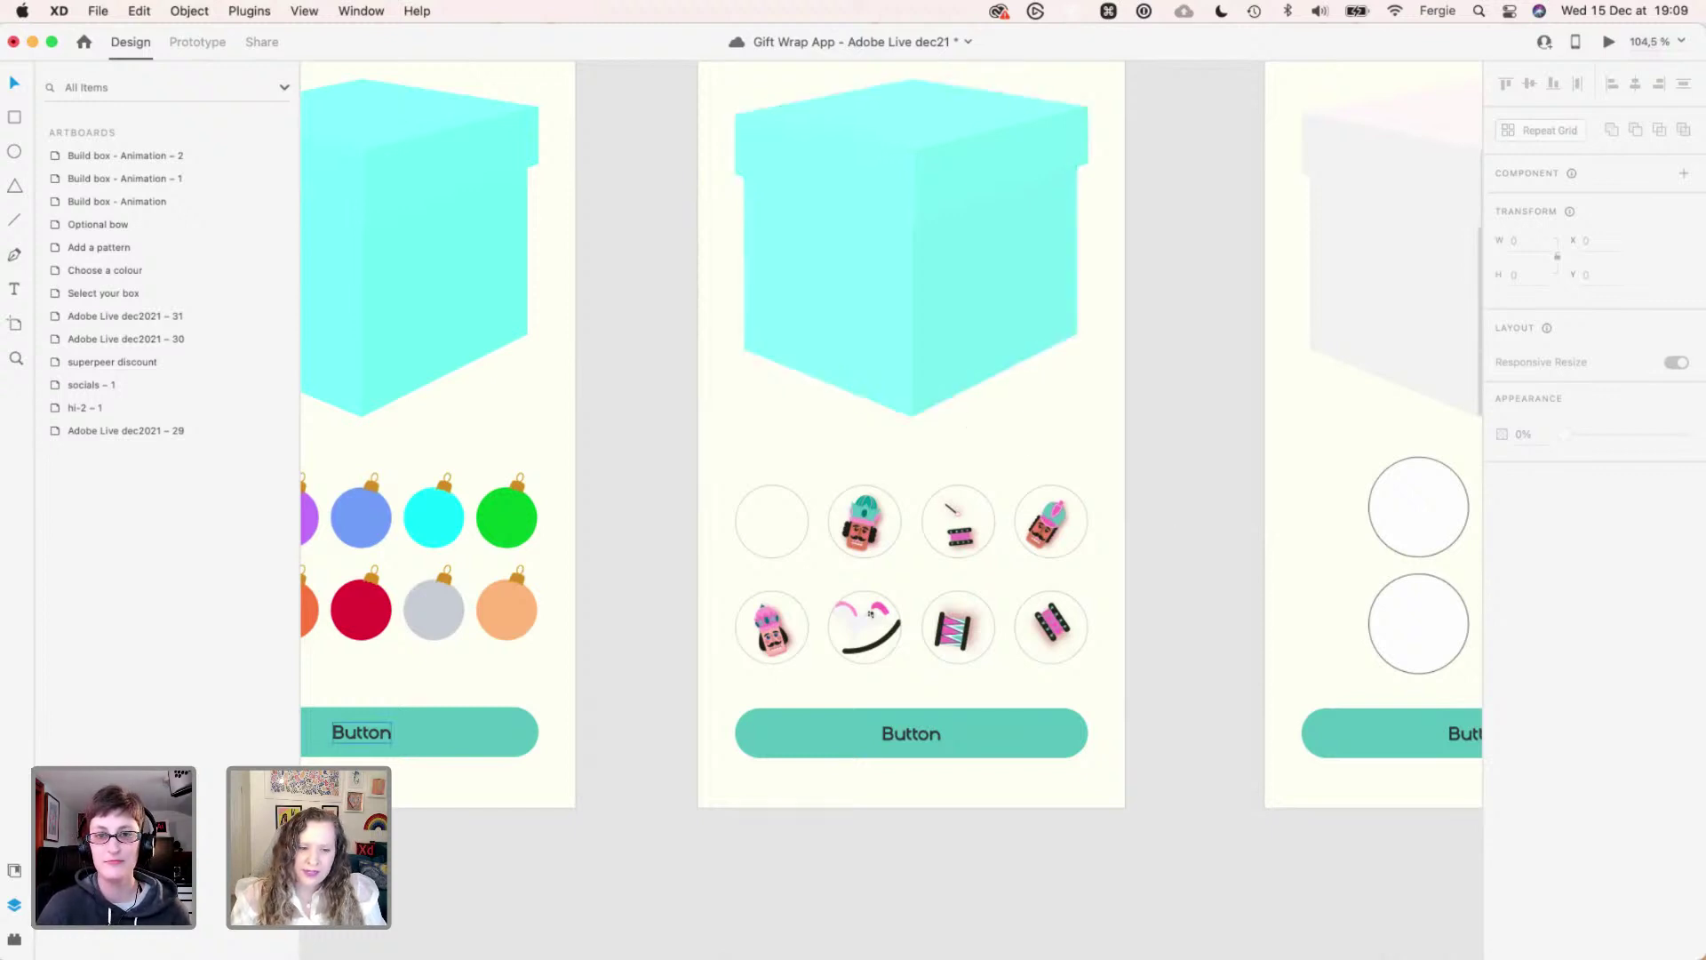
- Open the Gift Wrapping App library to access its saved pattern artwork
click(14, 869)
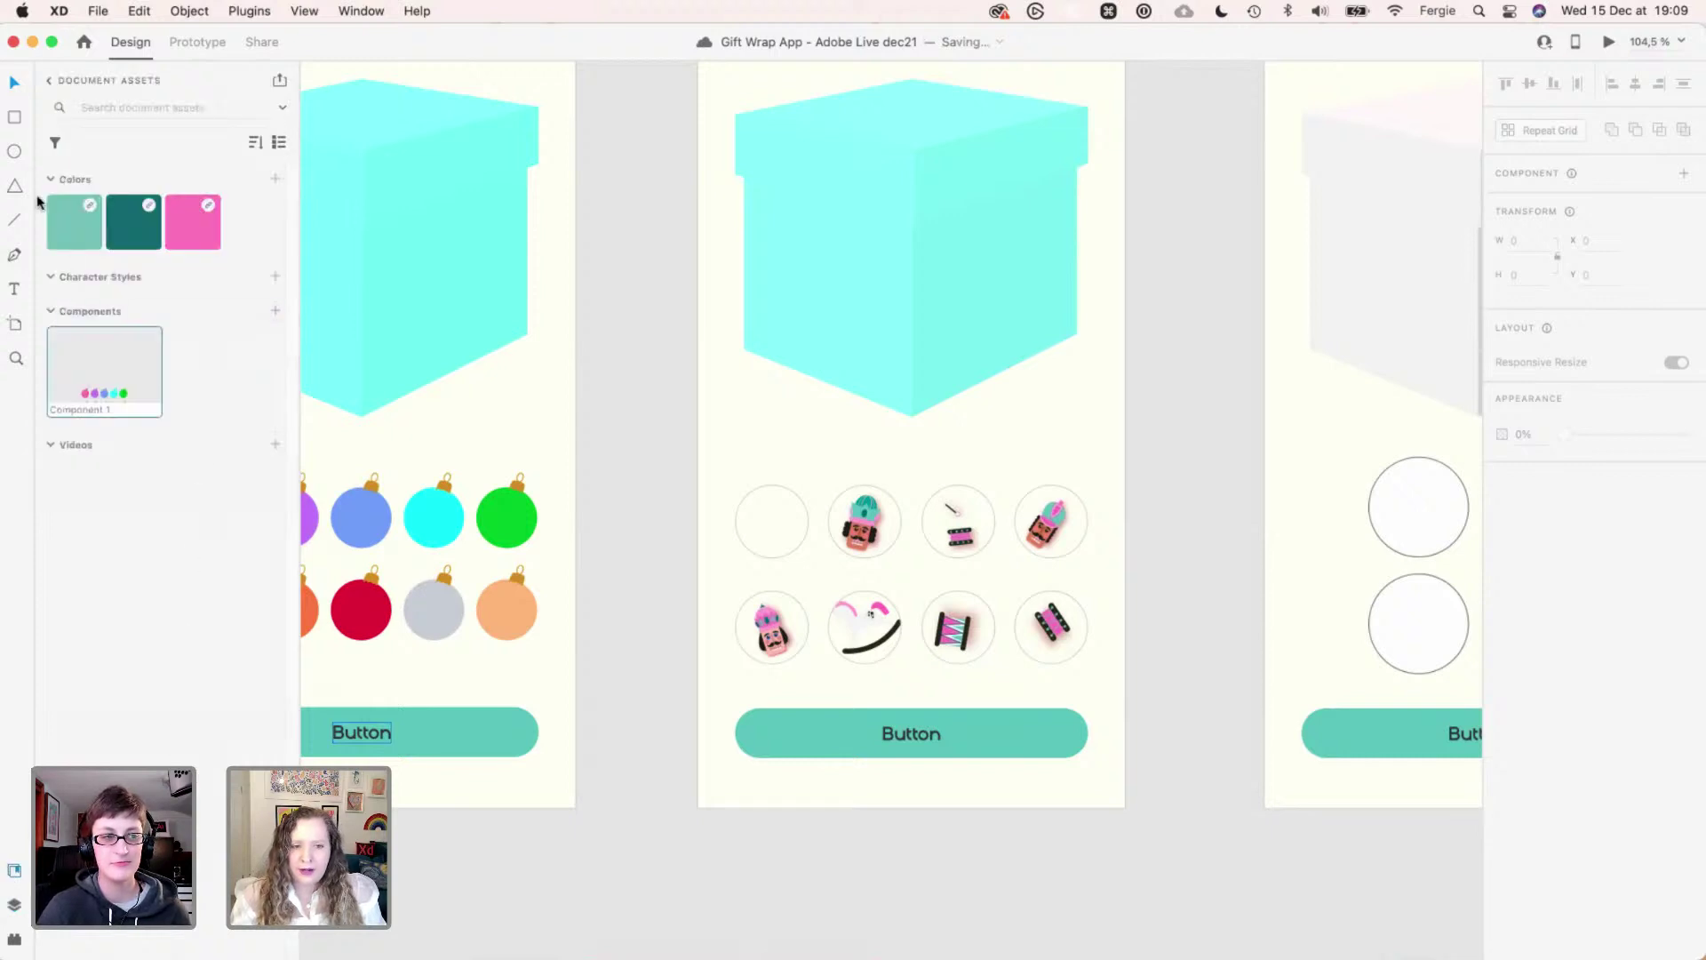
click(68, 90)
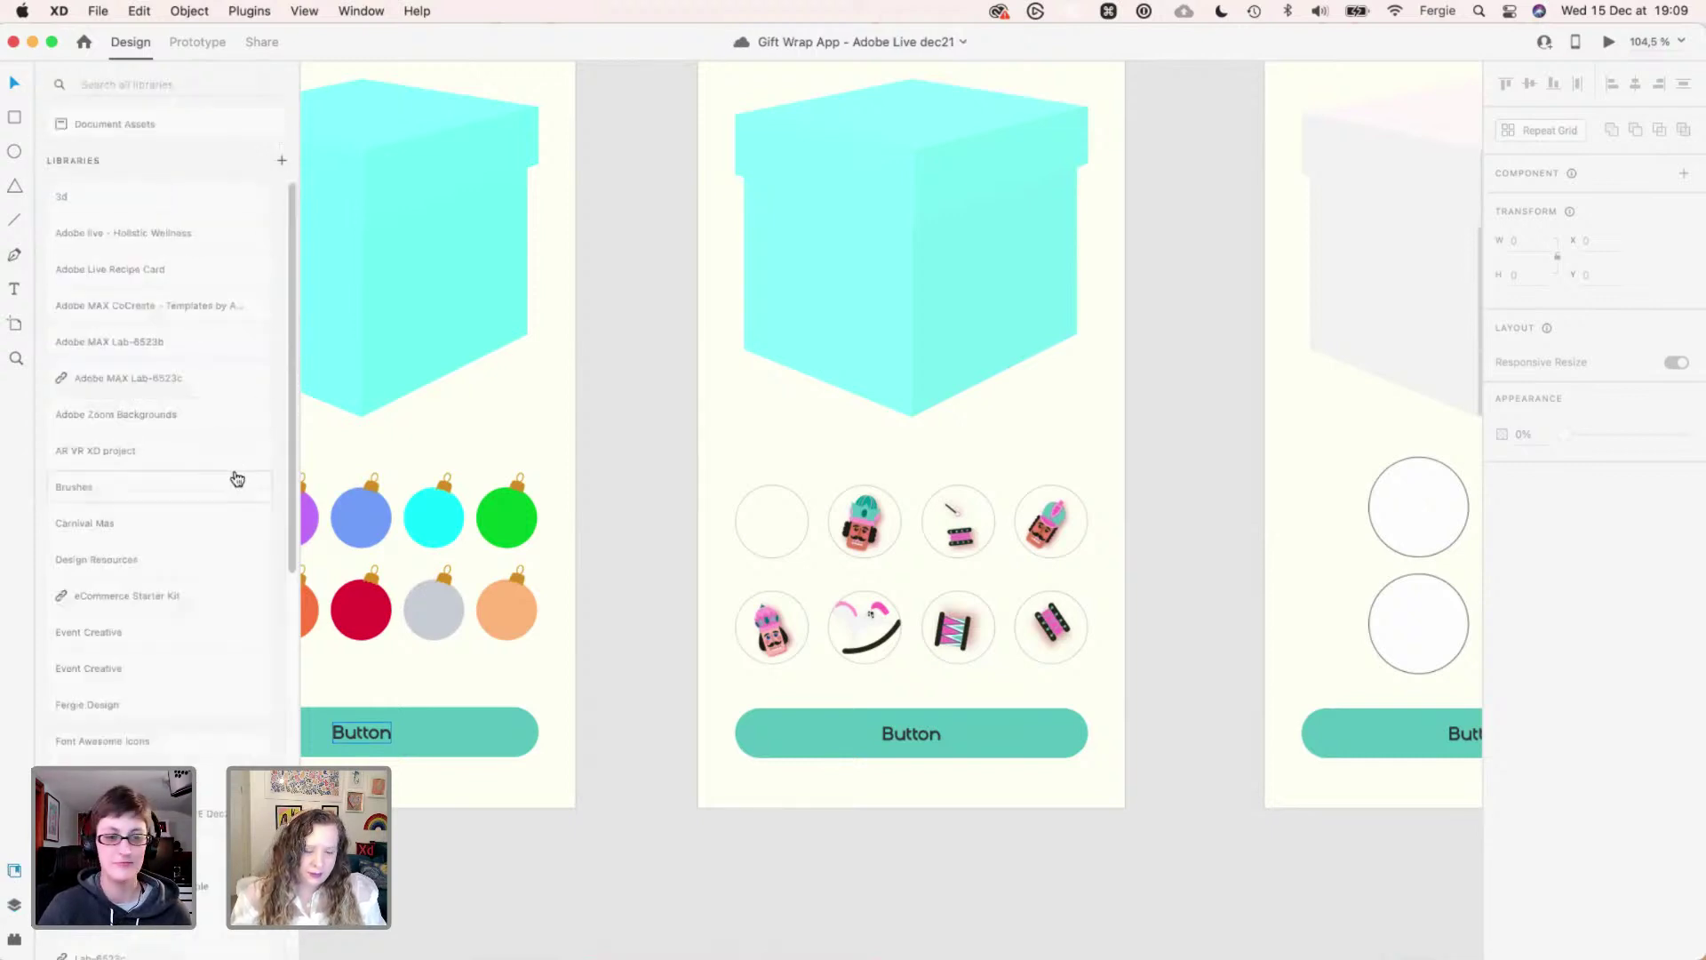
click(152, 670)
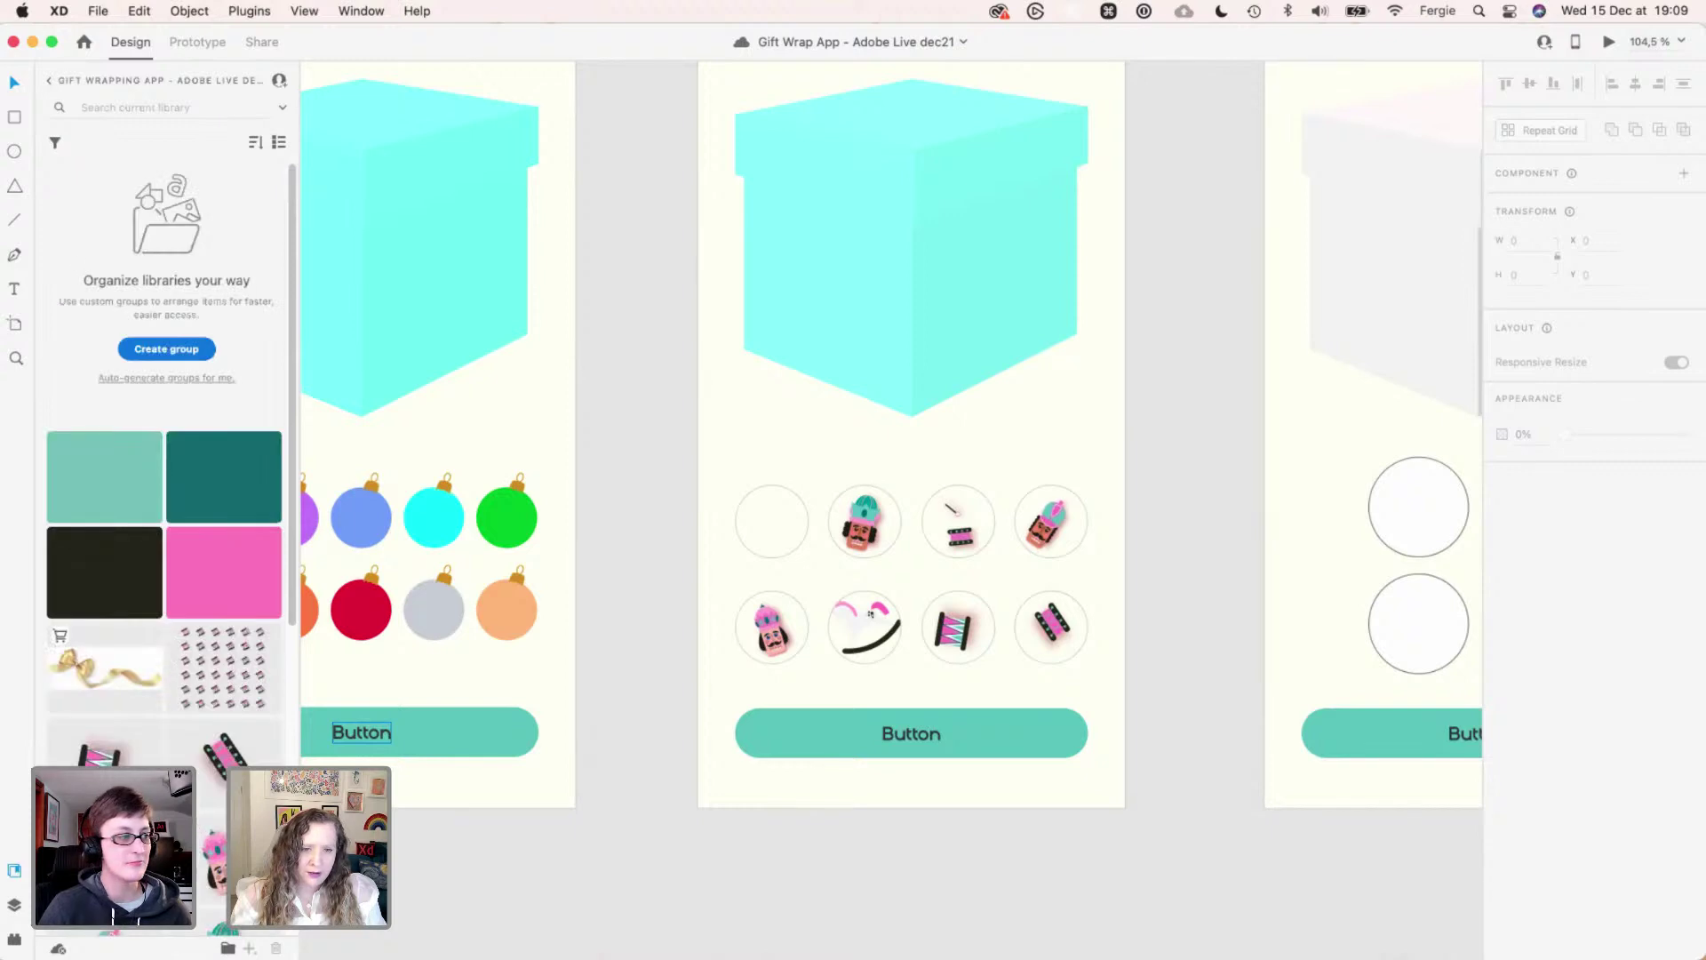
- Move the turquoise Box colour fill shape off the Add a pattern artboard onto the empty pasteboard below it
click(846, 359)
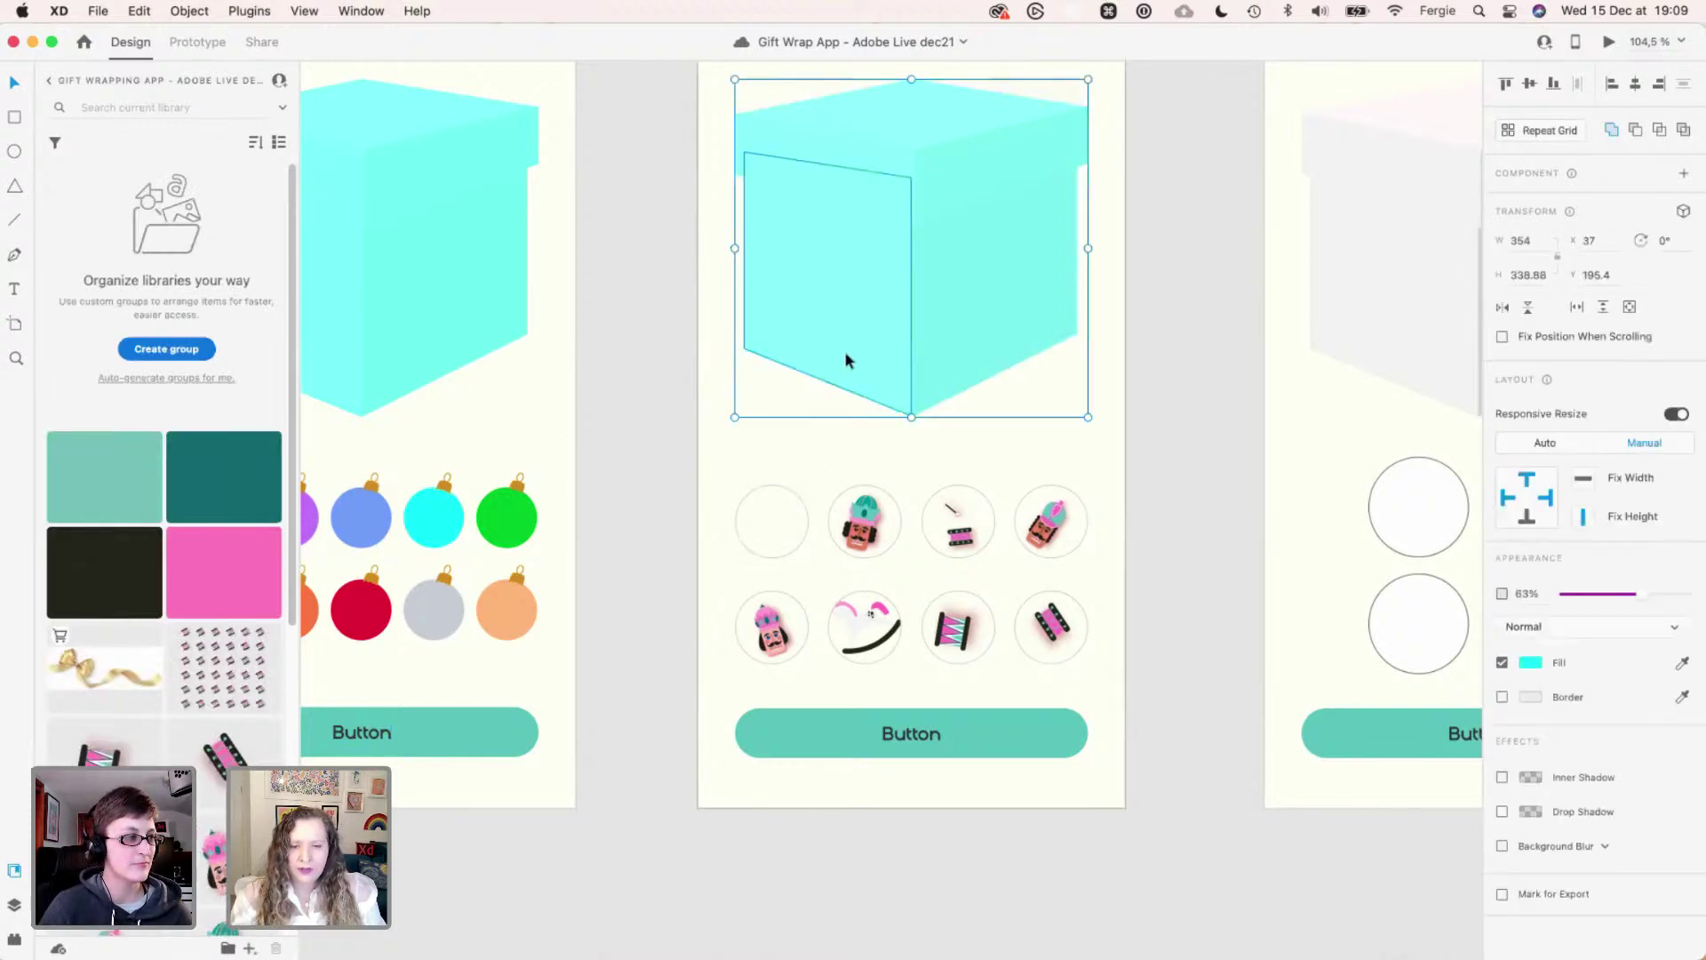
scroll(849, 361, down, 5)
scroll(861, 271, down, 3)
drag(905, 531, 909, 812)
scroll(888, 835, up, 3)
scroll(875, 863, up, 2)
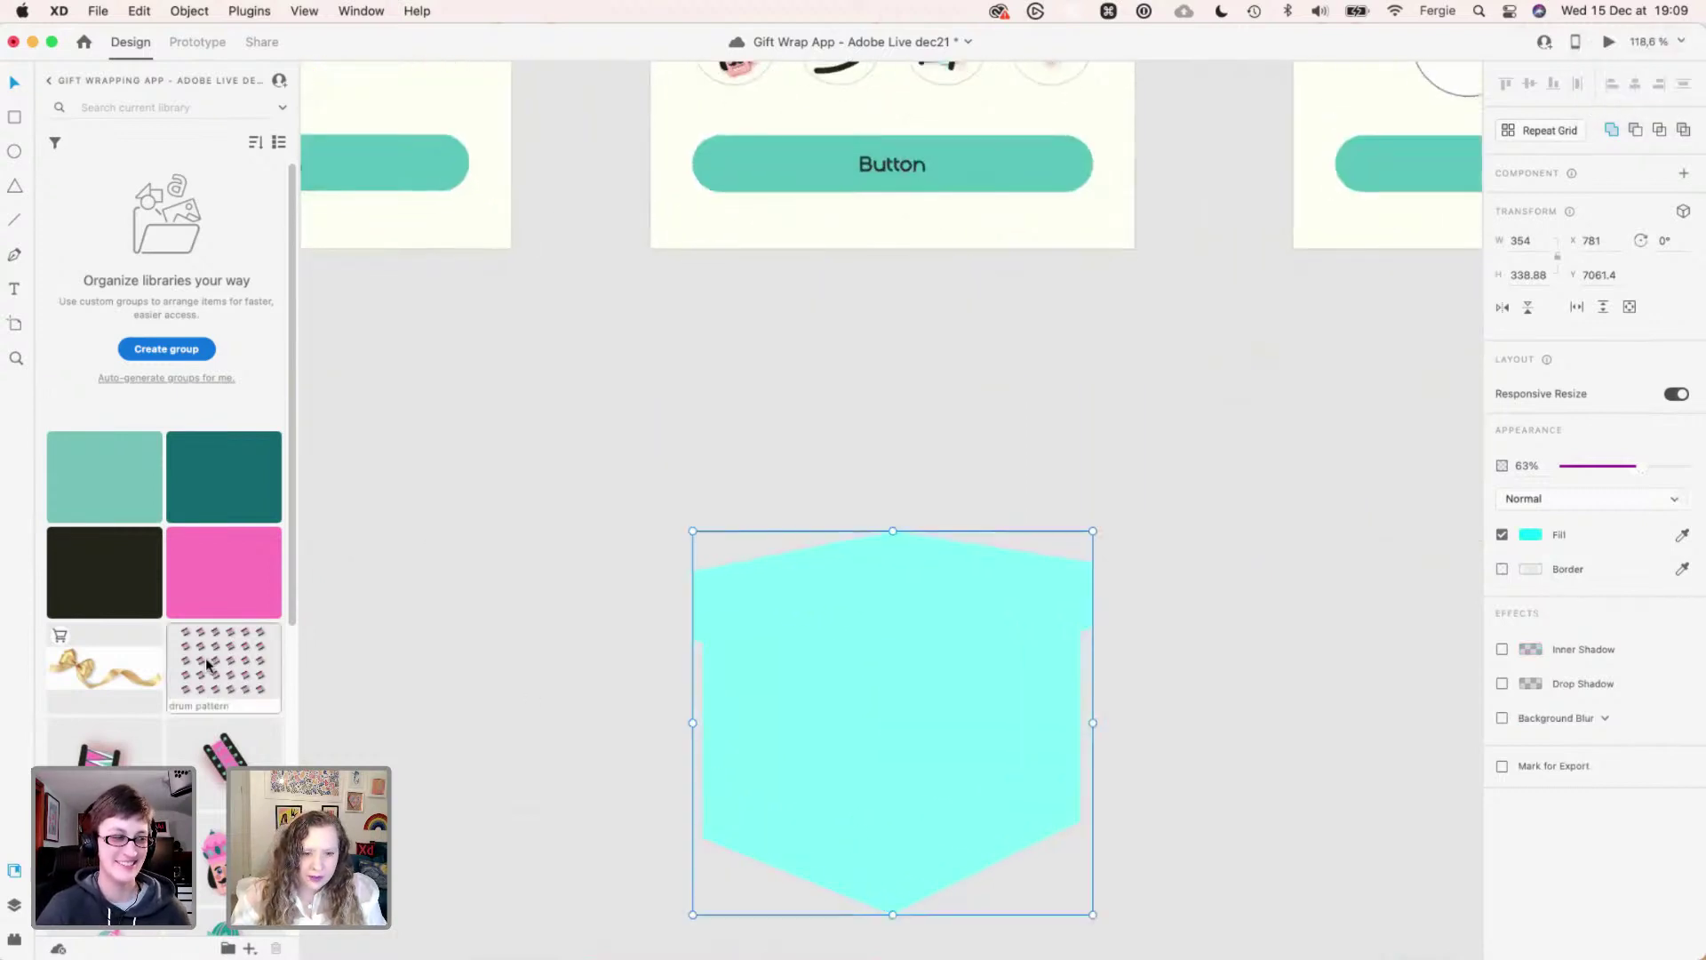
- Try filling the loose box shape with the Group 202 nutcracker artwork from the library, and undo it
scroll(206, 665, down, 8)
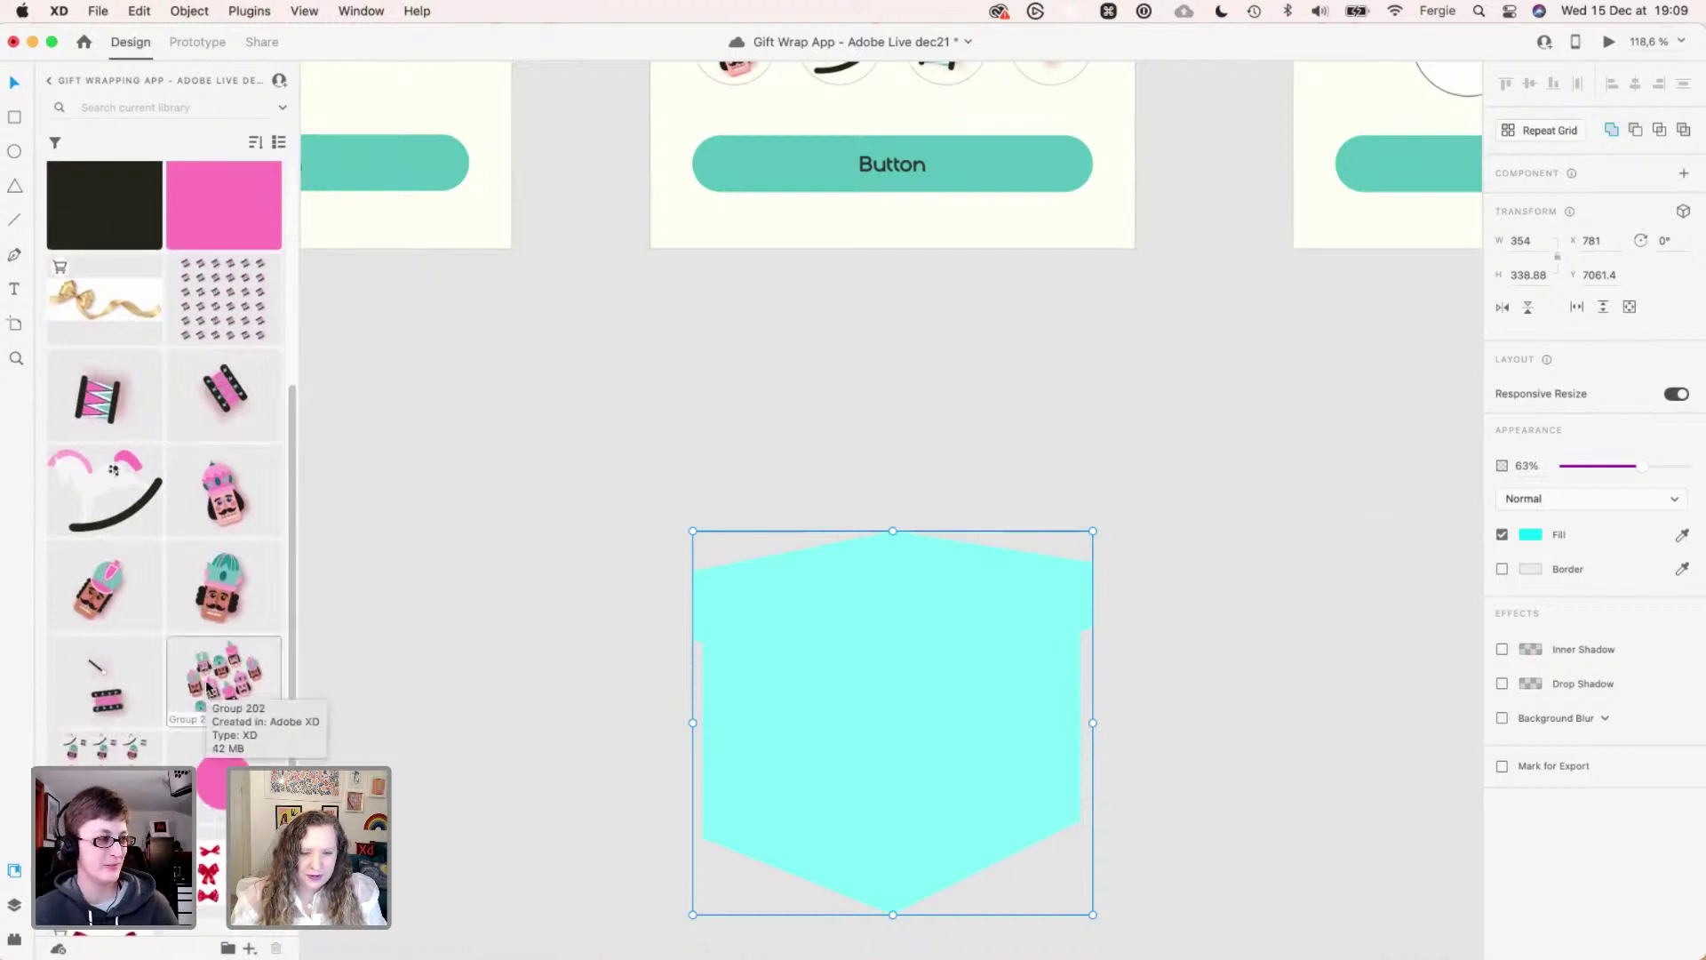
drag(207, 687, 811, 734)
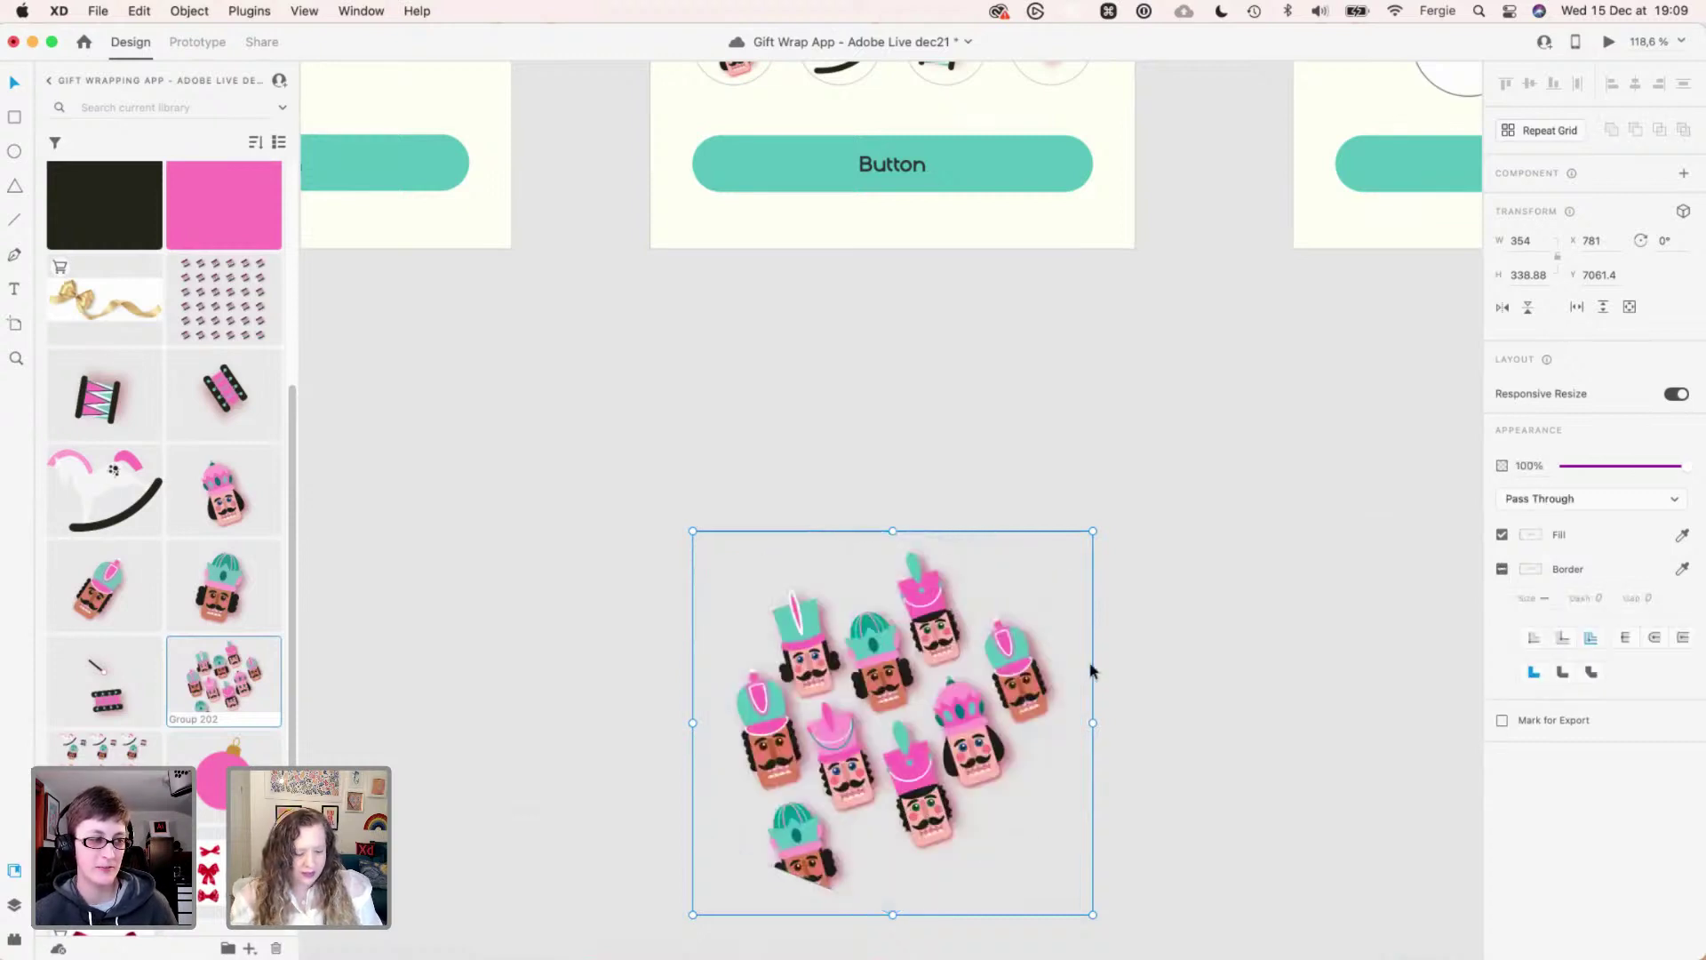
key(super+z)
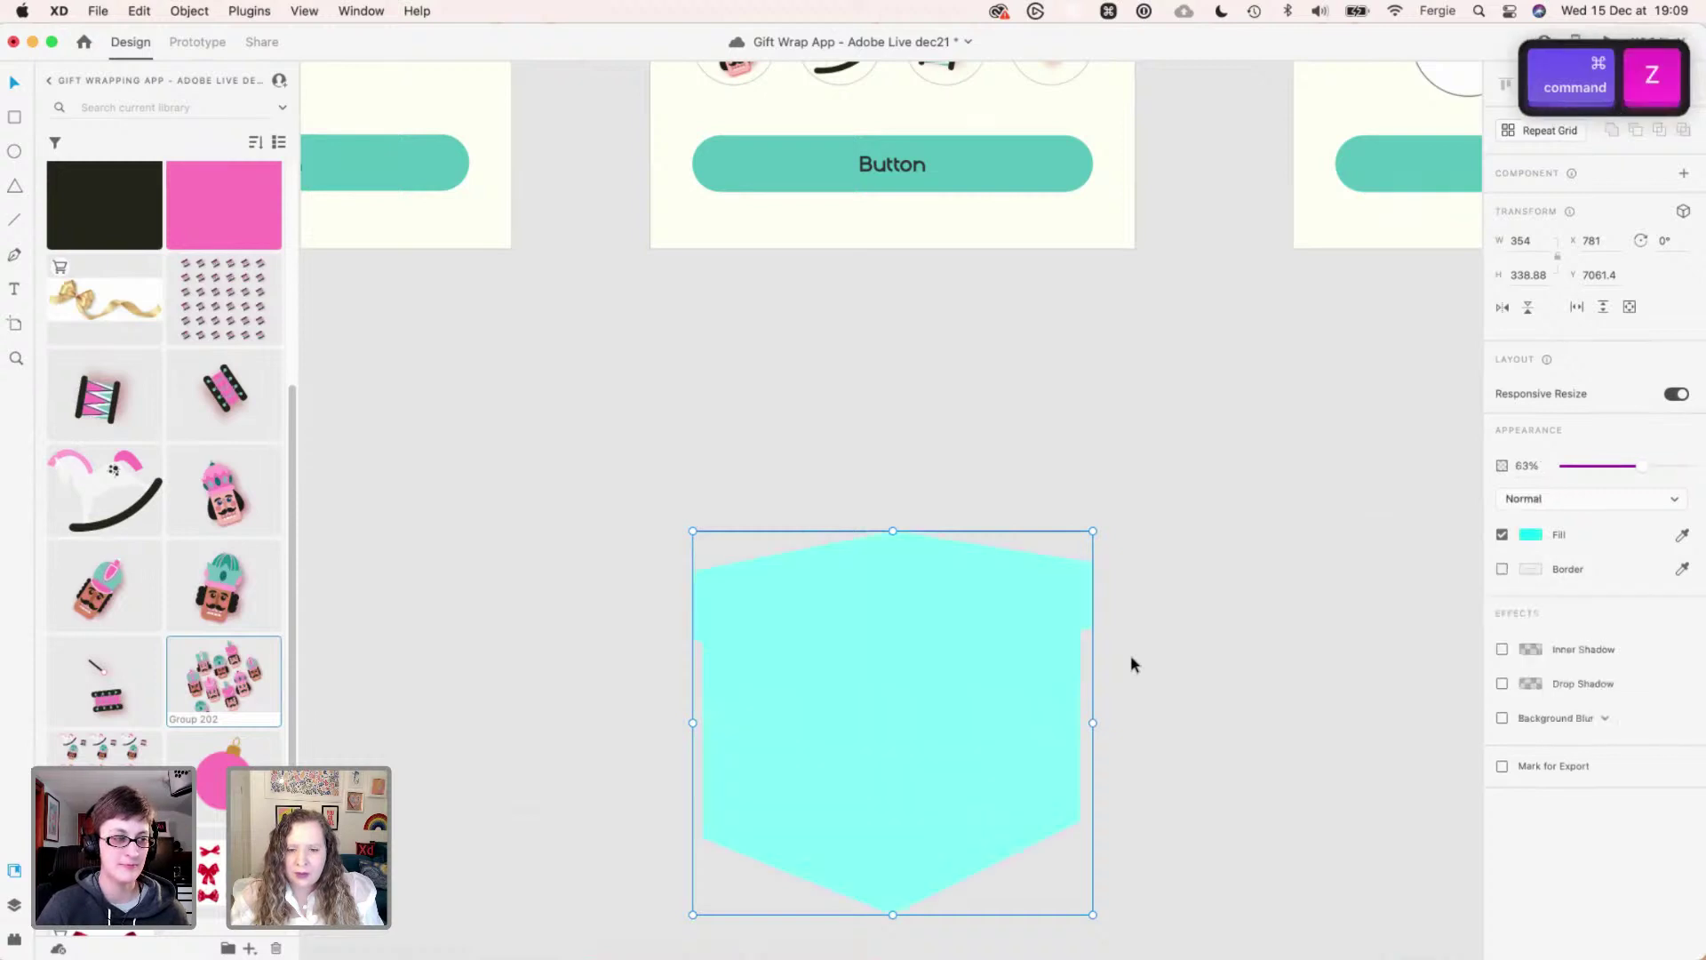
- Release the Add boolean on the Box colour fill shape to separate it into its individual box and lid faces
key(super+shift+y)
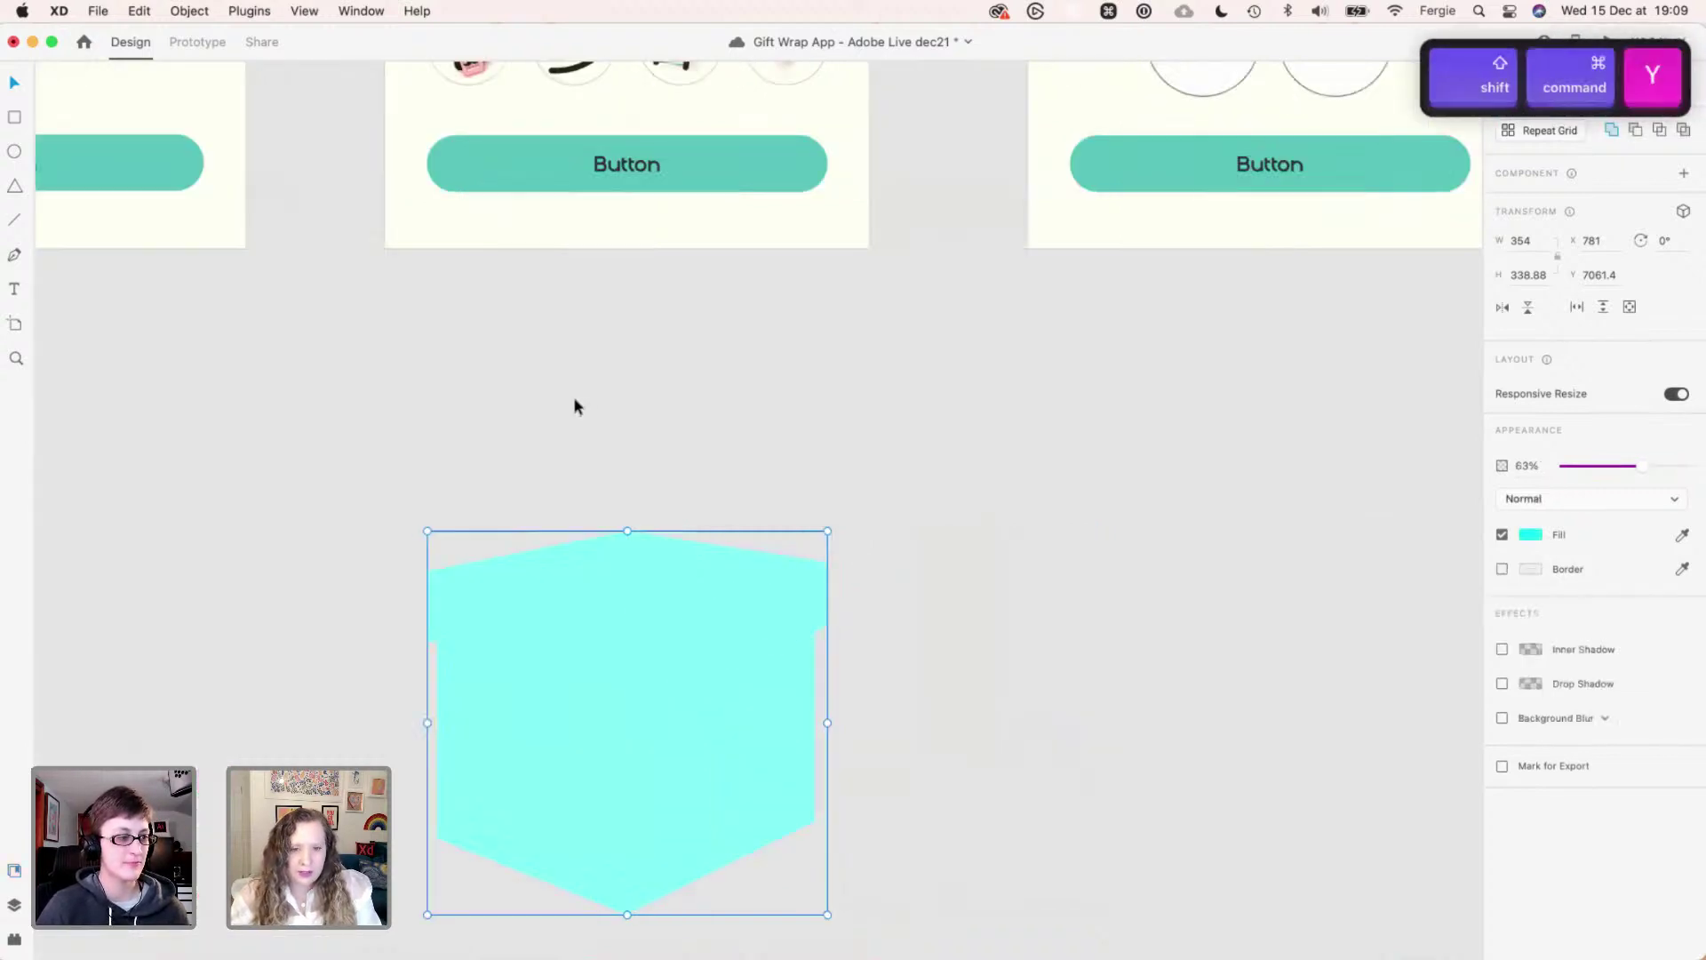
key(super+y)
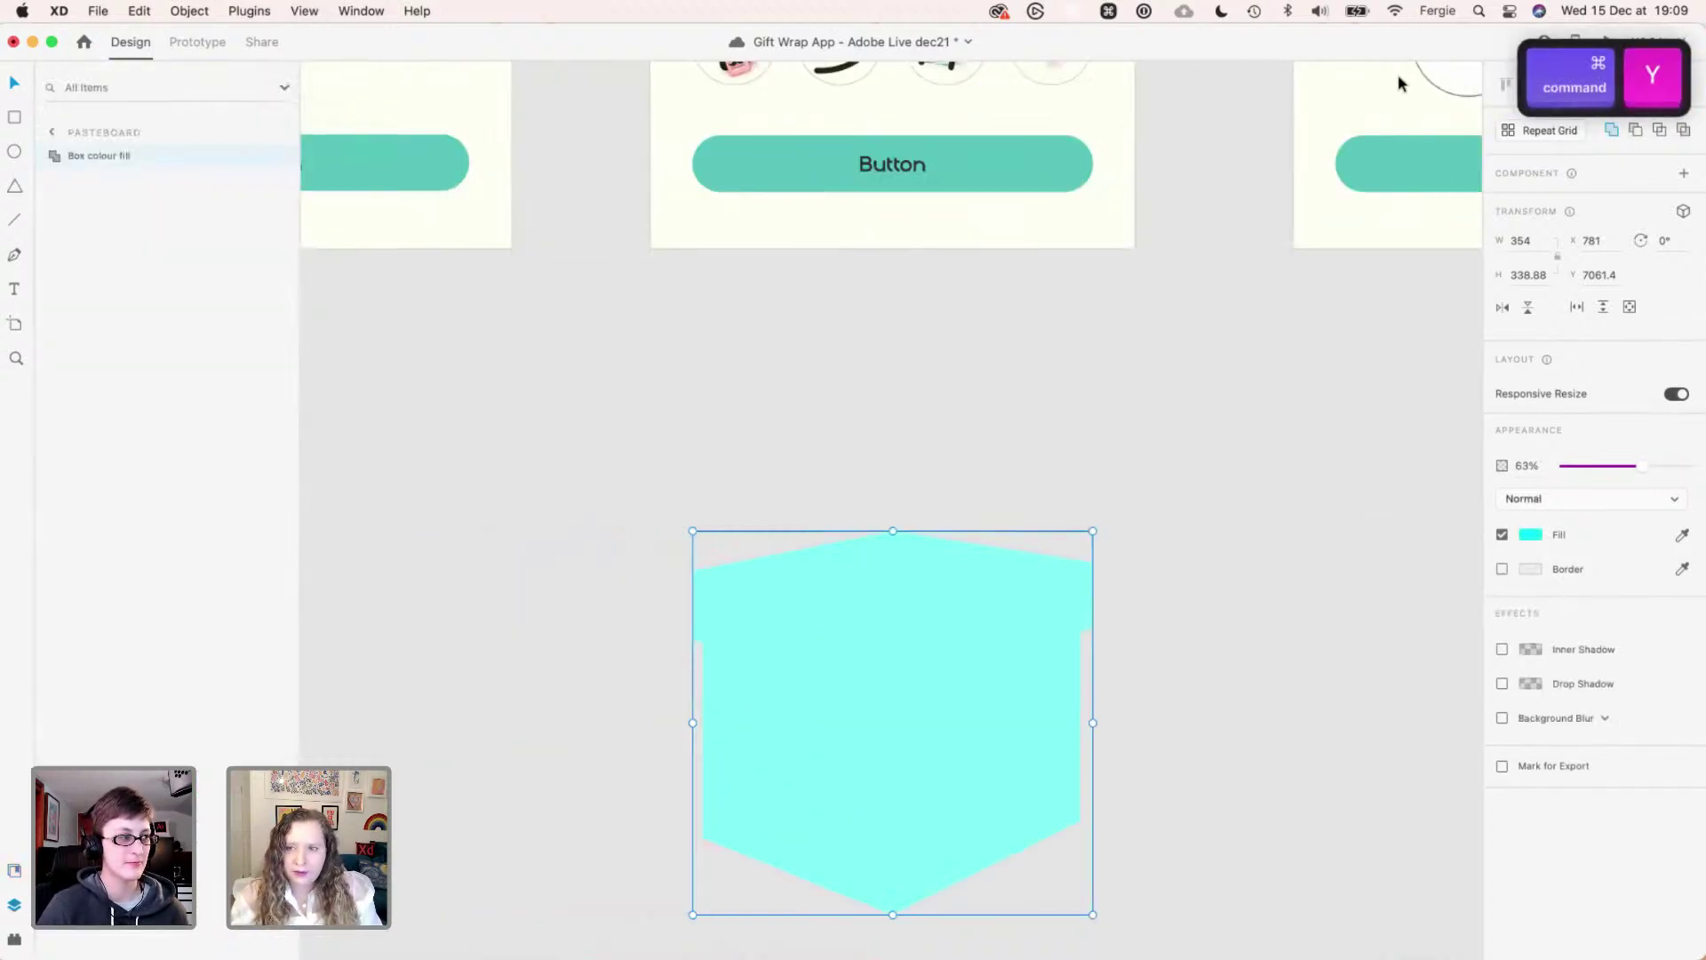
click(1612, 130)
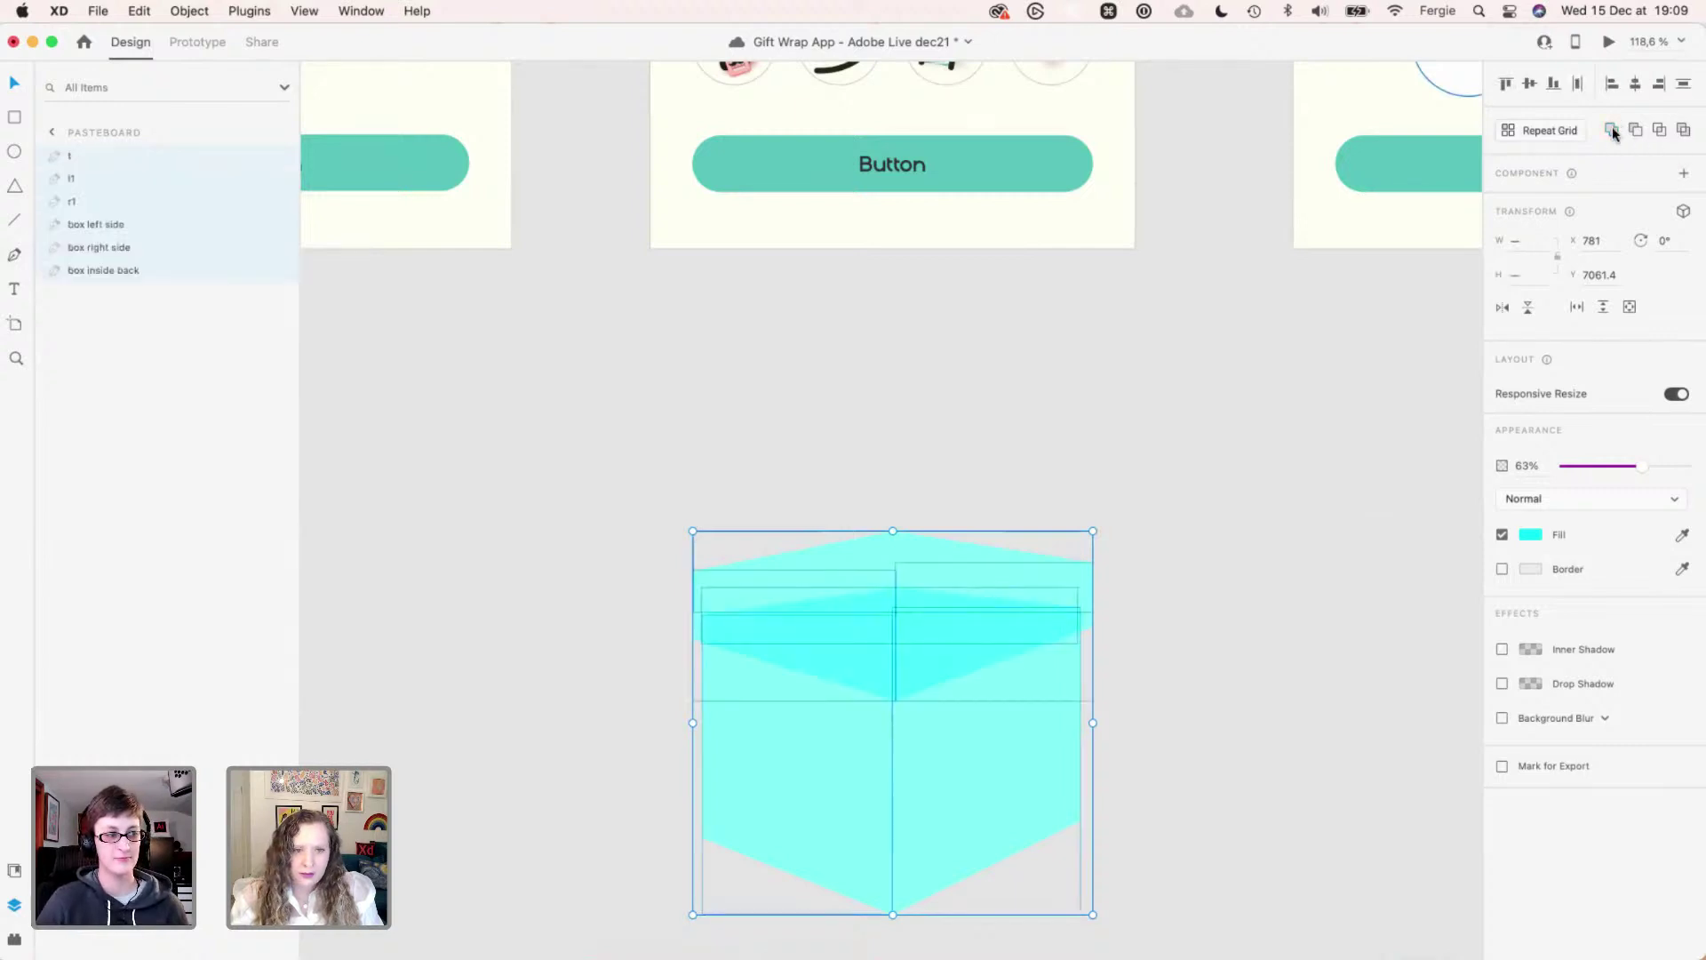
- Place the drum pattern from the library into the box left side face of the separated shape
key(super+shift+y)
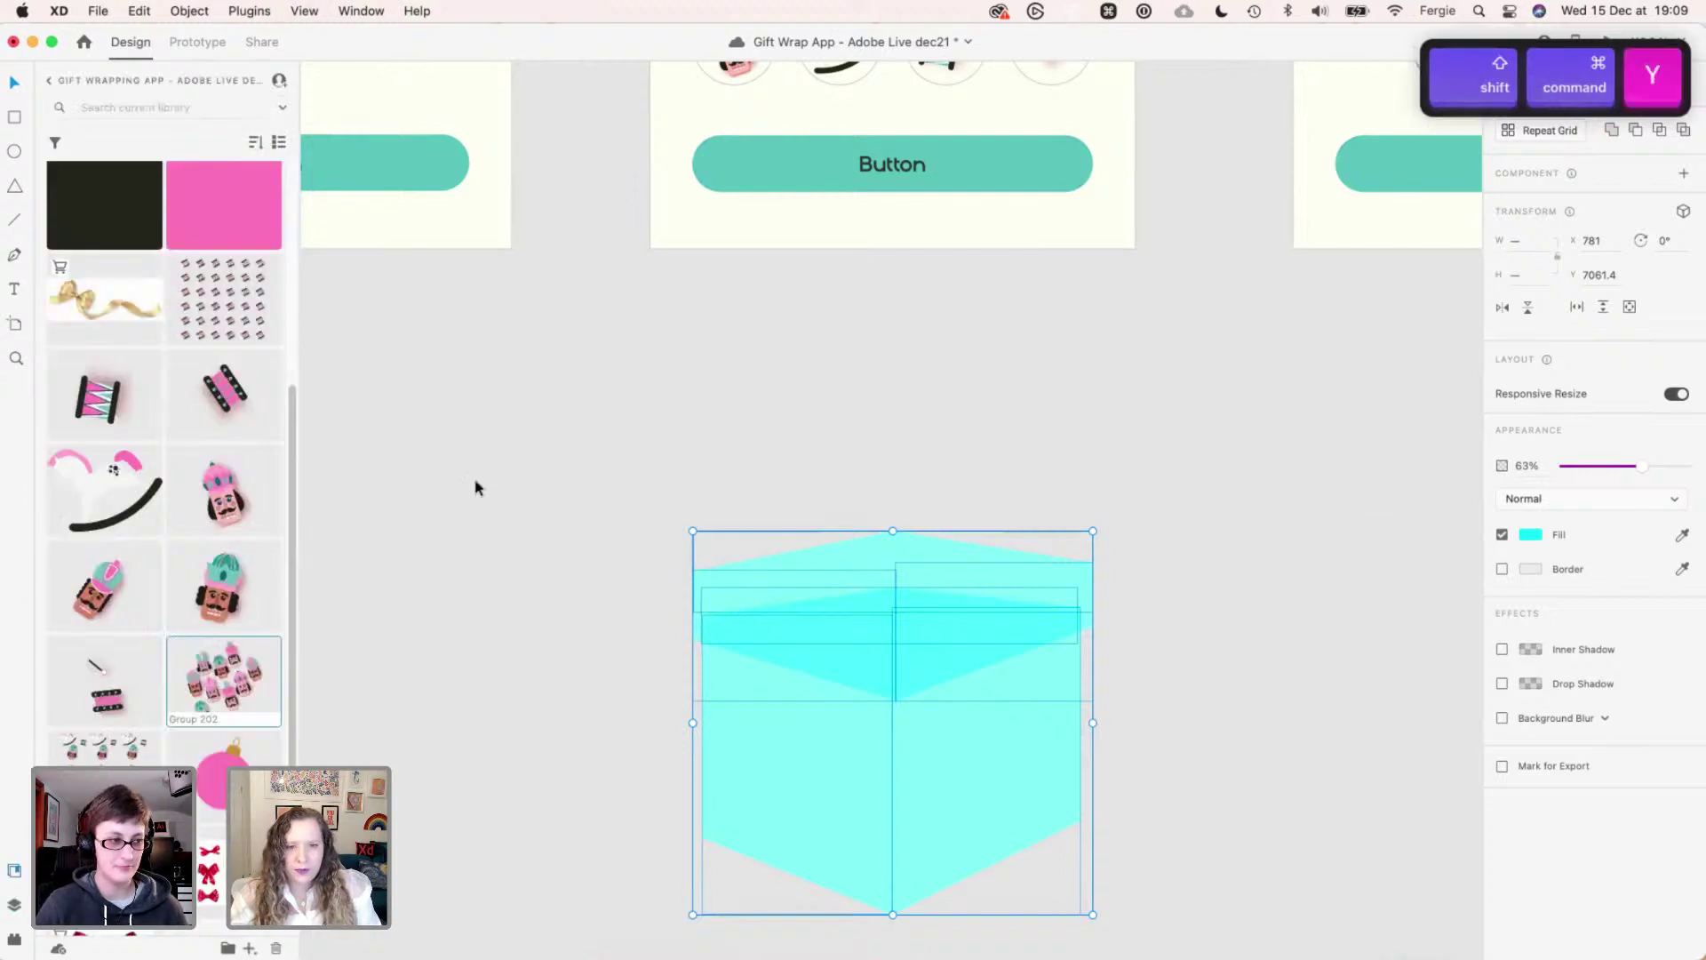
click(475, 487)
drag(239, 310, 811, 772)
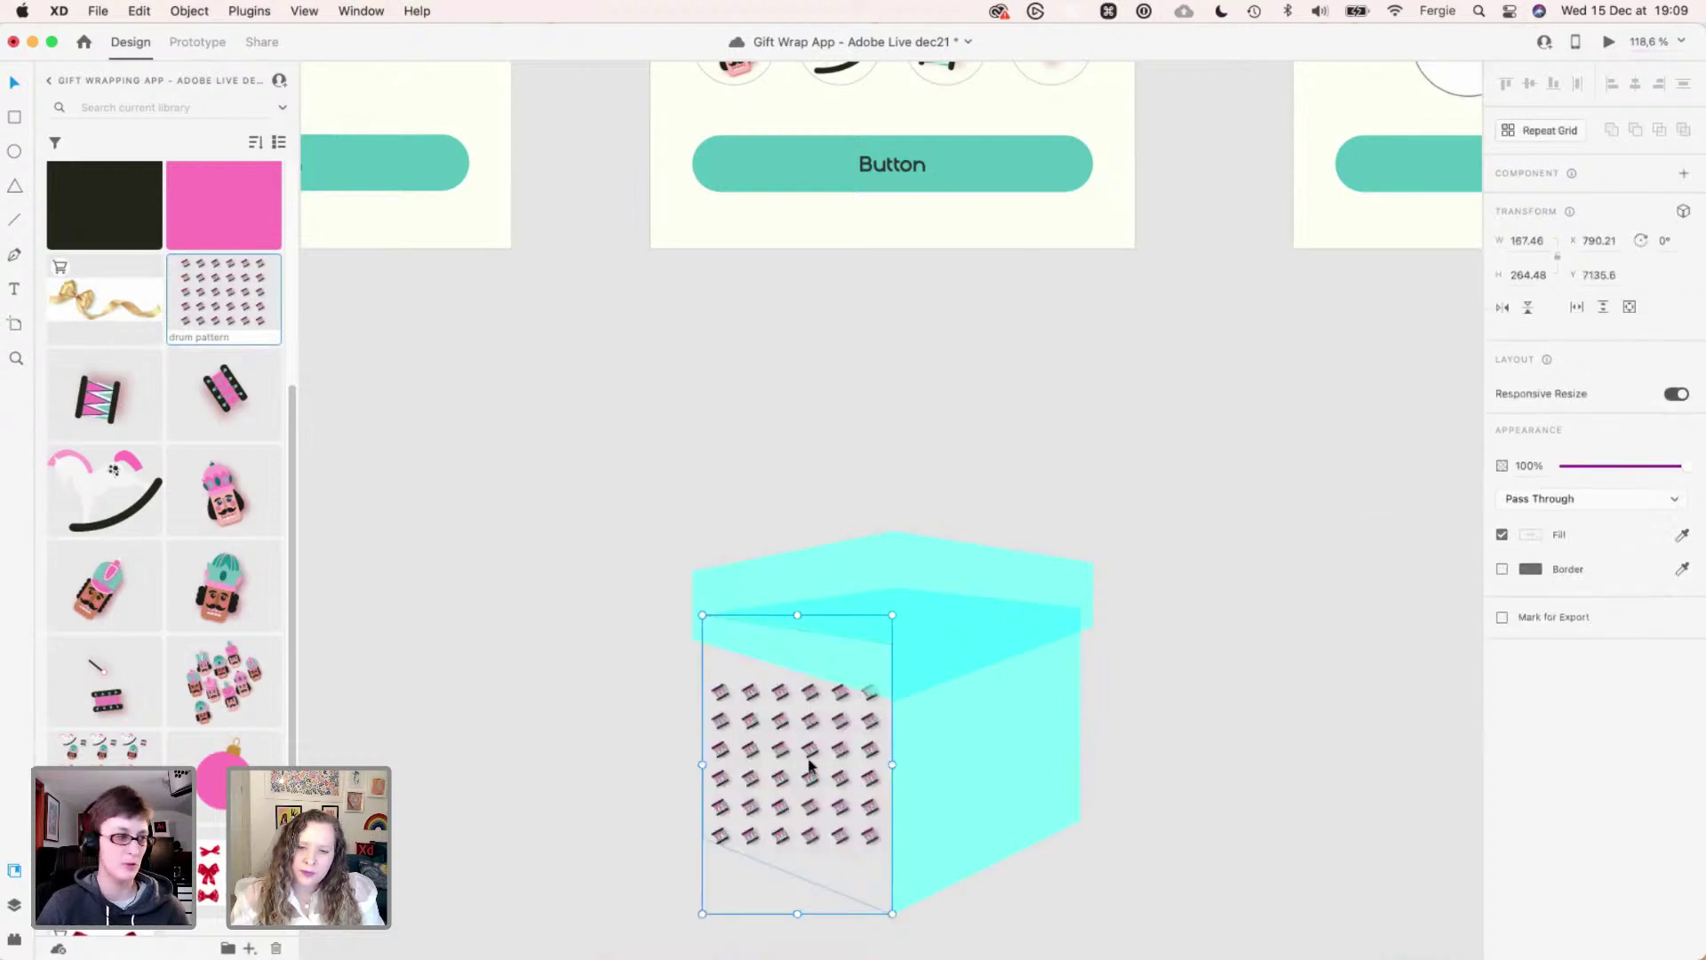
- Rotate the drum pattern inside the box left side face in 3D to 4° about X and -39° about Y
scroll(804, 831, up, 2)
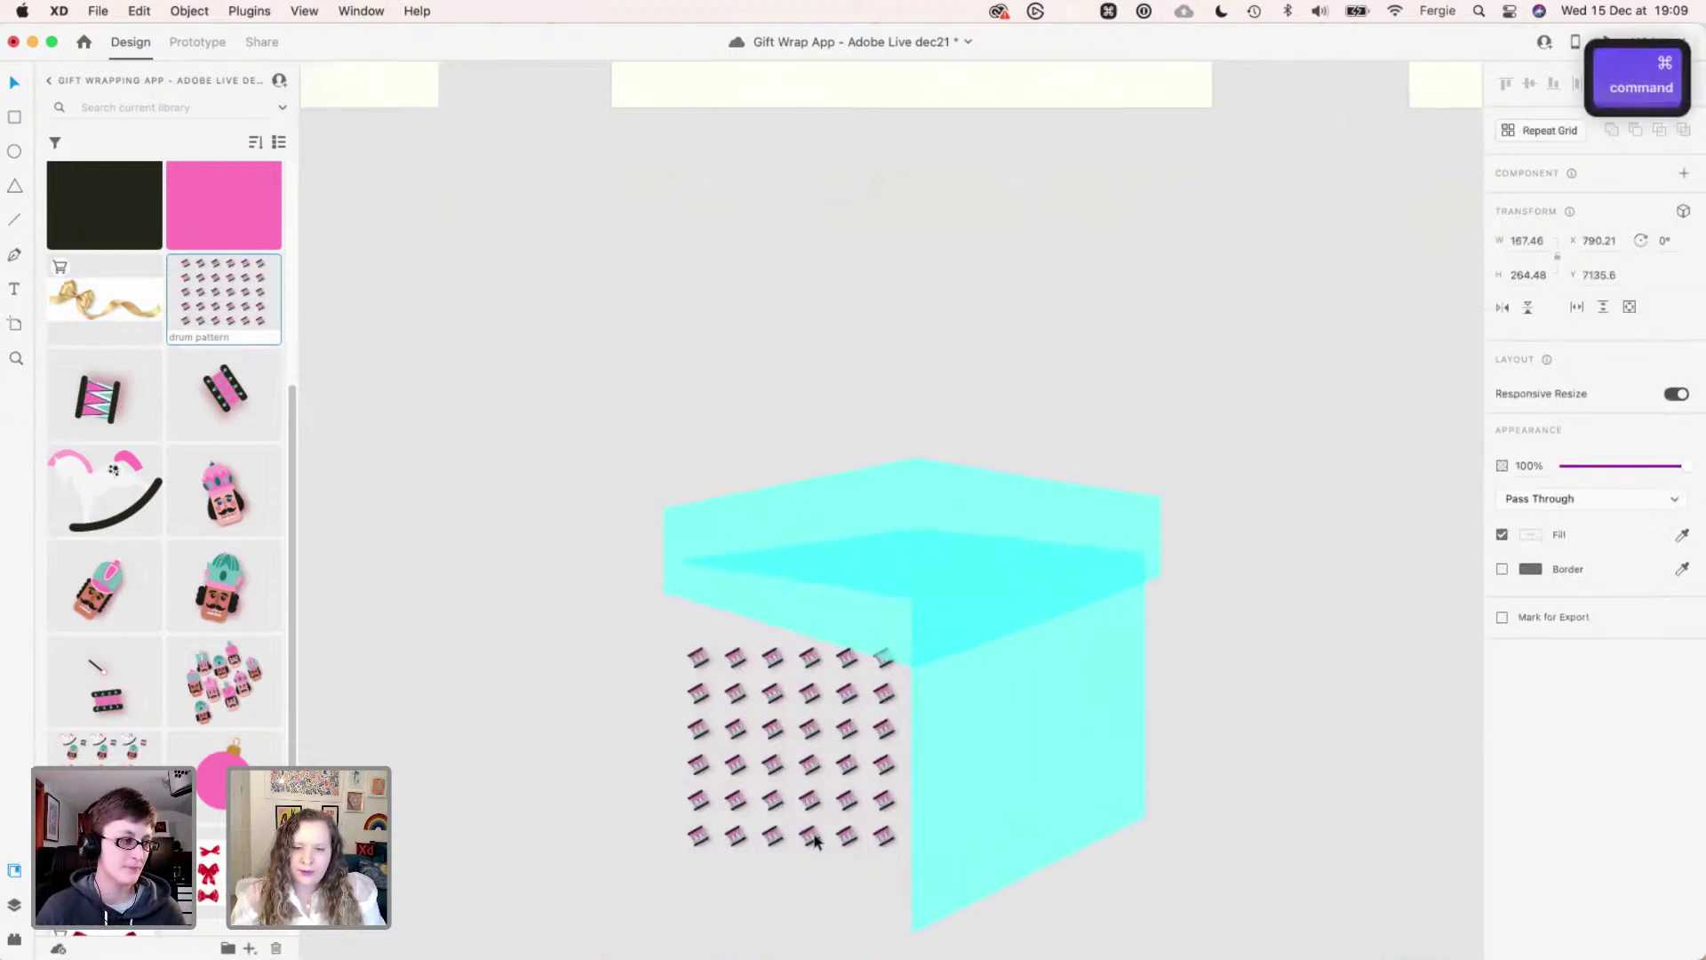
key(space)
drag(840, 804, 837, 637)
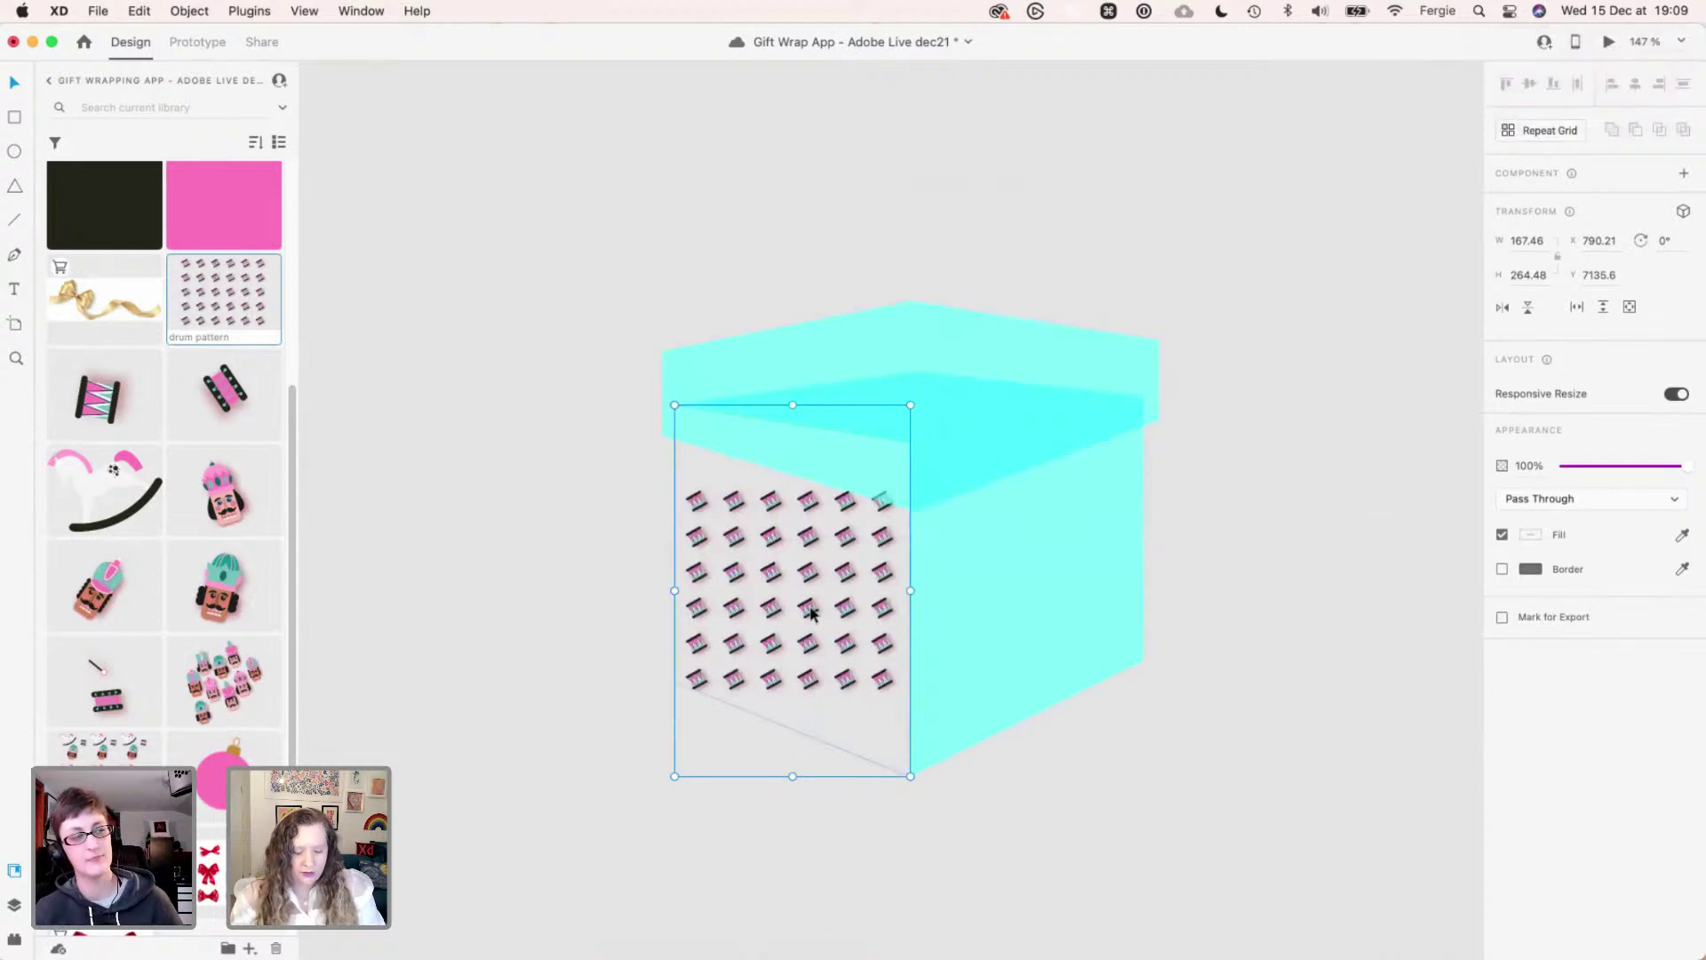
super+click(811, 611)
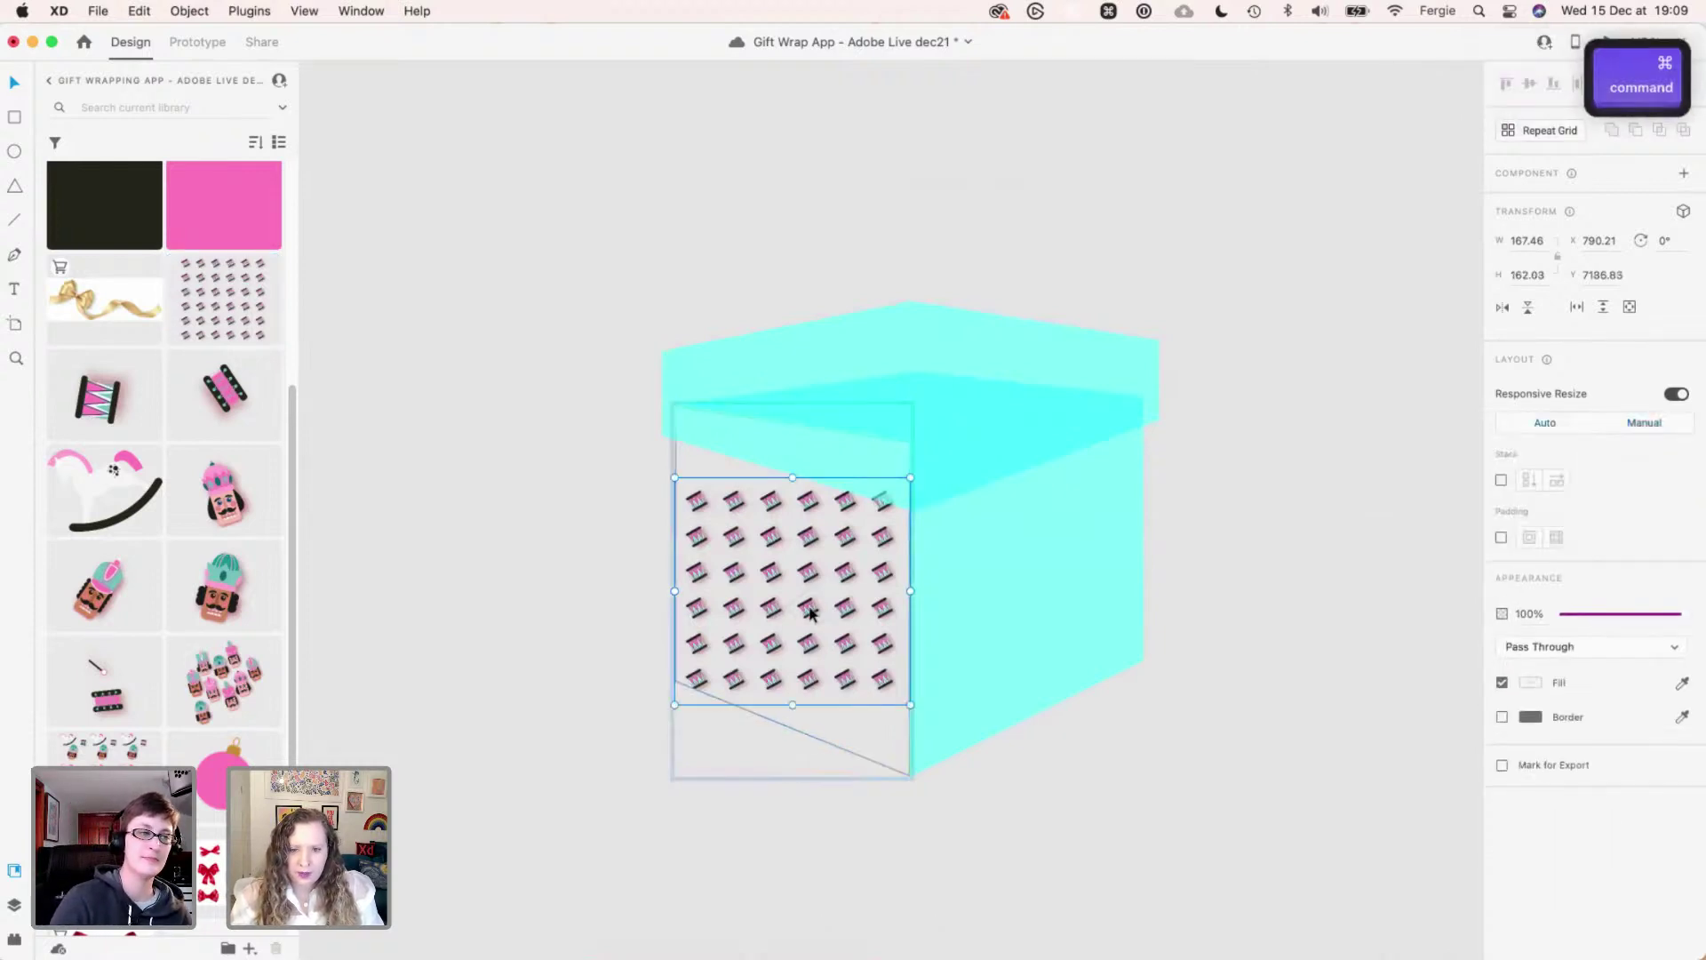
key(super+t)
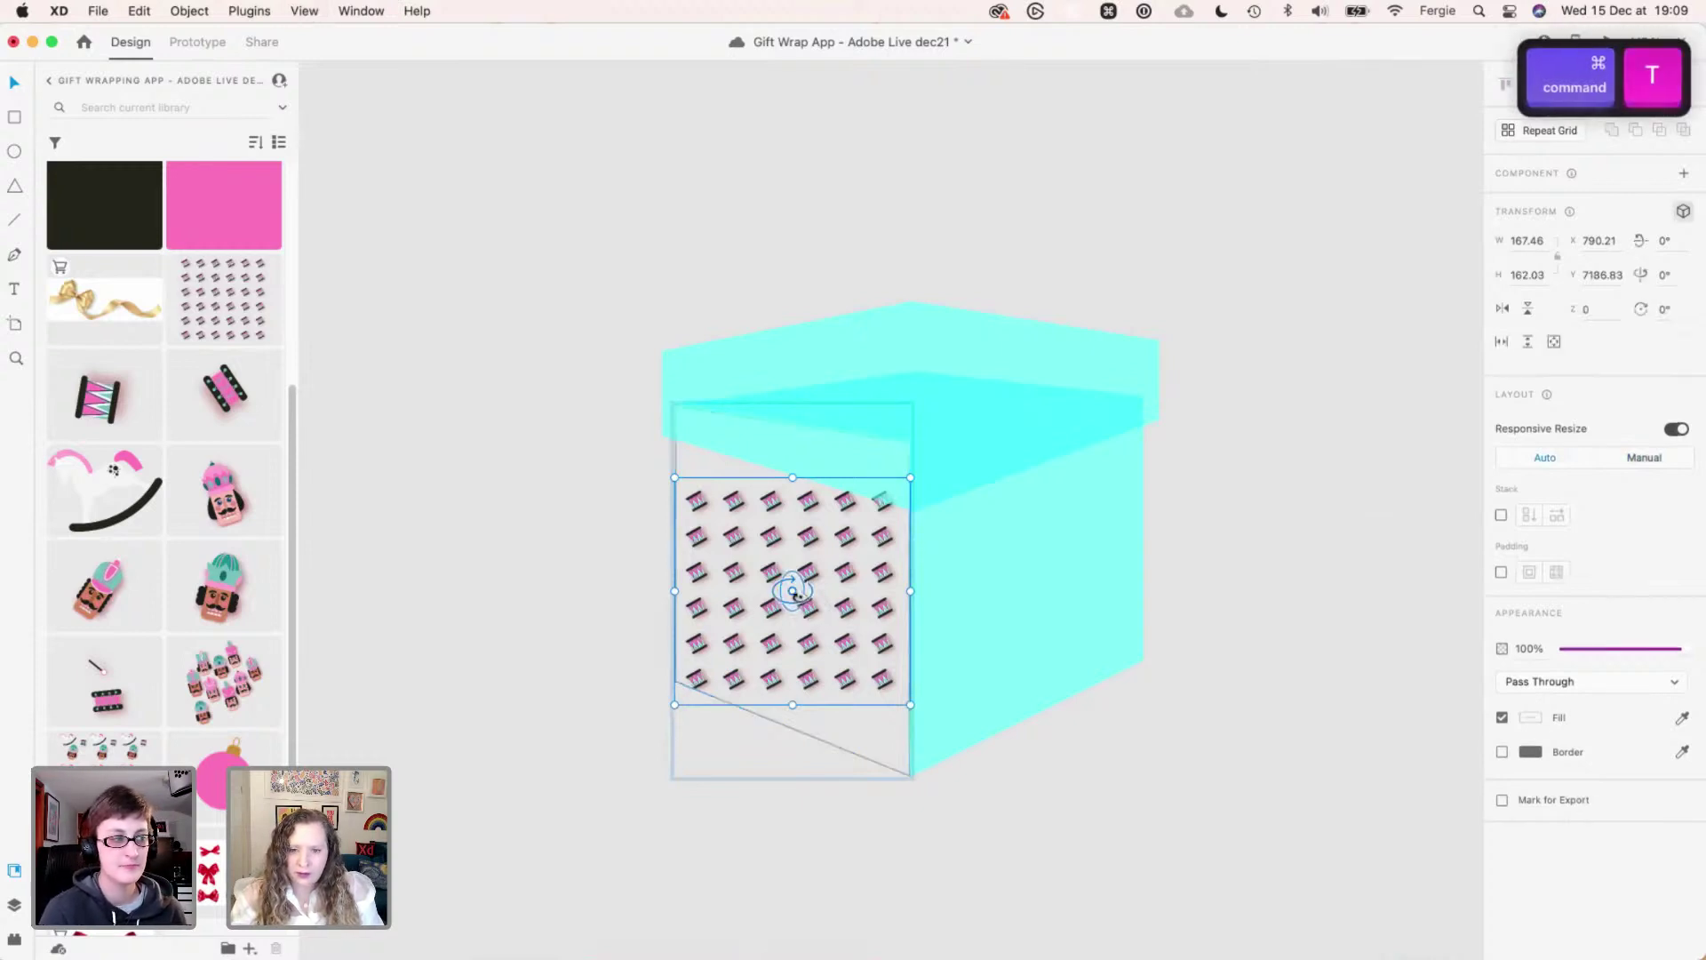
mouse_move(793, 592)
mouse_down()
mouse_move(751, 602)
mouse_move(778, 578)
mouse_up()
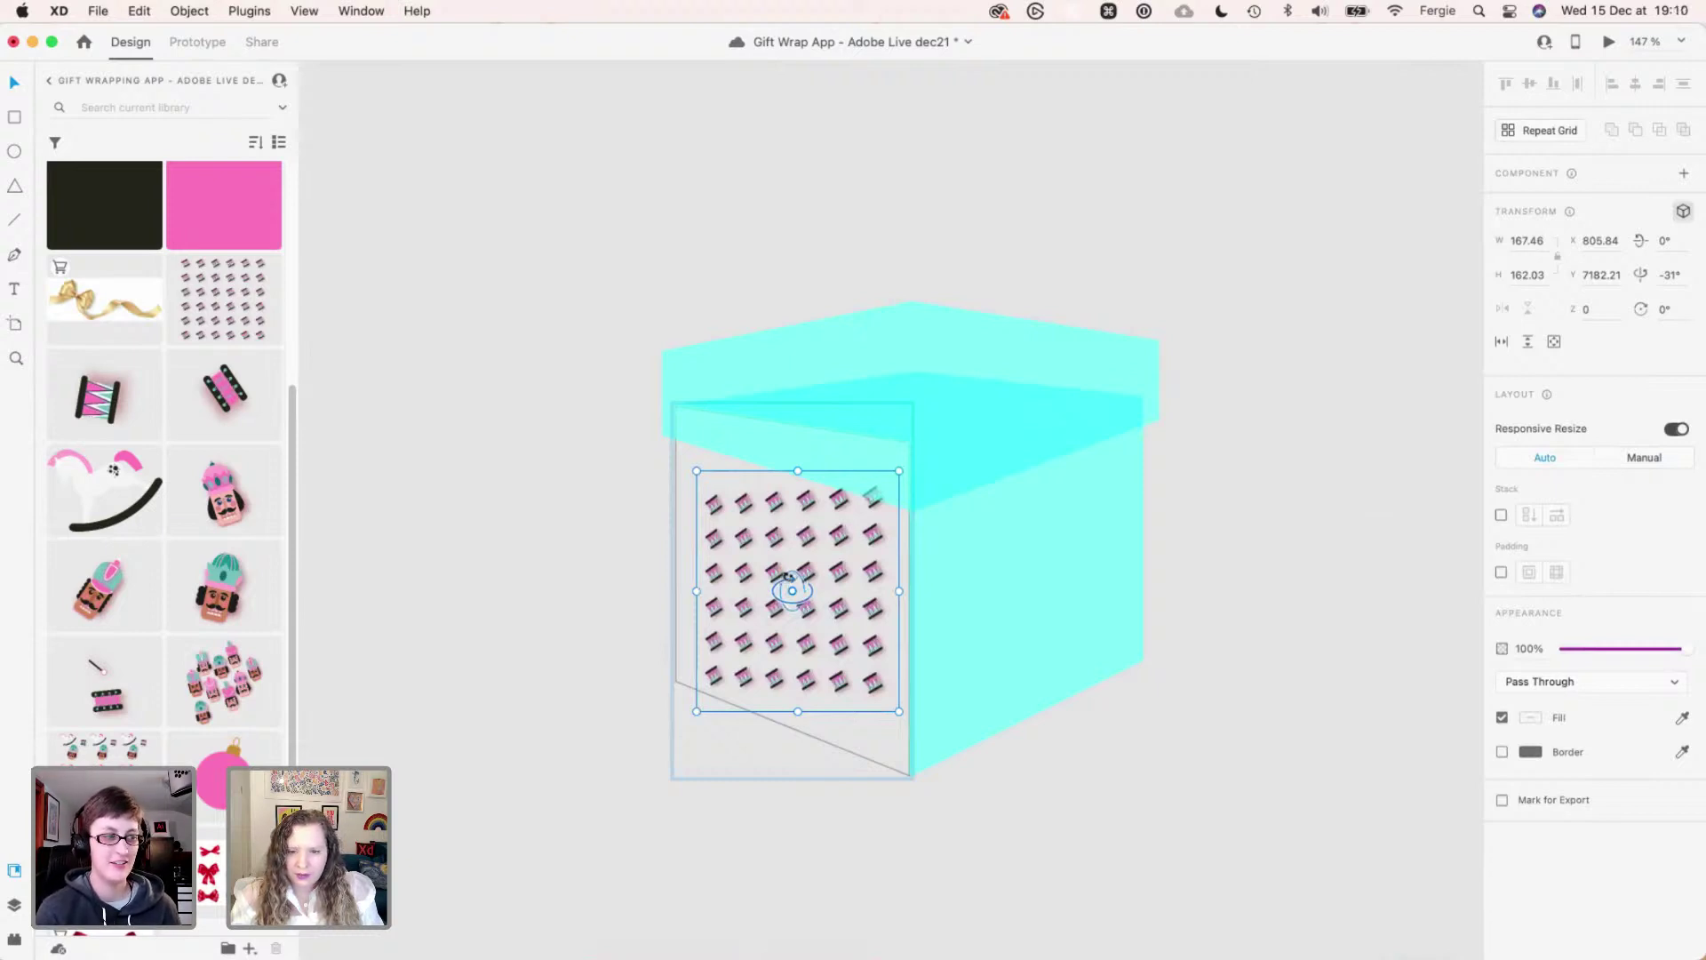
drag(793, 589, 774, 594)
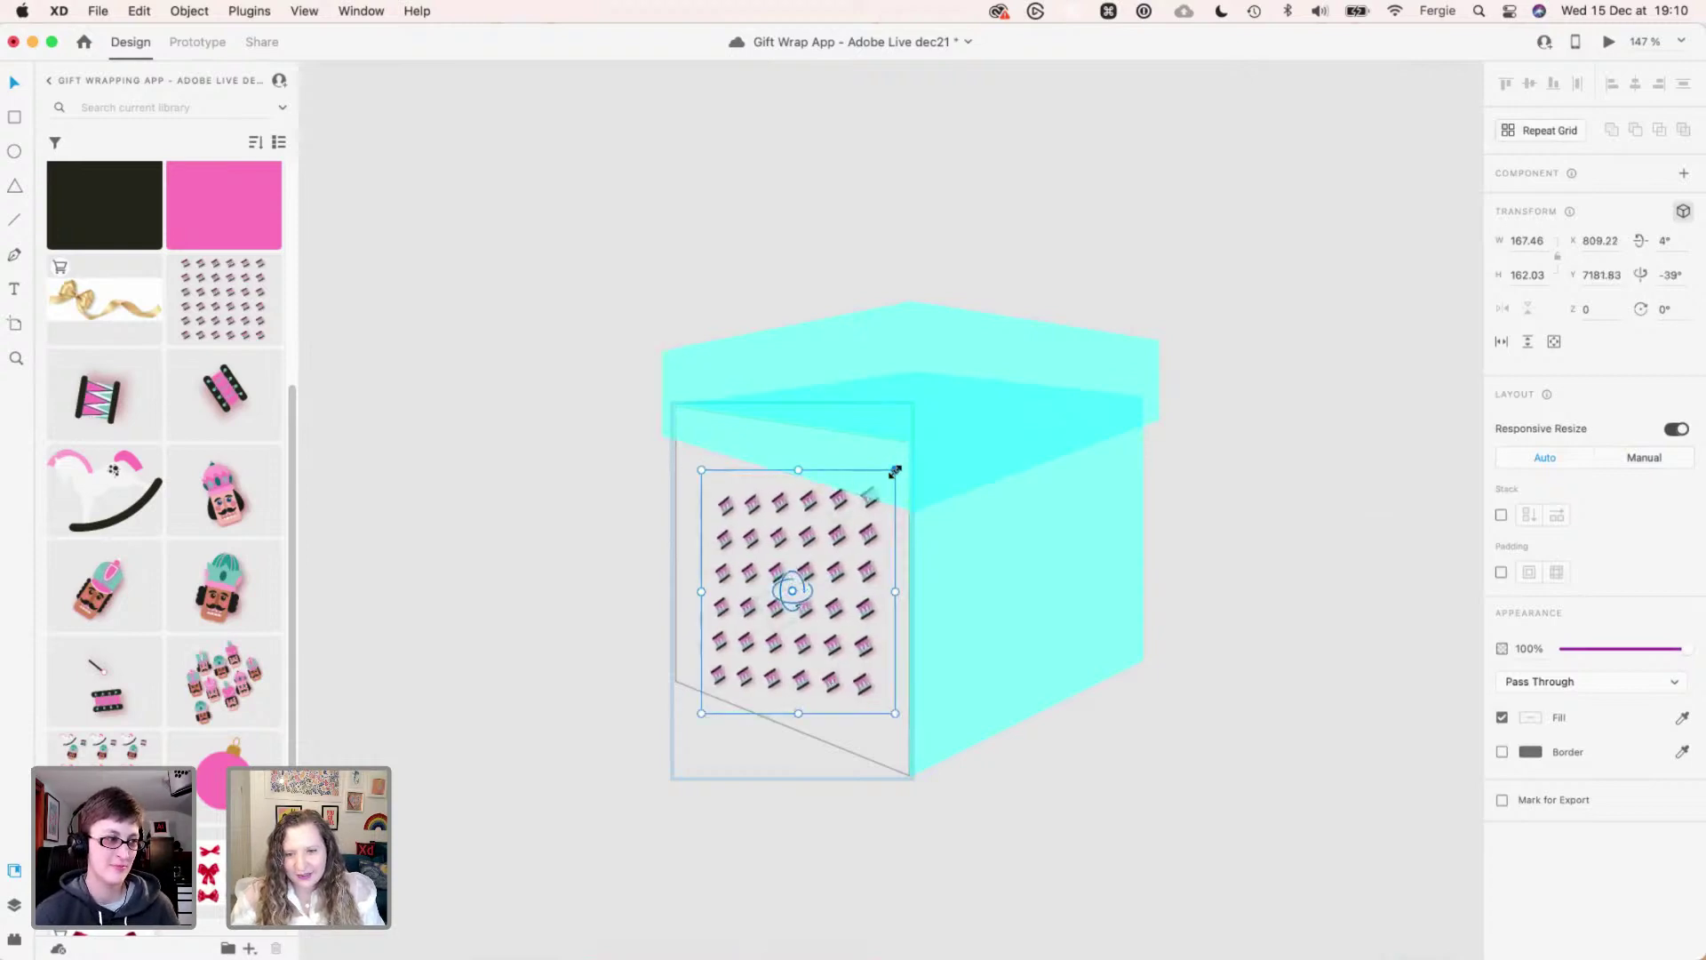
- Enlarge the rotated drum pattern to about 219 x 183 to cover the left side face and adjust its Y rotation to -40°
mouse_move(916, 415)
mouse_down()
mouse_move(987, 316)
mouse_move(913, 388)
mouse_up()
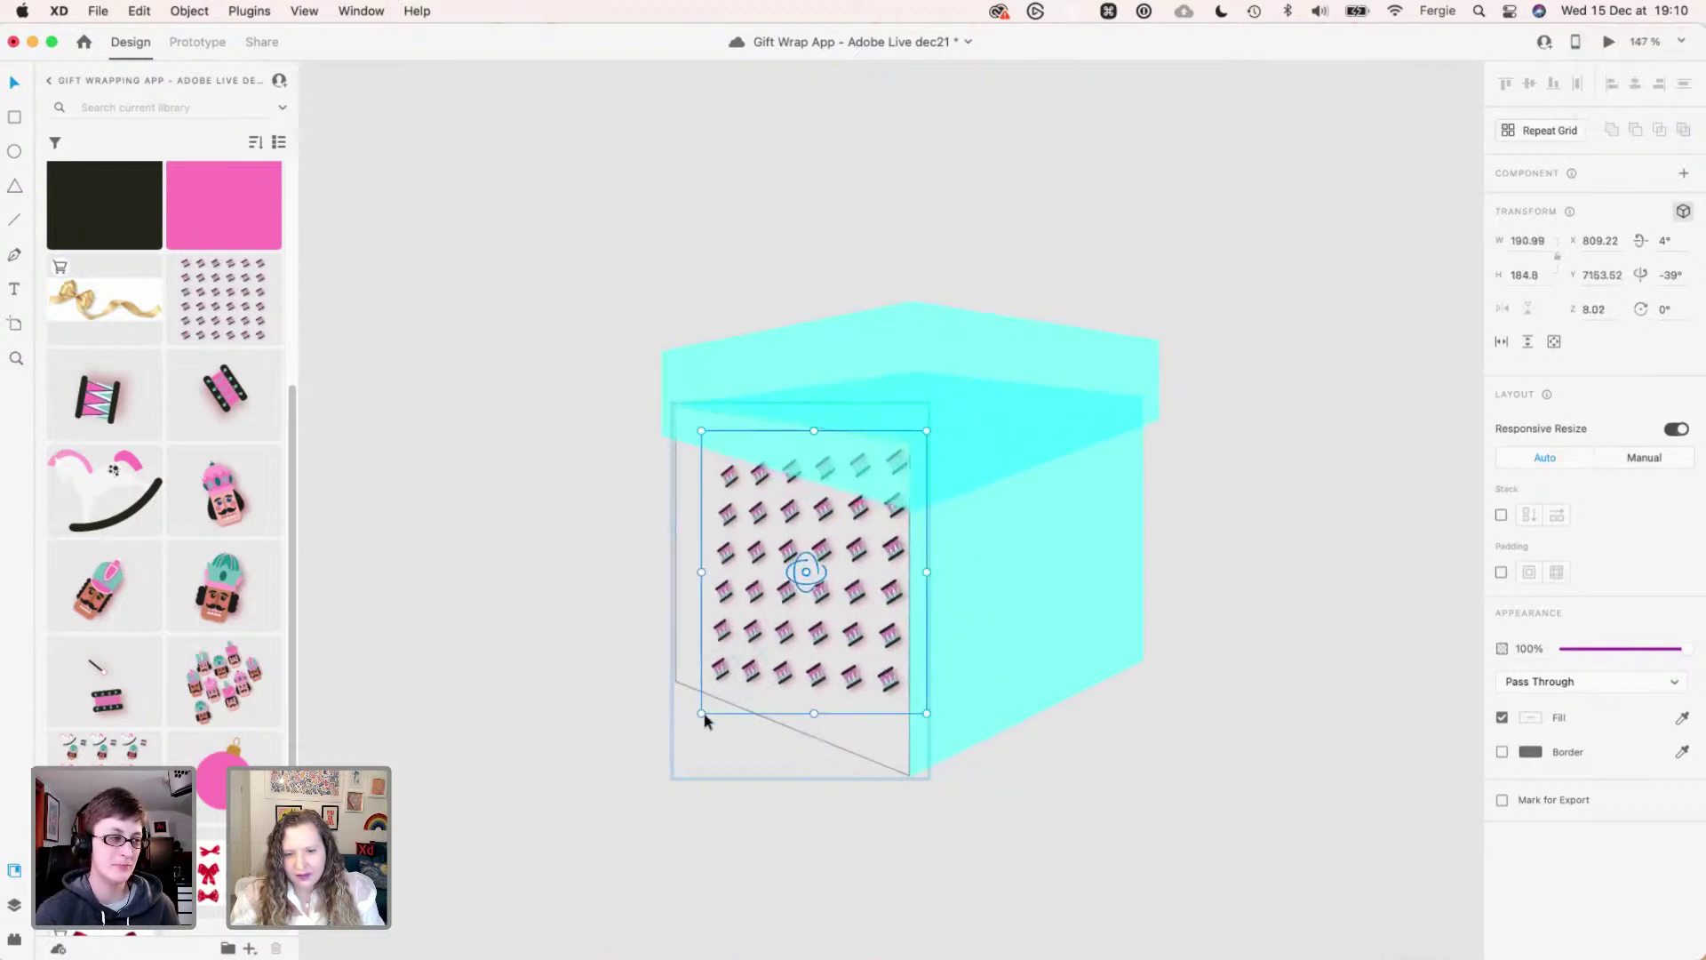
mouse_move(683, 729)
mouse_down()
mouse_move(656, 734)
mouse_move(661, 715)
mouse_up()
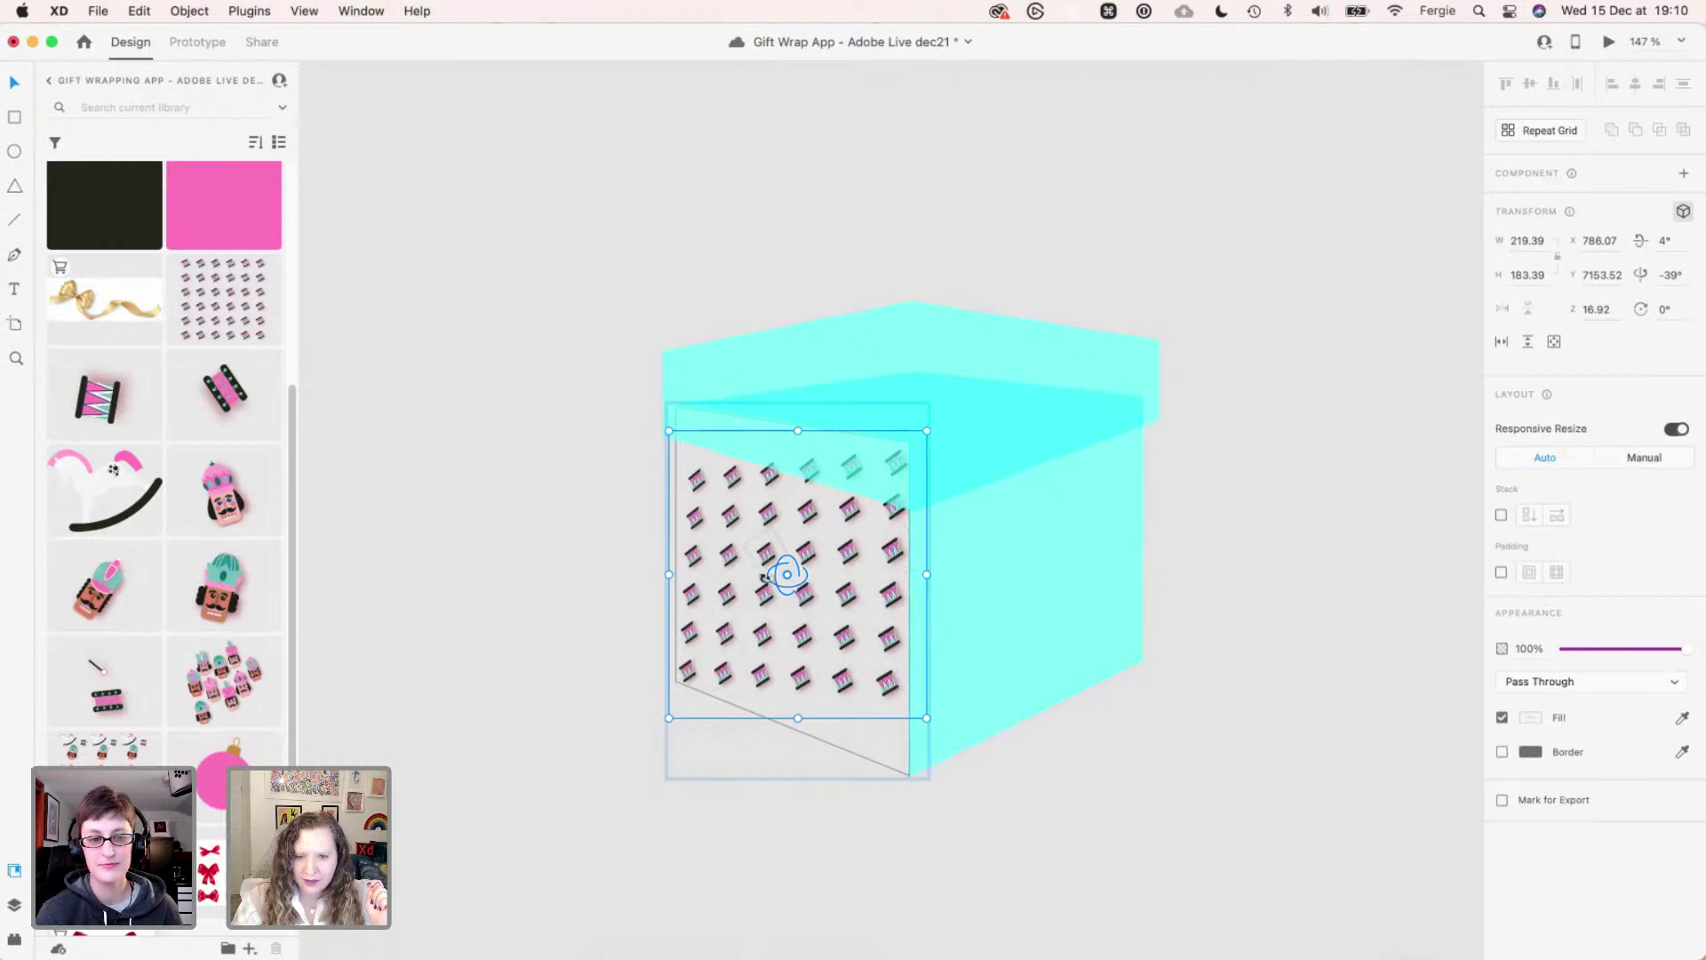
drag(767, 580, 774, 580)
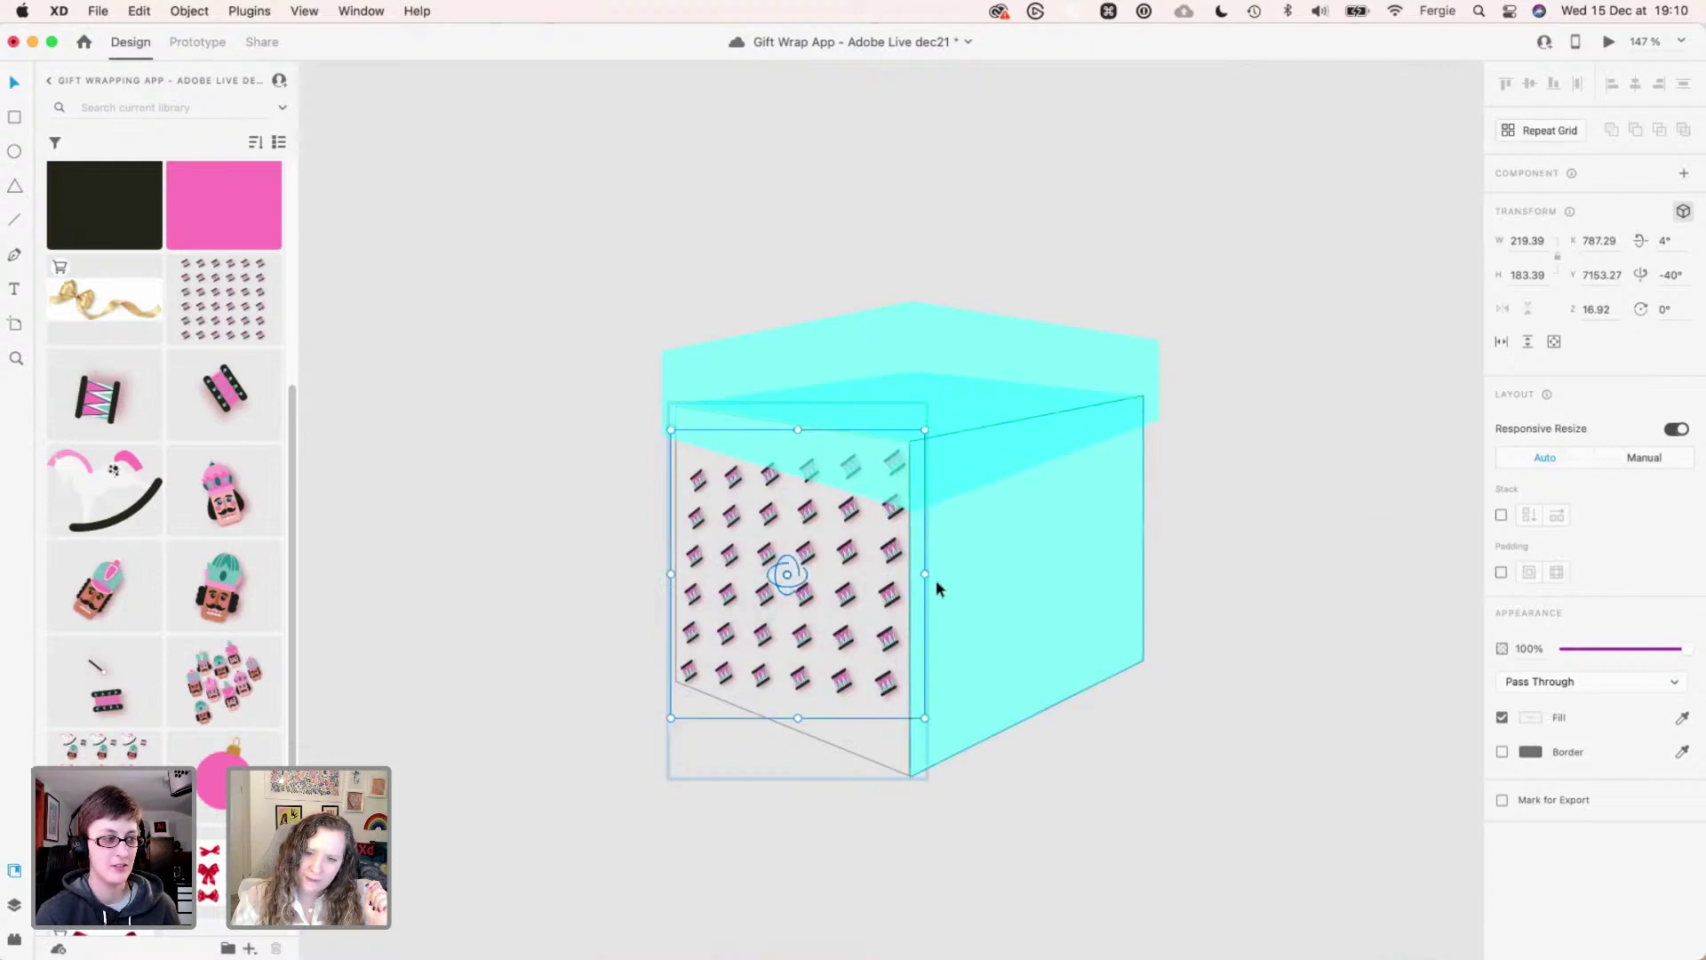
mouse_move(926, 579)
mouse_down()
mouse_move(930, 594)
mouse_move(927, 579)
mouse_up()
click(1009, 831)
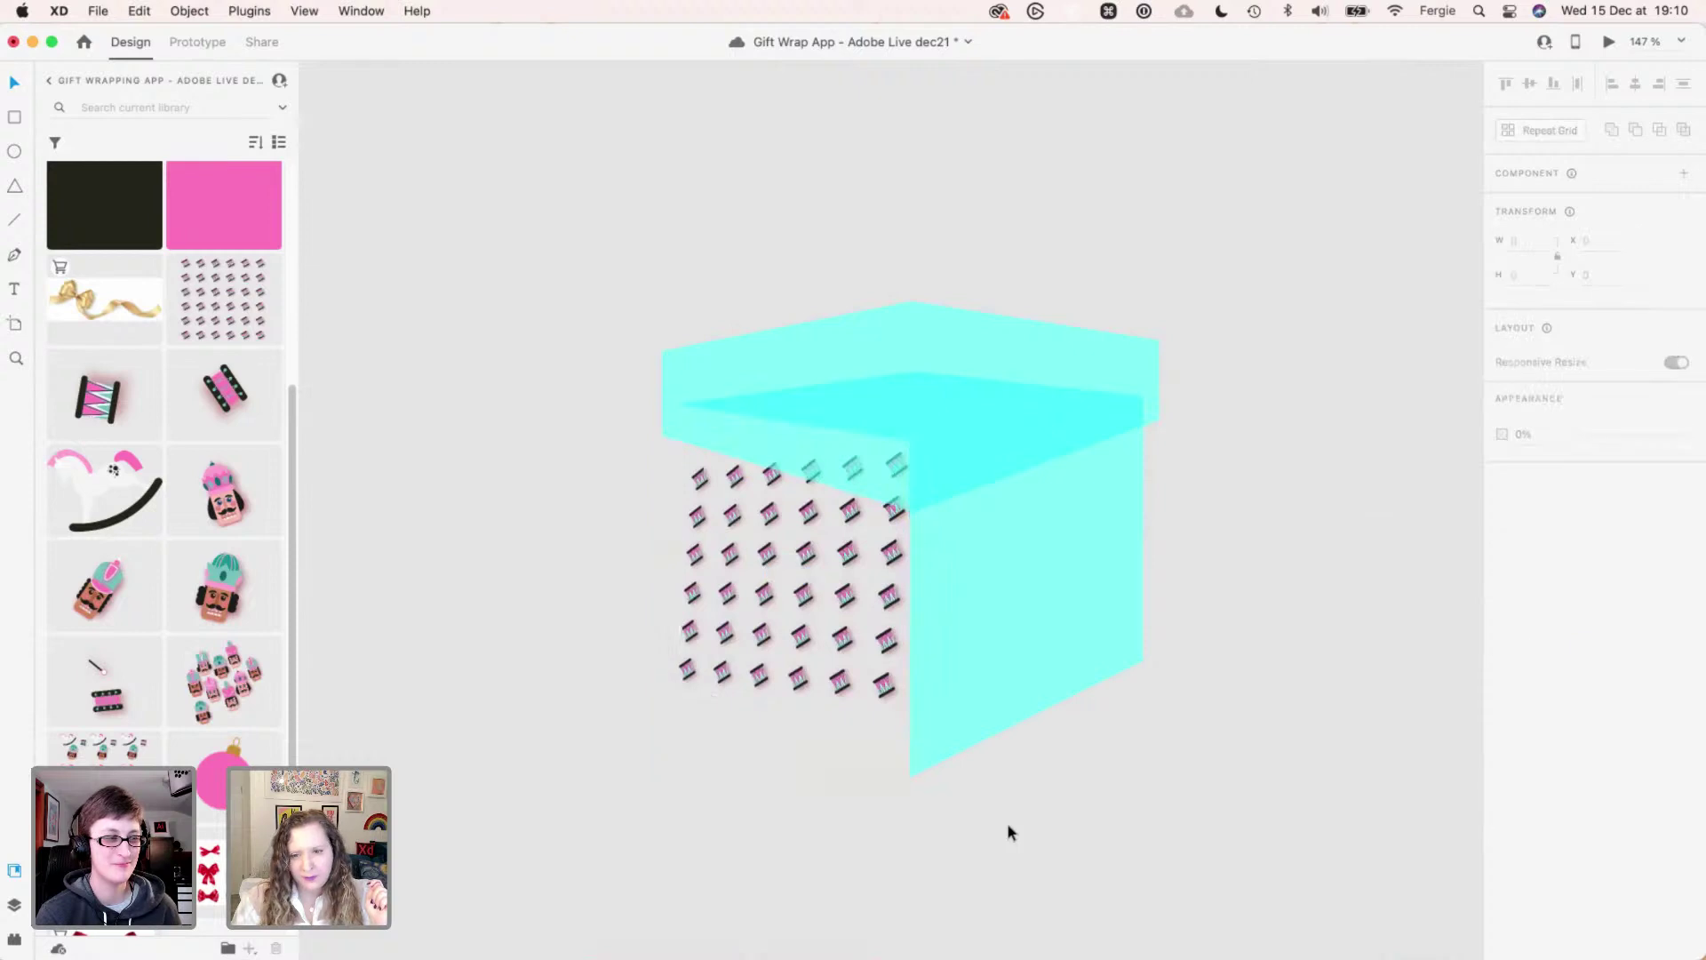
- Place the drum pattern into the box right side face and rotate the inner pattern in 3D about 30° around Y
drag(192, 285, 1041, 622)
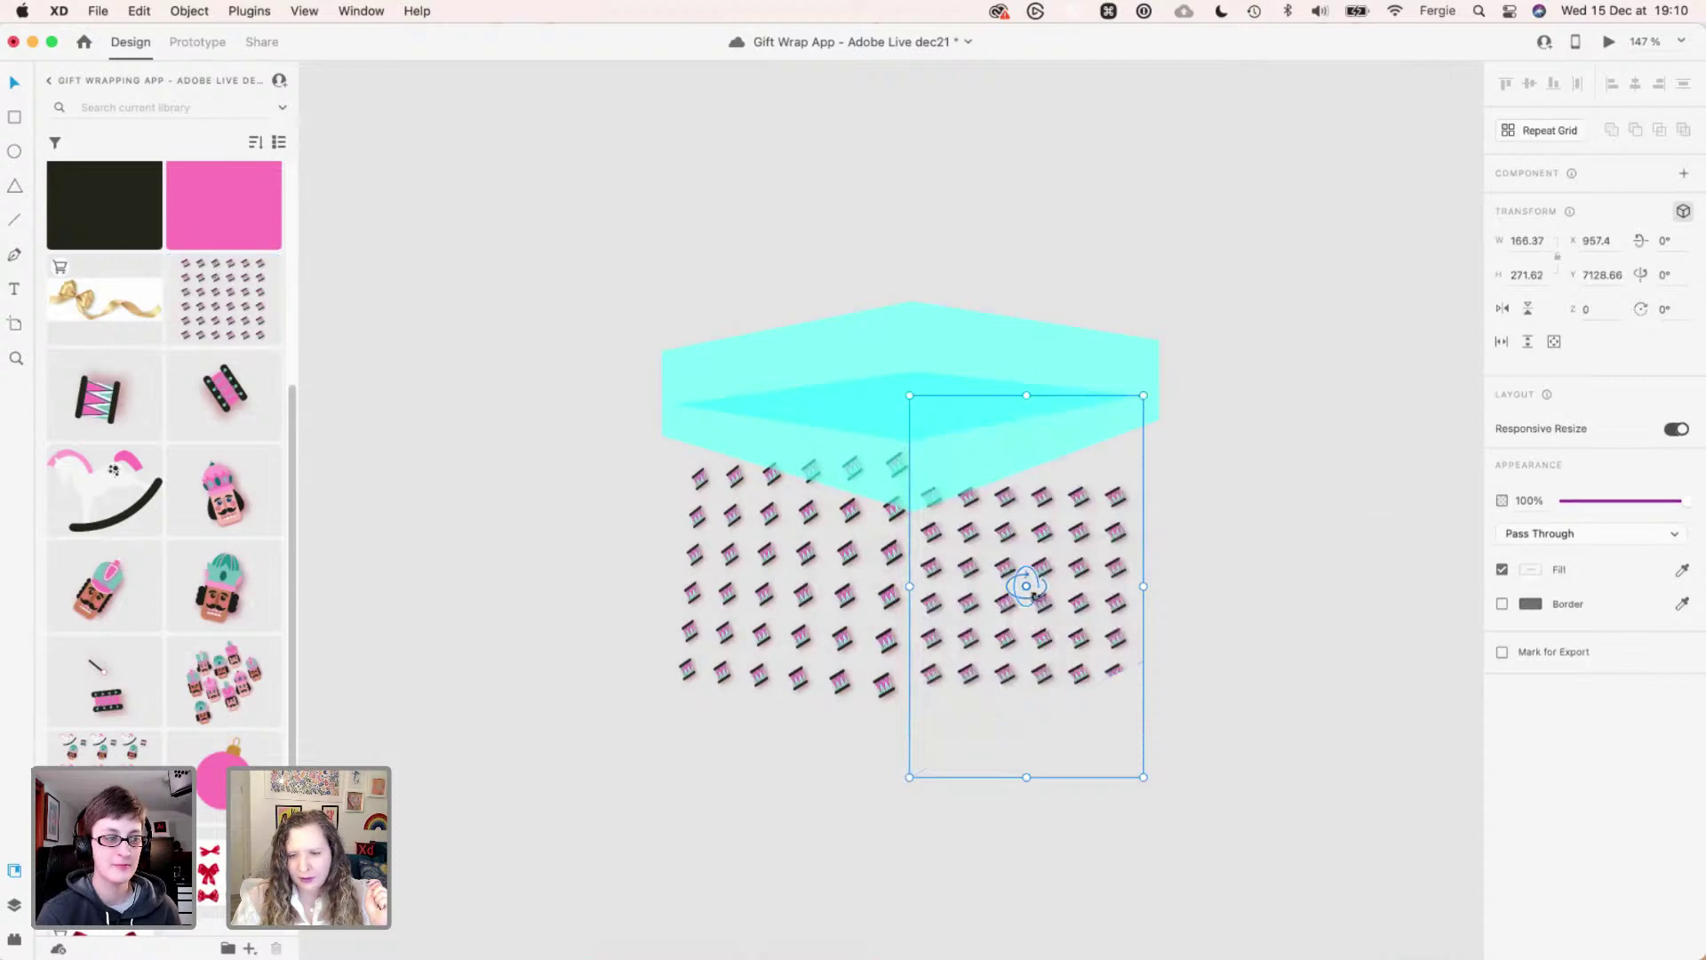
drag(1036, 594, 1070, 579)
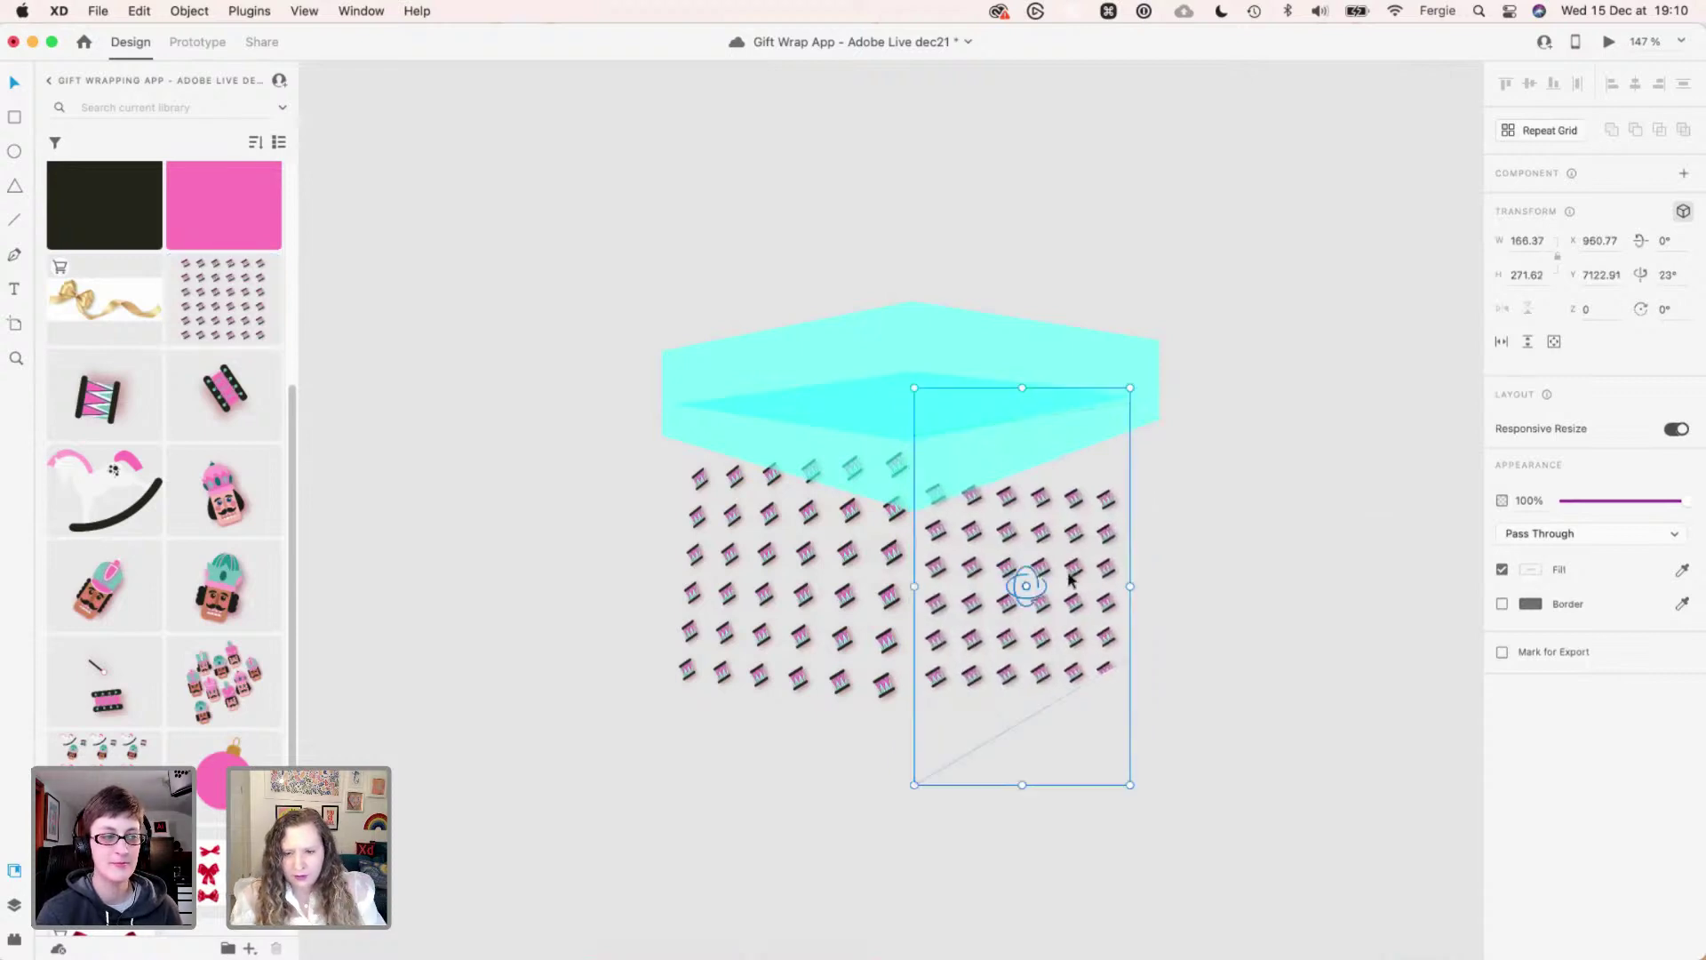
key(super+z)
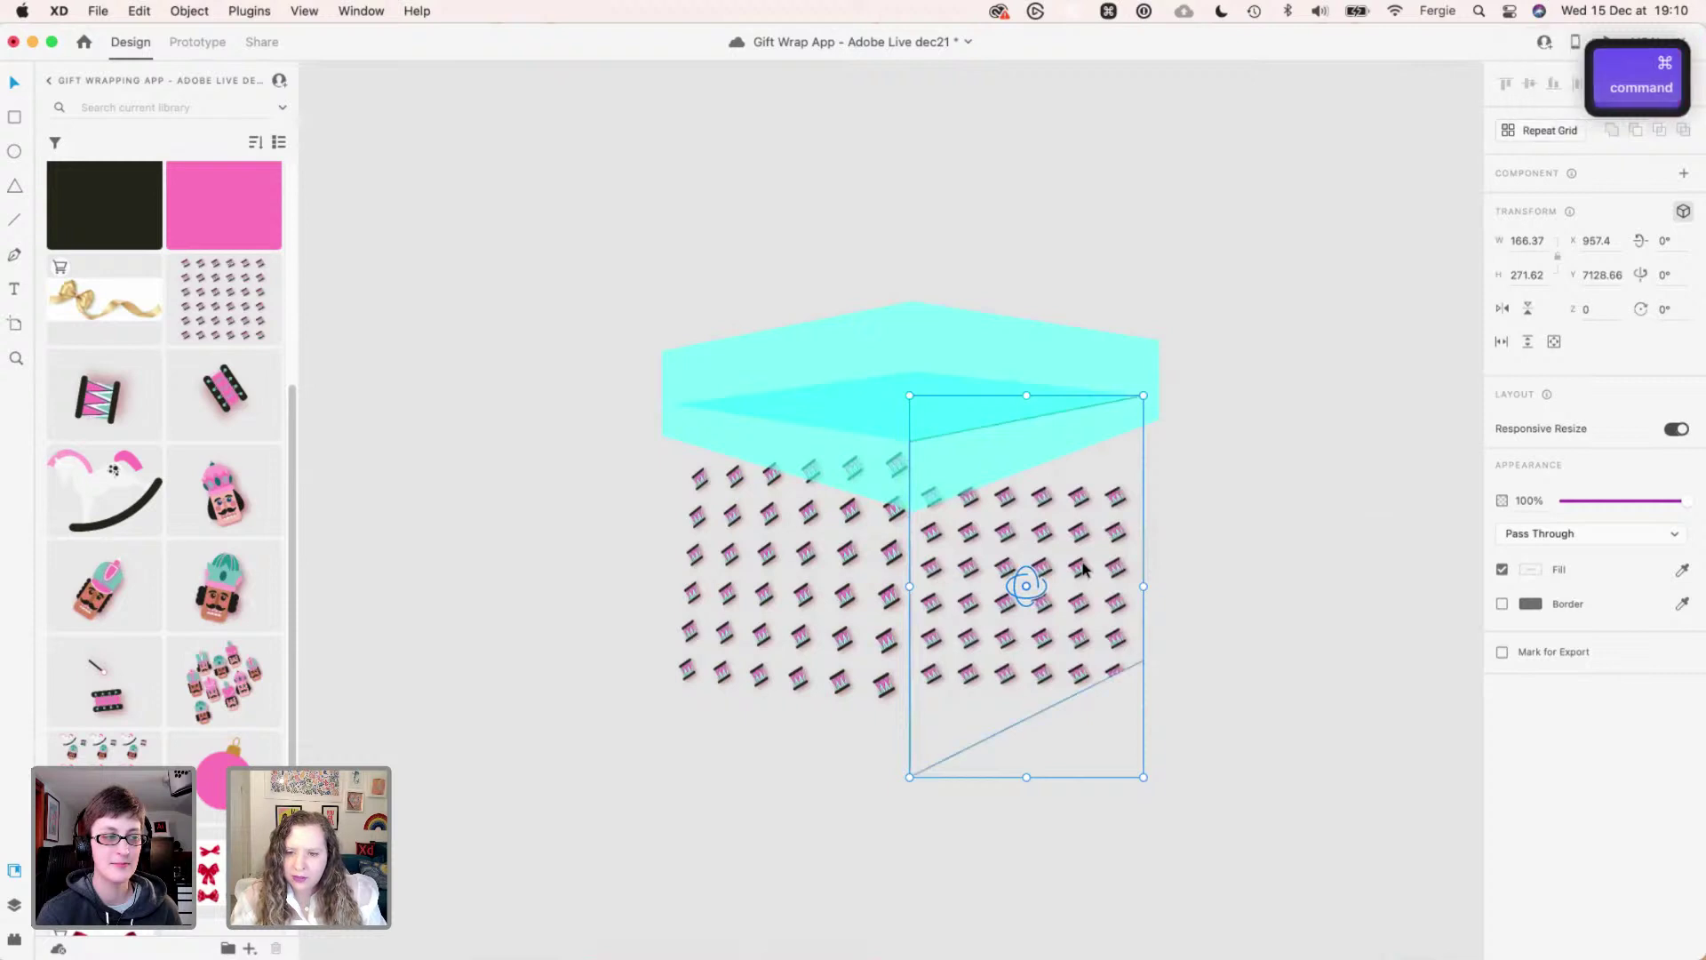
key(Escape)
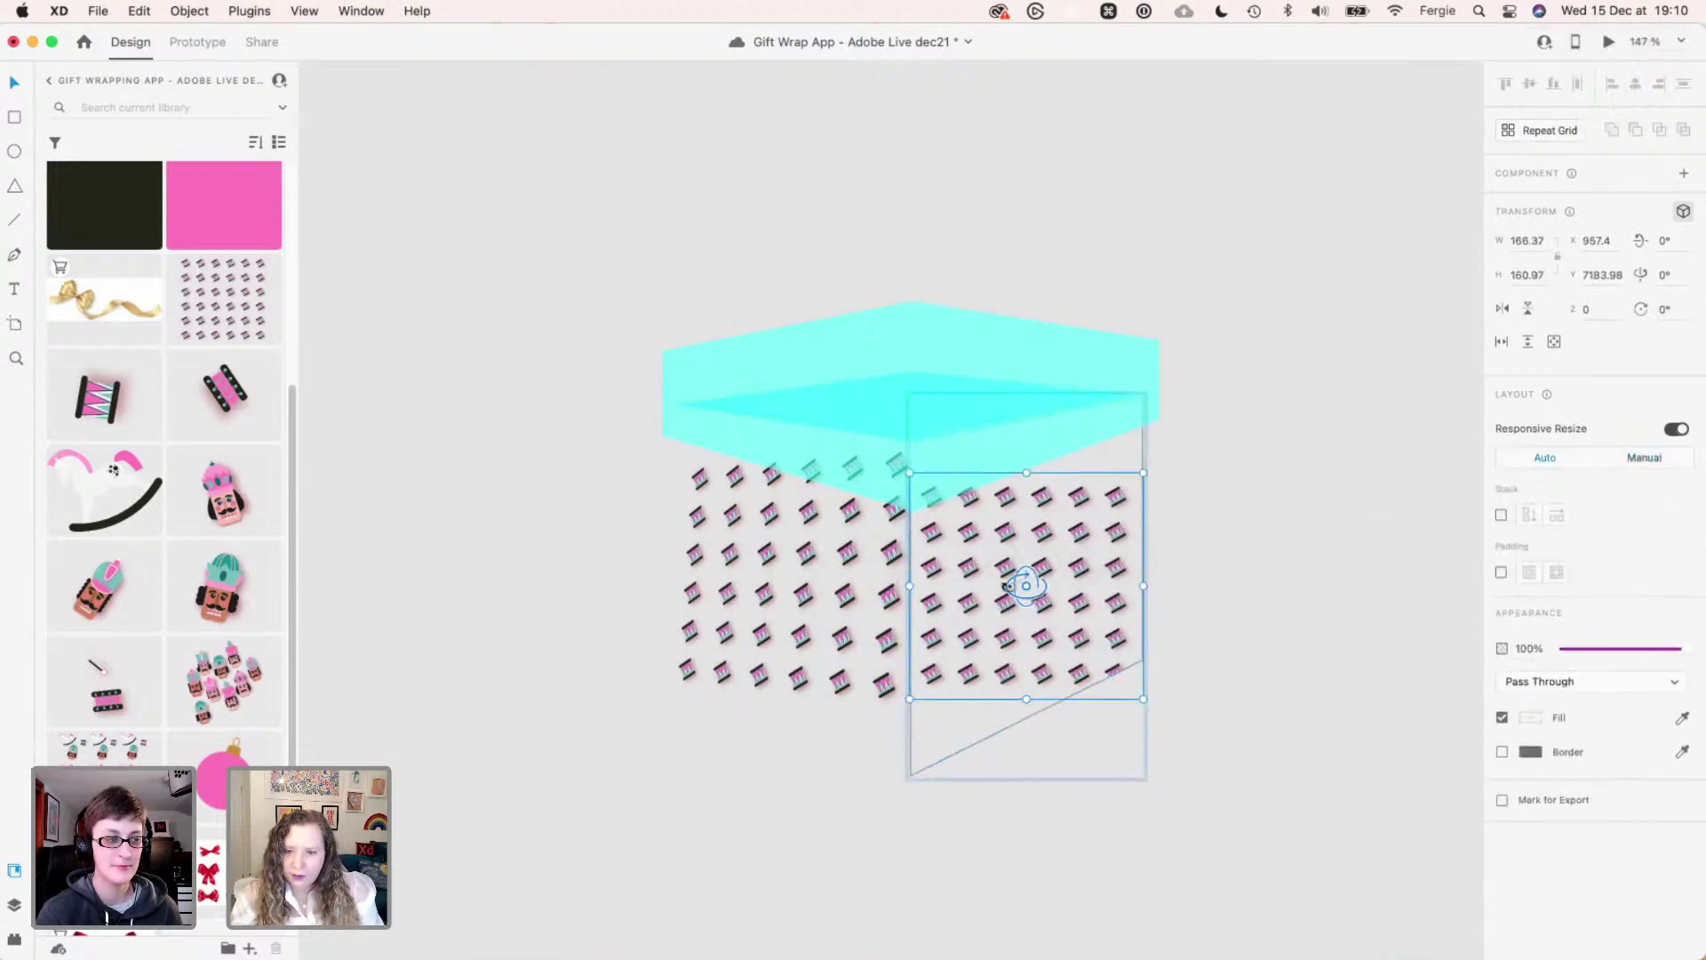
drag(1006, 588, 1035, 594)
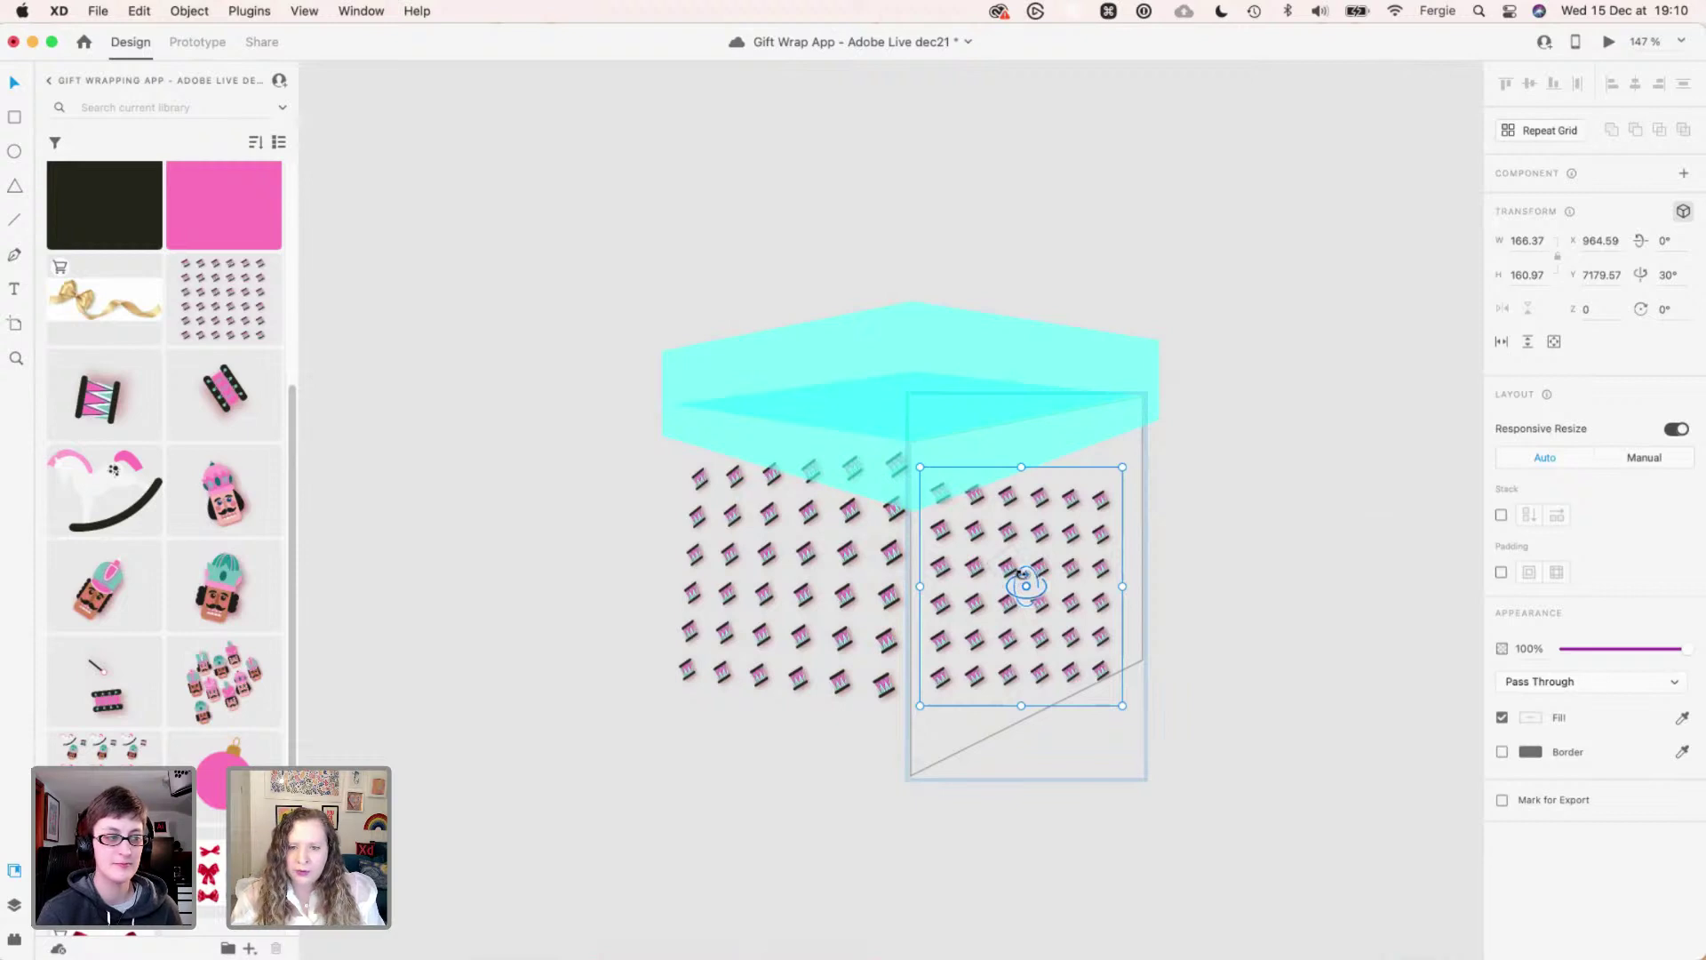
drag(1032, 576, 1032, 581)
click(920, 784)
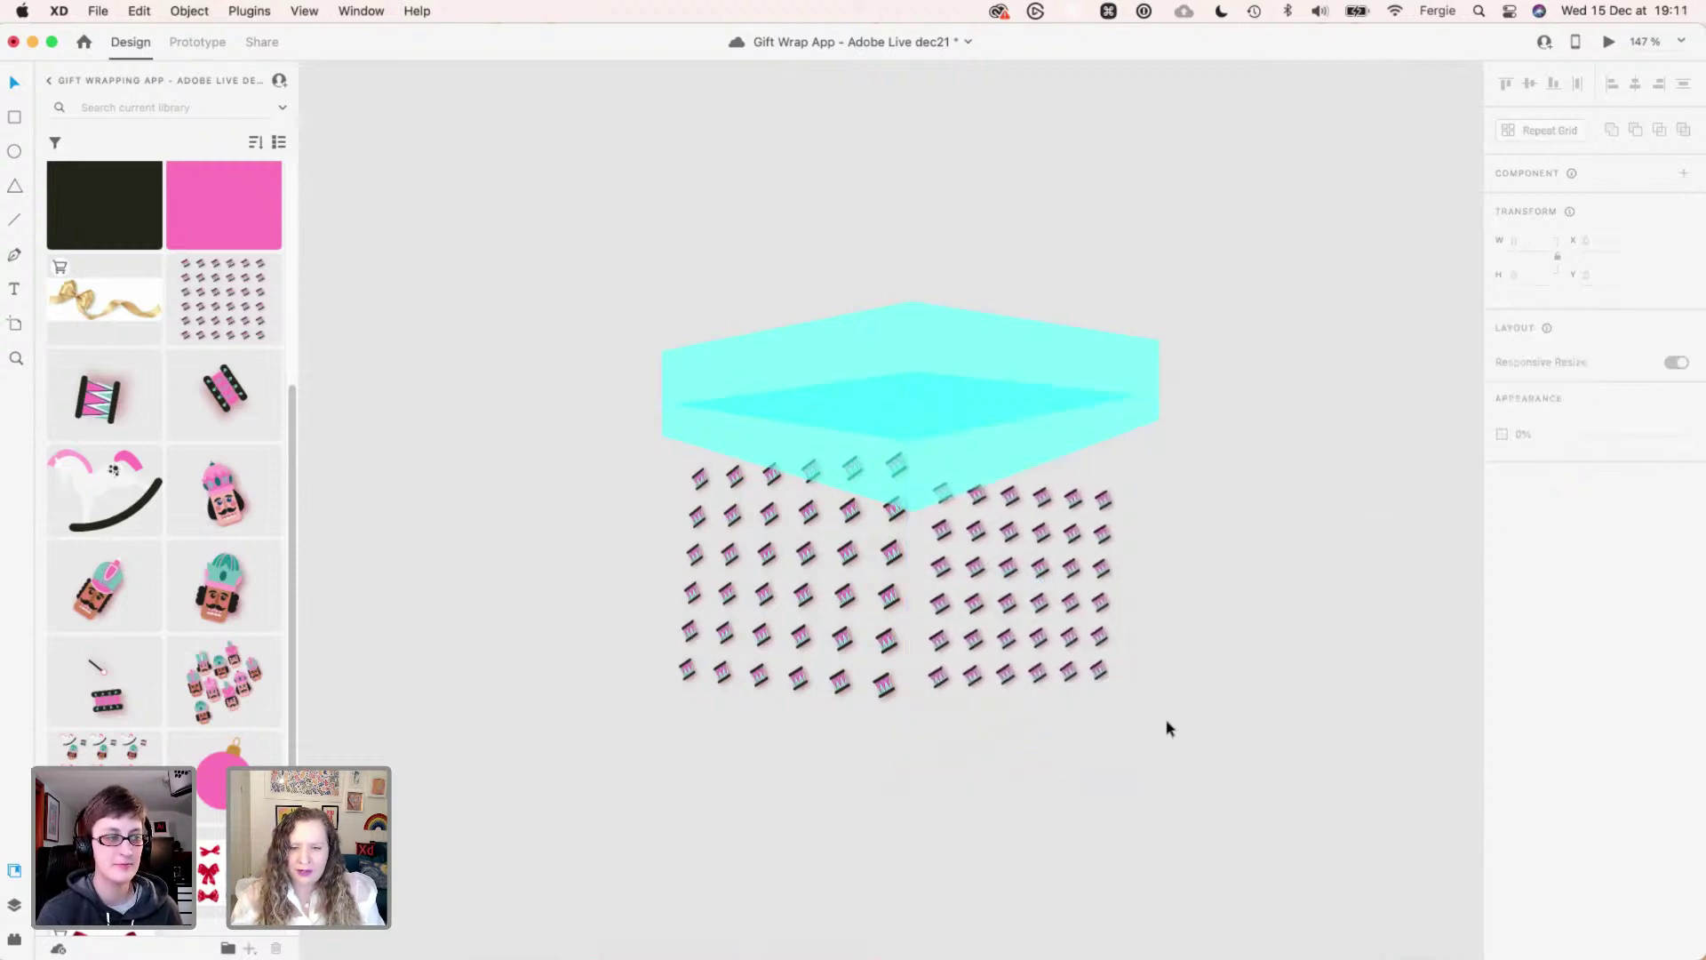
- Undo the drum patterns on both side faces and the earlier release and move of the box shape
drag(1196, 747, 804, 382)
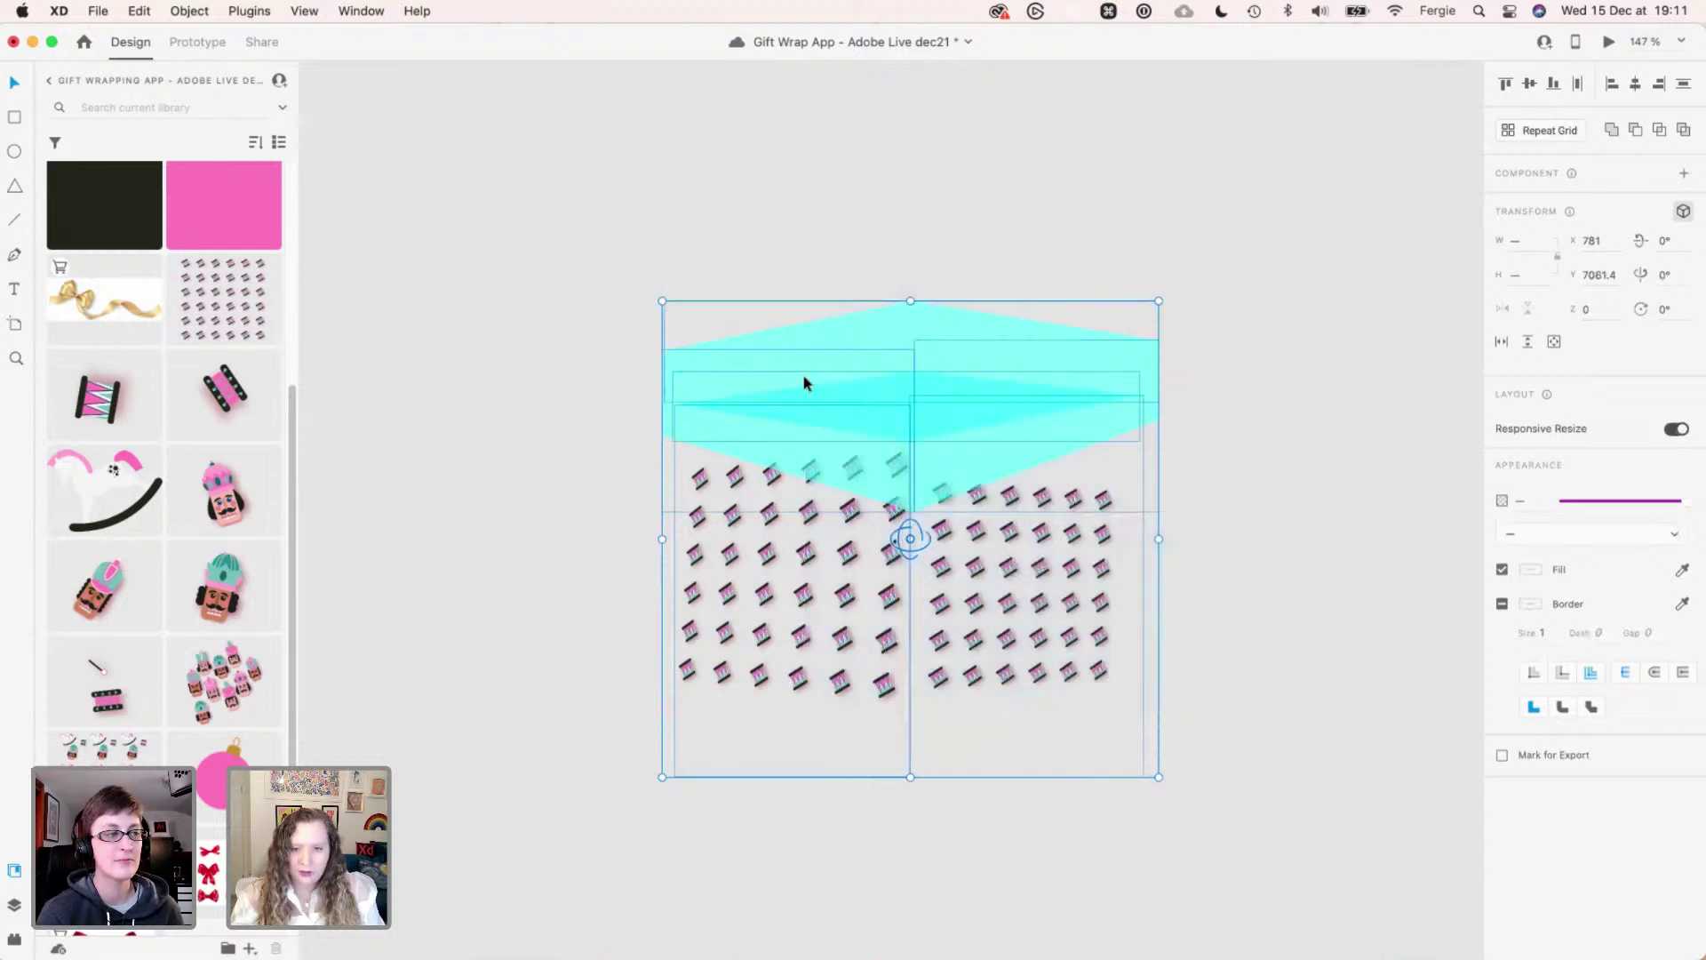
key(super+z)
key(super+z)
key(super+z)
key(super+z)
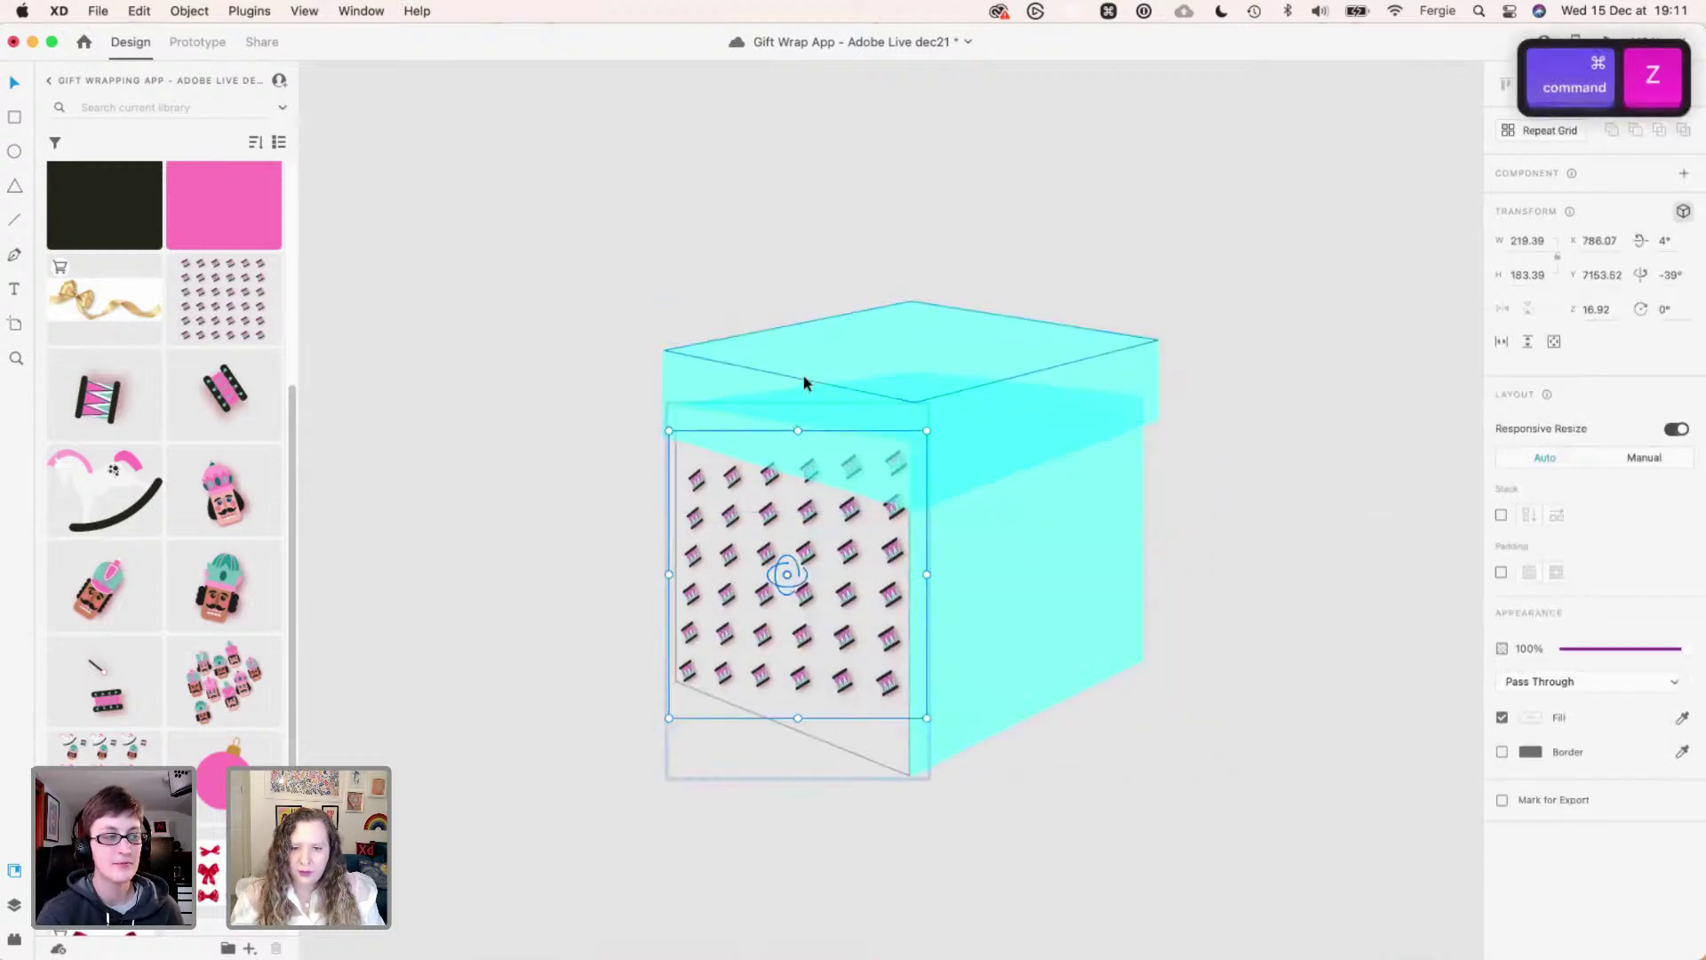
key(super+z)
key(super+z)
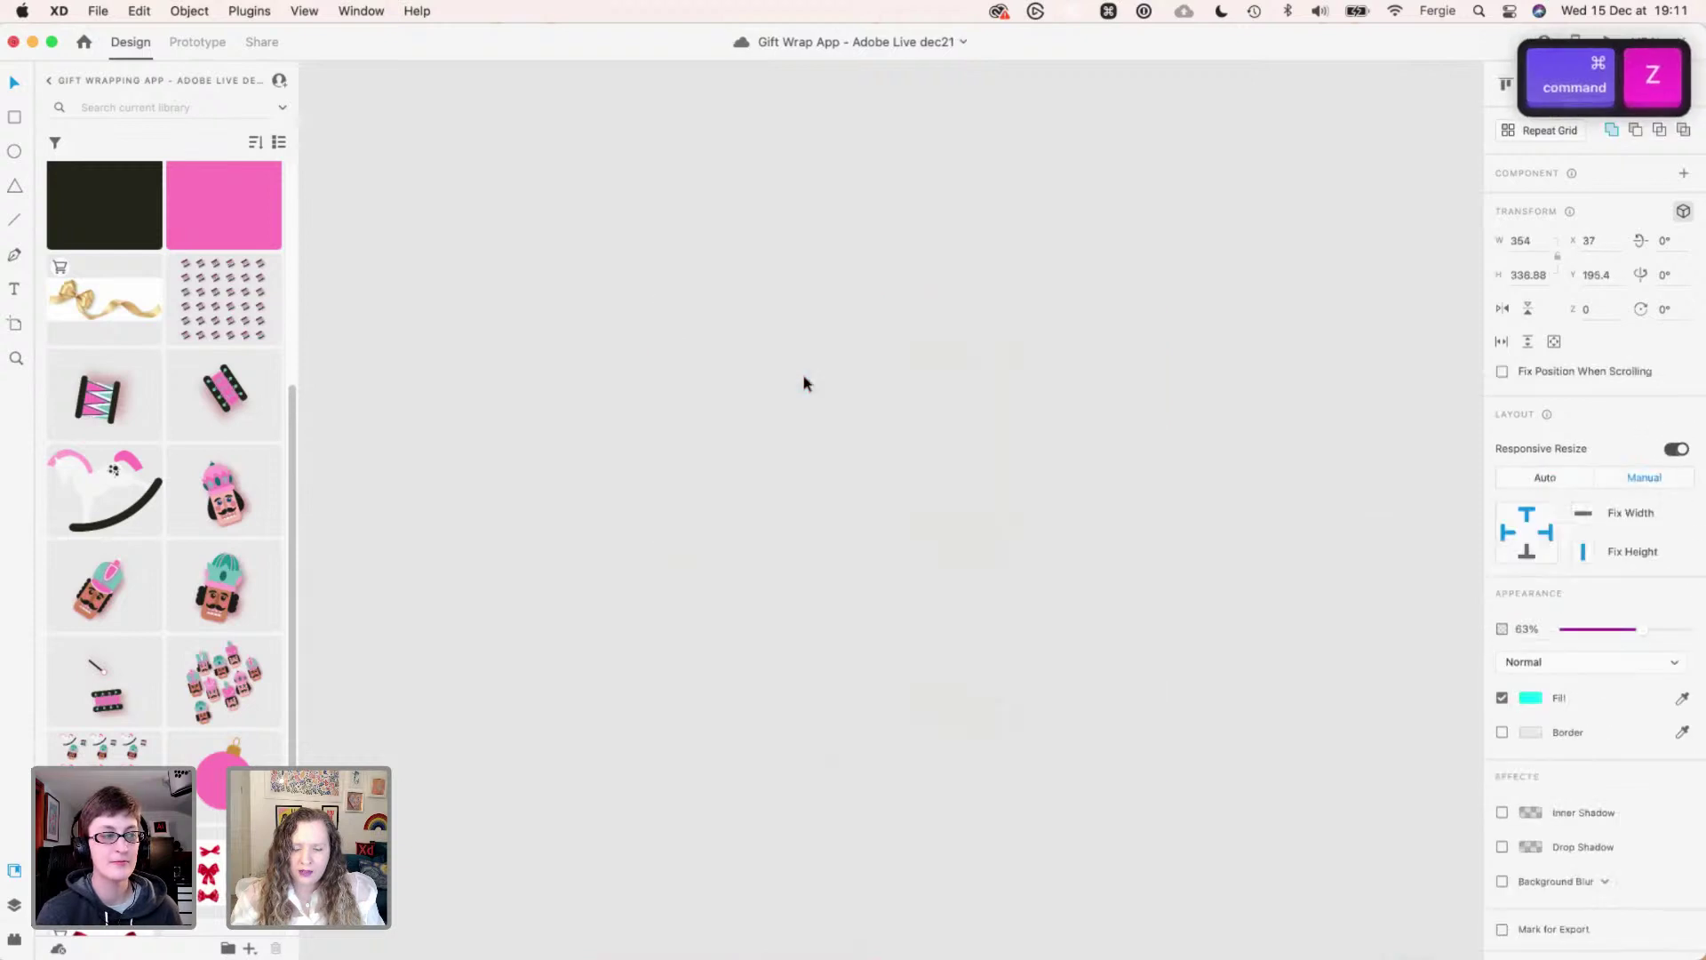
- Redo the move and the boolean release of the Box colour fill shape to get back its plain separate faces
click(139, 11)
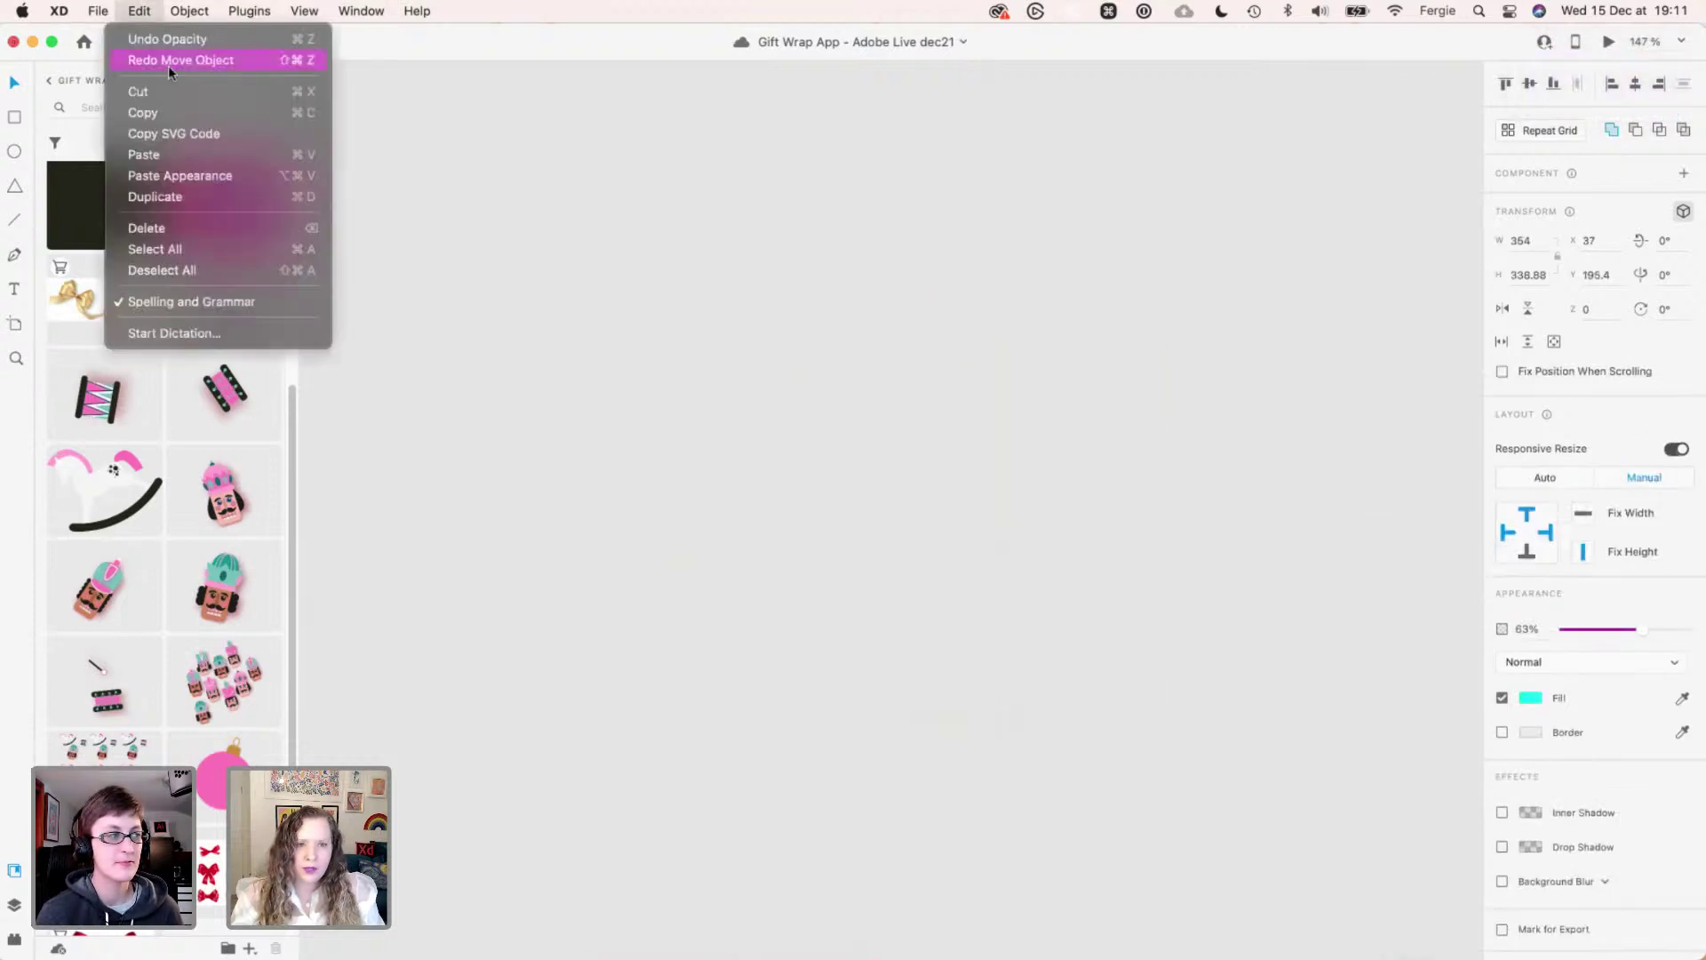
click(589, 292)
key(super+shift+z)
key(super+shift+z)
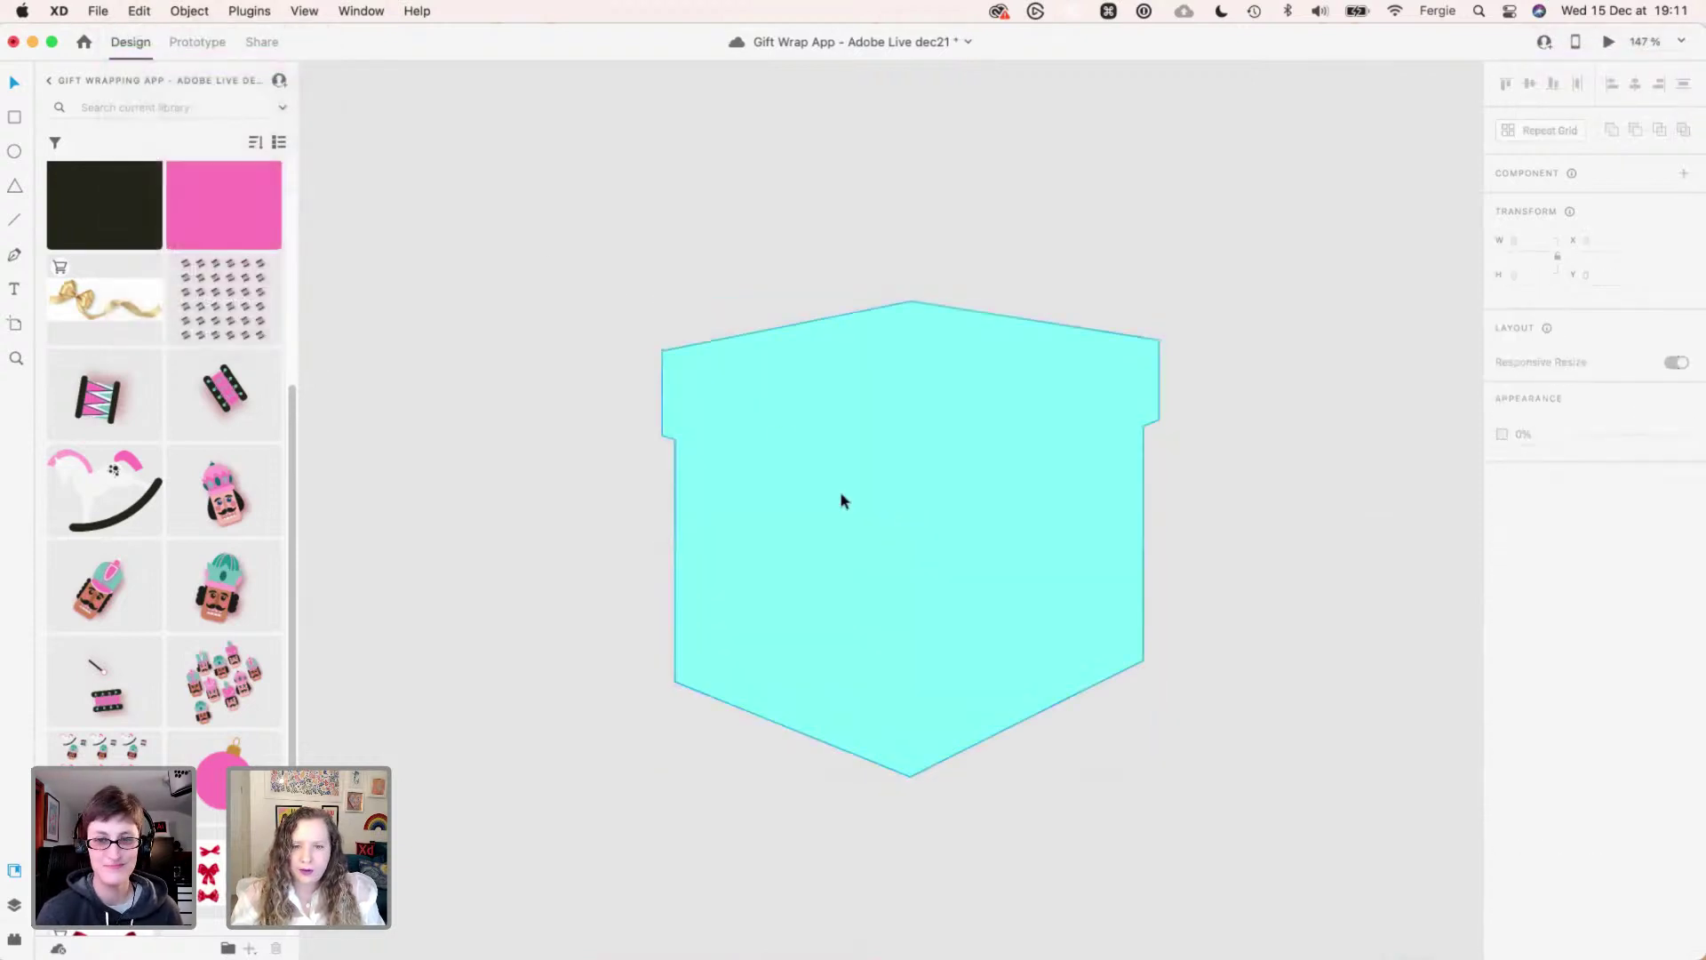
key(super+z)
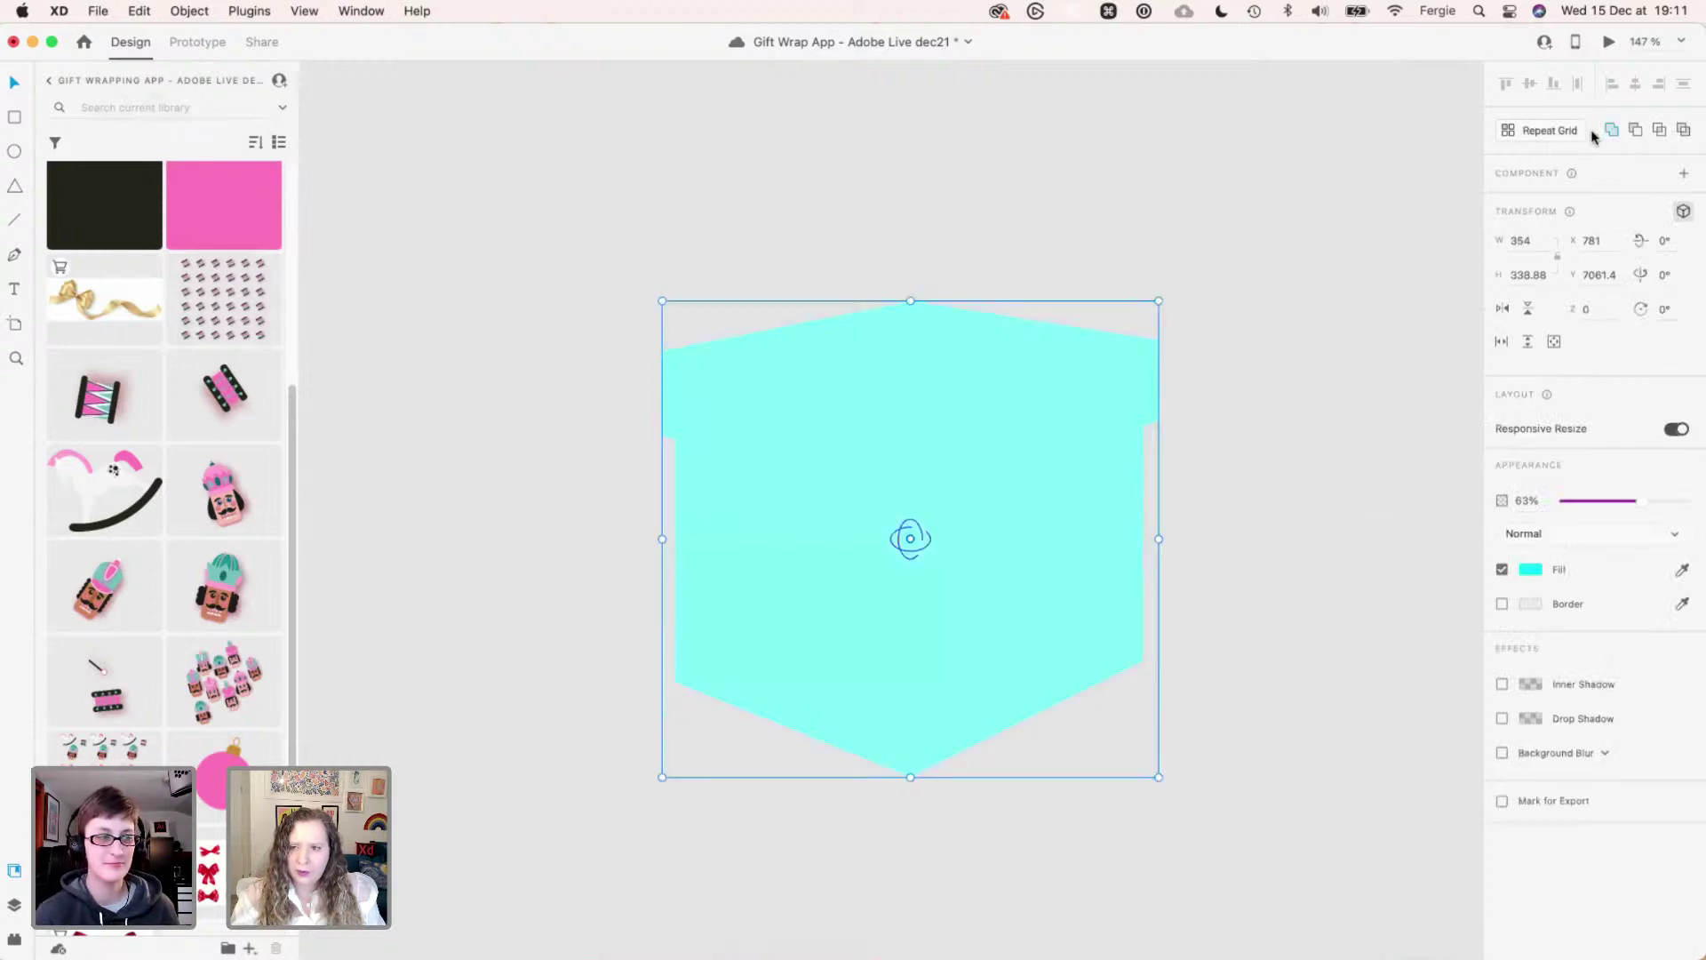
key(super+shift+z)
click(1261, 511)
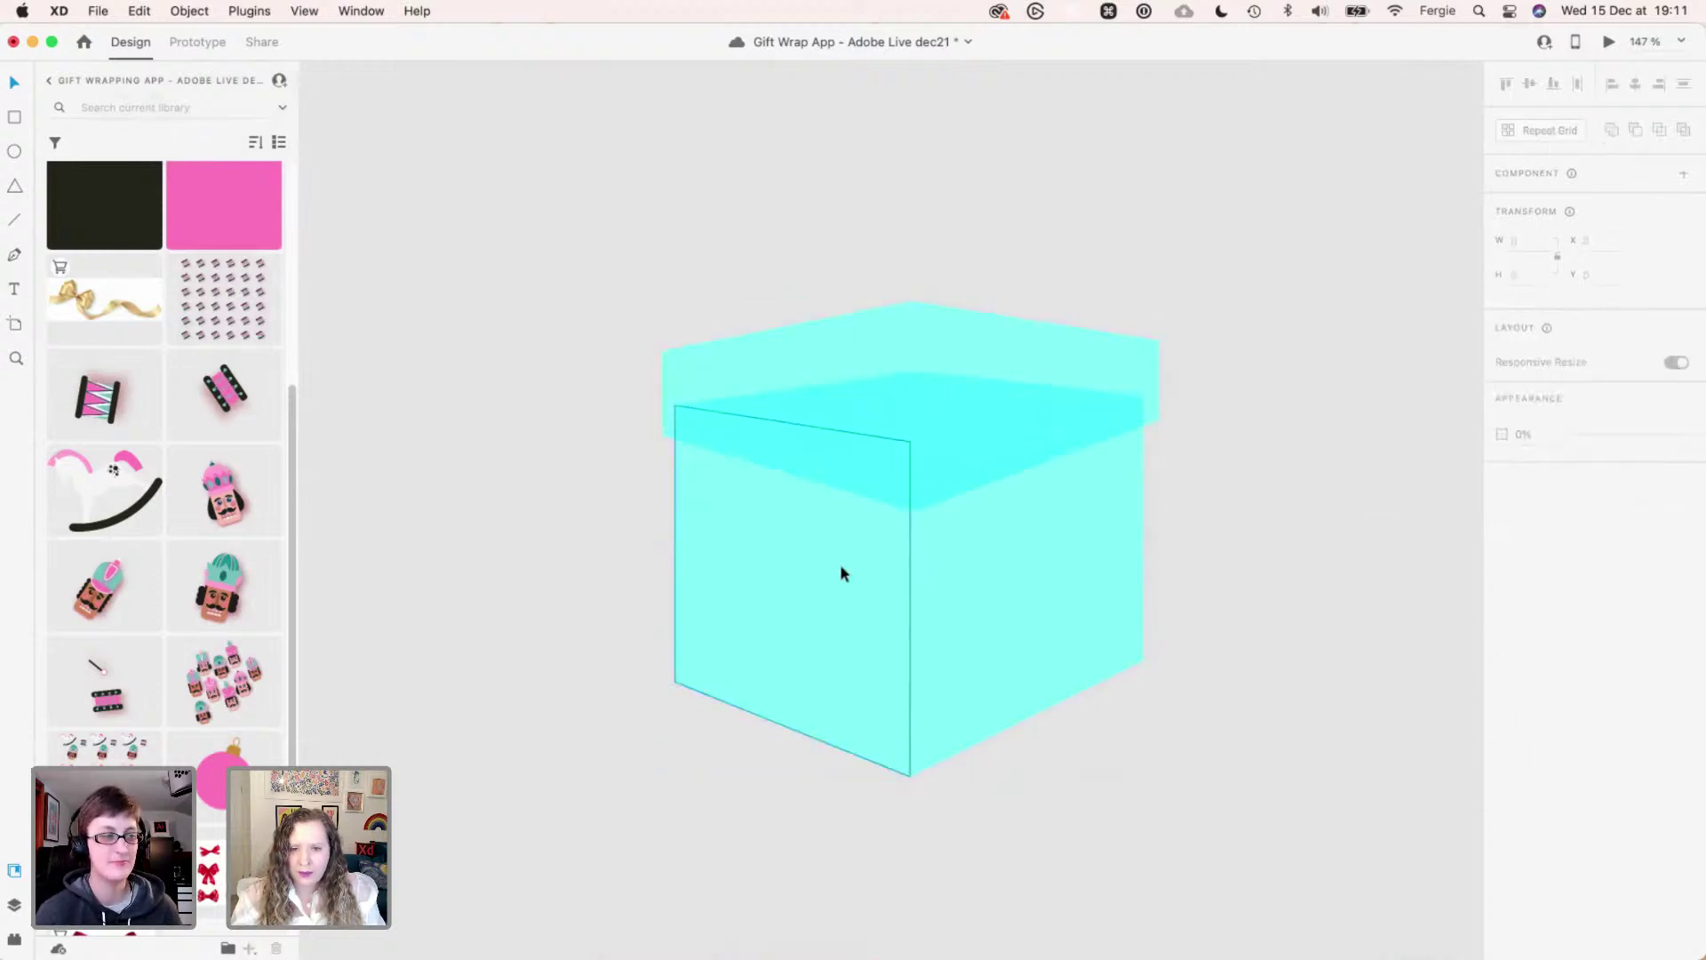
- Move the left side face away from the rest of the box onto the empty pasteboard
click(839, 563)
drag(669, 692, 651, 703)
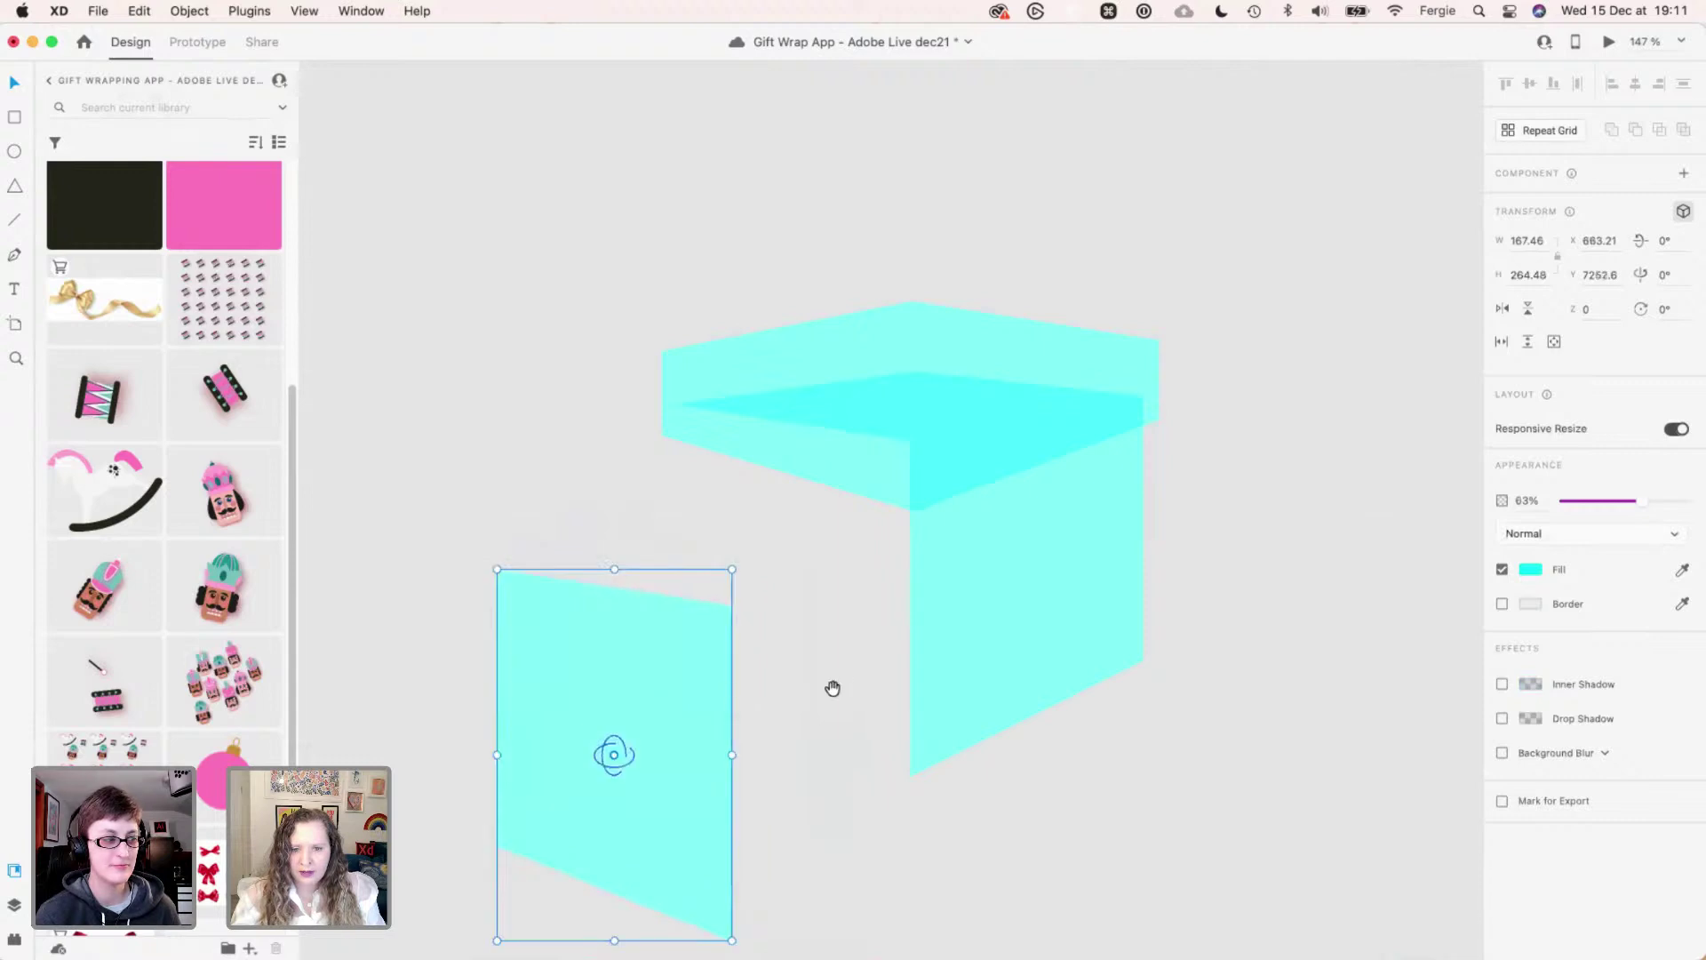
scroll(1157, 461, left, 5)
scroll(1002, 465, up, 3)
scroll(1000, 466, up, 2)
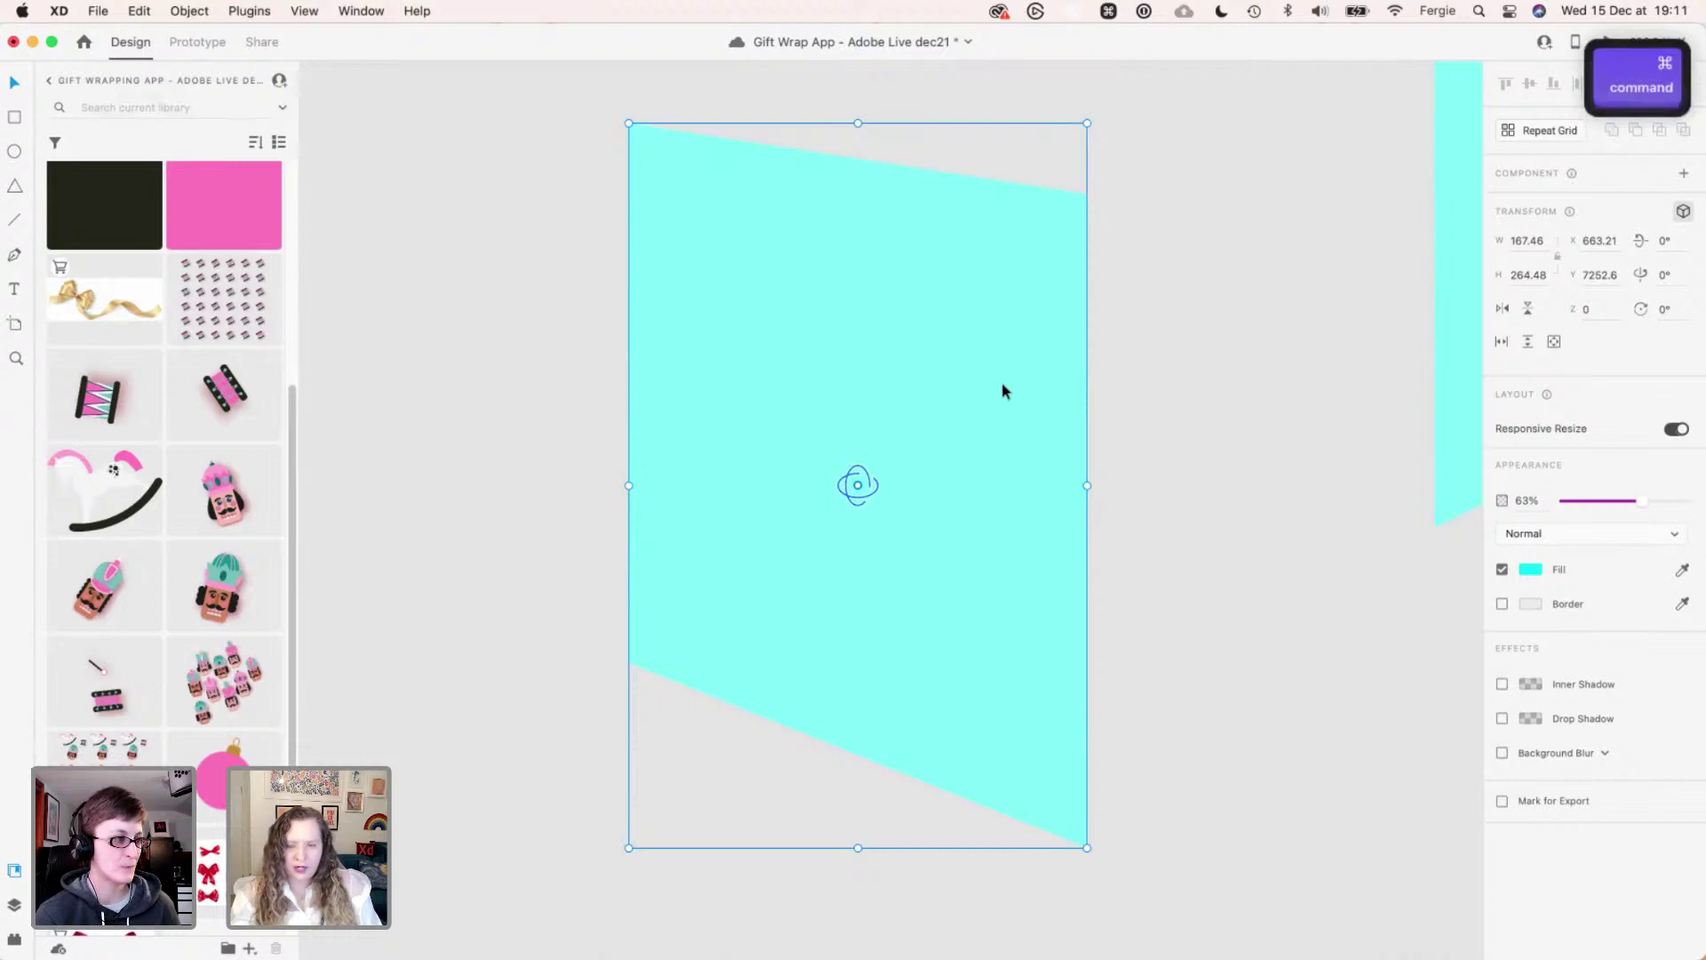
scroll(1001, 384, down, 5)
scroll(1000, 384, up, 3)
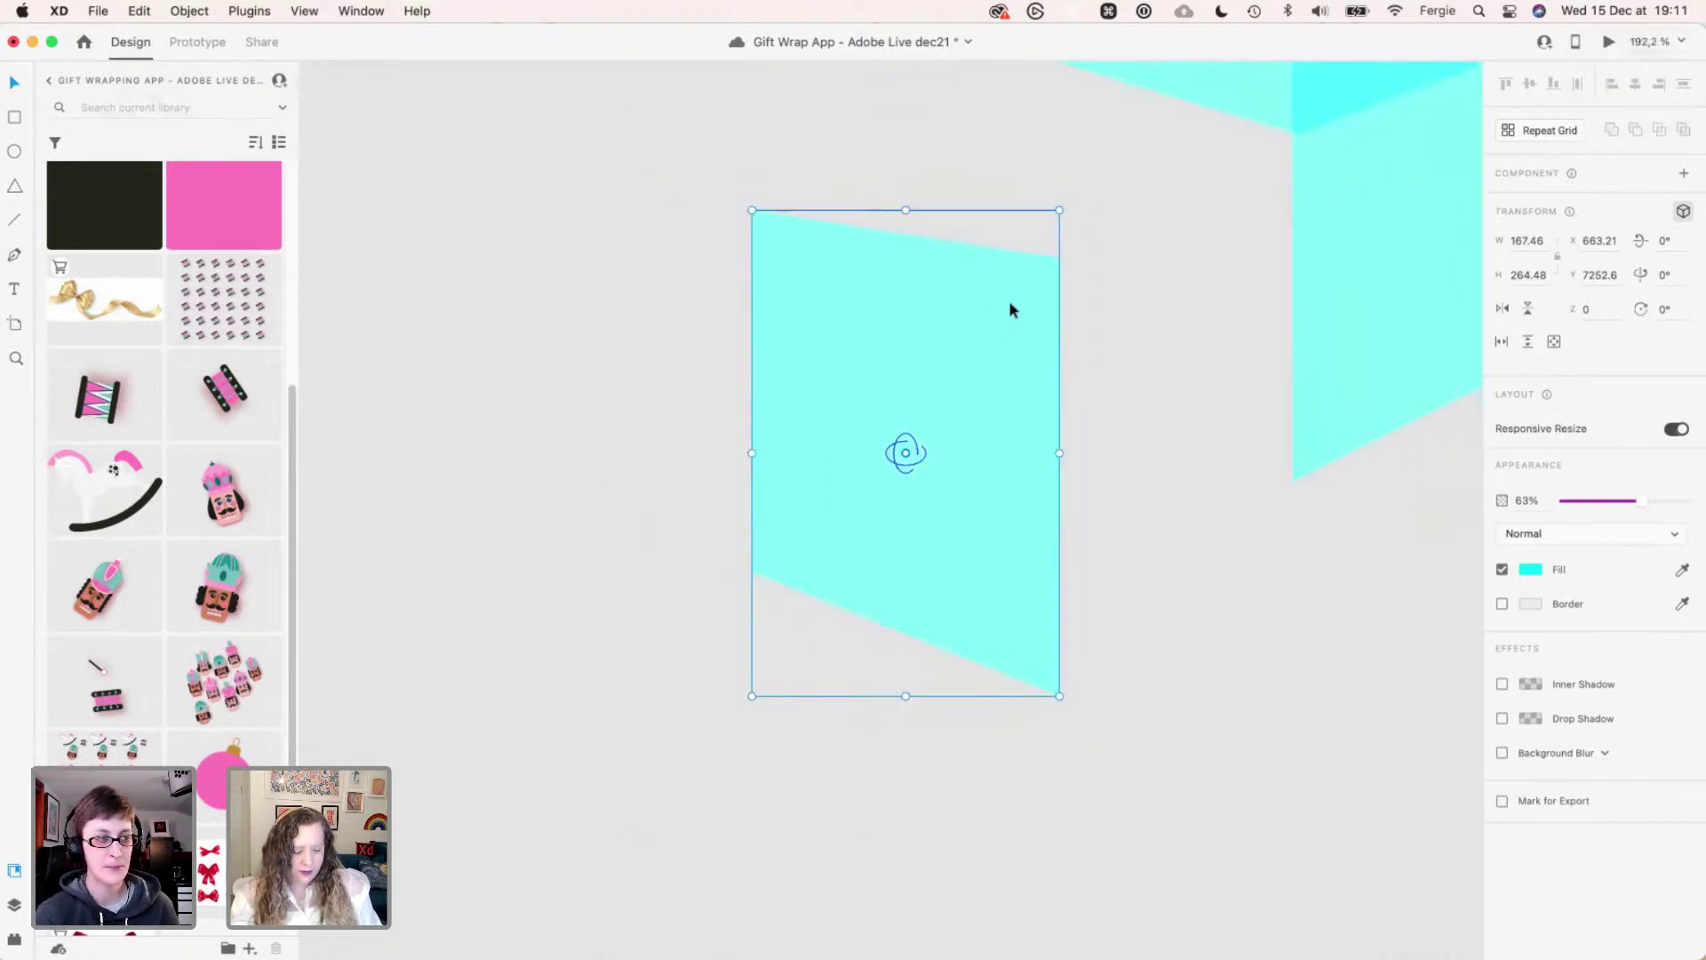
- Paste a copy of the left side face over the original and fill the copy with dark teal
key(super+v)
click(1528, 570)
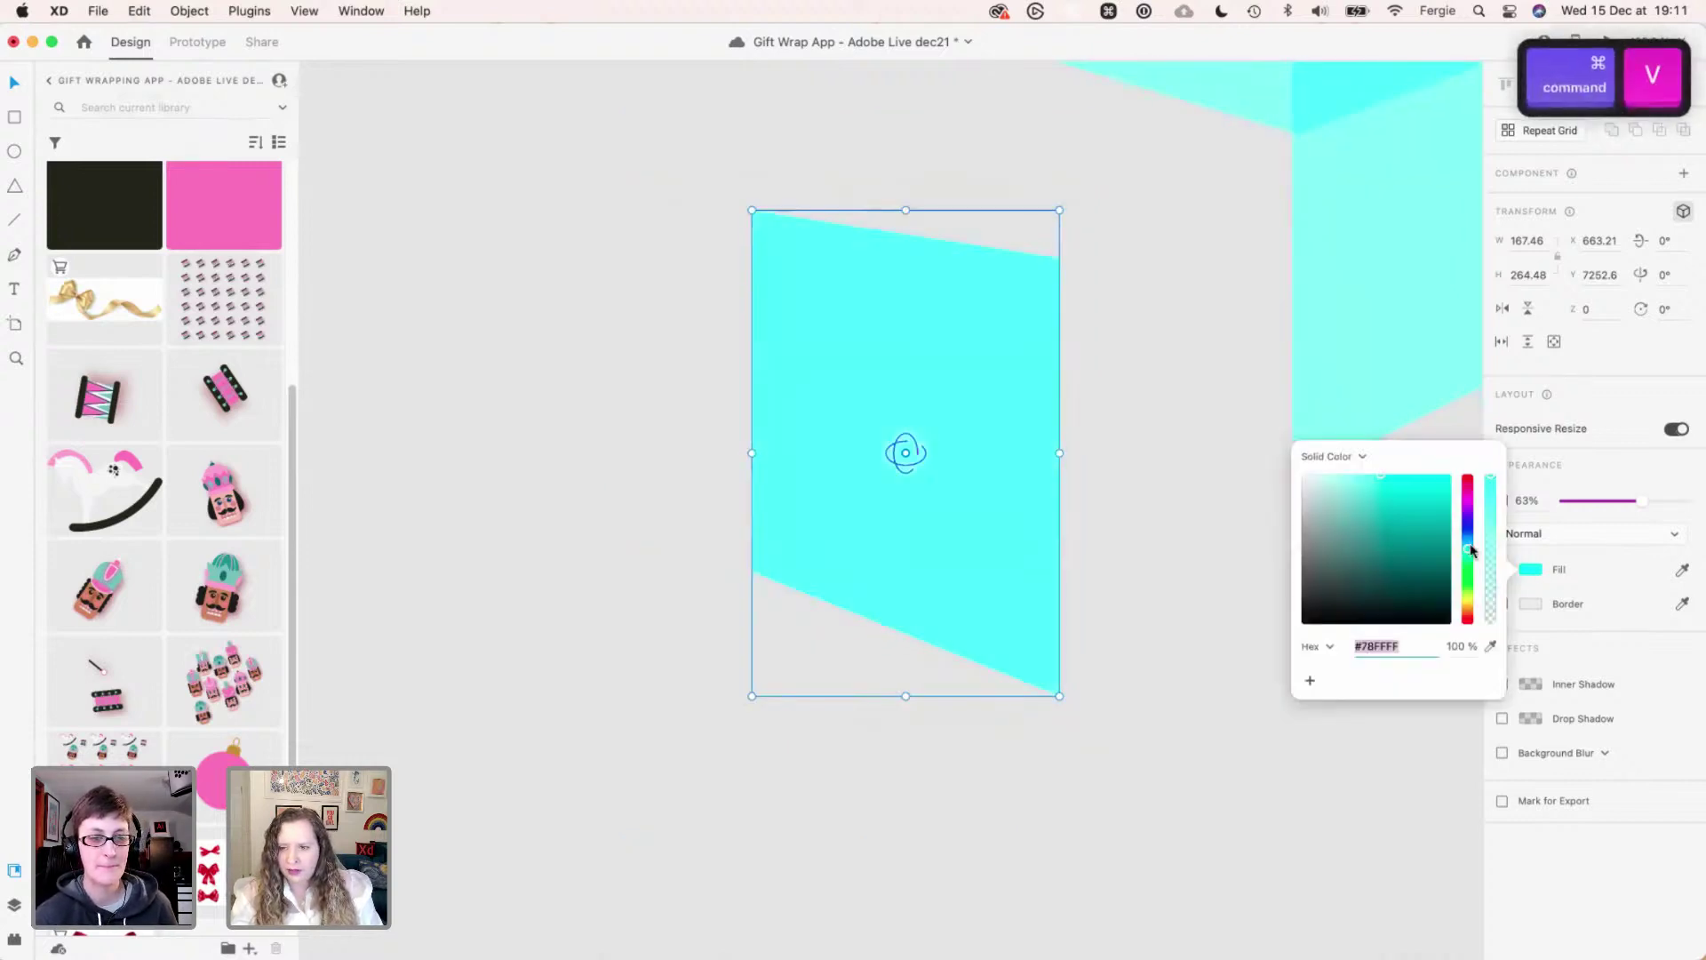
click(1432, 589)
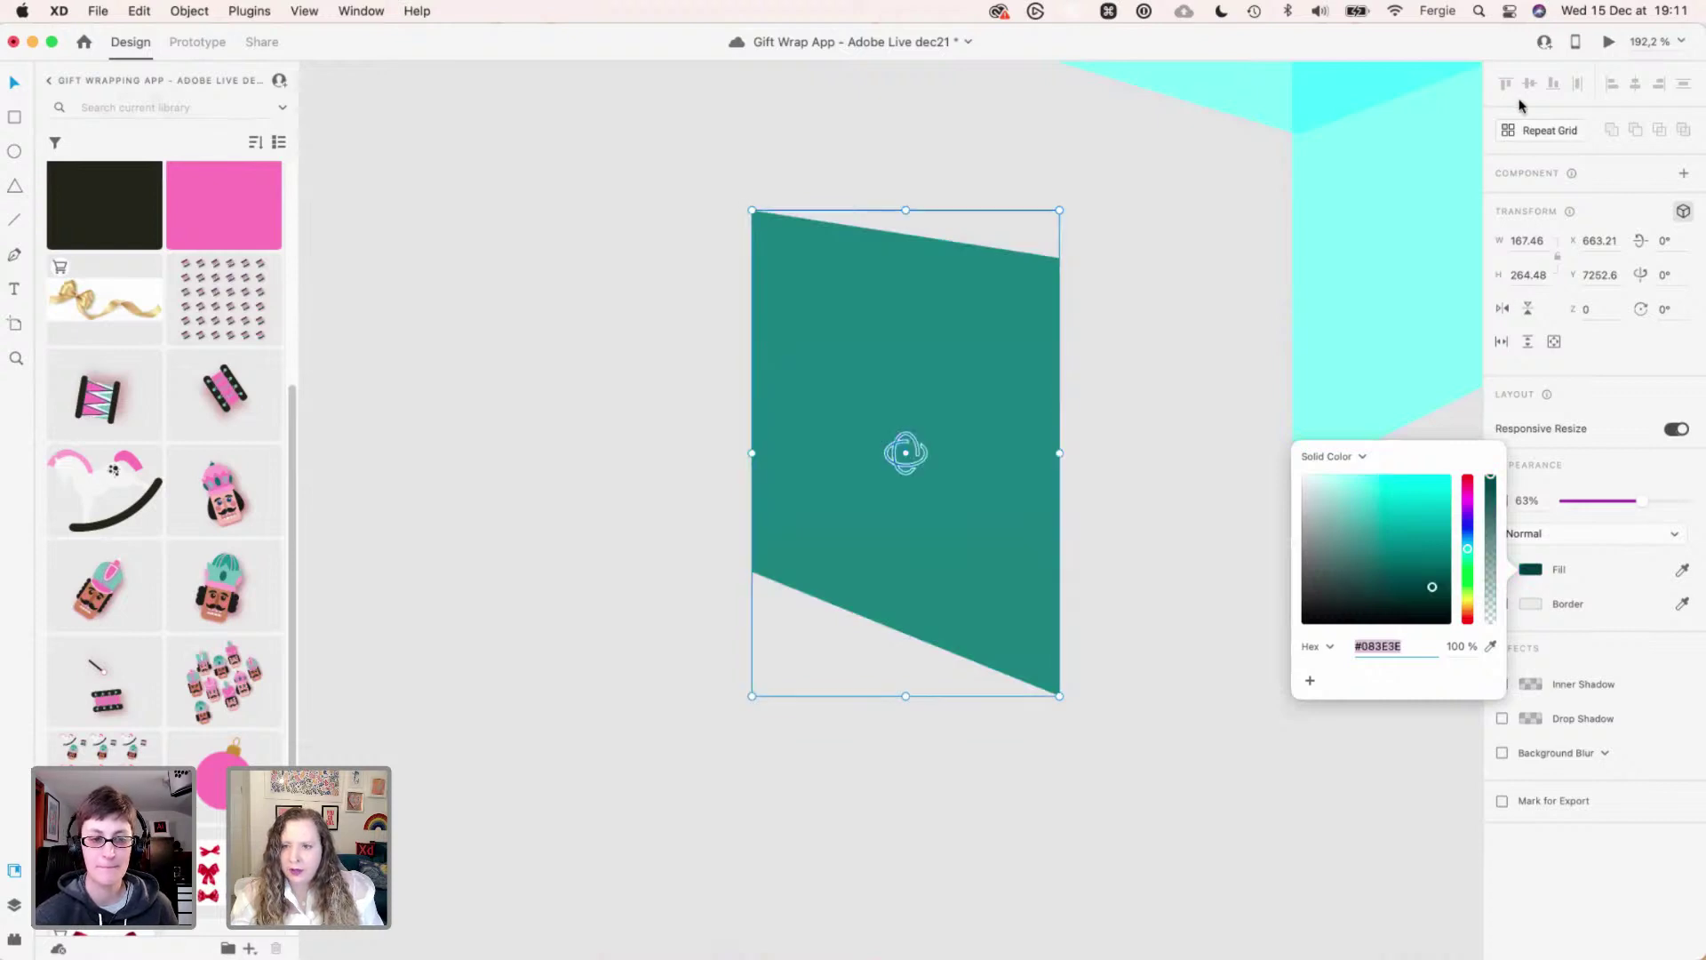
- Lock the dark teal copy's aspect ratio and scale it to one third by dividing its width by 3
click(1556, 260)
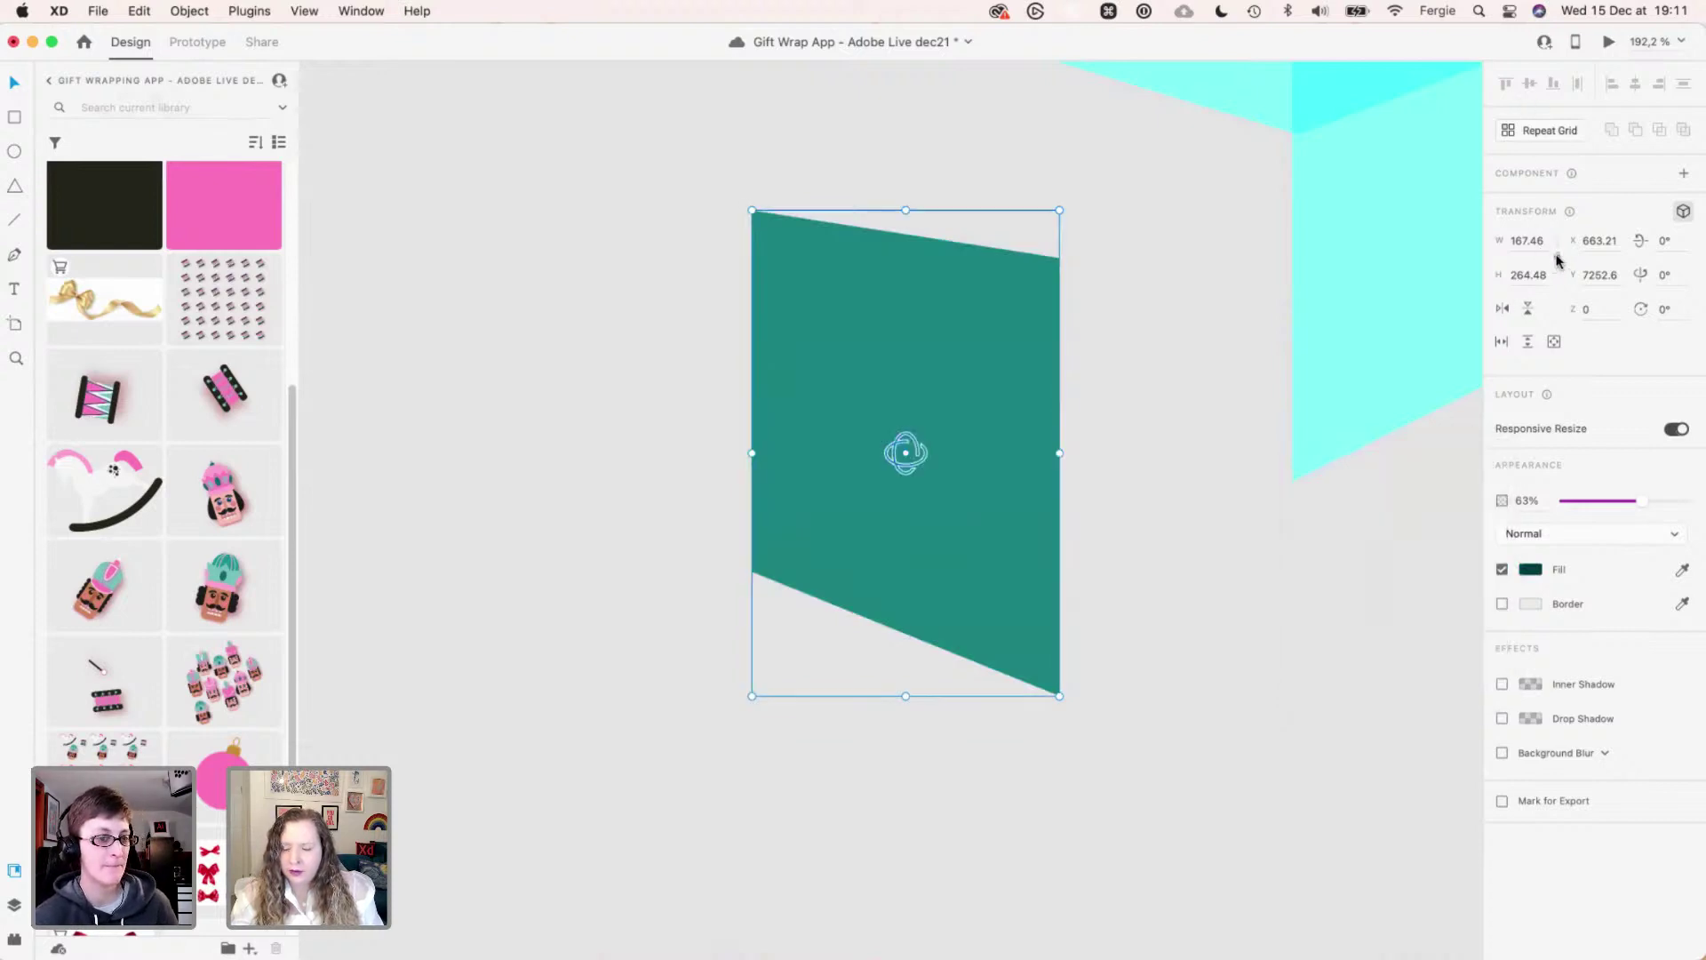
click(1550, 242)
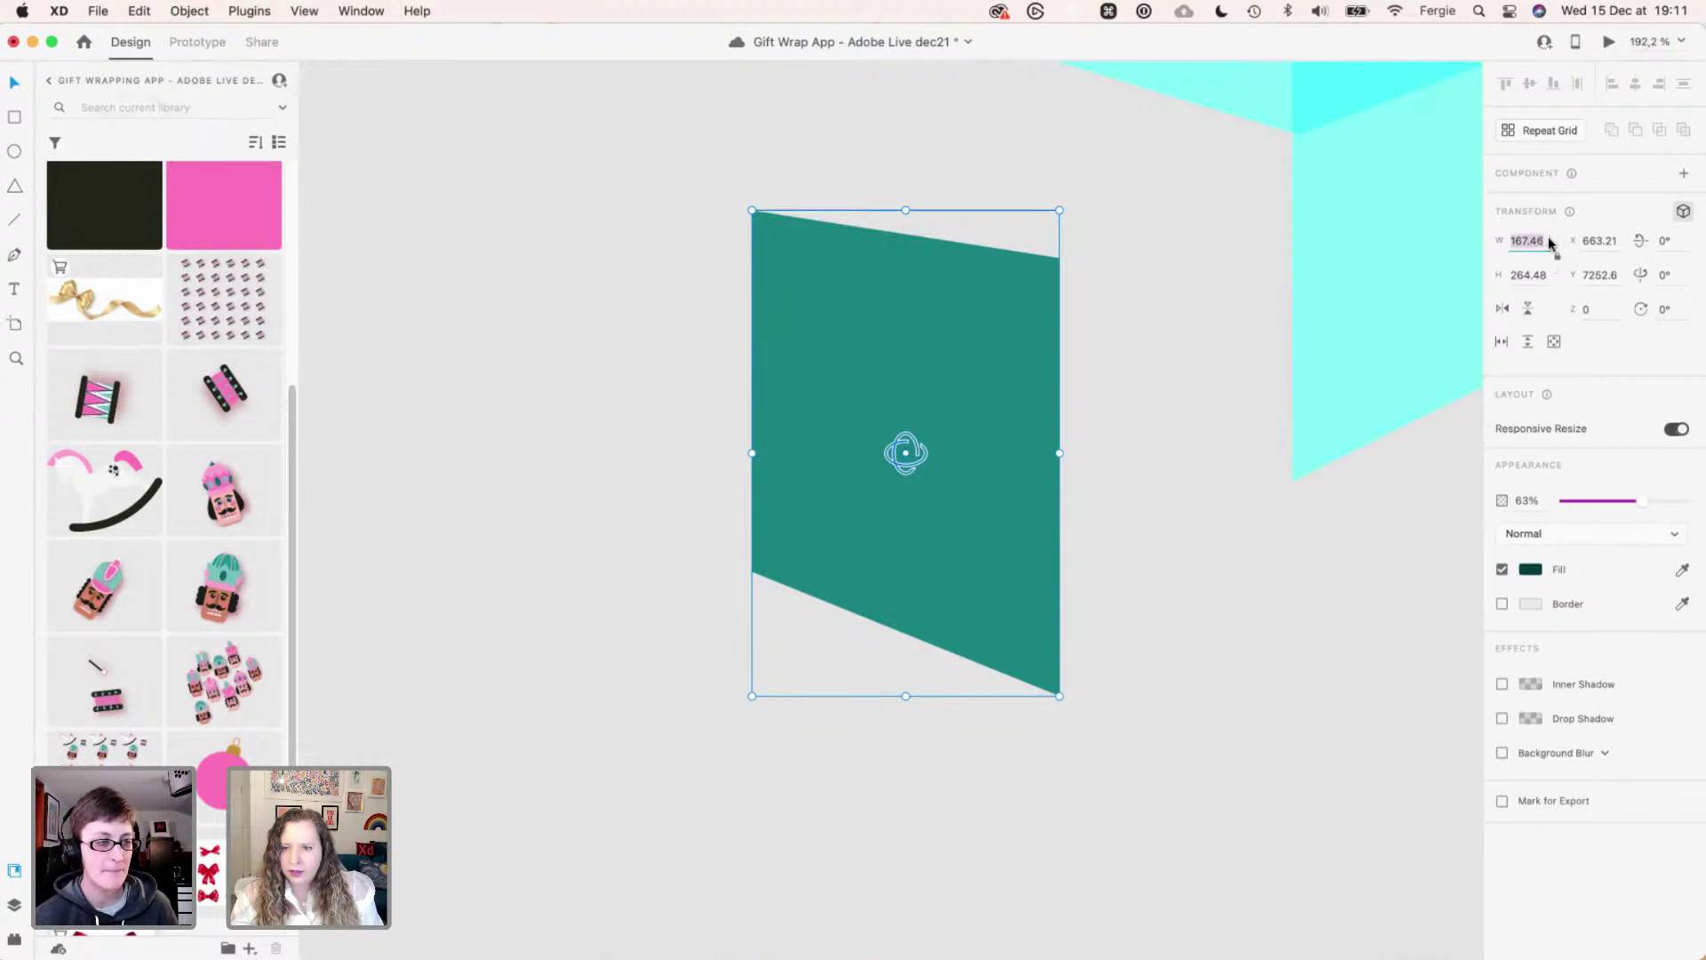
key(Right)
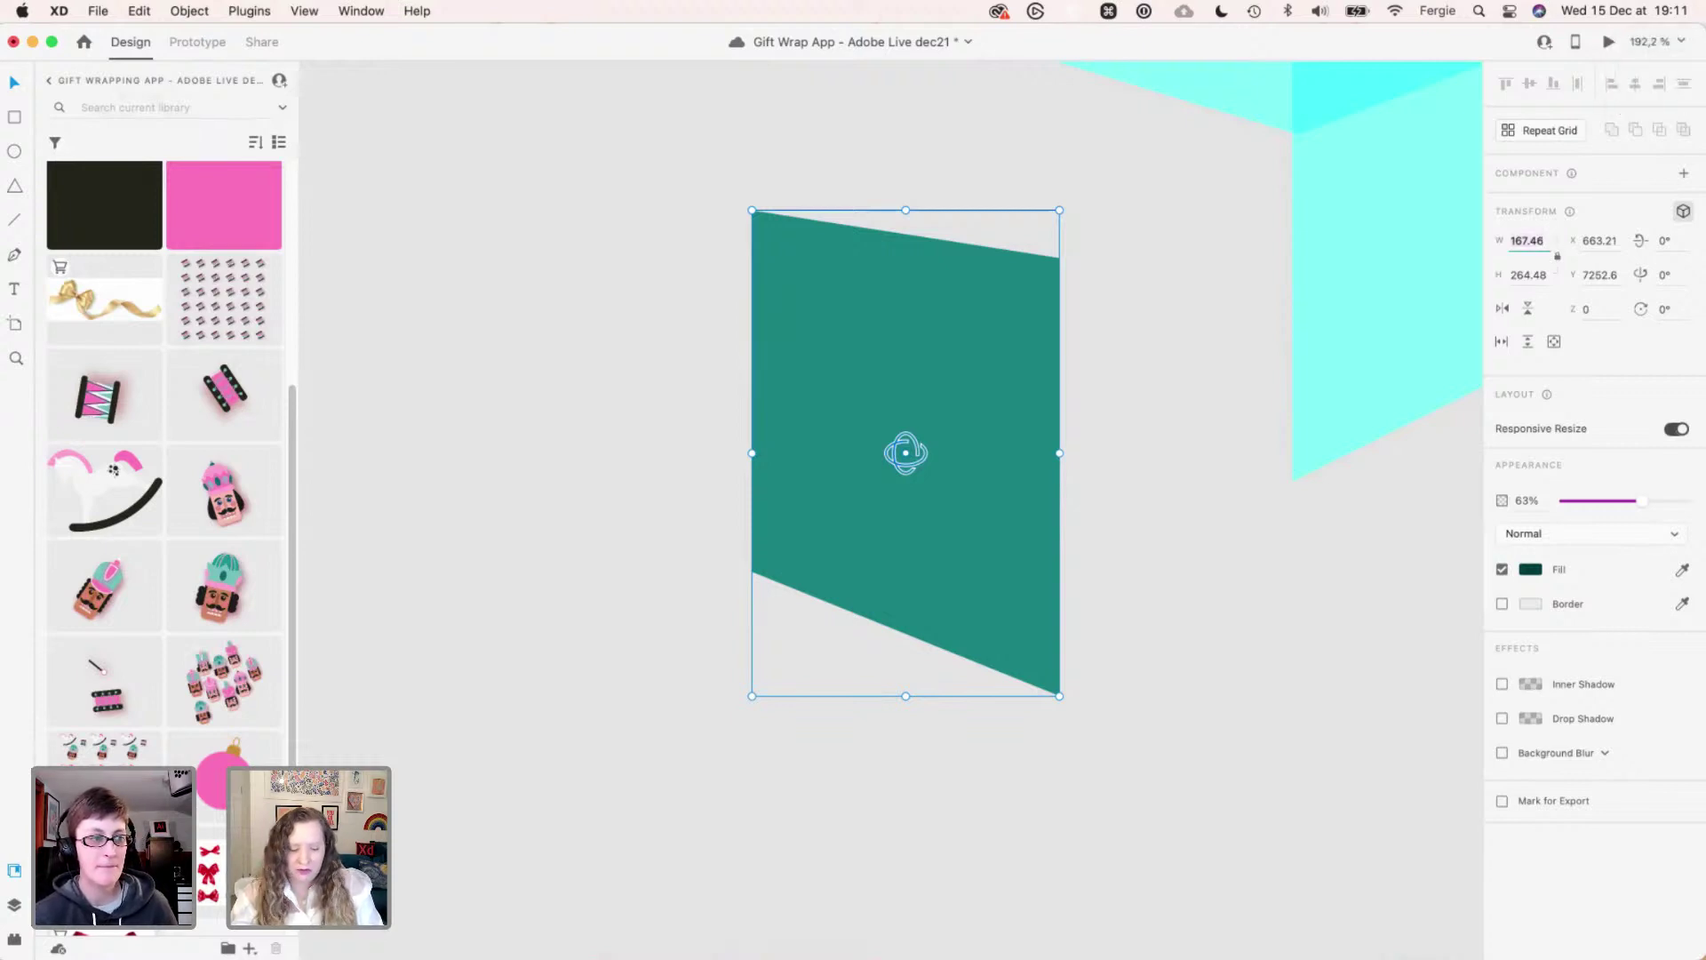
text(/3)
key(Return)
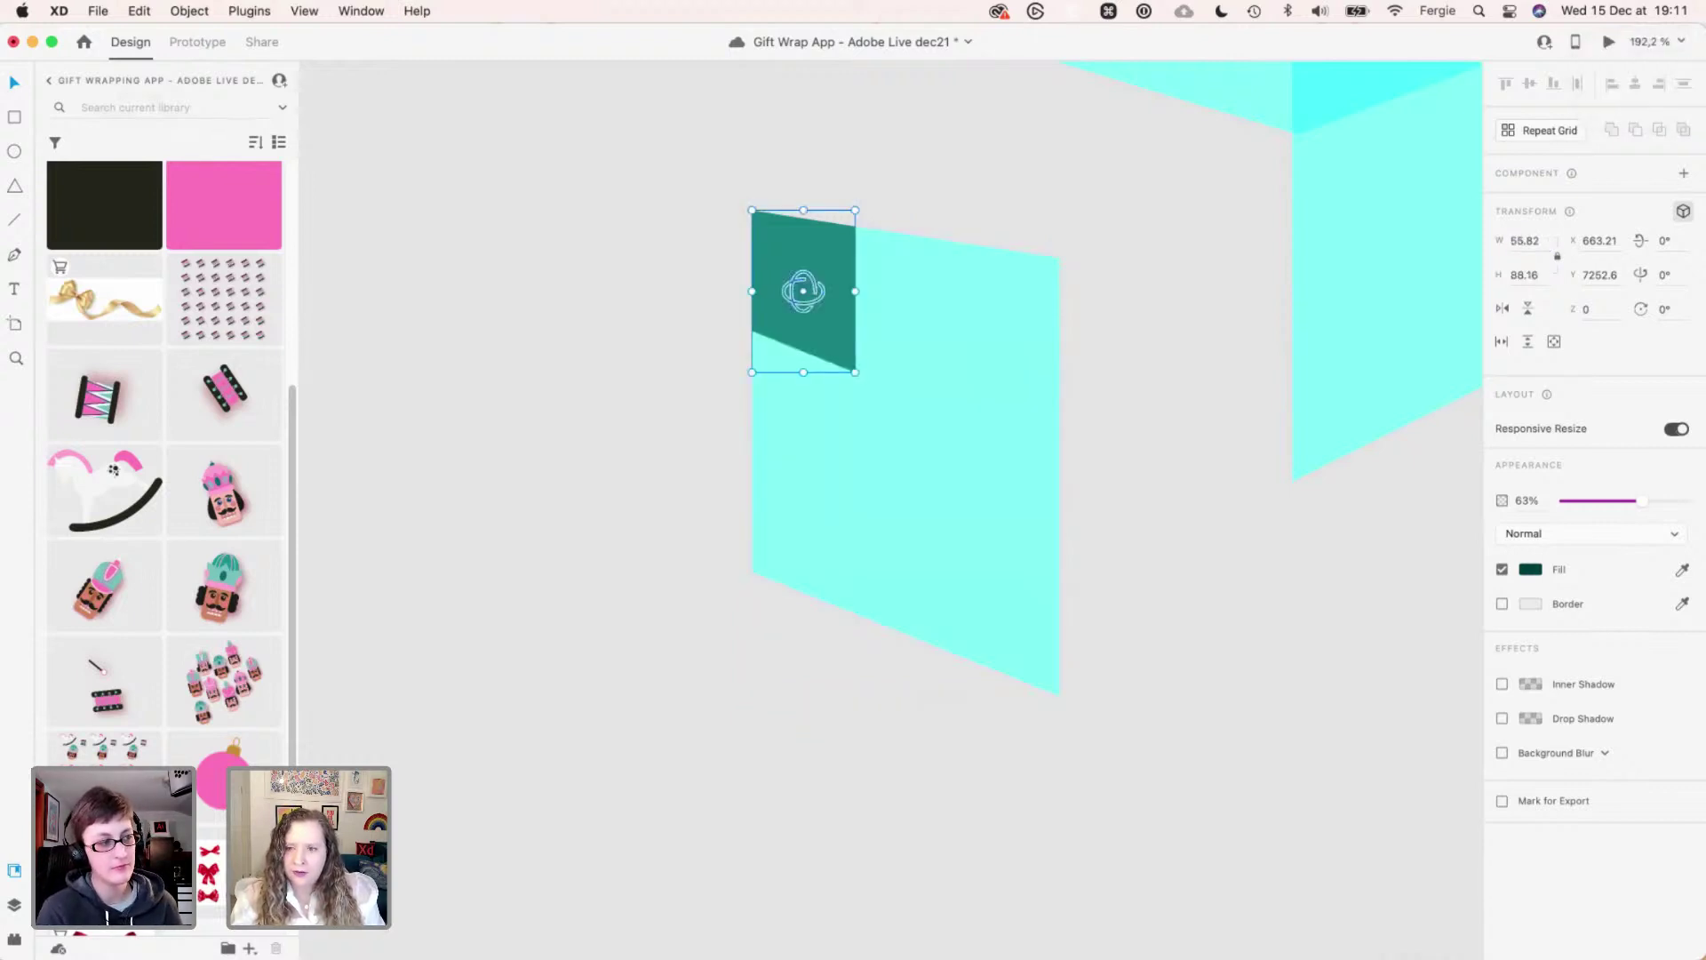
- Duplicate the small dark teal shape into a row of three along the face's top edge and three along its bottom edge
scroll(907, 369, up, 3)
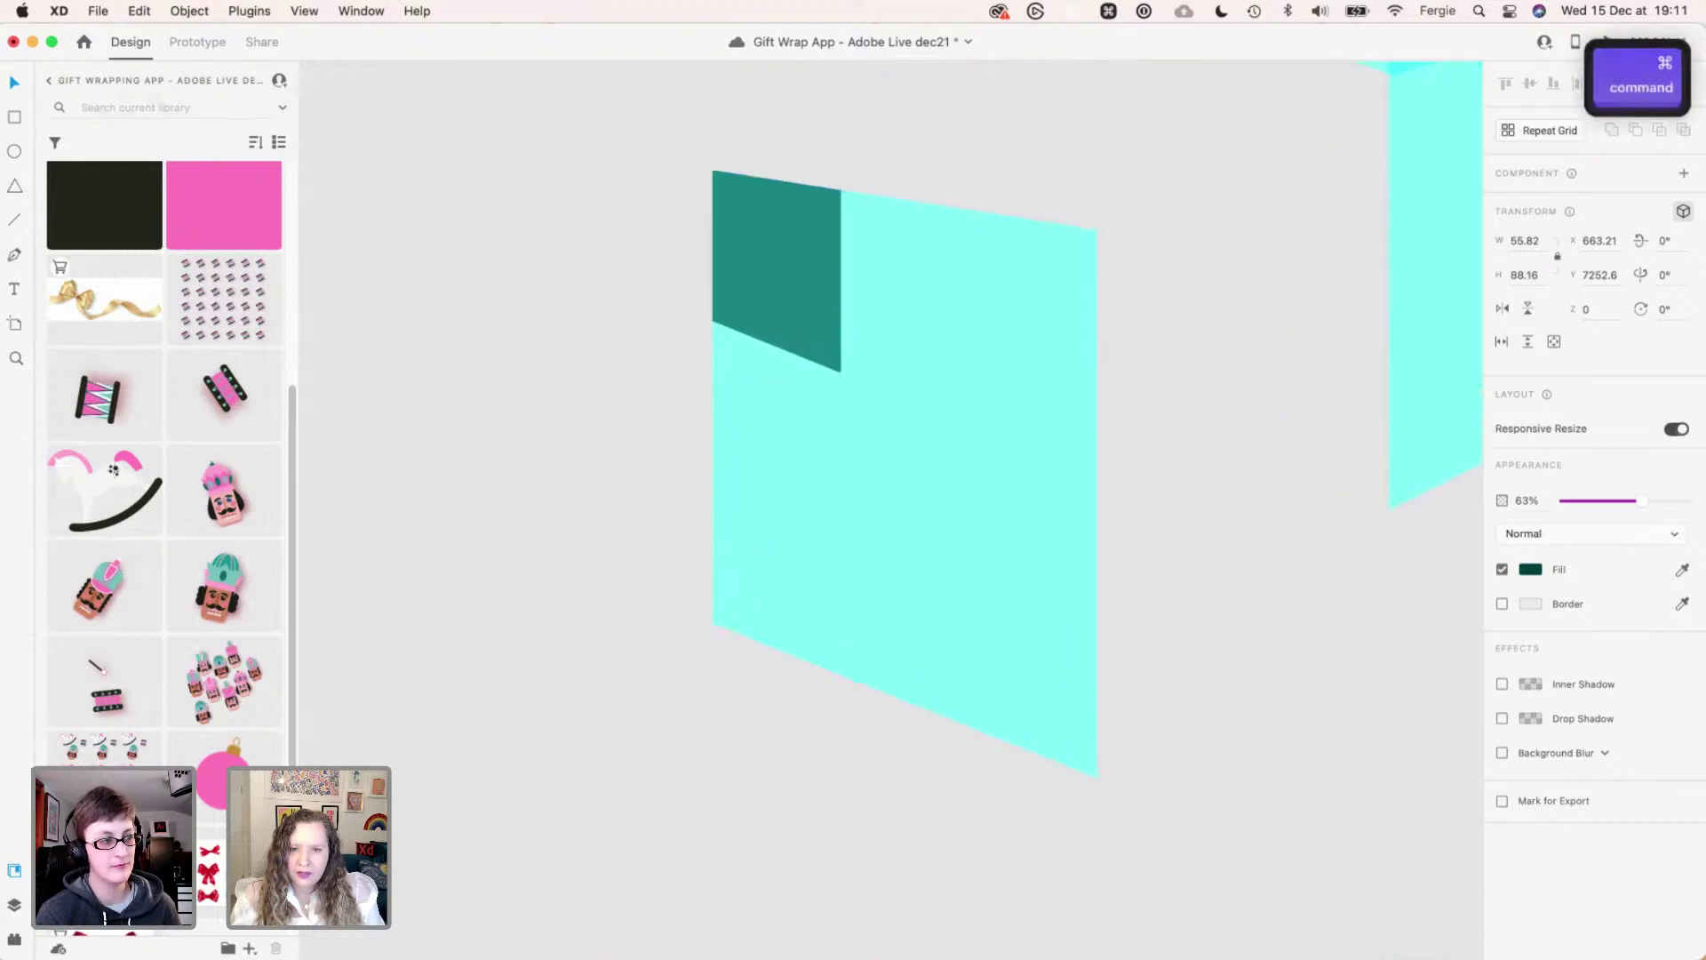
drag(766, 263, 904, 644)
key(super+t)
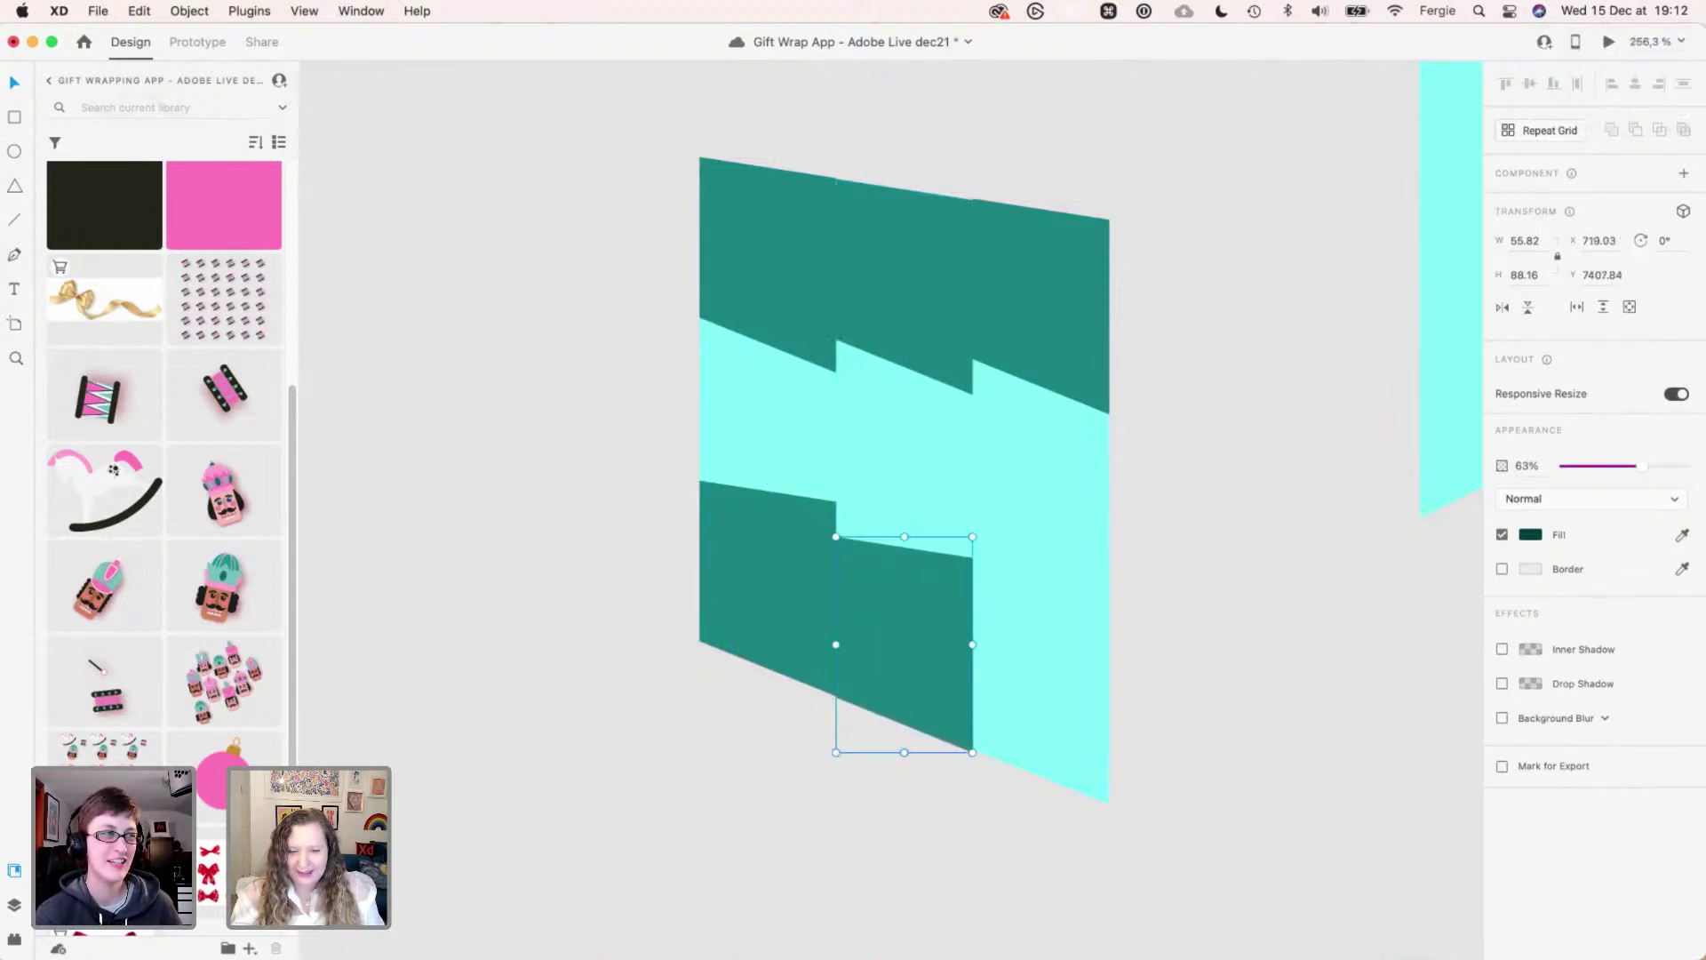
key(super+d)
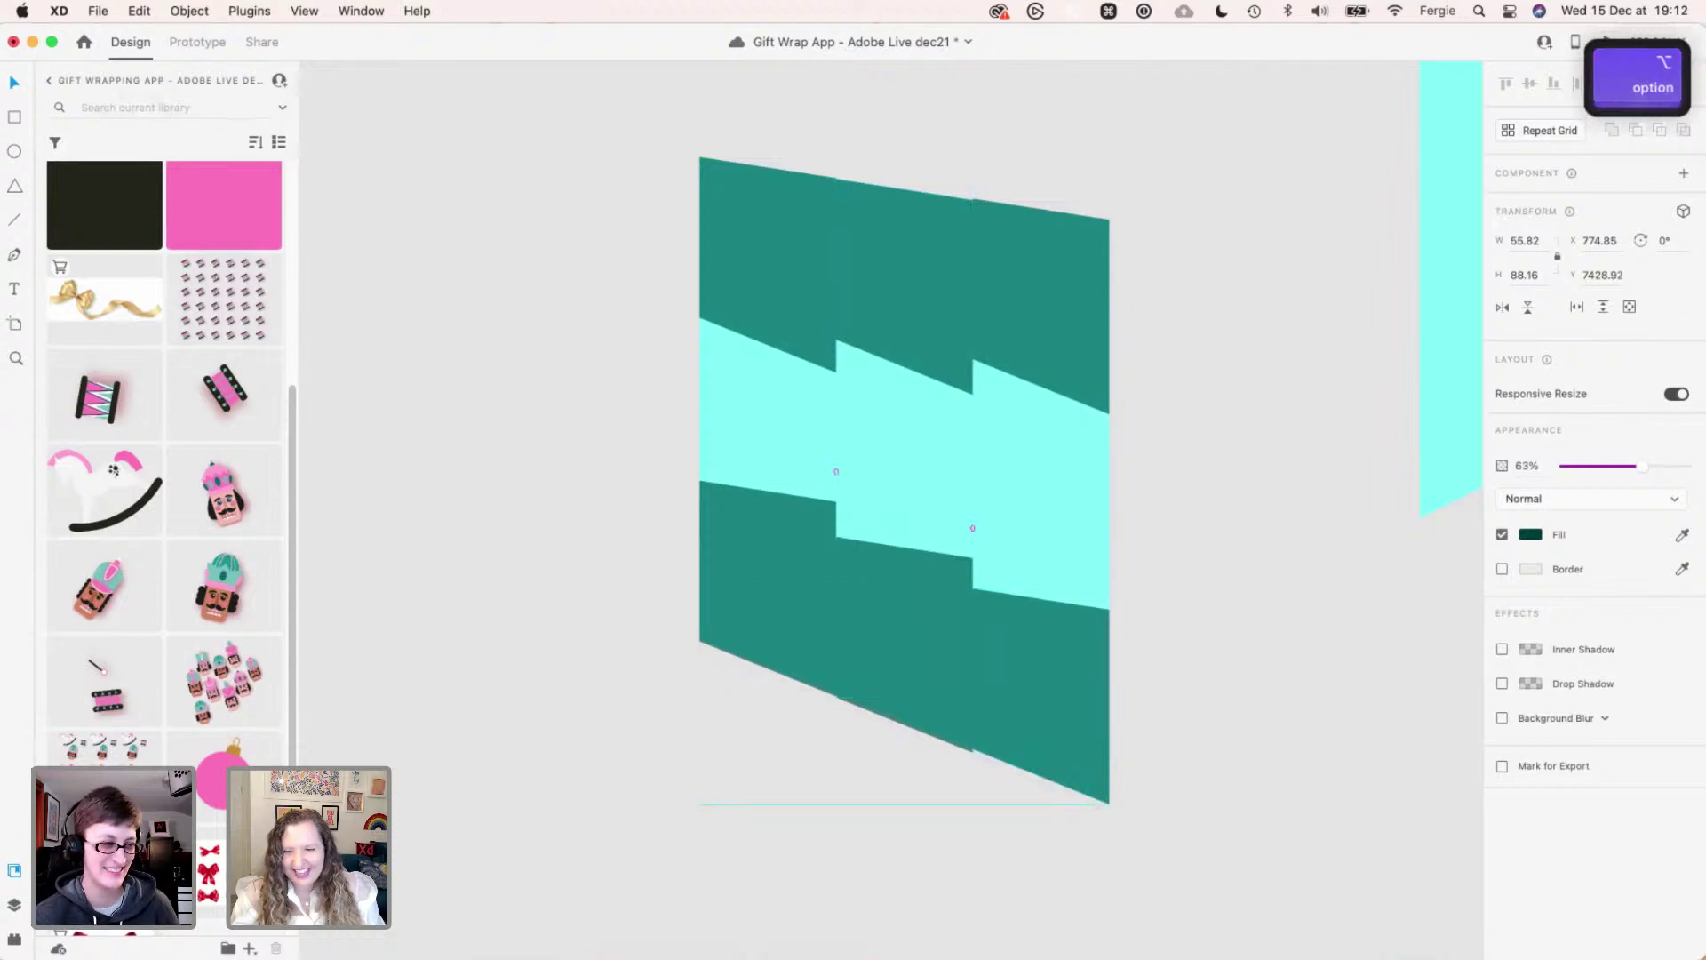
key(super+z)
key(super+z)
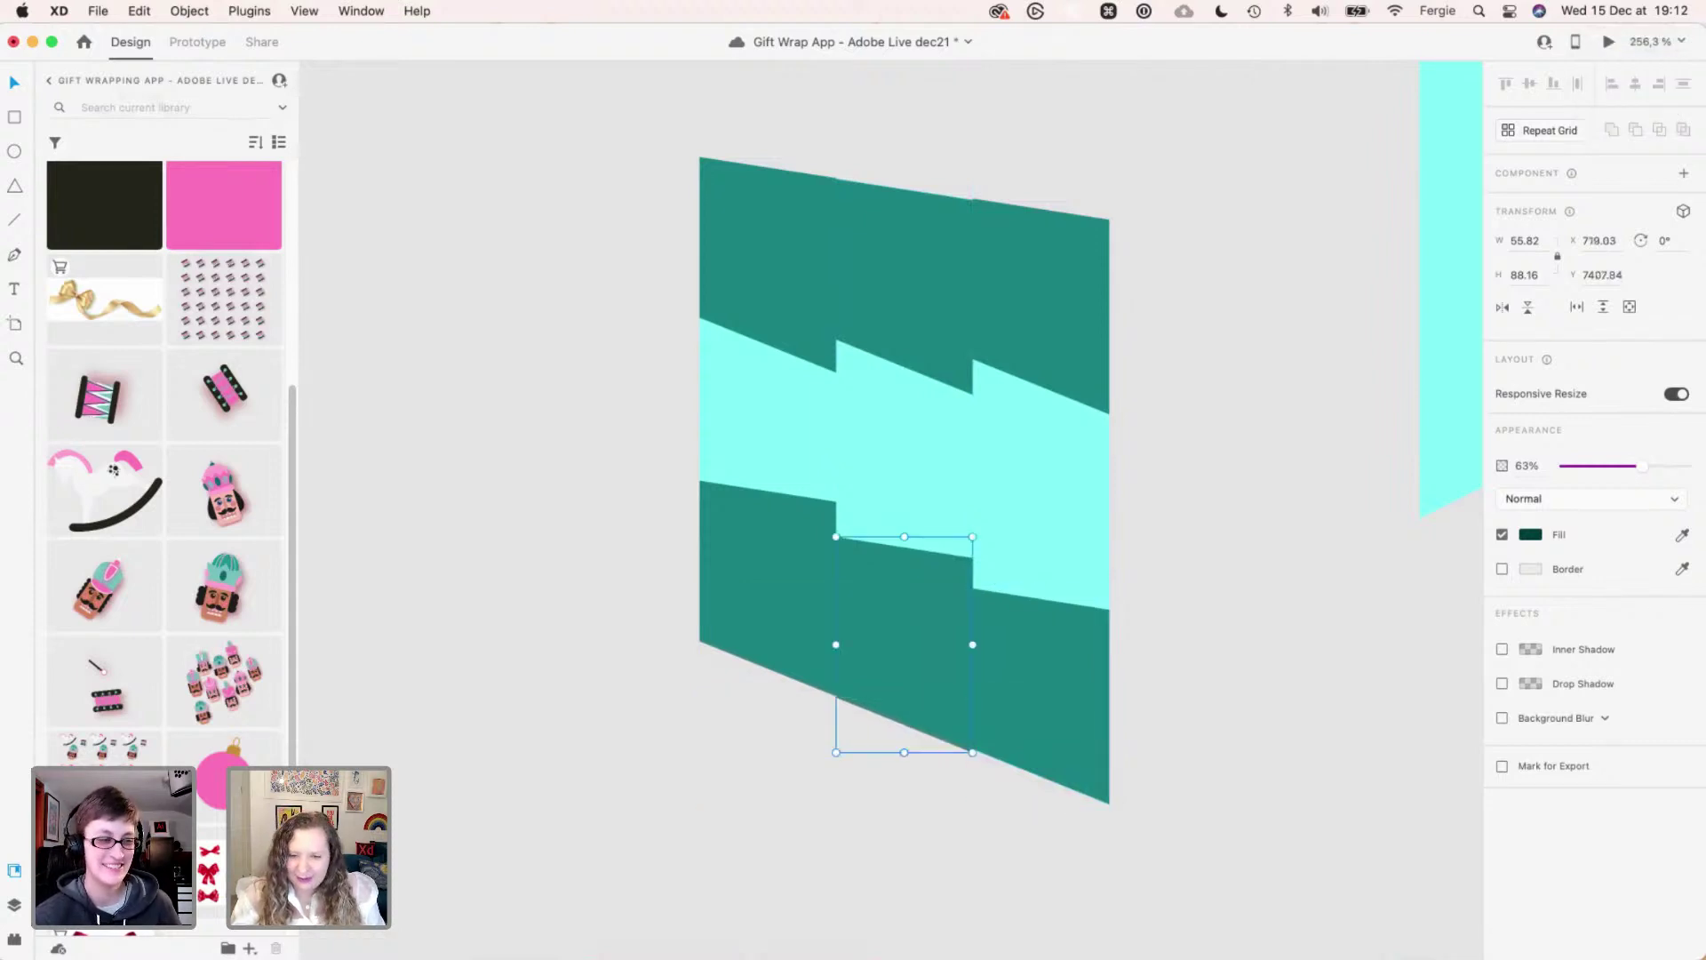
drag(904, 641, 769, 586)
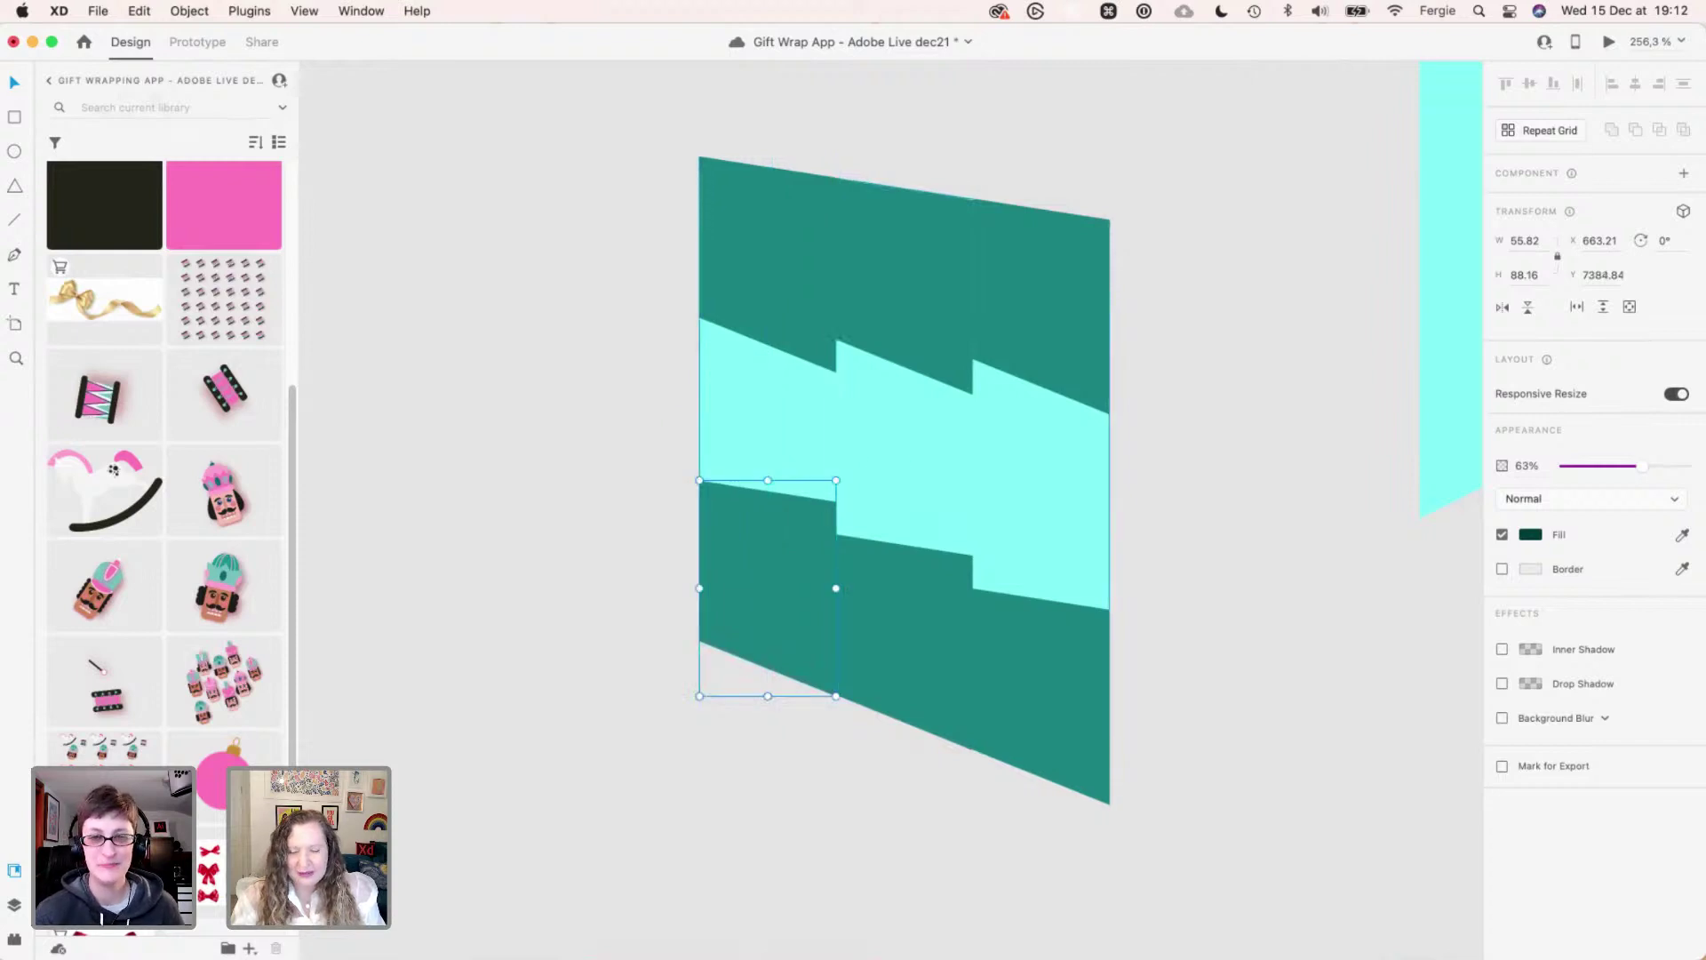
key(Escape)
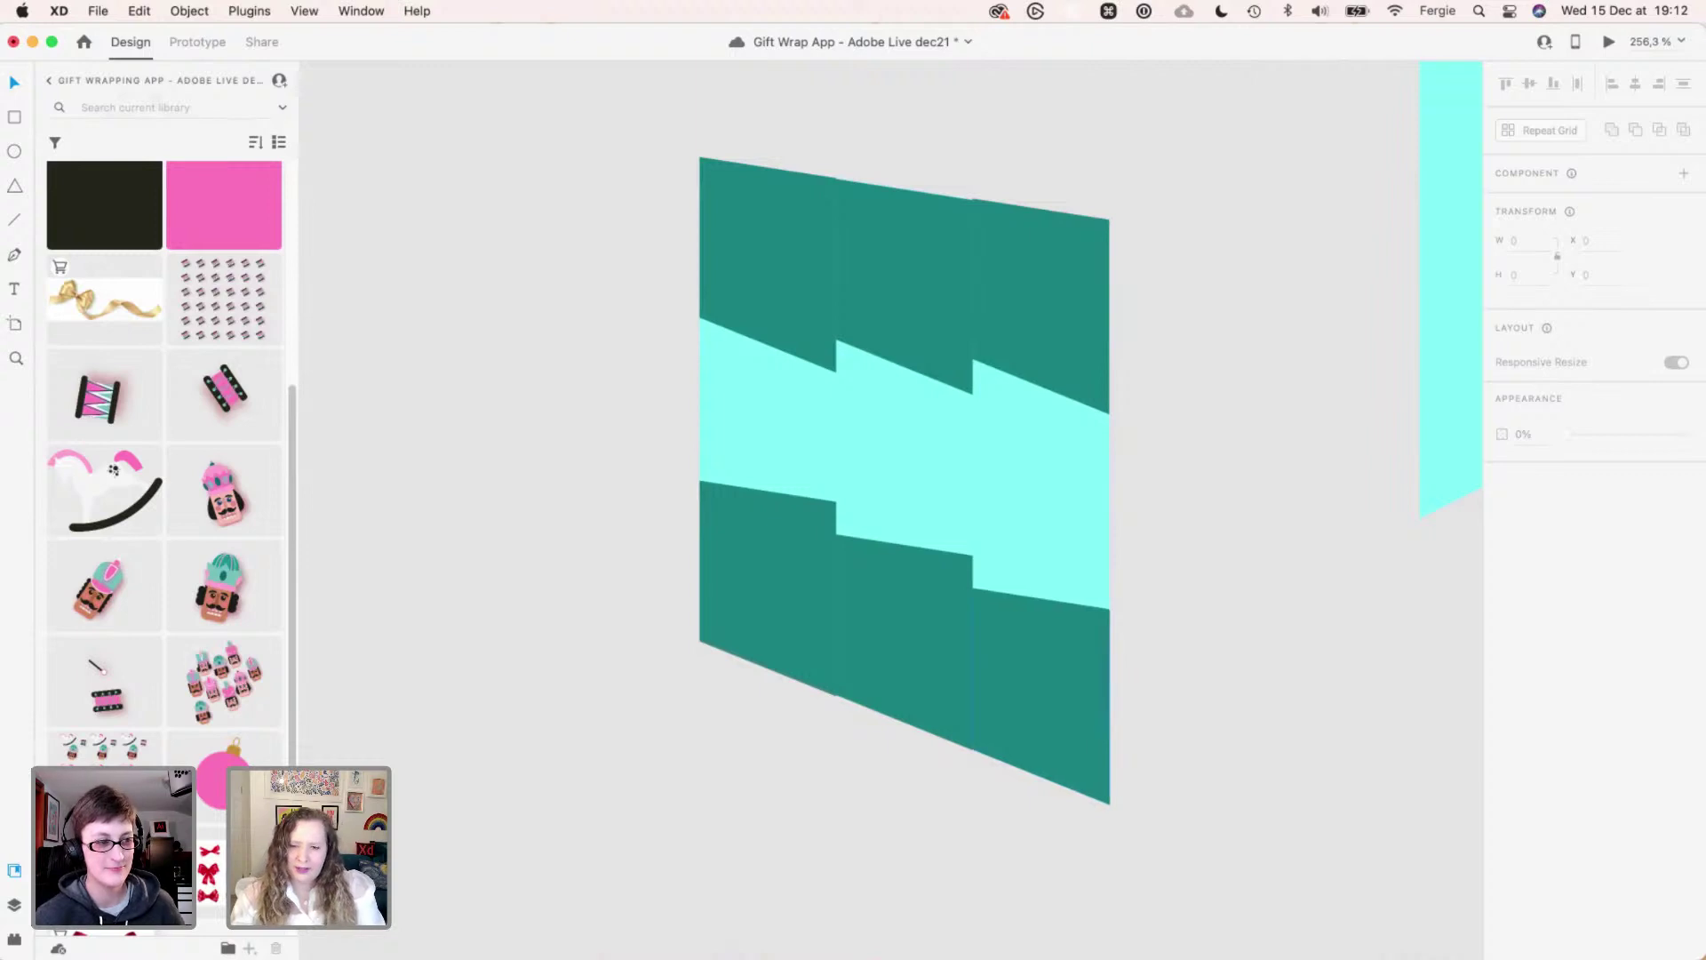
- Delete all six small dark teal pieces so that only the plain cyan side face is left
click(1021, 679)
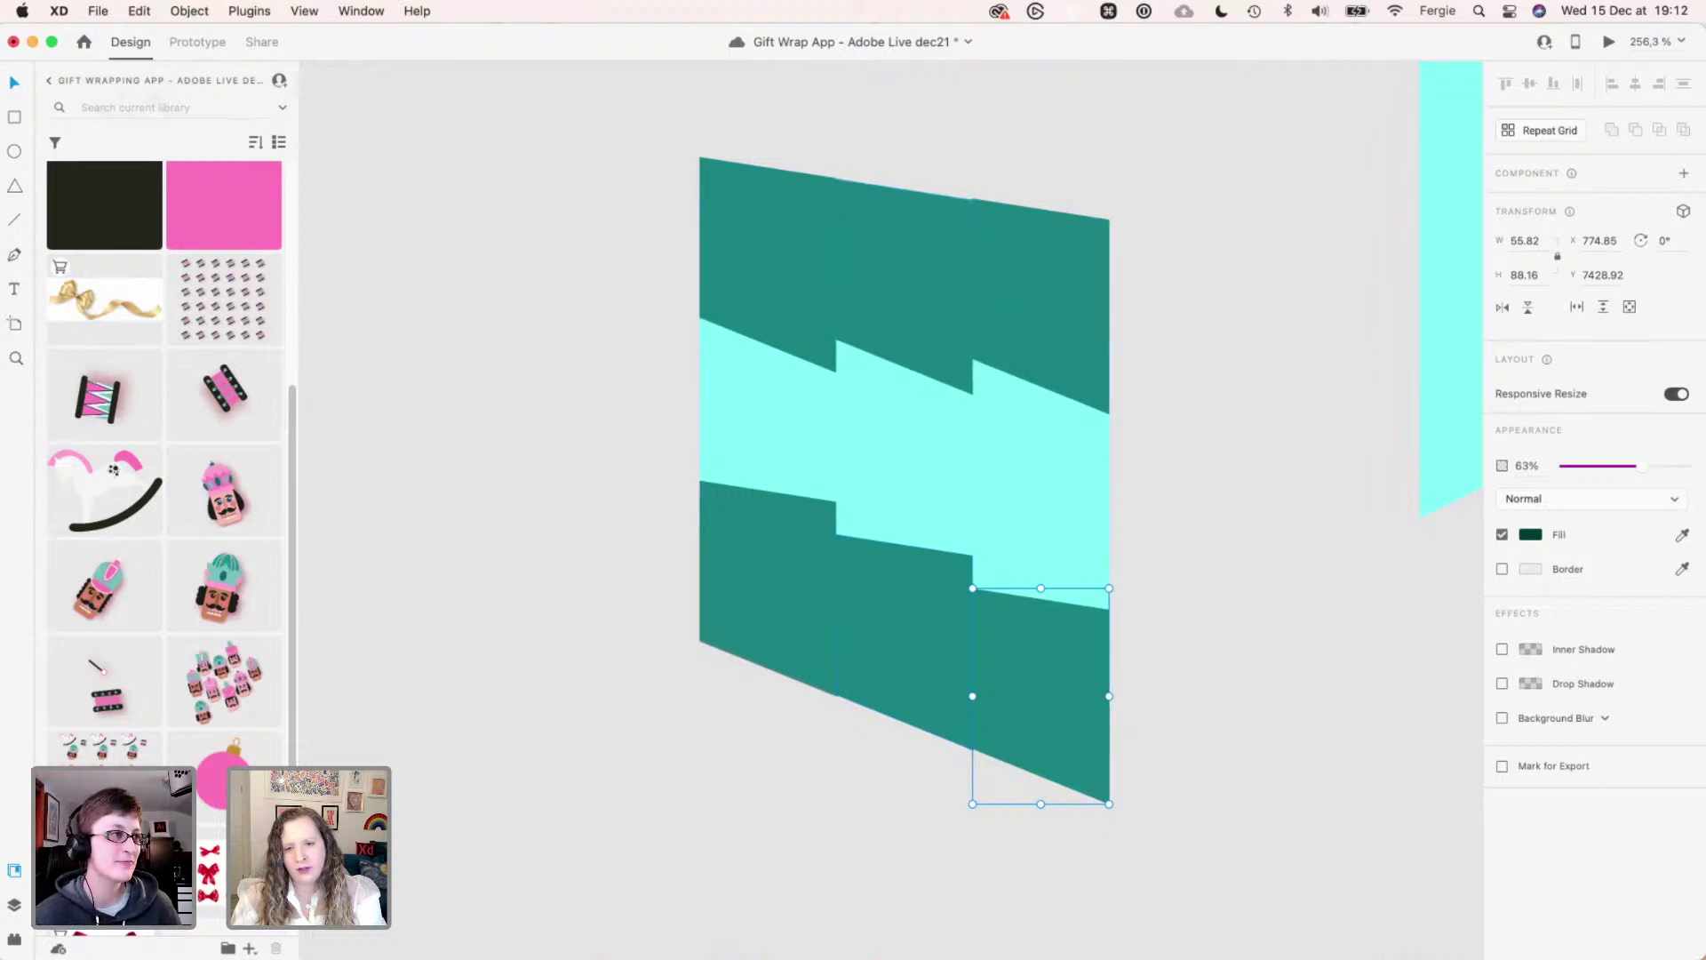
click(905, 641)
key(Delete)
click(768, 586)
key(Delete)
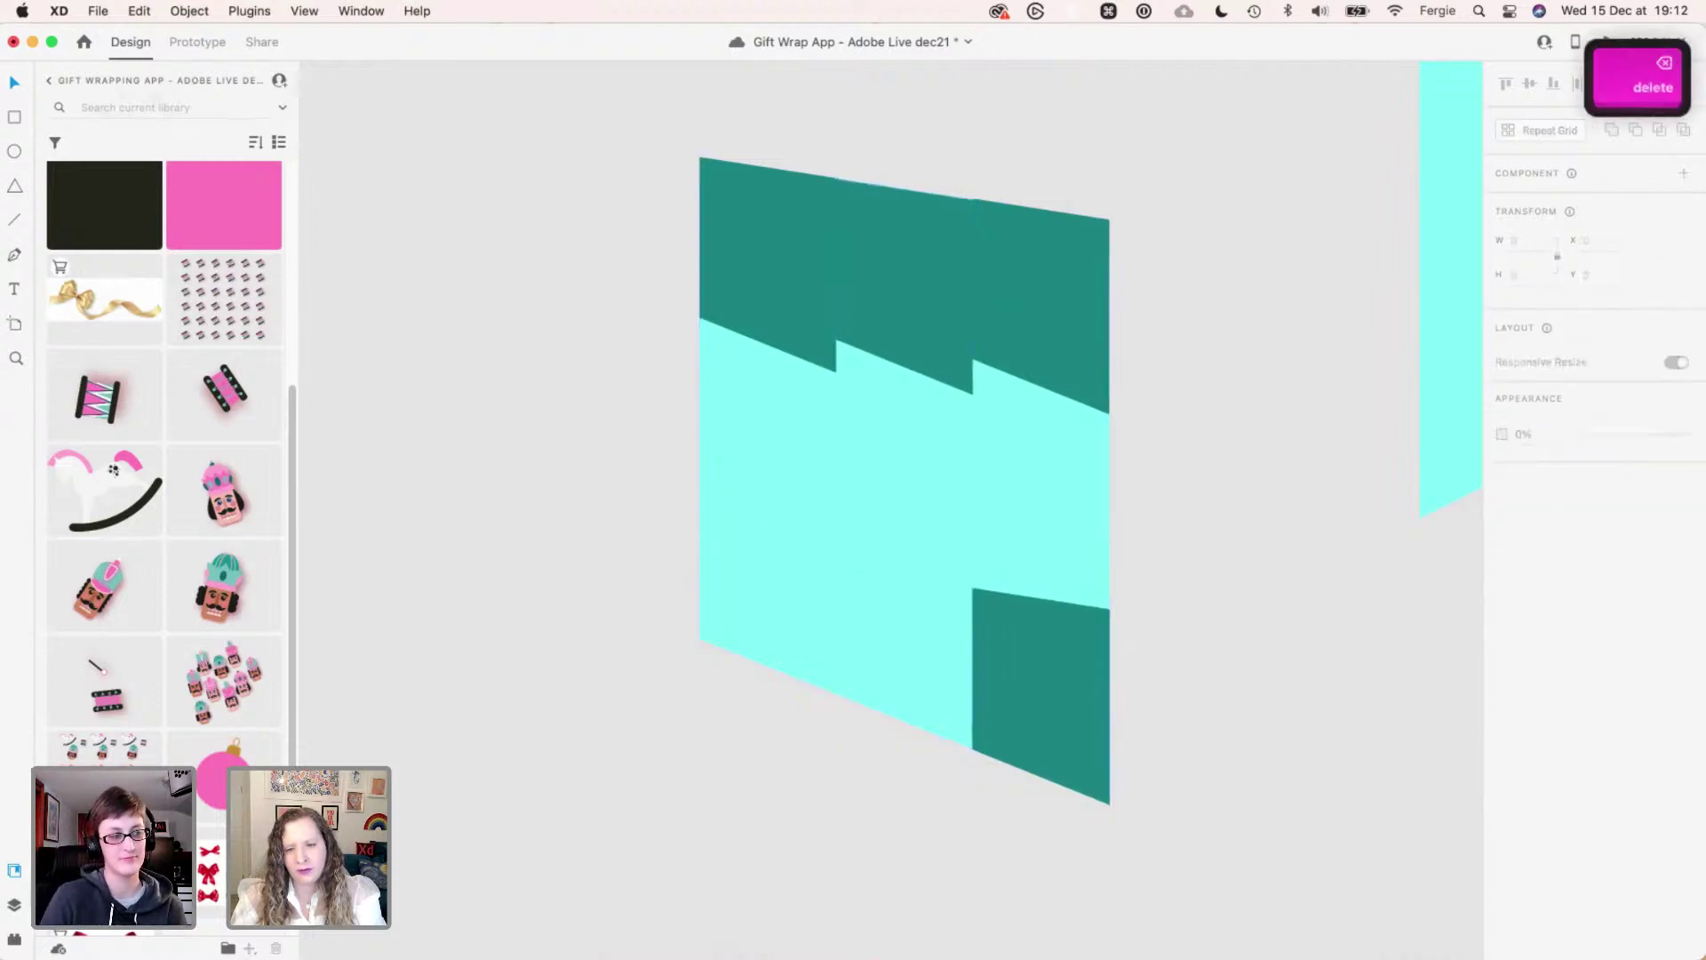
click(1040, 693)
key(Delete)
click(1040, 306)
key(Delete)
click(904, 284)
key(Delete)
click(767, 266)
key(Delete)
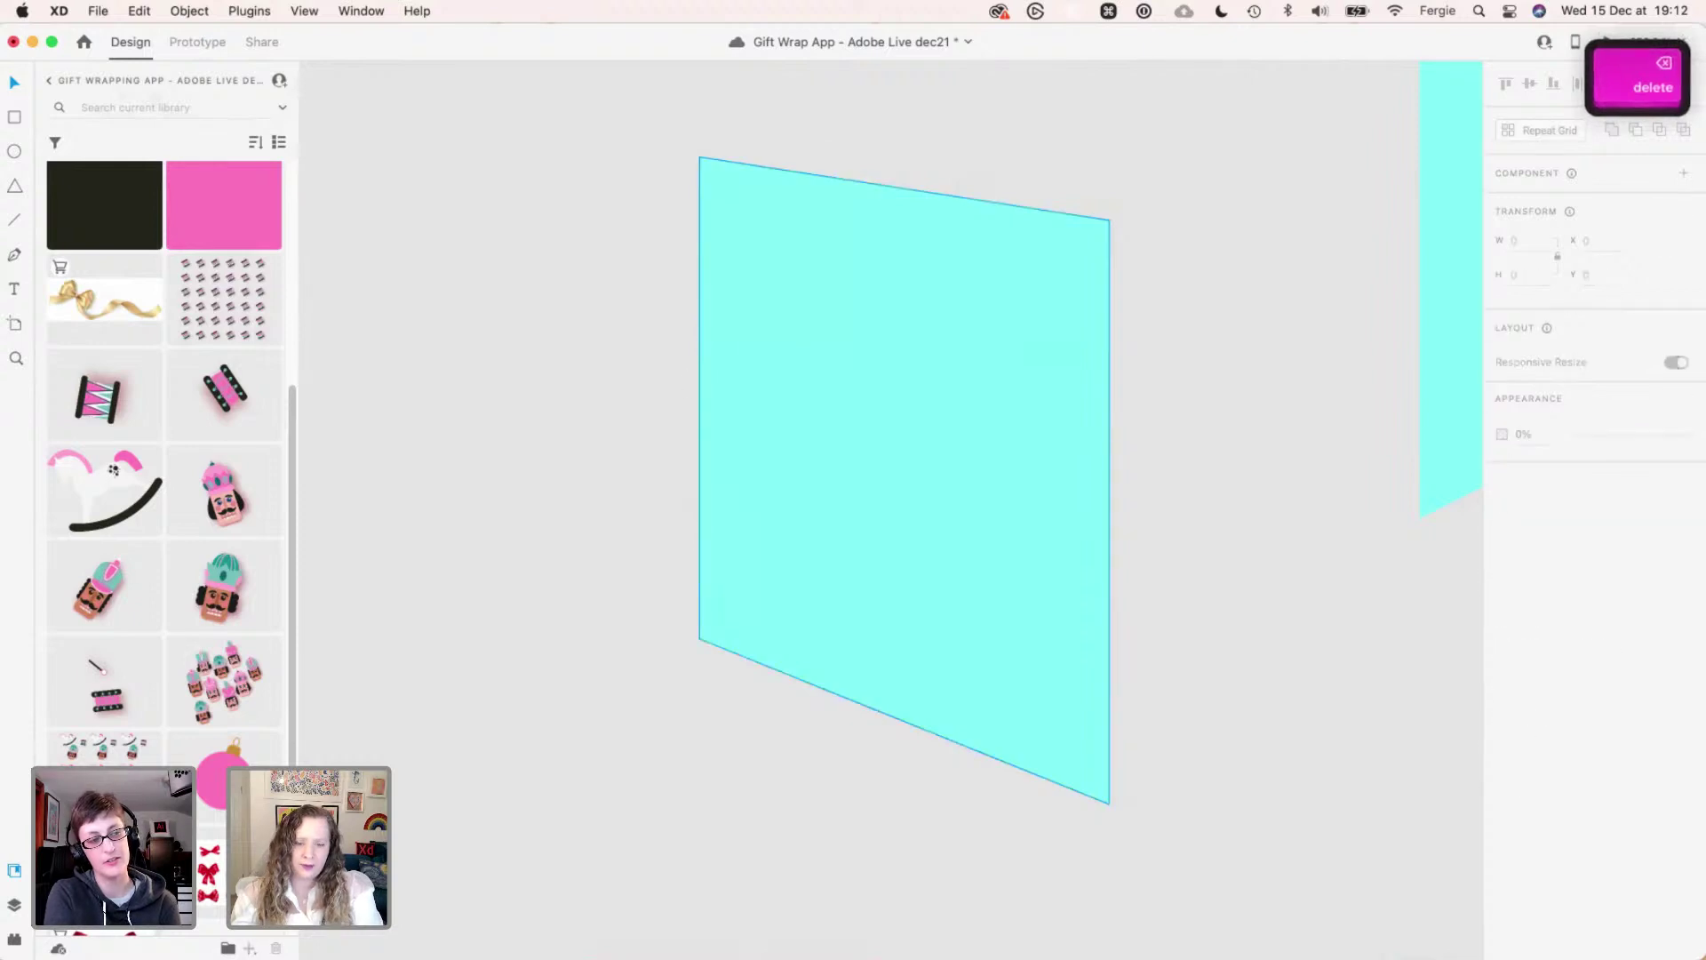
key(r)
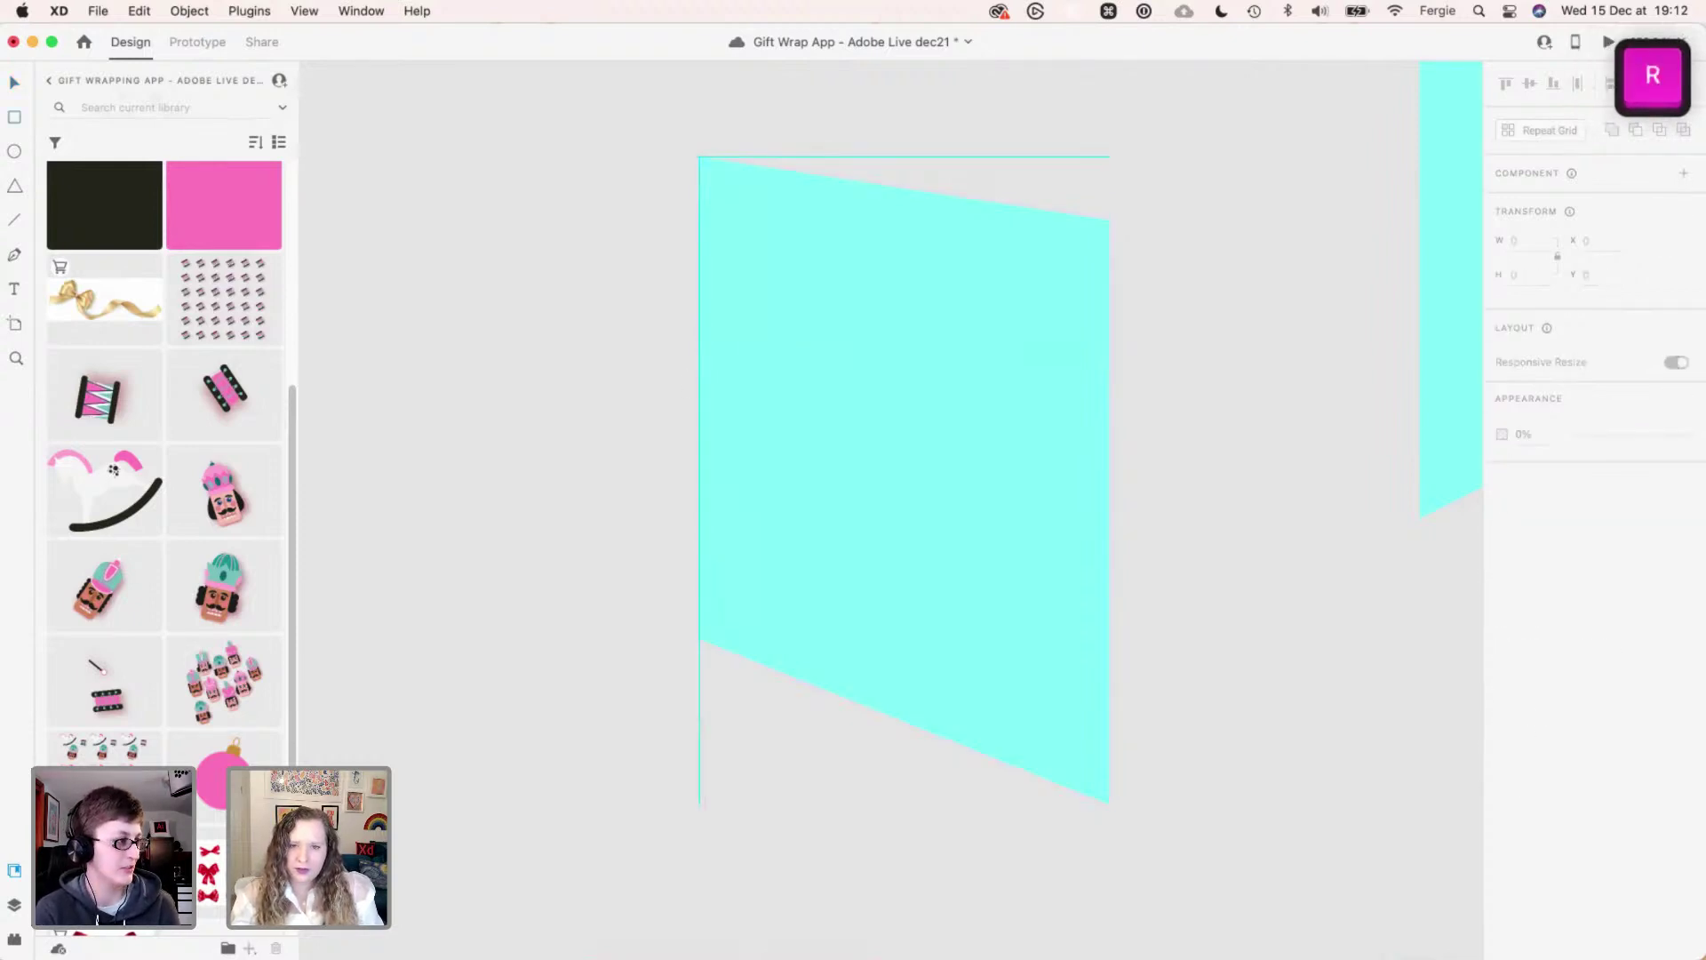
mouse_move(698, 157)
mouse_down()
mouse_move(967, 714)
mouse_move(1105, 818)
mouse_move(1109, 798)
mouse_up()
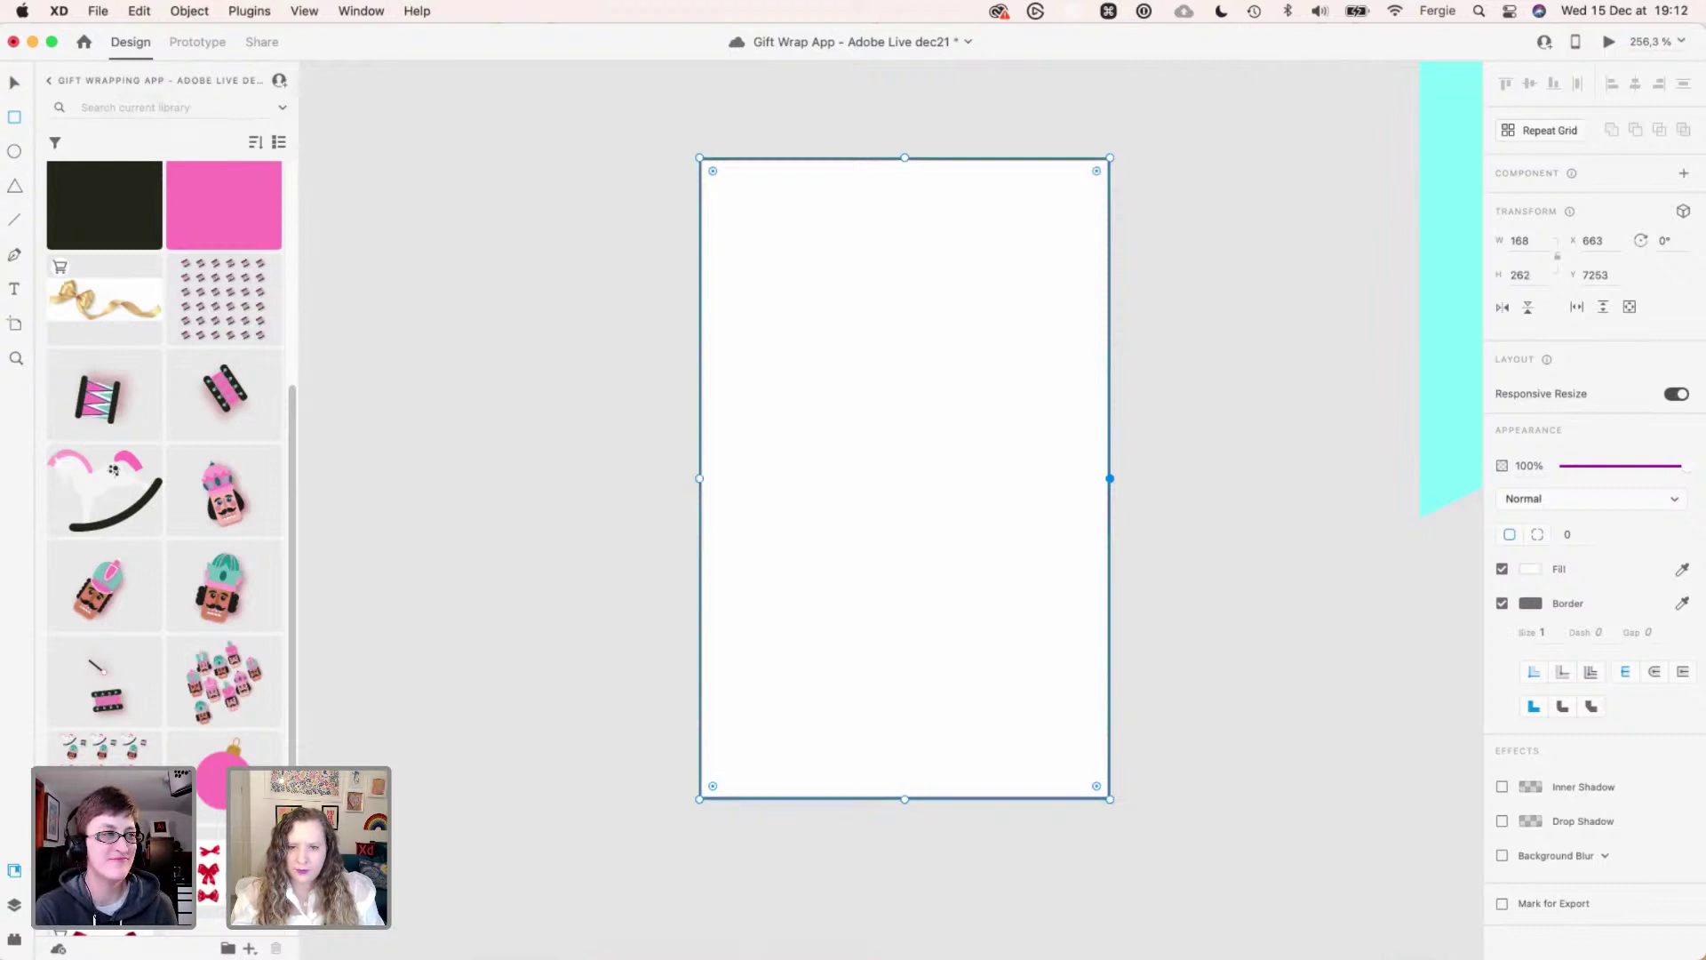
key(BackSpace)
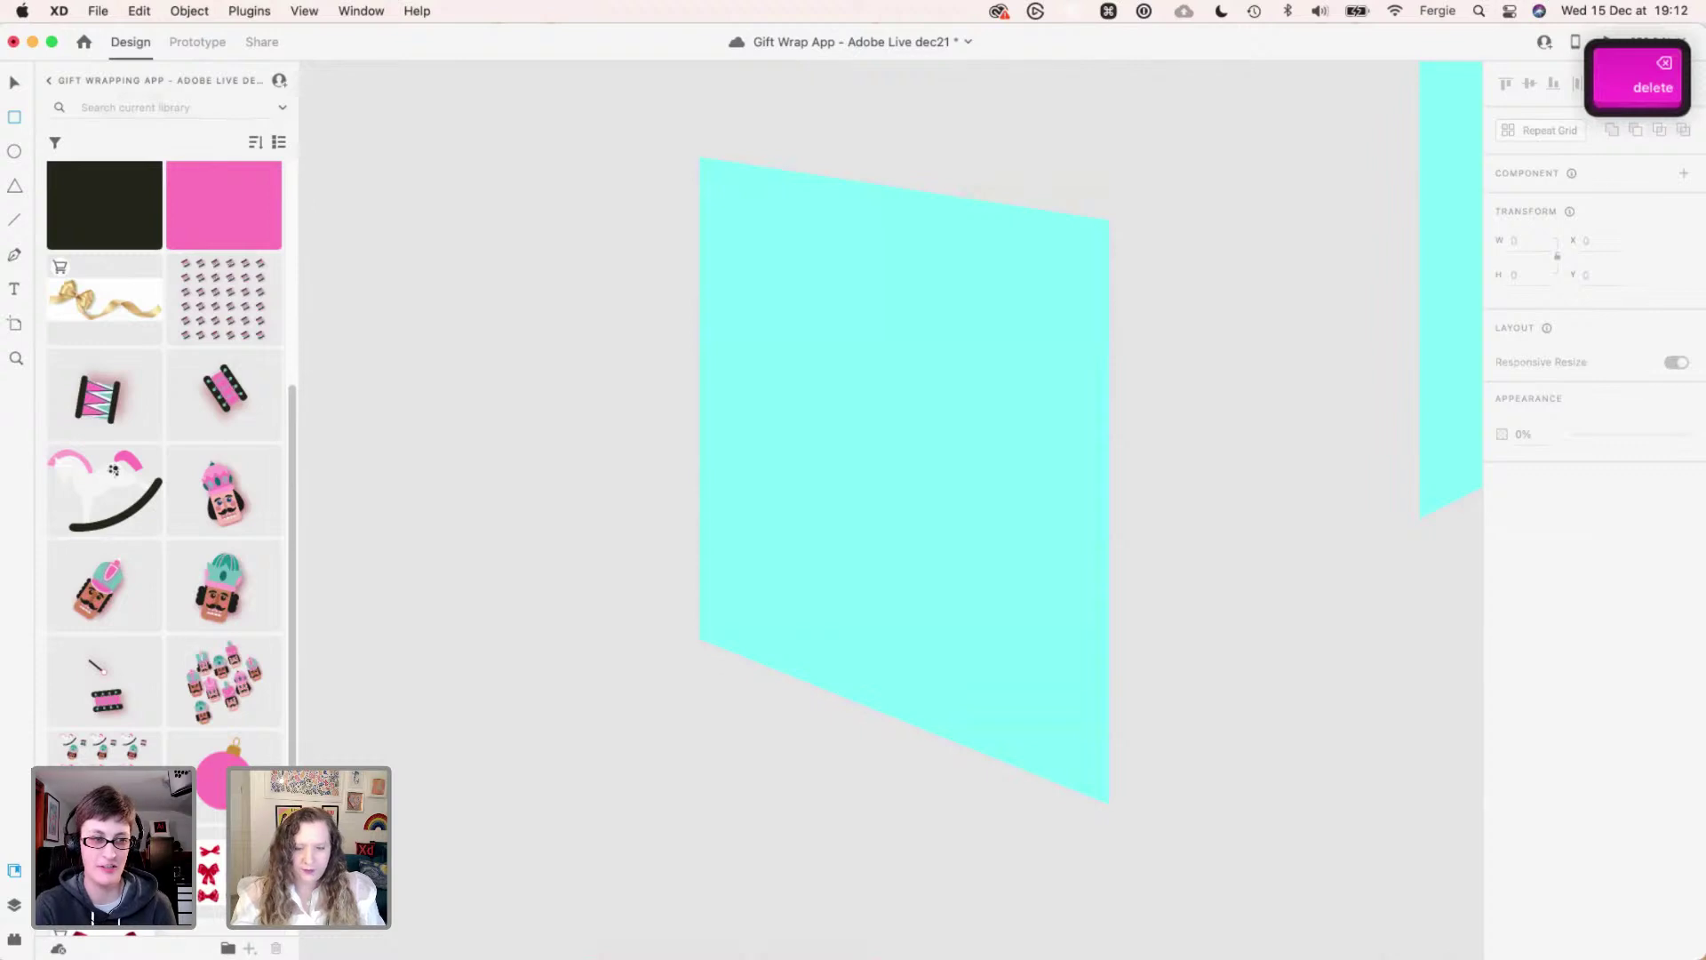
- Paste a full-size copy of the side face over the original and fill the copy with dark teal
key(super+v)
key(super+v)
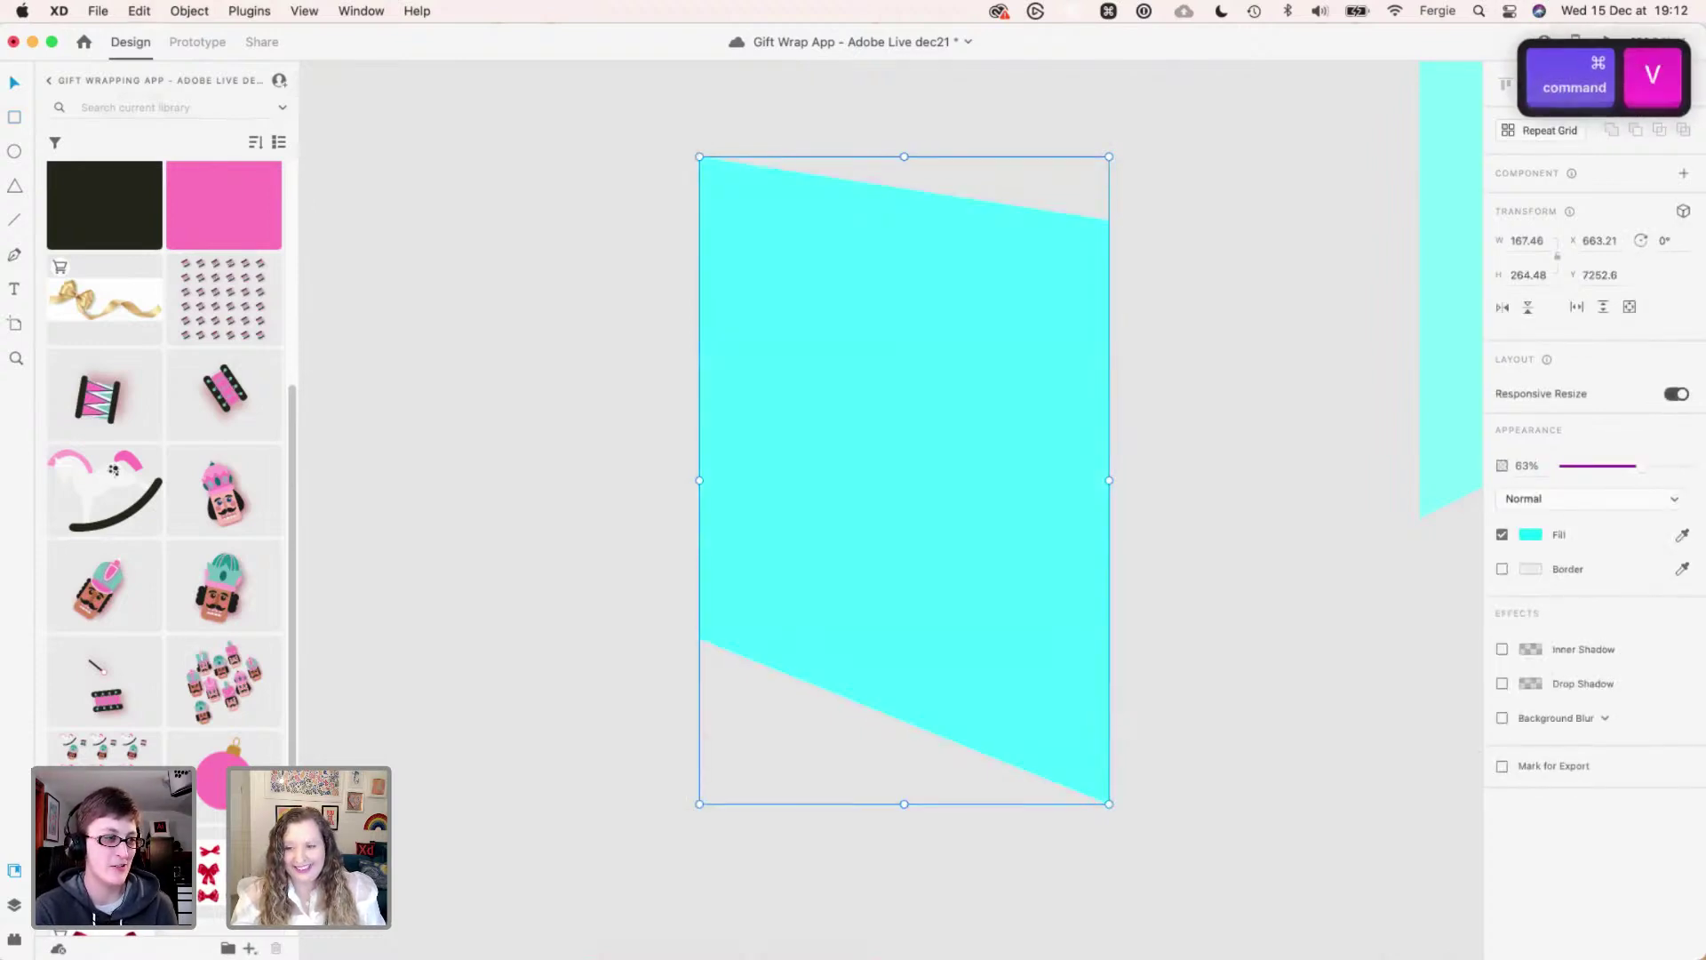
click(1530, 534)
click(1424, 560)
click(1244, 568)
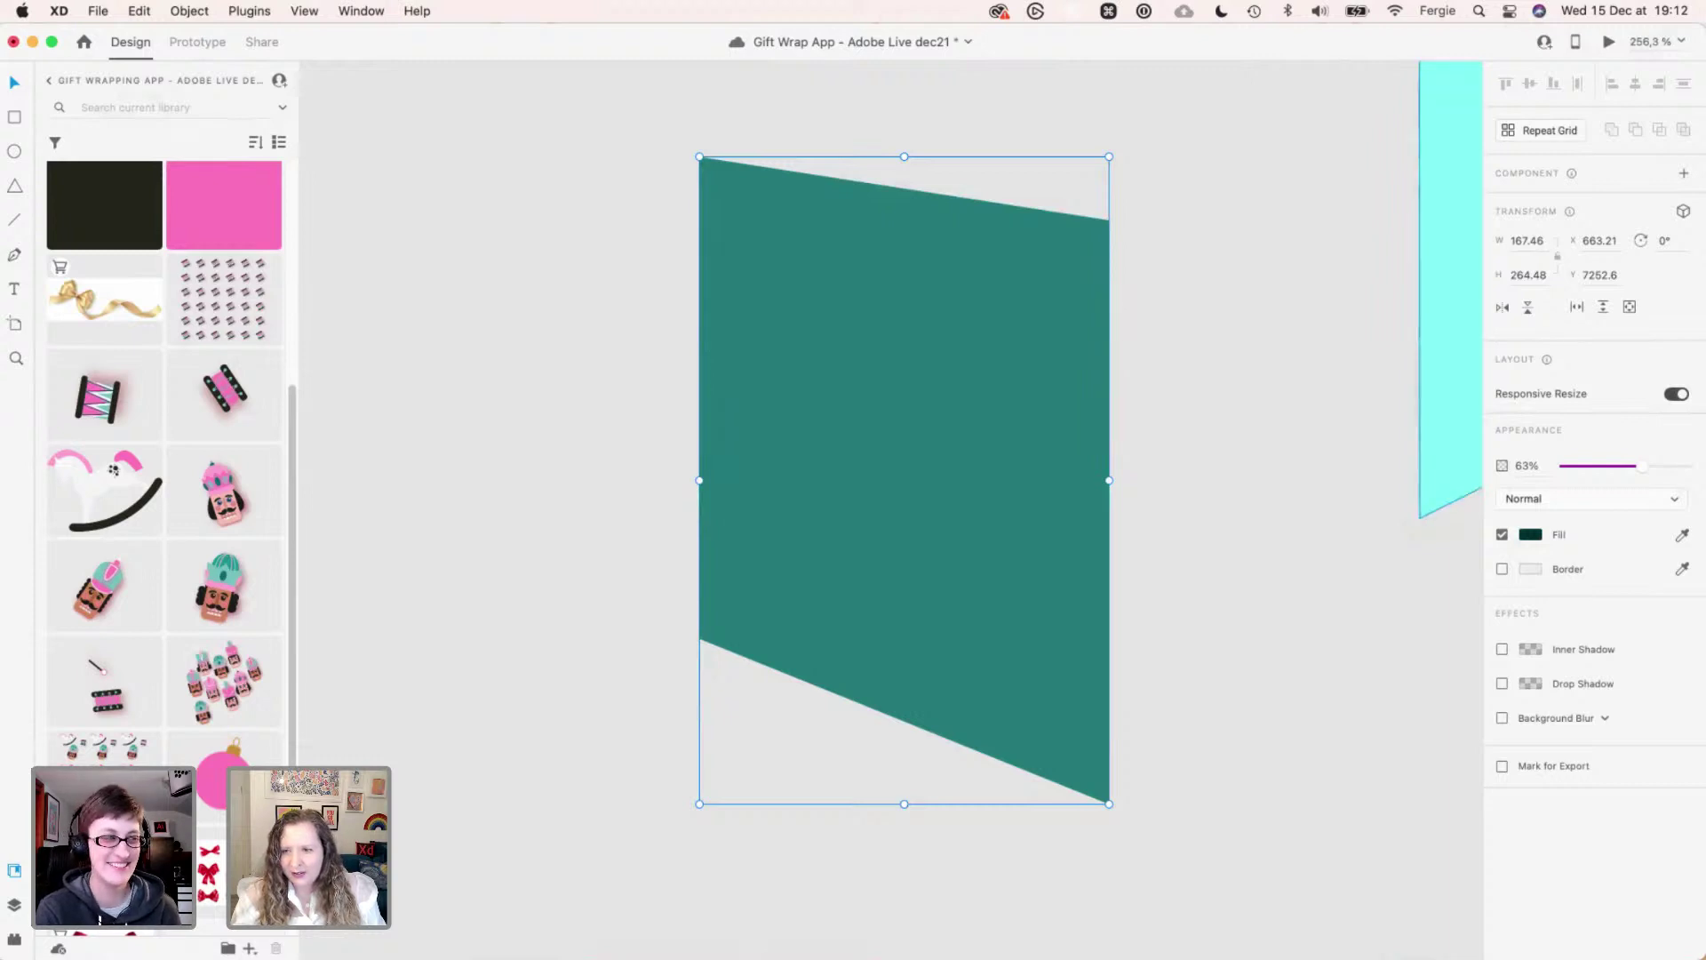
- Reduce the dark teal copy's height to 88.16 and stack three such strips down the face, selecting all three
click(1529, 274)
text(88.16)
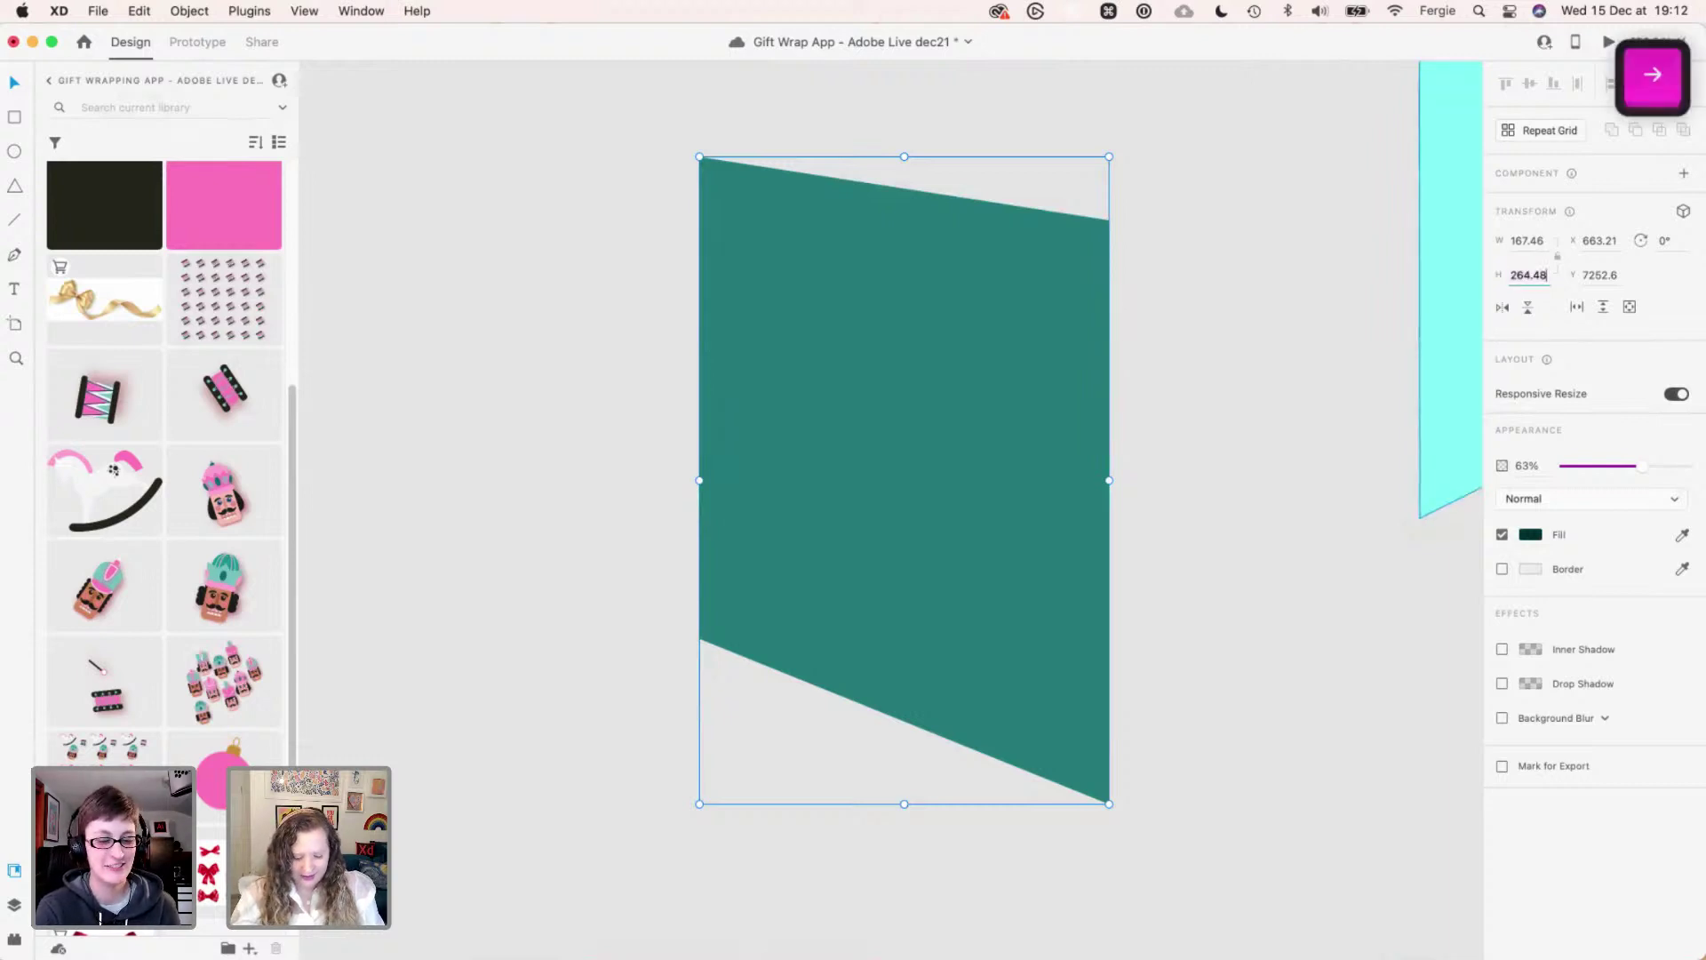
key(Return)
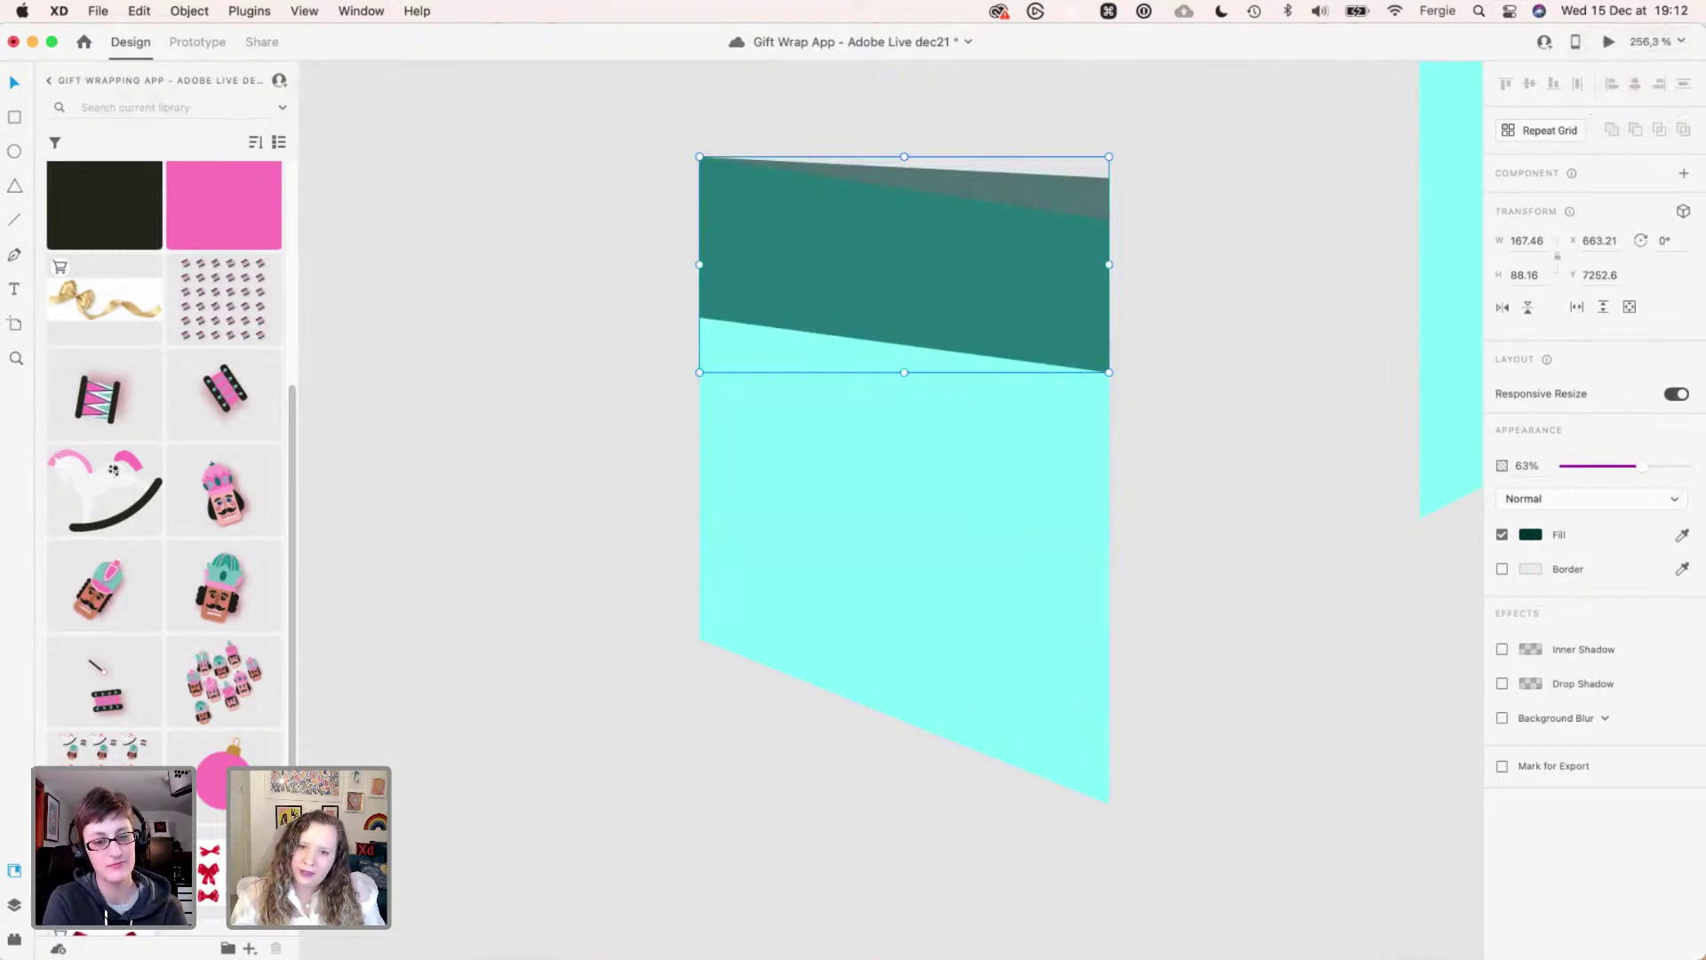
drag(904, 263, 904, 588)
shift+click(904, 426)
shift+click(904, 264)
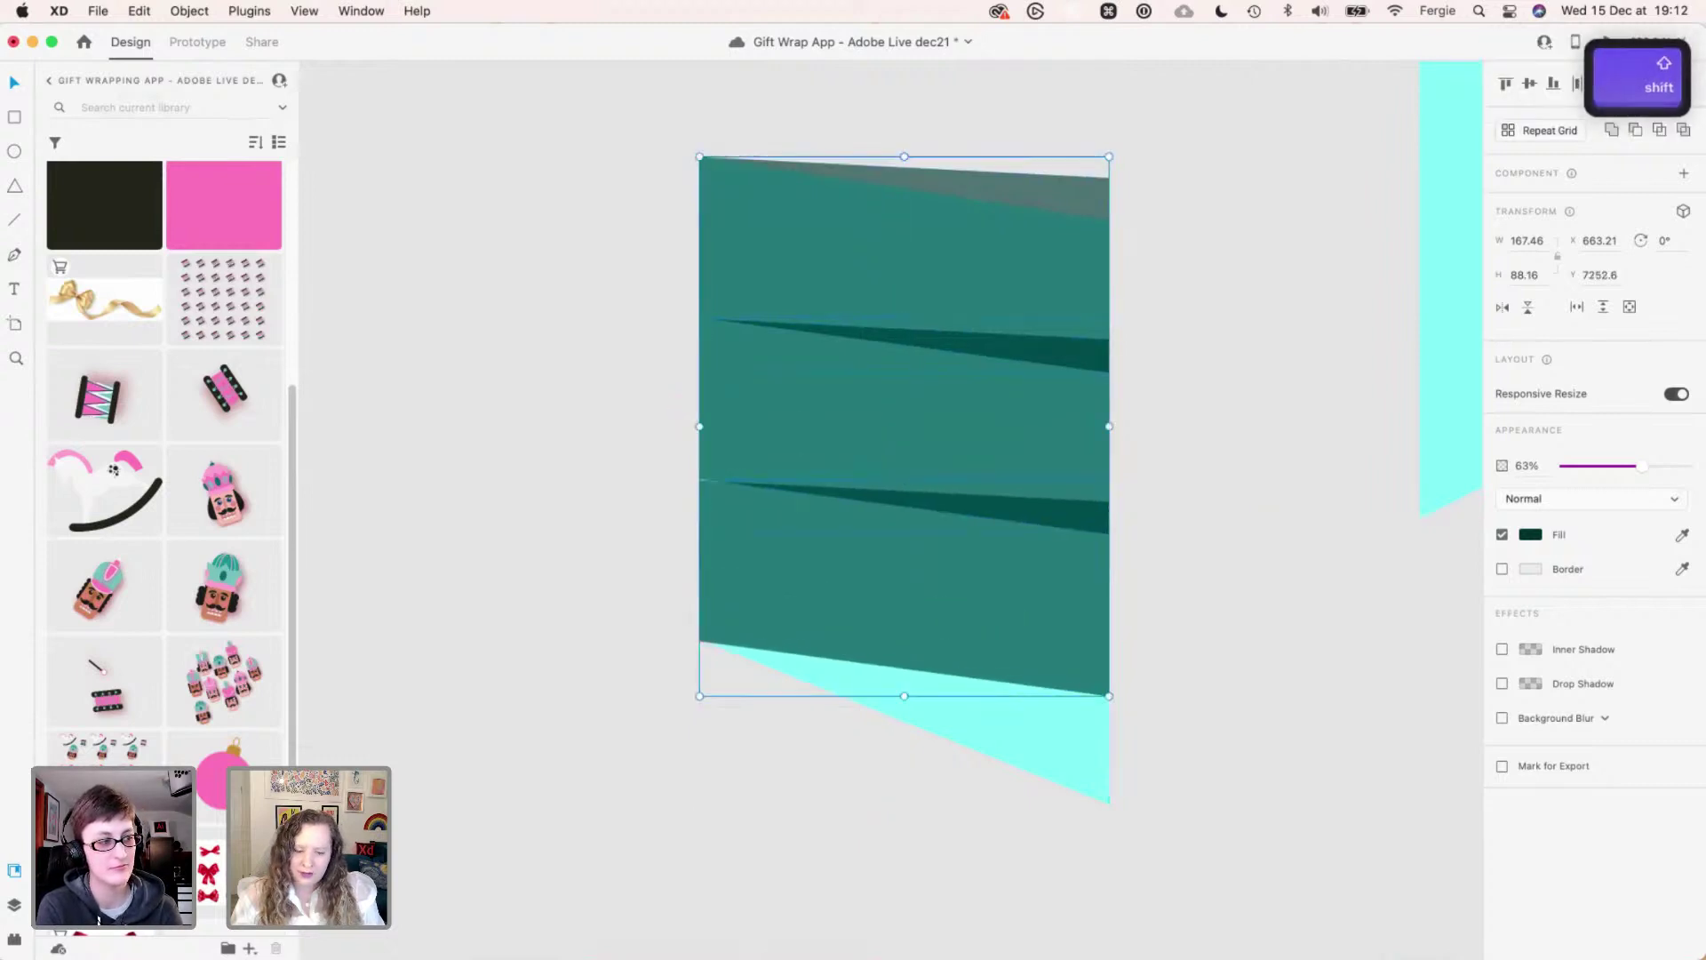
- Try fitting the three strips to the face with a 3D rotation of -26° around the Y axis, and delete them
key(super+t)
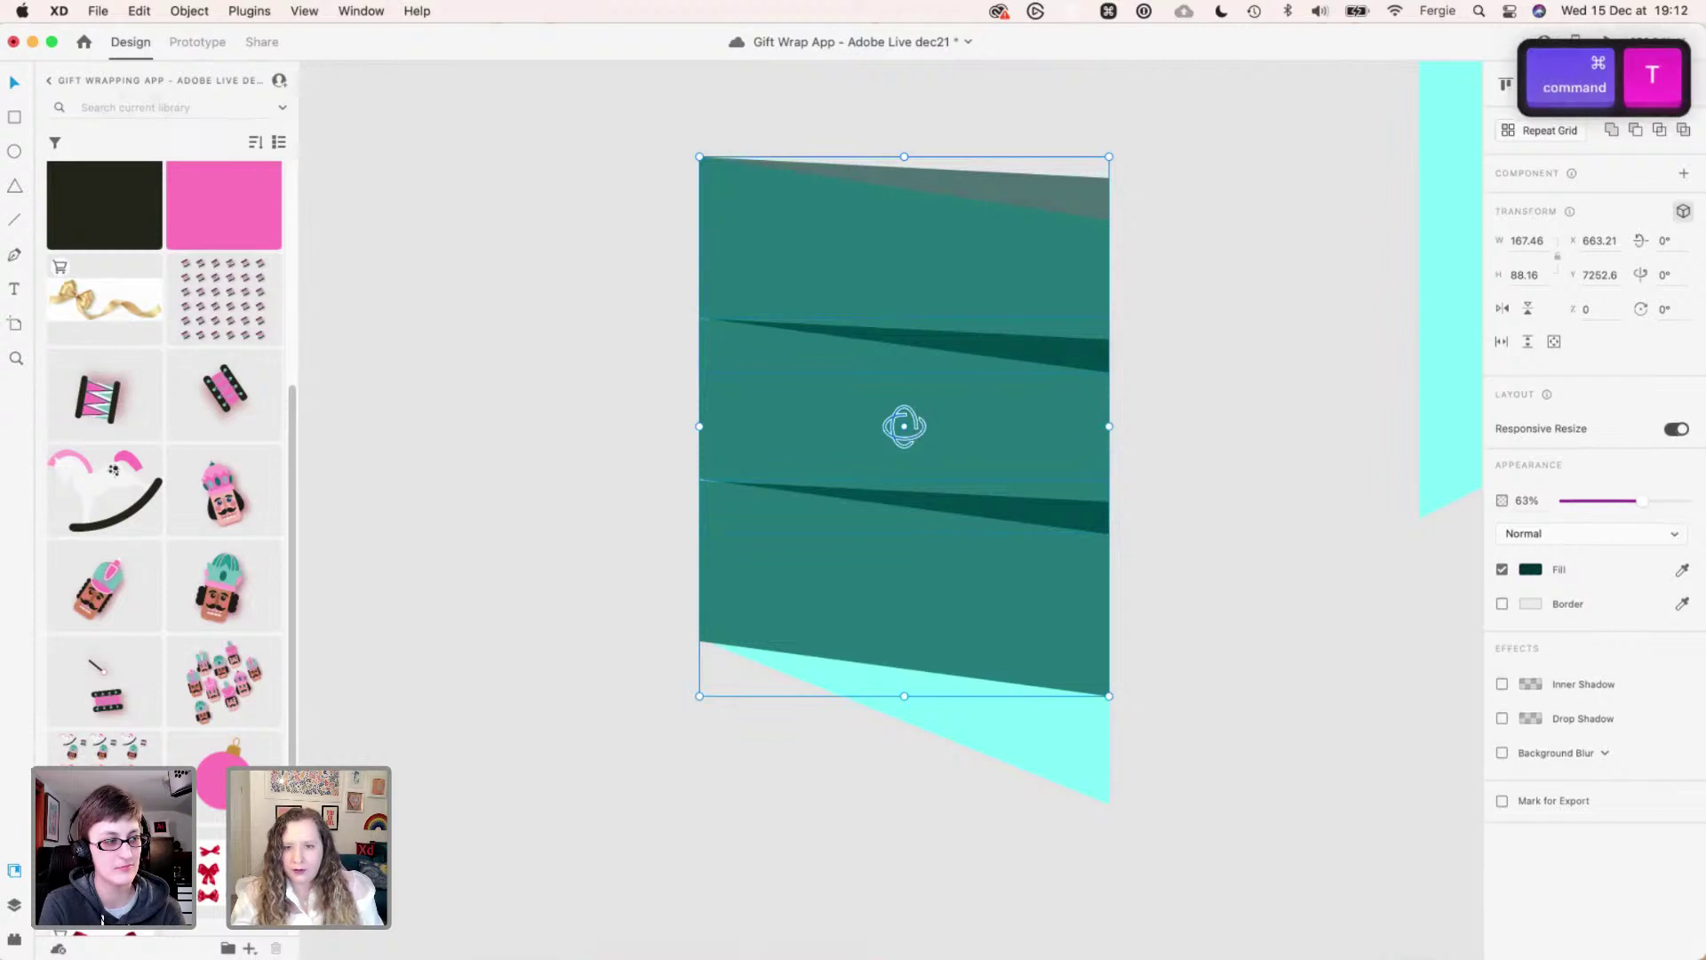
drag(904, 426, 875, 462)
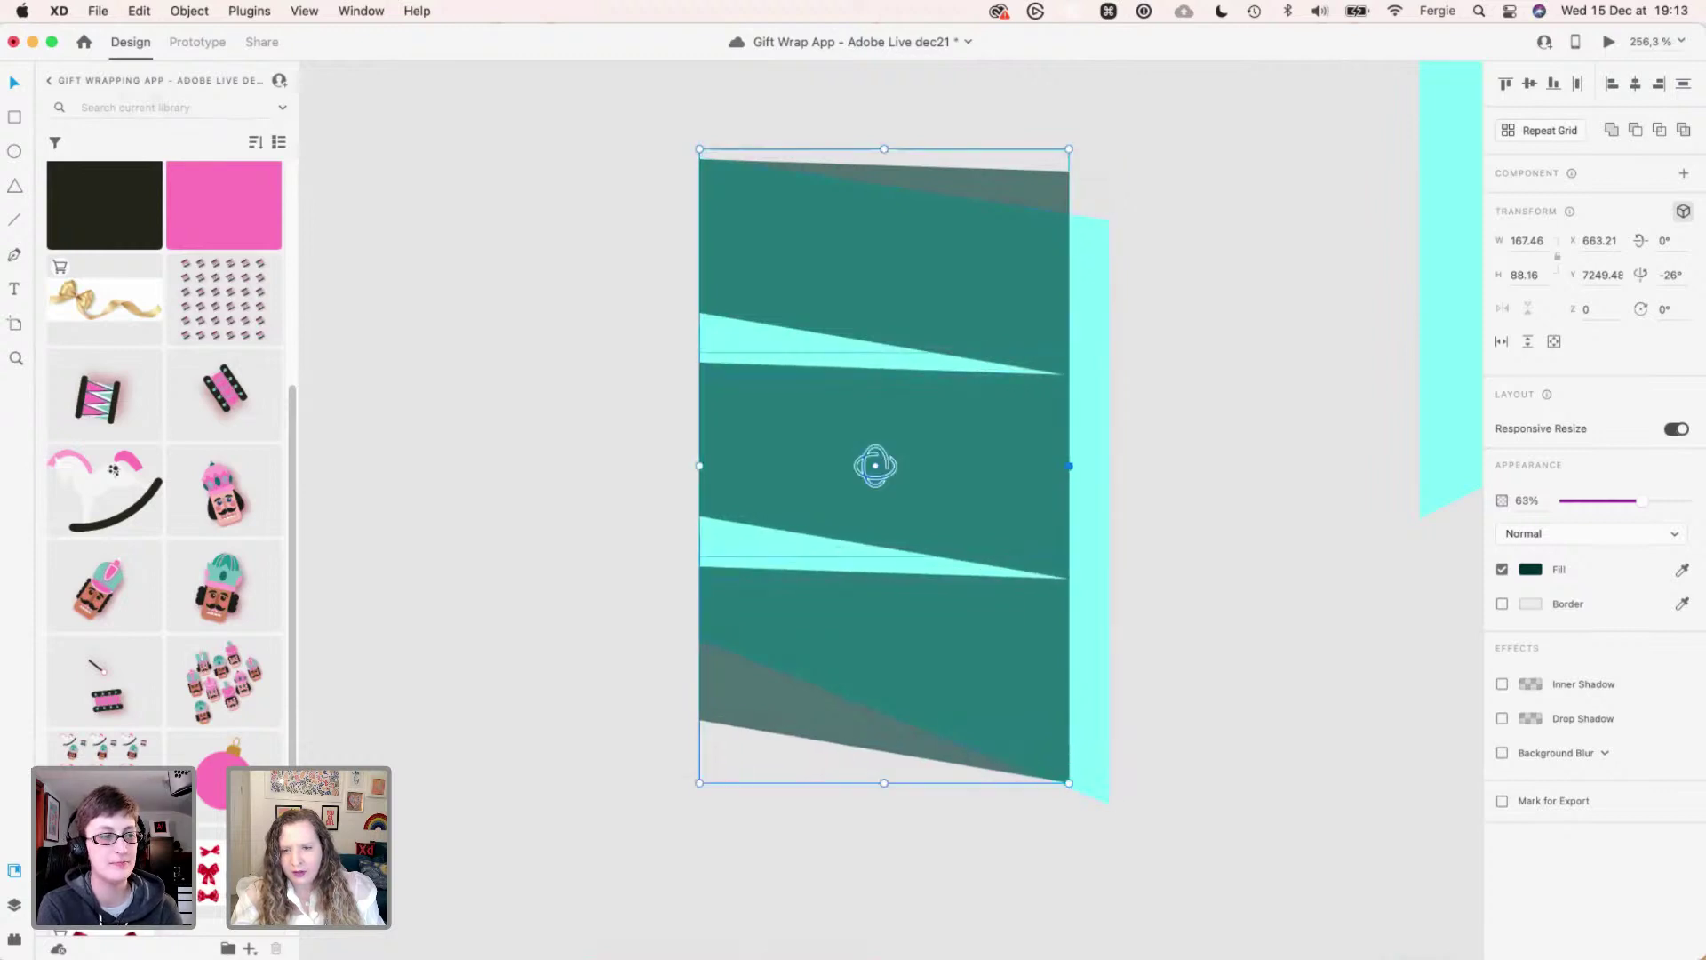
click(876, 465)
drag(875, 466, 876, 464)
click(875, 463)
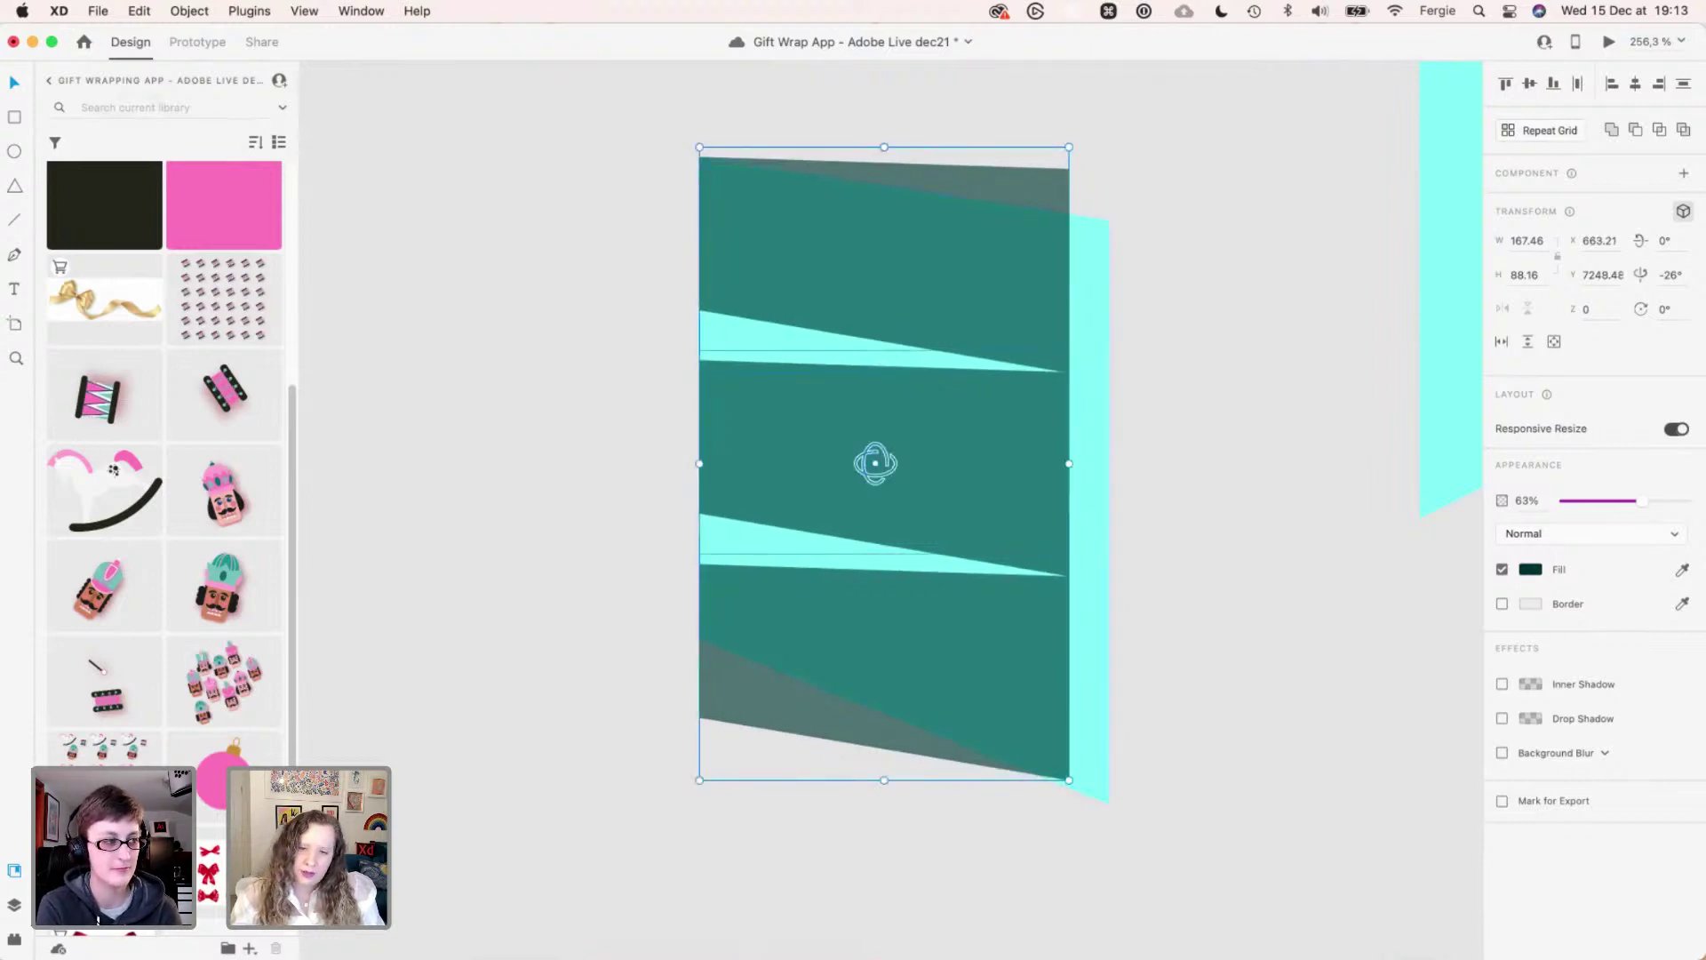
drag(876, 463, 875, 462)
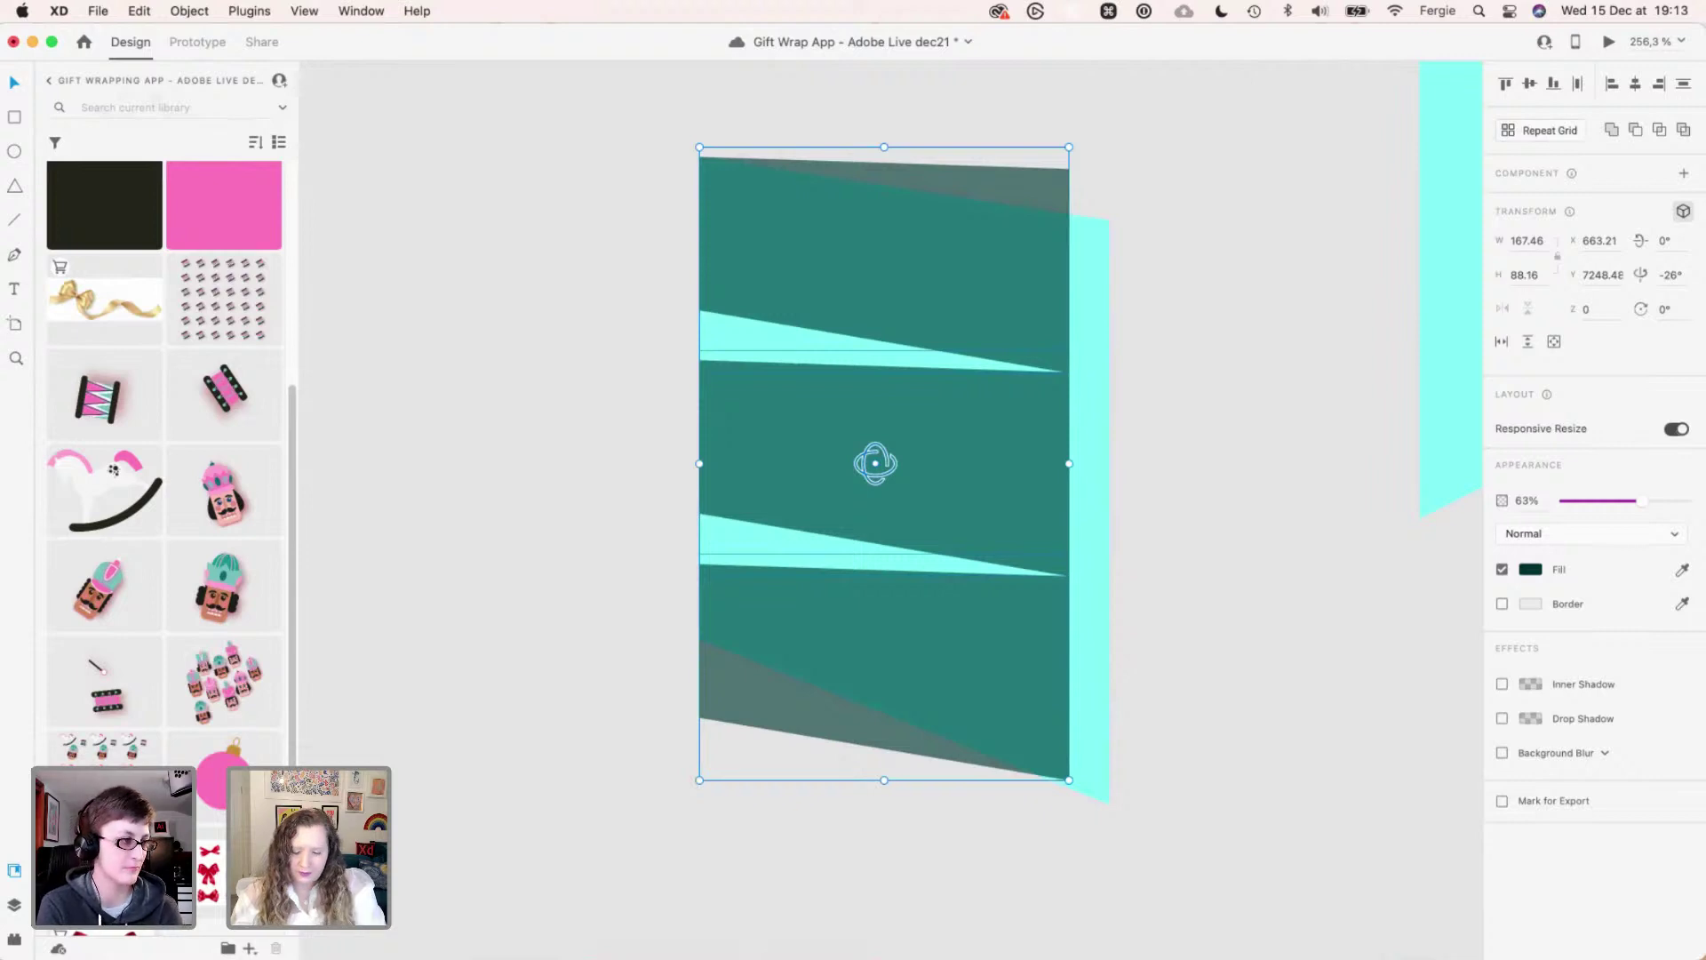
key(BackSpace)
- Draw a vertical guide line about 261 tall through the face's middle and a slanted one about 240 wide and 63 high across it
key(backslash)
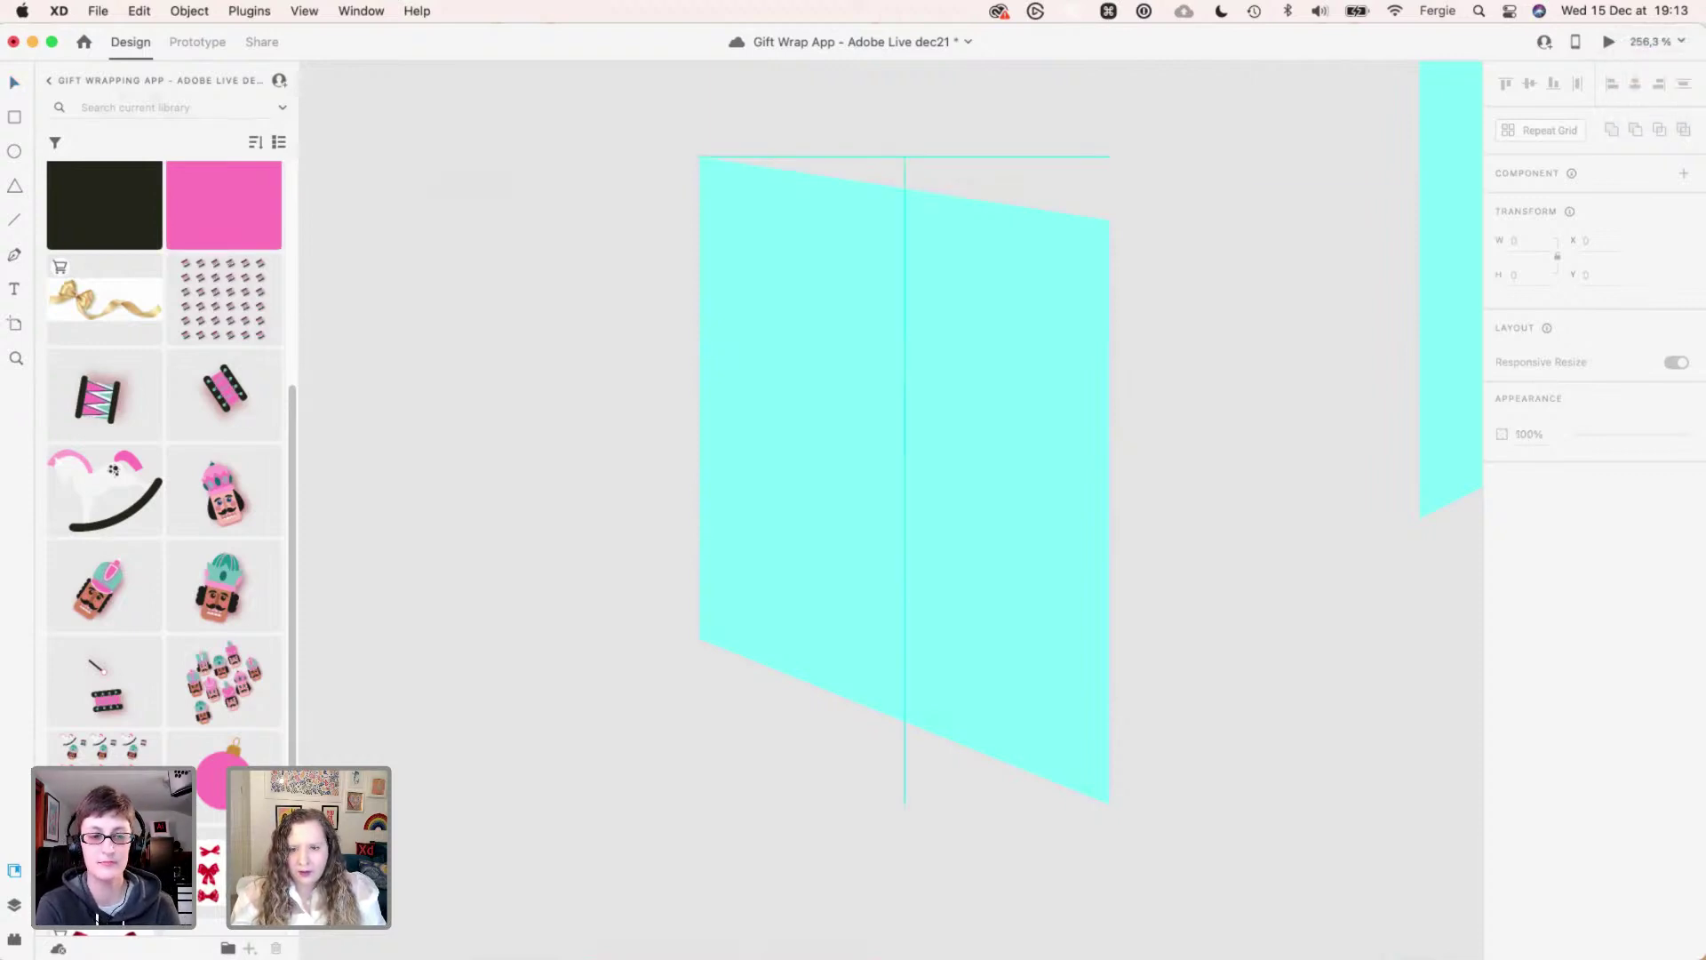
key(l)
drag(904, 158, 904, 781)
key(shift)
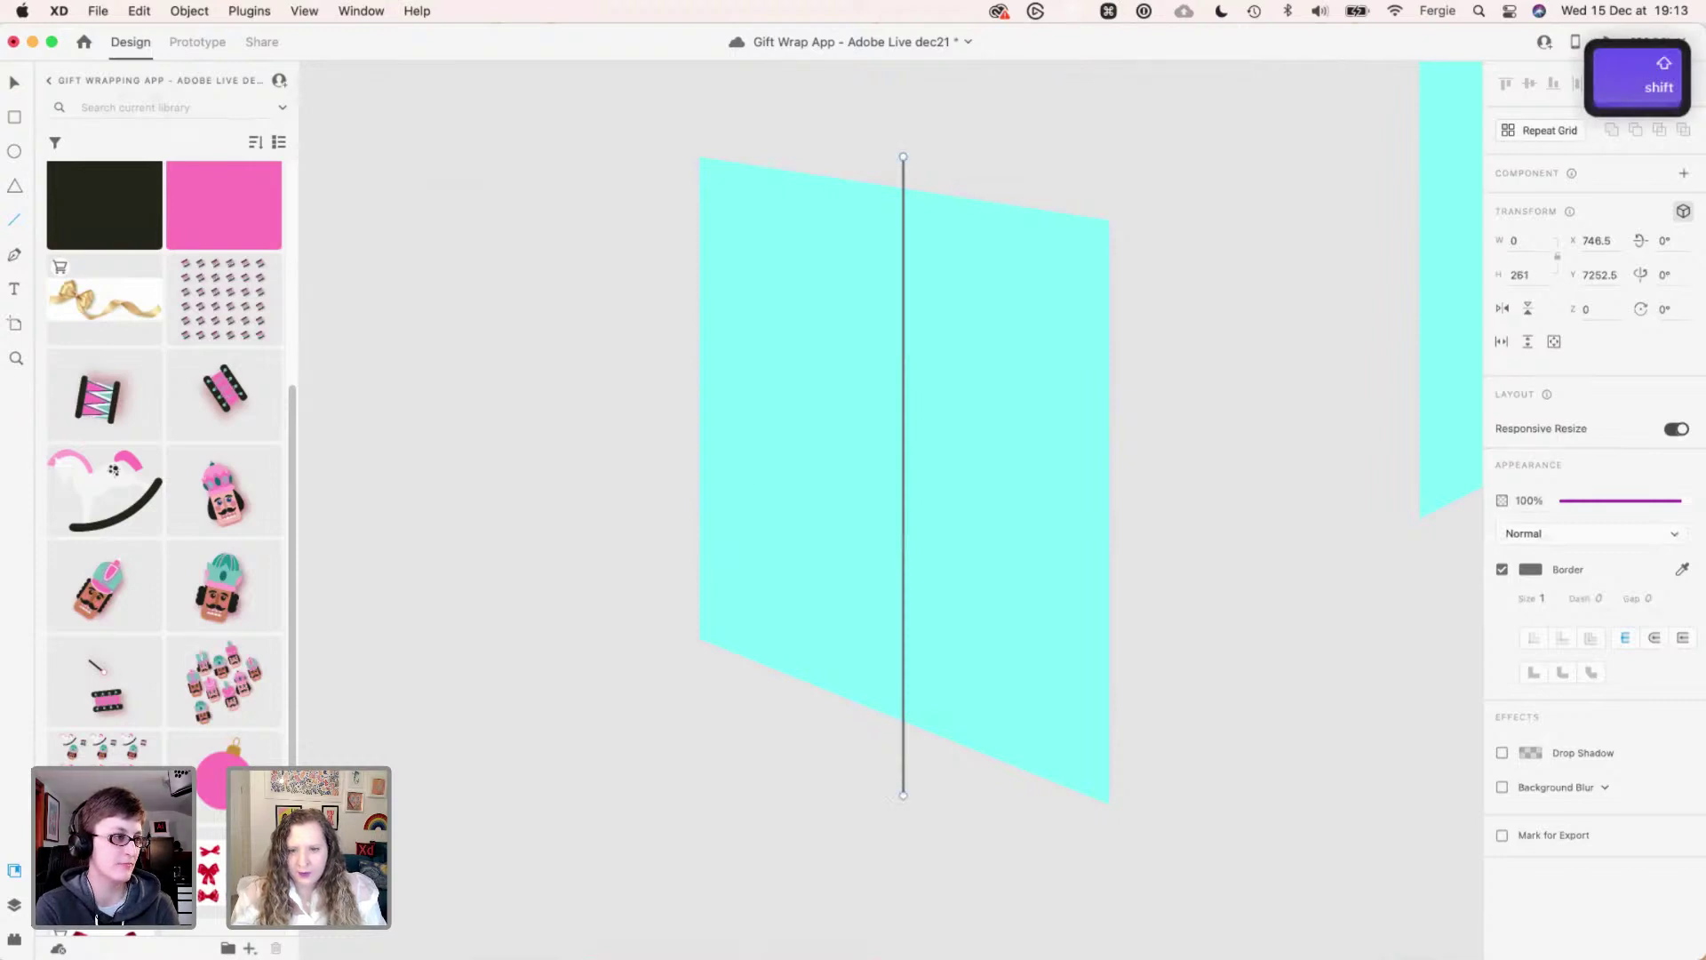
drag(633, 384, 1221, 537)
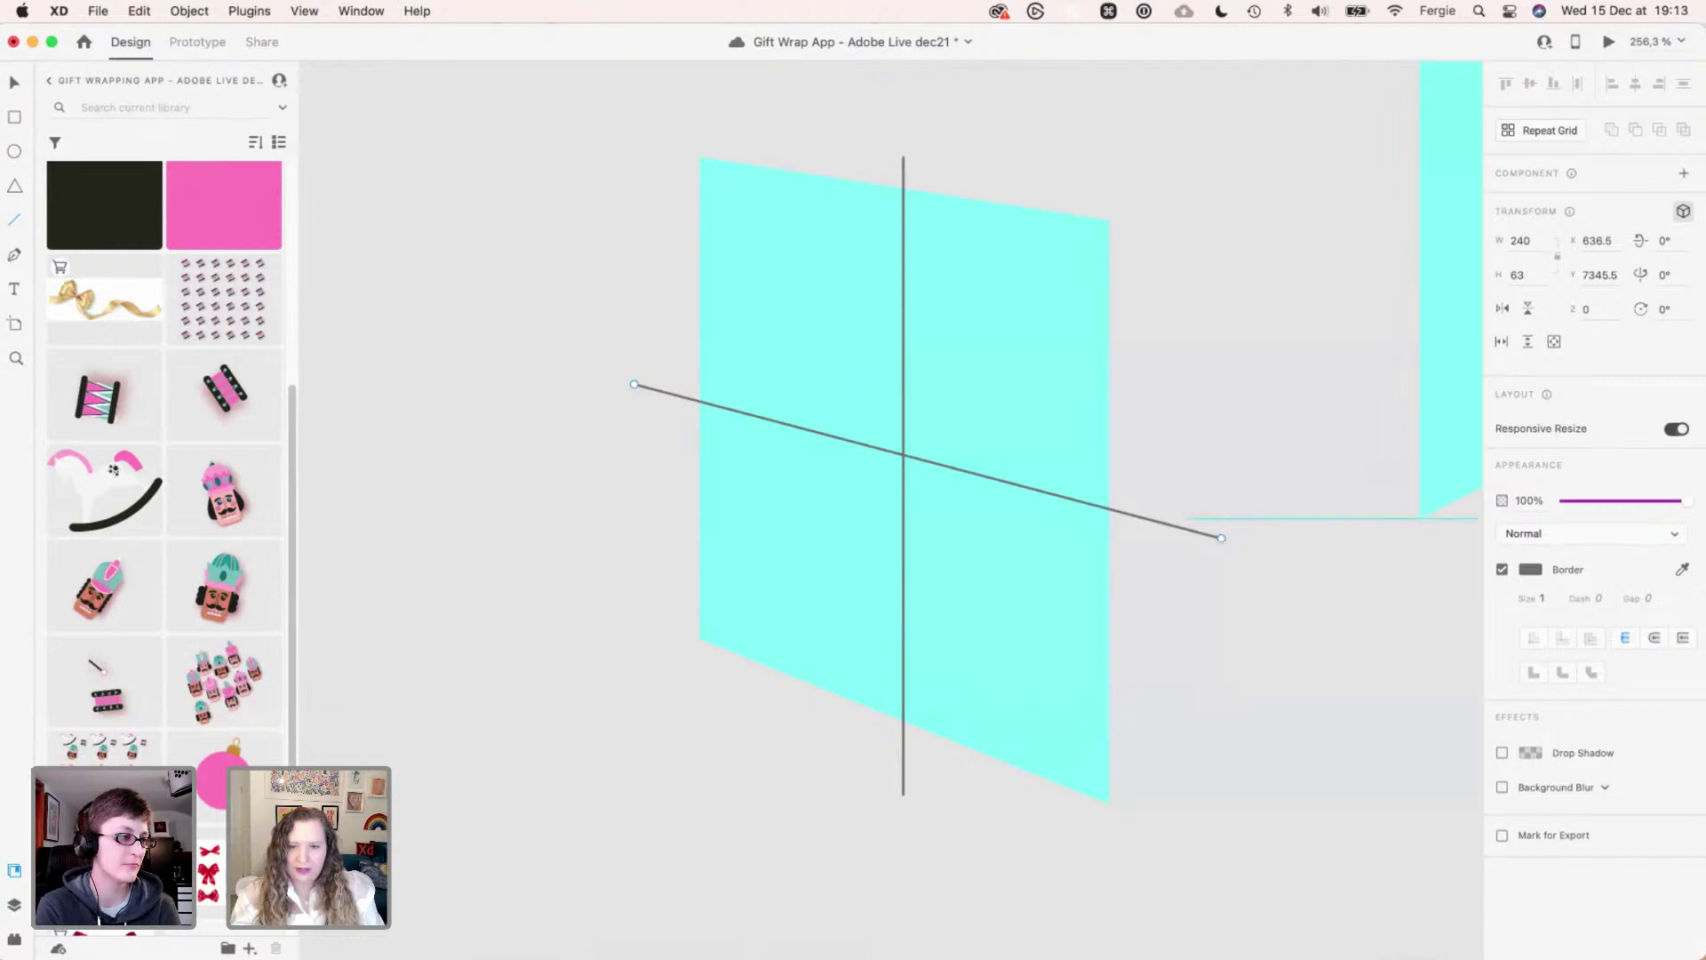
- Centre the vertical guide line on the face and shift the slanted guide line slightly lower
key(v)
drag(903, 533, 904, 531)
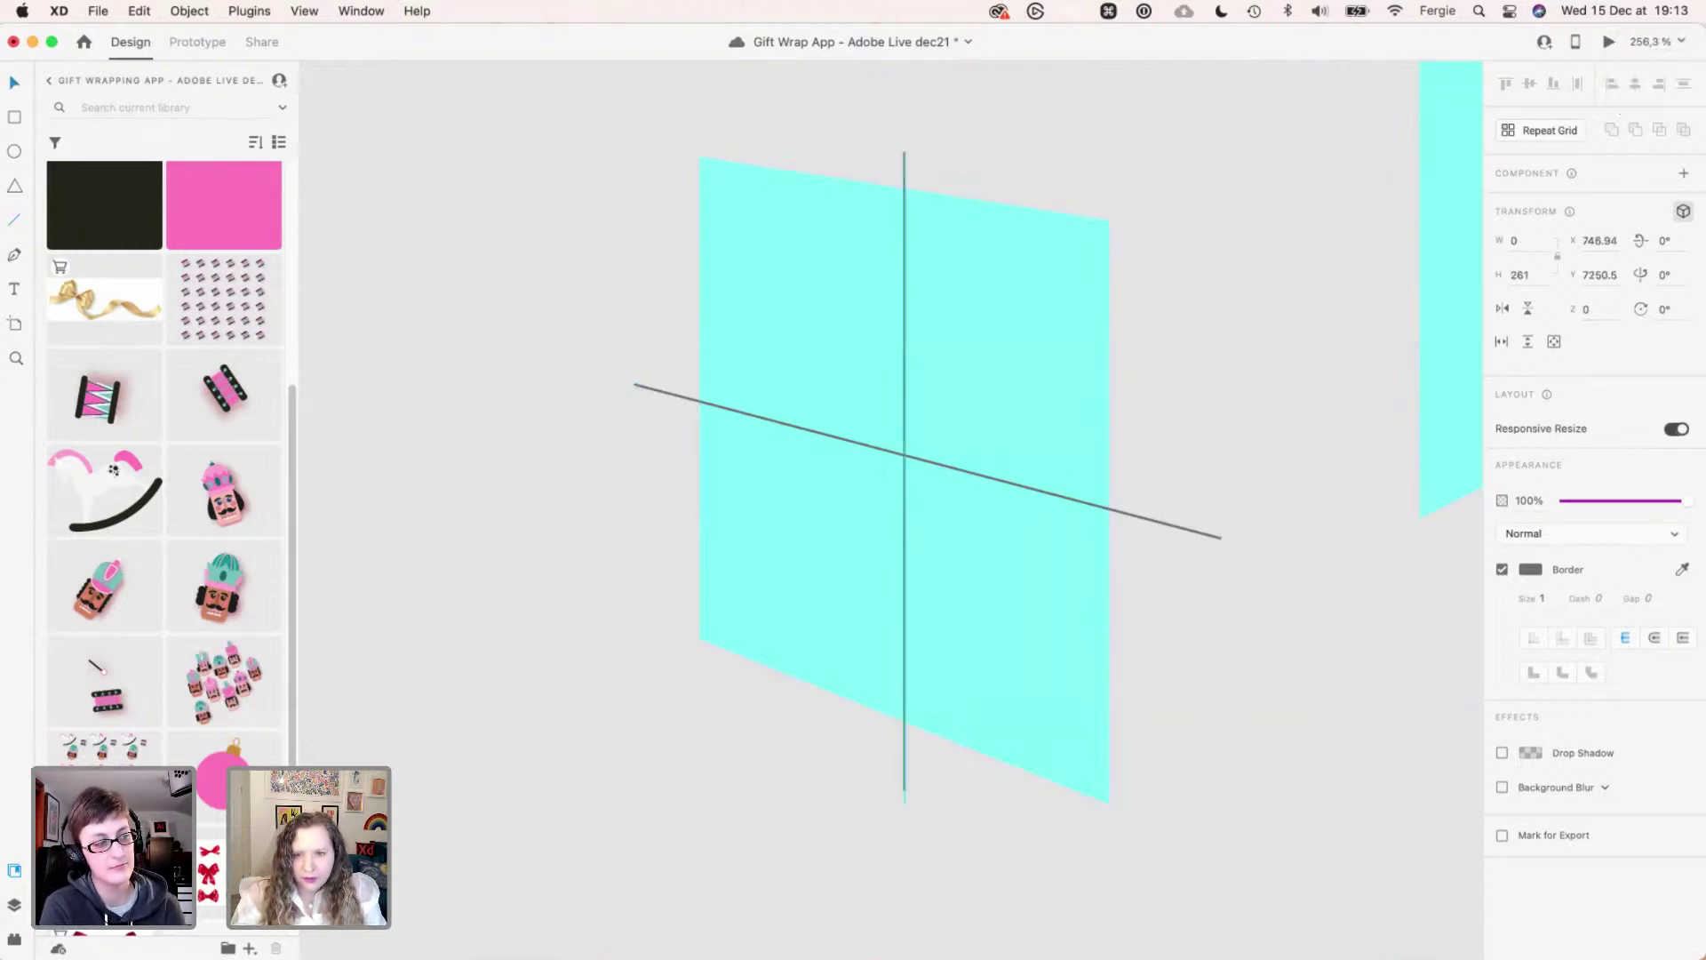
click(916, 534)
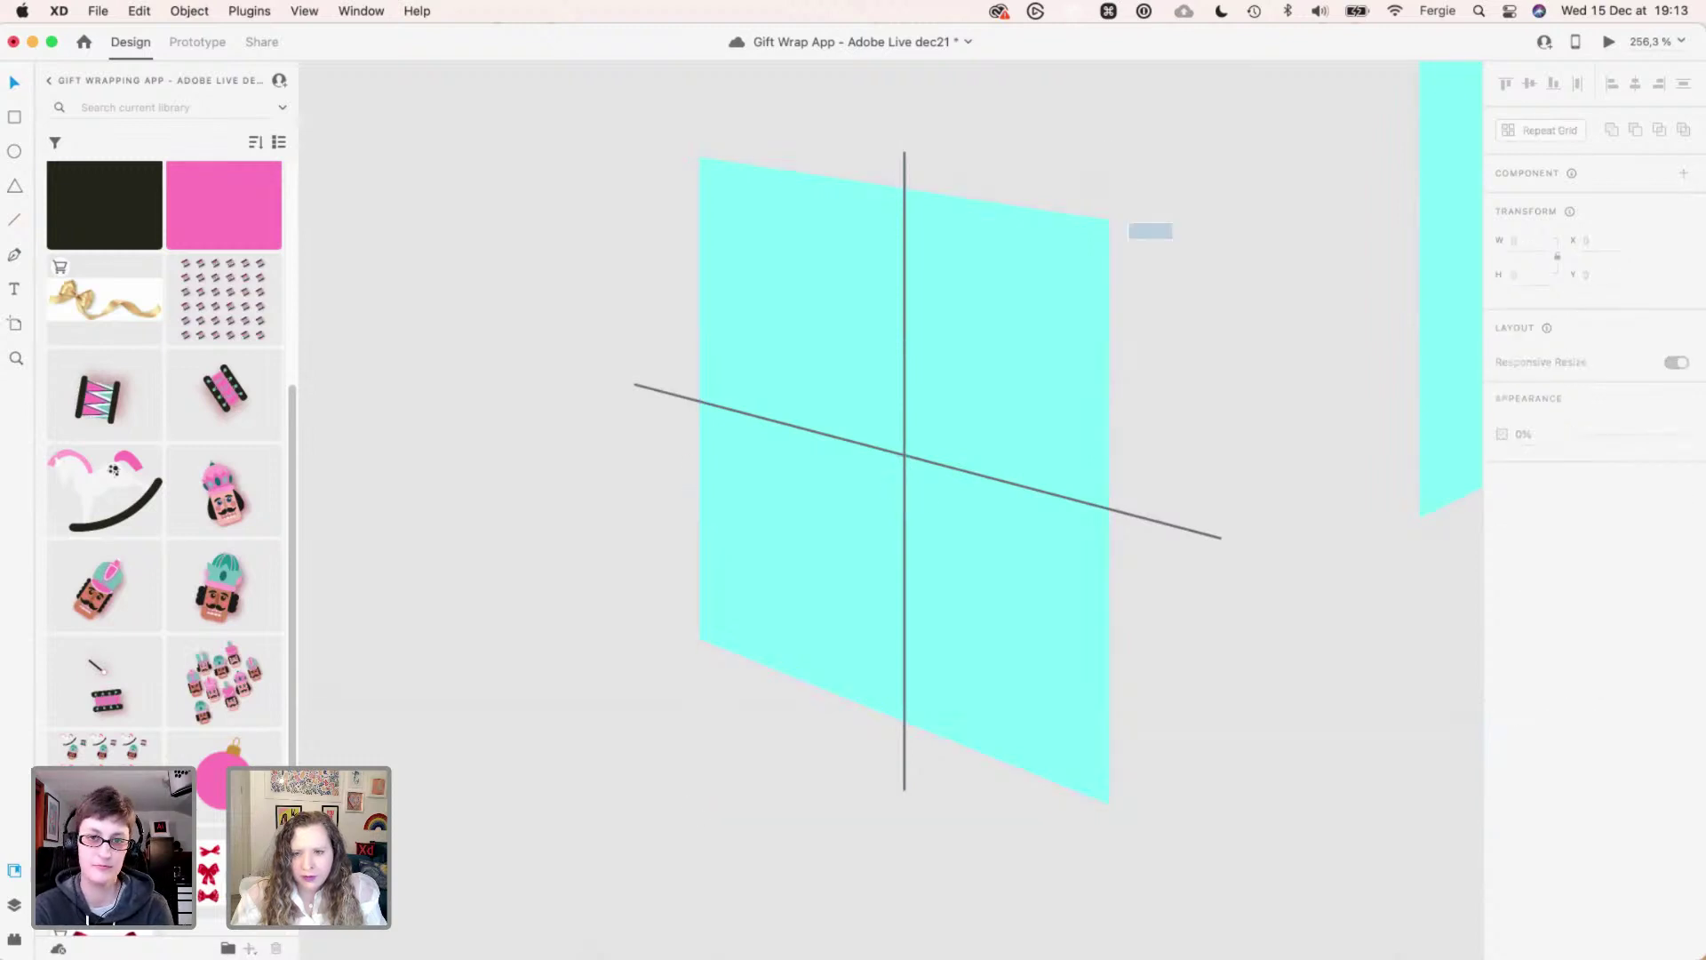
shift+click(904, 533)
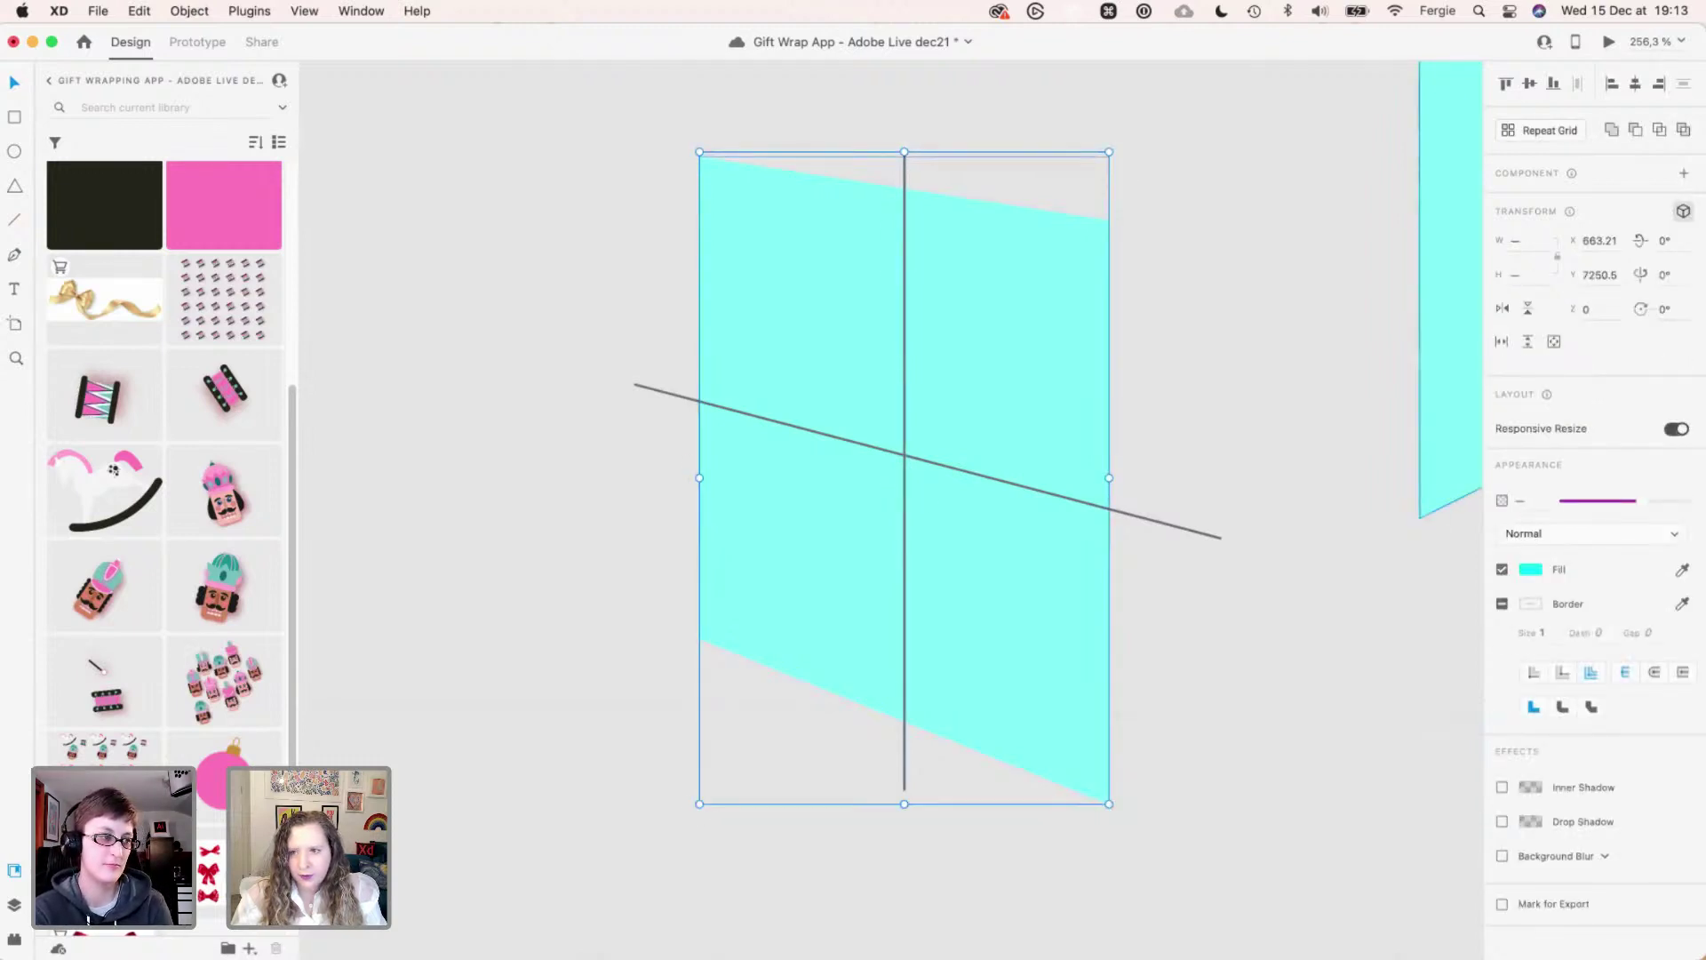
drag(1207, 392, 1091, 544)
key(shift+Down)
key(Escape)
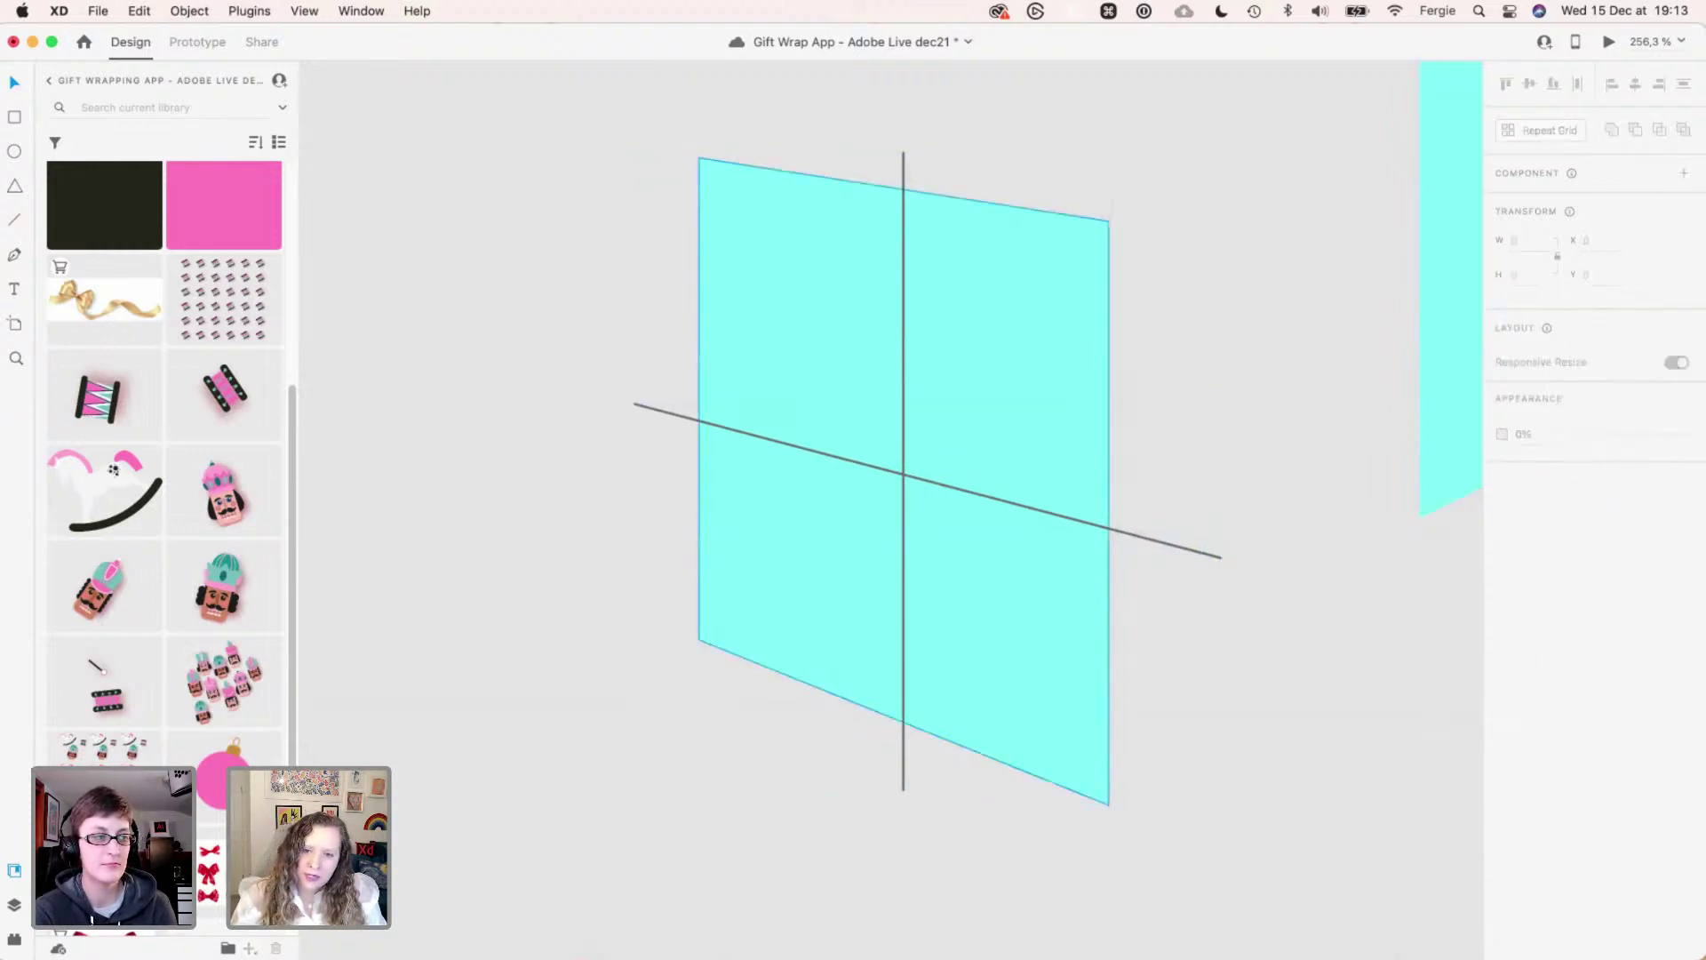
click(903, 481)
key(Escape)
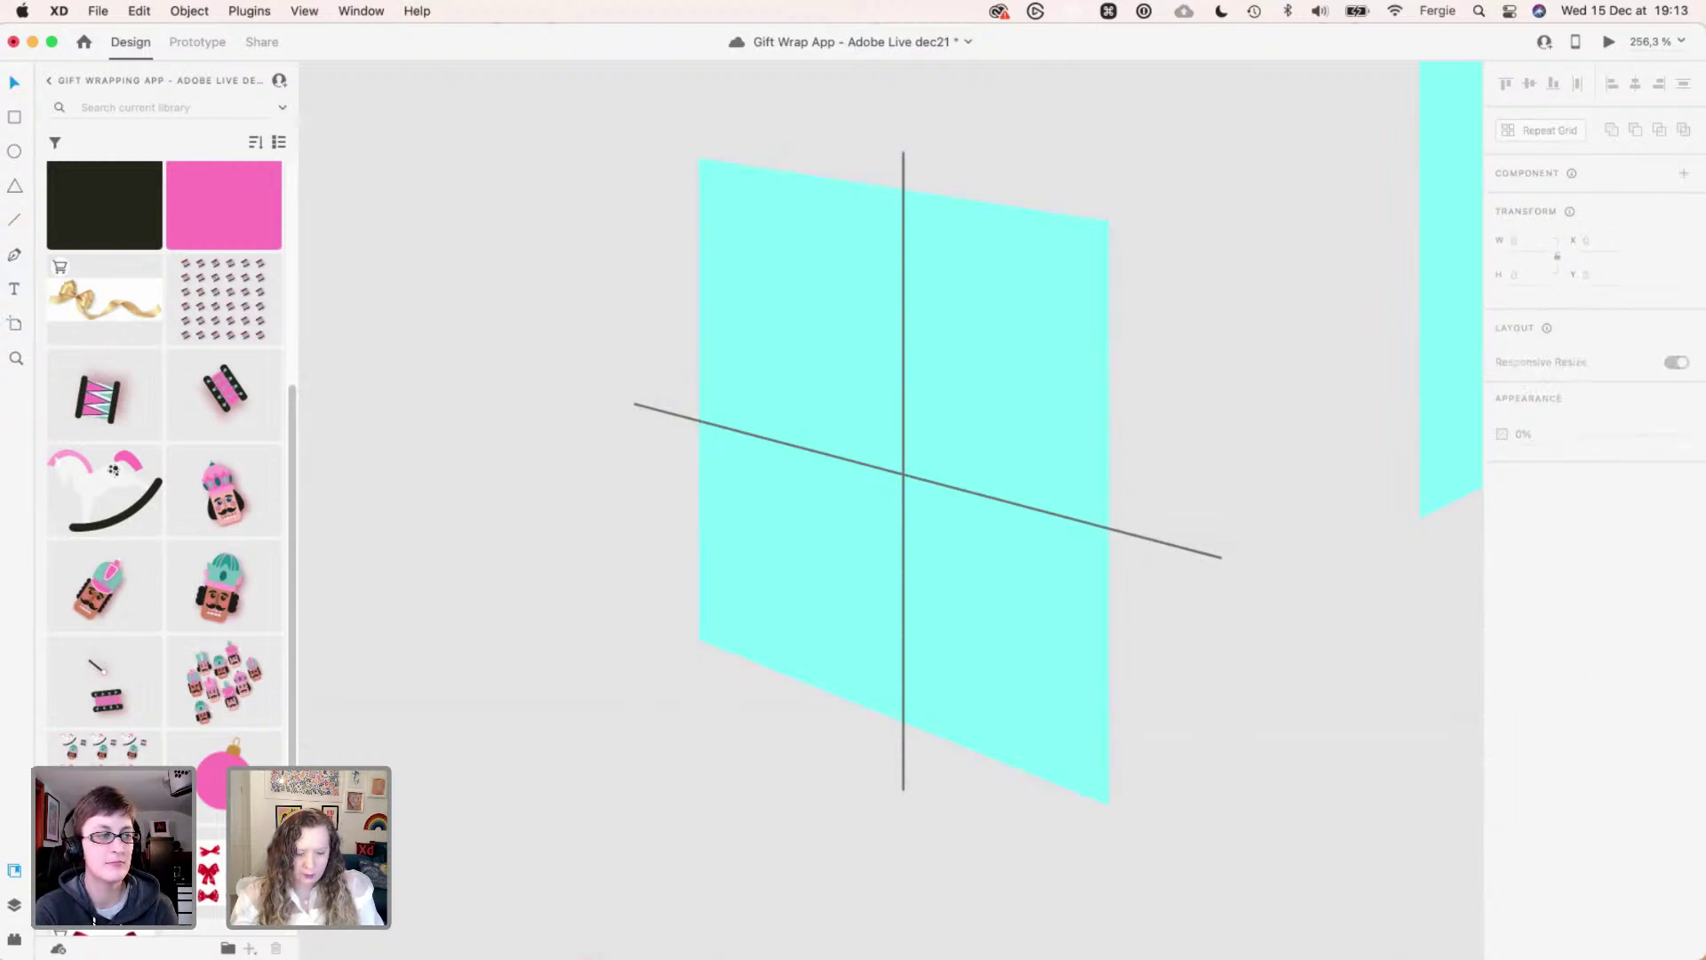
- Trace the face's upper-left quarter with the Pen tool as a four-cornered path bounded by the guide lines, and select its anchor points on the vertical guide
key(p)
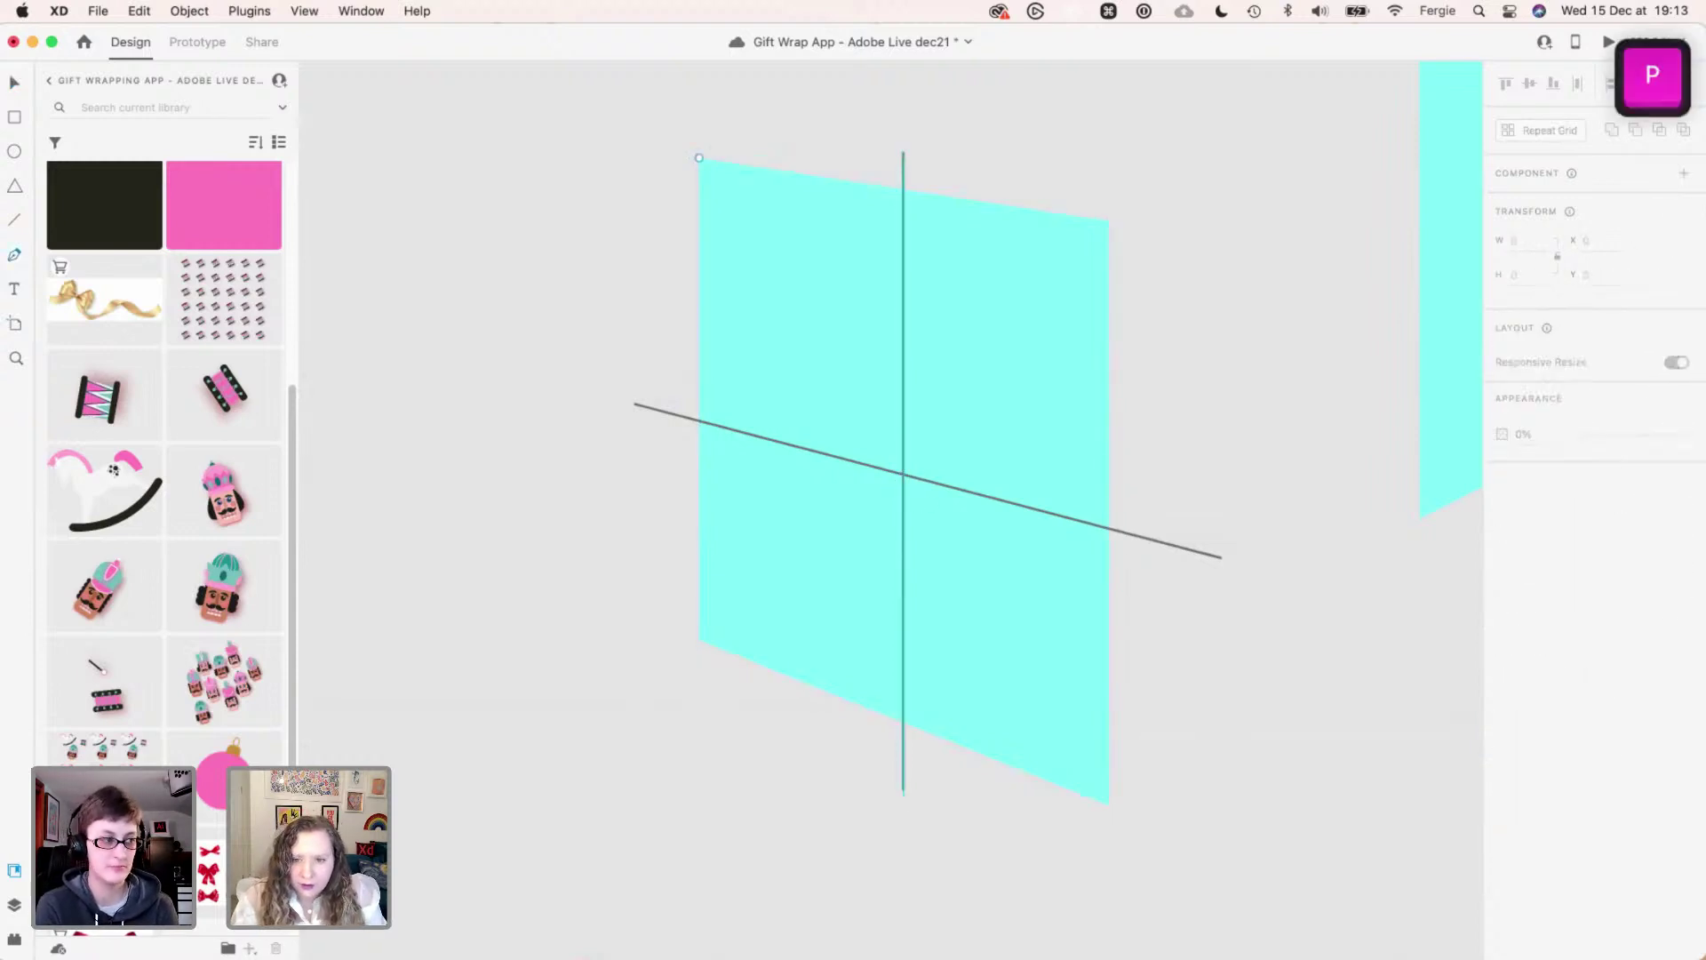
click(904, 187)
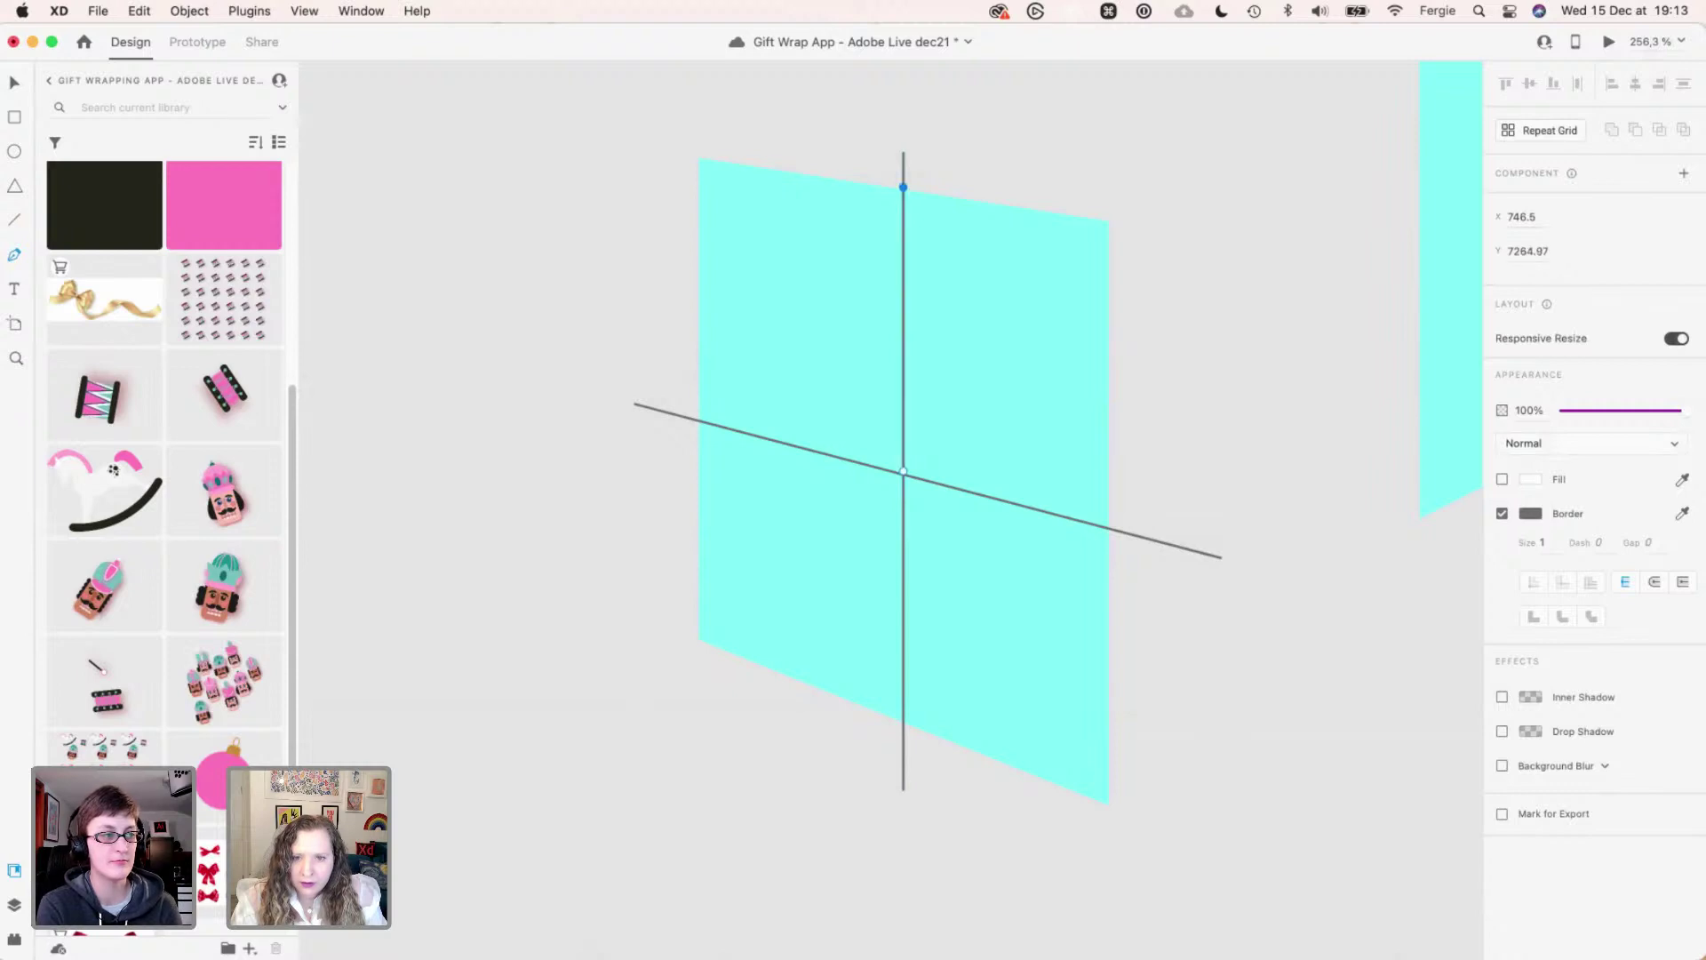
click(701, 156)
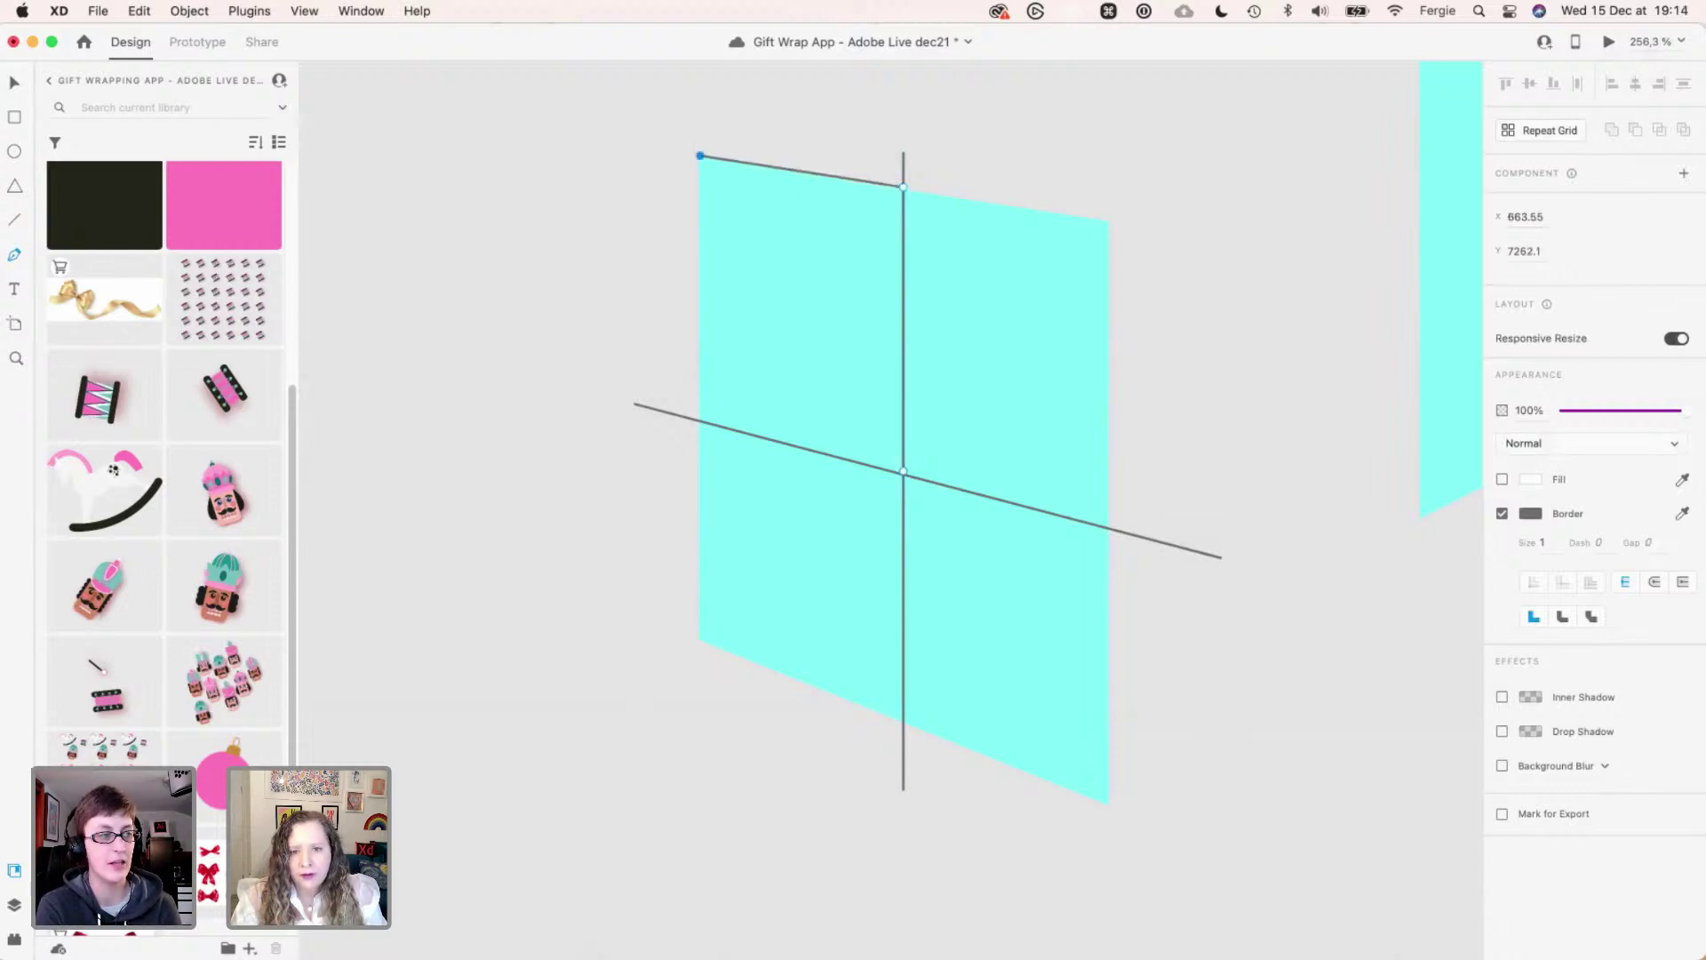
click(701, 418)
click(903, 471)
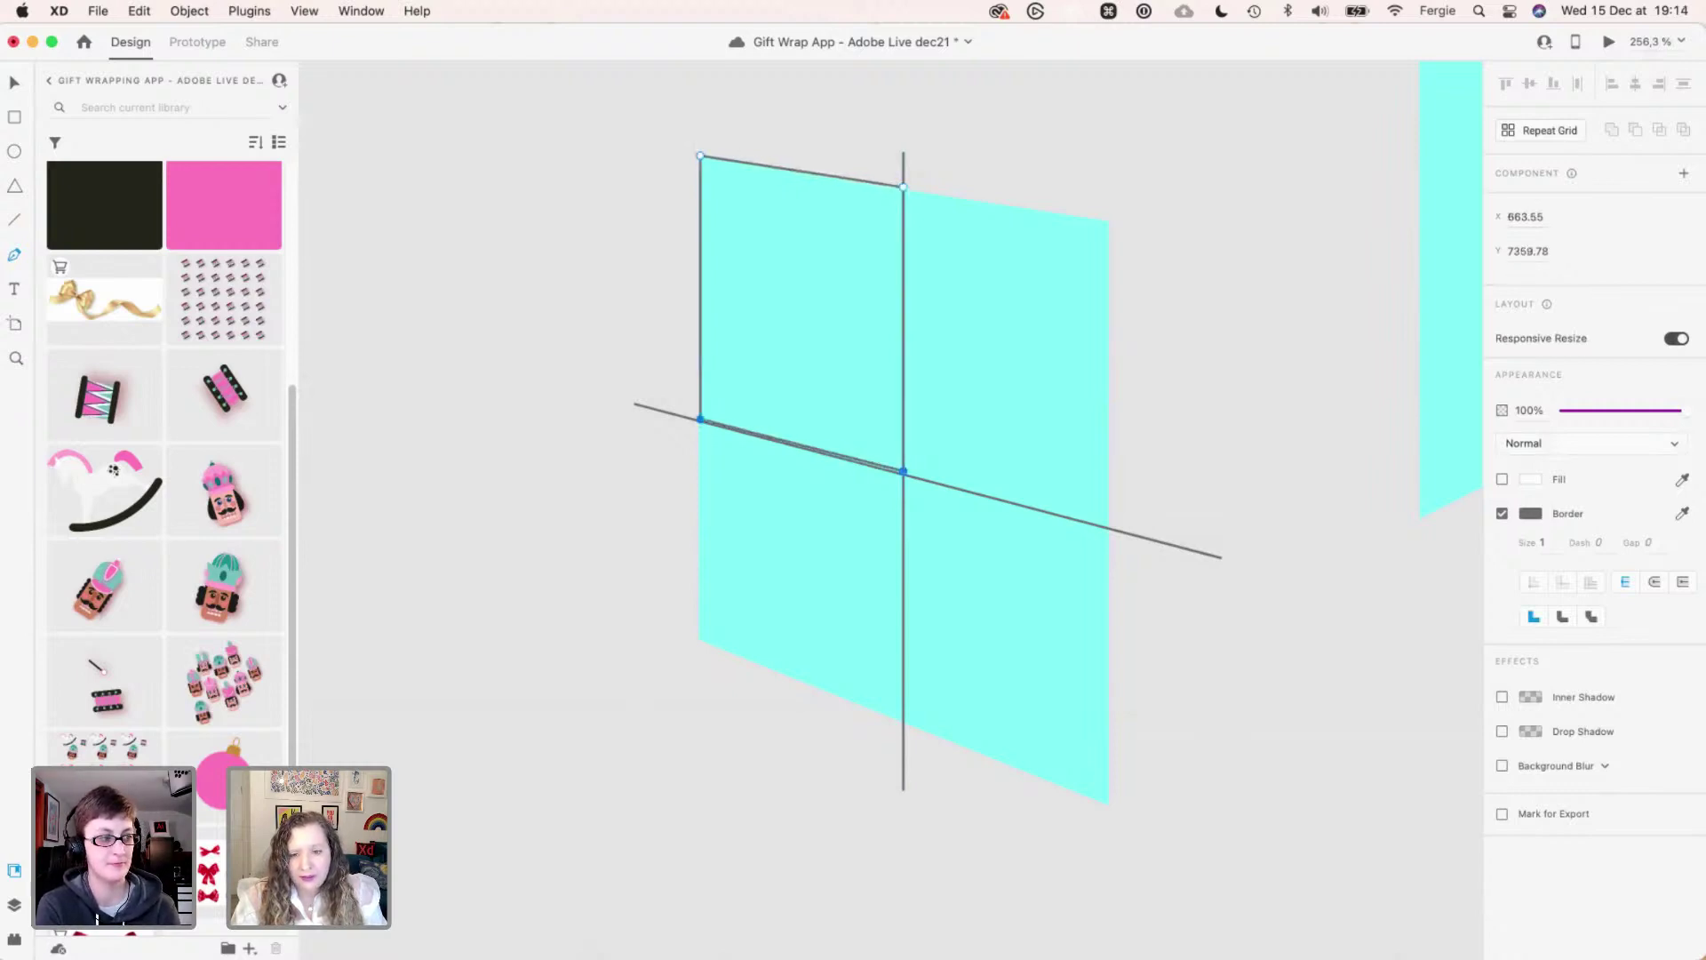
key(v)
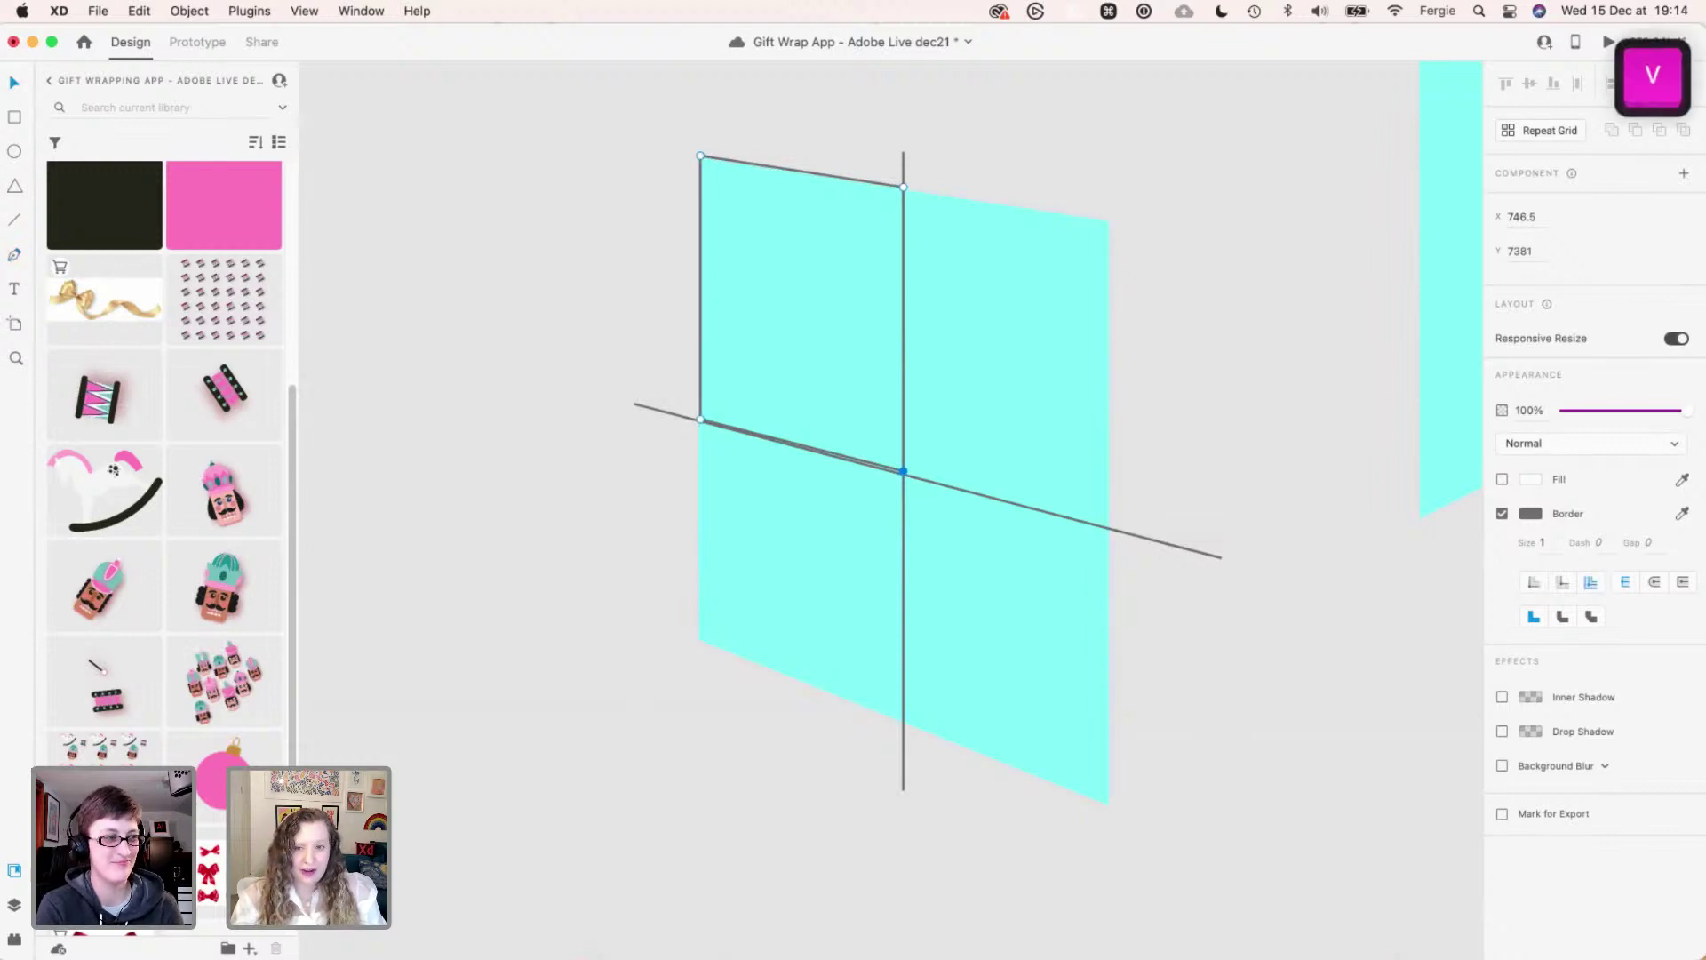
key(shift)
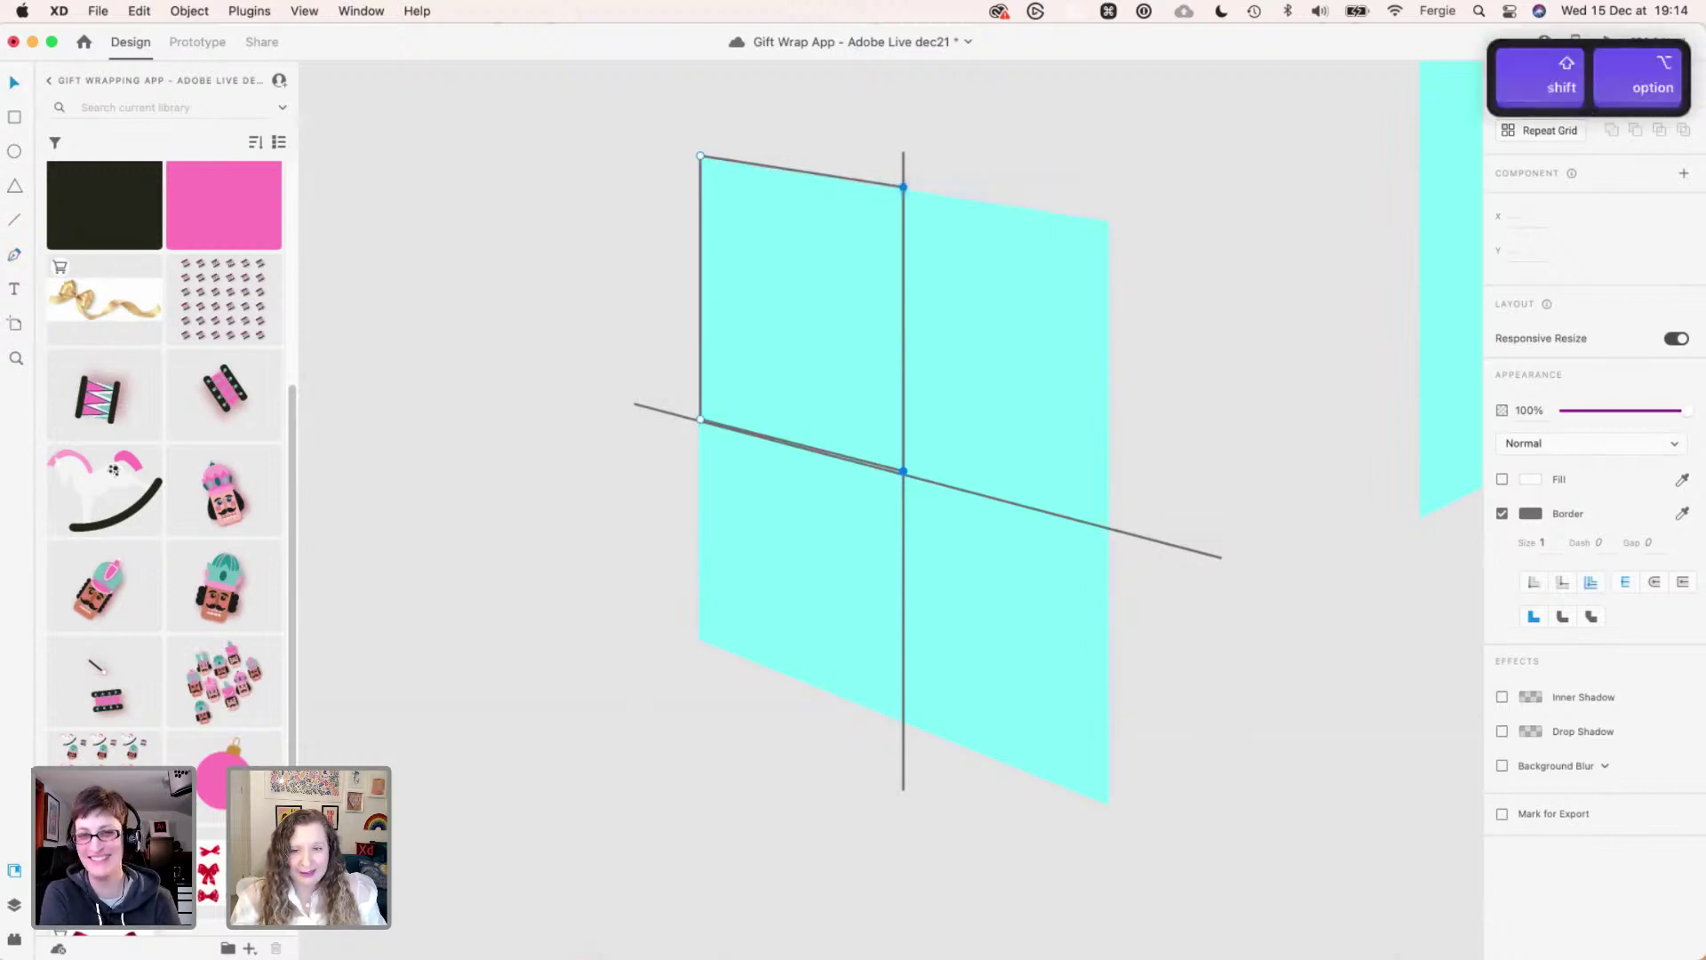
- Fill the upper-left quarter path white, place a copy over the upper-right quarter, and stretch the copy to a height of about 139
click(801, 172)
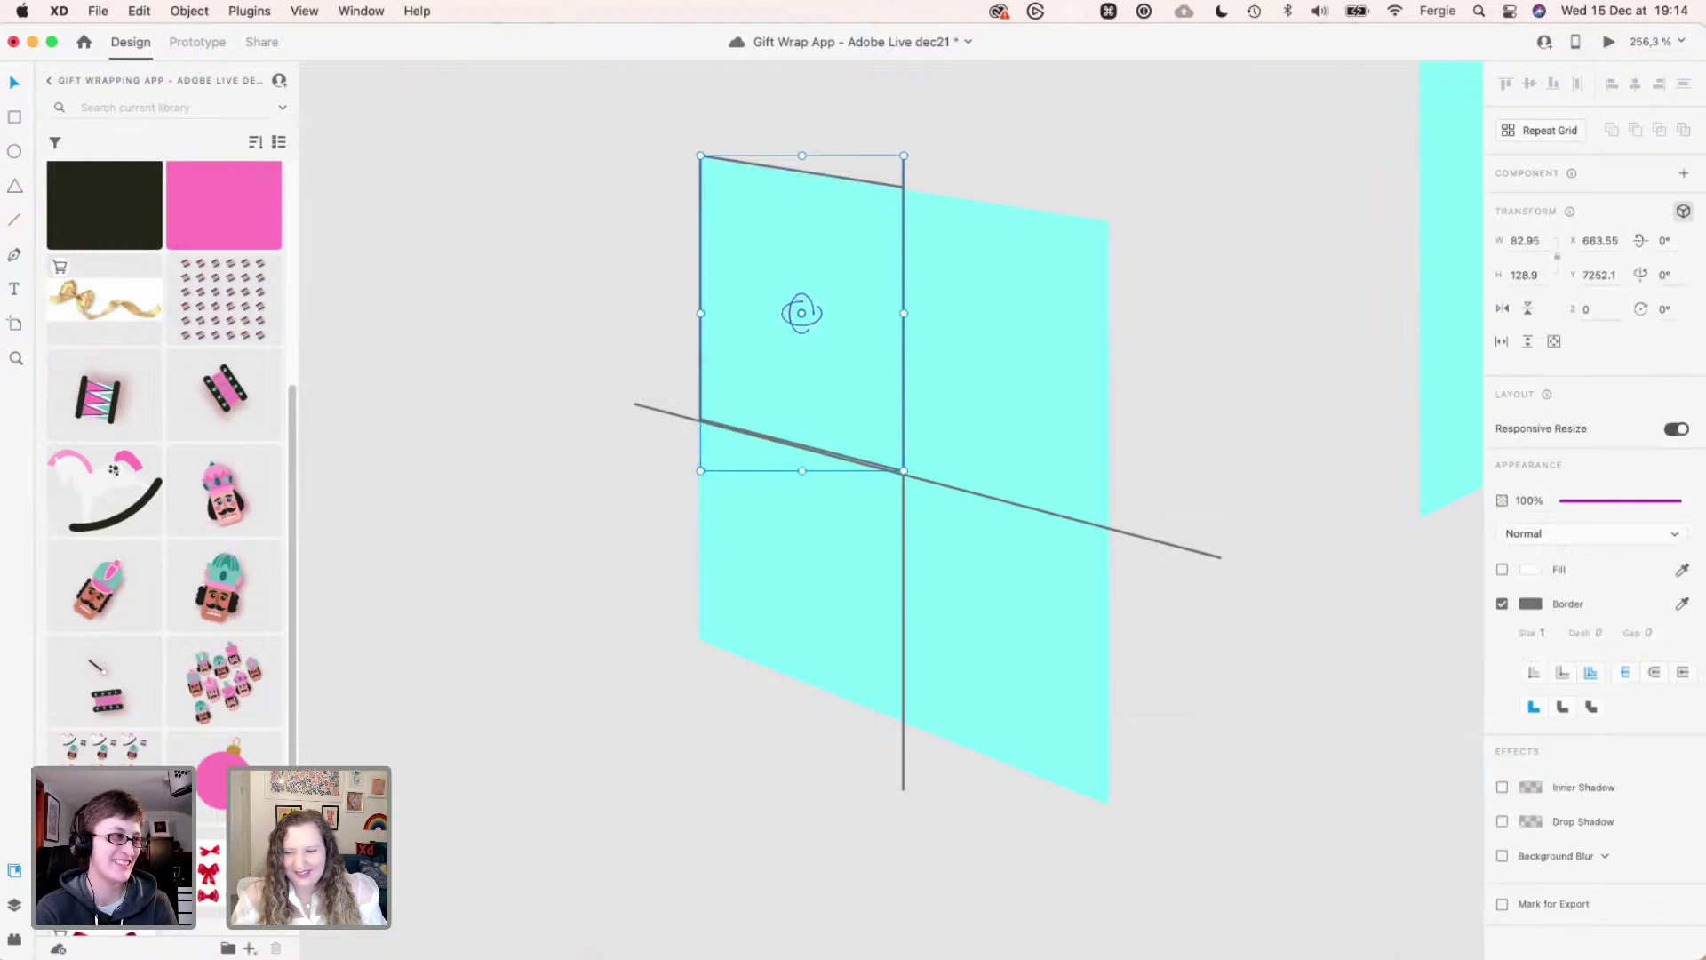
click(1502, 570)
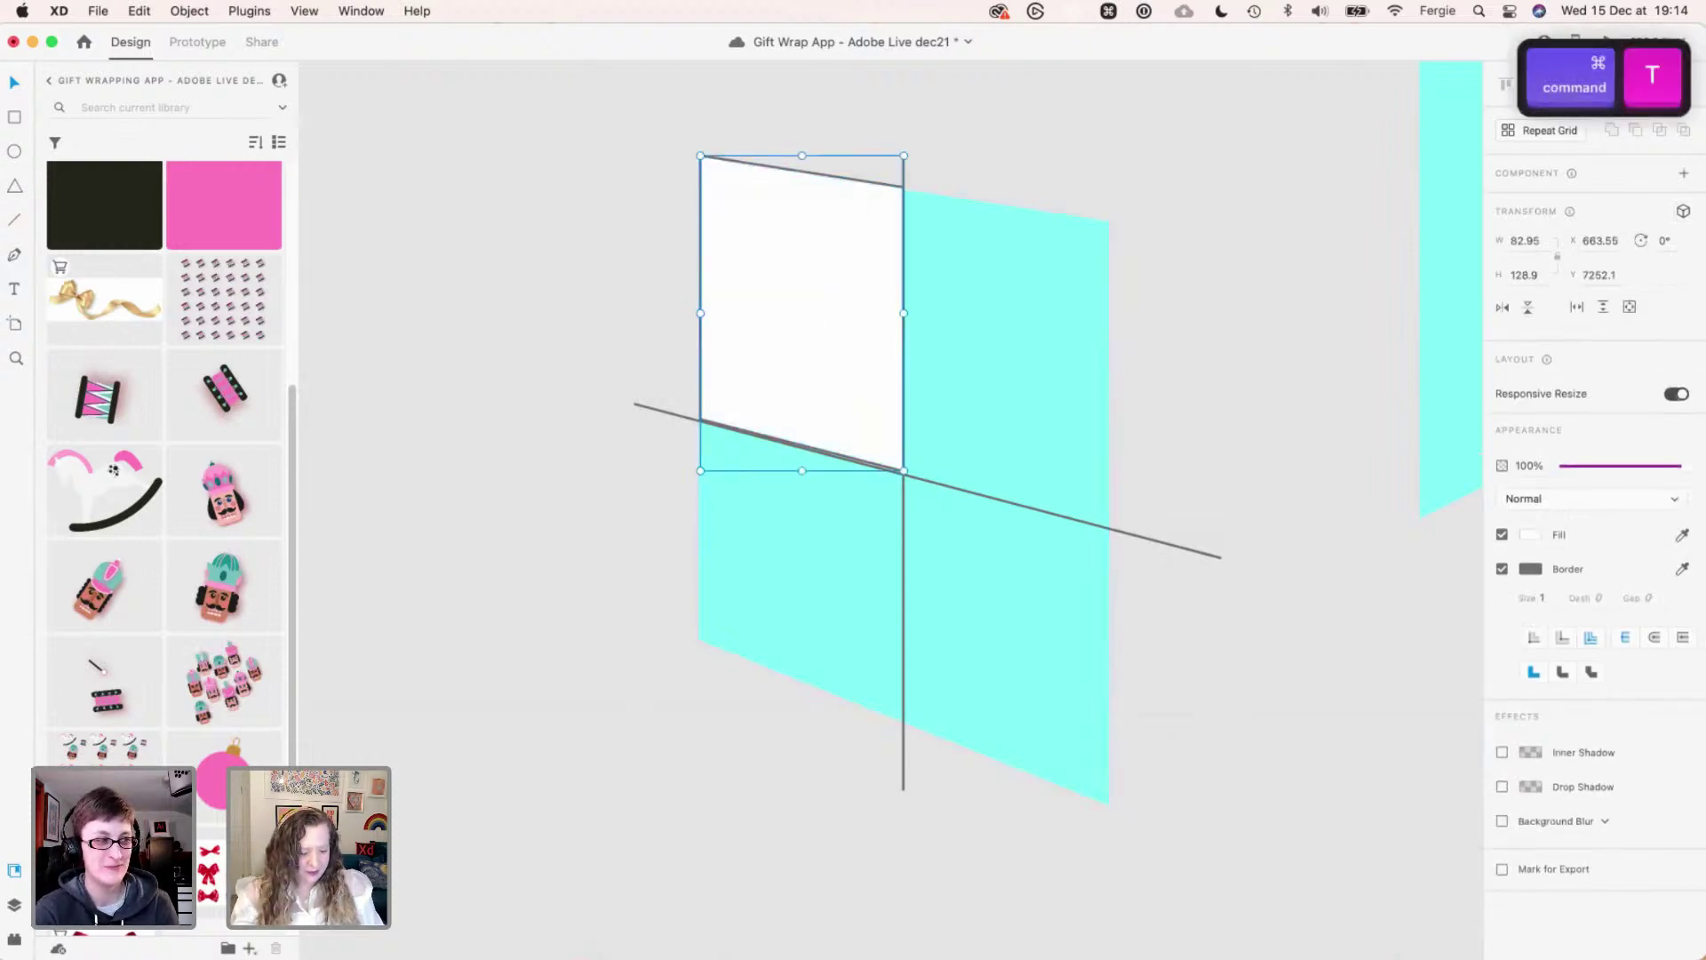
drag(801, 313, 1010, 346)
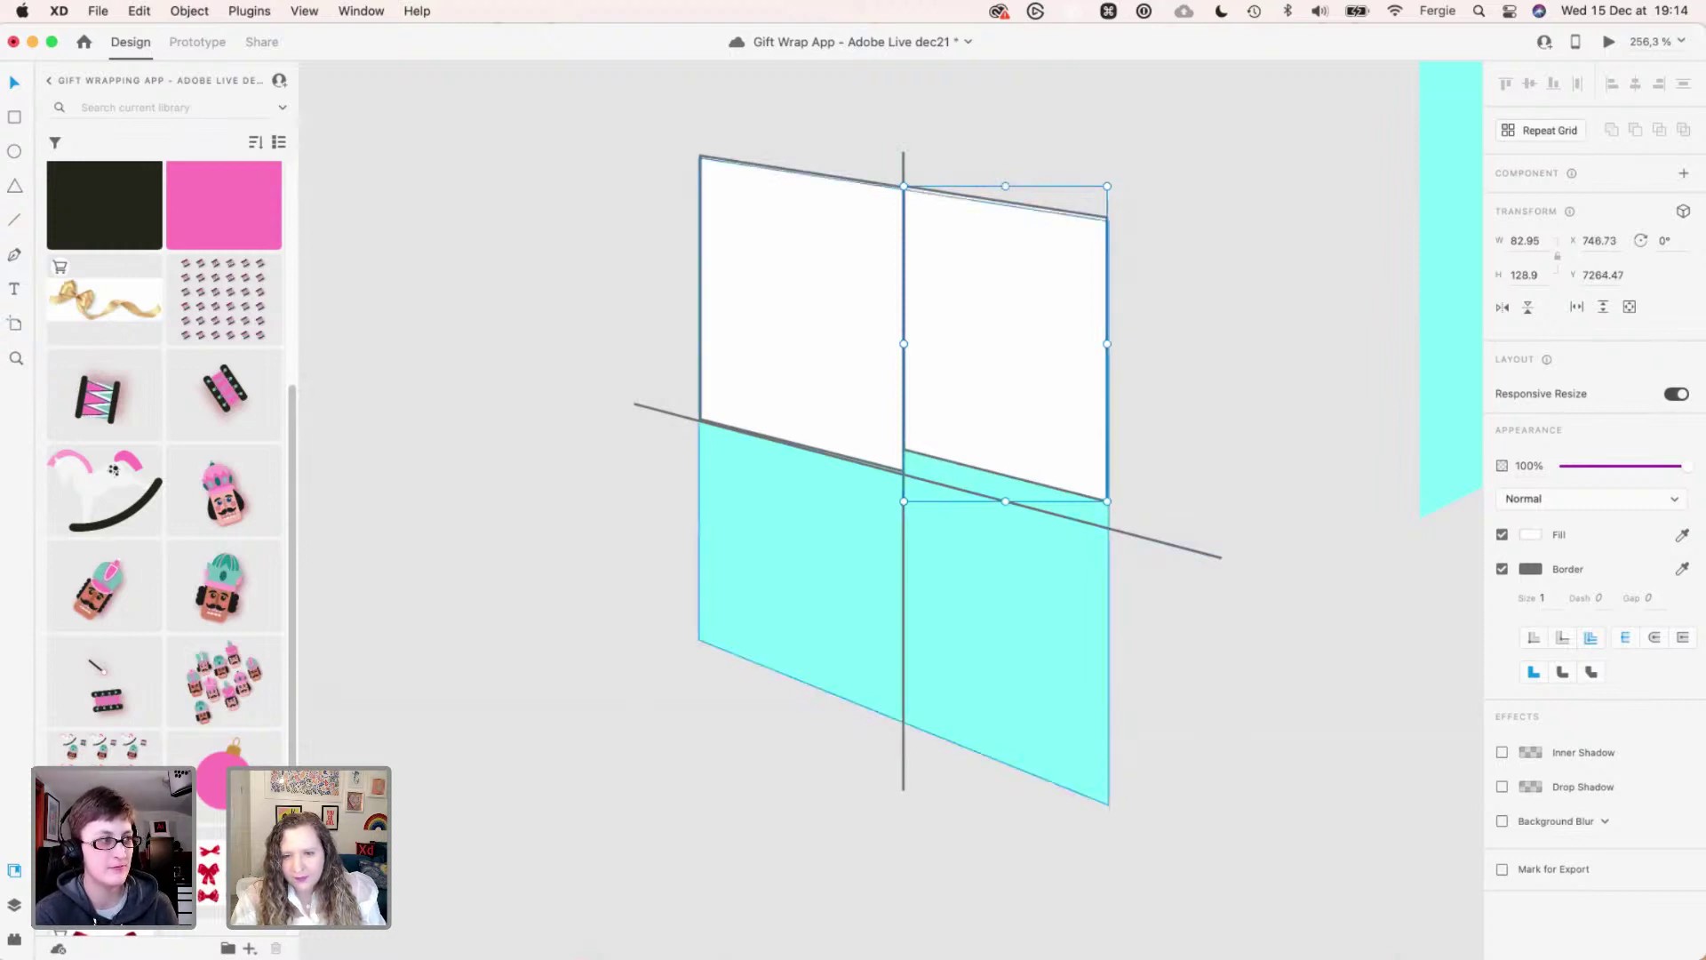
drag(1005, 501, 1005, 527)
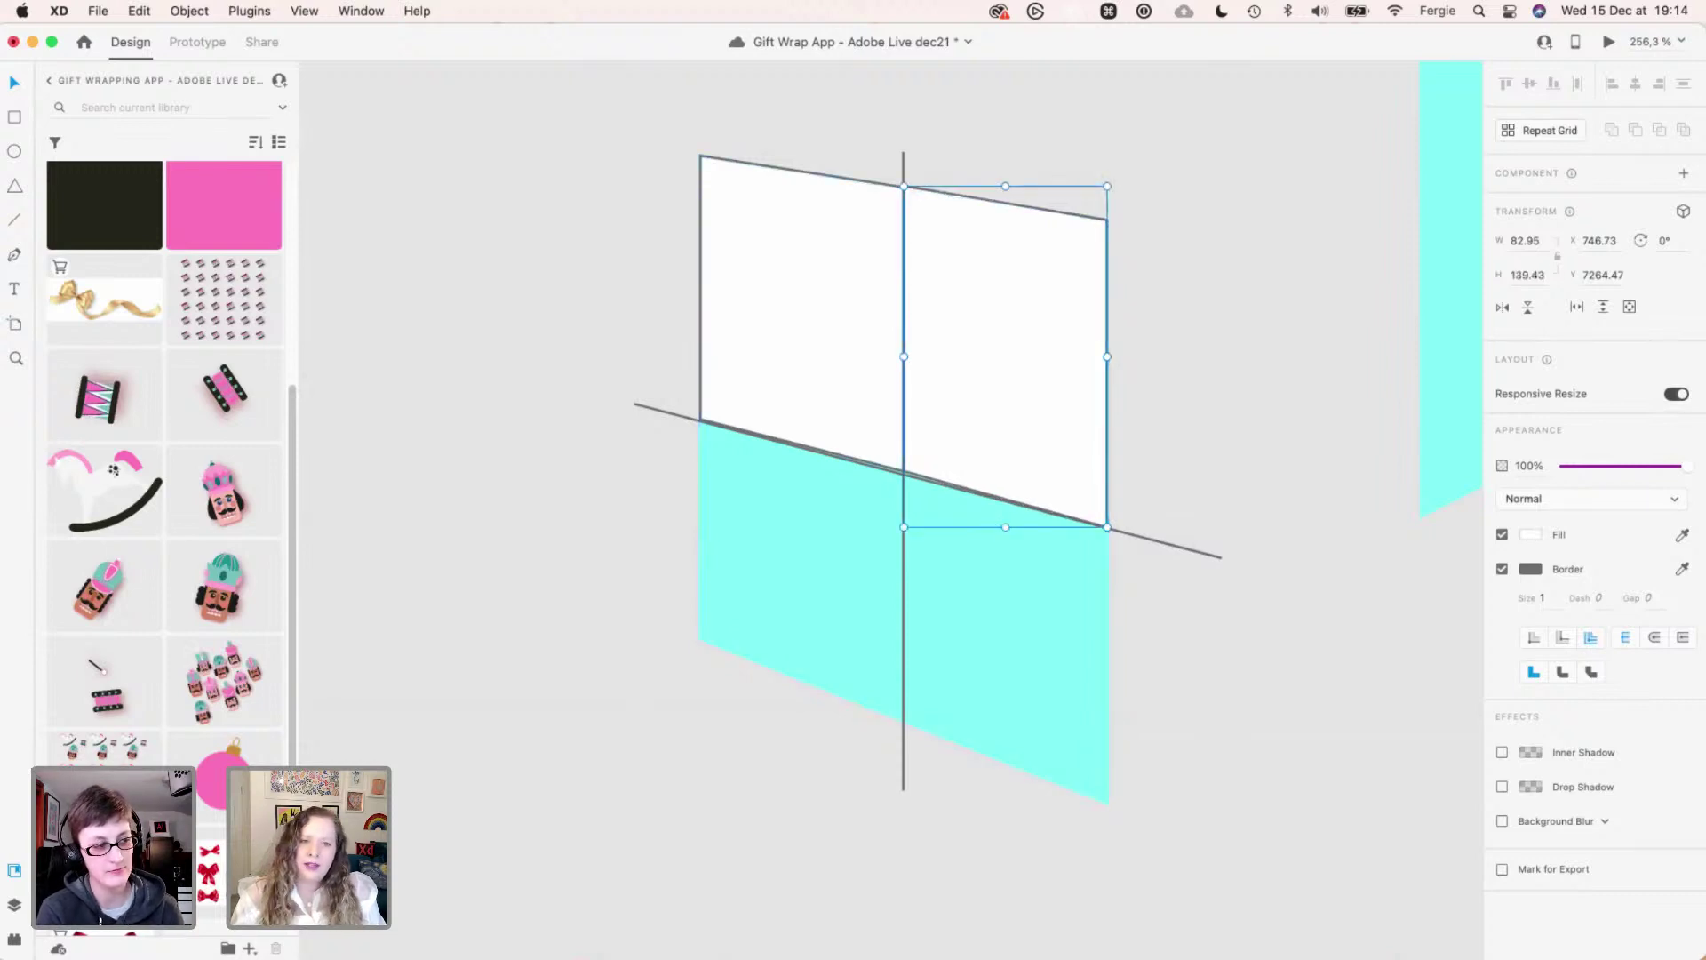
- Duplicate both upper quarter shapes and place the copies over the face's lower half
shift+click(800, 311)
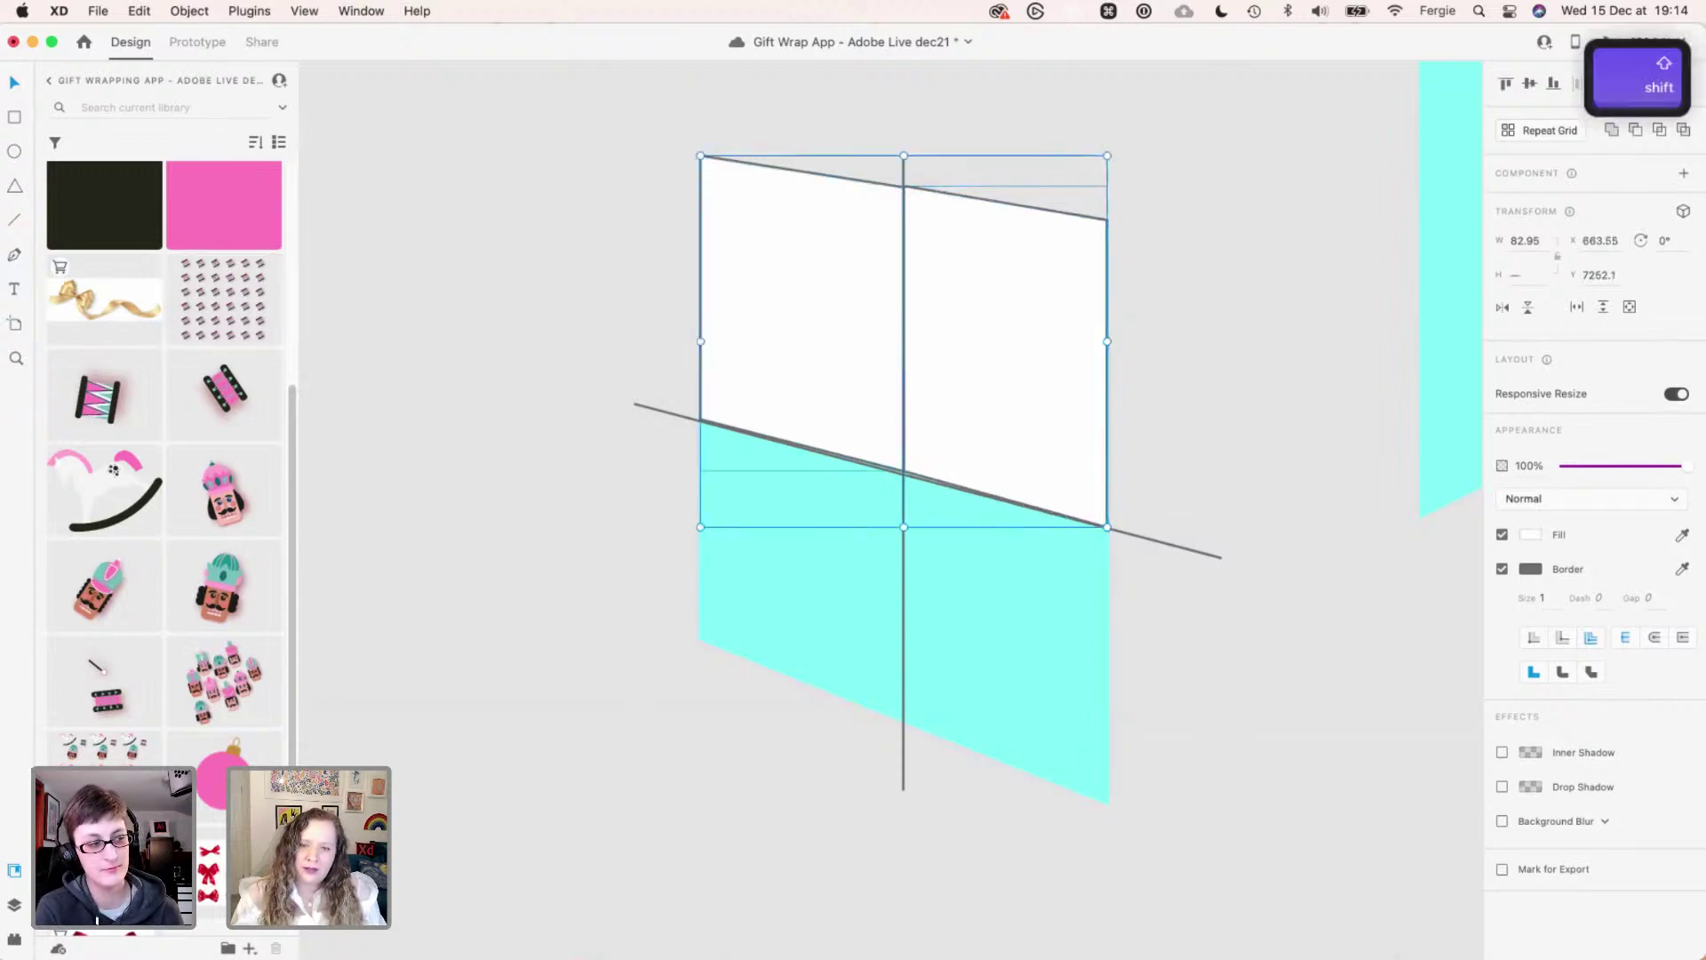
key(super+d)
drag(799, 311, 799, 575)
click(799, 618)
- Move the inner top corners of both lower quarters onto the point where the vertical and slanted guides cross
double_click(901, 738)
key(alt)
scroll(905, 481, up, 5)
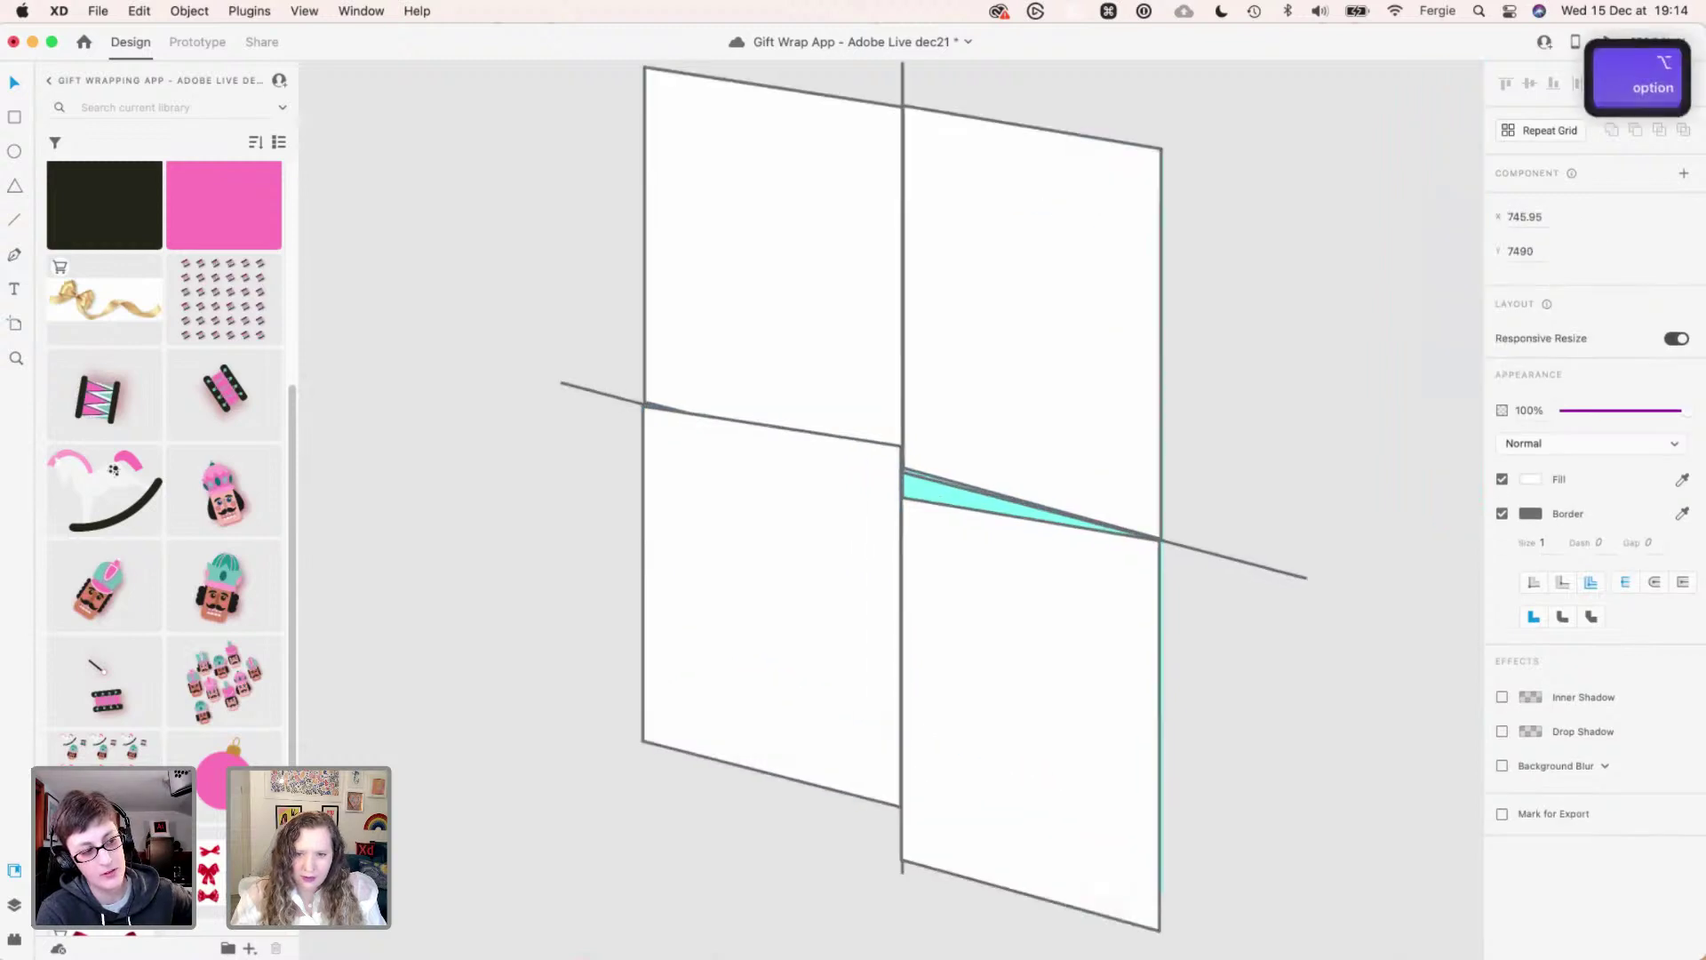
drag(900, 436, 900, 468)
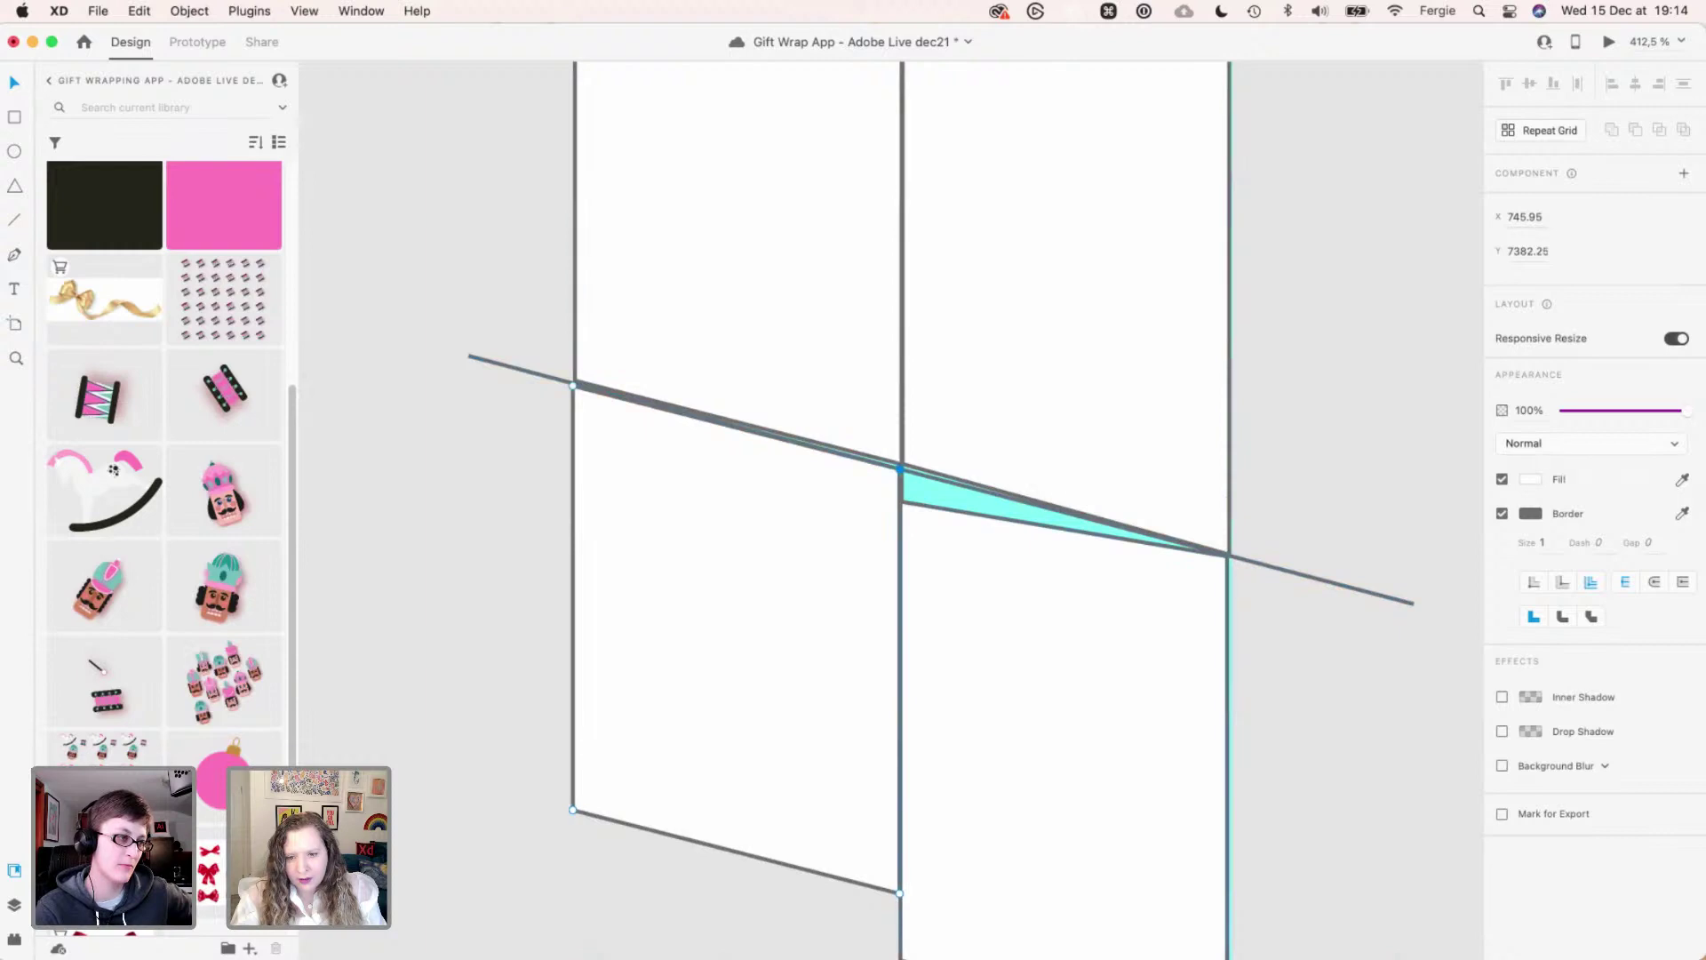
drag(900, 502, 902, 469)
scroll(889, 506, down, 5)
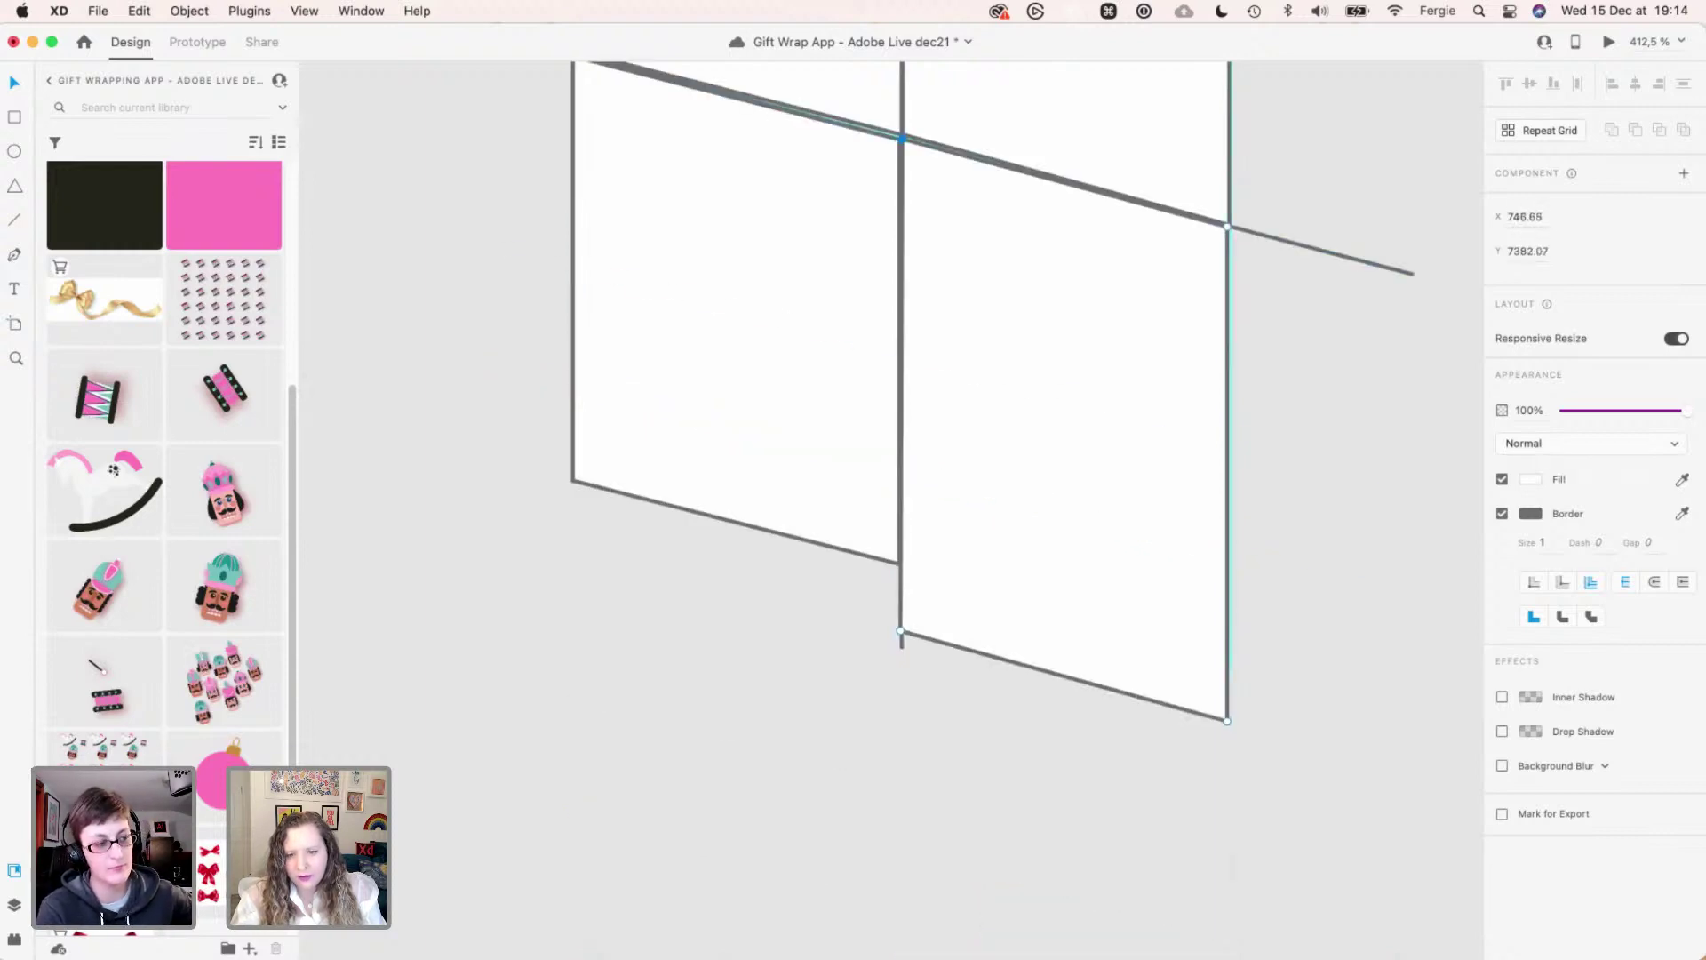
- Reshape the bottom corners of both lower quarters to follow the face's slanted lower edge
drag(901, 630, 902, 536)
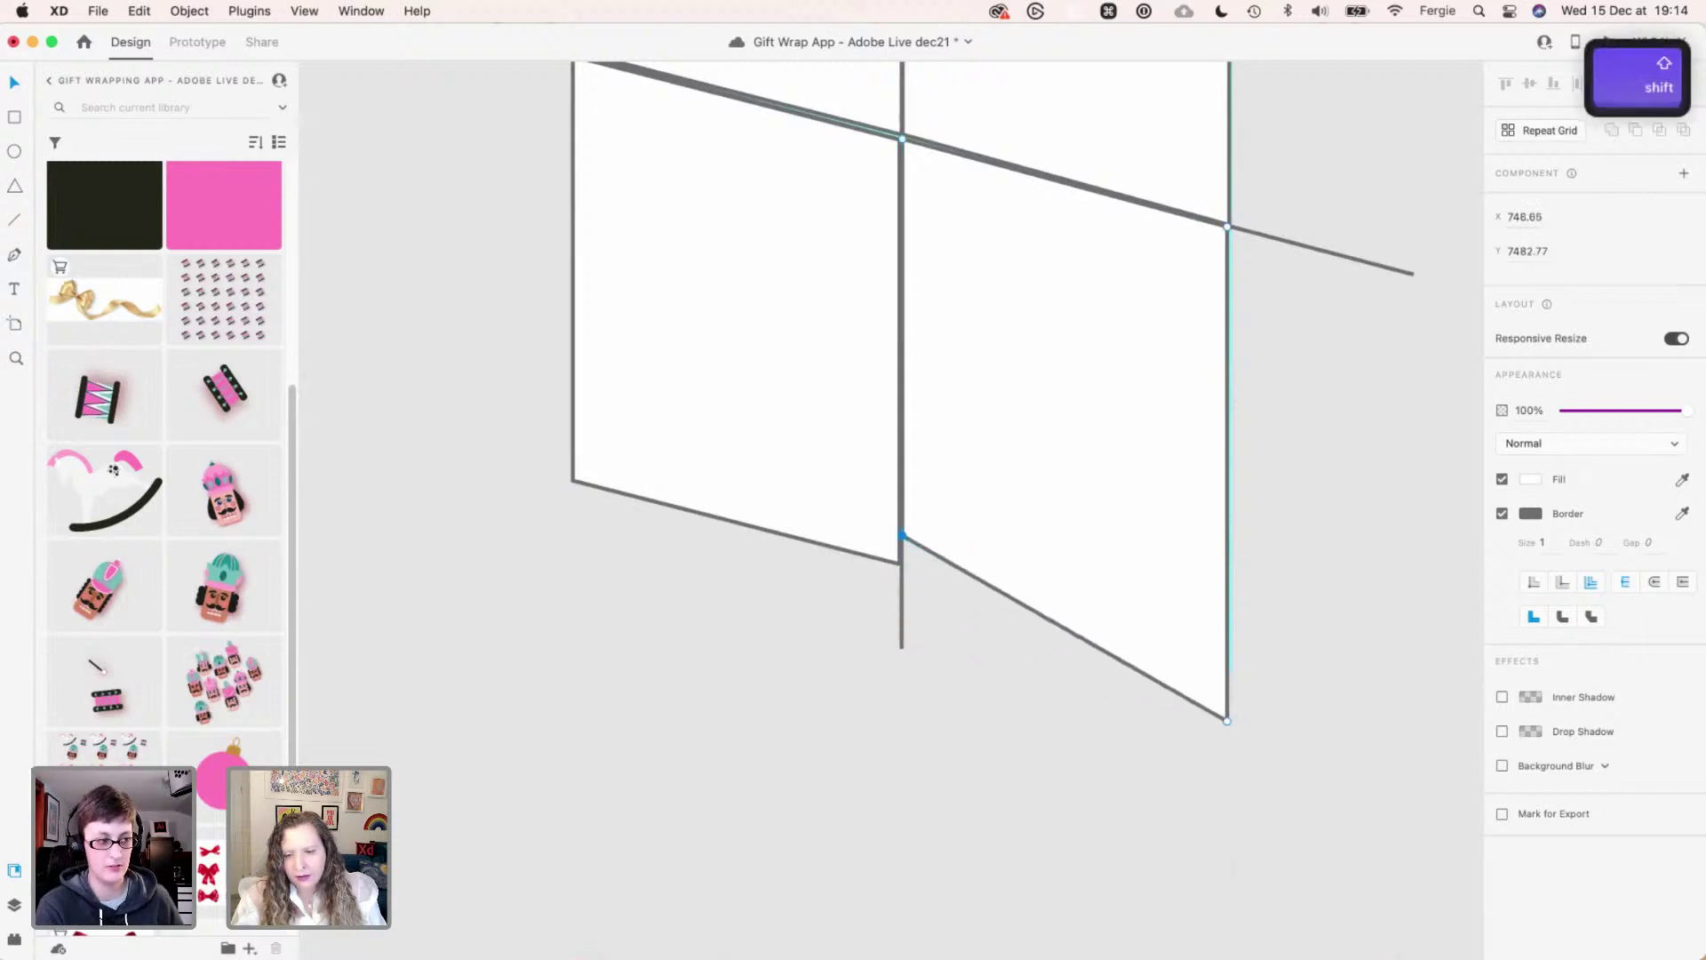
drag(1227, 720, 1231, 665)
click(900, 564)
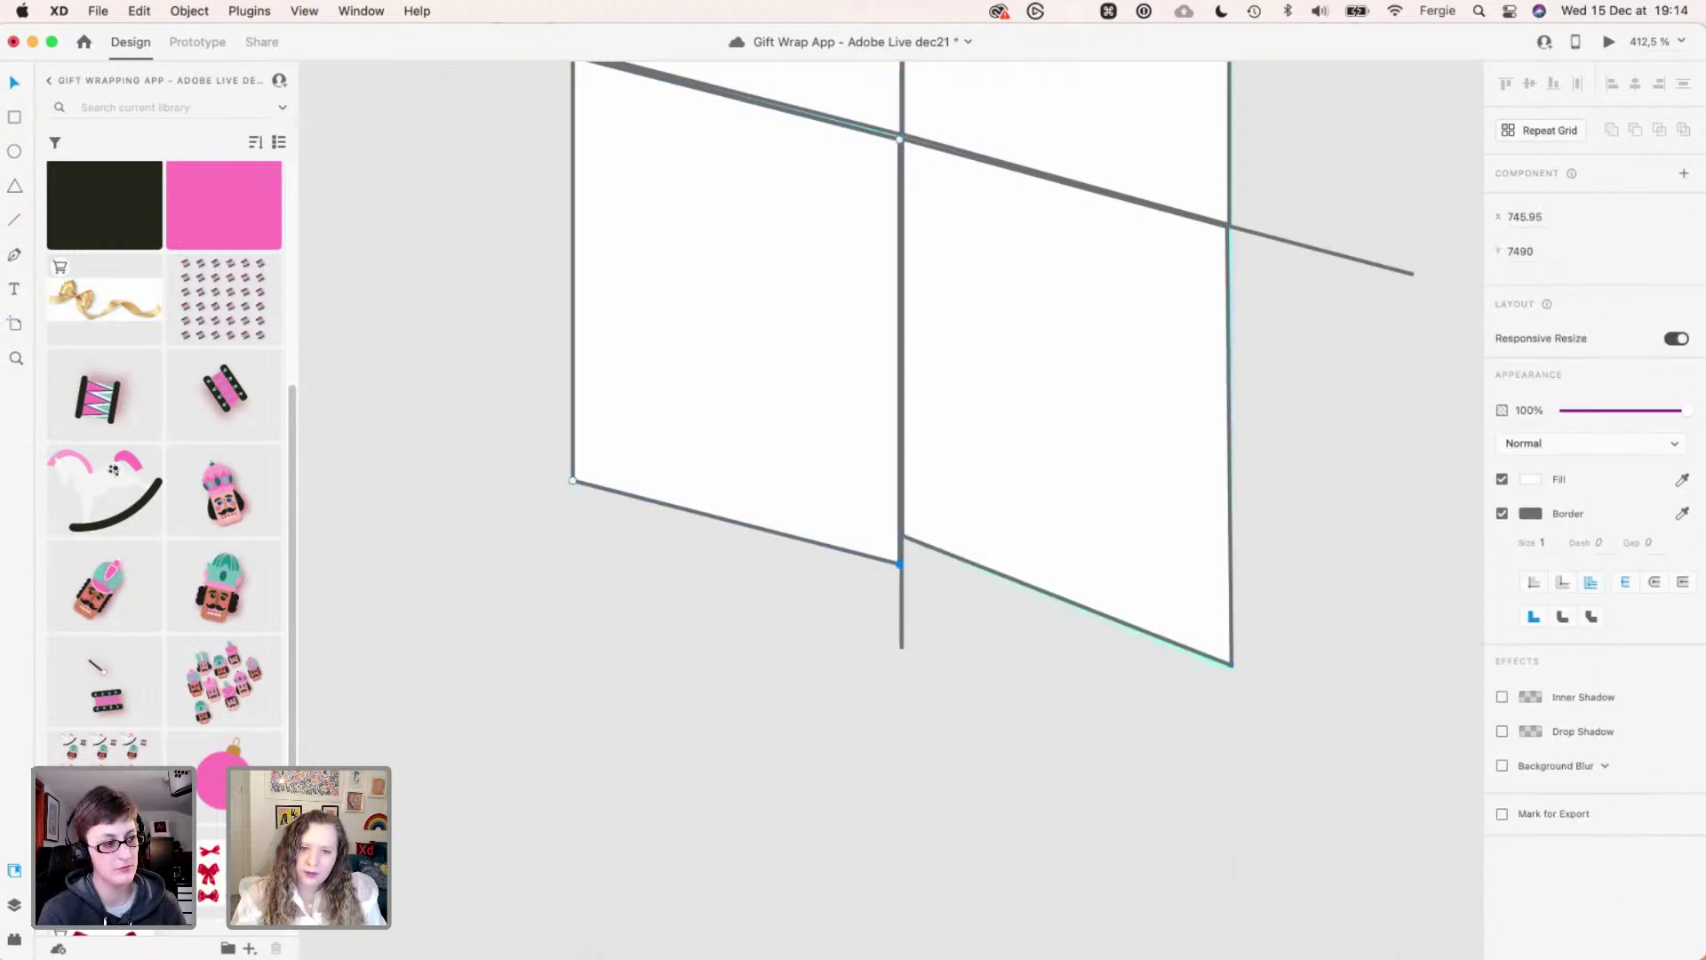
drag(574, 480, 574, 407)
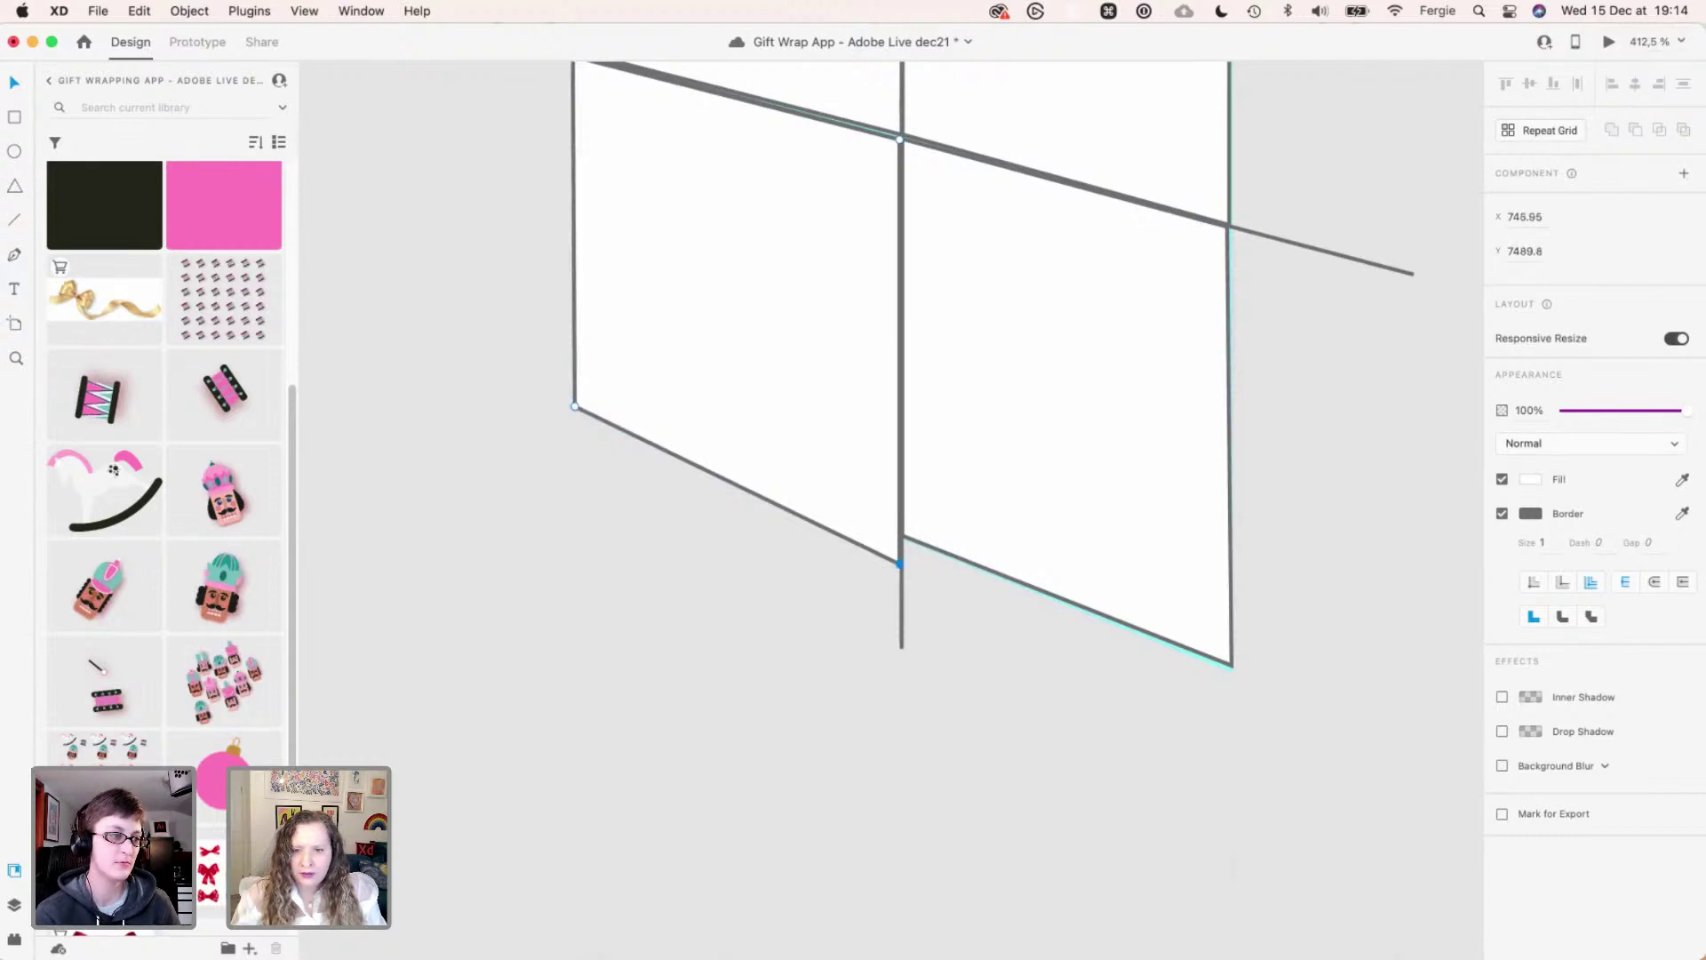
- Move the four quarter shapes to the left of the face and fill the upper-left one with the library's pink-hatted nutcracker image
scroll(900, 526, down, 2)
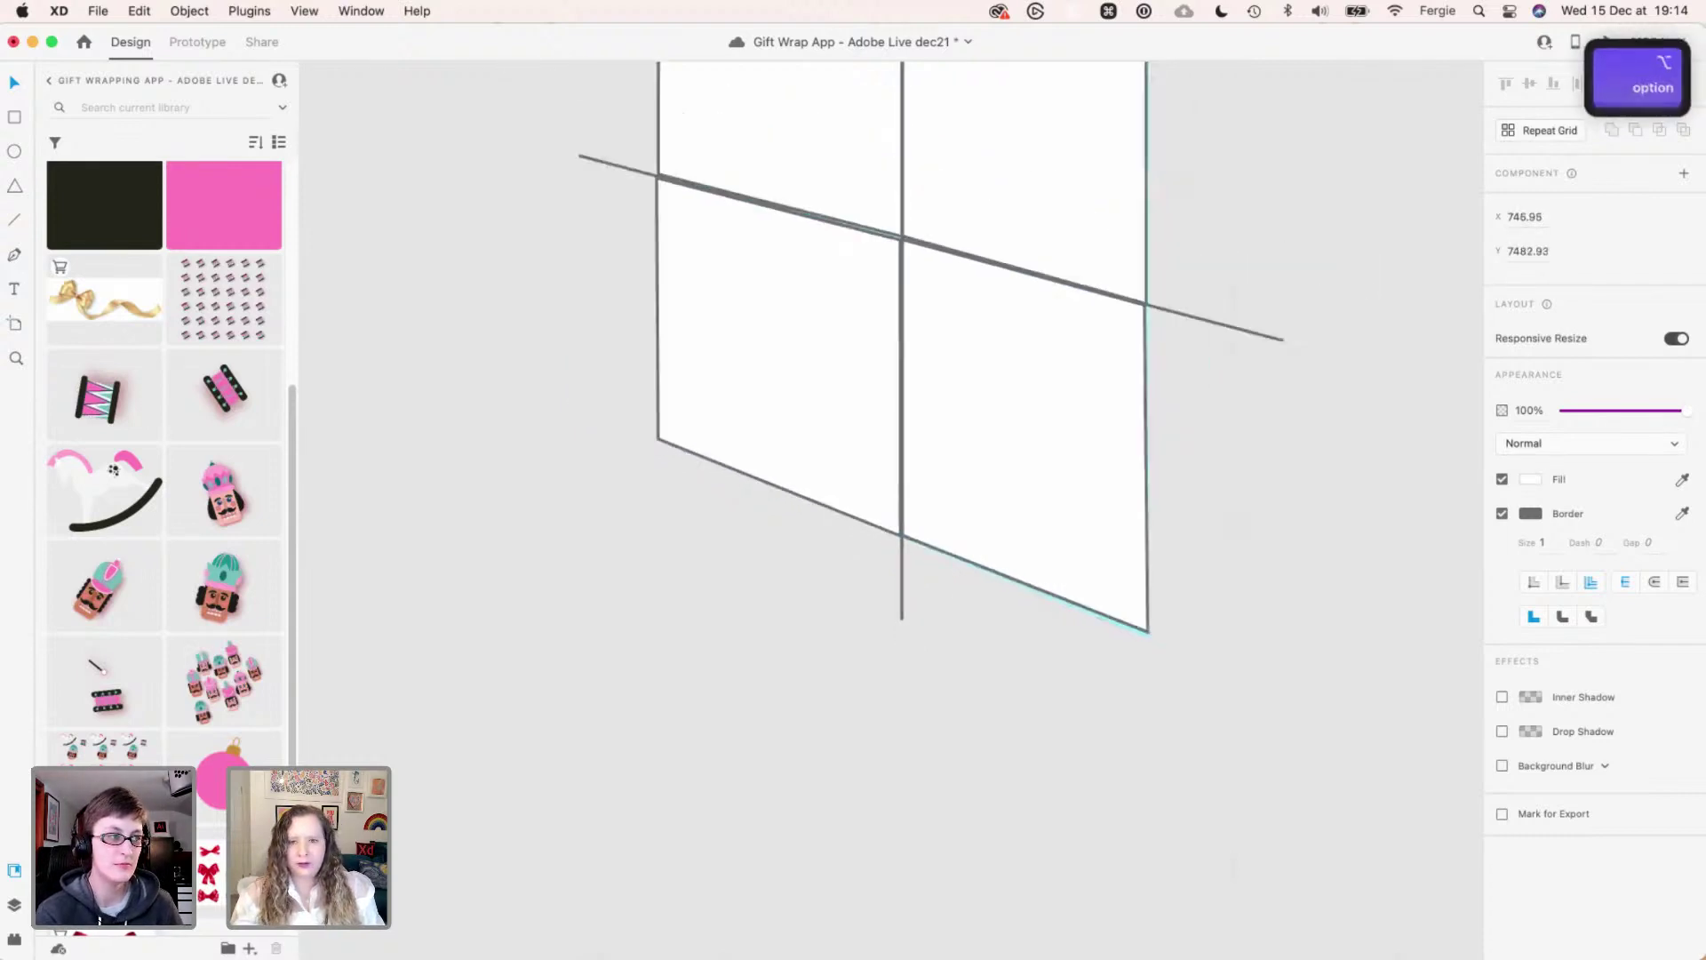
scroll(901, 533, down, 4)
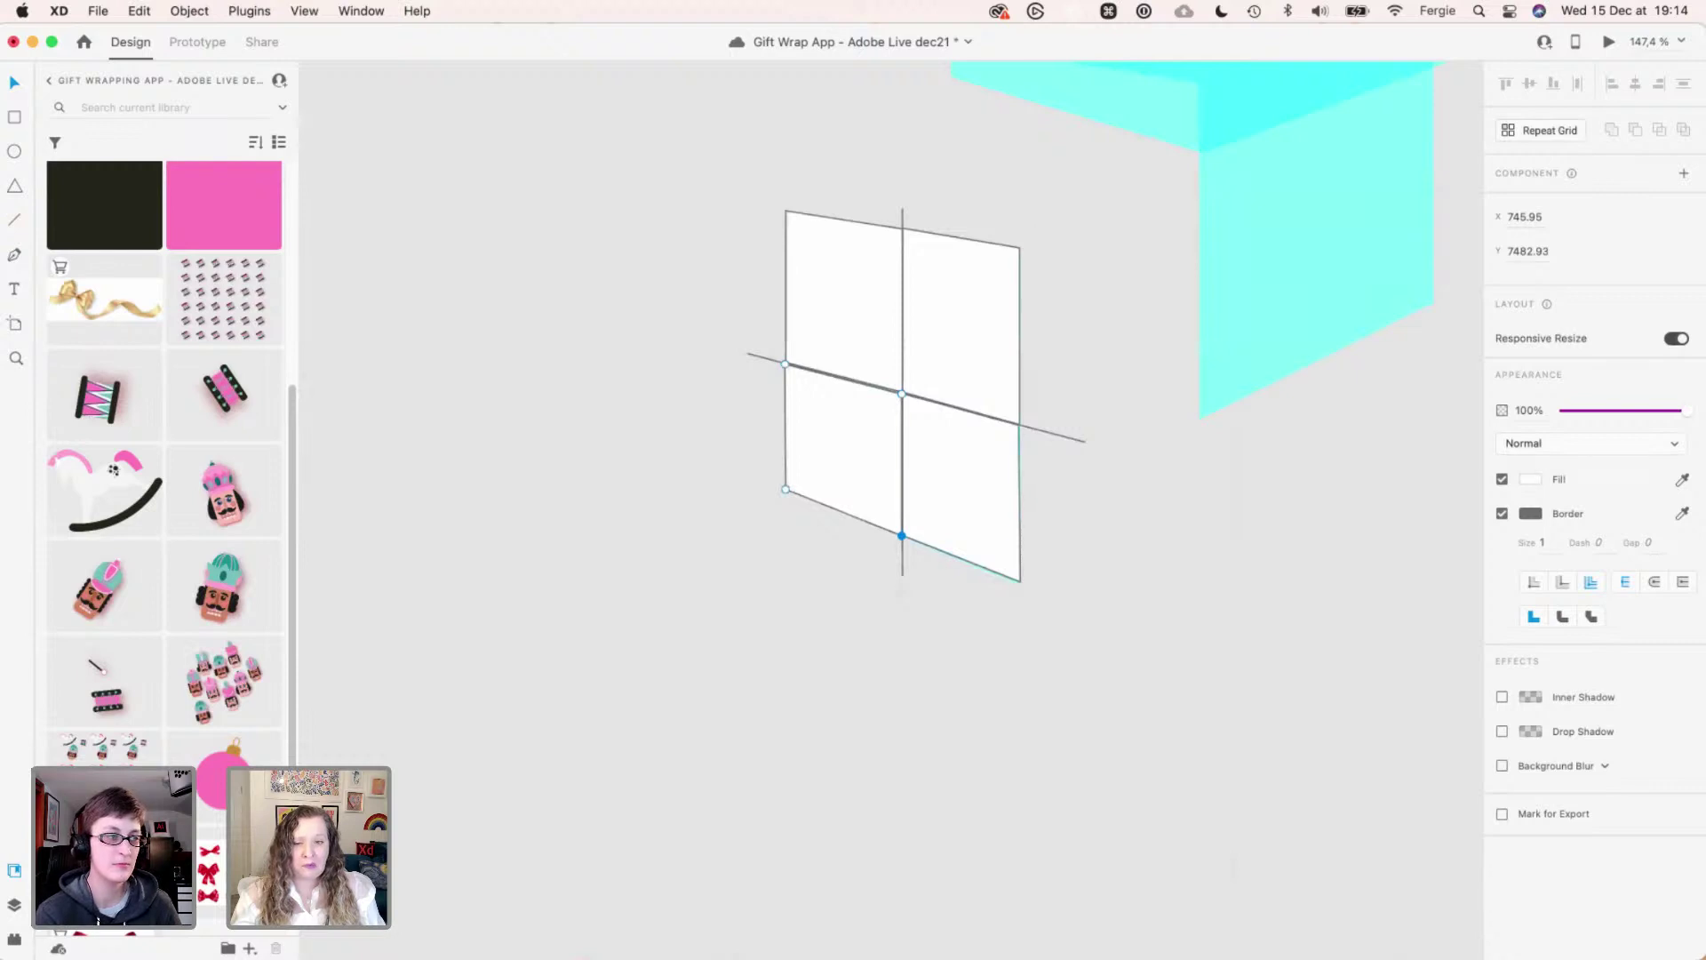
key(Escape)
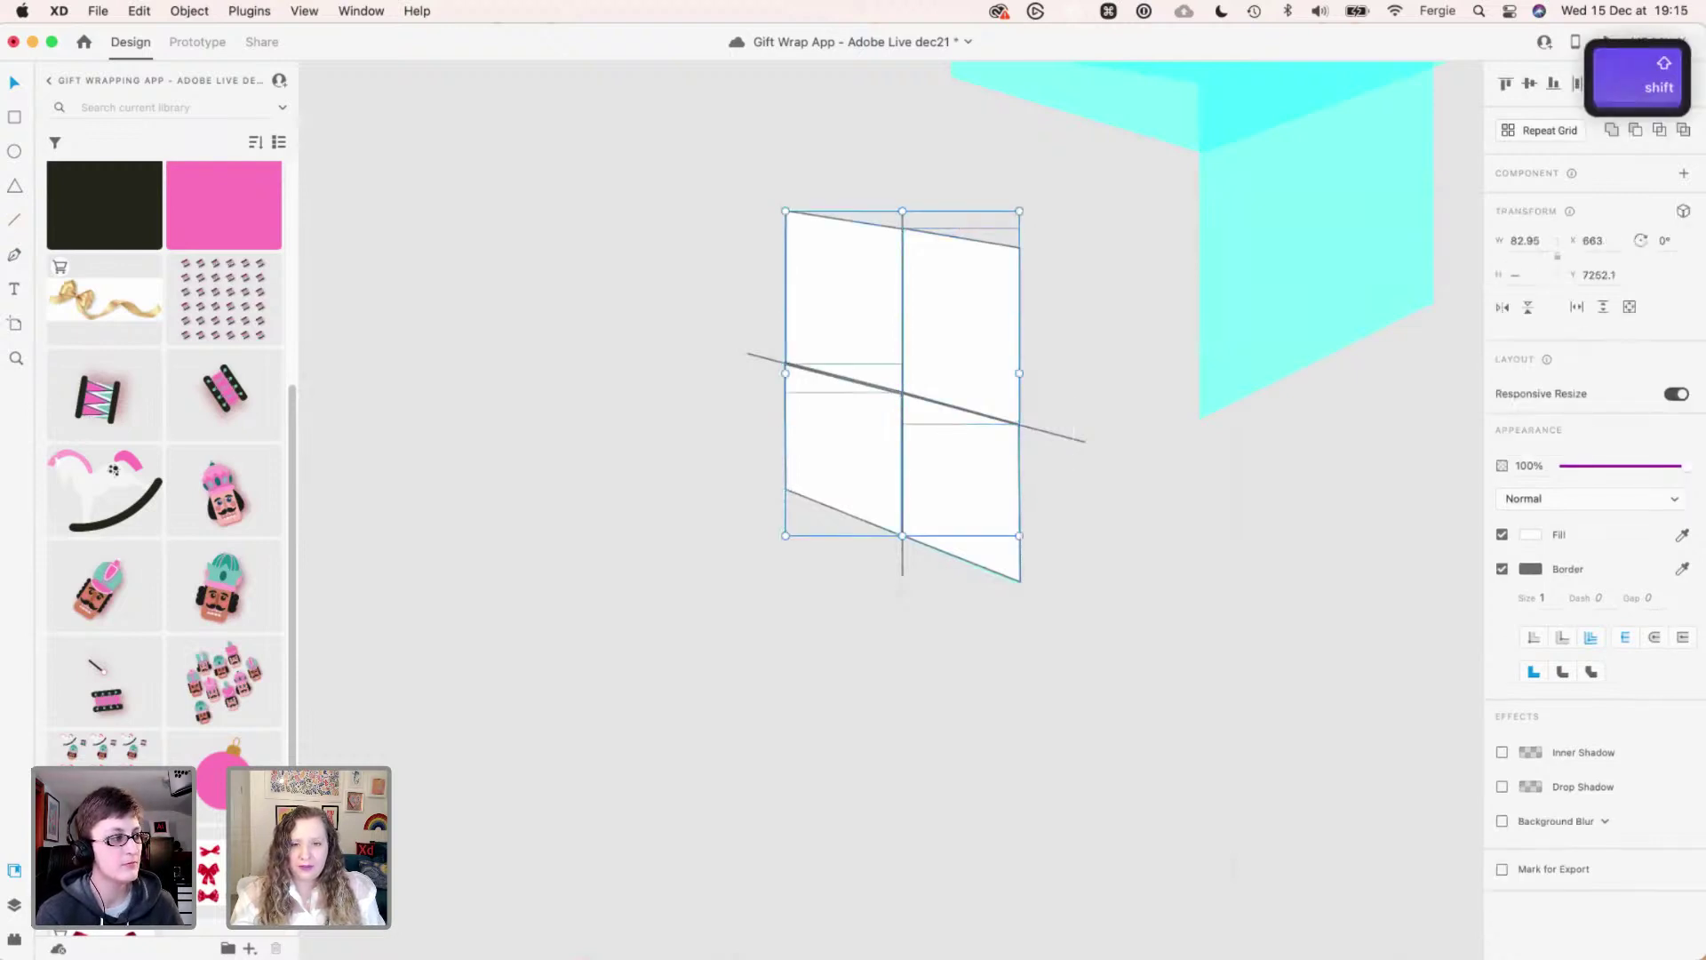
drag(901, 373, 575, 373)
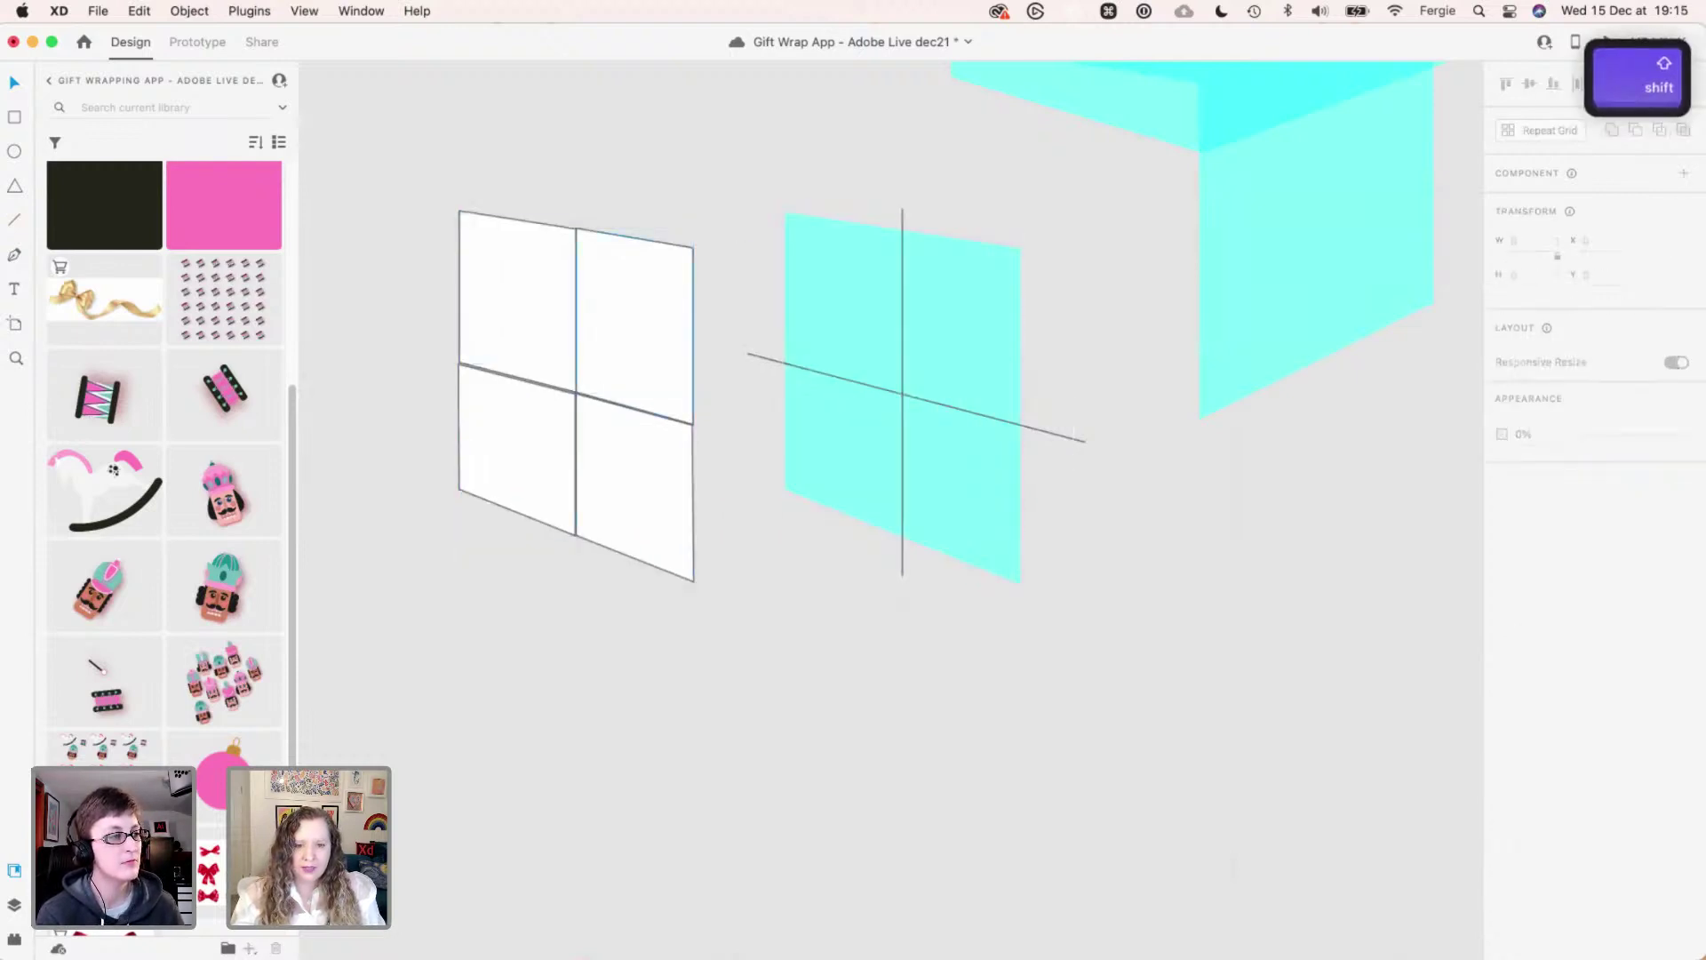
scroll(1074, 434, up, 5)
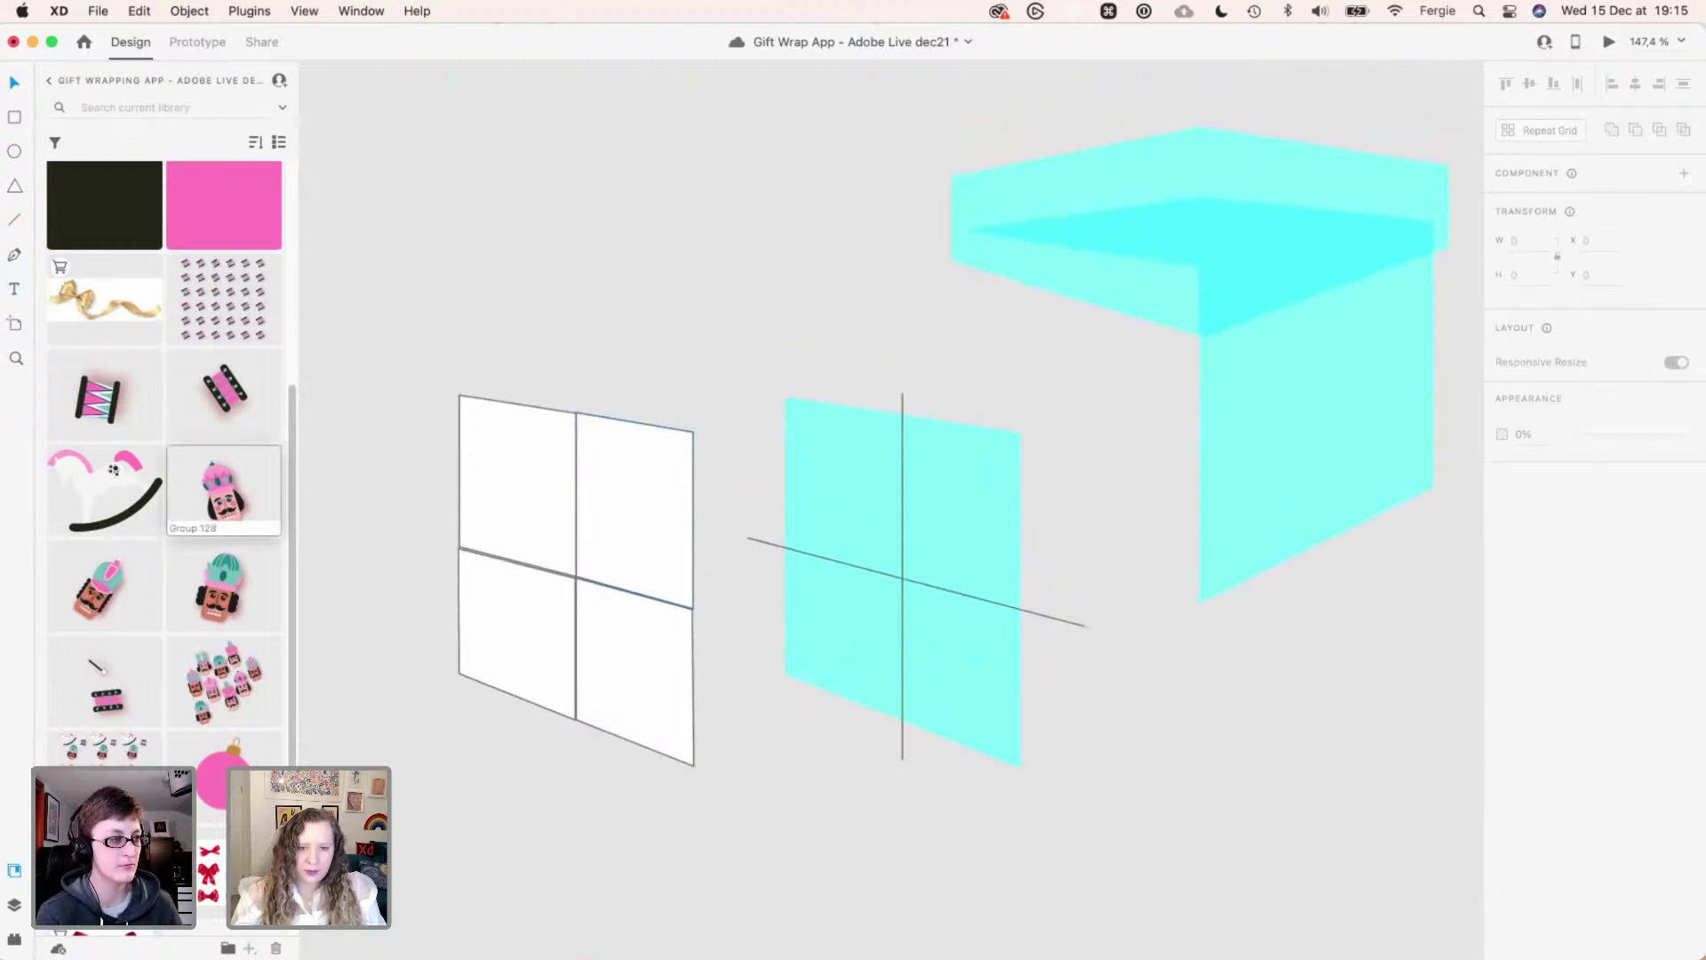
drag(224, 489, 517, 480)
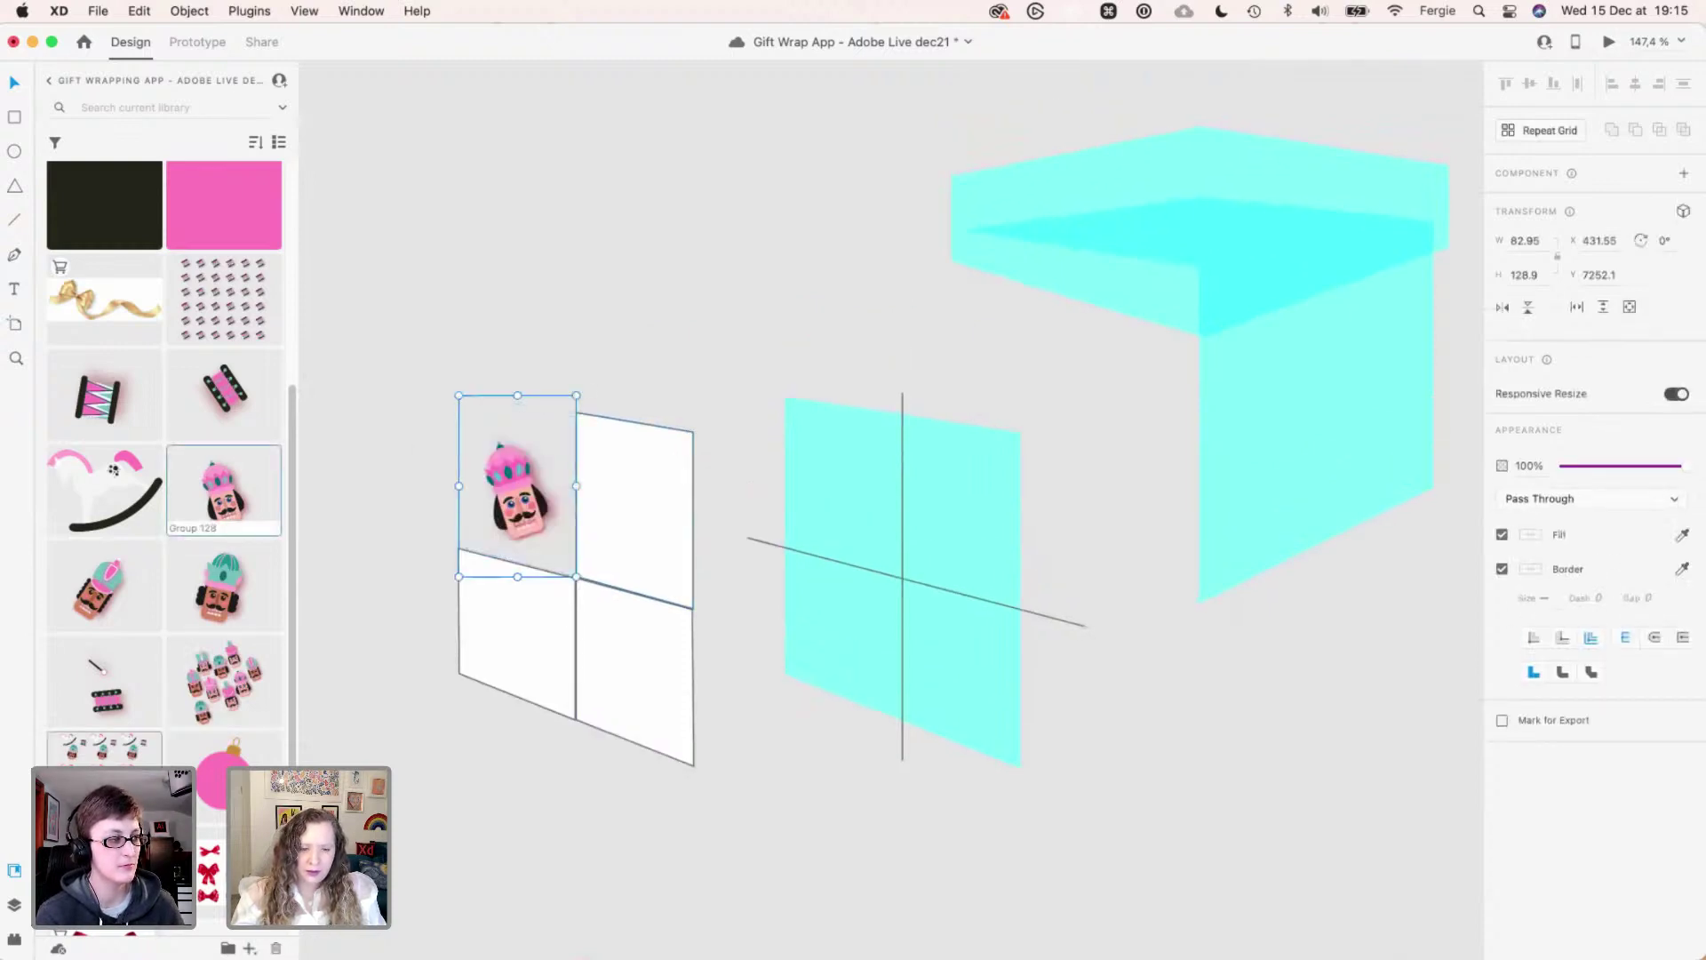
- Try filling the other three quarters with the rocking horse and two drum images, and undo those fills
drag(105, 489, 629, 520)
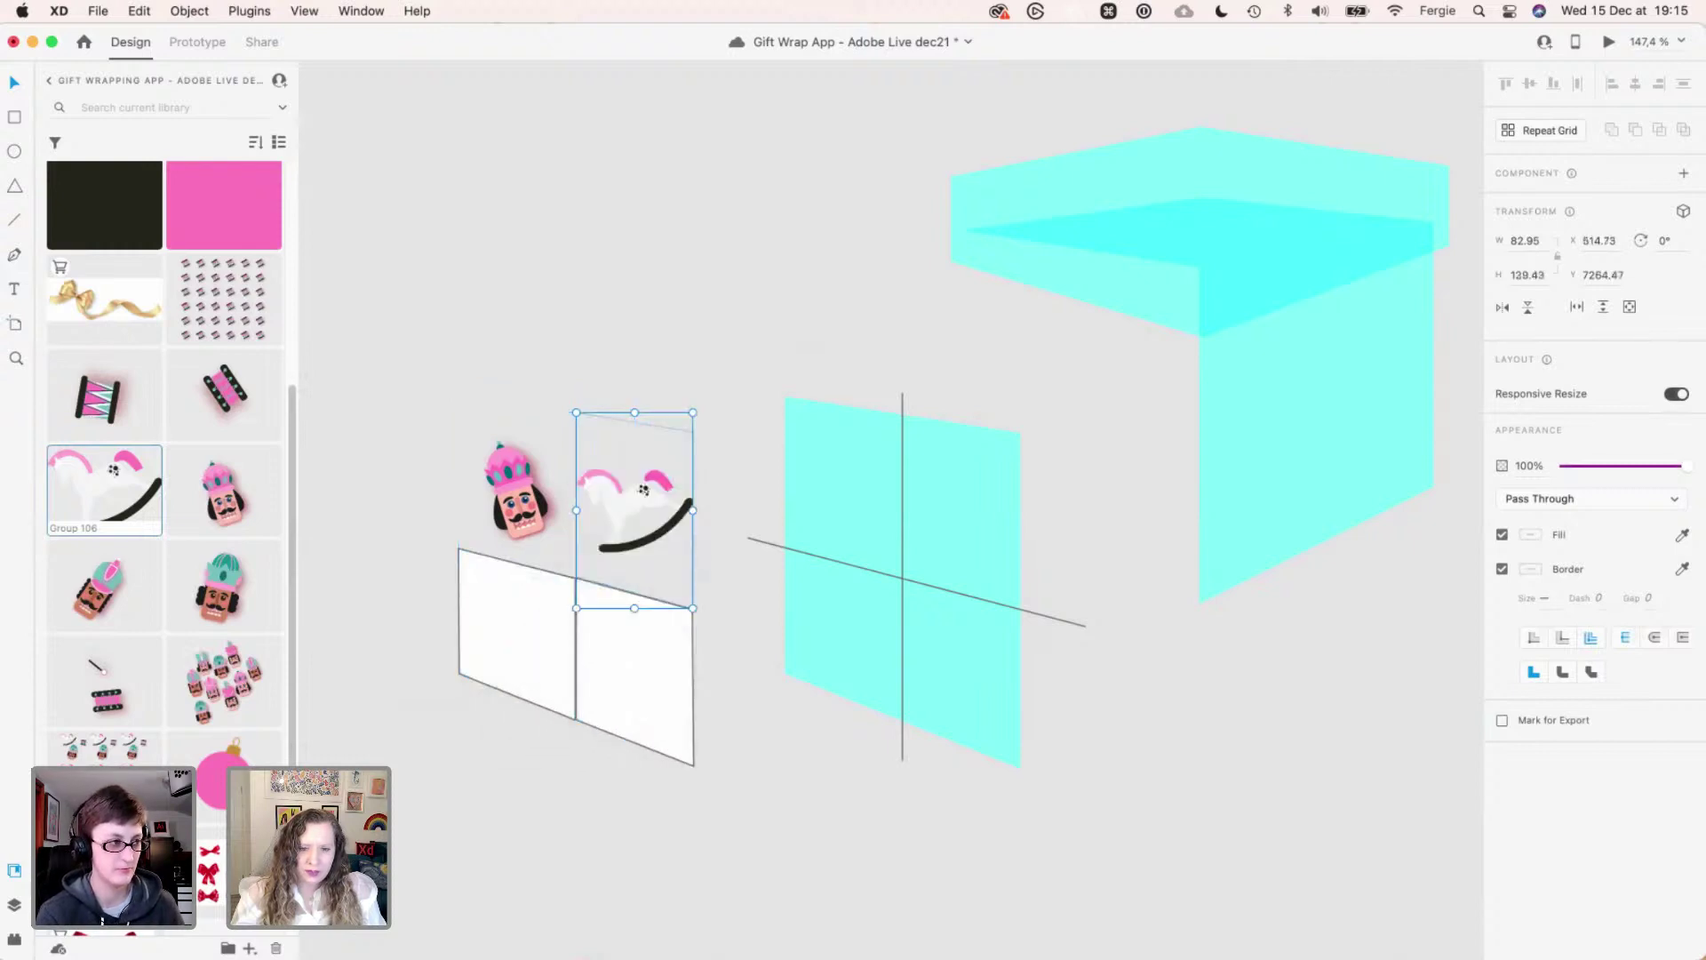
drag(224, 391, 518, 634)
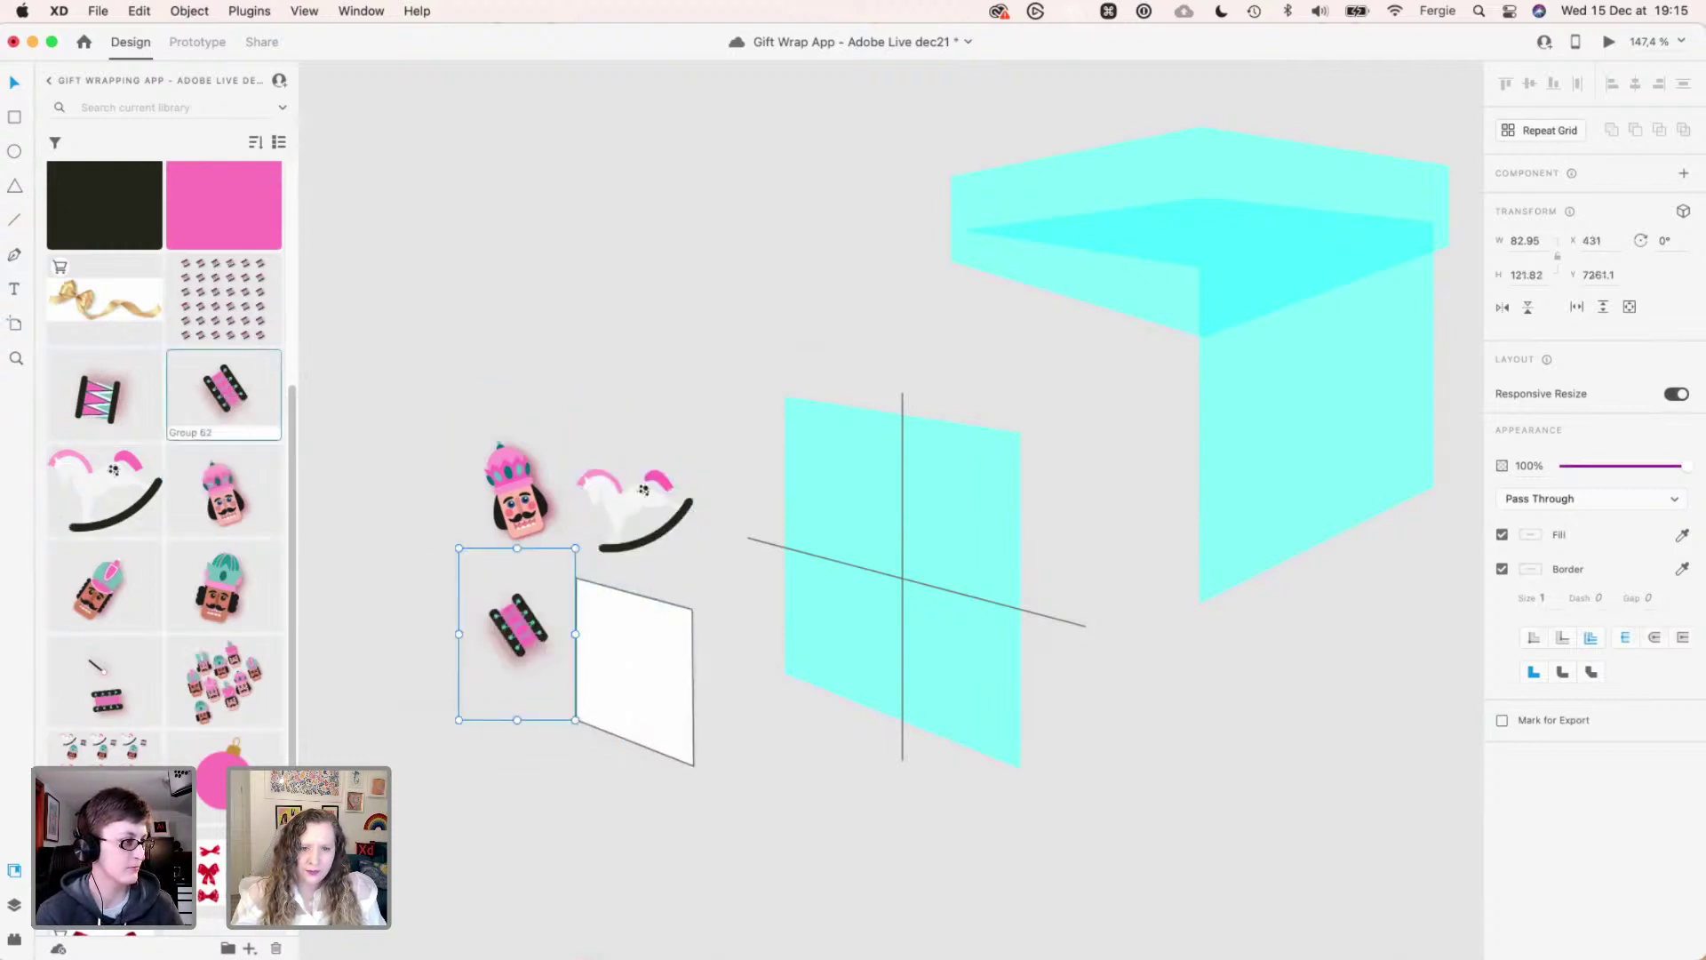
drag(98, 395, 636, 673)
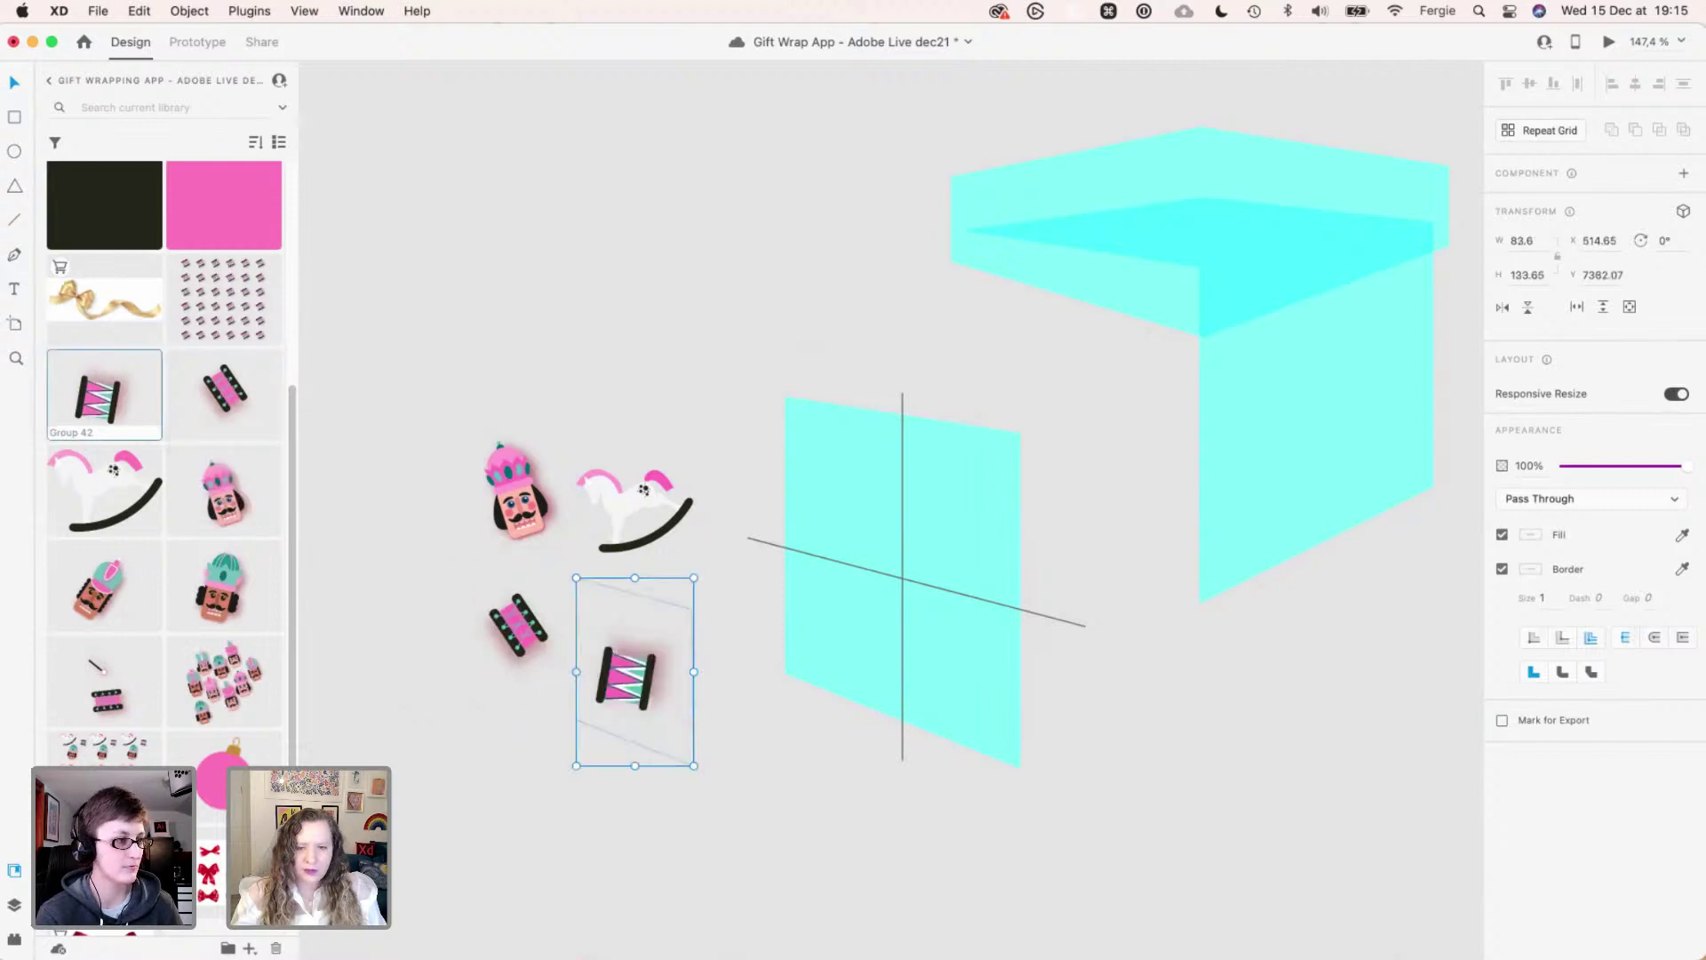
key(Escape)
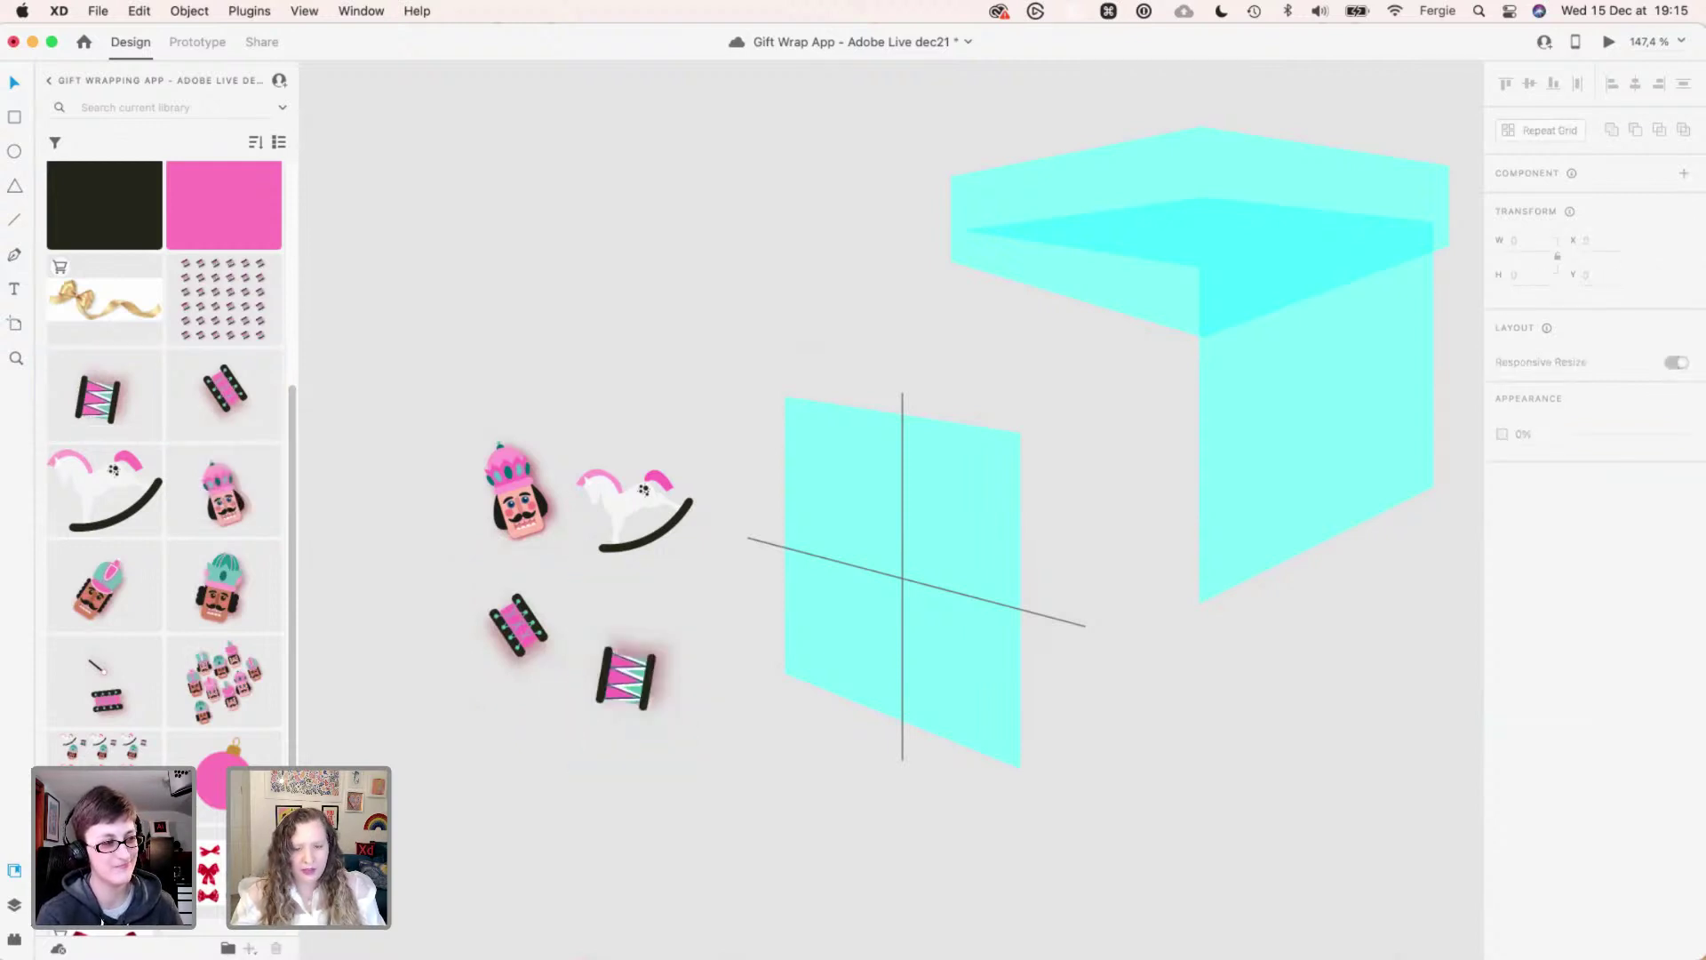
key(super+z)
key(super+z)
key(super+z)
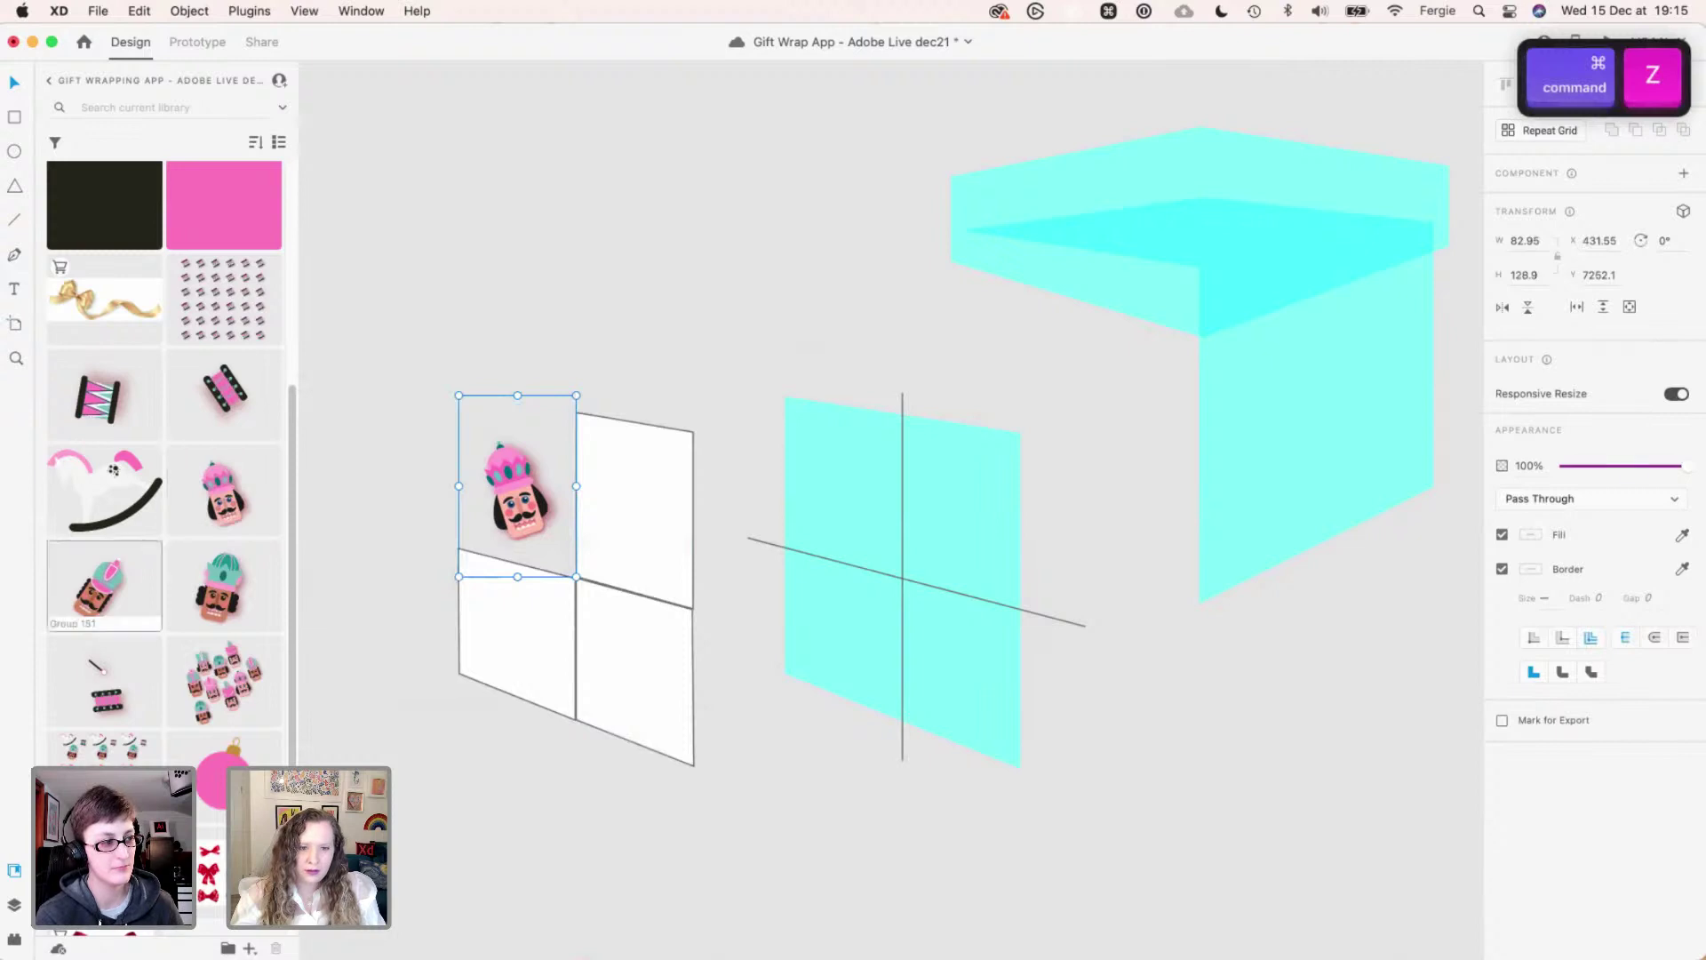
- Fill the remaining three quarters with the same pink-hatted nutcracker image
drag(223, 488, 635, 675)
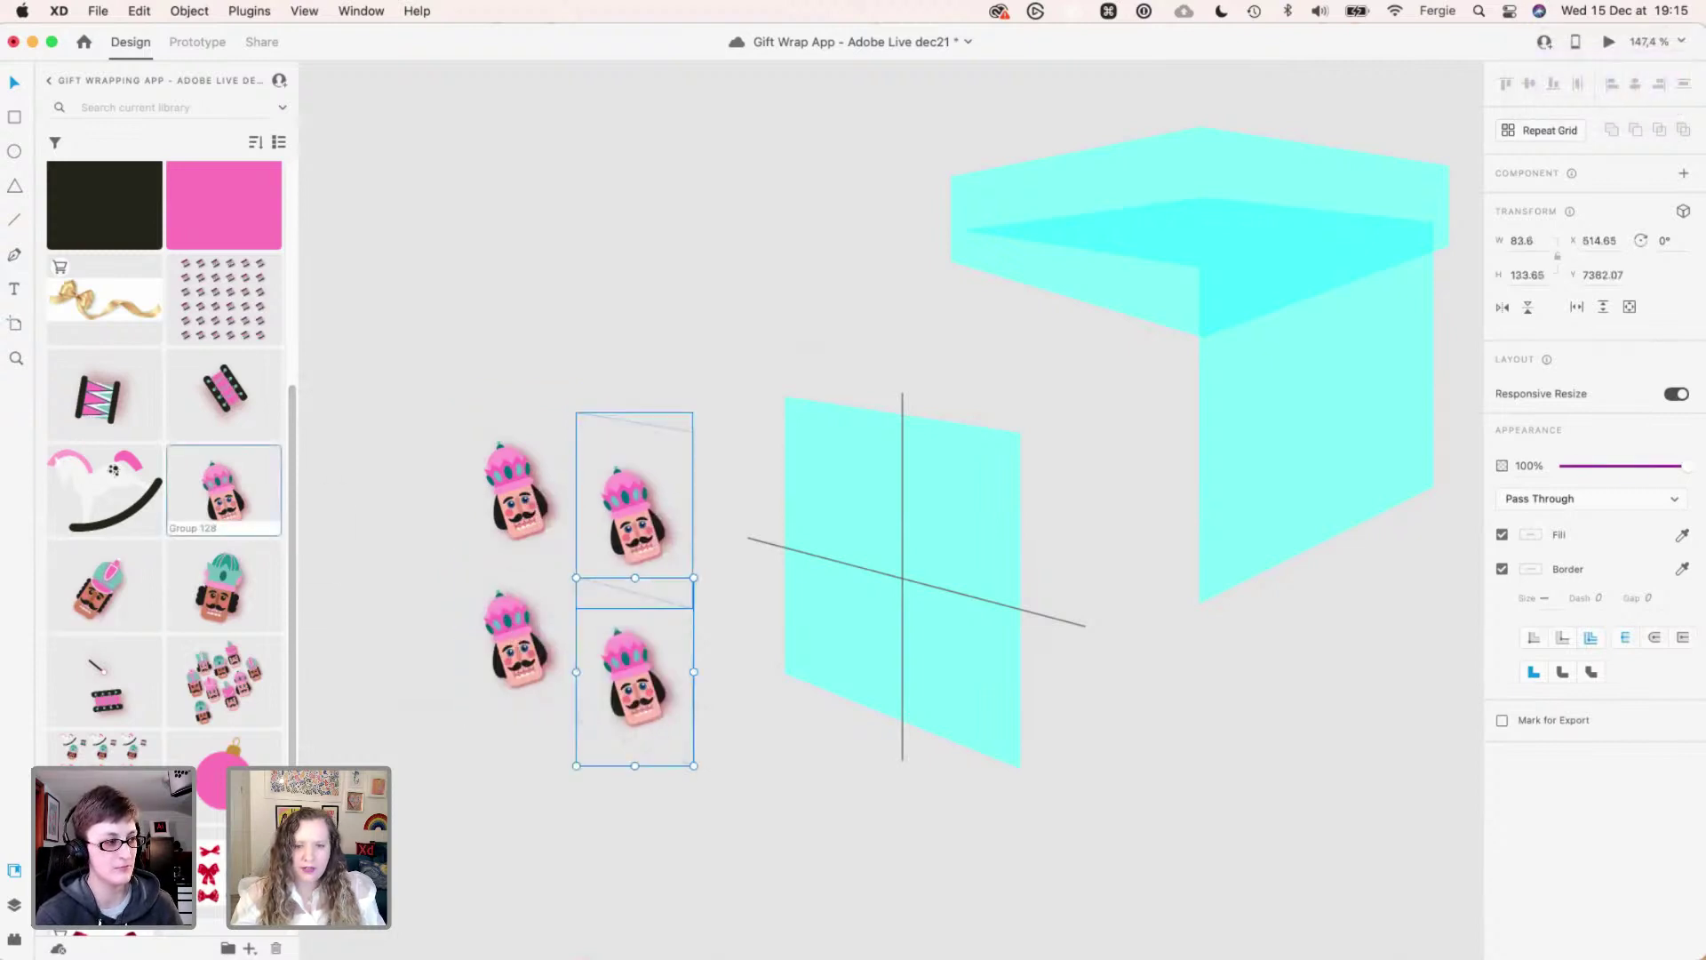
key(Escape)
- Move all four nutcracker quarters onto the left face of the Pick your pattern box, at X 46.75 and Y 270.66
key(super+a)
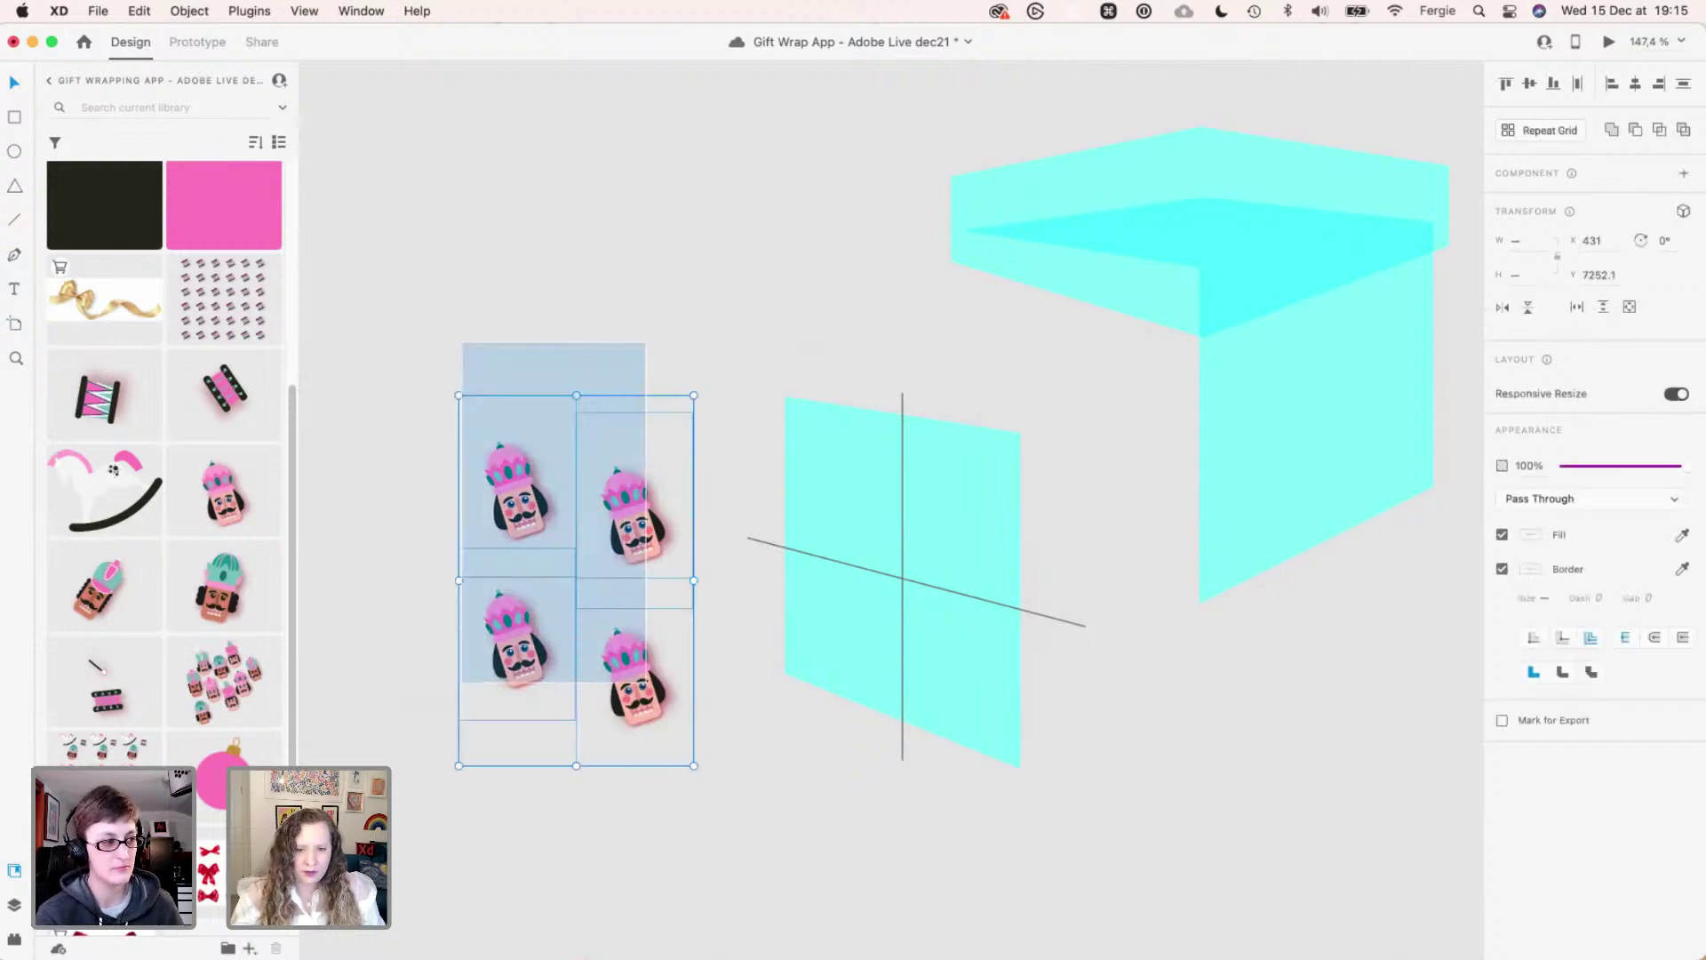
key(super+minus)
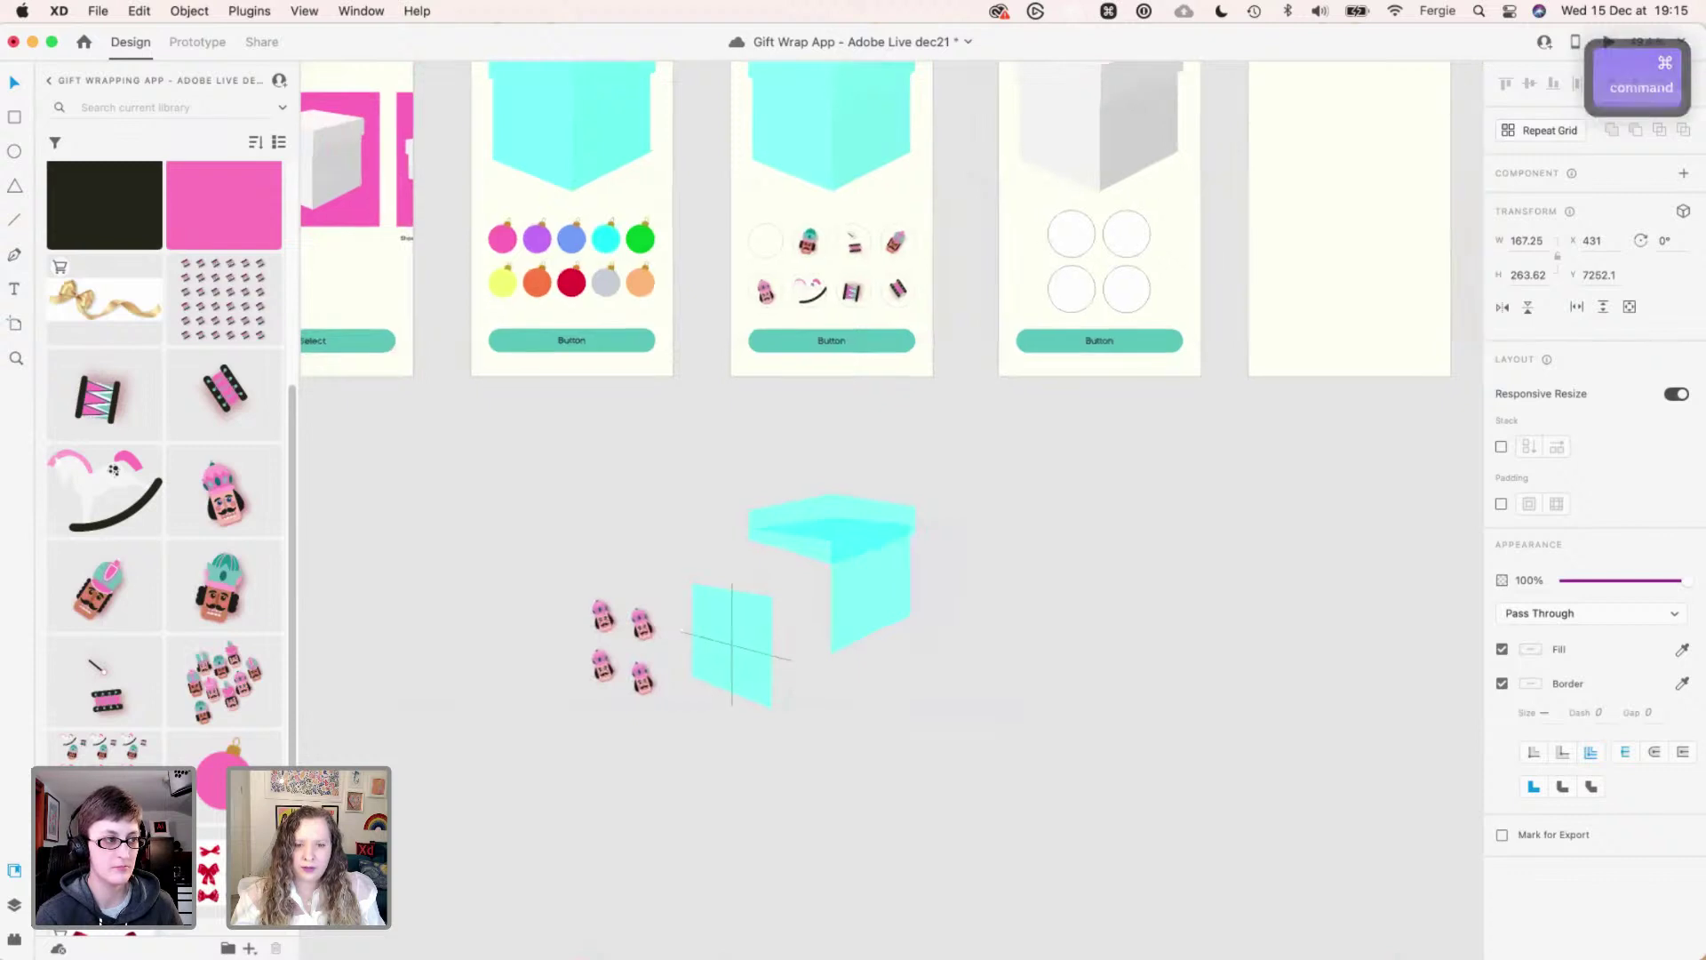
drag(622, 646, 791, 164)
scroll(800, 143, up, 5)
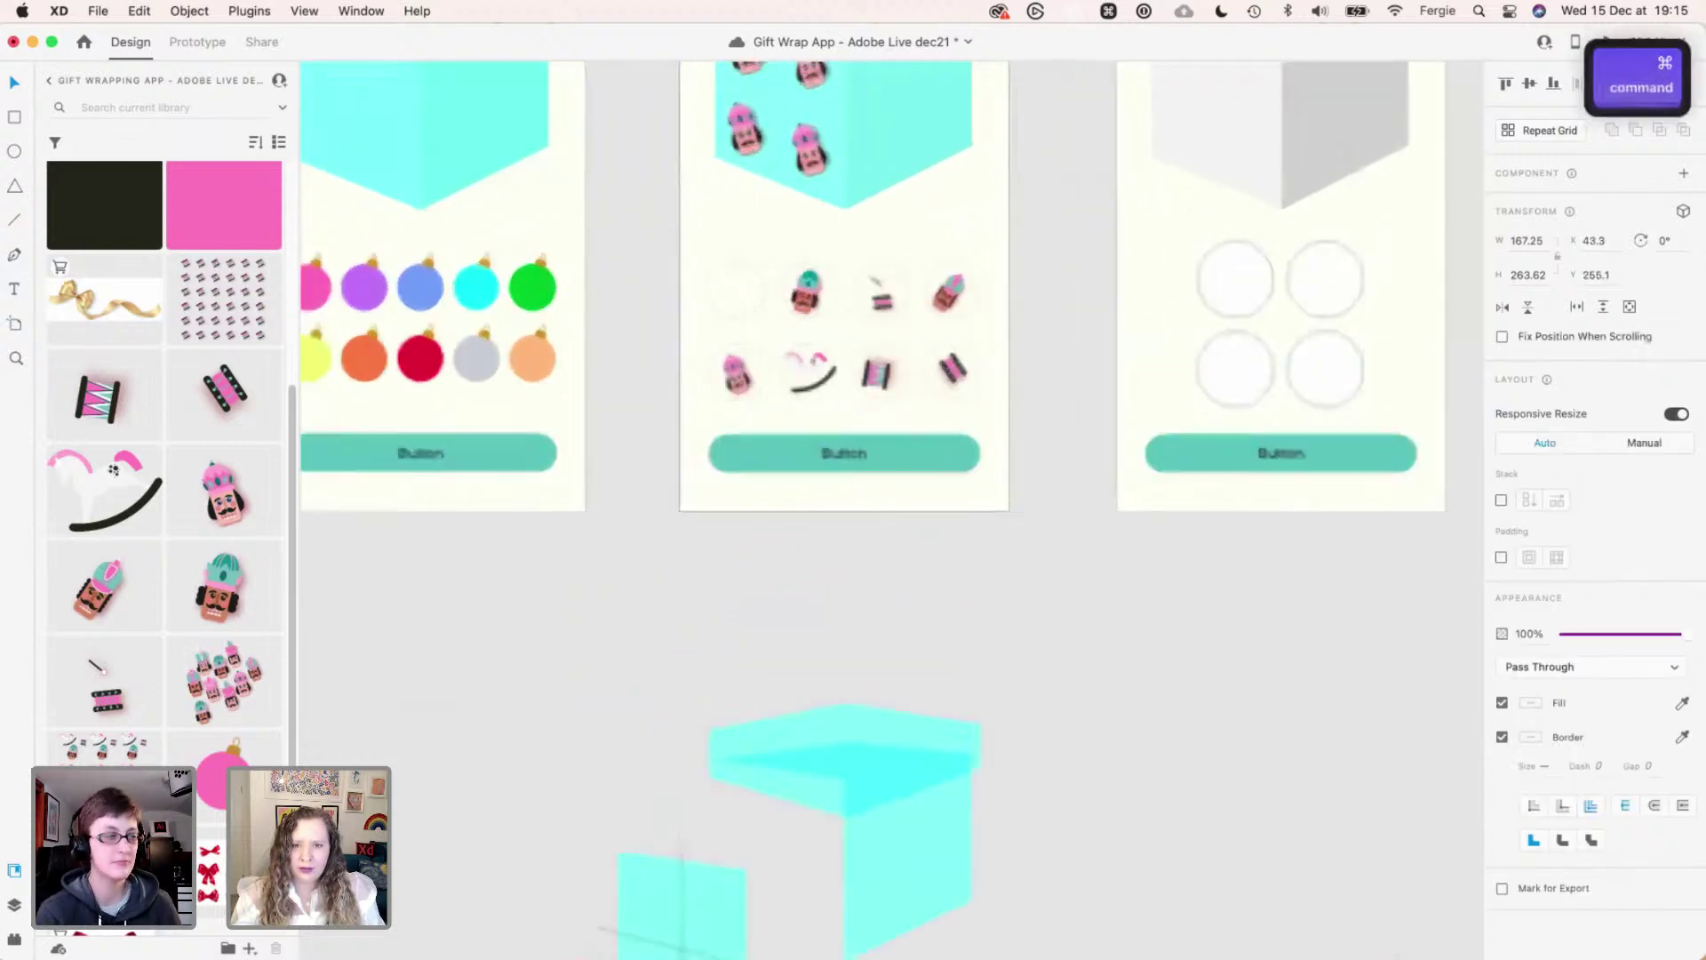
scroll(862, 342, up, 3)
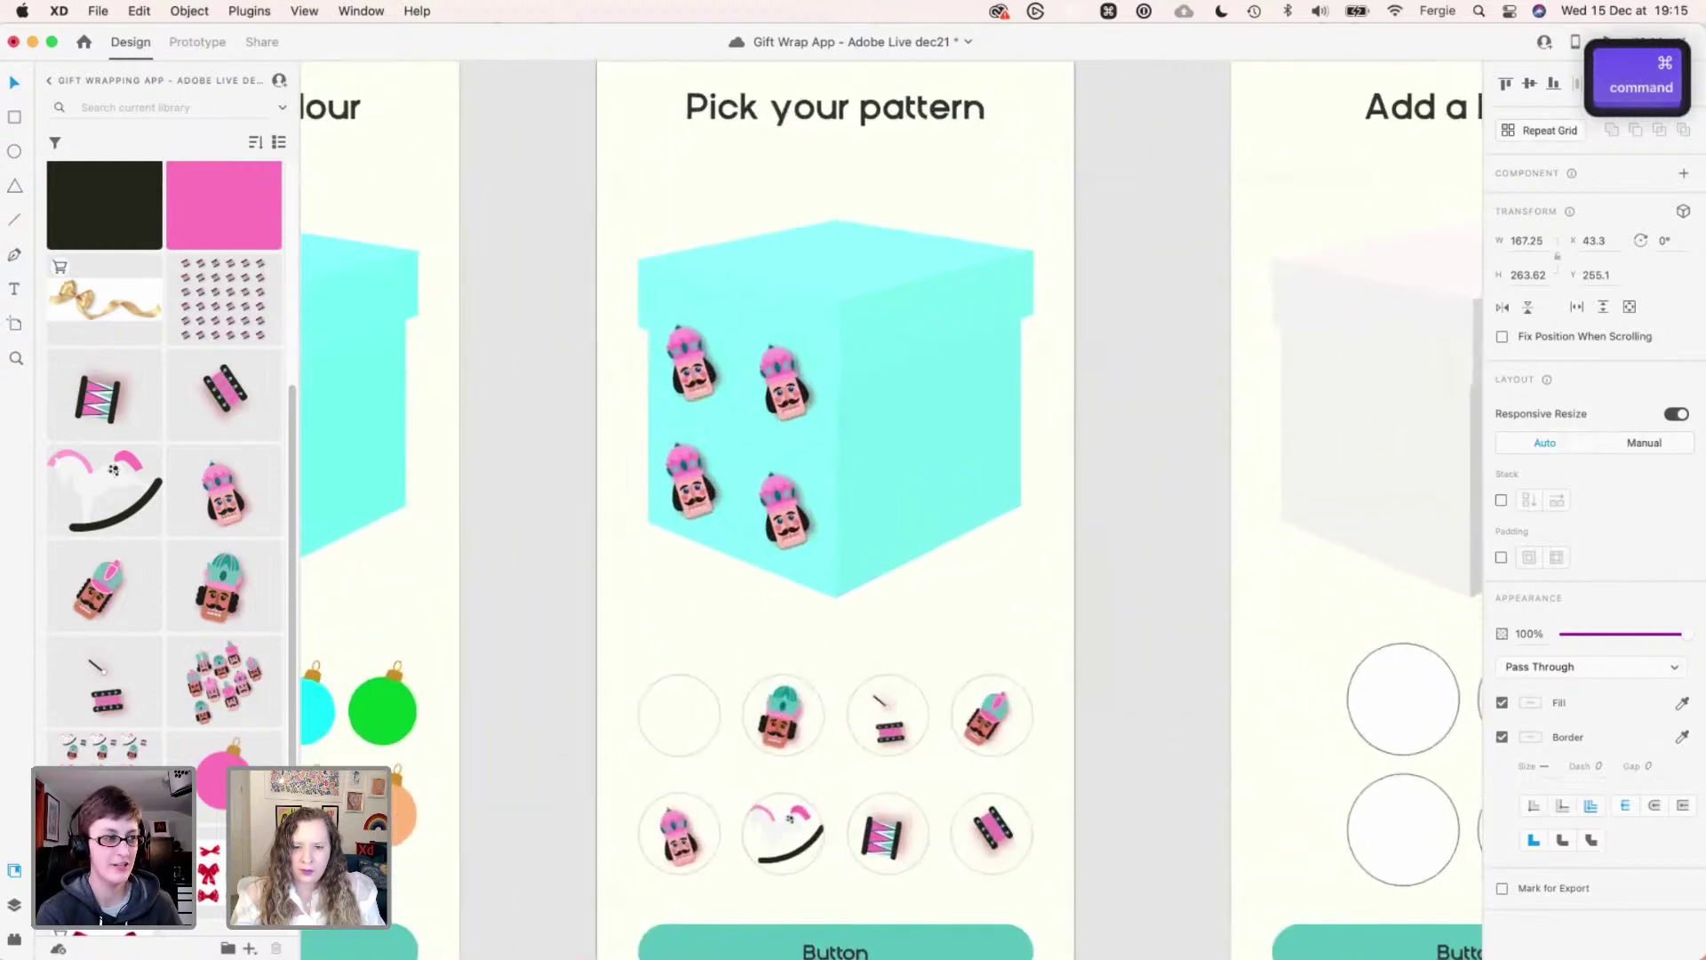
drag(781, 386, 788, 404)
key(Escape)
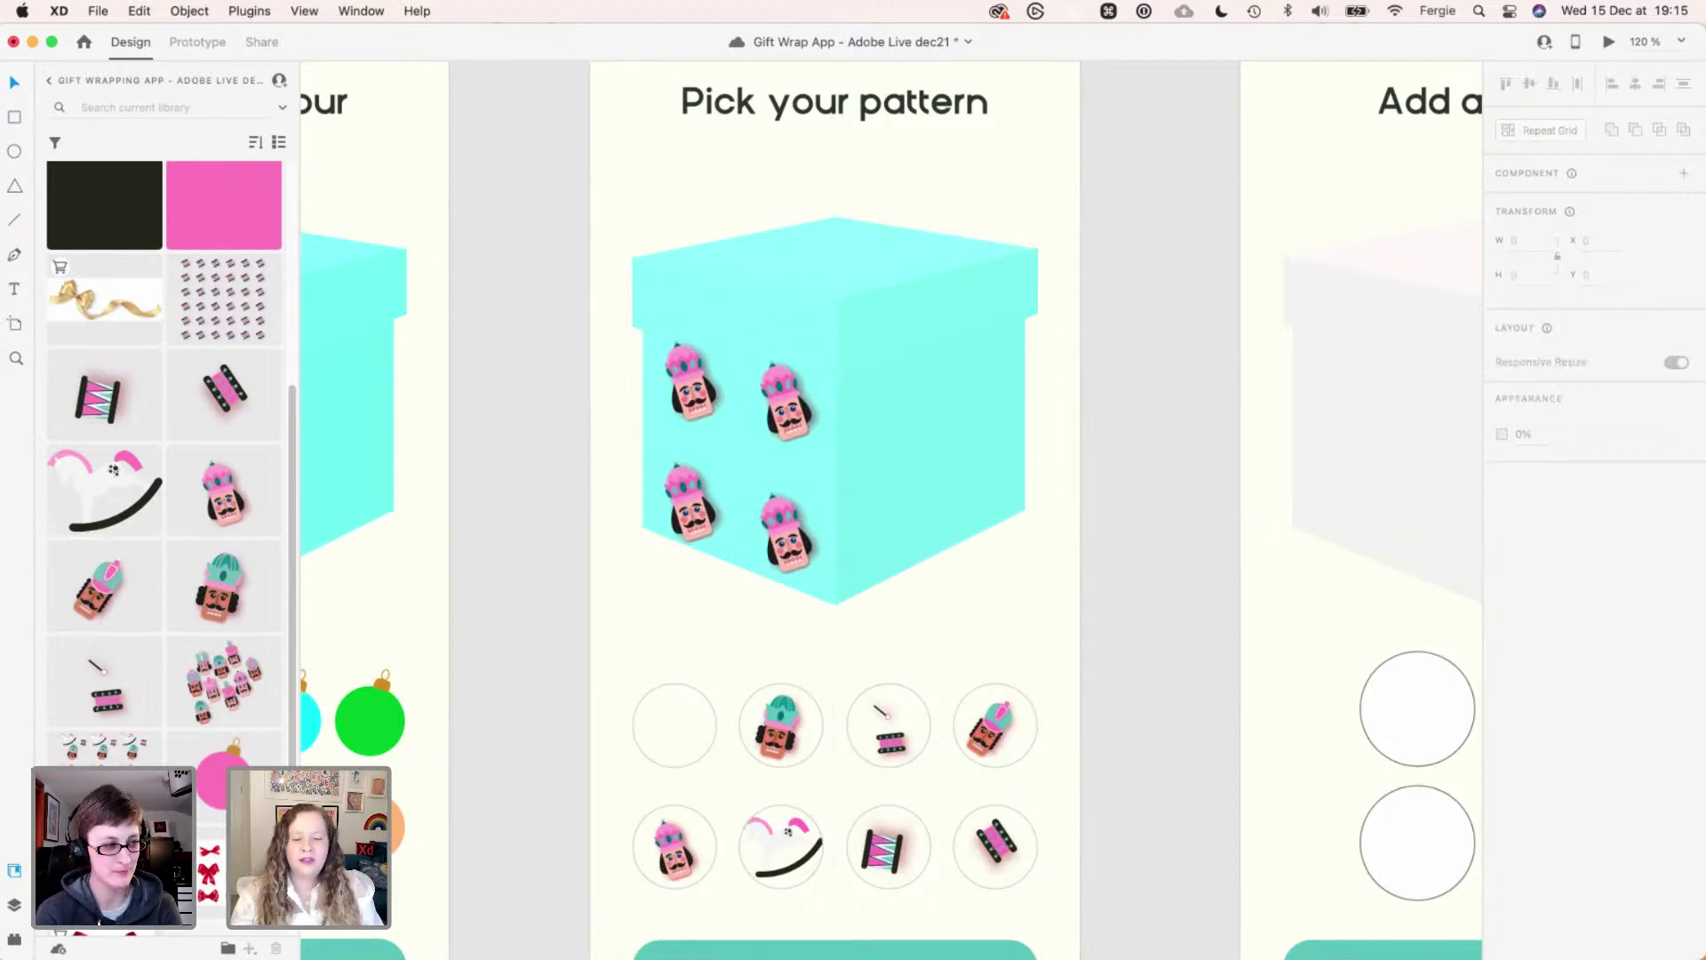
- Examine the nutcracker pattern's placement on the box and compare it with the plain box on the colour screen
click(787, 529)
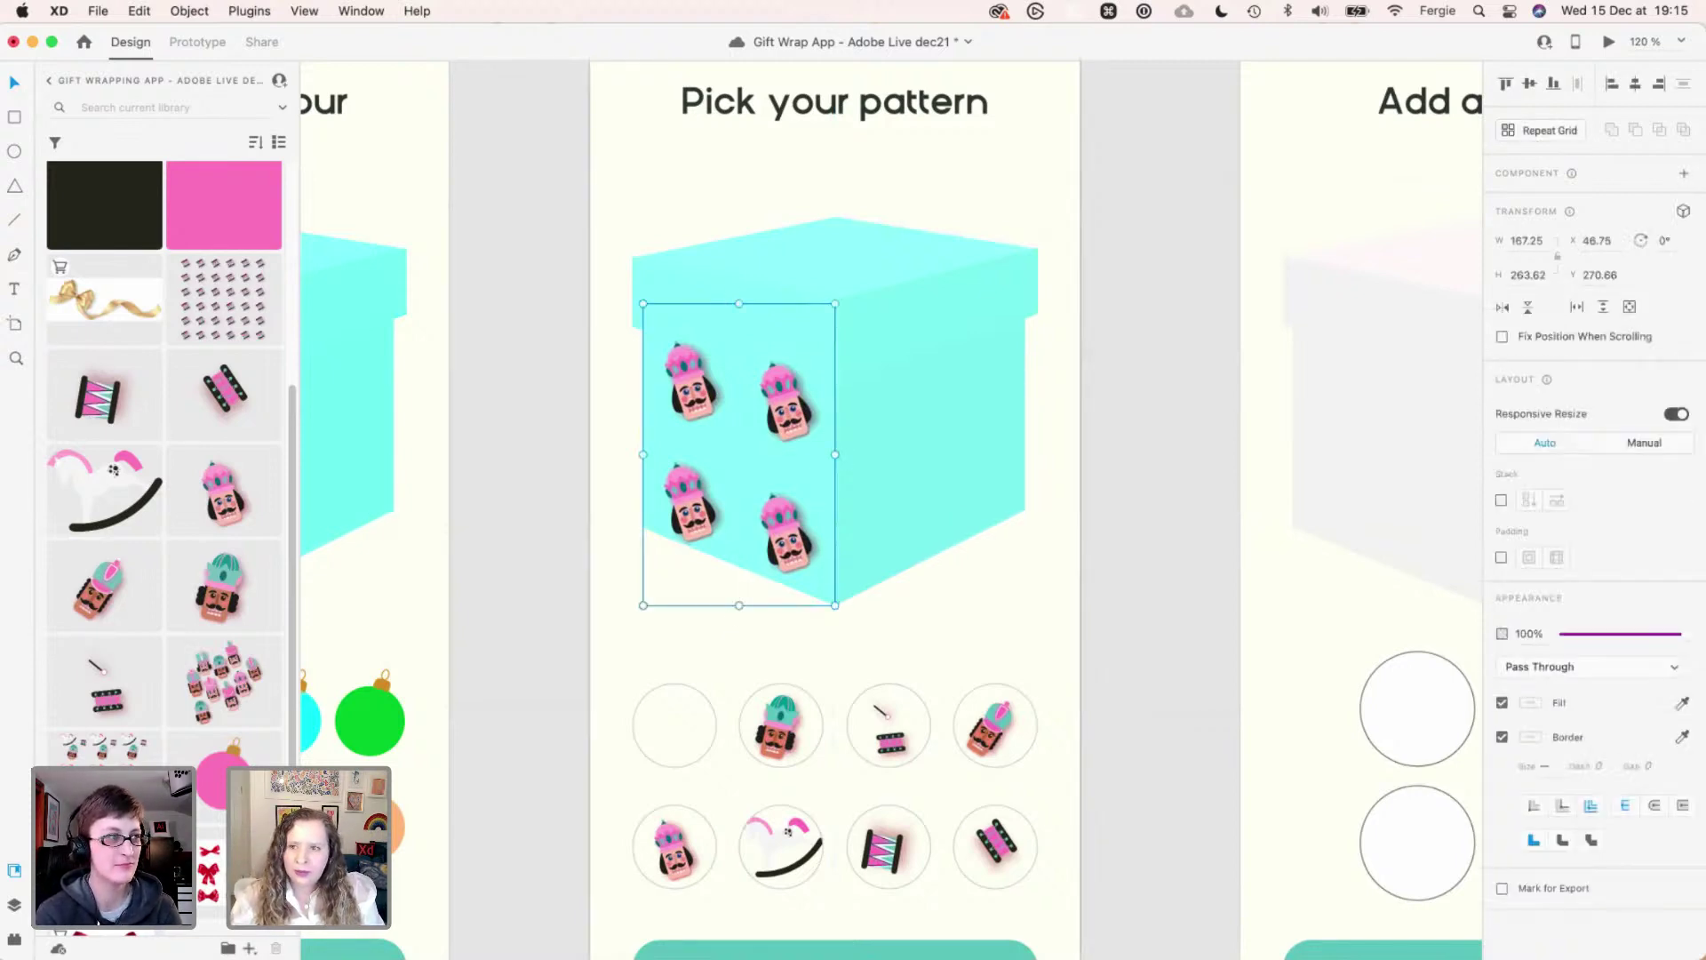
scroll(890, 522, up, 1)
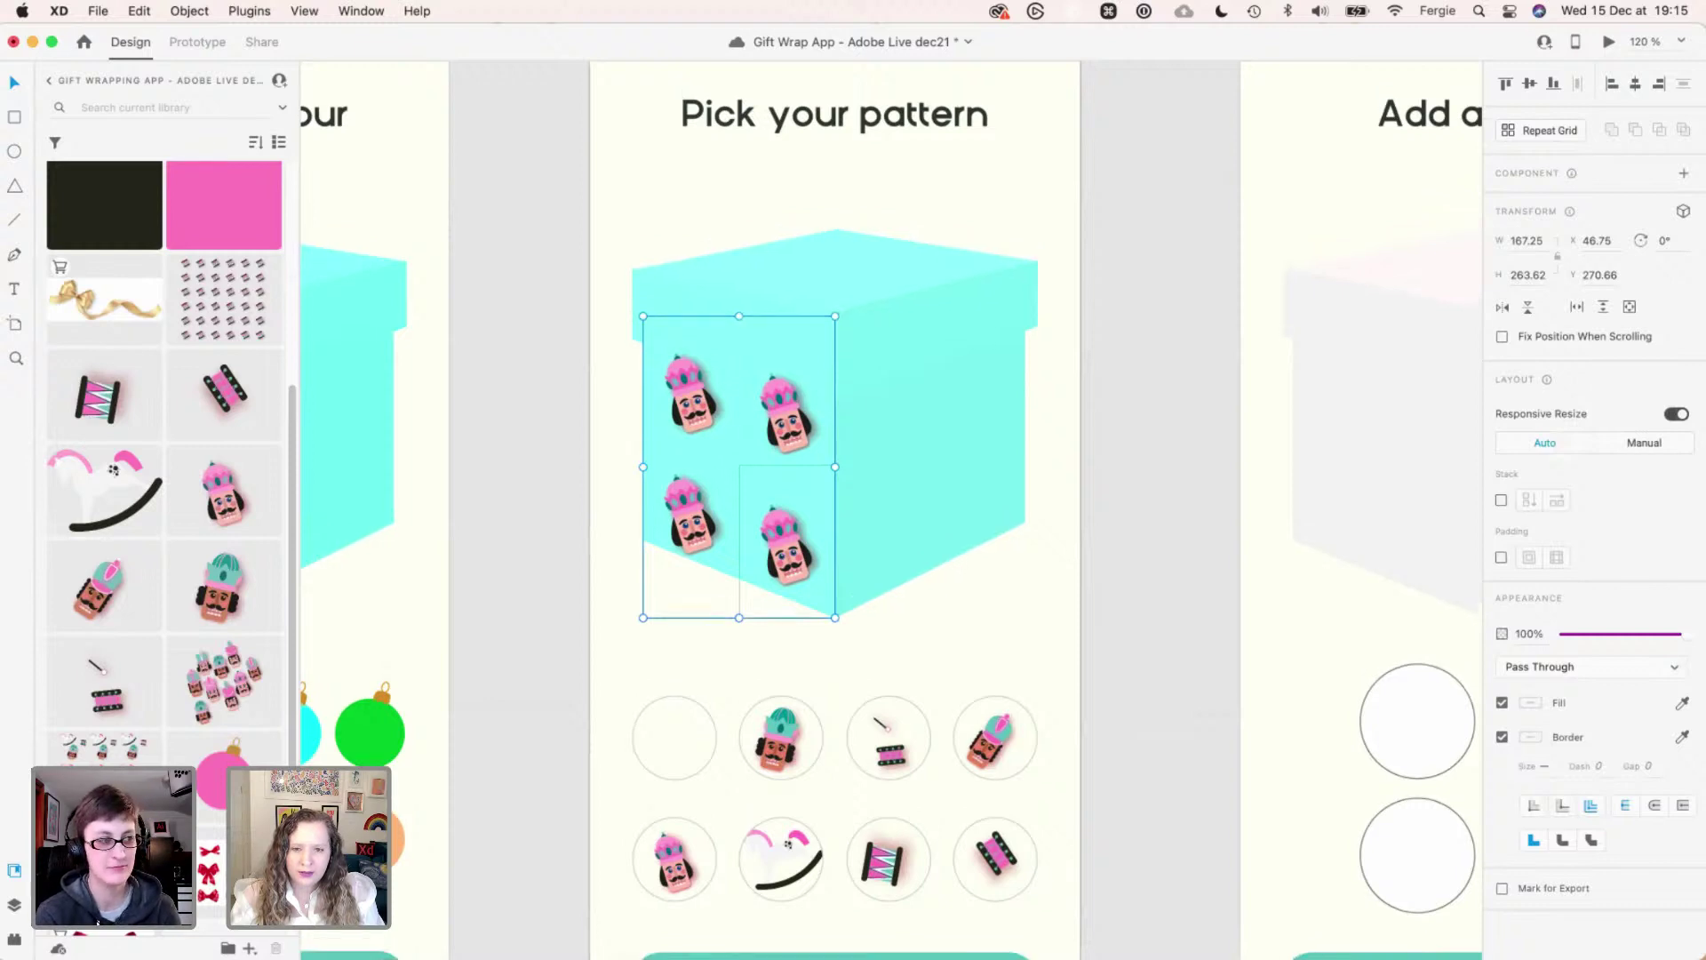
scroll(890, 522, down, 5)
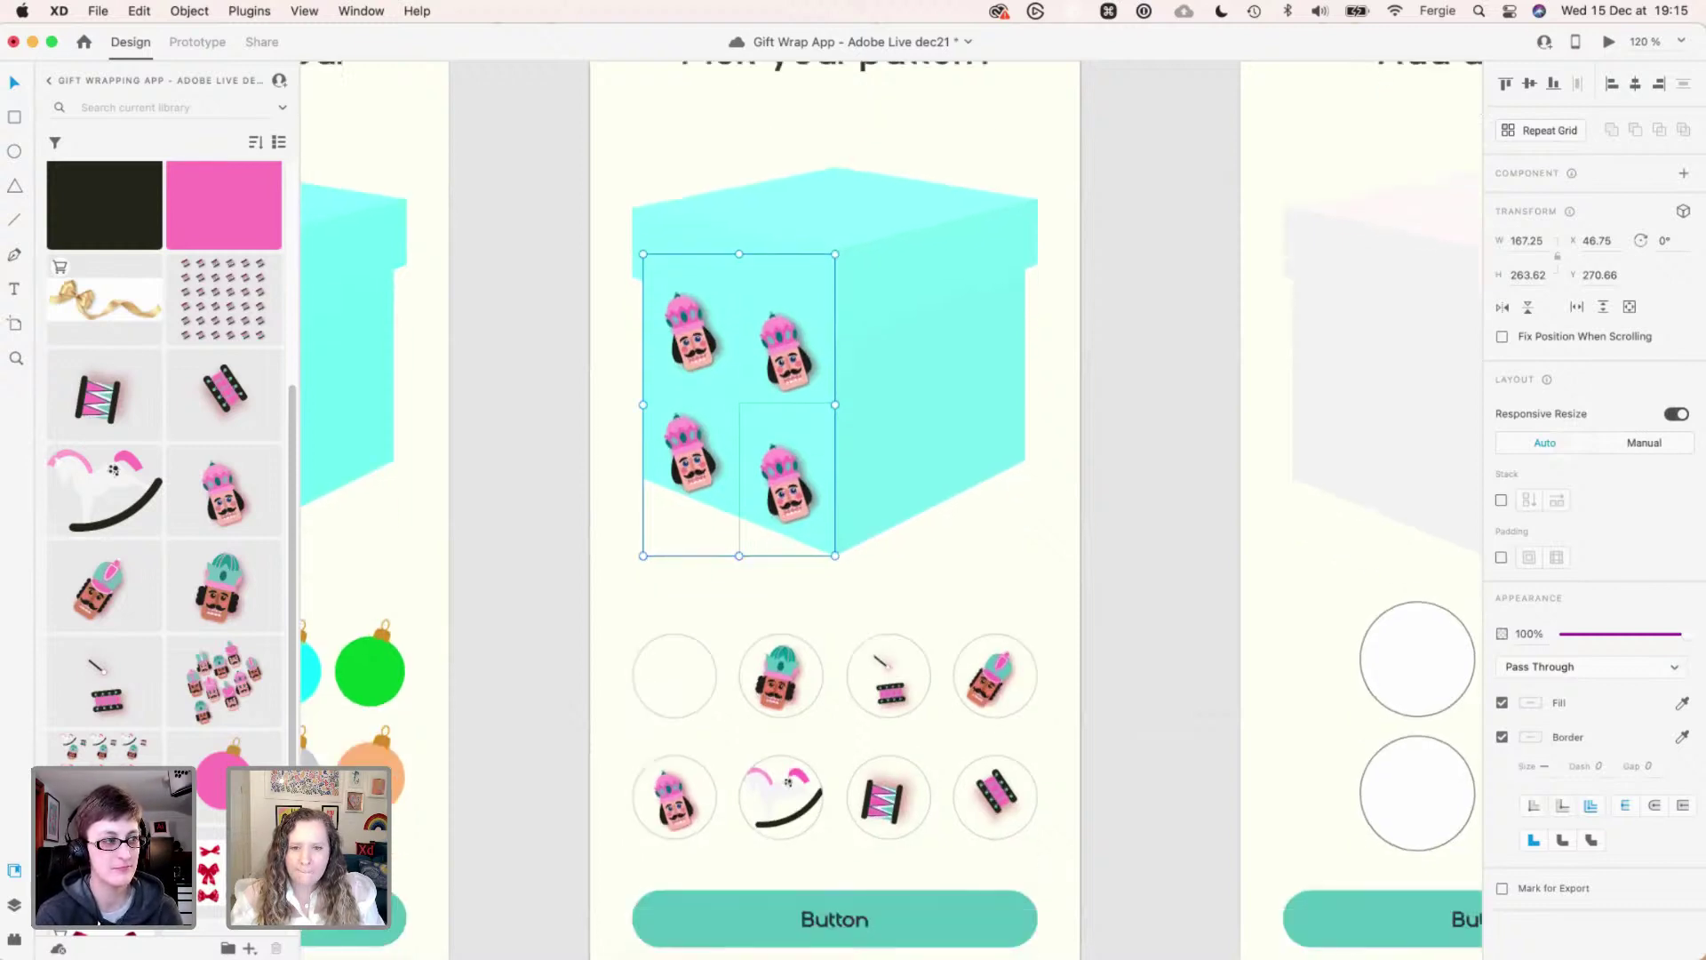
scroll(891, 522, down, 3)
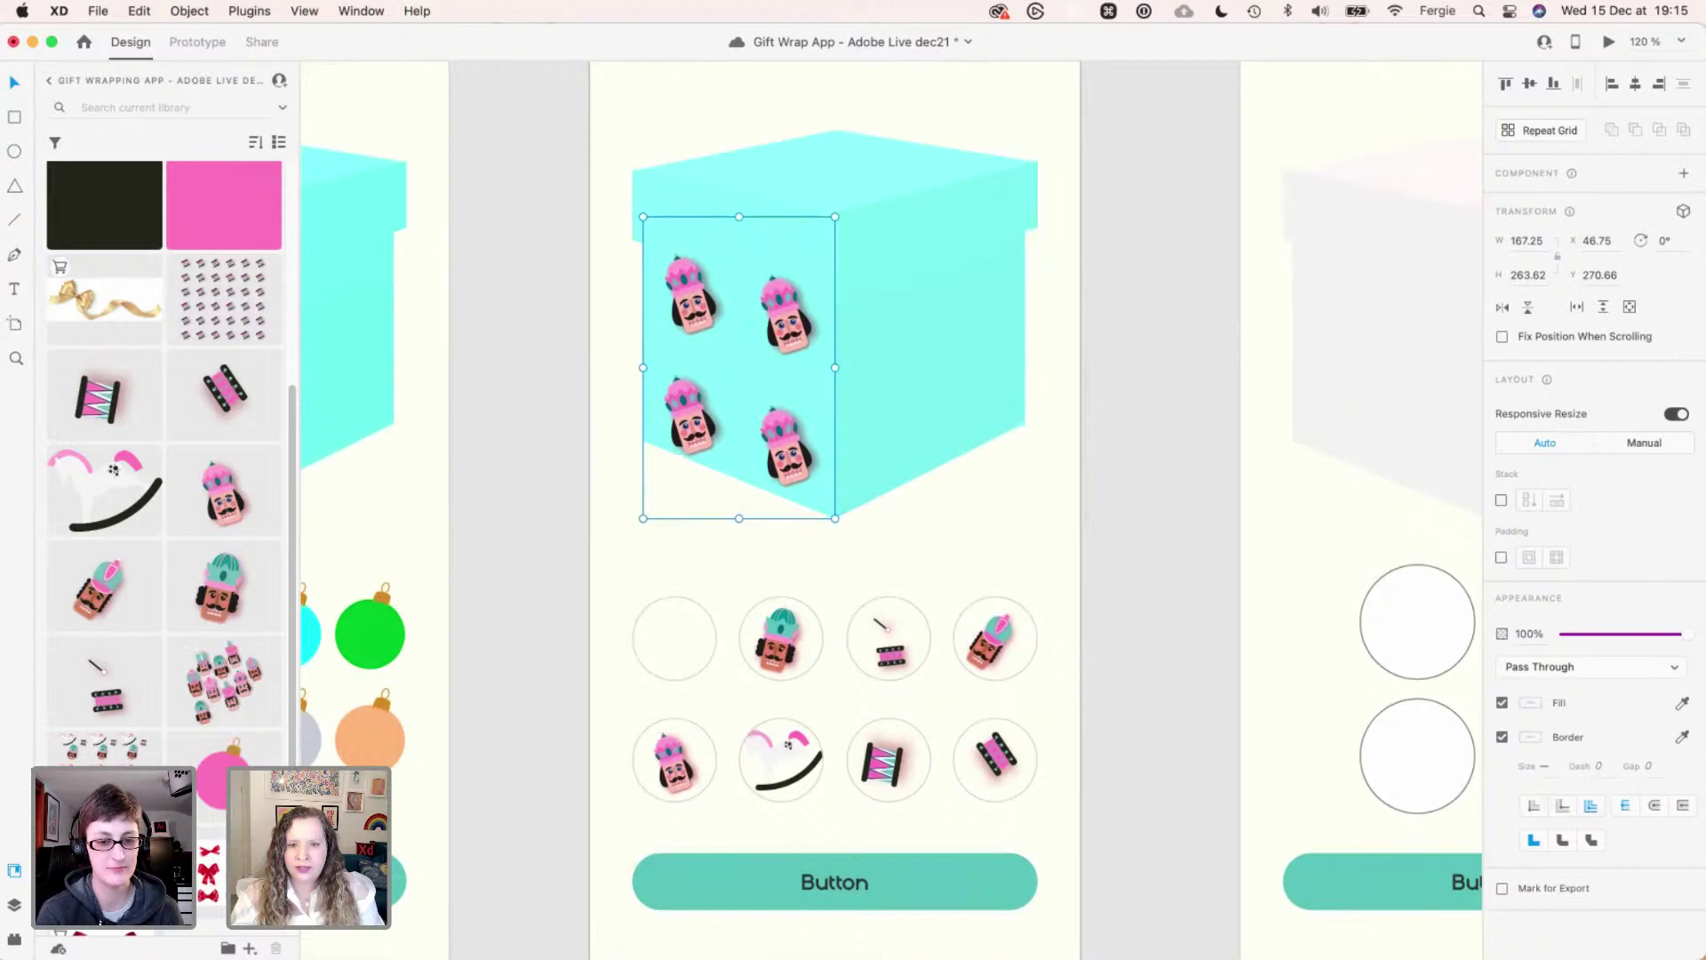
click(355, 320)
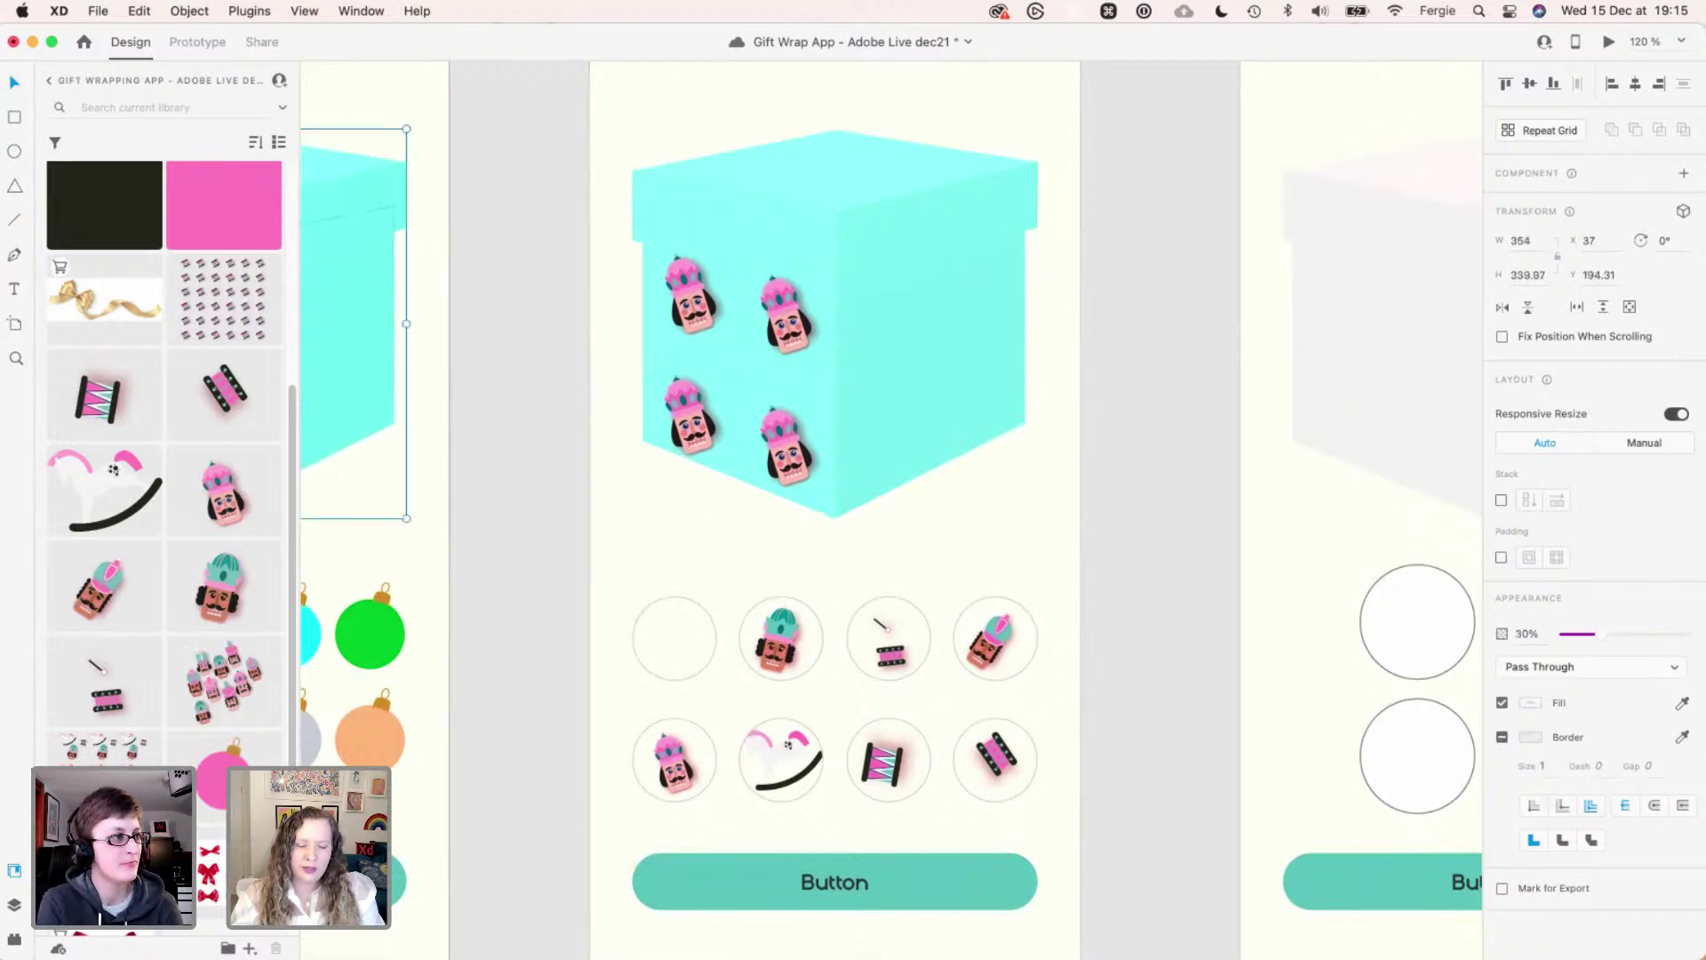
click(520, 329)
key(space)
drag(519, 329, 855, 354)
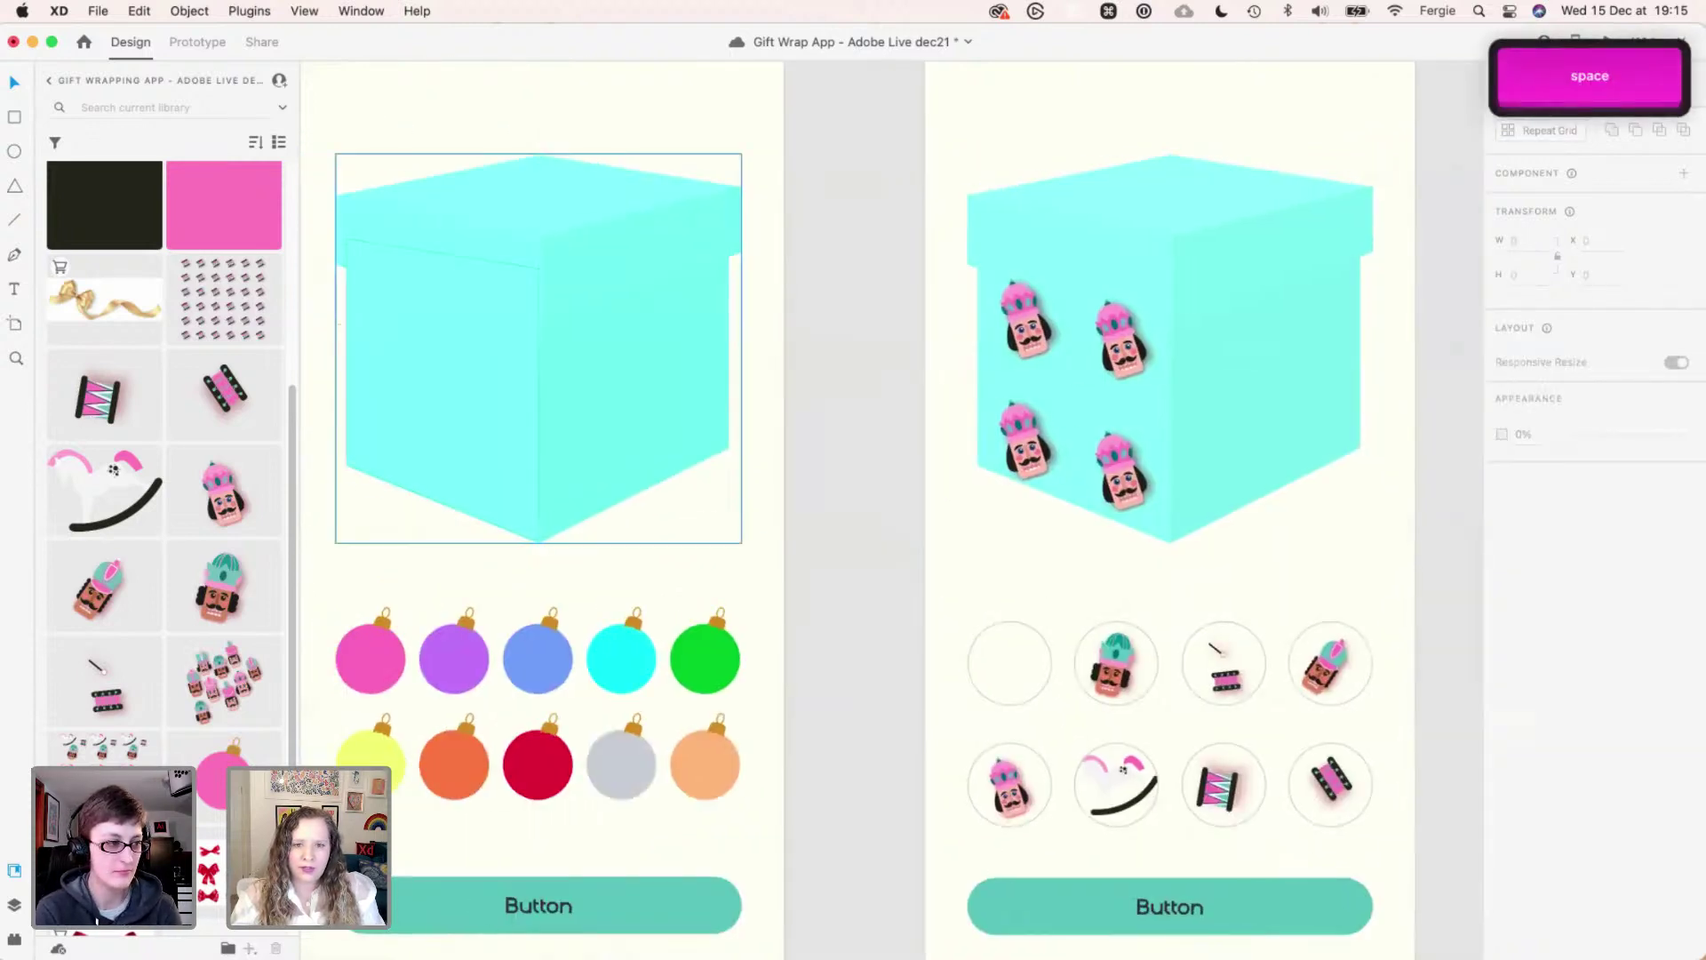
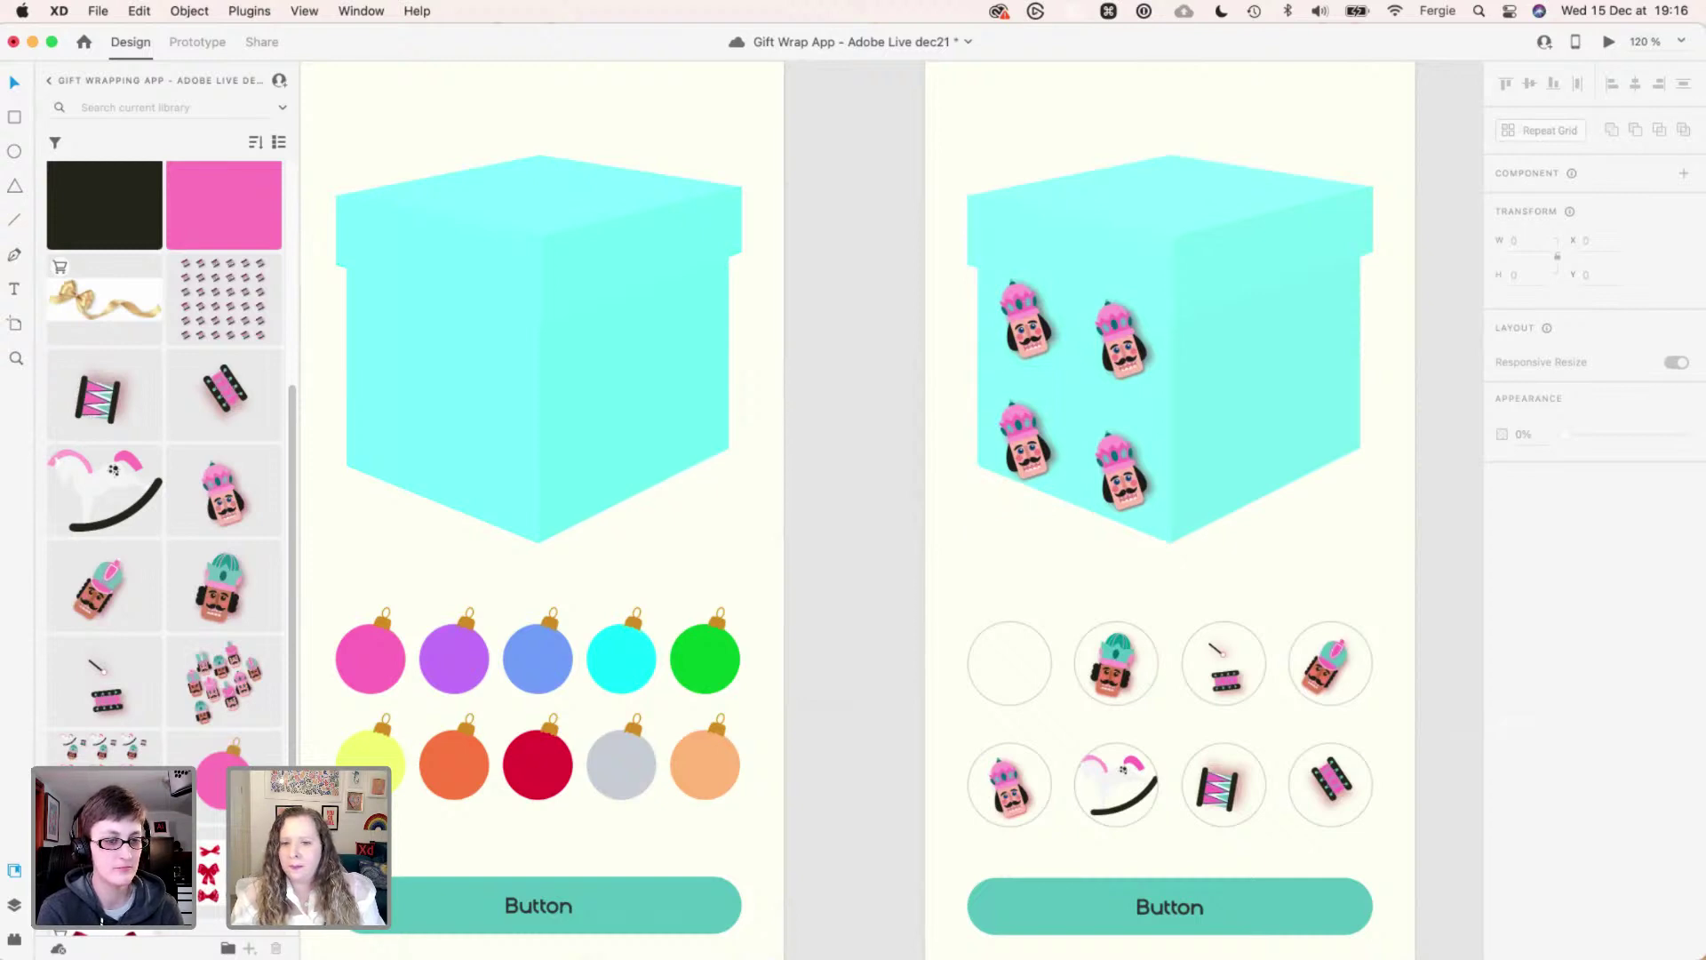
- Move the spare box's right face away from the lid pieces, to X 957.4 and Y 7239.86
scroll(927, 951, down, 10)
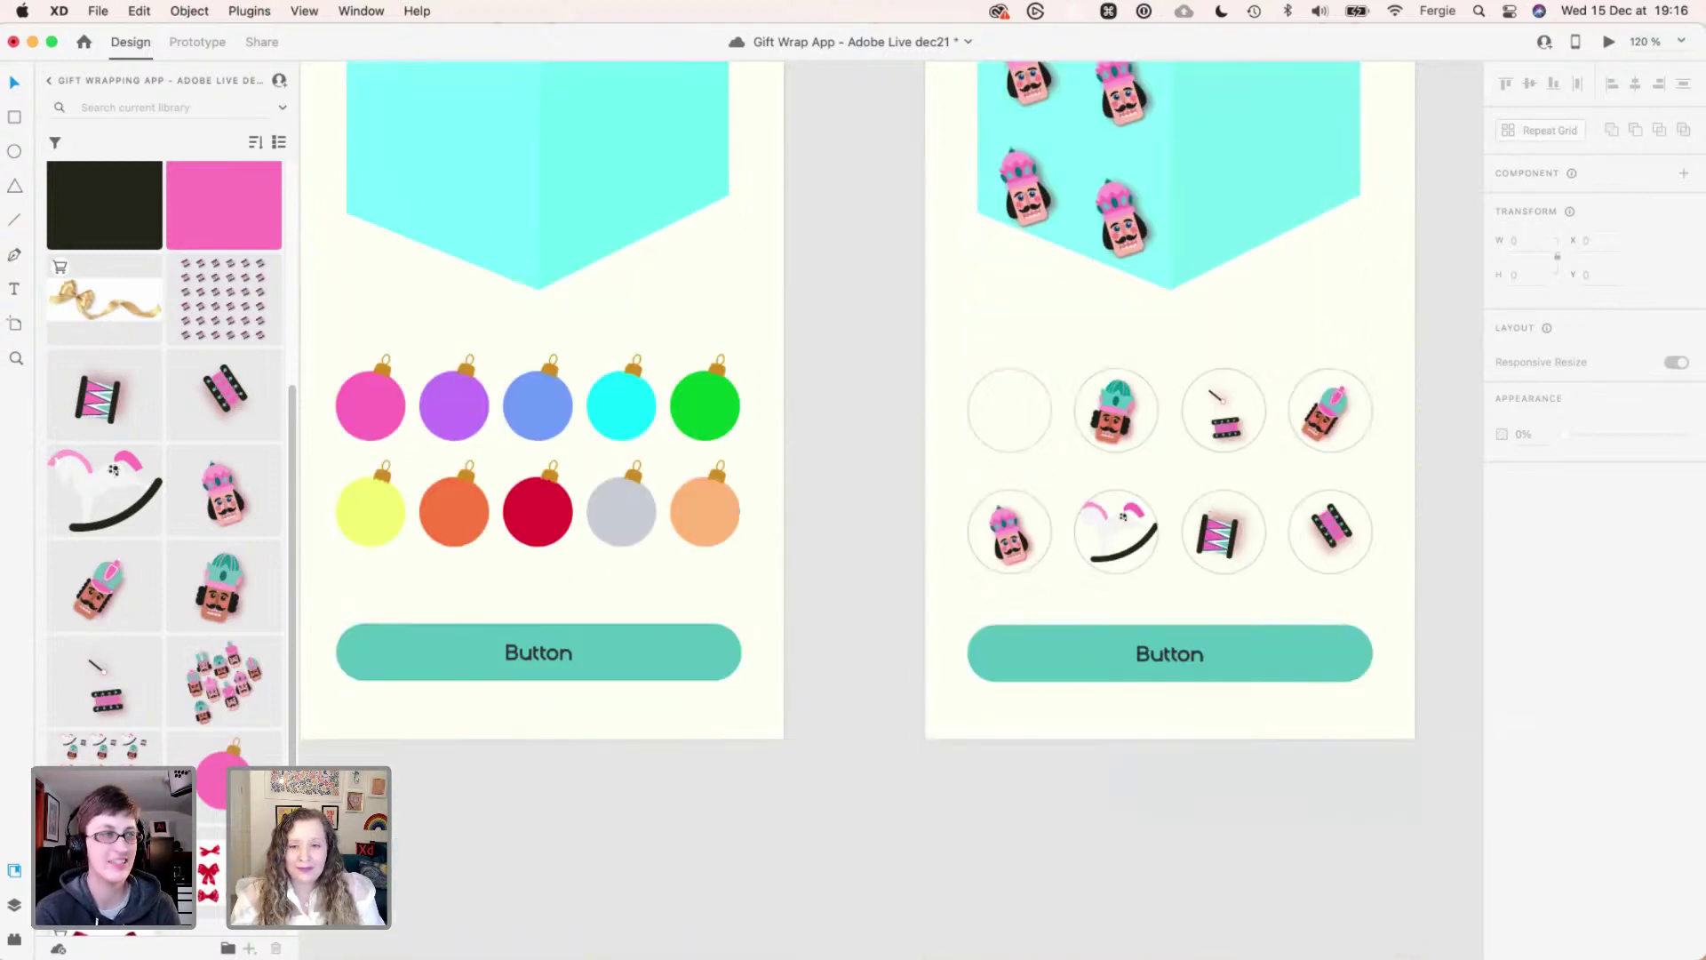
scroll(889, 507, down, 20)
scroll(889, 507, up, 11)
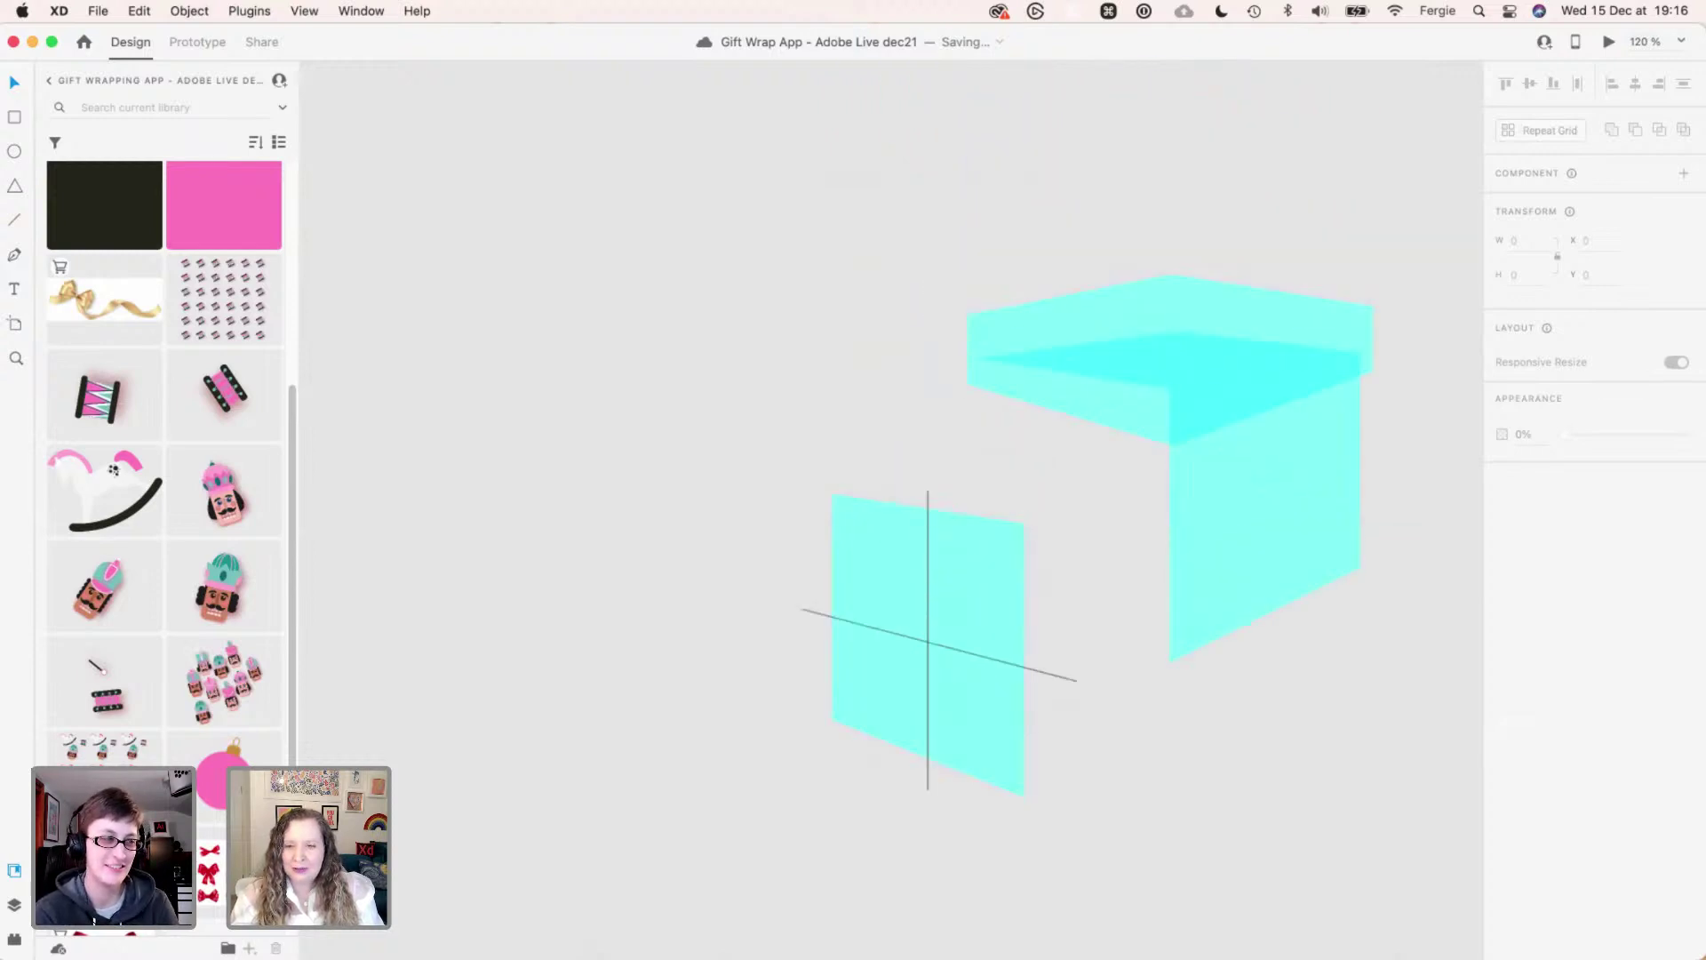
drag(1264, 534, 1028, 600)
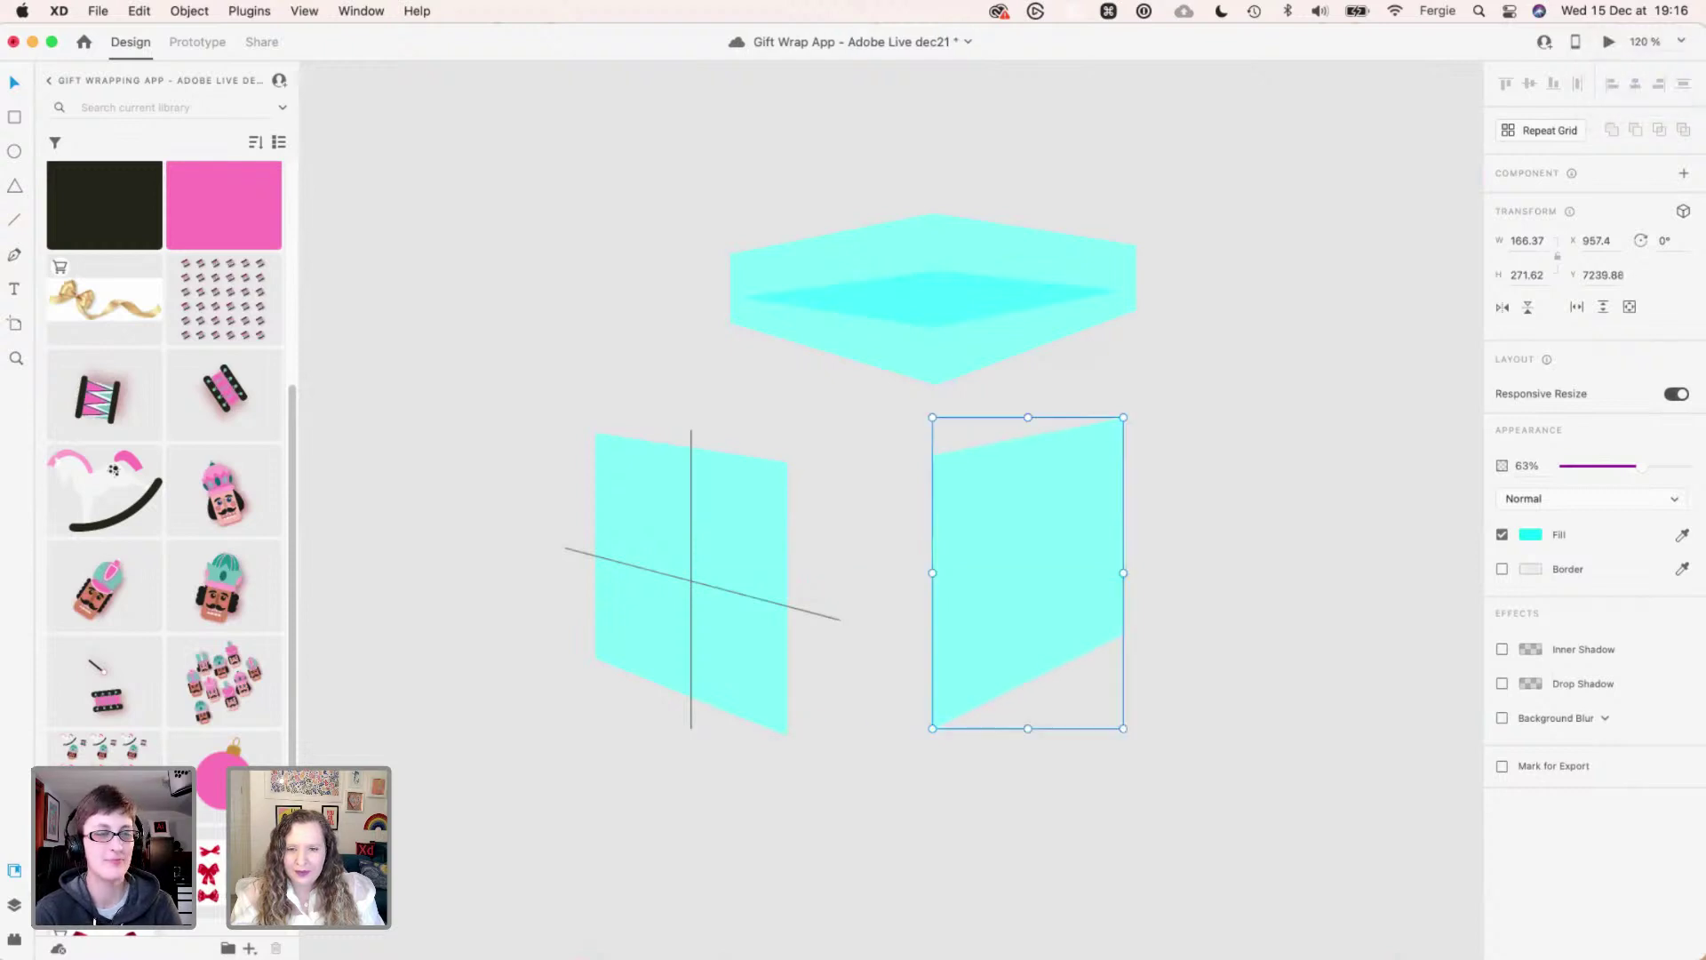
scroll(1065, 531, up, 3)
key(r)
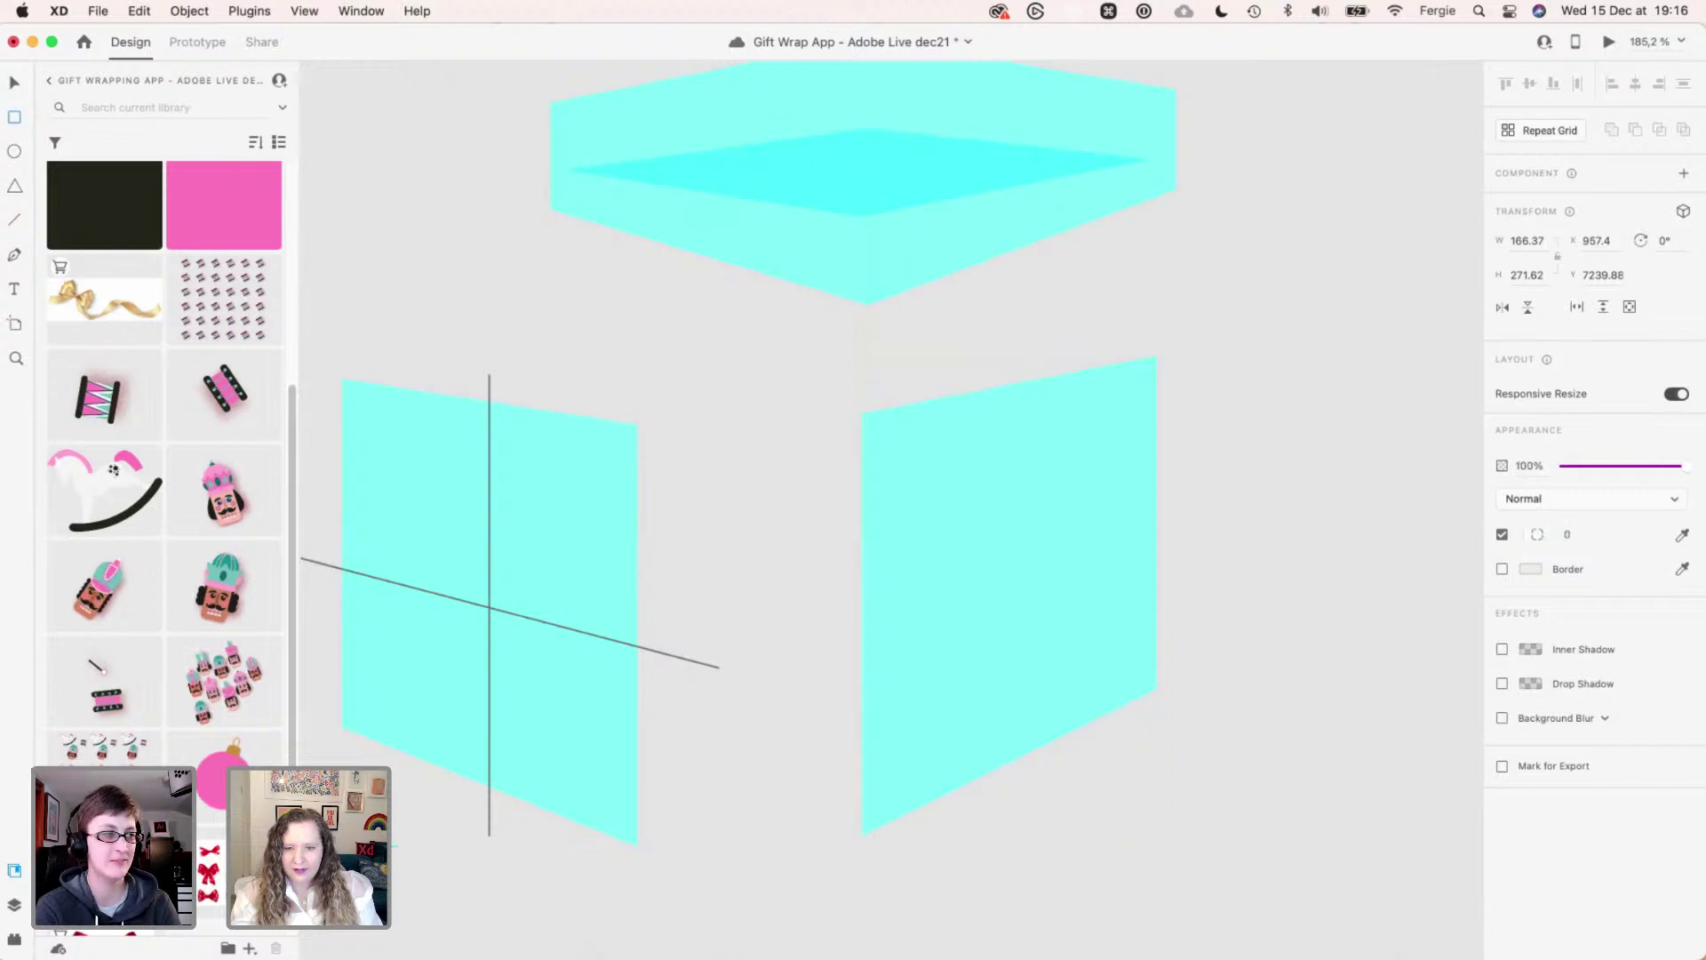
mouse_move(852, 851)
mouse_down()
mouse_move(1218, 677)
mouse_move(1122, 728)
mouse_up()
key(Delete)
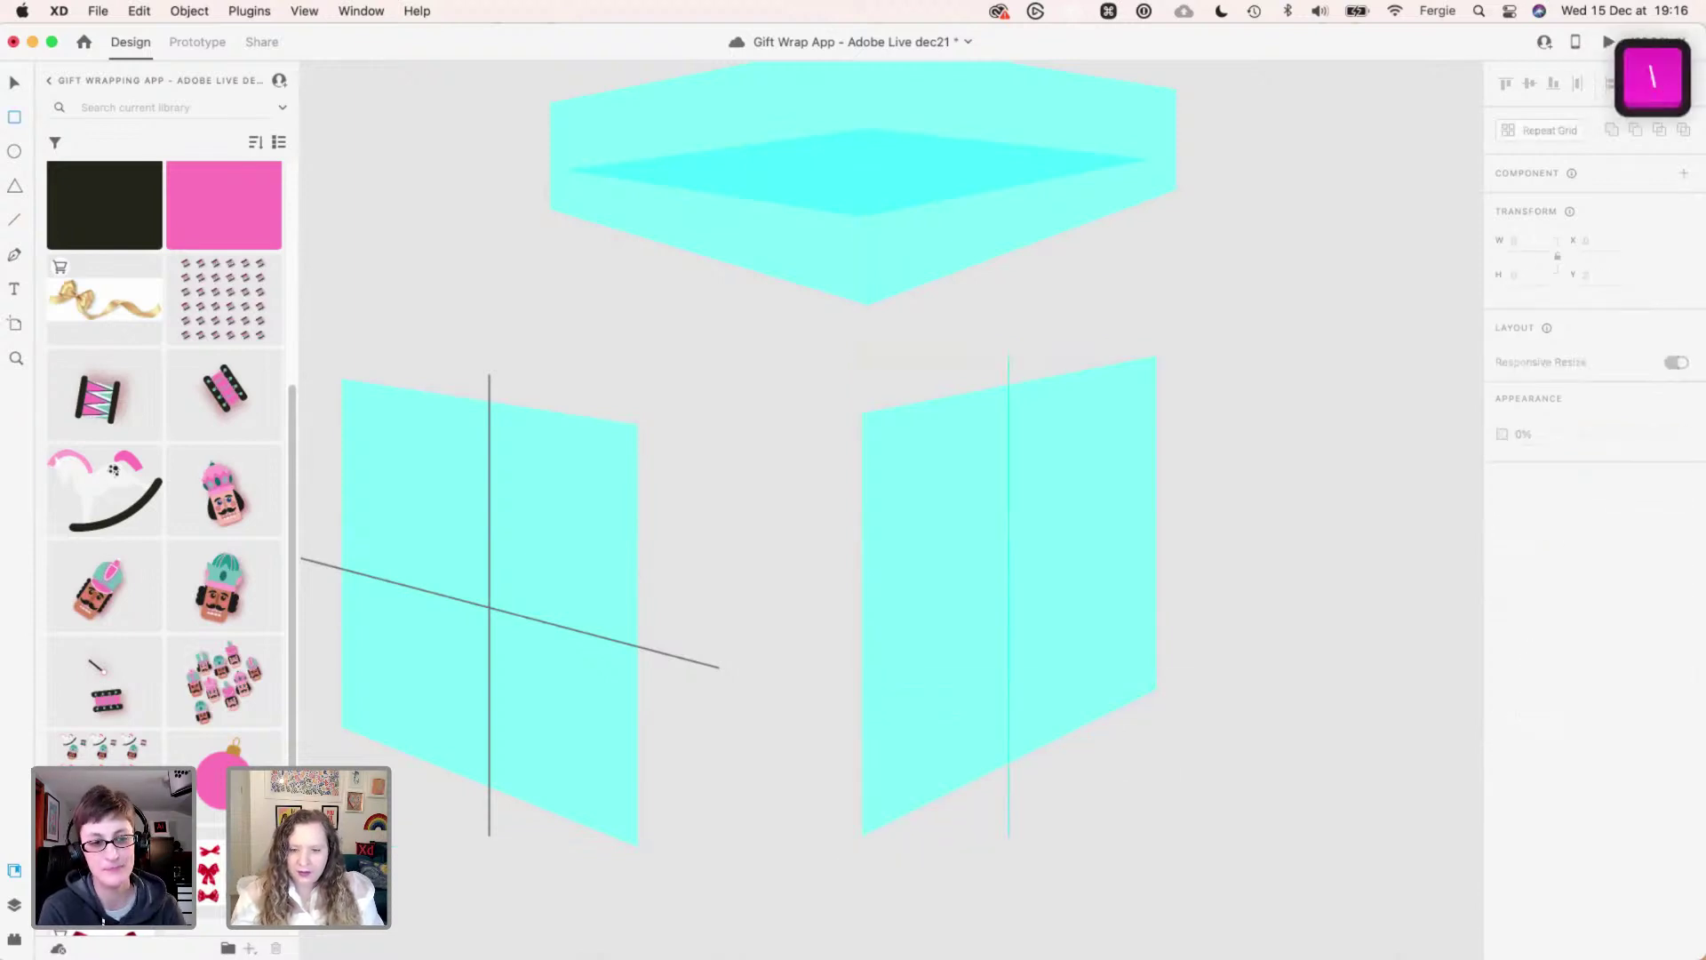
drag(853, 844, 1248, 723)
key(Delete)
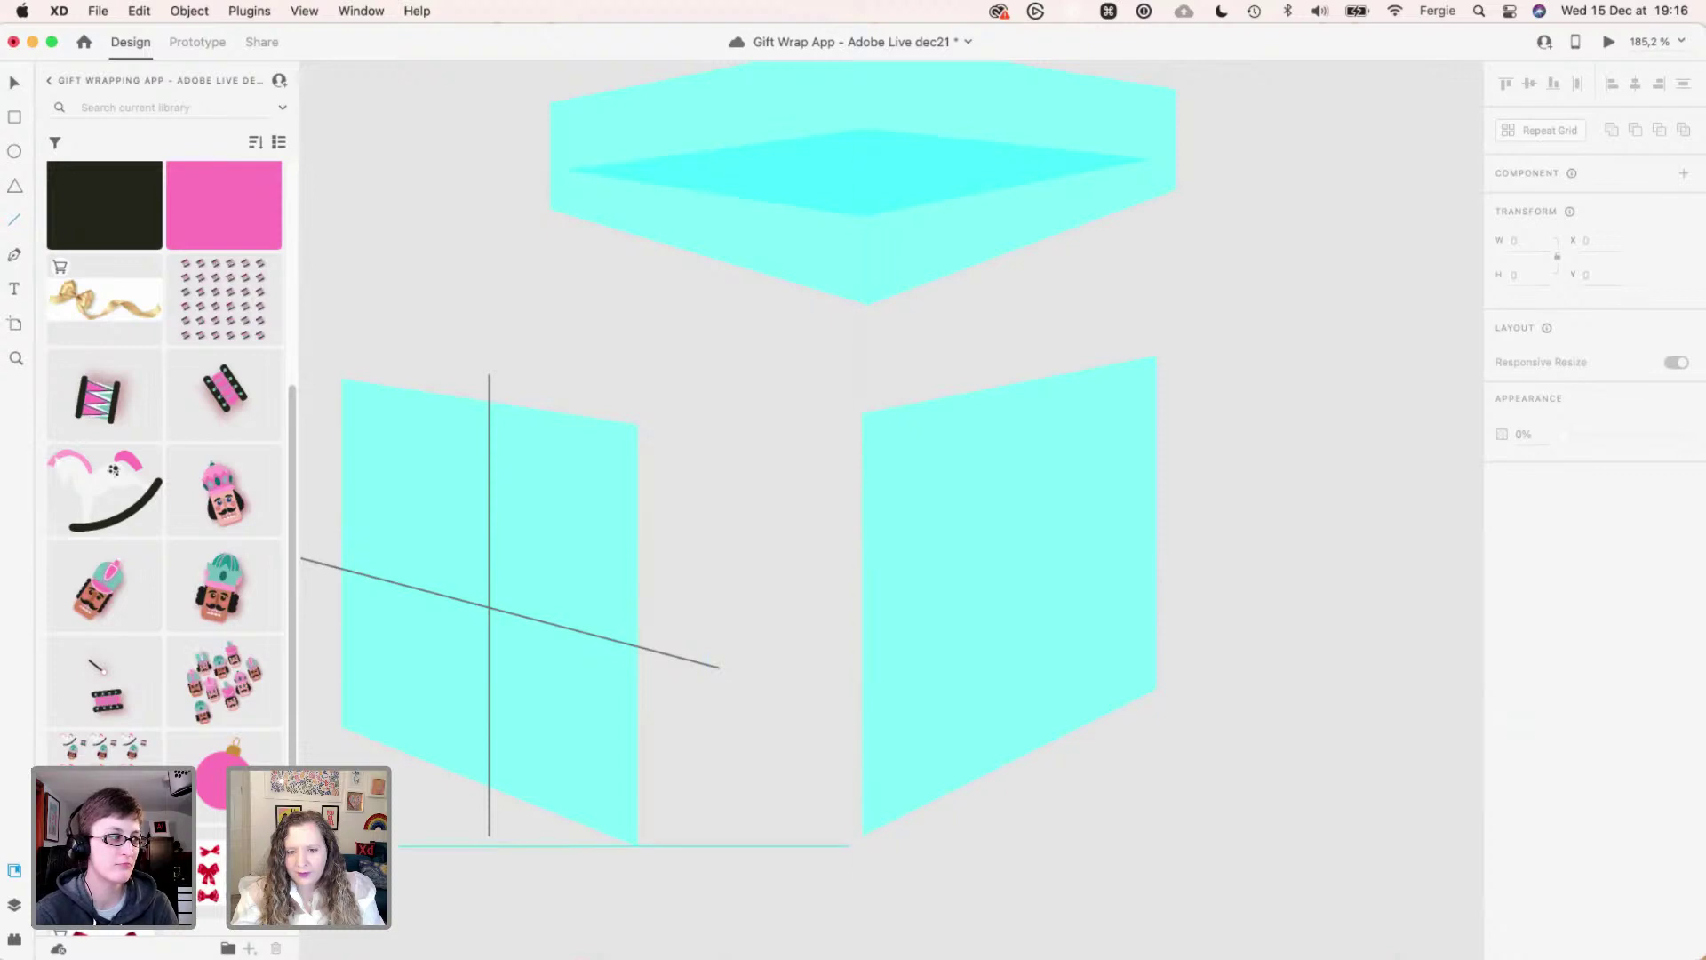
- Draw a slanted line along the right face's lower edge, move it across the face's middle, and flatten its slope to about 191.5 by 71
mouse_move(850, 845)
mouse_down()
mouse_move(1095, 771)
mouse_move(1191, 703)
mouse_move(1180, 678)
mouse_up()
key(v)
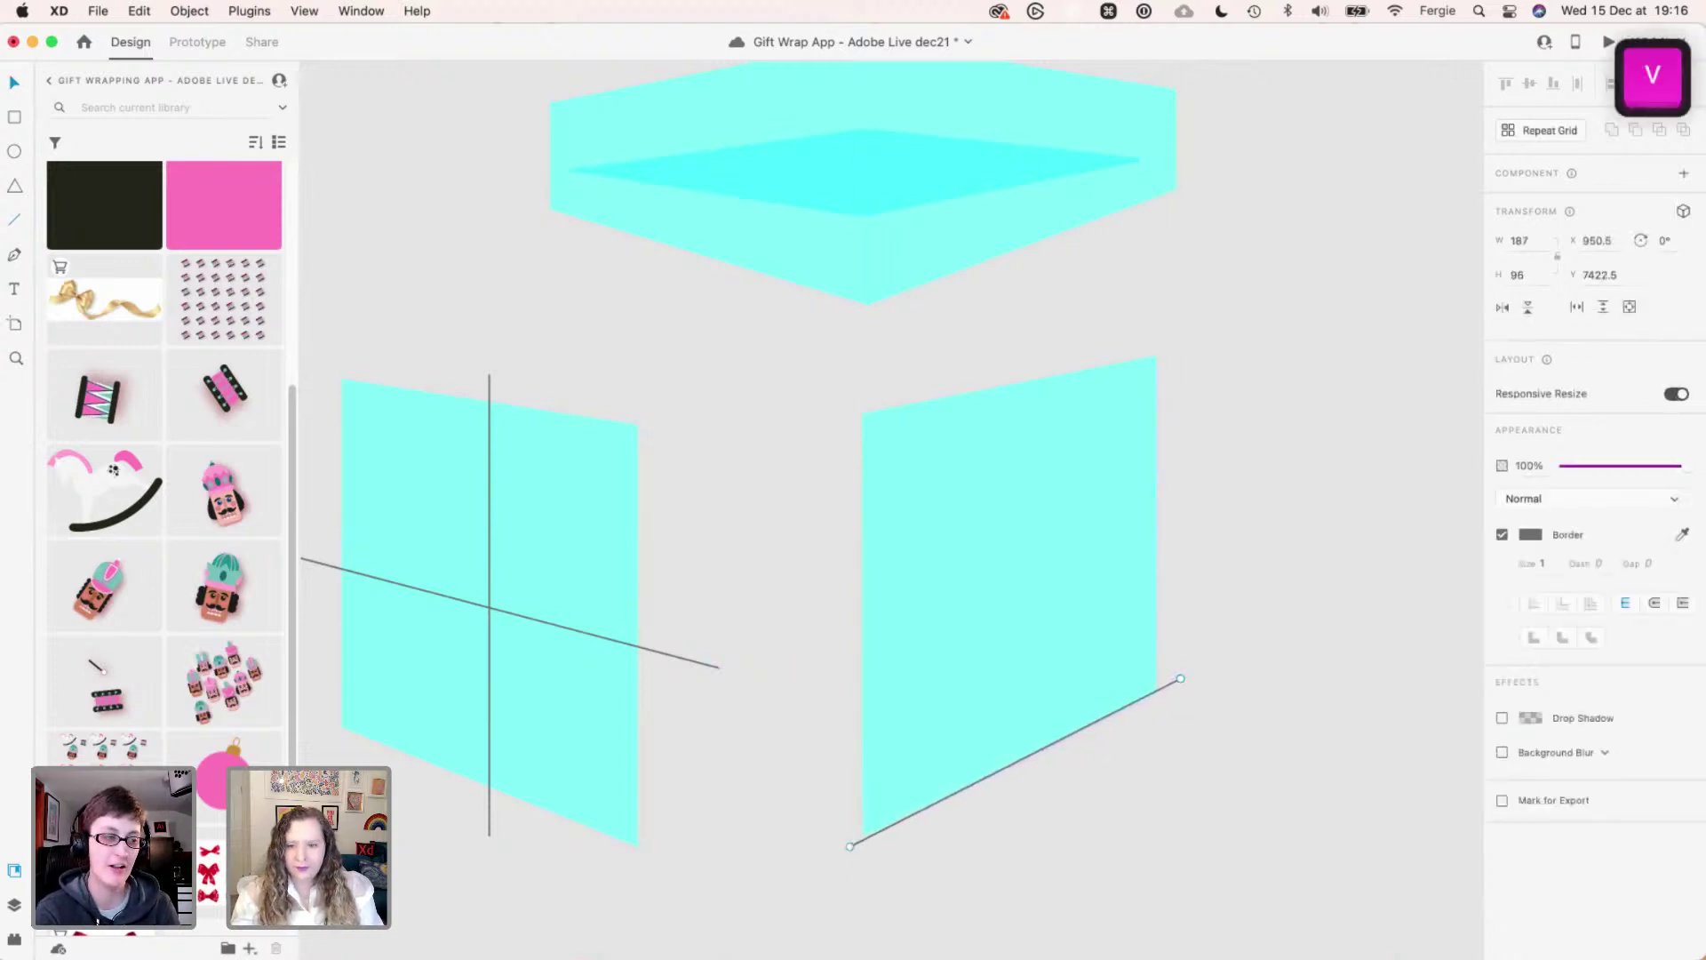
drag(1015, 762, 1010, 595)
drag(845, 680, 838, 637)
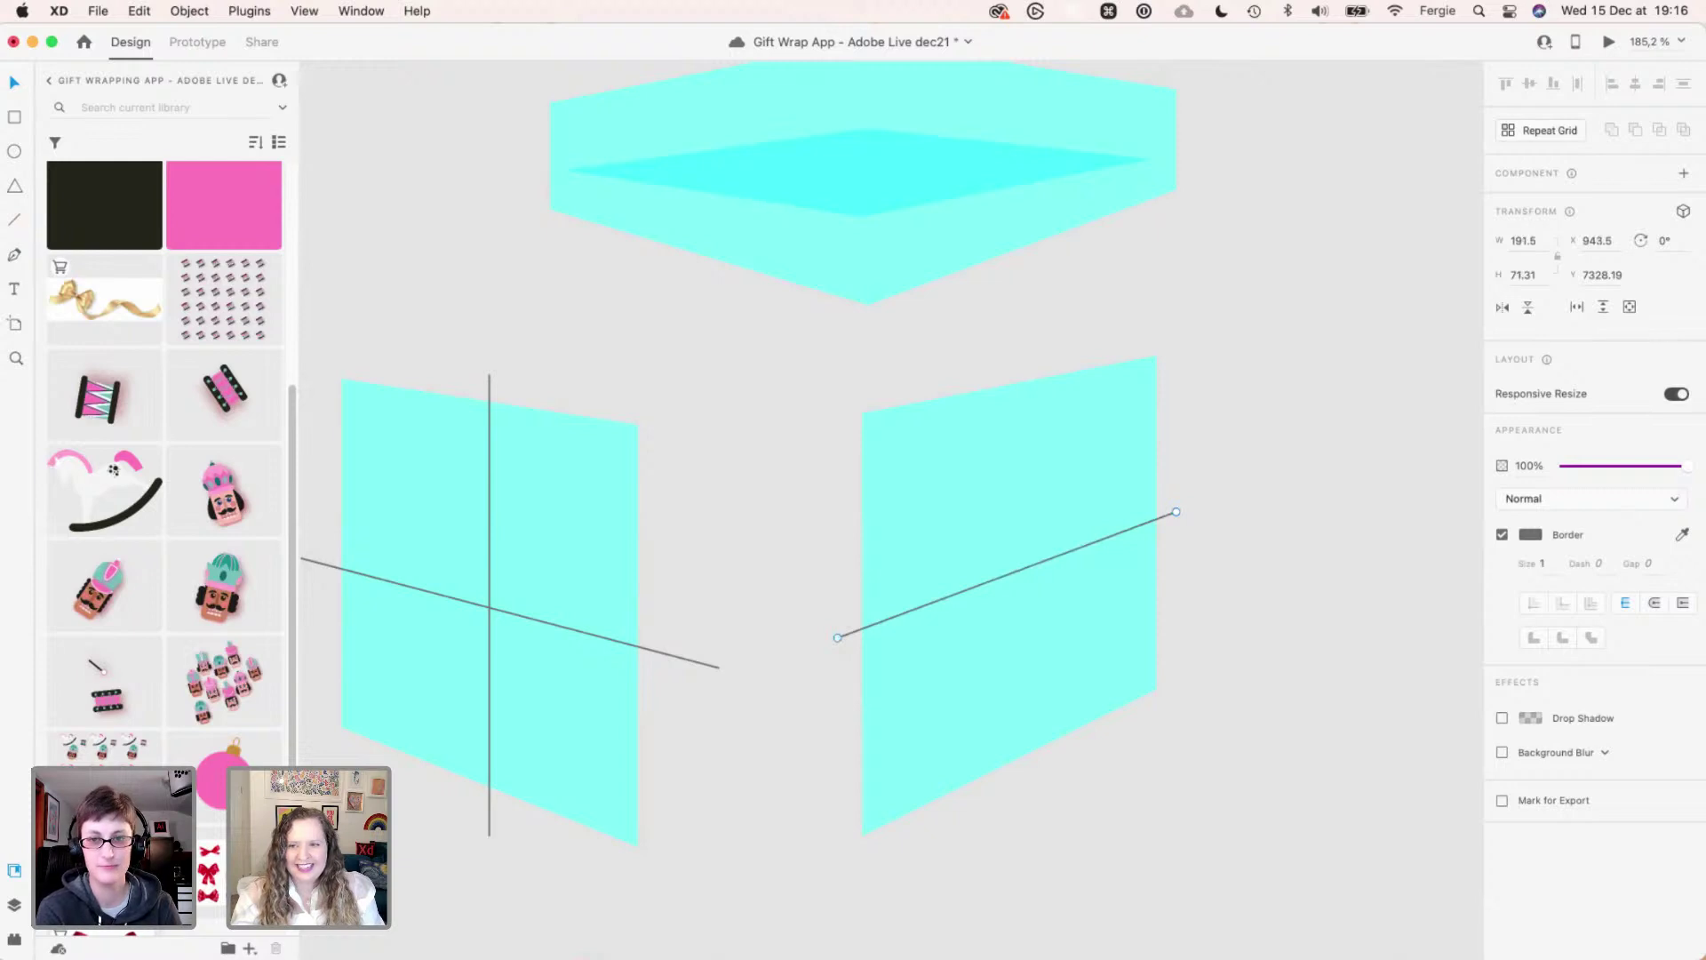
- Draw a vertical line 247 high through the middle of the right face, crossing the slanted line
mouse_move(1004, 576)
mouse_down()
mouse_move(1009, 837)
mouse_move(1008, 173)
mouse_move(1009, 797)
mouse_up()
key(l)
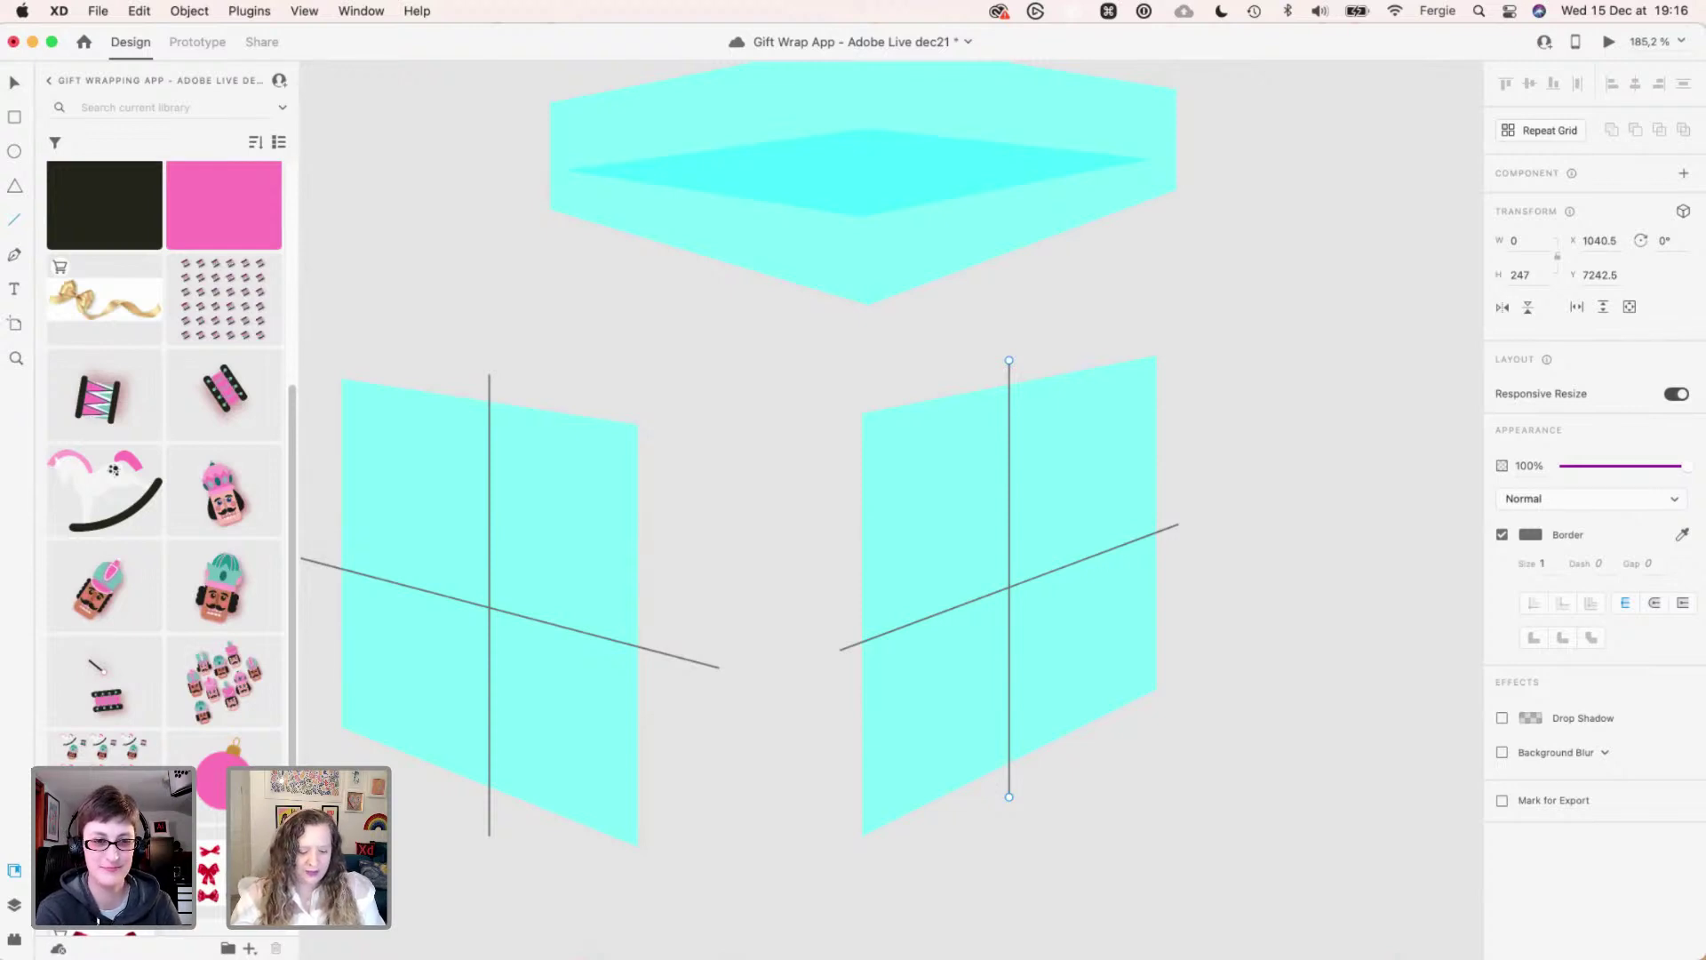
drag(720, 666, 1052, 666)
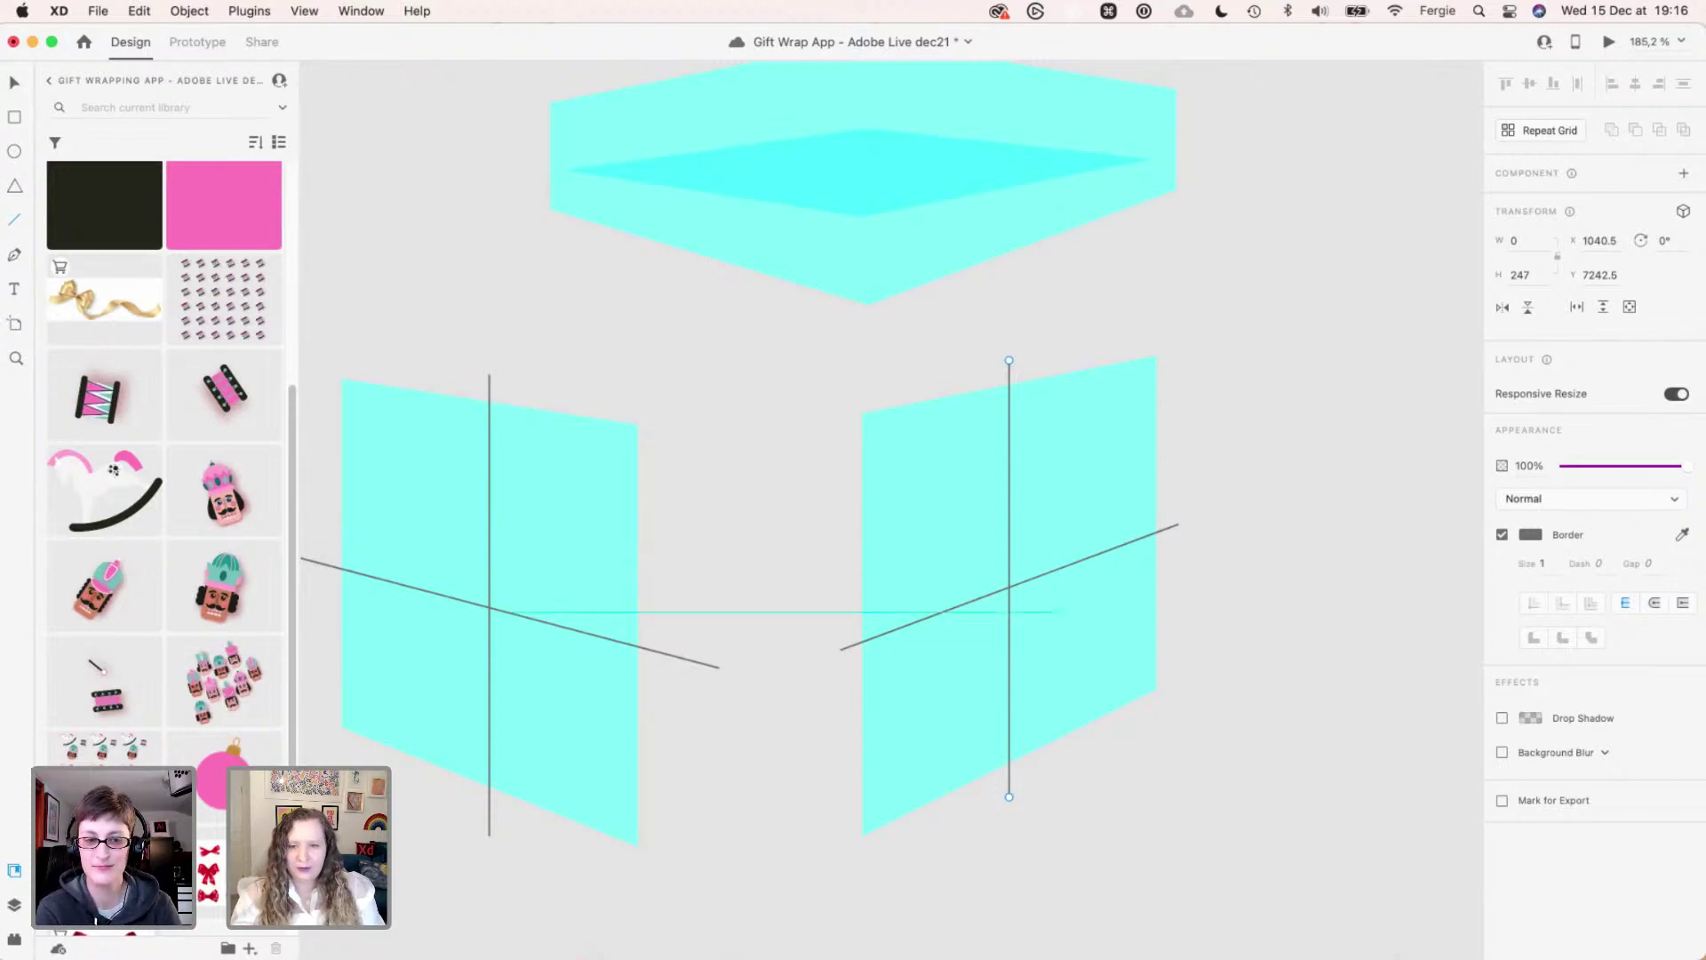
key(v)
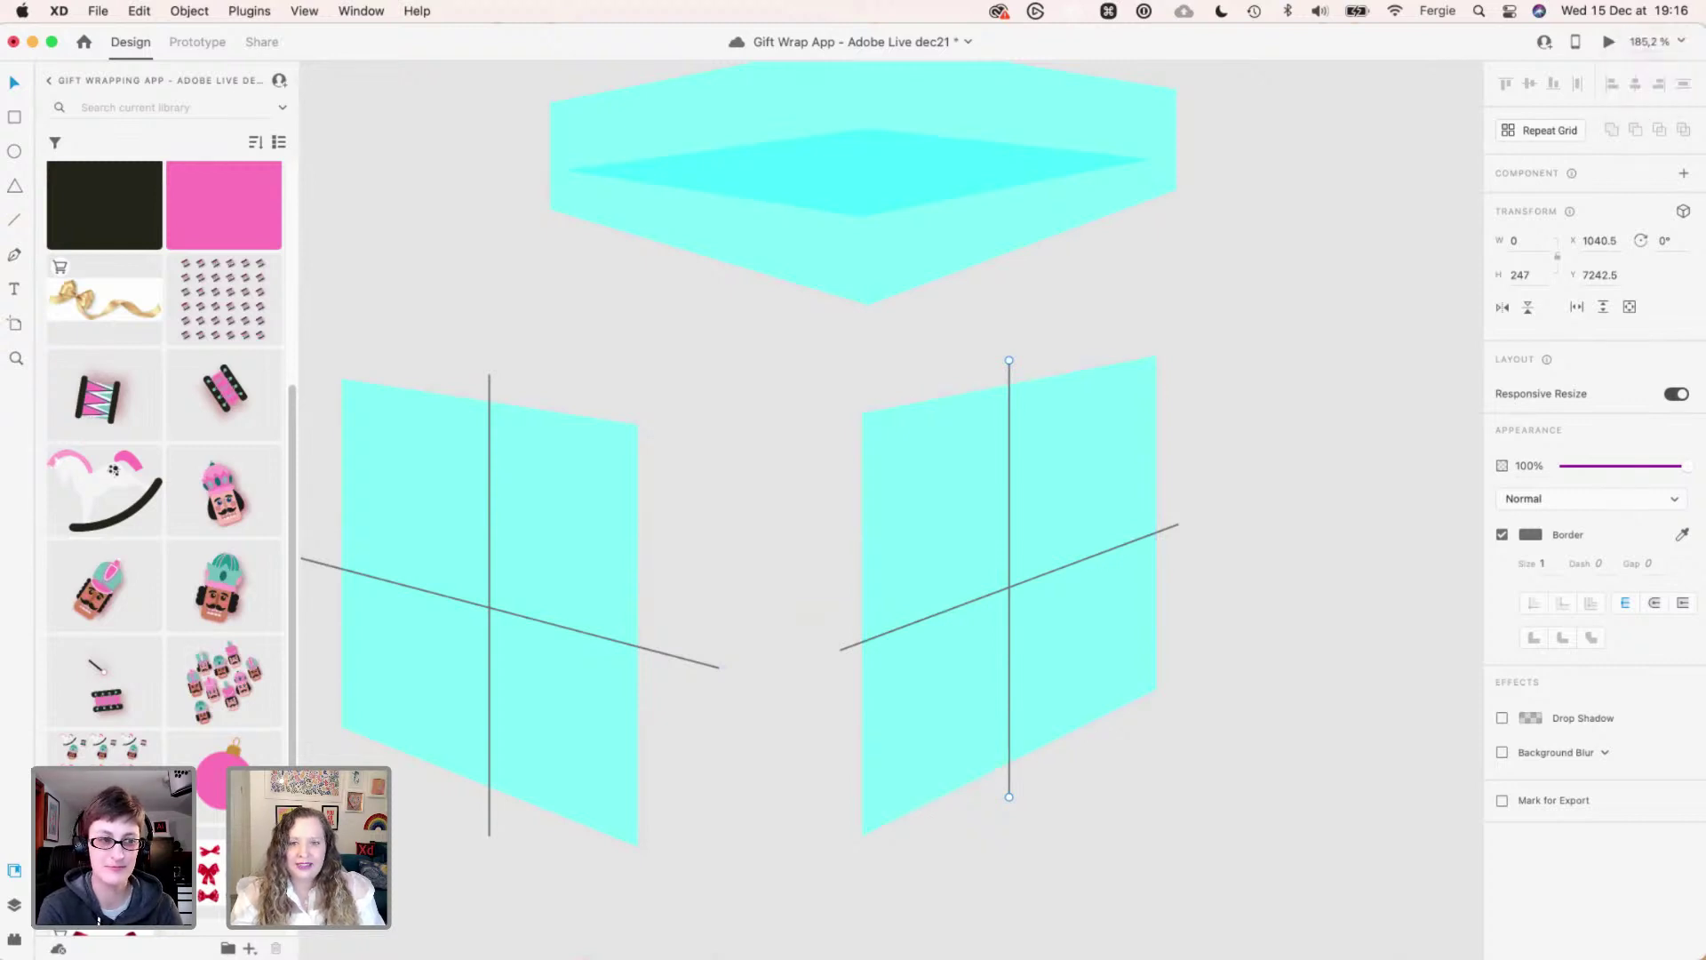
- Align the vertical and slanted lines with the right face, centring them horizontally and vertically
key(Right)
key(Right)
key(Right)
key(Right)
key(Right)
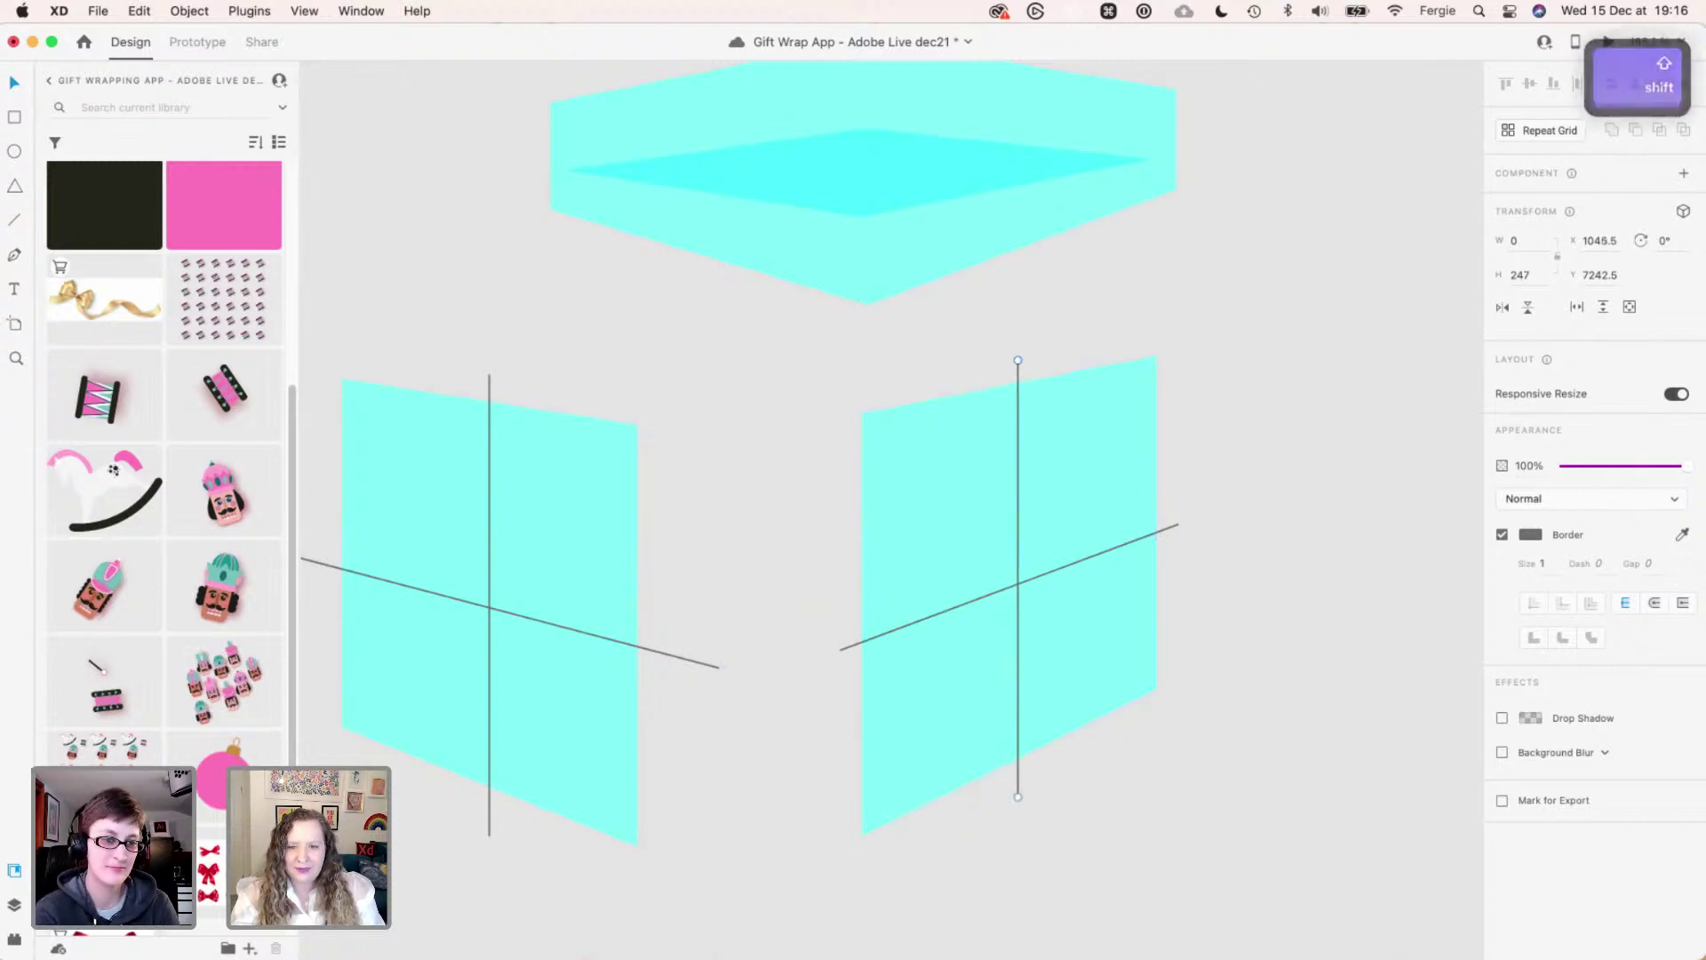
shift+click(1011, 391)
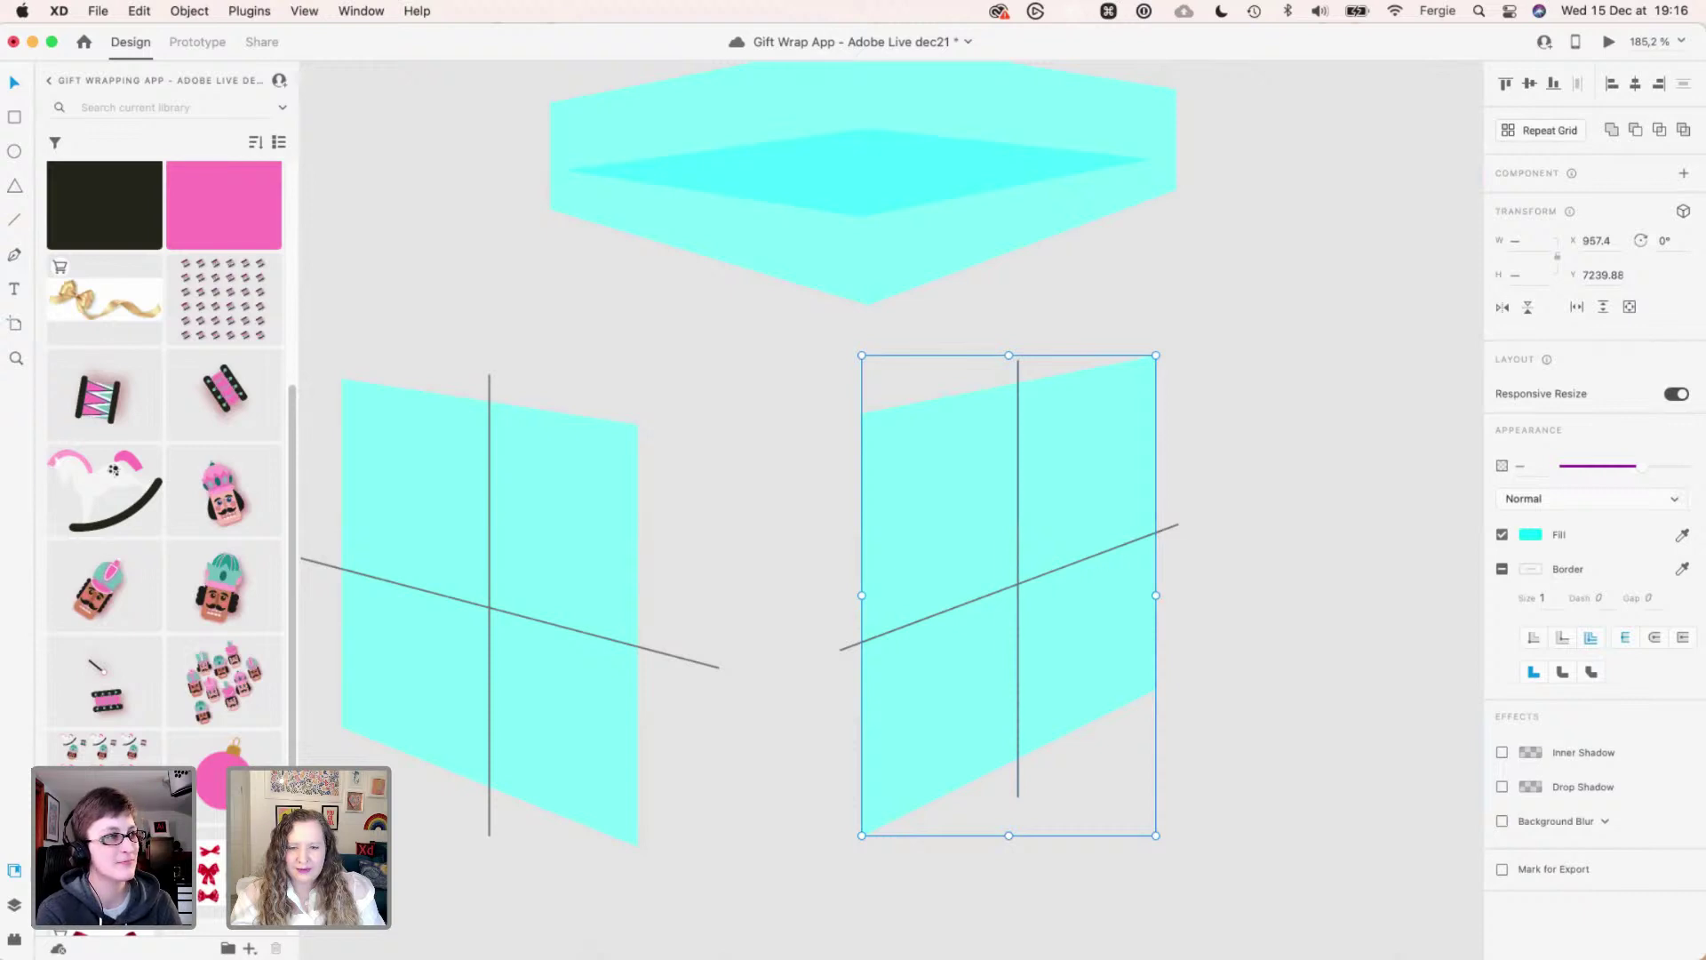
key(shift+c)
drag(1250, 449, 1131, 565)
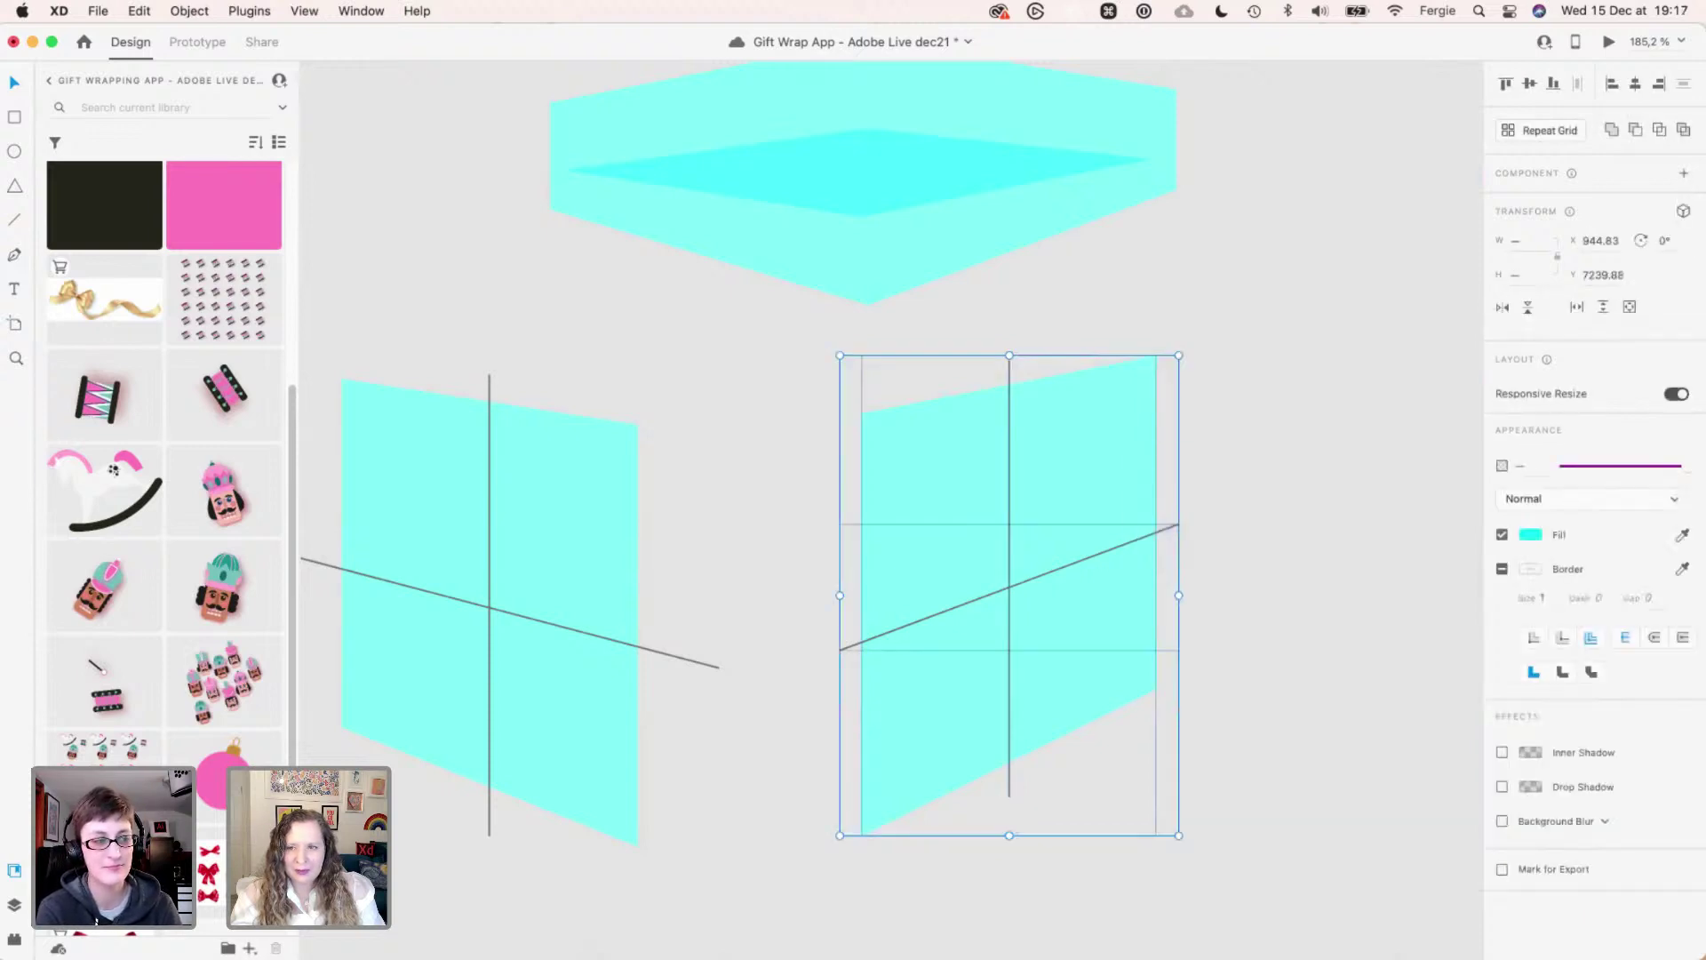
key(shift+m)
key(Escape)
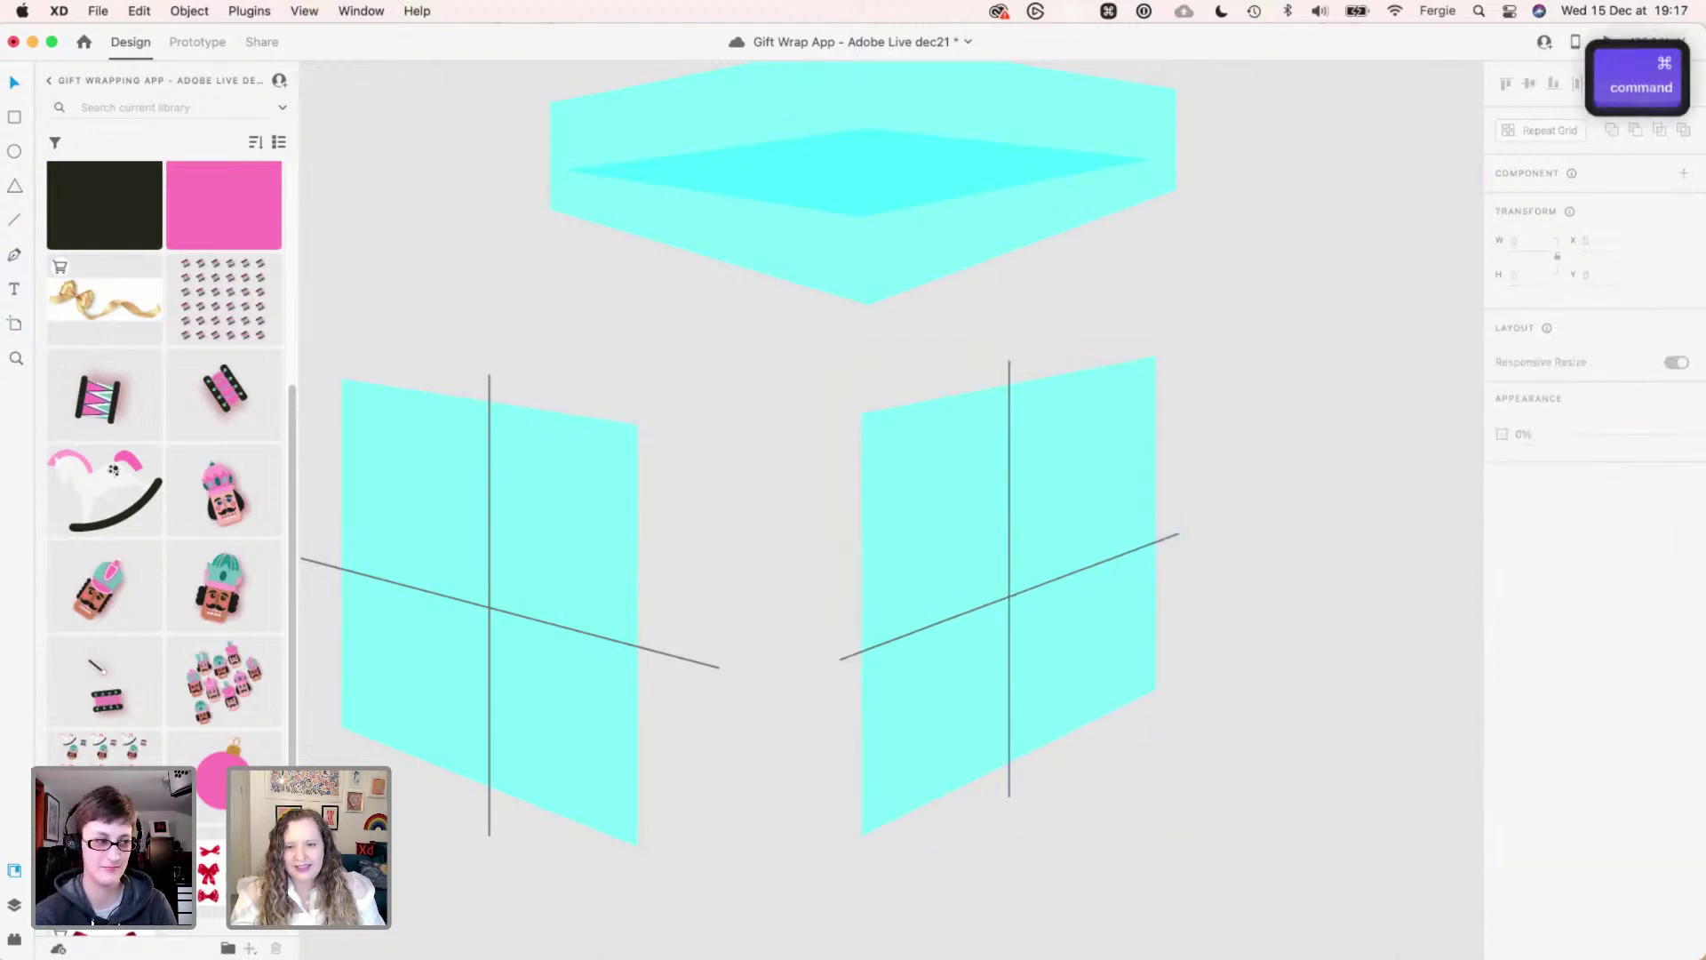
- Nudge the slanted line slightly upward to divide the right face in perspective
scroll(1123, 660, up, 3)
super+click(978, 579)
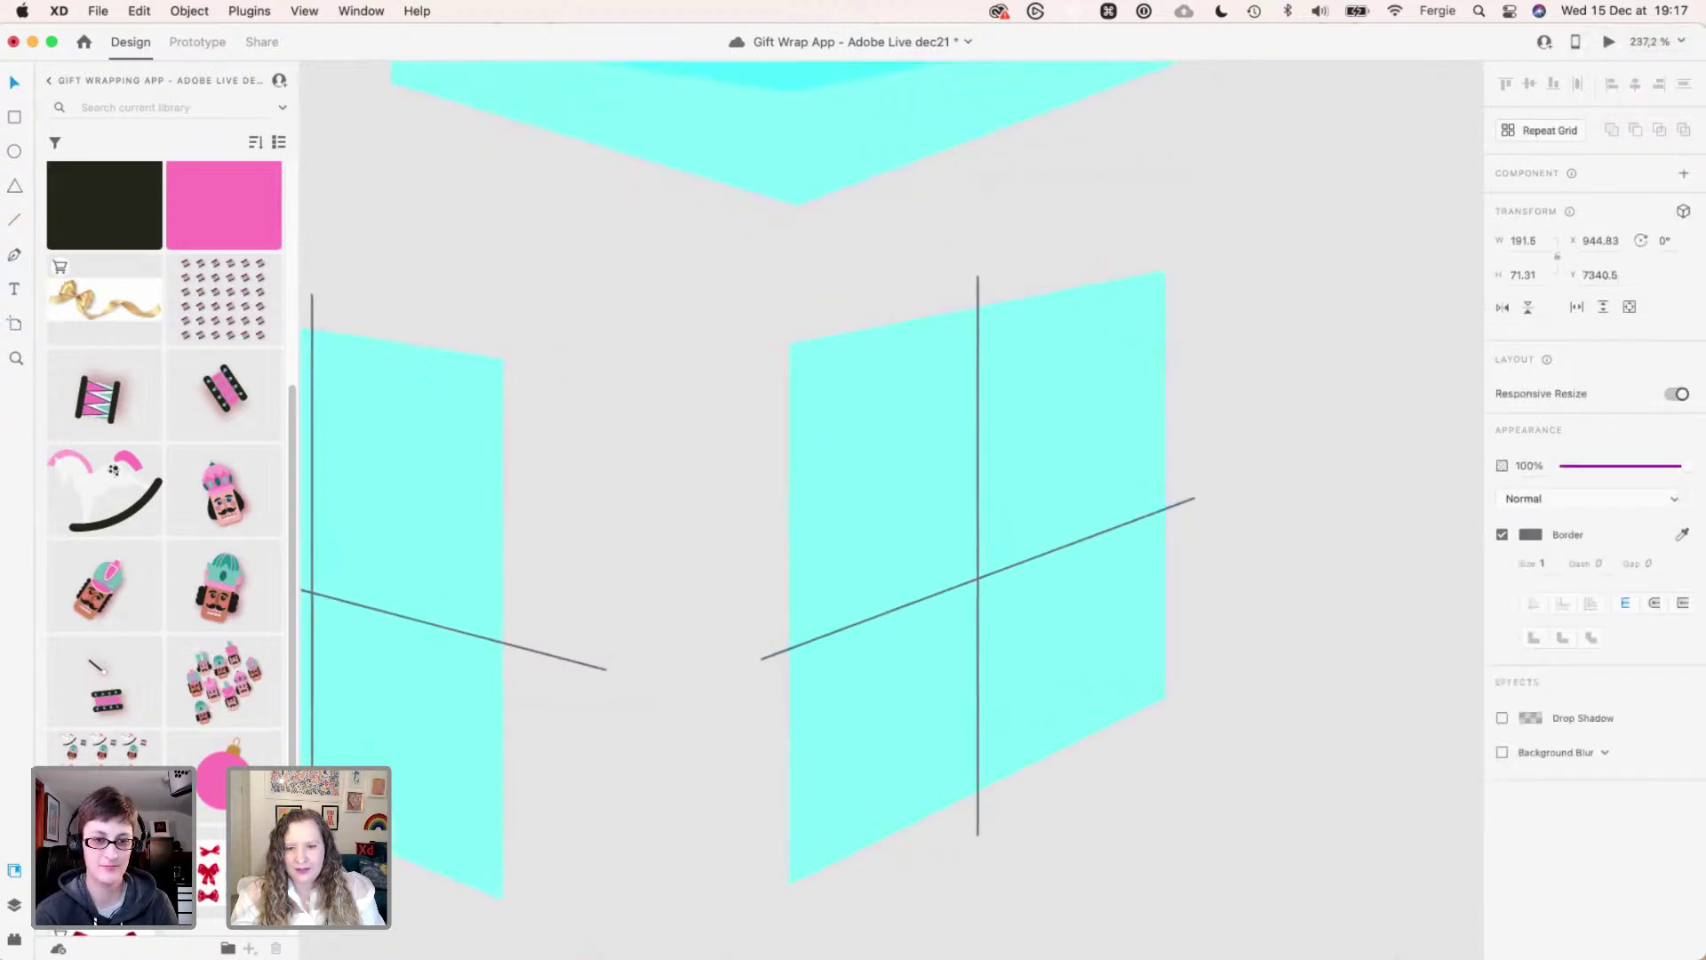
key(shift+Up)
key(Escape)
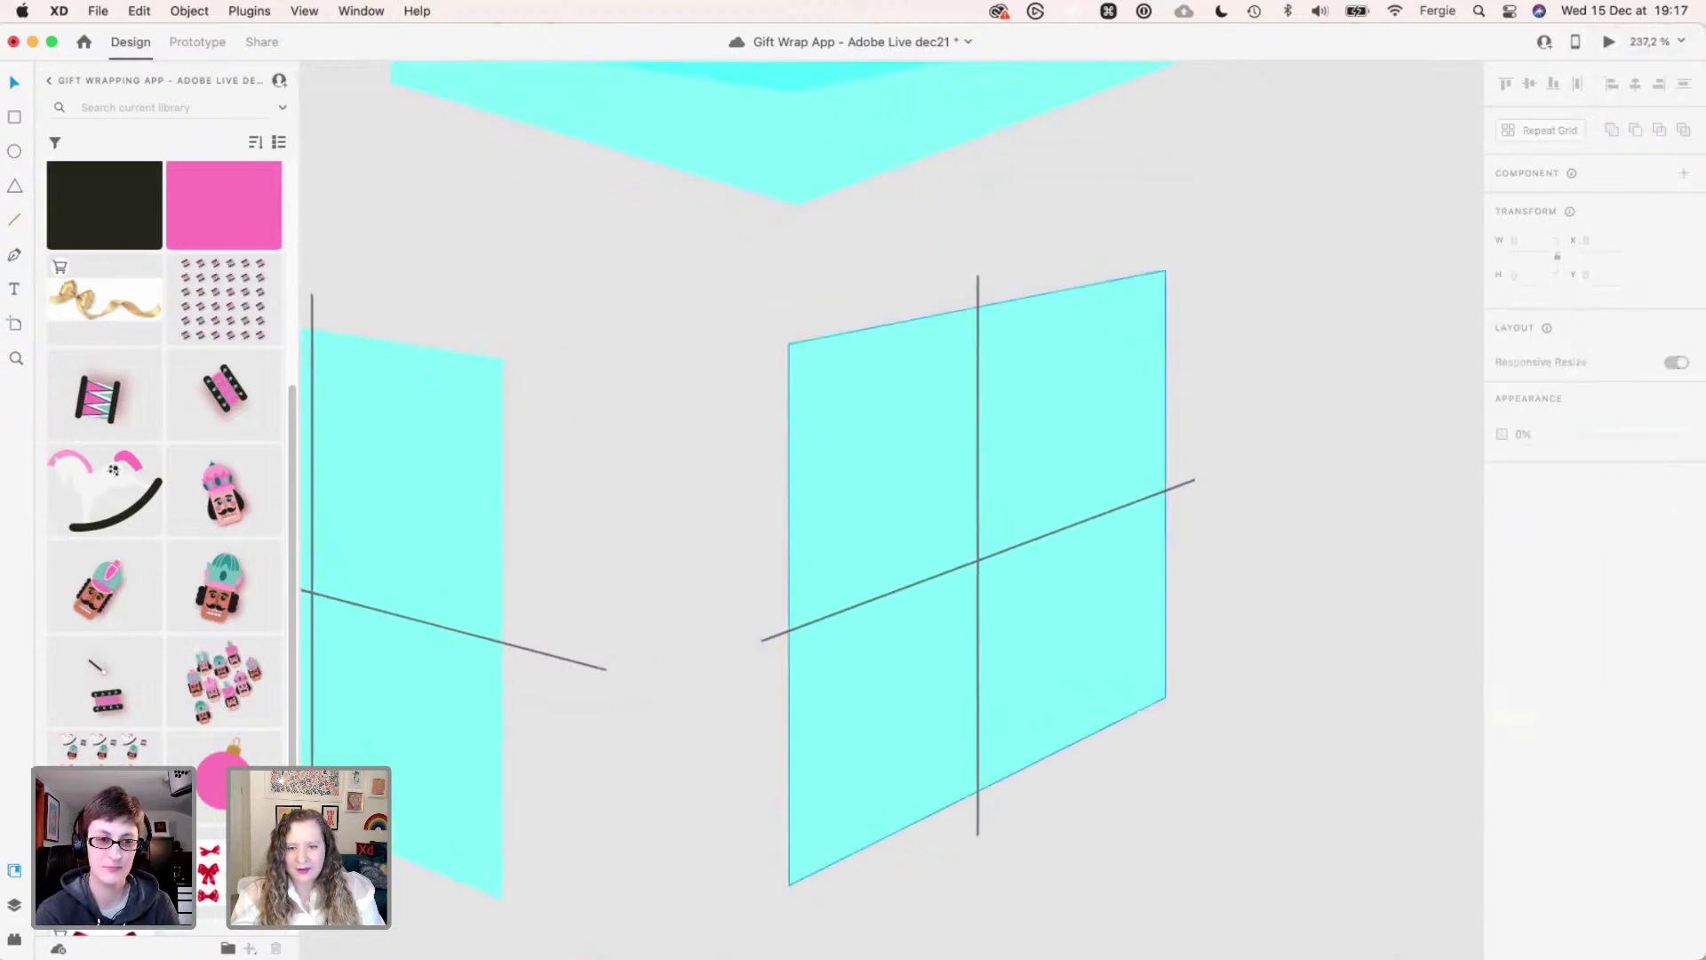
- Trace the right face's lower-right quarter as a closed Pen path about 84 wide and 133 high
scroll(978, 697, up, 2)
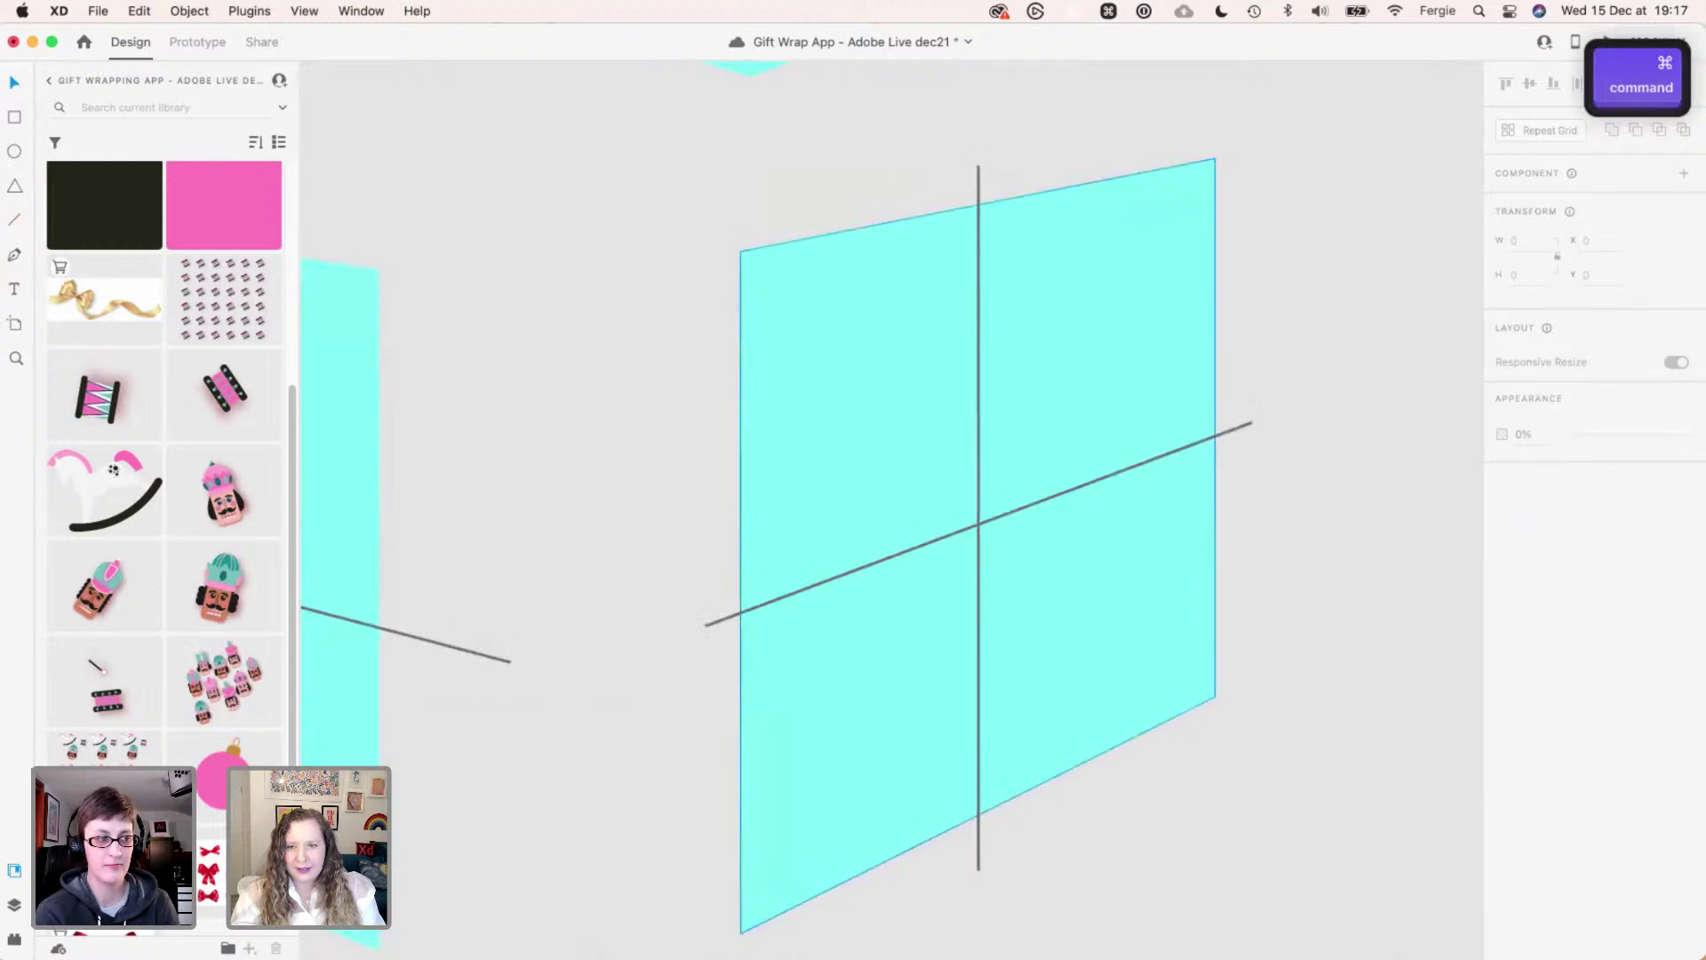
scroll(978, 524, down, 1)
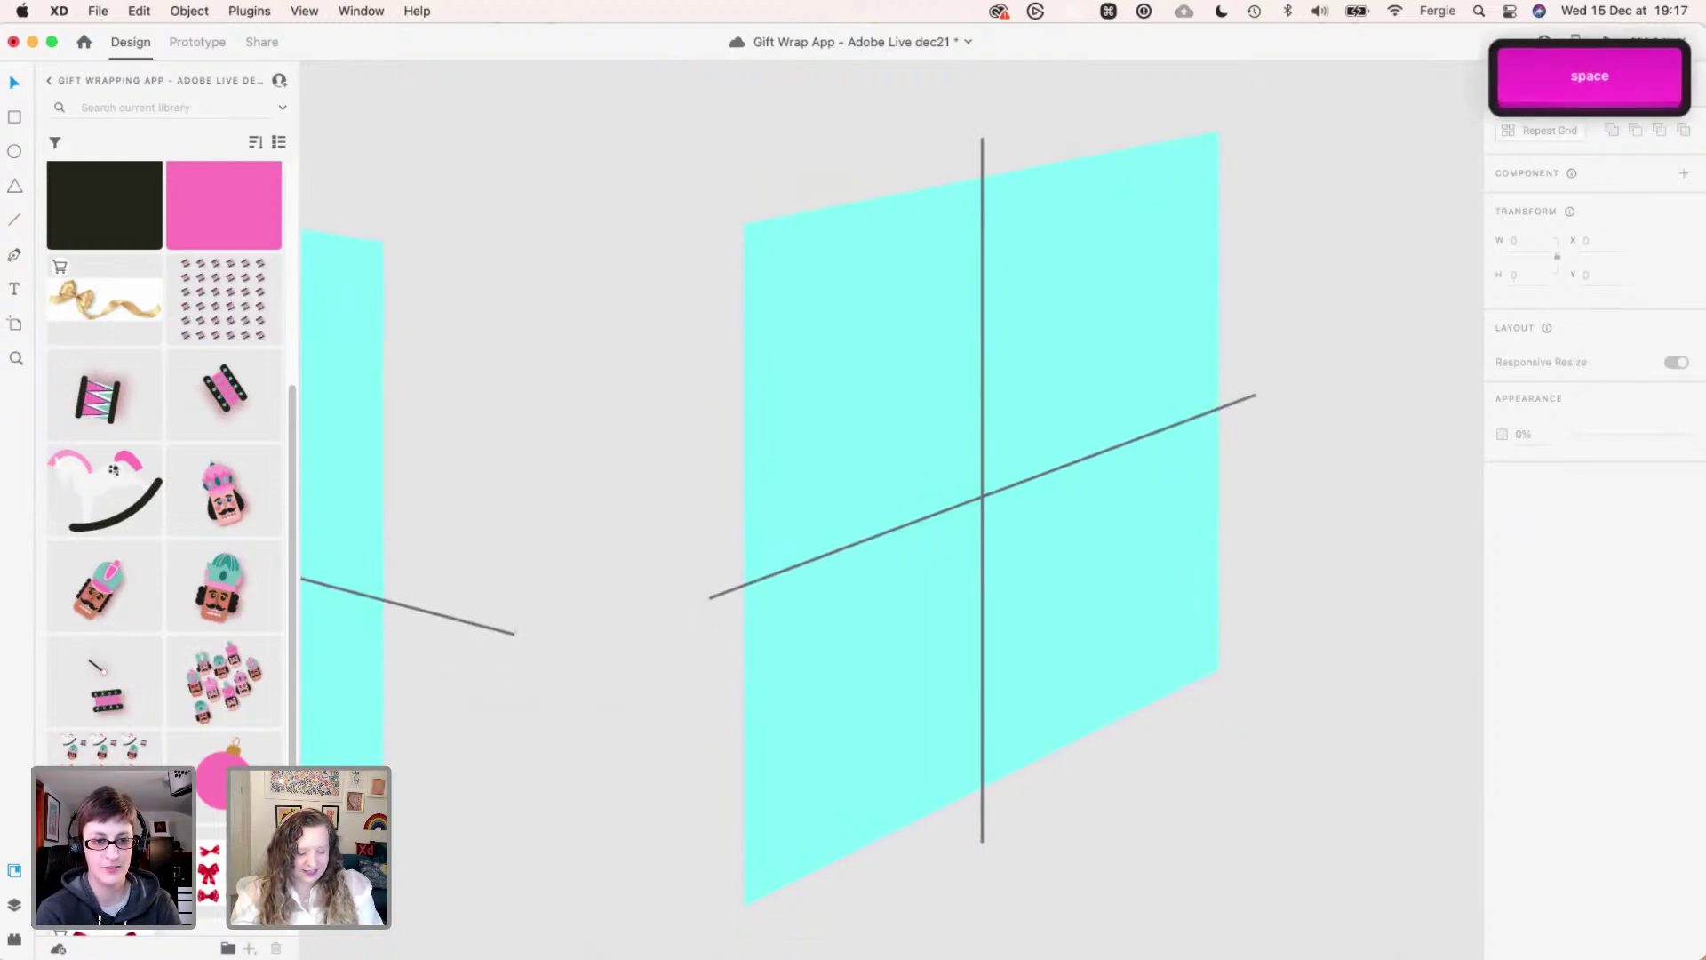
key(p)
click(1218, 408)
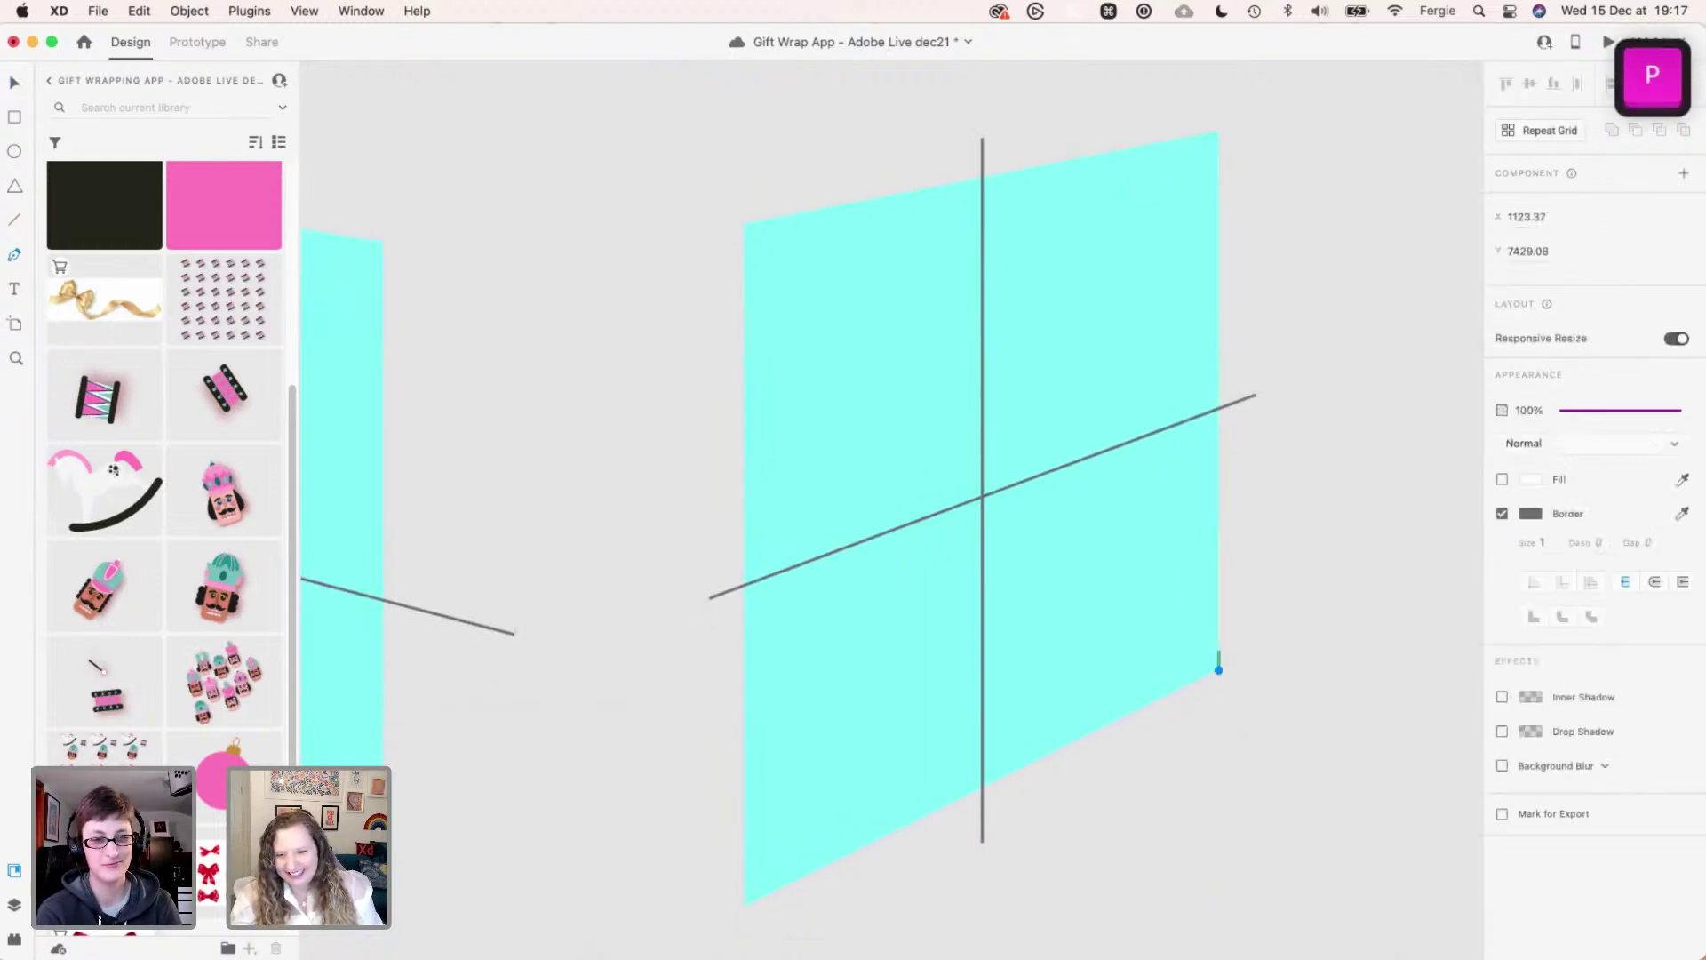
shift+click(1218, 670)
click(1218, 409)
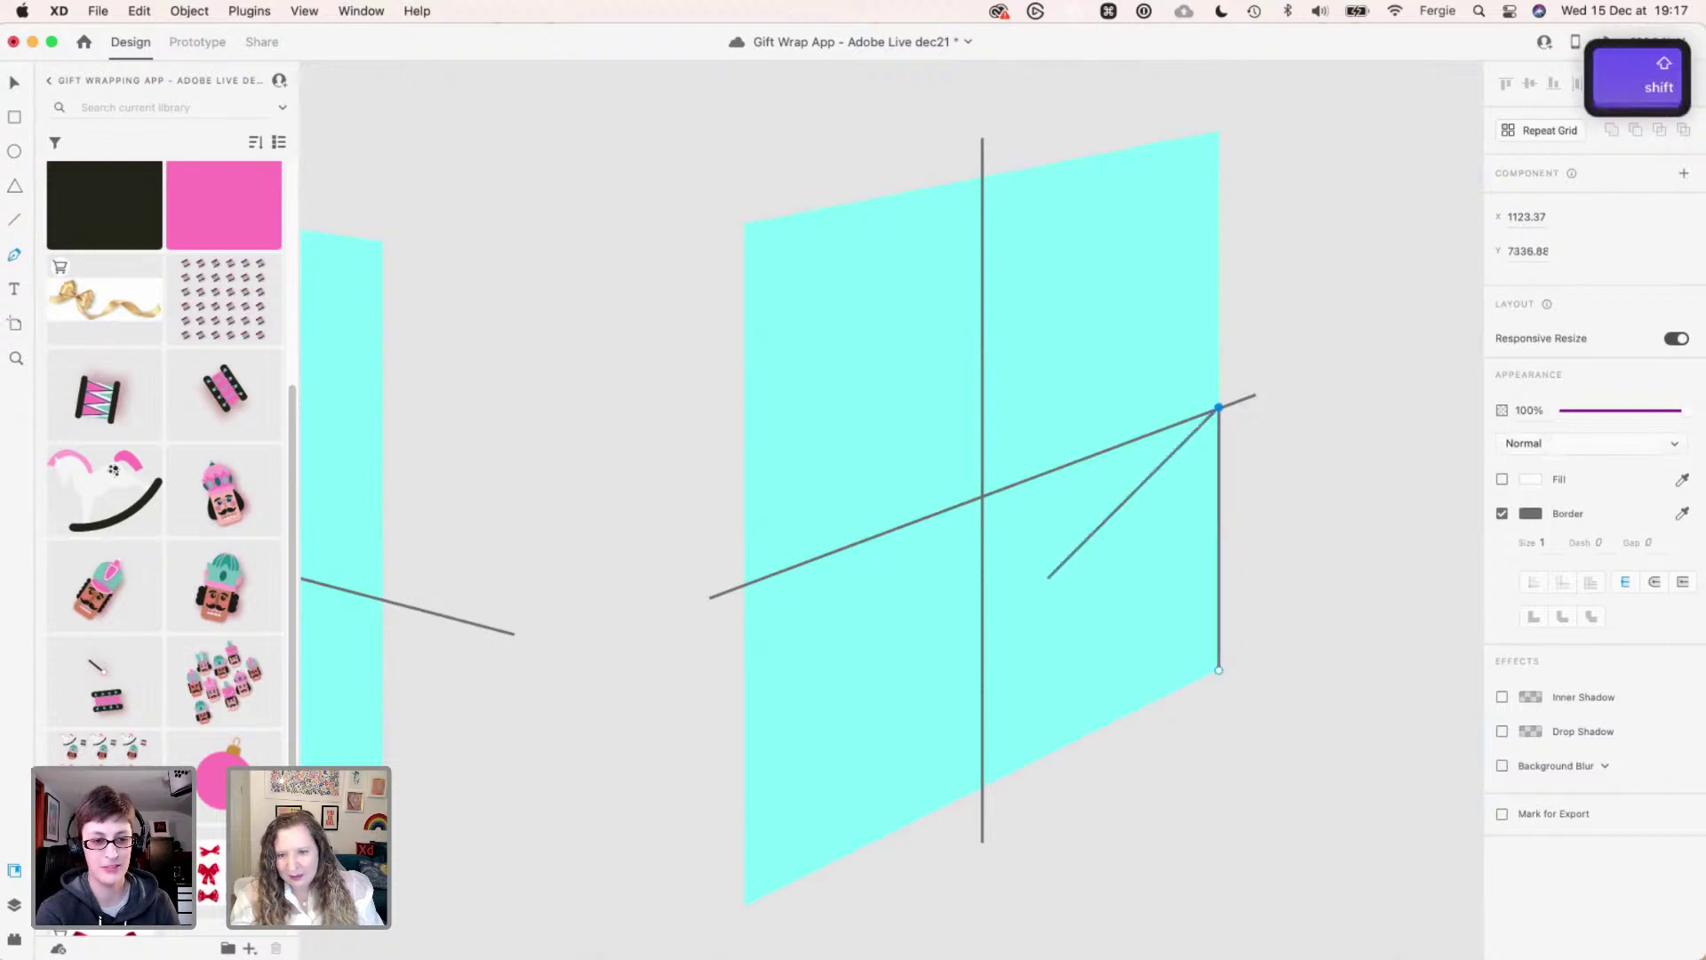
click(981, 495)
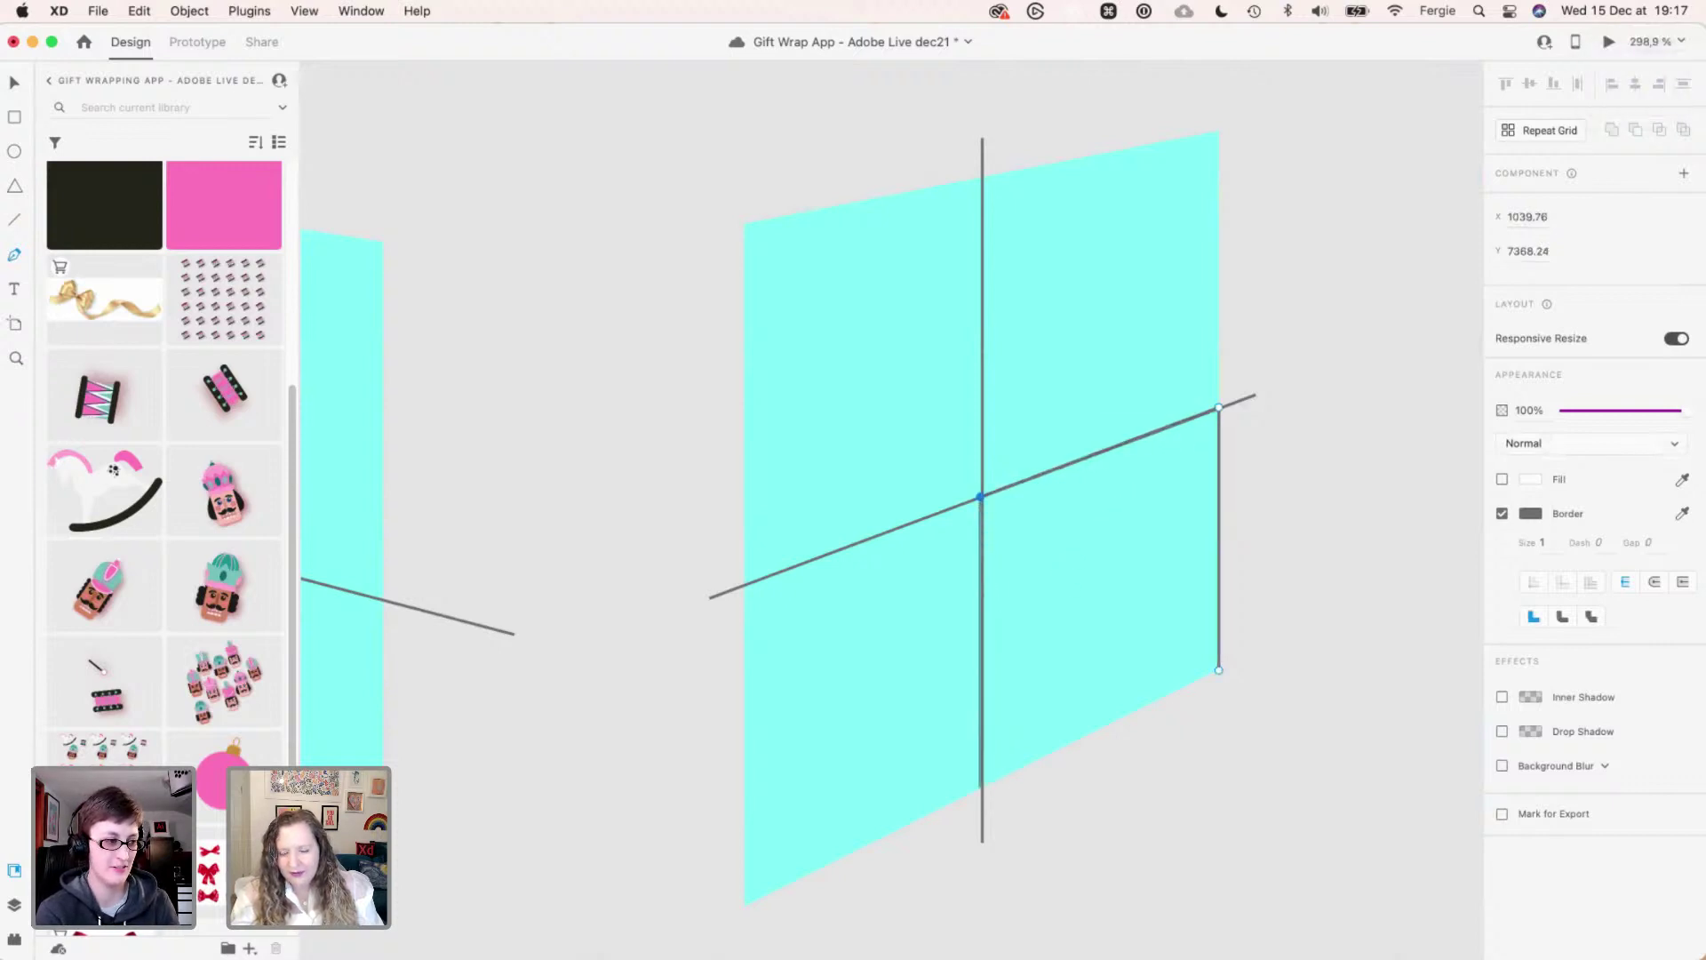
click(980, 785)
click(1218, 670)
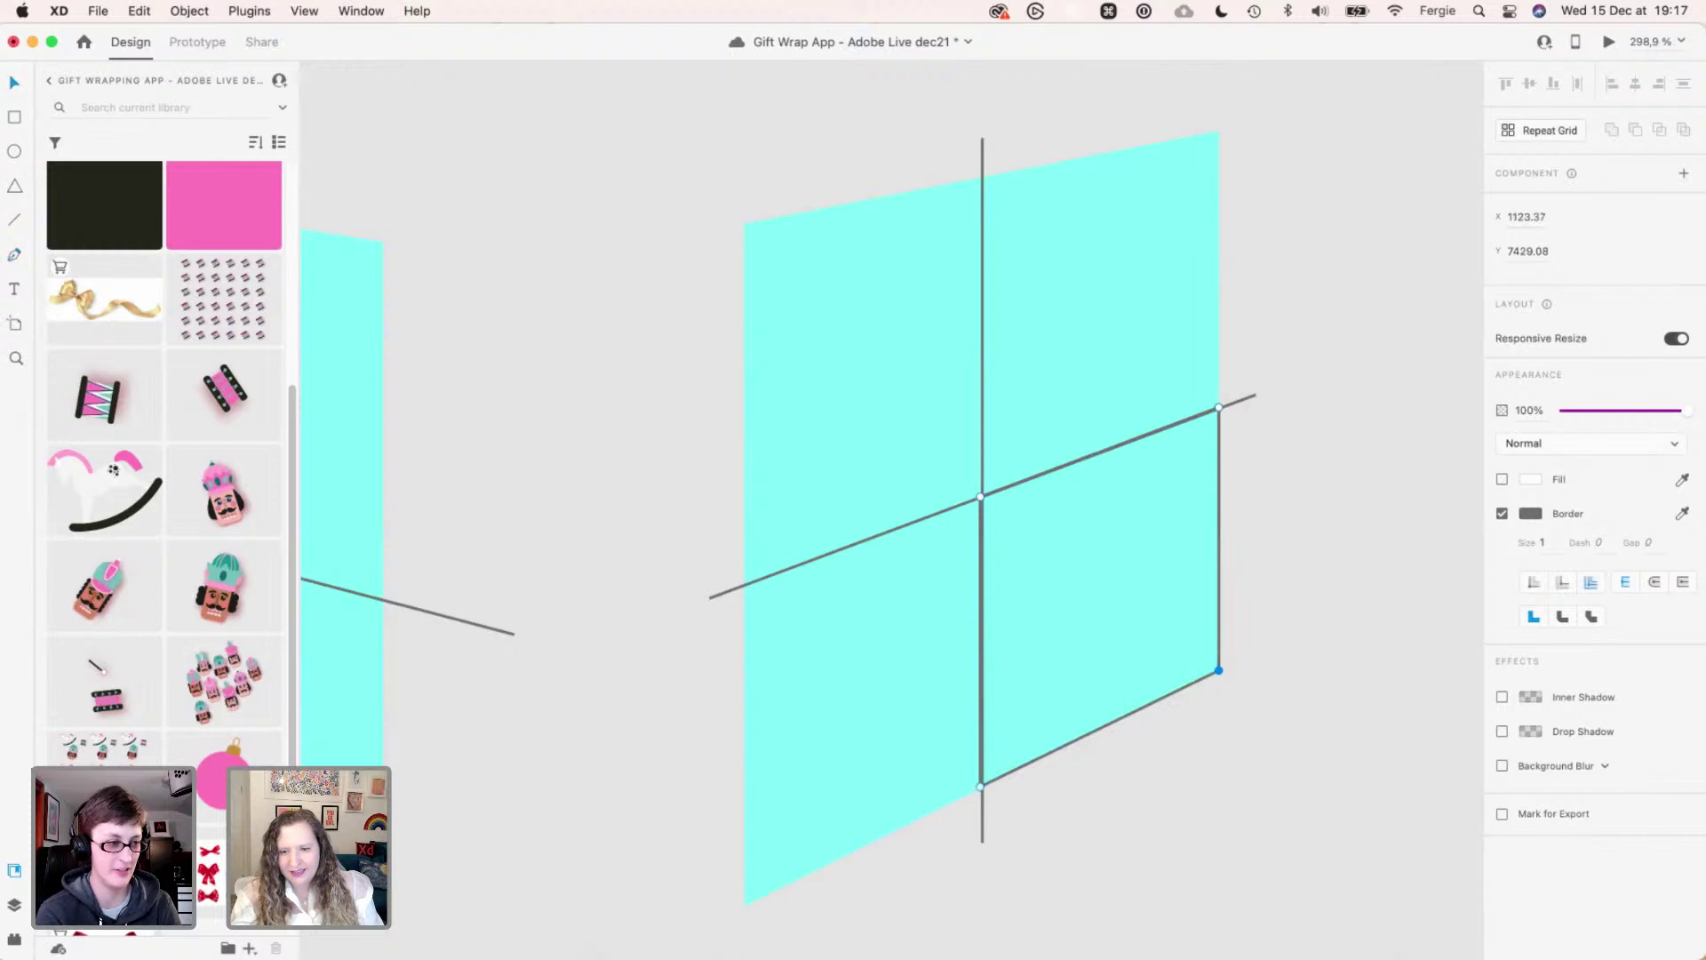
- Trace the right face's upper-left quarter as a closed Pen path from its outer corner to the guide line crossing
key(p)
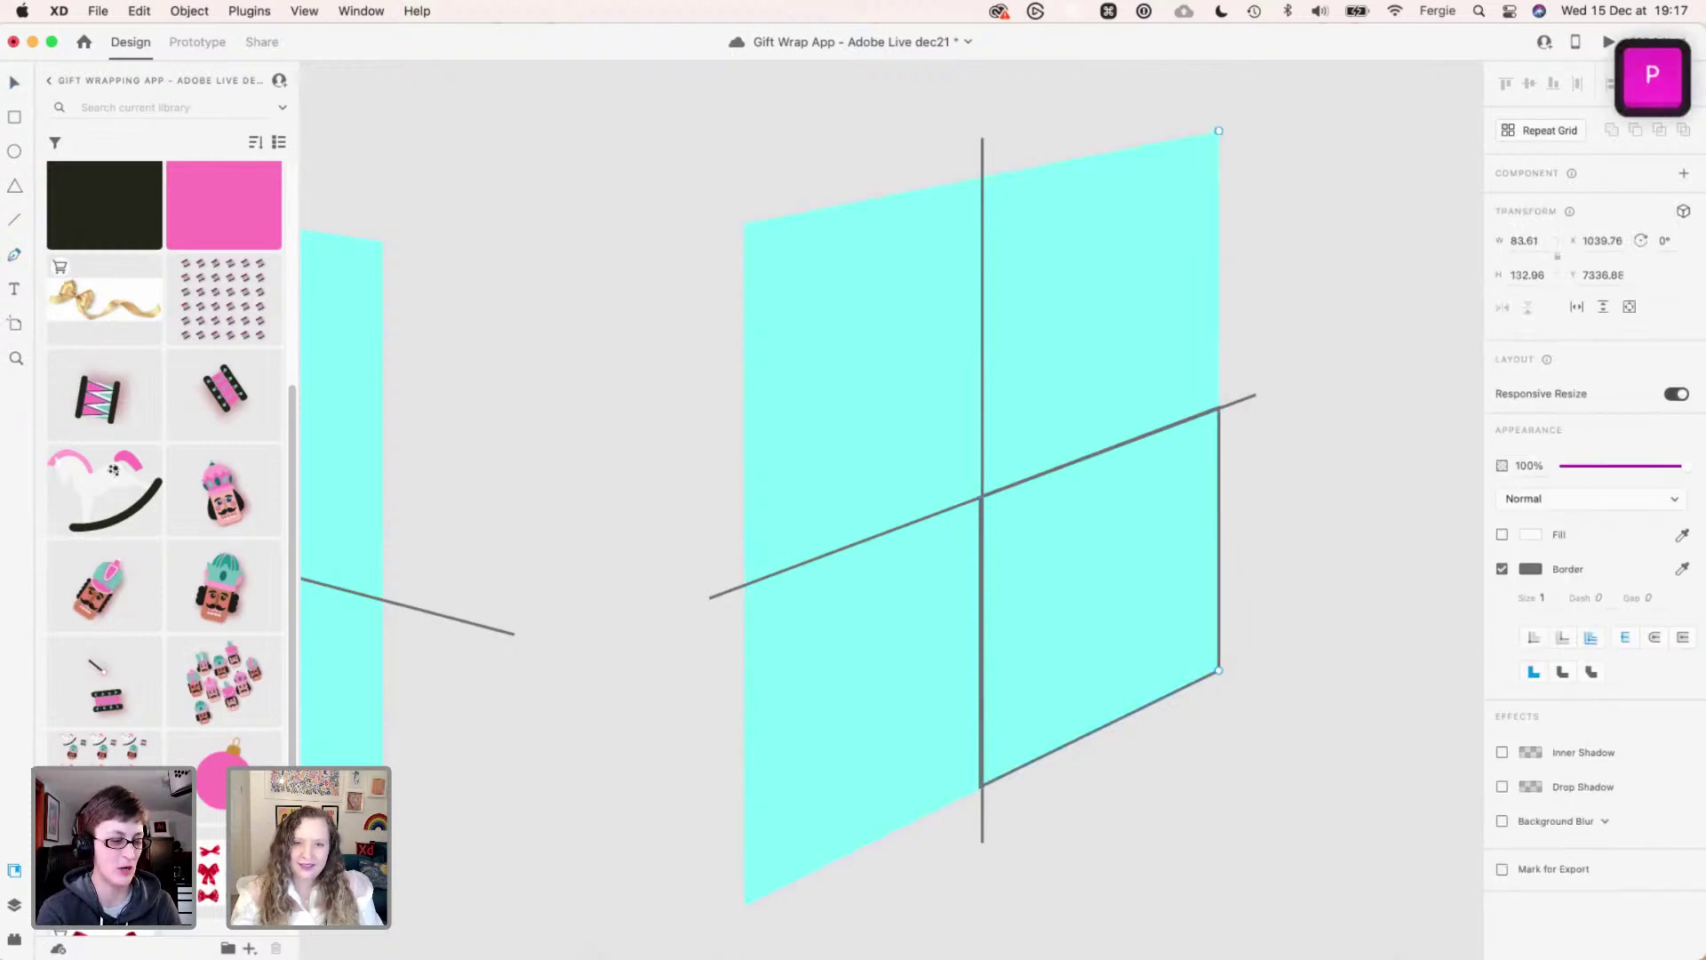
click(744, 223)
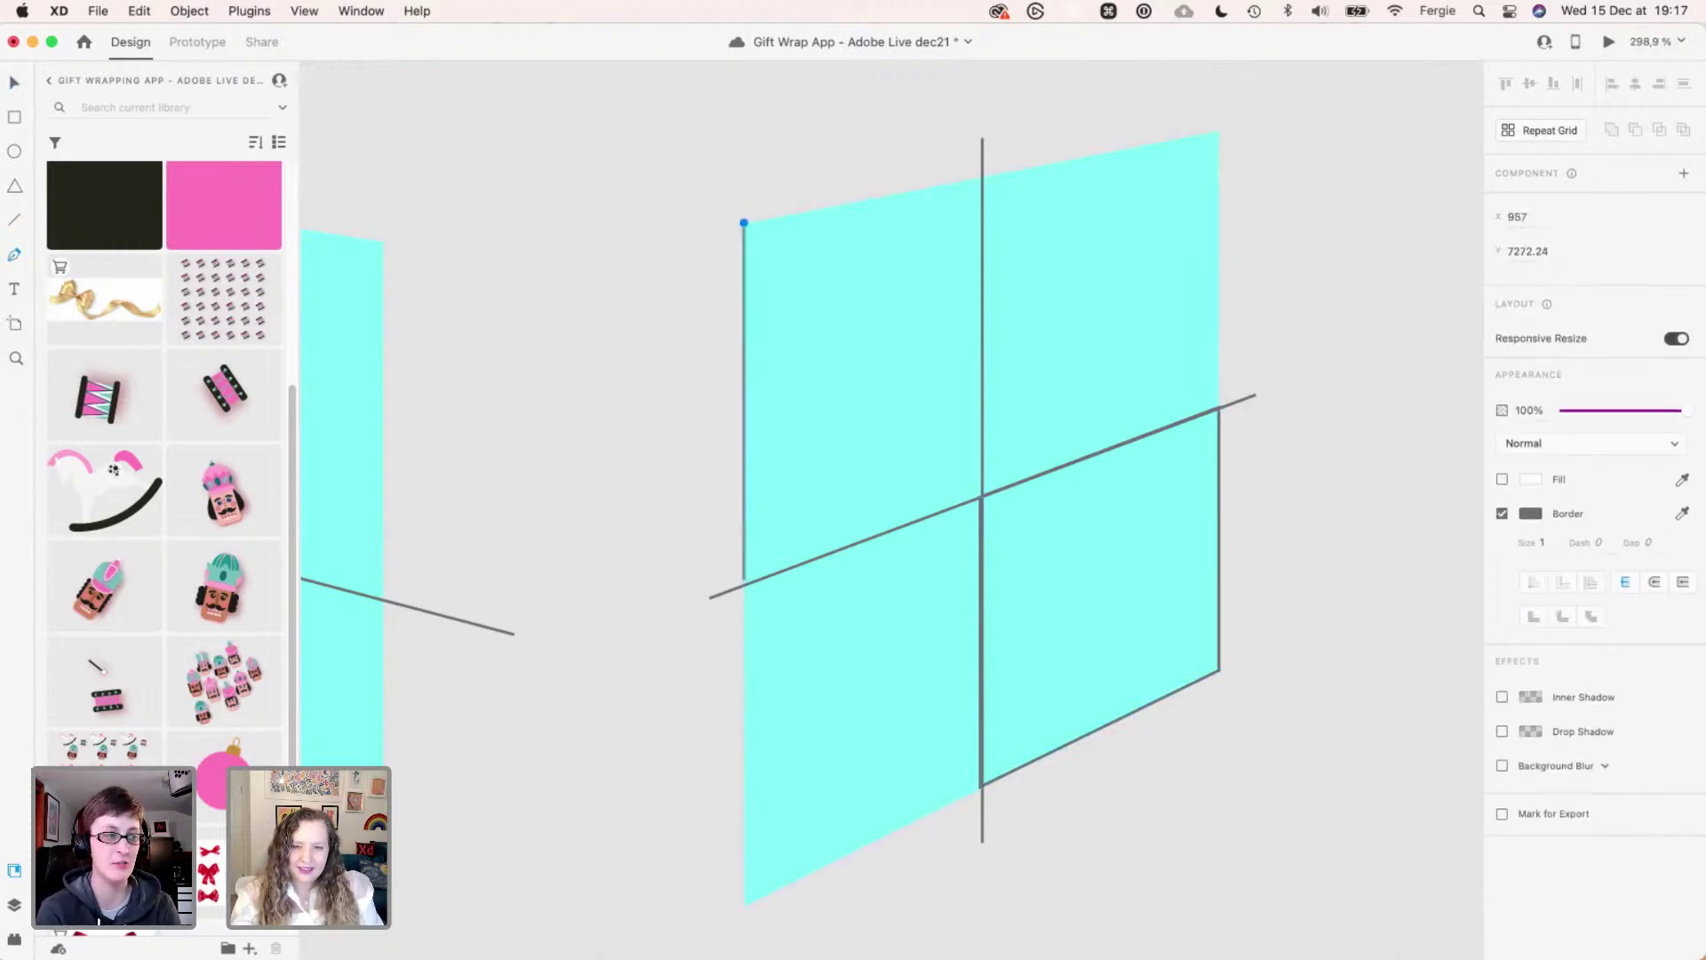
click(744, 584)
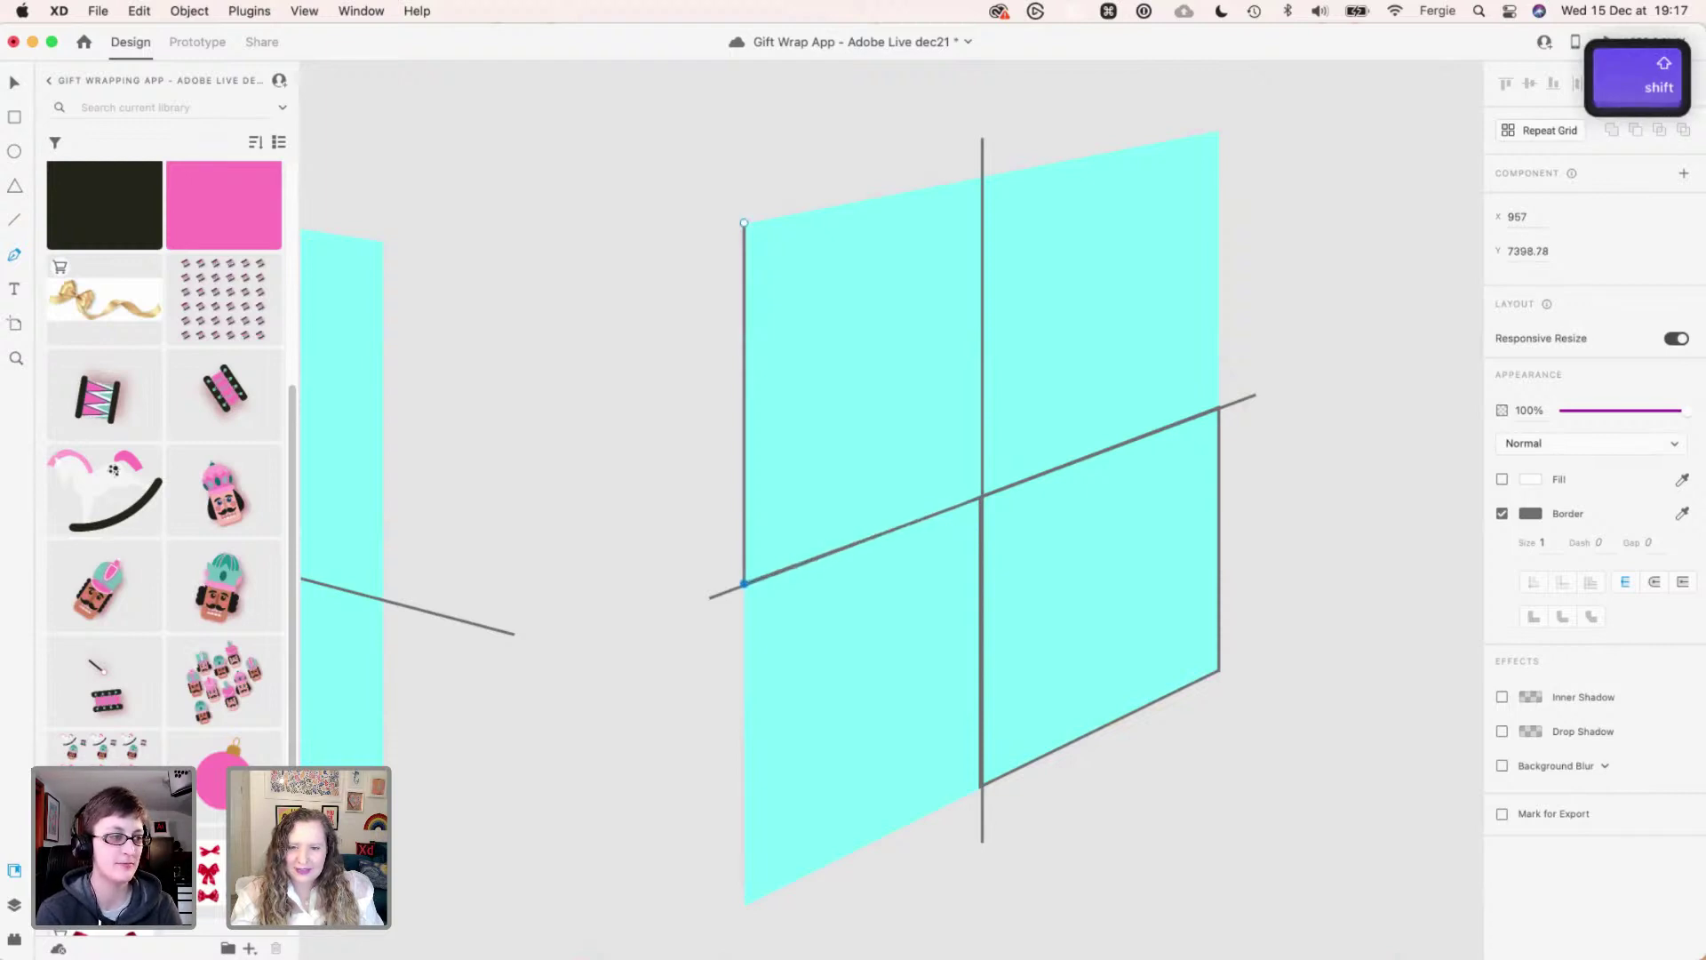
click(981, 496)
shift+click(981, 175)
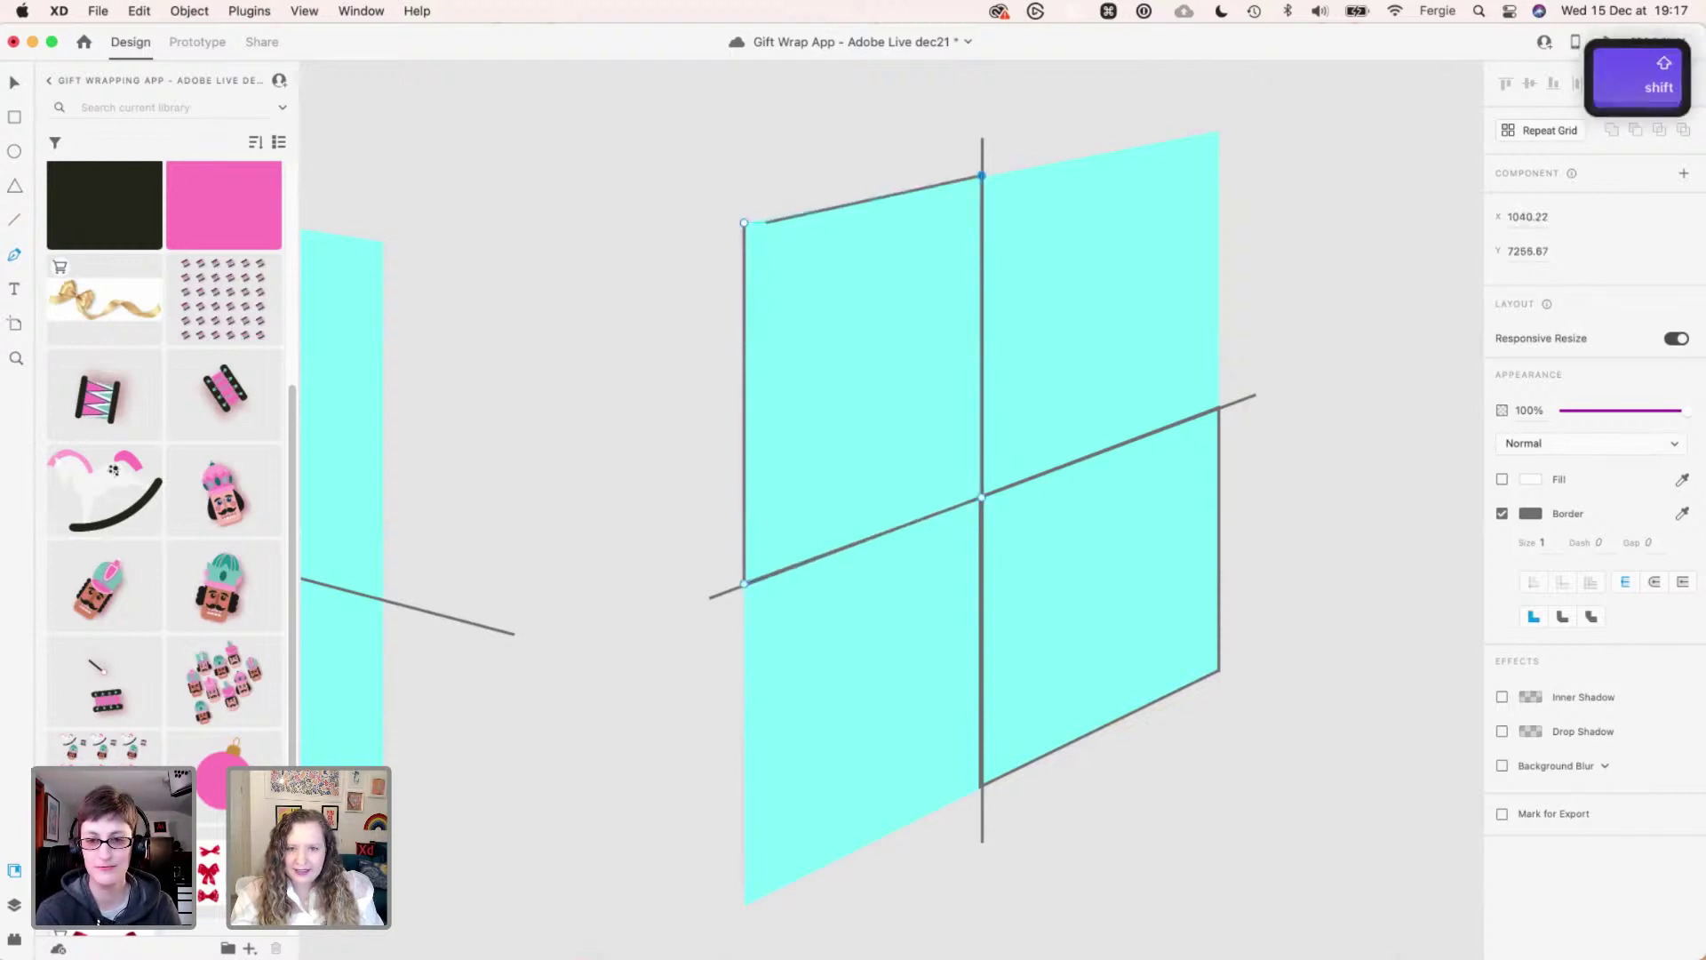
click(744, 223)
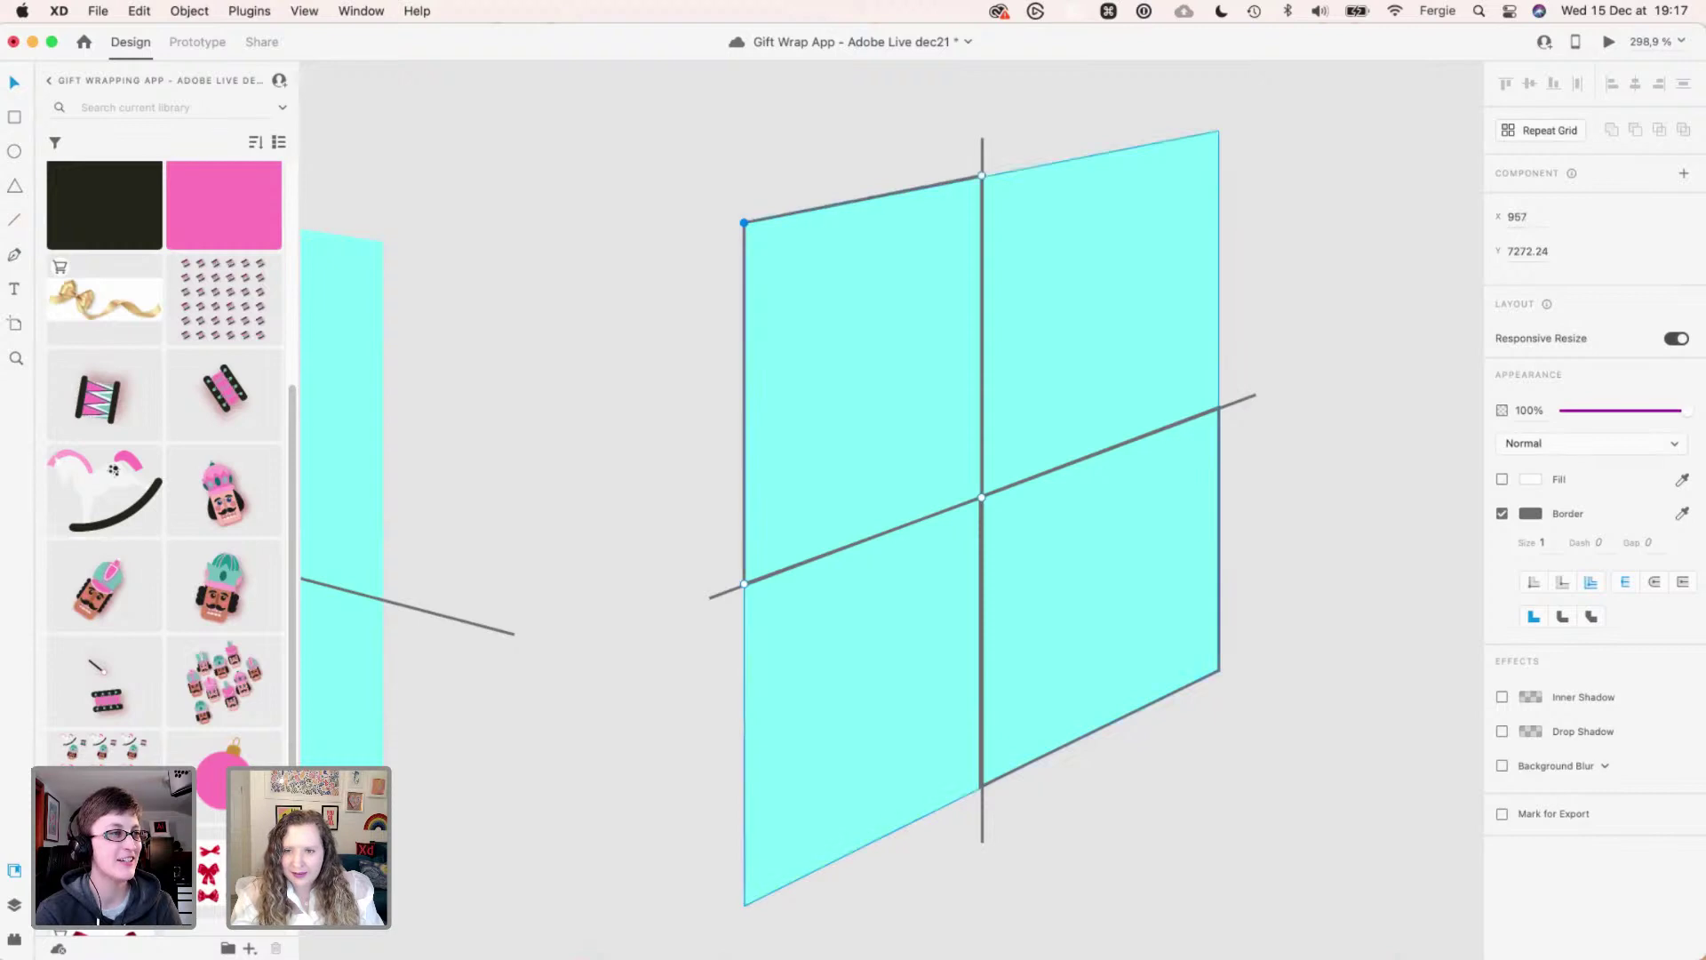
- Trace the right face's upper-right quarter as a closed Pen path about 83 wide and 128 high
key(p)
click(1213, 130)
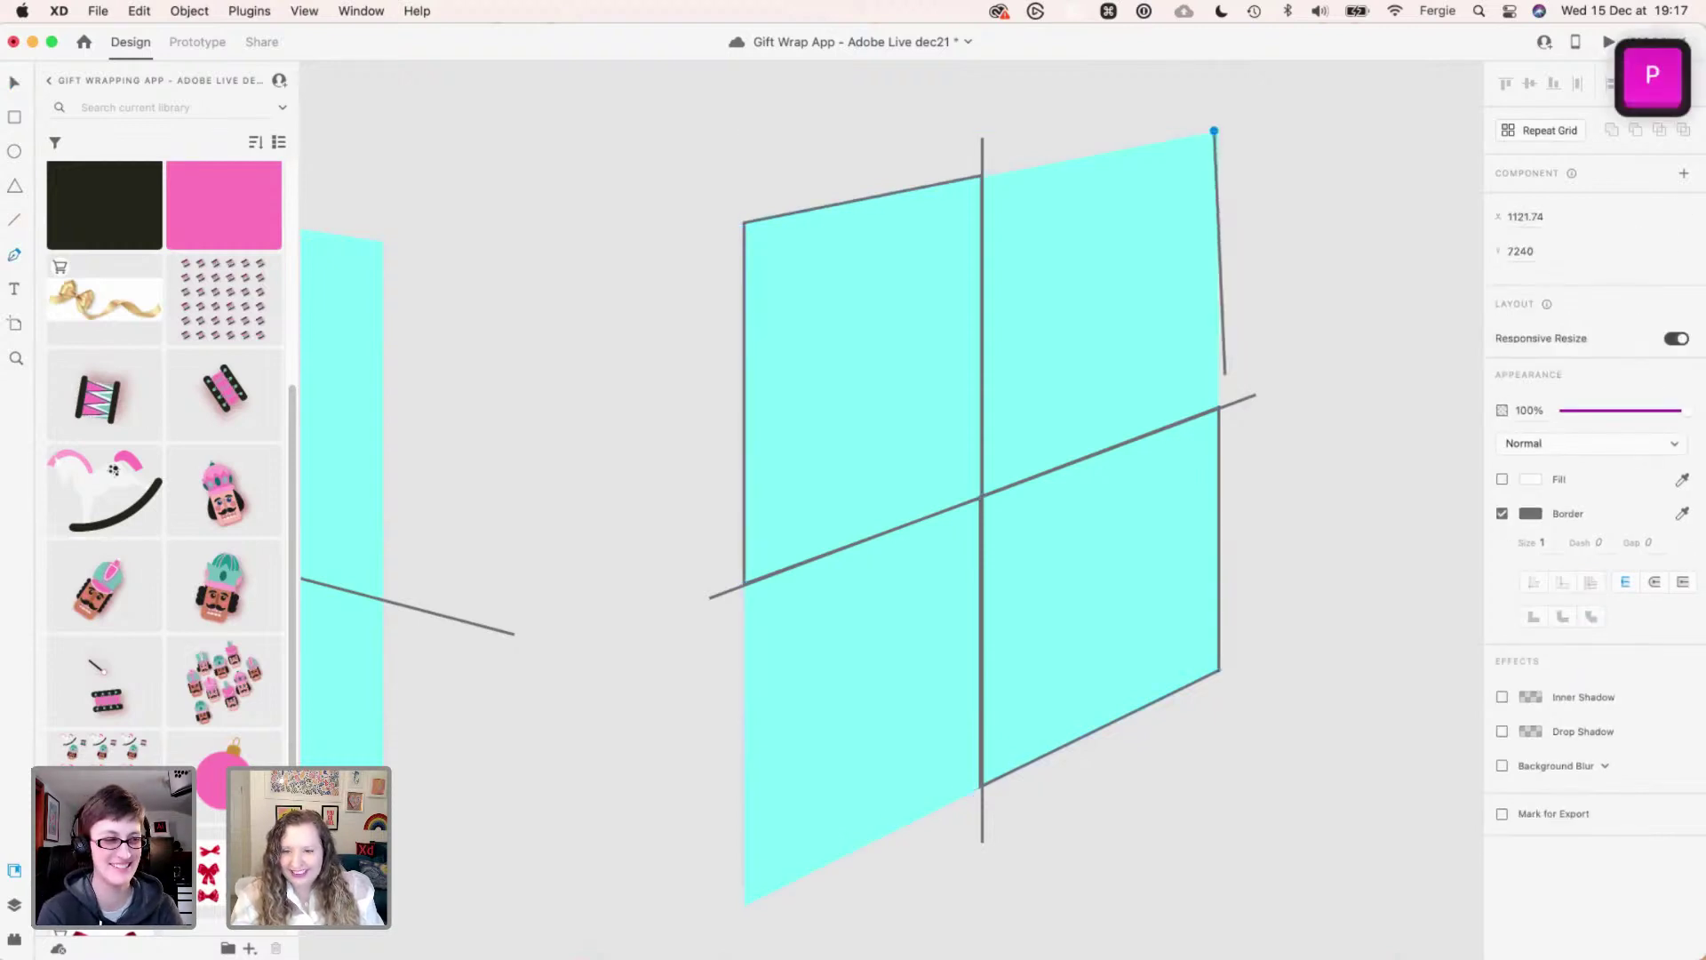
key(shift)
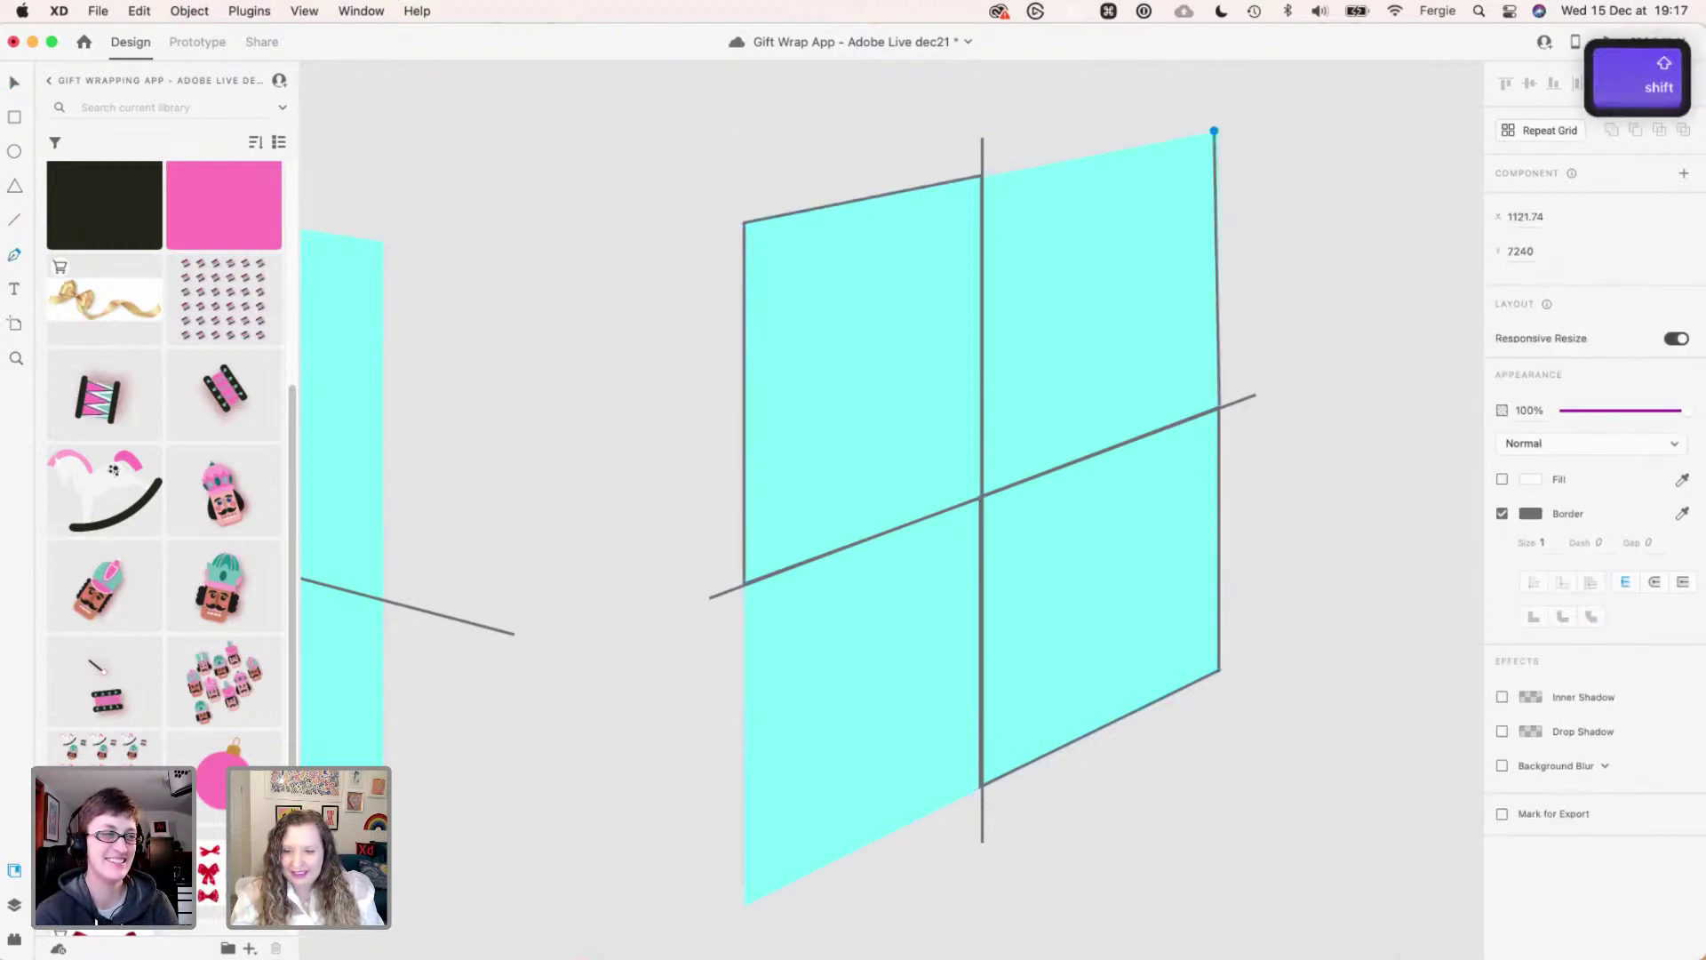
click(1219, 409)
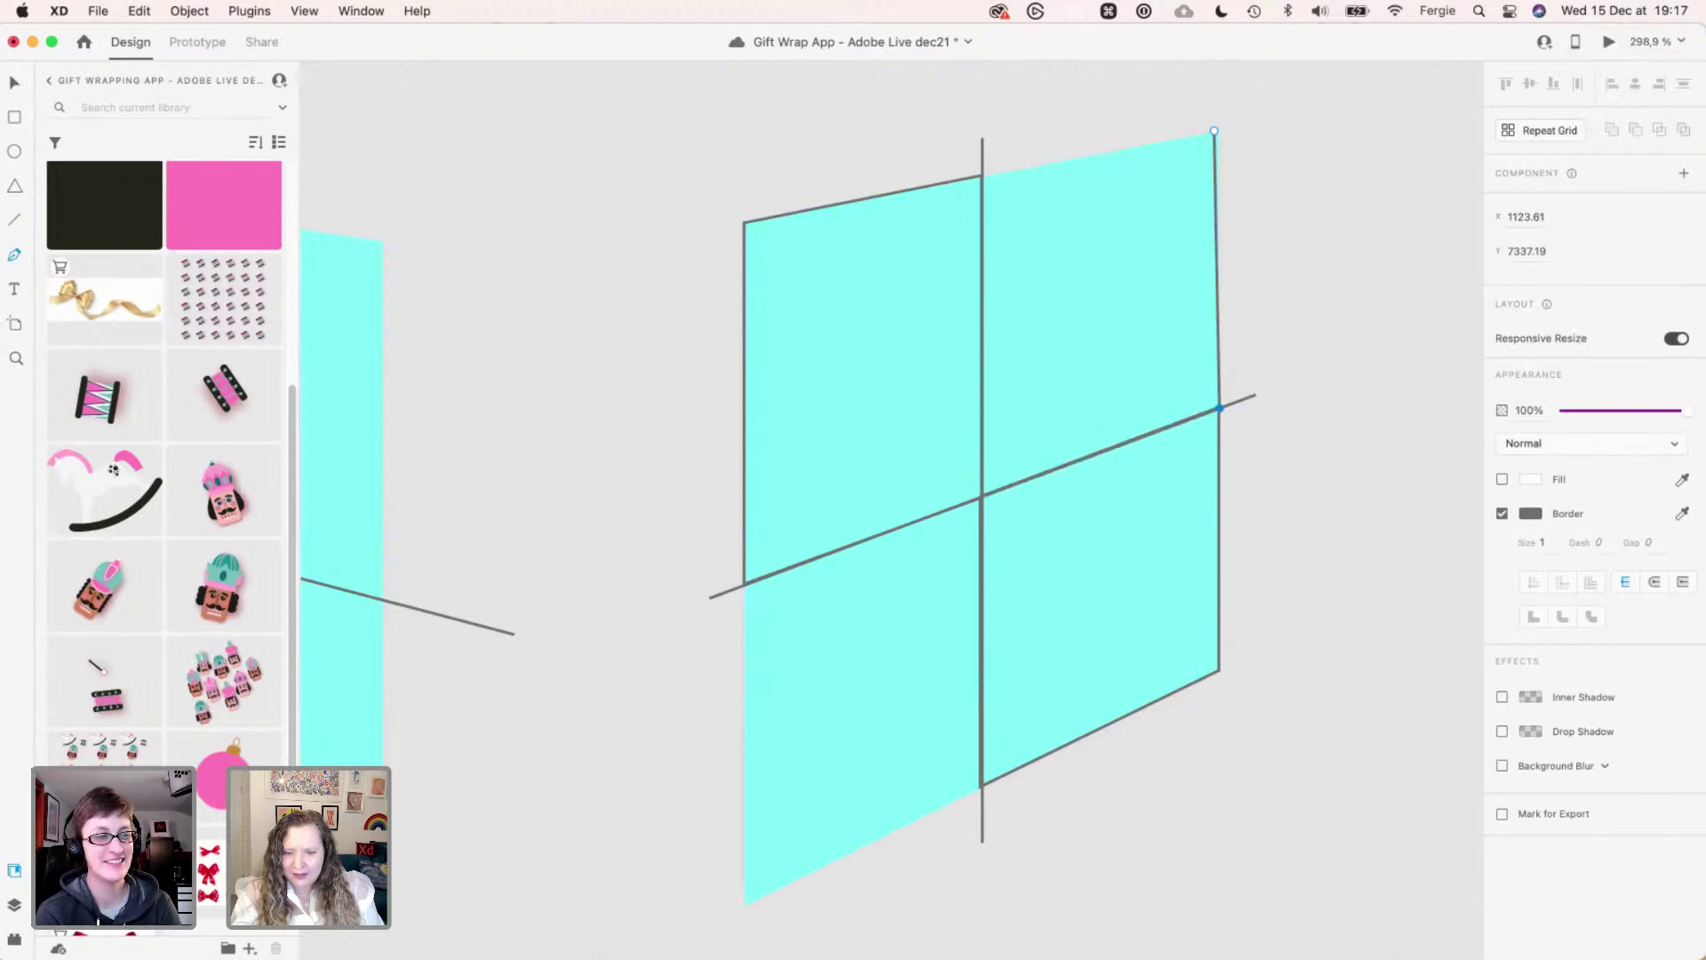
click(982, 176)
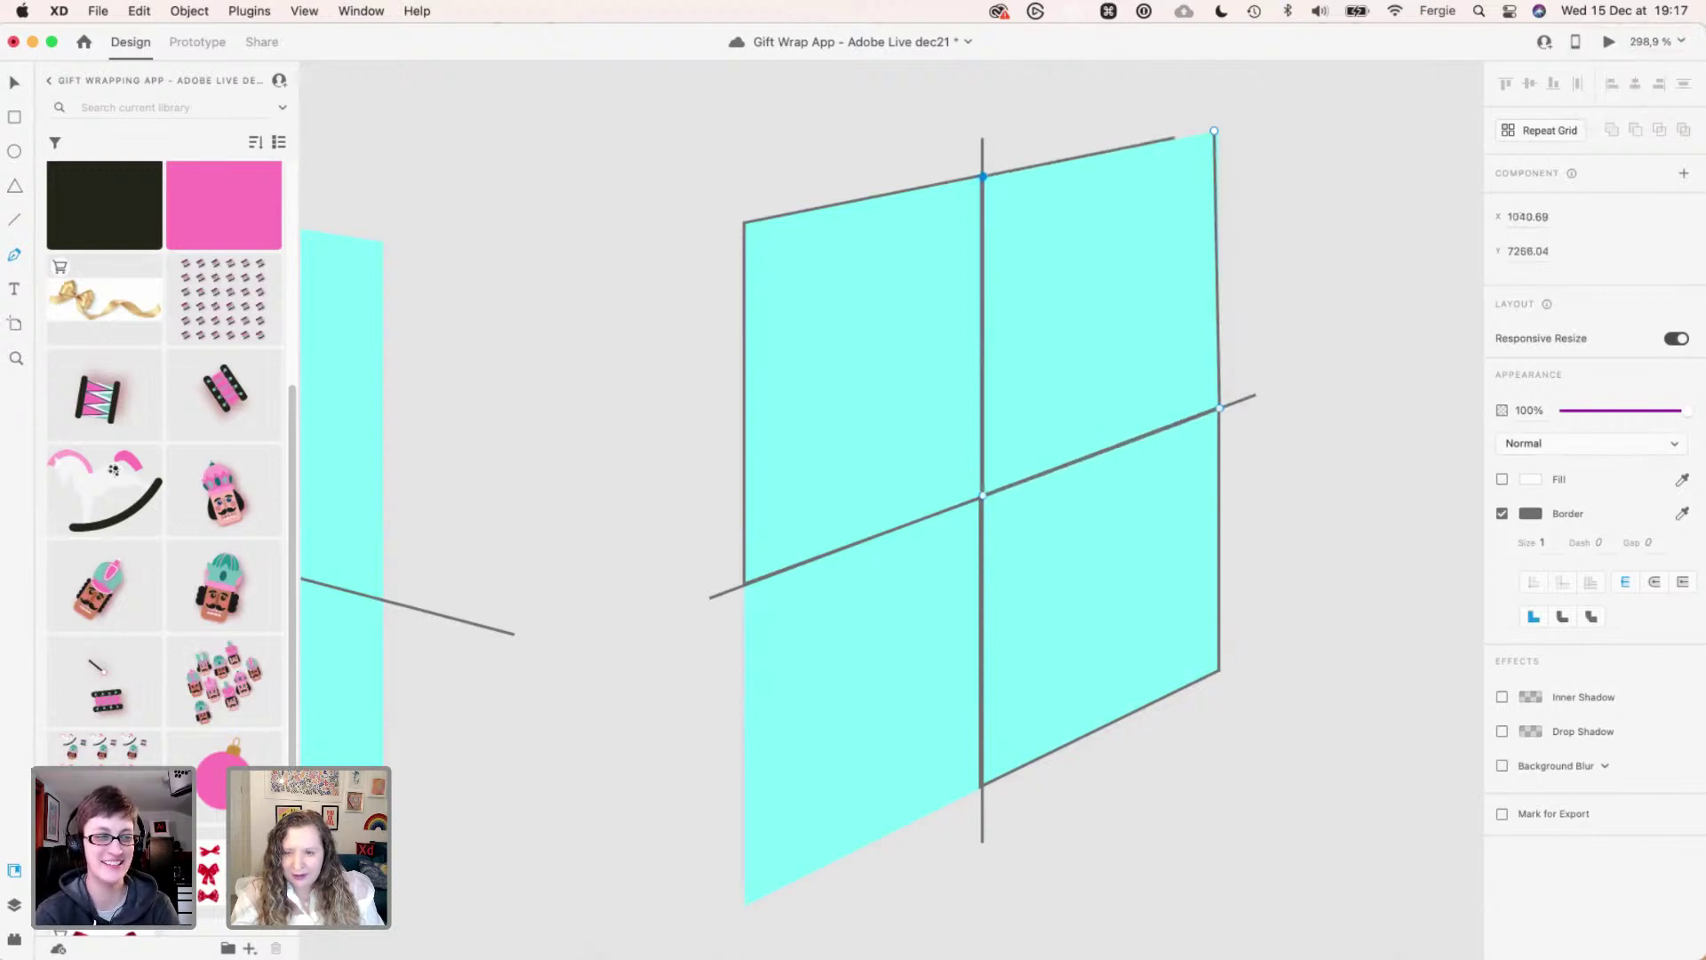
click(1213, 130)
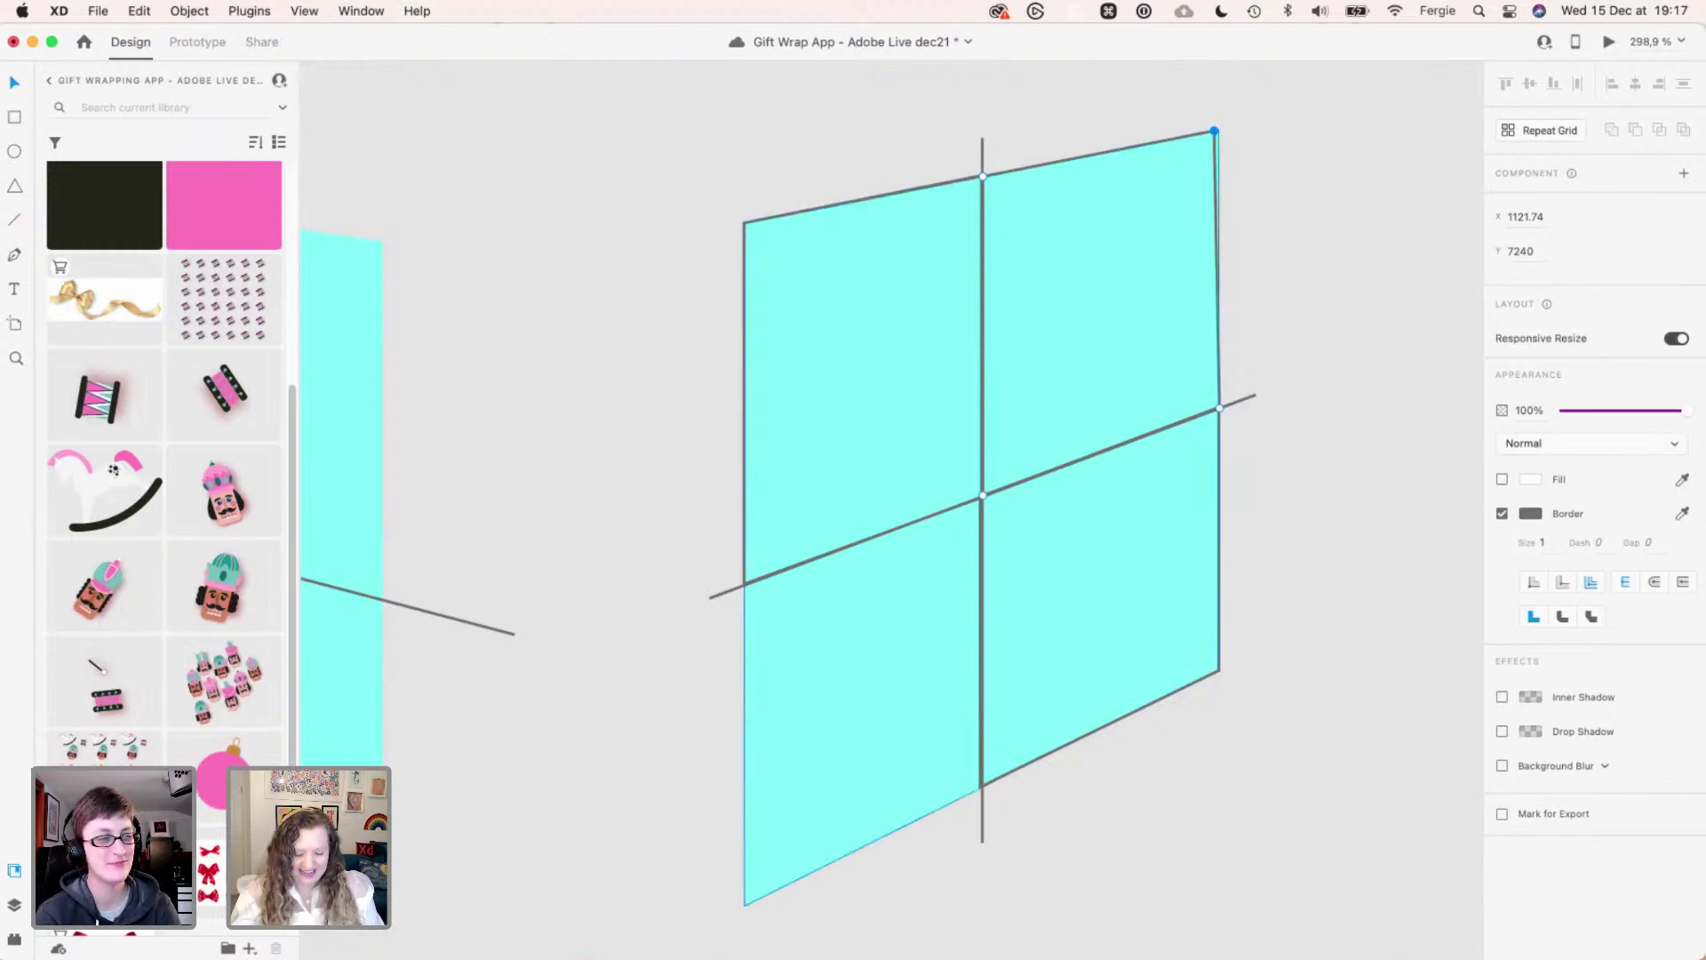
- Trace the right face's lower-left quarter as a closed Pen path from its bottom corner to the guide line crossing
key(p)
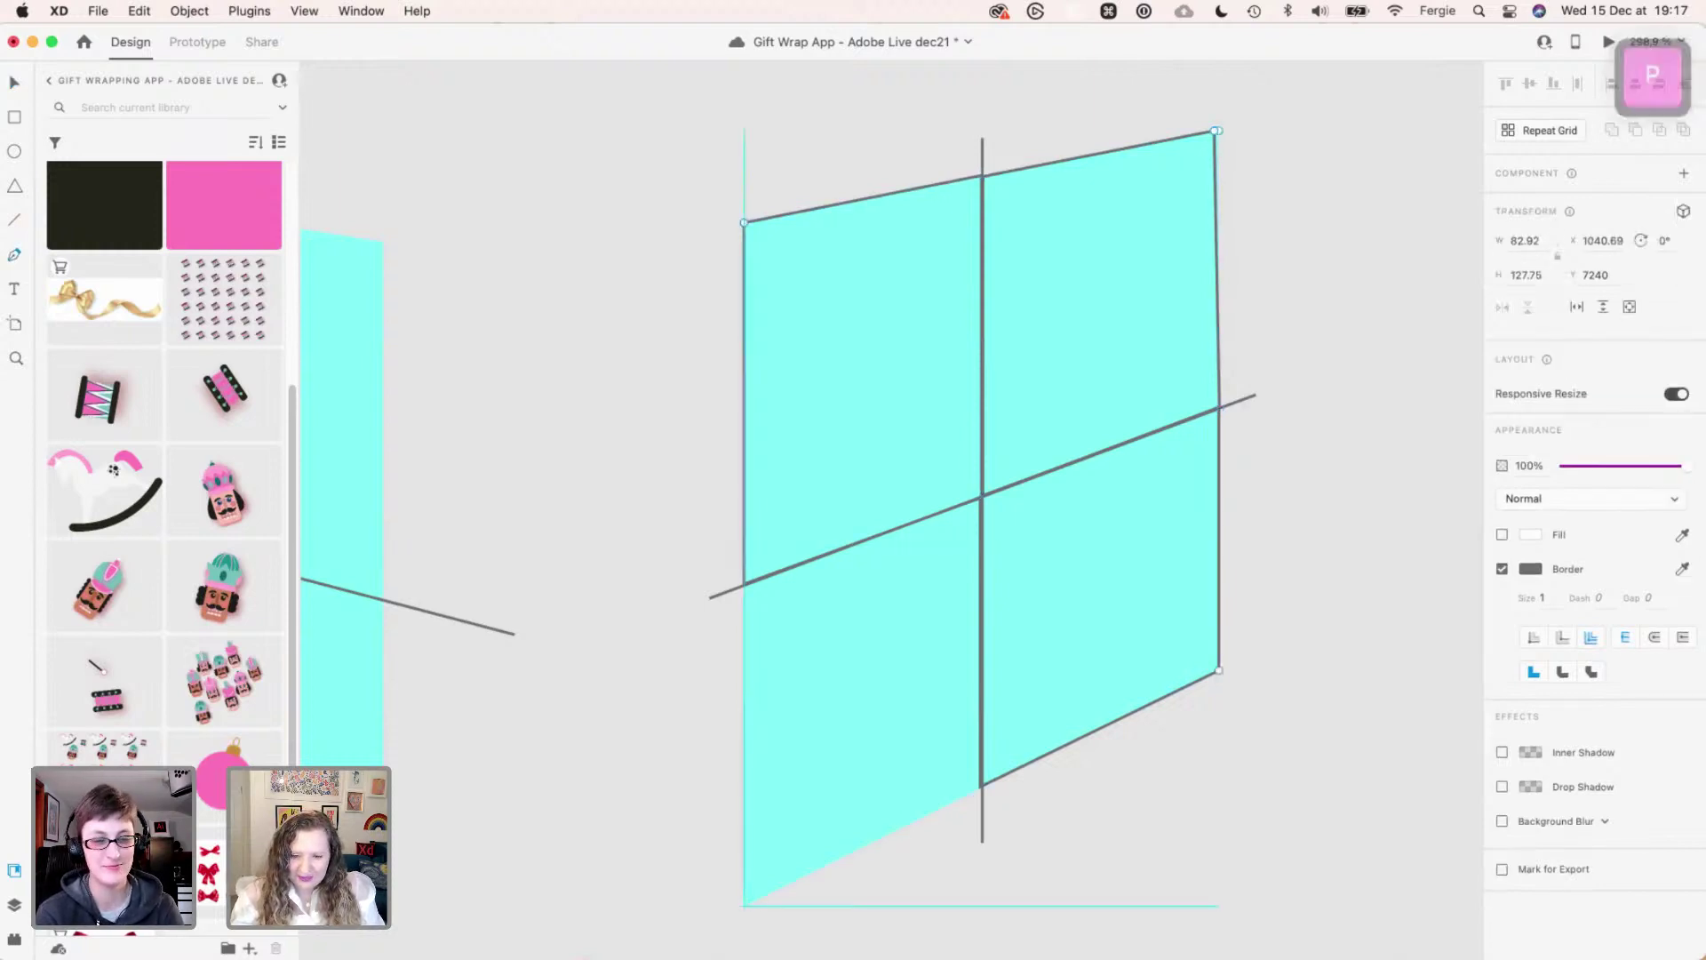
click(744, 905)
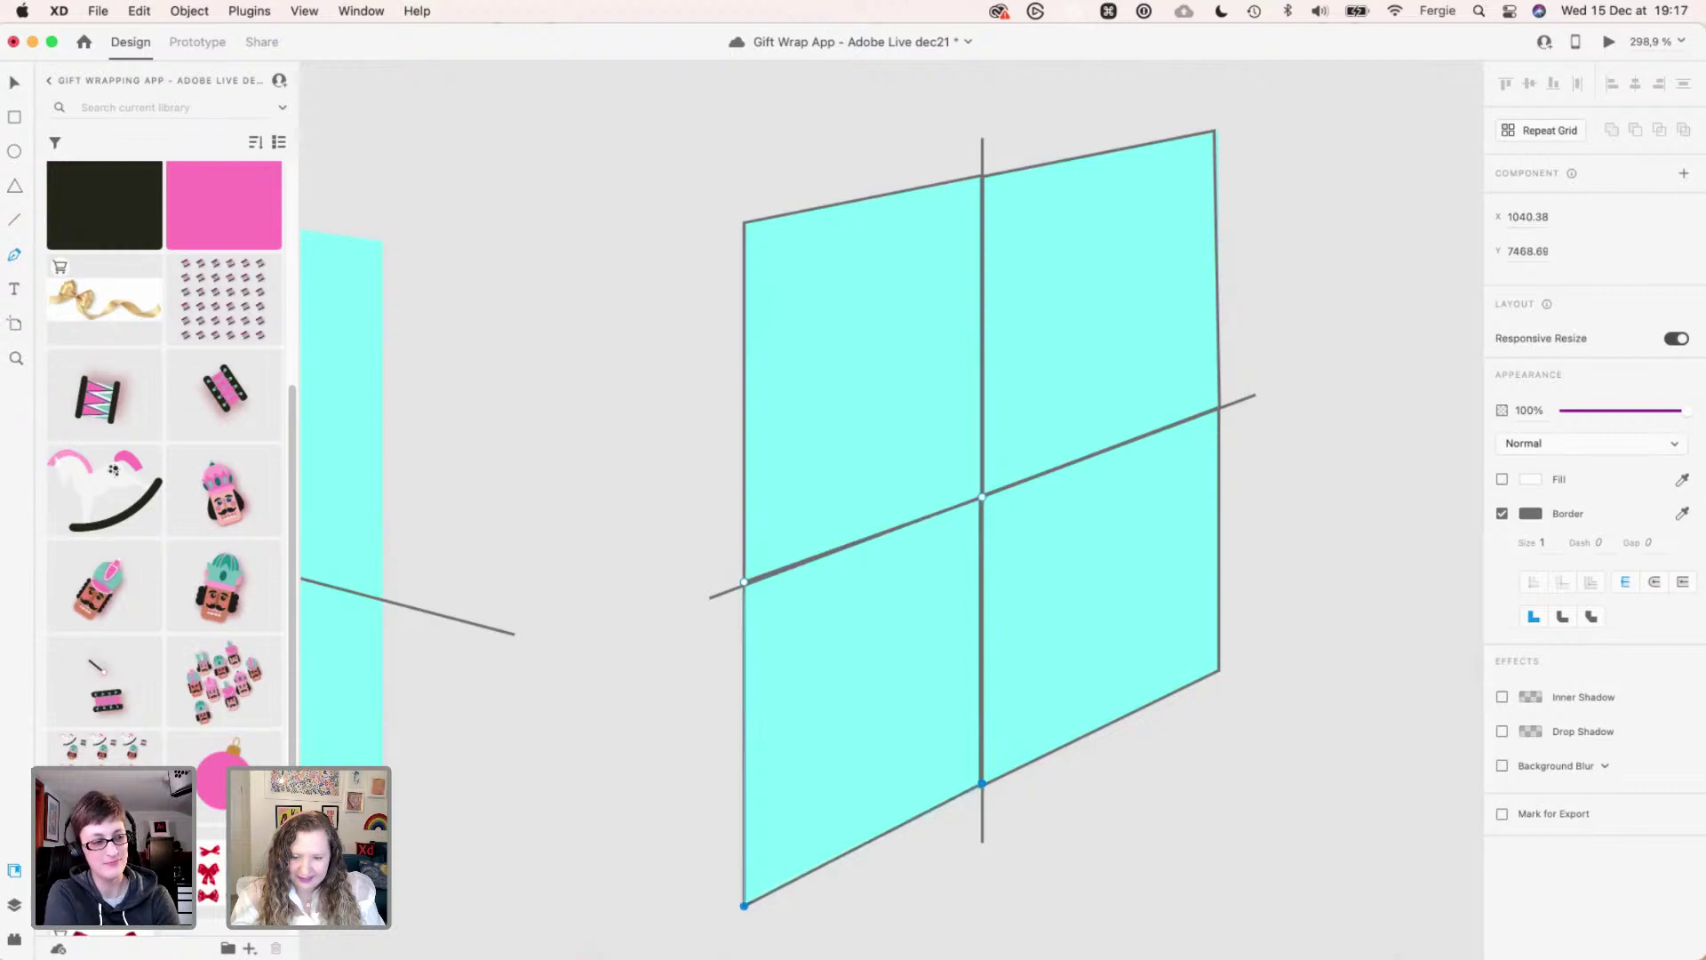
key(Escape)
key(v)
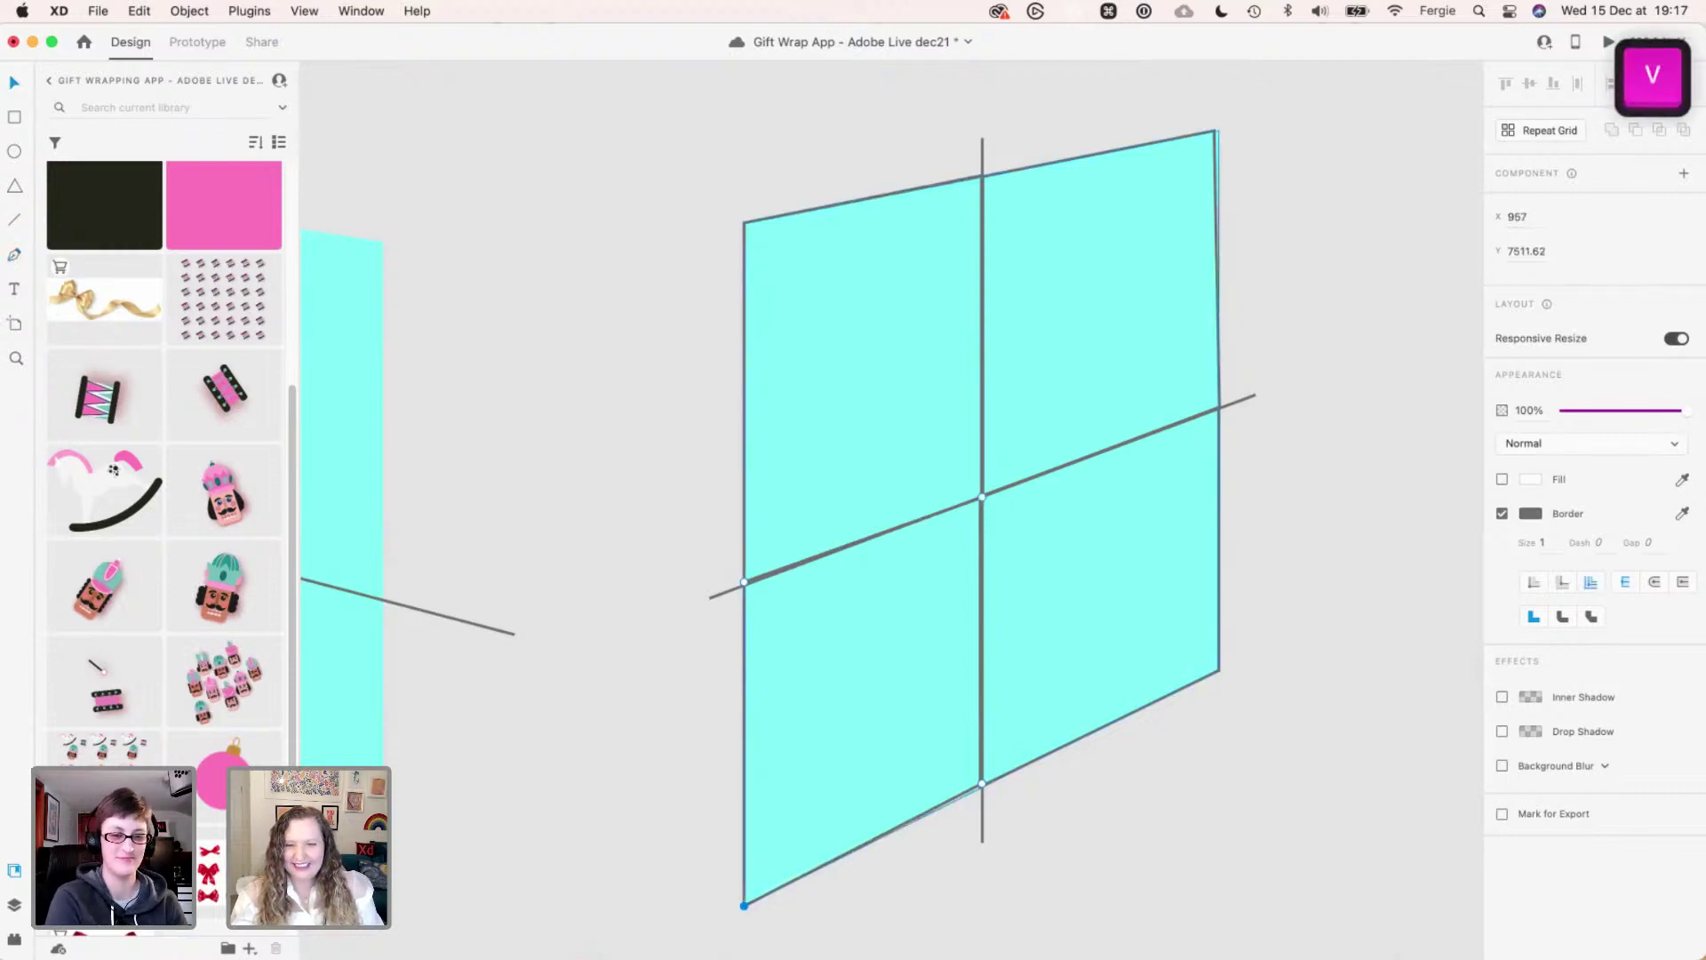
- Move the cyan right face aside, clear of the four traced quarter outlines
key(shift)
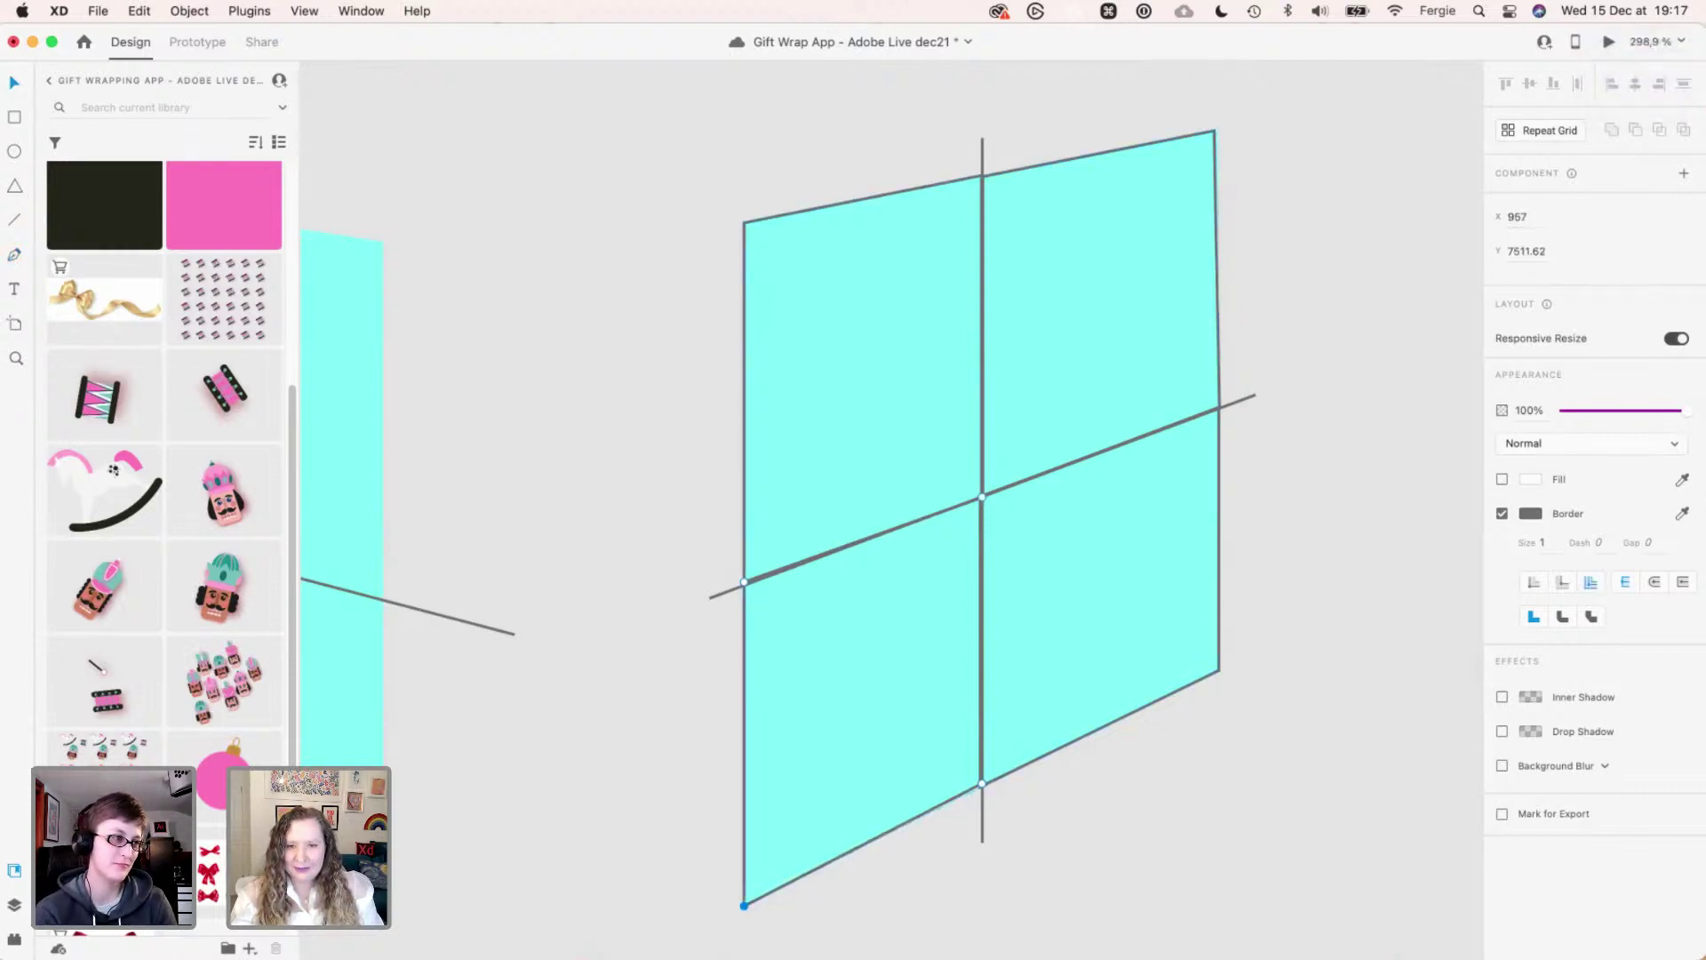
shift+click(982, 817)
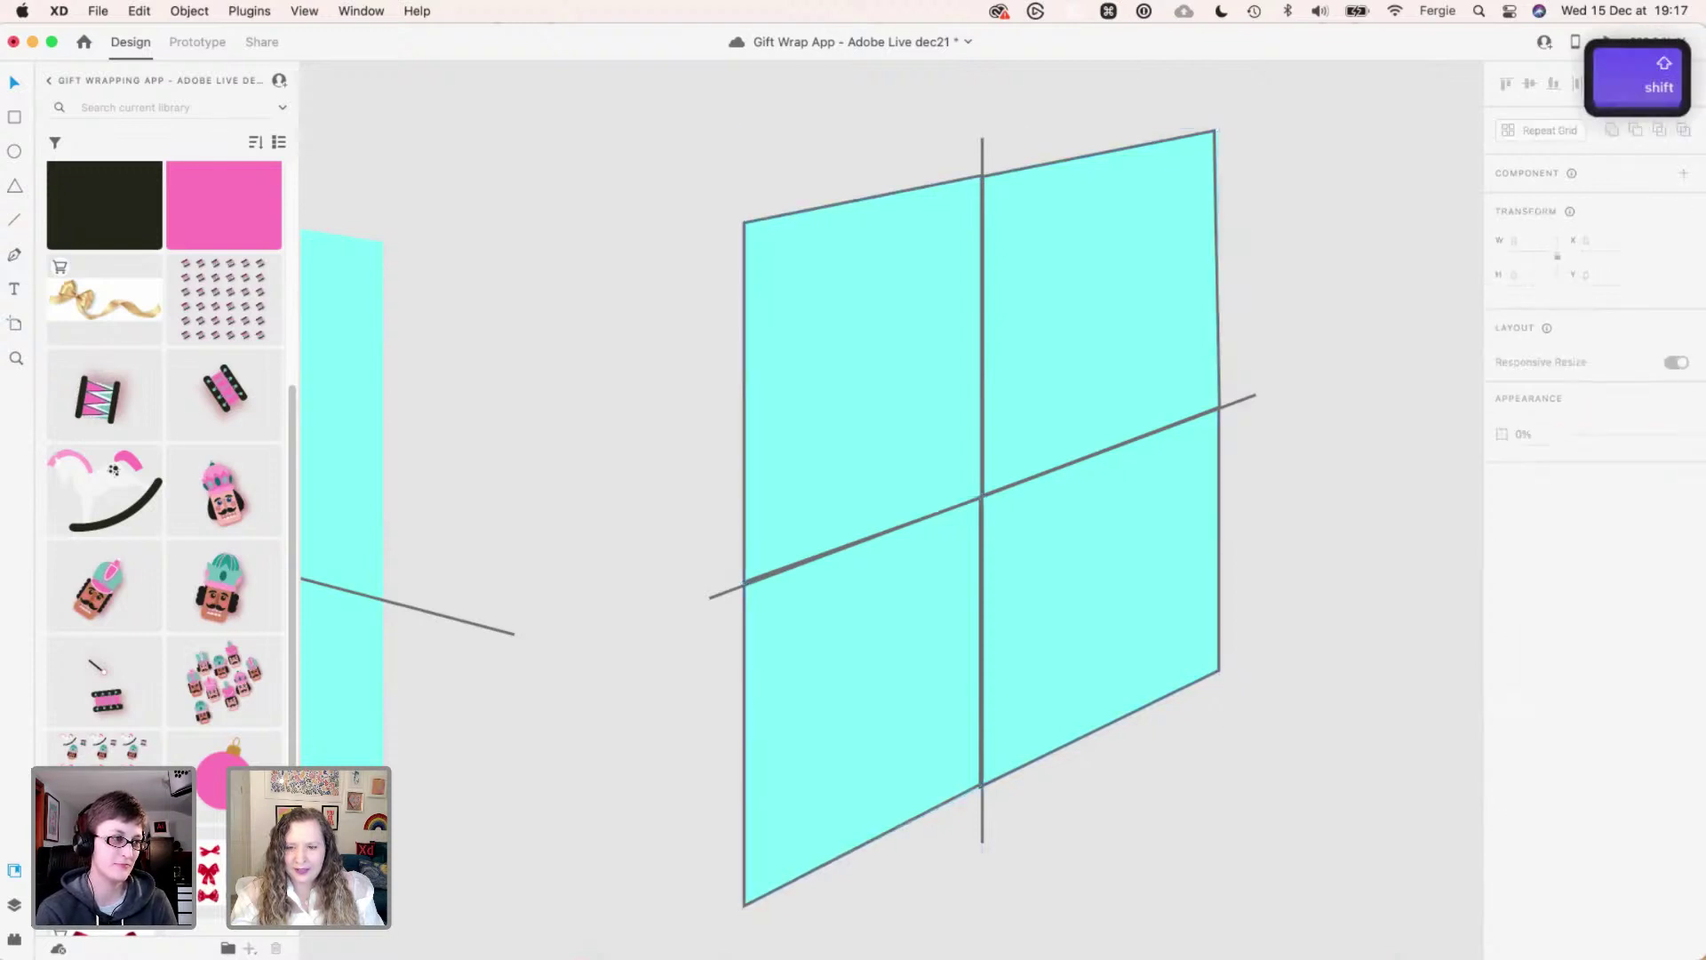
key(super+z)
key(super+z)
key(super+z)
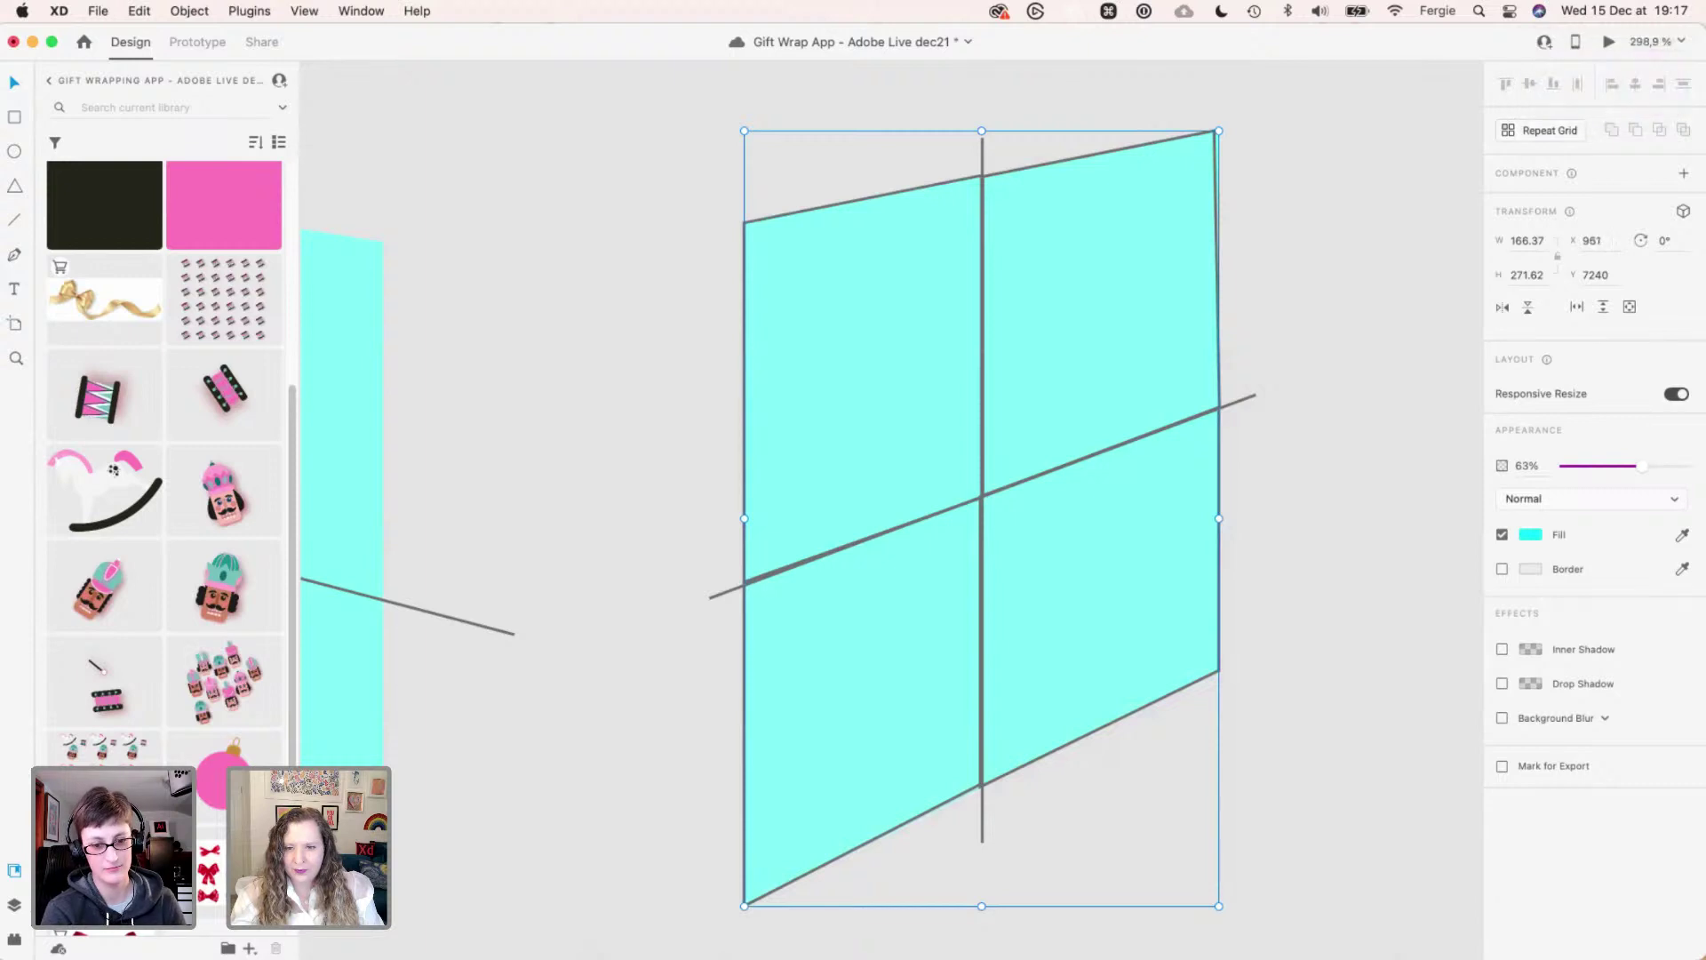
key(super+z)
drag(915, 456, 1052, 530)
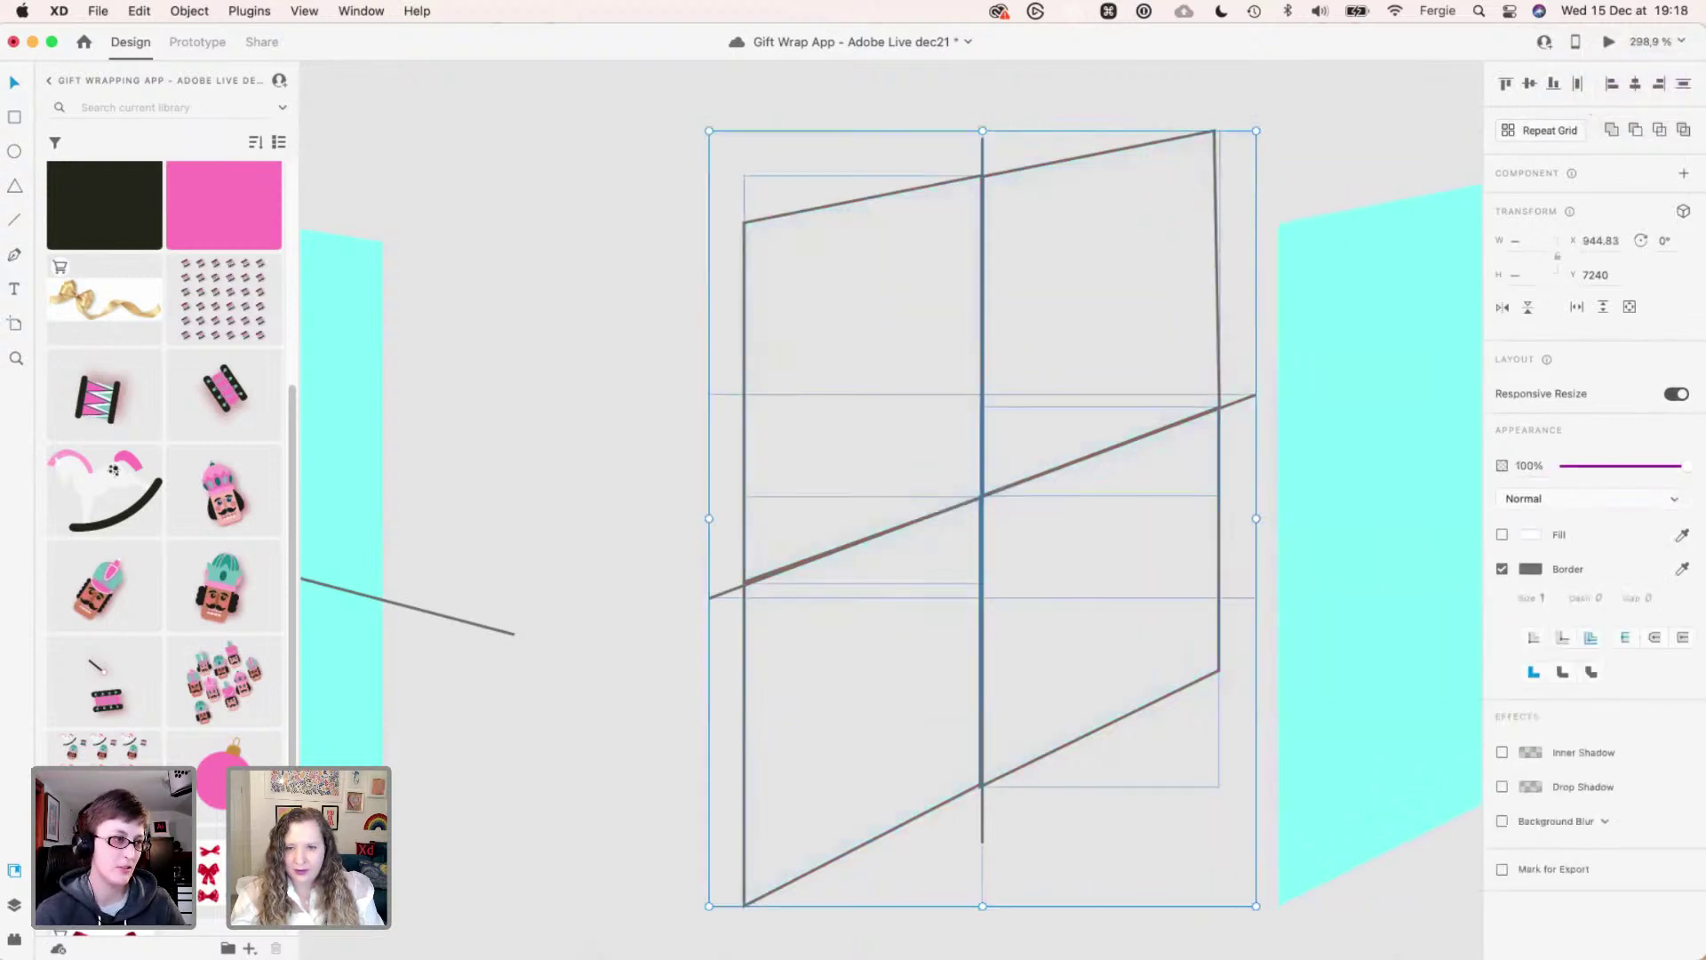
- Move the vertical and slanted guide lines together from the traced quarters onto the relocated cyan right face
click(1057, 853)
click(982, 819)
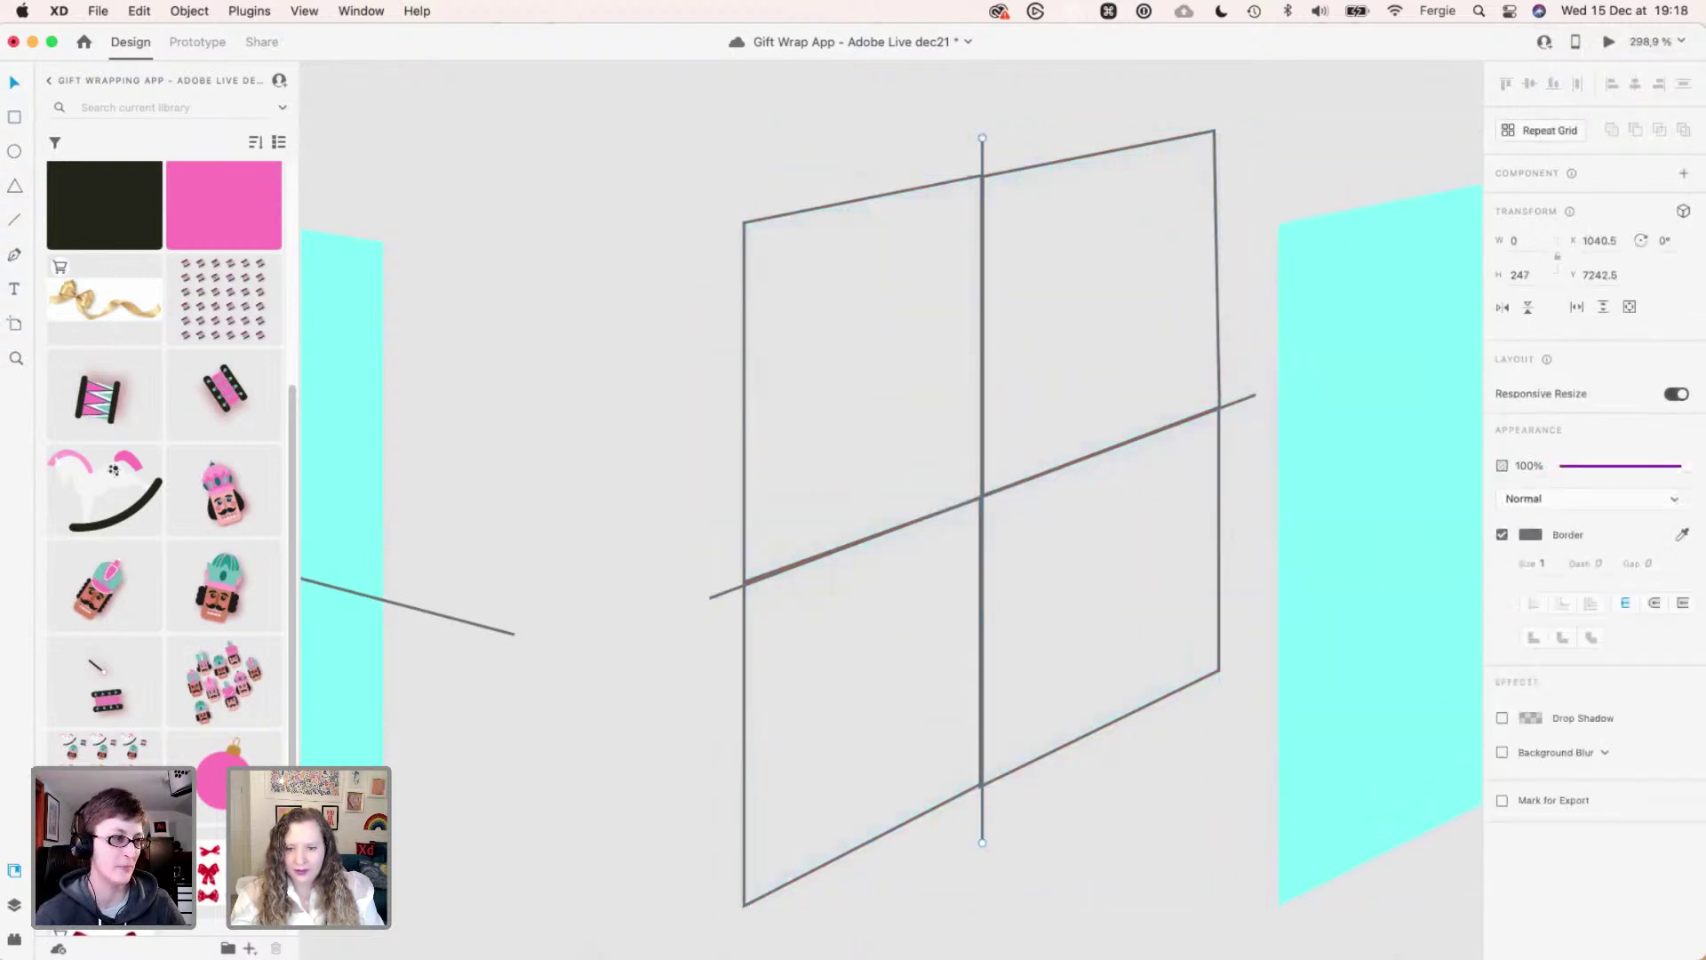
shift+click(726, 591)
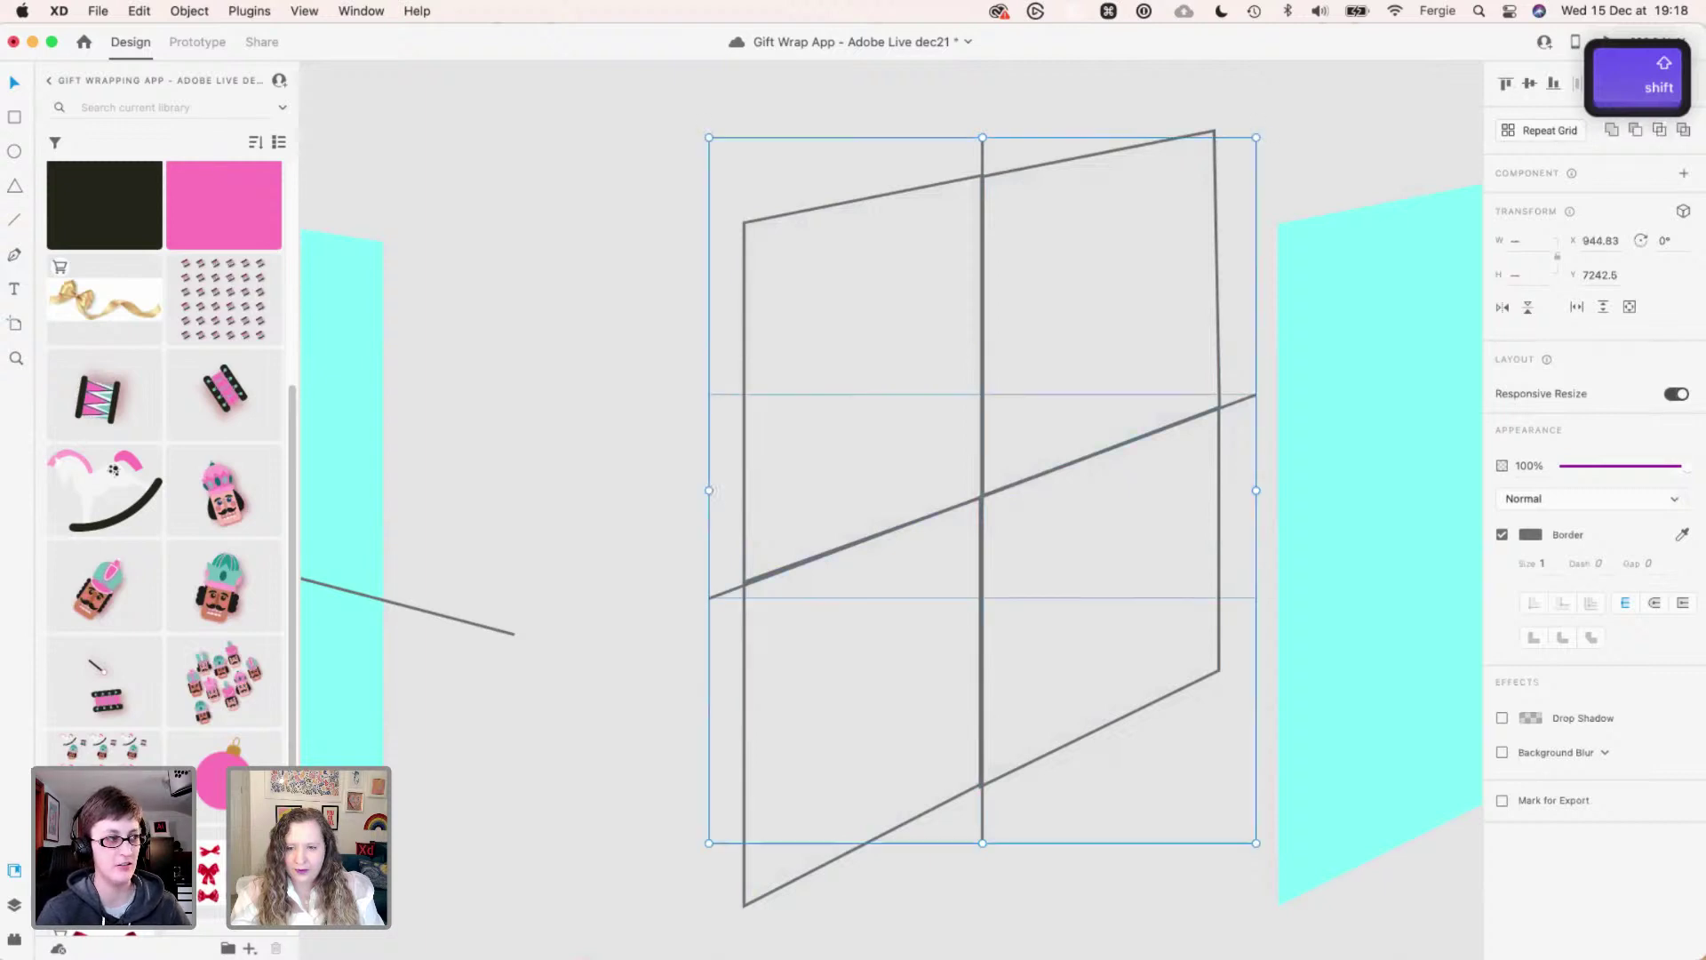
drag(726, 591, 1276, 592)
scroll(1276, 591, down, 1)
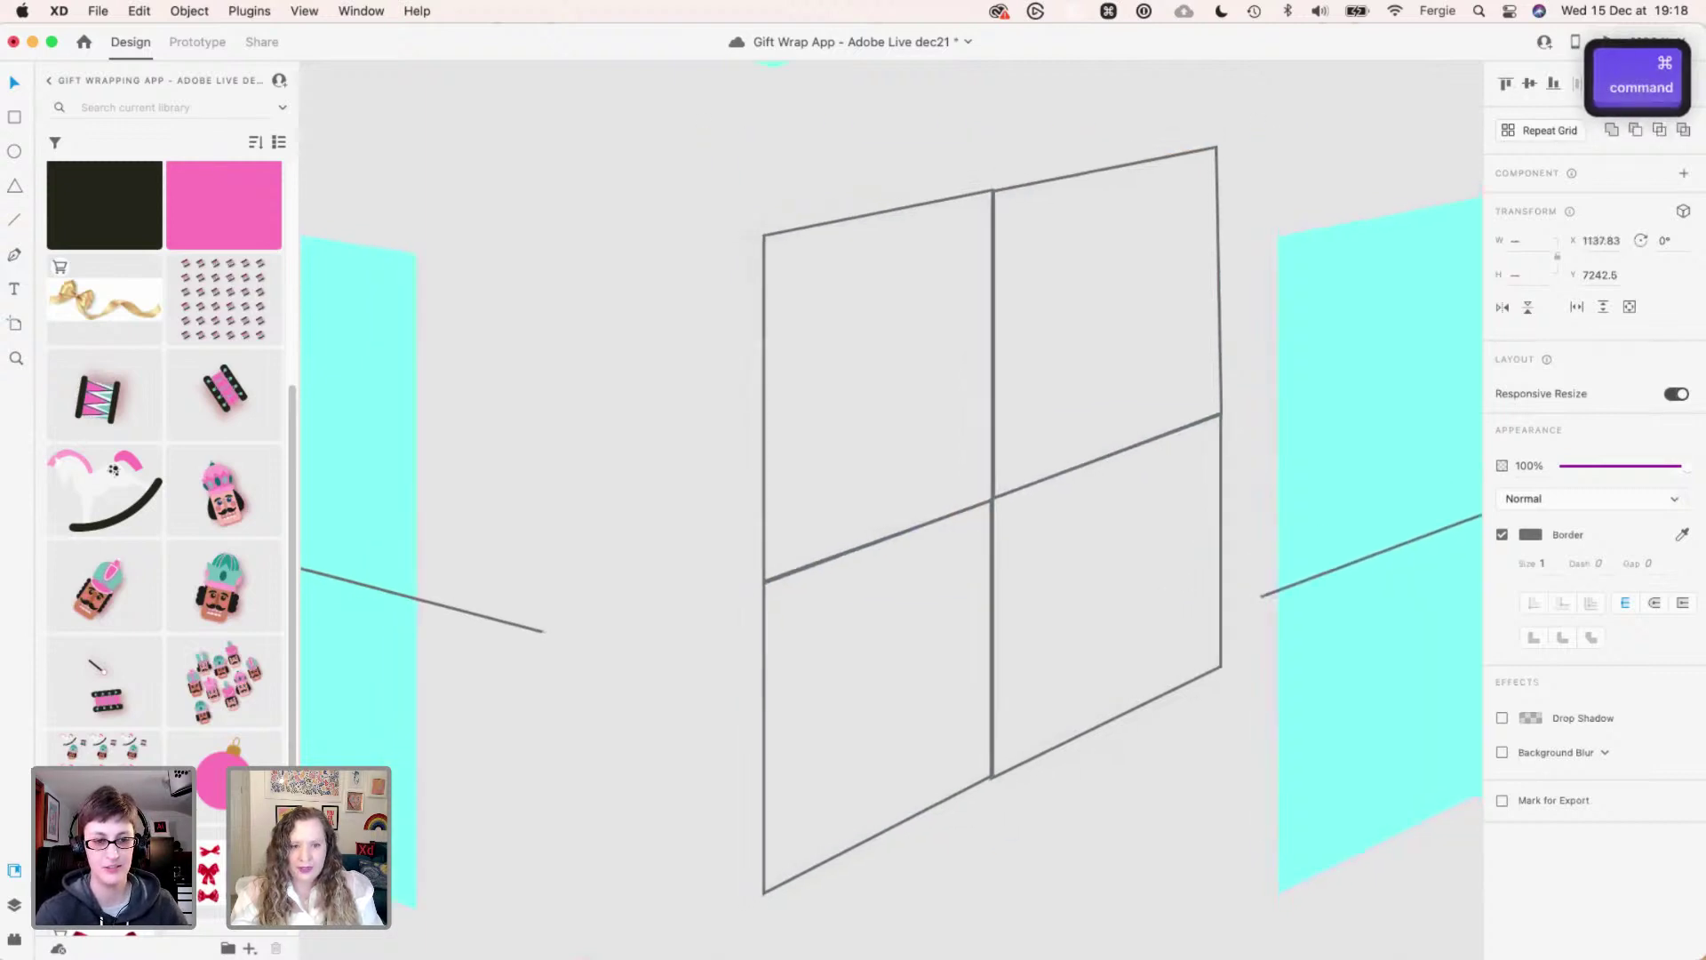
- Fill the upper-left quarter with the pink-crowned nutcracker asset and turn on the white fill of the other three quarters
drag(224, 490, 748, 410)
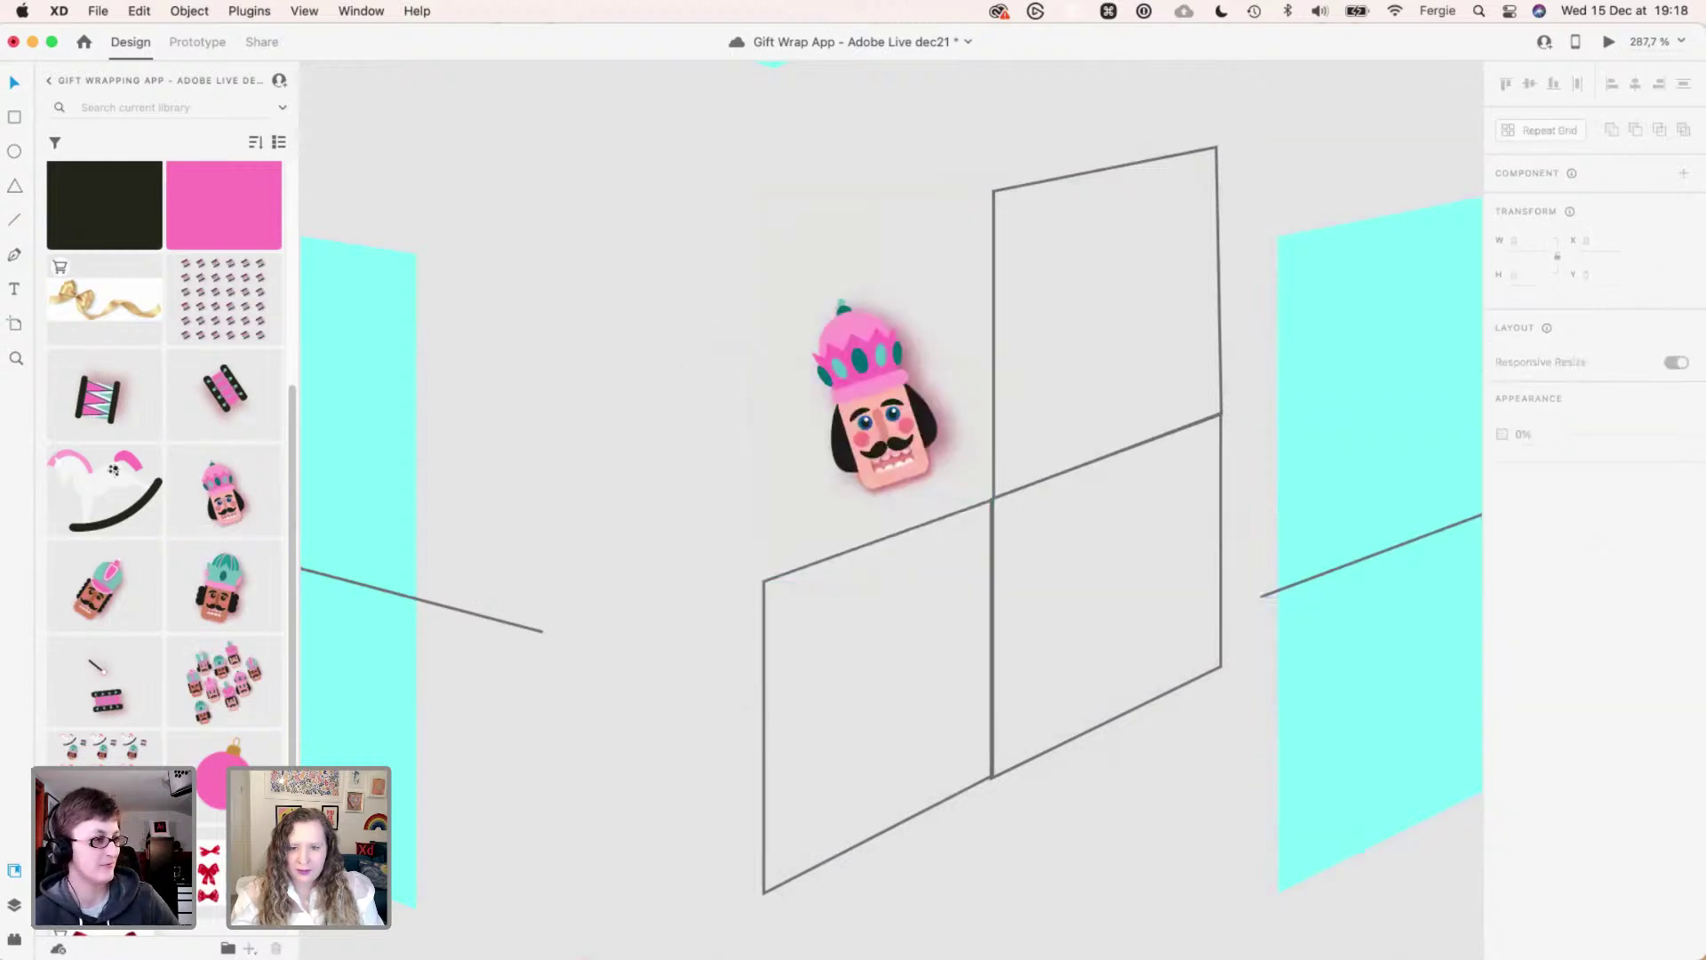
click(1058, 830)
shift+click(1219, 145)
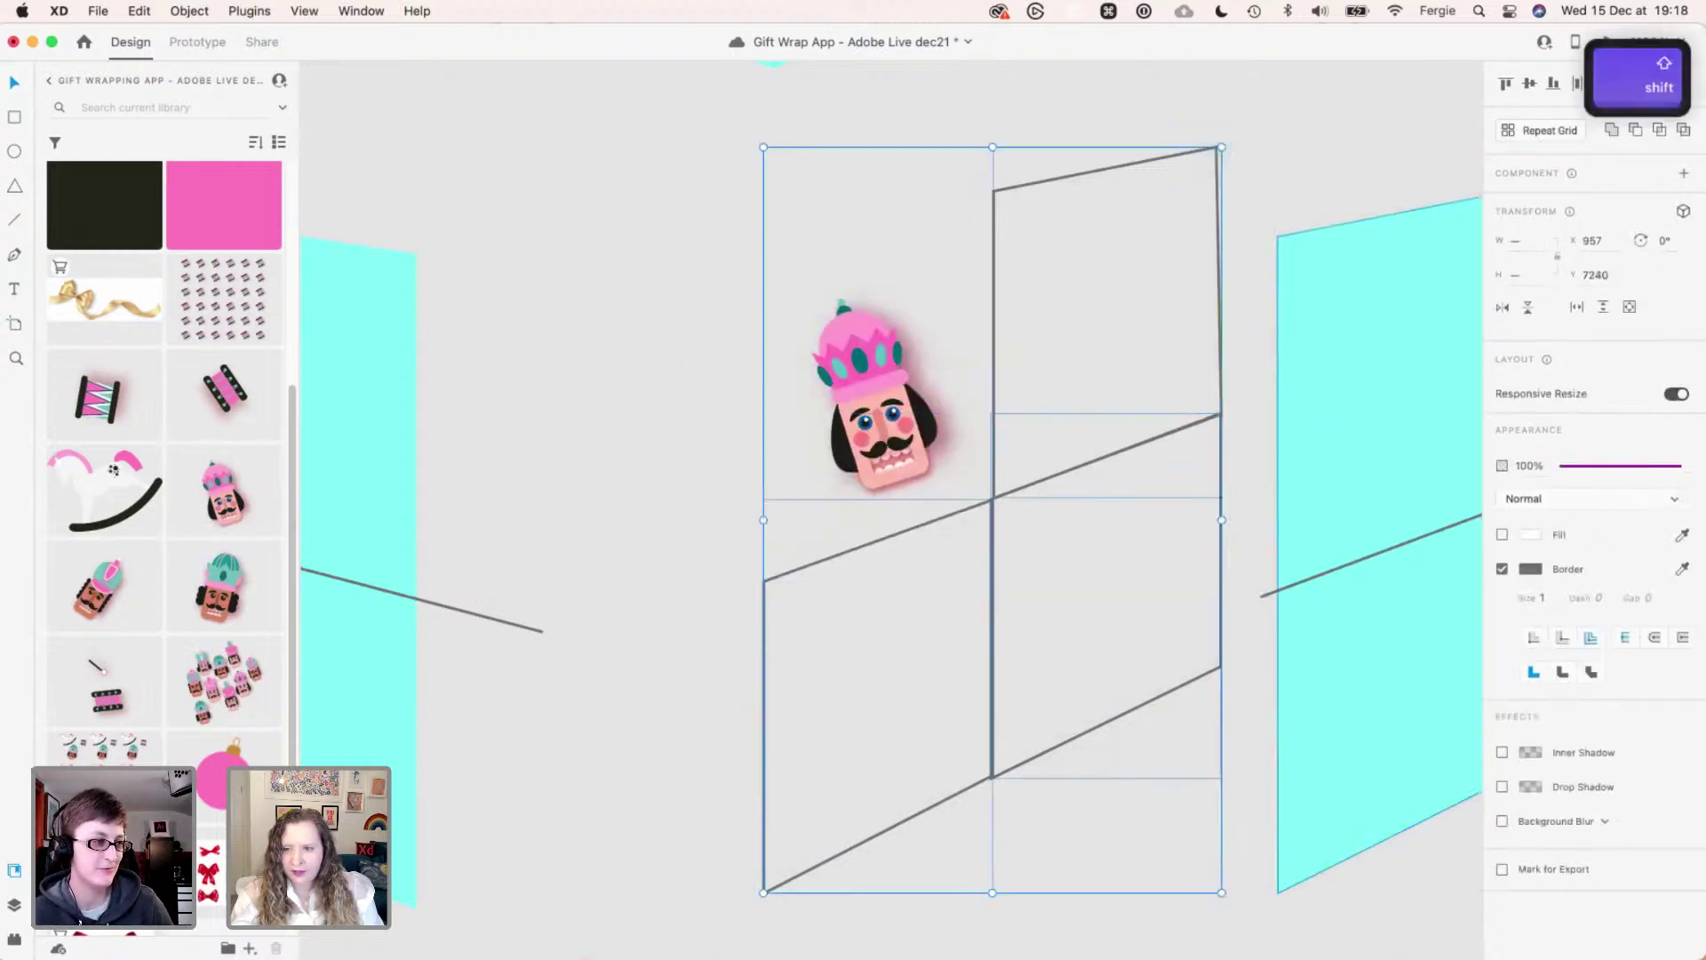
key(Escape)
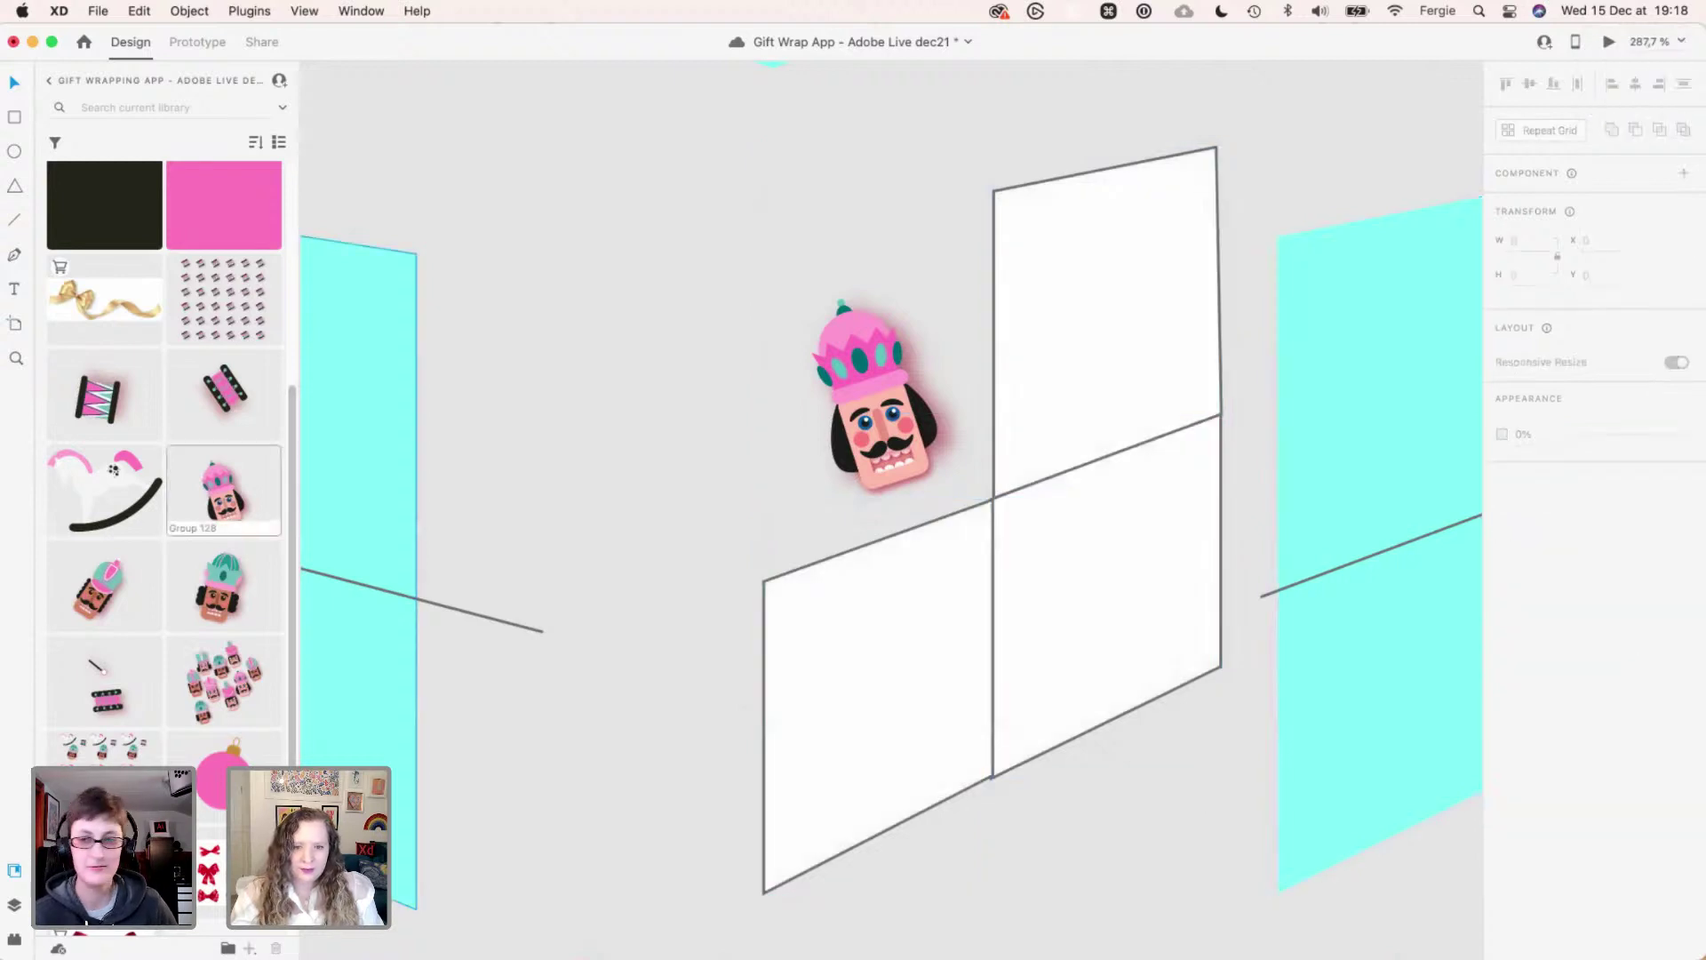
- Fill the remaining three quarters with the same pink-crowned nutcracker and group all four quarters
drag(224, 489, 1106, 356)
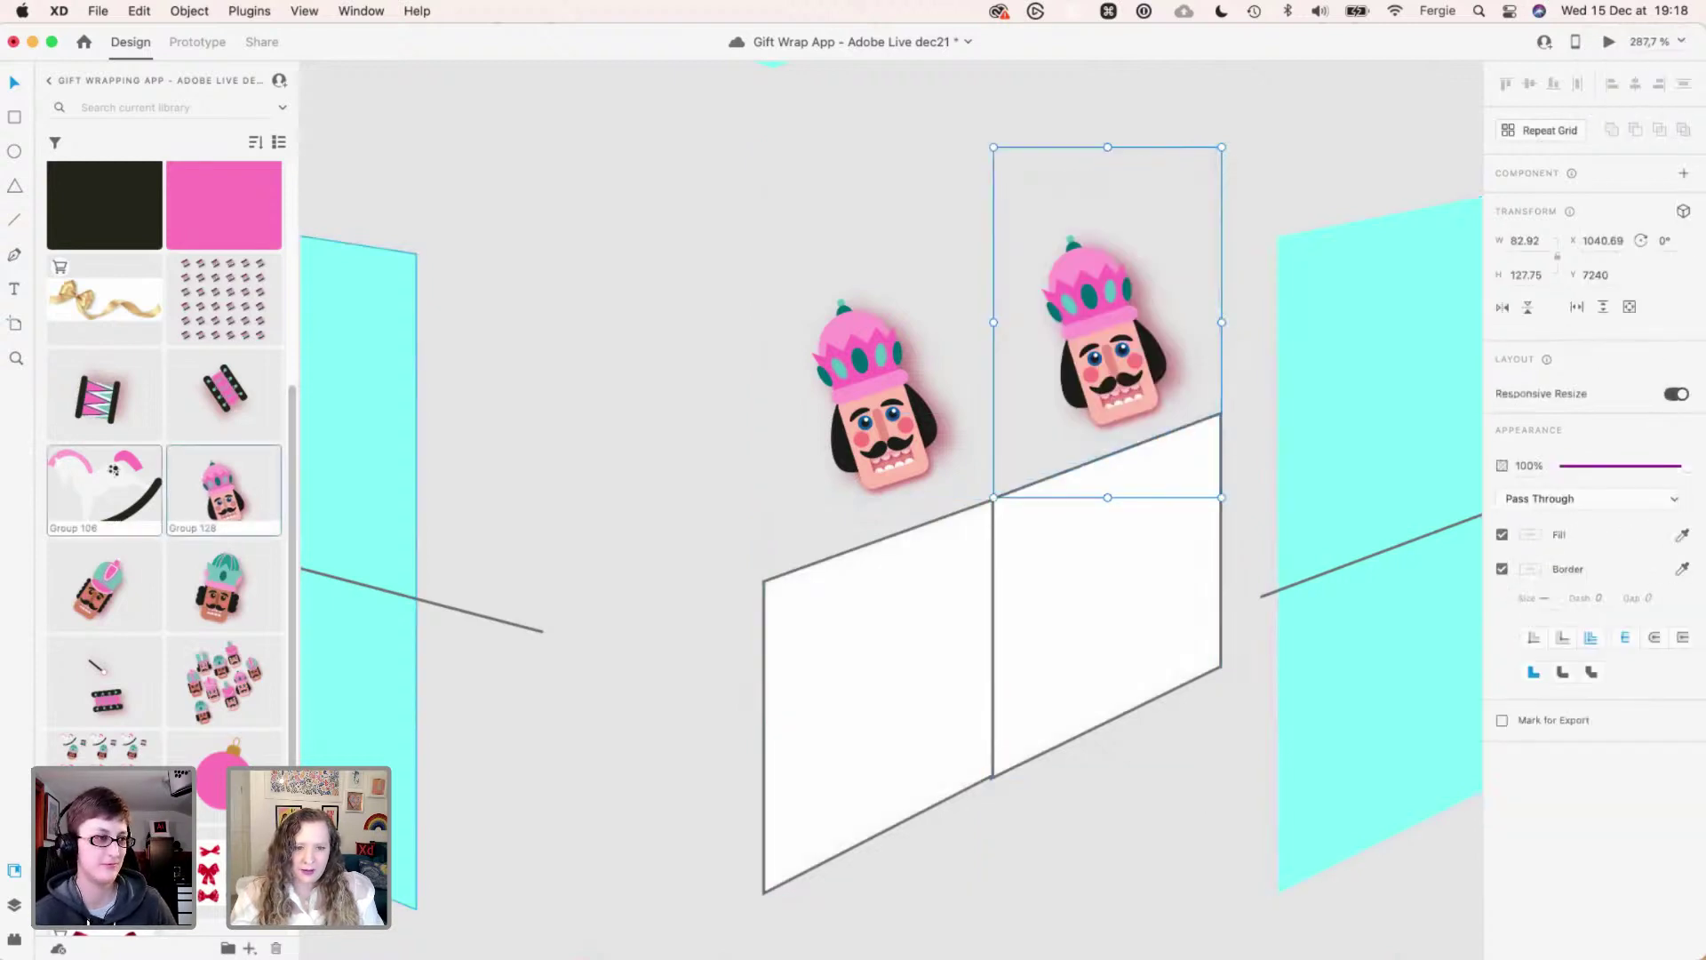
drag(224, 489, 848, 648)
drag(224, 489, 1106, 595)
drag(1148, 846, 863, 438)
key(super+g)
- Bring the grouped nutcracker quarters from the pasteboard onto the pattern screen's cyan box
scroll(888, 439, down, 3)
scroll(888, 498, down, 5)
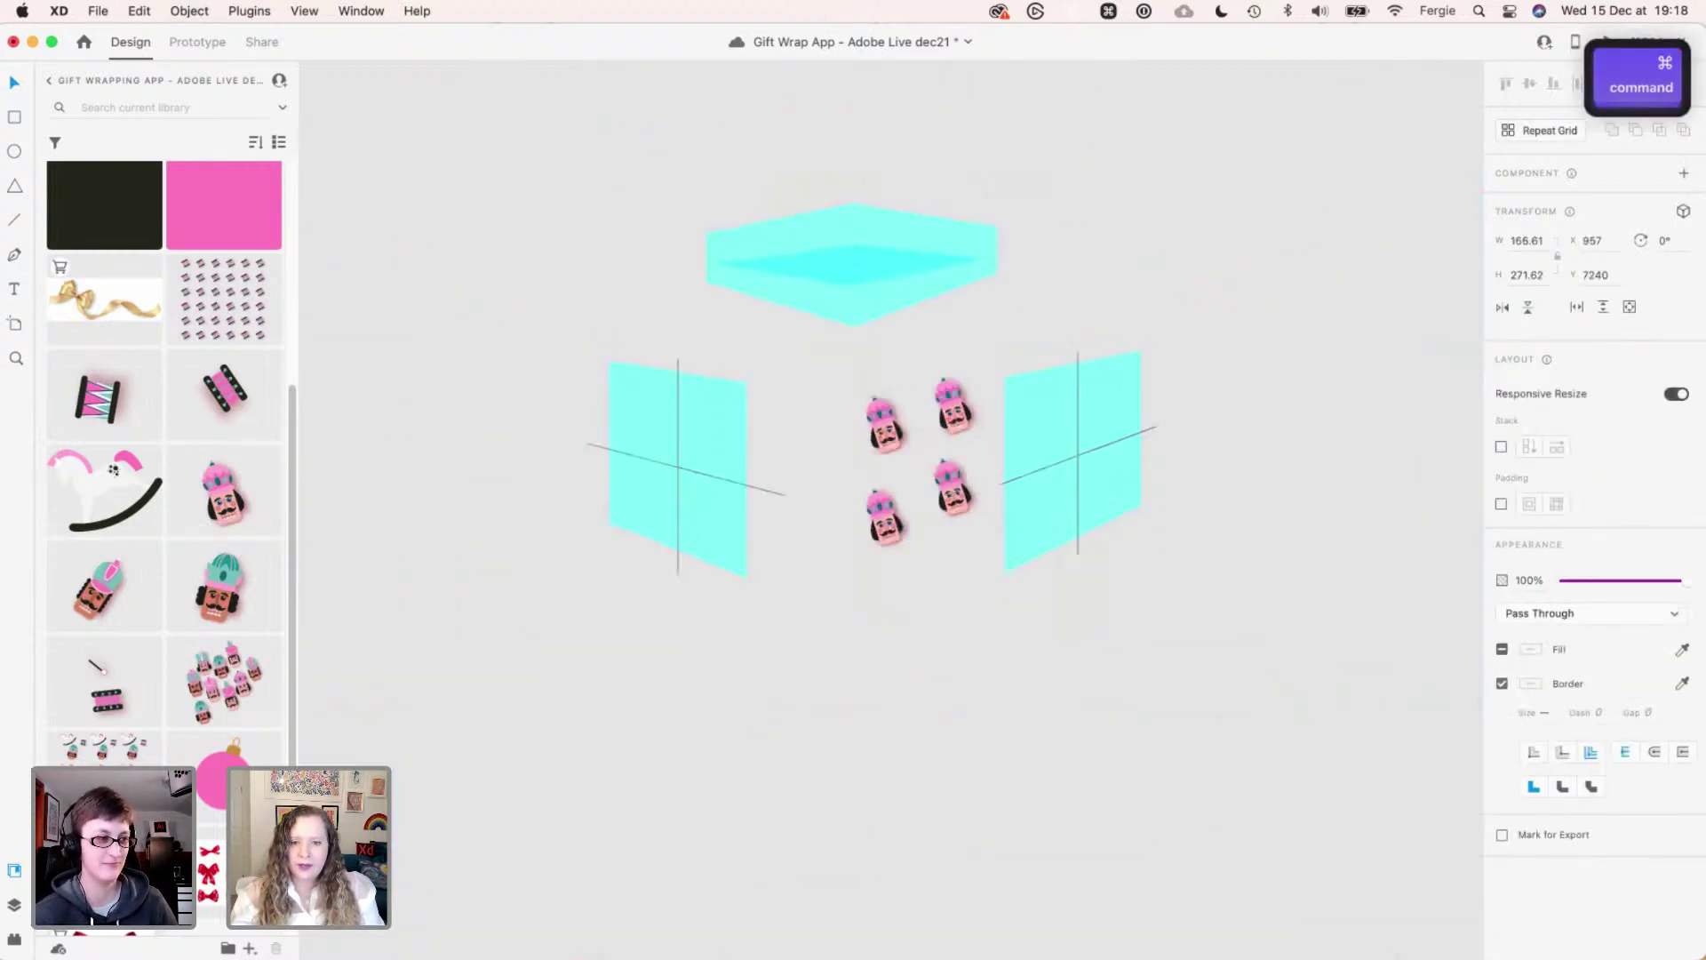
scroll(889, 497, up, 2)
scroll(861, 400, up, 5)
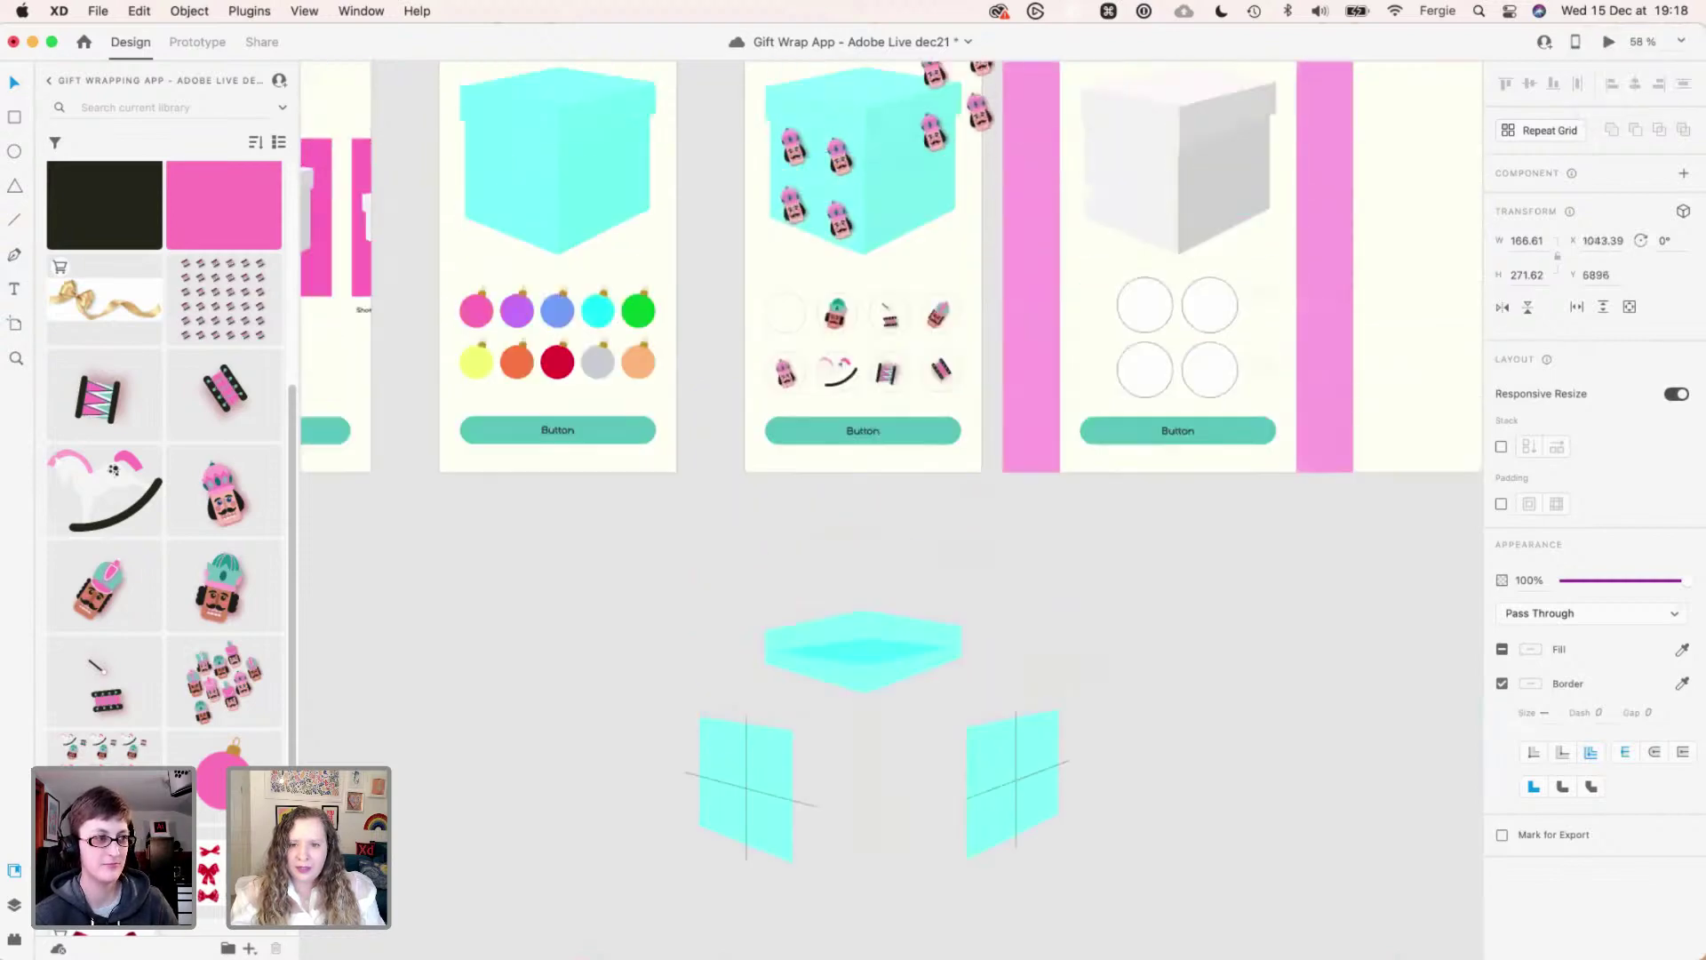
click(876, 209)
scroll(862, 399, up, 3)
scroll(862, 267, up, 5)
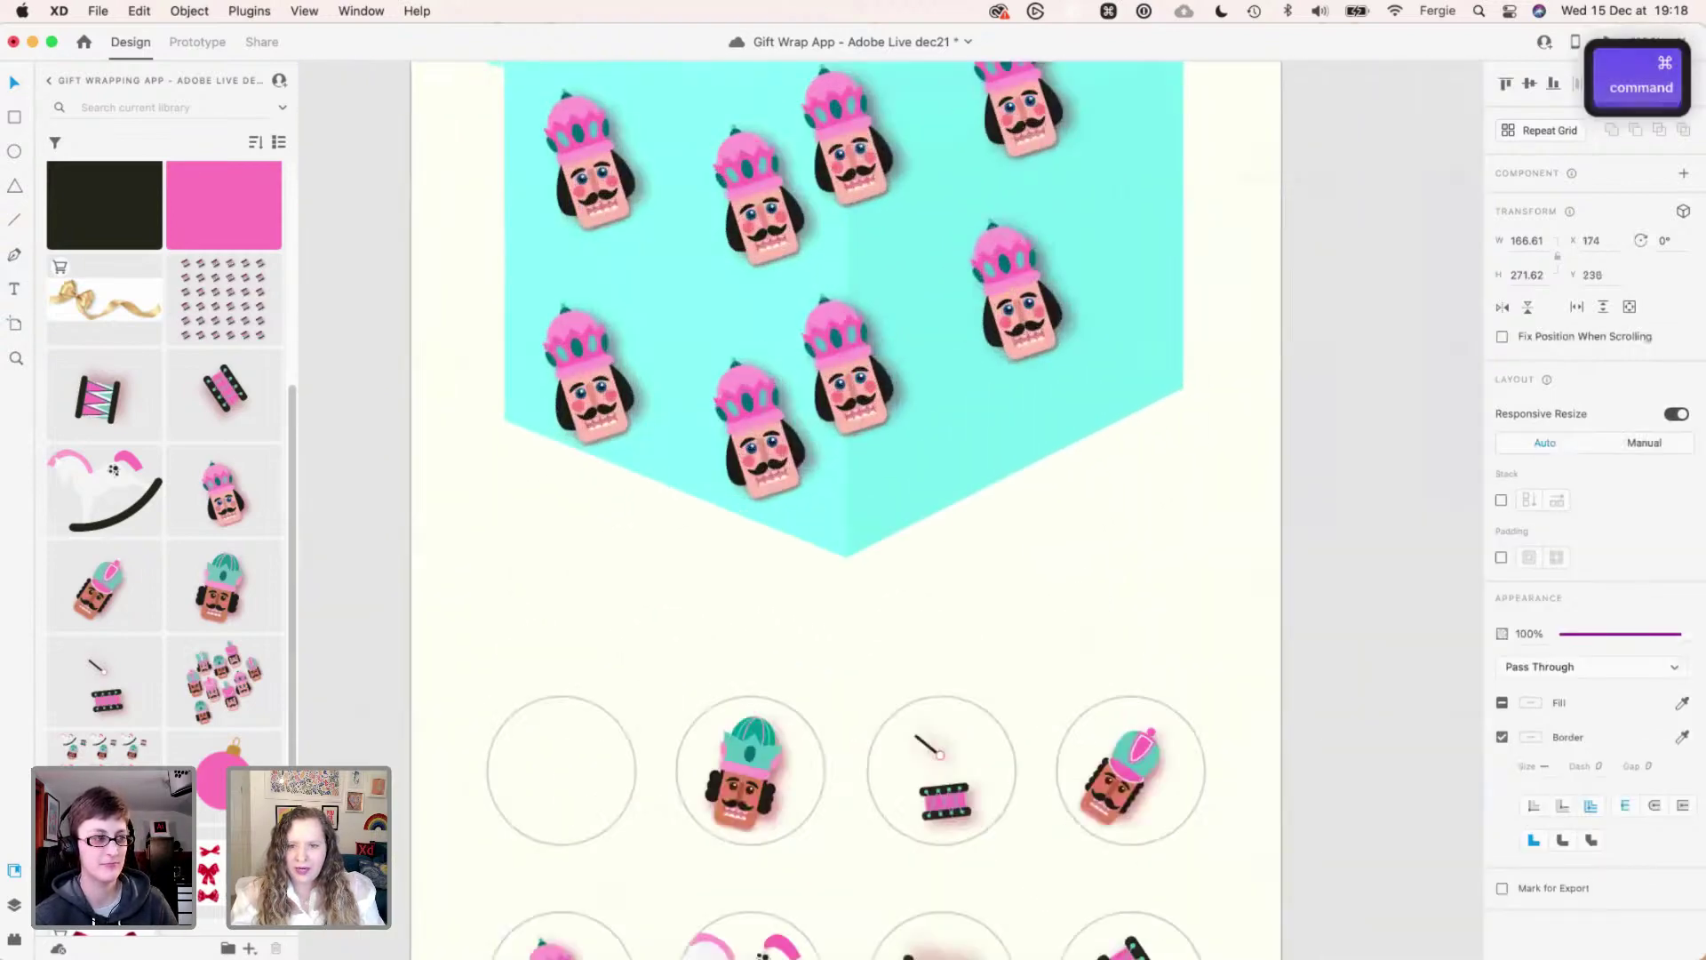
- Align the nutcracker group with the box's right face at X 214 and Y 263
scroll(862, 267, down, 2)
scroll(862, 444, down, 2)
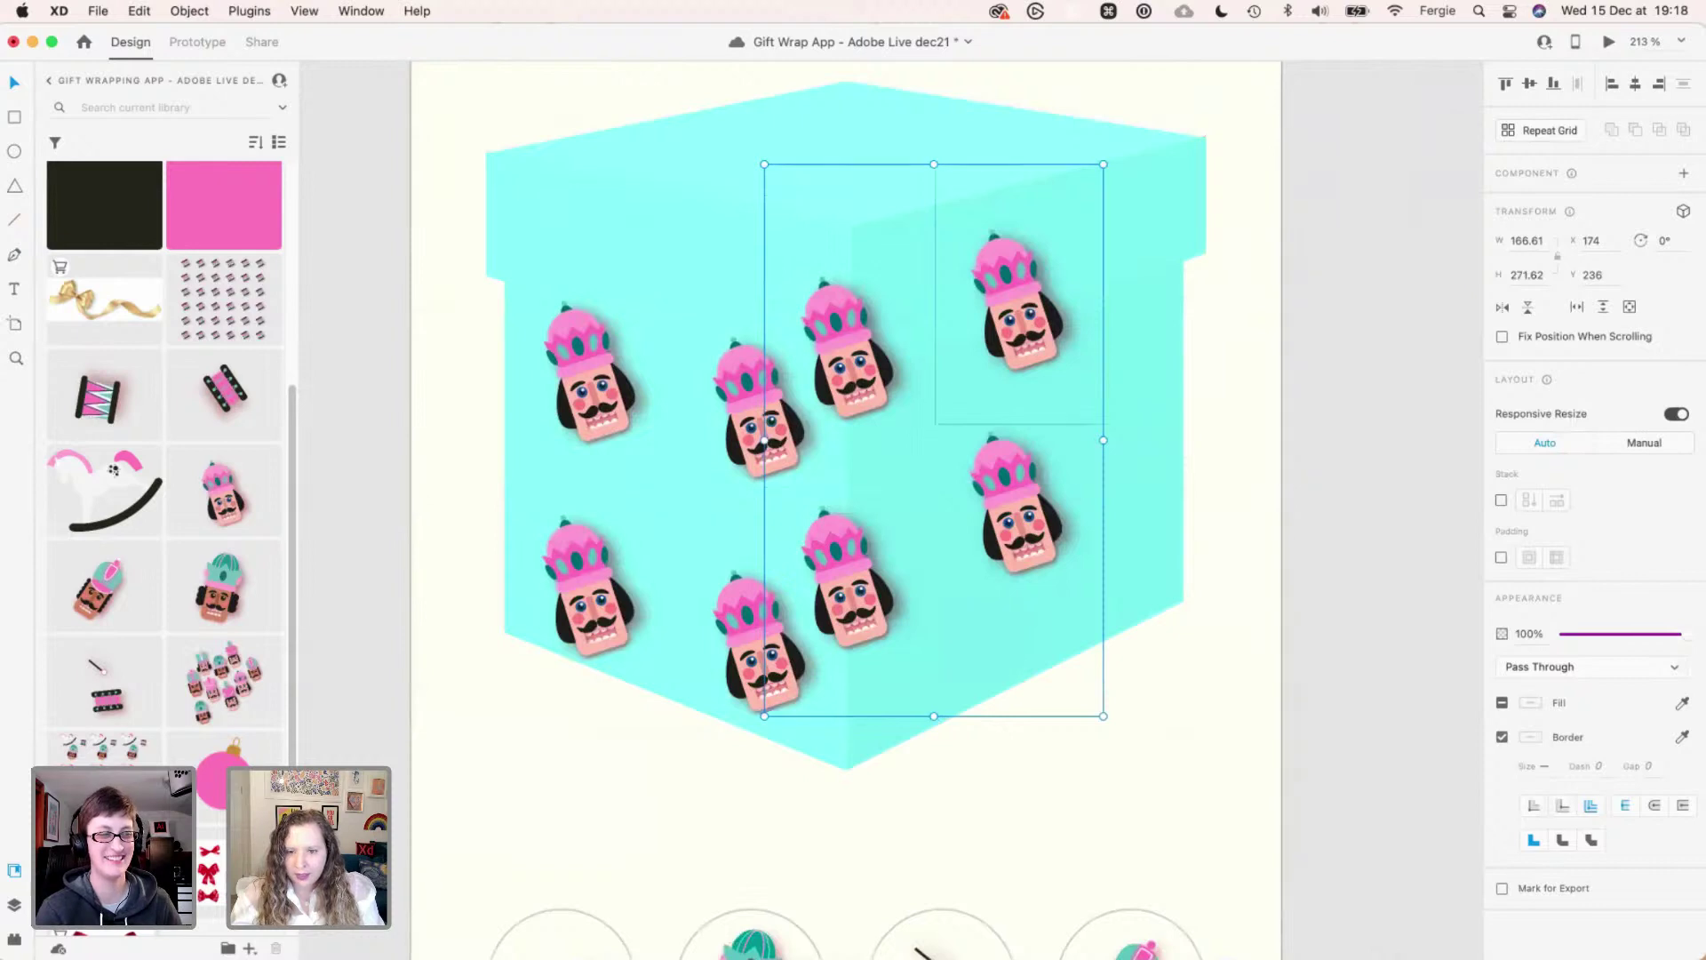
drag(934, 439, 1013, 483)
shift+click(762, 409)
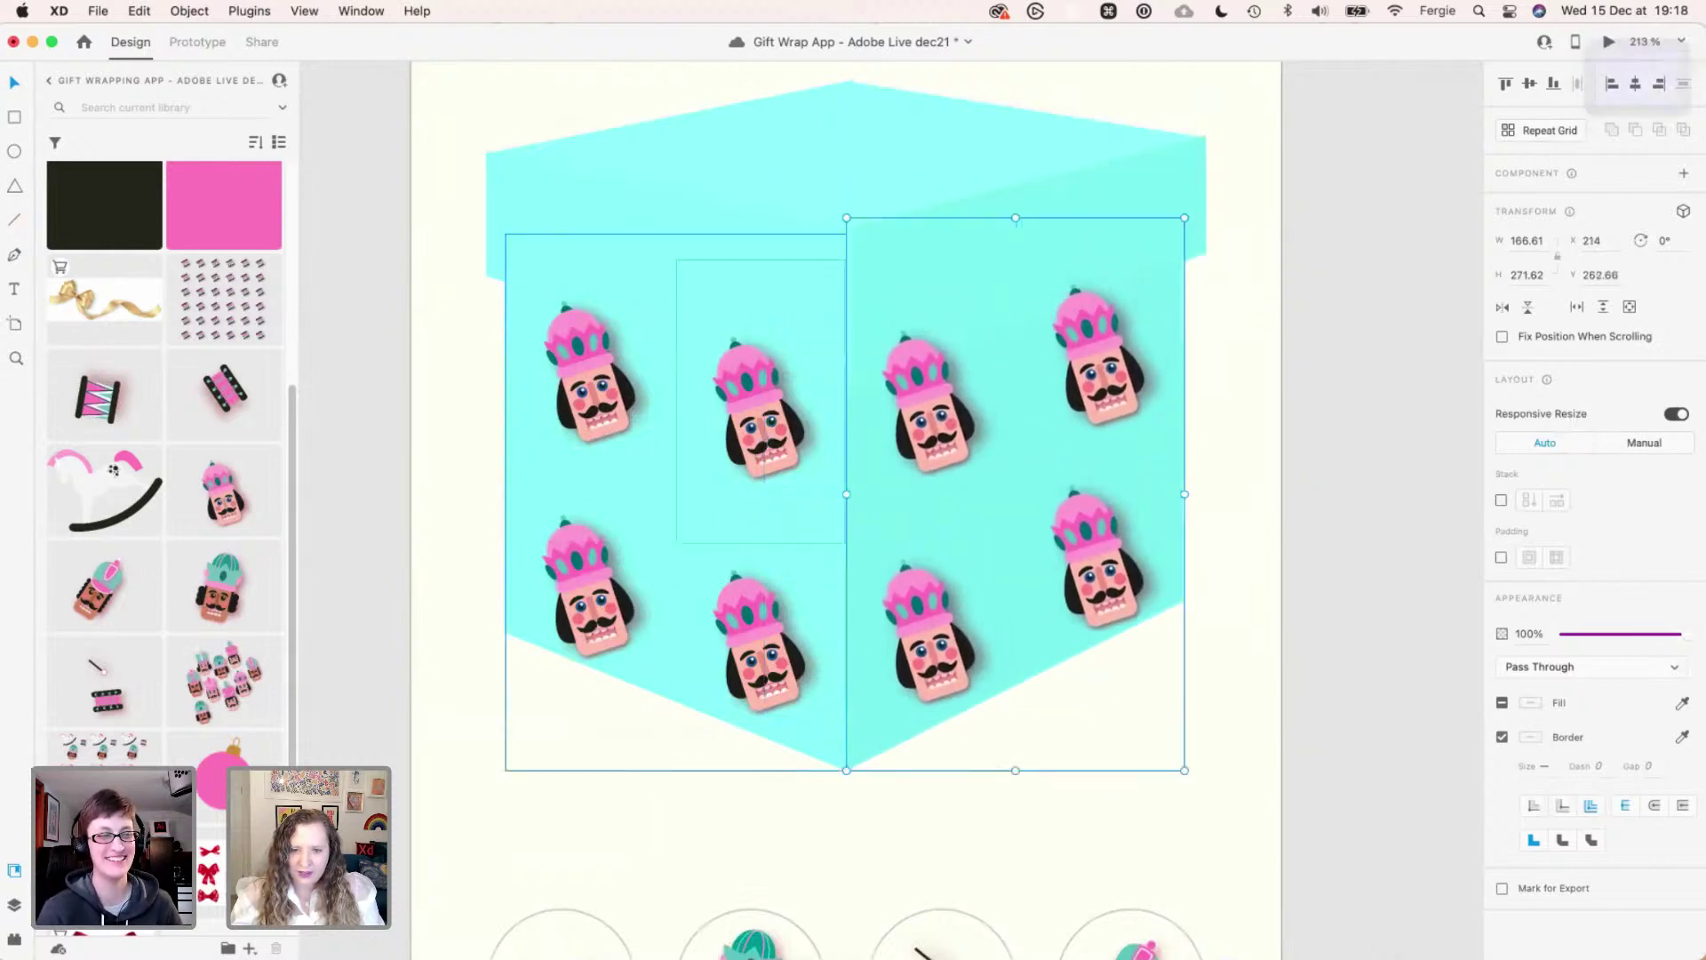
key(Down)
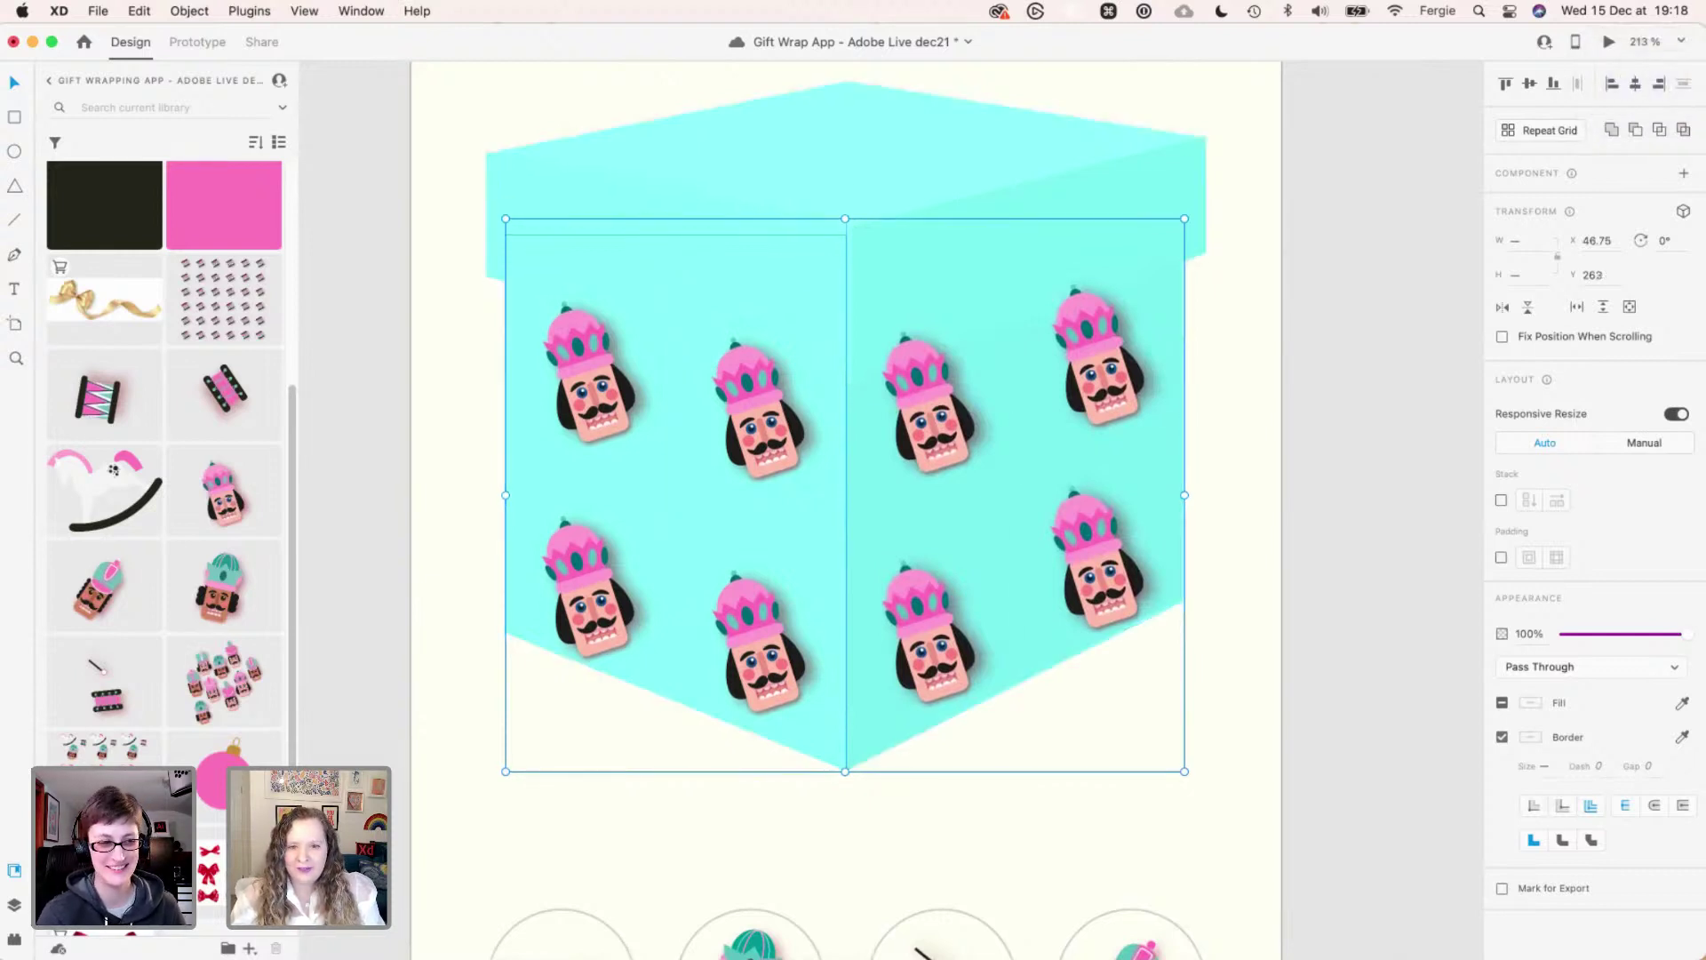
- Make one component from the eight pattern circles and the nutcracker groups on both box faces
scroll(844, 498, down, 5)
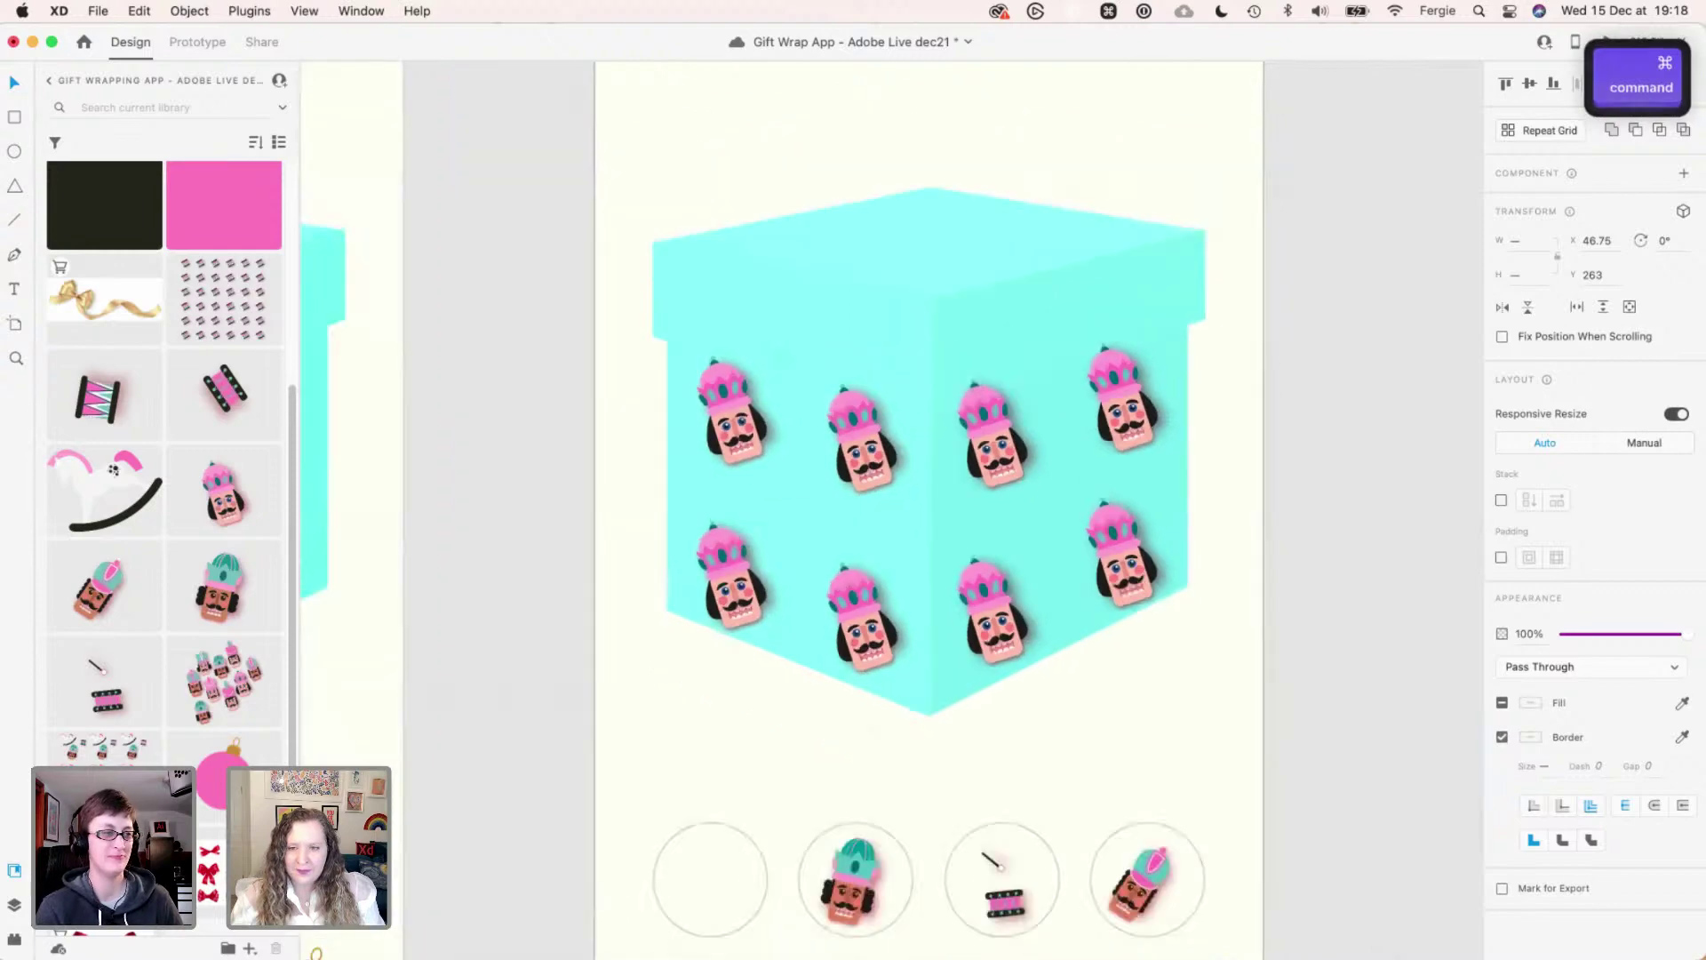
scroll(968, 533, down, 5)
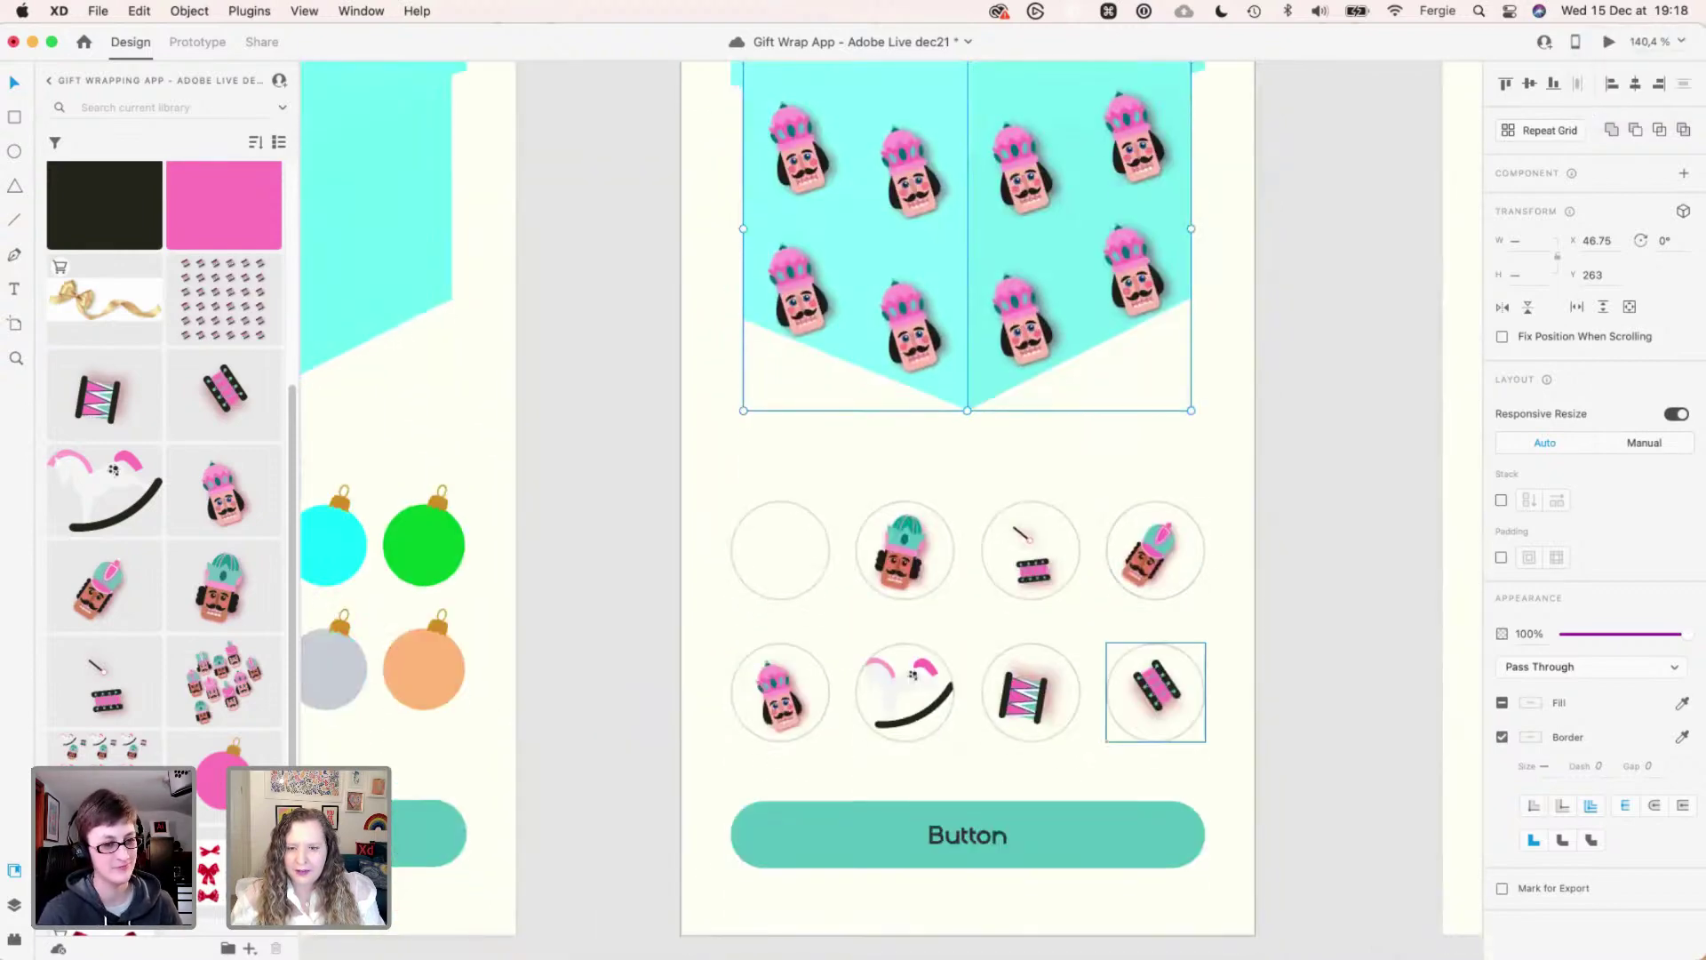
drag(1217, 724, 786, 544)
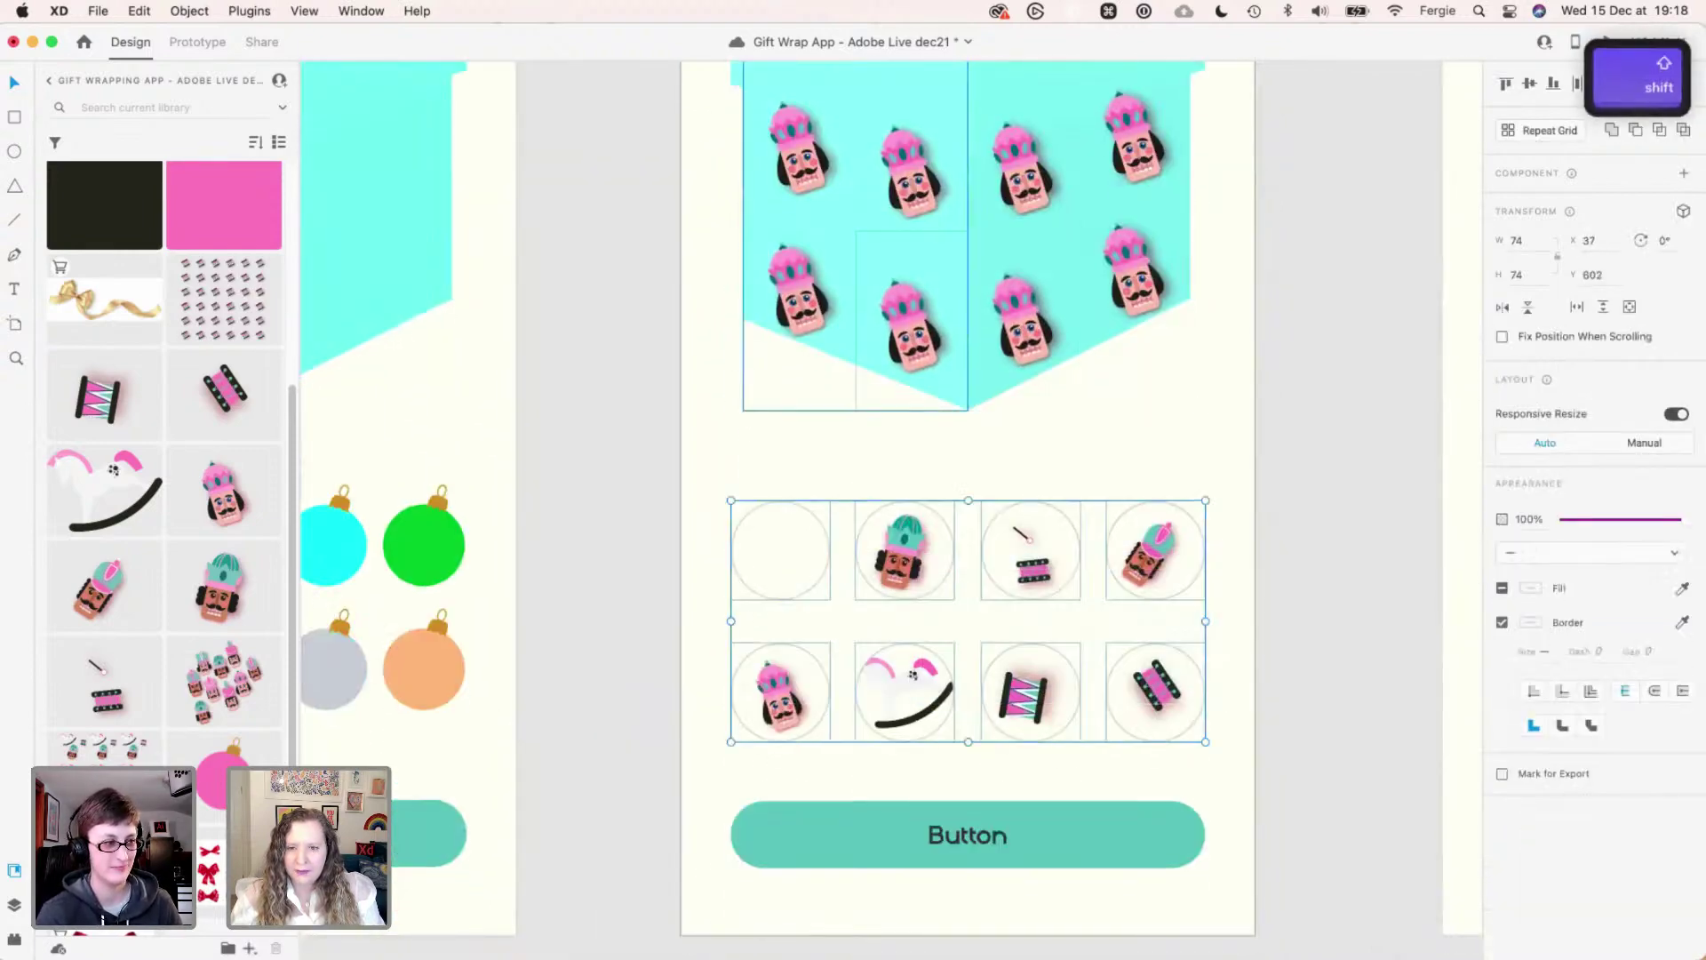
shift+click(1031, 320)
scroll(968, 497, up, 5)
scroll(968, 498, down, 4)
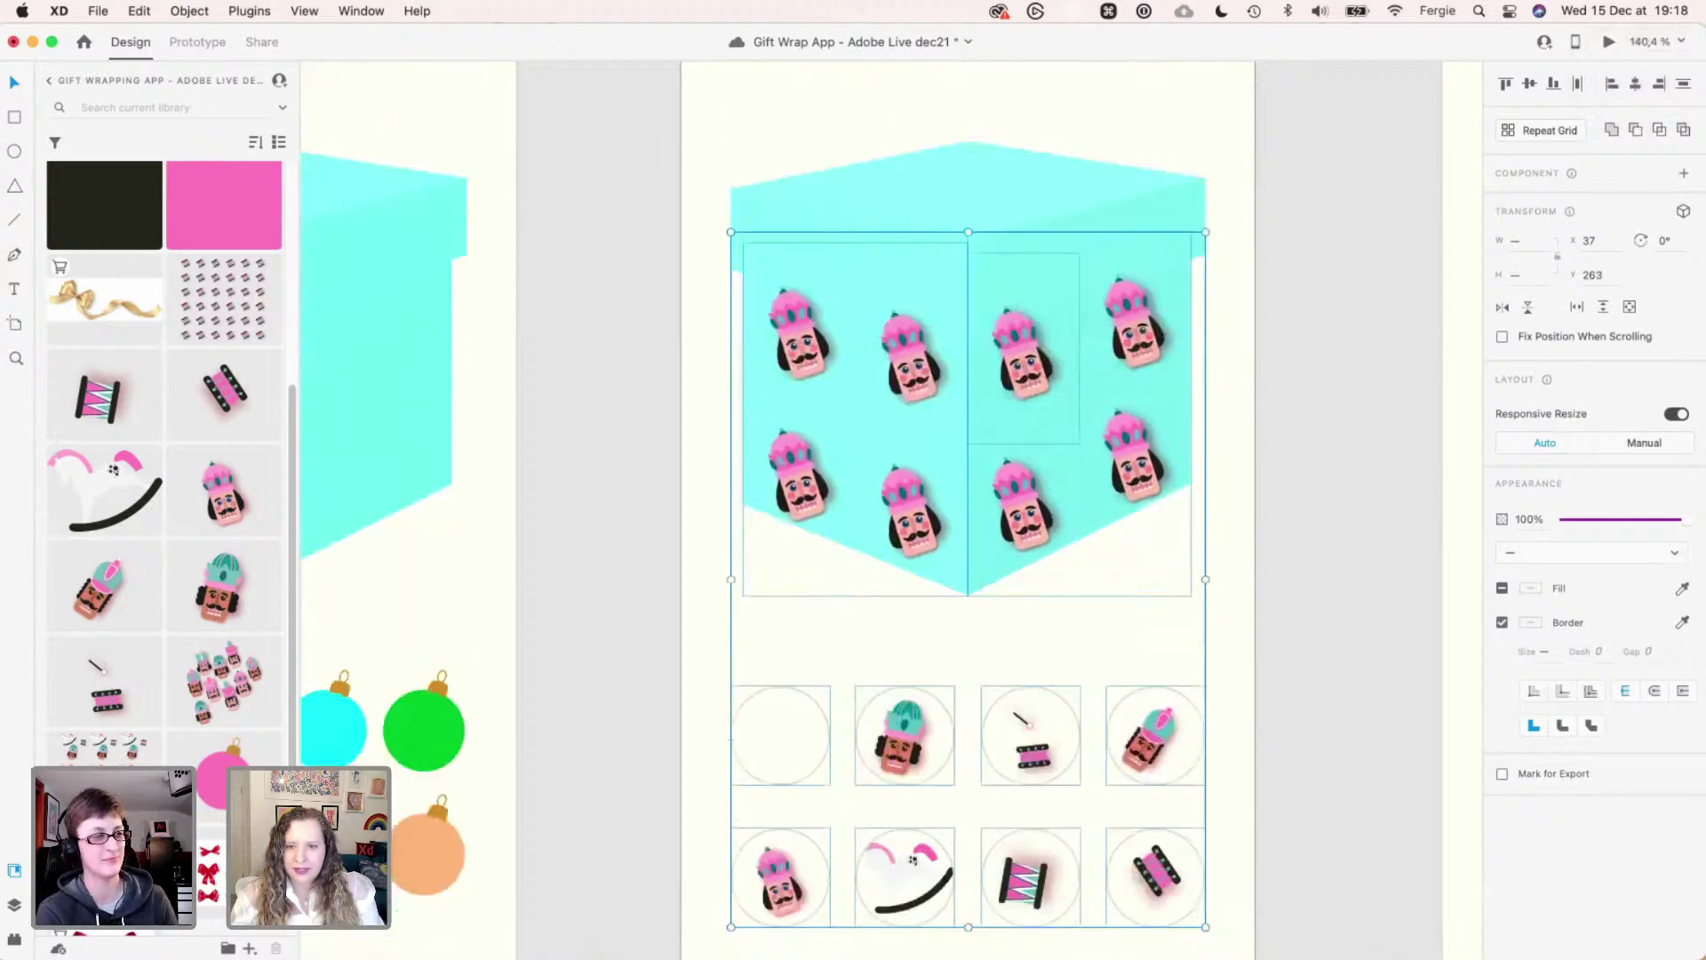
key(super+k)
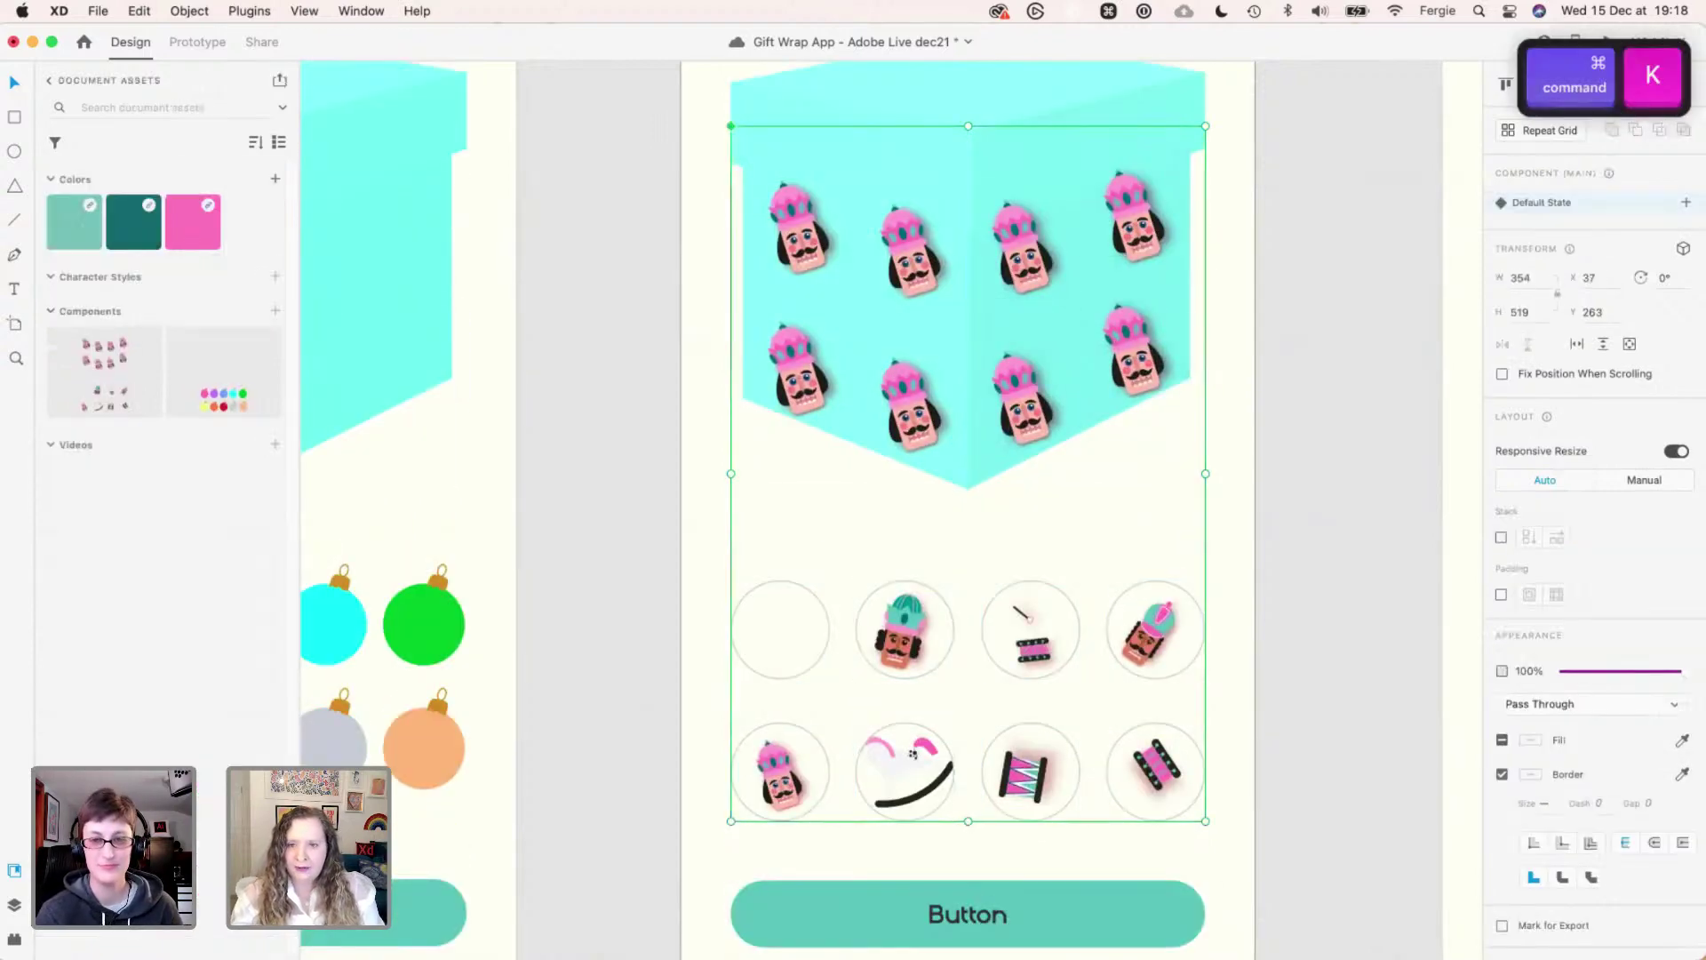
- Highlight the pink-crowned nutcracker's circle inside the component with a size 2 border in #272222
key(super)
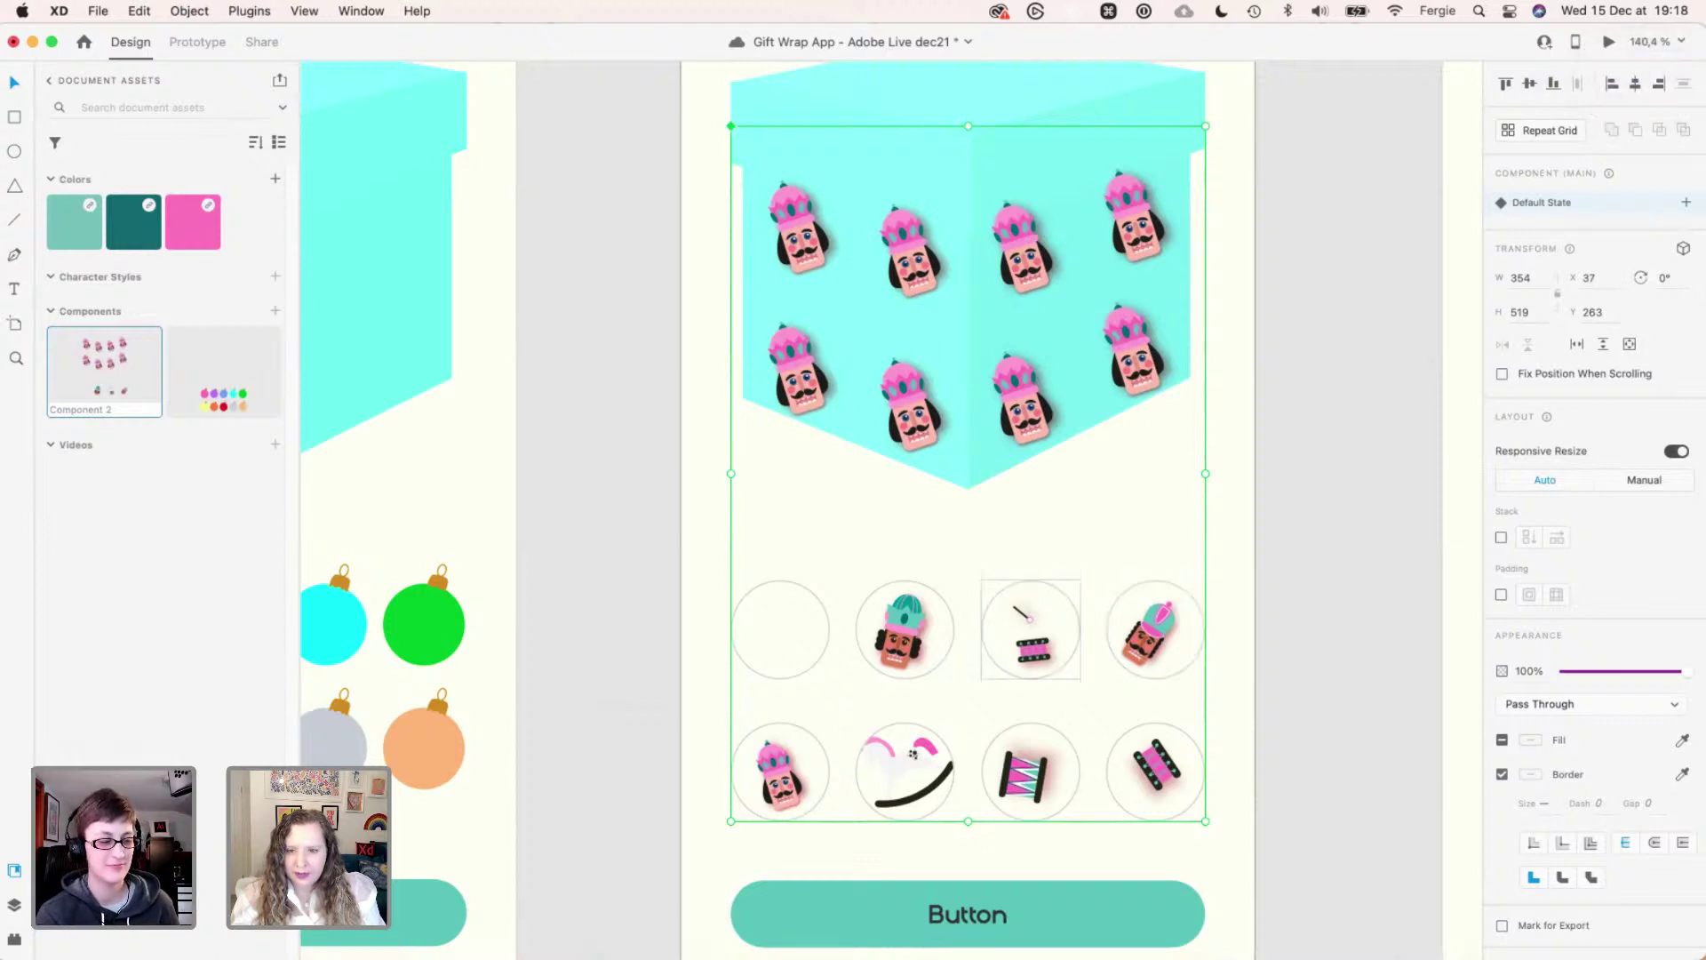
scroll(942, 755, up, 2)
super+click(775, 778)
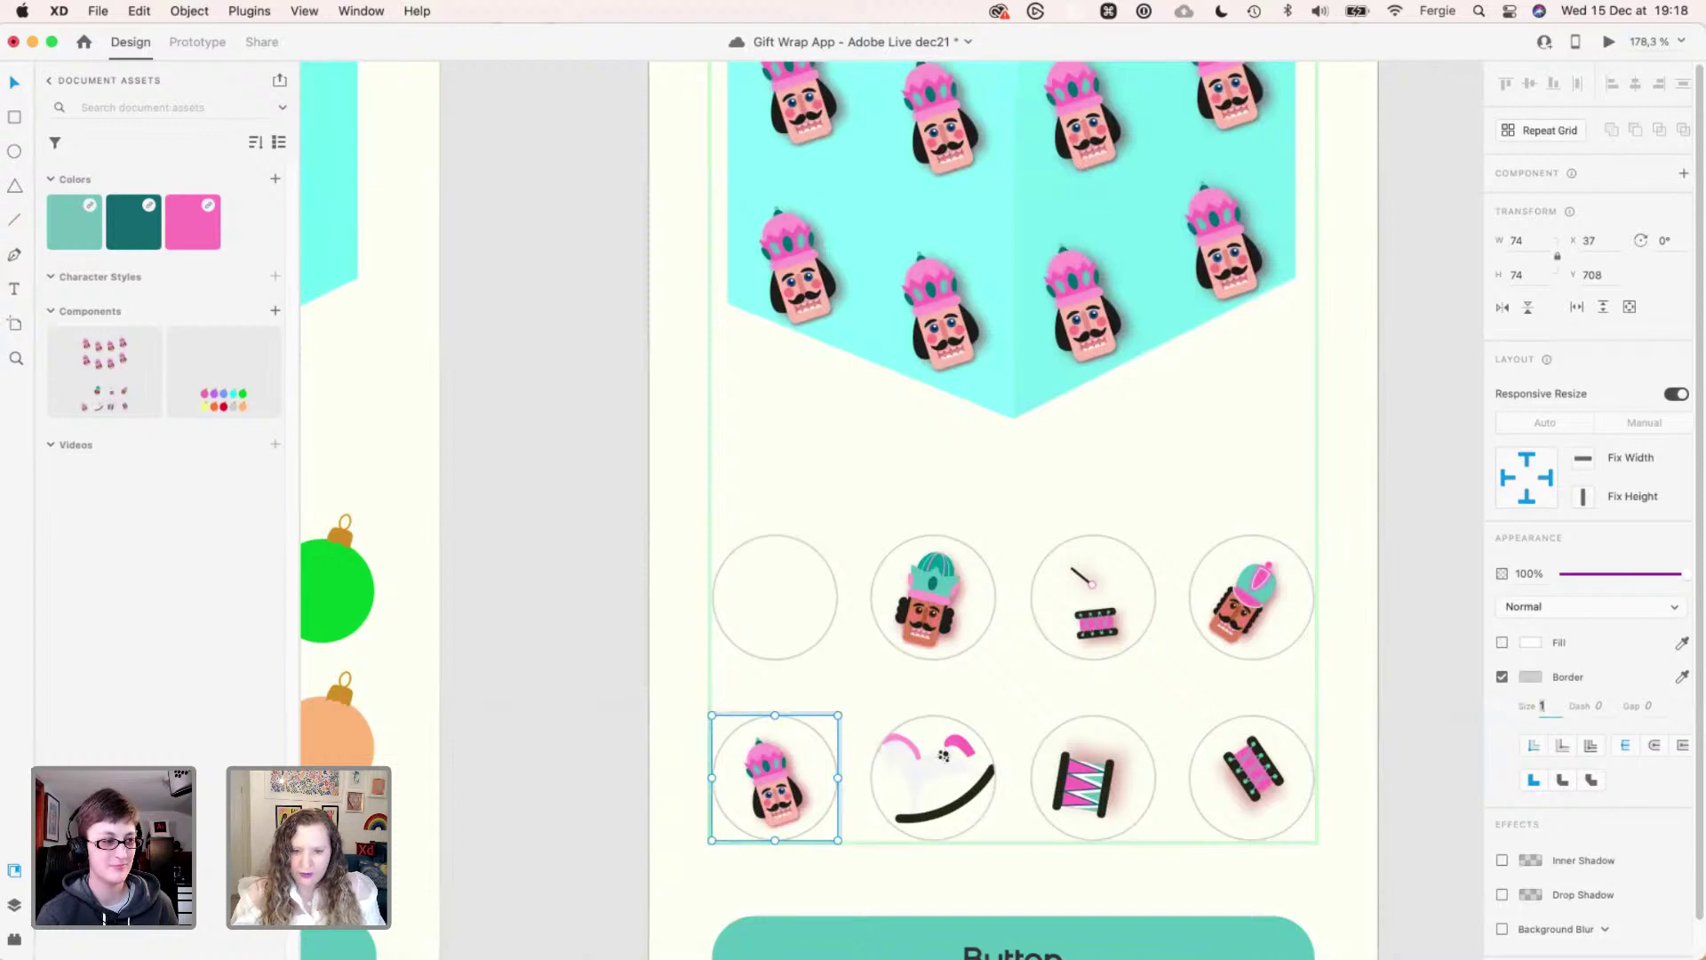
key(Up)
key(Up)
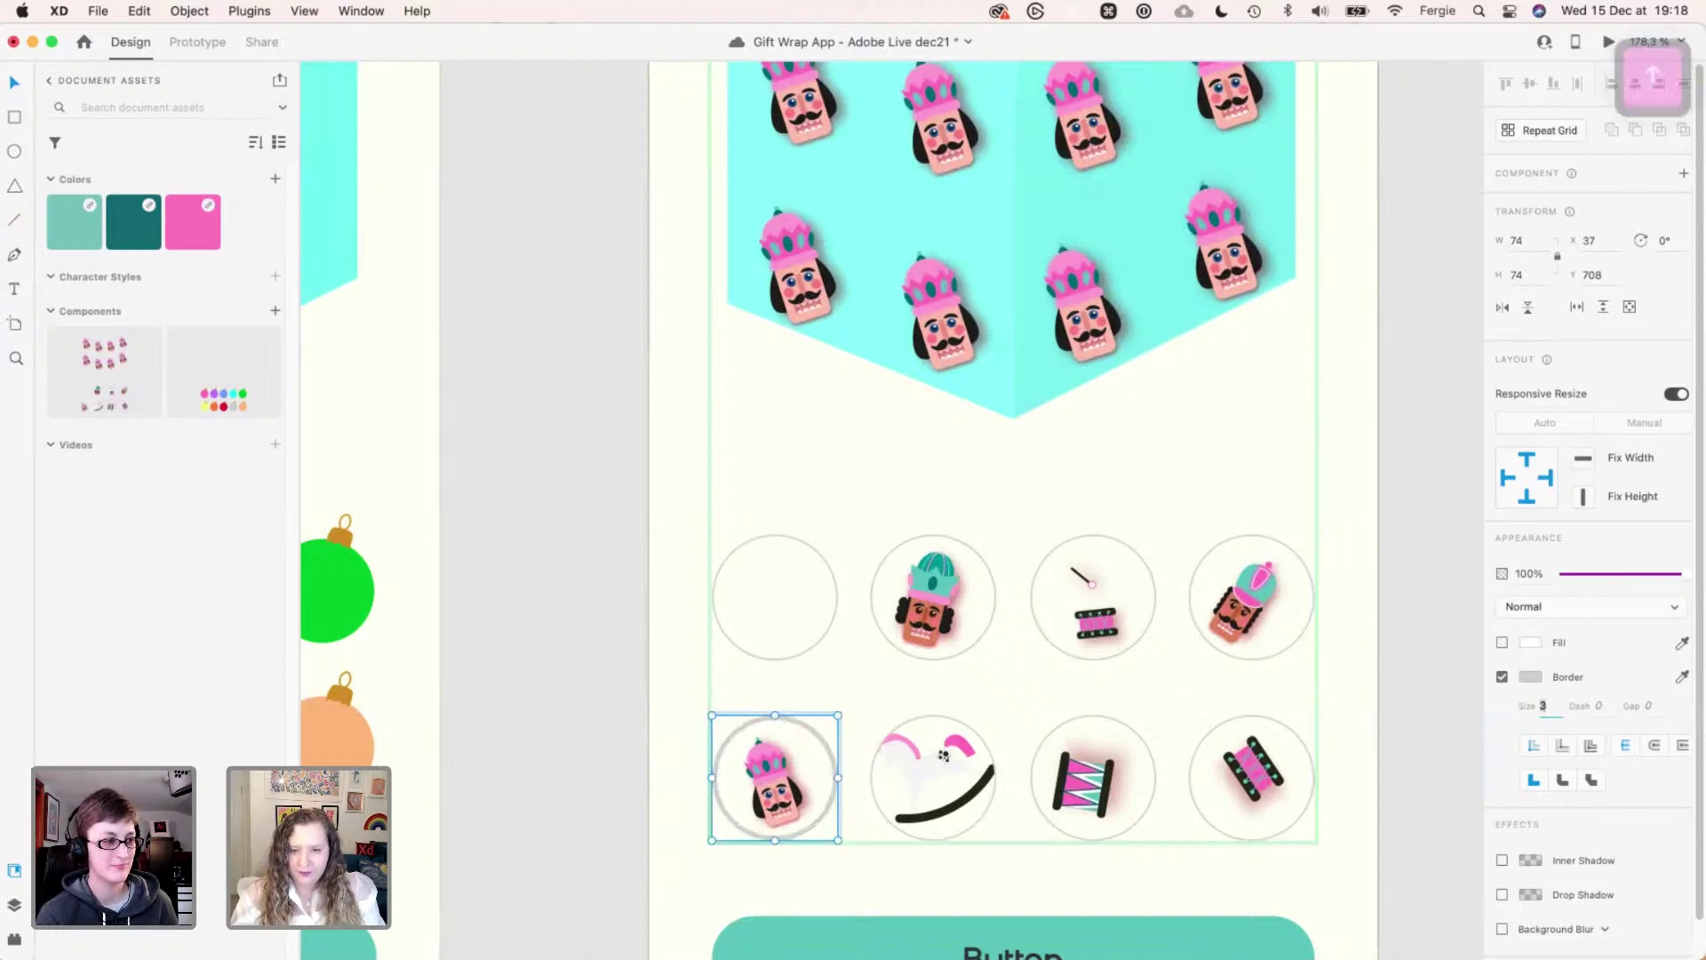
key(Down)
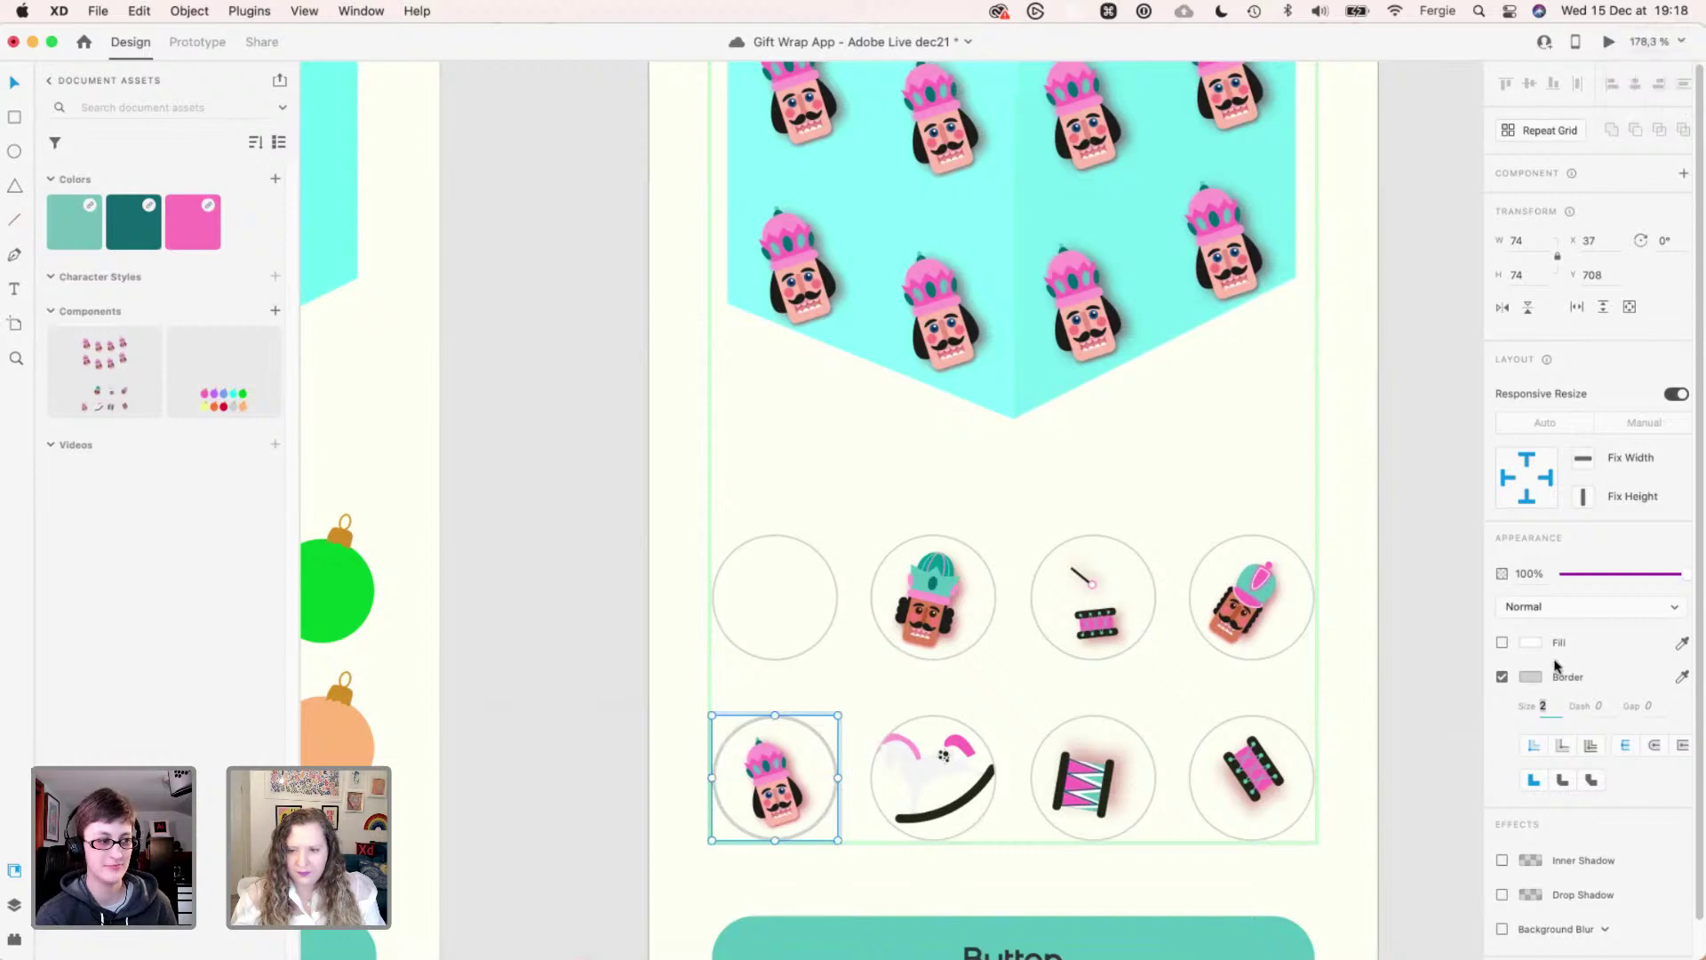
click(1530, 678)
click(1324, 702)
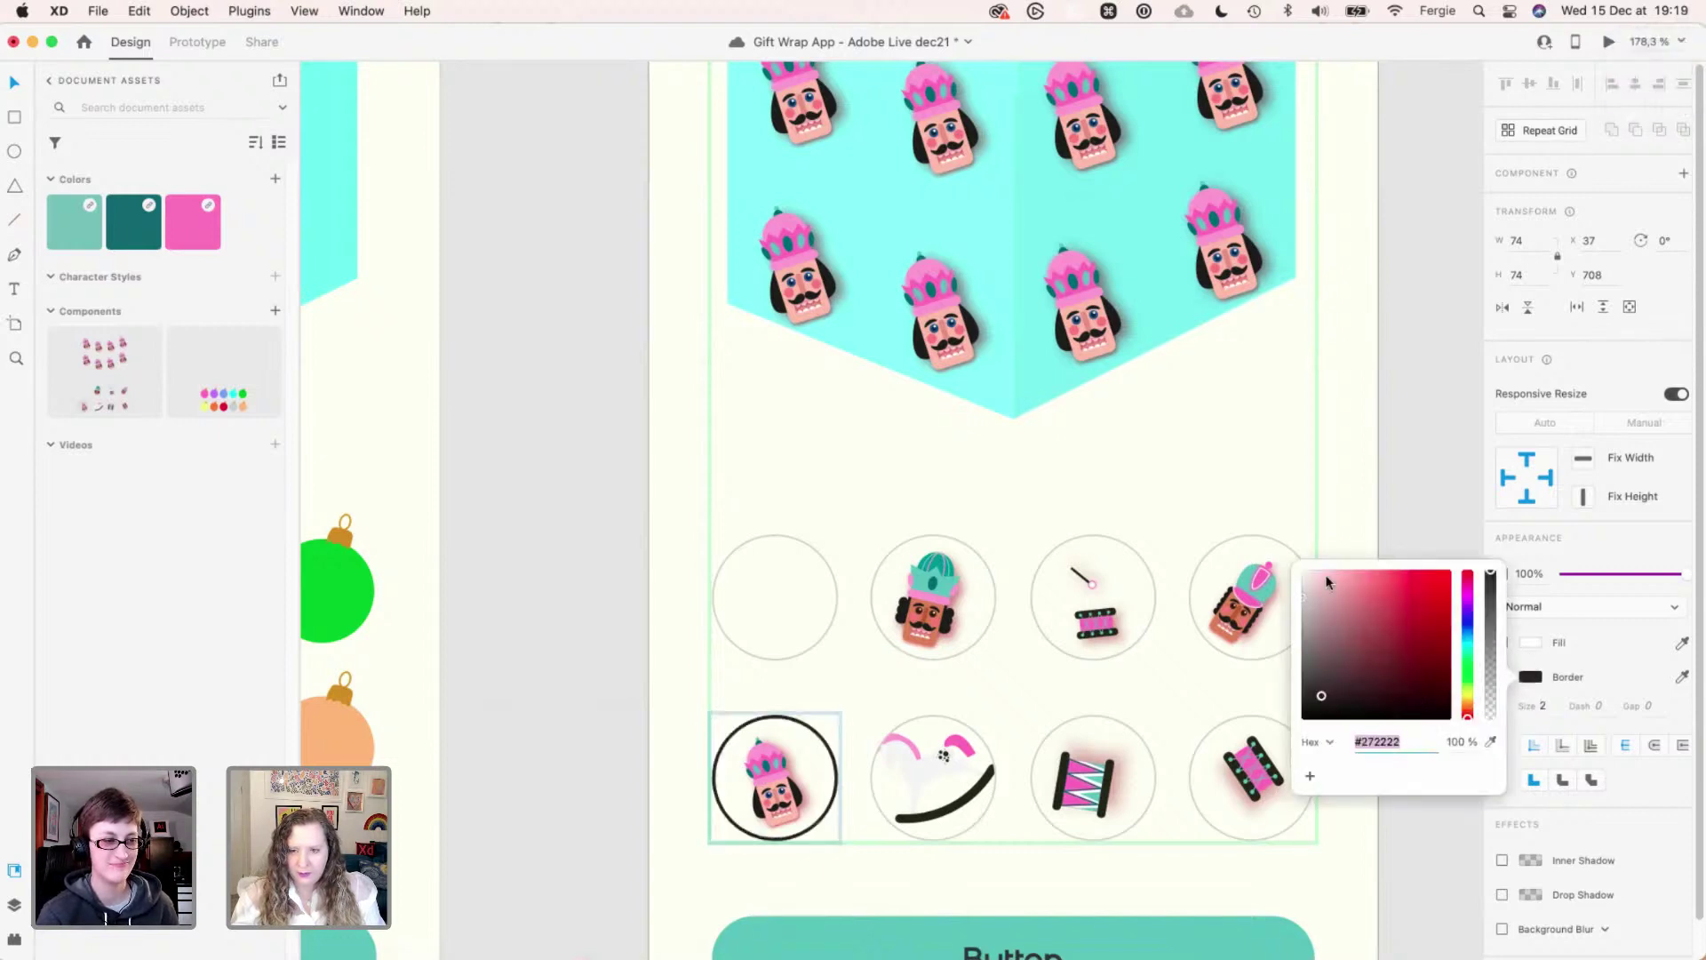
click(1353, 470)
scroll(1358, 590, down, 3)
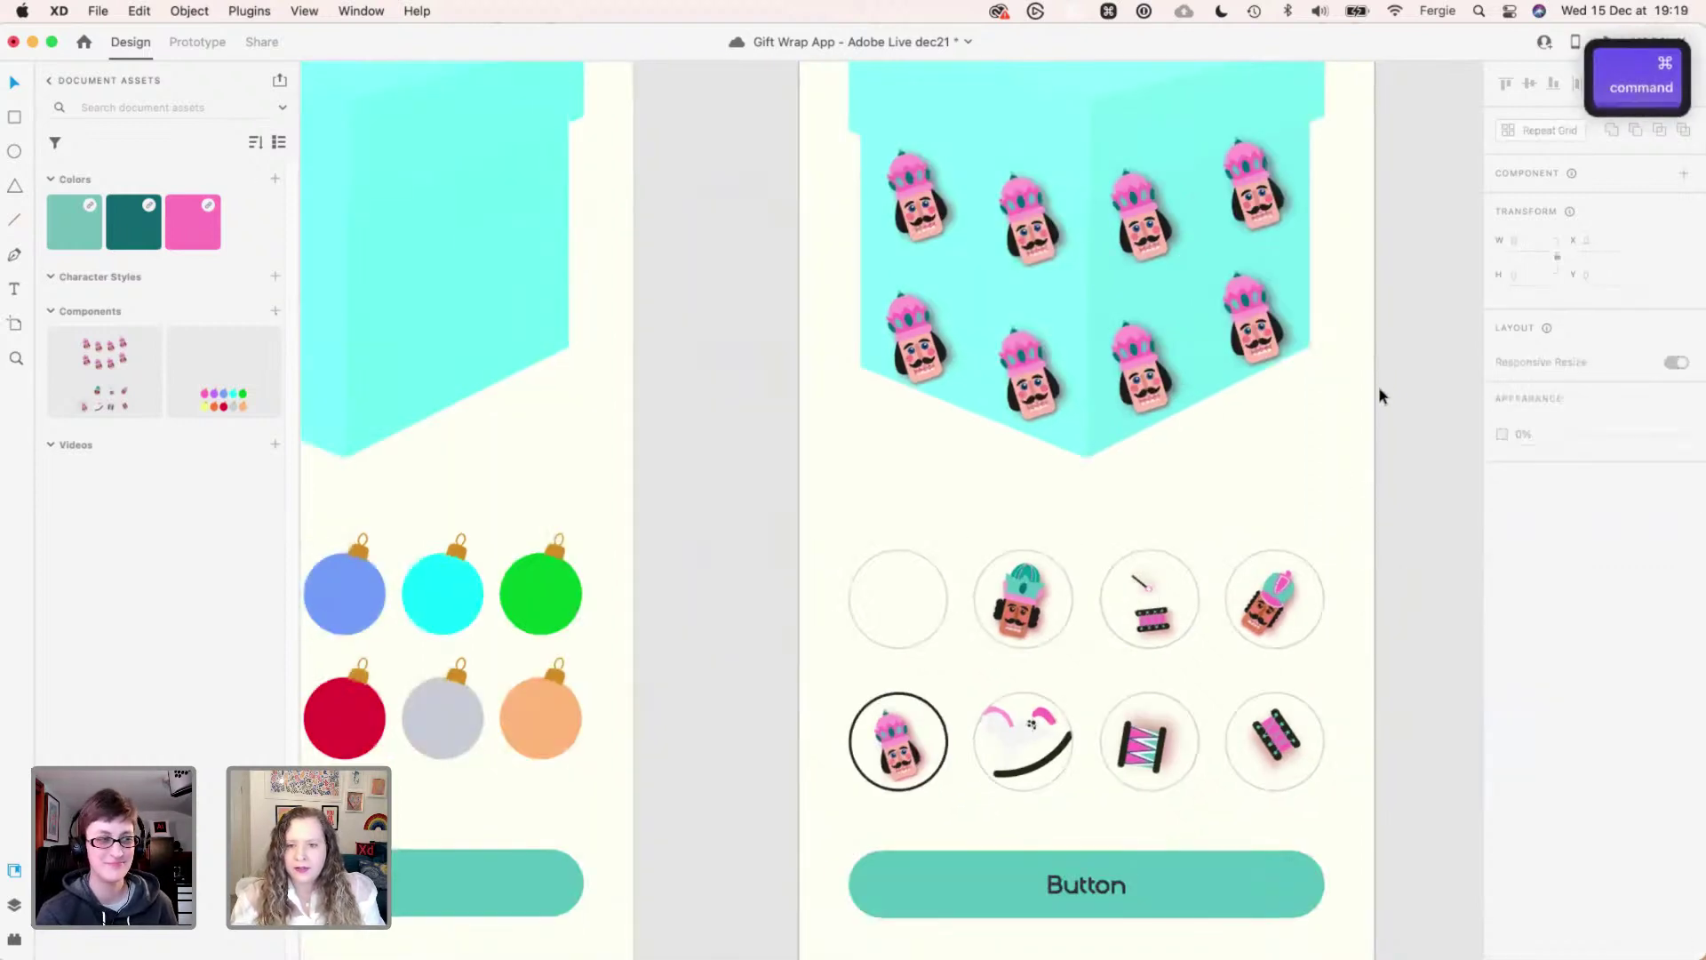
- Add a new state named horse to the pattern component
key(space)
drag(1416, 320, 1241, 450)
click(1241, 450)
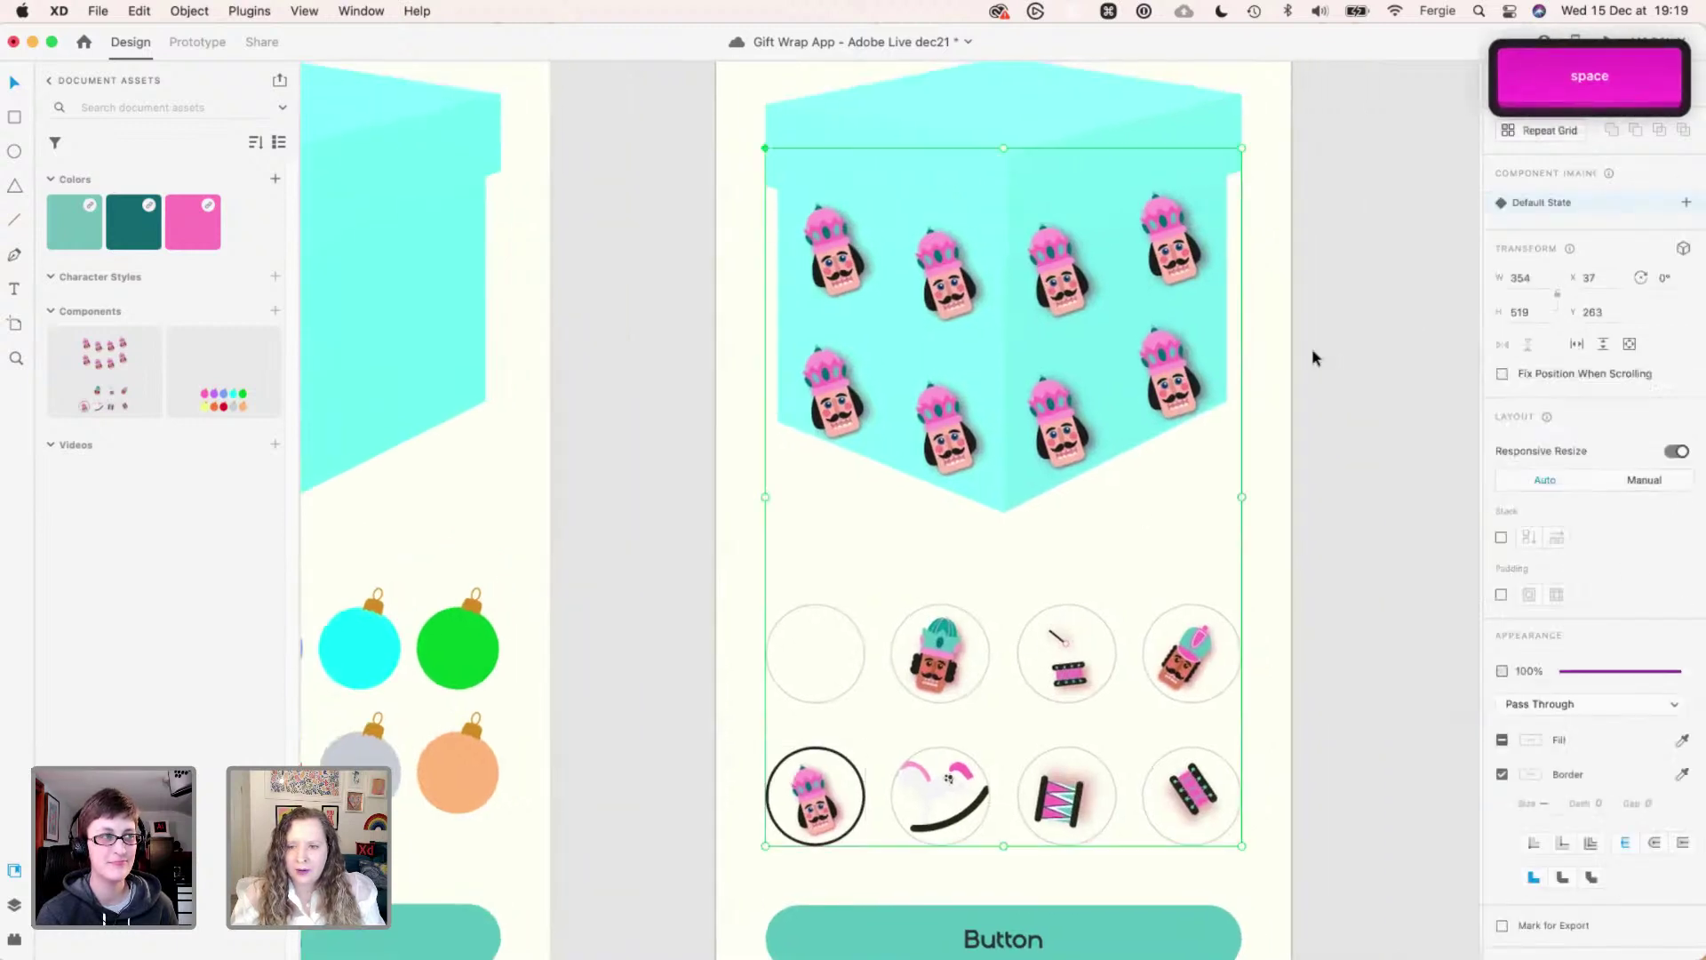
click(1686, 202)
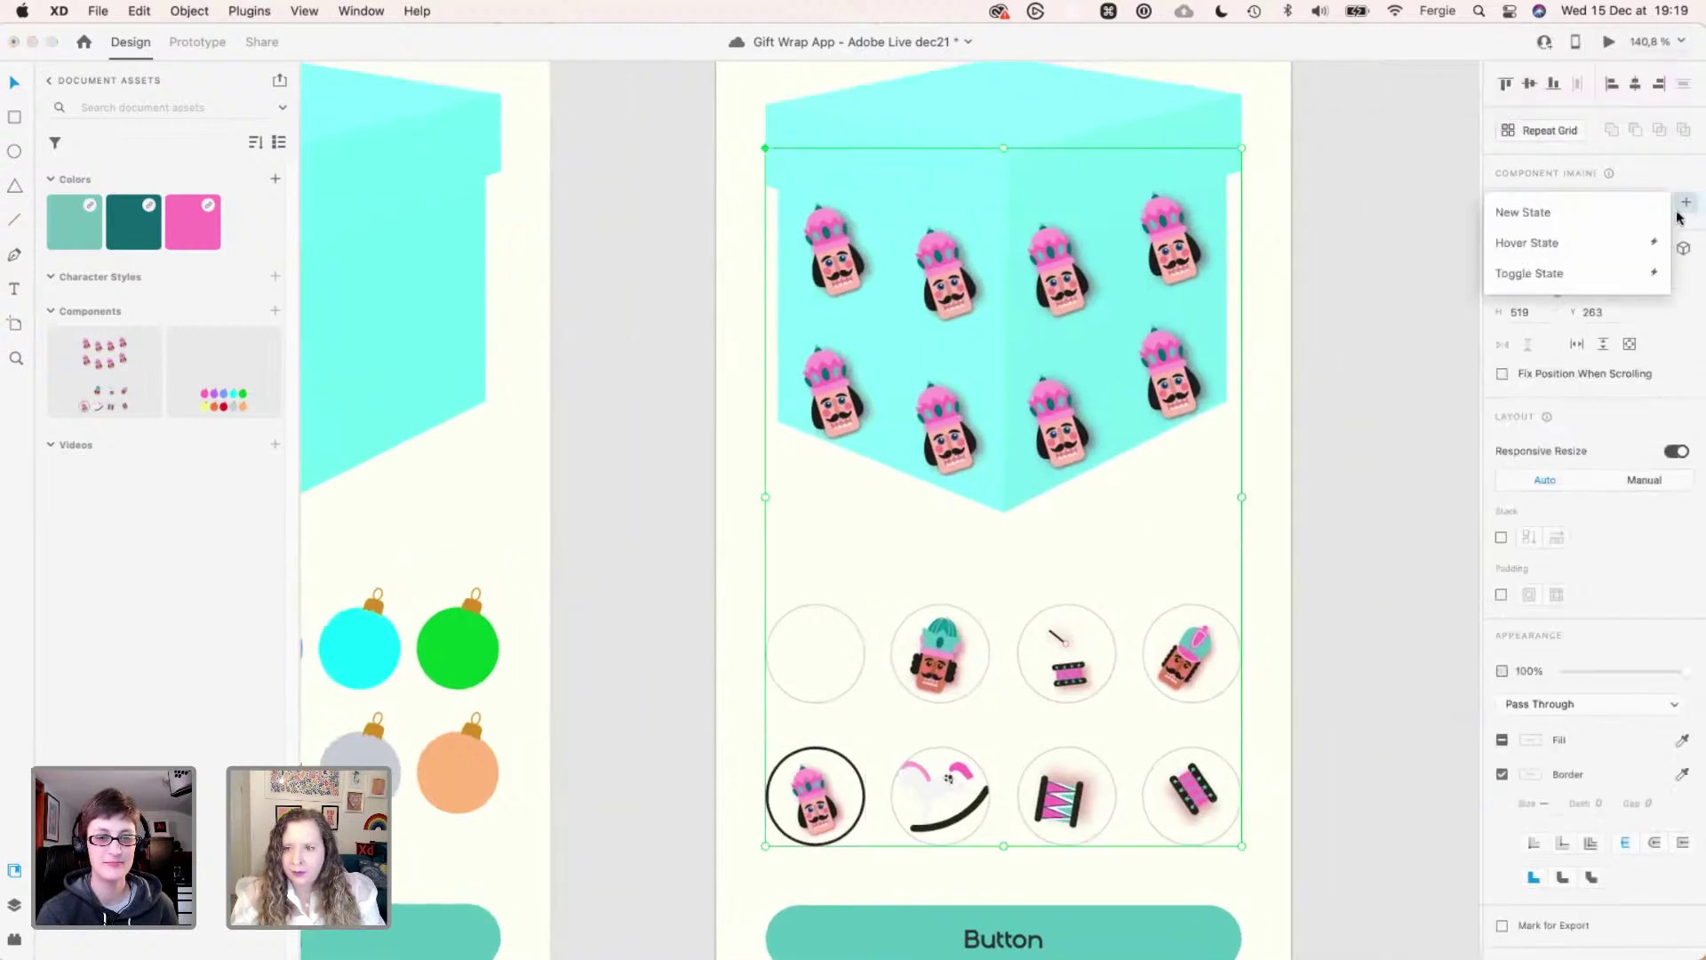
click(1574, 213)
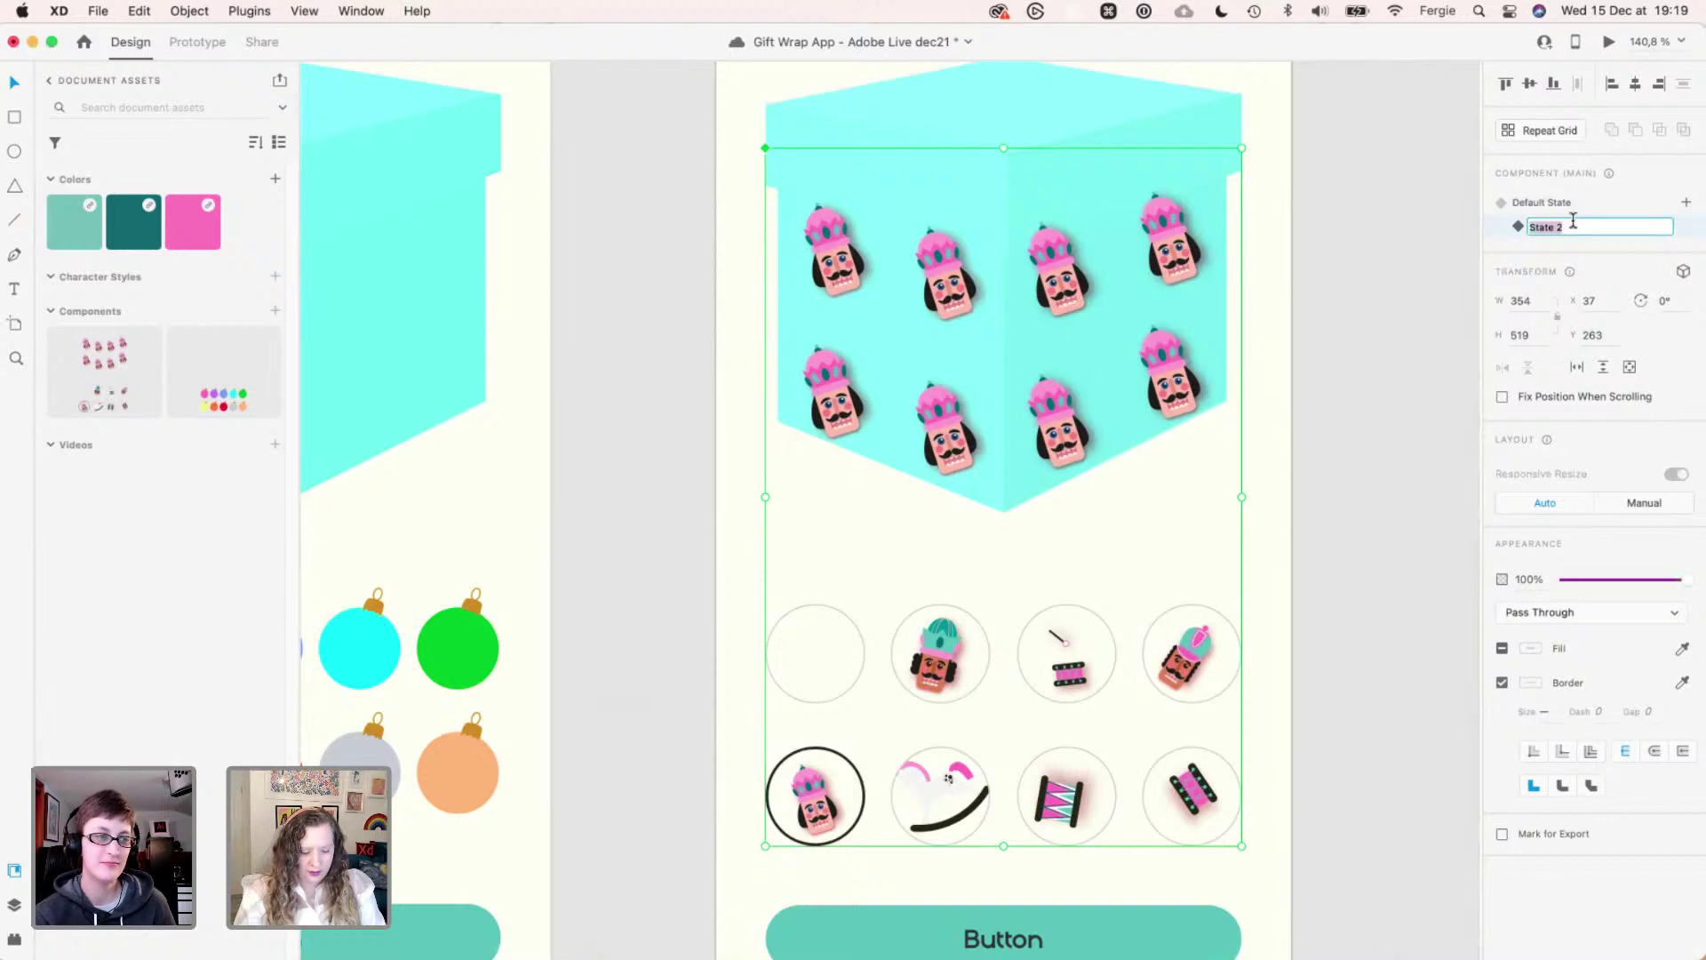
text(horse)
key(Return)
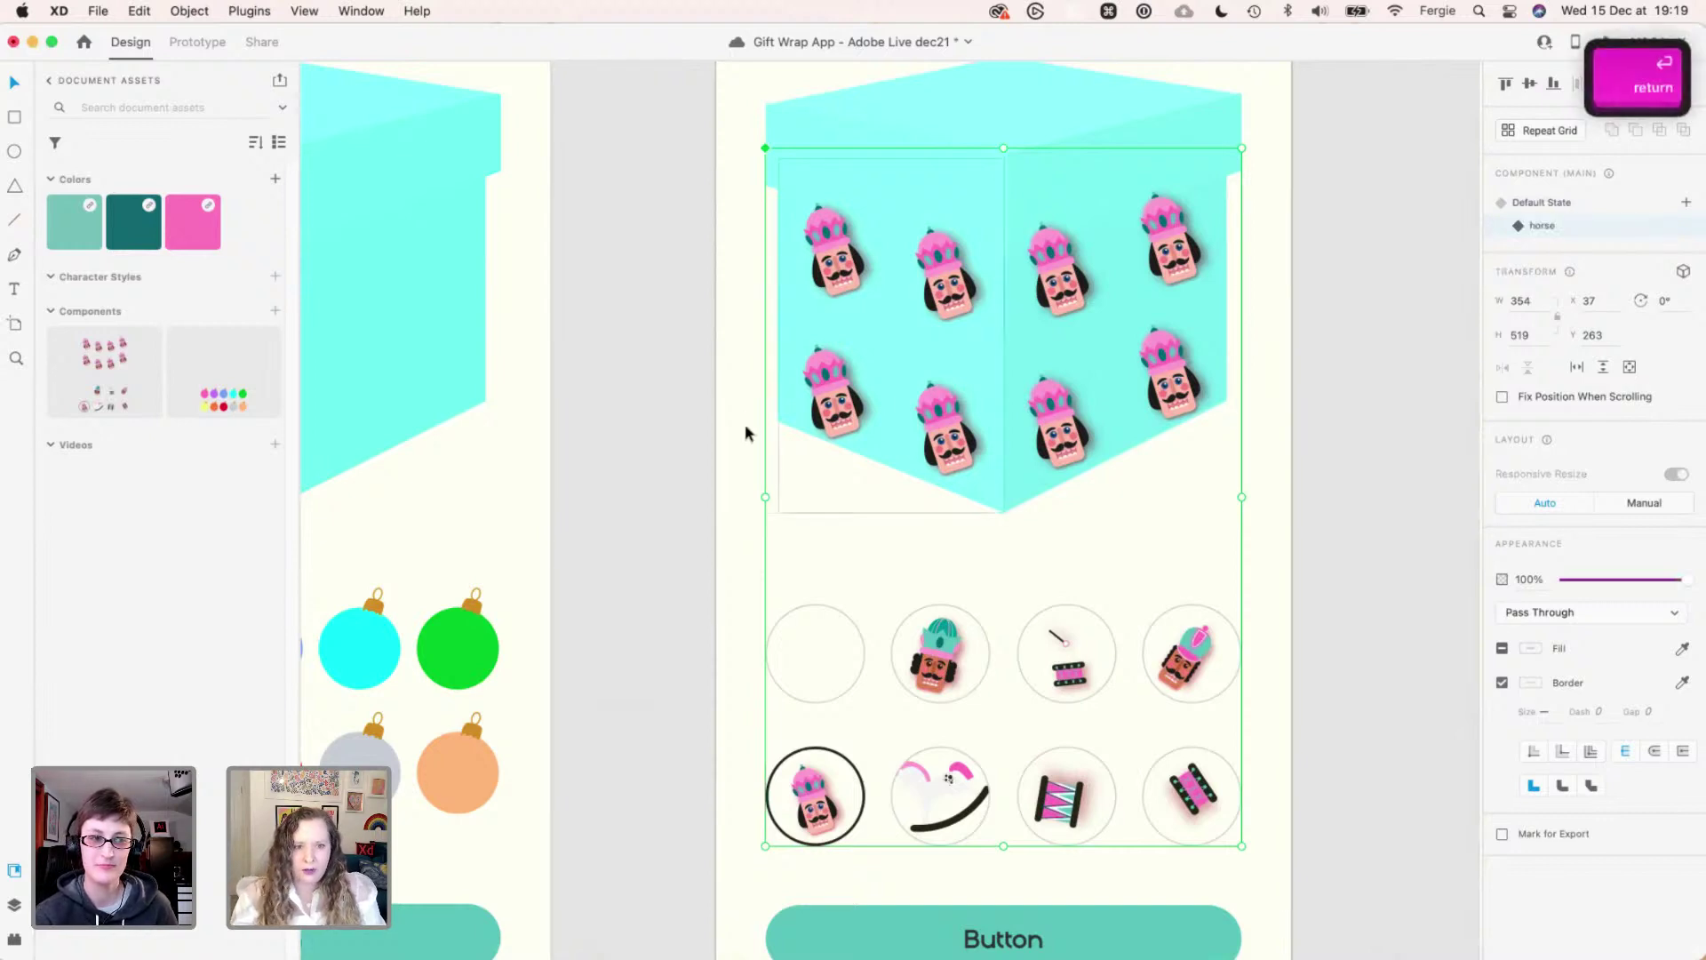
- Try to replace the upper-left nutcracker on the box's left face with the rocking horse from the Gift Wrapping App library
key(super)
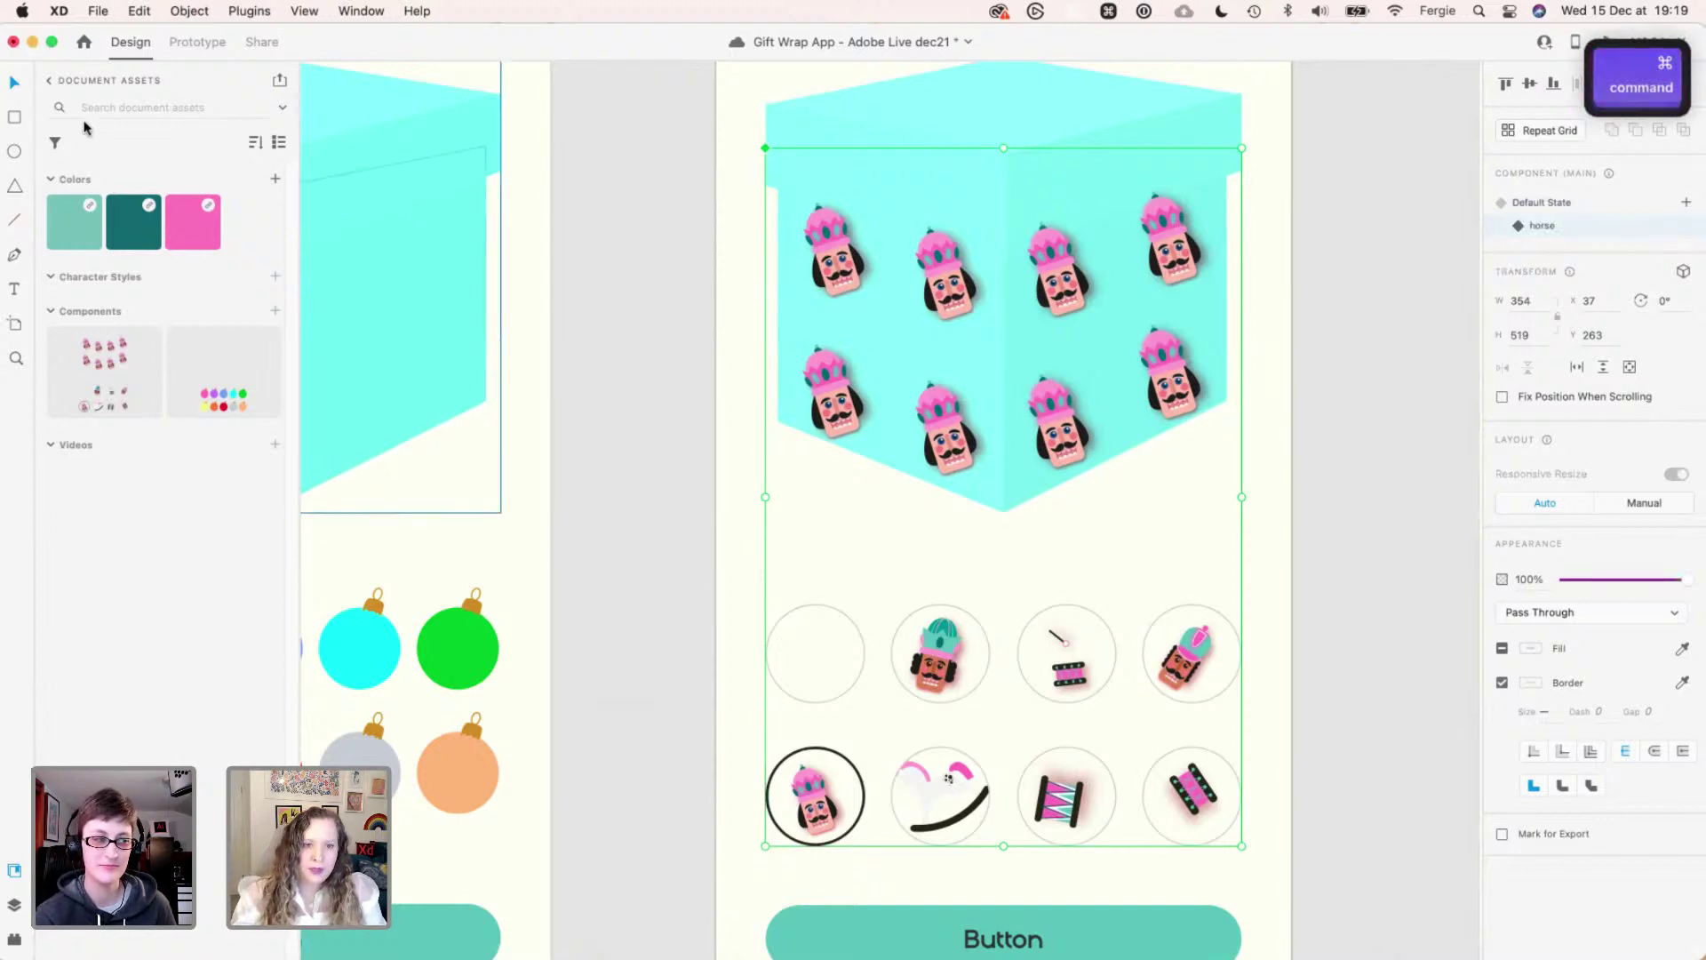
click(57, 86)
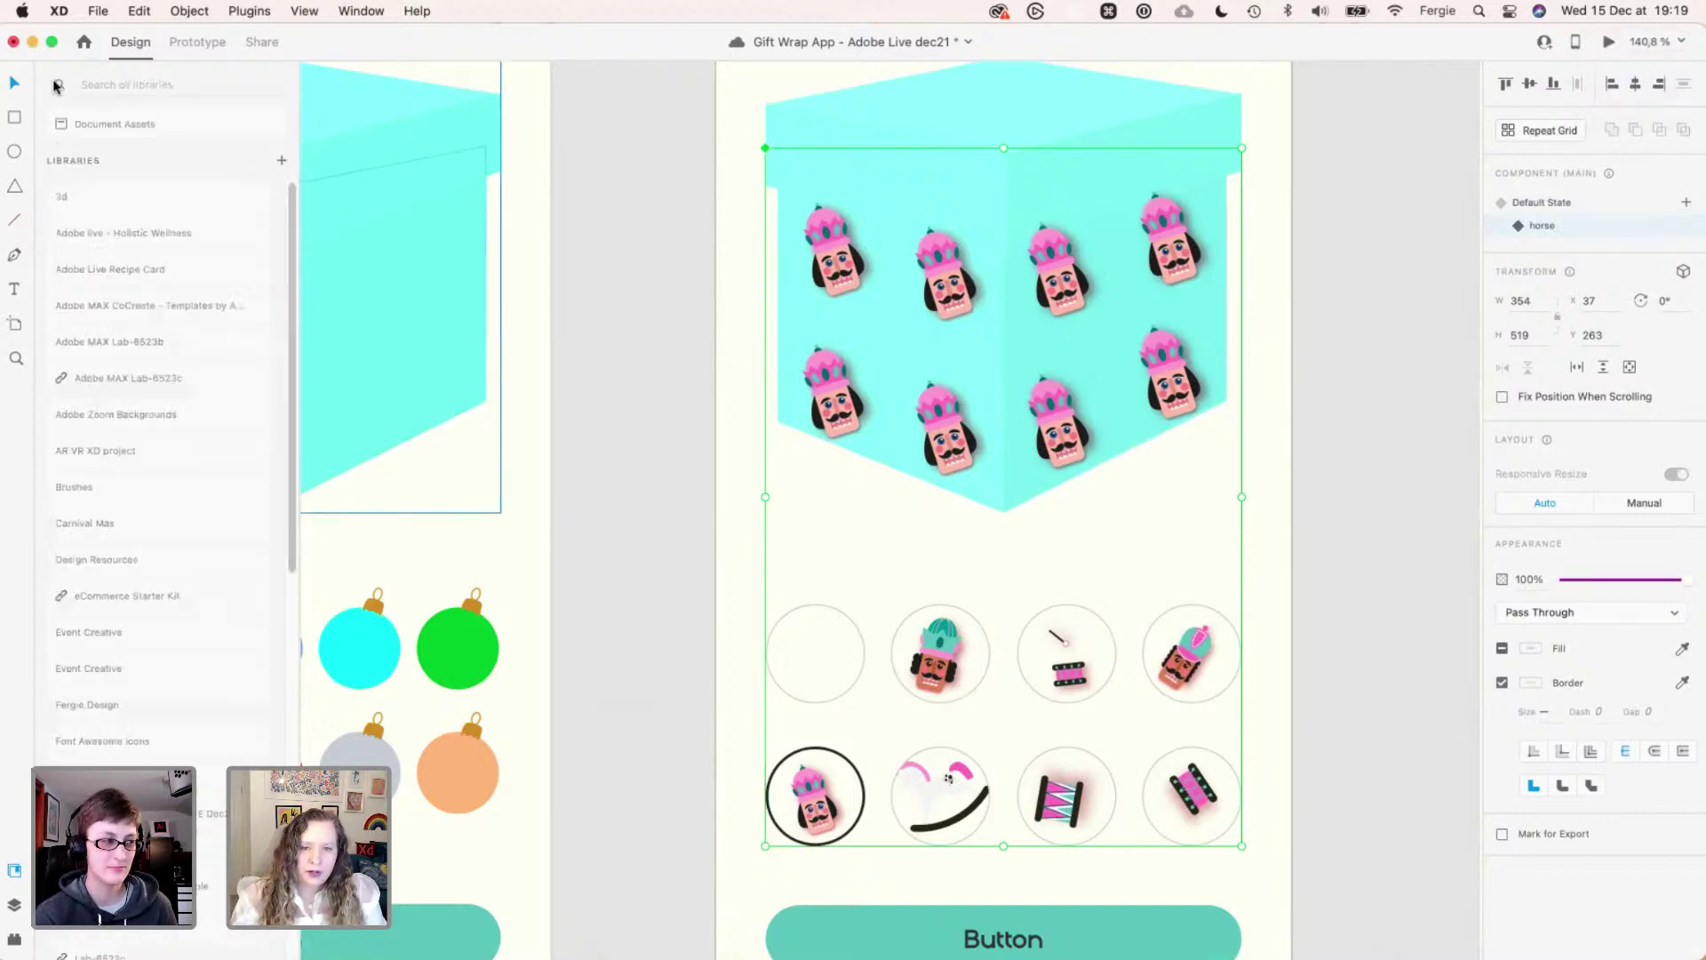
click(200, 816)
double_click(828, 283)
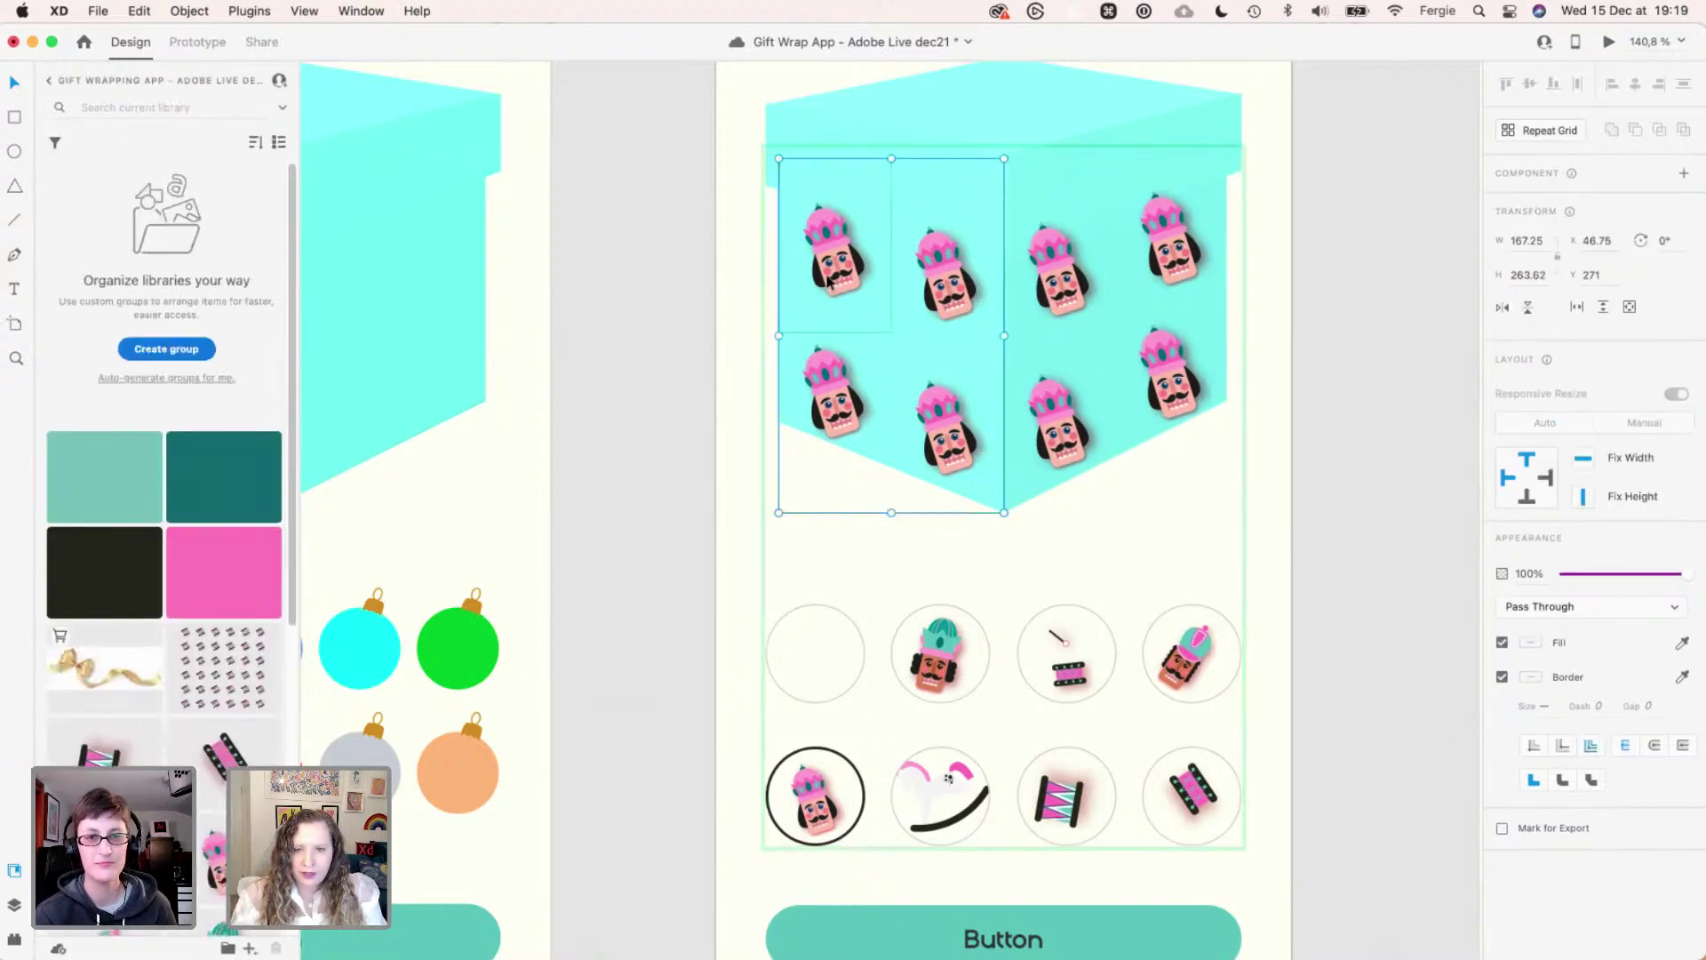
double_click(828, 276)
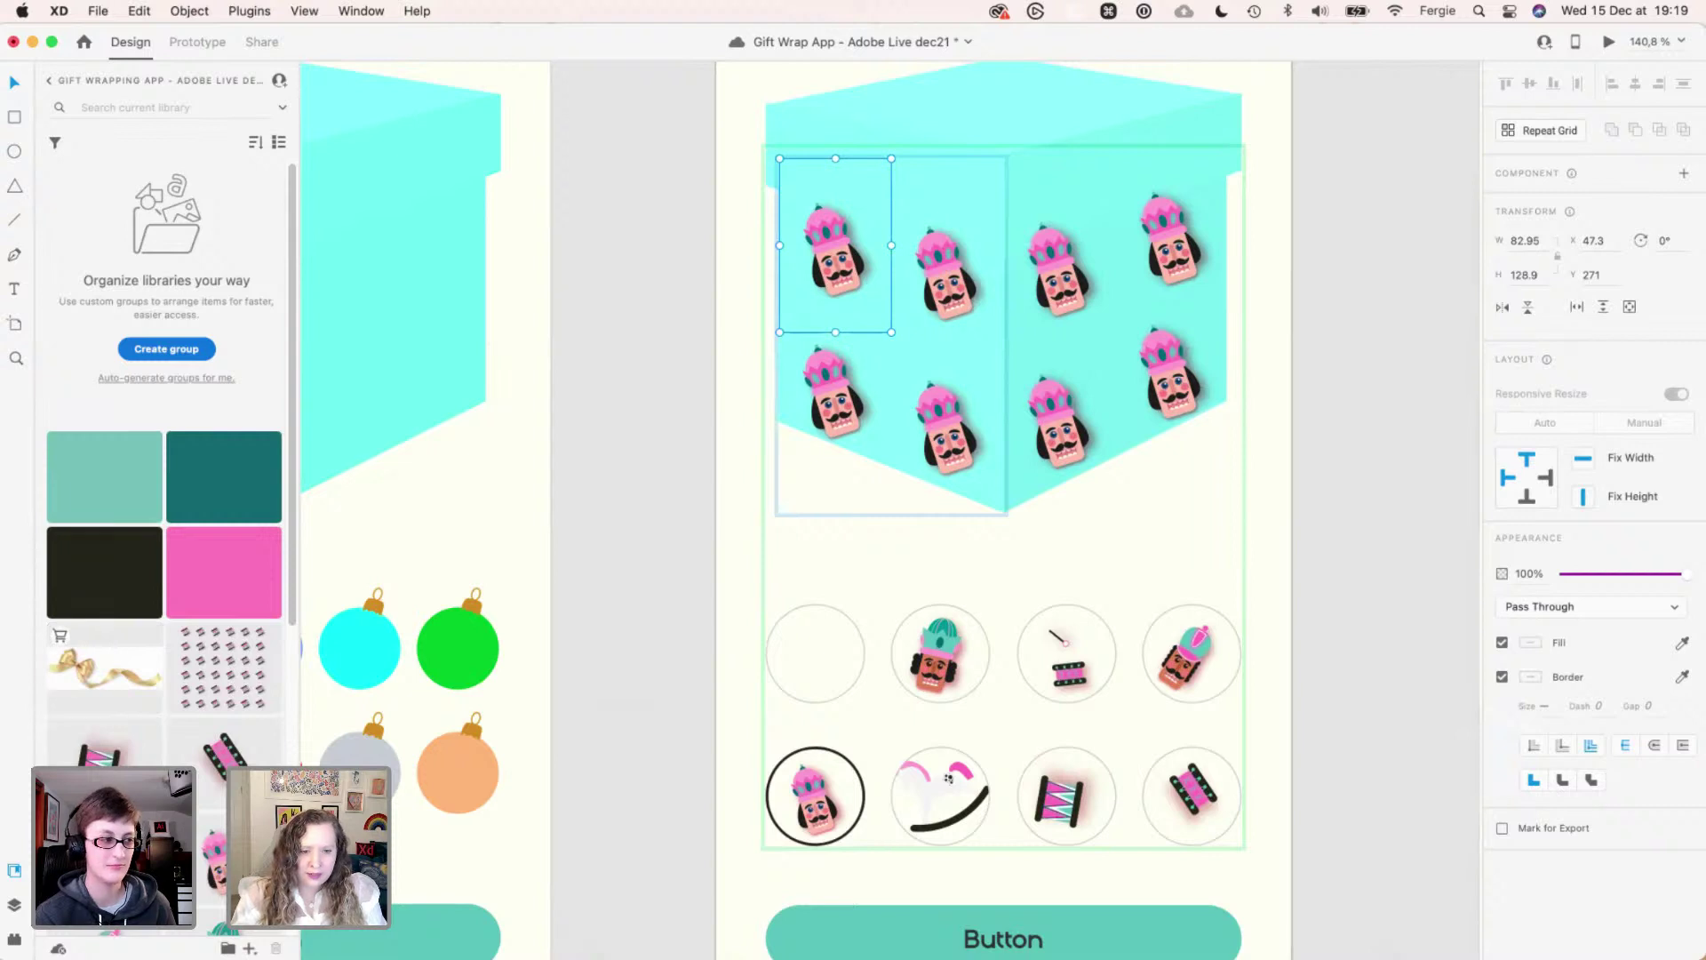
drag(514, 466, 842, 256)
key(BackSpace)
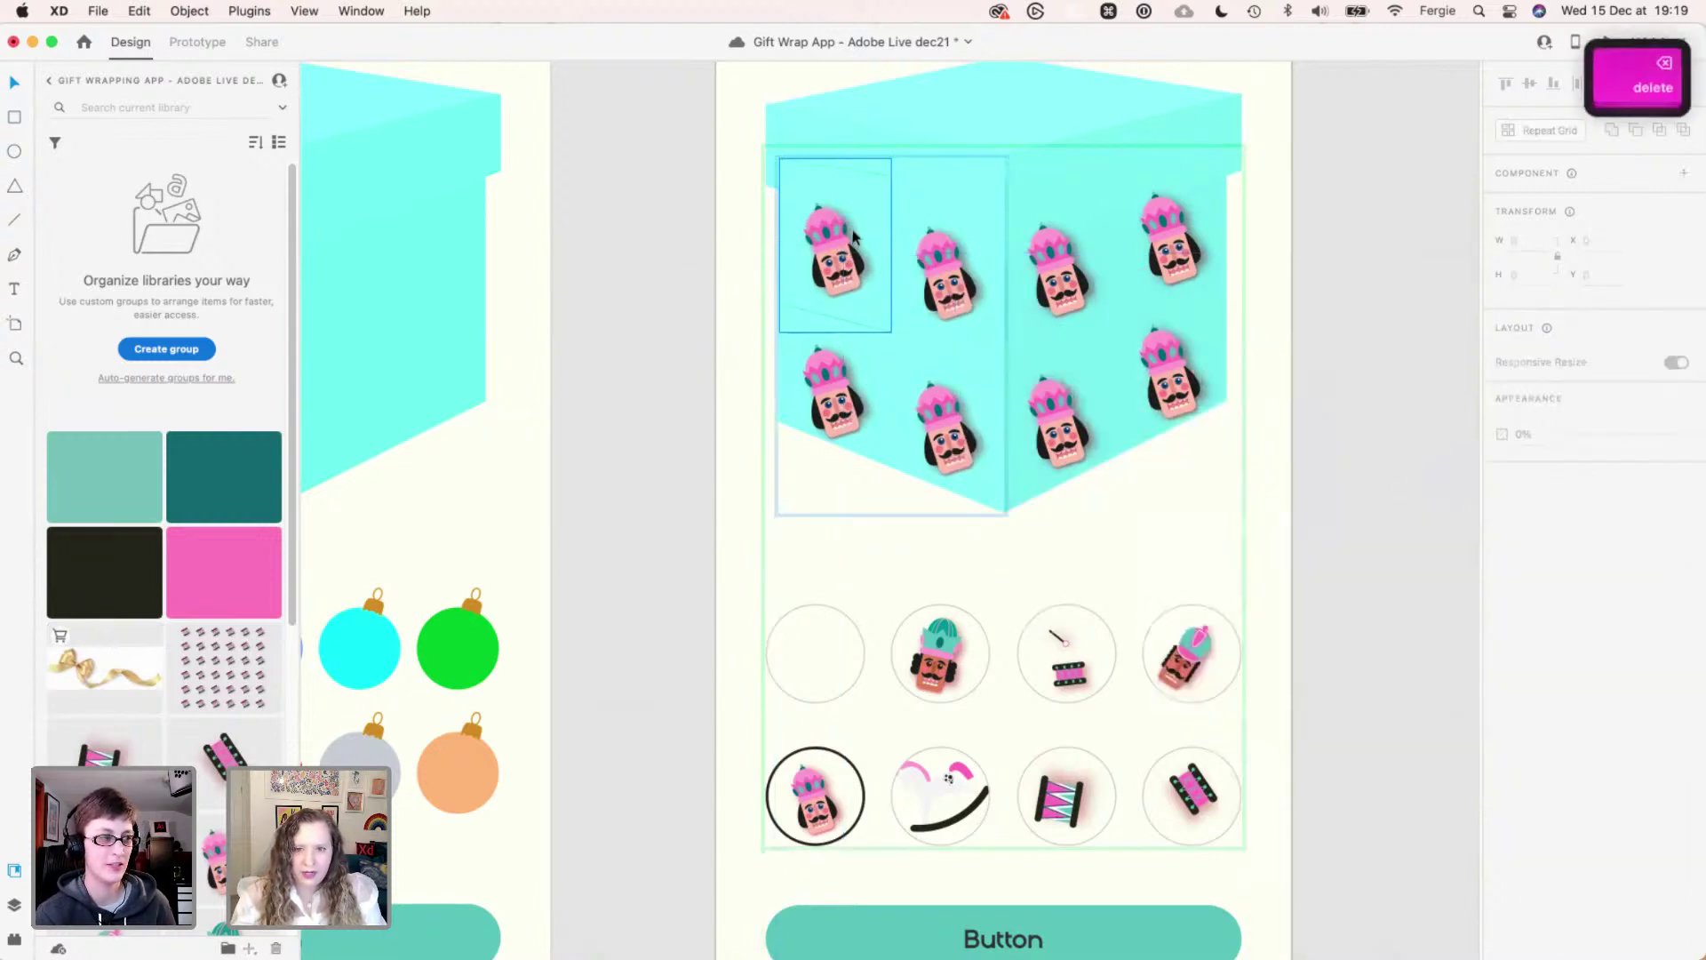
click(844, 251)
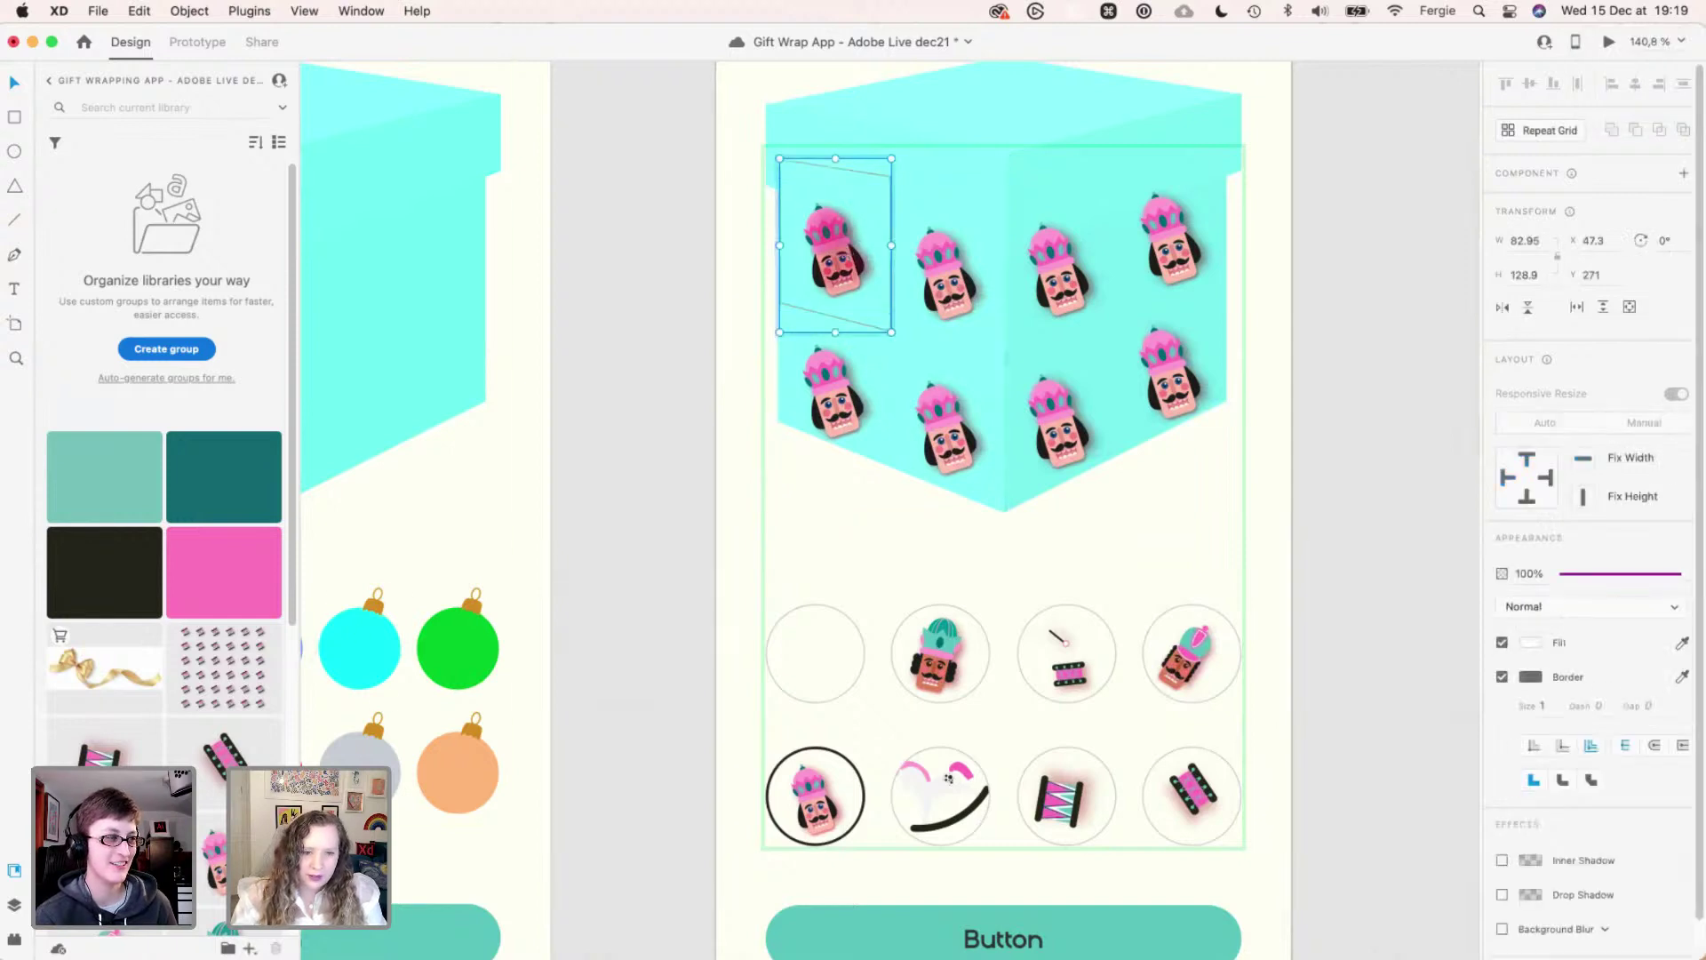
drag(658, 352, 869, 222)
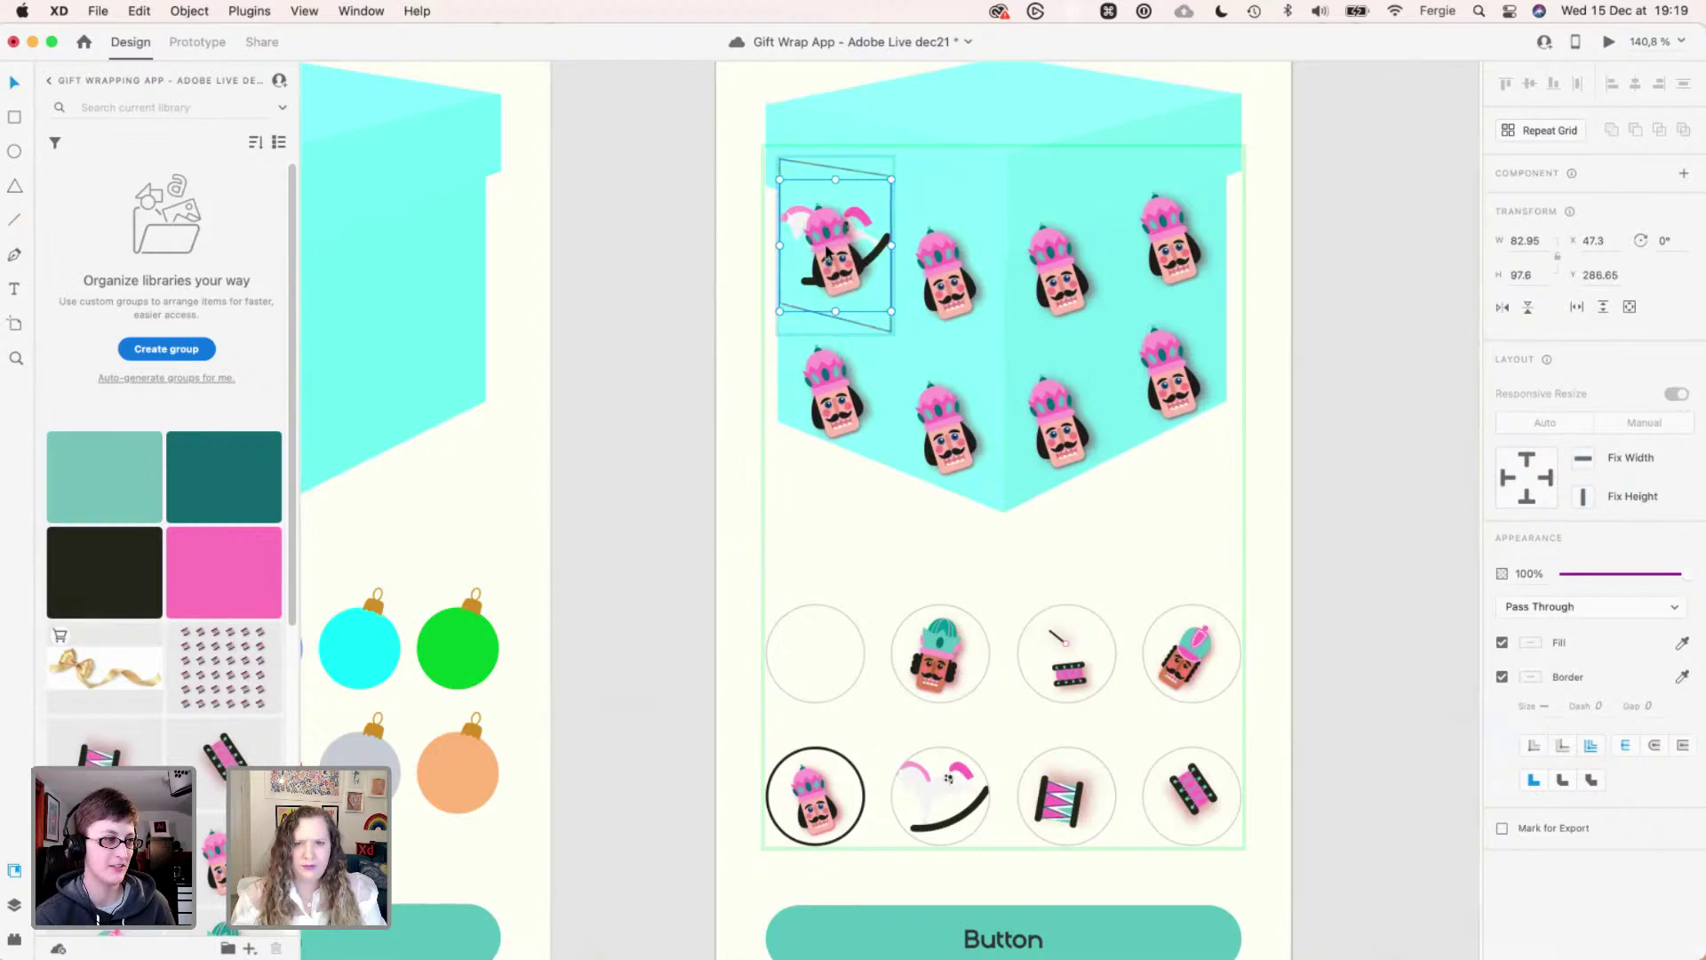
- Examine the altered nutcracker mask on the box's left face and its layer contents against the rest of the pattern
scroll(826, 251, up, 5)
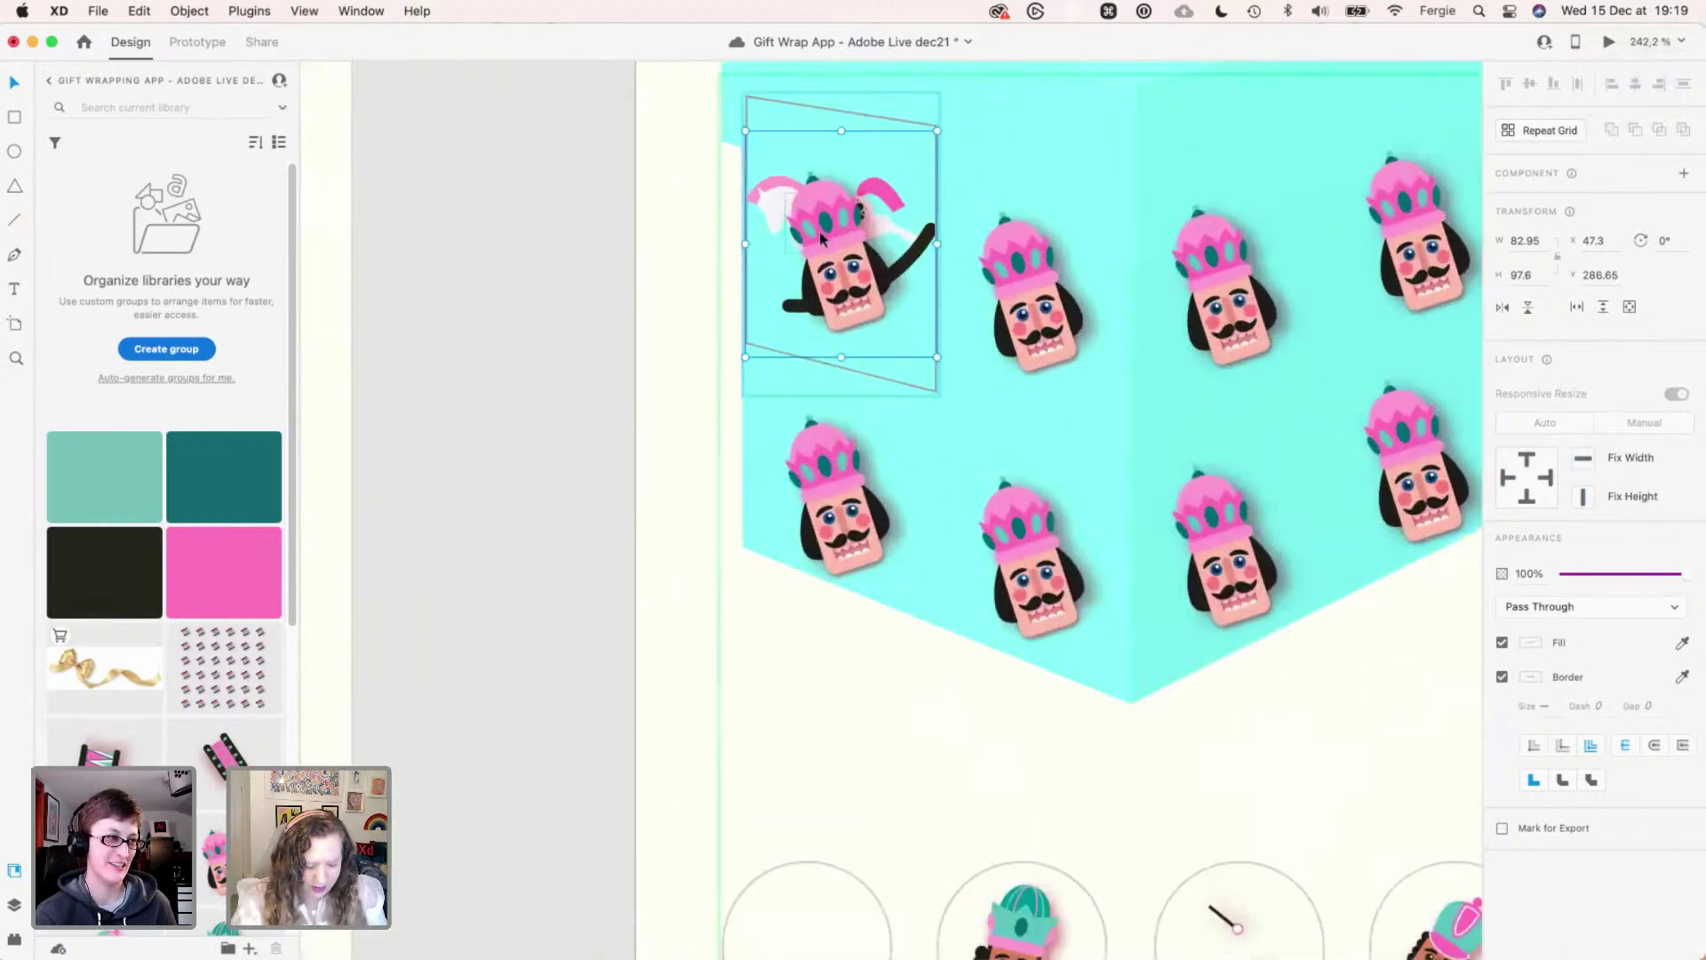
key(super+y)
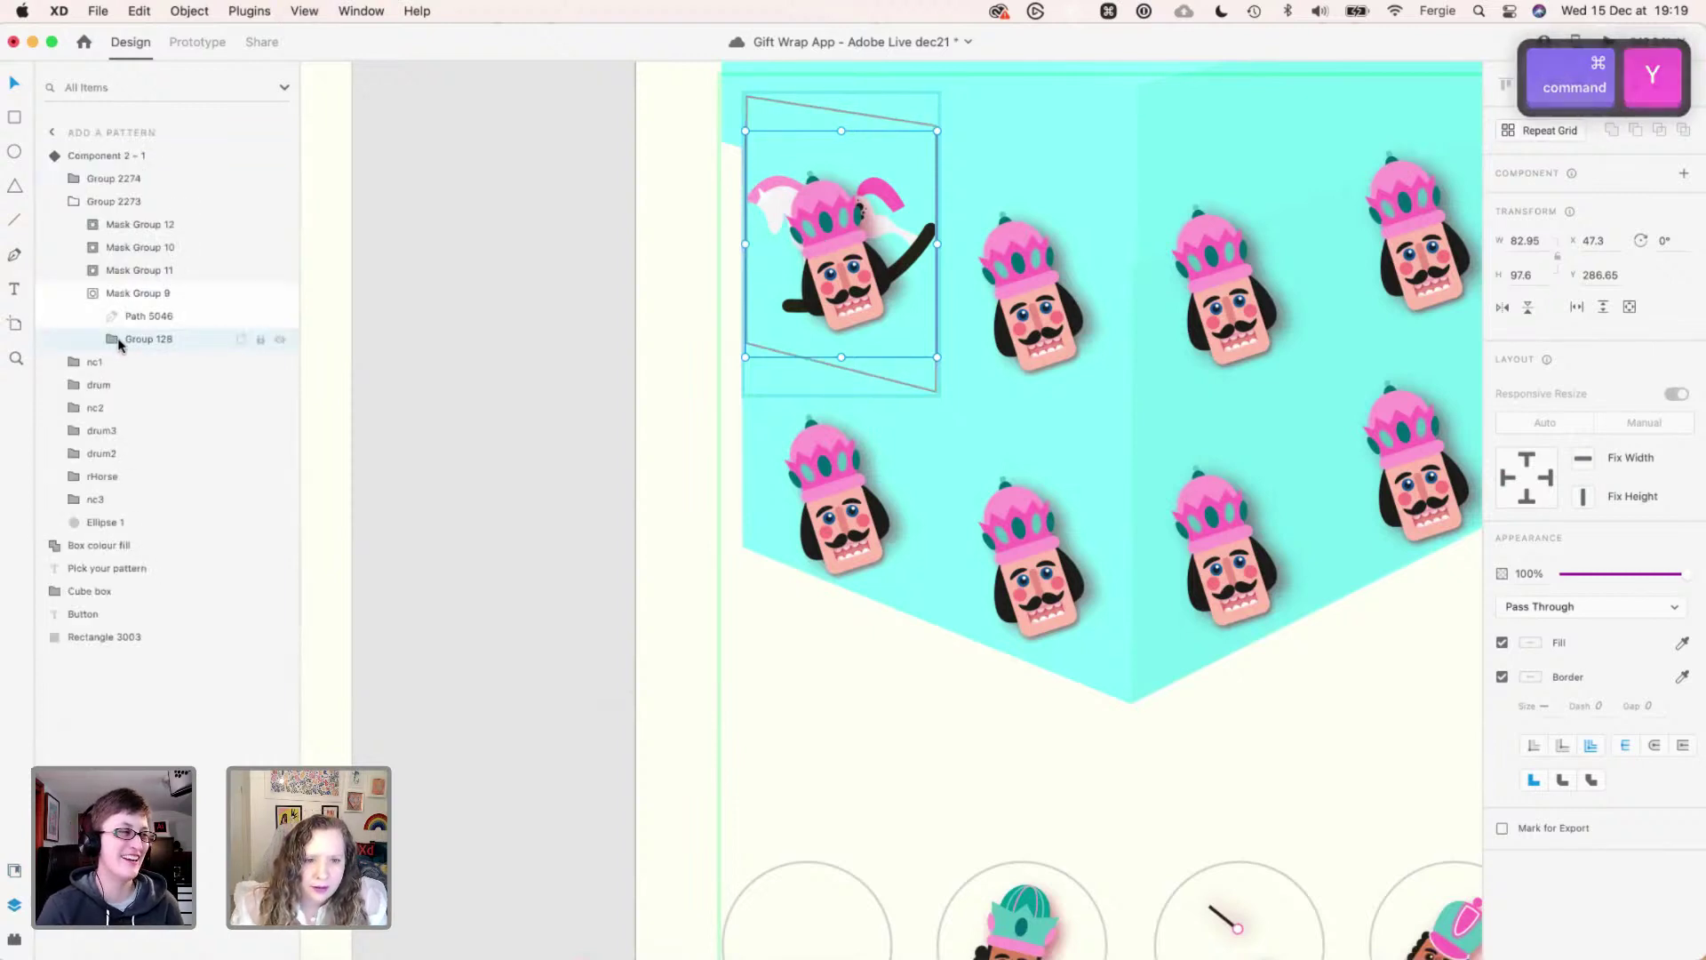
click(113, 339)
click(113, 339)
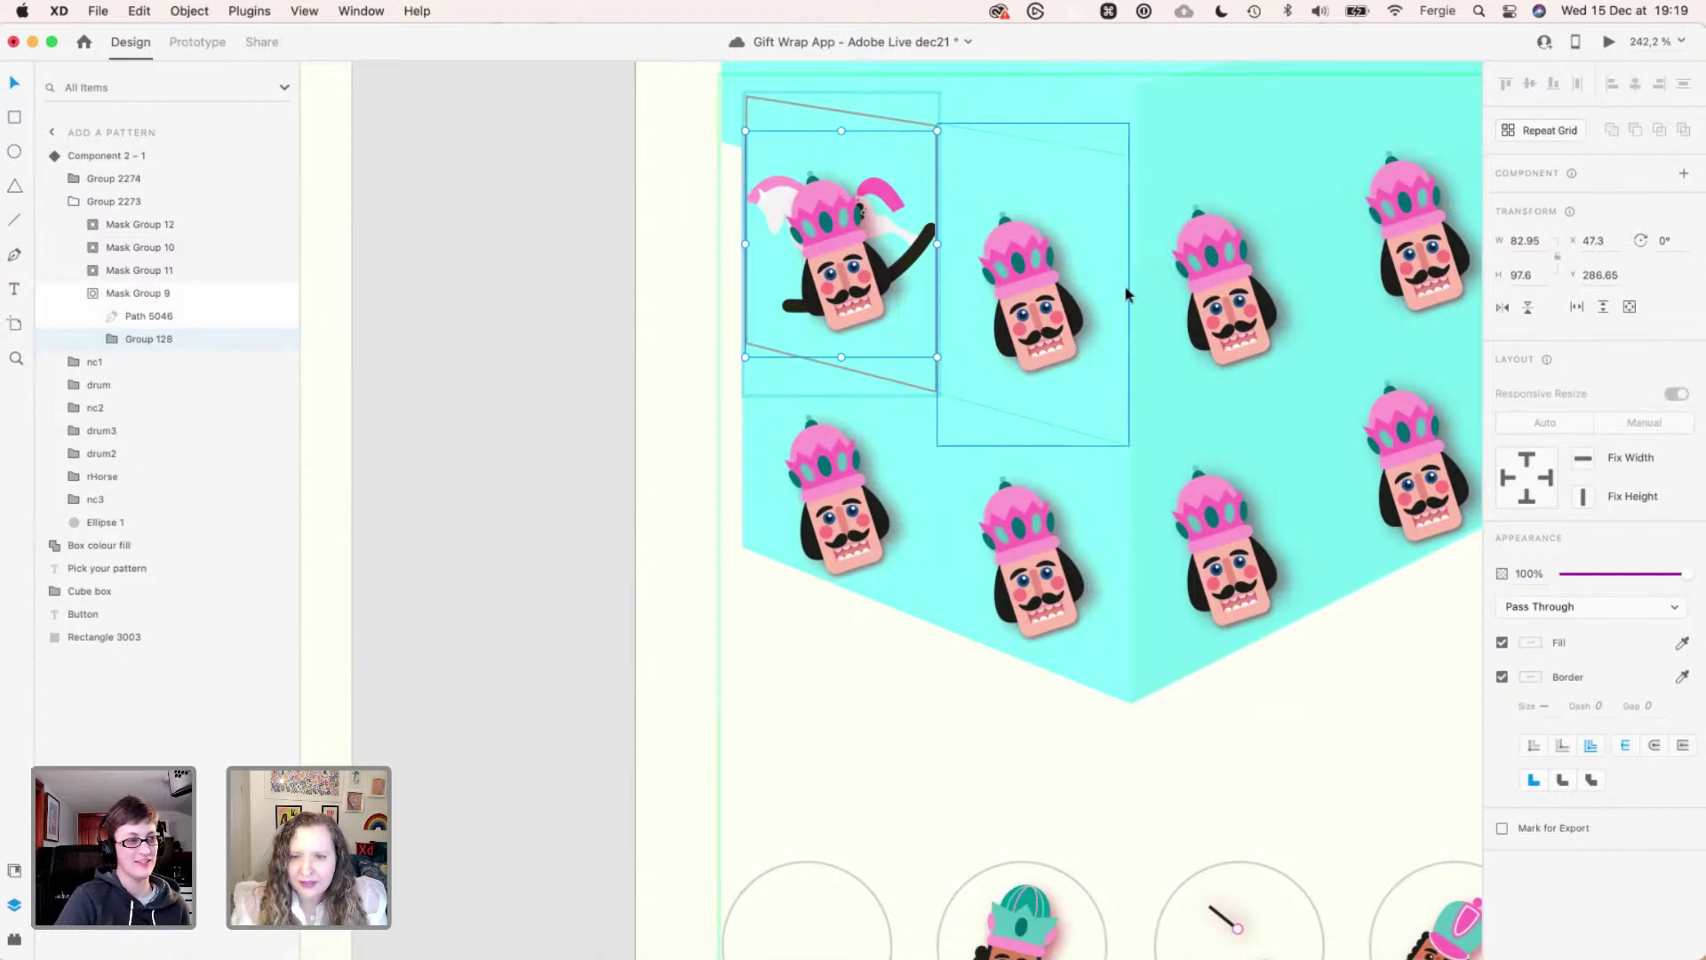
drag(905, 273, 670, 380)
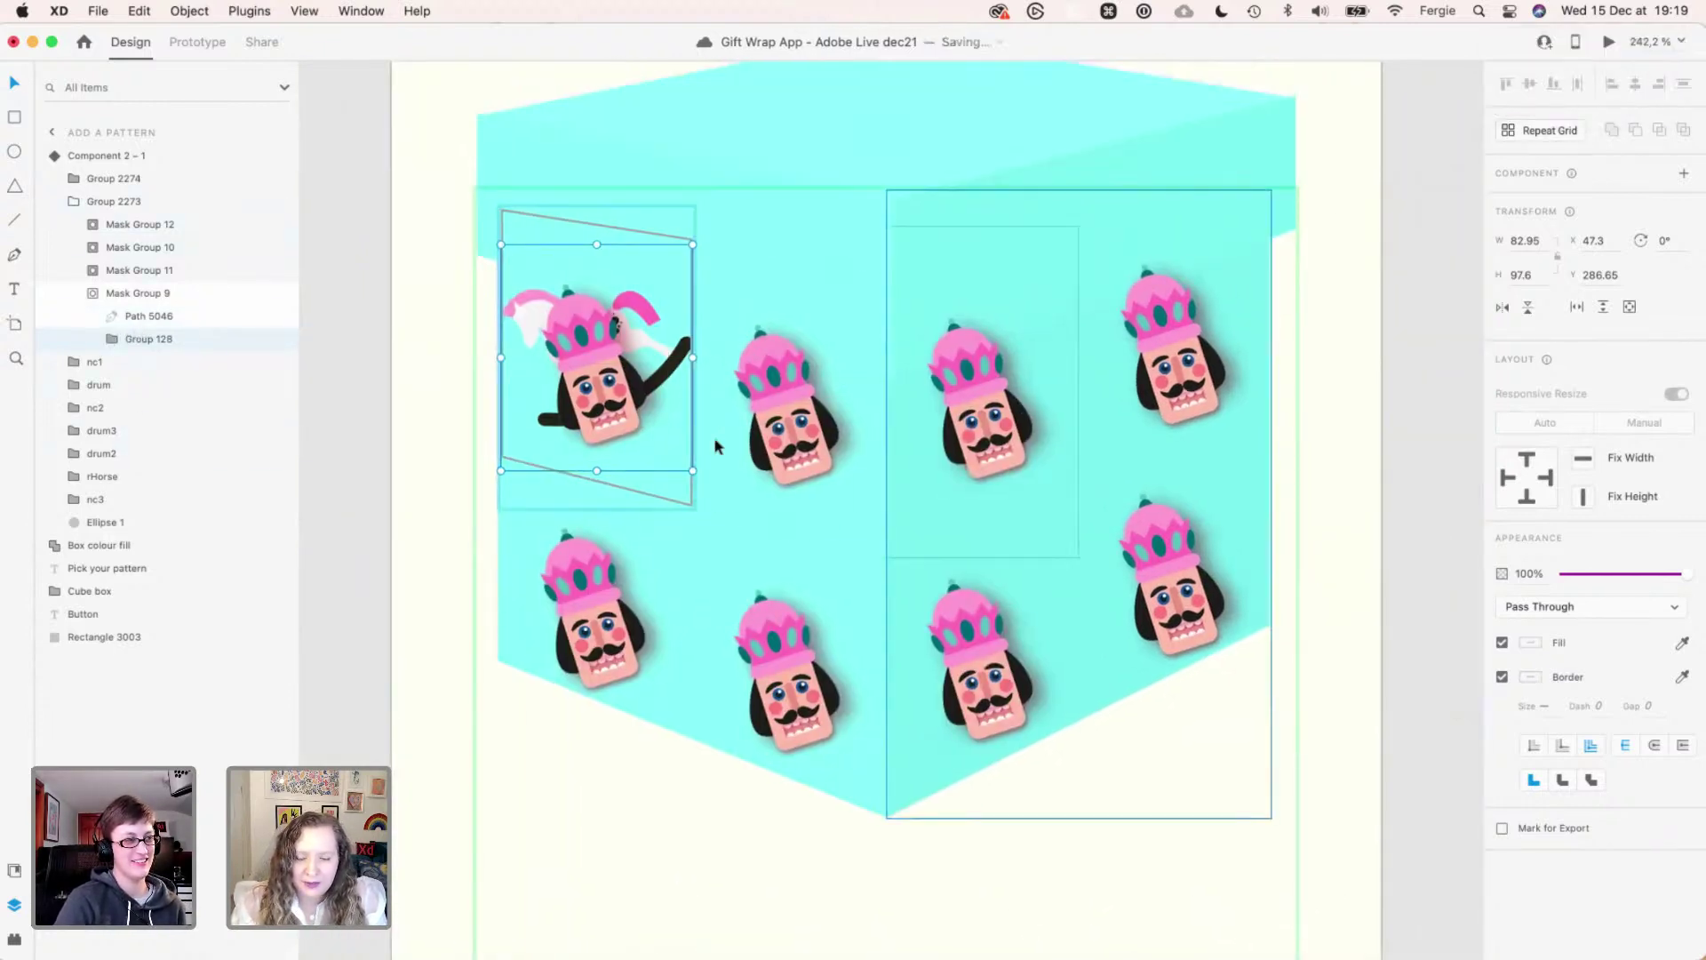
key(super)
scroll(824, 510, down, 5)
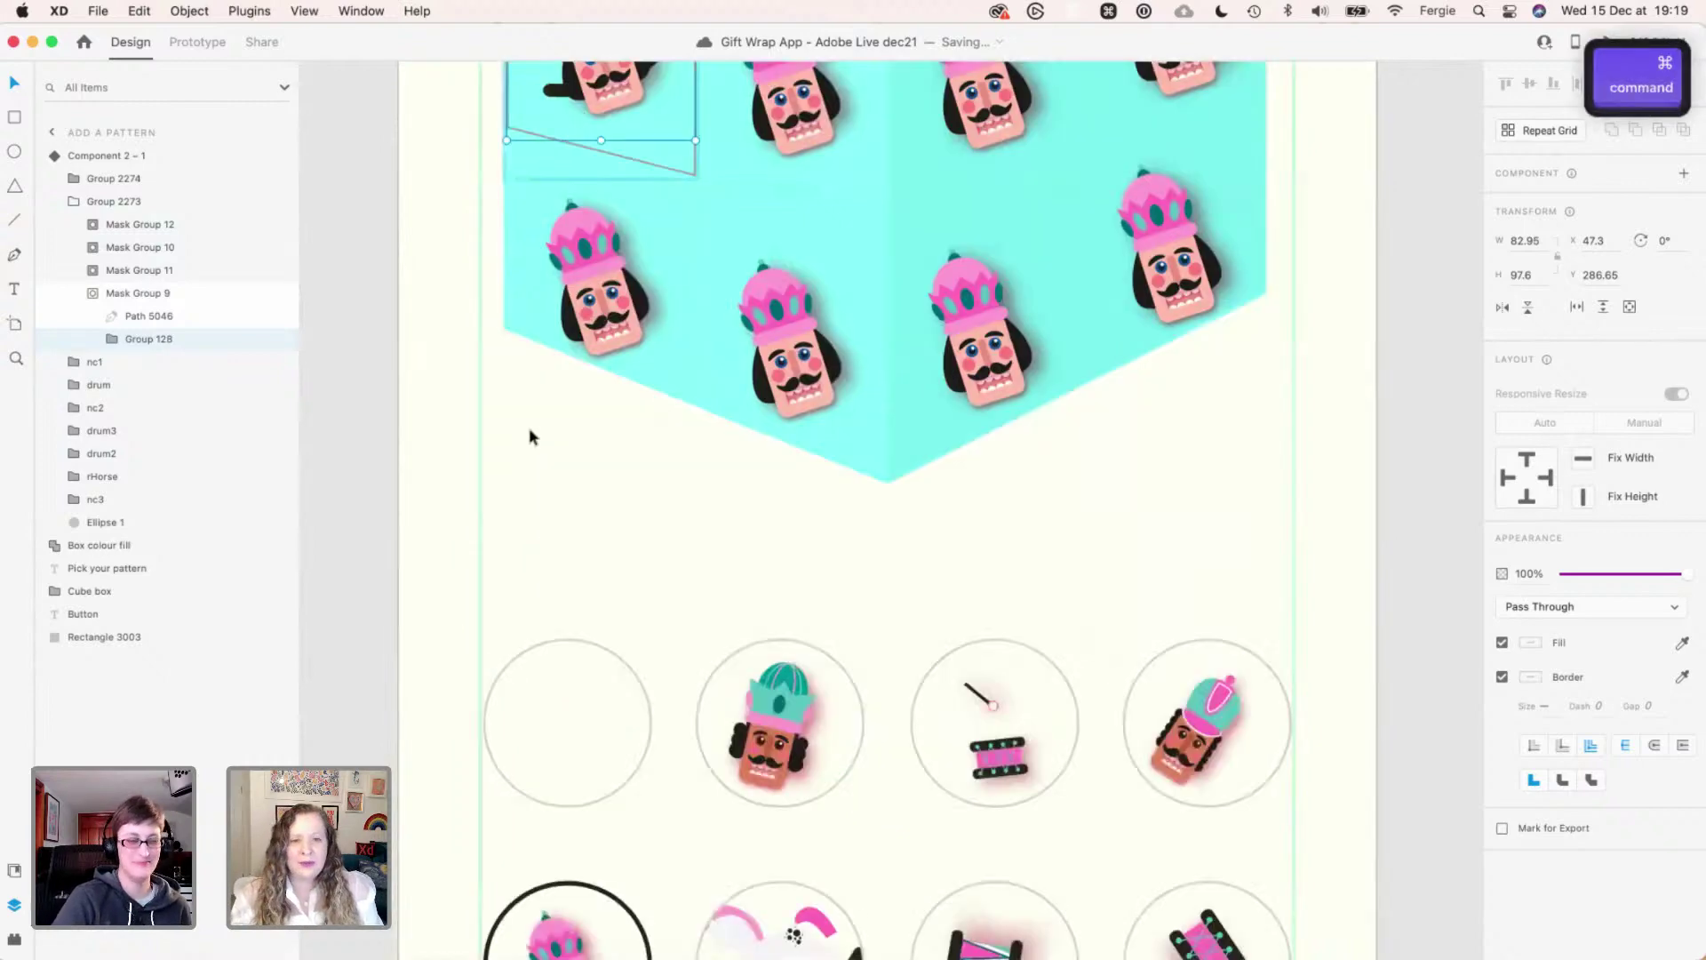
scroll(880, 401, up, 5)
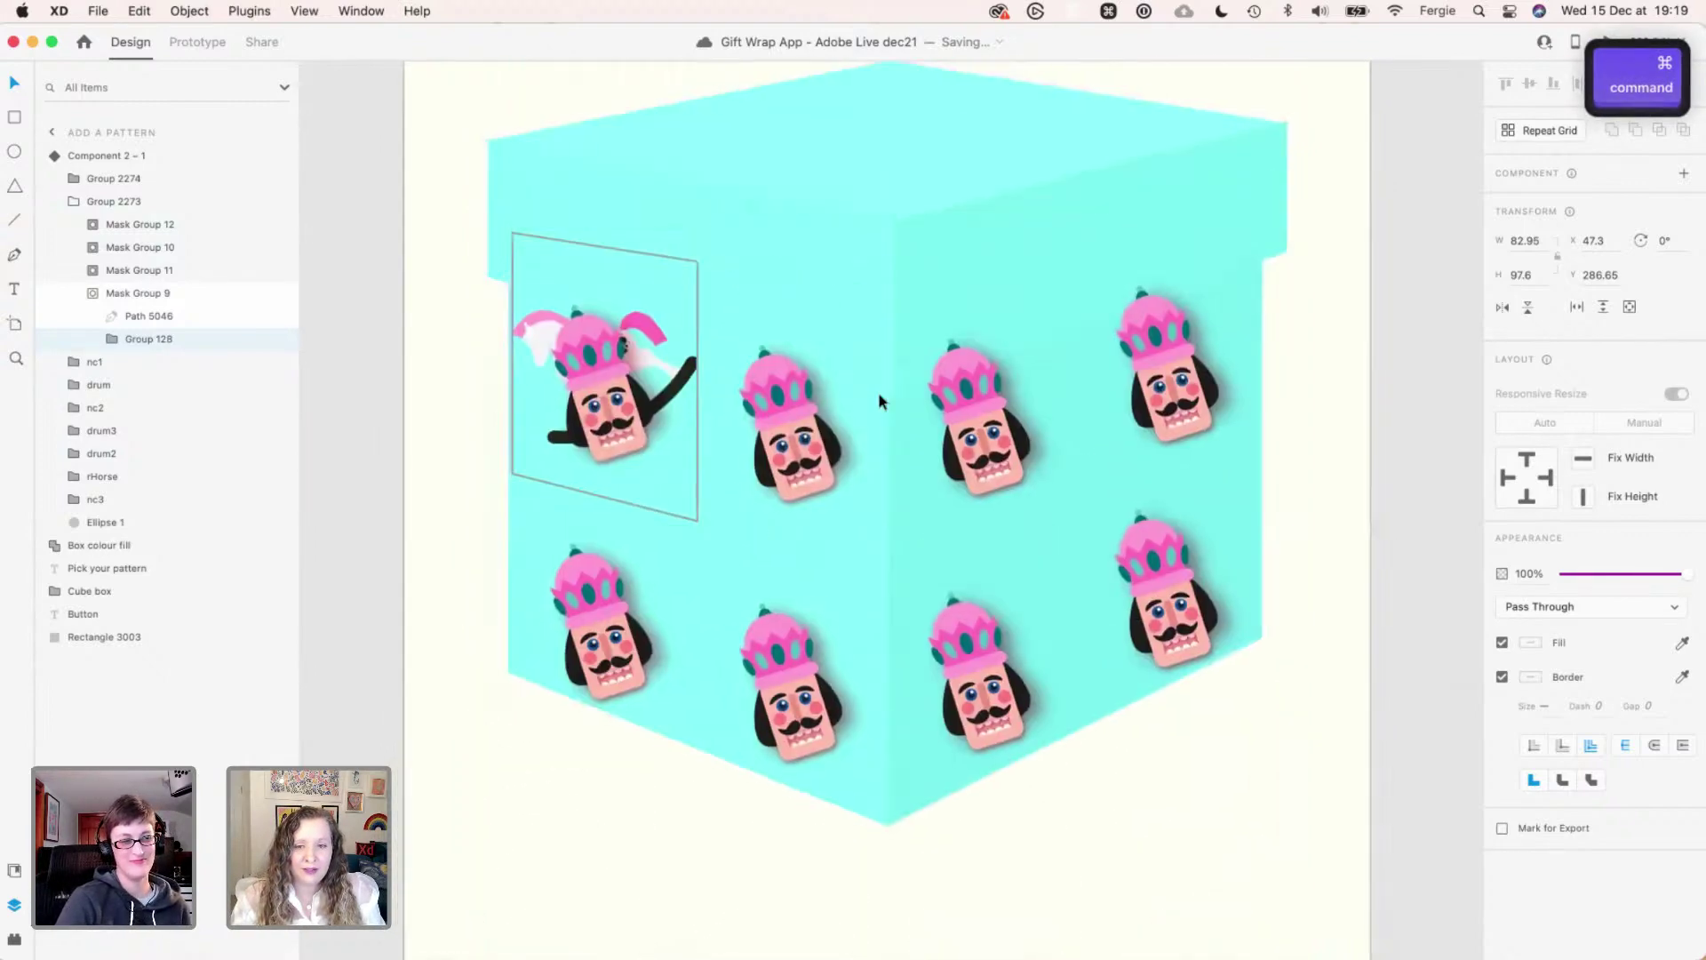
scroll(878, 392, down, 3)
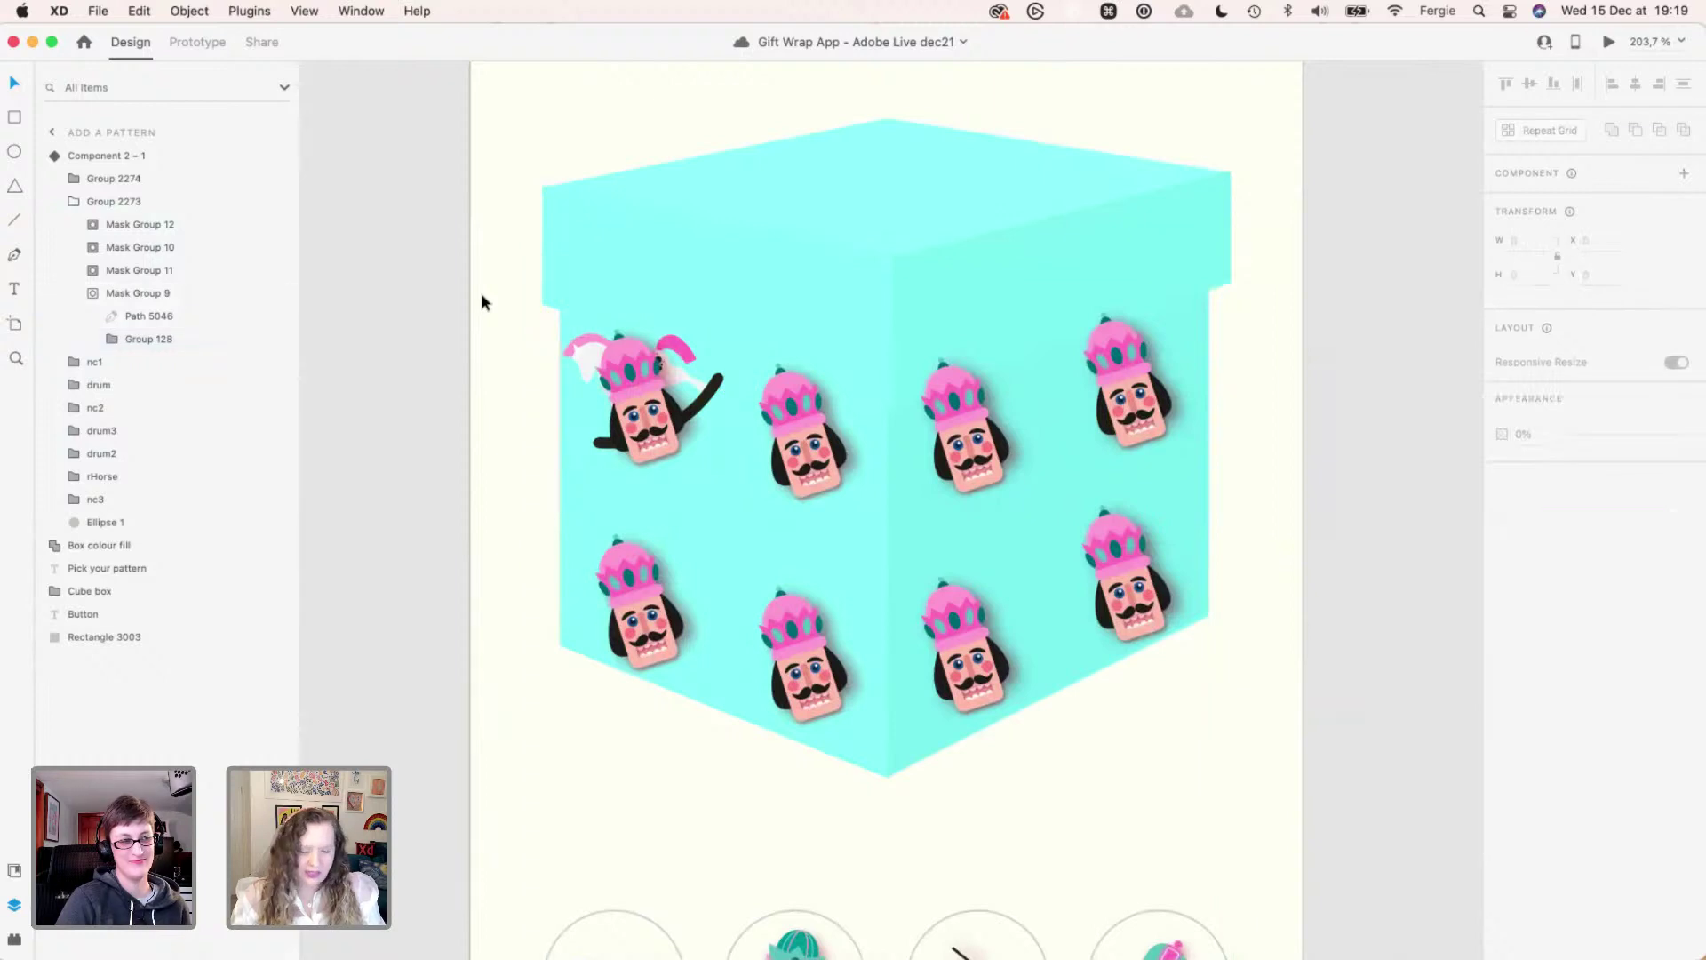
- Undo the rocking horse placement in the nutcracker mask and reselect the pattern component
key(super+z)
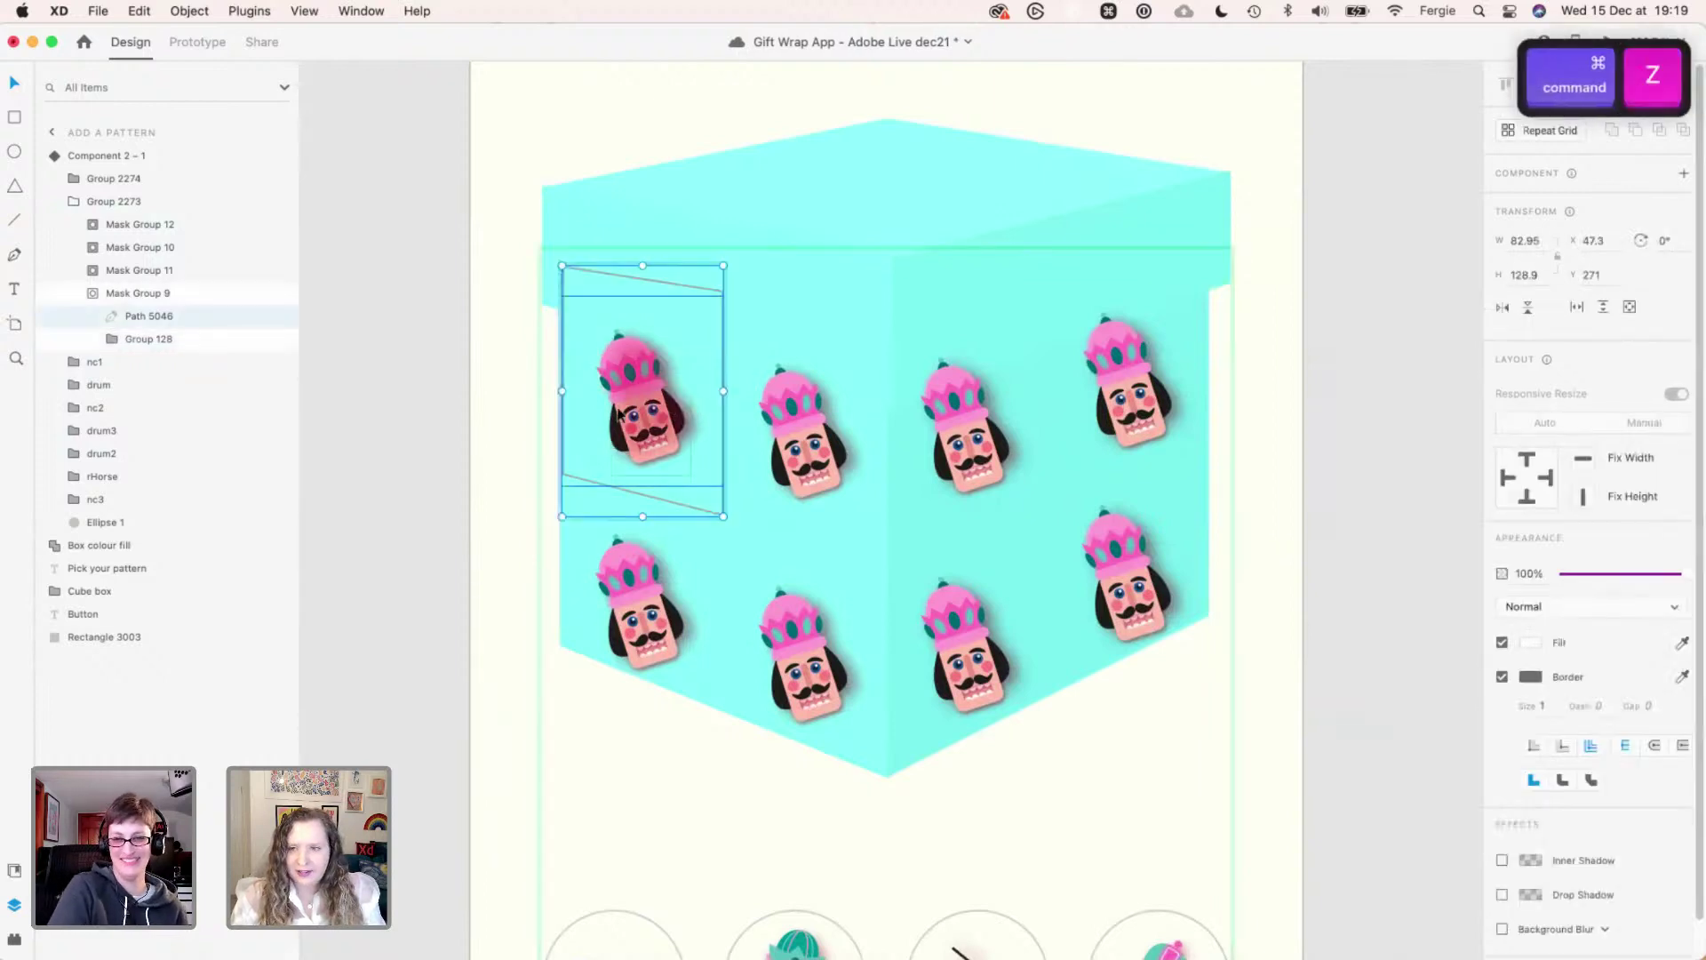
click(421, 433)
click(628, 364)
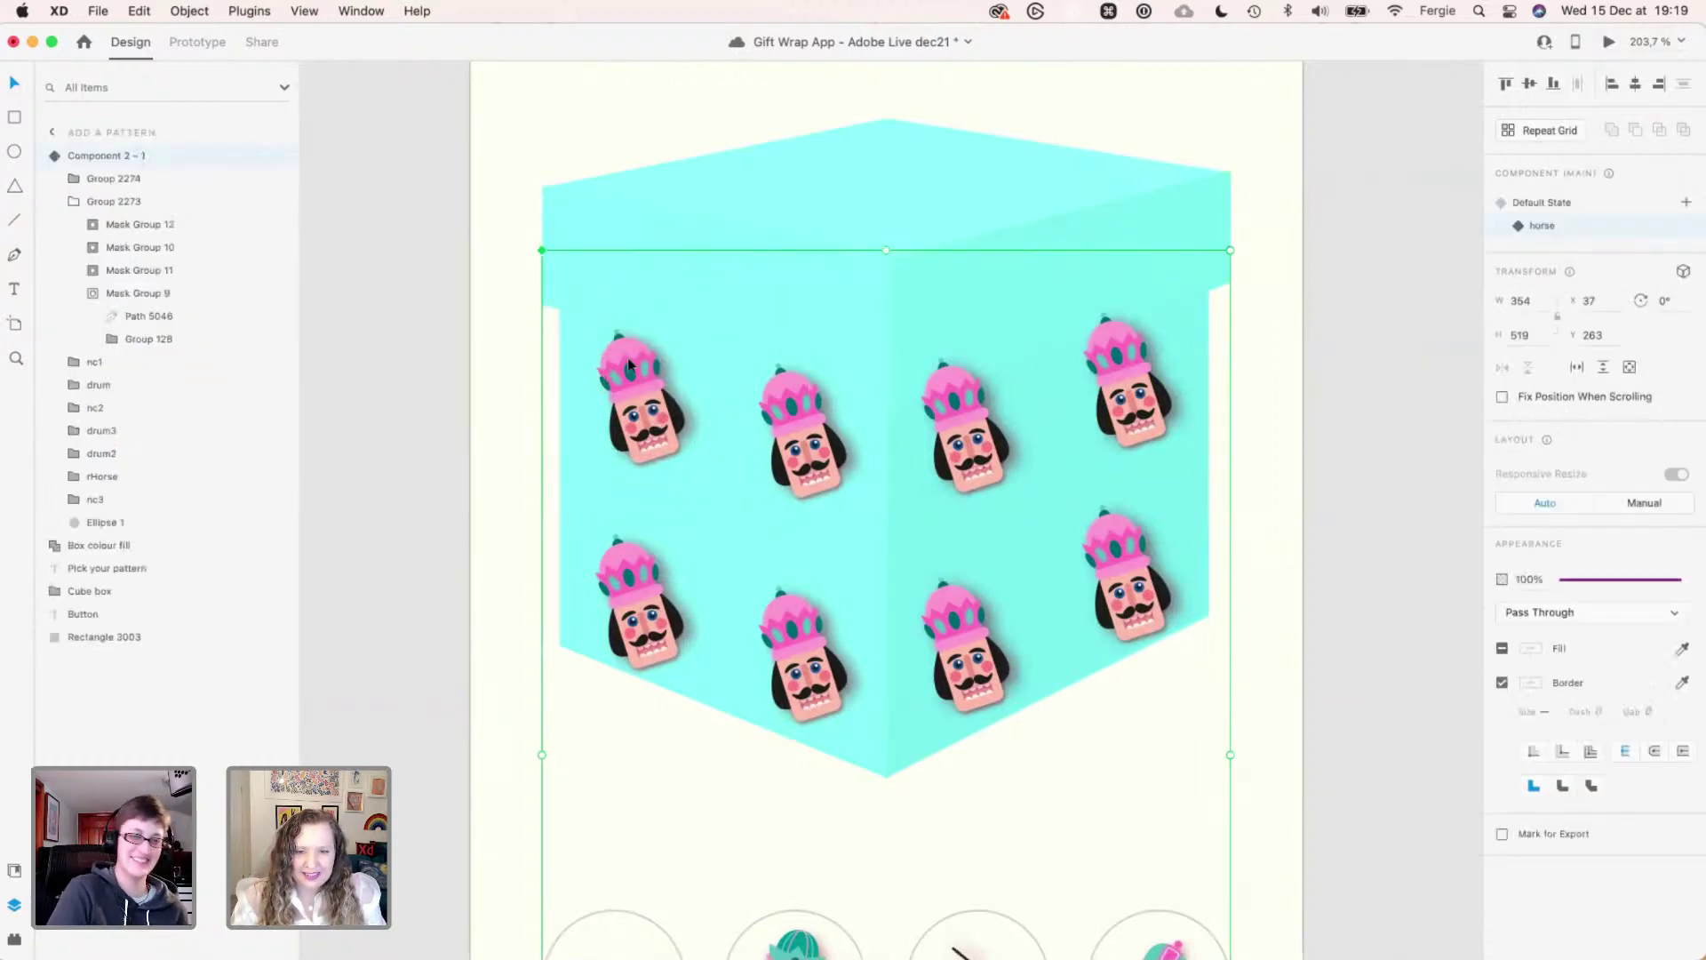
- Trace the upper-left quarter of the pasteboard's right box face with the Pen tool, following the perspective guide lines
key(super)
scroll(629, 365, down, 5)
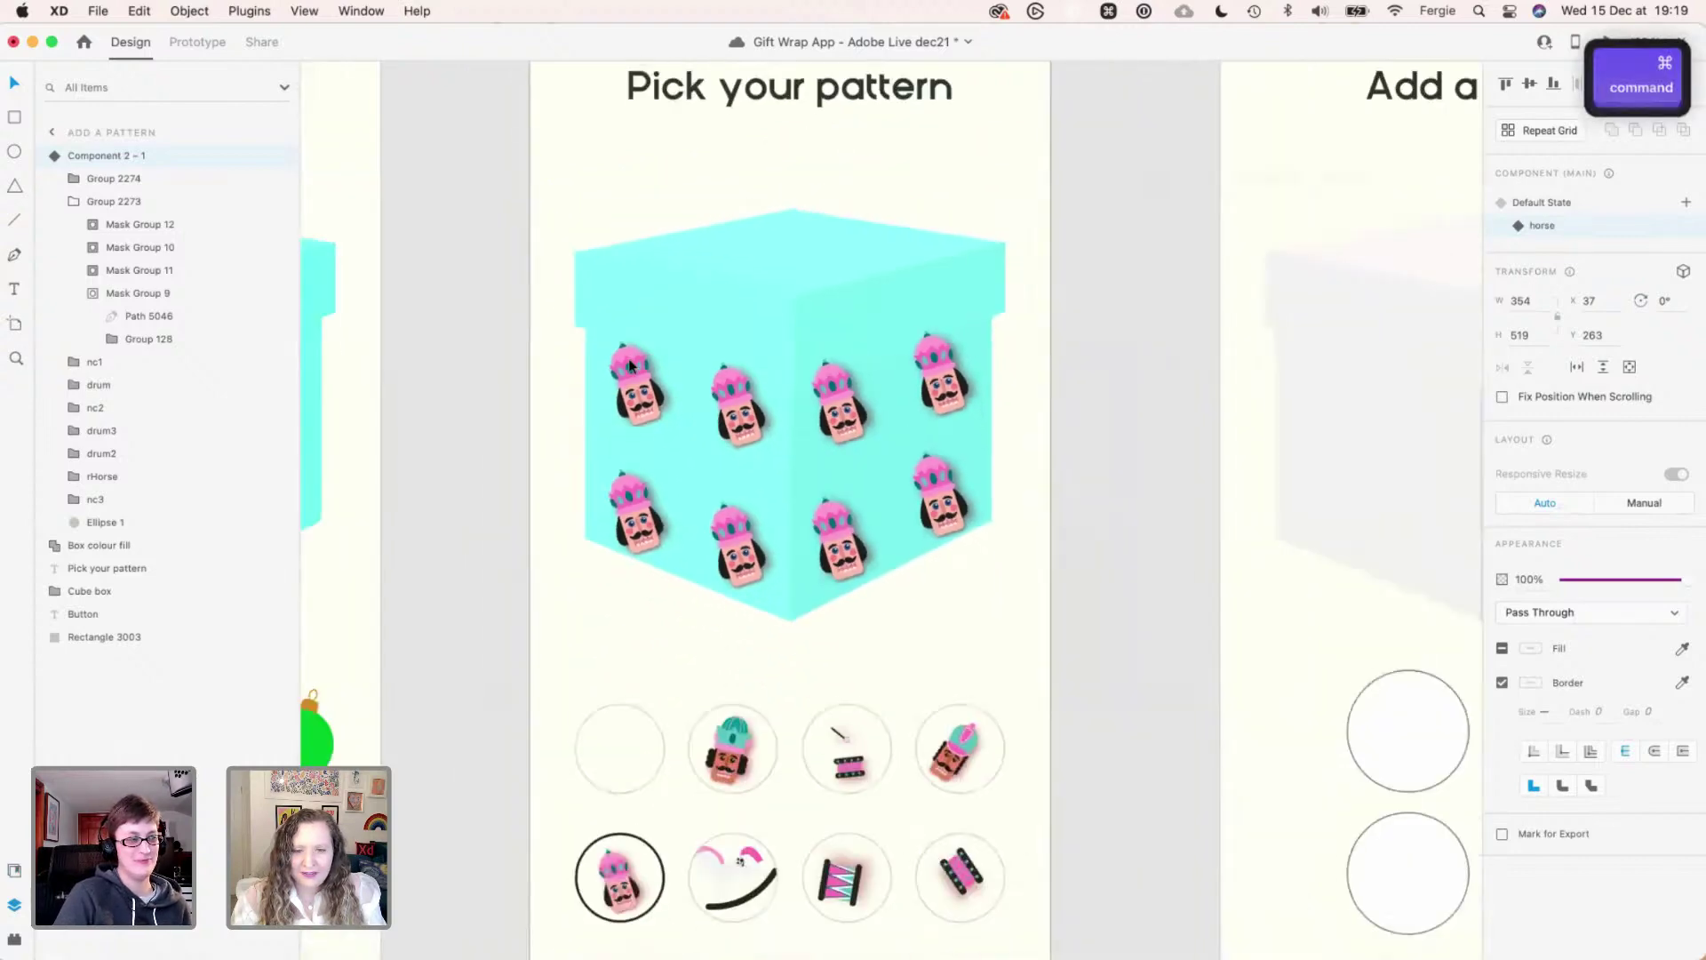
scroll(629, 365, down, 10)
key(super)
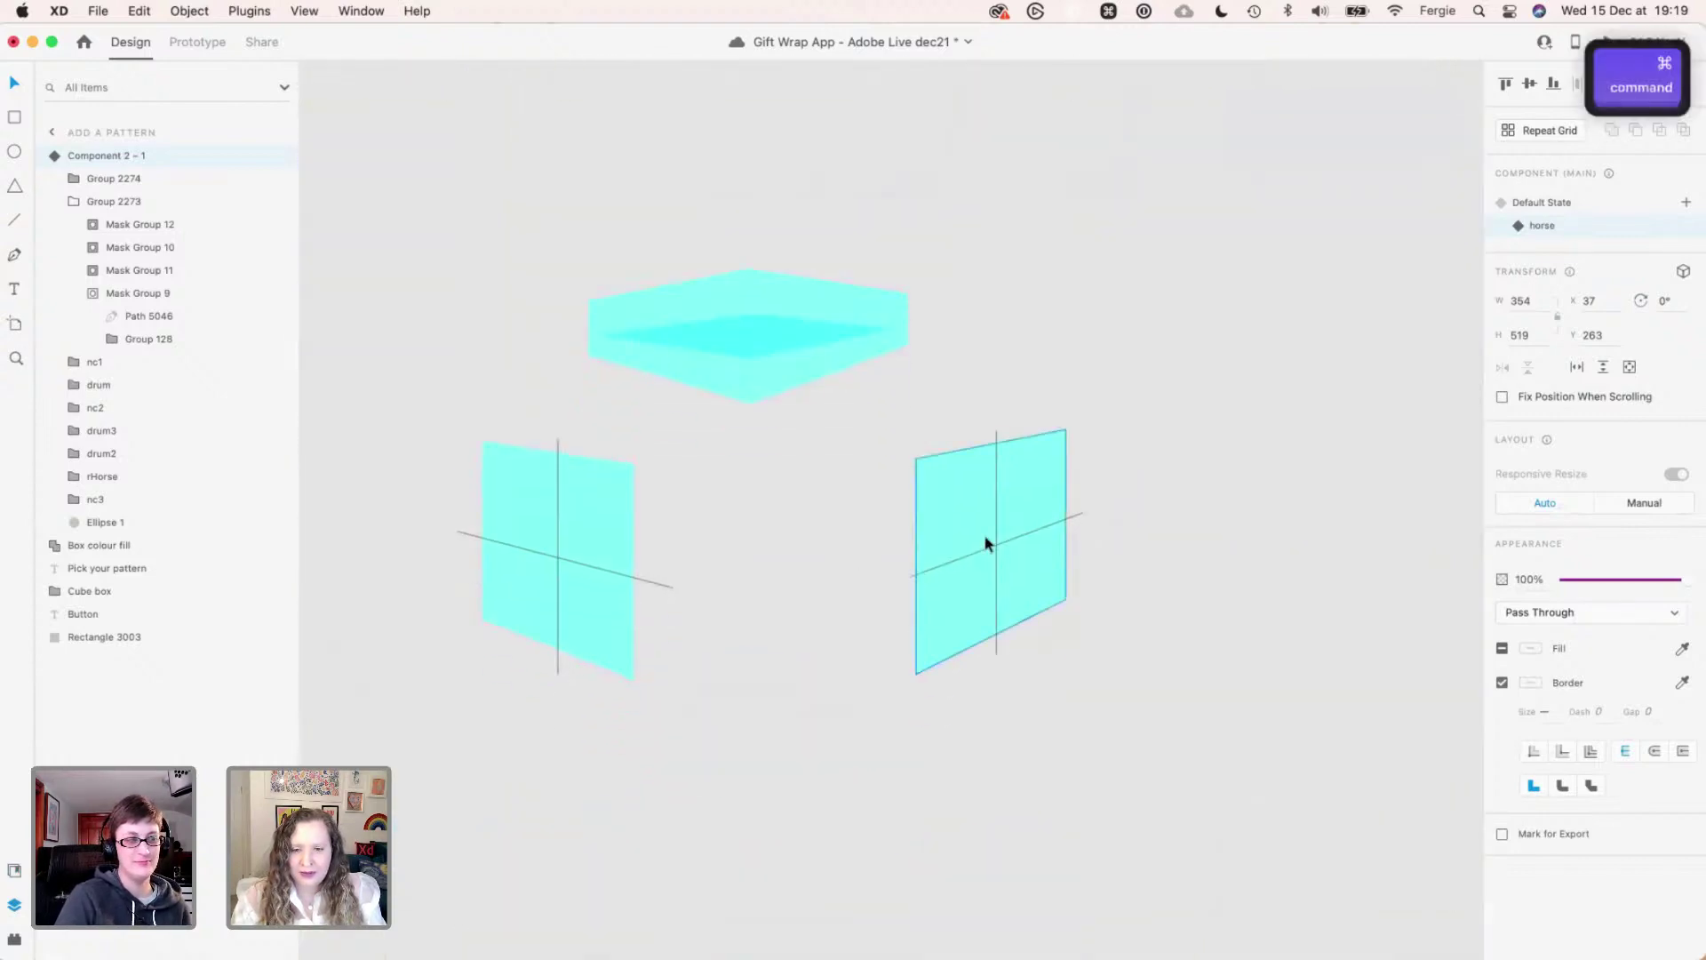
scroll(983, 544, up, 5)
key(p)
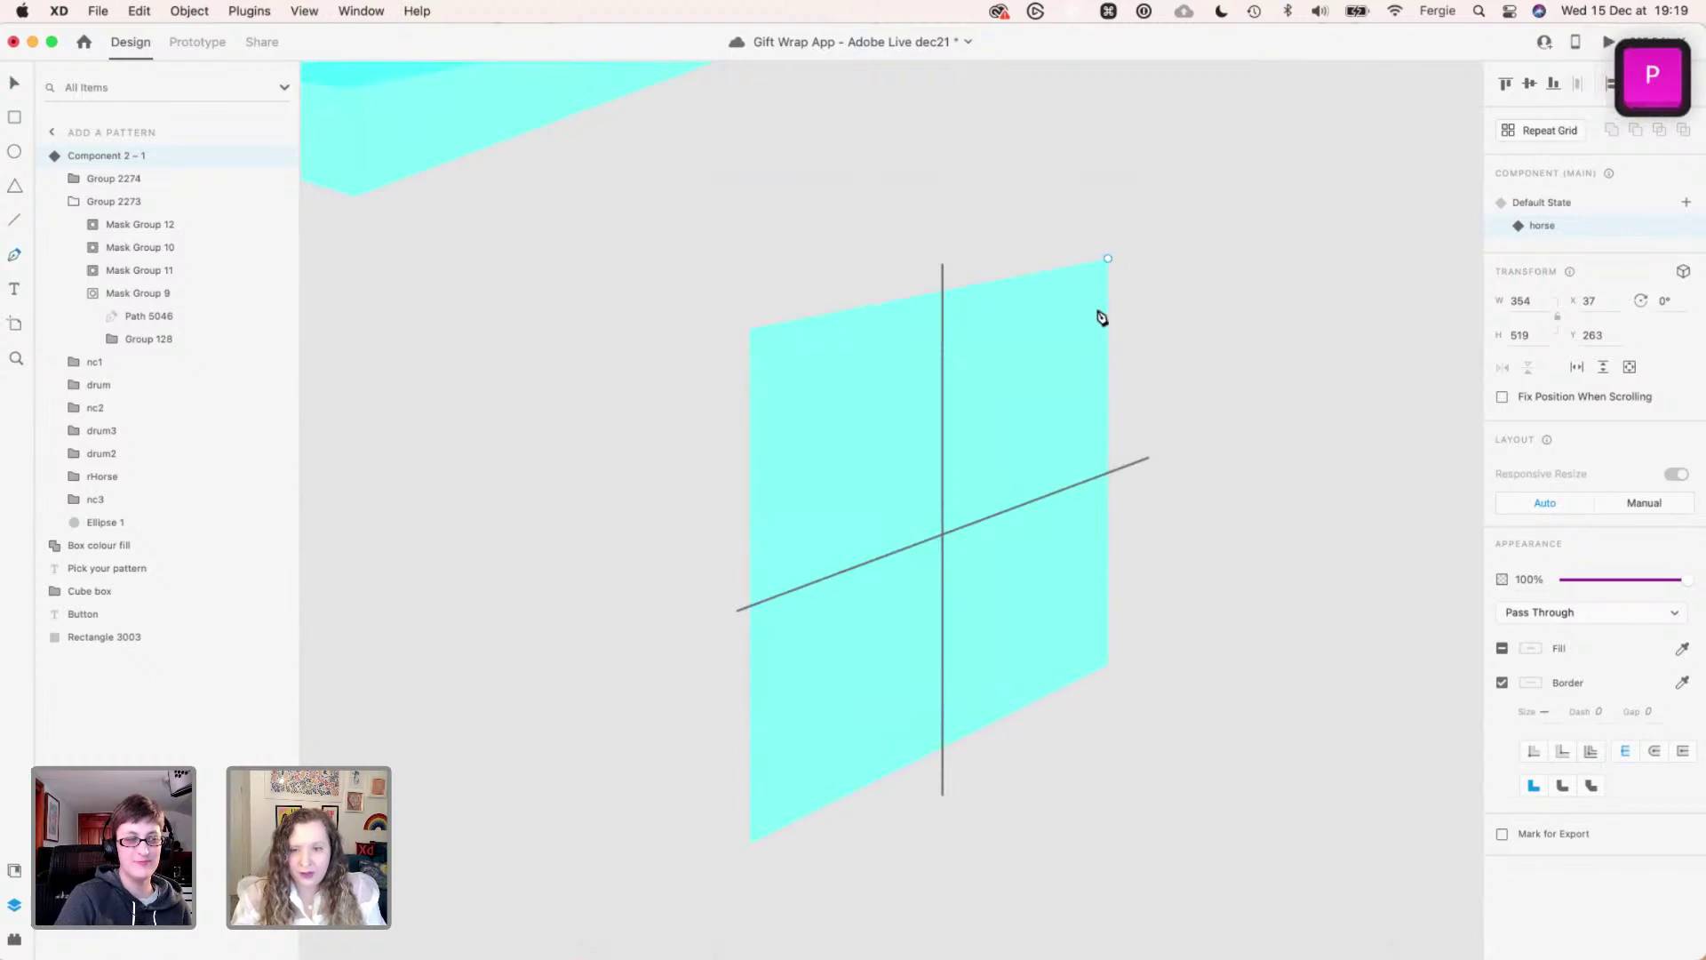
click(745, 330)
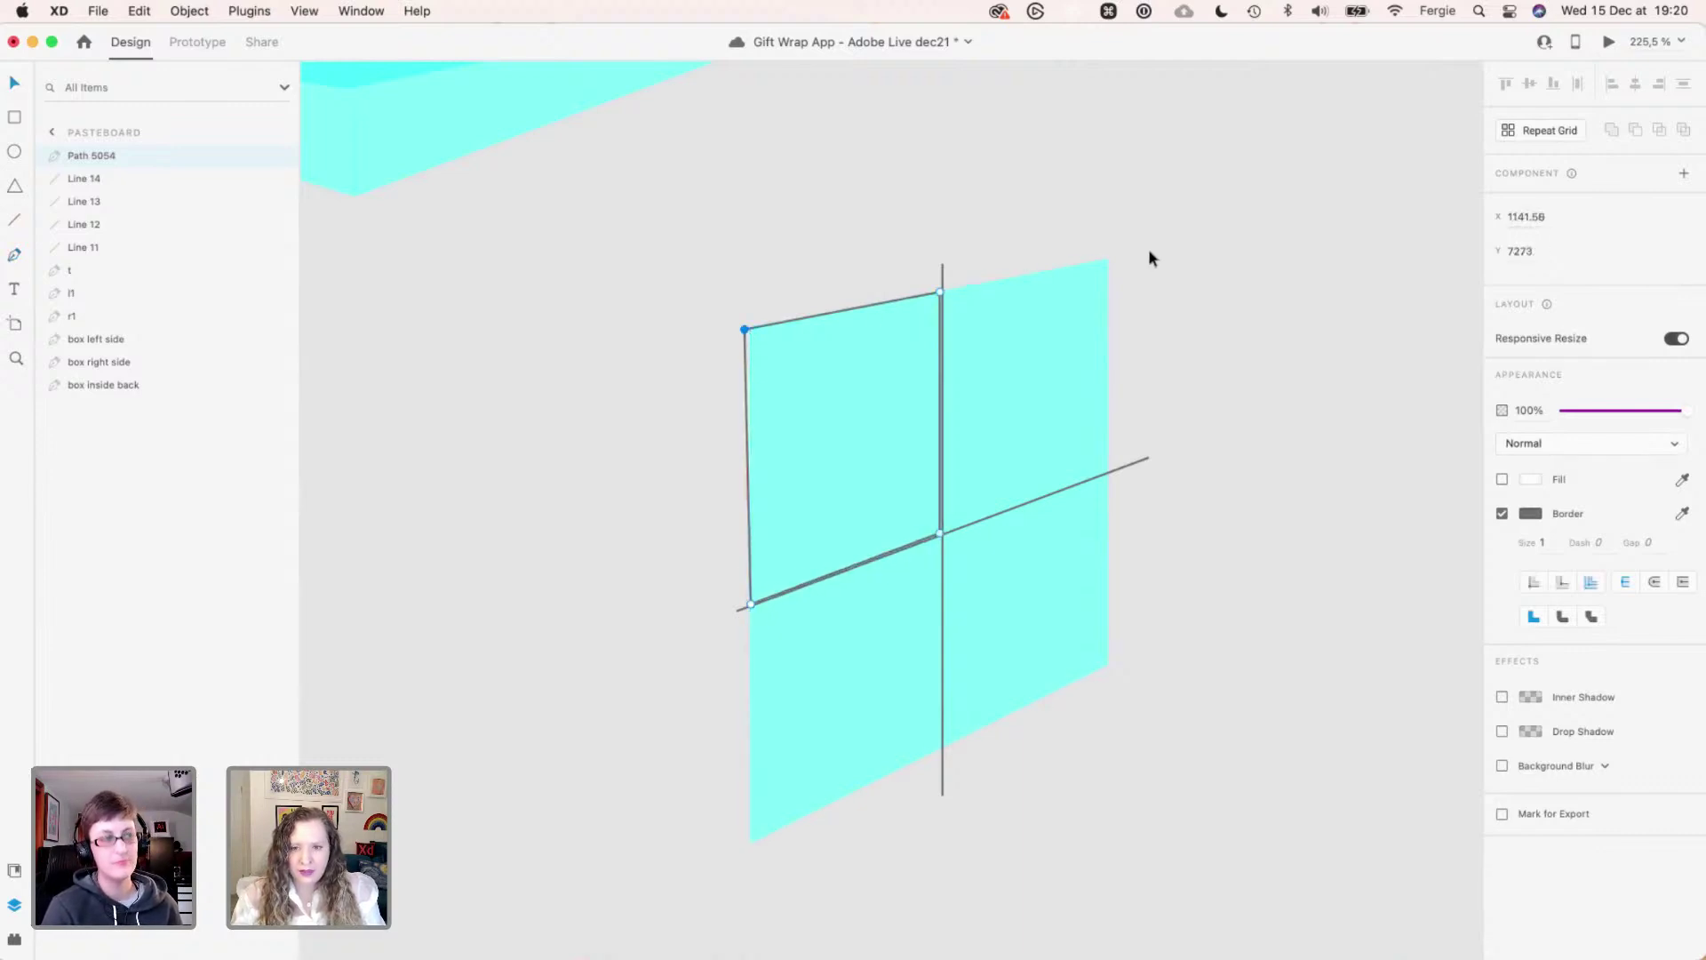
key(p)
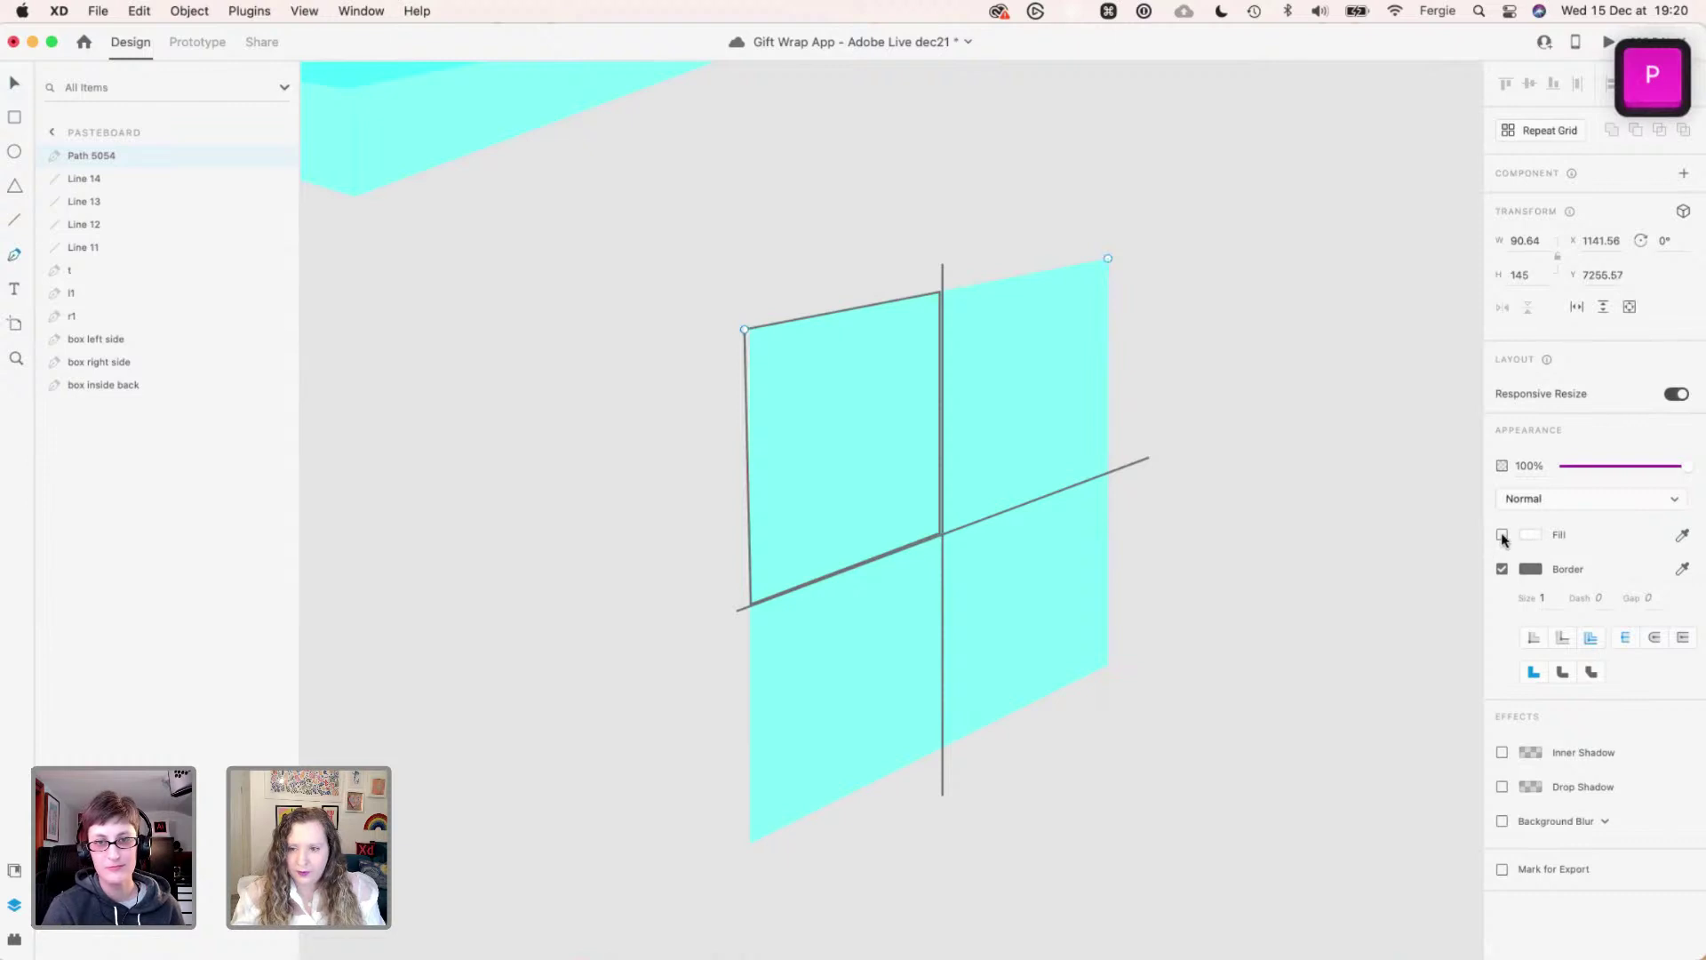
click(1502, 535)
click(1108, 260)
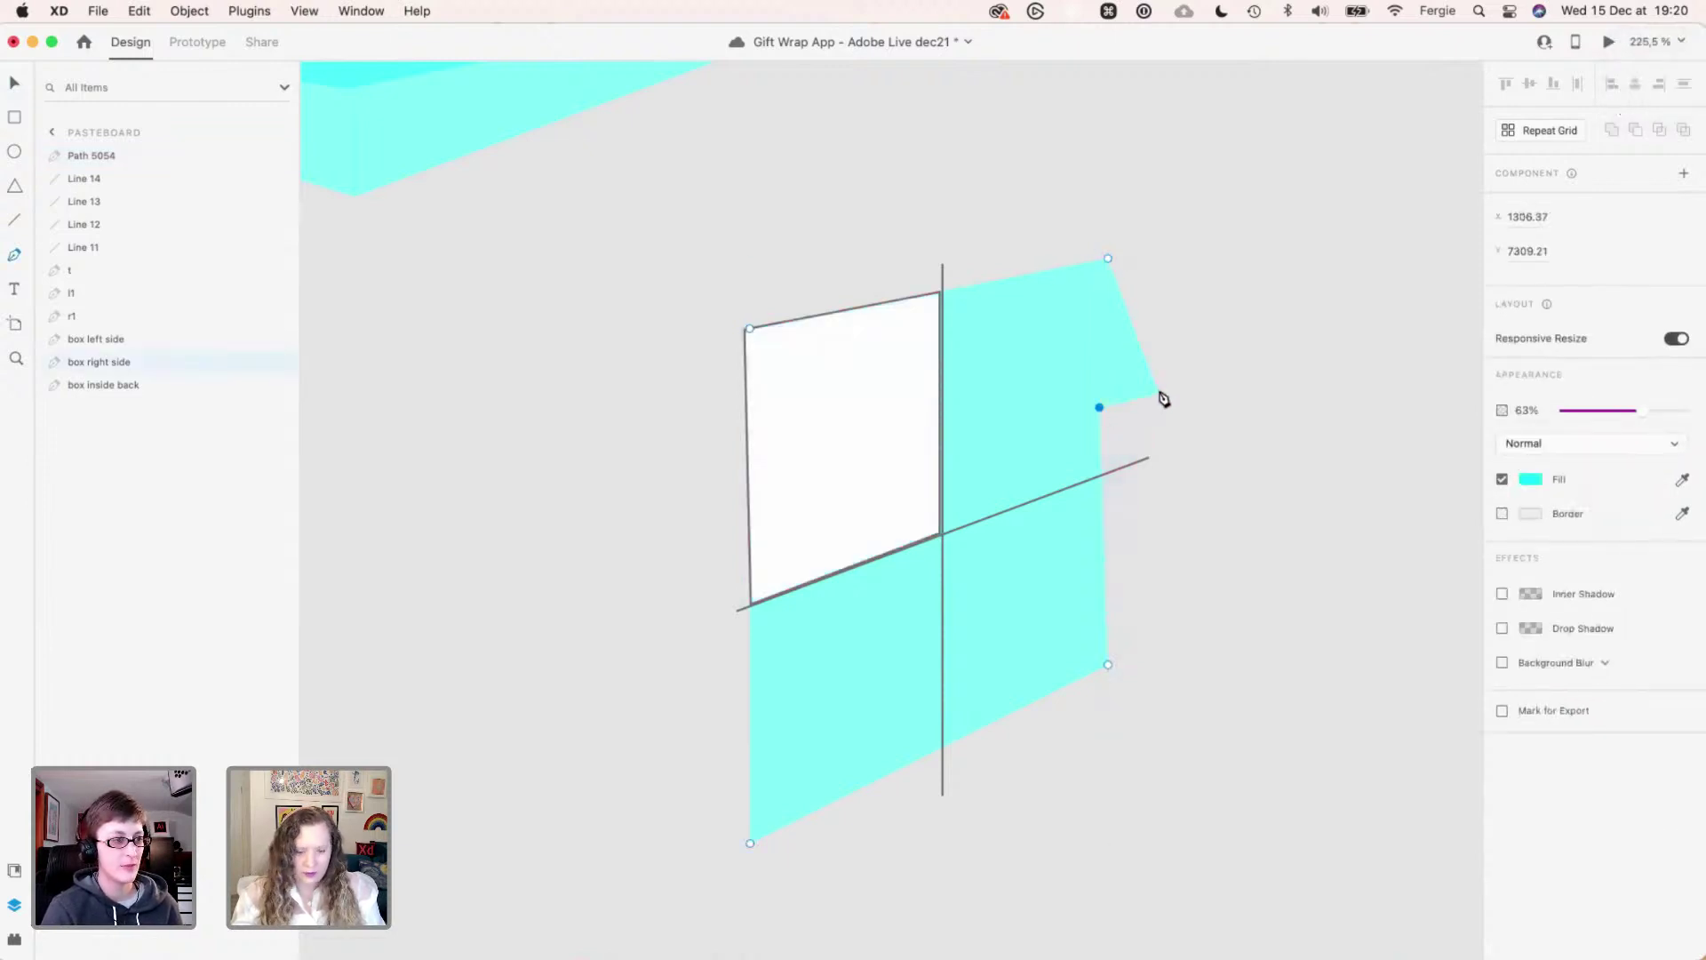
key(super+z)
key(super+z)
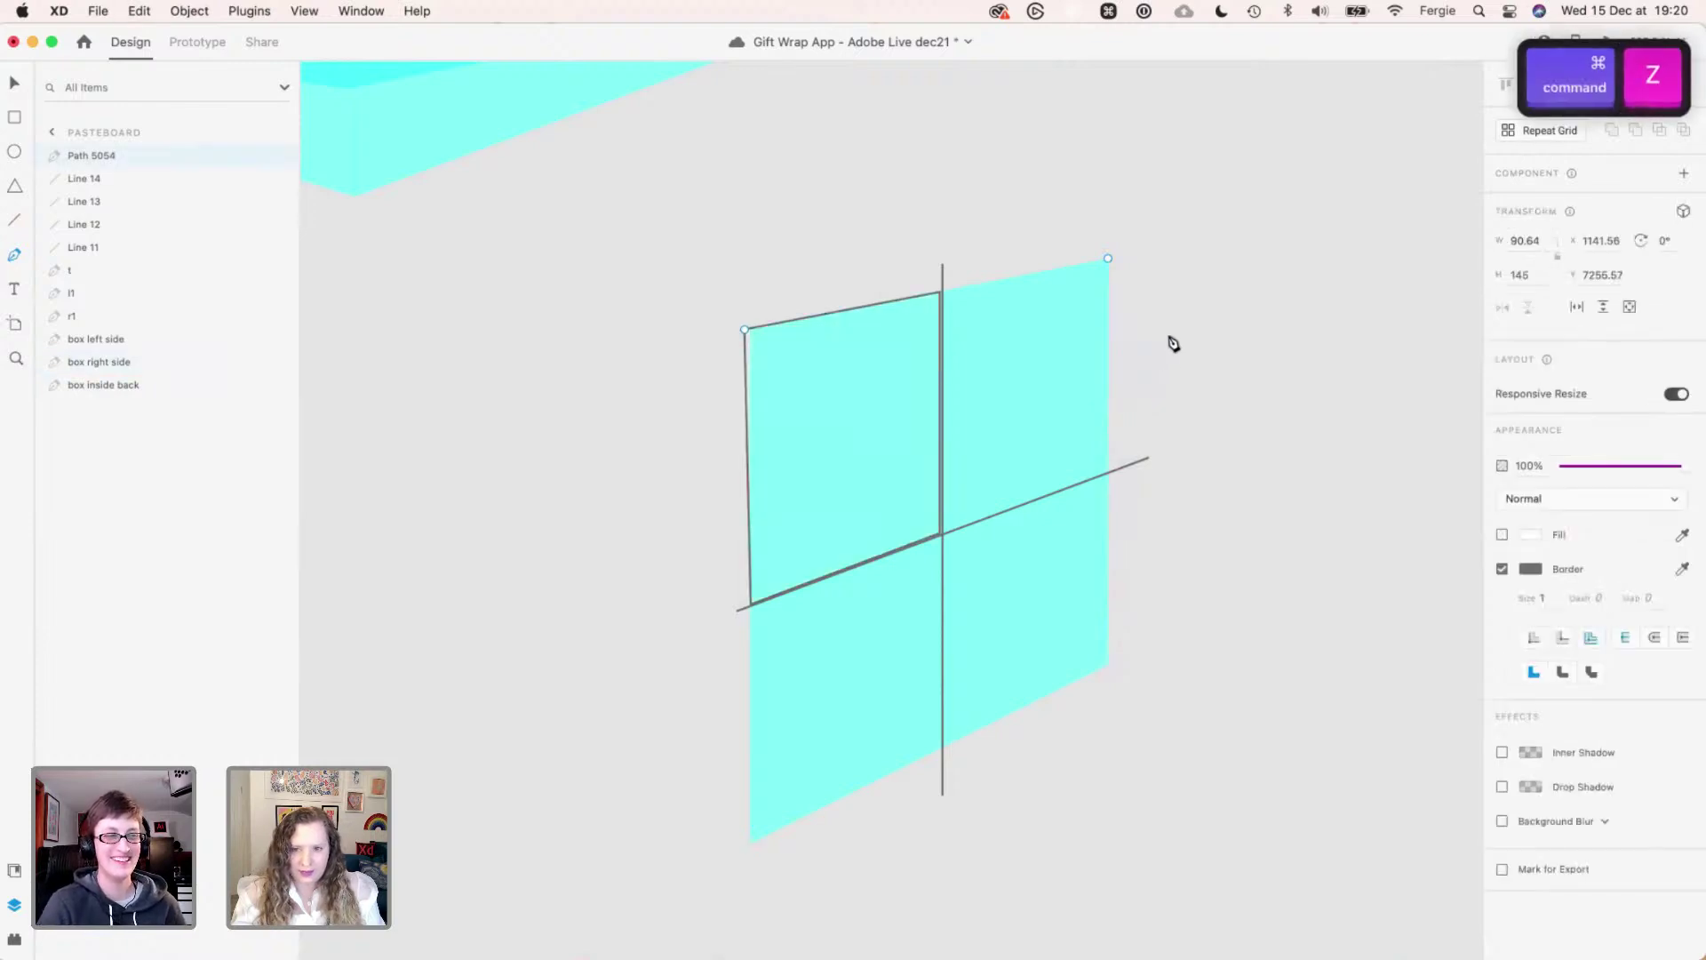
- Fill the right face's upper-left quarter shape with white and deselect it
key(v)
click(1502, 534)
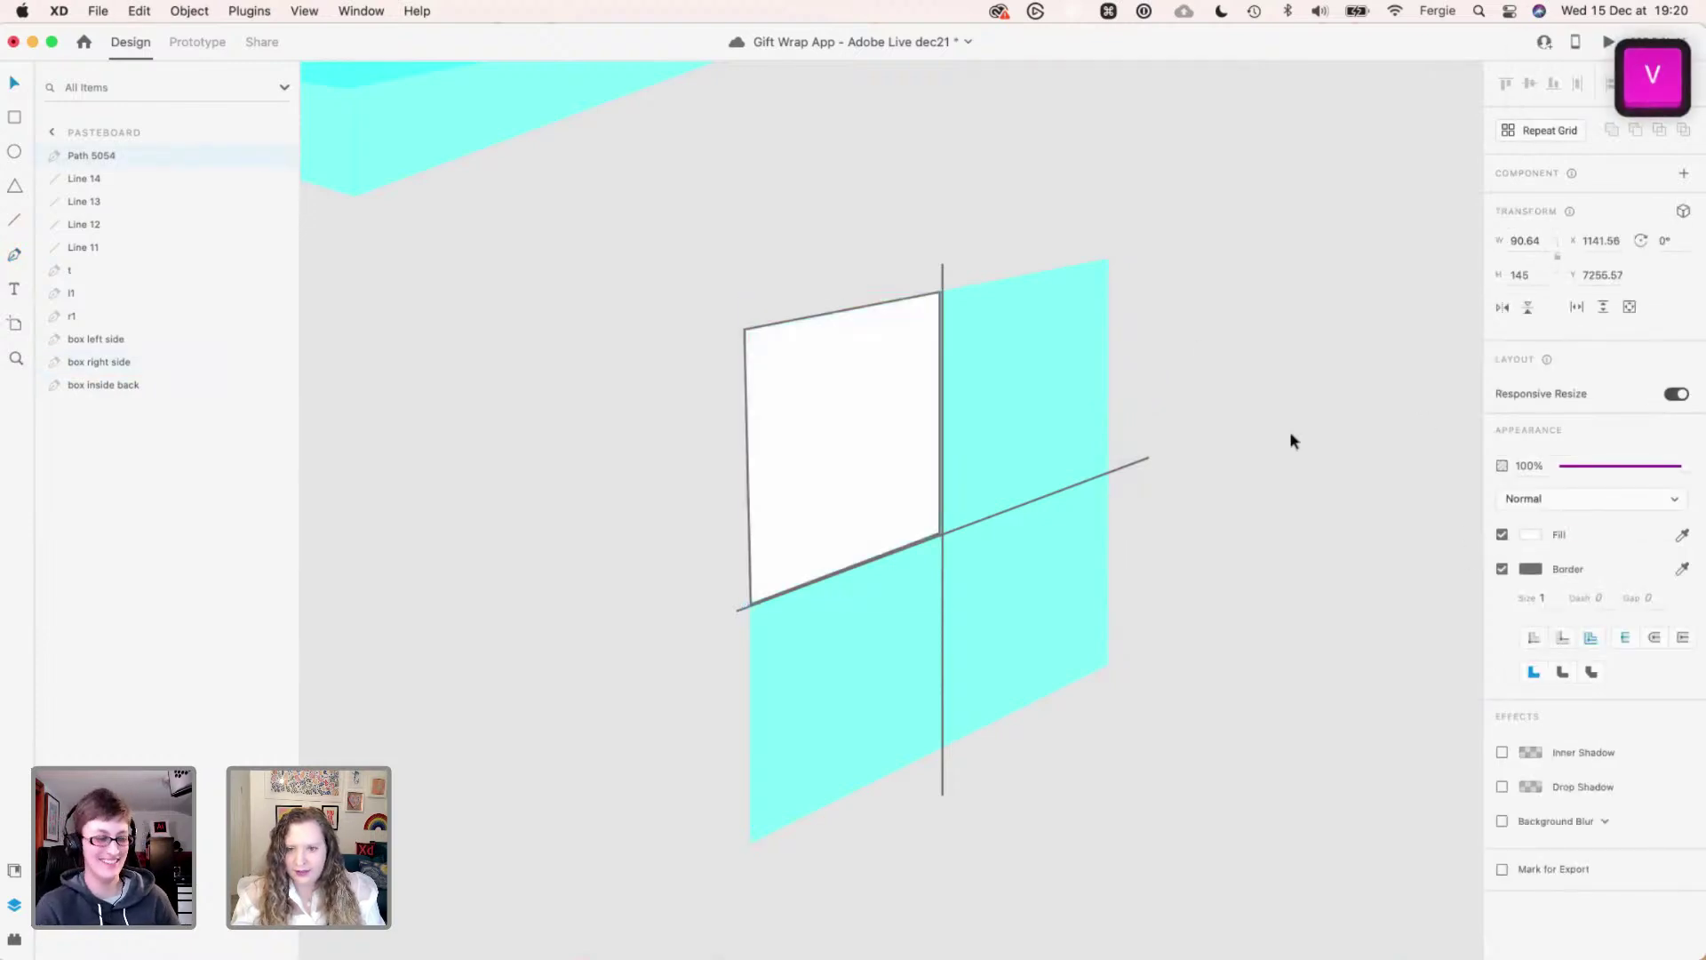
click(1261, 380)
- Trace the right face's upper-right quarter with the Pen tool along the guide lines and fill it with white
key(p)
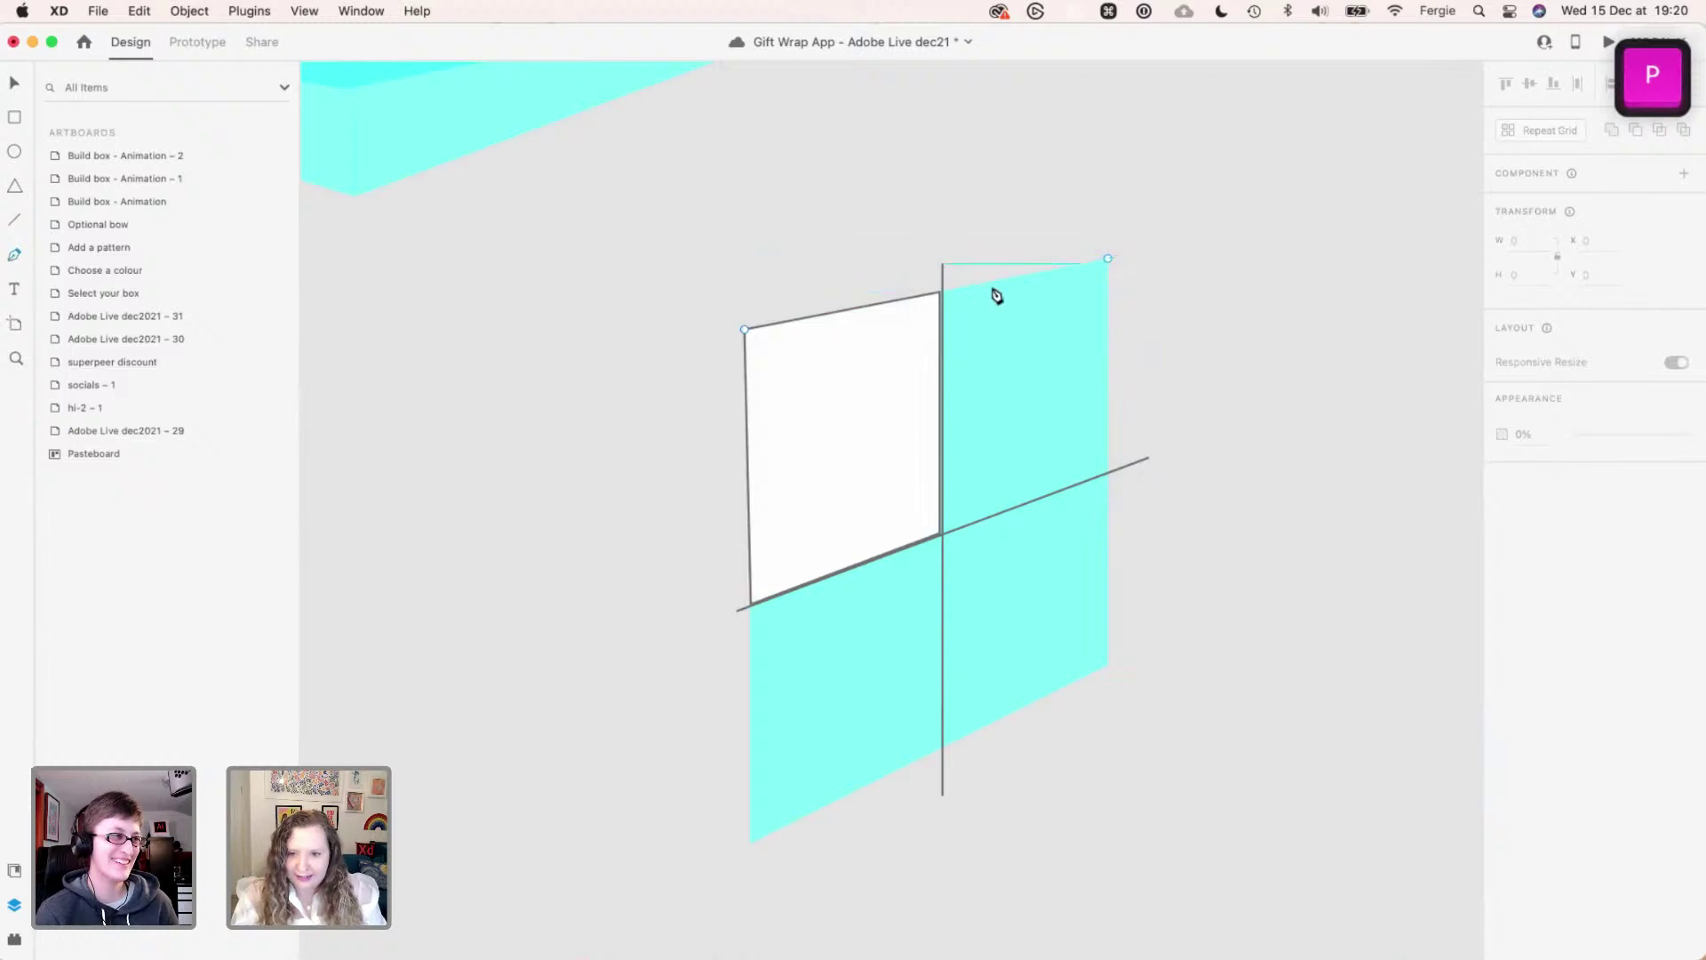
click(944, 535)
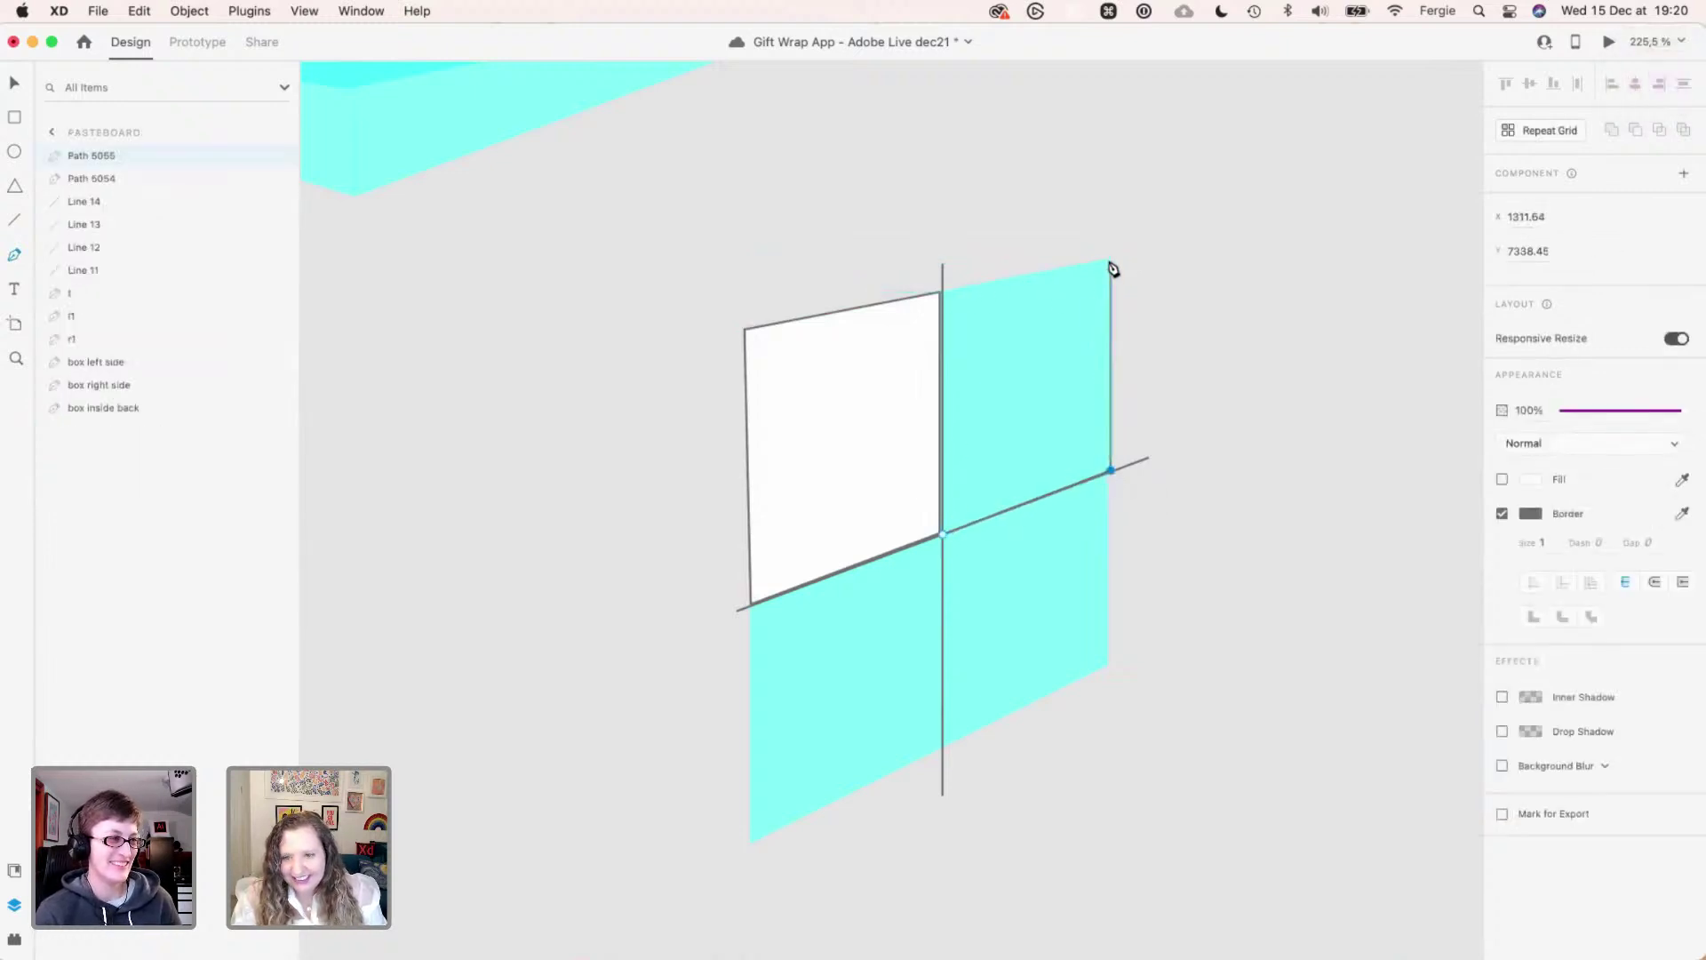
key(shift)
click(940, 294)
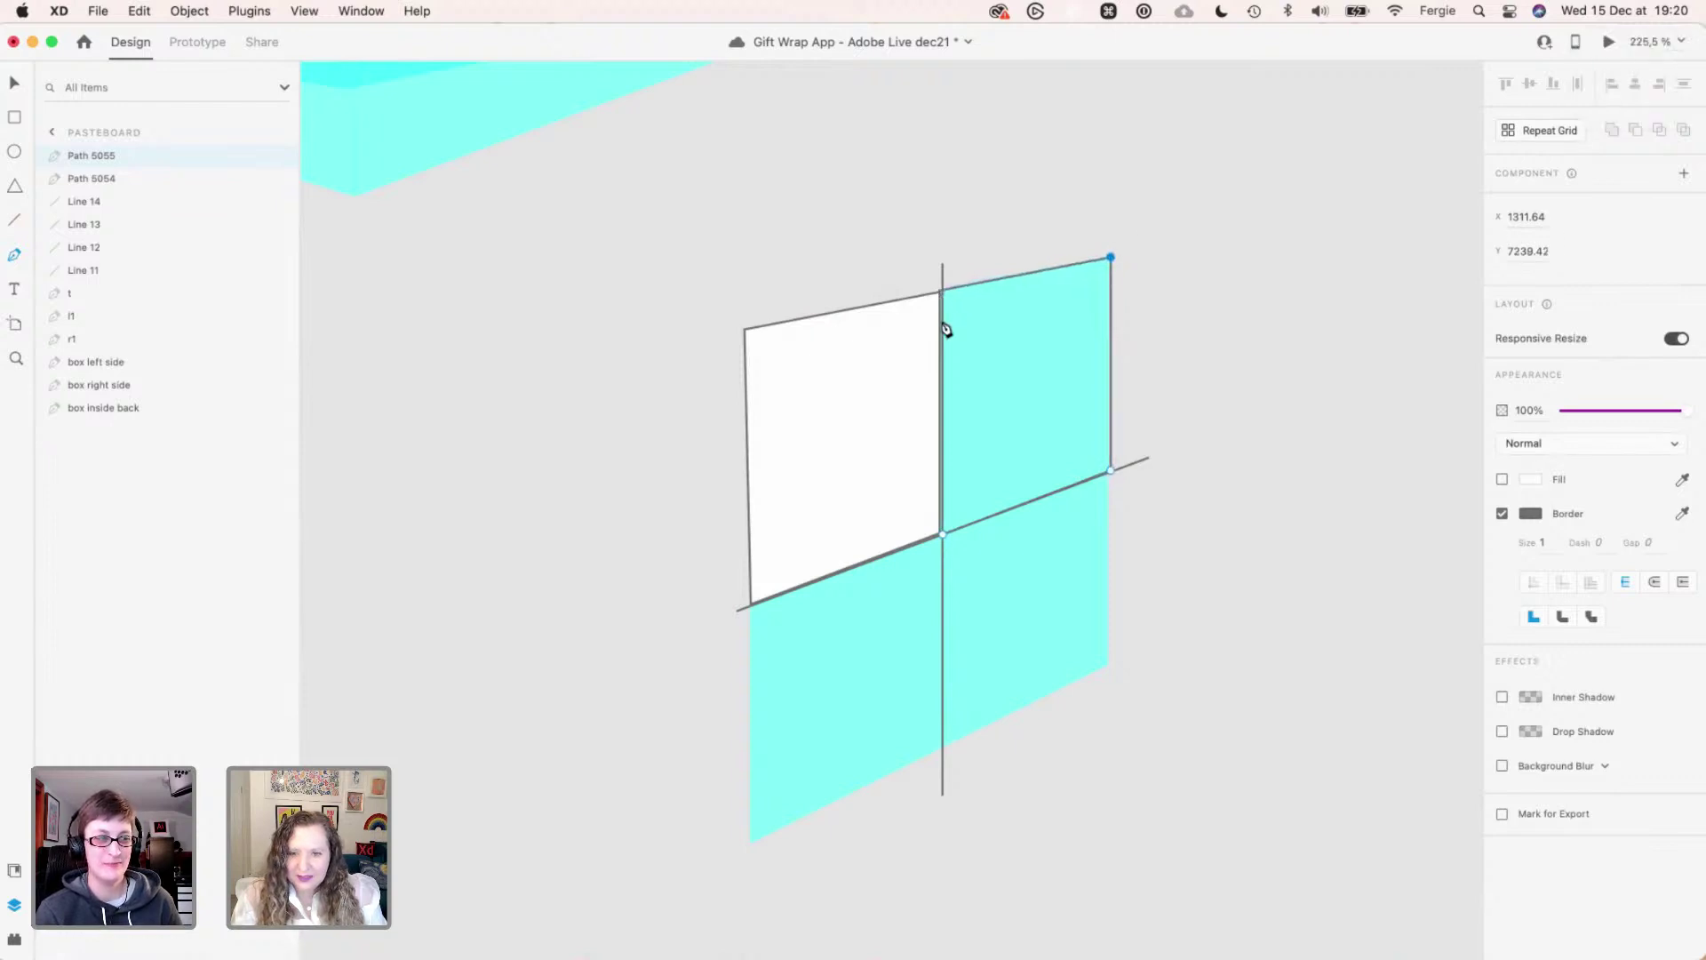
click(1502, 478)
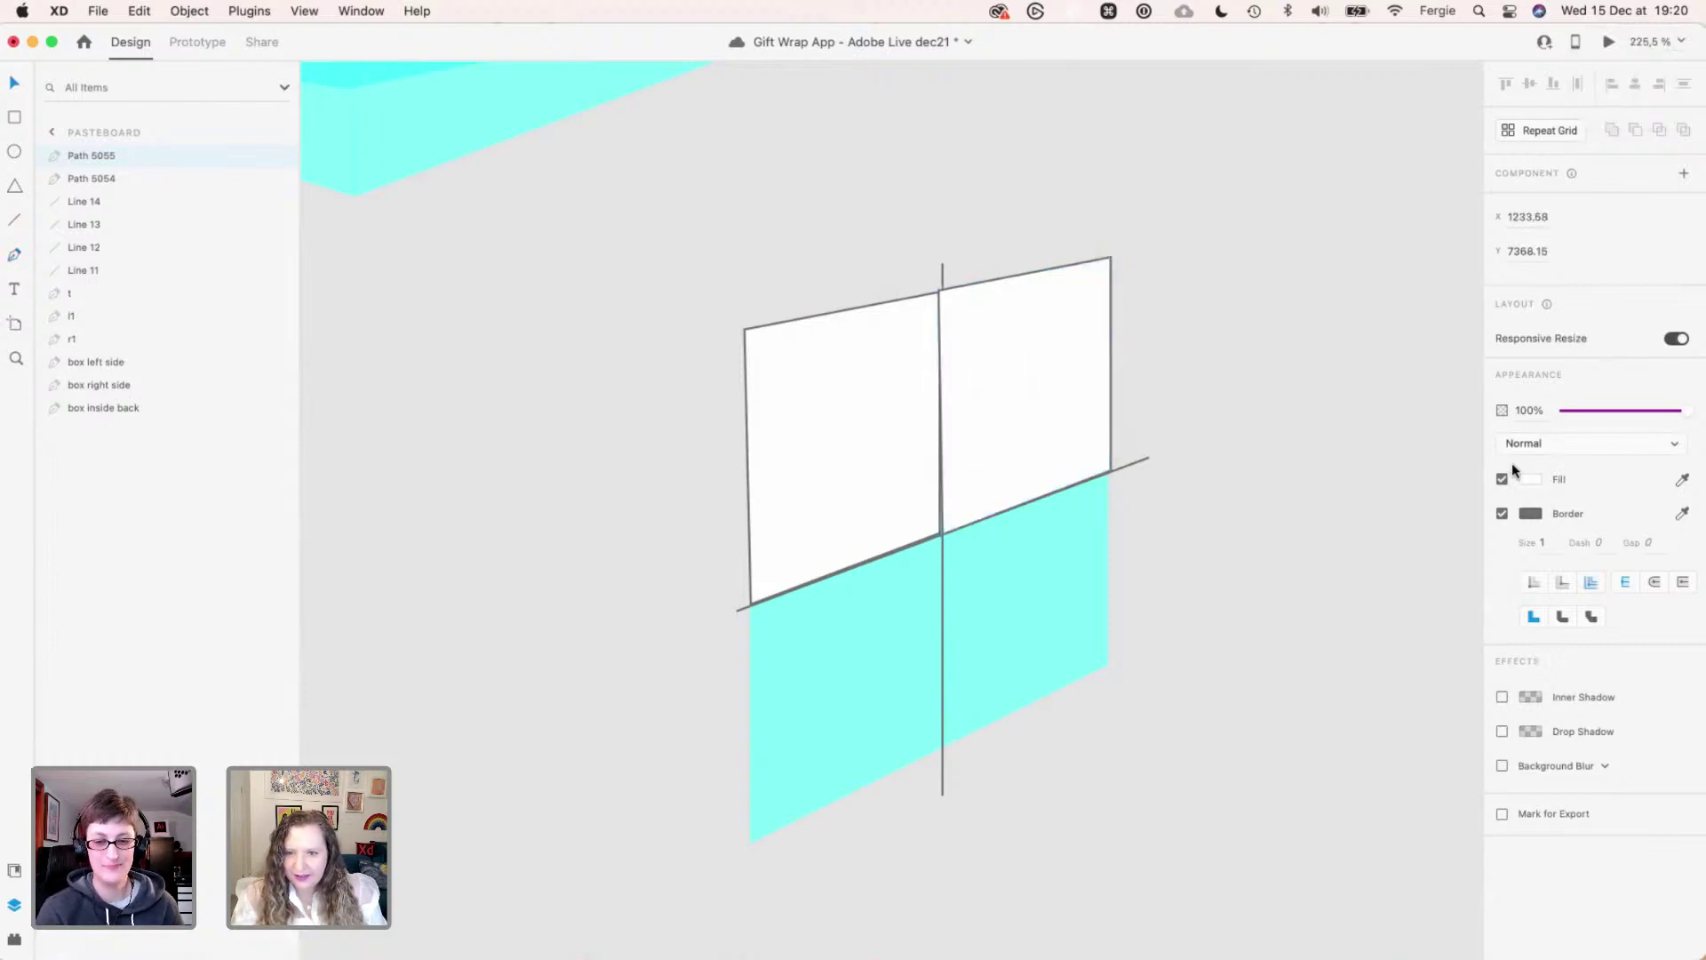
- Trace the right face's lower-right quarter as a closed Pen path between the guide lines
key(p)
click(1110, 668)
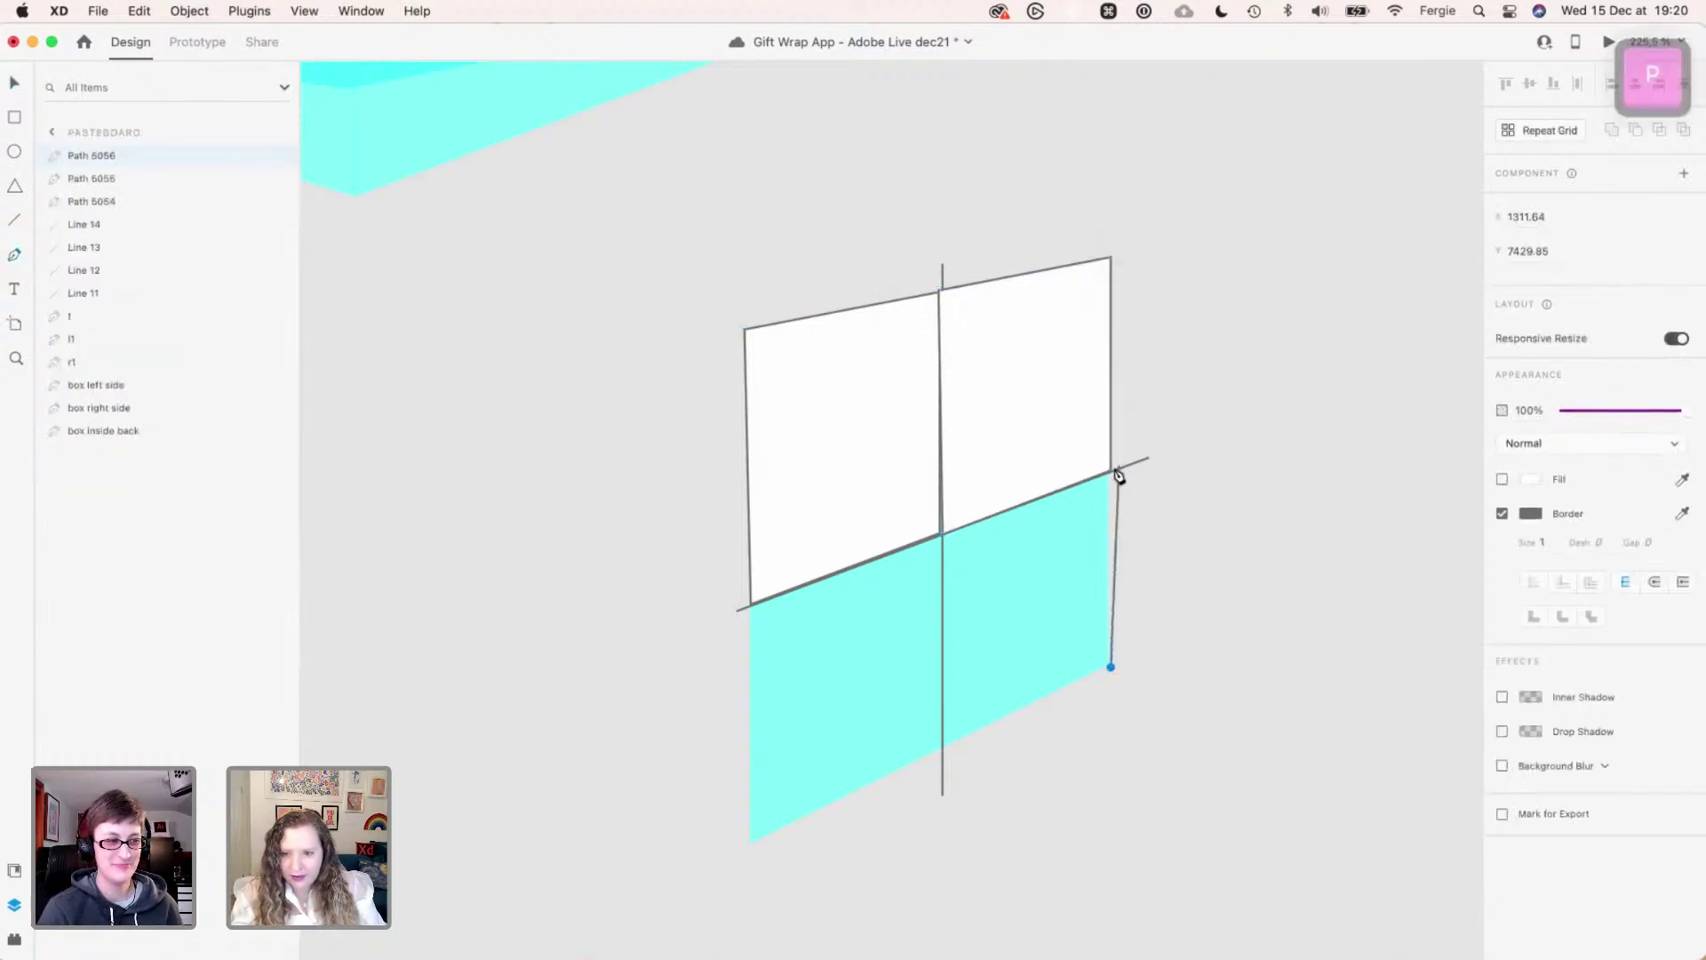
click(943, 531)
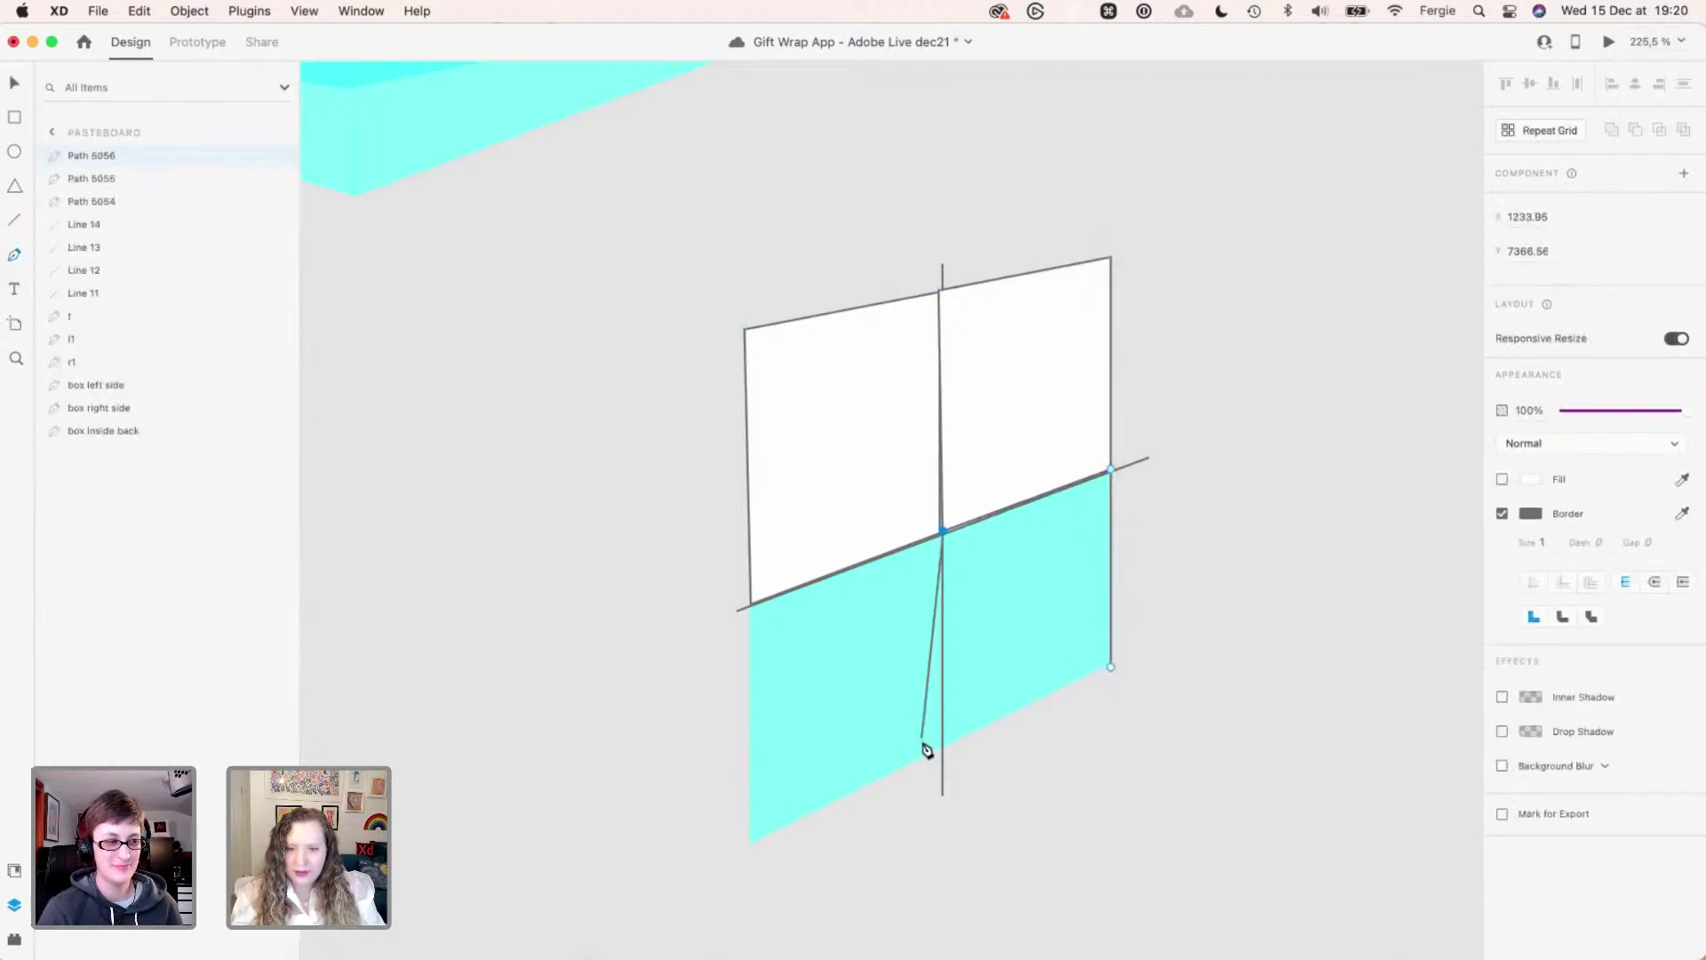
click(1112, 668)
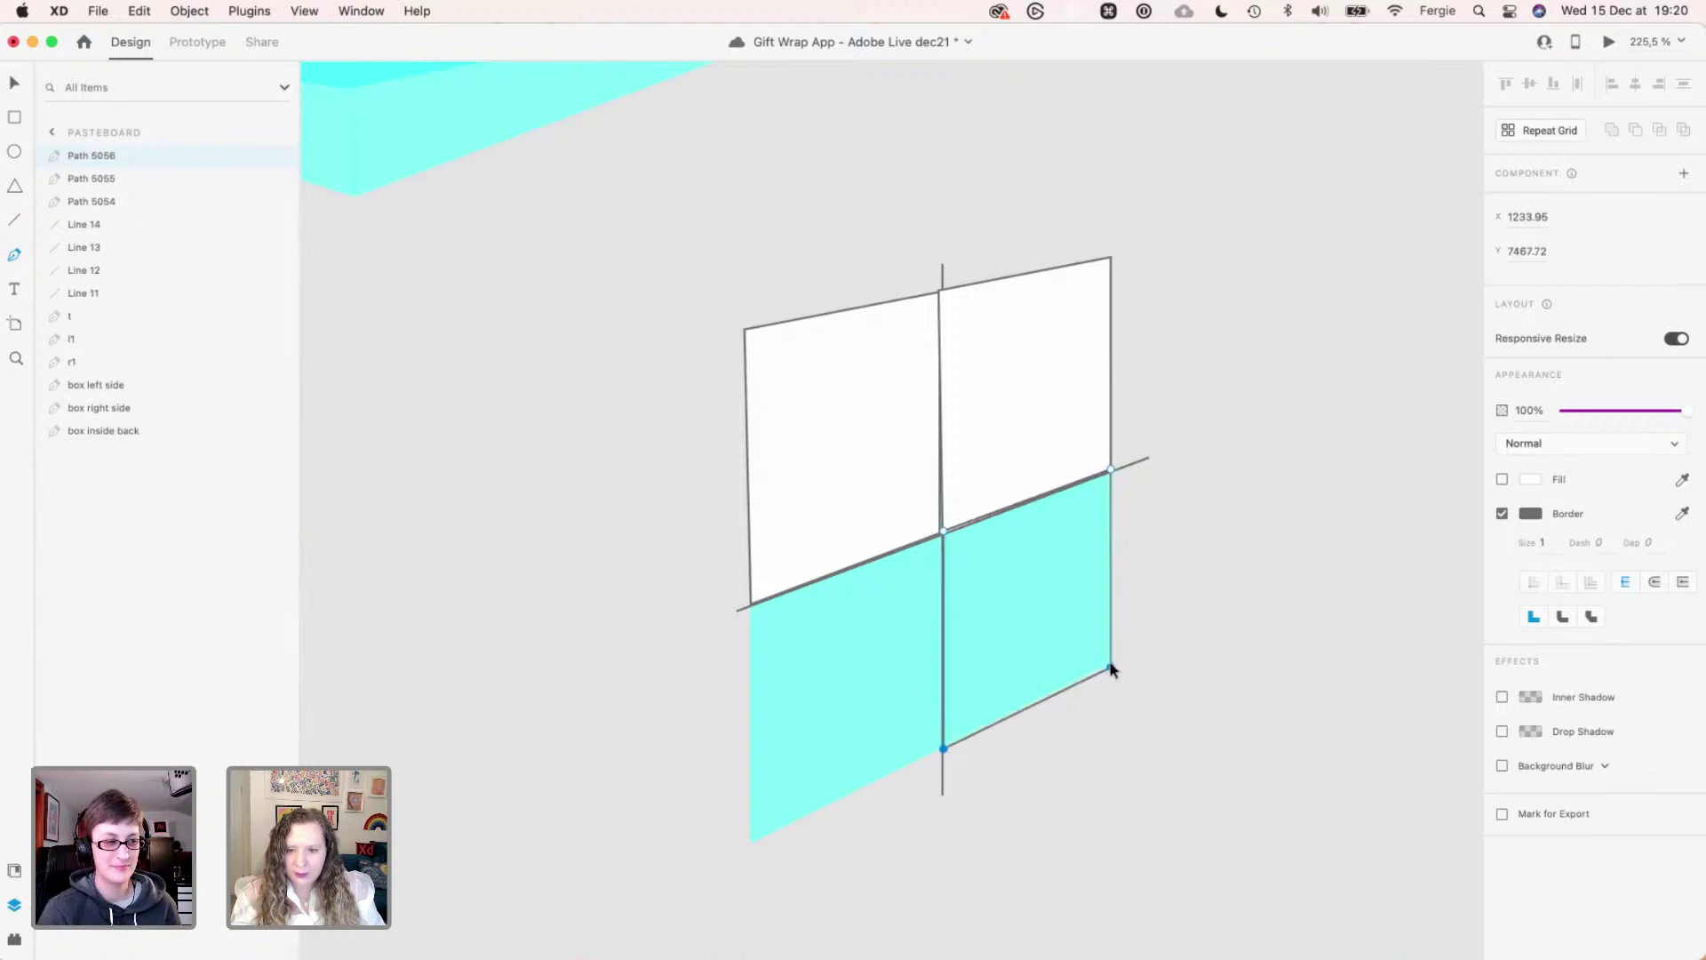
- Trace the right face's lower-left quarter with the Pen tool along the guide lines and fill it with white
key(p)
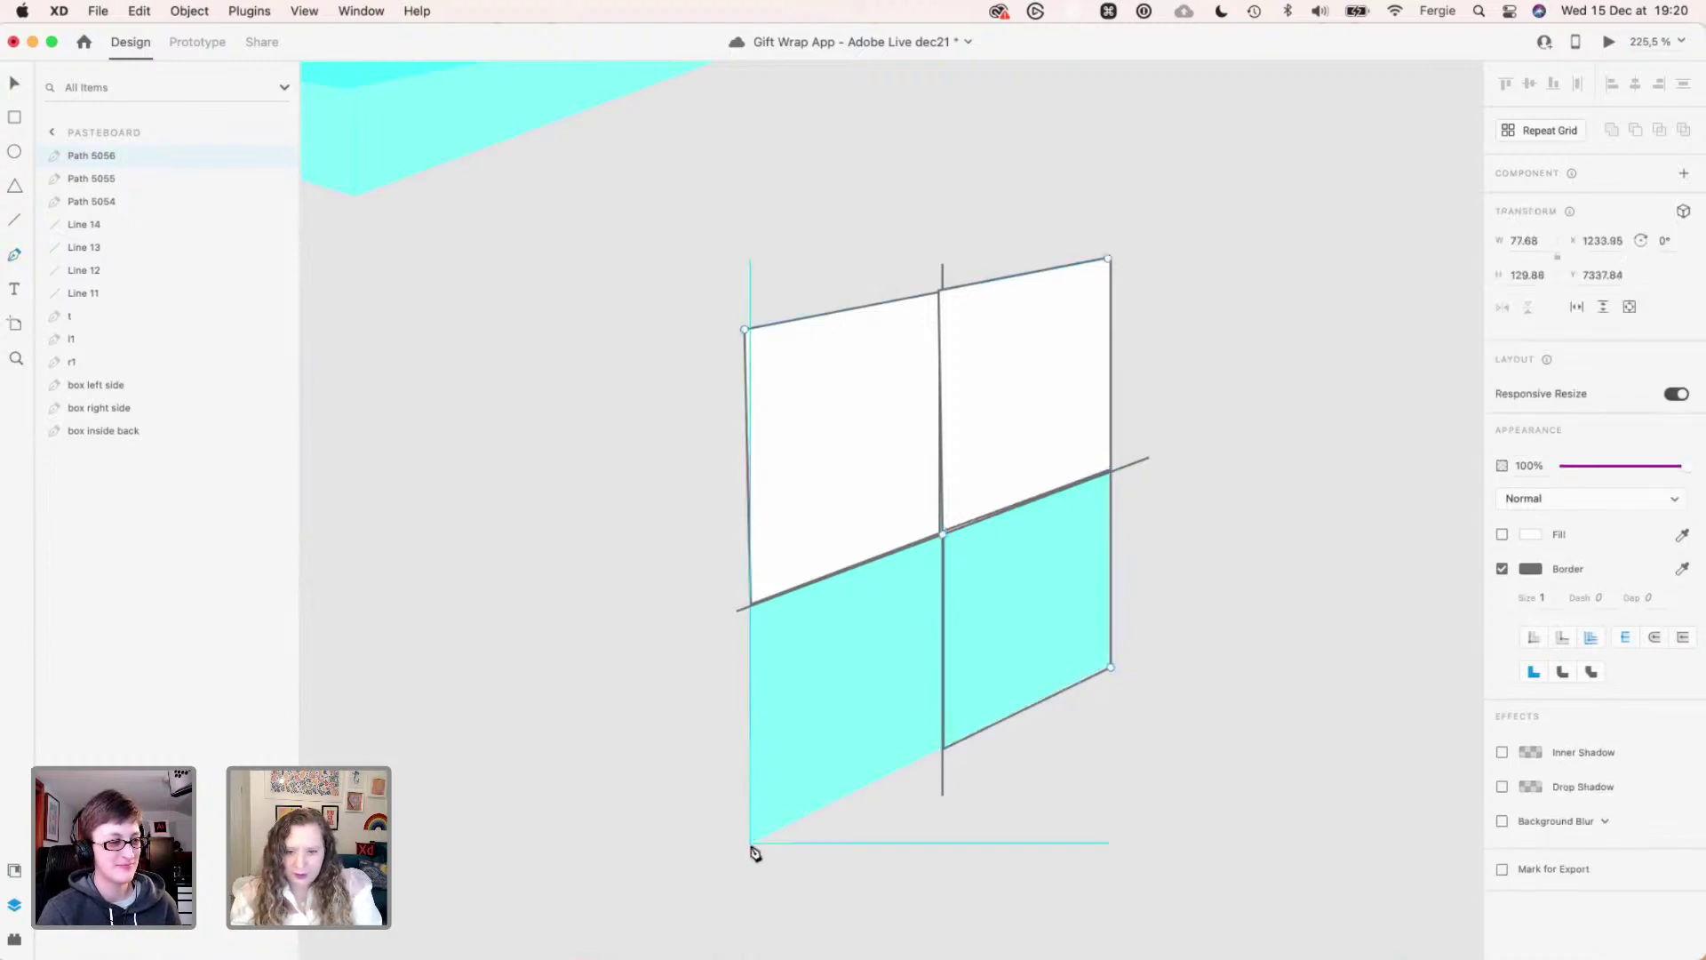
click(749, 842)
click(750, 605)
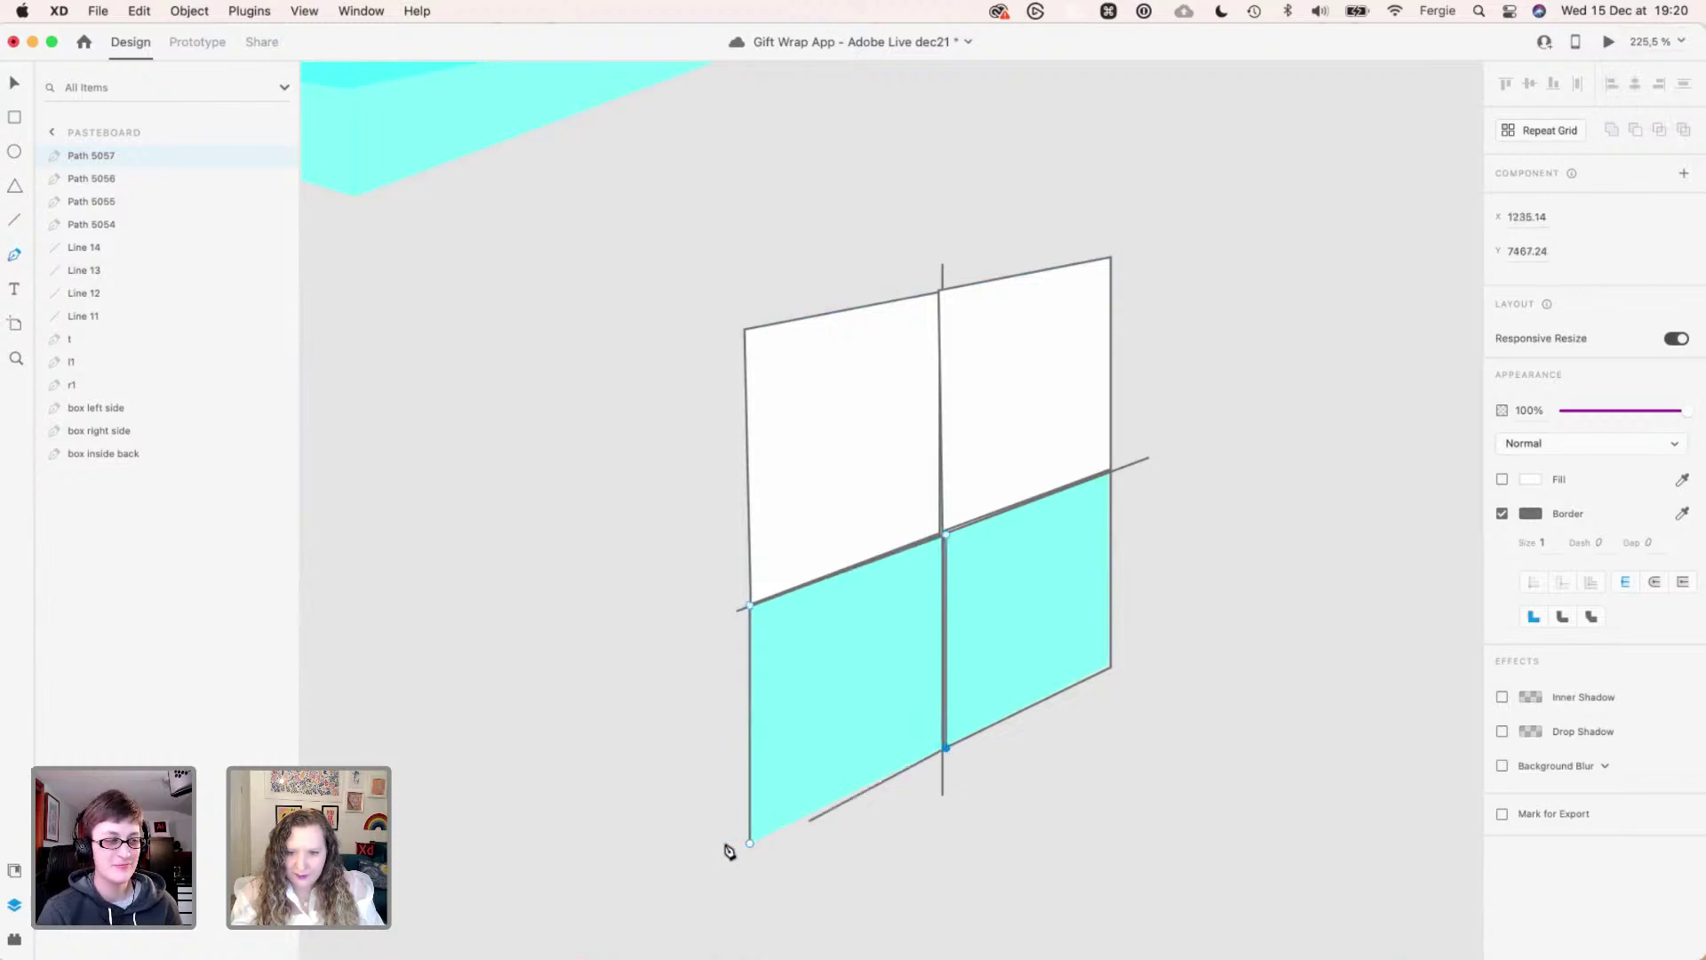
click(1501, 479)
- Fill the right face's lower-right quarter shape with white
key(v)
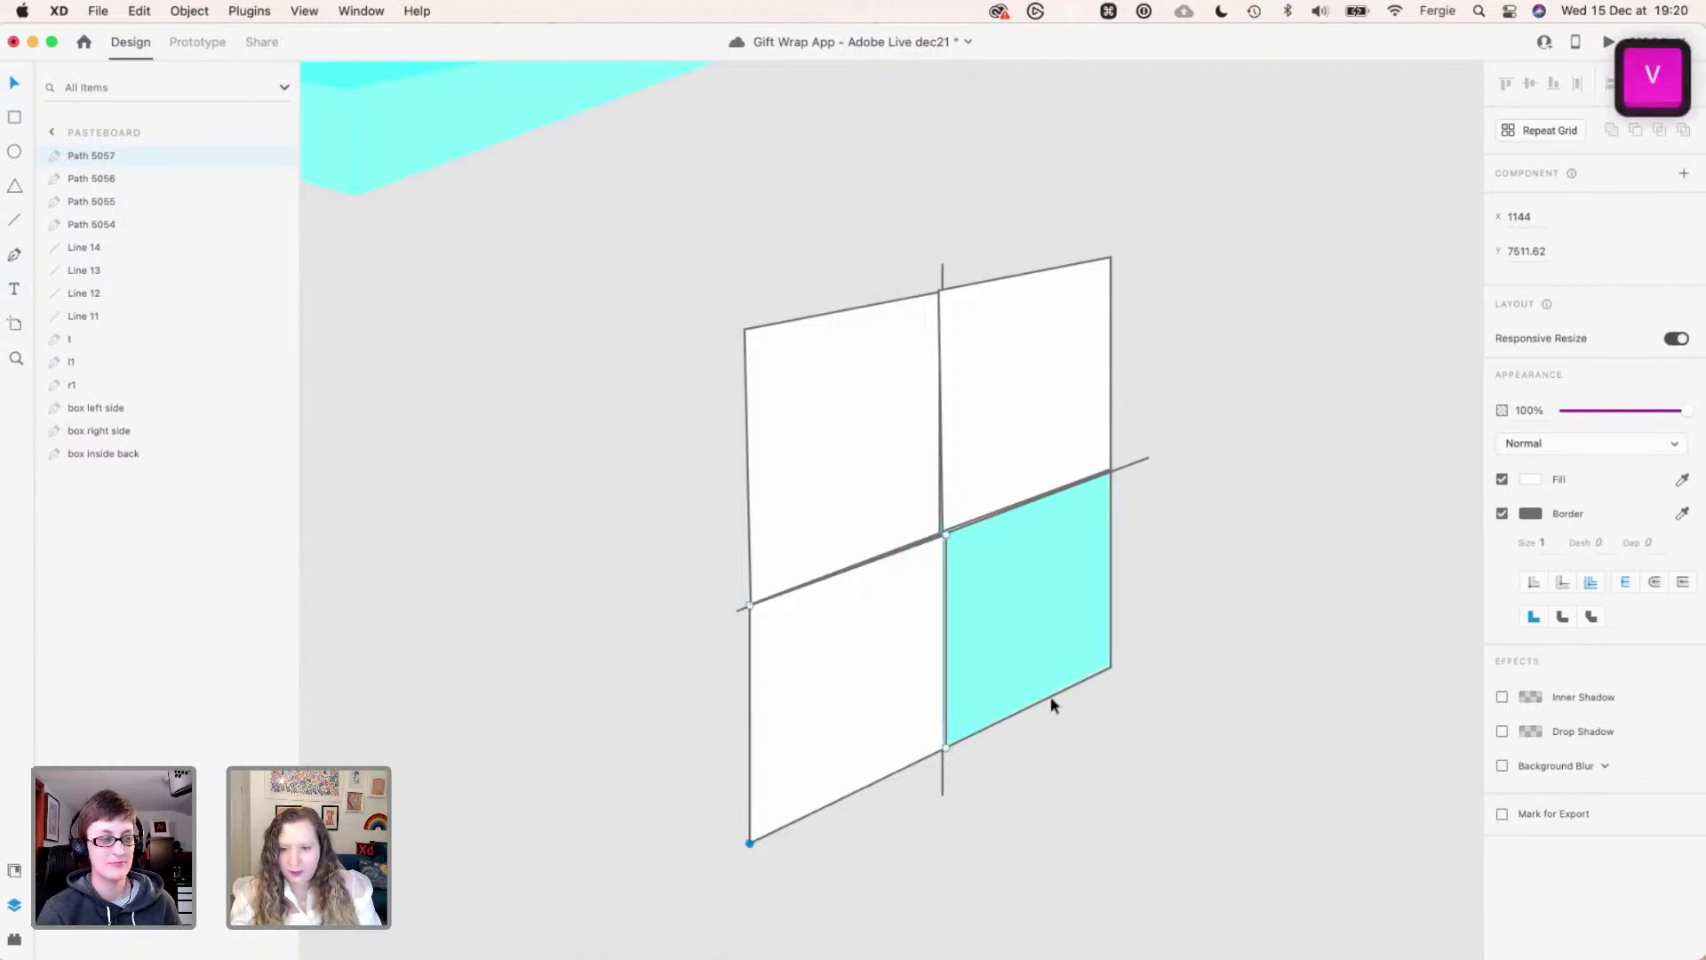
click(1051, 701)
click(1502, 534)
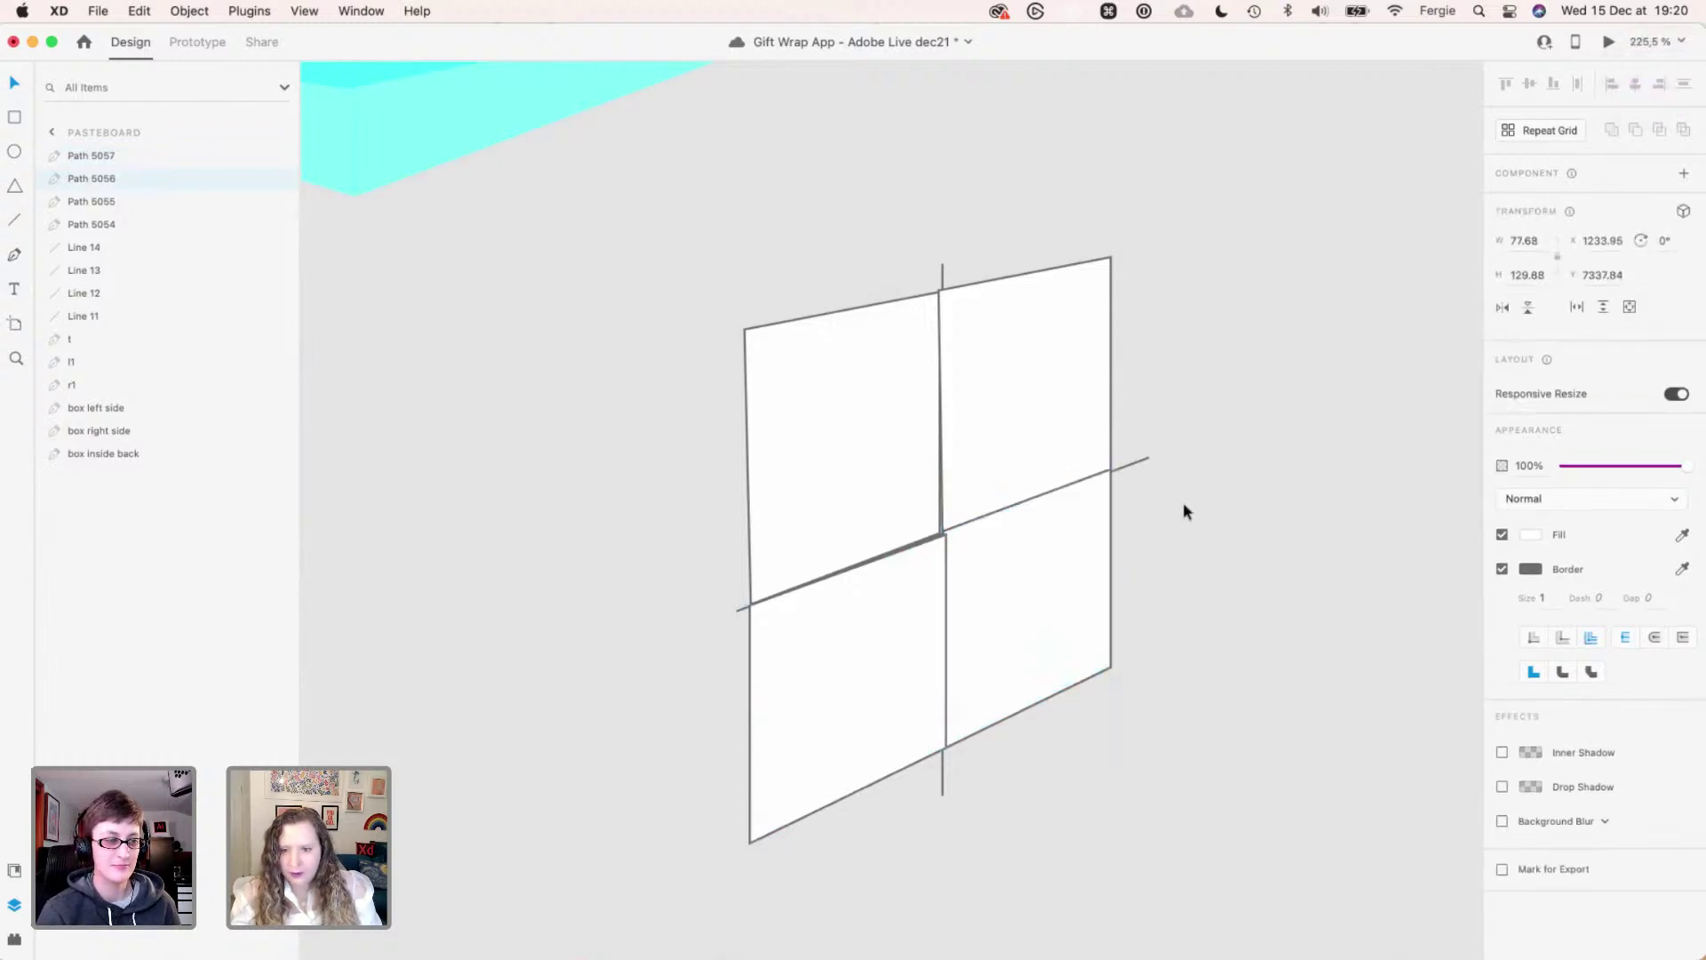
- Fill all four quarter shapes of the box's right face with the rocking horse image from the document library
key(shift+super+y)
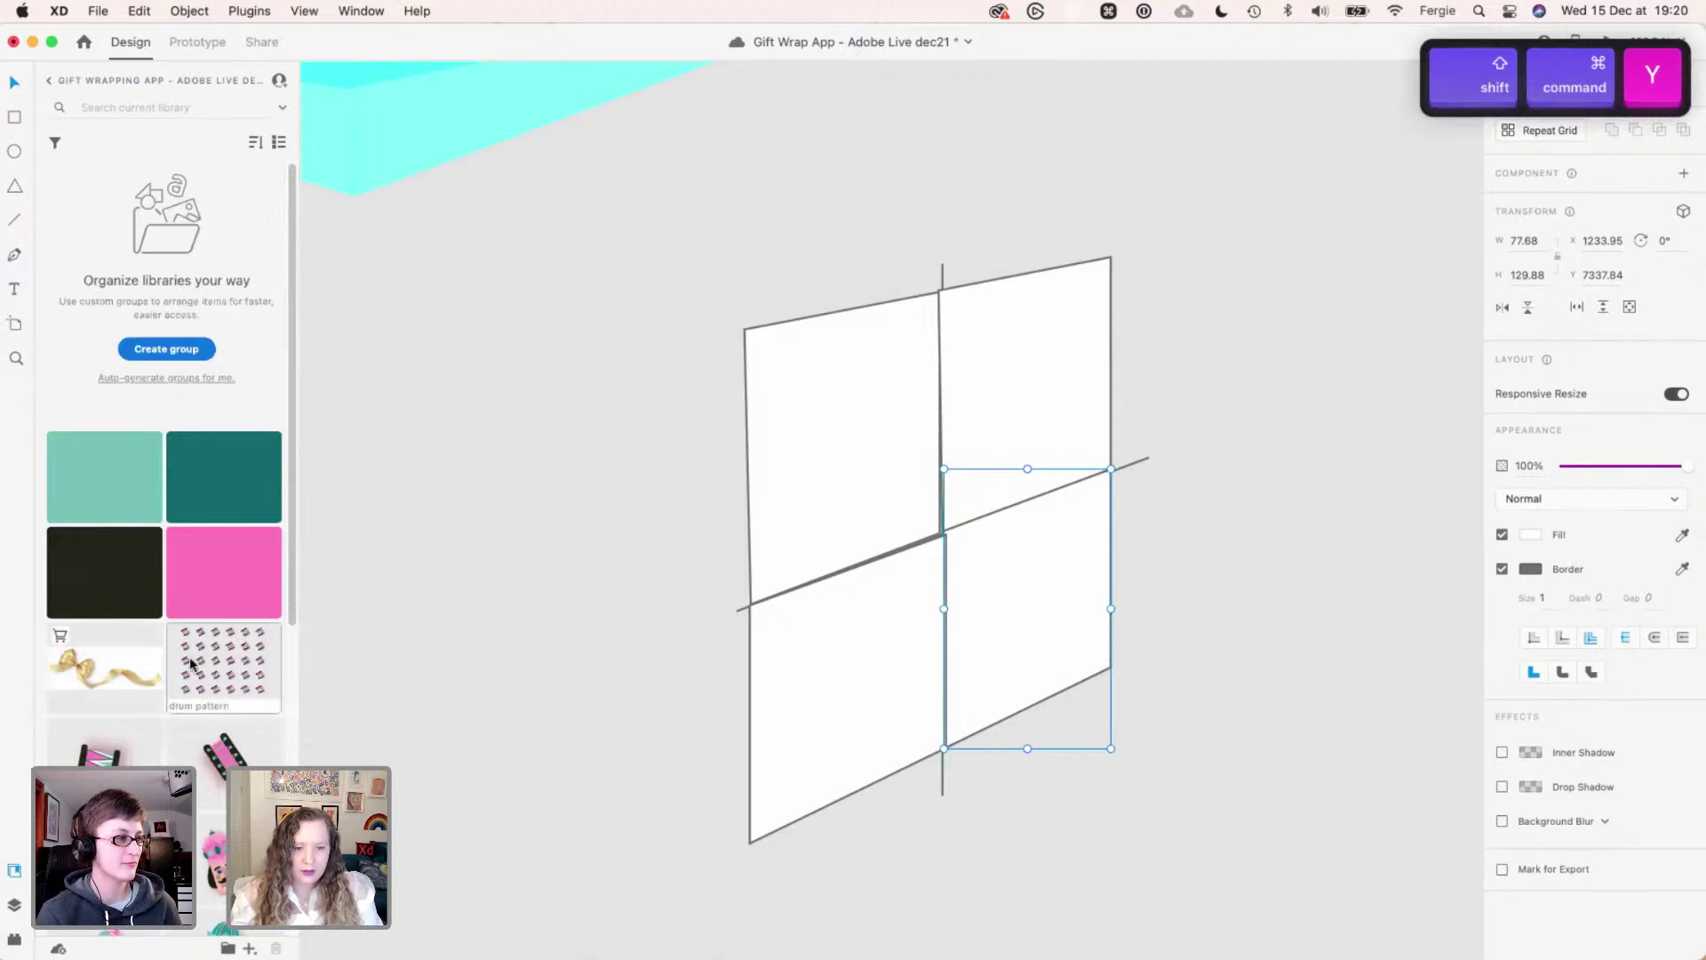
scroll(184, 666, down, 3)
drag(112, 635, 840, 444)
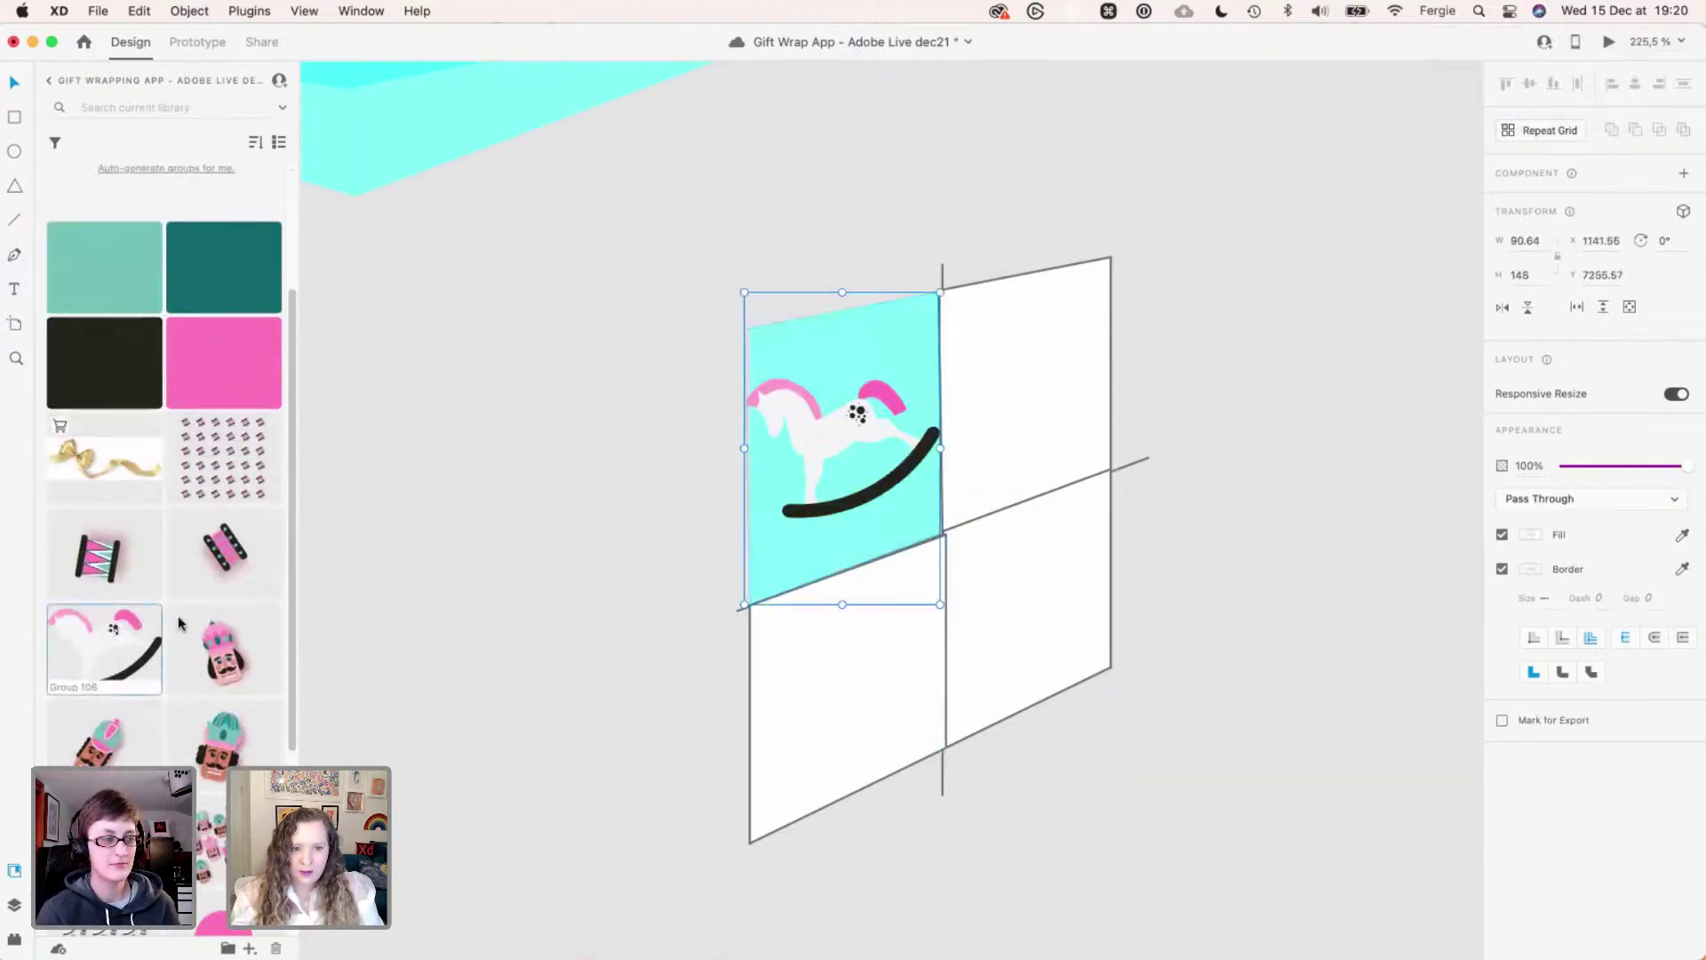
drag(131, 649, 1021, 400)
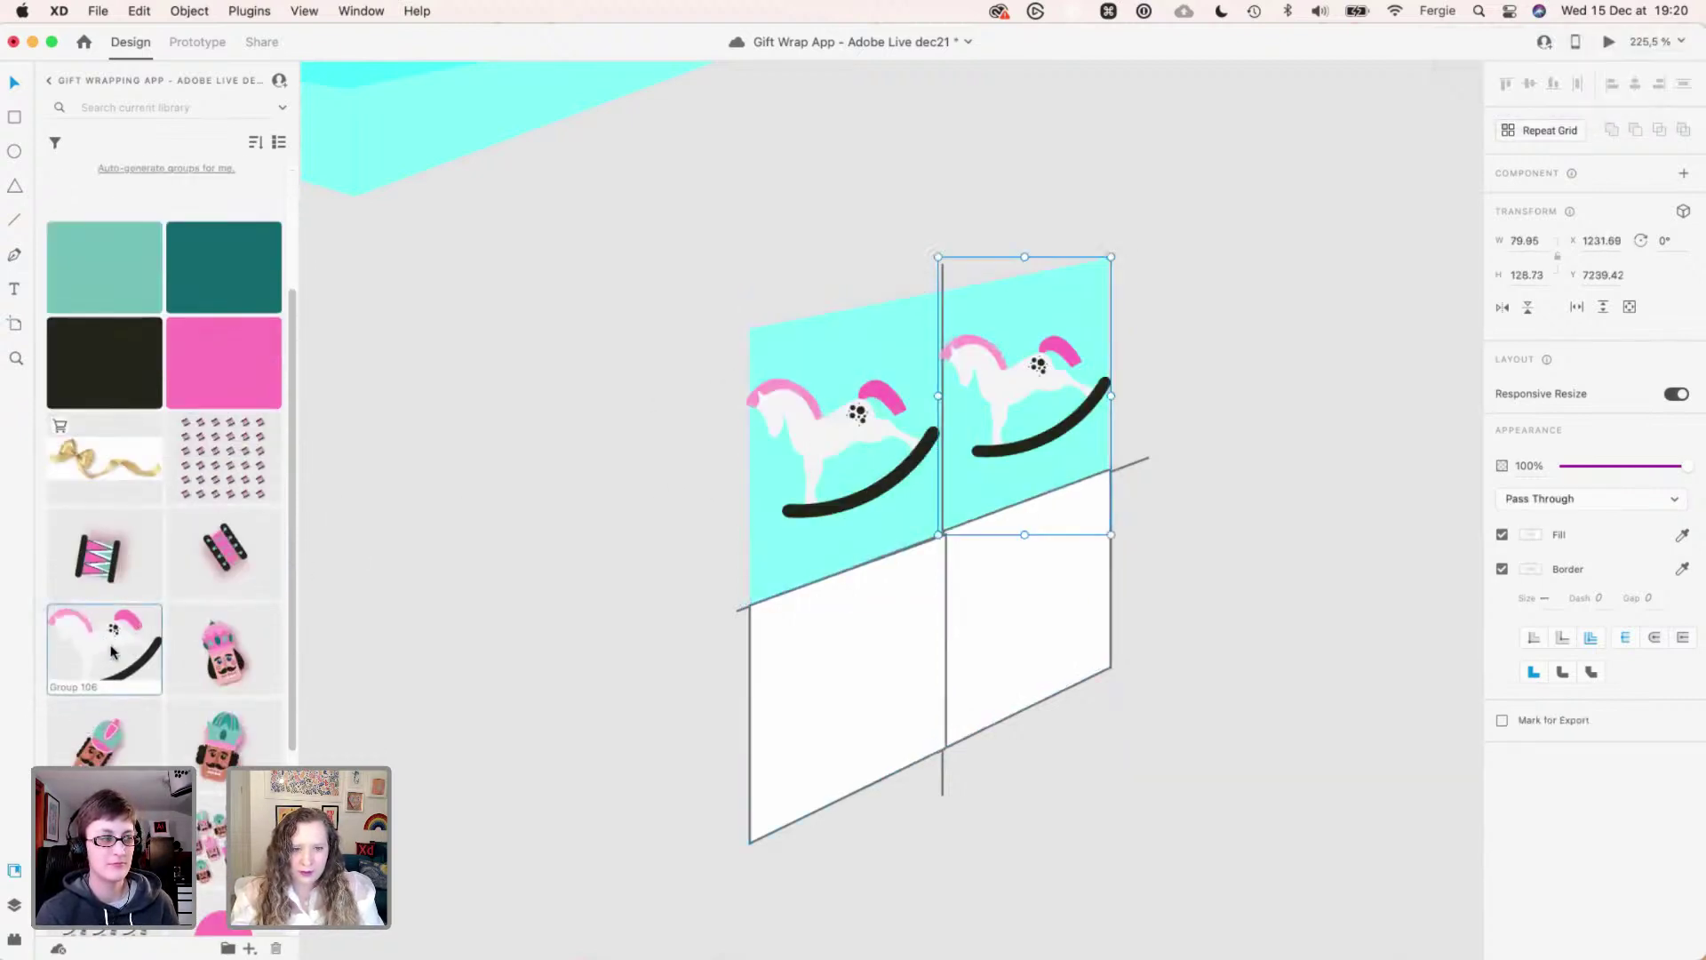
drag(113, 653, 1013, 604)
- Duplicate the four rocking horse shapes onto the empty pasteboard beside the box face and group the copies
shift+click(835, 664)
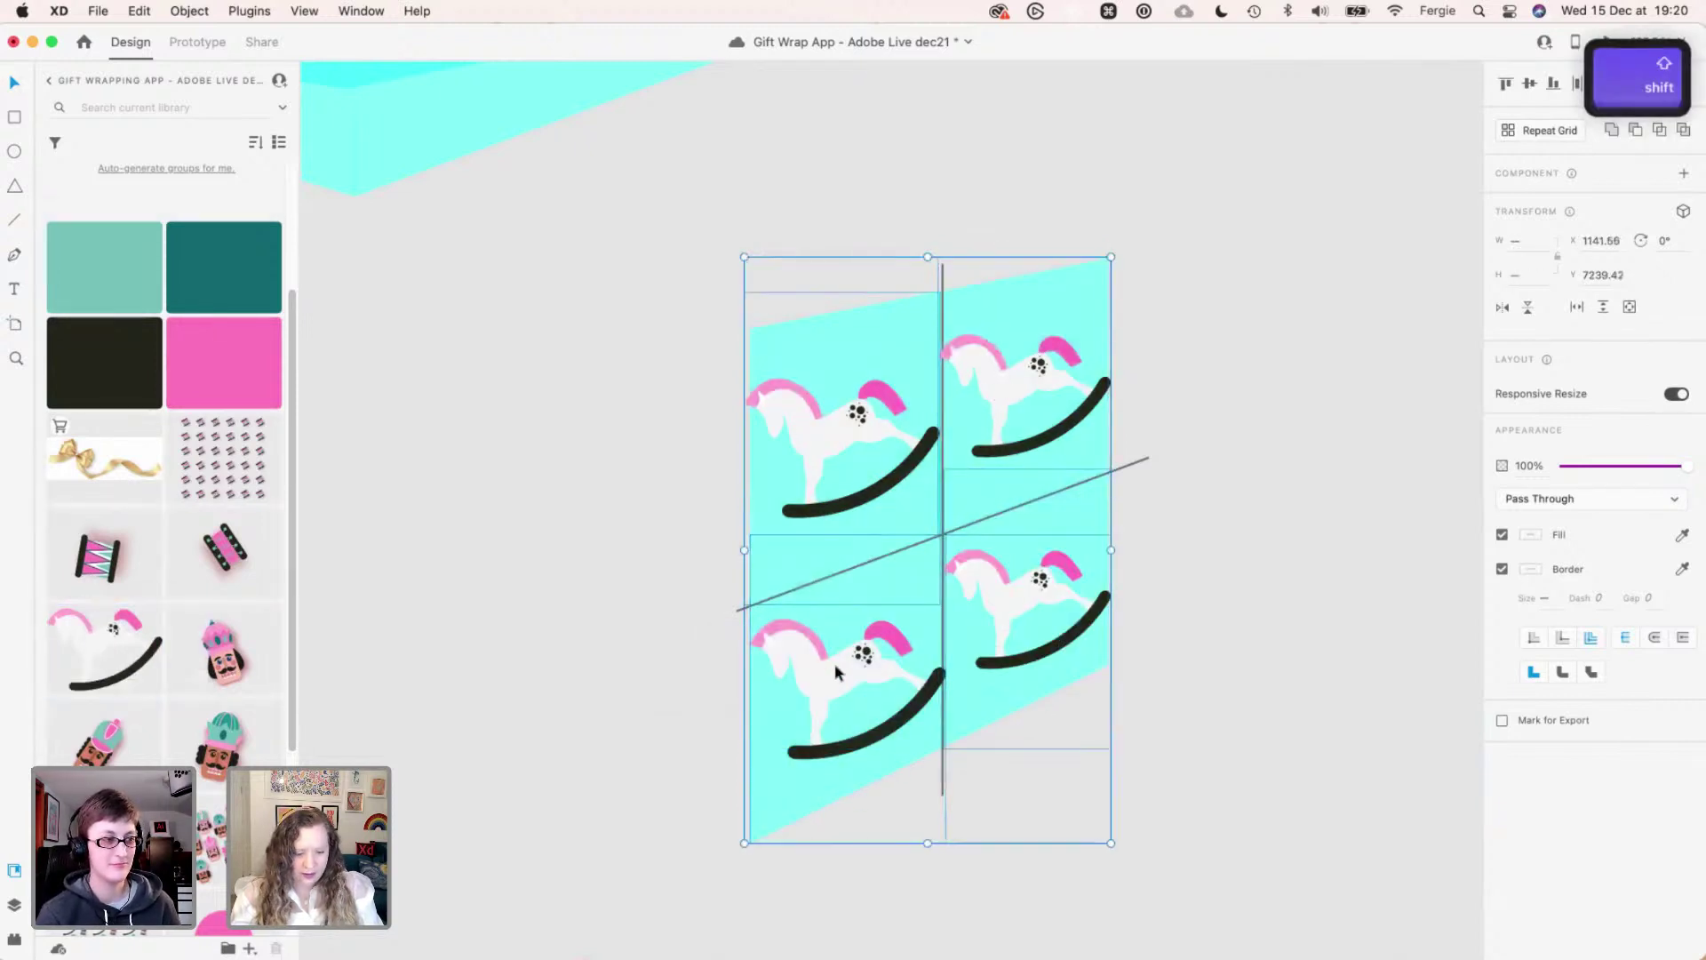
drag(834, 663, 638, 573)
key(space)
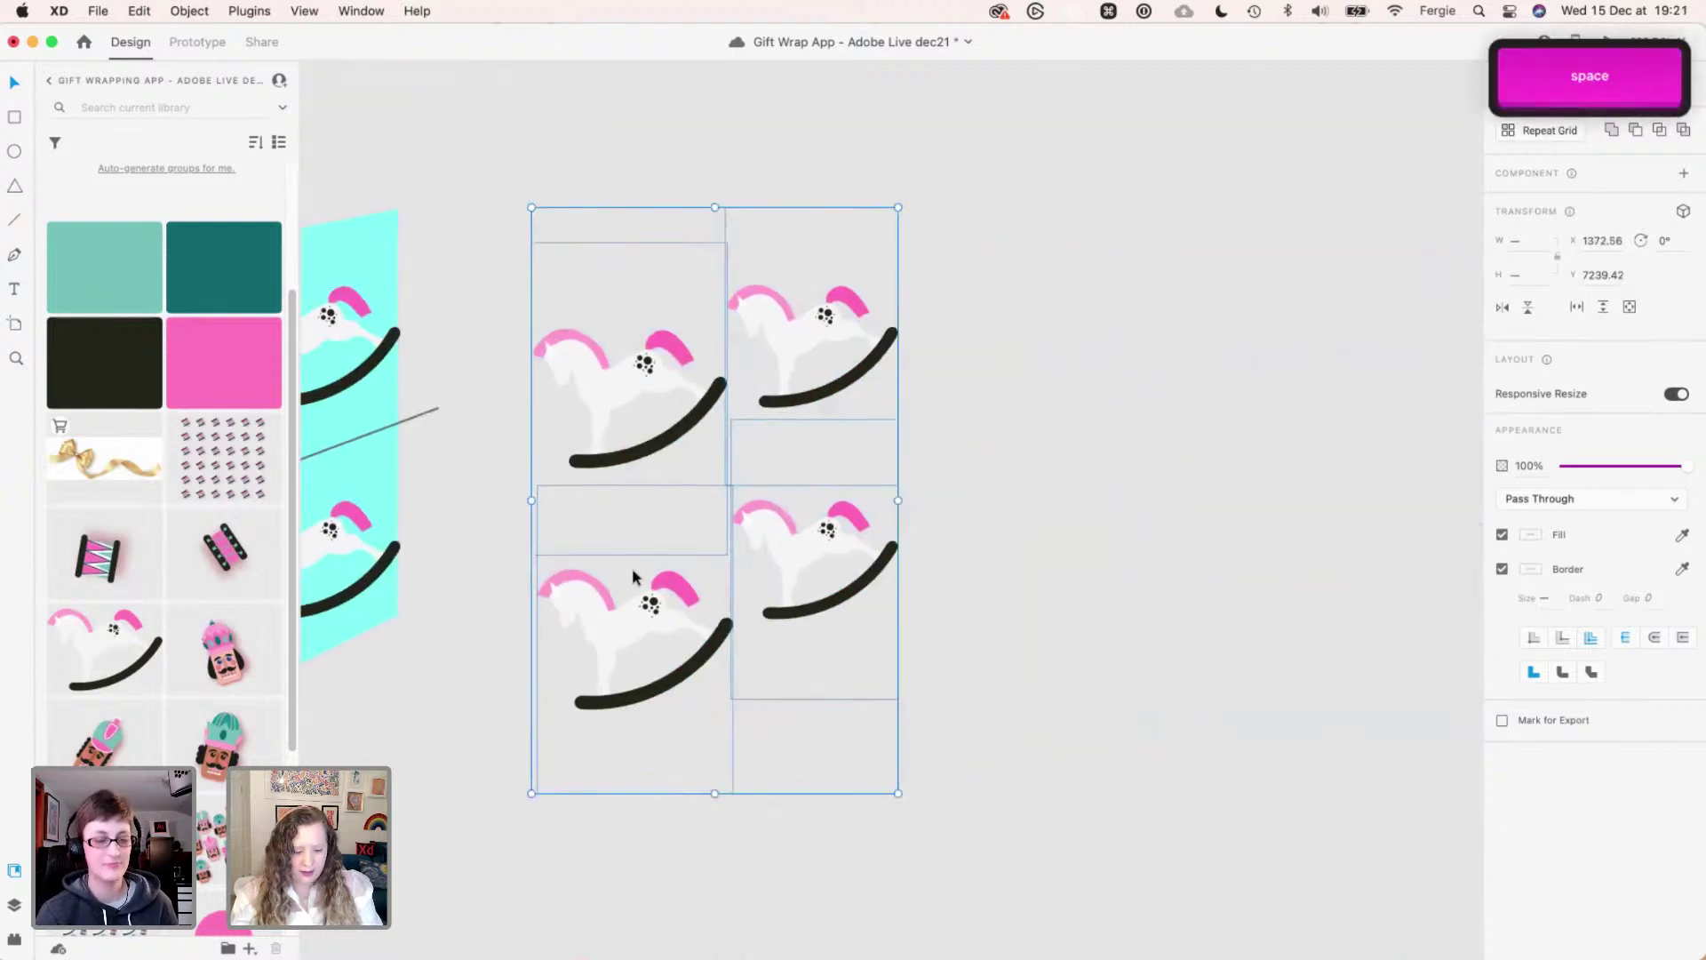
key(super+g)
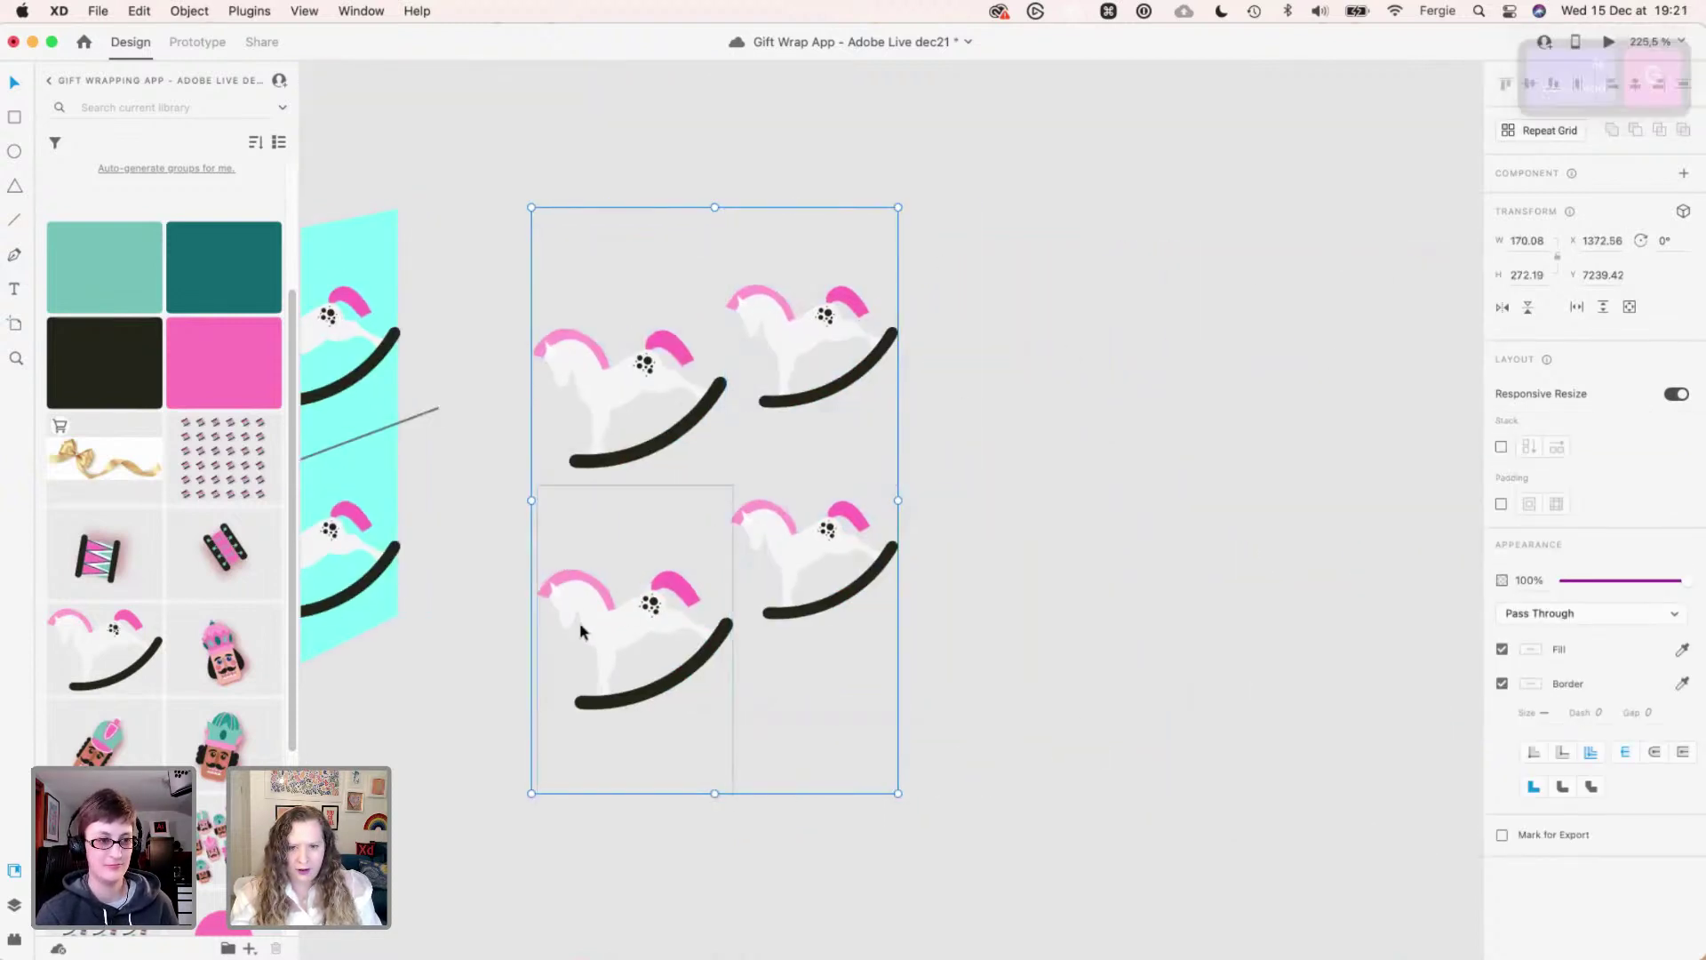
- Duplicate the rocking horse group, flip one copy horizontally and place the two groups edge to edge as mirror images
drag(579, 628, 1018, 627)
drag(884, 629, 502, 627)
click(1501, 307)
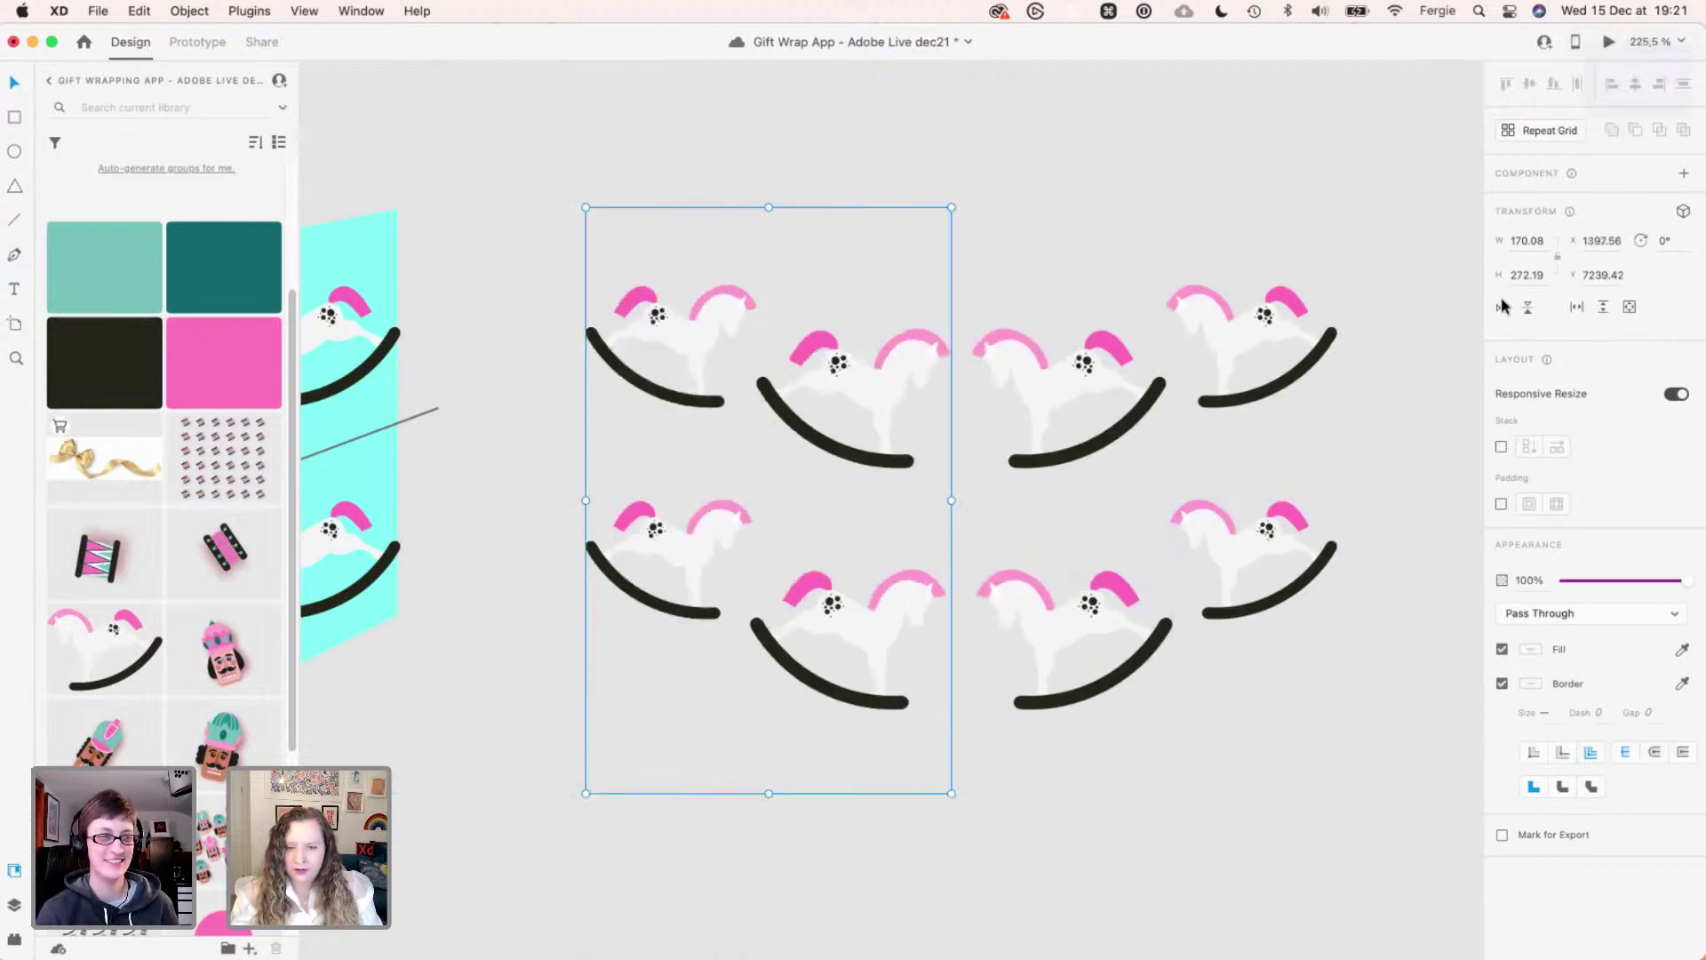
drag(898, 408, 912, 404)
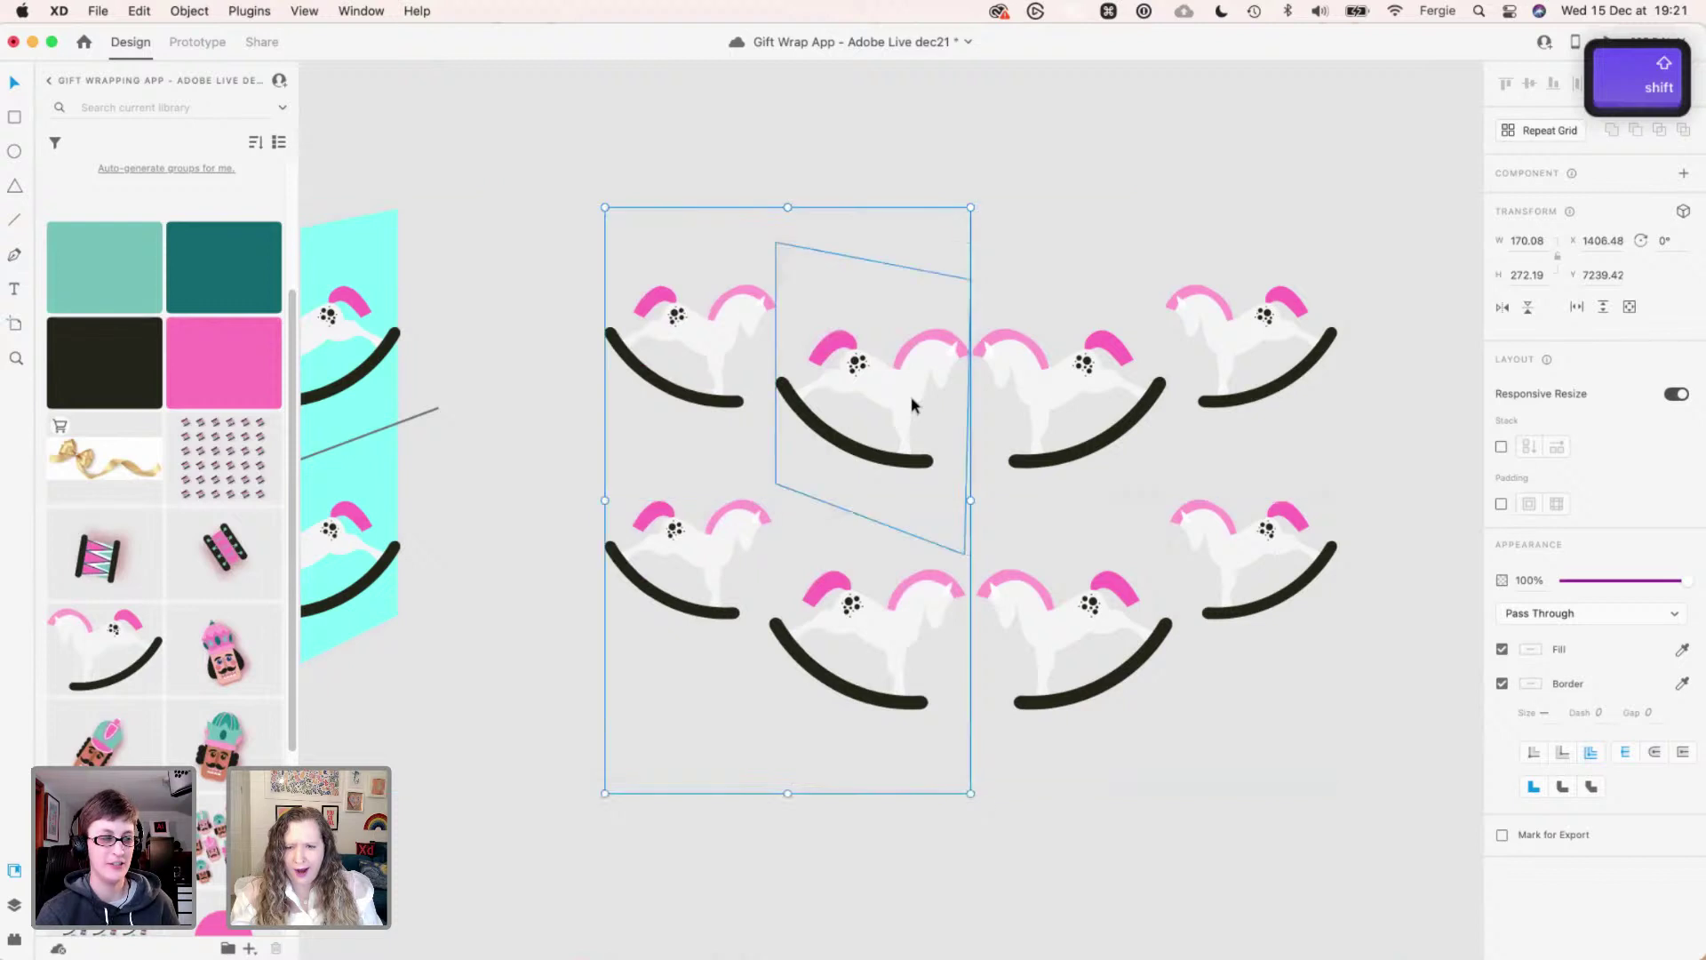
- Move both mirrored rocking horse sets up below the artboards, group them together and cut the combined group
scroll(912, 405, down, 5)
scroll(913, 405, down, 3)
scroll(889, 426, up, 3)
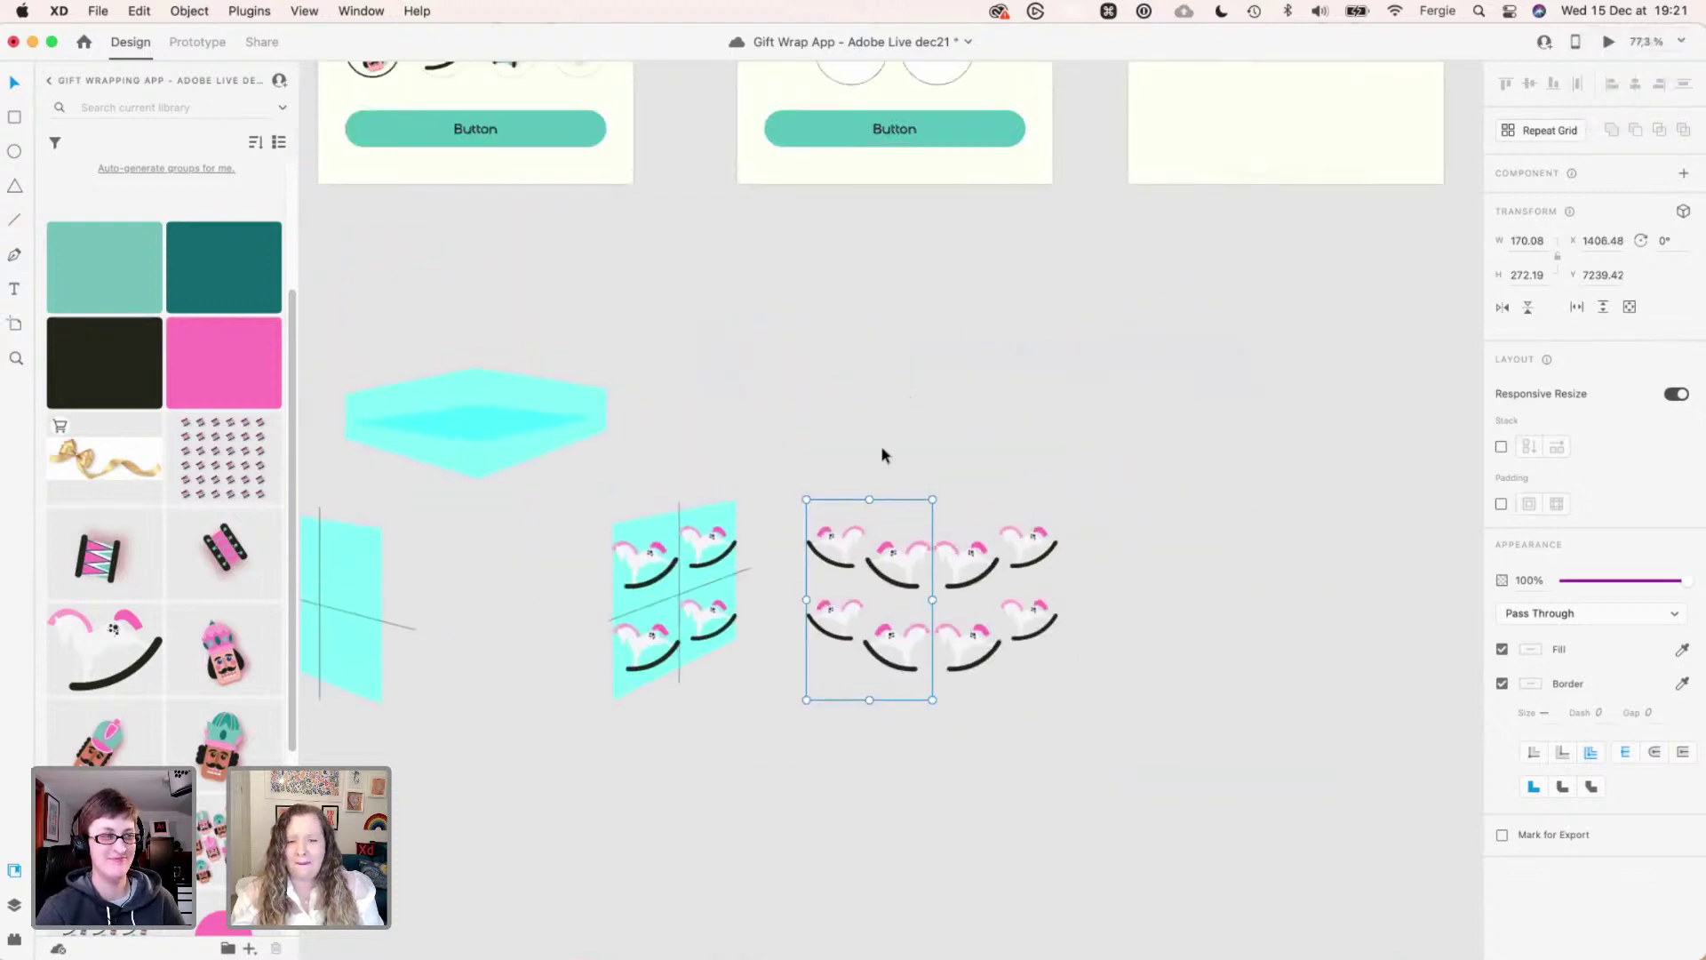
click(889, 462)
click(960, 572)
drag(959, 571, 996, 292)
scroll(983, 349, up, 3)
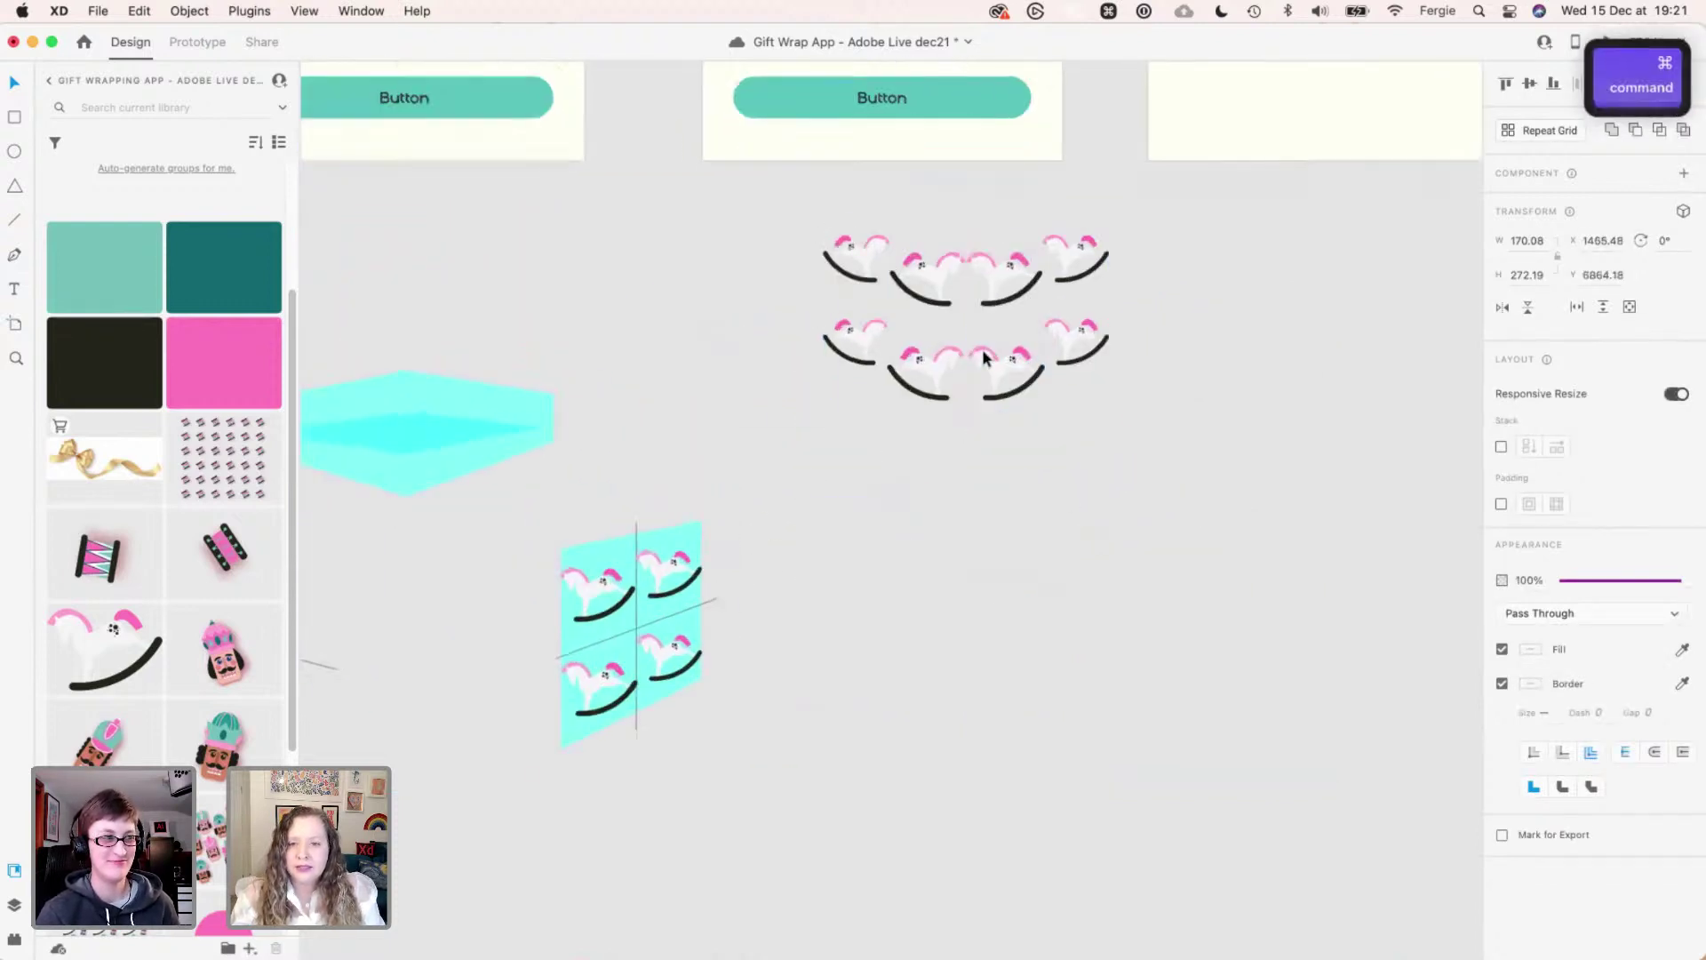
scroll(982, 348, up, 3)
key(super+g)
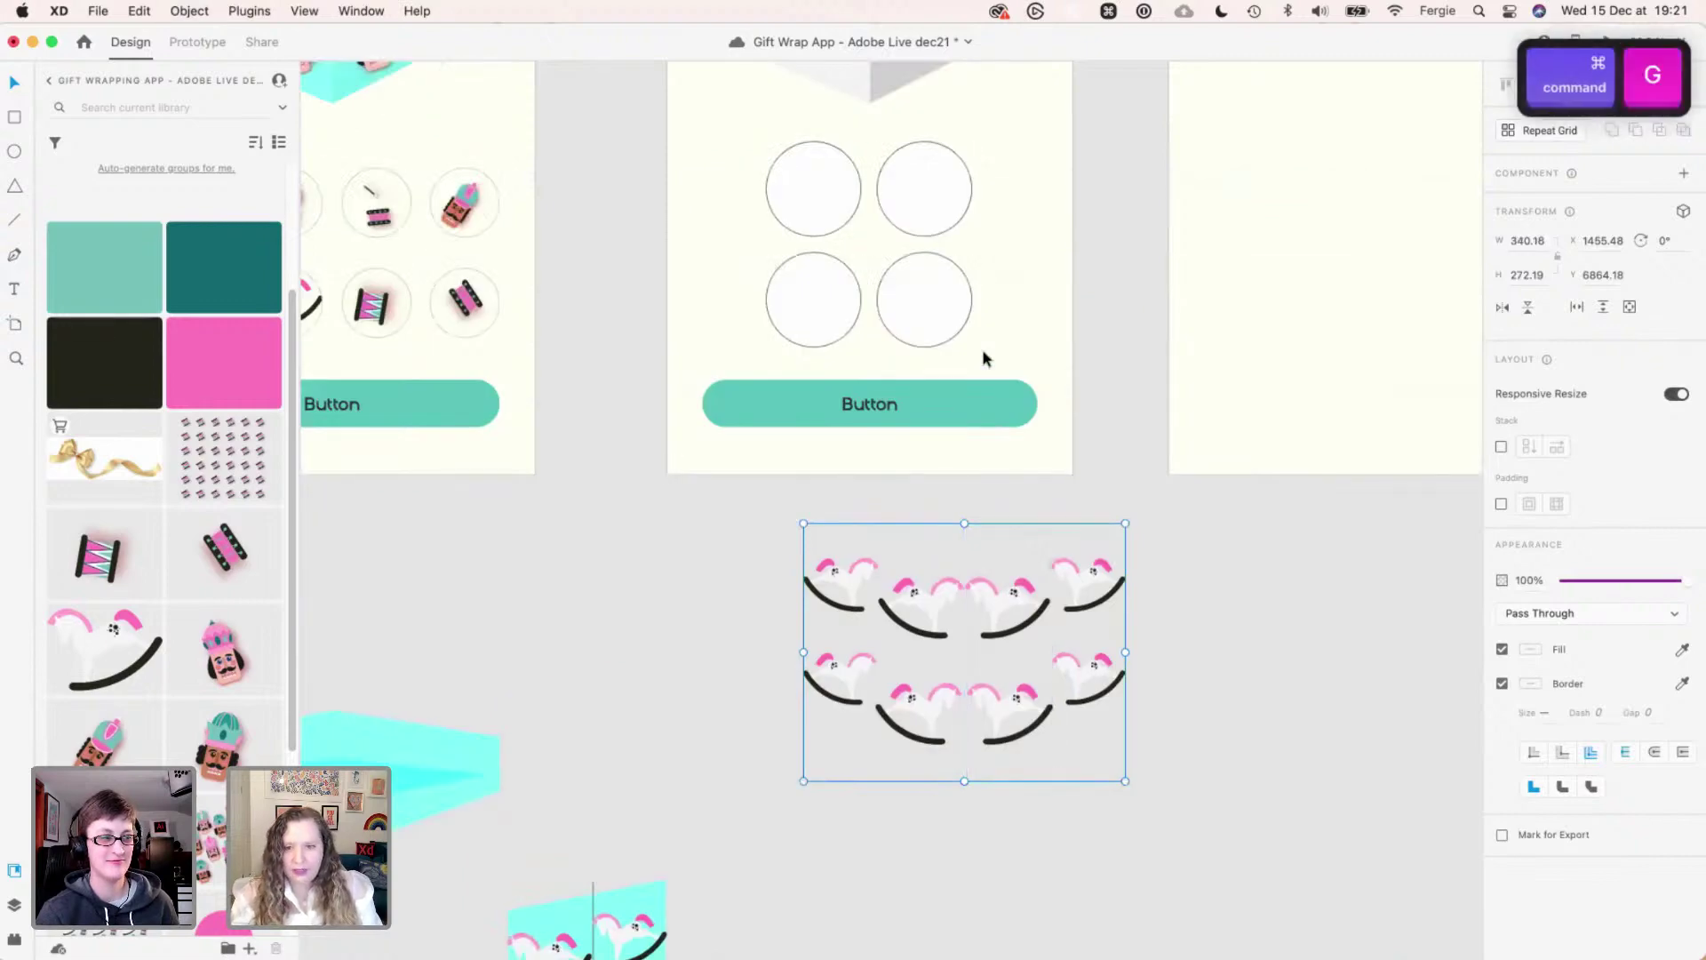
scroll(983, 357, up, 5)
key(super+x)
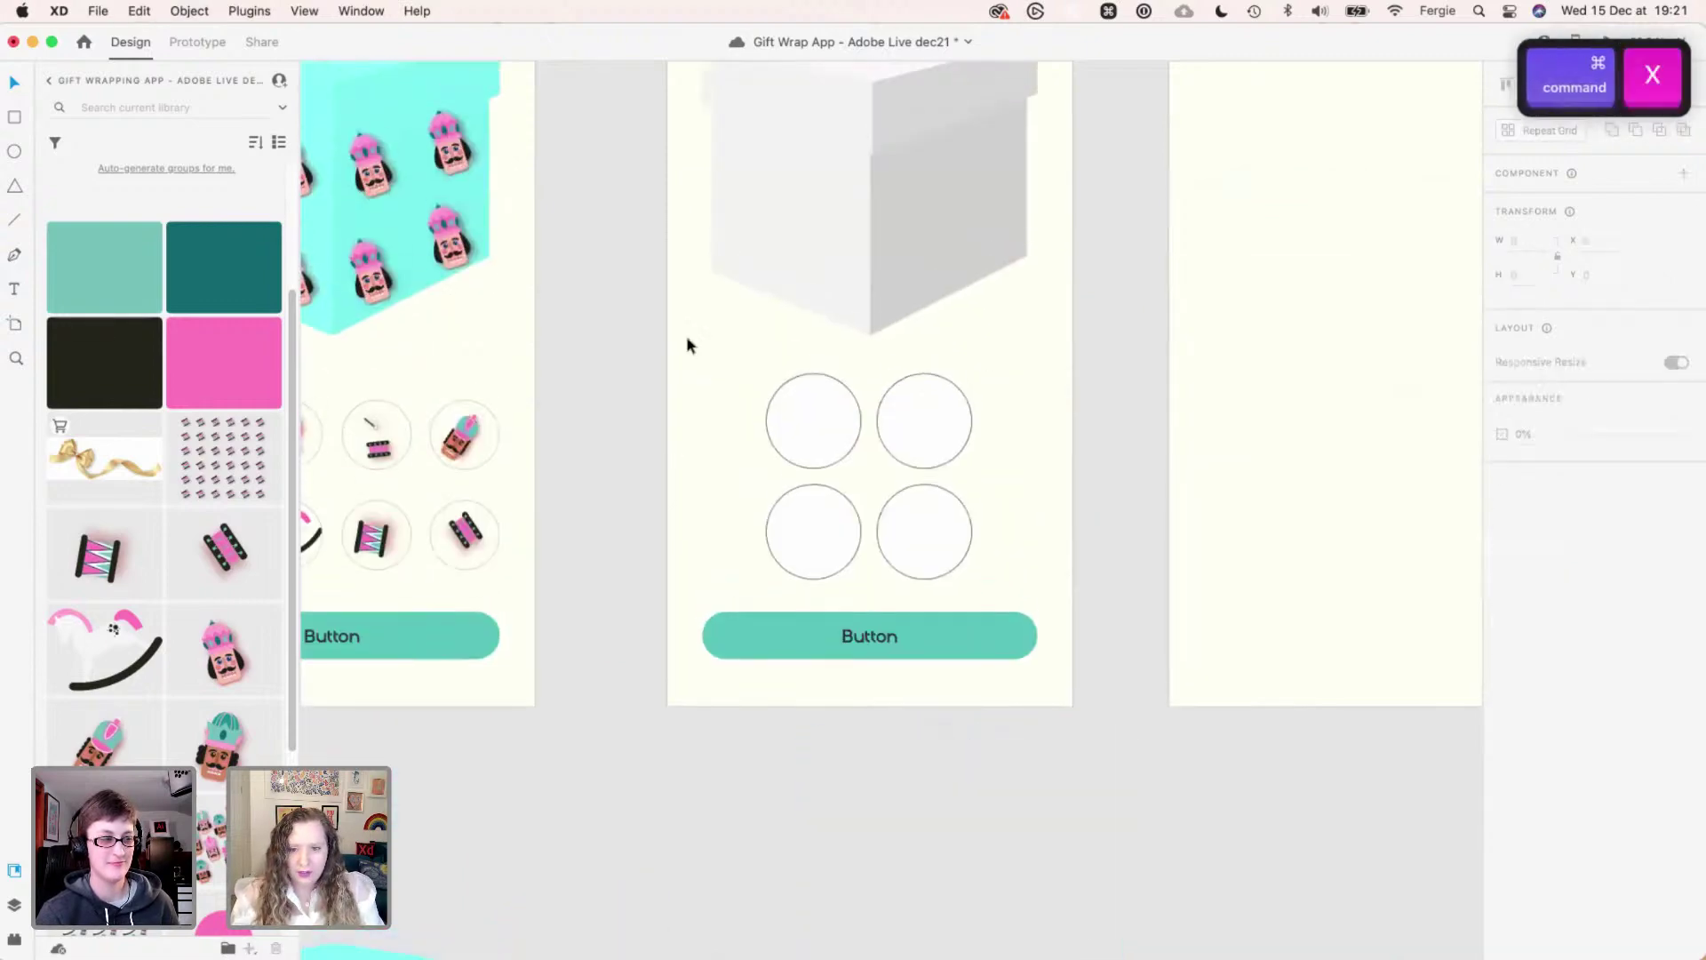
- Delete the nutcracker pattern from both faces of the box on the Pick your pattern artboard
drag(624, 267, 909, 440)
click(936, 489)
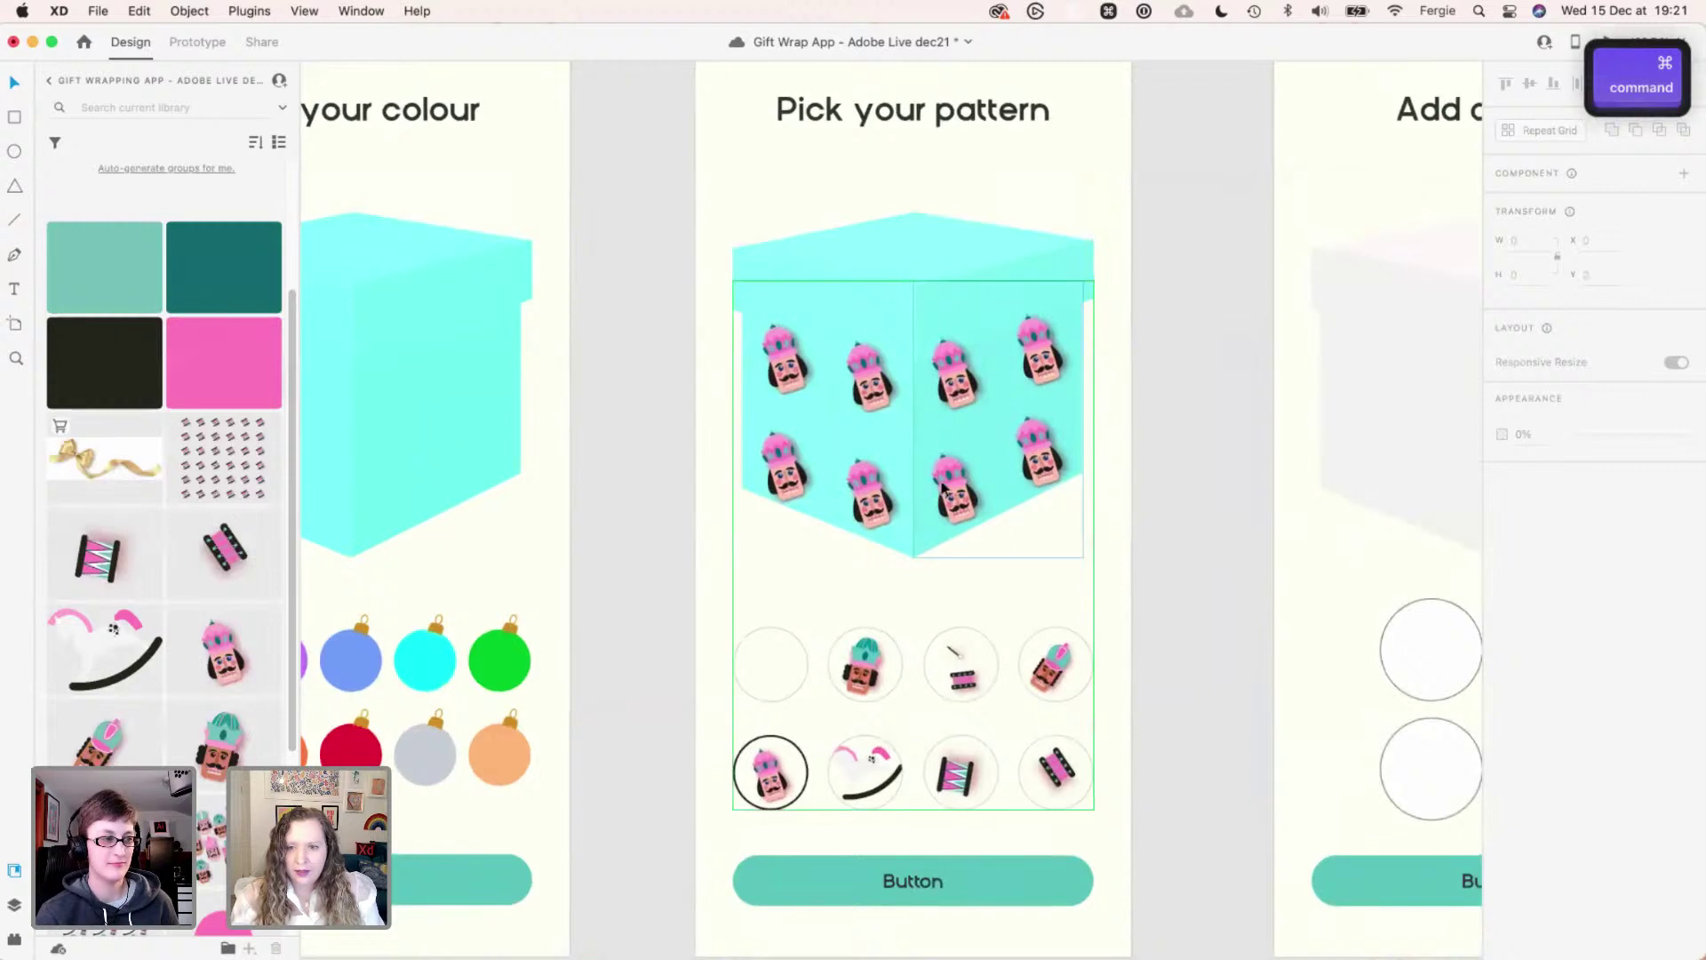
double_click(948, 376)
shift+click(860, 395)
key(Delete)
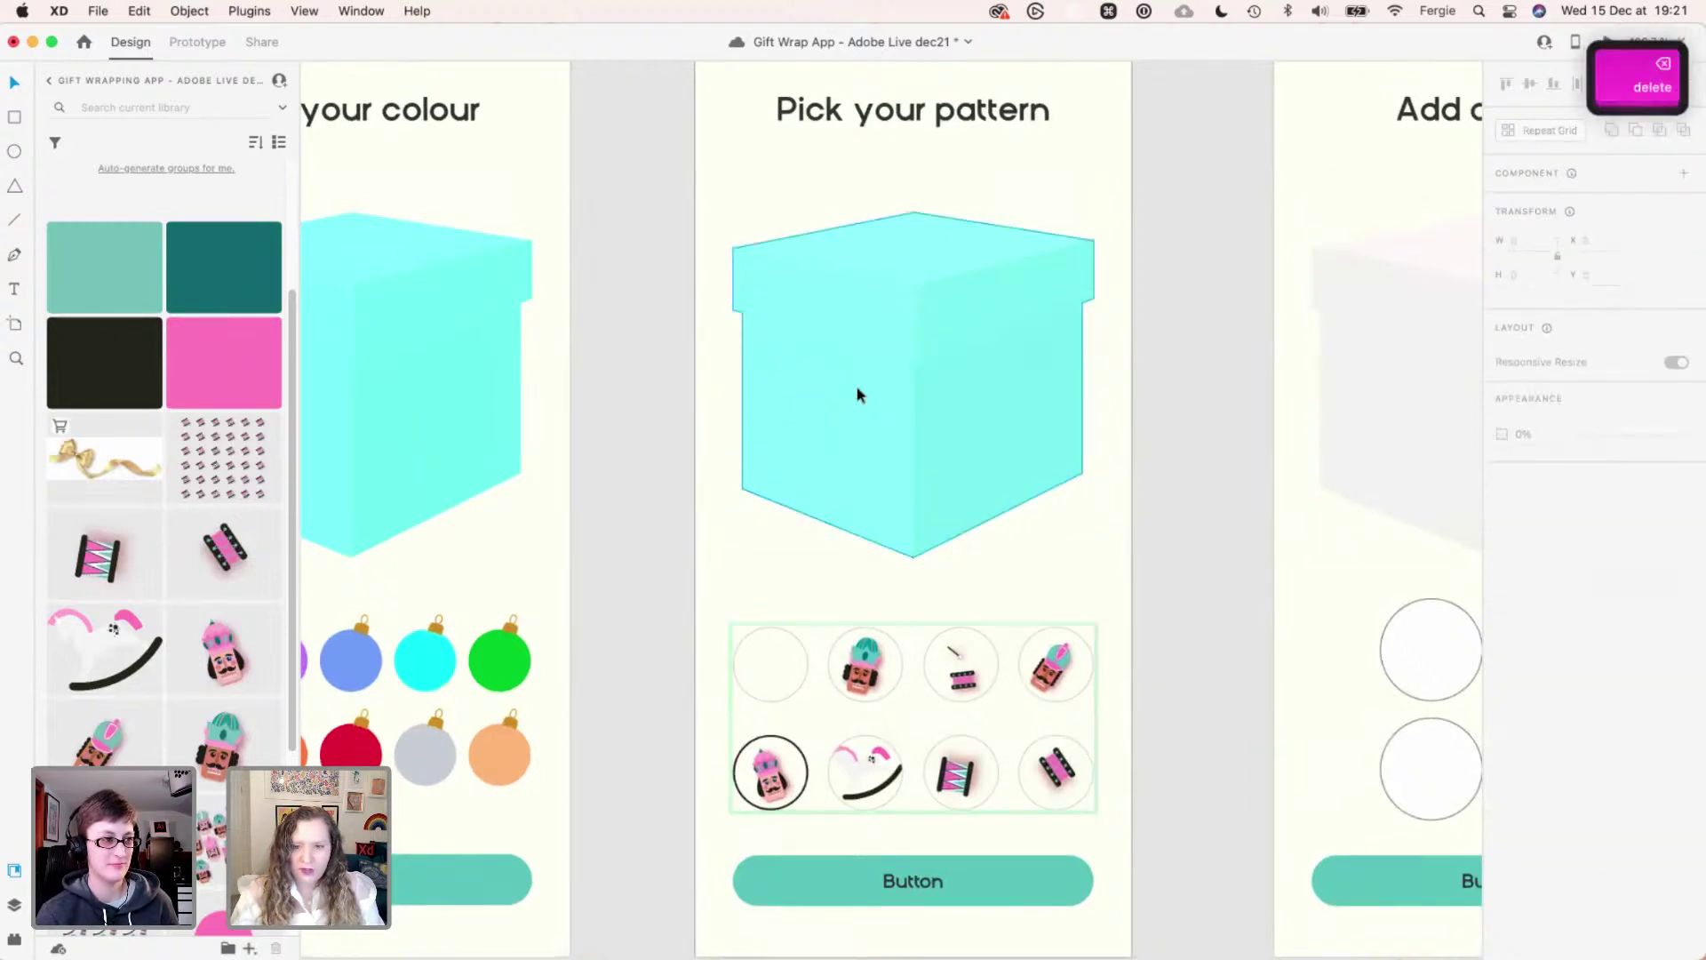
- Paste the rocking horse group onto the Pick your pattern box and position it across both faces at X 44.48, Y 258.18
key(super+v)
drag(865, 420, 882, 373)
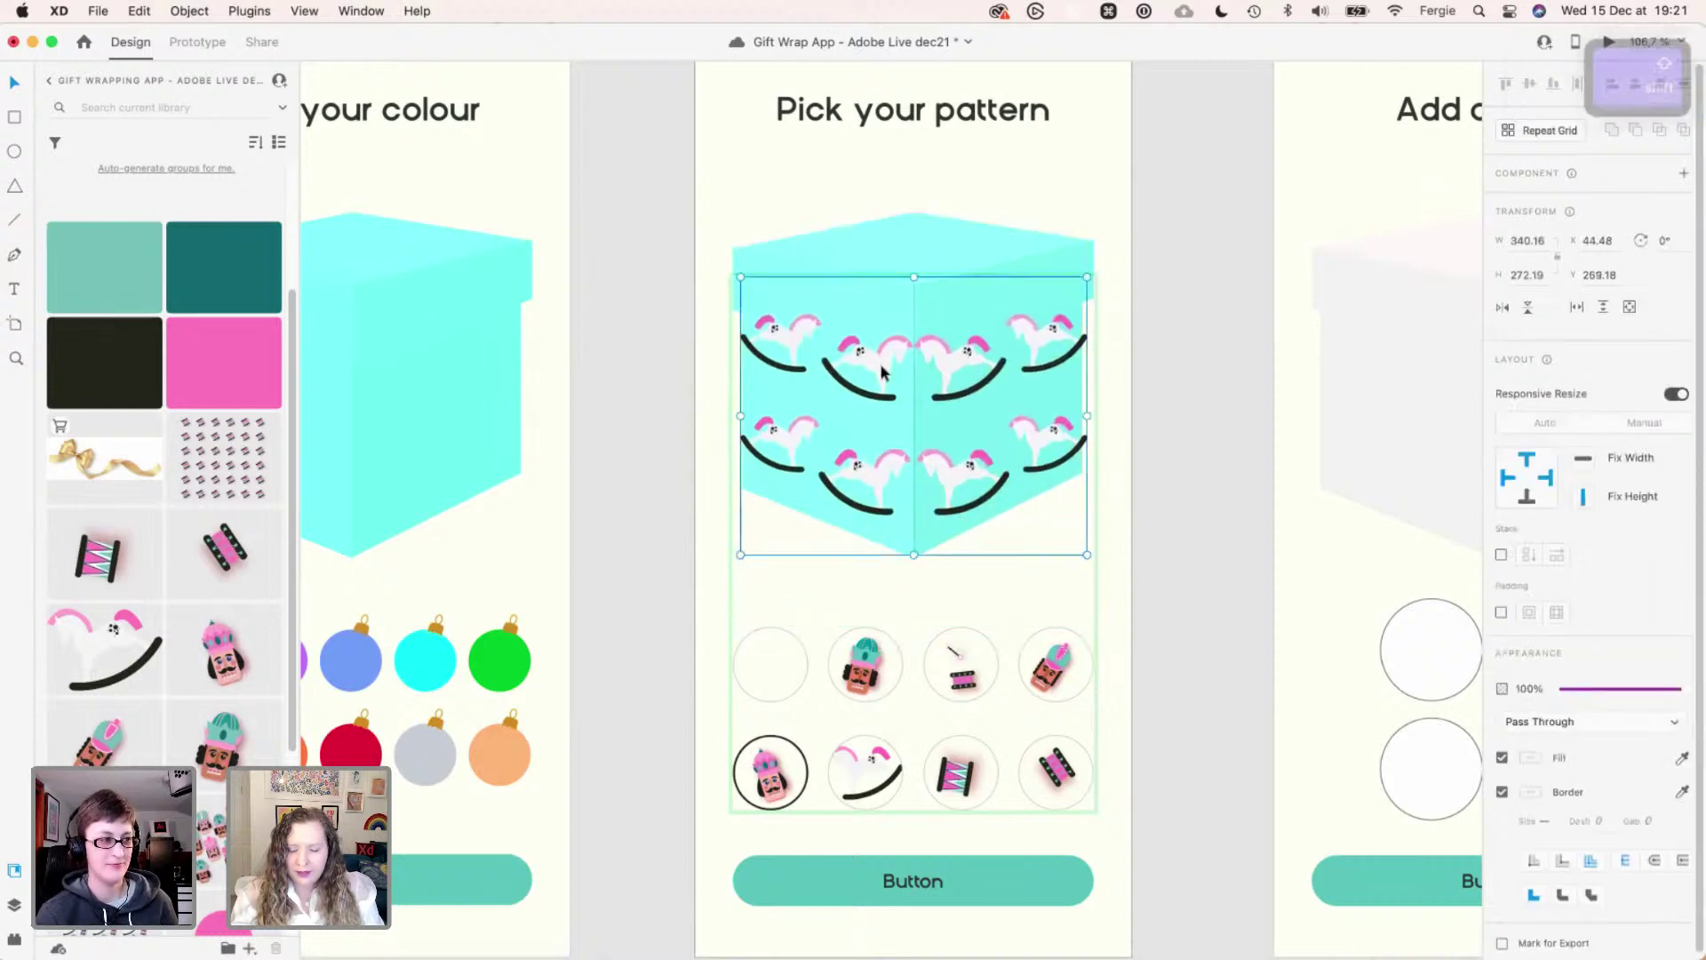
key(Escape)
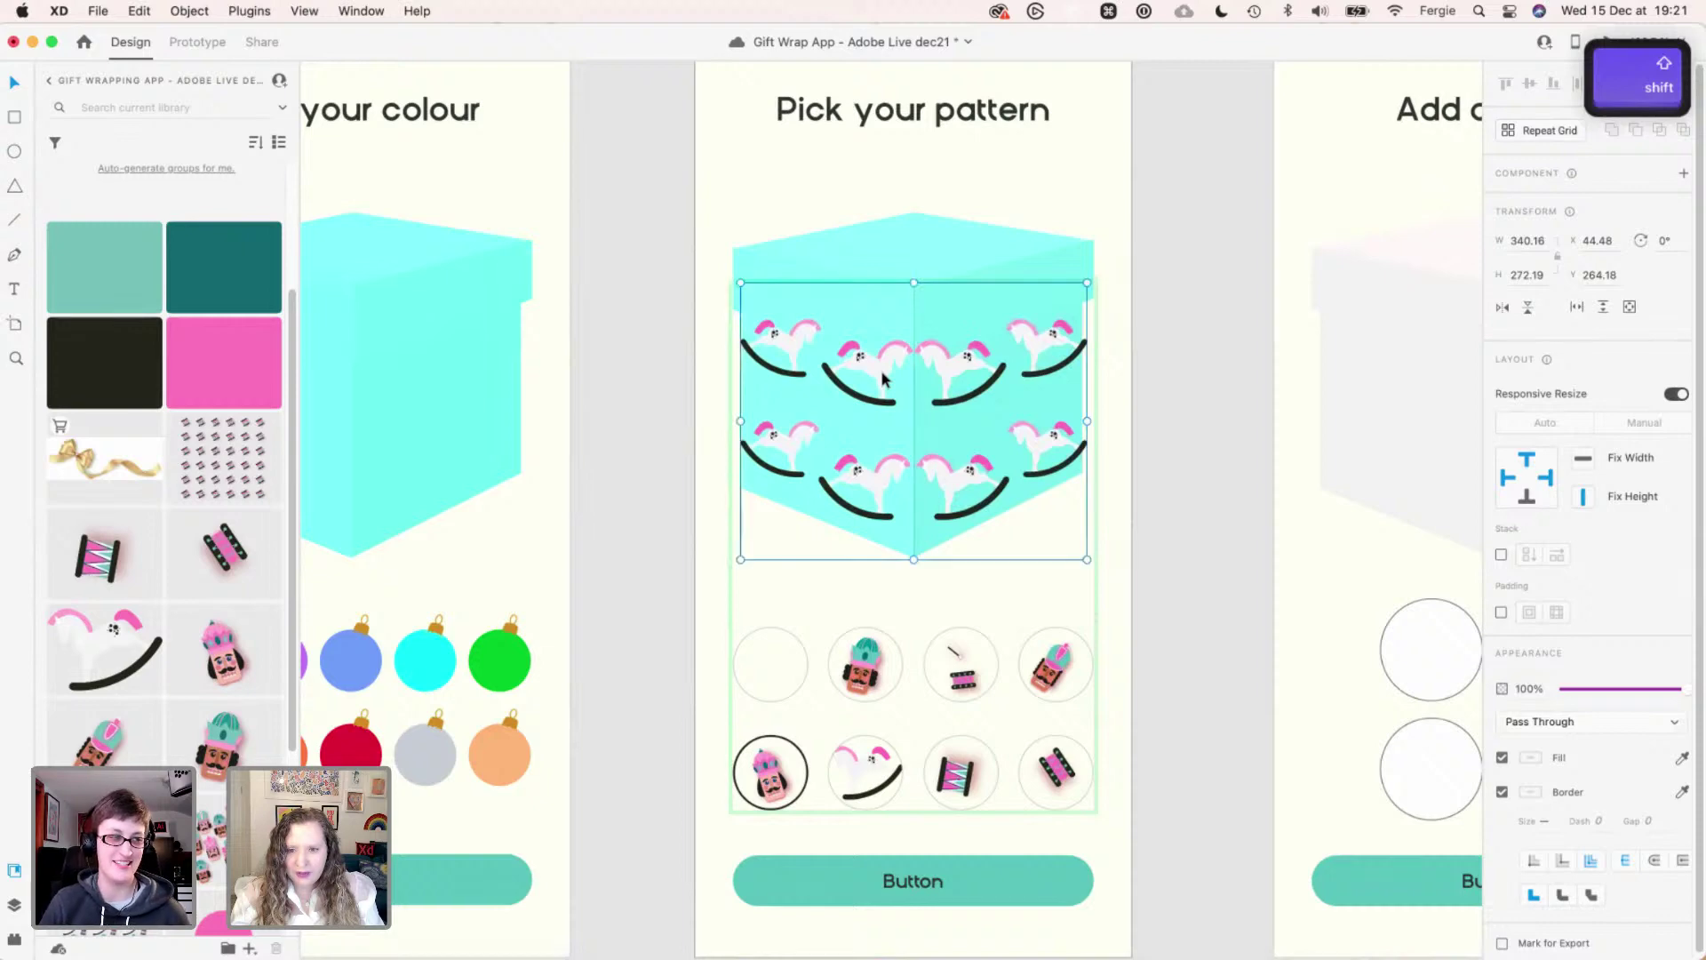
click(883, 370)
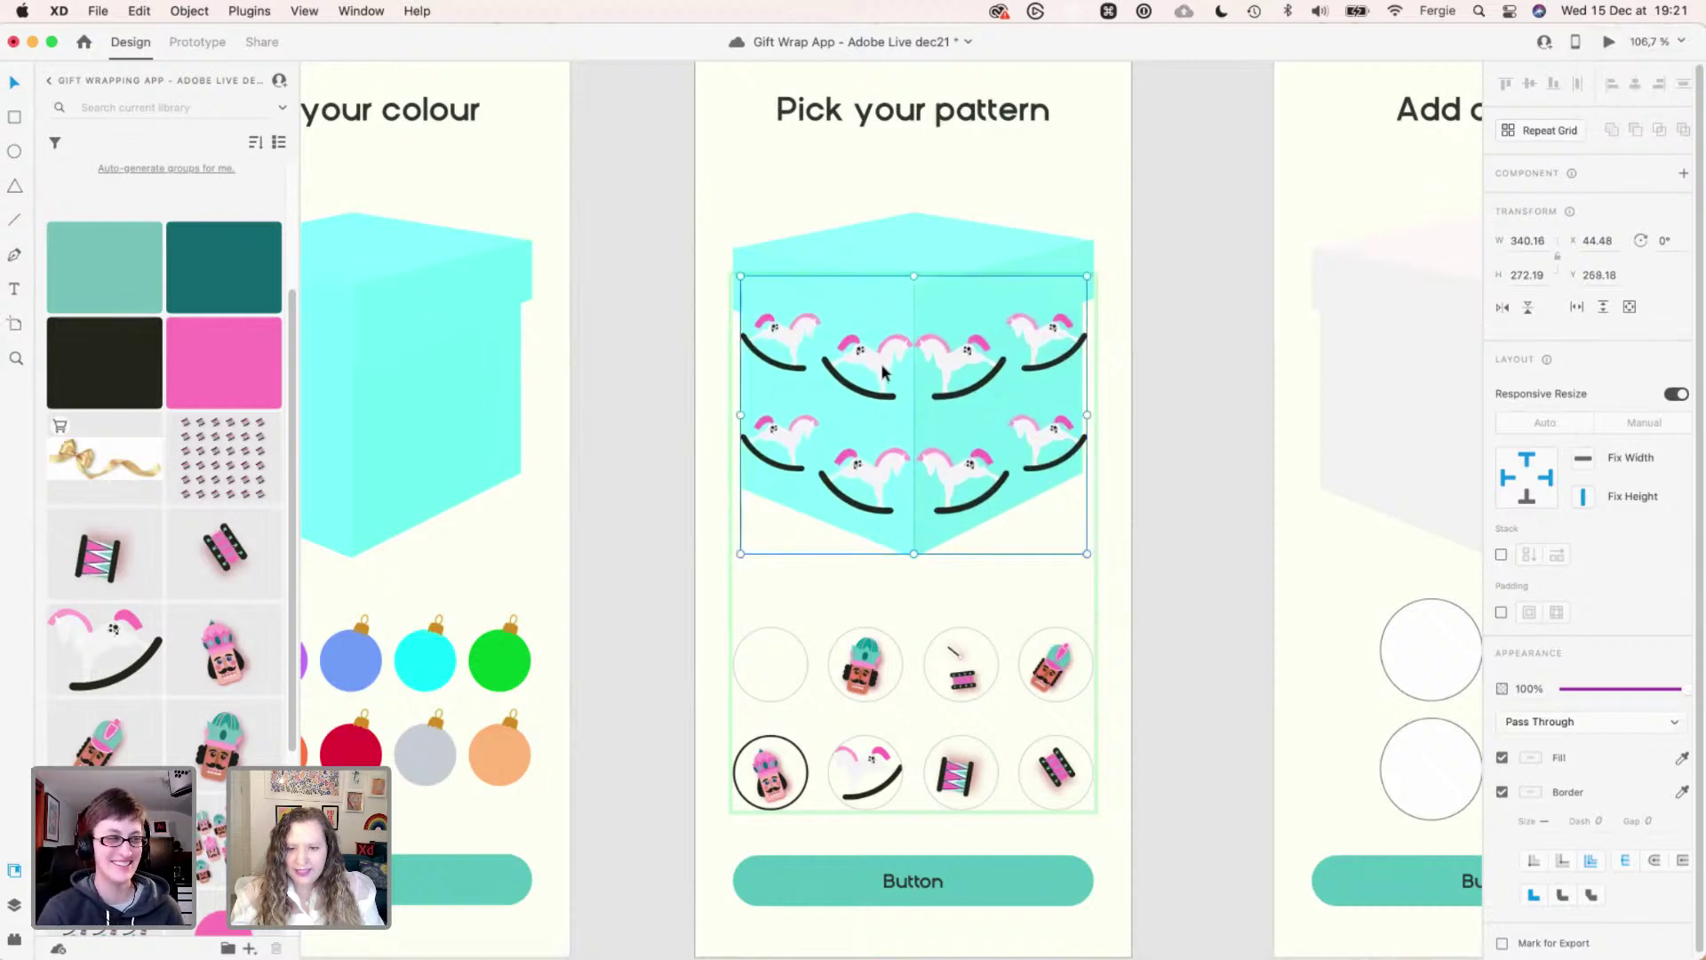
click(1155, 287)
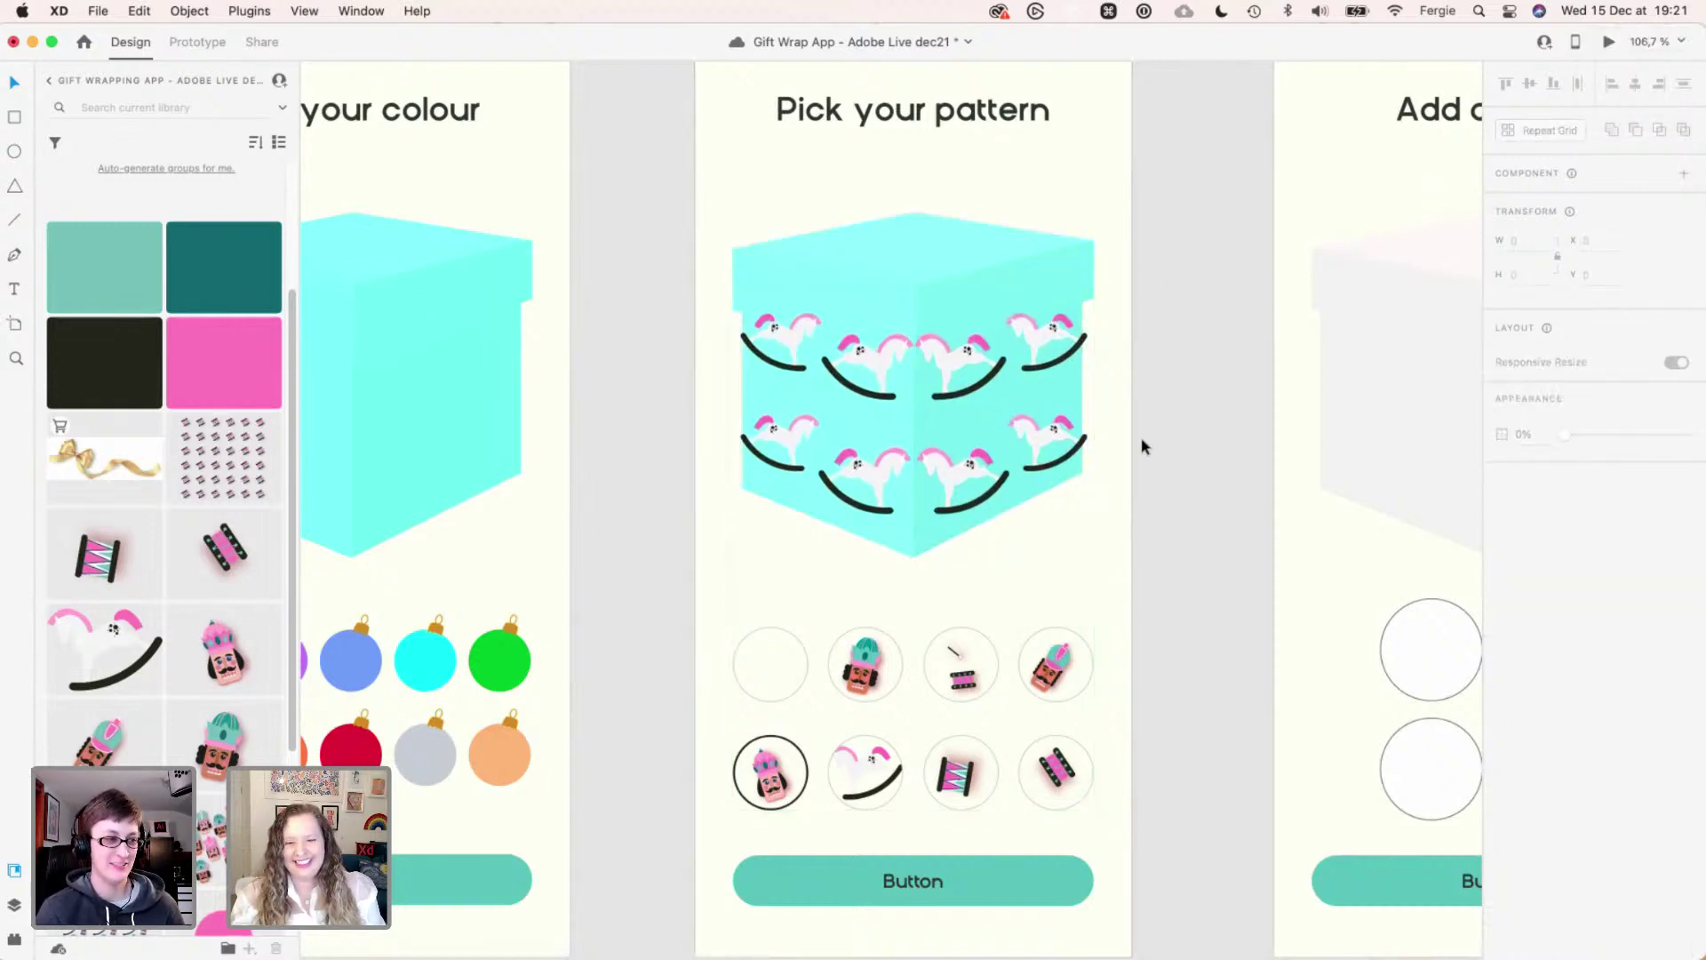
- Try to scale down the whole rocking horse group on the box, then undo the resize
scroll(1038, 434, up, 3)
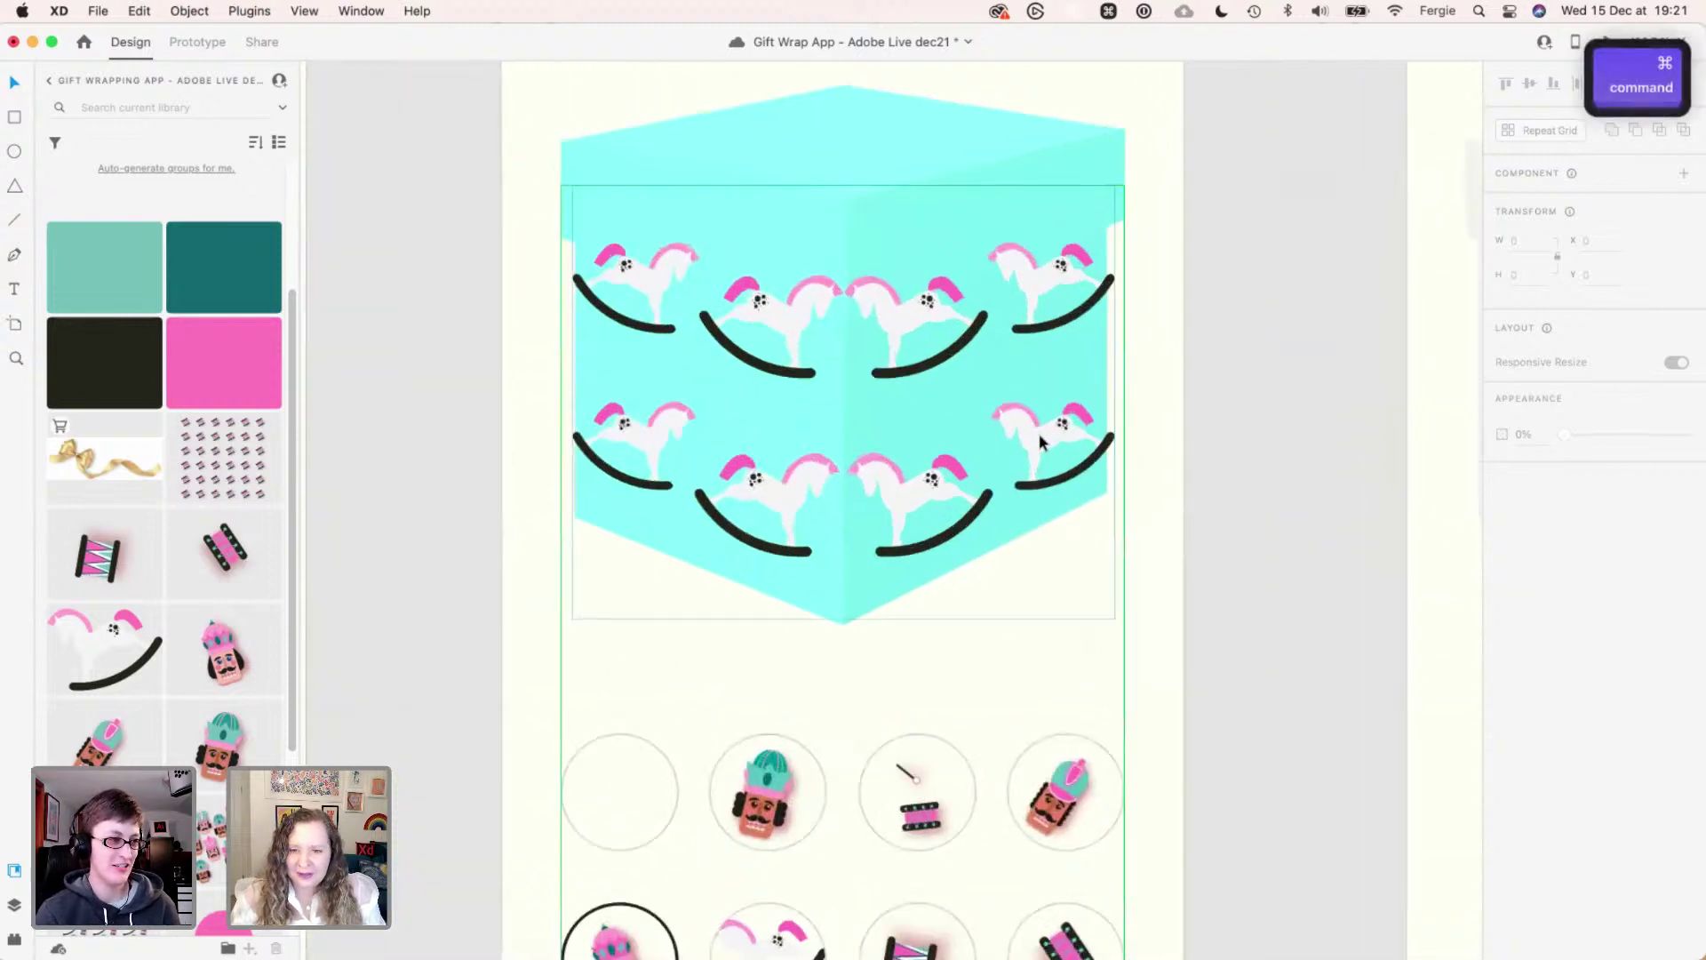
super+click(1038, 434)
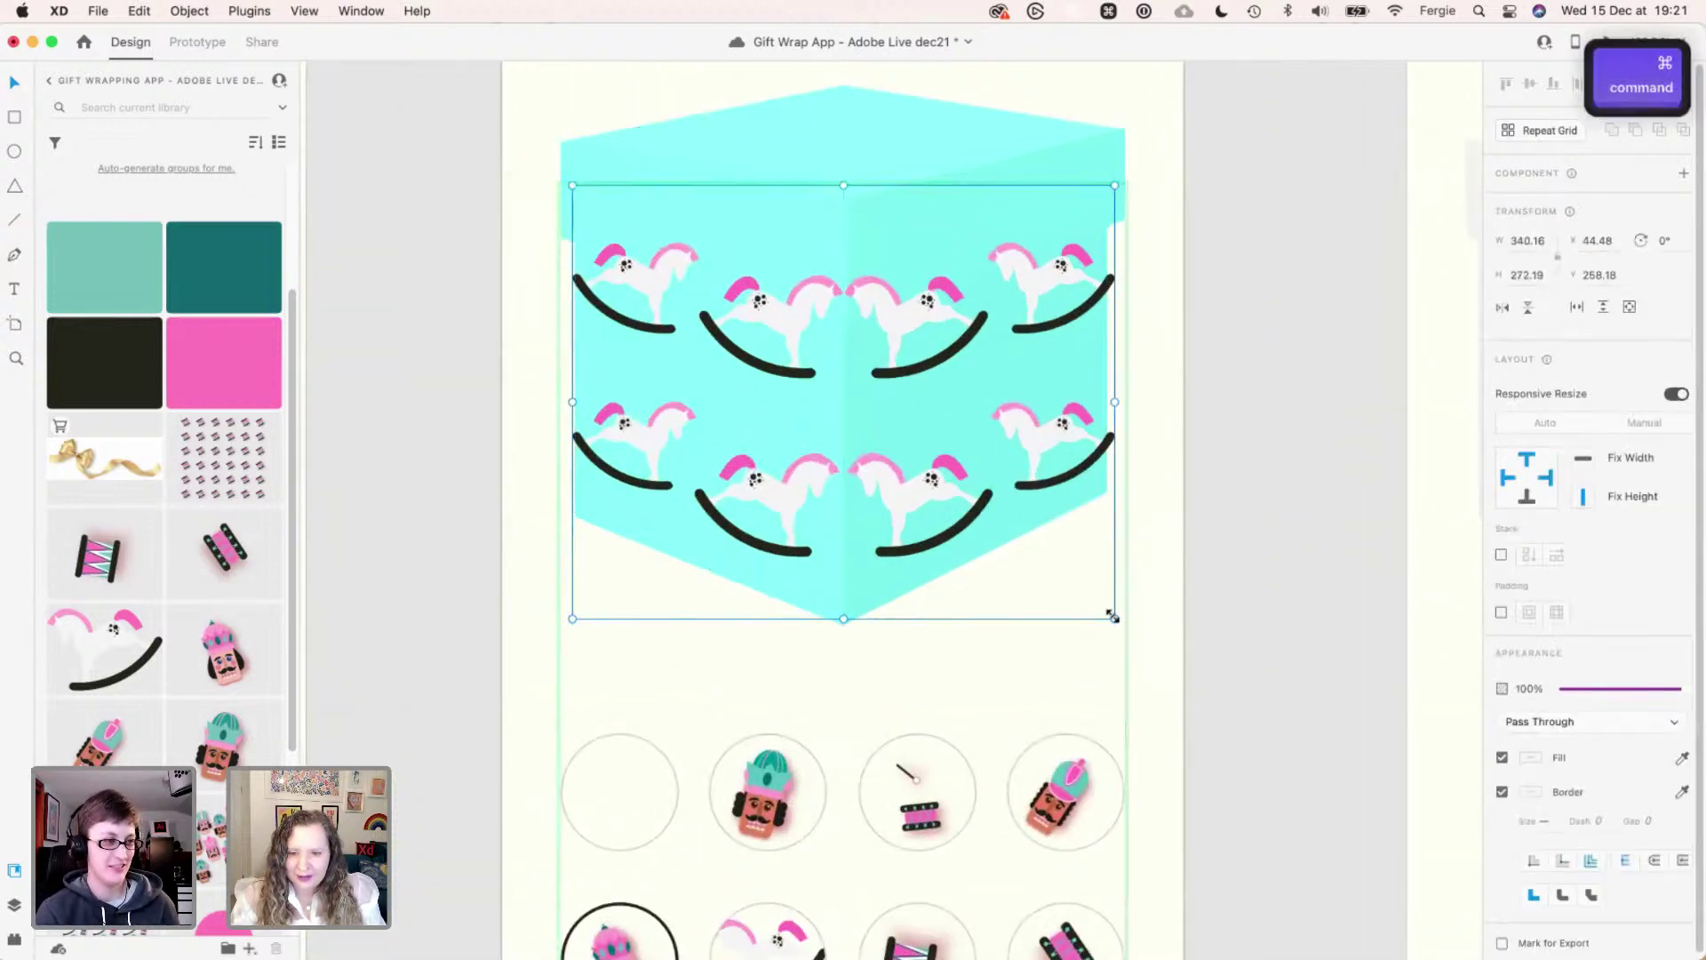
drag(1108, 613, 1104, 604)
key(super+z)
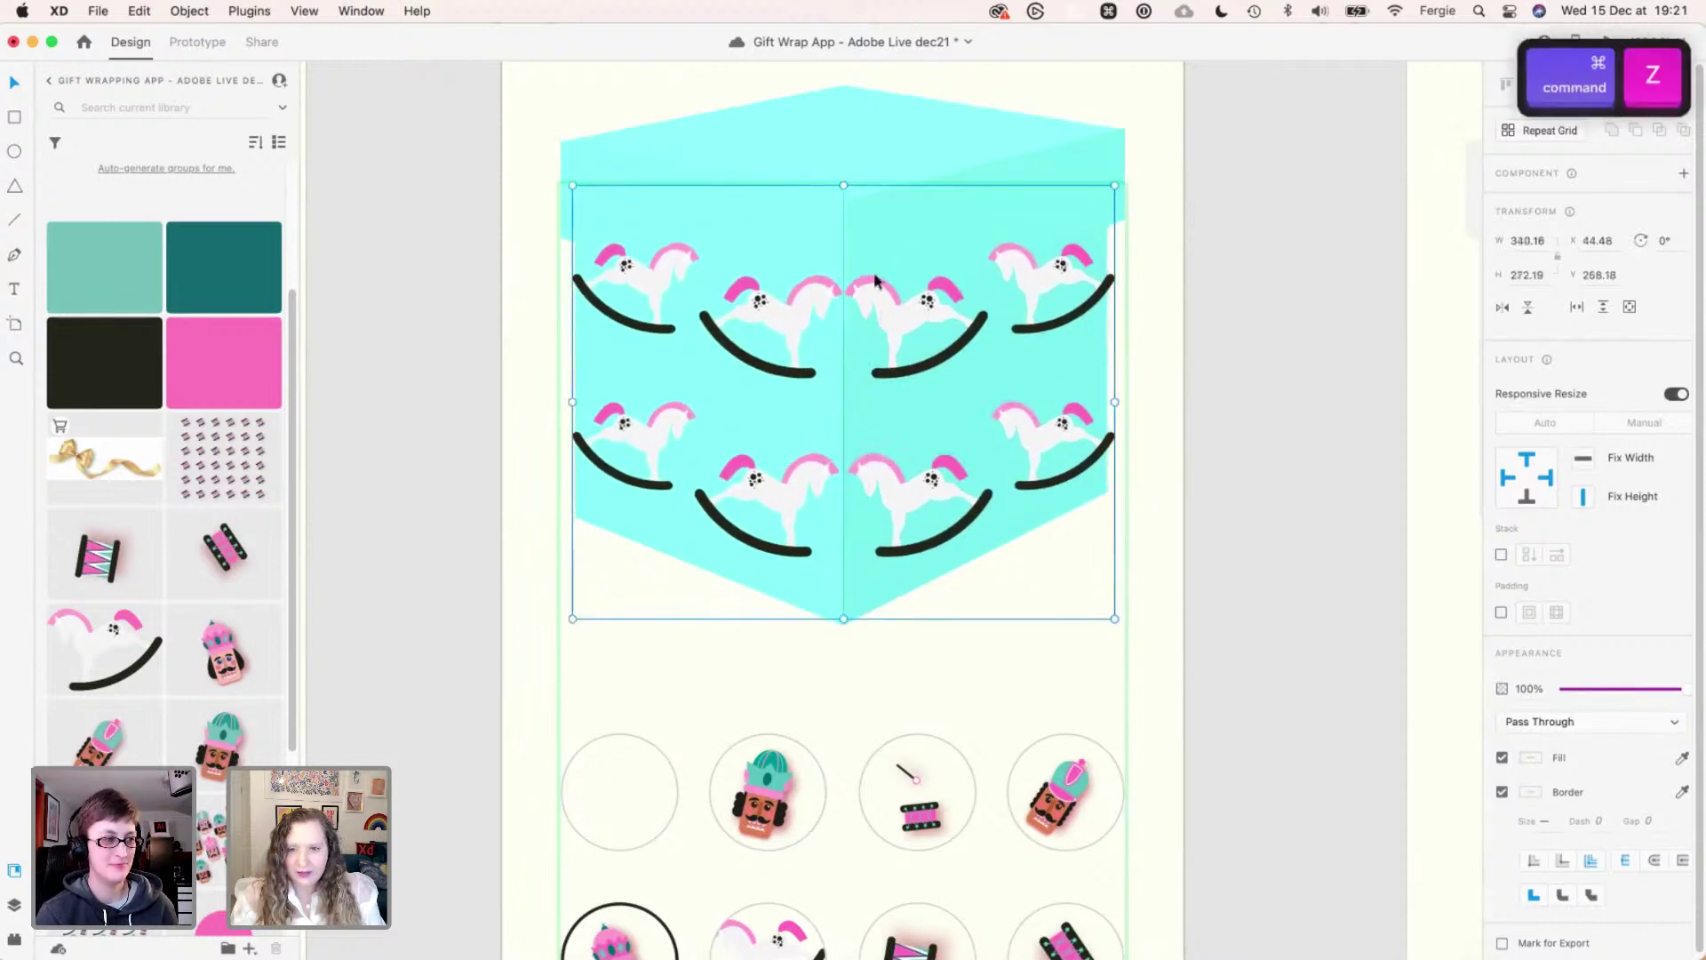
- Narrow the right face's horse group to about 160 wide and narrow the left face's group similarly to fit the box edges
double_click(891, 332)
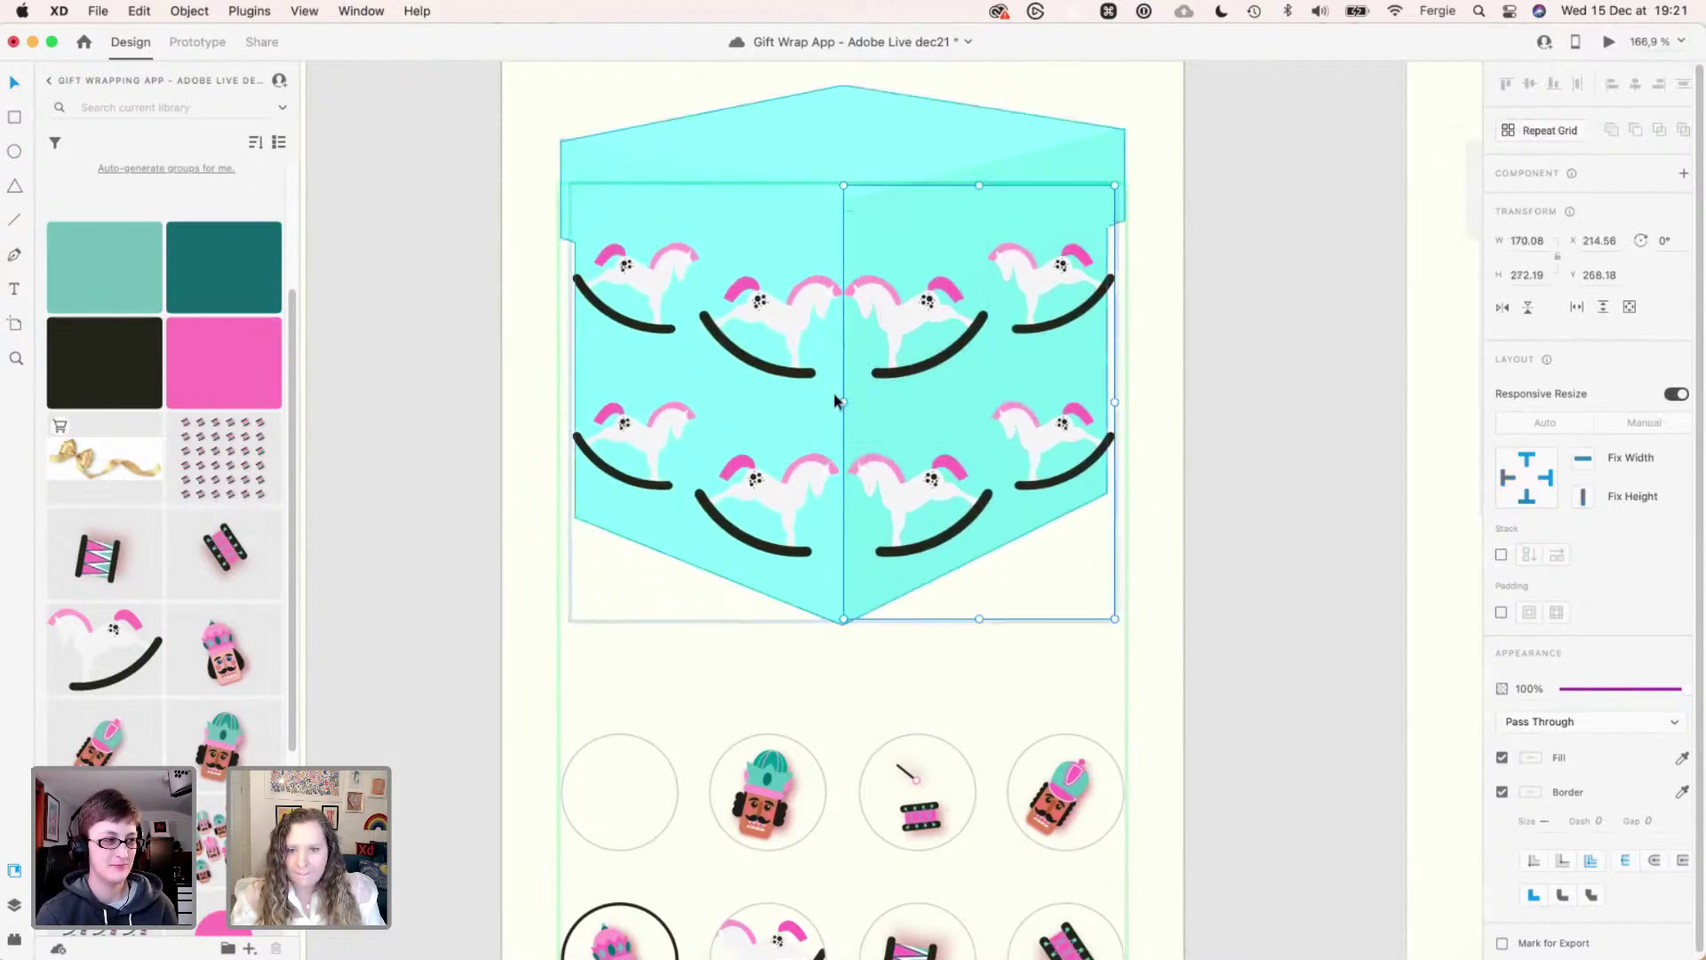
drag(1114, 402, 1107, 401)
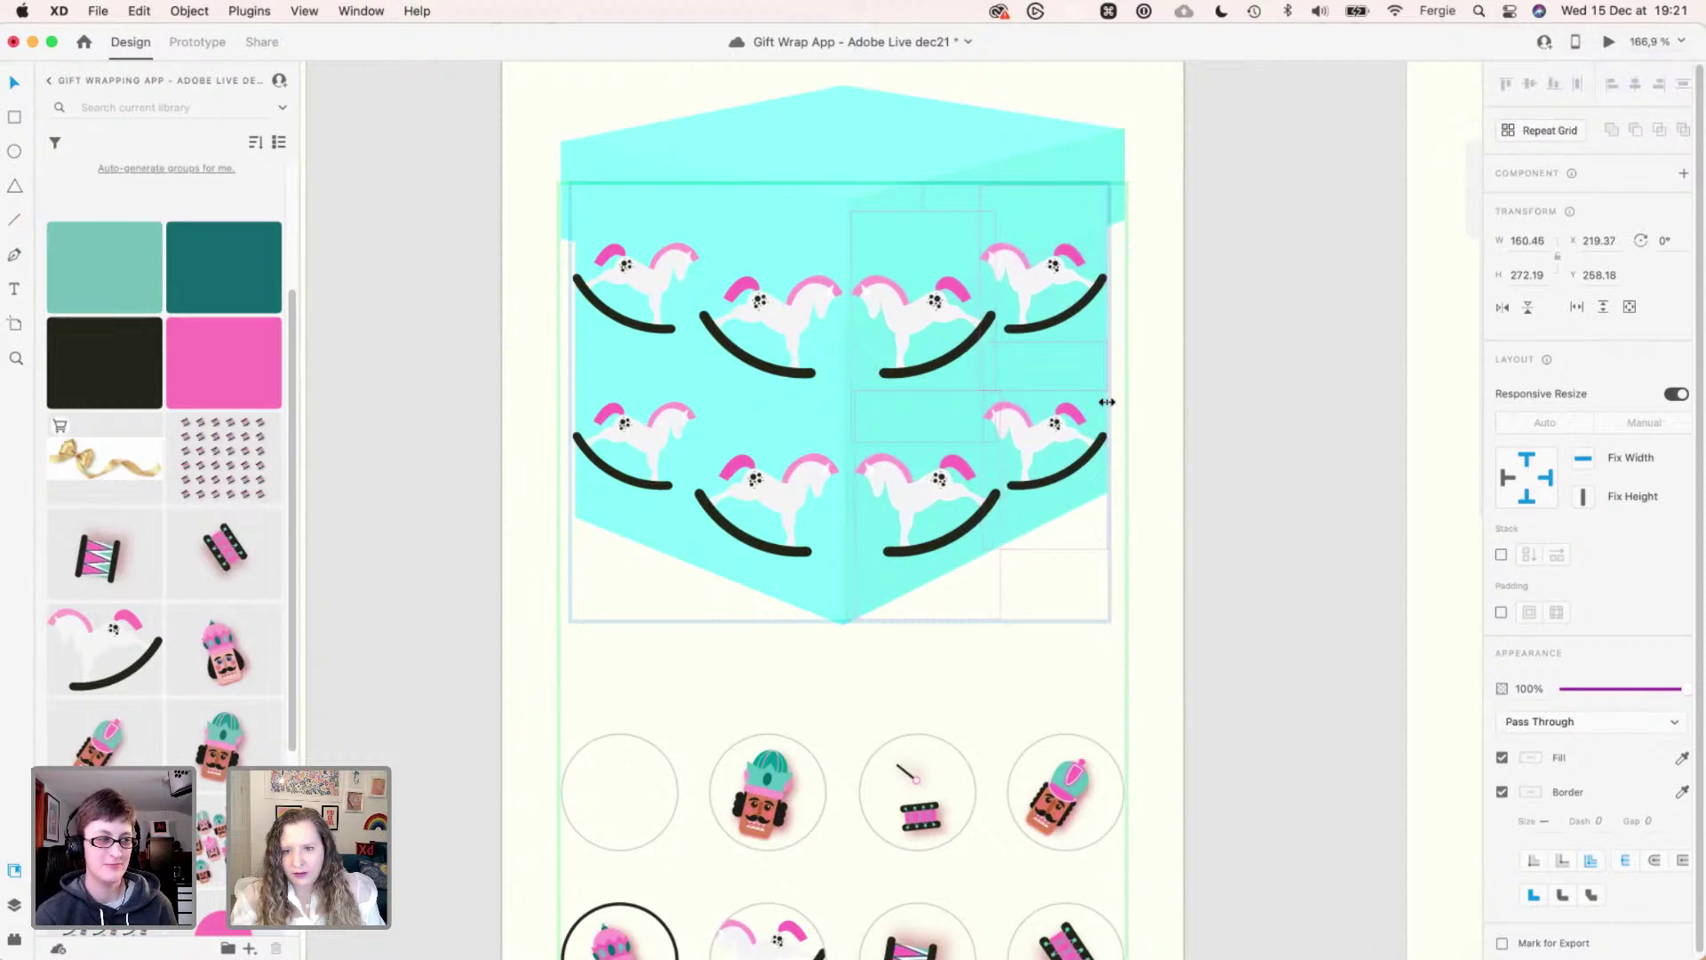
click(785, 484)
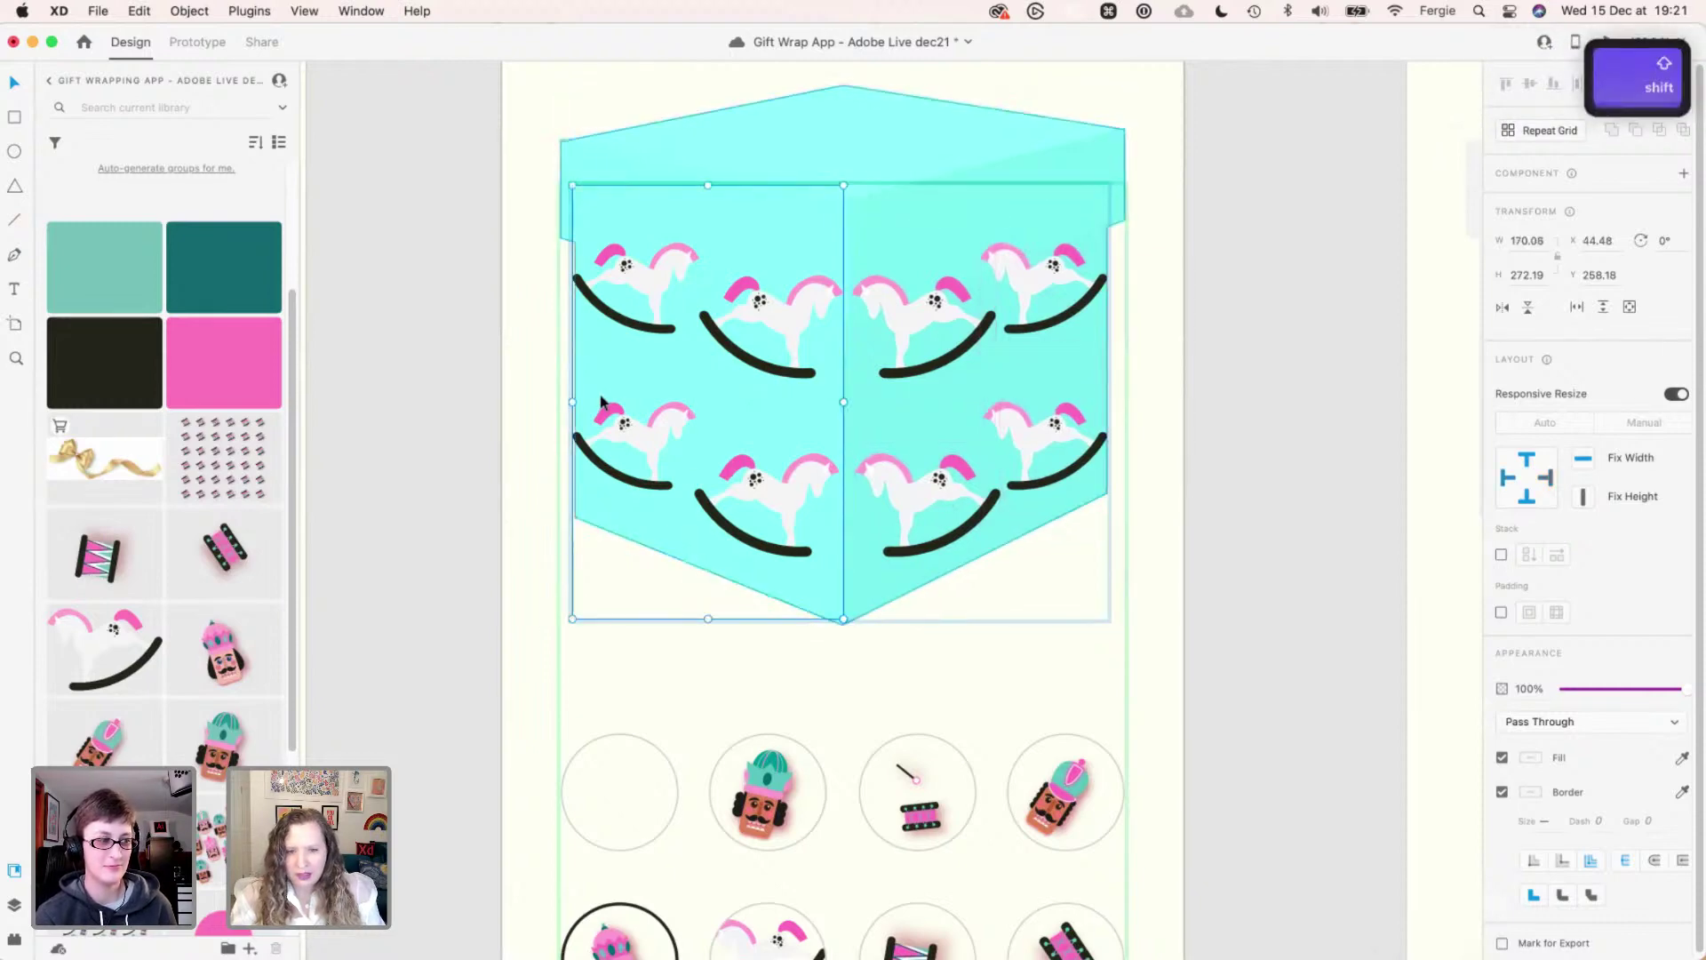
drag(573, 402, 580, 404)
click(1260, 235)
key(super+minus)
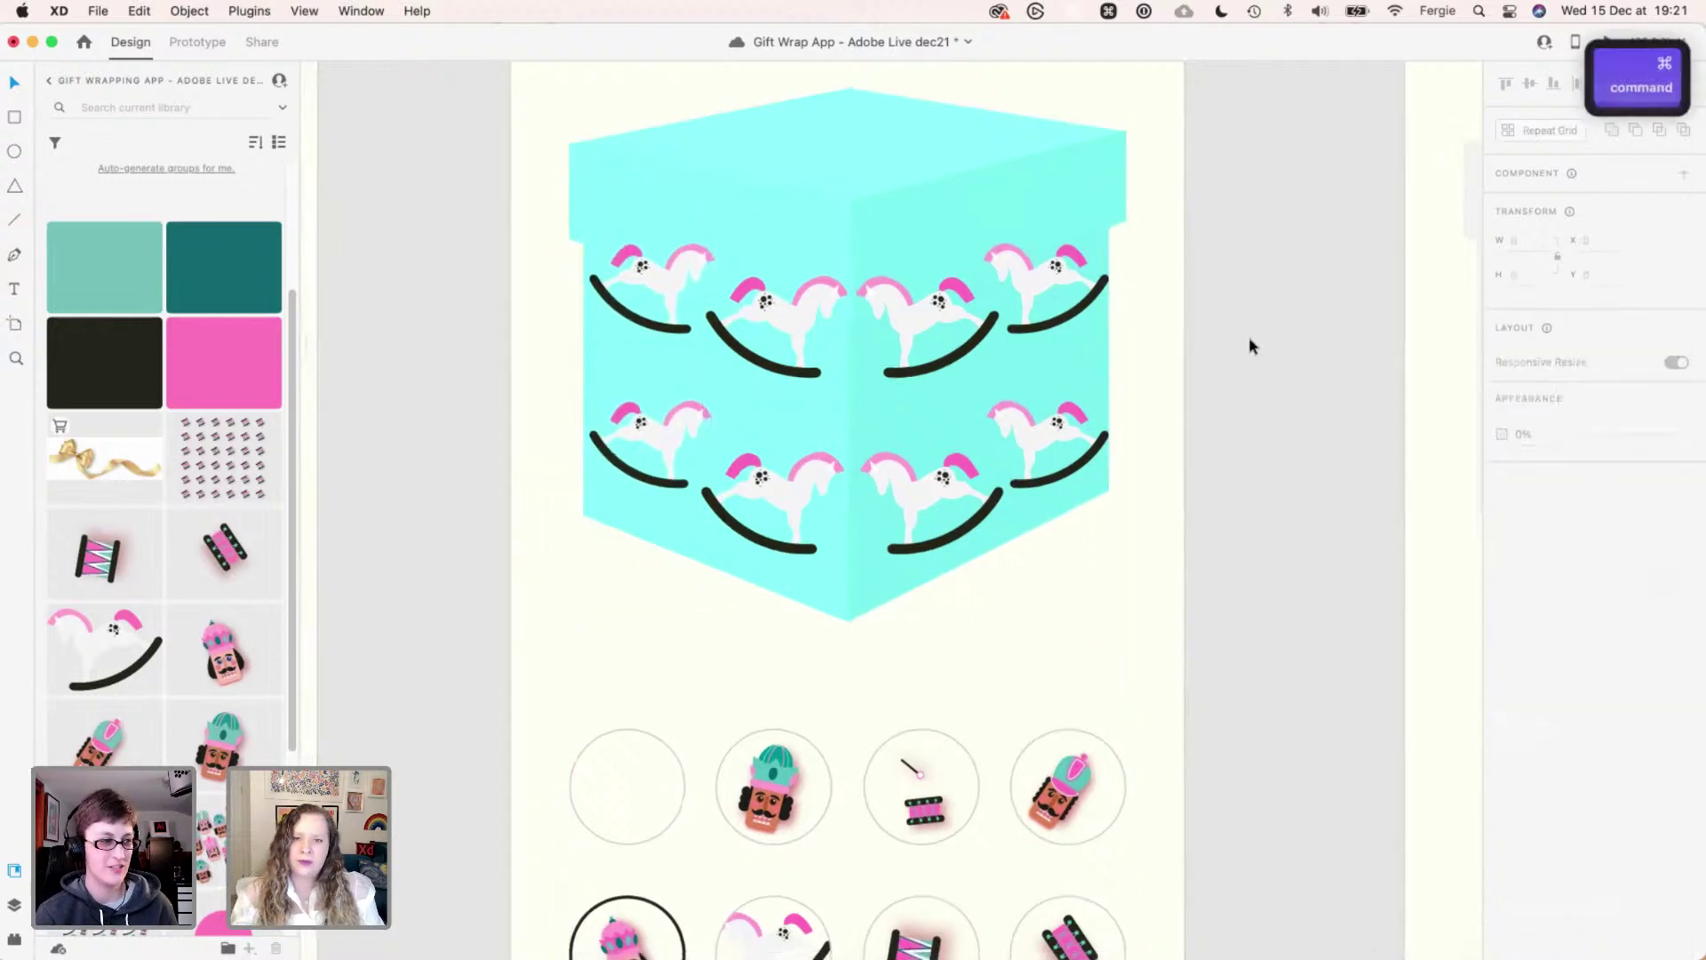
- Try shifting the purple bauble's fill hue to light blue on the Pick your colour artboard, then undo it
scroll(1249, 347, up, 2)
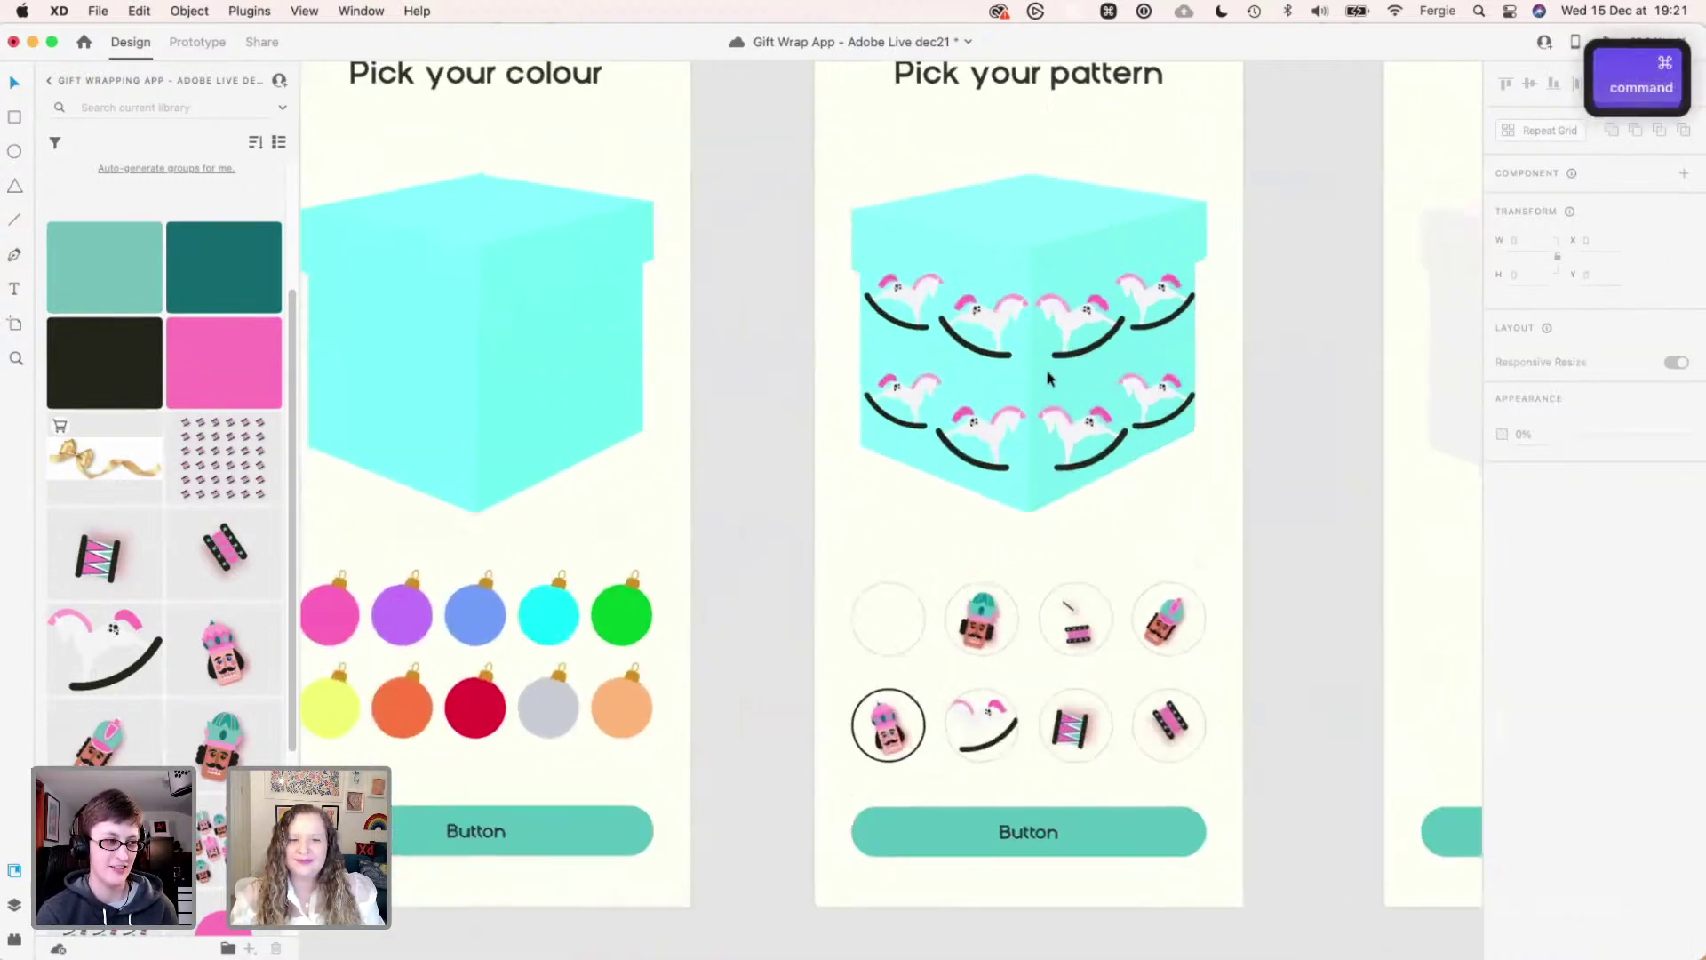
key(space)
drag(776, 278, 857, 259)
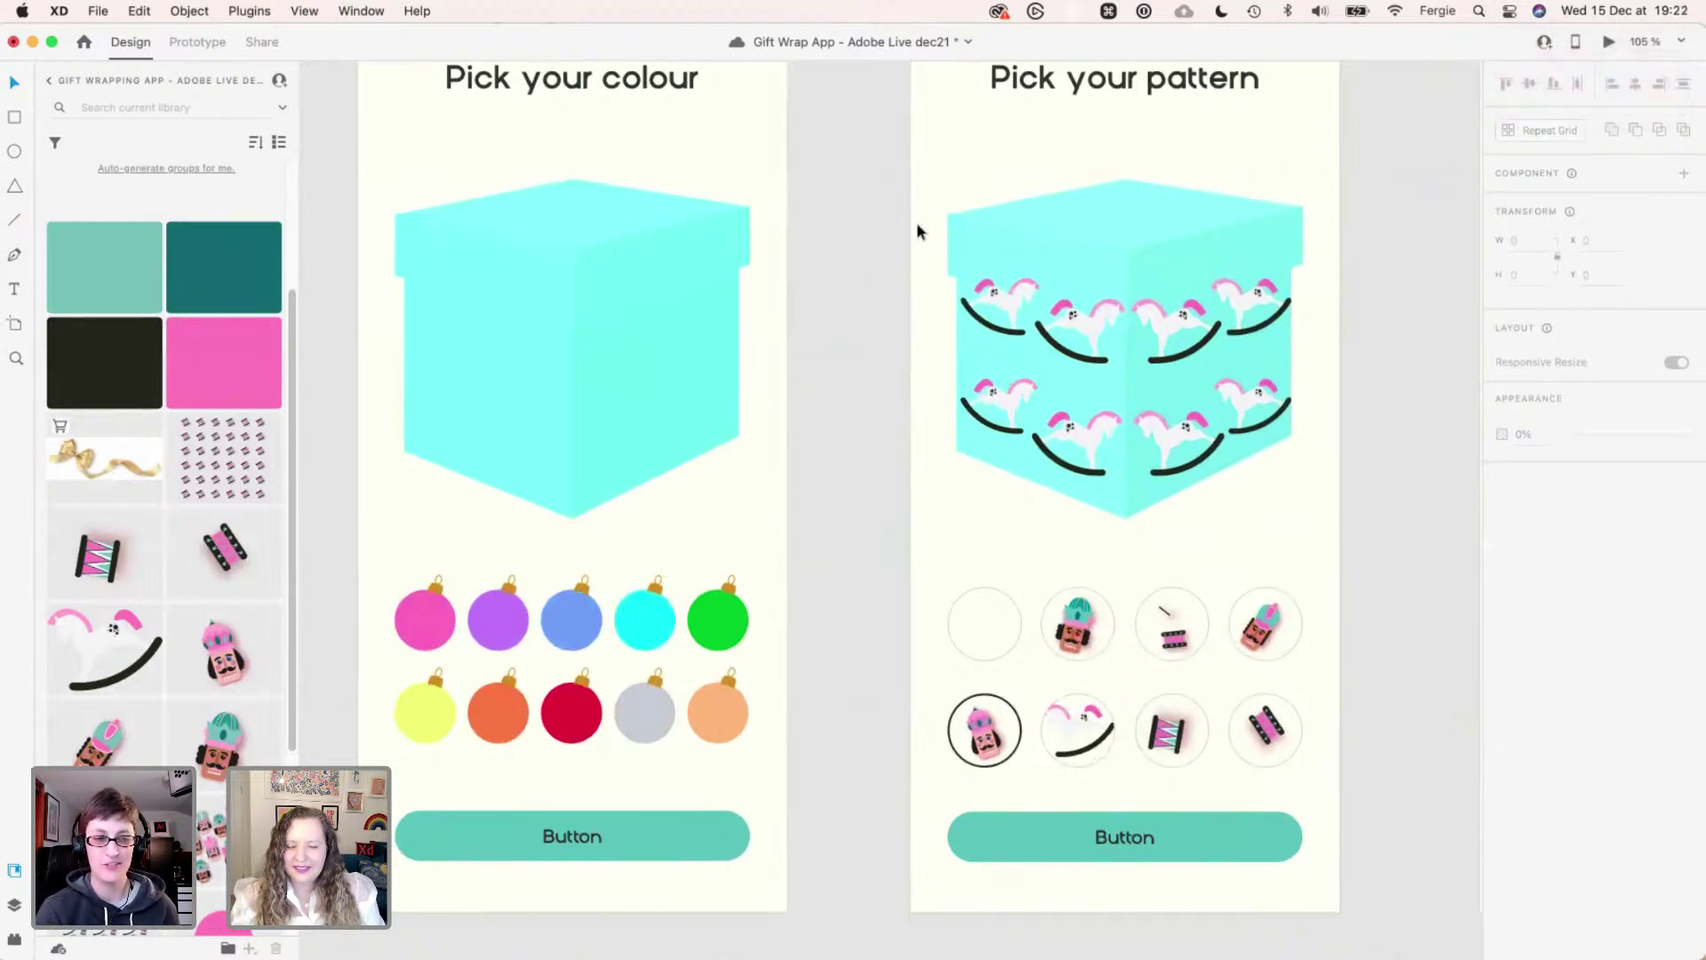
super+click(436, 623)
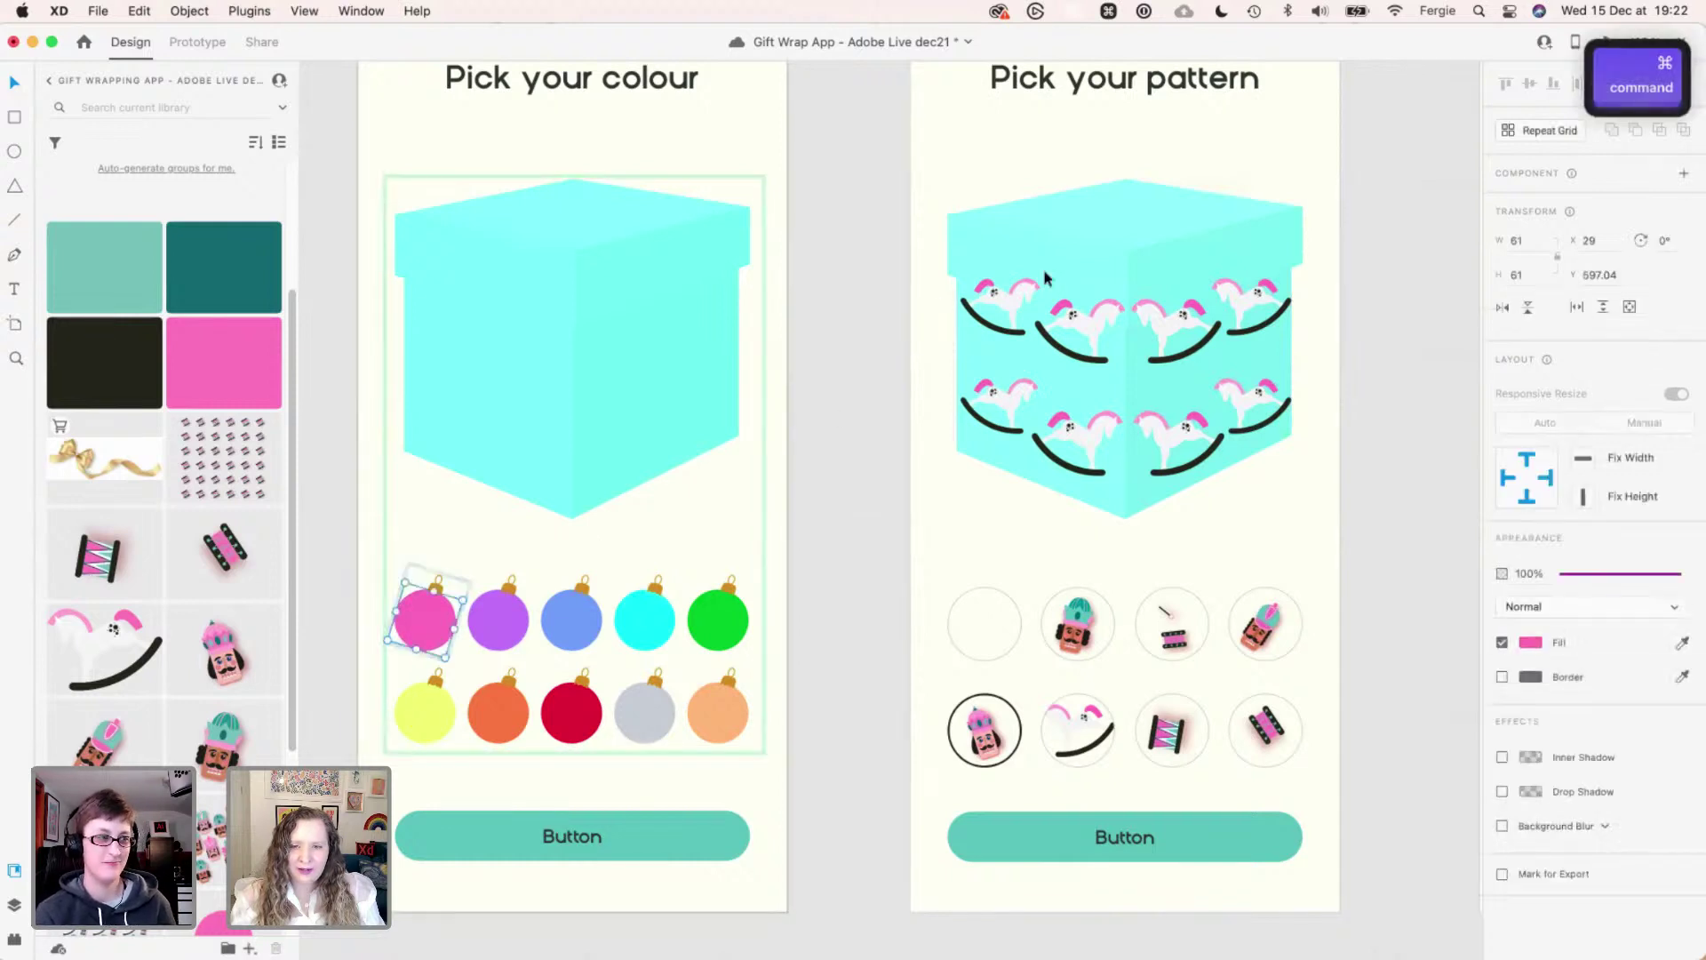
super+click(511, 611)
click(1530, 642)
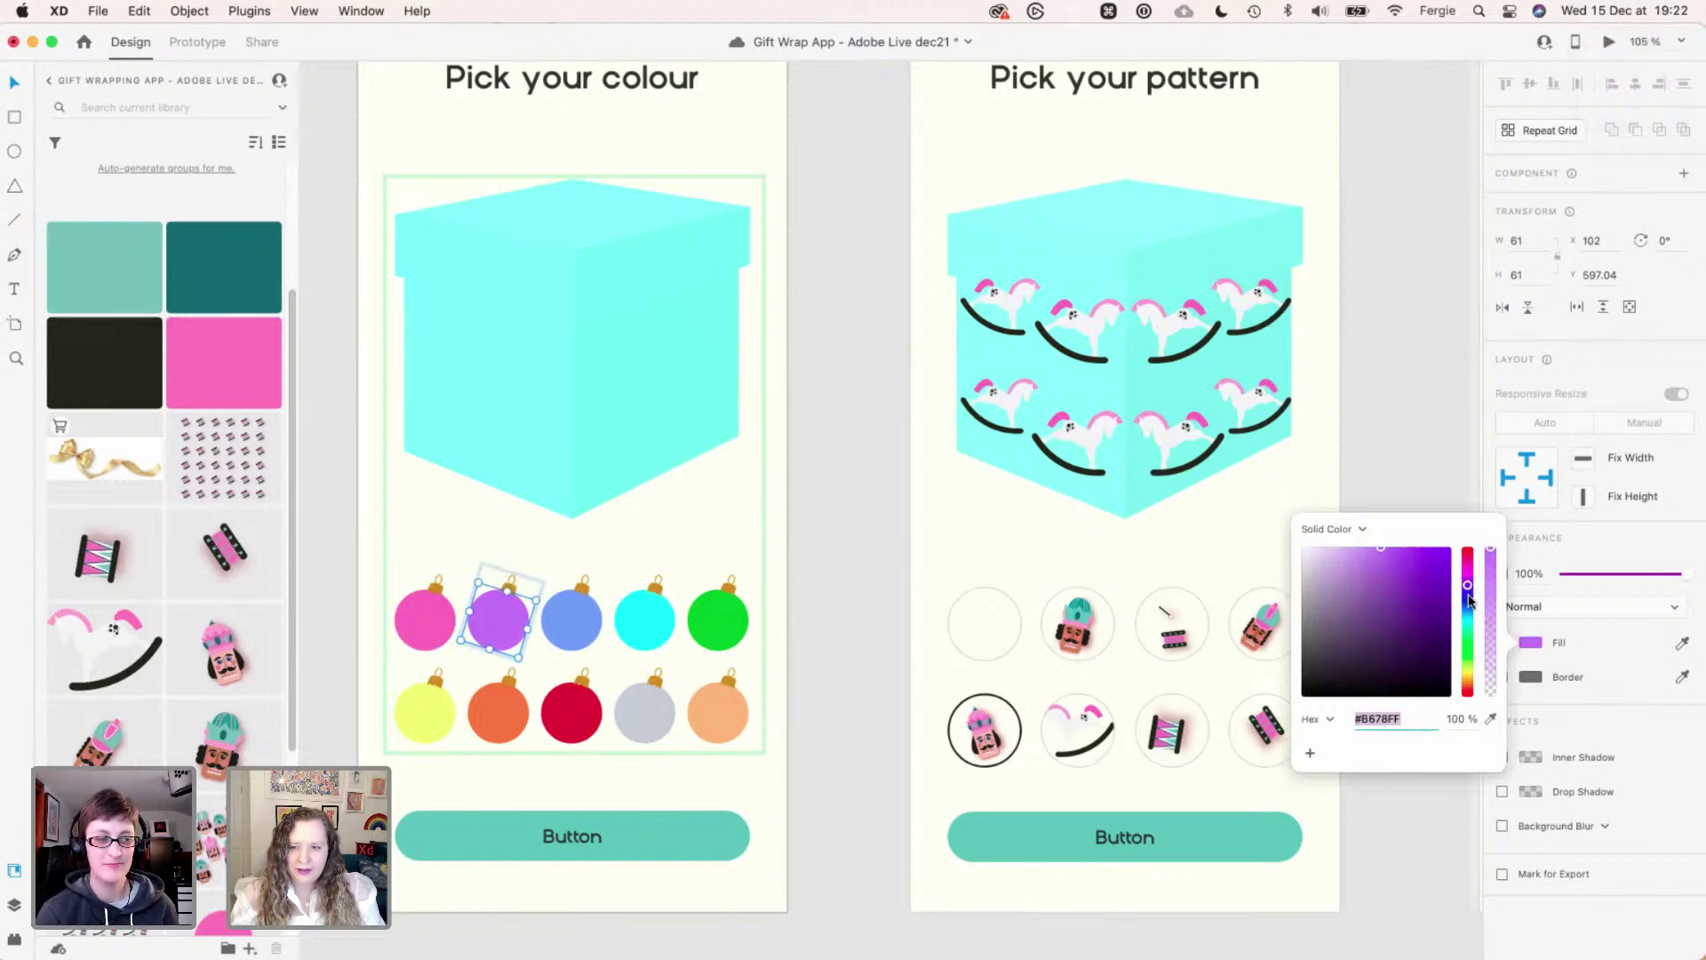
drag(1468, 588, 1469, 619)
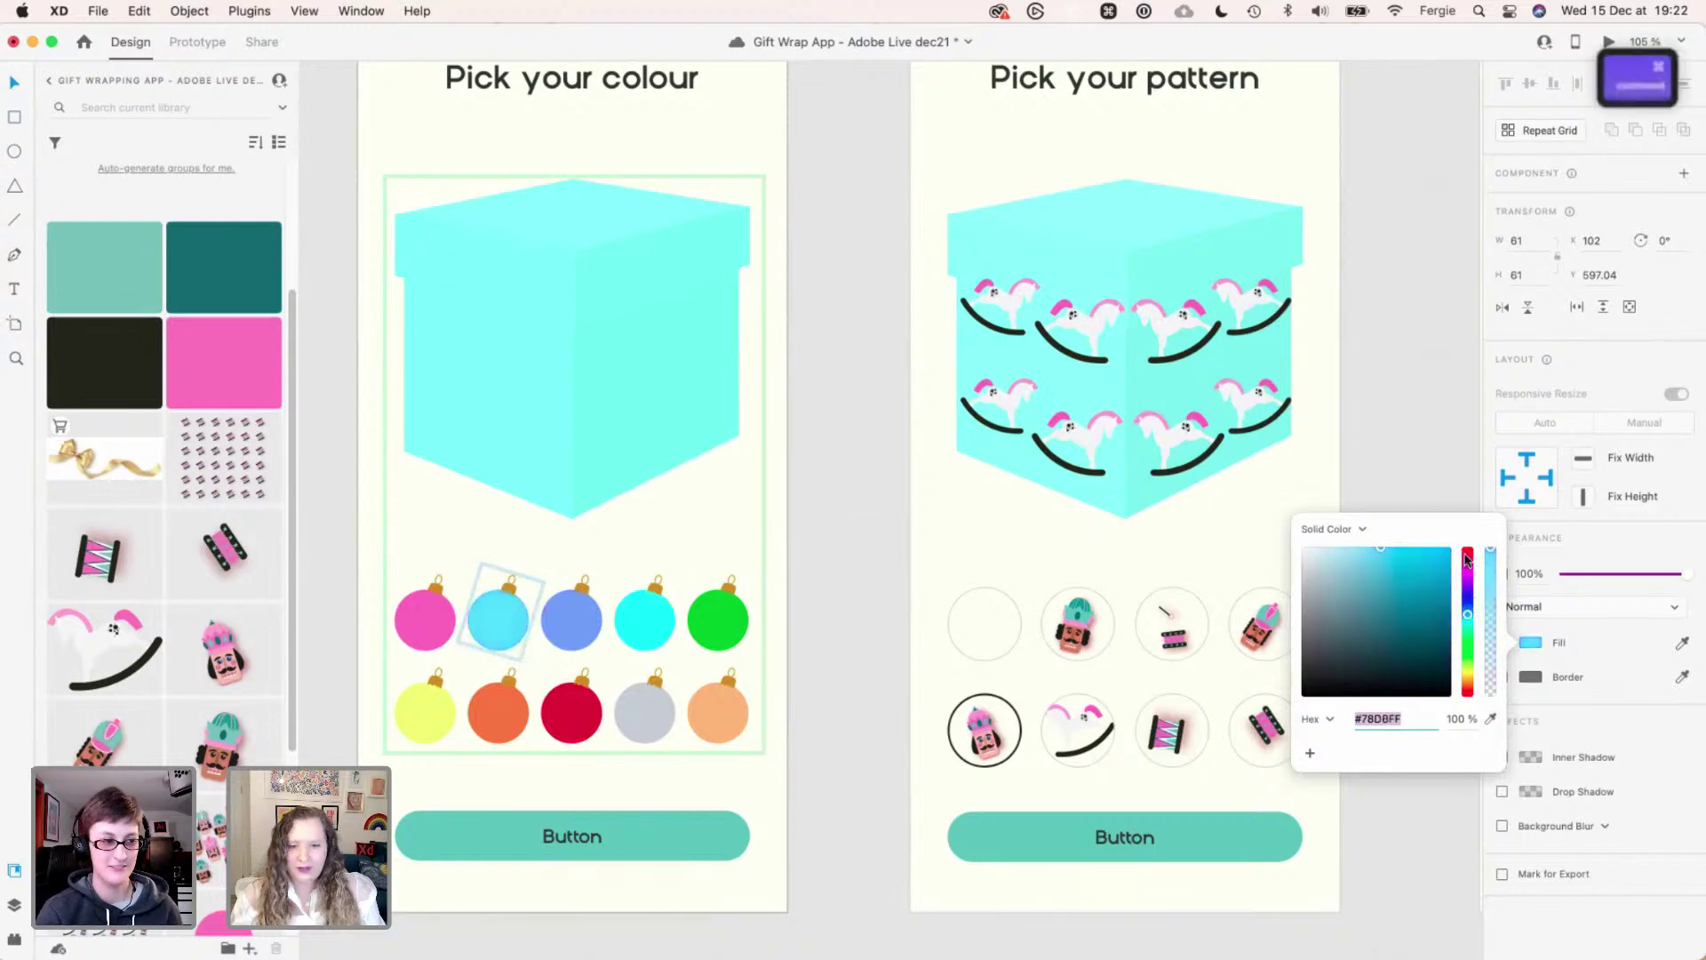
key(super+z)
- Recolour the Pick your pattern box by sampling the orange bauble, the green bauble and finally the blue bauble as its fill
scroll(1418, 480, down, 2)
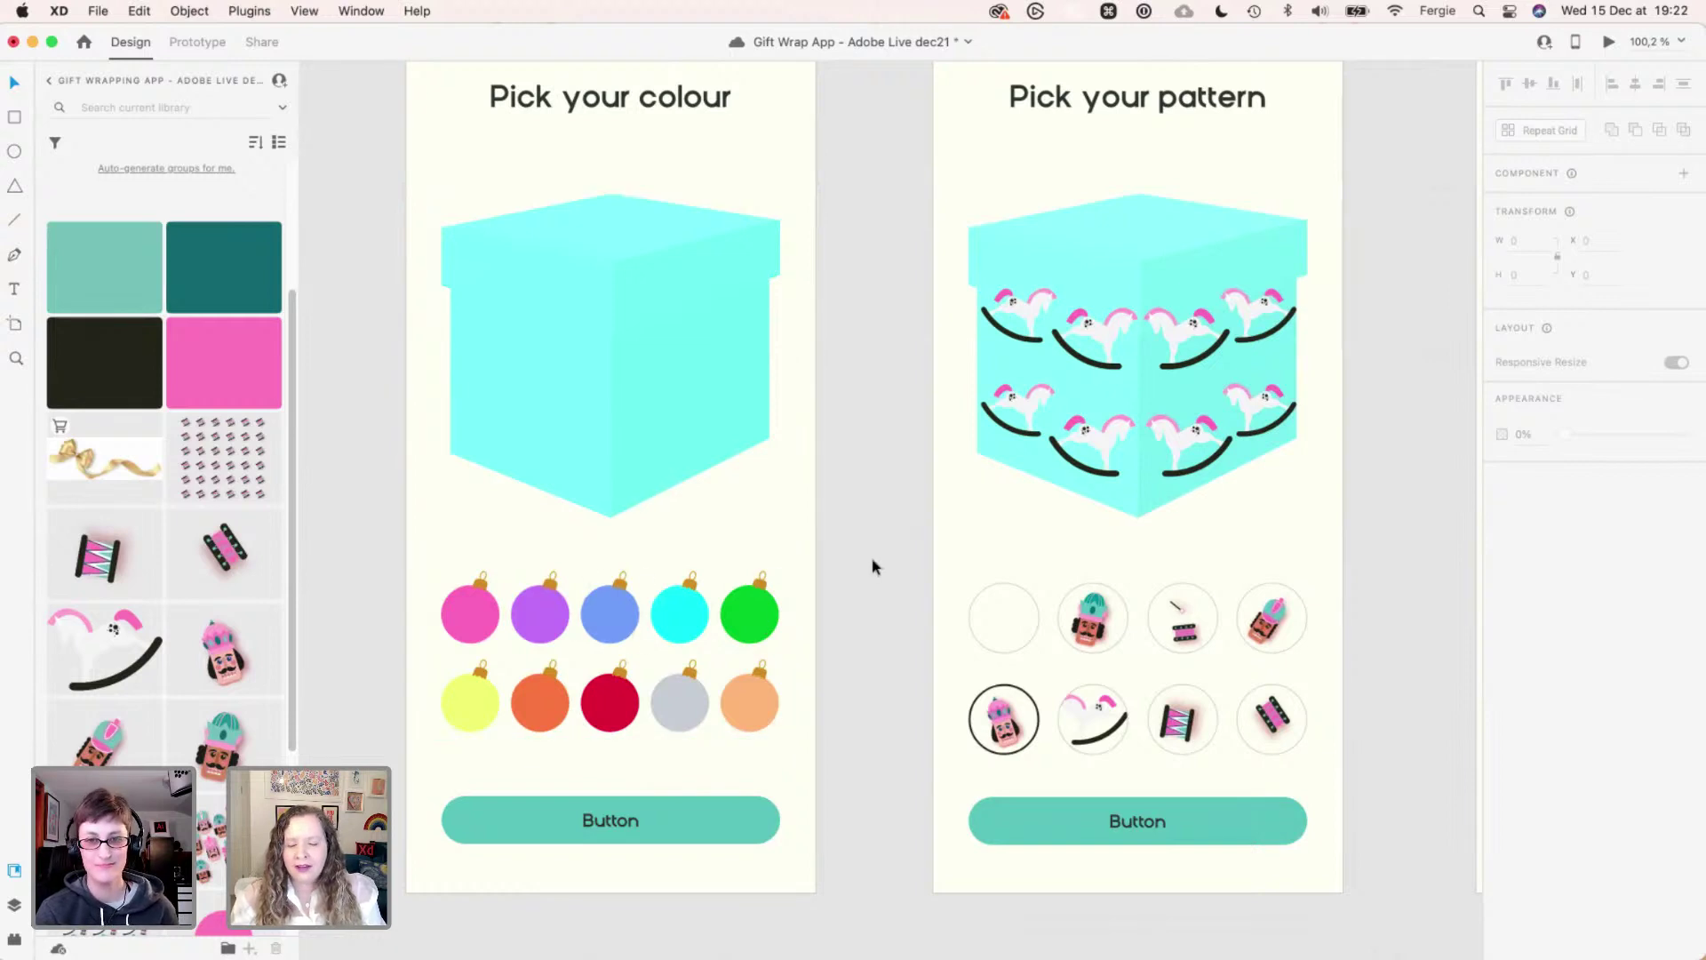
scroll(1047, 398, down, 1)
click(1224, 275)
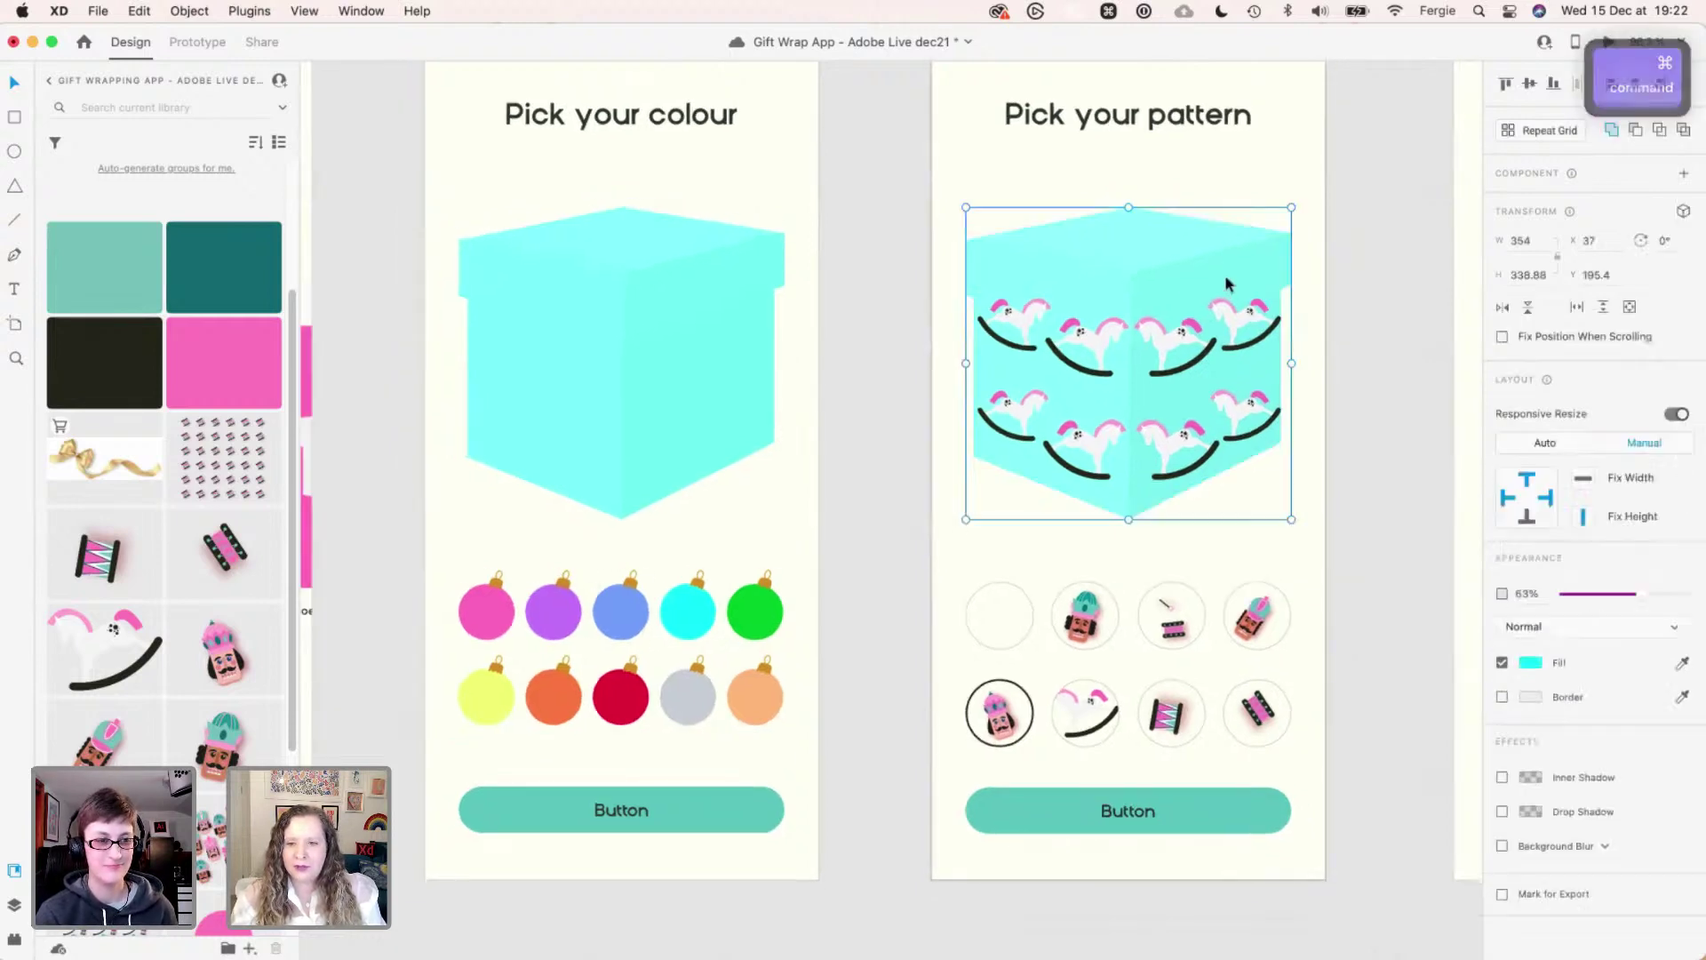
click(1682, 663)
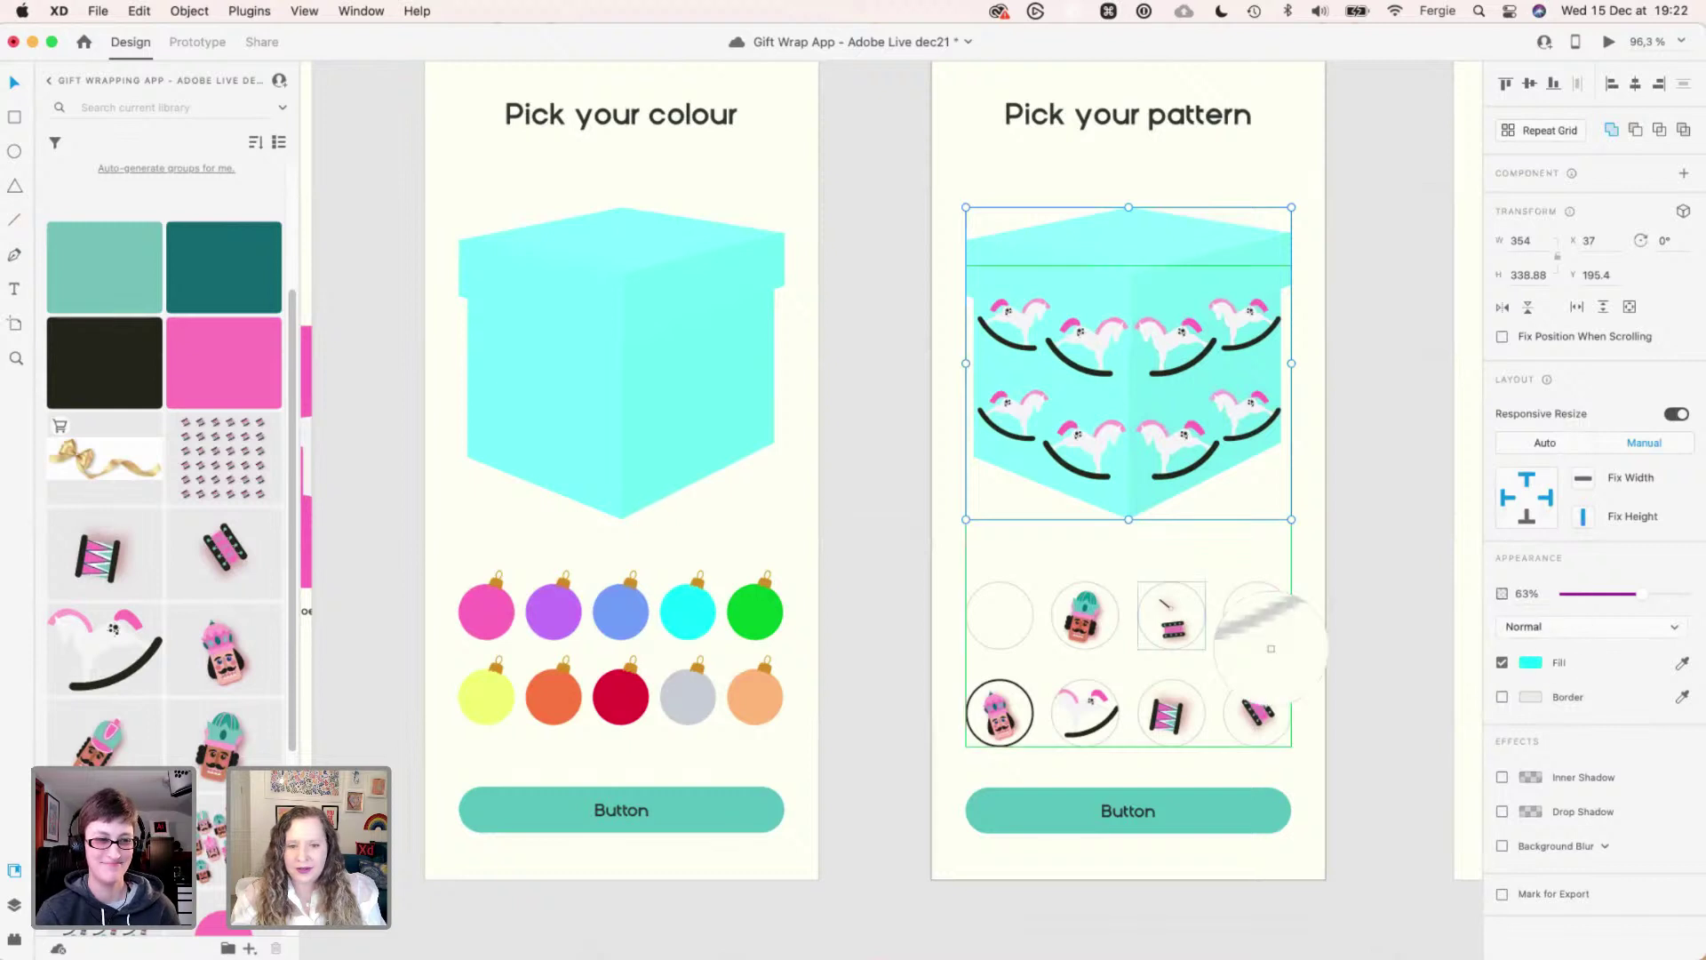
click(552, 700)
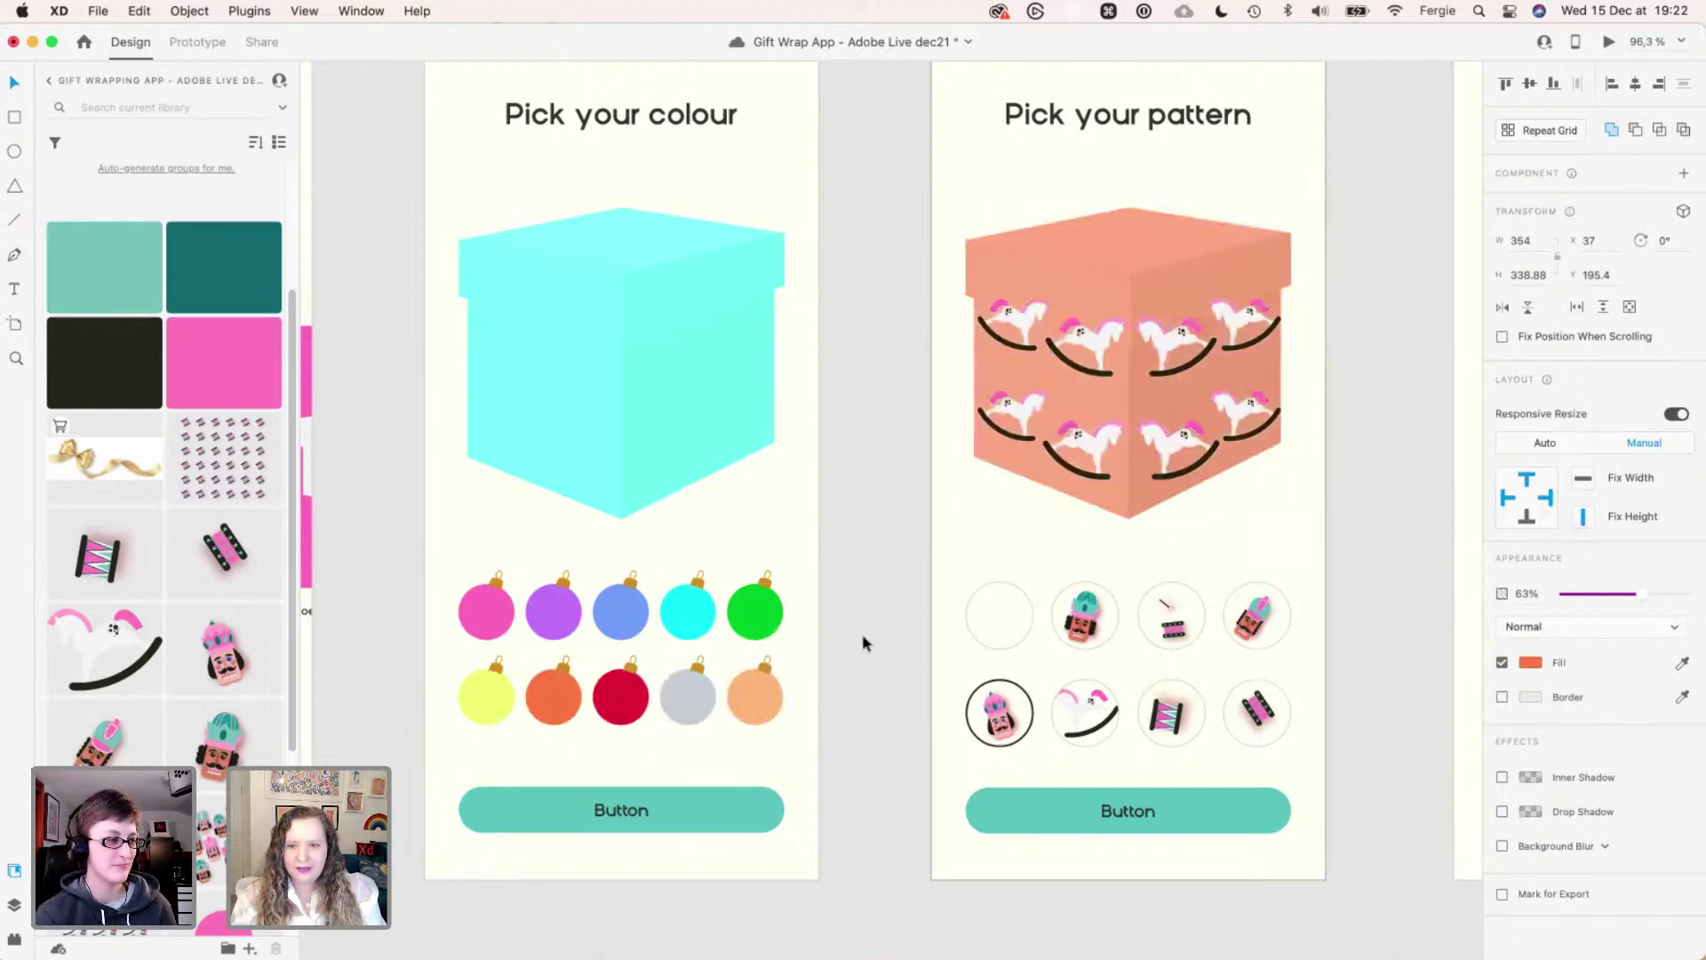
click(1682, 663)
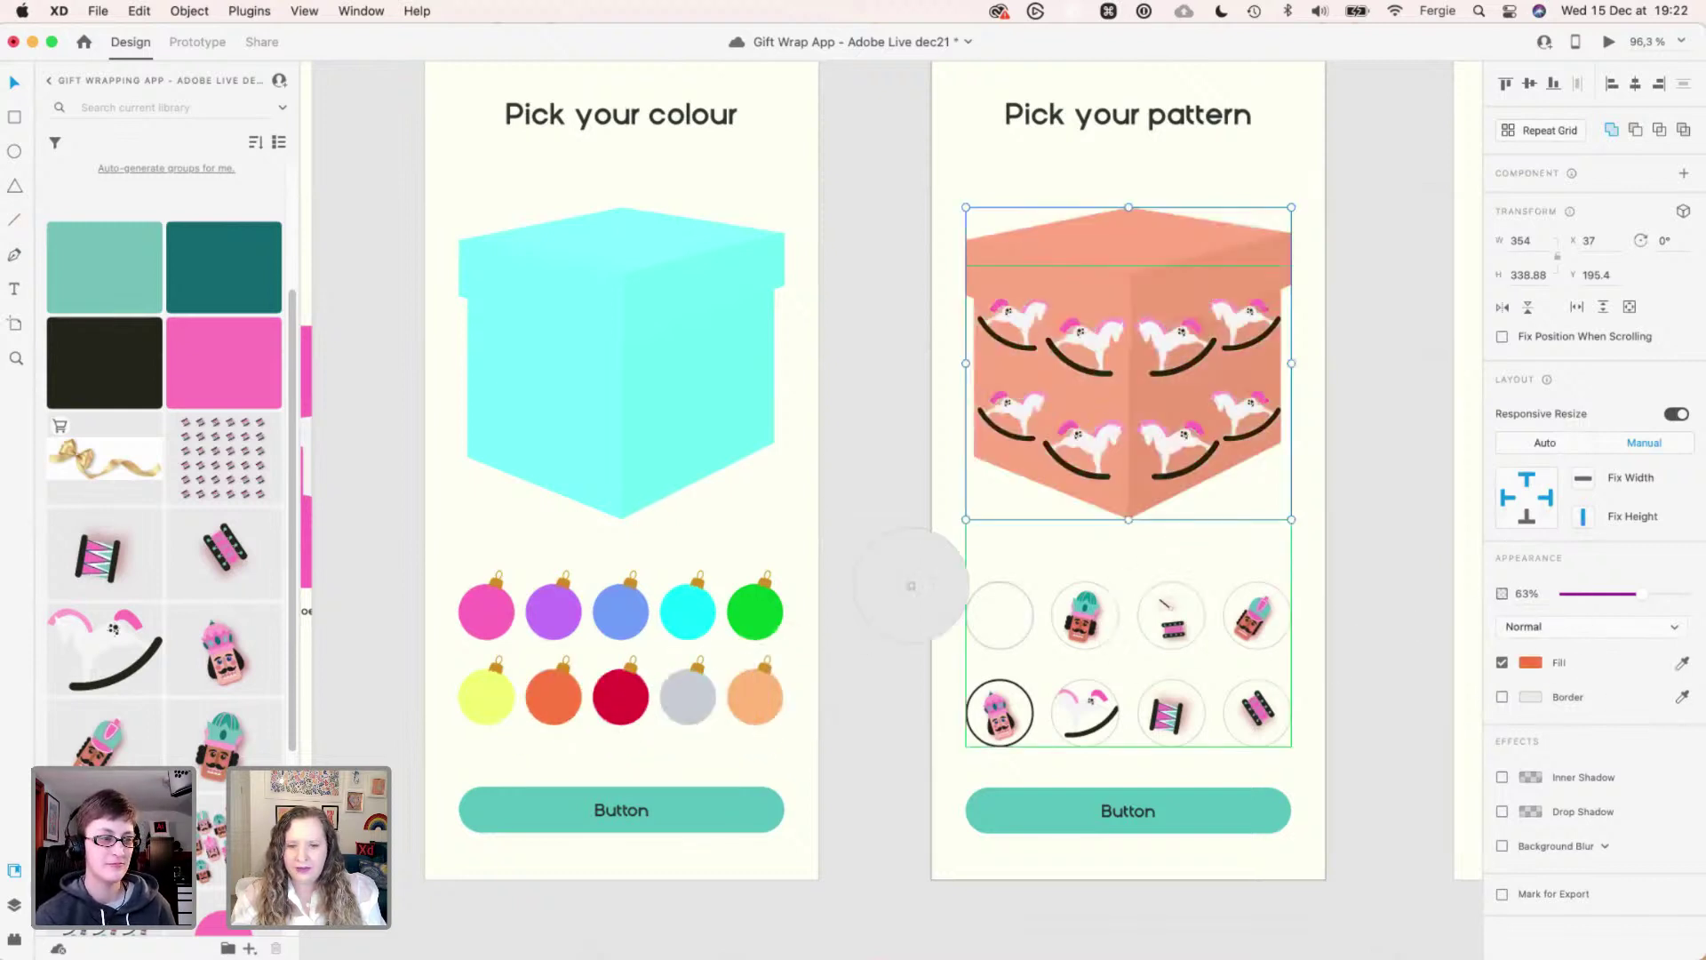
click(750, 605)
click(1682, 663)
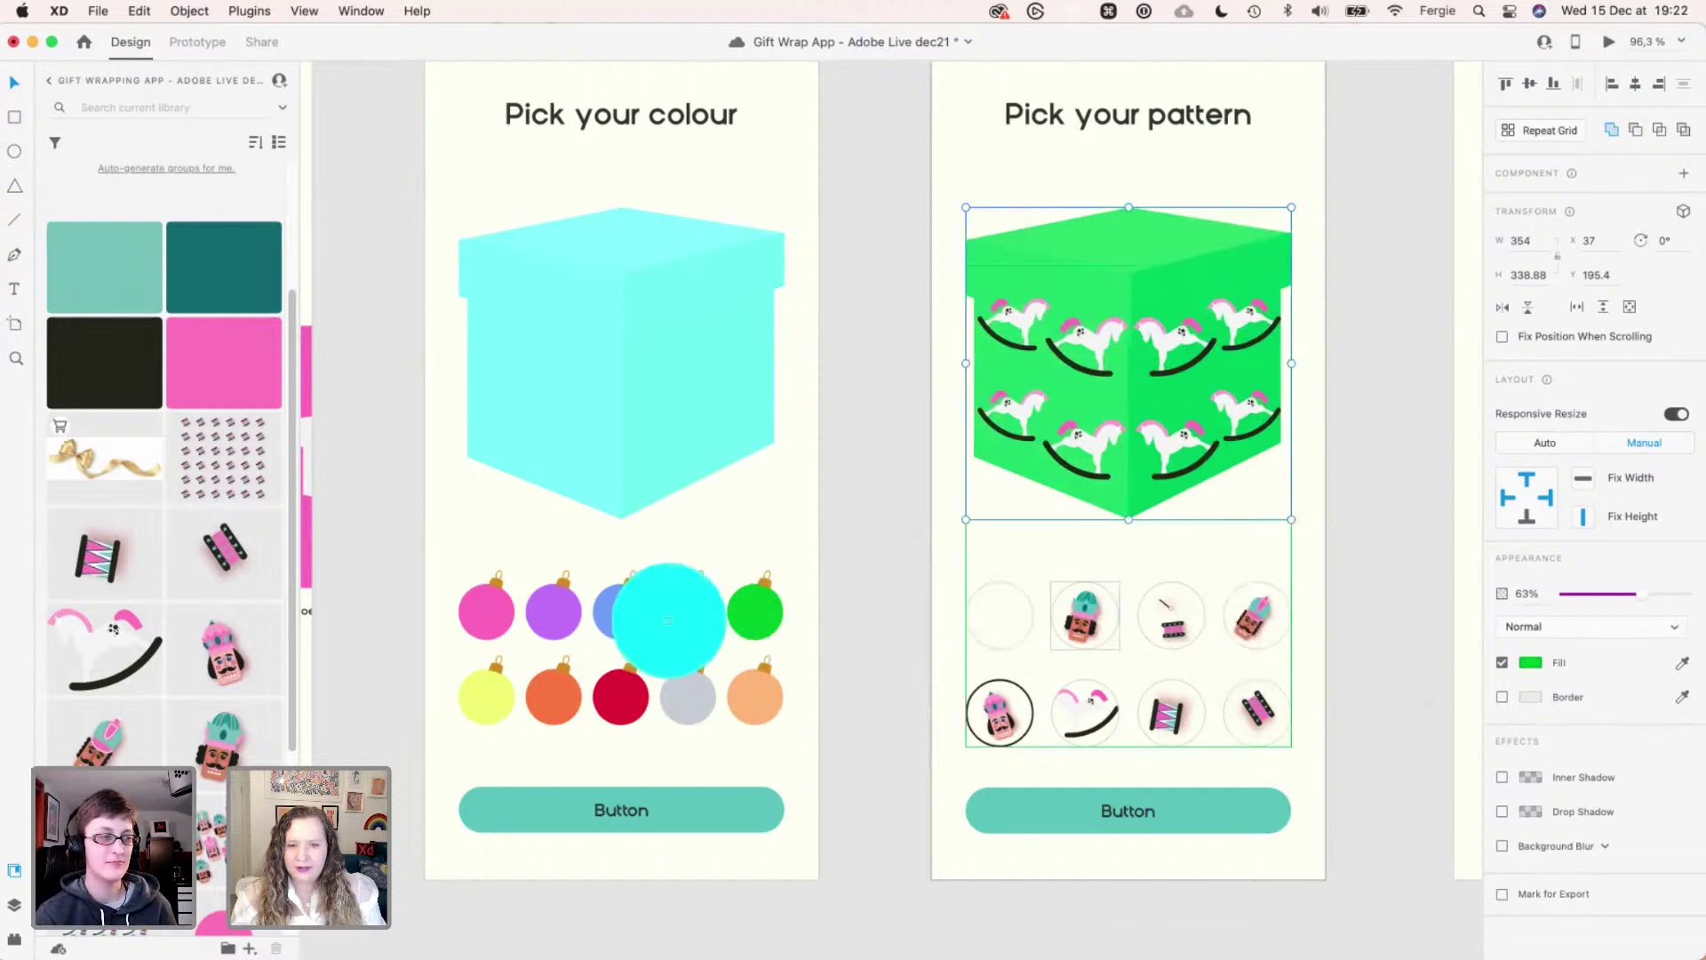
click(620, 611)
click(879, 572)
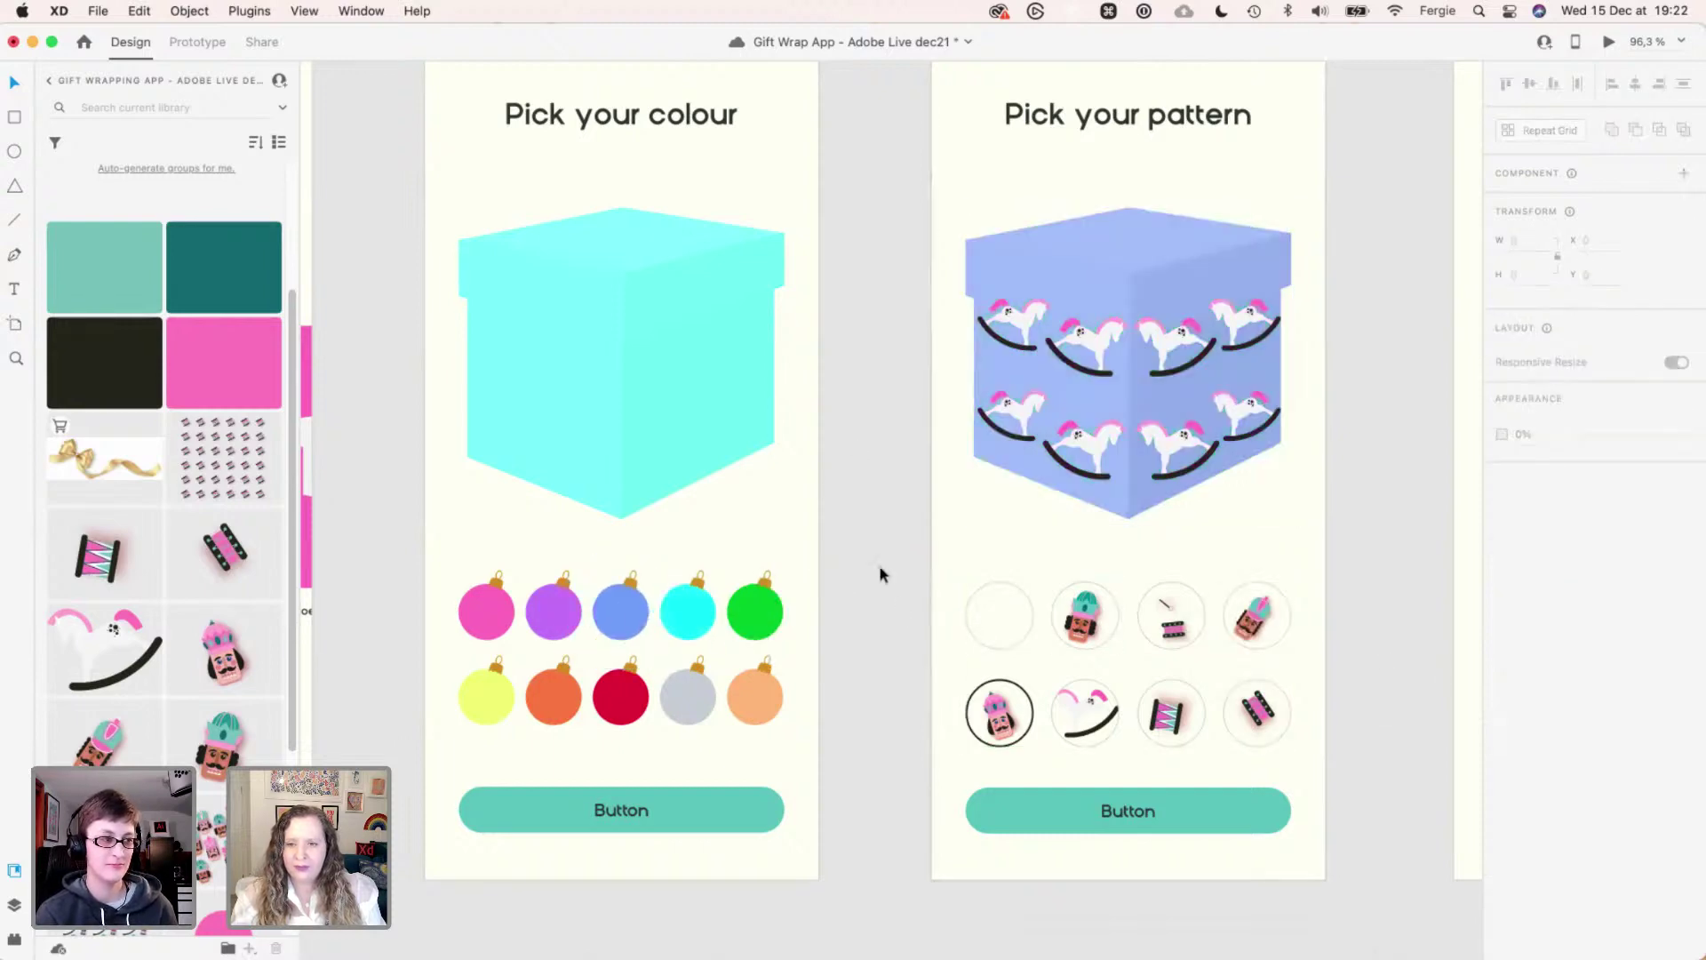
- Review the app artboards and examine the Part 1 agenda on the presentation slides above them
scroll(879, 573, down, 3)
scroll(879, 573, down, 5)
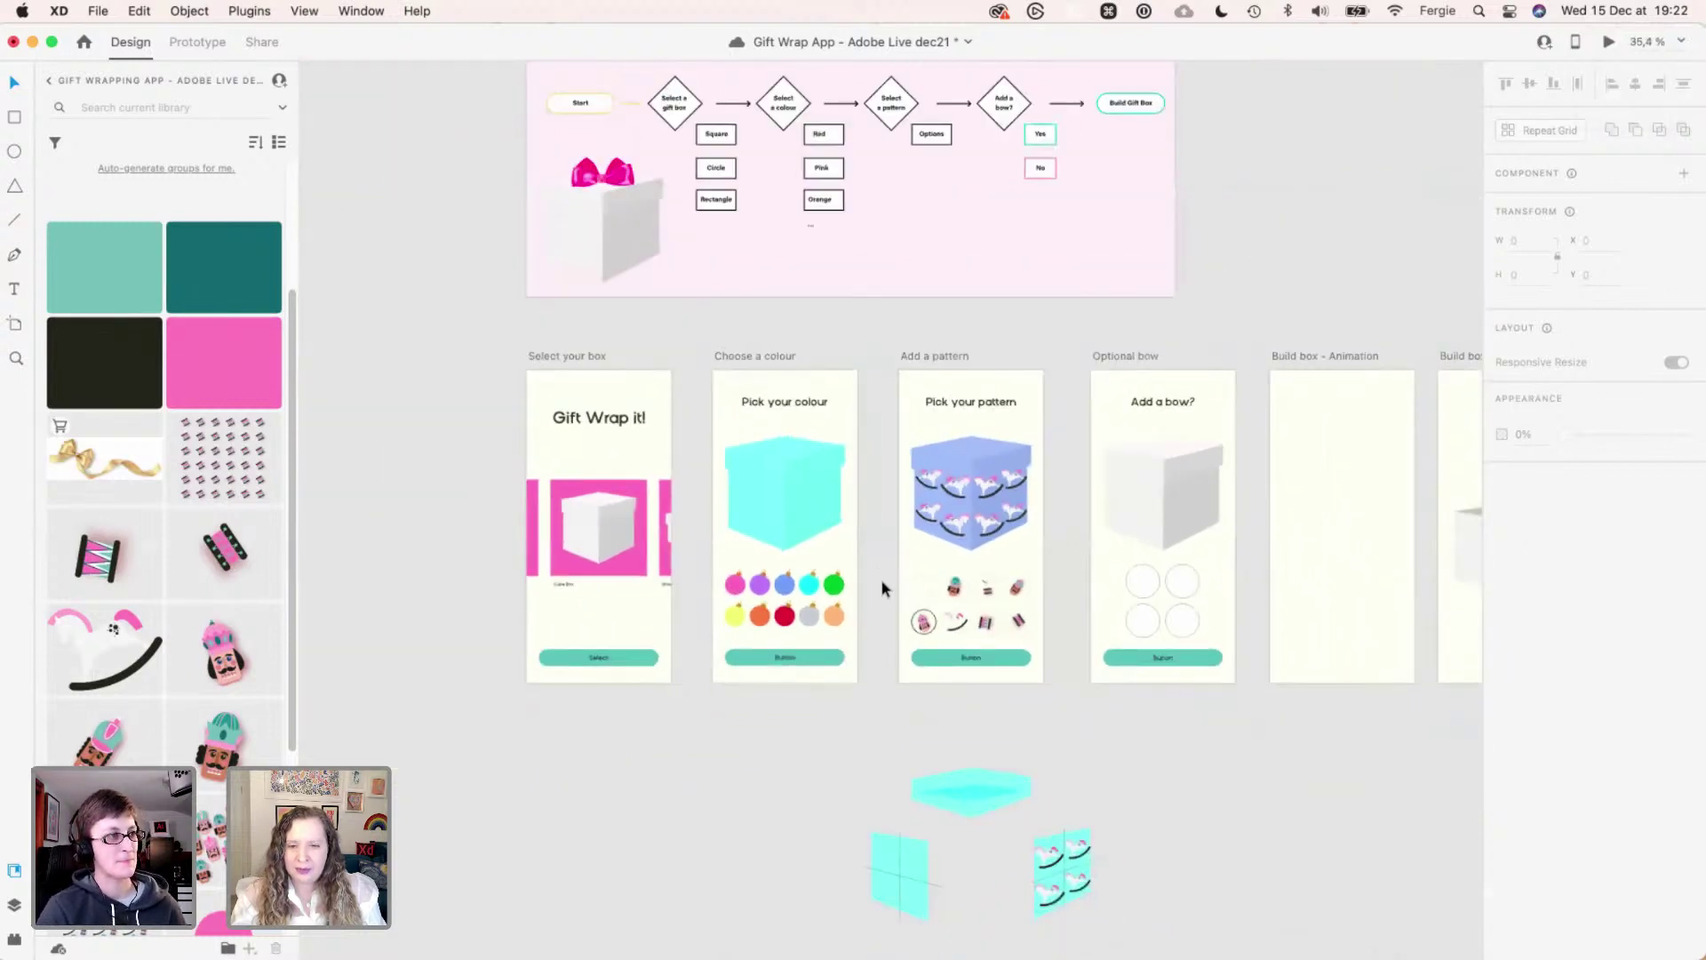
scroll(887, 645, up, 5)
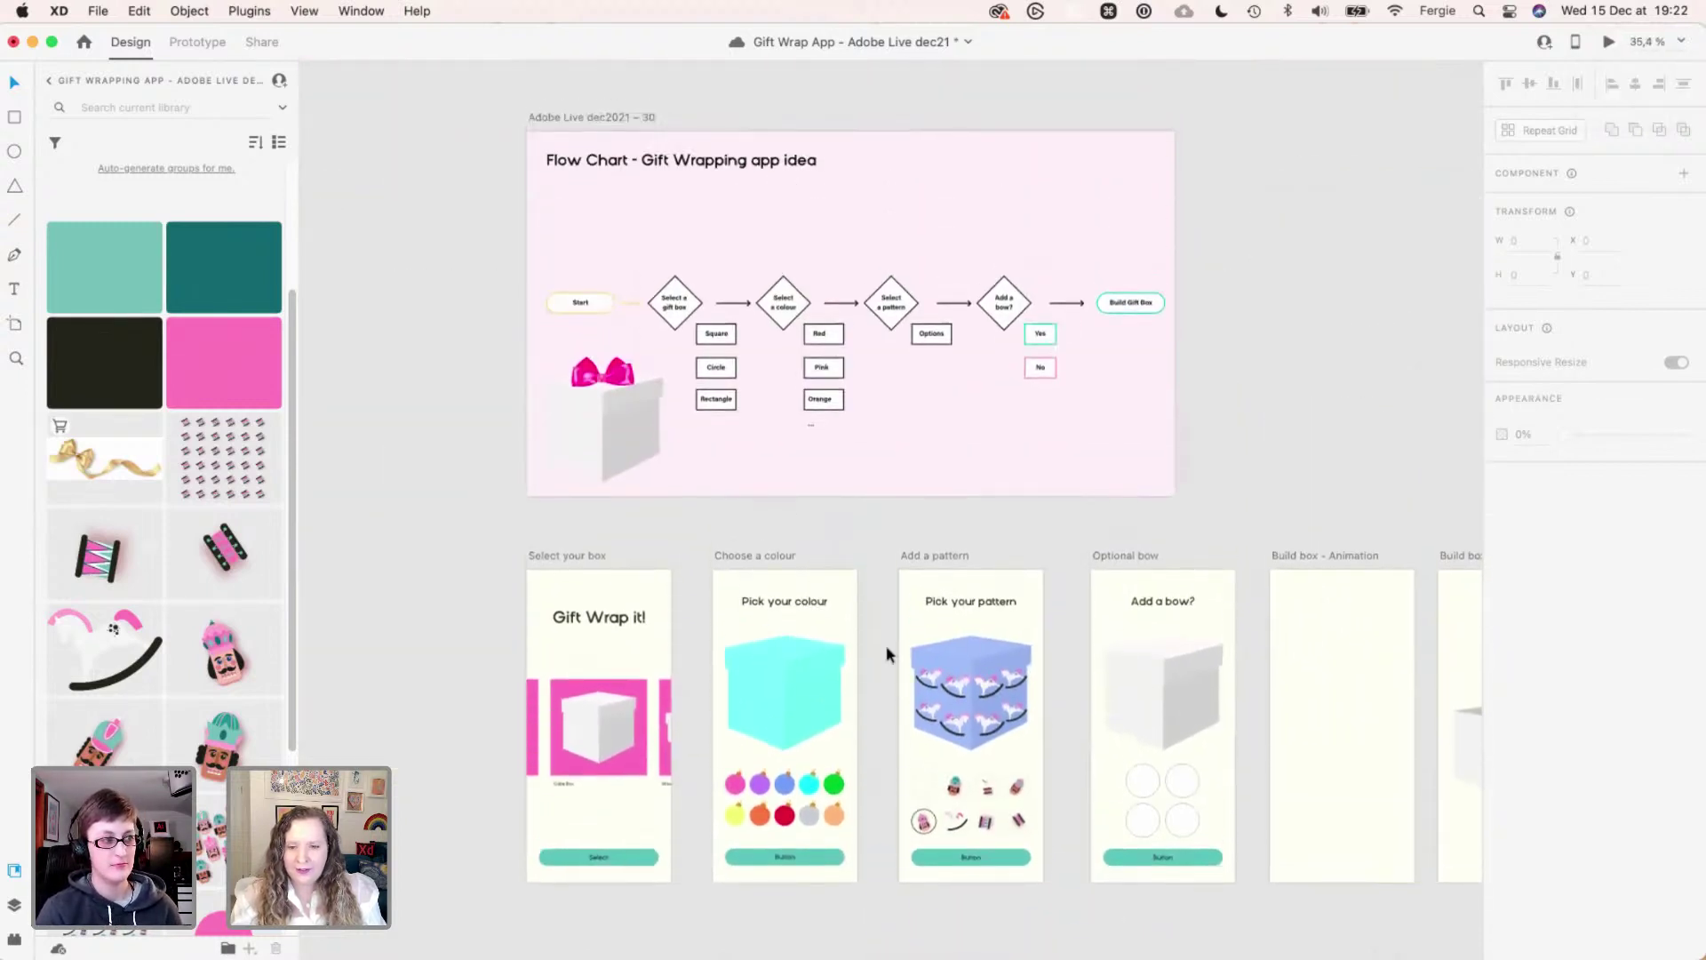
scroll(887, 645, up, 2)
key(space)
drag(1260, 343, 1070, 704)
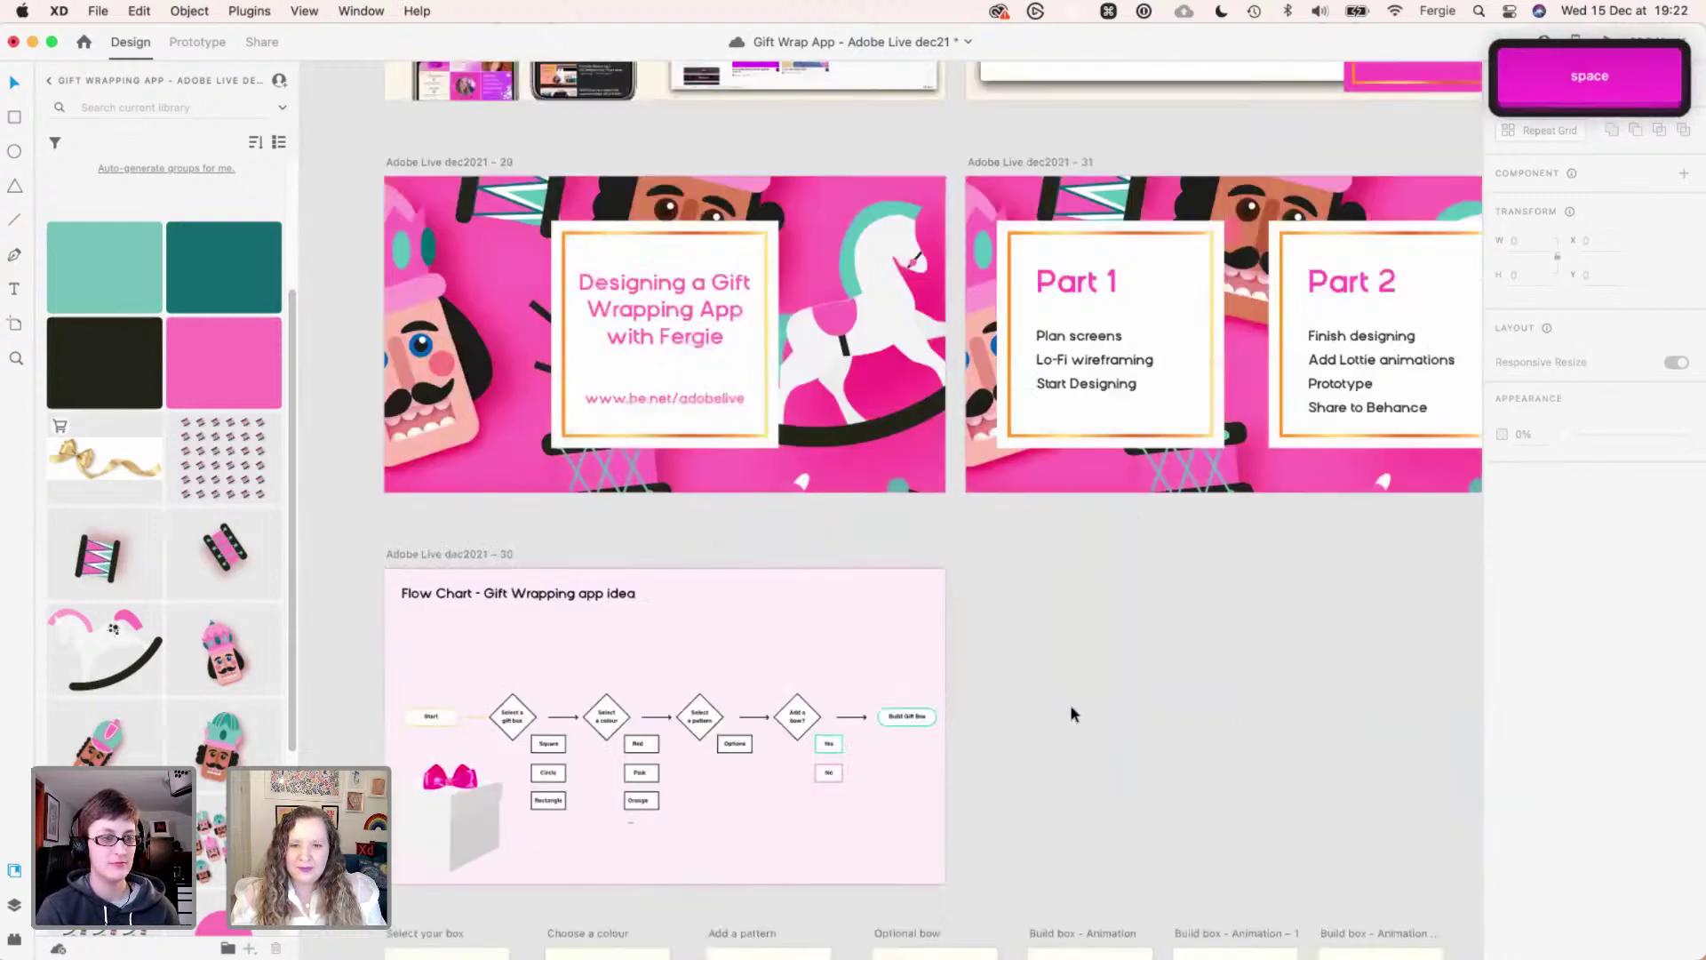
key(super)
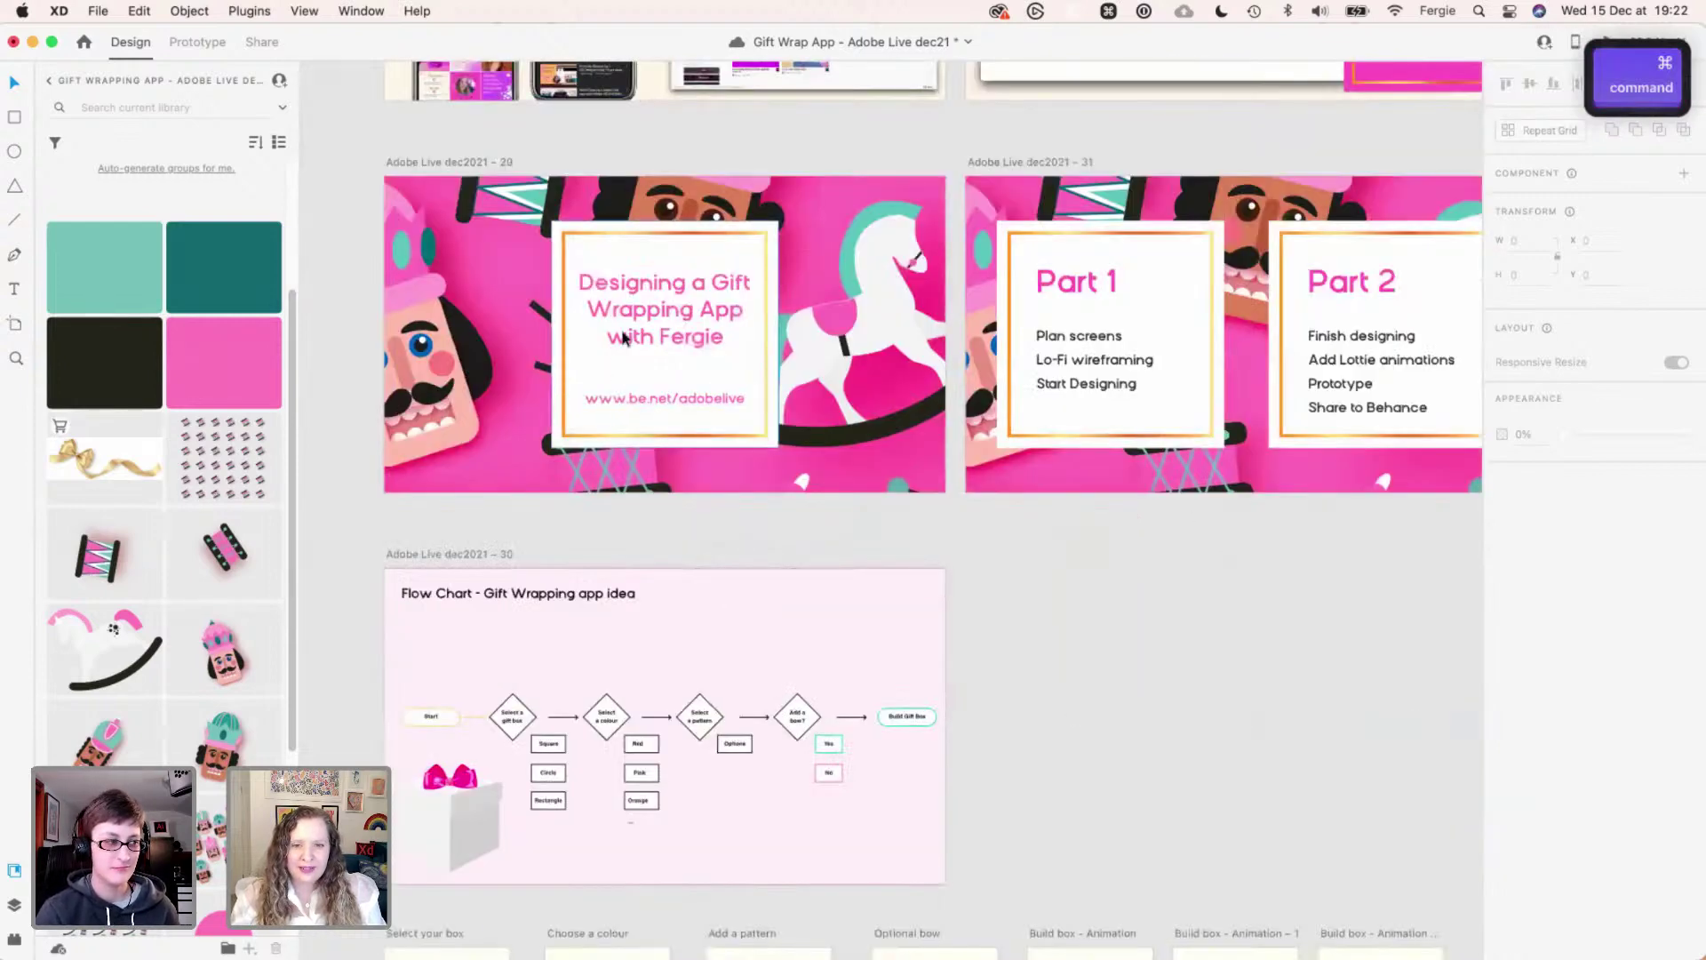
scroll(658, 403, up, 1)
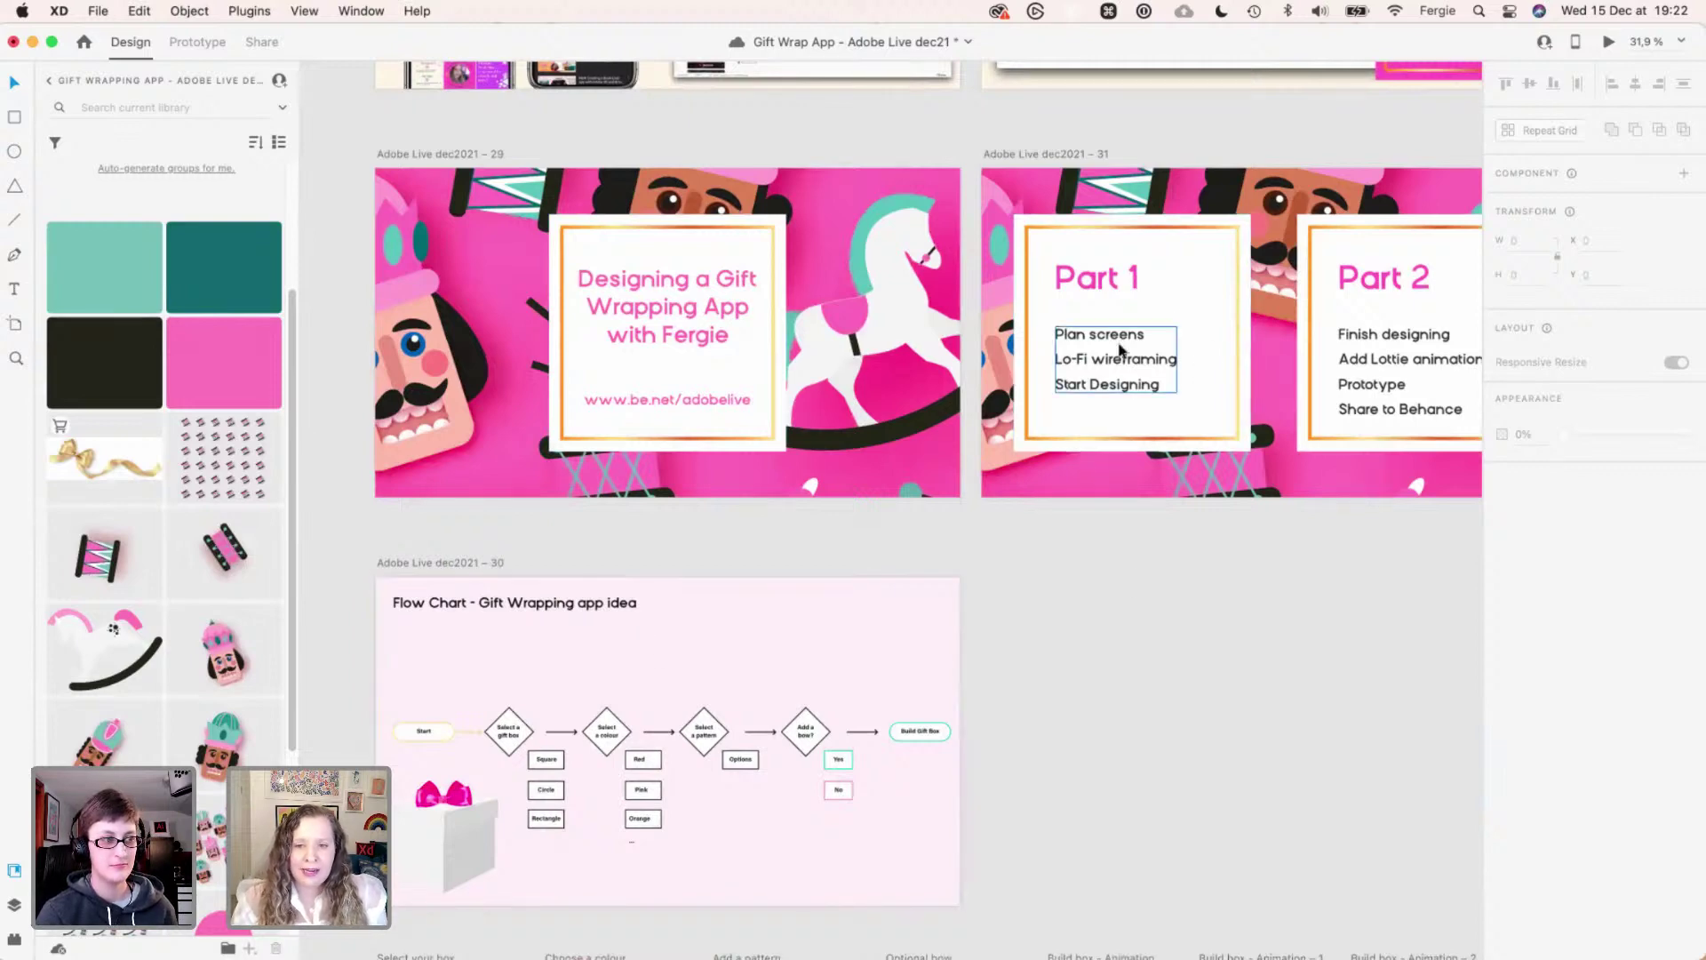
- Examine the Gift Wrapping app flow chart from Start through the box, colour, pattern and bow choices to Build Gift Box
scroll(1076, 769, down, 4)
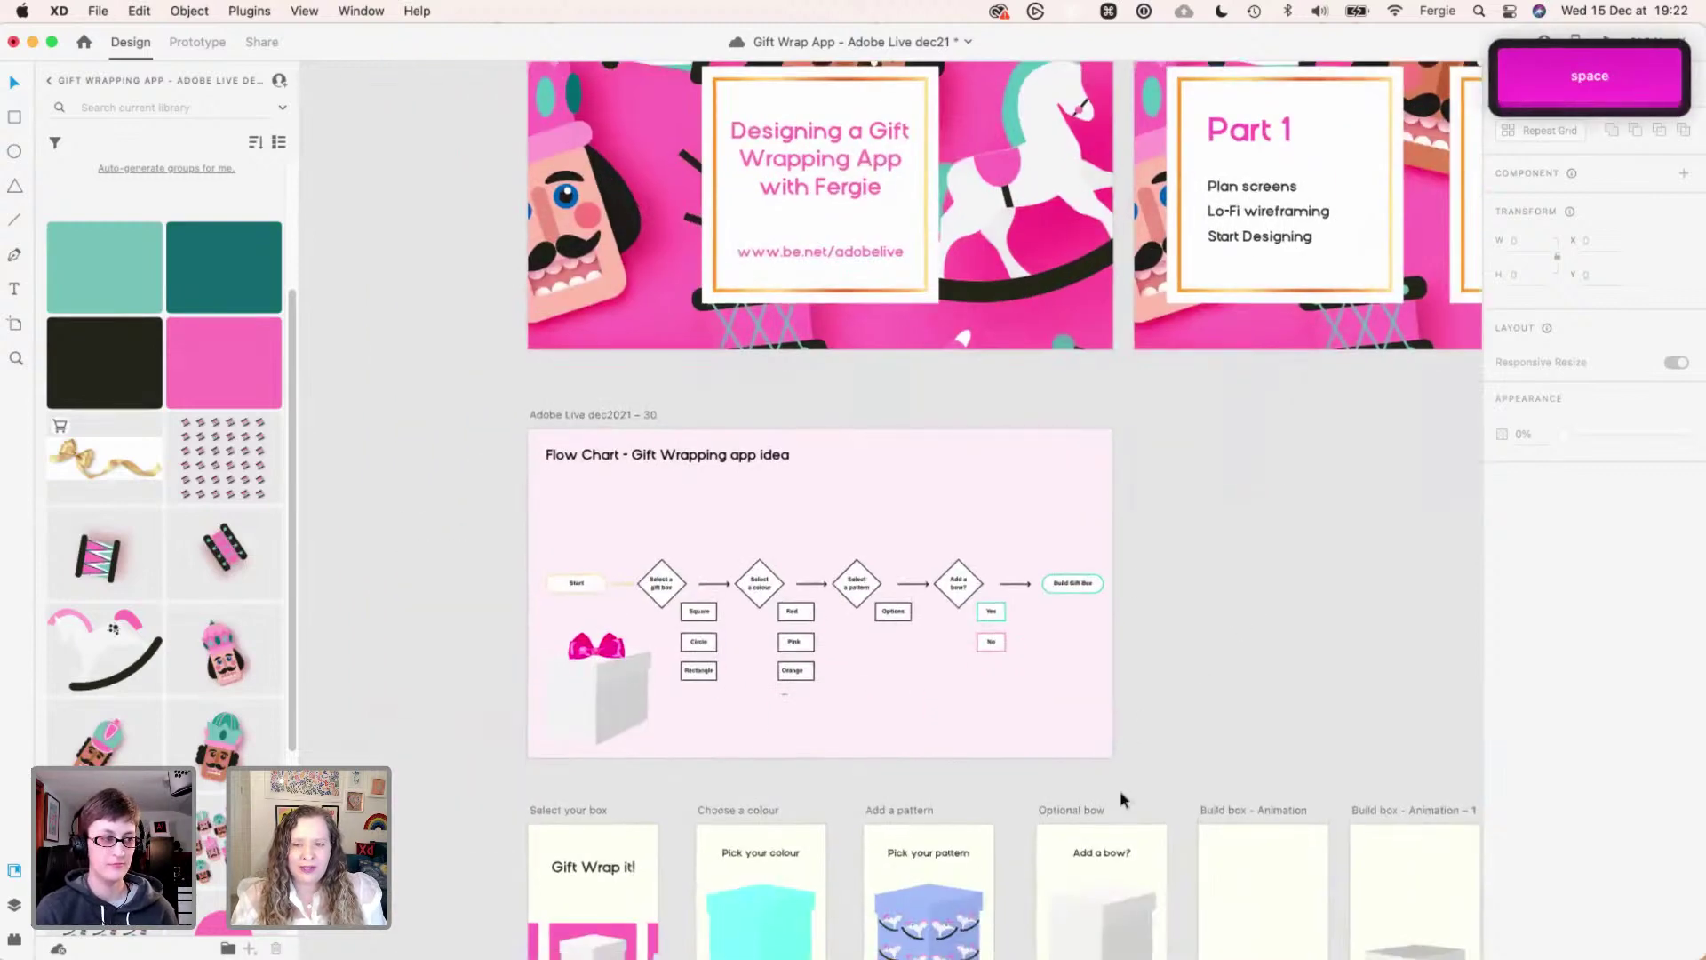
scroll(759, 738, up, 6)
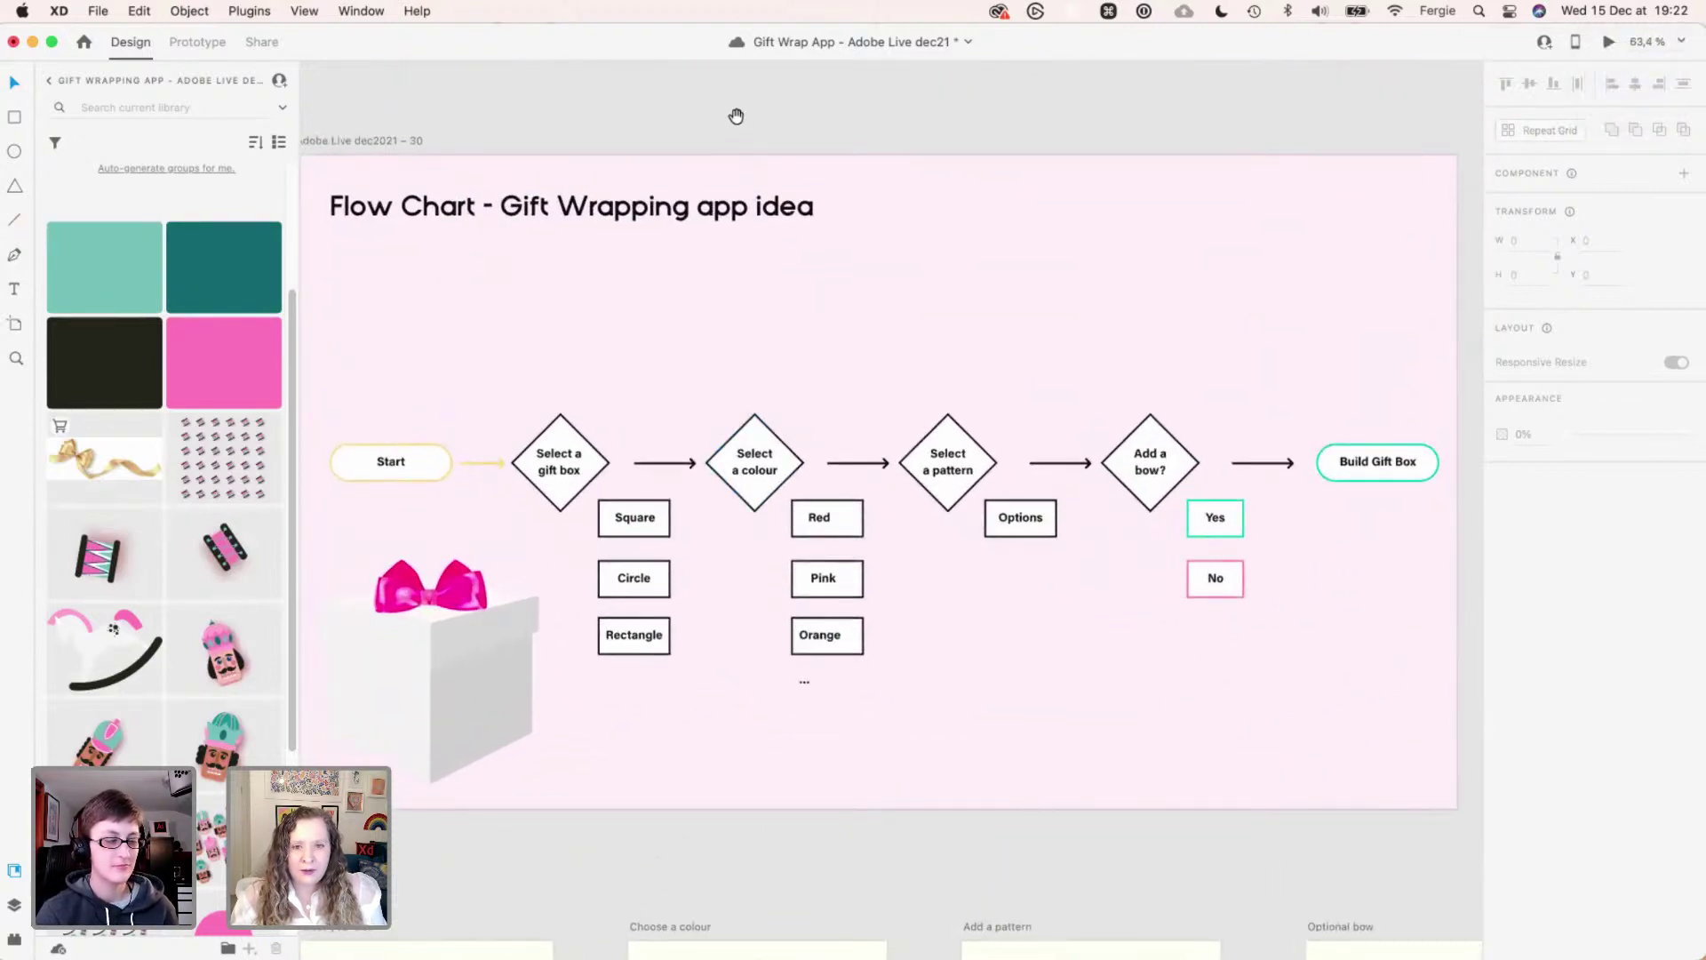
key(space)
drag(735, 118, 749, 118)
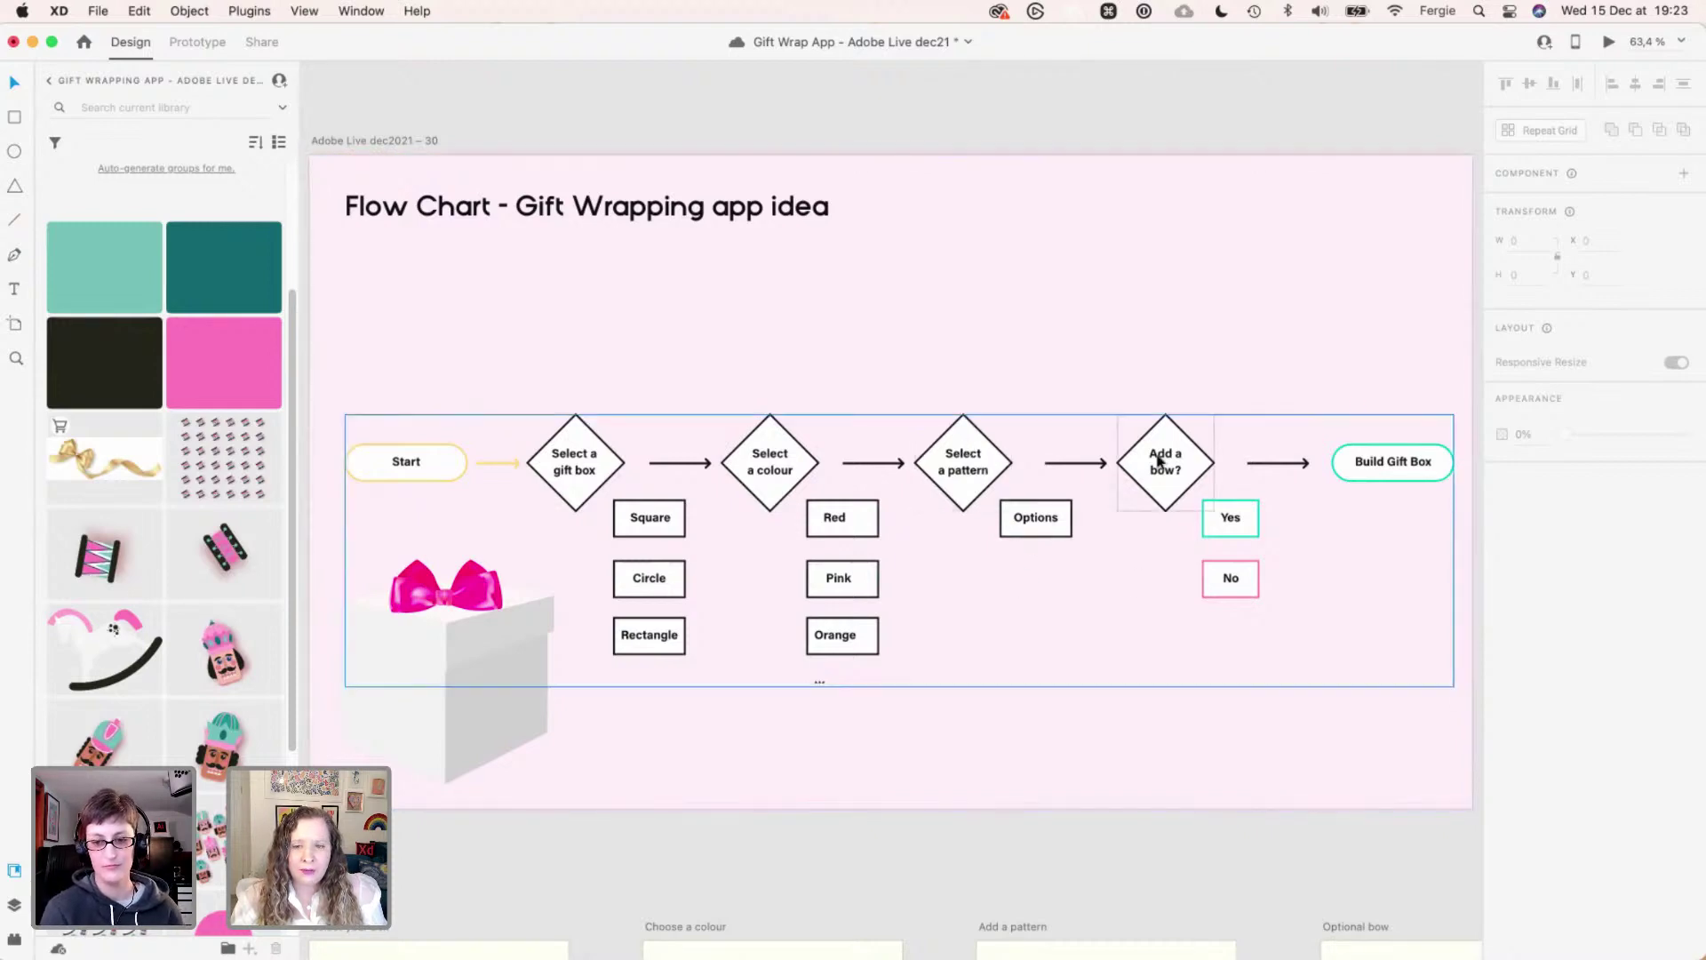
scroll(893, 751, down, 1)
scroll(892, 750, down, 10)
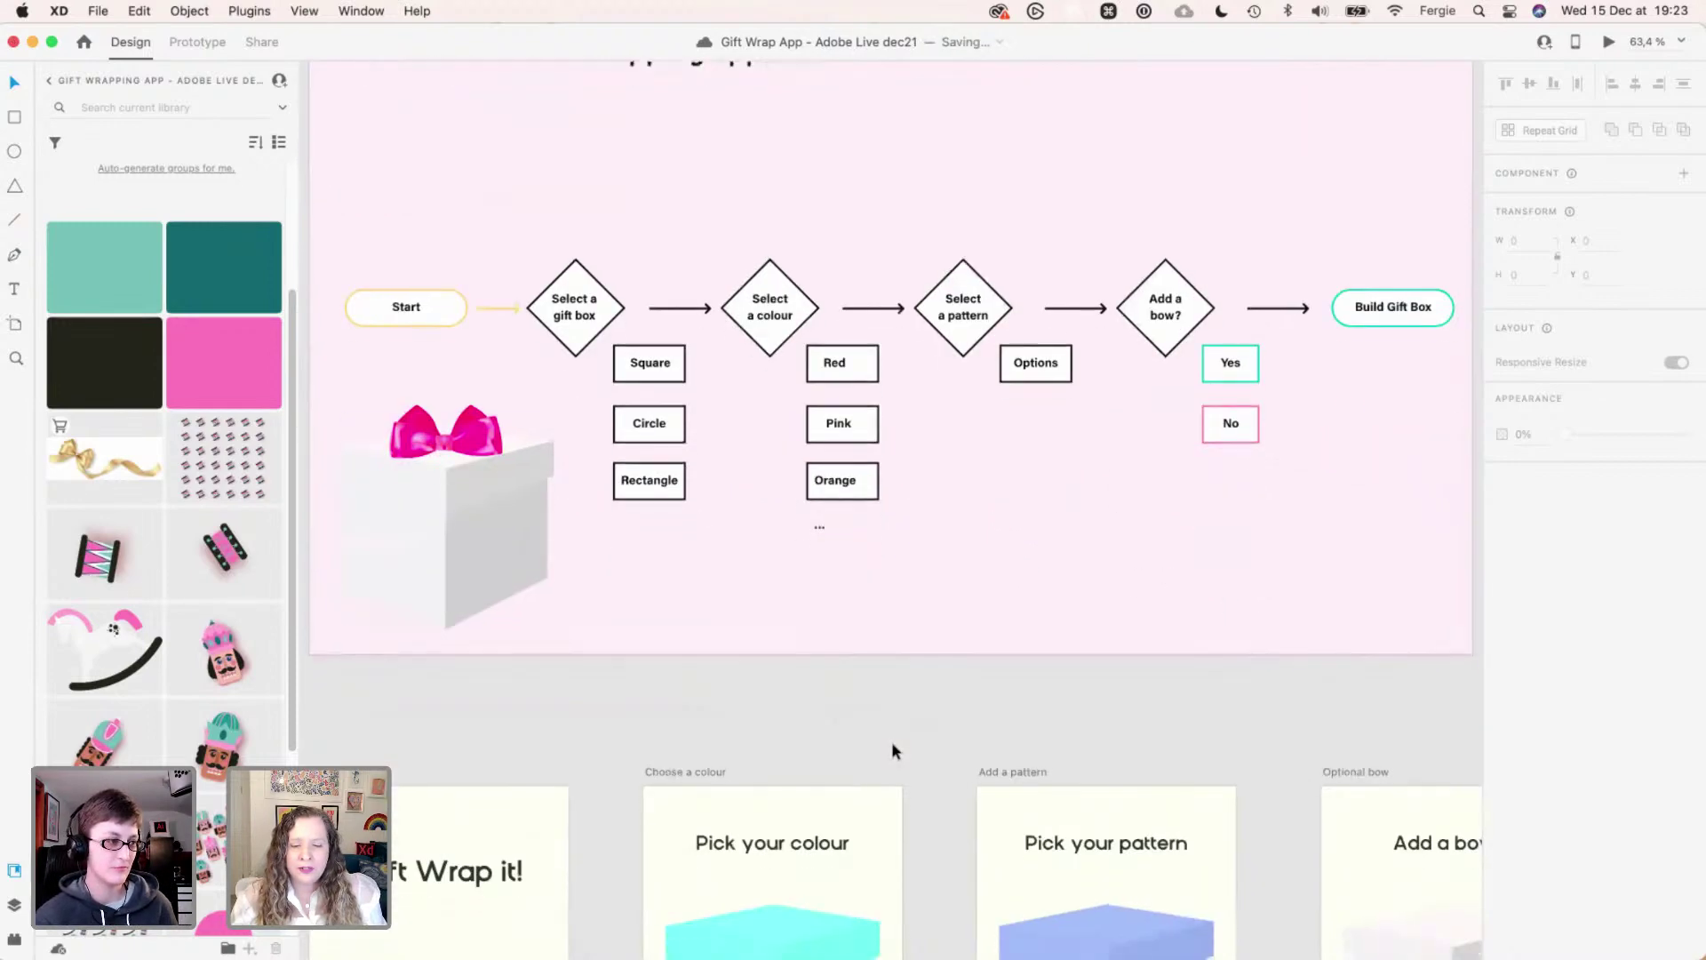
- Hide the Libraries panel and inspect the box carousel on the Select your box artboard
key(super+shift+y)
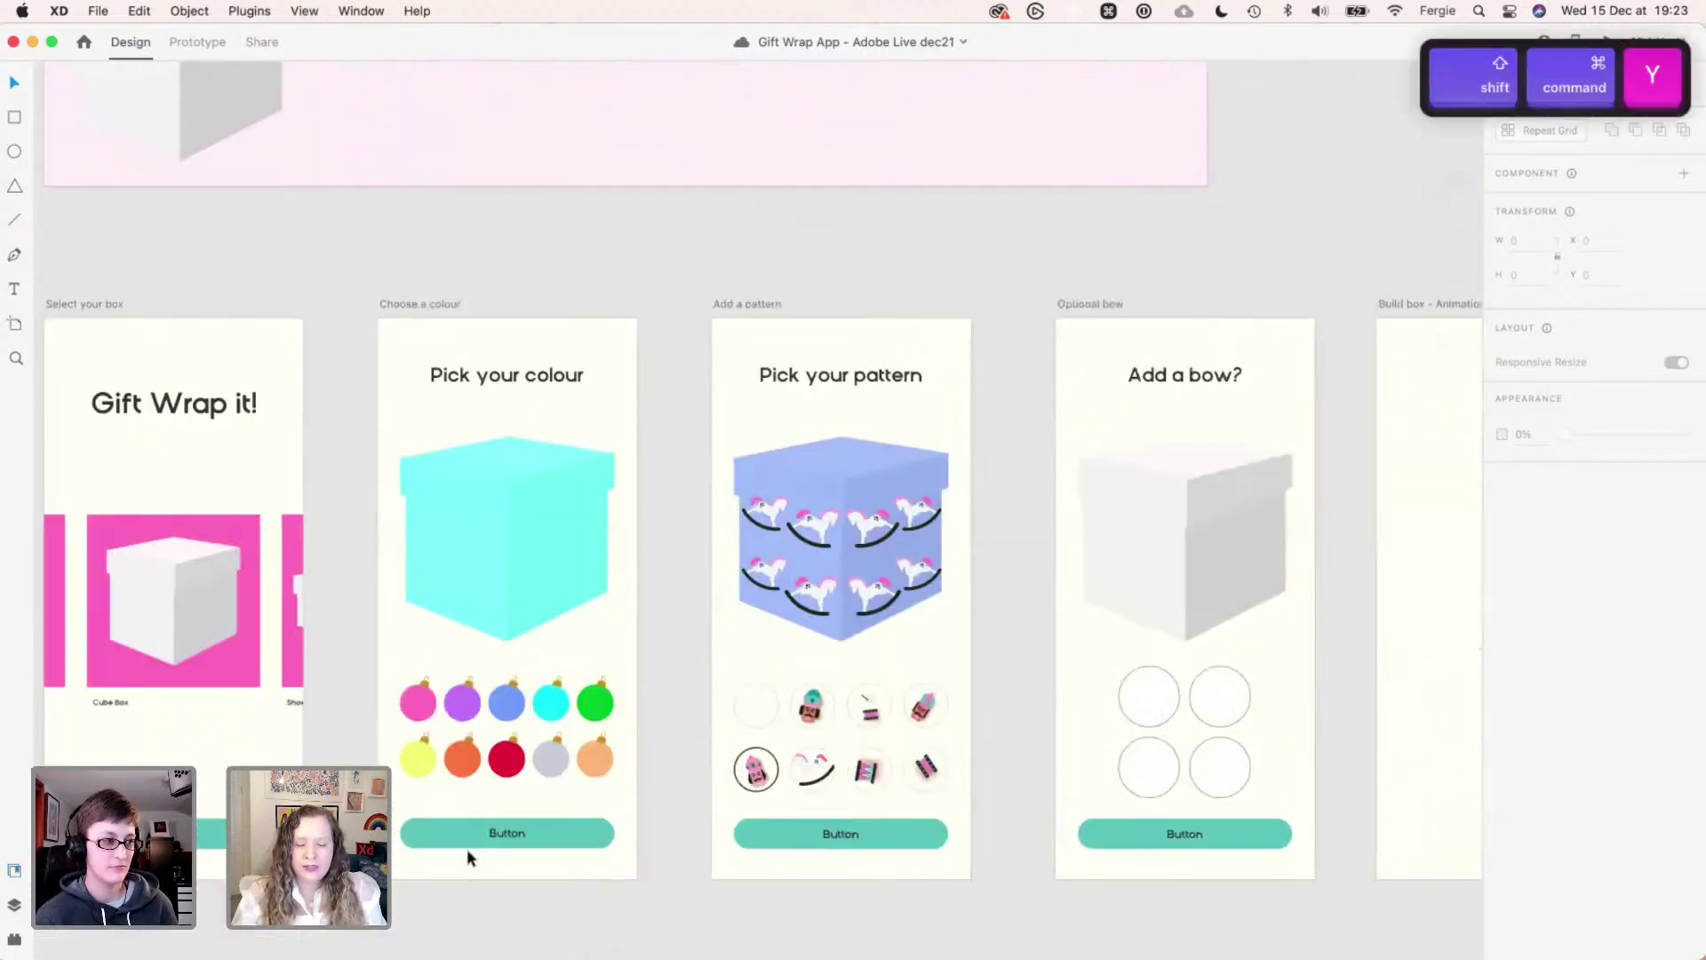
scroll(496, 284, down, 2)
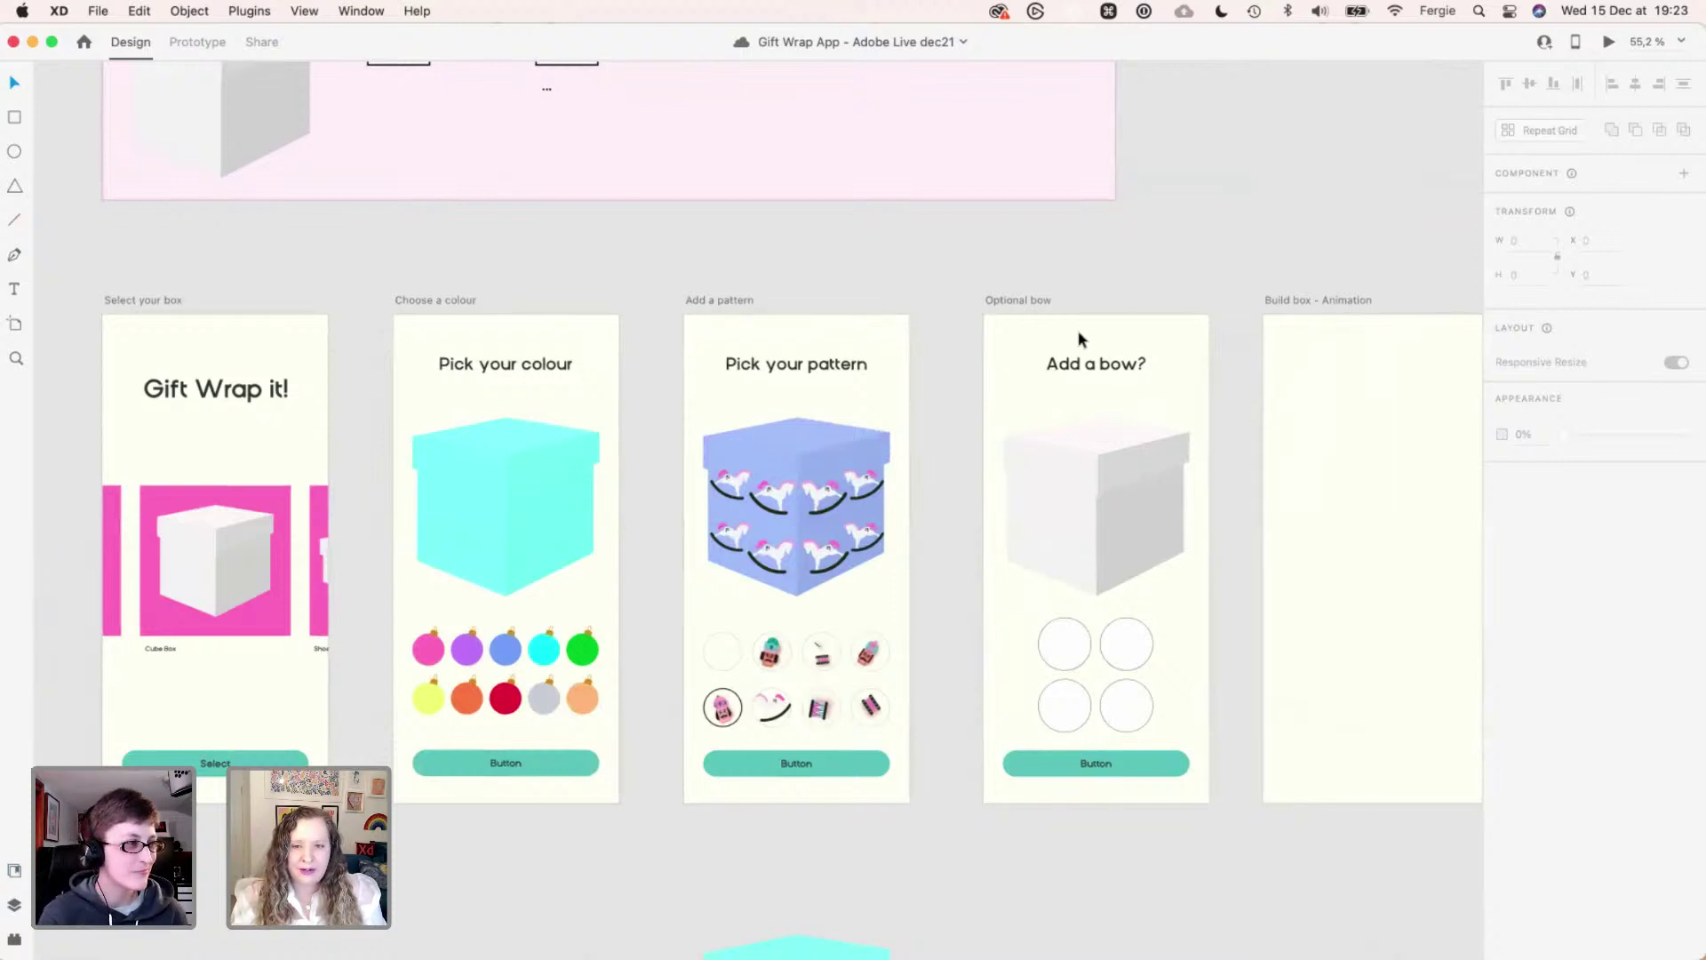
scroll(178, 620, up, 3)
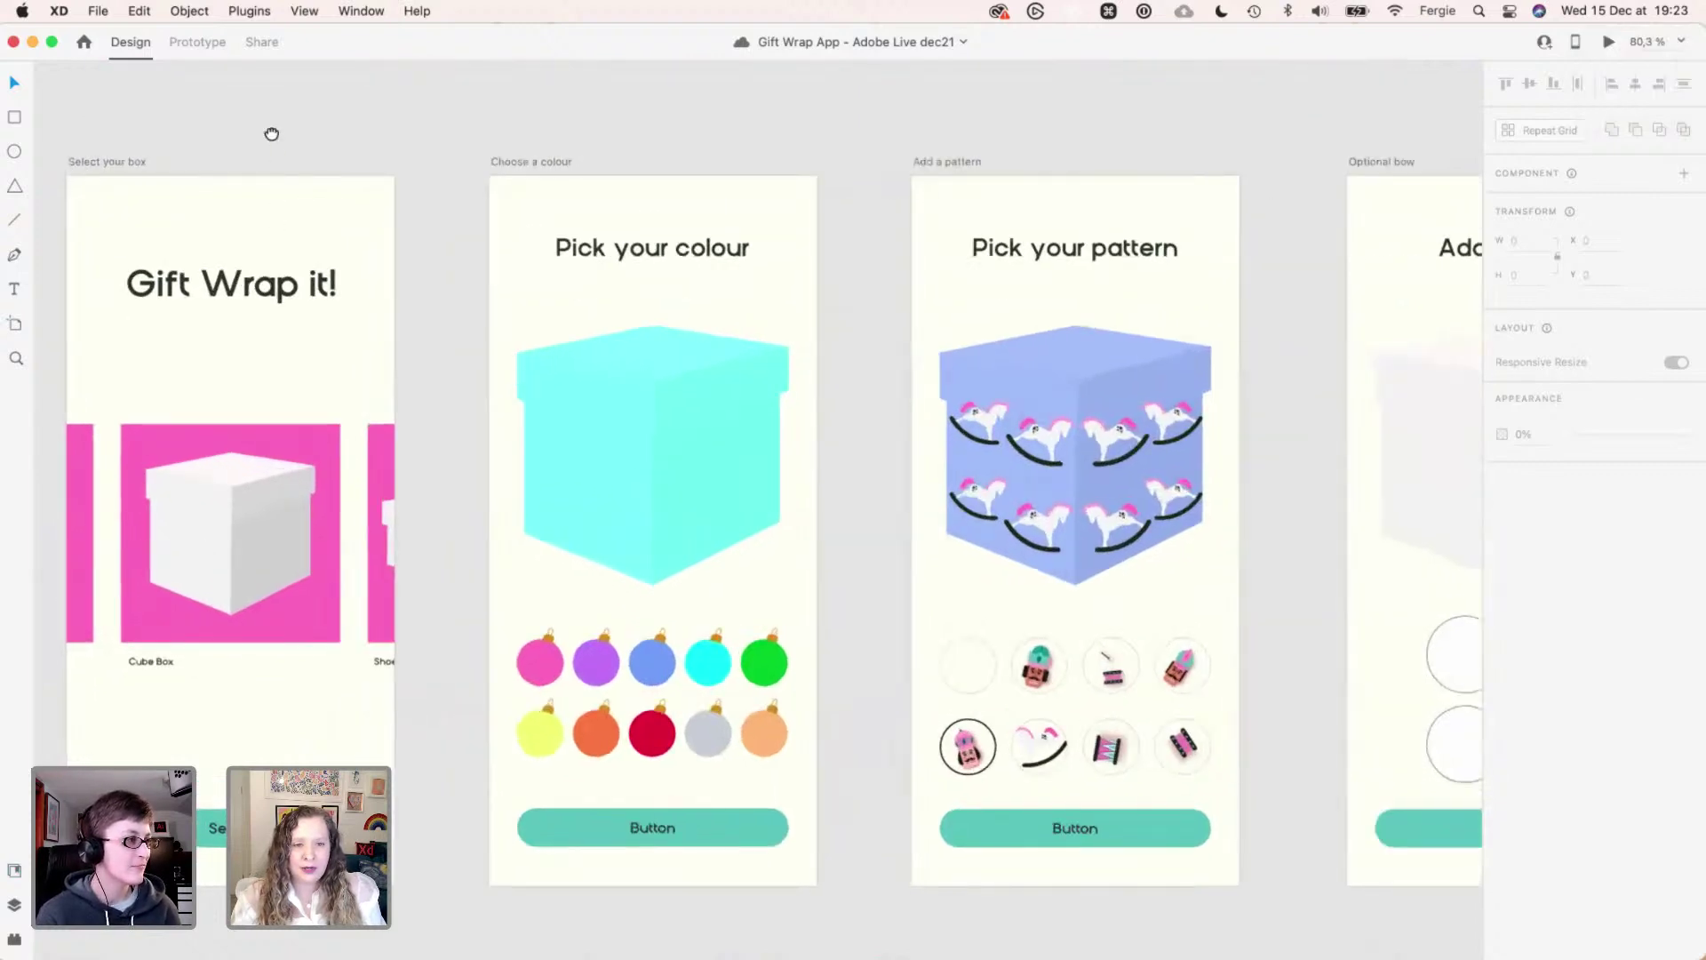
drag(271, 133, 520, 109)
click(476, 468)
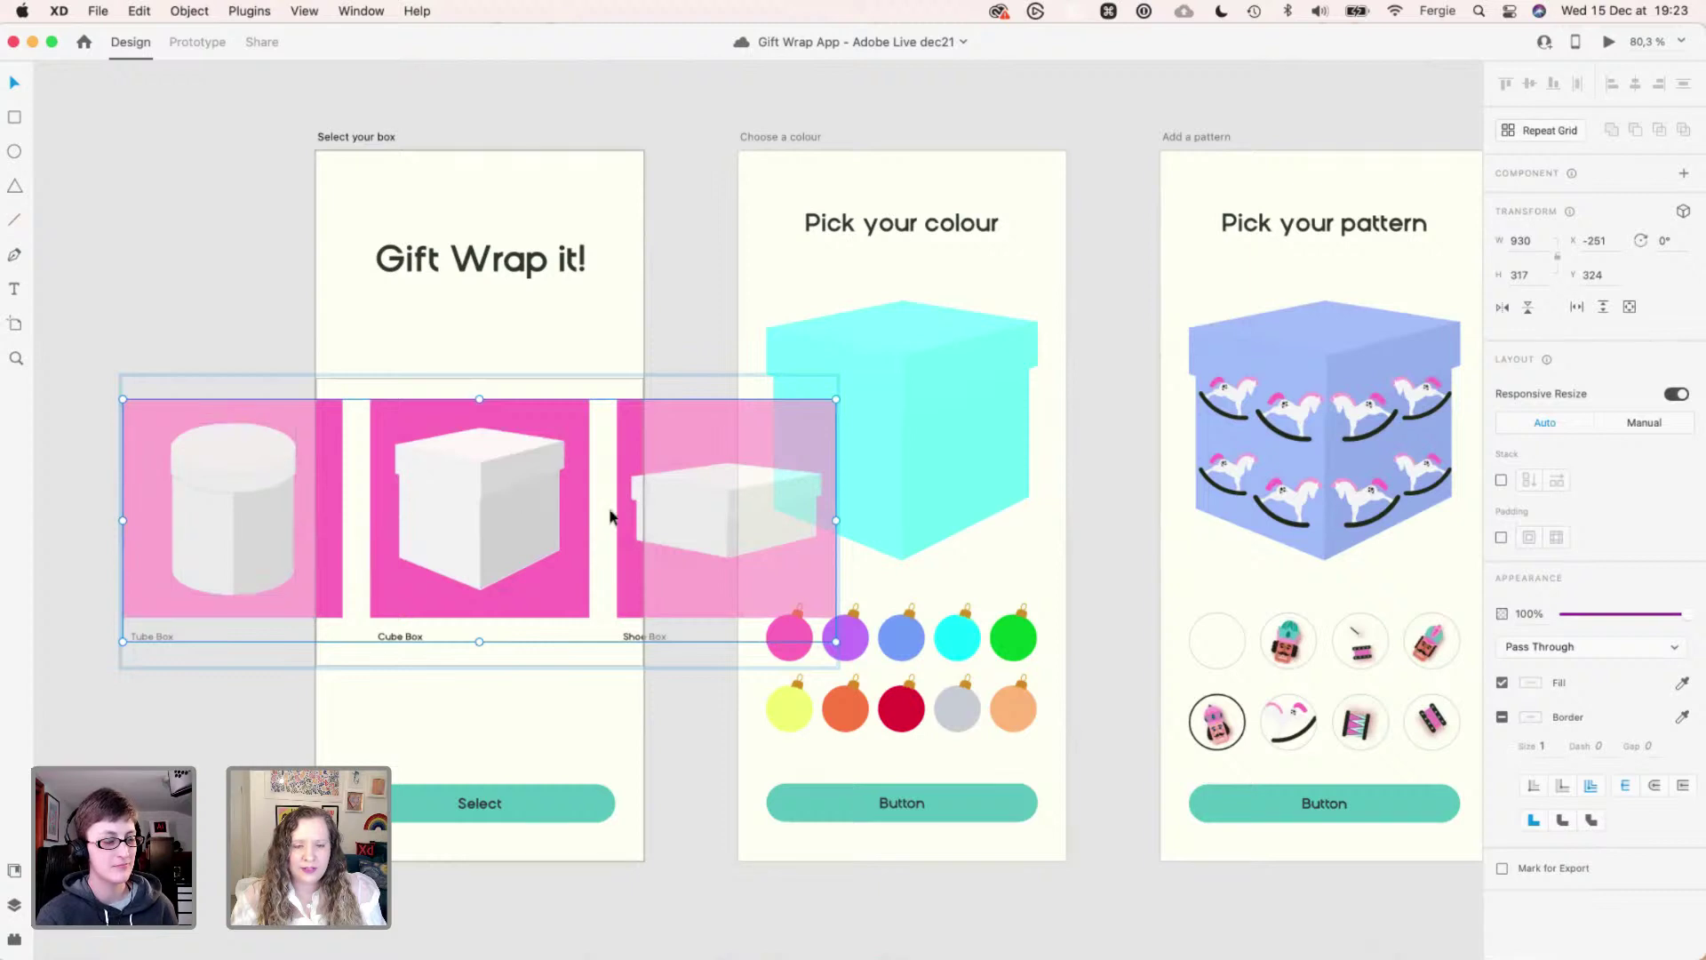
click(579, 727)
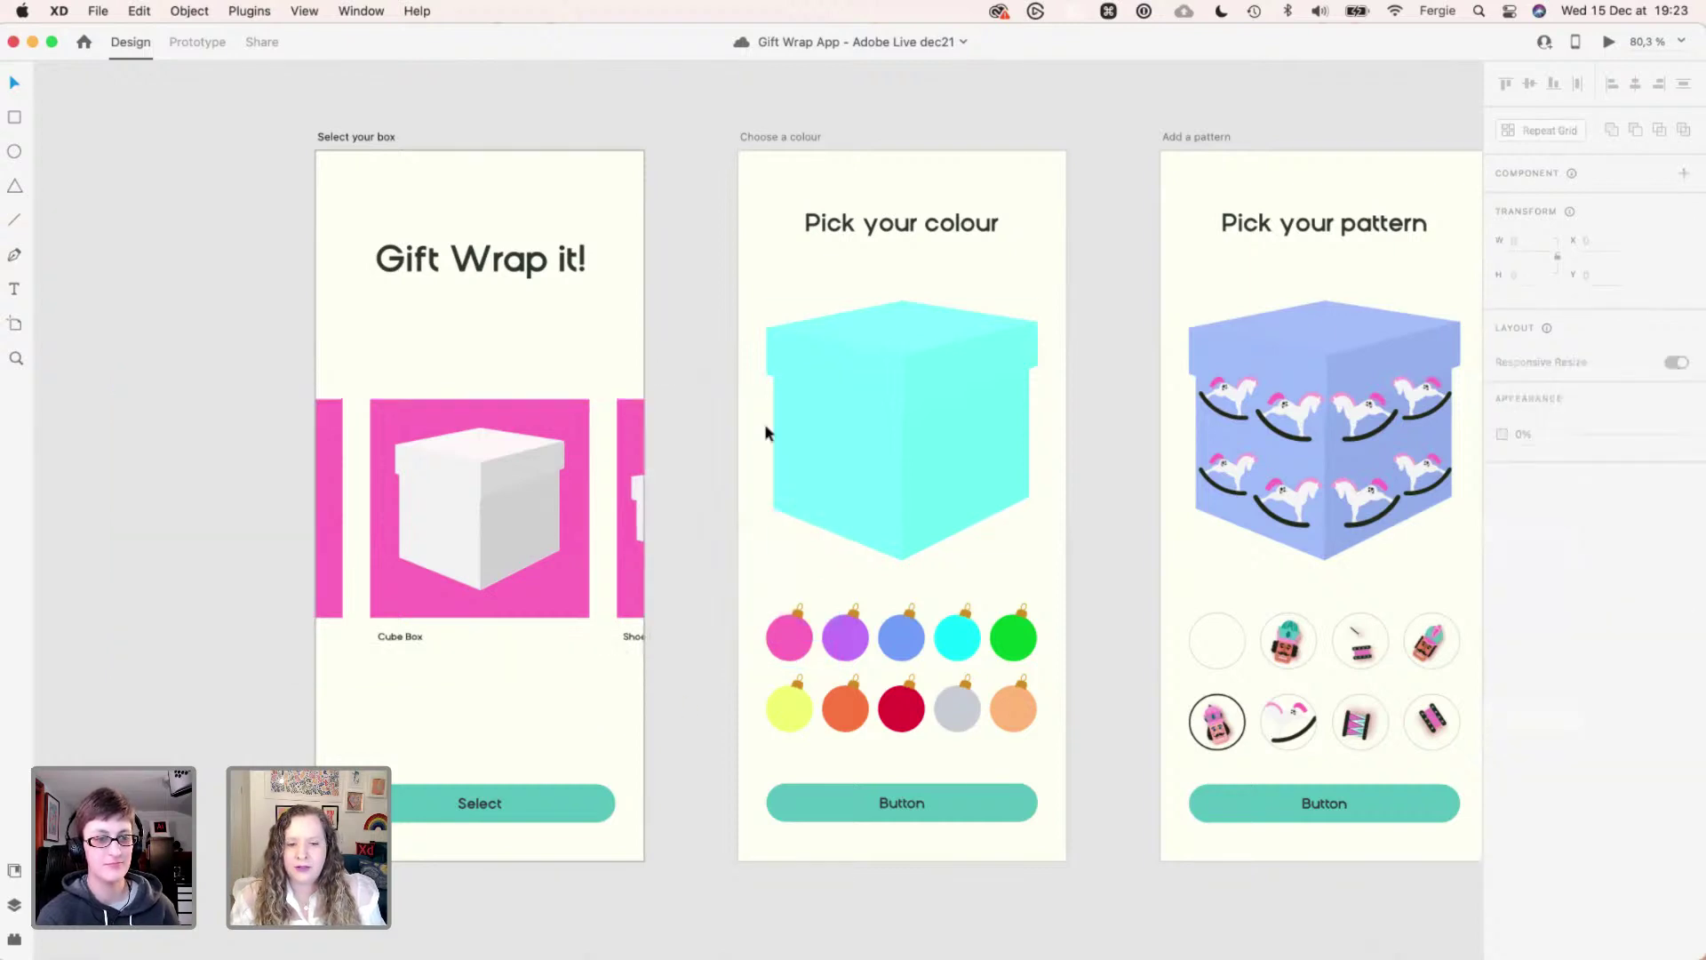
- Switch the Pick your colour component through its blue, purple and Turquoise states and leave it on purple
key(space)
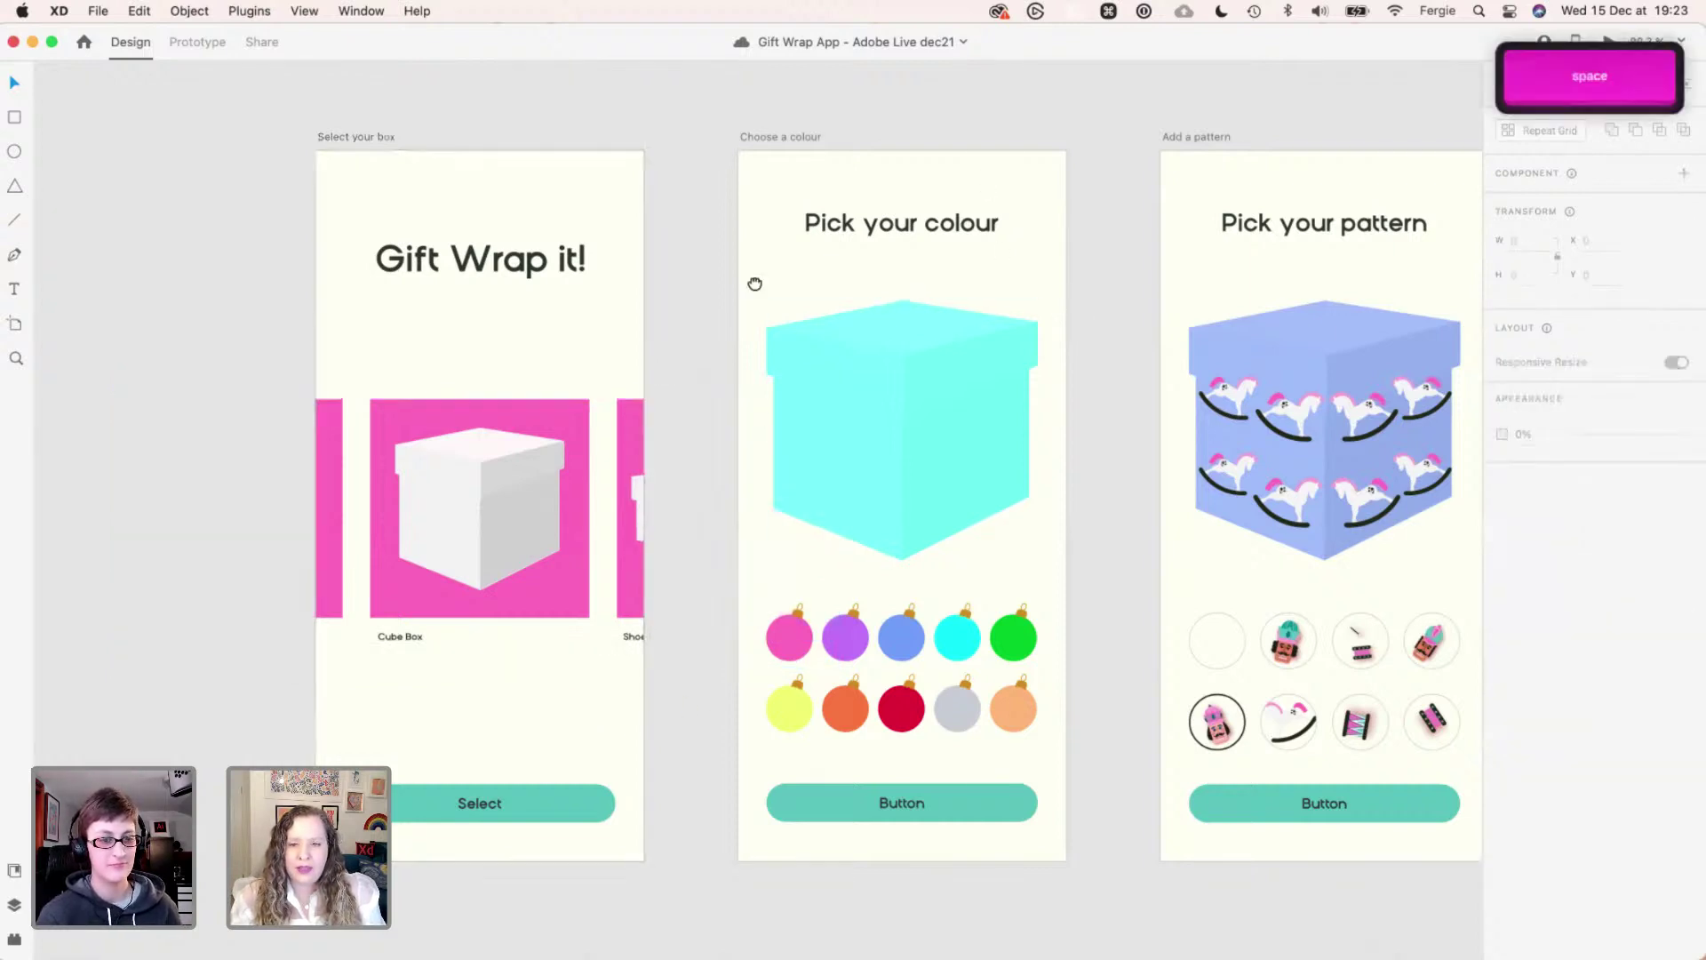
drag(754, 283, 403, 264)
click(603, 374)
click(609, 616)
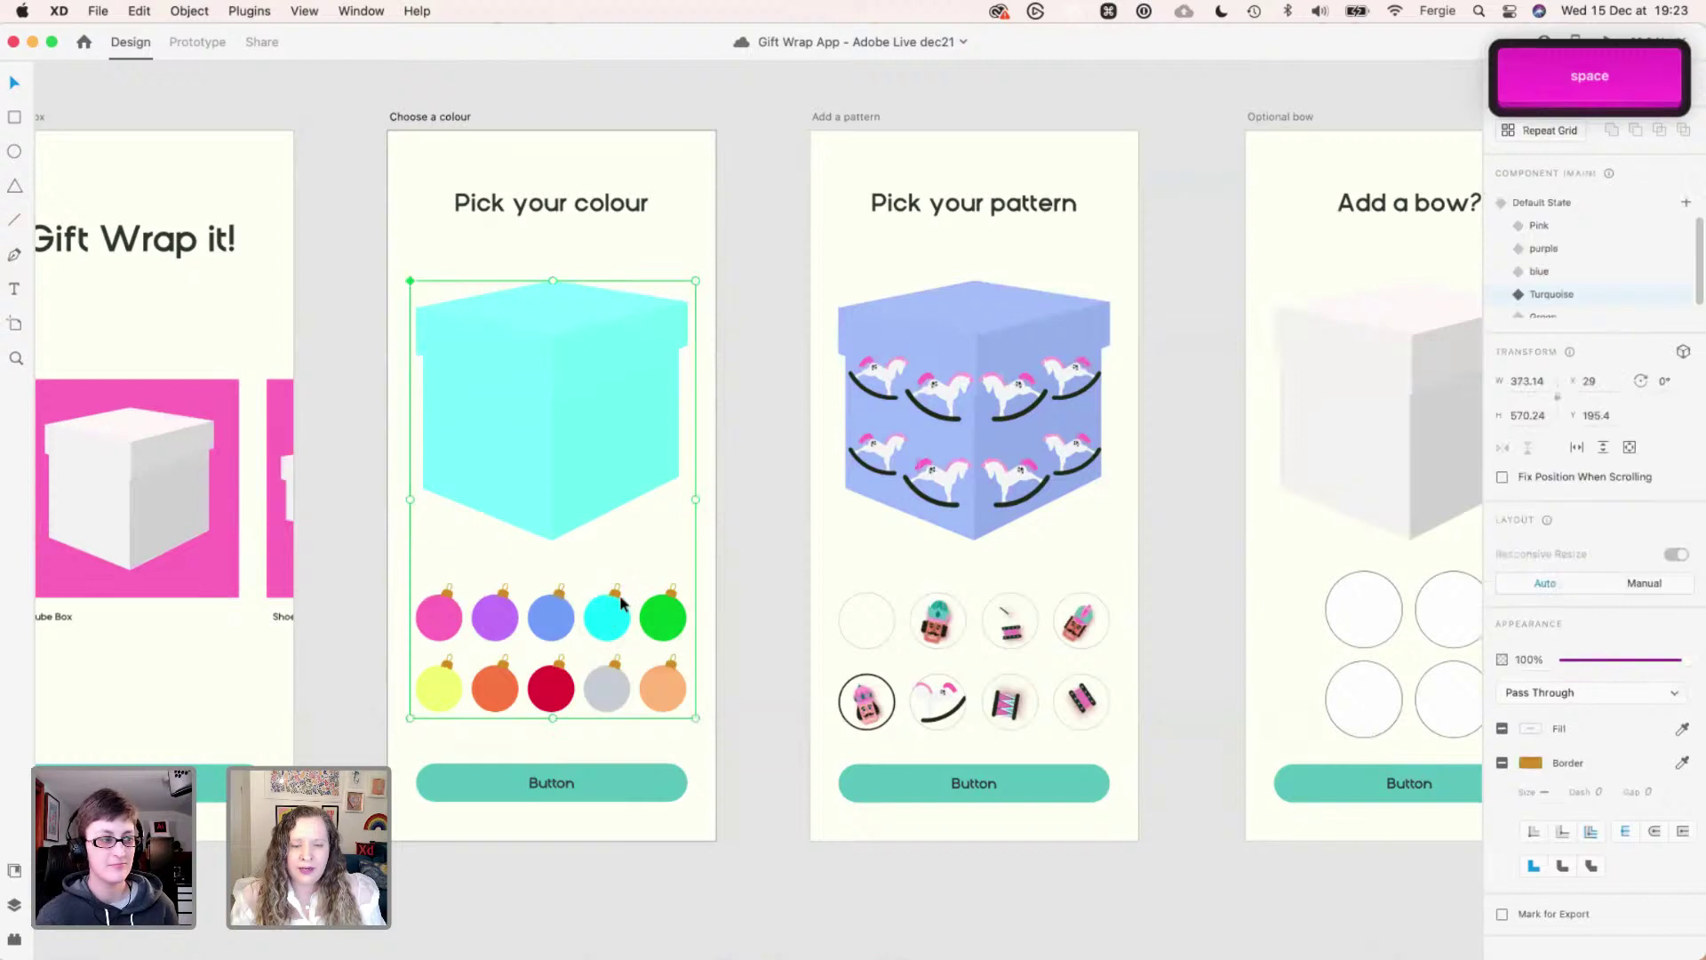
click(1562, 273)
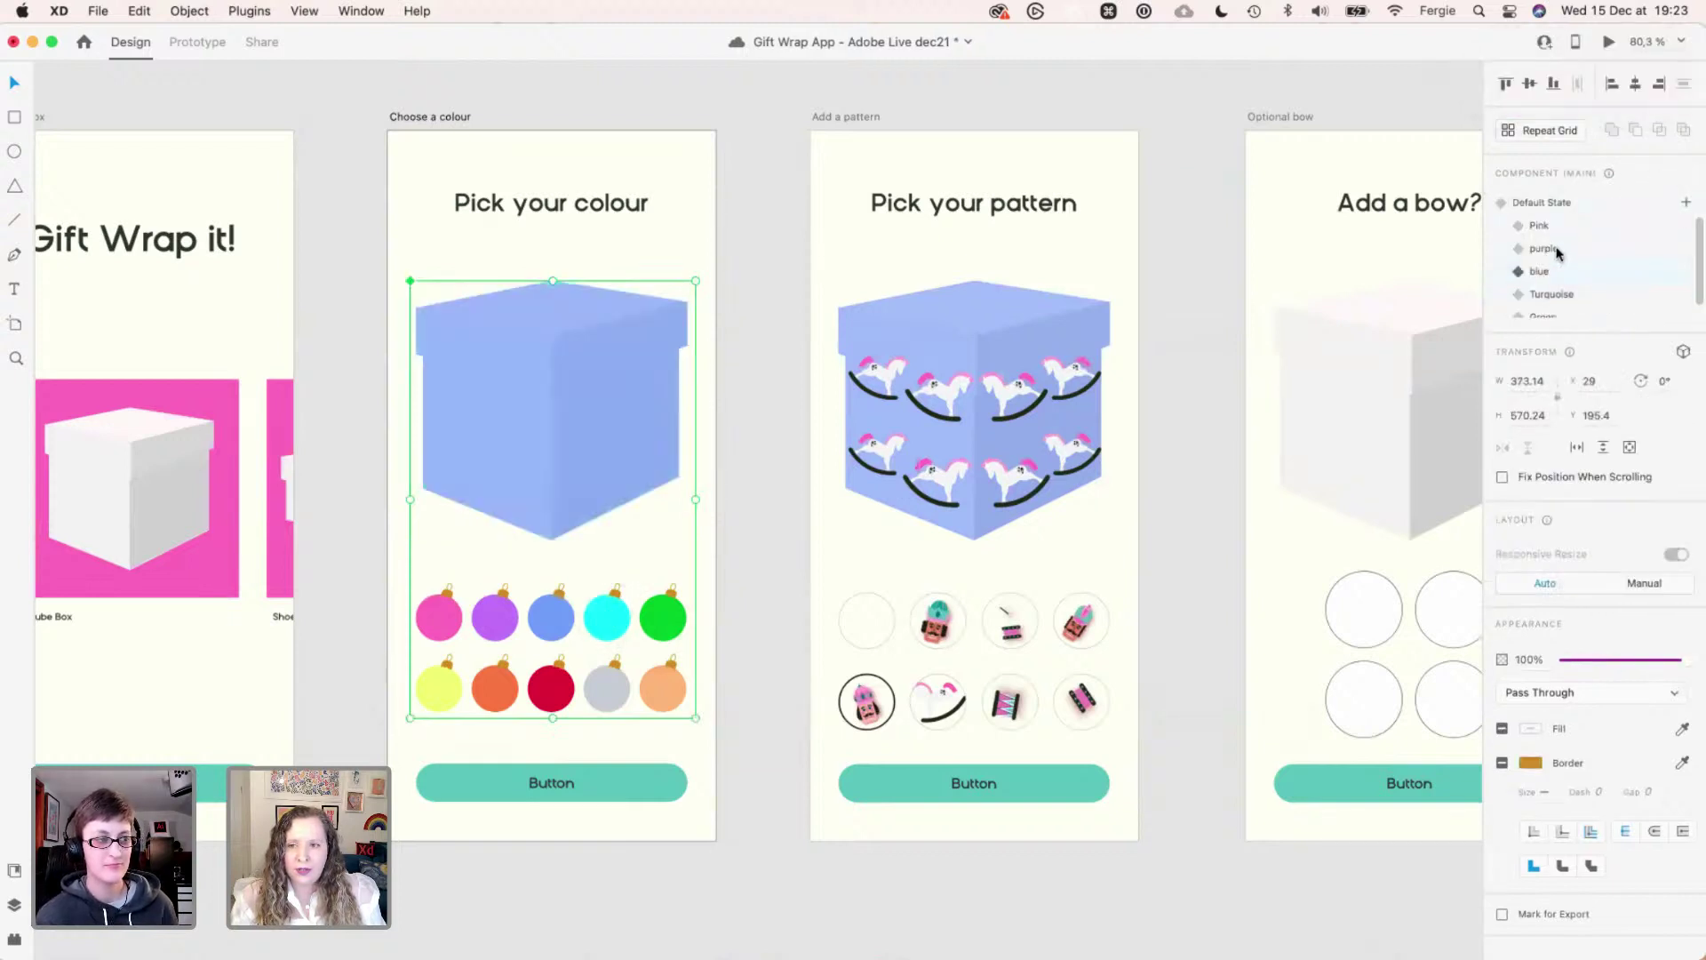
click(1559, 249)
click(1566, 295)
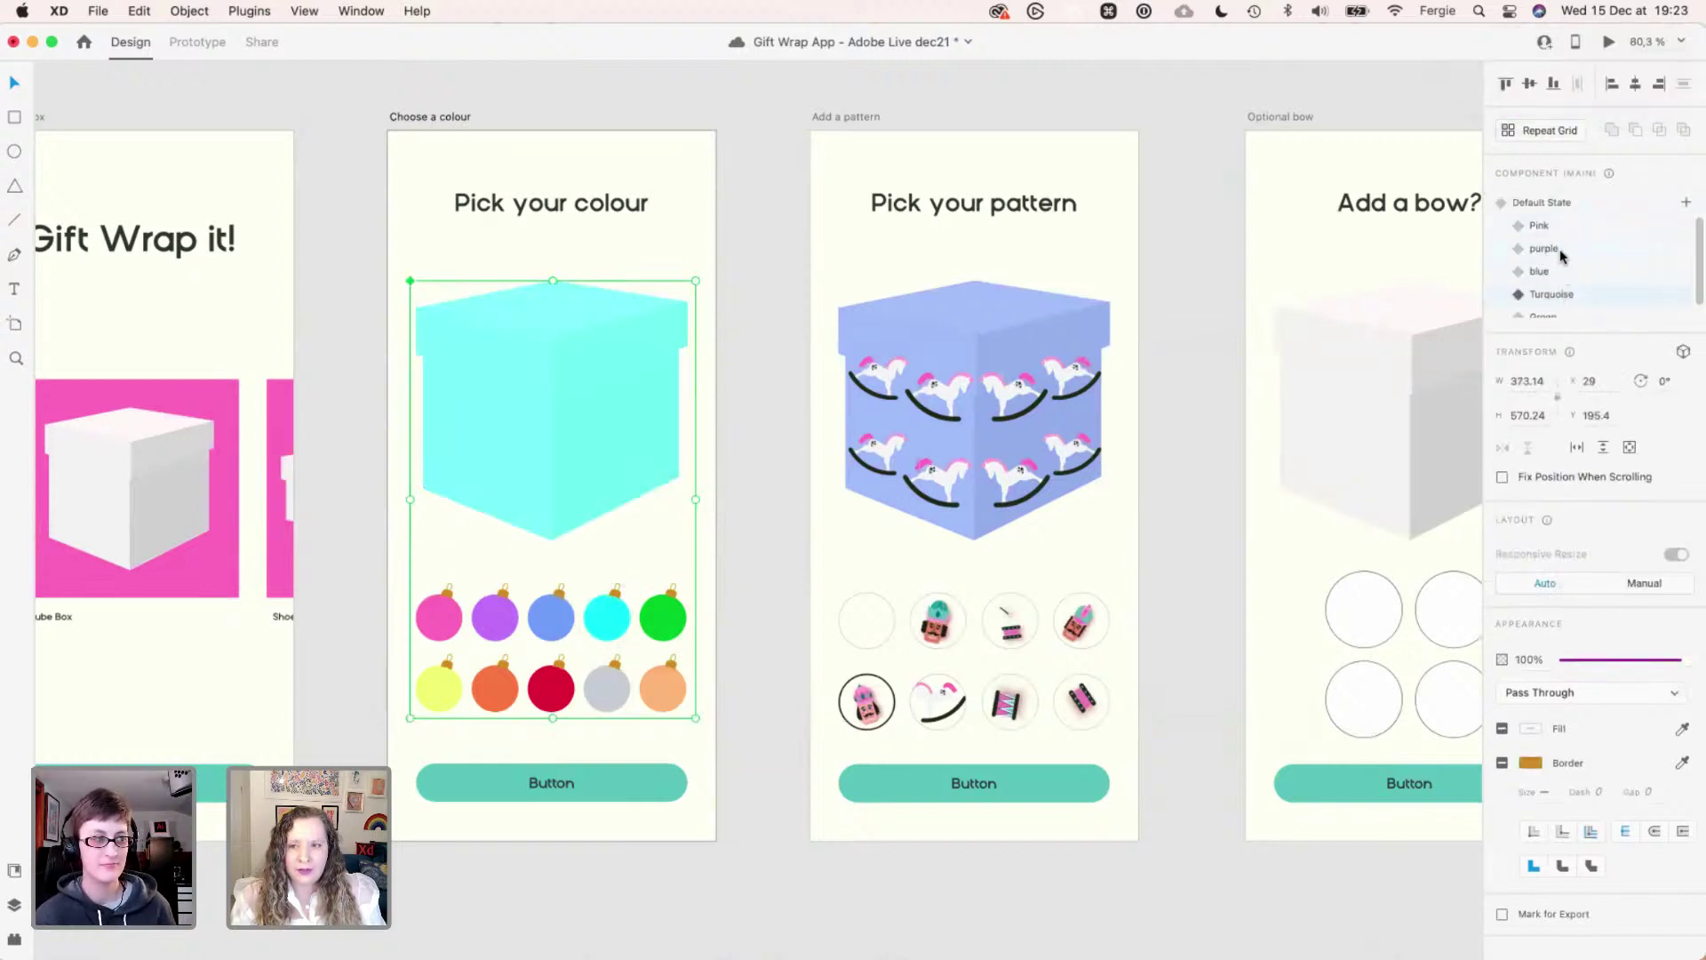
click(1555, 250)
click(1179, 258)
- Compare the Pick your pattern component's Default State with its horse state, leaving horse active
drag(1146, 338, 978, 335)
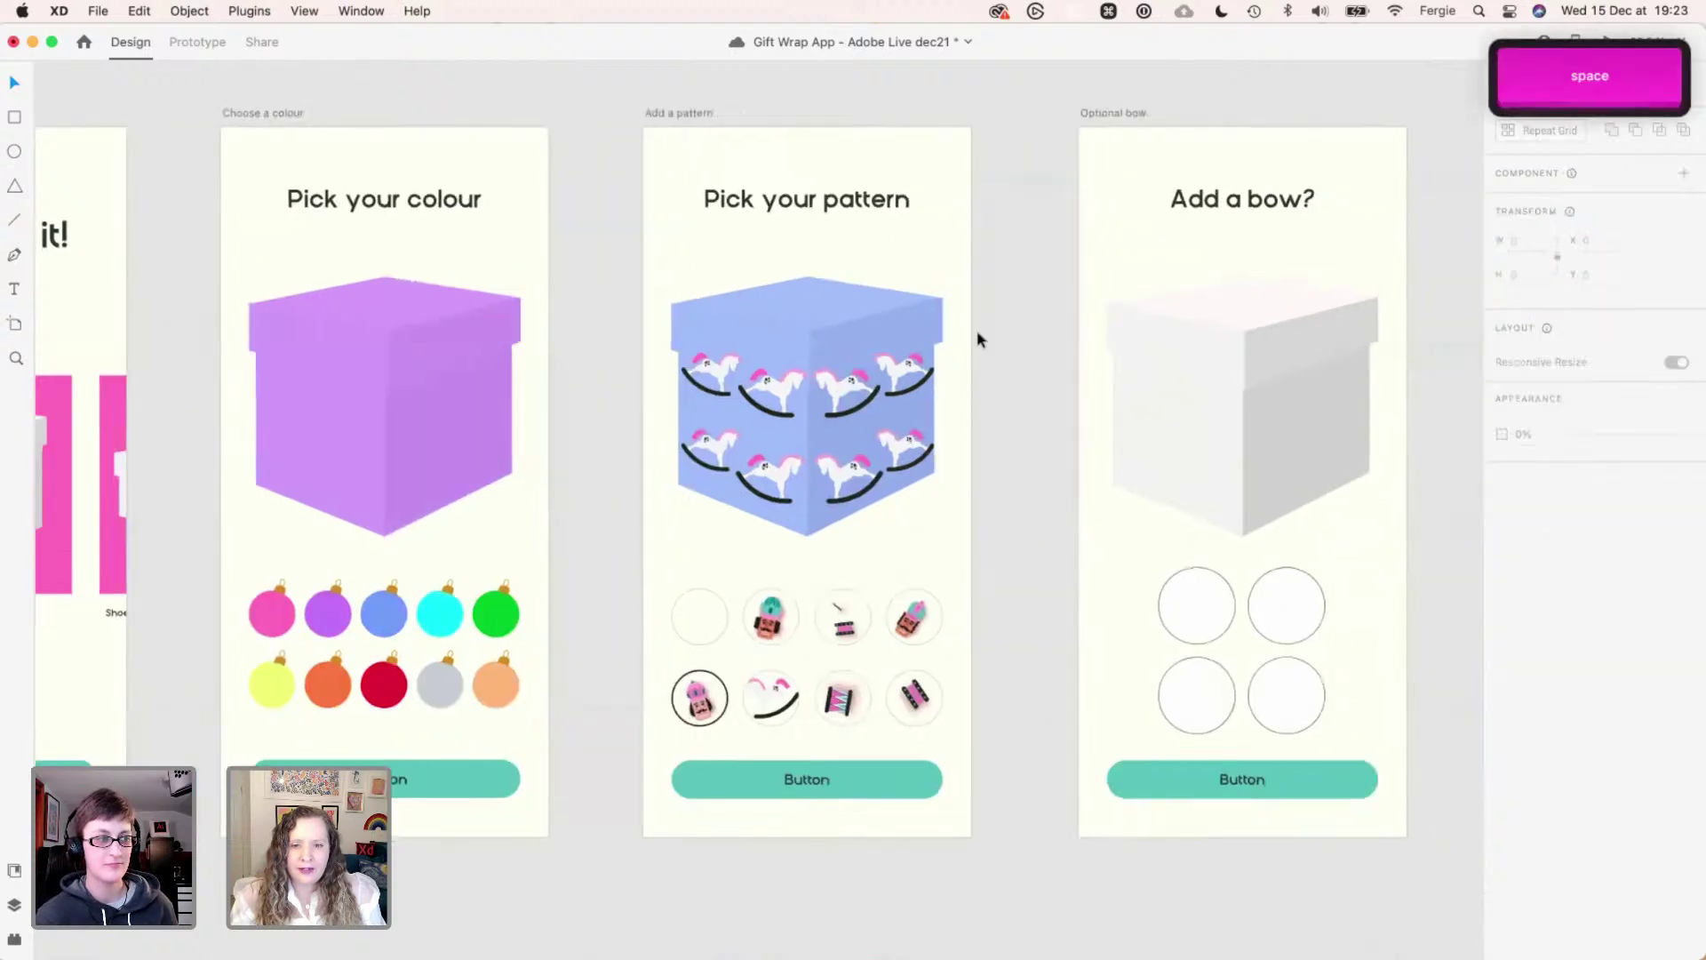
click(851, 394)
click(852, 393)
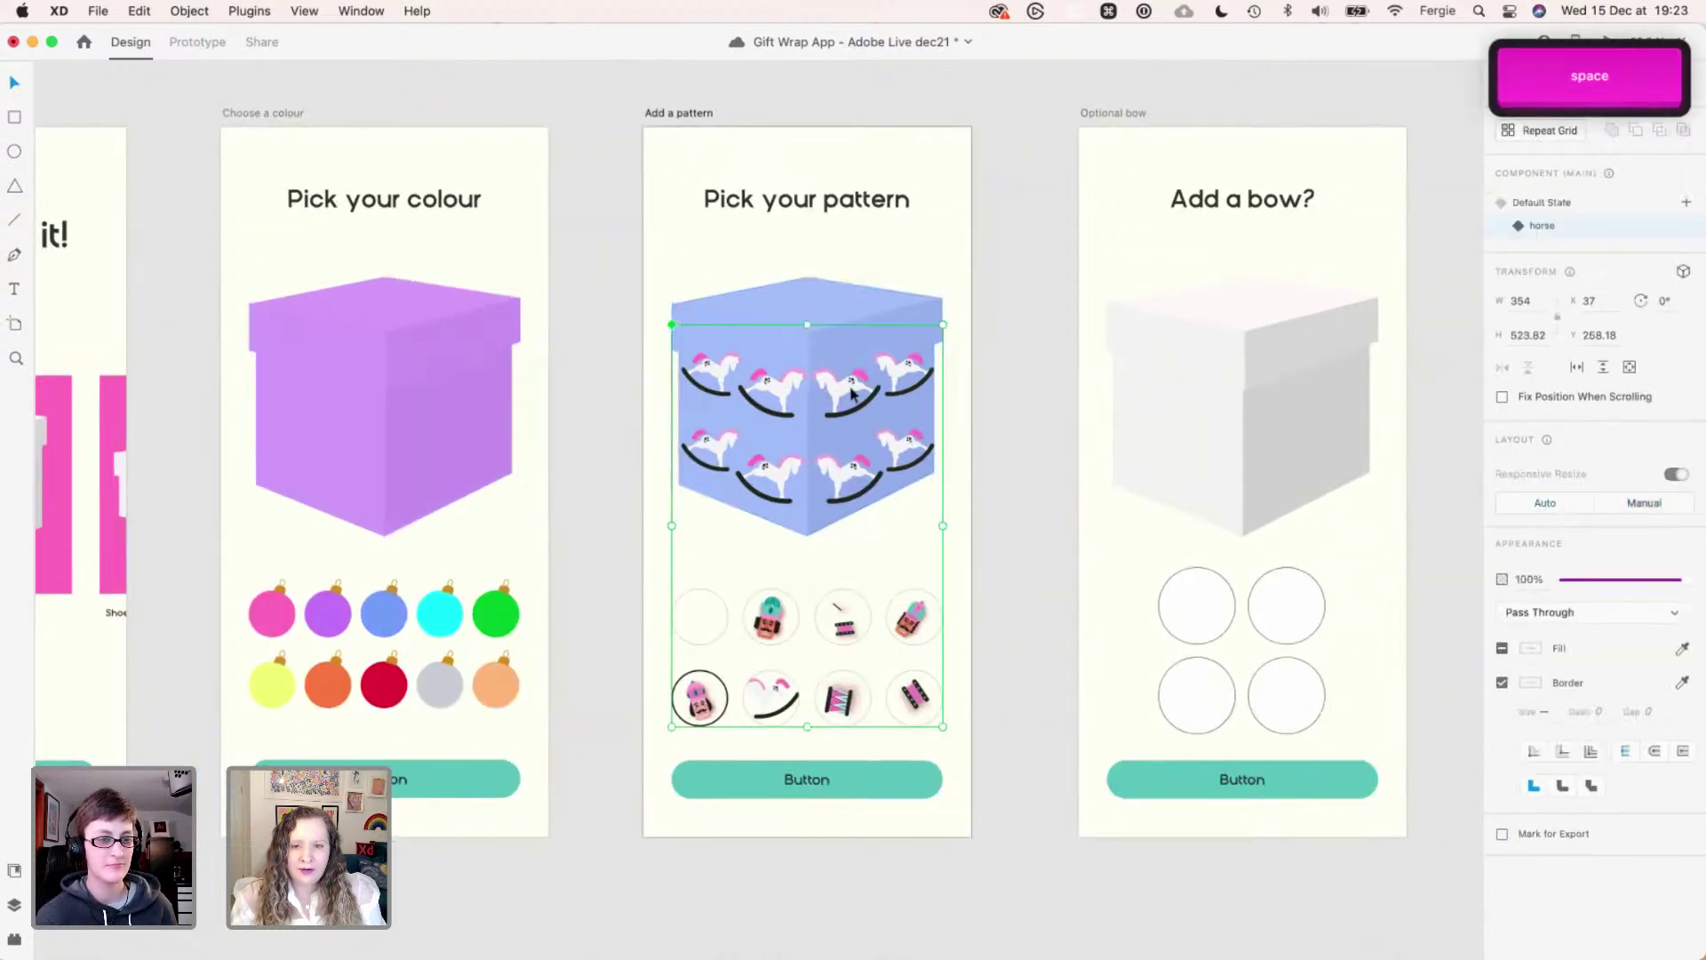
click(1547, 204)
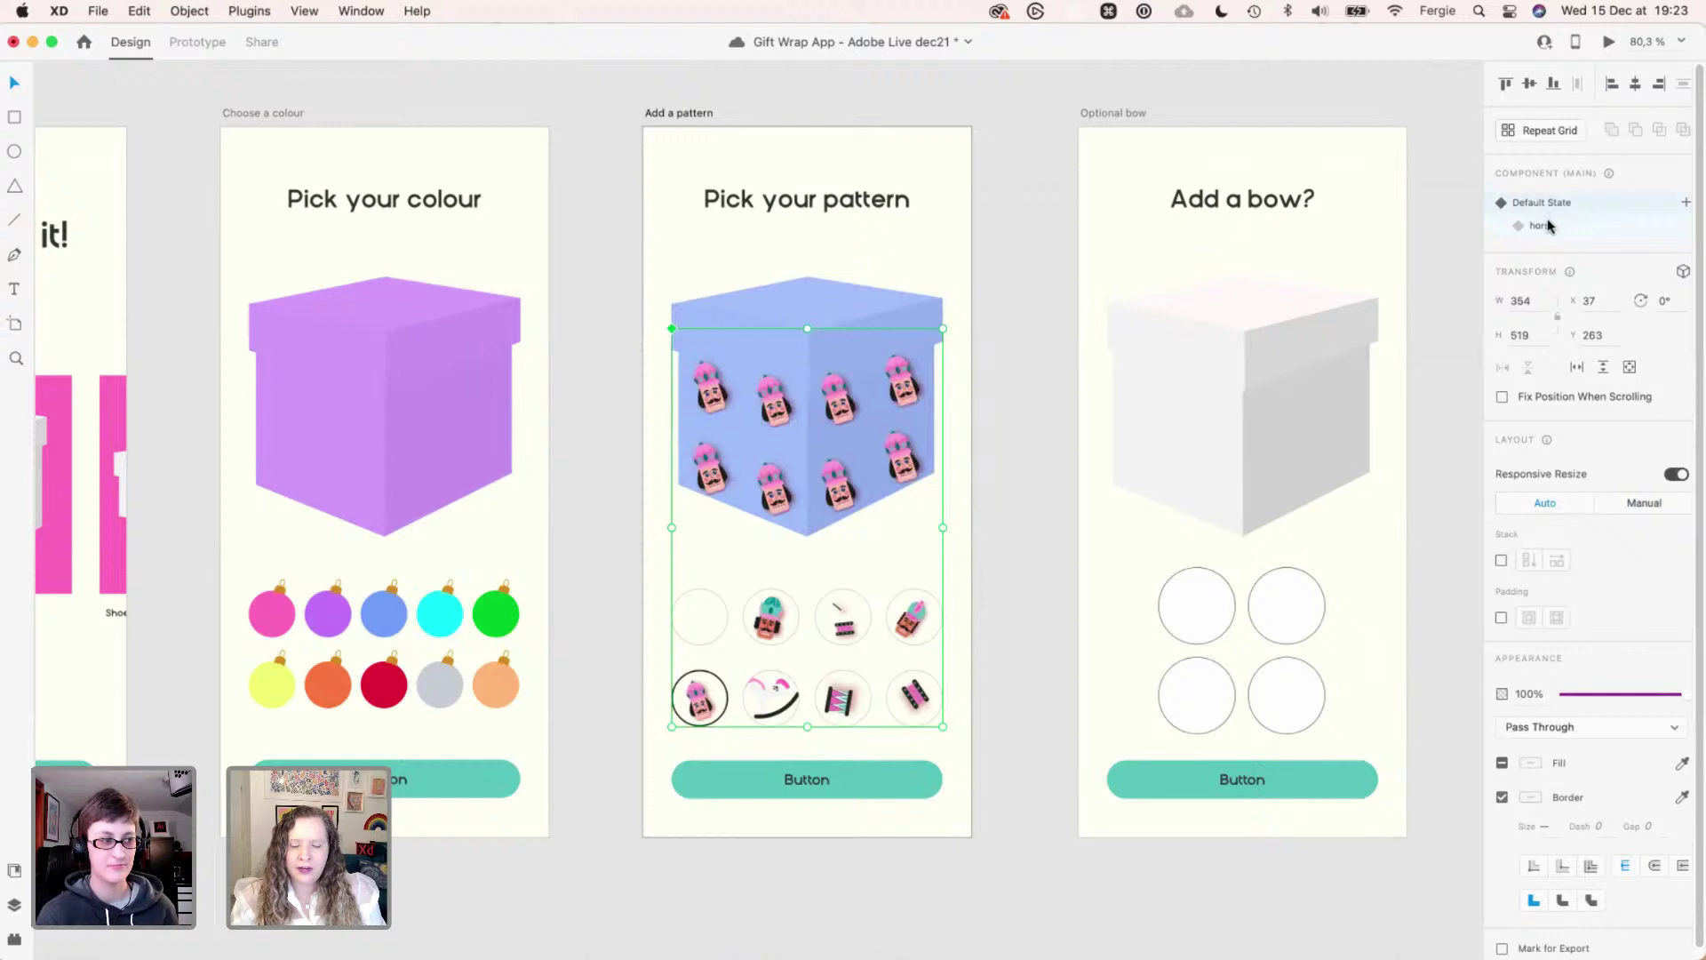
click(1548, 226)
click(1046, 556)
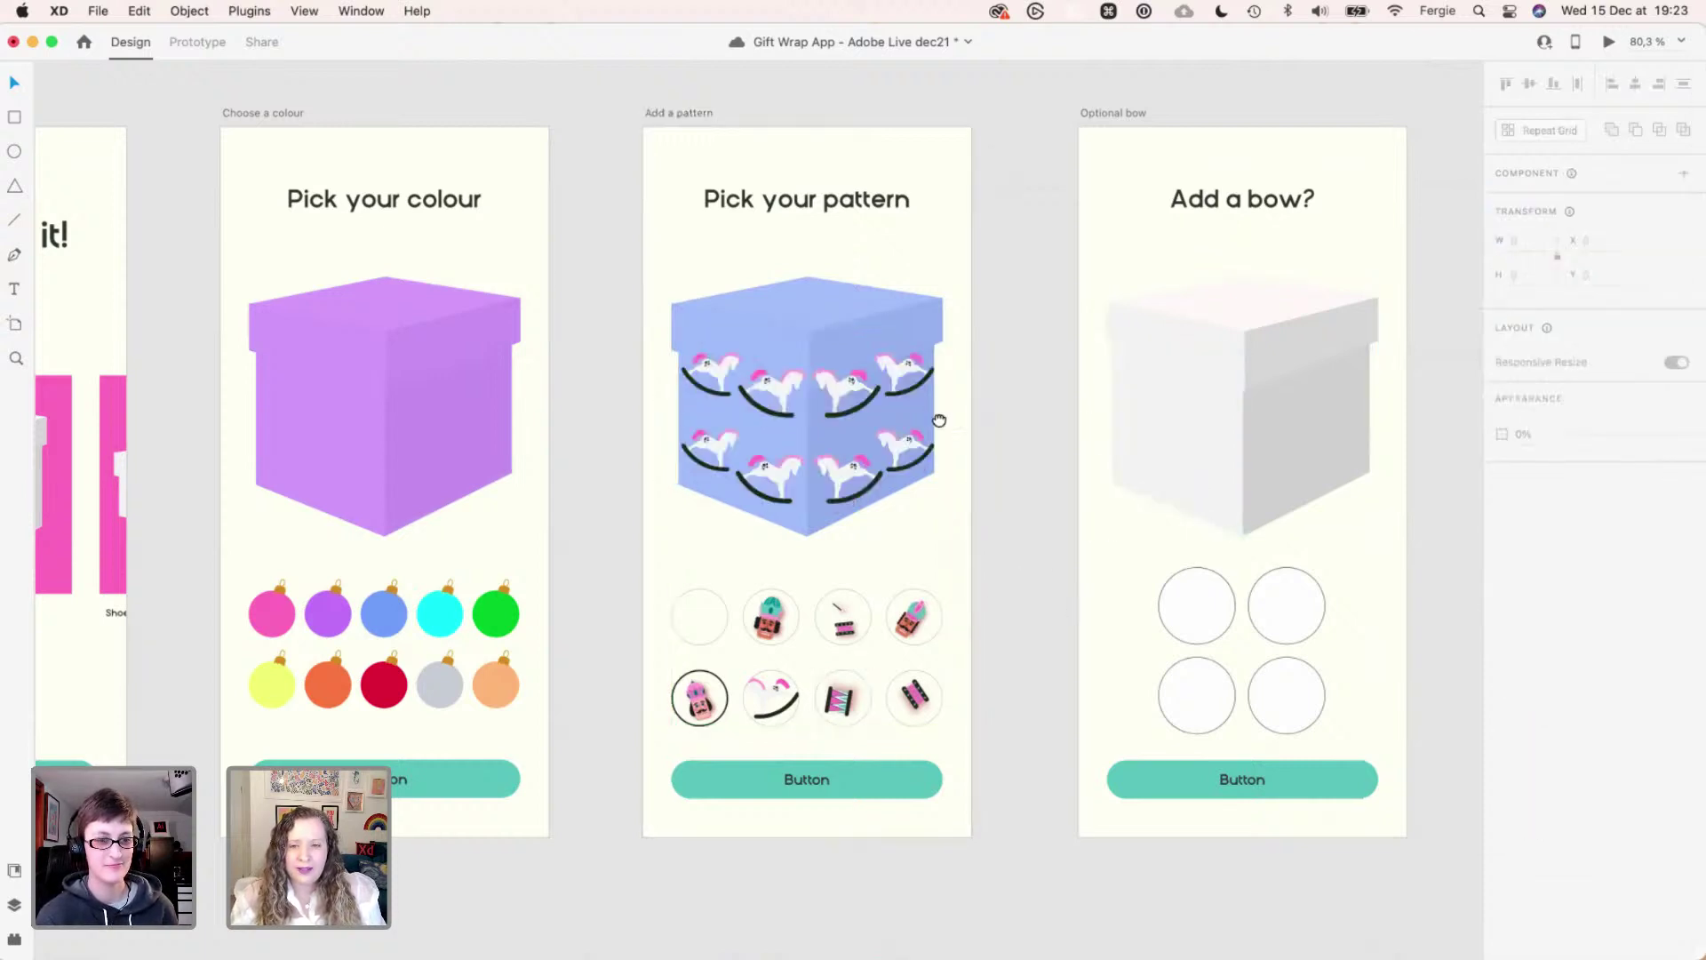
- Inspect the Add a bow? screen, then play the Build box animation in the preview window and close it
drag(1263, 339, 1091, 339)
click(1091, 339)
drag(1083, 506, 967, 532)
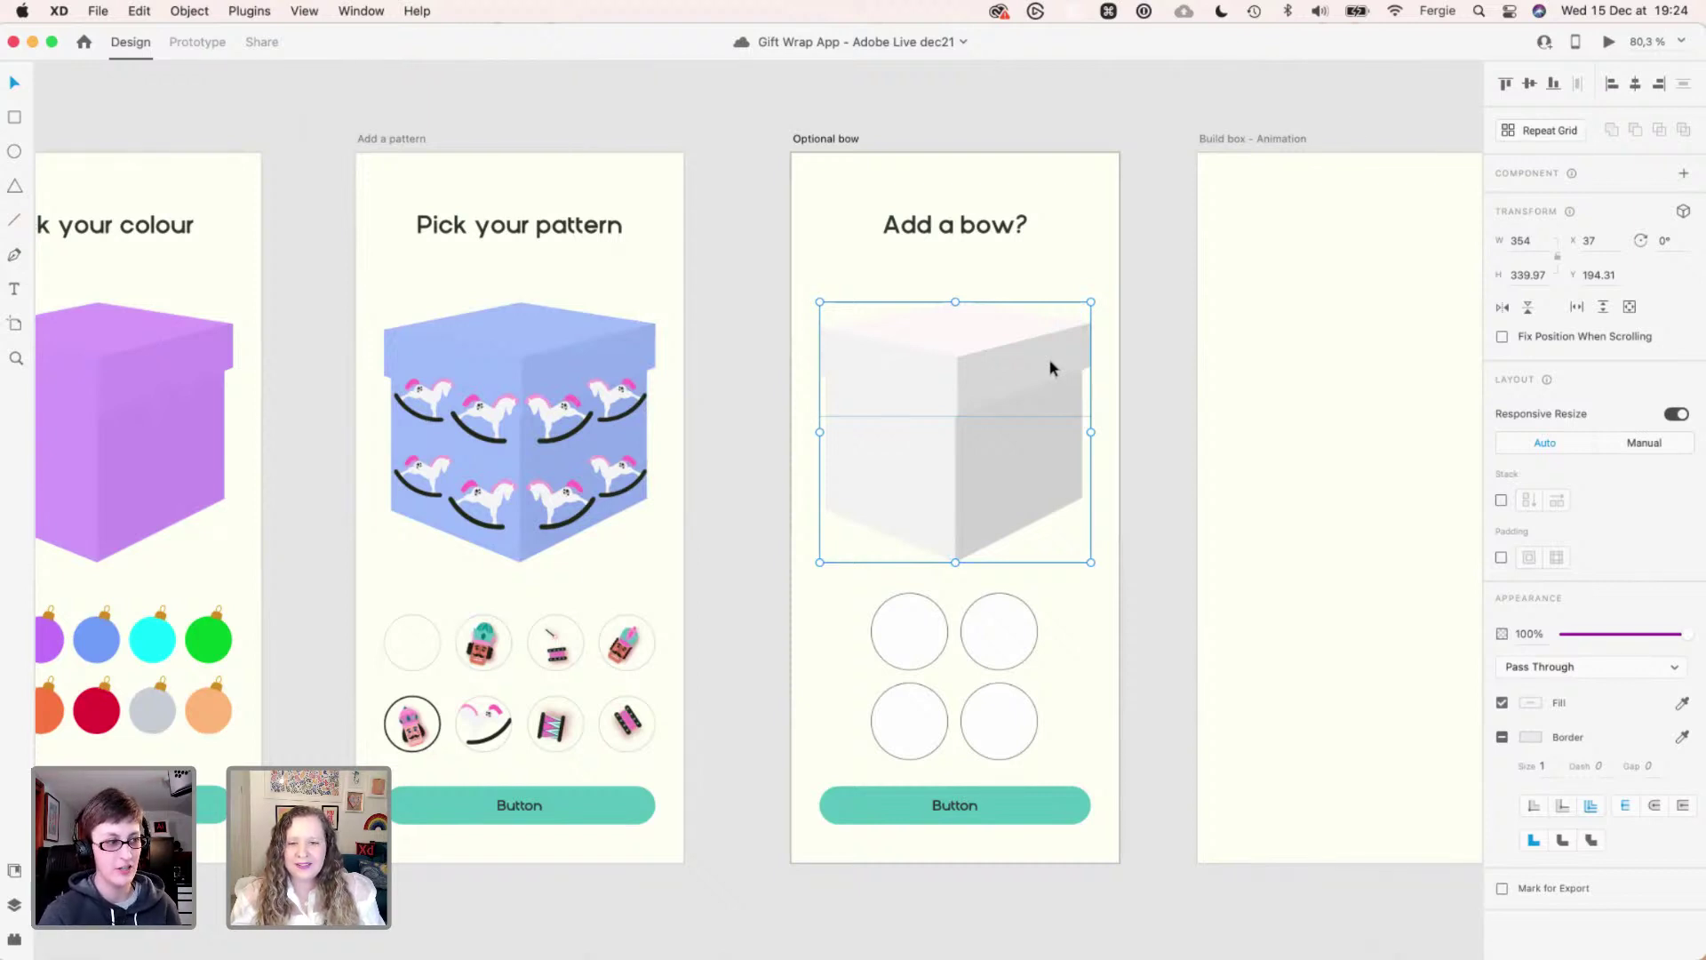
key(space)
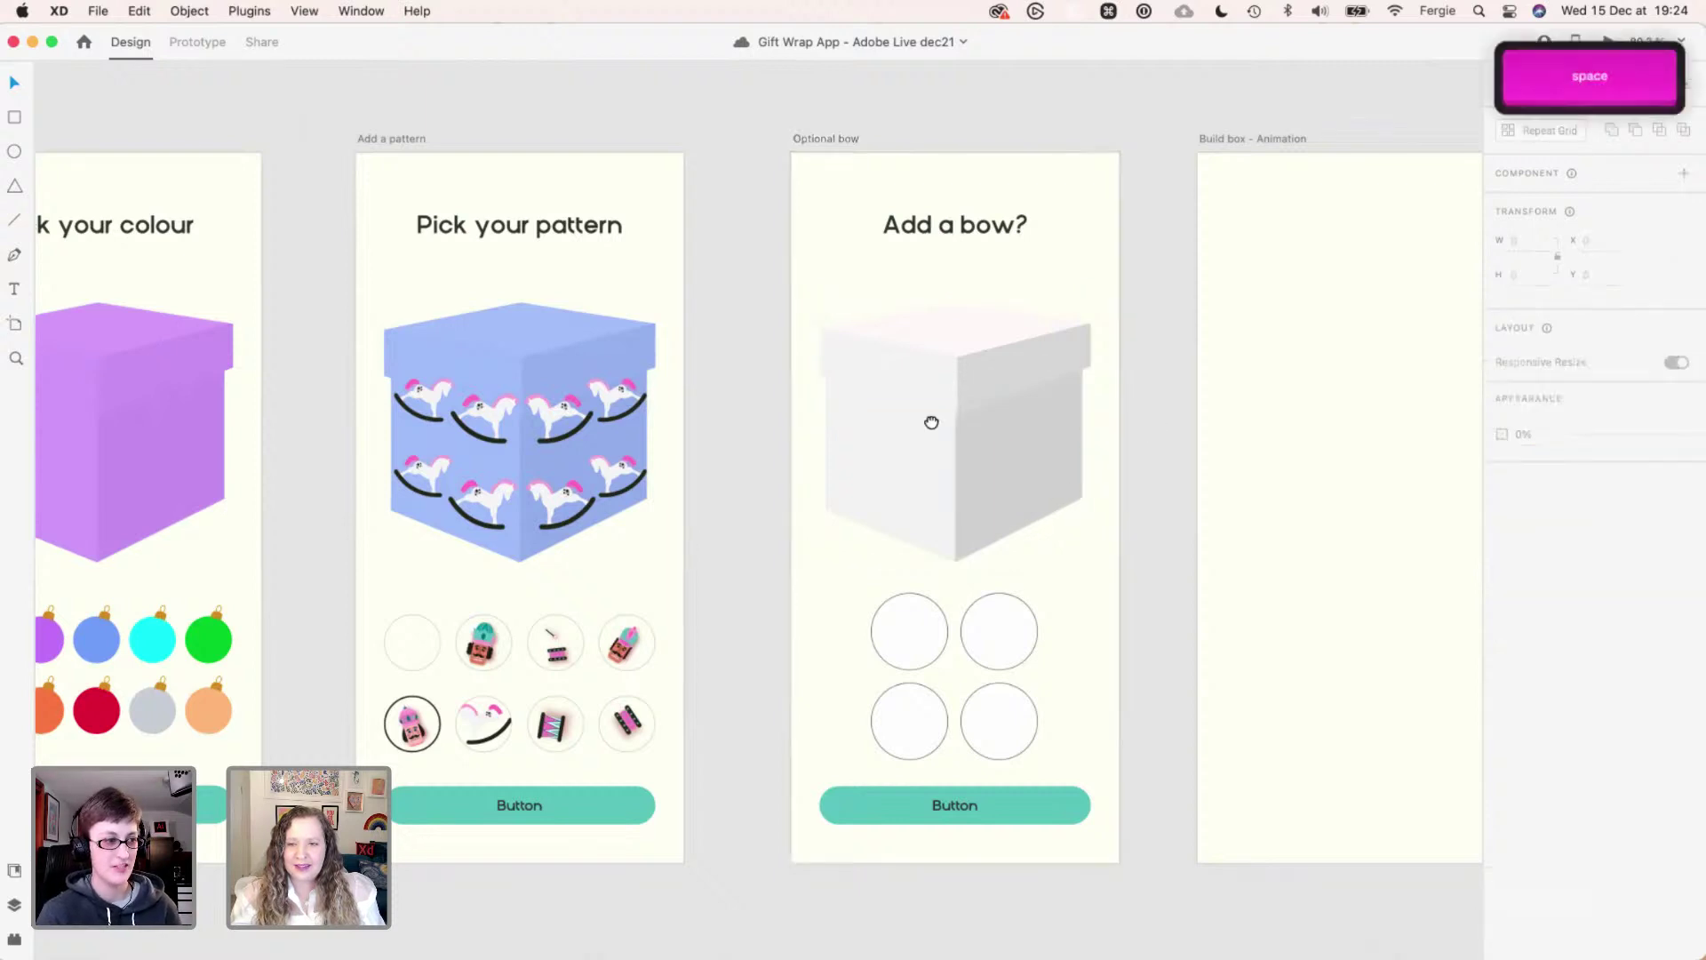
scroll(929, 422, right, 5)
drag(1150, 152, 976, 177)
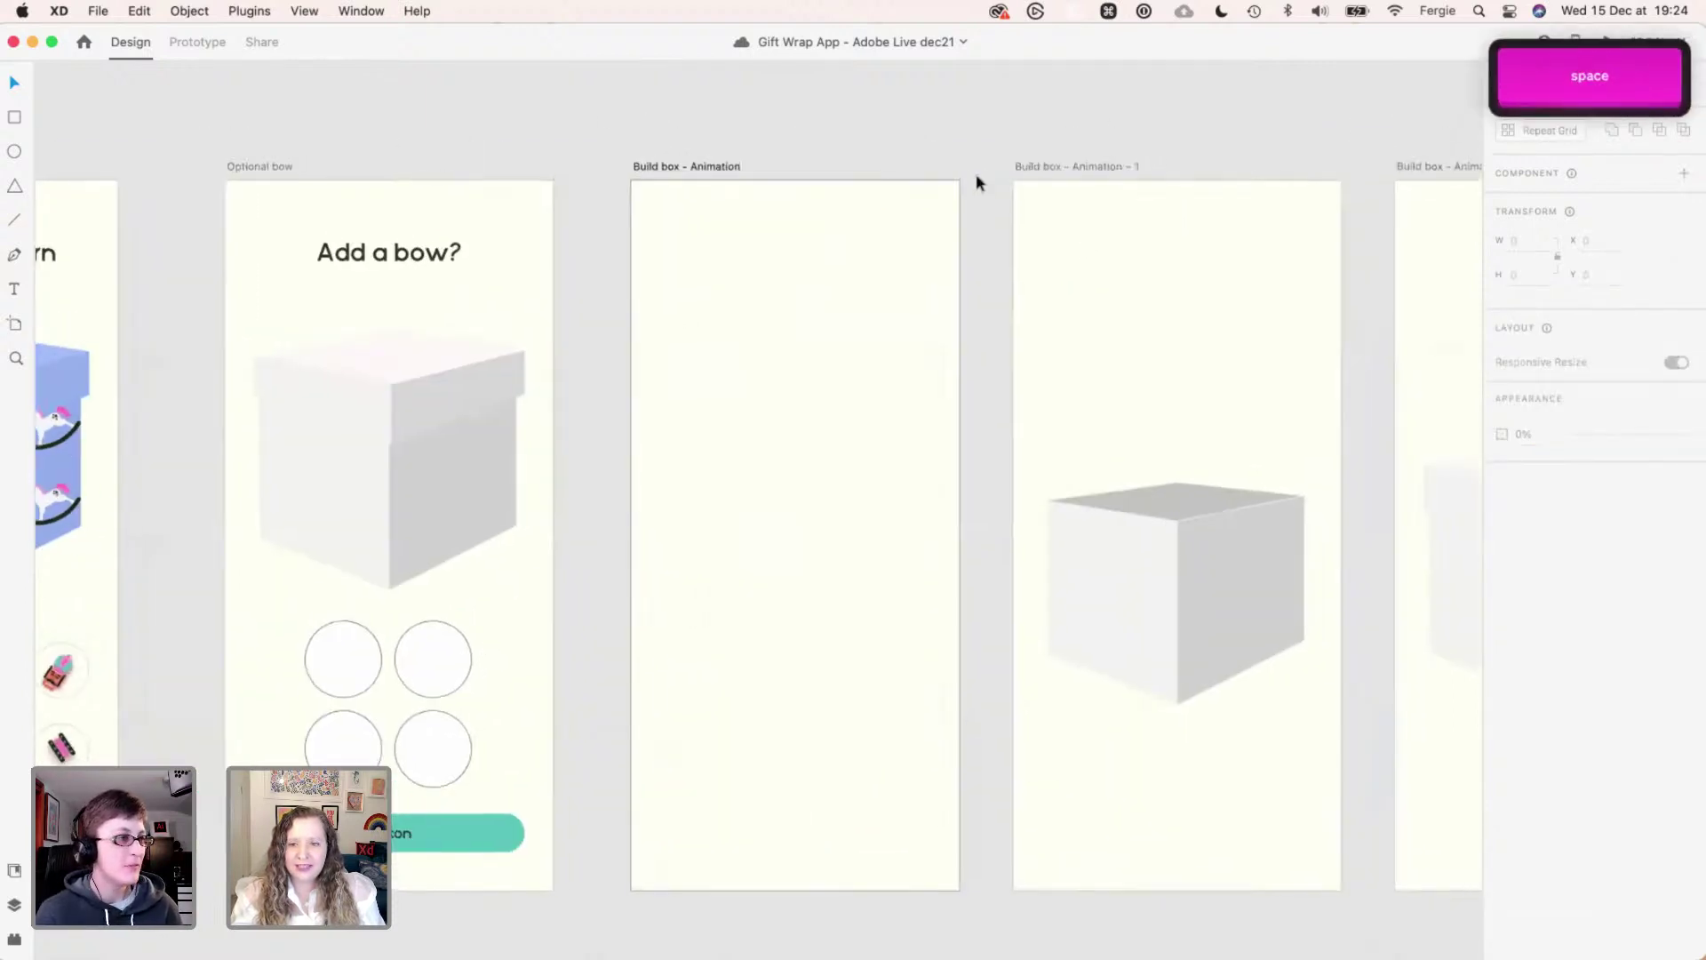
key(super+Return)
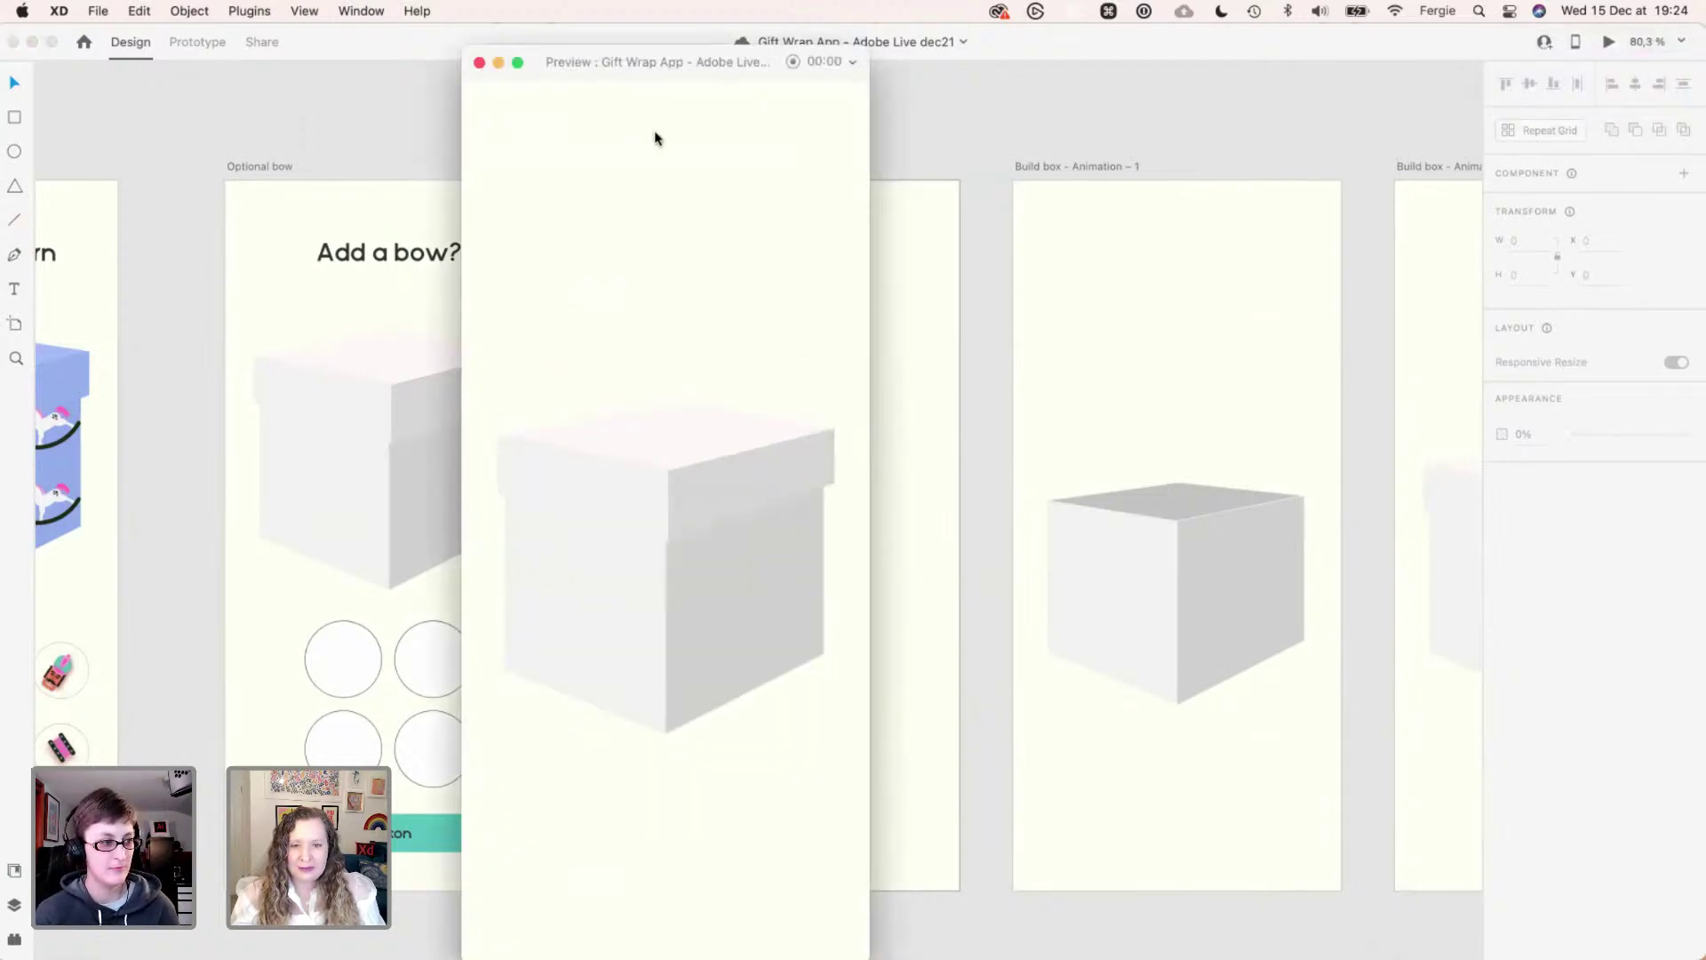
click(481, 63)
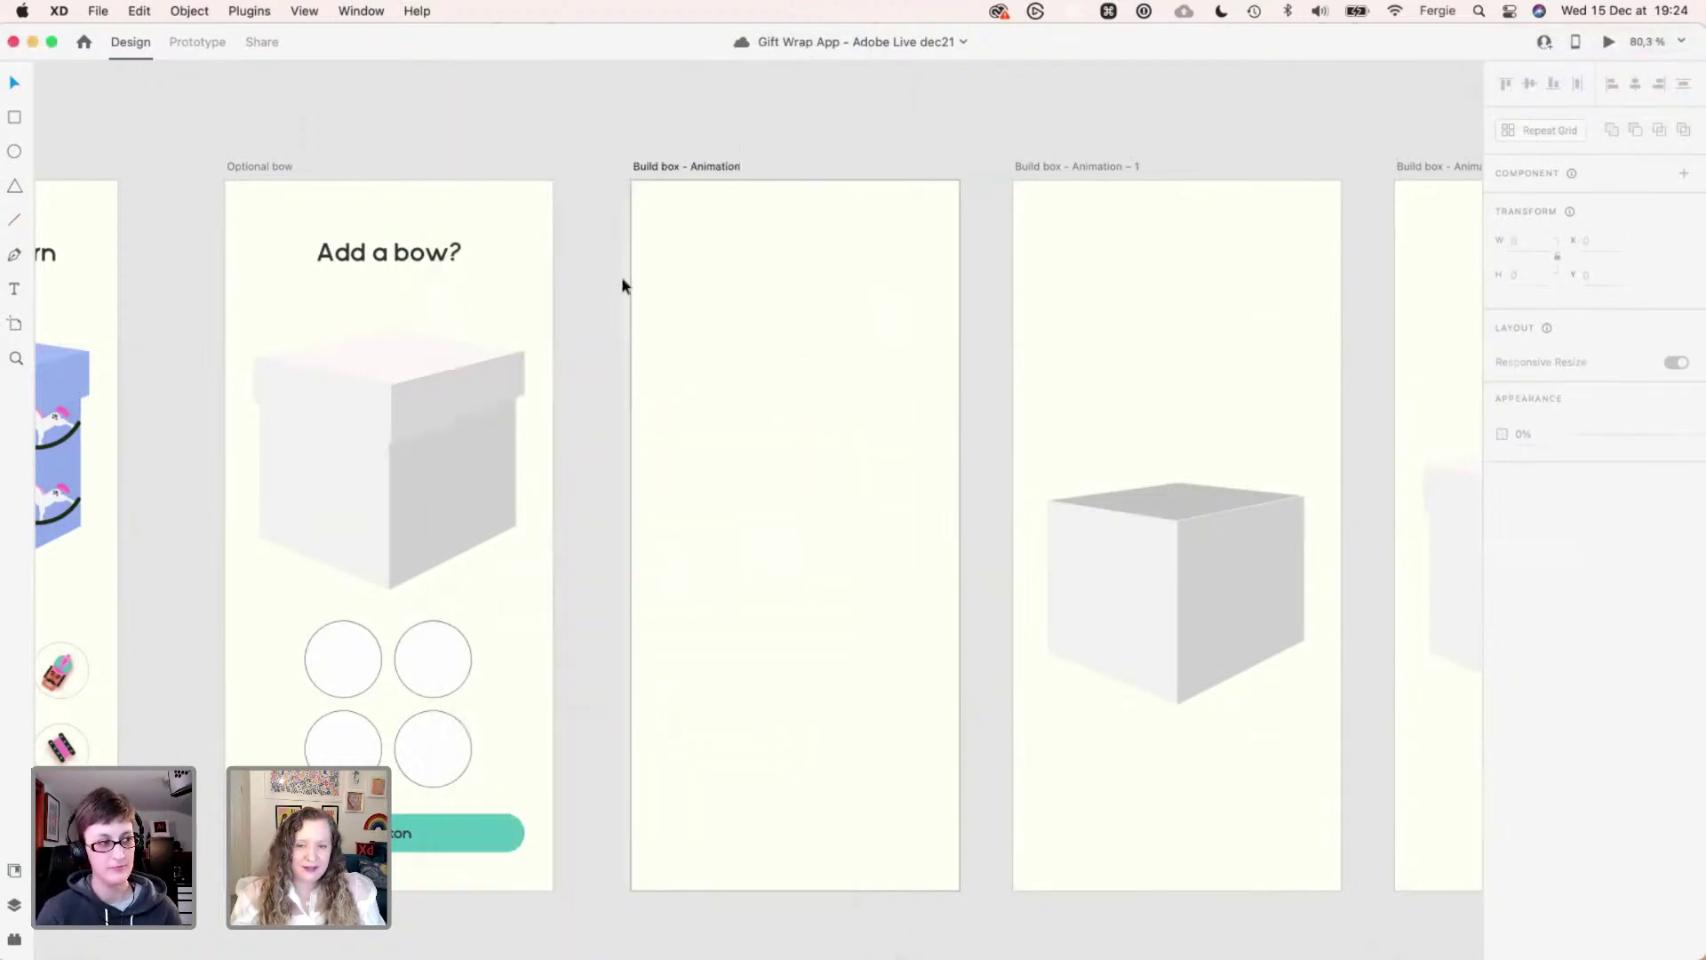
- Review the full row of app artboards and read the Part 2 agenda on the presentation slide
key(super+minus)
key(super+minus)
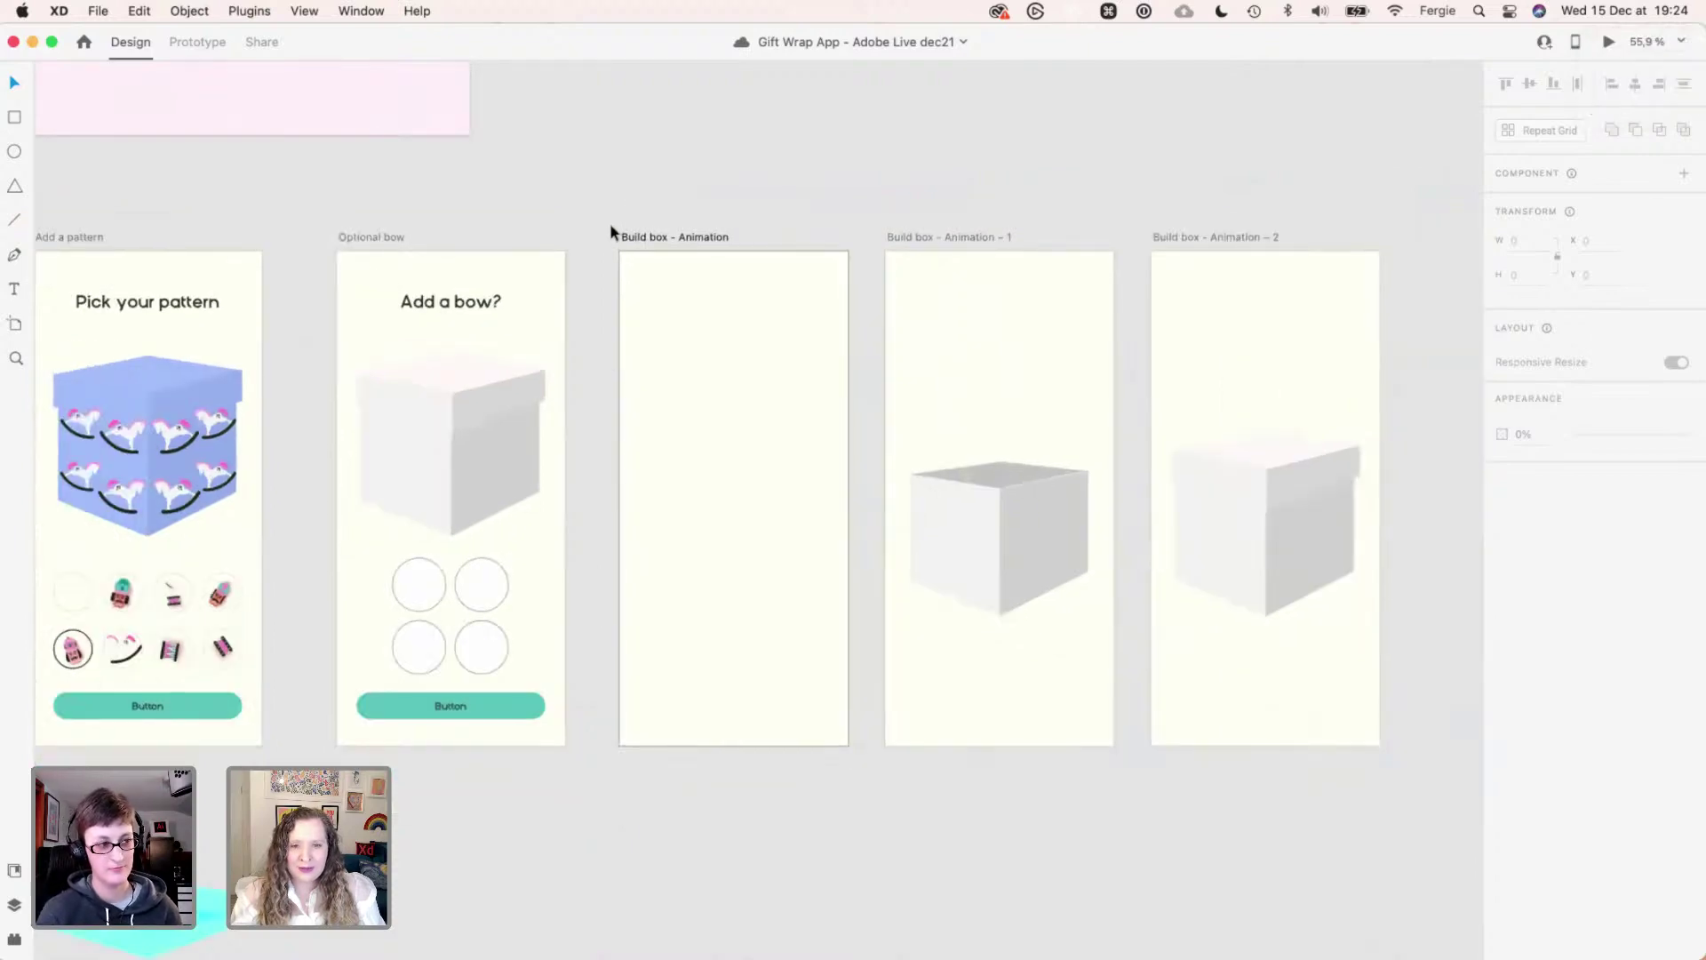
drag(603, 206, 709, 257)
scroll(709, 257, down, 3)
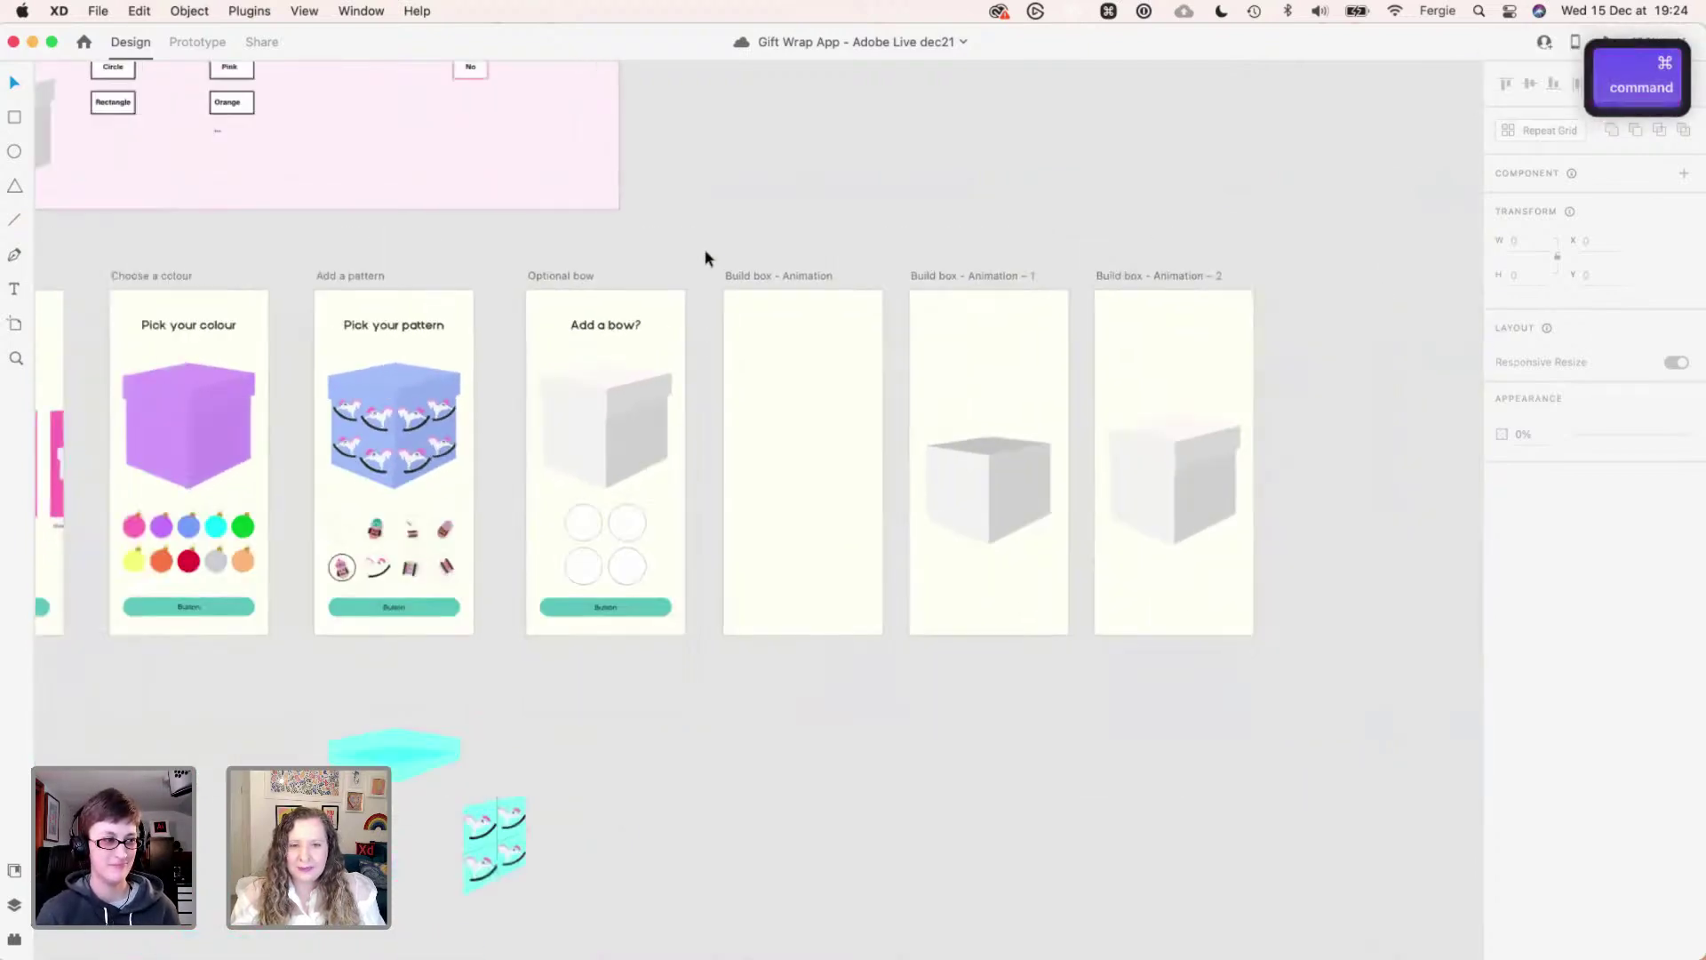
drag(771, 485, 901, 537)
drag(1065, 330, 788, 800)
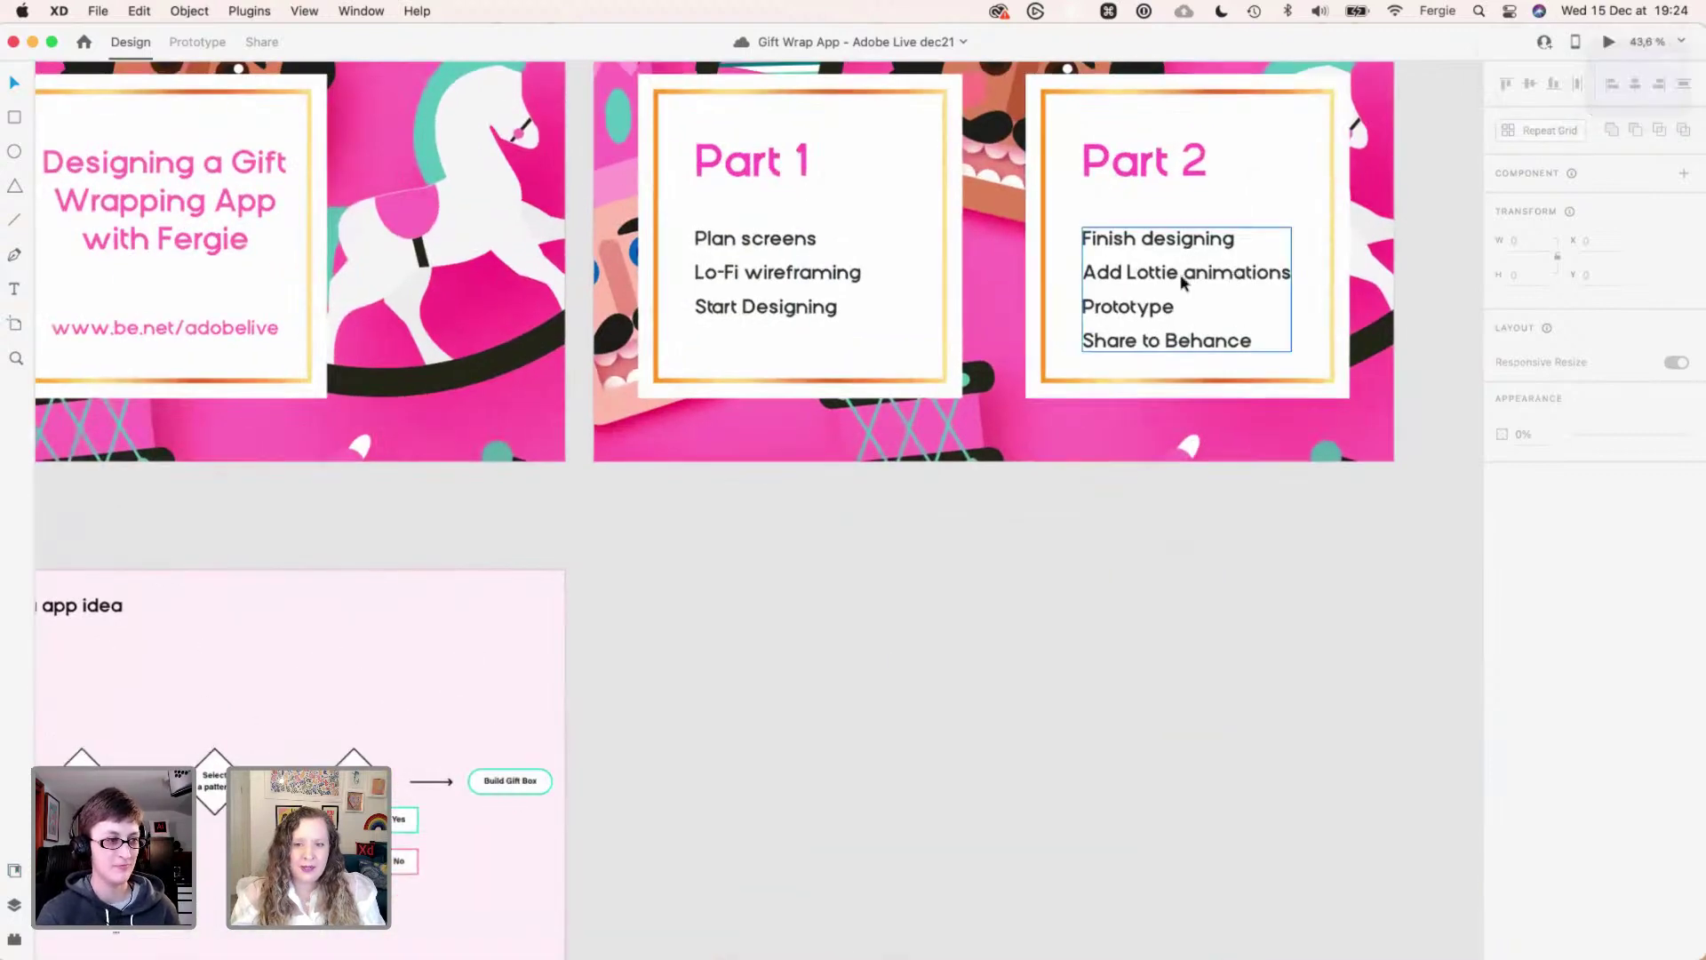